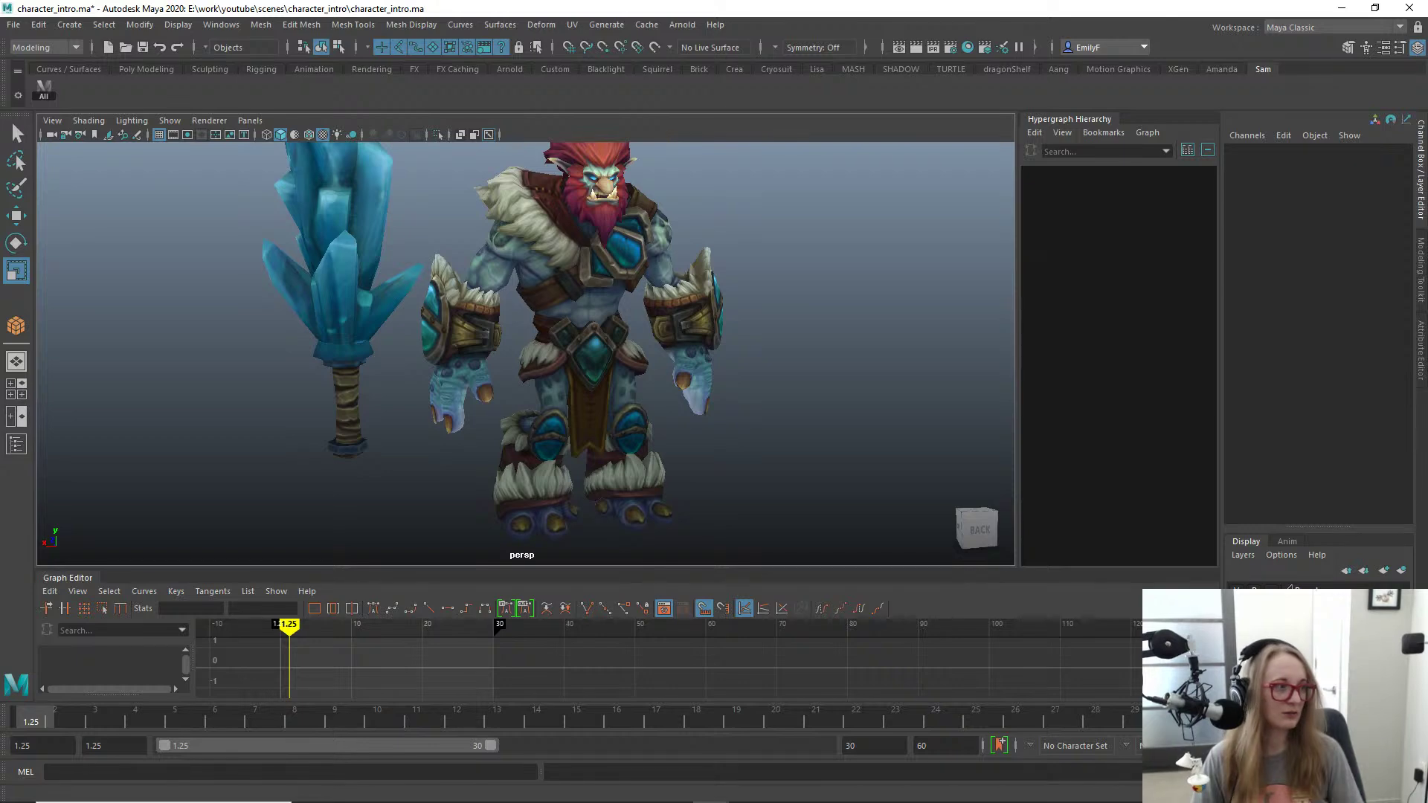
Step: Examine the troll character and its sword from several angles with and without the rig control curves, and play the timeline briefly
alt+drag(517, 316, 636, 361)
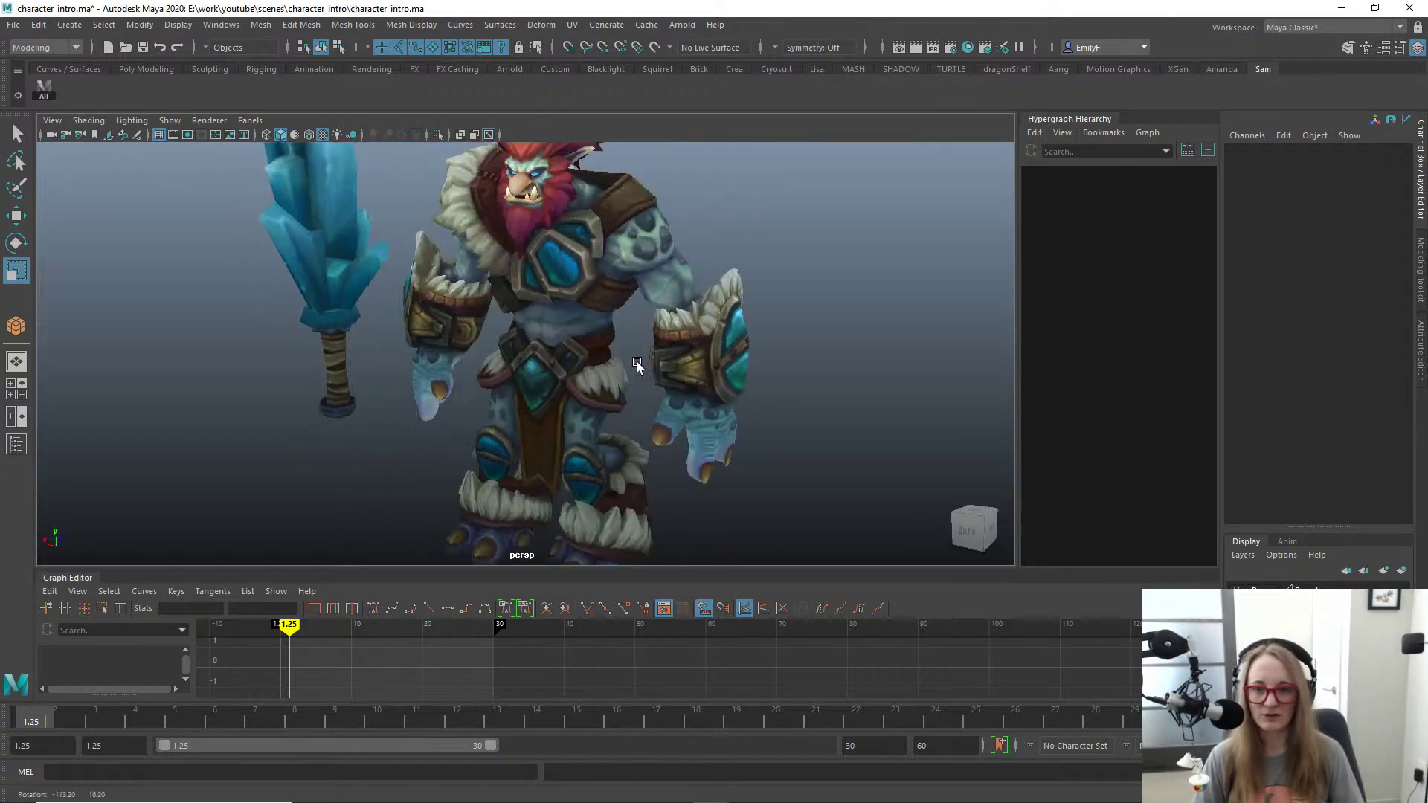
alt+right_drag(637, 362, 446, 341)
key(alt+1)
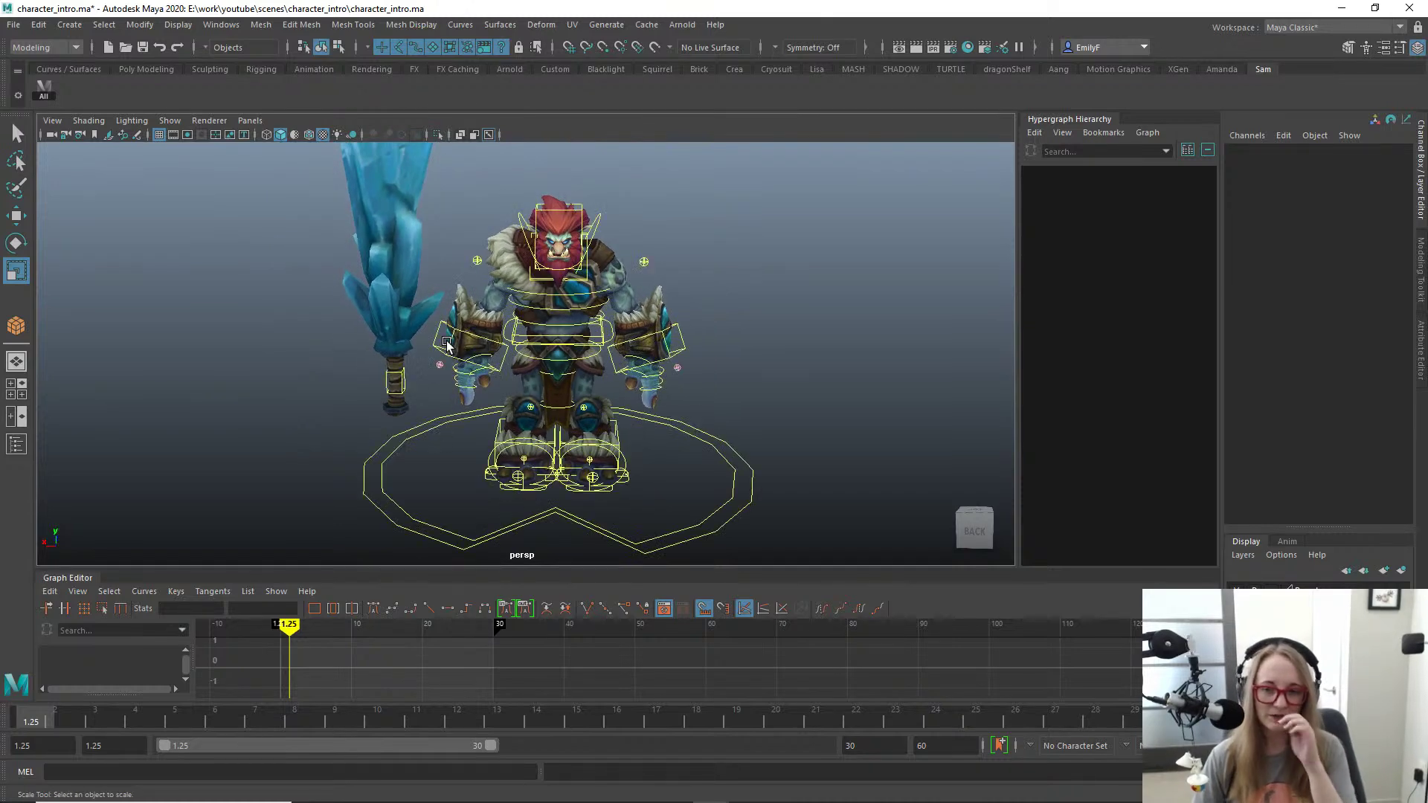
alt+drag(461, 395, 515, 375)
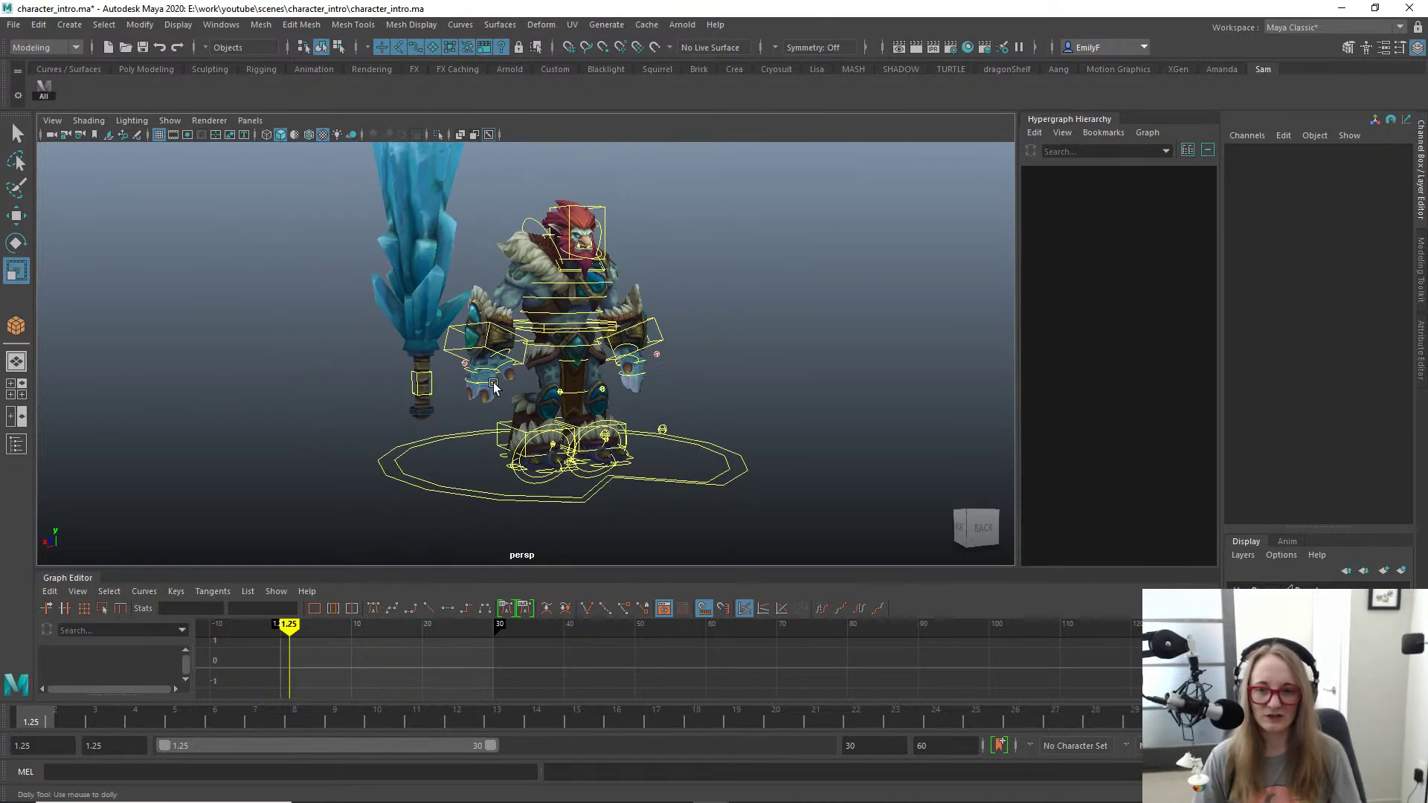
alt+right_drag(515, 376, 753, 366)
key(alt+1)
alt+right_drag(559, 381, 468, 372)
alt+right_drag(662, 359, 799, 363)
alt+drag(799, 363, 548, 310)
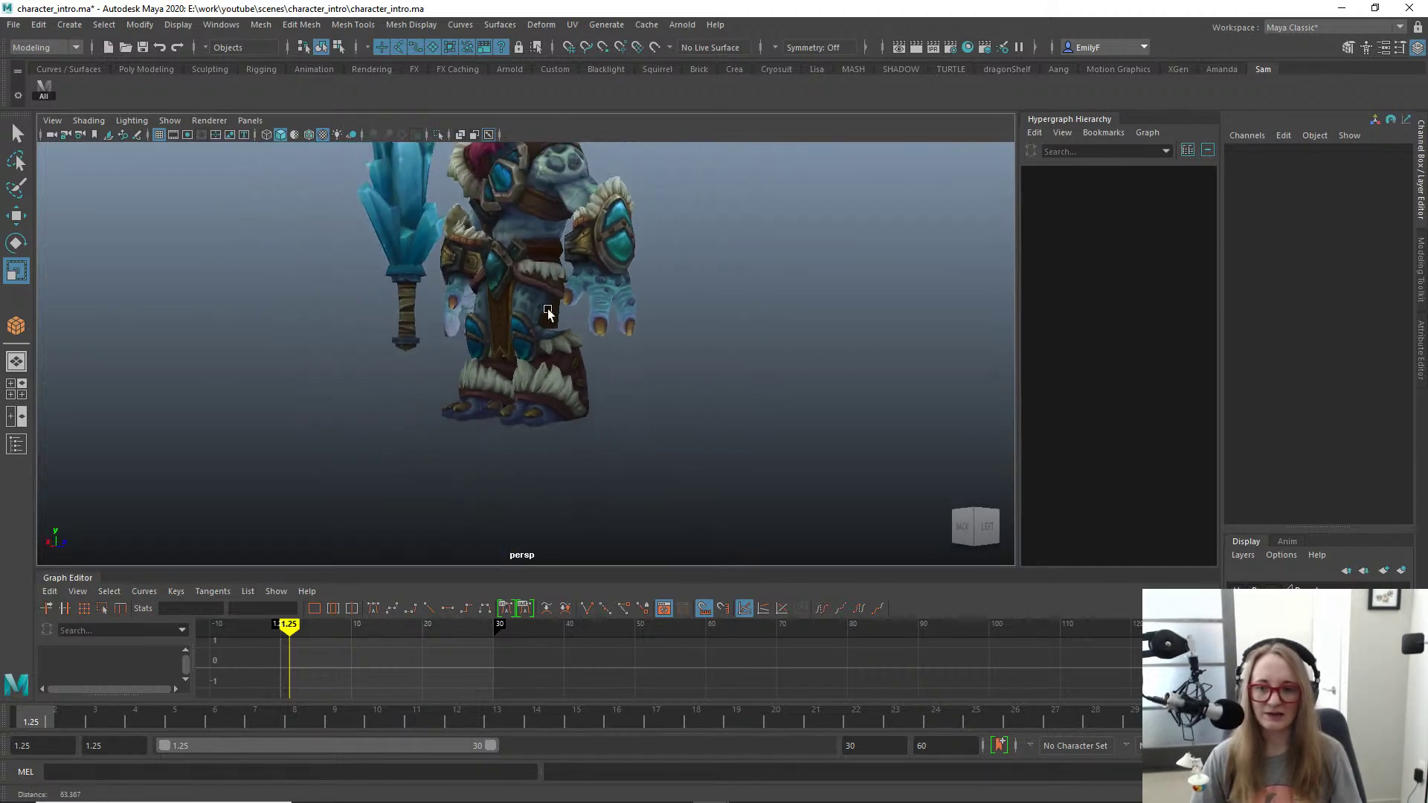
mouse_move(548, 309)
alt+right_down()
mouse_move(571, 271)
mouse_move(594, 309)
alt+right_up()
key(alt+v)
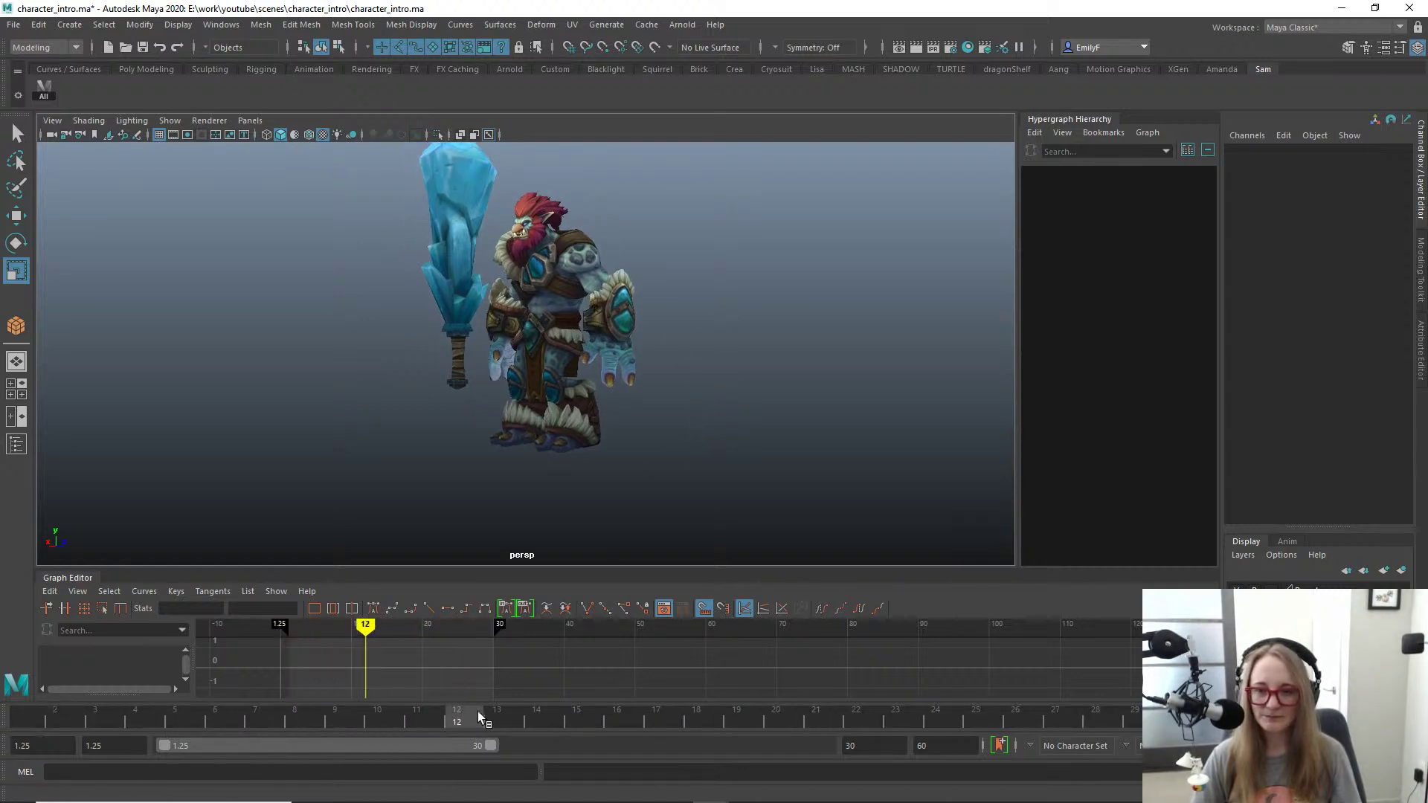
key(alt+shift+v)
Step: Set the animation start and the playback start to frame 1
alt+drag(417, 418, 564, 265)
click(564, 265)
scroll(564, 265, up, 5)
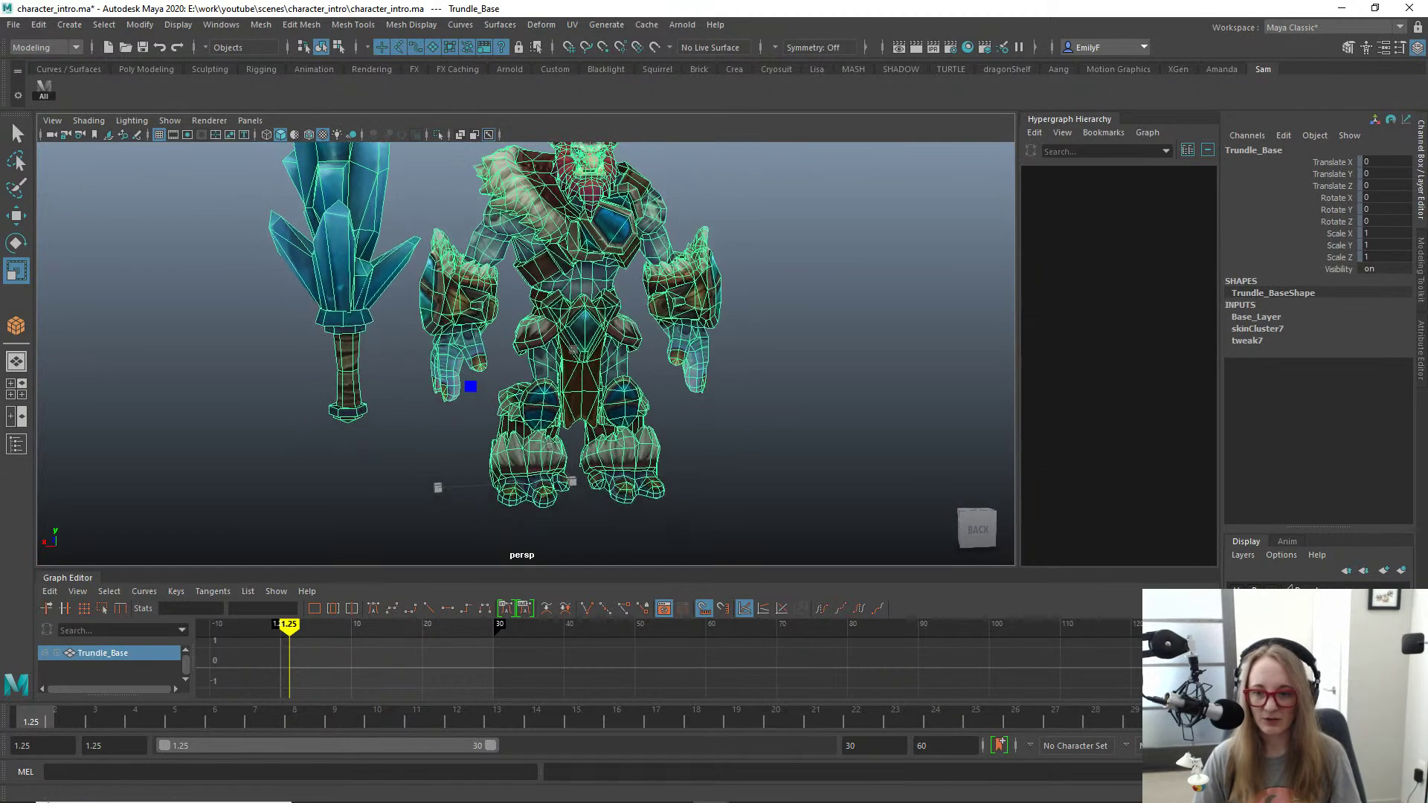
key(q)
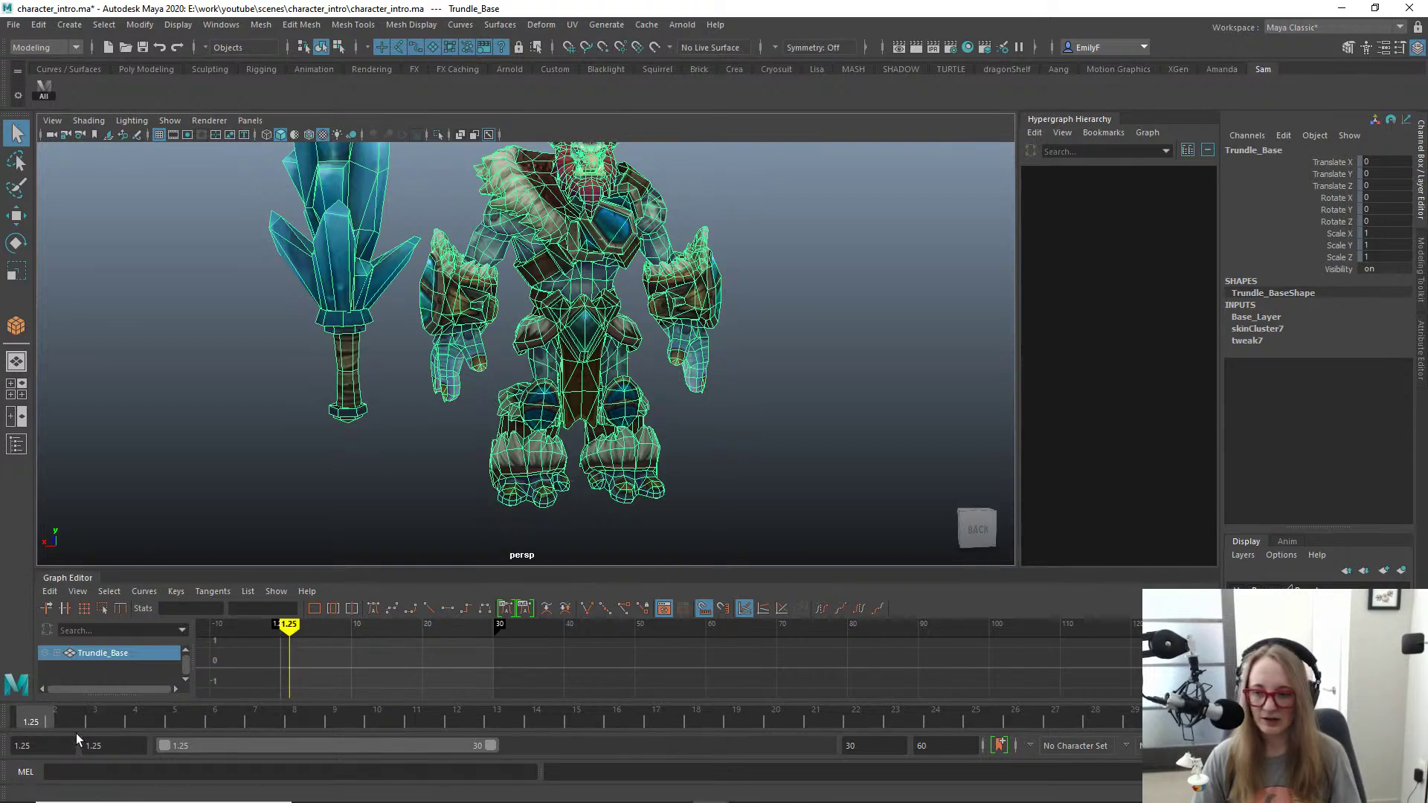
drag(121, 750, 8, 735)
text(1)
key(Return)
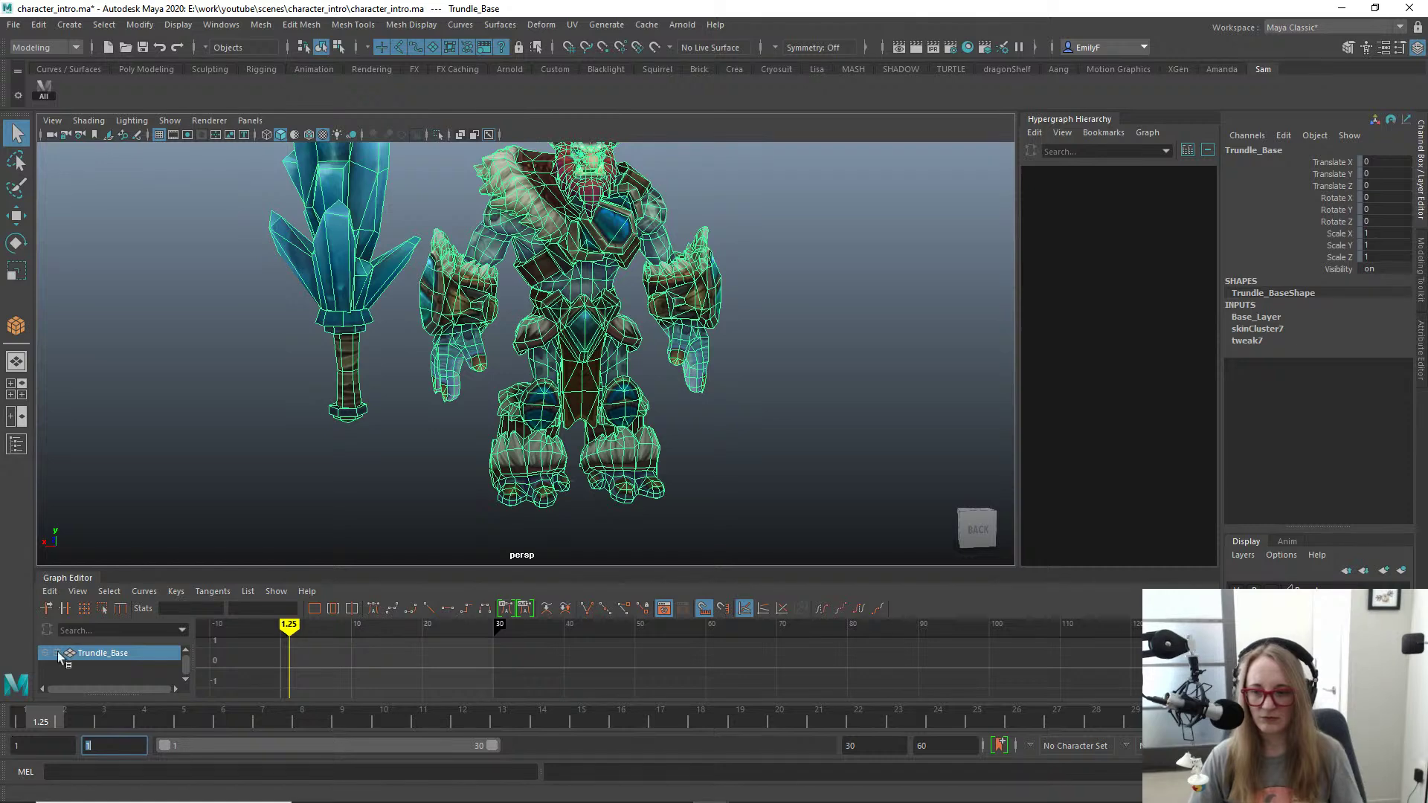
Step: Play the timeline, deselect the character mesh, and view the character from another angle
scroll(301, 527, up, 2)
key(alt+v)
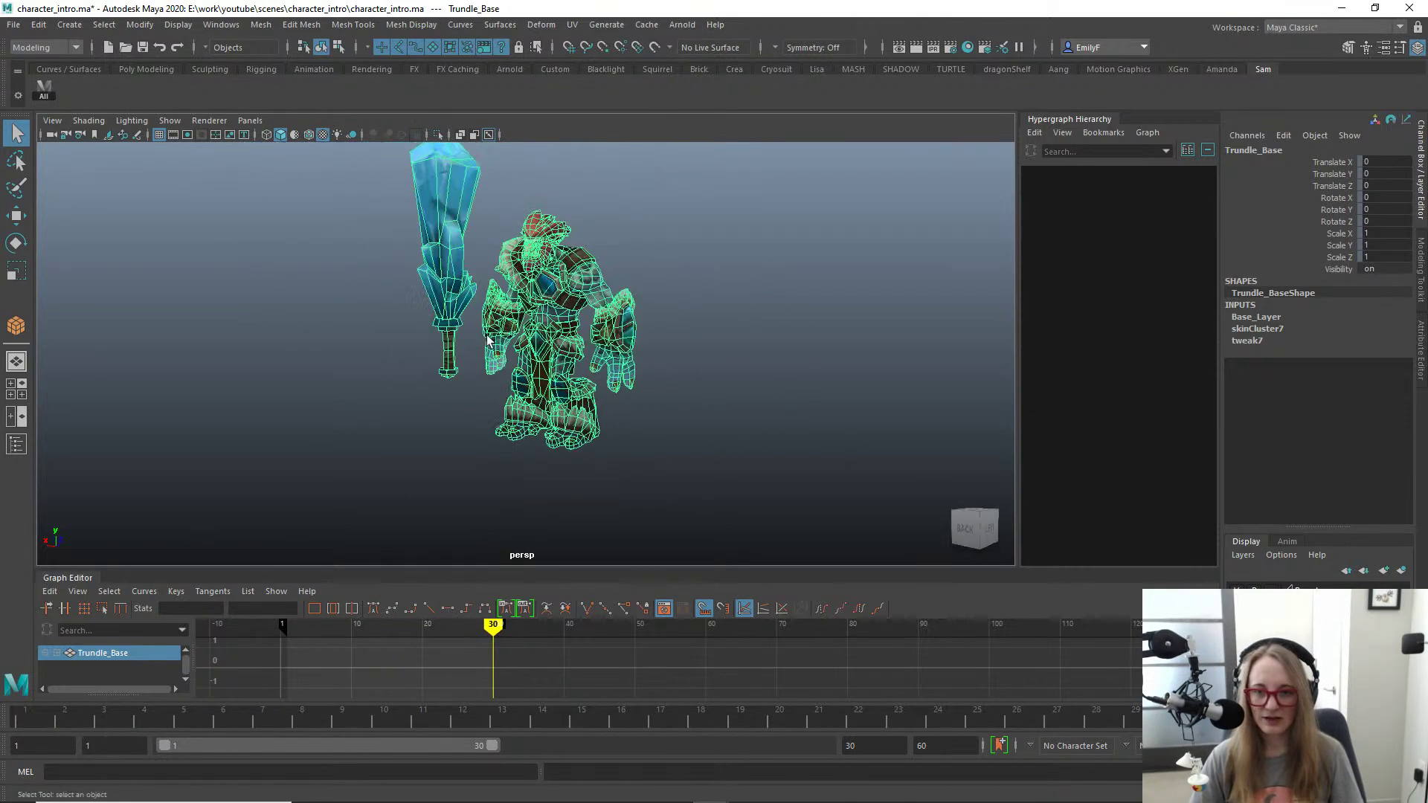
click(300, 405)
alt+right_drag(299, 399, 522, 395)
alt+drag(523, 399, 654, 360)
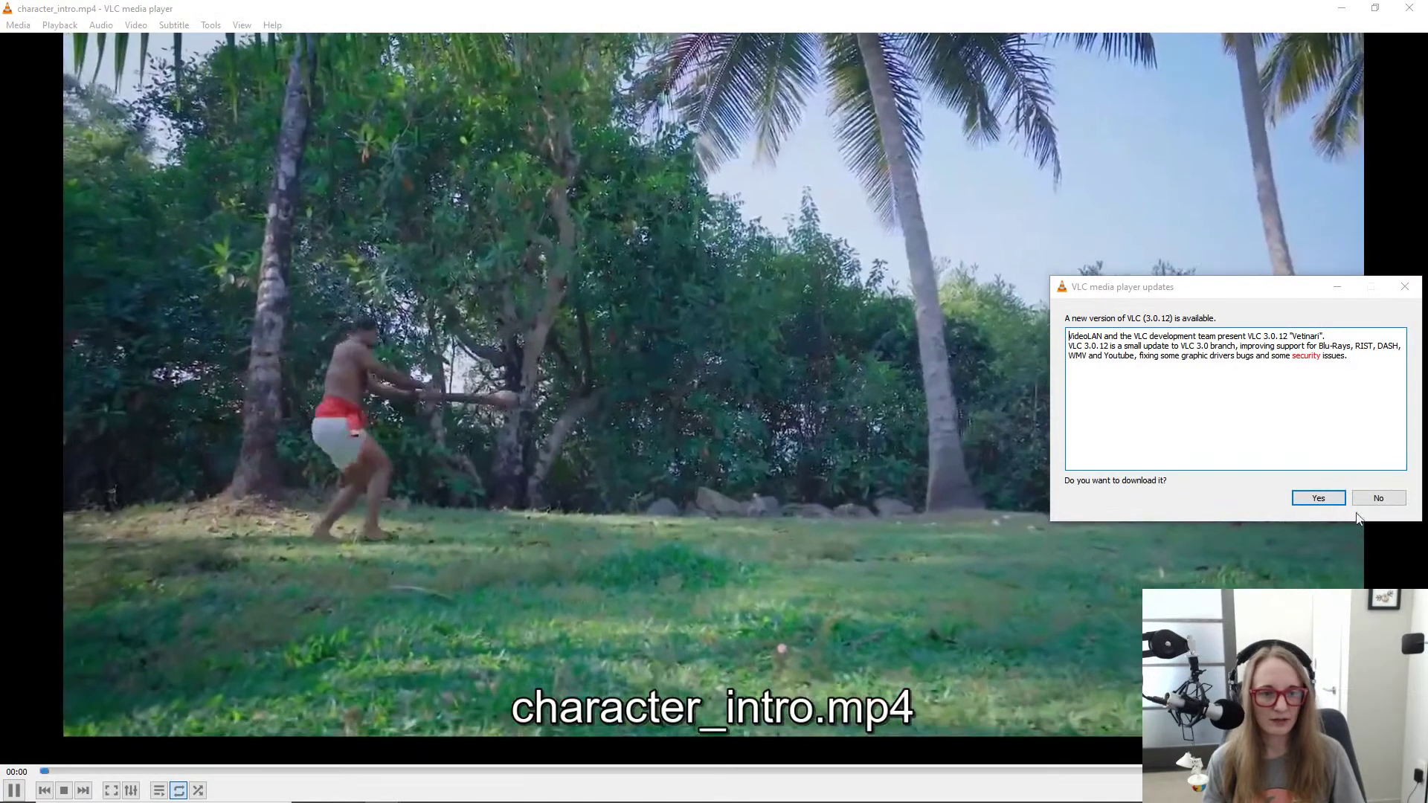
Step: Decline the VLC update and resize the character_intro reference video window to fit within the screen
click(1374, 497)
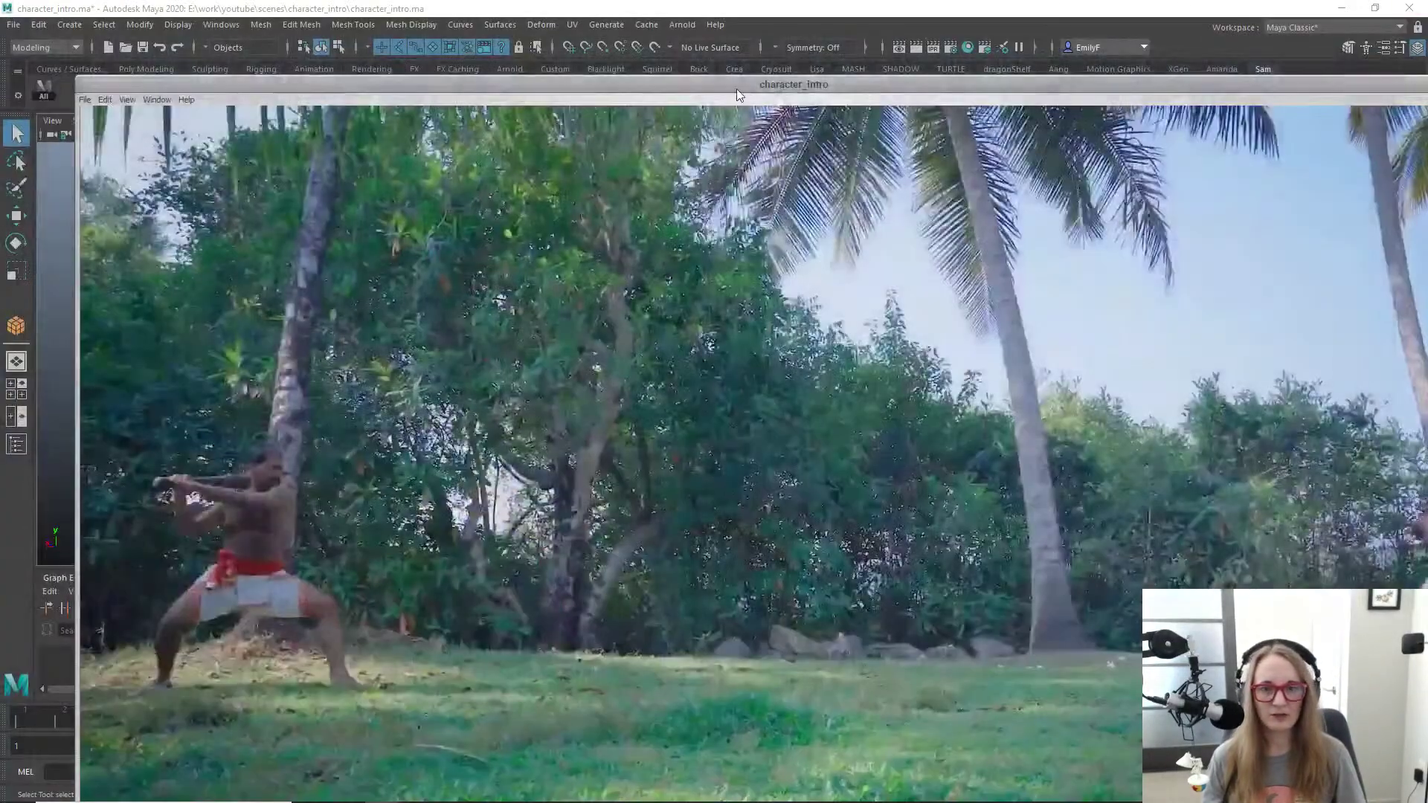
click(127, 100)
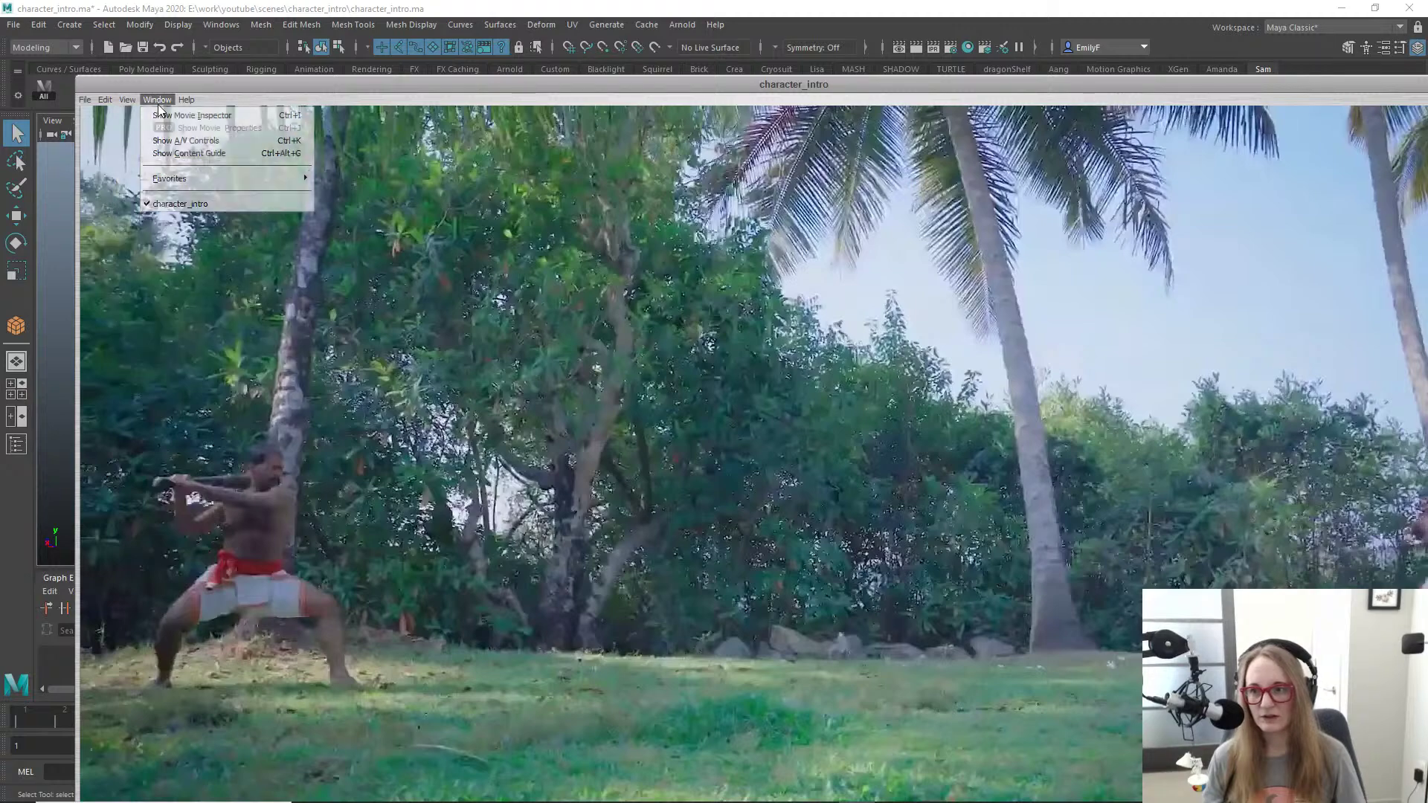
click(143, 116)
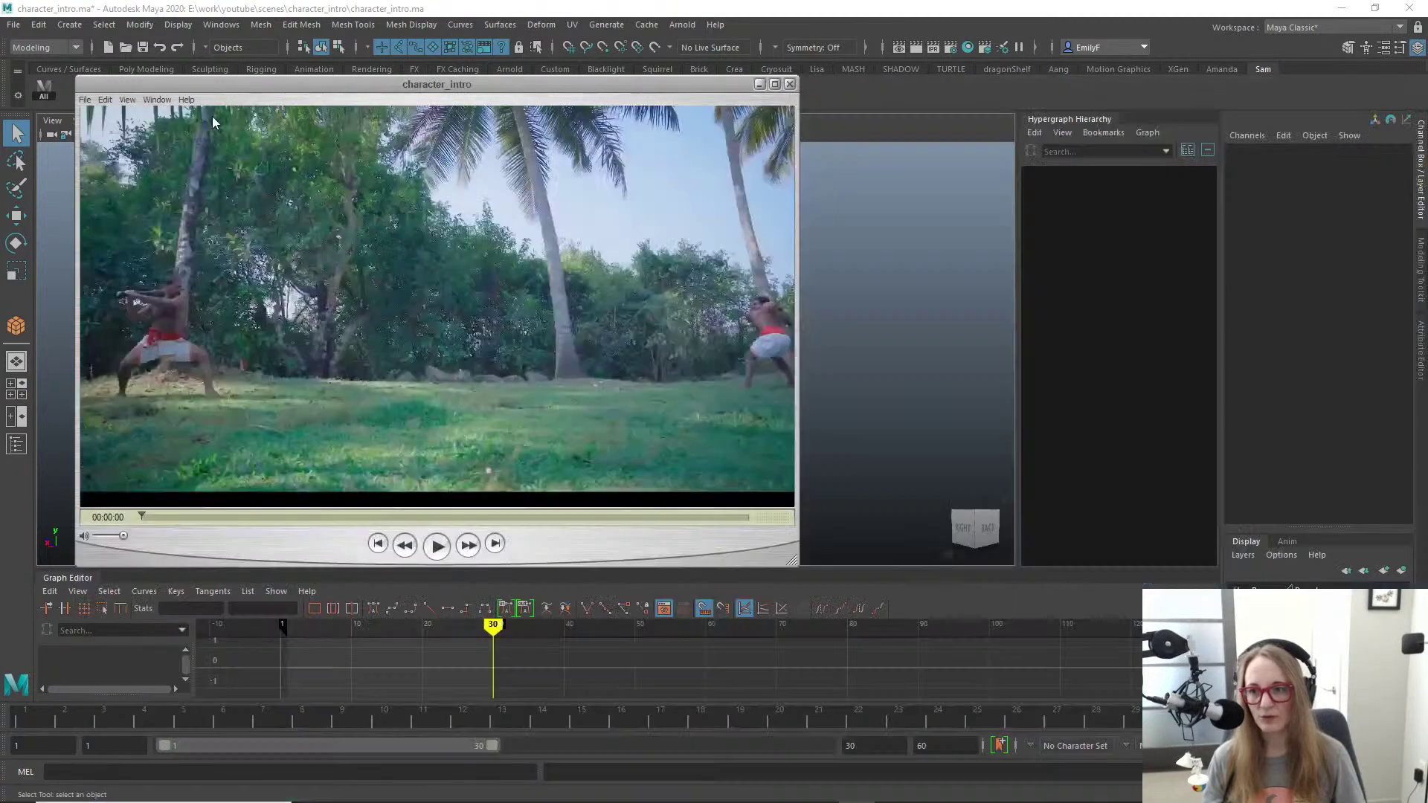
drag(793, 559, 982, 674)
drag(672, 643, 765, 658)
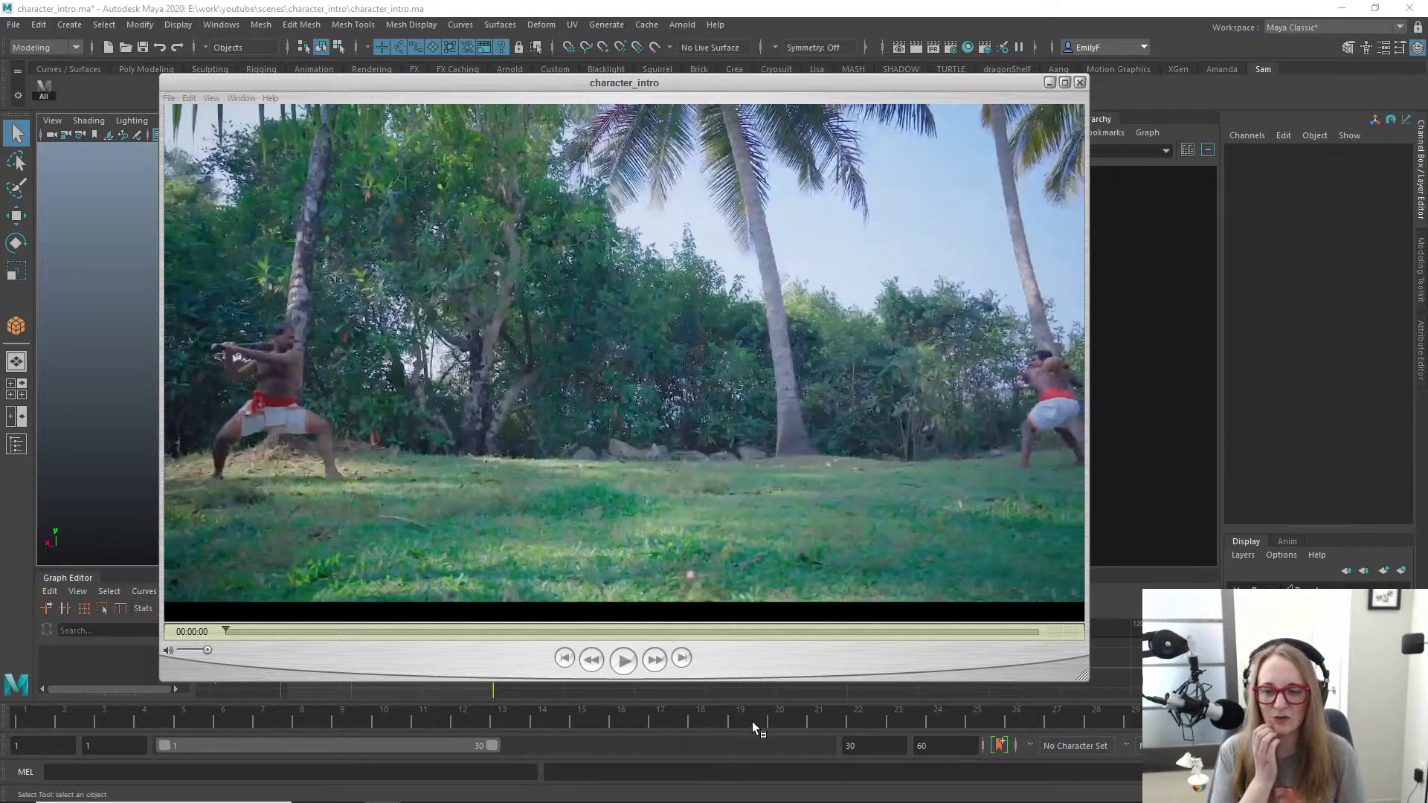
Step: Play the reference video from the start and examine the wind-up of the pot-smashing sword swing around 00:02 to 00:03
click(624, 662)
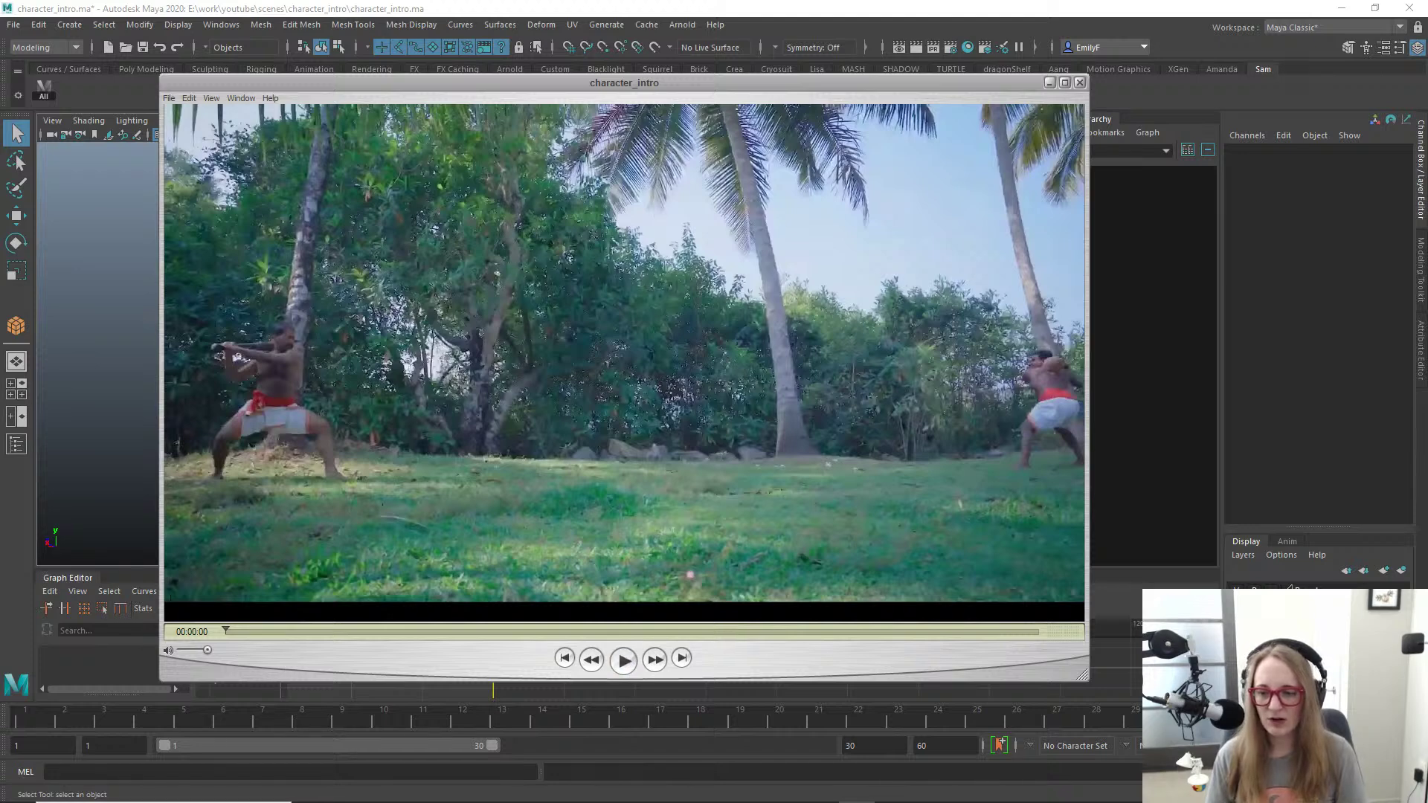
drag(226, 631, 209, 628)
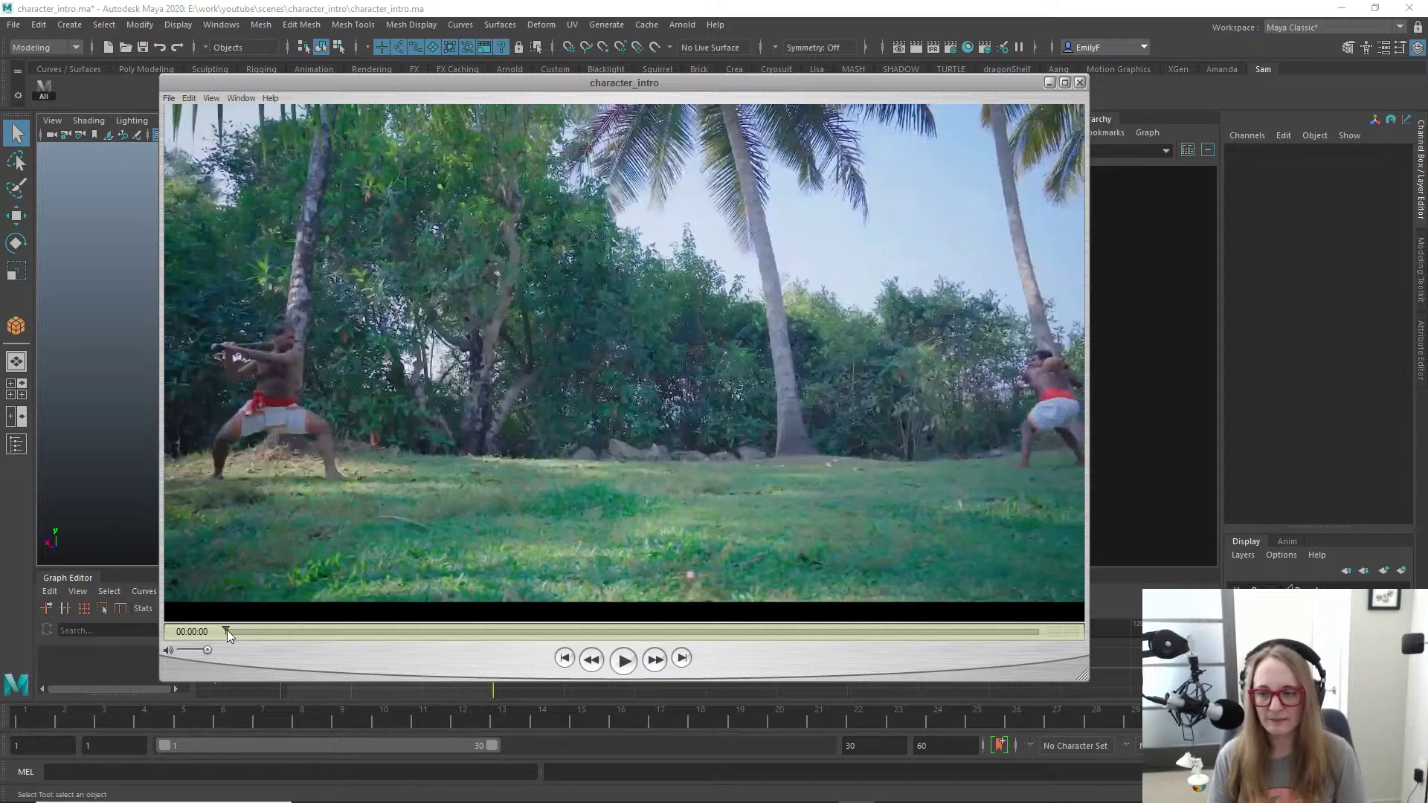
click(623, 660)
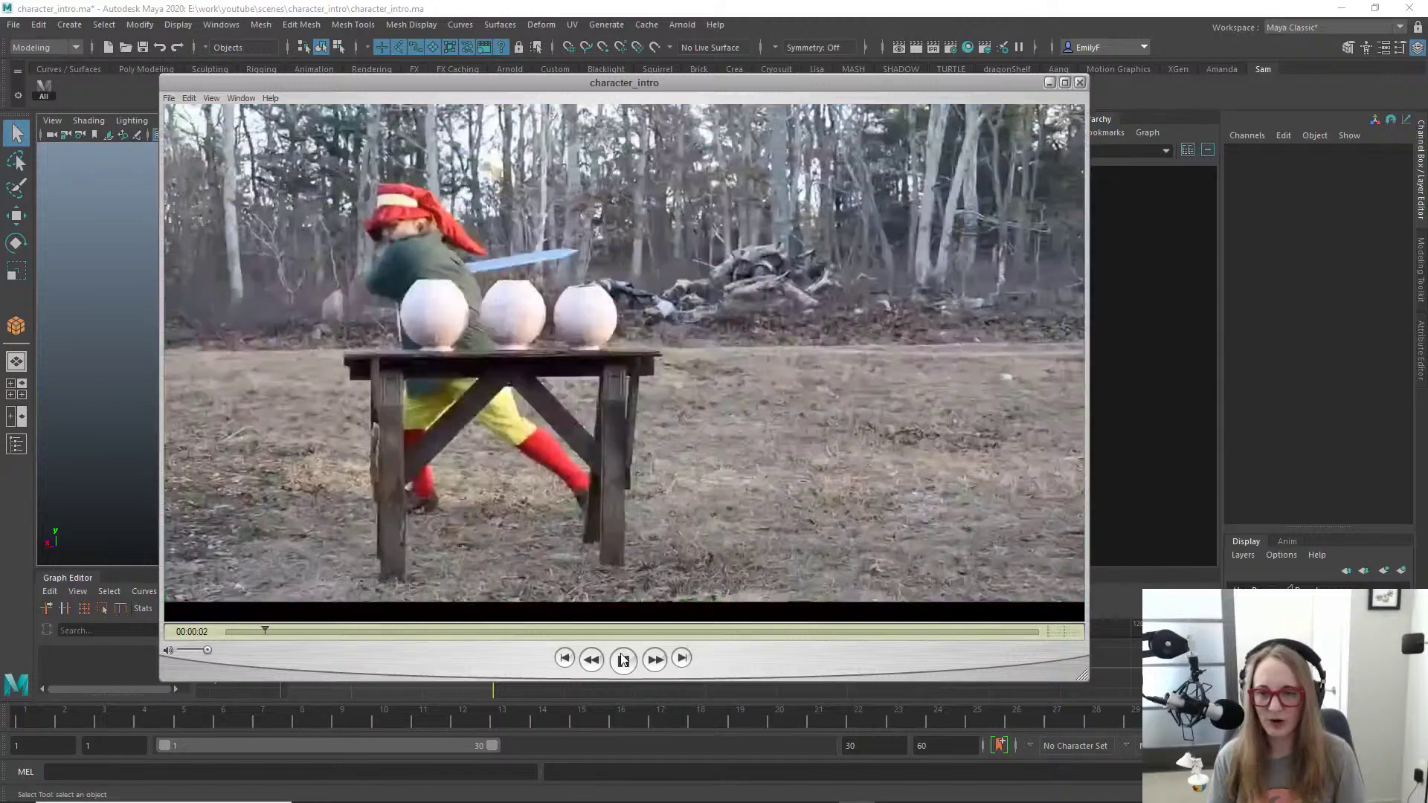
click(623, 660)
mouse_move(250, 634)
mouse_down()
mouse_move(225, 632)
mouse_move(173, 685)
mouse_move(243, 635)
mouse_move(230, 635)
mouse_move(261, 633)
mouse_move(234, 633)
mouse_move(270, 627)
mouse_up()
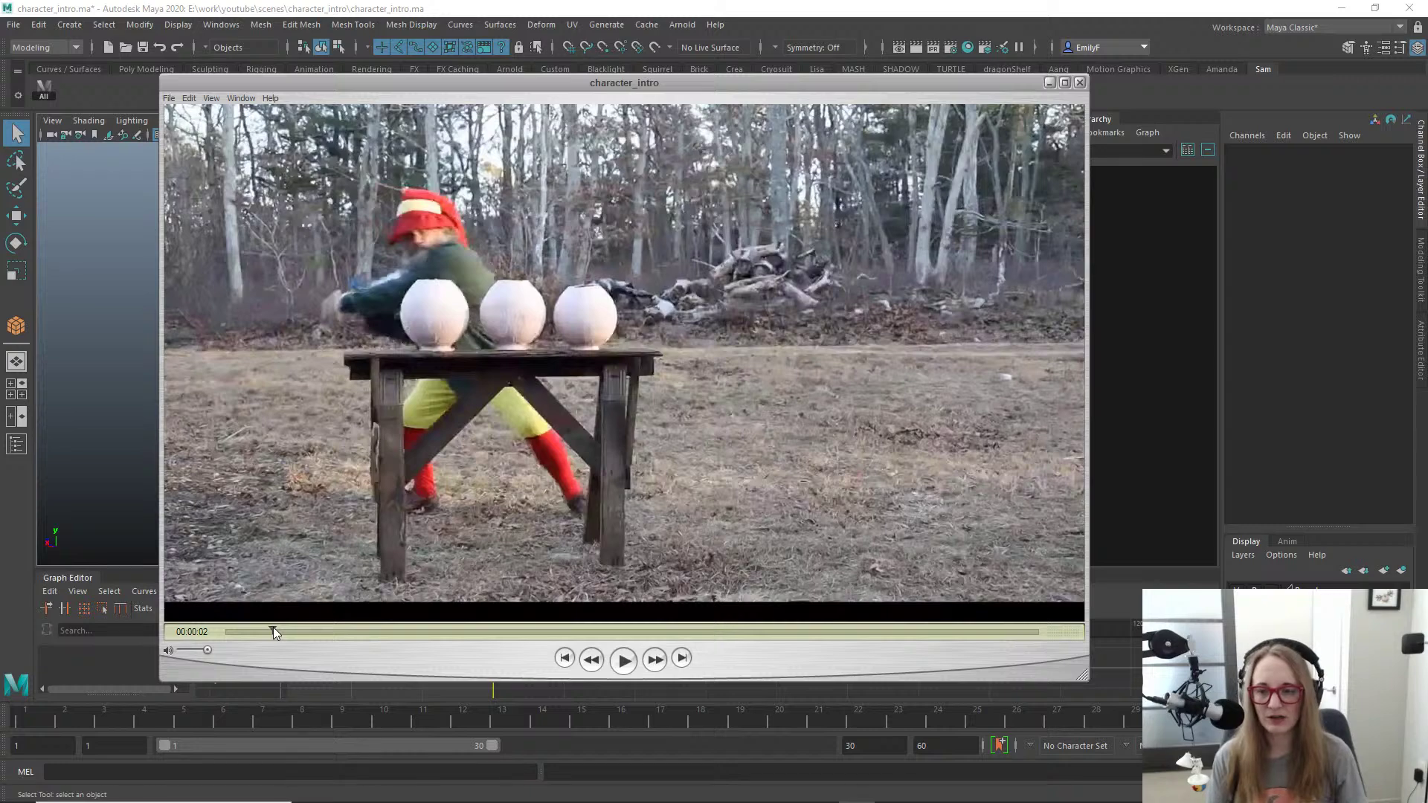
mouse_move(274, 627)
mouse_down()
mouse_move(244, 632)
mouse_move(279, 624)
mouse_up()
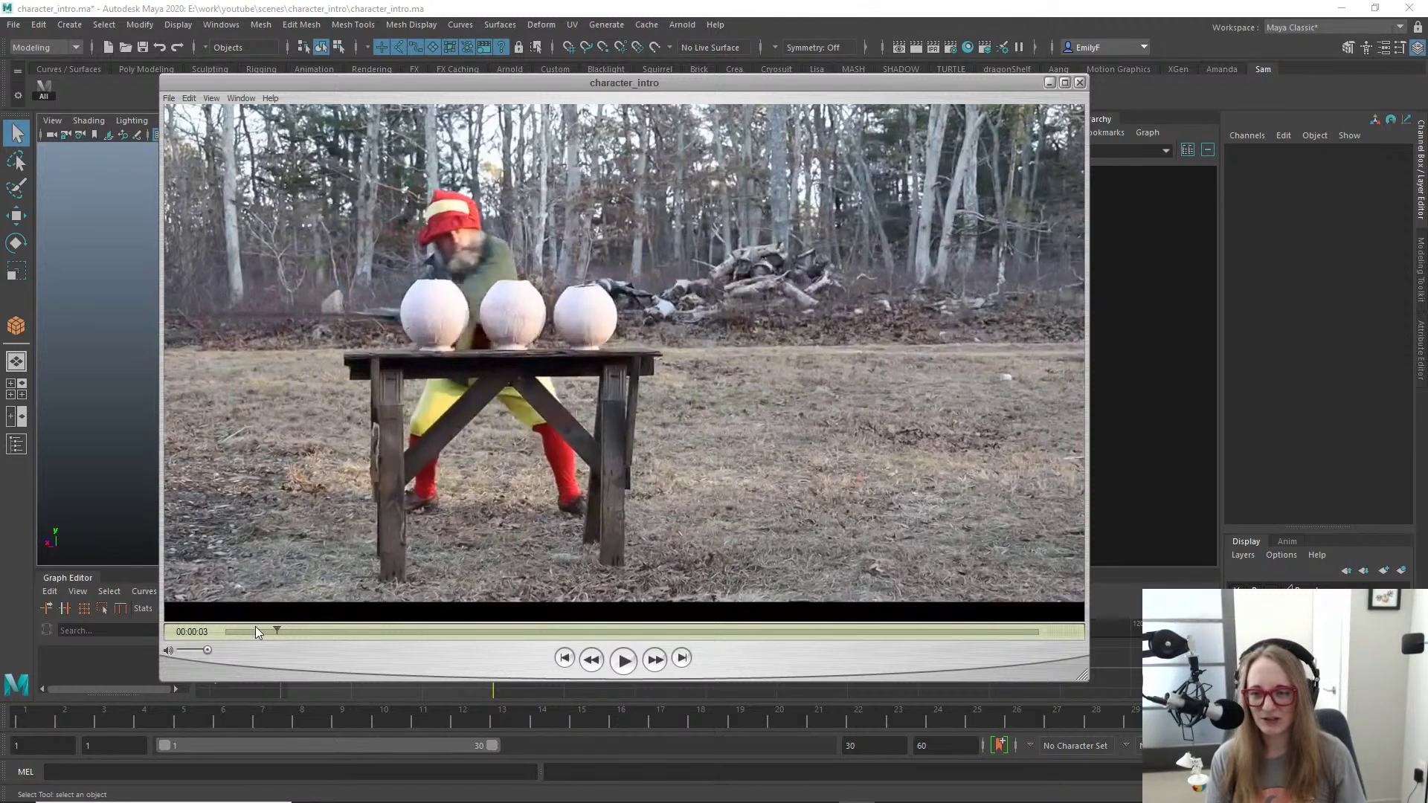
drag(272, 632, 276, 631)
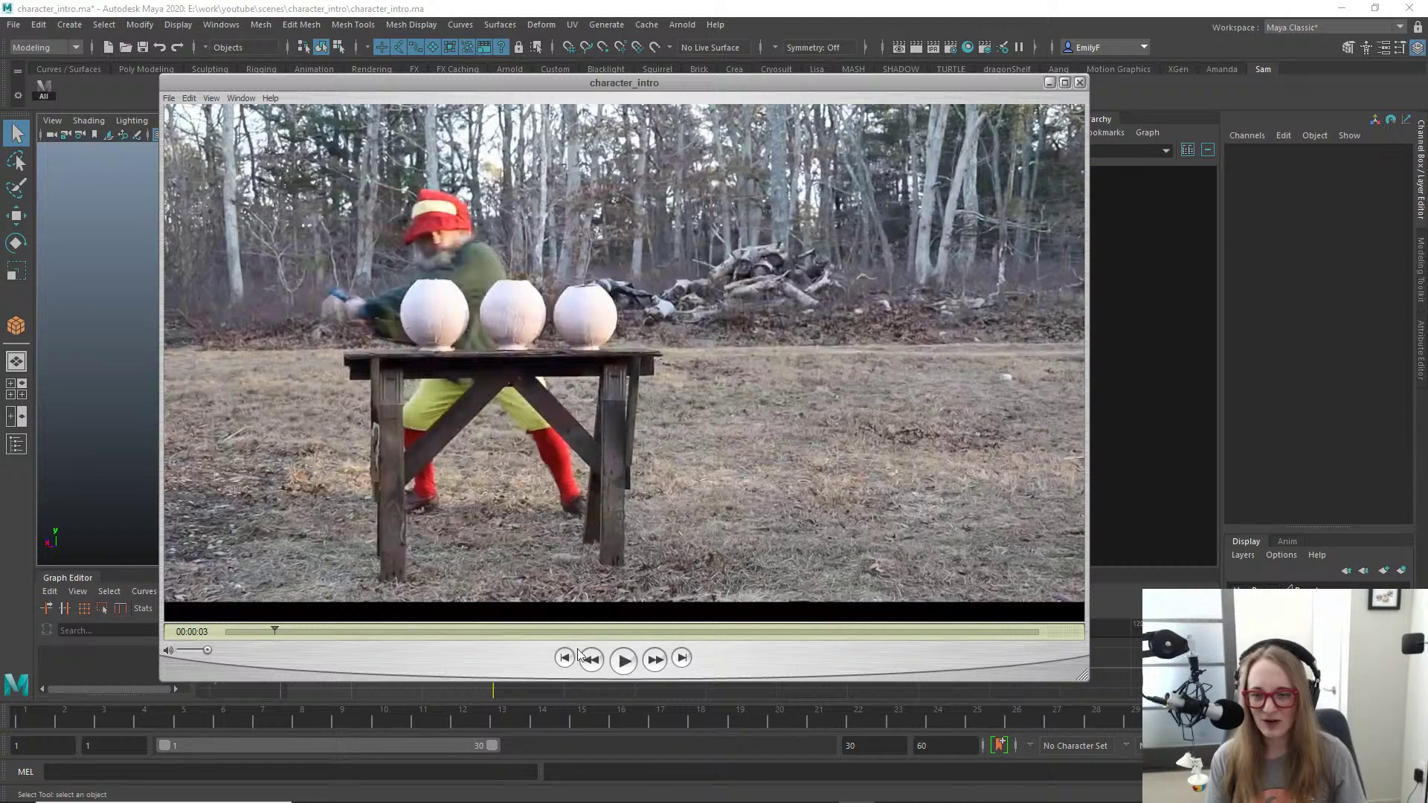
click(616, 662)
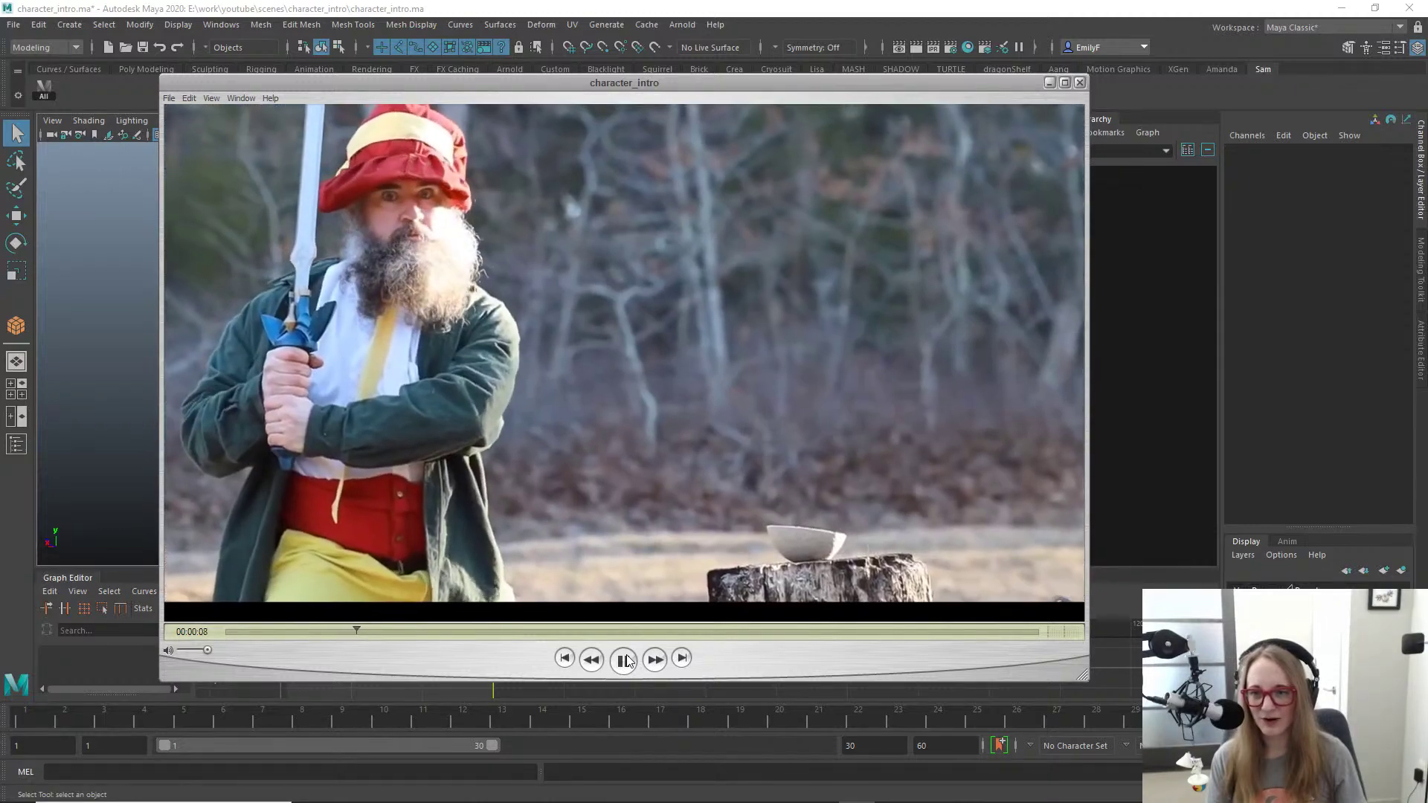
click(623, 660)
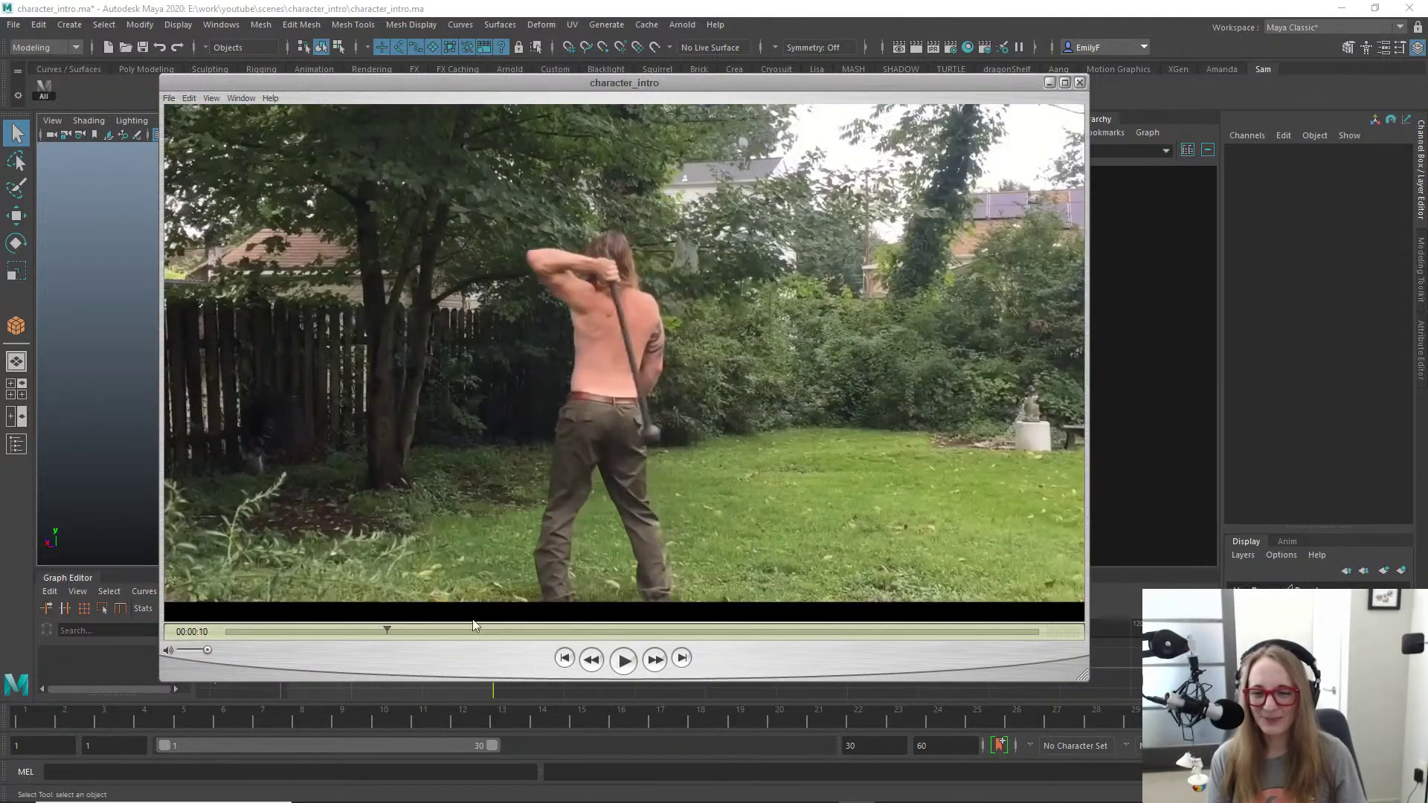
Step: Advance frame by frame from 00:03 through the sword swing's impact on the pots and its follow-through
drag(349, 631, 287, 603)
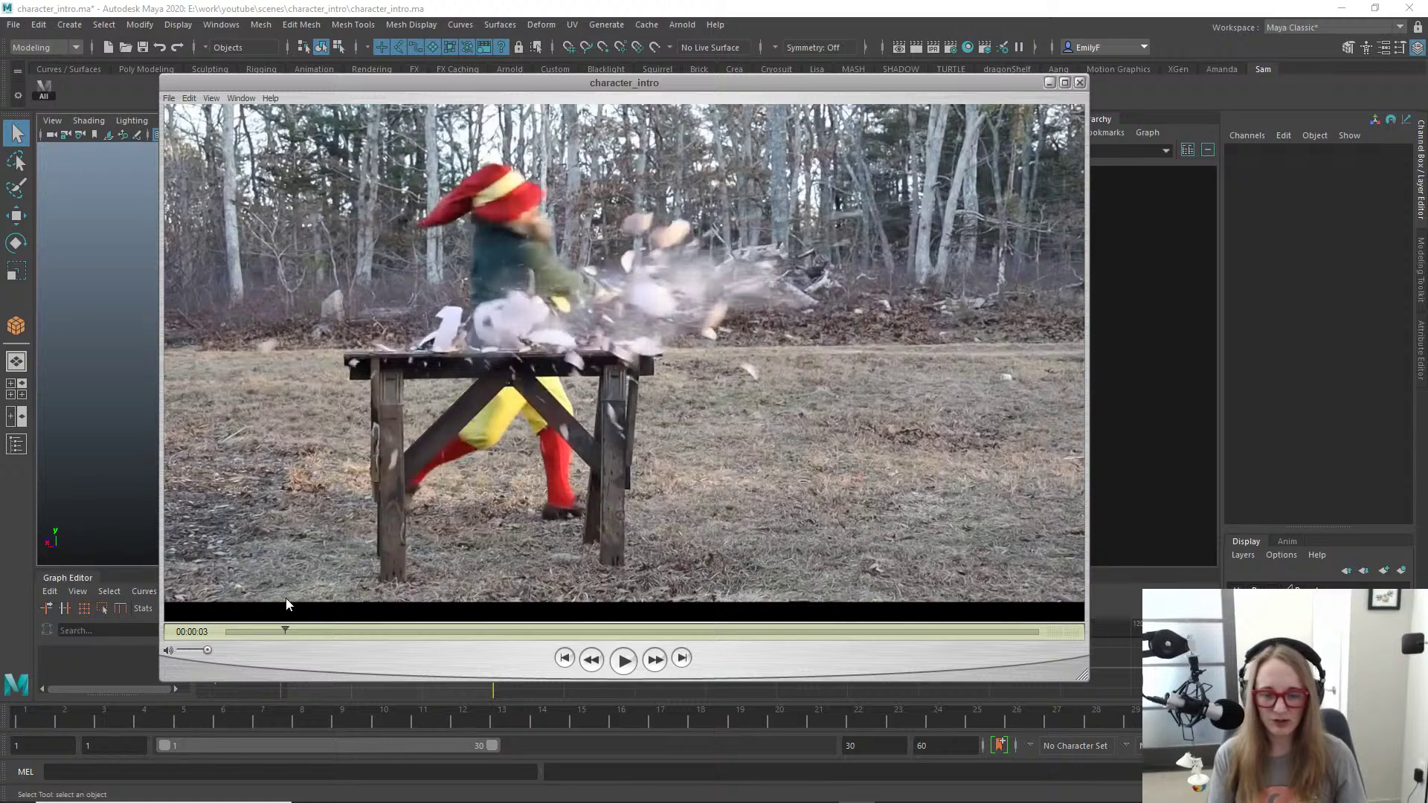
key(Right)
key(Right)
key(Right)
key(Right)
key(Right)
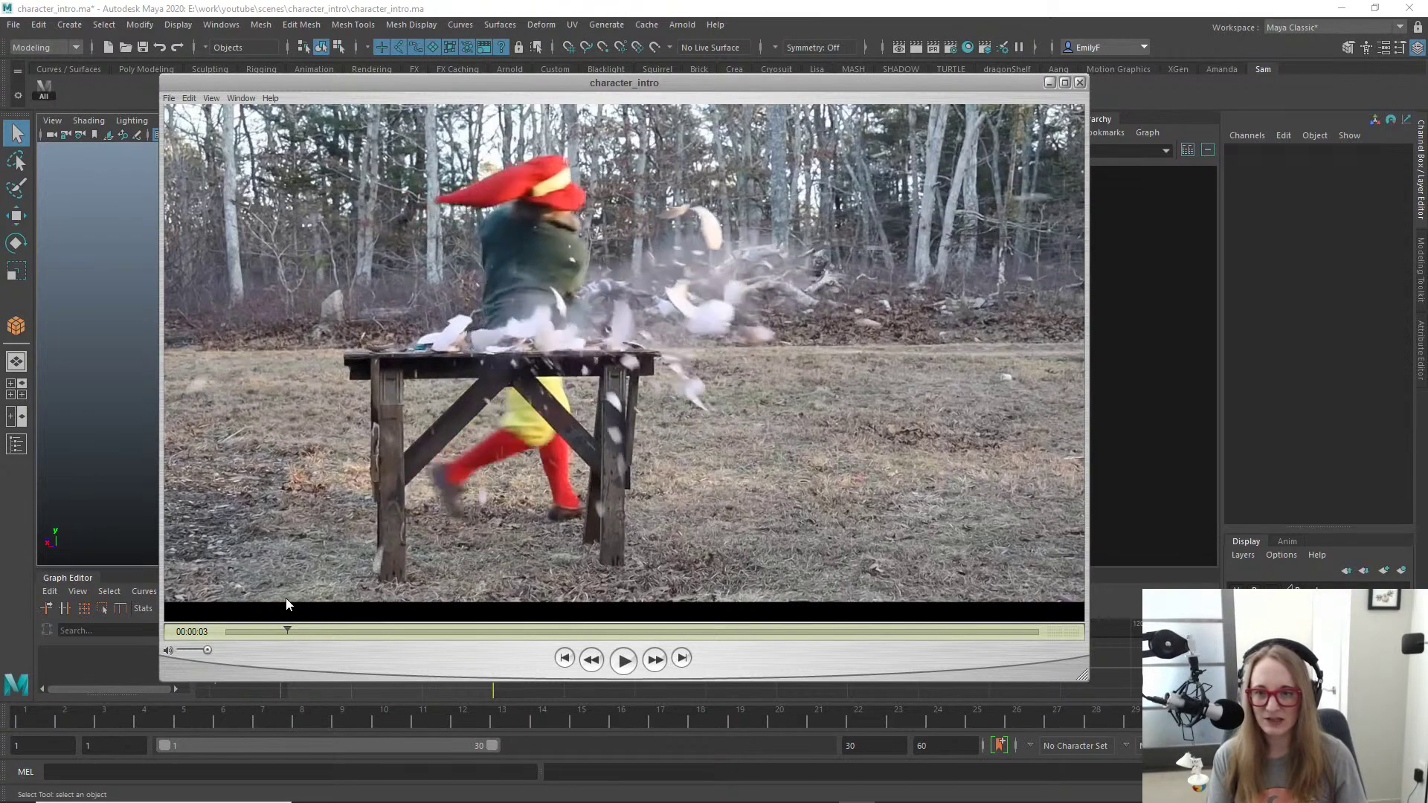
key(Right)
key(Right)
key(Right)
key(Right)
key(Right)
key(Right)
Step: Play and scrub the backyard mace-swing clip up to 00:13, and continue into the seaside mace swings
drag(293, 627, 384, 623)
key(space)
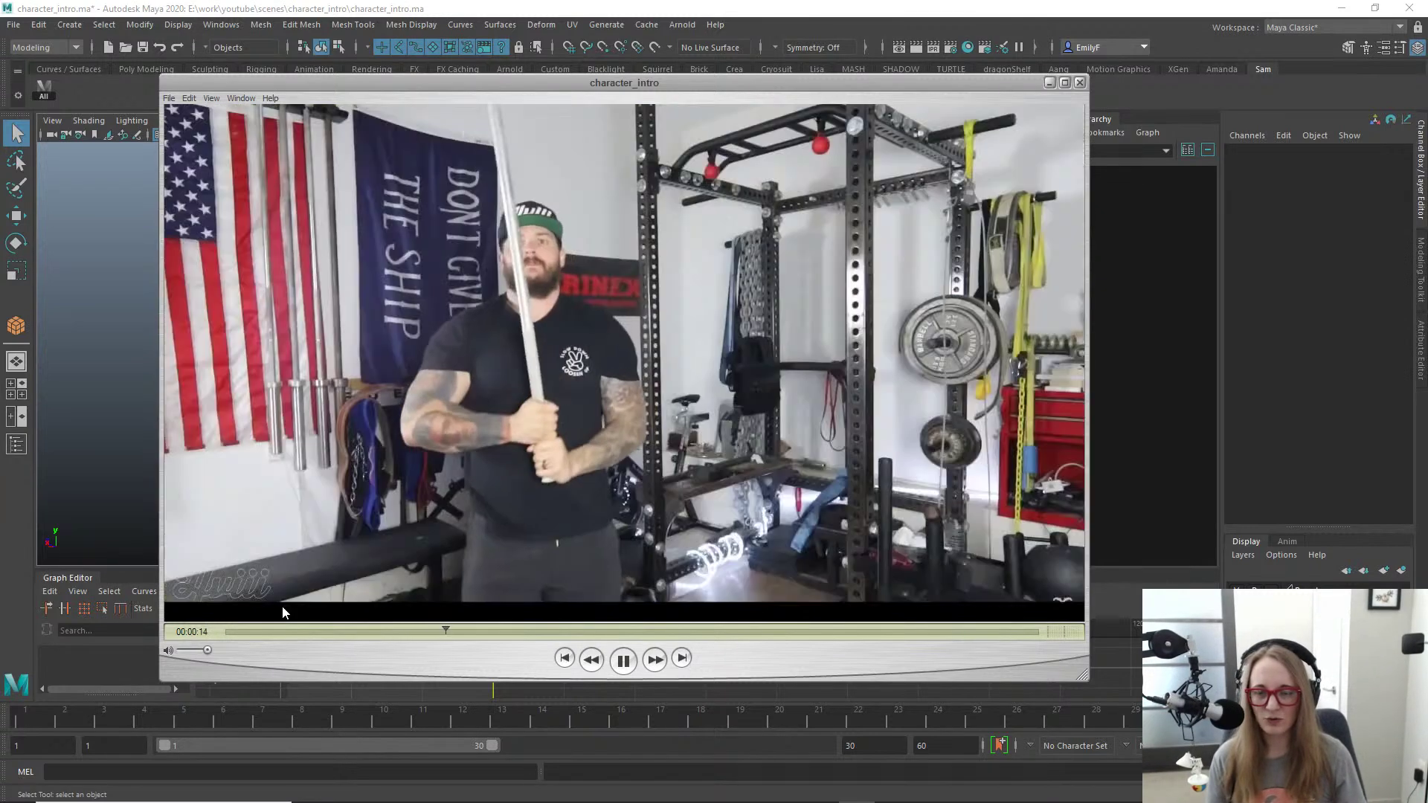
key(space)
mouse_move(426, 631)
mouse_down()
mouse_move(378, 631)
mouse_move(424, 631)
mouse_up()
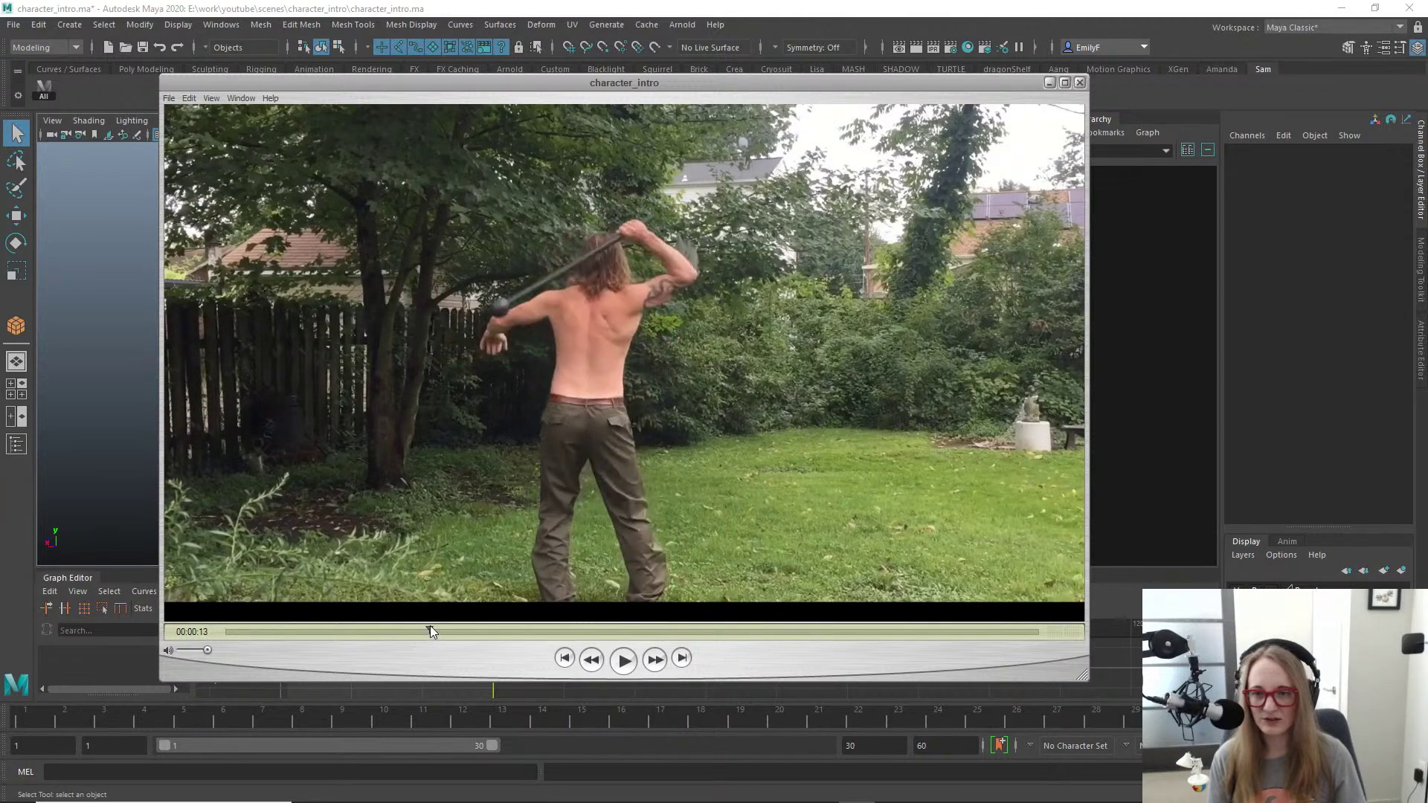
key(space)
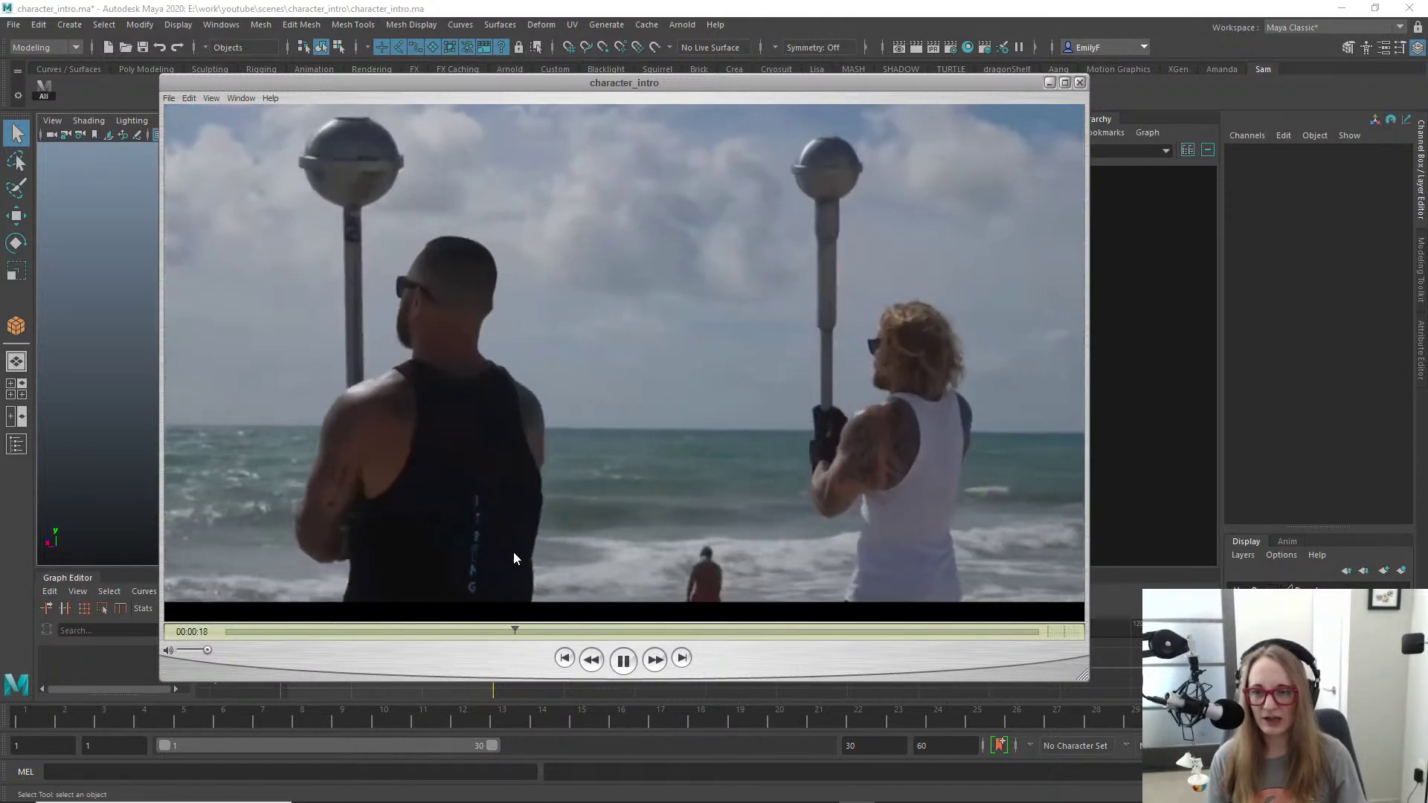
key(space)
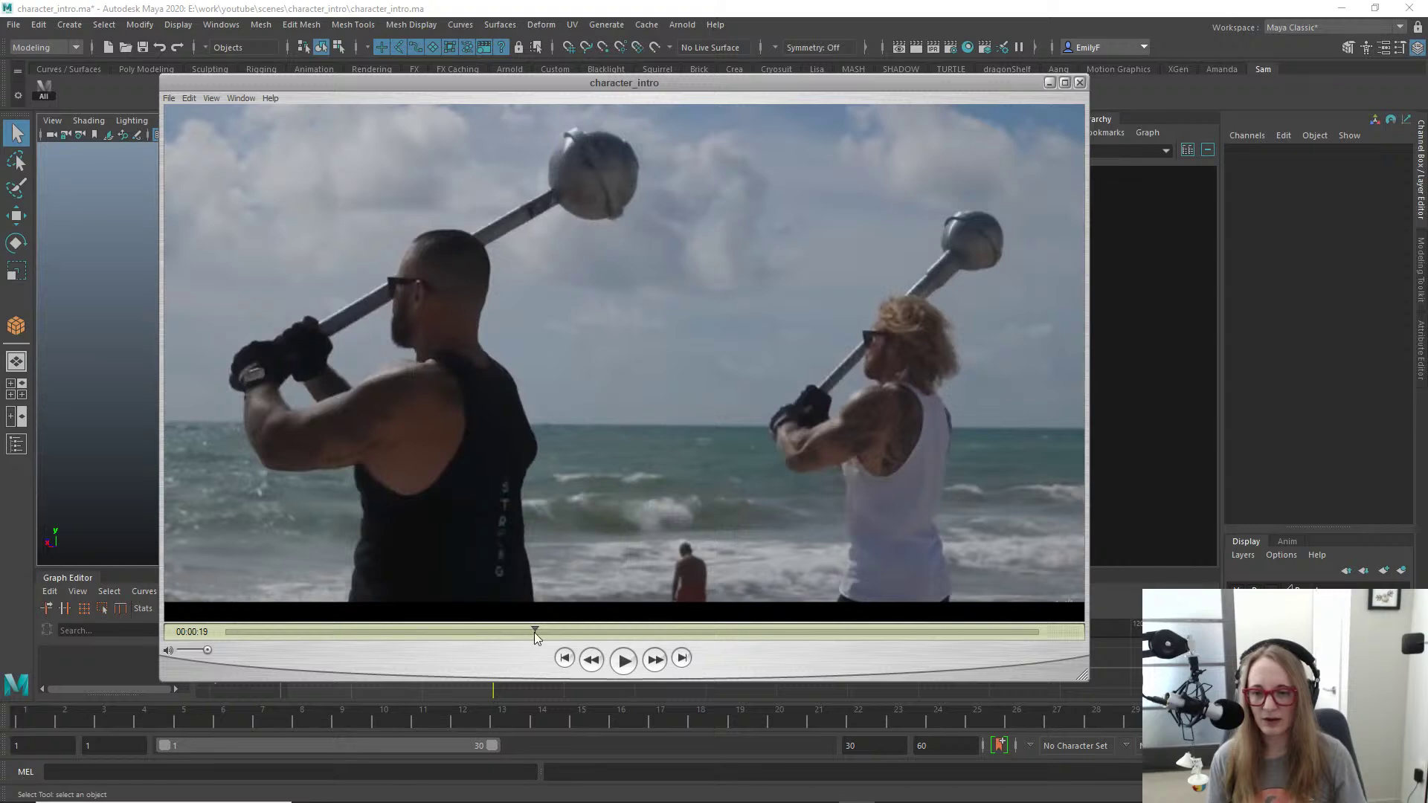
Step: Play the reference from the seaside mace swings at about 00:19 on to the burning-stump clip at 00:27
mouse_move(534, 632)
mouse_down()
mouse_move(513, 631)
mouse_move(548, 624)
mouse_move(533, 620)
mouse_up()
key(space)
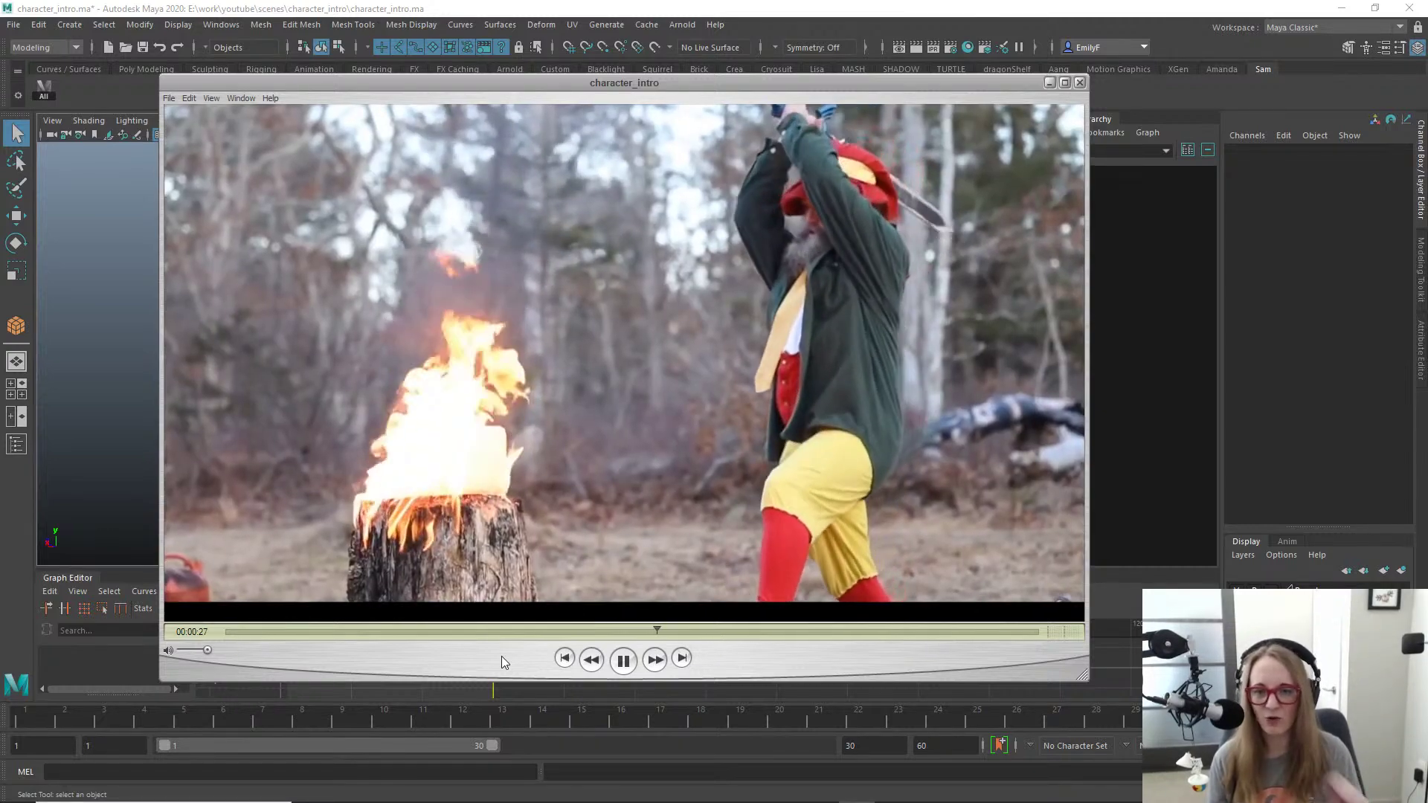
click(623, 661)
Step: Examine the oversized-sword chop onto the wood pile by scrubbing and replaying the video between 00:20 and 00:24
drag(645, 634, 583, 623)
drag(576, 618, 578, 613)
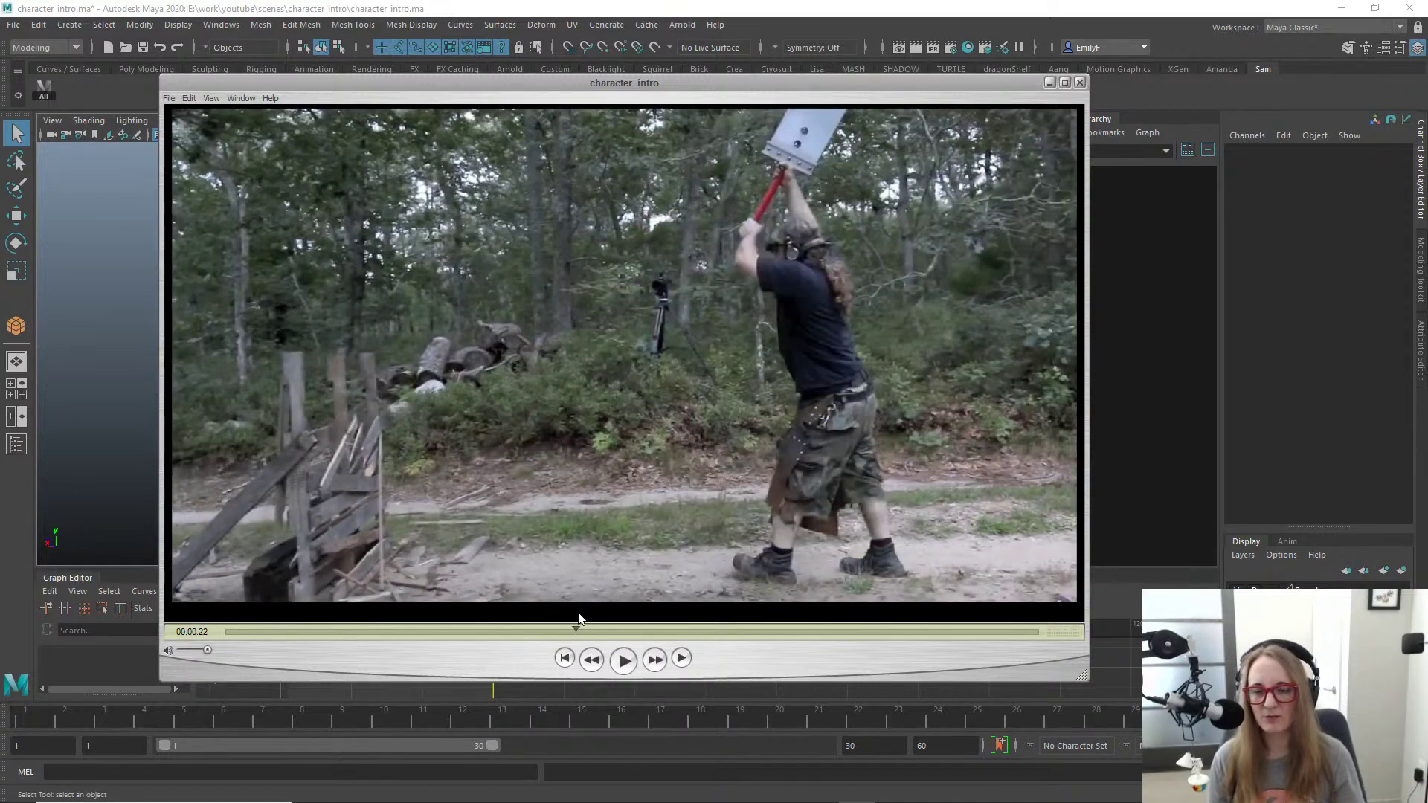
drag(529, 632, 542, 624)
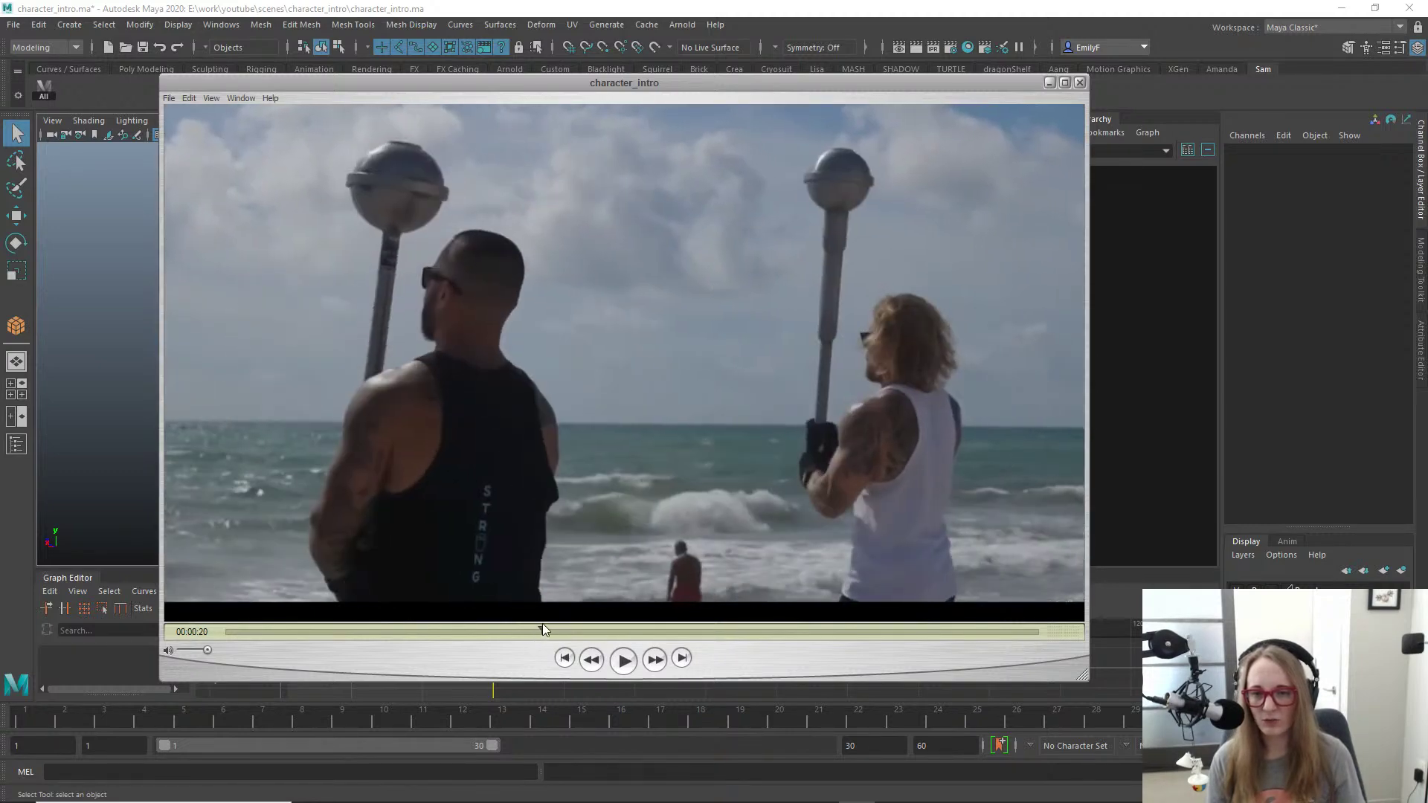
key(space)
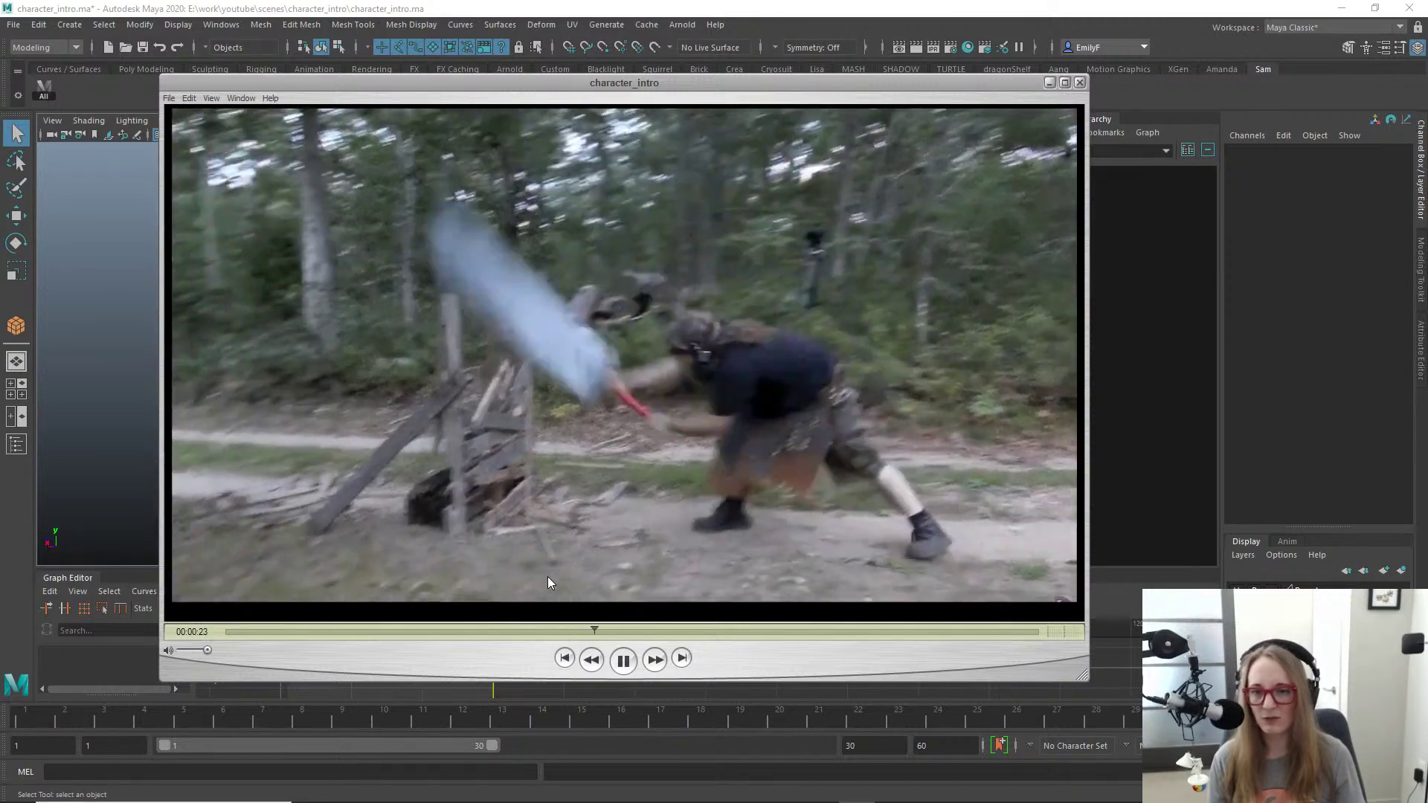
key(space)
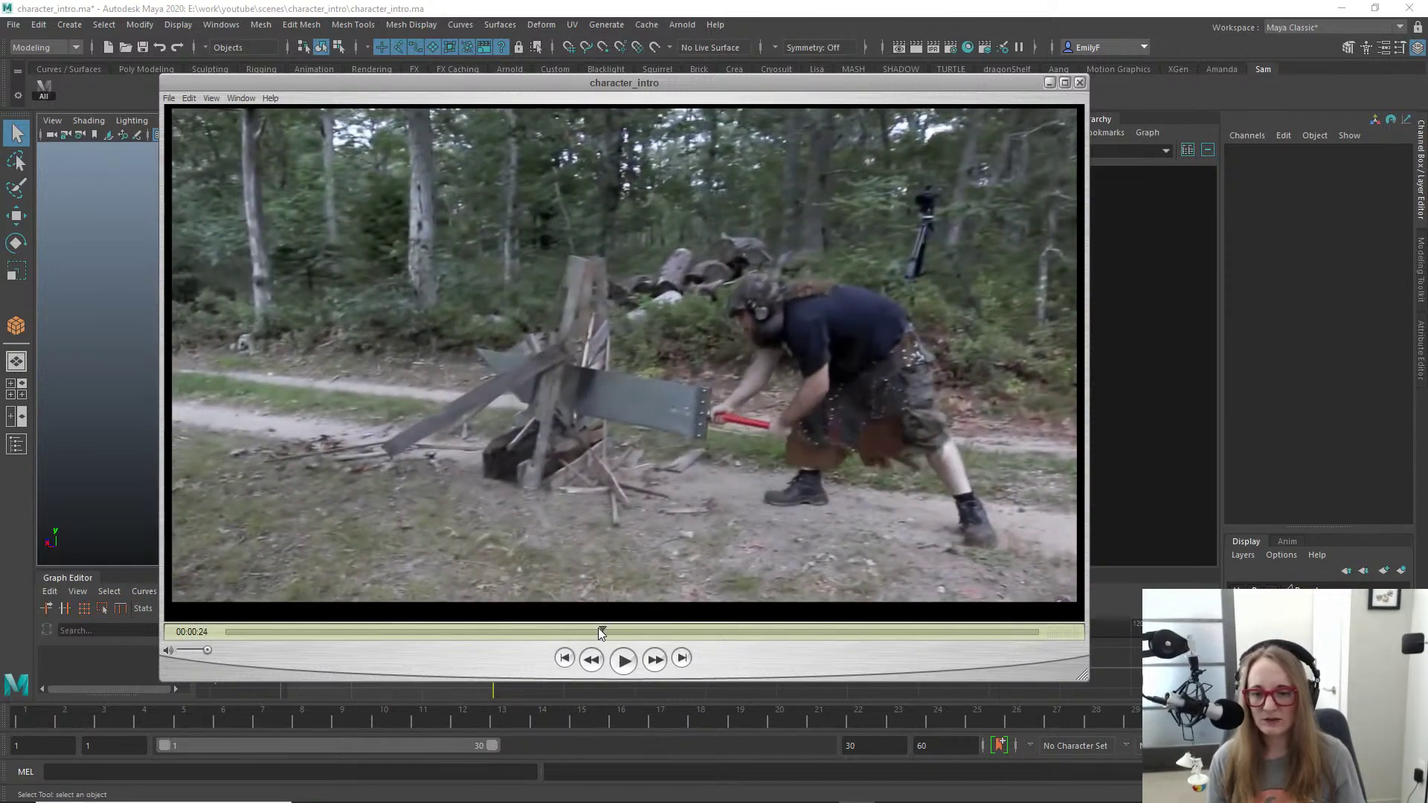
mouse_move(599, 629)
mouse_down()
mouse_move(572, 630)
mouse_move(586, 628)
mouse_up()
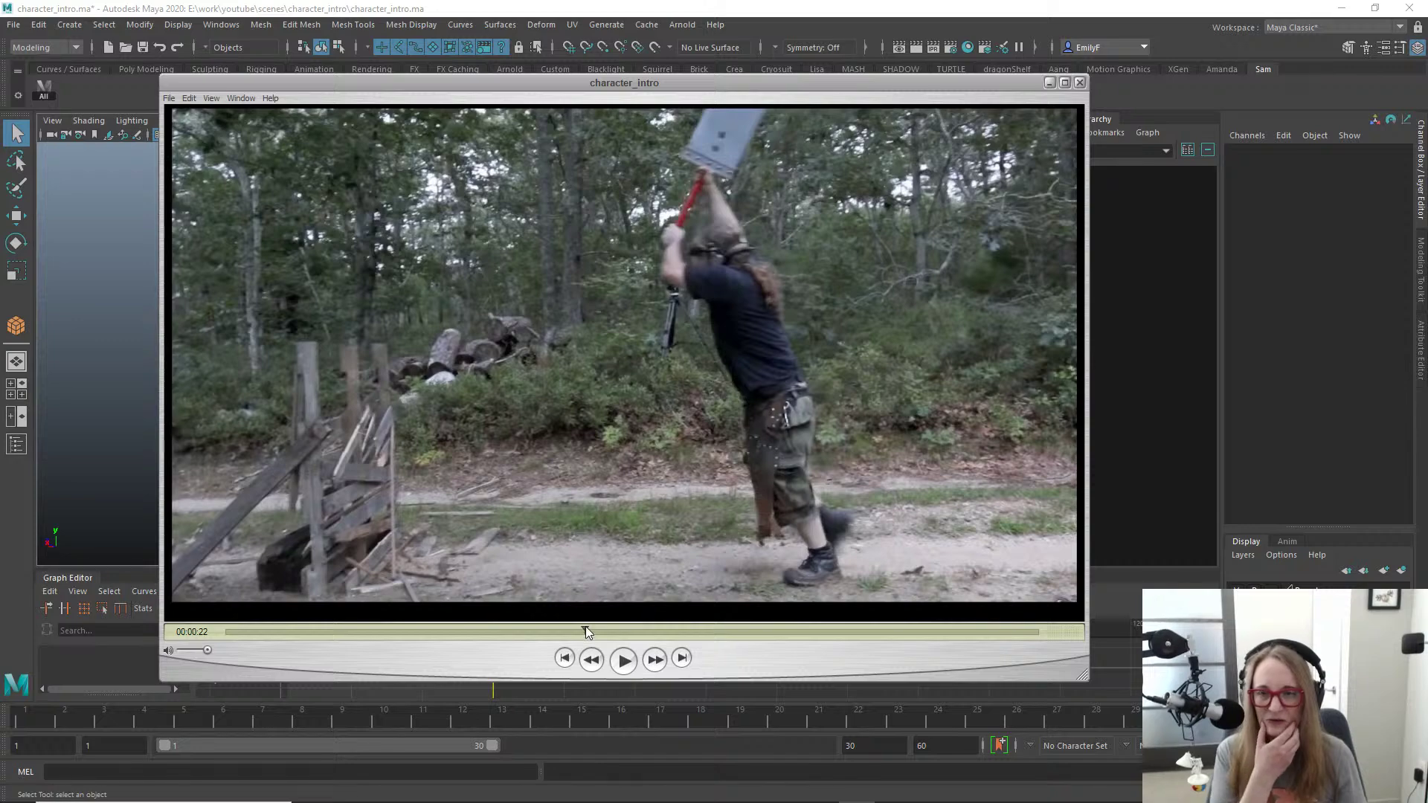
drag(587, 628, 610, 627)
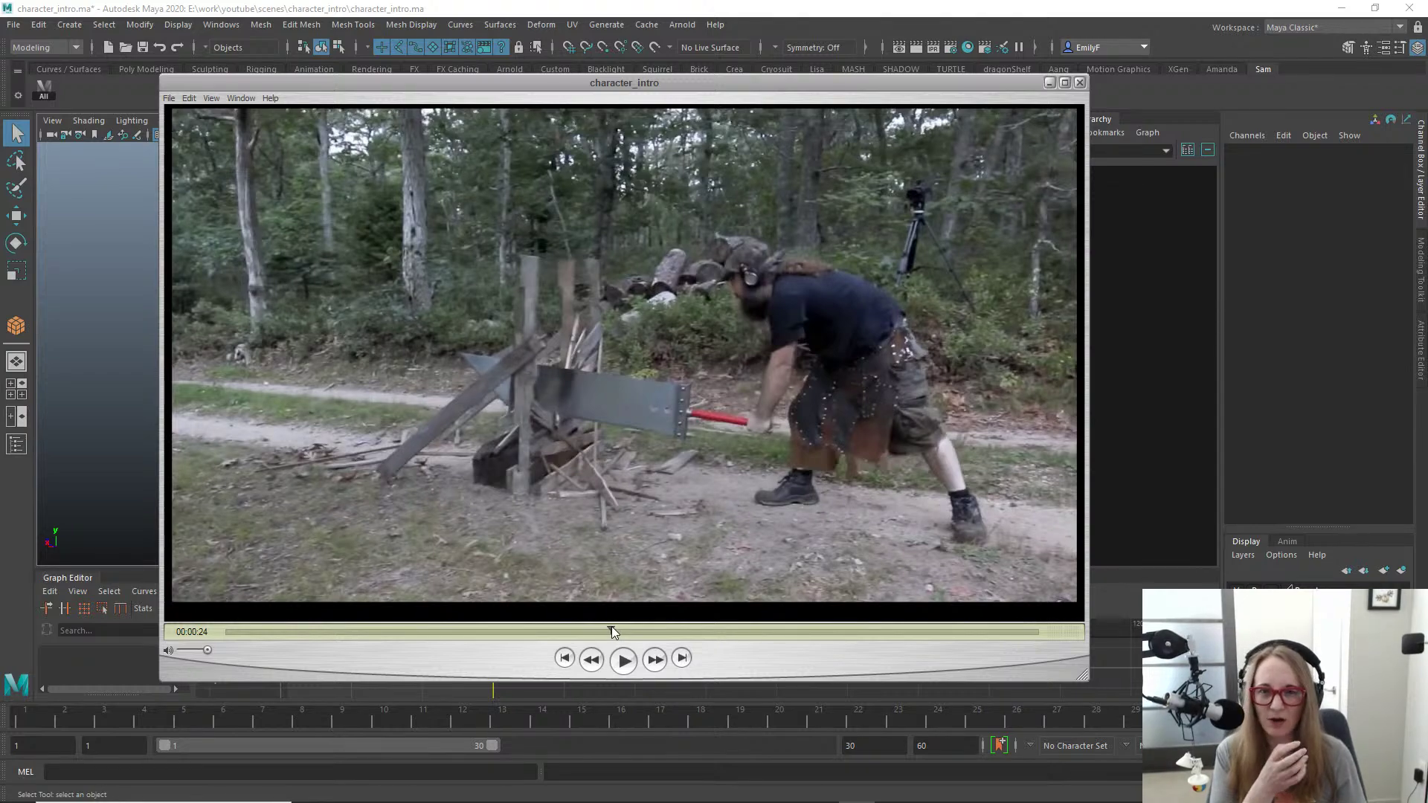
Step: Play and scrub the rest of the oversized-sword chop footage from 00:24 to its end at 00:51
mouse_move(612, 626)
mouse_down()
mouse_move(627, 622)
mouse_move(573, 625)
mouse_move(592, 625)
mouse_up()
click(691, 592)
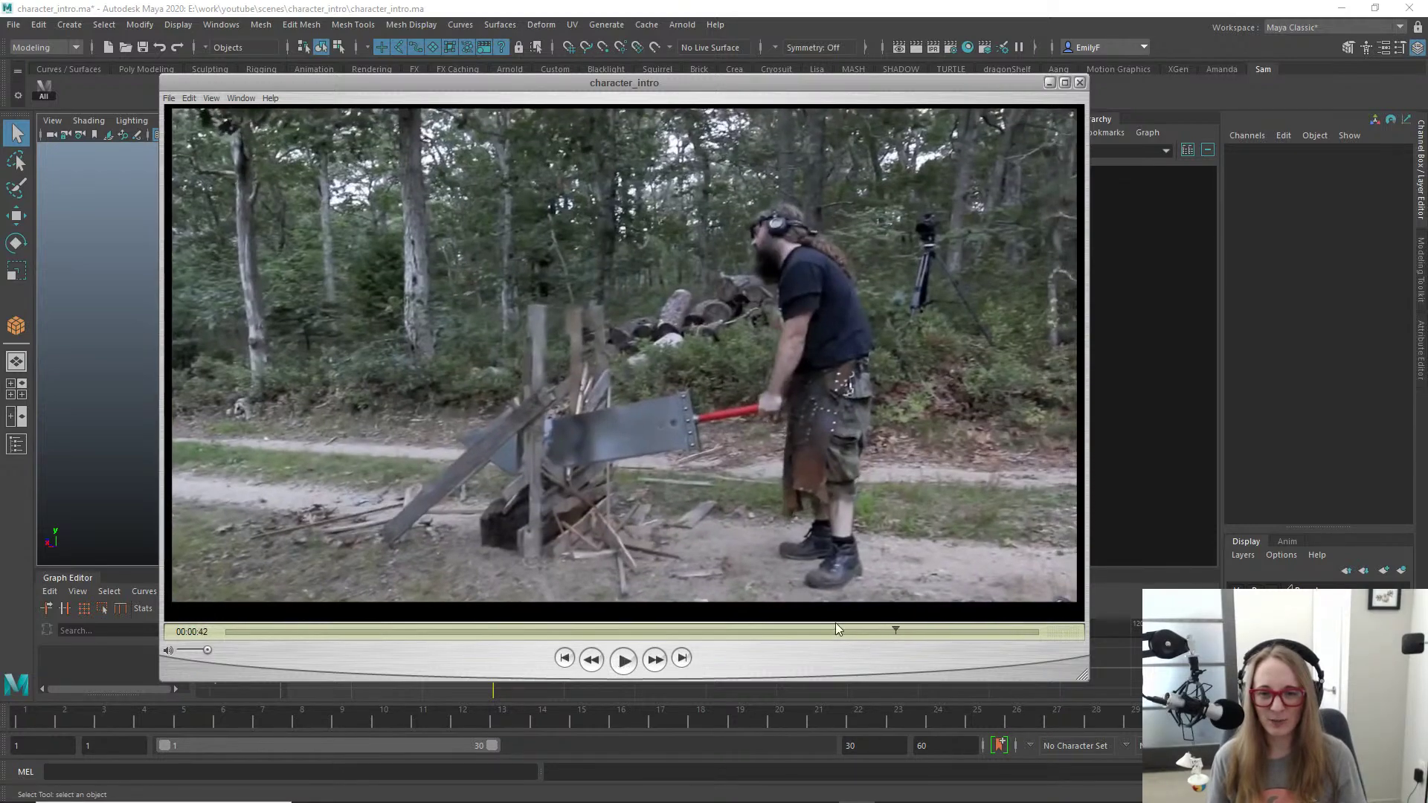
key(space)
drag(890, 632, 830, 631)
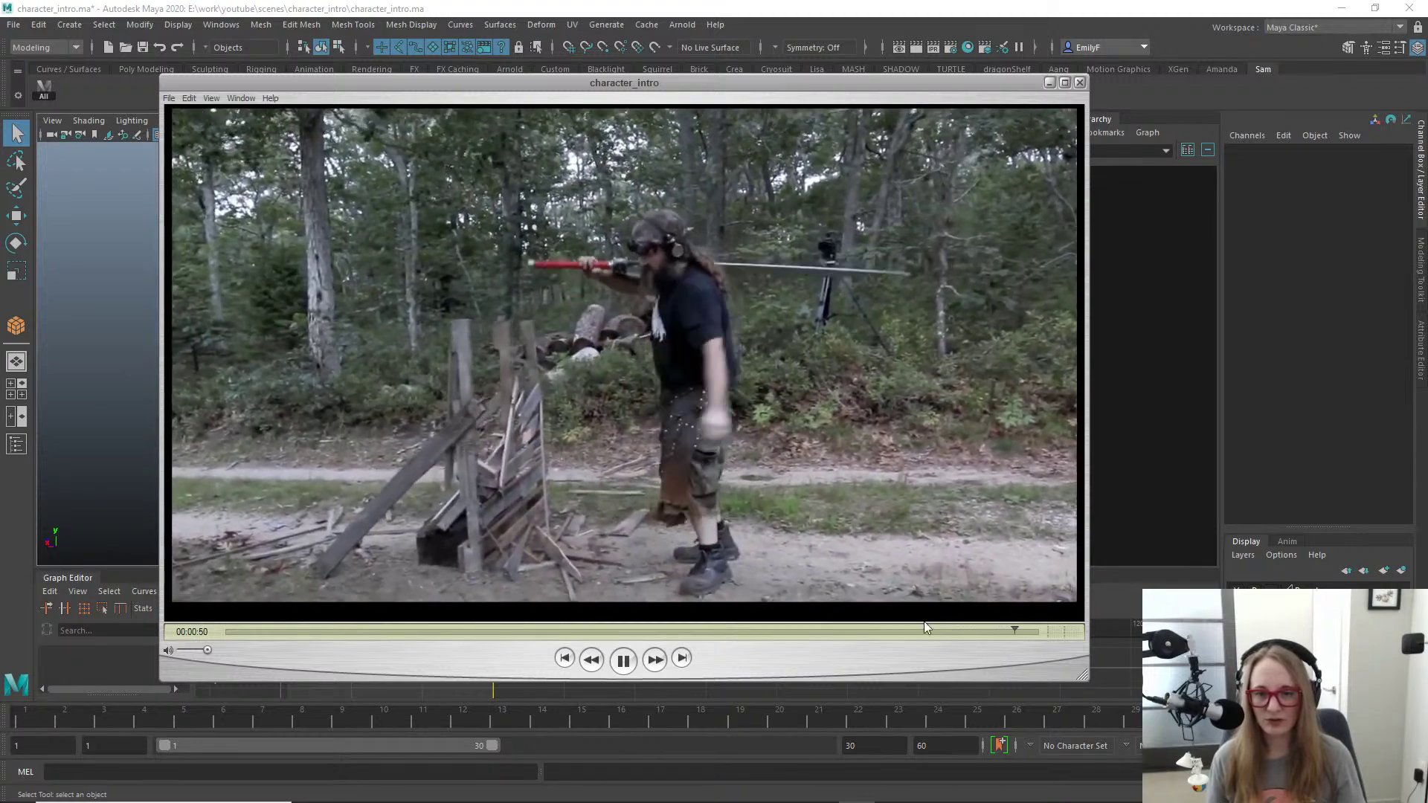
click(817, 543)
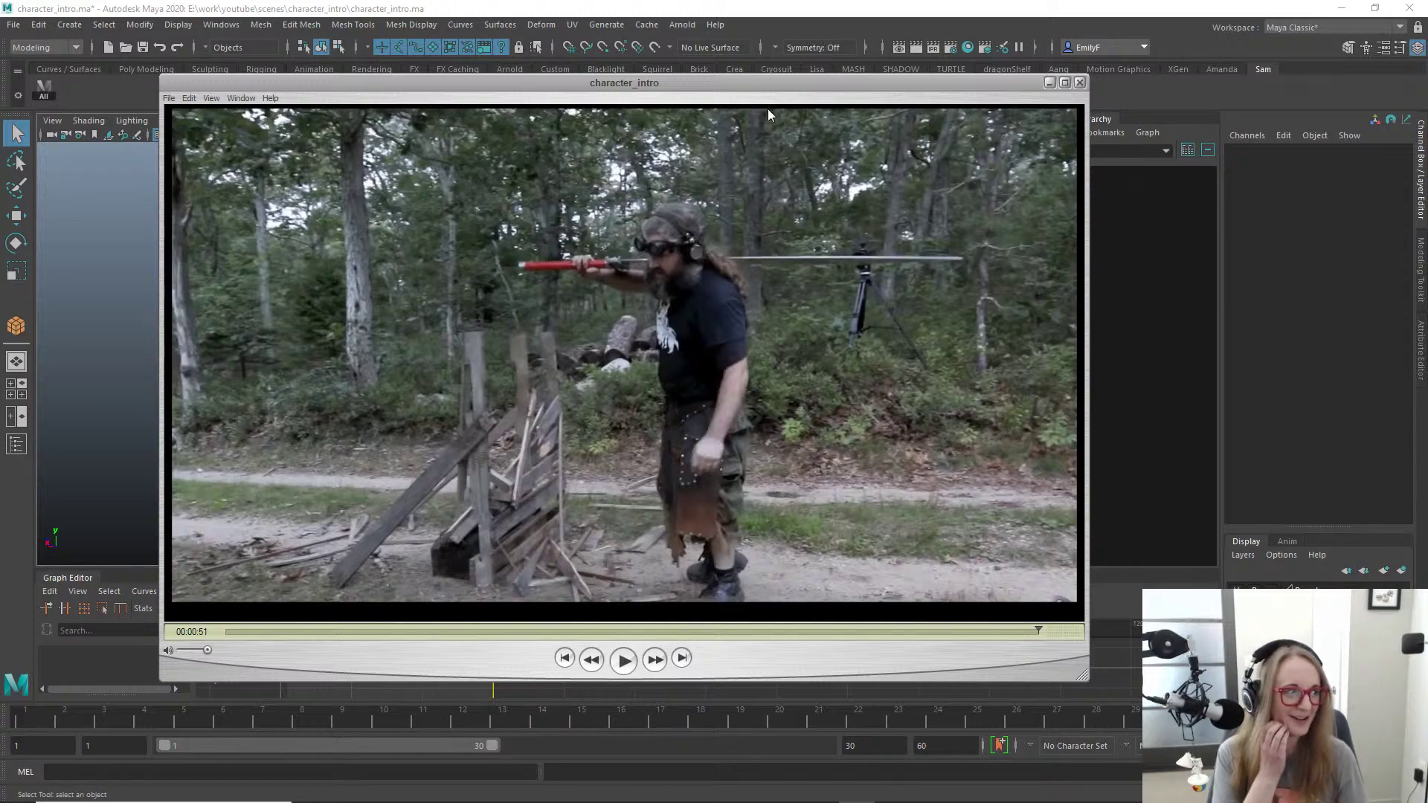
Step: Move the reference video off the scene and show the troll's rig control curves in the perspective view
drag(634, 77, 1427, 82)
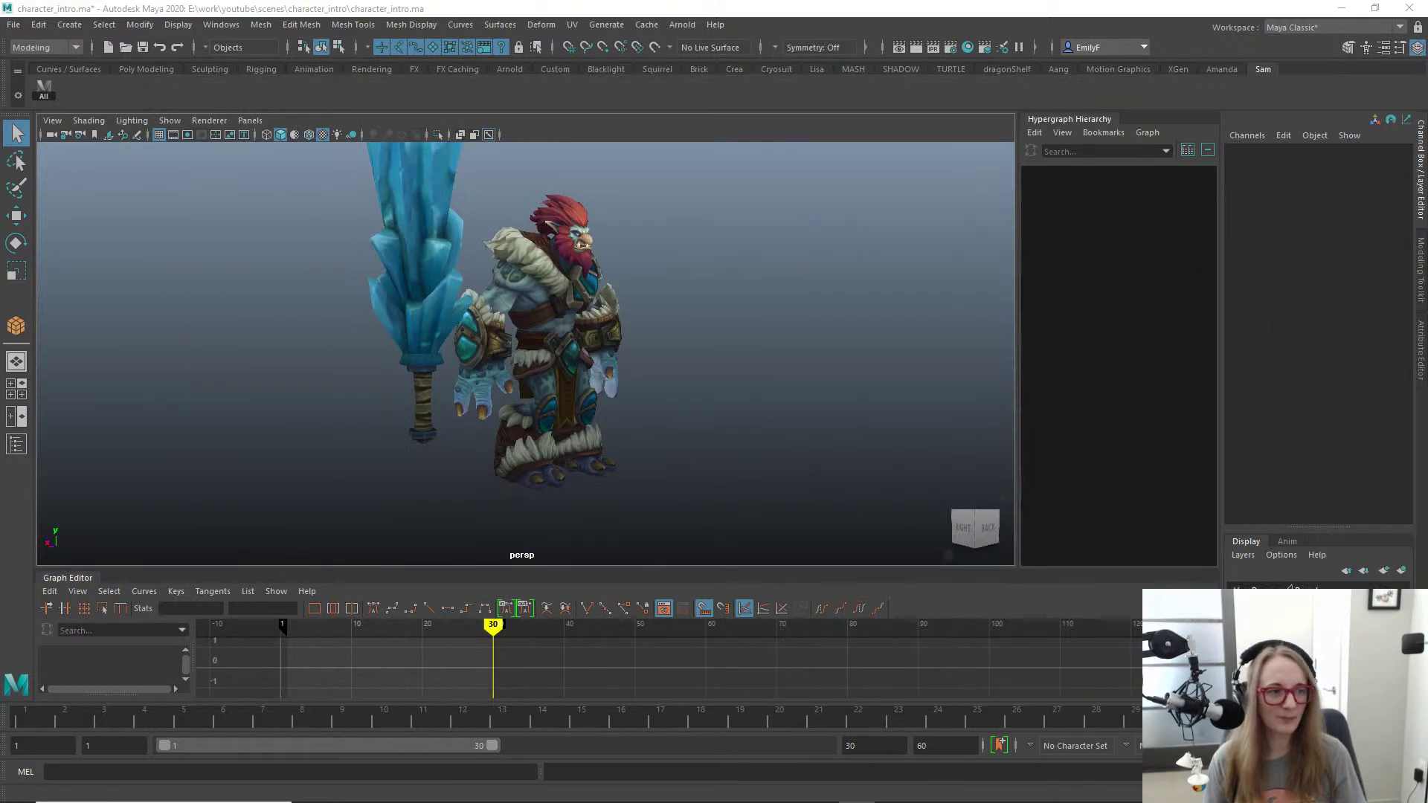
alt+drag(615, 389, 511, 401)
key(alt+1)
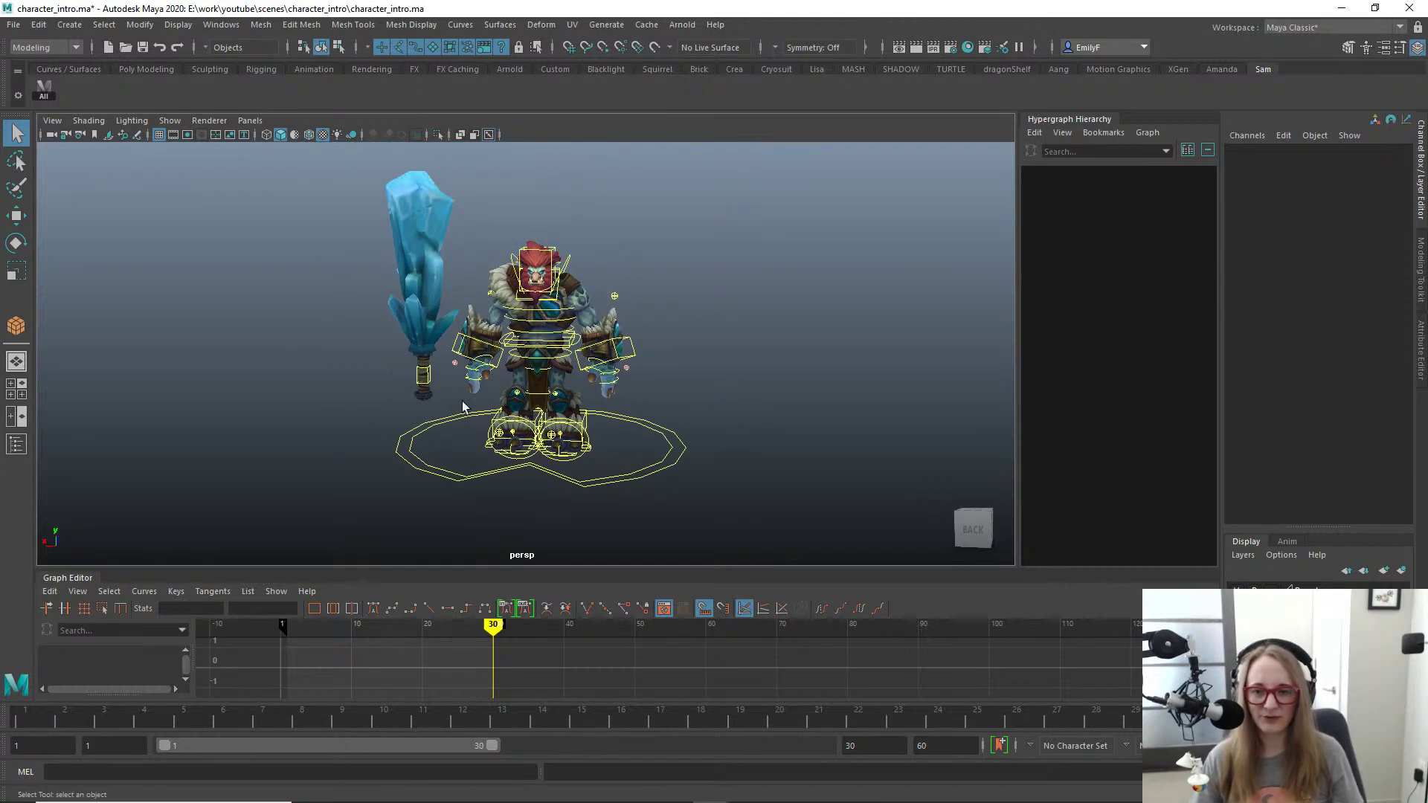
scroll(462, 406, up, 5)
scroll(506, 380, down, 3)
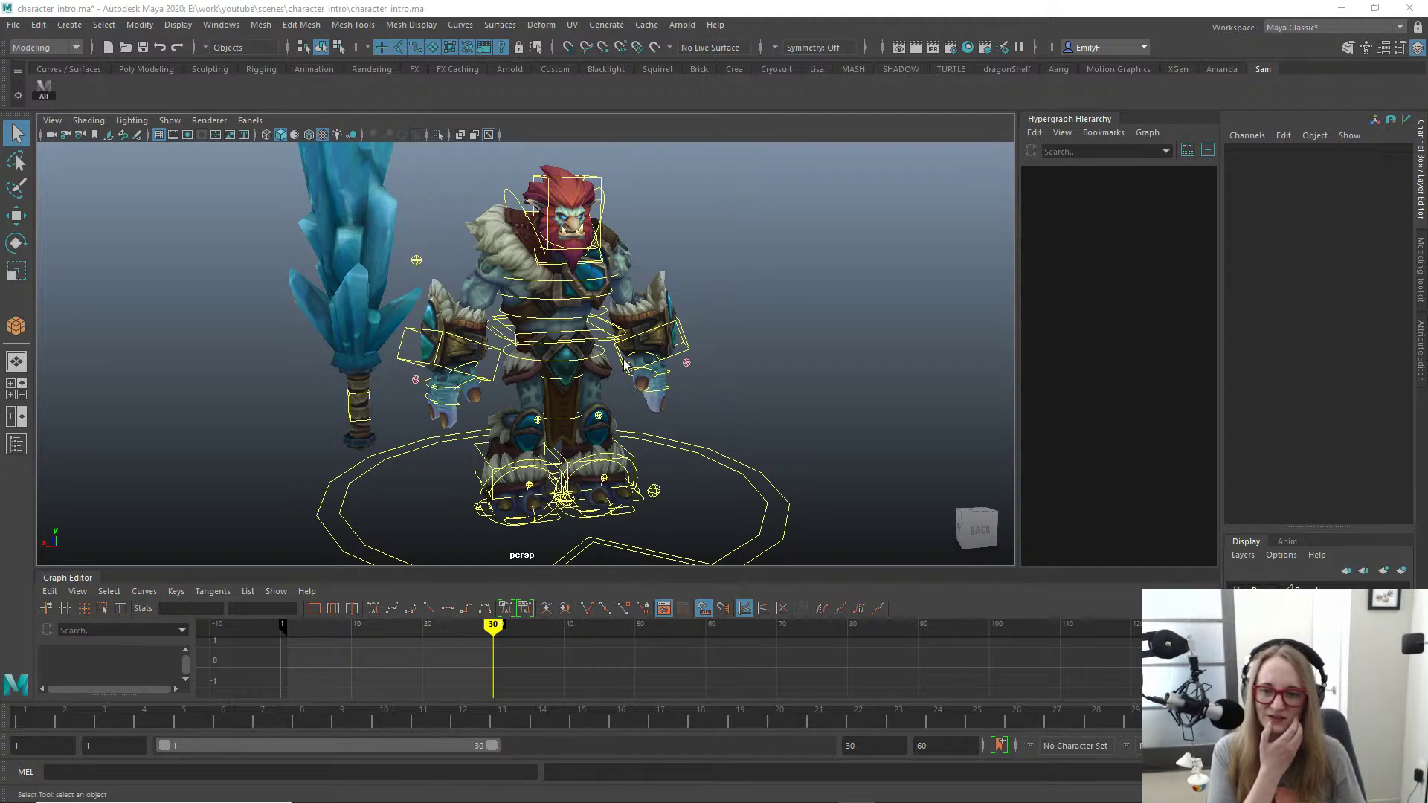
Step: Go to frame 1 and disable surface selection so that only the rig controls can be picked
click(28, 716)
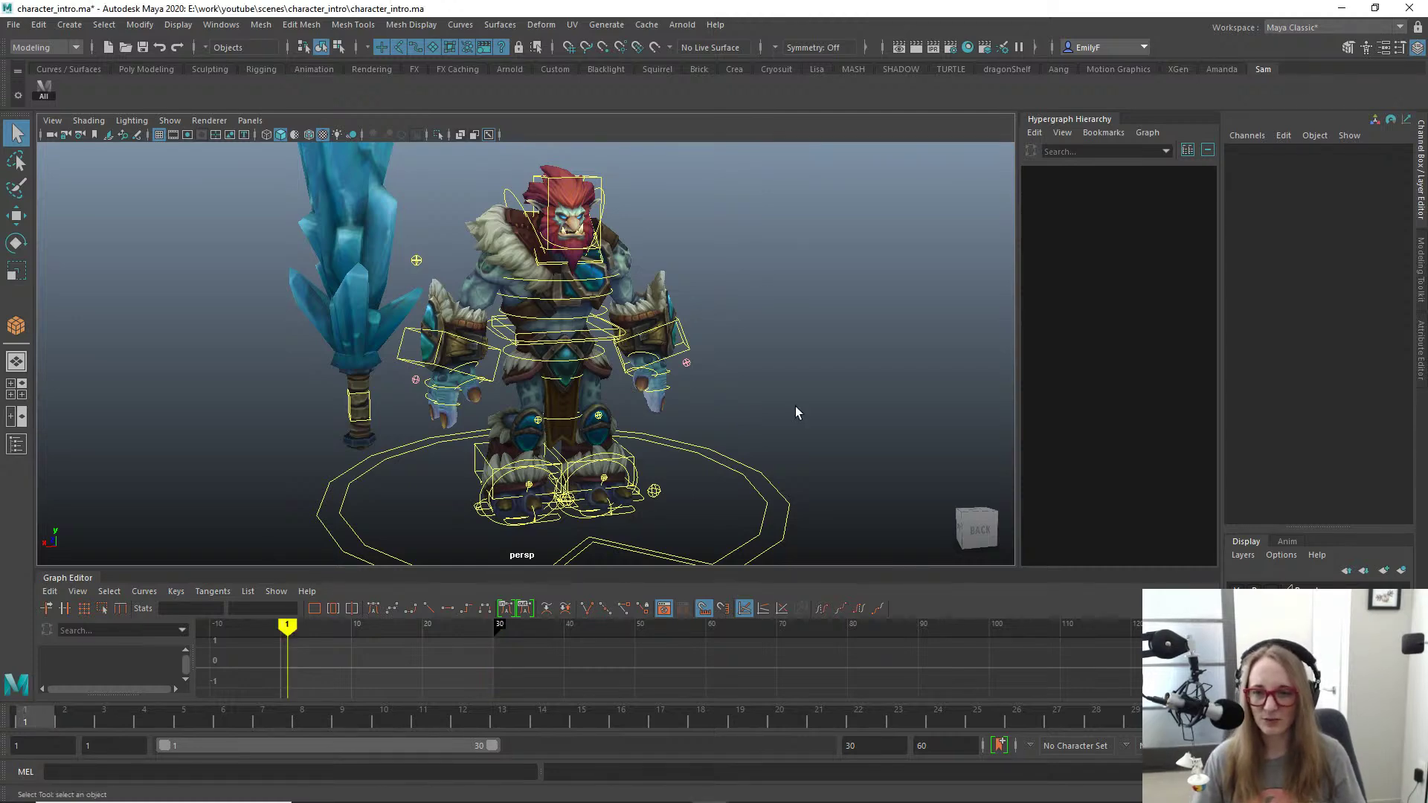
alt+drag(796, 406, 547, 436)
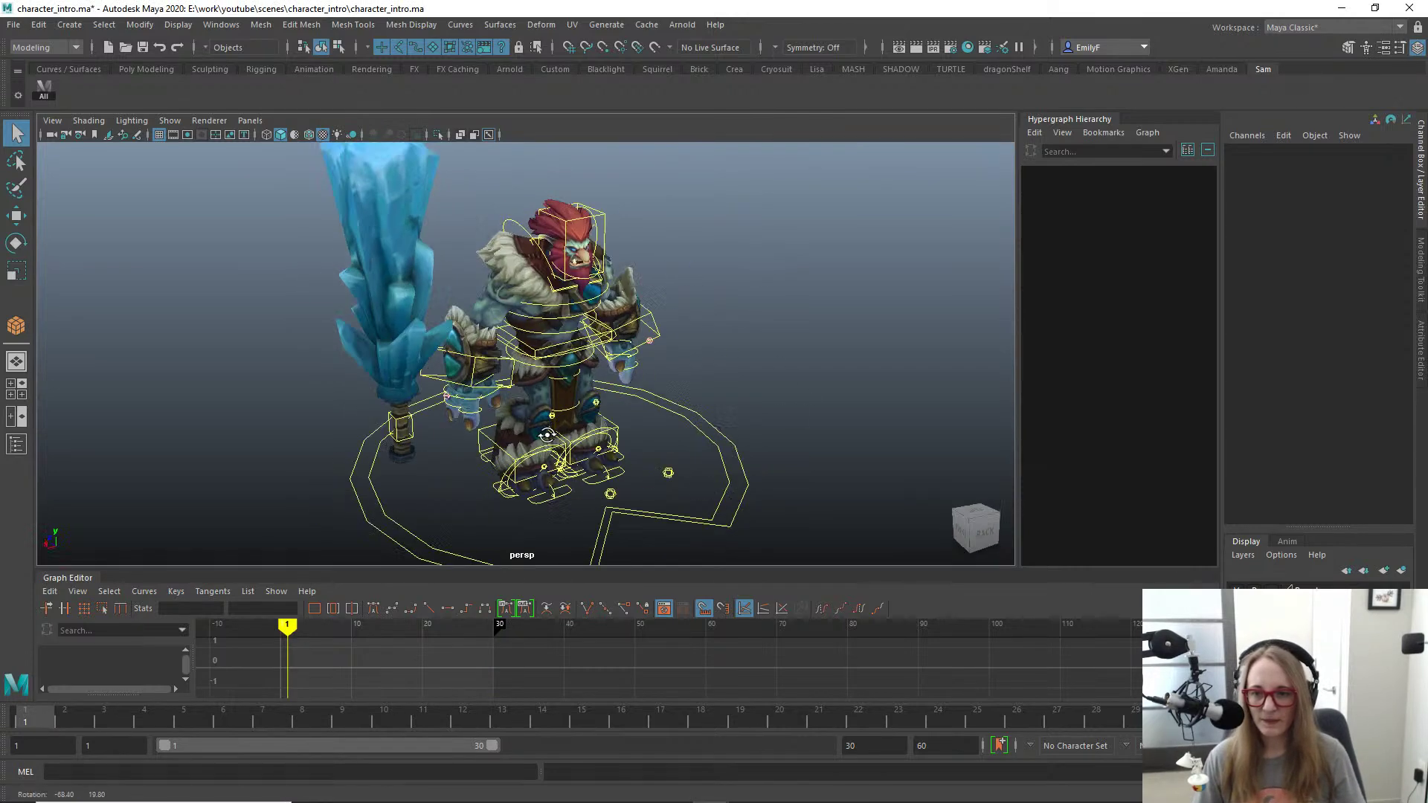
click(495, 381)
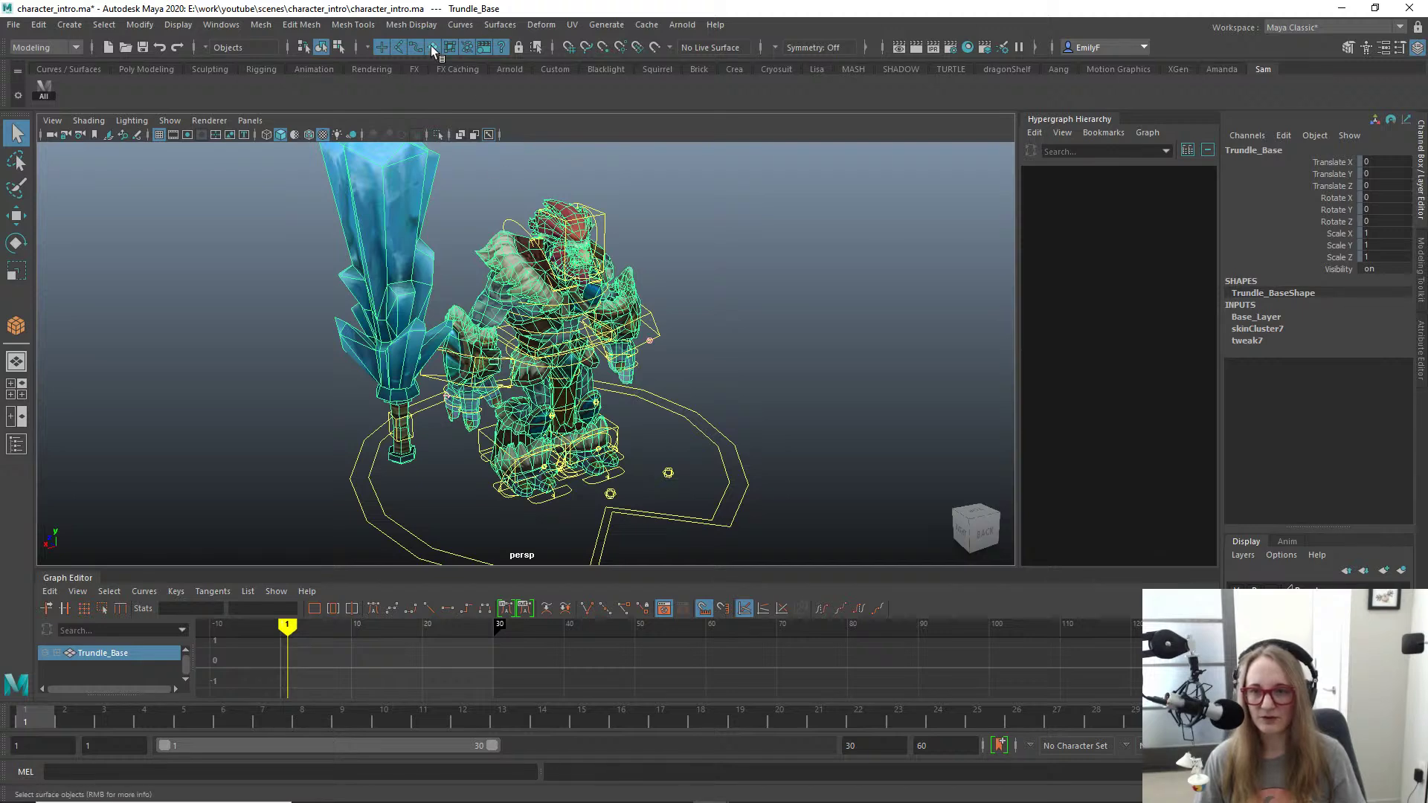
alt+drag(798, 288, 751, 270)
click(746, 268)
Step: Select the troll's spine, root, right-hand and weapon controls in turn to examine their attributes
click(522, 326)
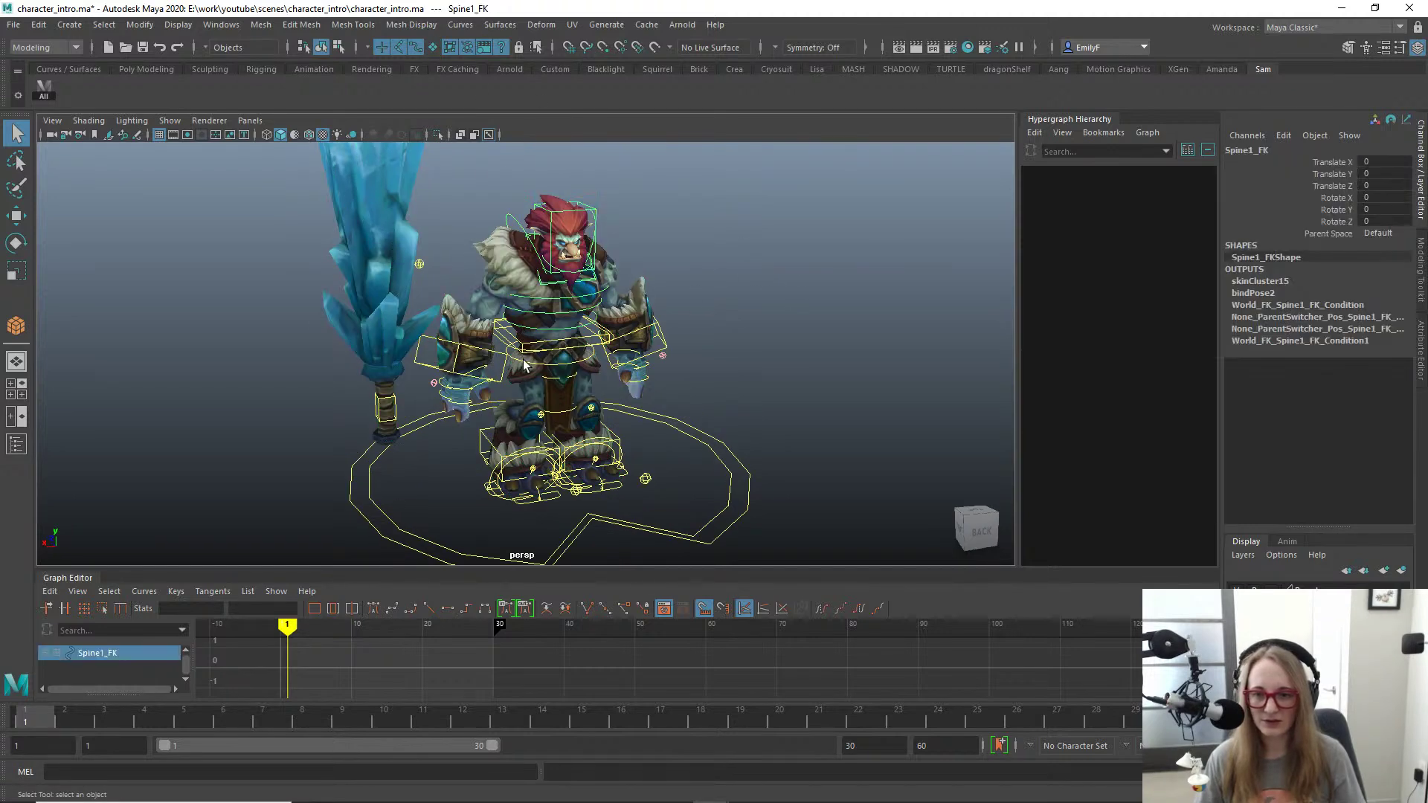
click(523, 348)
alt+right_drag(498, 368, 752, 413)
mouse_move(751, 413)
alt+mouse_down()
mouse_move(707, 408)
mouse_move(746, 424)
mouse_move(733, 430)
alt+mouse_up()
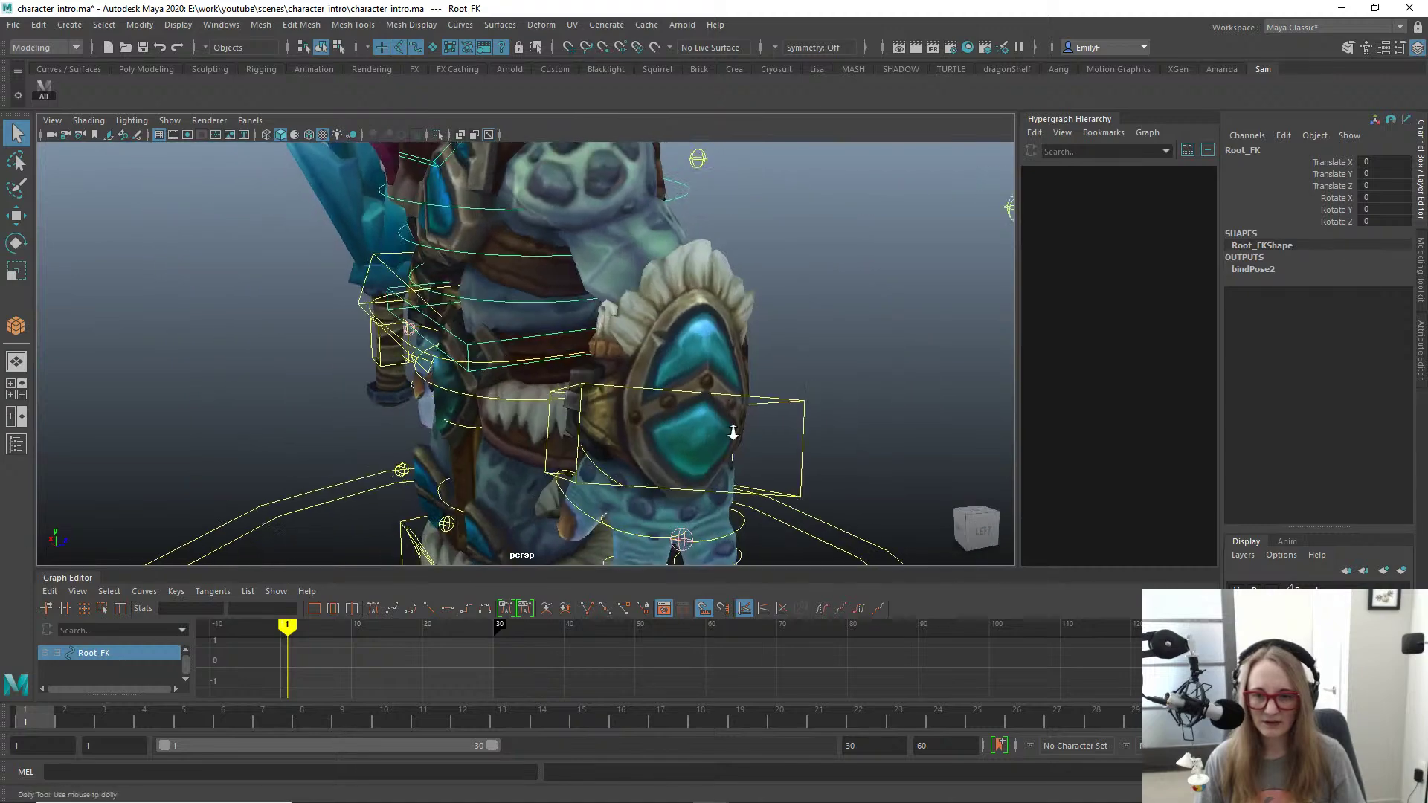
alt+right_drag(733, 430, 519, 388)
alt+drag(519, 387, 458, 370)
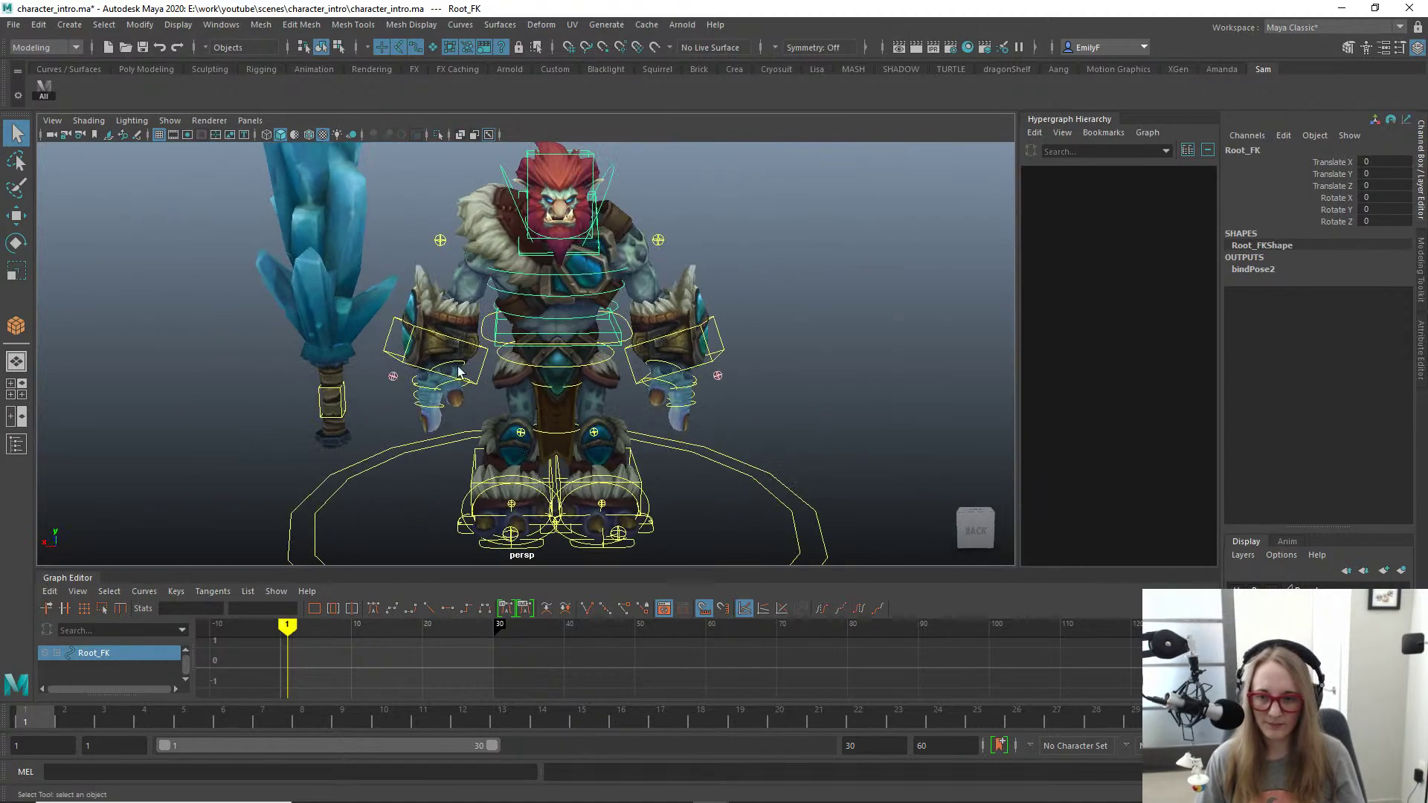
click(474, 354)
click(341, 392)
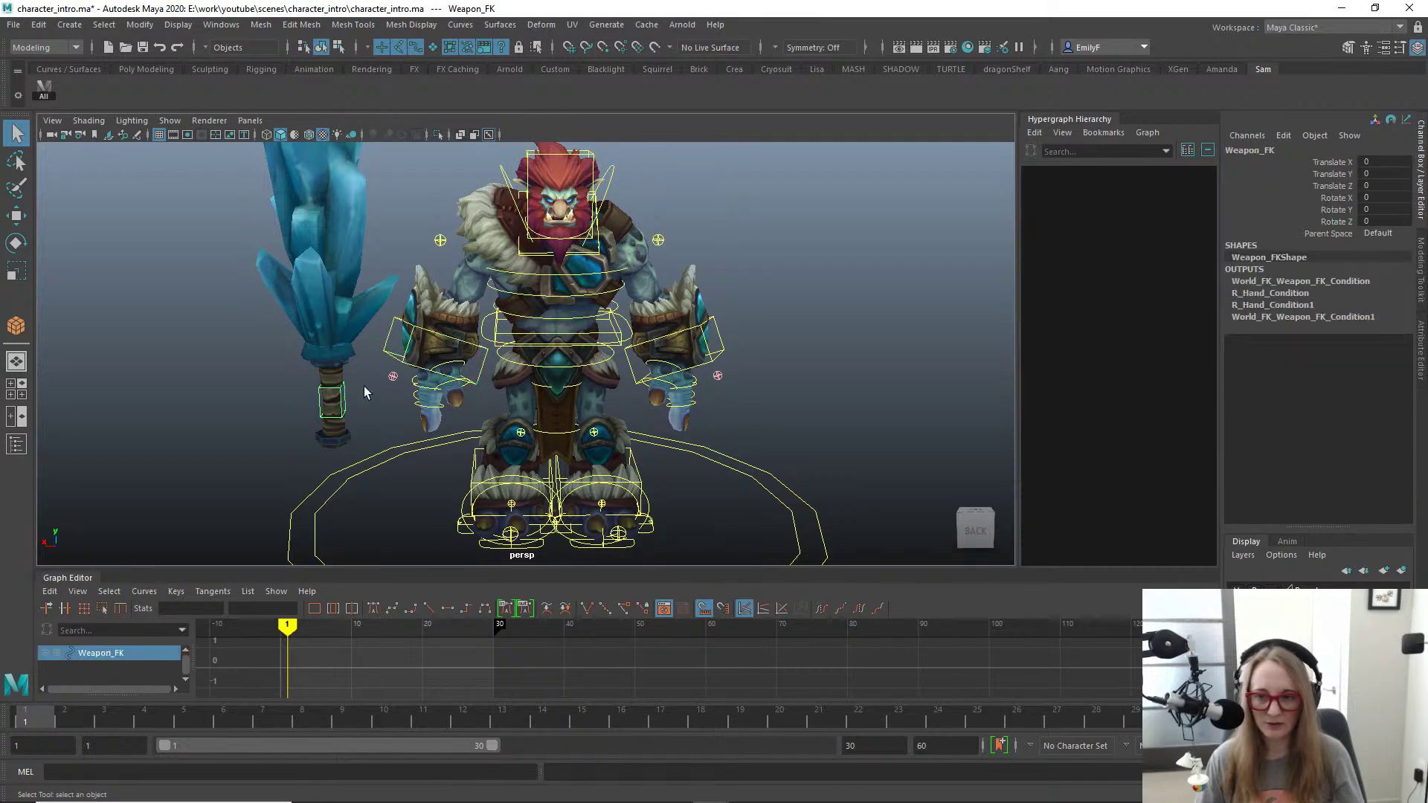
Step: Try moving the right-hand IK control to test the arm, and undo the move
key(w)
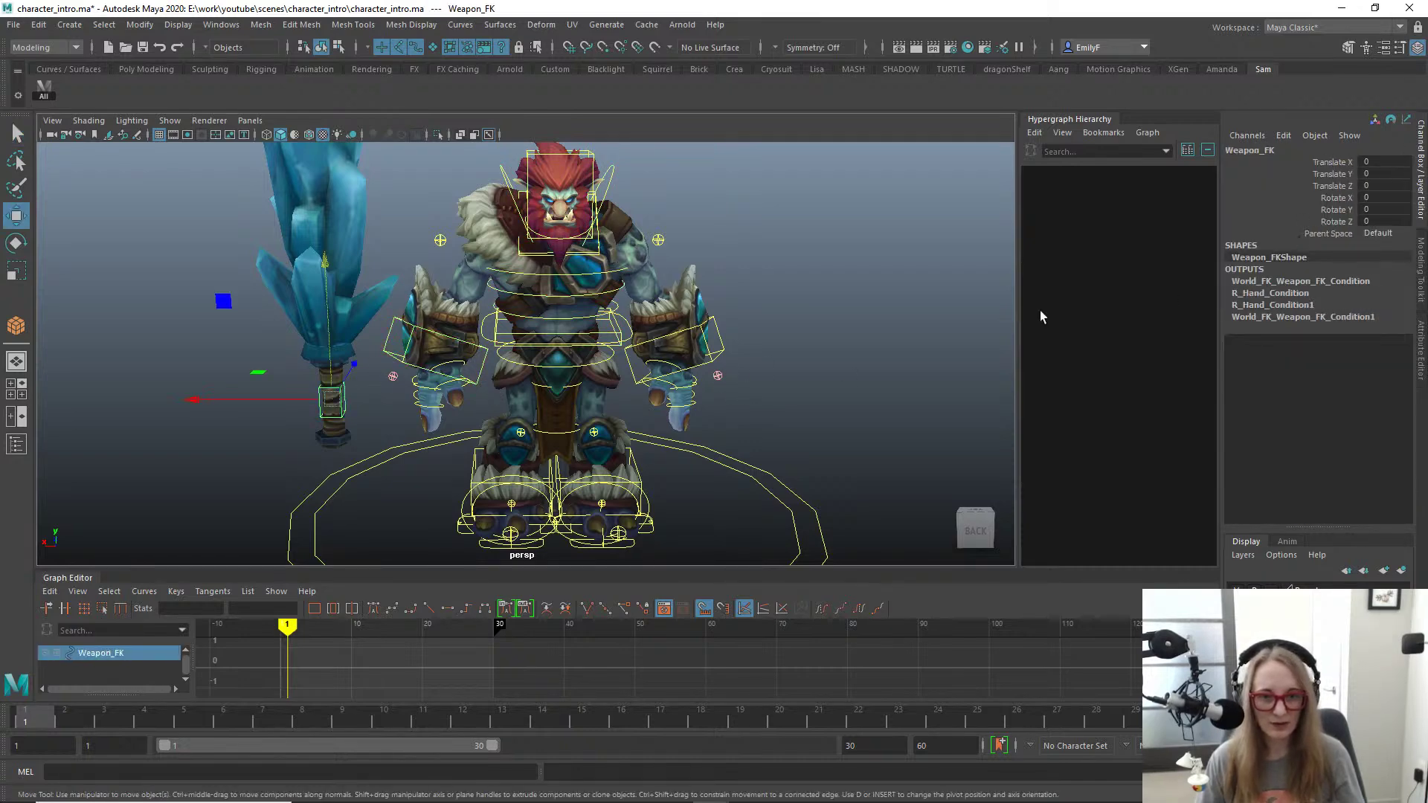
click(503, 376)
click(480, 369)
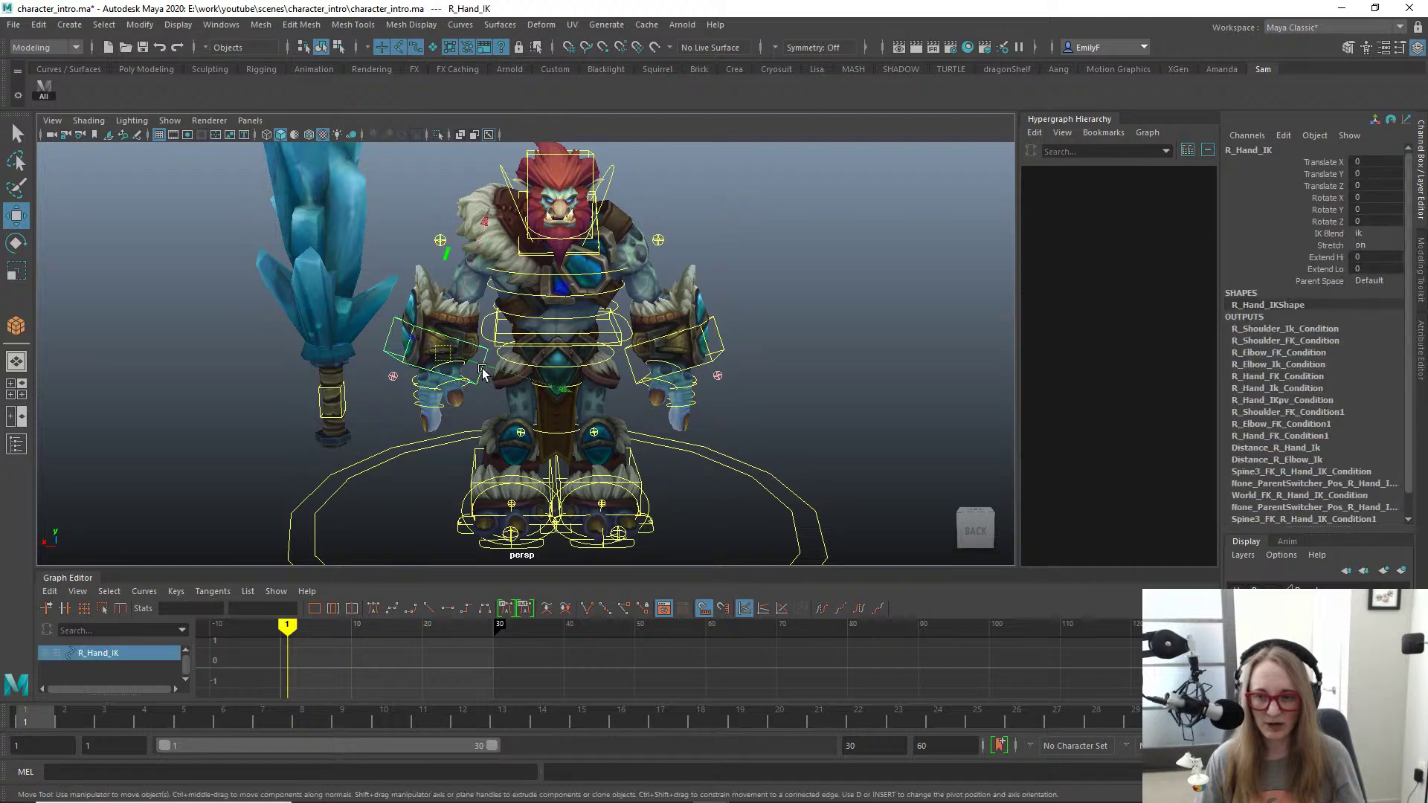
drag(444, 347, 751, 417)
key(ctrl+z)
key(q)
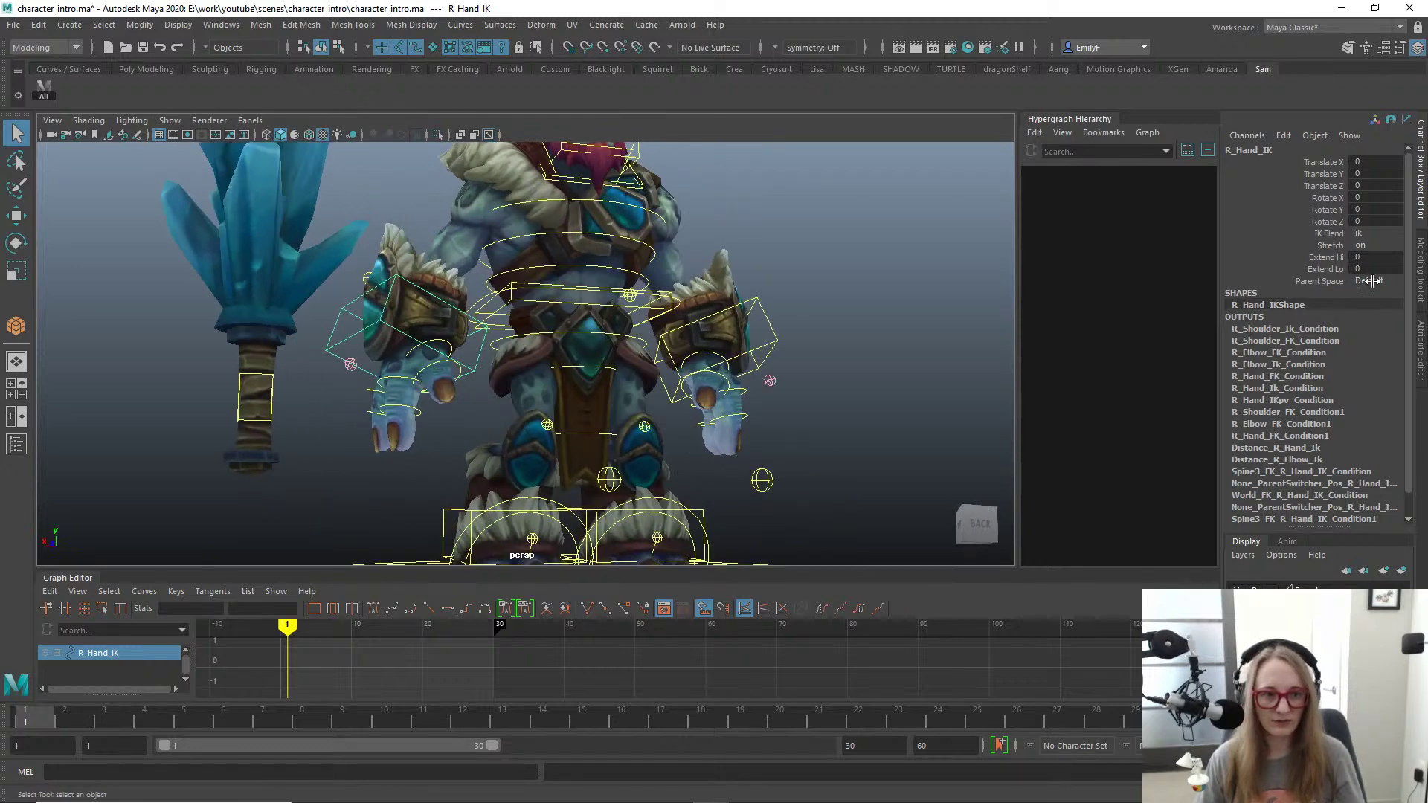
Step: Set the IK Blend of the right-hand control R_Hand_IK to fk
alt+drag(366, 344, 327, 344)
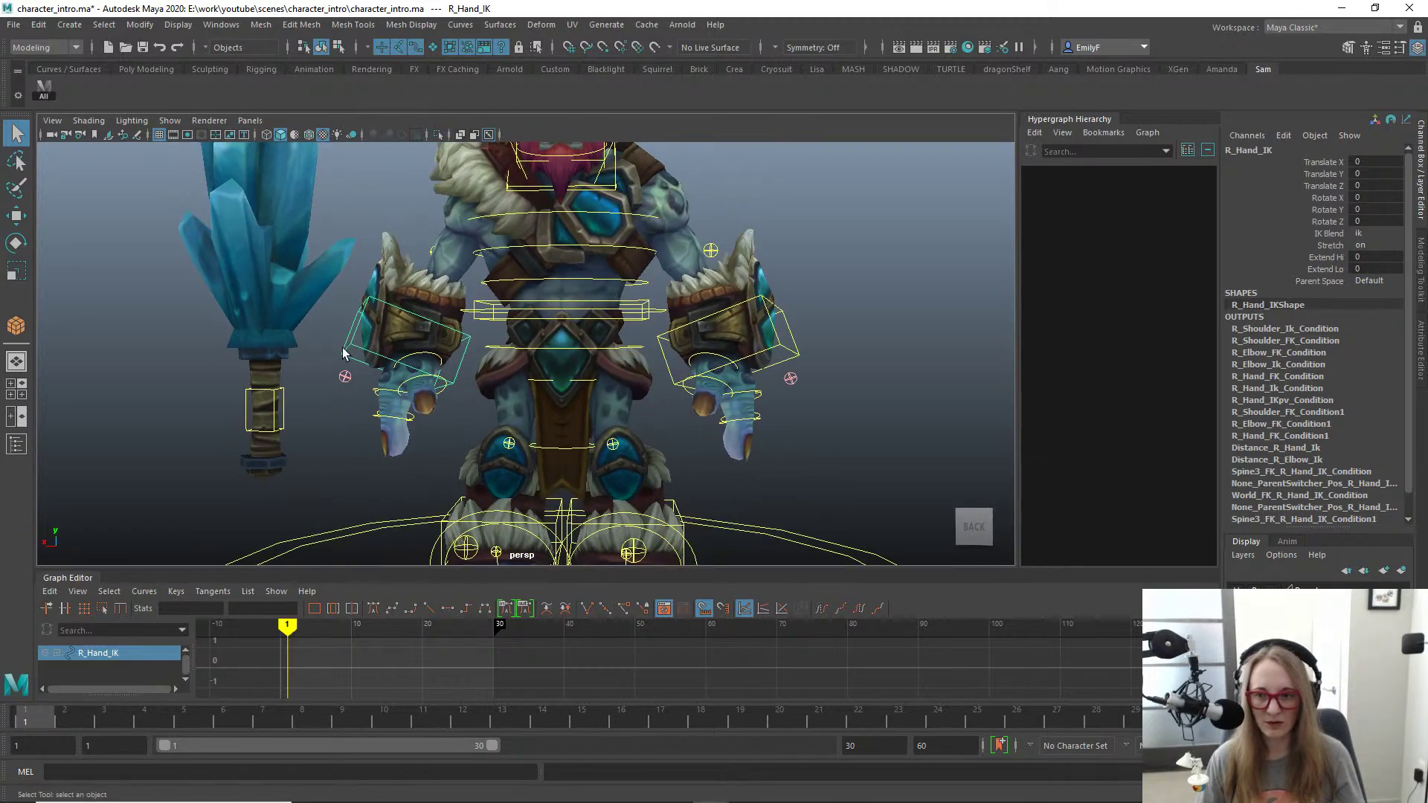
click(1379, 236)
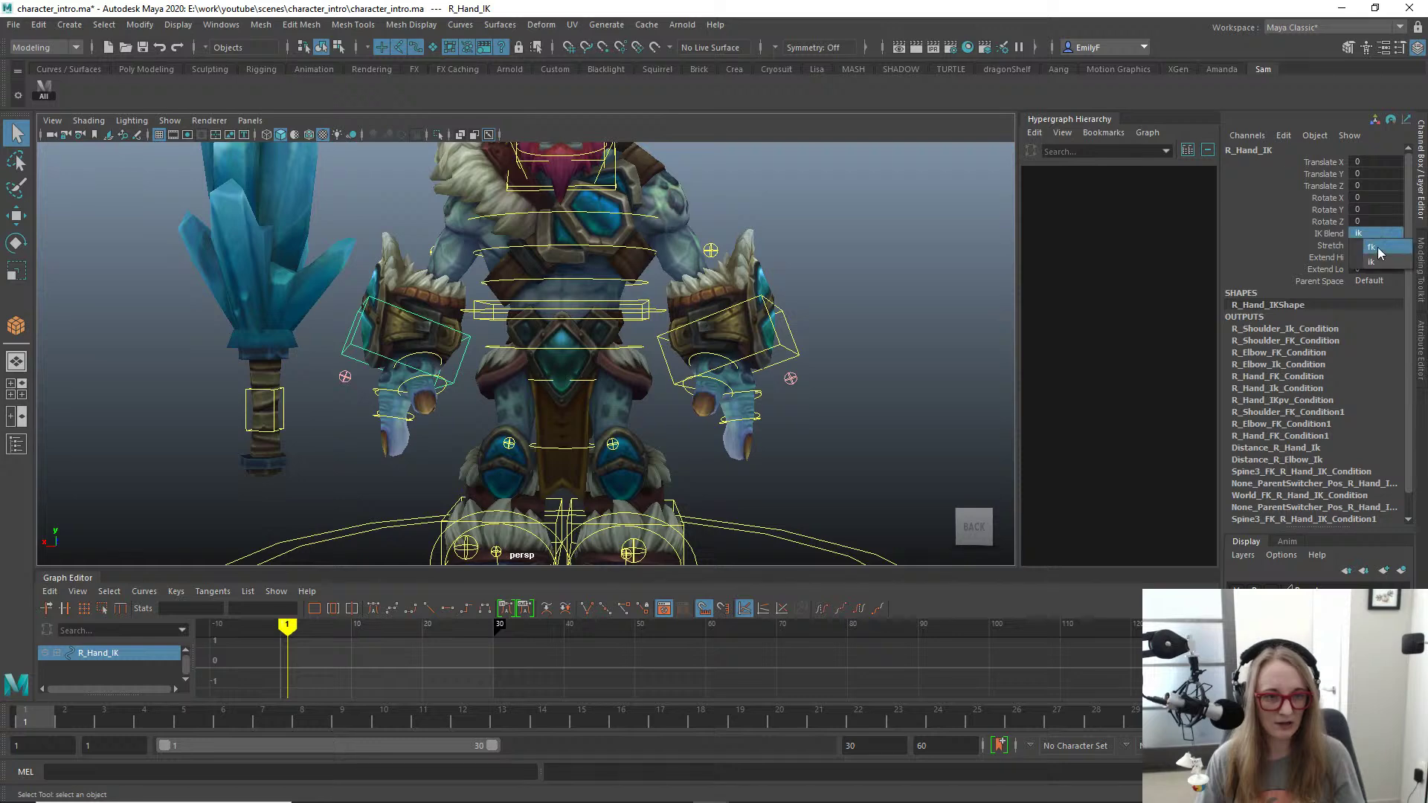
click(1381, 253)
alt+drag(711, 296, 701, 293)
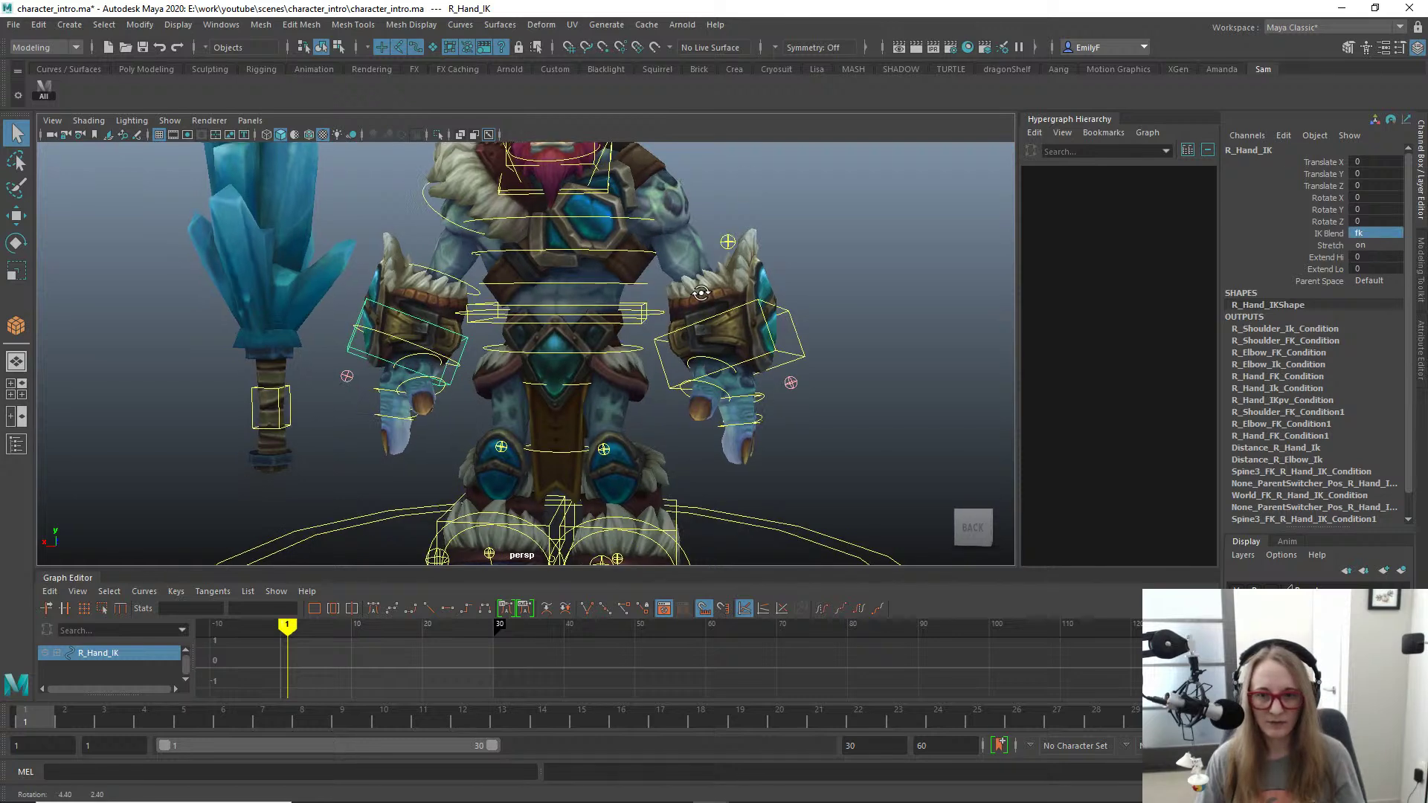
Step: Try the left-hand control L_Hand_IK with IK Blend on fk, and set it back to ik
click(811, 332)
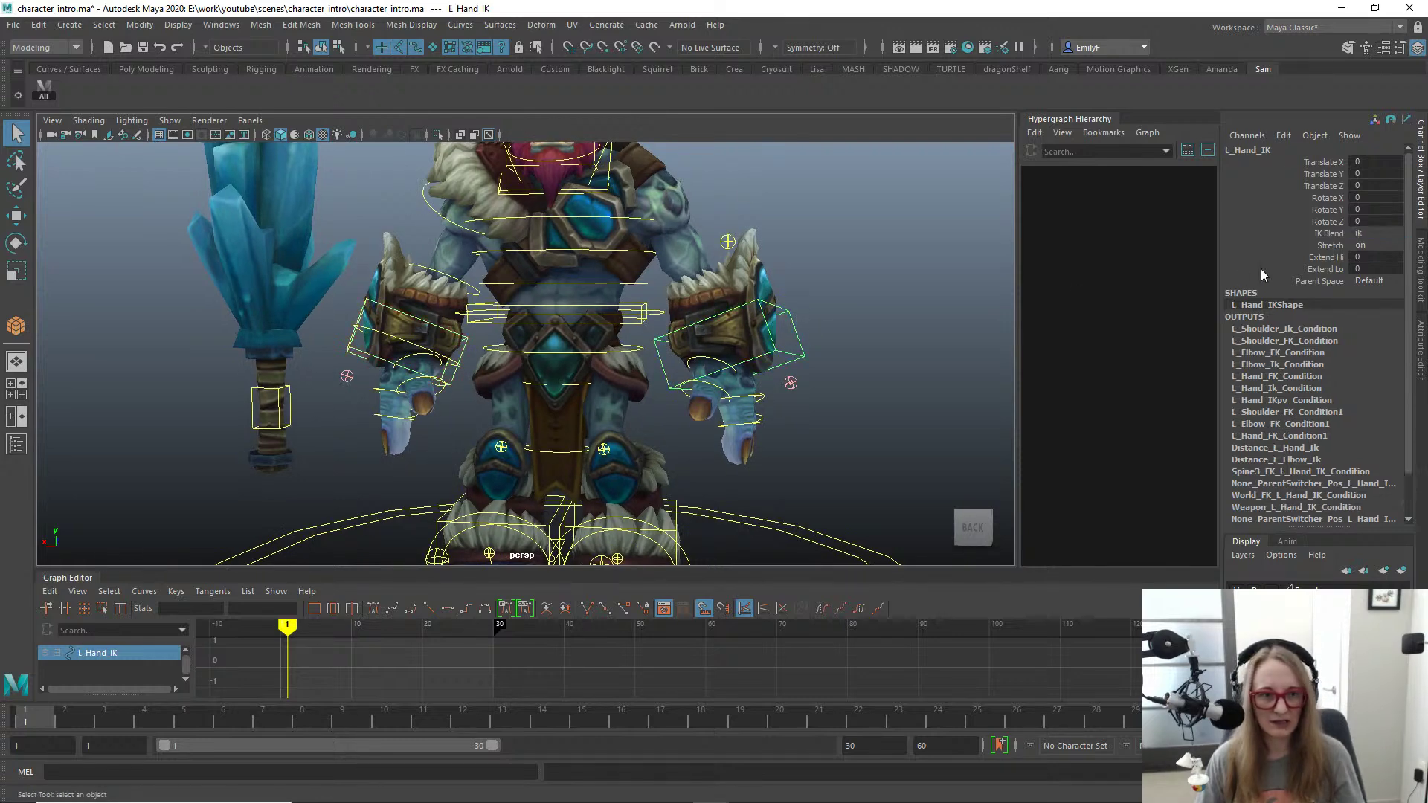
click(1373, 235)
click(1377, 251)
alt+middle_drag(783, 296, 786, 272)
alt+drag(784, 271, 692, 294)
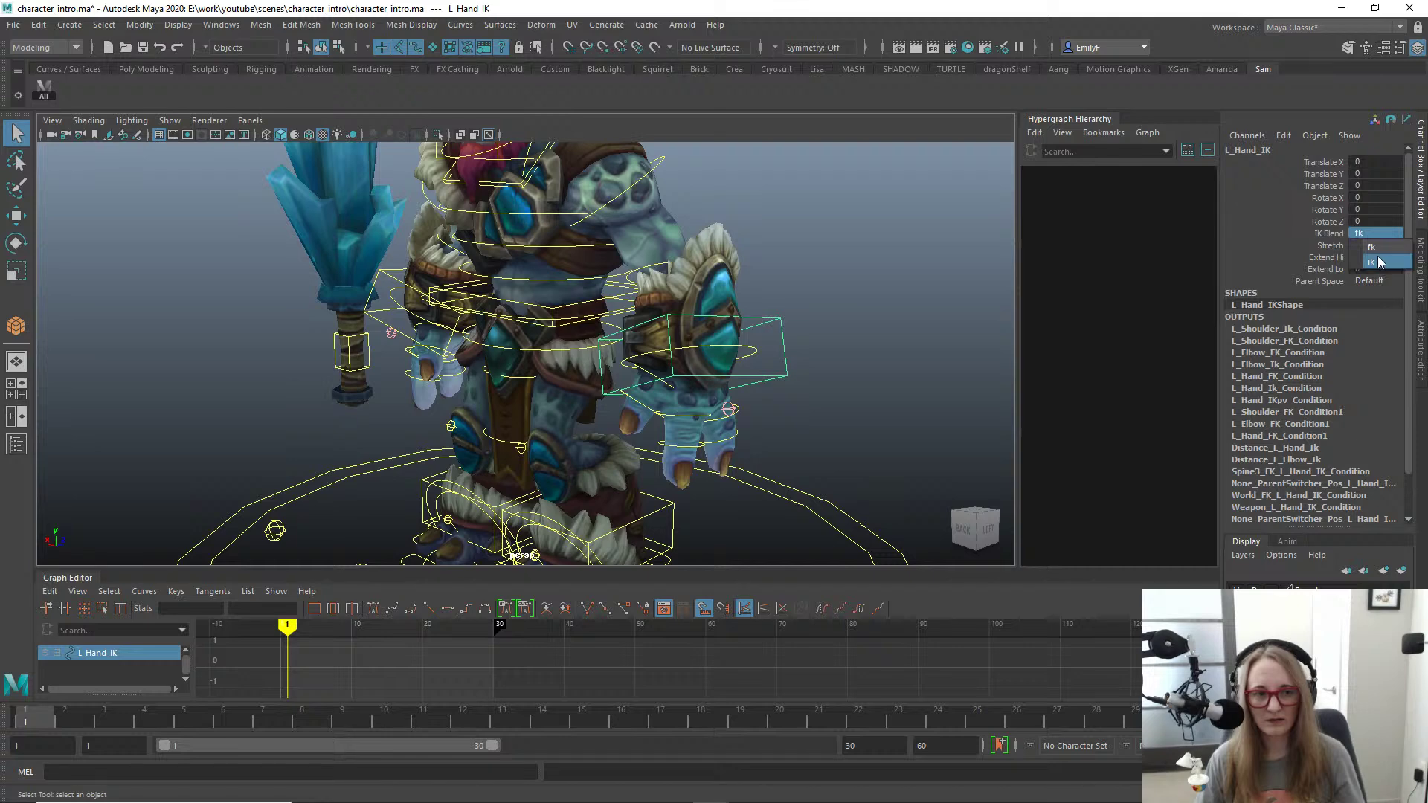
click(1378, 262)
alt+drag(689, 336, 713, 342)
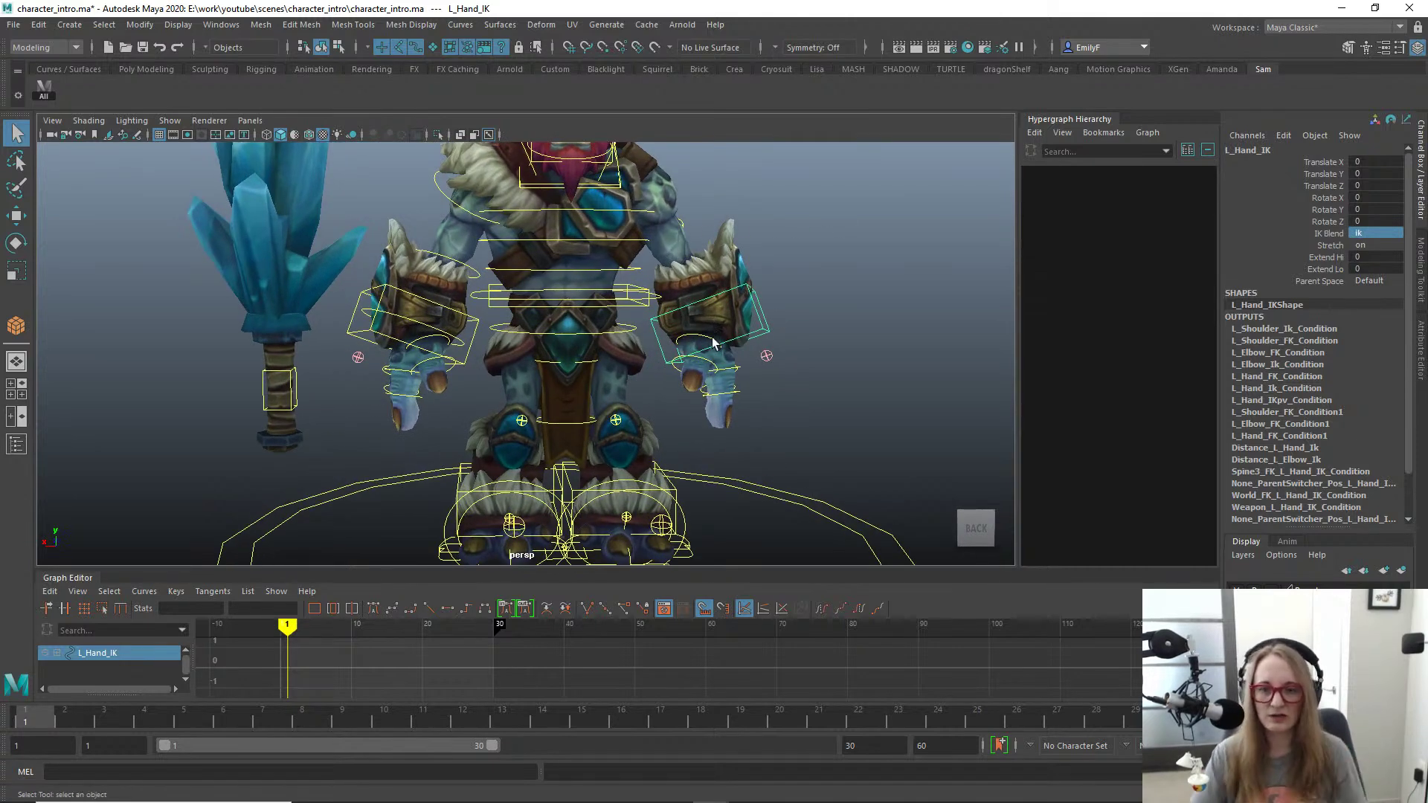
alt+drag(713, 343, 712, 415)
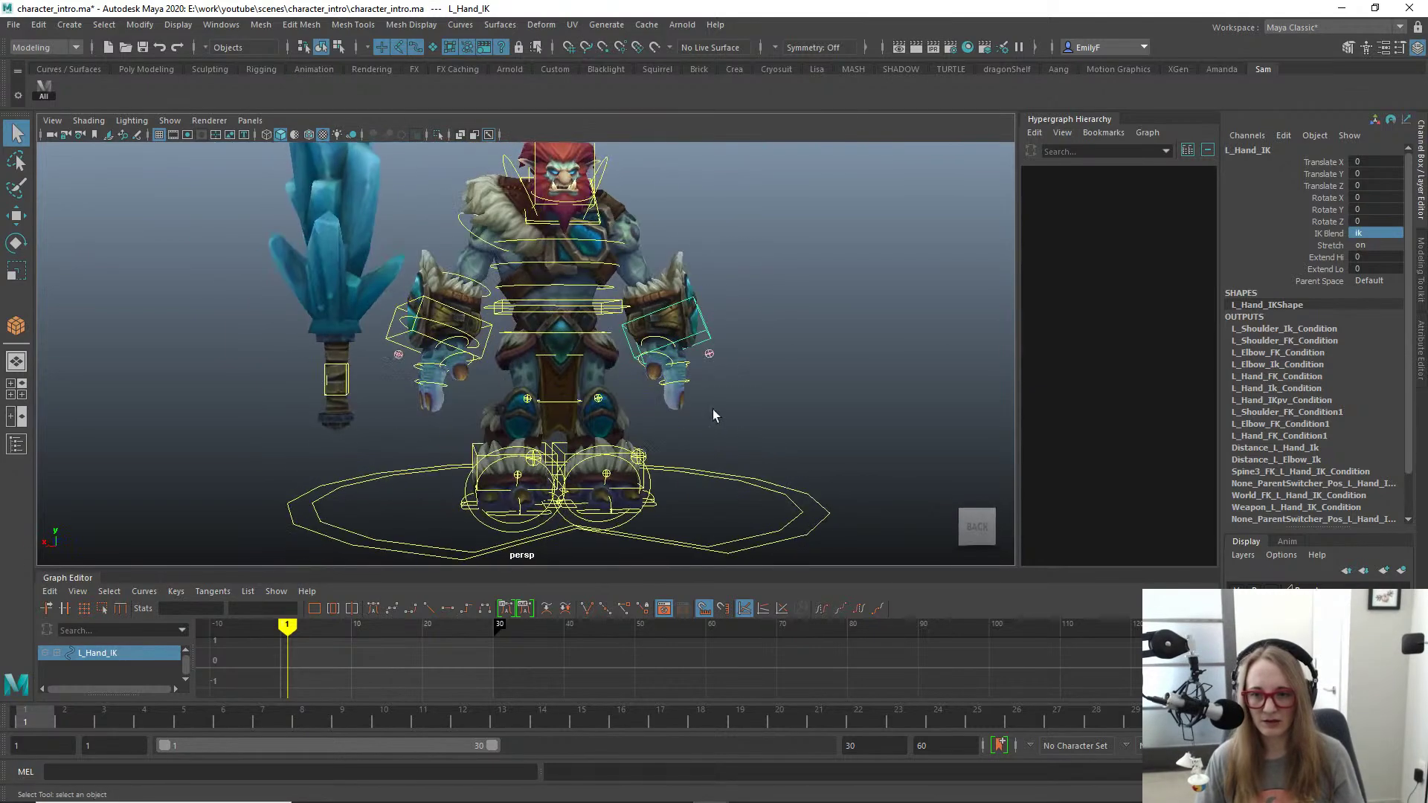
alt+right_drag(713, 409, 615, 402)
alt+drag(615, 401, 576, 397)
click(806, 382)
alt+right_drag(806, 383, 679, 354)
alt+drag(679, 354, 545, 361)
alt+right_drag(533, 439, 743, 406)
alt+drag(742, 405, 813, 408)
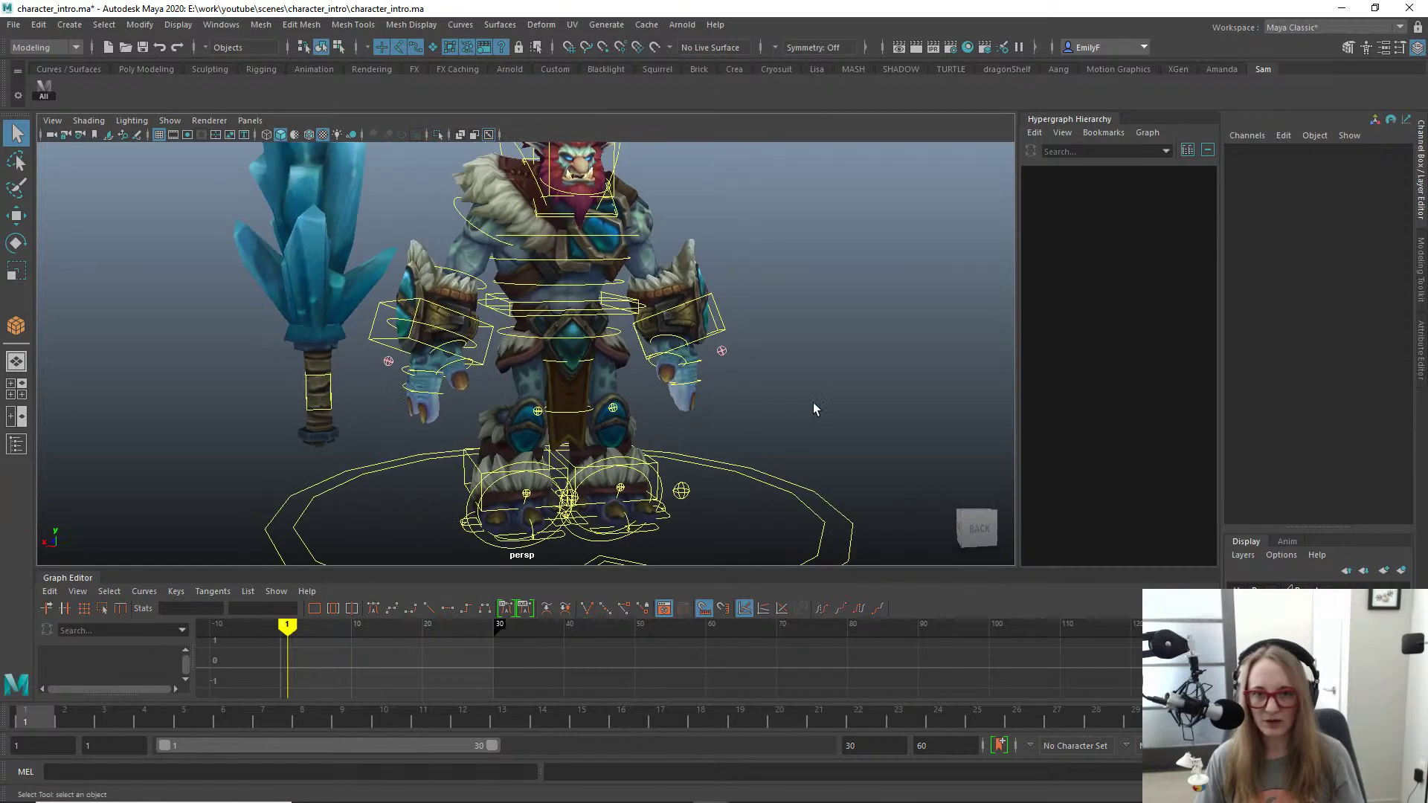
Step: Open the Shelf Editor and delete the shelf named Sam
click(19, 96)
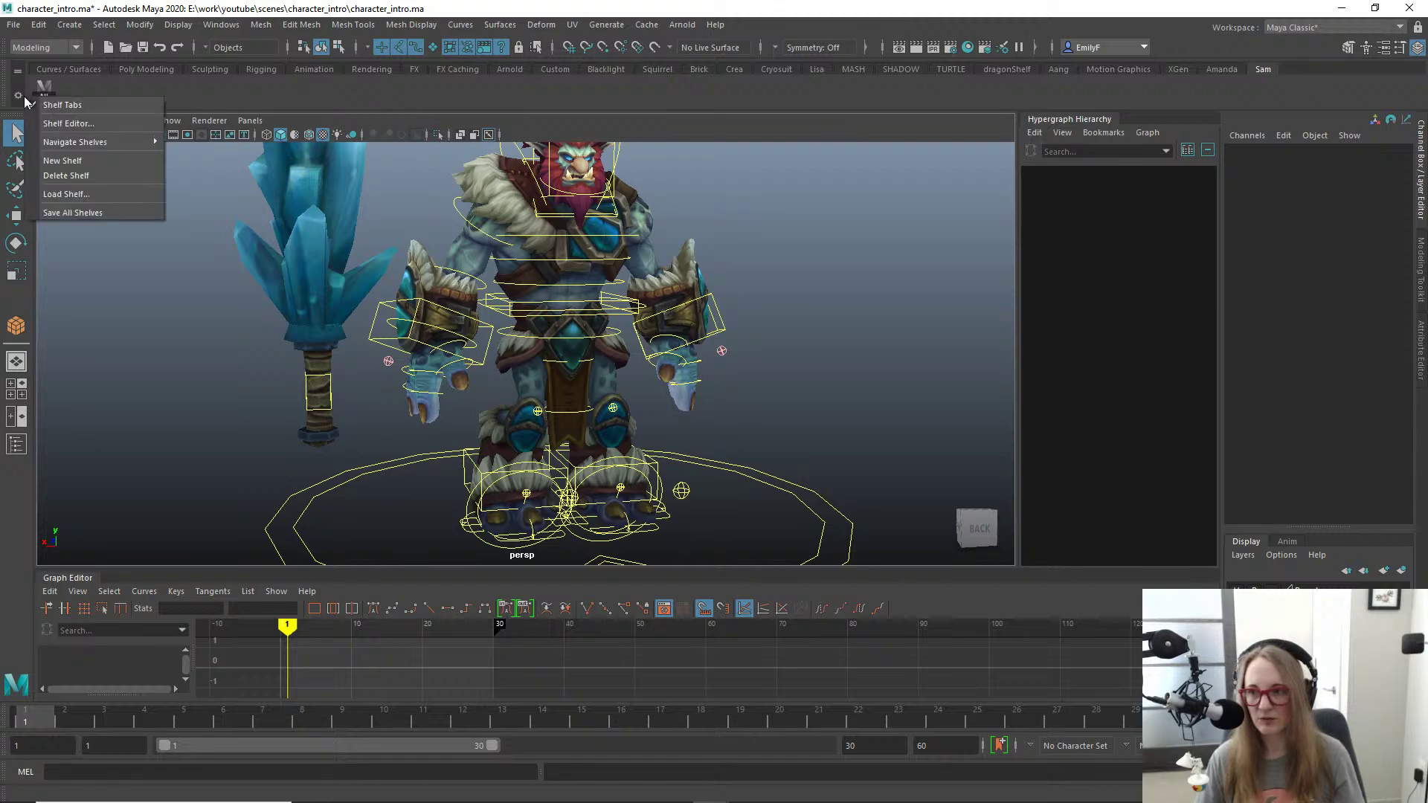
click(111, 124)
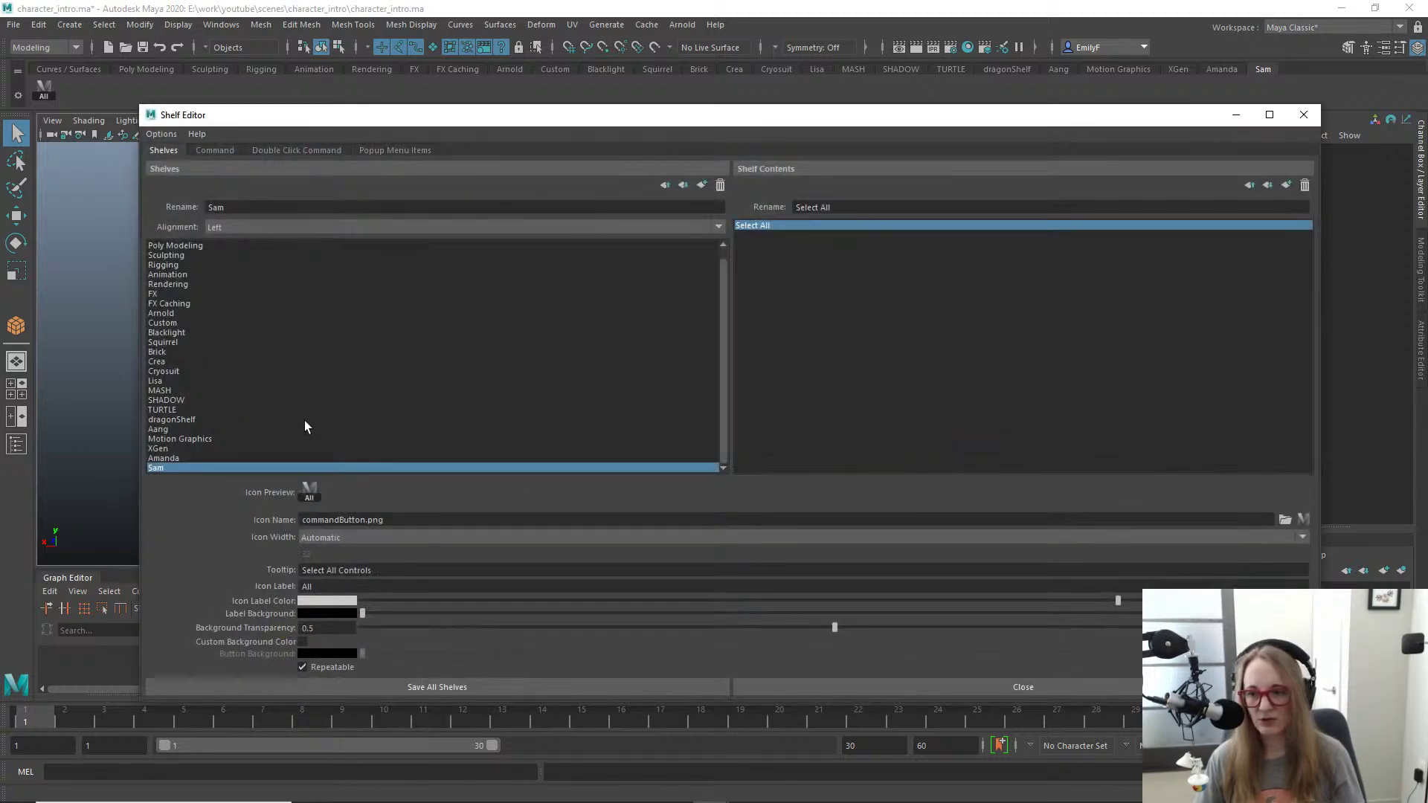
click(208, 458)
click(185, 468)
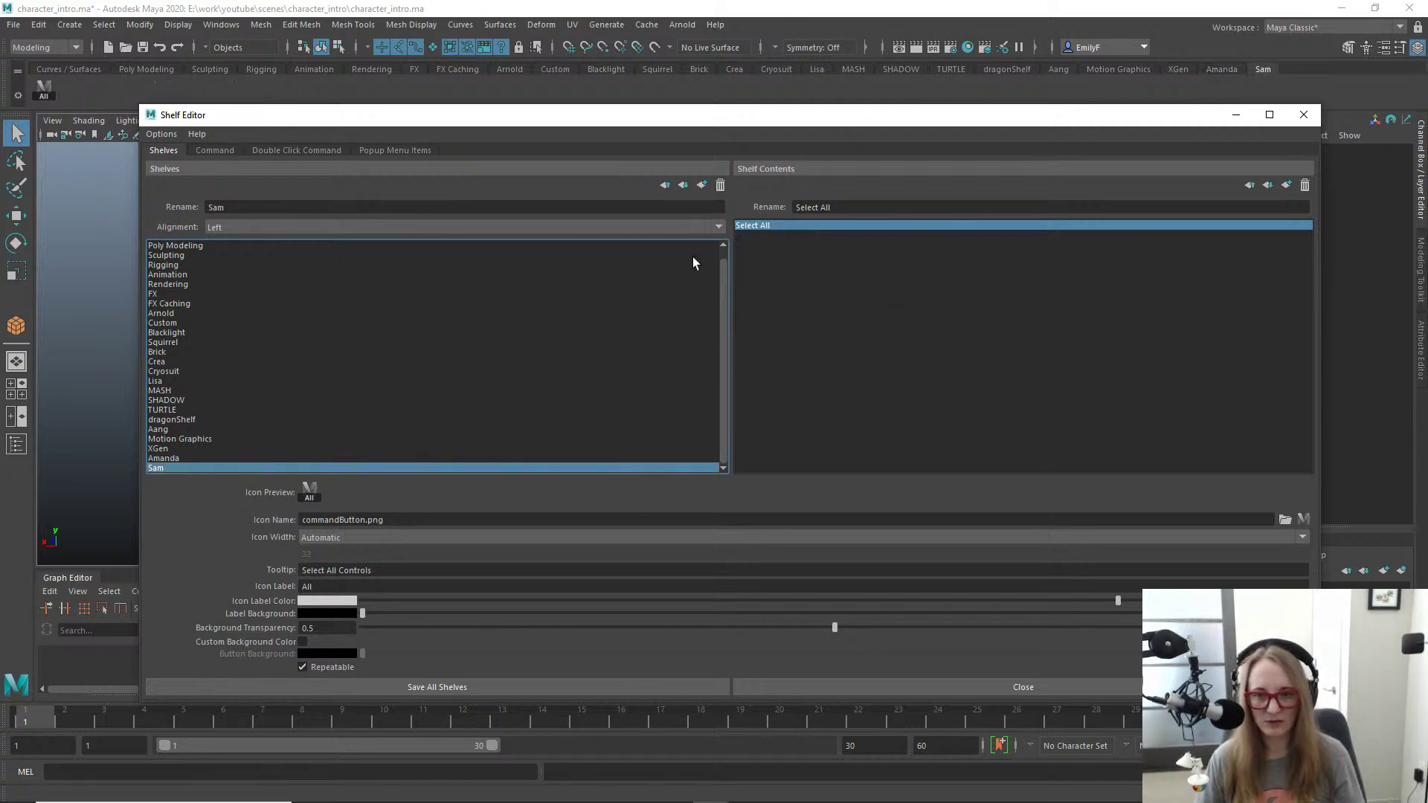
click(720, 185)
click(682, 412)
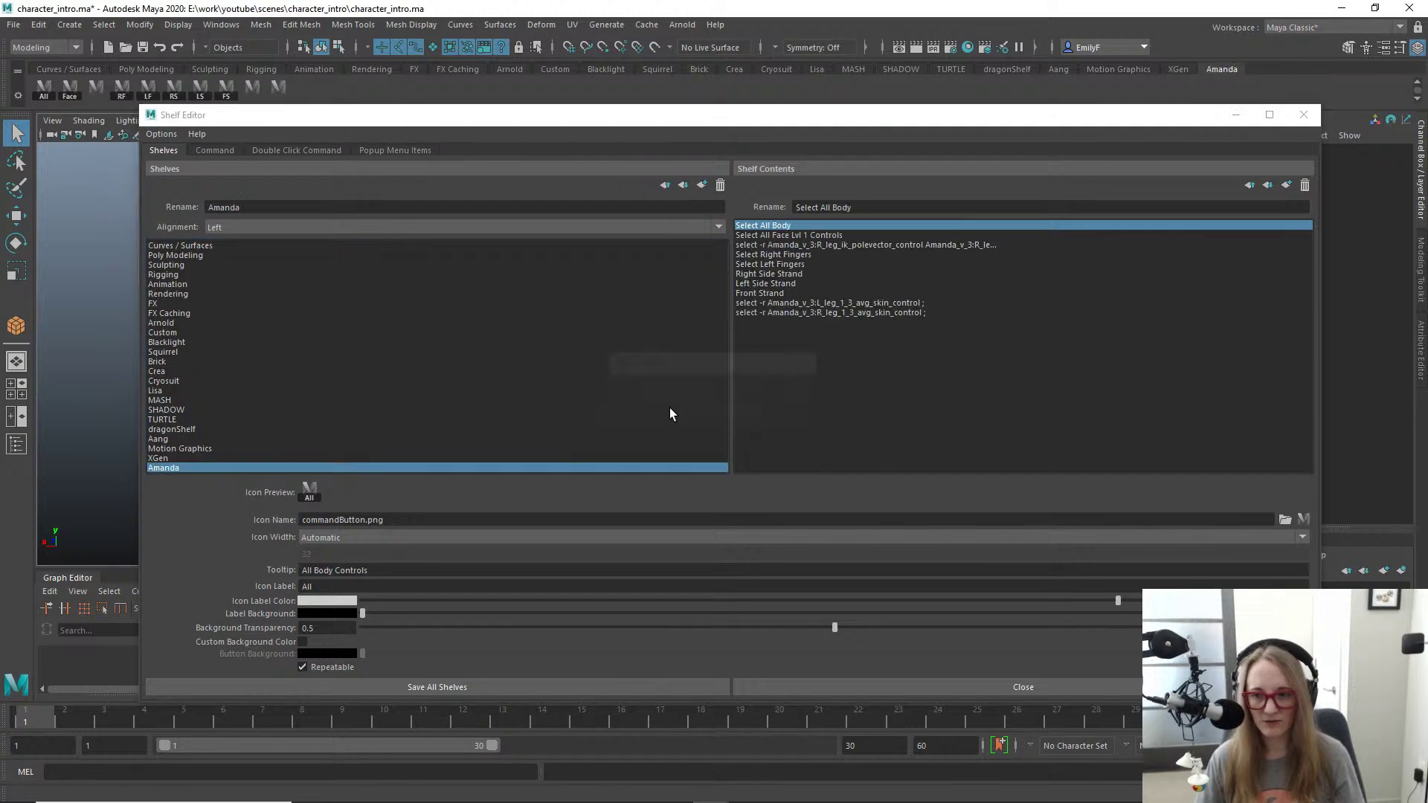
Step: Create a new shelf named Trundle and save all shelves
click(702, 185)
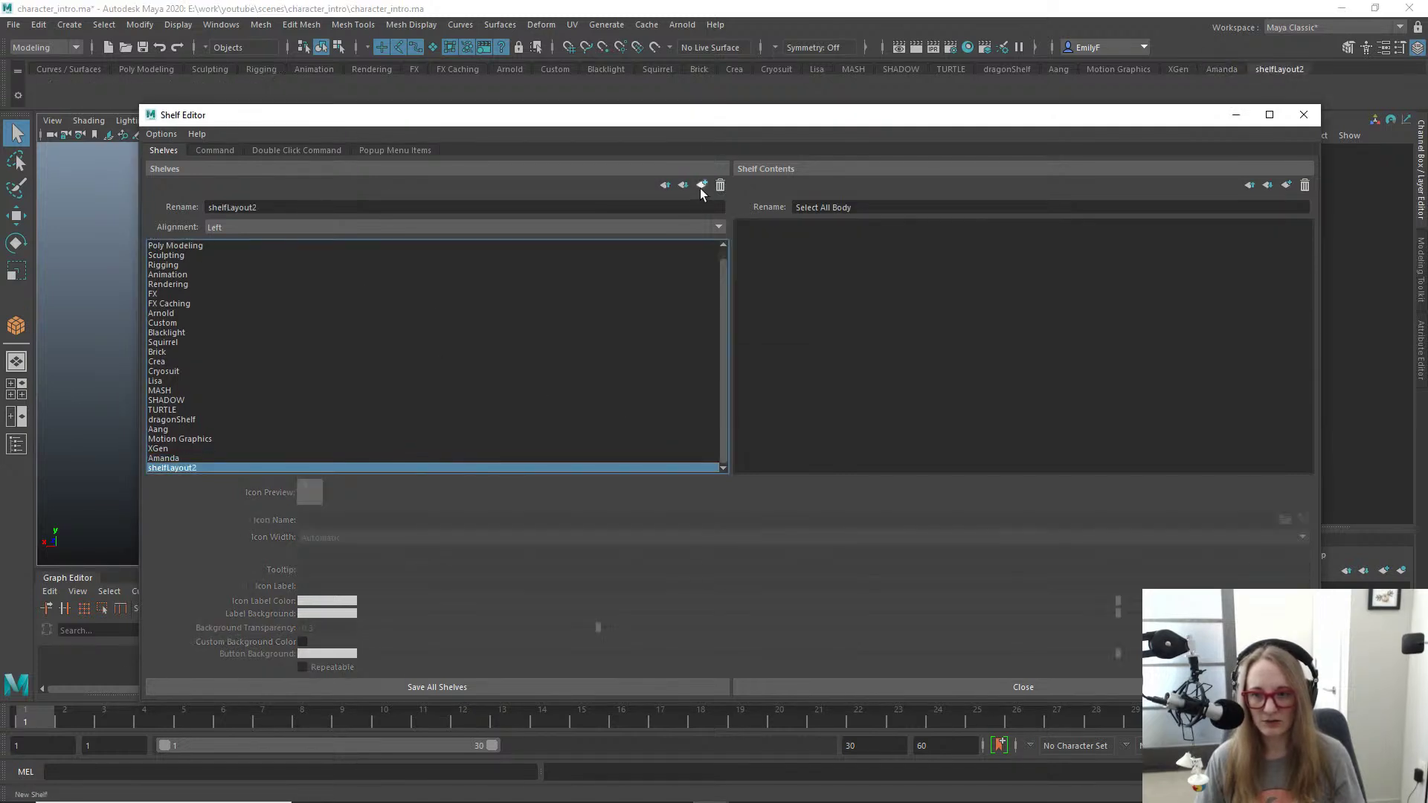
double_click(302, 208)
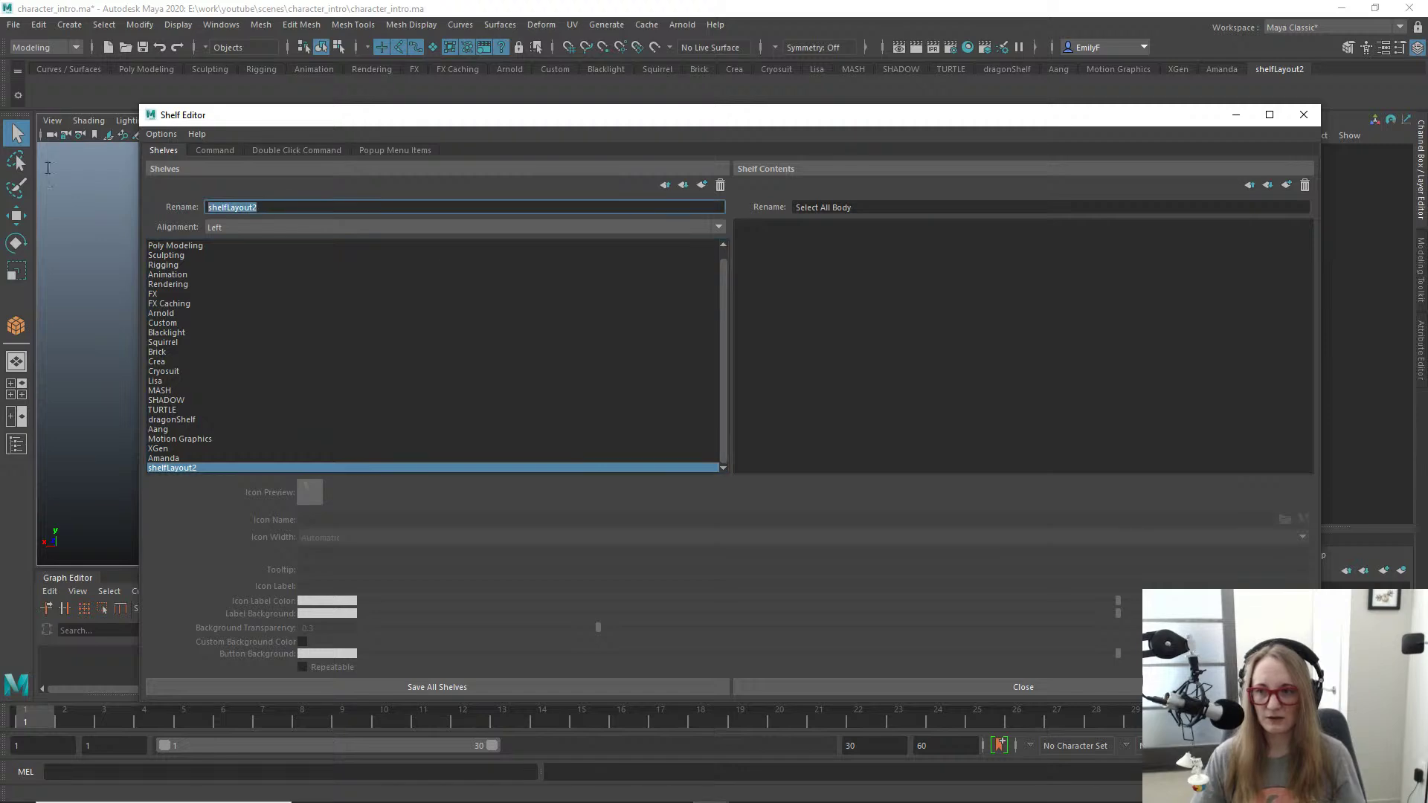
text(Ti)
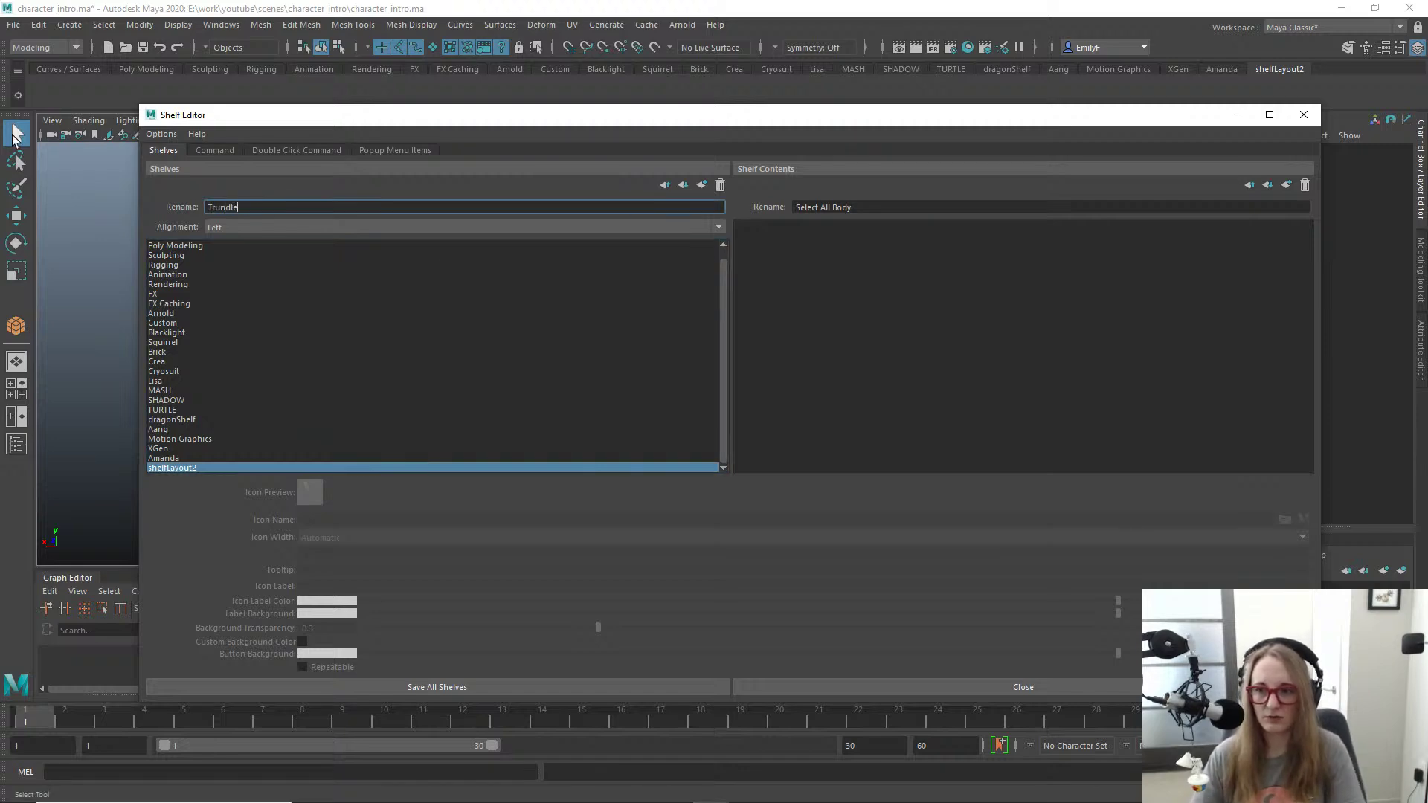
key(Return)
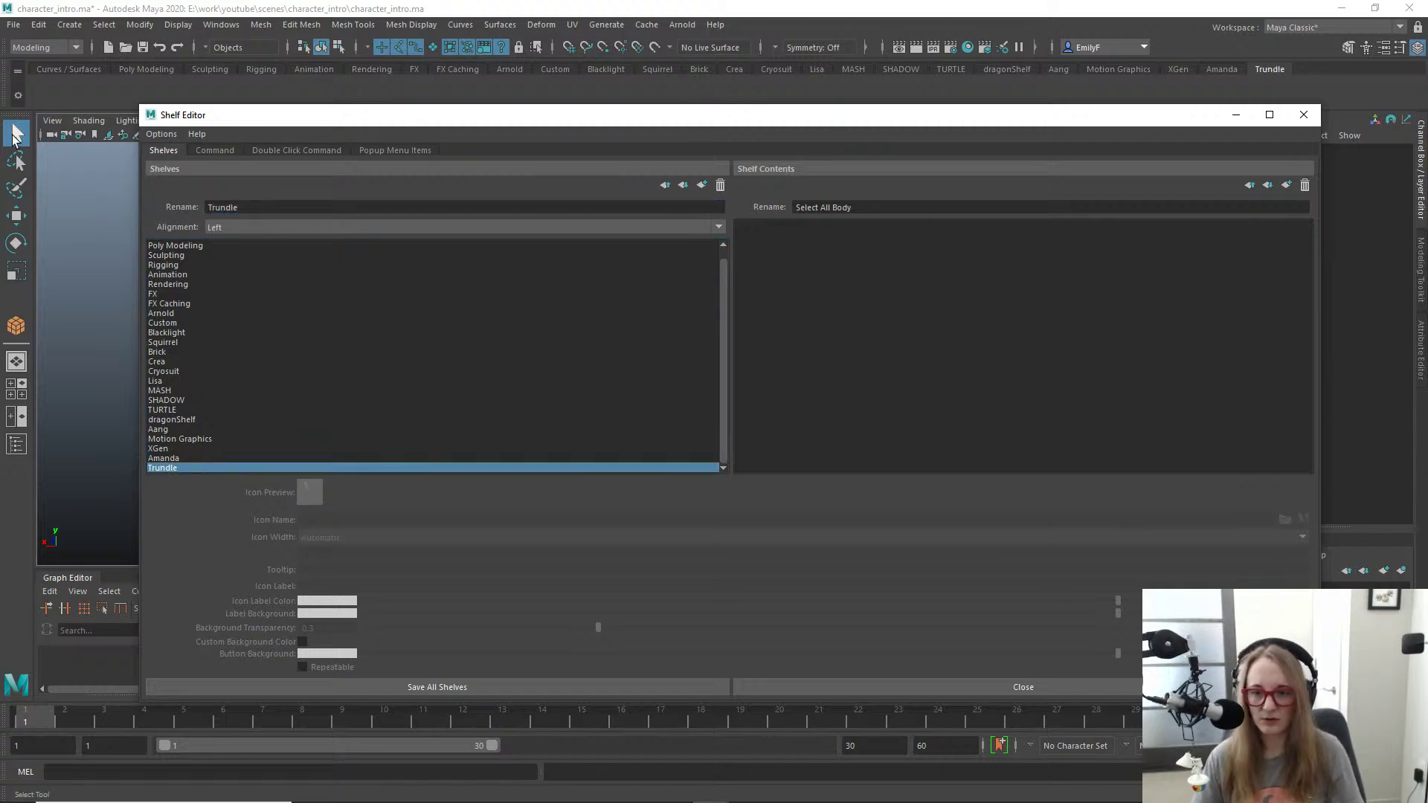
click(647, 686)
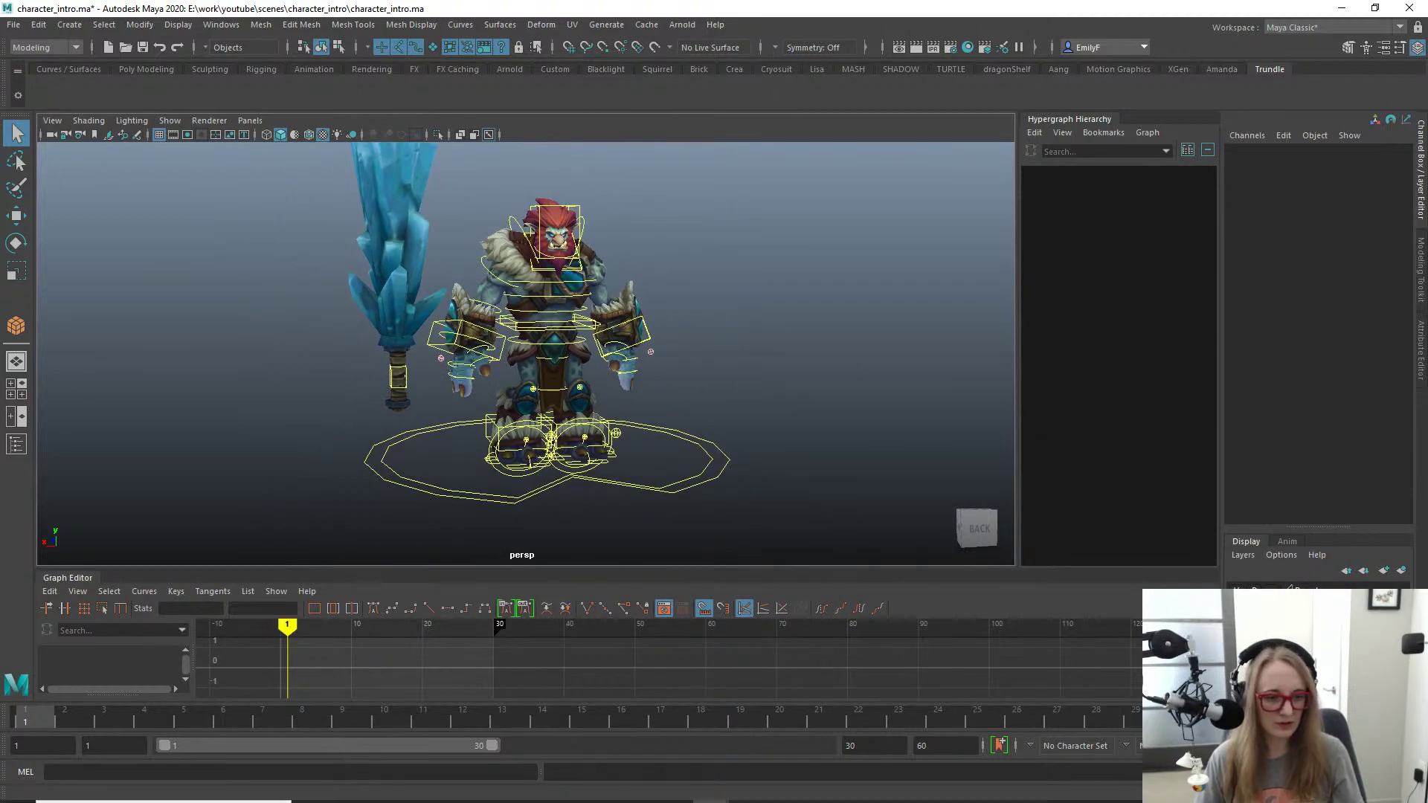
Step: Open the Script Editor and clear its command history
click(1415, 772)
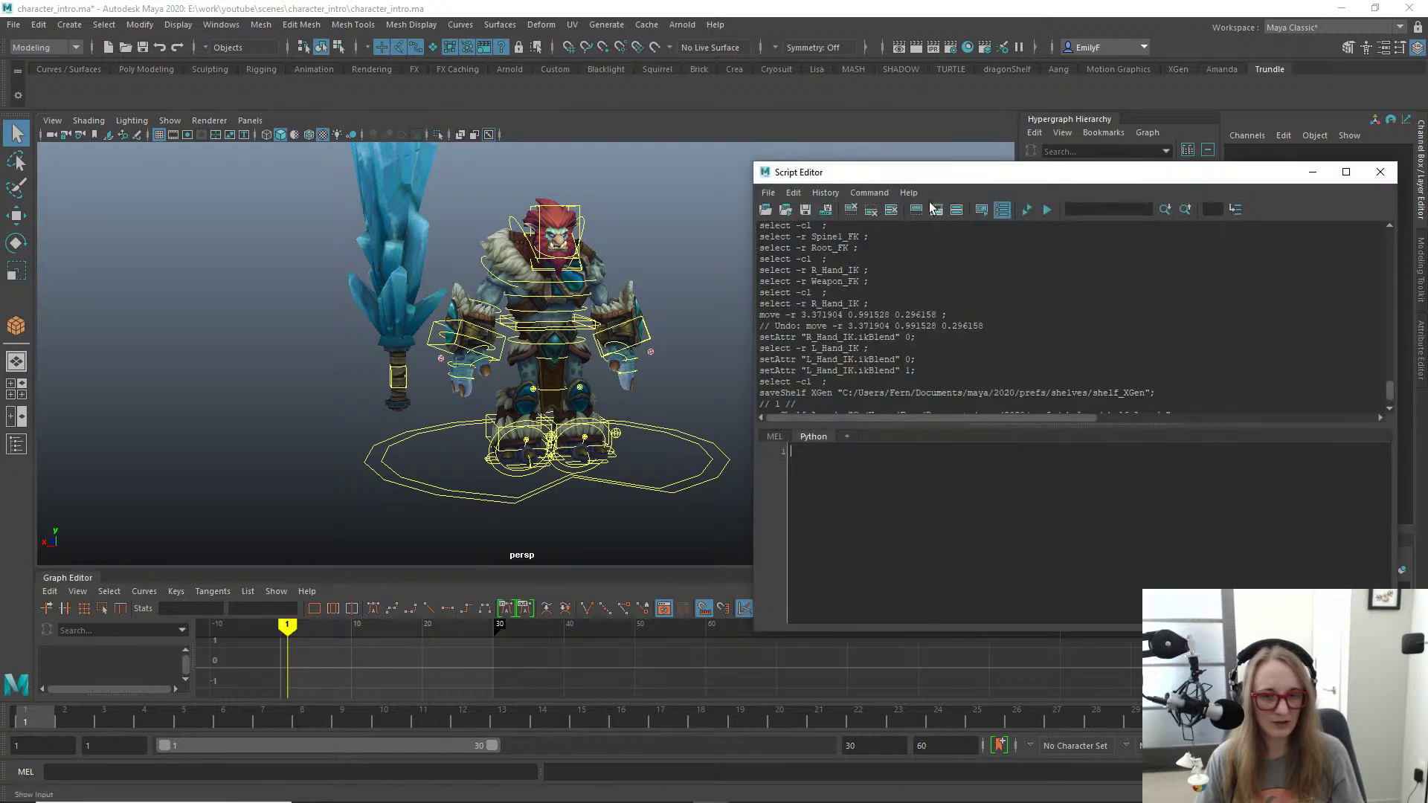
click(887, 216)
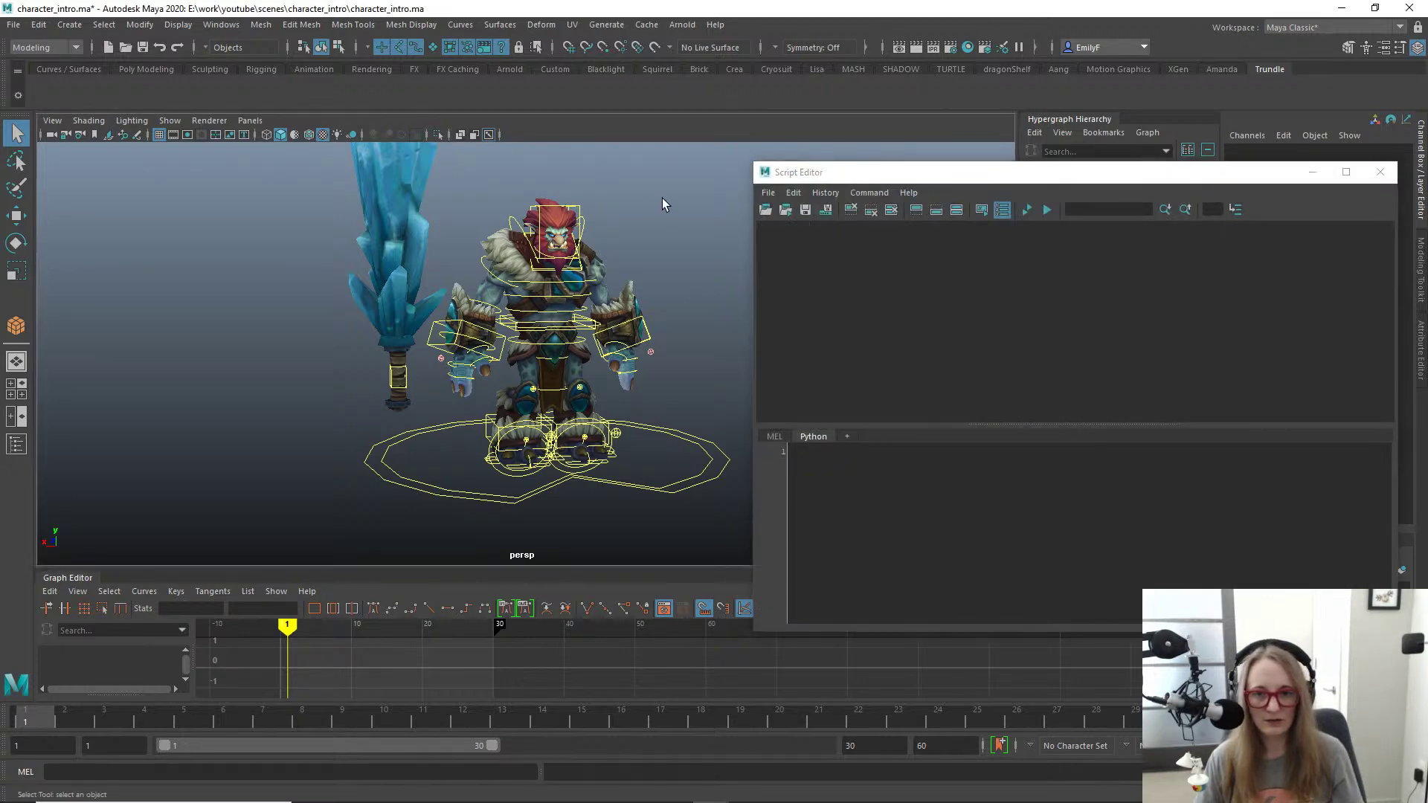
Step: Select all of the troll's rig controls including the weapon control, but exclude World_FK and World_FK_Gimbal on the ground
alt+right_drag(662, 198, 616, 209)
alt+middle_drag(617, 208, 546, 273)
alt+drag(548, 278, 343, 313)
alt+drag(592, 359, 643, 282)
alt+drag(407, 238, 372, 229)
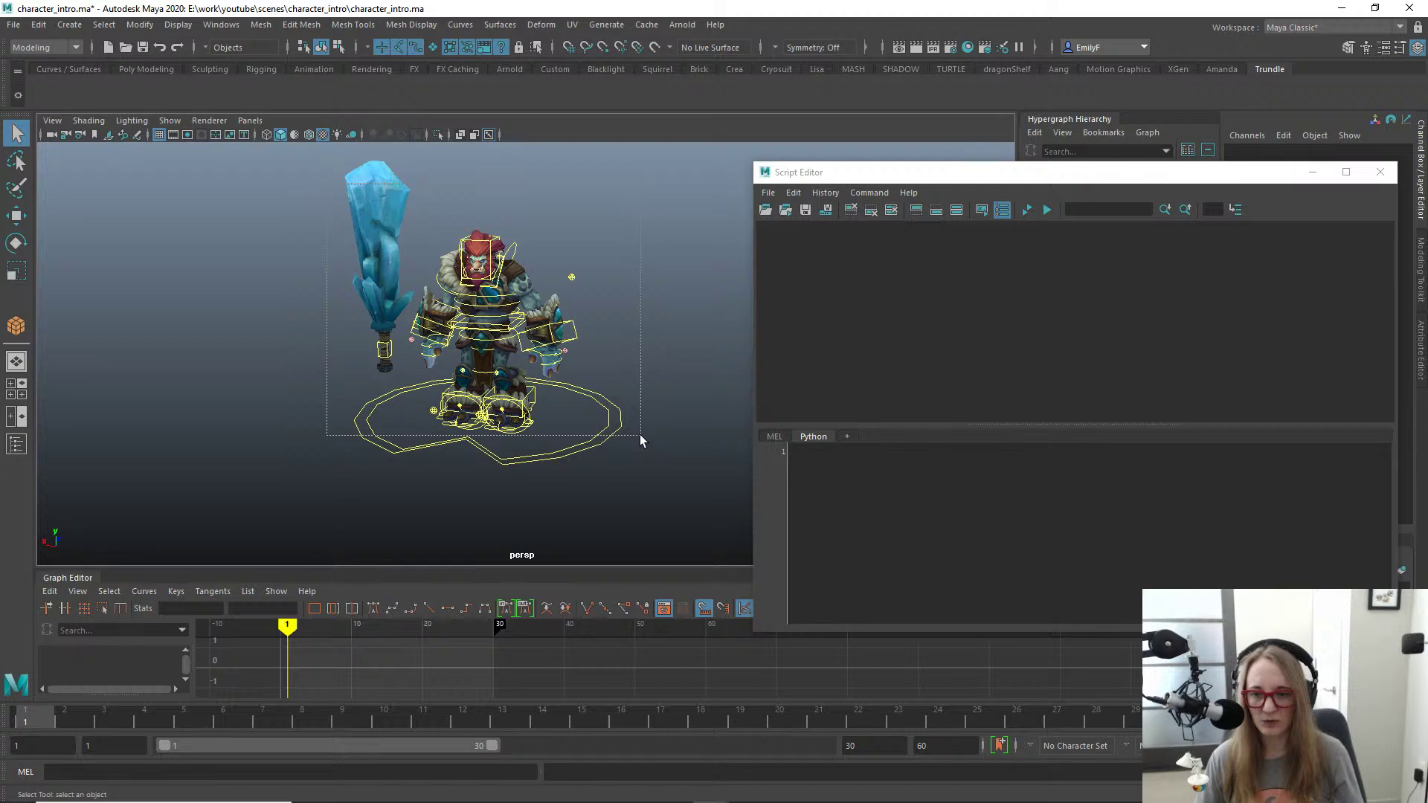
drag(640, 435, 640, 434)
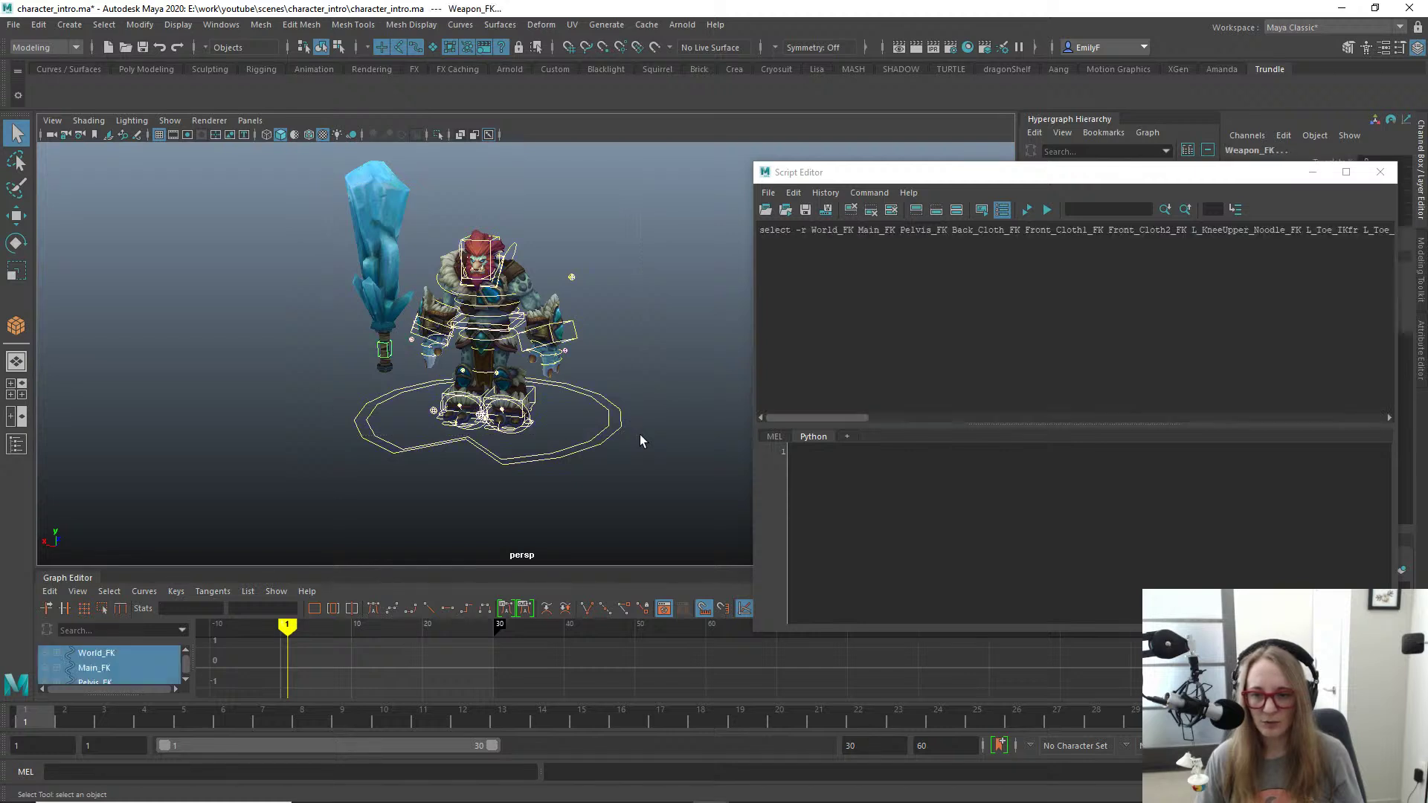
ctrl+drag(624, 497, 624, 498)
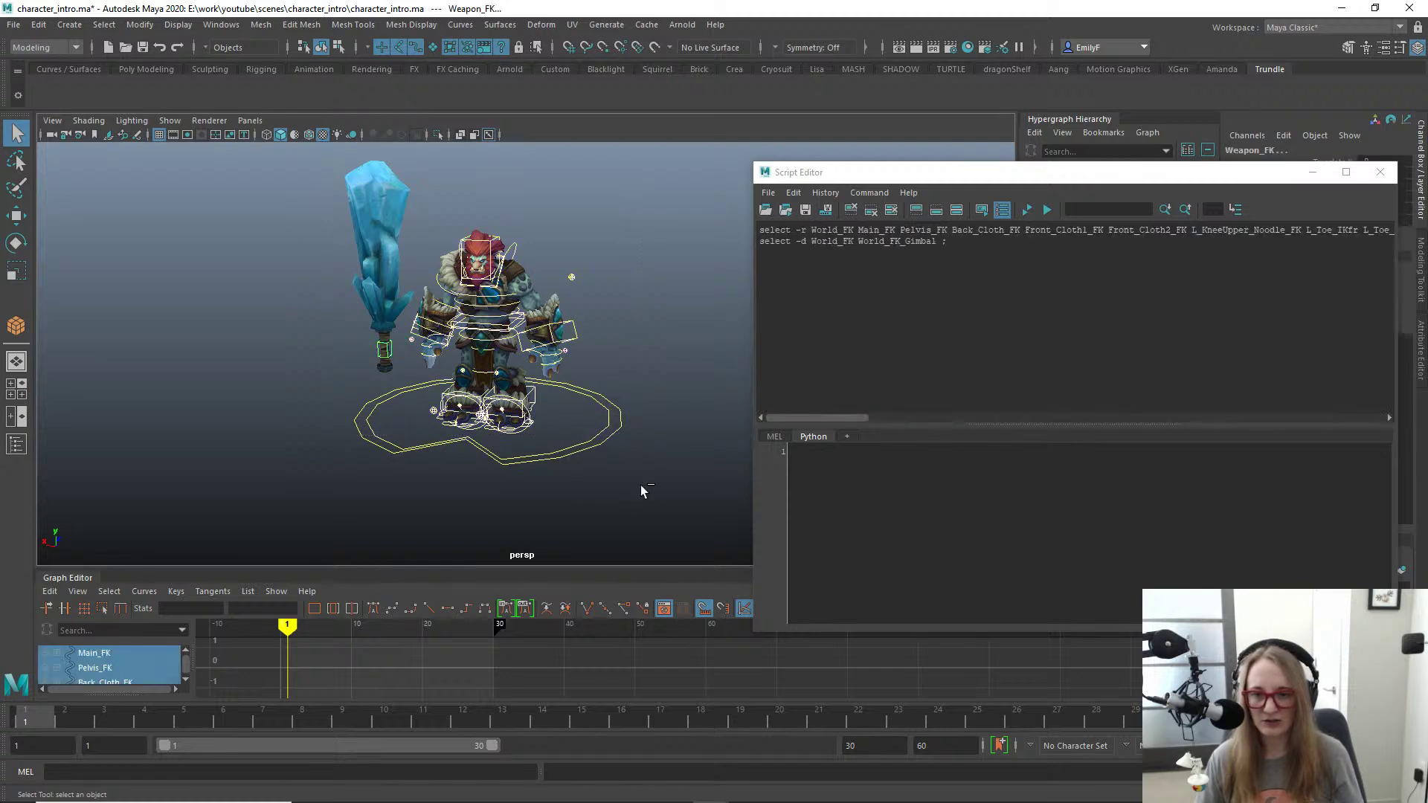
mouse_move(427, 408)
alt+mouse_down()
mouse_move(413, 408)
mouse_move(438, 397)
alt+mouse_up()
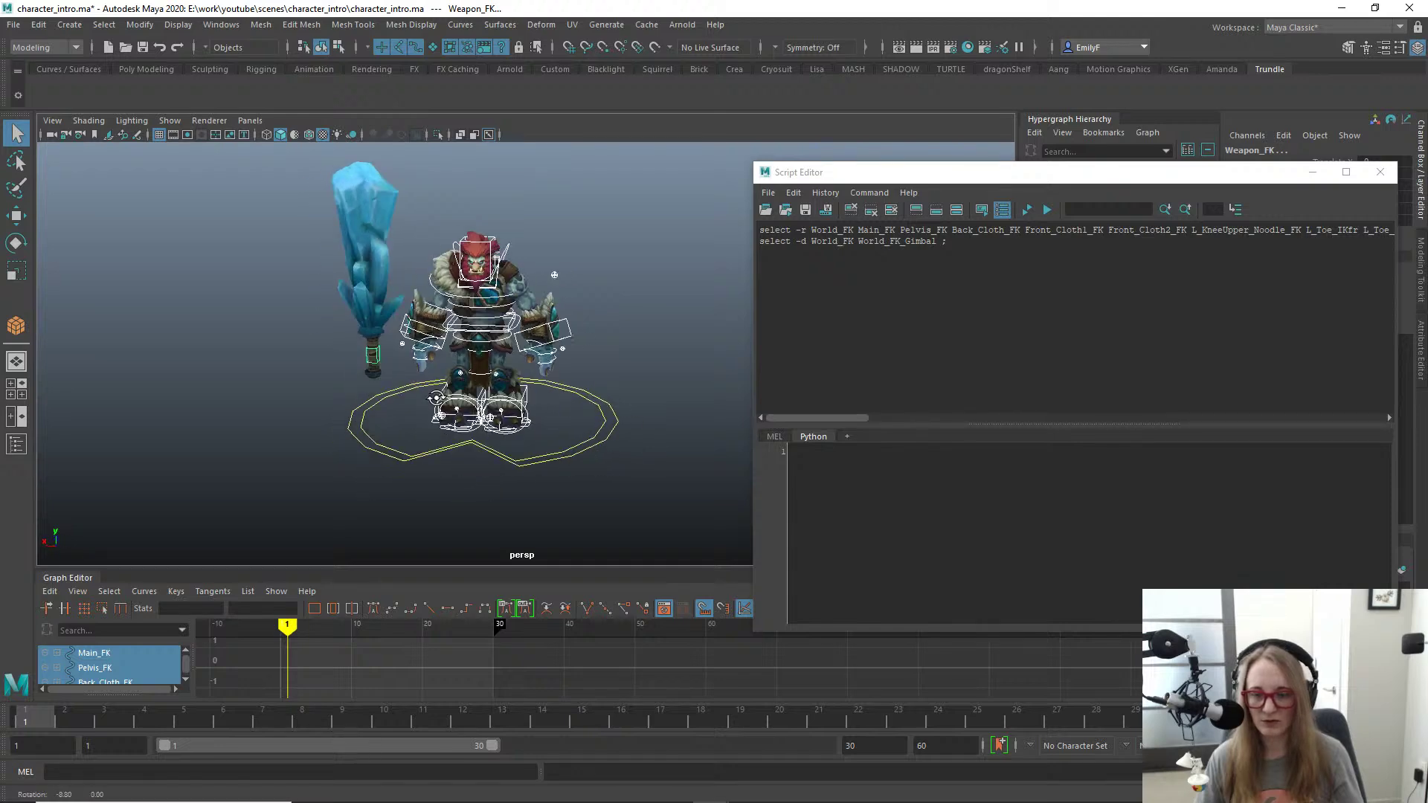
alt+drag(559, 408, 627, 408)
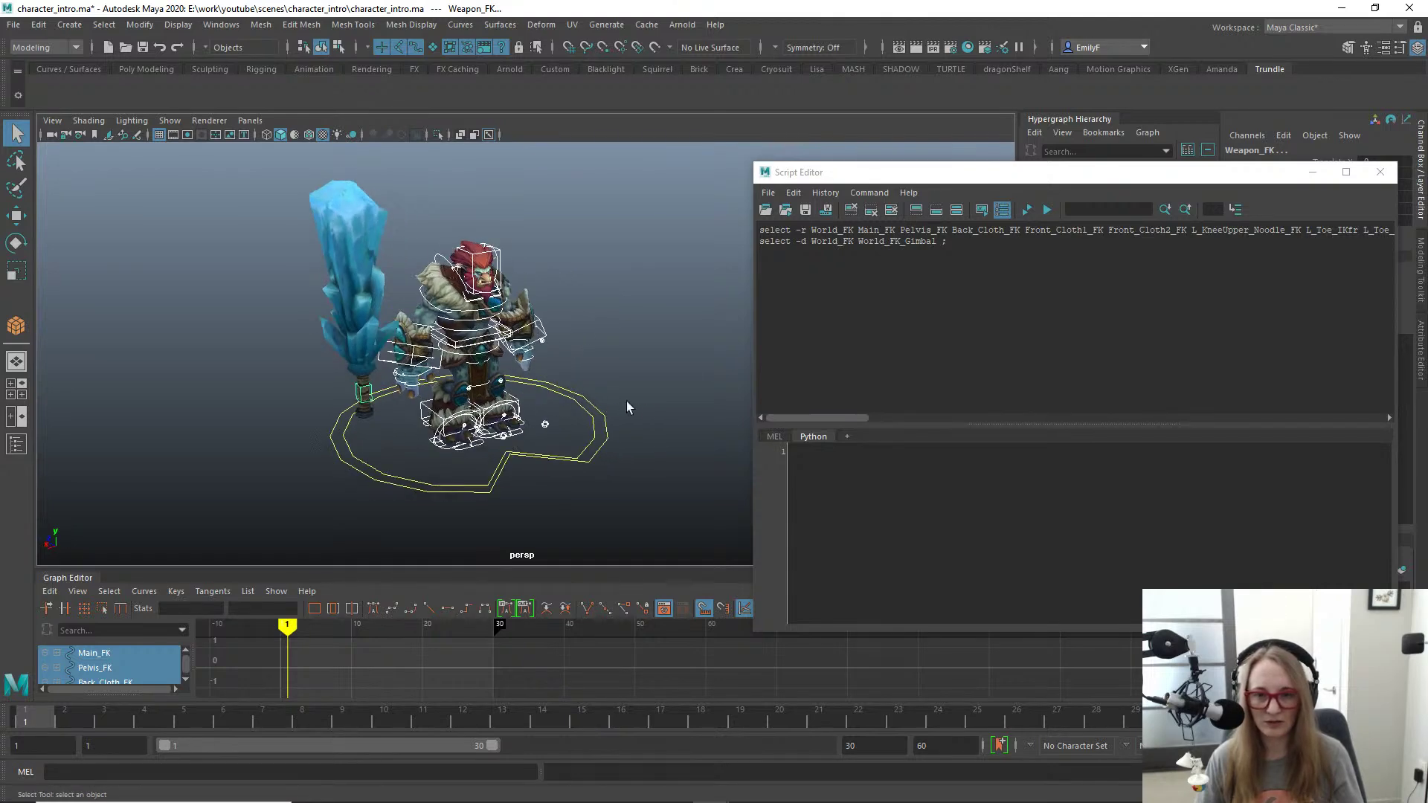
Step: Save the two logged selection commands from the Script Editor history to the Trundle shelf as a MEL script
drag(1010, 244, 535, 197)
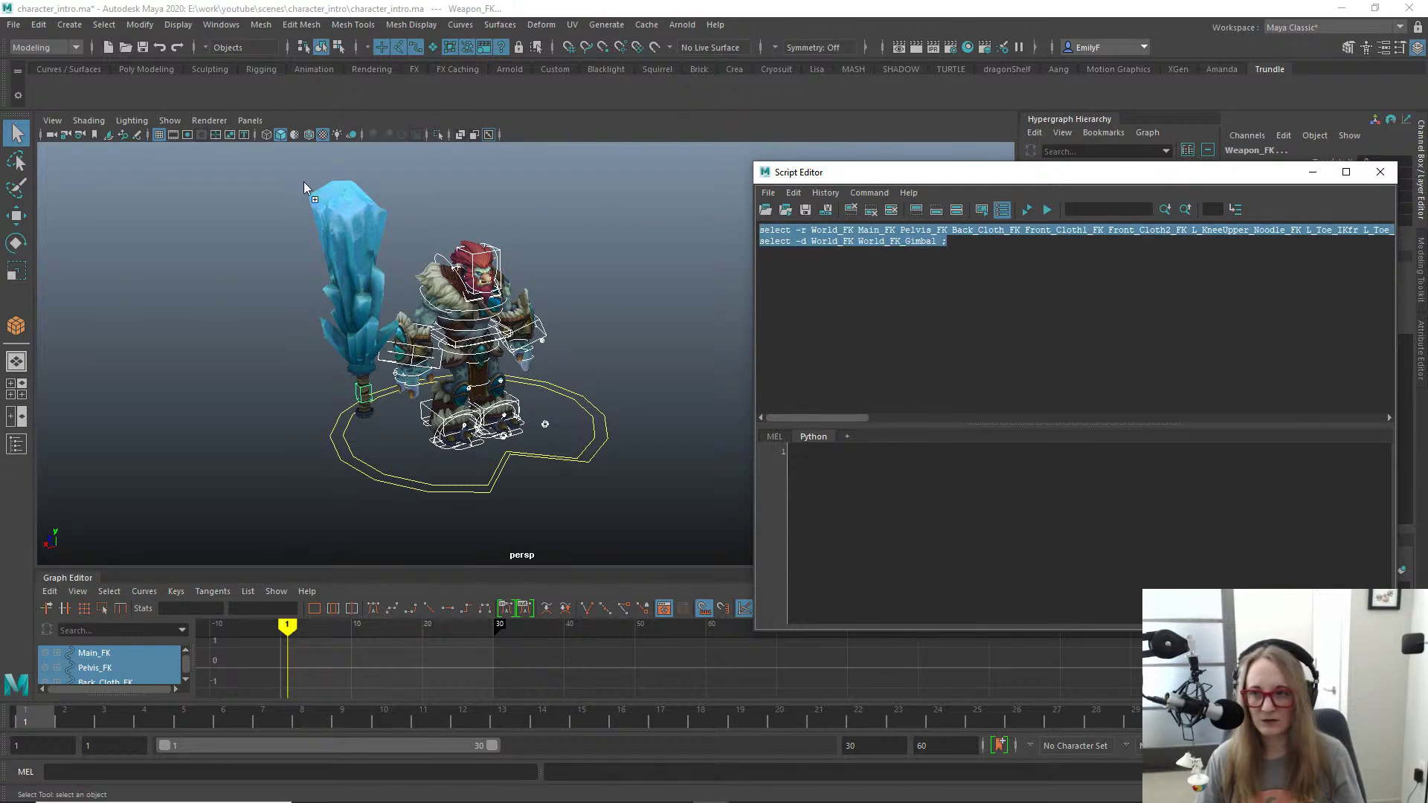
middle_drag(42, 79, 43, 79)
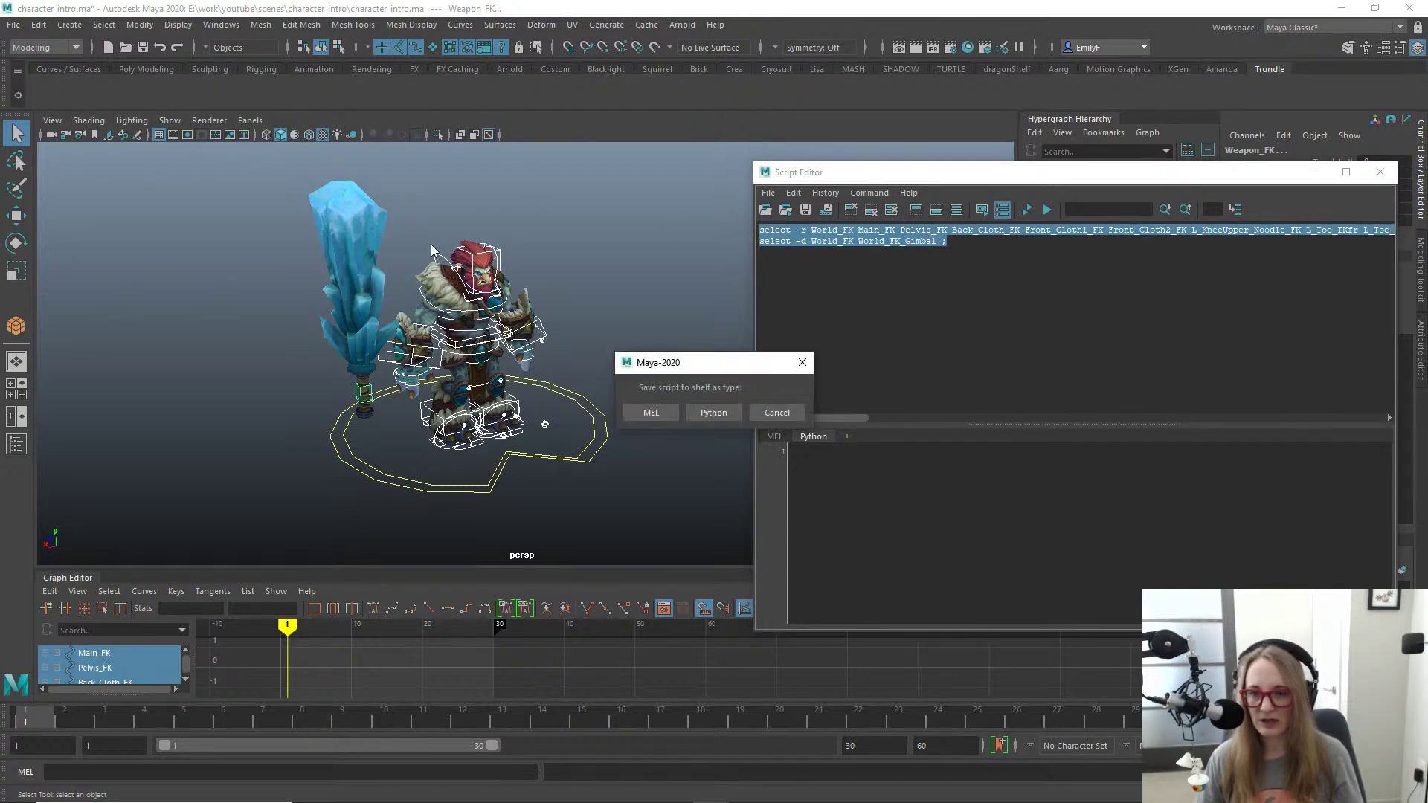
click(651, 412)
Step: Open the new Trundle shelf item for editing and rename it Select All
right_click(57, 88)
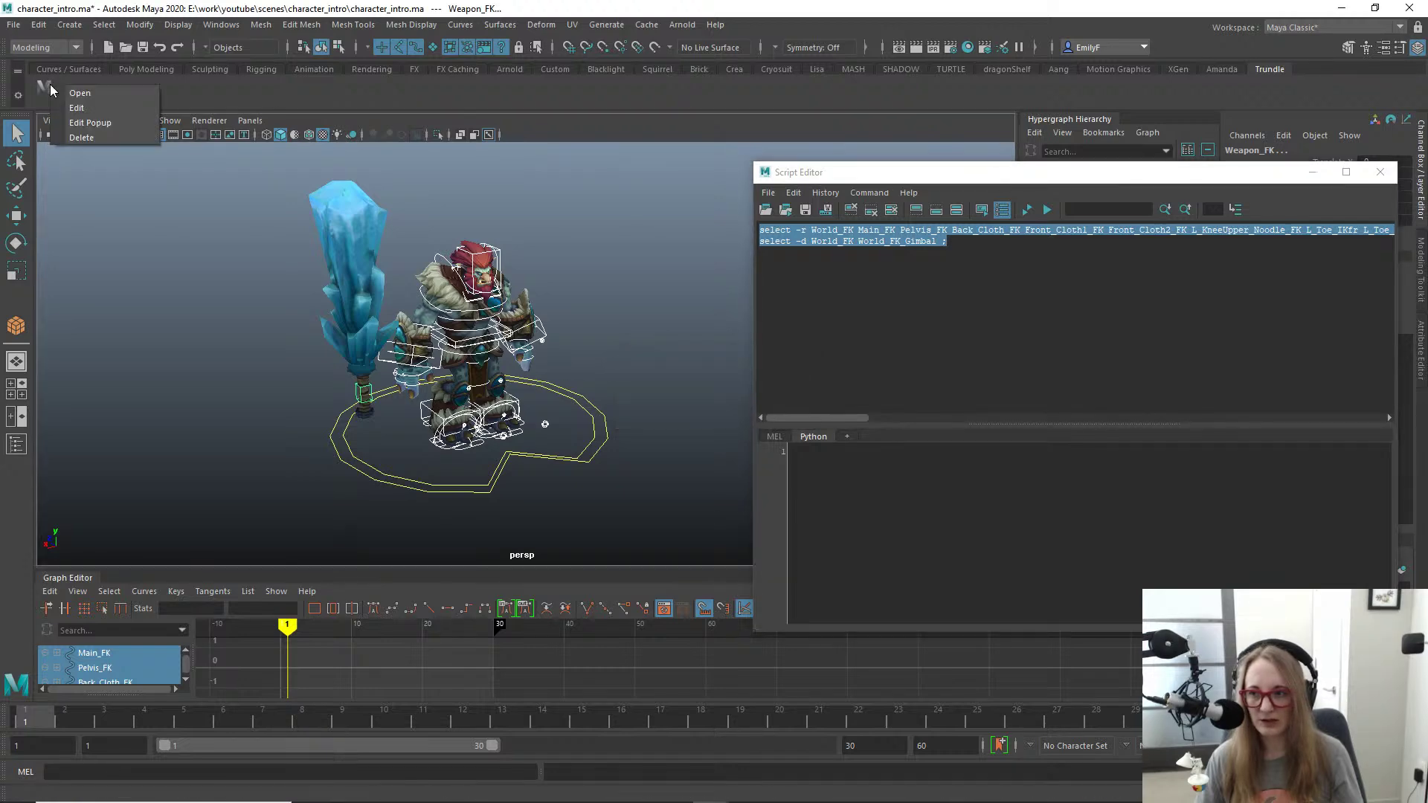
click(77, 109)
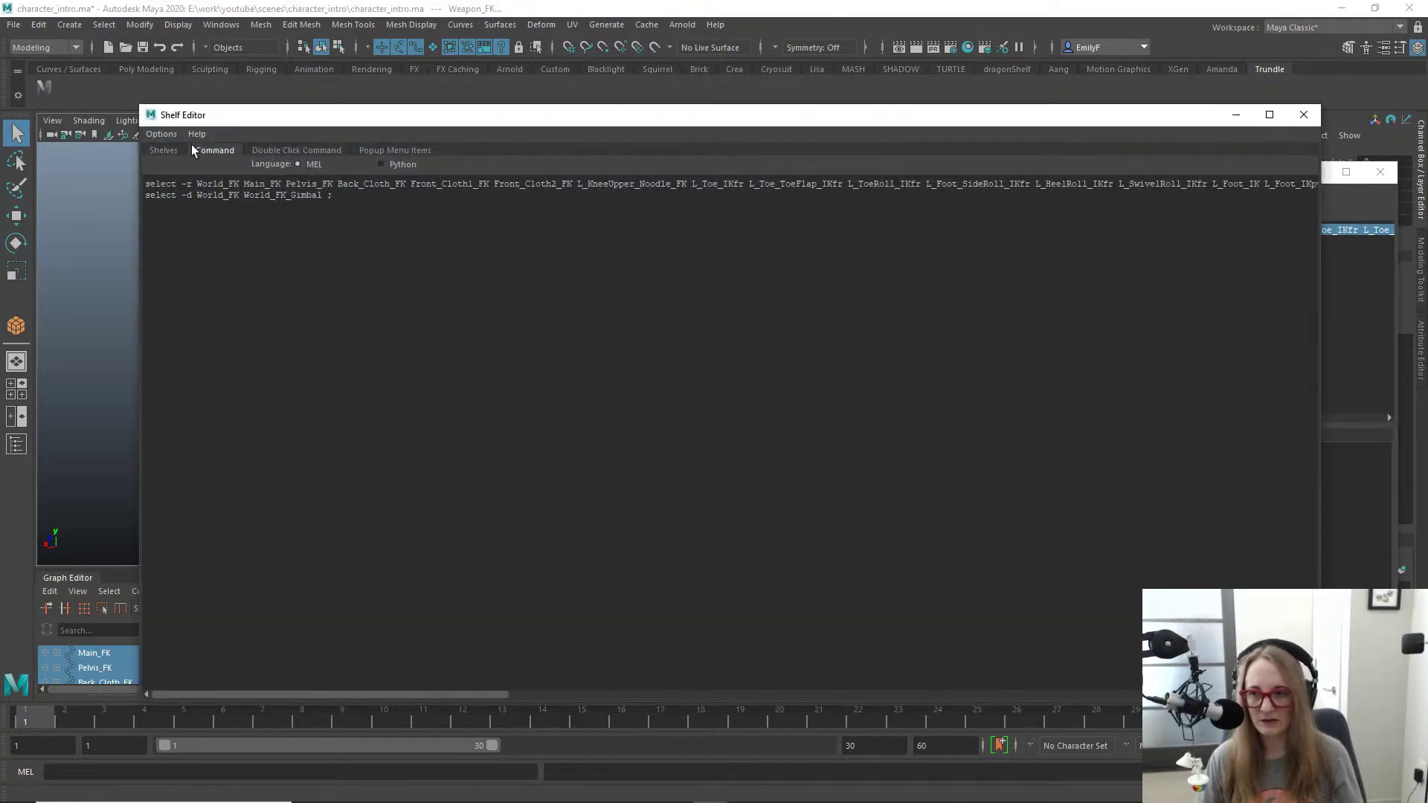
click(163, 150)
click(932, 209)
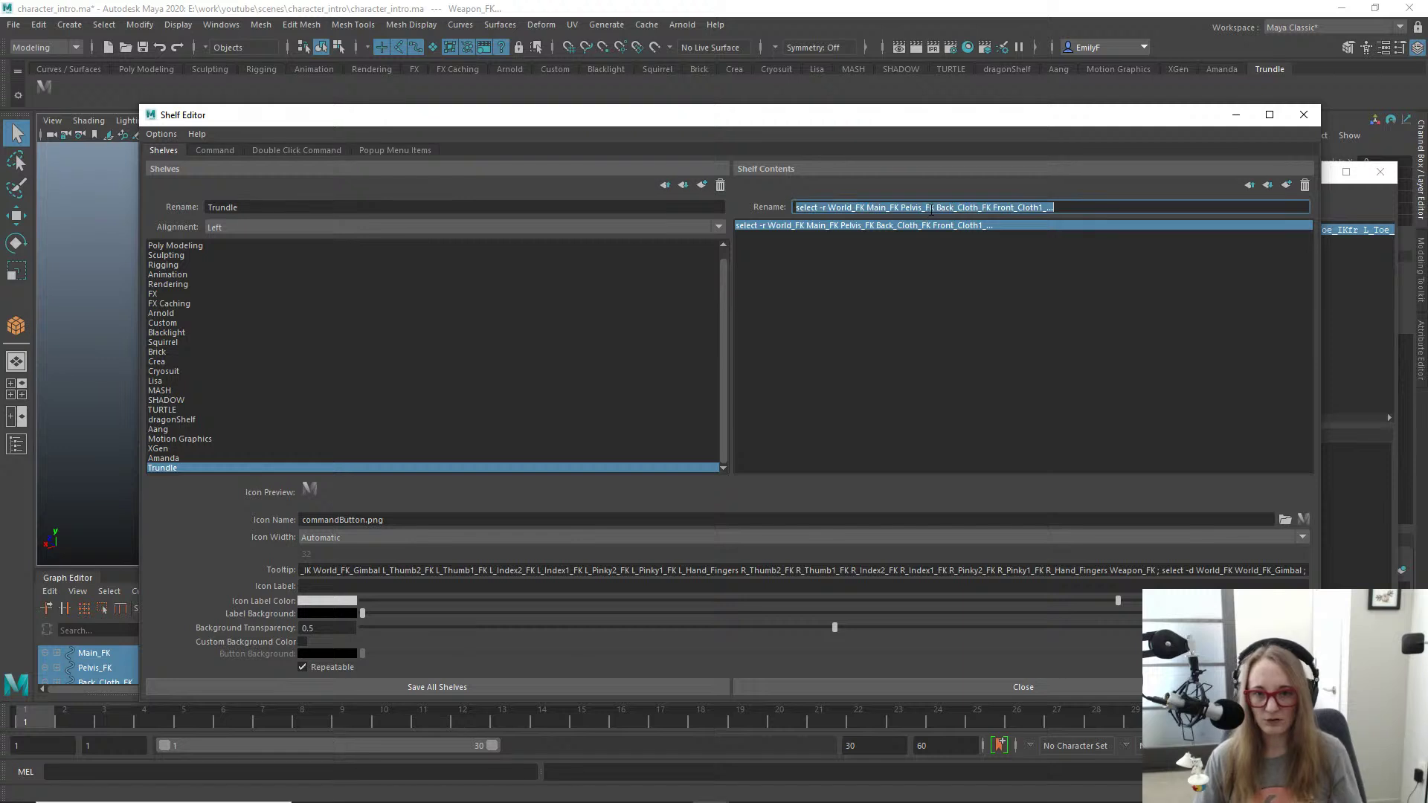
text(Selec)
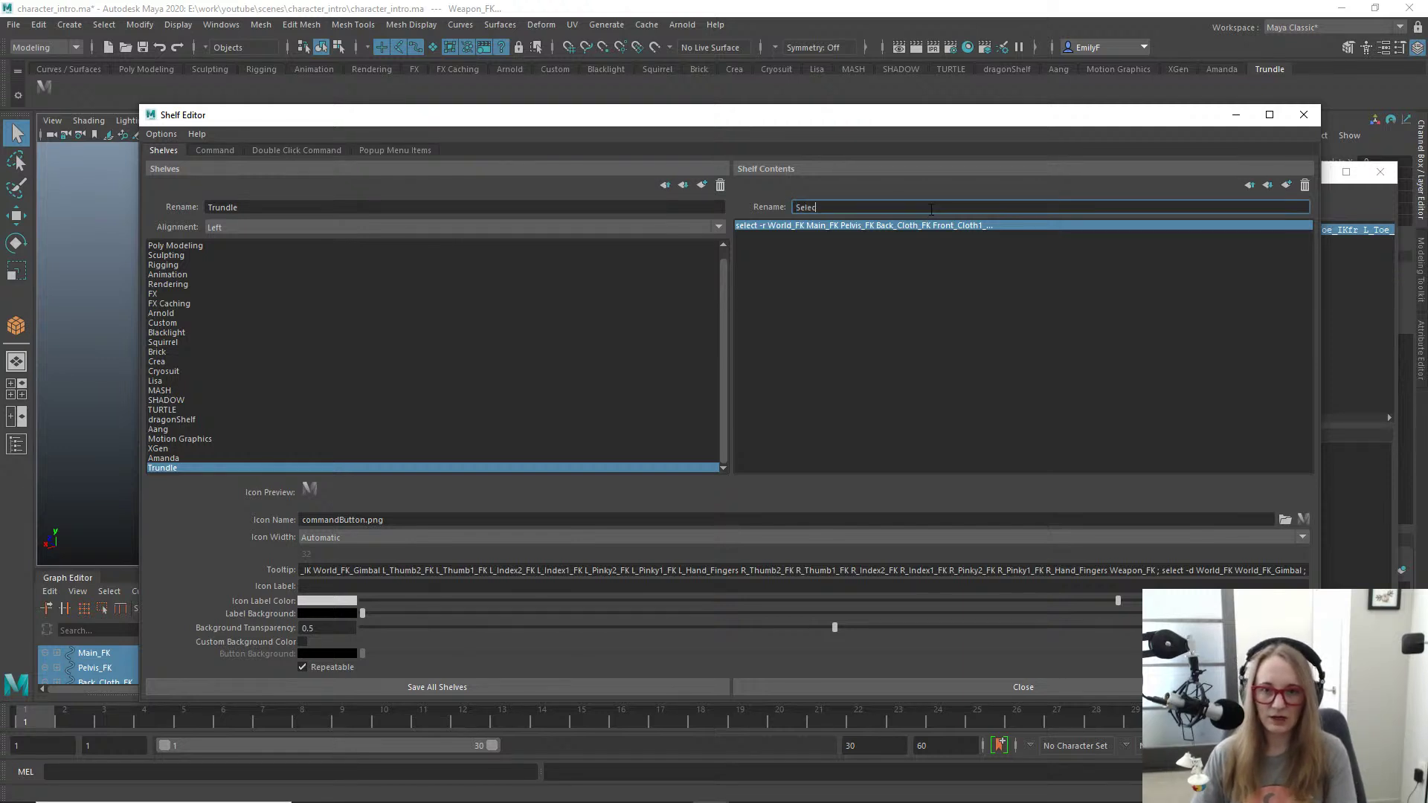
text(t All)
key(Return)
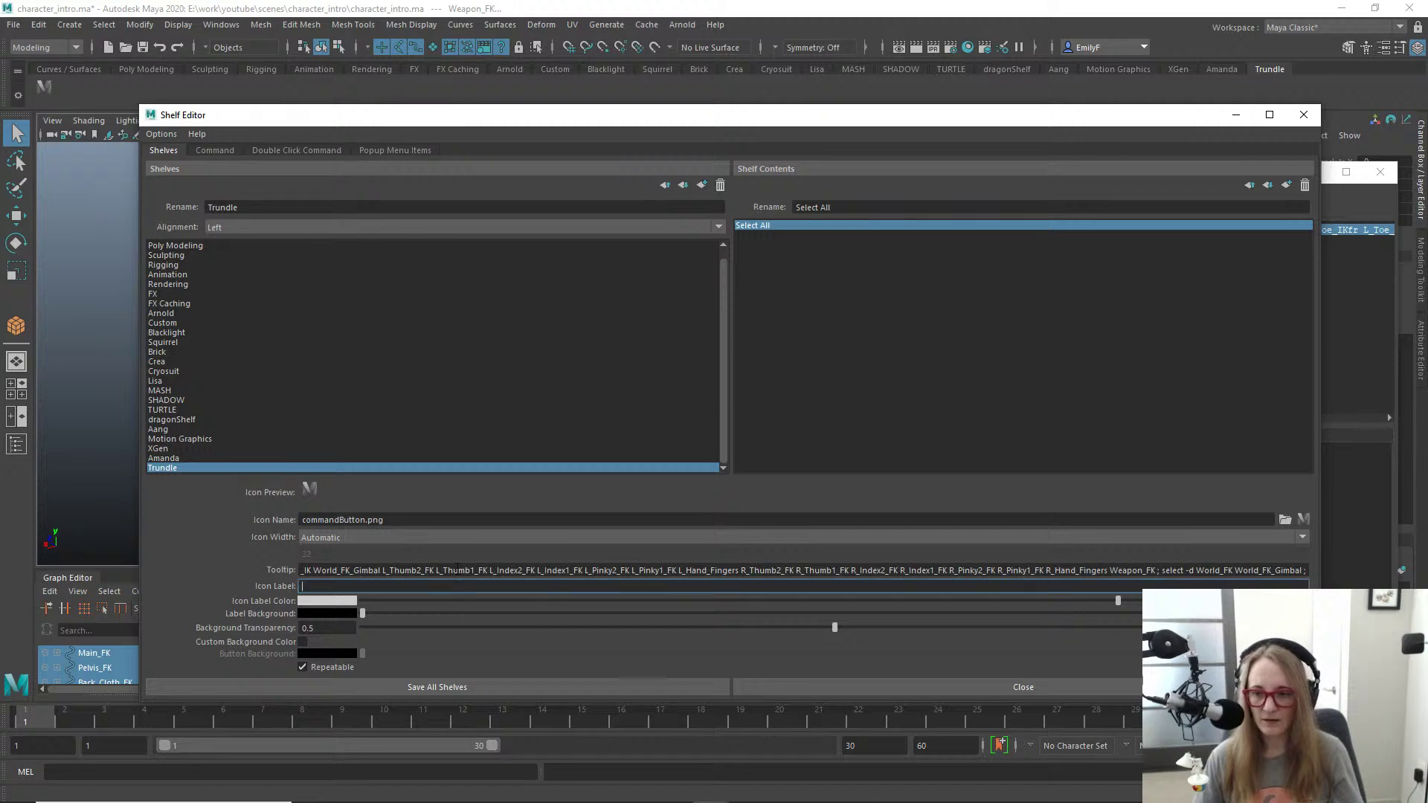
Step: Give the shelf item the tooltip Select All Controls and icon label All, save all shelves and close the Script Editor
triple_click(458, 570)
text(Select All Controls)
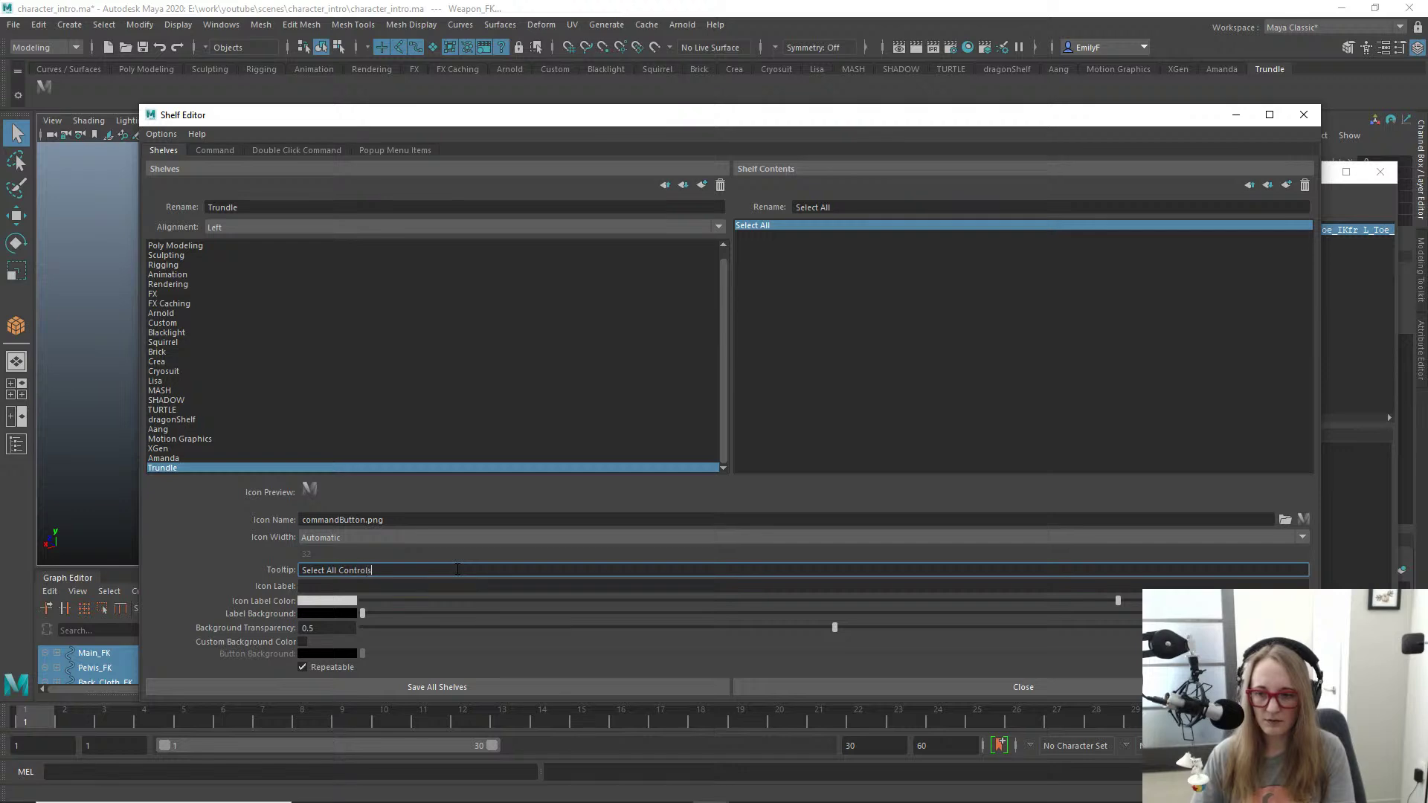
key(Tab)
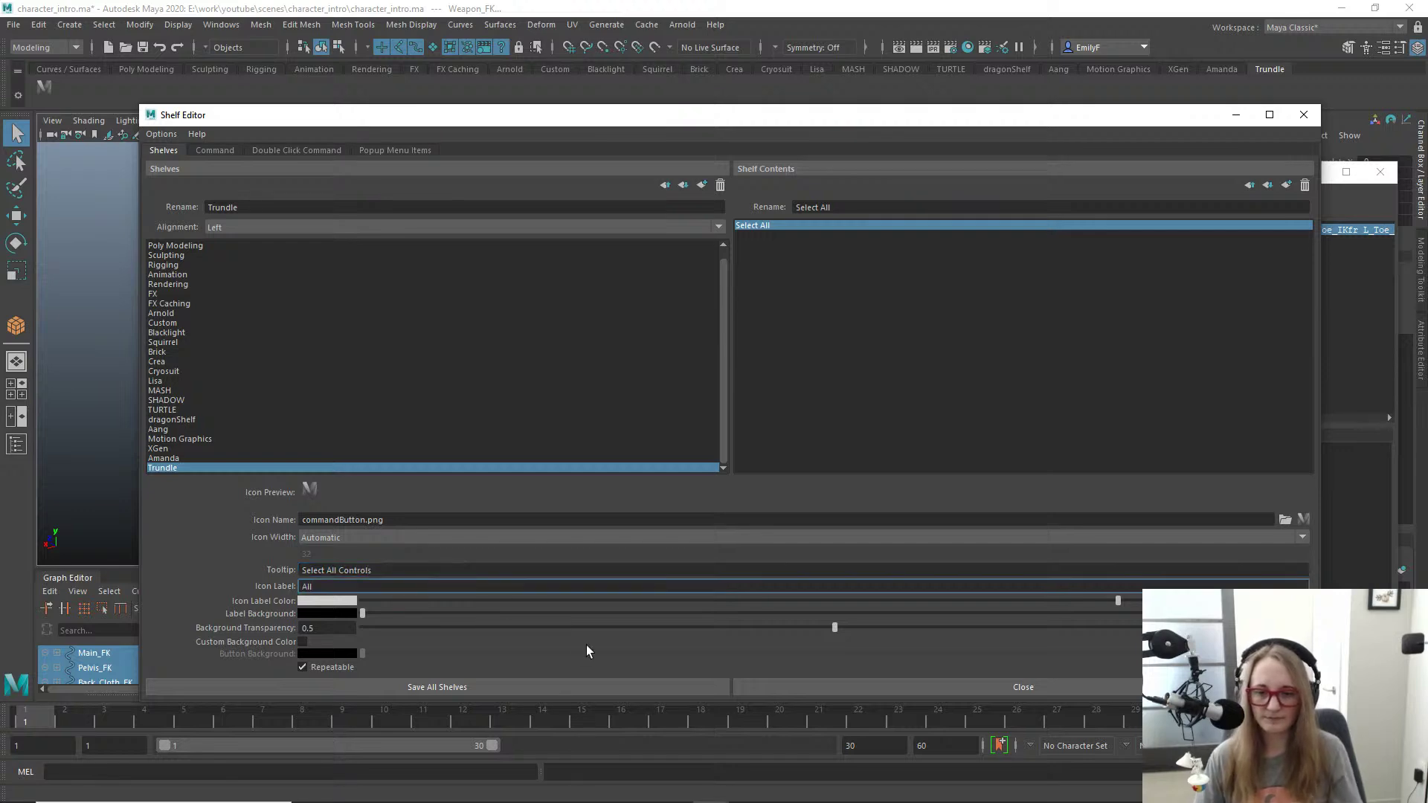
click(600, 688)
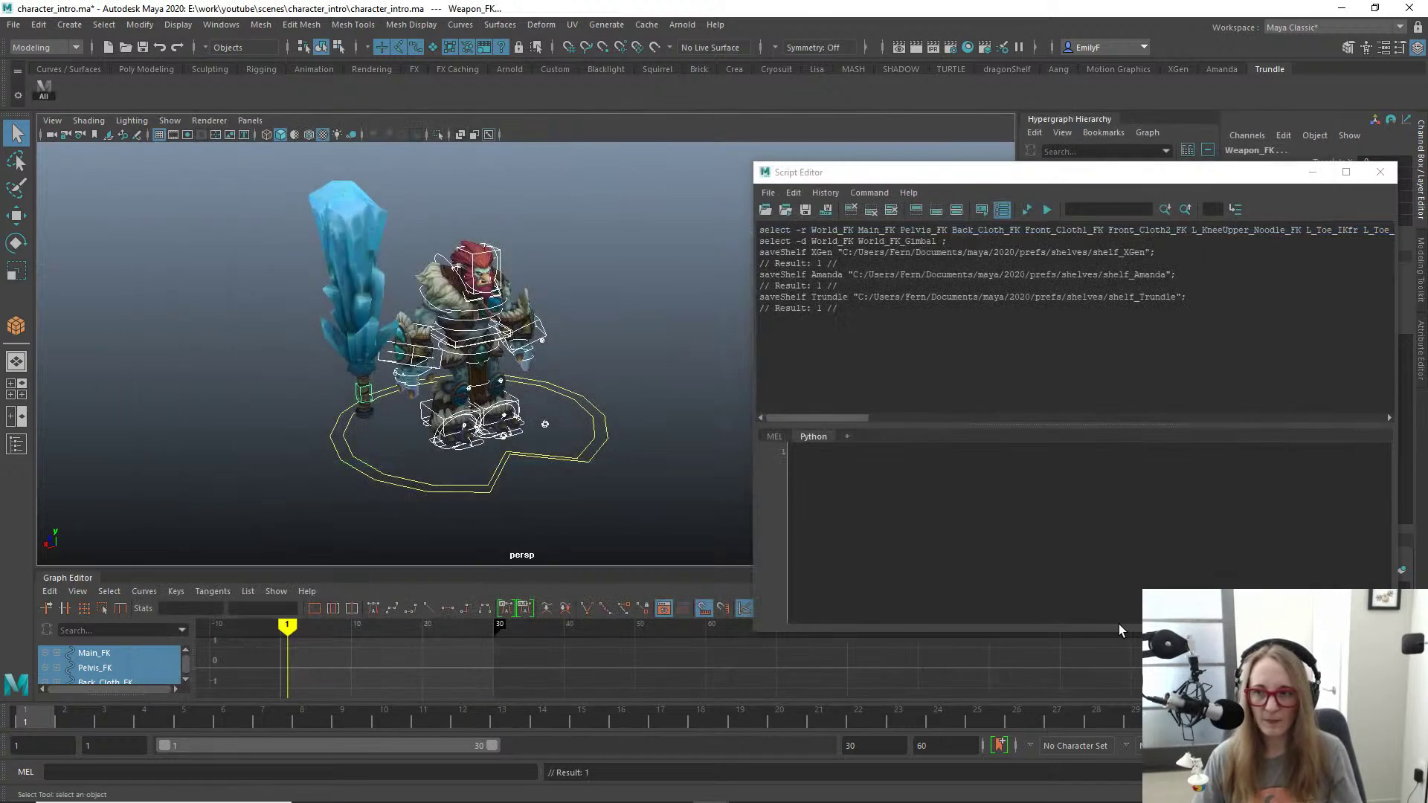
click(1377, 182)
Step: Clear the selection and select both ground ring controls around the troll's feet to inspect them
alt+drag(675, 357, 570, 383)
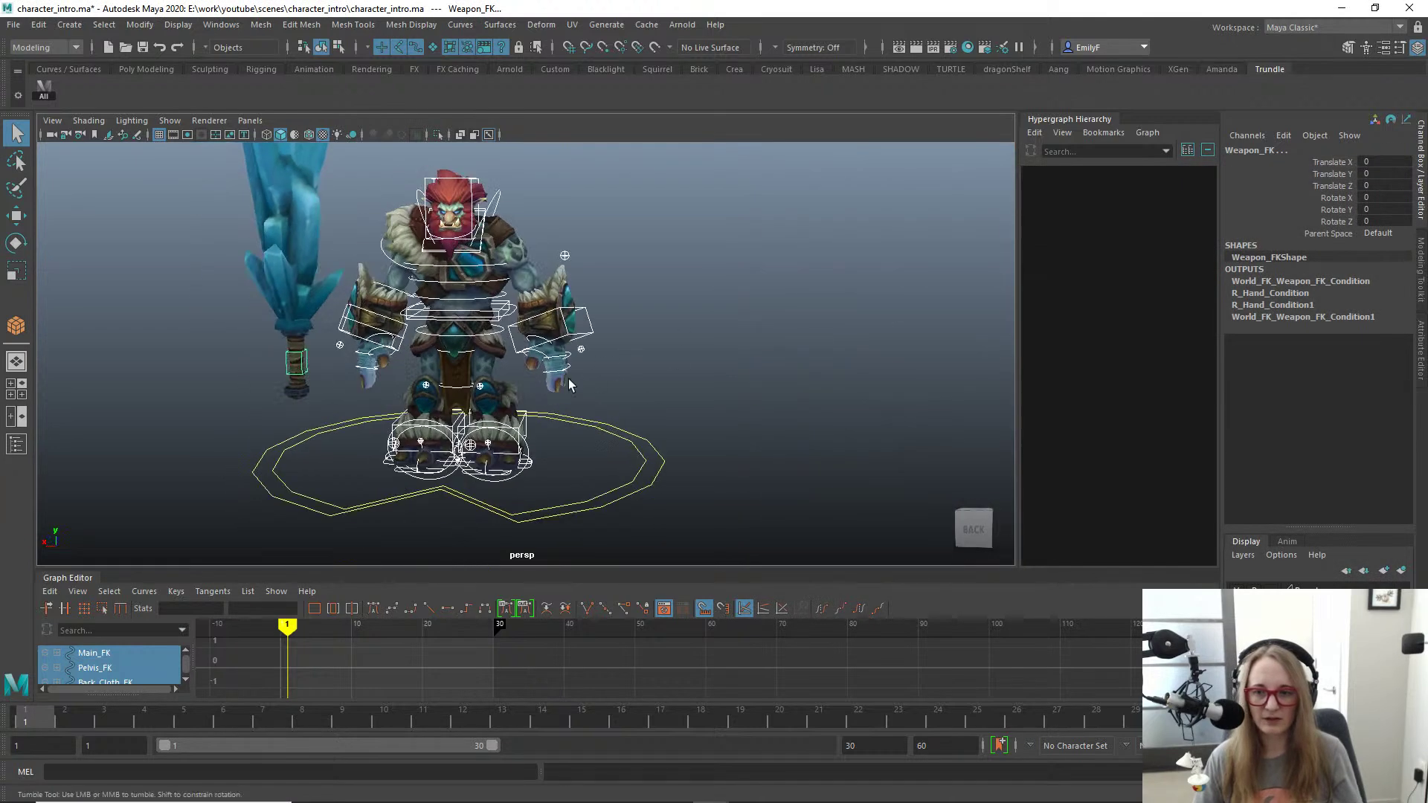
click(571, 379)
scroll(717, 350, up, 3)
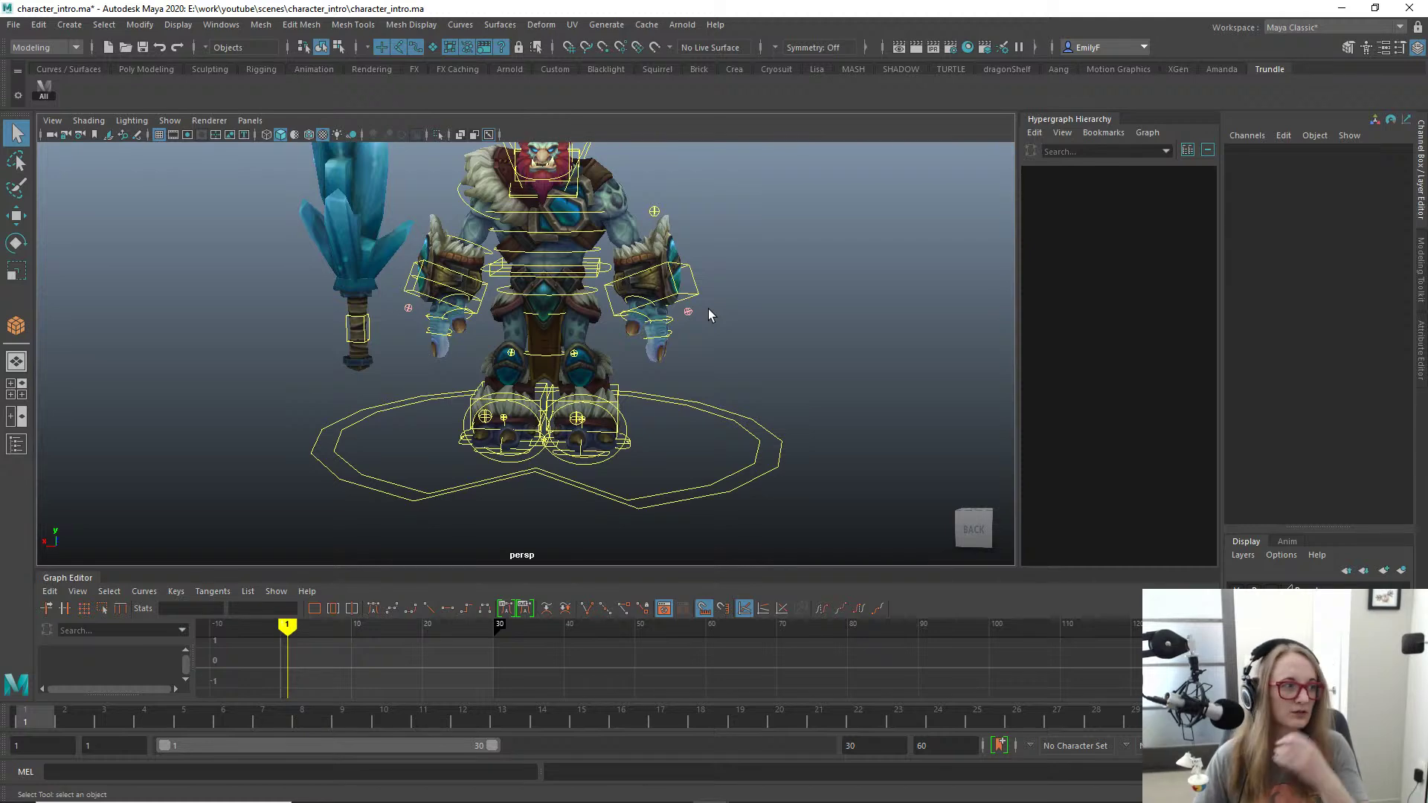
scroll(546, 328, up, 2)
alt+drag(547, 329, 577, 335)
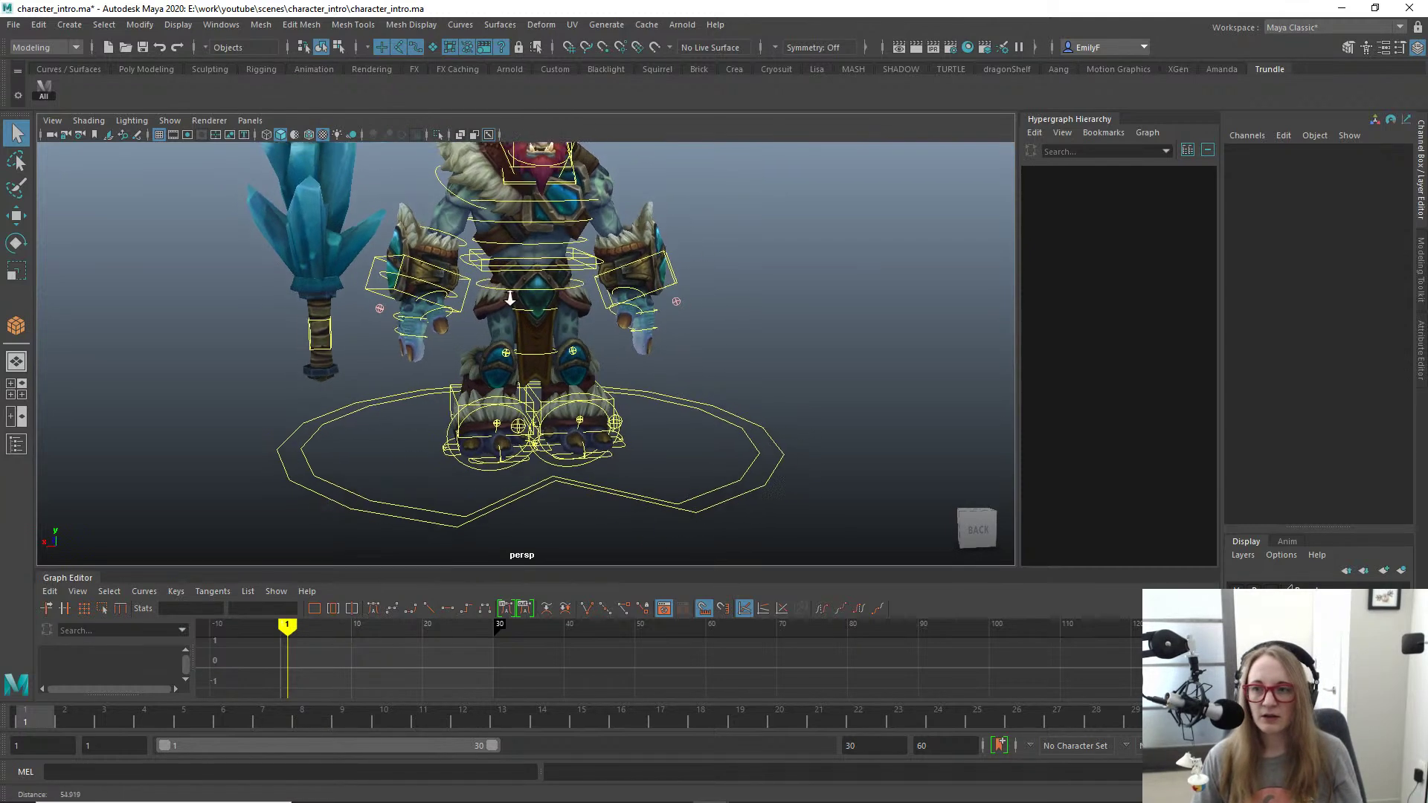
alt+middle_drag(588, 317, 632, 346)
drag(811, 459, 843, 480)
alt+middle_drag(849, 417, 790, 341)
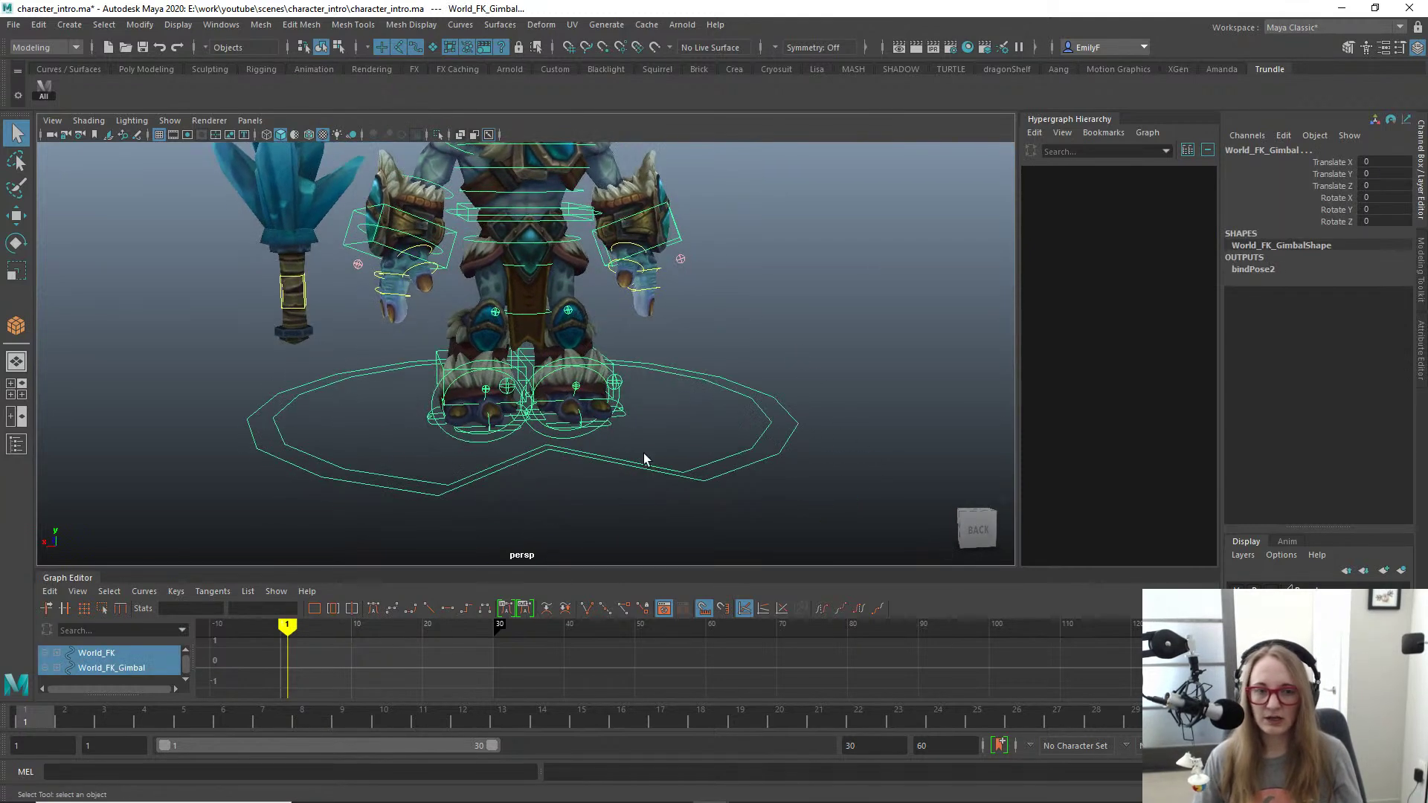
Step: Select only the inner ground ring World_FK and highlight its Gimbal Vis attribute
drag(729, 420, 770, 437)
key(w)
scroll(526, 446, up, 2)
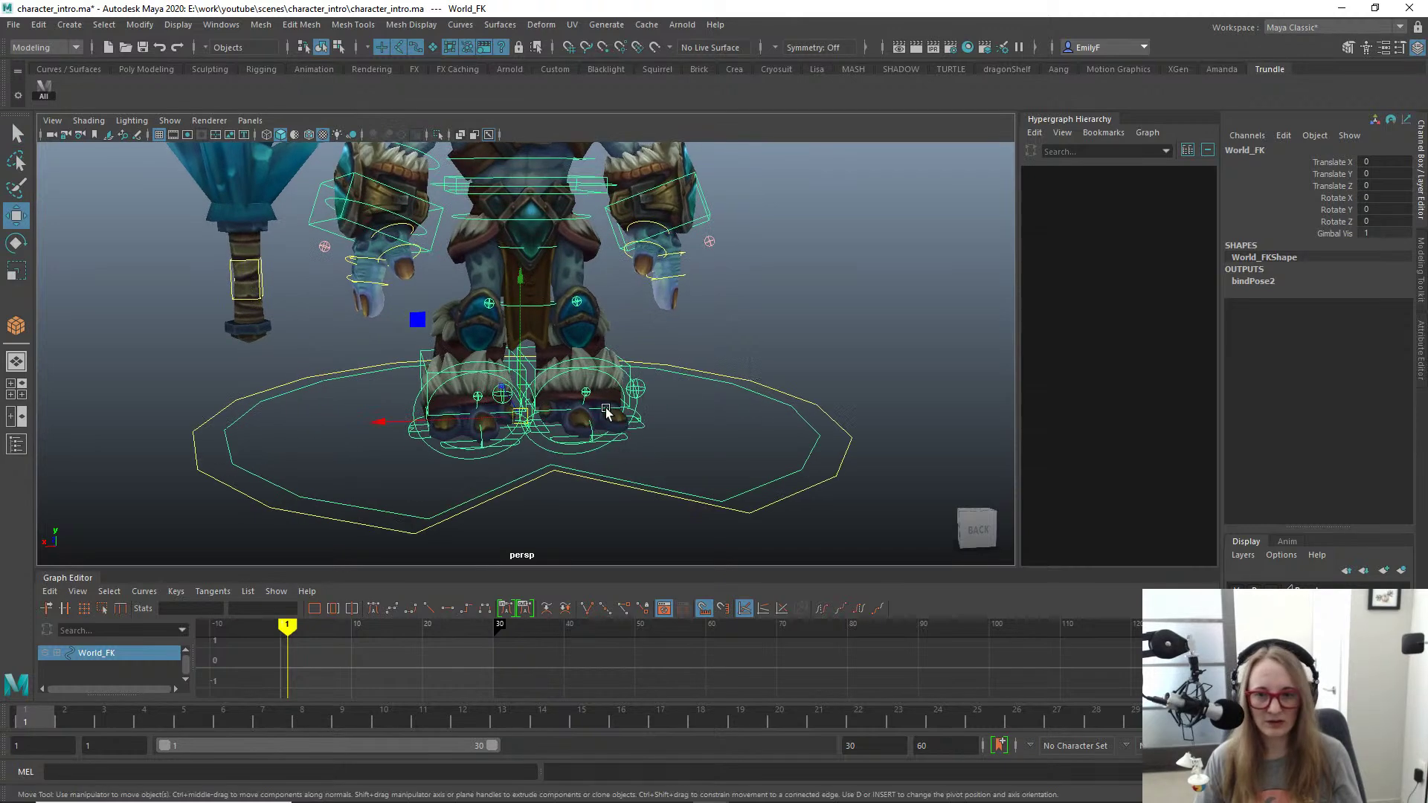
key(e)
key(w)
click(1328, 234)
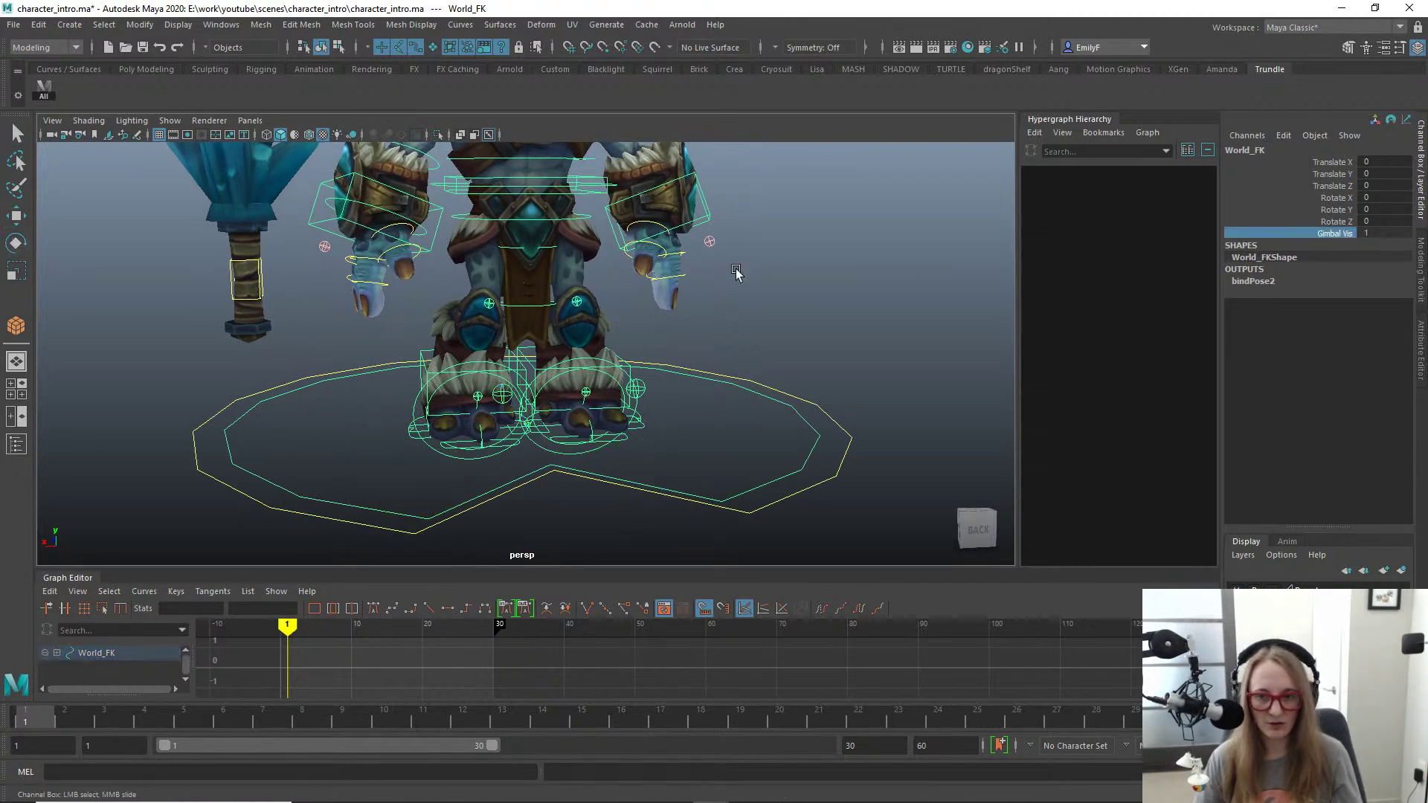
Step: Try rotating the whole troll freely with the World_FK control, and undo the rotation
key(e)
drag(746, 280, 461, 264)
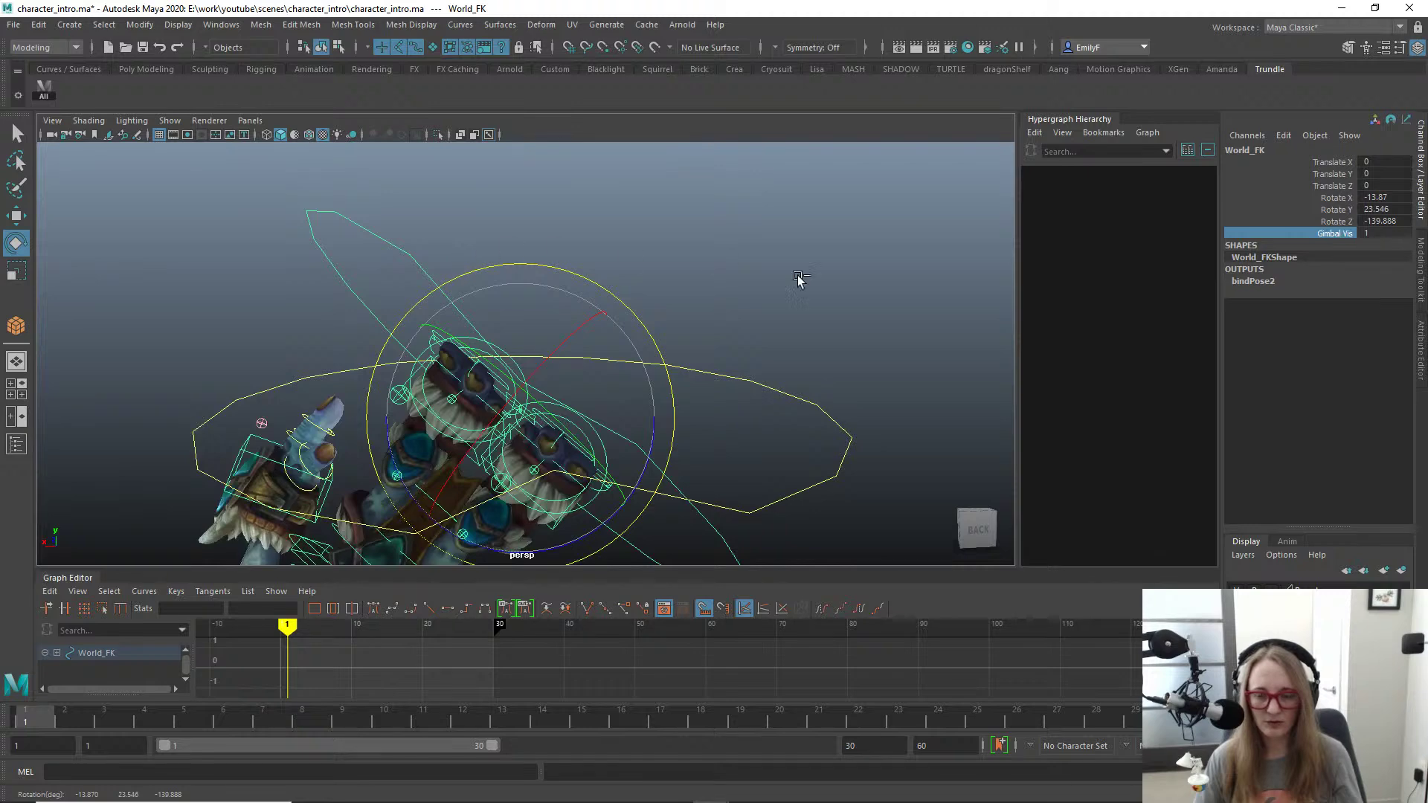
key(ctrl+z)
Step: Compare the rotation handles of World_FK_Gimbal and World_FK, and highlight Gimbal Vis on World_FK again
key(q)
click(841, 441)
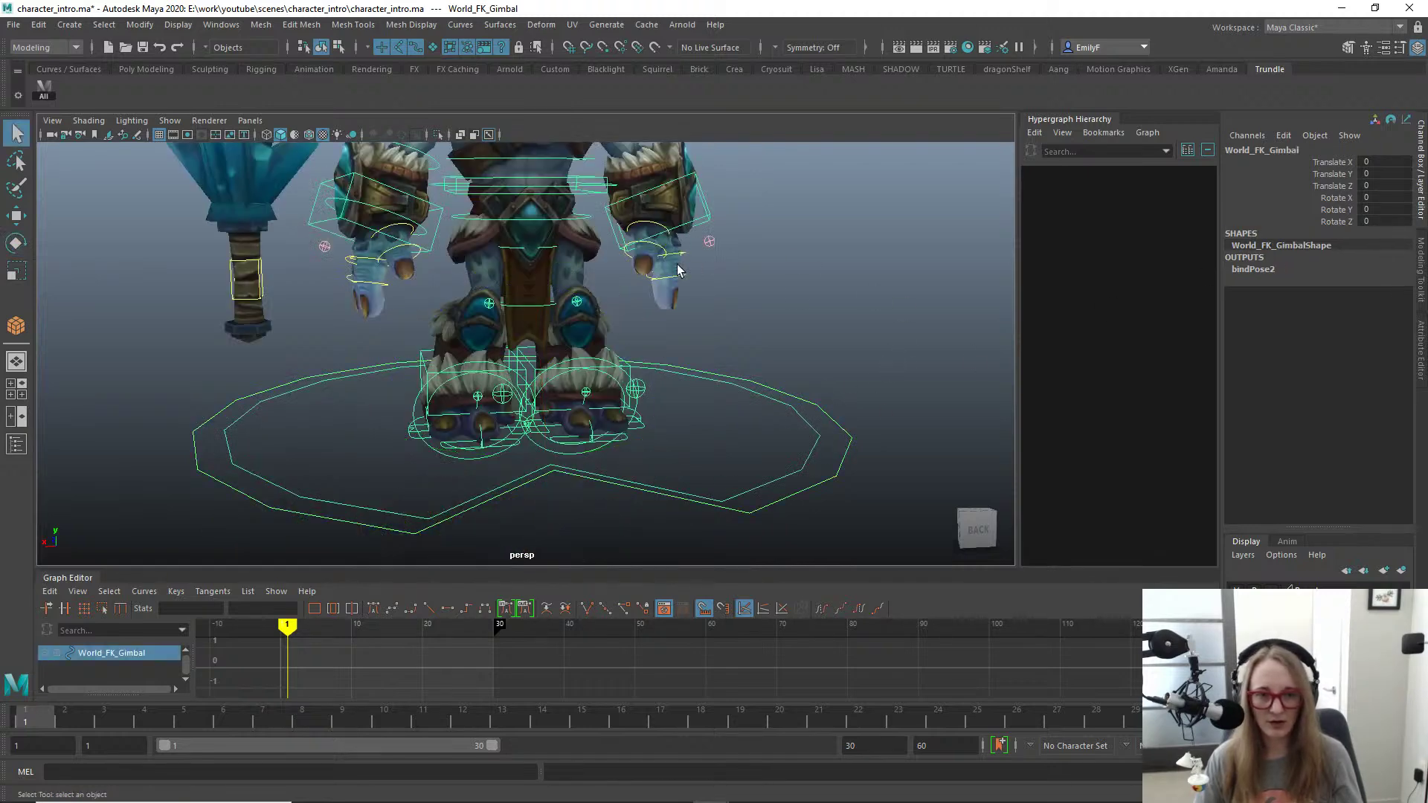
key(e)
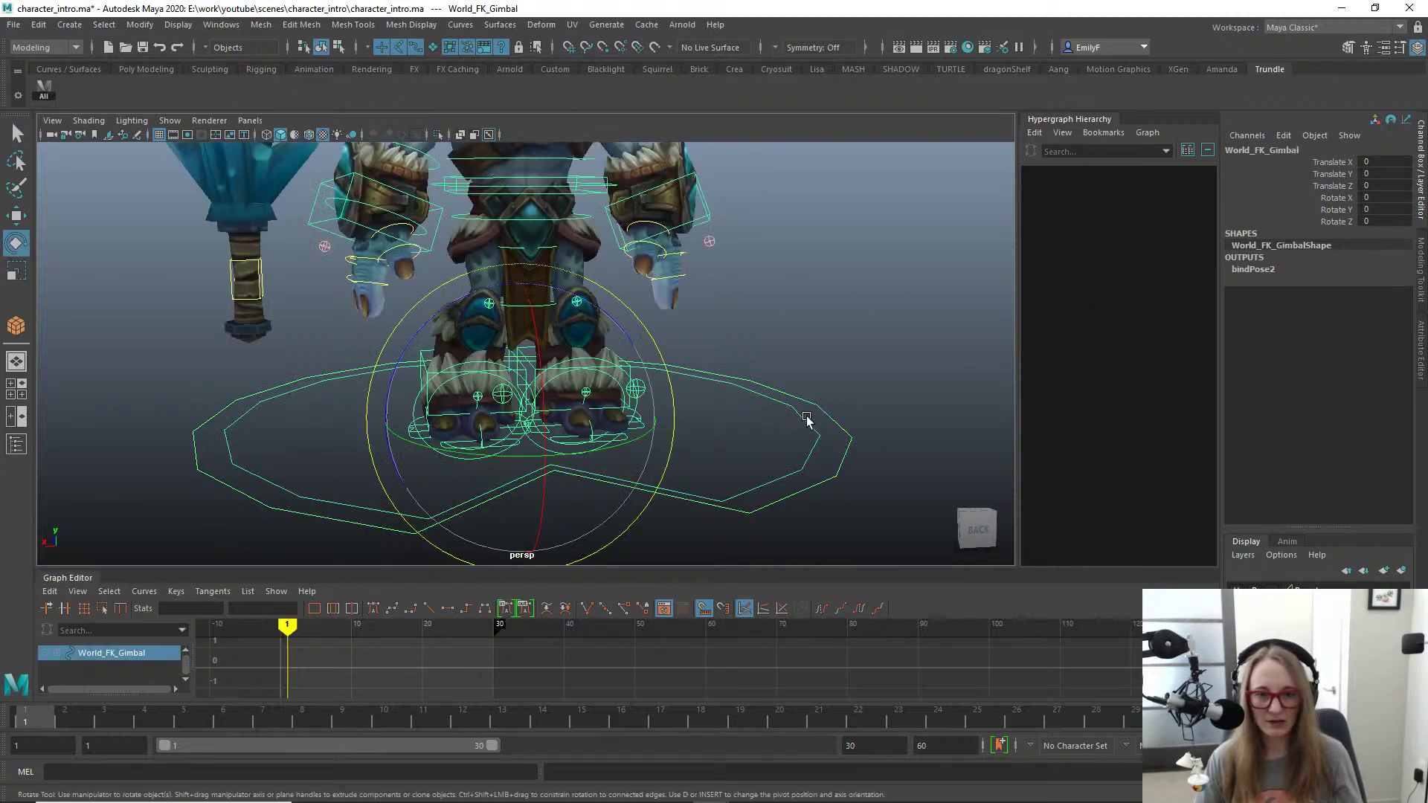
click(810, 438)
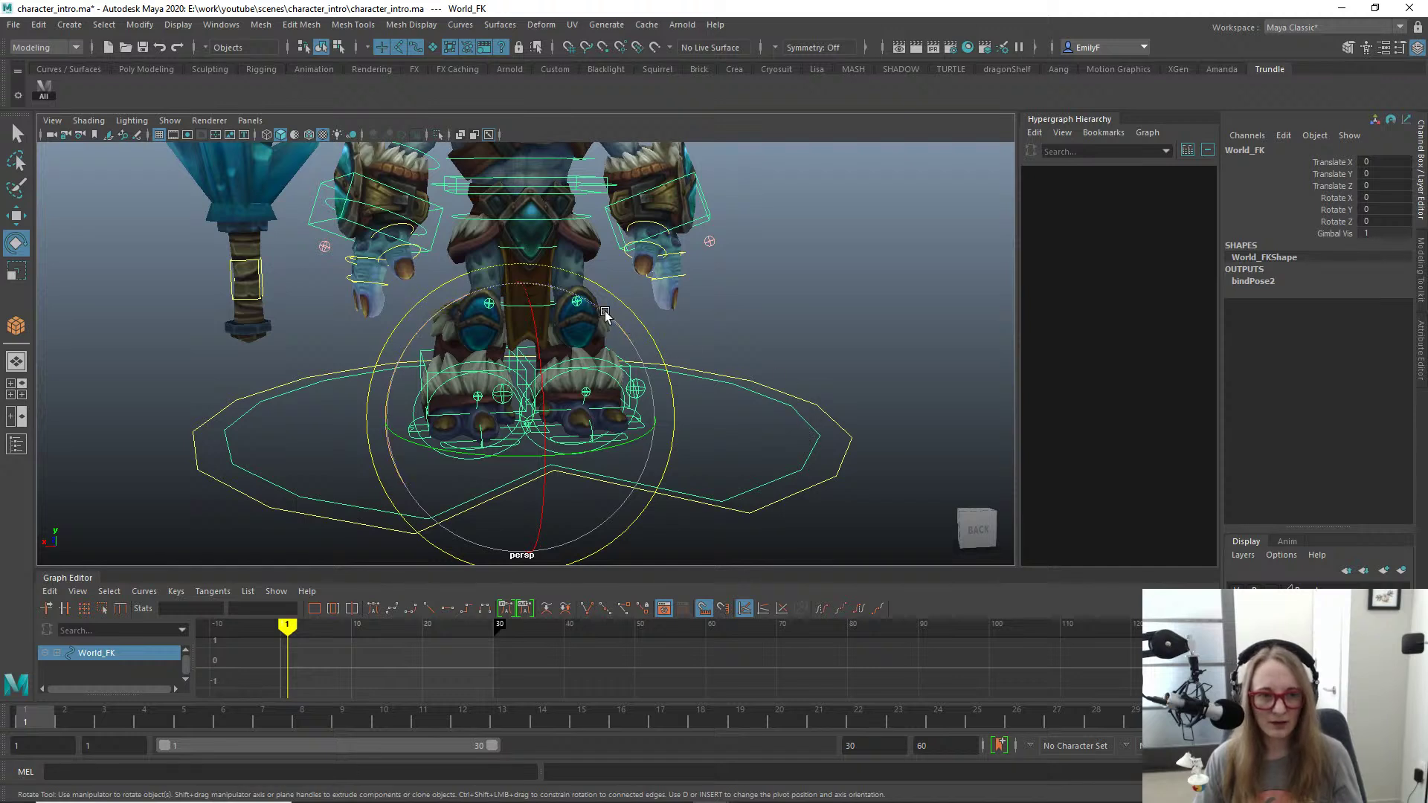
click(1336, 233)
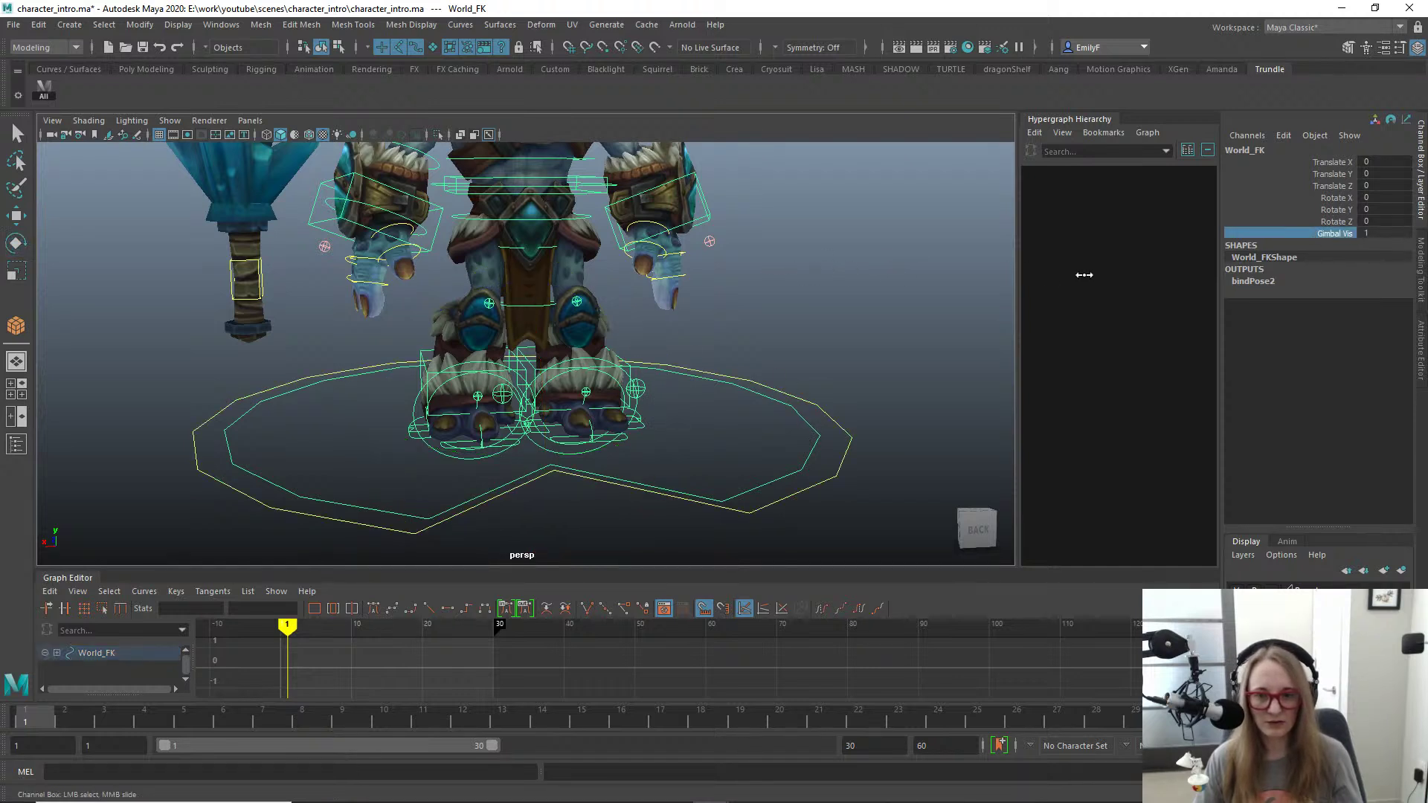
Step: Try rotating the rig with the outer ring World_FK_Gimbal, undo the rotation and reselect World_FK
click(848, 438)
key(w)
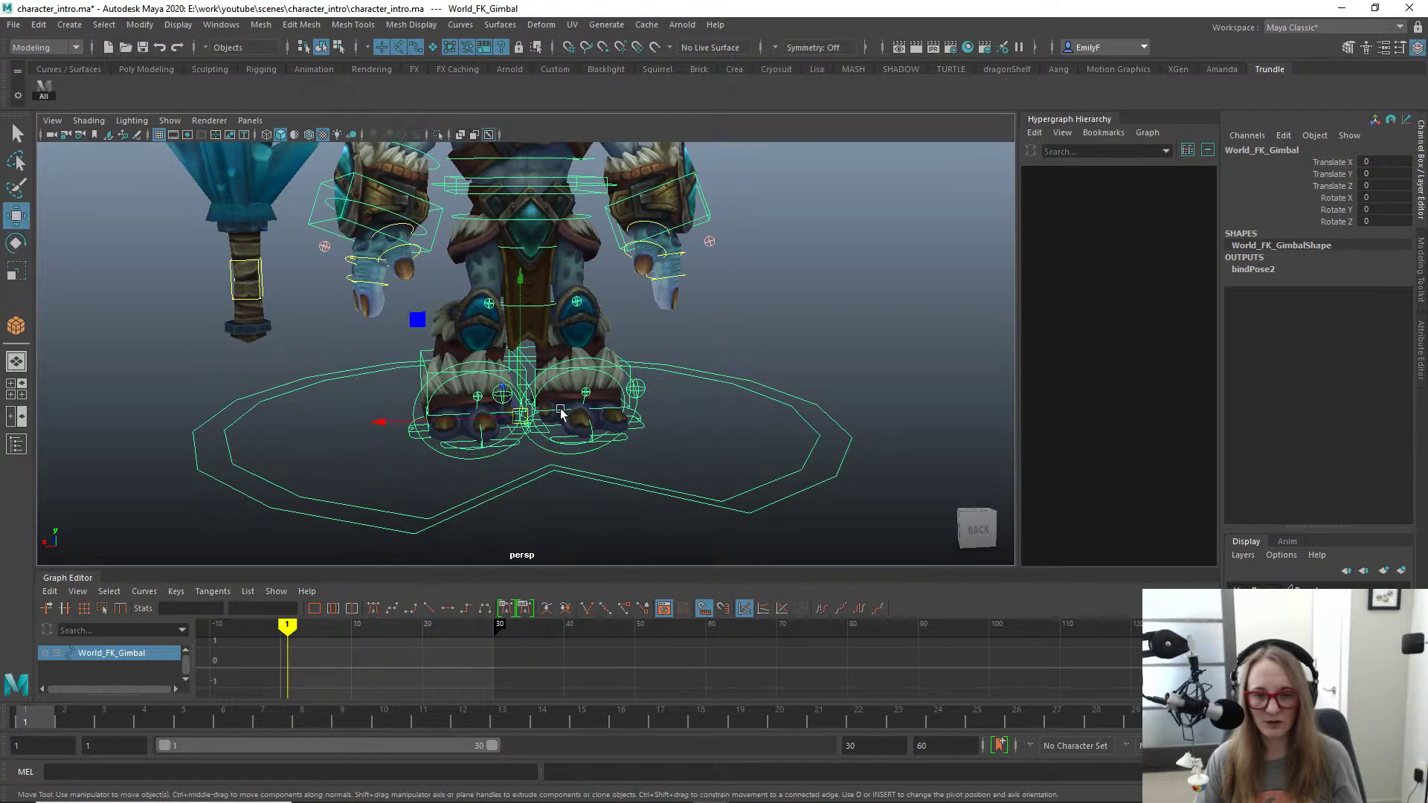
key(e)
key(w)
key(e)
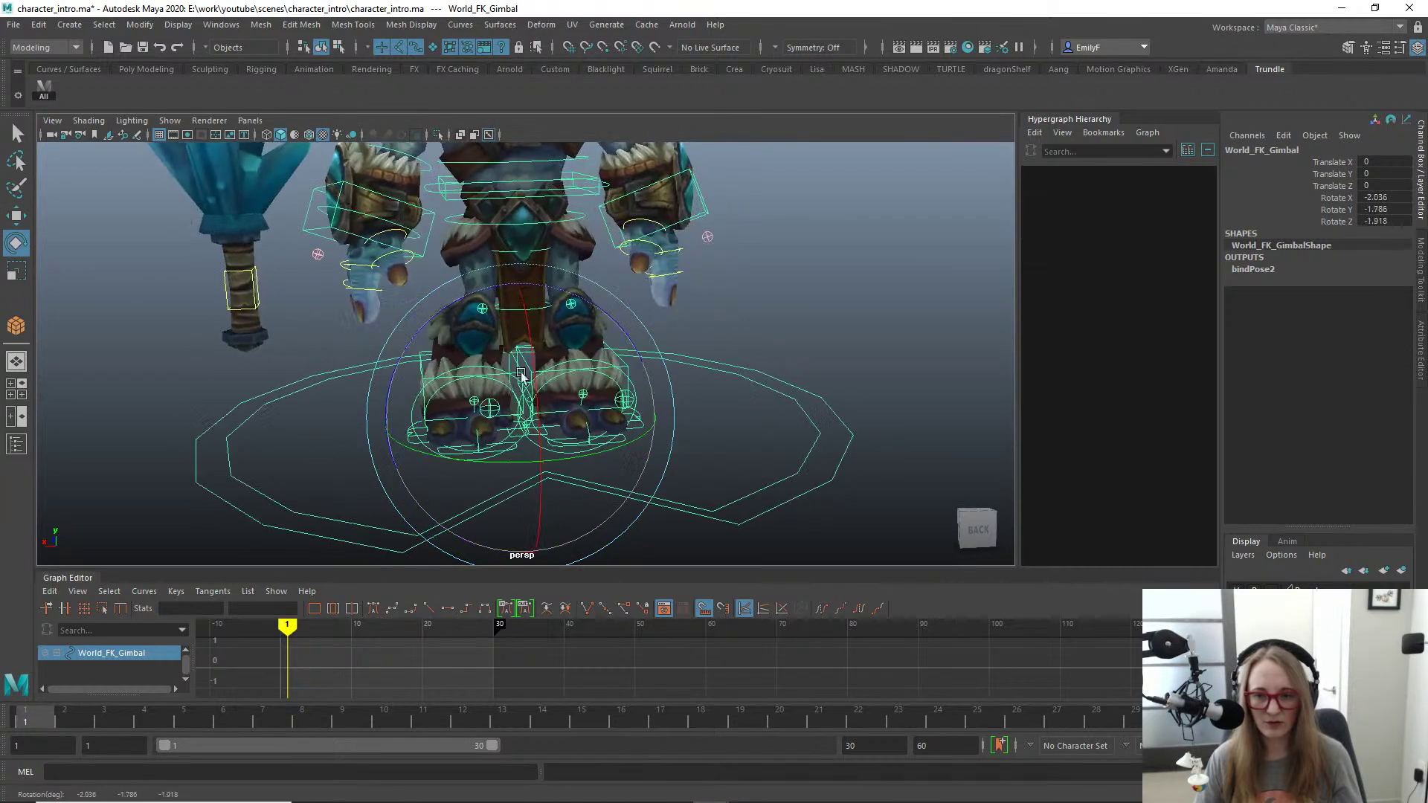
key(q)
click(773, 432)
key(e)
drag(584, 428, 513, 395)
key(ctrl+z)
key(q)
Step: Examine the troll rig and its floating sword from the front and side, at close and far range
alt+right_drag(607, 450, 736, 372)
alt+middle_drag(744, 364, 756, 236)
alt+right_drag(753, 237, 543, 268)
alt+middle_drag(543, 268, 568, 354)
alt+right_drag(568, 354, 288, 325)
alt+drag(357, 324, 305, 347)
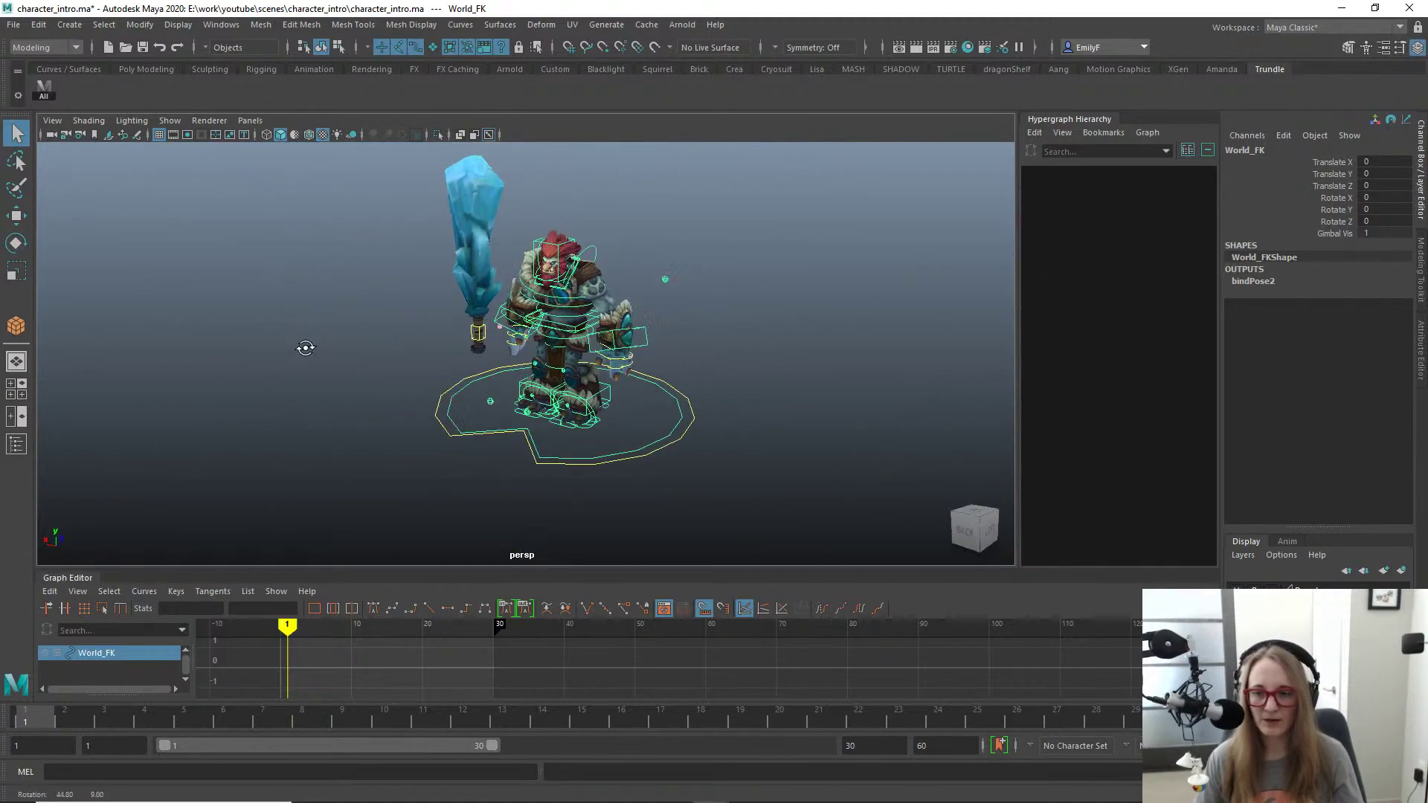
alt+right_drag(306, 347, 454, 364)
alt+drag(454, 364, 542, 336)
alt+right_drag(541, 335, 575, 359)
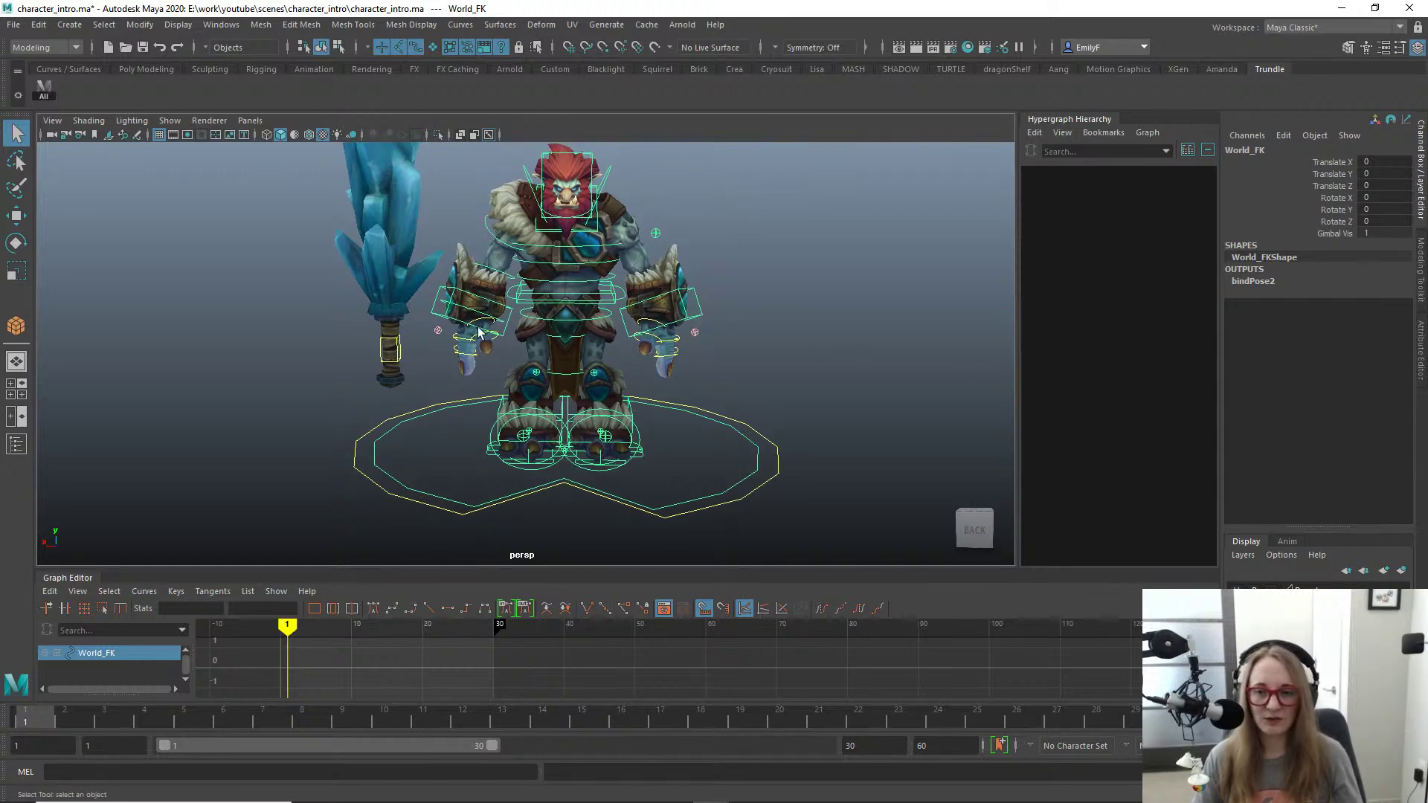
alt+right_drag(480, 332, 519, 318)
alt+drag(519, 319, 485, 342)
alt+right_drag(485, 342, 493, 348)
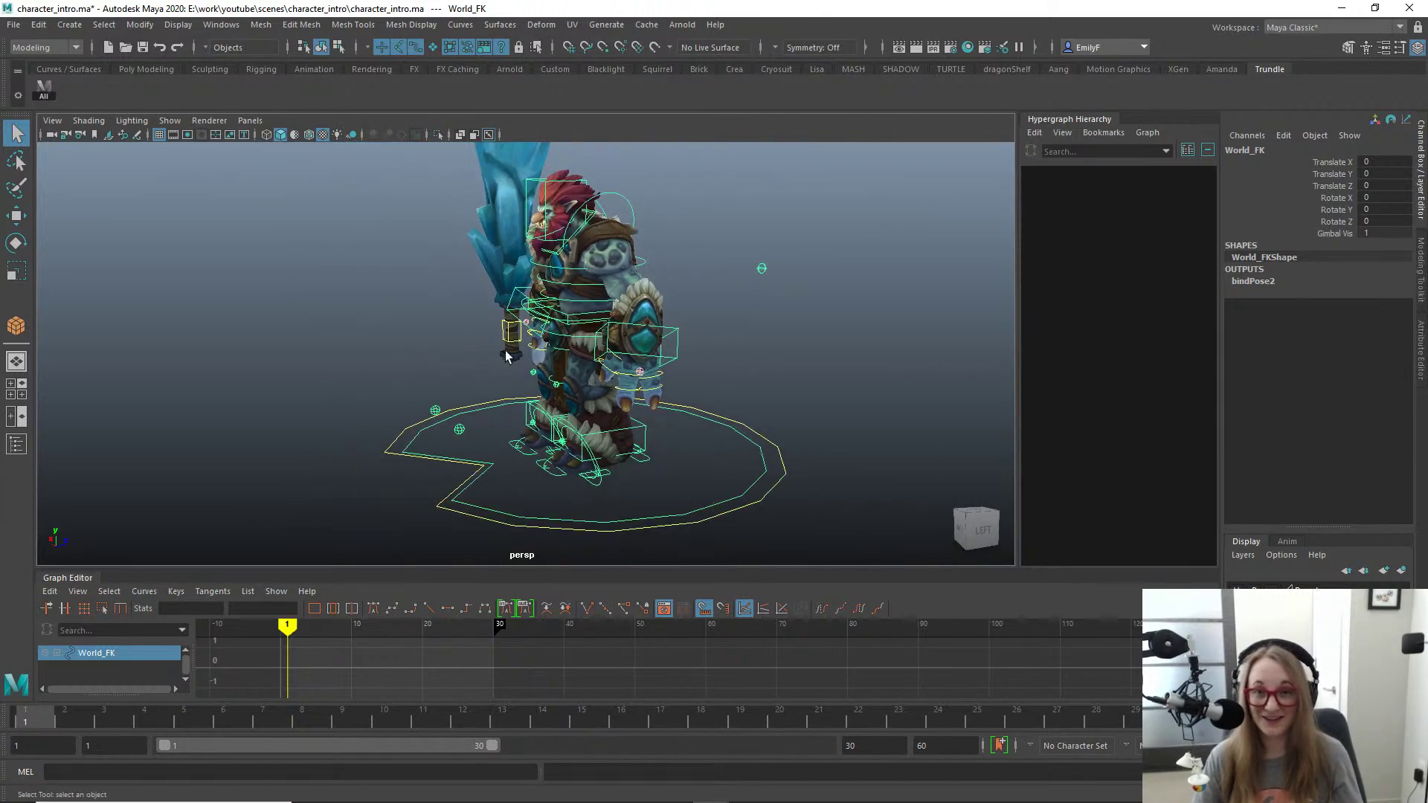
alt+drag(493, 377, 601, 331)
alt+right_drag(602, 333, 604, 362)
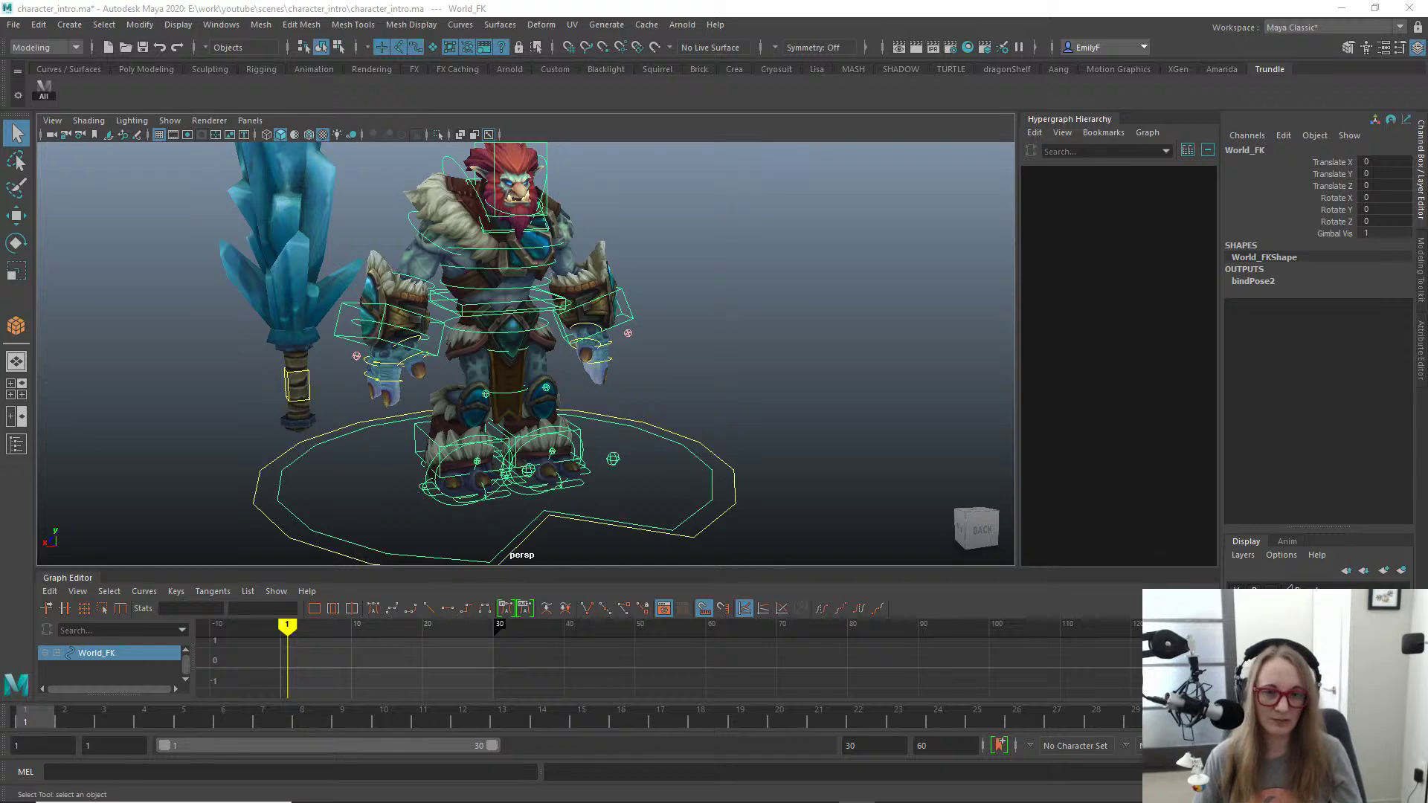
Step: Try moving the left foot control L_Foot_IK, and undo the move
alt+drag(654, 255, 367, 335)
alt+right_drag(367, 335, 568, 452)
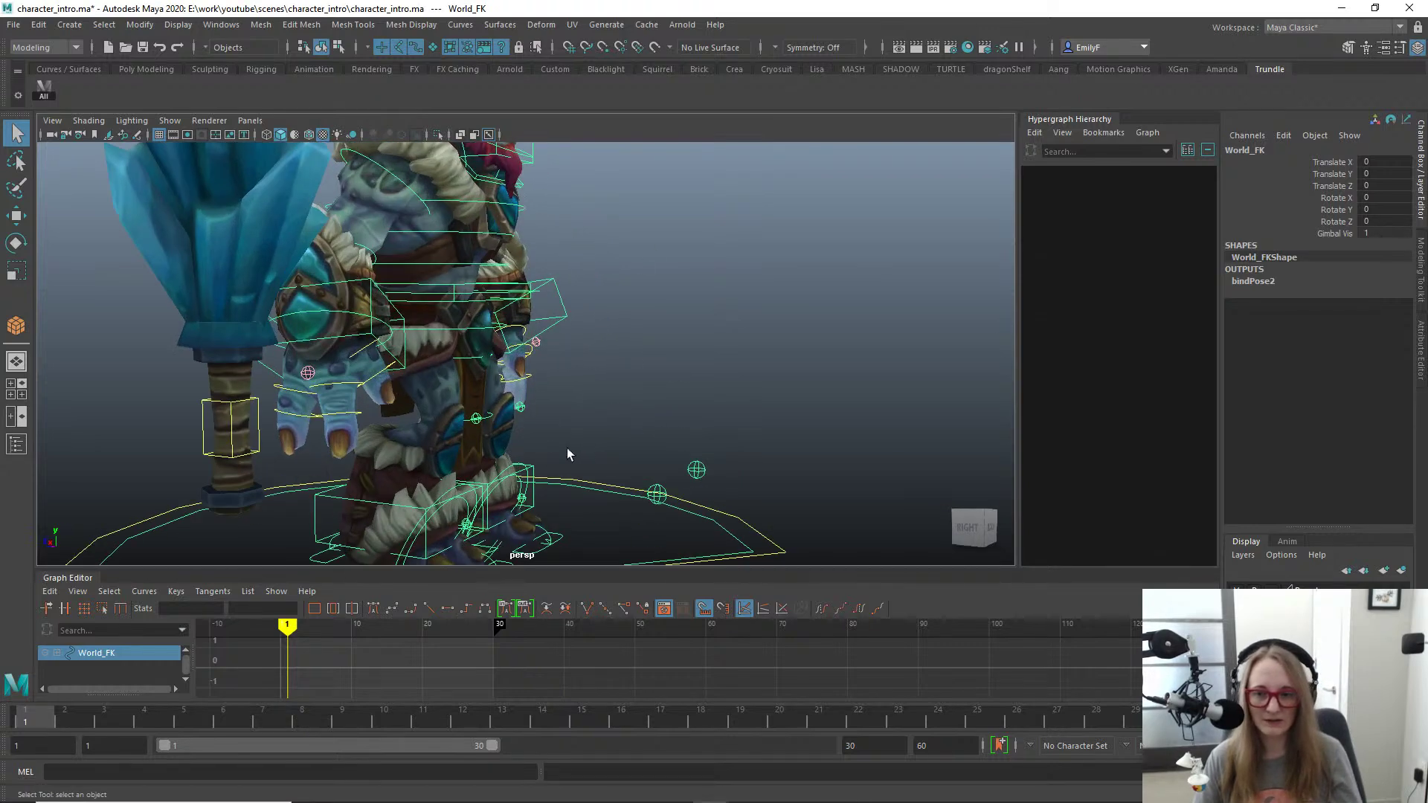
click(537, 481)
alt+drag(534, 478, 473, 467)
click(604, 447)
key(w)
key(ctrl+z)
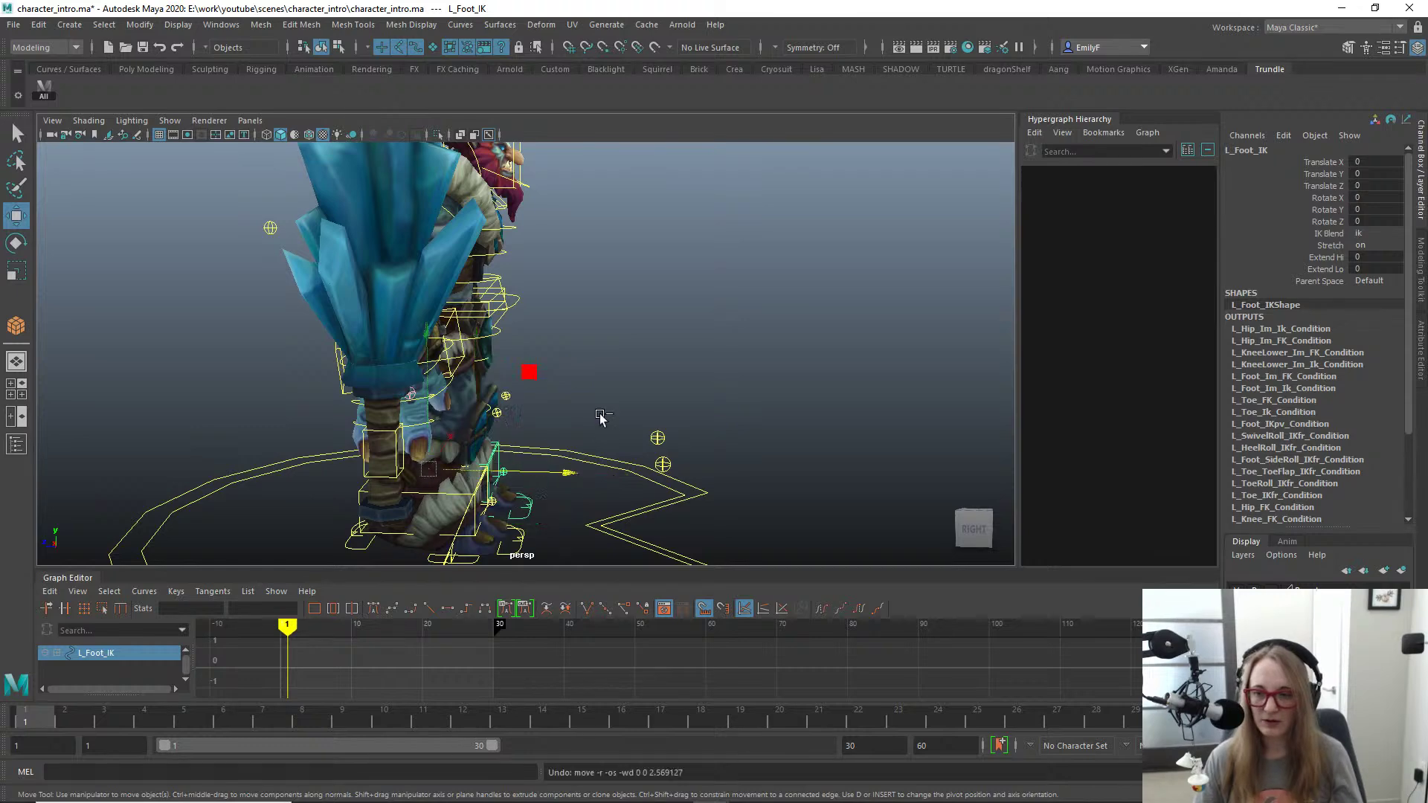
Step: Select all the troll's animation controls using the All script on the Trundle shelf
click(54, 99)
alt+drag(696, 301, 590, 340)
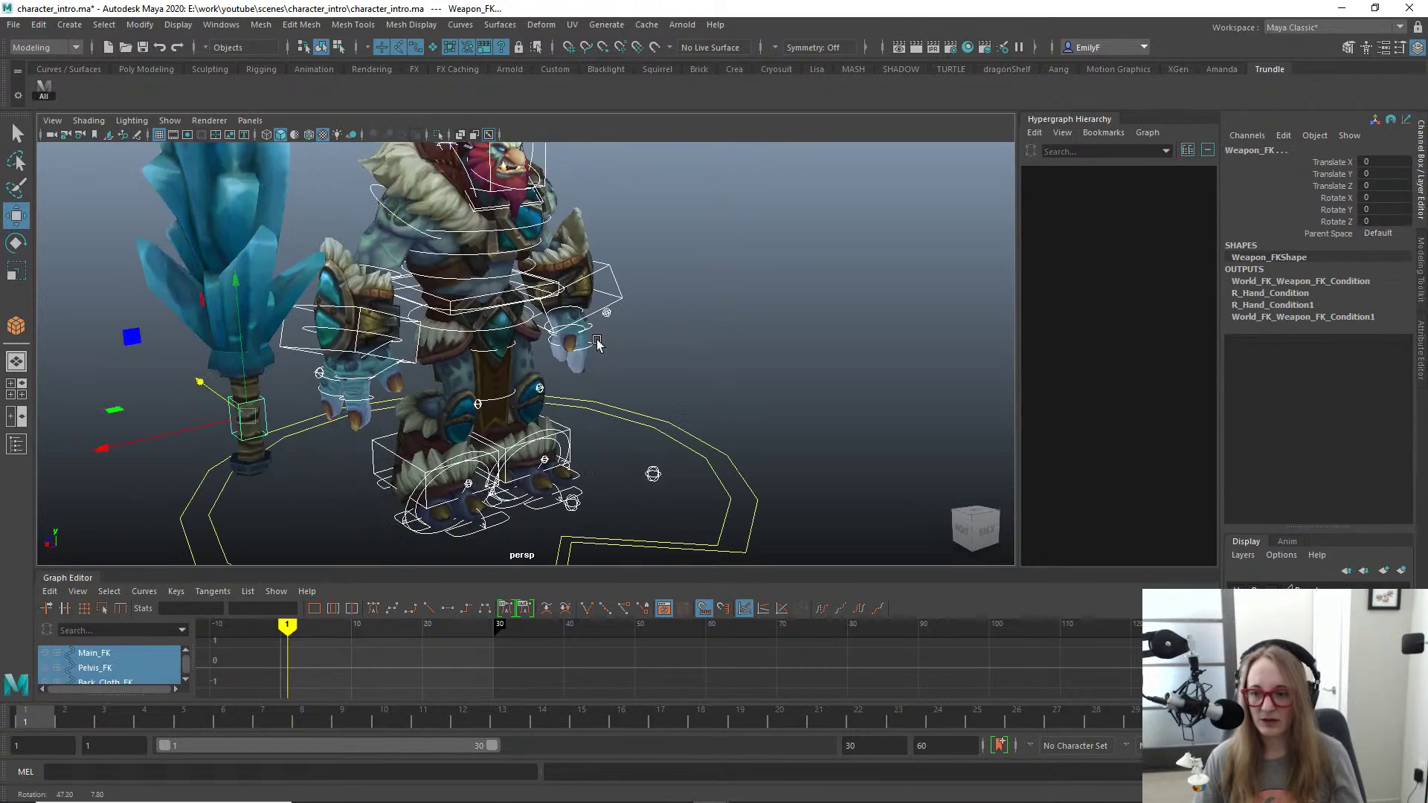
Step: Set a key on all the selected troll rig controls at frame 1
key(s)
alt+drag(391, 421, 561, 430)
click(425, 485)
click(426, 485)
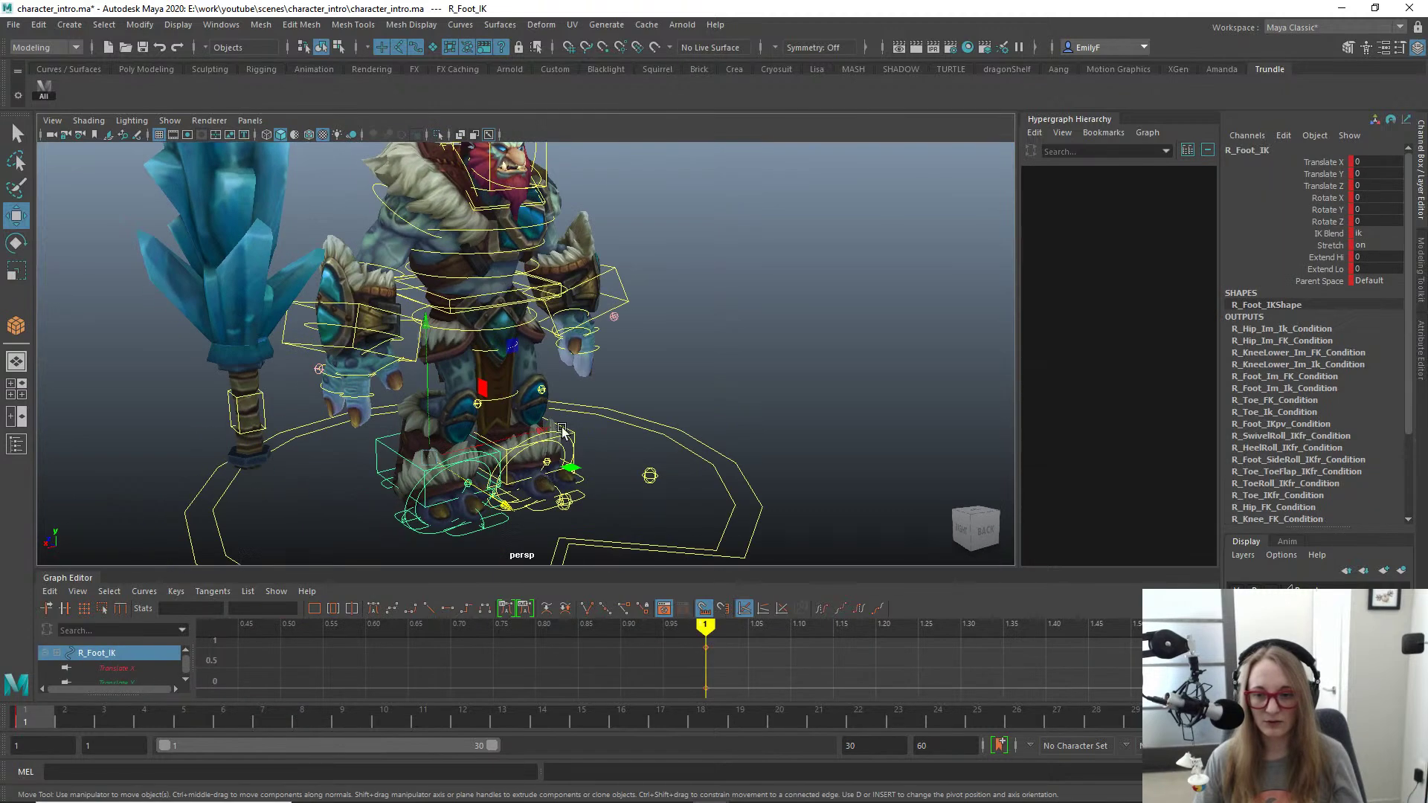
Step: Stagger the feet by moving L_Foot_IK forward to Translate Z 1.381 and R_Foot_IK back to about -4.7
click(570, 431)
mouse_move(606, 478)
mouse_down()
mouse_move(660, 505)
mouse_move(618, 482)
mouse_up()
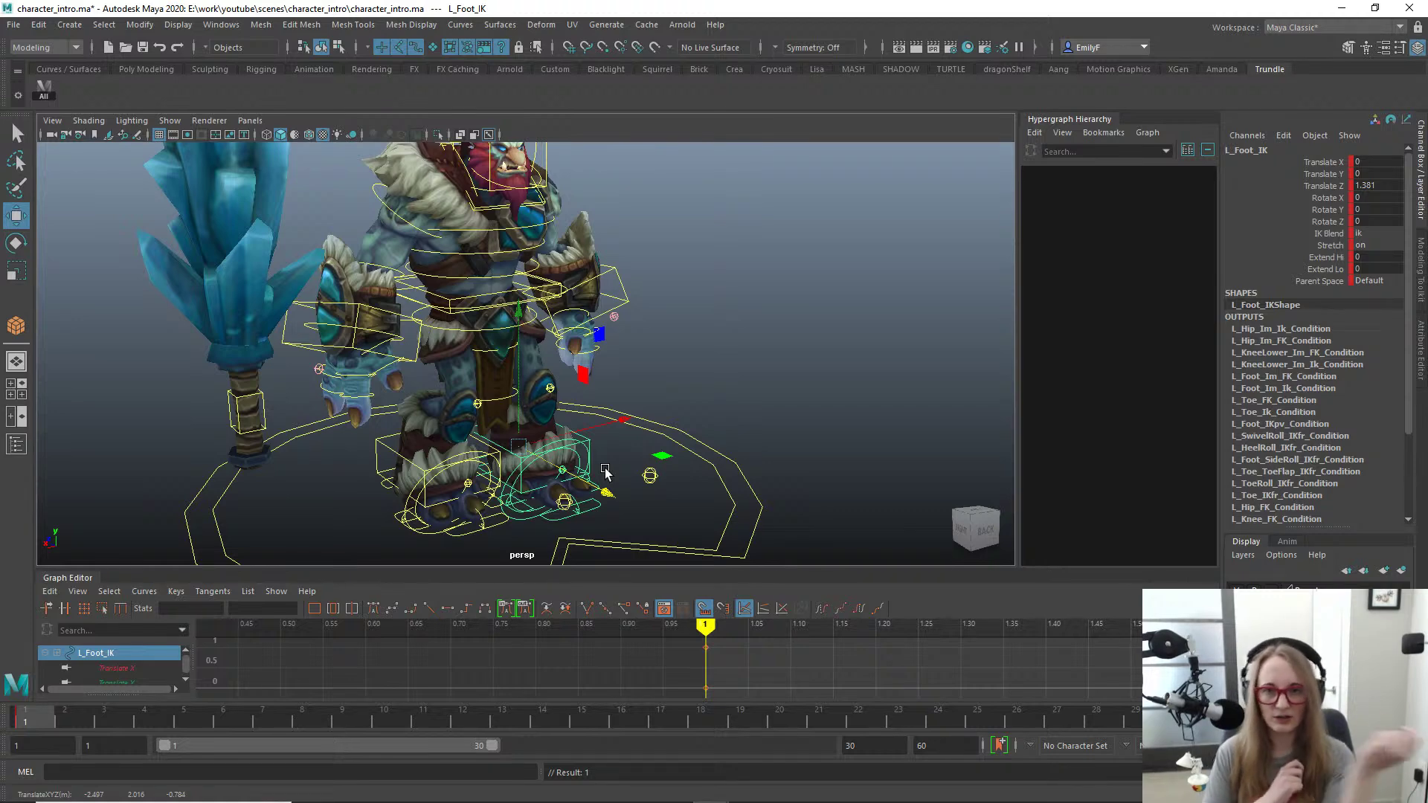
scroll(513, 462, down, 4)
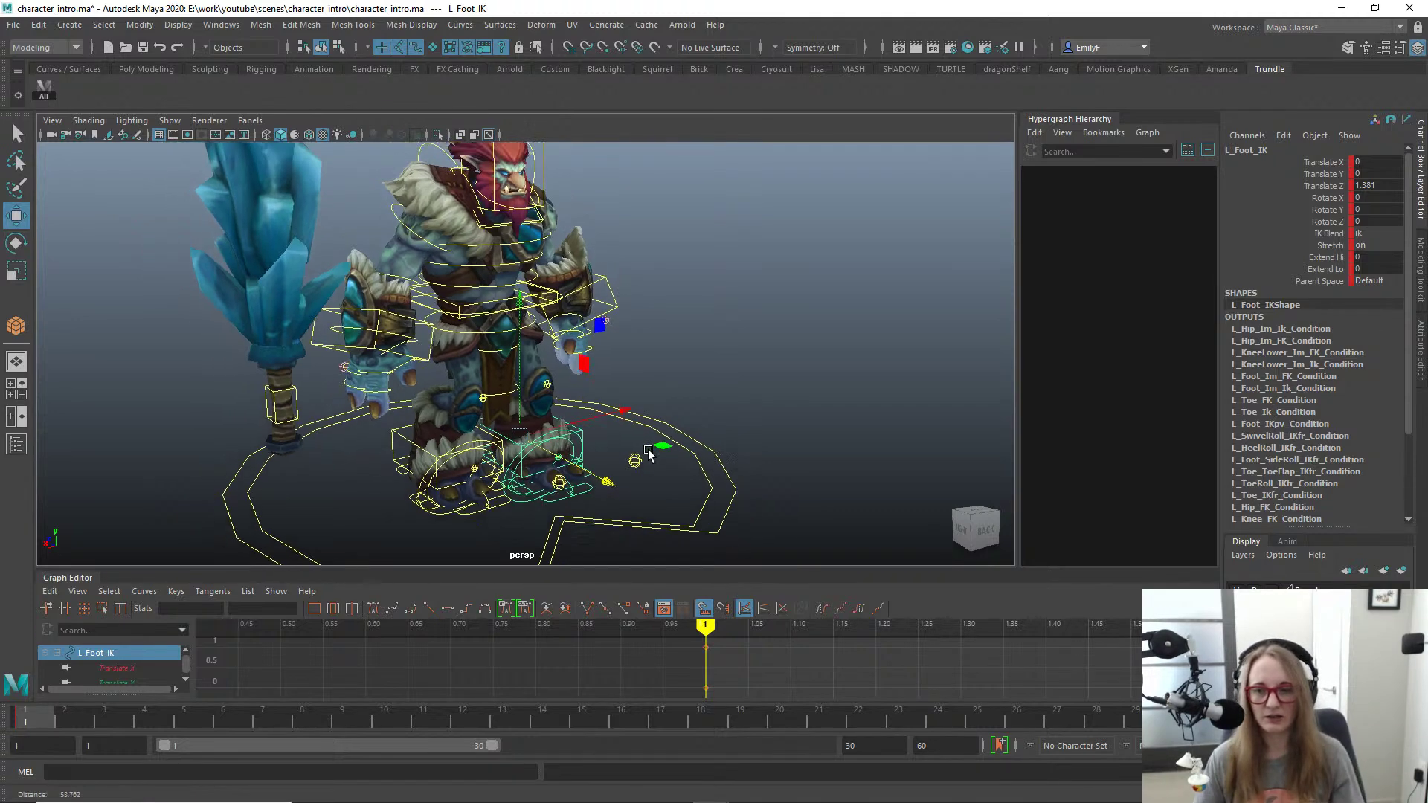
scroll(500, 449, up, 4)
alt+drag(503, 439, 617, 431)
alt+drag(472, 500, 330, 450)
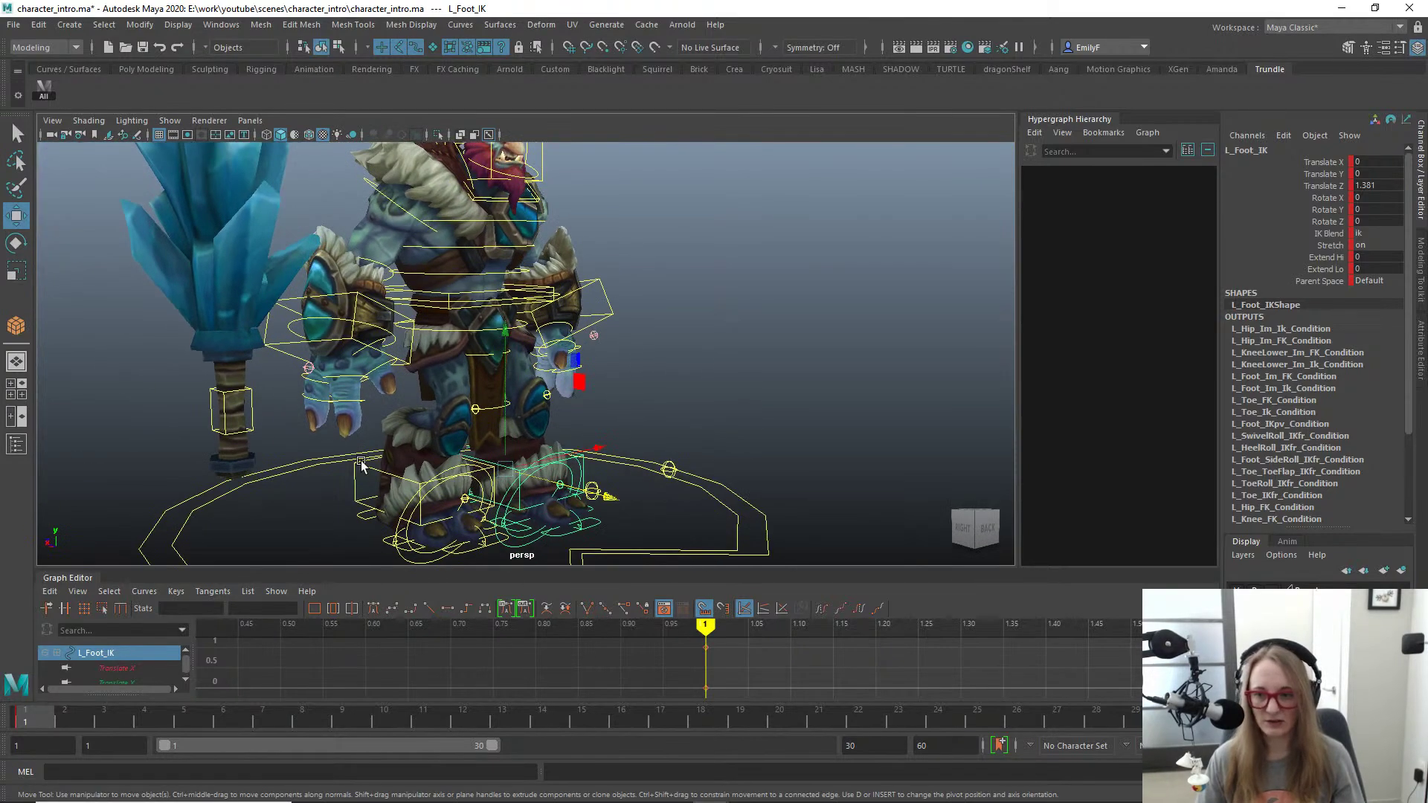
click(361, 465)
drag(513, 497, 436, 479)
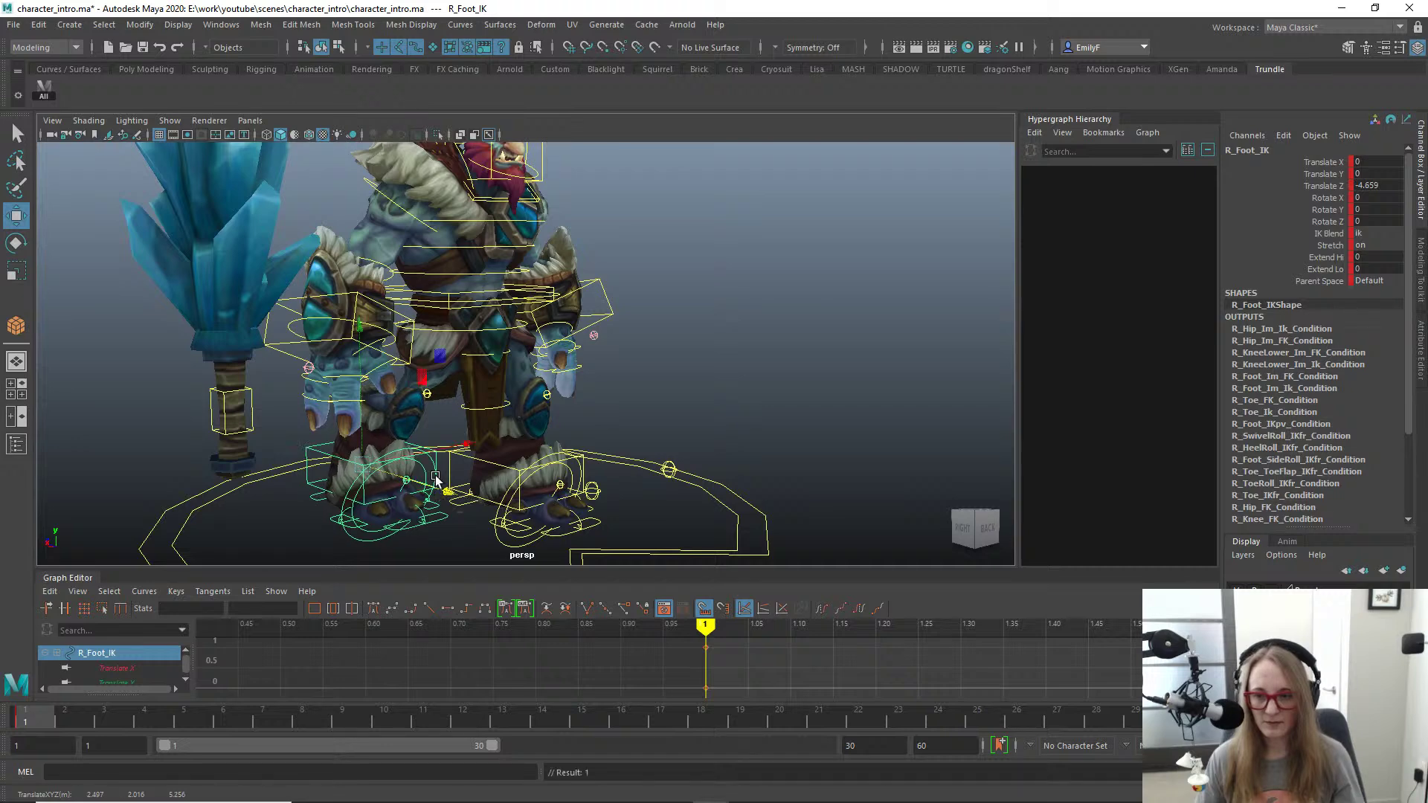
Step: Try rotating the body from the waist control Main_FK, and undo the rotation
key(q)
click(484, 296)
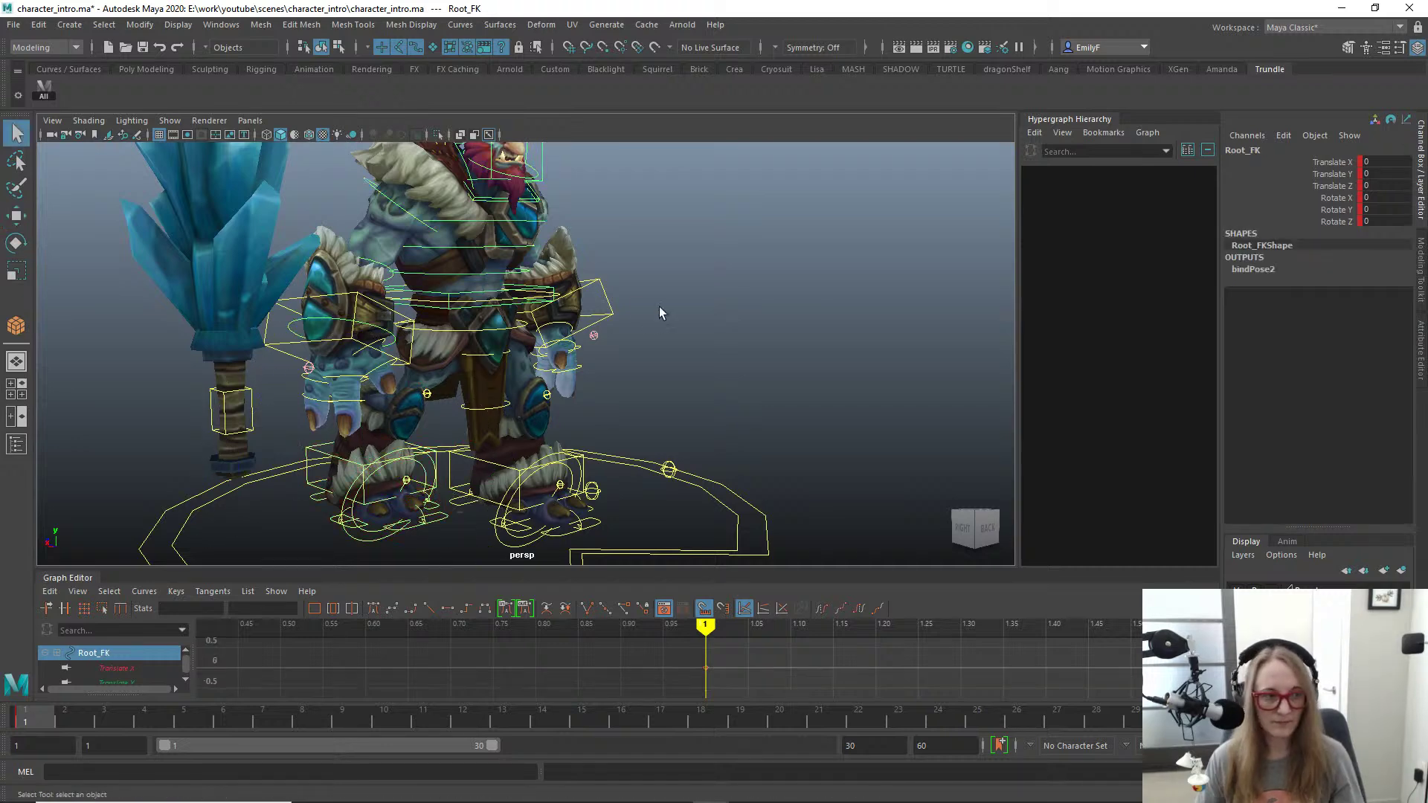
alt+drag(554, 350, 555, 385)
alt+right_drag(555, 385, 536, 186)
alt+middle_drag(536, 186, 596, 367)
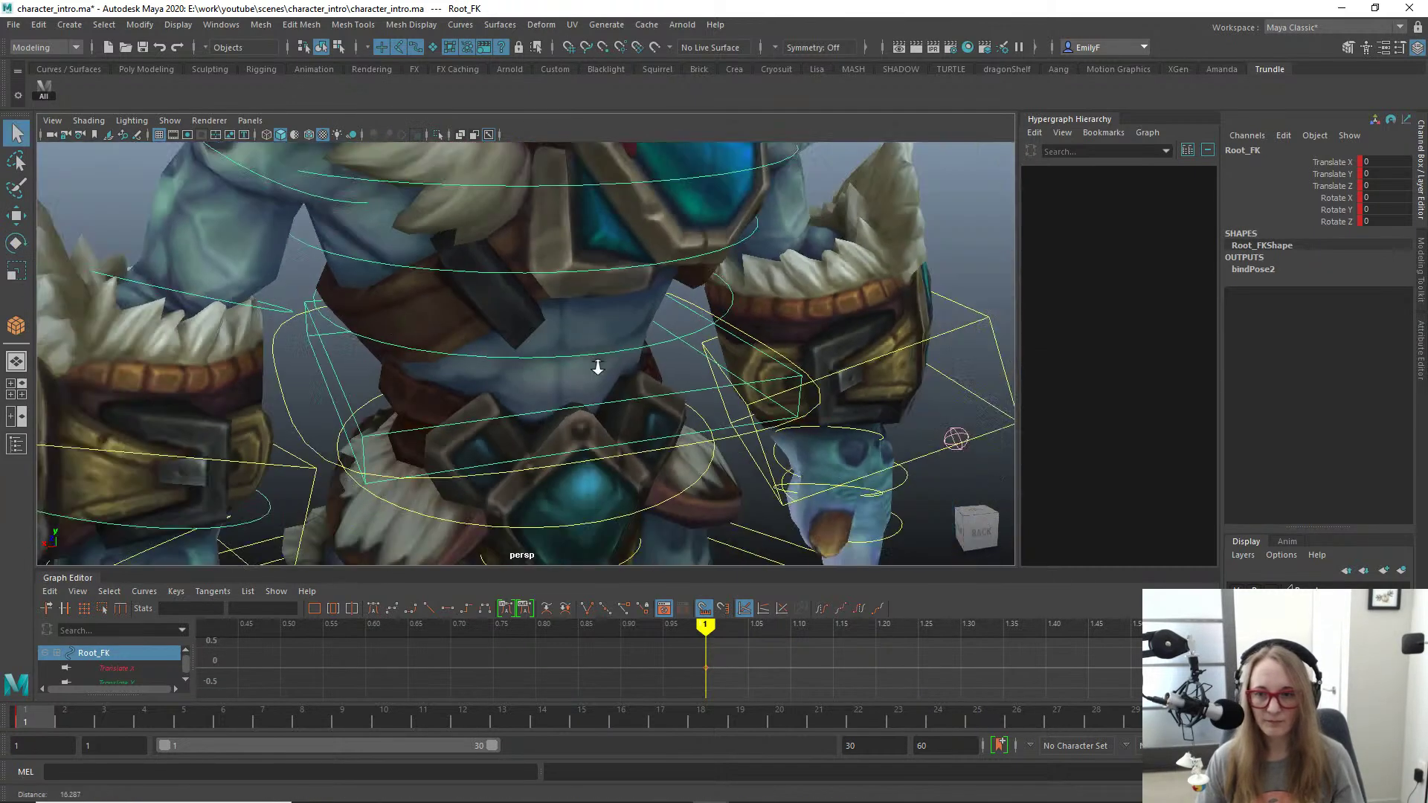
alt+right_drag(596, 366, 325, 383)
click(550, 339)
key(e)
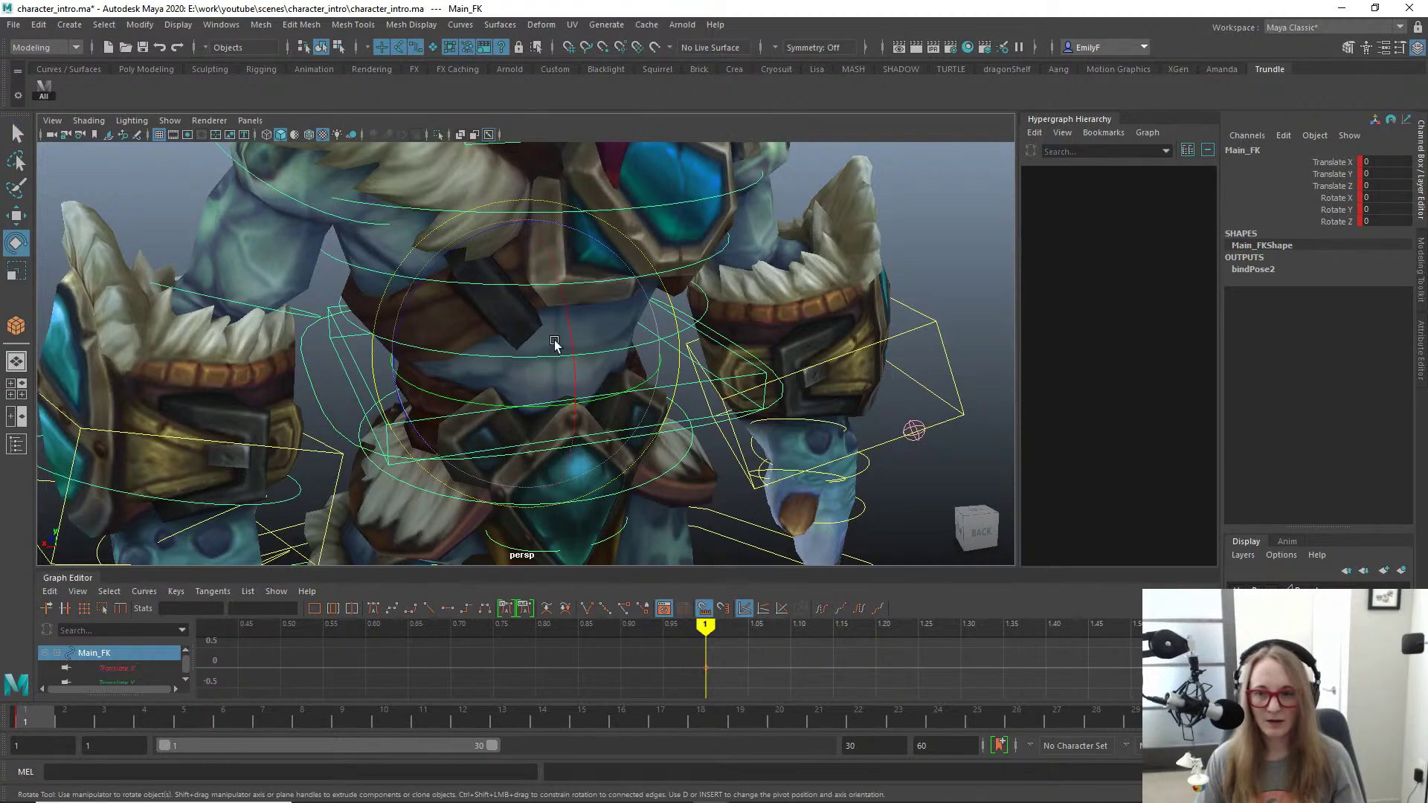
drag(569, 346, 591, 357)
key(ctrl+z)
Step: Set the Parent Space of the left hand control L_Hand_IK to Spine3_FK
alt+right_drag(823, 390, 733, 359)
key(q)
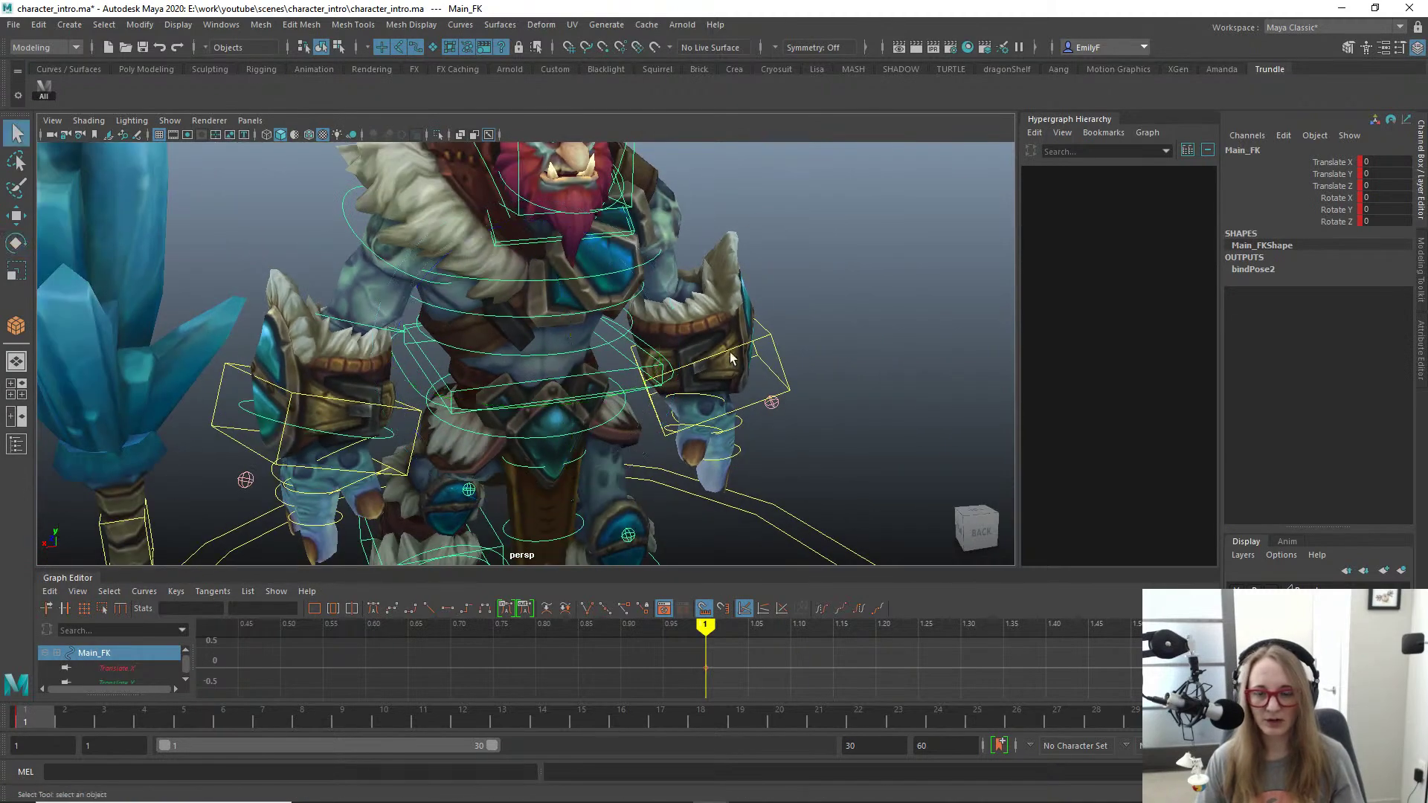
alt+drag(733, 359, 685, 358)
alt+drag(587, 362, 675, 360)
click(799, 380)
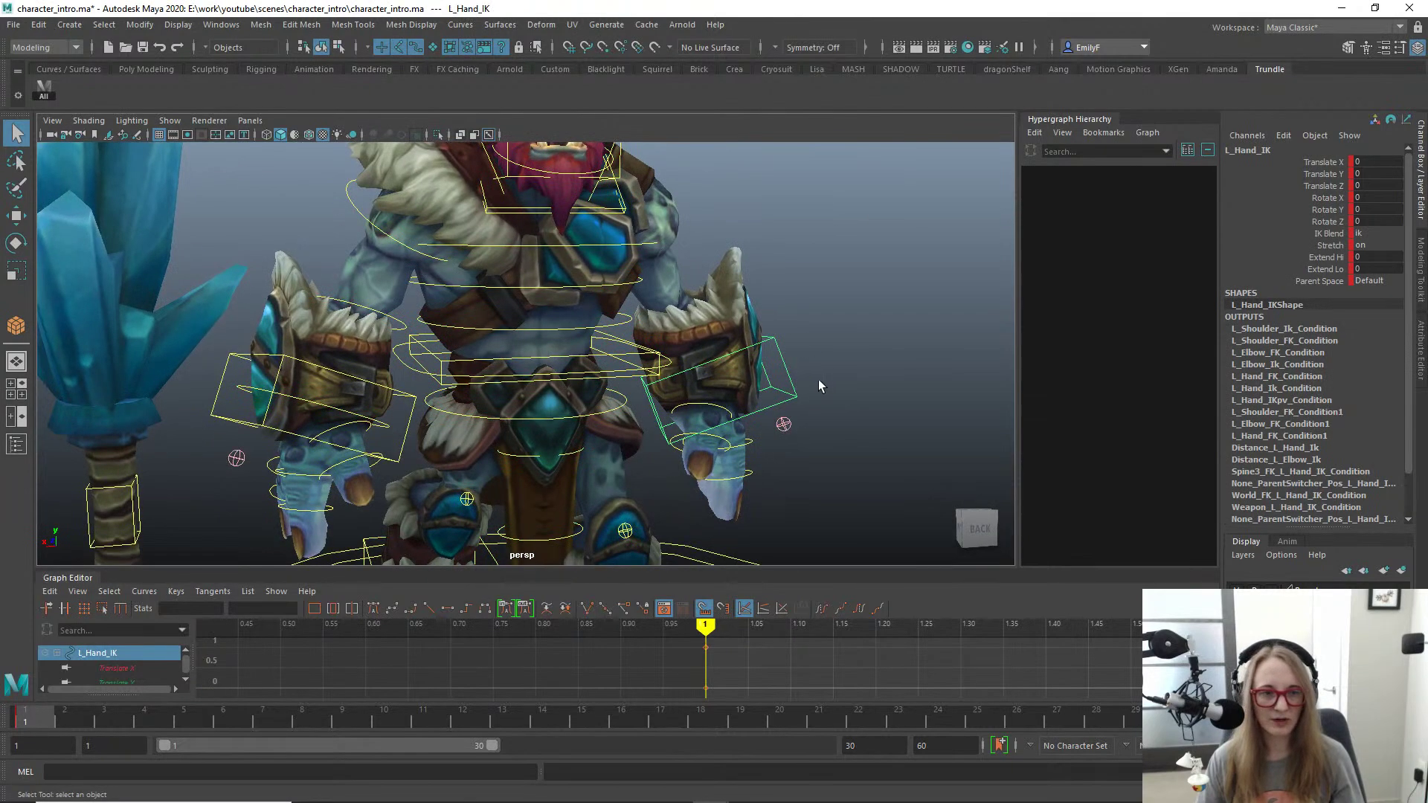
alt+drag(819, 381, 948, 339)
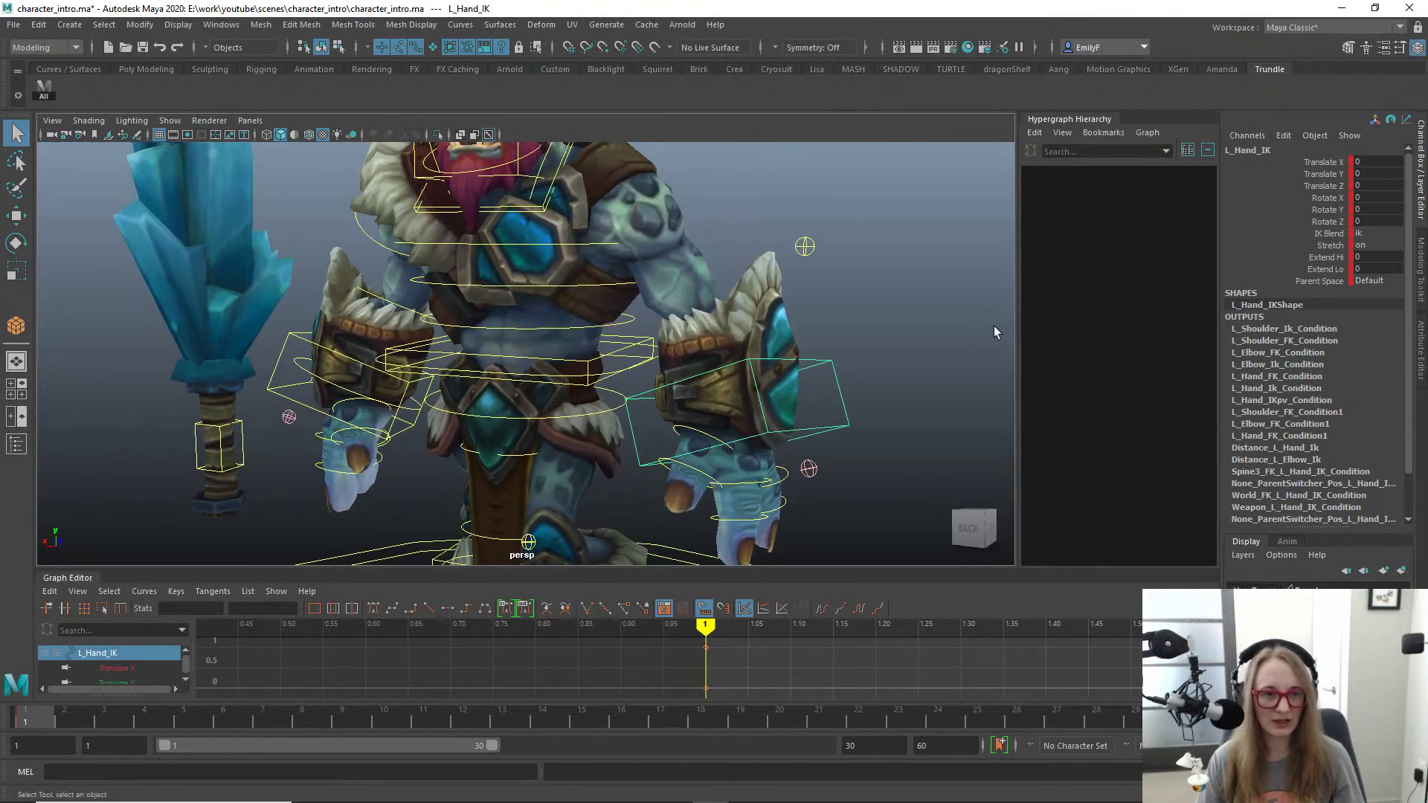
click(1369, 280)
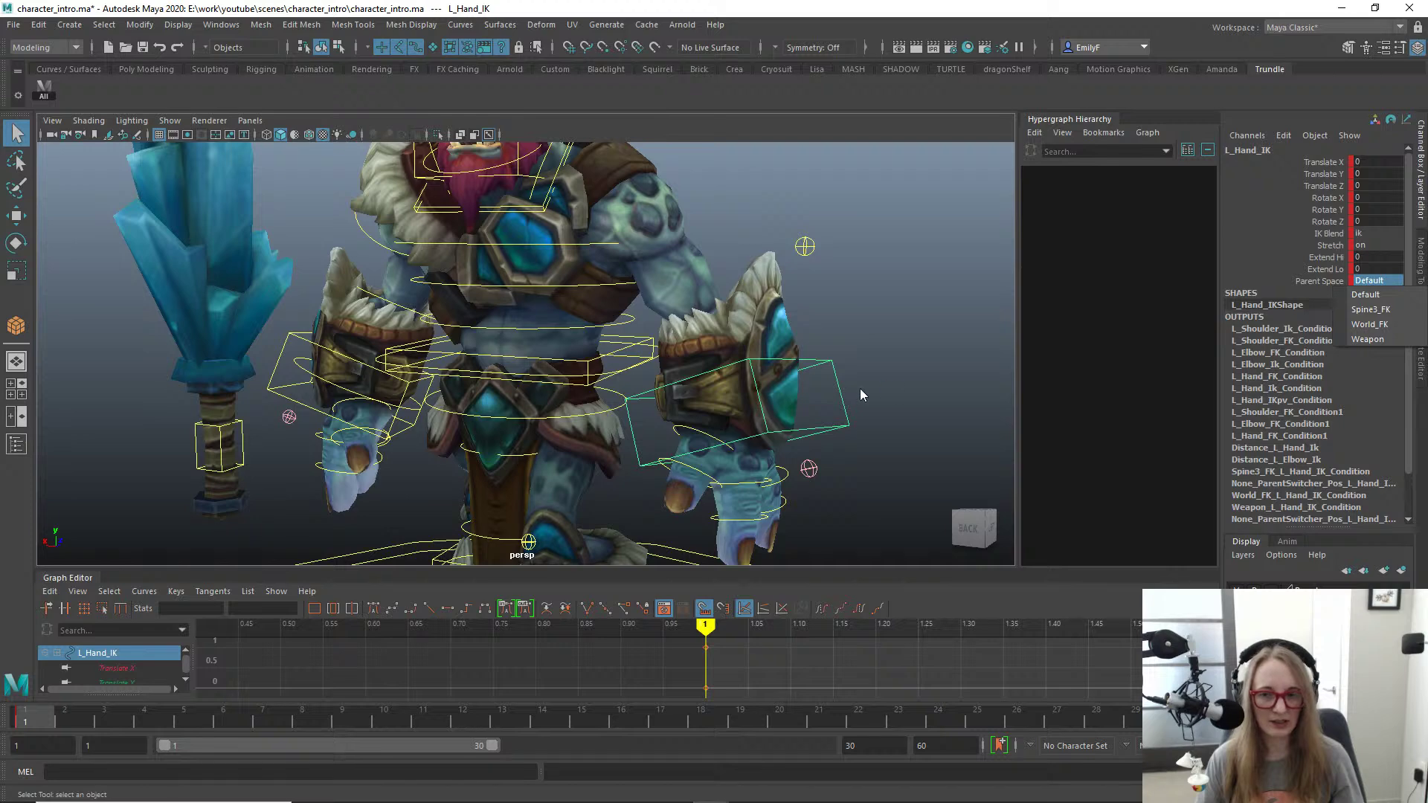
click(1408, 311)
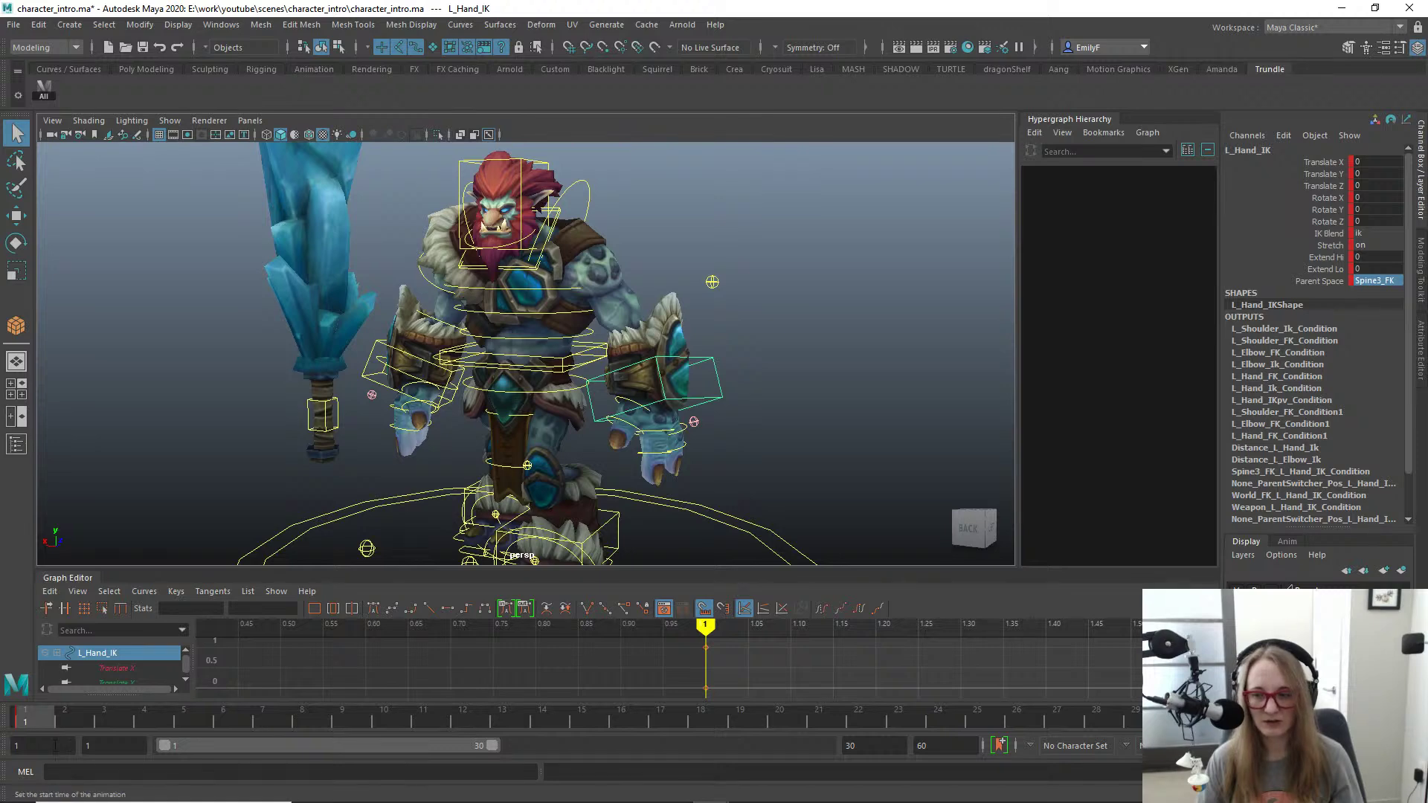
Step: Test the left hand's parenting by rotating Root_FK, and undo the rotation
scroll(586, 393, up, 4)
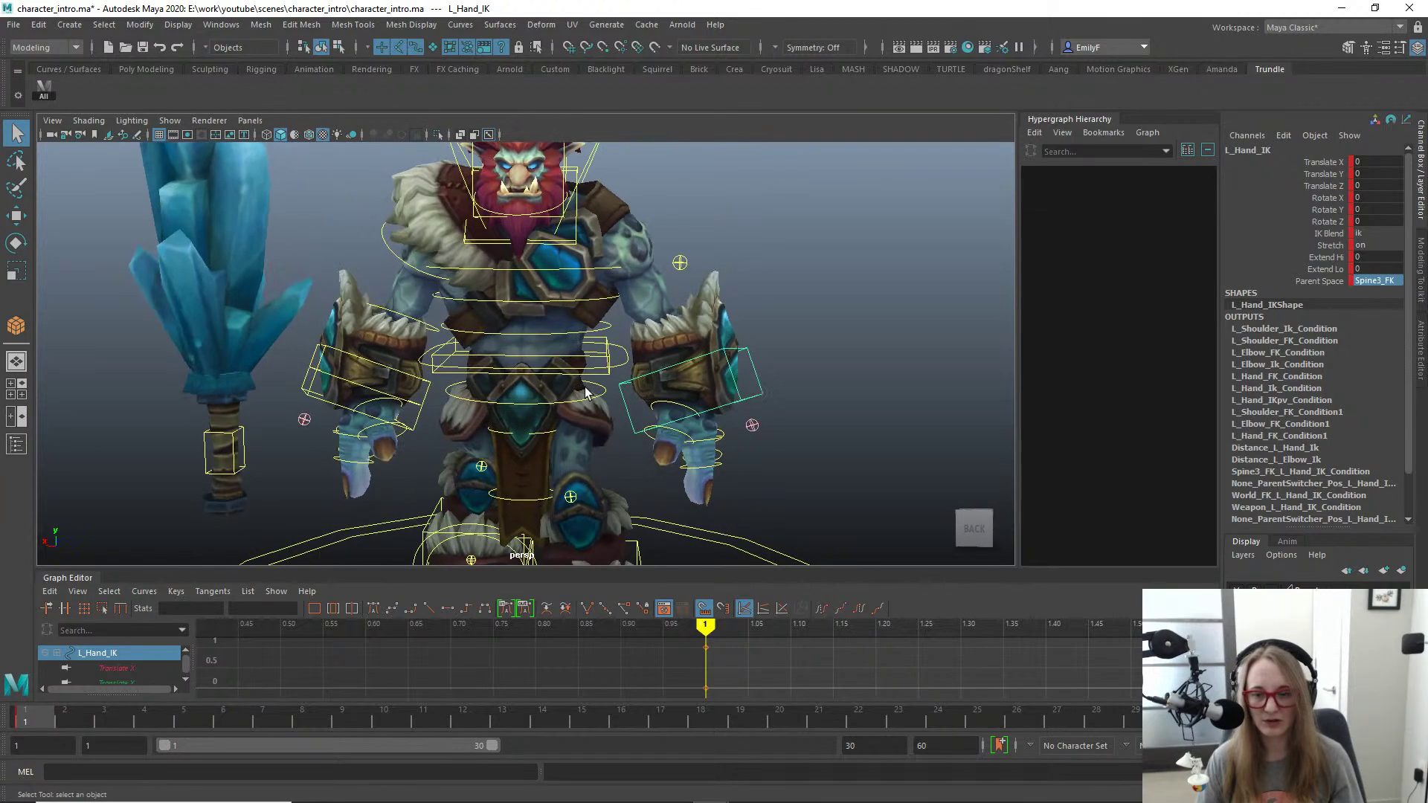
click(617, 363)
key(e)
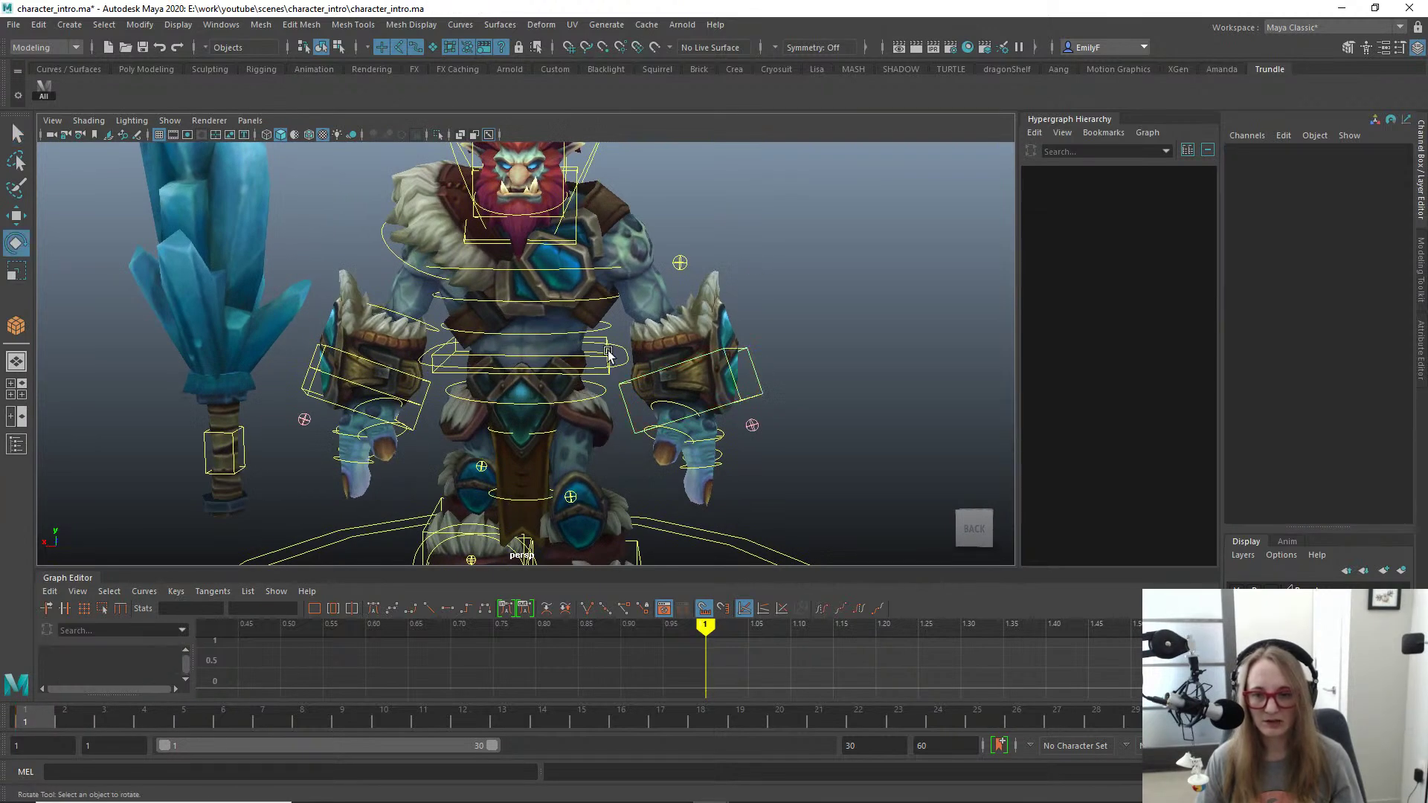
click(604, 349)
drag(526, 290, 519, 316)
key(ctrl+z)
key(q)
Step: Set the Parent Space of the left elbow pole vector L_Hand_IKpv to Main_FK
alt+drag(541, 363, 327, 374)
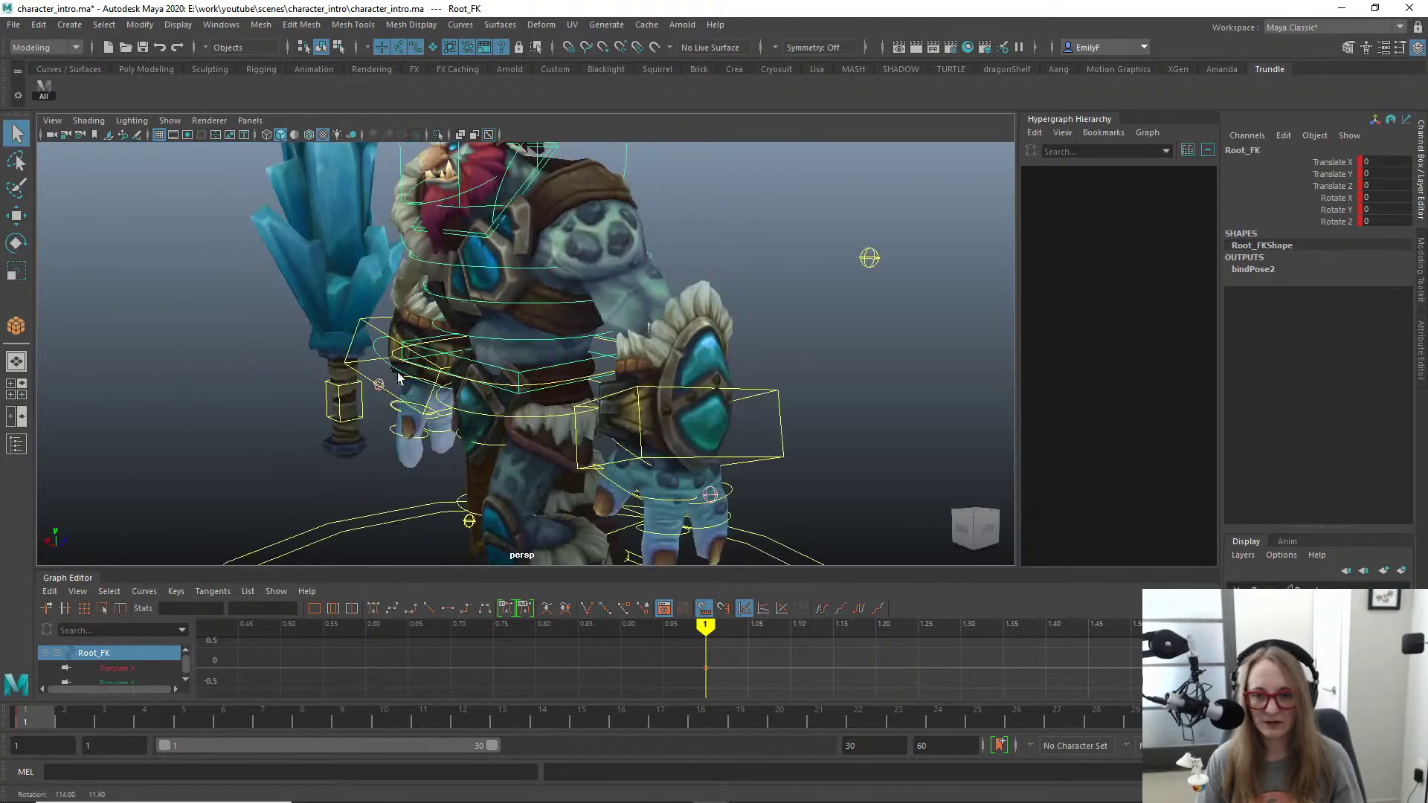
click(868, 260)
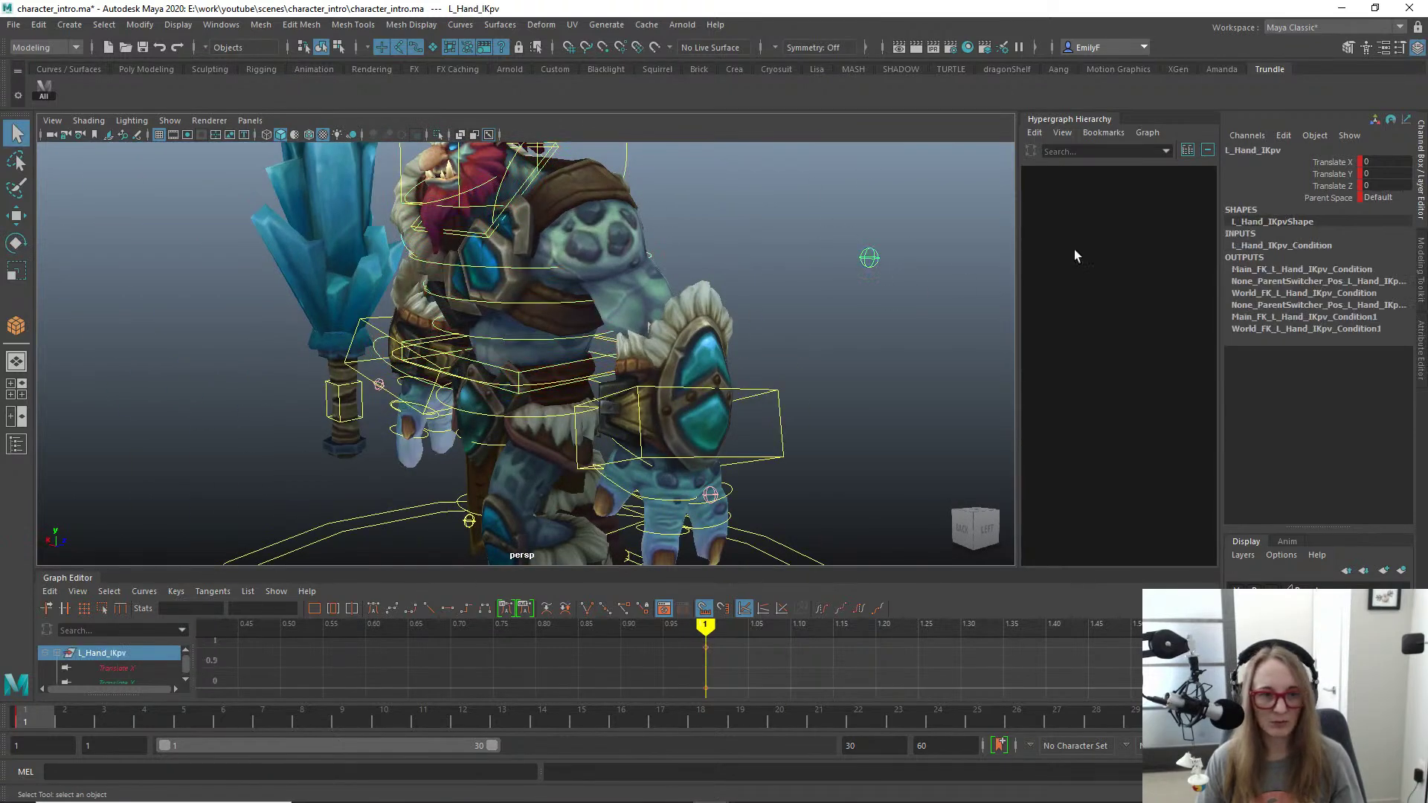
click(1384, 198)
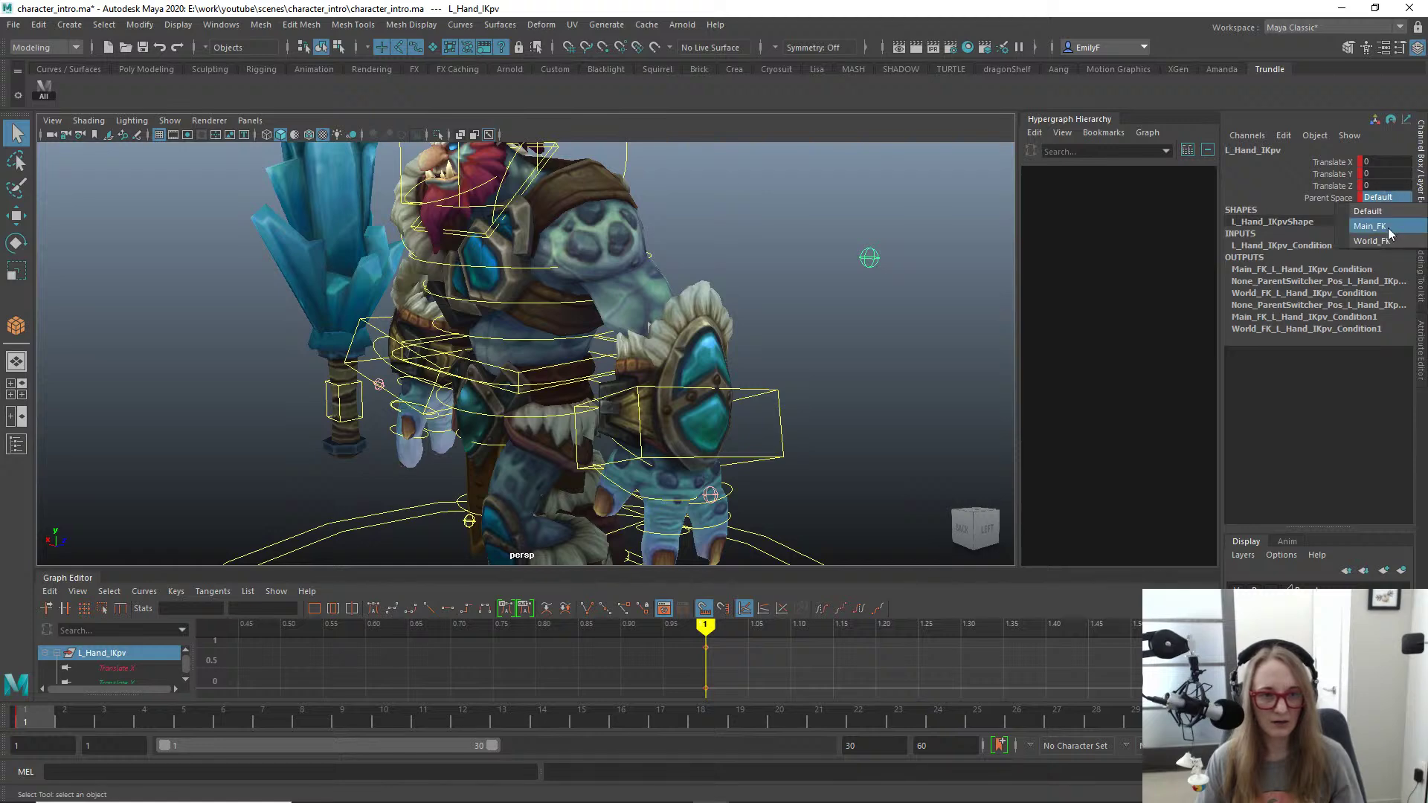
click(1388, 233)
Step: Try rotating the troll's body from the waist to test the elbow pole vector, and undo the rotation
alt+right_drag(848, 302, 601, 381)
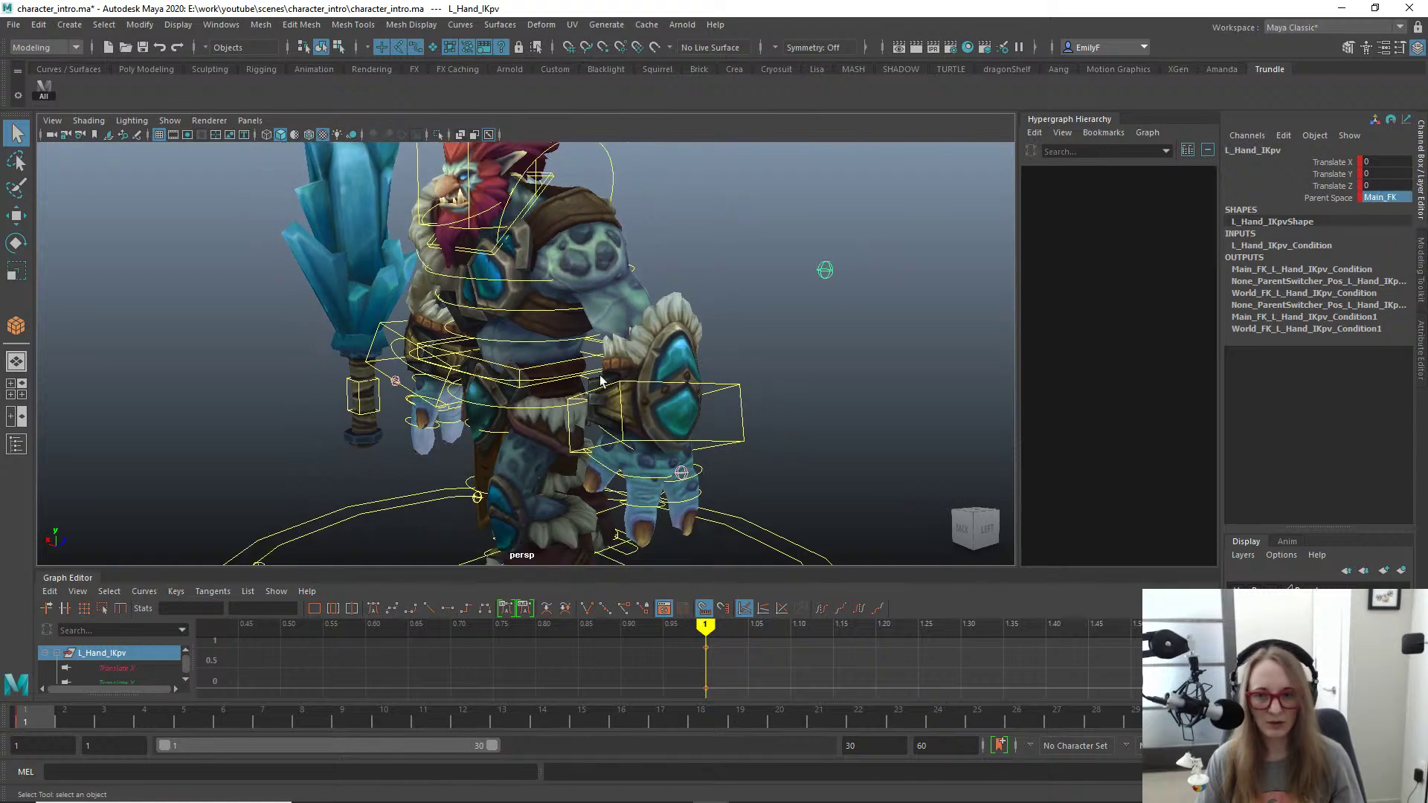
click(491, 370)
key(e)
drag(491, 370, 495, 314)
key(ctrl+z)
Step: Return the Parent Space of the left elbow pole vector L_Hand_IKpv to Default
click(825, 270)
alt+drag(845, 377, 636, 362)
click(1384, 198)
click(1385, 211)
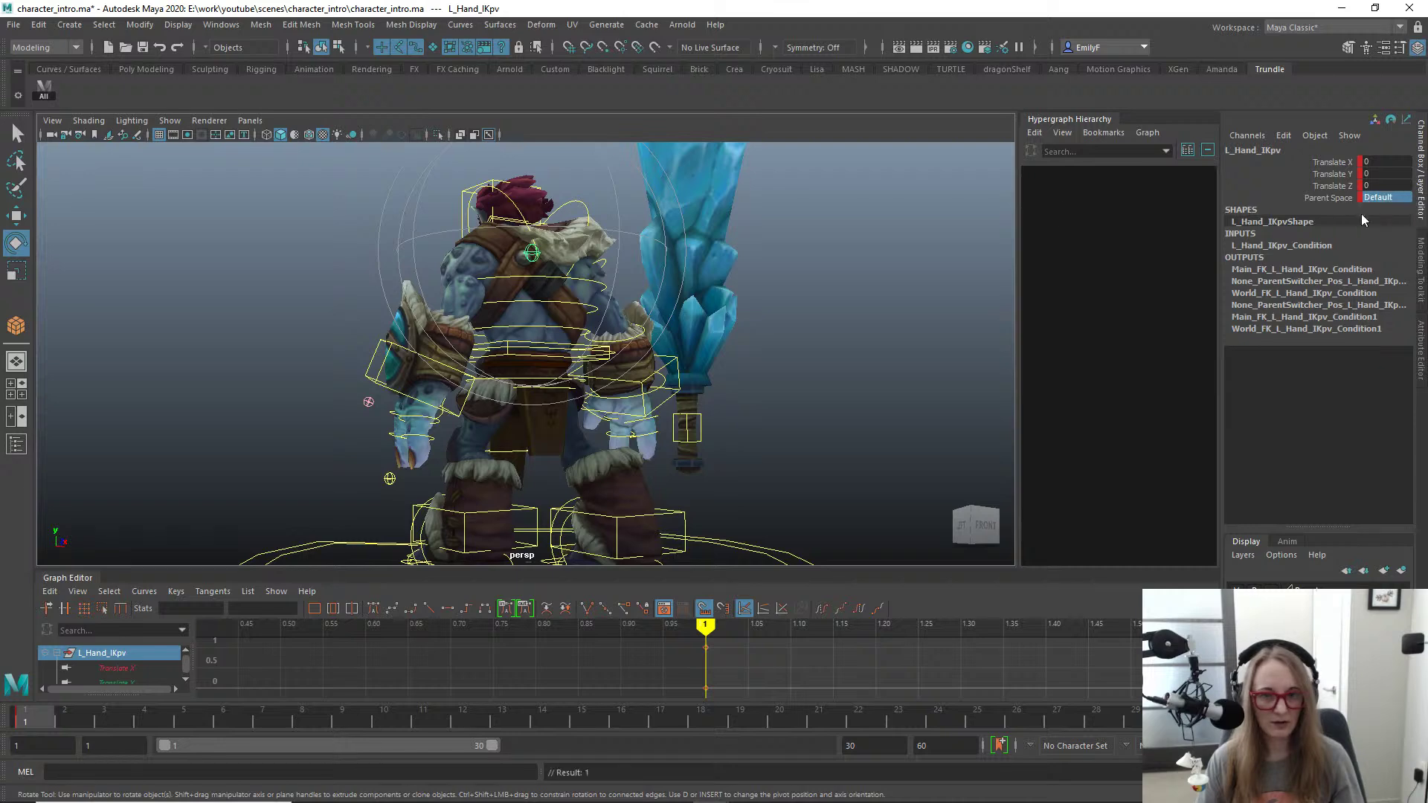
Step: Try rotating Root_FK with the pole vector in Default space, and undo the rotation
alt+drag(549, 282, 685, 303)
key(q)
click(459, 357)
key(e)
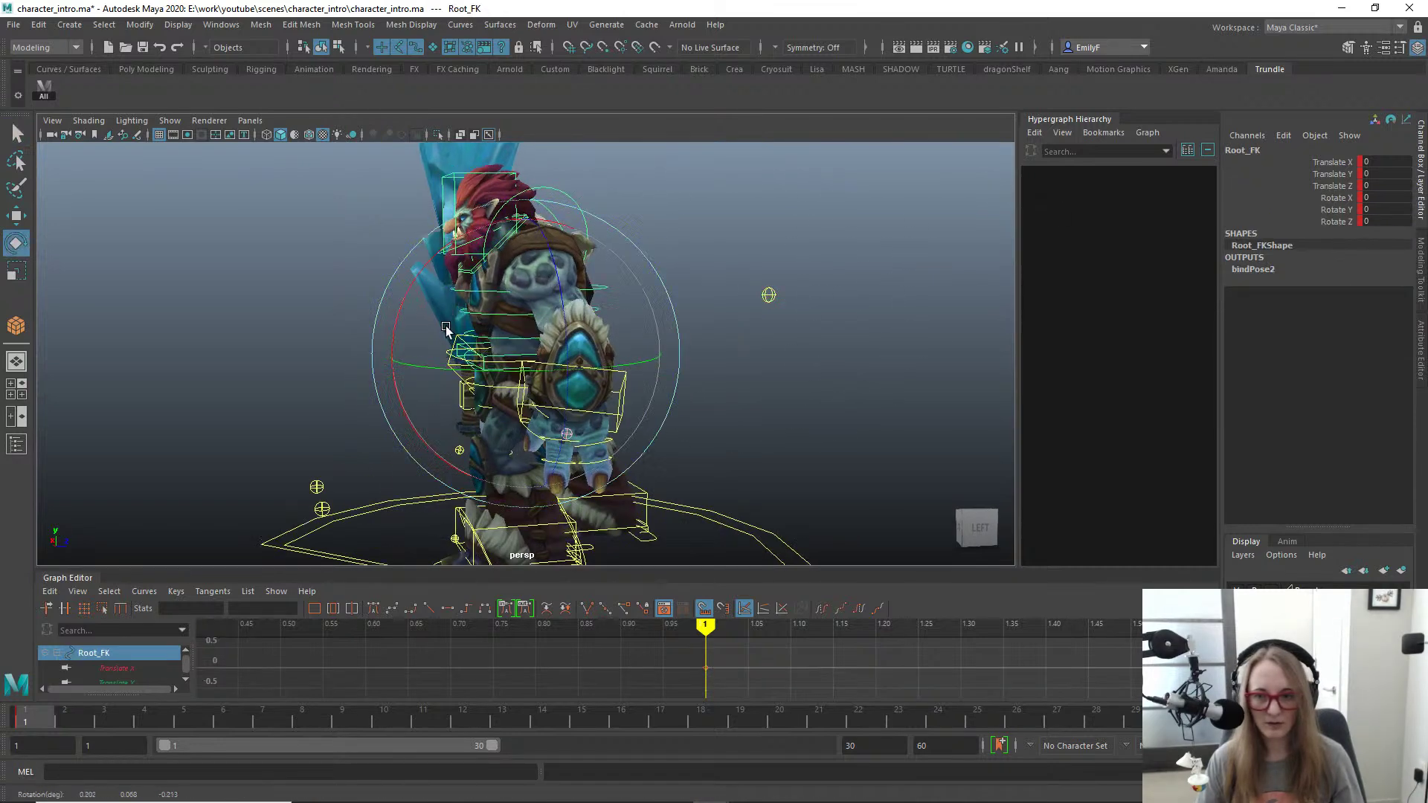
drag(459, 357, 724, 363)
key(ctrl+z)
key(q)
Step: Try moving the left hand control L_Hand_IK, and undo the move
click(644, 403)
key(w)
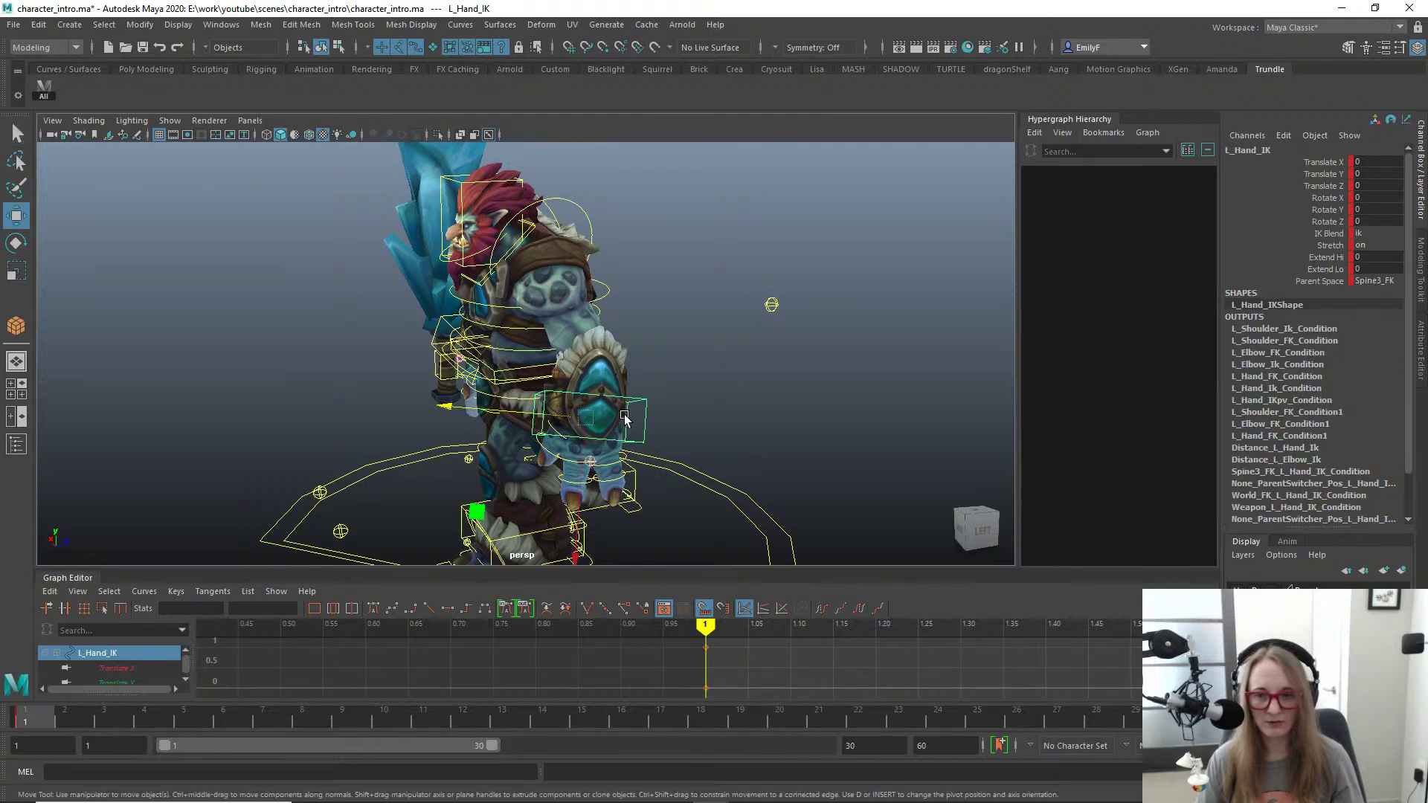
mouse_move(585, 419)
mouse_down()
mouse_move(567, 417)
mouse_move(577, 392)
mouse_up()
key(ctrl+z)
Step: Set L_Hand_IKpv's Parent Space to World_FK and try moving the left hand control L_Hand_IK
click(772, 305)
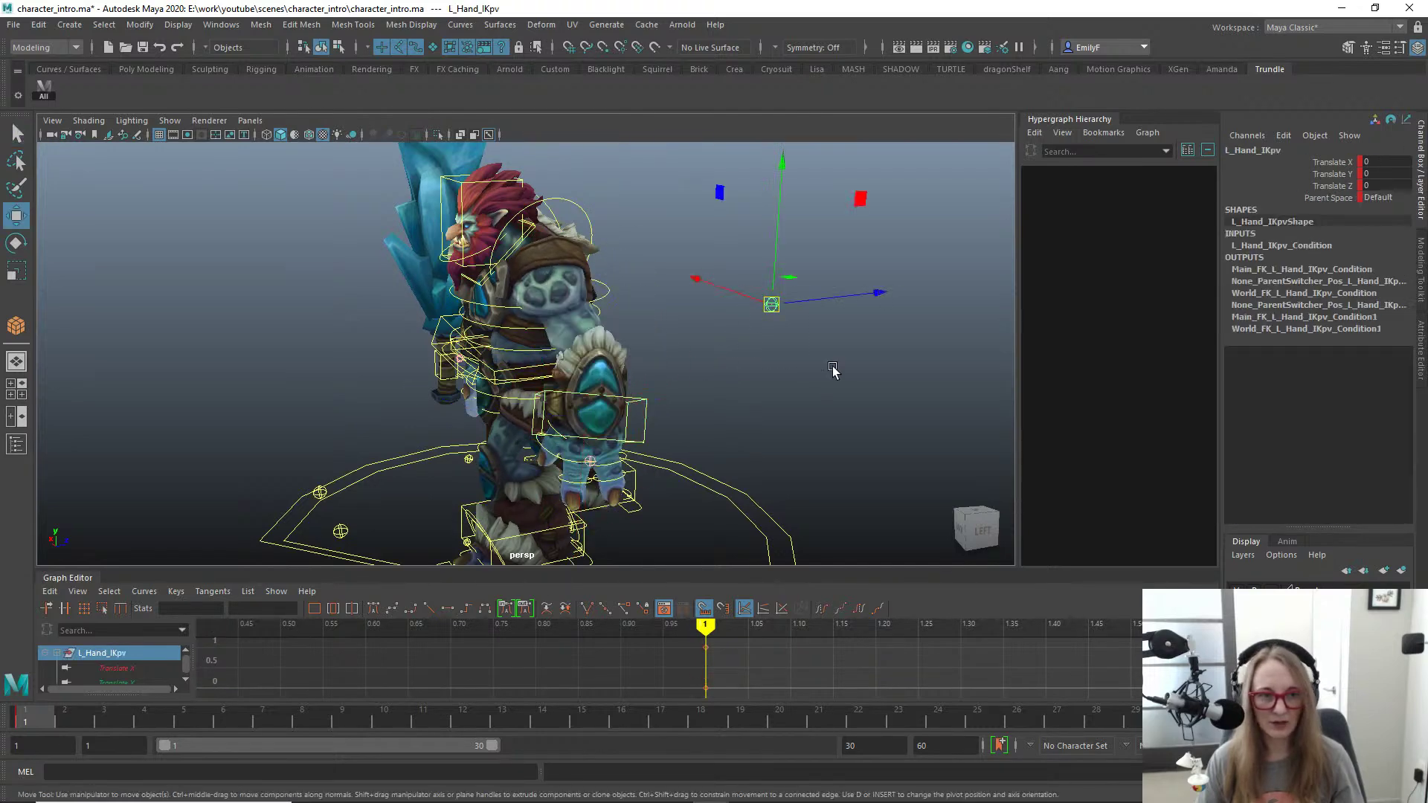
mouse_move(833, 372)
alt+mouse_down()
mouse_move(751, 357)
mouse_move(826, 366)
alt+mouse_up()
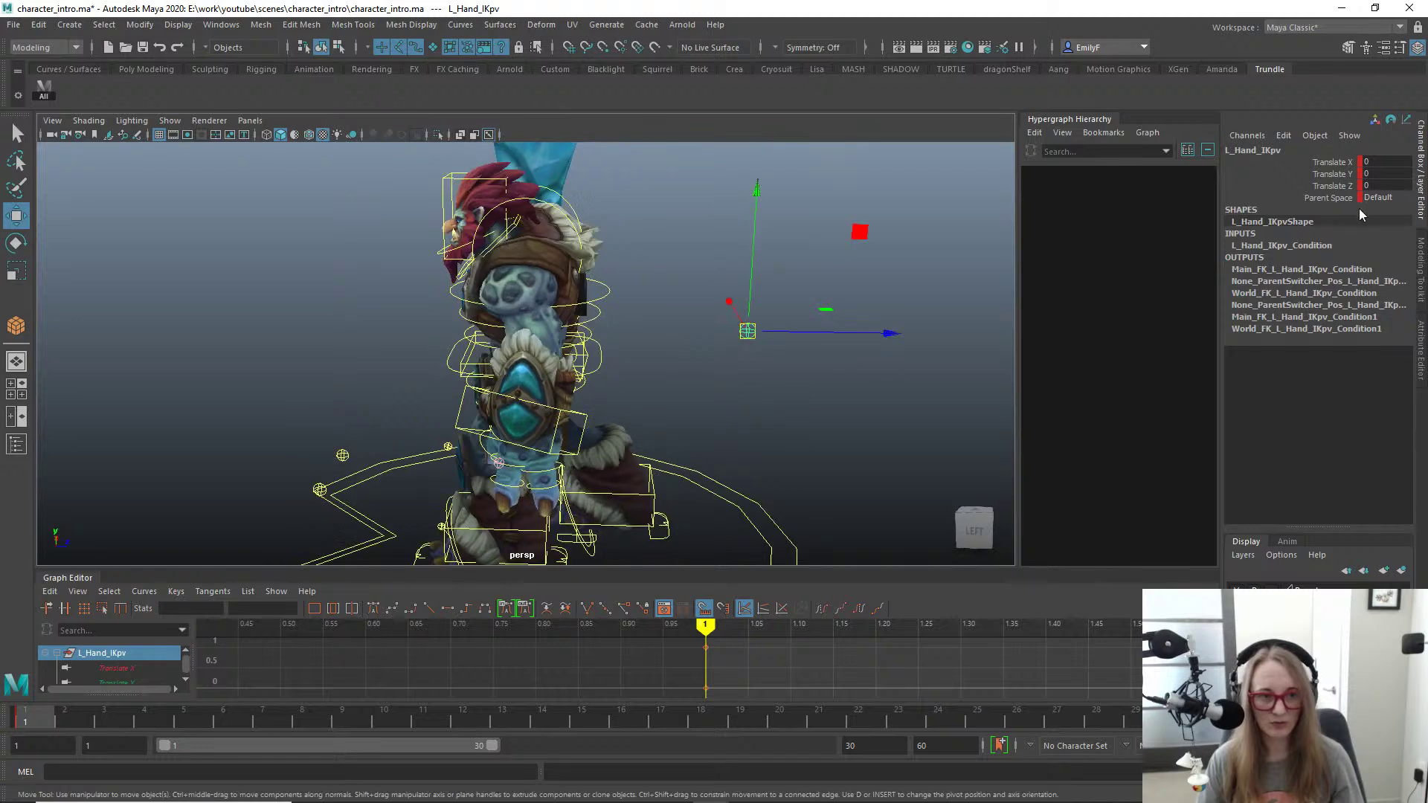
click(1378, 197)
click(1371, 241)
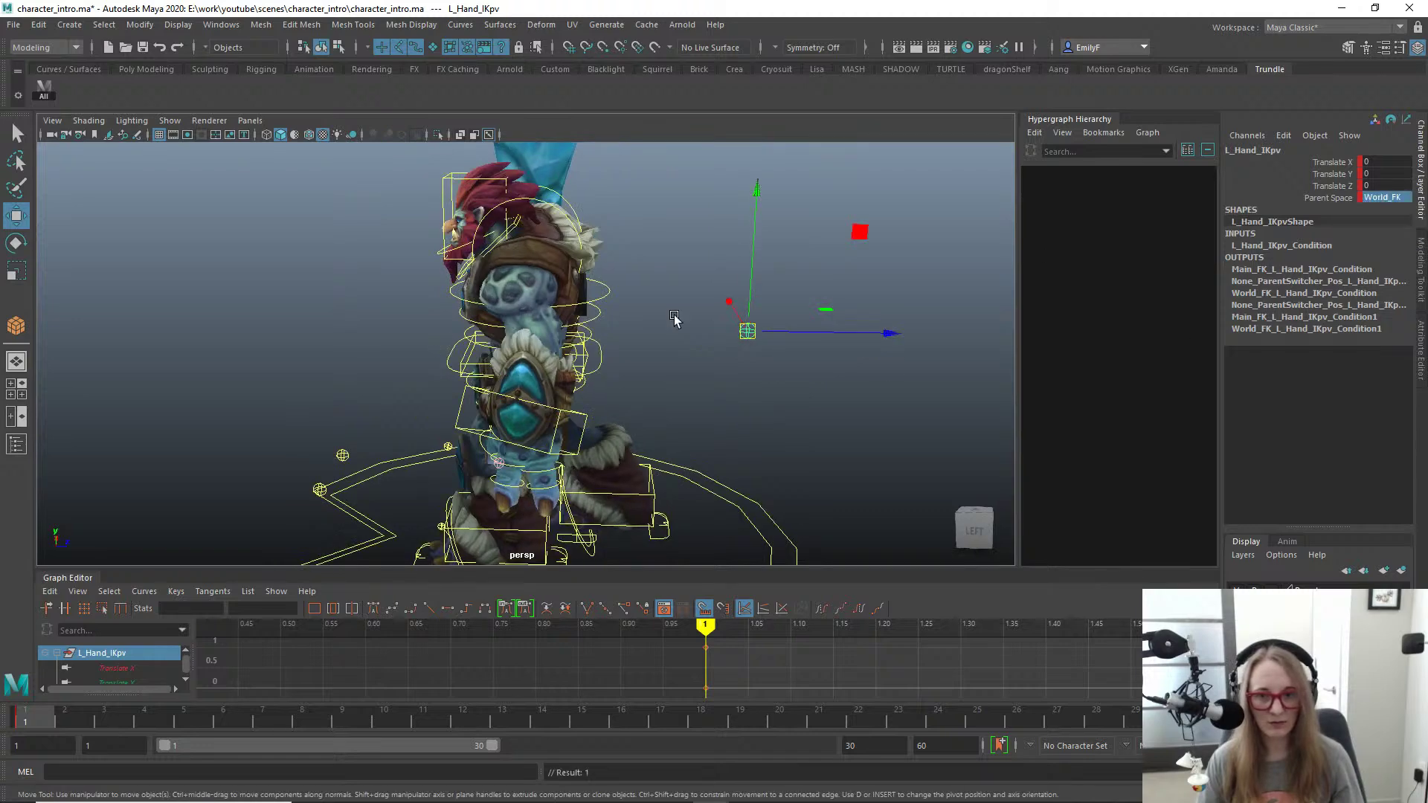
alt+drag(676, 319, 715, 369)
click(618, 401)
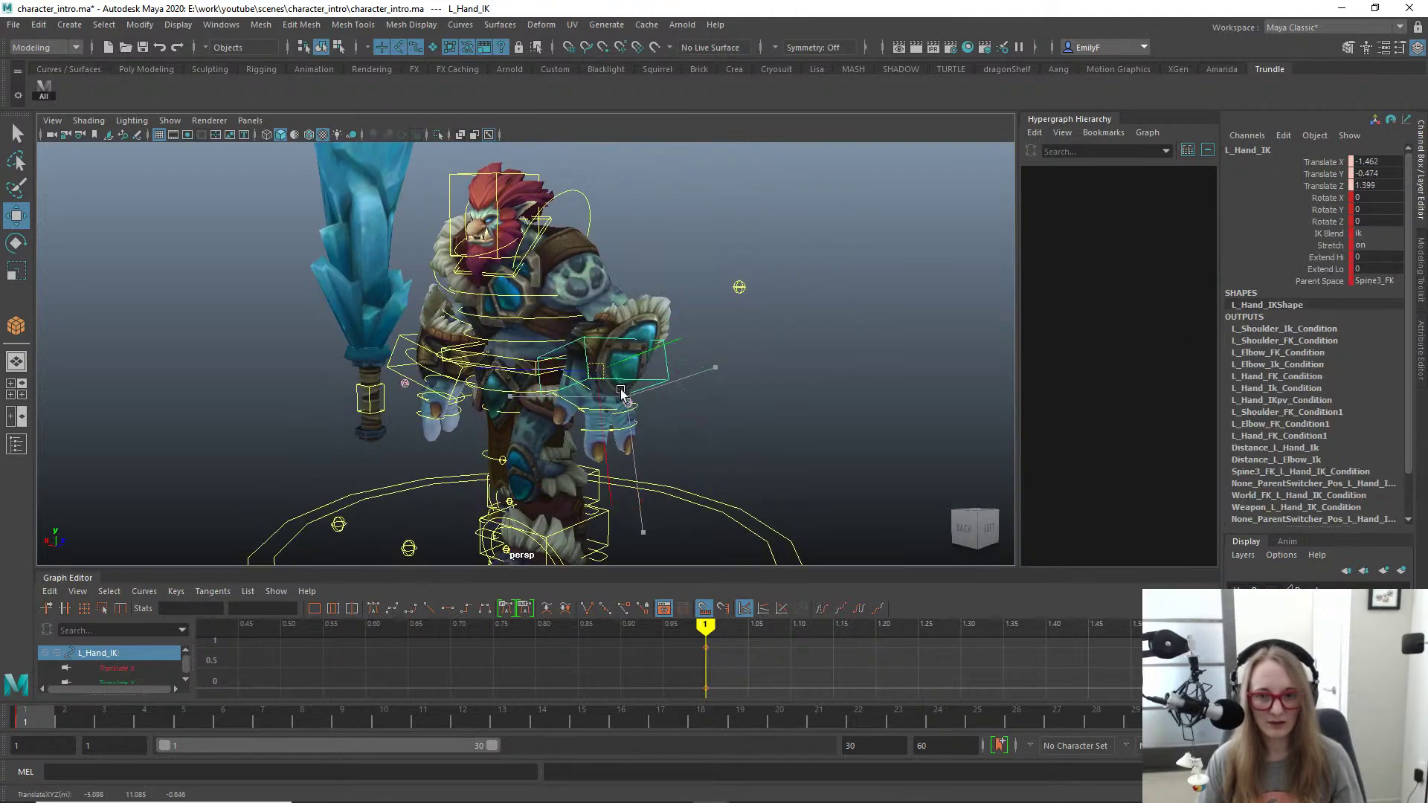
Step: Change the Parent Space of the left elbow pole vector L_Hand_IKpv to Main_FK
click(741, 287)
click(1380, 197)
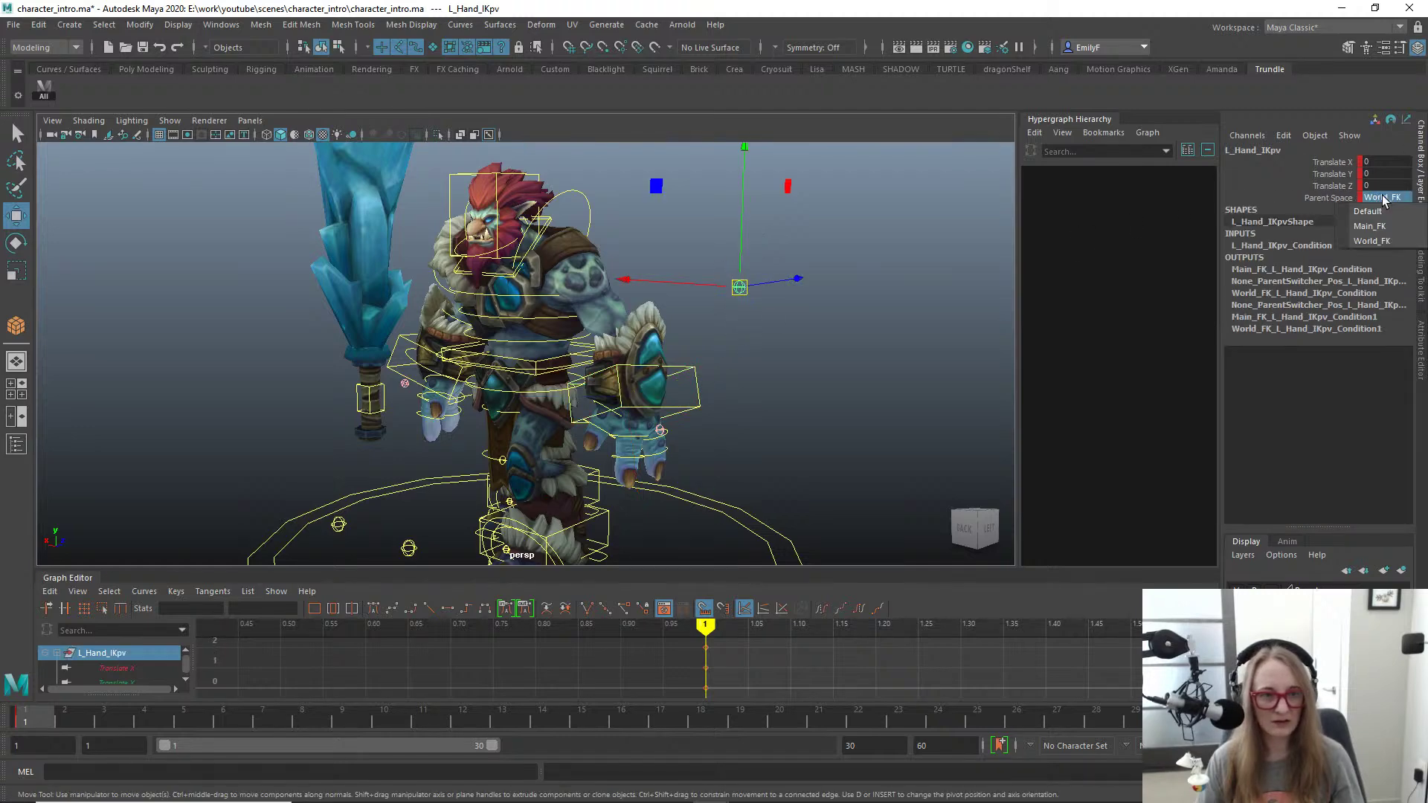
click(1372, 228)
click(699, 400)
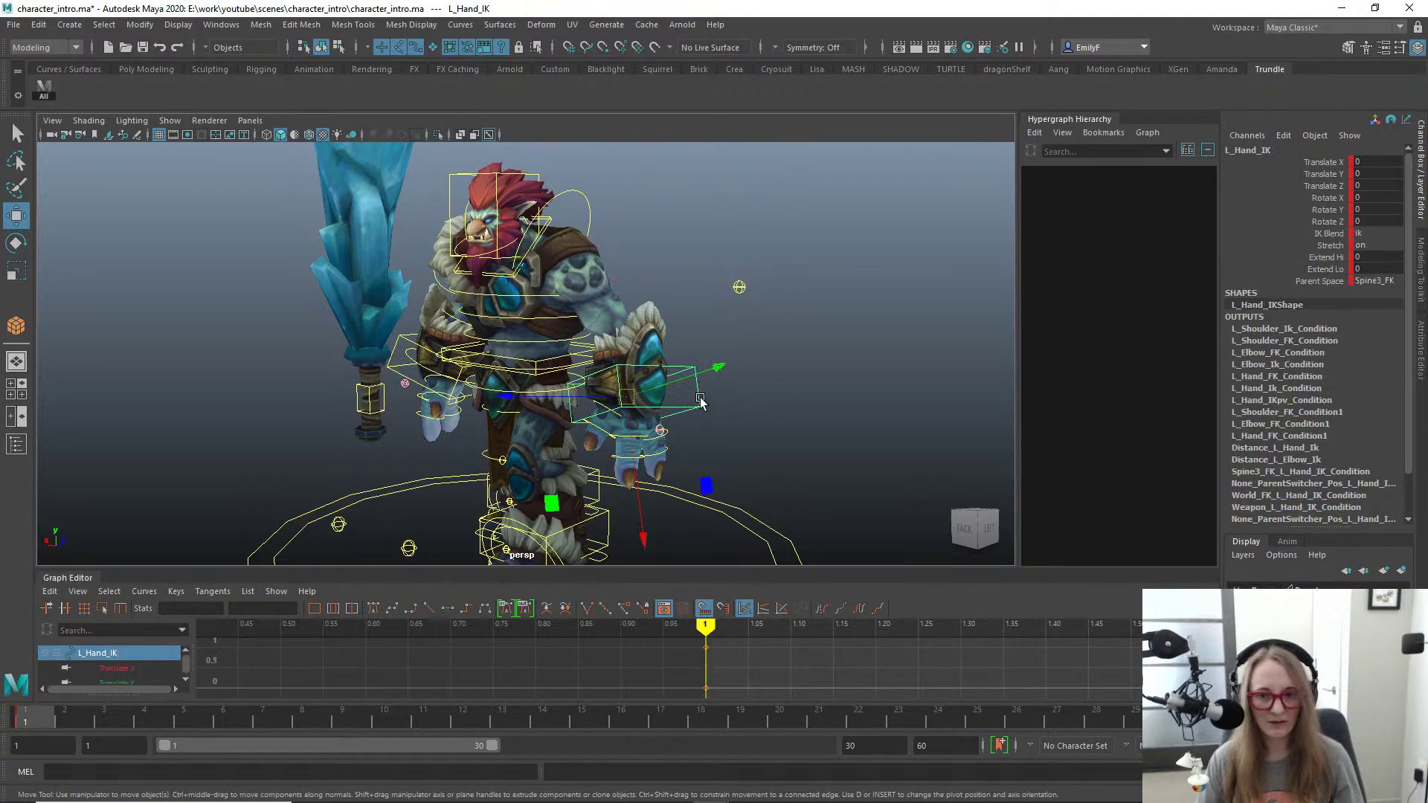
click(740, 288)
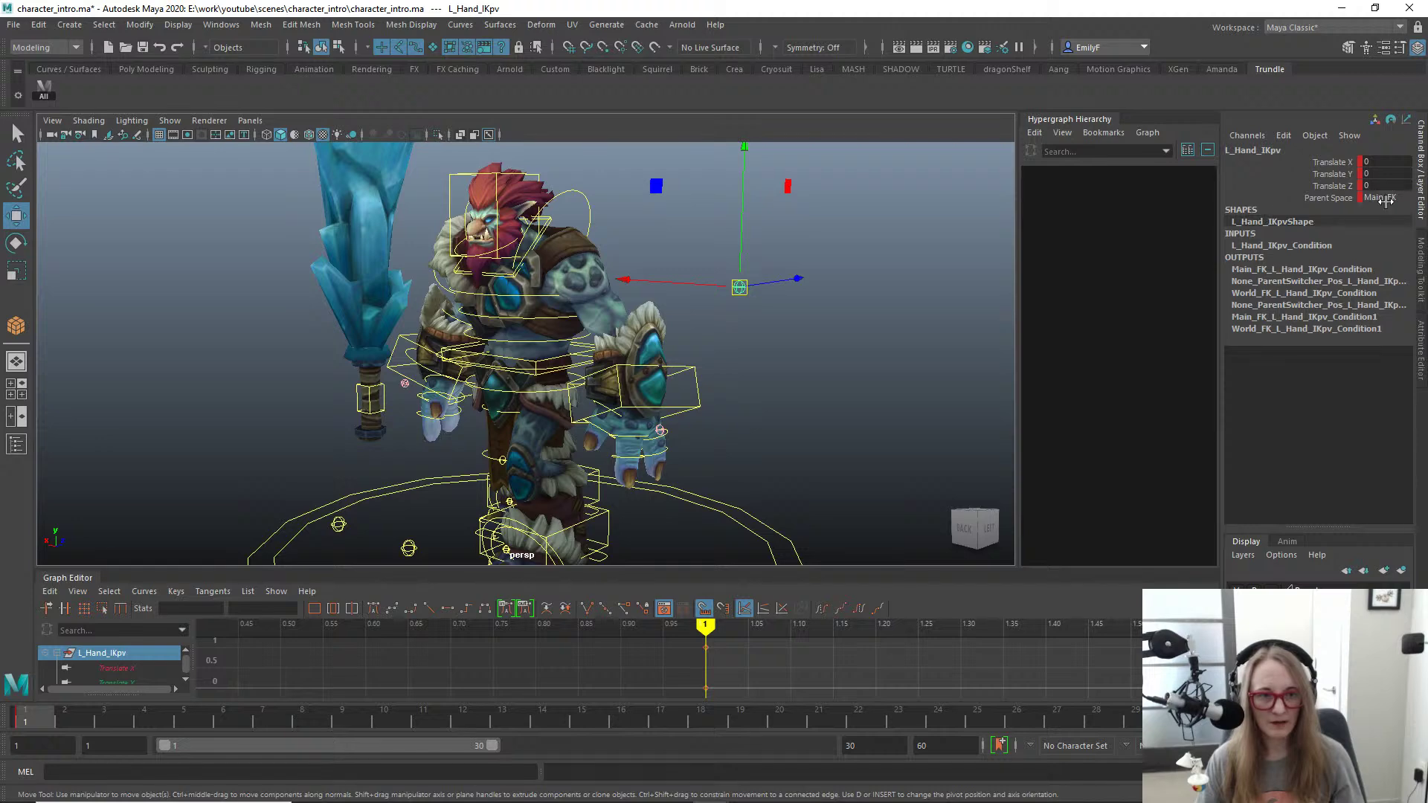
click(1382, 198)
click(1372, 229)
Step: Try moving L_Hand_IK with the pole vector in Main_FK space, and undo the move
click(643, 400)
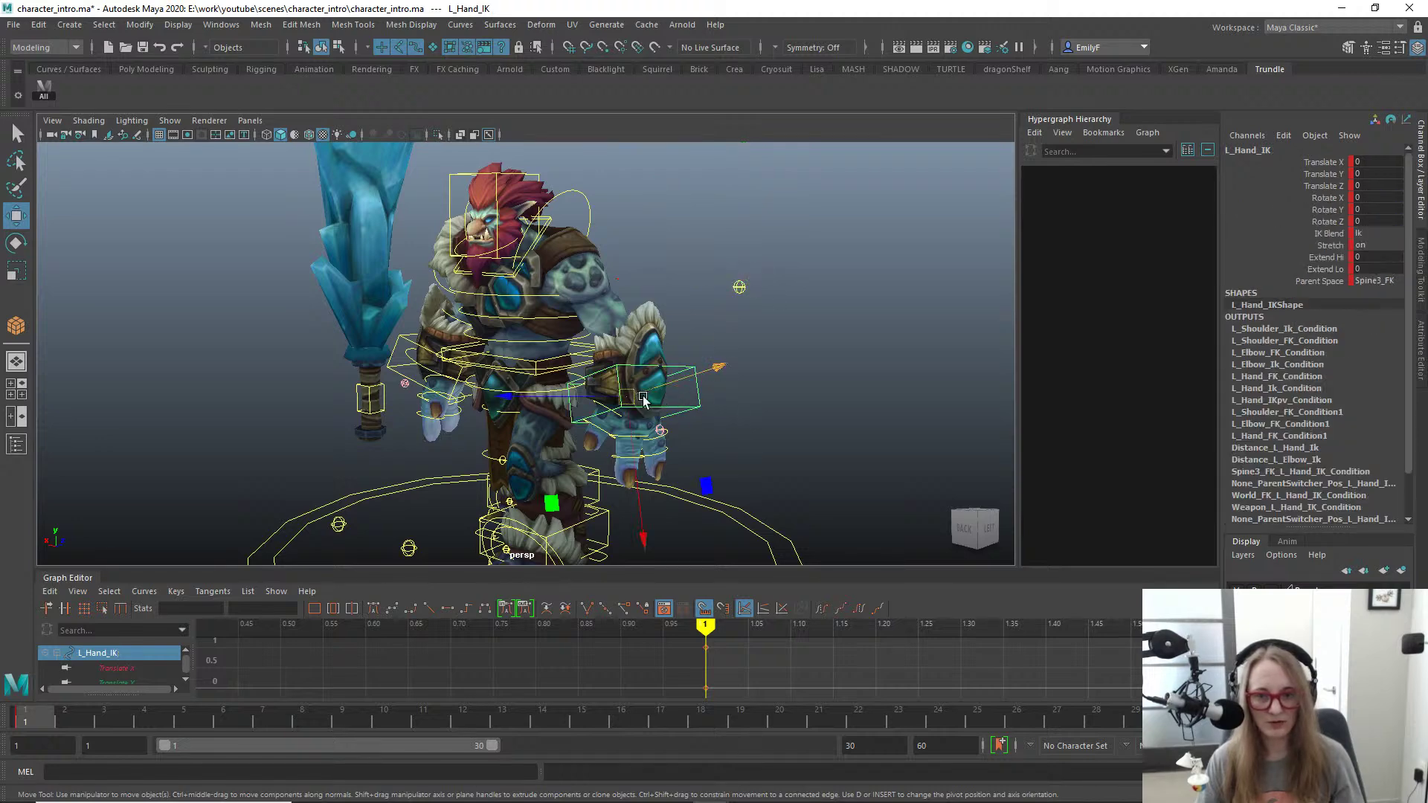
drag(643, 399, 673, 410)
key(ctrl+z)
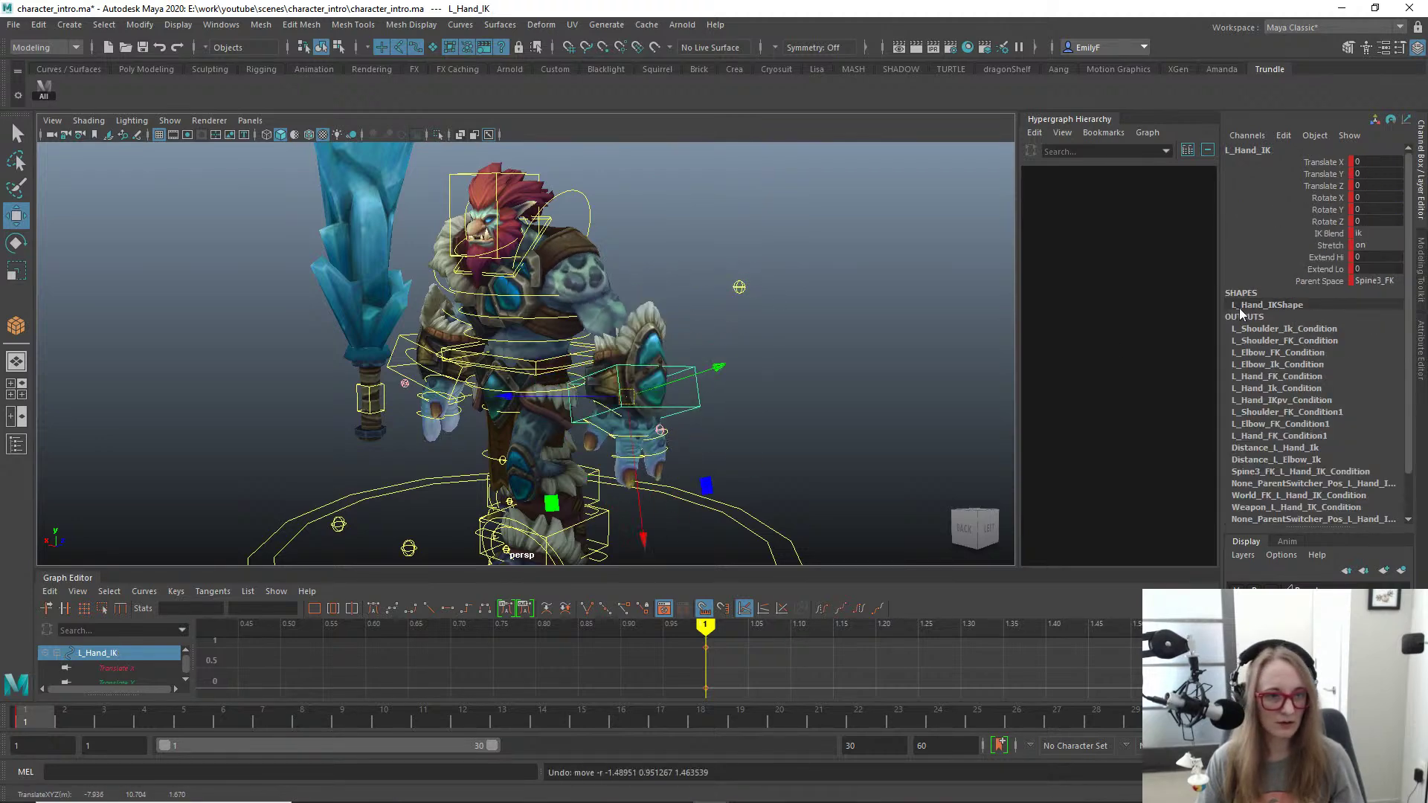
Step: Select Root_FK and examine the troll's arms and waist controls from the weapon side
key(q)
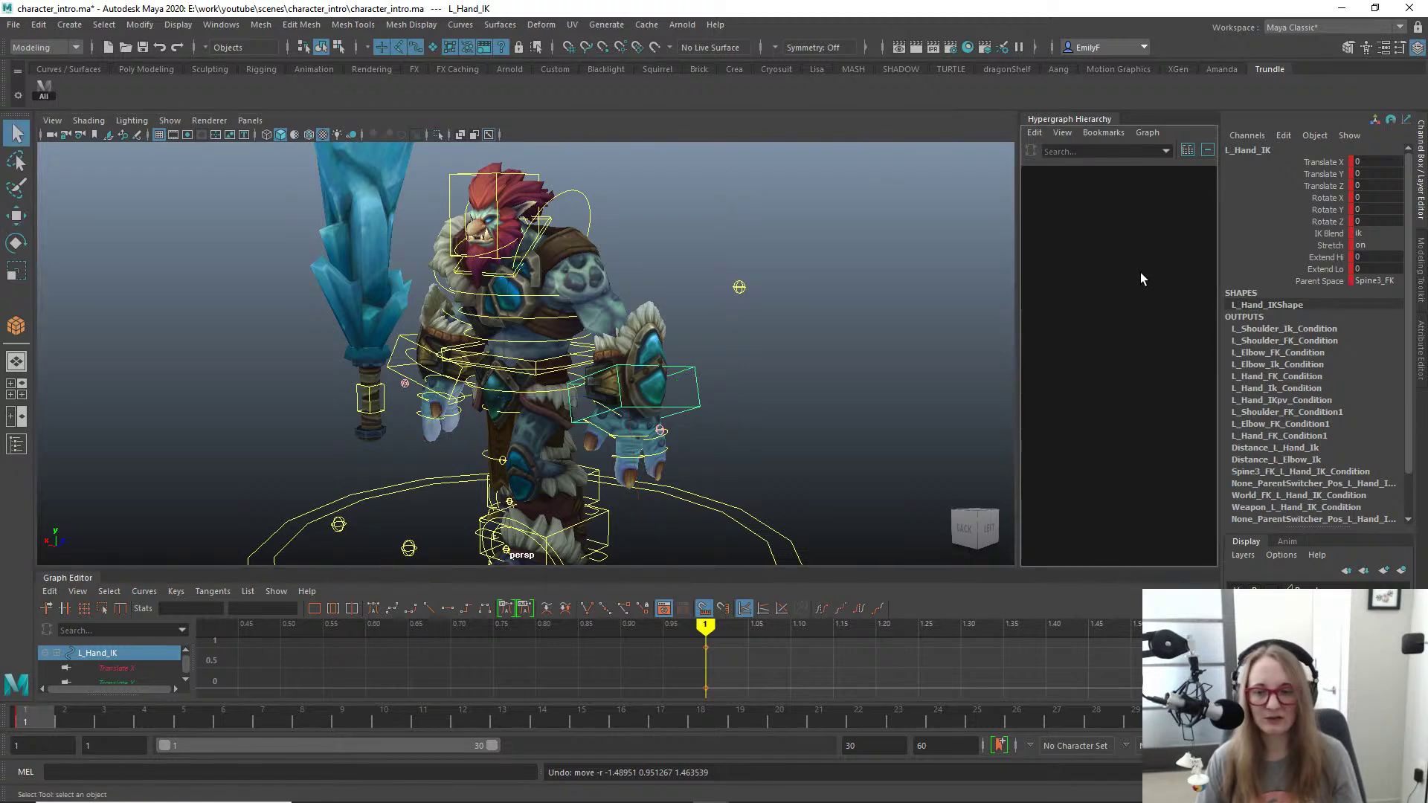
alt+right_drag(733, 351, 673, 355)
alt+drag(673, 355, 736, 335)
alt+right_drag(736, 335, 775, 322)
alt+drag(547, 351, 642, 357)
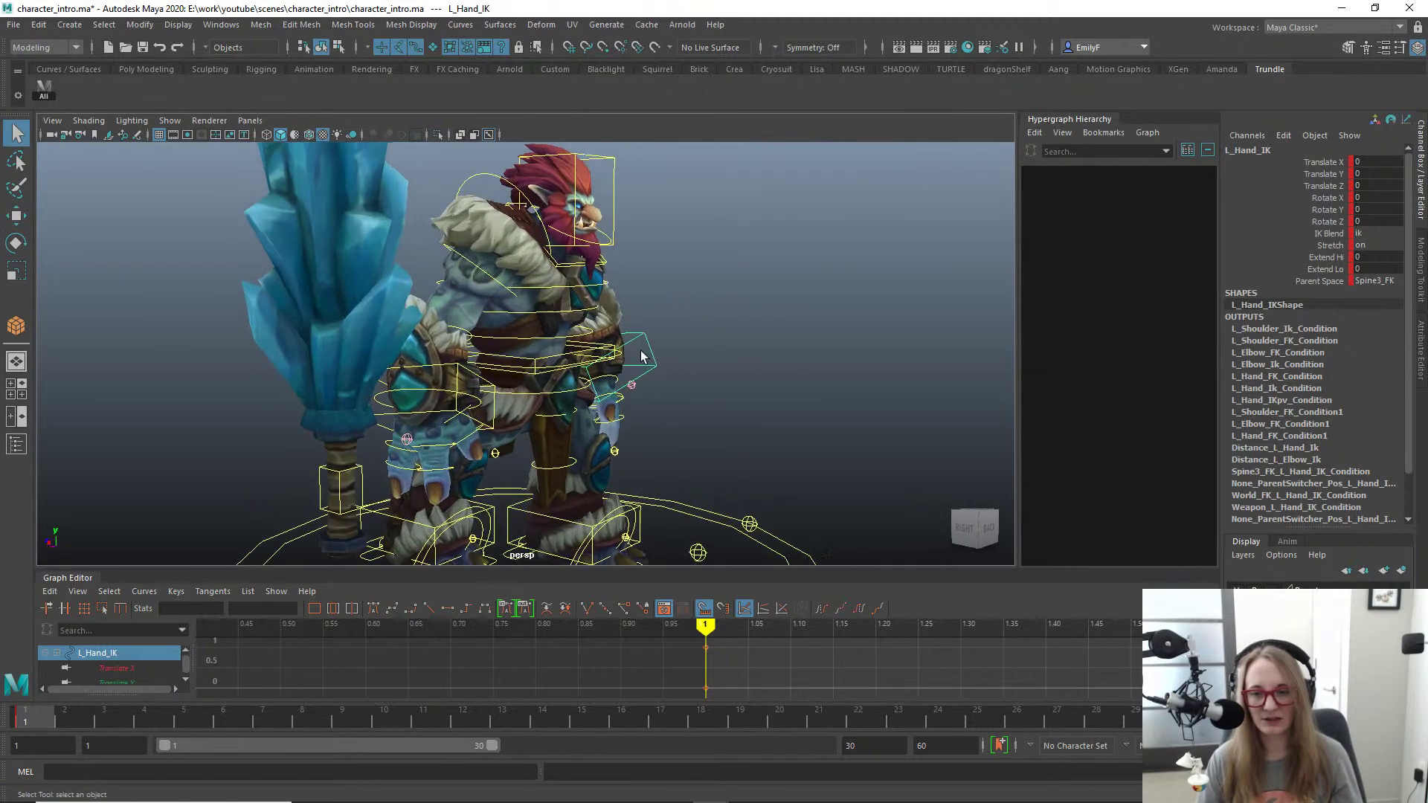
key(e)
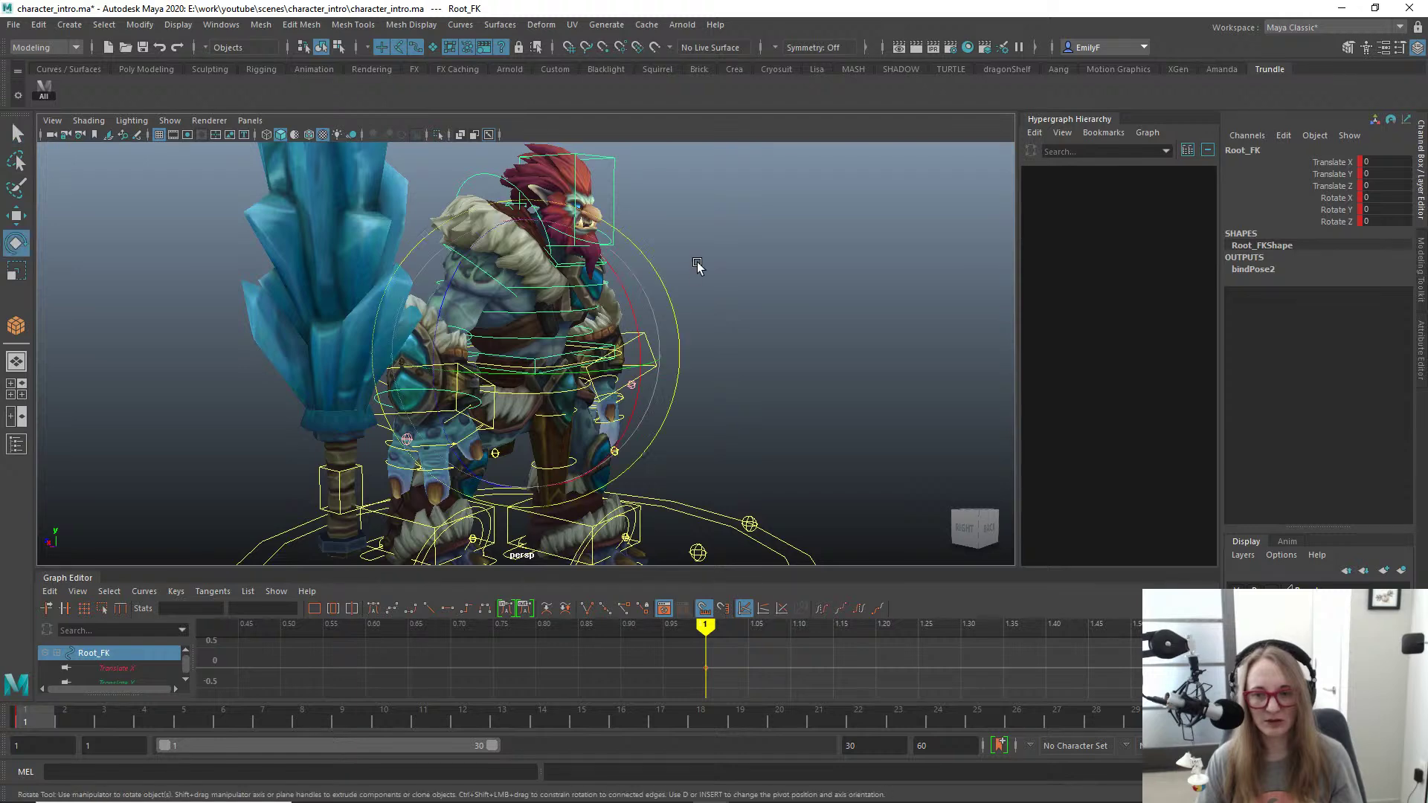
key(q)
scroll(706, 383, up, 4)
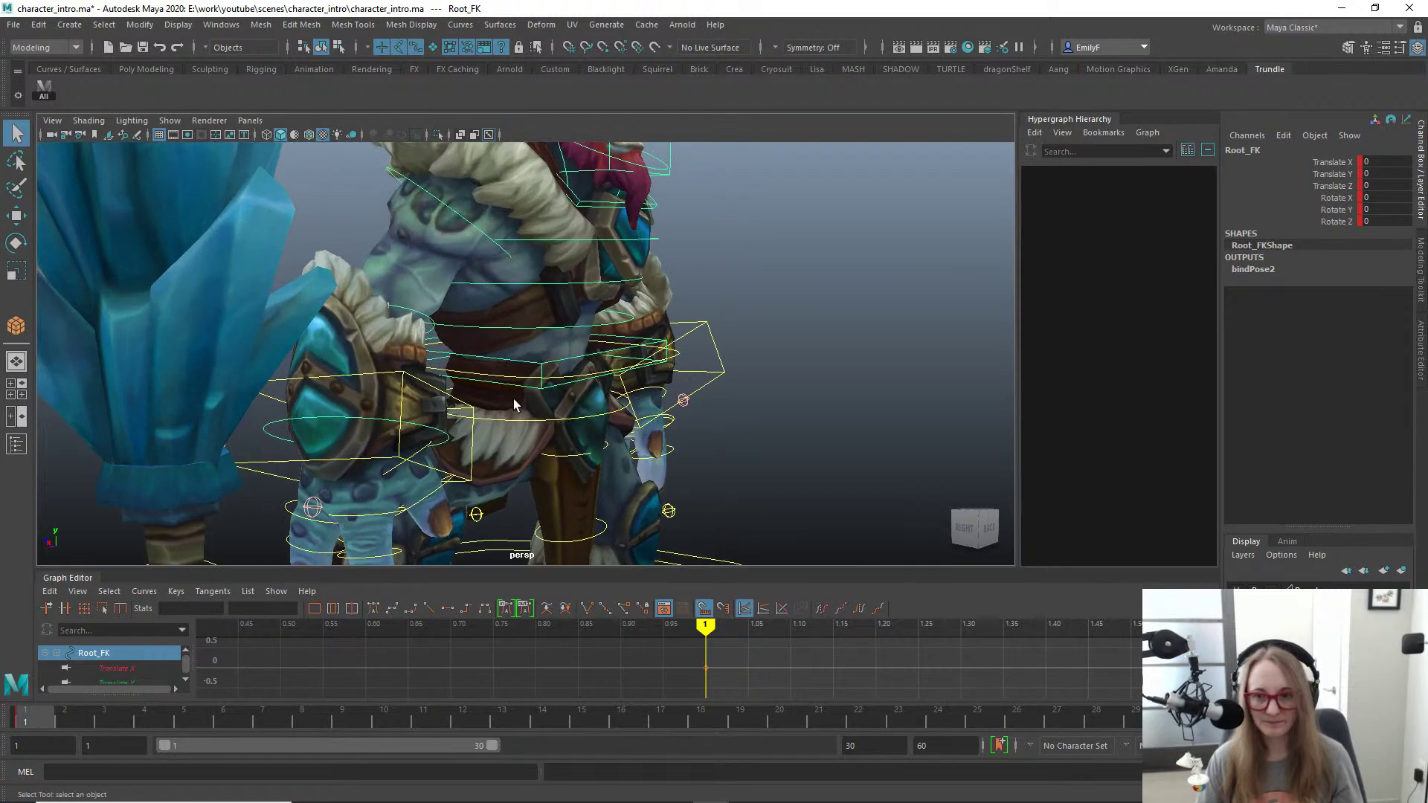
Step: Try rotating the waist control Main_FK to bend the troll forward, and undo the rotation
mouse_move(519, 384)
alt+mouse_down()
mouse_move(574, 376)
mouse_move(494, 386)
alt+mouse_up()
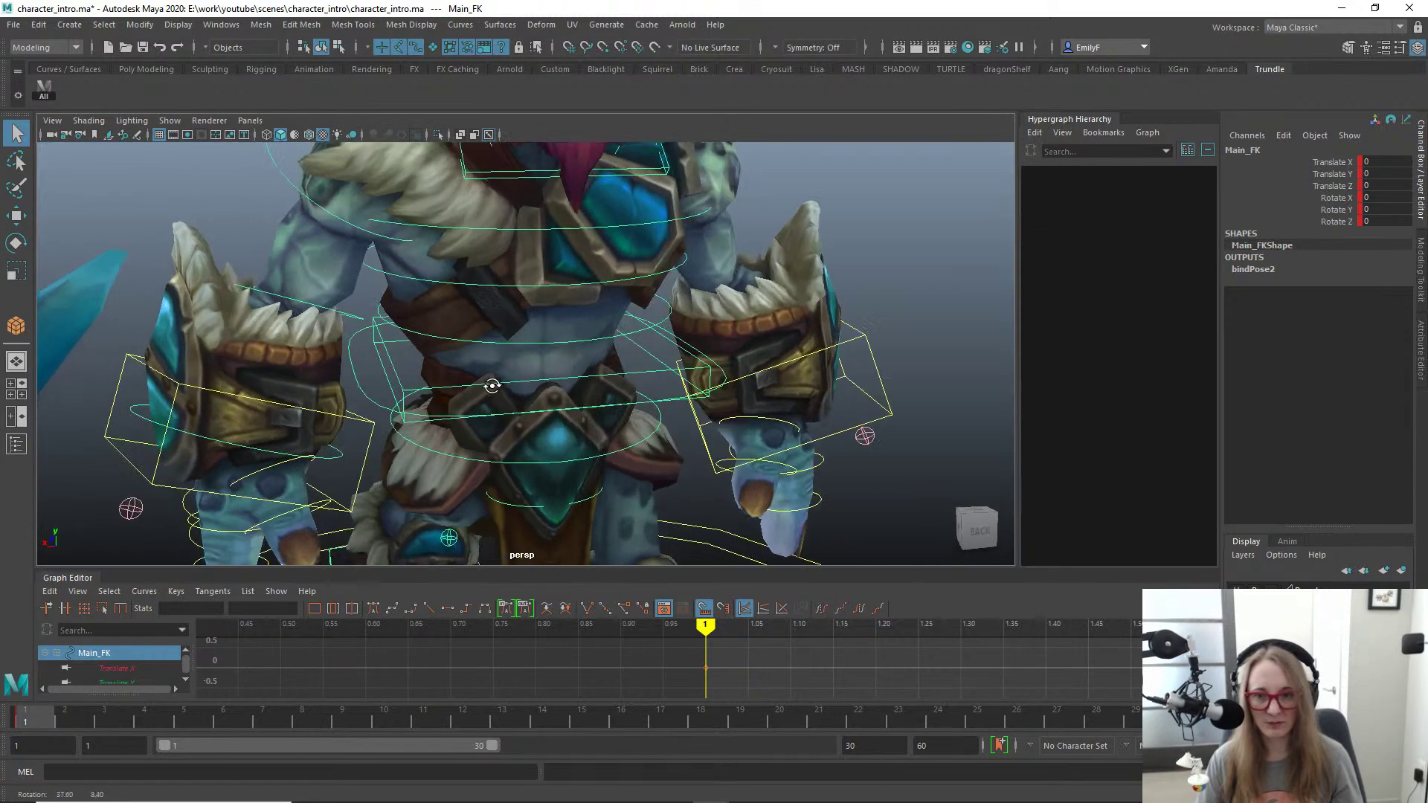
key(e)
drag(558, 350, 578, 386)
scroll(577, 387, down, 5)
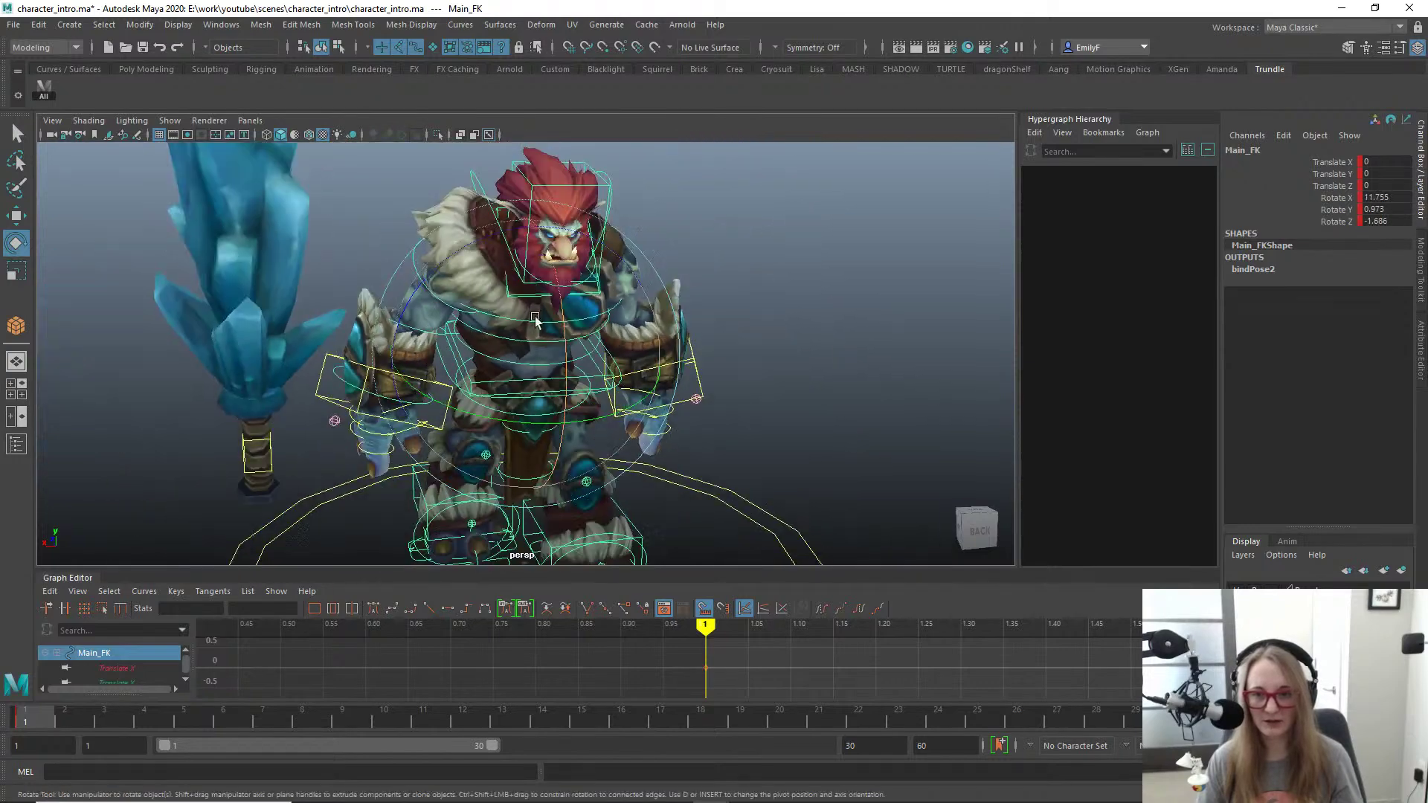
alt+drag(535, 325, 631, 293)
key(ctrl+z)
key(q)
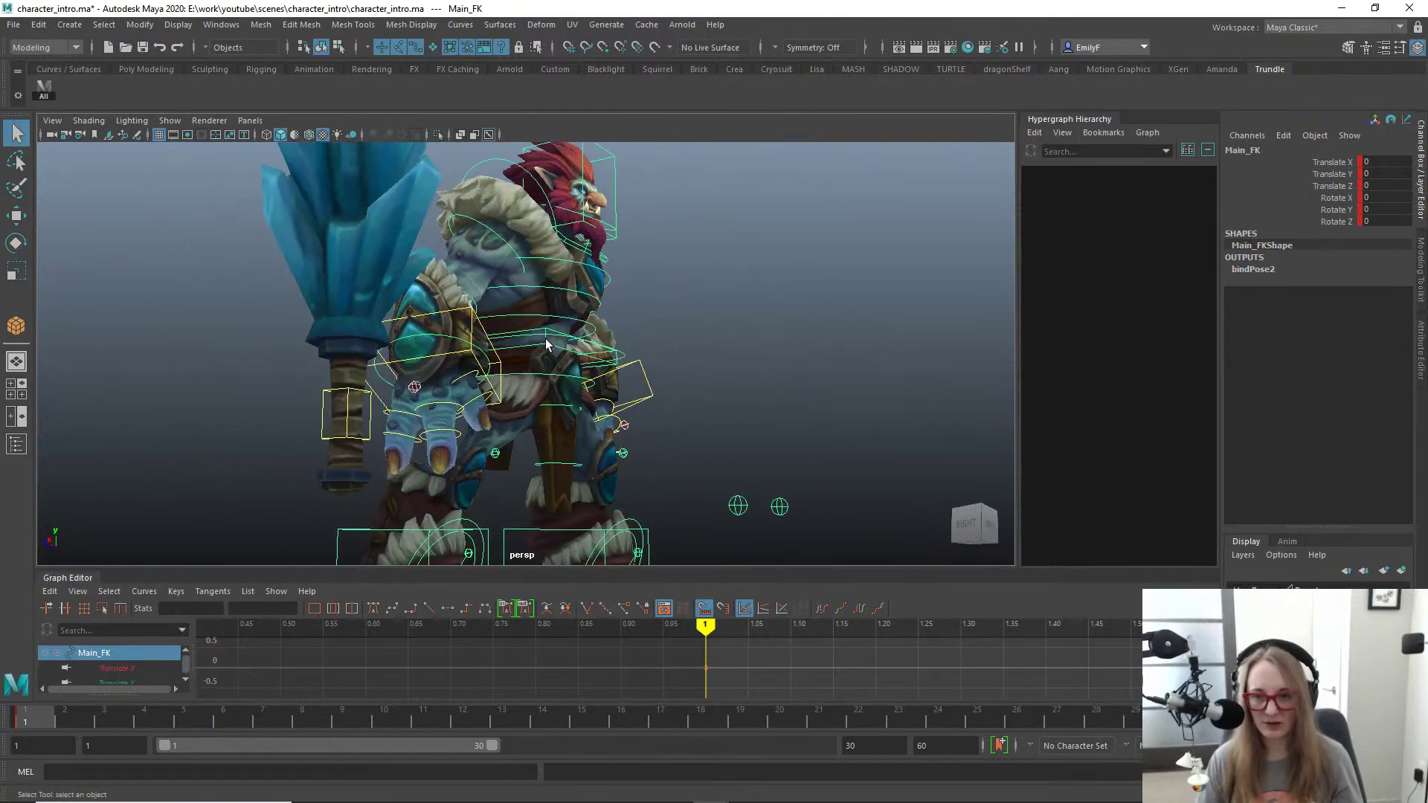
Step: Try rotating Main_FK and Root_FK in turn to compare how each bends the body, and undo the rotations
key(e)
drag(647, 380, 631, 421)
key(q)
click(539, 353)
key(e)
drag(645, 332, 610, 353)
key(ctrl+z)
key(q)
key(e)
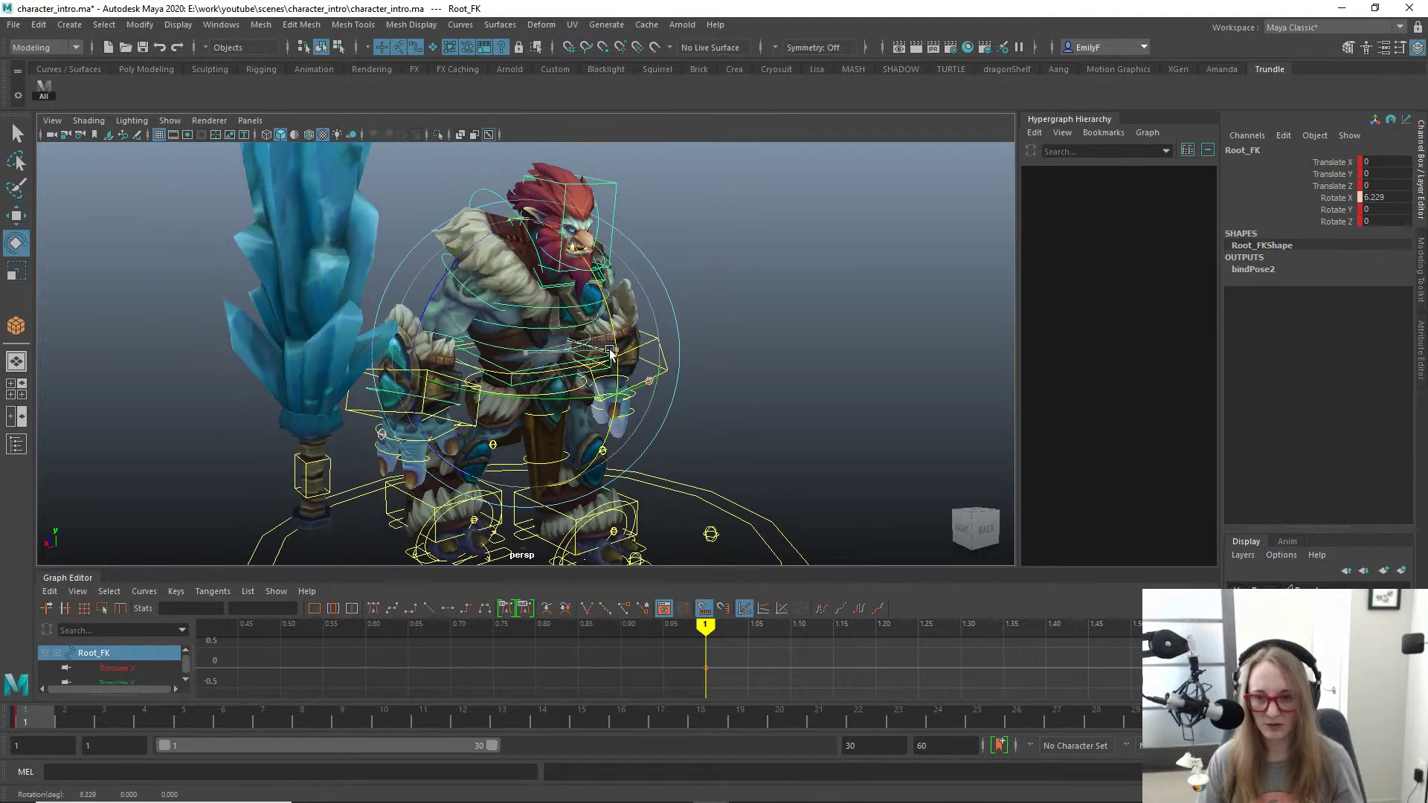
key(ctrl+z)
Step: Rotate Main_FK forward to about 9.8 in Rotate X, leaning the troll's whole body
key(q)
click(491, 370)
alt+drag(543, 395, 621, 357)
key(e)
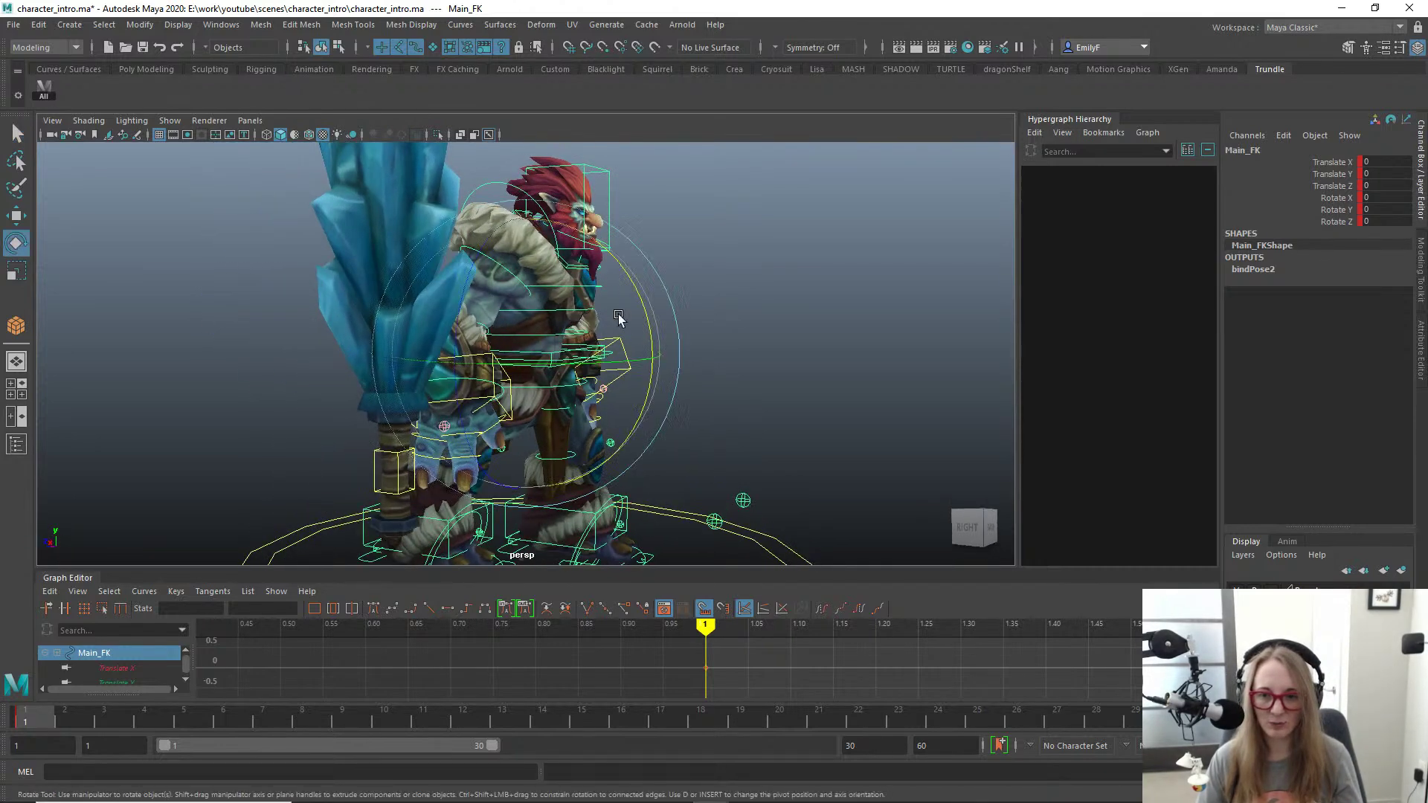
drag(639, 300, 642, 327)
key(q)
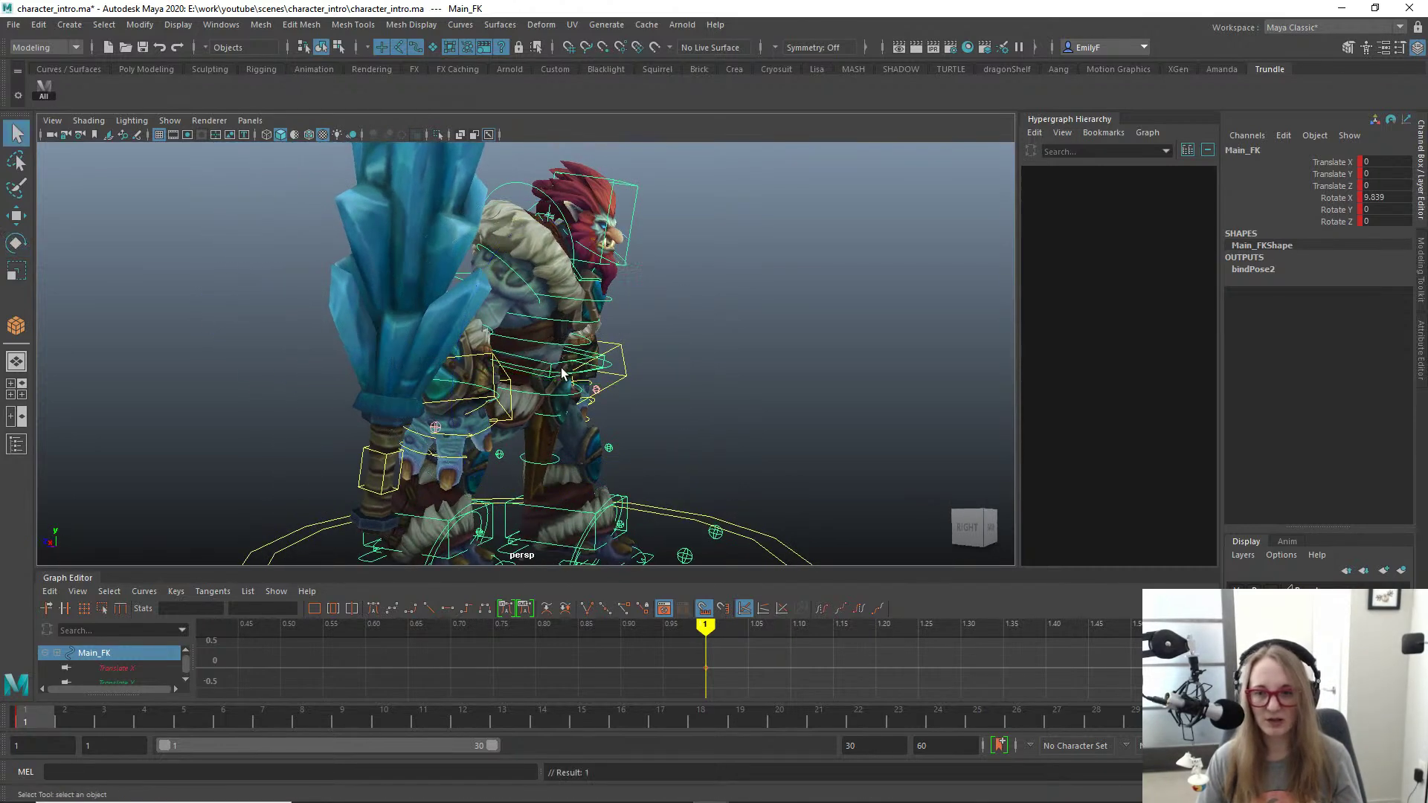
Step: Lean the troll further forward by rotating Main_FK to about 18.4 in X, -0.5 in Y and -0.9 in Z
click(556, 368)
click(552, 368)
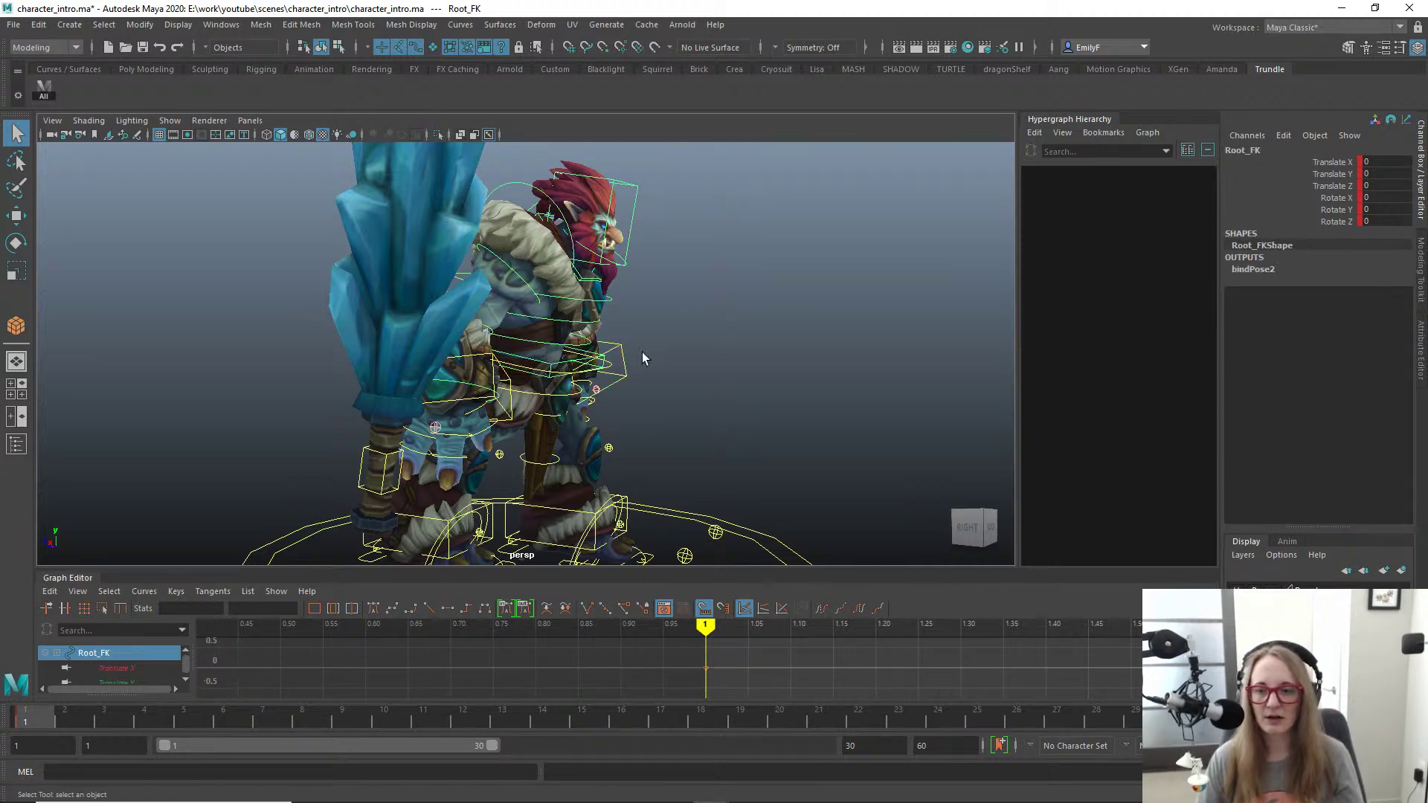
alt+drag(643, 358, 543, 389)
click(534, 368)
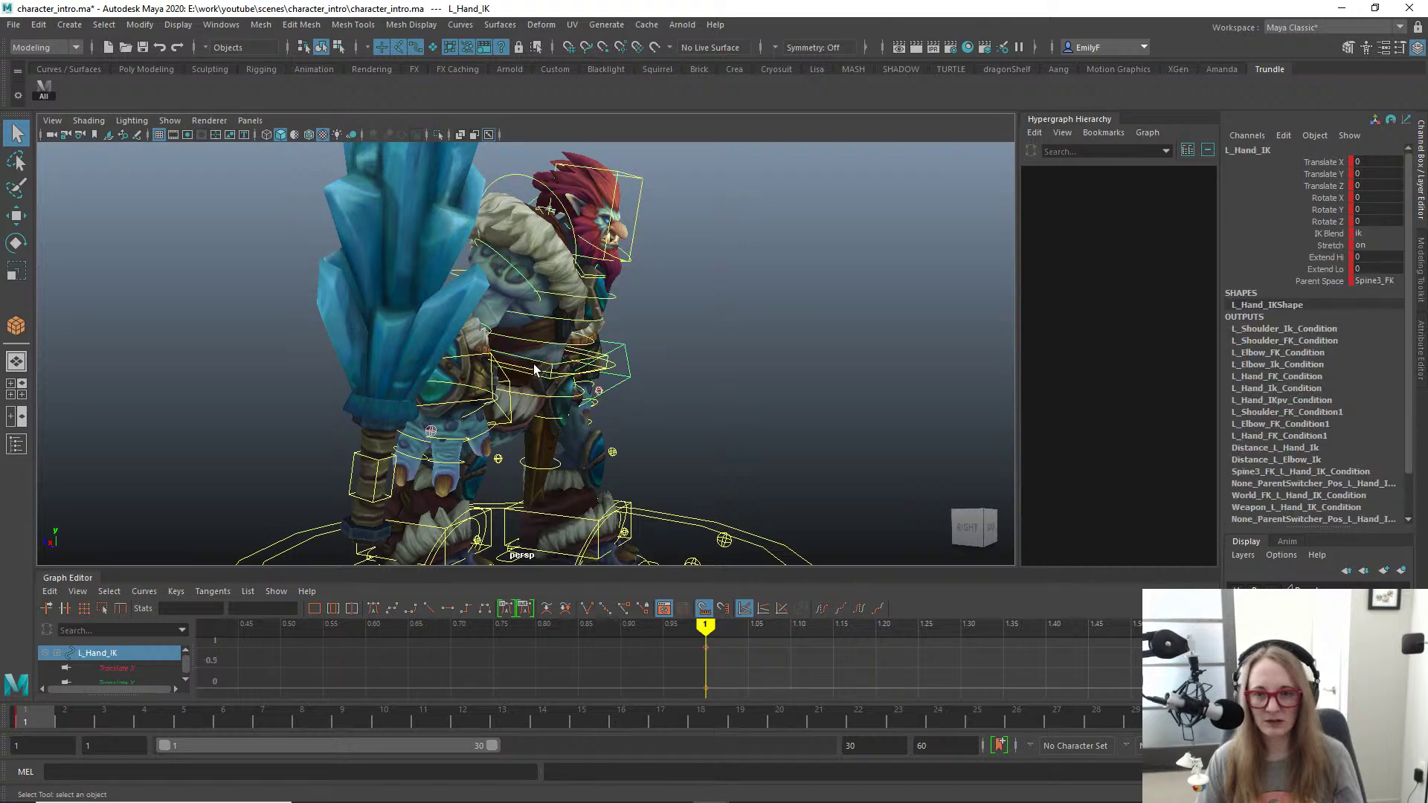
click(533, 375)
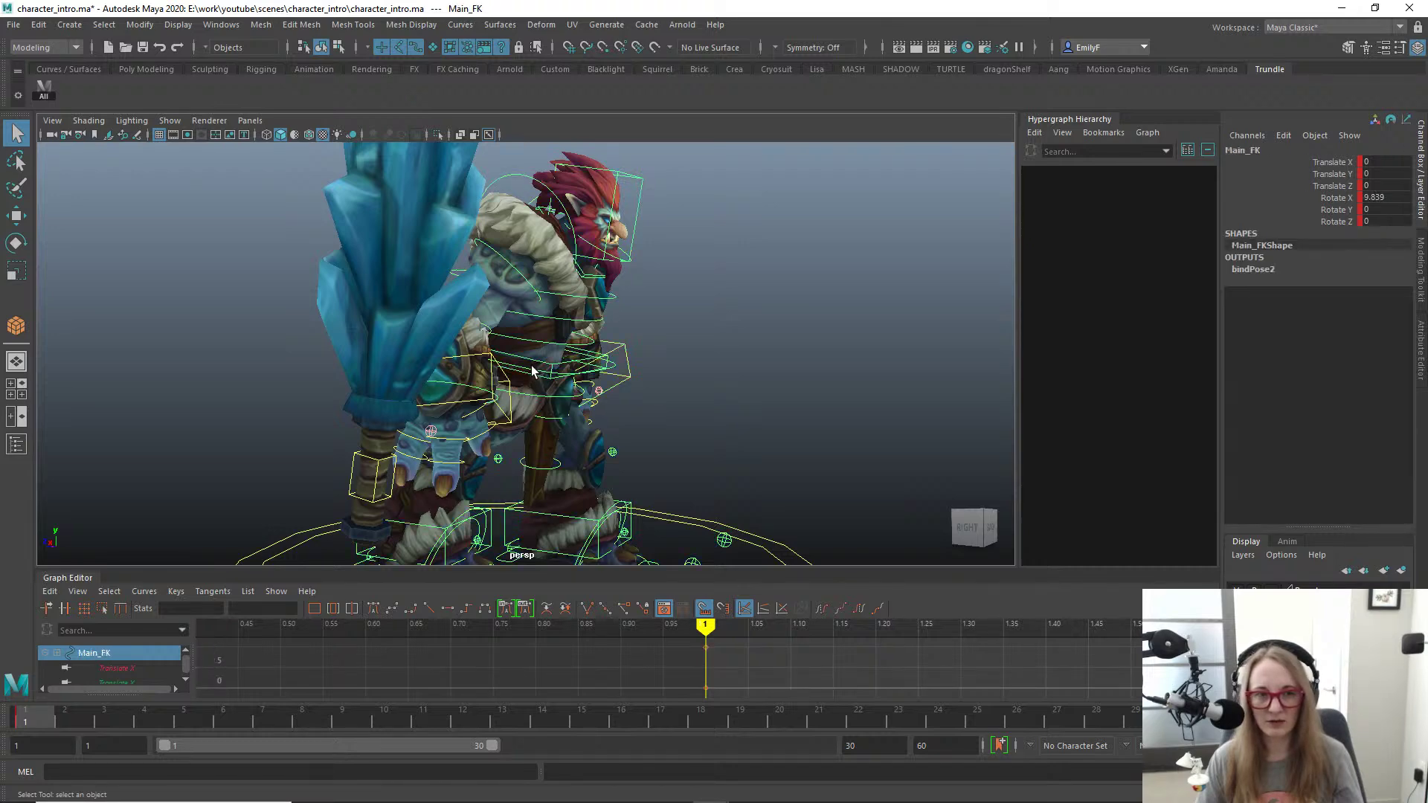
key(e)
scroll(577, 358, down, 4)
alt+drag(578, 359, 487, 381)
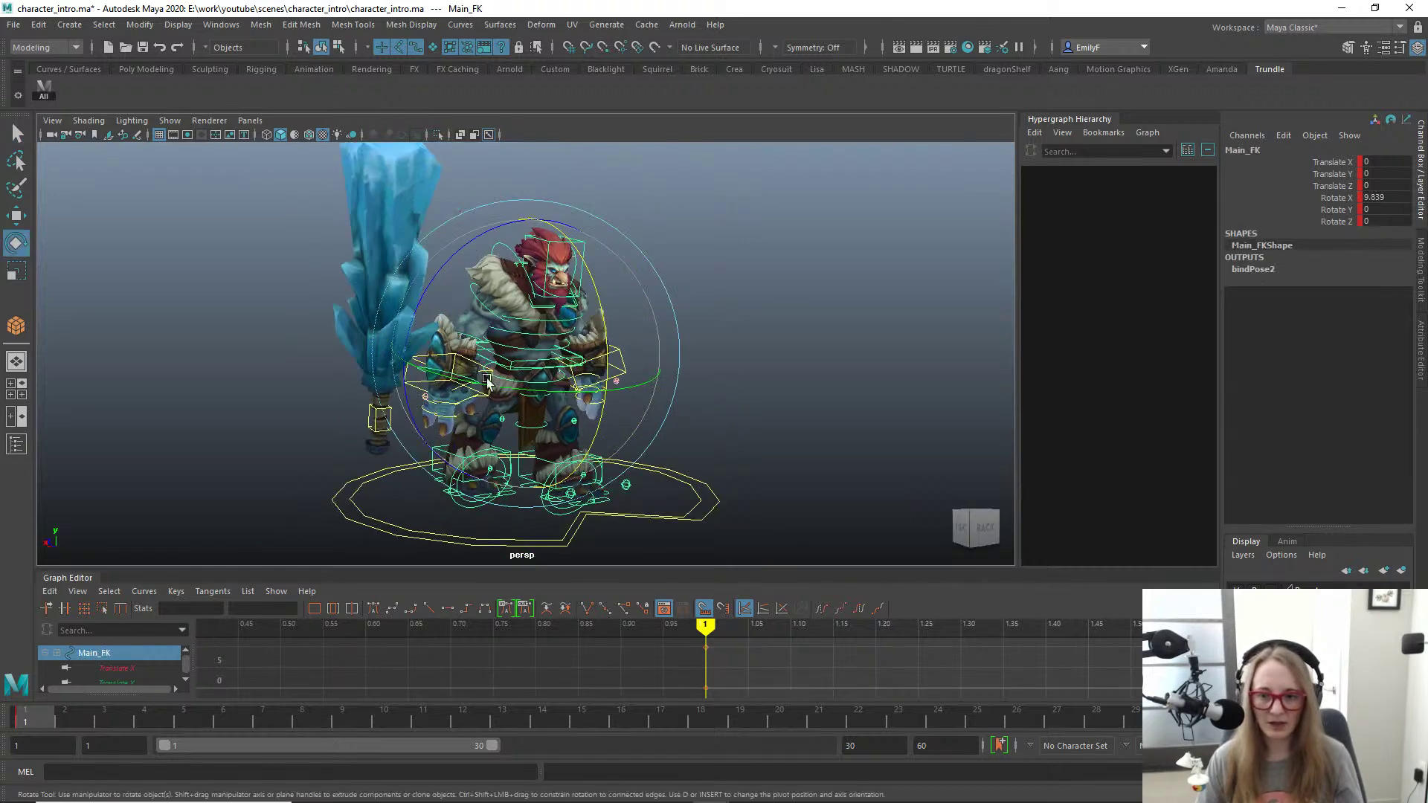
drag(611, 351, 618, 386)
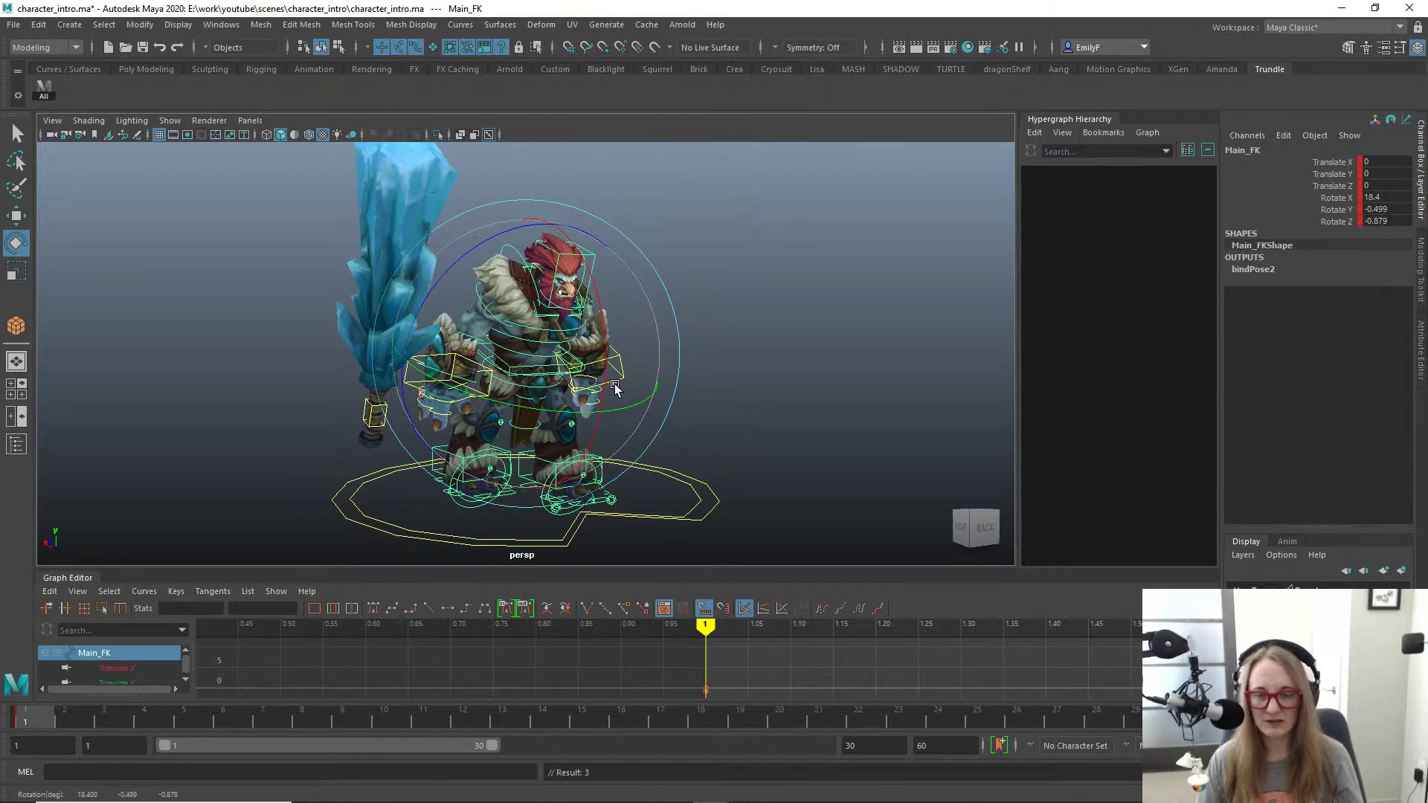
alt+right_drag(465, 440, 631, 423)
key(alt+1)
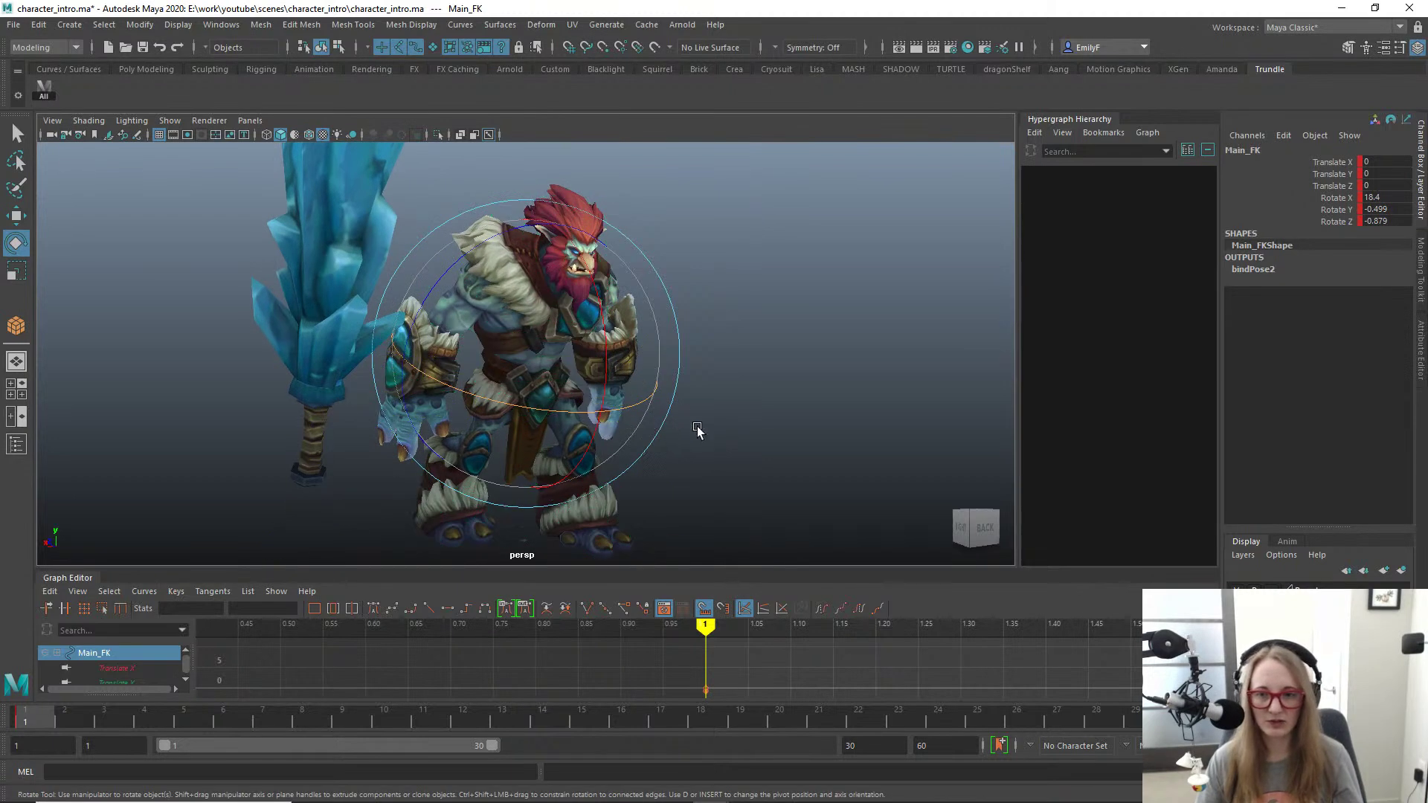
alt+drag(698, 426, 624, 319)
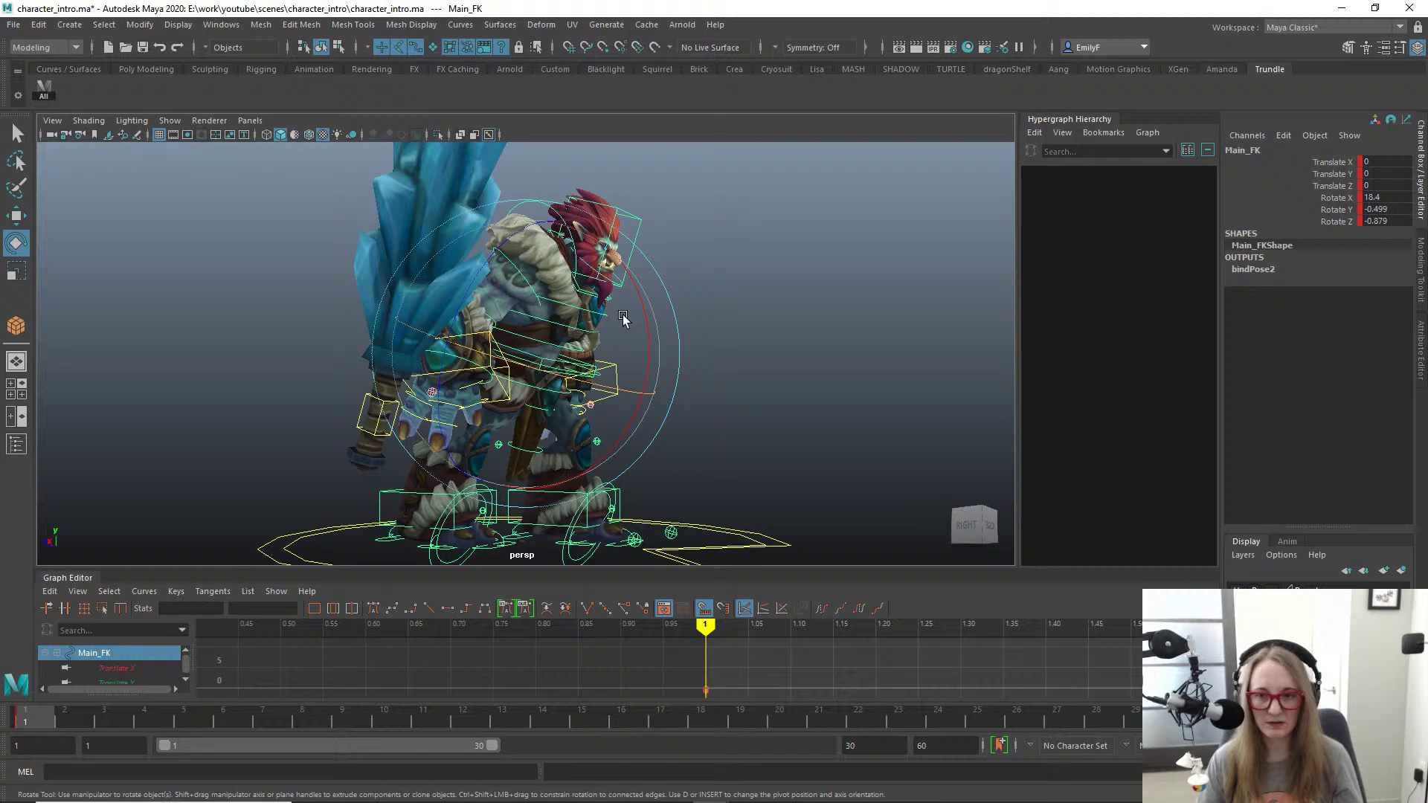
Step: Select the head control Head_FK and check its available Parent Space options
click(654, 199)
key(w)
click(644, 249)
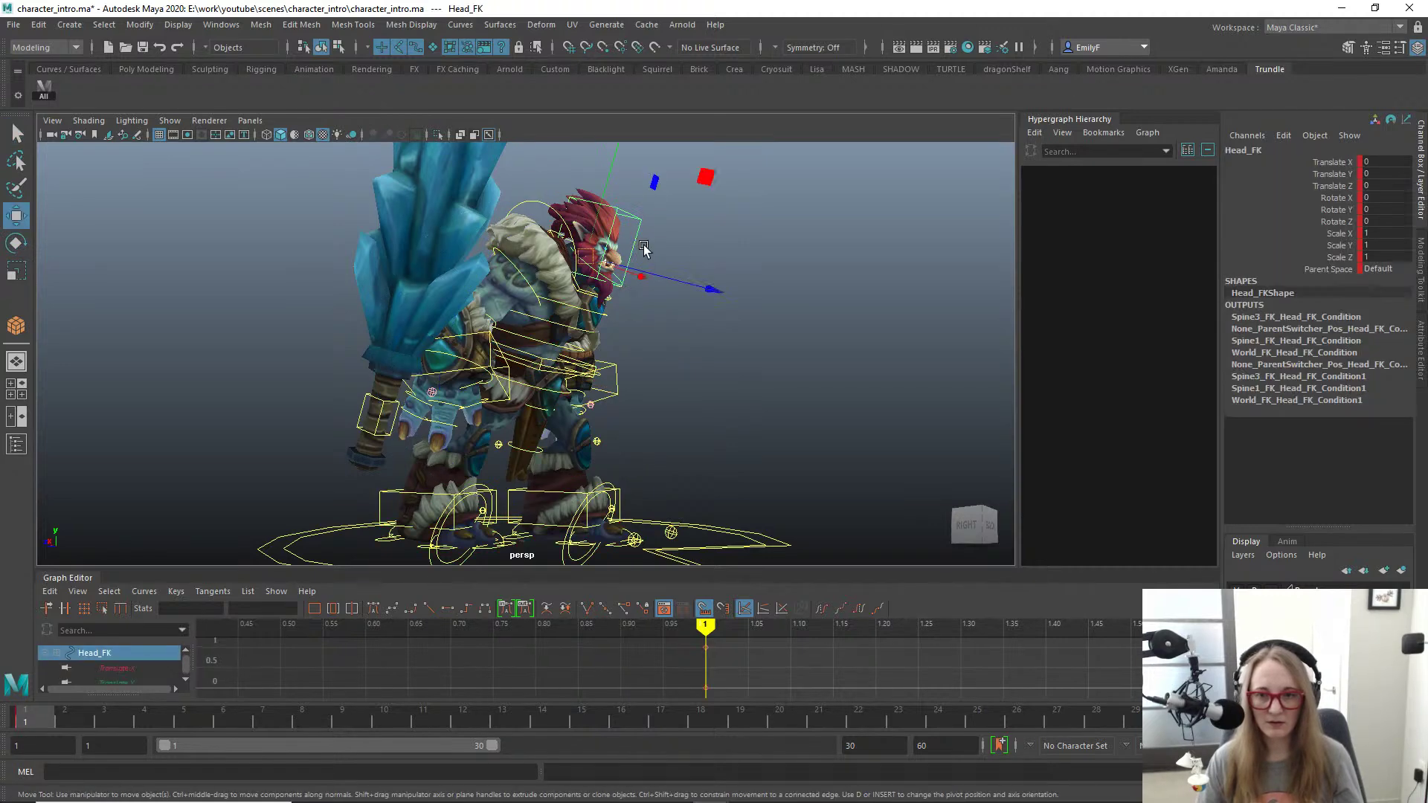
alt+drag(821, 333, 740, 336)
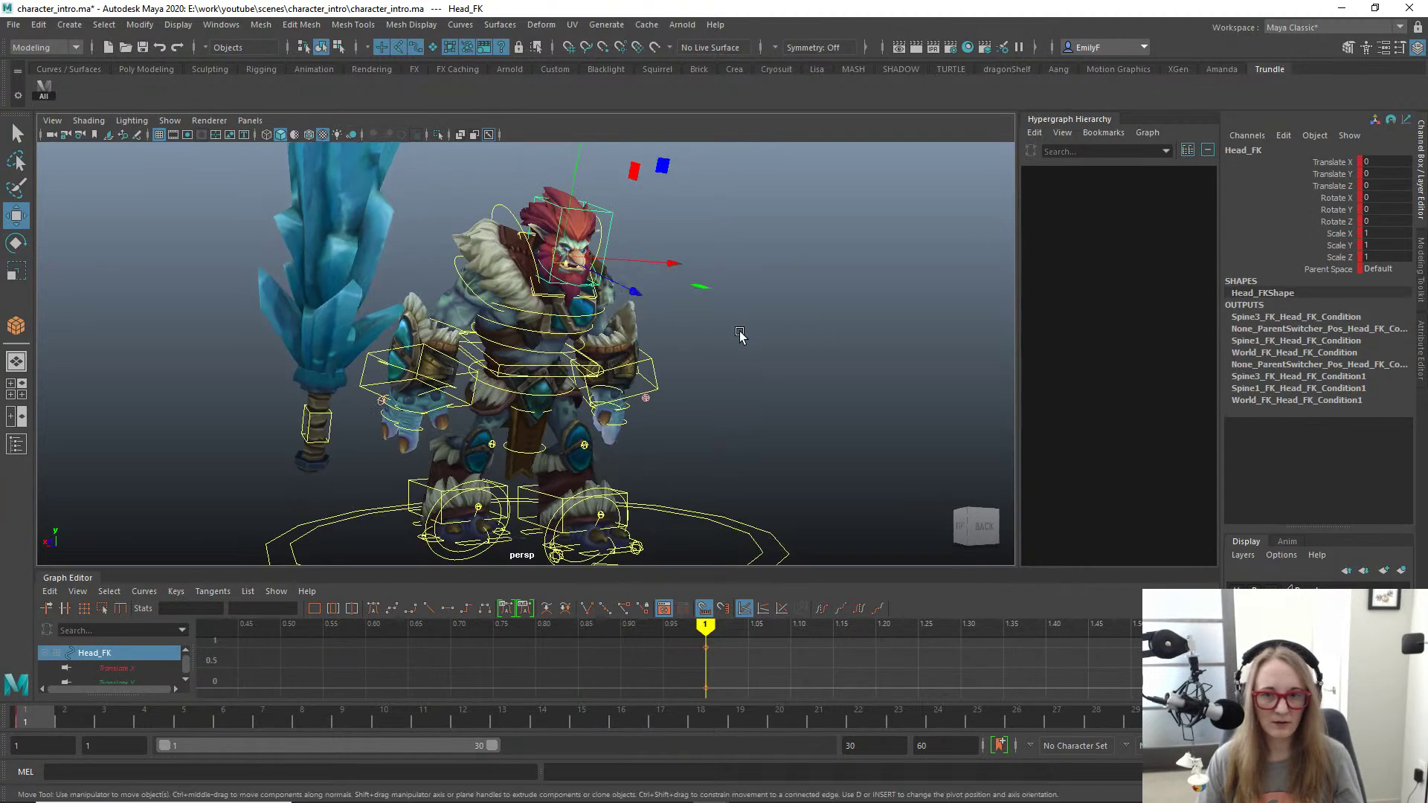
click(1380, 269)
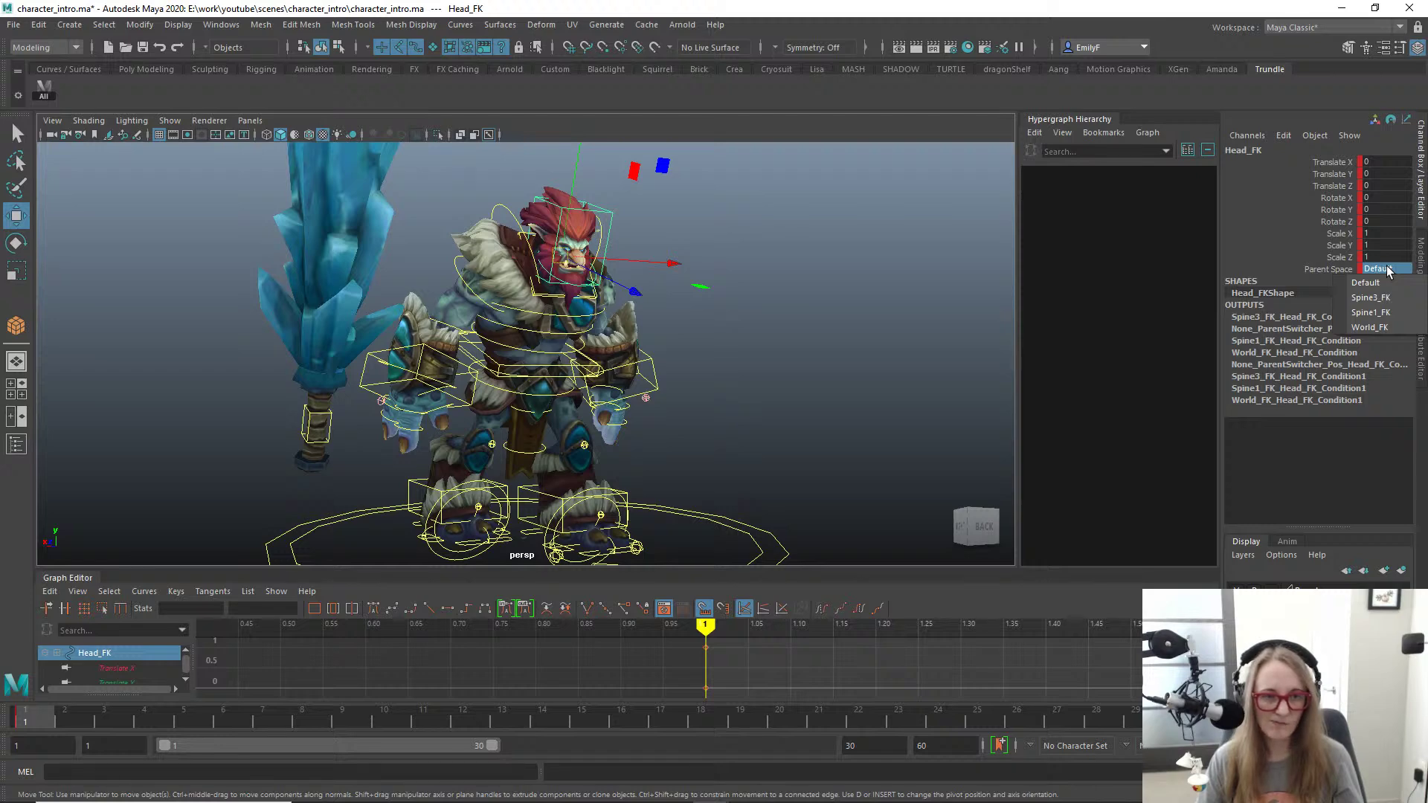
click(1300, 272)
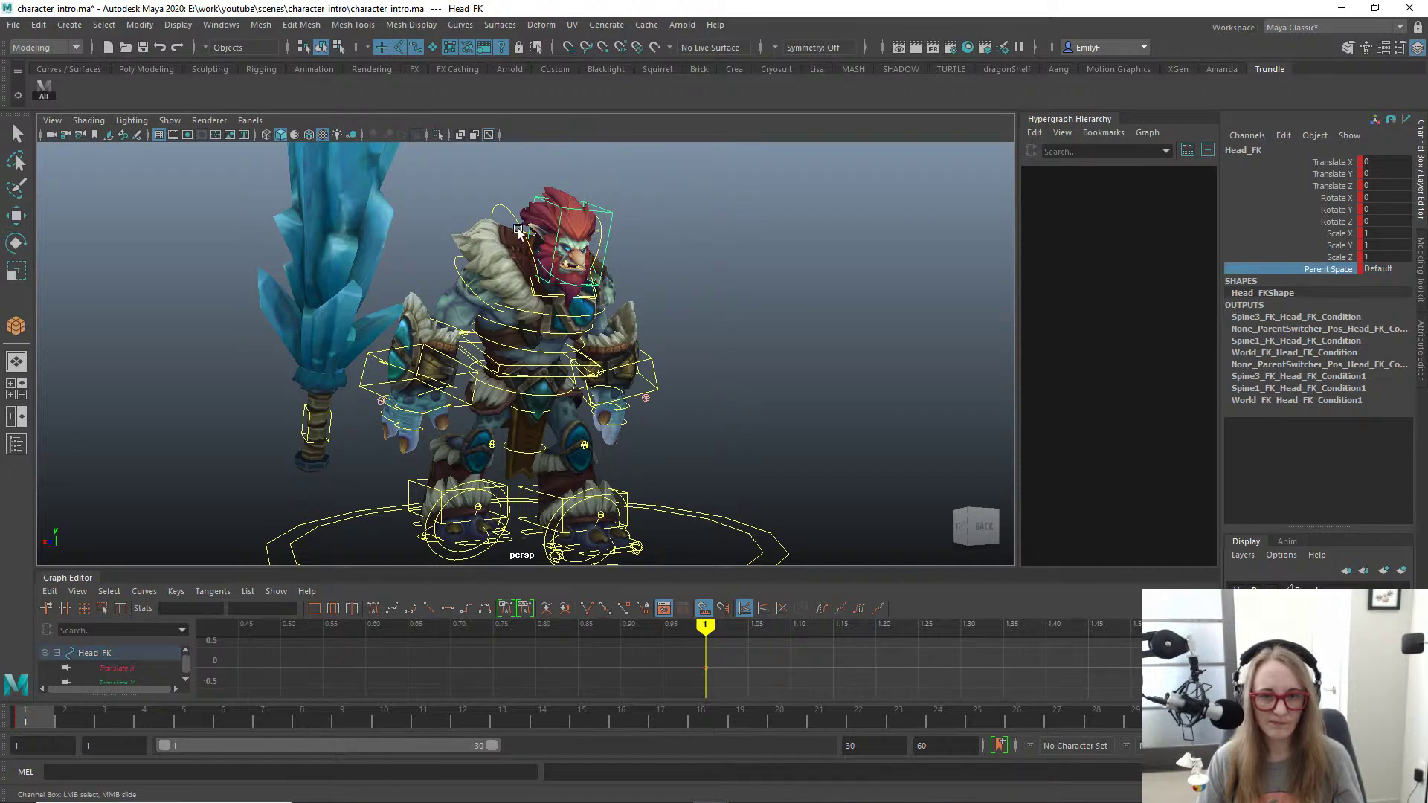
Step: Raise the troll's right arm by rotating R_Shoulder_FK to about -56 in X, -1.2 in Y and 46 in Z
alt+drag(516, 227, 476, 320)
alt+right_drag(476, 320, 568, 319)
alt+drag(569, 319, 357, 364)
click(353, 368)
key(w)
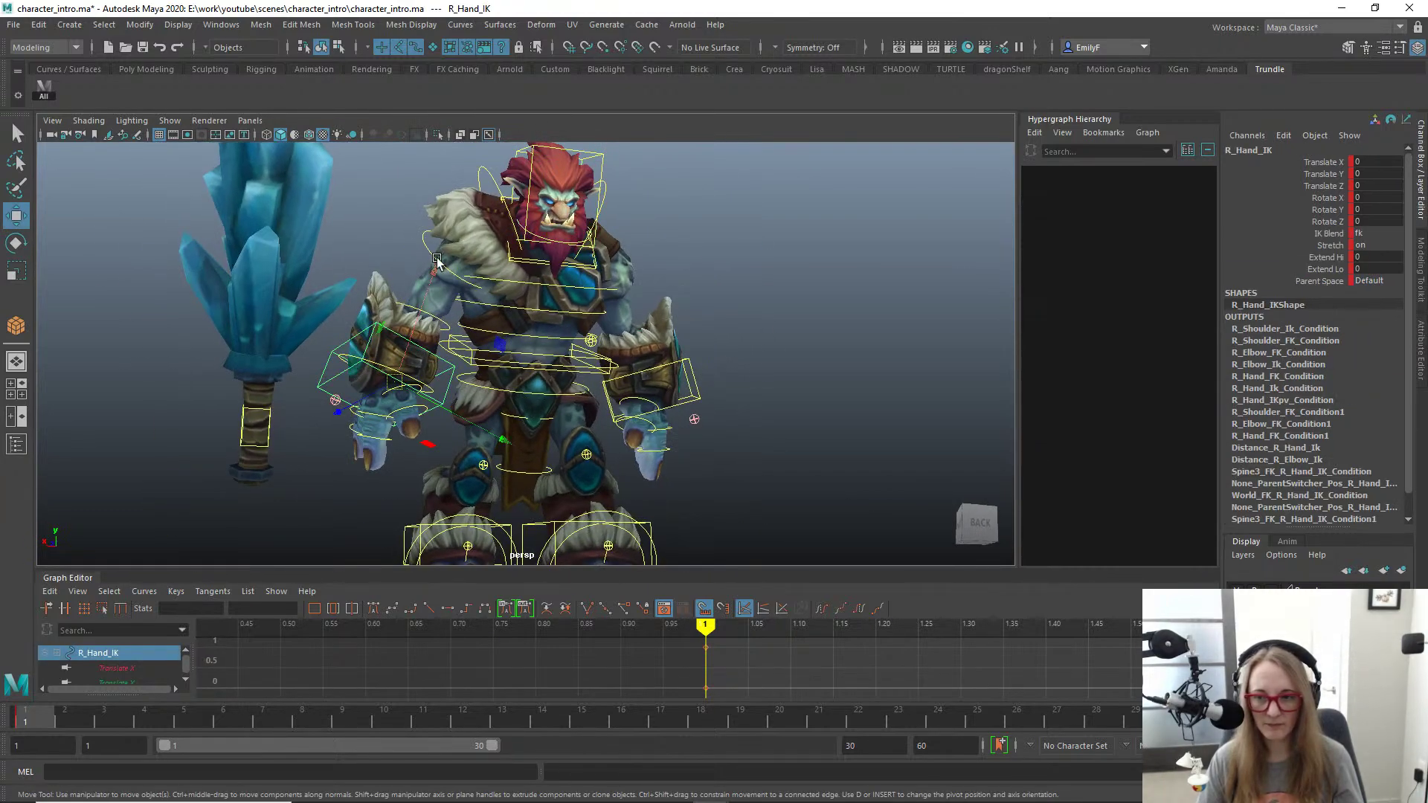
key(e)
key(q)
click(421, 253)
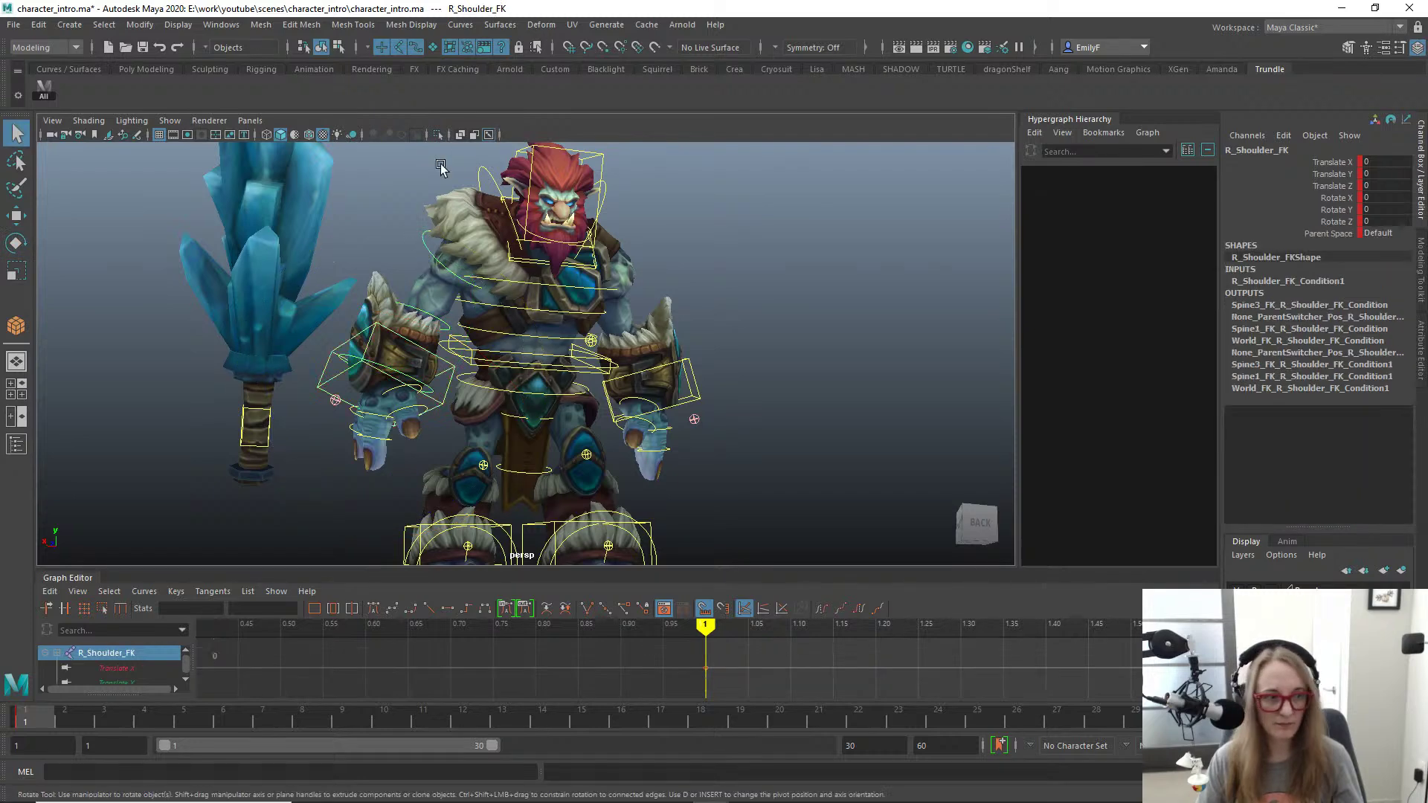
key(e)
drag(390, 232, 422, 150)
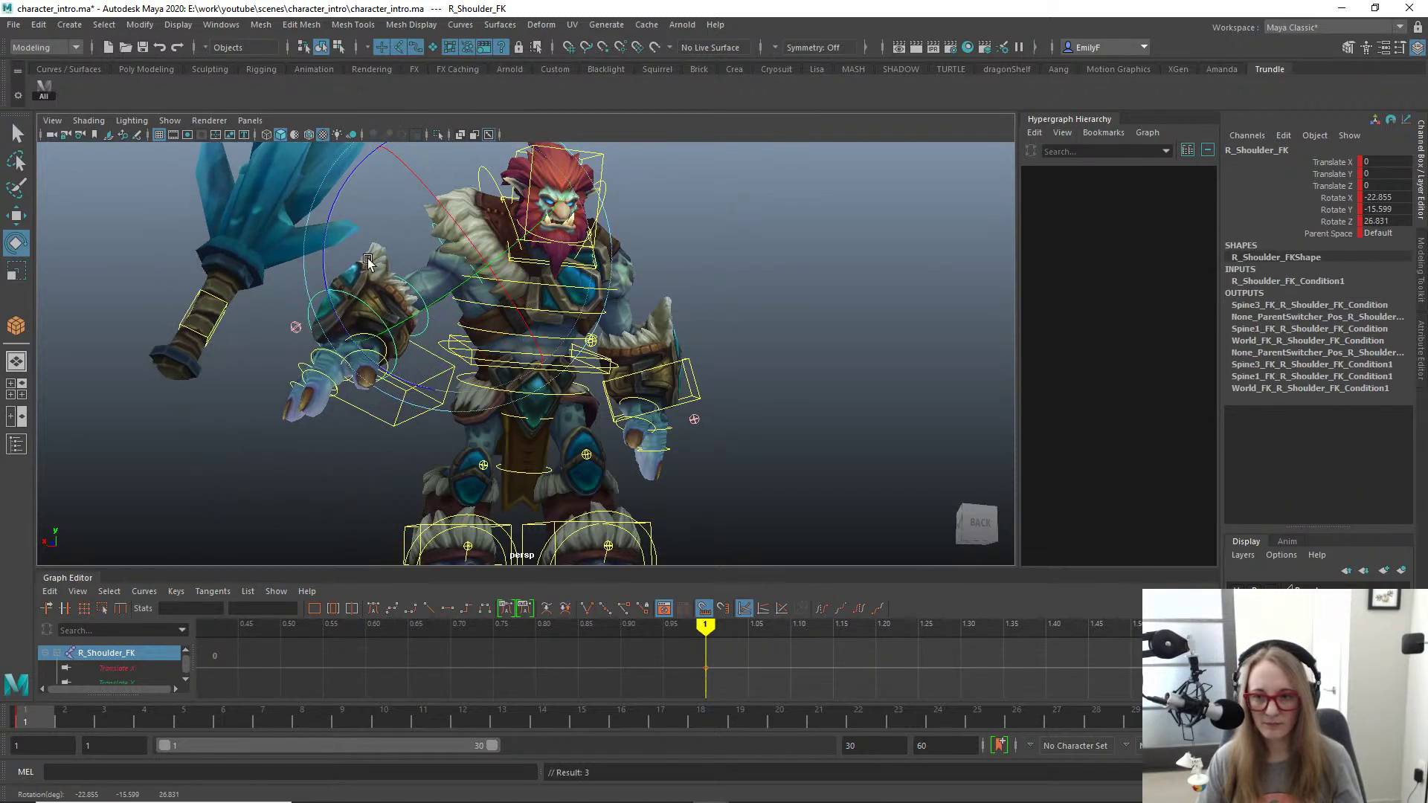
mouse_move(368, 261)
mouse_down()
mouse_move(328, 223)
mouse_move(358, 280)
mouse_up()
key(q)
Step: Select the sword control Weapon_FK and check its Parent Space setting
alt+middle_drag(359, 381, 520, 431)
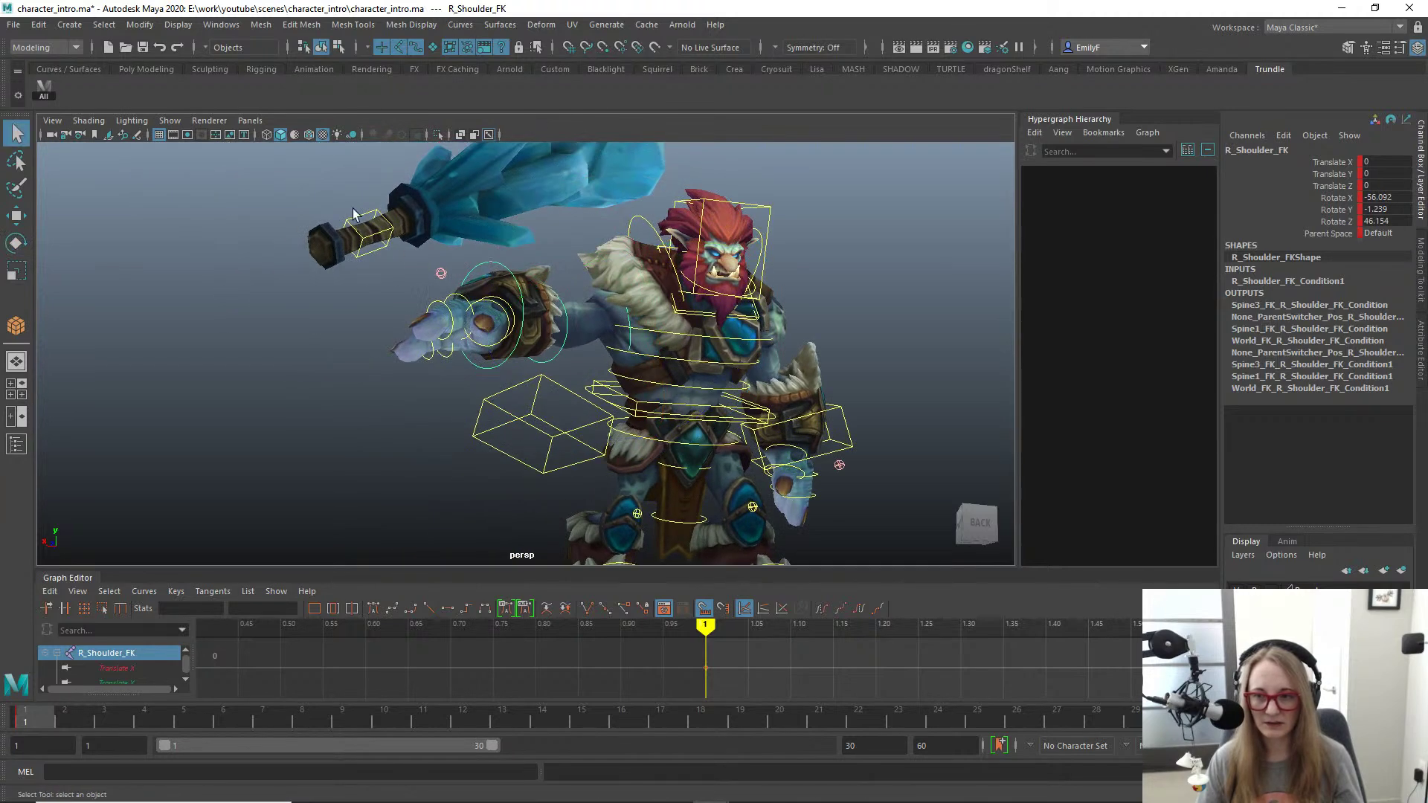
click(354, 213)
click(365, 232)
key(w)
alt+drag(590, 353, 551, 343)
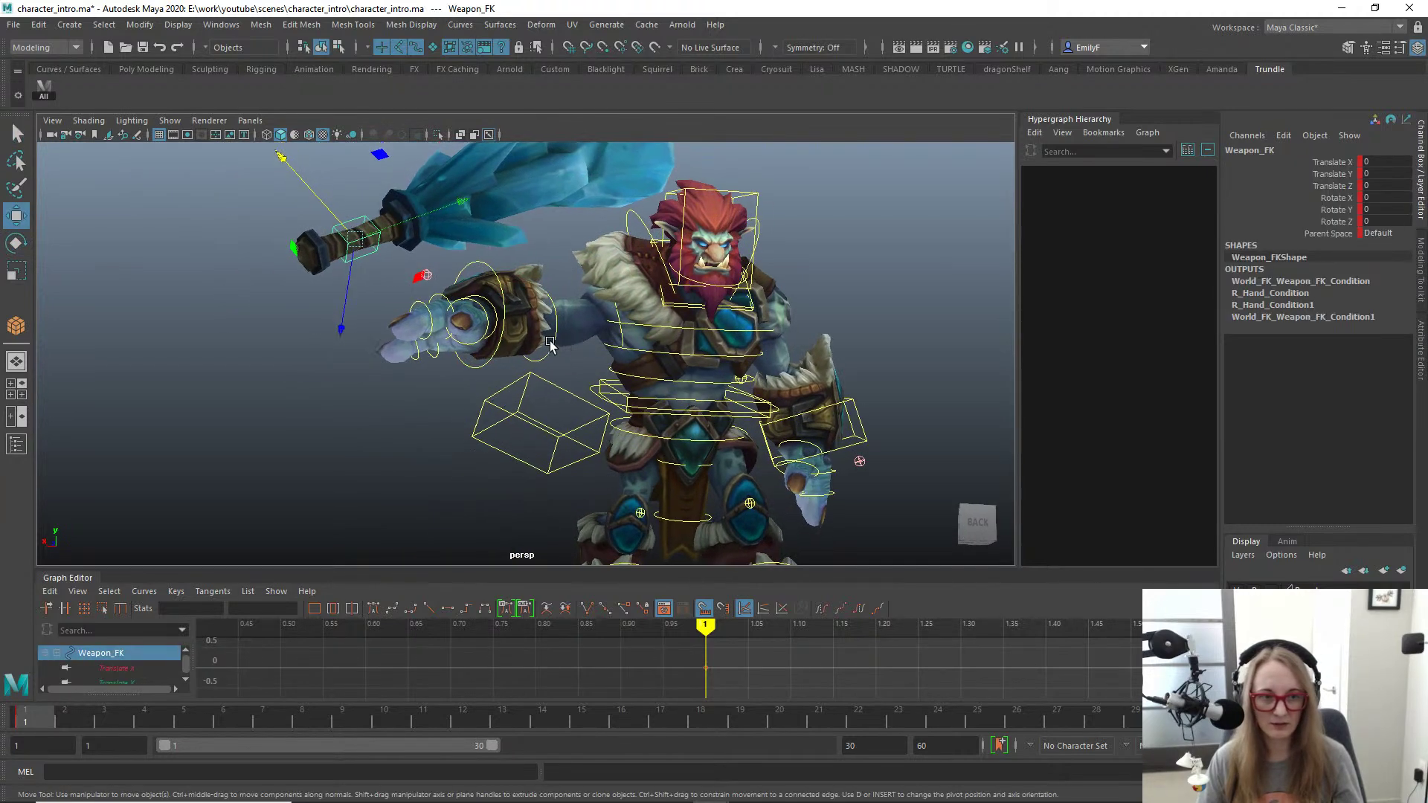
click(1380, 233)
click(1384, 236)
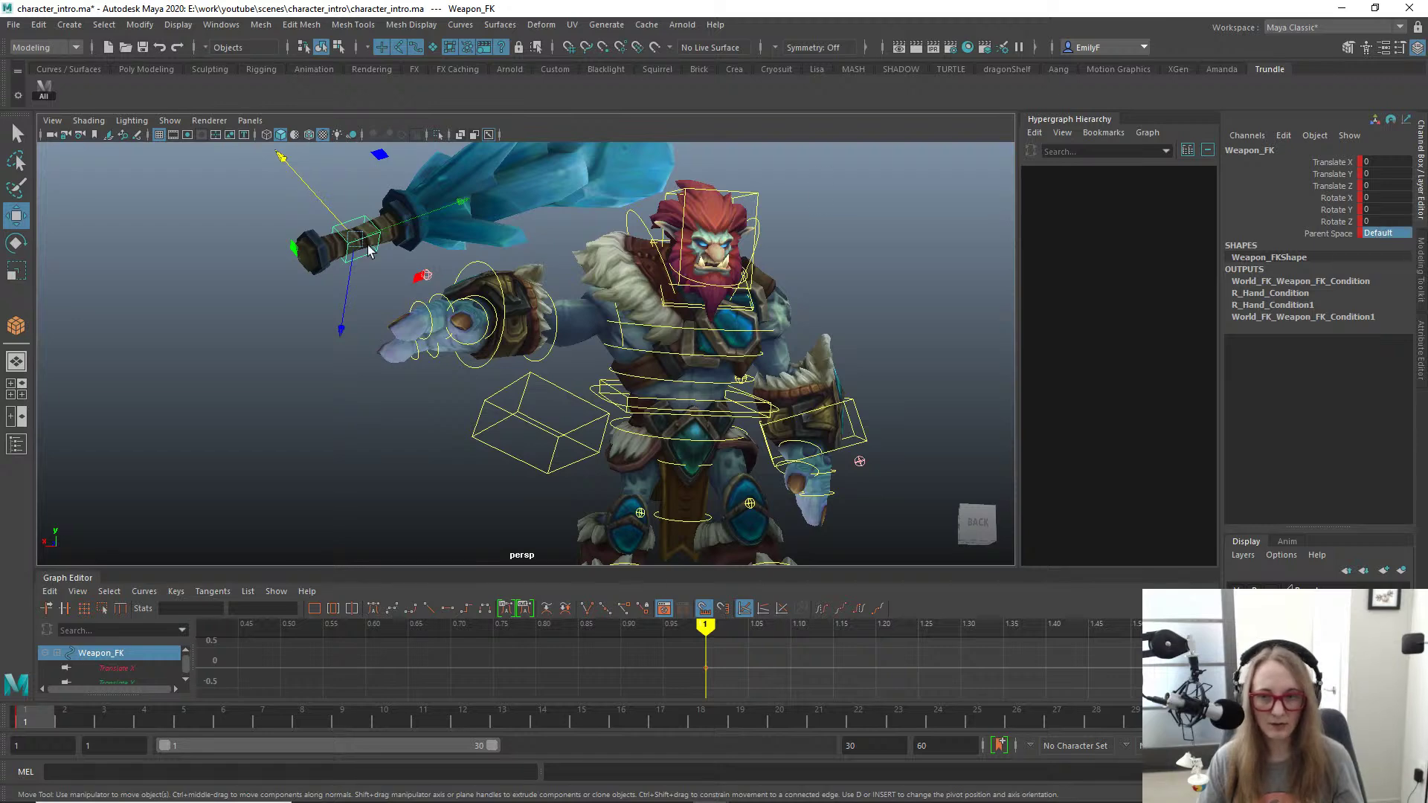
Step: Bring Weapon_FK into the right hand, translated to about -5.7, -0.9, -0.3 and rotated to about -82, 12, -7
alt+drag(372, 253, 588, 362)
alt+drag(587, 362, 528, 350)
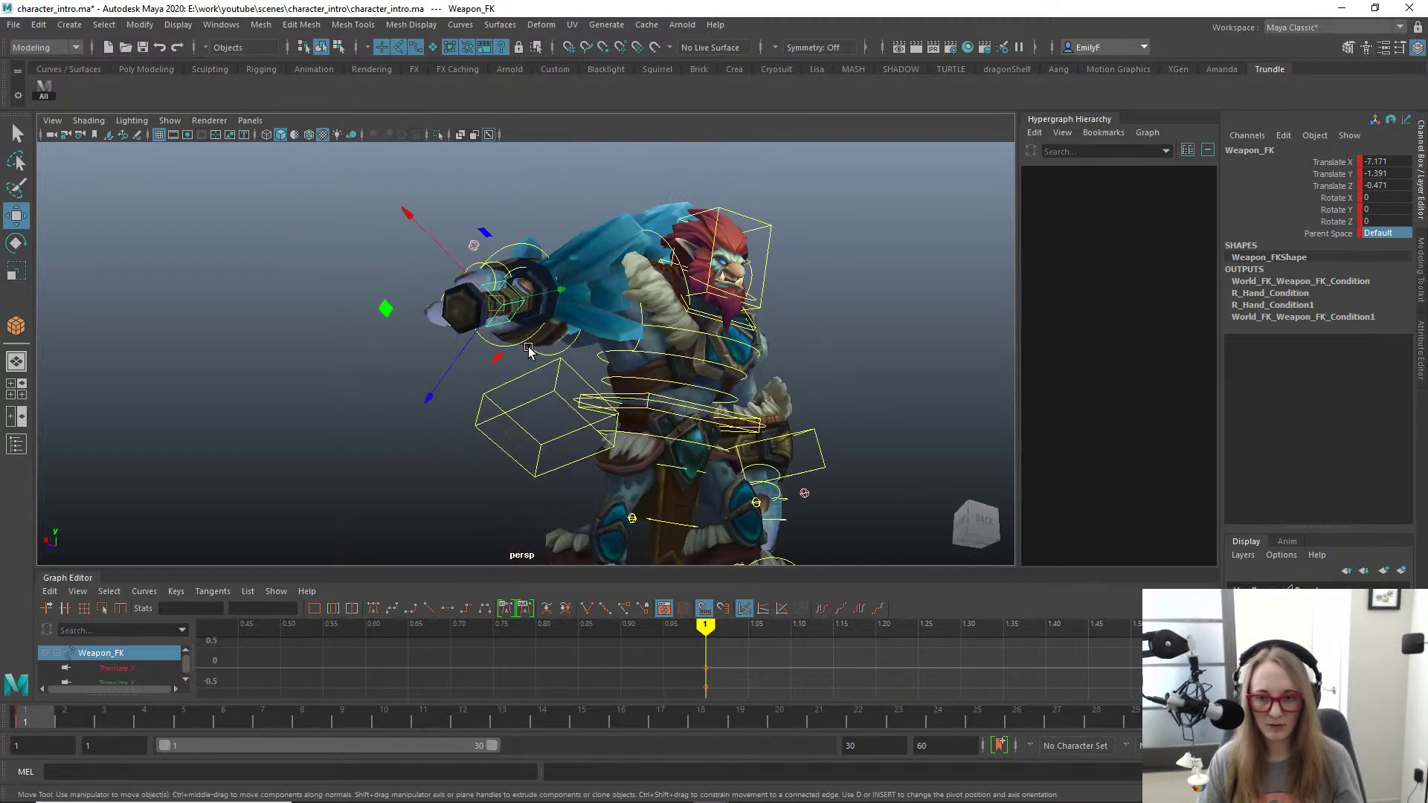
key(e)
drag(576, 235, 521, 372)
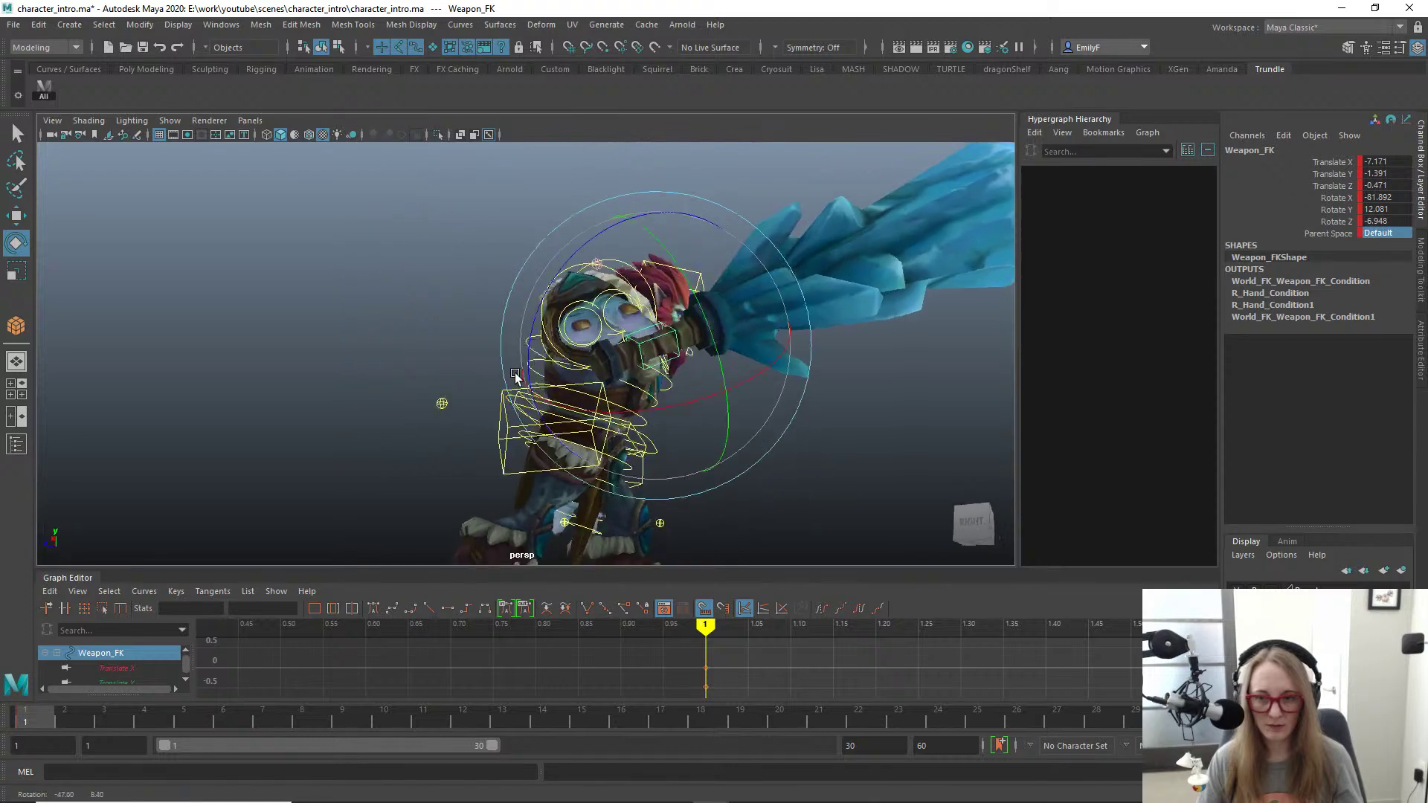
key(w)
drag(669, 351, 585, 344)
drag(716, 350, 762, 329)
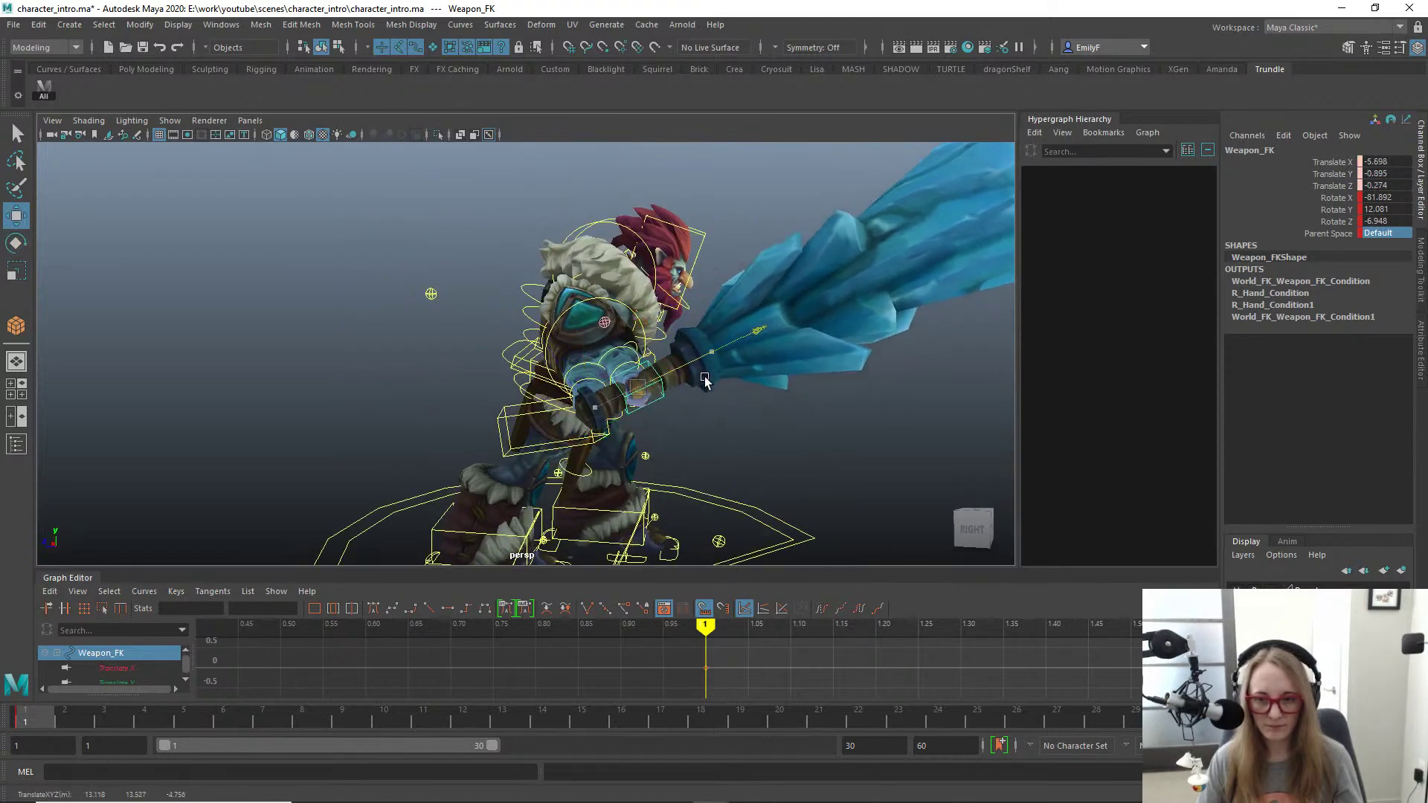
Step: Refine the sword grip's fit in the palm, moving Weapon_FK to about -6.5, 0, 0.4 and rotating it to about -92, -5, 1
alt+drag(633, 379, 709, 372)
key(f)
alt+right_drag(710, 372, 658, 365)
alt+drag(659, 365, 690, 380)
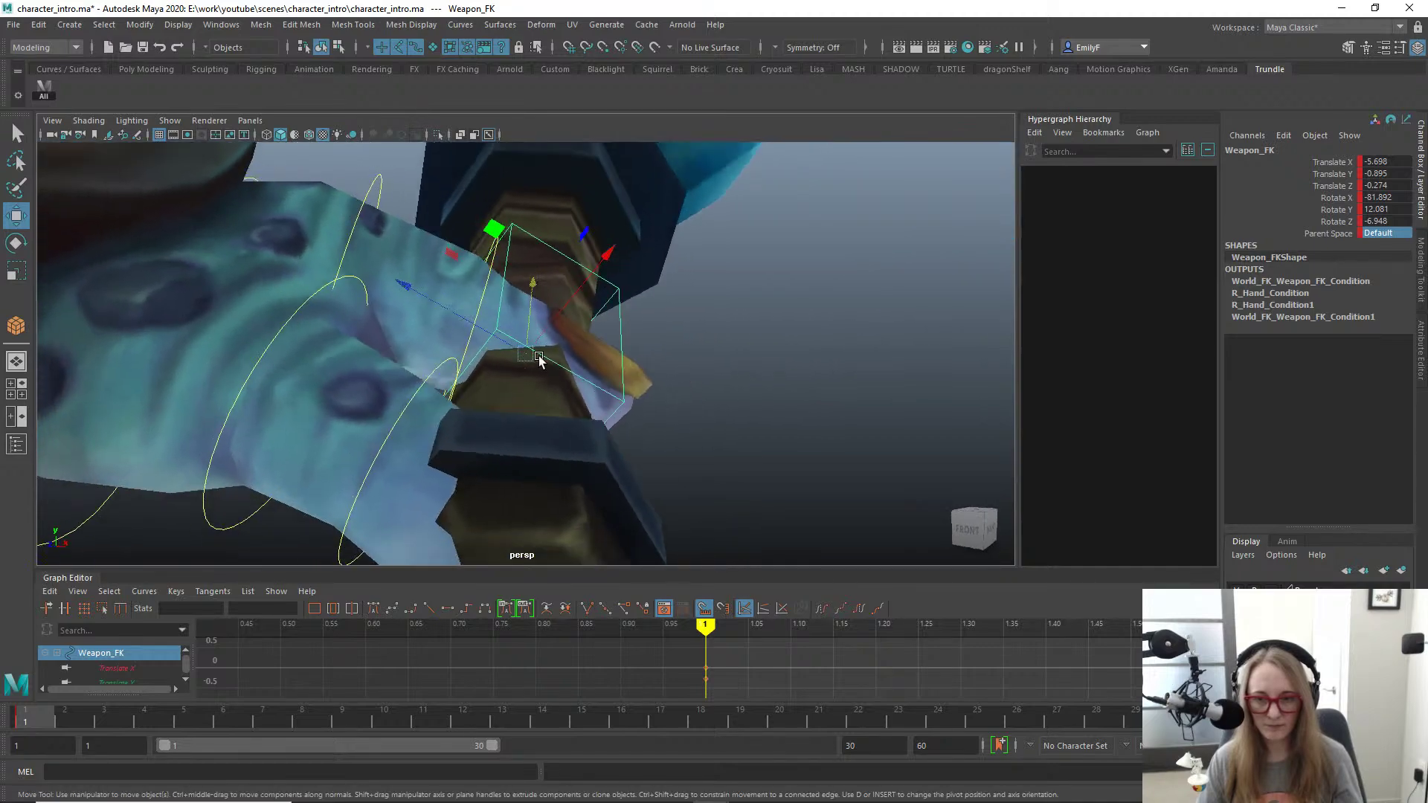
drag(525, 354, 378, 416)
alt+drag(378, 416, 462, 345)
key(e)
drag(597, 356, 390, 350)
alt+drag(179, 349, 590, 423)
alt+drag(472, 381, 567, 389)
key(q)
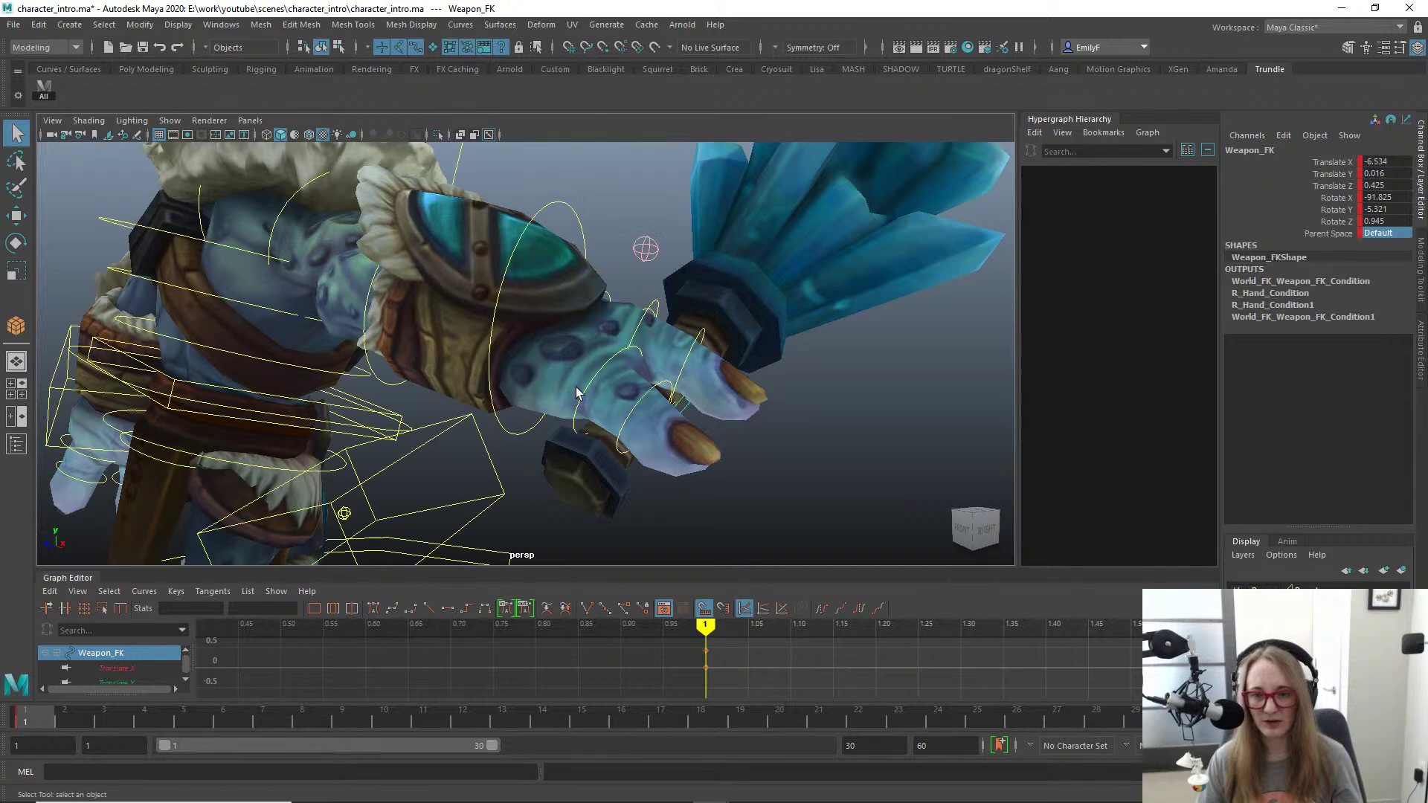
Step: Rotate the base control of the right hand's lower finger, and select the hand control R_Hand_FK
click(592, 389)
key(e)
drag(649, 497, 681, 497)
click(508, 425)
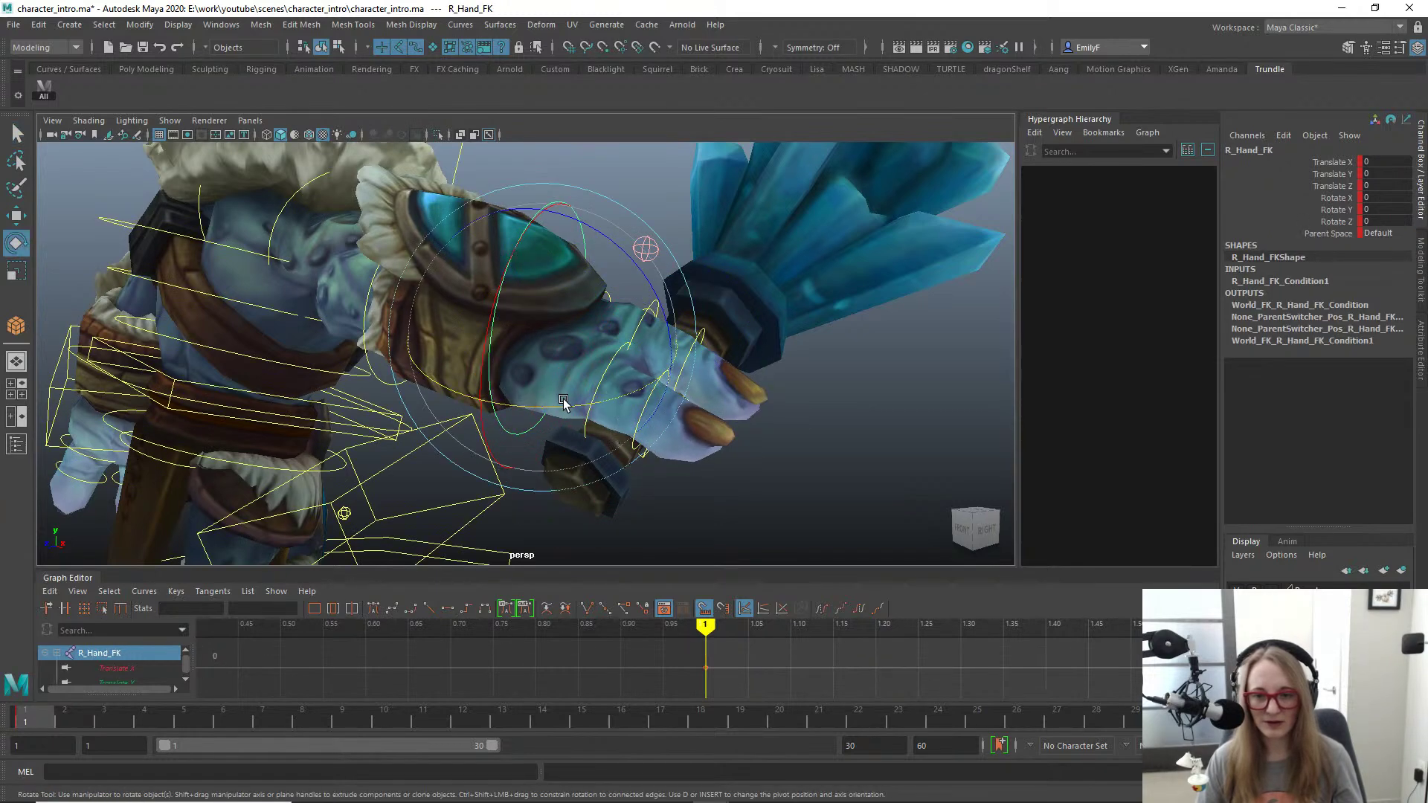
key(q)
alt+drag(560, 407, 472, 408)
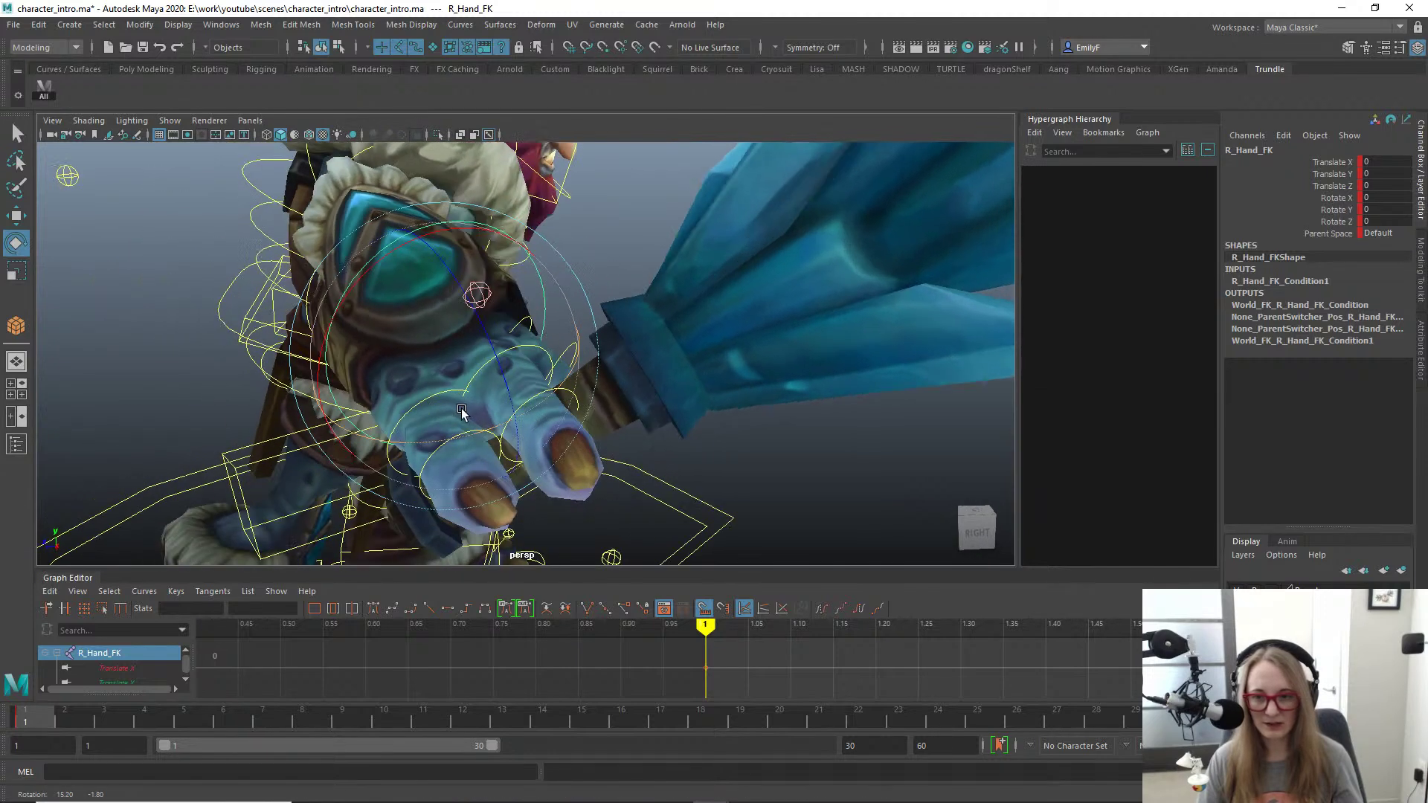
Step: Try the Spread Y, Spread X and Spread Z channels of R_Hand_Fingers, undoing each change
click(427, 387)
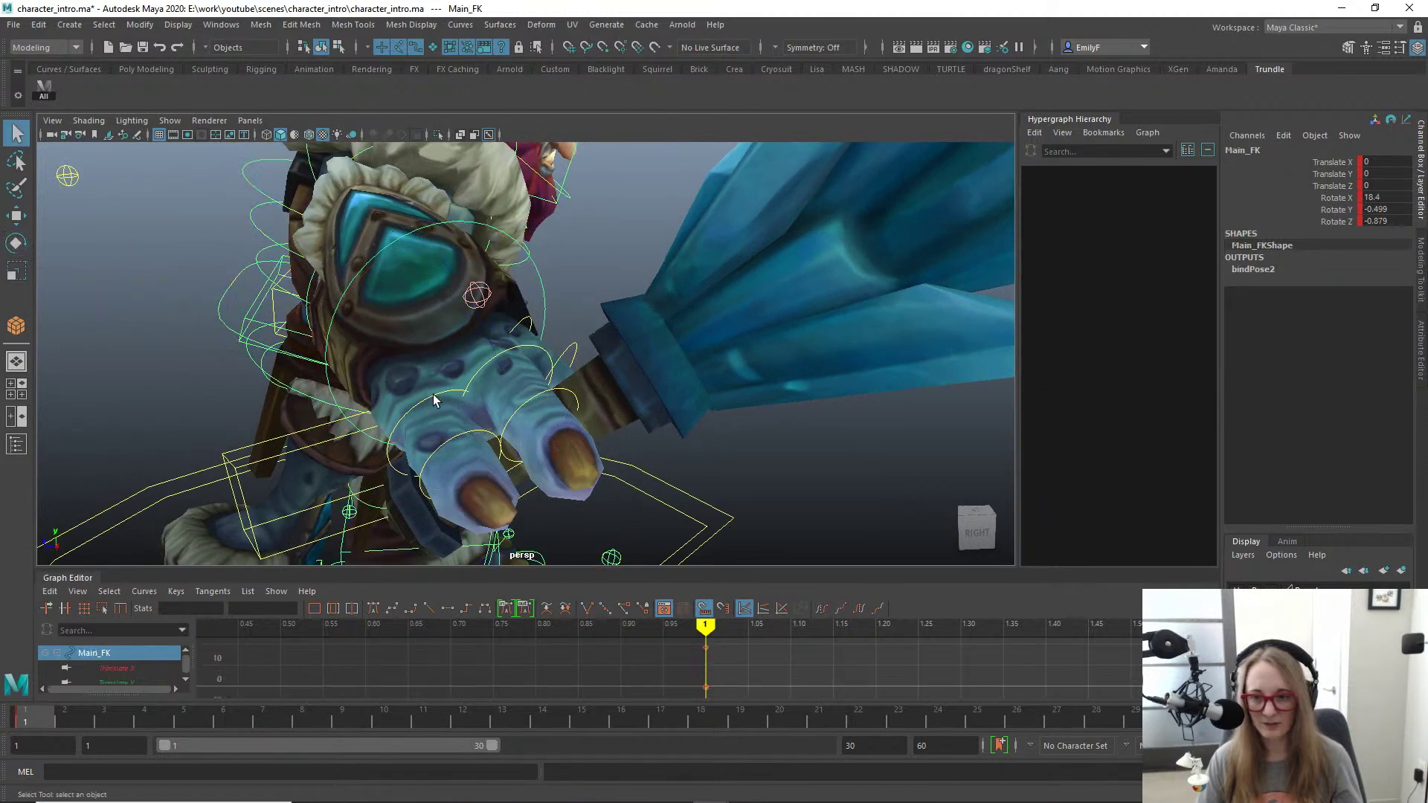
click(469, 292)
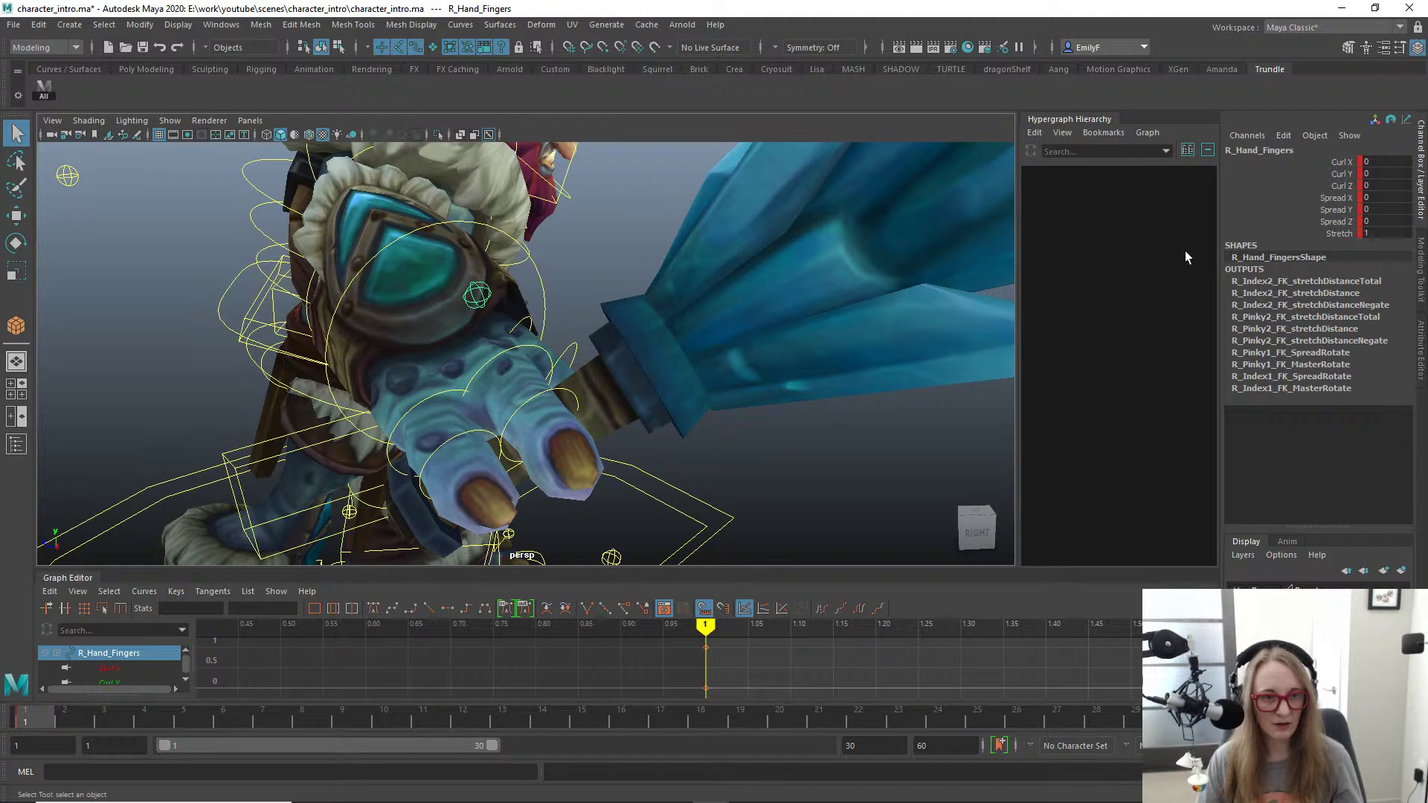
click(1309, 209)
middle_drag(627, 277, 699, 288)
key(ctrl+z)
click(1296, 199)
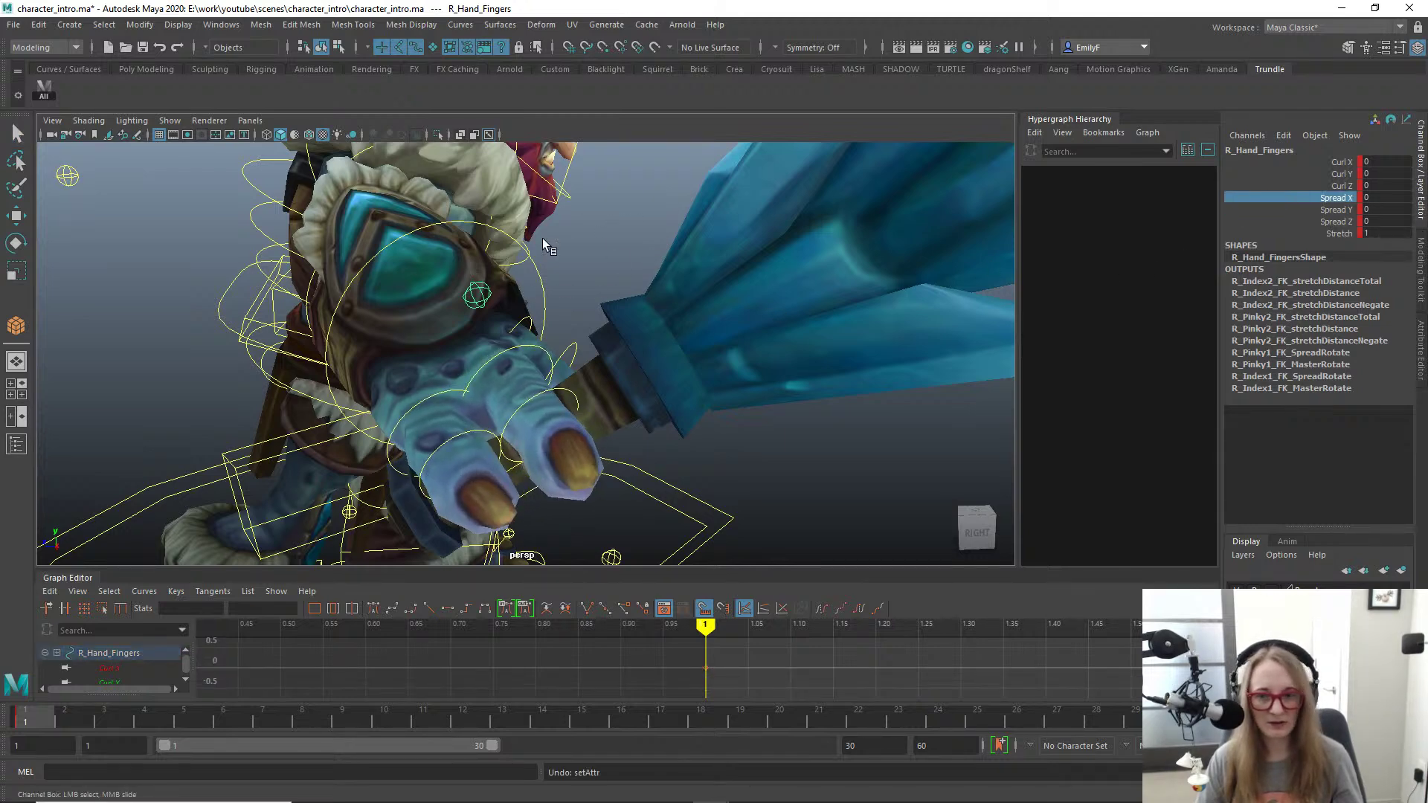
middle_drag(544, 239, 630, 250)
key(ctrl+z)
click(1324, 220)
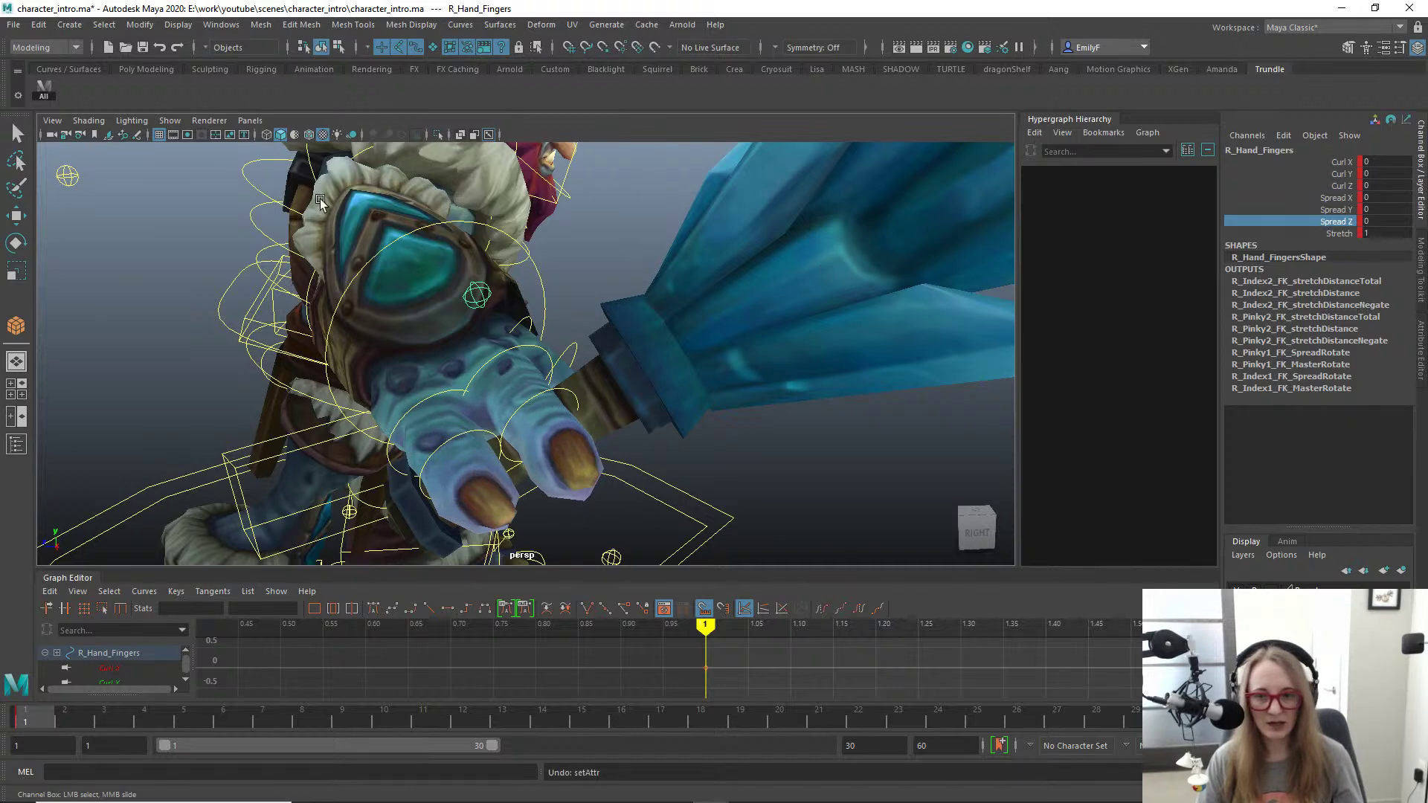
middle_drag(320, 203, 372, 208)
key(ctrl+z)
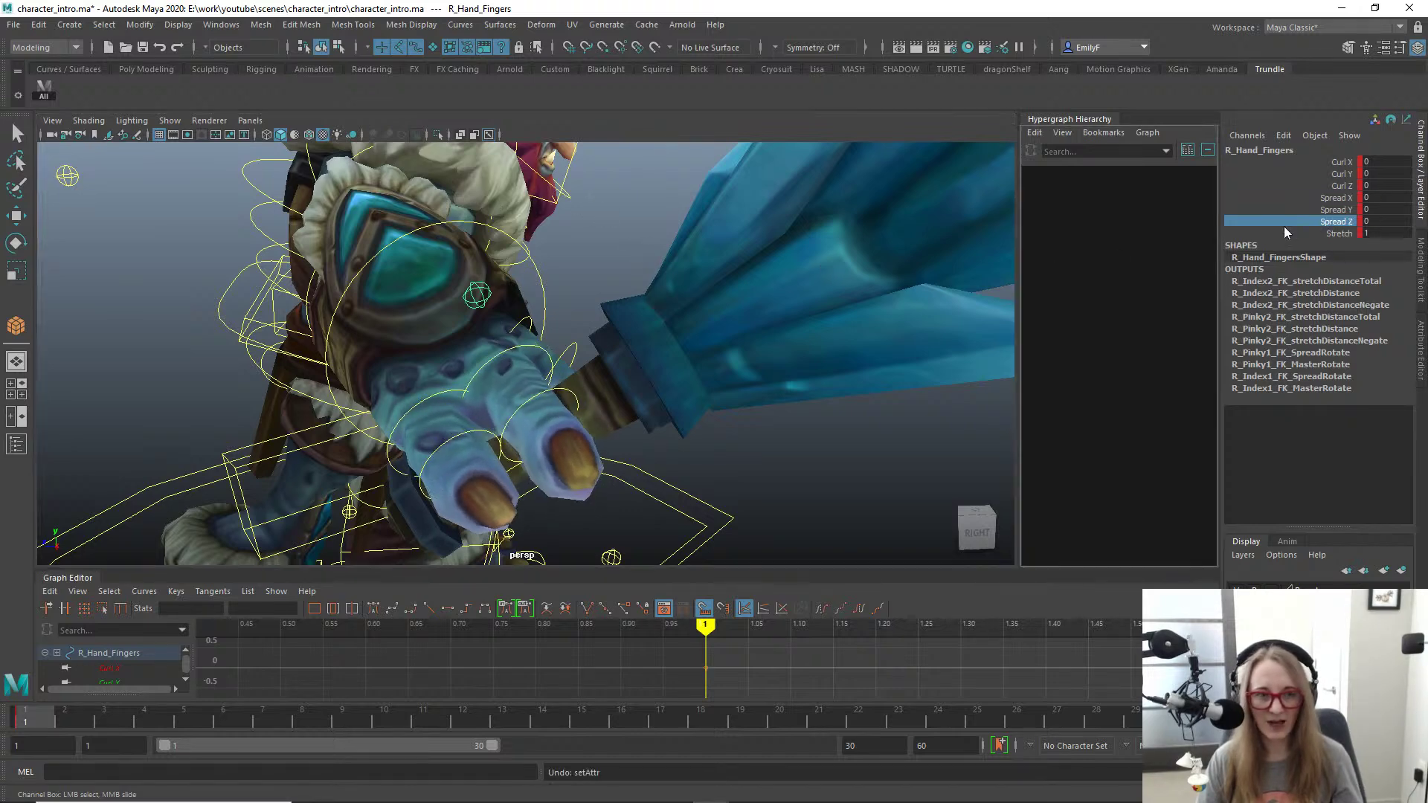
Step: Try the Curl X, Curl Y and Curl Z channels of R_Hand_Fingers, undoing each change
click(1300, 162)
mouse_move(1300, 162)
middle_down()
mouse_move(1190, 164)
mouse_move(1332, 160)
mouse_move(1289, 154)
middle_up()
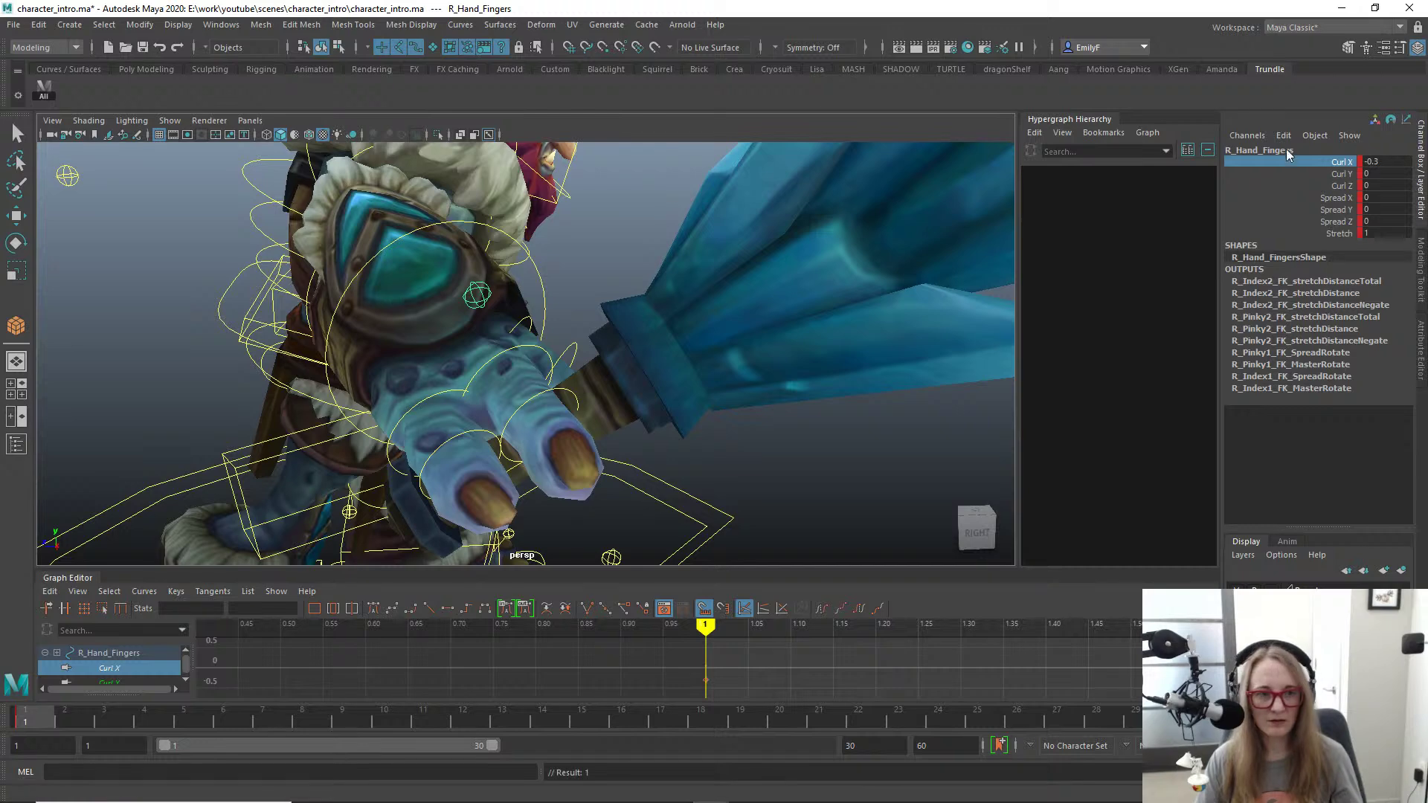
middle_drag(602, 290, 774, 293)
key(ctrl+z)
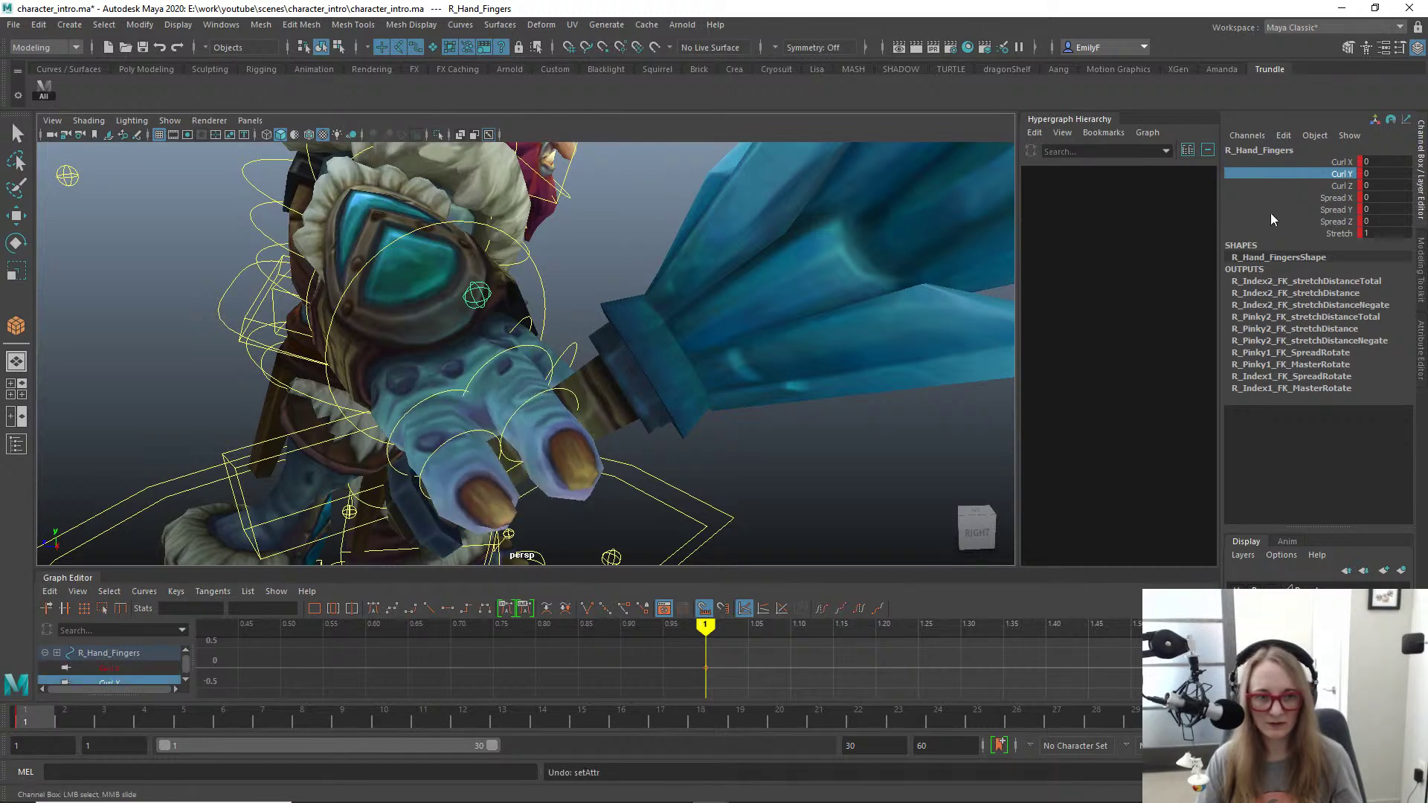
click(1312, 186)
middle_drag(654, 320, 595, 342)
key(ctrl+z)
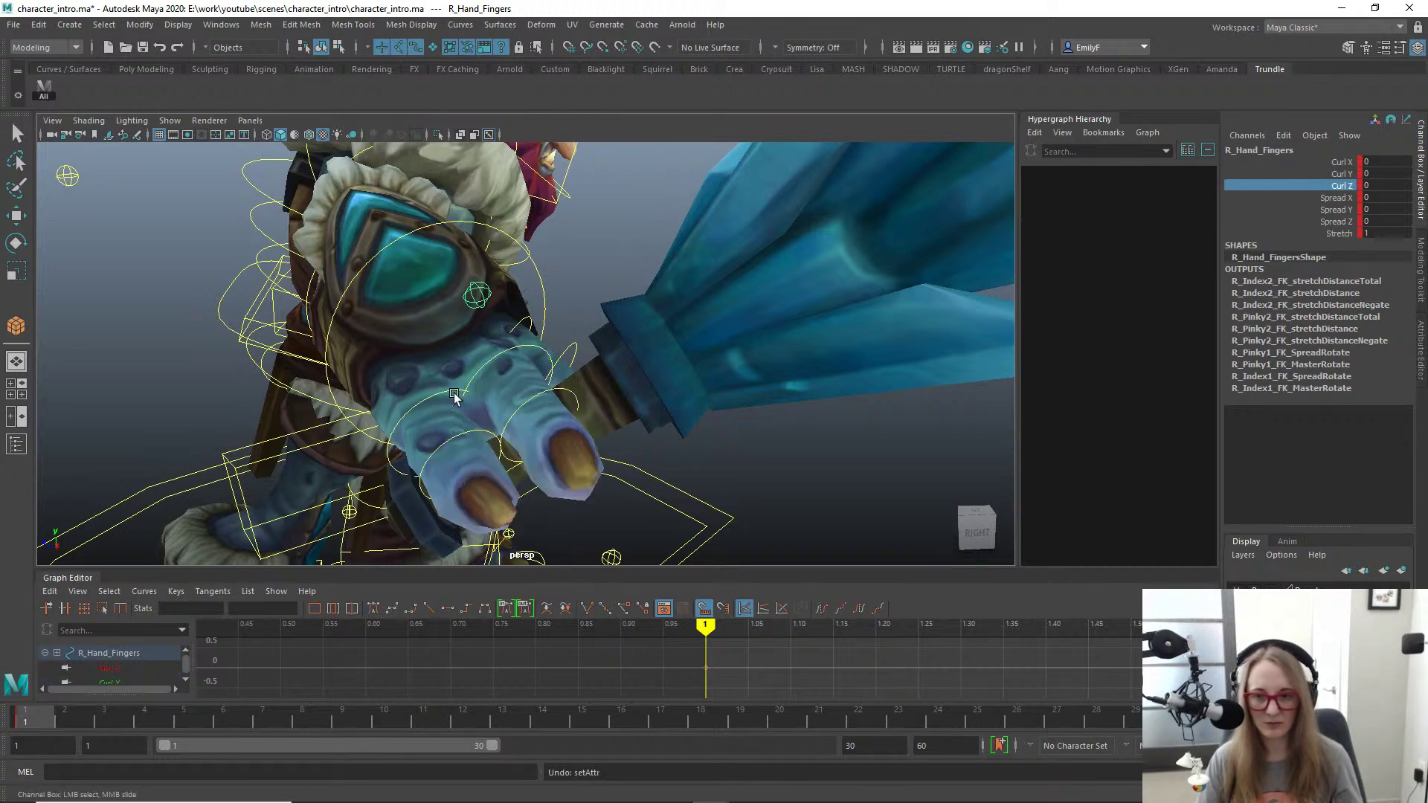
Step: Rotate the base control of the right hand's lower finger to curl it around the sword grip
click(441, 396)
key(e)
alt+drag(440, 401, 655, 287)
drag(609, 335, 485, 474)
drag(560, 333, 467, 391)
key(q)
Step: Curl the index finger around the grip by rotating R_Index1_FK to about -6, -5, -32
click(407, 287)
key(e)
key(q)
click(443, 215)
key(e)
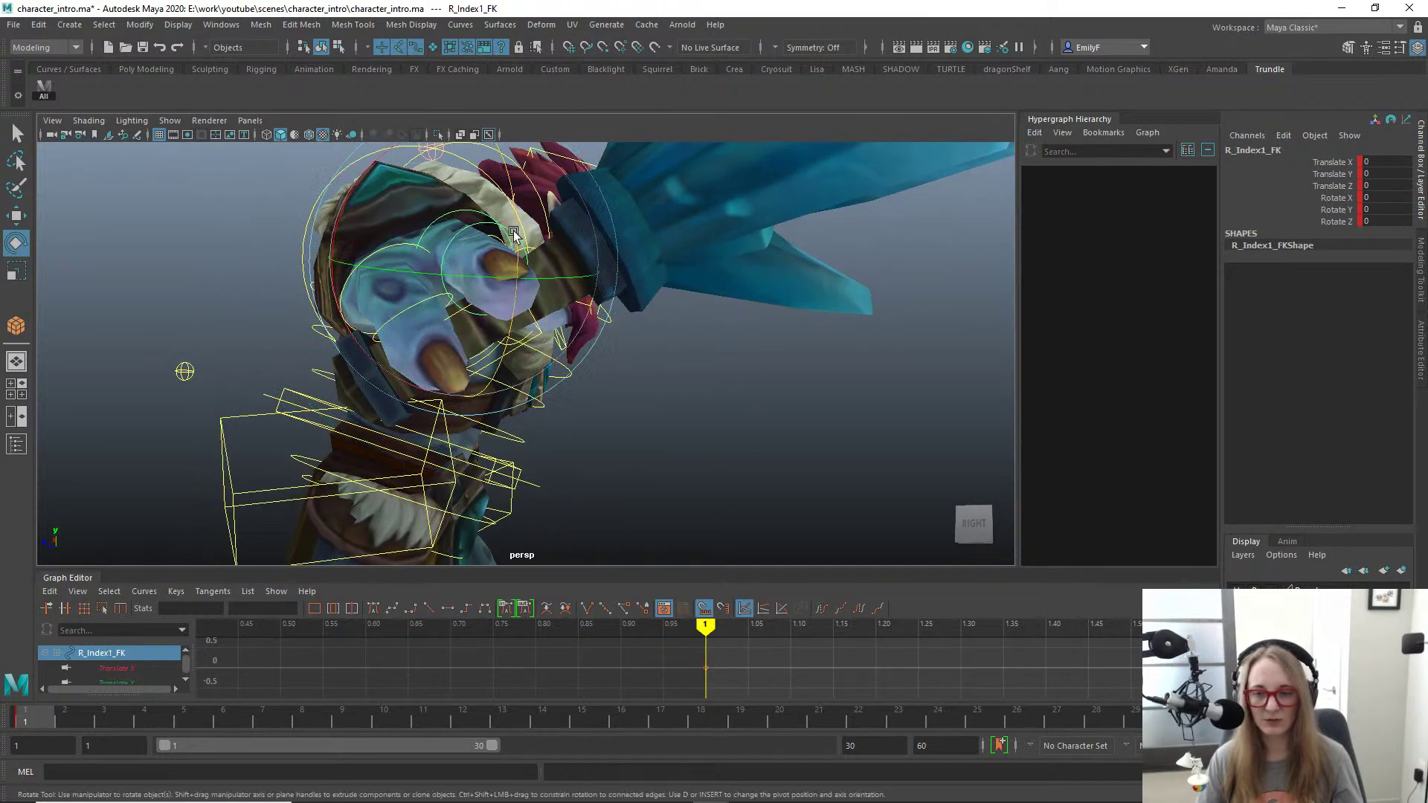
drag(513, 232, 512, 289)
key(q)
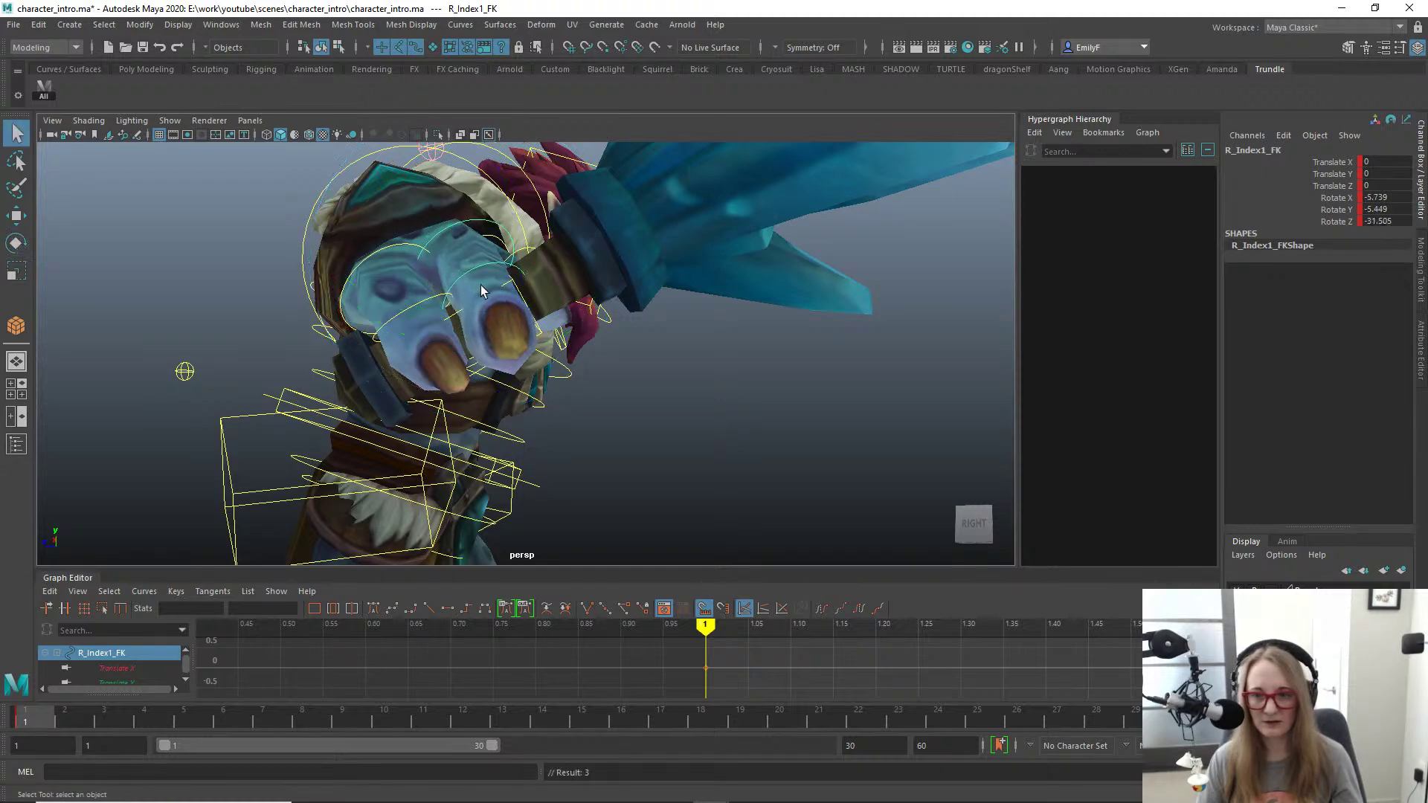
Step: Select the right thumb's base control R_Thumb1_FK for rotation
click(512, 270)
key(e)
key(q)
click(510, 262)
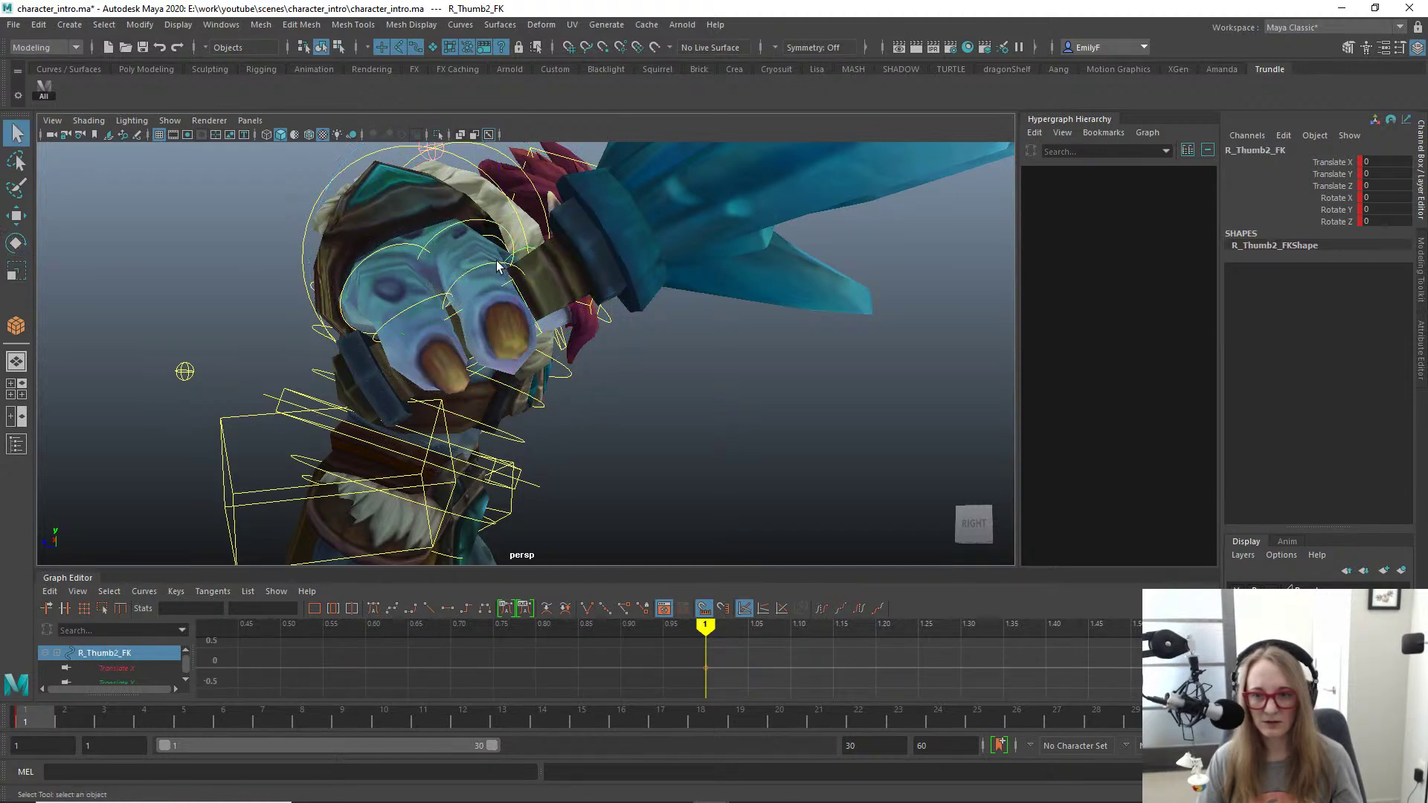
click(497, 264)
key(e)
drag(530, 277, 408, 314)
key(q)
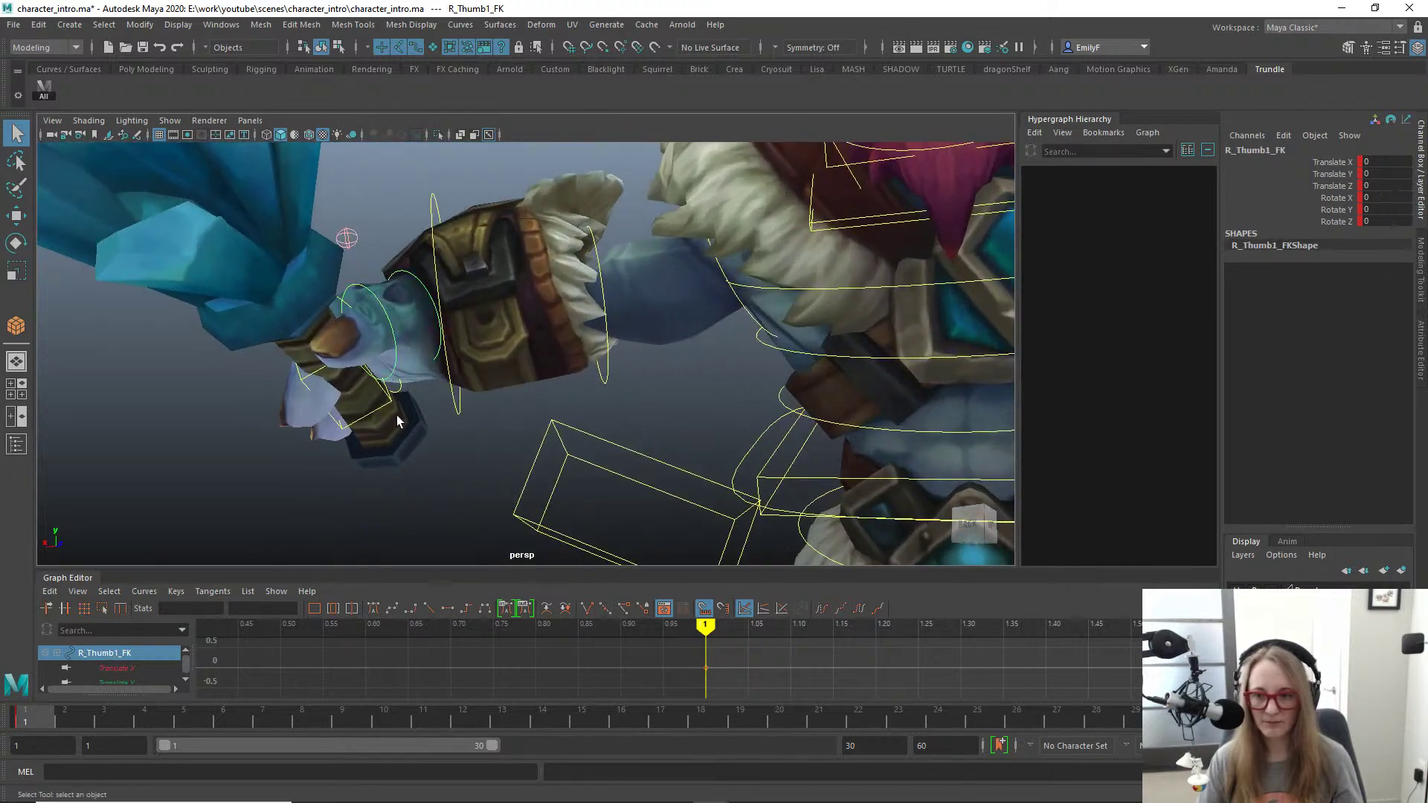
Step: Shift Weapon_FK to about -6.5, 0.5, 0.4 to refine the sword grip's position in the palm
click(385, 388)
key(f)
alt+right_drag(584, 422, 533, 350)
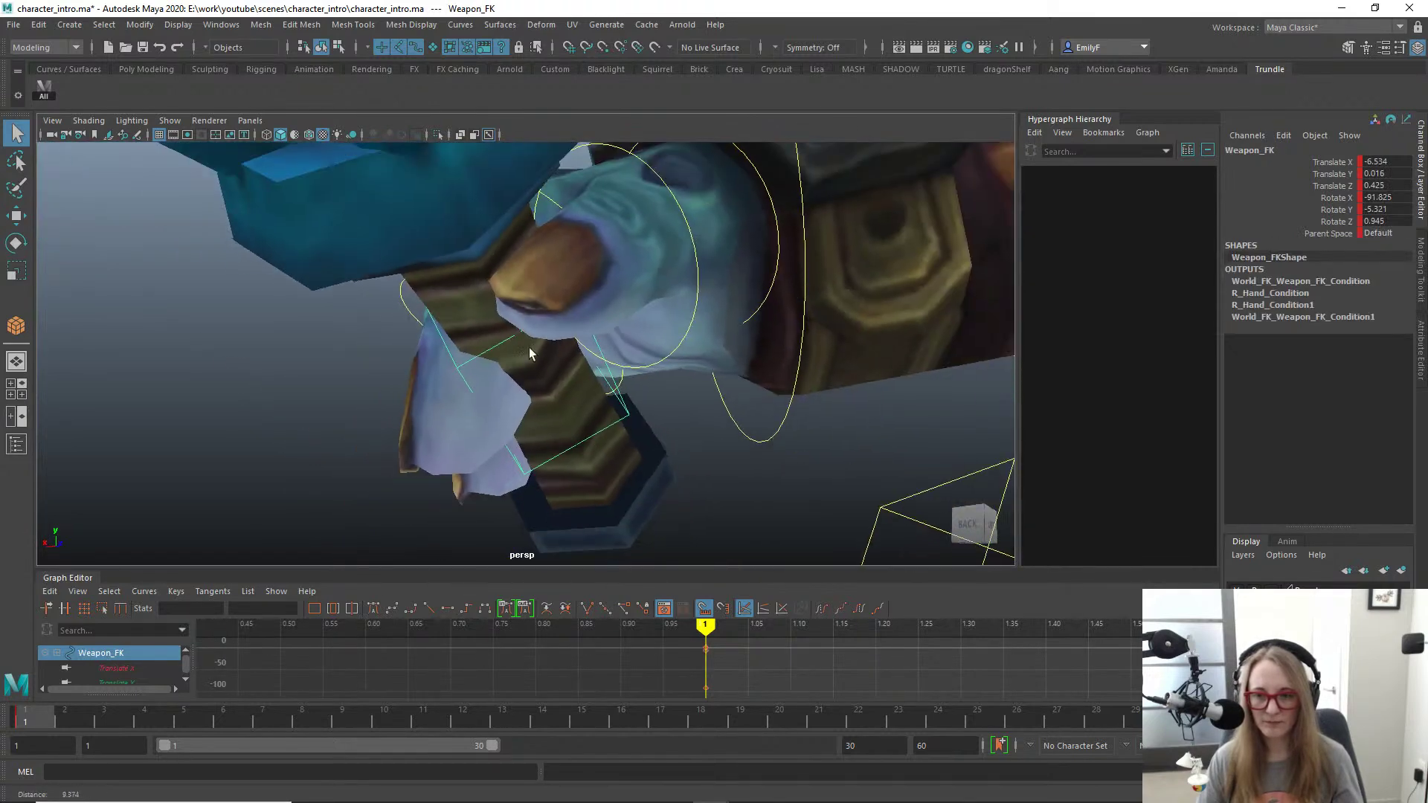
alt+drag(534, 351, 378, 260)
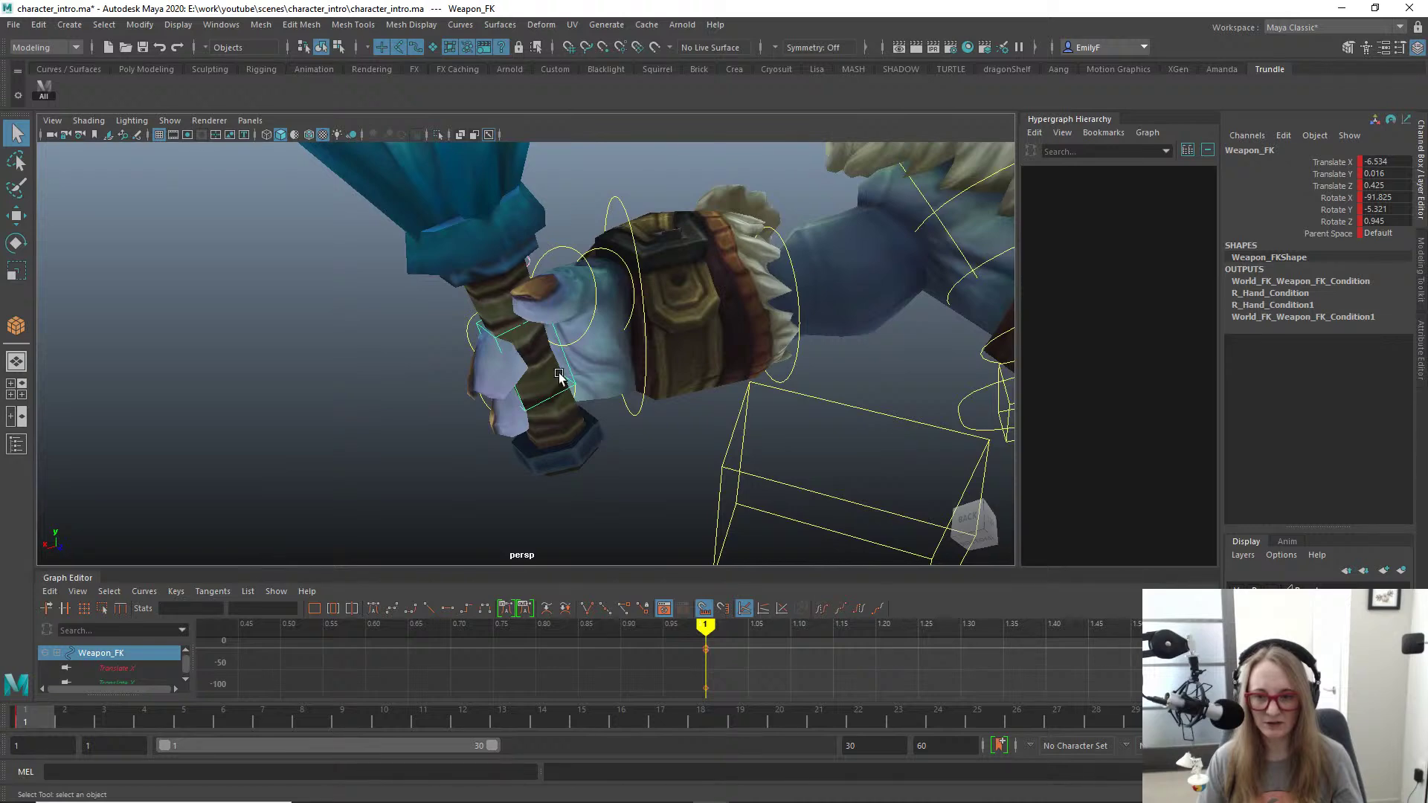
key(w)
drag(577, 335, 642, 332)
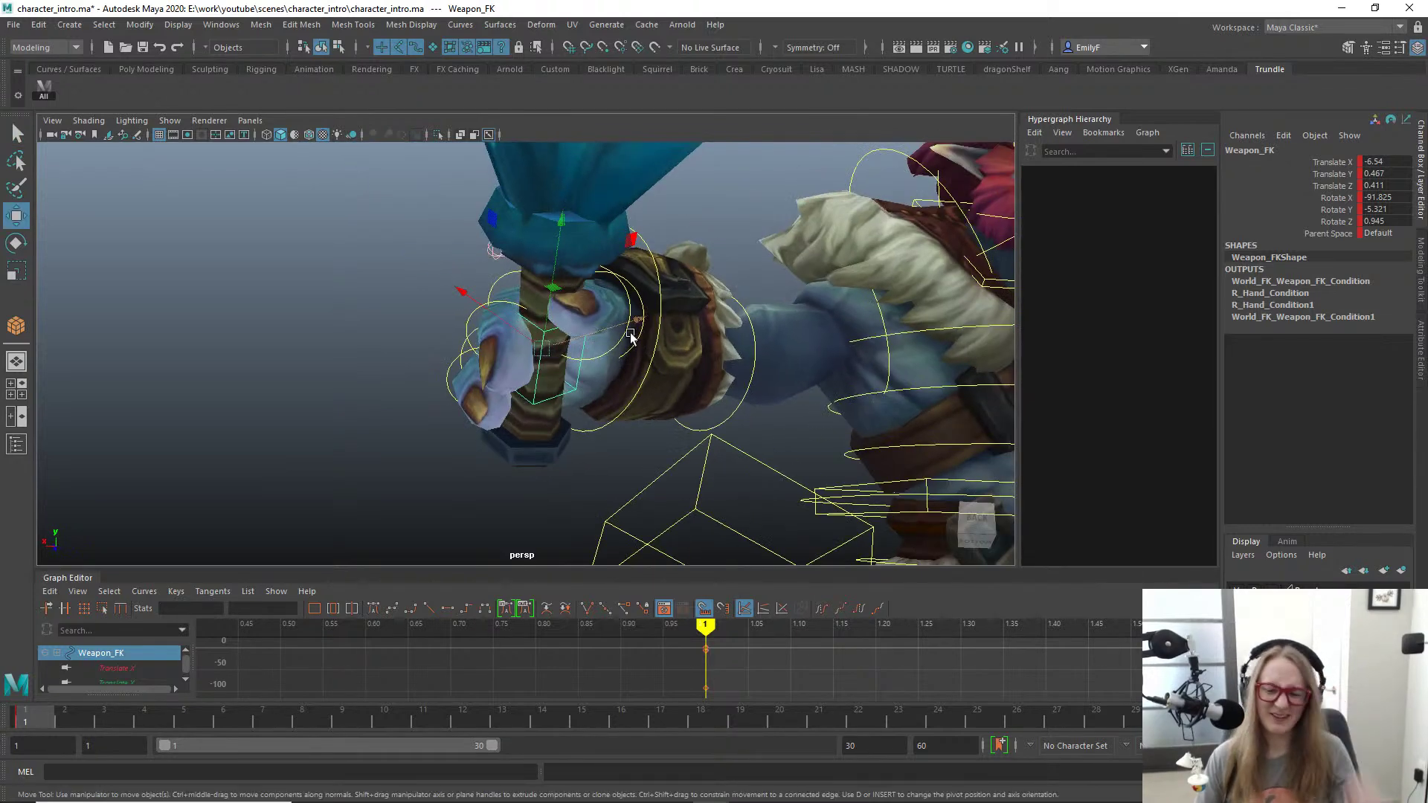
alt+drag(631, 333, 571, 360)
alt+right_drag(571, 360, 610, 424)
Step: Make surfaces selectable and isolate the Trundle_Base mesh in the viewport
click(462, 398)
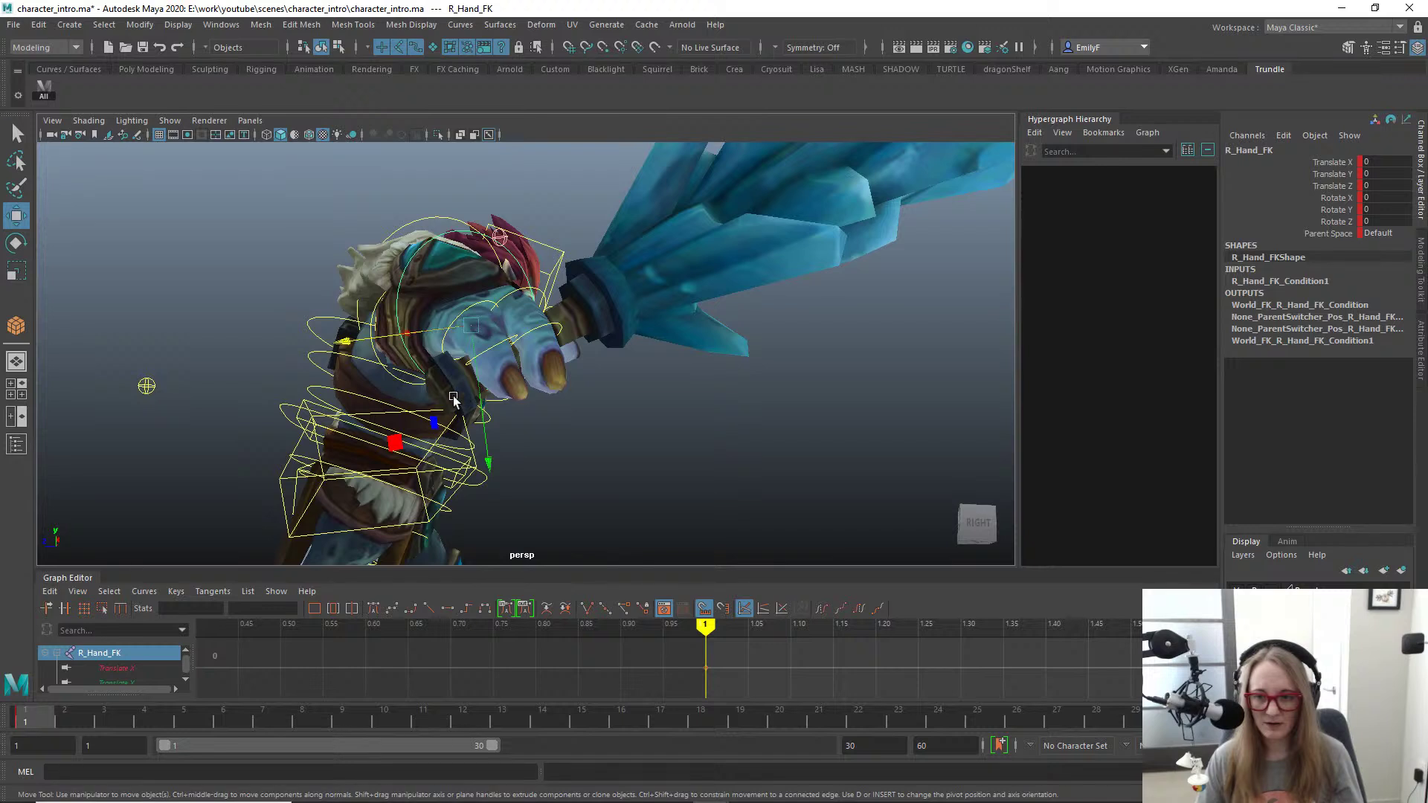
key(q)
click(654, 277)
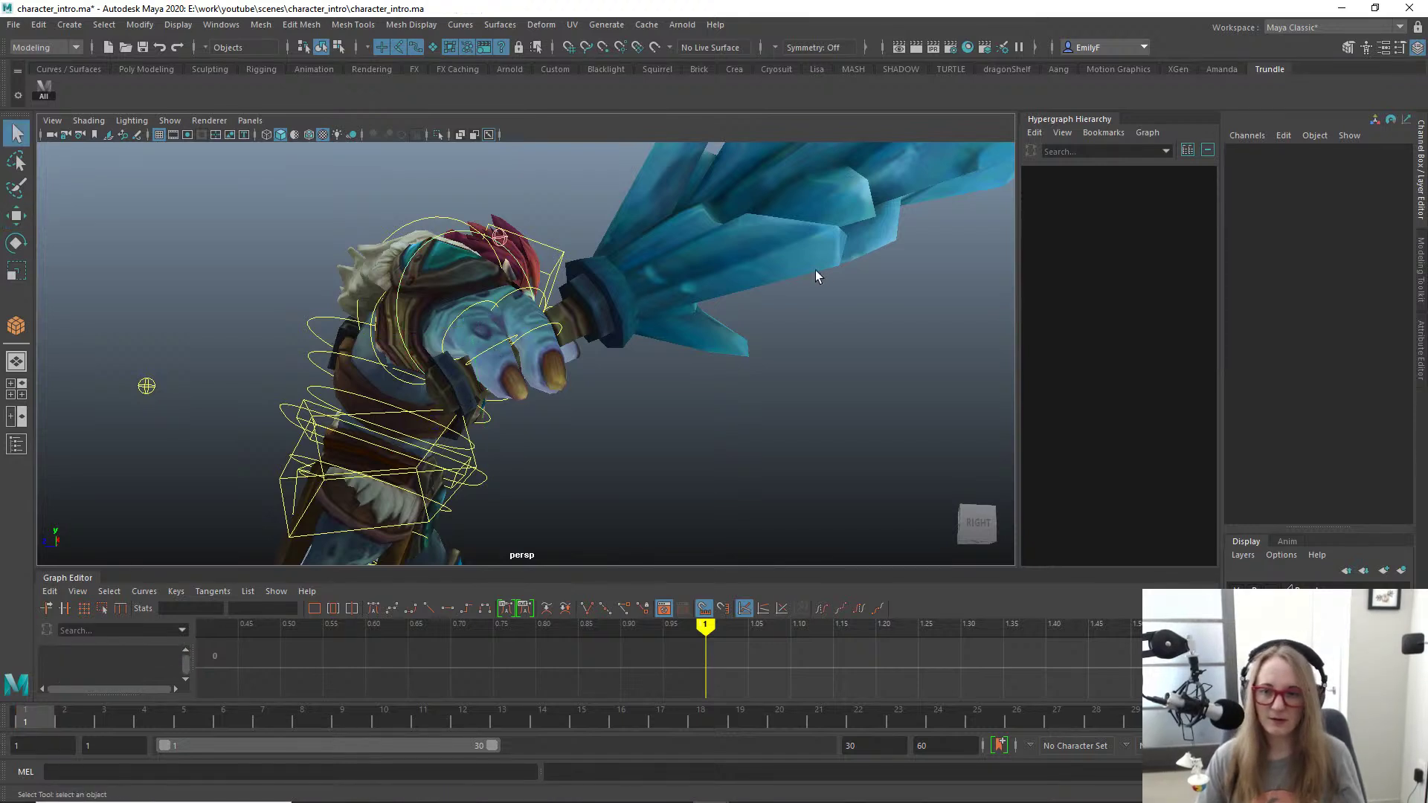
alt+drag(657, 287, 542, 340)
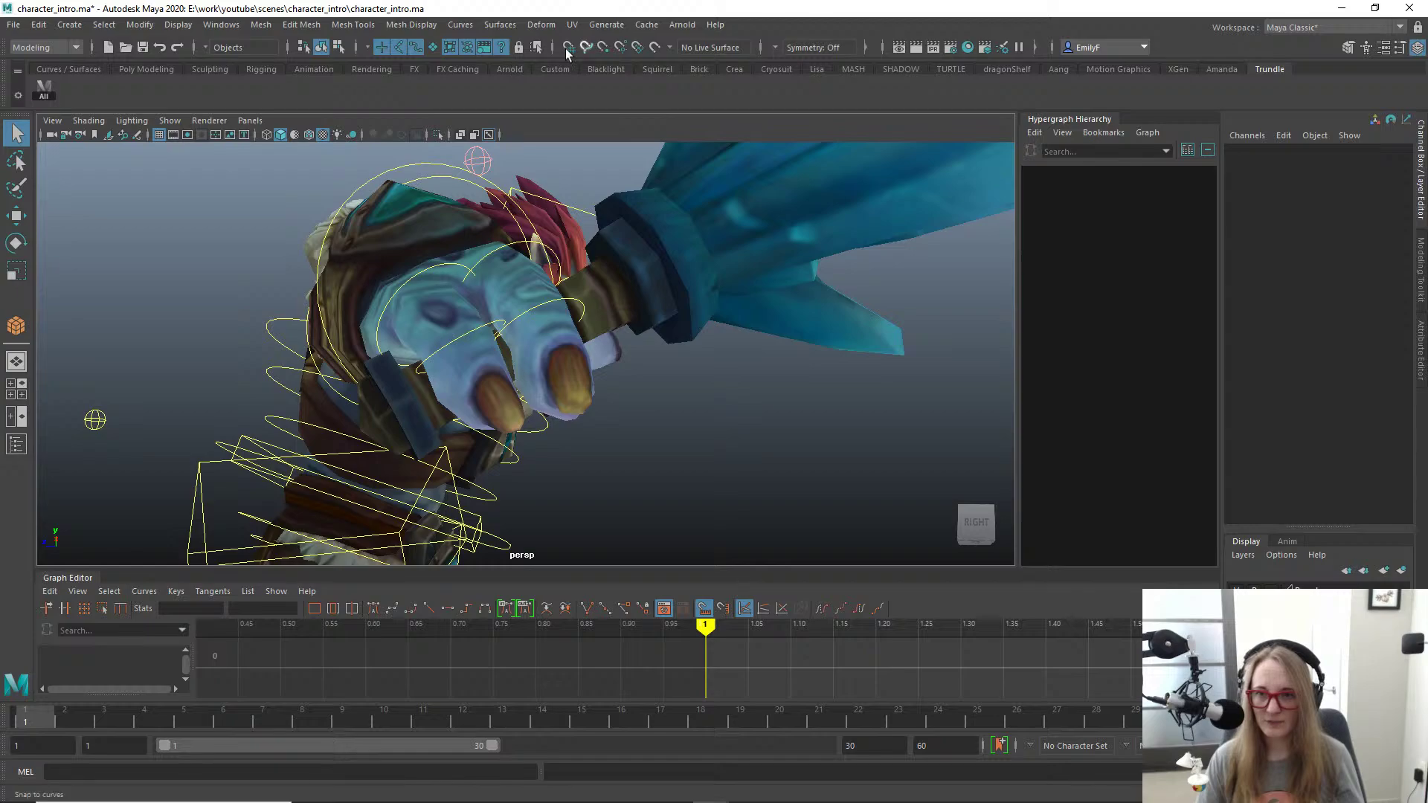
click(438, 47)
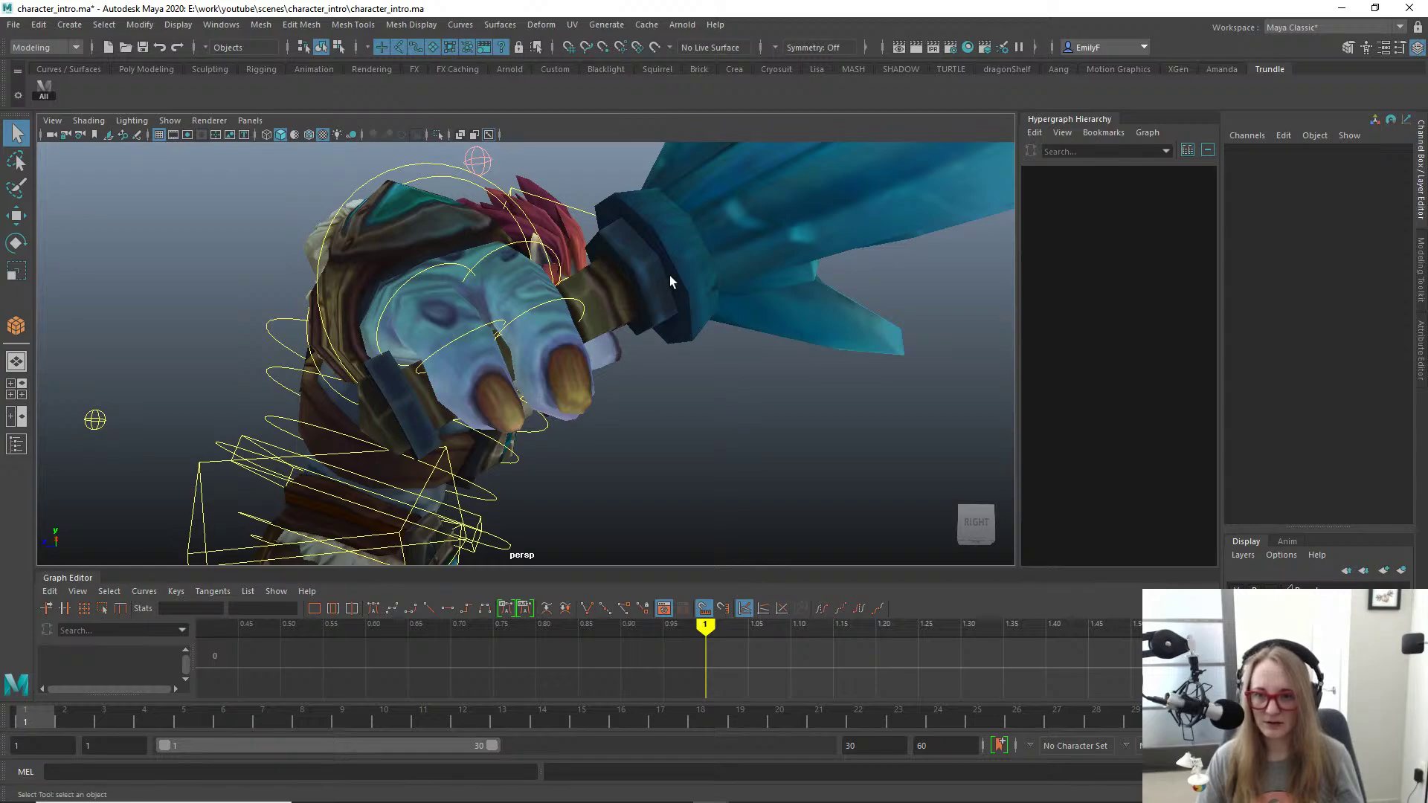
click(670, 275)
mouse_move(646, 292)
alt+mouse_down()
mouse_move(612, 283)
mouse_move(823, 268)
mouse_move(629, 299)
alt+mouse_up()
click(172, 121)
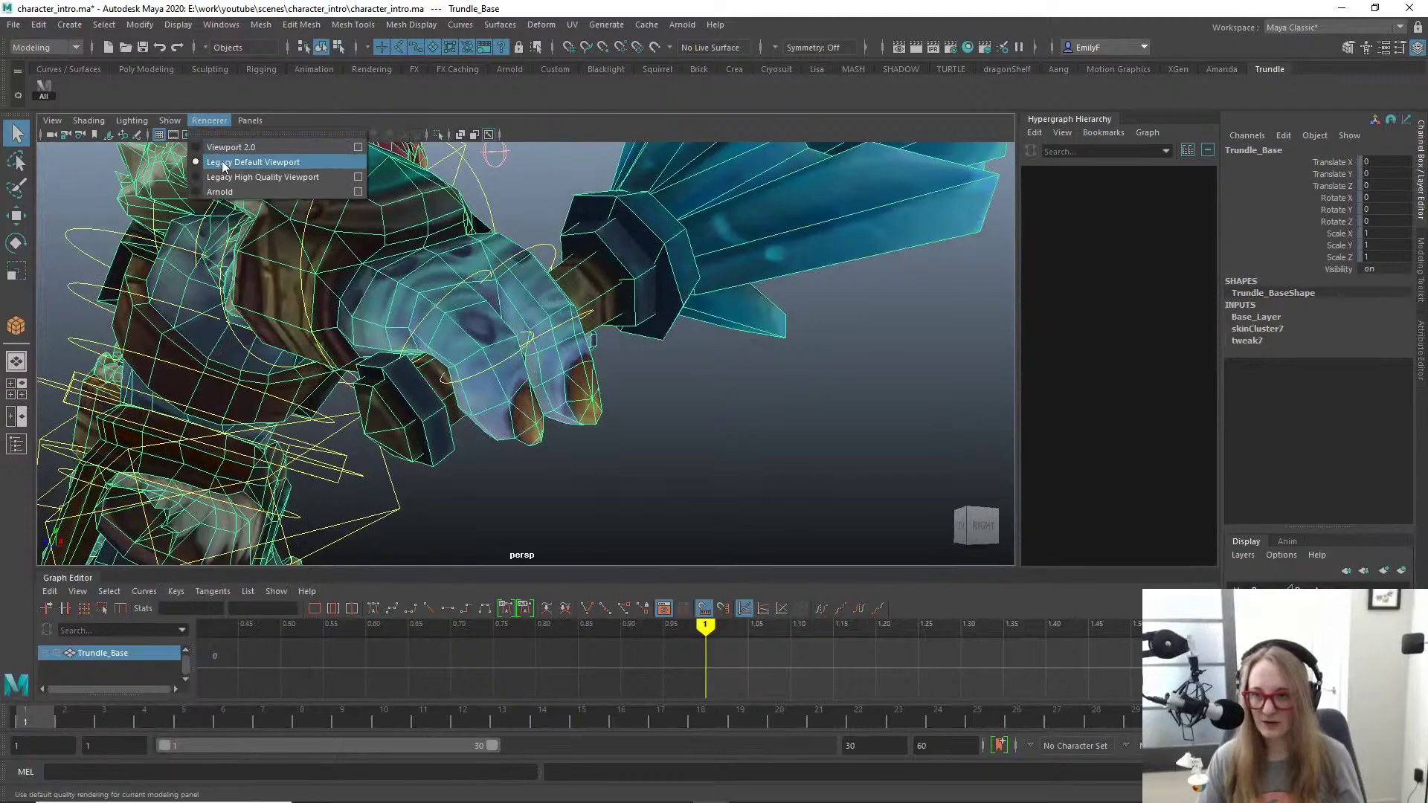
mouse_move(273, 147)
click(386, 158)
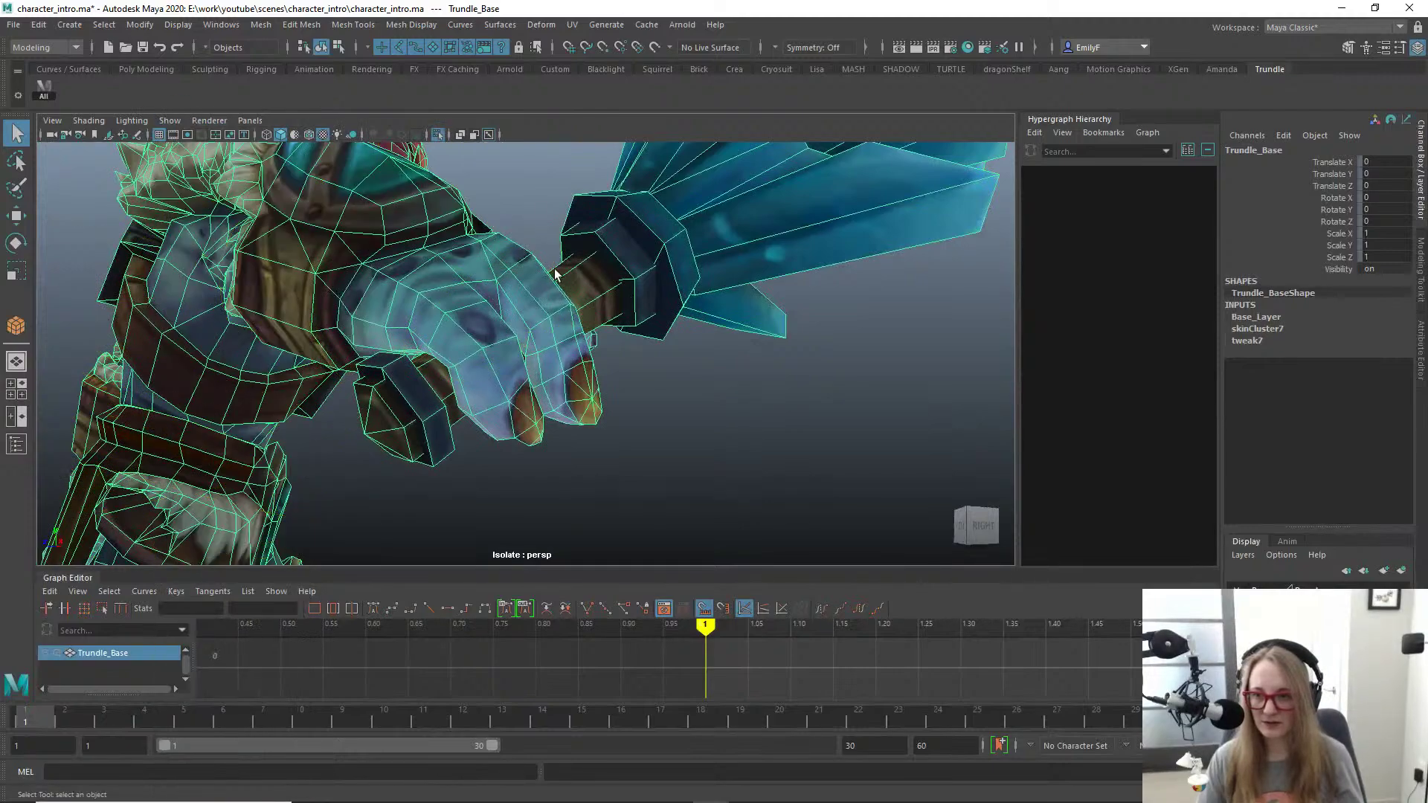
Step: Select the vertices of the pommel at the end of the sword handle, using wireframe display
alt+drag(446, 268, 379, 276)
alt+drag(596, 444, 633, 452)
alt+middle_drag(632, 453, 564, 272)
alt+right_drag(564, 272, 588, 386)
alt+drag(588, 386, 383, 349)
alt+right_drag(383, 350, 411, 371)
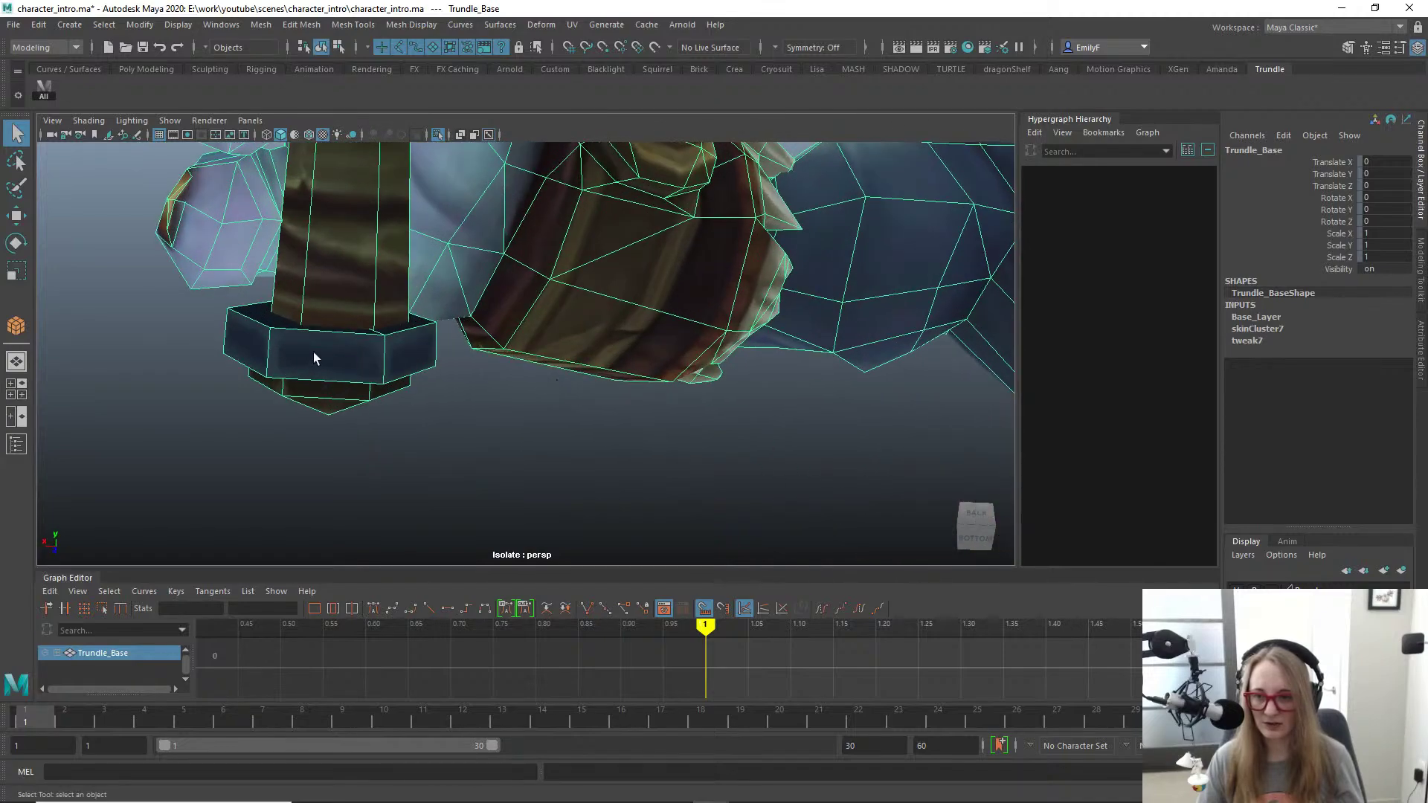
right_drag(314, 351, 246, 347)
drag(510, 515, 509, 449)
key(4)
key(f)
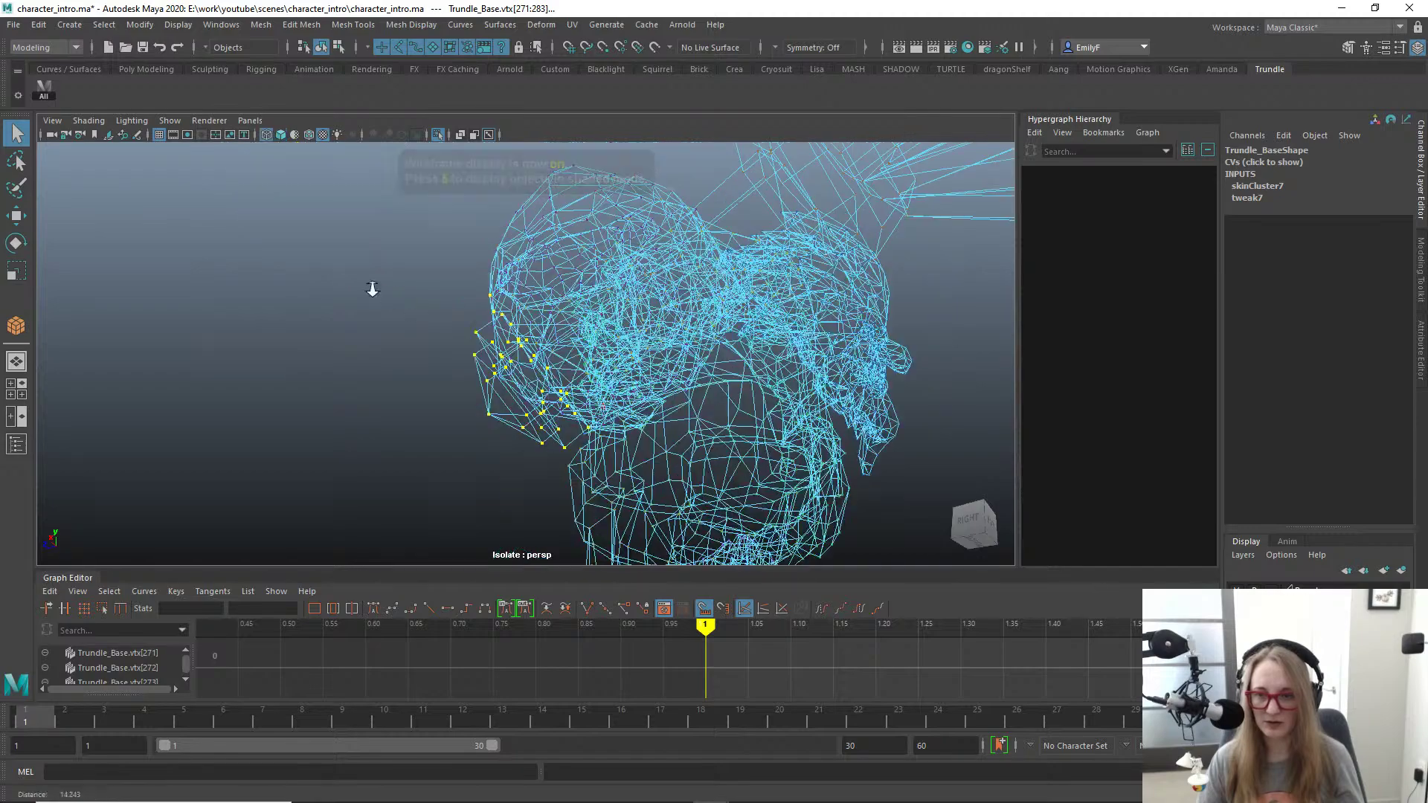
Step: Remove the stray vertices outside the pommel from the selection and restore the textured display
mouse_move(551, 377)
alt+mouse_down()
mouse_move(542, 421)
mouse_move(644, 480)
mouse_move(606, 394)
mouse_move(566, 377)
alt+mouse_up()
ctrl+drag(341, 225, 464, 403)
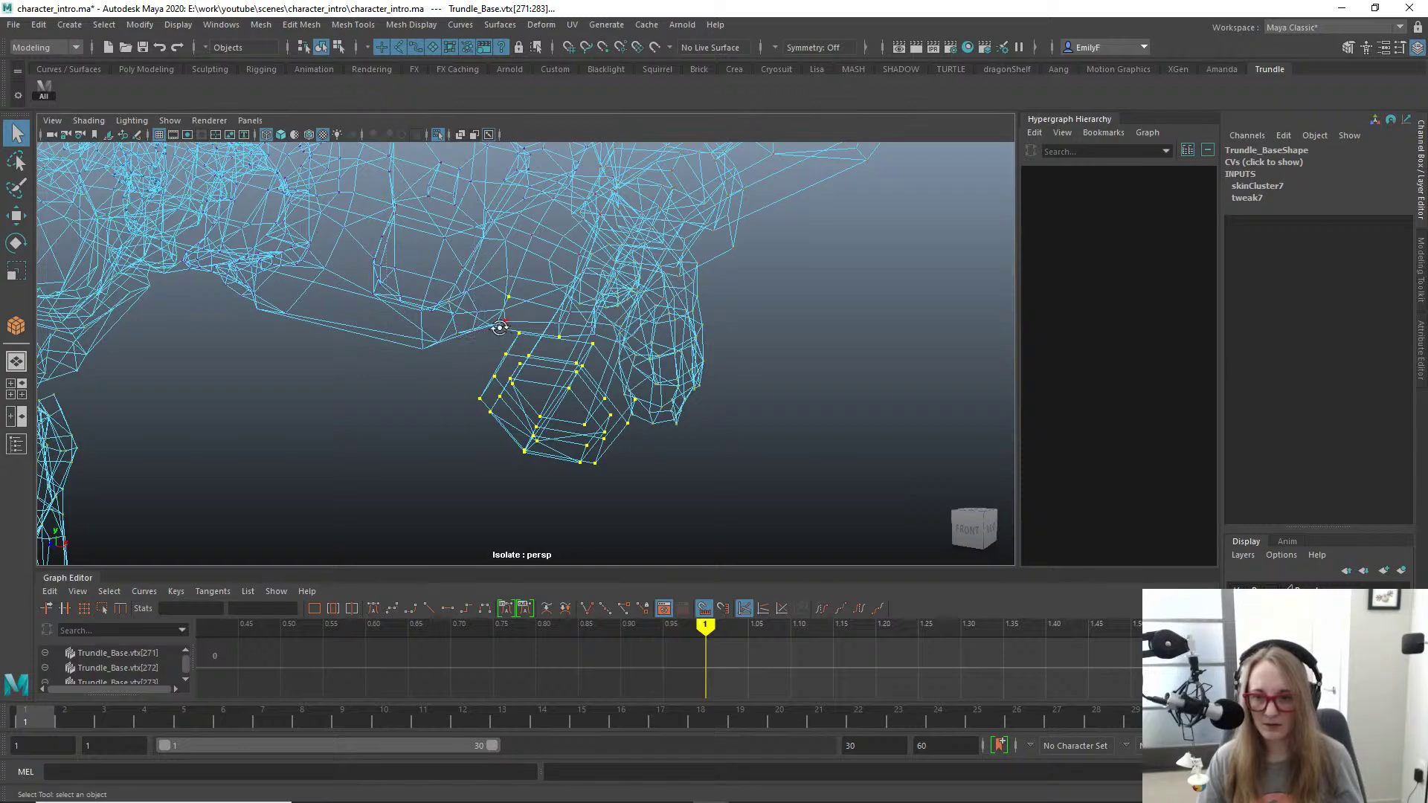
alt+drag(500, 328, 560, 344)
alt+drag(558, 321, 559, 305)
key(6)
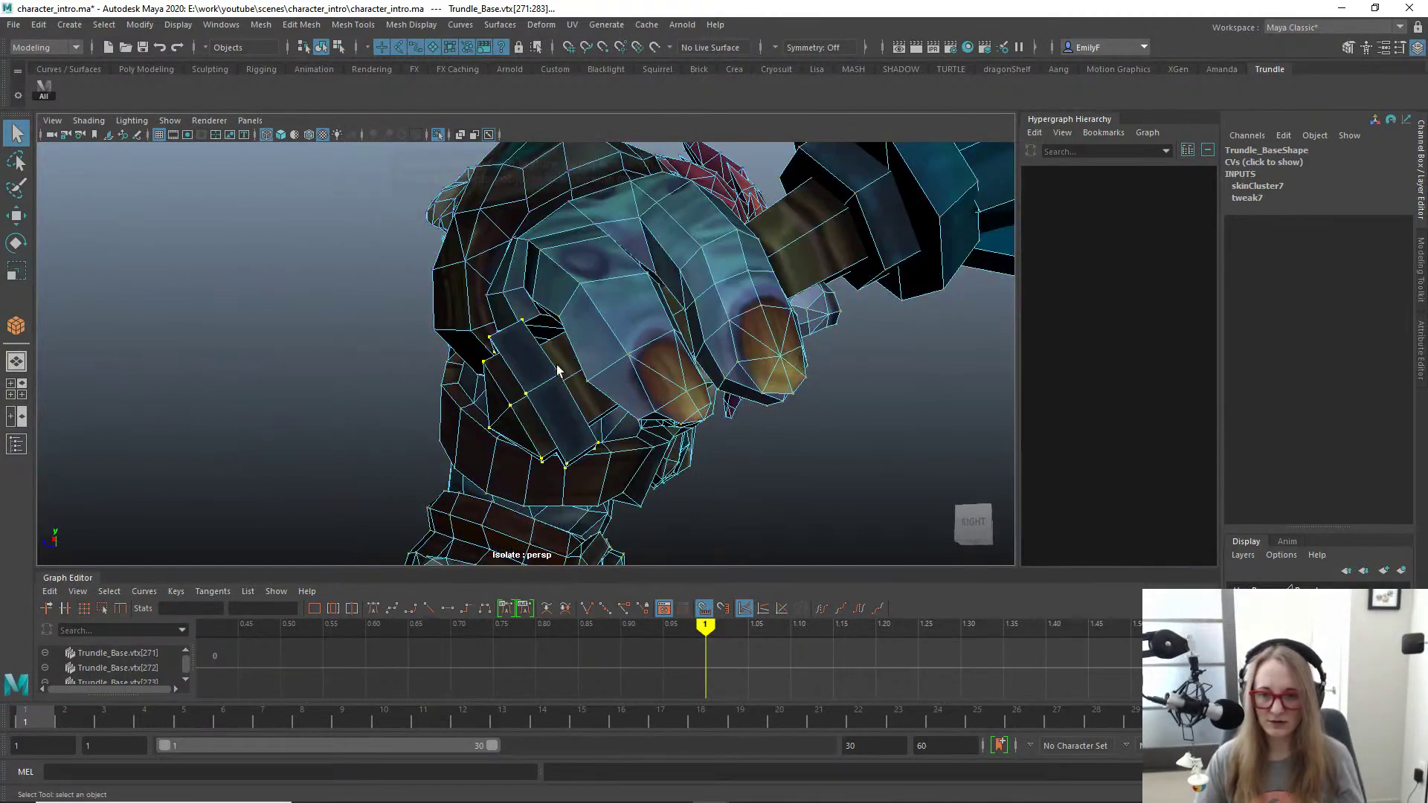
Step: Try moving the selected pommel vertices with the Move tool, undoing the last moves
key(w)
drag(538, 351, 480, 344)
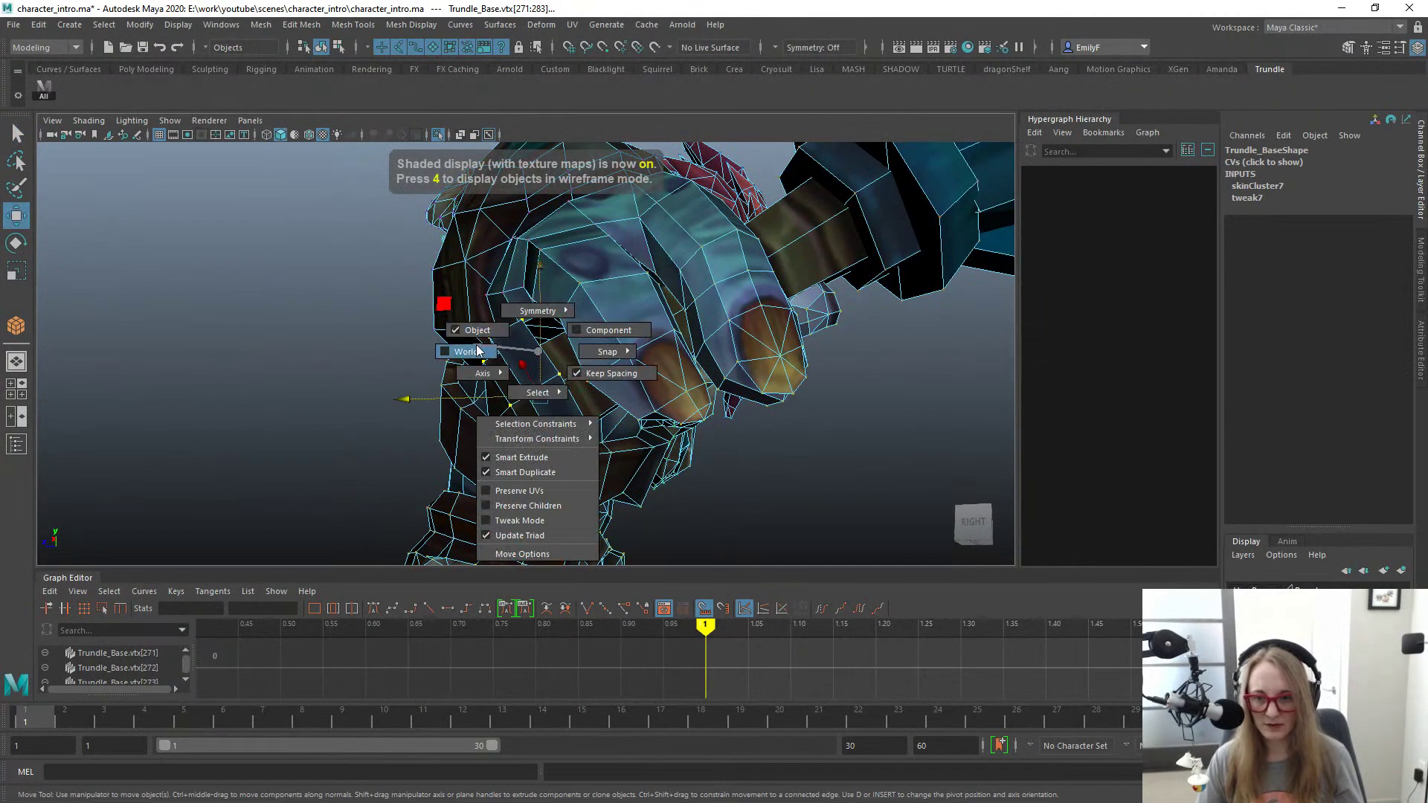
drag(601, 318, 603, 320)
drag(429, 464, 360, 417)
key(ctrl+z)
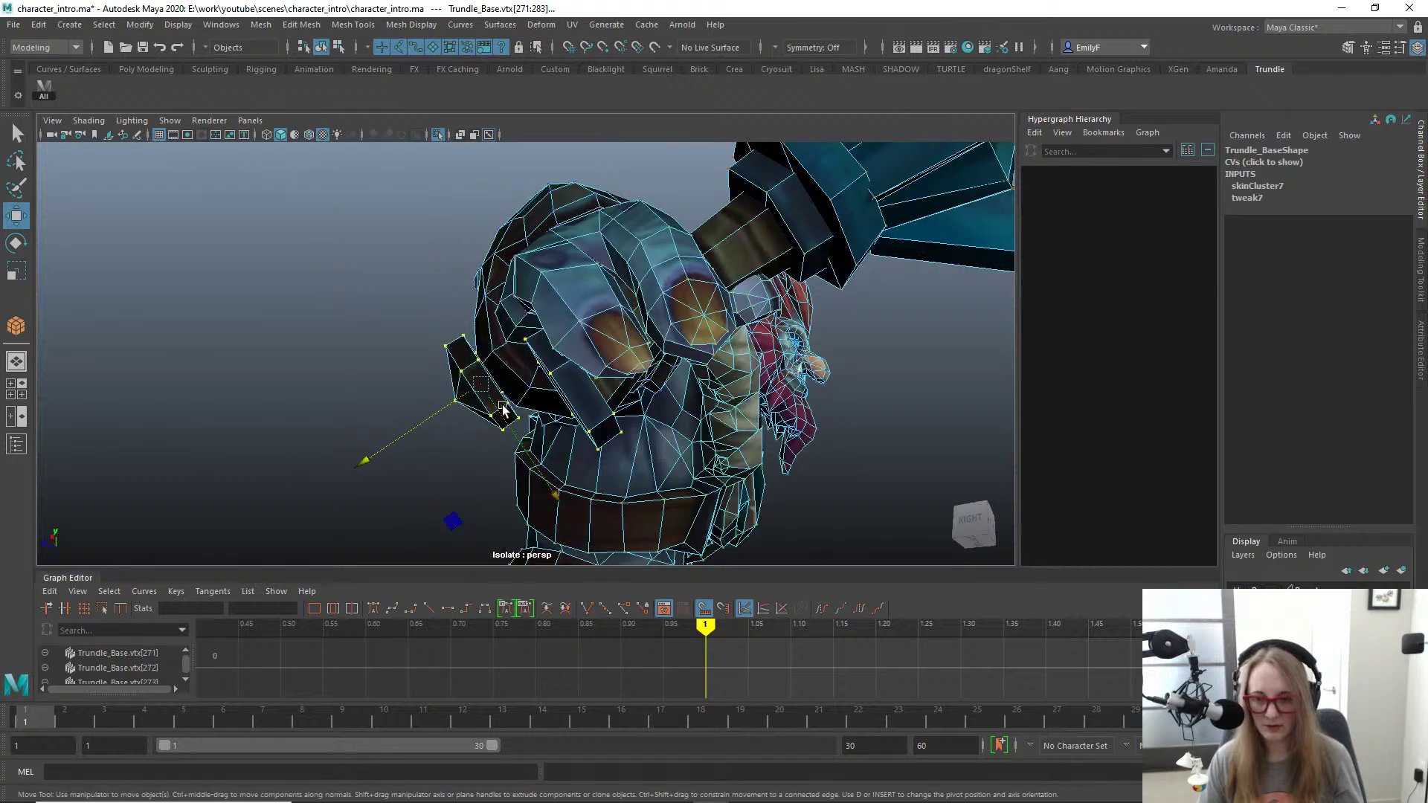
key(ctrl+z)
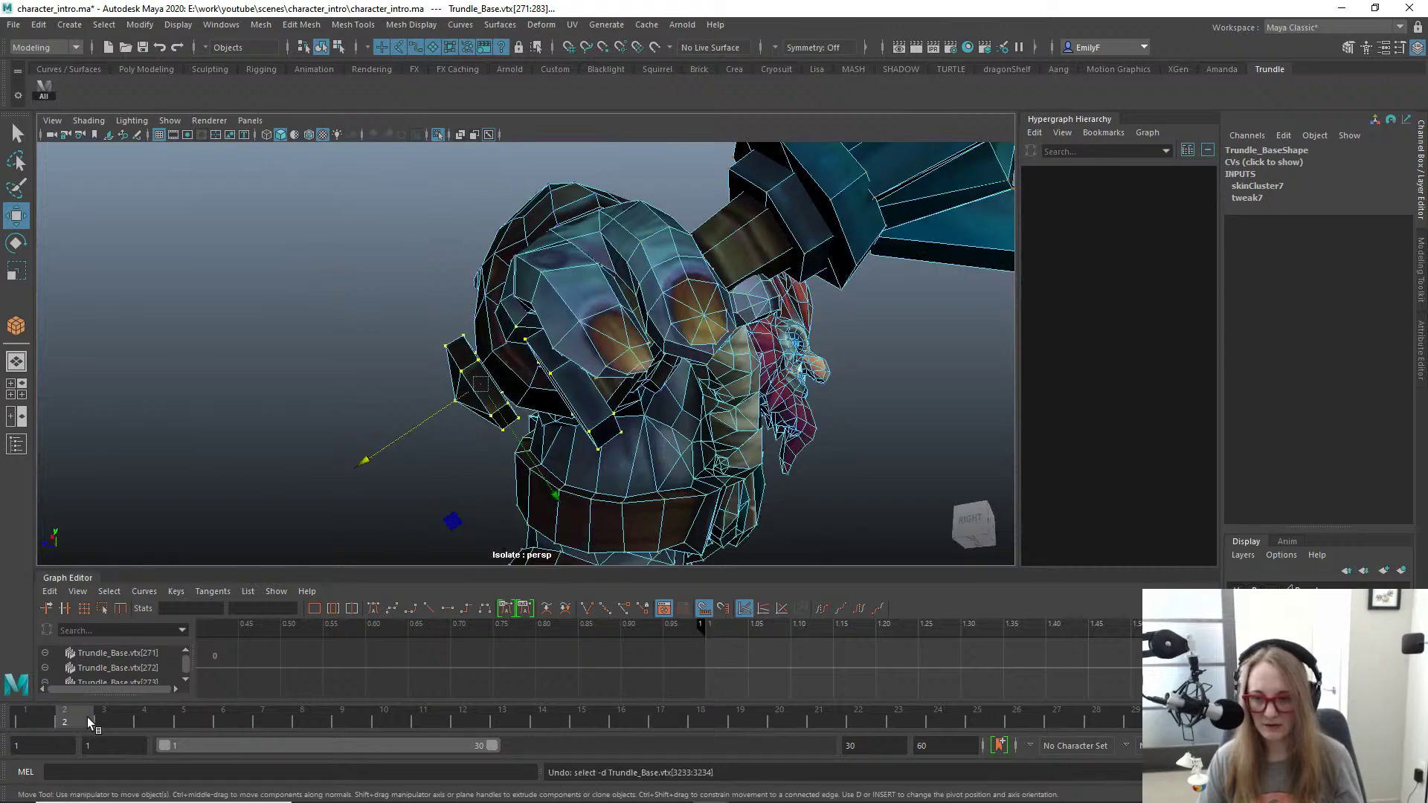
mouse_move(253, 405)
alt+mouse_down()
mouse_move(281, 389)
mouse_move(472, 414)
mouse_move(497, 460)
mouse_move(467, 486)
mouse_move(519, 503)
mouse_move(373, 377)
mouse_move(335, 387)
alt+mouse_up()
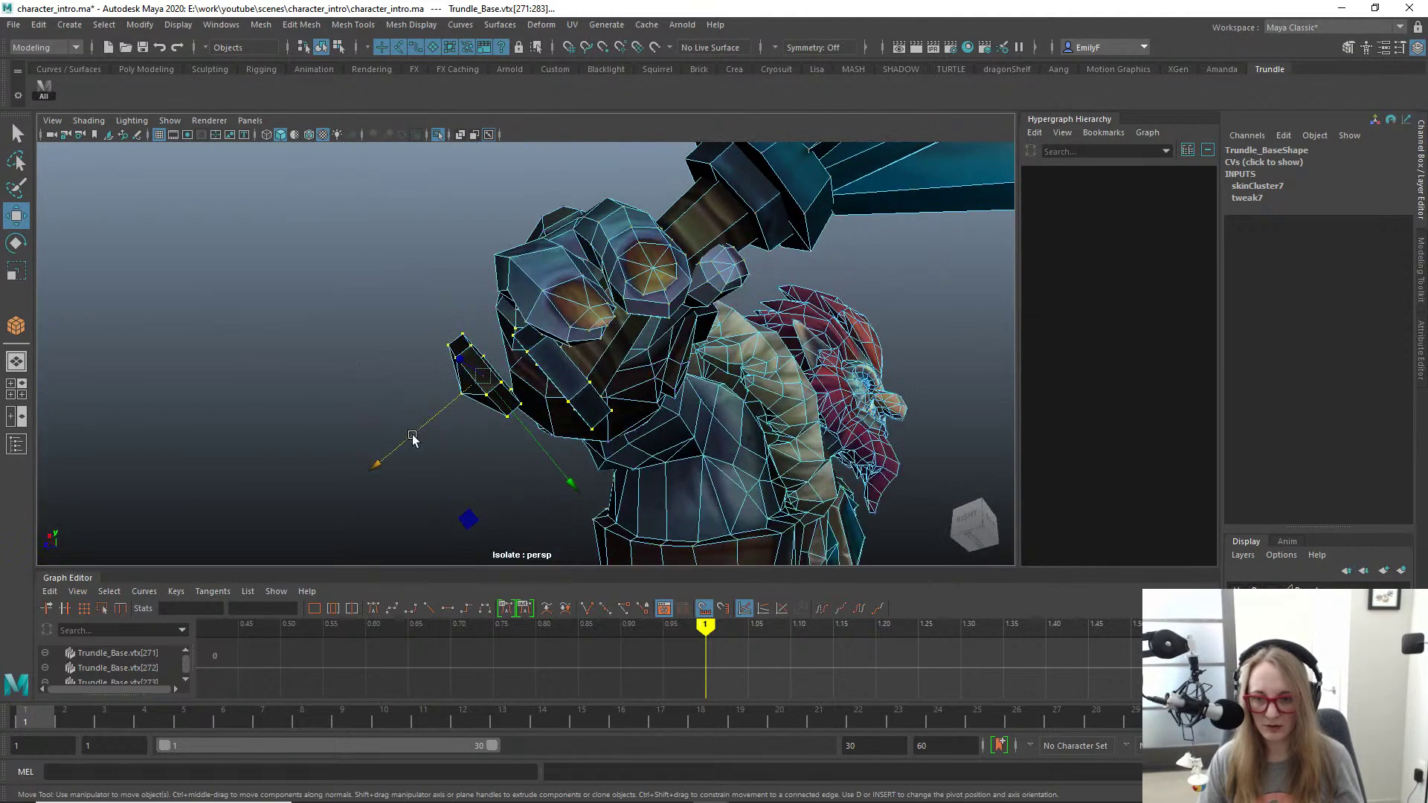
mouse_move(412, 438)
mouse_down()
mouse_move(448, 402)
mouse_move(409, 414)
mouse_up()
key(ctrl+z)
key(ctrl+z)
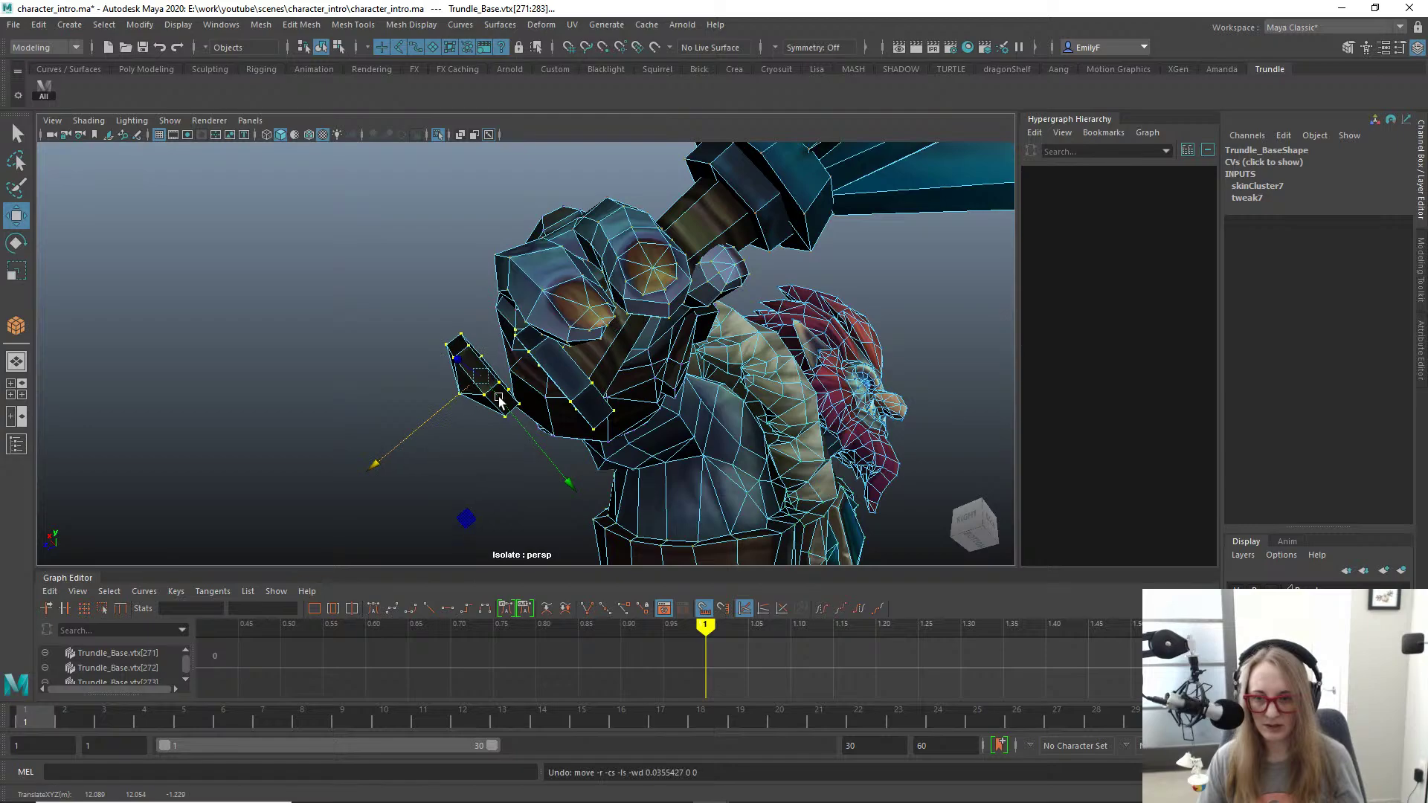
Step: Return Trundle_Base to object selection and examine the sword pommel around the hand
key(q)
alt+drag(500, 401, 630, 414)
key(F8)
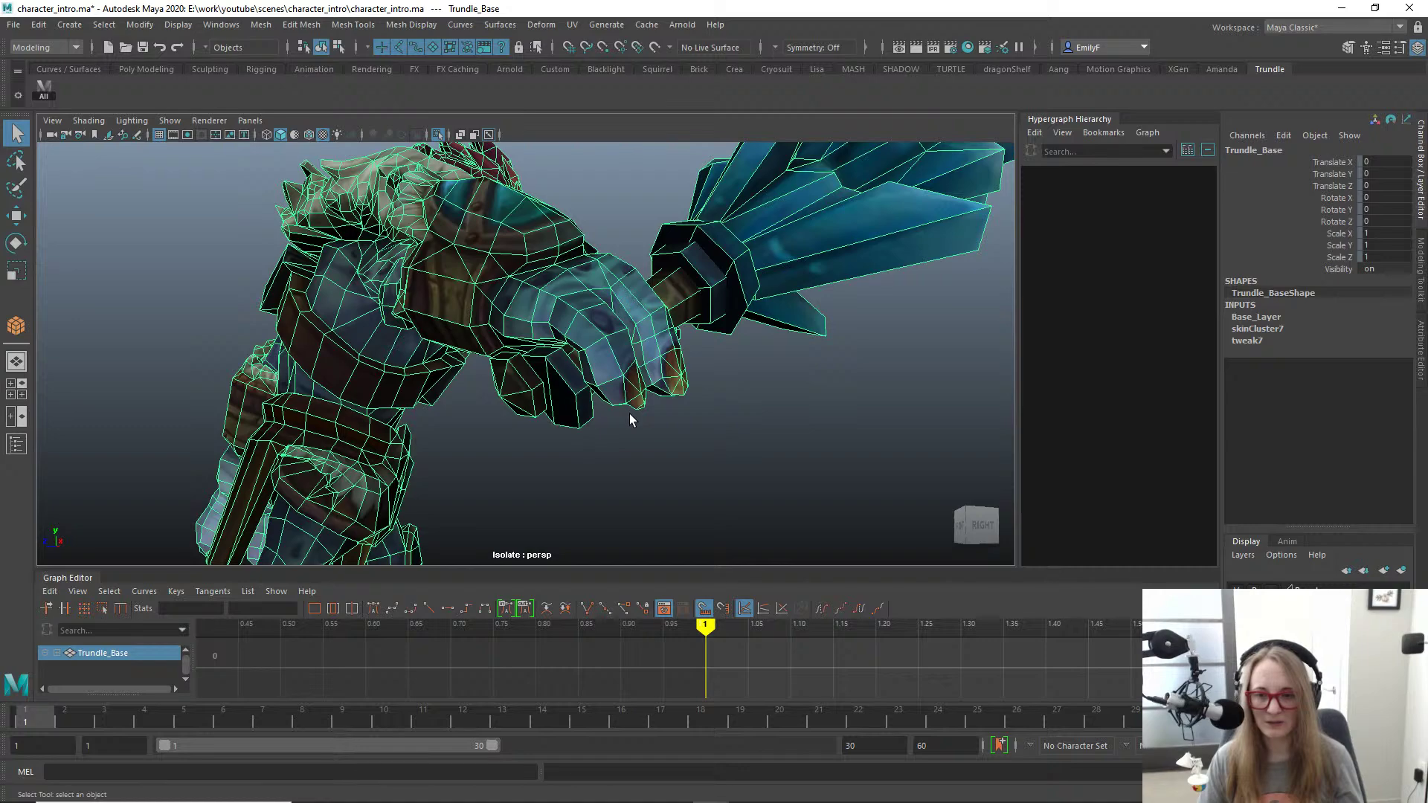
alt+drag(629, 415, 536, 365)
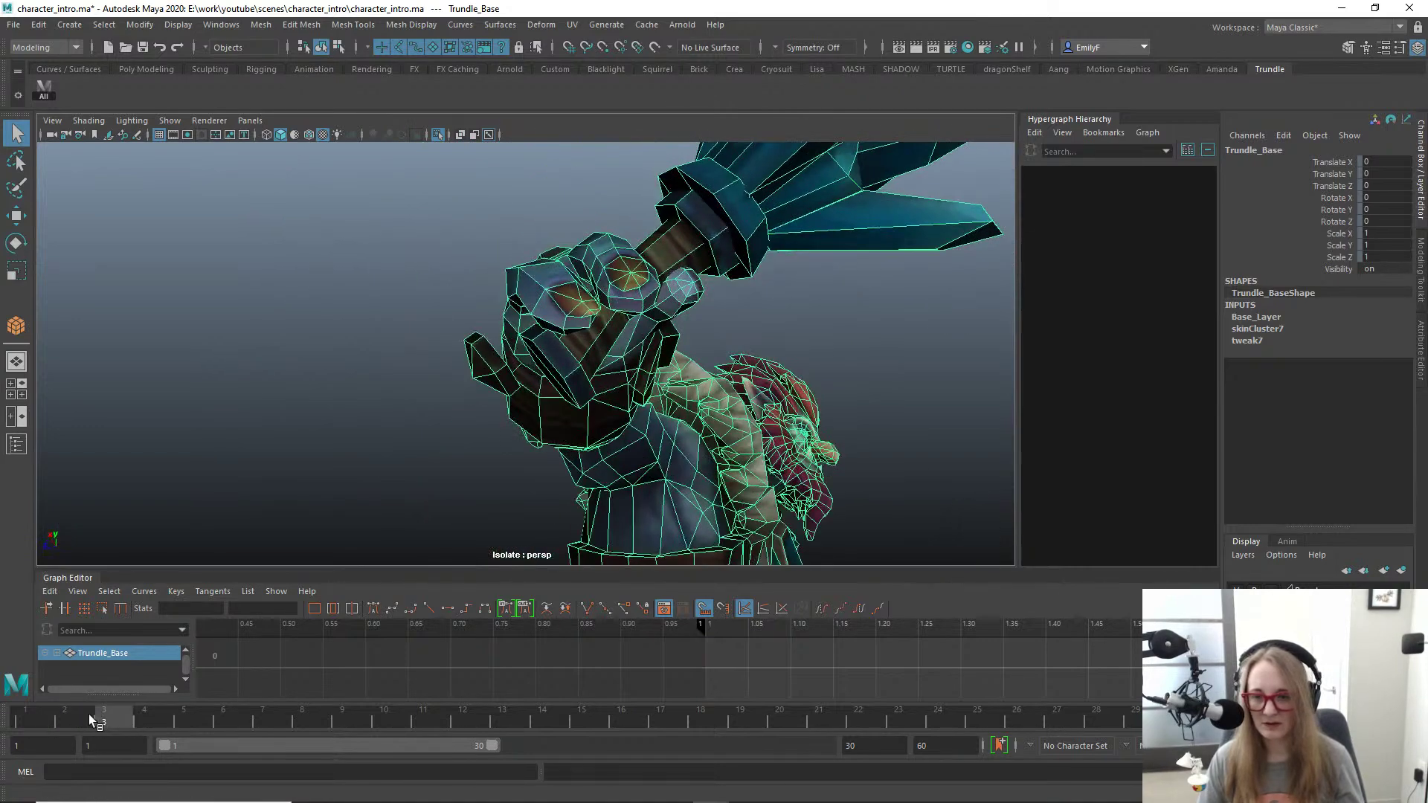
alt+drag(384, 129, 311, 109)
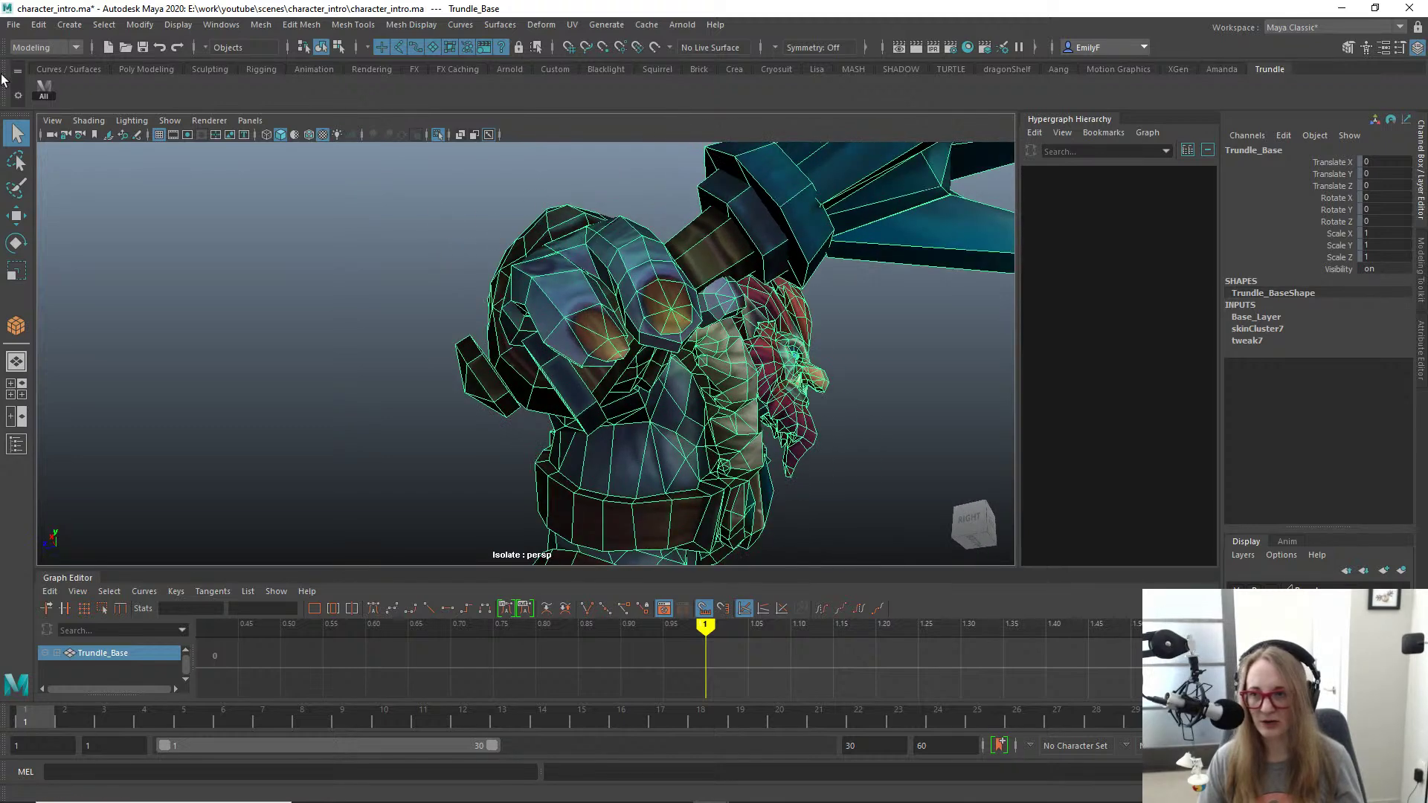
Step: Reopen the recent scene character_intro.ma without saving the changes, and dismiss the file-read notice
click(14, 24)
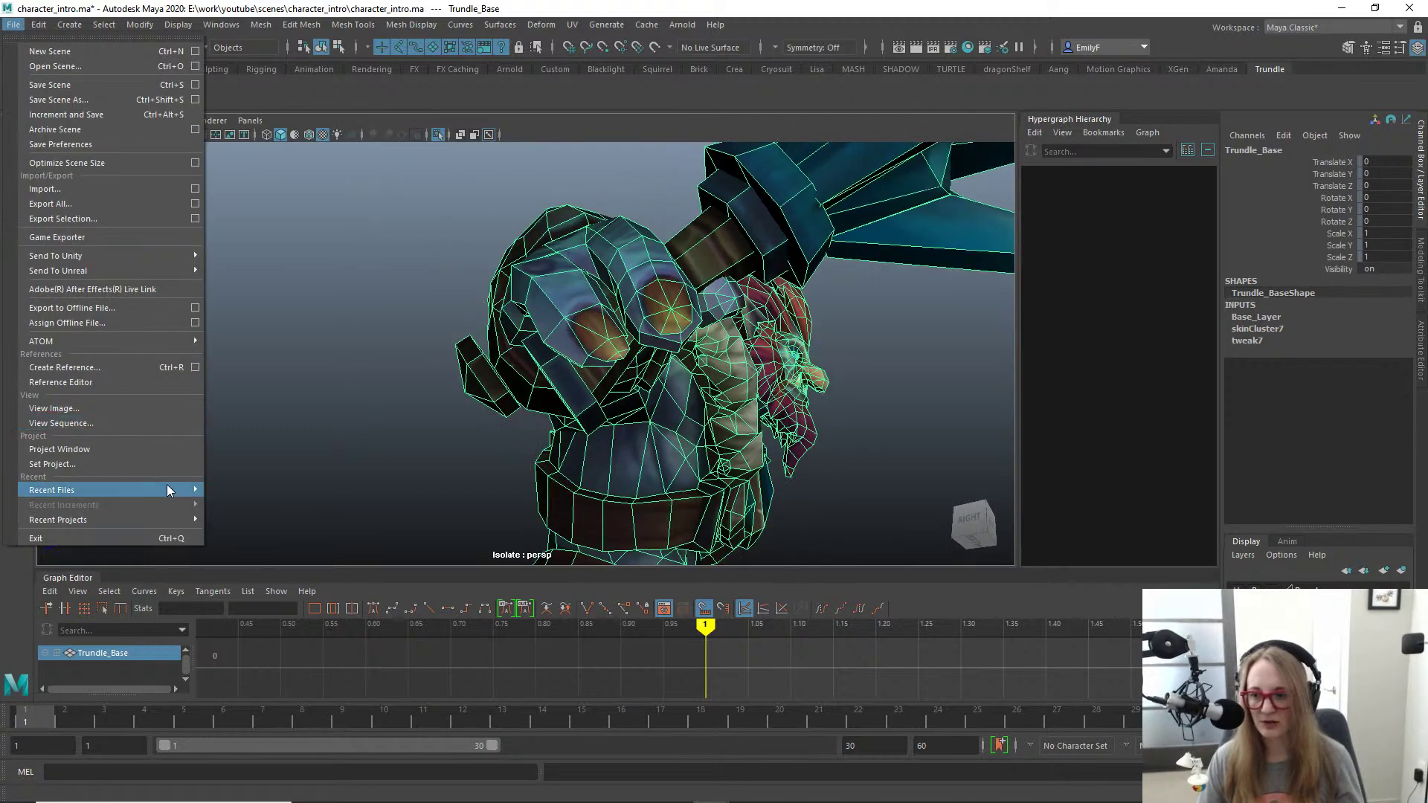
mouse_move(169, 487)
click(257, 489)
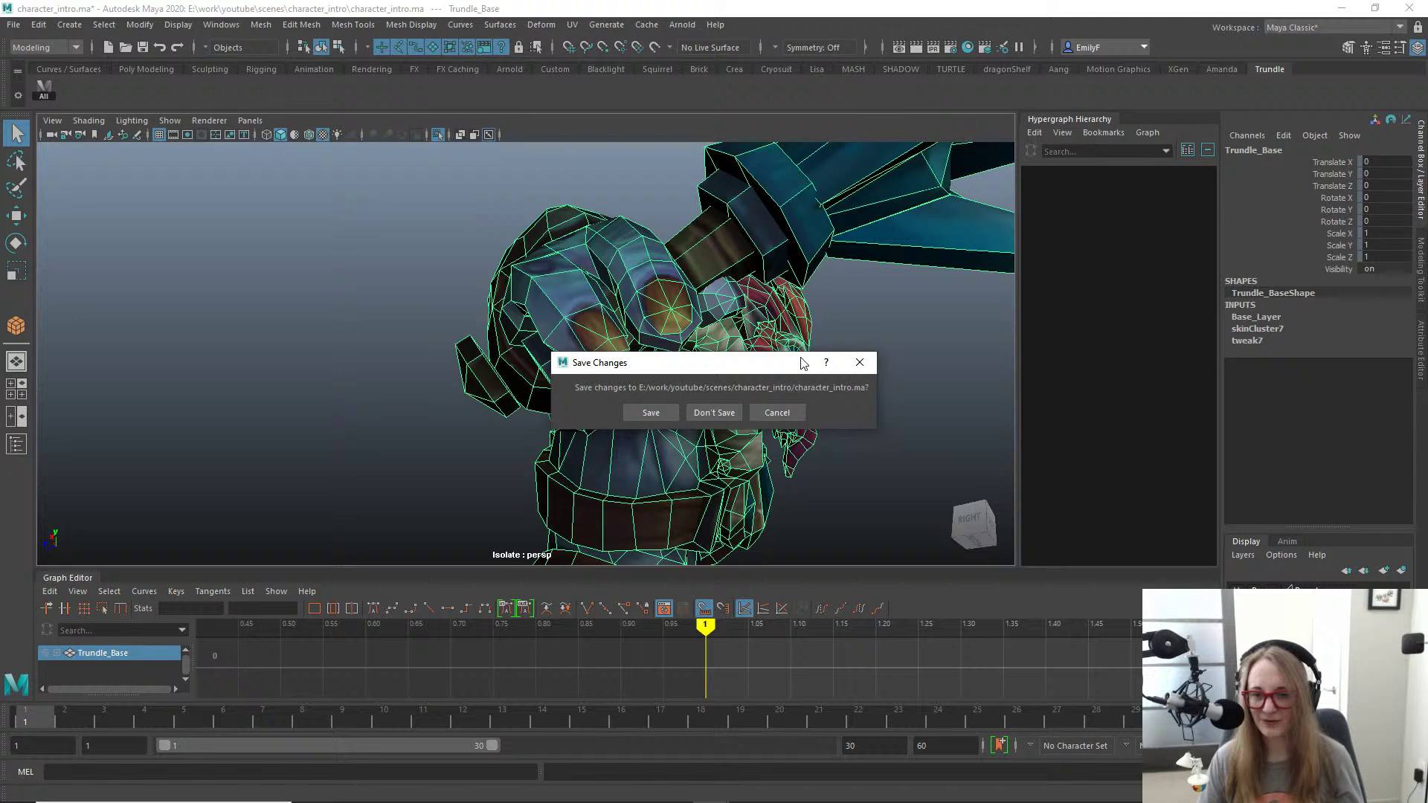
click(714, 413)
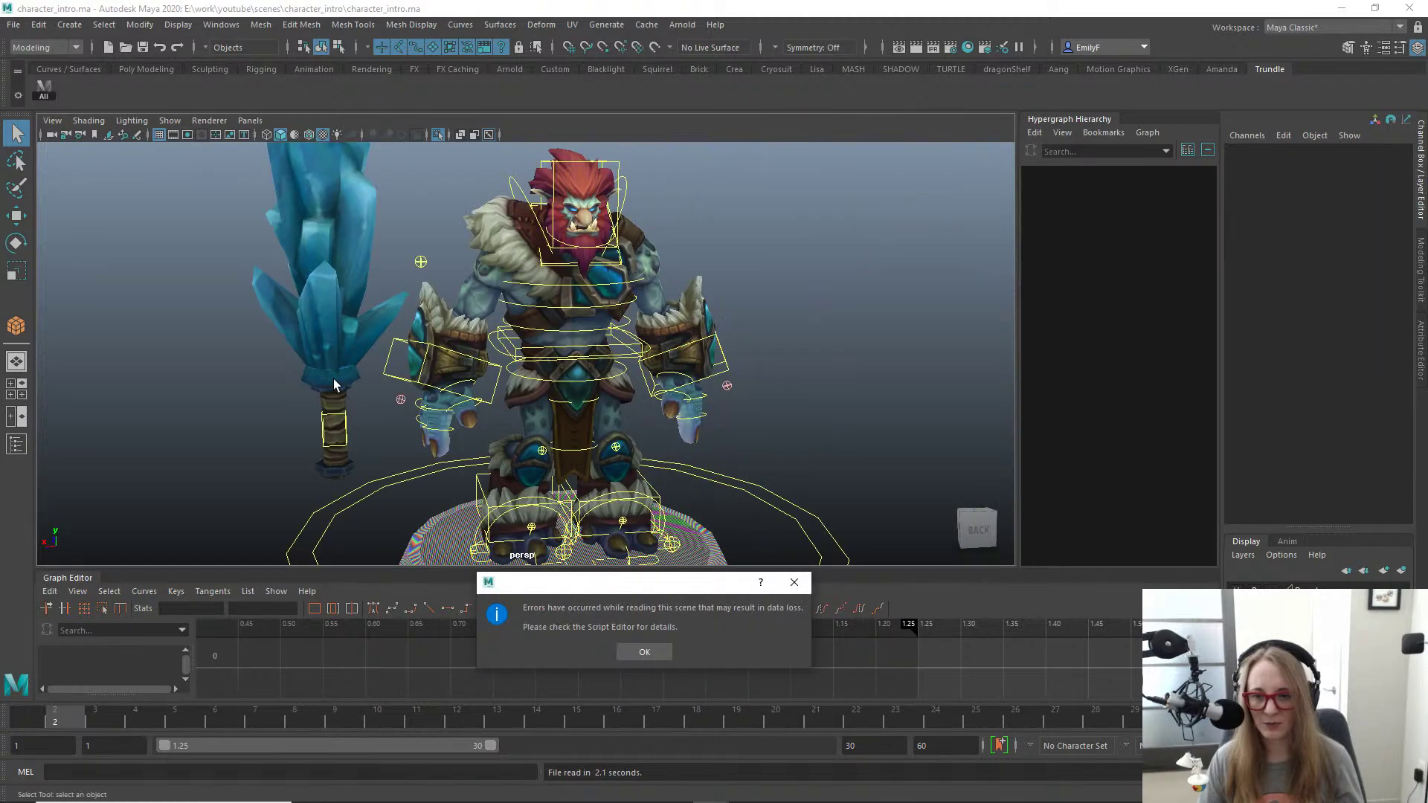
click(641, 652)
Step: Hide the pedestal mesh beneath the troll
alt+drag(620, 467, 446, 520)
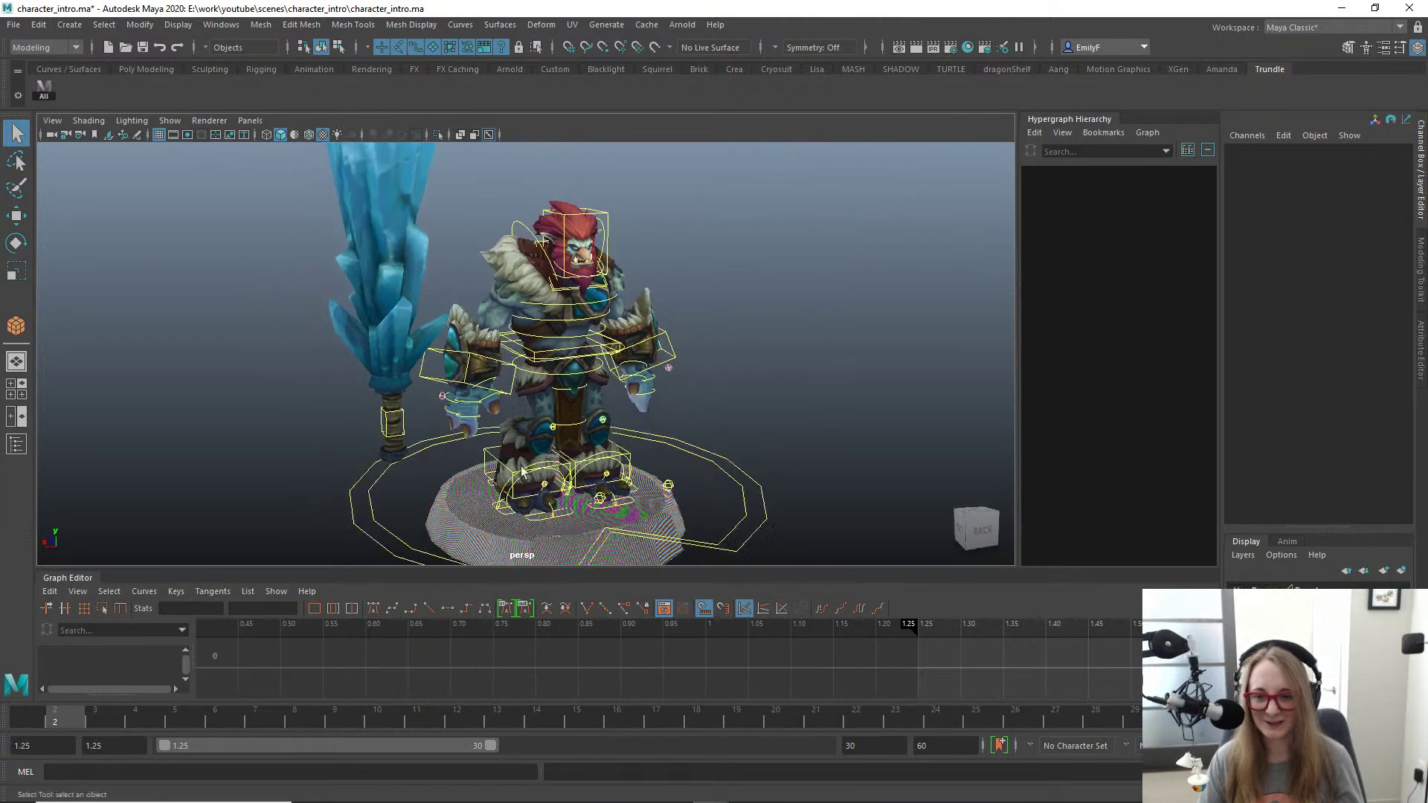
click(441, 519)
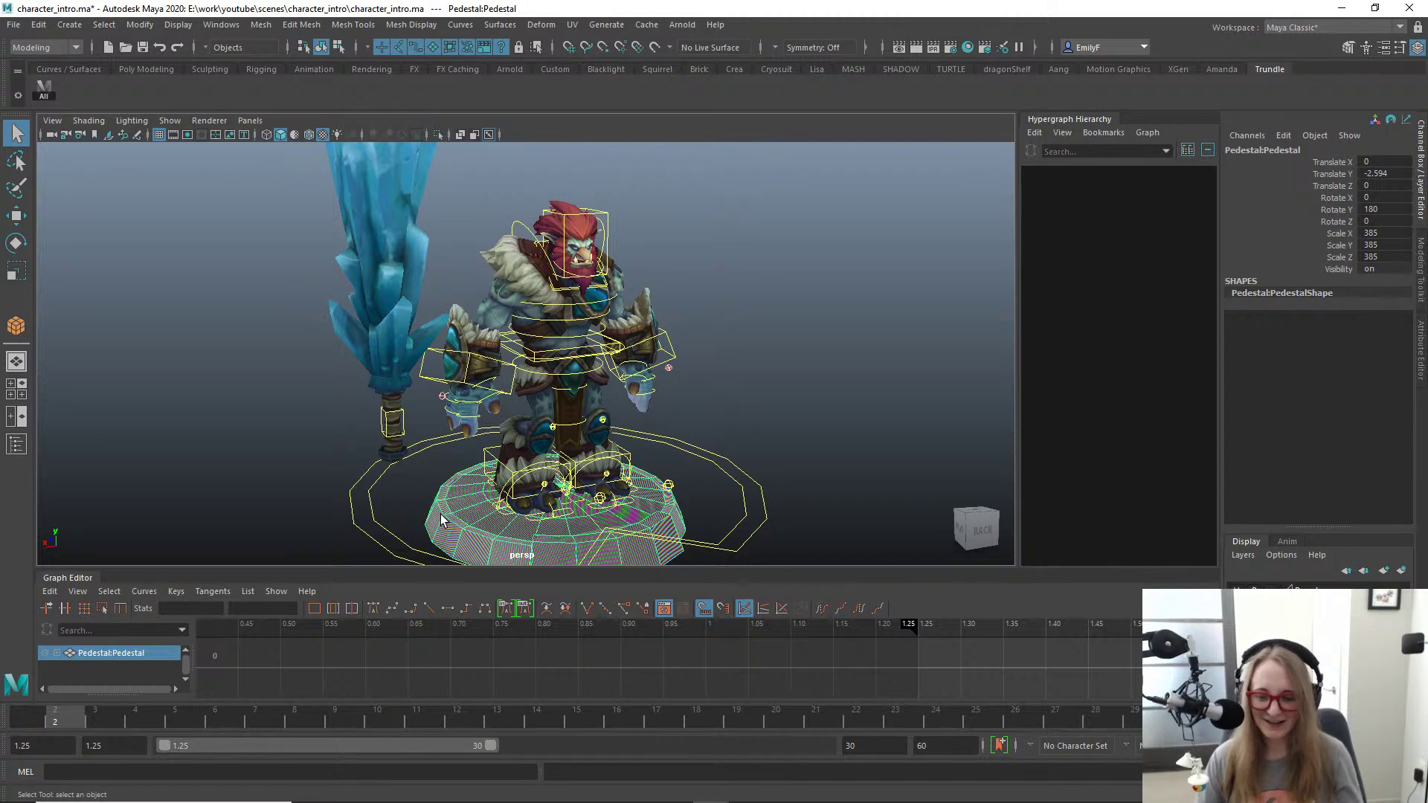
key(ctrl+h)
scroll(630, 320, up, 3)
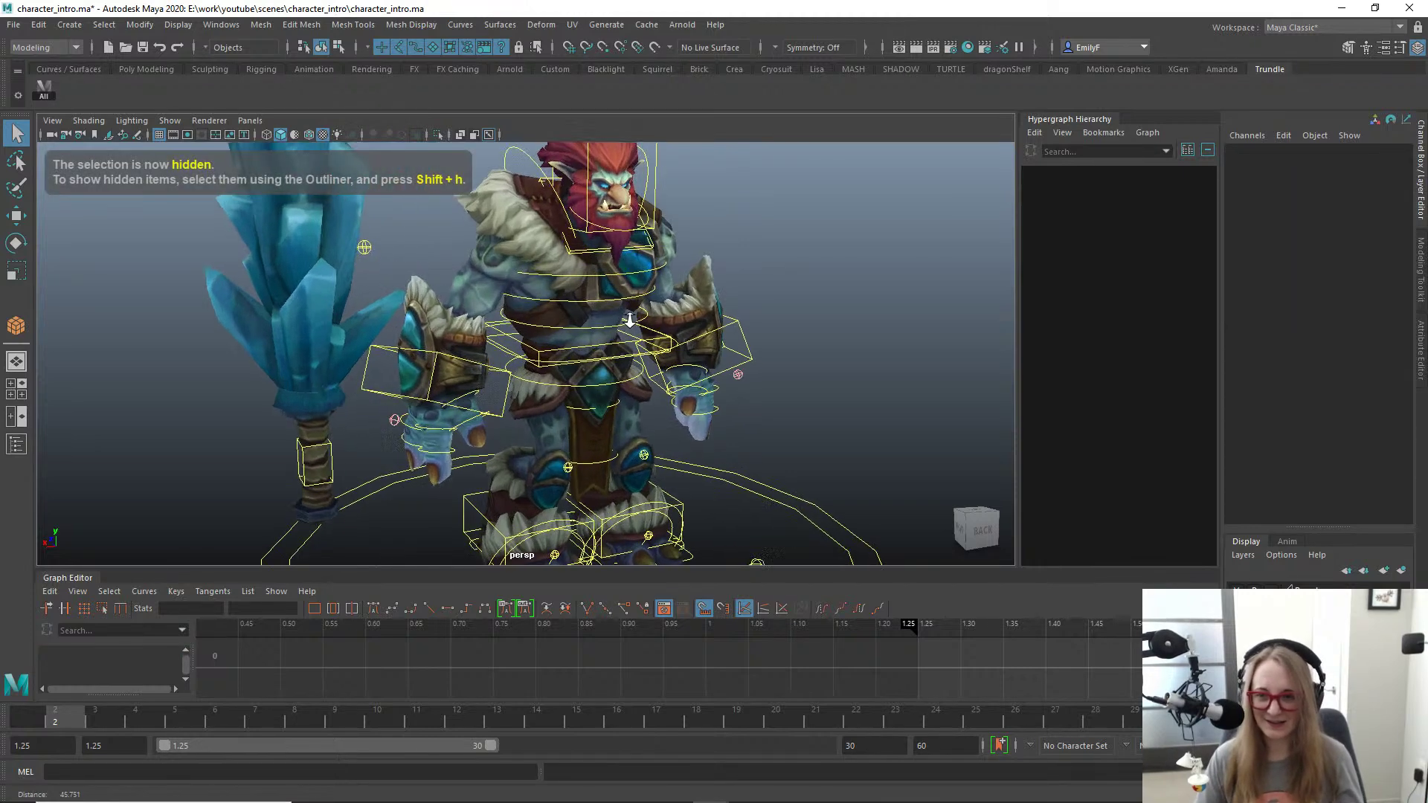
Step: Switch the right arm to forward kinematics by setting the IK Blend of R_Hand_IK to fk
click(422, 360)
click(386, 358)
key(w)
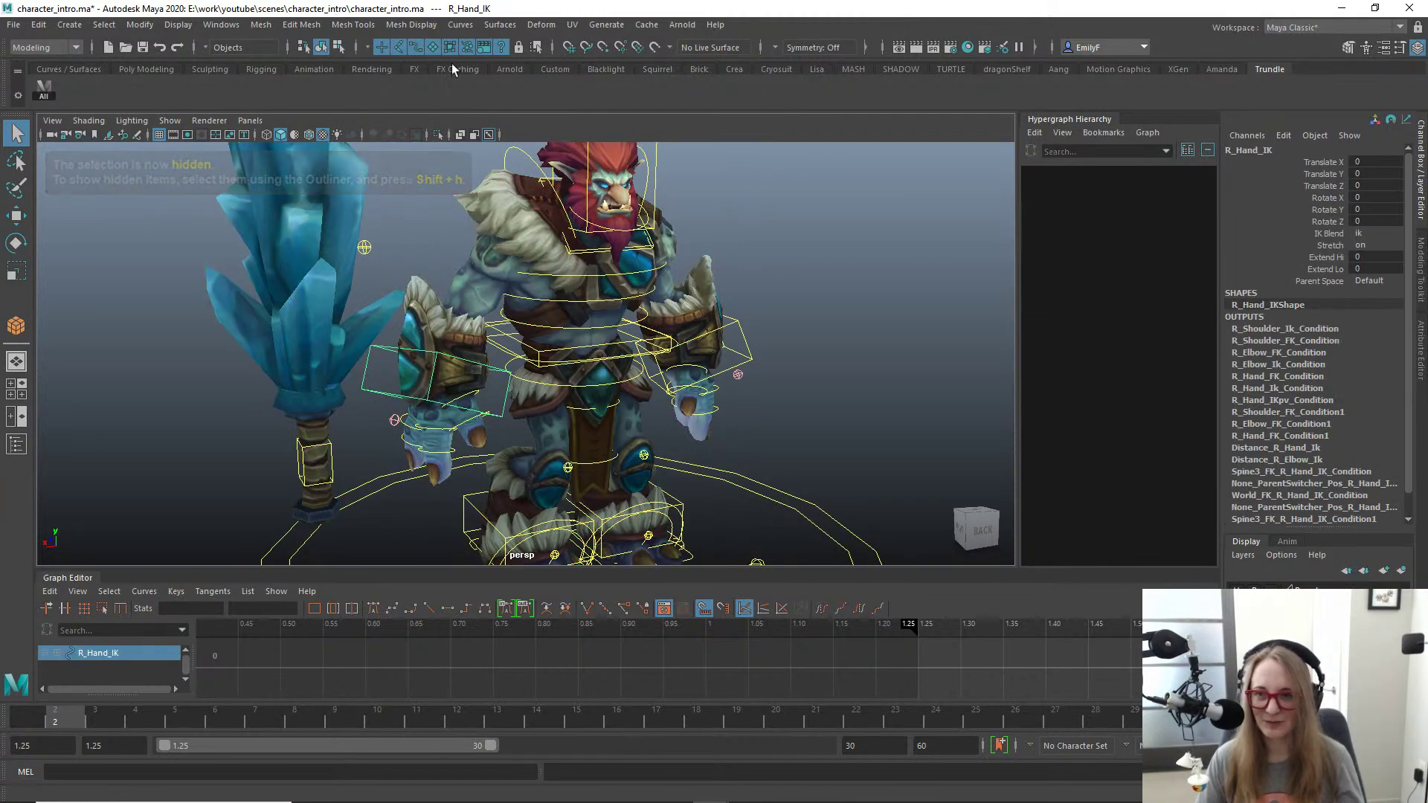
alt+drag(446, 305, 482, 307)
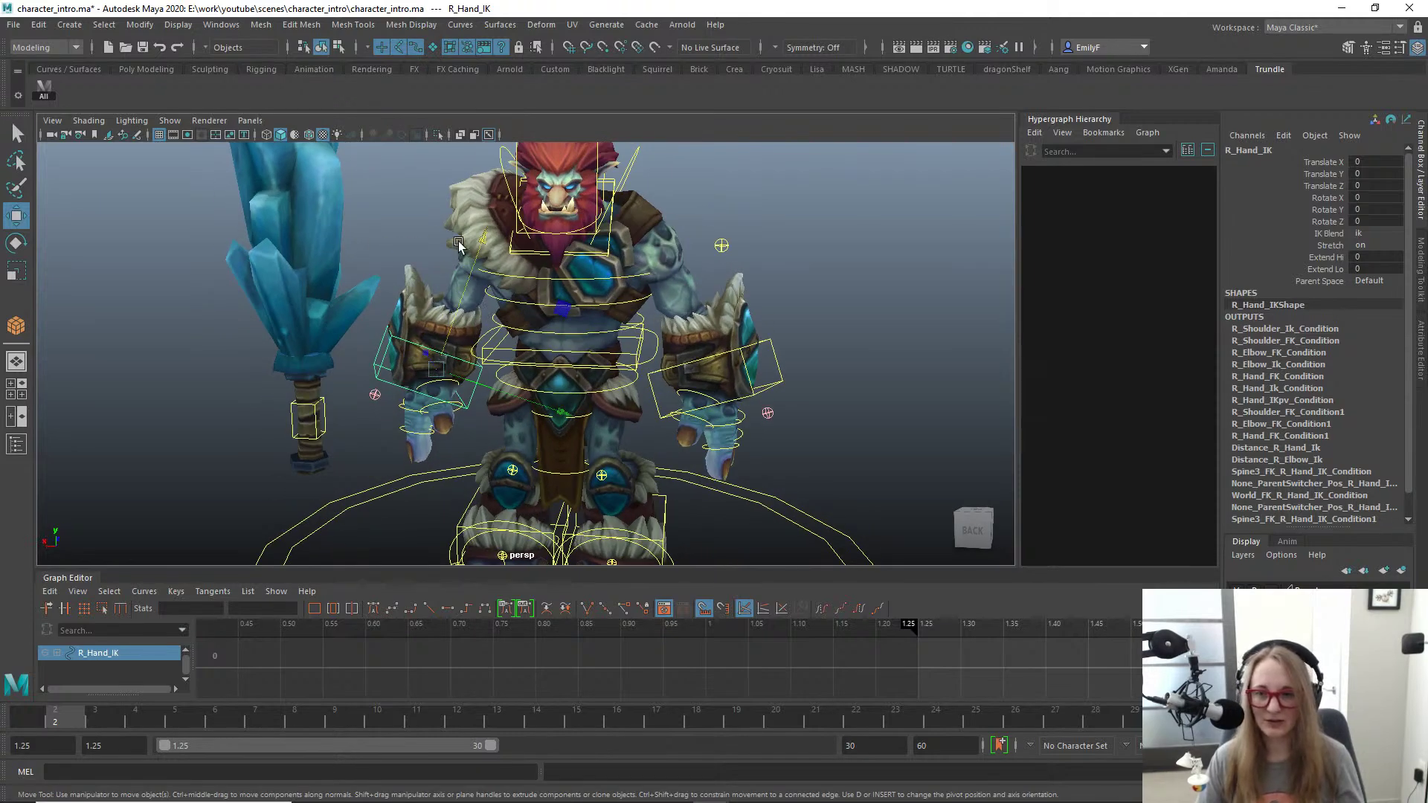
key(q)
alt+drag(404, 271, 648, 360)
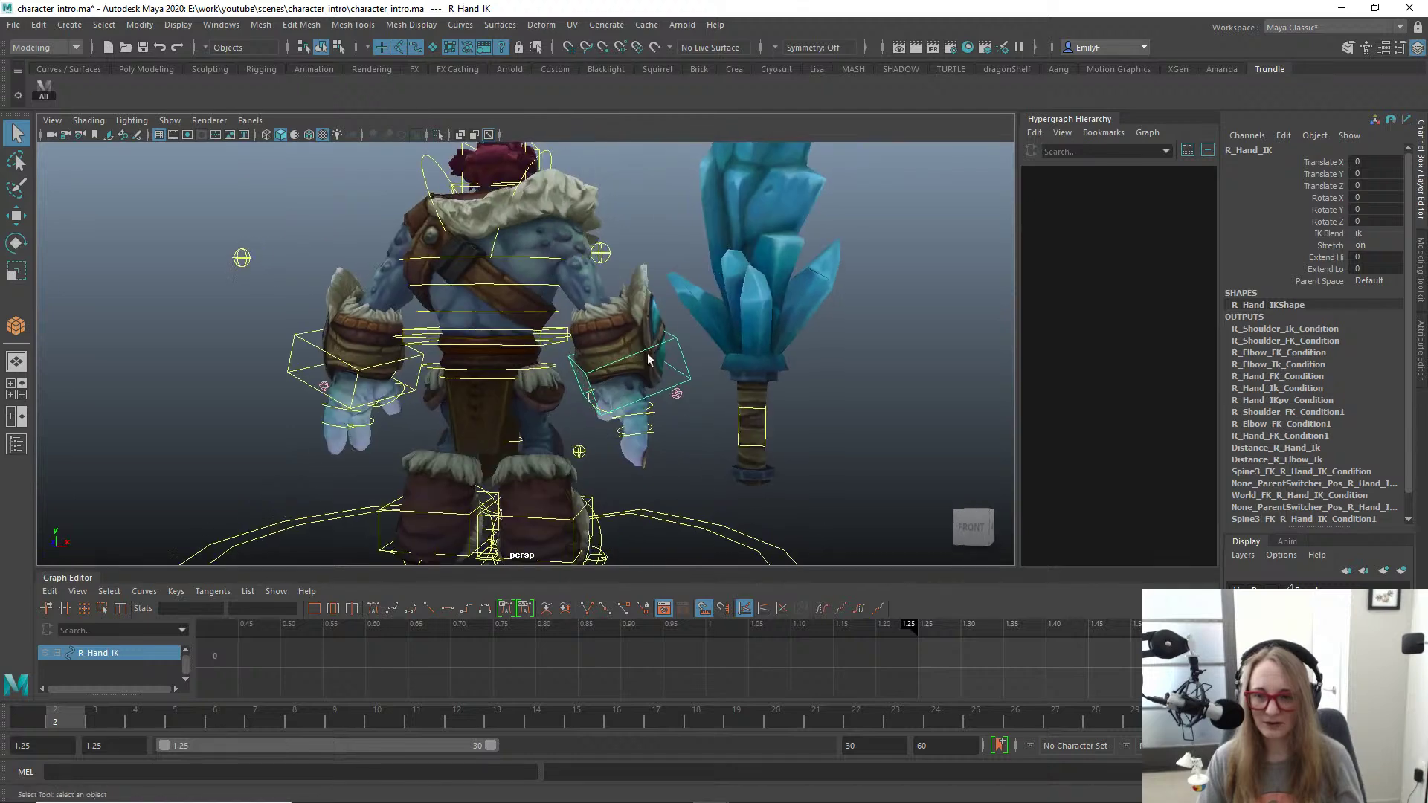
click(747, 475)
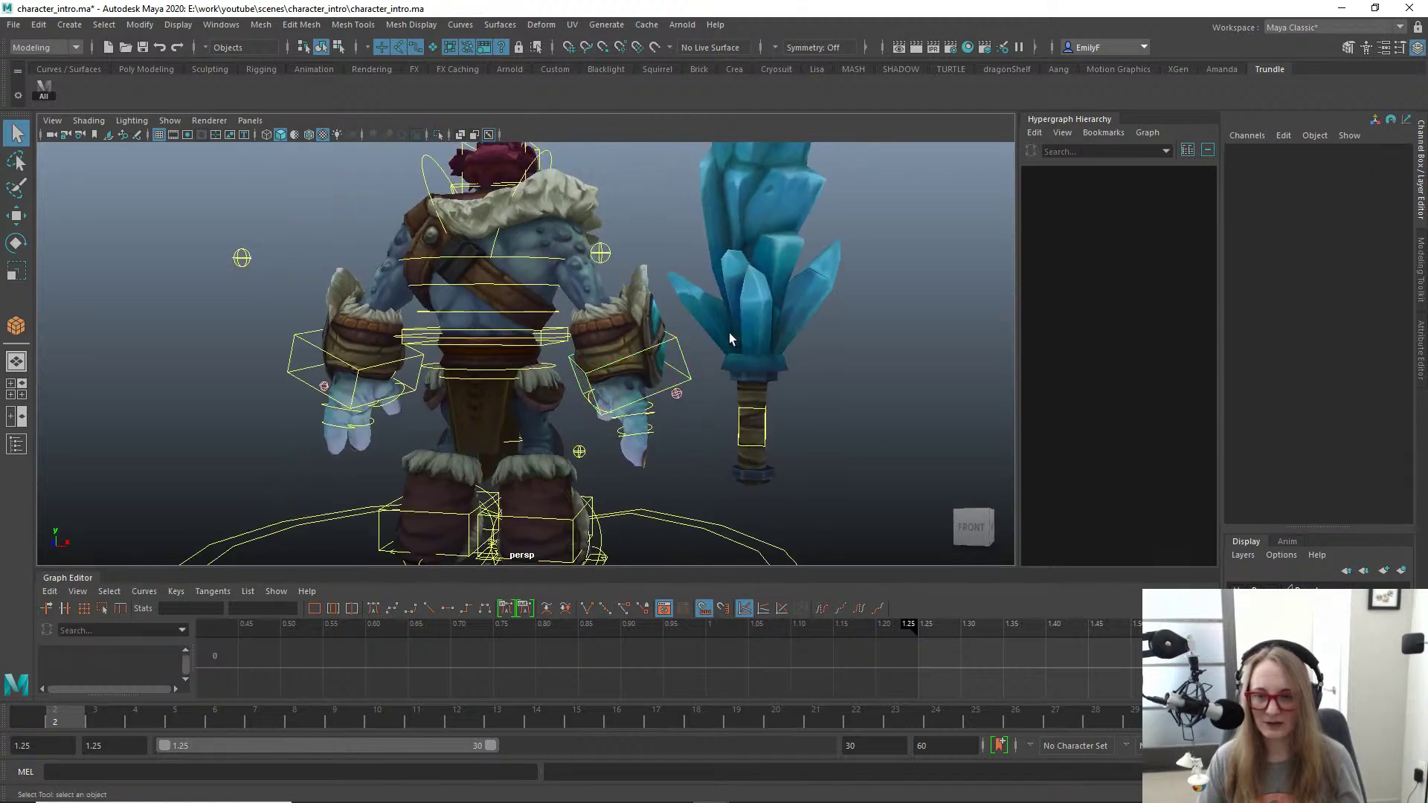
alt+drag(729, 332, 525, 344)
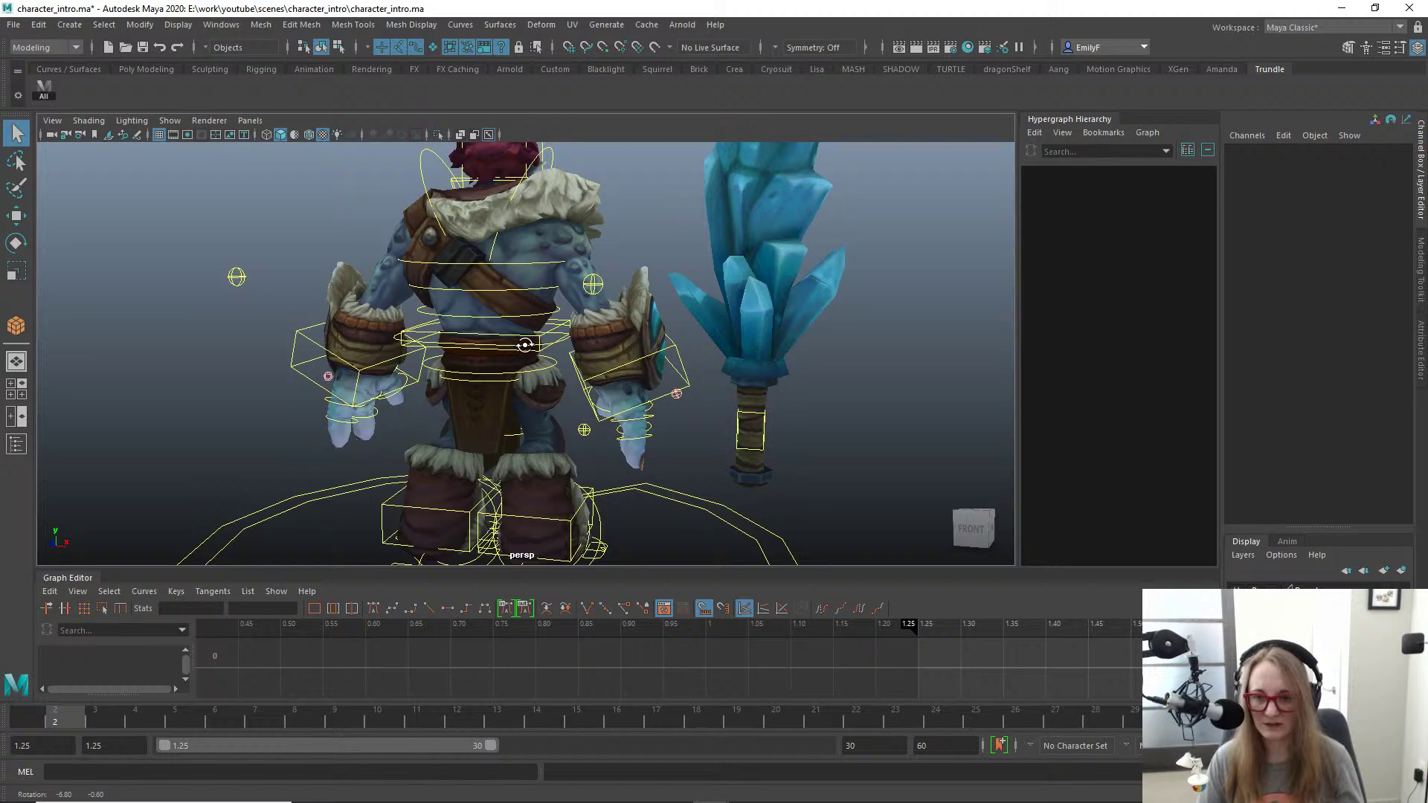
click(675, 367)
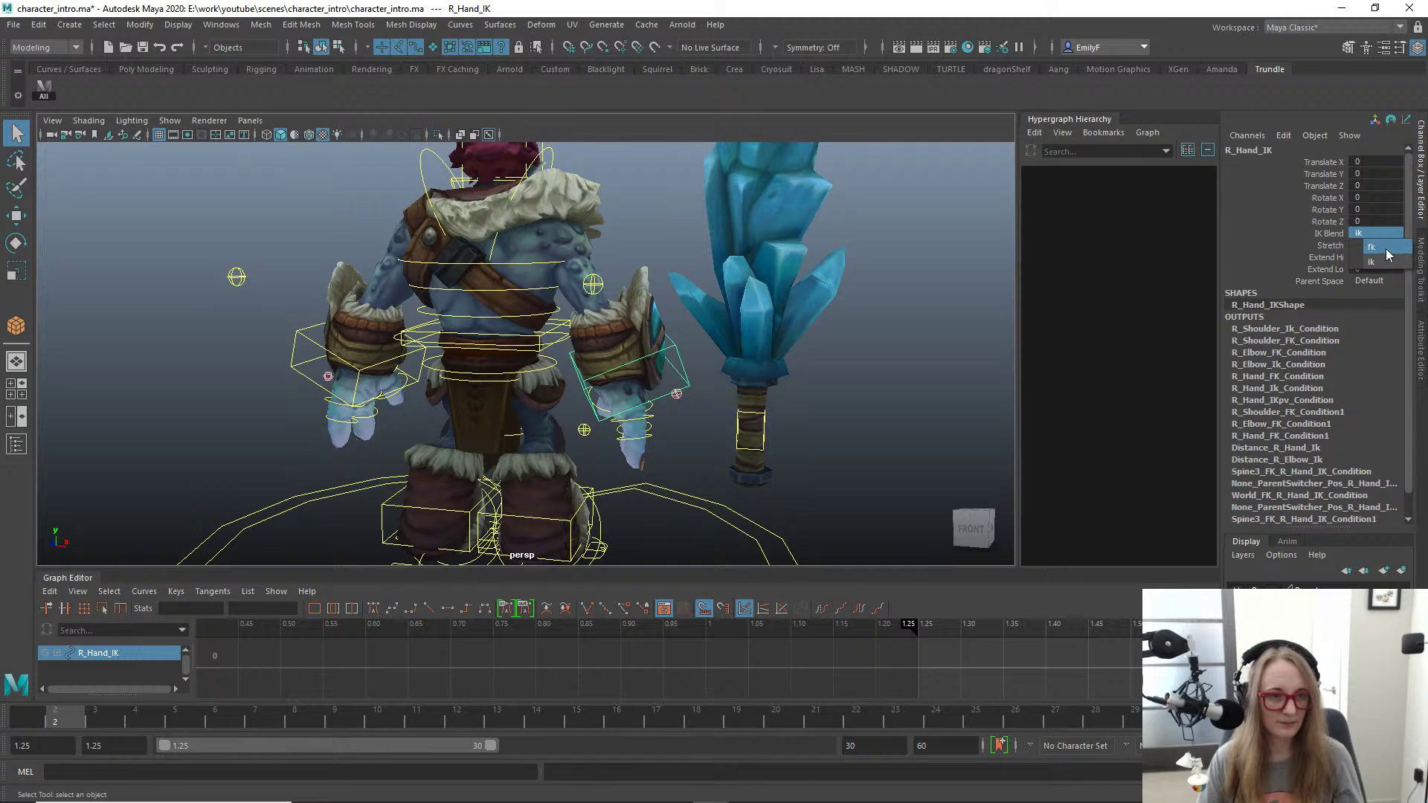
click(1385, 250)
Step: Set the Parent Space of the left hand control L_Hand_IK to Spine3_FK
alt+drag(291, 295, 776, 386)
click(753, 398)
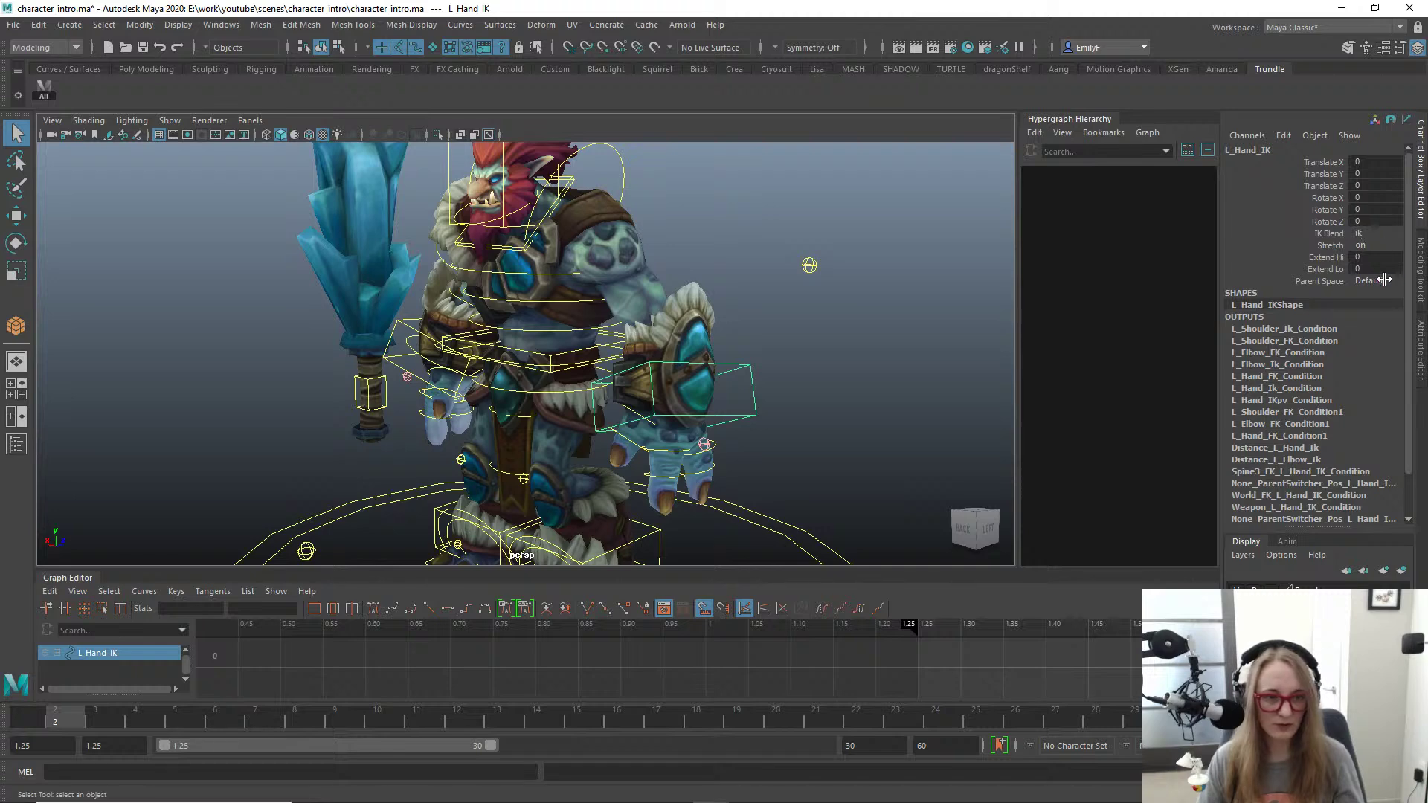
click(1384, 279)
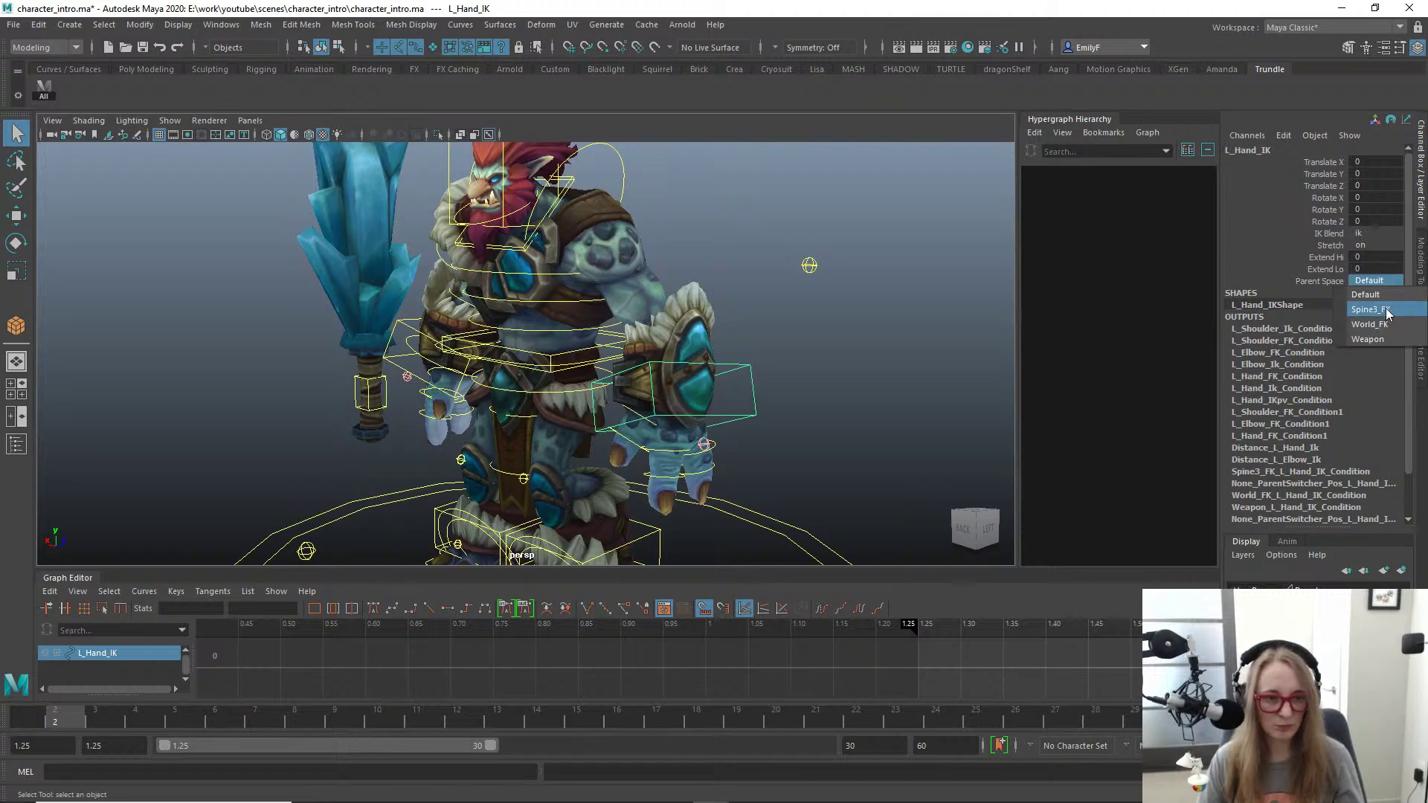
click(1387, 310)
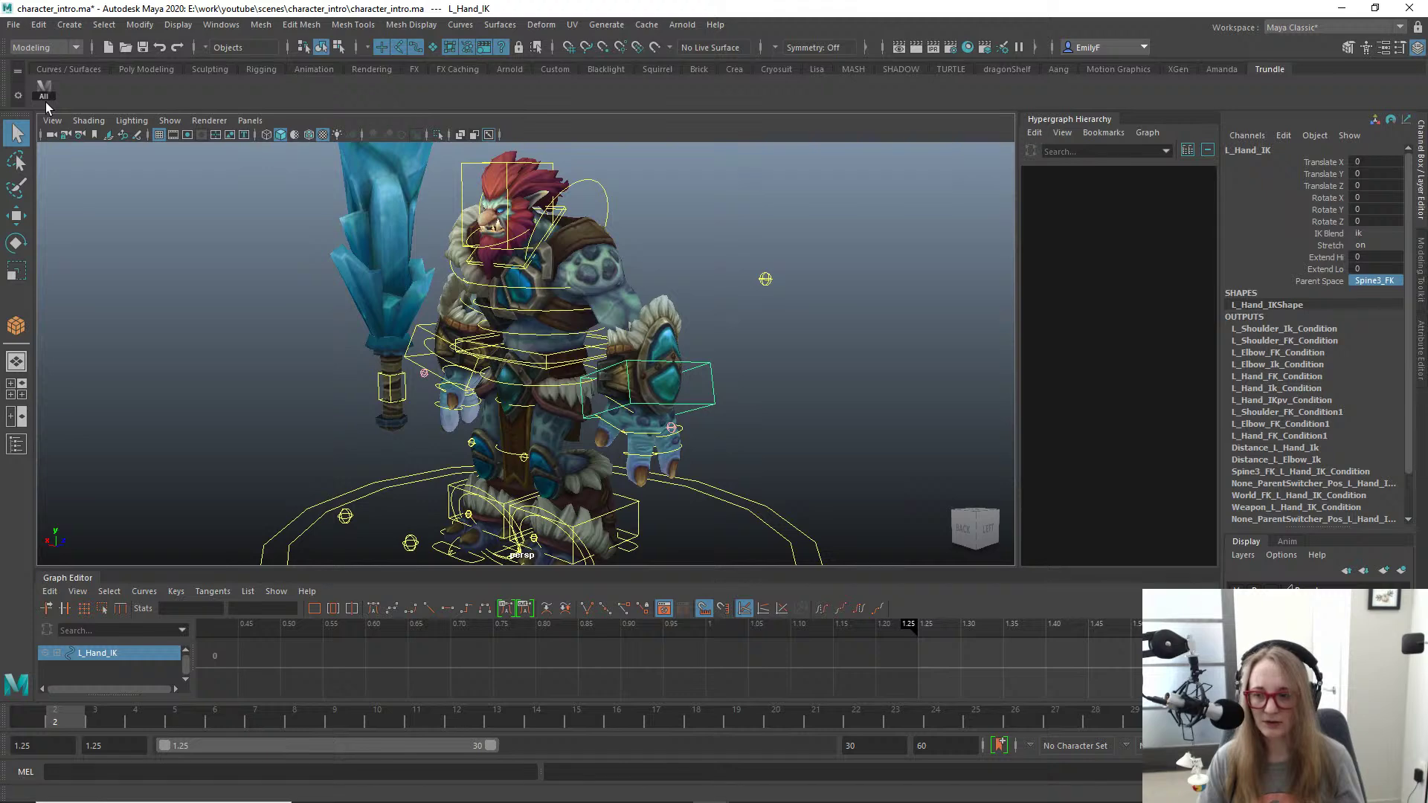
Step: Select all rig controls, set the timeline's start frame to 1, and key the controls on frame 1
click(46, 90)
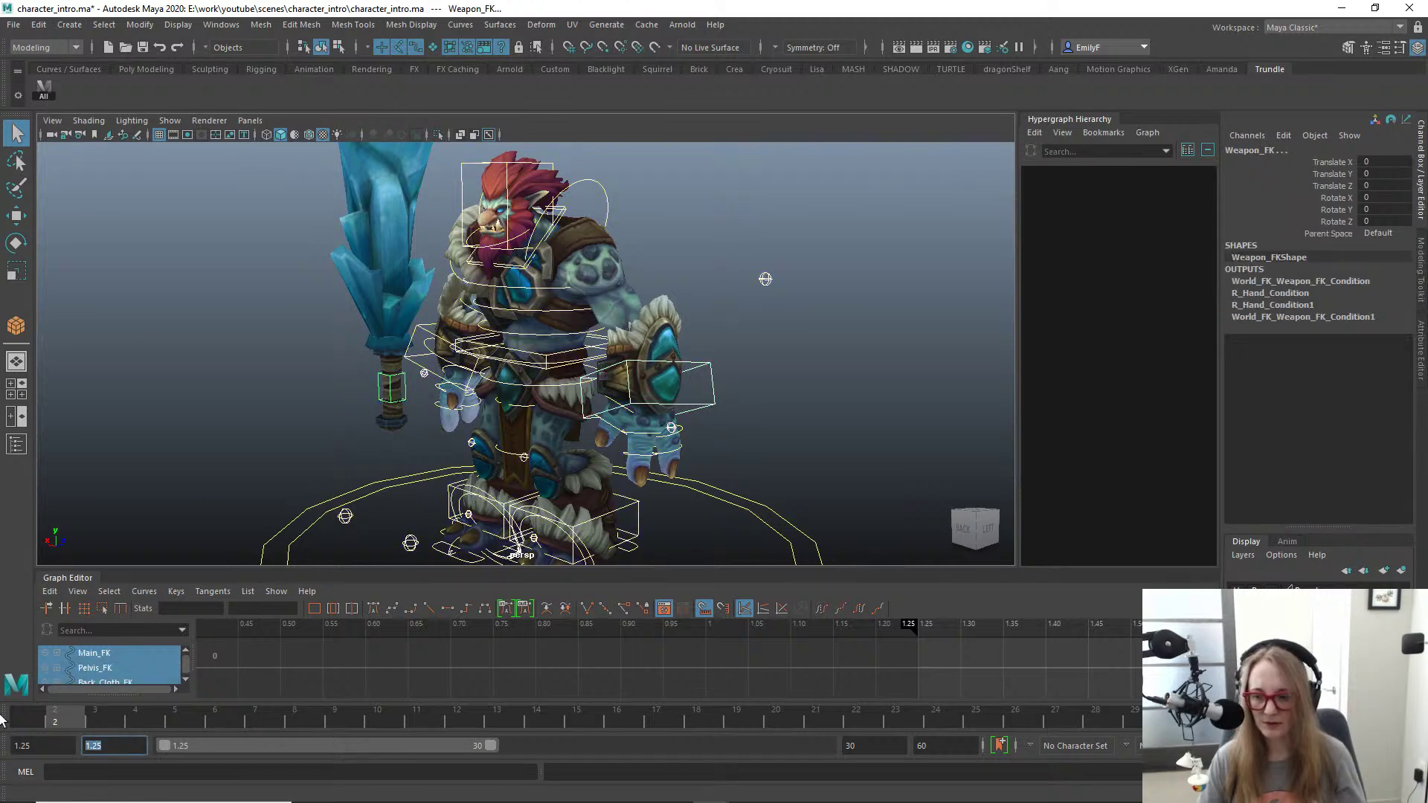
text(1)
key(Return)
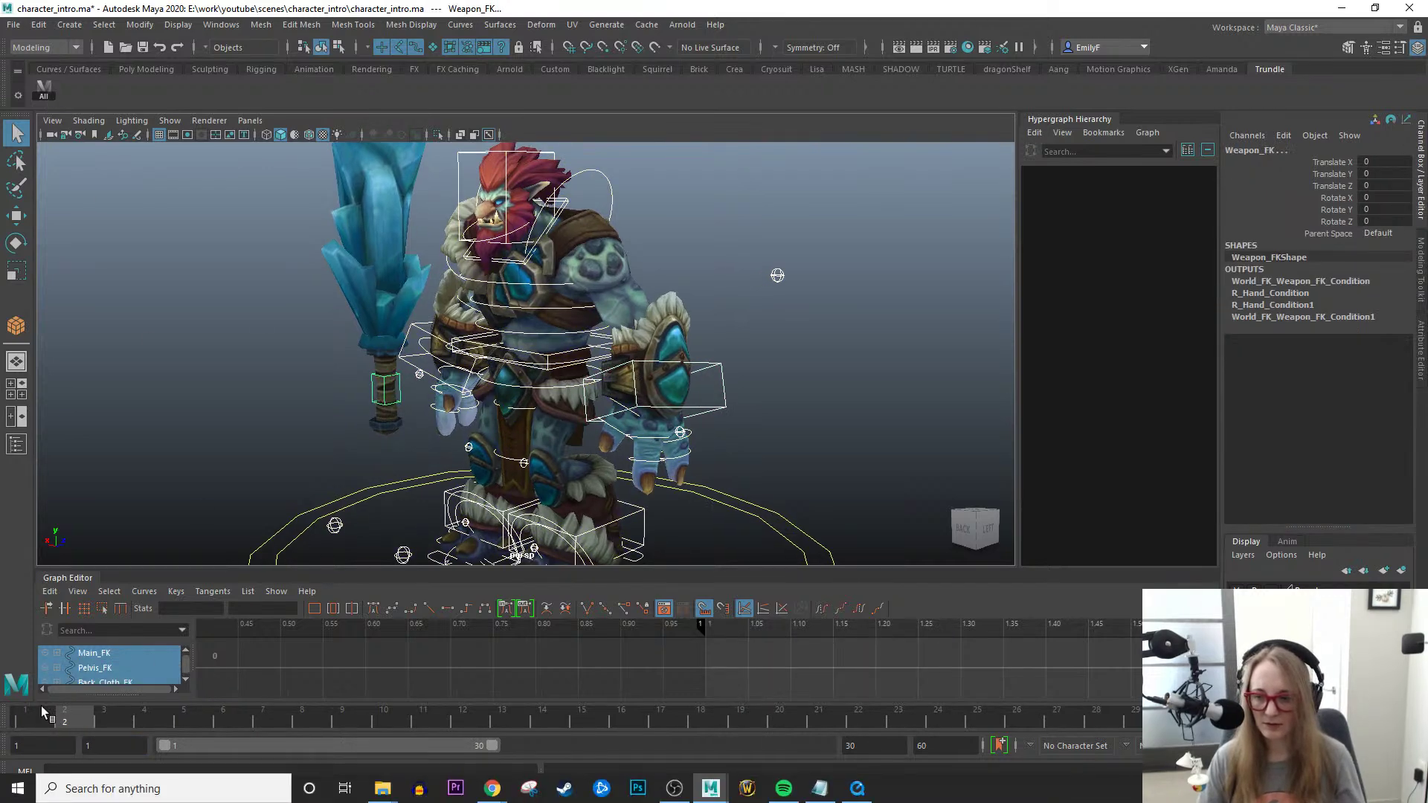
click(44, 712)
key(s)
Step: Rotate the R_Shoulder_FK control to raise the troll's right arm forward to about shoulder height
alt+drag(506, 387, 638, 363)
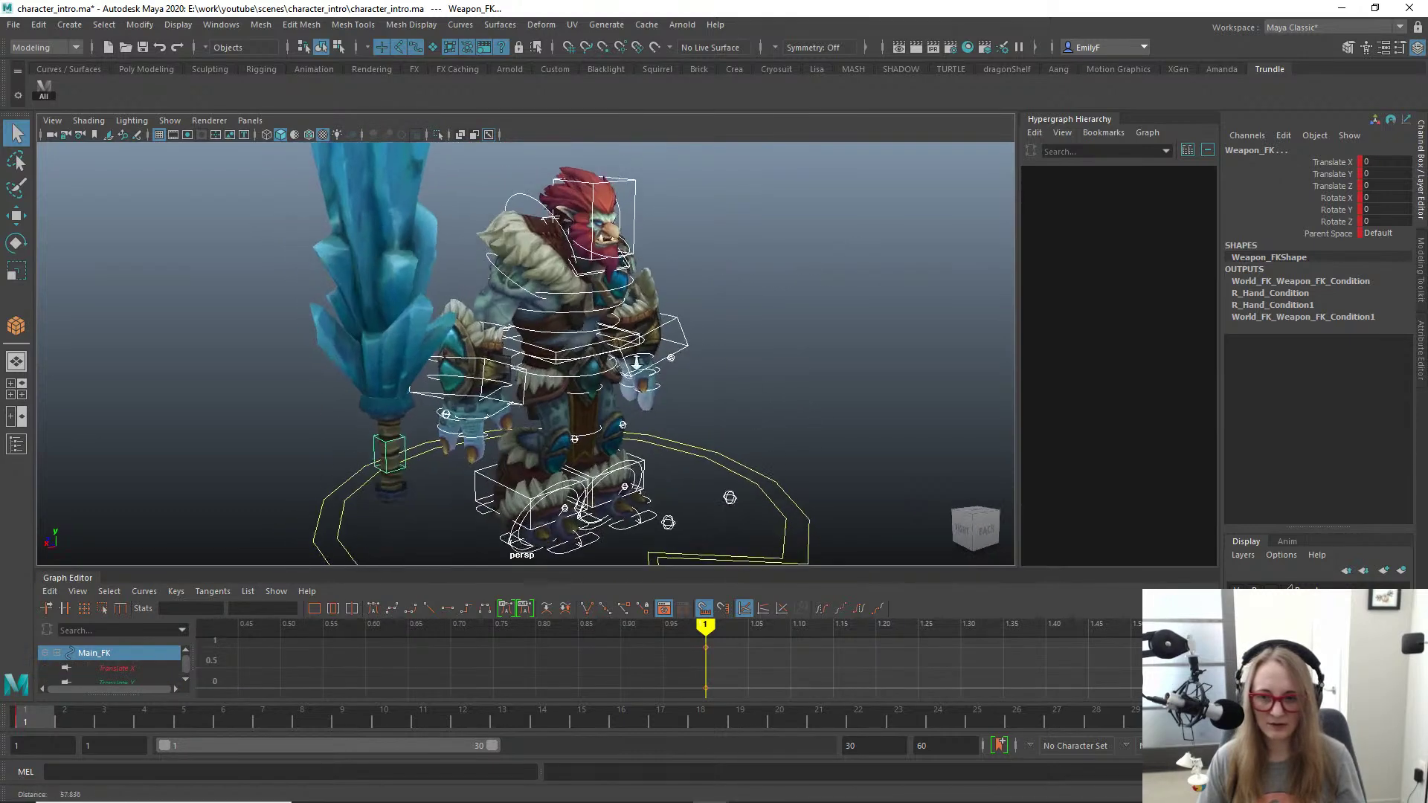
alt+right_drag(637, 363, 644, 363)
click(473, 371)
click(474, 354)
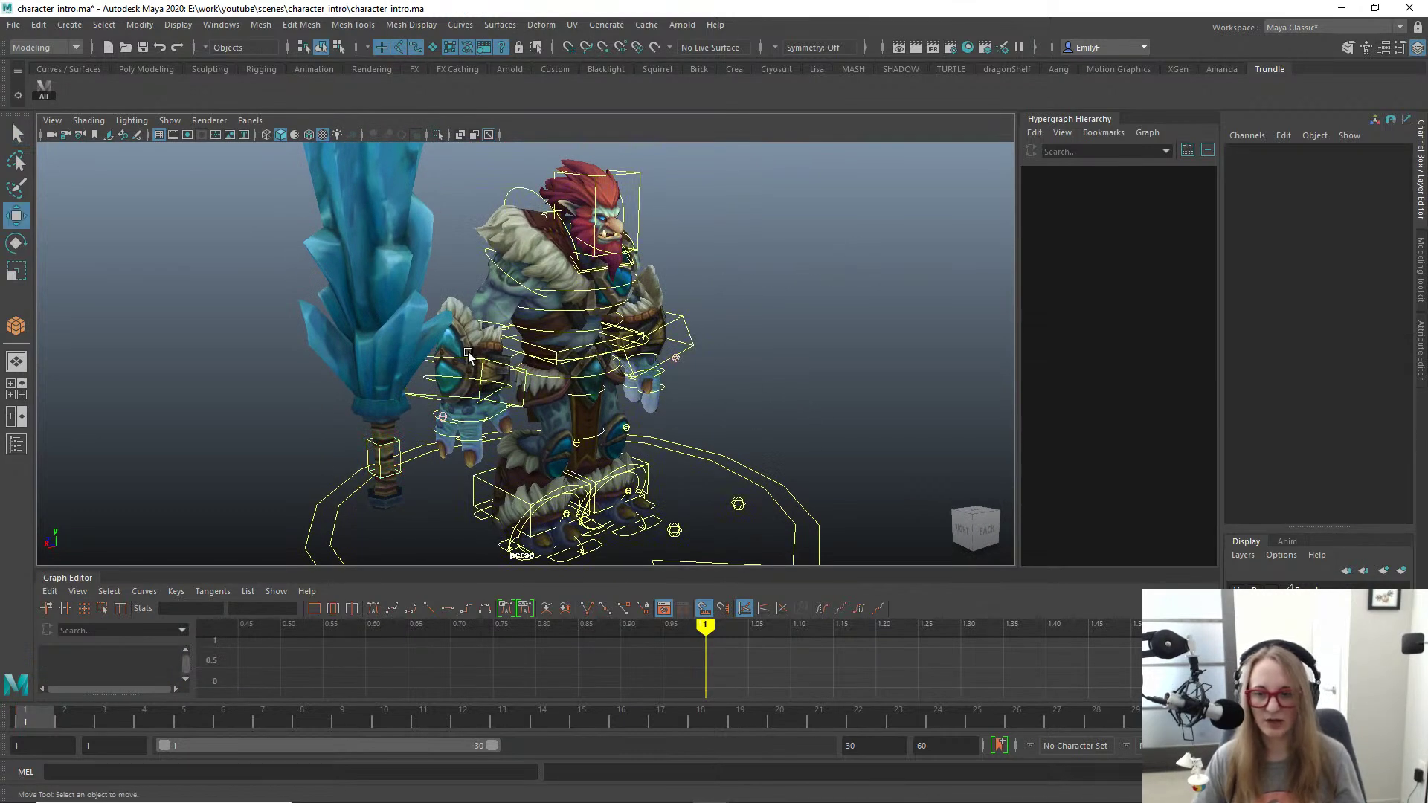
click(484, 365)
key(q)
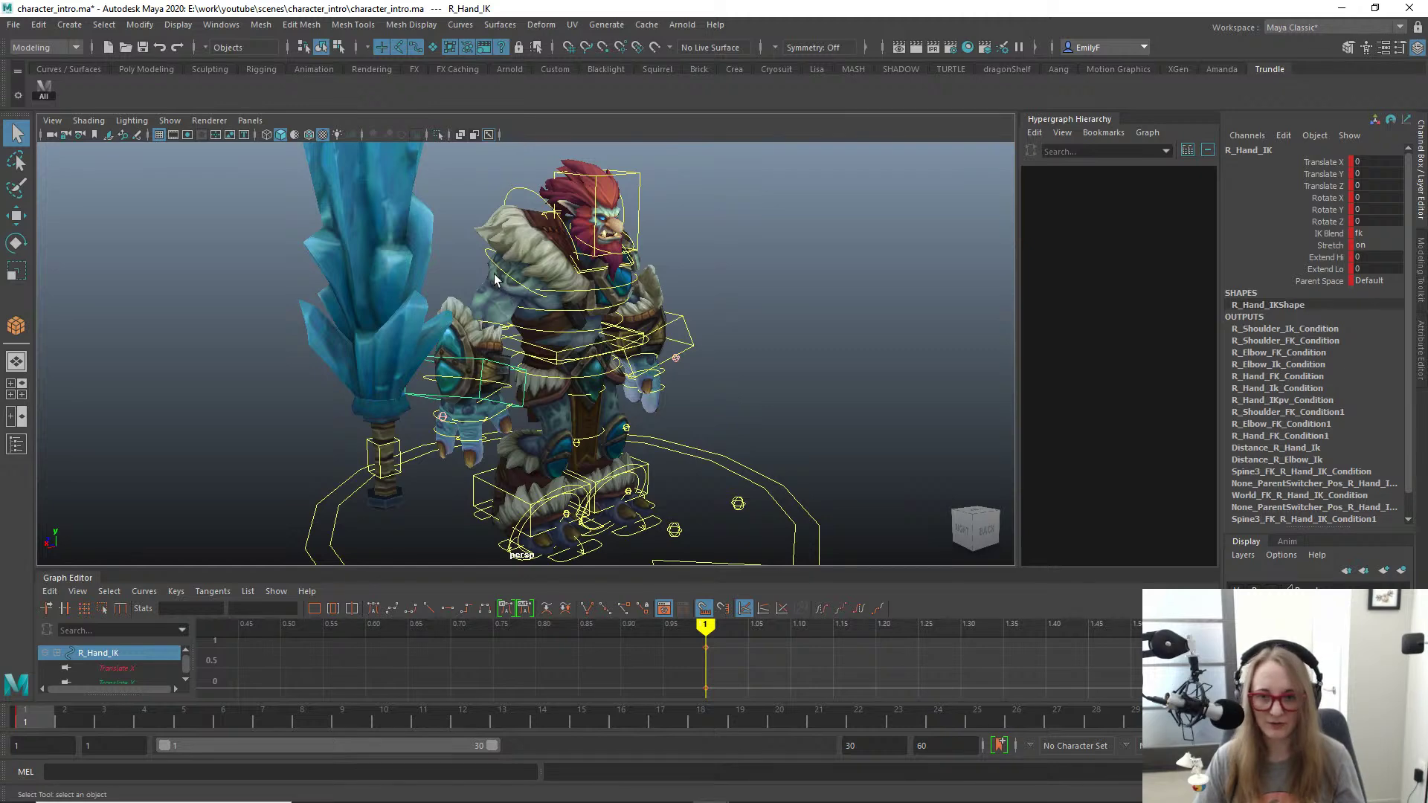
click(495, 276)
key(e)
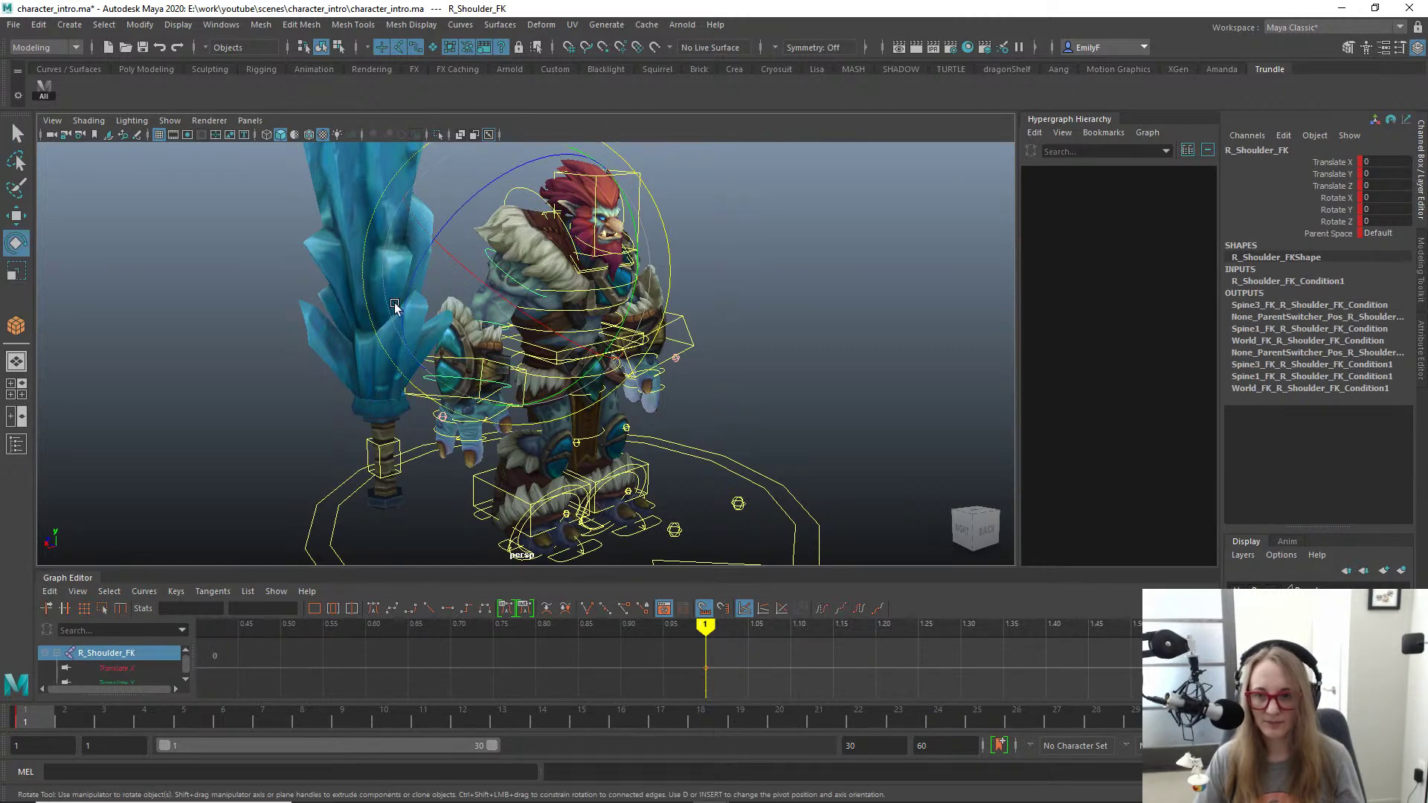
drag(394, 305, 452, 168)
key(q)
Step: Rotate and move the Weapon_FK control to bring the sword's handle to the raised right hand
click(310, 210)
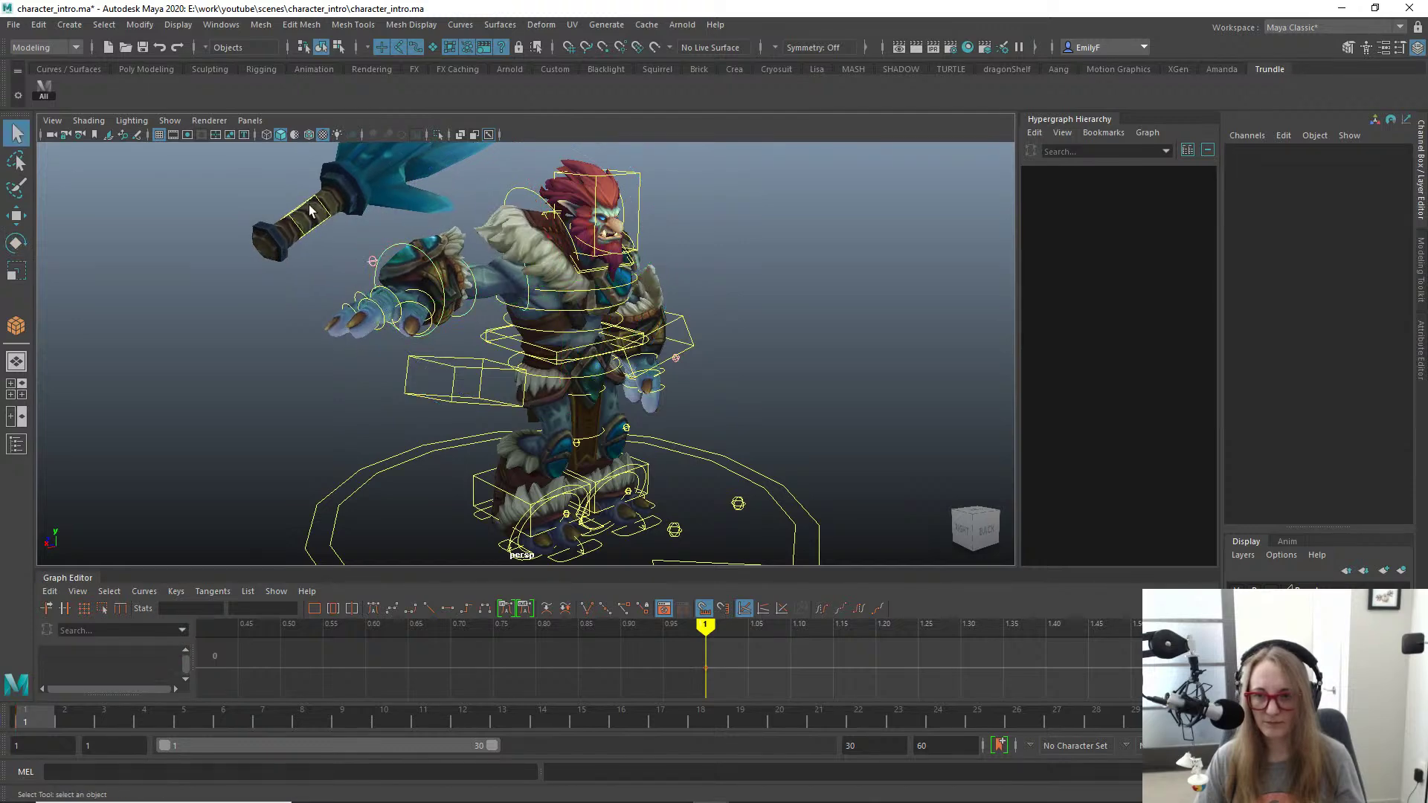
click(310, 210)
key(e)
drag(312, 260, 275, 407)
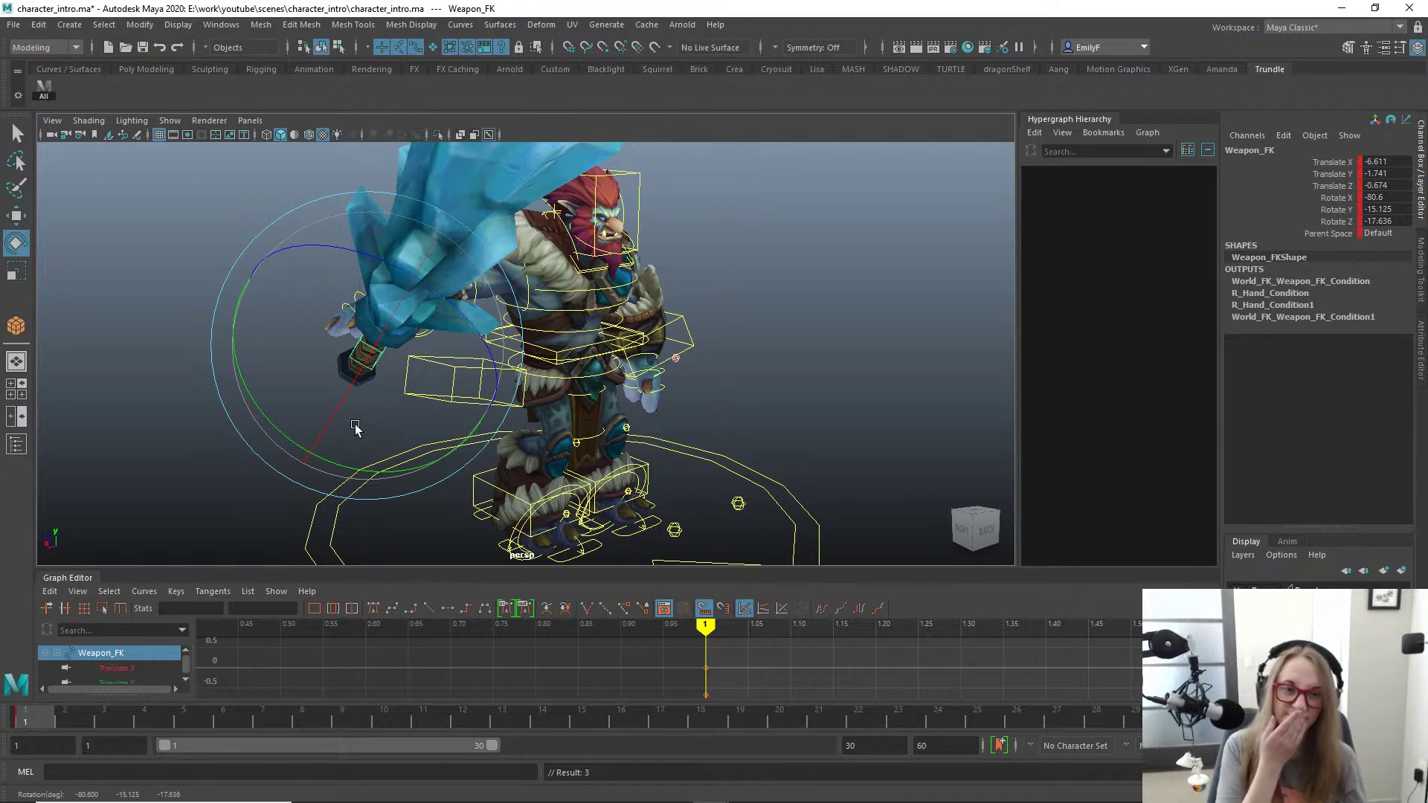
drag(378, 394, 432, 310)
key(w)
key(f)
alt+drag(523, 355, 310, 300)
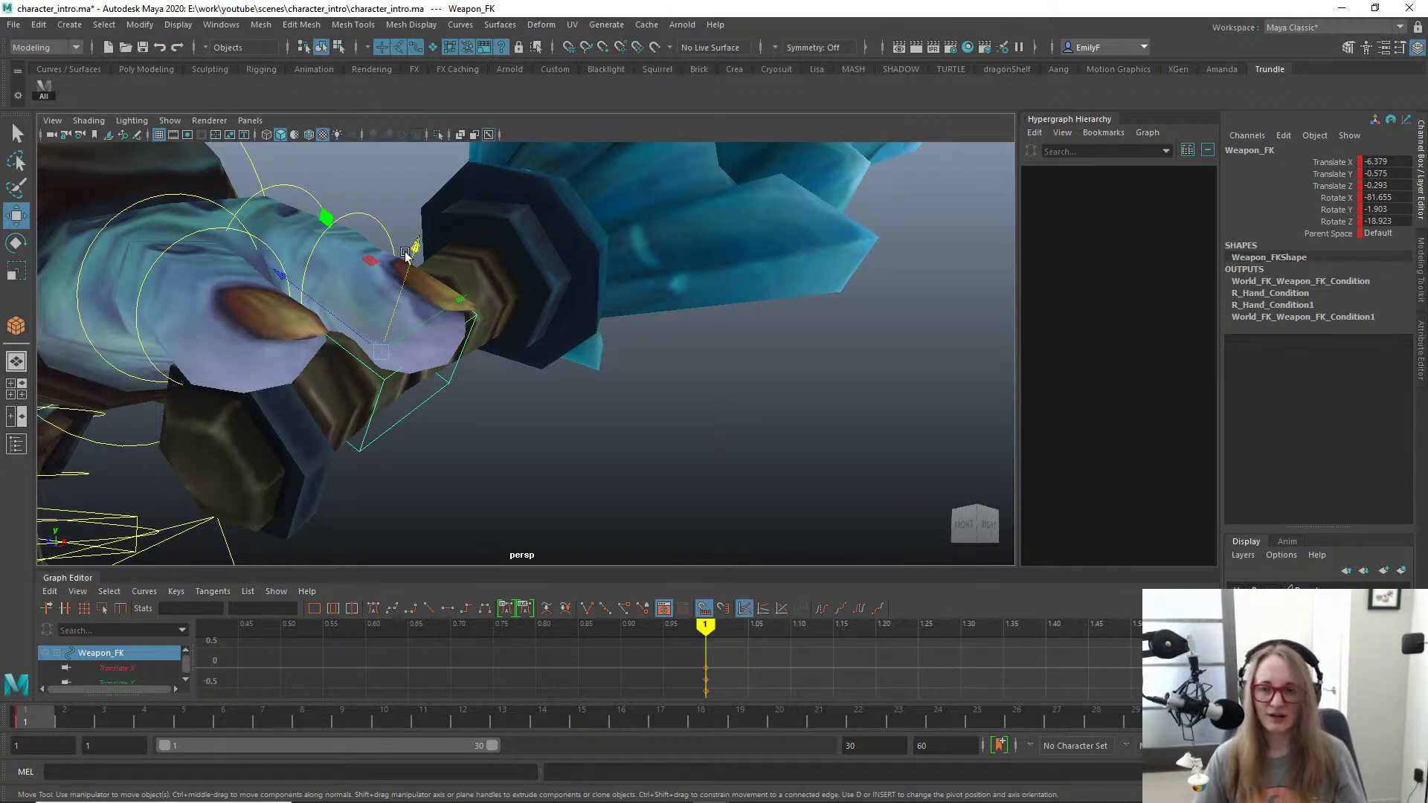
alt+drag(406, 253, 421, 405)
key(e)
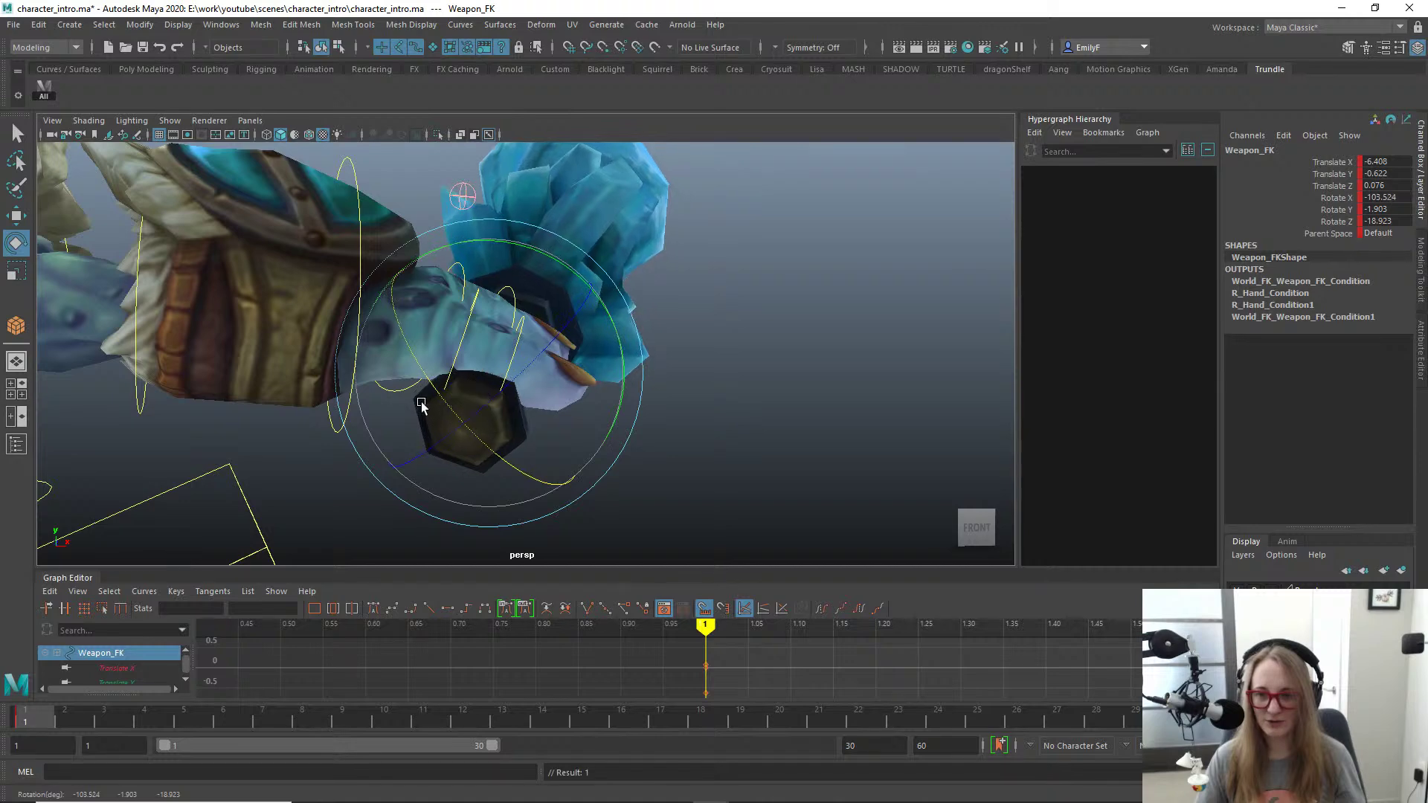
Step: Fit the sword handle into the right palm, with Weapon_FK translated about -6.44, 0.14, 0.58 and rotated about -98, -2.9, -18.1
key(w)
drag(495, 231, 287, 309)
drag(553, 388, 465, 350)
alt+drag(358, 332, 494, 376)
key(f)
alt+right_drag(494, 377, 307, 328)
alt+drag(307, 328, 565, 387)
key(e)
key(w)
key(e)
key(w)
scroll(540, 282, up, 3)
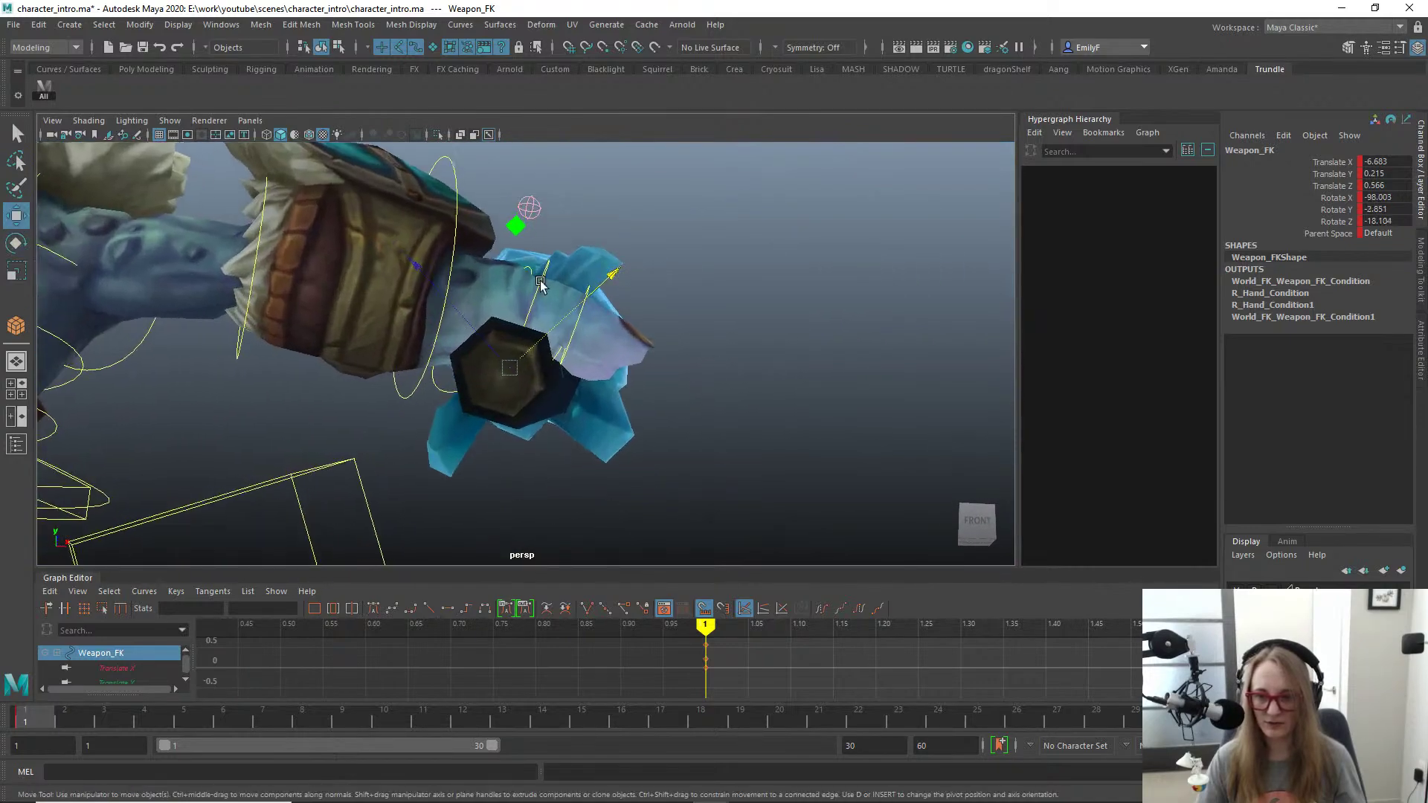
drag(567, 317, 580, 301)
alt+drag(580, 301, 379, 313)
alt+right_drag(379, 313, 446, 325)
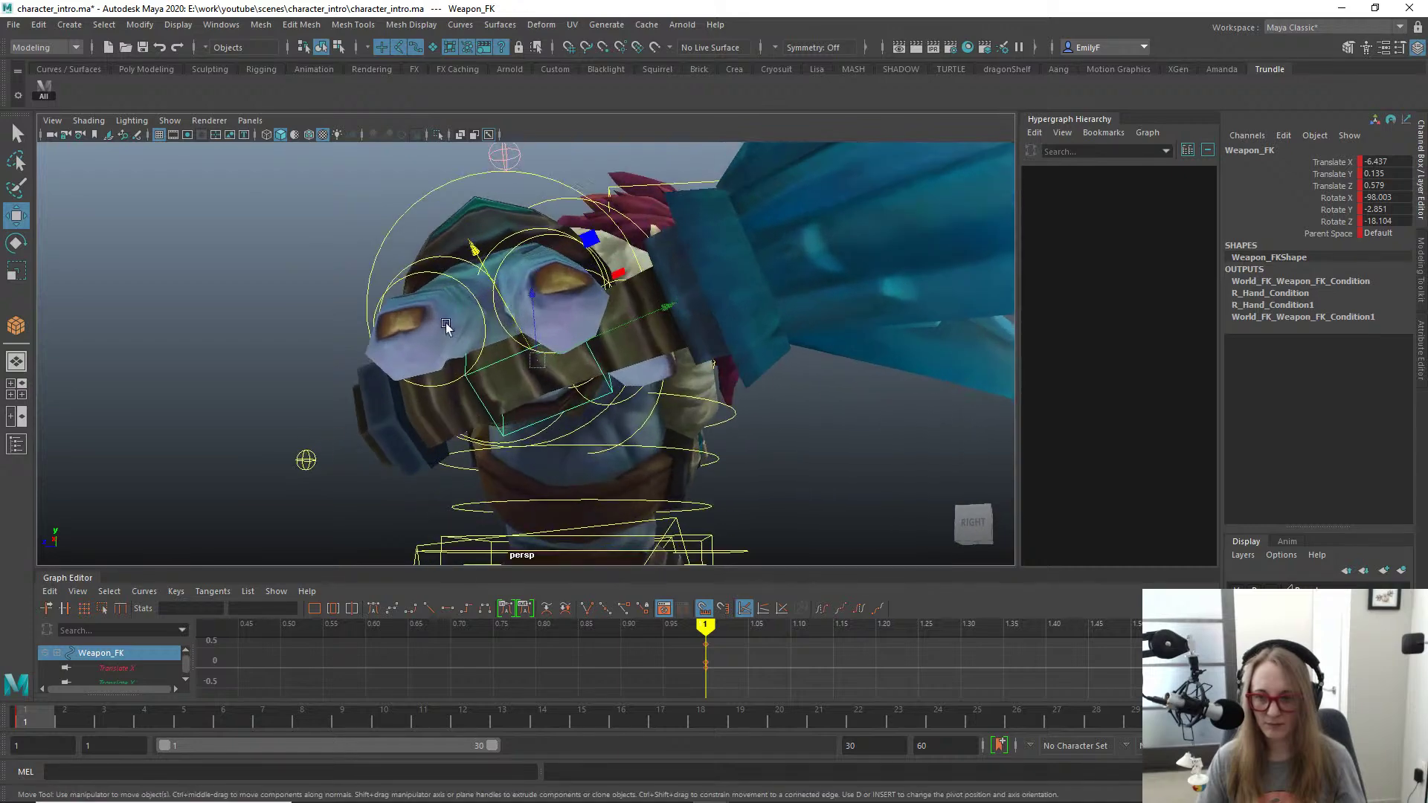
Step: Curl the right pinky over the sword handle with R_Pinky1_FK and R_Pinky2_FK, rotating the second joint about -22 in Z
key(q)
click(443, 262)
scroll(635, 305, down, 8)
alt+drag(742, 313, 794, 372)
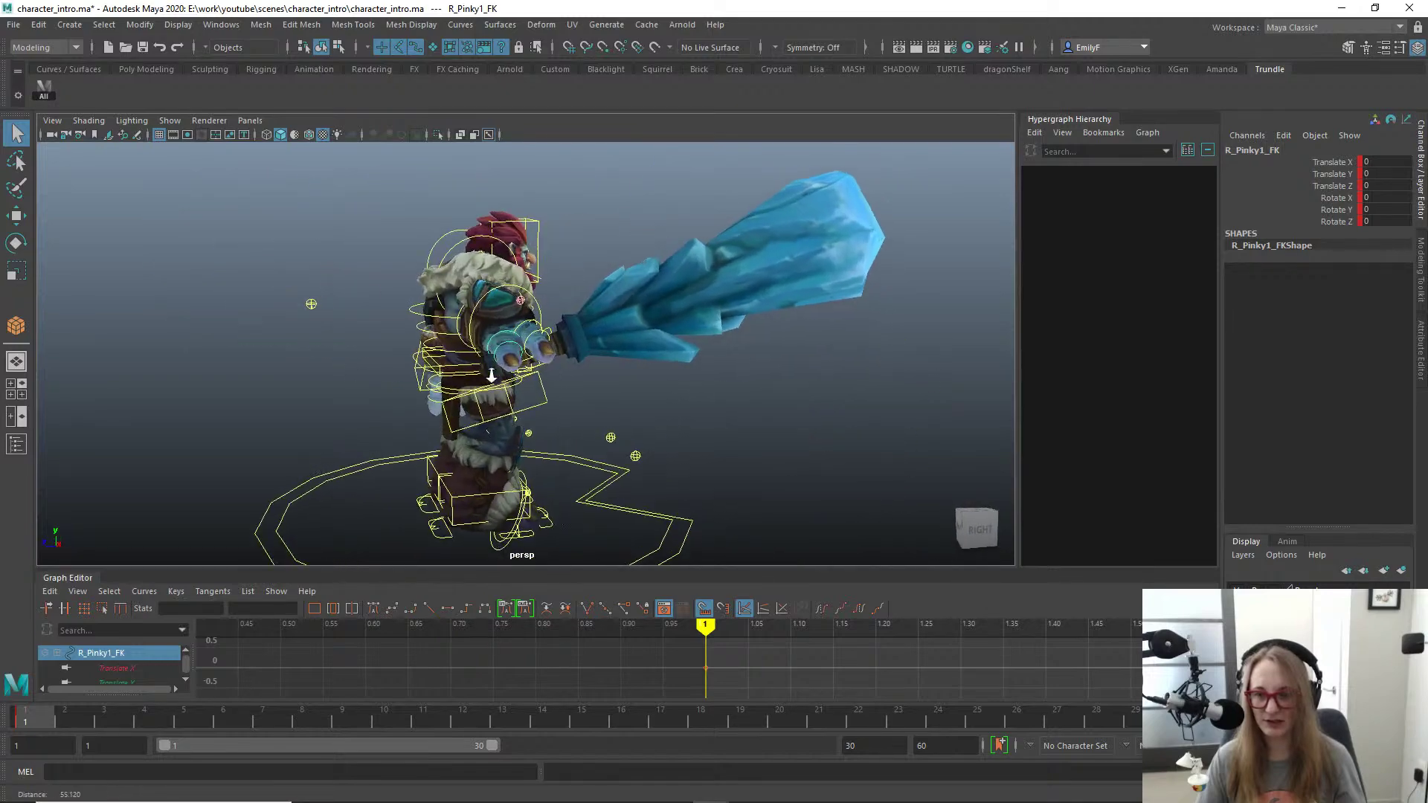
scroll(209, 340, up, 8)
alt+drag(209, 341, 593, 285)
key(e)
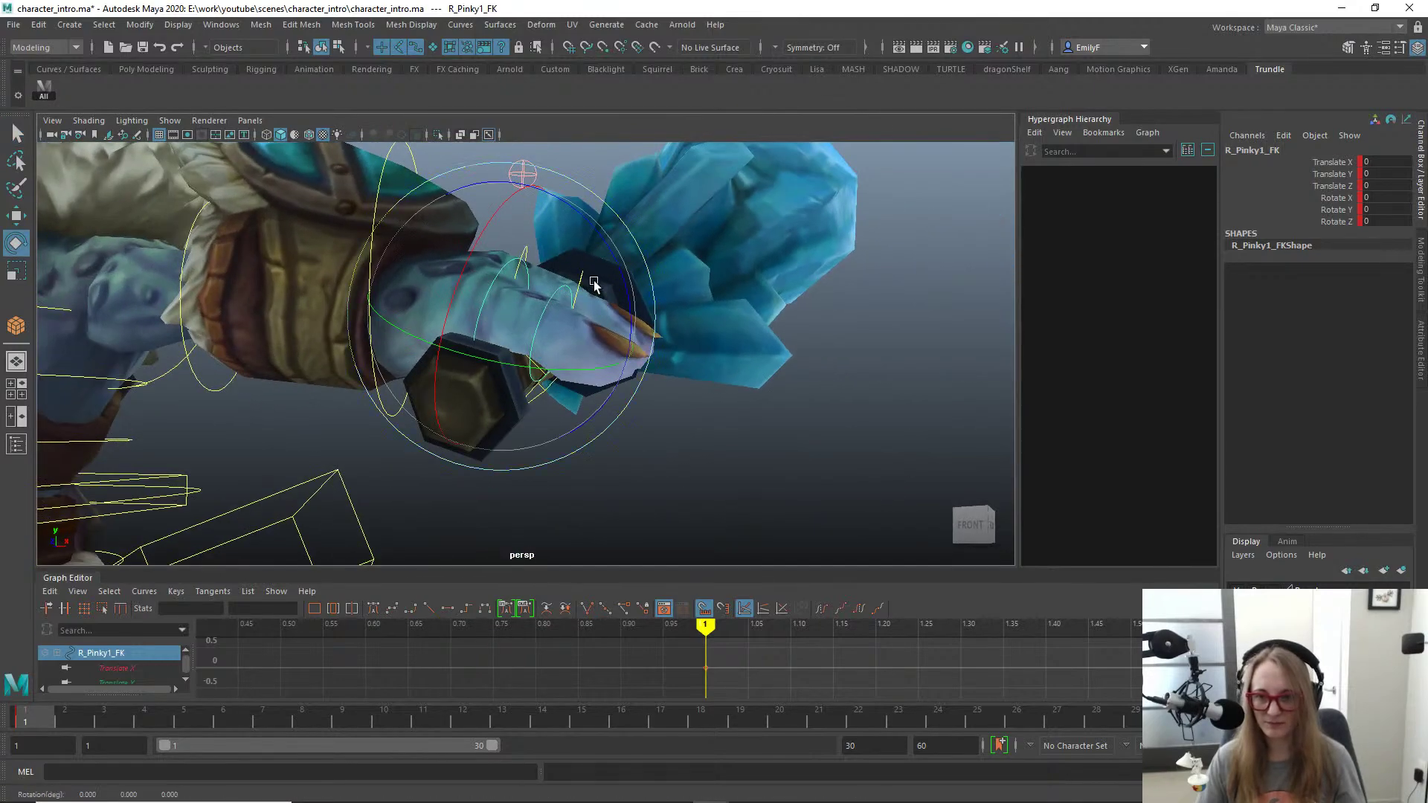
alt+drag(606, 355, 283, 331)
drag(478, 311, 485, 332)
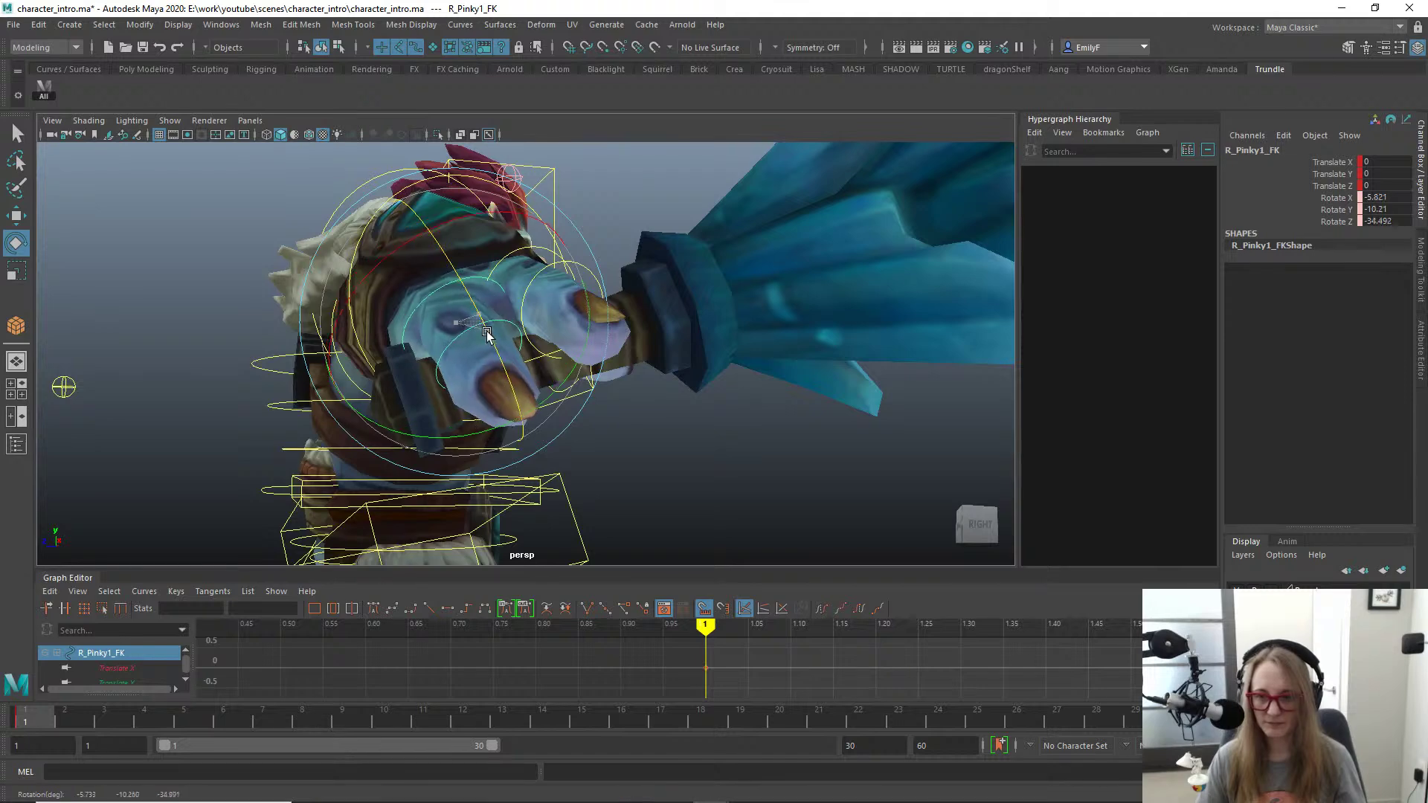
click(536, 445)
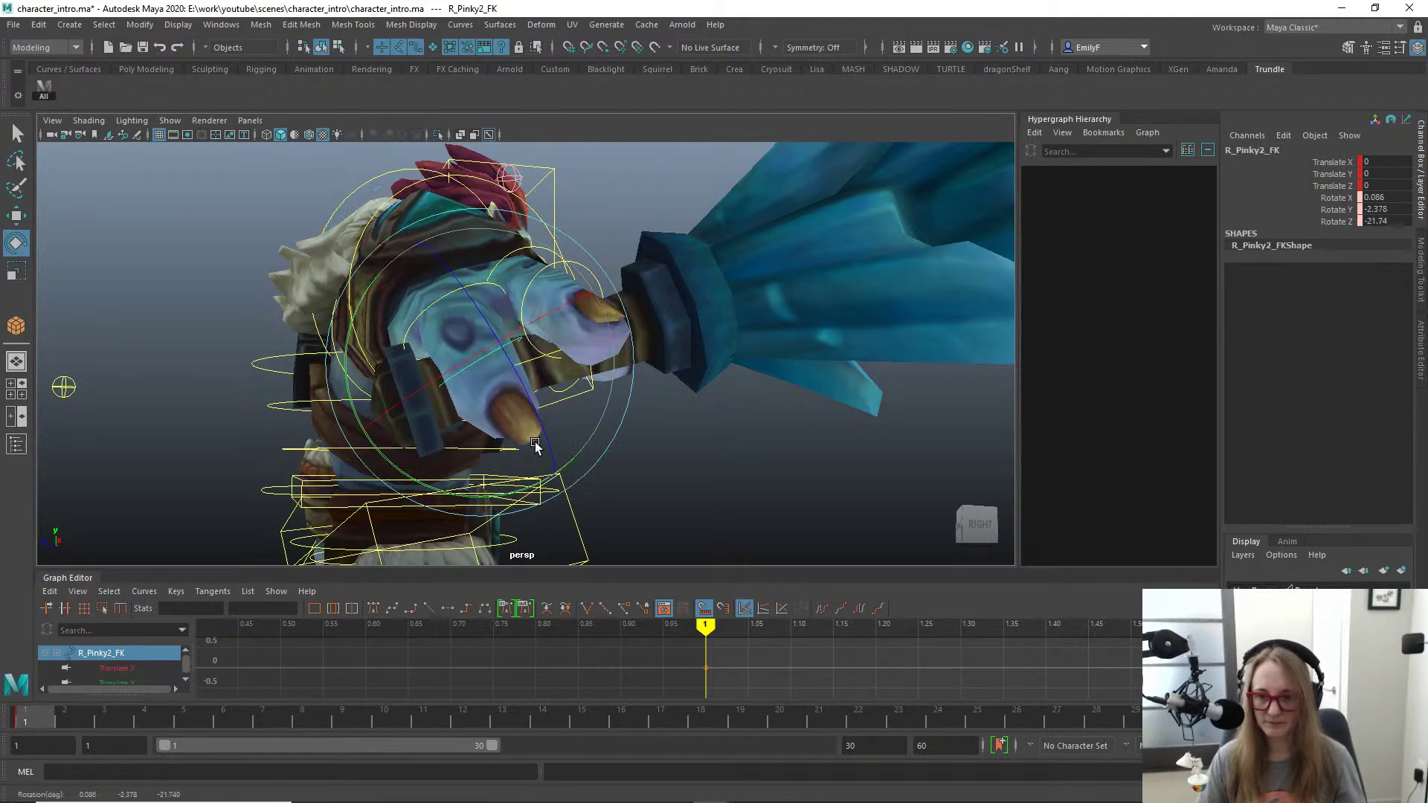
Step: Curl both joints of the right index finger around the sword handle, starting from R_Index1_FK
click(549, 255)
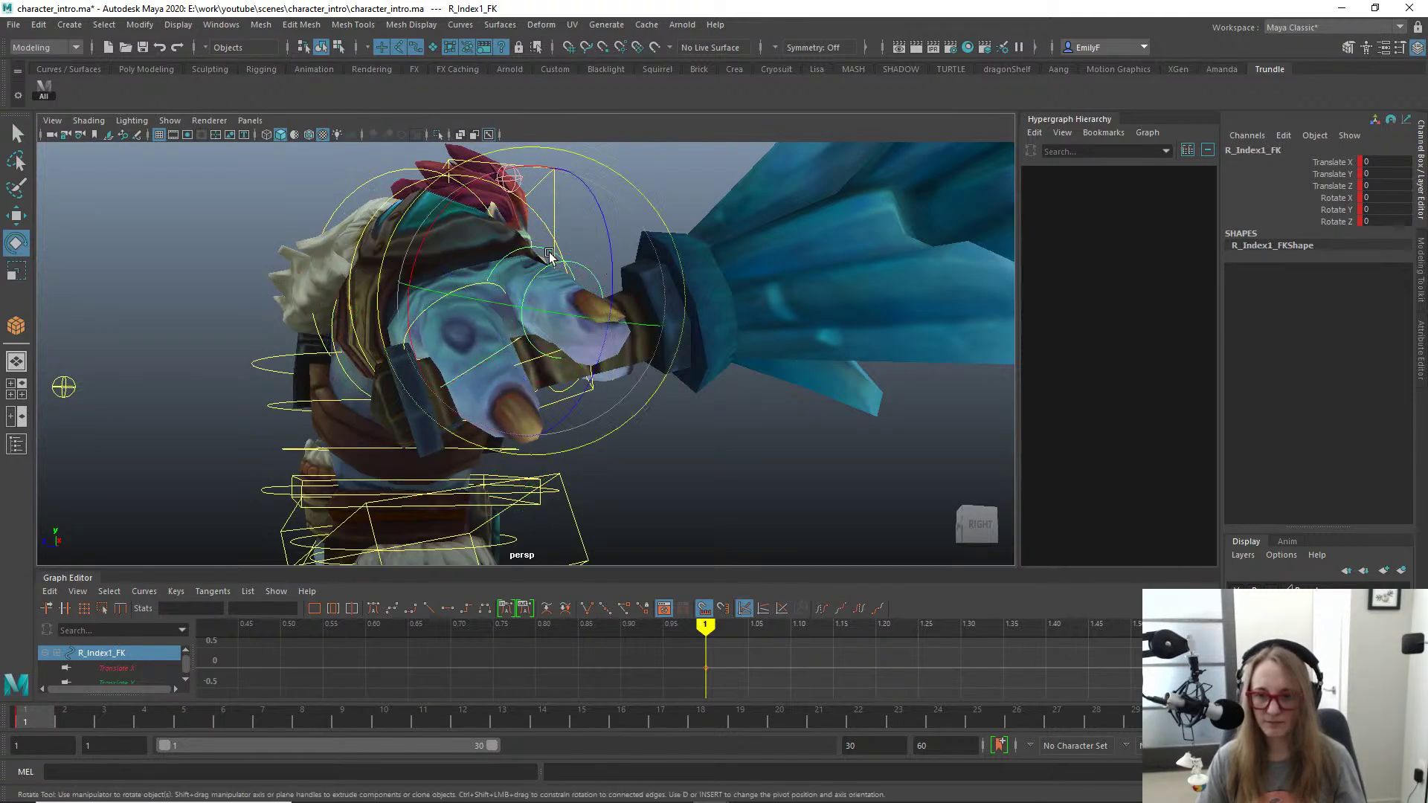
drag(597, 269, 605, 278)
drag(505, 273, 517, 299)
key(q)
click(558, 313)
key(e)
drag(647, 306, 625, 346)
key(q)
click(524, 271)
key(e)
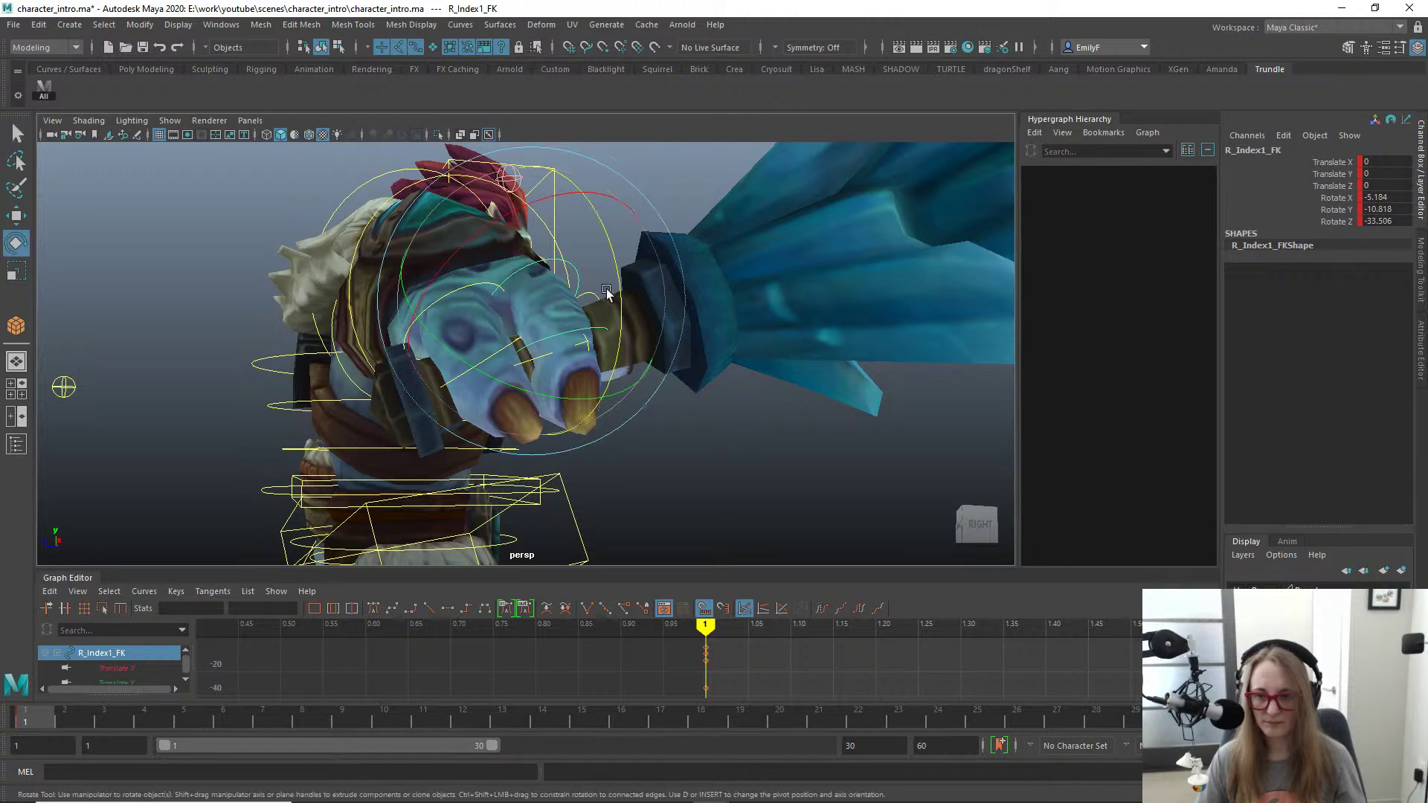
drag(524, 272, 524, 278)
Step: Tighten the right pinky's base joint R_Pinky1_FK to rotations of about 11.7, -11.9, -52.9
key(q)
click(479, 284)
key(e)
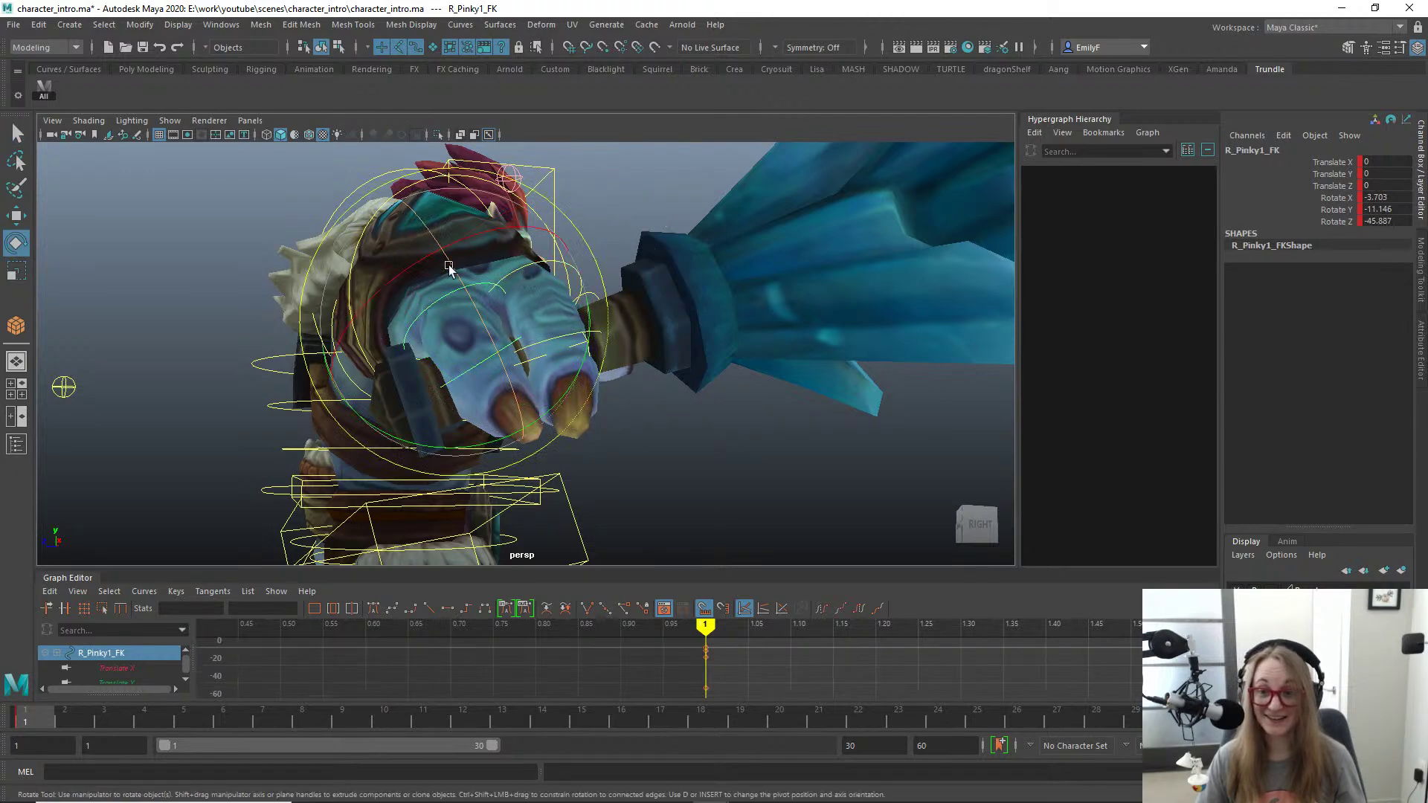
drag(370, 267, 566, 375)
Step: Move Weapon_FK deeper into the right hand's grip, to a translation of about -6.6, 0.42, 0.54
key(q)
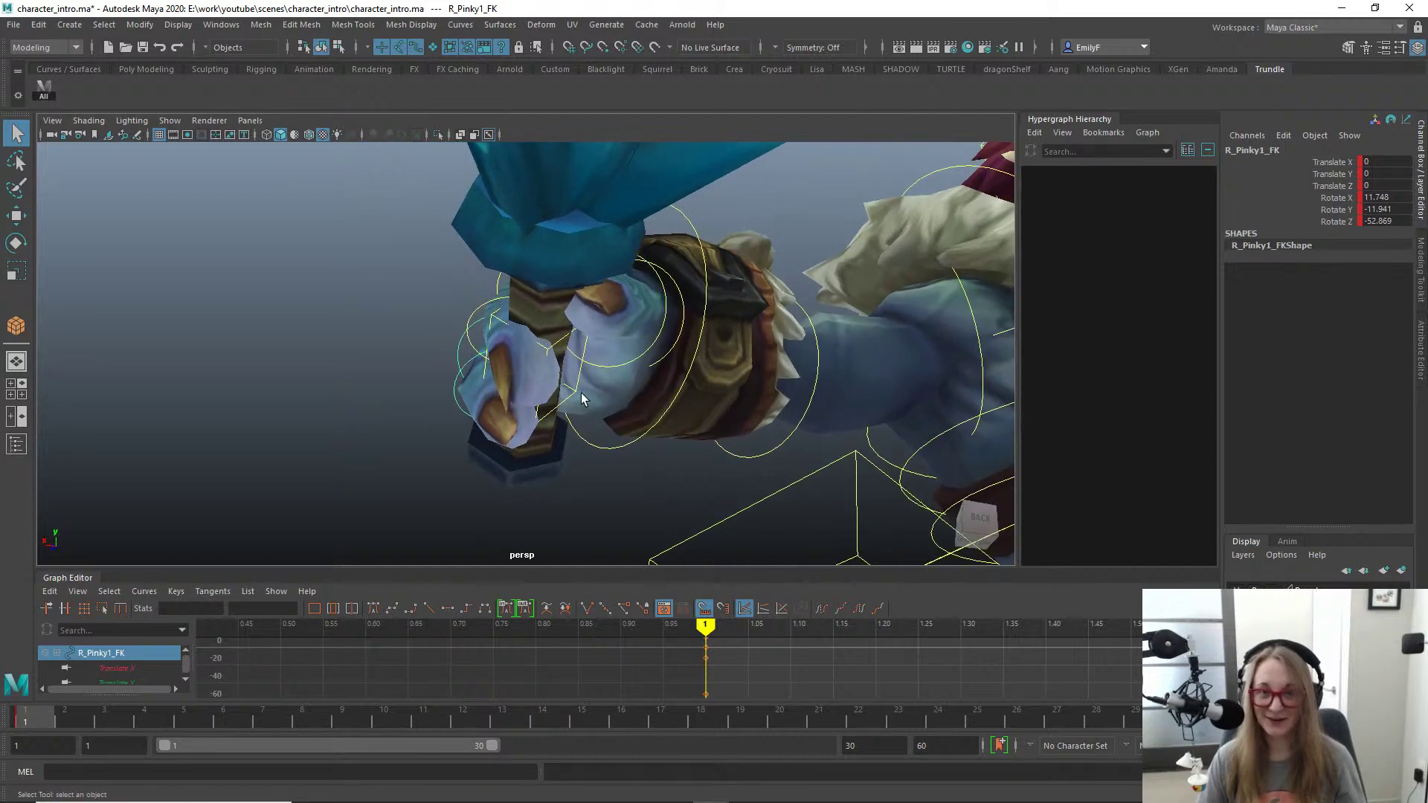
click(563, 394)
key(w)
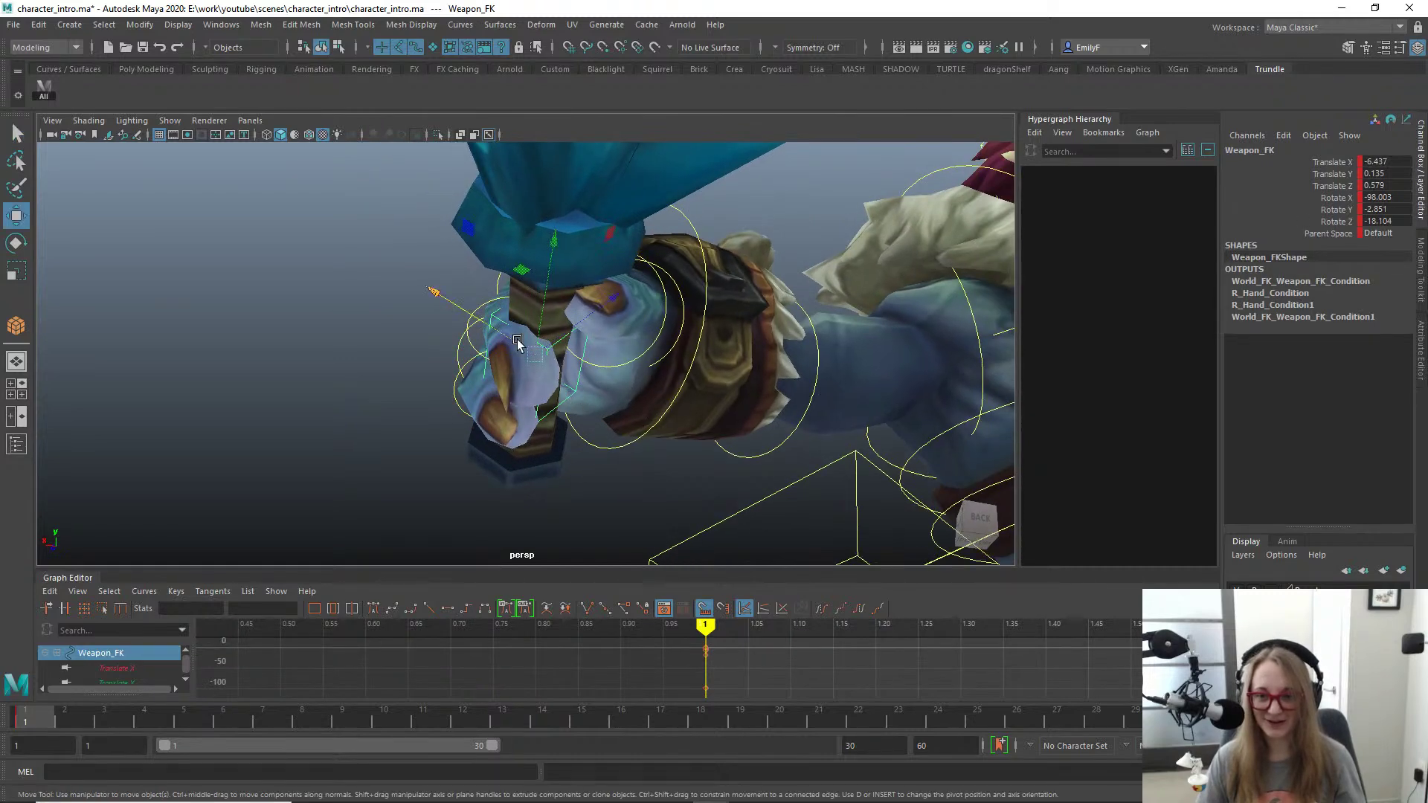
drag(517, 343, 673, 372)
drag(492, 311, 212, 257)
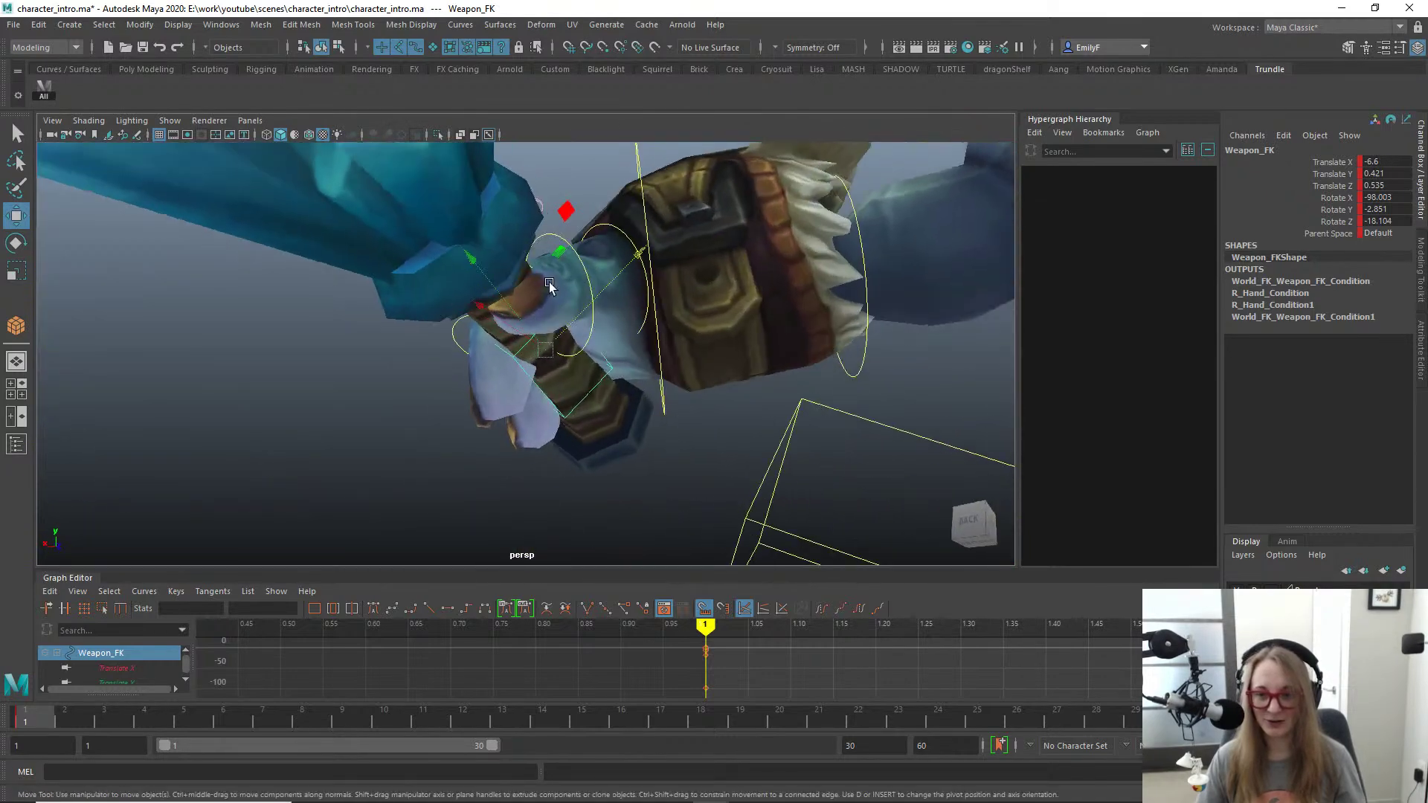
Step: Rotate R_Thumb1_FK to about 31.3, -25.5, -14 to wrap the right thumb around the sword handle
key(q)
click(631, 243)
key(e)
drag(582, 290, 639, 268)
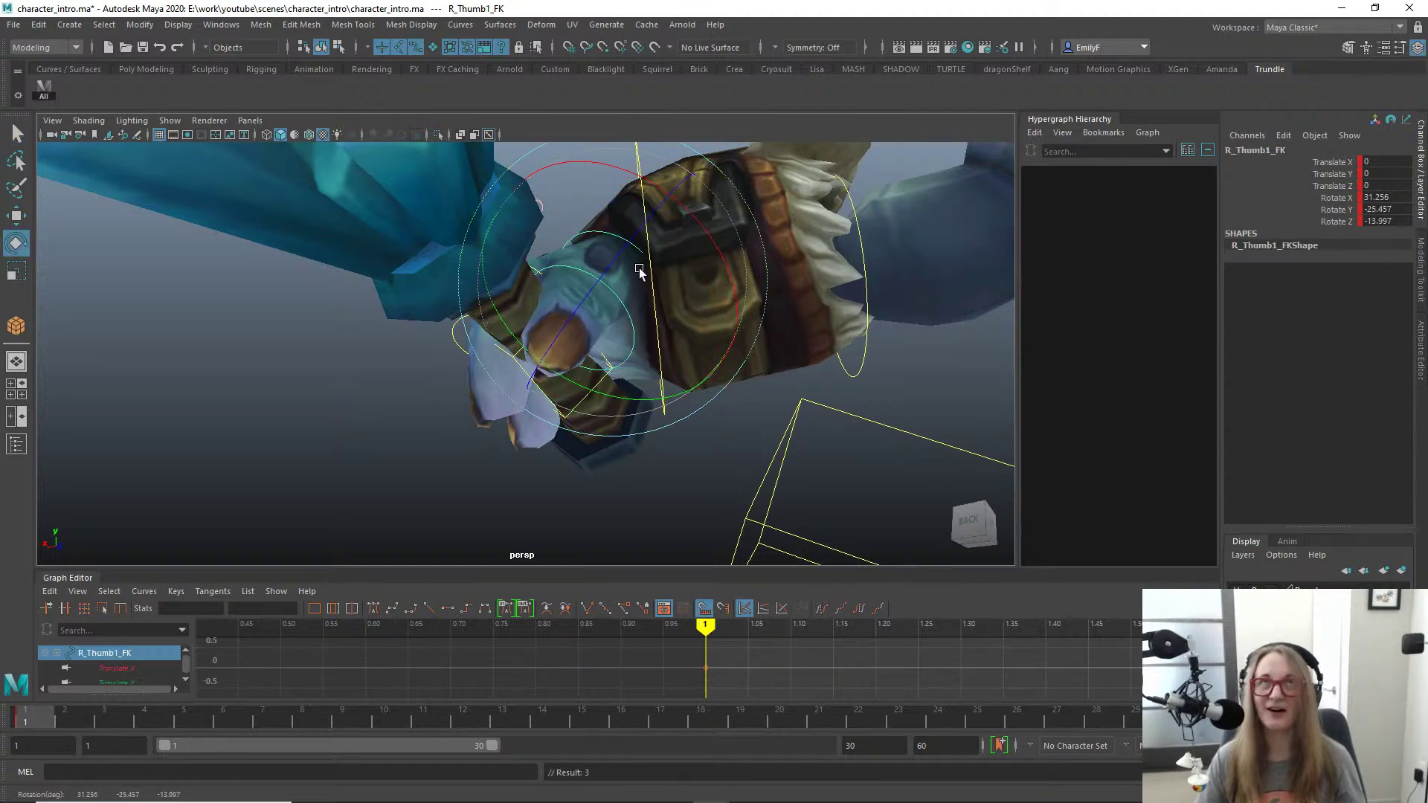
Step: Nudge Weapon_FK between the fingers and thumb, to a translation of about -6.6, 0.39, 0.34
key(q)
alt+drag(740, 319, 582, 393)
scroll(623, 350, up, 2)
alt+drag(511, 365, 493, 396)
click(492, 396)
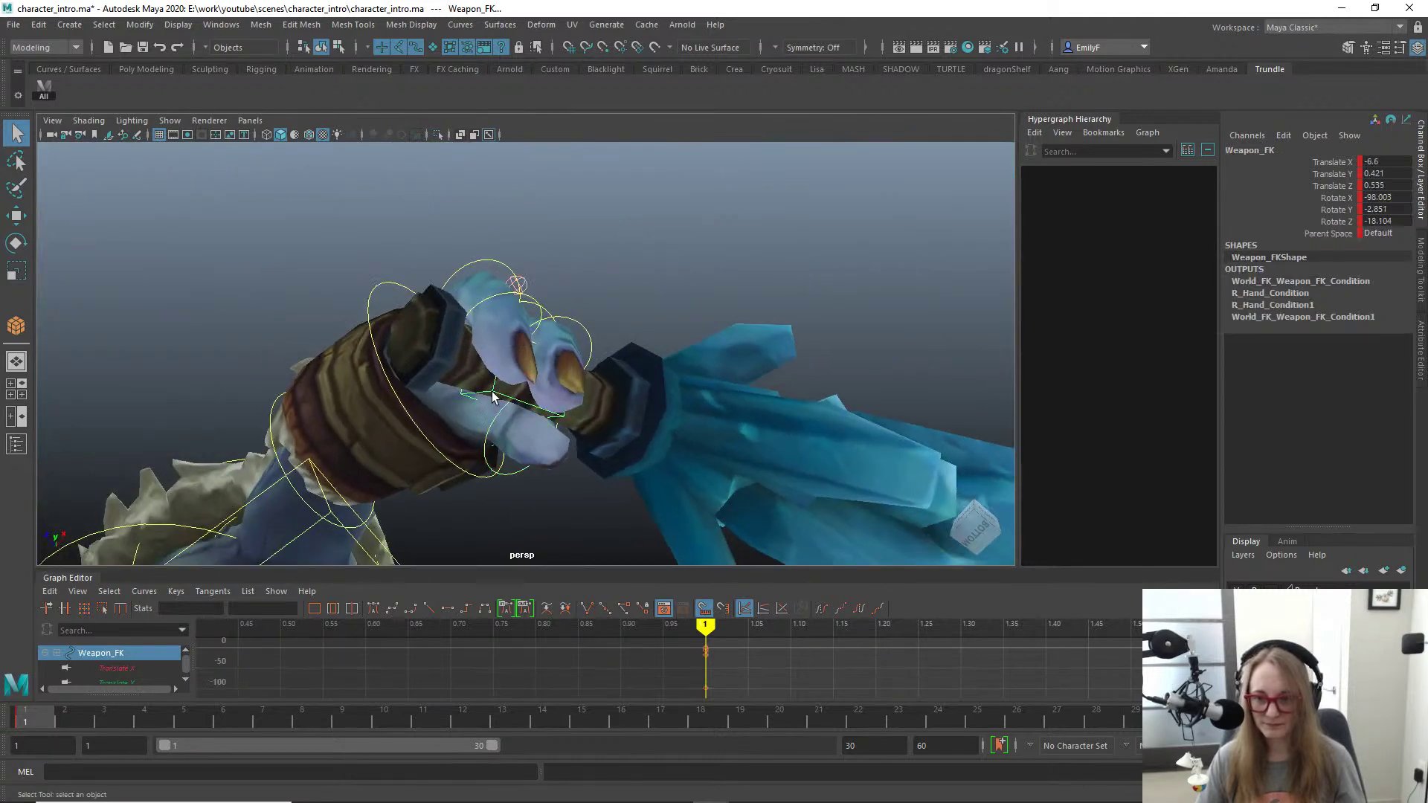
key(w)
alt+drag(570, 389, 804, 175)
Step: Examine the Parent Space options offered on the left hand control L_Hand_IK
key(q)
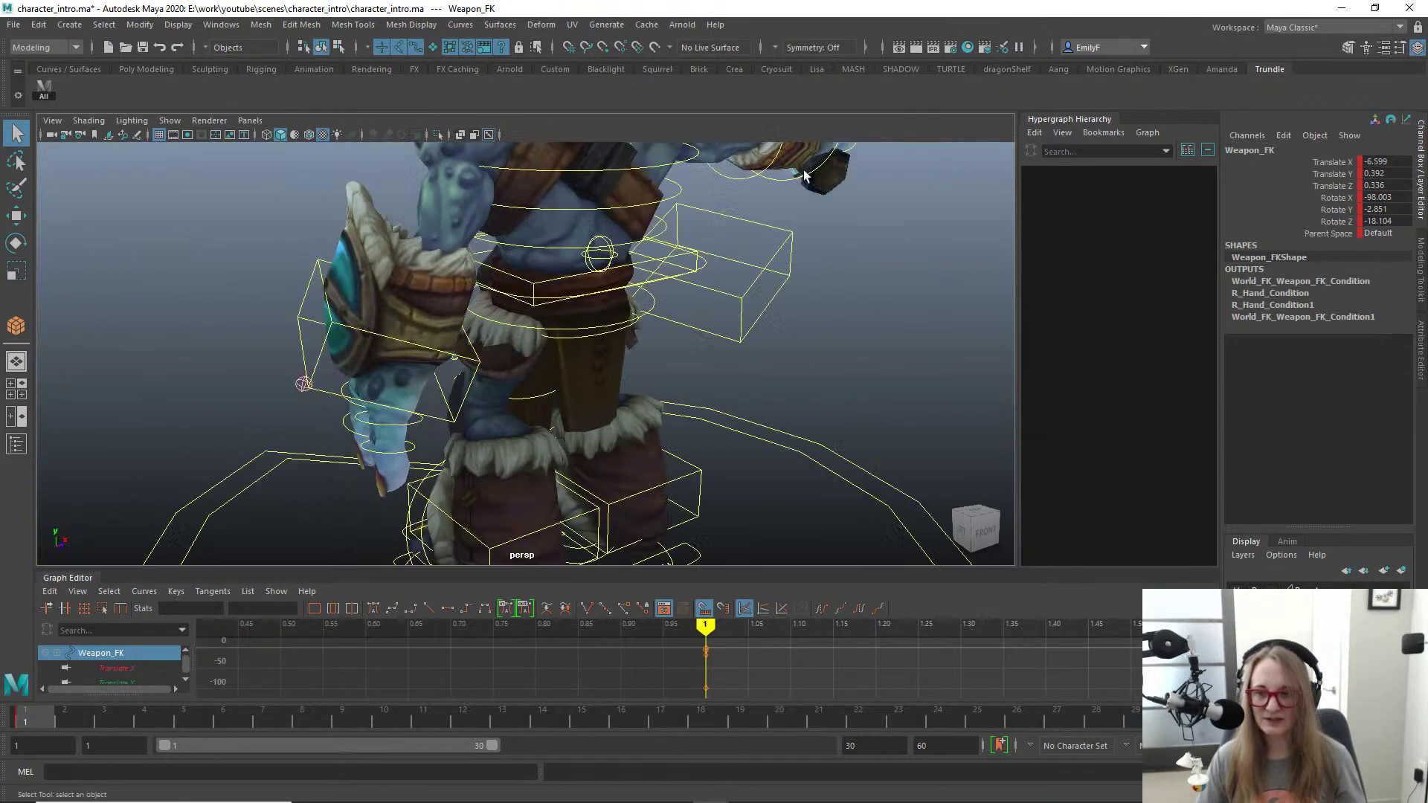
click(302, 342)
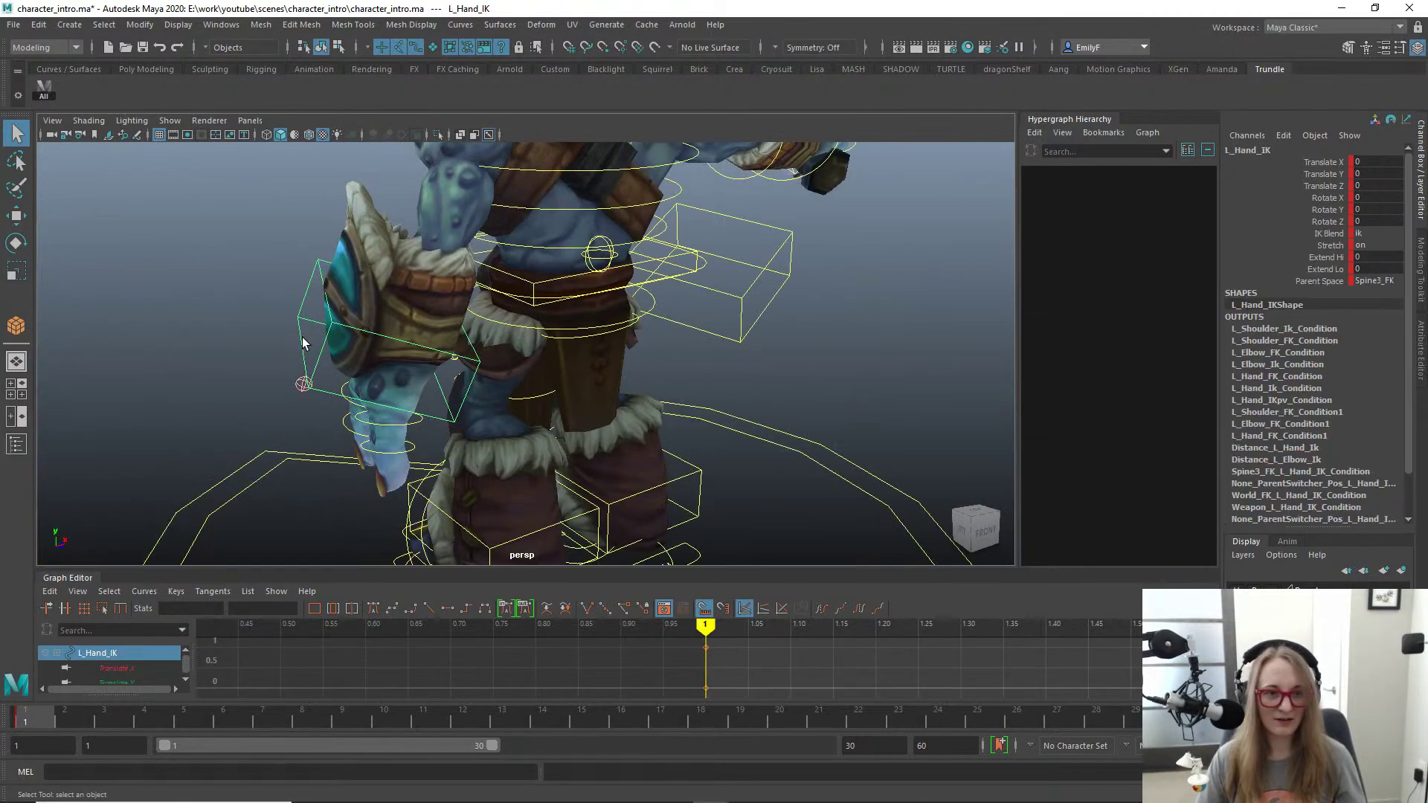
click(1385, 281)
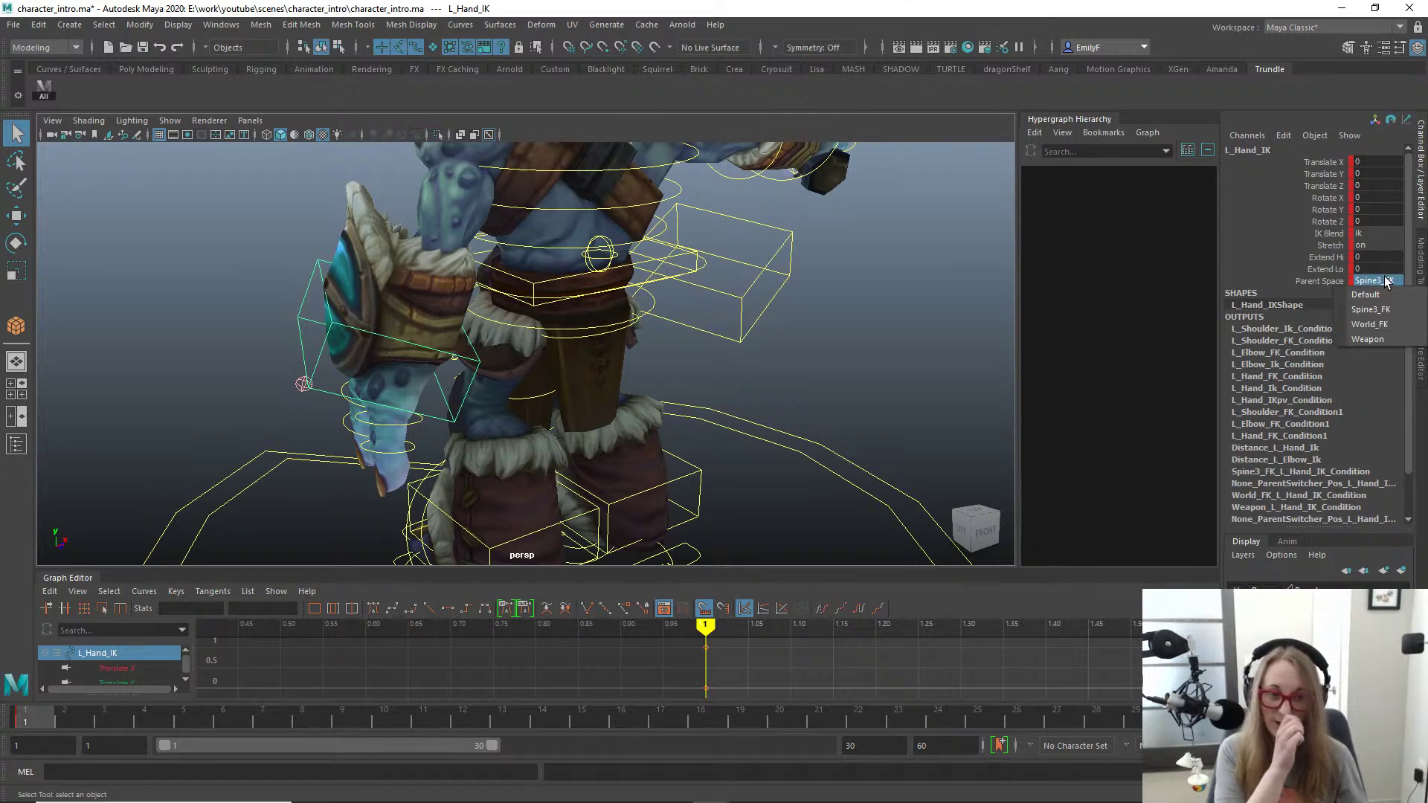
click(1323, 283)
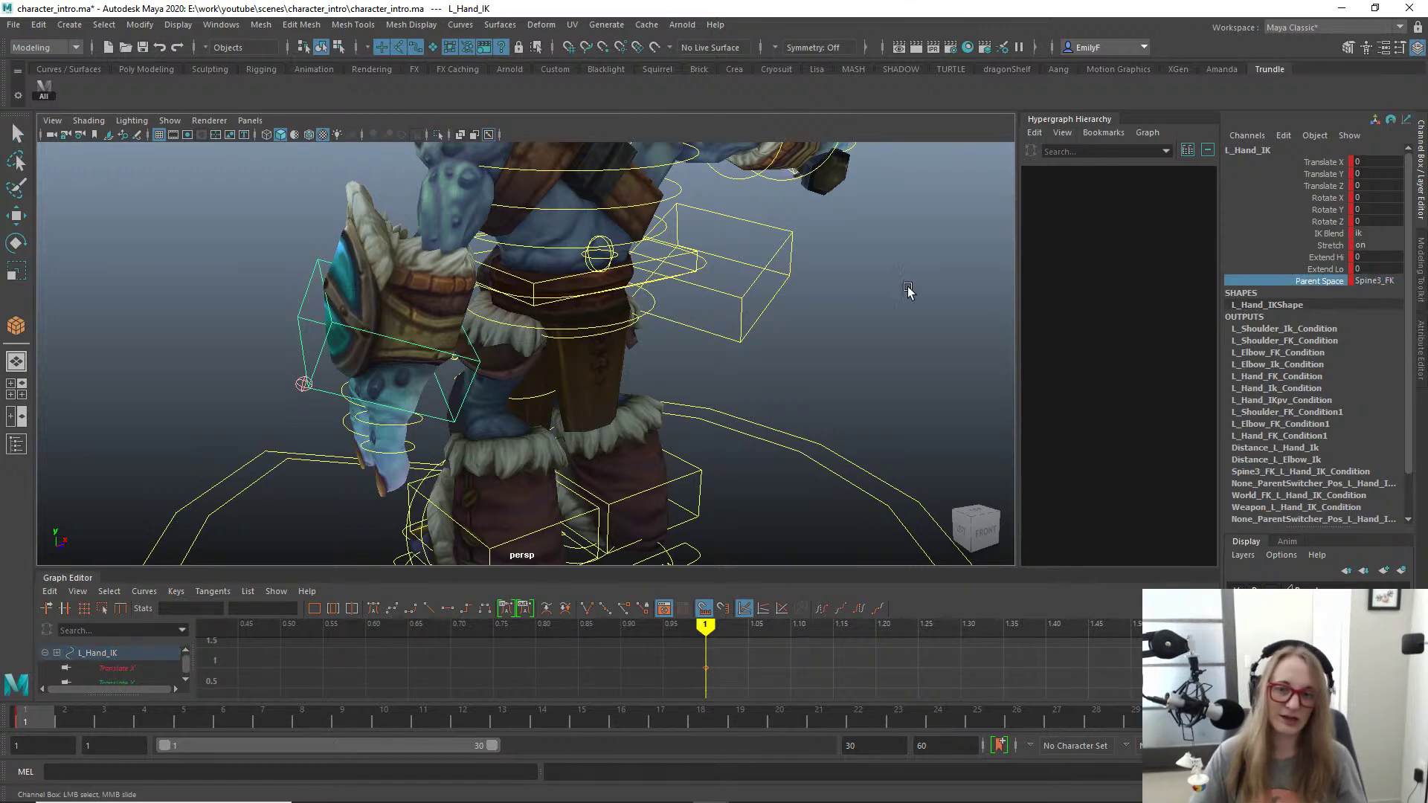
Step: Examine the Parent Space options offered on the right hand control R_Hand_IK
alt+drag(739, 367, 607, 357)
alt+drag(760, 334, 681, 319)
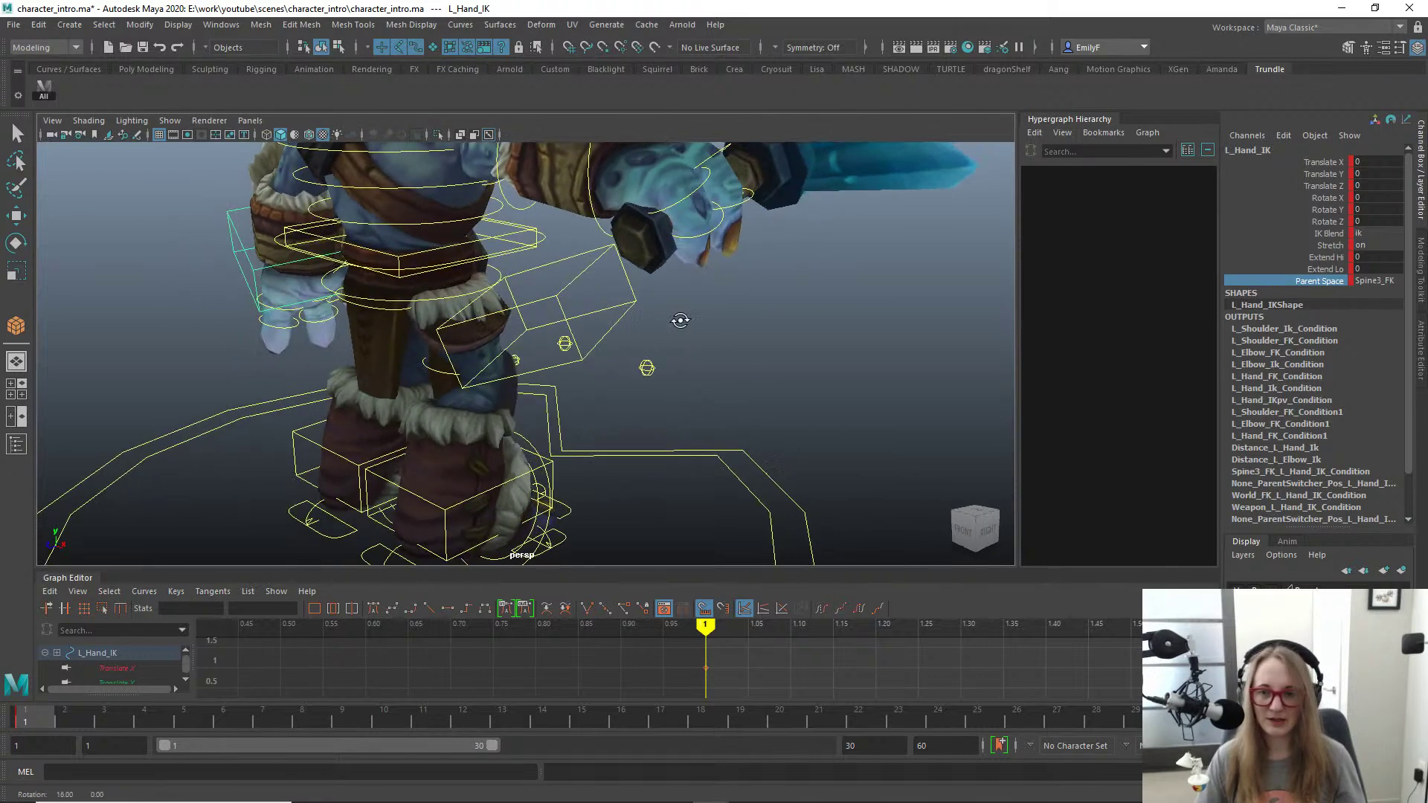
alt+middle_drag(781, 300, 737, 397)
scroll(737, 398, up, 3)
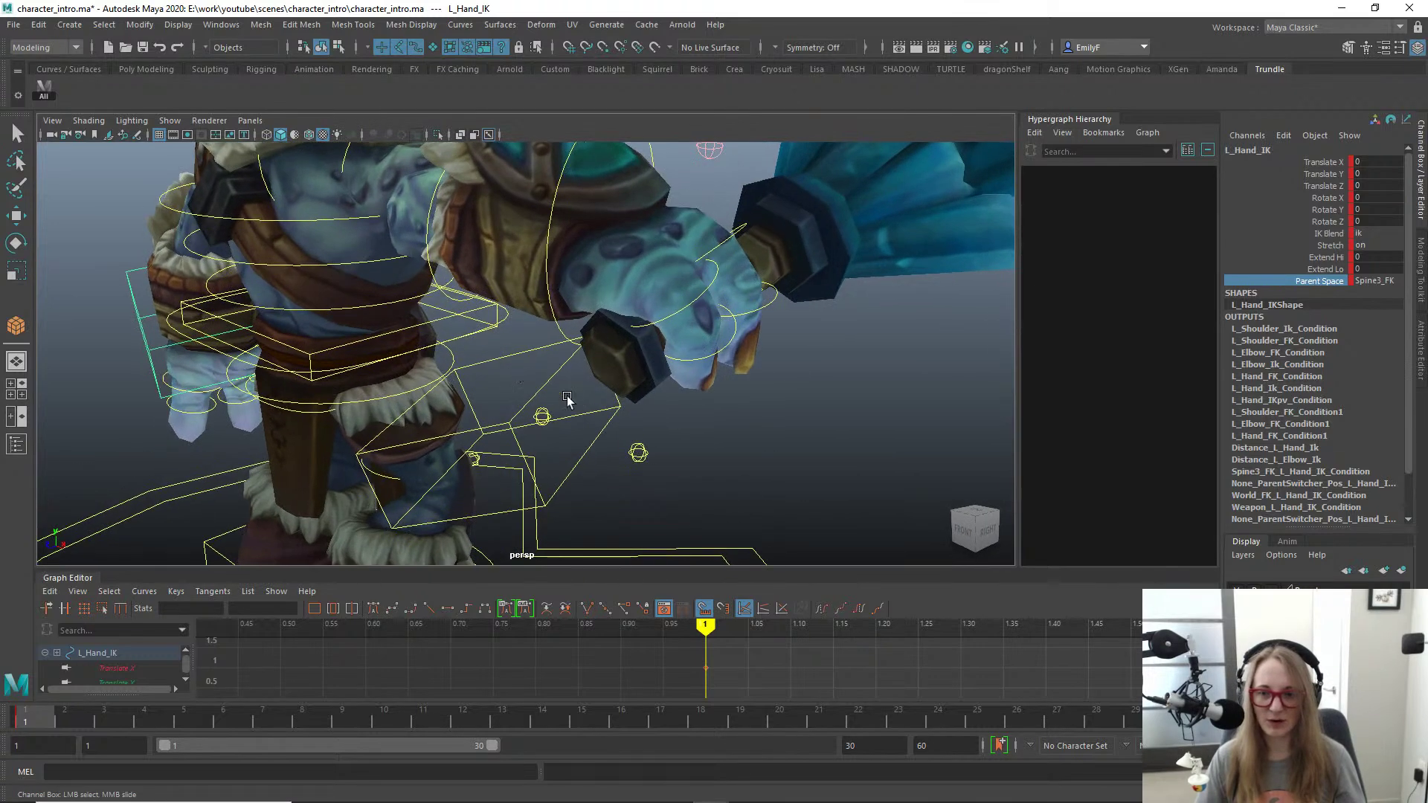
click(552, 374)
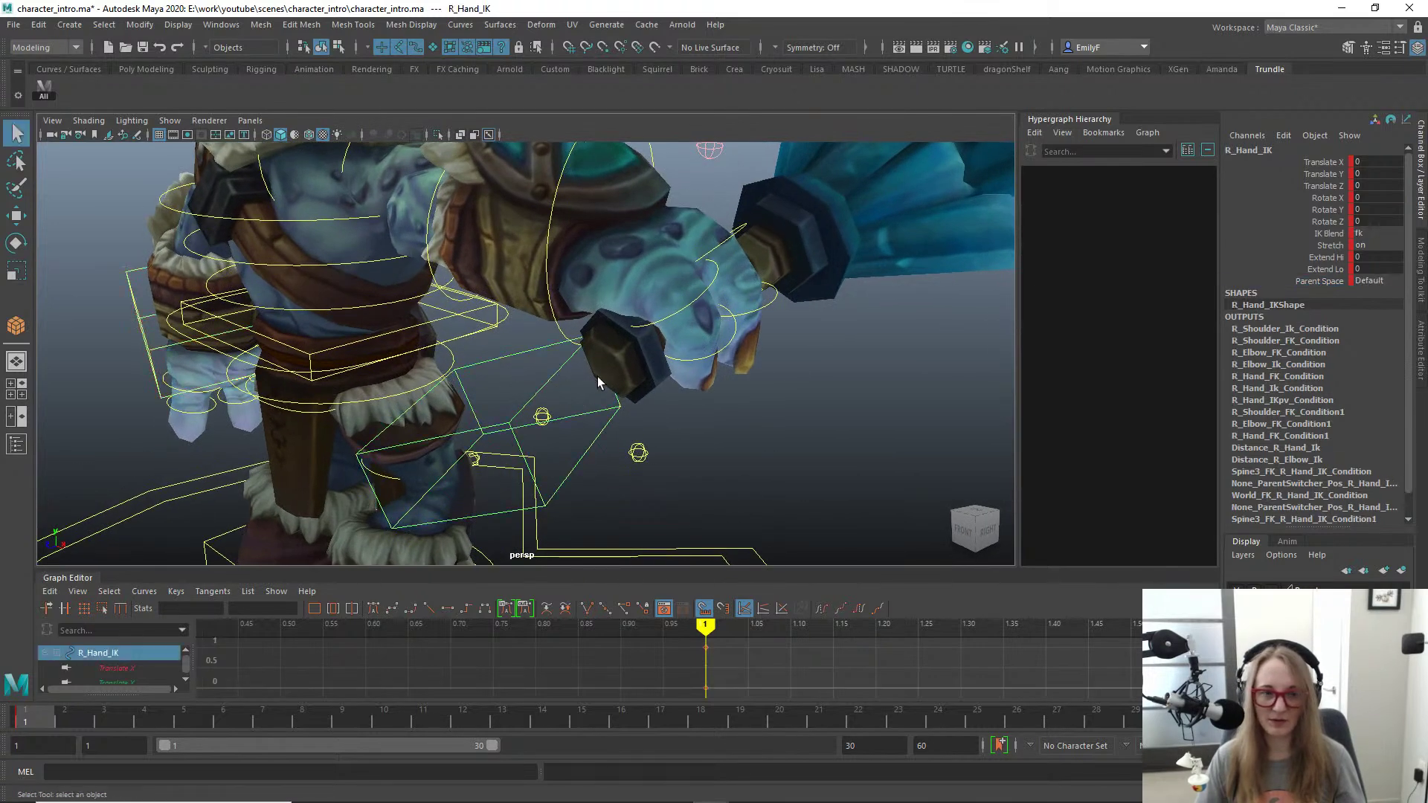
click(1385, 281)
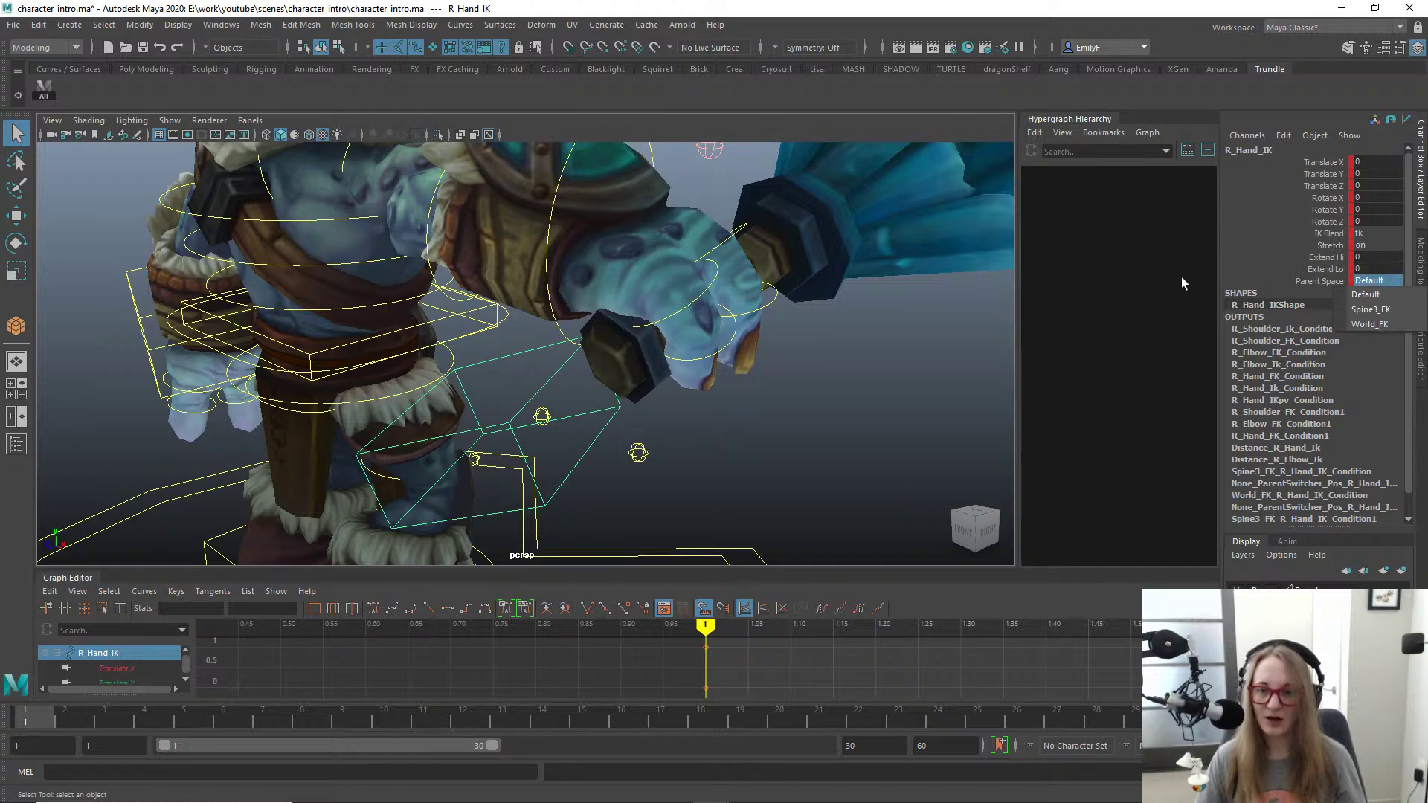
click(1083, 280)
scroll(597, 258, down, 7)
alt+drag(587, 257, 621, 216)
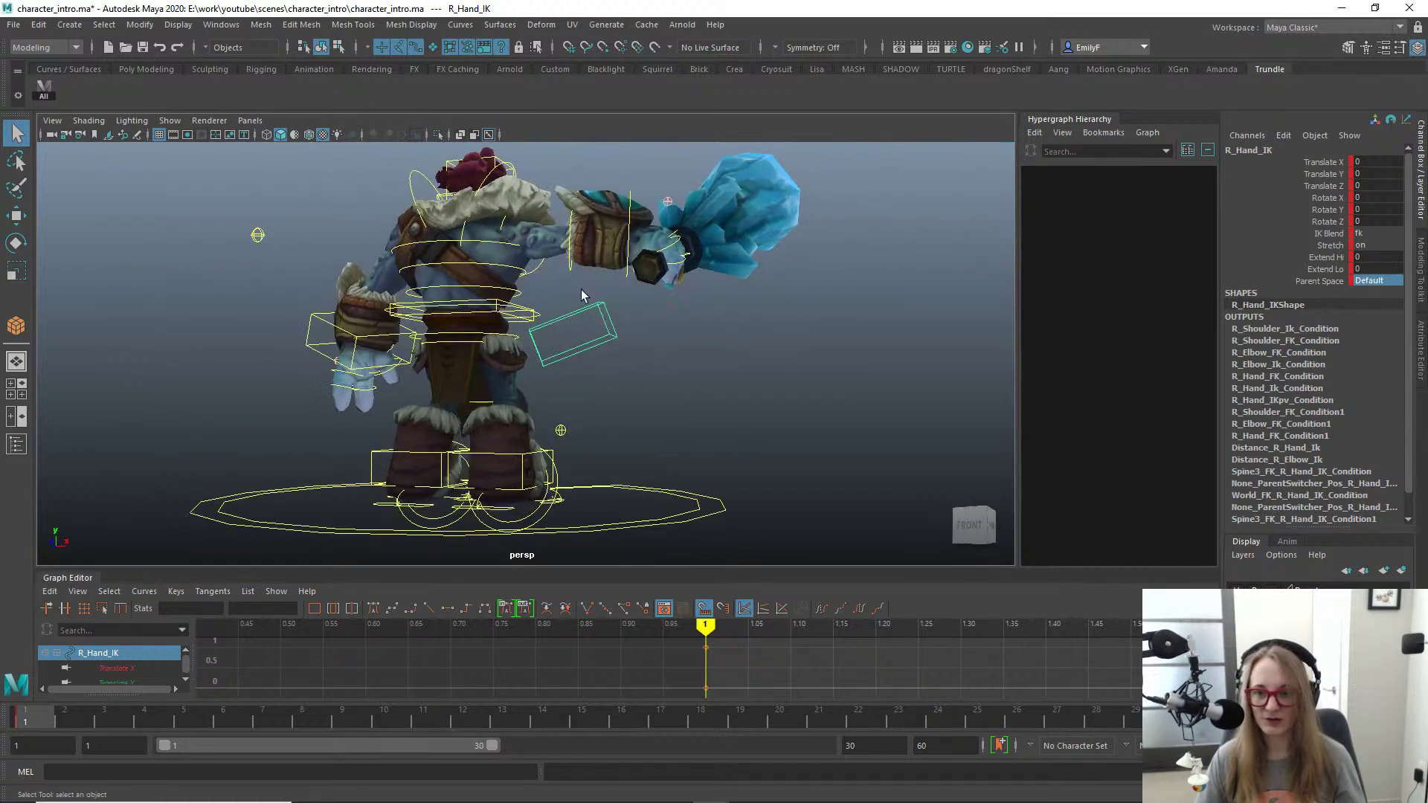
click(1373, 281)
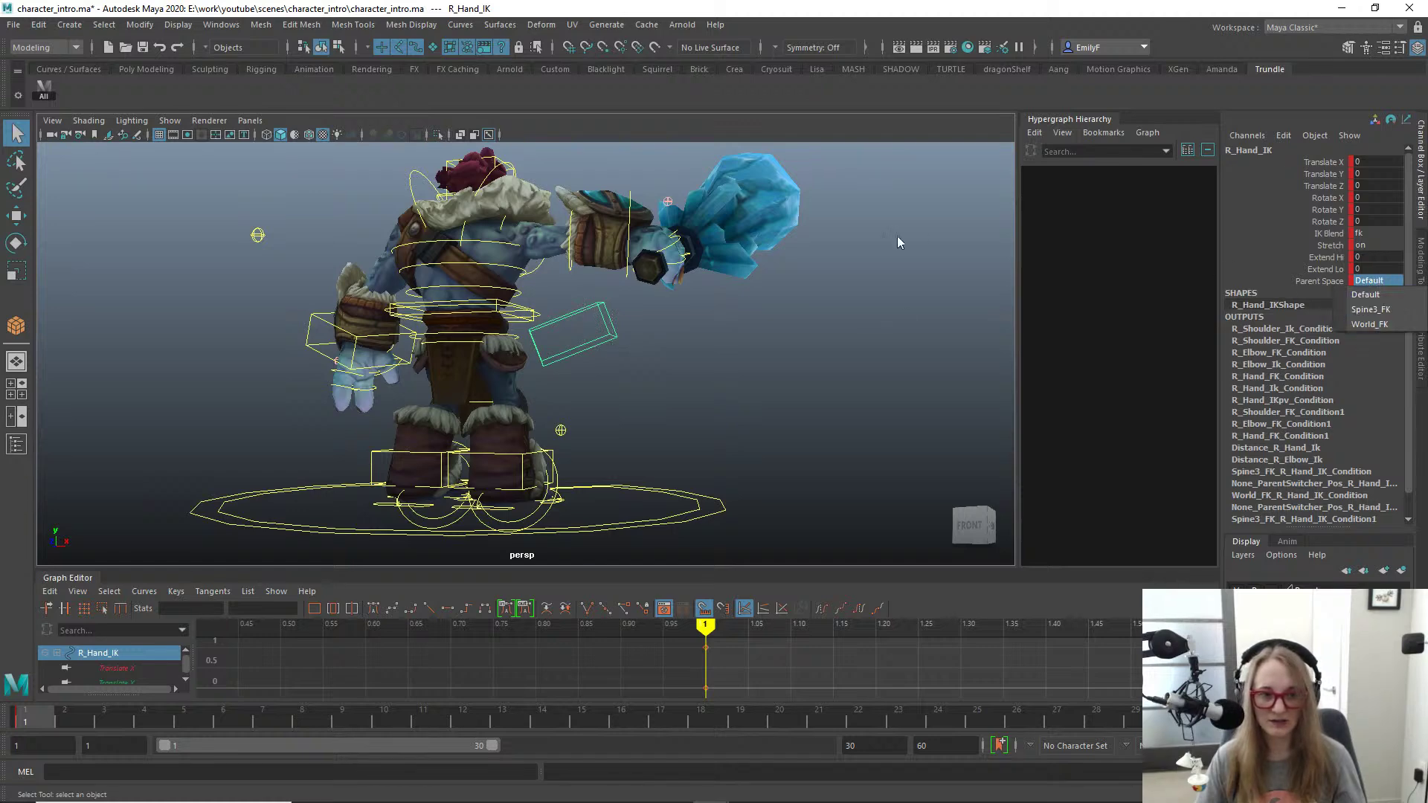
click(516, 328)
scroll(580, 316, up, 3)
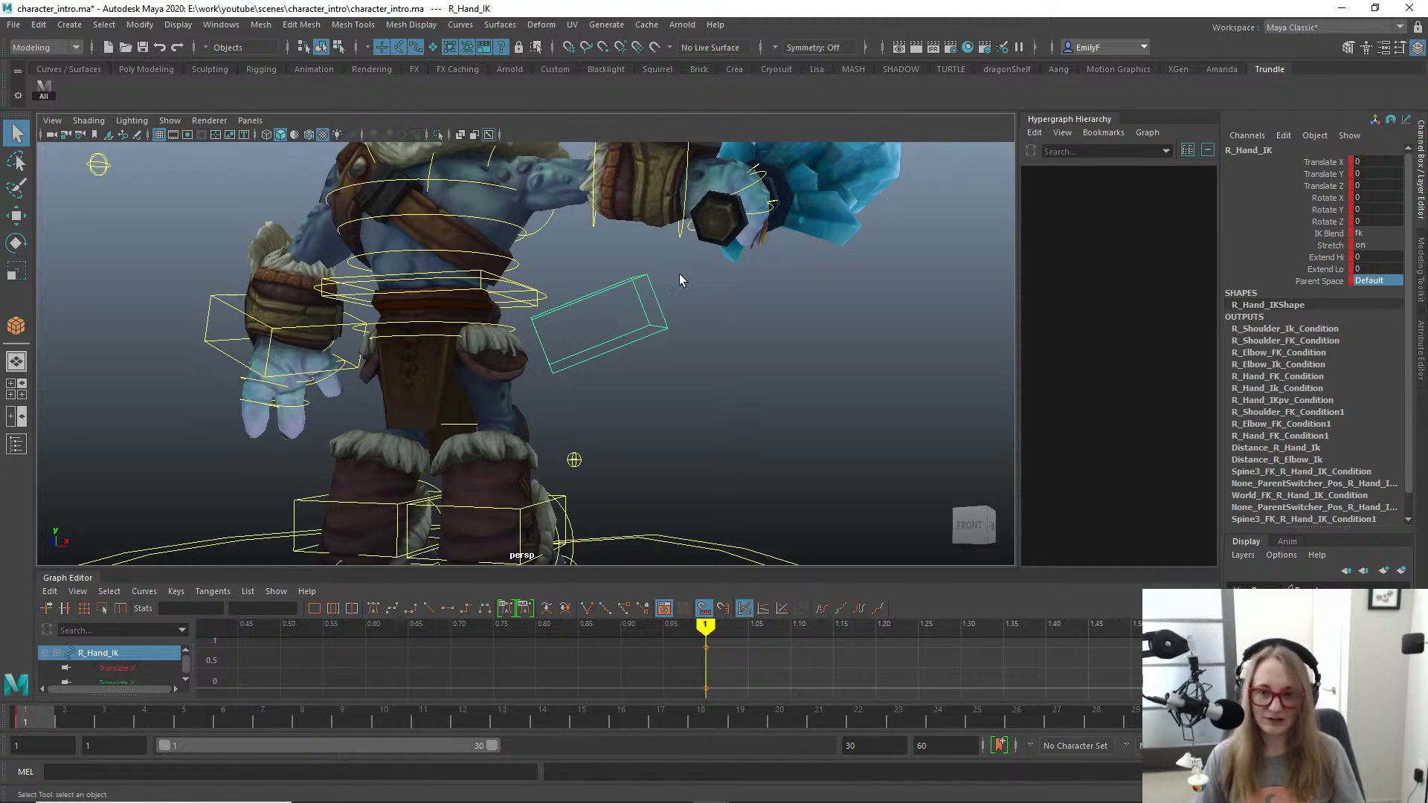
Step: Try rotating the right wrist control R_Hand_FK to about 8.1, -18.2, 1.7
alt+drag(680, 274, 551, 287)
alt+right_drag(567, 265, 387, 276)
alt+drag(386, 276, 454, 279)
alt+right_drag(454, 280, 624, 262)
click(619, 234)
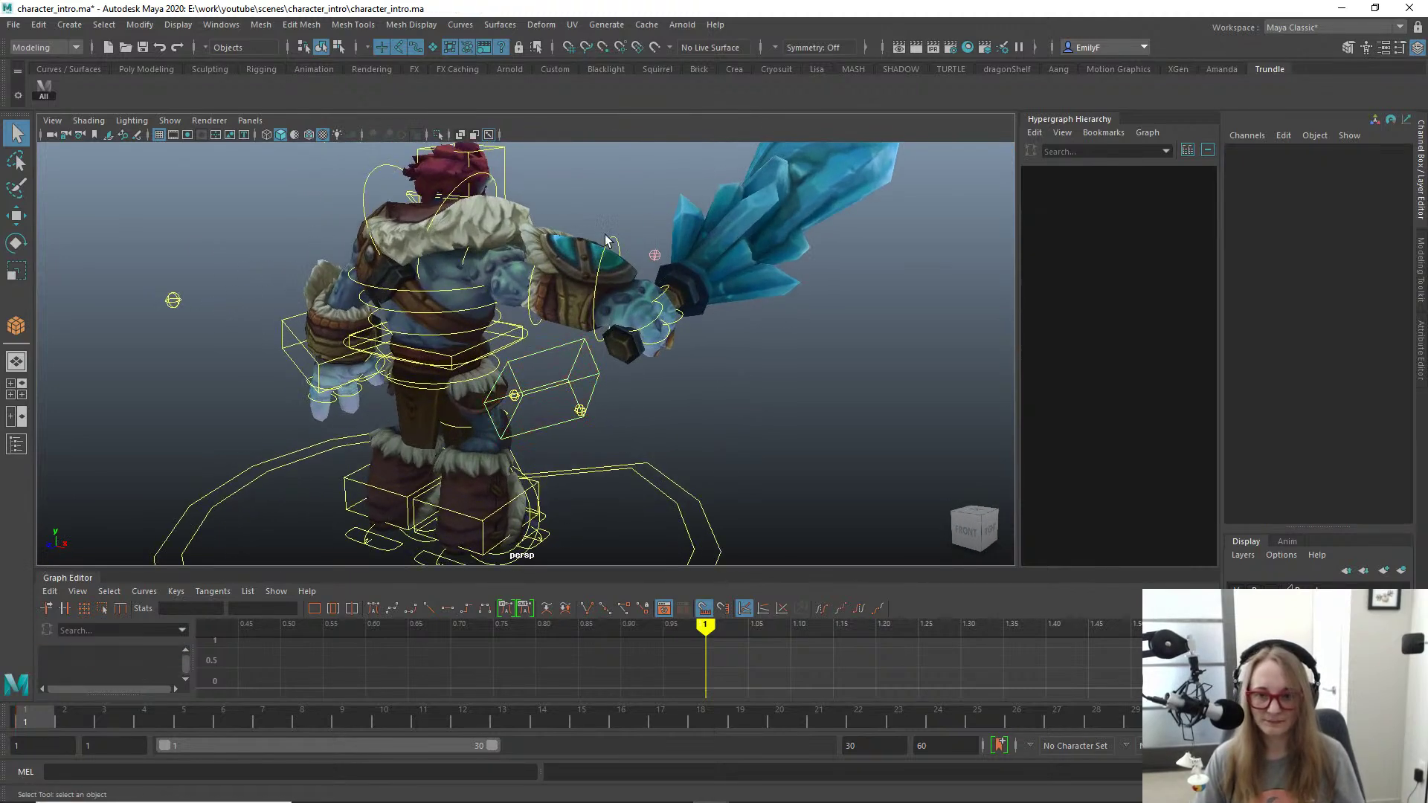
click(612, 241)
key(e)
drag(588, 313, 547, 364)
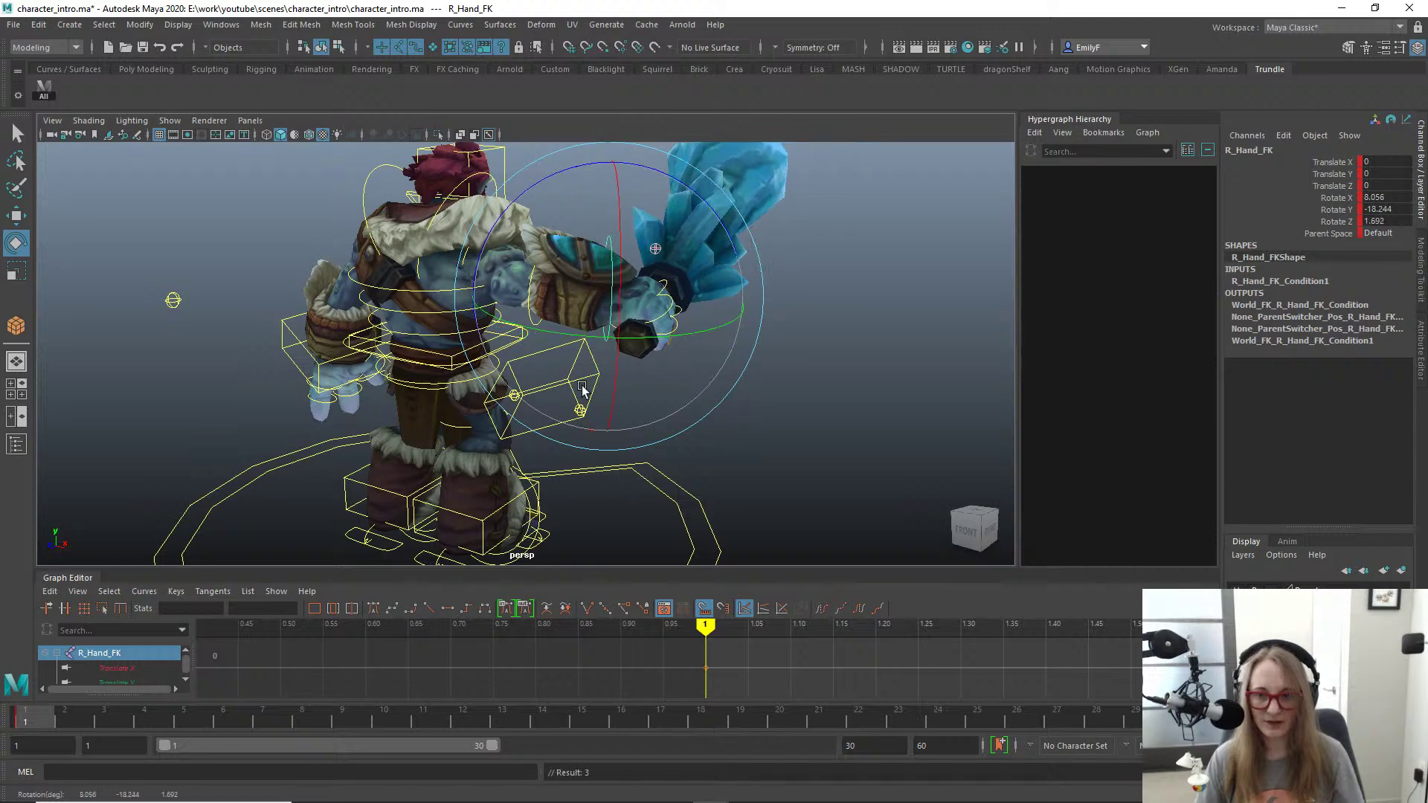
key(ctrl+z)
key(q)
Step: Recheck the Parent Space options of R_Hand_IK and try raising its Extend Hi to 17.7
click(547, 365)
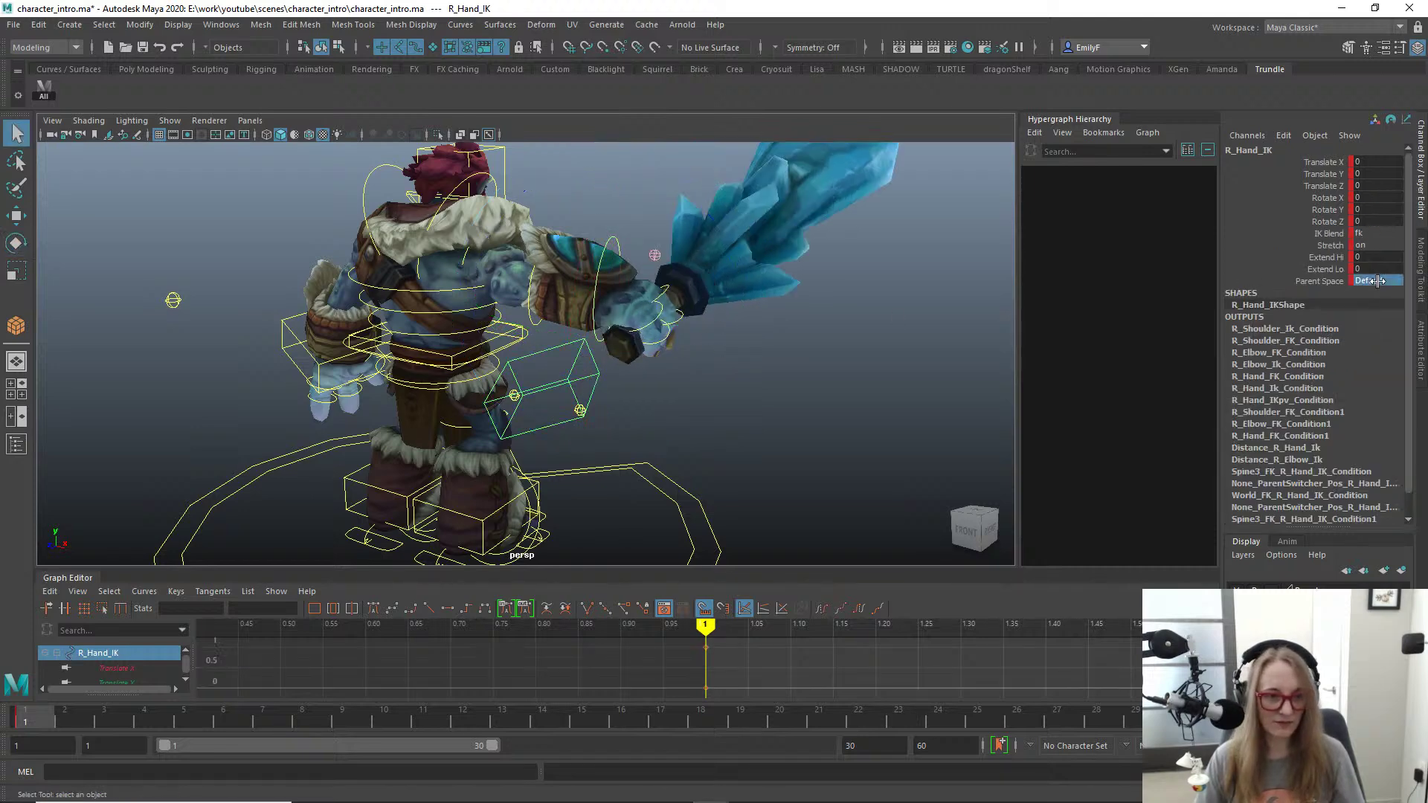
click(1378, 281)
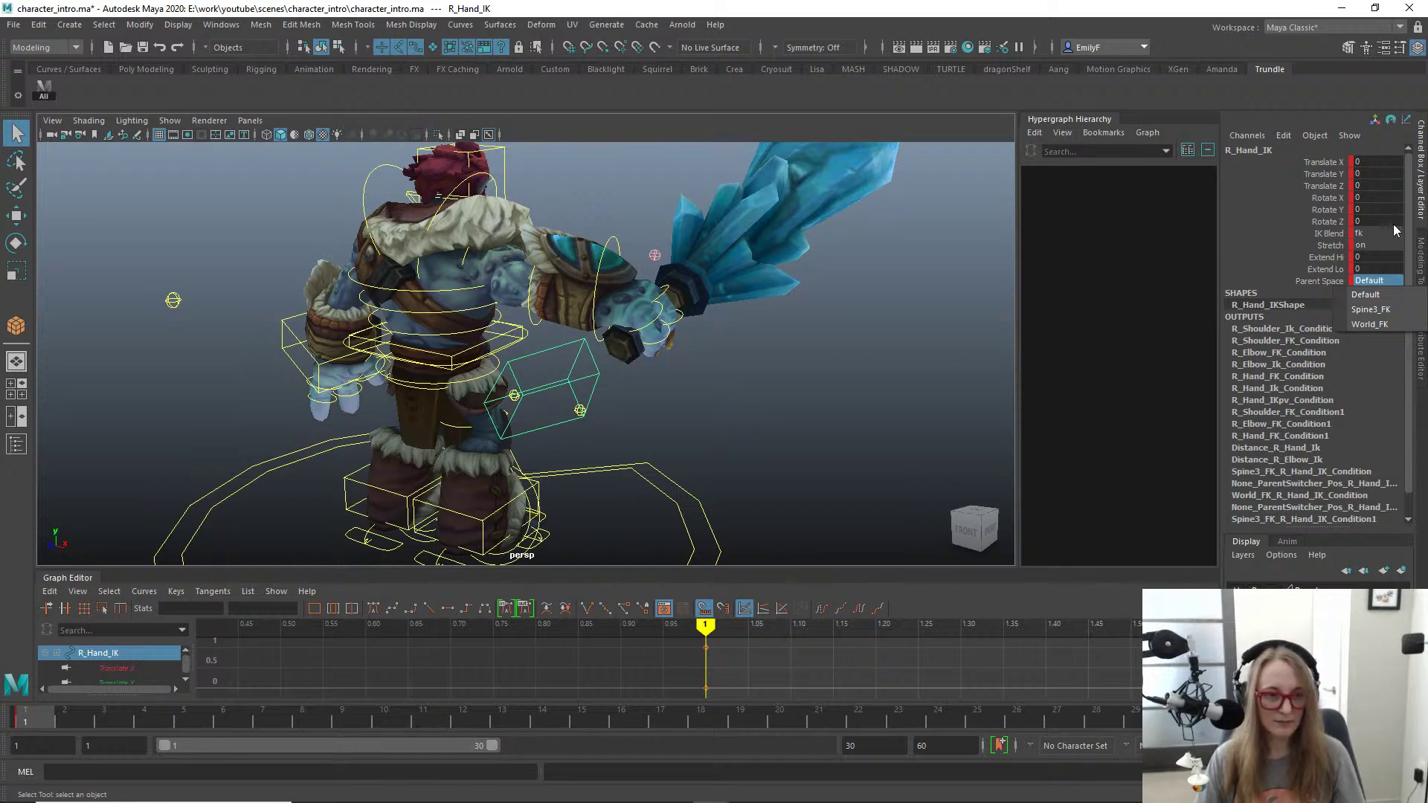
click(1281, 256)
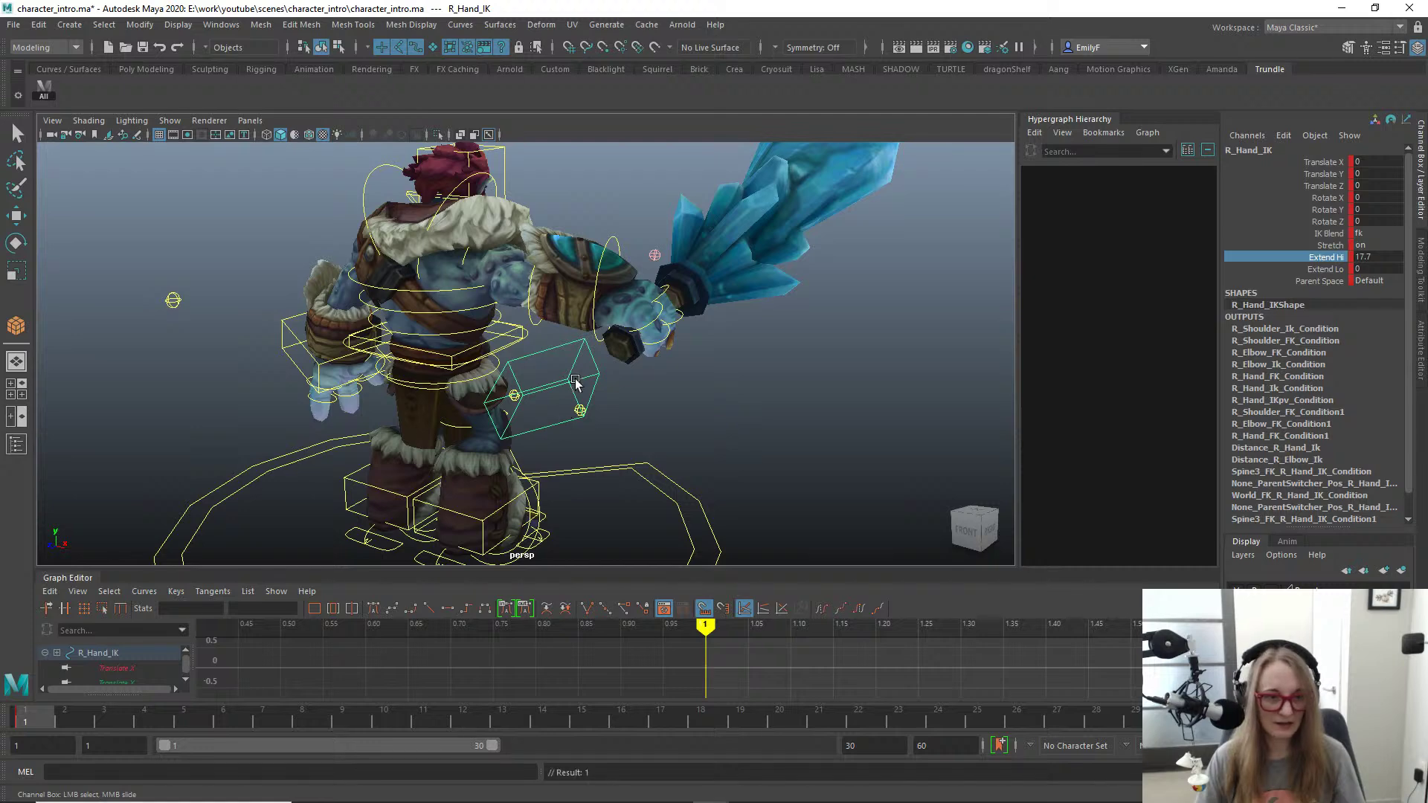
alt+drag(712, 346, 570, 302)
key(q)
Step: Rotate R_Elbow_FK to reposition the right forearm and the sword it carries
click(487, 376)
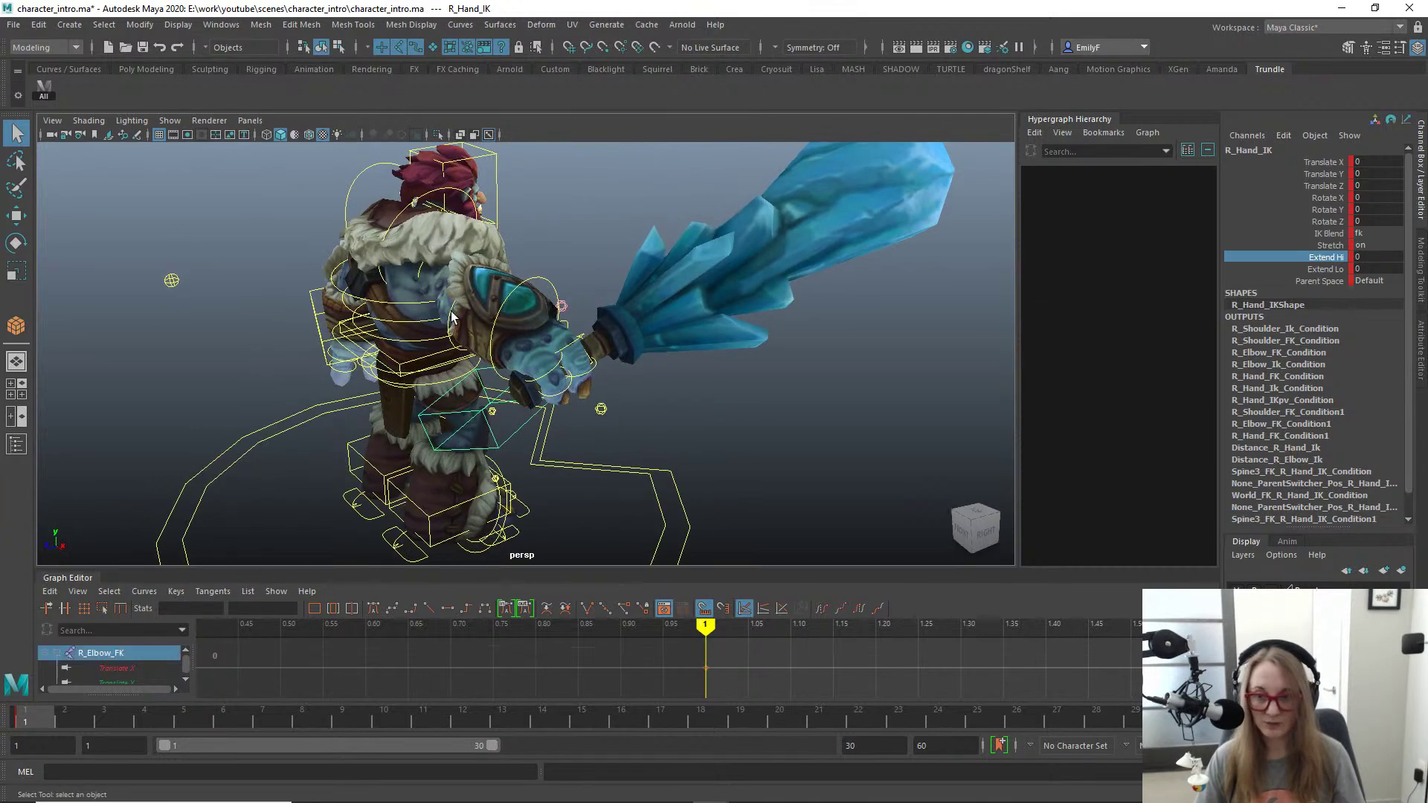
key(e)
drag(476, 404, 570, 485)
key(q)
Step: Move the left foot control L_Foot_IK forward into a wider stance
click(538, 406)
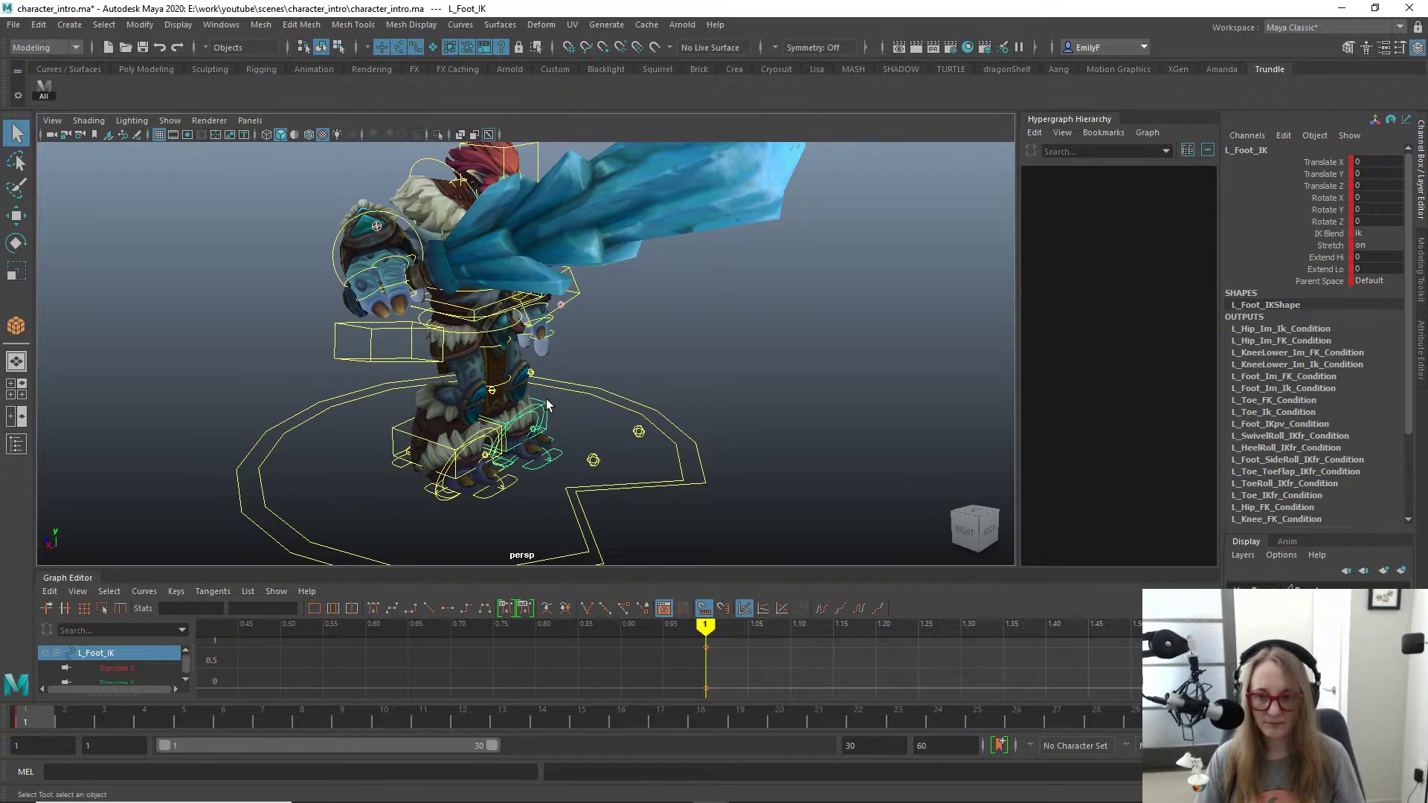
key(f)
alt+right_drag(698, 485, 472, 356)
key(w)
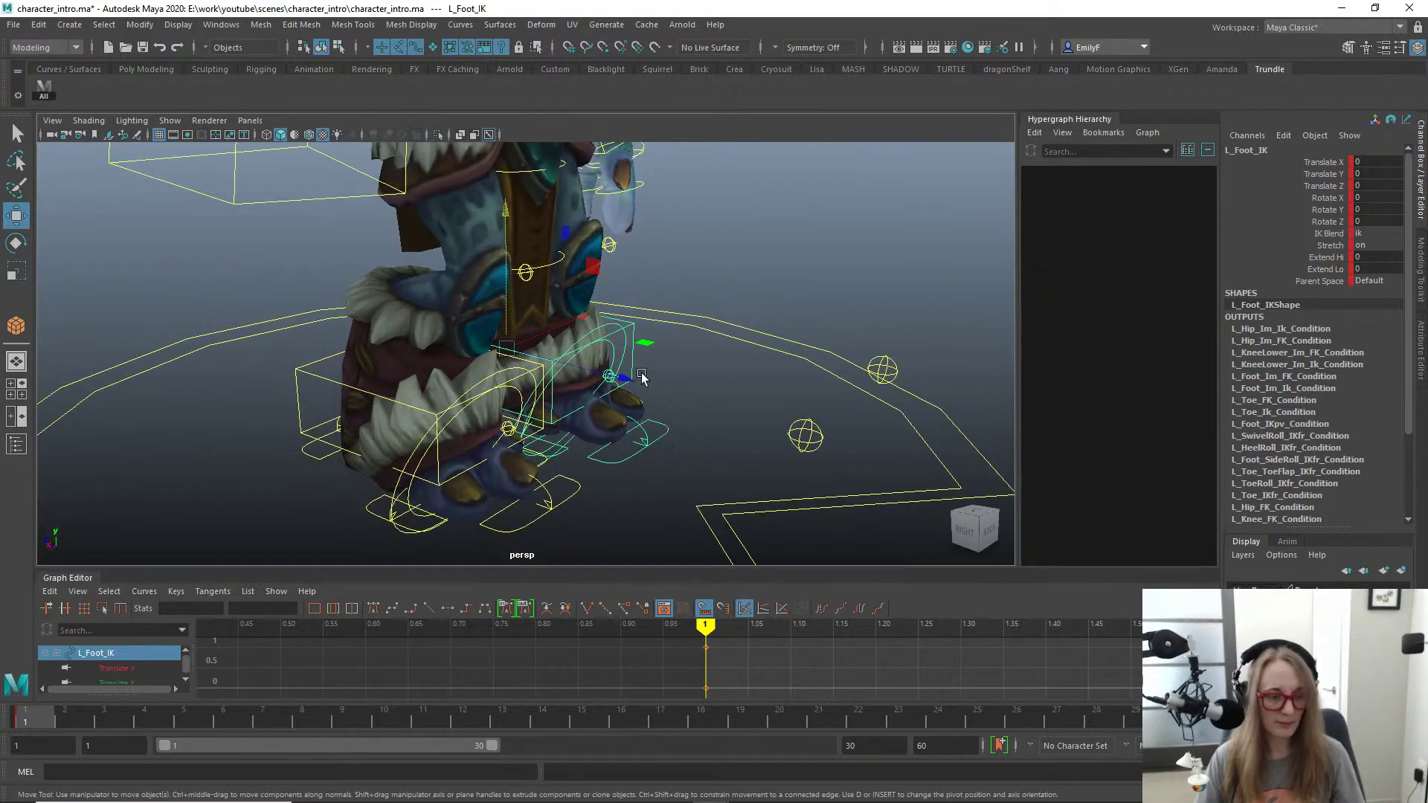
drag(625, 384, 556, 245)
Step: Lower and shift Main_FK to about -0.91 in Y and 0.97 in Z, and rotate it about 20.7 degrees around X
click(534, 286)
key(q)
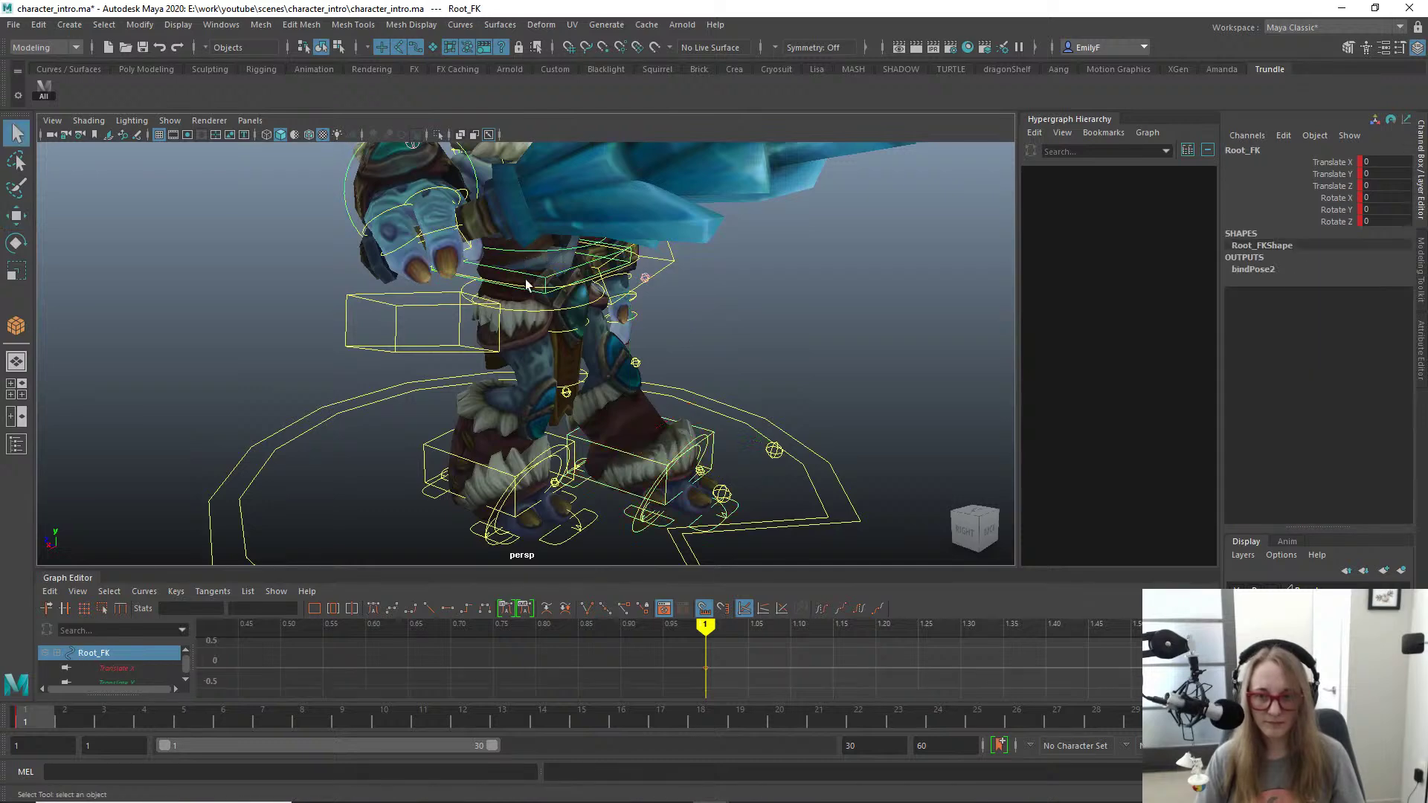
click(532, 290)
key(w)
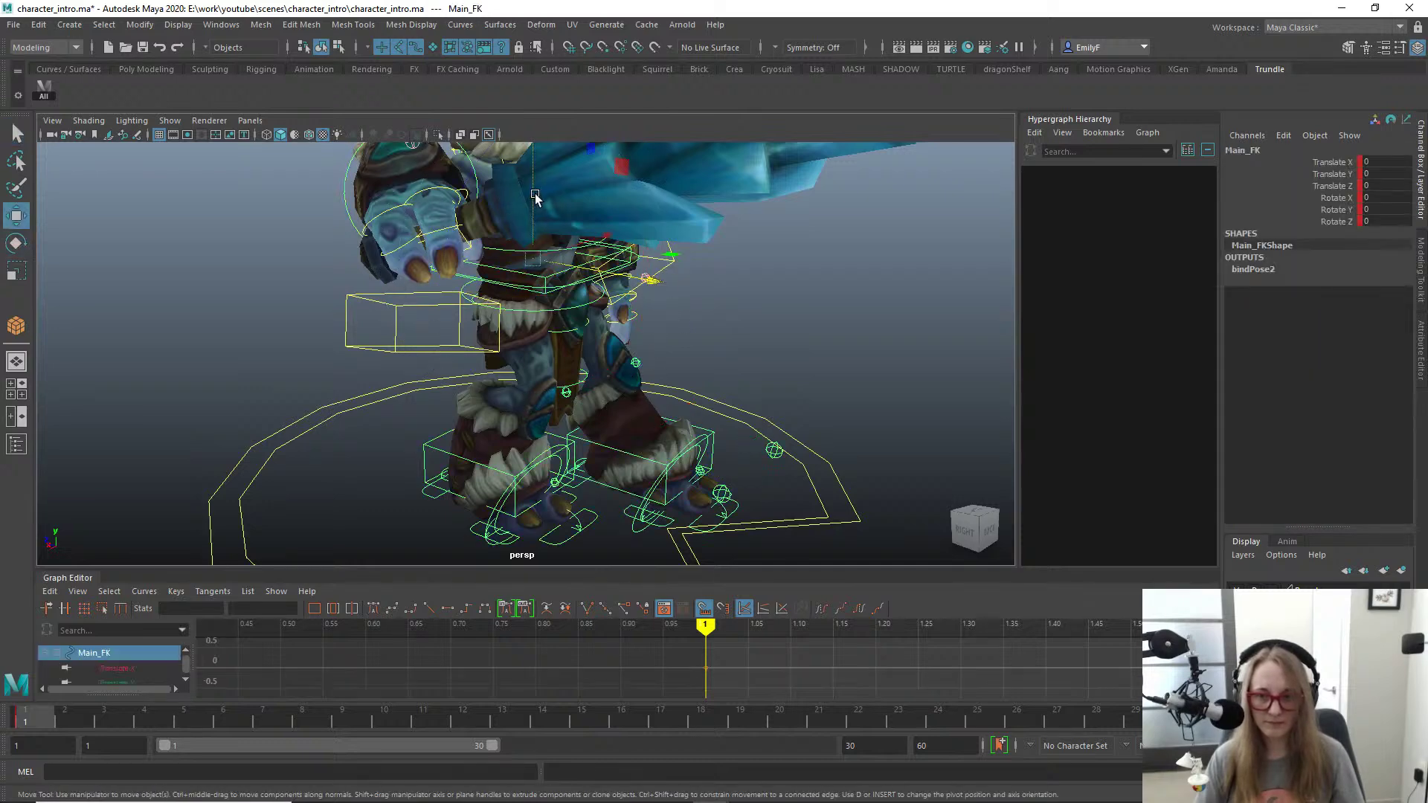
drag(535, 196, 588, 260)
drag(653, 298, 728, 237)
key(e)
drag(682, 189, 671, 378)
key(q)
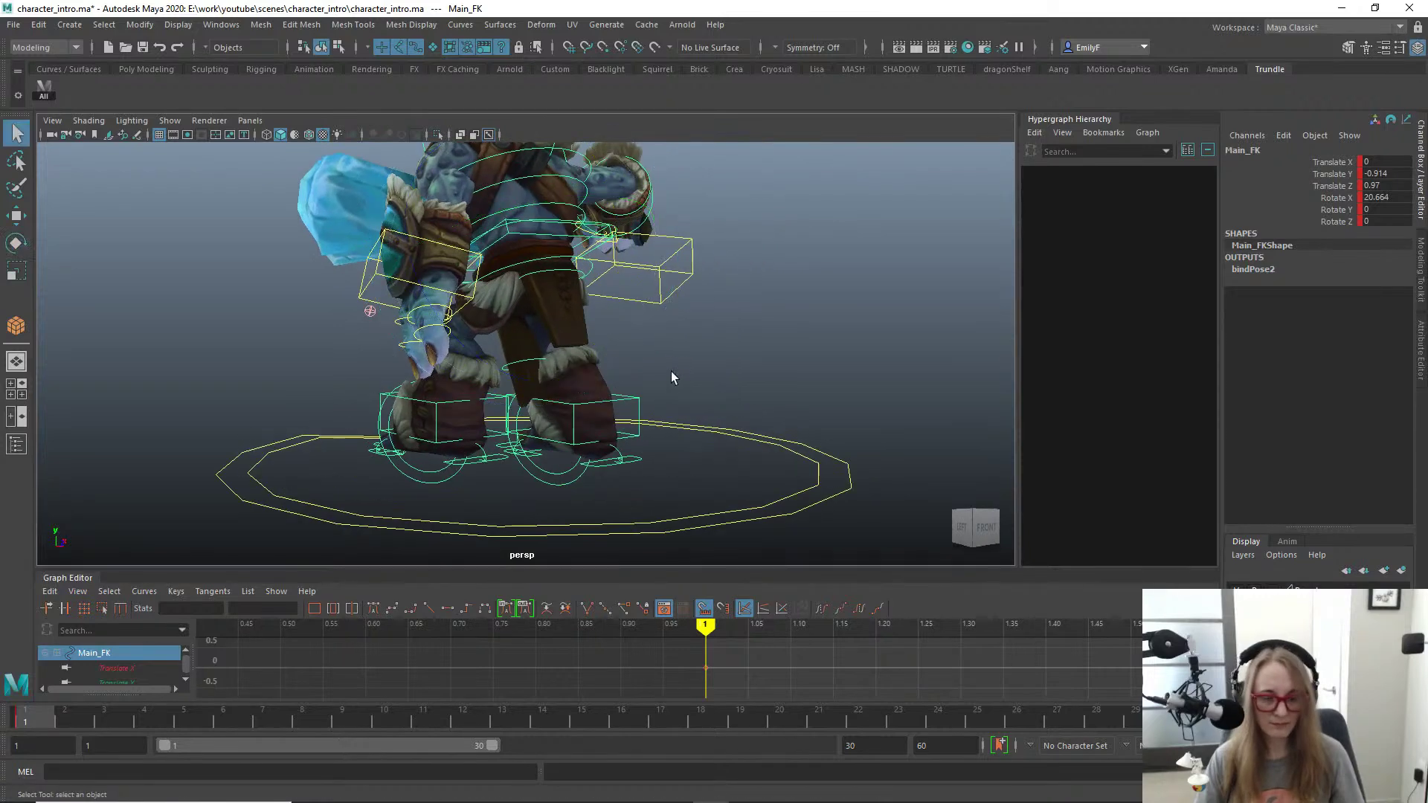
Step: Move the right foot control R_Foot_IK backward to a Translate Z of about -5.09
click(631, 390)
click(629, 399)
key(w)
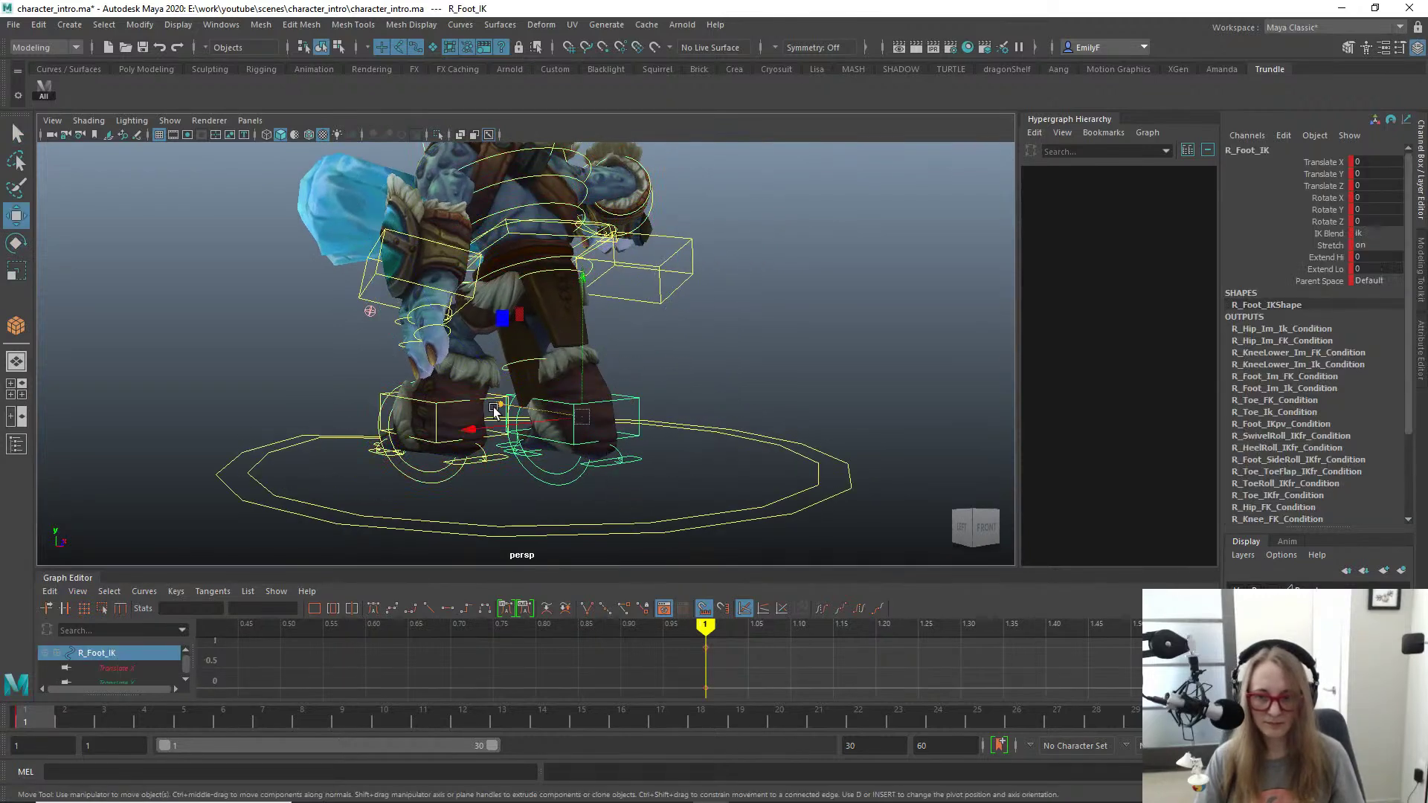
drag(503, 399, 560, 414)
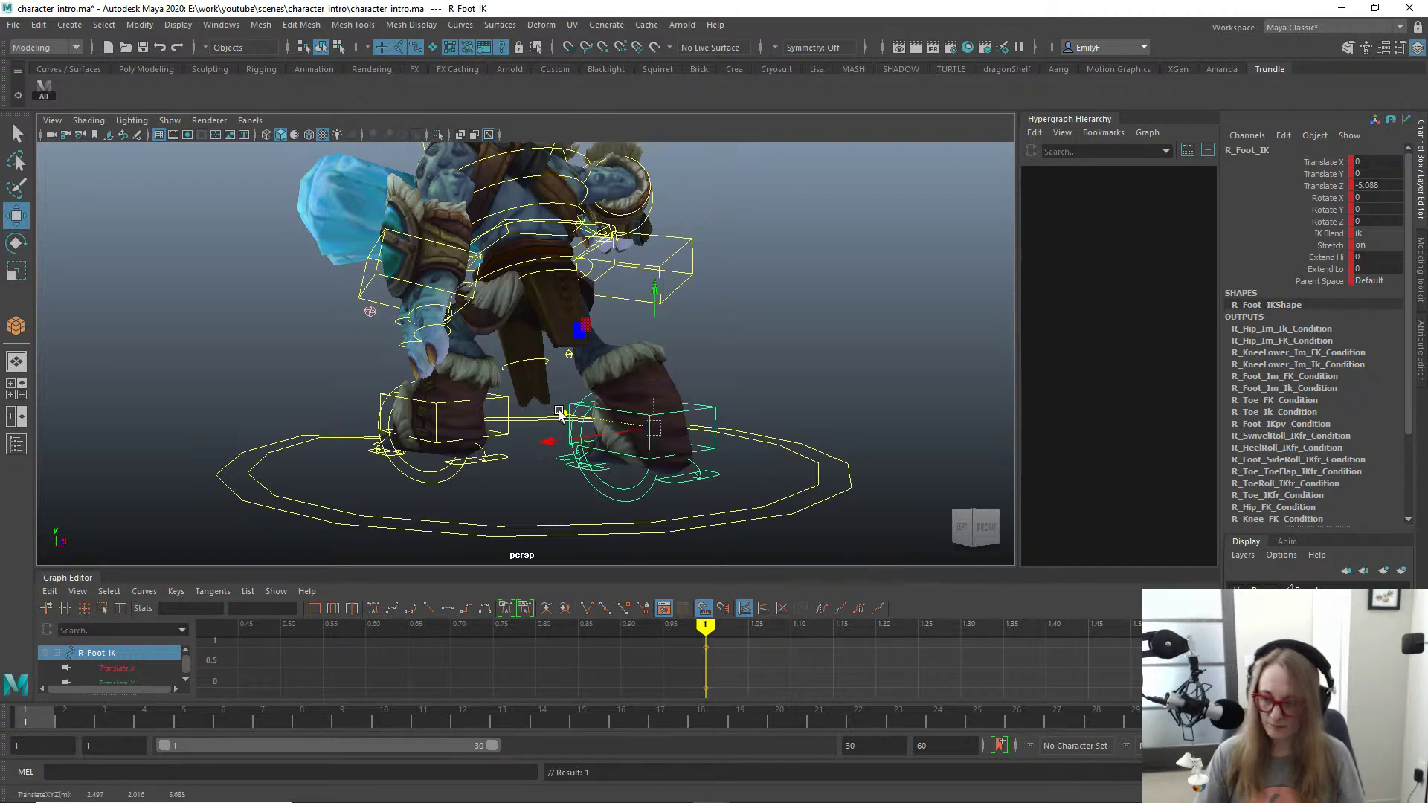
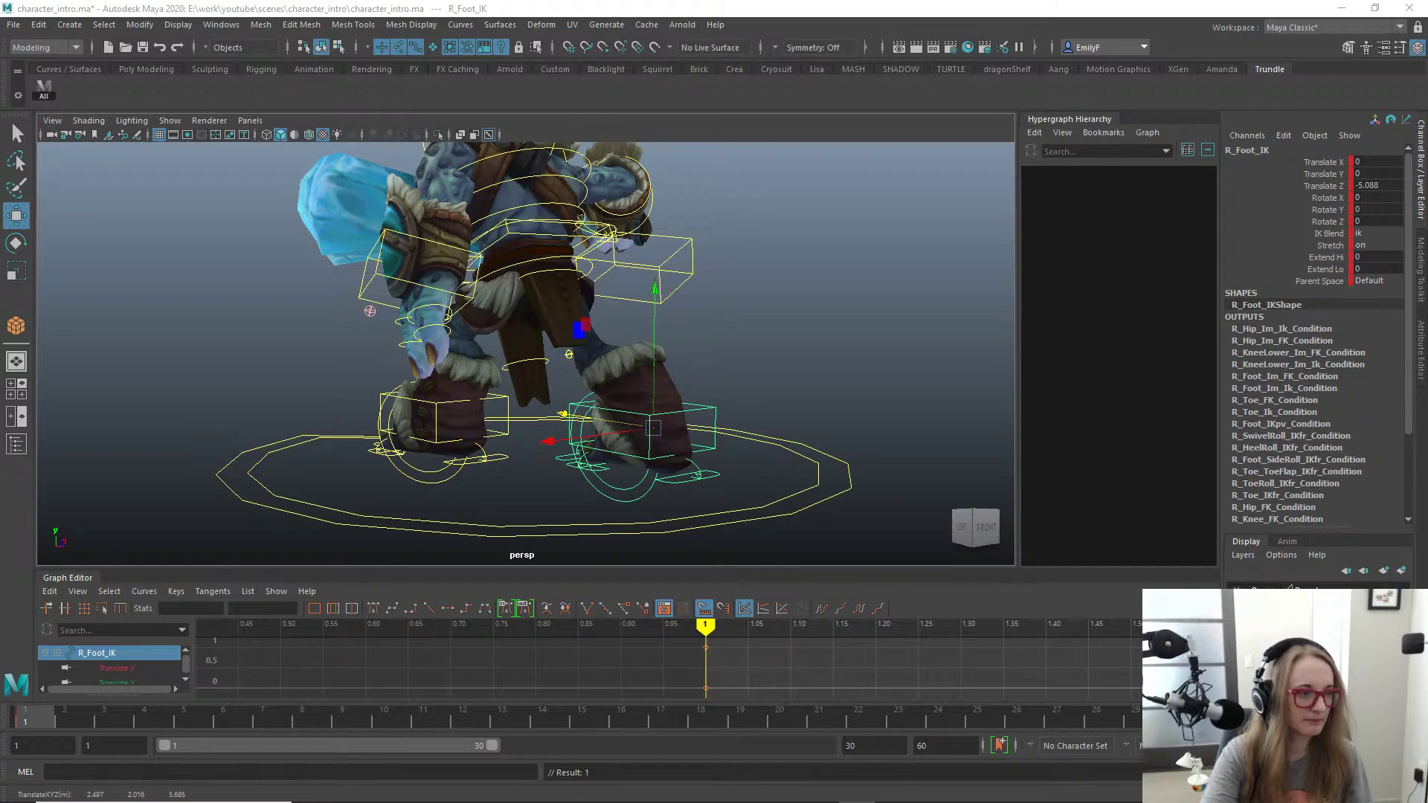
Step: Try rotating the right toe control R_Toe_IKfr about -29.8 degrees around Z
click(610, 6)
alt+drag(479, 318, 513, 396)
alt+drag(583, 483, 522, 394)
click(493, 463)
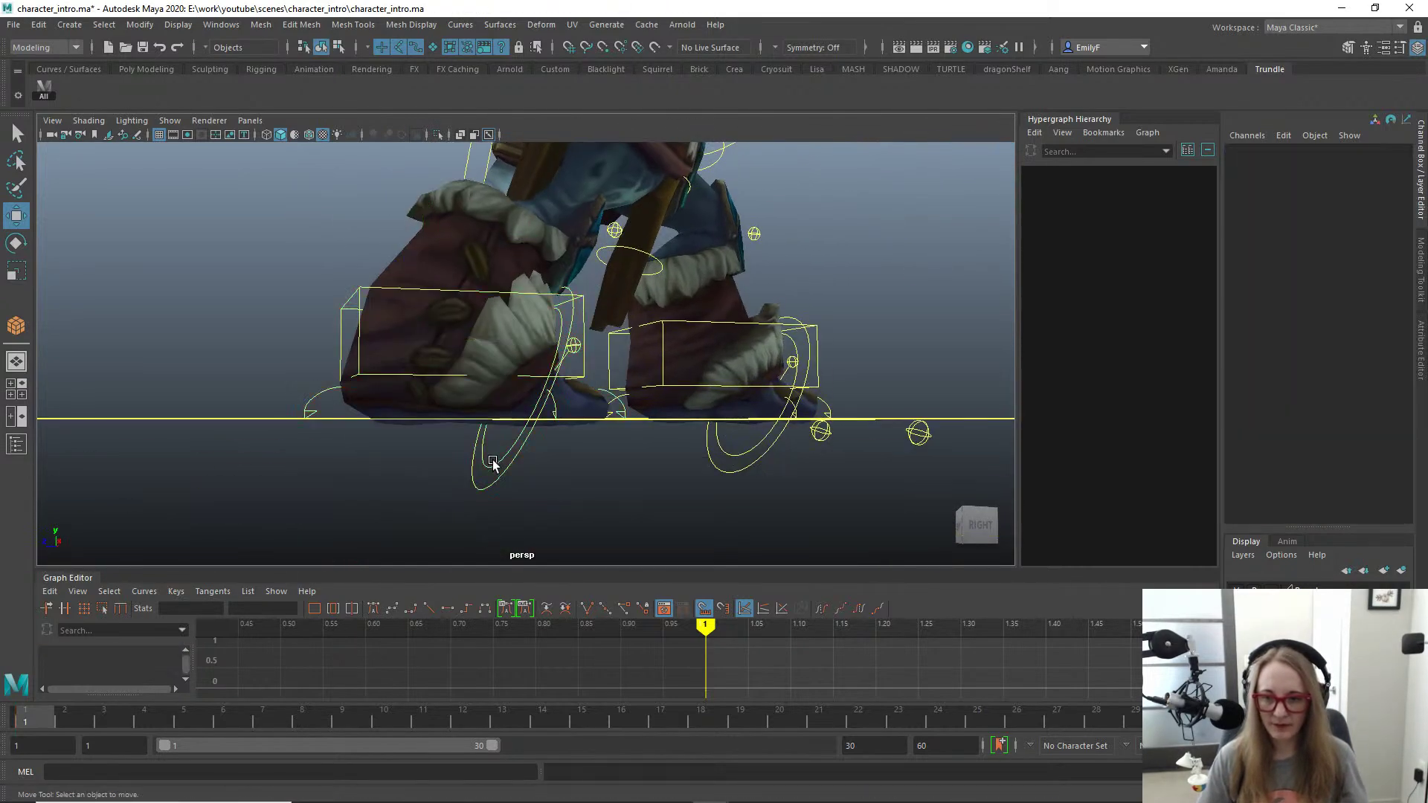
click(482, 459)
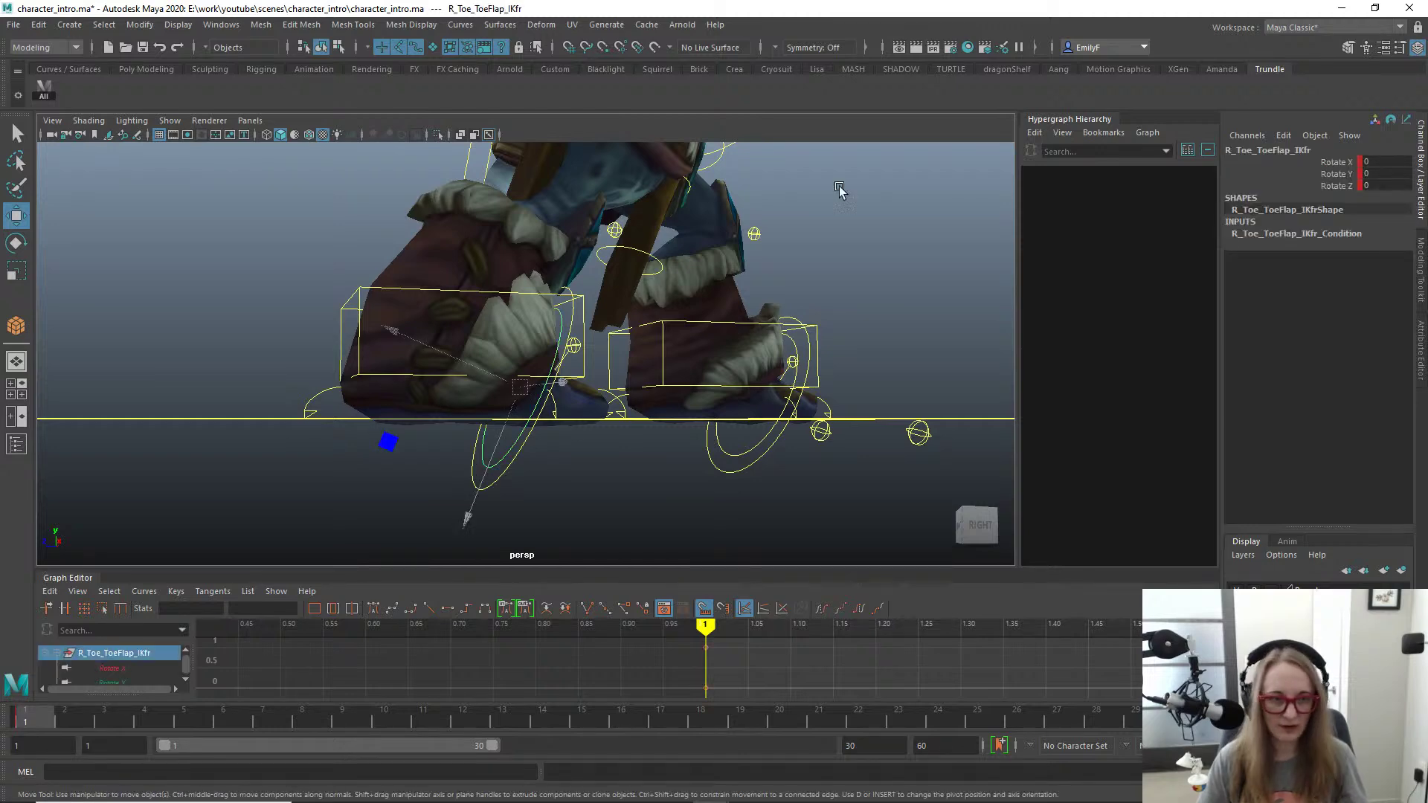
key(q)
click(480, 488)
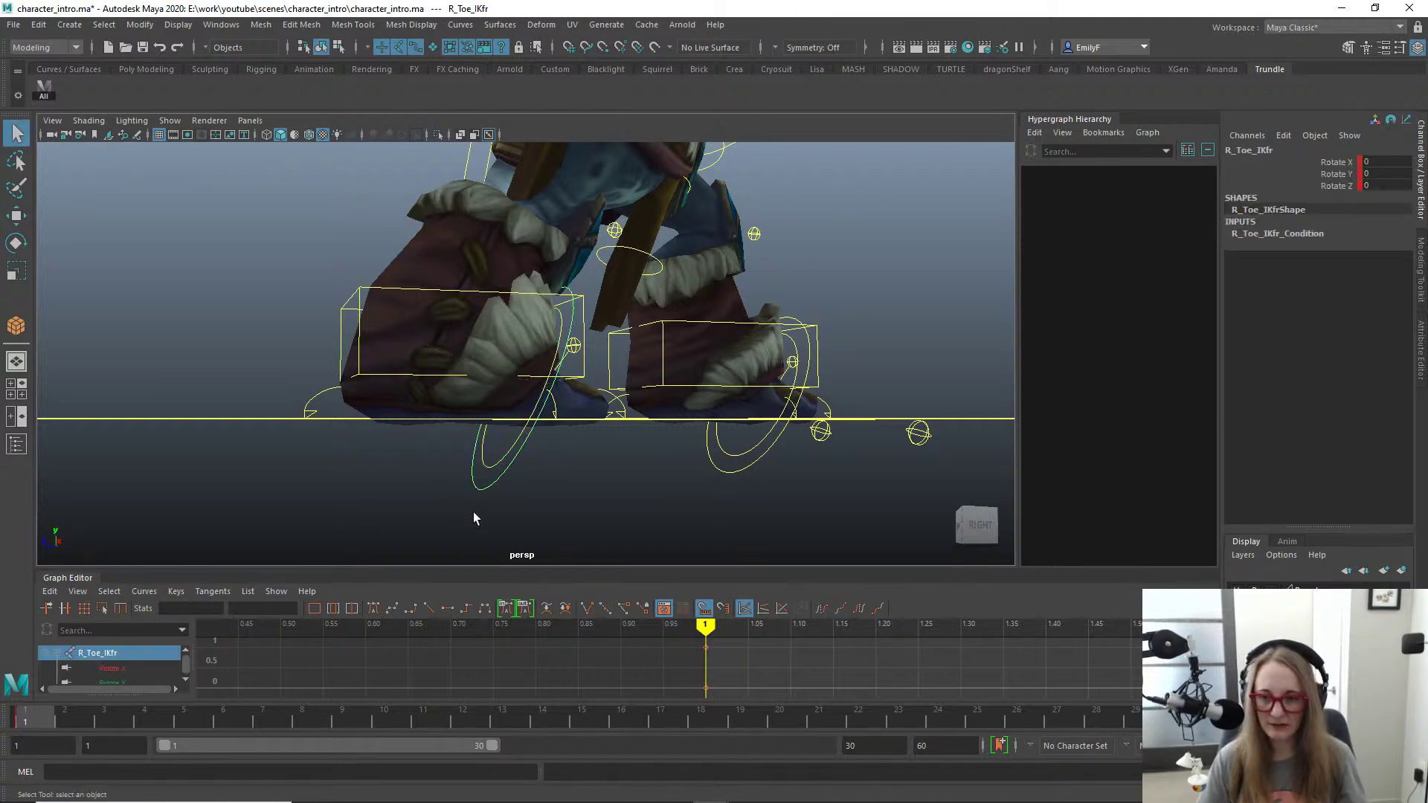
alt+drag(518, 244, 548, 414)
key(e)
key(ctrl+z)
key(ctrl+z)
key(q)
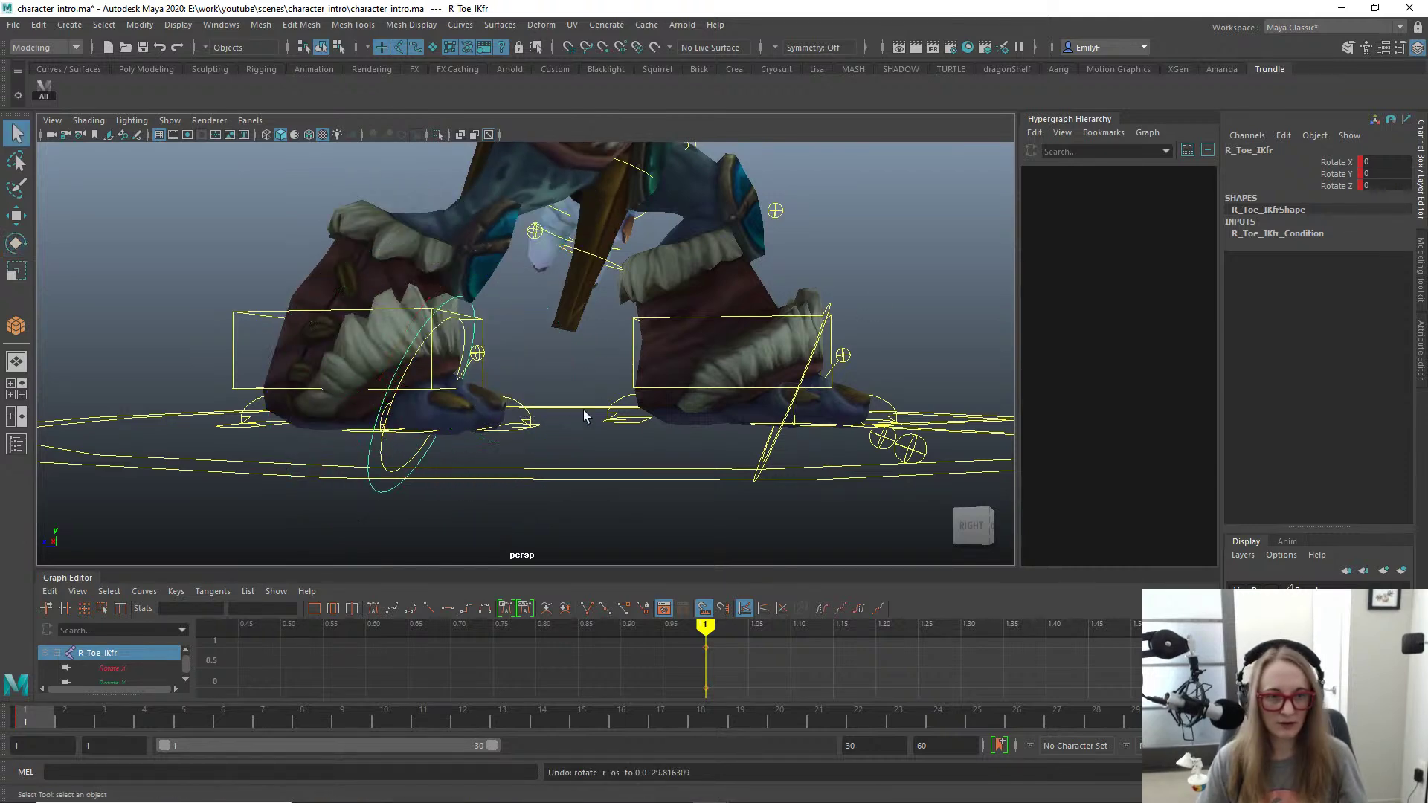
Step: Try flexing the right toes by rotating R_Toe_ToeFlap_IKfr around Z
click(380, 451)
key(e)
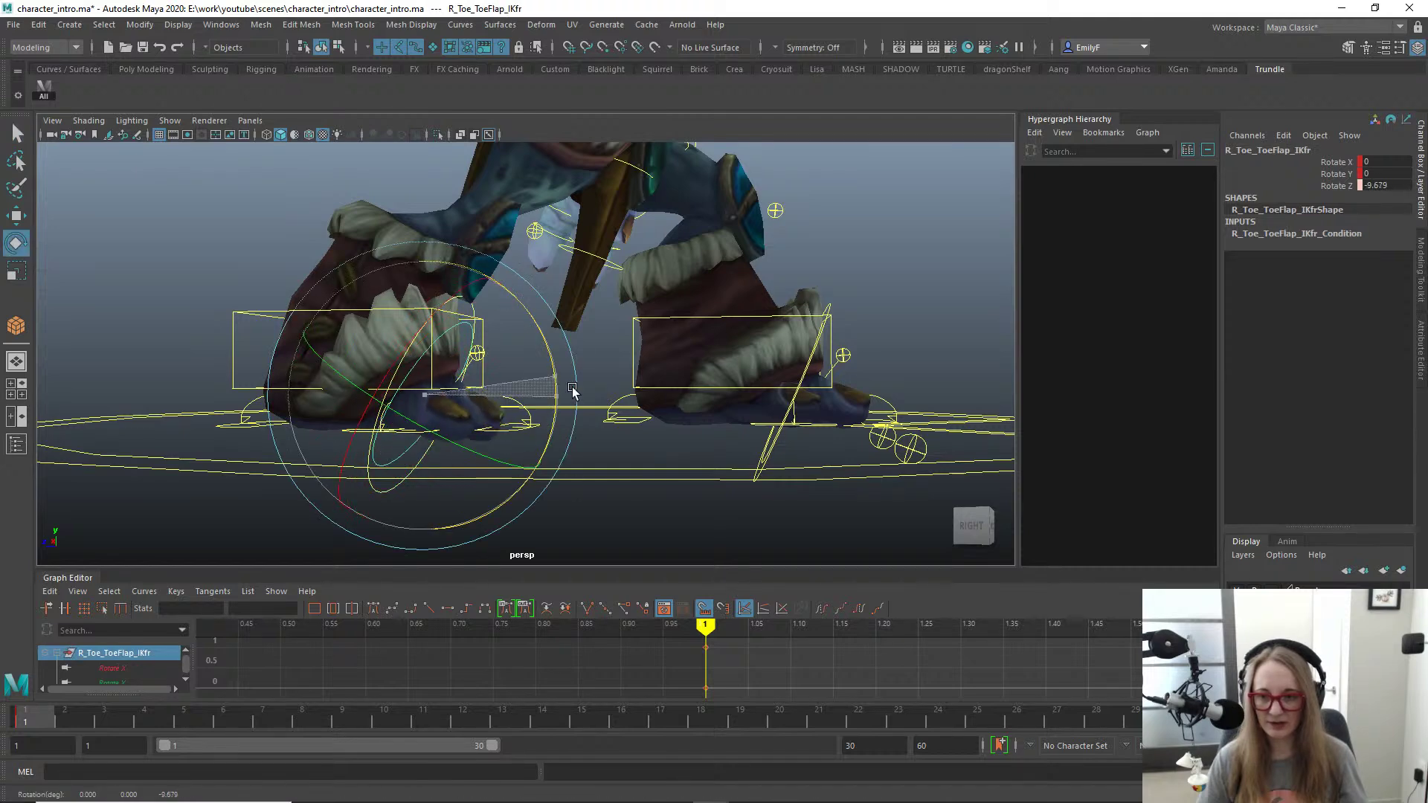
key(q)
Step: Rotate R_Toe_IKfr around Z to lift the right heel off the ground
click(374, 458)
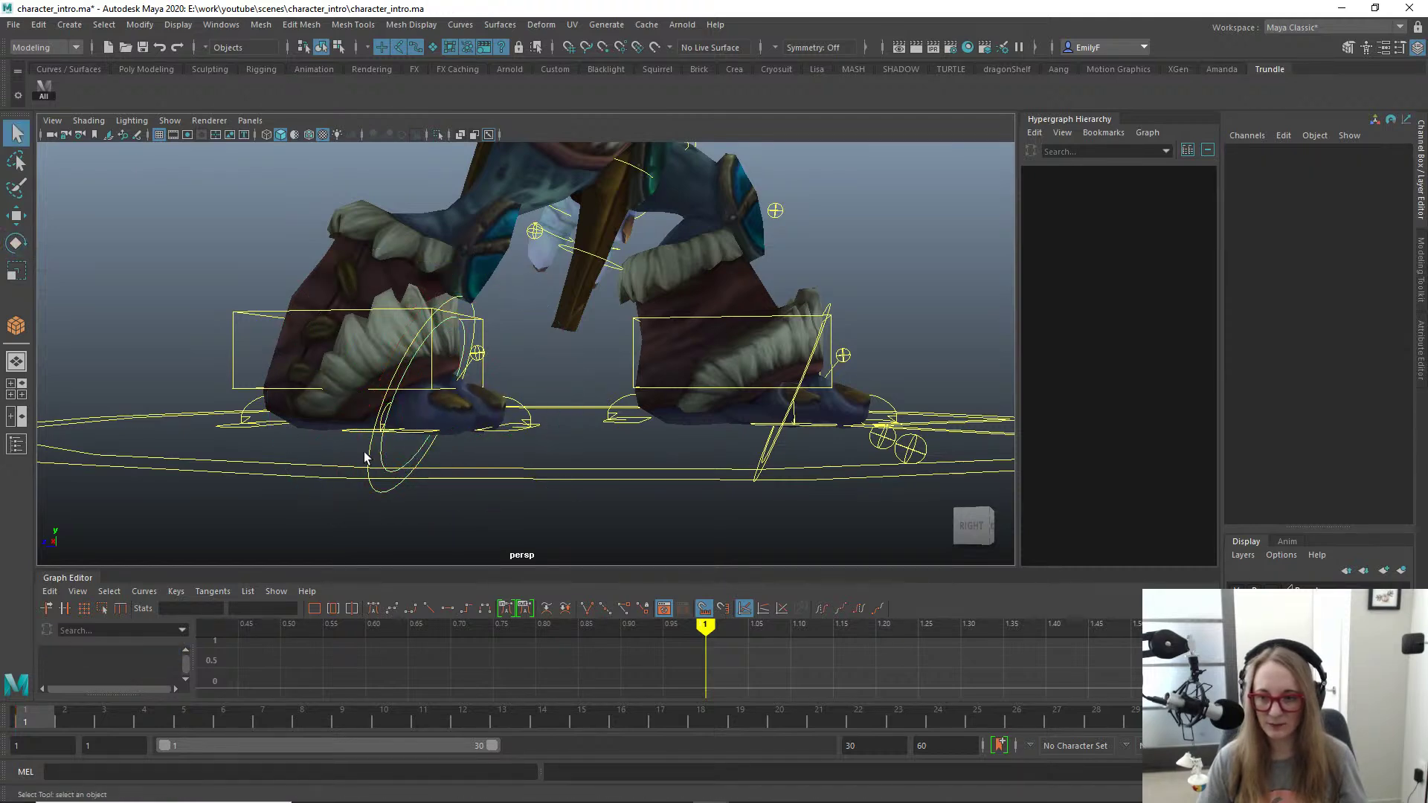
click(369, 454)
key(e)
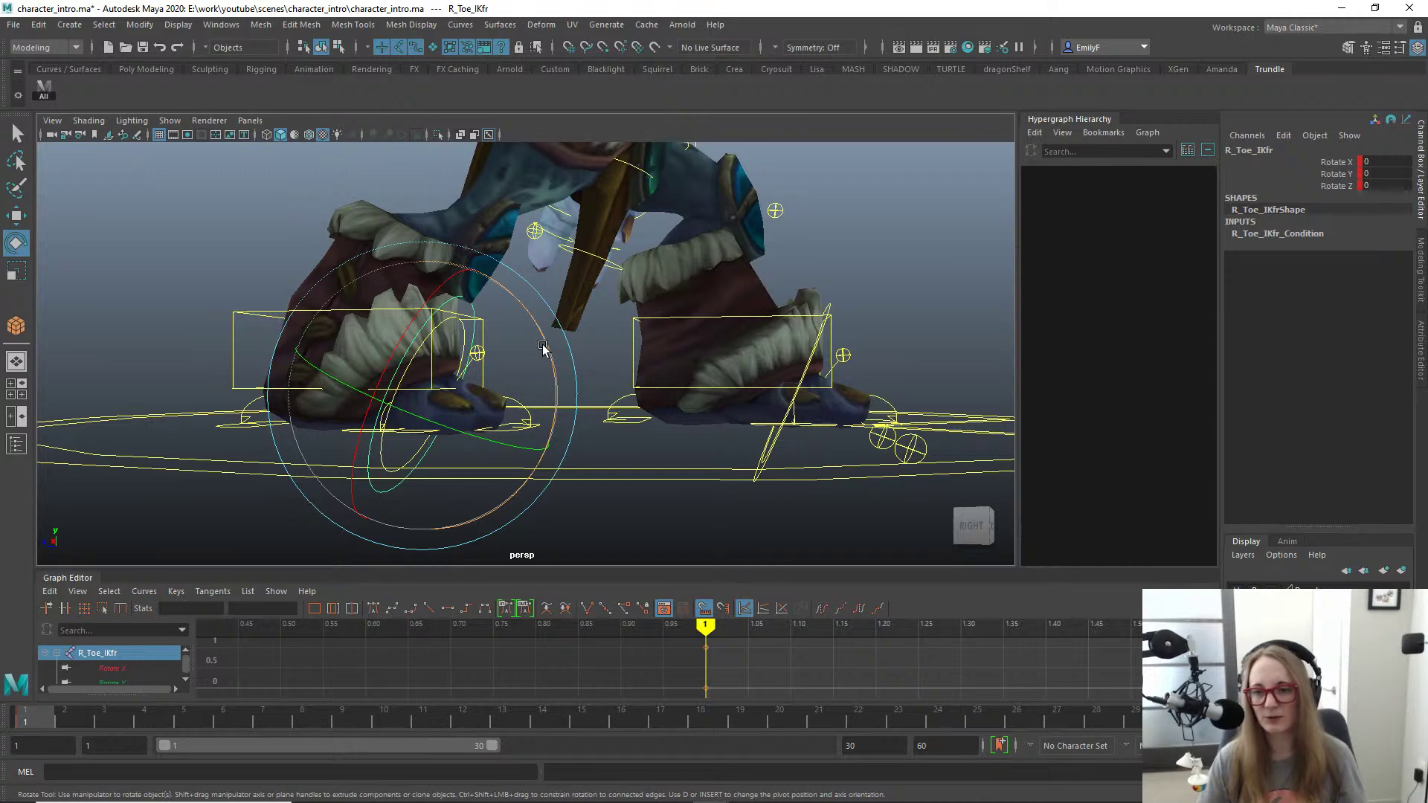
drag(542, 348, 559, 431)
key(q)
Step: Try rolling the right foot sideways by rotating R_Foot_SideRoll_IKfr about 40 and 12 degrees around Z
click(665, 493)
alt+drag(666, 493, 851, 325)
key(e)
key(ctrl+z)
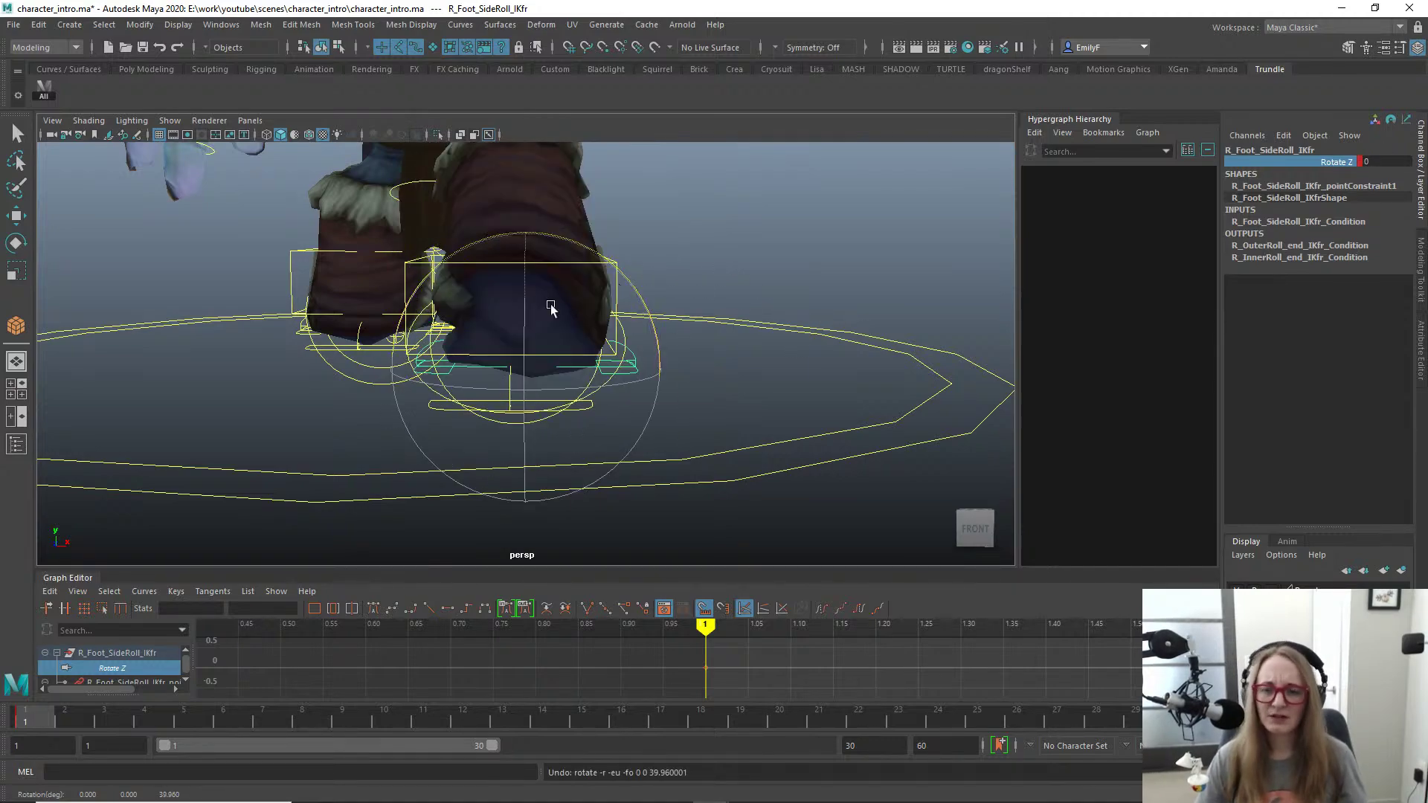
alt+drag(549, 306, 669, 357)
key(ctrl+z)
key(q)
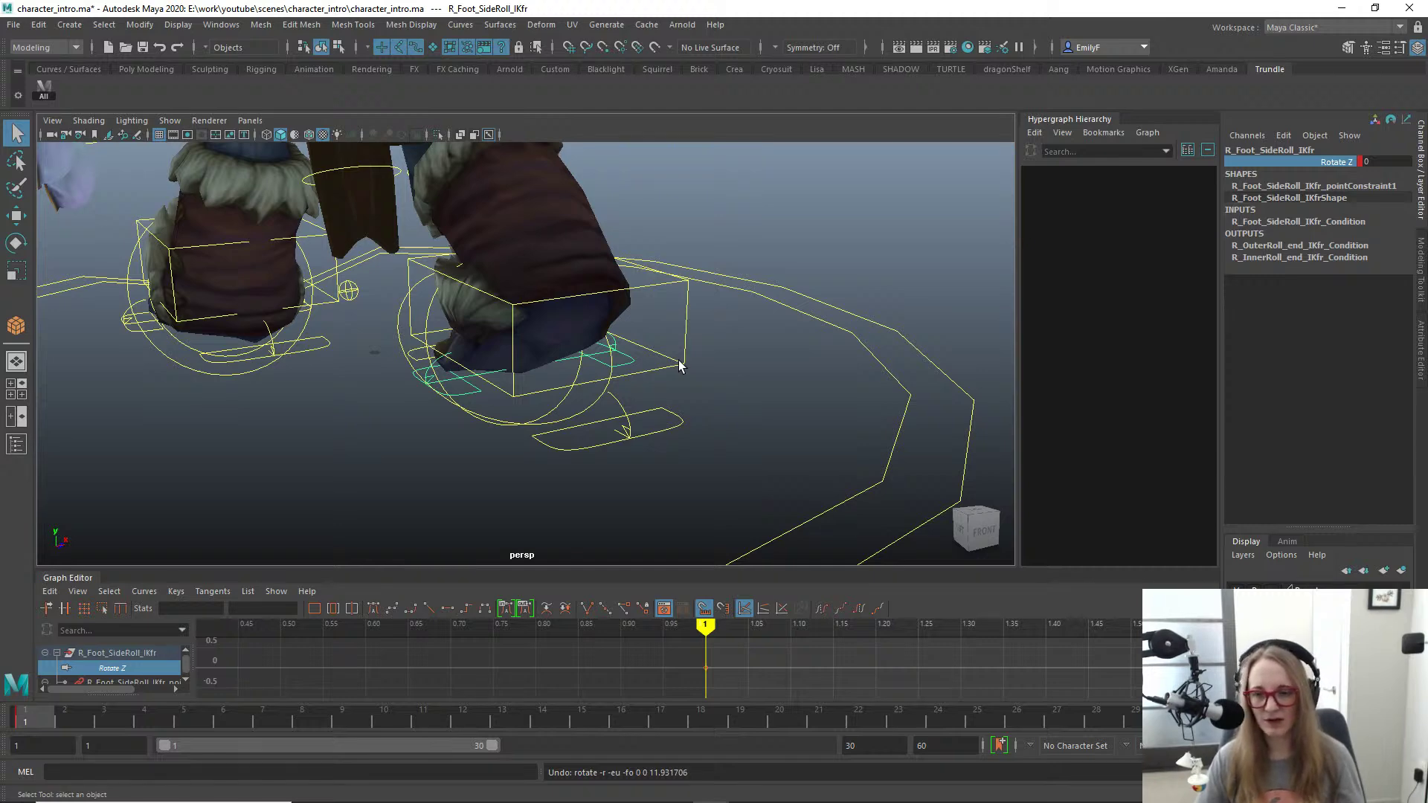
Step: Try pivoting the right foot on its heel with R_HeelRoll_IKfr, including about 14.7 degrees around Z
alt+drag(680, 365, 713, 376)
click(728, 399)
key(e)
drag(726, 275, 737, 303)
key(ctrl+z)
drag(680, 384, 632, 358)
key(ctrl+z)
key(q)
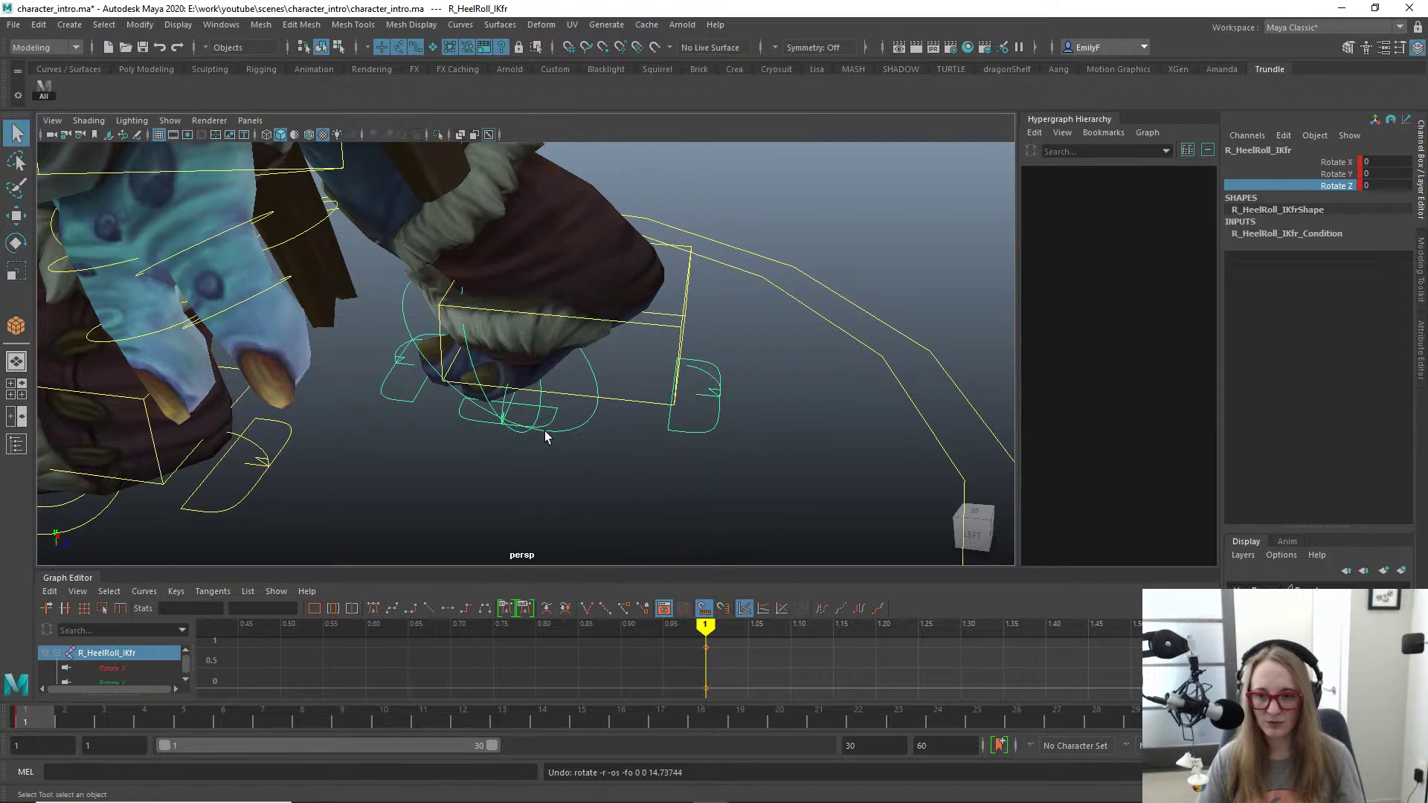
Step: Try rolling the right foot over its toe tip by rotating R_ToeRoll_IKfr
alt+drag(548, 430, 567, 405)
click(488, 408)
drag(412, 432, 411, 430)
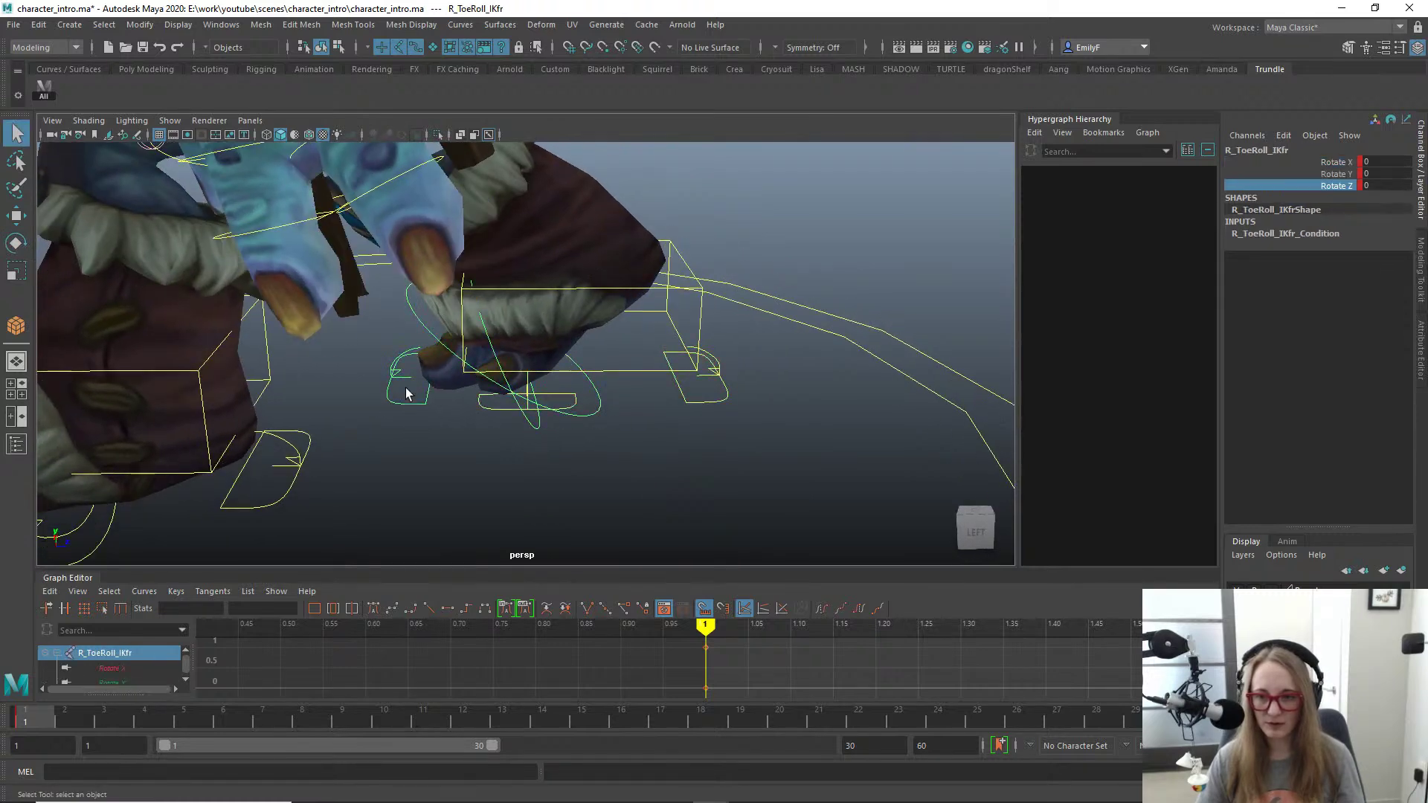
key(e)
drag(526, 288, 482, 283)
key(ctrl+z)
key(q)
Step: Move R_Foot_IK back to about -5.6 in Z and turn the right foot outward to about -35.7 in Rotate Y
alt+right_drag(748, 362, 565, 350)
alt+drag(476, 342, 714, 328)
alt+middle_drag(554, 360, 555, 456)
alt+right_drag(555, 456, 428, 307)
alt+drag(427, 305, 424, 223)
alt+right_drag(547, 305, 580, 390)
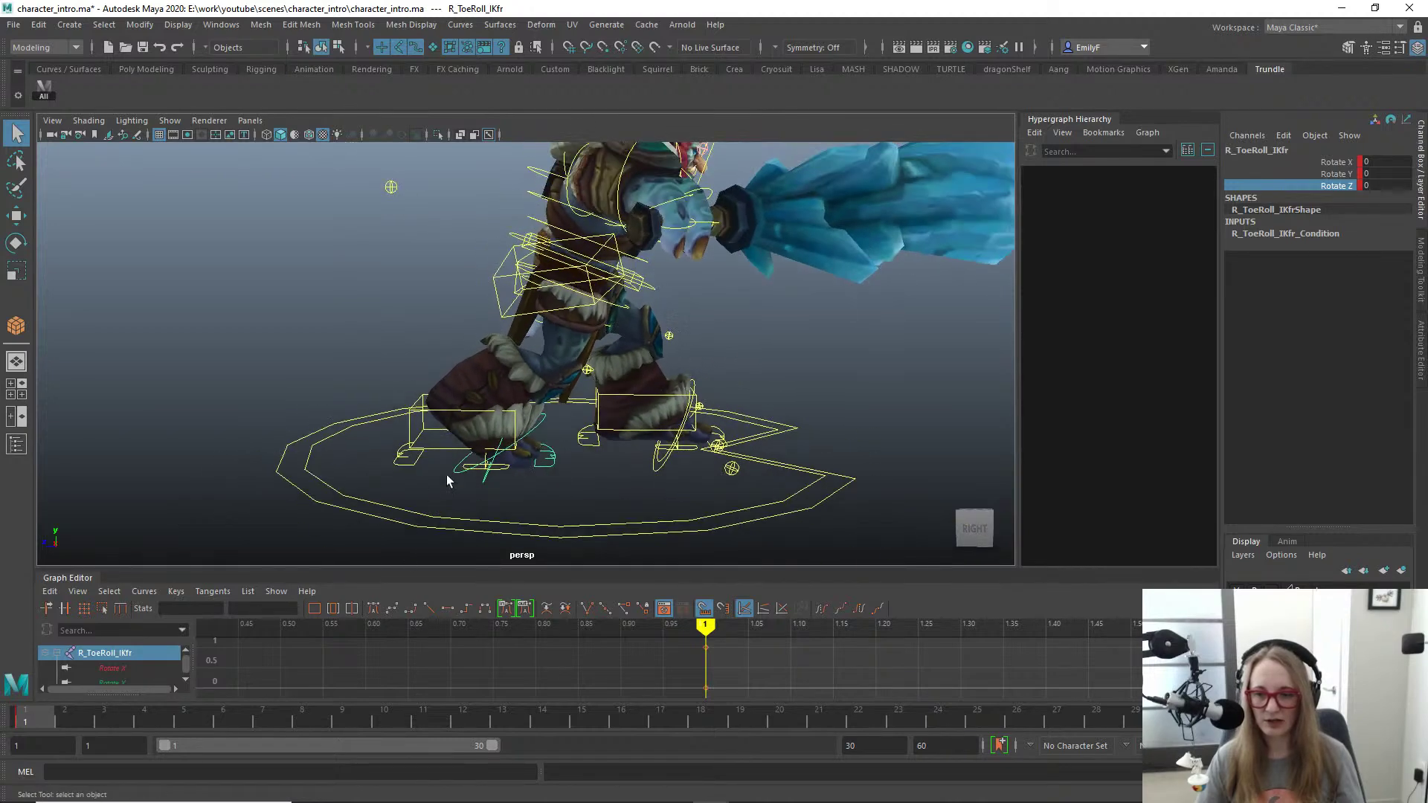
click(417, 446)
click(408, 438)
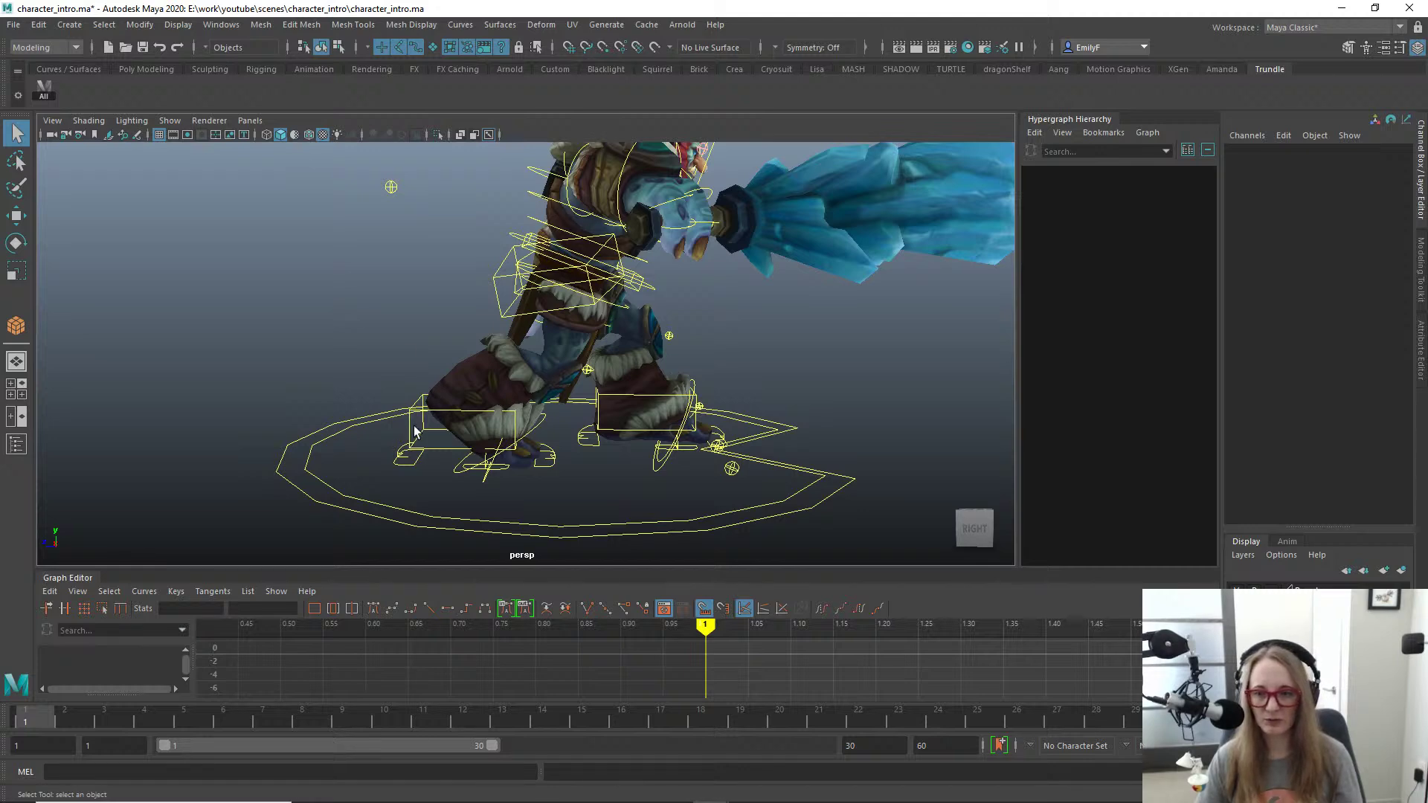
key(w)
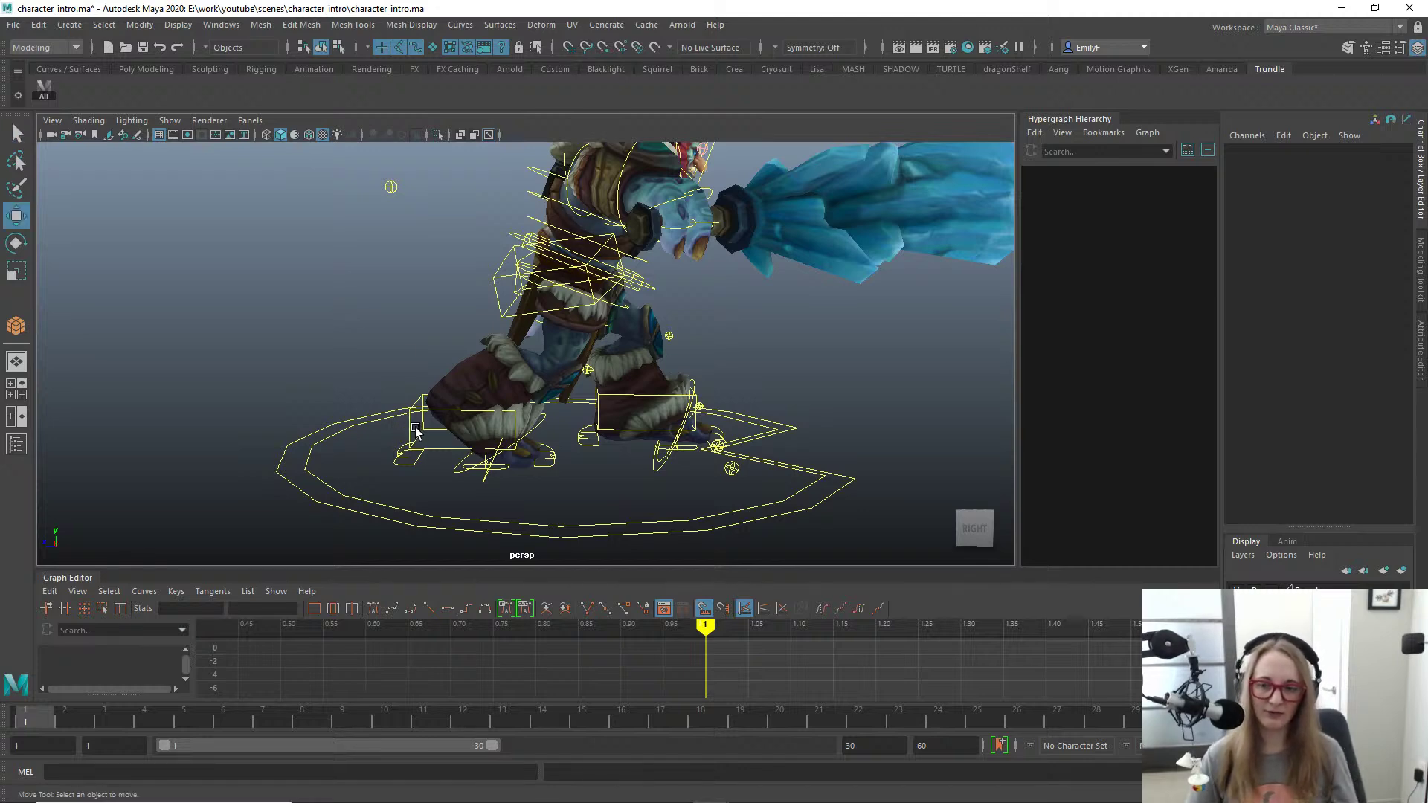
click(408, 431)
click(400, 431)
click(405, 431)
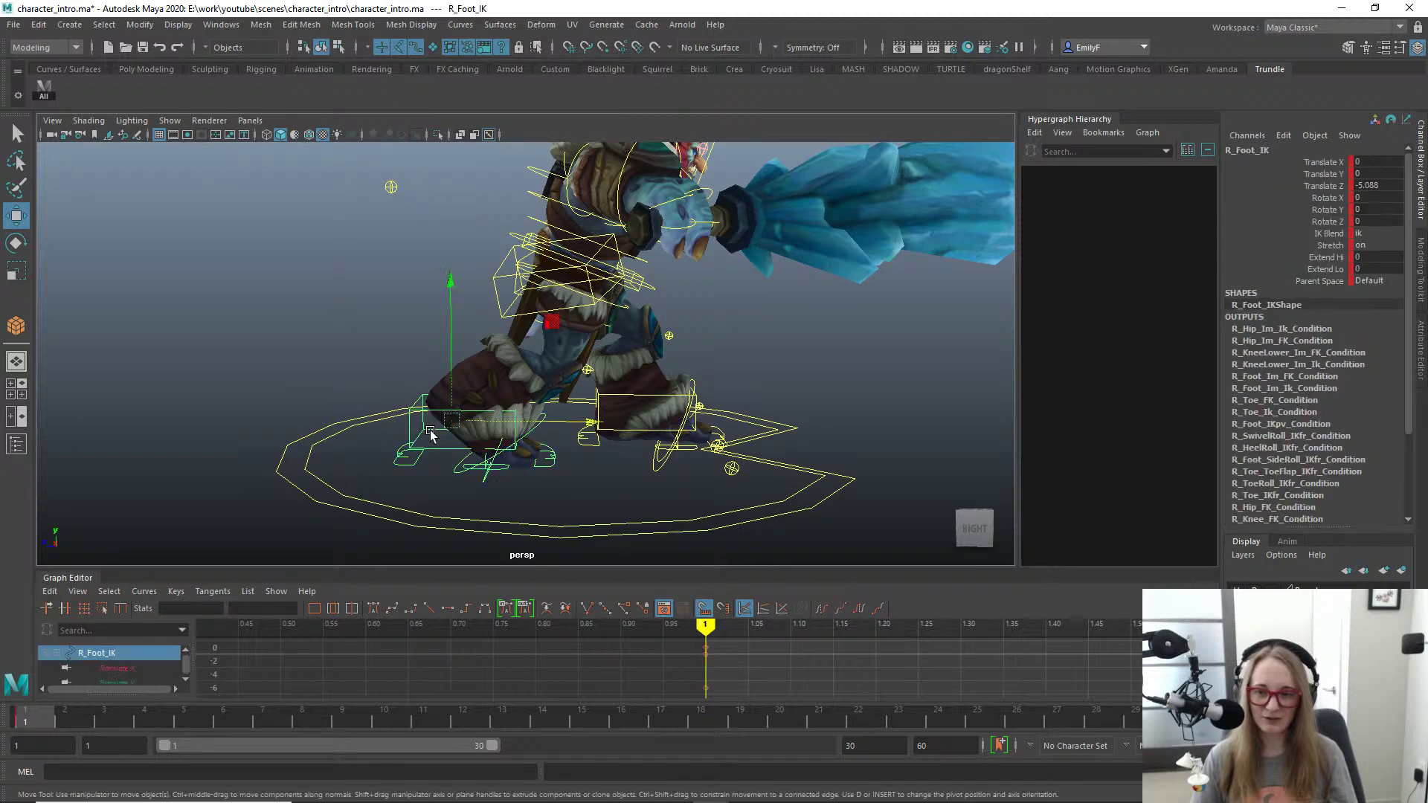
key(f)
key(e)
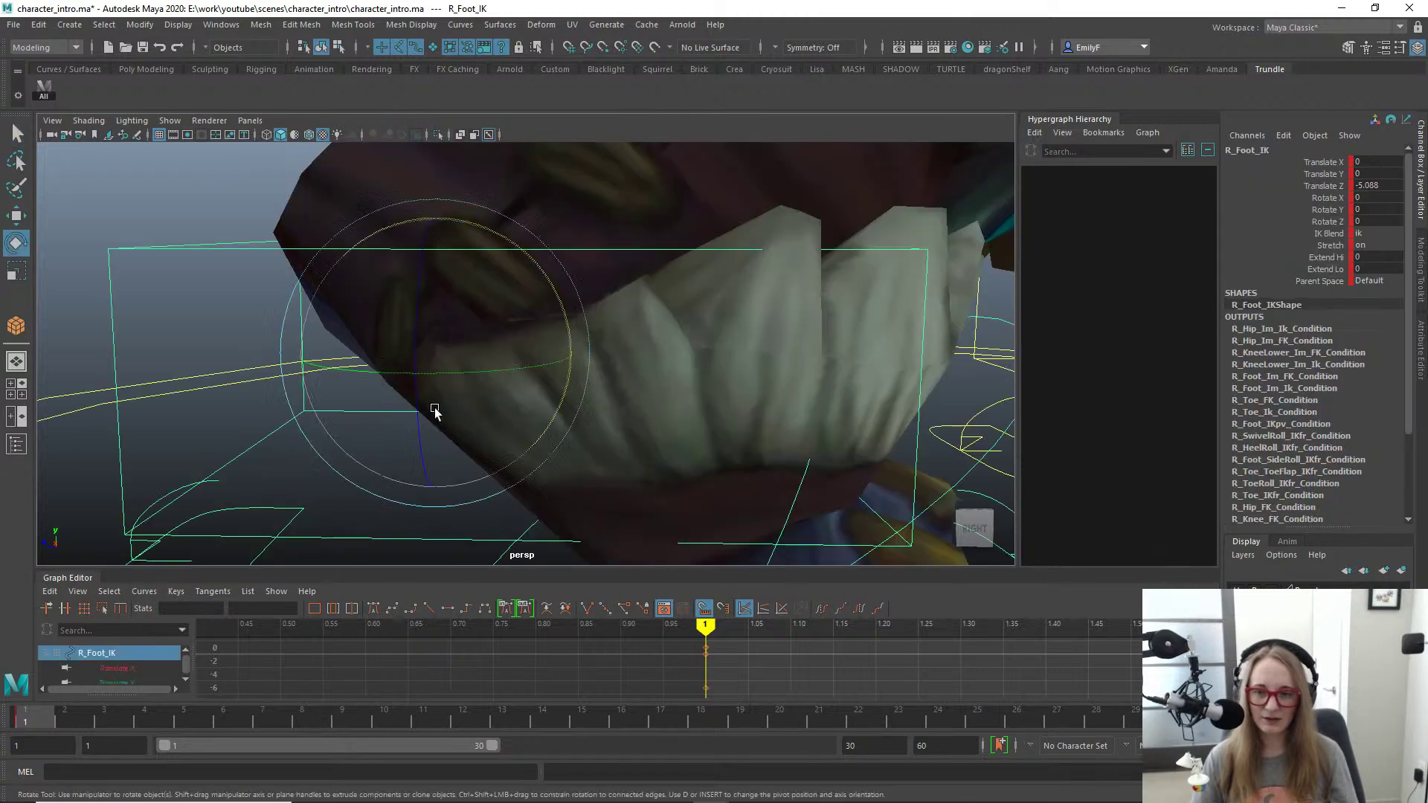
alt+right_drag(436, 409, 530, 342)
alt+drag(531, 343, 714, 417)
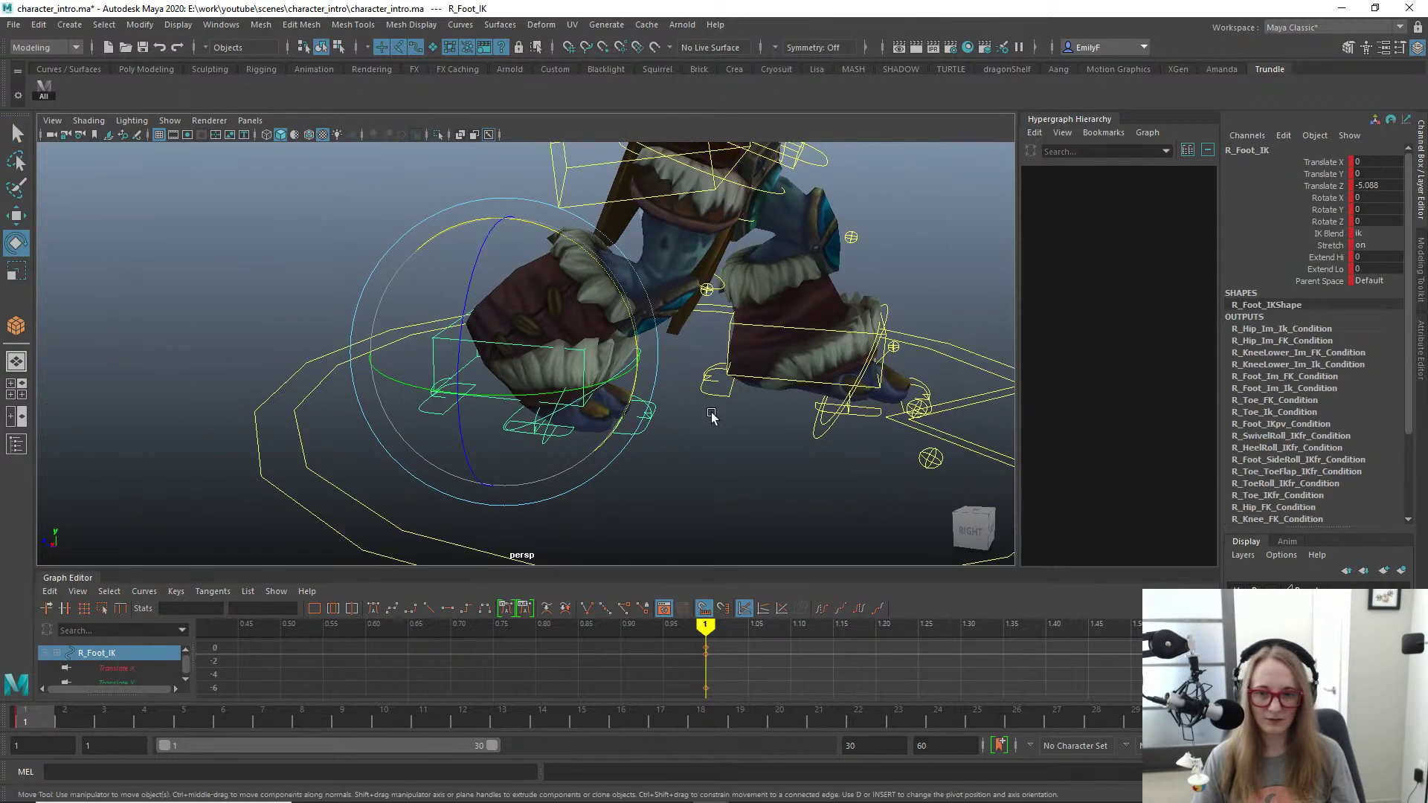
key(w)
drag(625, 362, 510, 403)
key(e)
Step: Check the Parent Space options of the right knee control R_KneeUpper_Noodle_FK
alt+drag(721, 389, 615, 309)
key(q)
click(616, 267)
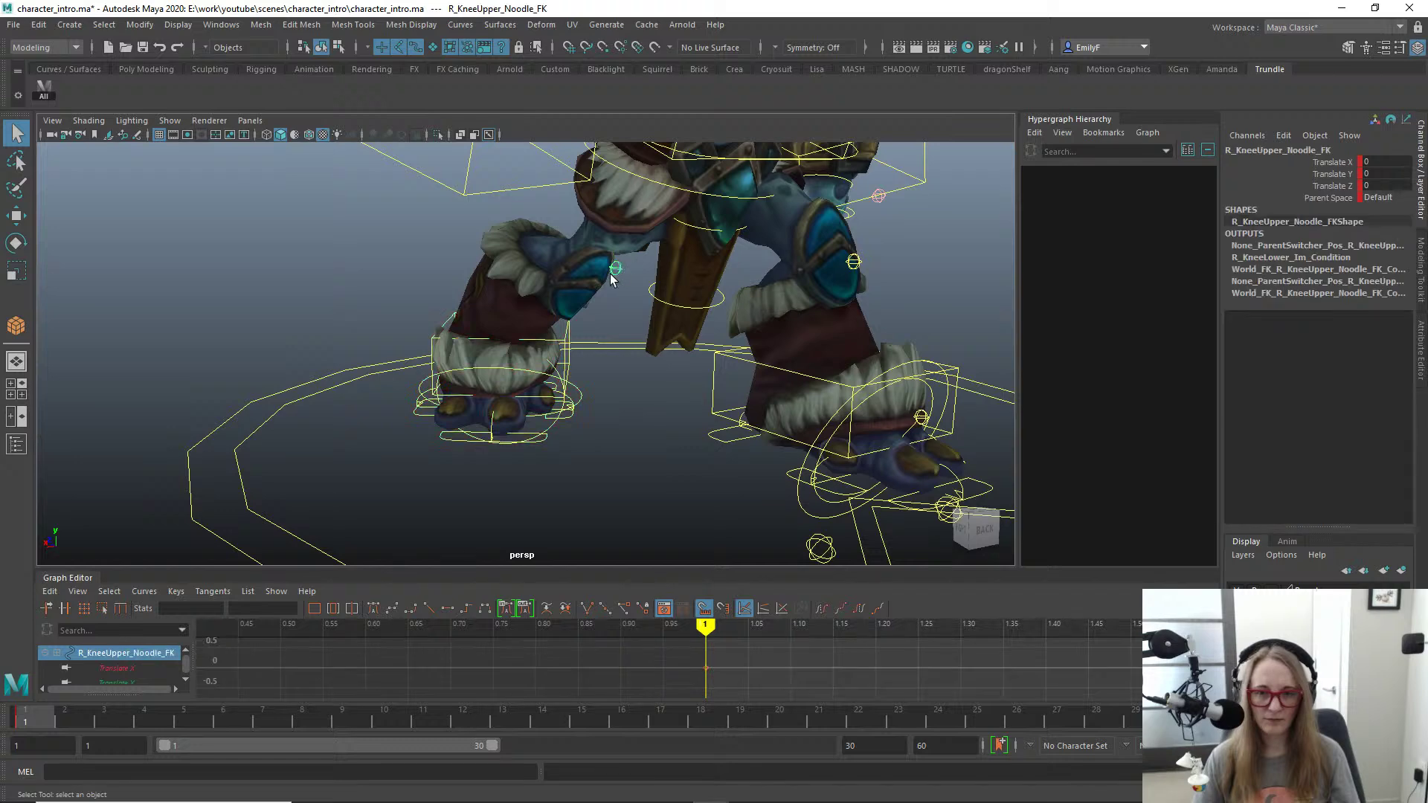
key(w)
click(1383, 198)
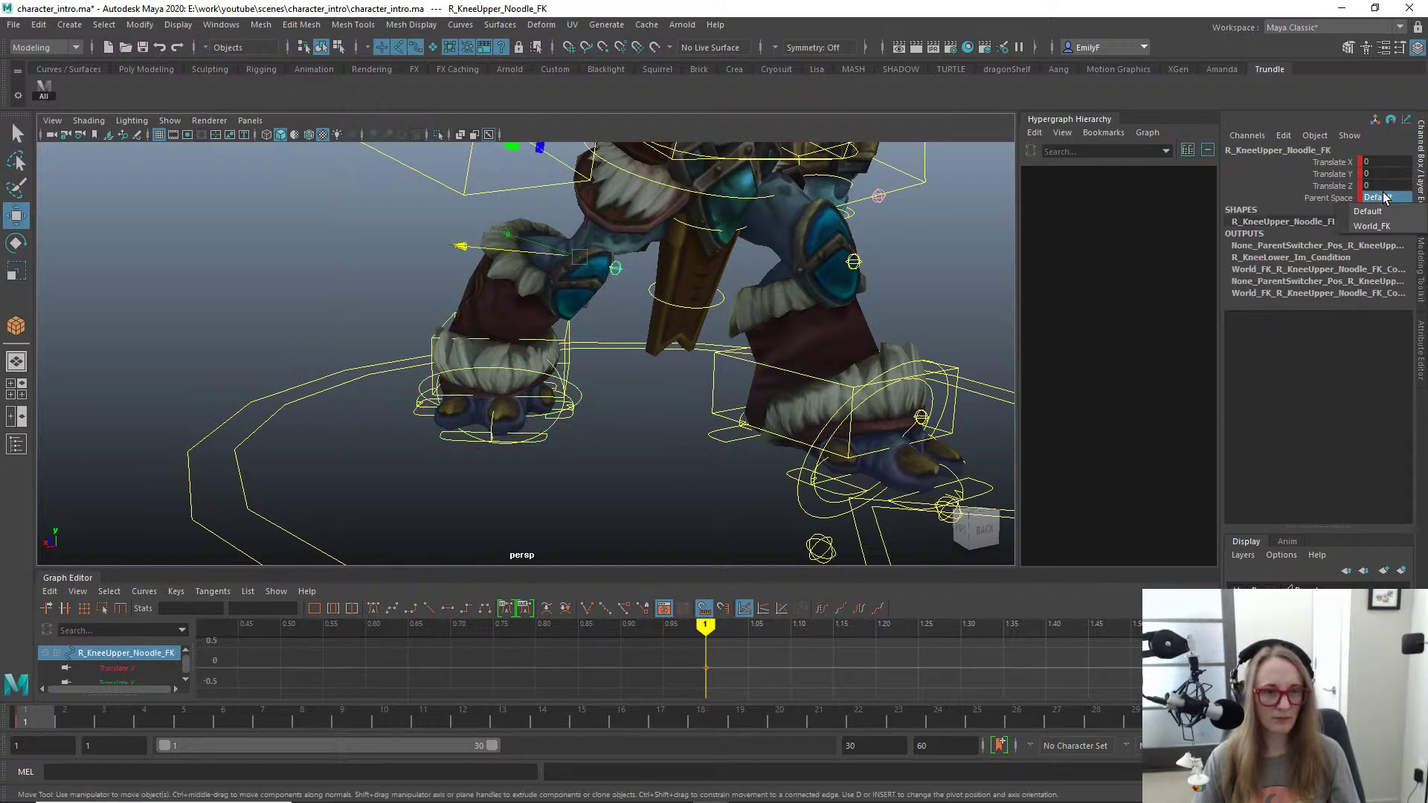
click(1383, 198)
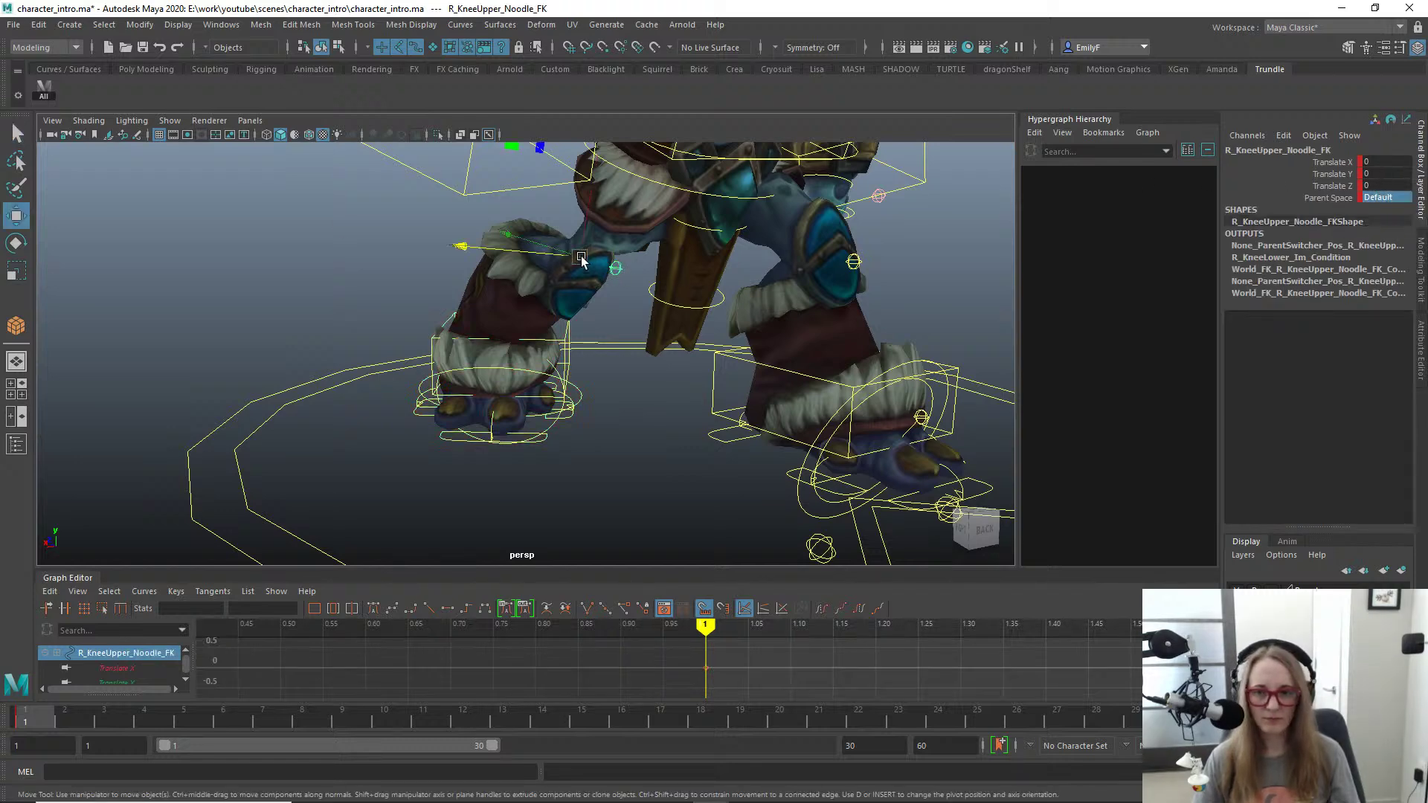
Step: Move the right knee pole vector R_Foot_IKpv to about -4.5 in X, 2.15 in Y and -1.6 in Z
alt+drag(582, 258, 474, 324)
key(q)
click(570, 455)
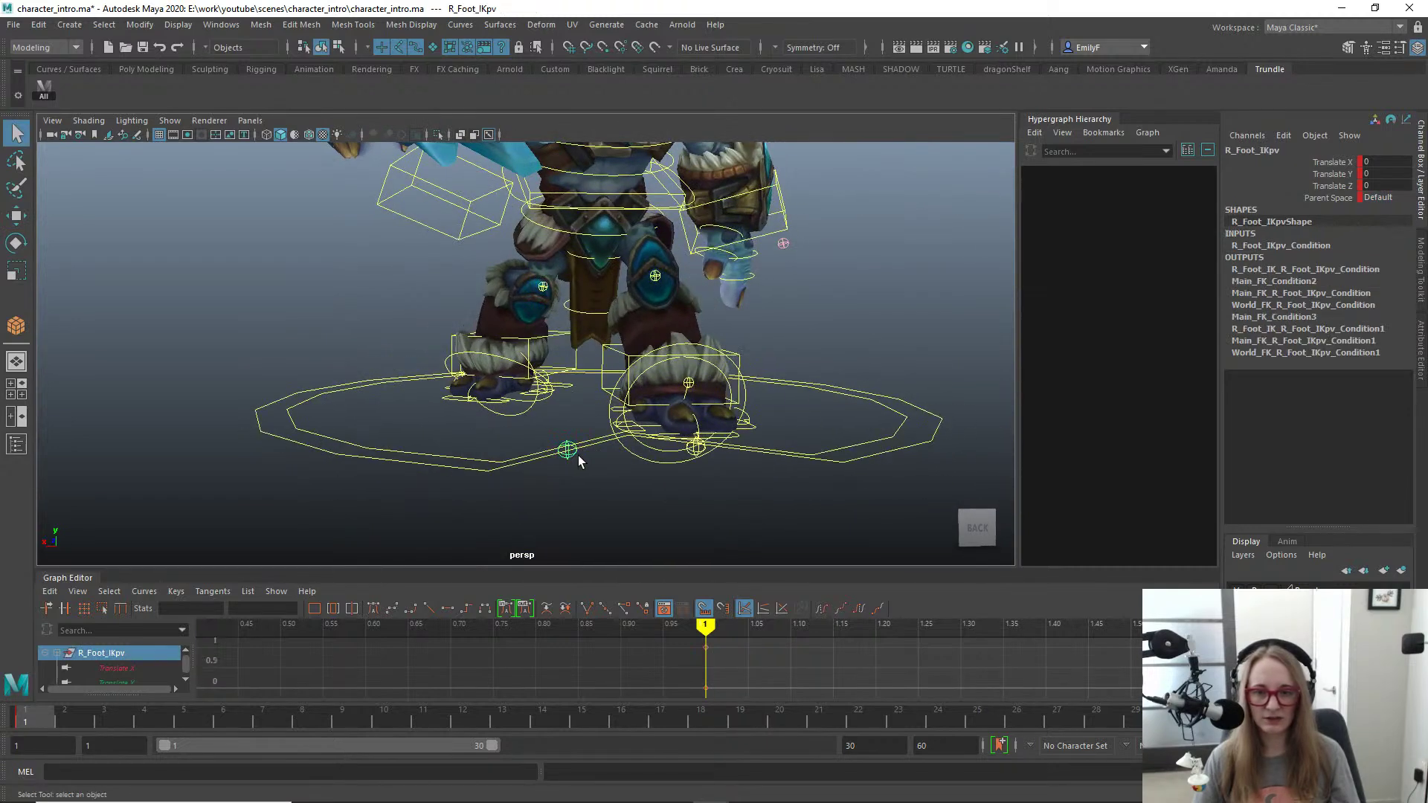
key(w)
drag(570, 452, 506, 386)
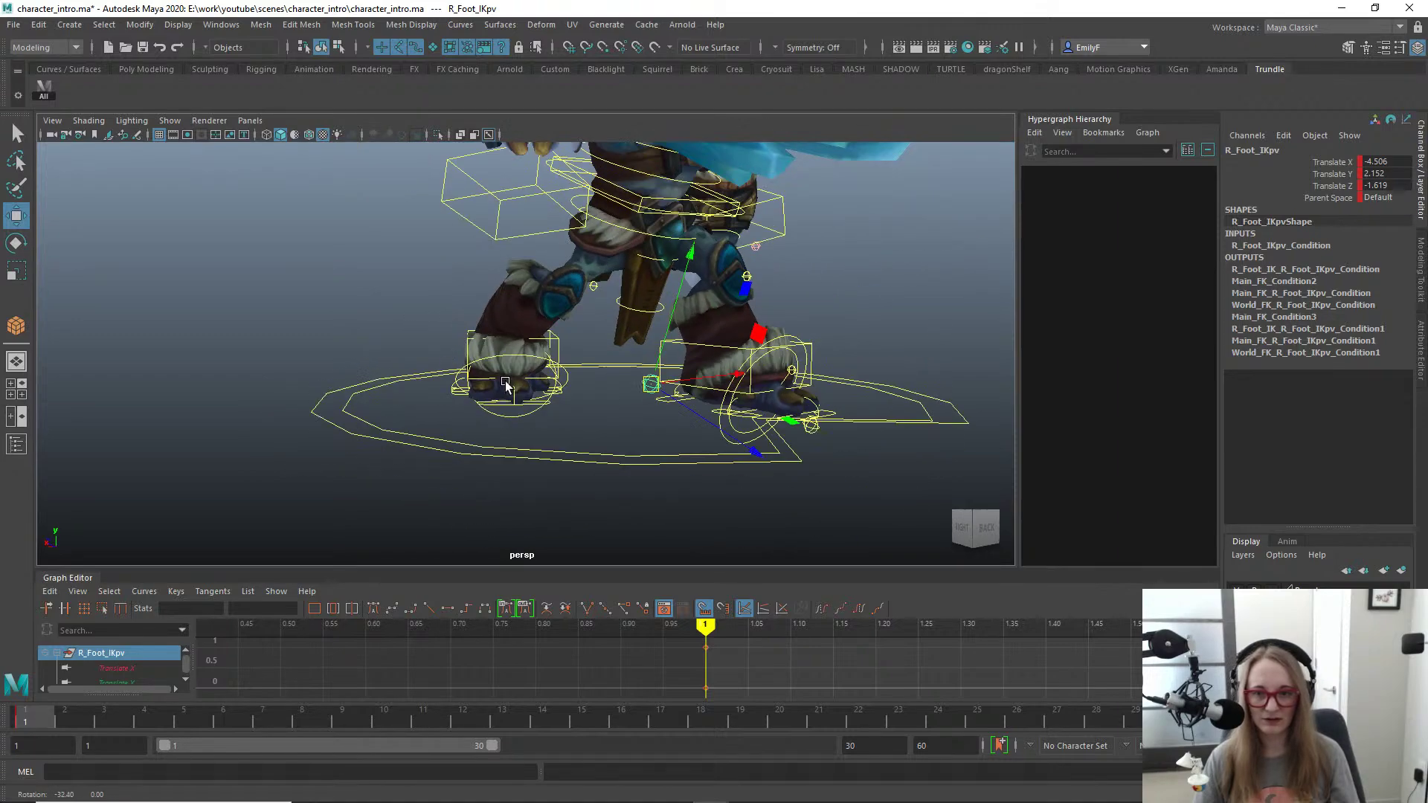
Step: Try shifting the right knee by moving R_KneeUpper_Noodle_FK freely in the front view
scroll(622, 285, up, 1)
click(601, 272)
key(f)
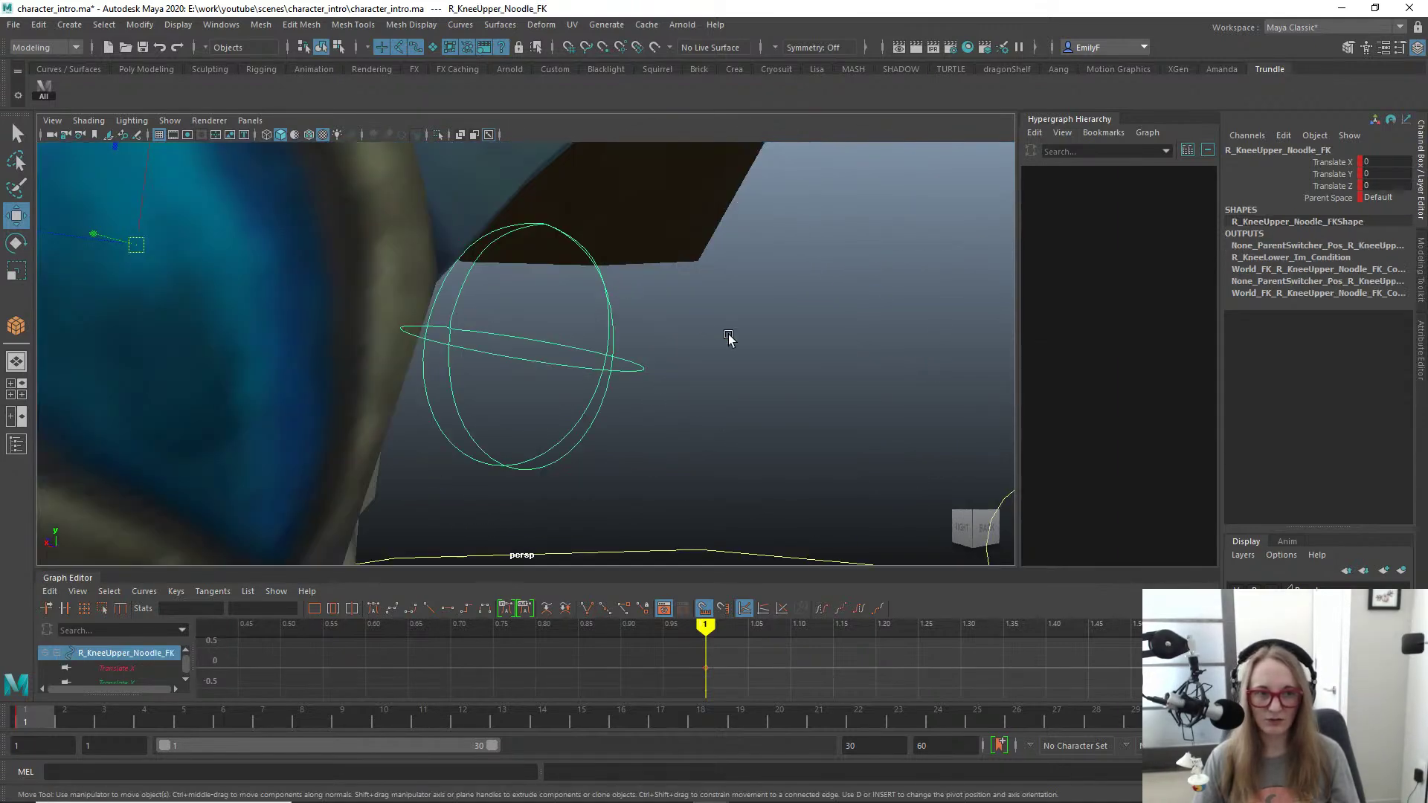
alt+right_drag(730, 338, 258, 245)
alt+drag(257, 245, 451, 297)
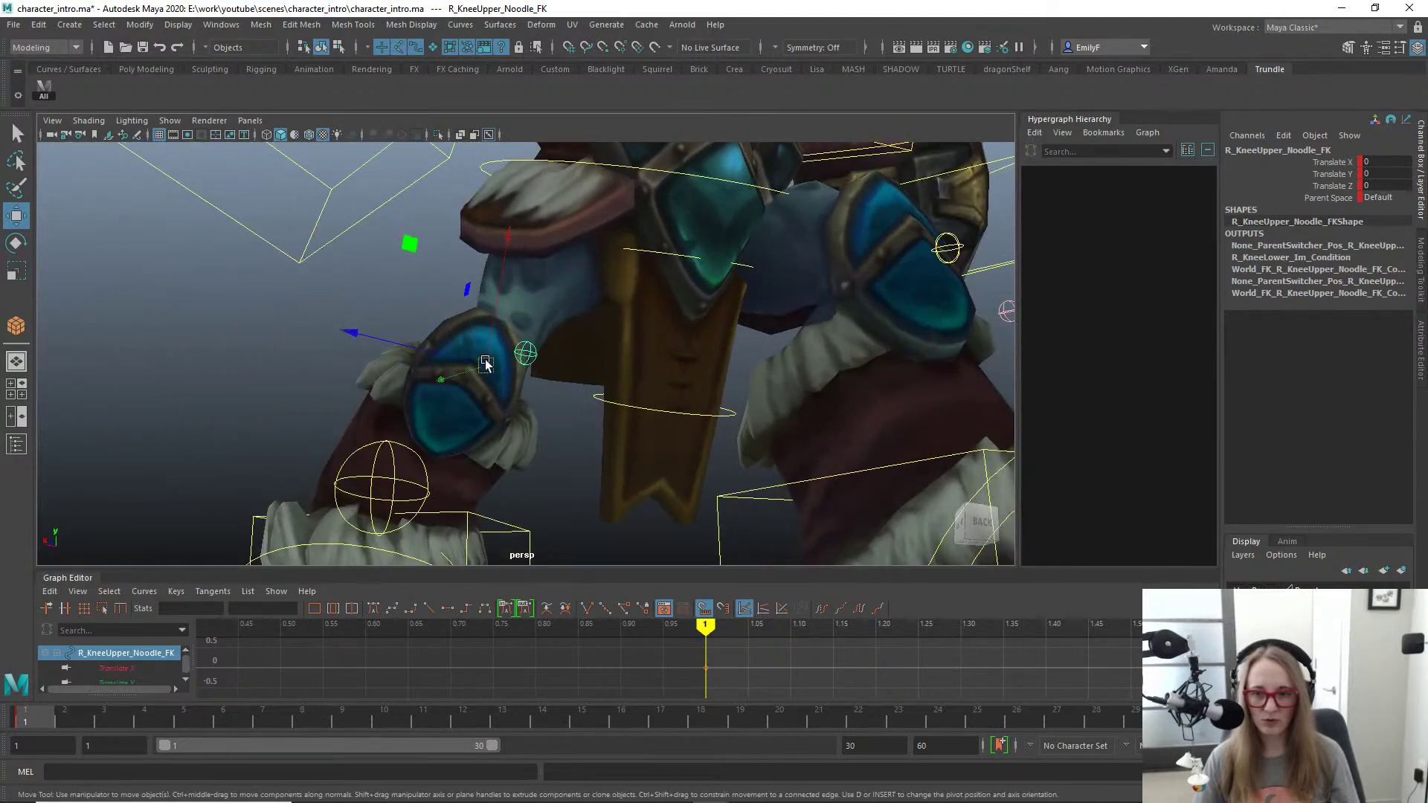
mouse_move(485, 363)
mouse_down()
mouse_move(466, 312)
mouse_move(417, 405)
mouse_move(494, 395)
mouse_move(663, 416)
mouse_move(489, 346)
mouse_move(517, 372)
mouse_move(730, 400)
mouse_move(494, 341)
mouse_move(514, 360)
mouse_up()
key(ctrl+z)
drag(351, 356, 410, 416)
key(ctrl+z)
Step: Try offsetting R_KneeUpper_Noodle_FK by about -0.95 in X, and by about -1.1 in Y with -0.8 in X
alt+right_drag(662, 453, 603, 391)
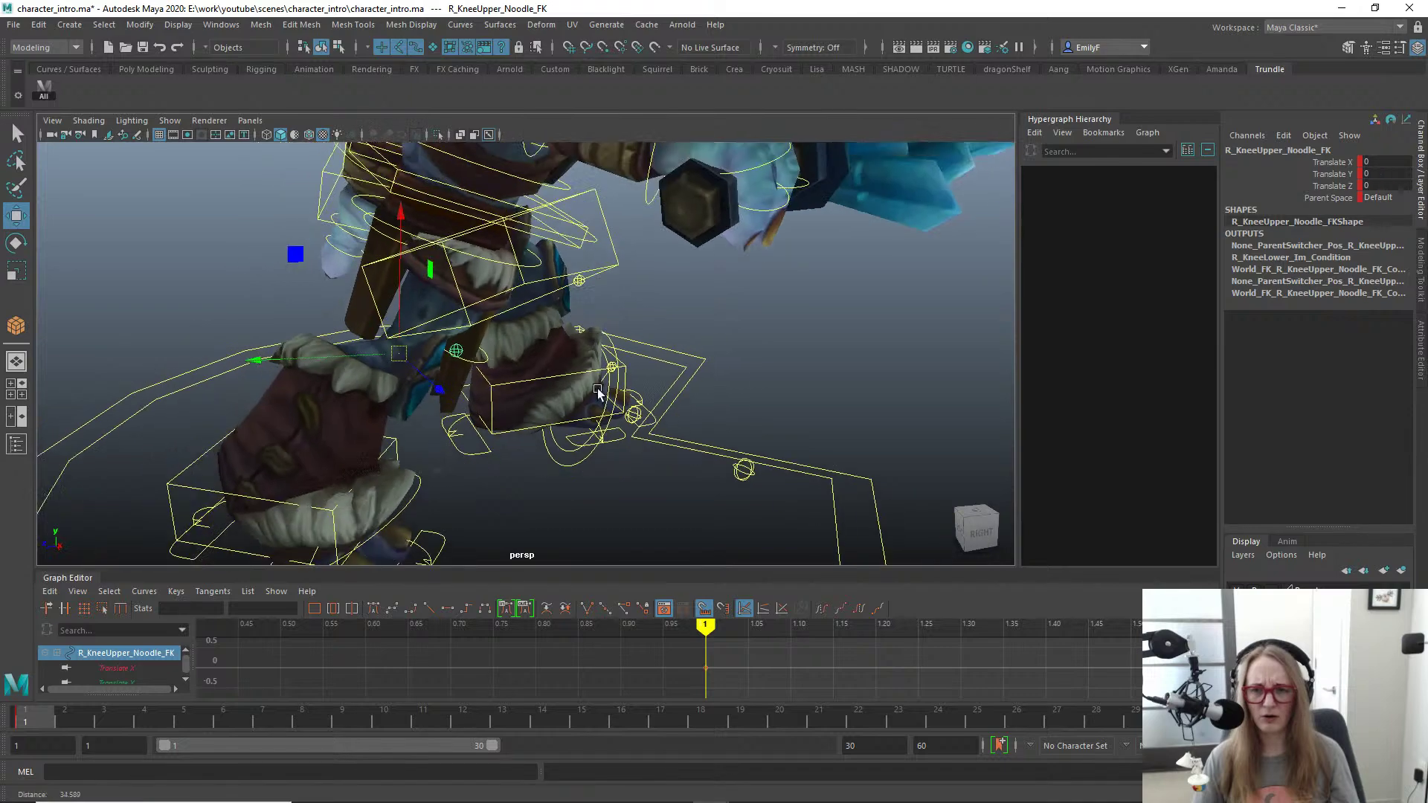
alt+drag(603, 391, 720, 398)
drag(581, 315, 601, 364)
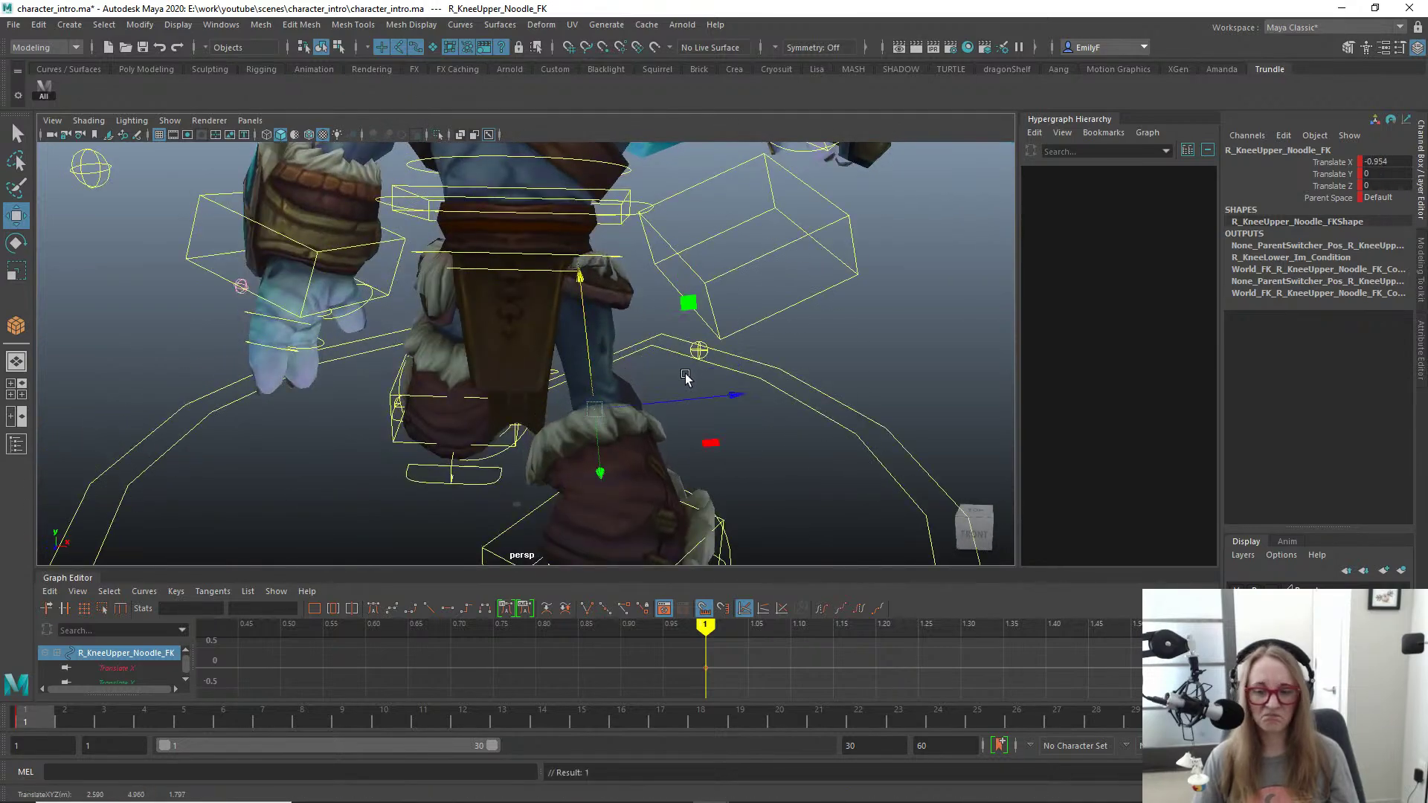
alt+drag(688, 378, 478, 334)
key(ctrl+z)
drag(264, 289, 305, 300)
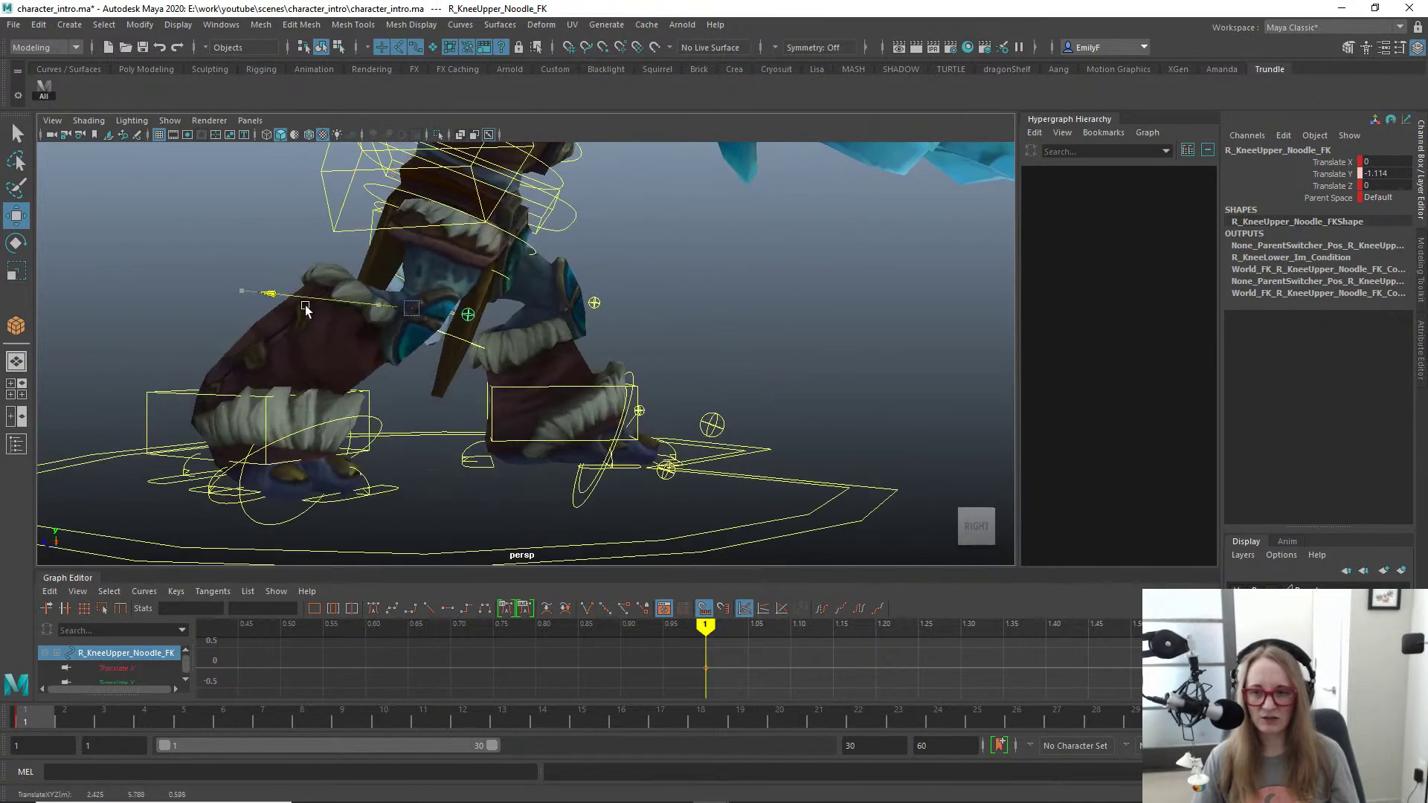
drag(416, 224, 405, 277)
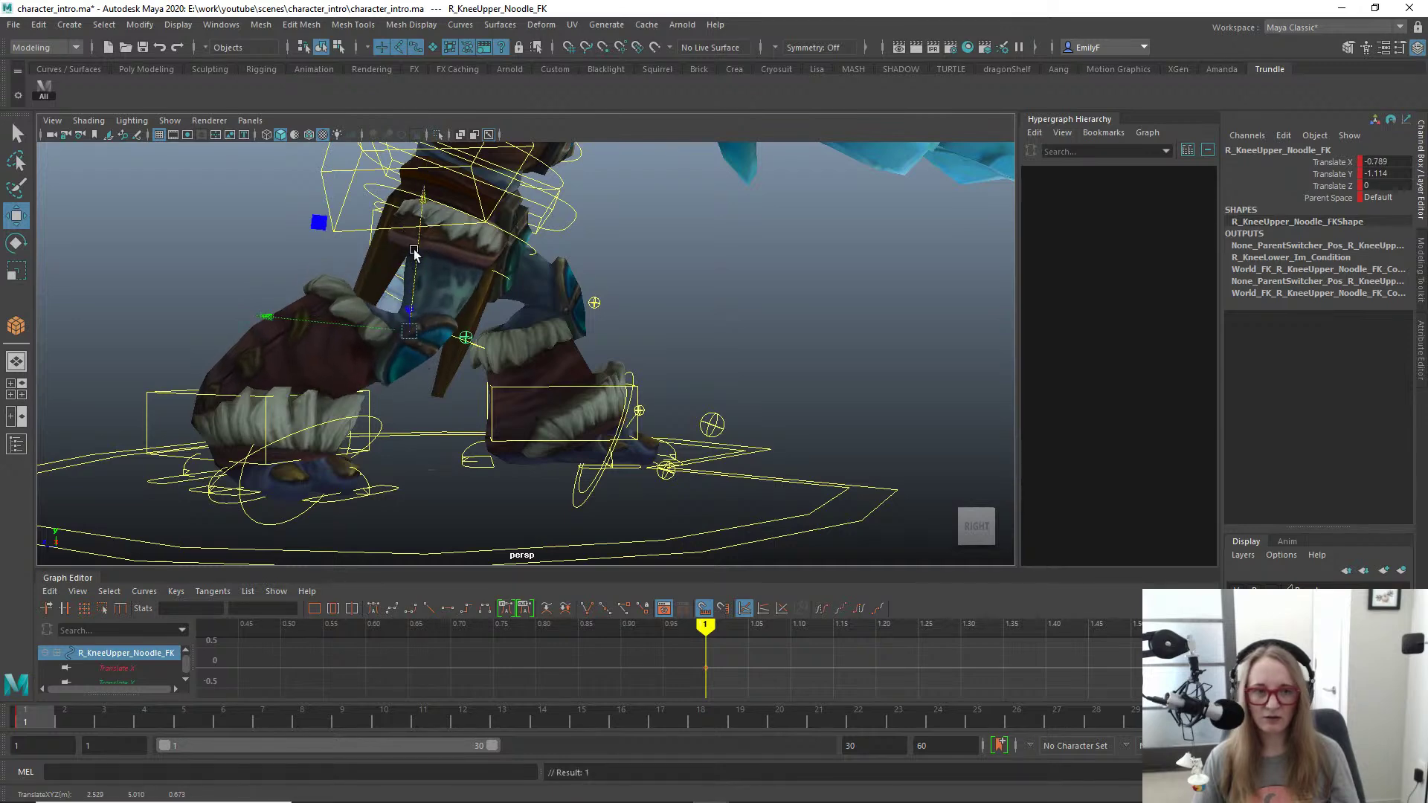
key(ctrl+z)
key(ctrl+z)
Step: Try moving R_KneeUpper_Noodle_FK outward by about 1.37 in Z
key(q)
alt+drag(706, 316, 354, 328)
key(w)
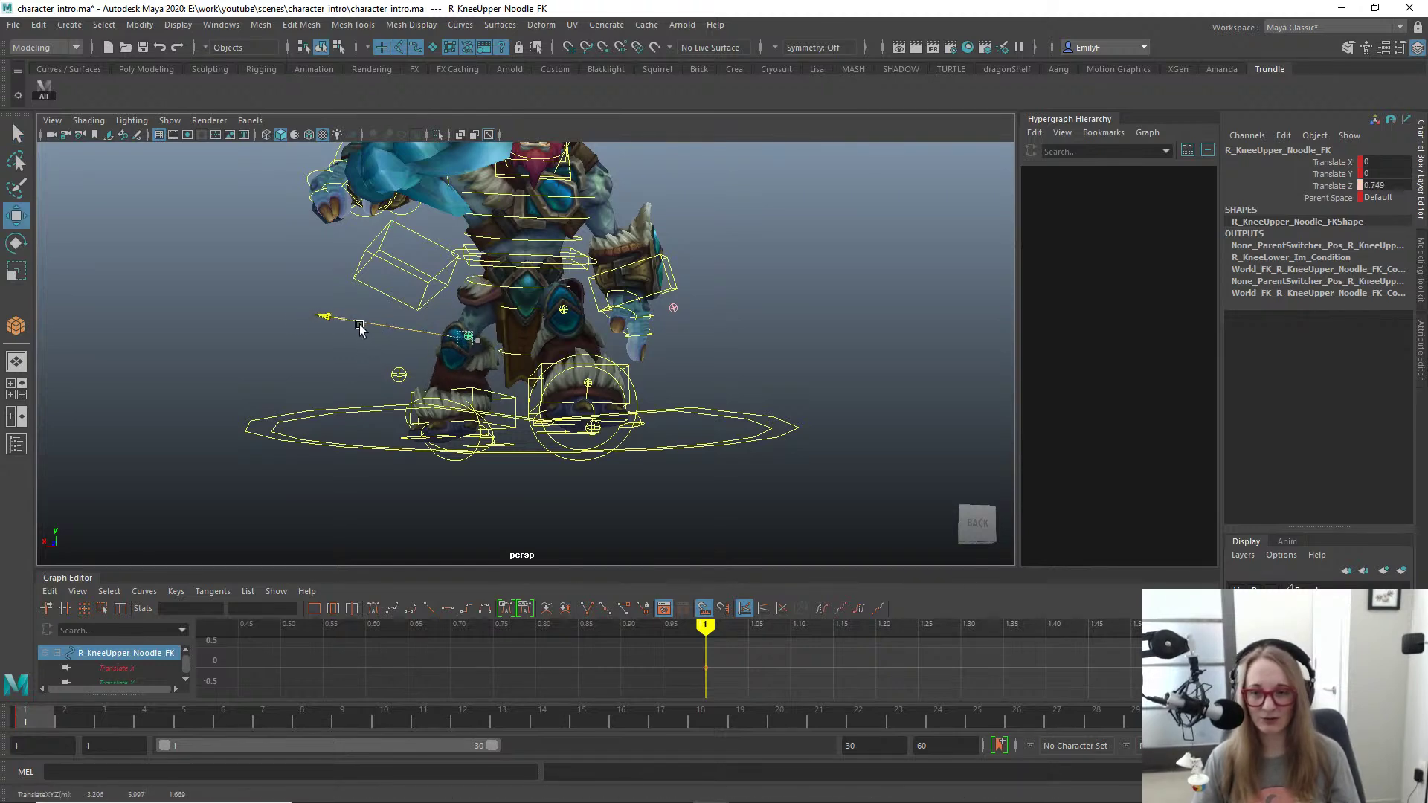
key(ctrl+z)
key(ctrl+z)
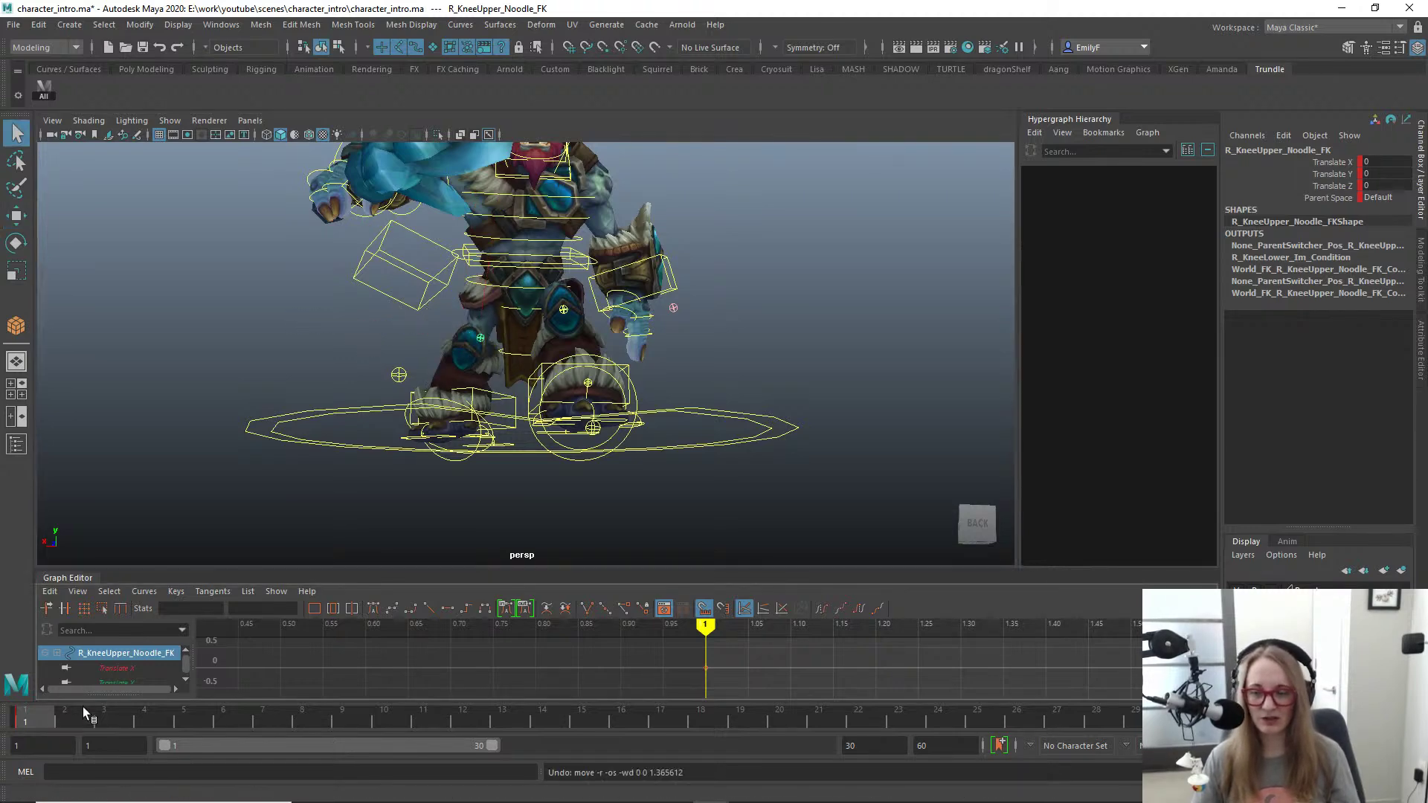
Step: Hide the rig control curves and try pushing R_KneeUpper_Noodle_FK outward by about 1.48 in Z
alt+drag(461, 483, 549, 488)
key(q)
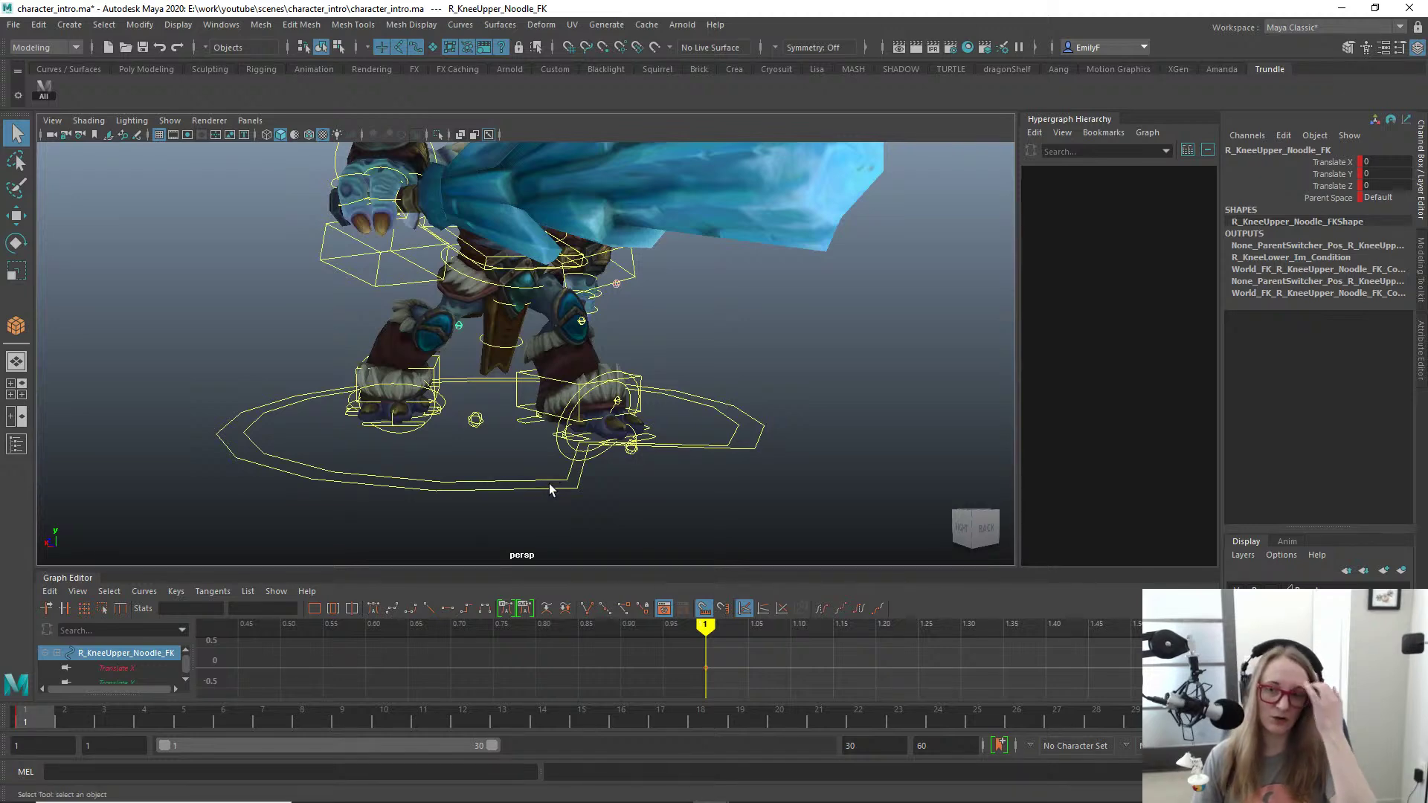
alt+drag(604, 500, 554, 432)
key(w)
alt+drag(442, 431, 484, 398)
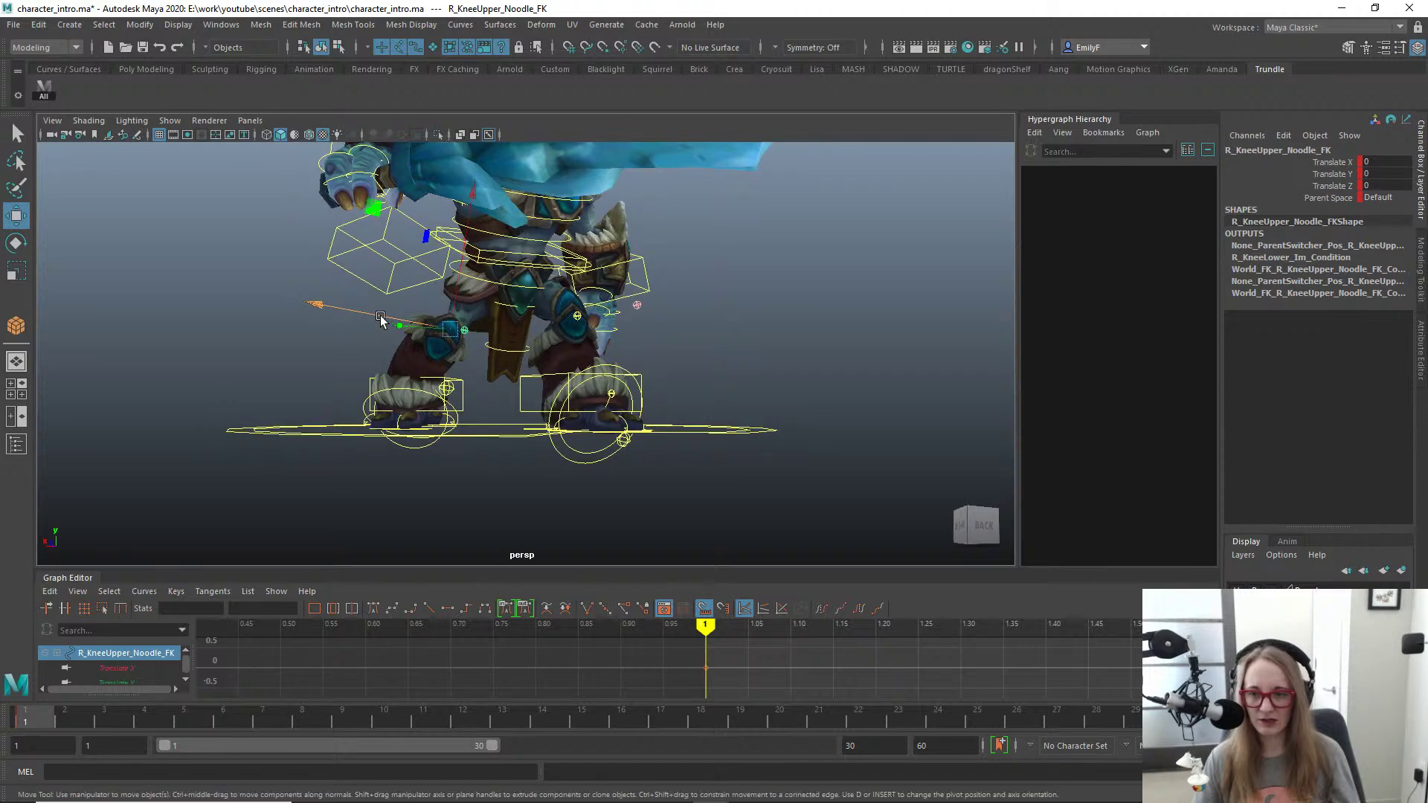
key(alt+1)
alt+right_drag(430, 363, 490, 343)
key(q)
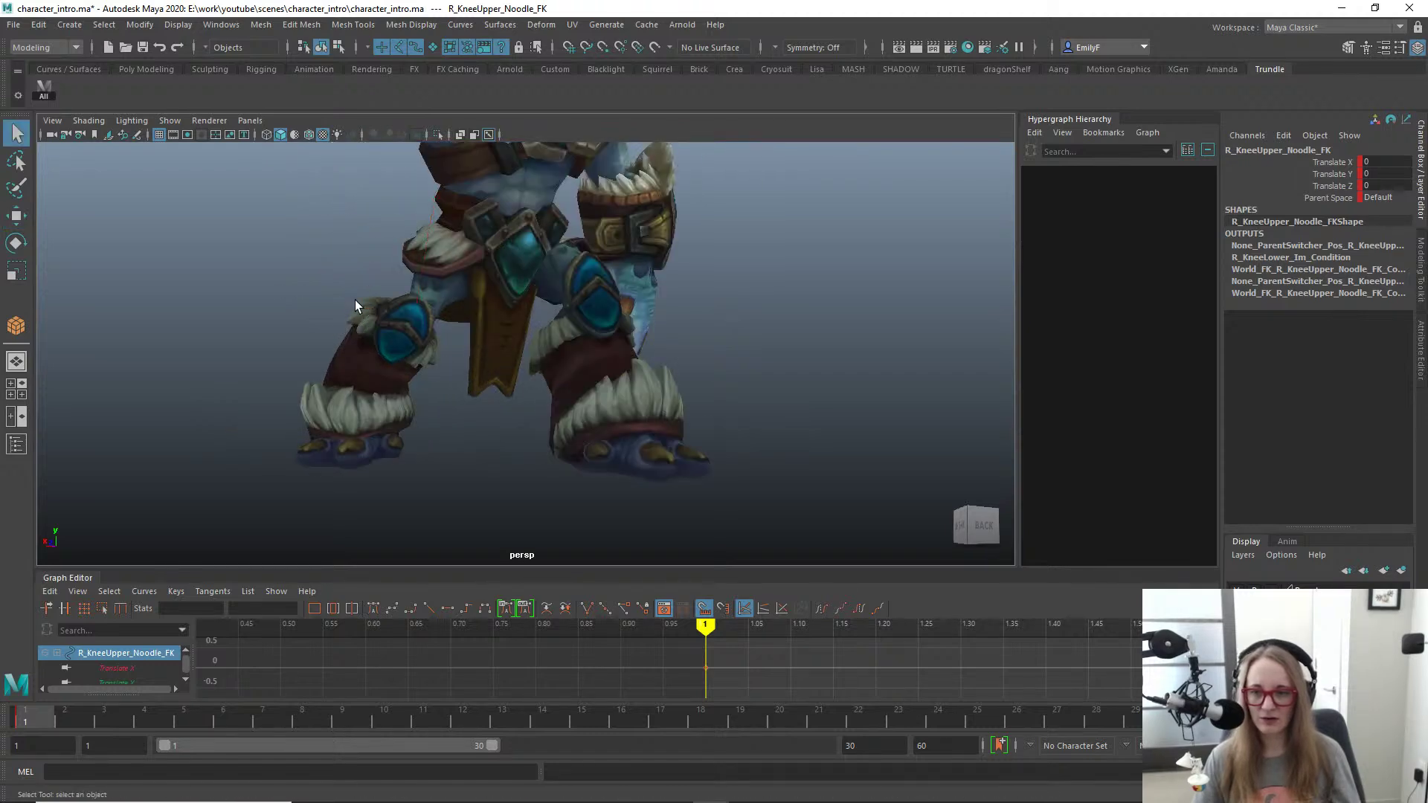
key(w)
drag(316, 296, 270, 305)
alt+drag(391, 337, 444, 346)
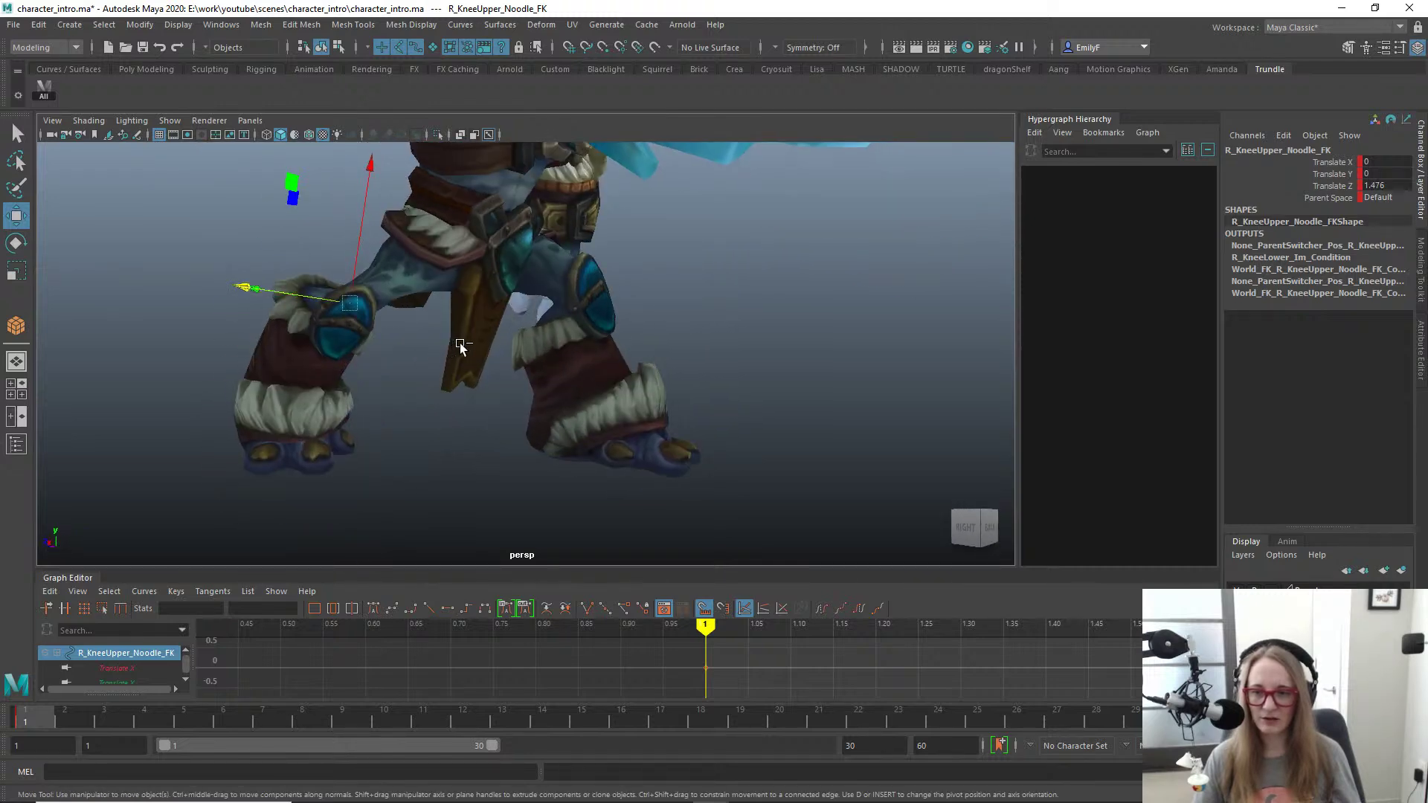
key(ctrl+z)
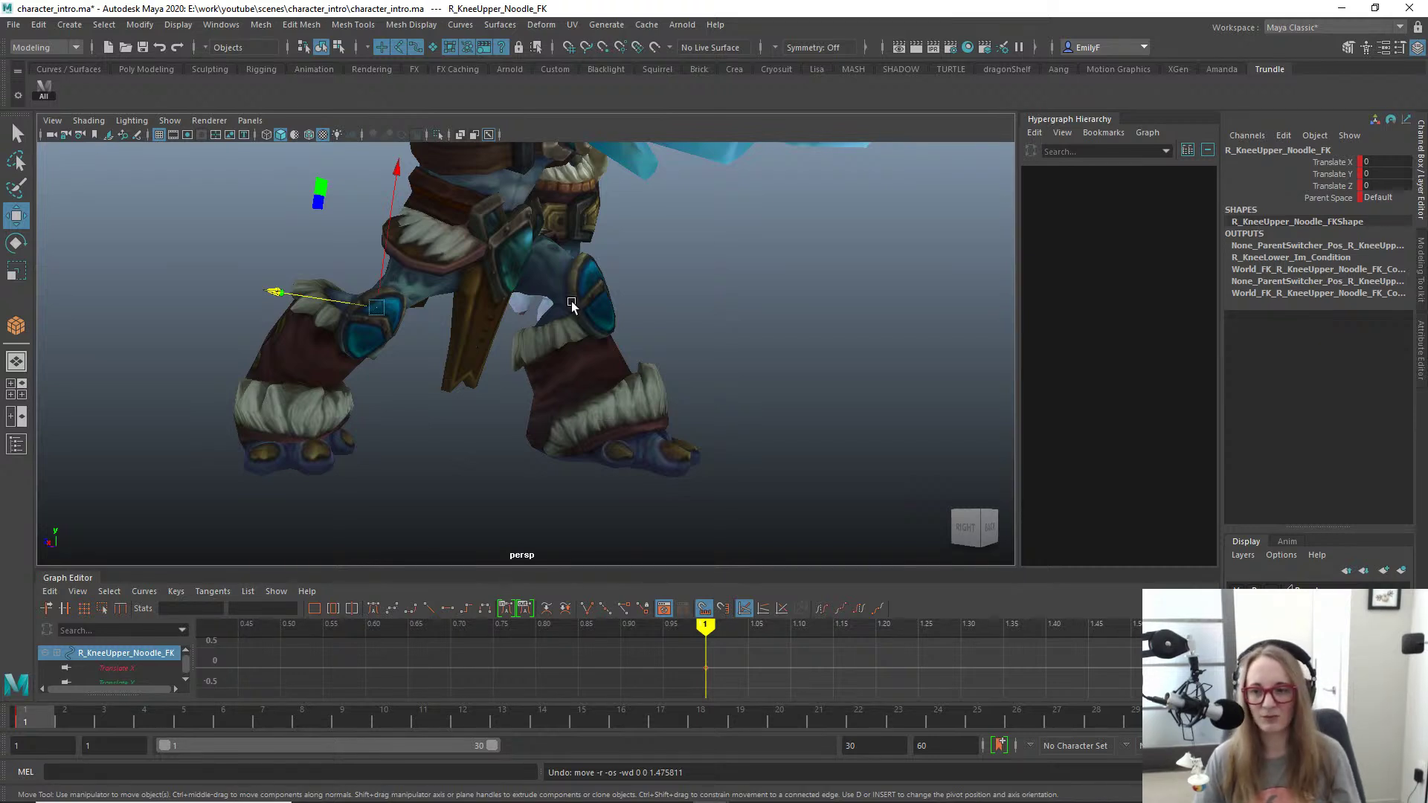
Step: Show the rig control curves again and try lowering R_KneeUpper_Noodle_FK by about -0.92 in X
alt+drag(571, 301, 441, 283)
key(ctrl+z)
key(q)
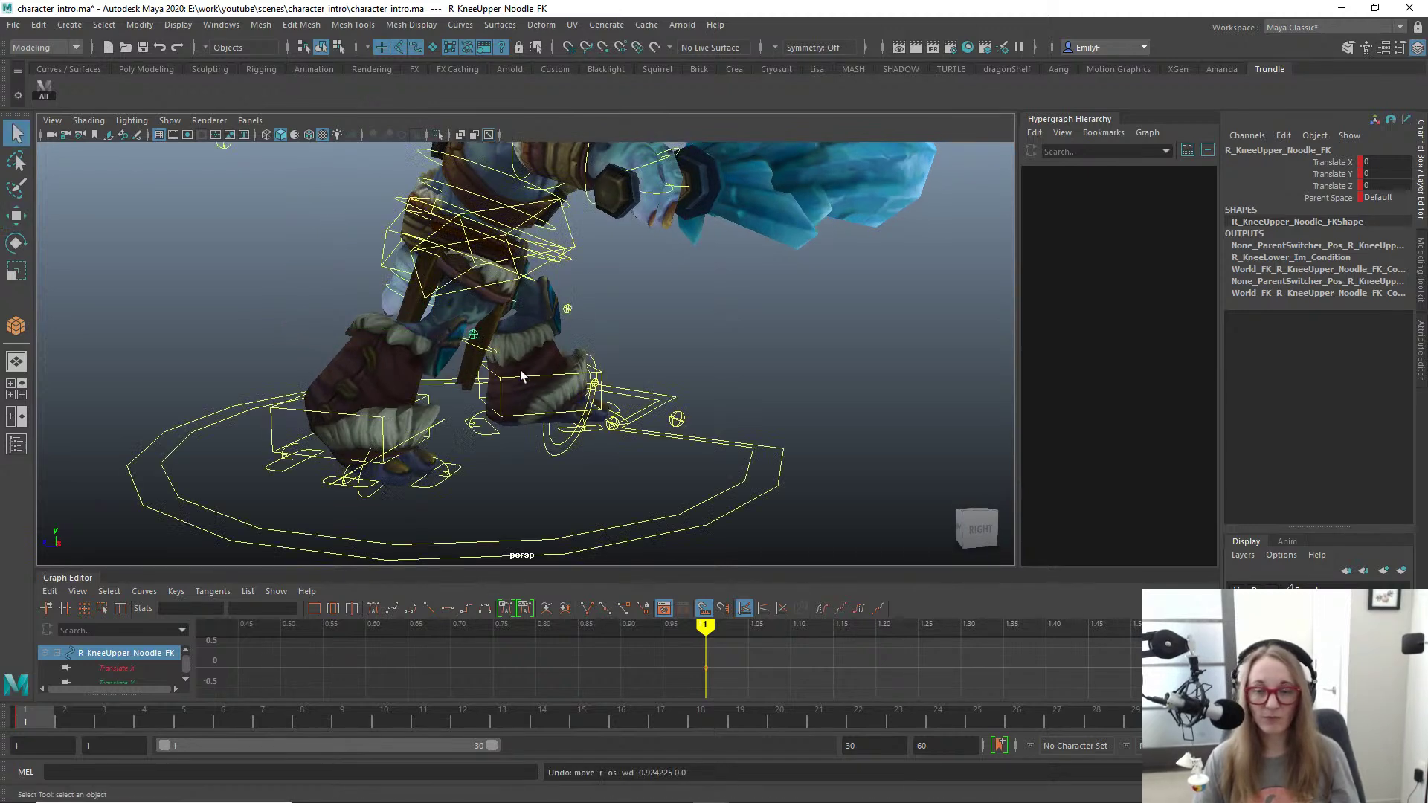
Step: Reposition the right foot by moving R_Foot_IK to about 1.05 in X and -4.84 in Z
alt+right_drag(621, 369, 558, 363)
alt+drag(558, 363, 470, 394)
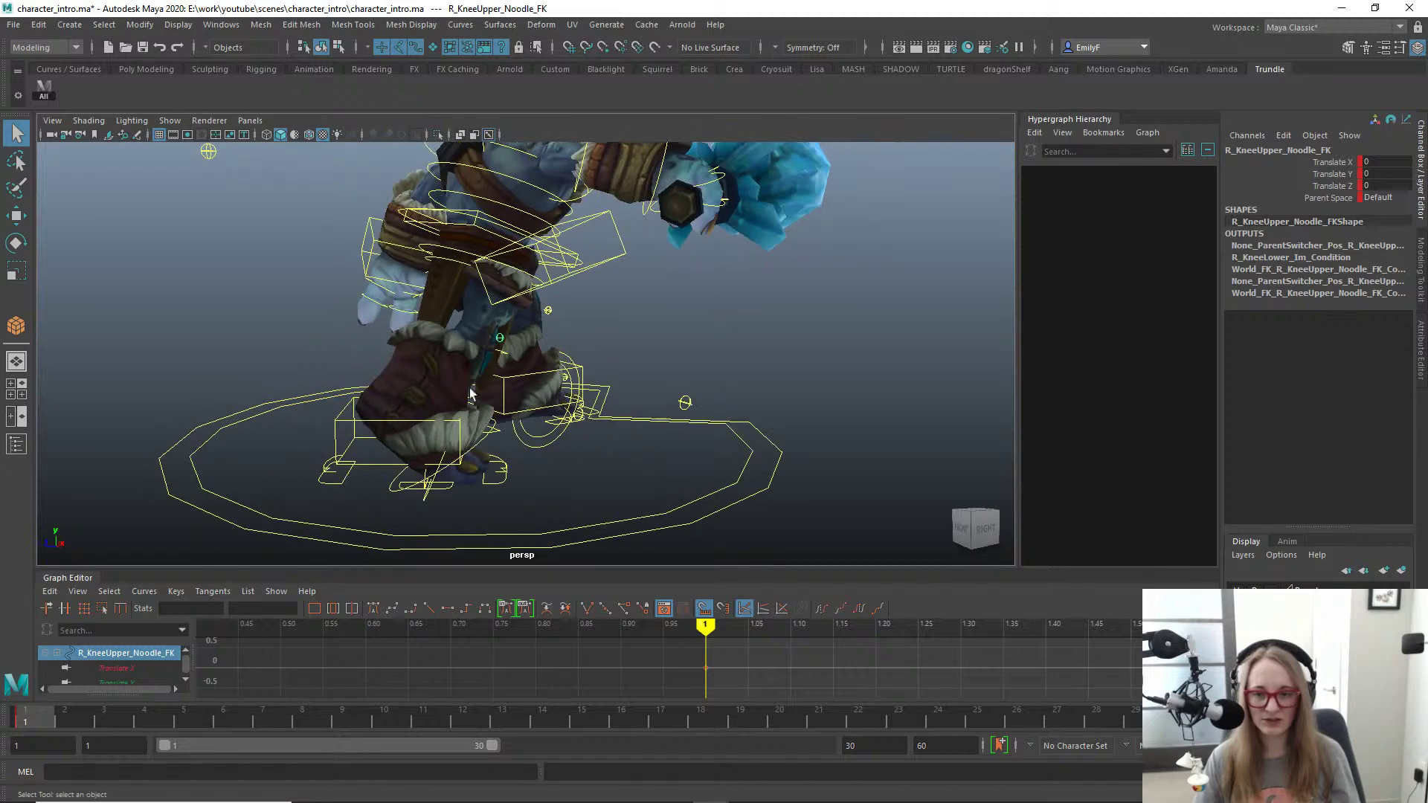
click(355, 405)
click(344, 411)
alt+drag(434, 447, 543, 431)
click(469, 435)
key(w)
key(q)
click(321, 447)
alt+drag(322, 447, 447, 428)
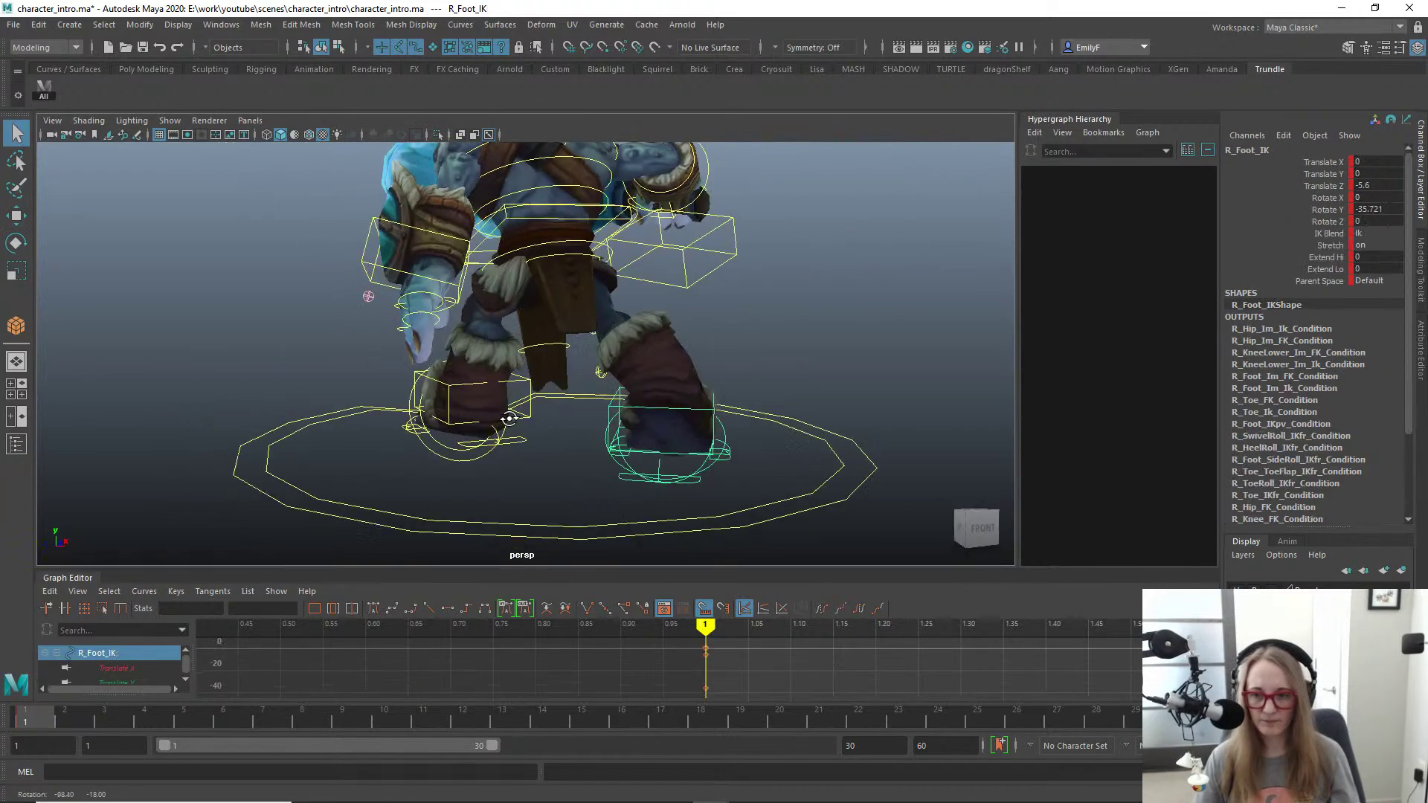
key(w)
drag(591, 418, 466, 408)
alt+right_drag(466, 408, 588, 480)
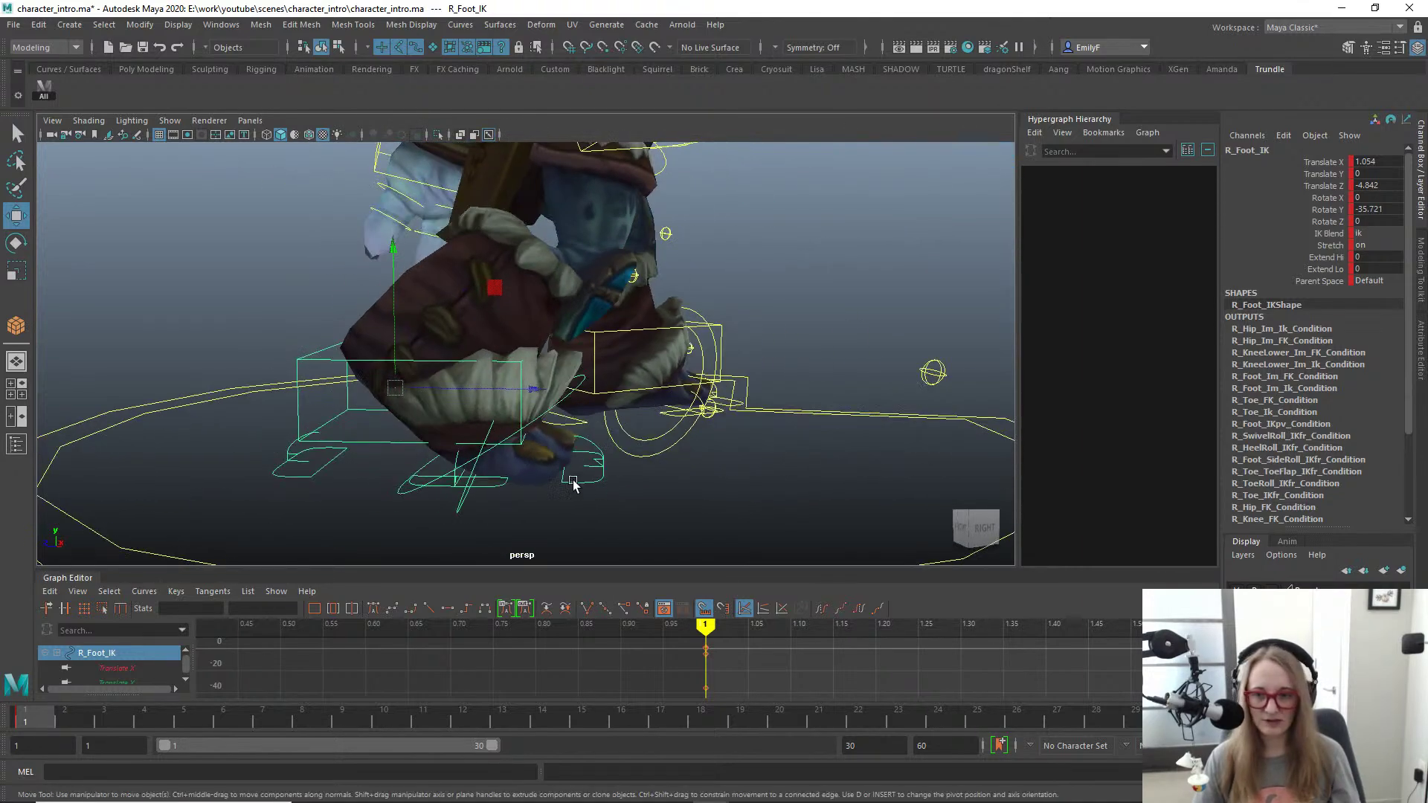
Step: Turn R_Foot_IK further outward to about -56.2 in Rotate Y and move it to about 1.45 in X and -5.1 in Z
key(e)
drag(484, 401, 408, 411)
alt+drag(408, 411, 506, 350)
key(w)
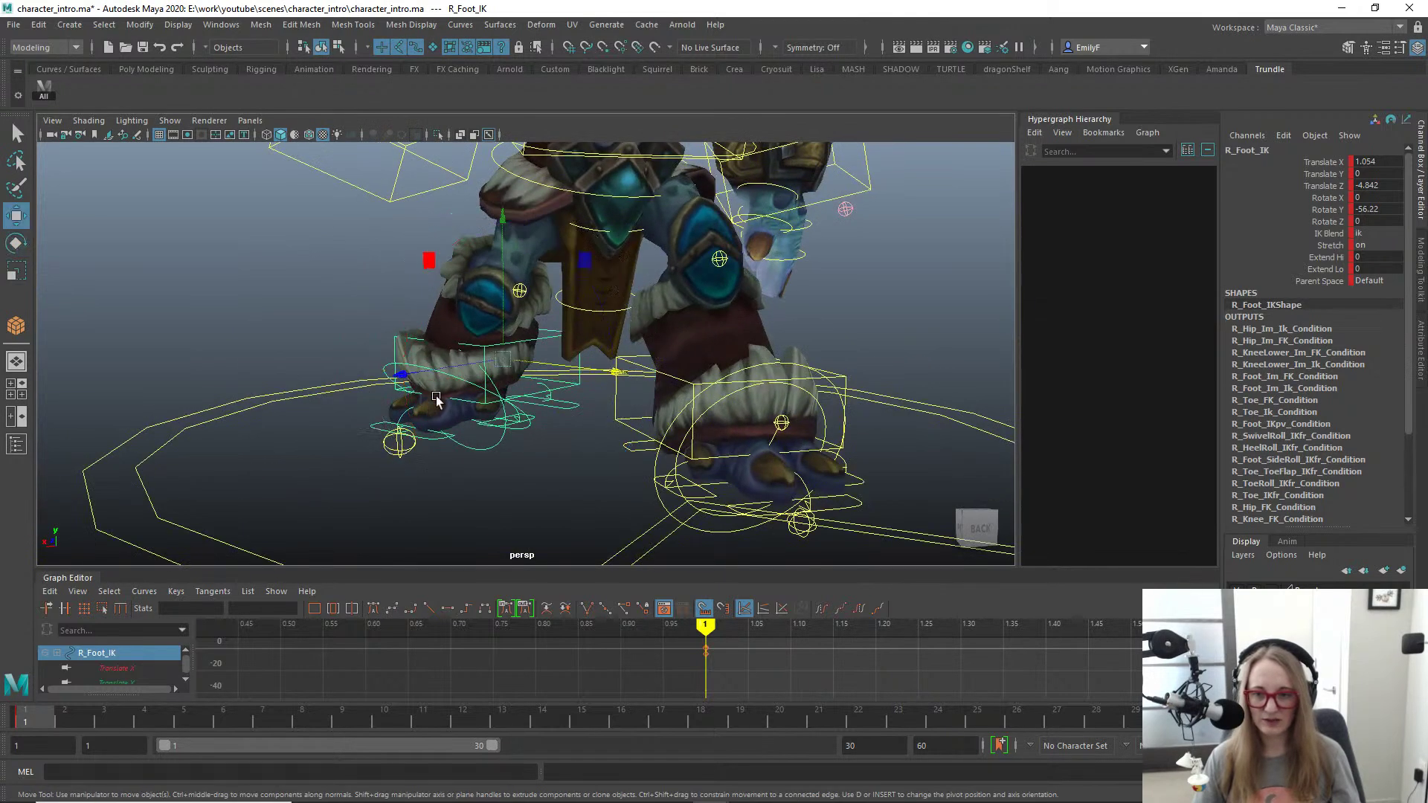
drag(402, 376, 507, 373)
key(q)
key(w)
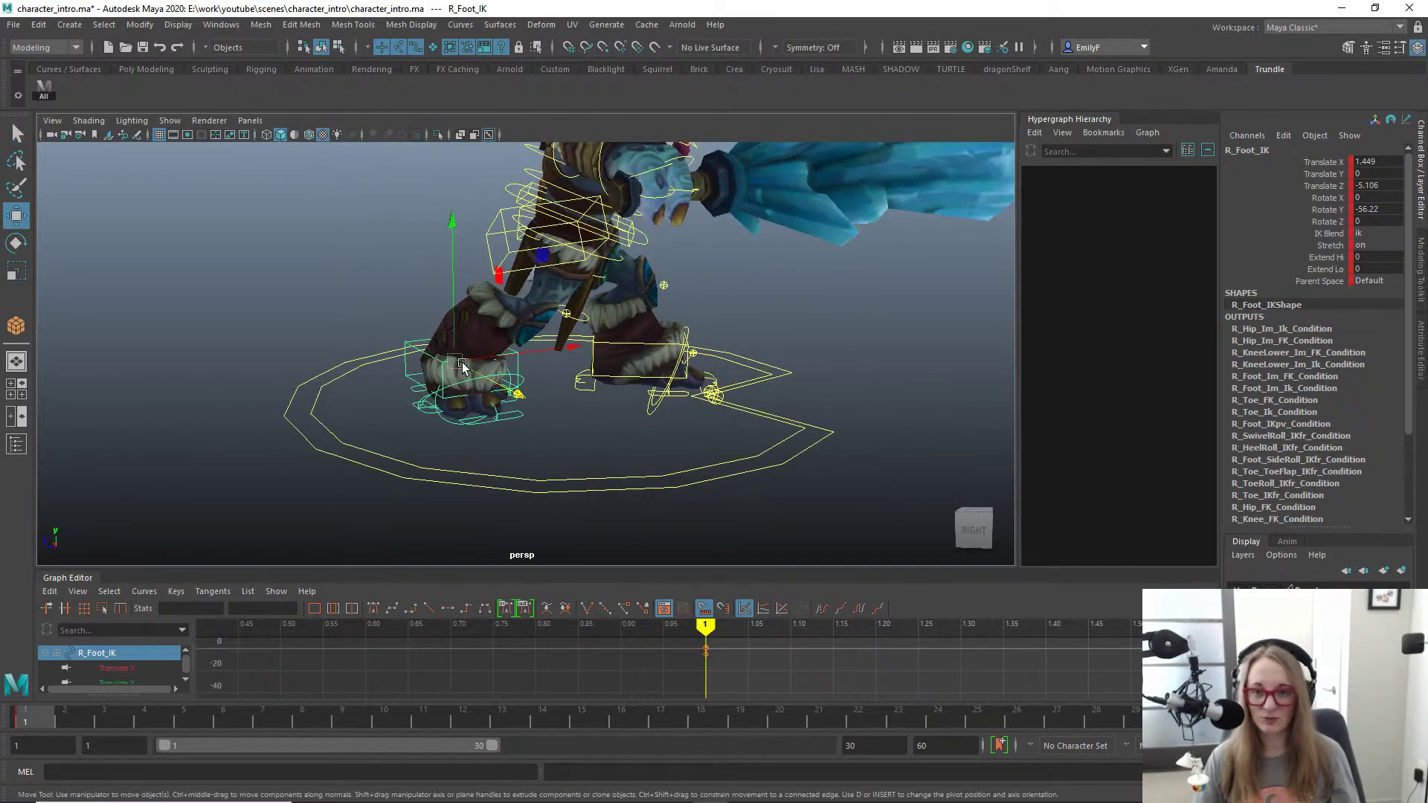
Step: Move the right knee pole vector R_Foot_IKpv to about -6.8 in X, 5.2 in Y and -2.8 in Z
shift+right_drag(461, 365, 416, 354)
drag(525, 359, 378, 286)
click(415, 361)
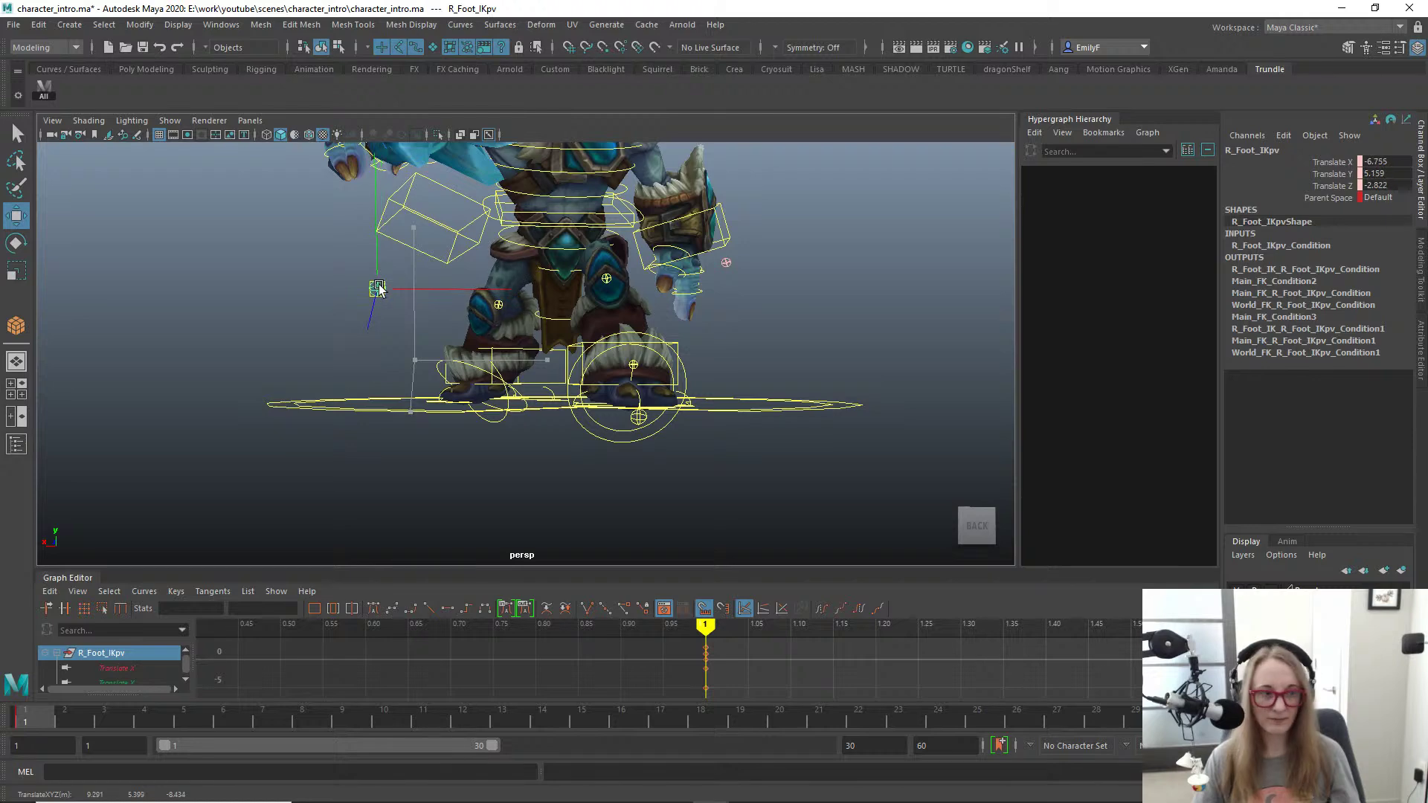
key(q)
Step: Pull the left foot back by moving L_Foot_IK to about 3.9 in Z
alt+drag(521, 320, 644, 299)
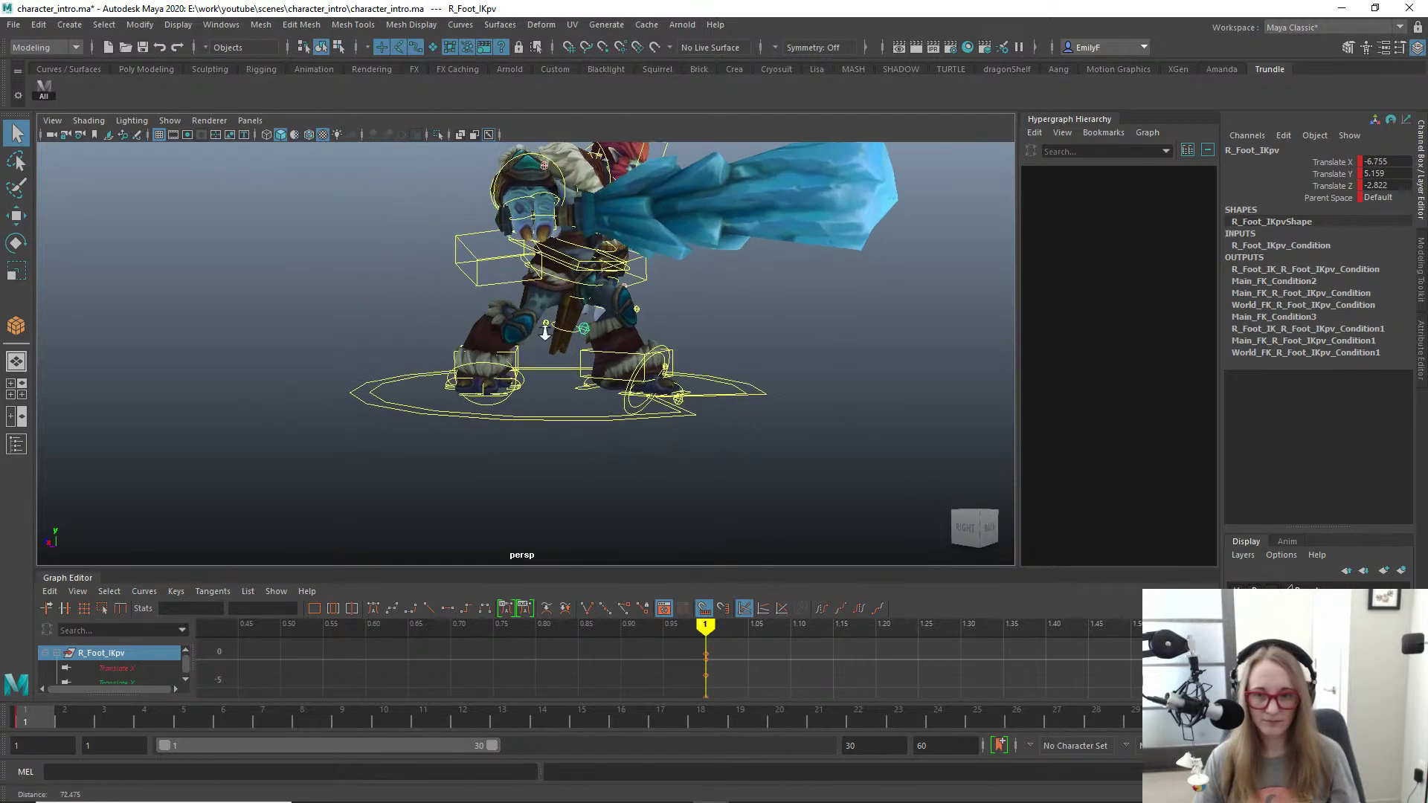
alt+right_drag(644, 299, 695, 364)
click(644, 351)
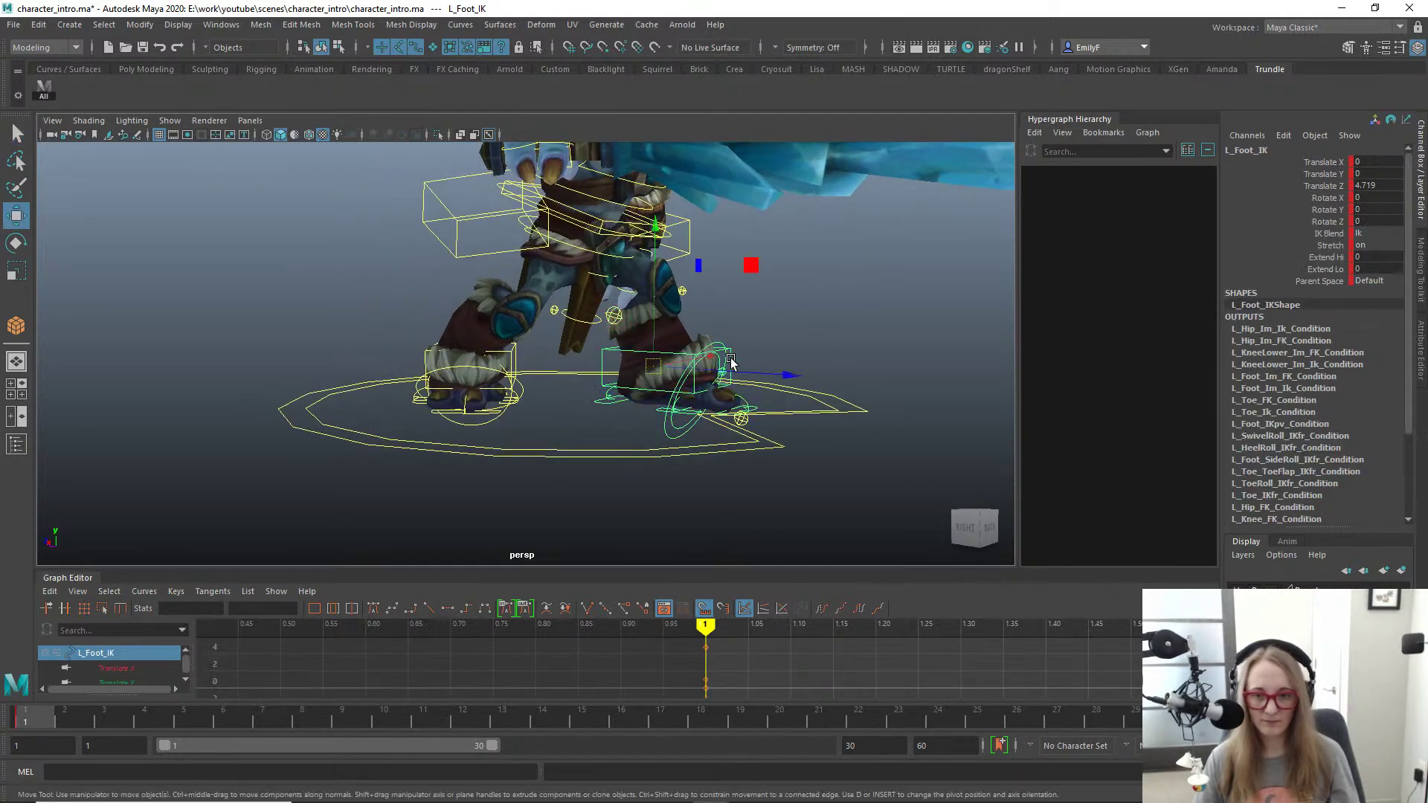
key(w)
drag(765, 377, 621, 384)
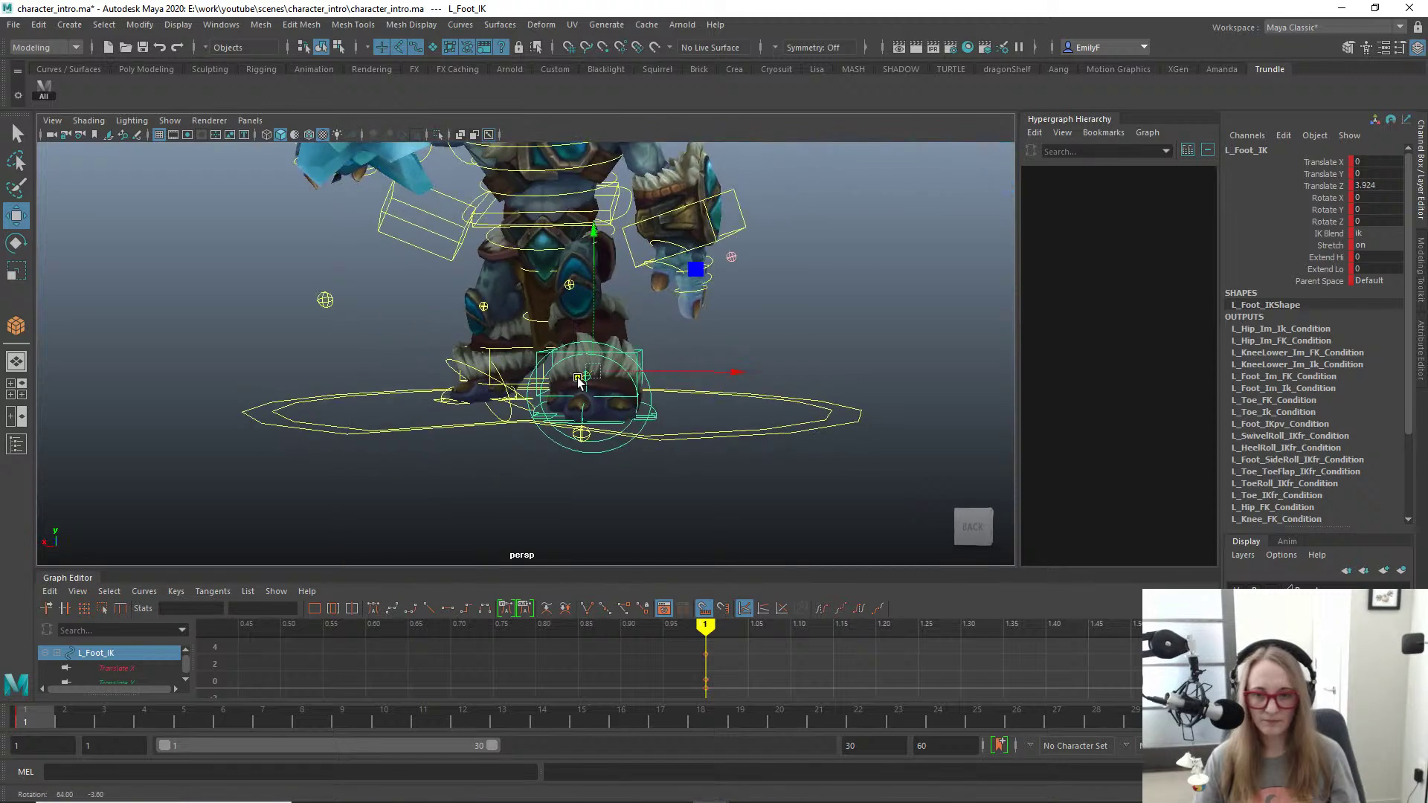
Step: Shift the left foot sideways by moving L_Foot_IK to about -0.53 in X
drag(722, 375, 707, 377)
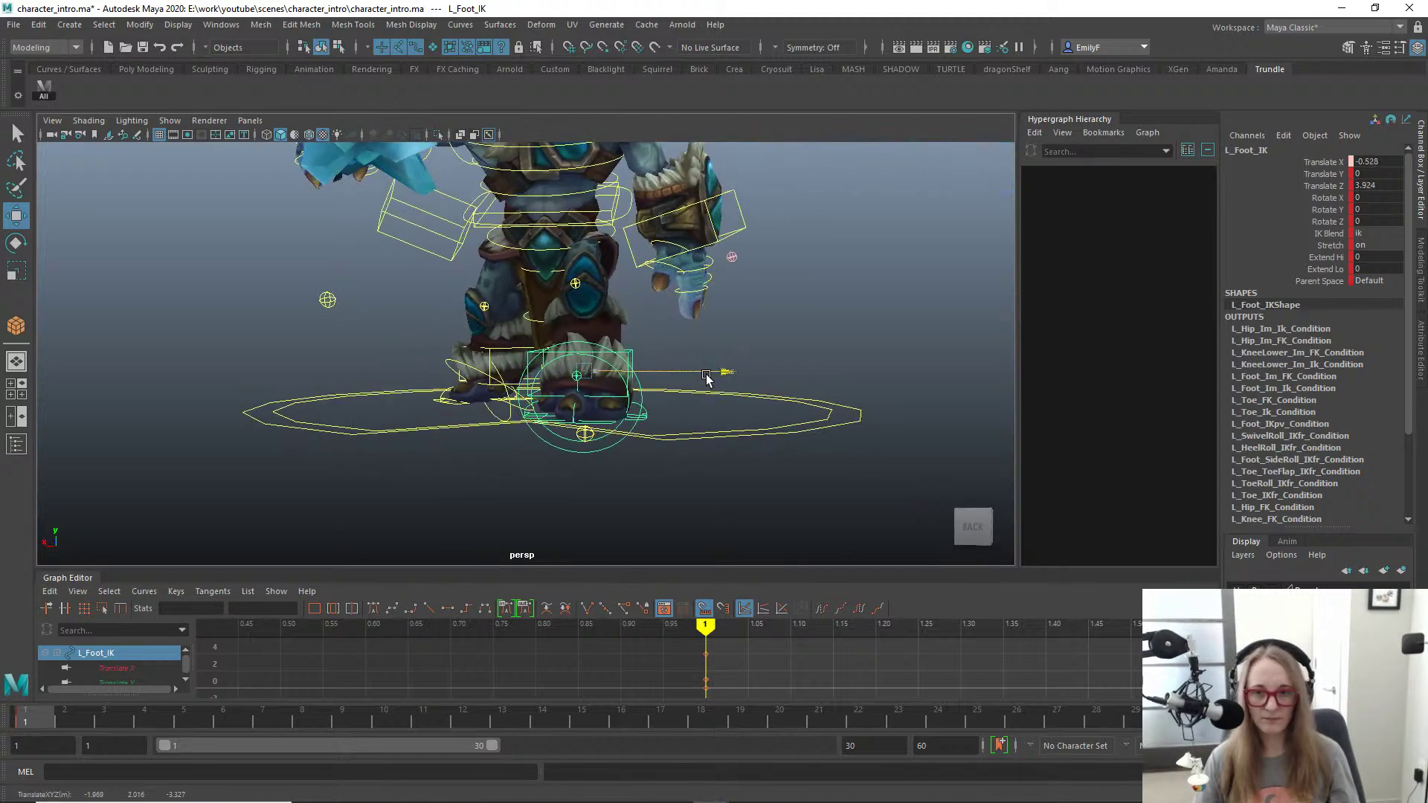
alt+right_drag(708, 377, 562, 309)
key(alt+1)
alt+drag(616, 302, 691, 289)
alt+middle_drag(692, 289, 636, 361)
alt+right_drag(636, 360, 506, 342)
alt+drag(506, 341, 568, 296)
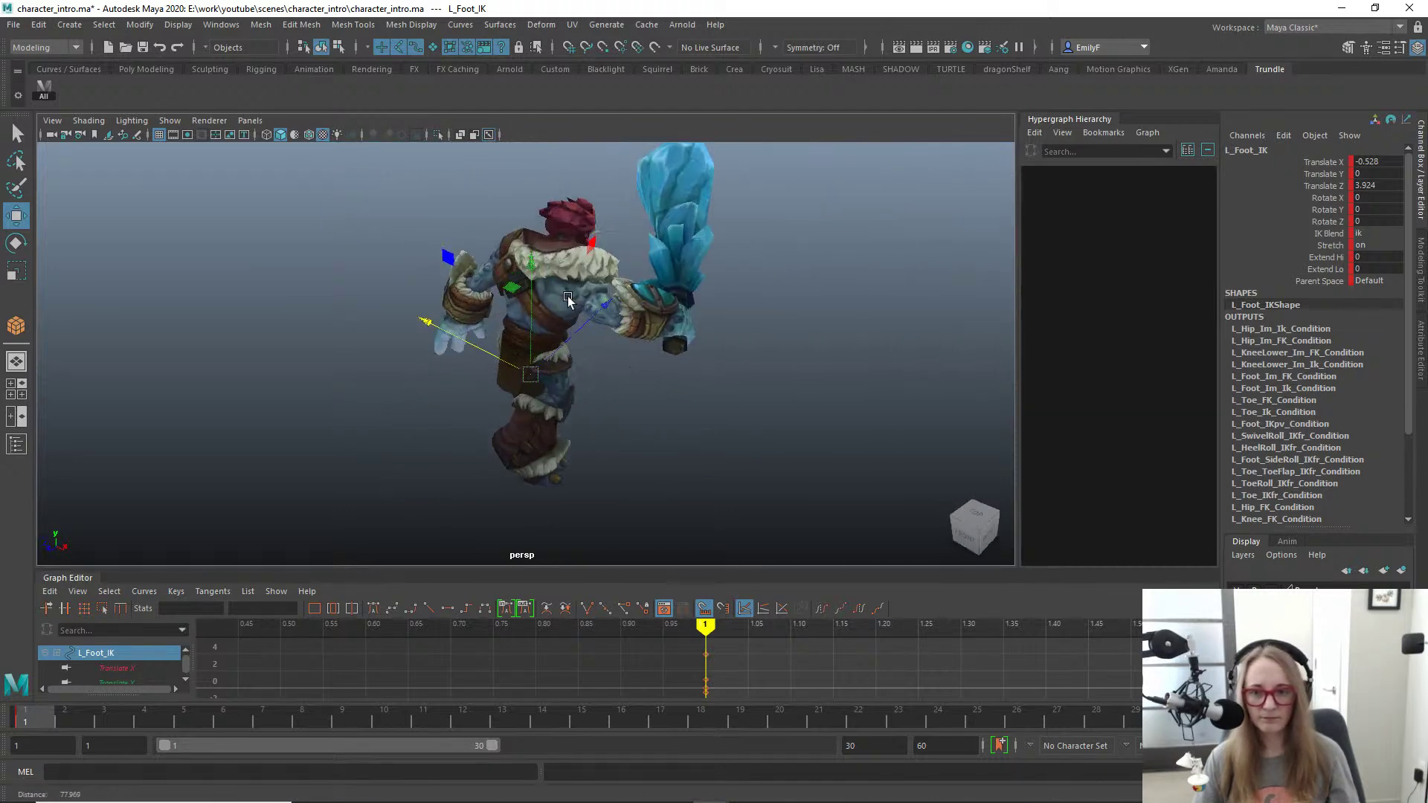
alt+right_drag(568, 296, 677, 271)
alt+right_drag(521, 246, 579, 243)
alt+drag(579, 243, 611, 243)
key(alt+1)
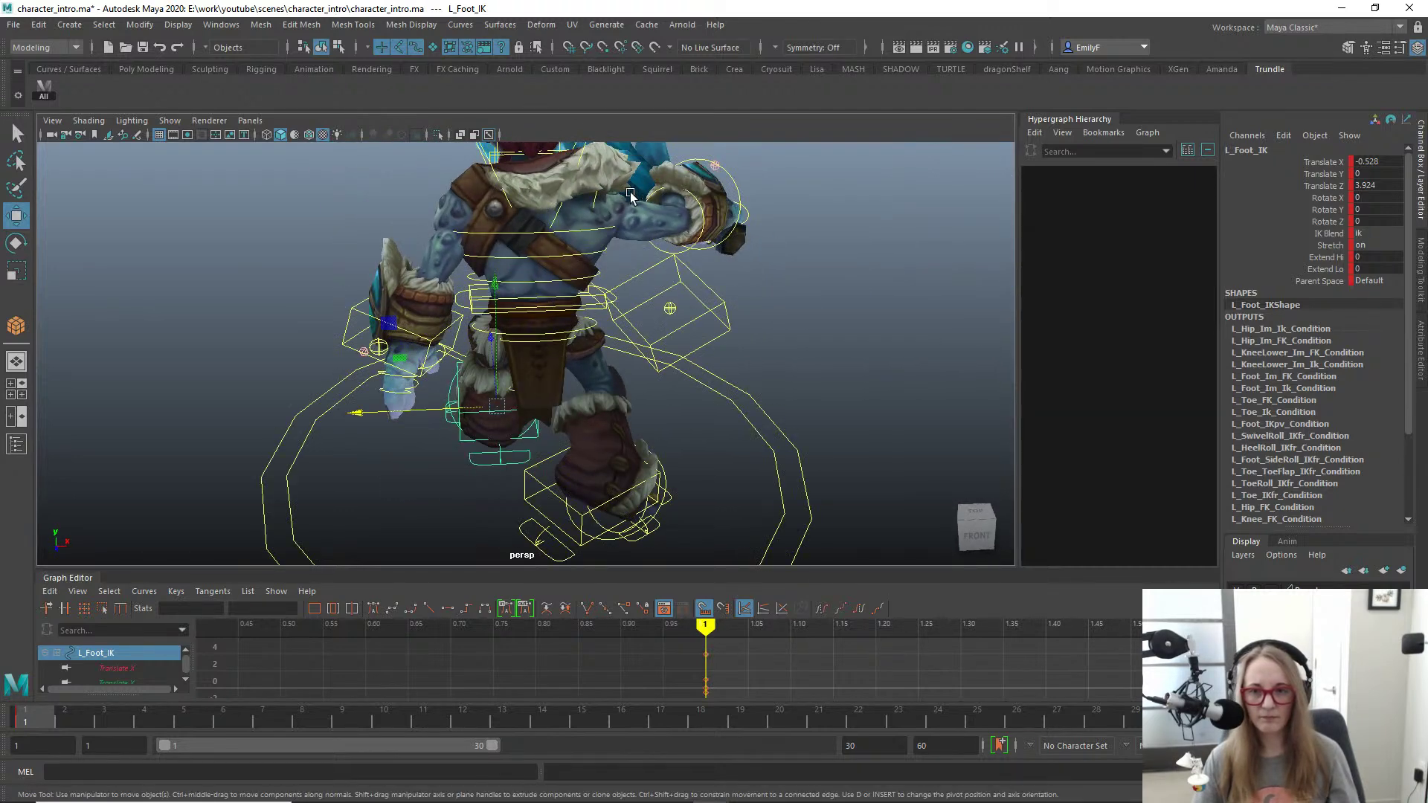
Step: Try rotating the right clavicle control R_Clavicle_FK to test how the sword arm follows, and undo the rotation
click(595, 191)
key(e)
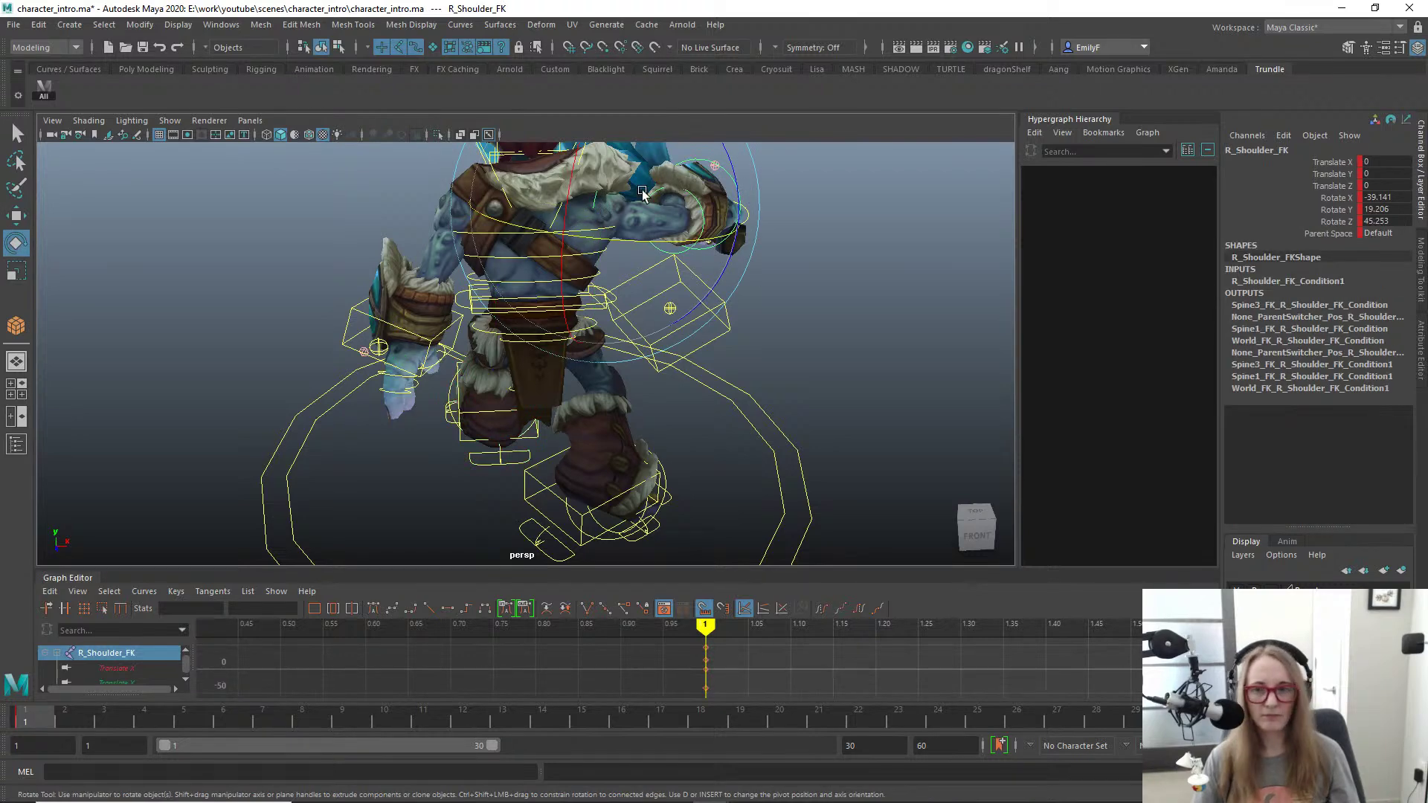
key(f)
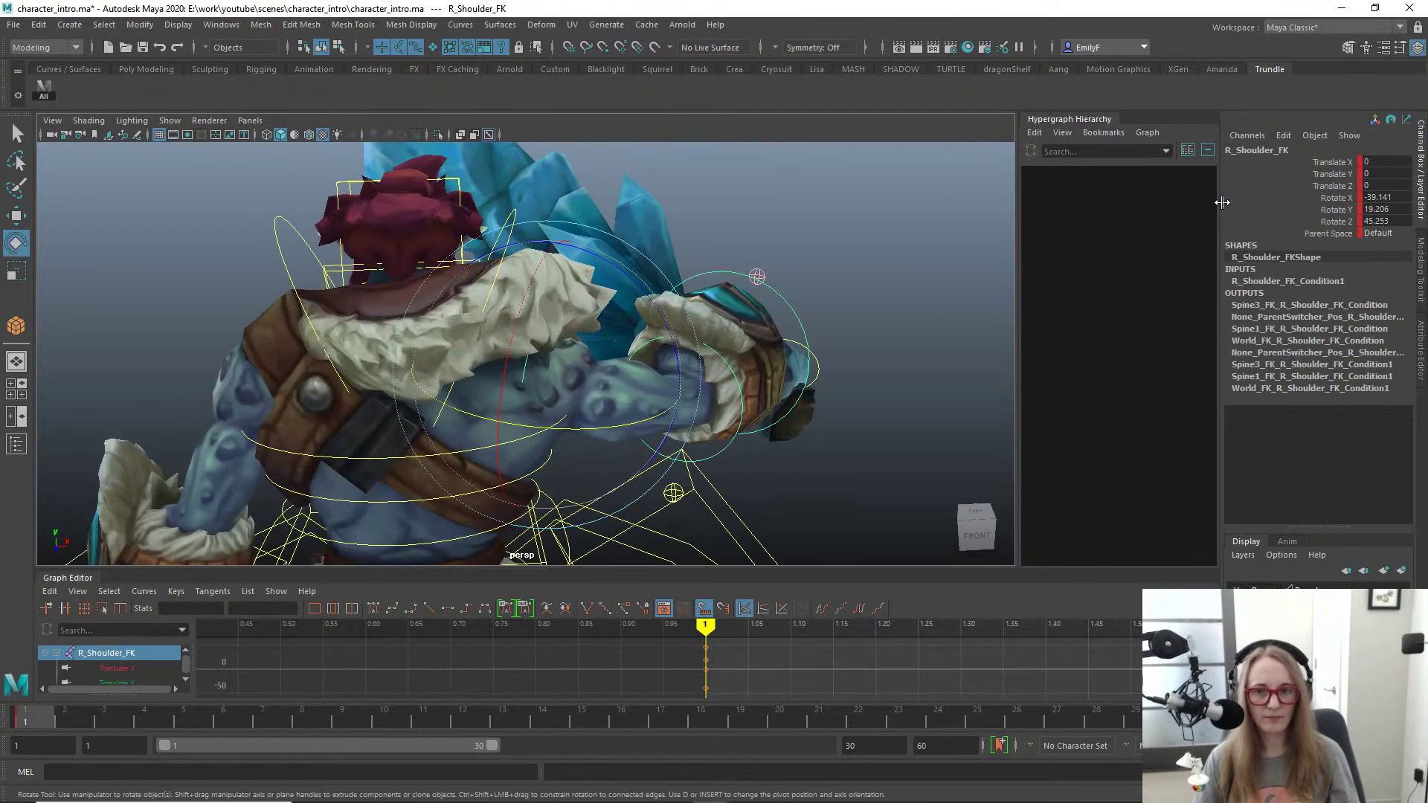
key(q)
click(512, 232)
key(e)
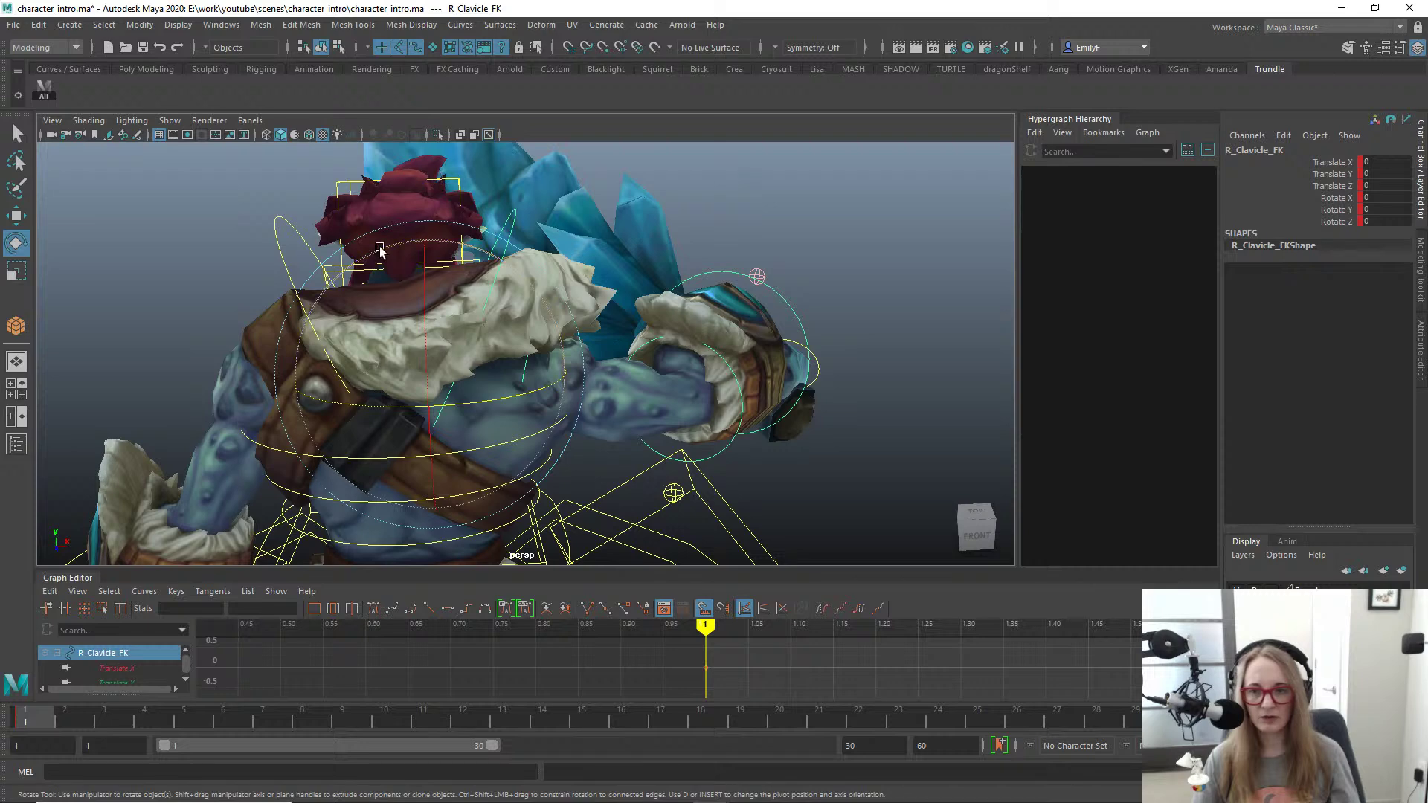
drag(380, 238, 365, 250)
key(ctrl+z)
key(q)
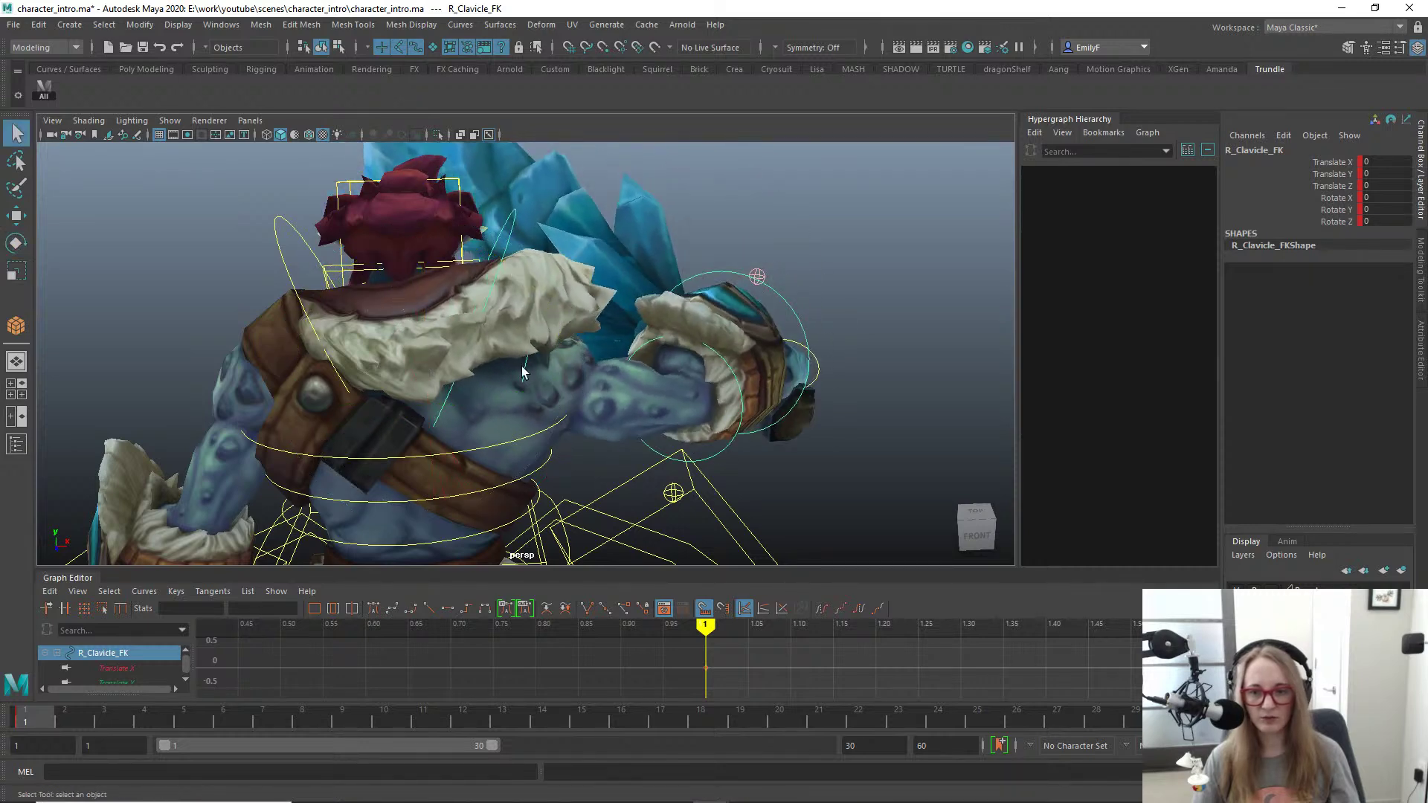
Step: Set the Parent Space of the right shoulder control R_Shoulder_FK to Spine3_FK
key(ctrl+z)
click(1382, 233)
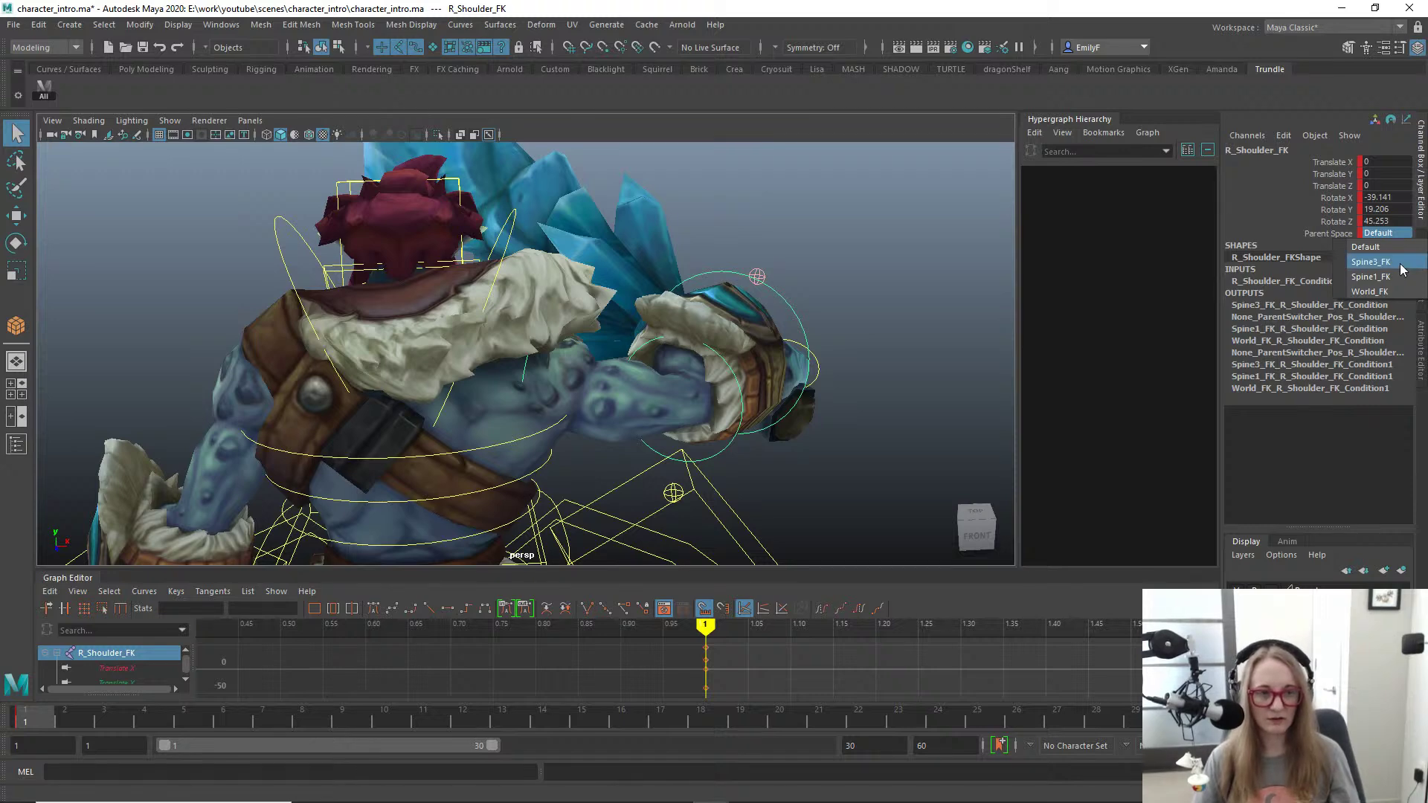
click(1399, 263)
Step: Try rotating Spine3_FK and R_Clavicle_FK to test how the right arm follows in the new parent space, undoing each rotation
click(513, 246)
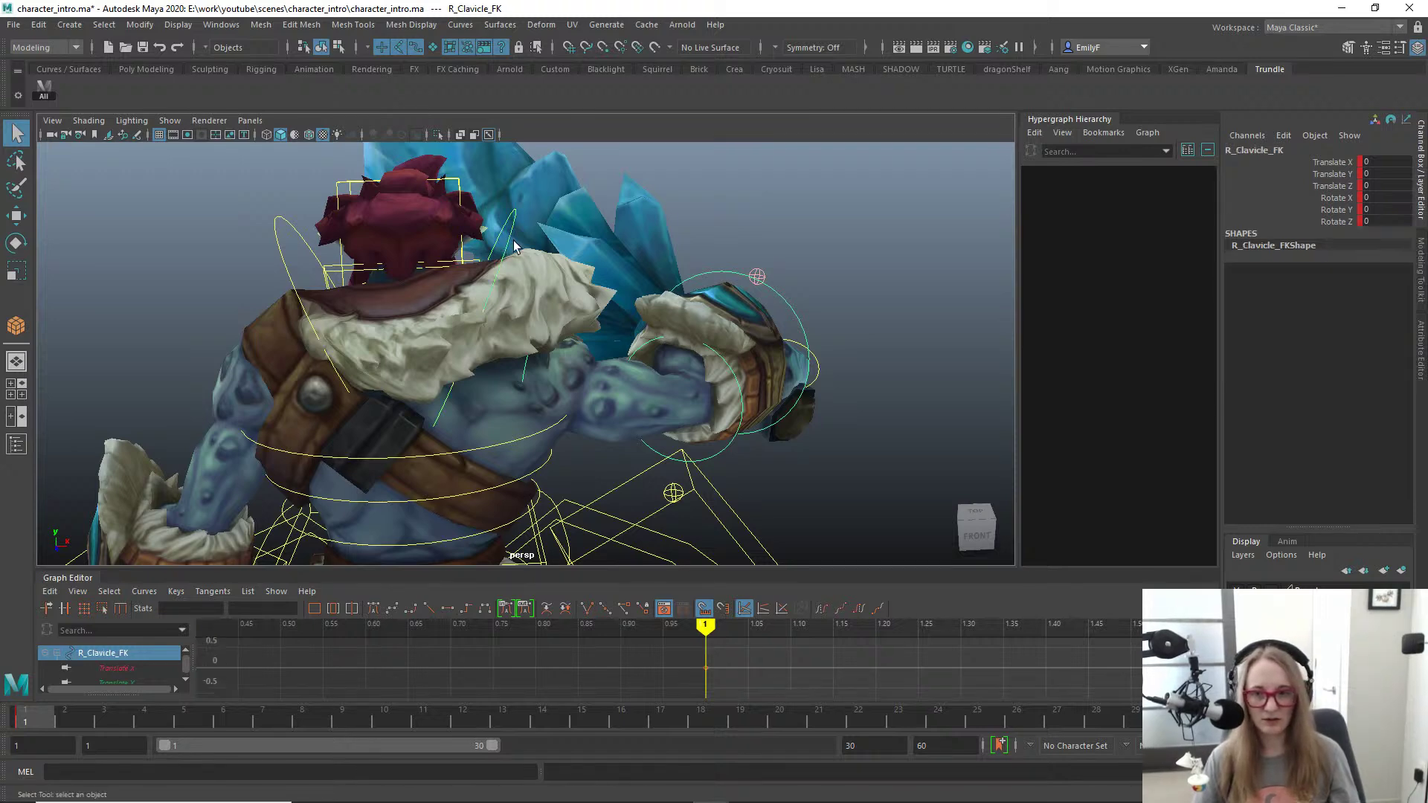
click(387, 461)
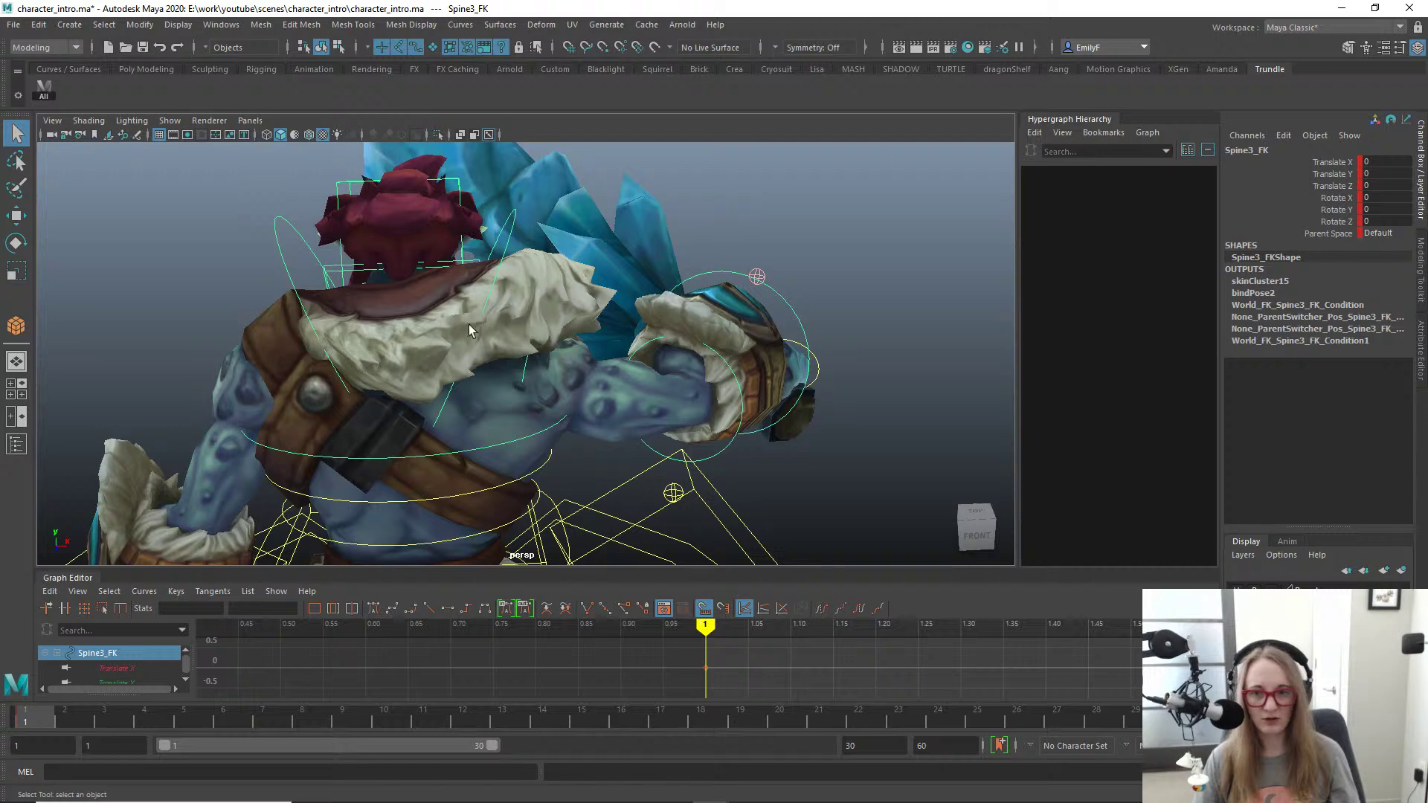
key(ctrl+z)
key(ctrl+z)
key(ctrl+z)
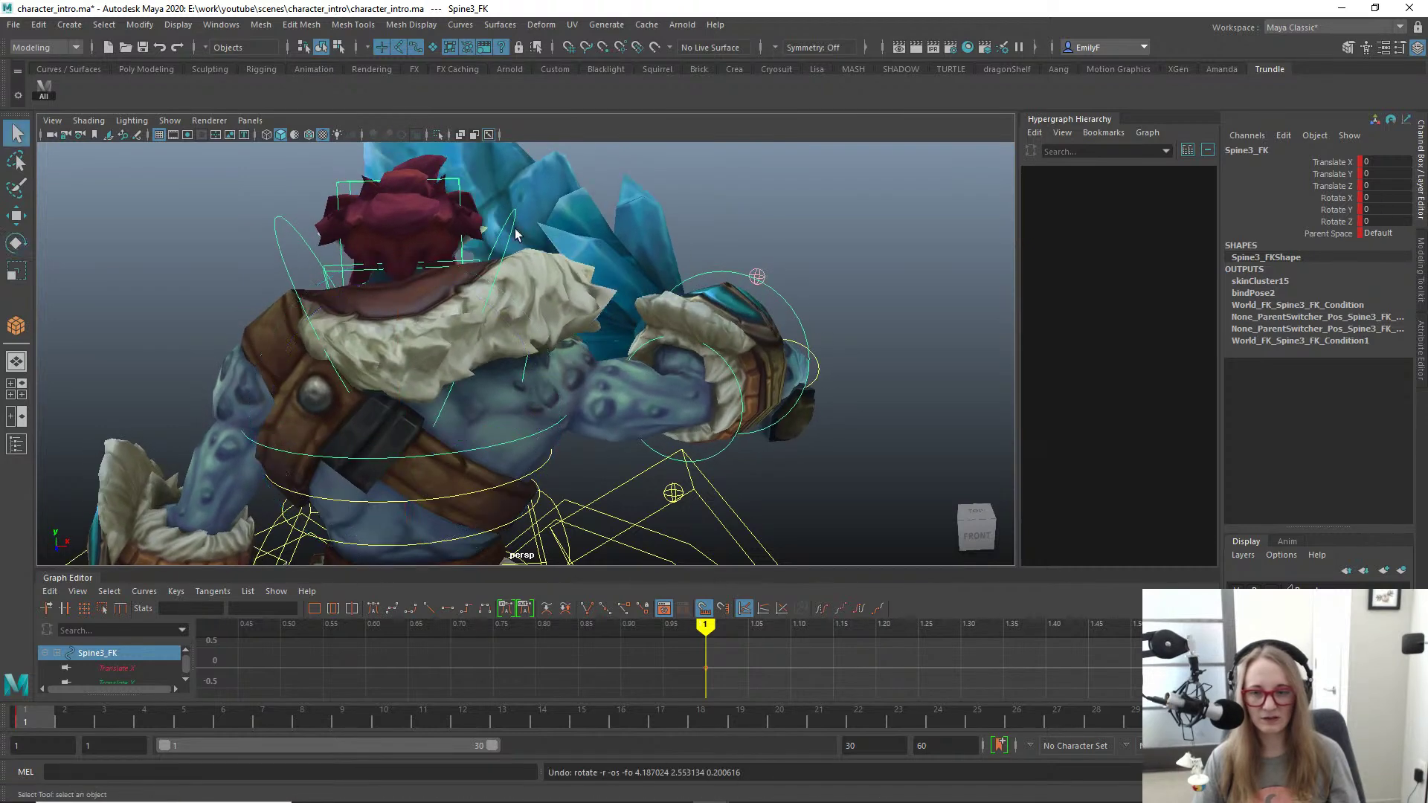
click(521, 378)
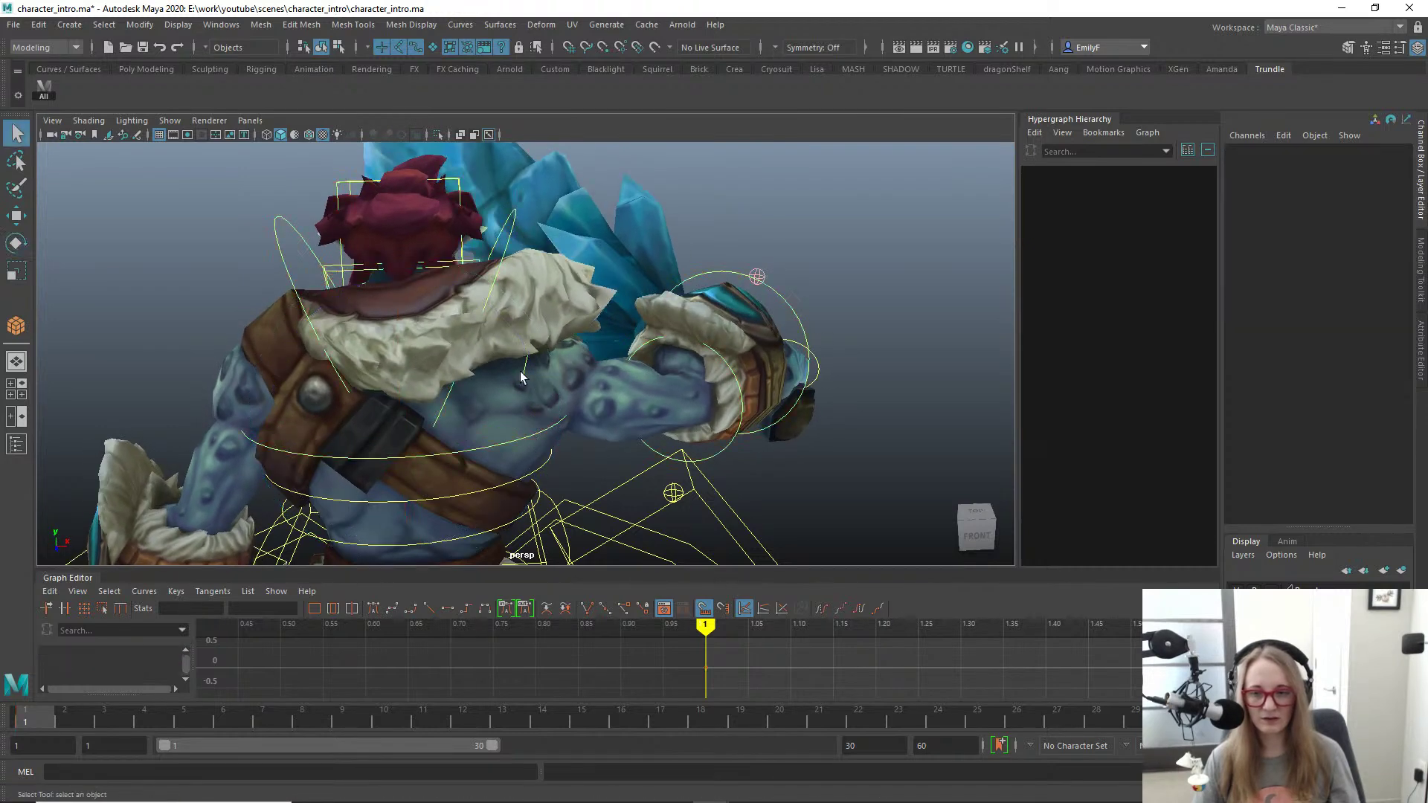
click(511, 238)
key(e)
mouse_move(480, 271)
mouse_down()
mouse_move(454, 243)
mouse_move(494, 258)
mouse_up()
key(ctrl+z)
key(q)
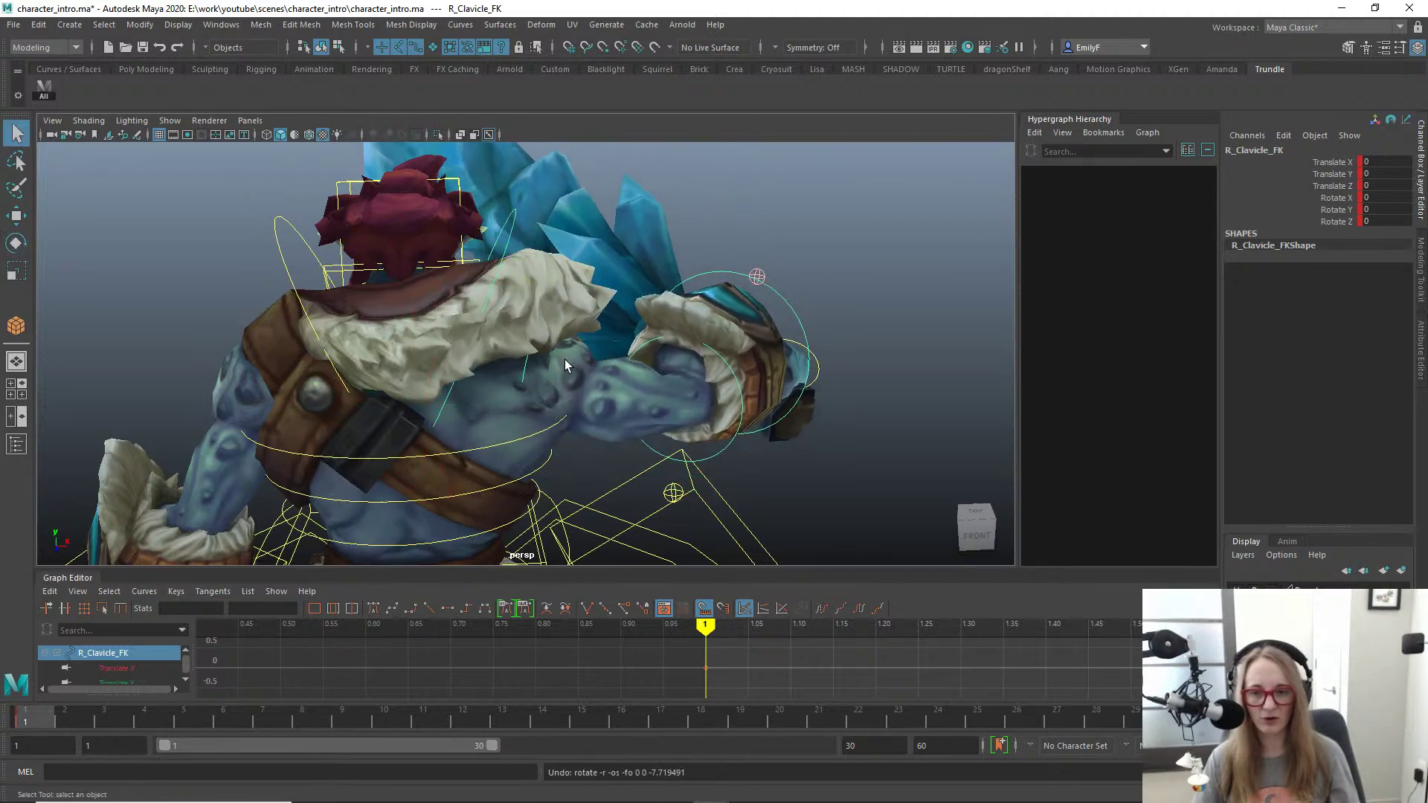
Step: Rotate R_Shoulder_FK to about -84.9 in X, -60.4 in Y and 39 in Z to swing the sword arm forward
click(522, 370)
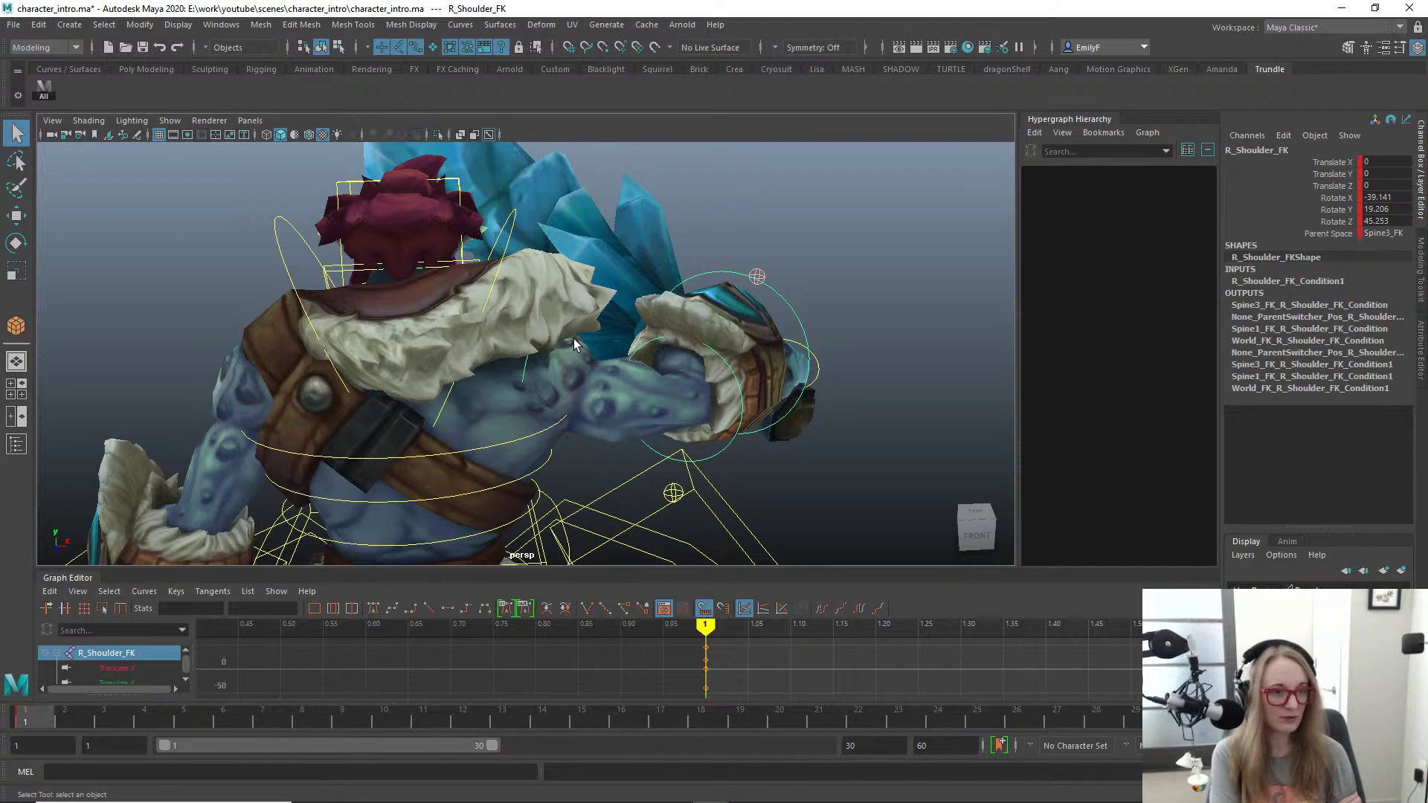
key(e)
alt+right_drag(728, 289, 709, 284)
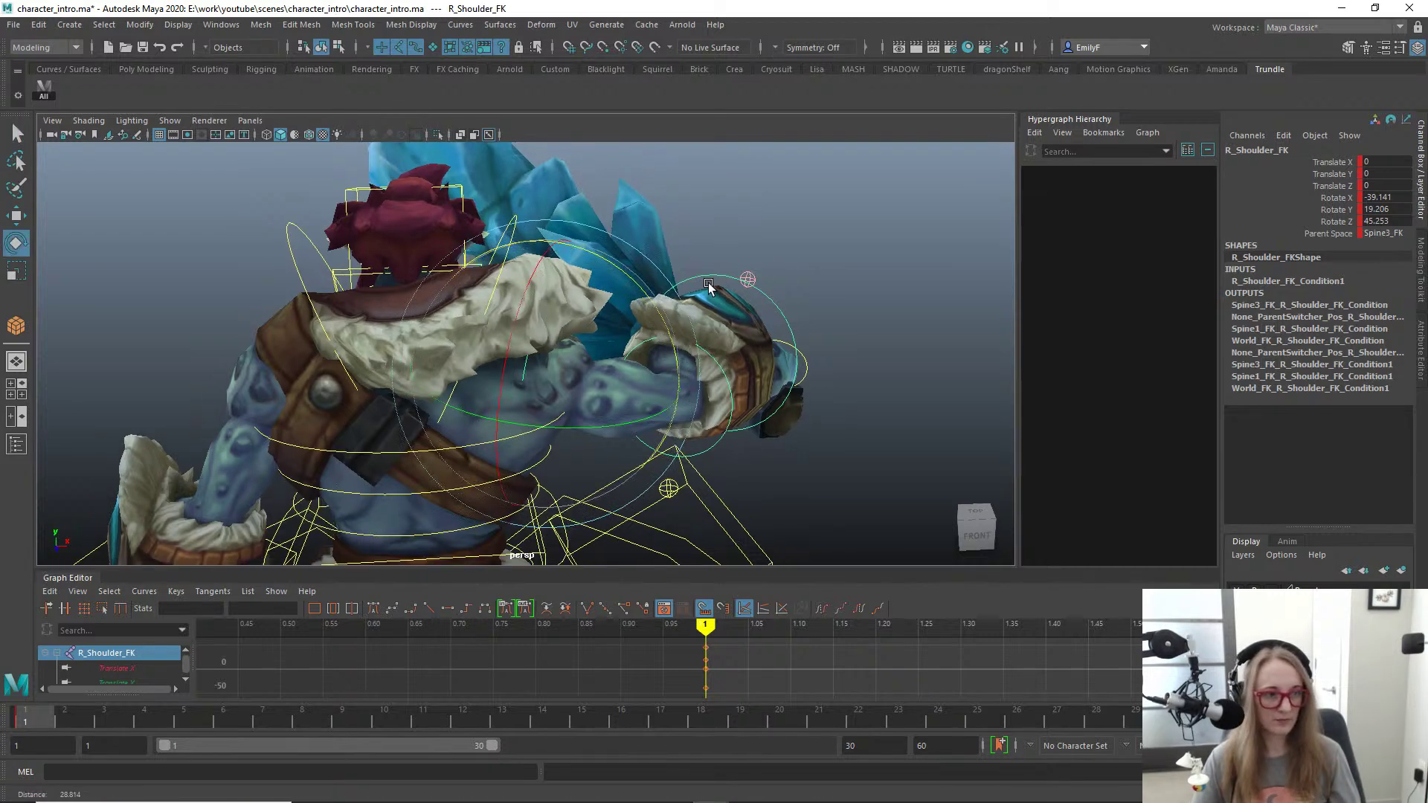
alt+drag(708, 284, 500, 488)
drag(448, 285, 328, 290)
drag(494, 276, 422, 258)
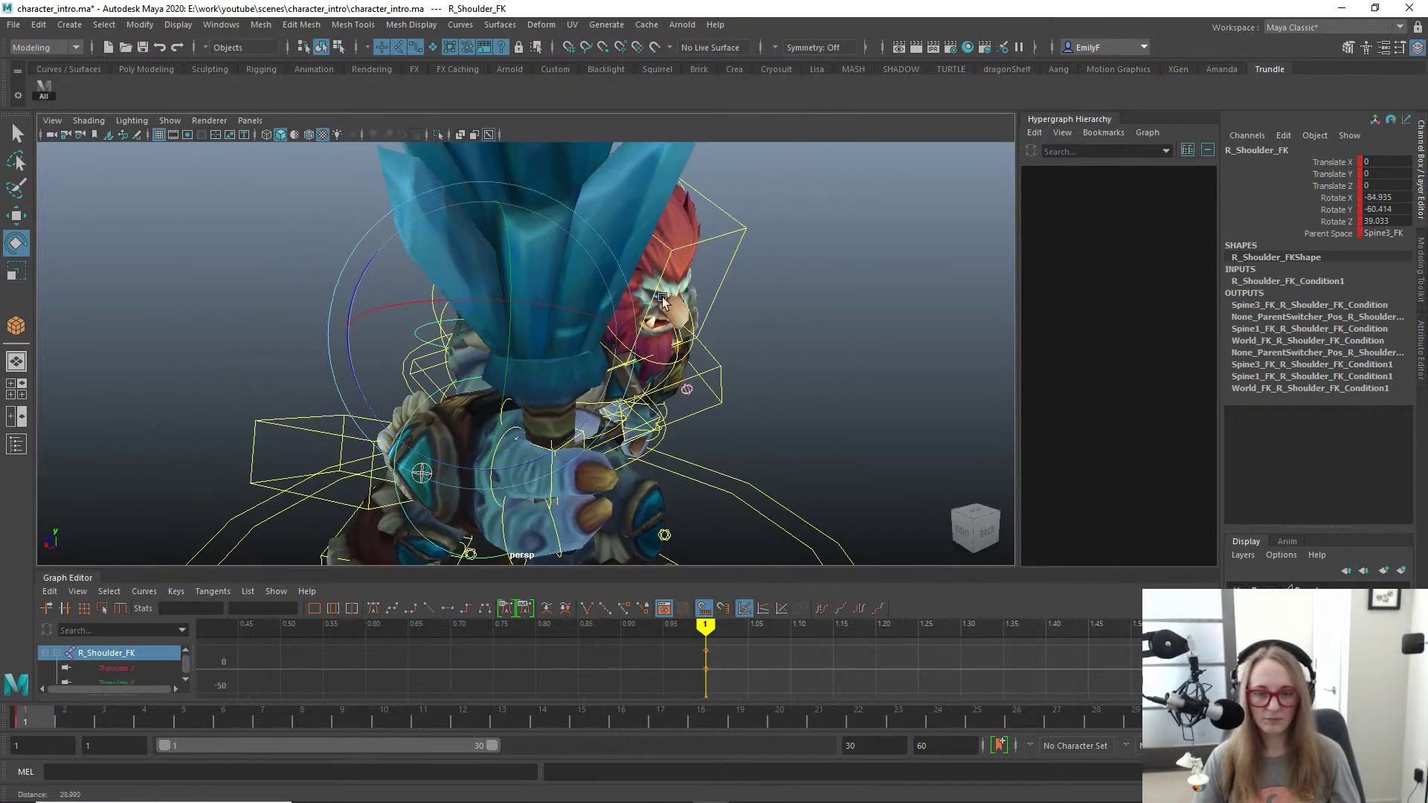
mouse_move(662, 297)
alt+mouse_down()
mouse_move(610, 291)
mouse_move(662, 279)
alt+mouse_up()
alt+middle_drag(772, 281, 747, 215)
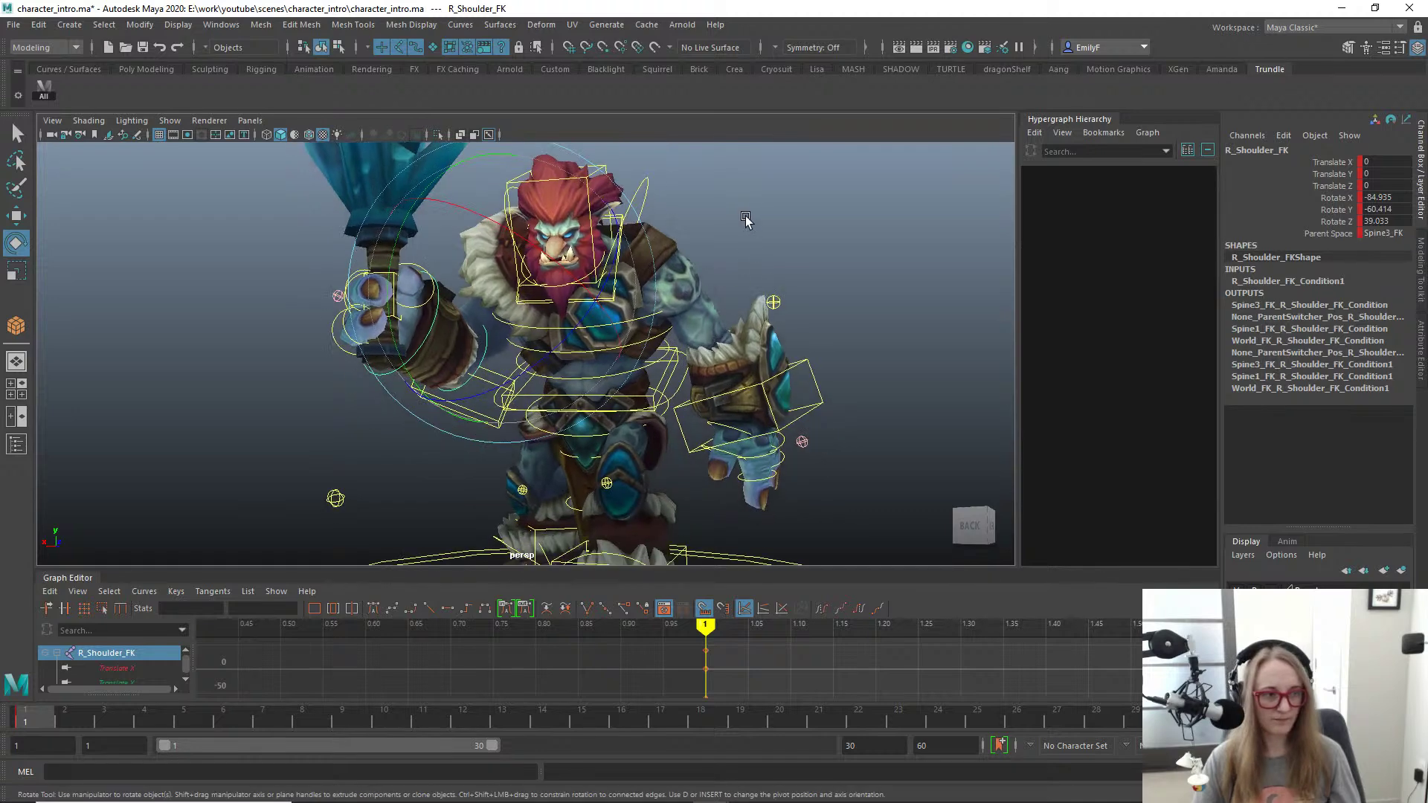
Step: Twist the upper chest by rotating Spine3_FK to about -19.6 in X, -3 in Y and 2.4 in Z
key(q)
alt+drag(604, 365, 617, 366)
click(565, 321)
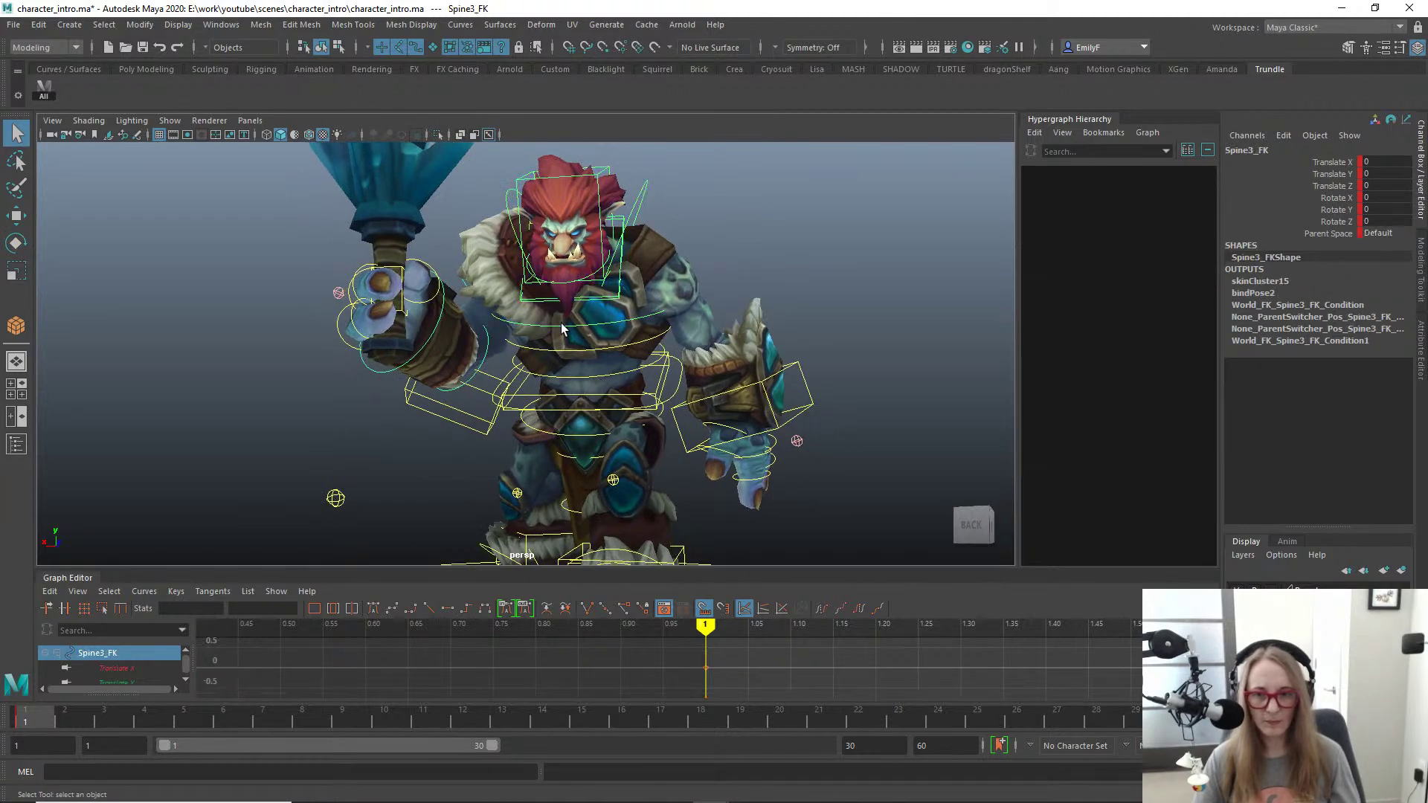
key(e)
alt+drag(710, 361, 617, 306)
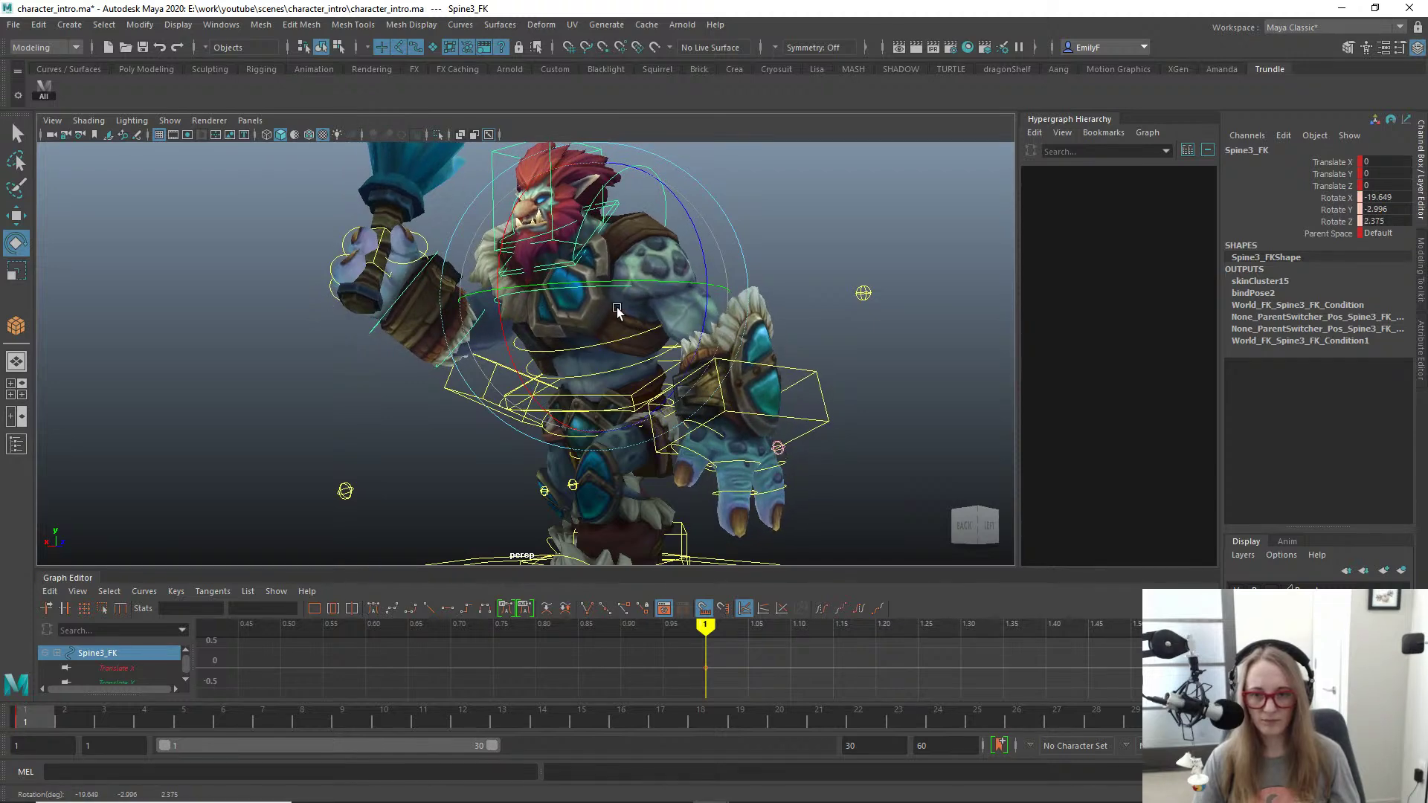
Step: Rotate the mid-spine control Spine2_FK to about -13.9 in X, -3 in Y and 8.8 in Z, and key it
key(q)
click(558, 355)
key(e)
drag(558, 357, 623, 251)
key(s)
key(q)
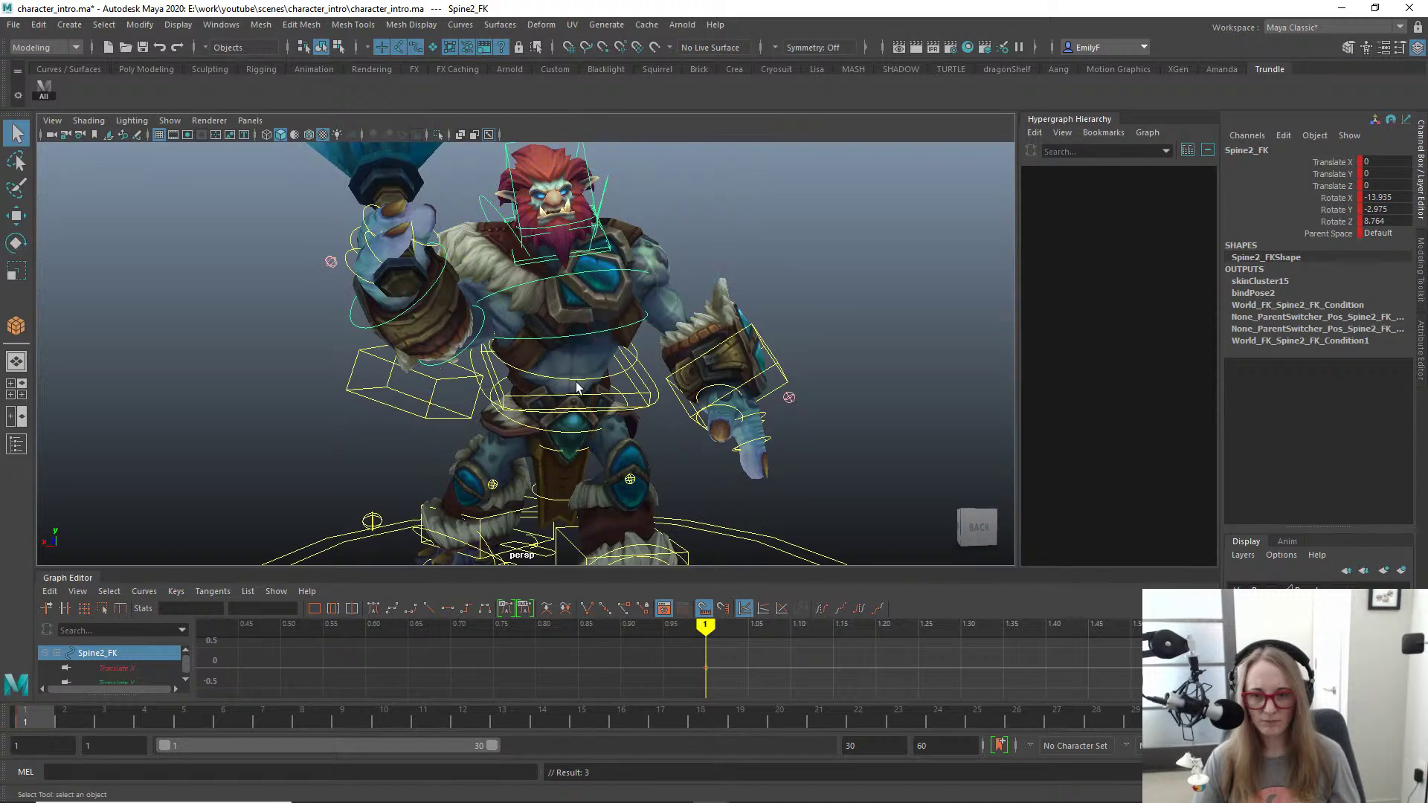
Step: Rotate the lower spine control Spine1_FK to about -8.4 in X, -3.3 in Y and 4.7 in Z, and key it
click(573, 377)
key(e)
drag(649, 336, 586, 273)
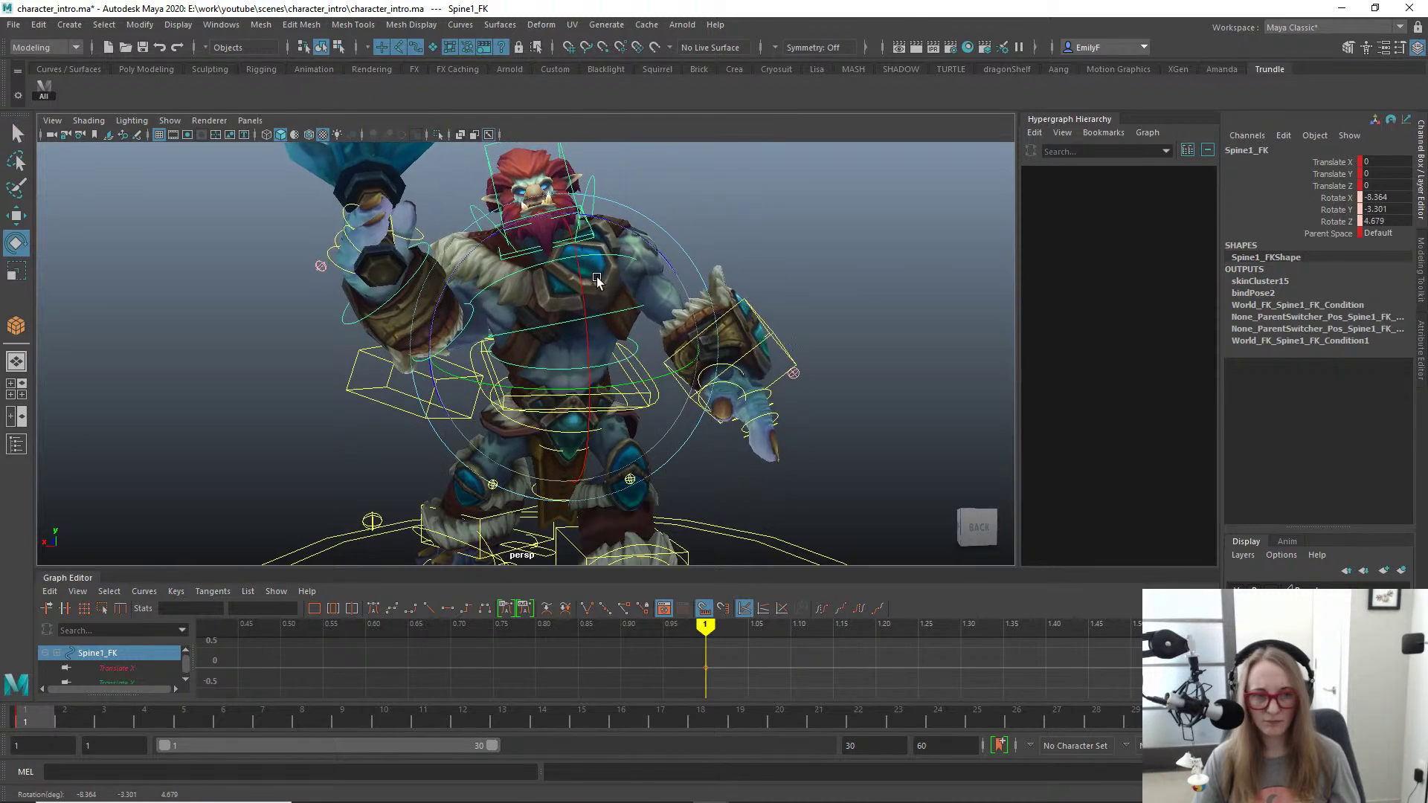
key(s)
key(q)
Step: Rotate Neck_FK to about 12.5 in X, 7.7 in Y and 3.8 in Z, key it and save the scene
alt+right_drag(650, 293, 607, 296)
alt+drag(541, 248, 558, 238)
click(545, 259)
key(e)
key(s)
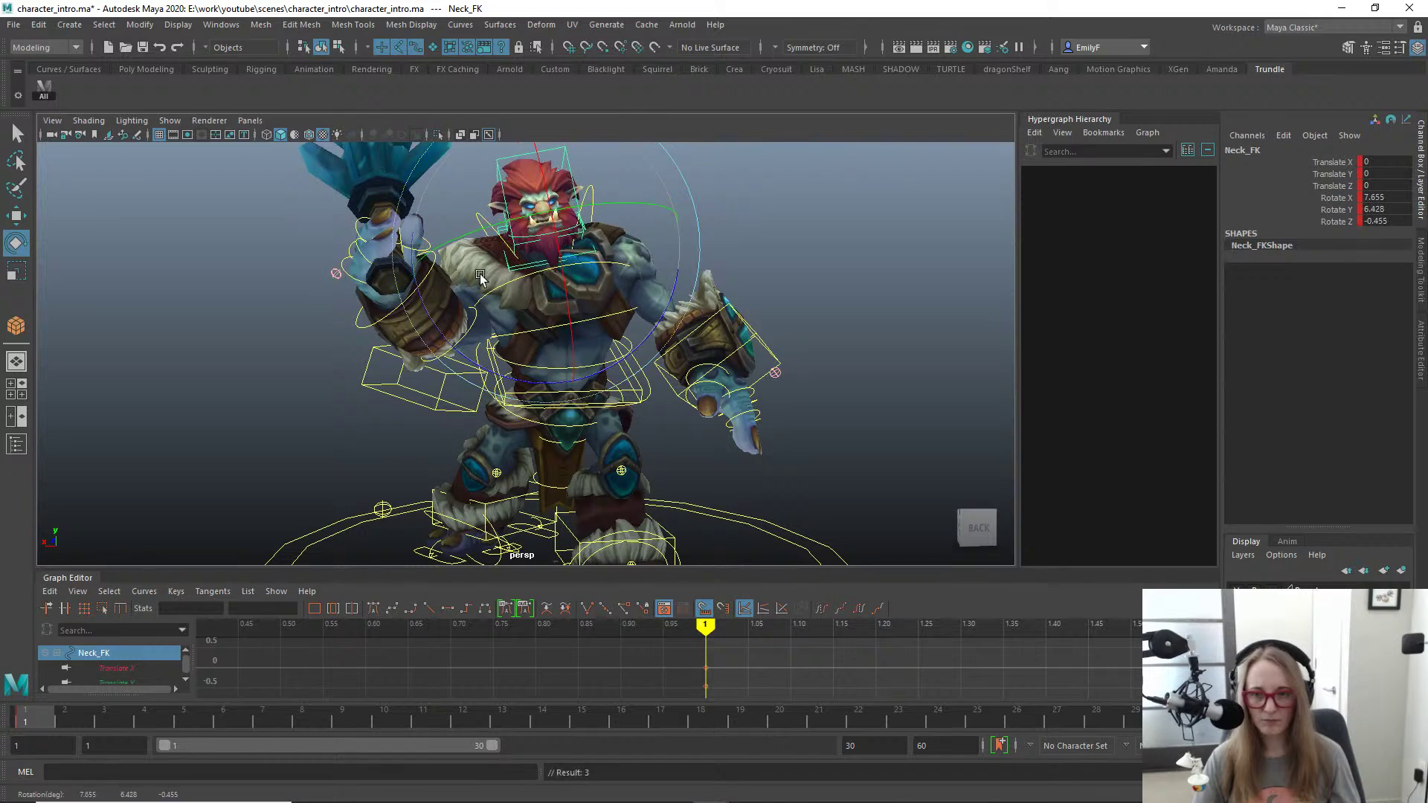
drag(484, 279, 491, 292)
key(q)
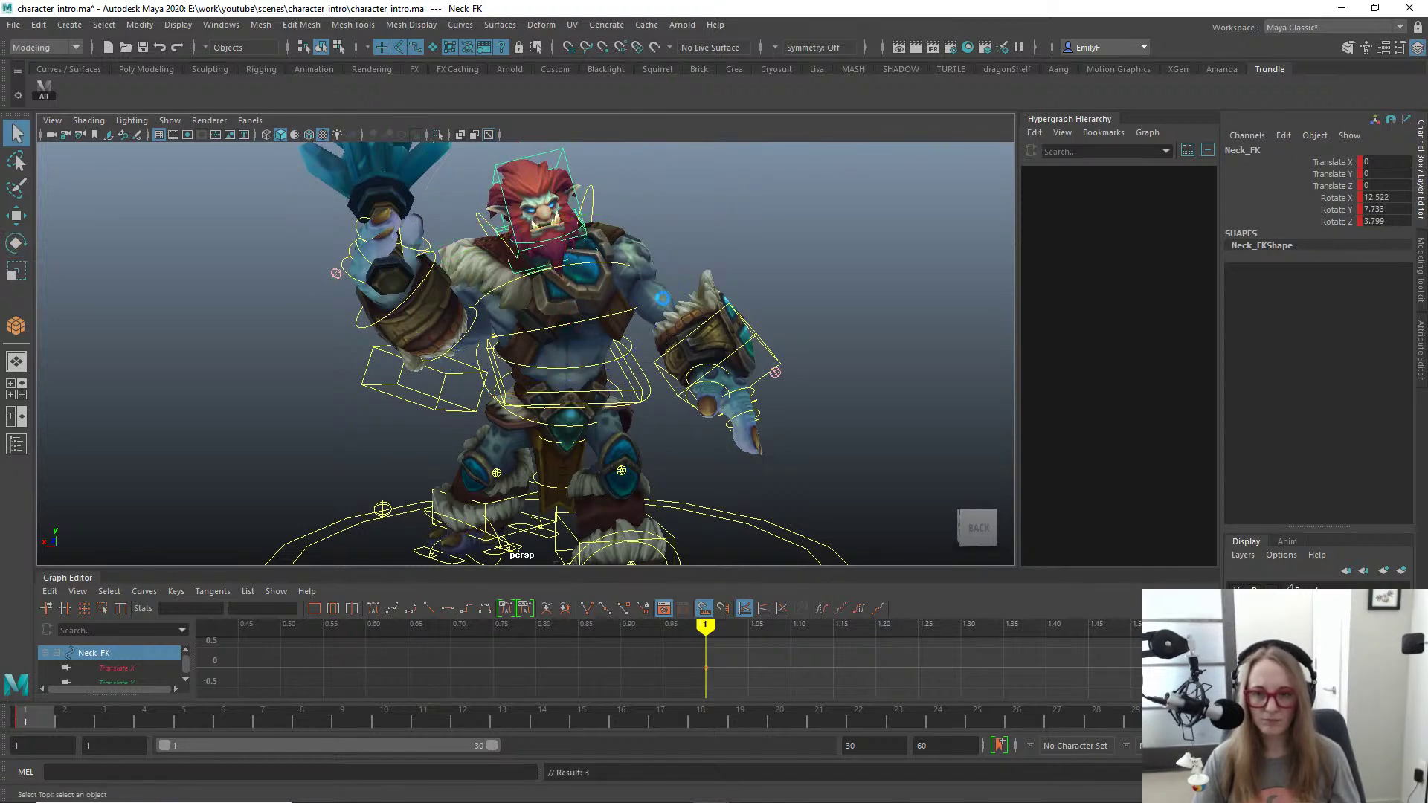
key(ctrl+s)
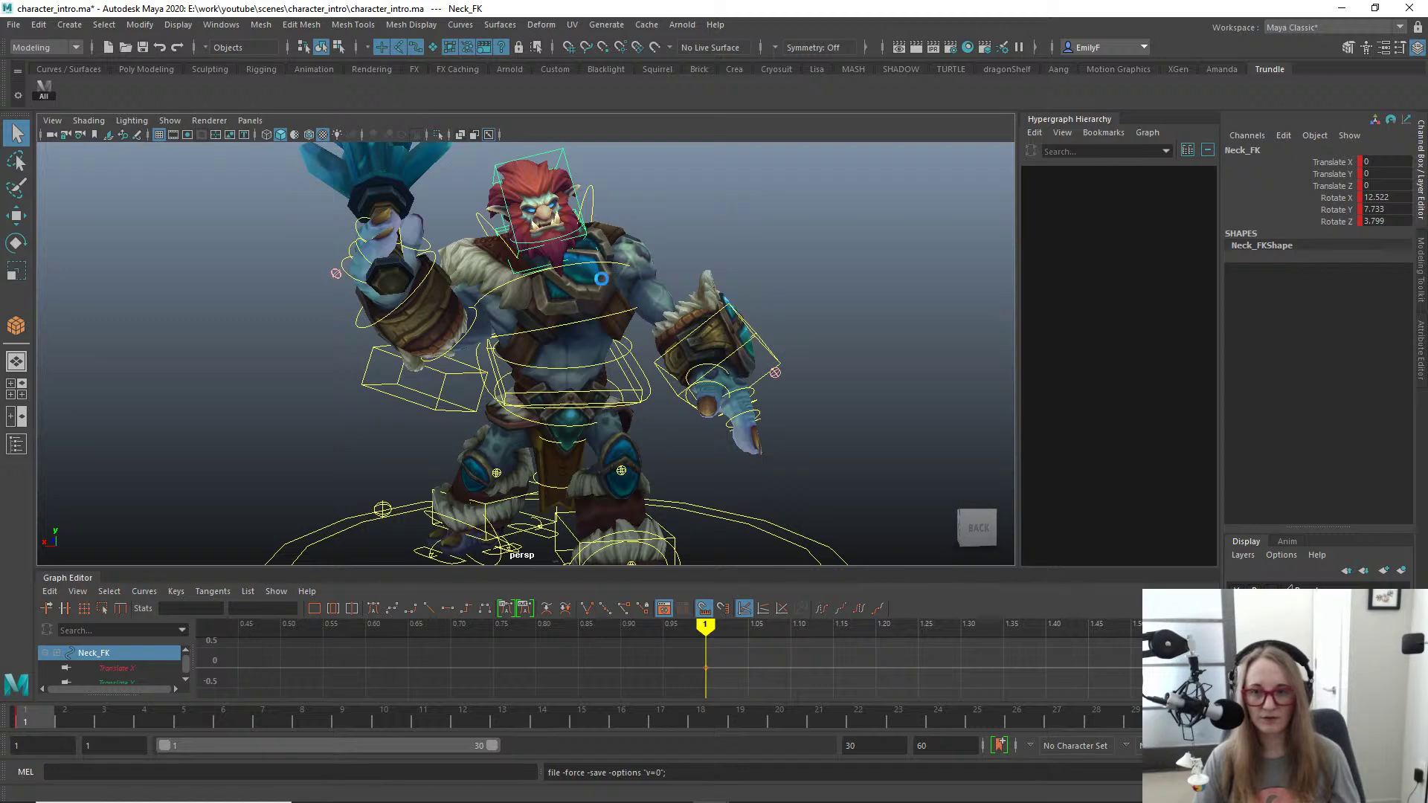
alt+right_drag(655, 293, 712, 294)
alt+middle_drag(711, 294, 683, 236)
alt+drag(683, 237, 652, 428)
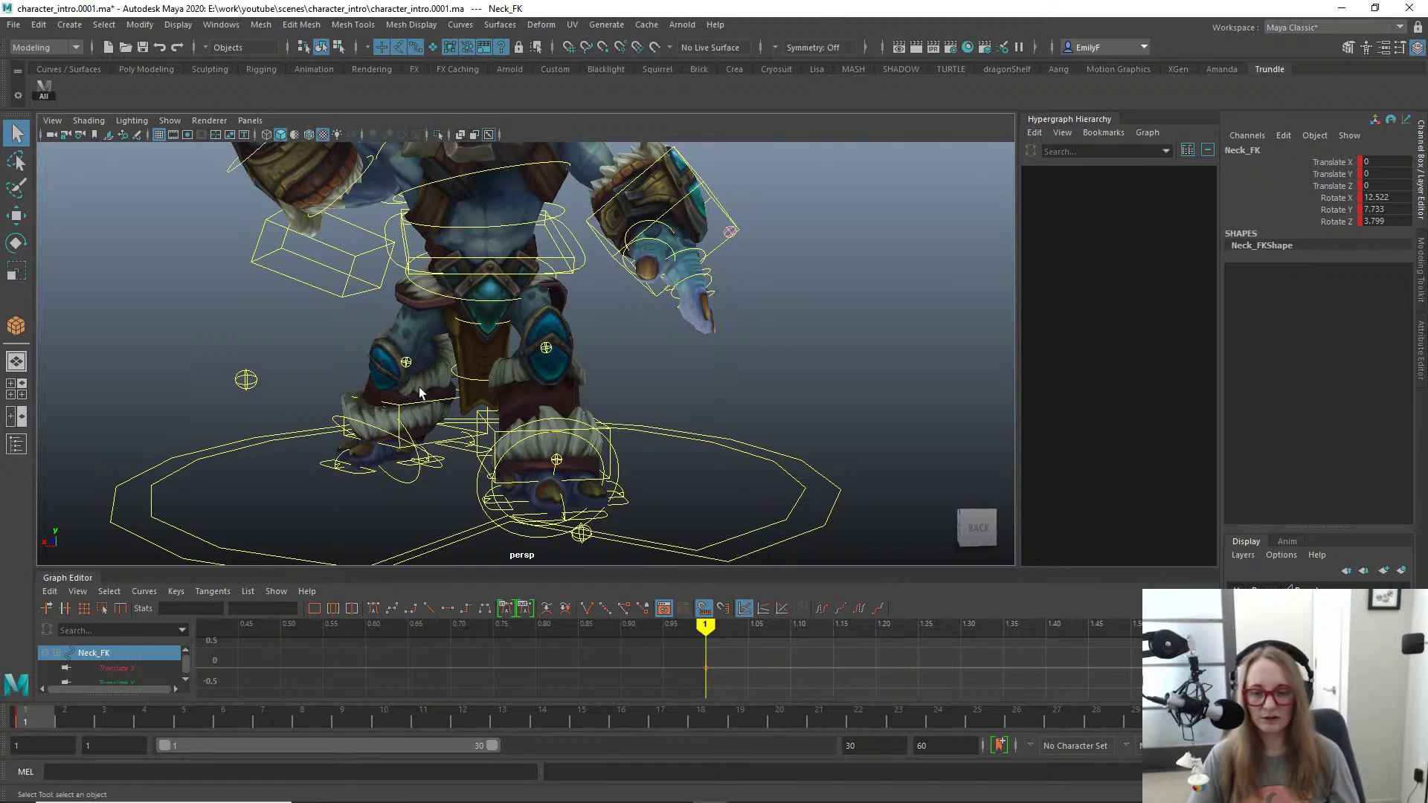
alt+drag(420, 393, 393, 435)
click(65, 719)
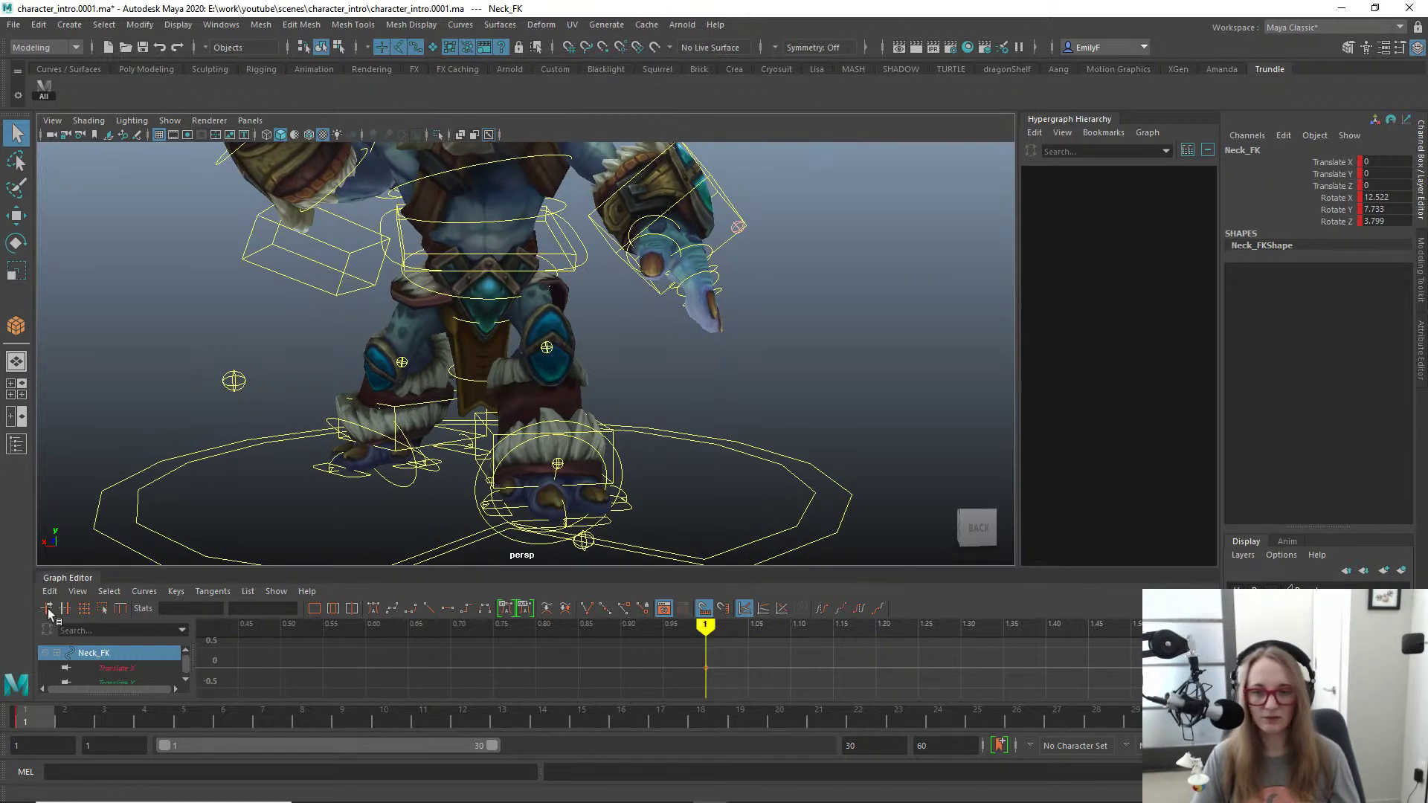
Step: Rotate the lower spine control just above the Root_FK box further and key it on frame 1
alt+drag(549, 341, 585, 230)
alt+middle_drag(584, 231, 606, 301)
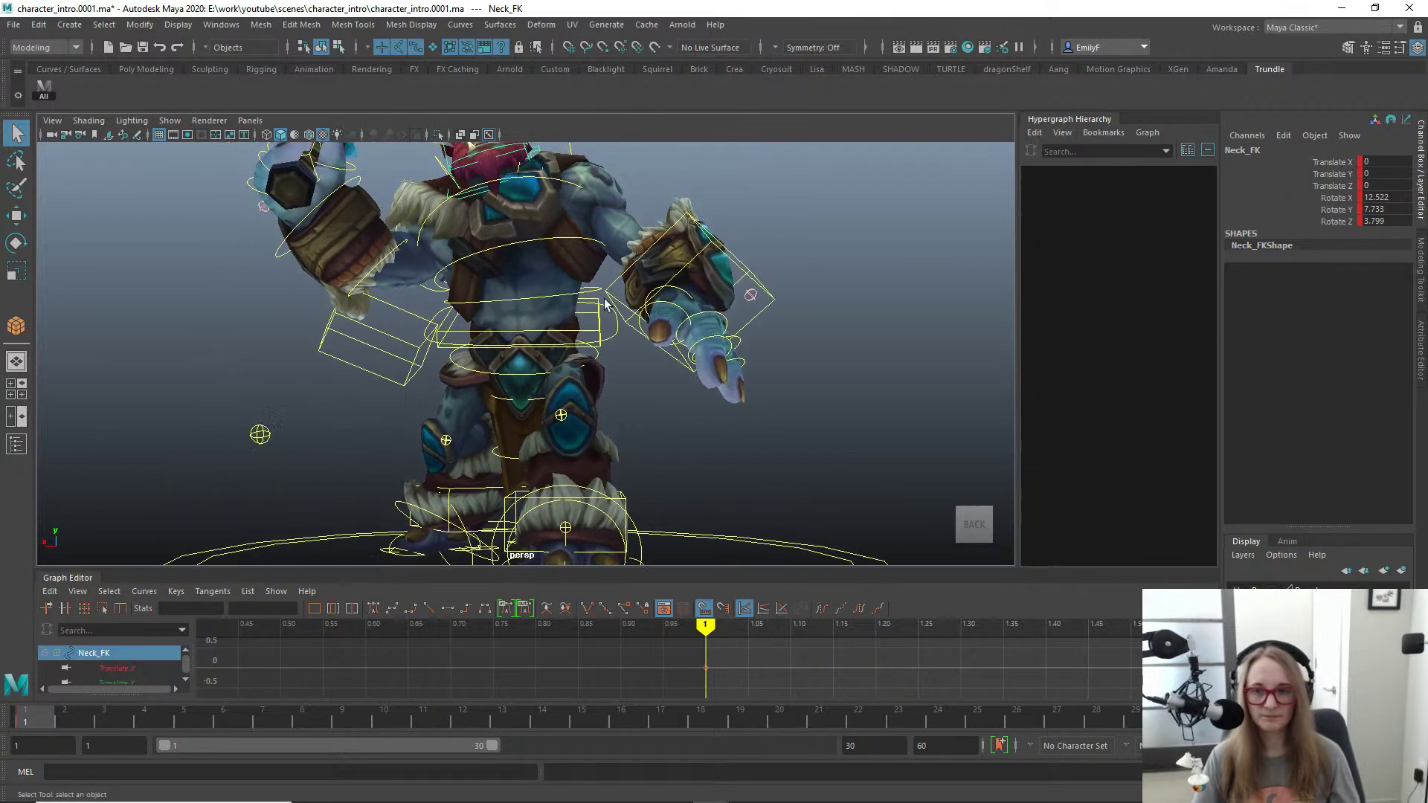
click(607, 301)
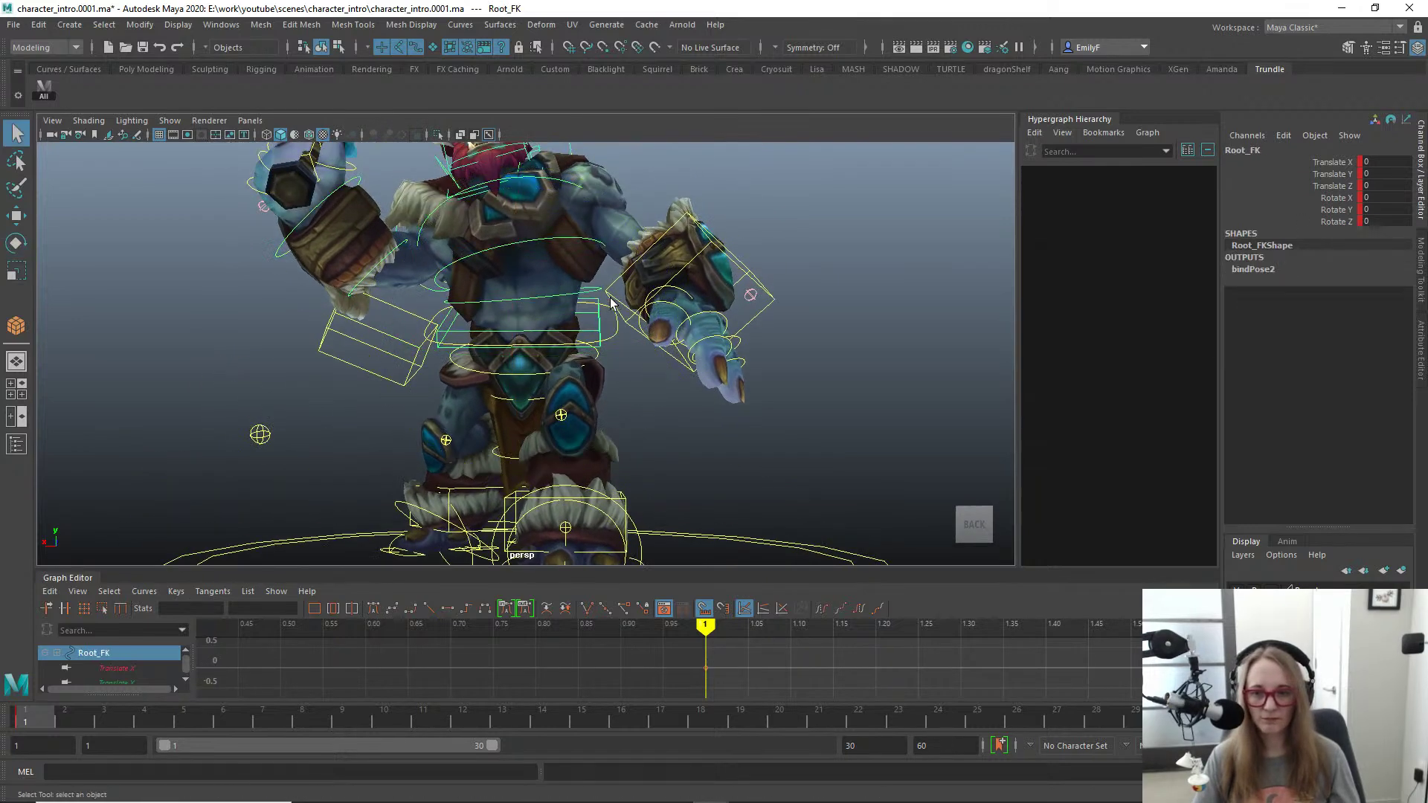
click(598, 288)
key(e)
drag(613, 307, 517, 211)
key(s)
key(q)
Step: Rotate the right clavicle control R_Clavicle_FK to about -6.4 in X, 1 in Y and 2.2 in Z
click(691, 261)
click(453, 187)
key(e)
drag(445, 342, 476, 344)
key(q)
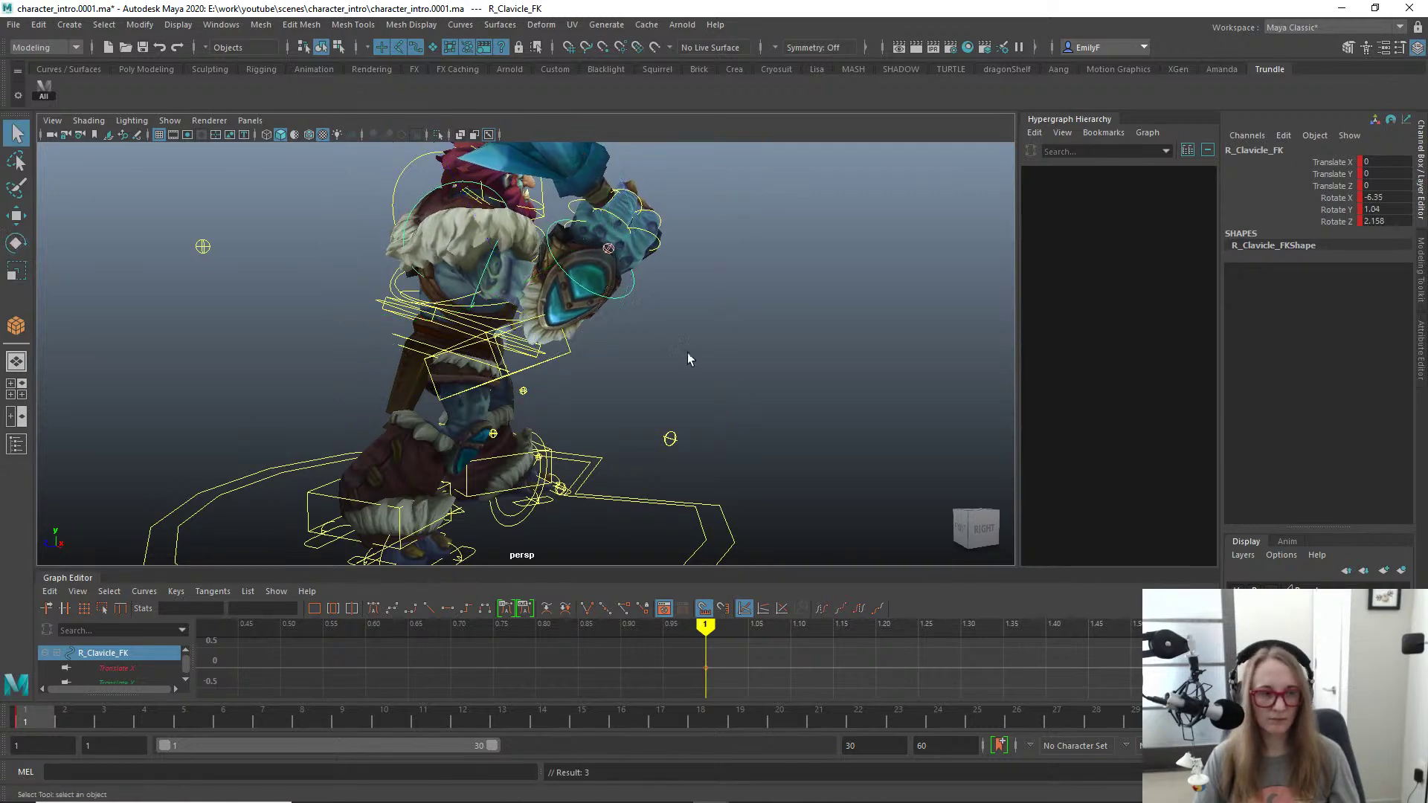
alt+drag(689, 358, 484, 288)
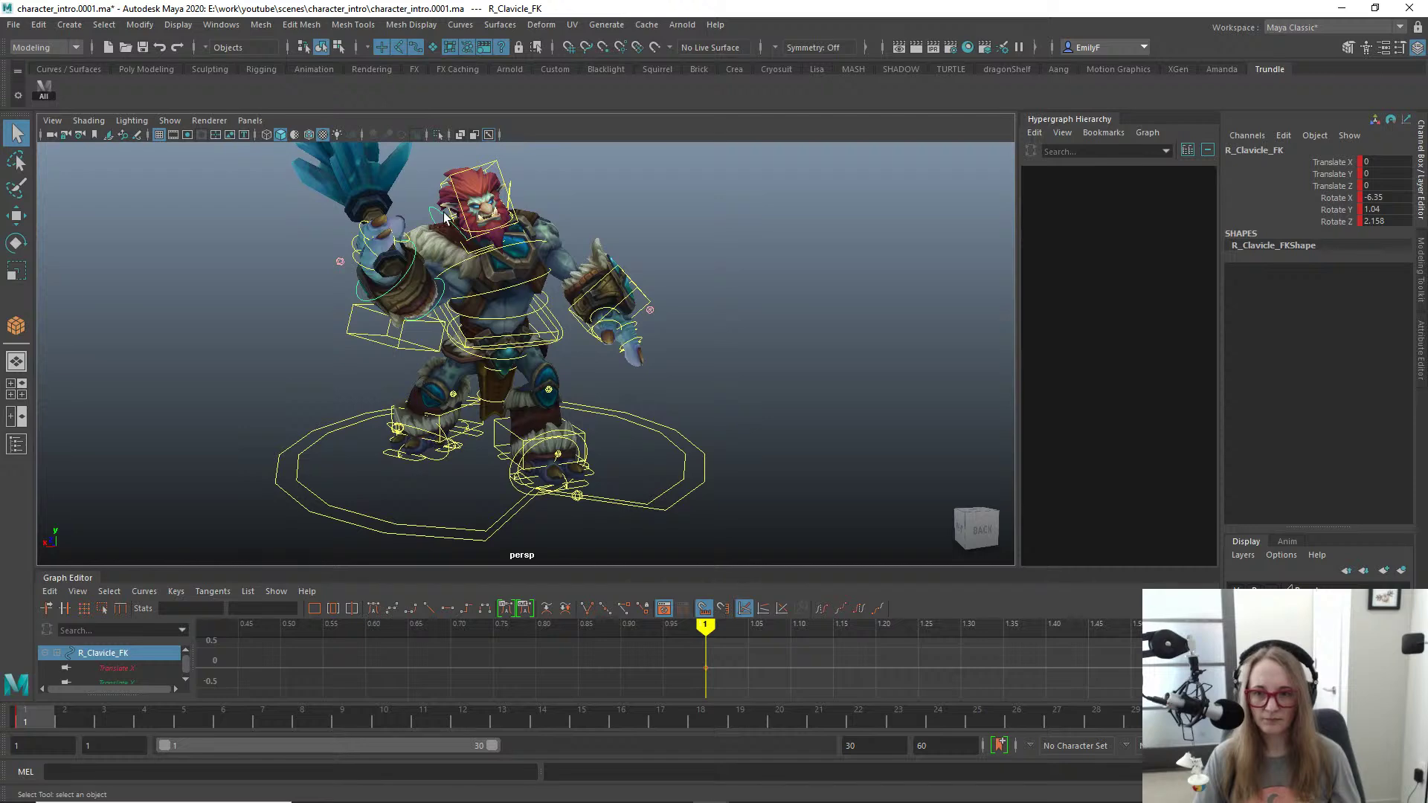
alt+drag(445, 216, 529, 251)
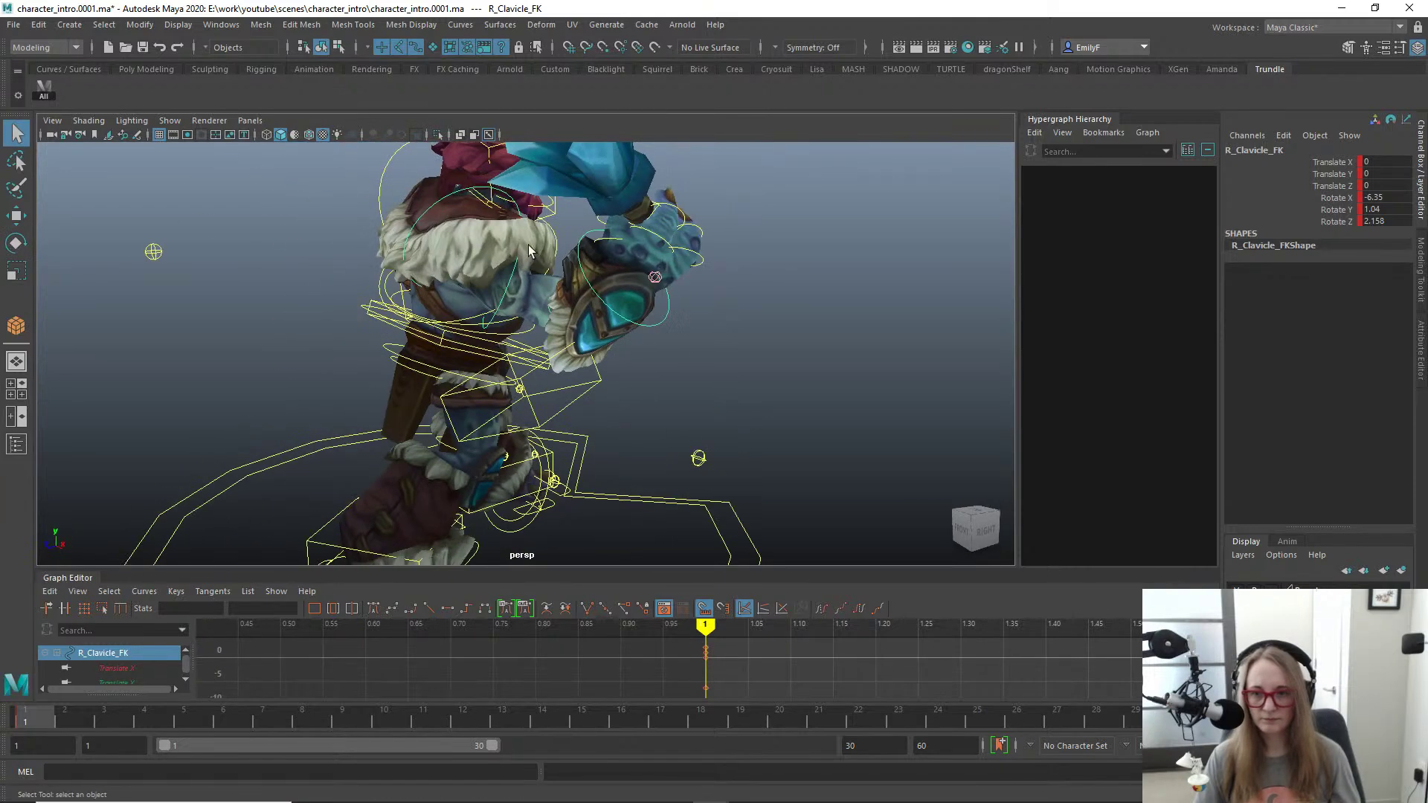
Step: Readjust the sword arm by rotating R_Shoulder_FK to about -28.3 in X, -70.7 in Y and -15.7 in Z
click(514, 293)
alt+drag(644, 351, 536, 342)
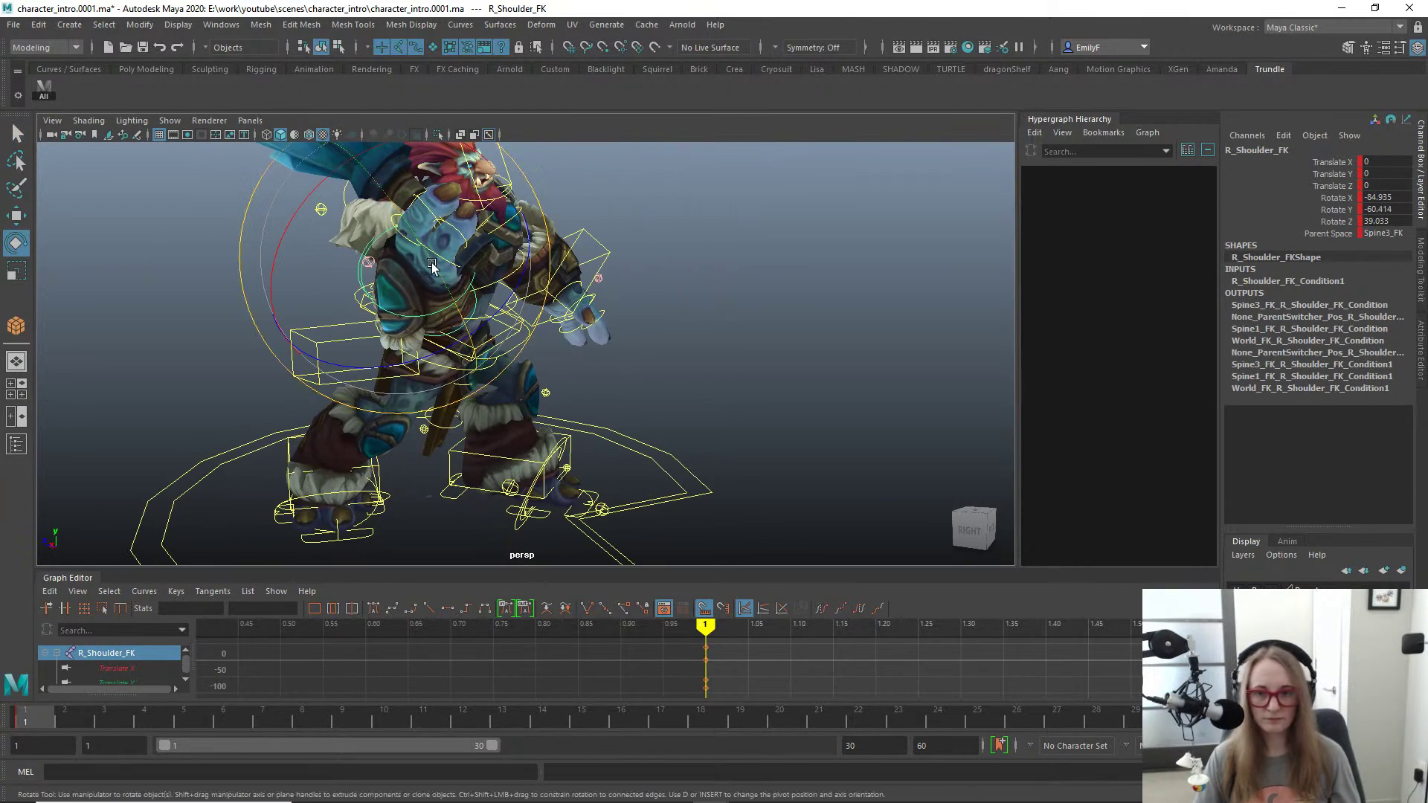
key(e)
drag(347, 295, 773, 293)
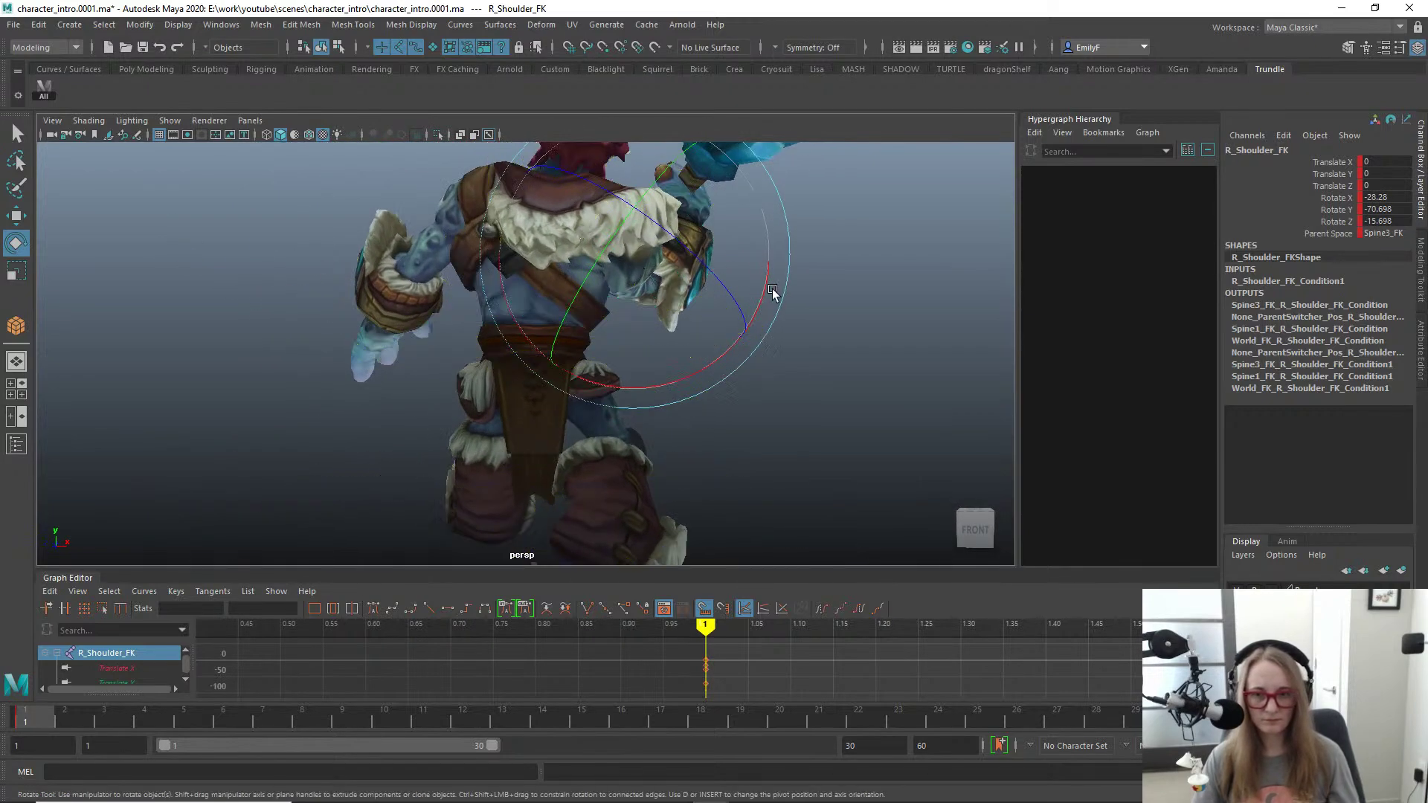
alt+drag(553, 277, 583, 345)
key(q)
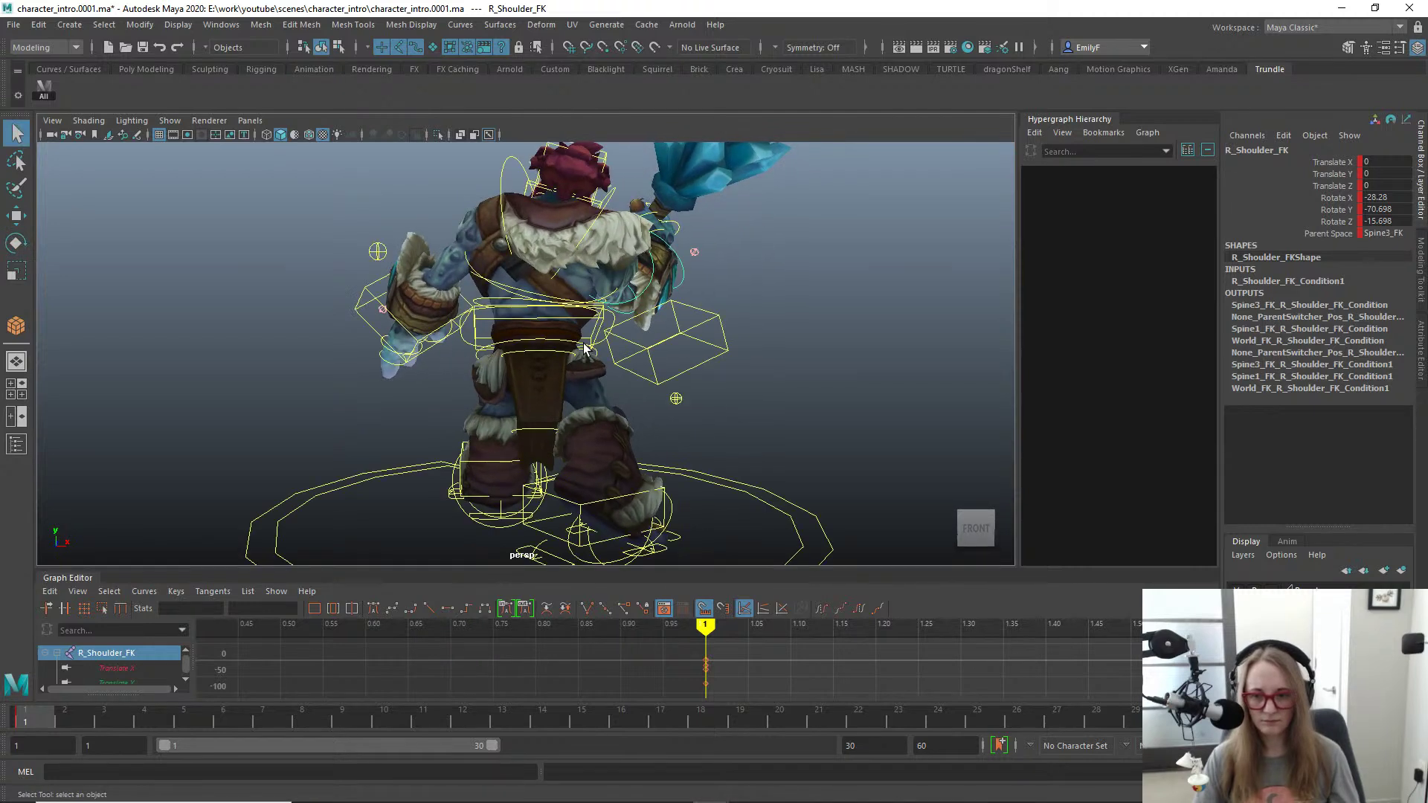
alt+middle_drag(614, 383, 610, 226)
alt+drag(887, 359, 532, 297)
alt+right_drag(532, 298, 529, 314)
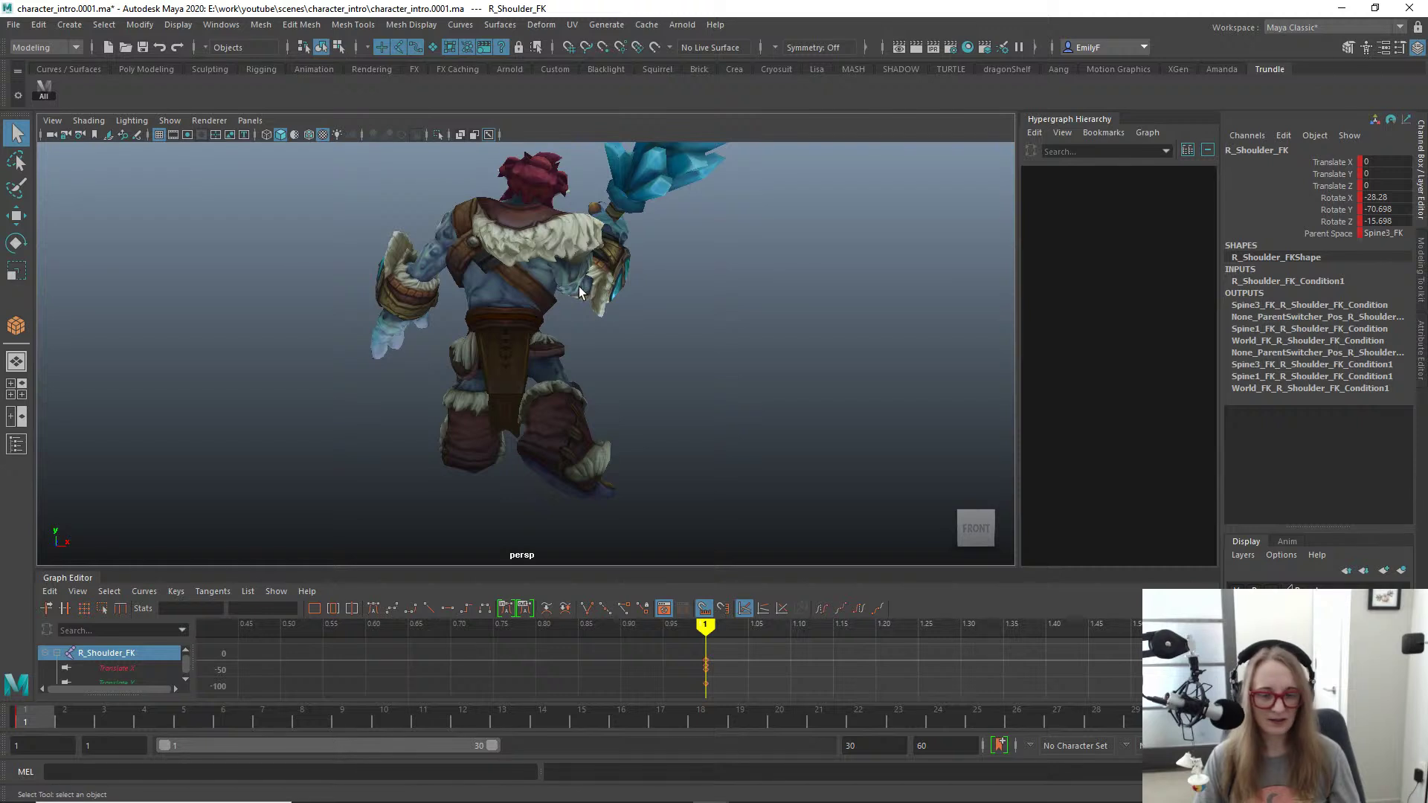
key(alt+1)
click(534, 321)
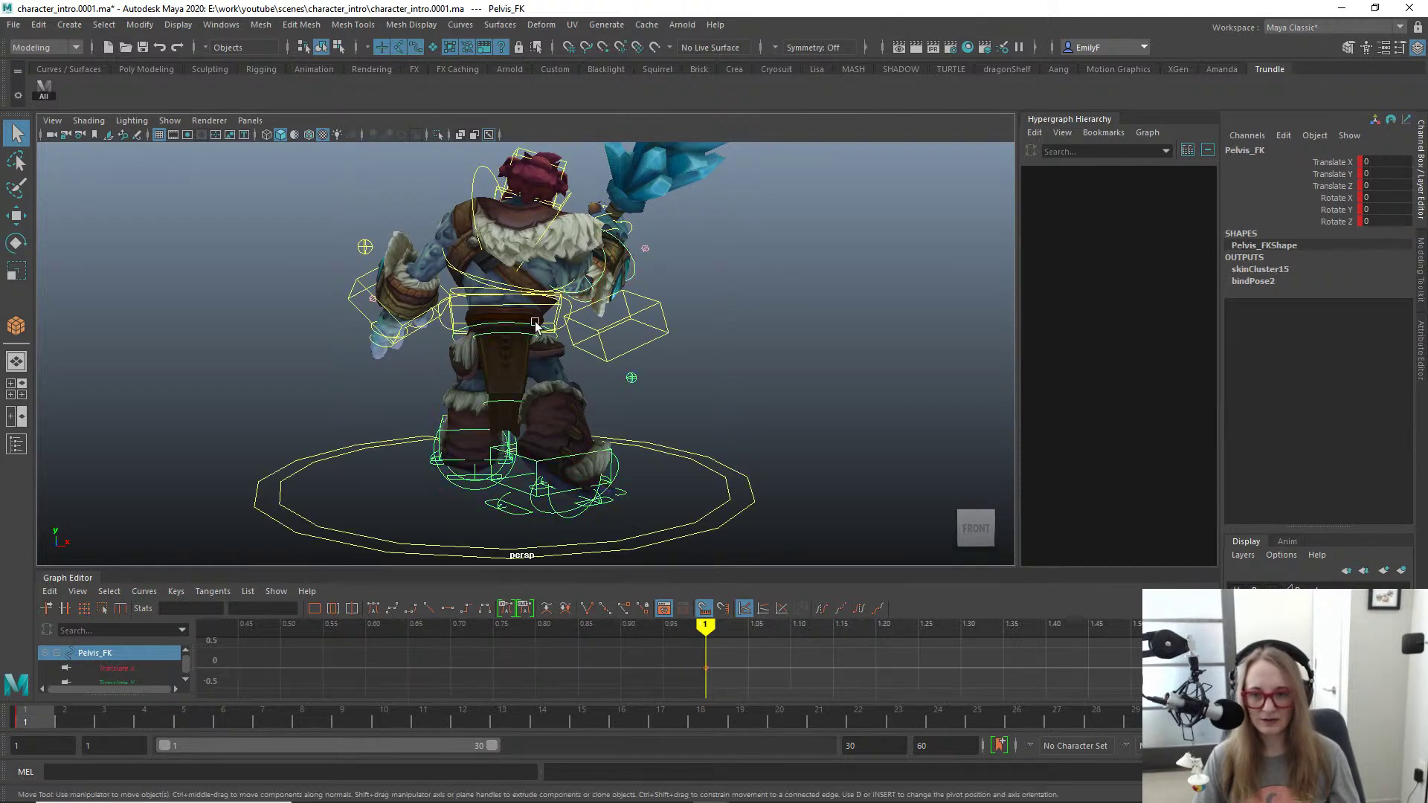
key(w)
drag(425, 332, 415, 336)
key(ctrl+z)
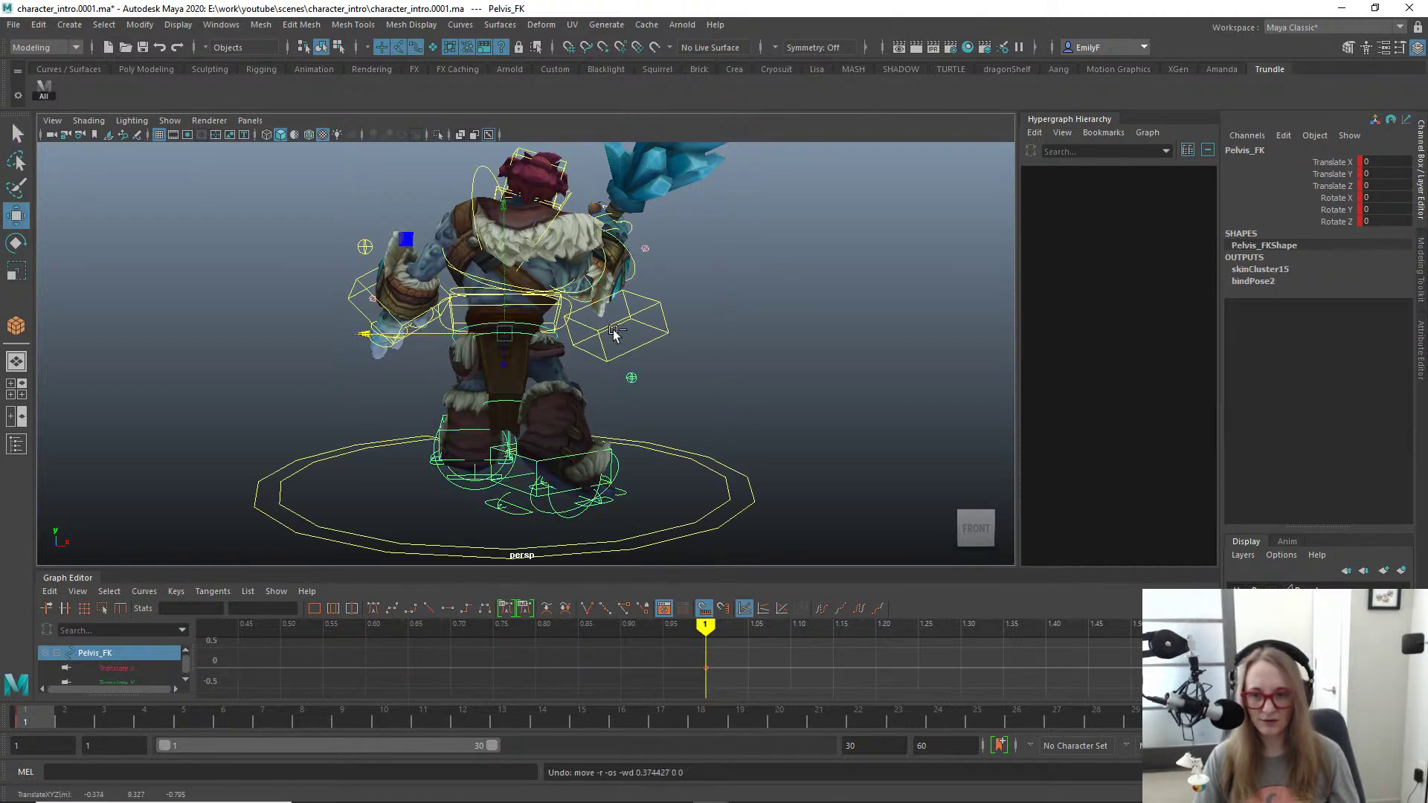
key(q)
click(452, 312)
key(w)
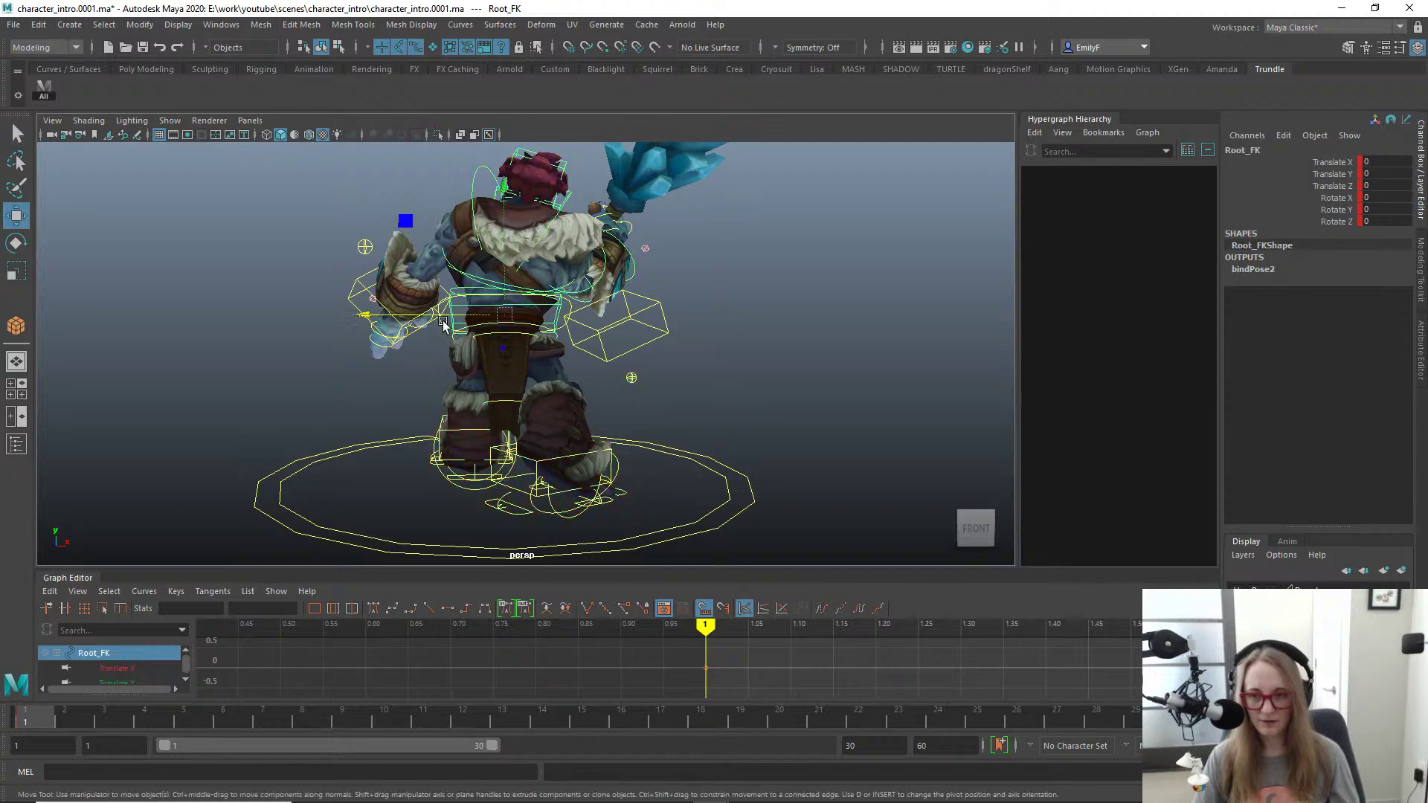
key(q)
click(441, 328)
mouse_move(442, 328)
alt+mouse_down()
mouse_move(515, 341)
mouse_move(440, 317)
alt+mouse_up()
key(w)
alt+right_drag(551, 342, 642, 342)
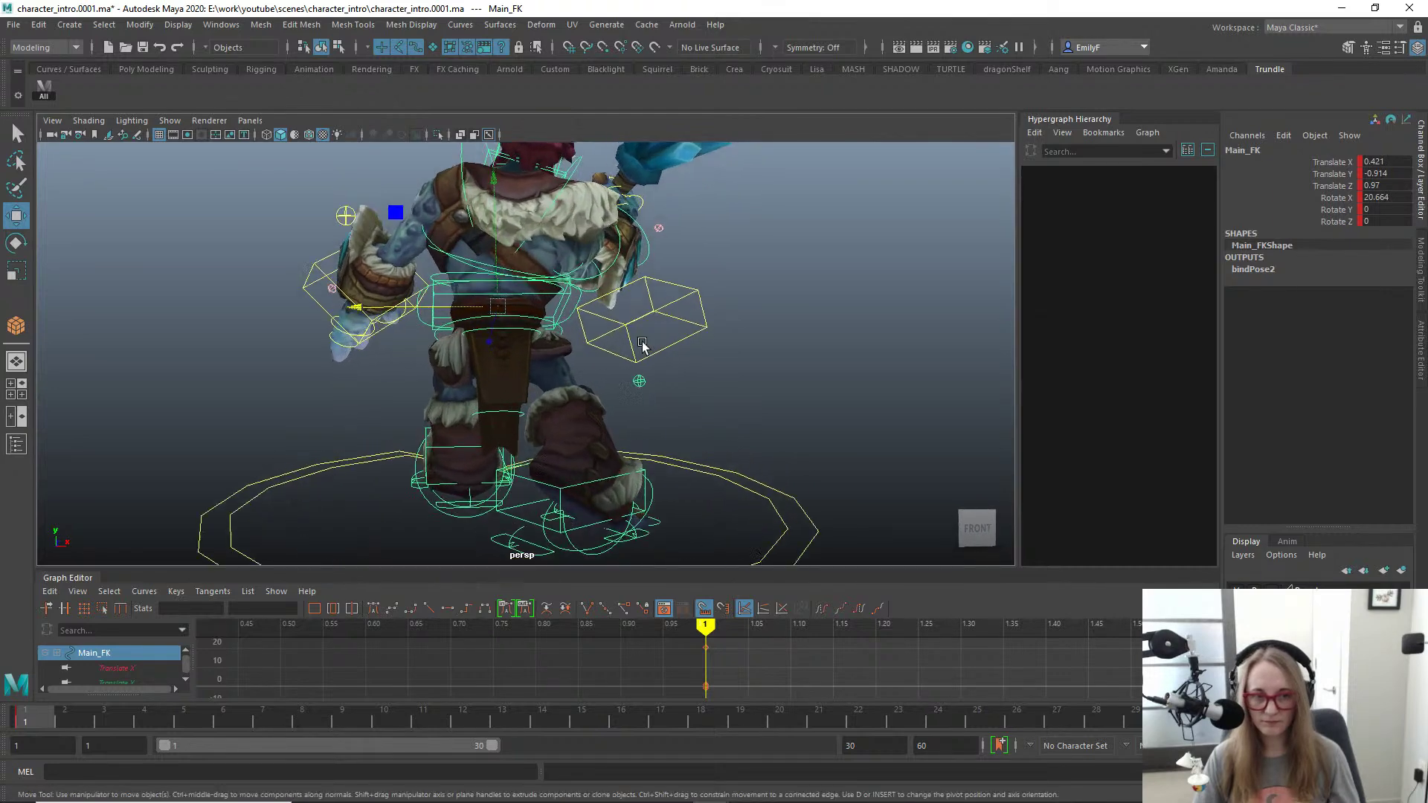
key(q)
alt+drag(678, 357, 660, 346)
click(444, 284)
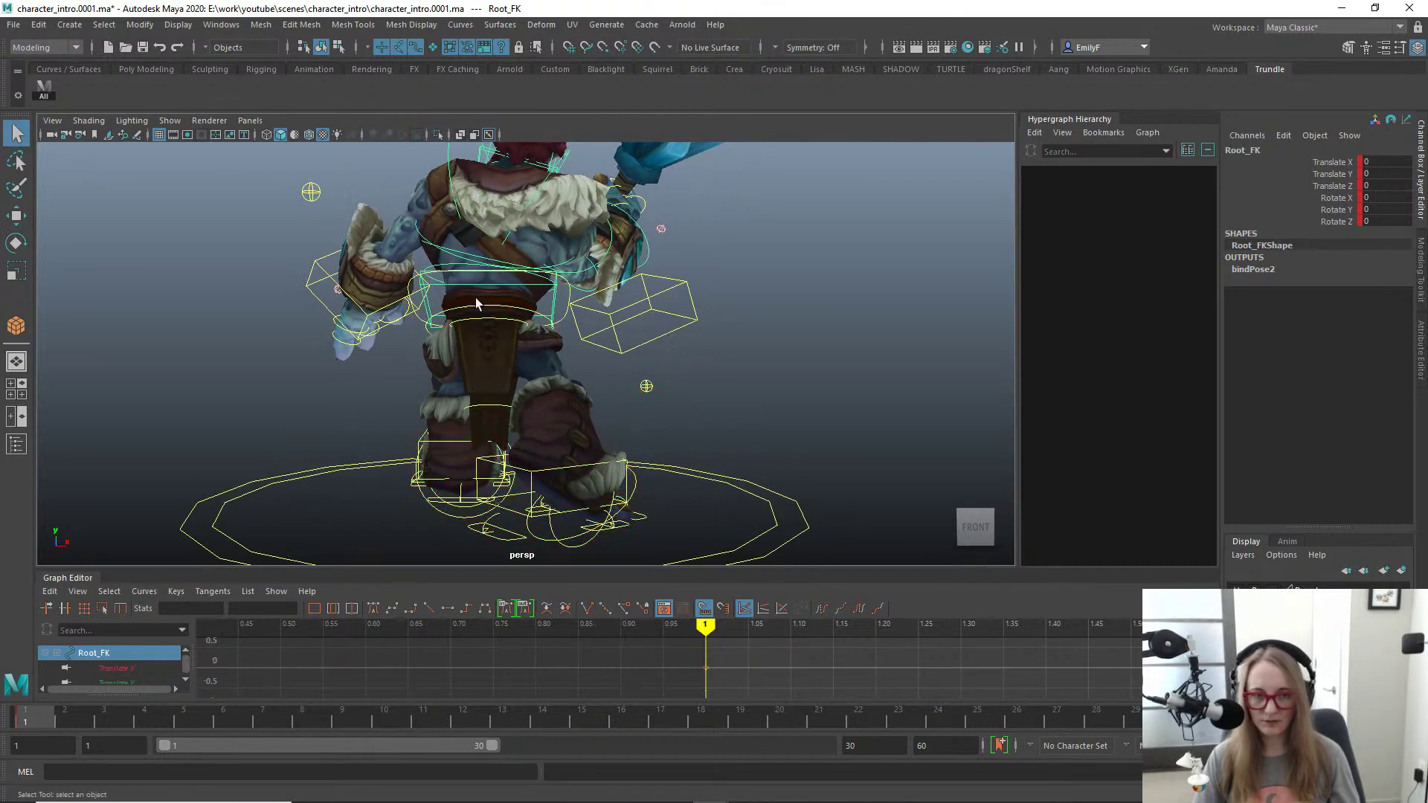
Step: Rotate the hips with Pelvis_FK to about -3 in X, -16.8 in Y and 7 in Z
alt+drag(476, 298, 930, 292)
scroll(615, 291, up, 5)
click(611, 283)
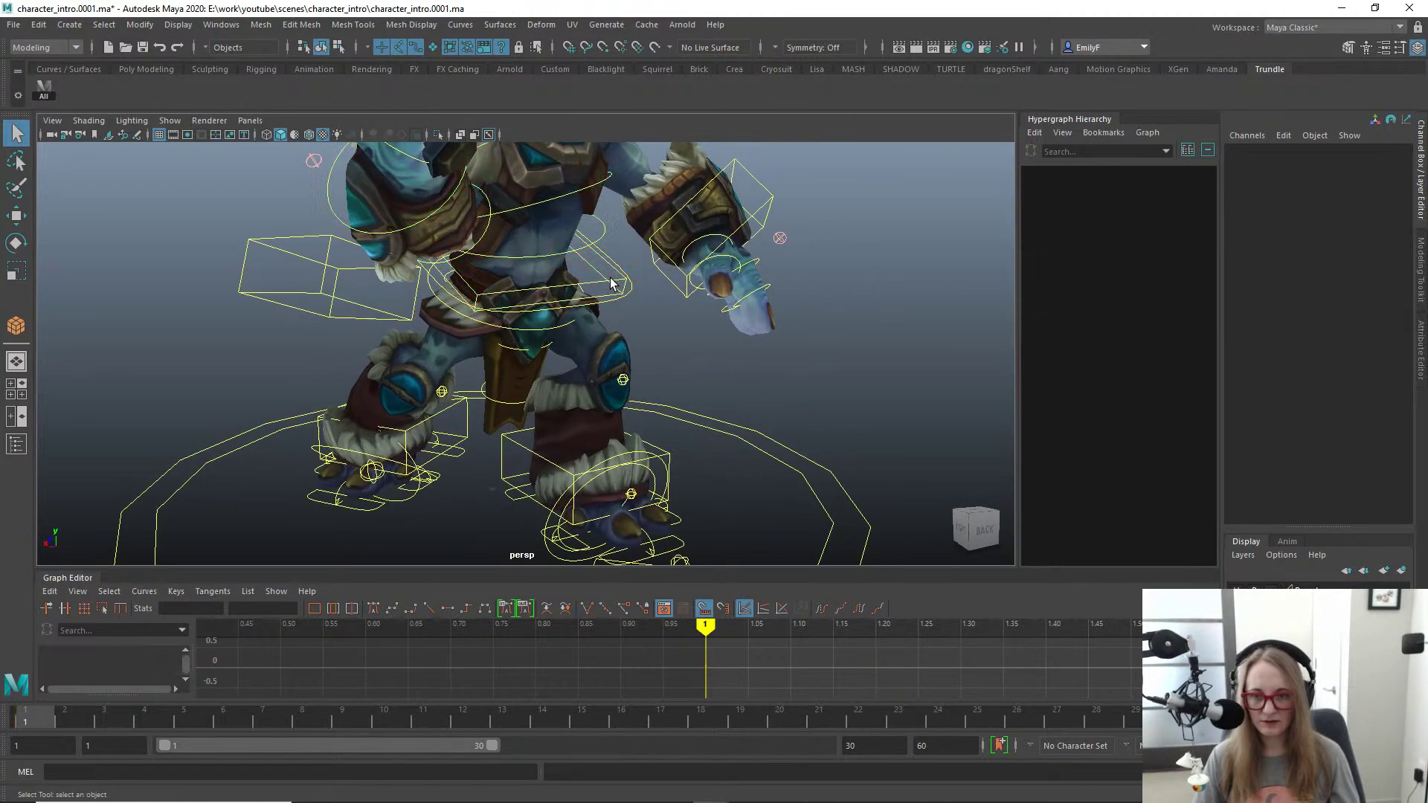
click(610, 288)
click(604, 316)
click(602, 307)
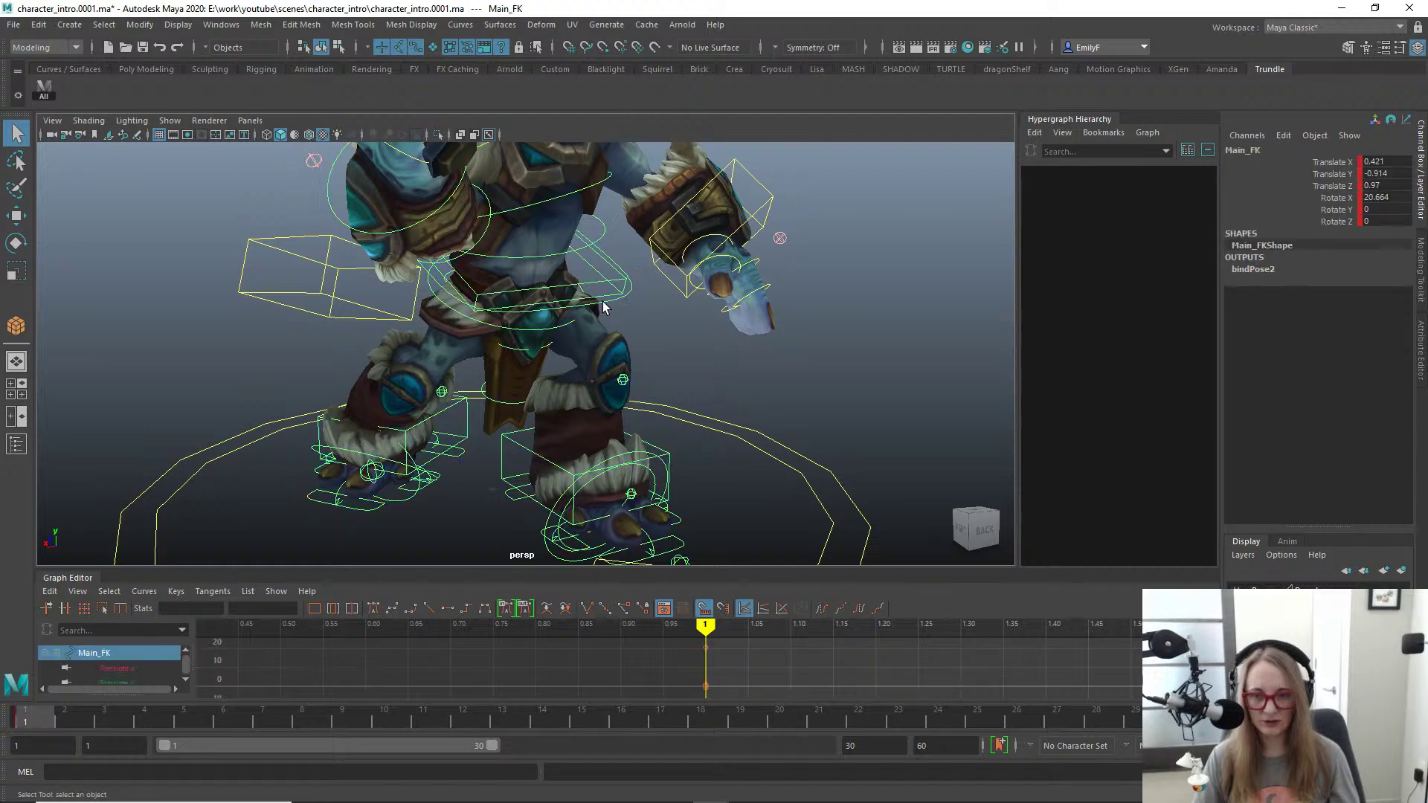
click(611, 283)
click(598, 308)
click(541, 328)
key(e)
mouse_move(475, 295)
mouse_down()
mouse_move(434, 307)
mouse_move(521, 279)
mouse_move(448, 269)
mouse_move(546, 296)
mouse_move(494, 296)
mouse_up()
key(q)
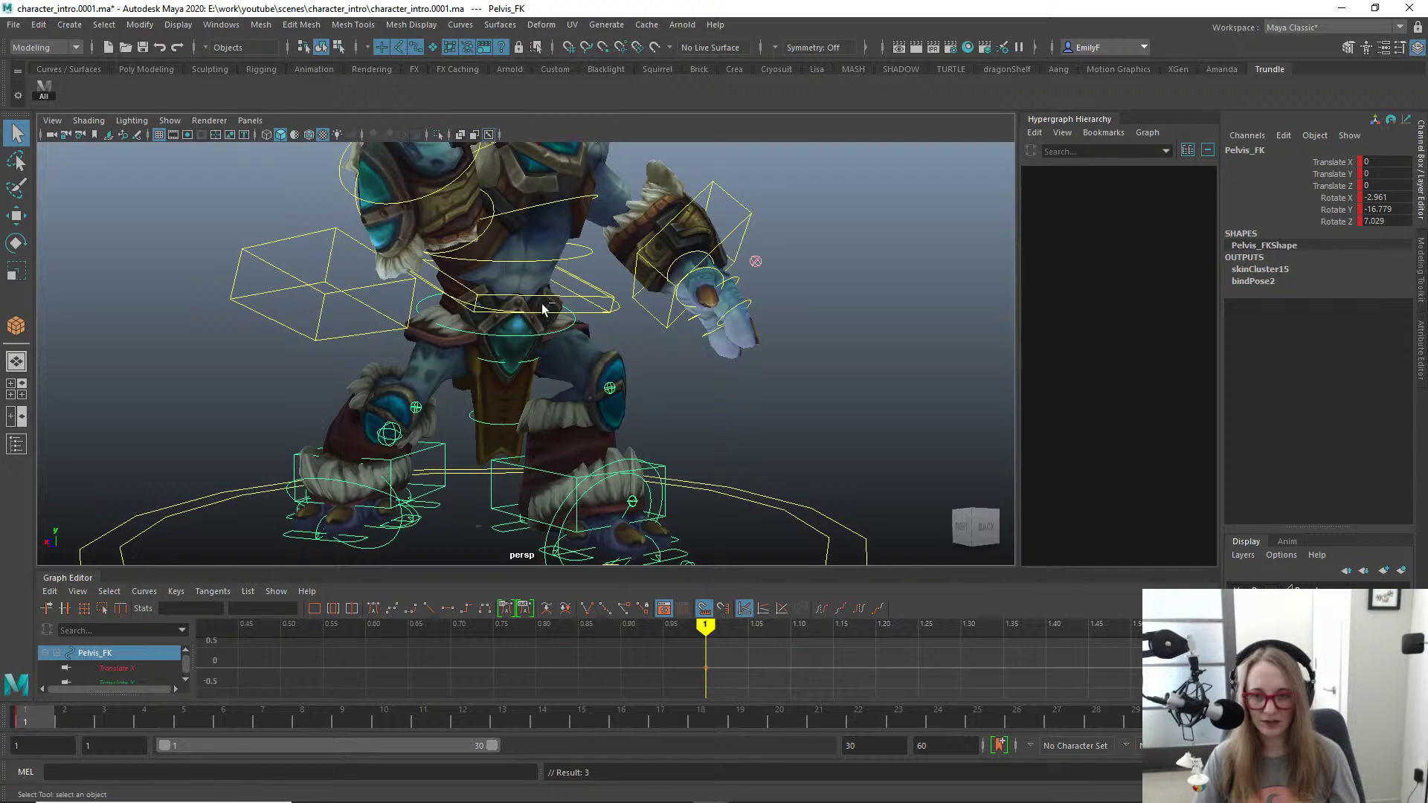
click(509, 367)
key(e)
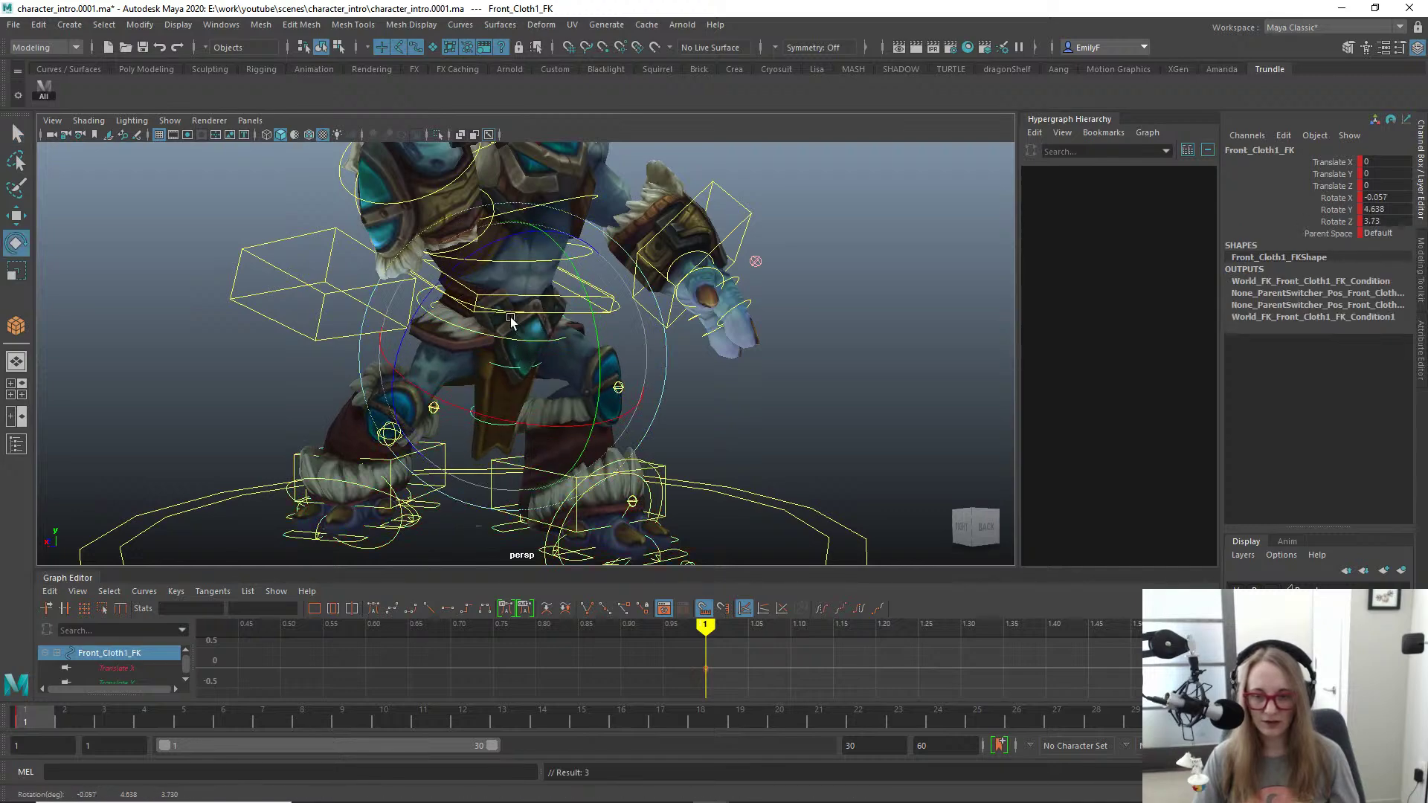
key(ctrl+z)
key(q)
Step: Check the troll's pose from behind and from the front with the rig controls hidden
alt+right_drag(706, 296, 627, 275)
alt+drag(619, 277, 506, 288)
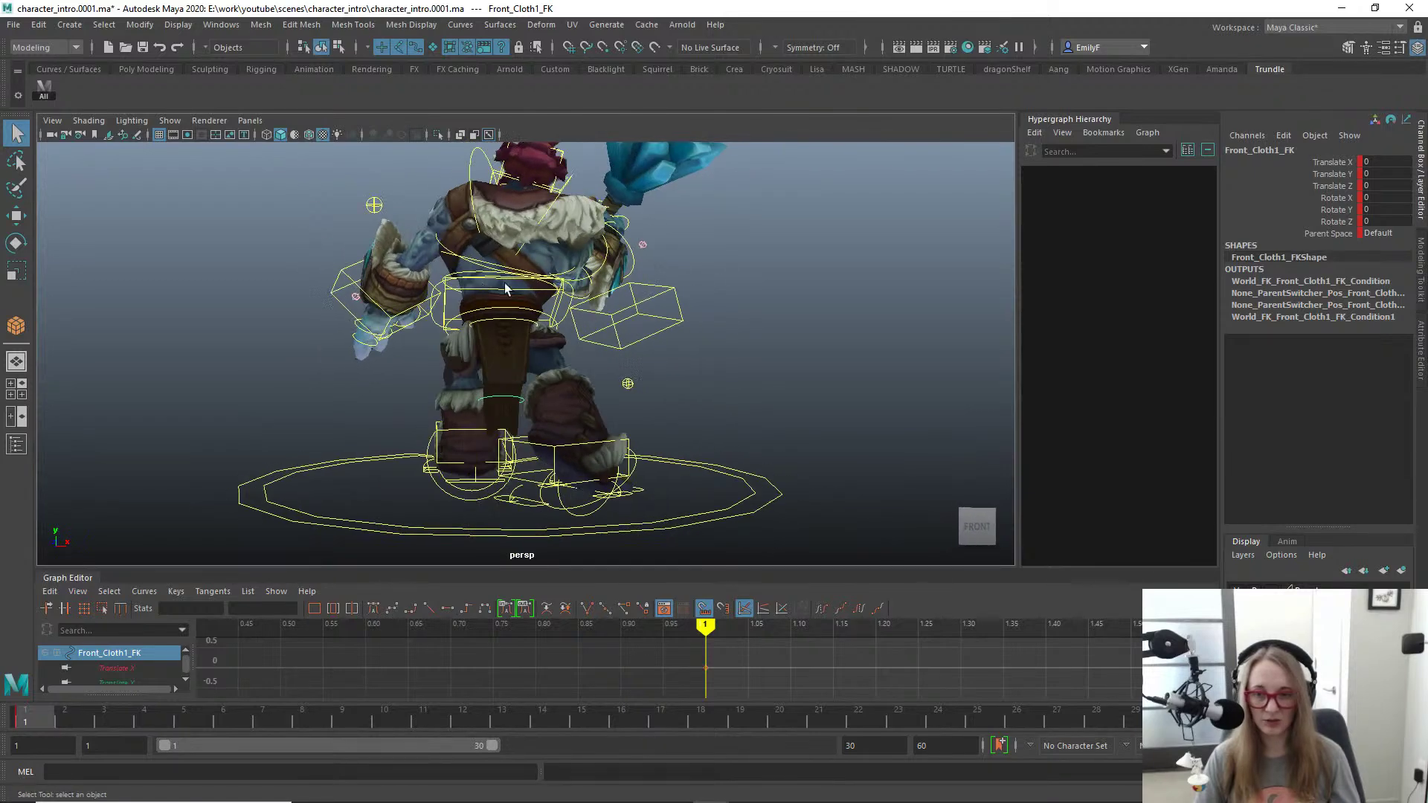
alt+right_drag(692, 289, 655, 281)
key(alt+1)
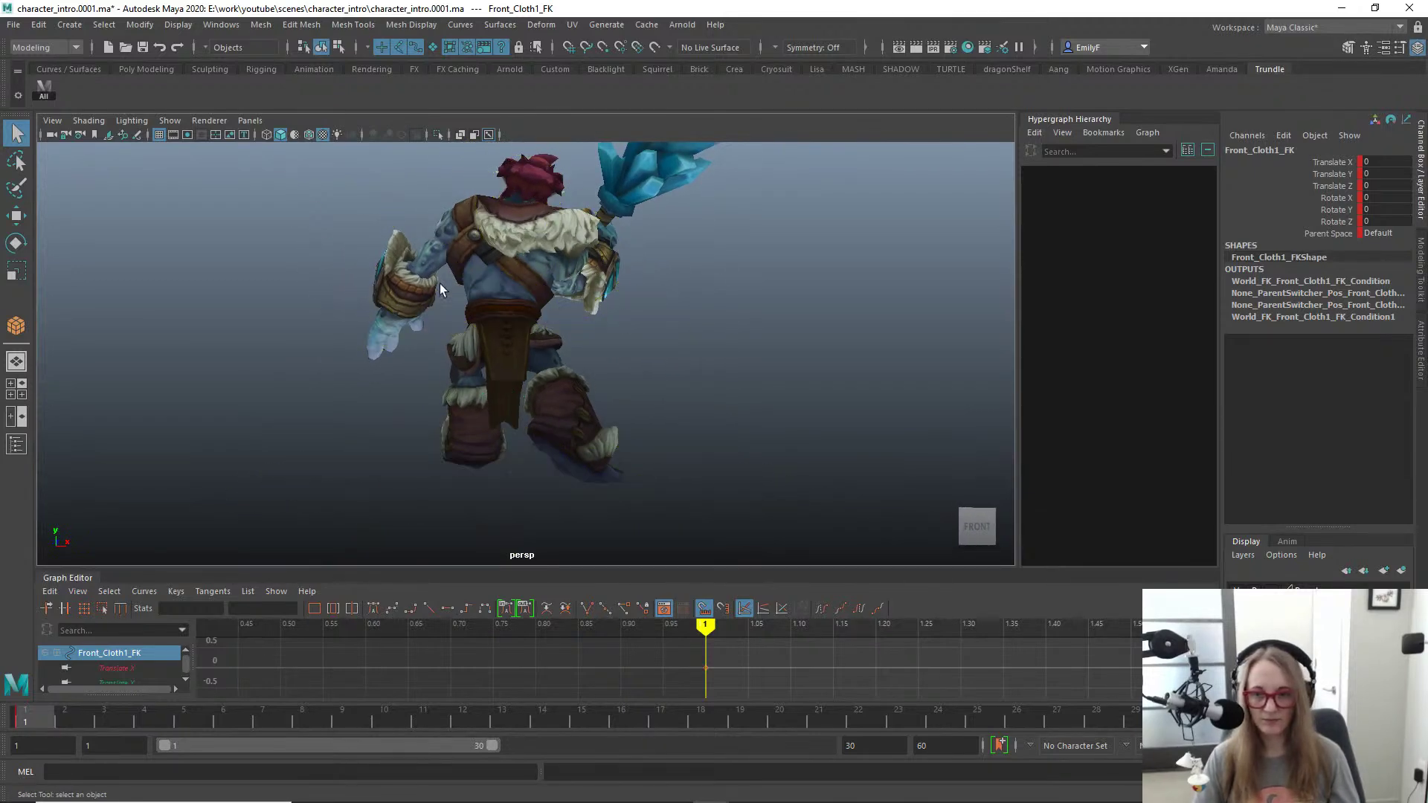
alt+drag(439, 284, 643, 288)
key(alt+1)
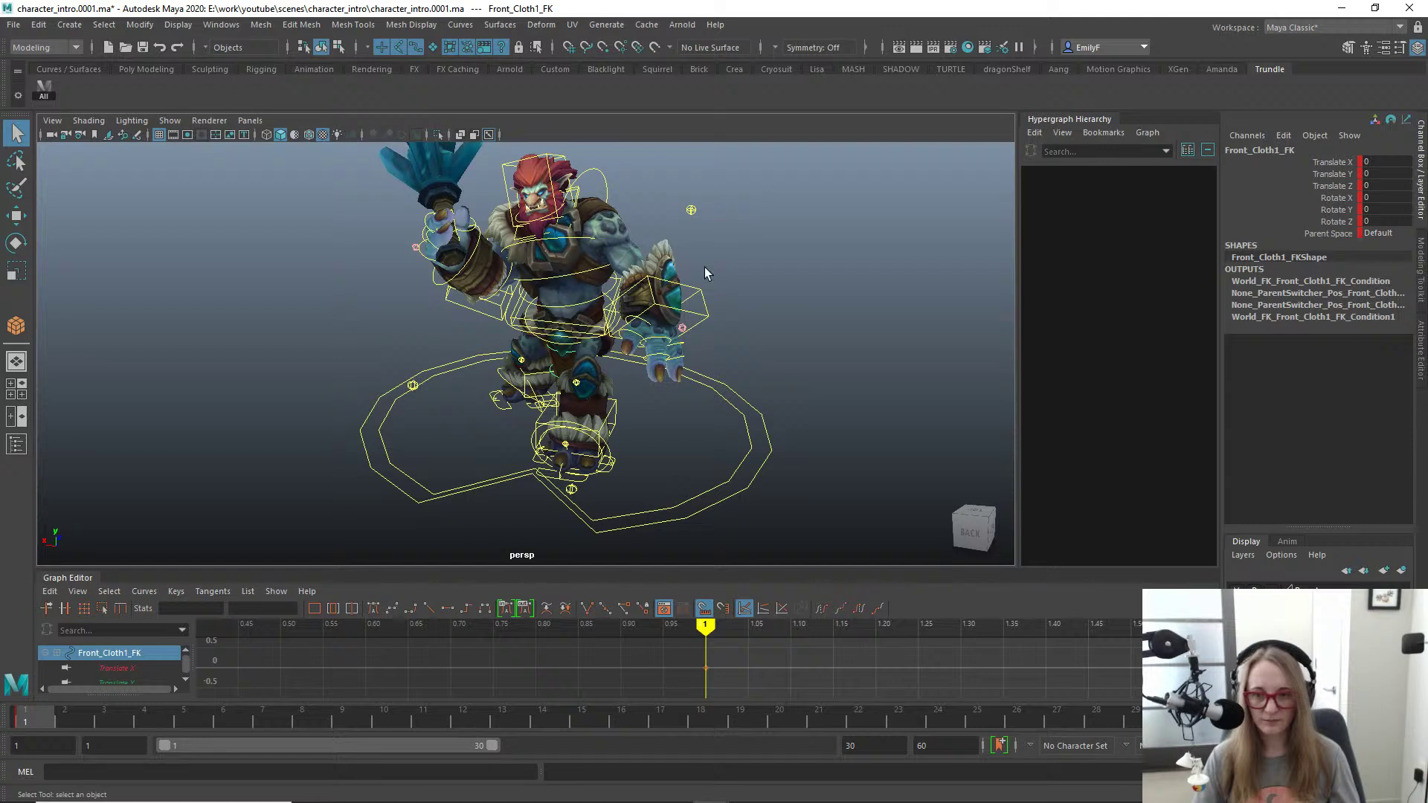
Step: Raise L_Hand_IK towards the sword and rotate it to about 116.6 in X, -73.1 in Y and 82.3 in Z
click(713, 307)
click(695, 322)
key(w)
drag(694, 322, 336, 176)
key(e)
alt+drag(453, 259, 458, 225)
key(w)
alt+drag(457, 225, 566, 217)
alt+drag(401, 217, 452, 237)
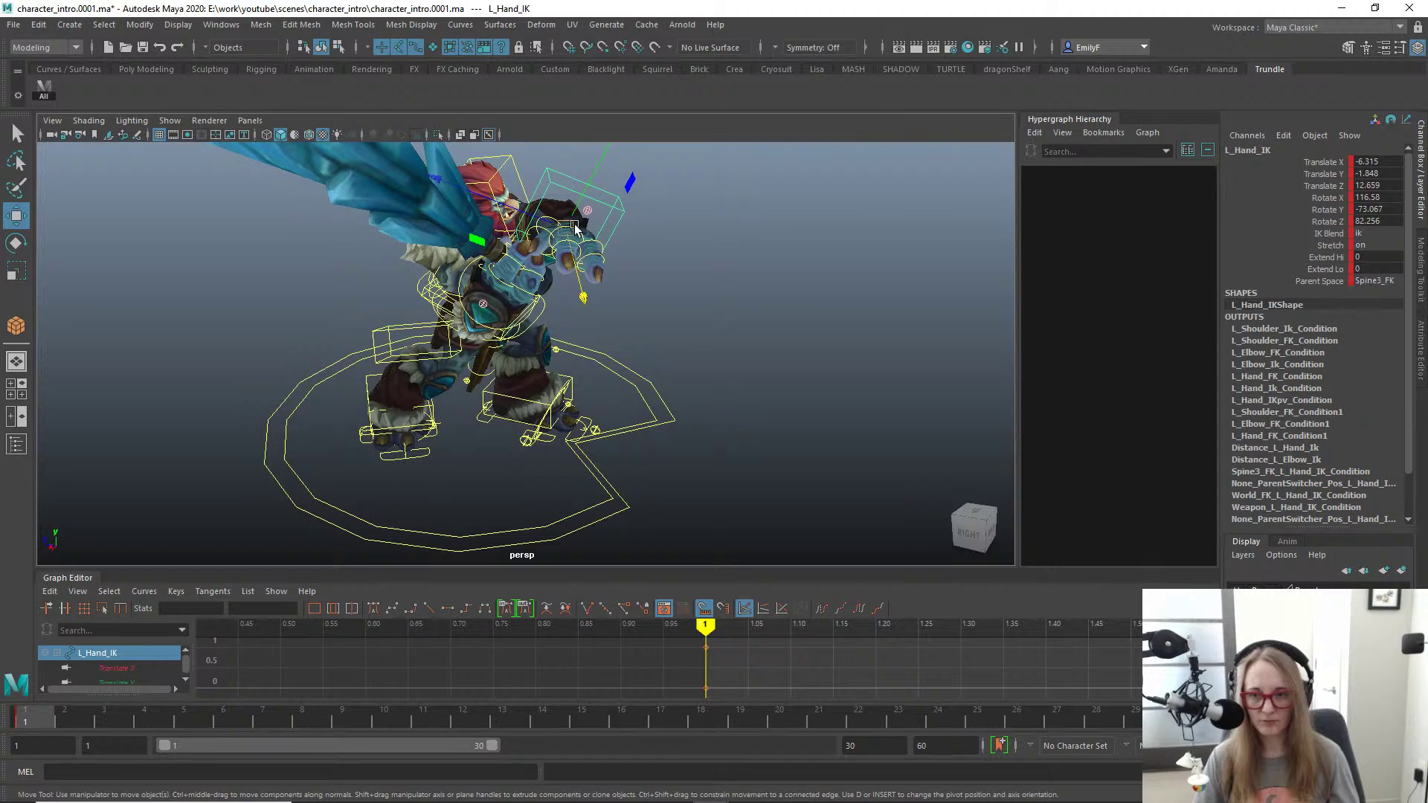
Step: Move L_Hand_IK onto the sword grip, to about -8.4 in X, -1.6 in Y and 9.3 in Z
drag(560, 230, 451, 235)
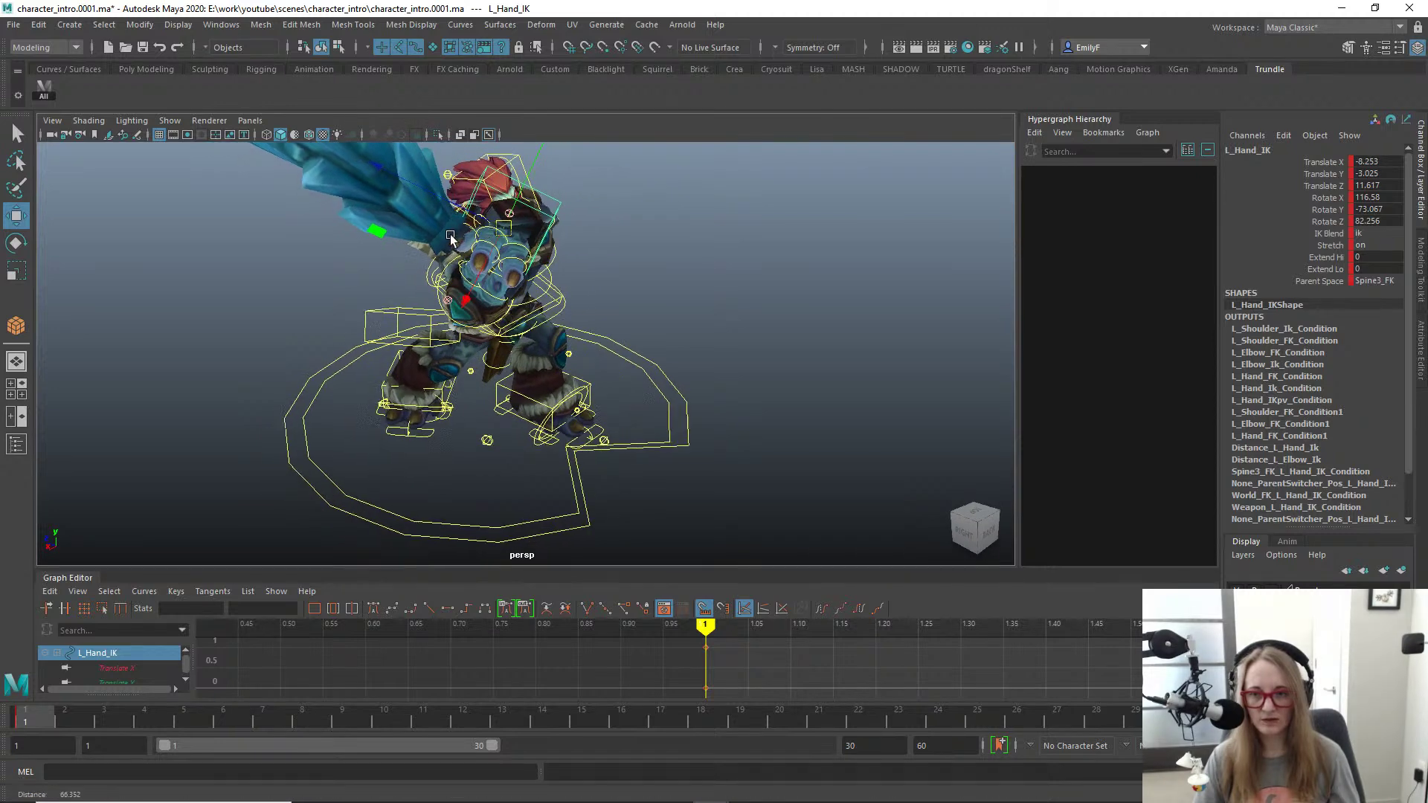
alt+right_drag(451, 235, 525, 239)
drag(455, 272, 467, 240)
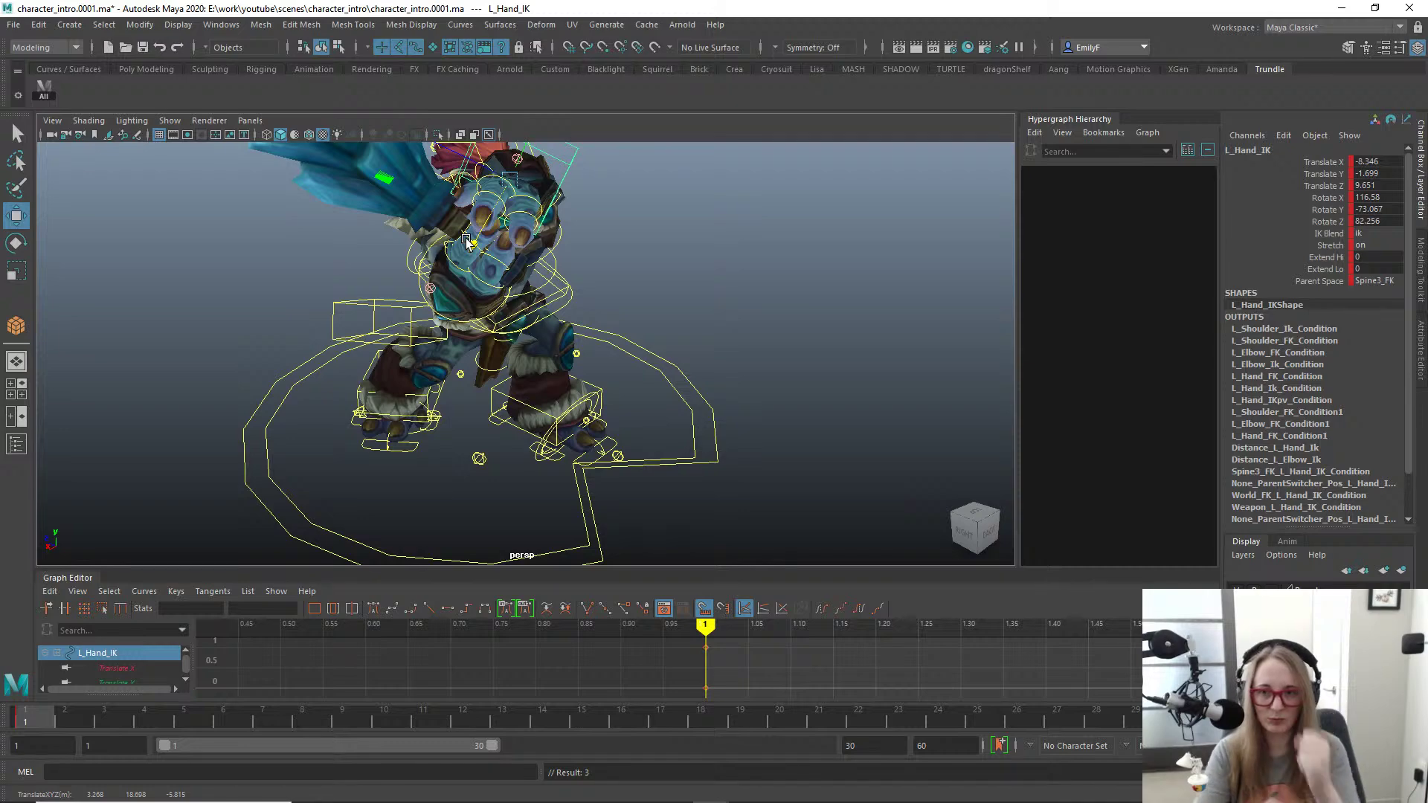
alt+right_drag(632, 312, 808, 360)
alt+drag(808, 359, 546, 394)
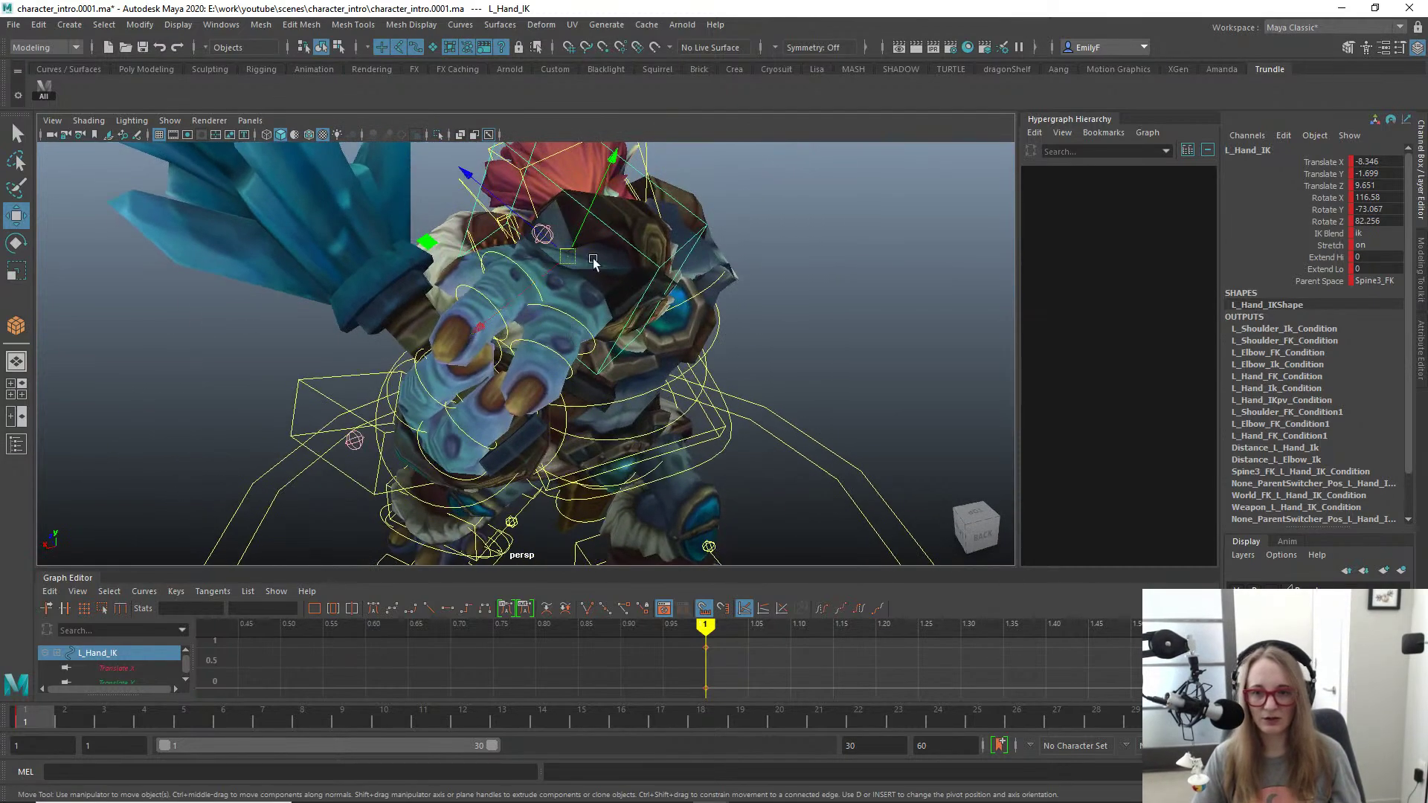
drag(593, 261, 738, 269)
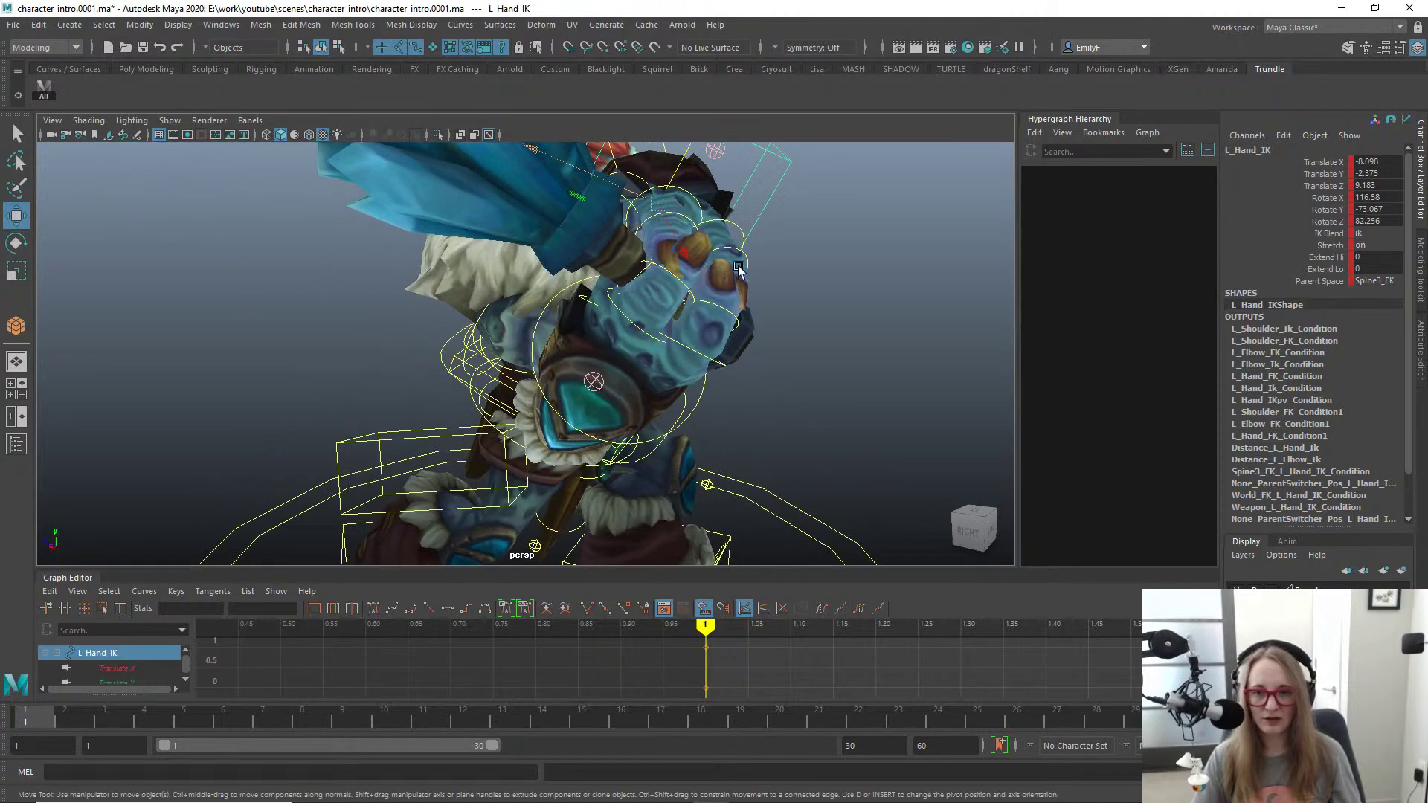
drag(675, 220, 598, 234)
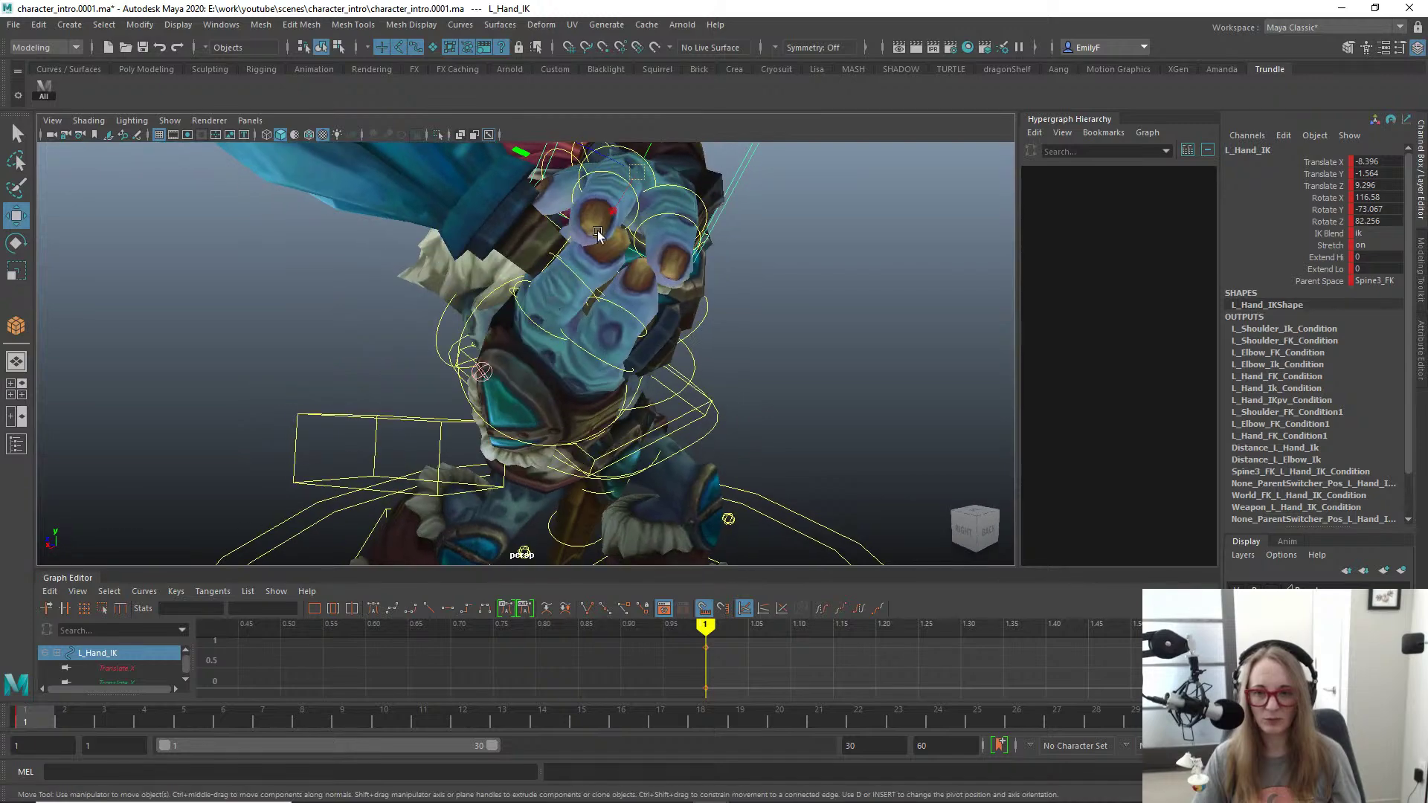
Step: Refine the left hand's grip with L_Hand_IK translated to -8.63, -3.64, 8.94 and rotated to about 122.5, -66.8, 110.5
drag(645, 154, 659, 297)
key(f)
alt+drag(753, 335, 472, 296)
key(e)
key(w)
click(469, 321)
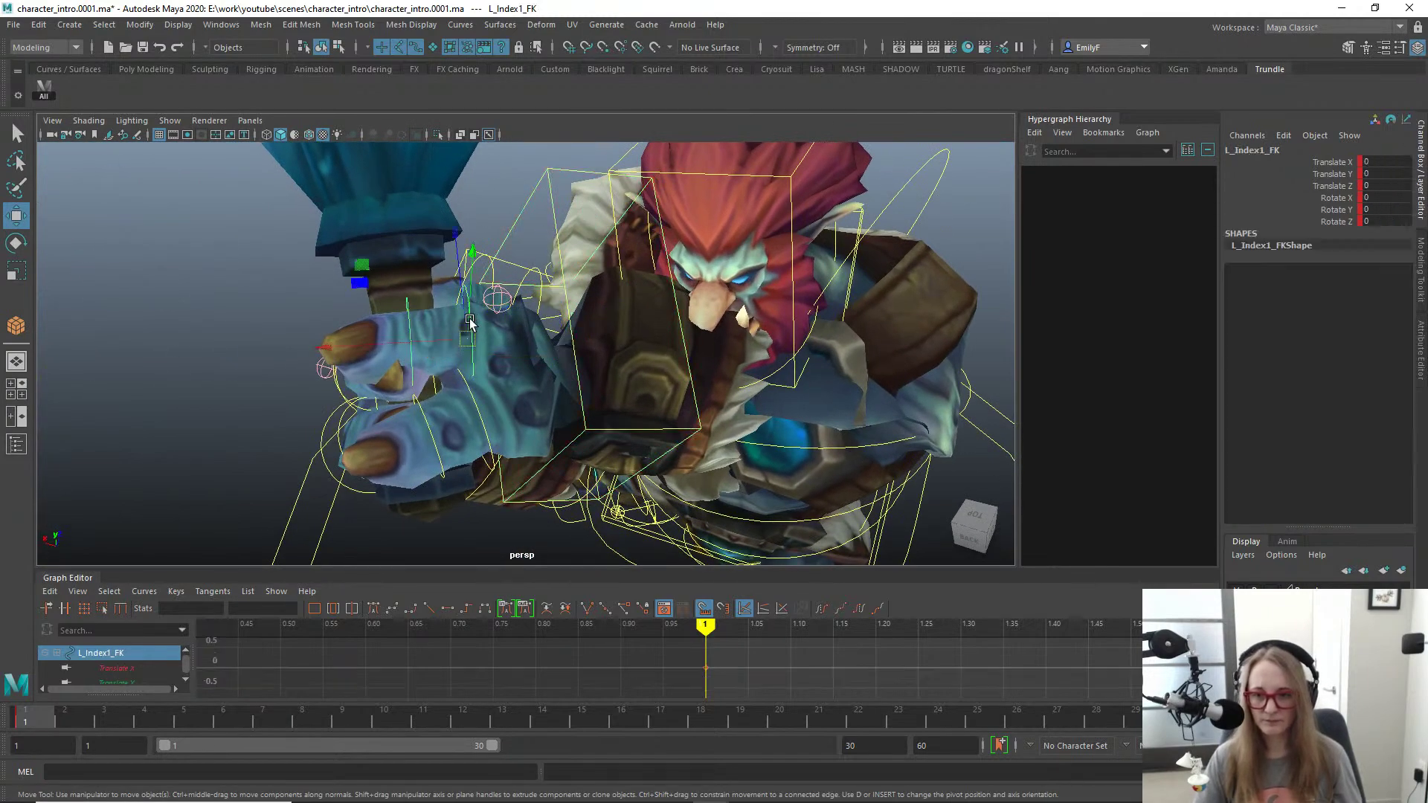
alt+drag(459, 367, 466, 269)
click(537, 326)
mouse_move(462, 319)
alt+mouse_down()
mouse_move(473, 232)
mouse_move(485, 313)
alt+mouse_up()
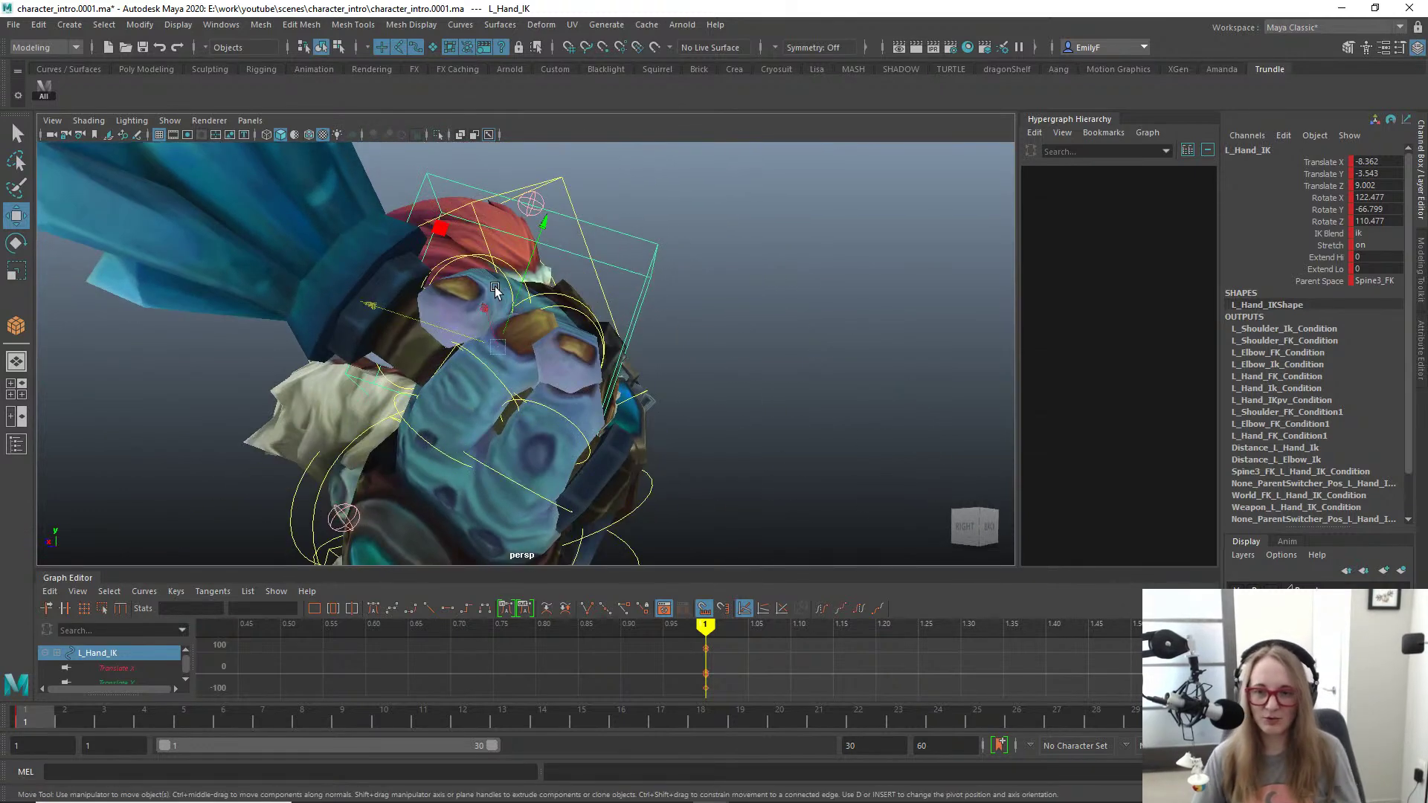
drag(405, 319, 390, 312)
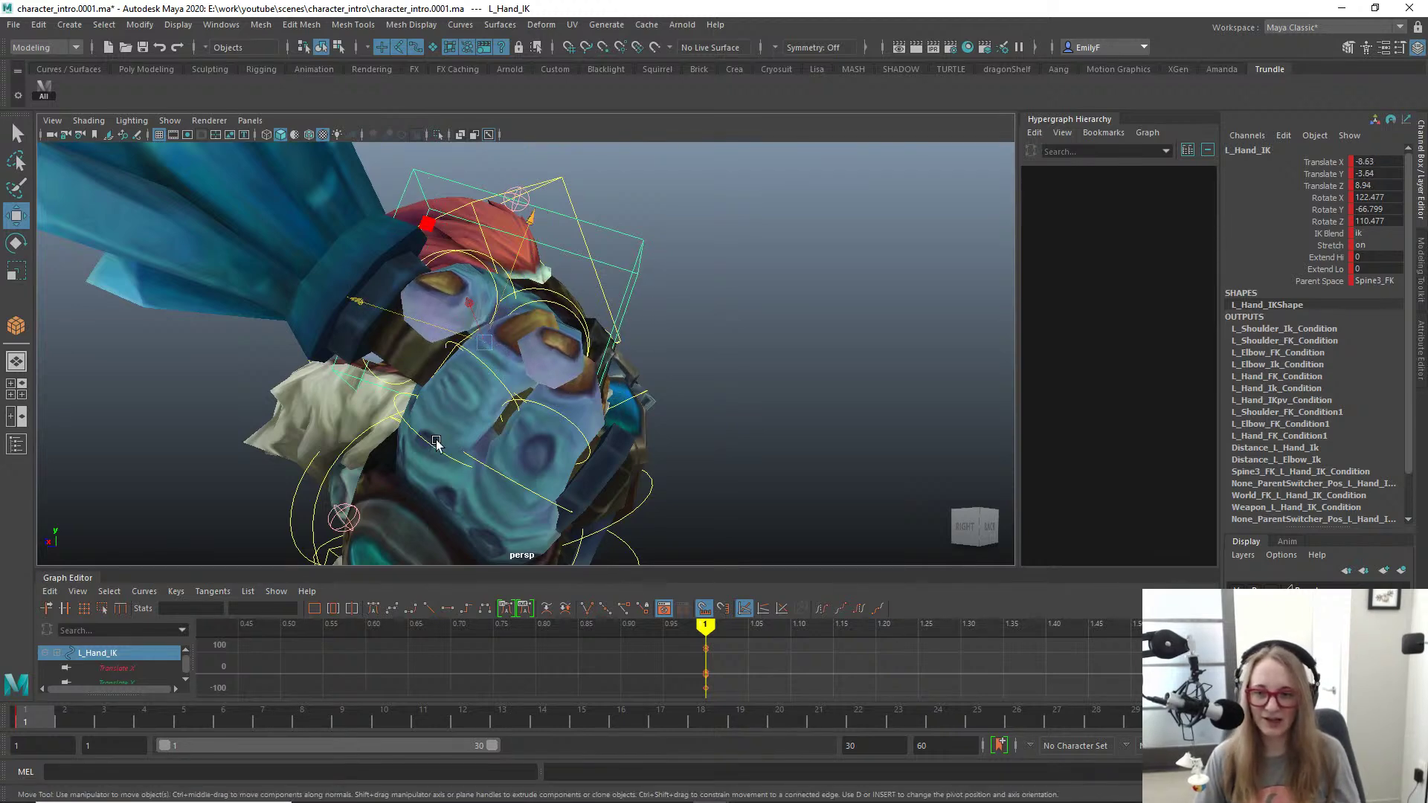
Step: Rotate the finger controls of the lower hand holding the sword to adjust its grip
click(542, 504)
key(e)
drag(573, 463, 417, 476)
key(q)
click(413, 503)
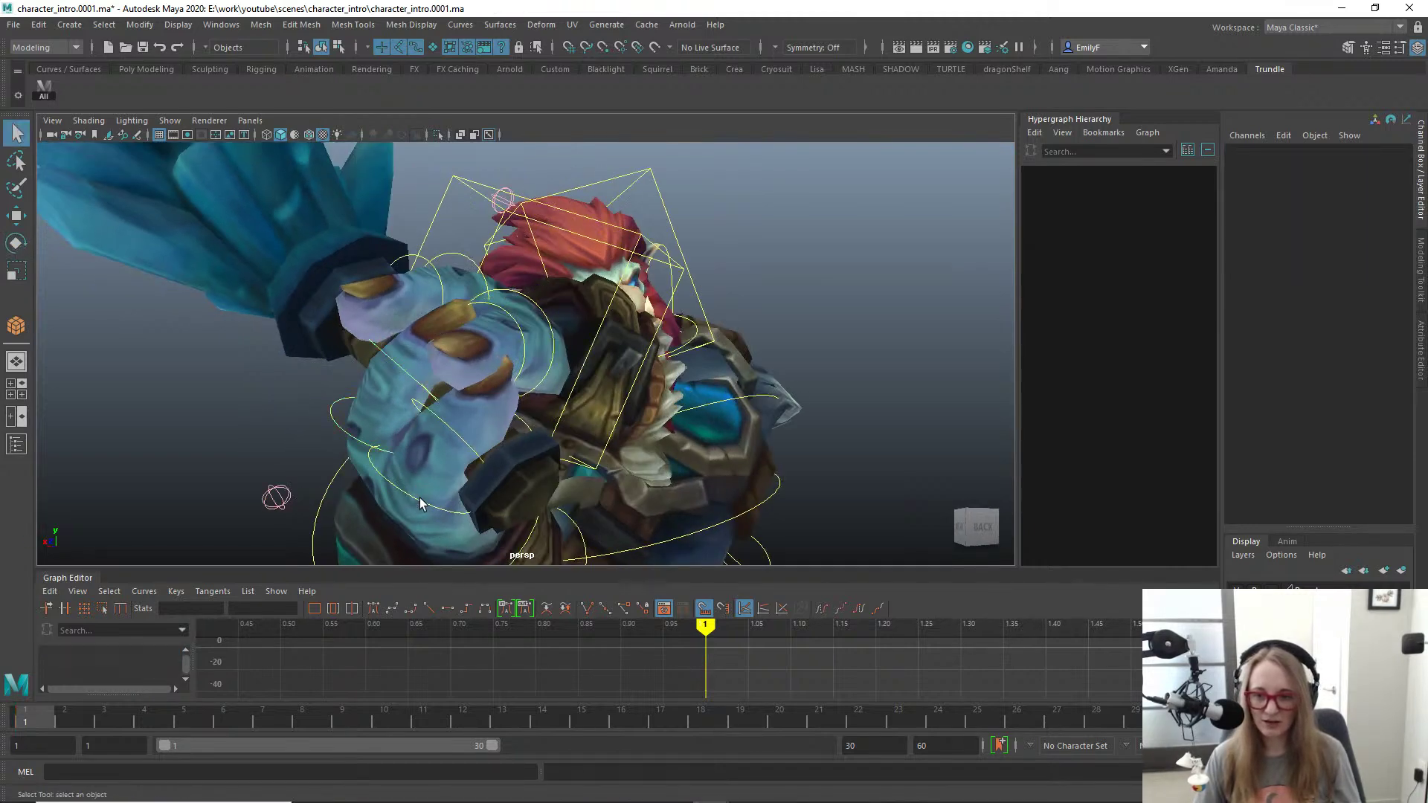
key(e)
drag(528, 463, 494, 430)
key(q)
Step: Curl the left pinky around the grip by rotating L_Pinky1_FK and setting L_Pinky2_FK to about -10 in Z
click(493, 327)
key(e)
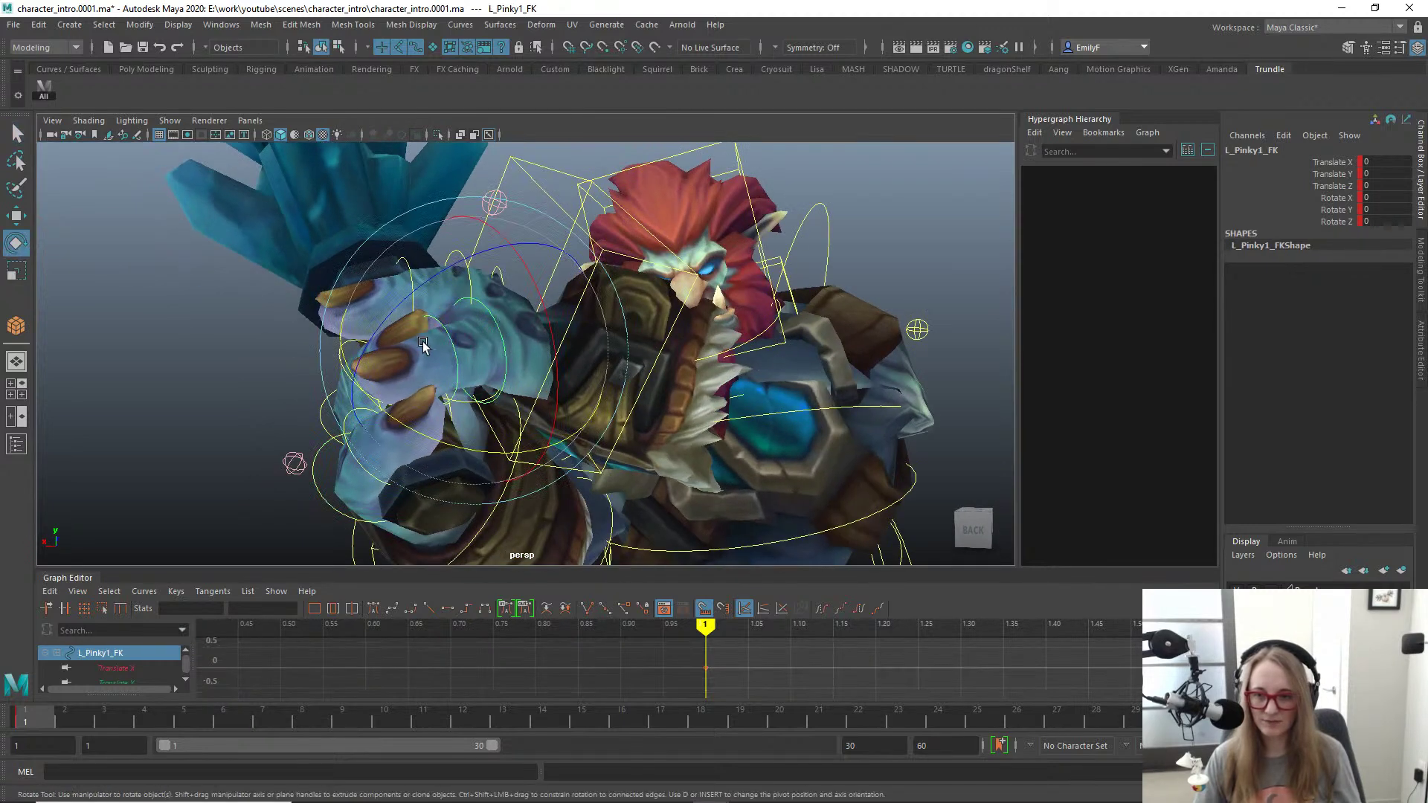
key(q)
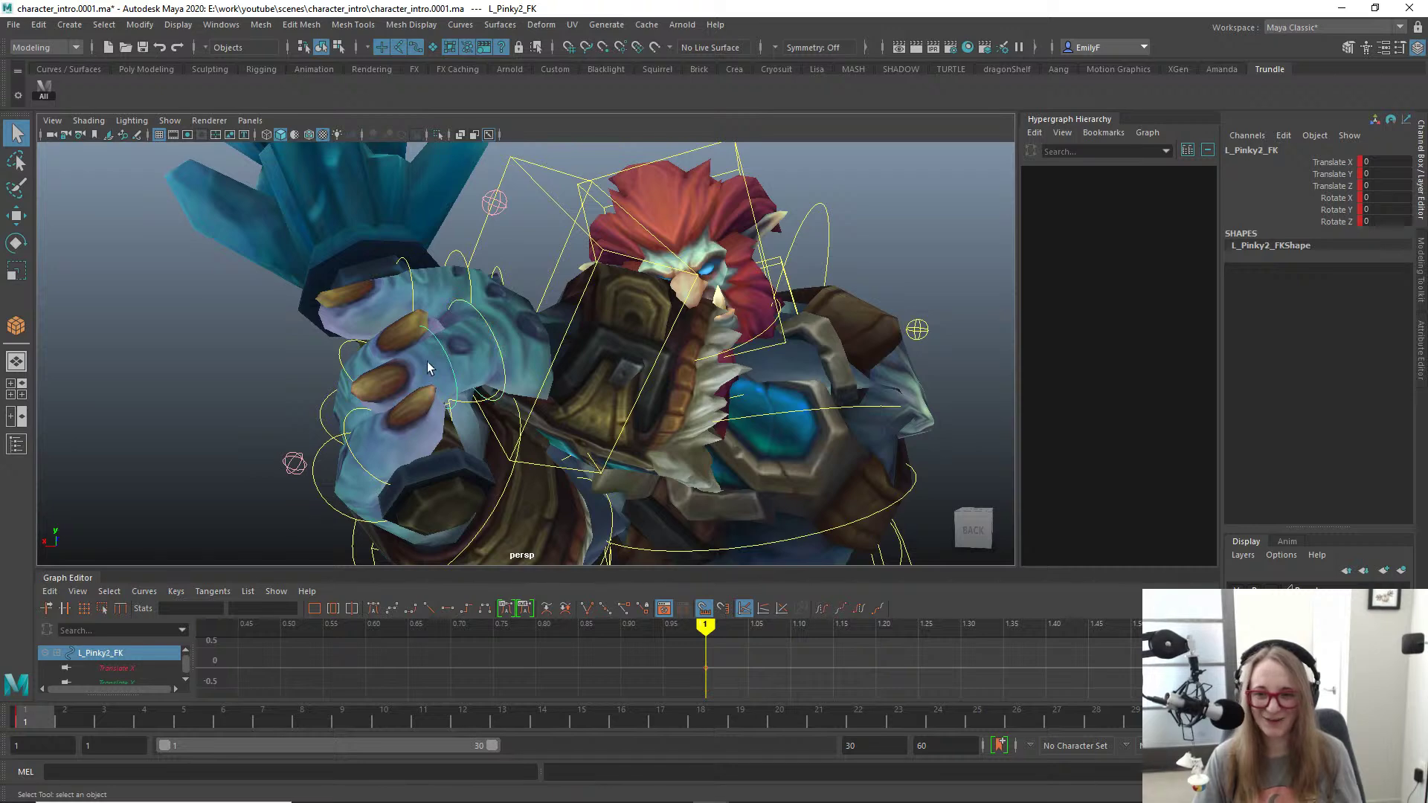
key(e)
drag(368, 316, 361, 328)
key(q)
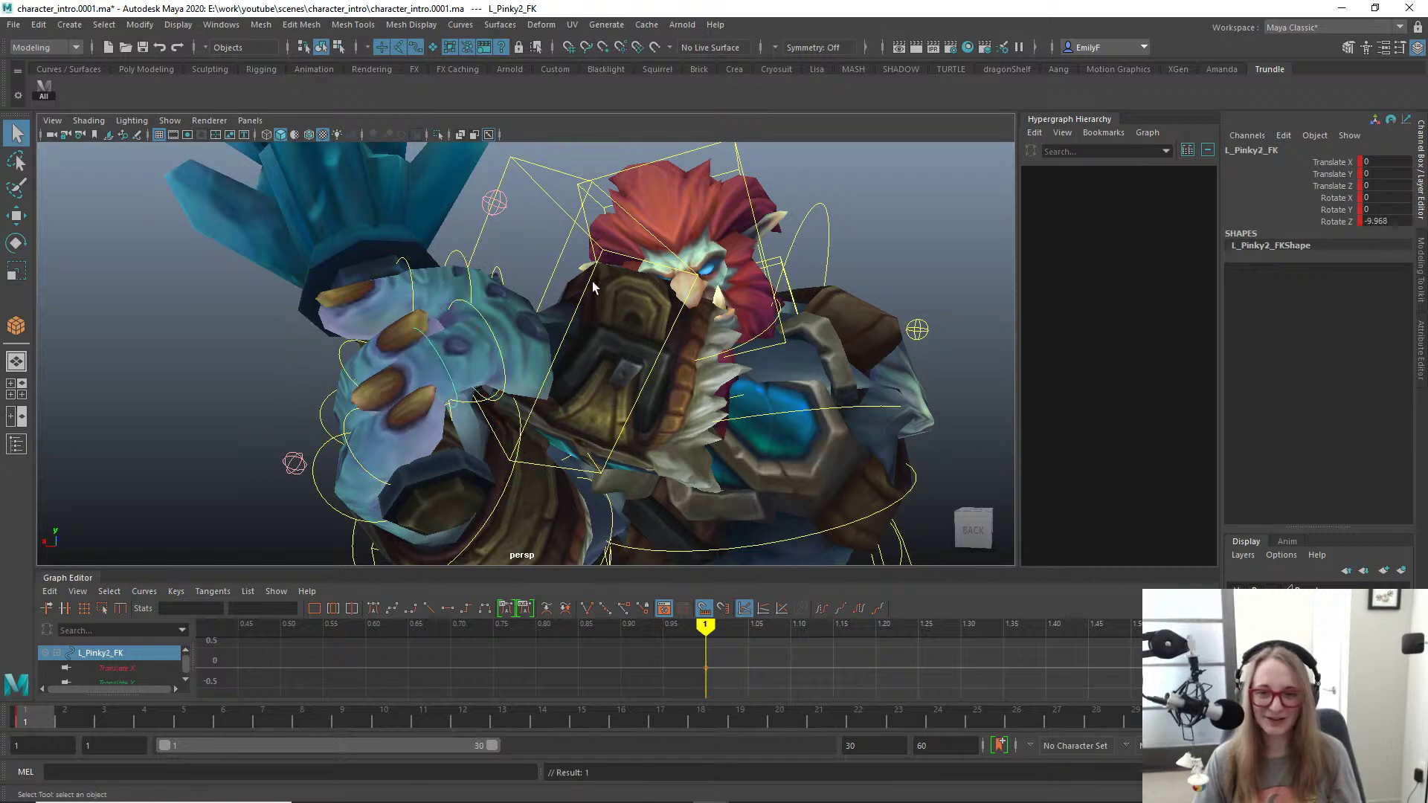
Step: Try to rotate the left thumb control L_Thumb1_FK around the sword grip, and undo the rotation
click(603, 244)
click(564, 232)
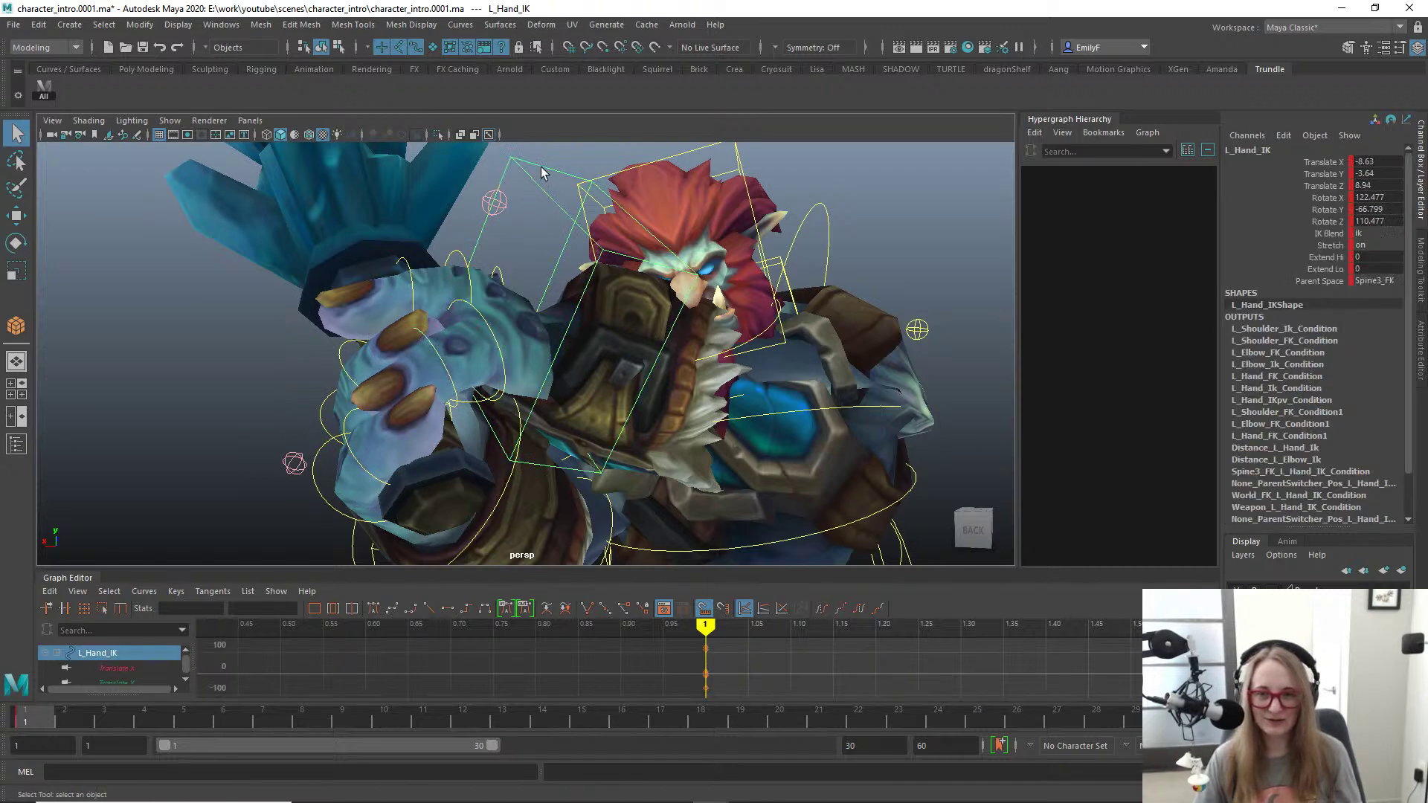
key(w)
alt+drag(533, 312, 428, 378)
key(q)
click(491, 325)
key(e)
key(ctrl+z)
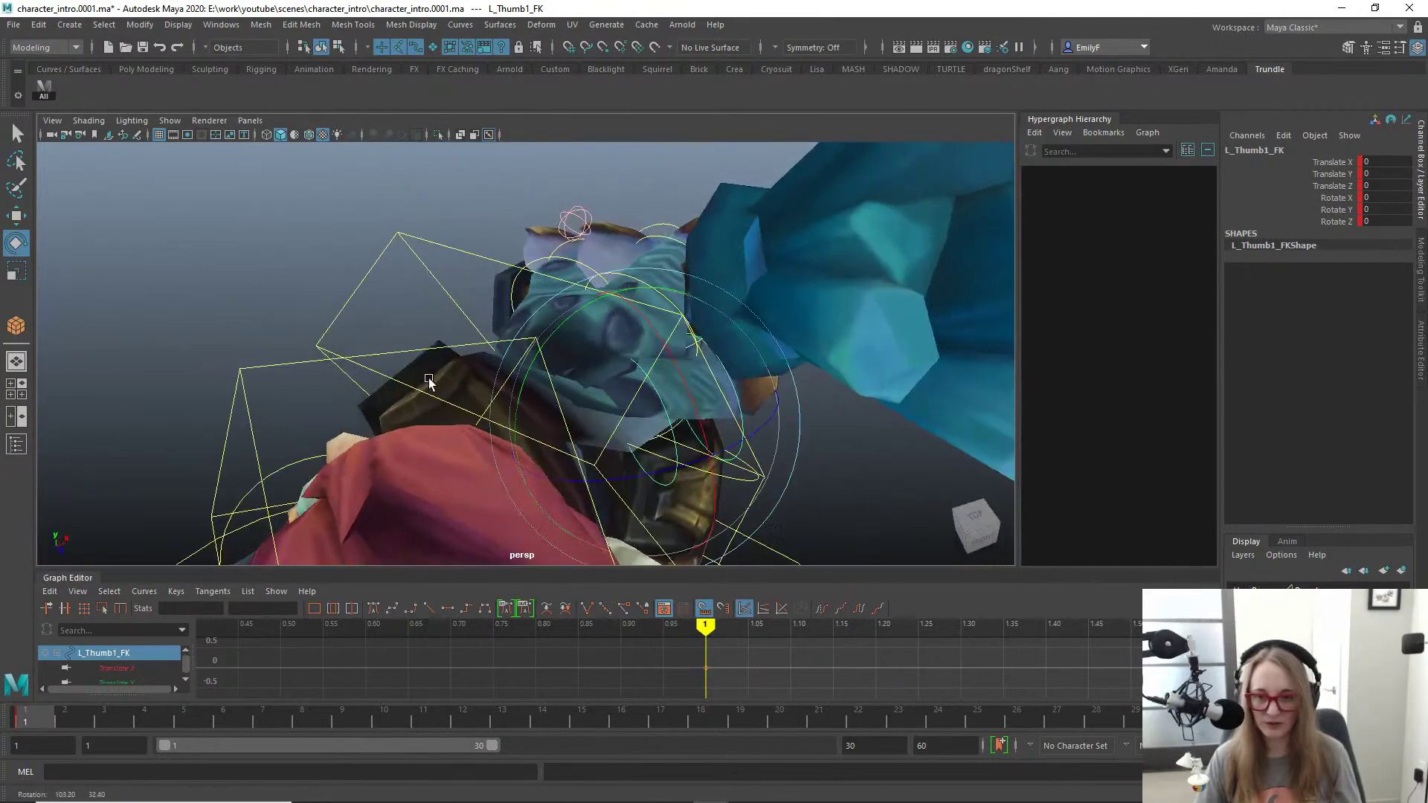
Step: Try to rotate and move the left hand IK control, and undo both changes
key(q)
click(430, 262)
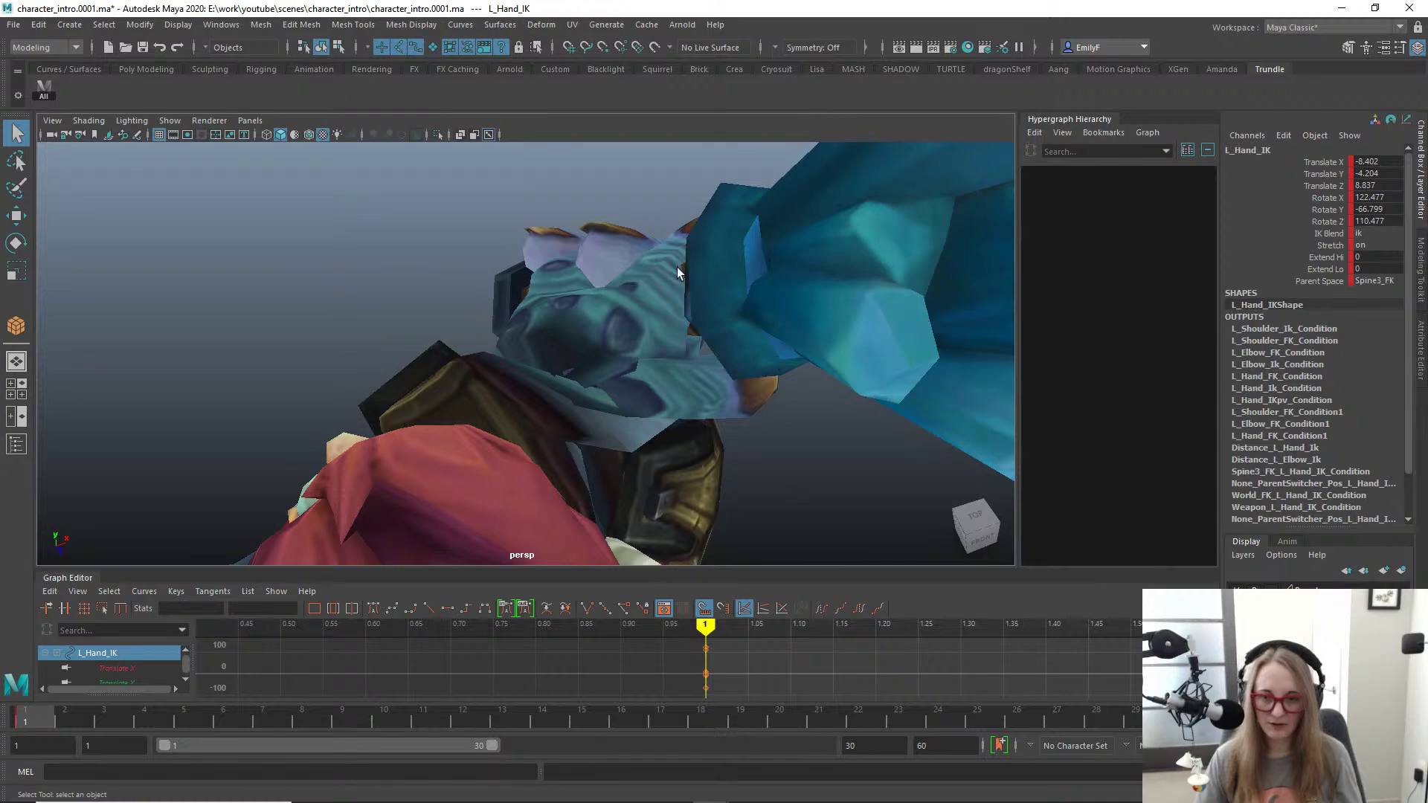
alt+drag(677, 268, 500, 462)
key(e)
key(ctrl+z)
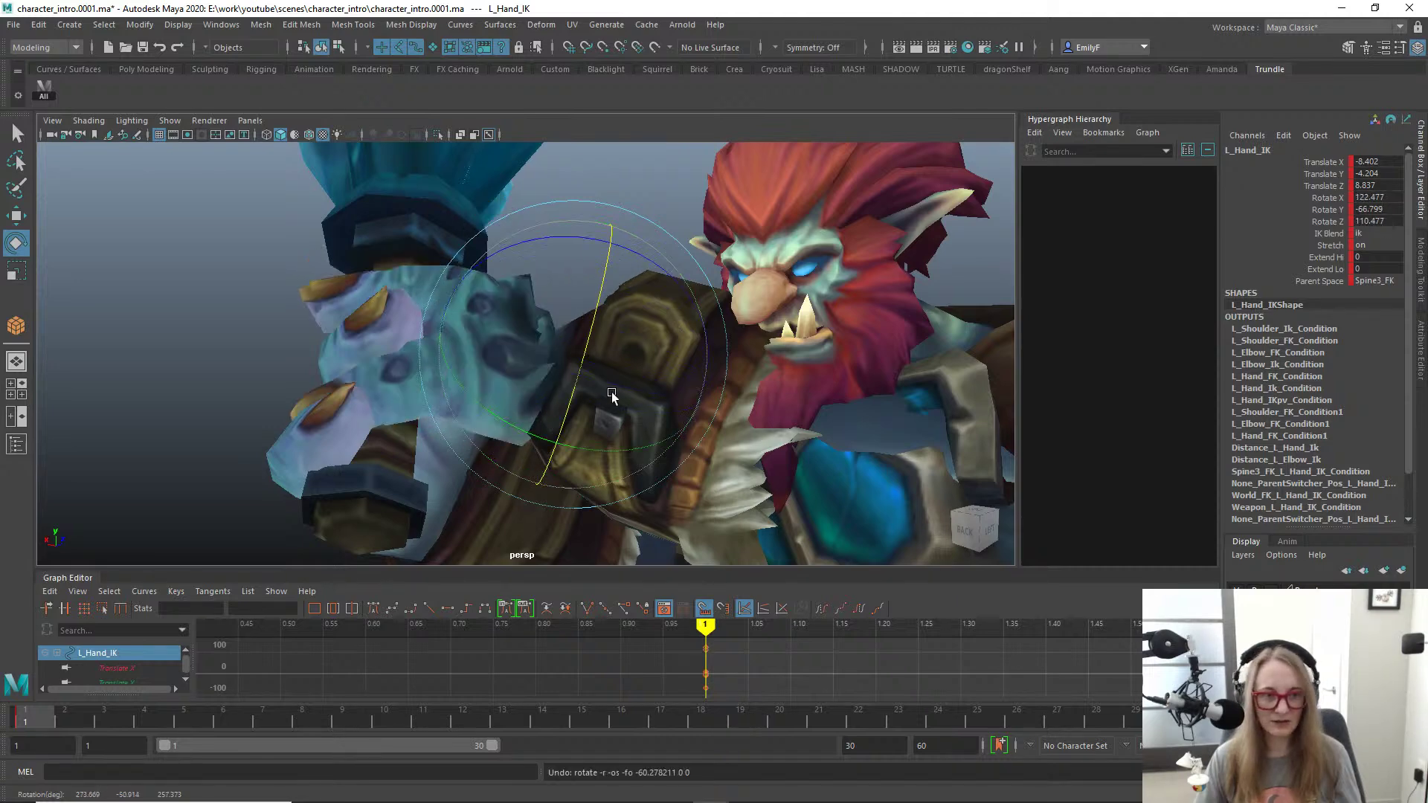
key(q)
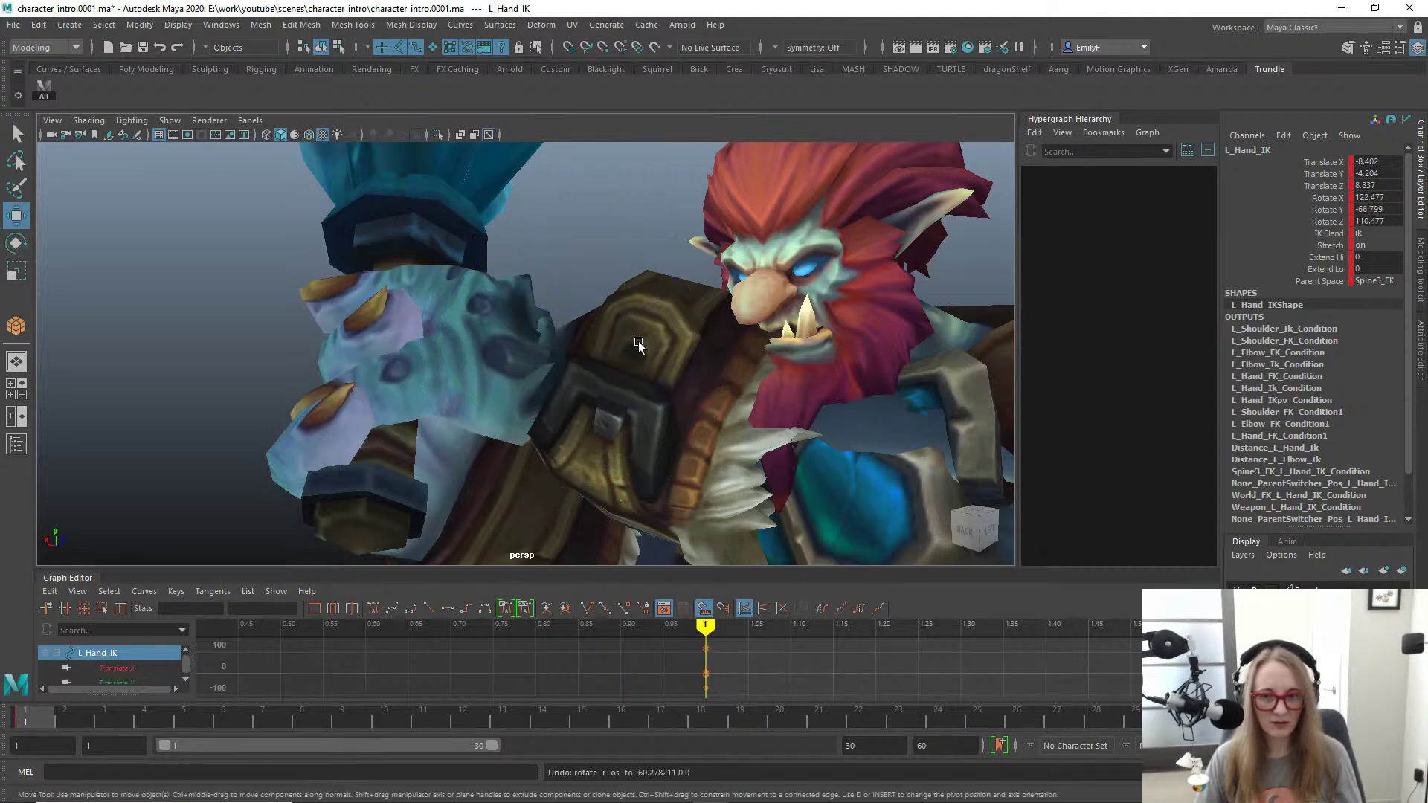
key(w)
alt+drag(639, 341, 755, 272)
key(ctrl+z)
Step: Move the left arm's pole vector control (L_Hand_IKpv) to Translate 1.553, 1.177, -20.525
click(922, 279)
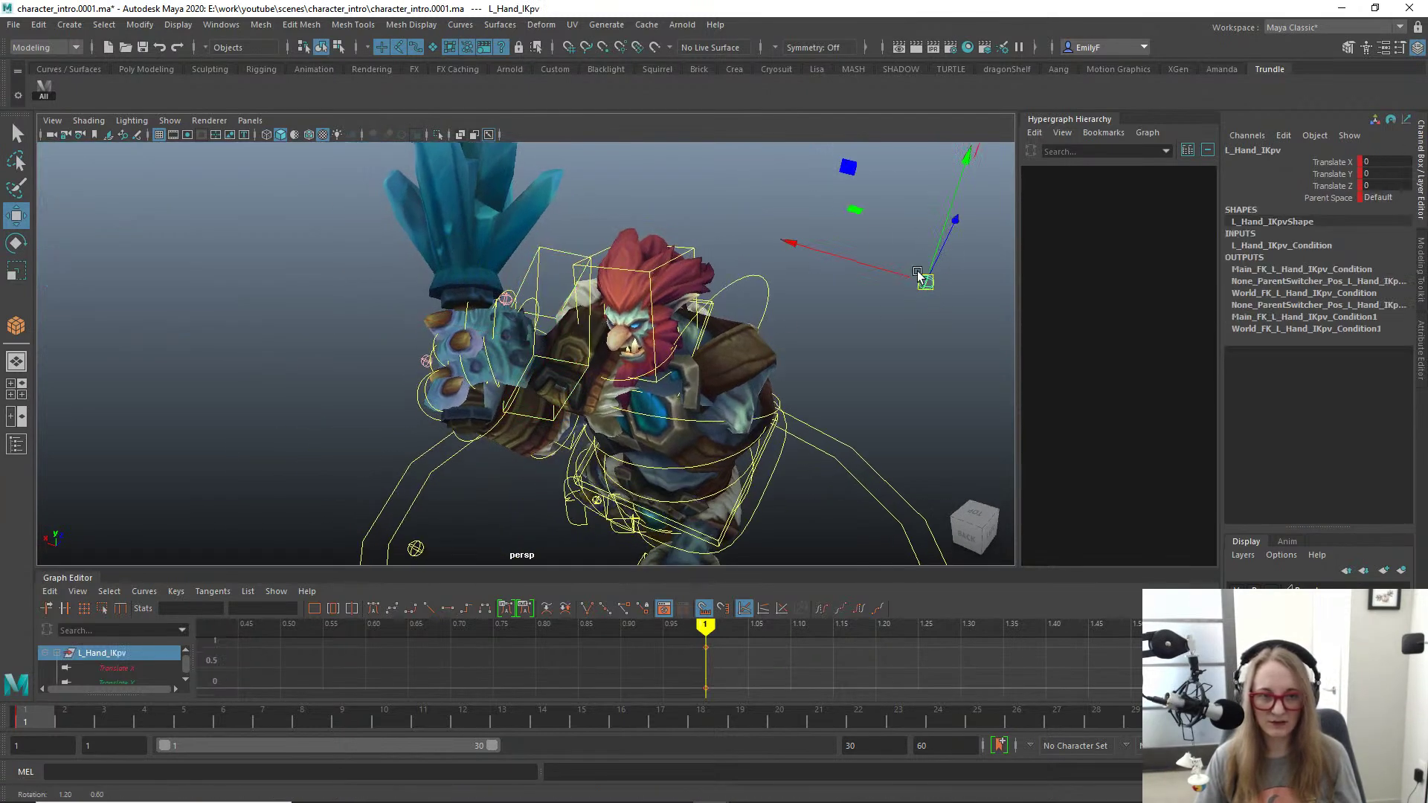
alt+drag(919, 275, 637, 370)
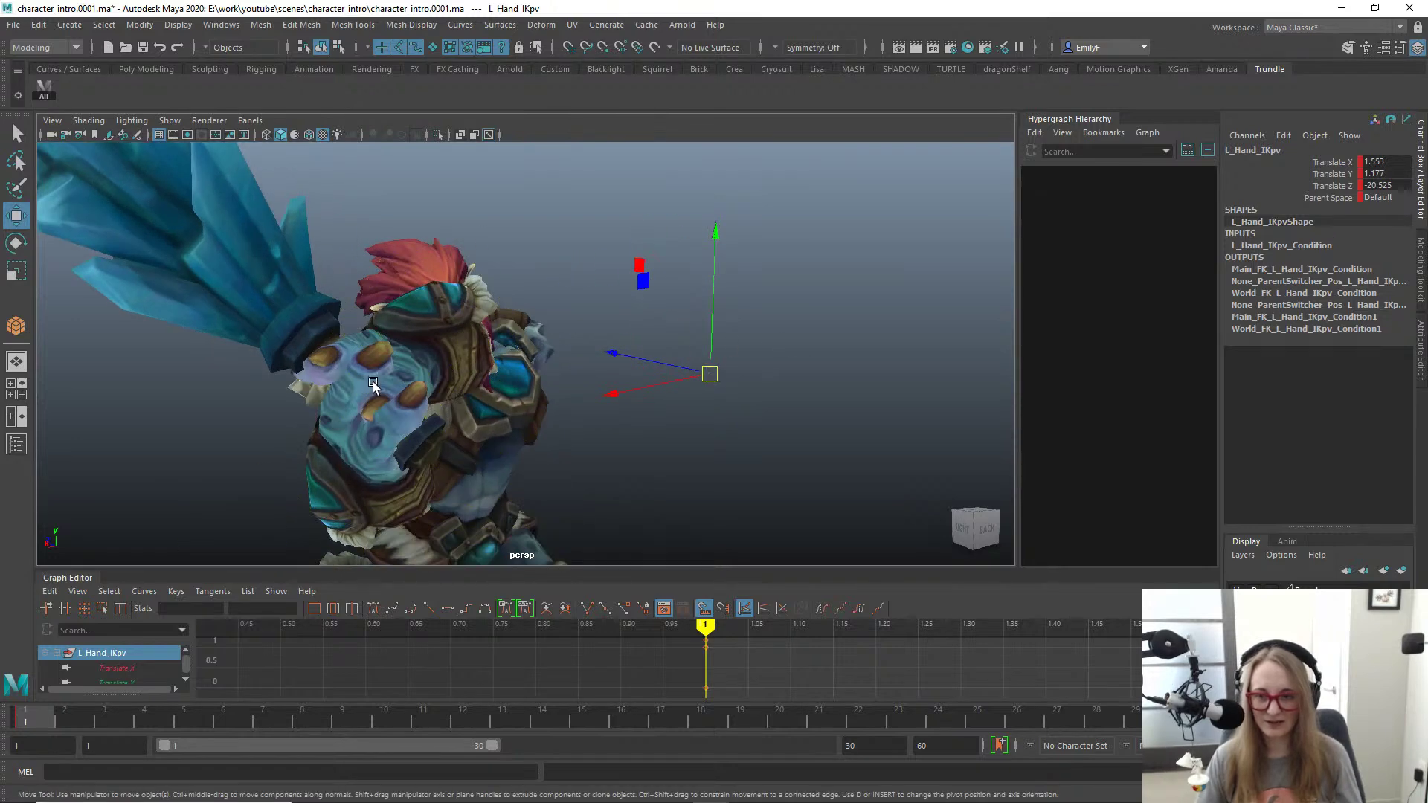
alt+drag(374, 385, 511, 288)
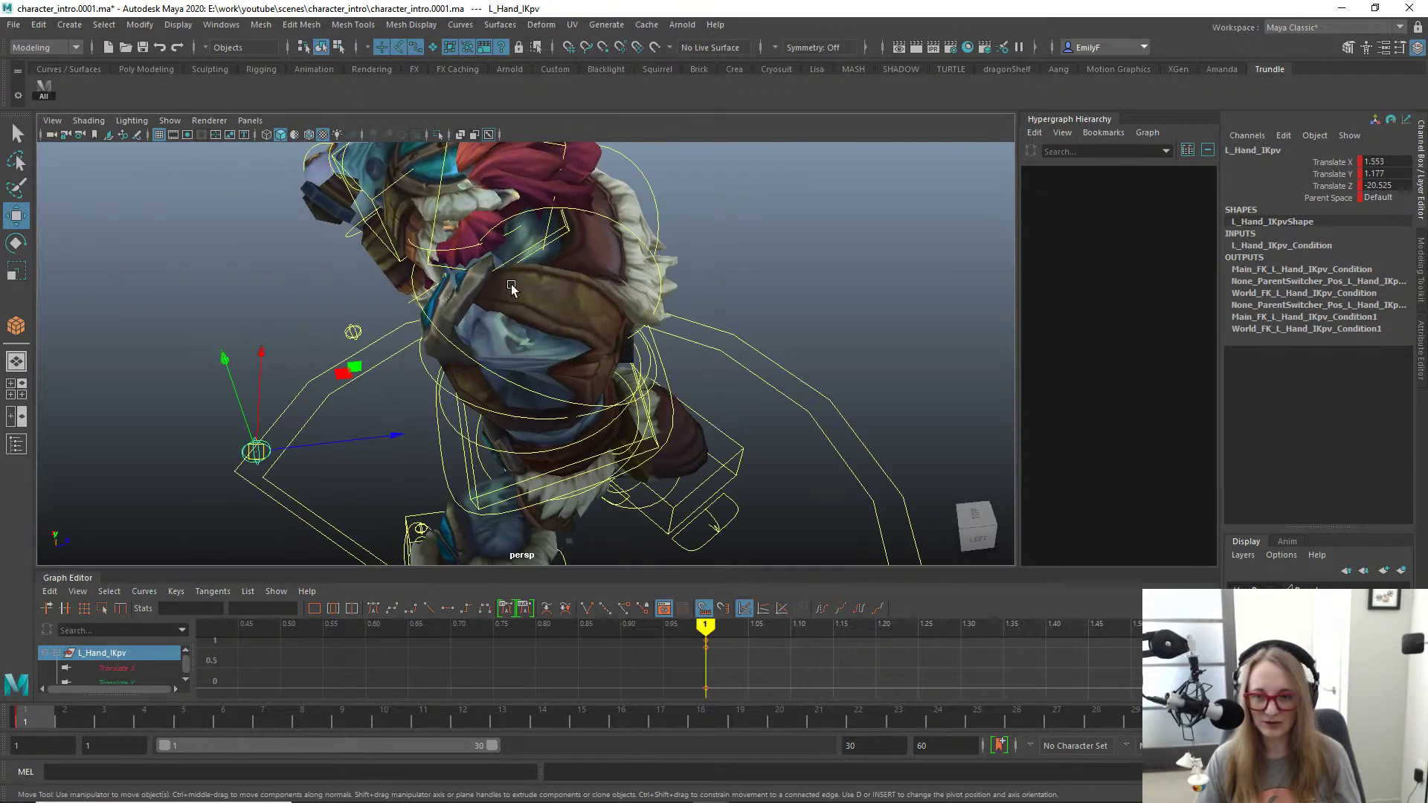
Step: Rotate the left clavicle FK control to 9.489, -12.618, -14.55
click(594, 215)
key(e)
drag(601, 275, 493, 356)
scroll(570, 307, down, 1)
alt+drag(614, 332, 614, 360)
key(q)
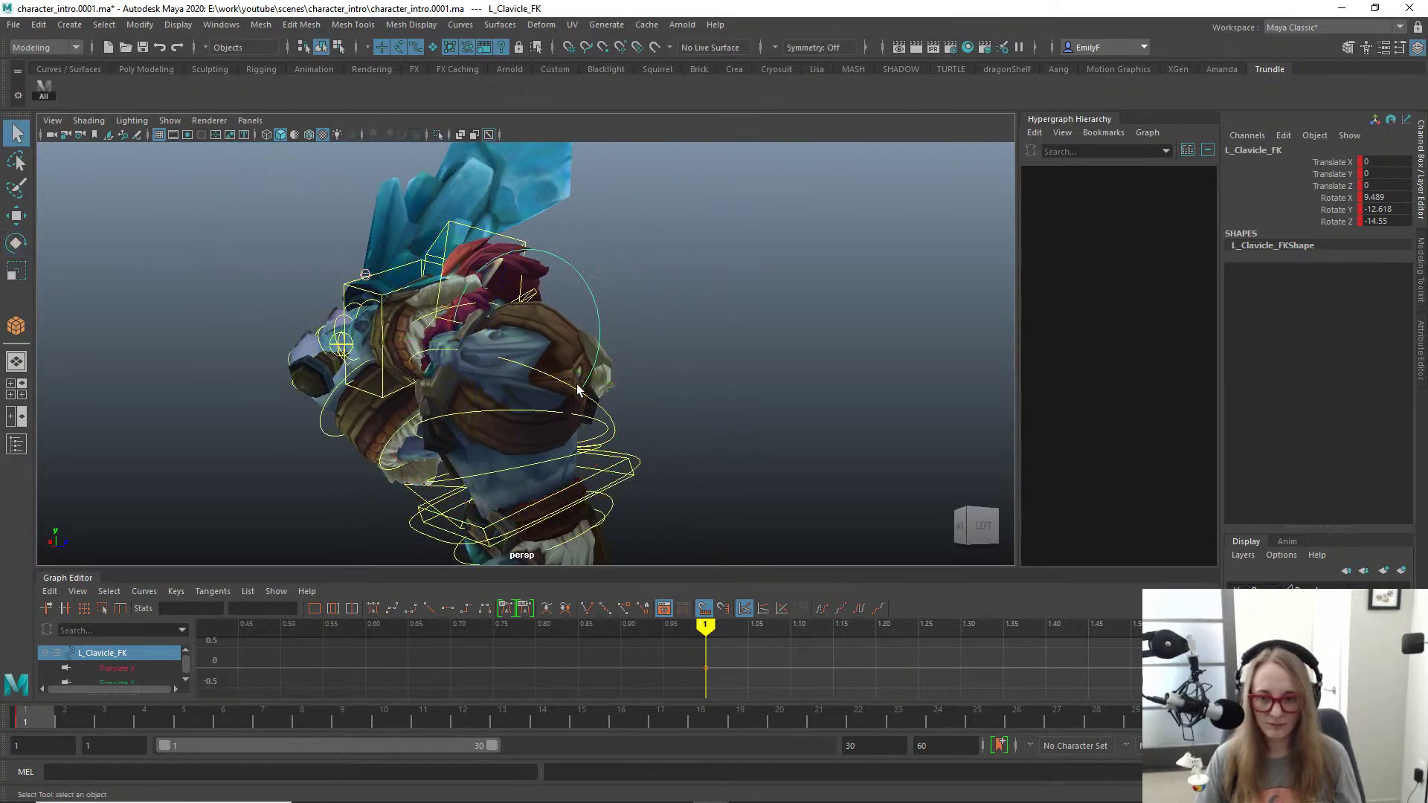
Step: Try to rotate the upper spine control (Spine3_FK), and undo the rotation
click(581, 393)
alt+drag(629, 409, 865, 386)
alt+middle_drag(865, 386, 828, 255)
key(e)
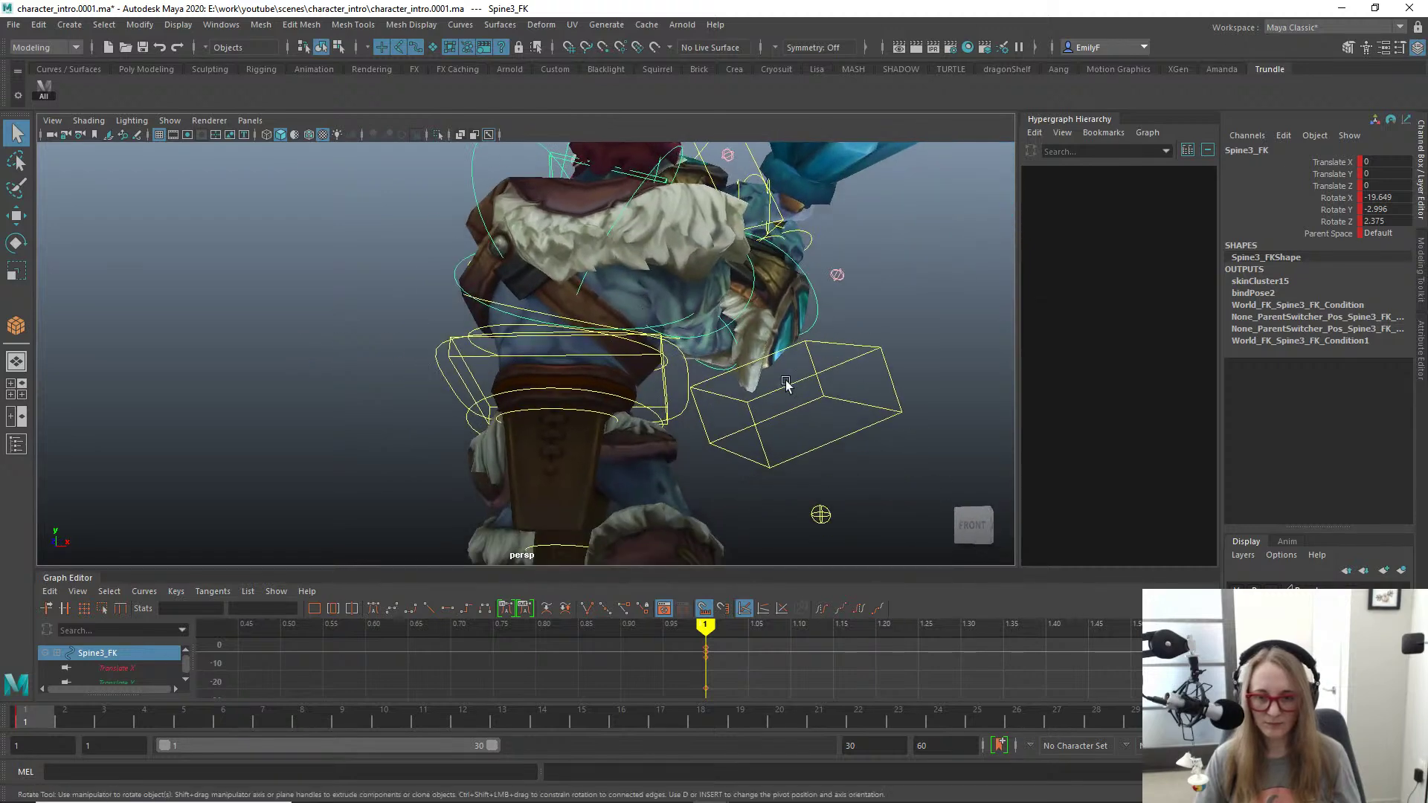
drag(702, 257, 782, 278)
key(ctrl+z)
Step: Try to rotate the middle spine control (Spine2_FK) while checking the pose from the character's front
key(q)
click(499, 297)
key(e)
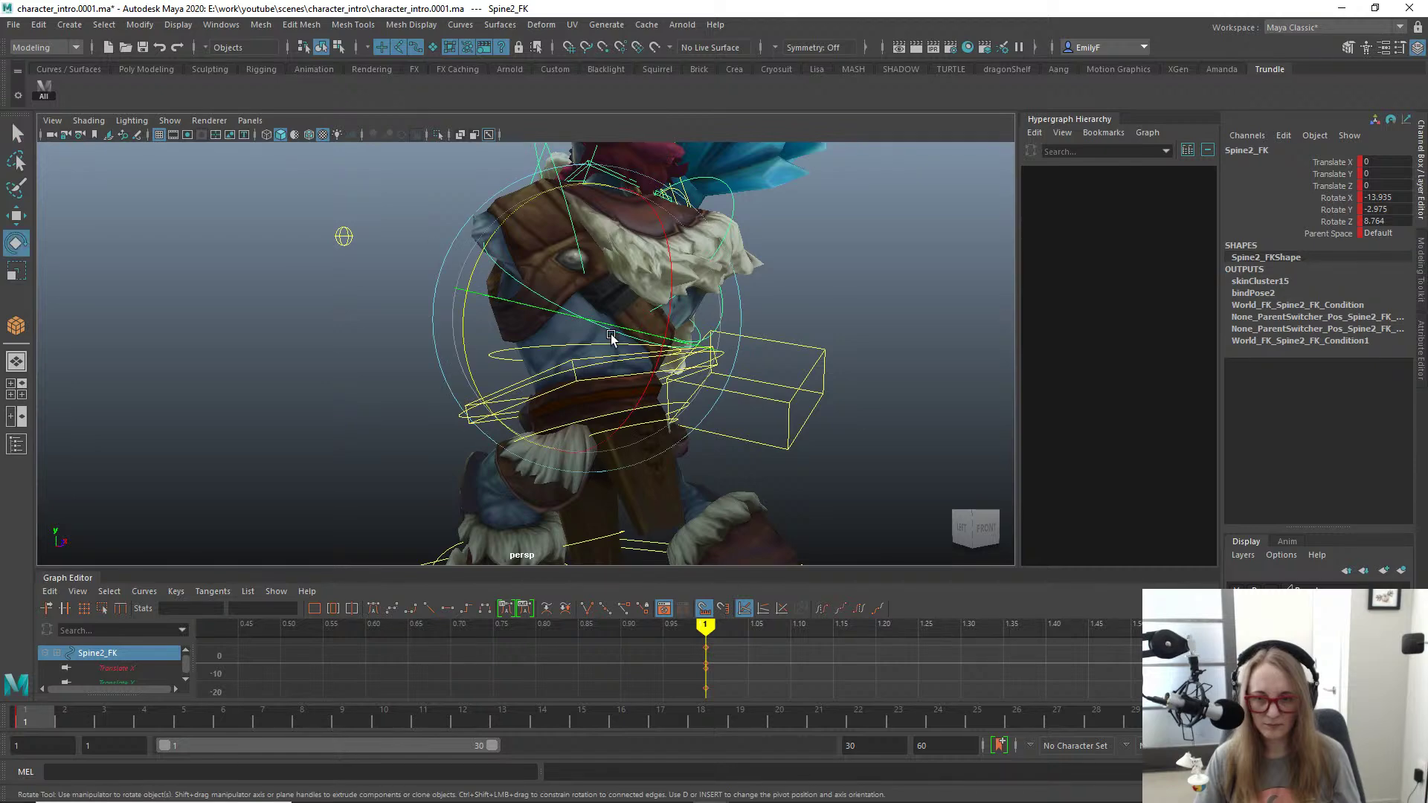
drag(607, 332, 596, 391)
key(q)
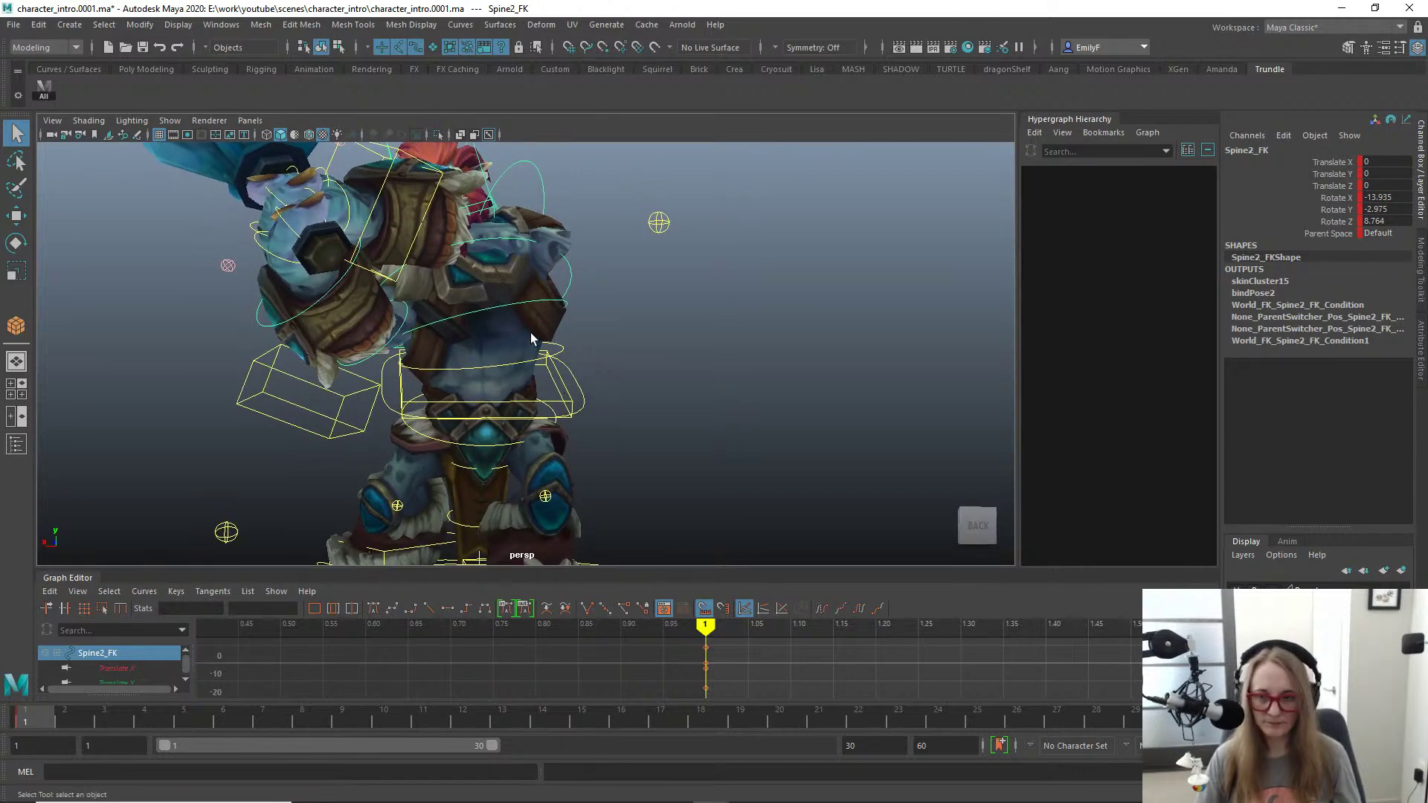
alt+drag(529, 333, 543, 390)
key(e)
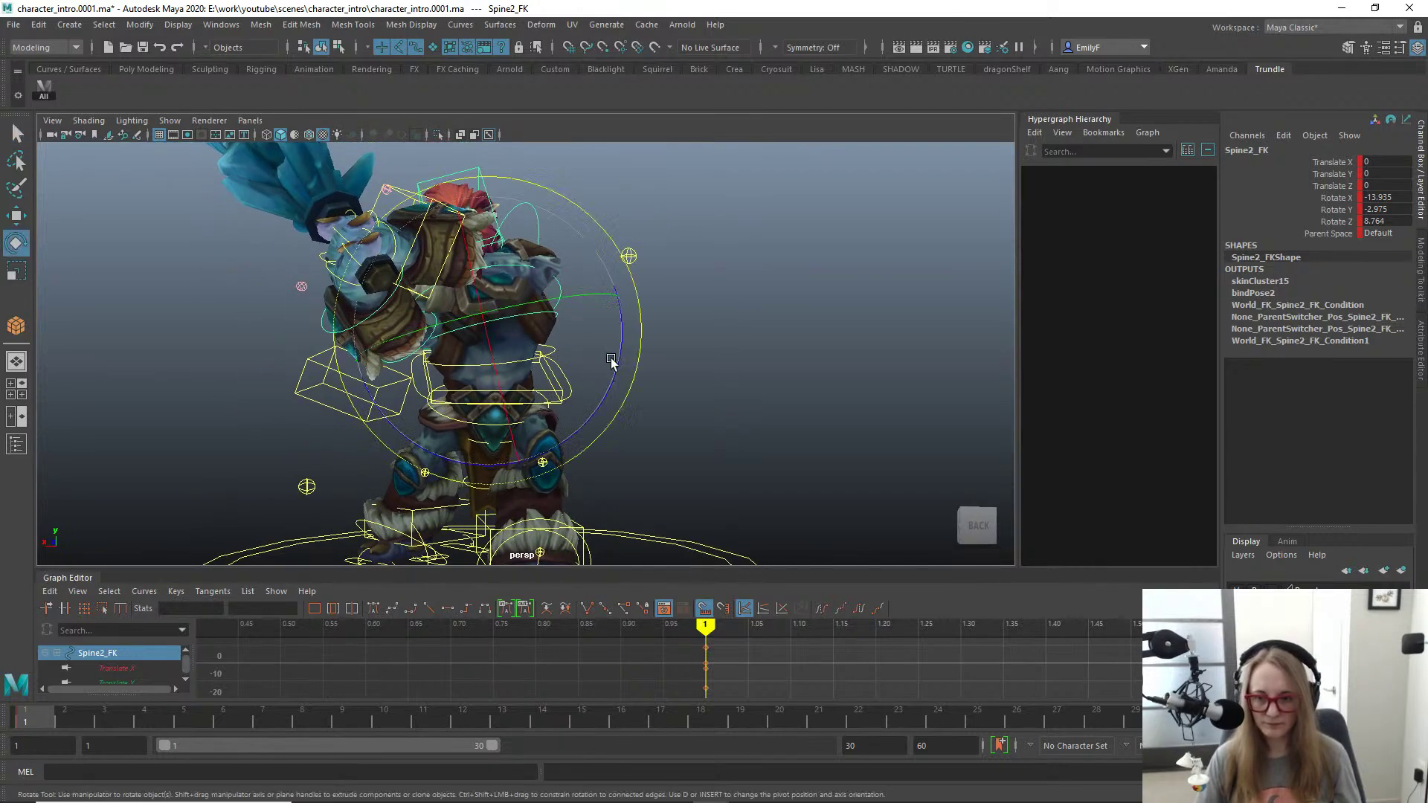
Step: Rotate the Main_FK control slightly to tilt the character's hips sideways
key(q)
click(571, 386)
key(e)
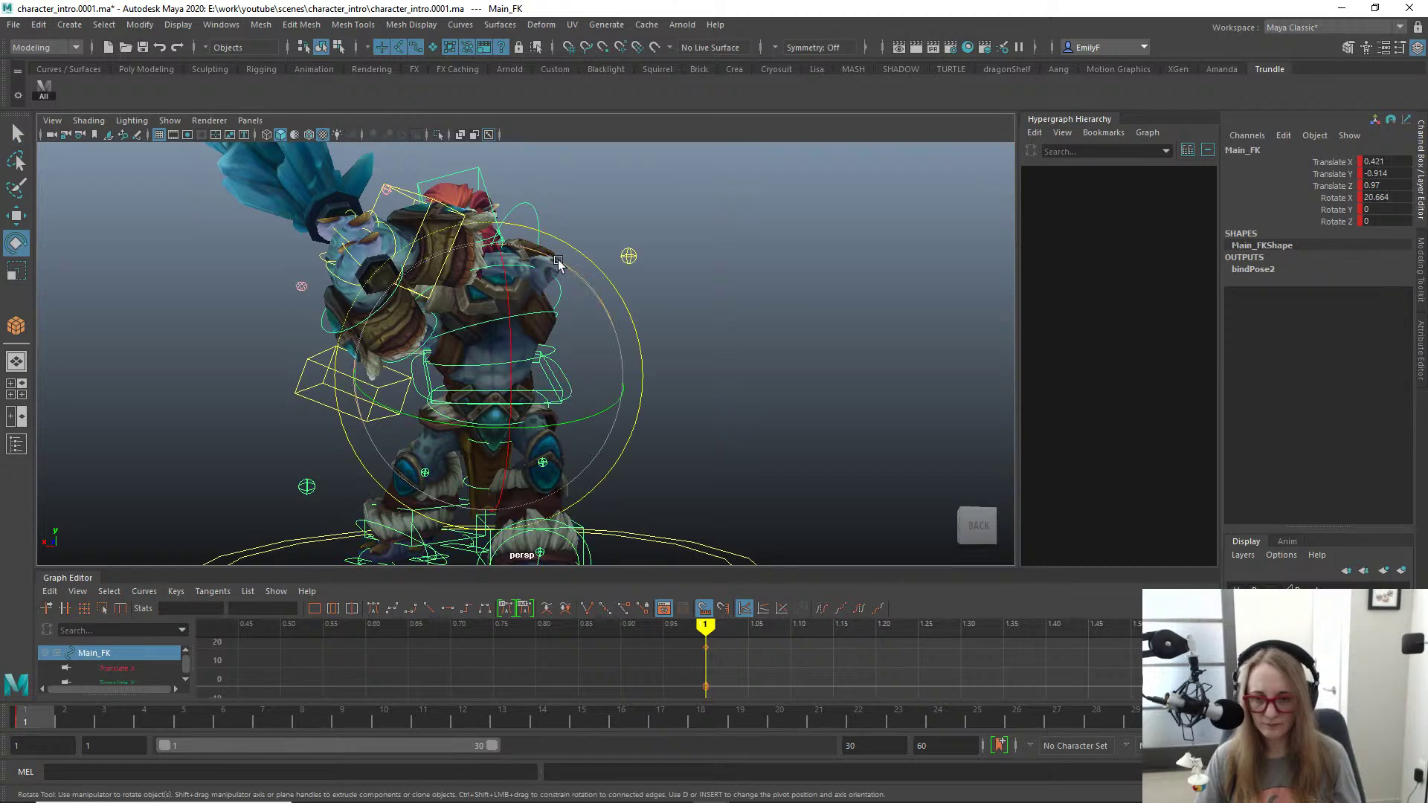
drag(557, 261, 577, 295)
Step: Rotate the lower spine control (Spine1_FK) to lean the torso toward the sword side
key(q)
click(567, 353)
key(e)
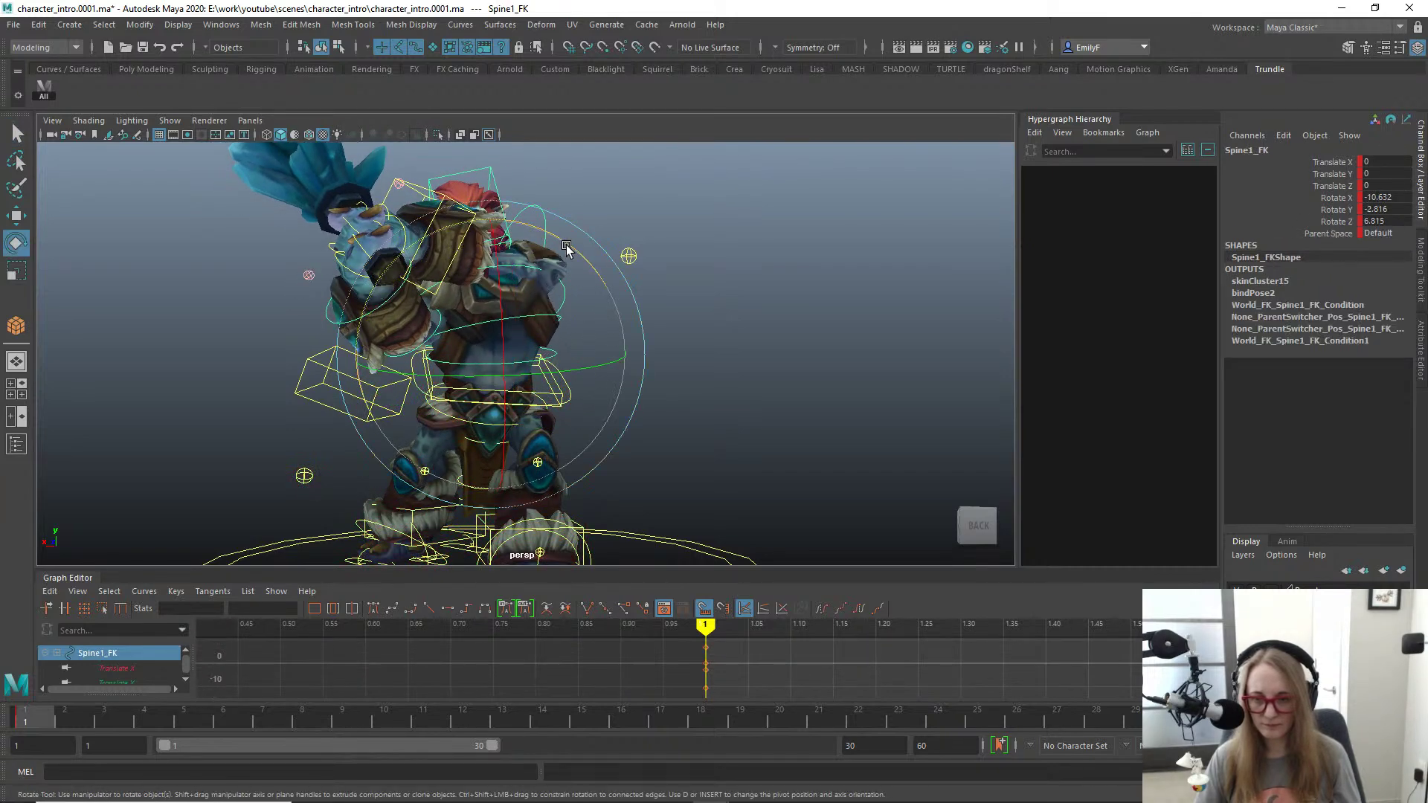
drag(565, 244, 548, 240)
Step: Rotate the middle spine control (Spine2_FK) to lean the torso further toward the sword side
key(q)
click(528, 313)
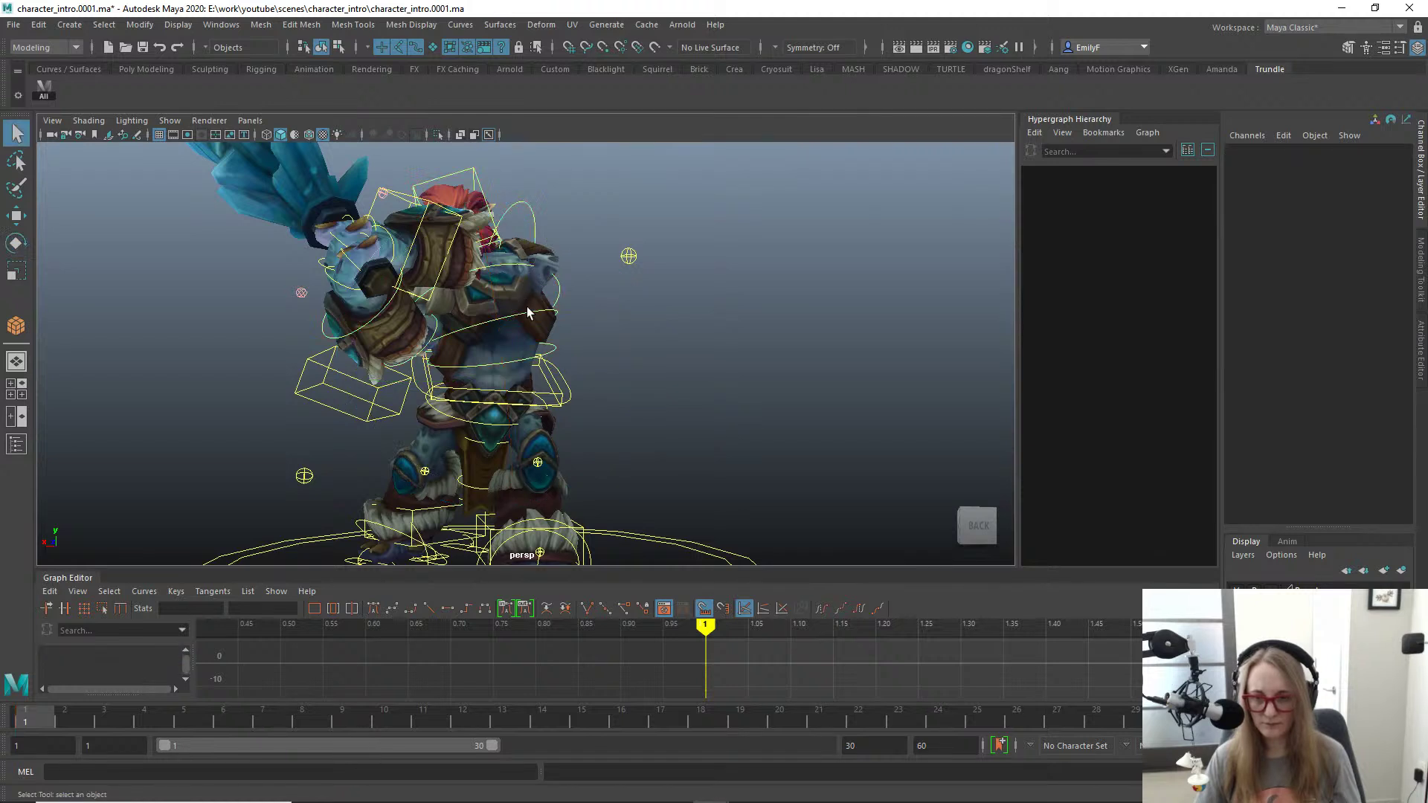
click(522, 317)
key(e)
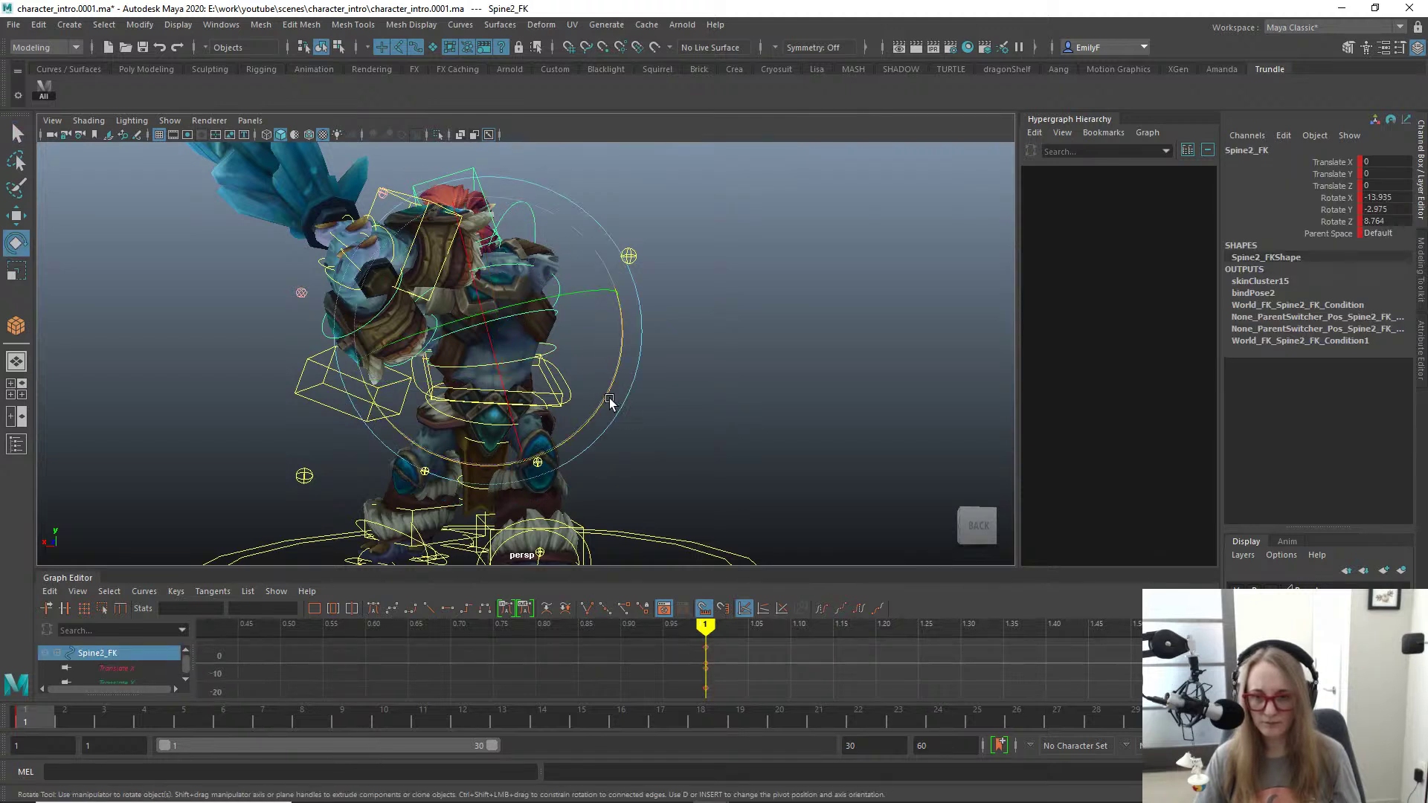
drag(610, 399, 582, 305)
Step: Rotate the upper spine control (Spine3_FK) to -20.62, -0.071, 7.268
key(q)
click(572, 294)
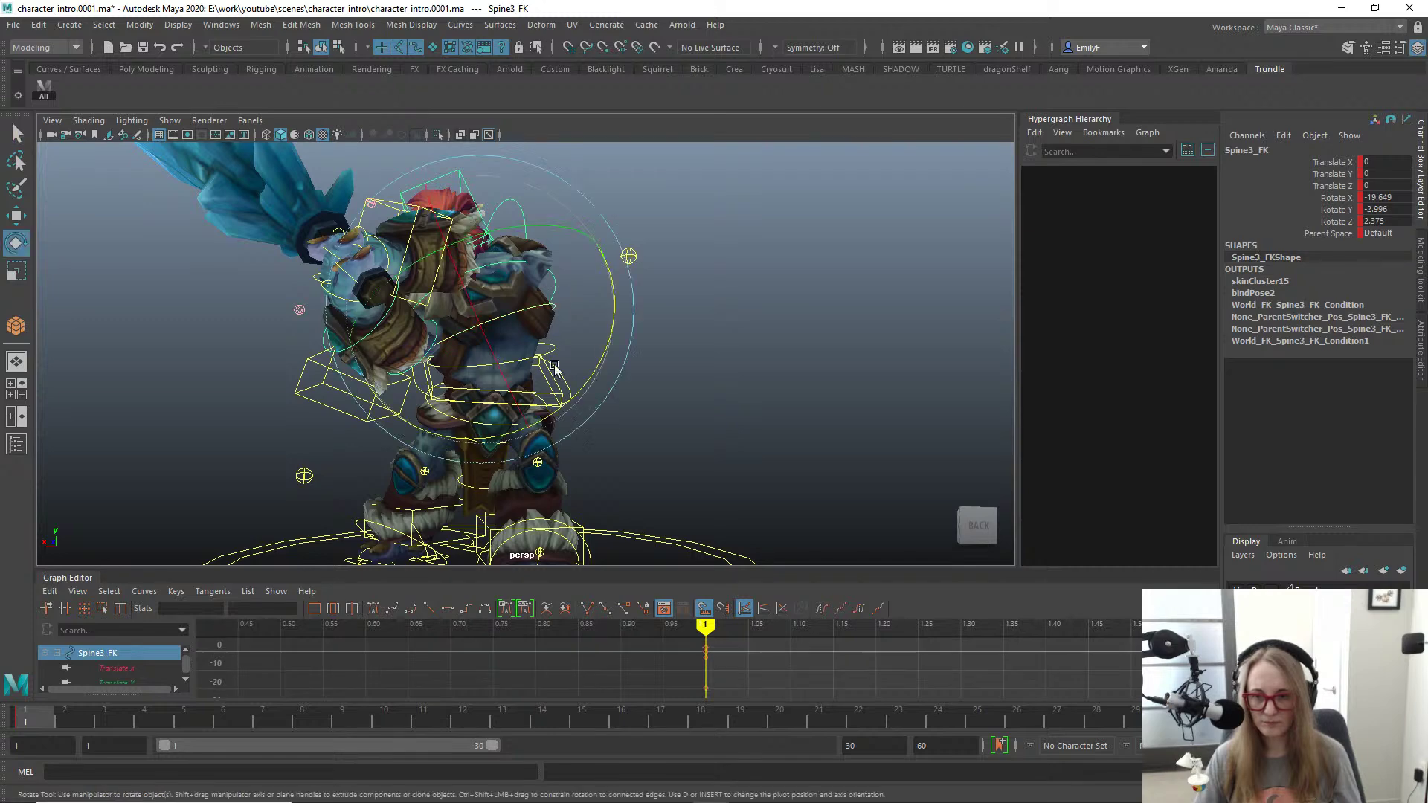
key(e)
mouse_move(574, 398)
mouse_down()
mouse_move(585, 362)
mouse_move(621, 399)
mouse_move(580, 394)
mouse_up()
key(q)
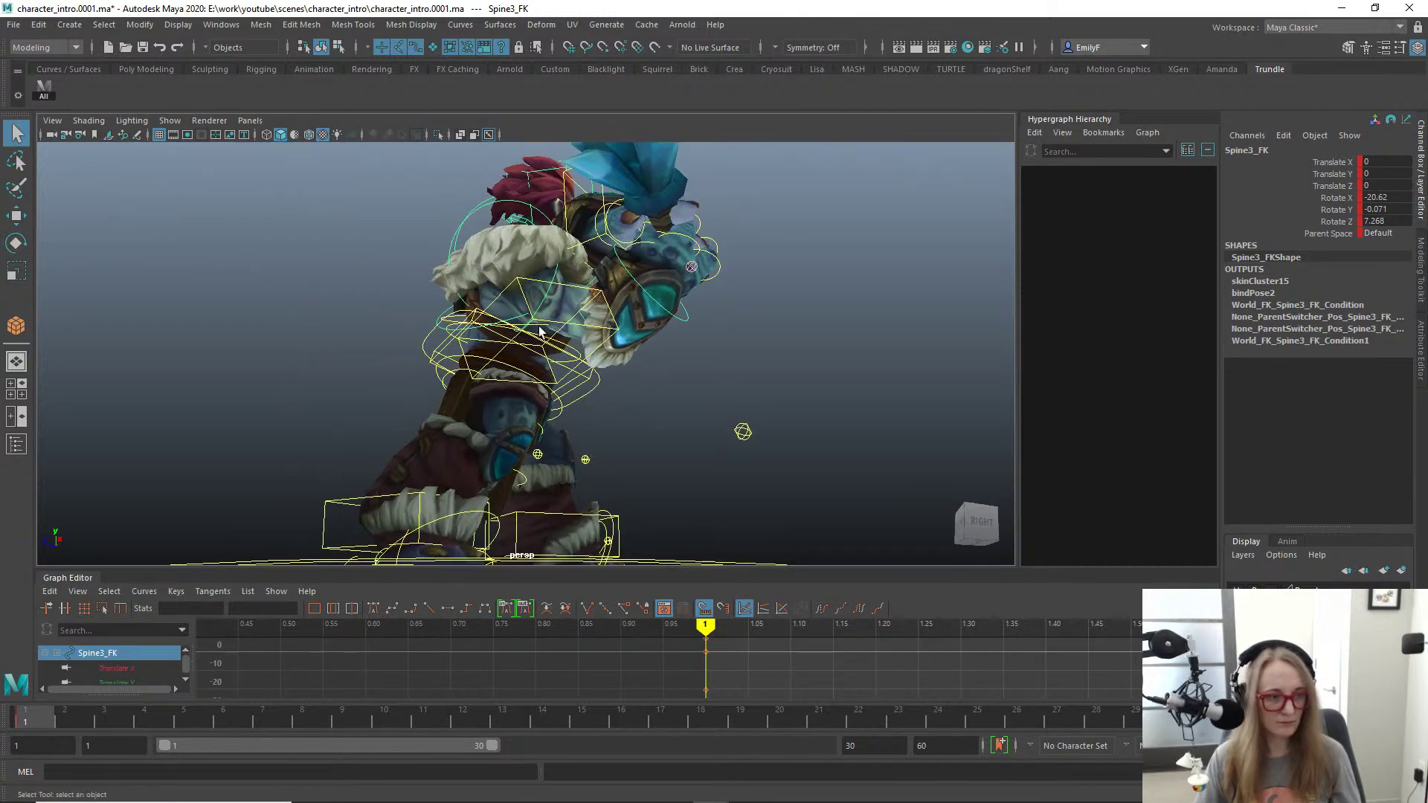
Step: Move the main body control at the hips slightly to adjust the character's stance
key(alt+F1)
alt+drag(495, 320, 517, 280)
key(alt+F1)
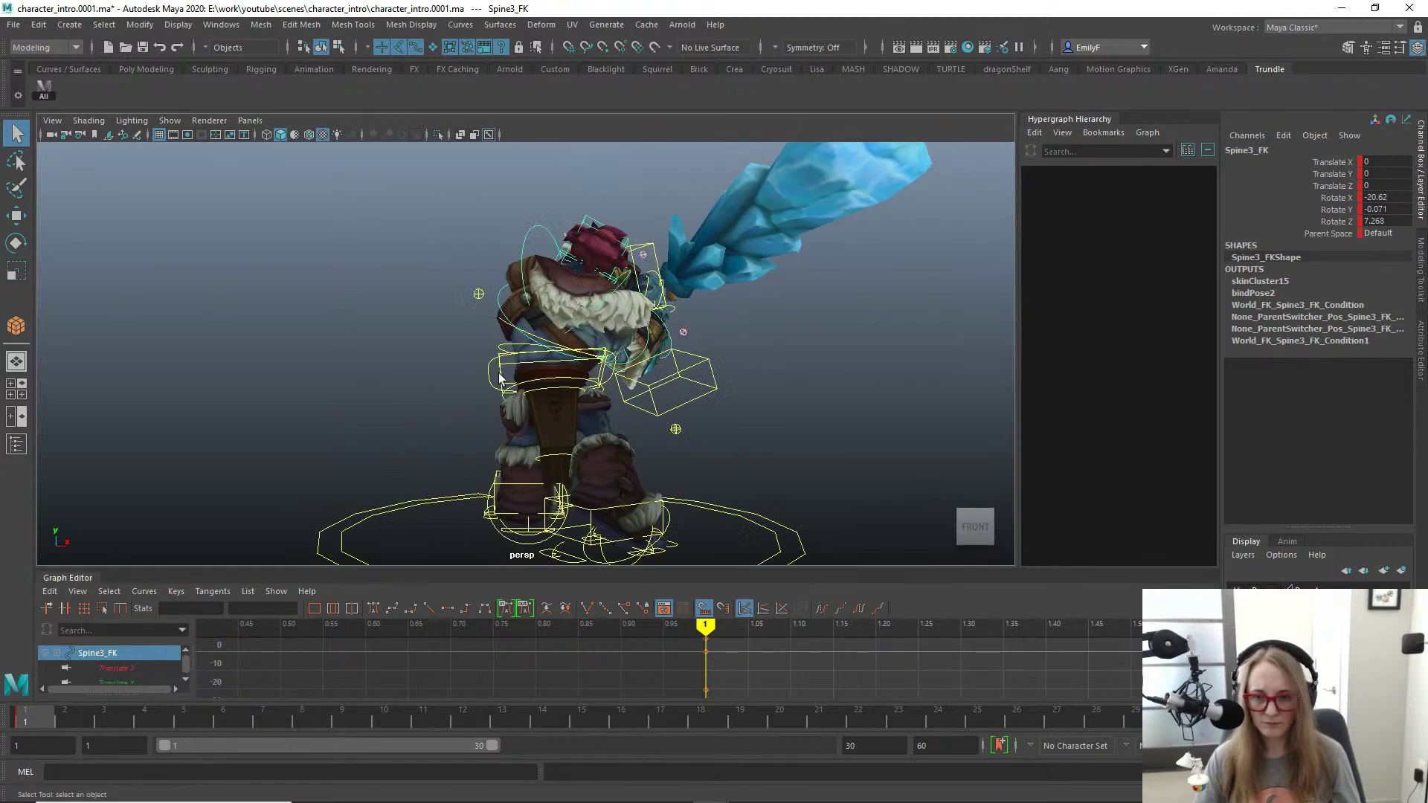
click(502, 377)
key(w)
drag(495, 378, 495, 379)
Step: Rotate the left clavicle FK control to 11.118, -13.015, -19.411
key(alt+F1)
mouse_move(667, 370)
alt+mouse_down()
mouse_move(673, 354)
mouse_move(662, 395)
alt+mouse_up()
scroll(607, 348, up, 3)
alt+drag(607, 346, 451, 317)
key(q)
key(alt+F1)
click(641, 275)
key(e)
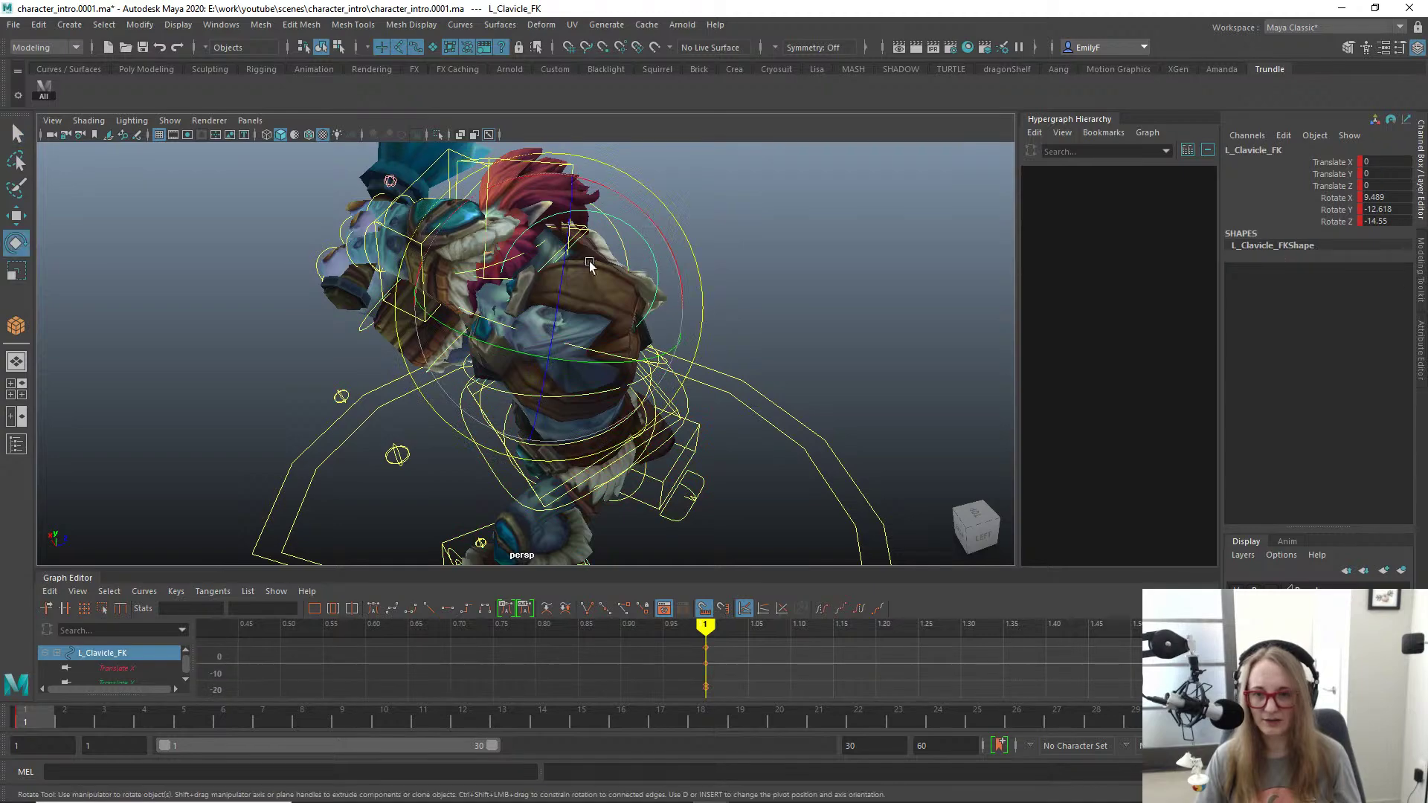
scroll(536, 269, down, 2)
alt+drag(535, 269, 465, 284)
key(q)
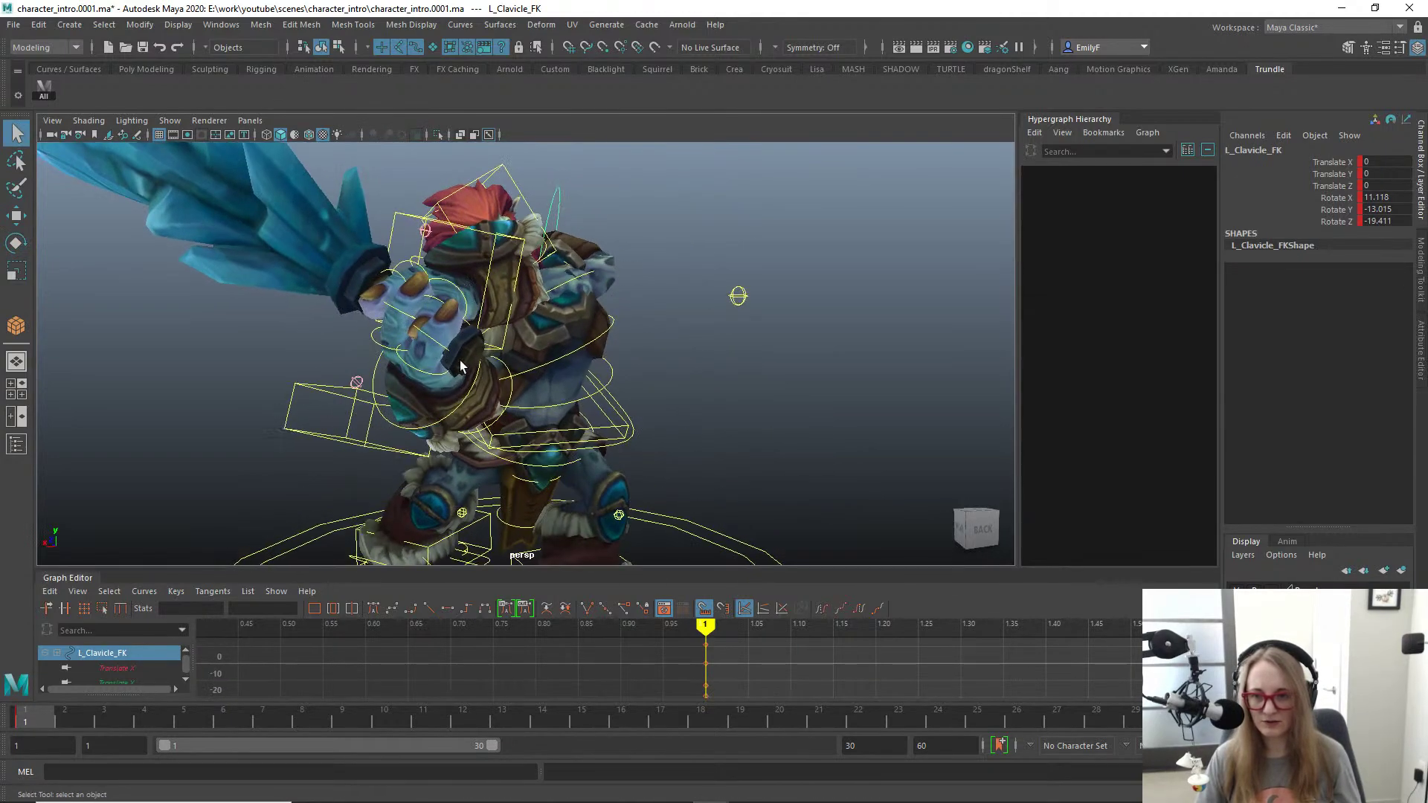
Step: Rotate the right shoulder FK control to adjust the sword-holding arm
alt+drag(444, 425, 414, 262)
click(499, 347)
key(e)
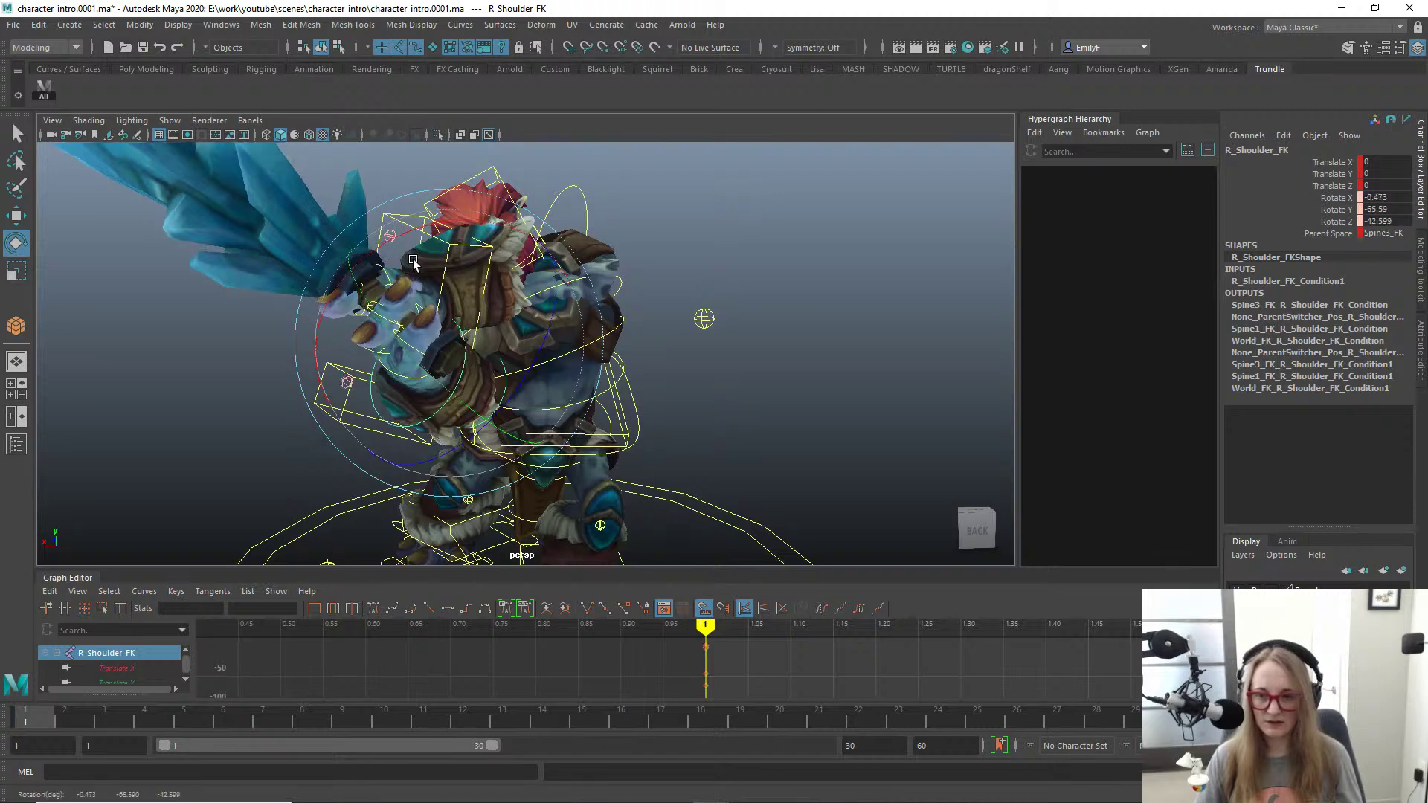
Step: Move the left hand IK control around the sword grip, ending at Translate -7.432, -3.969, 9.341
key(w)
click(449, 255)
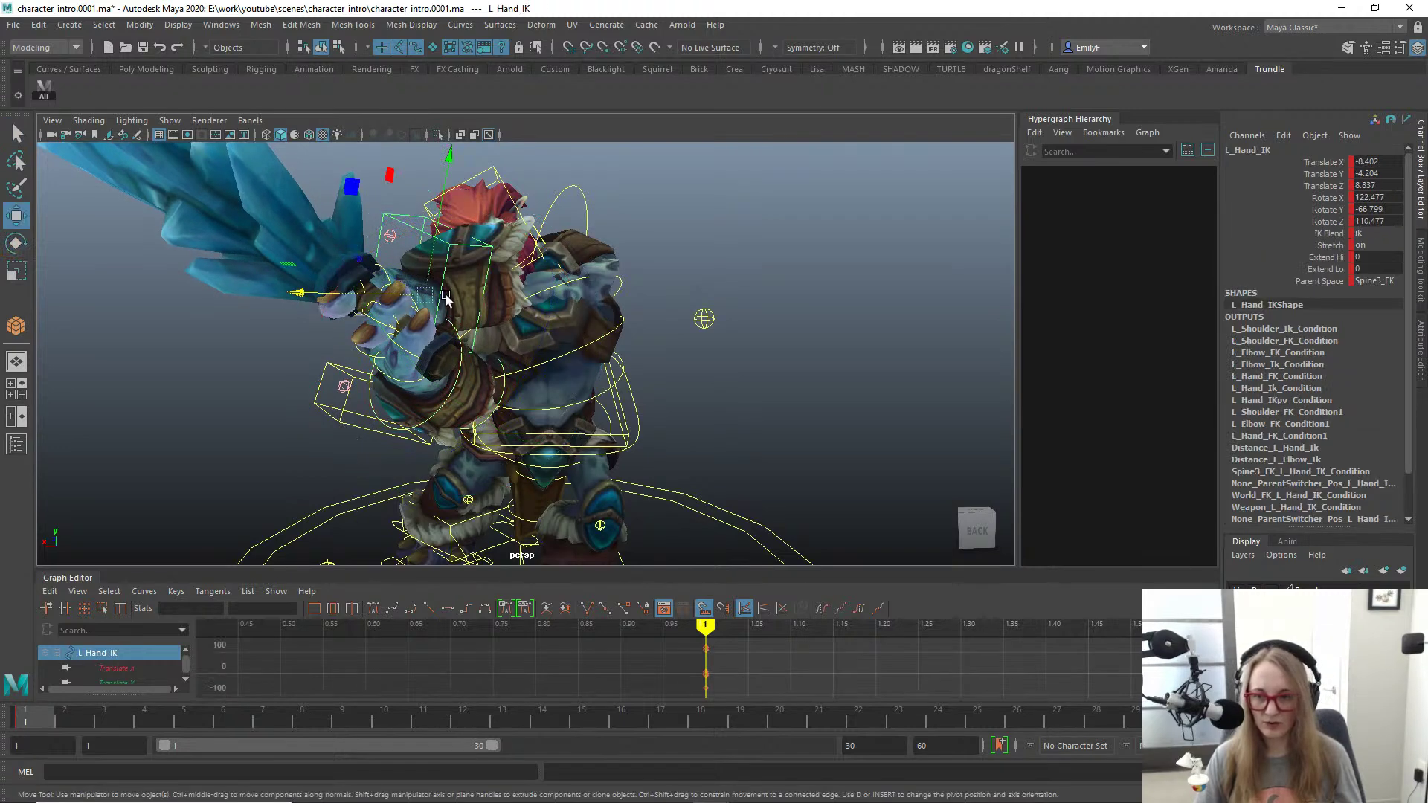
drag(364, 268, 430, 274)
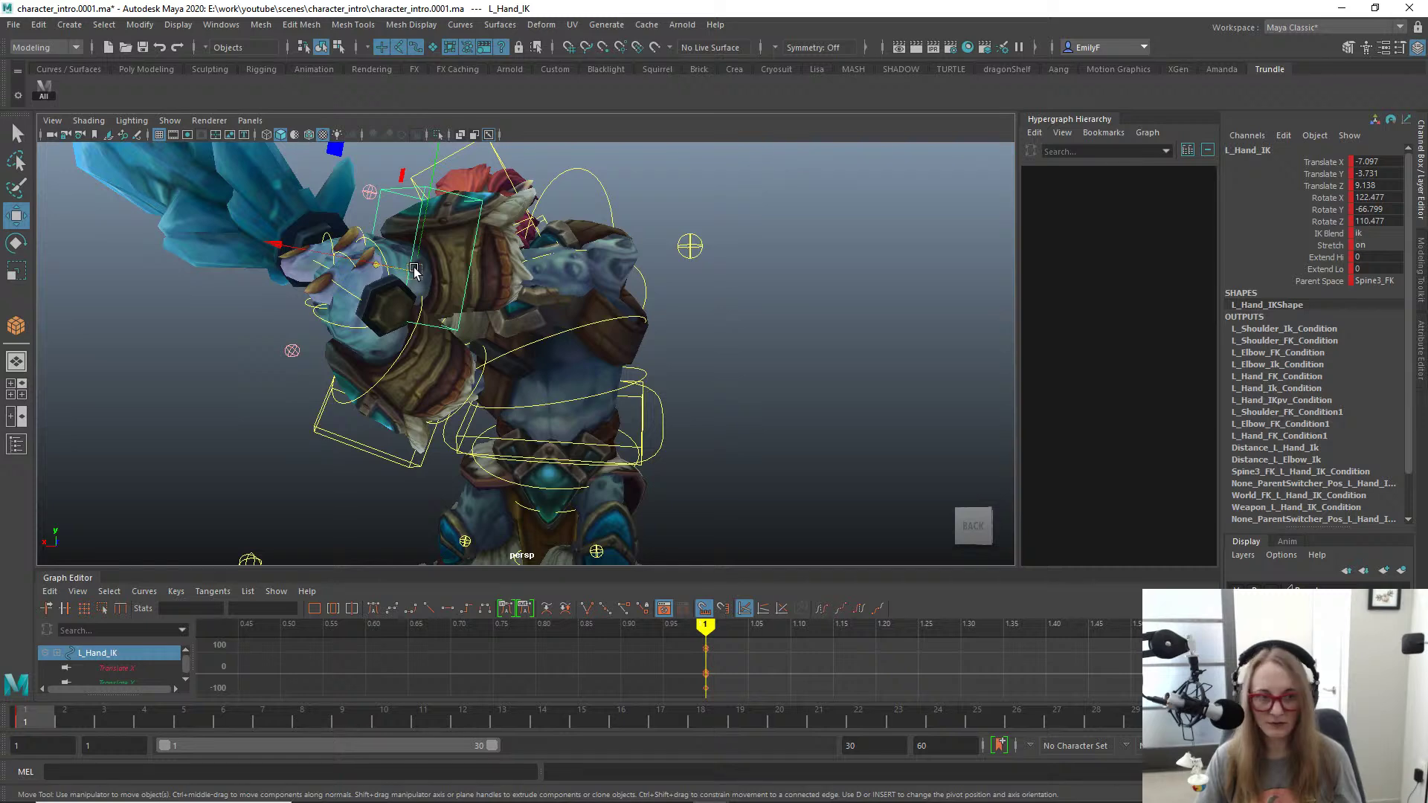
drag(415, 269, 579, 298)
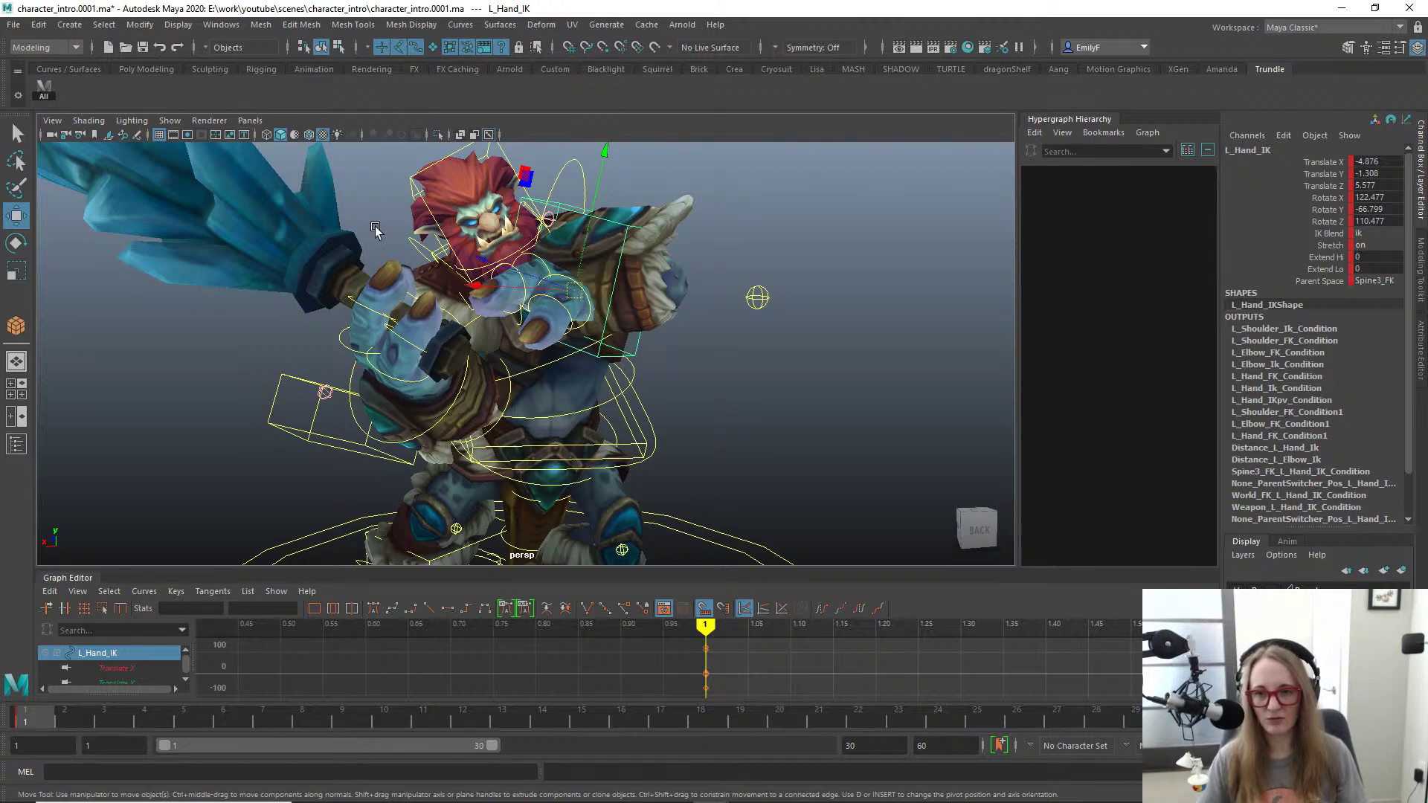
scroll(593, 422, down, 1)
alt+drag(593, 423, 577, 491)
drag(508, 347, 416, 279)
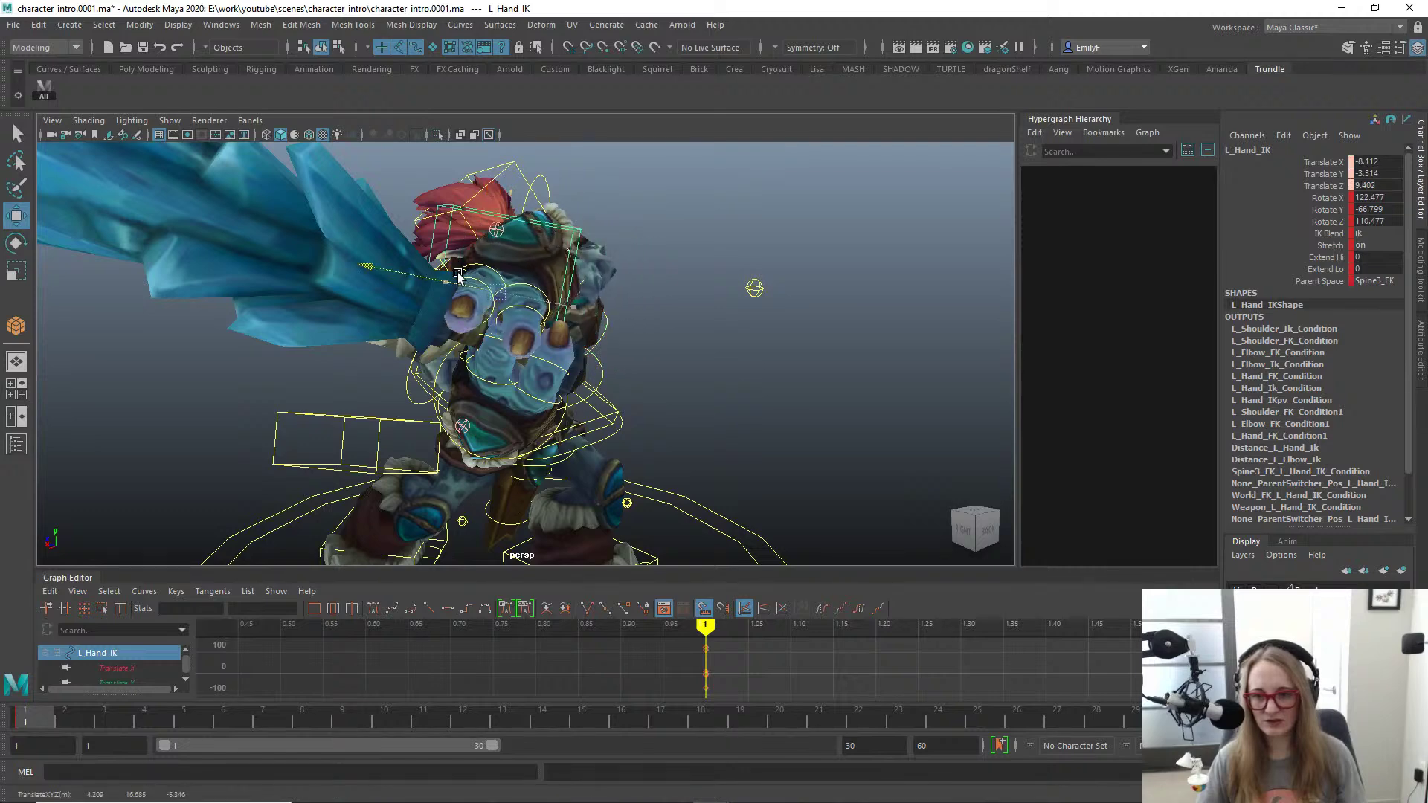
scroll(407, 296, up, 3)
mouse_move(355, 227)
mouse_down()
mouse_move(363, 212)
mouse_move(376, 246)
mouse_up()
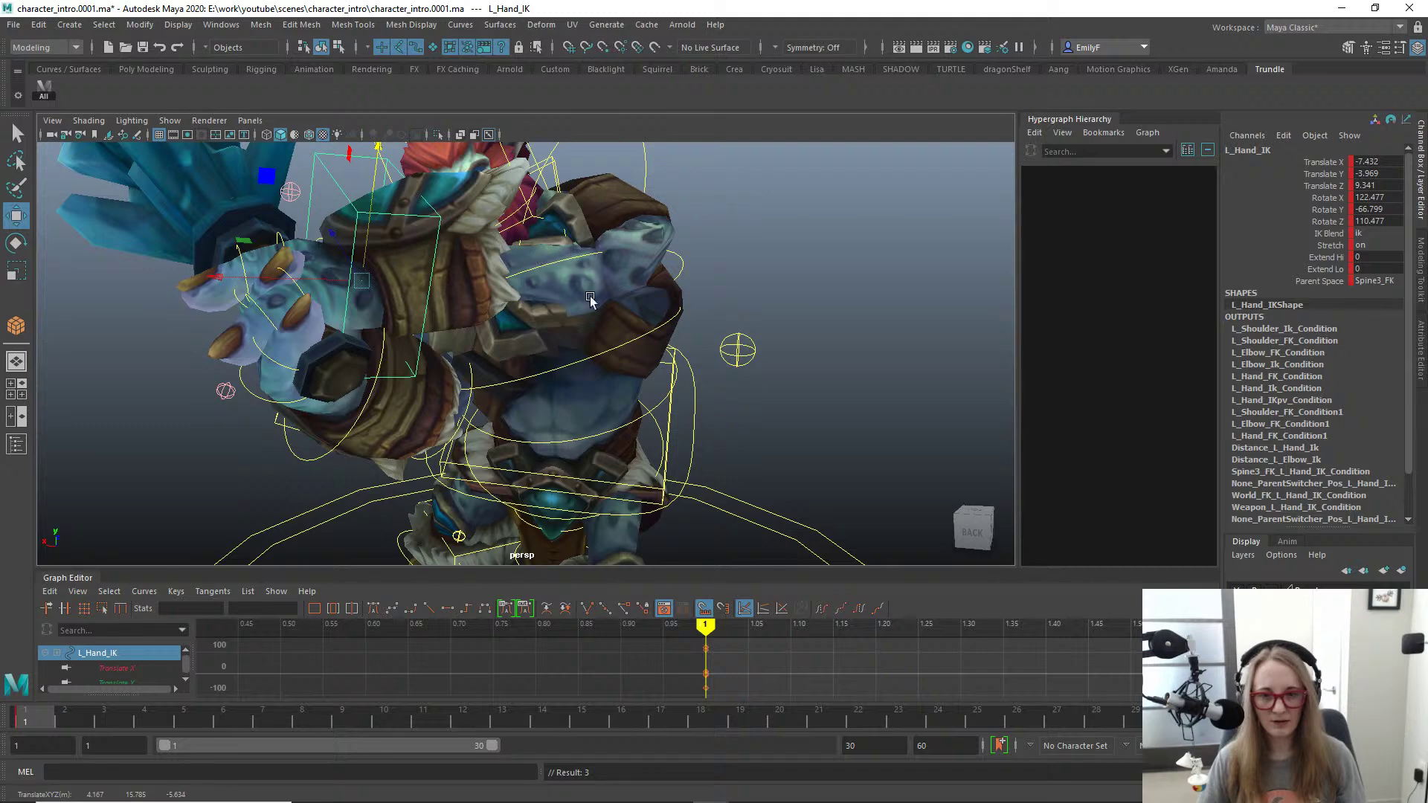
Step: Try to lengthen the left arm with the hand control's Extend Hi attribute, and undo it
click(1326, 257)
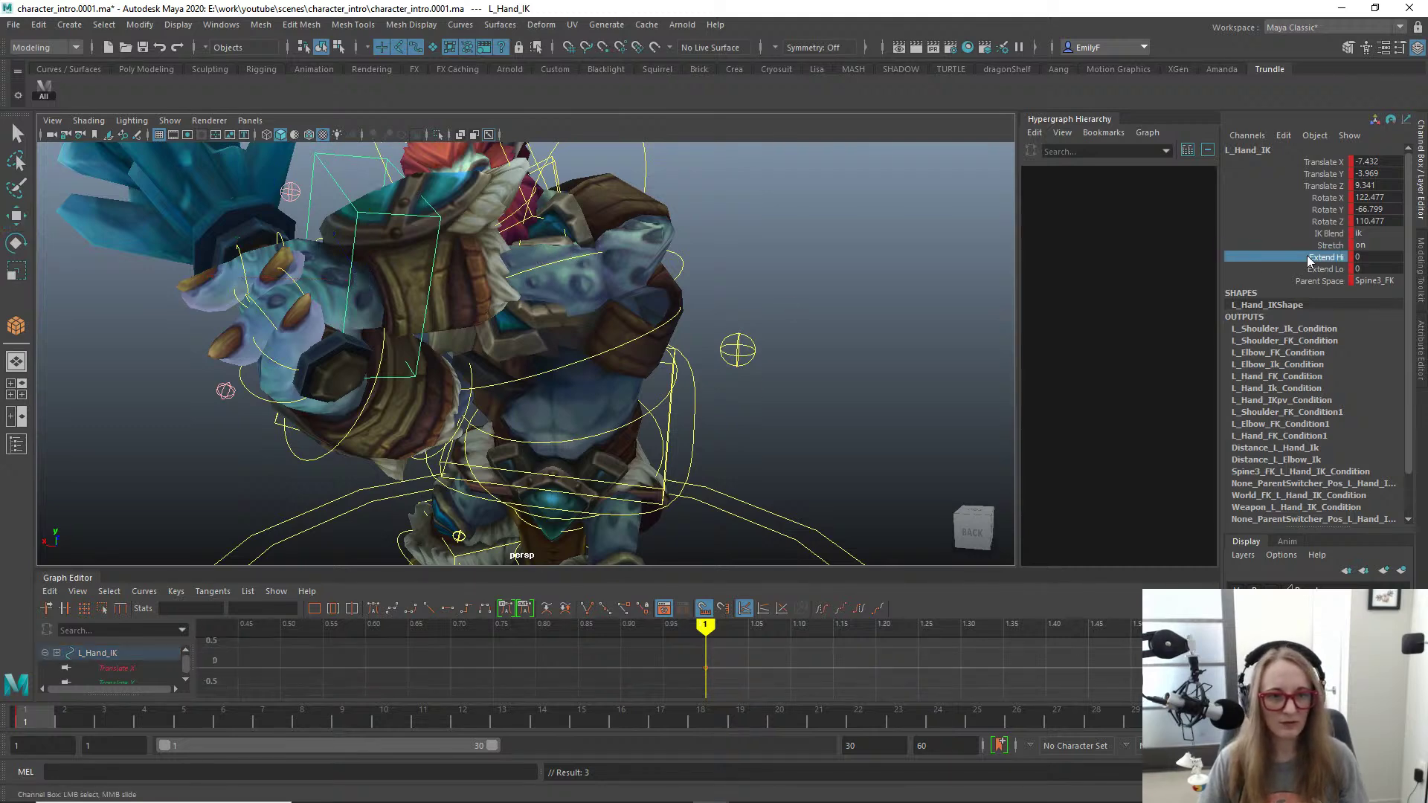
middle_drag(1321, 257, 493, 274)
key(ctrl+z)
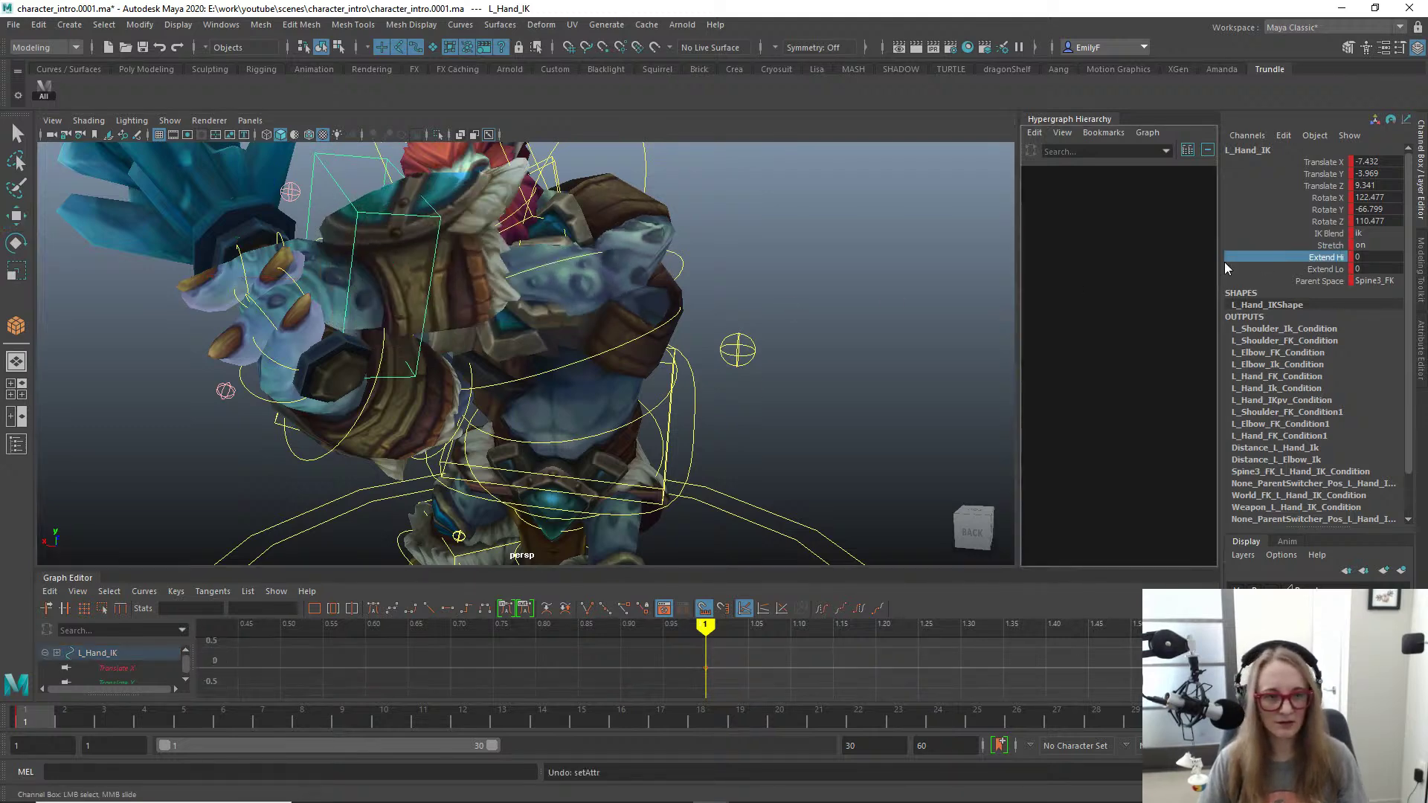
Step: Lengthen the left arm by setting the hand IK control's Extend Lo to 0.9 and Extend Hi to 0.7
click(1279, 269)
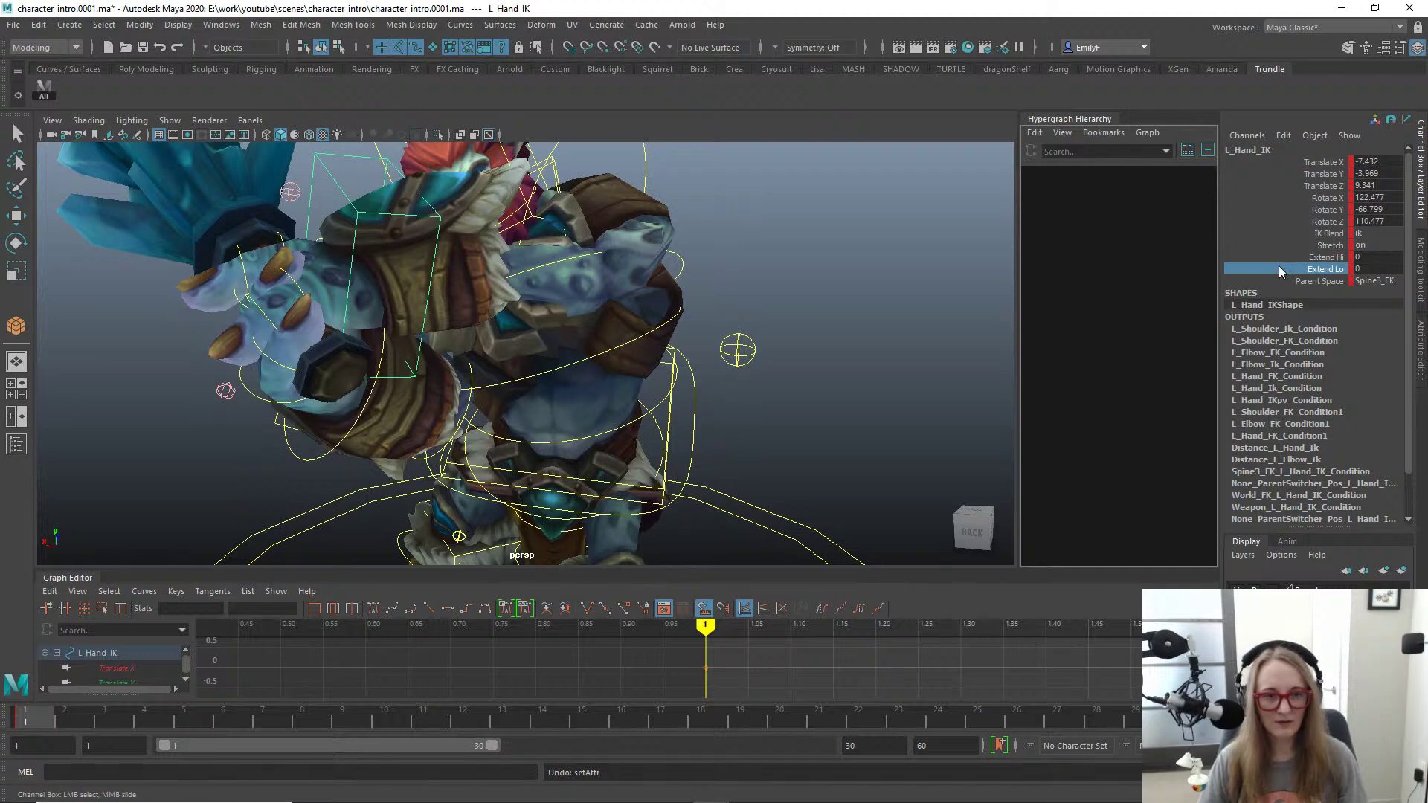
middle_drag(1279, 269, 610, 310)
click(1290, 258)
Step: Move the left arm's pole vector control (L_Hand_IKpv) to redirect the elbow
alt+drag(689, 301, 706, 316)
drag(790, 296, 491, 406)
key(w)
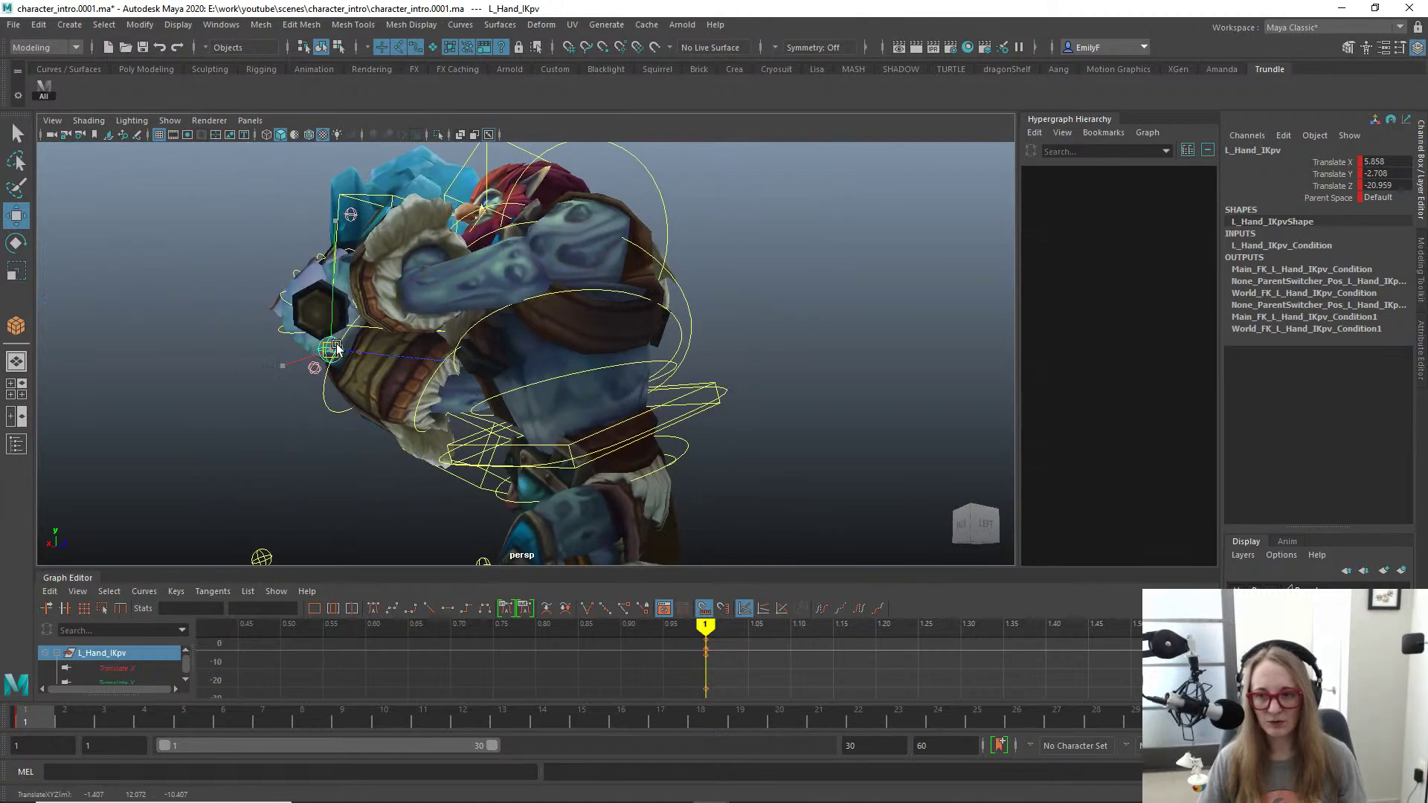
drag(368, 368, 450, 312)
Step: Rotate the left hand IK control to 157.364, -58.318, 137.765
click(420, 424)
key(e)
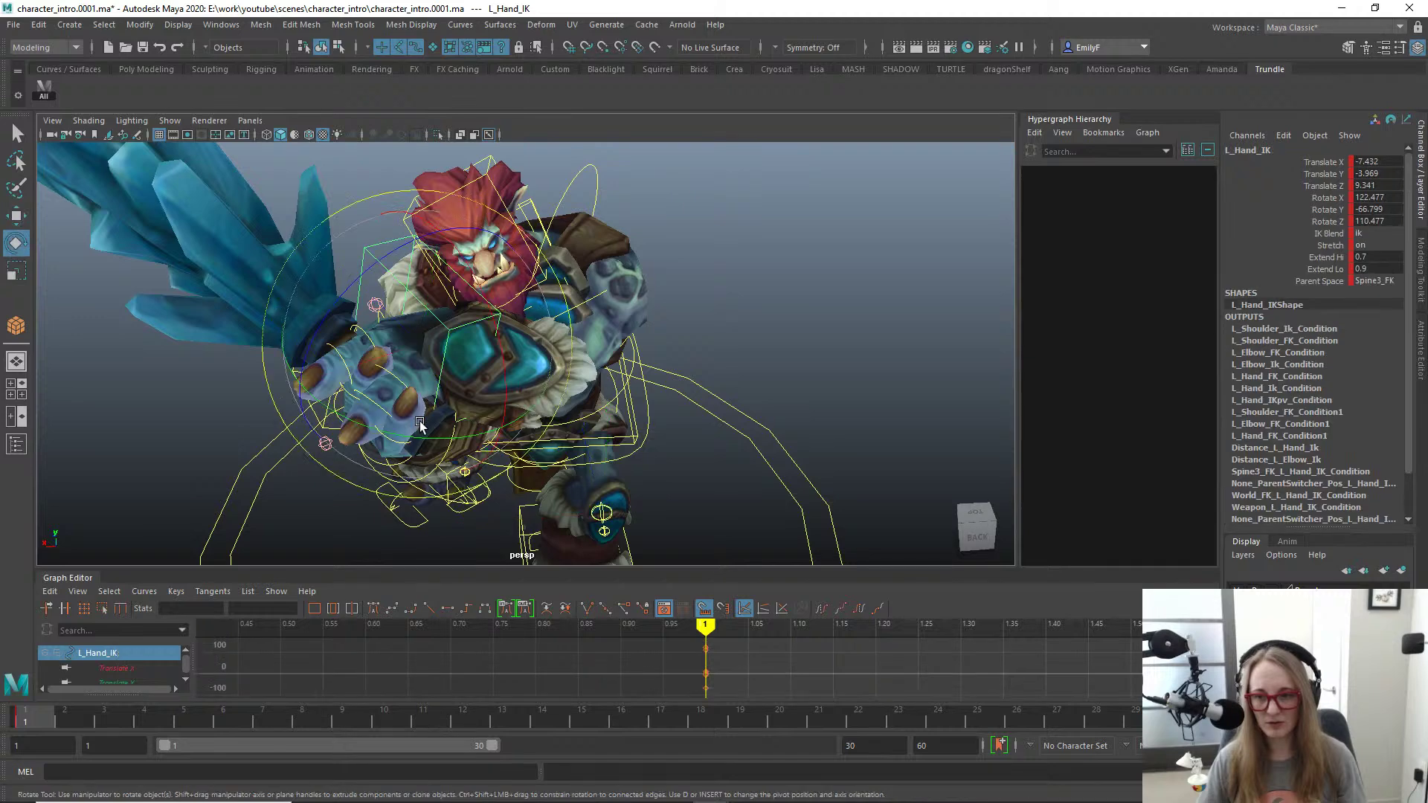
drag(396, 428, 411, 288)
Step: Move the left hand IK control to Translate -6.825, -2.554, 9.52, near the sword handle
key(w)
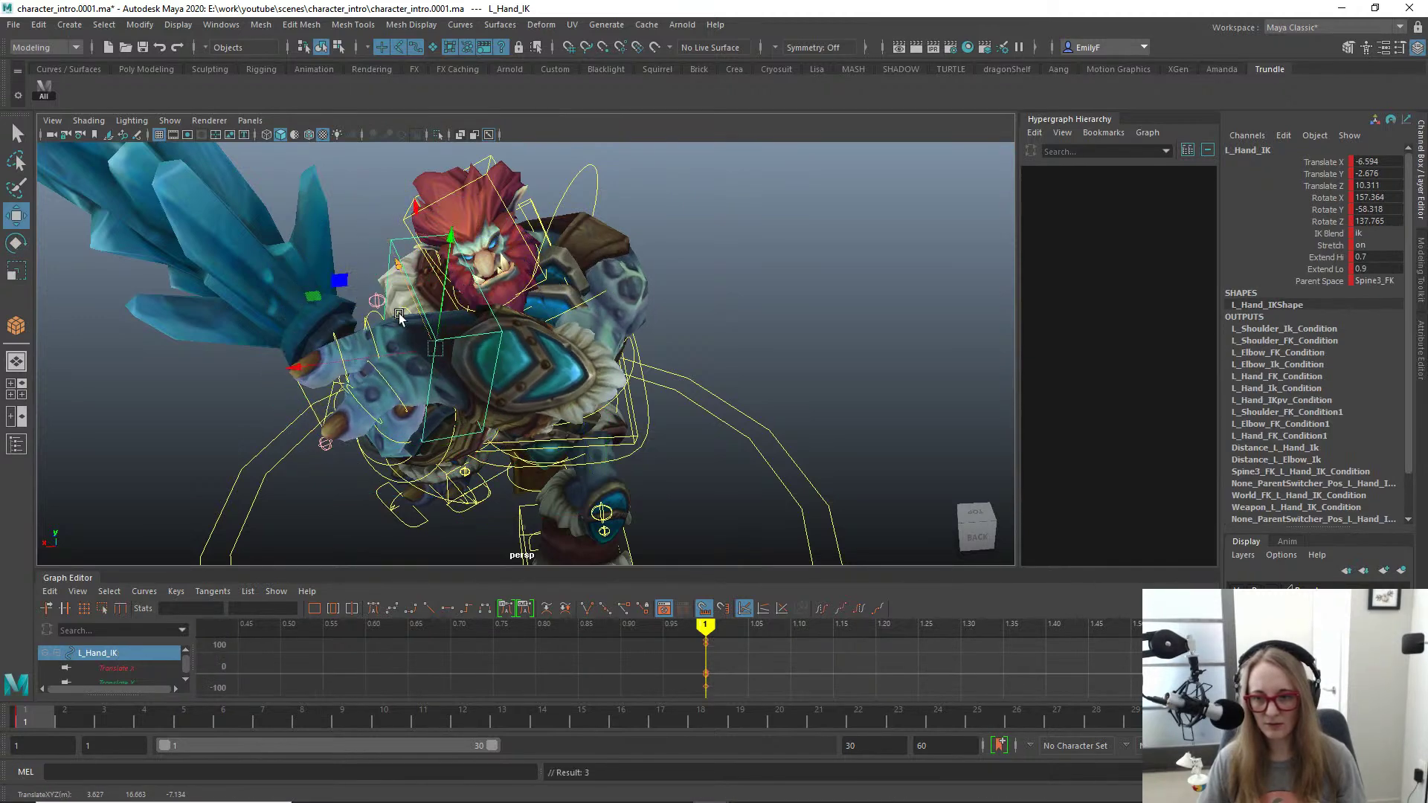
alt+right_drag(400, 316, 459, 334)
drag(313, 364, 470, 332)
drag(599, 268, 494, 327)
Step: Rotate the left hand IK control to 151.694, -59.218, 123.266
key(e)
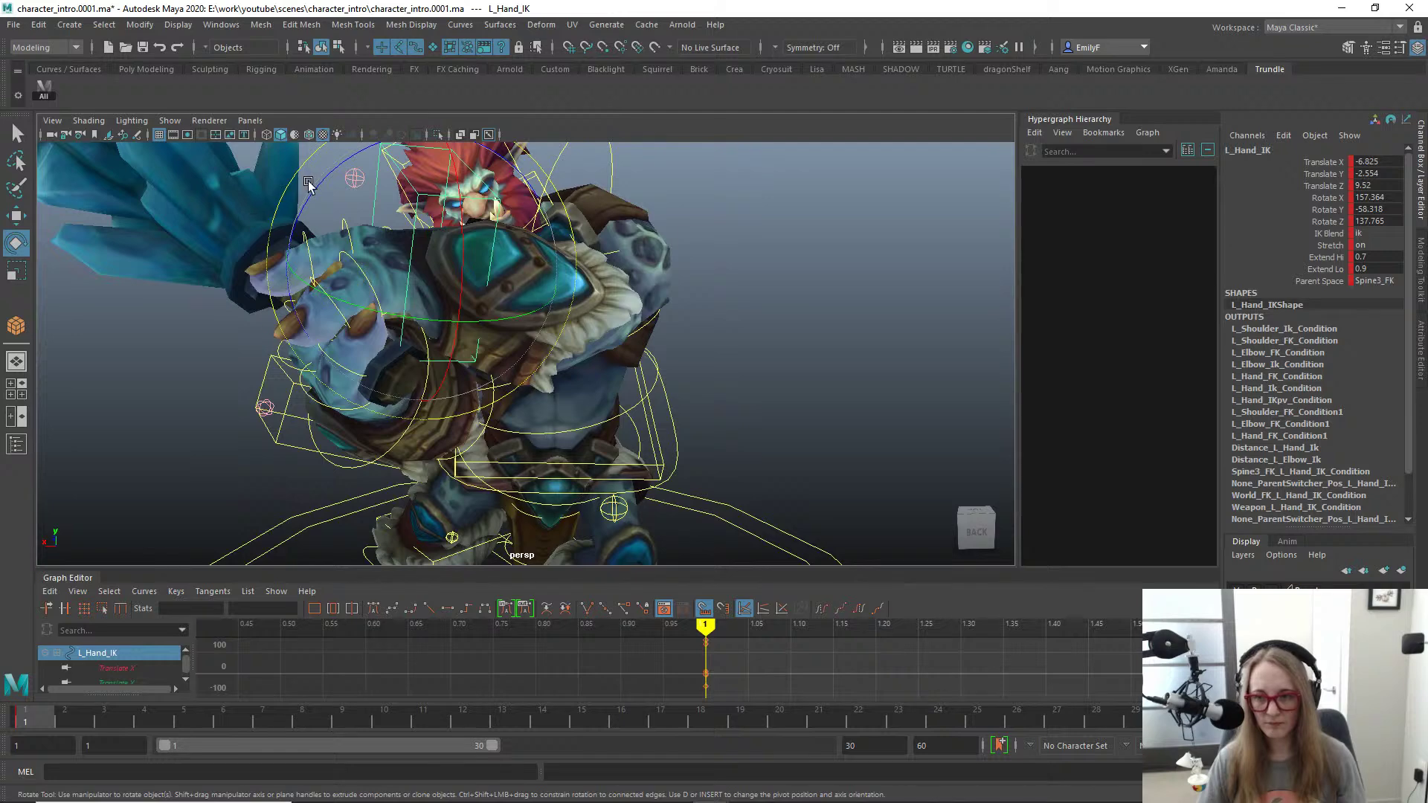
drag(308, 184, 291, 208)
key(q)
Step: Inspect the troll's sword-holding pose from several angles with the rig controls hidden
key(alt+1)
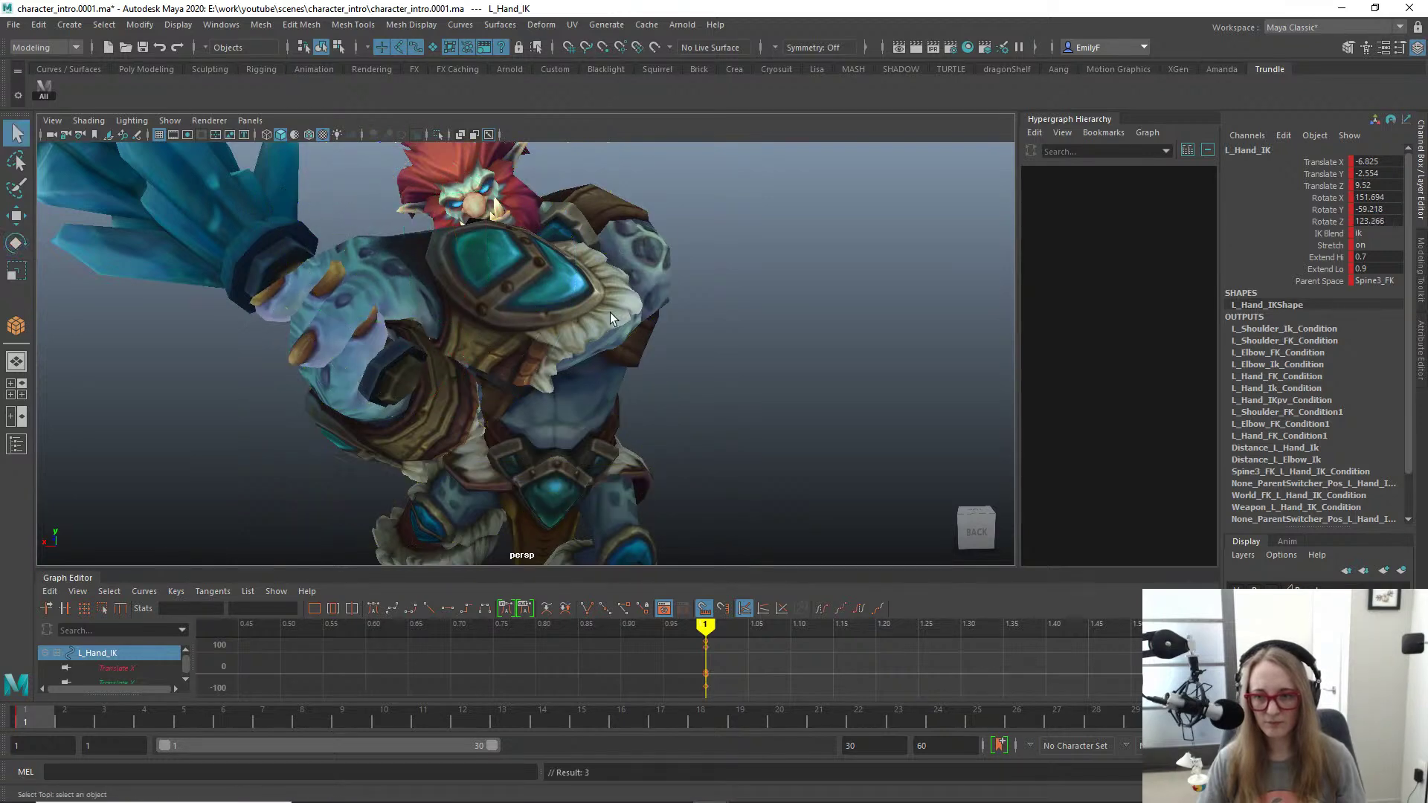
alt+drag(564, 323, 619, 341)
key(alt+1)
click(599, 321)
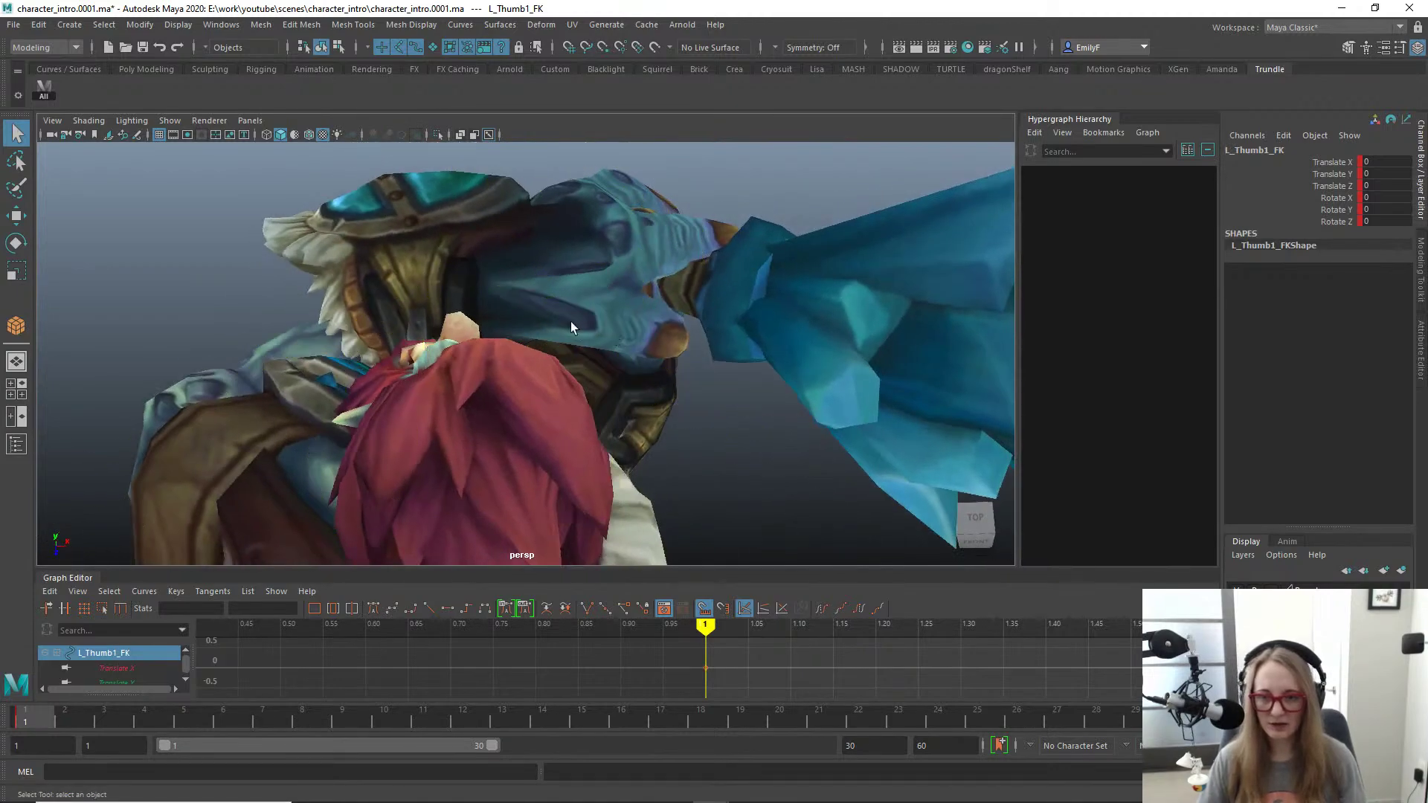
alt+right_drag(571, 327, 542, 312)
alt+drag(542, 312, 356, 280)
alt+right_drag(356, 280, 346, 279)
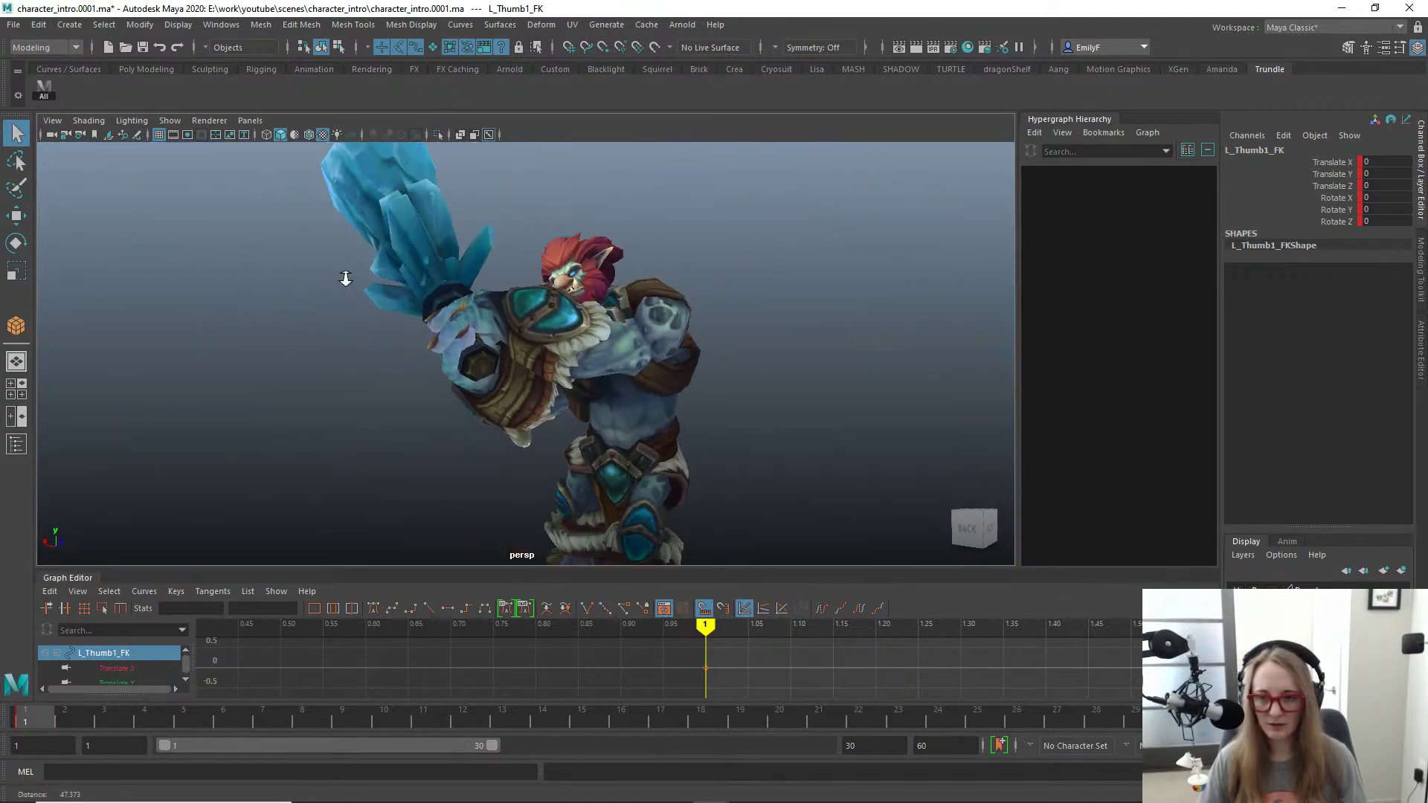
alt+drag(346, 279, 552, 225)
mouse_move(543, 253)
alt+right_down()
mouse_move(595, 292)
mouse_move(532, 279)
alt+right_up()
alt+drag(328, 264, 444, 306)
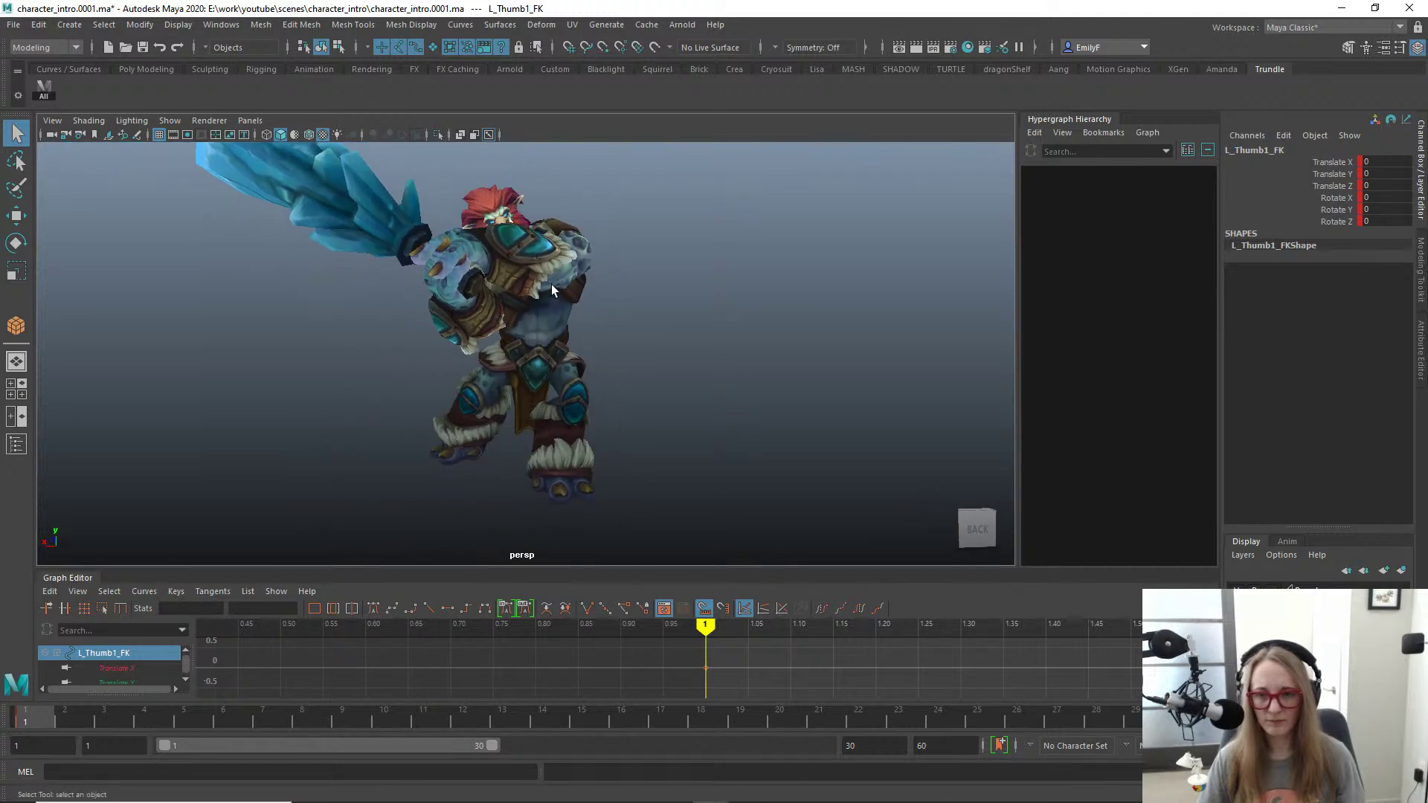
Step: Switch the viewport to the orthographic back view with the grid hidden and the rig controls shown around the whole character
key(space)
drag(564, 305, 564, 342)
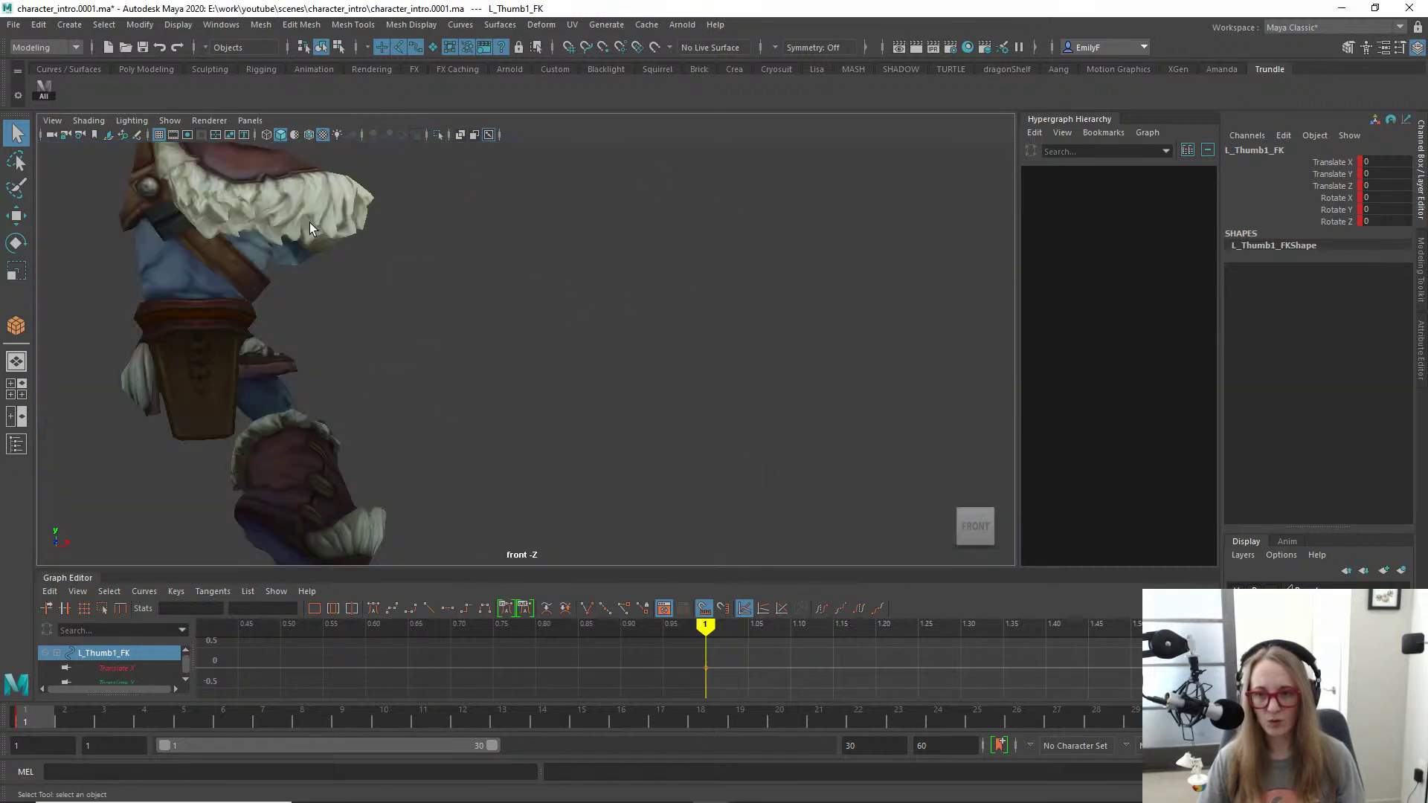
alt+right_drag(310, 222, 30, 209)
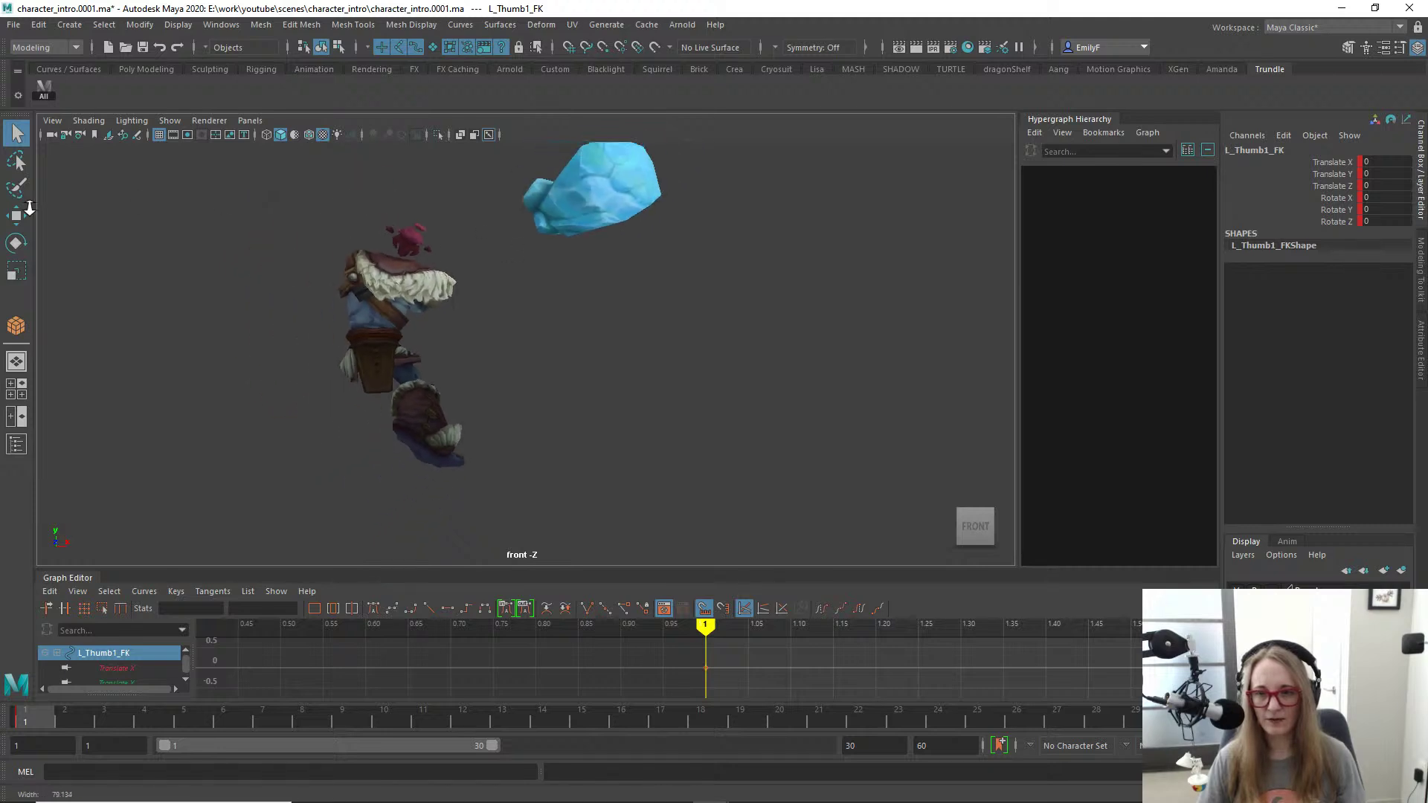
click(171, 135)
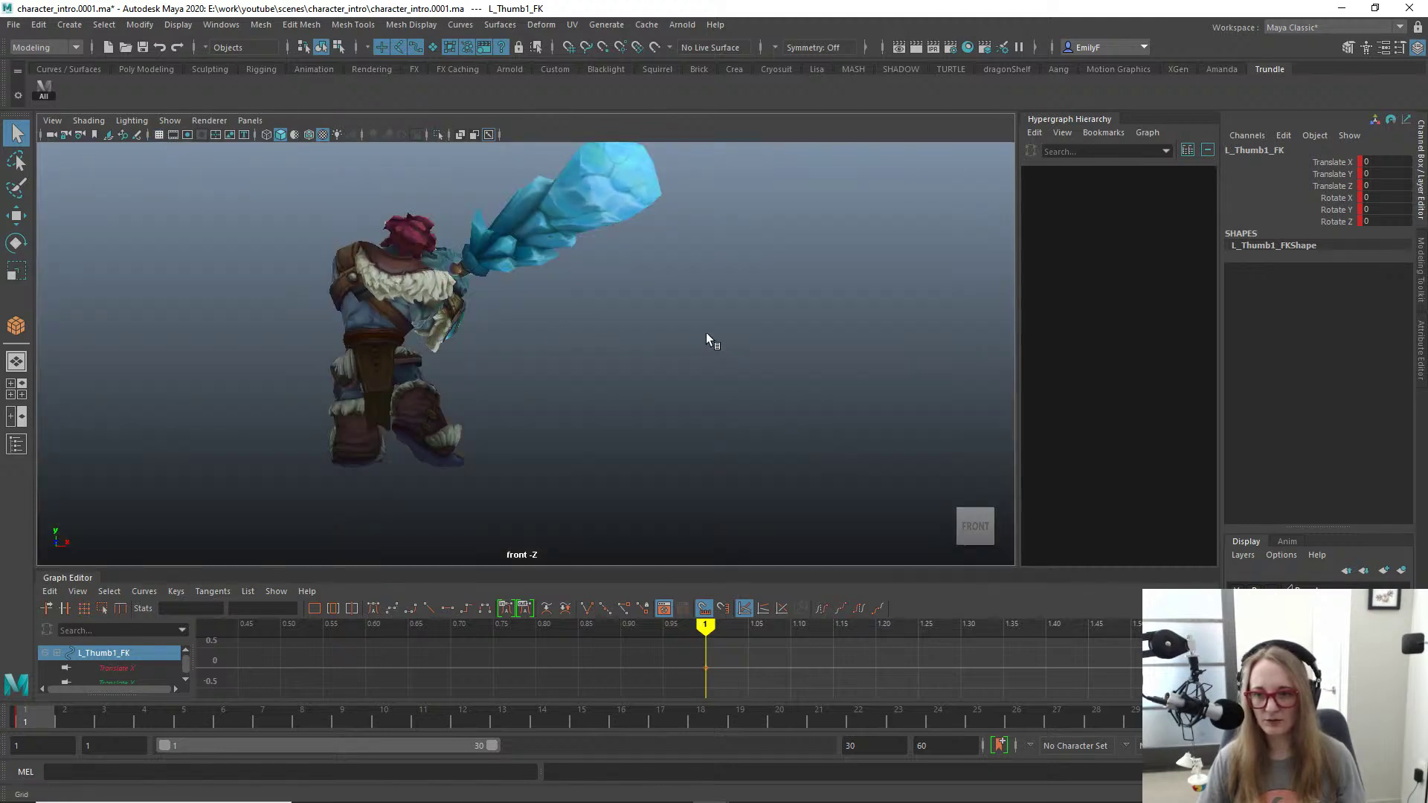
key(f)
key(space)
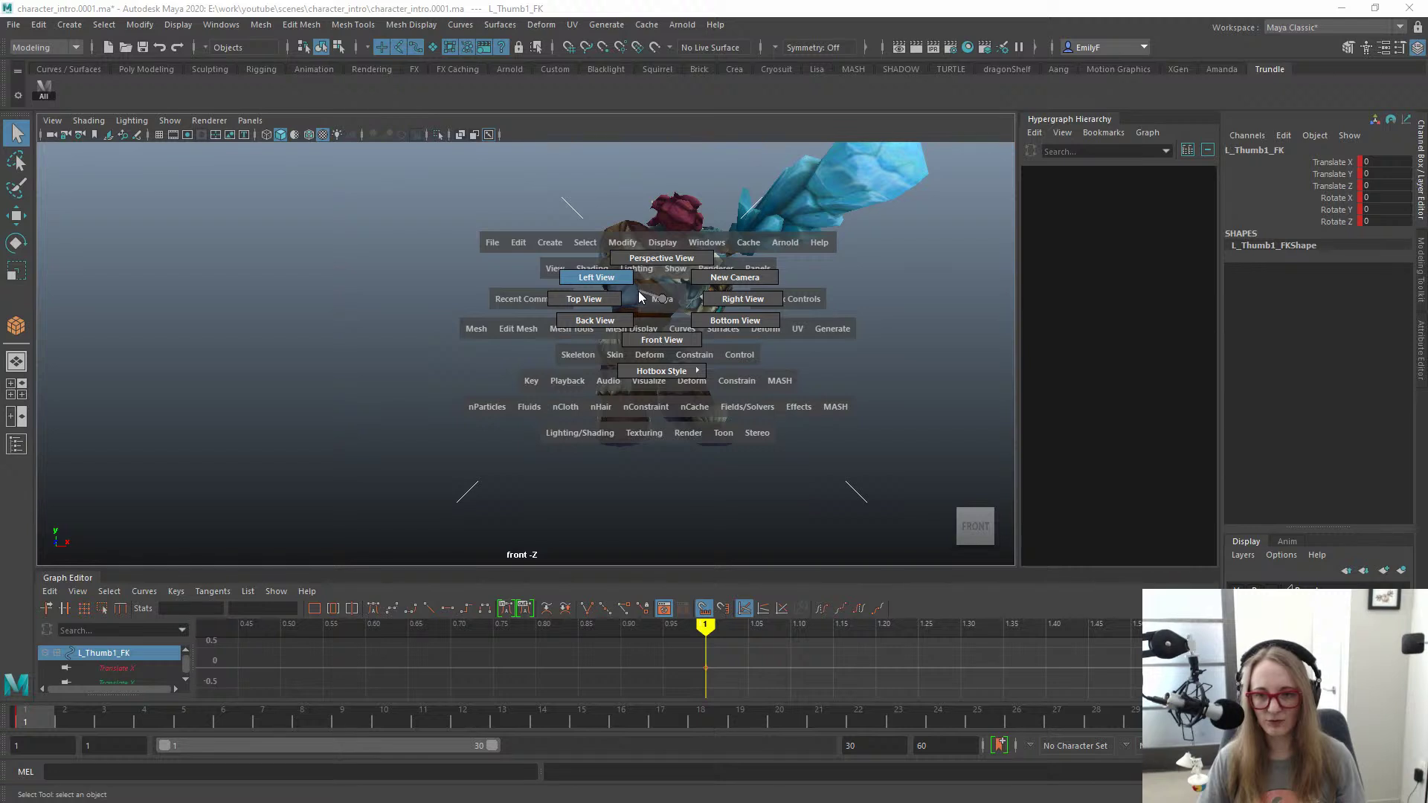
drag(637, 293, 616, 315)
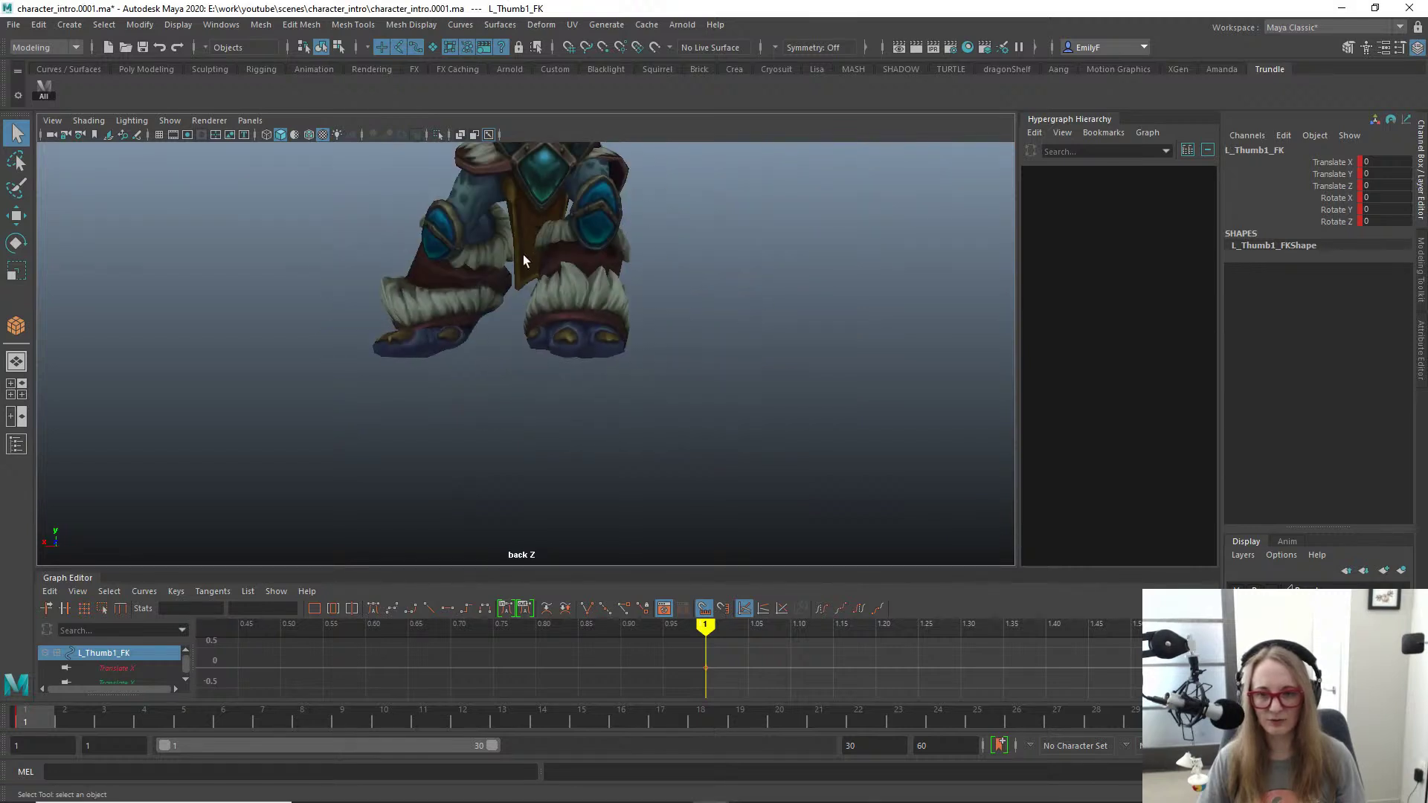
alt+right_drag(524, 260, 593, 220)
alt+middle_drag(593, 220, 606, 399)
alt+right_drag(753, 332, 617, 327)
key(alt+1)
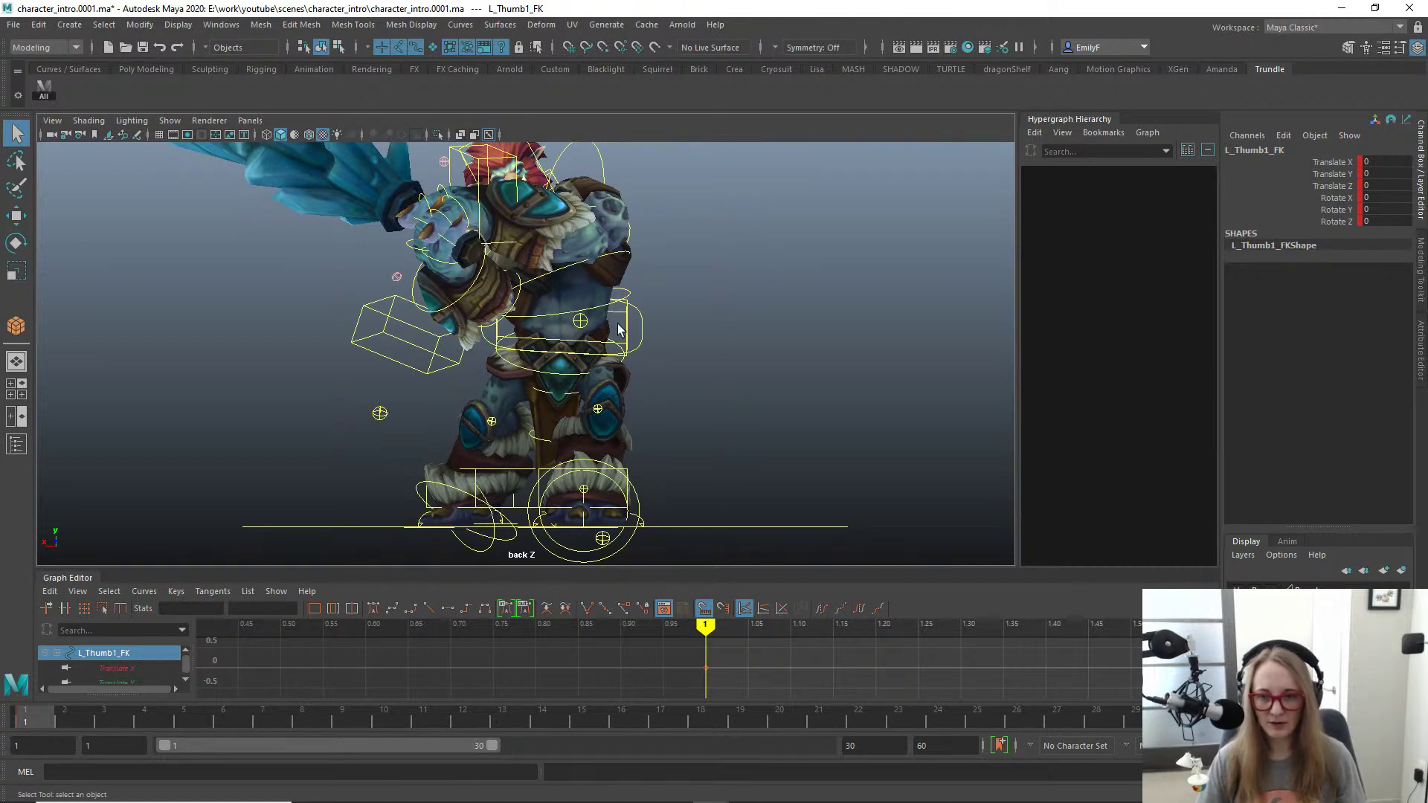
Step: Rotate the pelvis control (Pelvis_FK) to twist and tilt the hips
click(524, 364)
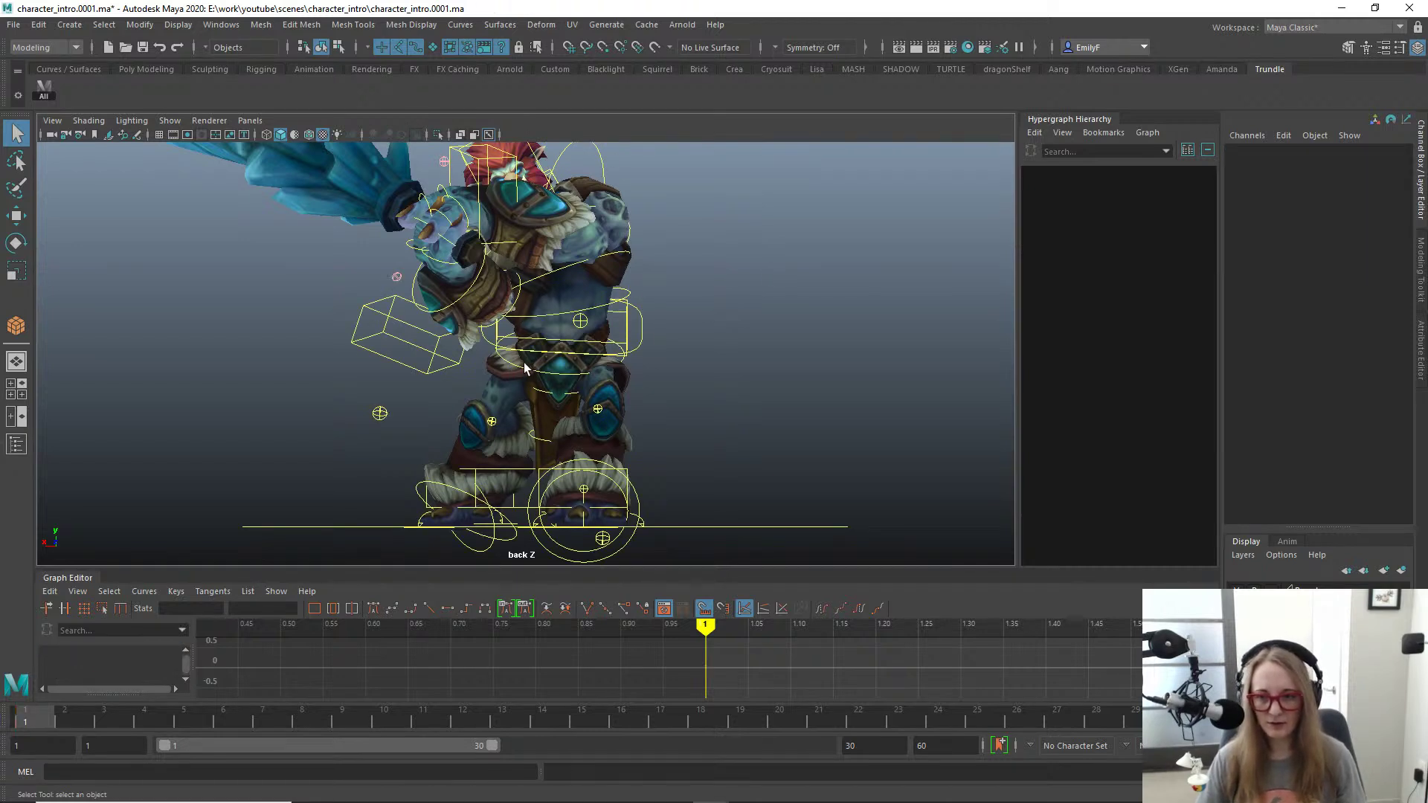
click(526, 370)
key(e)
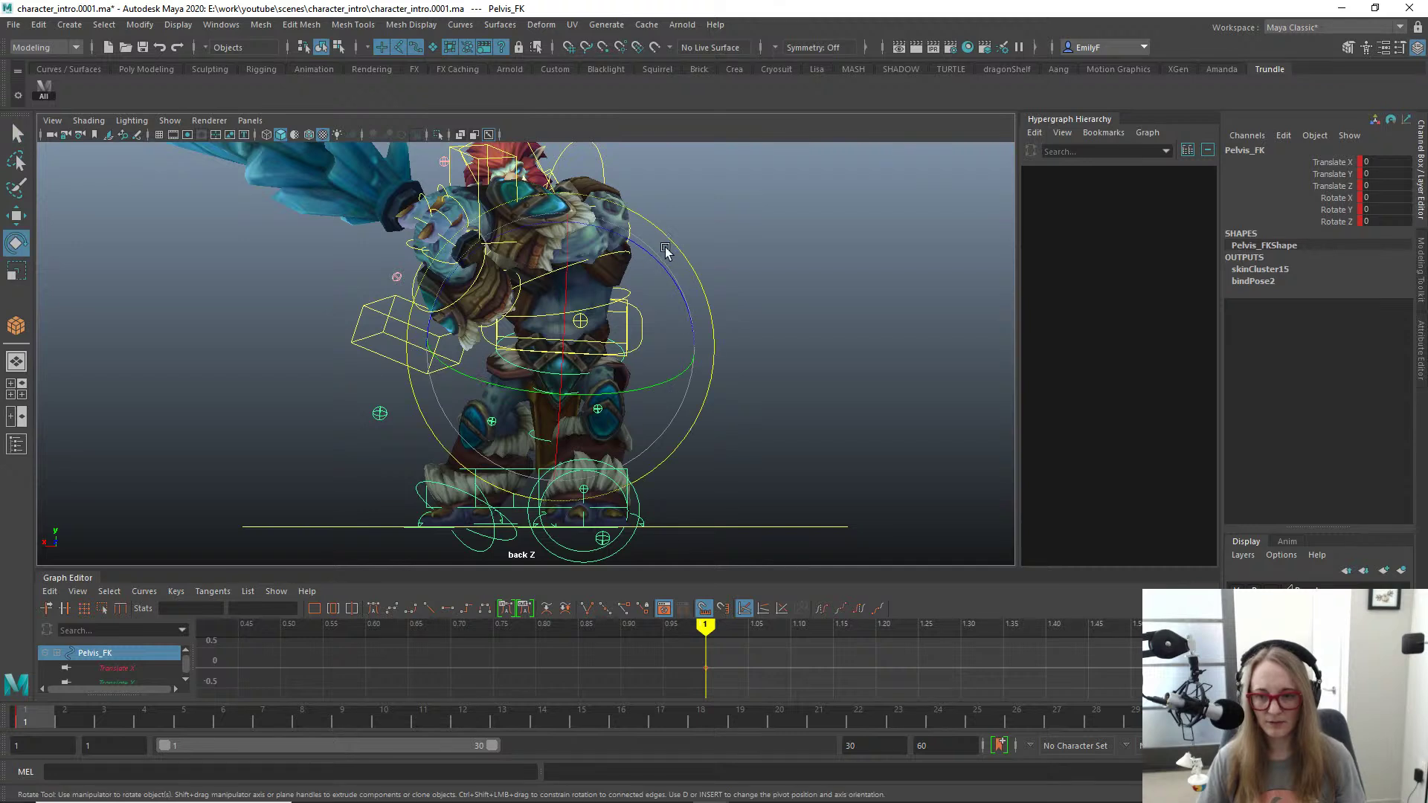
drag(666, 249, 658, 265)
drag(633, 399, 604, 398)
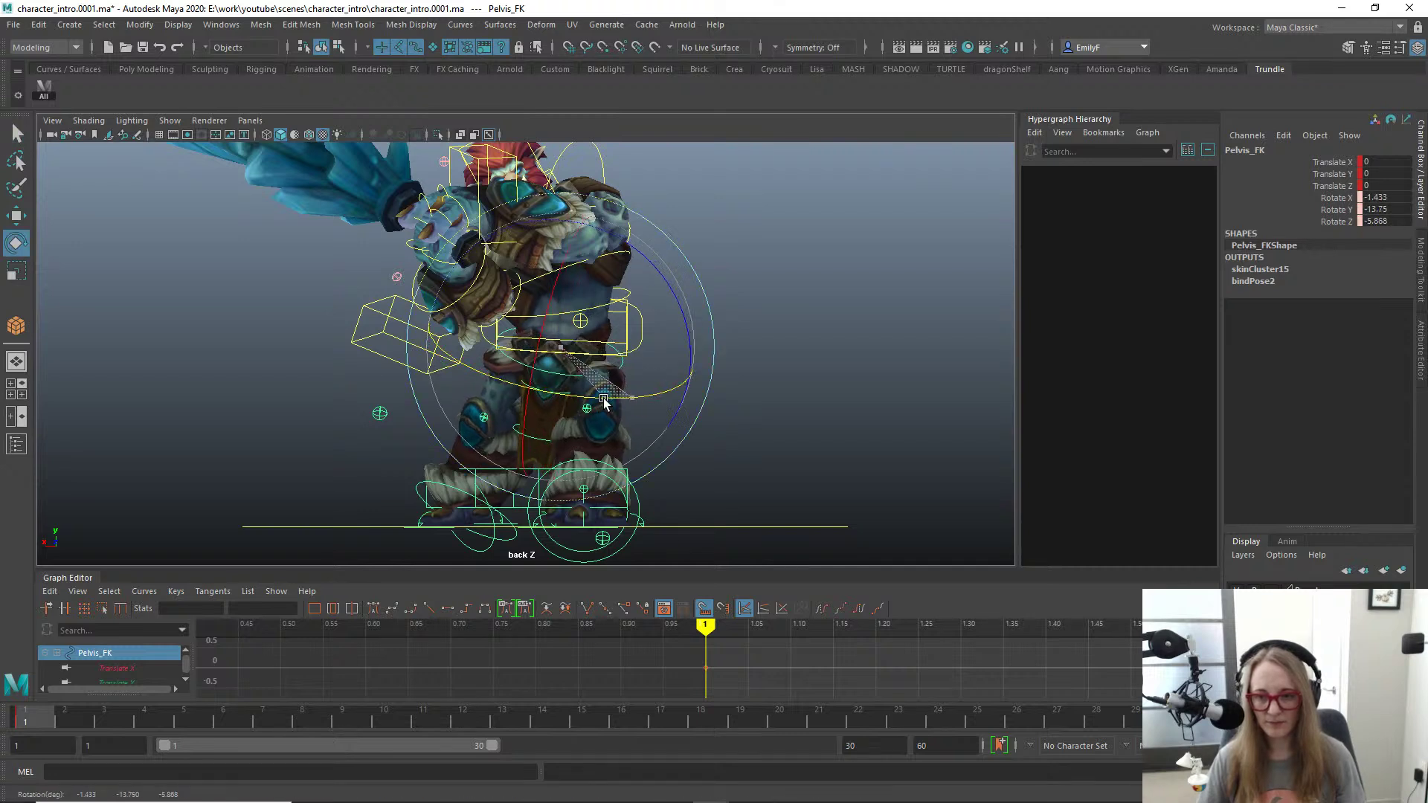
mouse_move(677, 295)
mouse_down()
mouse_move(665, 284)
mouse_move(697, 308)
mouse_up()
key(q)
Step: Rotate the main body control (Main_FK) to 20.469, 2.895, -7.705
click(656, 368)
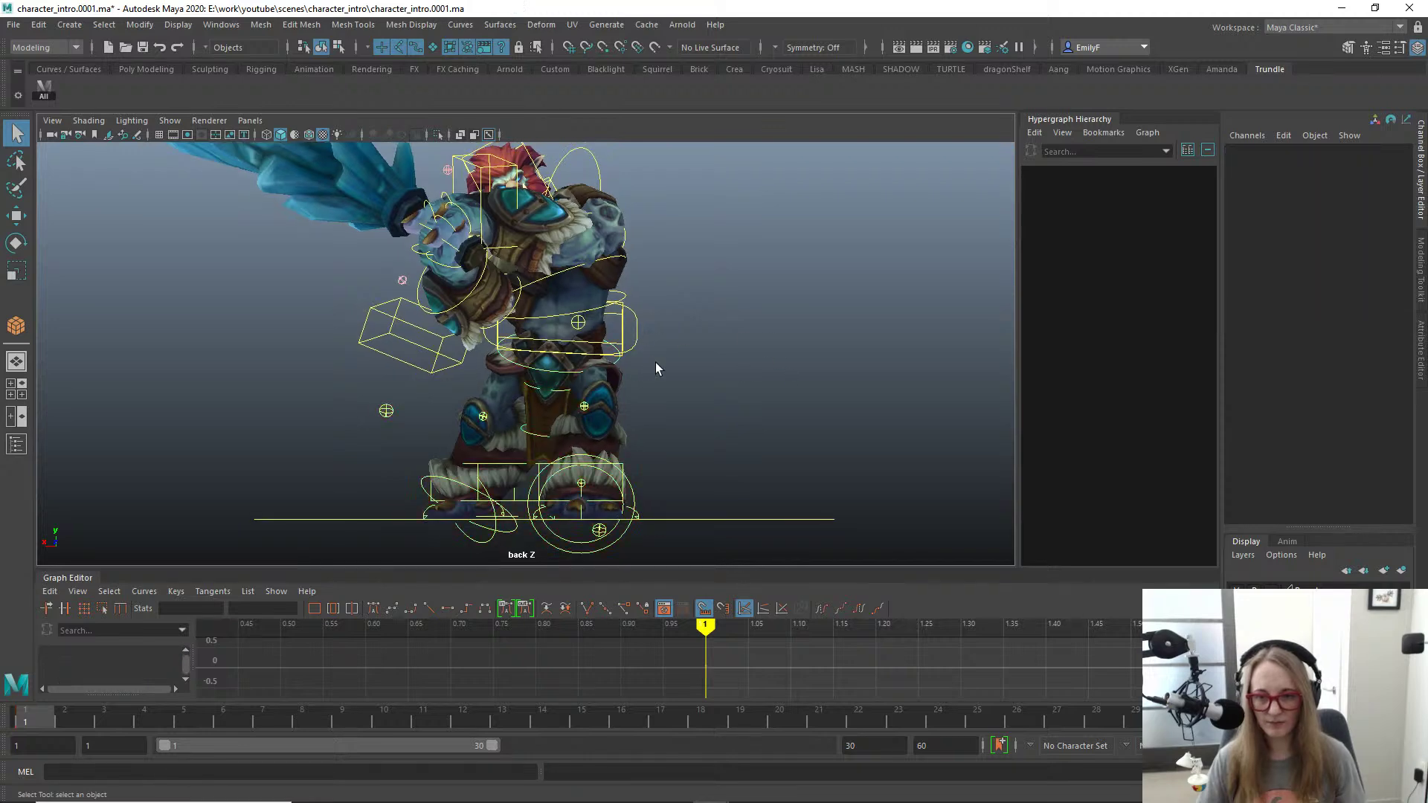
click(635, 345)
key(e)
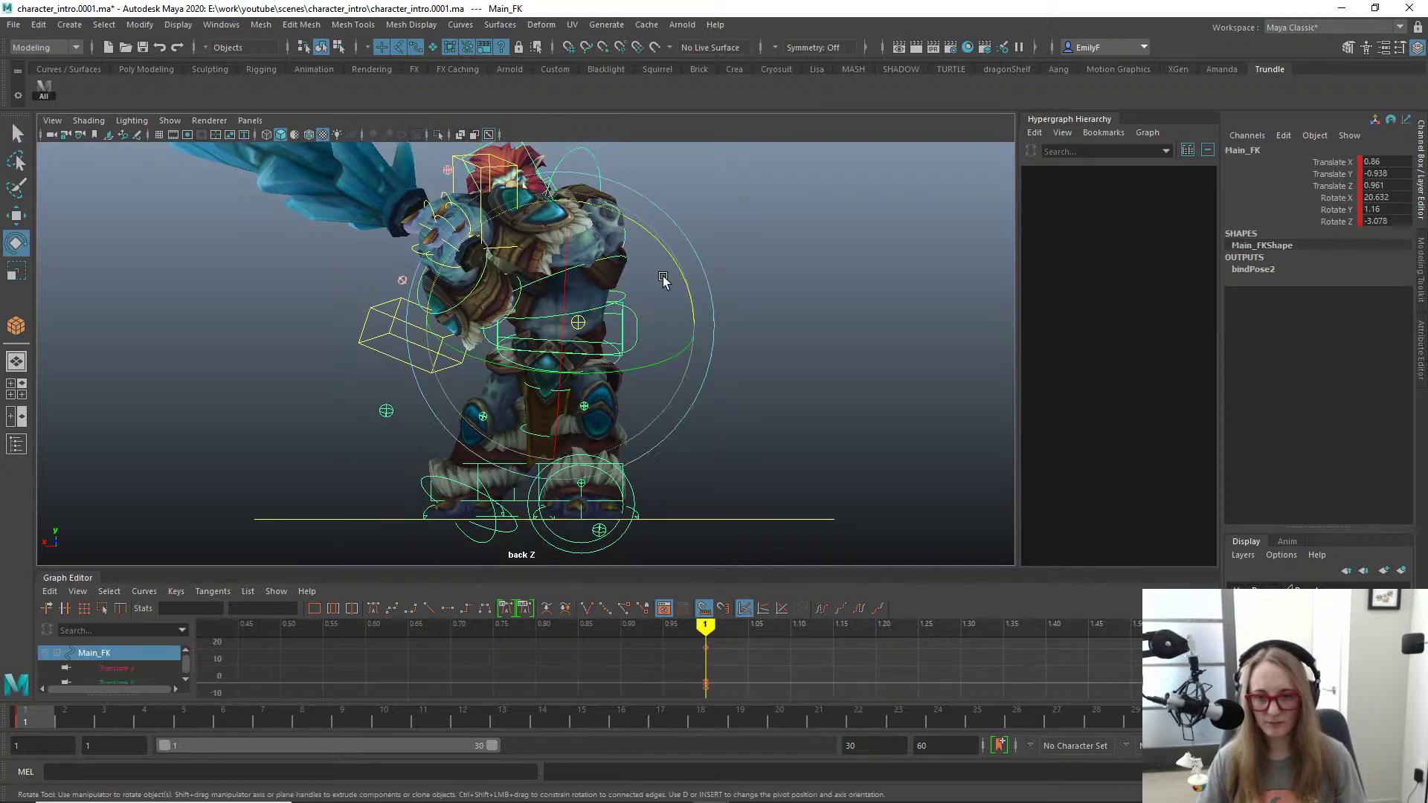
mouse_move(669, 257)
mouse_down()
mouse_move(682, 246)
mouse_move(652, 249)
mouse_up()
Step: Try rotating the root control (Root_FK) to 8.428 on Z
click(629, 309)
key(q)
click(625, 329)
key(e)
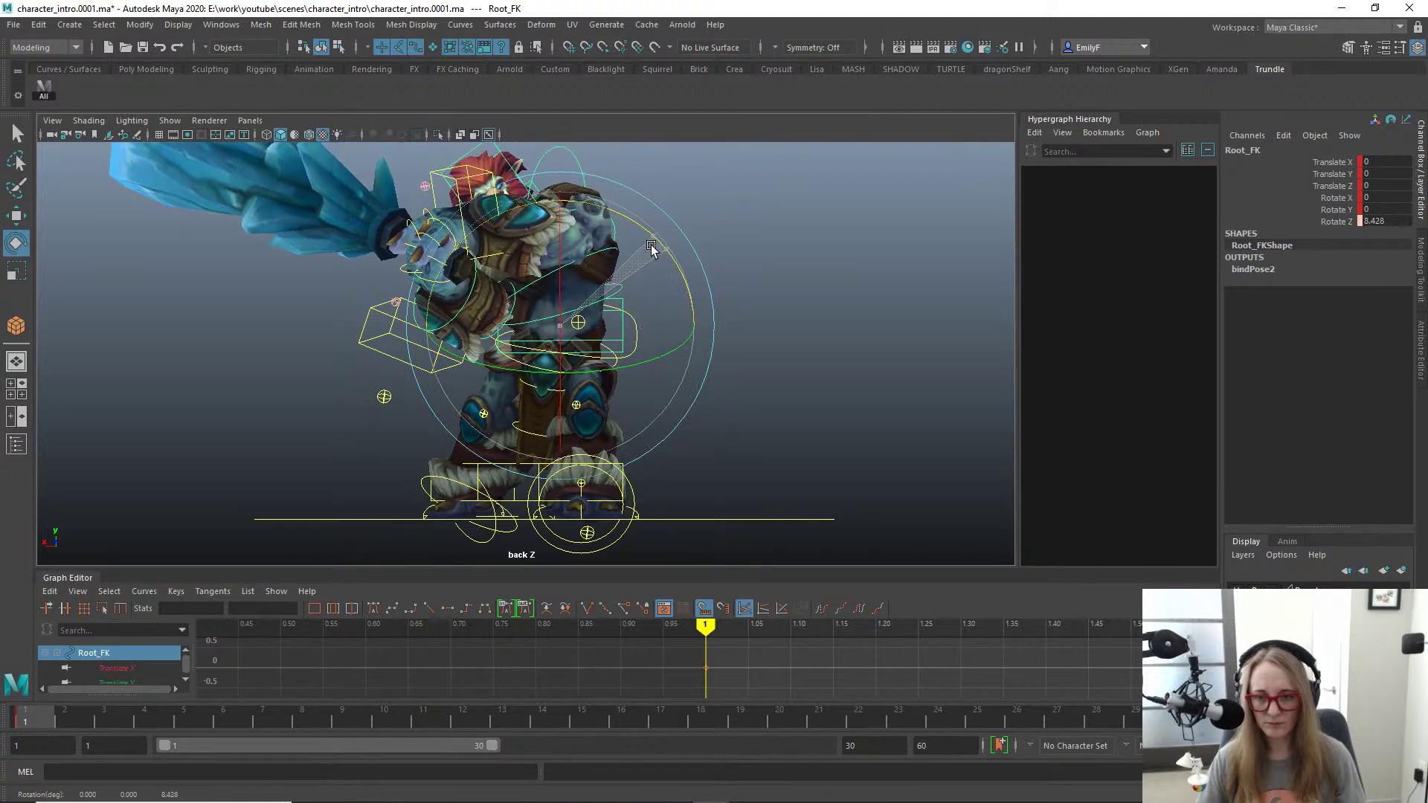
key(ctrl+z)
Step: Rotate the main body control (Main_FK) to 20.641, 0.985, -2.612
key(q)
click(637, 333)
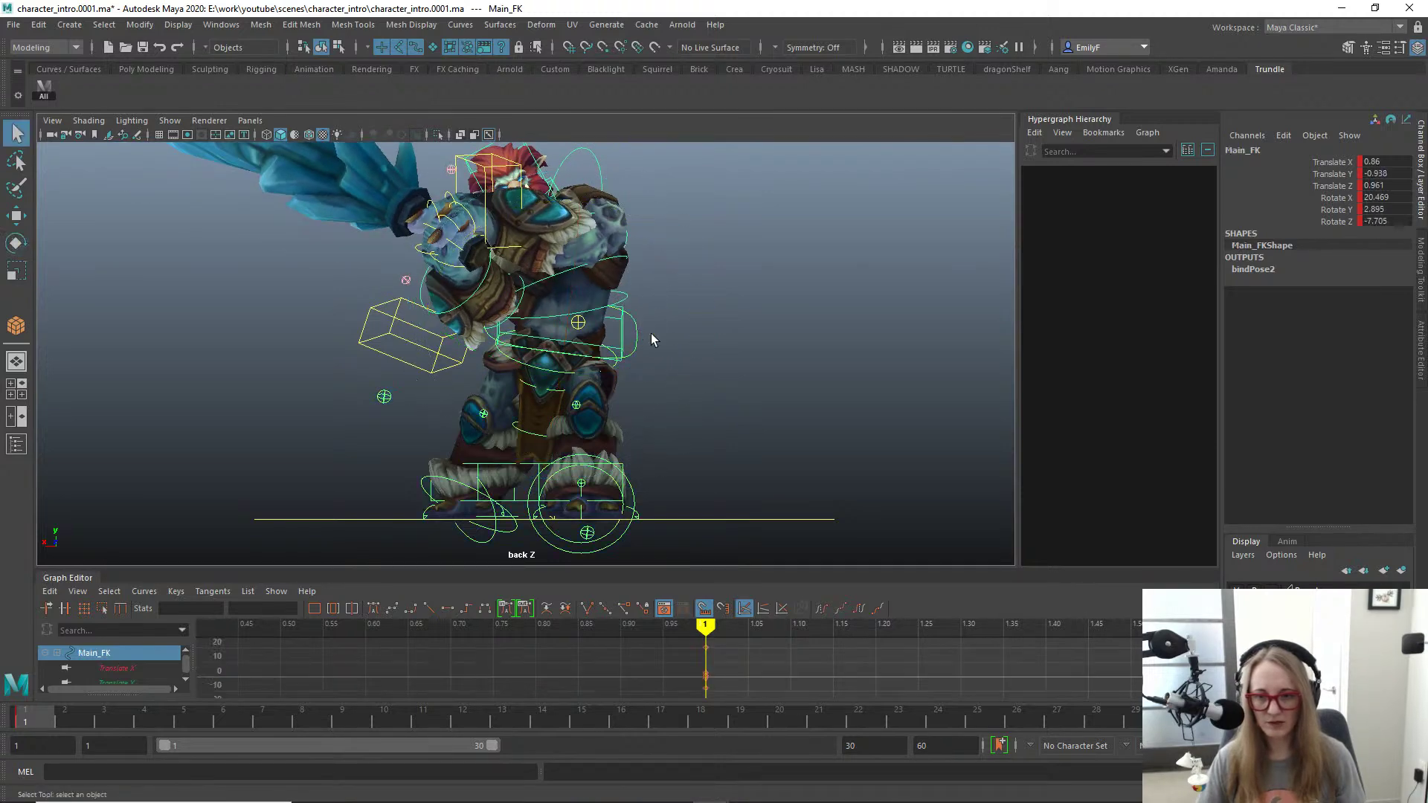
key(e)
drag(655, 270, 658, 238)
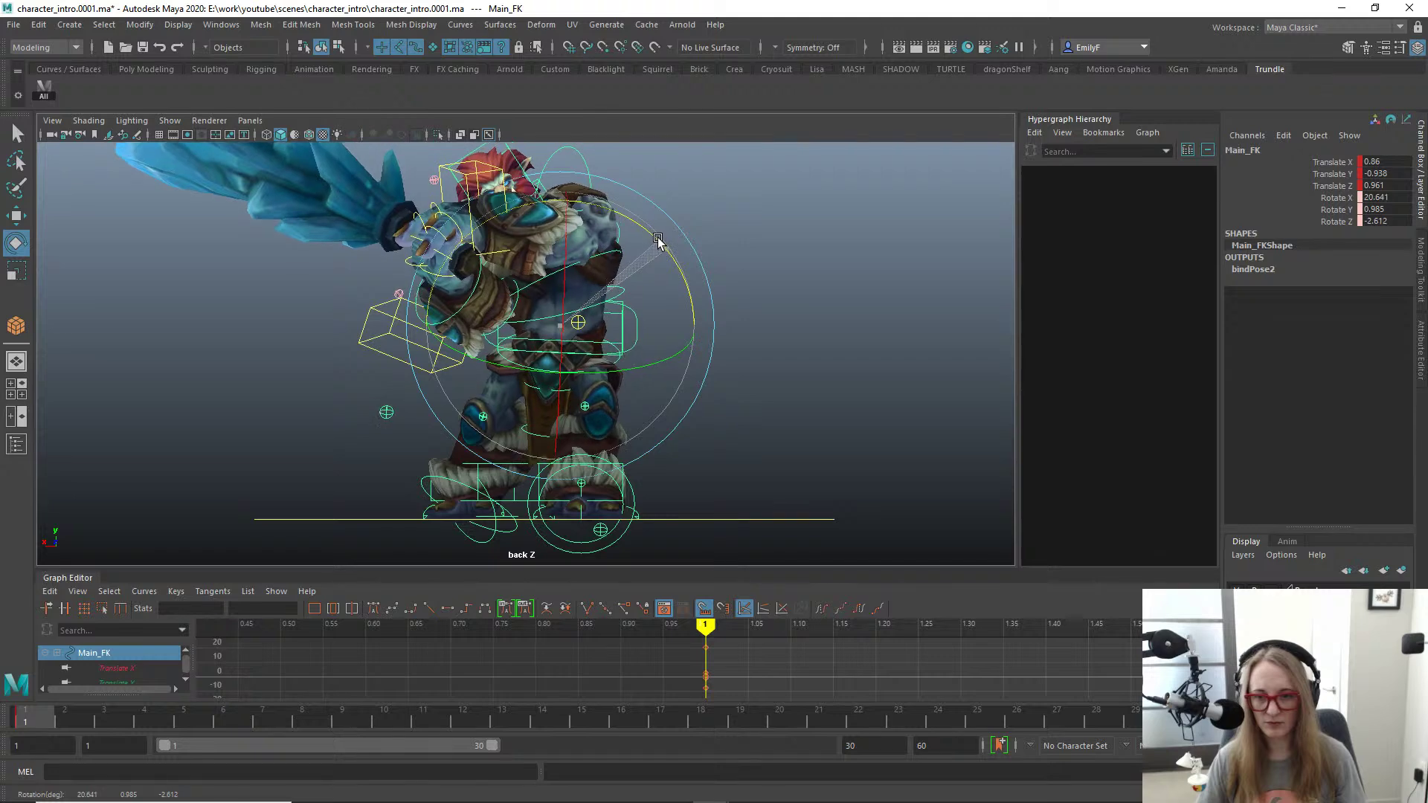
Step: Try rotating the root control (Root_FK) to about 6.78 on Z
alt+right_drag(468, 346, 727, 355)
scroll(698, 349, up, 1)
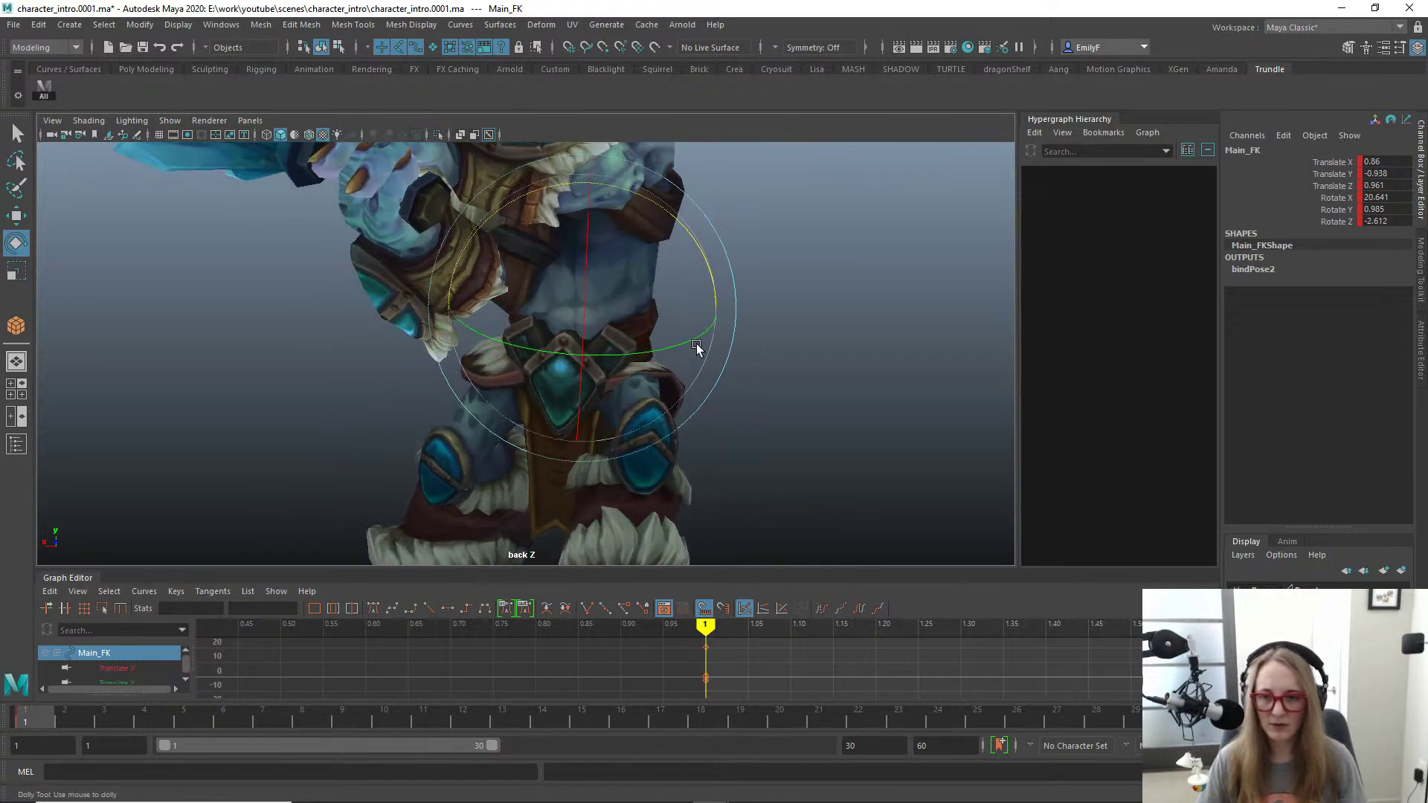
click(720, 247)
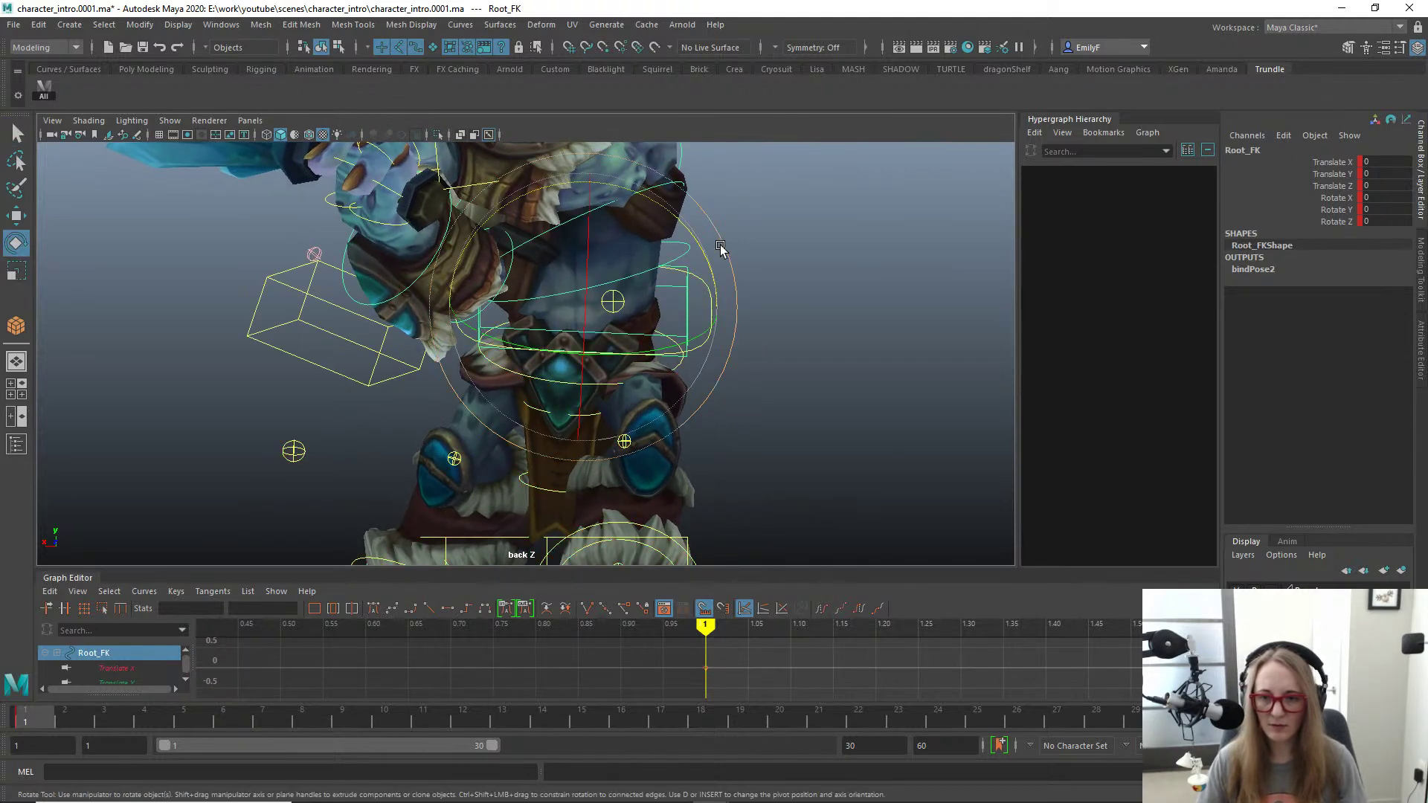
drag(677, 230, 668, 218)
key(ctrl+z)
key(alt+1)
key(alt+1)
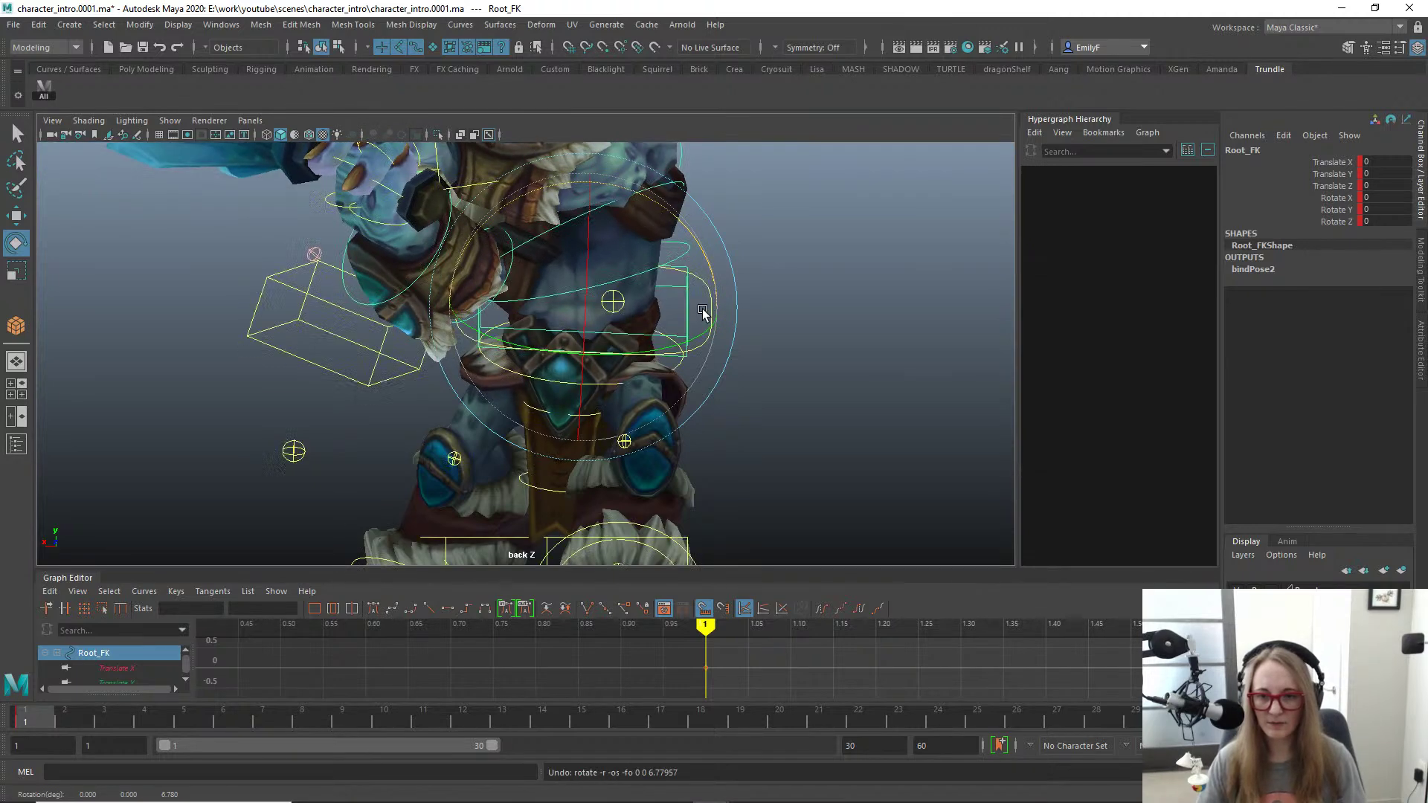
Step: Rotate the root control (Root_FK) to 6.405 on Z
key(q)
click(703, 314)
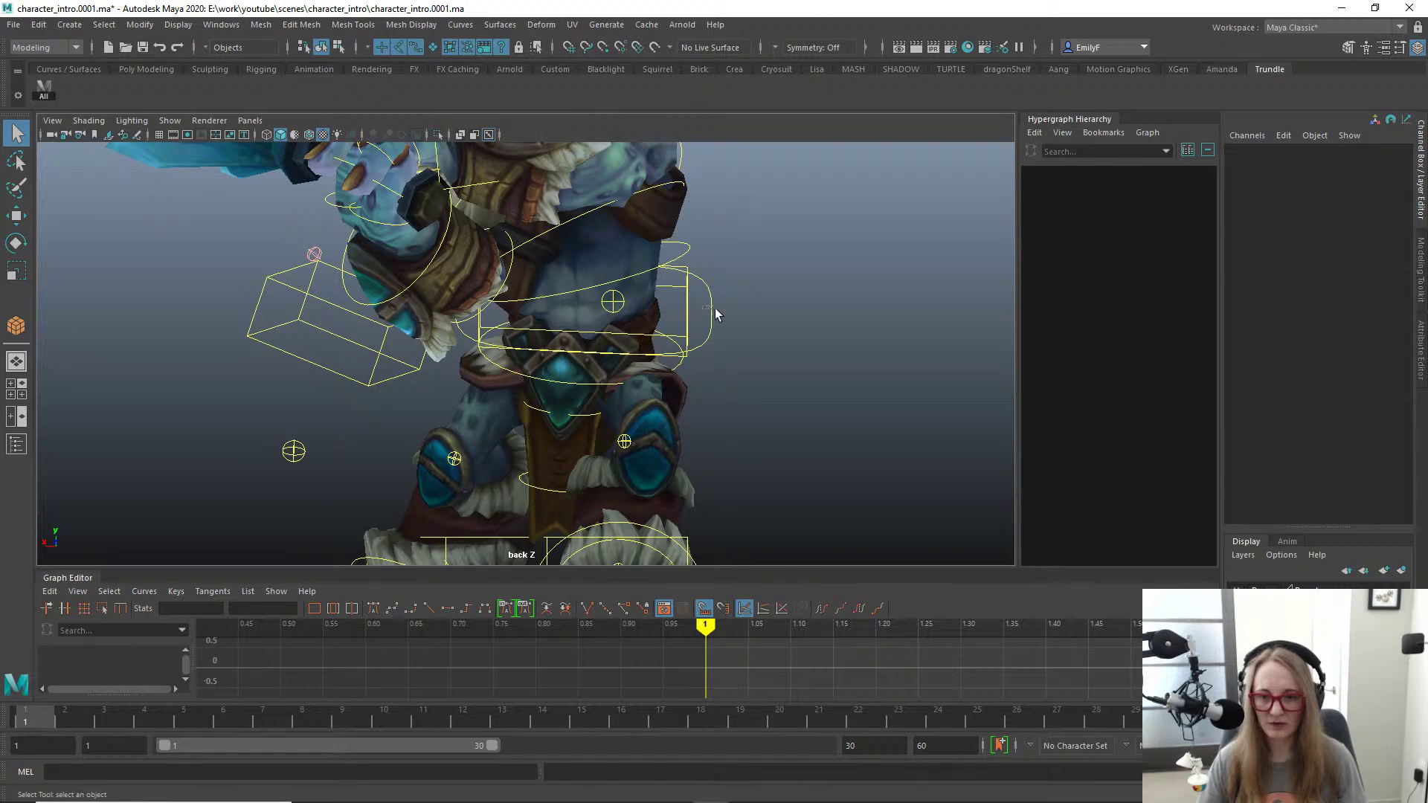
click(711, 309)
key(e)
drag(695, 243, 680, 224)
key(q)
click(720, 249)
key(e)
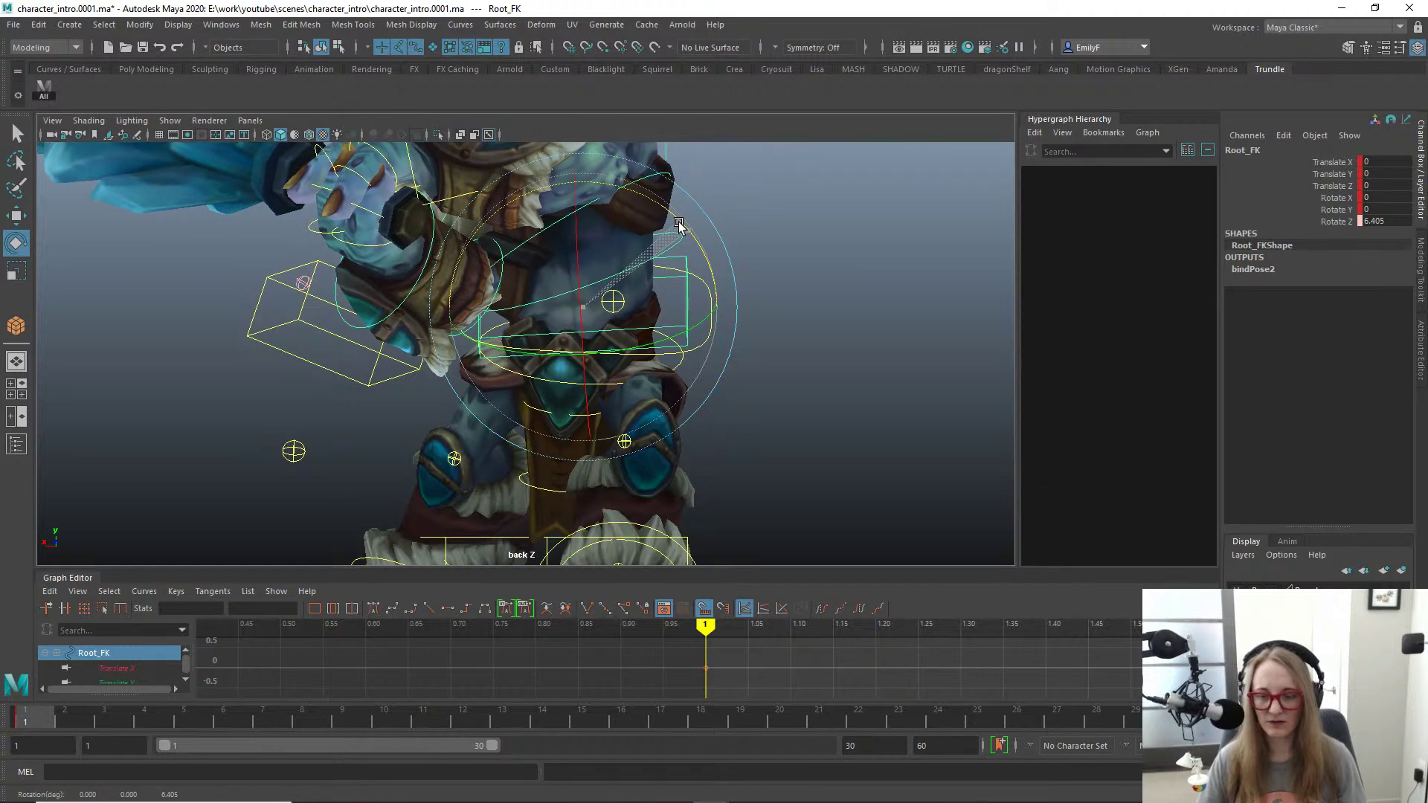
Step: Try counter-rotating the lower spine control (Spine1_FK) to about -10.8, -2, 11.3, and undo both the spine and root rotations
scroll(676, 260, down, 6)
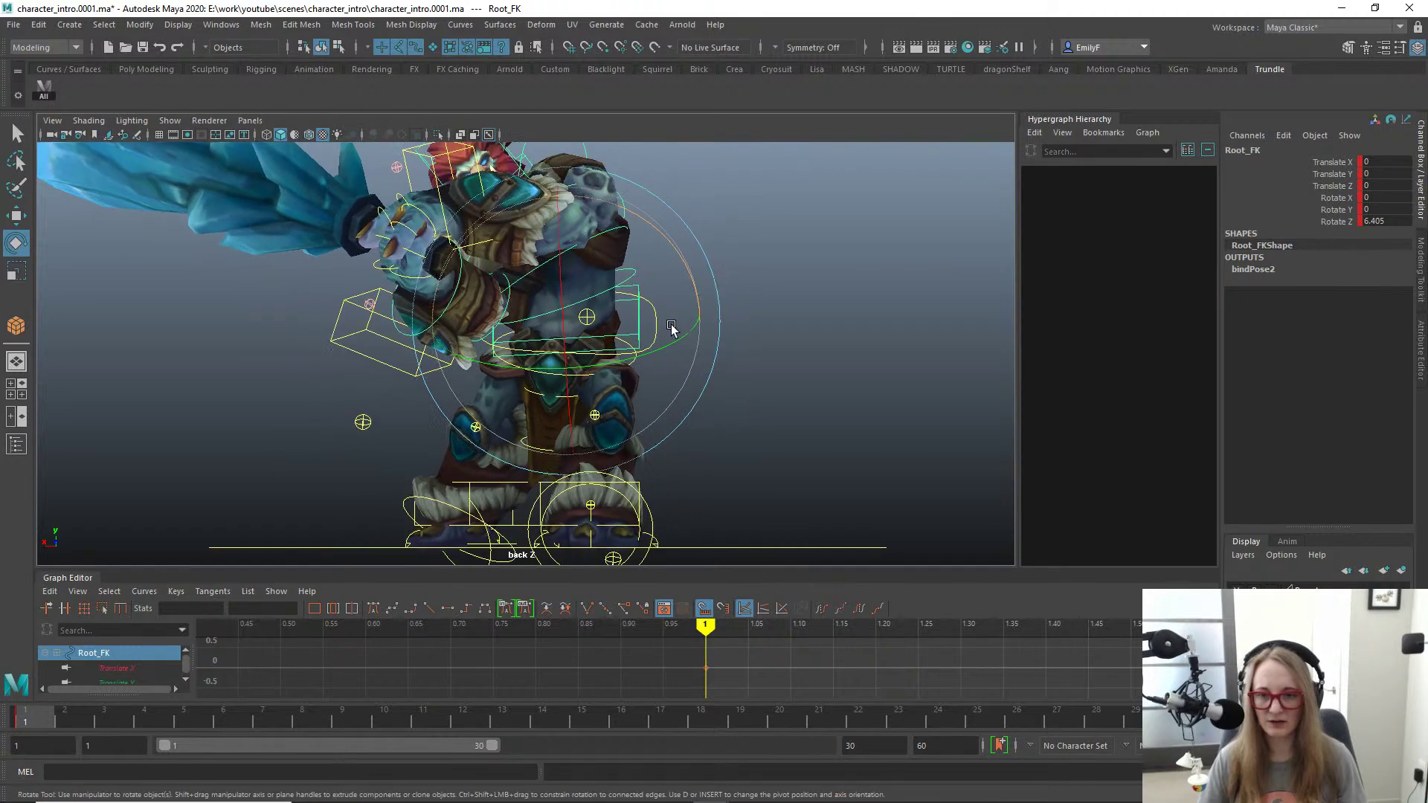
click(646, 277)
drag(669, 217, 678, 224)
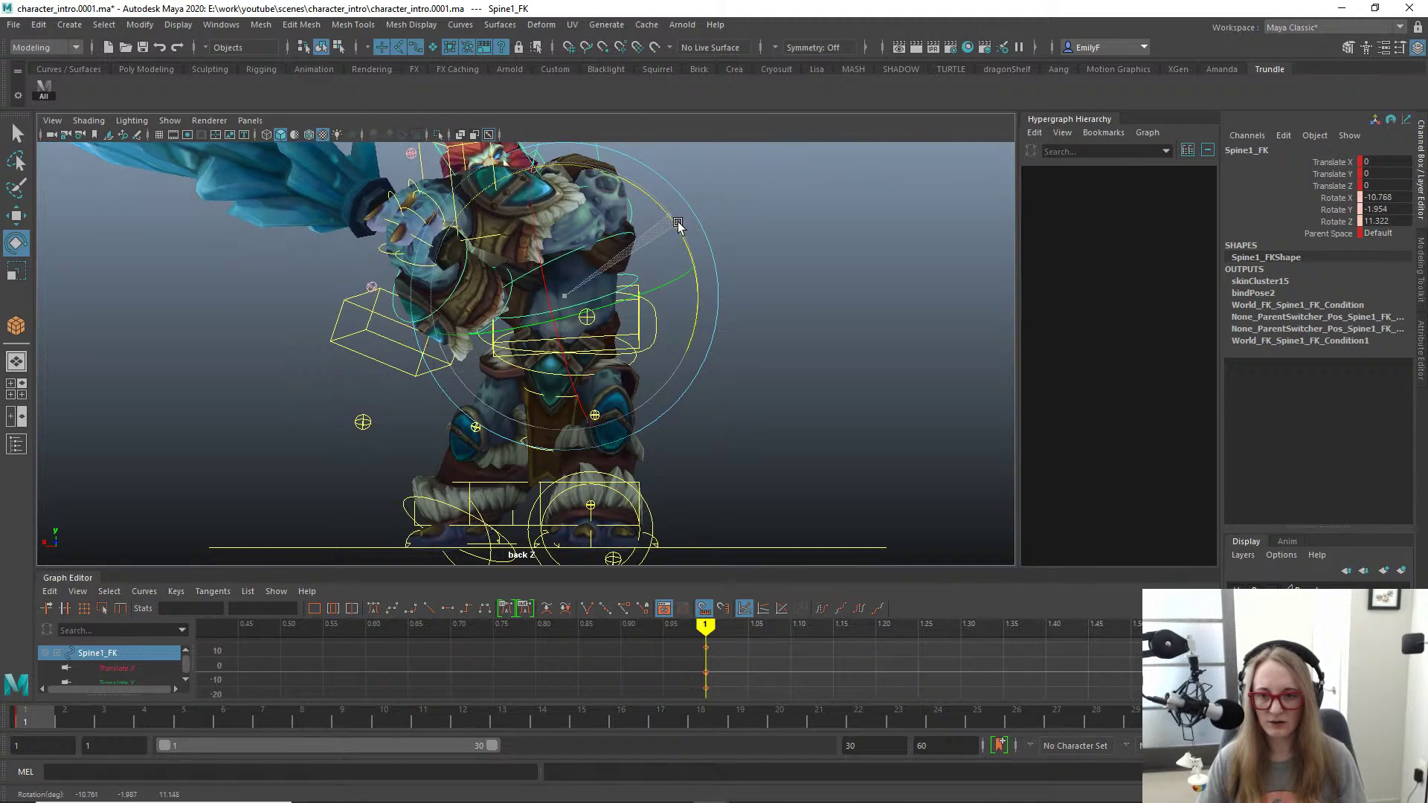
key(ctrl+z)
key(ctrl+z)
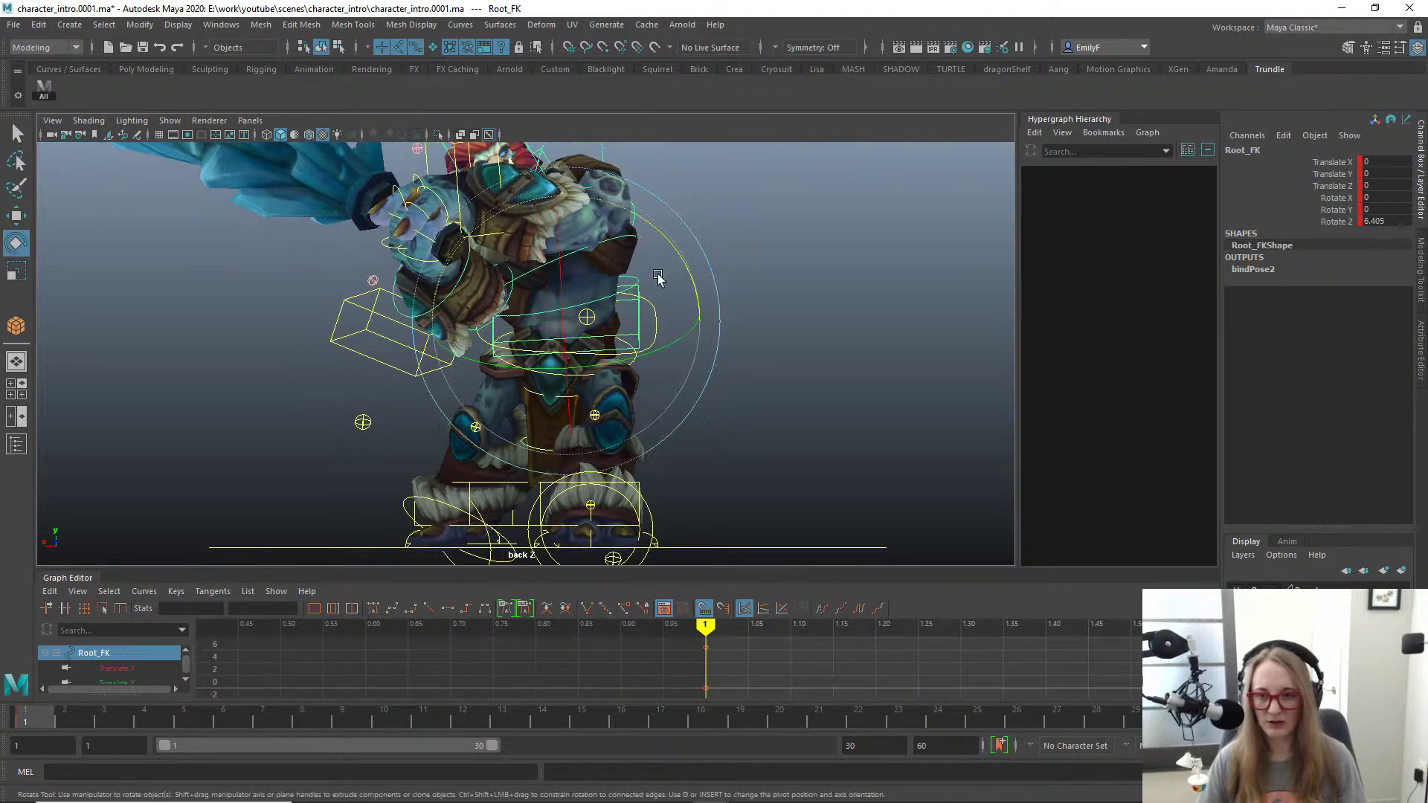
key(ctrl+z)
key(ctrl+z)
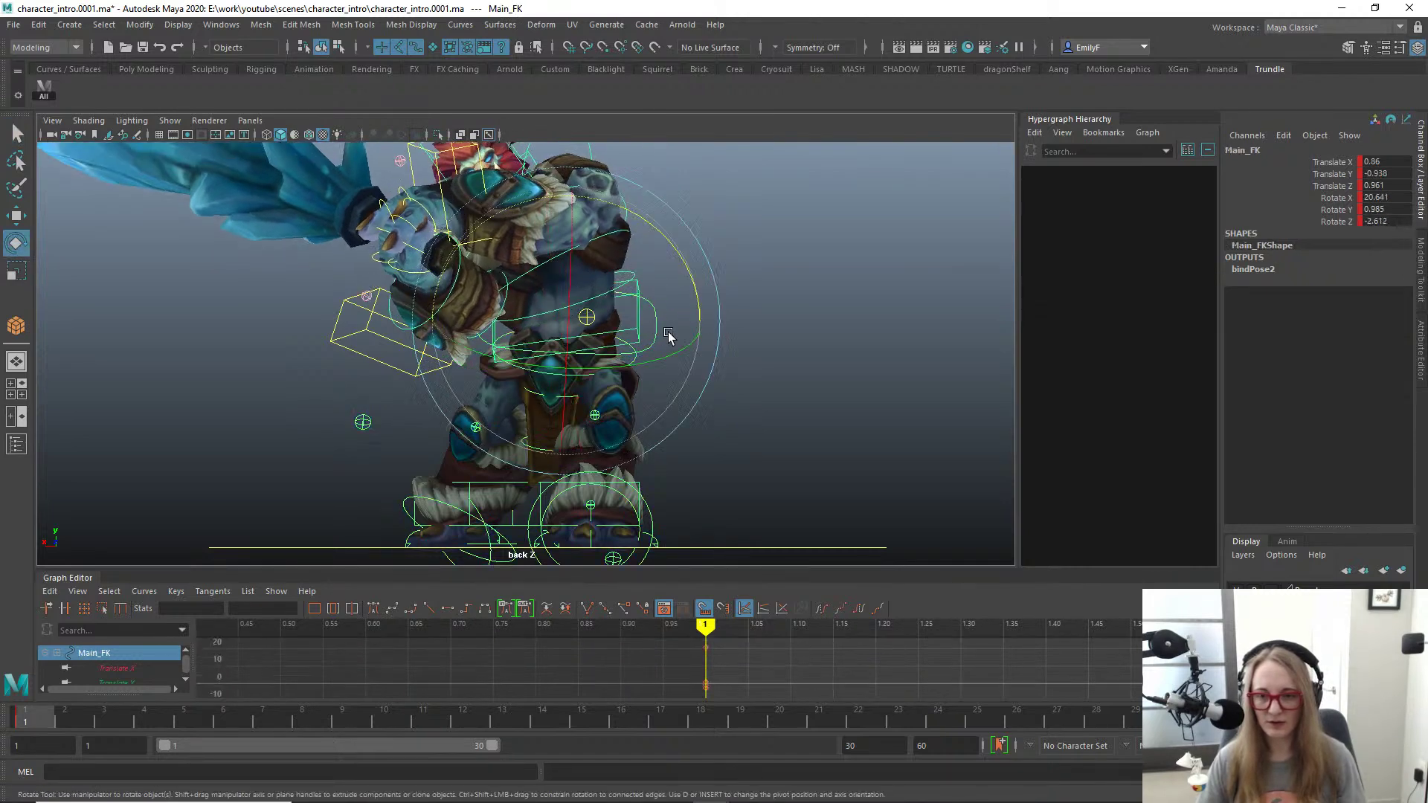
Step: Return the viewport to the perspective view
alt+drag(711, 339, 707, 322)
alt+right_drag(772, 332, 787, 341)
key(space)
click(754, 310)
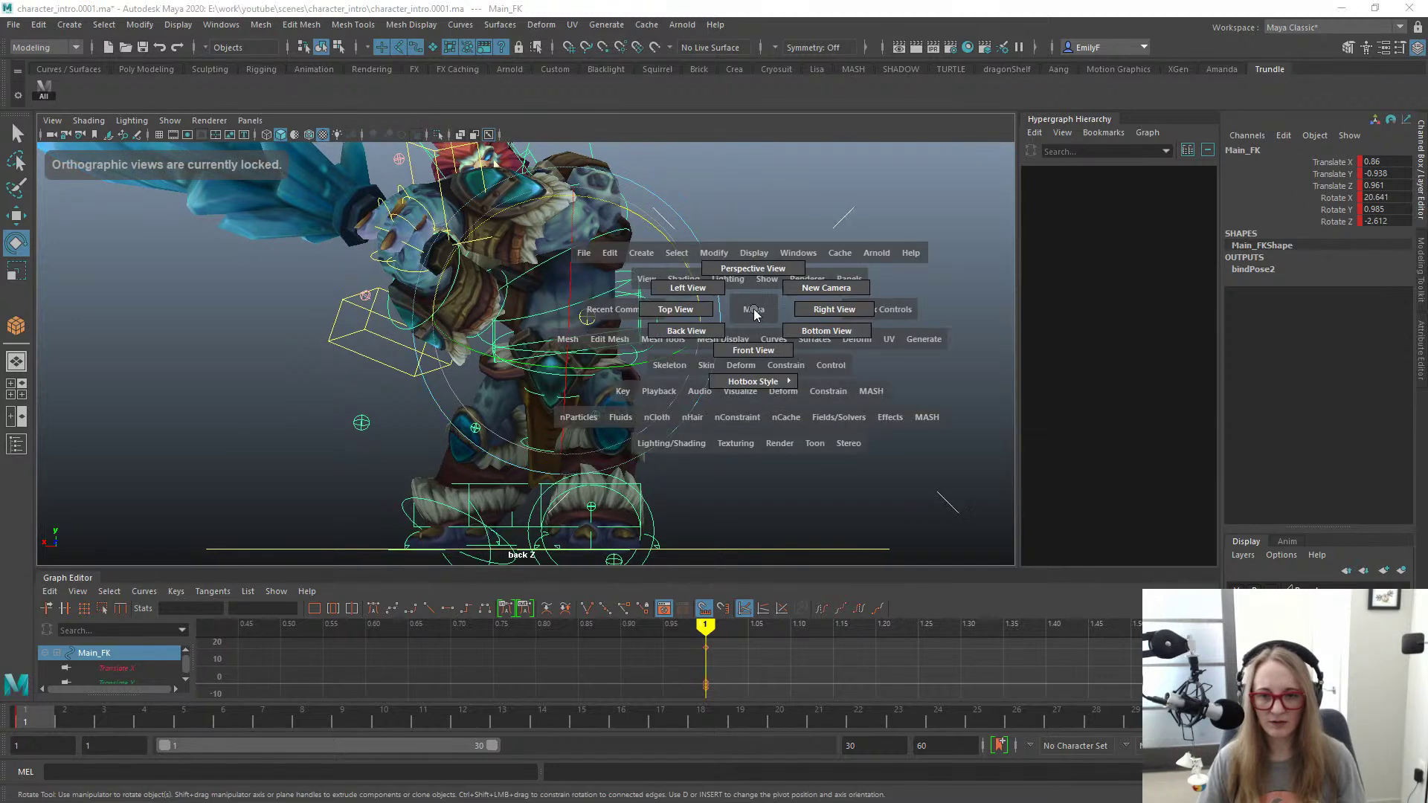
drag(754, 313, 752, 283)
Step: Rotate the root control (Root_FK) to -7.131, 0, 11.263 so the upper body leans over the hips
alt+drag(606, 277, 666, 244)
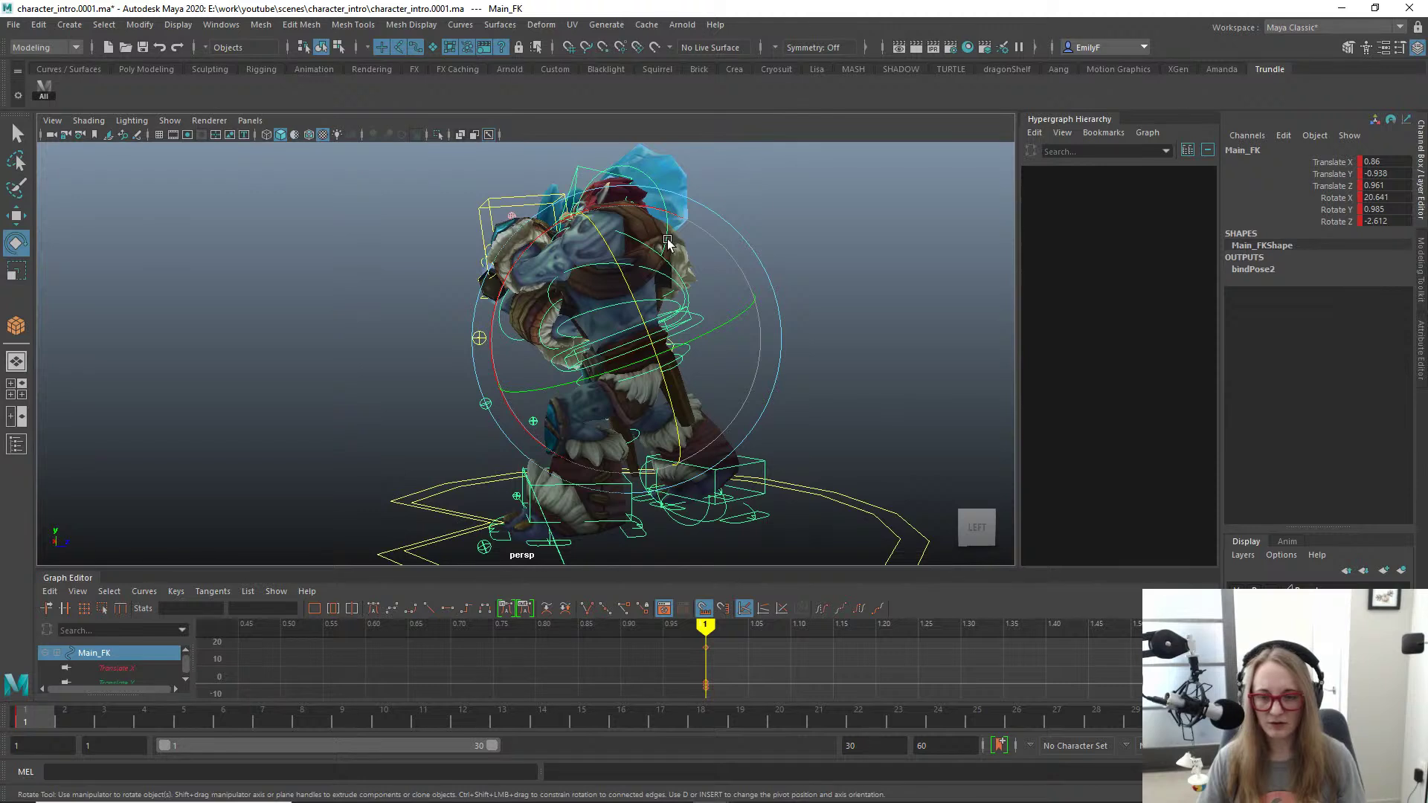
key(q)
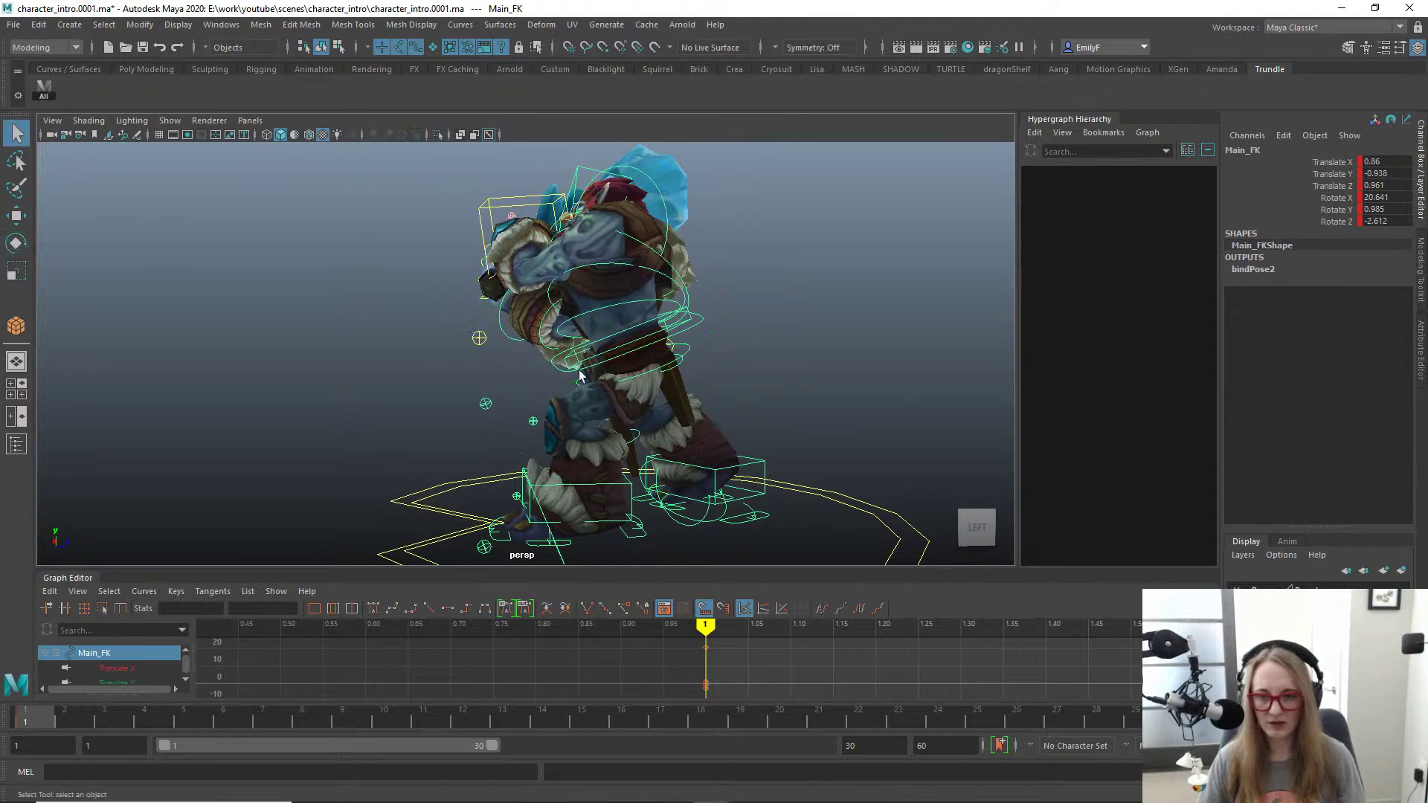
click(579, 376)
key(e)
drag(515, 276, 662, 300)
key(q)
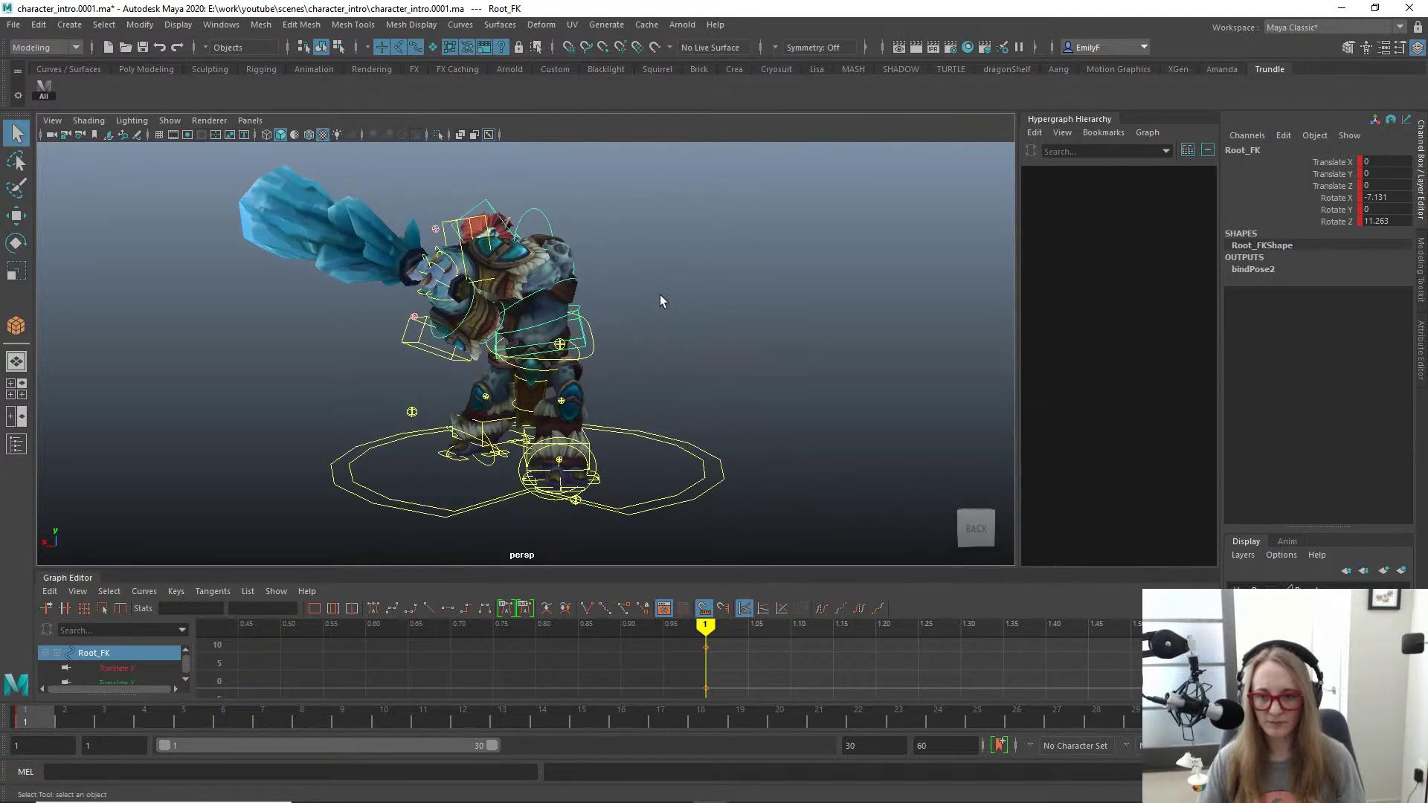
Step: Check the full-body pose with the rig controls temporarily hidden
key(ctrl+h)
key(space)
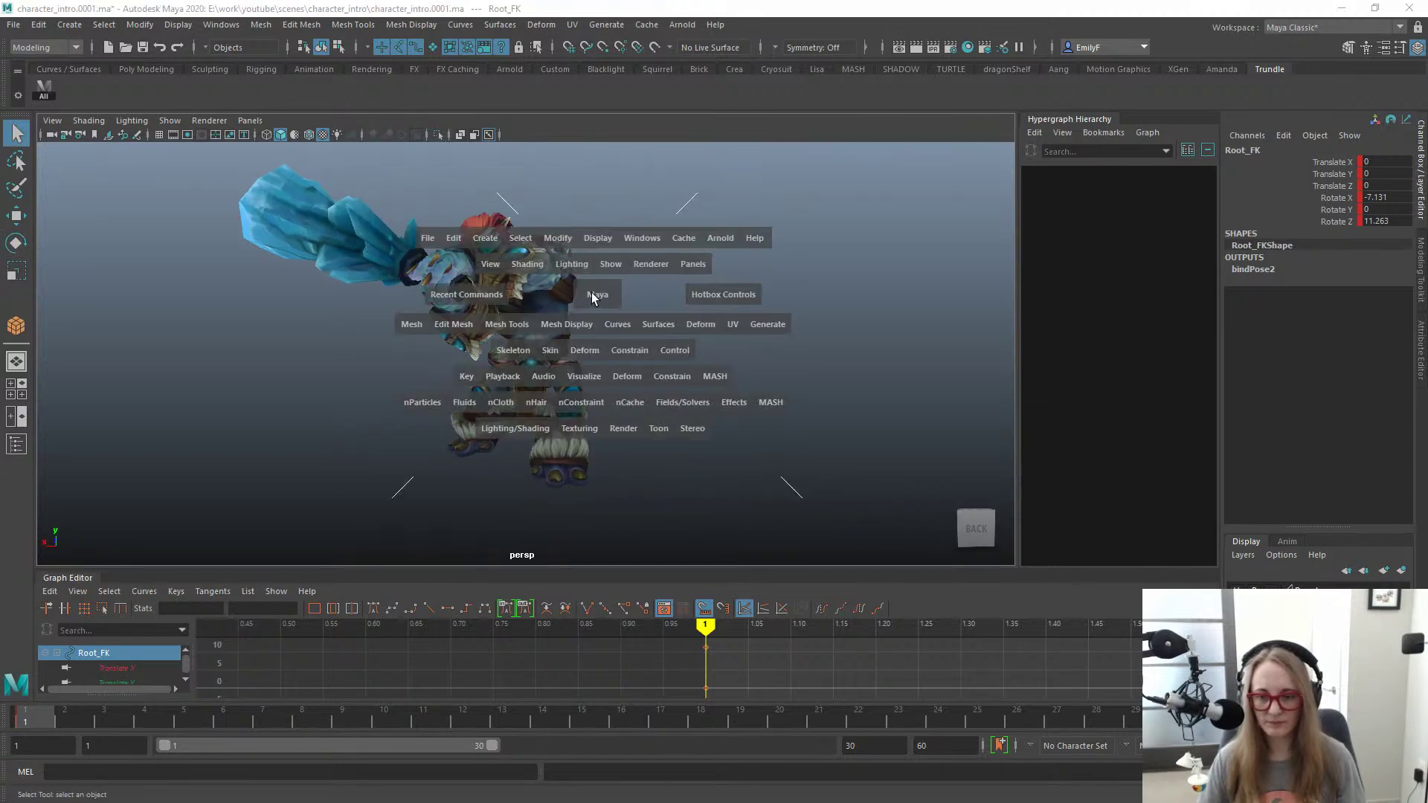
key(ctrl+shift+h)
Step: Try rotating the whole character with the World_FK_Gimbal control to 8.569 on Y
click(703, 459)
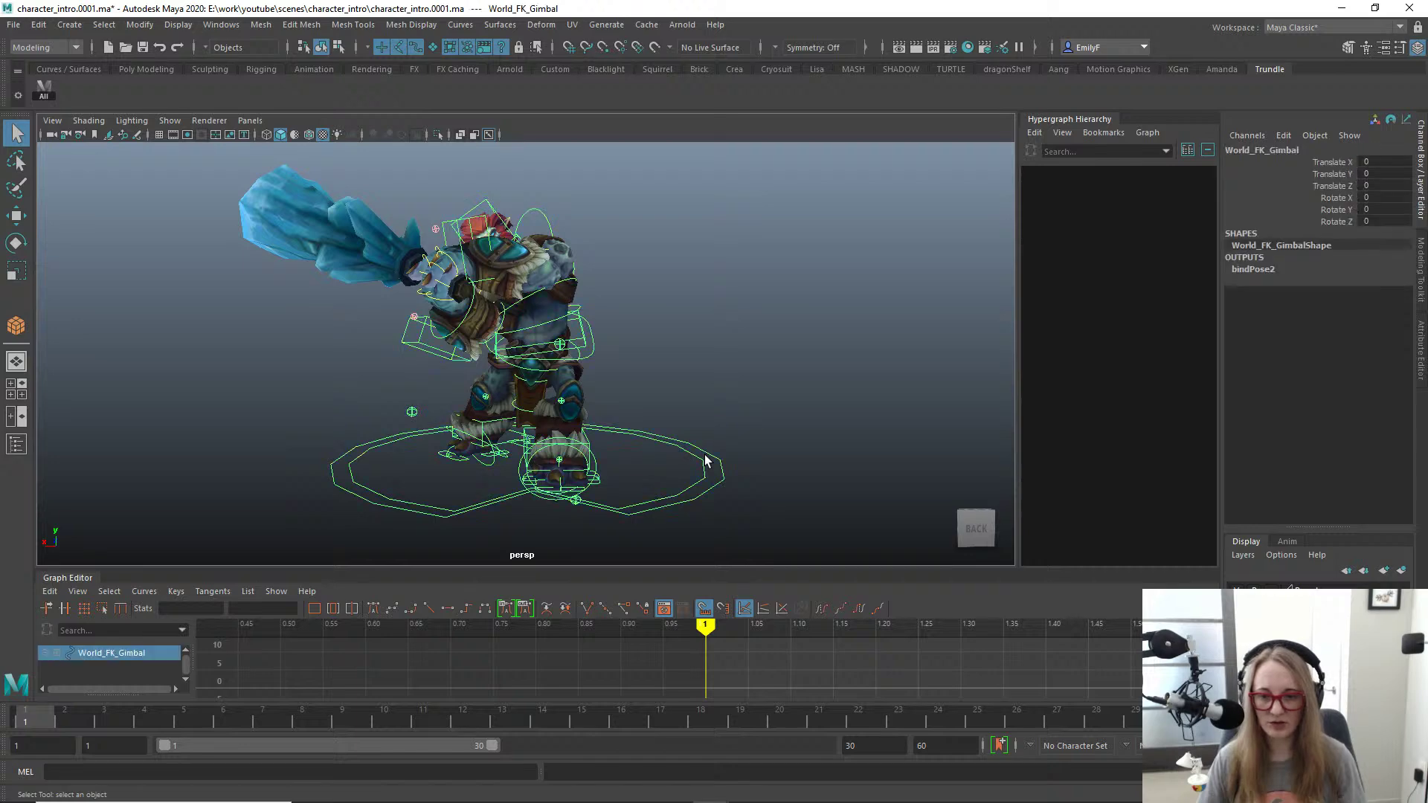
key(e)
drag(588, 499, 609, 495)
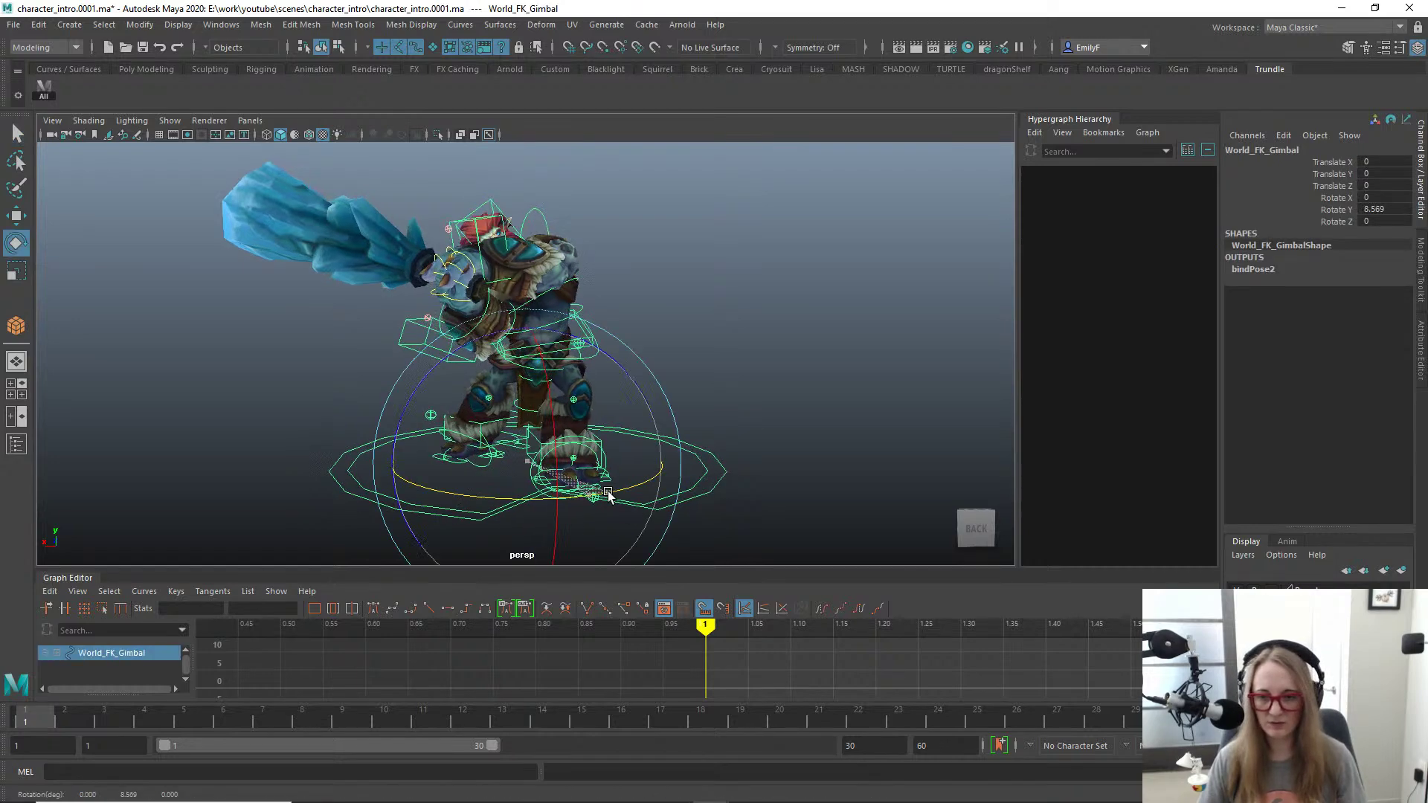
key(ctrl+z)
key(q)
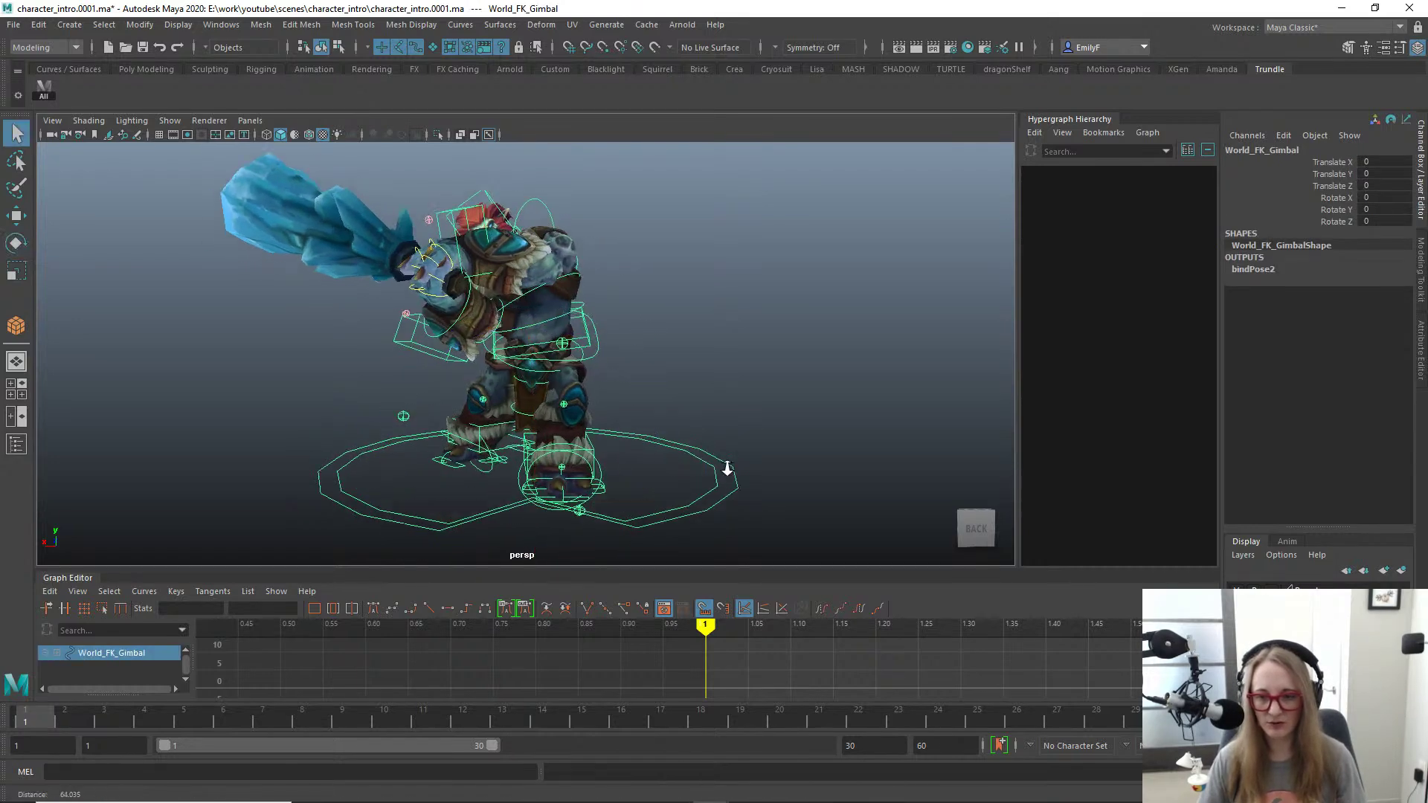
Step: Turn the whole character around by setting the World_FK_Gimbal control's Rotate Y to 180
alt+drag(727, 469, 605, 473)
alt+drag(734, 471, 503, 494)
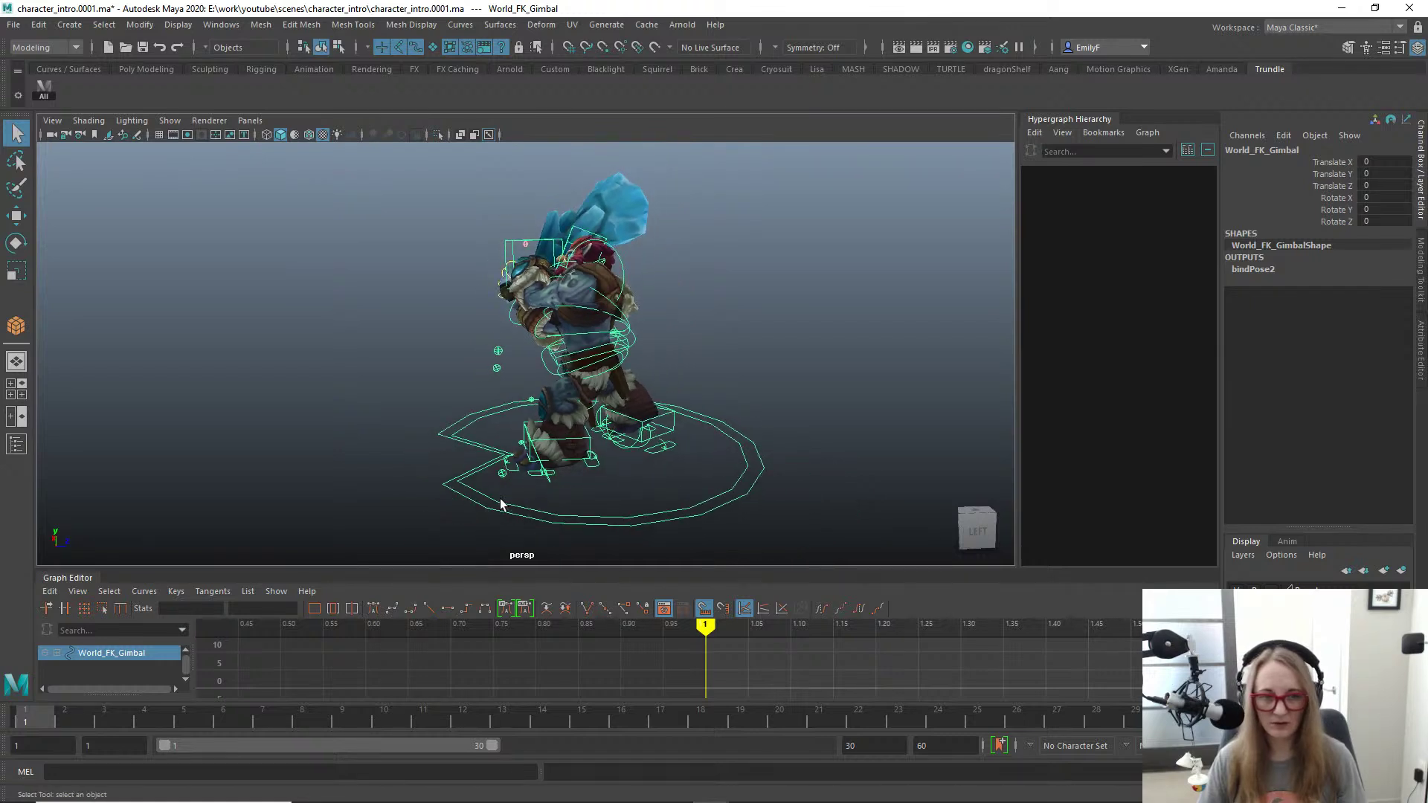
key(e)
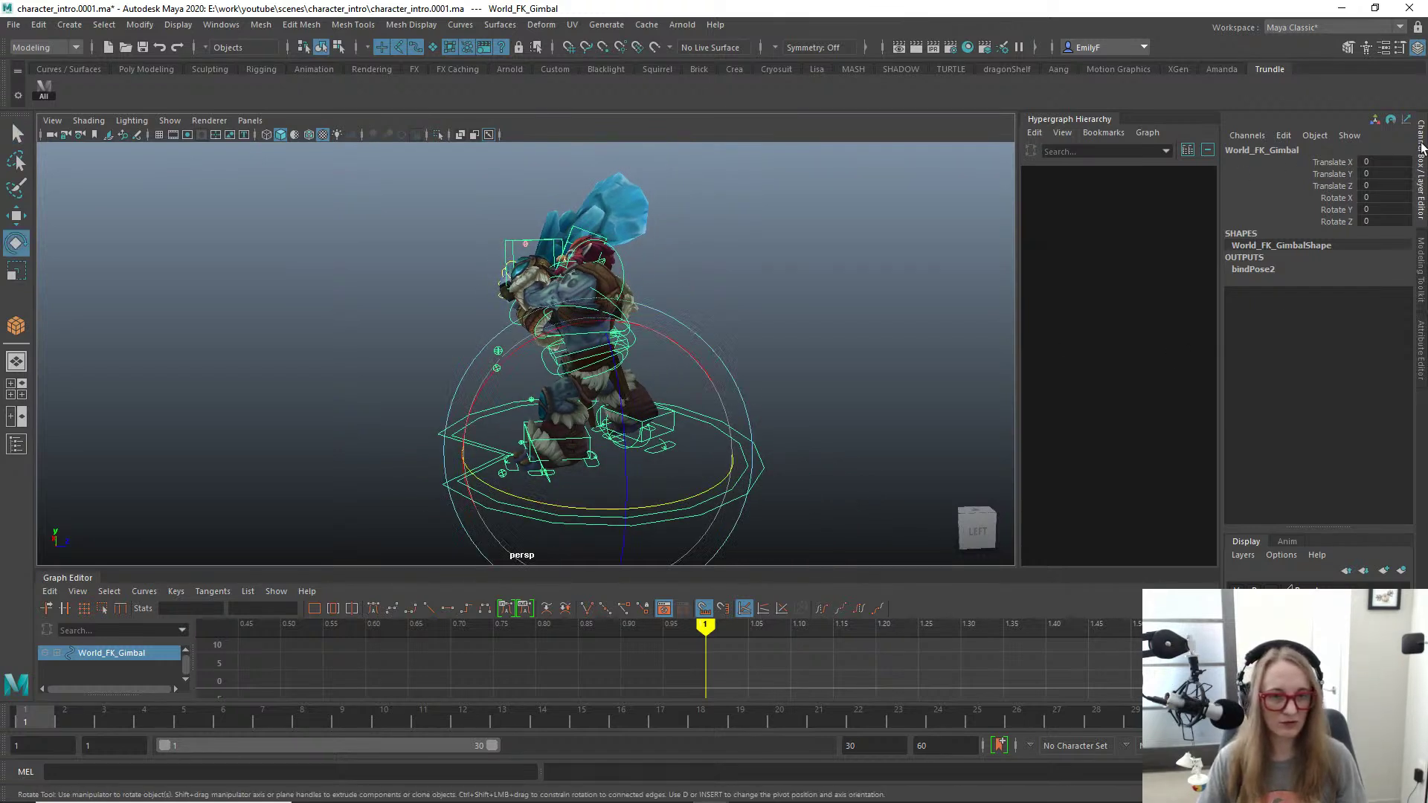
click(1373, 210)
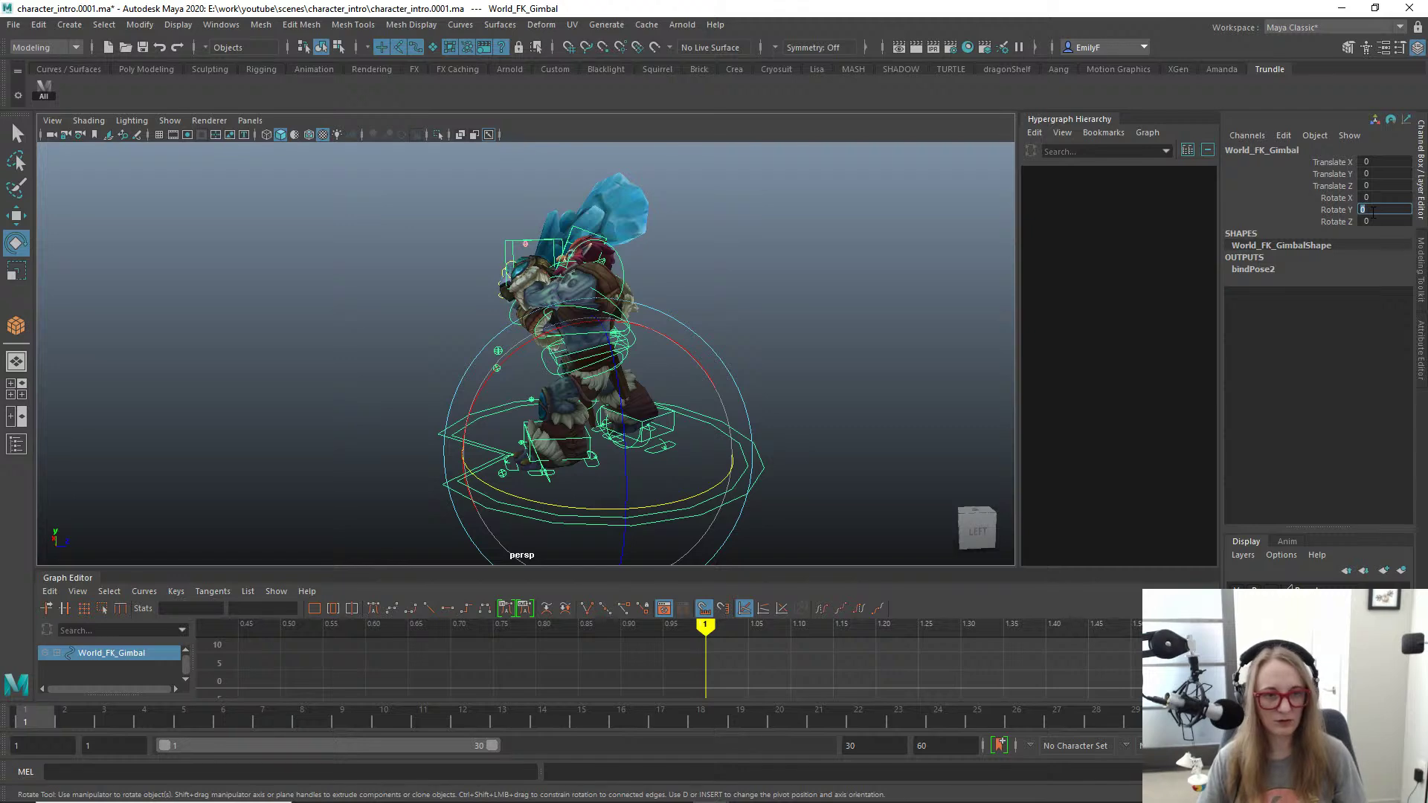
text(180)
key(Return)
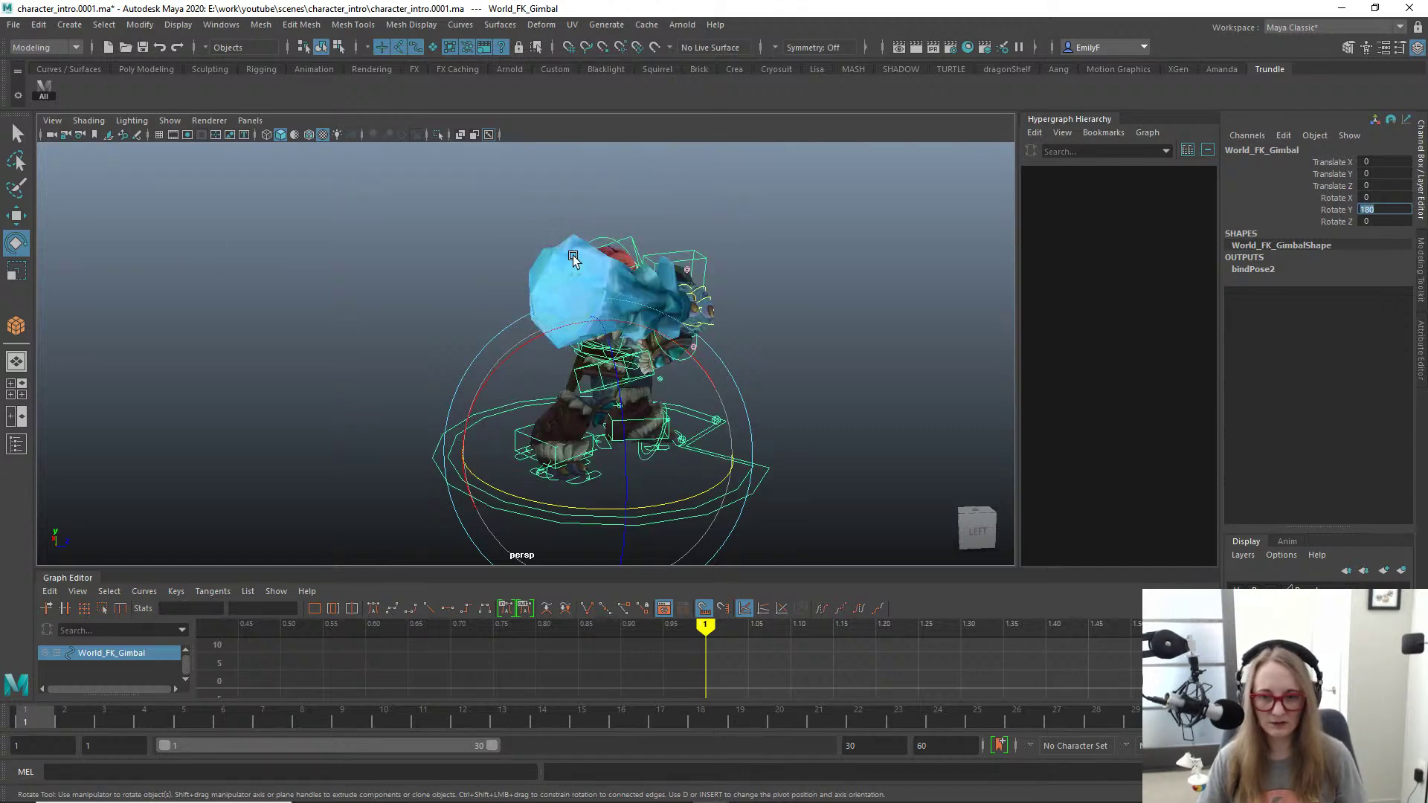
Step: Examine the character's pose and sword arm in the front view with the rig controls hidden
key(space)
drag(663, 298, 672, 341)
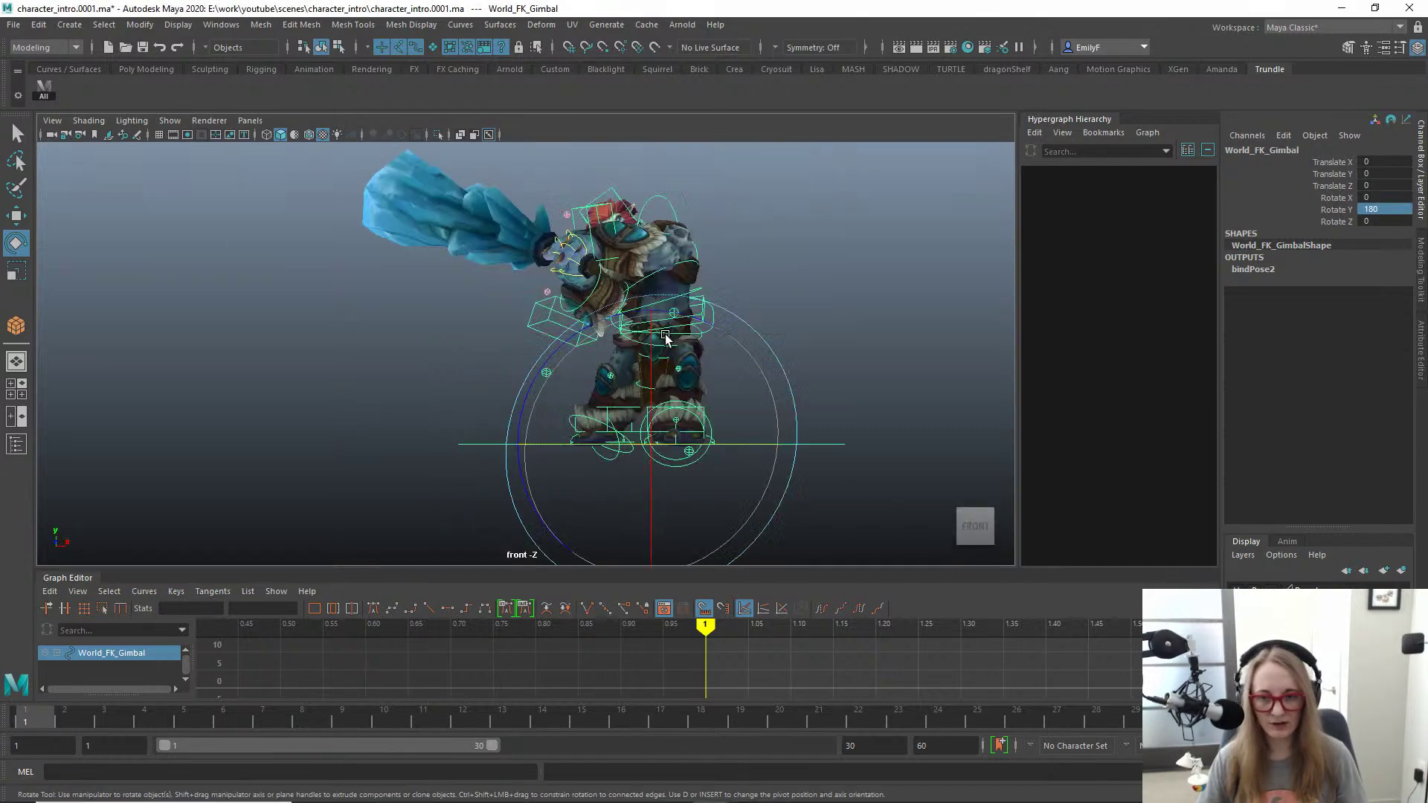
alt+right_drag(560, 316, 704, 301)
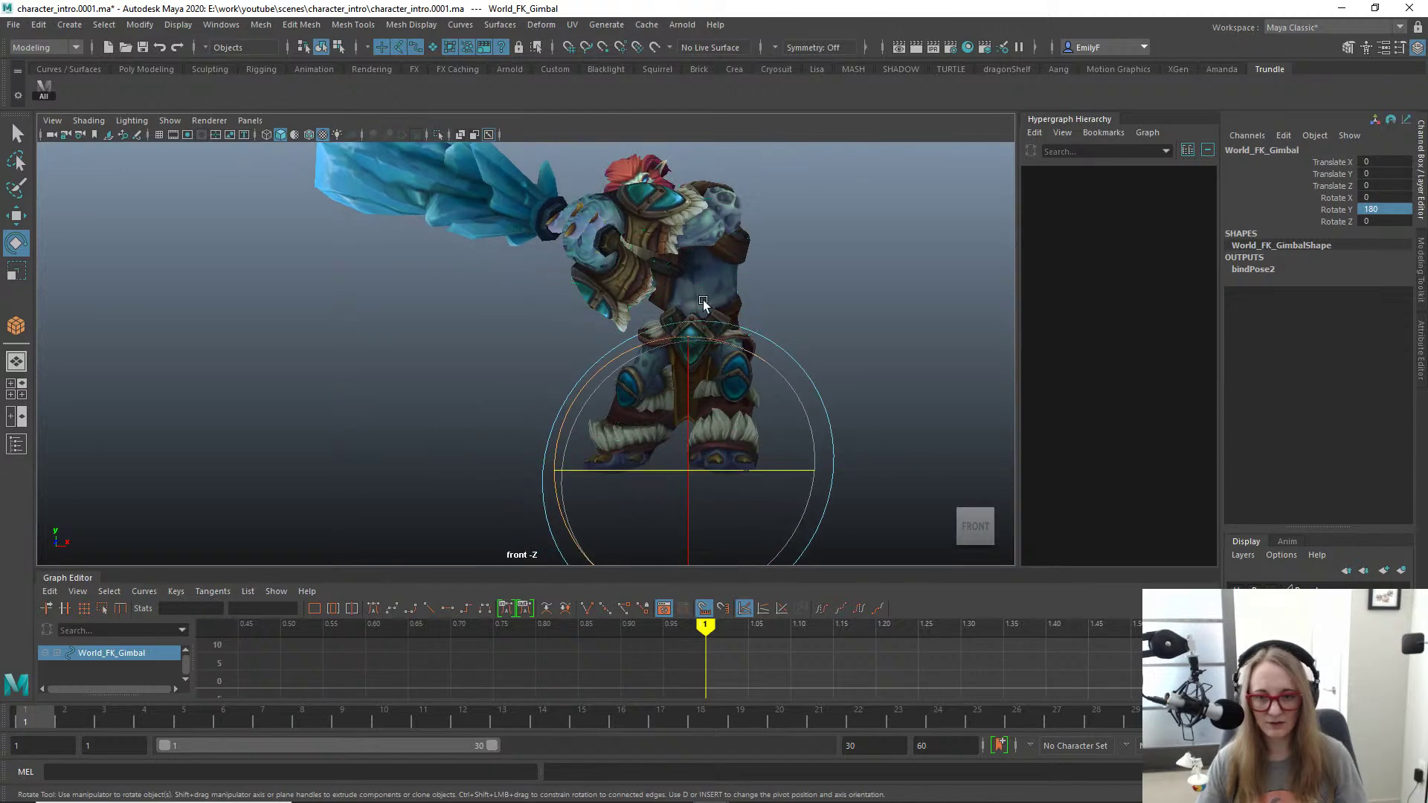
mouse_move(659, 313)
alt+middle_down()
mouse_move(733, 303)
mouse_move(657, 302)
alt+middle_up()
key(q)
click(657, 299)
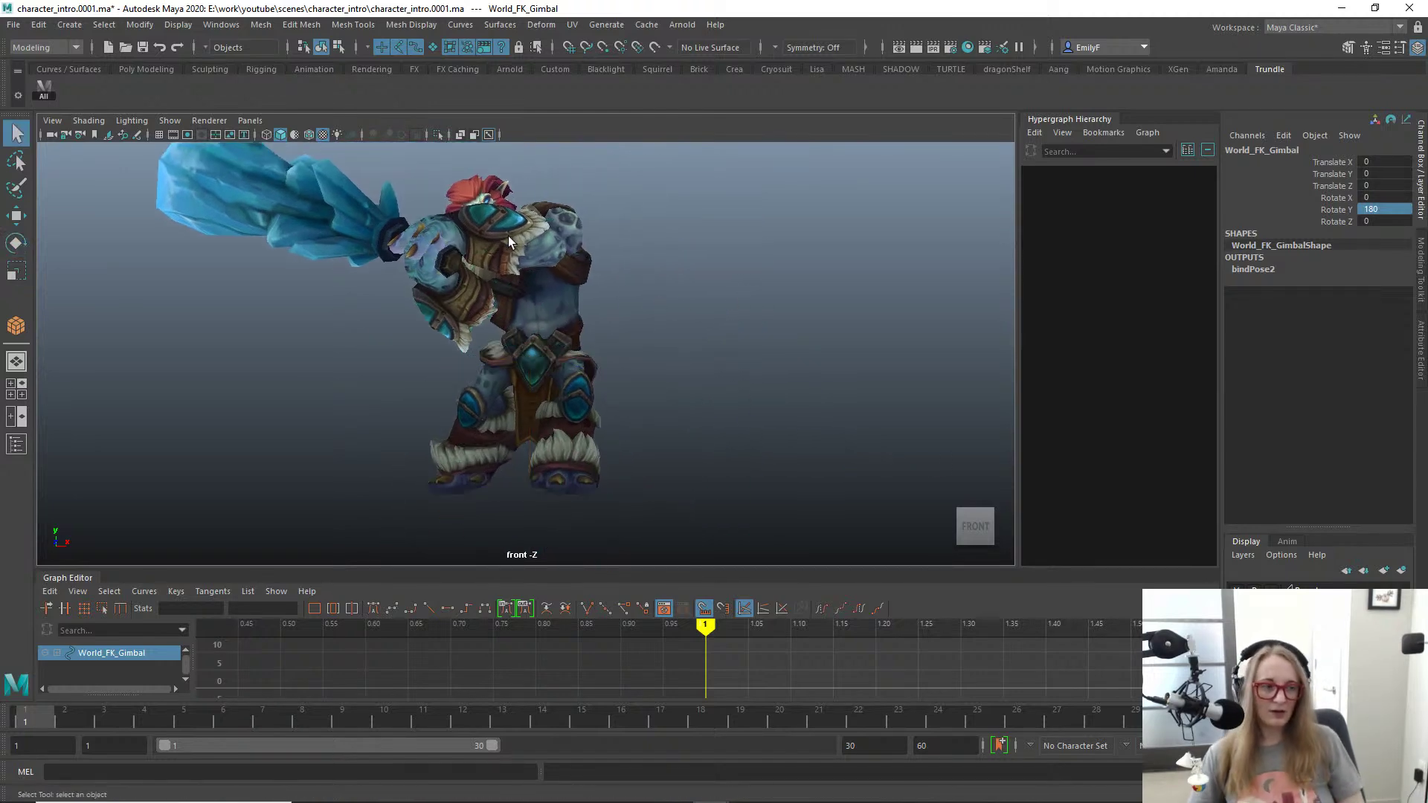
alt+right_drag(494, 270, 677, 436)
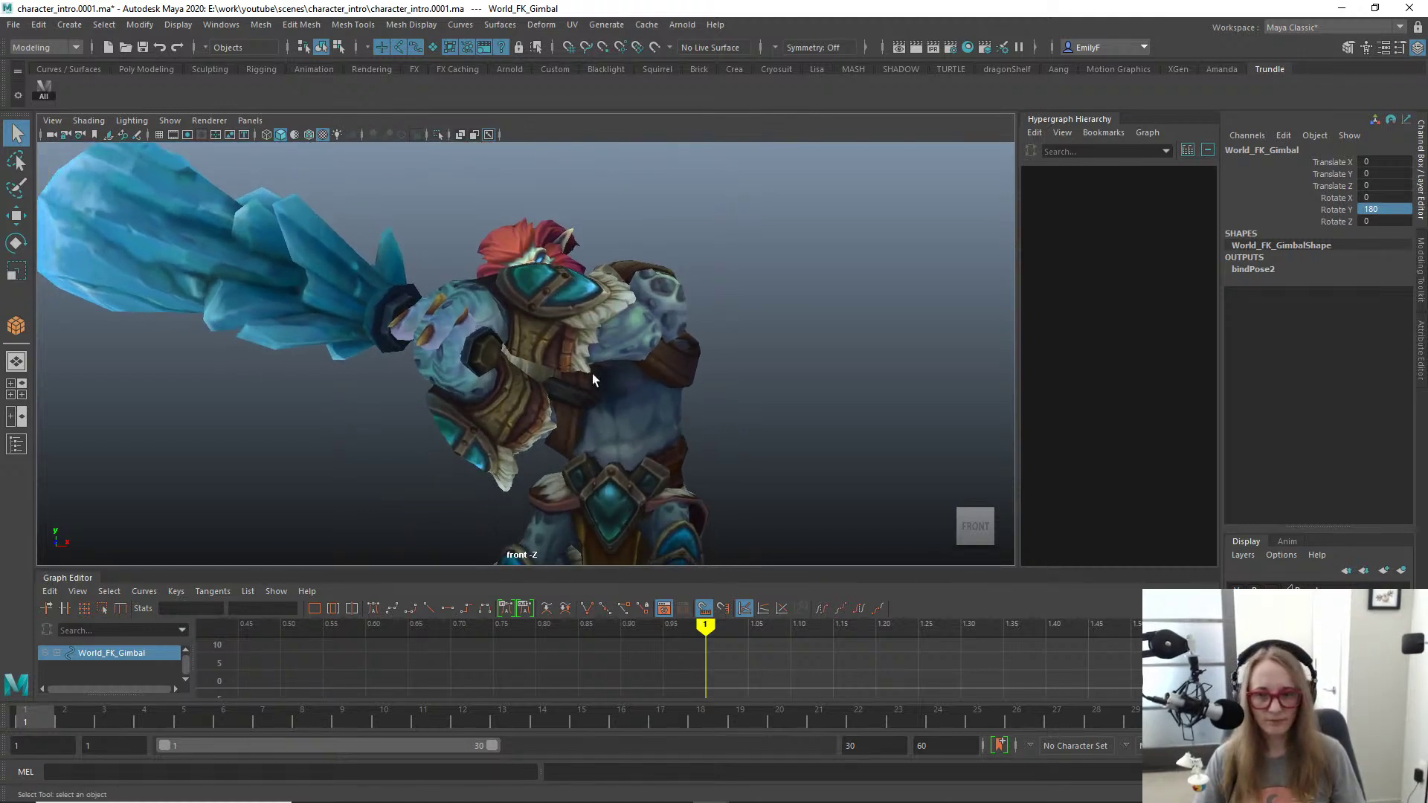
mouse_move(592, 374)
alt+right_down()
mouse_move(749, 409)
mouse_move(595, 371)
alt+right_up()
Step: Show the rig controls and try rotating the right hand control (R_Hand_FK) to 6.318 on X
key(alt+1)
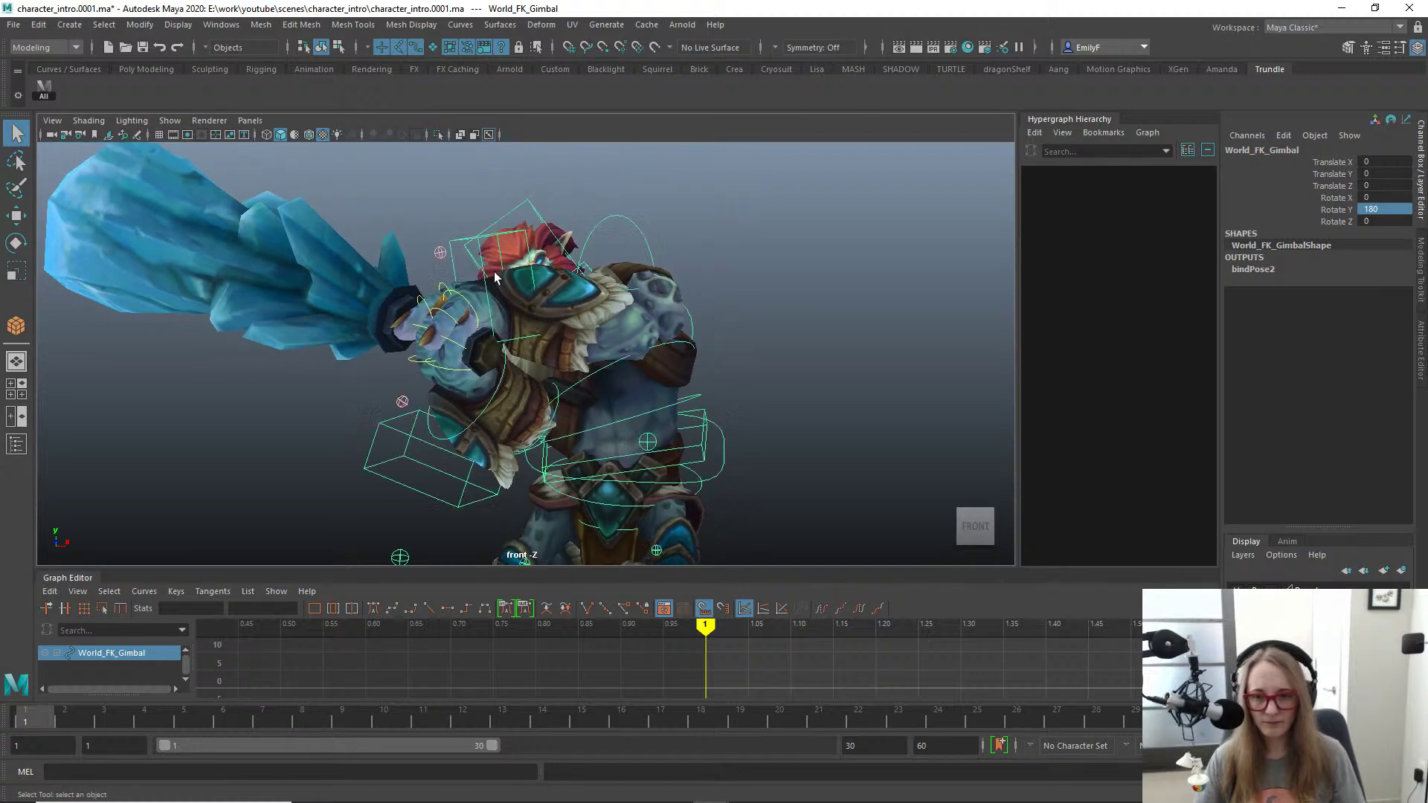
click(461, 365)
key(e)
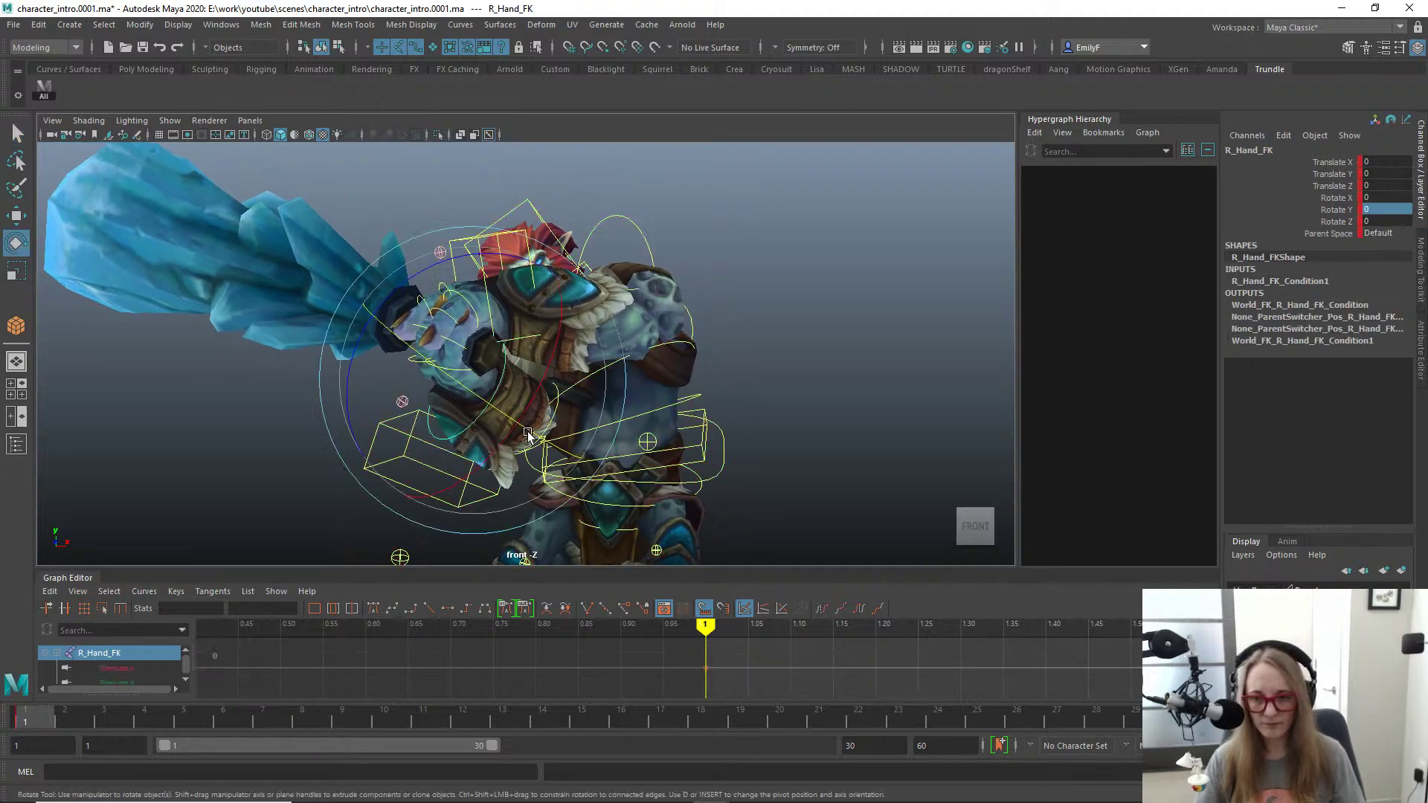
drag(538, 394, 528, 406)
key(ctrl+z)
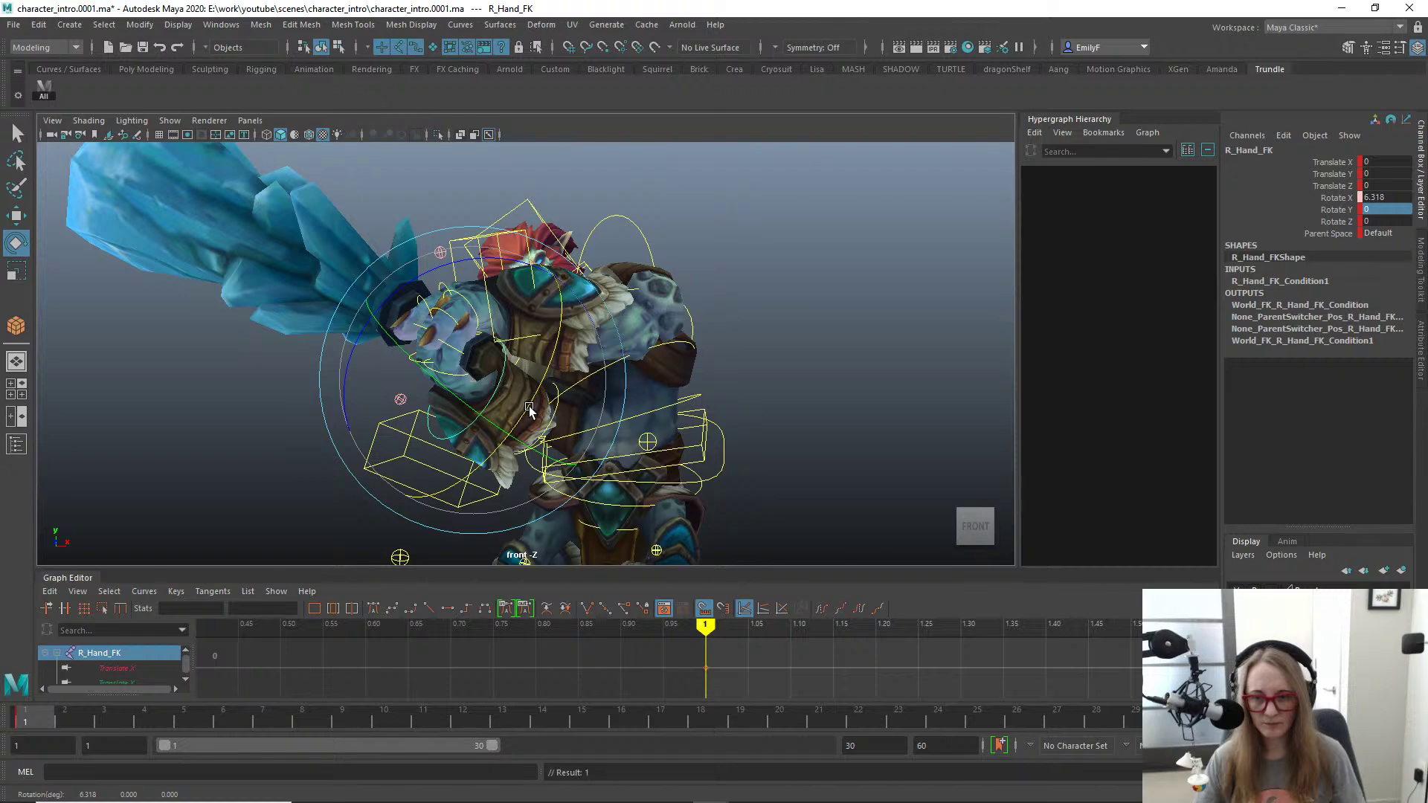
key(q)
Step: Examine the right arm from several angles in the perspective view, checking its R_Hand_IK and R_Clavicle_FK controls
scroll(678, 375, down, 3)
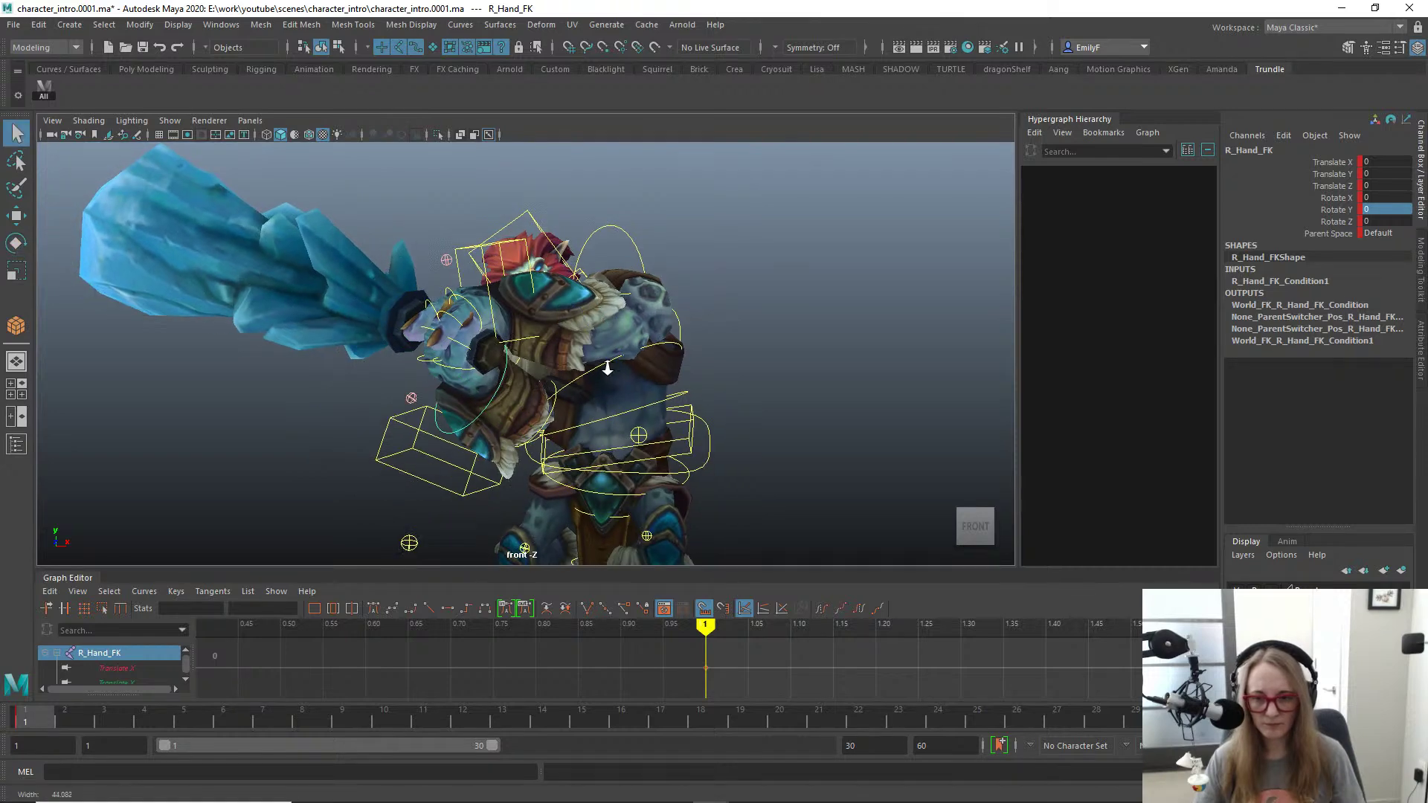
alt+drag(476, 382, 565, 393)
key(space)
drag(563, 335, 563, 294)
alt+drag(681, 348, 273, 337)
alt+right_drag(273, 337, 400, 315)
alt+middle_drag(400, 315, 434, 305)
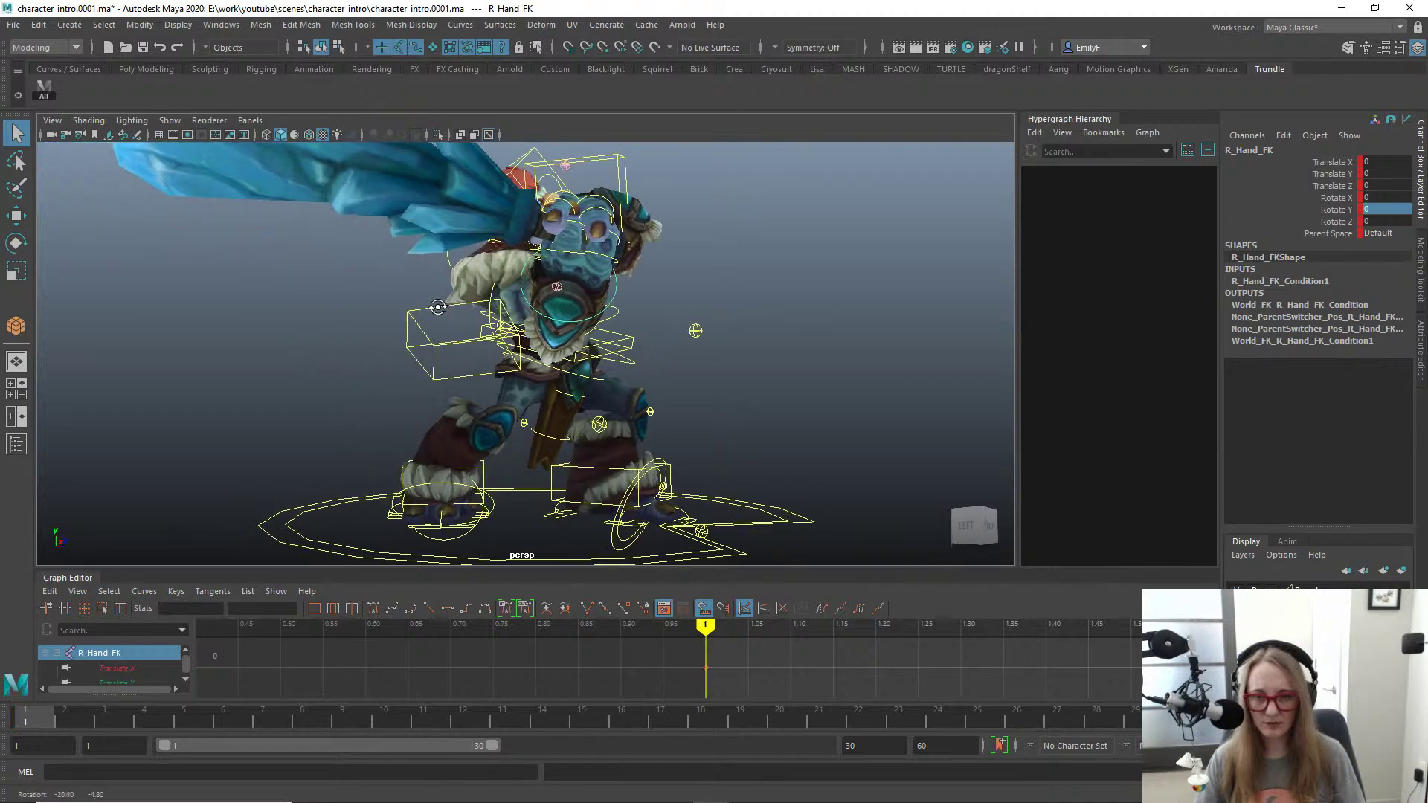
alt+right_drag(434, 306, 494, 321)
click(431, 351)
alt+drag(430, 350, 313, 351)
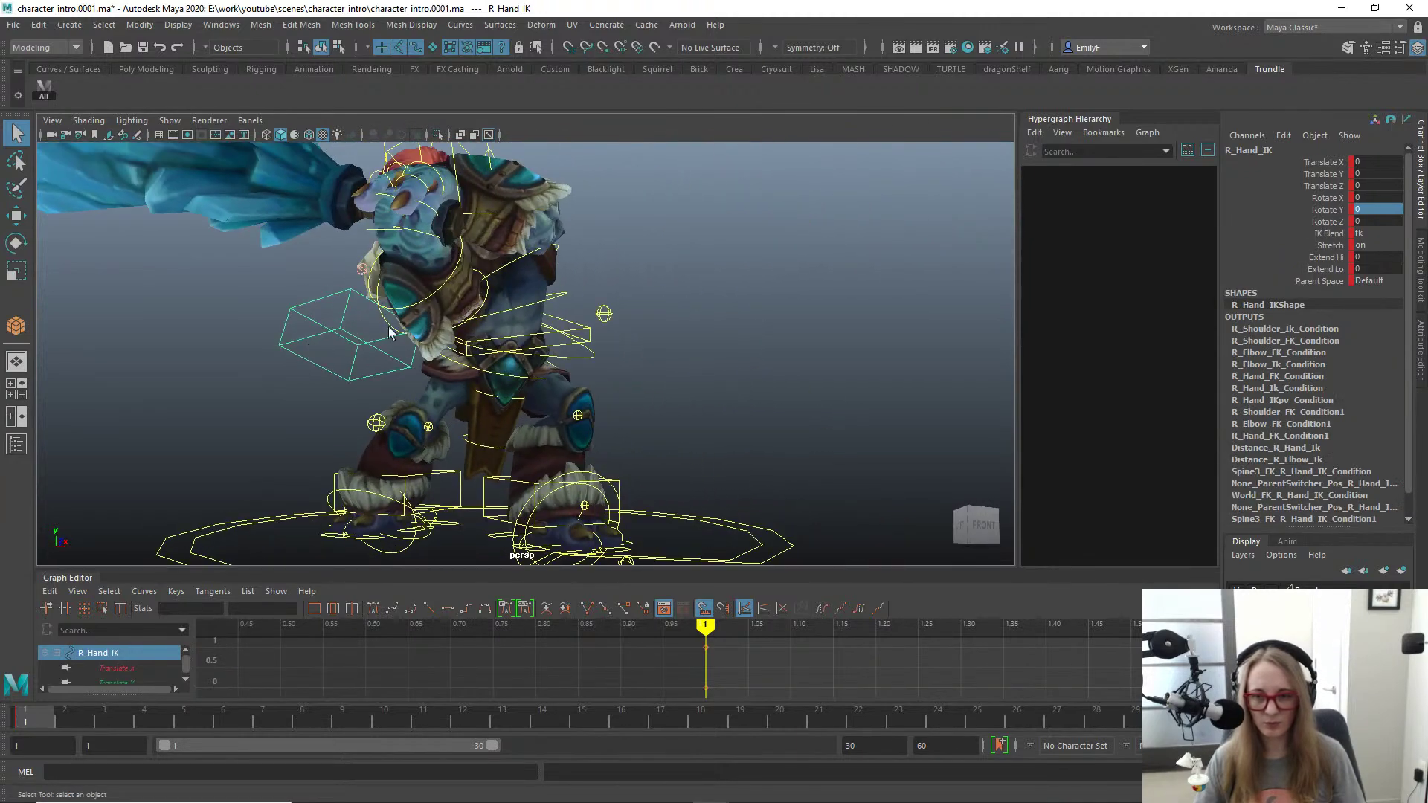
alt+drag(384, 301, 581, 286)
click(589, 243)
key(e)
key(q)
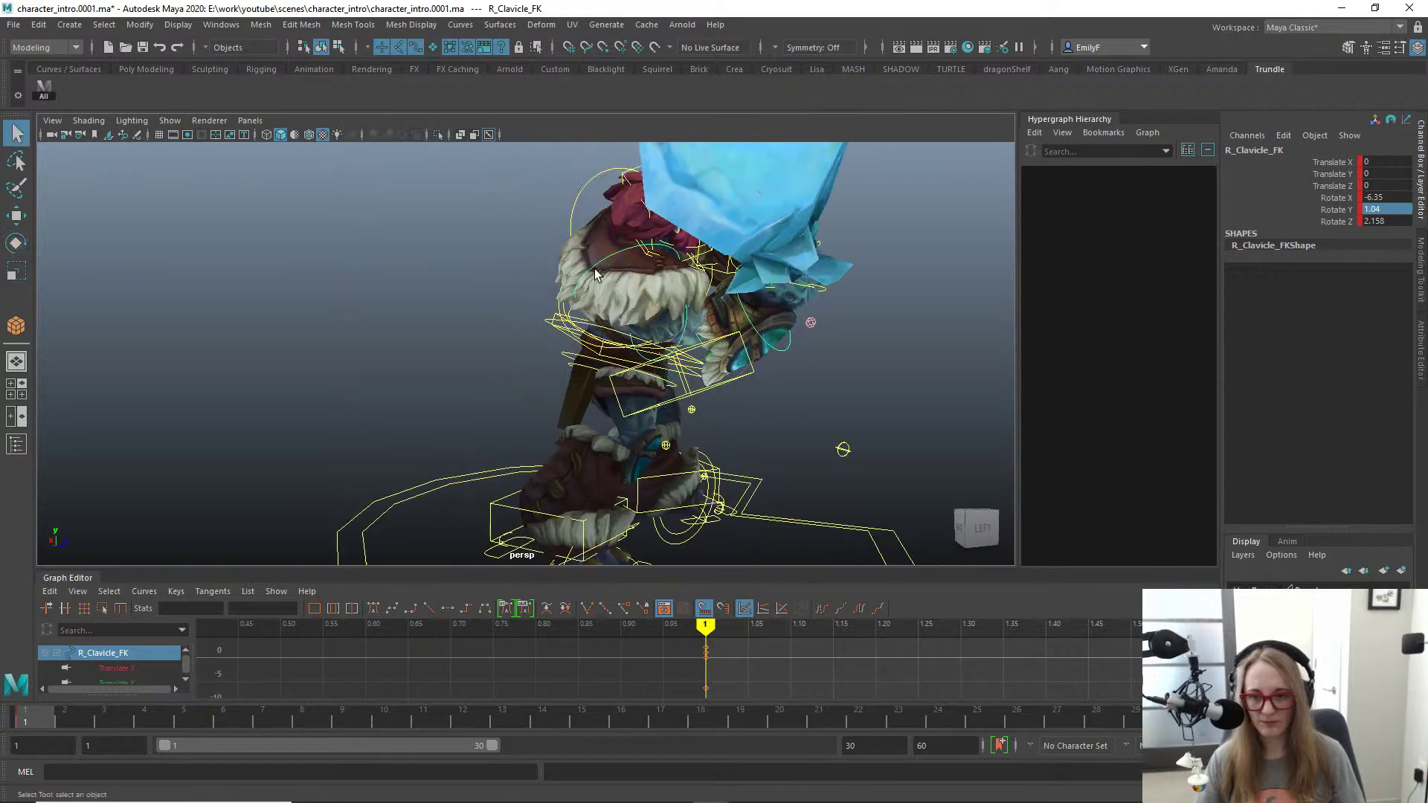
Step: Try rotating the right shoulder control (R_Shoulder_FK) to adjust the sword arm
click(684, 326)
key(e)
alt+drag(752, 364, 540, 353)
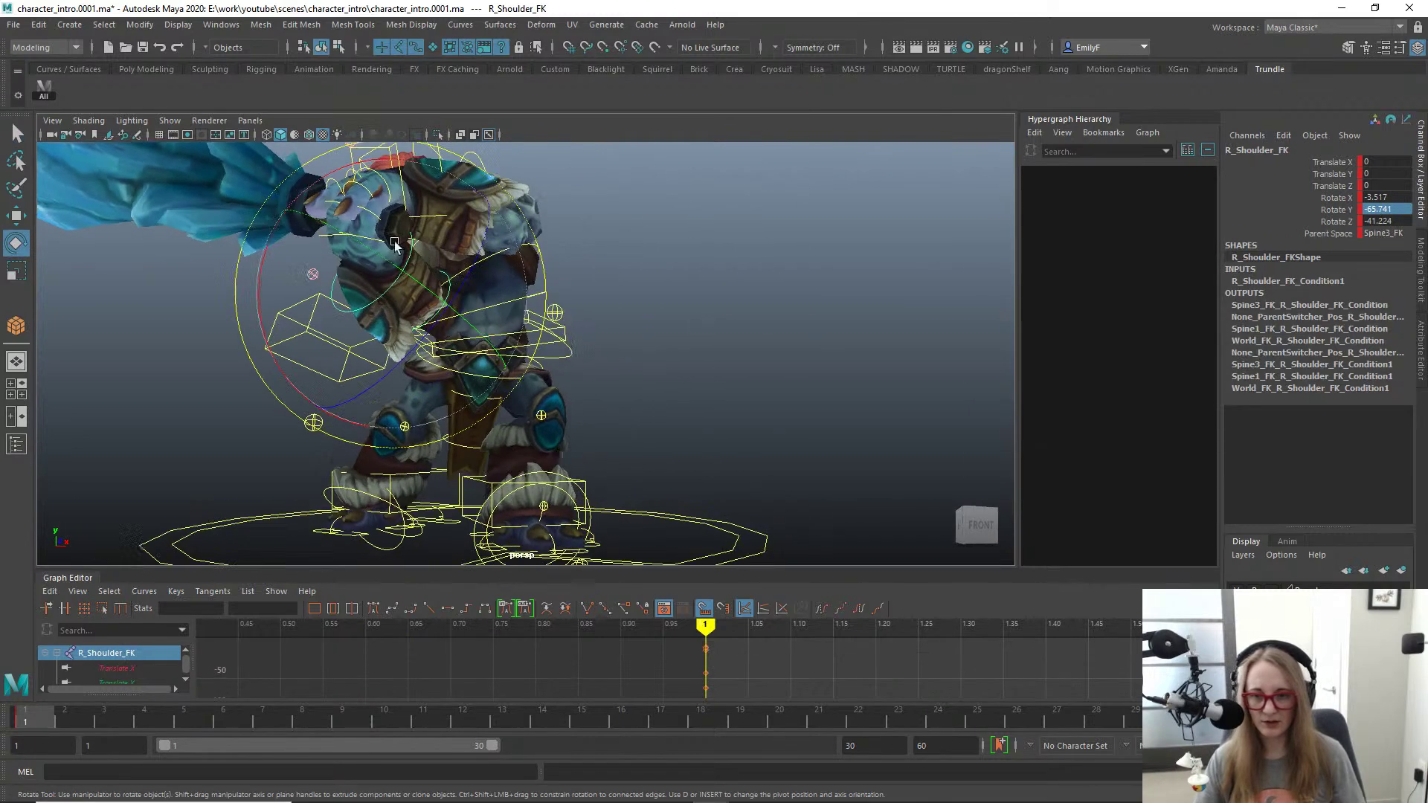
drag(412, 248, 420, 264)
key(ctrl+z)
key(q)
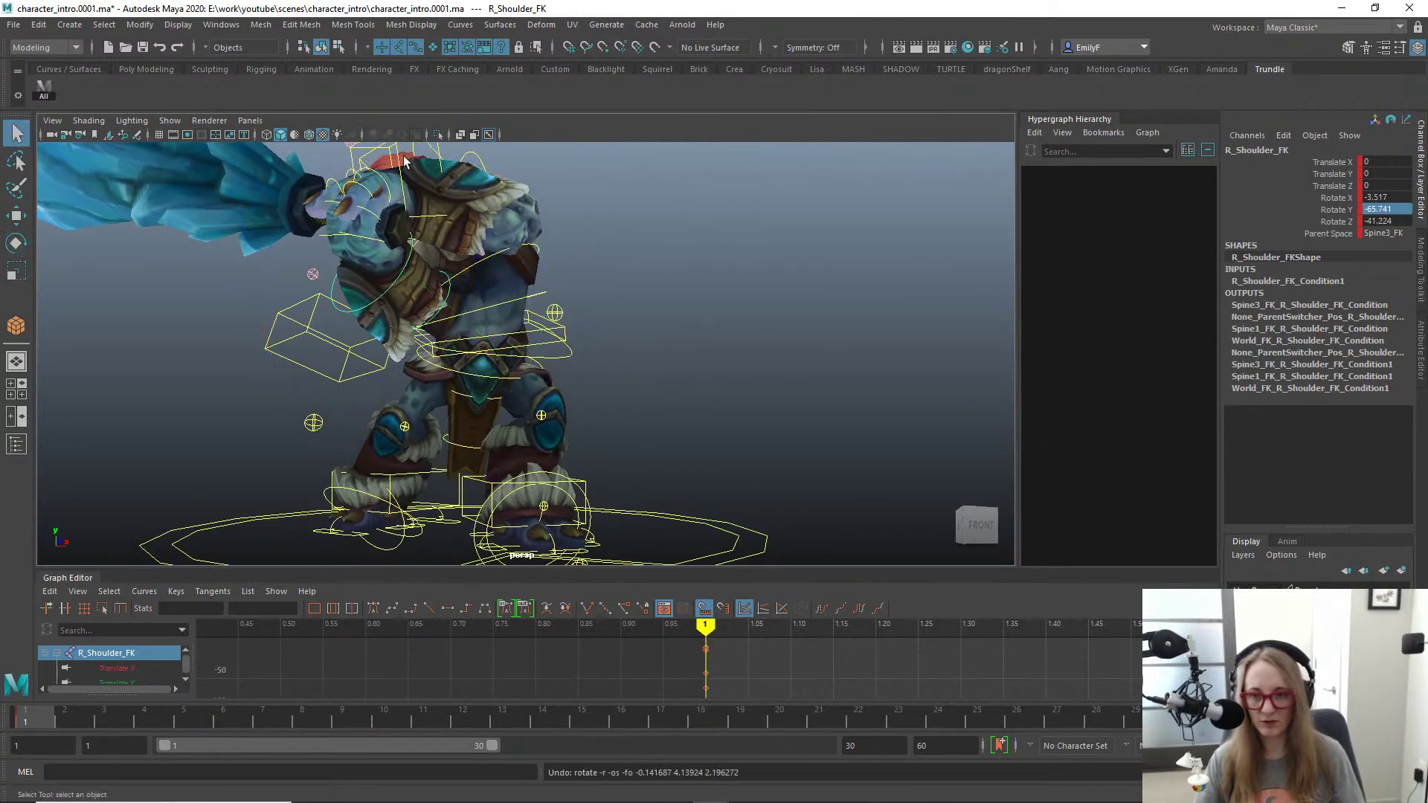
Step: Try switching the Parent Space of the left hand control (L_Hand_IK) to Weapon
click(390, 152)
alt+drag(499, 212, 1391, 283)
click(1376, 281)
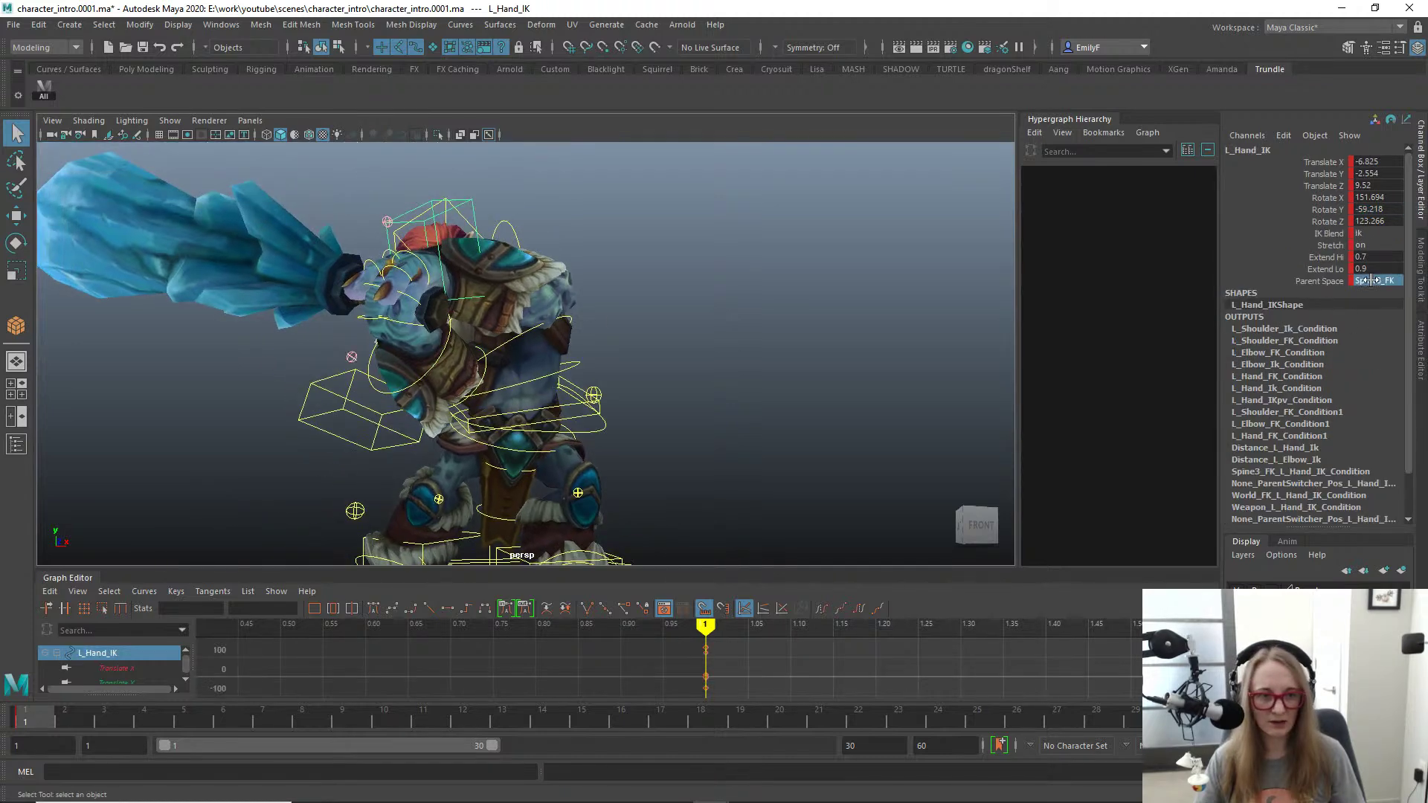
click(1367, 339)
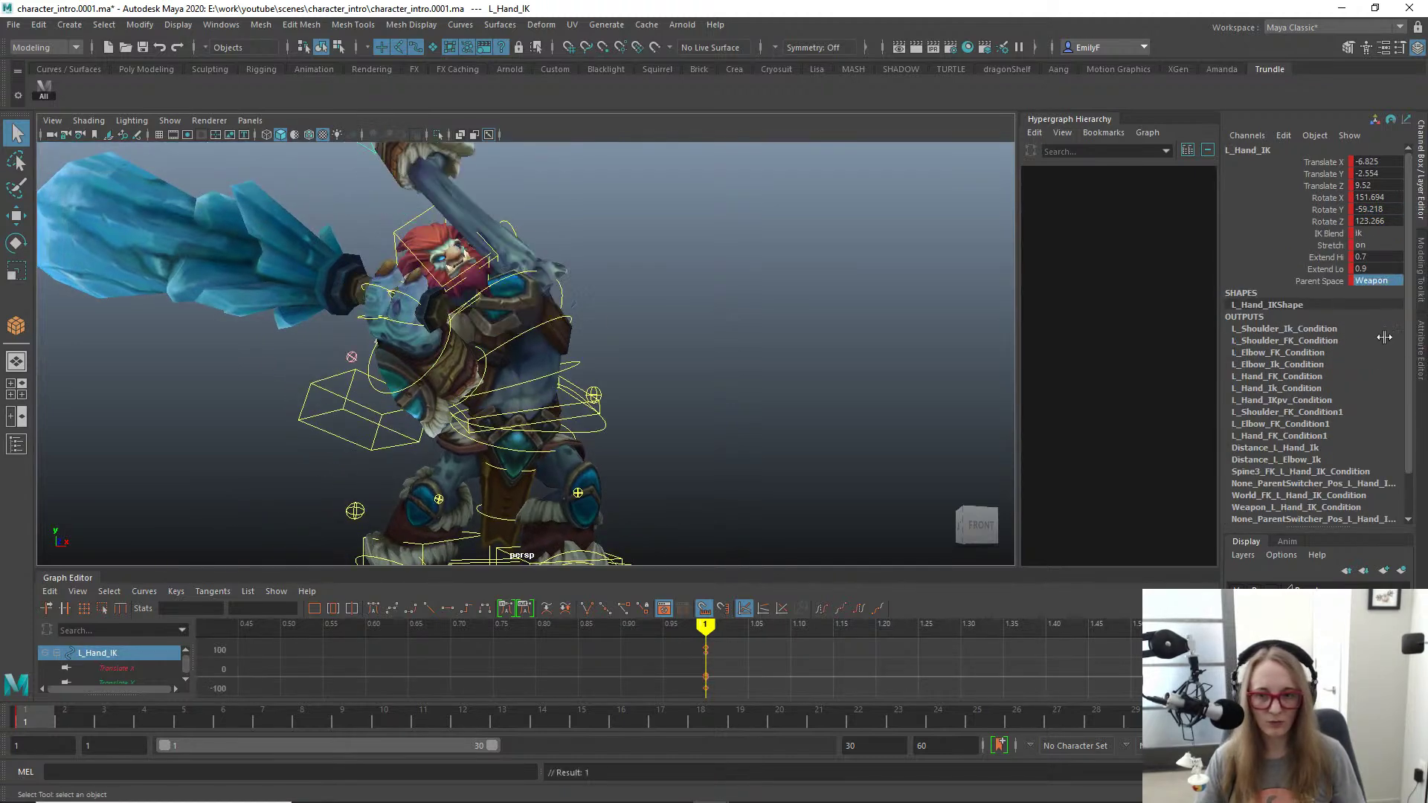
scroll(707, 292, up, 2)
key(ctrl+z)
alt+right_drag(712, 292, 494, 246)
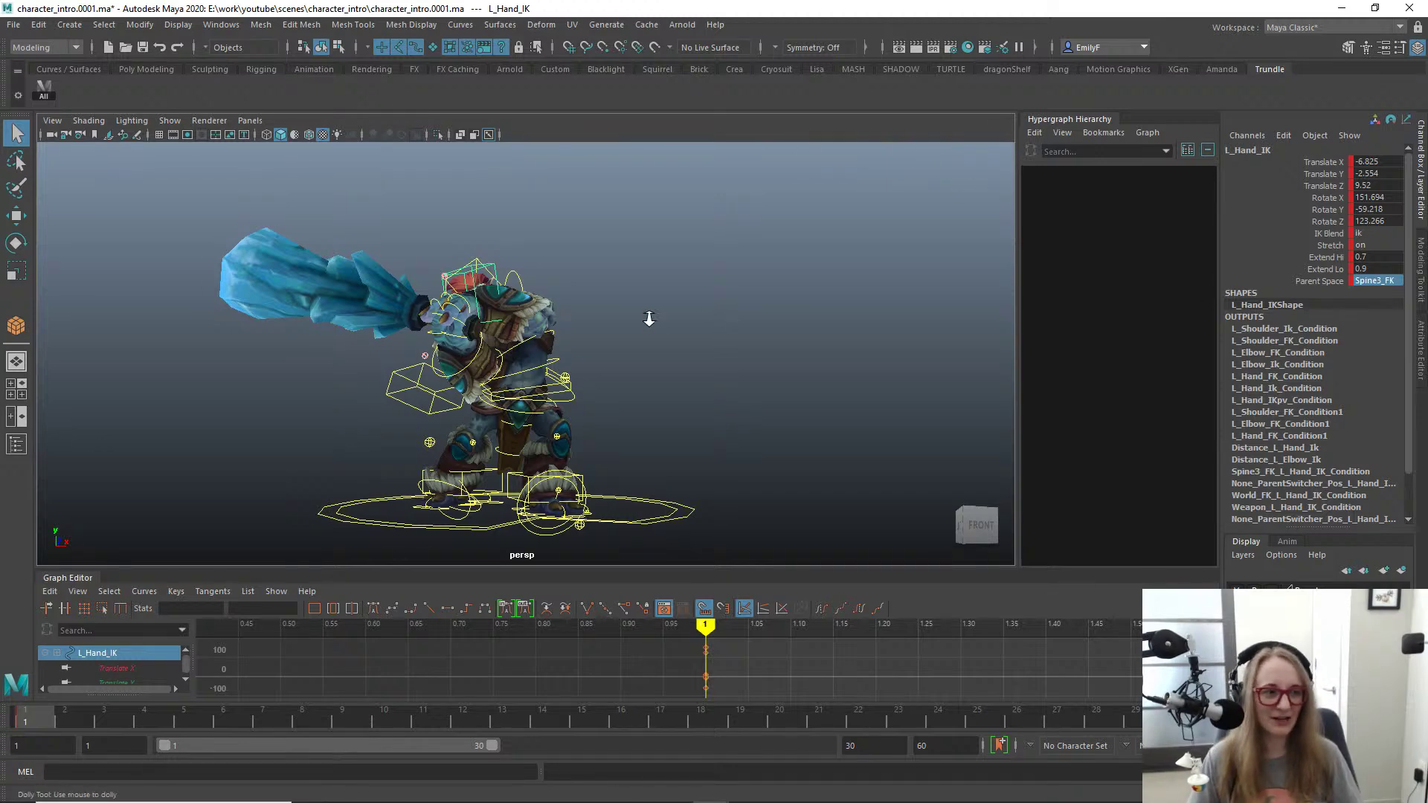
scroll(684, 327, up, 2)
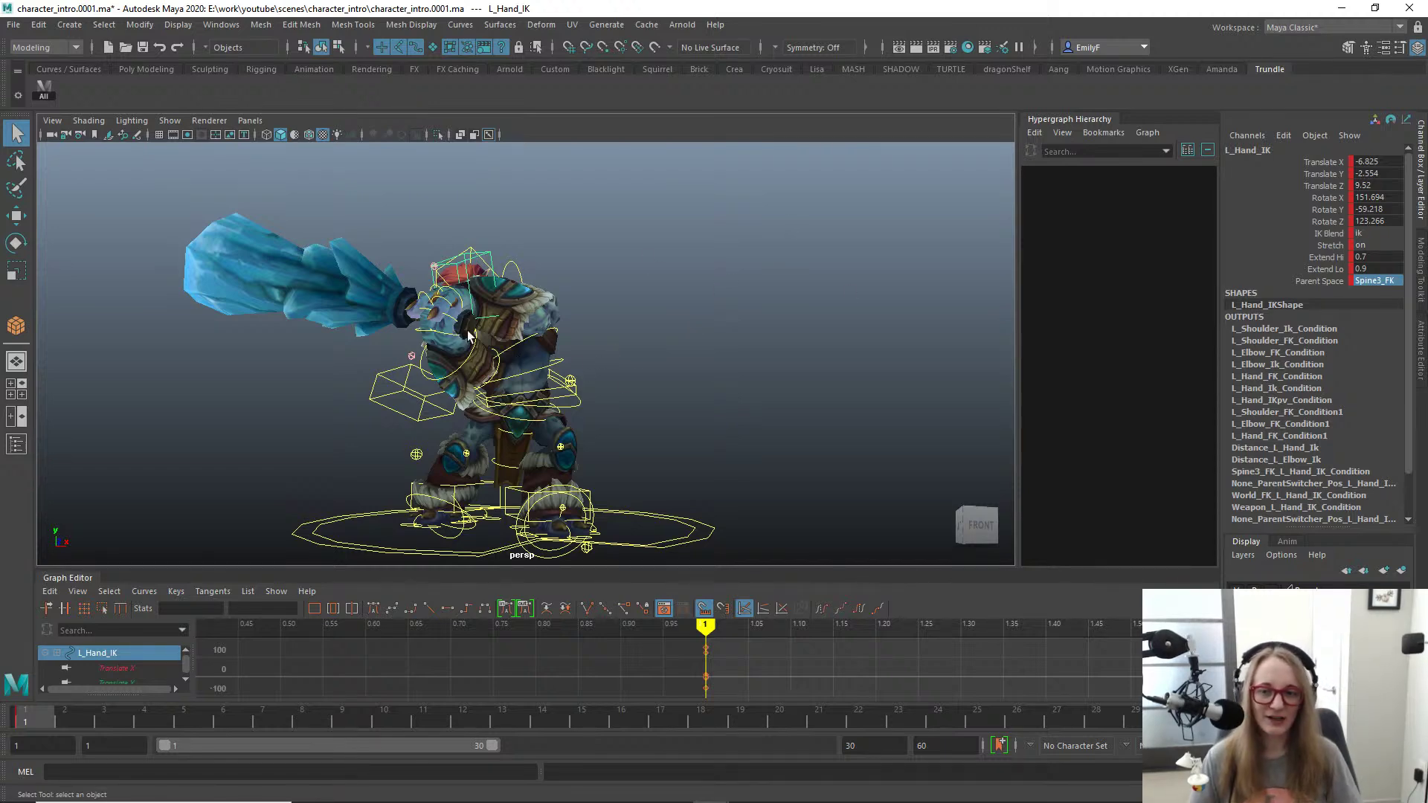
scroll(759, 364, up, 2)
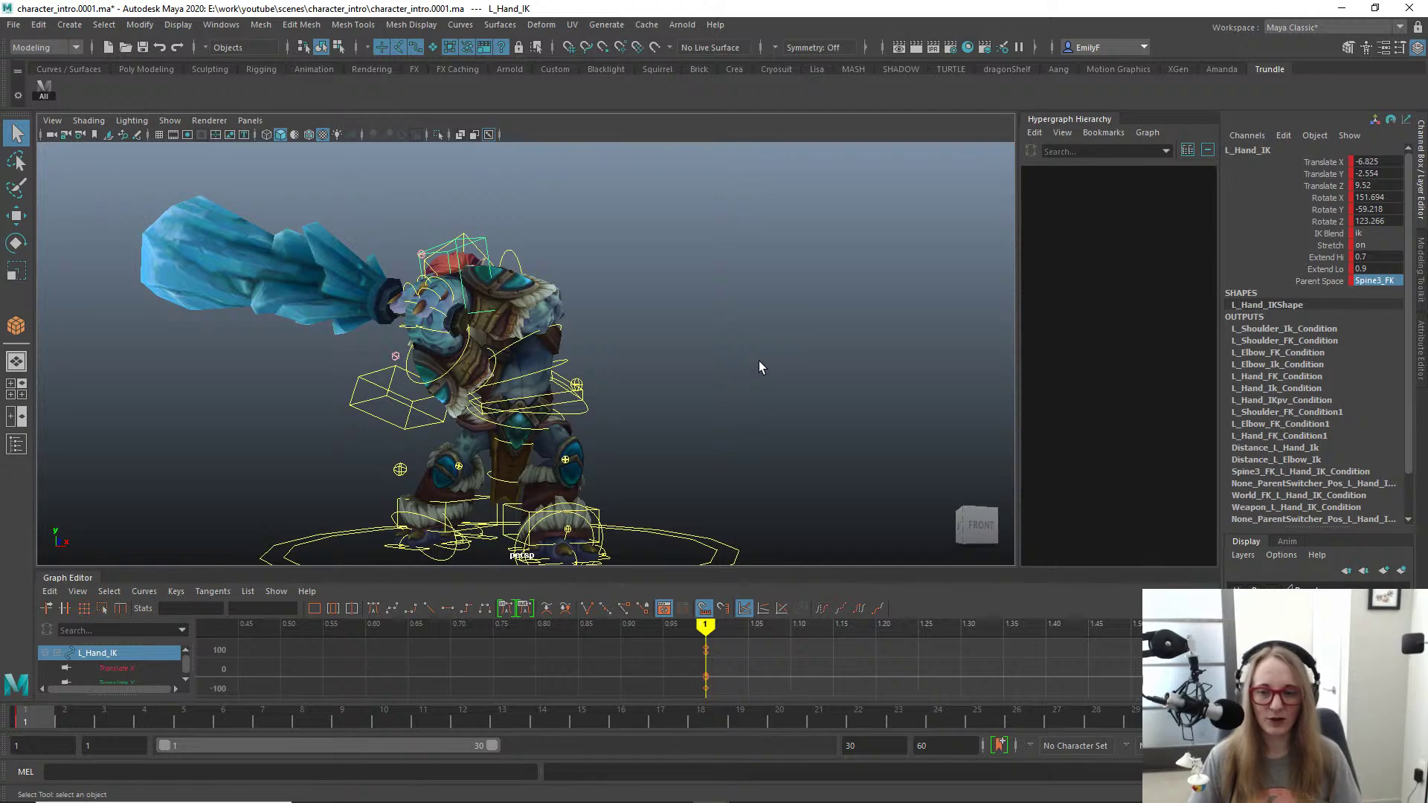
scroll(759, 360, down, 2)
alt+right_drag(729, 370, 698, 335)
alt+middle_drag(583, 378, 655, 331)
alt+right_drag(610, 342, 632, 368)
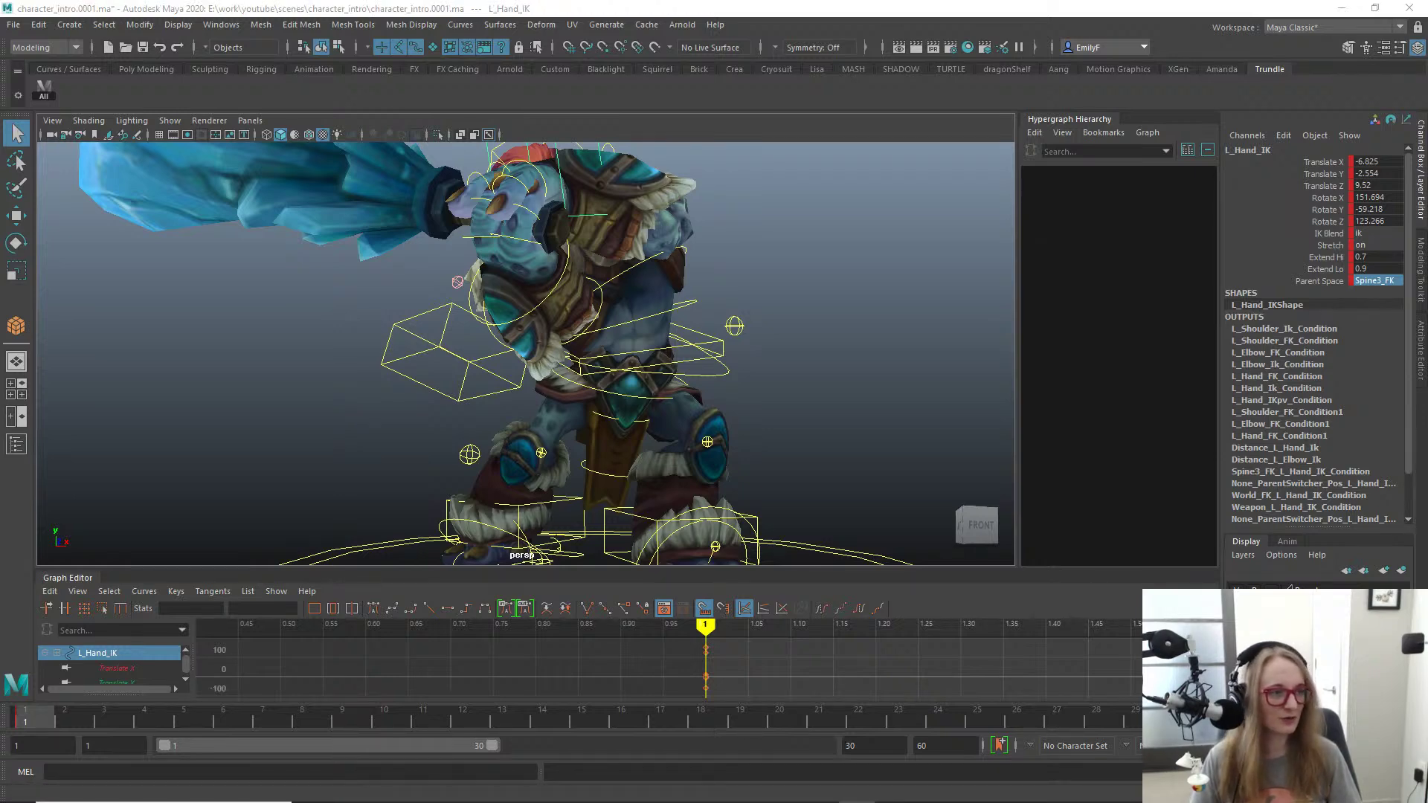
alt+drag(739, 364, 442, 384)
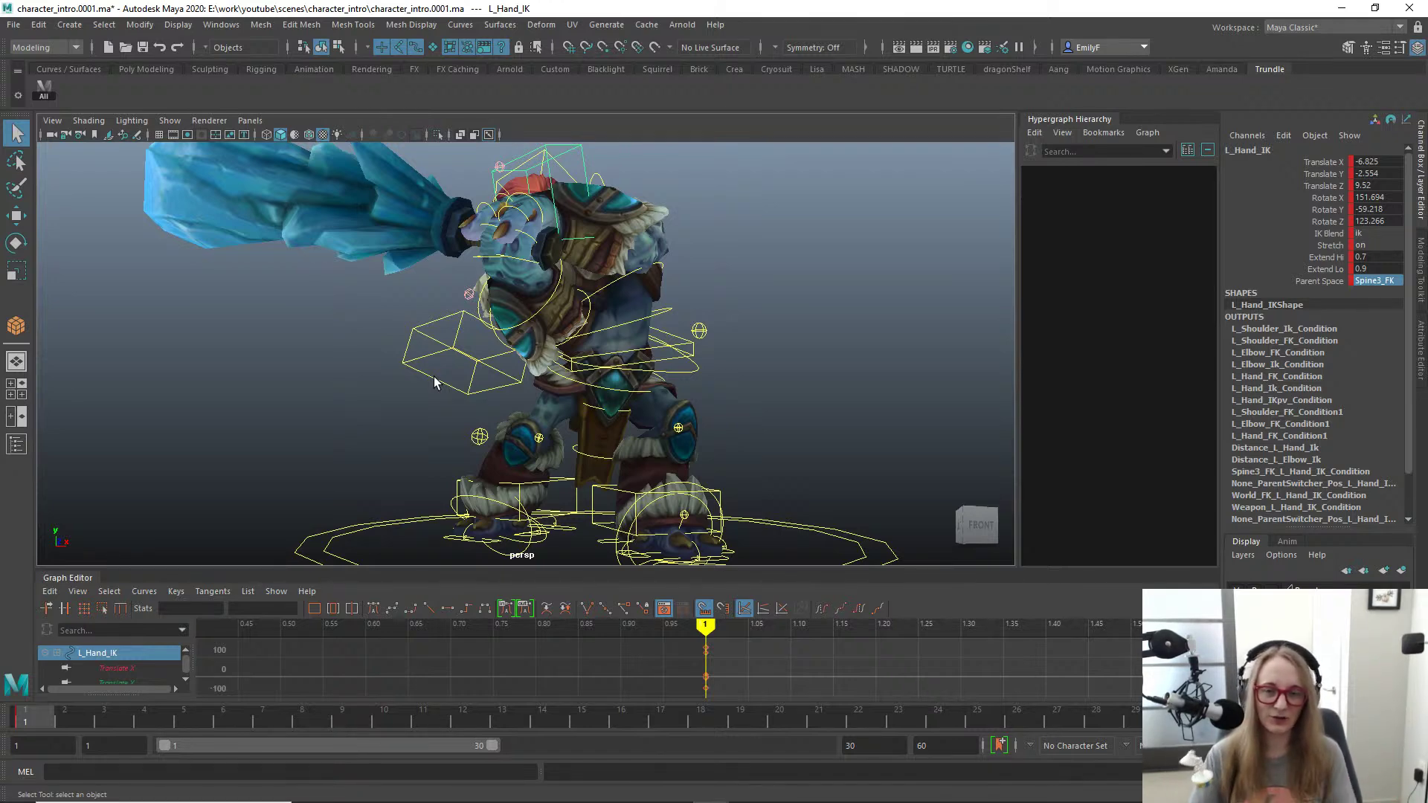
alt+right_drag(435, 383, 429, 344)
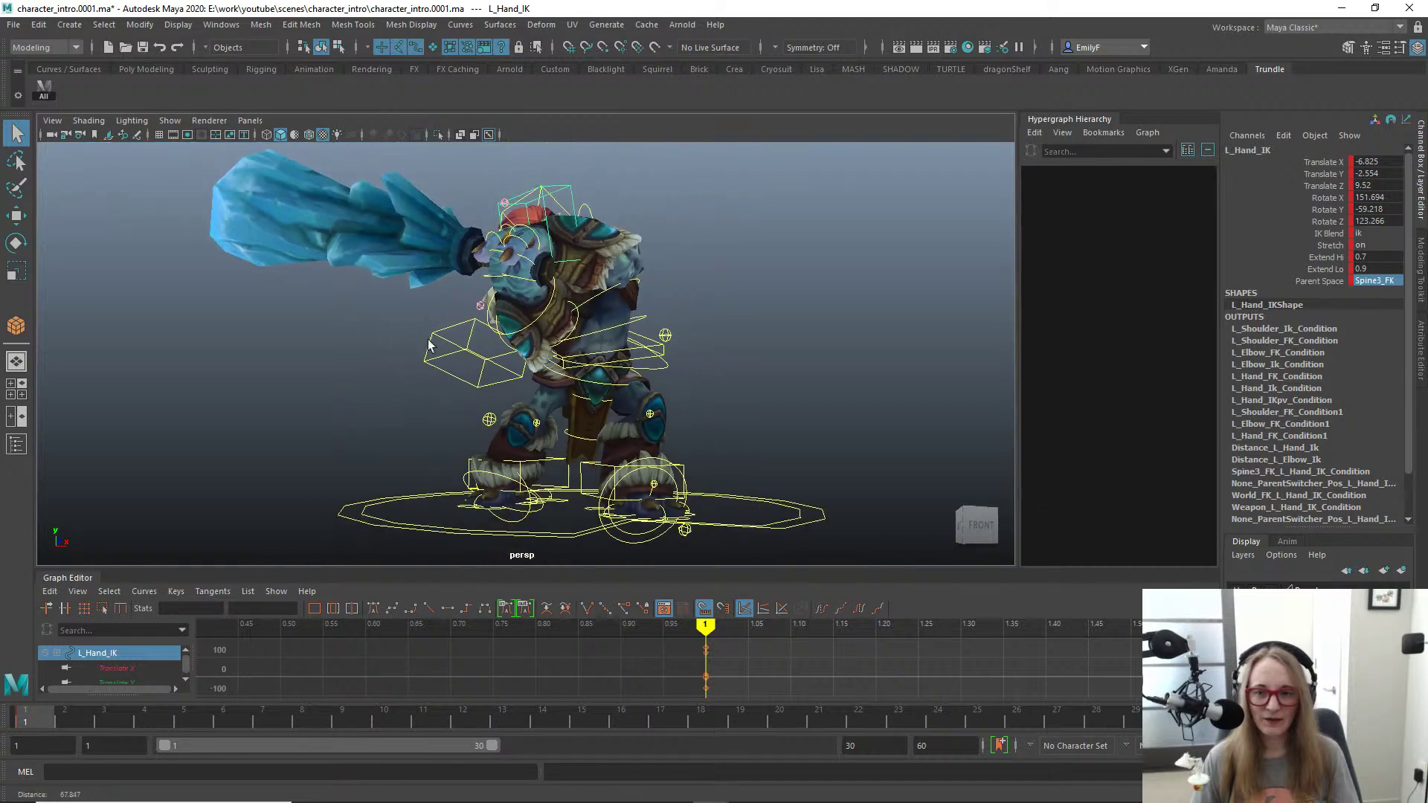
alt+drag(428, 345, 423, 357)
Step: Check the frame 1 pose with the rig controls hidden, in both the perspective and front views
key(alt+1)
alt+right_drag(319, 374, 430, 360)
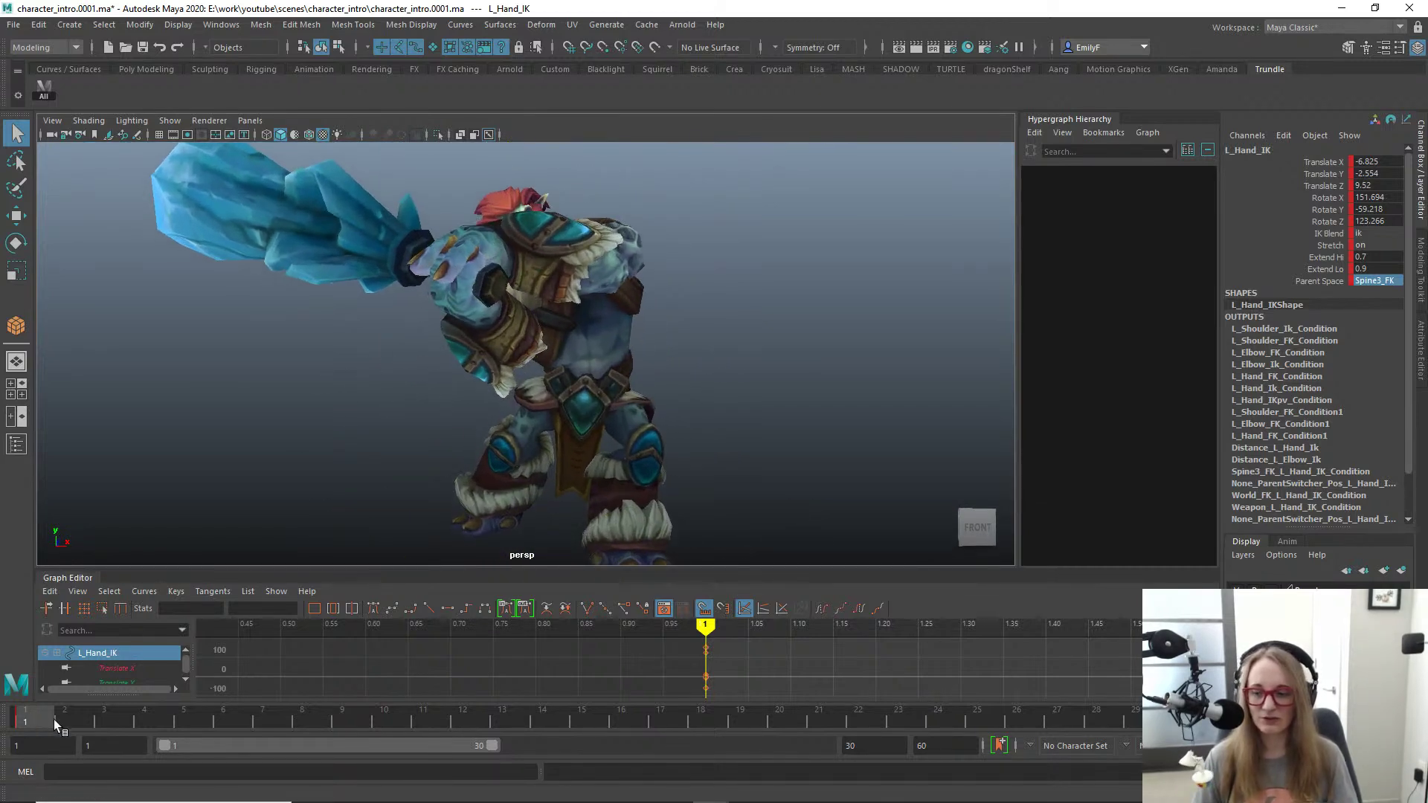
alt+drag(513, 383, 628, 388)
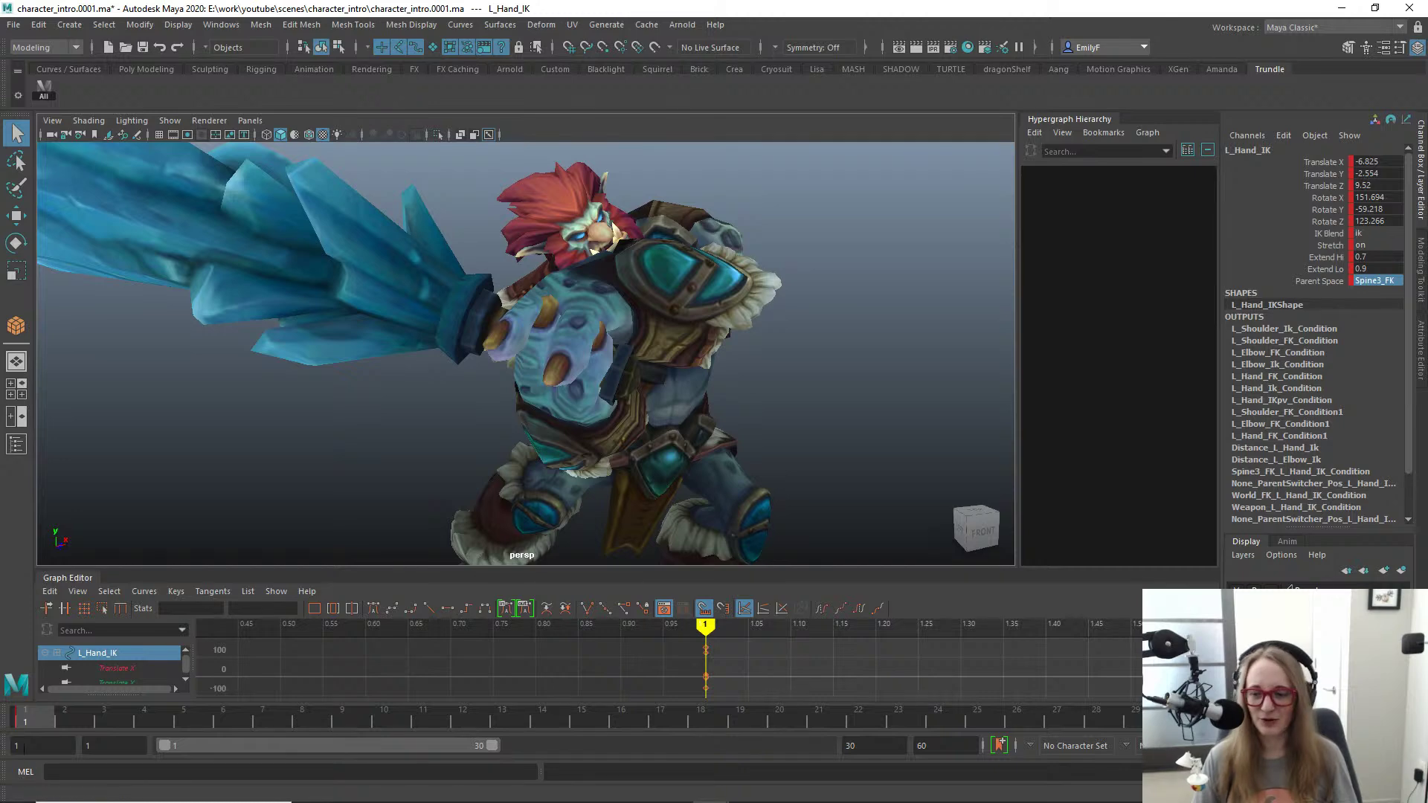
drag(64, 717, 25, 723)
alt+right_drag(915, 296, 625, 305)
key(space)
drag(625, 305, 629, 343)
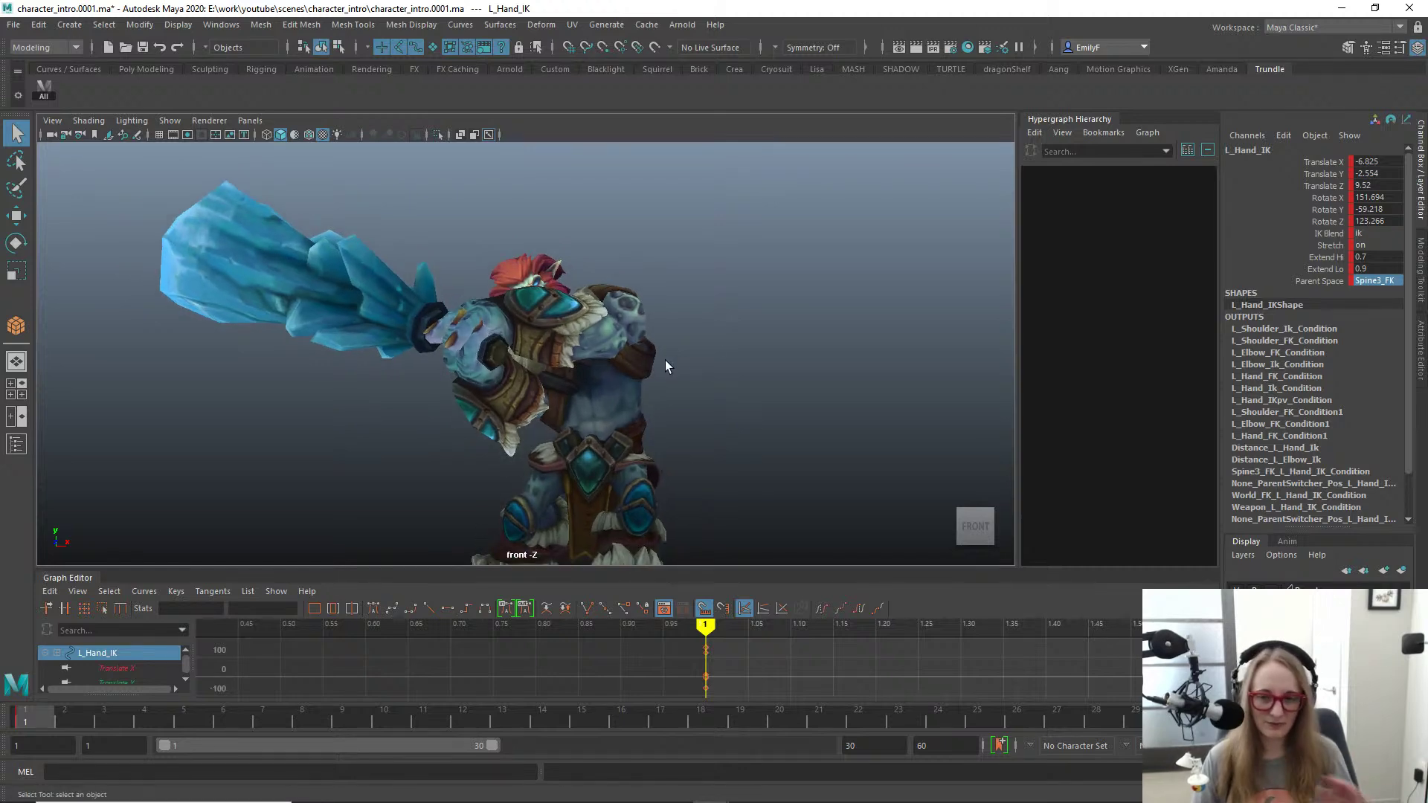
alt+drag(665, 360, 655, 280)
Step: Back in the perspective view with controls shown, try rotating the right hand control (R_Hand_FK) about -13.58 on Y
key(space)
scroll(610, 280, up, 2)
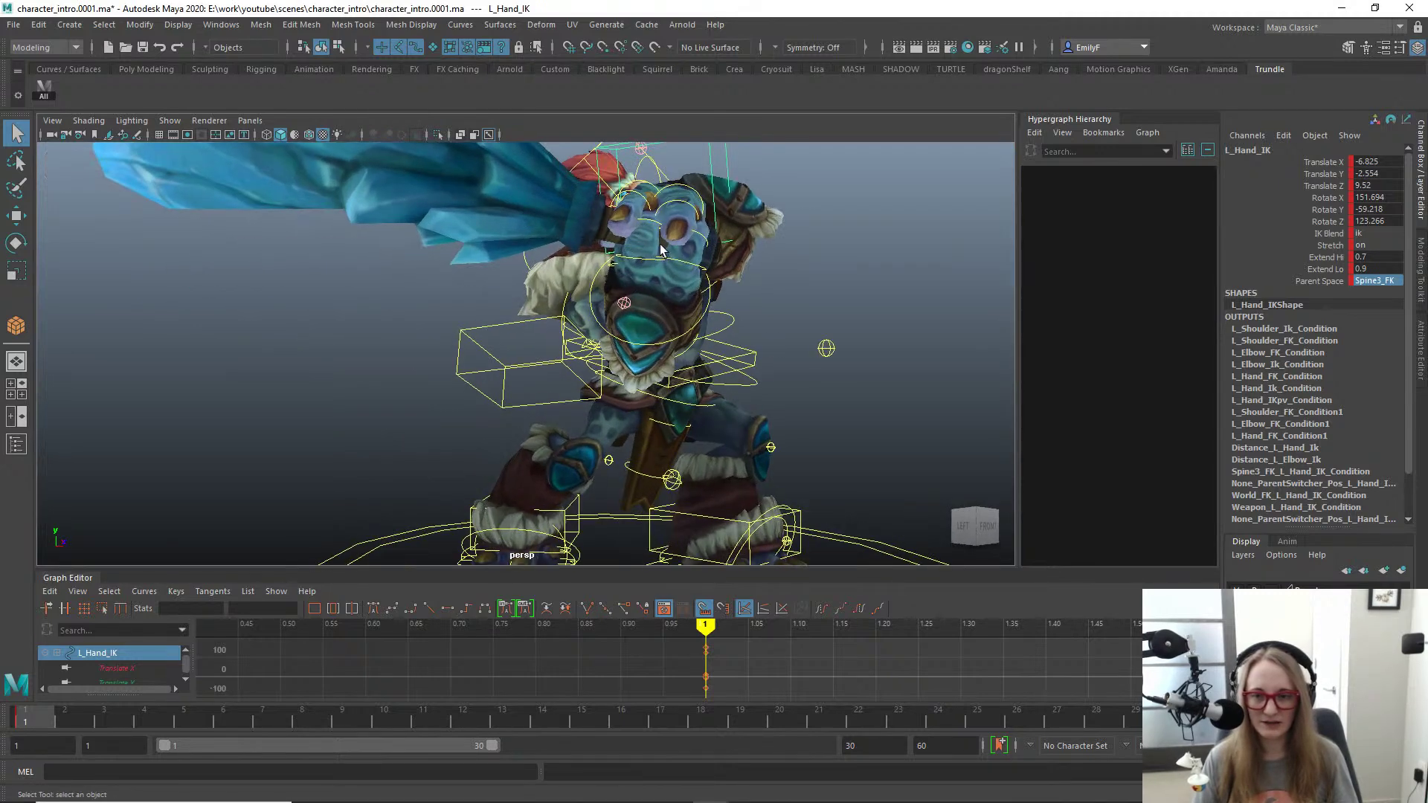
scroll(629, 376, up, 2)
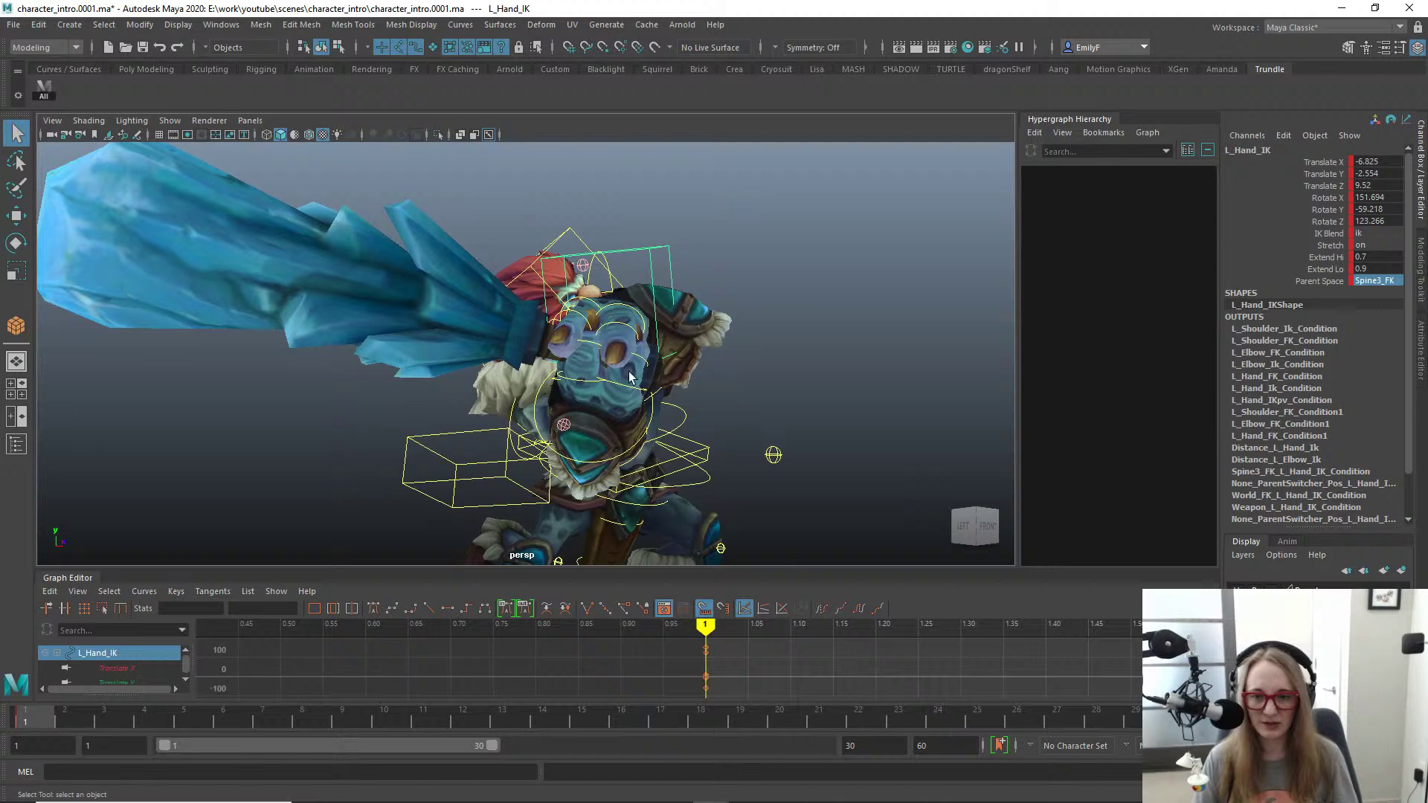
click(534, 430)
key(e)
scroll(637, 411, down, 2)
alt+drag(637, 410, 744, 306)
drag(656, 277, 610, 286)
key(ctrl+z)
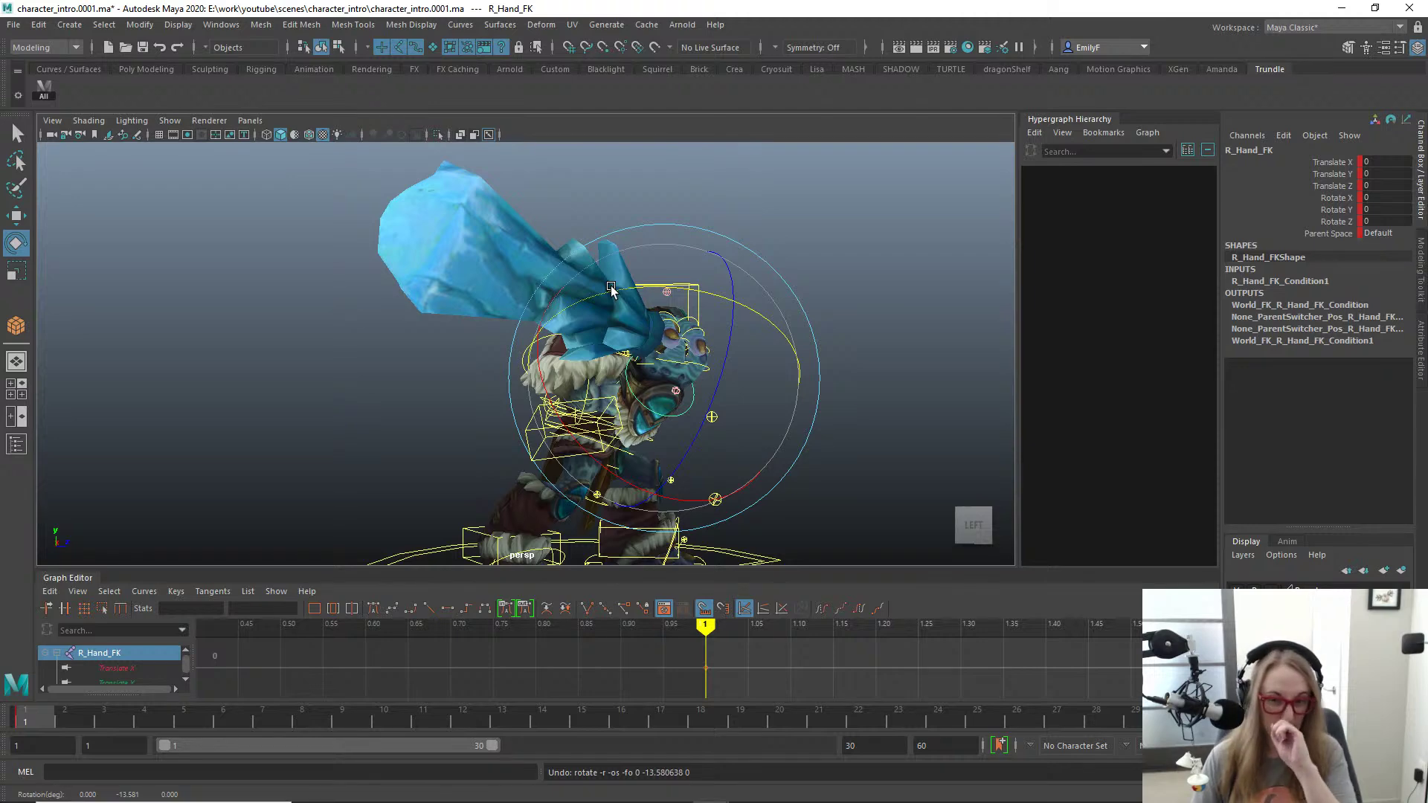
key(q)
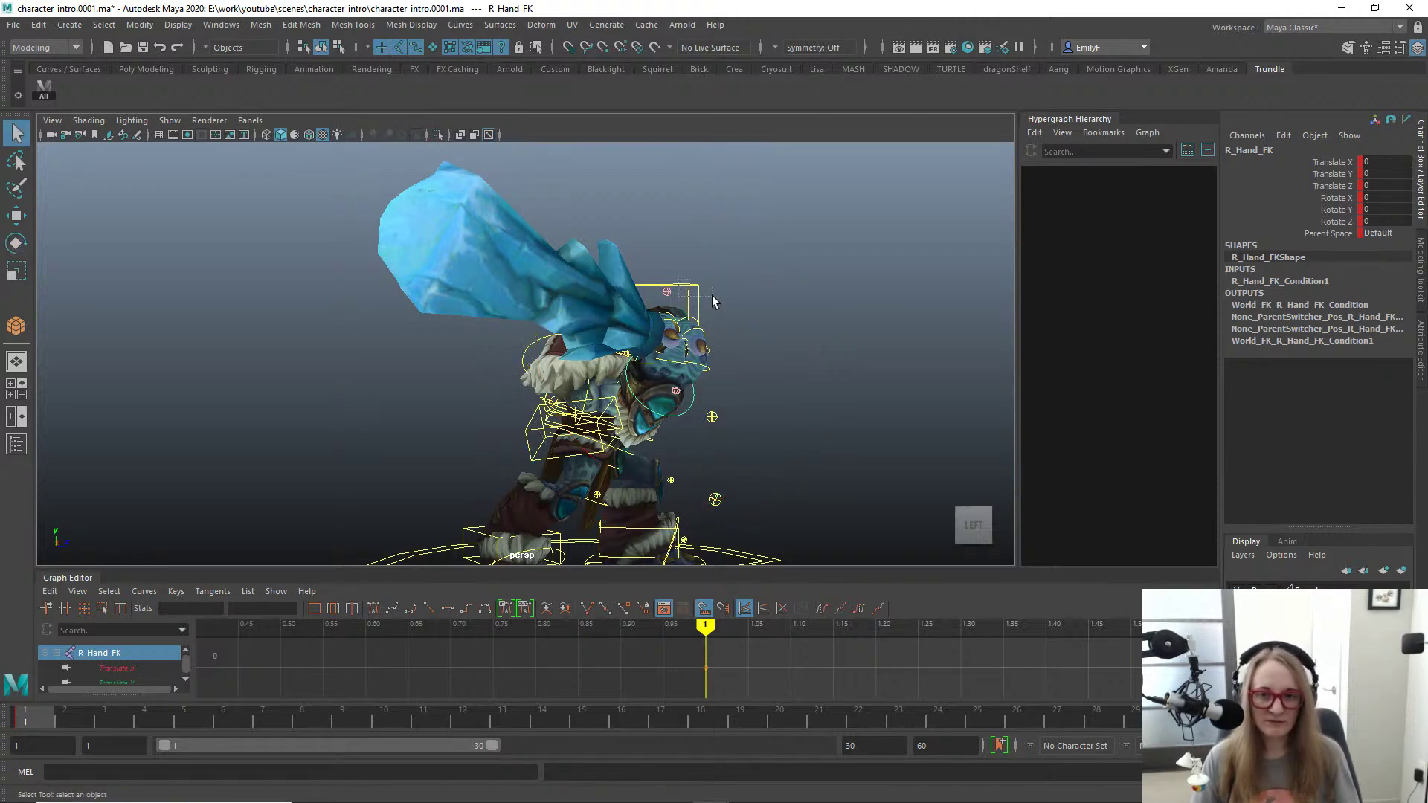
Step: Try switching the Parent Space of the left hand control (L_Hand_IK) from the chest to Weapon
click(712, 296)
alt+drag(726, 292, 566, 350)
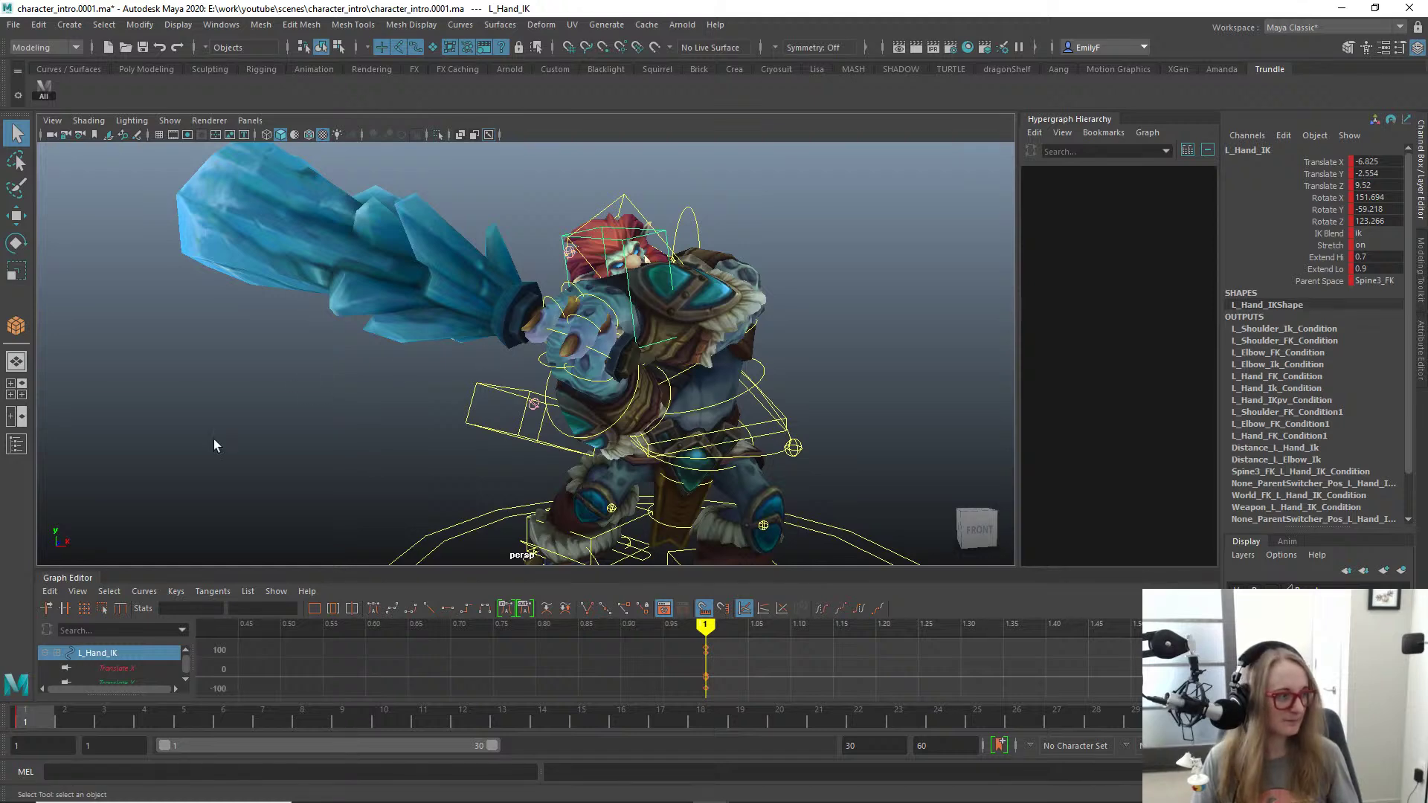
alt+drag(303, 358, 327, 439)
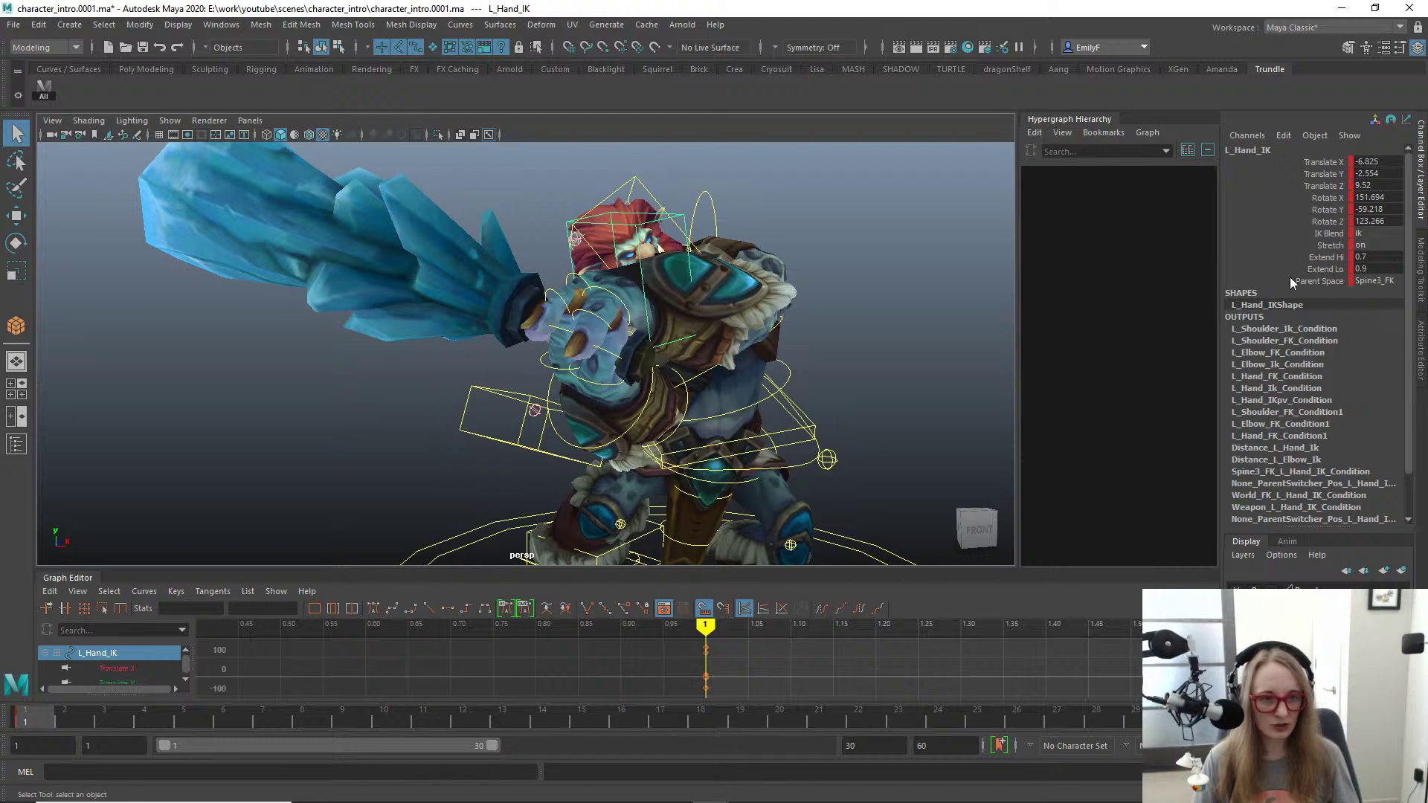
click(1388, 282)
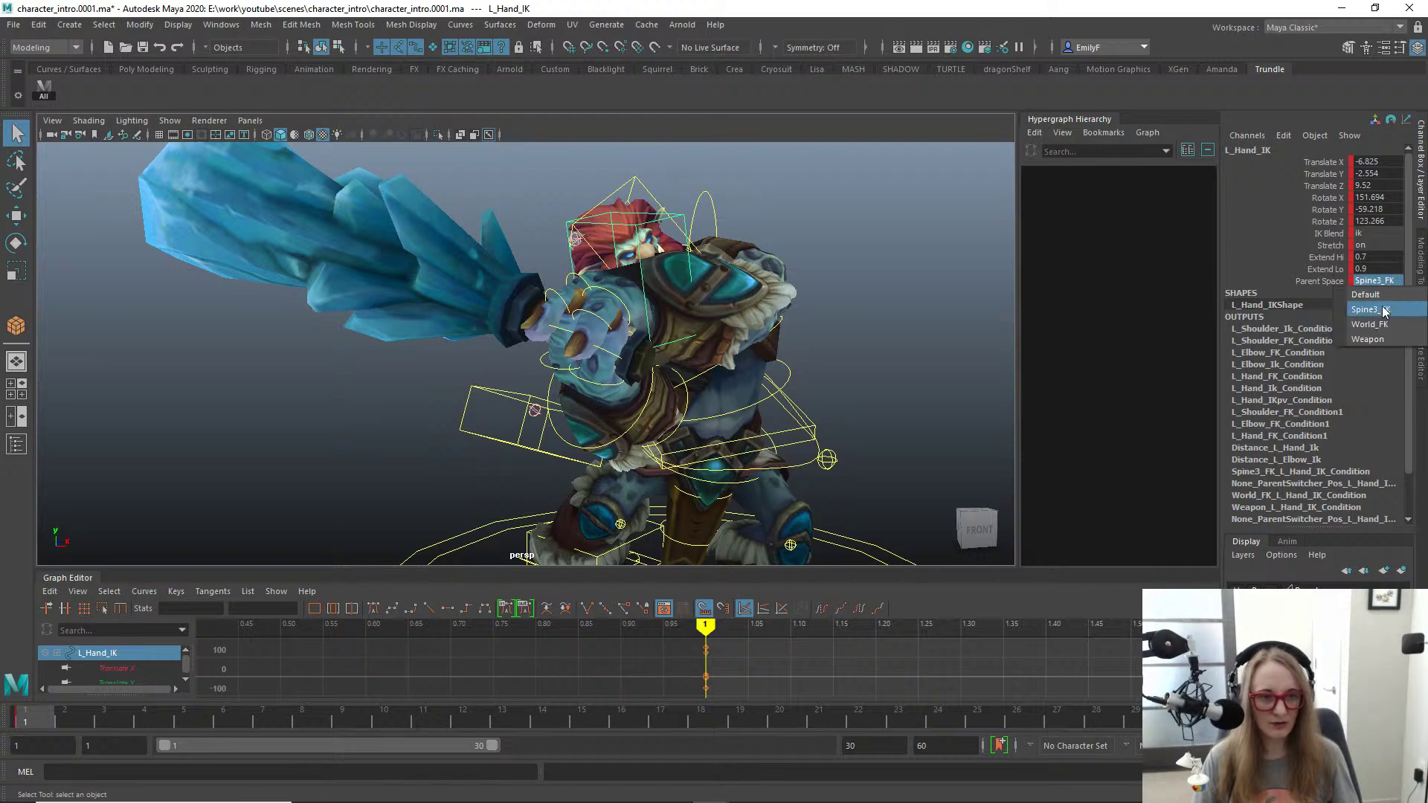
click(1371, 339)
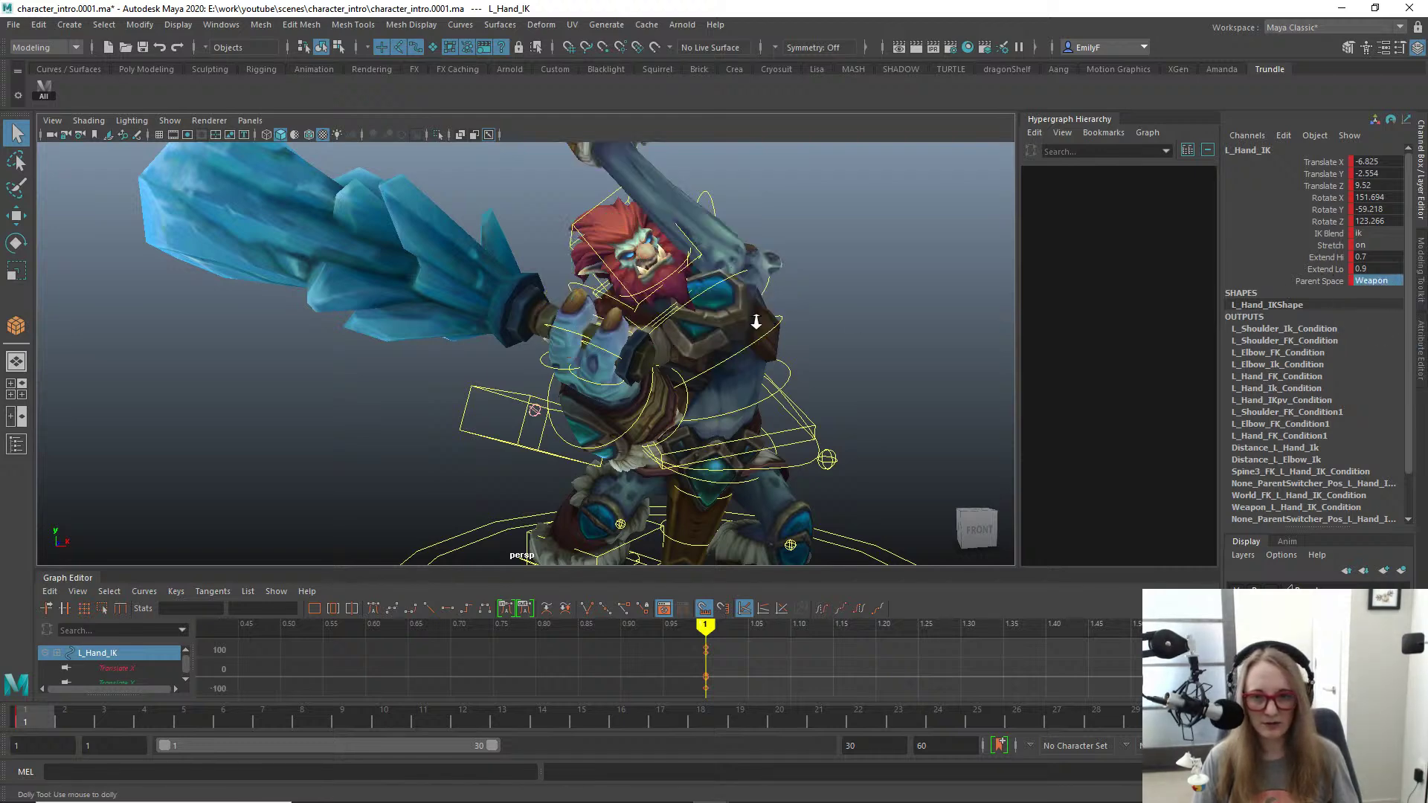
alt+drag(640, 282, 269, 270)
key(ctrl+z)
Step: Create a locator and move it to about -5.411 on X, beside the character's rear foot
scroll(257, 313, up, 3)
click(244, 351)
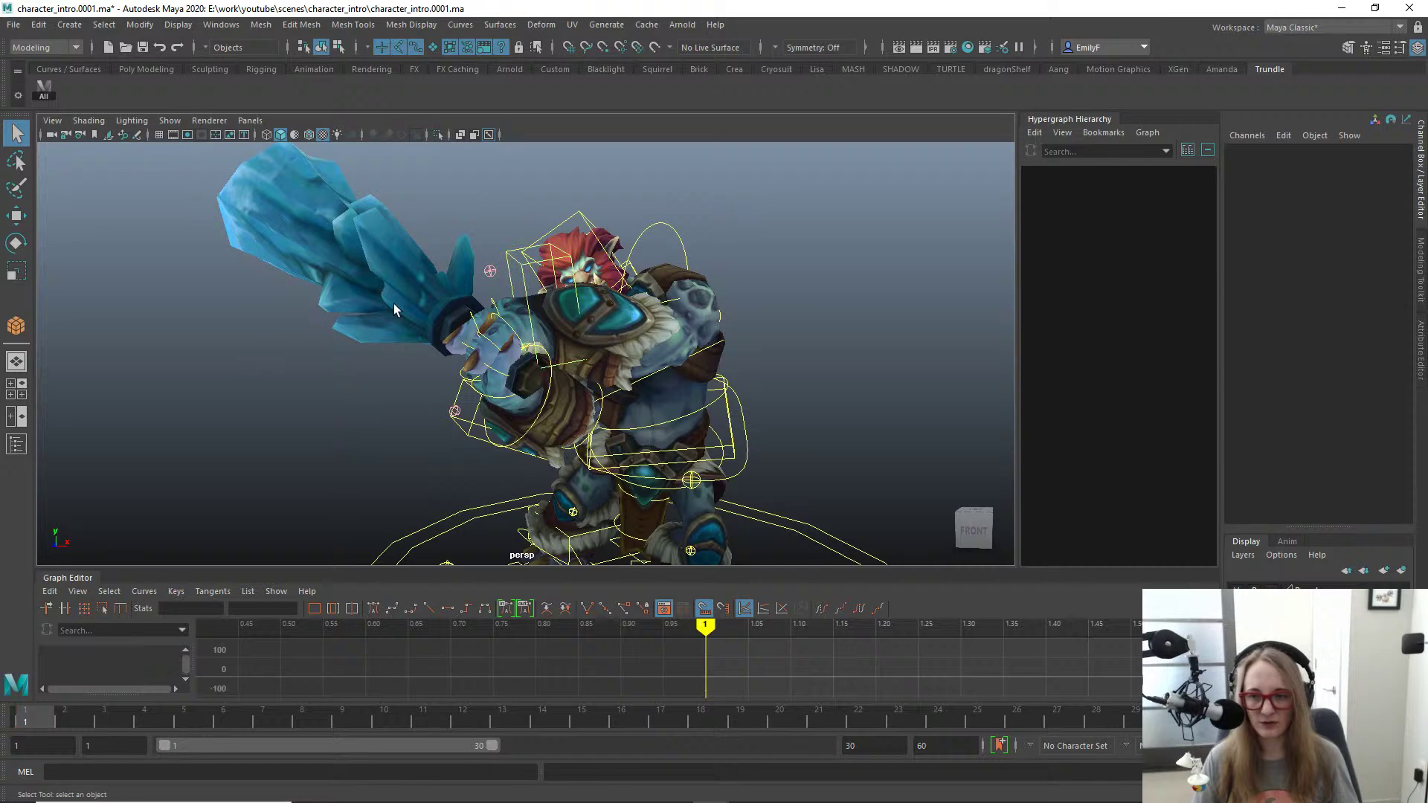
key(space)
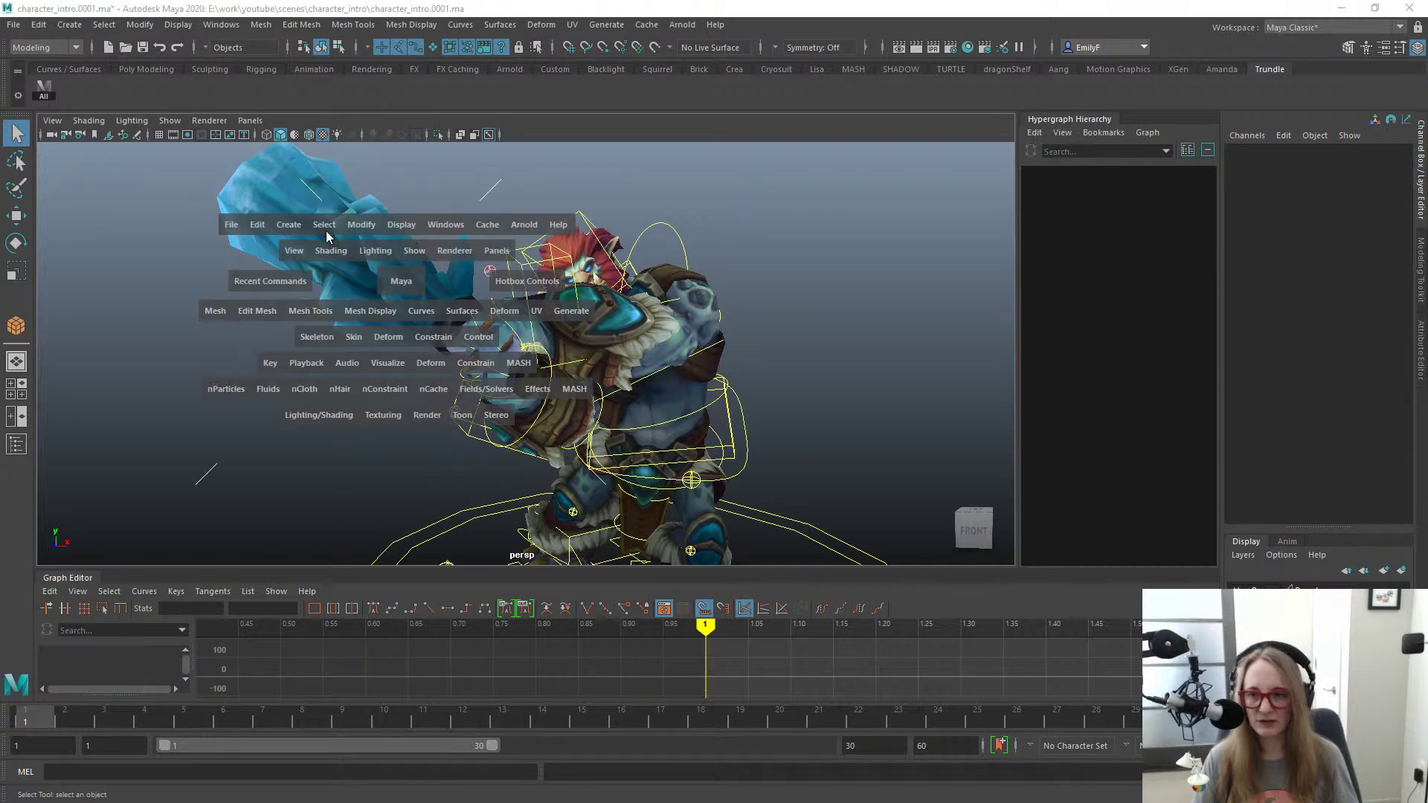
click(298, 227)
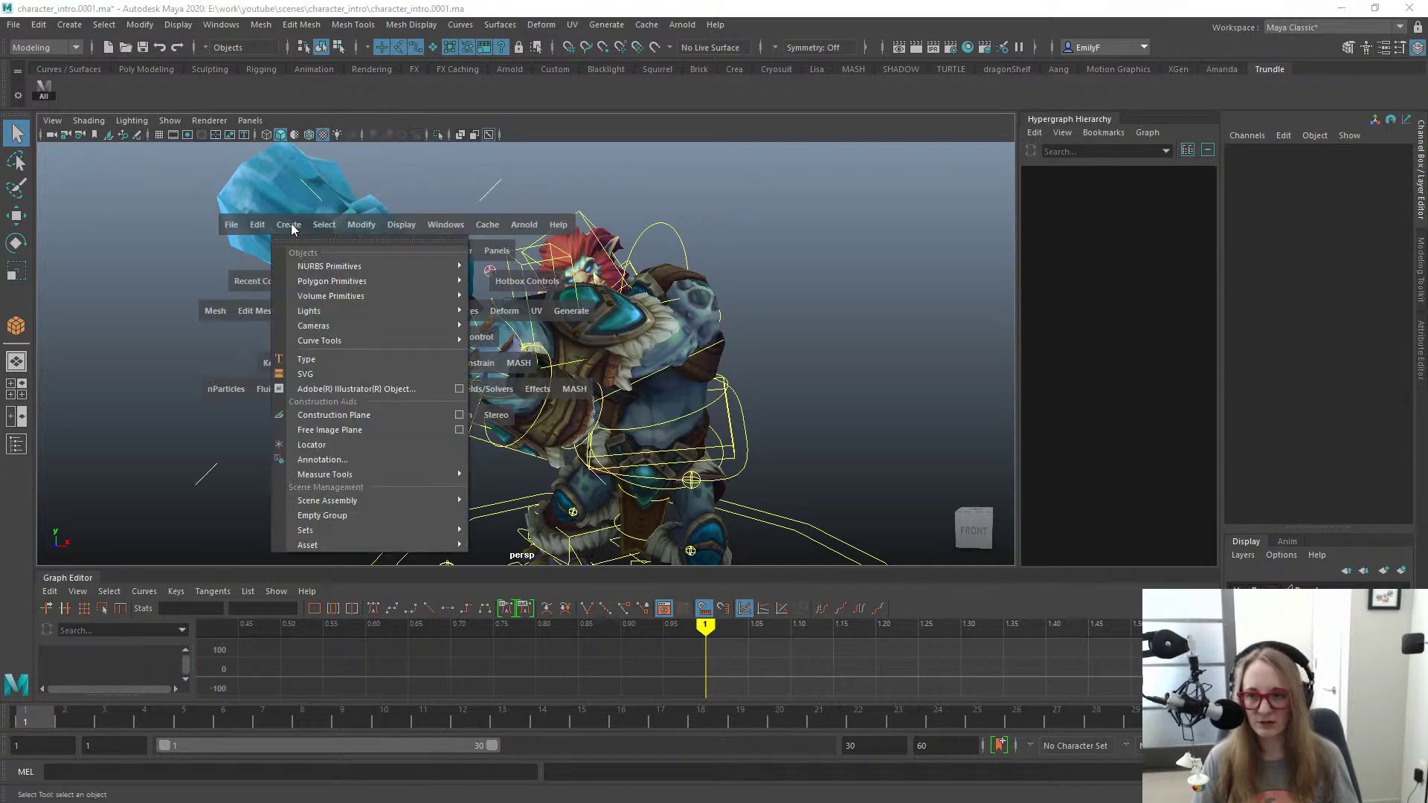
click(364, 443)
key(w)
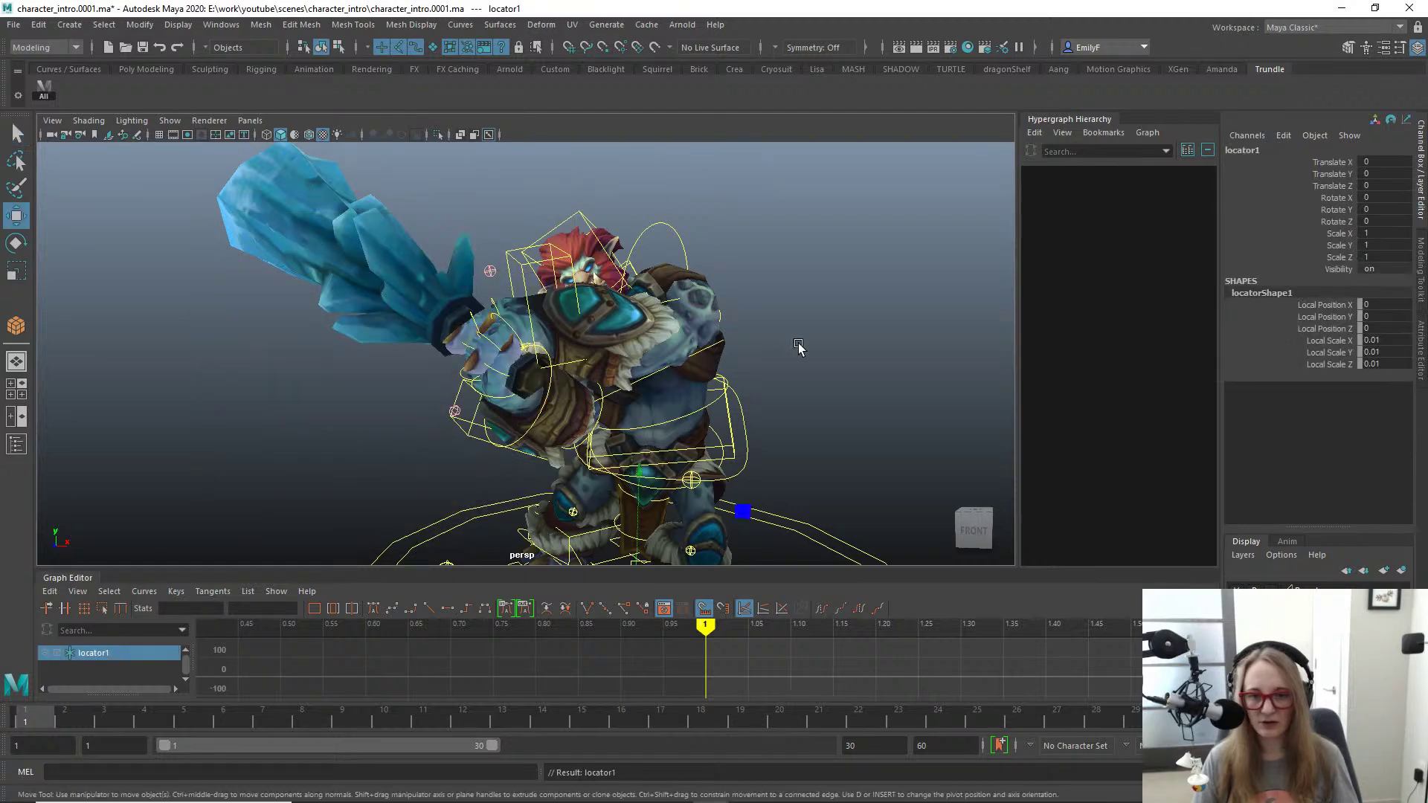
alt+right_drag(799, 344, 719, 341)
key(r)
alt+middle_drag(707, 374, 647, 232)
drag(549, 448, 495, 416)
key(ctrl+z)
key(w)
drag(443, 570, 444, 466)
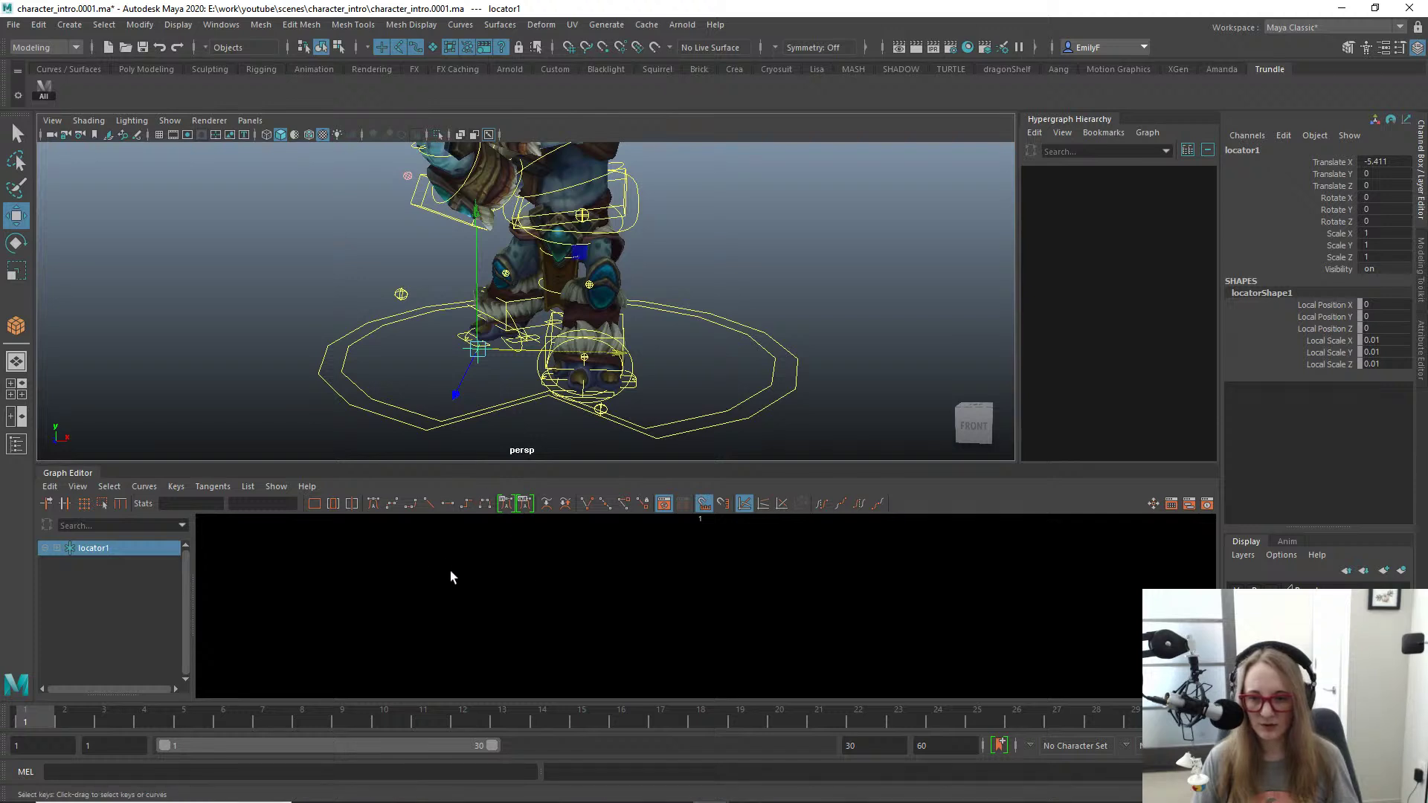
Step: Reselect the locator on the floor, frame it in the Hypergraph Hierarchy and make the Hypergraph wider
click(638, 207)
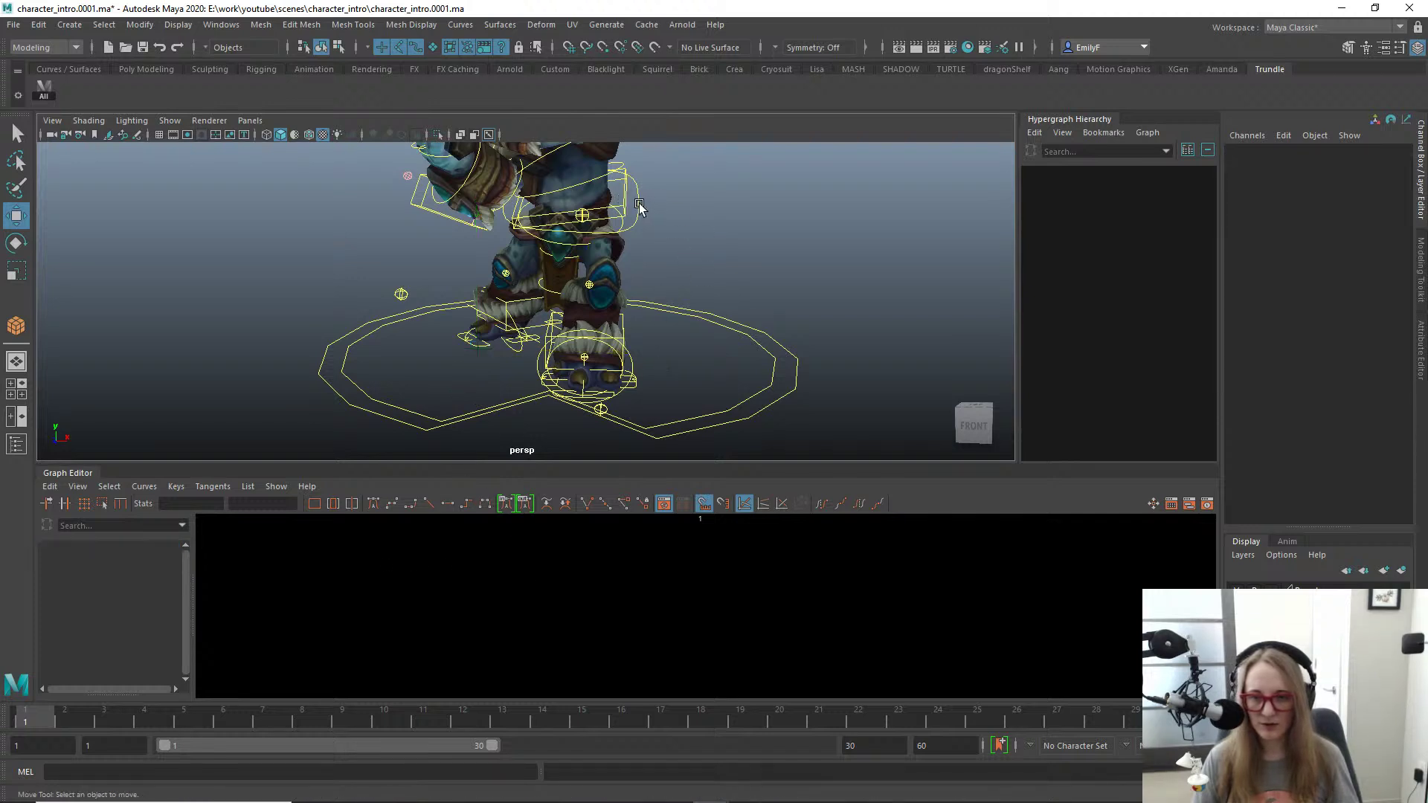
click(562, 582)
key(q)
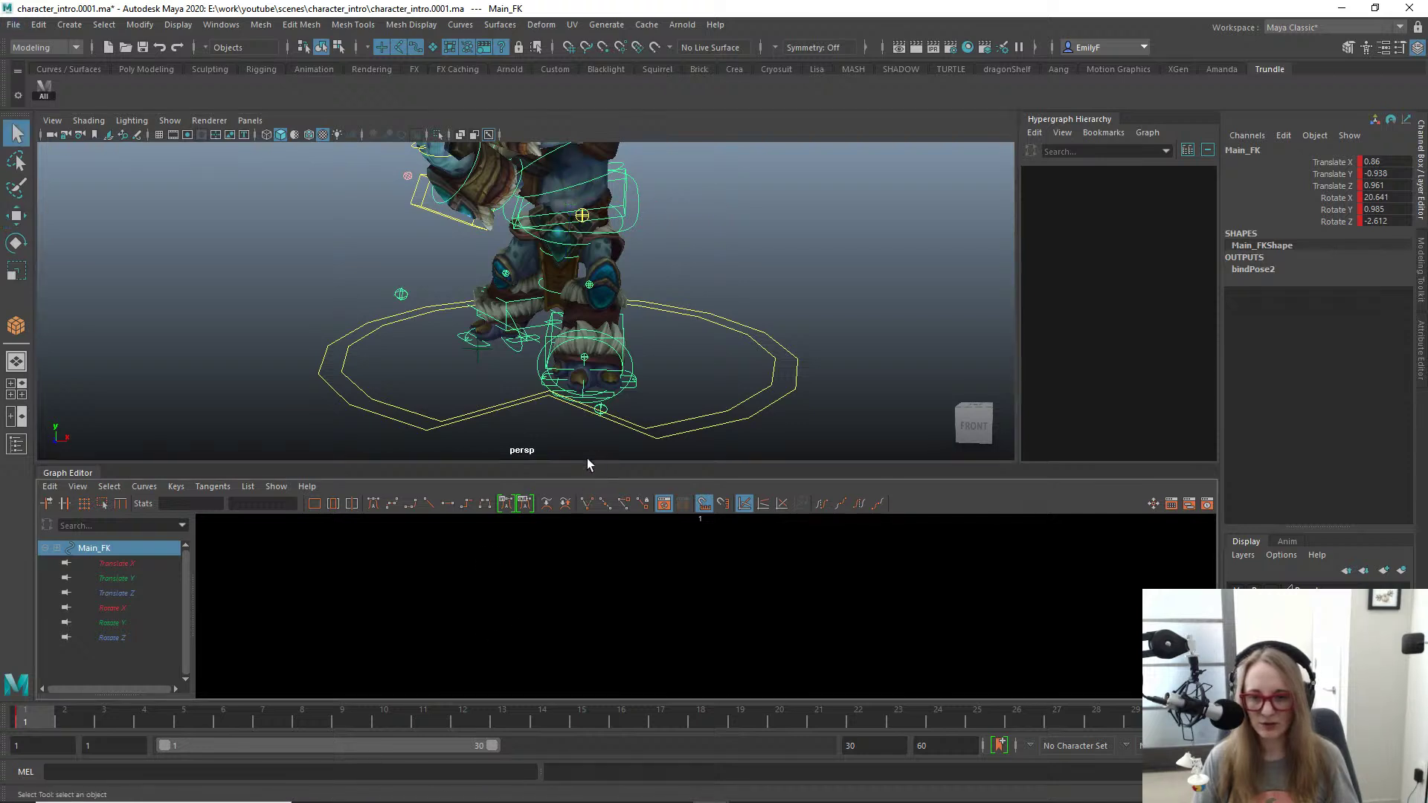
drag(587, 466, 584, 587)
scroll(516, 414, up, 3)
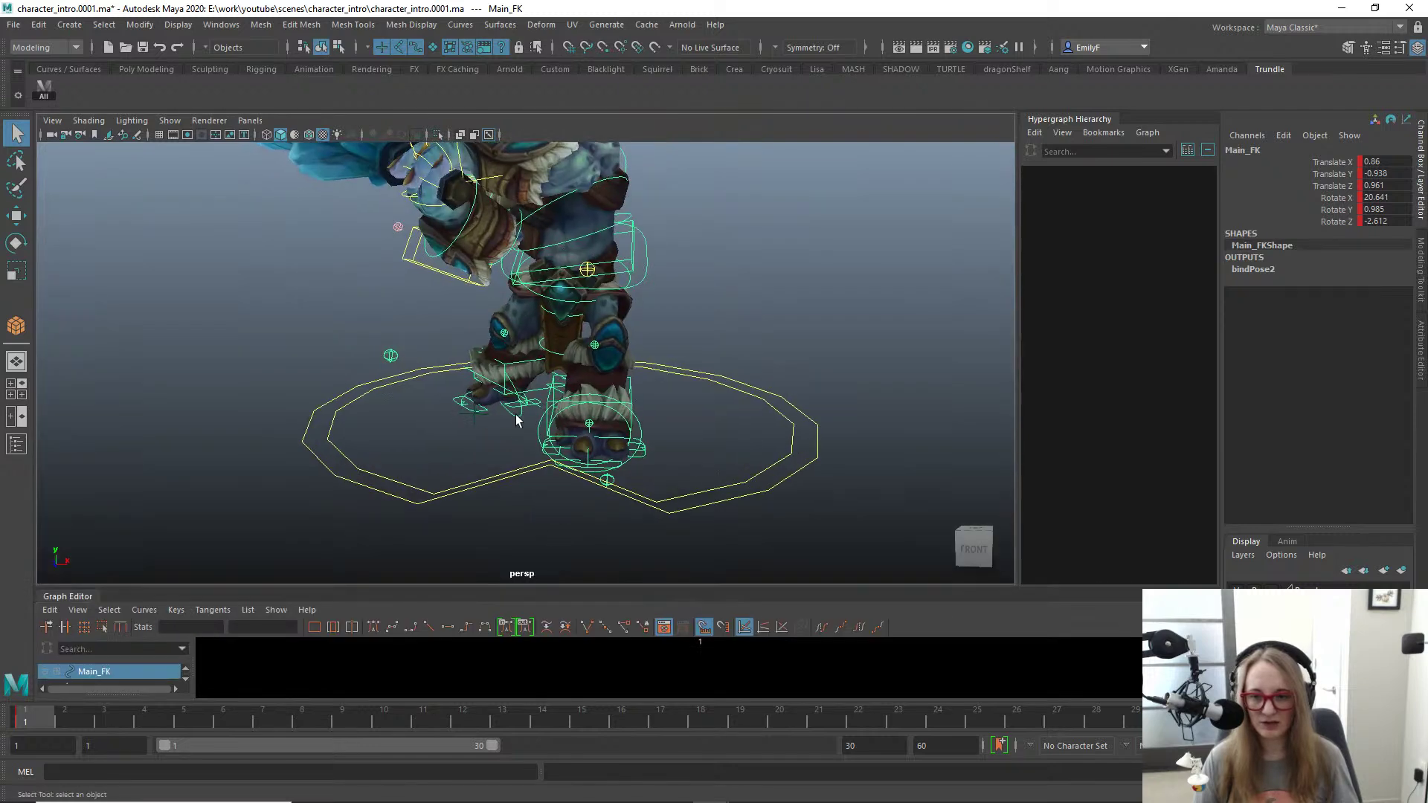
click(473, 433)
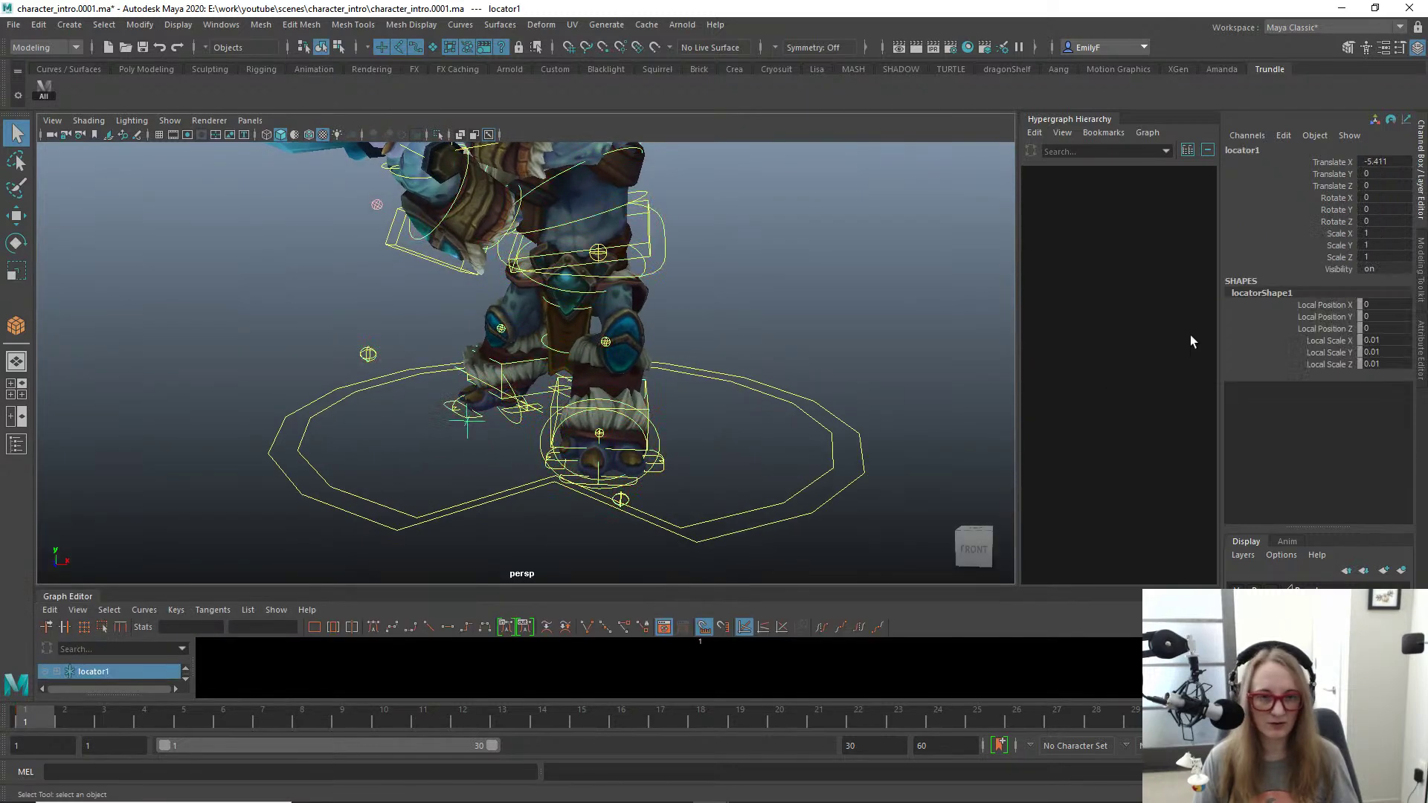
scroll(691, 306, down, 3)
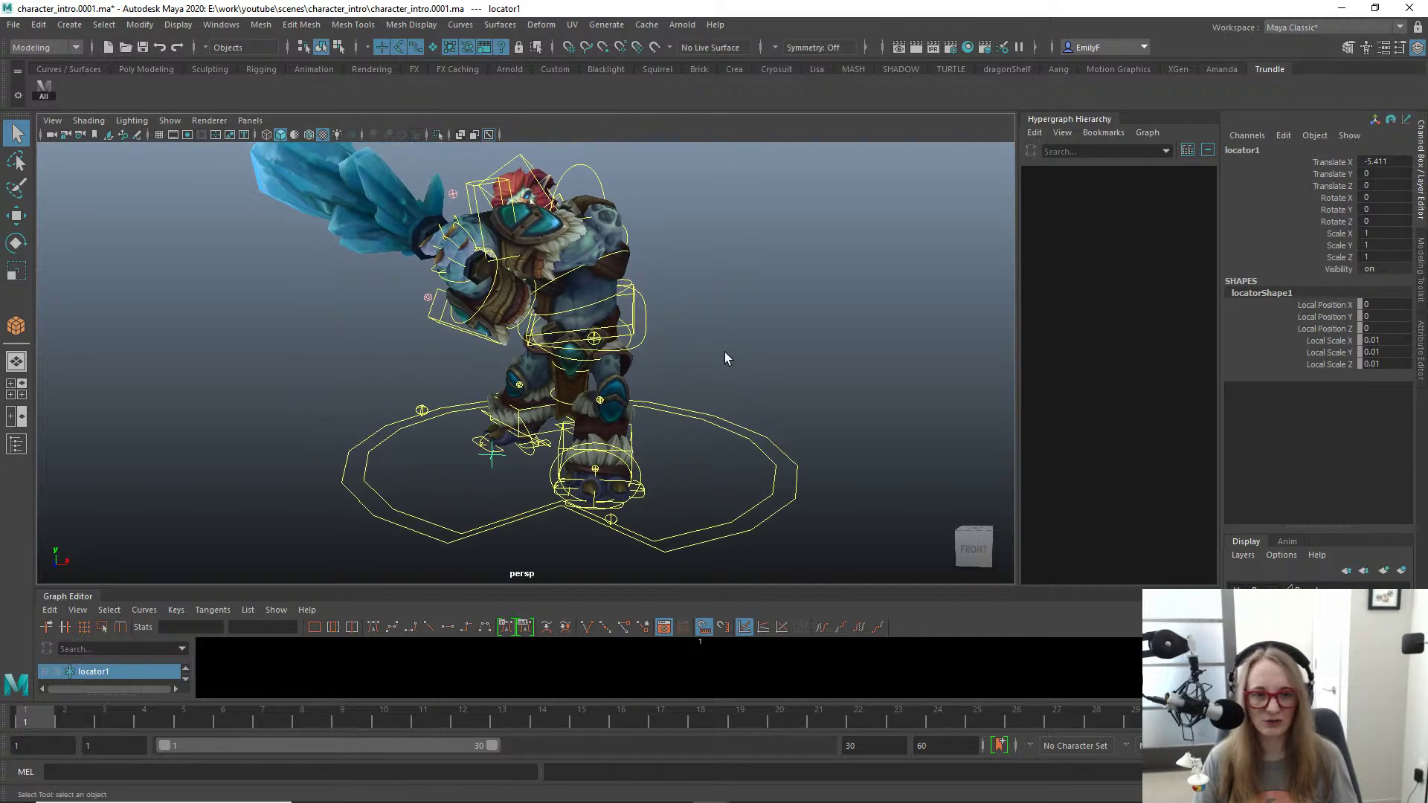
key(f)
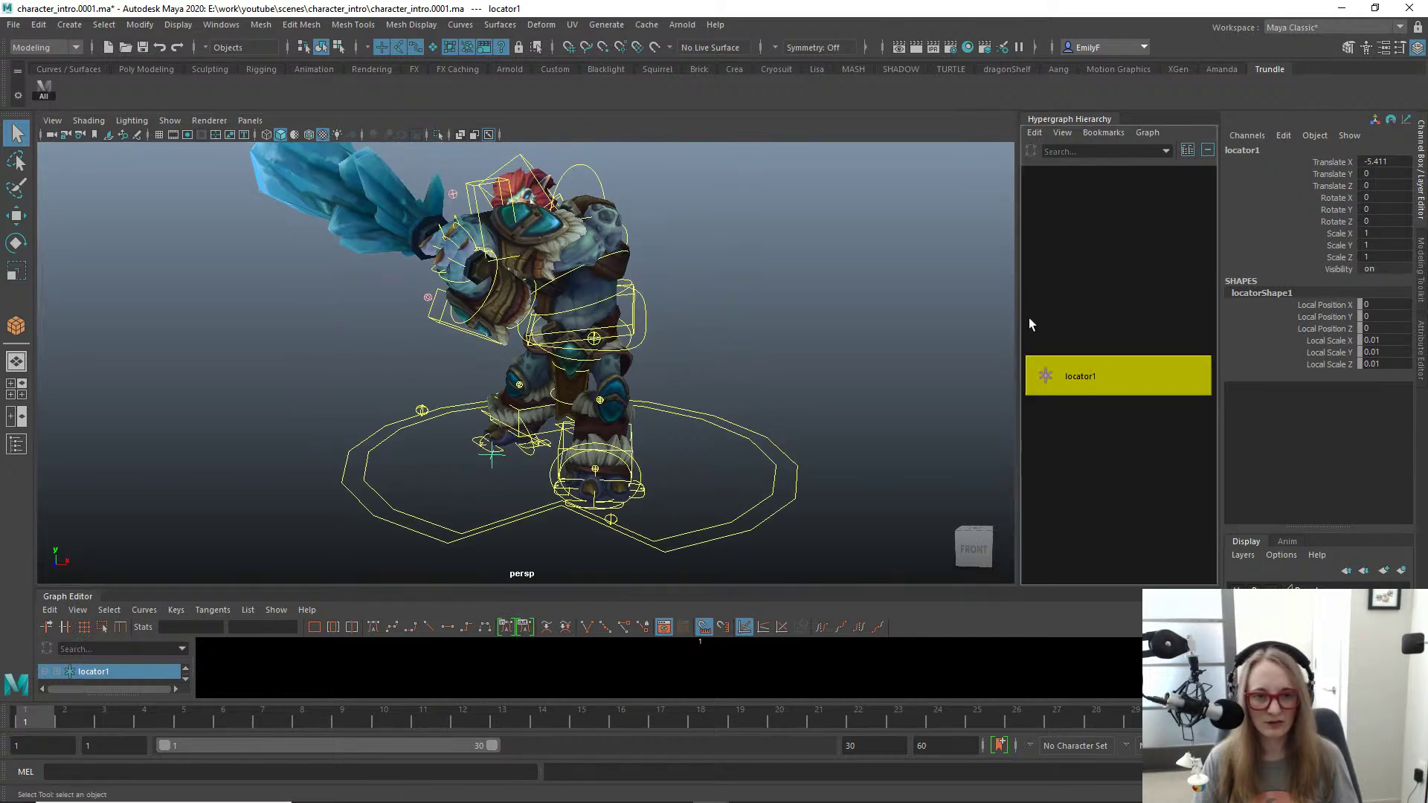
drag(1019, 320, 860, 320)
scroll(453, 296, up, 3)
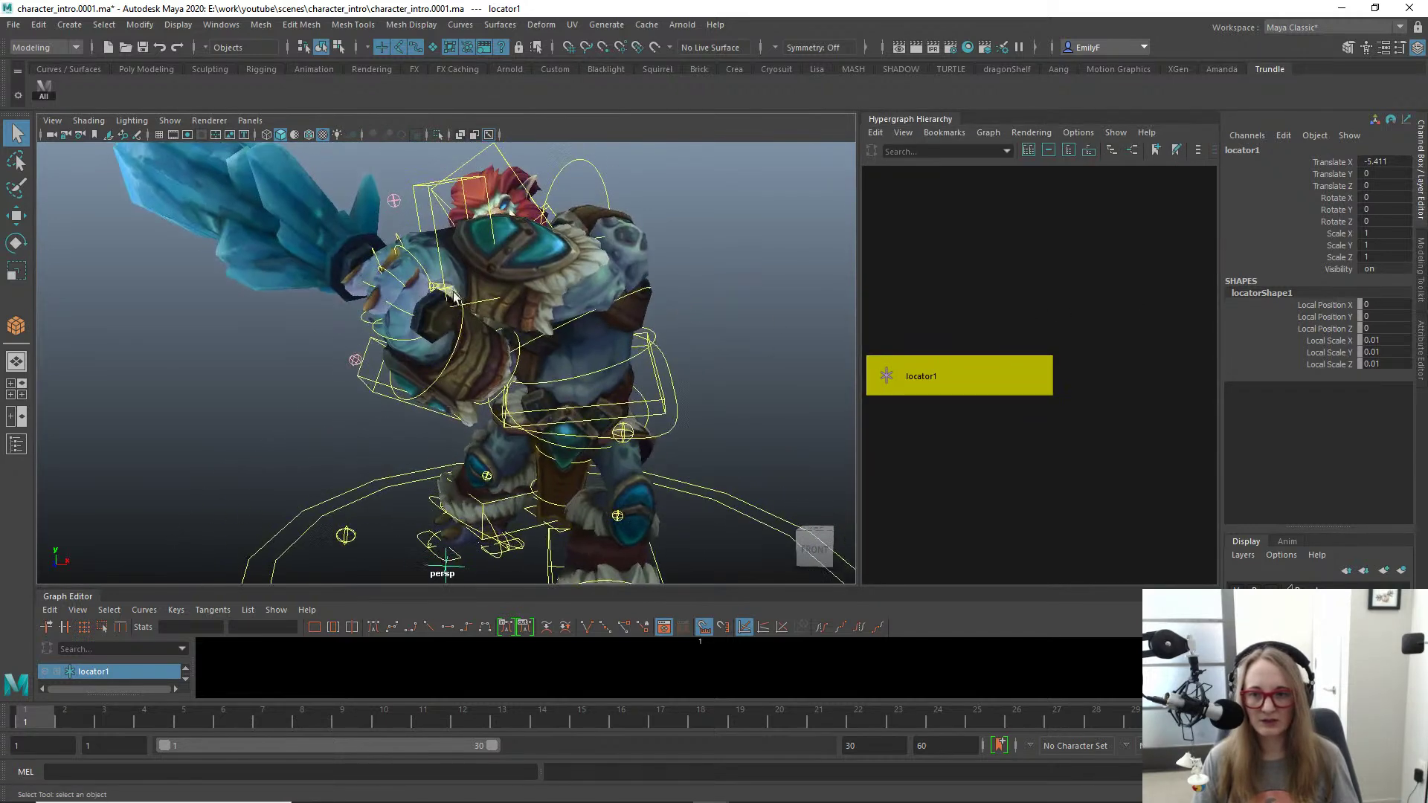
Step: Point- and orient-constrain locator1 to the left hand control (L_Hand_IK) so it takes the hand's position and rotation
click(421, 182)
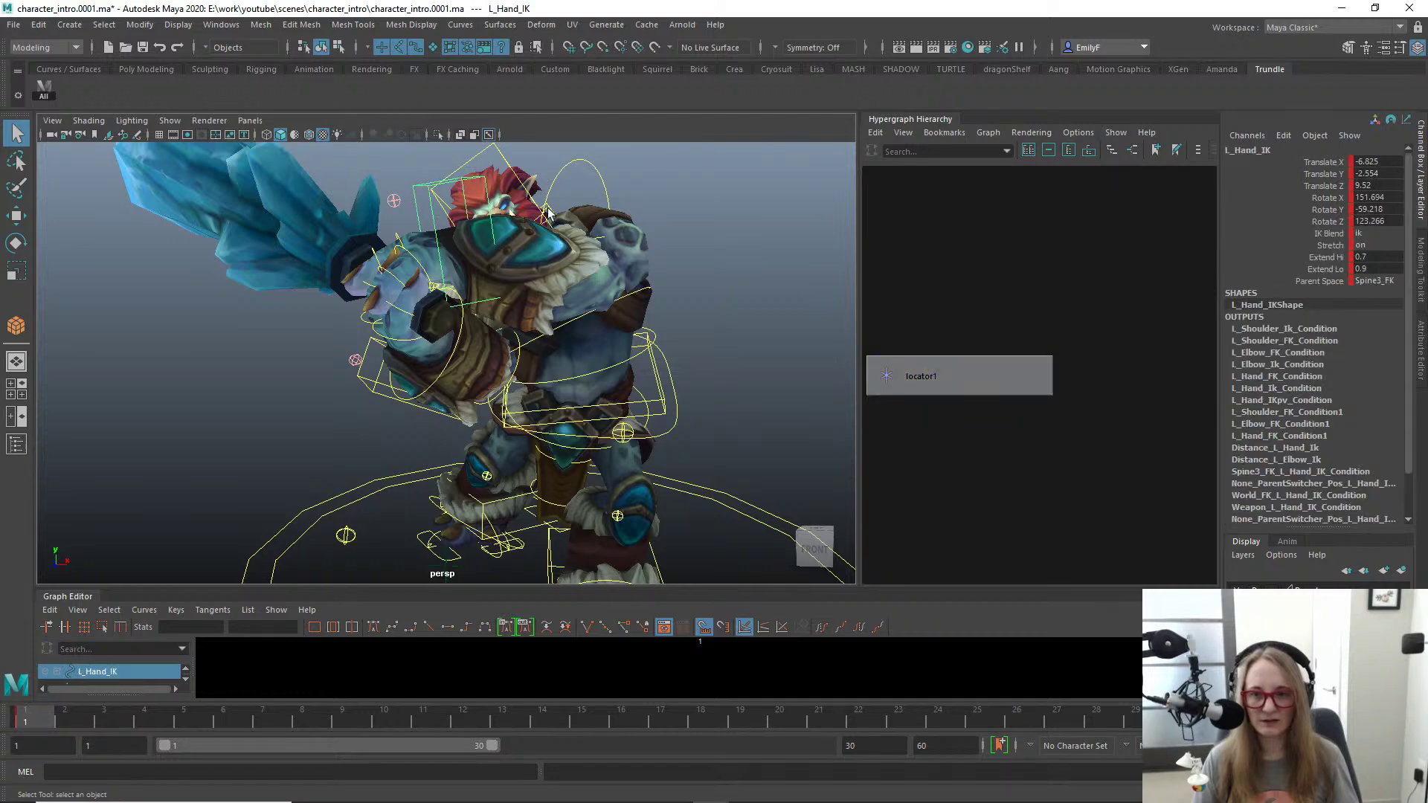
click(972, 364)
alt+drag(605, 346, 633, 345)
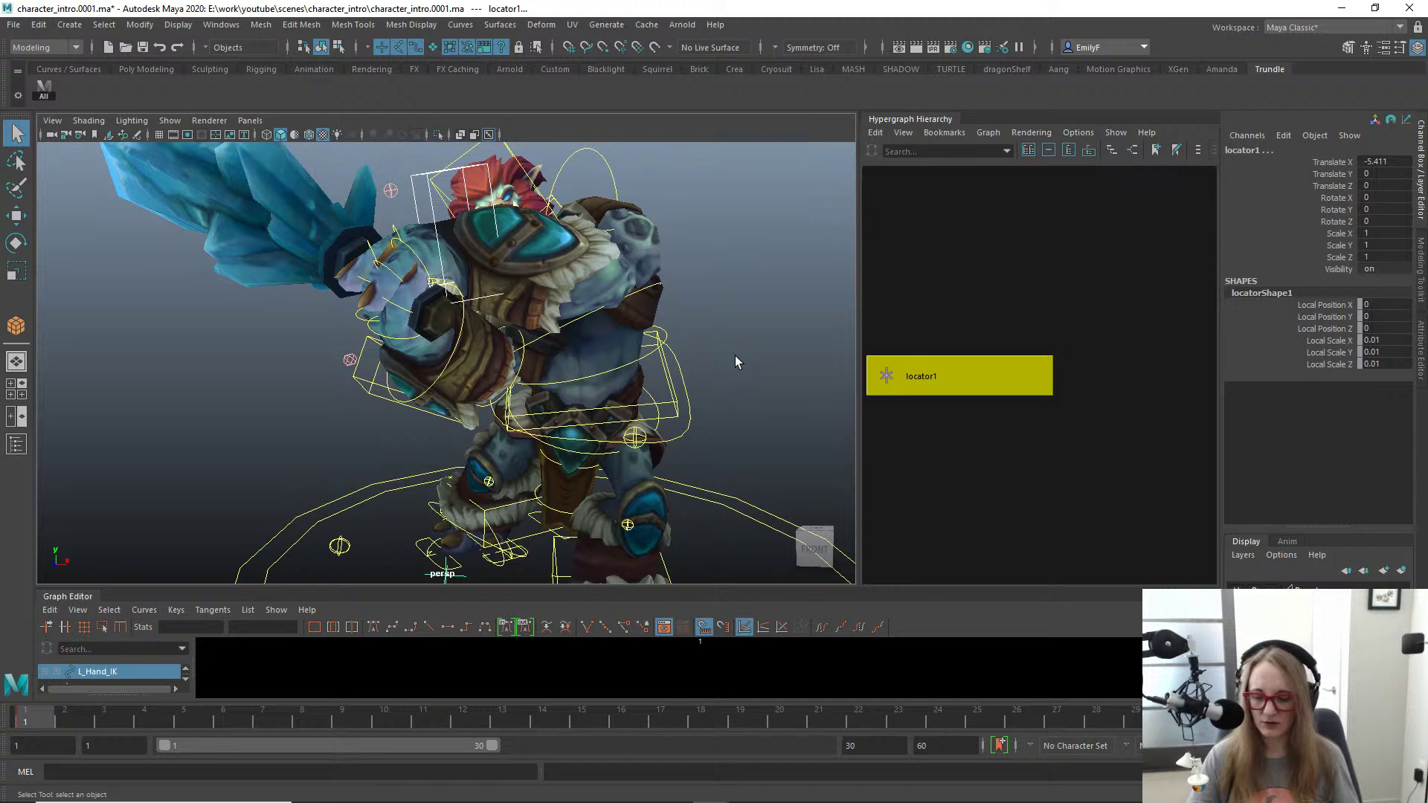
key(alt+p)
key(alt+o)
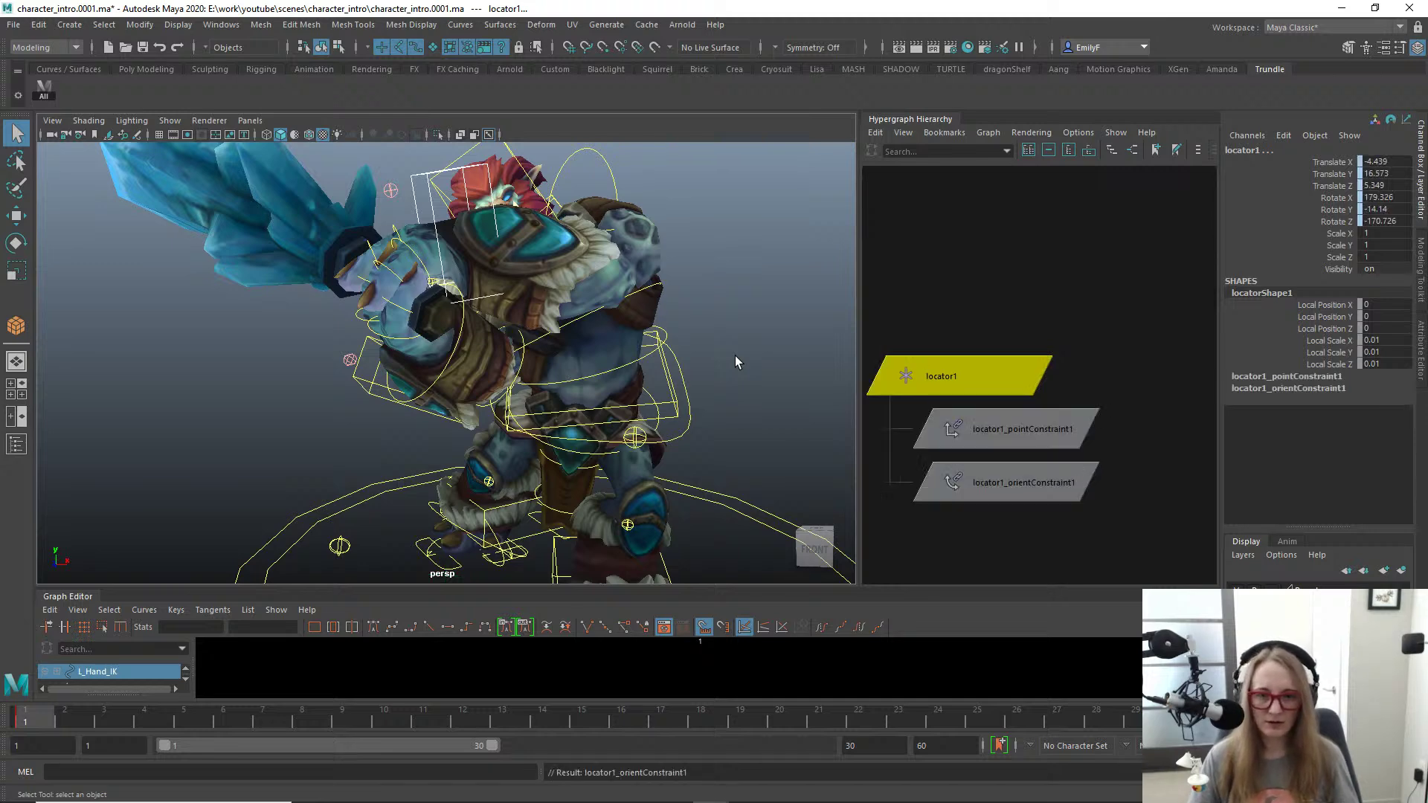
Step: Delete the point and orient constraints under locator1
click(1001, 415)
click(1020, 480)
shift+click(1022, 435)
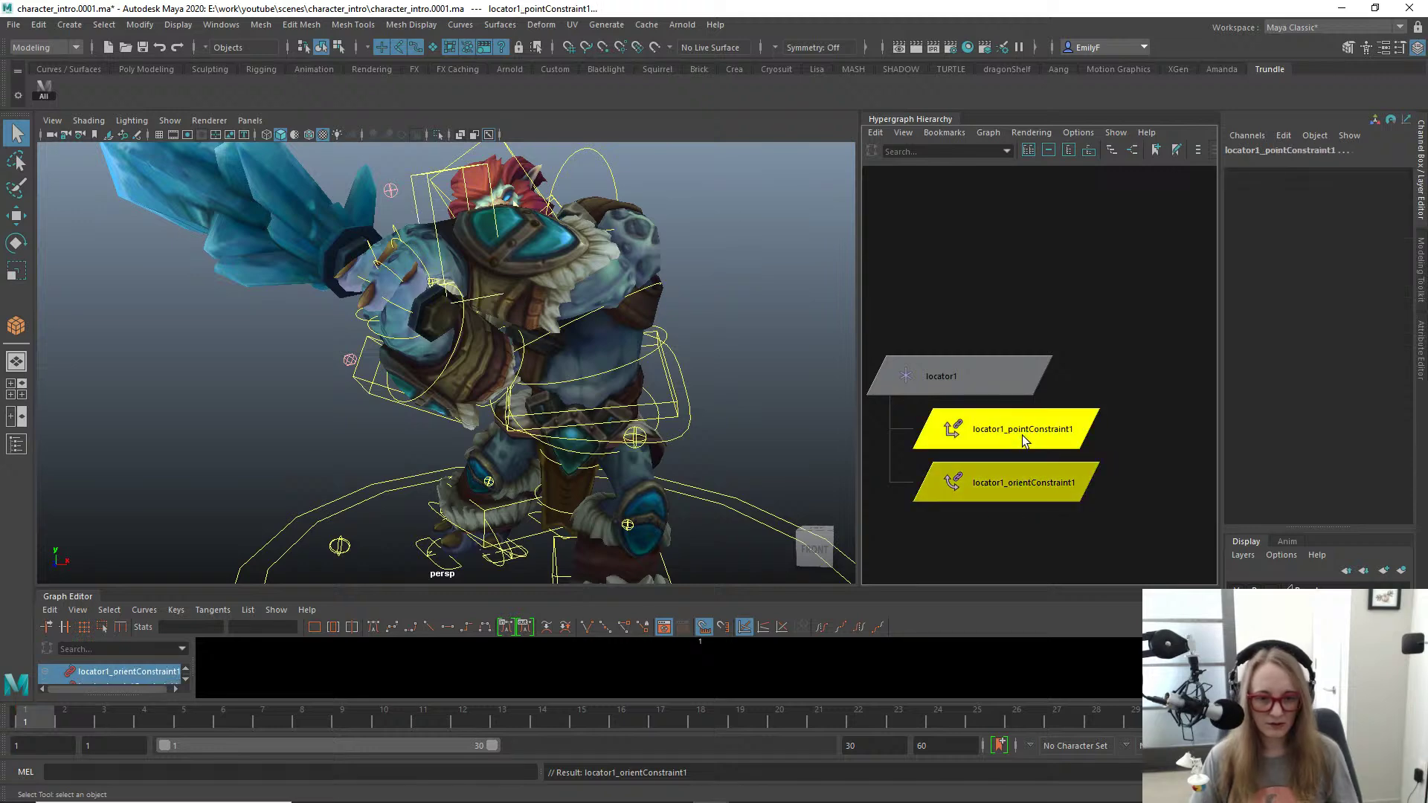
key(Delete)
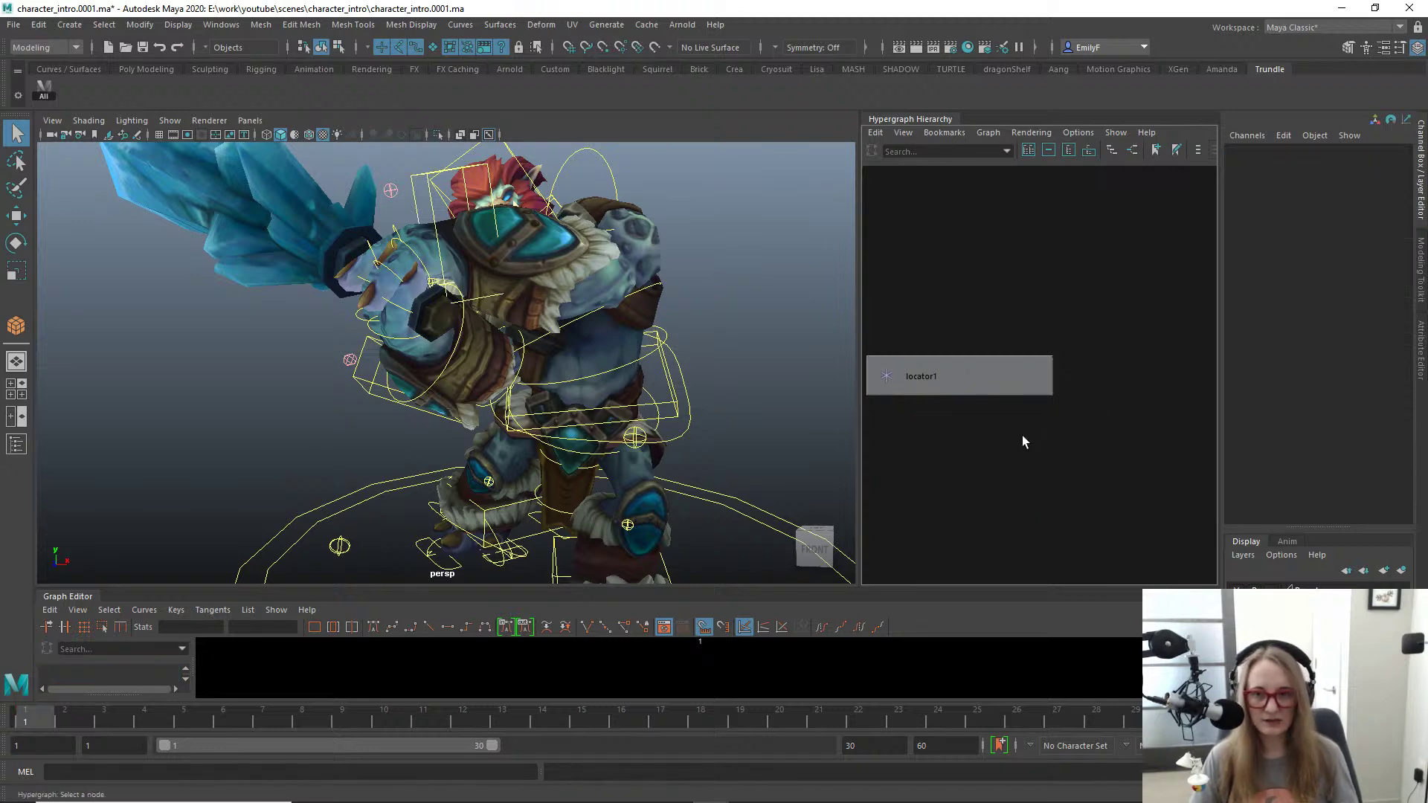
Step: Set the Parent Space of the left hand control (L_Hand_IK) to Weapon
click(415, 181)
click(1374, 283)
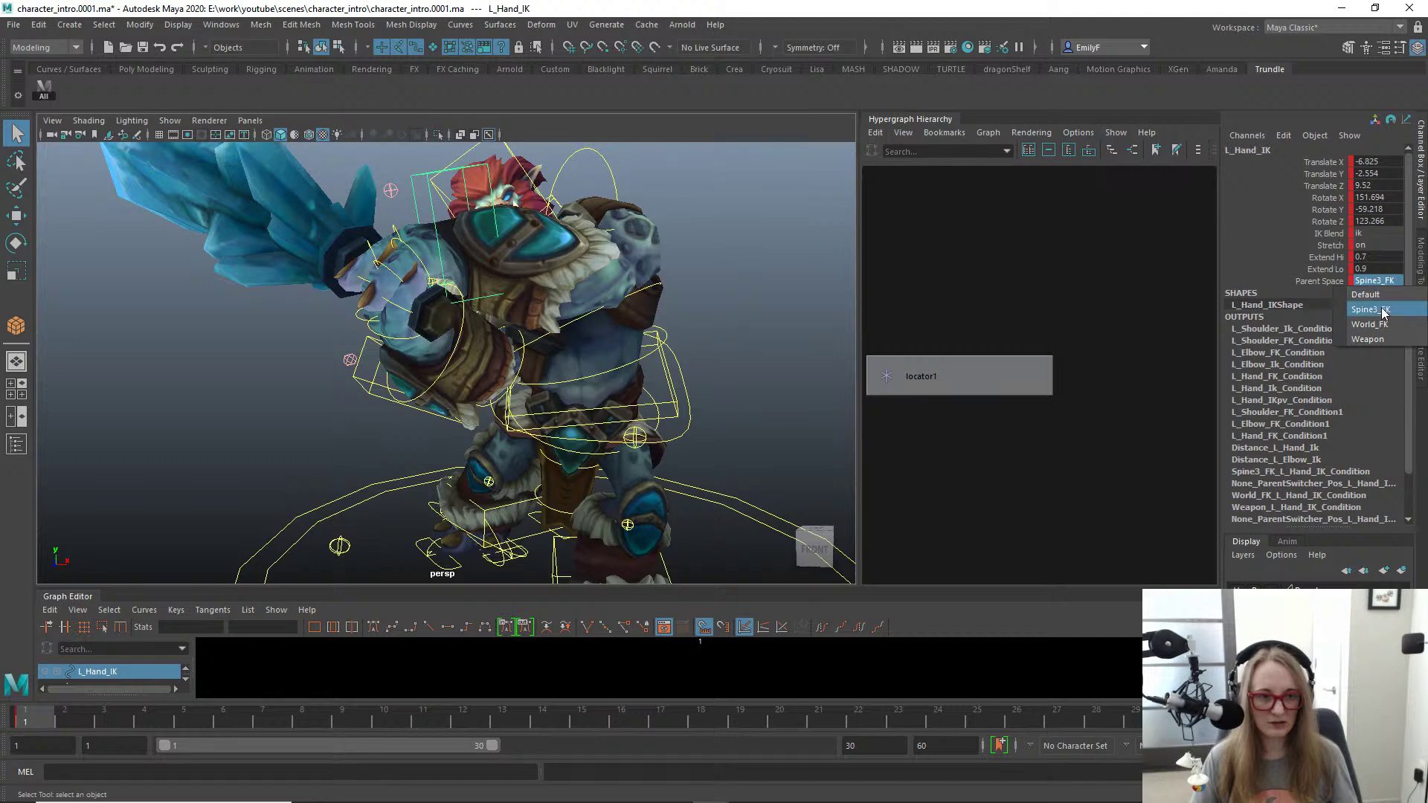
click(1374, 338)
scroll(709, 338, up, 2)
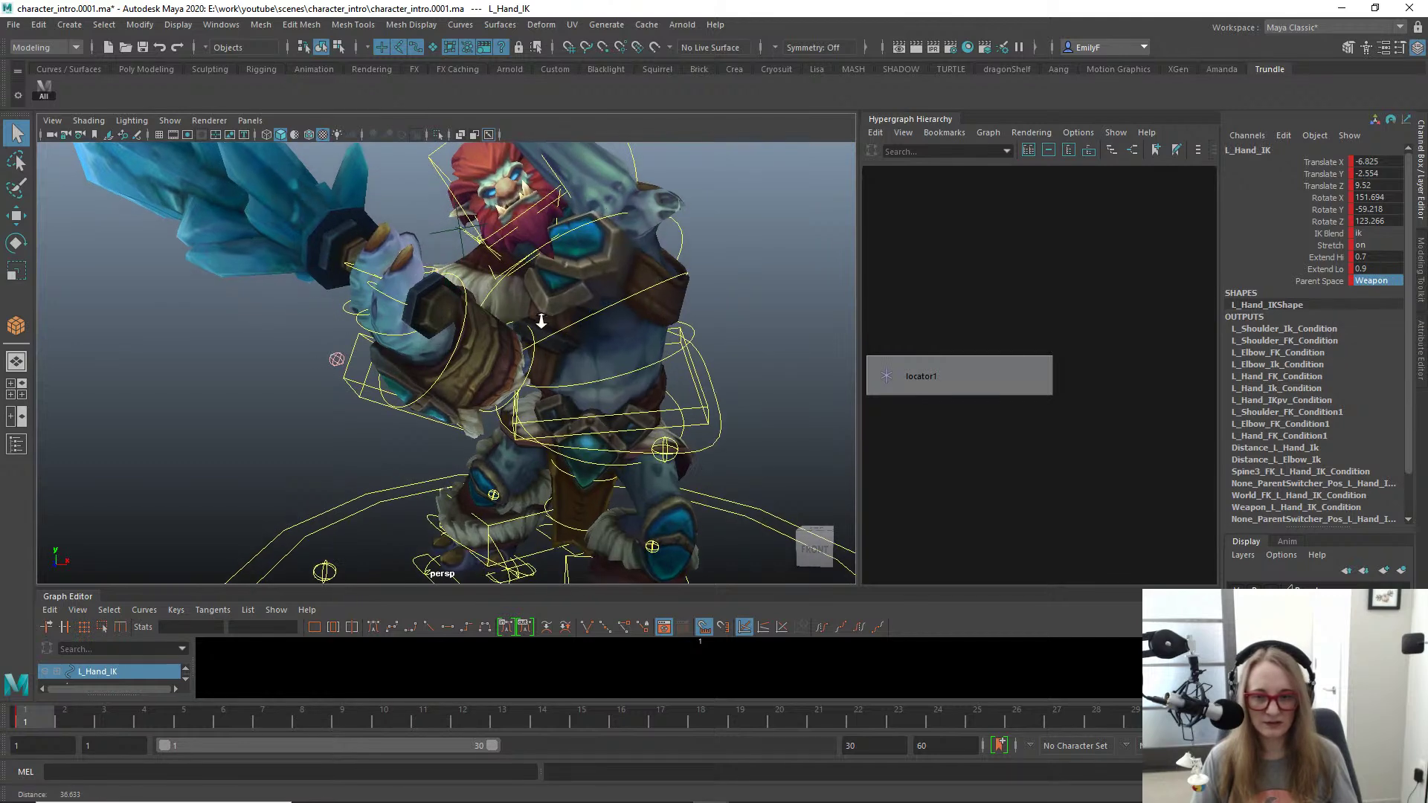
Step: Point- and orient-constrain the left hand control (L_Hand_IK) to locator1 to put the hand back on the sword grip
click(947, 387)
alt+drag(830, 381, 512, 206)
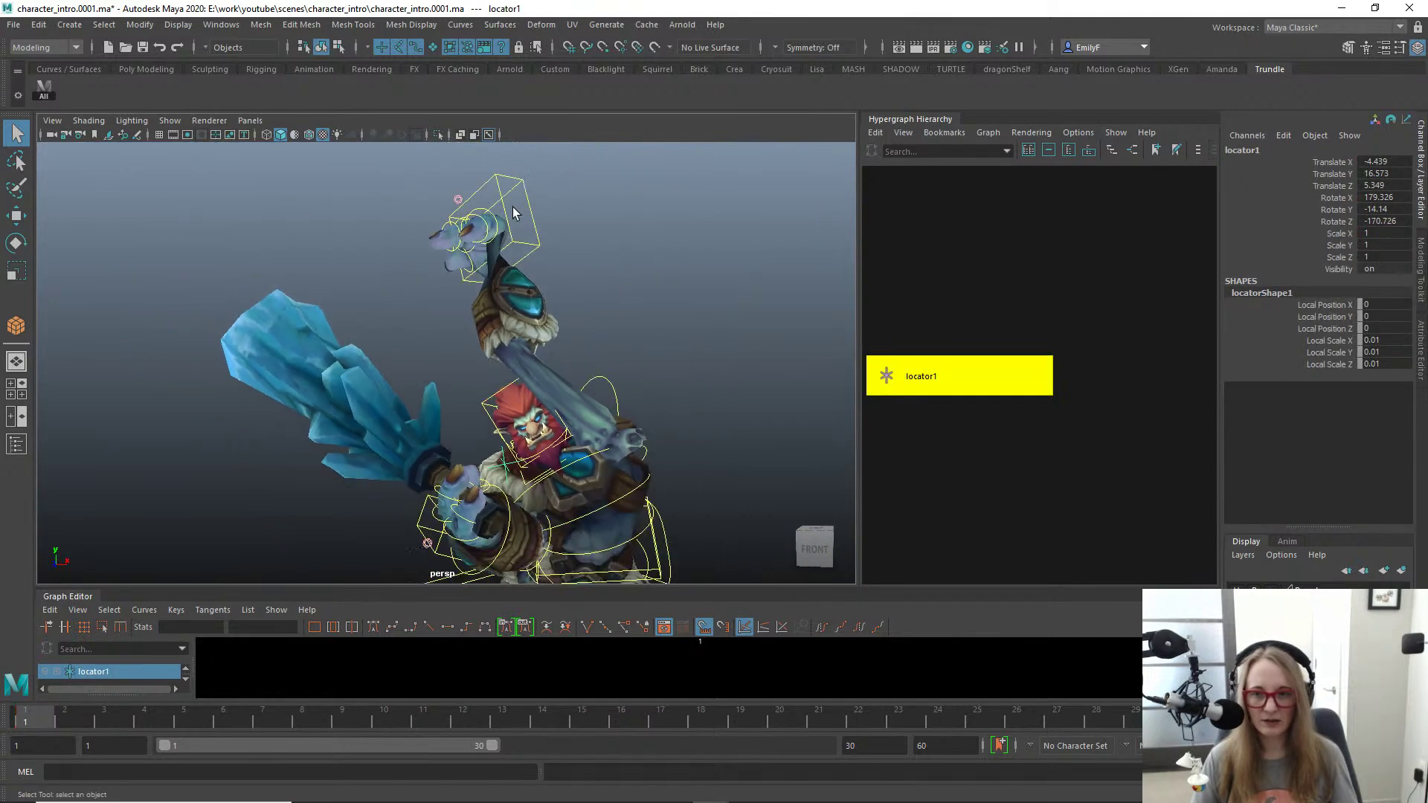
click(527, 212)
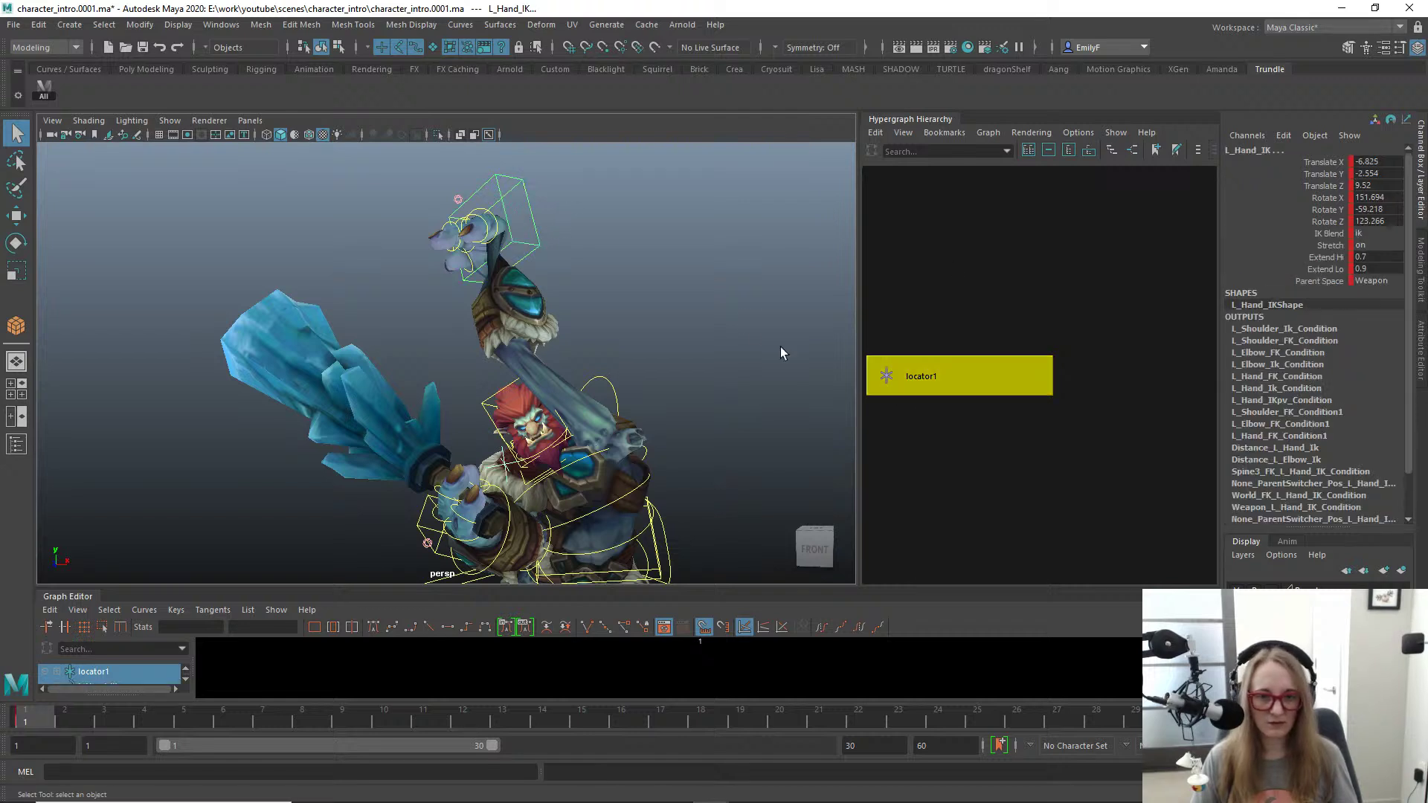
key(alt+p)
key(alt+o)
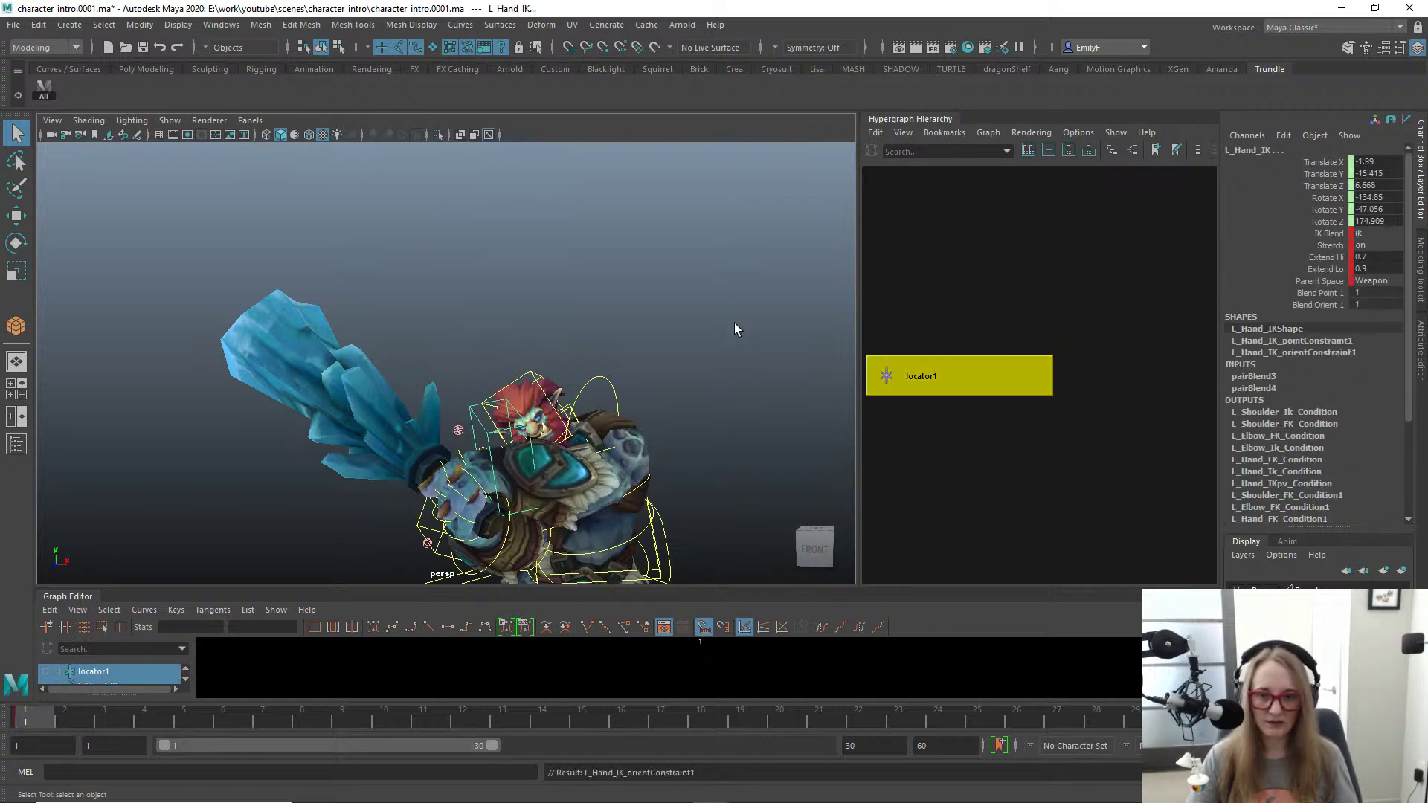
Step: Frame L_Hand_IK in the Hypergraph and delete its point and orient constraints
click(477, 422)
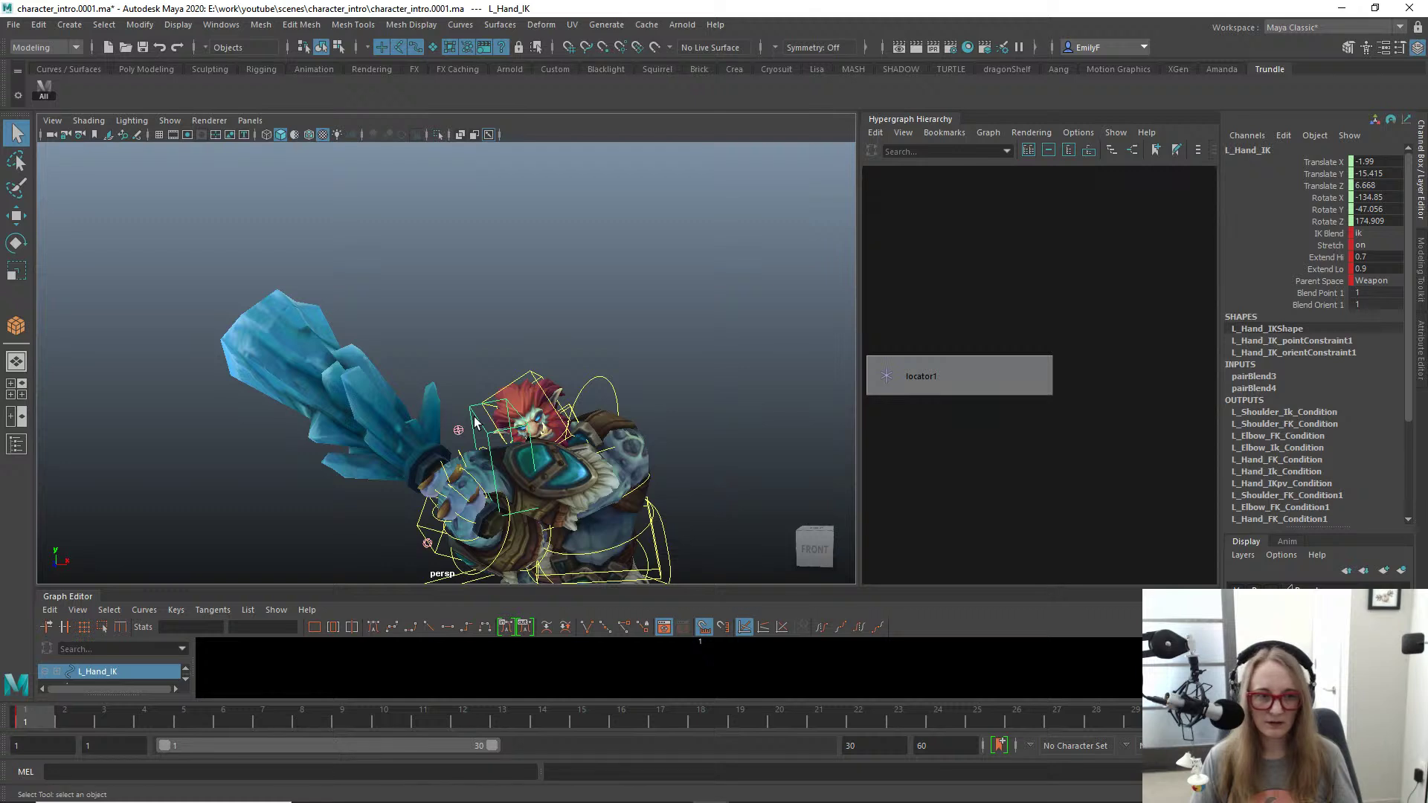
scroll(669, 371, up, 3)
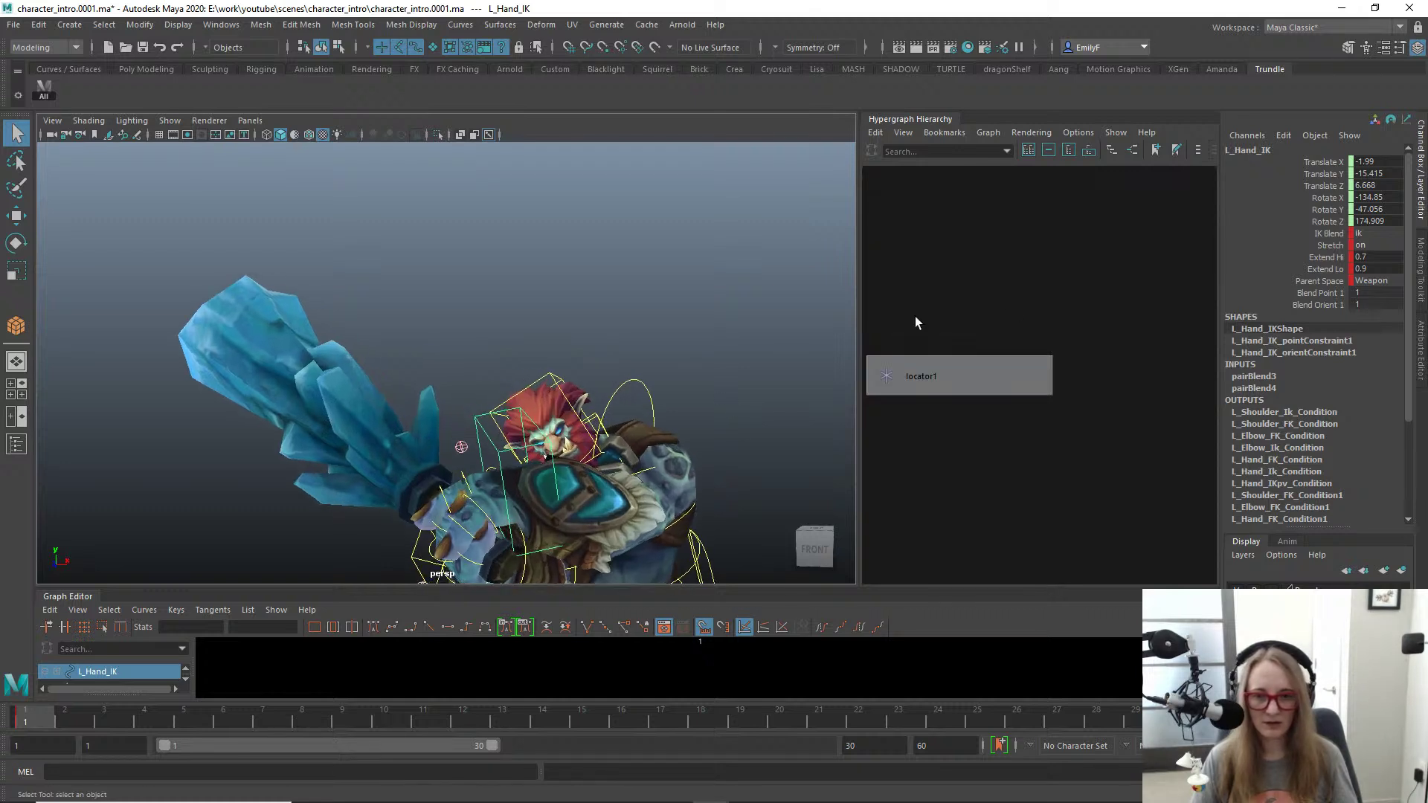
key(f)
scroll(1055, 314, down, 5)
click(1111, 460)
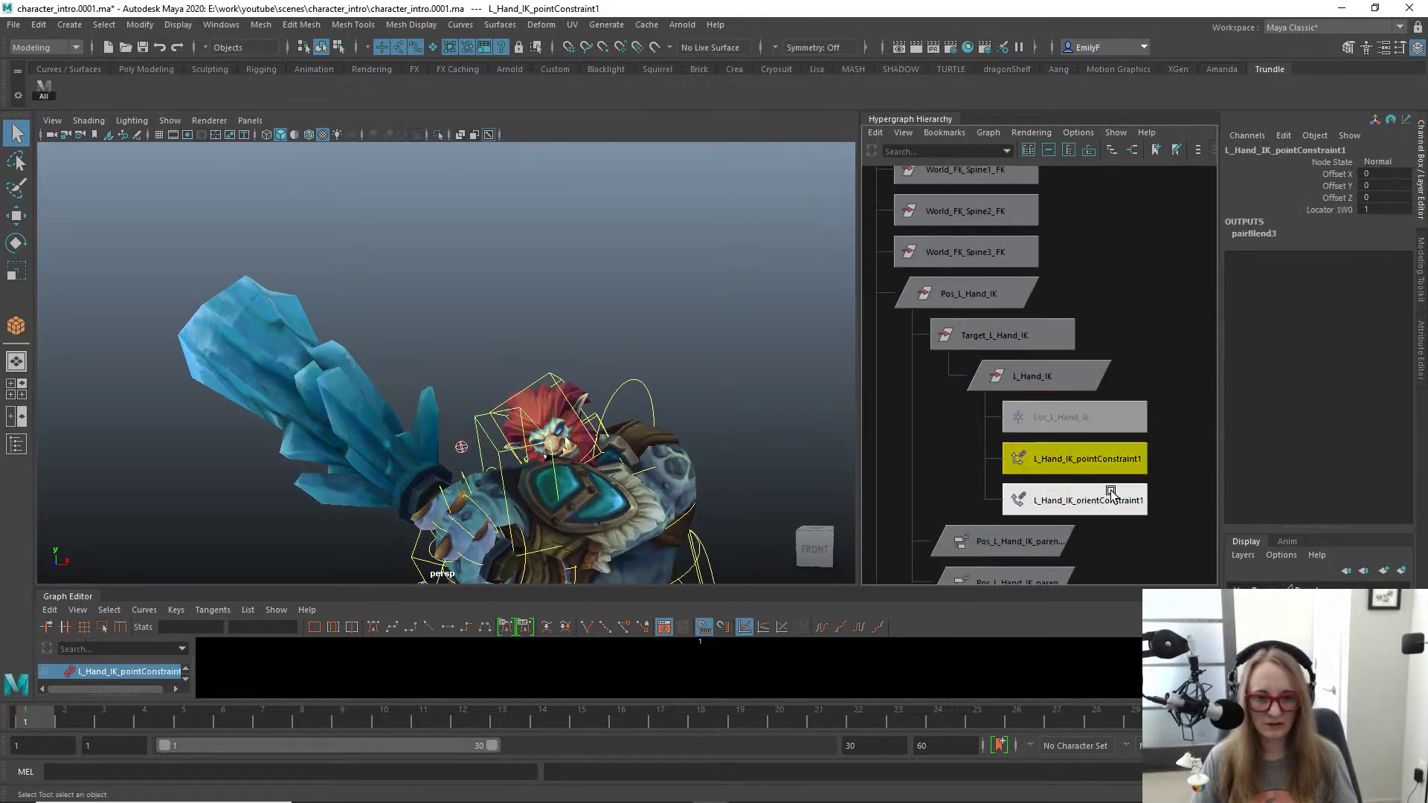
shift+click(1111, 495)
key(Delete)
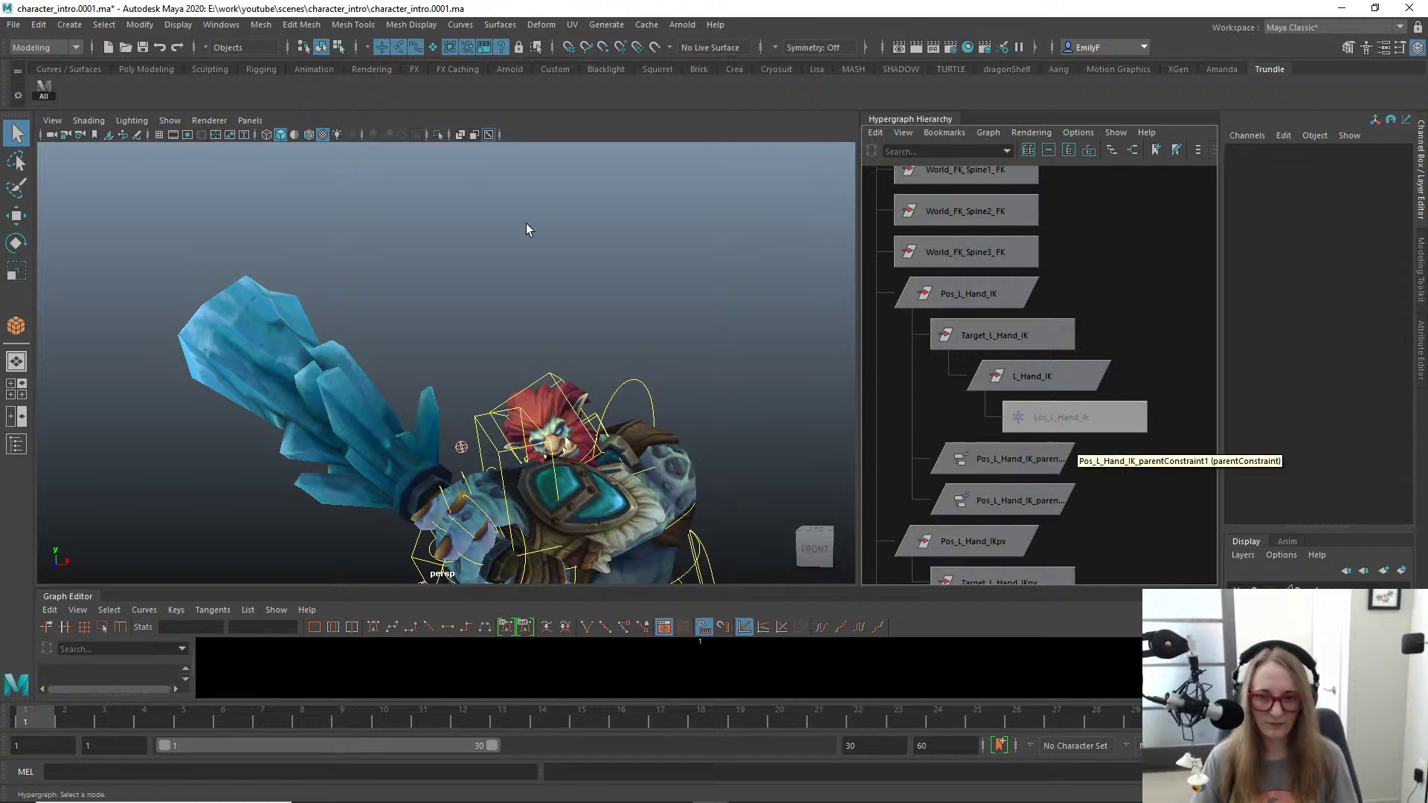
Step: Widen the perspective view again and look over the character's grip on the sword
scroll(536, 227, down, 3)
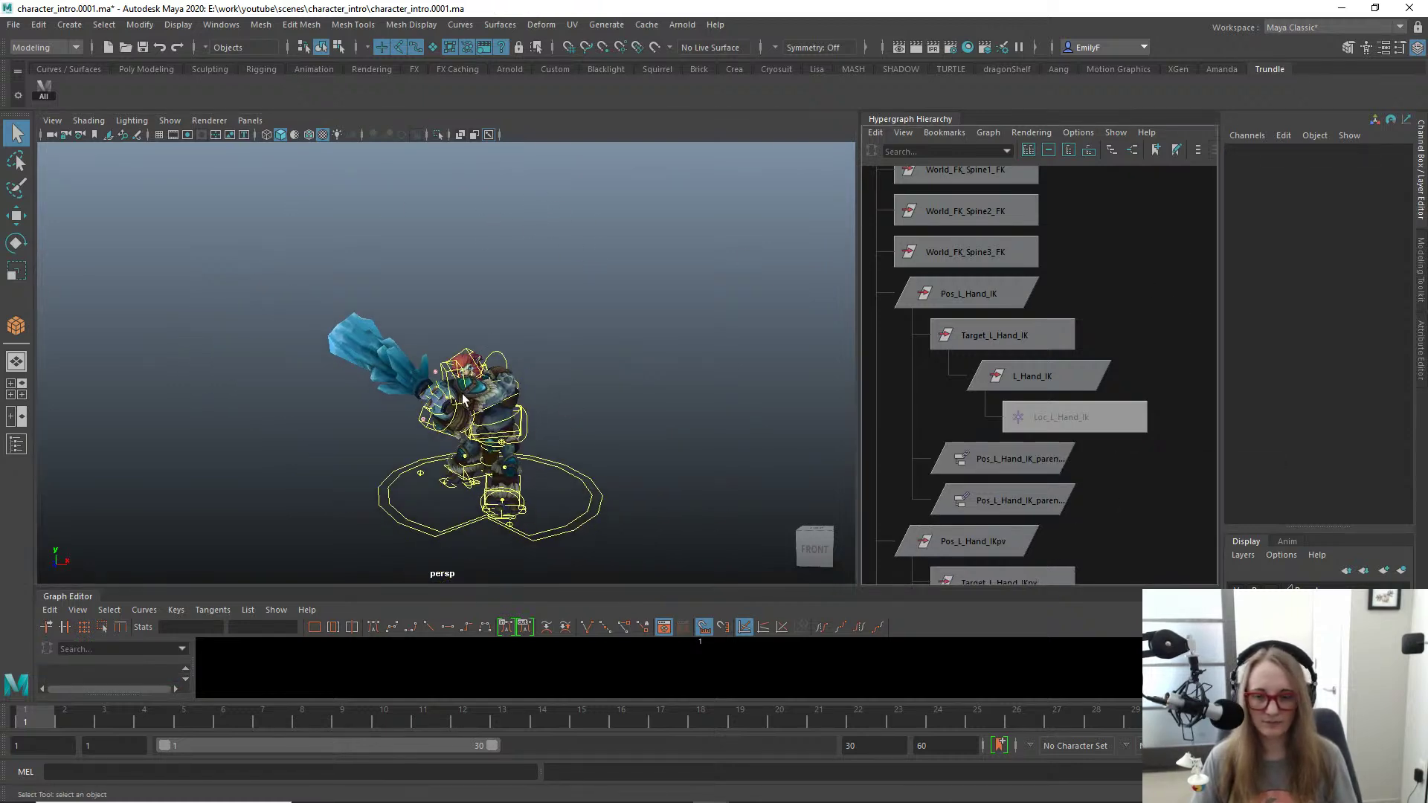
scroll(810, 361, up, 3)
drag(859, 358, 1041, 351)
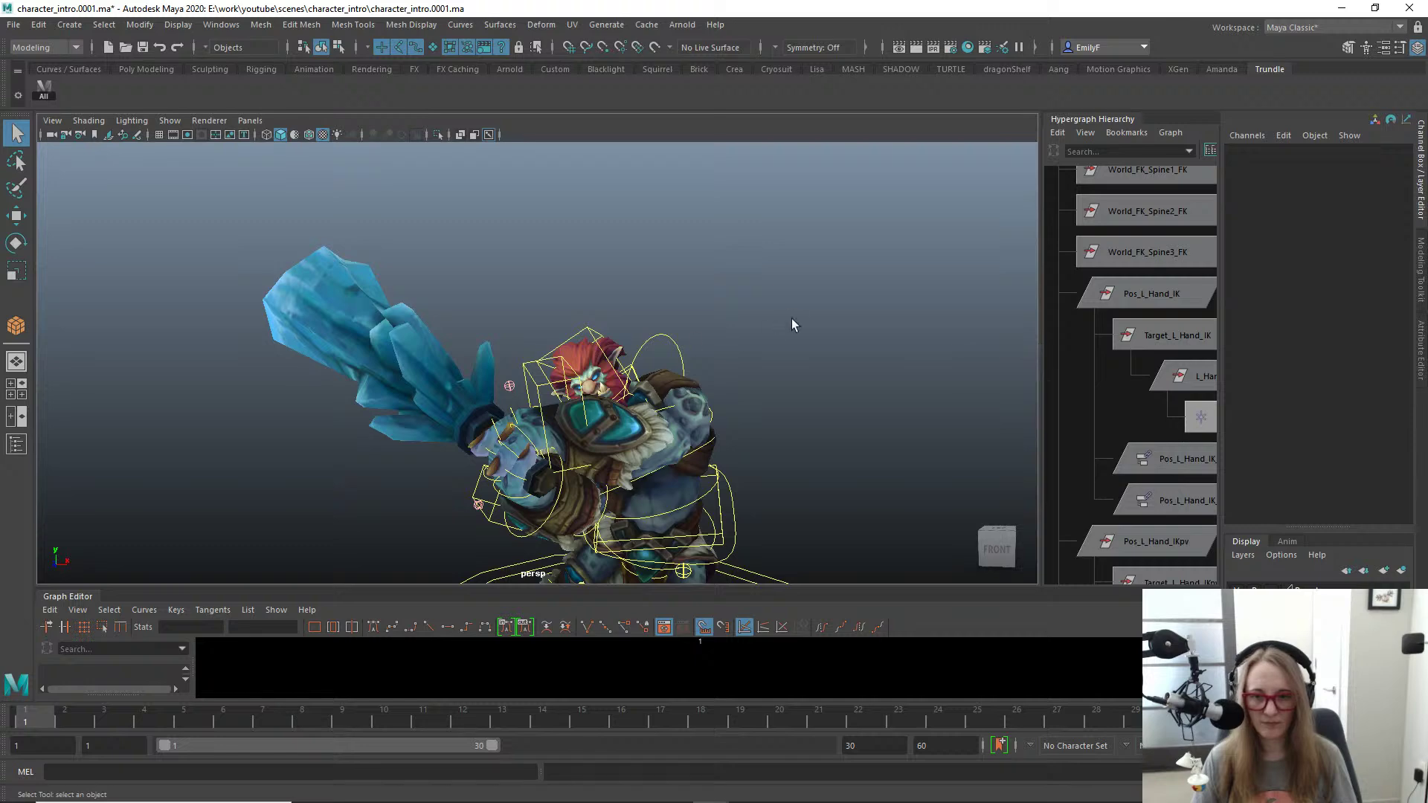
alt+drag(439, 500, 584, 479)
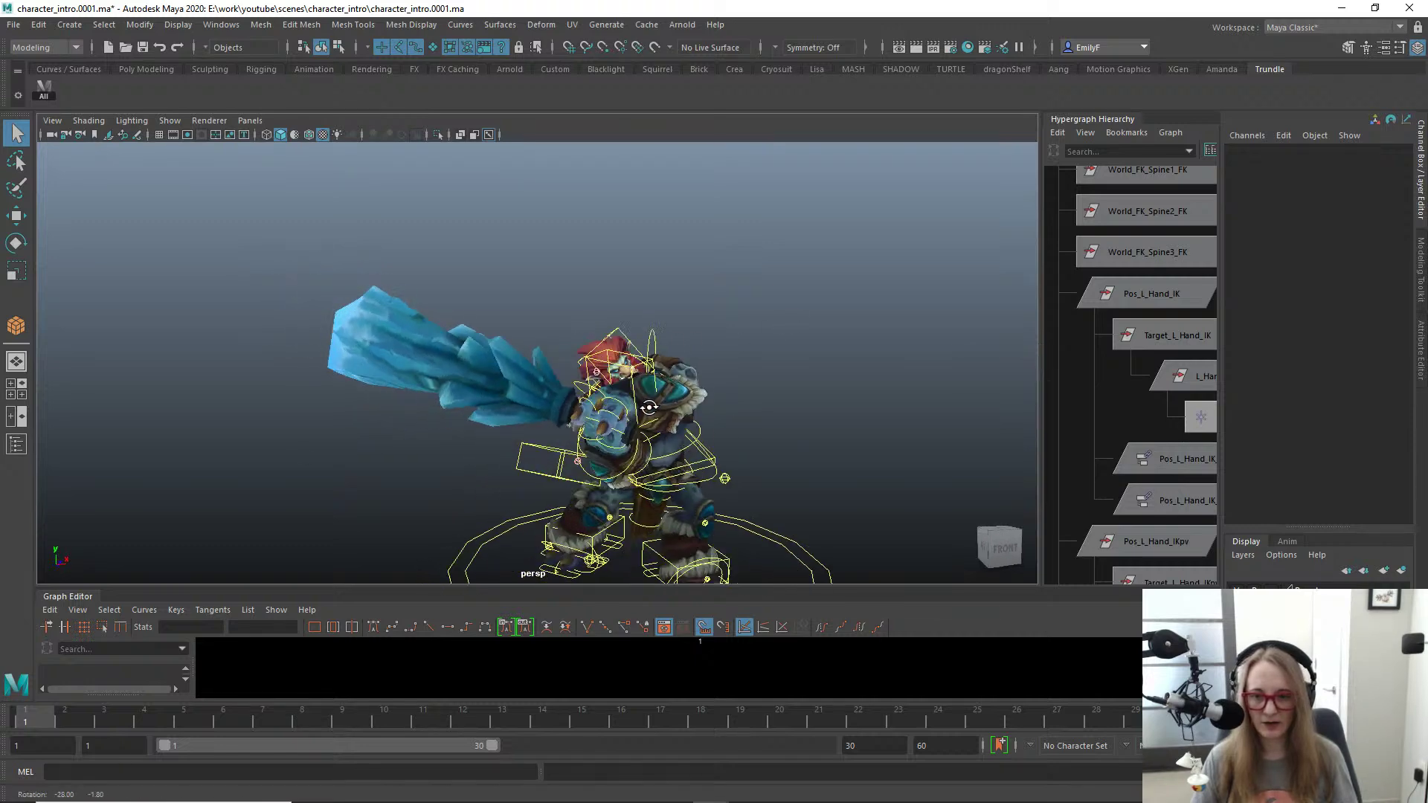
Step: Try rotating the right hand control (R_Hand_FK) to test whether the left hand follows the sword
click(584, 478)
key(e)
drag(640, 430, 630, 415)
key(ctrl+z)
Step: Rotate the right hand control (R_Hand_FK) to about -12.901 on Y, then hide the rig controls to check the pose
alt+middle_drag(796, 422, 702, 335)
alt+drag(702, 335, 622, 308)
drag(666, 222, 626, 213)
alt+drag(640, 236, 525, 269)
key(alt+1)
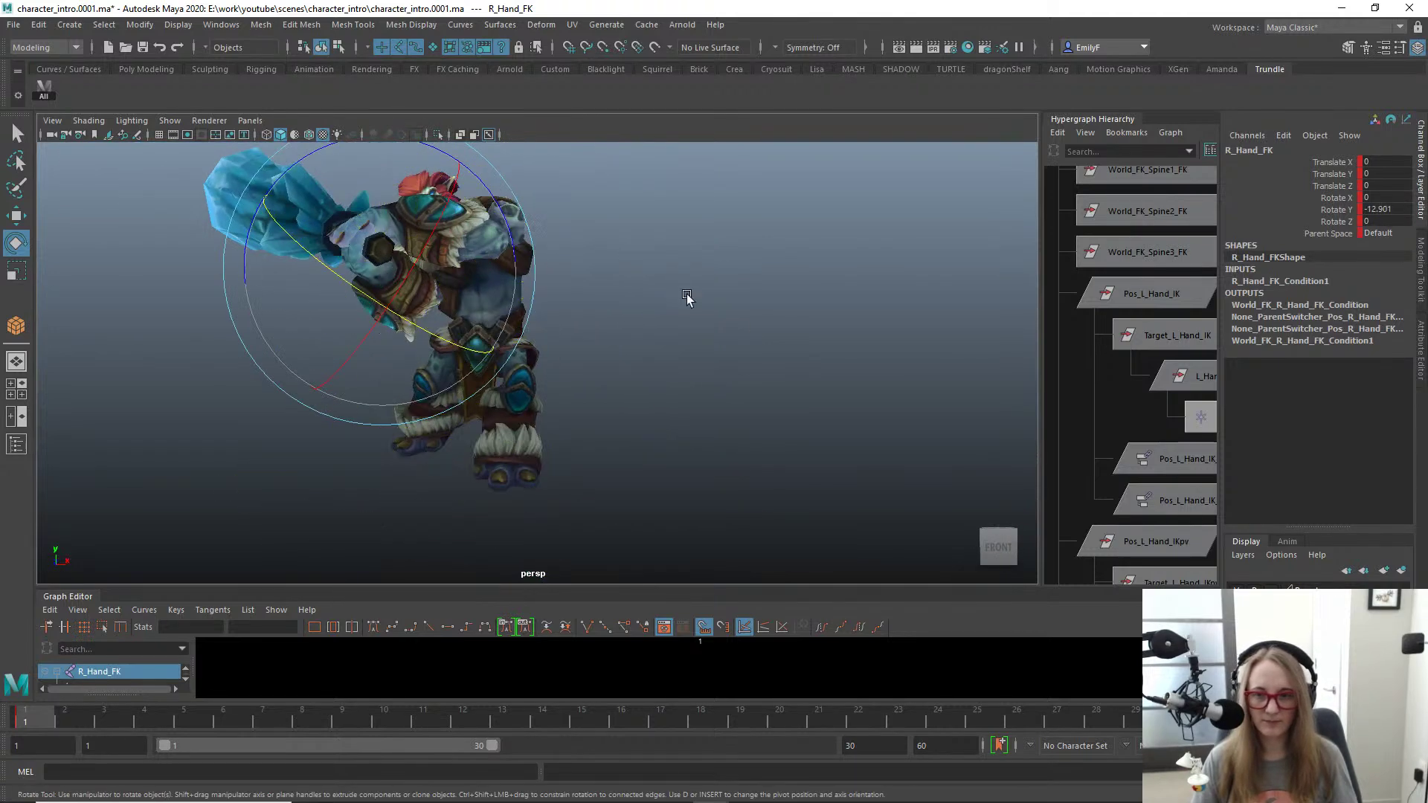
alt+right_drag(636, 275, 629, 329)
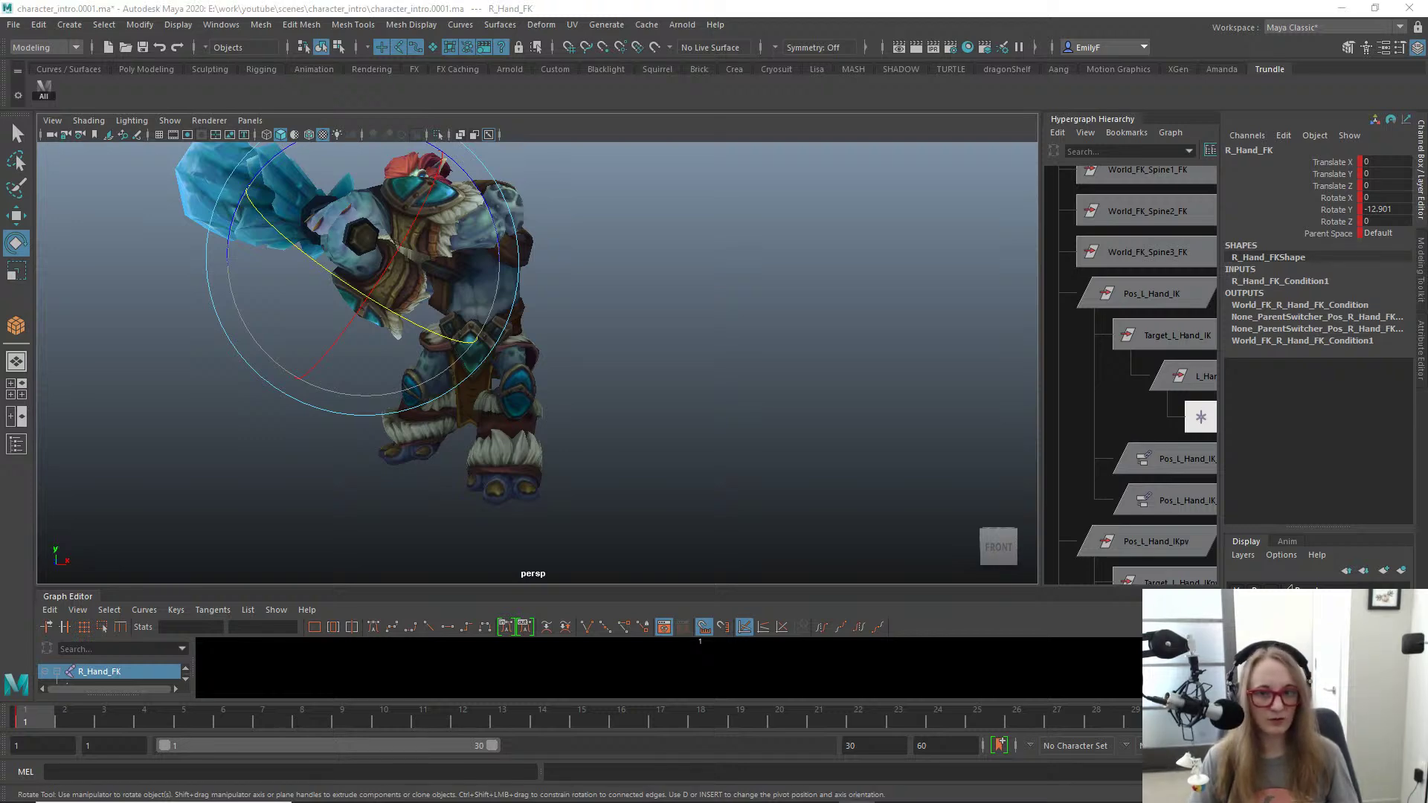
Step: Study the opening moves of the character_intro reference clip, then examine the troll's current sword stance for comparison
drag(1427, 139, 346, 108)
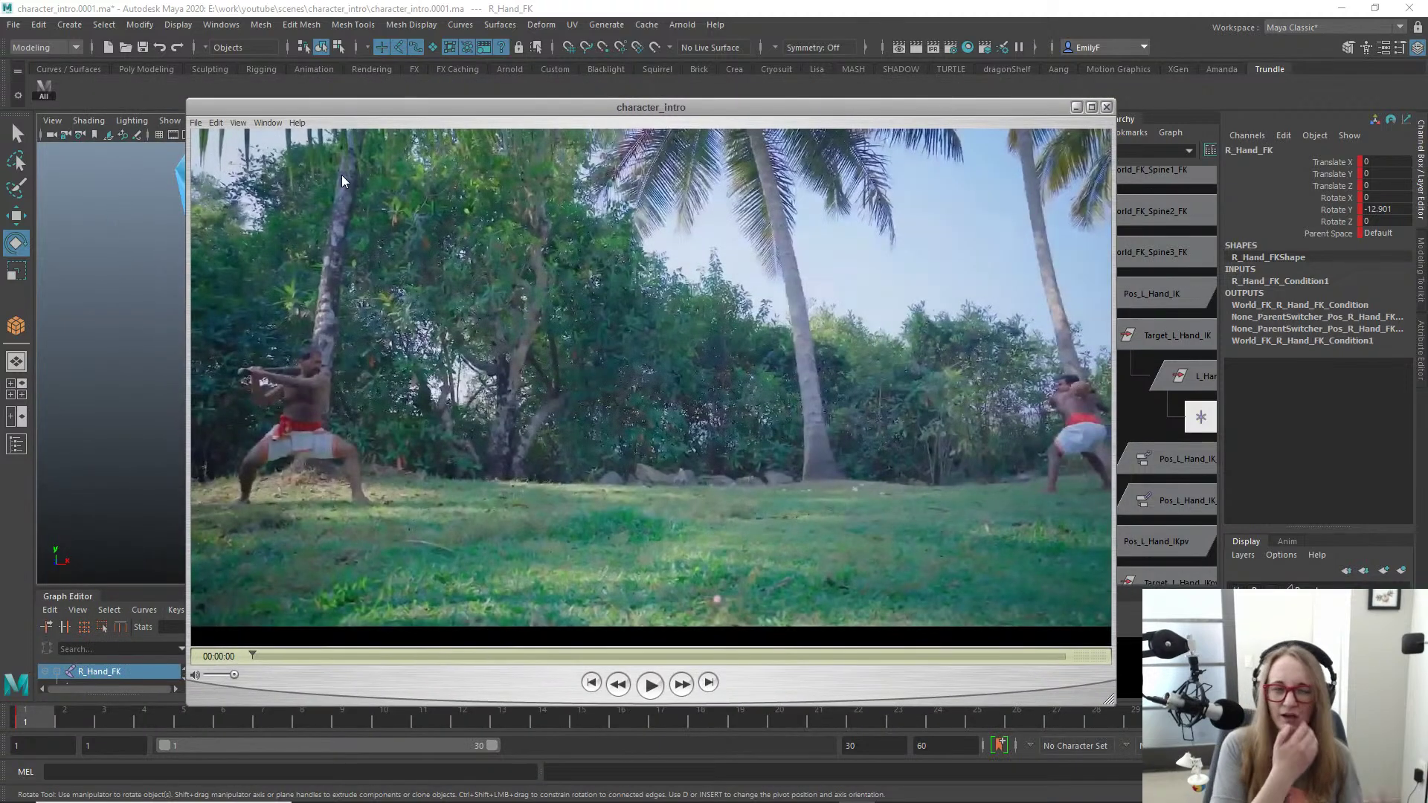
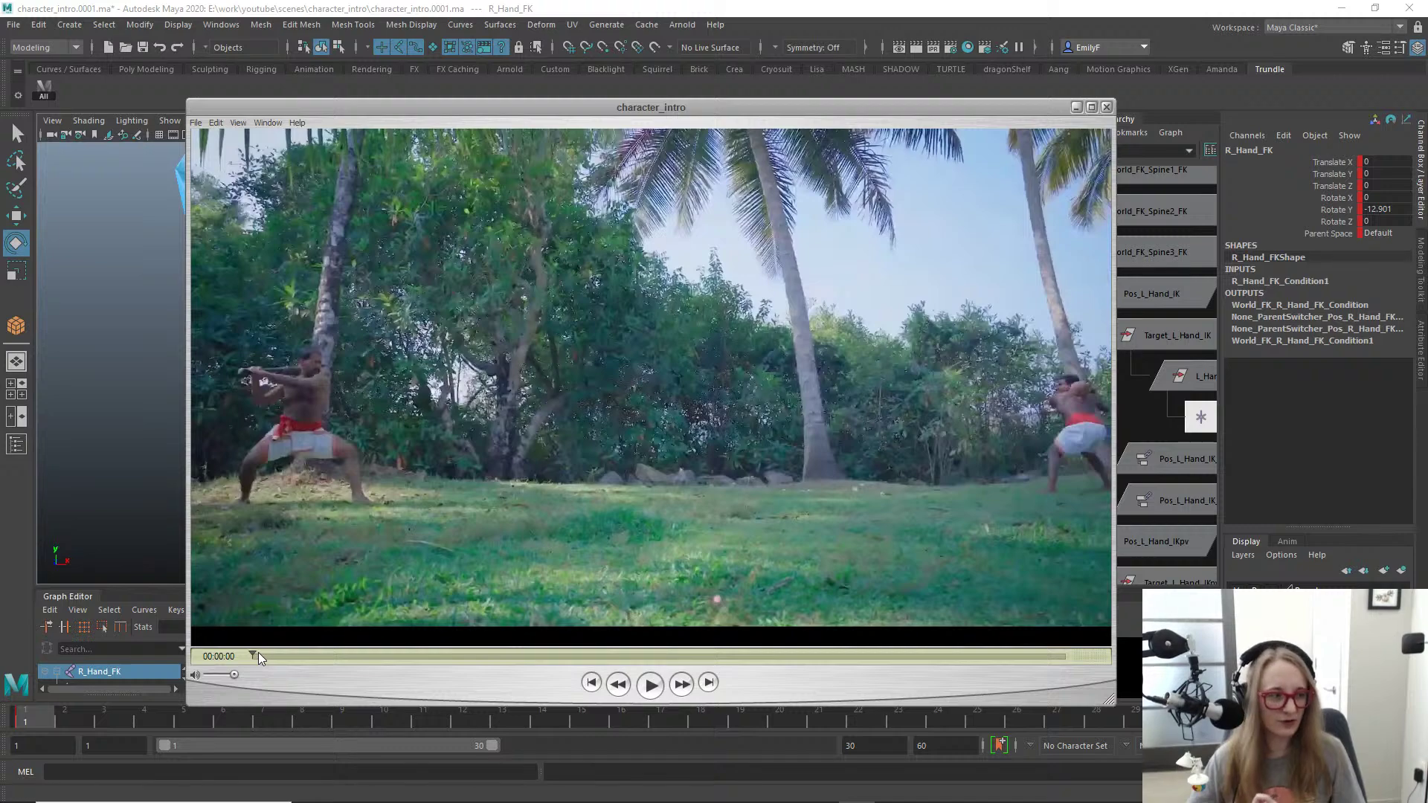
mouse_move(258, 653)
mouse_down()
mouse_move(269, 654)
mouse_move(248, 658)
mouse_up()
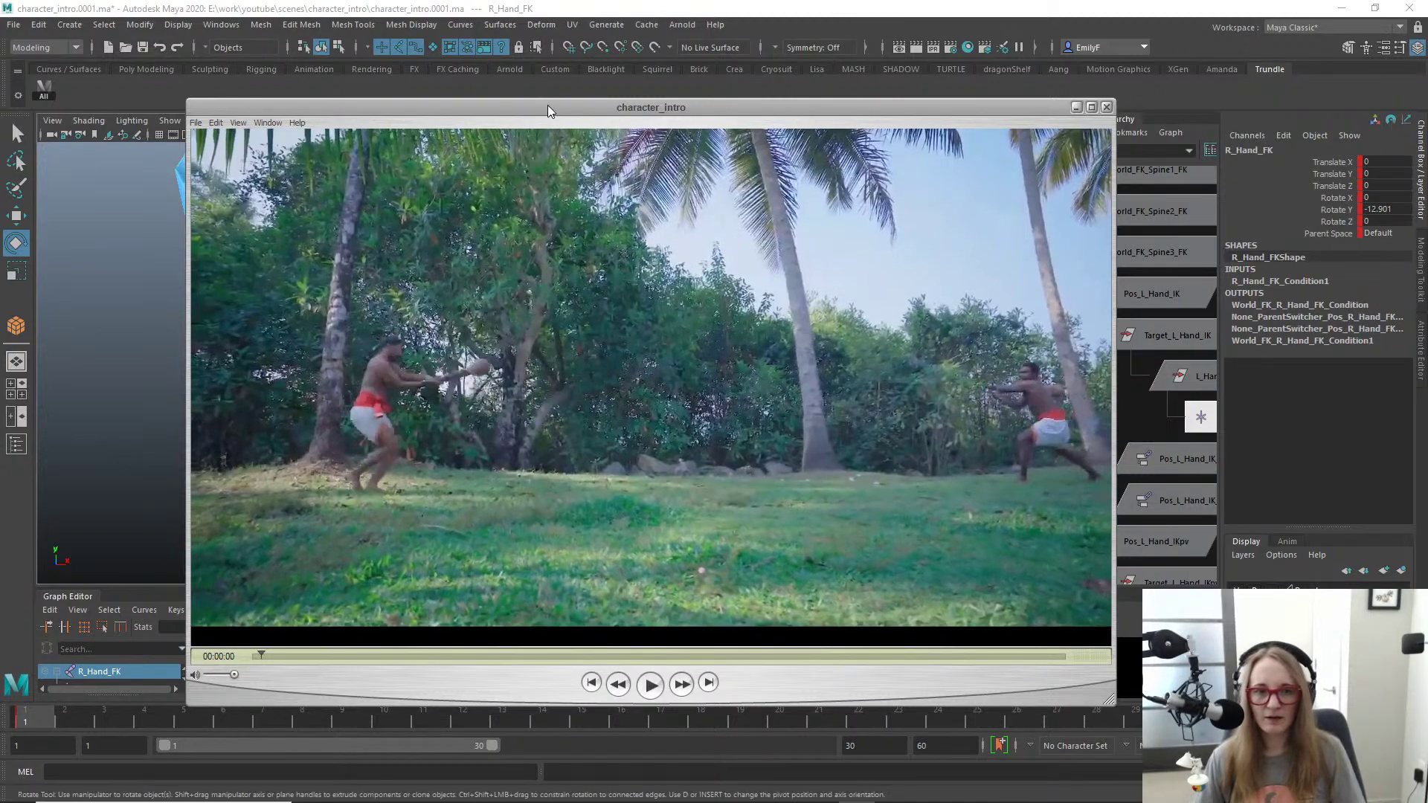
drag(547, 106, 1427, 119)
alt+drag(396, 396, 512, 336)
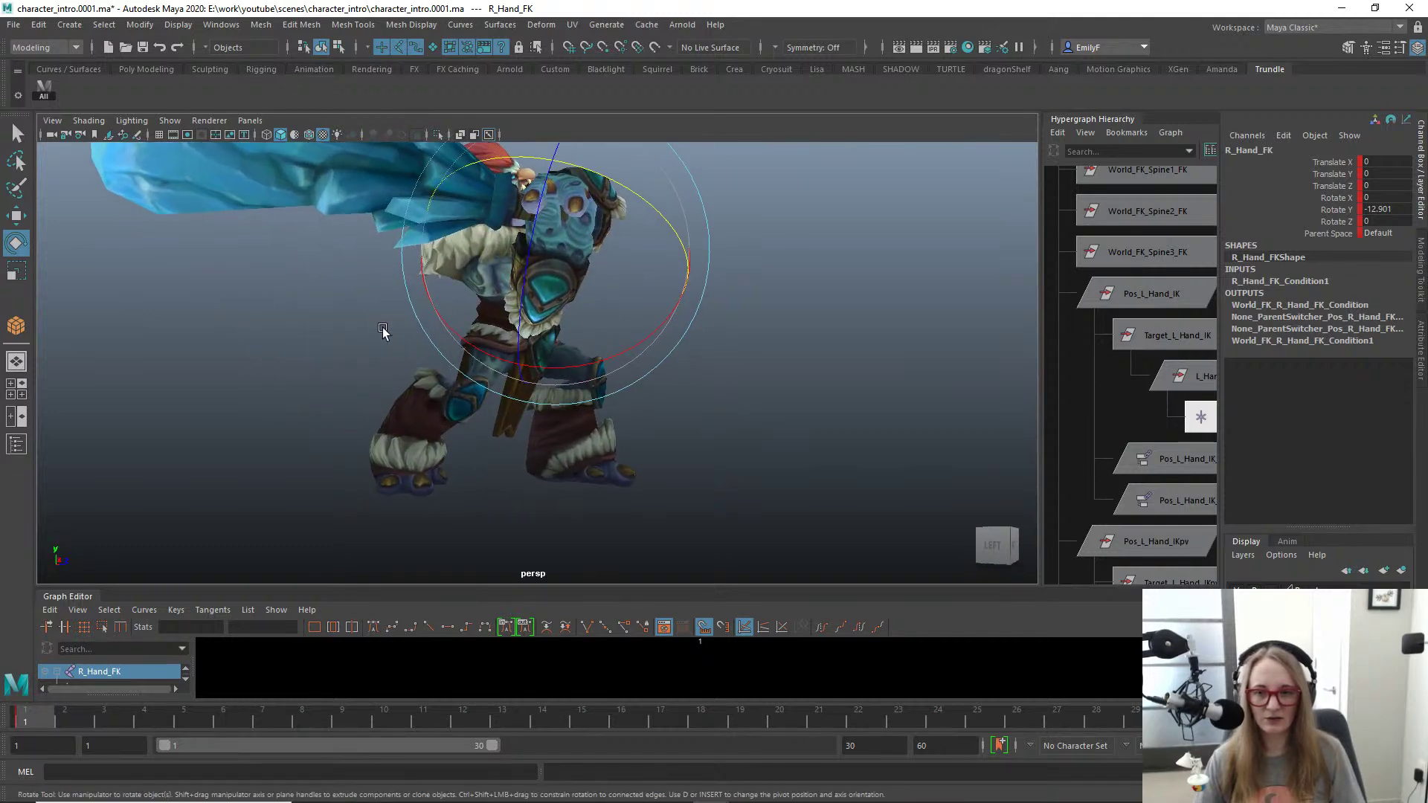
scroll(382, 327, up, 3)
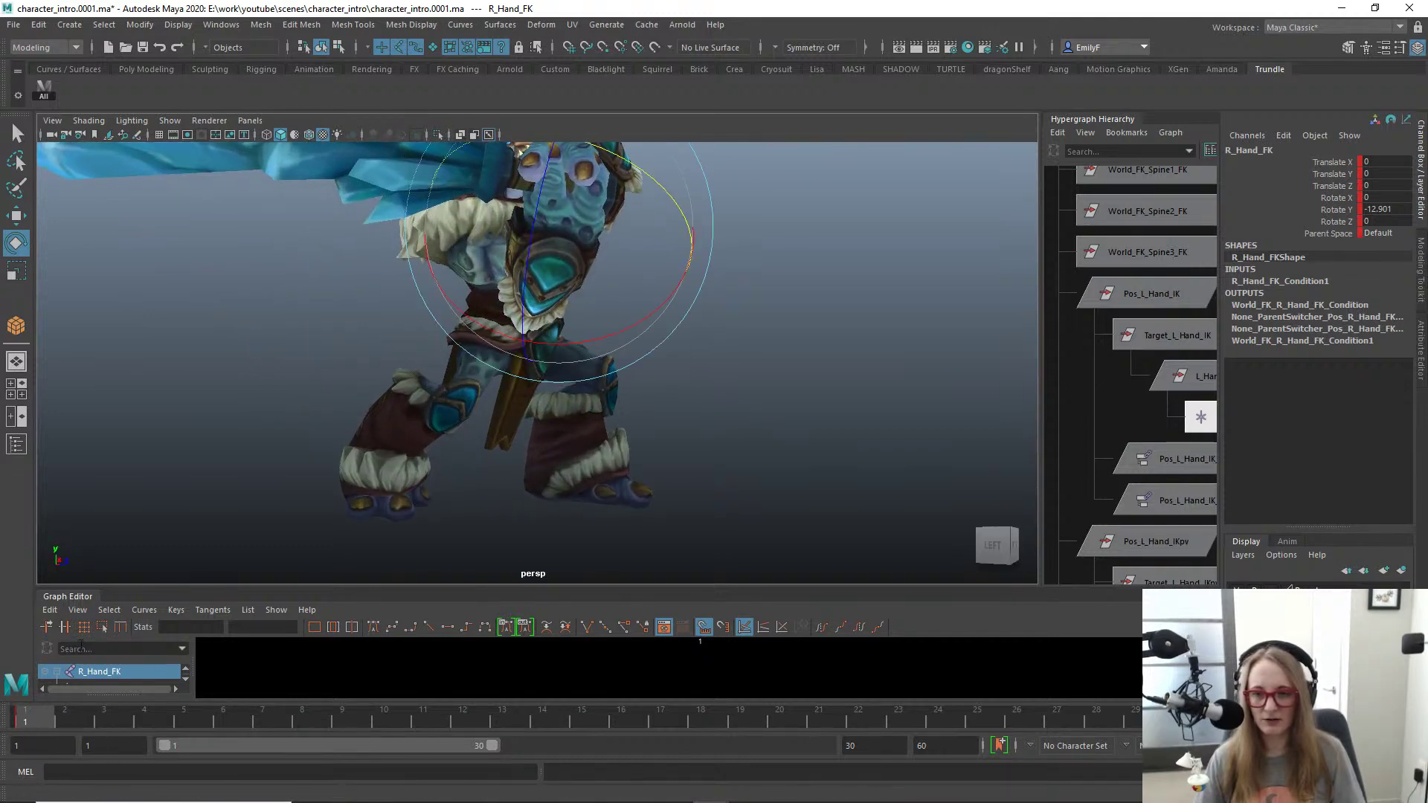
scroll(601, 288, up, 2)
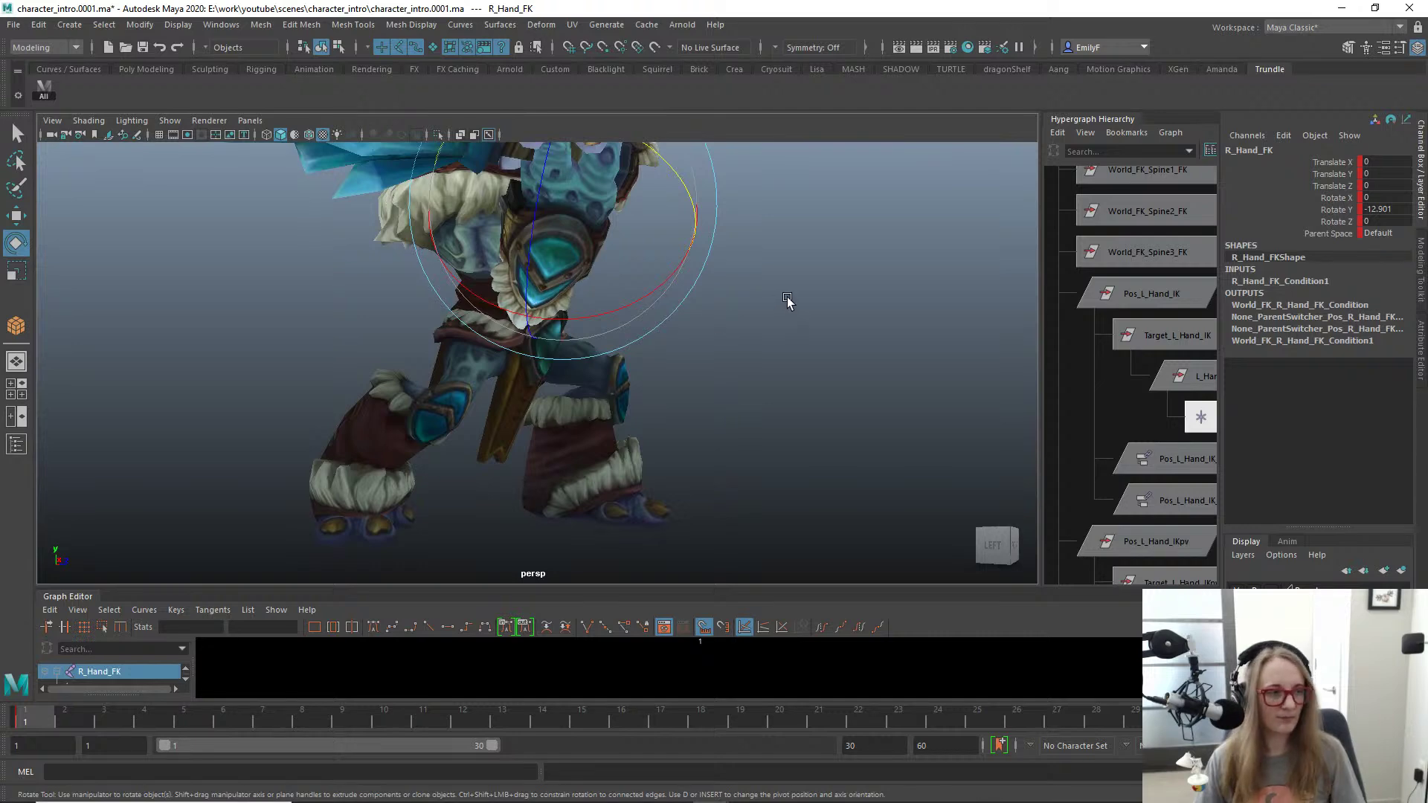
alt+right_drag(698, 315, 420, 272)
alt+middle_drag(520, 244, 537, 355)
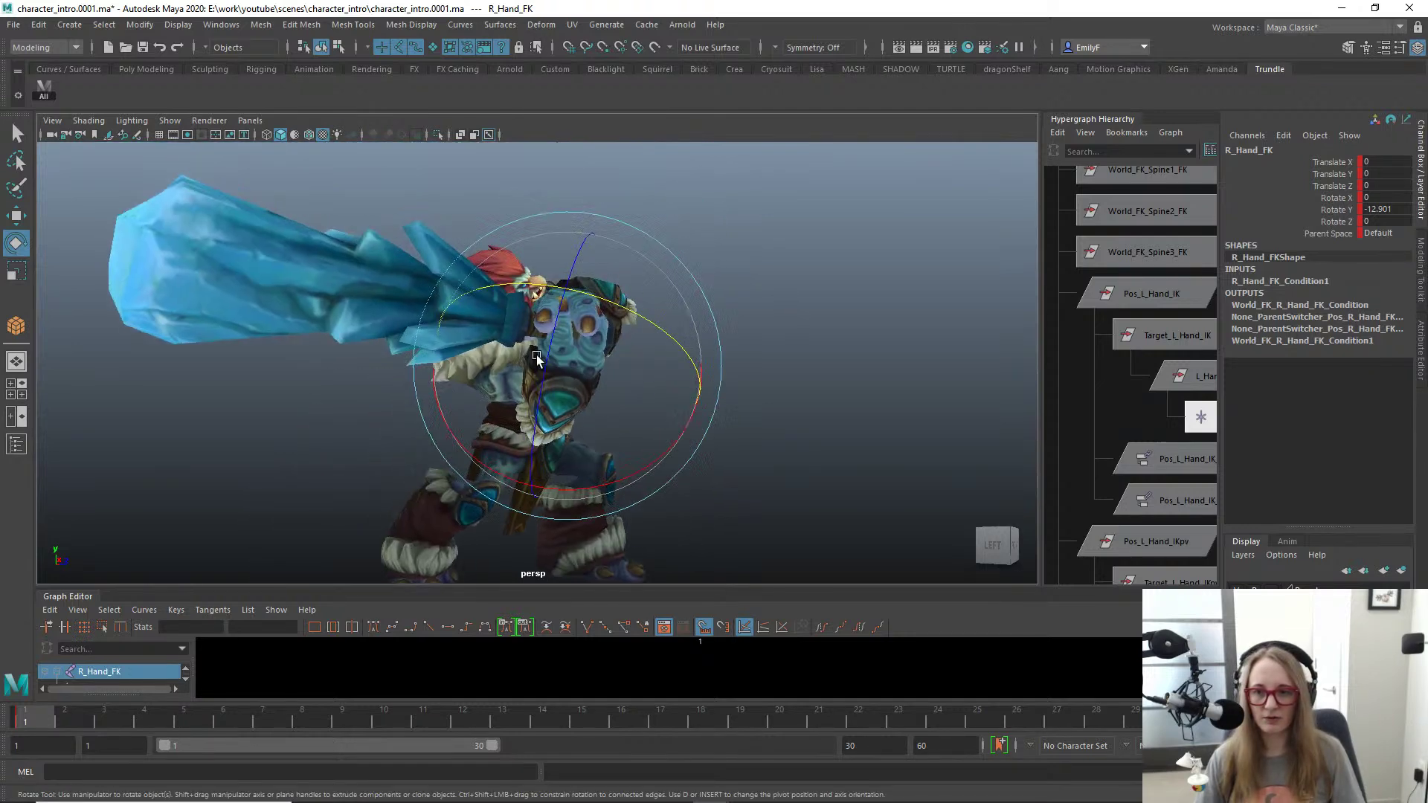
alt+right_drag(537, 354, 345, 406)
Step: Select all of the troll's rig controls and set a key for them at frame 10
drag(74, 713, 170, 720)
click(45, 96)
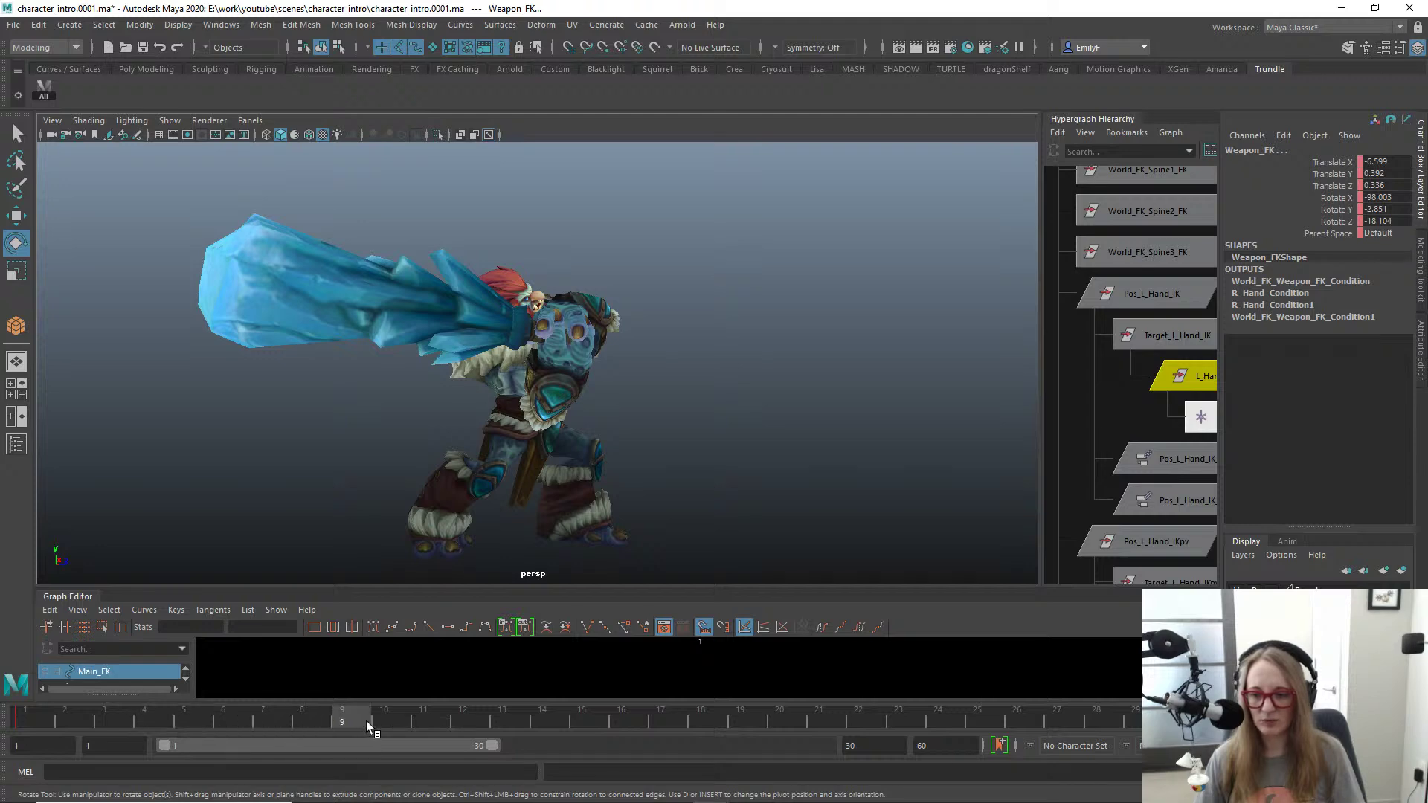
drag(366, 725, 384, 720)
scroll(618, 283, up, 3)
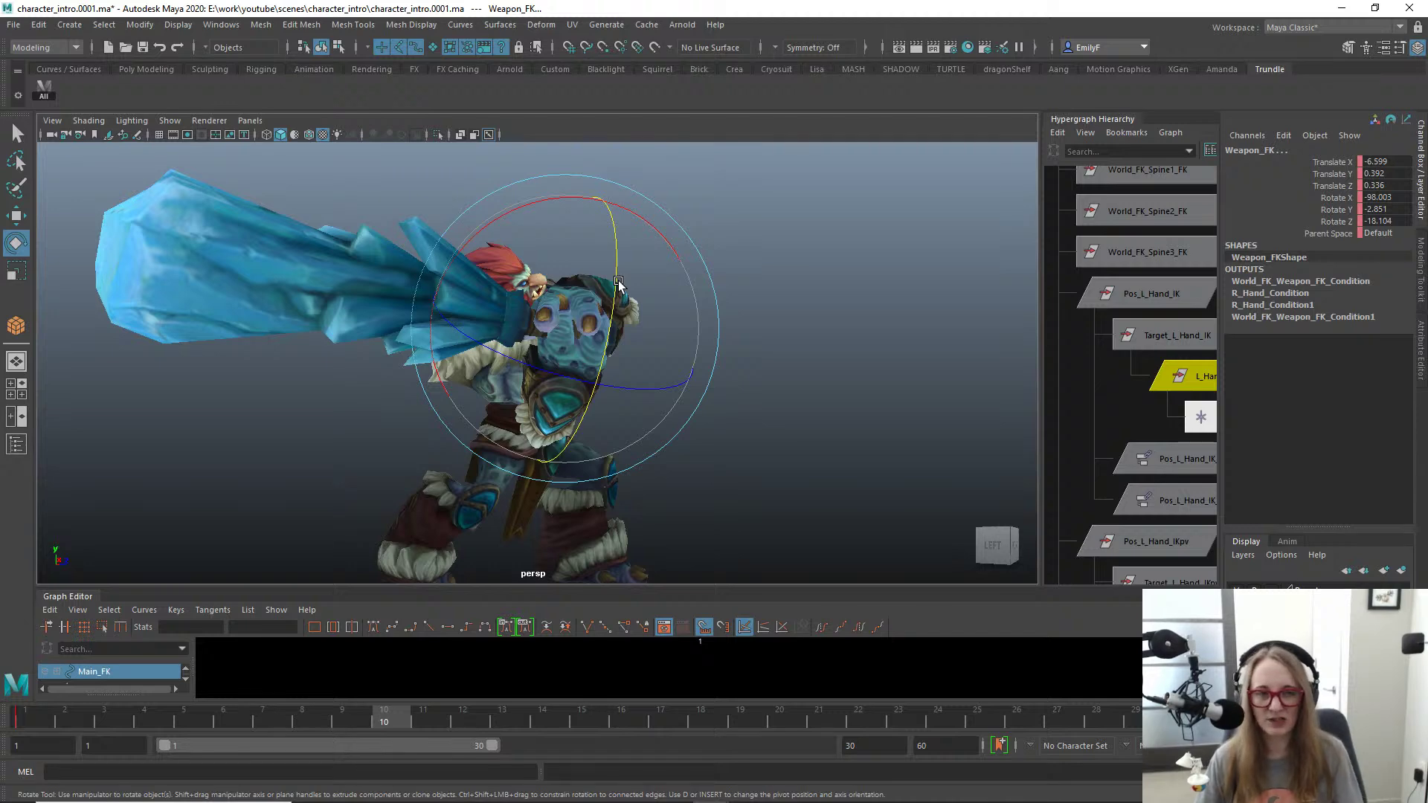
scroll(488, 410, down, 2)
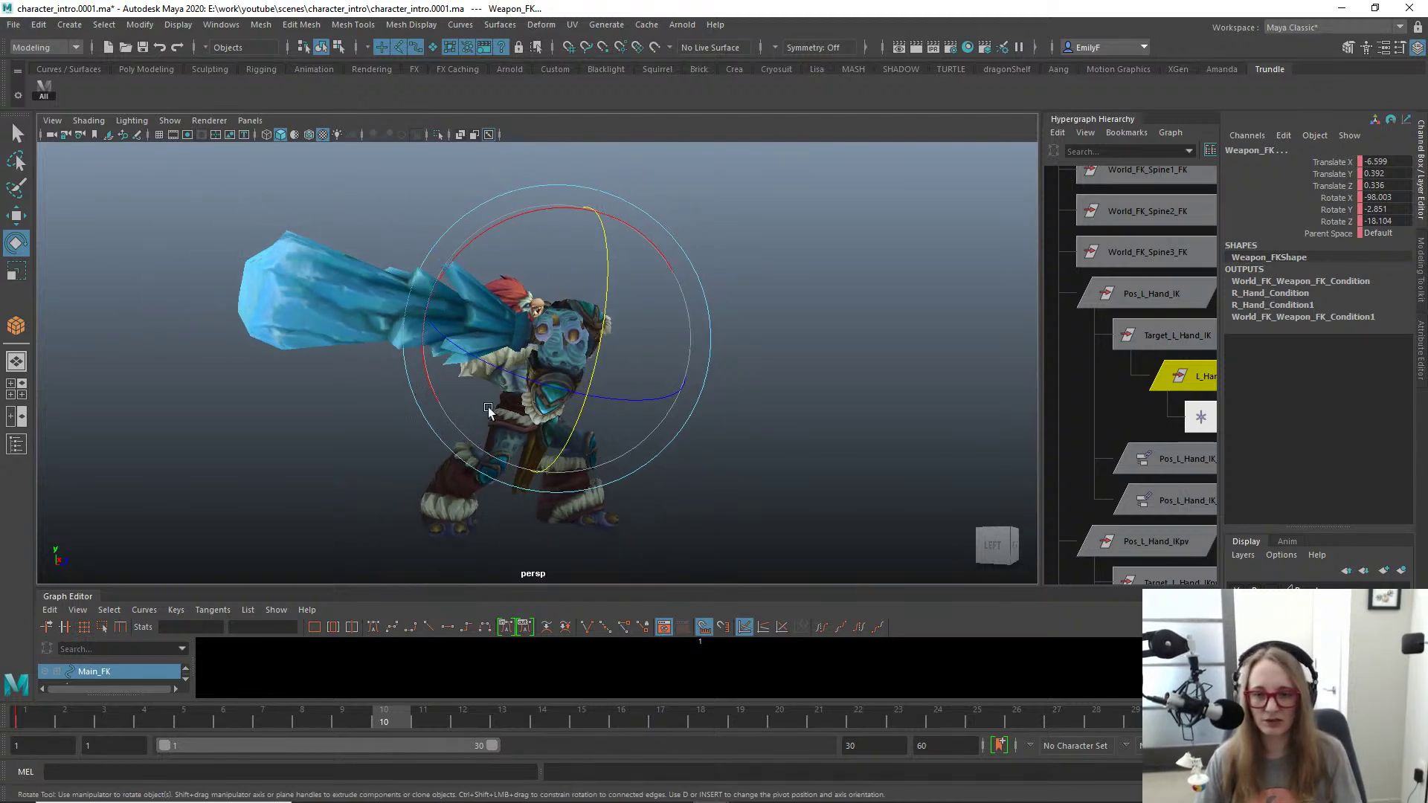
alt+drag(488, 411, 413, 414)
drag(552, 588, 552, 598)
alt+drag(688, 331, 732, 315)
scroll(731, 315, up, 2)
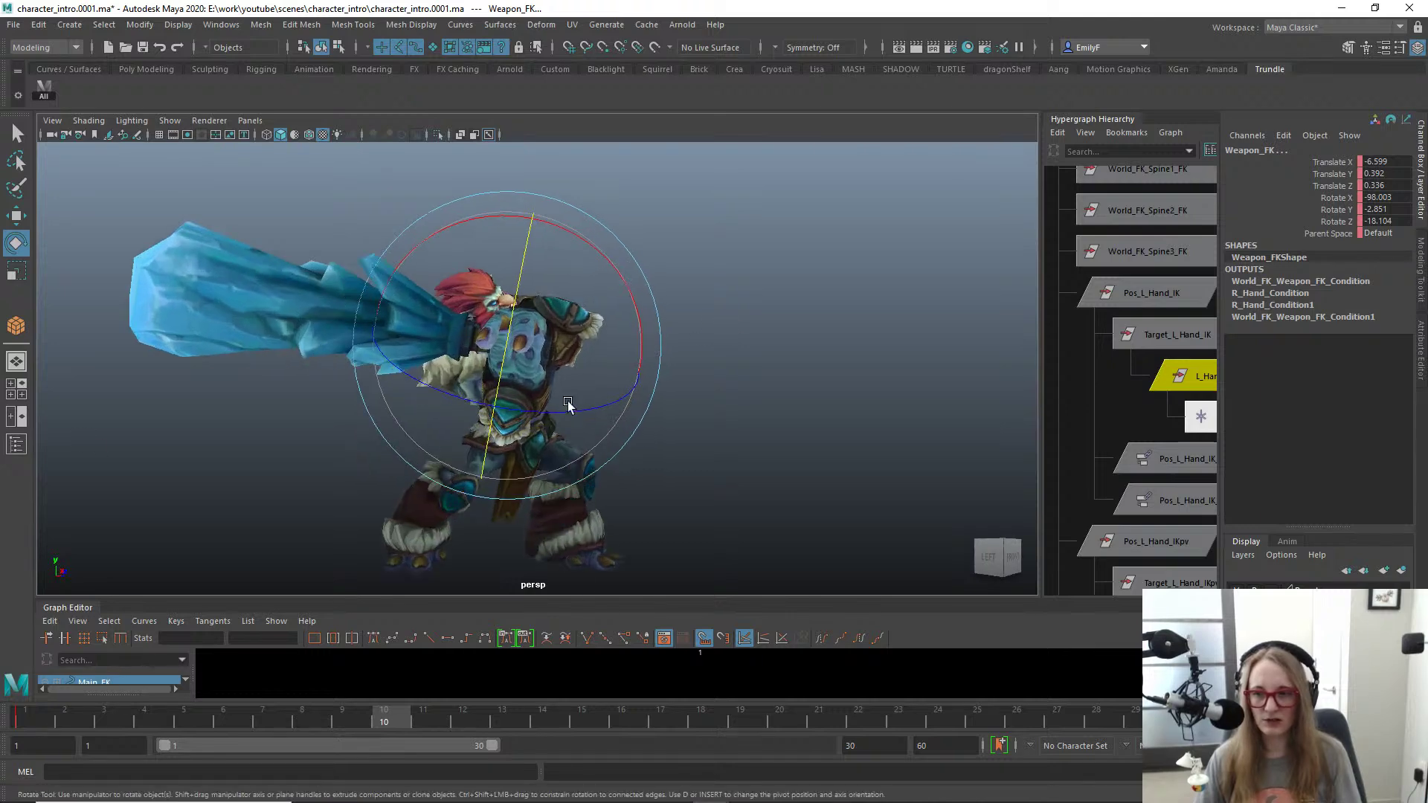
key(s)
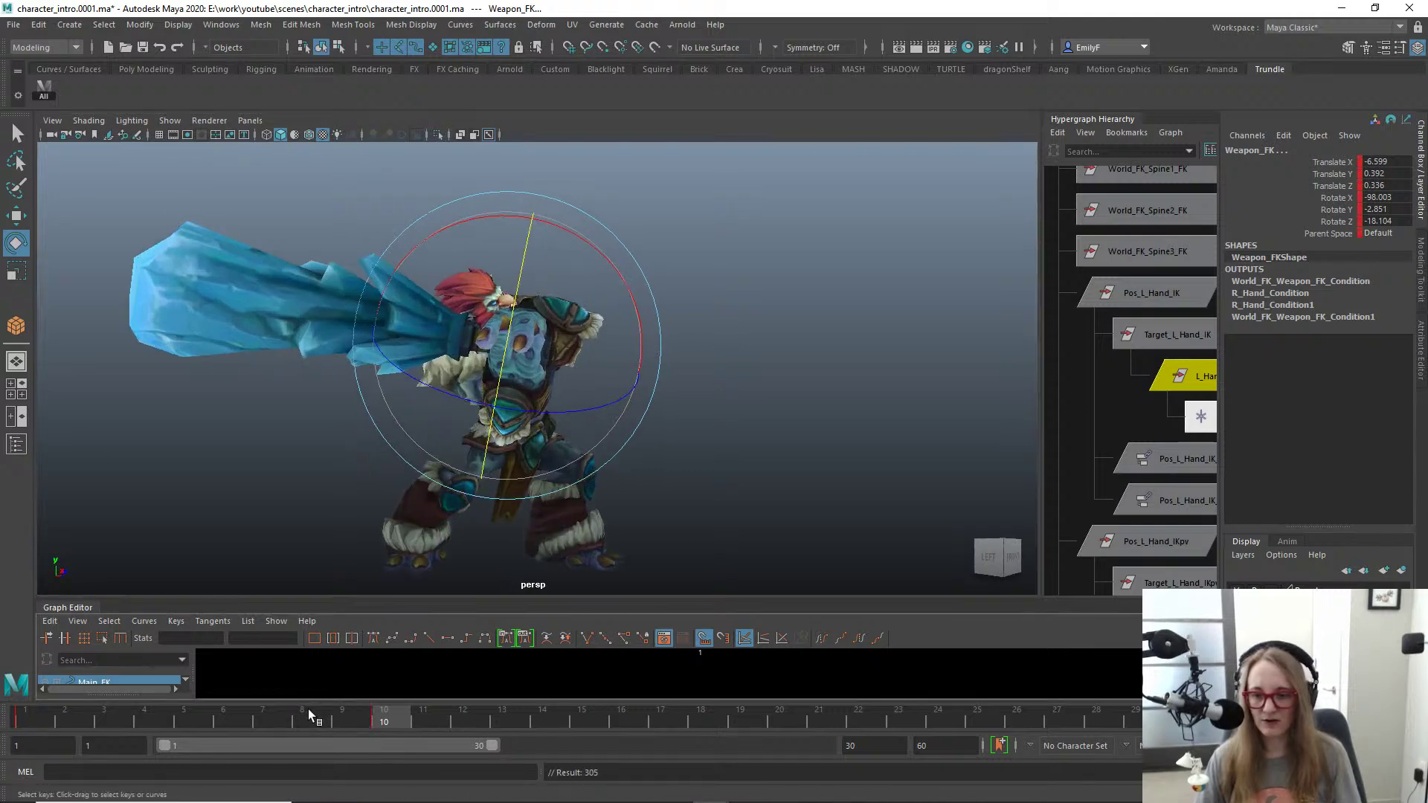
Step: Enable stepped preview for the timeline and scrub back to frame 10
right_click(292, 720)
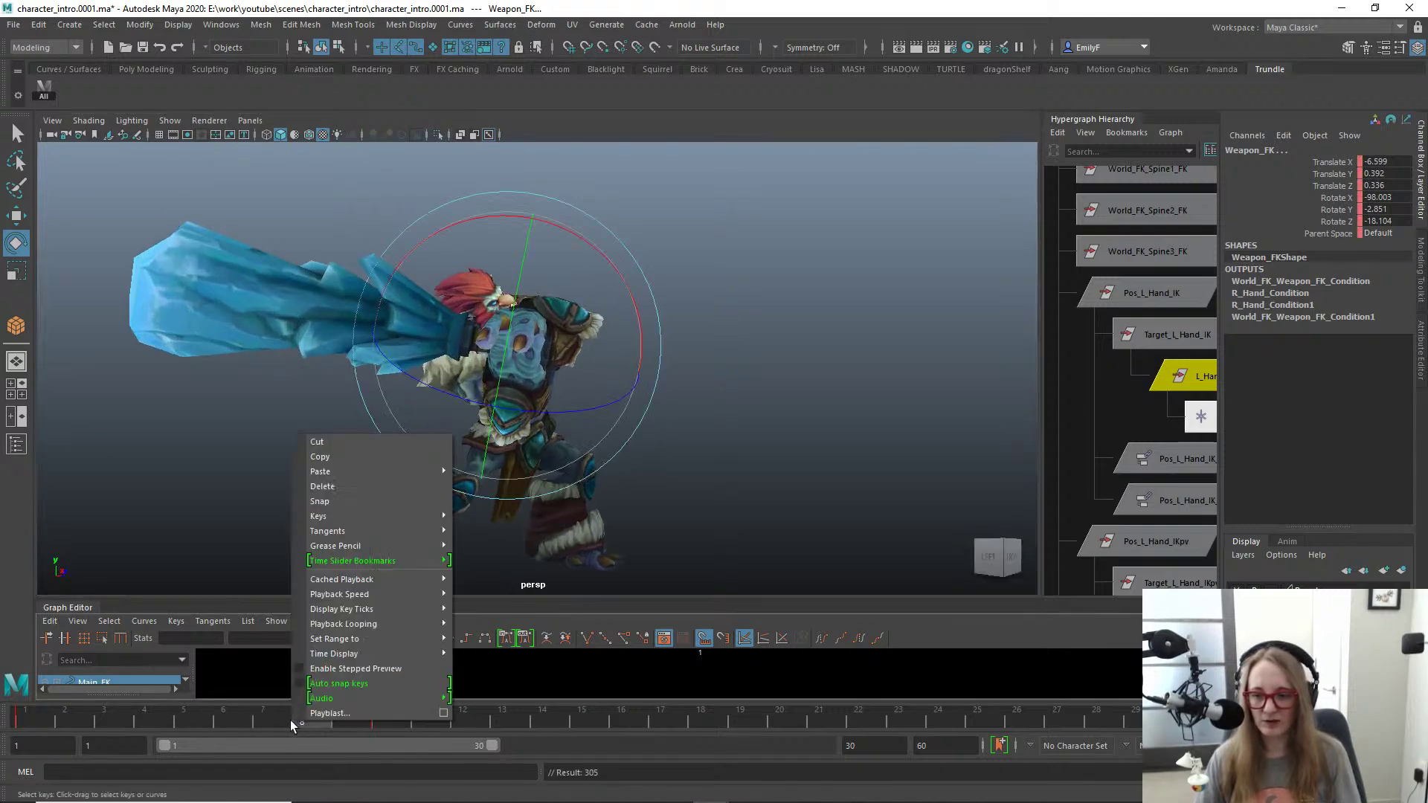
click(376, 669)
drag(324, 720, 386, 720)
scroll(628, 391, up, 2)
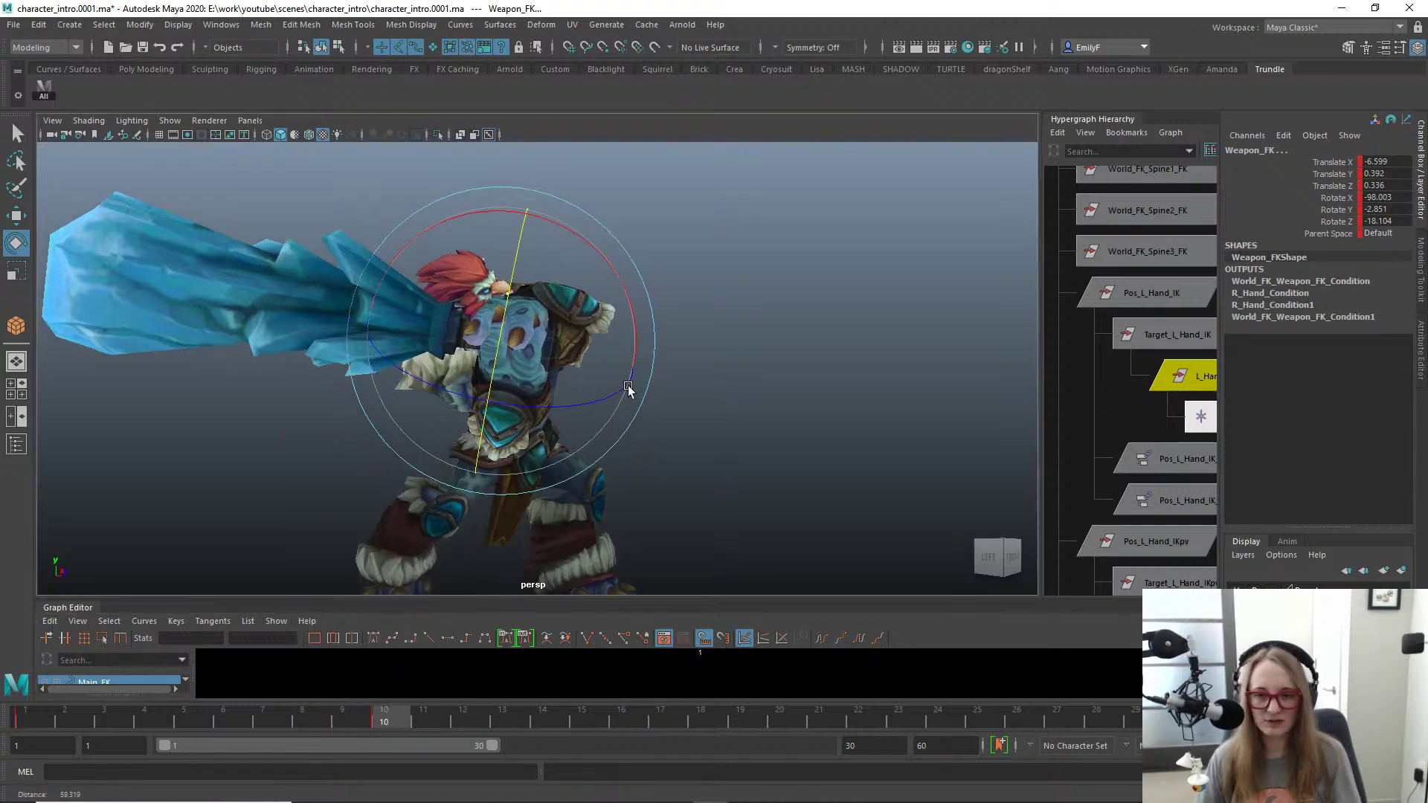
Step: Move the main body control (Main_FK) forward to about 2.506 on Translate Z and rotate it to about 16.861 on X
alt+middle_drag(629, 392, 592, 358)
alt+drag(592, 358, 559, 368)
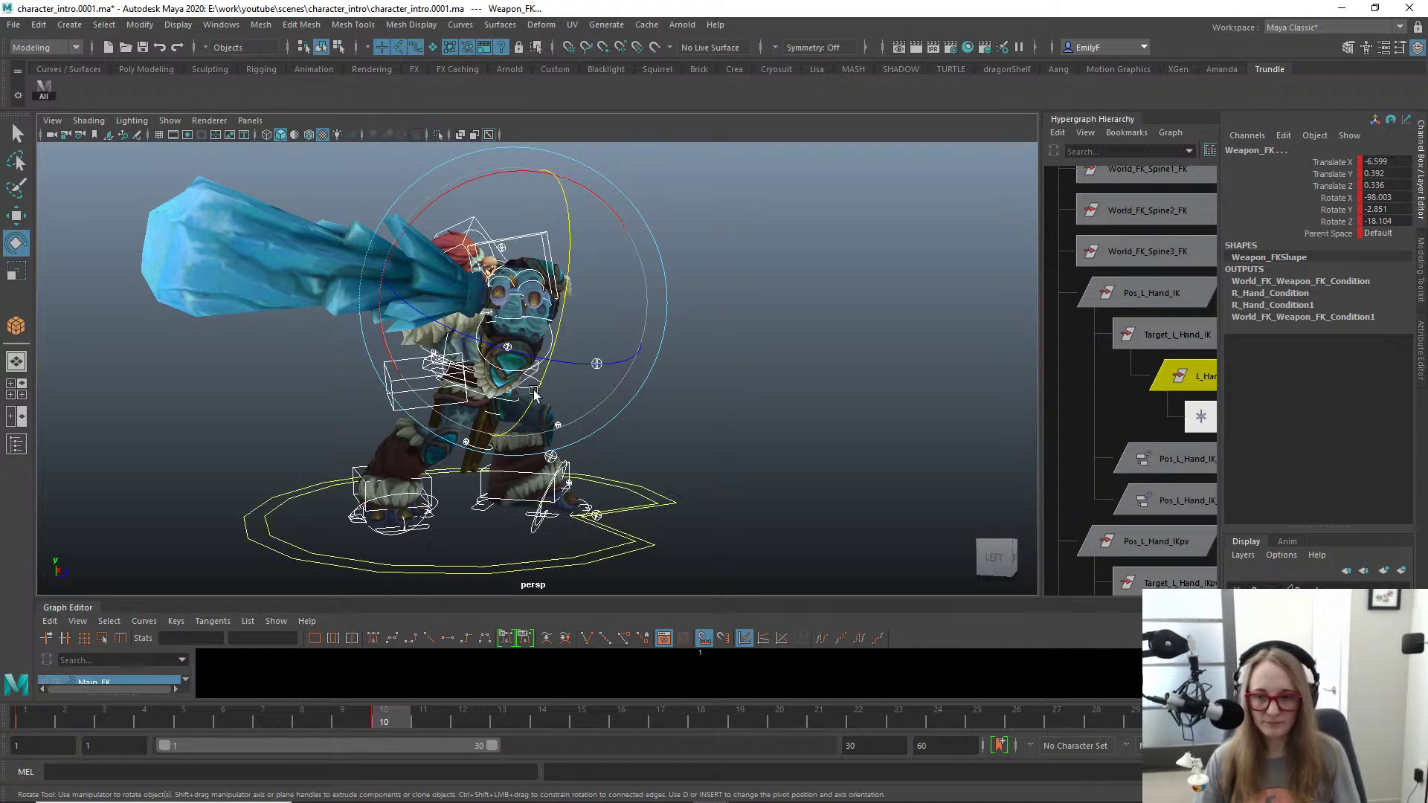
key(q)
scroll(555, 378, up, 2)
click(542, 386)
alt+drag(547, 390, 670, 381)
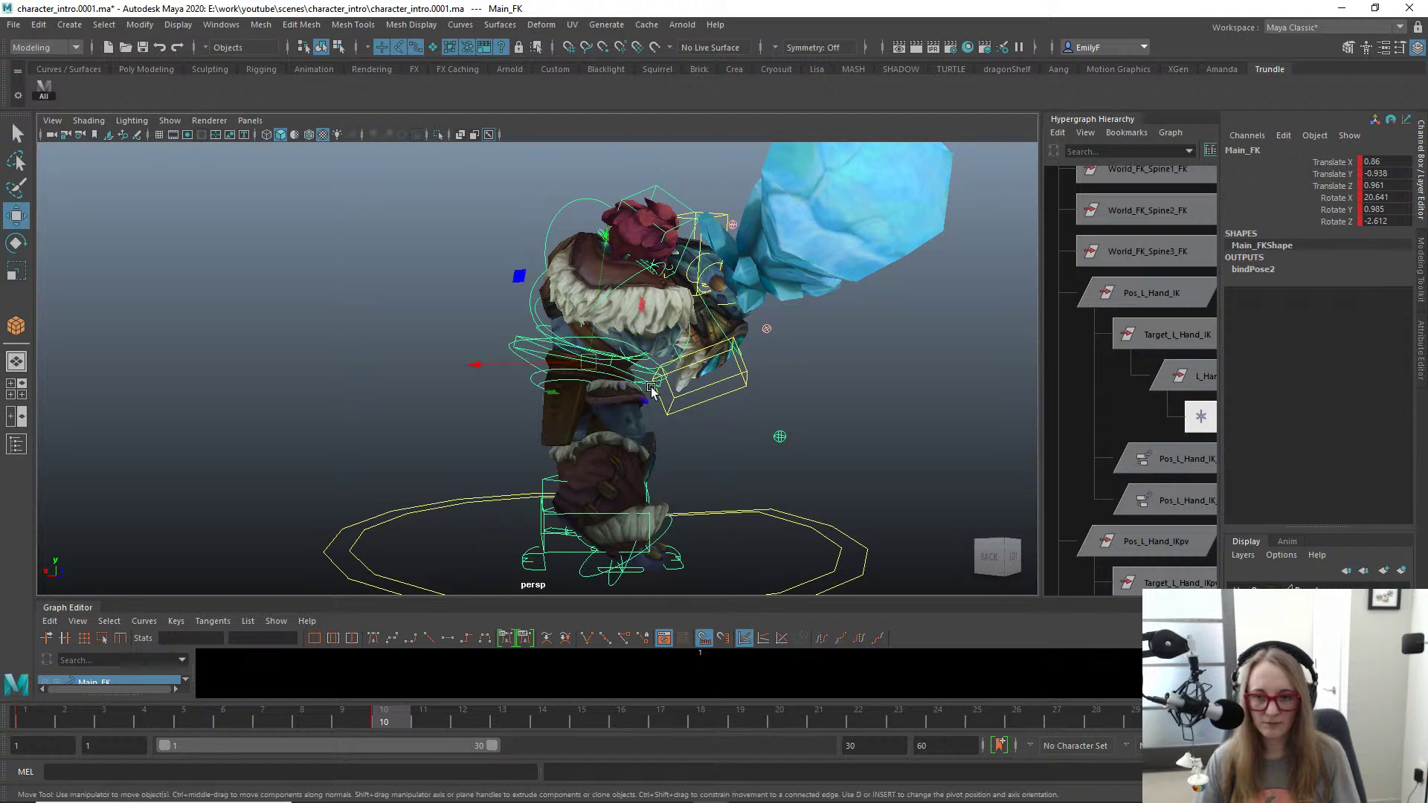
alt+drag(532, 365, 744, 335)
key(e)
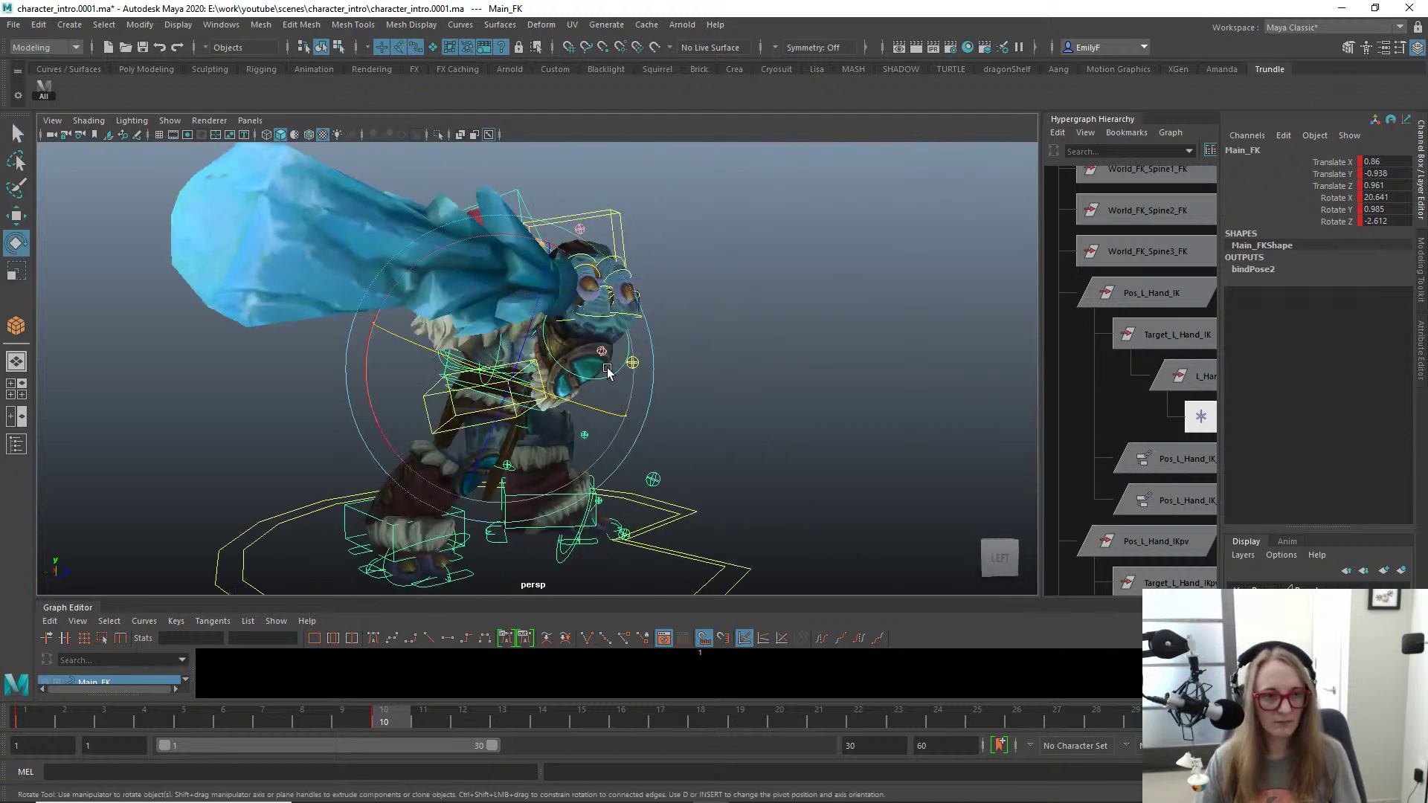
key(w)
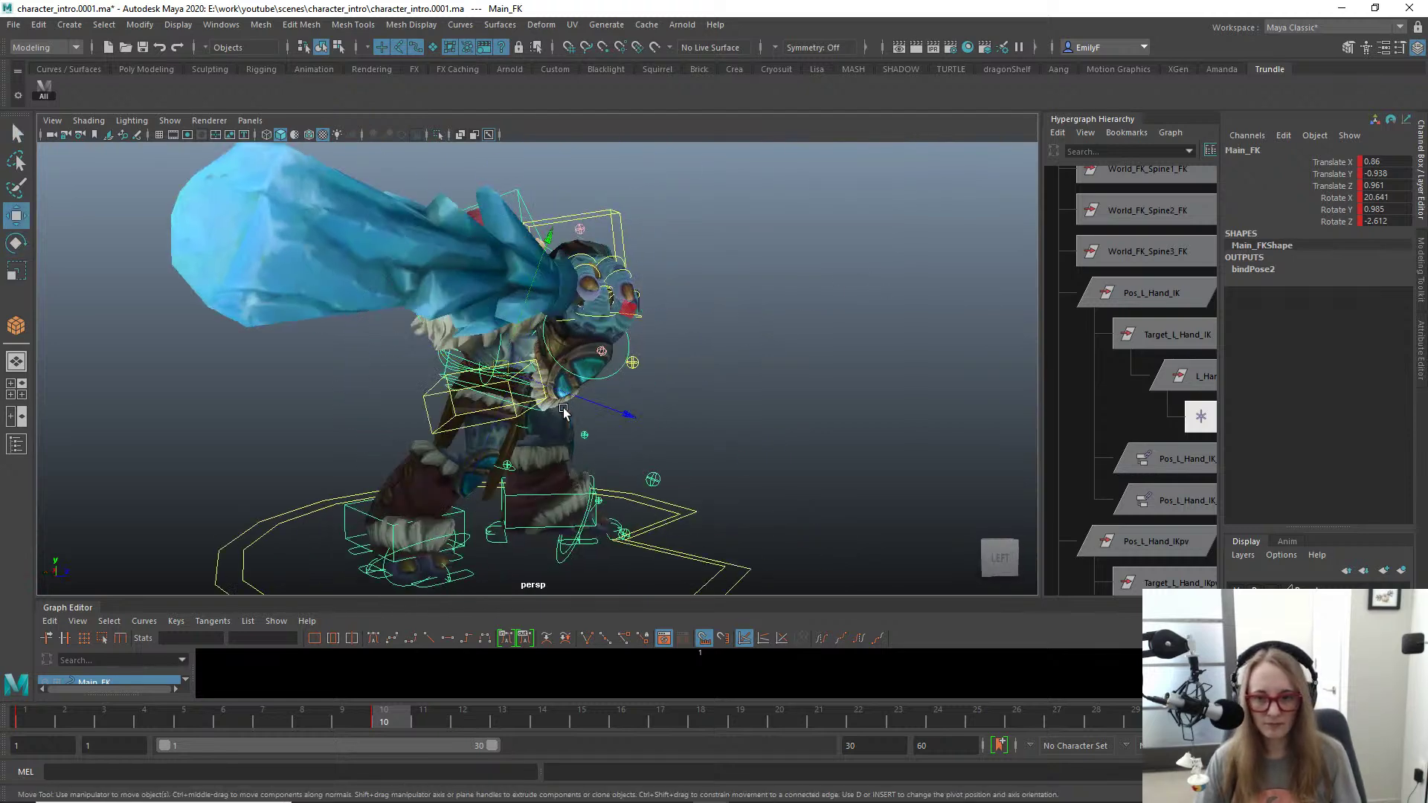
drag(566, 394, 479, 364)
key(ctrl+z)
key(w)
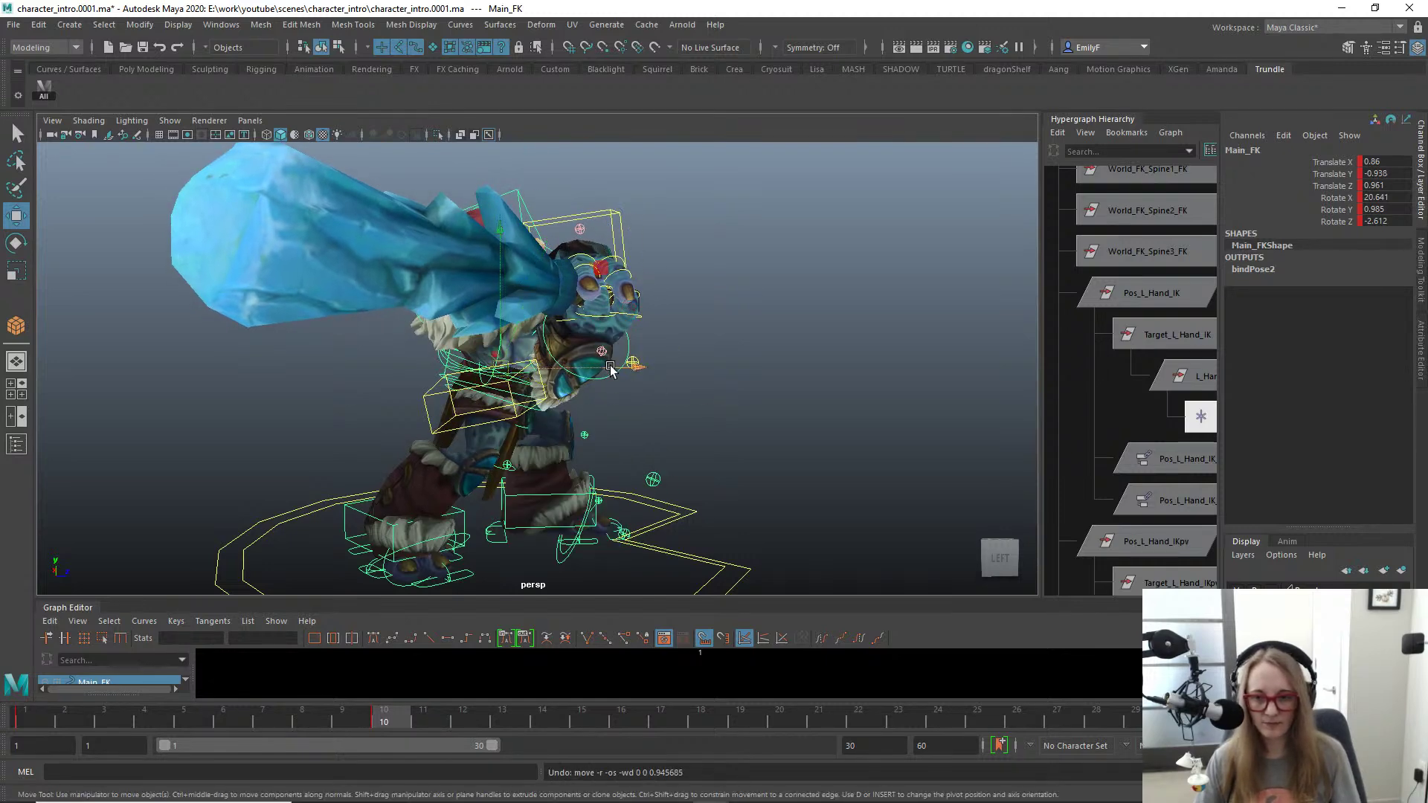
drag(613, 368, 642, 368)
key(e)
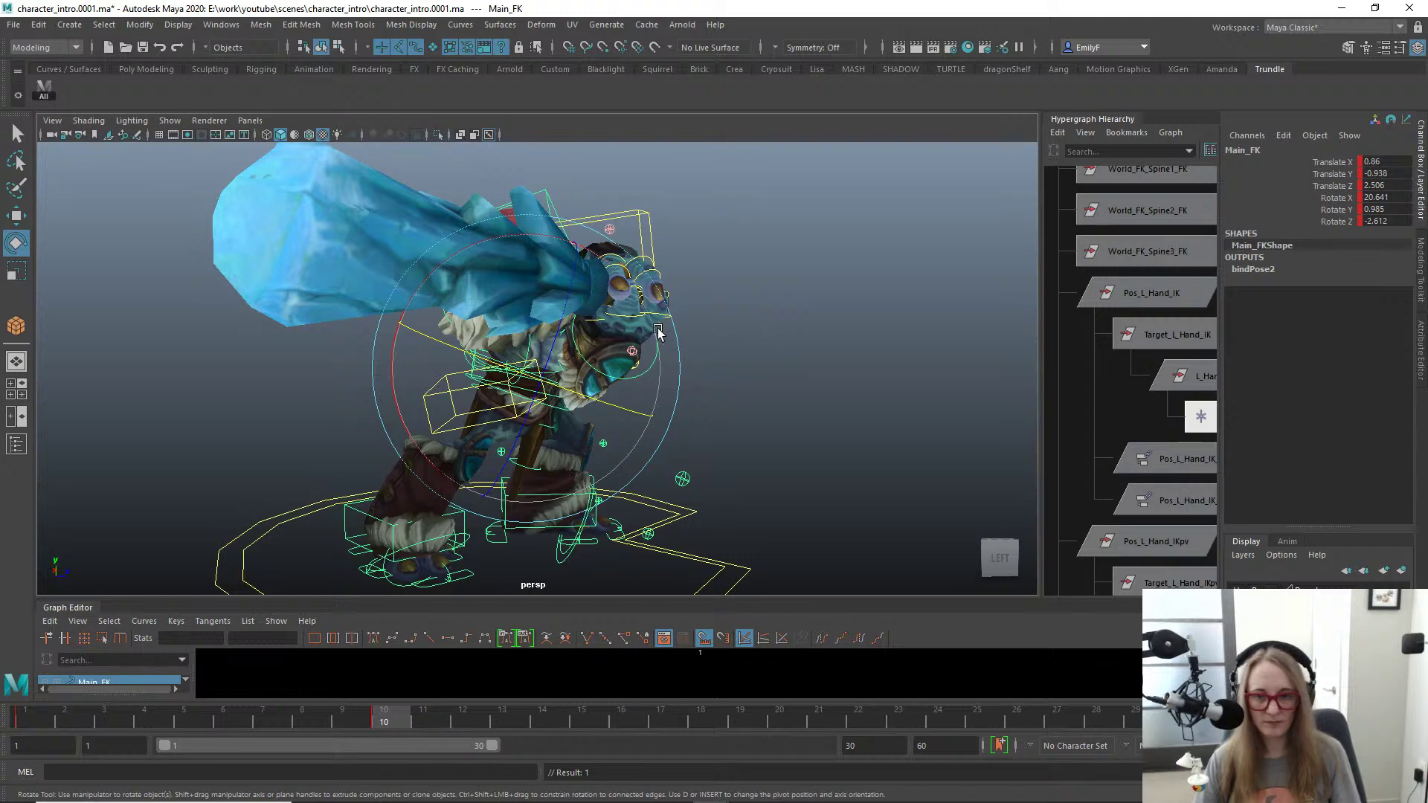
drag(436, 270, 427, 277)
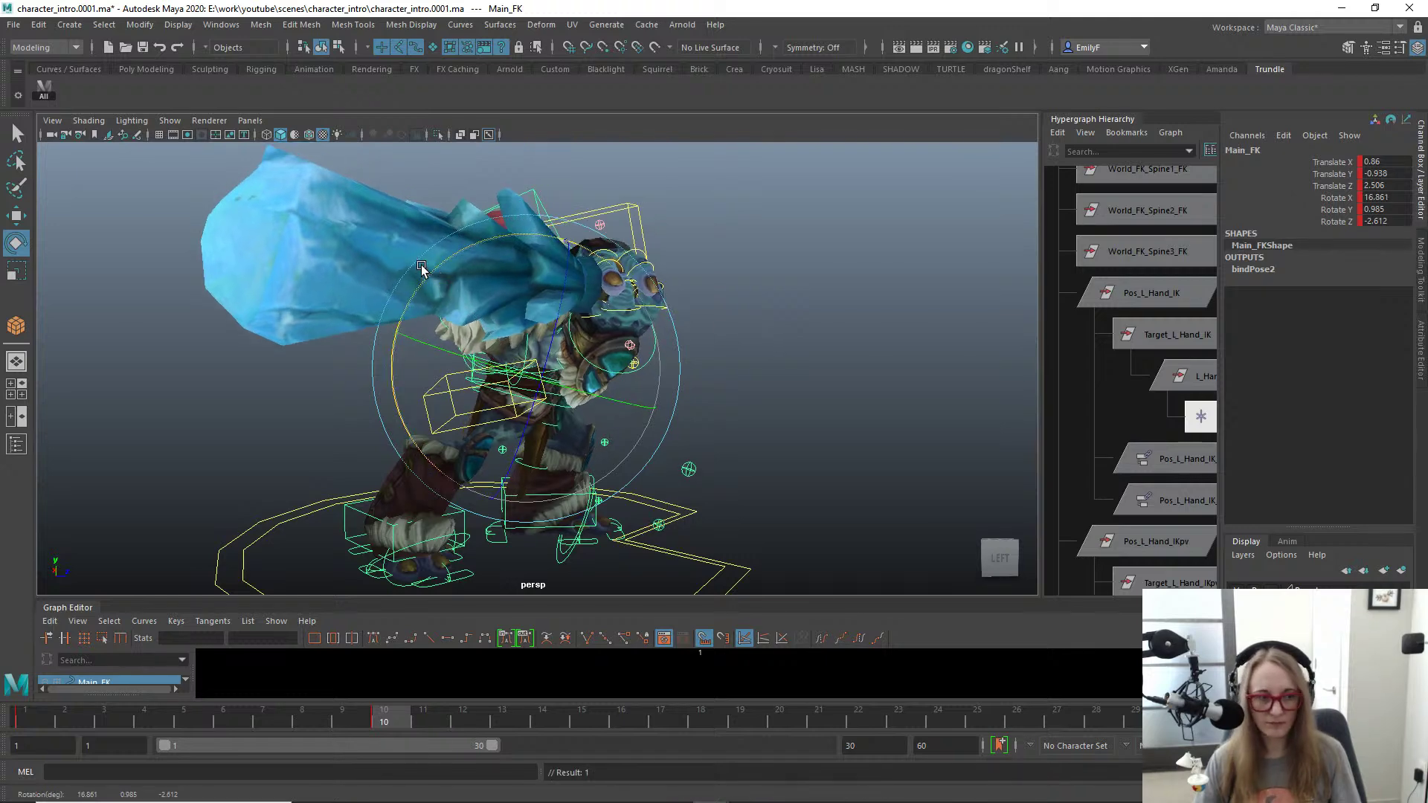
Step: Bring R_Foot_IK forward to about -0.996 on Translate Z, raised 2.086 with its heel tilted up, and shift Main_FK to about 1.535 on X
alt+right_drag(497, 453, 532, 458)
alt+middle_drag(532, 458, 378, 416)
click(295, 423)
key(w)
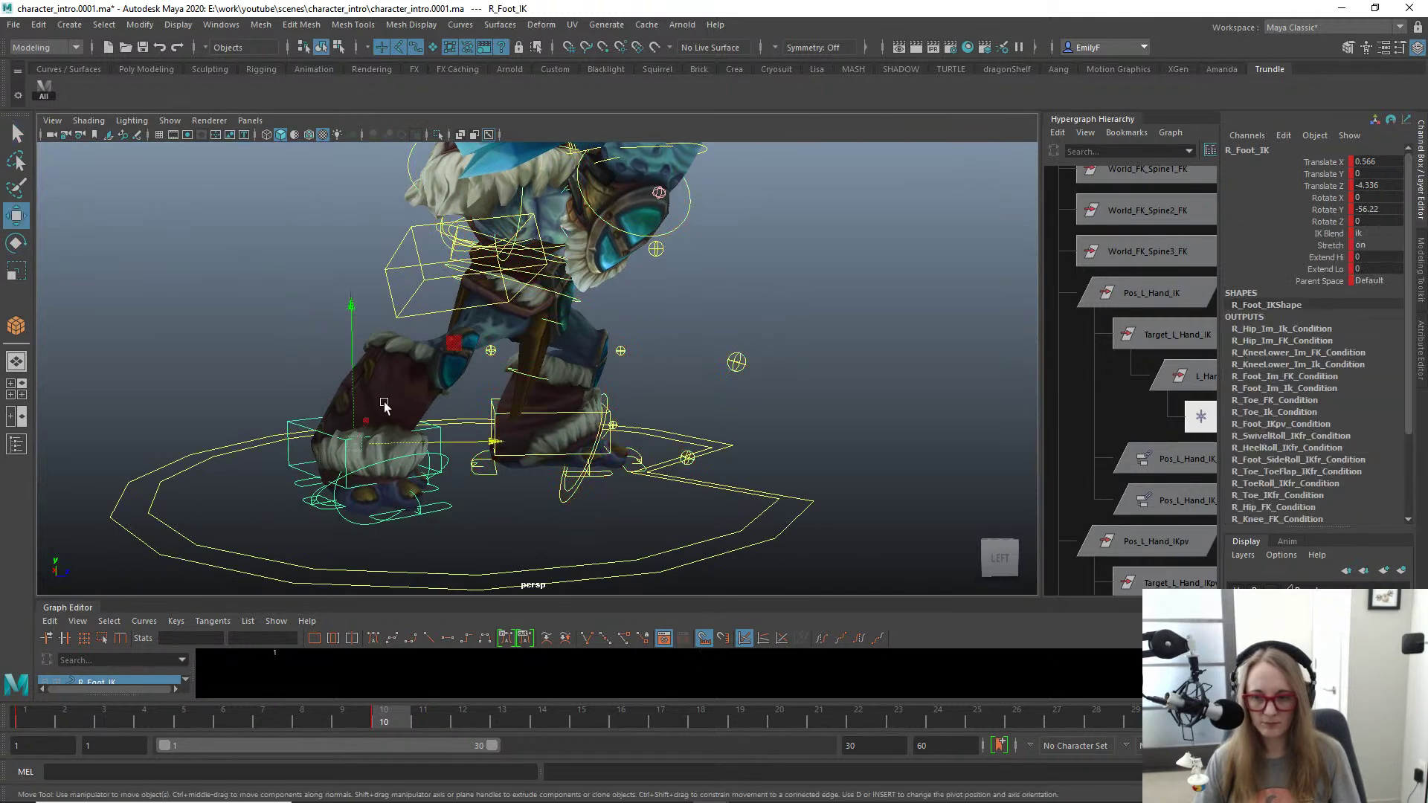
drag(401, 455, 483, 452)
key(e)
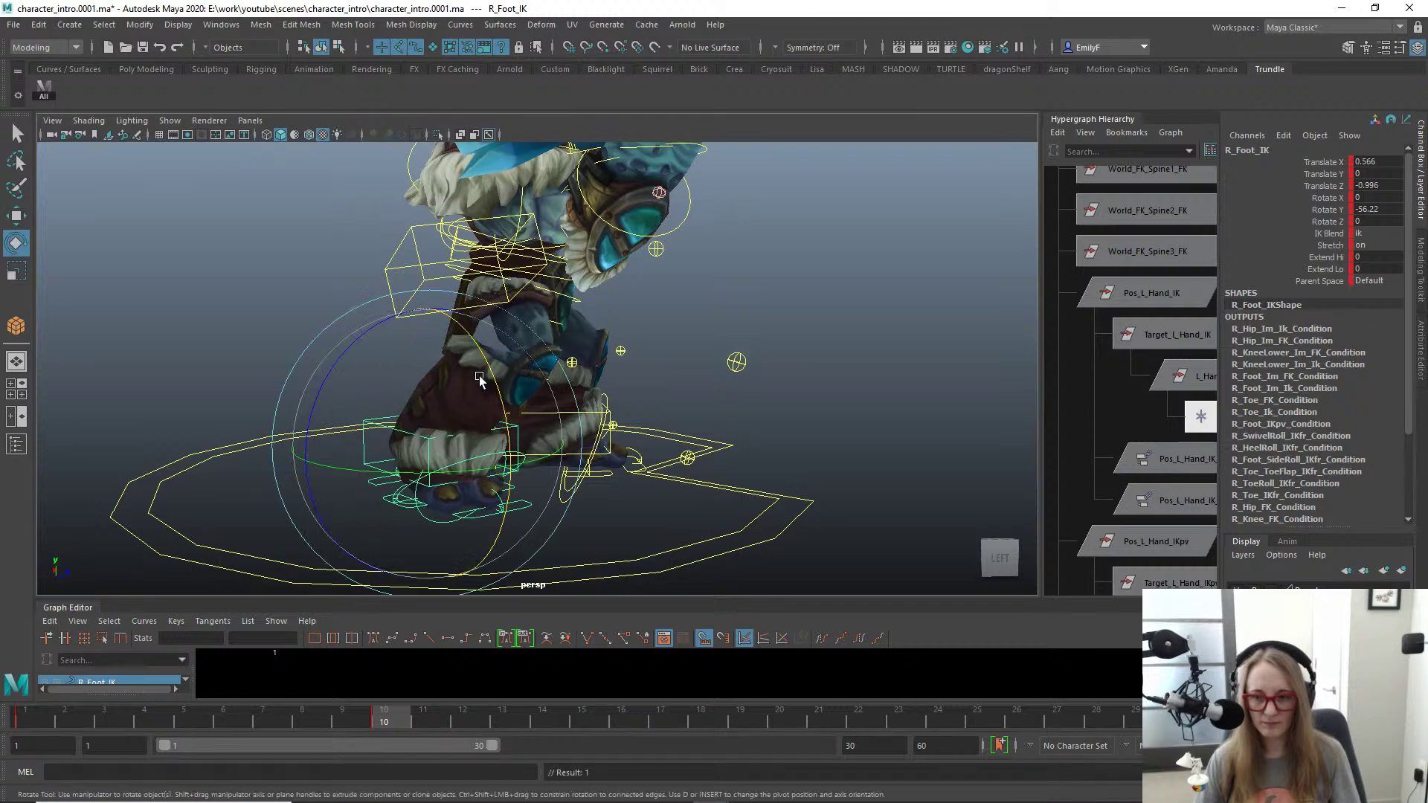
drag(479, 379, 469, 417)
key(w)
drag(422, 331, 481, 286)
click(467, 318)
key(q)
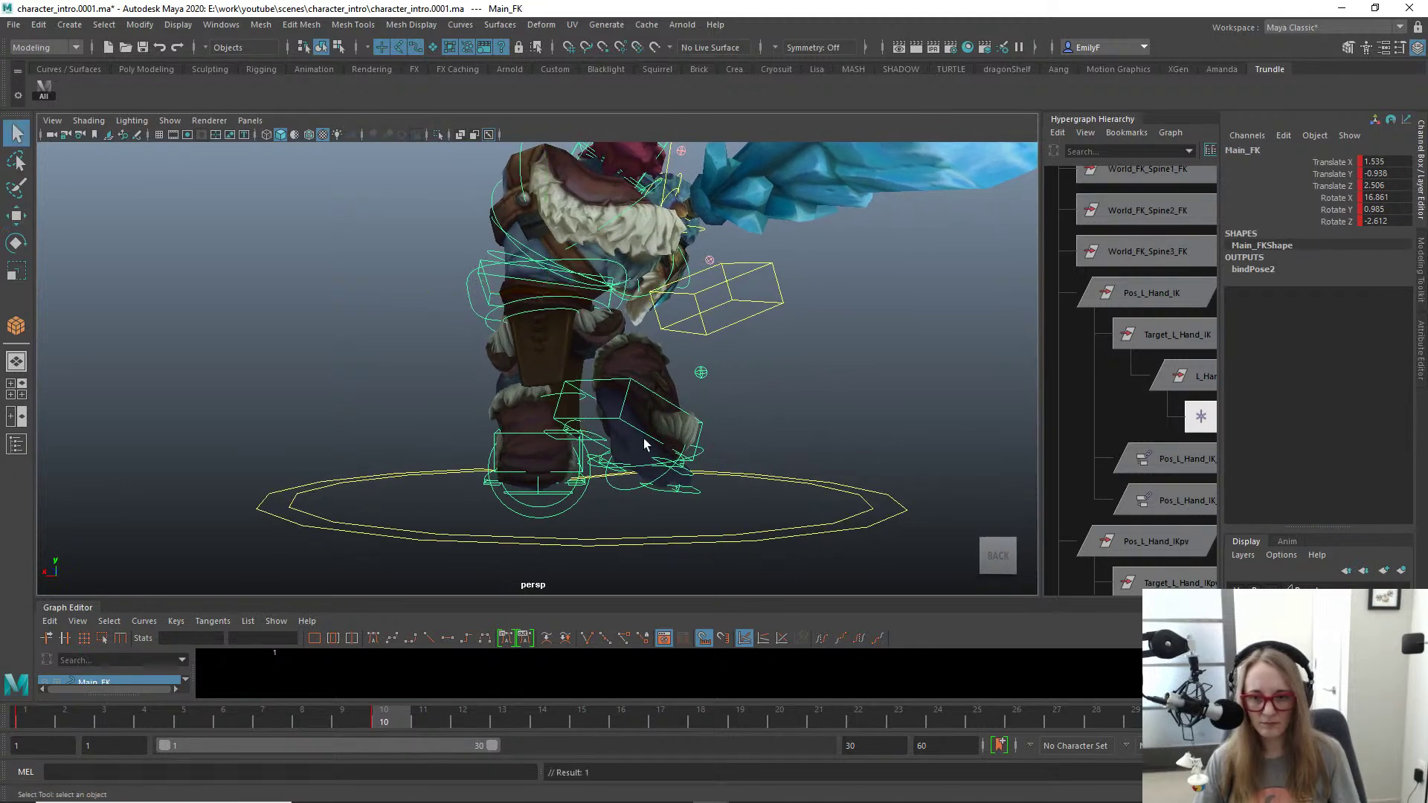
Step: Rotate R_Foot_IK to about 48.625, -4.698, 1.12 and move it to about -0.402 on Translate Z
click(622, 416)
key(e)
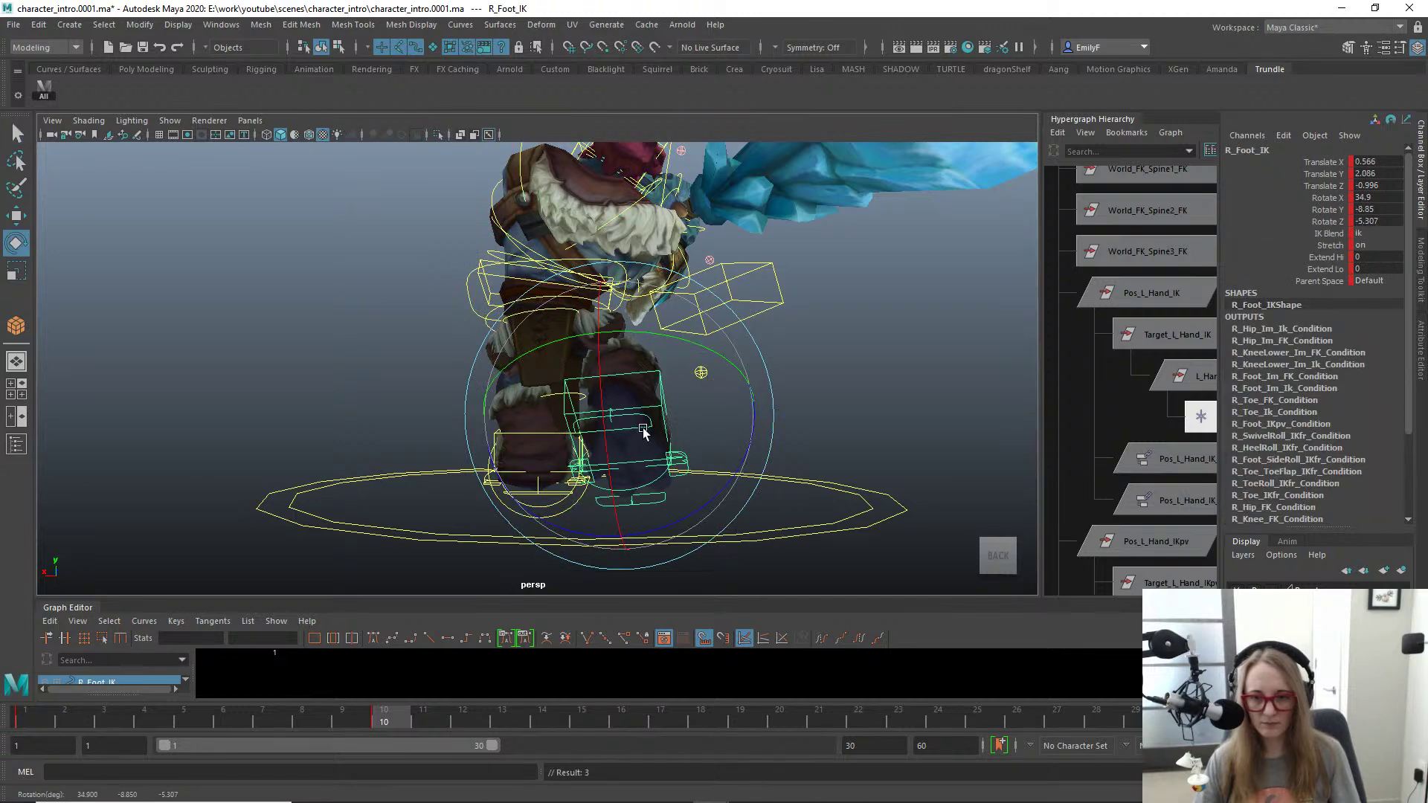
alt+drag(703, 375, 548, 346)
key(w)
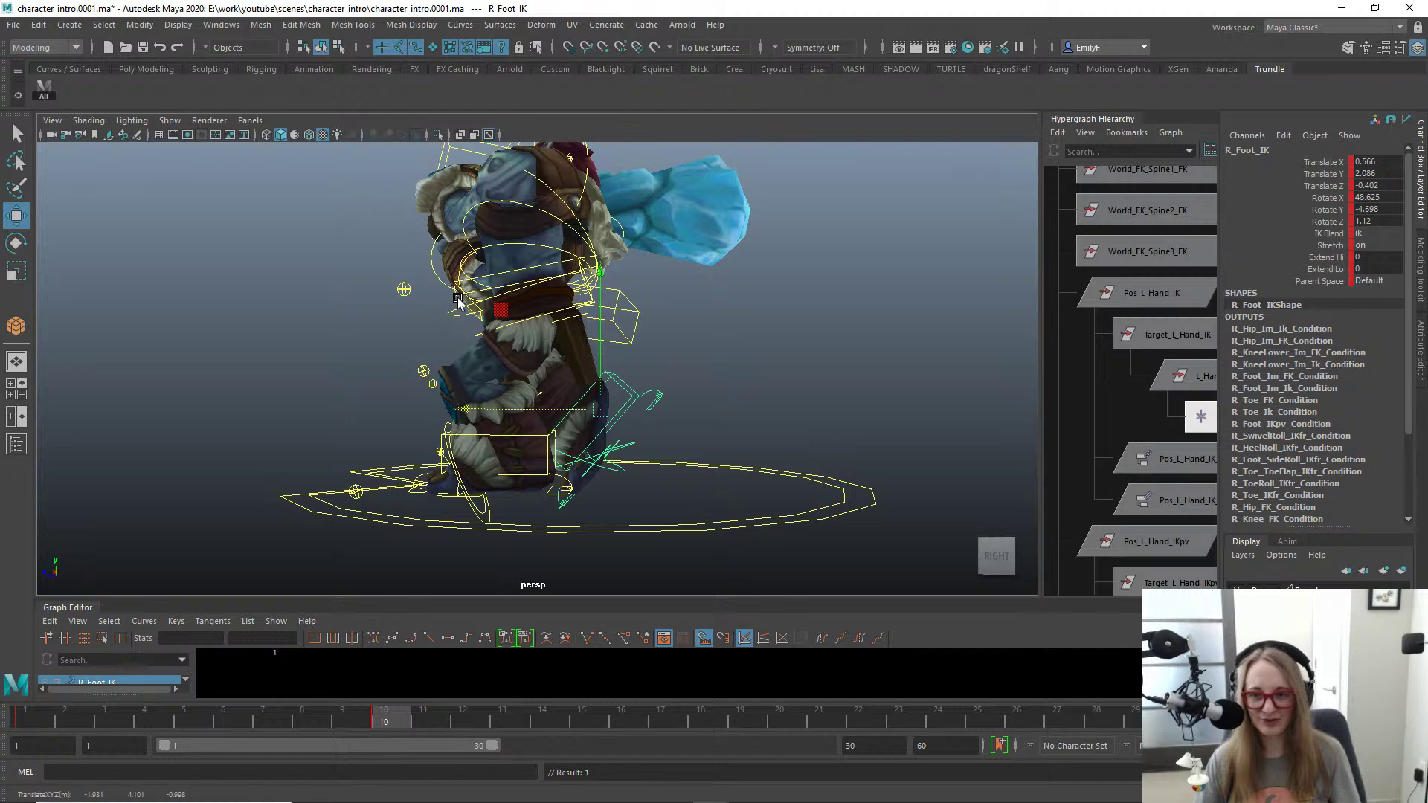
alt+drag(458, 300, 601, 319)
Step: Raise Main_FK to about -0.153 on Translate Y and push it forward to about 3.892 on Z
click(652, 321)
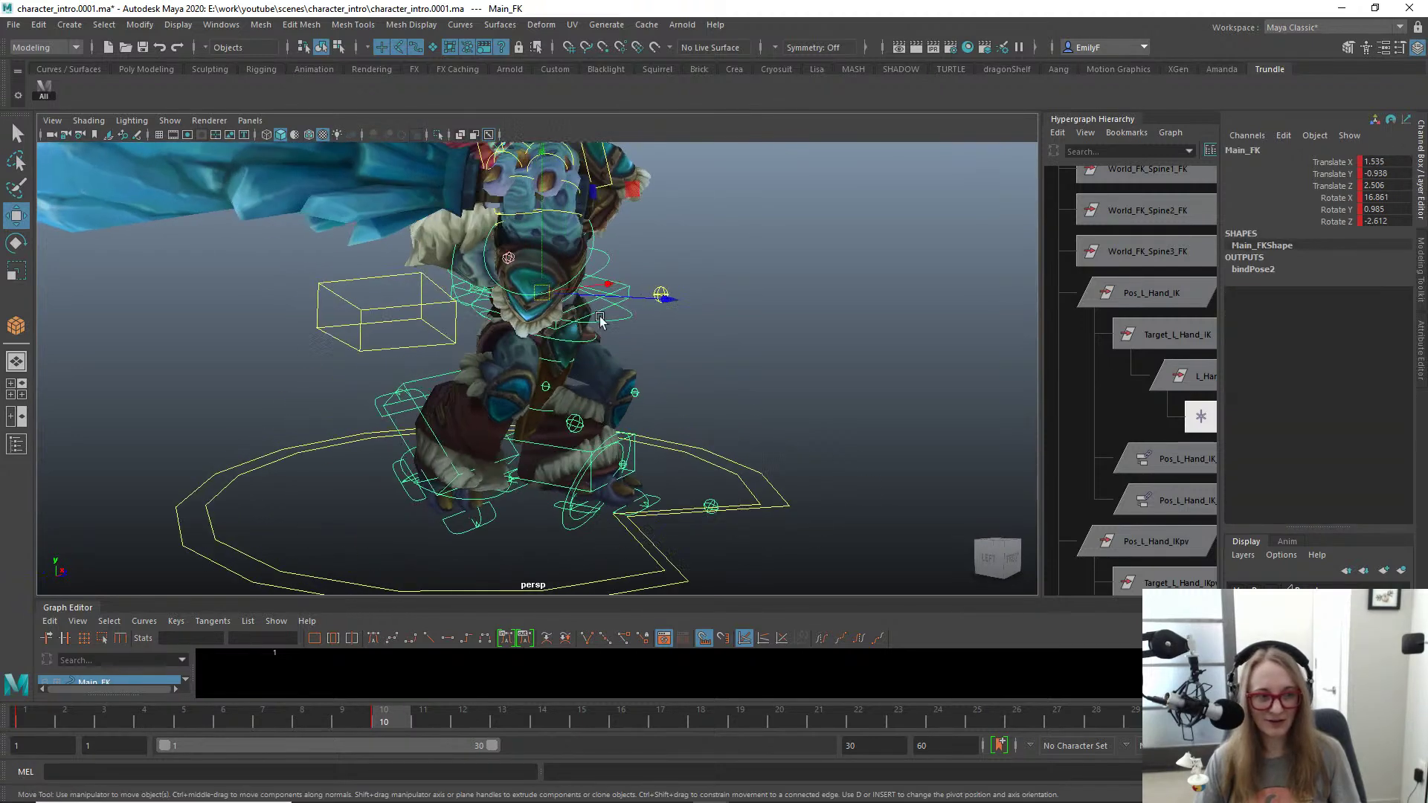
drag(558, 239, 542, 222)
mouse_move(644, 280)
mouse_down()
mouse_move(670, 283)
mouse_move(551, 295)
mouse_move(648, 277)
mouse_up()
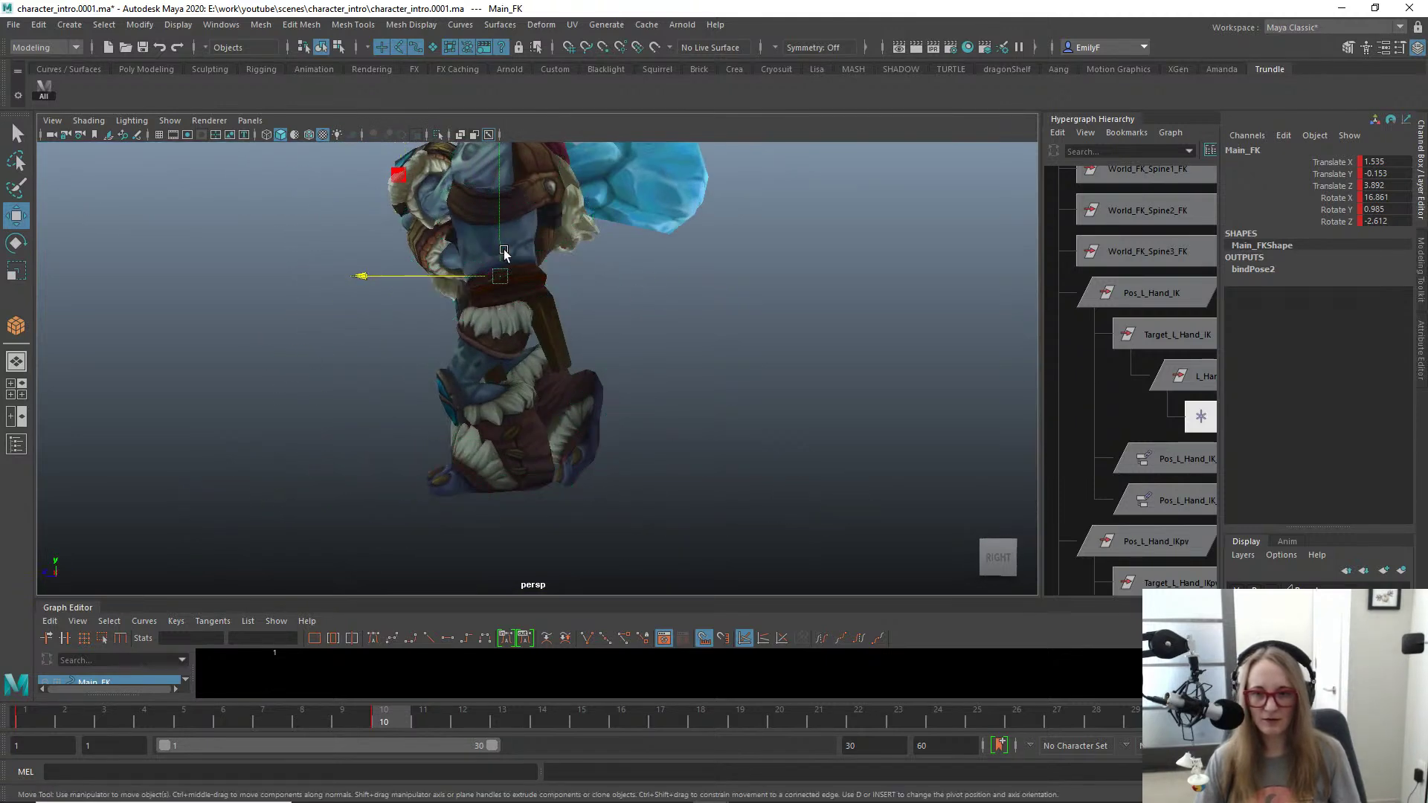
alt+drag(504, 254, 524, 352)
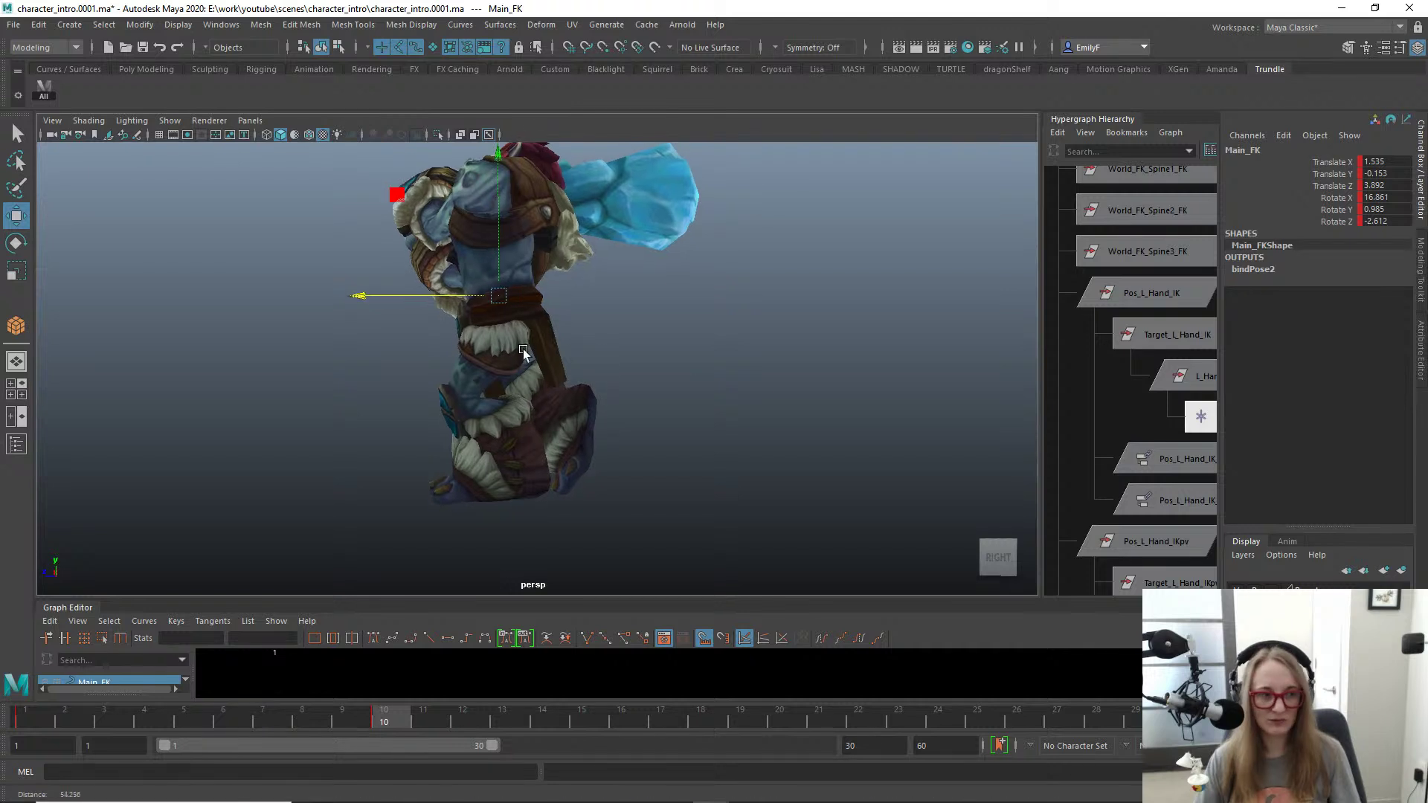
Step: Lean Main_FK forward to about 40.947 on Rotate X and place it at about 4.324 on Translate Z
drag(396, 295, 369, 291)
key(e)
drag(596, 315, 607, 244)
alt+right_drag(586, 296, 553, 293)
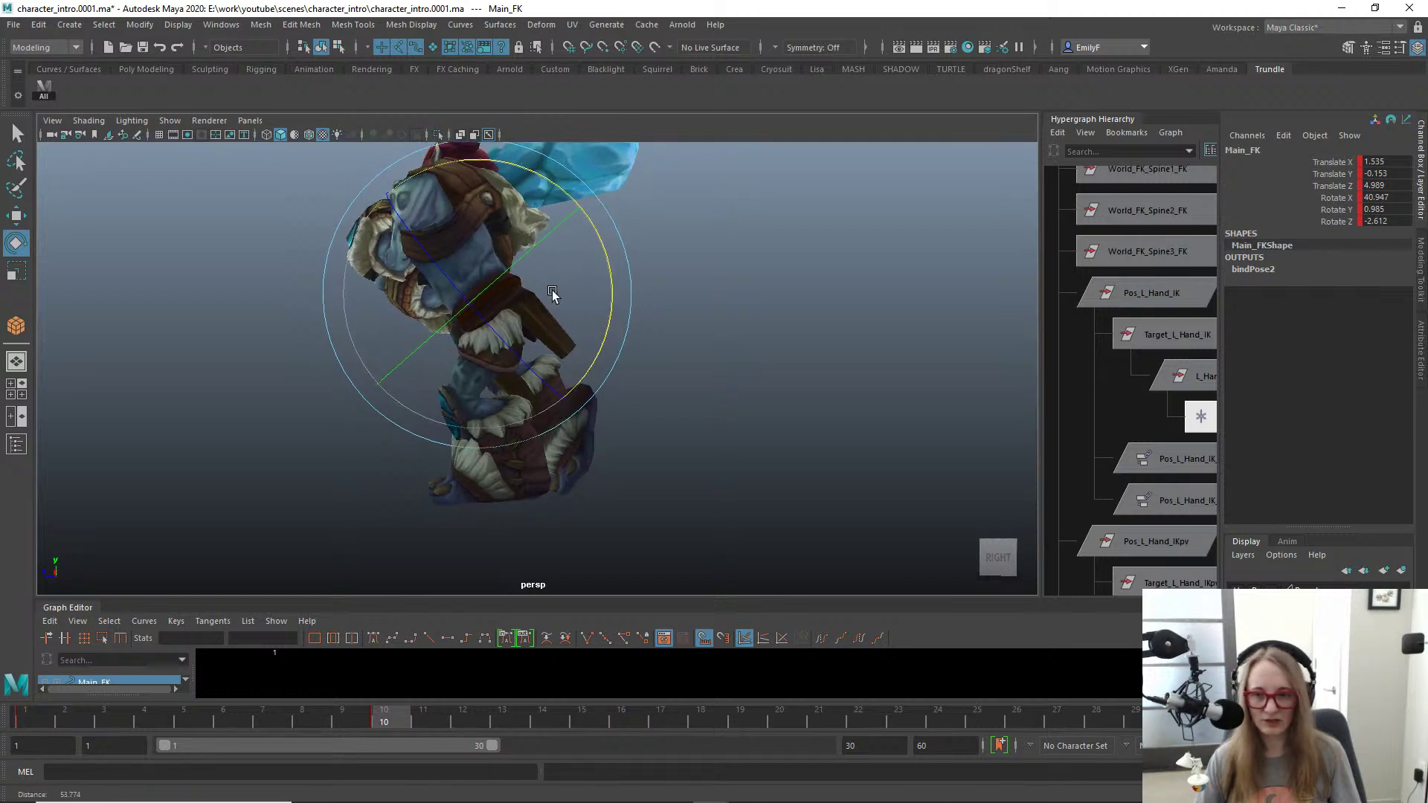
key(w)
drag(373, 294, 470, 382)
Step: Rotate the right foot control (R_Foot_IK) to about 47.521 on X, -16.356 on Y and -11.877 on Z
key(q)
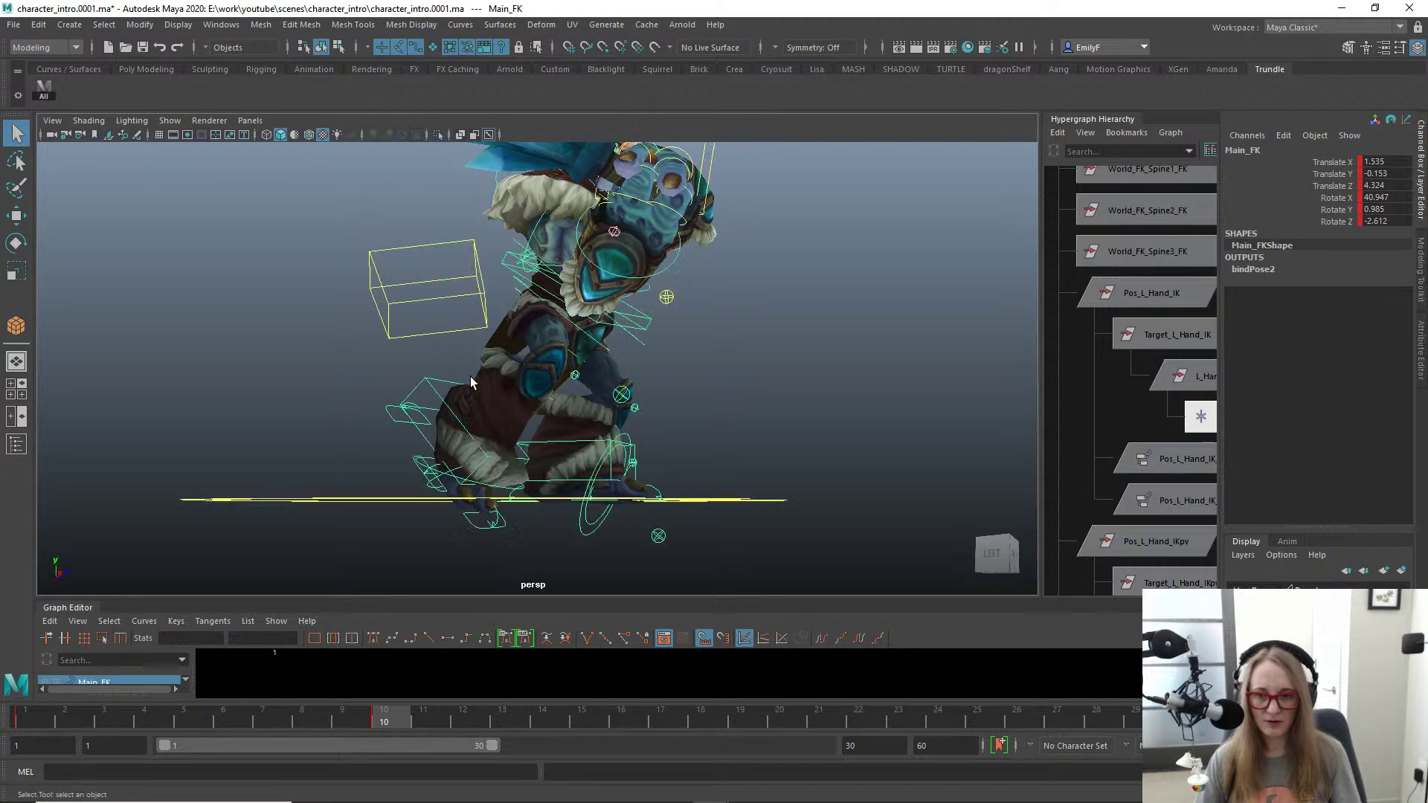
click(426, 377)
key(e)
alt+drag(702, 477, 648, 468)
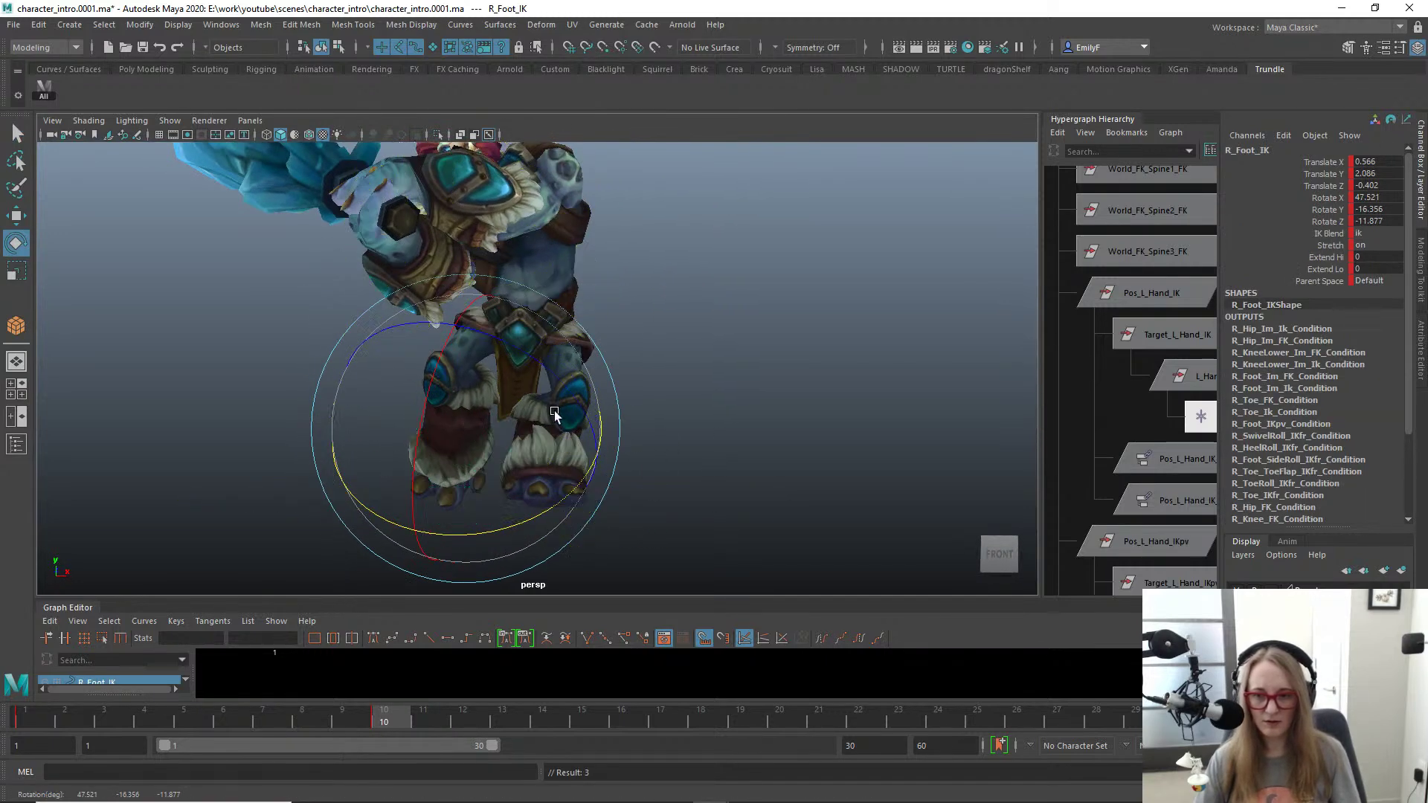
alt+drag(555, 410, 672, 319)
Step: Select the right shoulder control (R_Shoulder_FK) and adjust its rotation to suit the leaning torso
key(q)
click(610, 272)
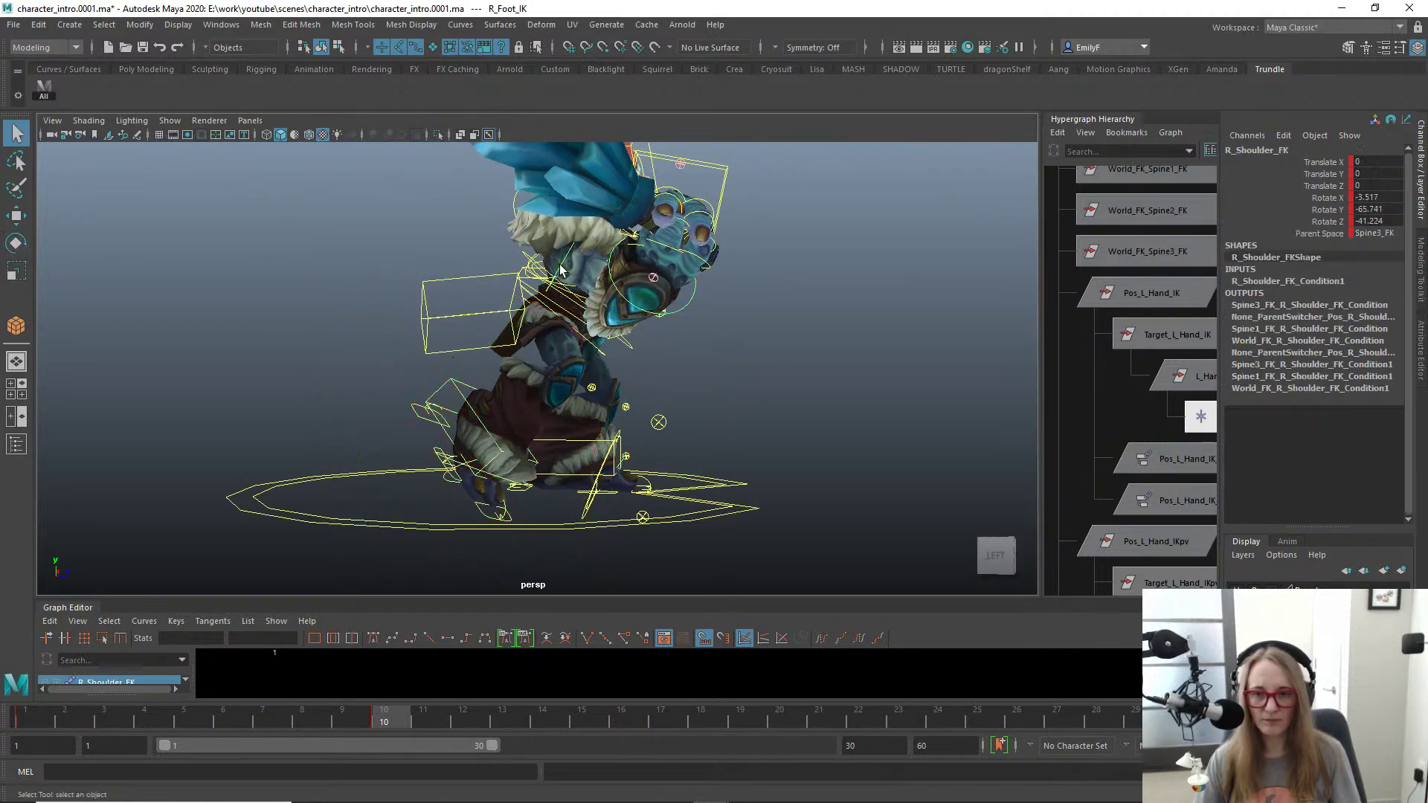
key(e)
alt+middle_drag(618, 278, 500, 413)
drag(526, 333, 370, 498)
drag(347, 450, 796, 309)
Step: Select the upper spine control (Spine3_FK) and reset its X, Y and Z rotation to 0
key(q)
click(489, 341)
click(539, 316)
key(e)
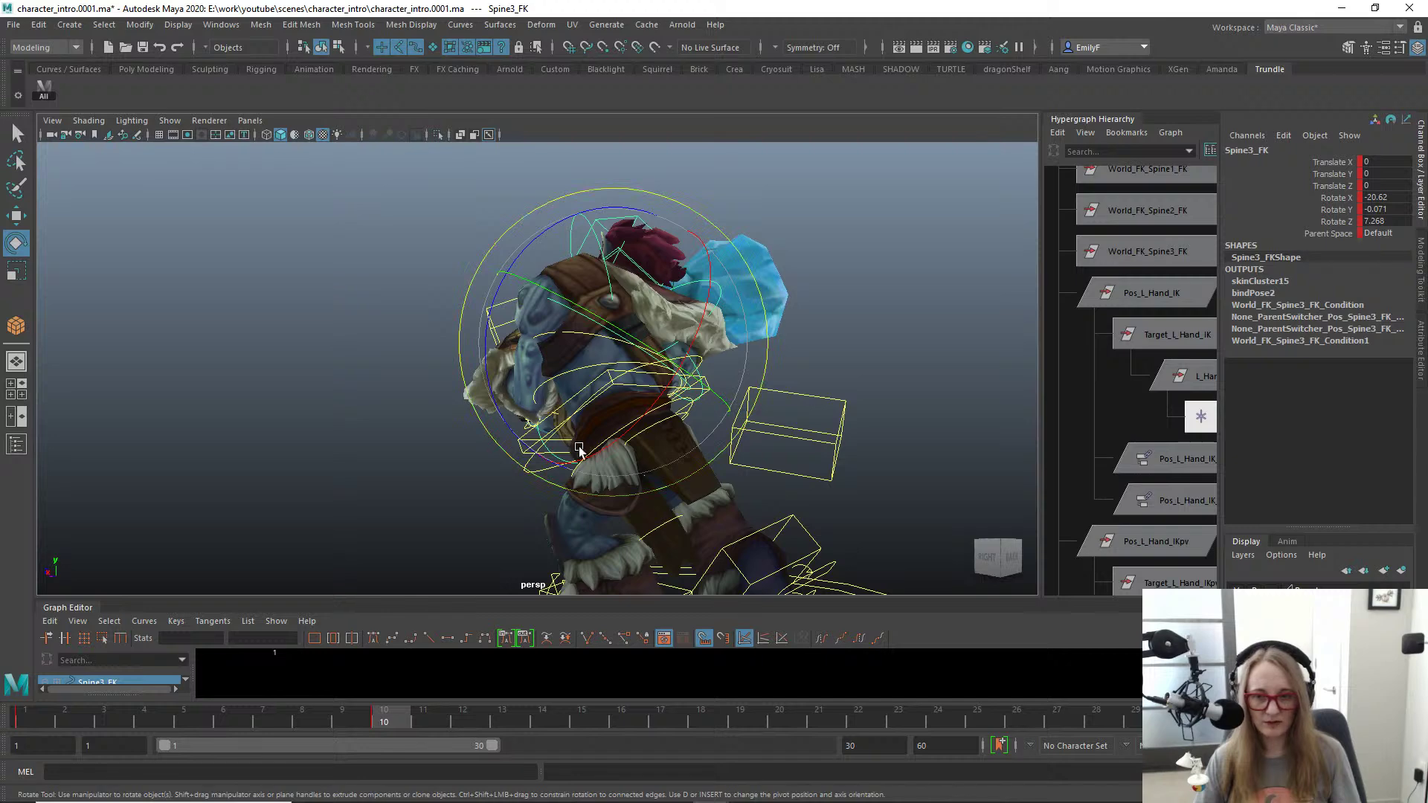
drag(1382, 199, 1383, 221)
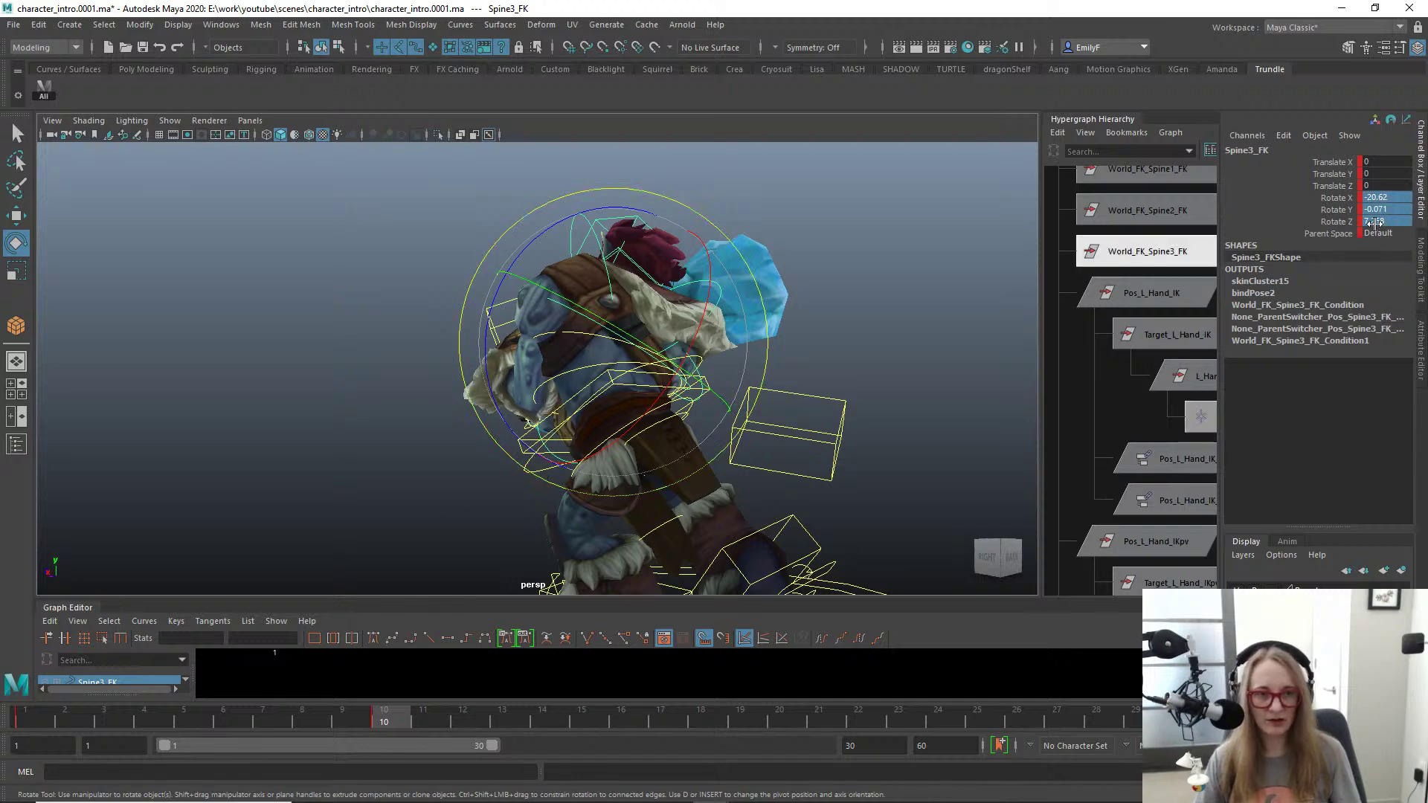
text(0)
key(Return)
alt+drag(584, 407, 625, 335)
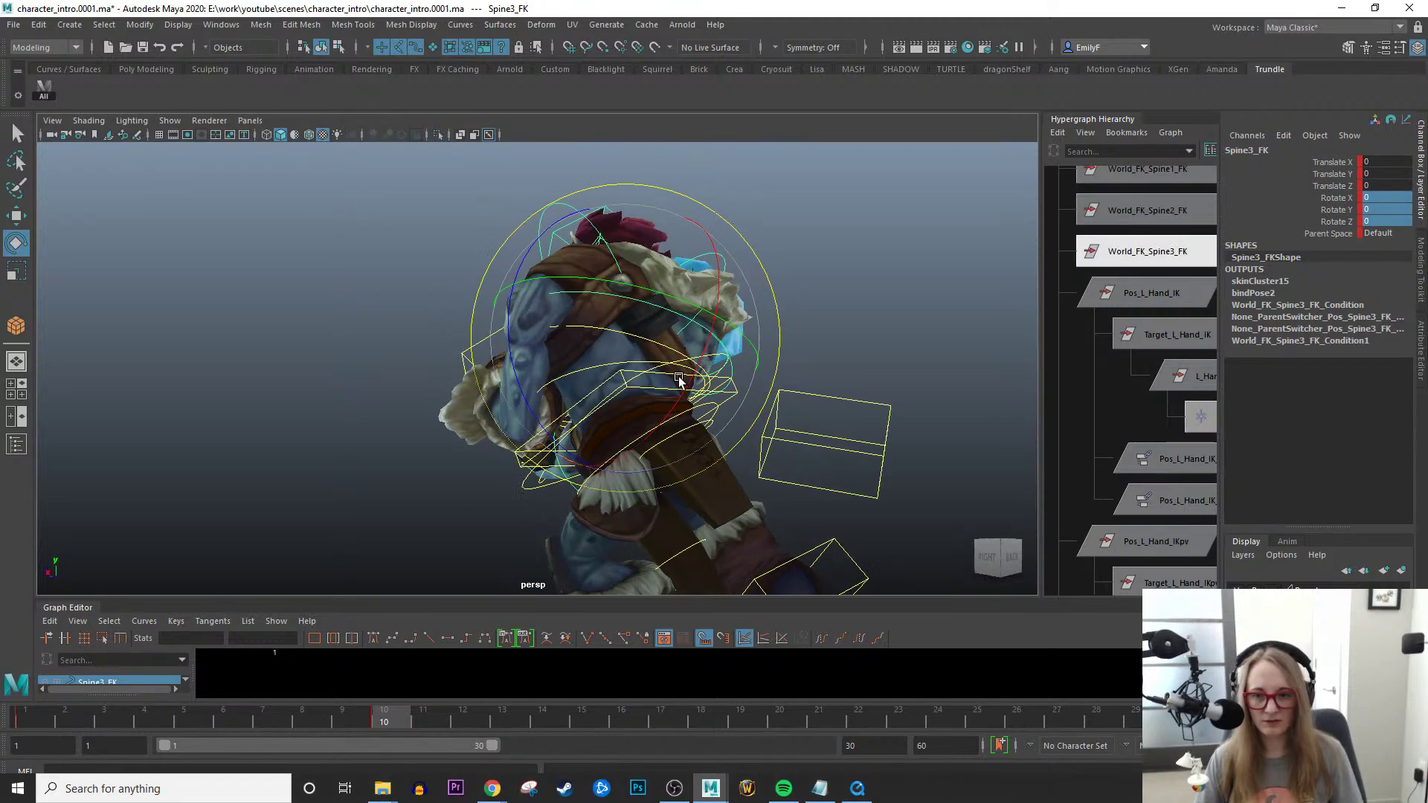
Step: Select Spine2_FK and Spine1_FK together and zero out their rotation on all three axes
key(q)
click(584, 368)
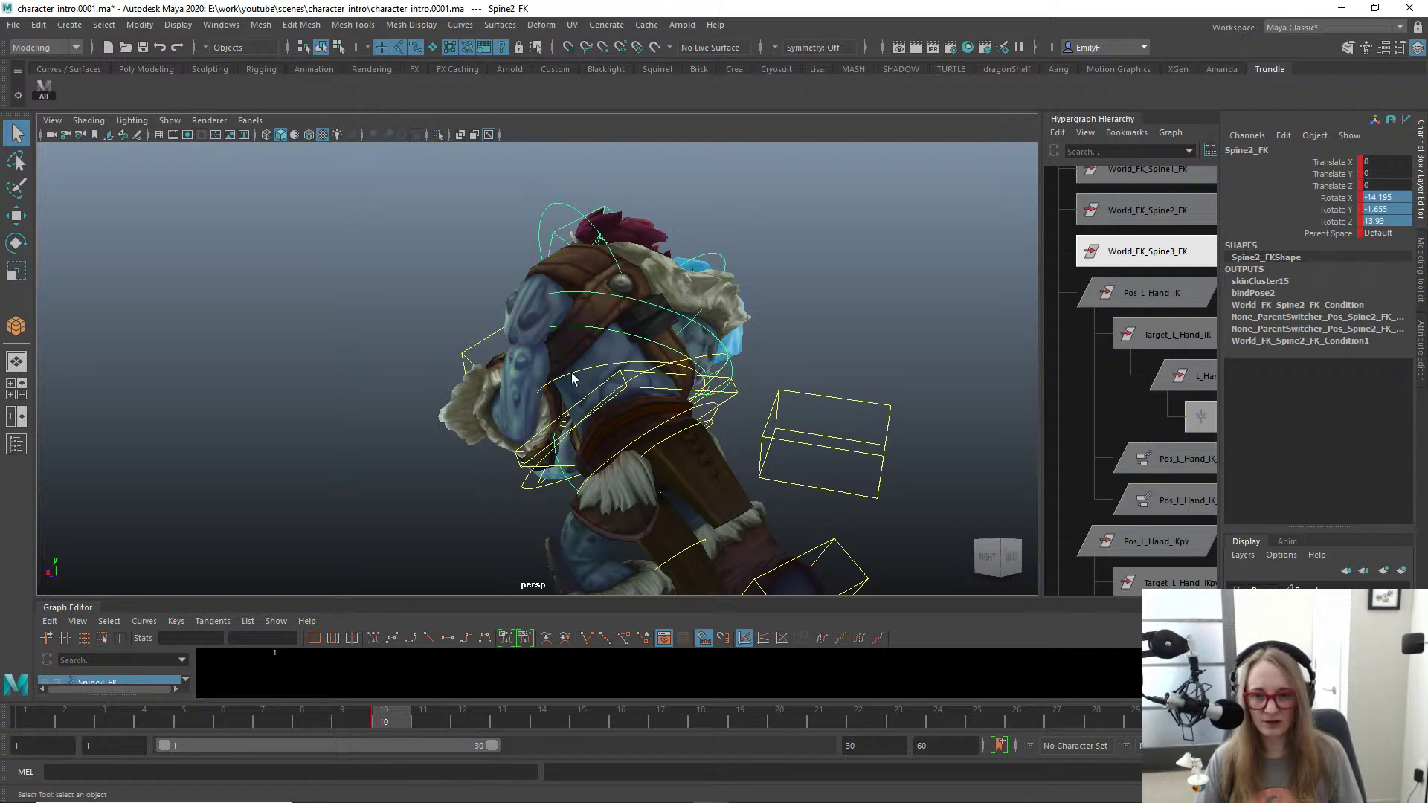
click(572, 379)
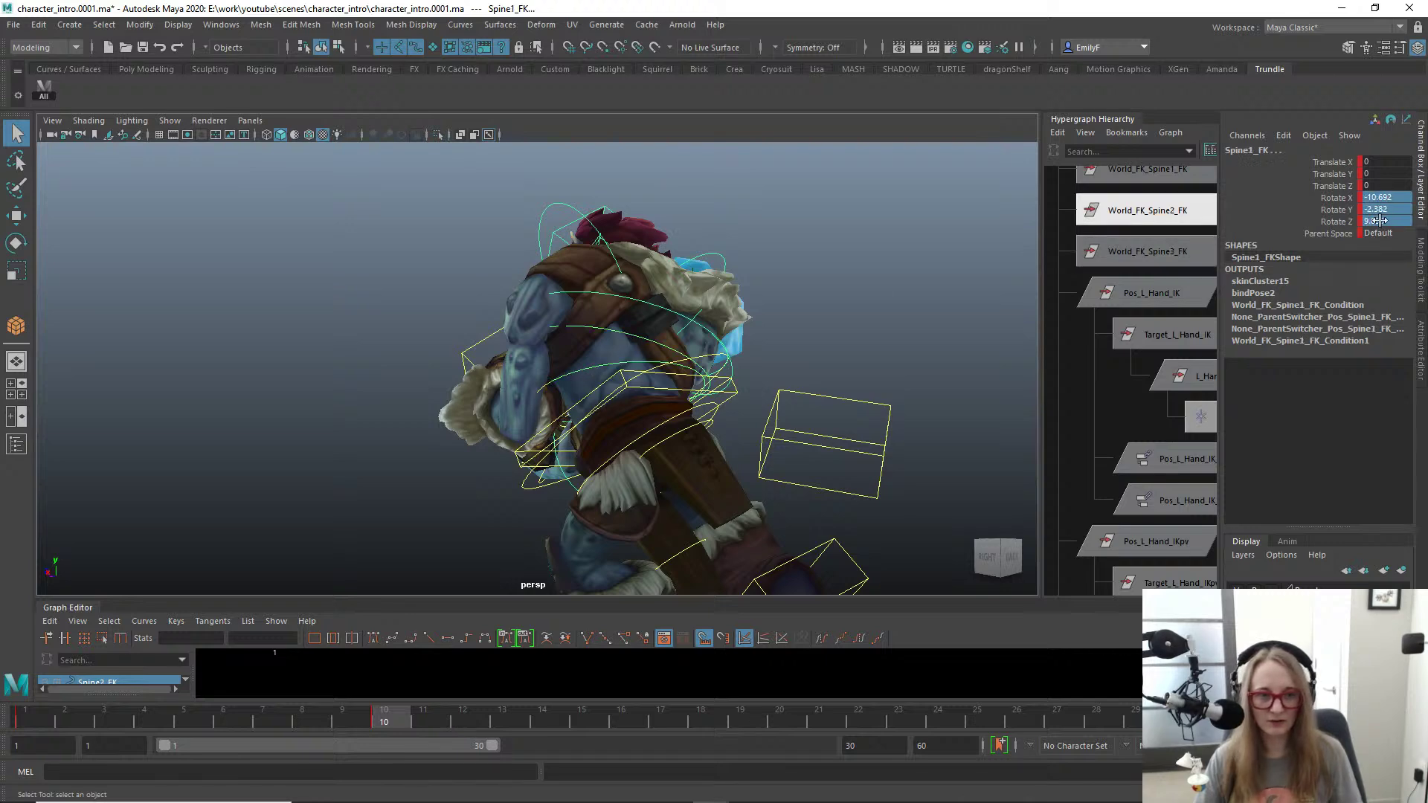
text(0)
key(Return)
alt+drag(762, 346, 547, 372)
Step: Rotate the middle spine control (Spine2_FK) to about -24.728 on Rotate X, leaving Y and Z at 0
key(e)
alt+drag(494, 418, 725, 399)
key(q)
key(e)
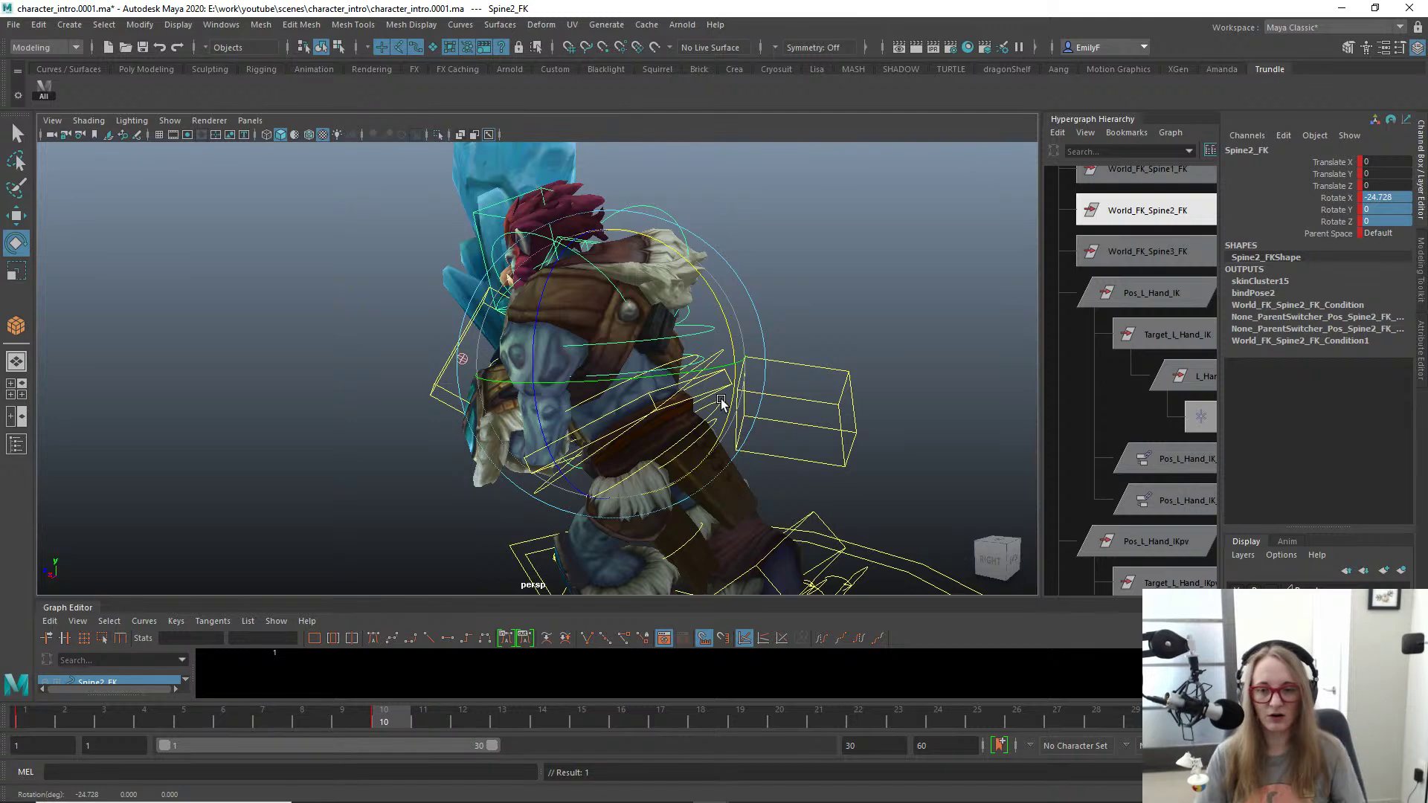
alt+drag(721, 399, 737, 400)
alt+middle_drag(737, 399, 523, 360)
key(q)
key(e)
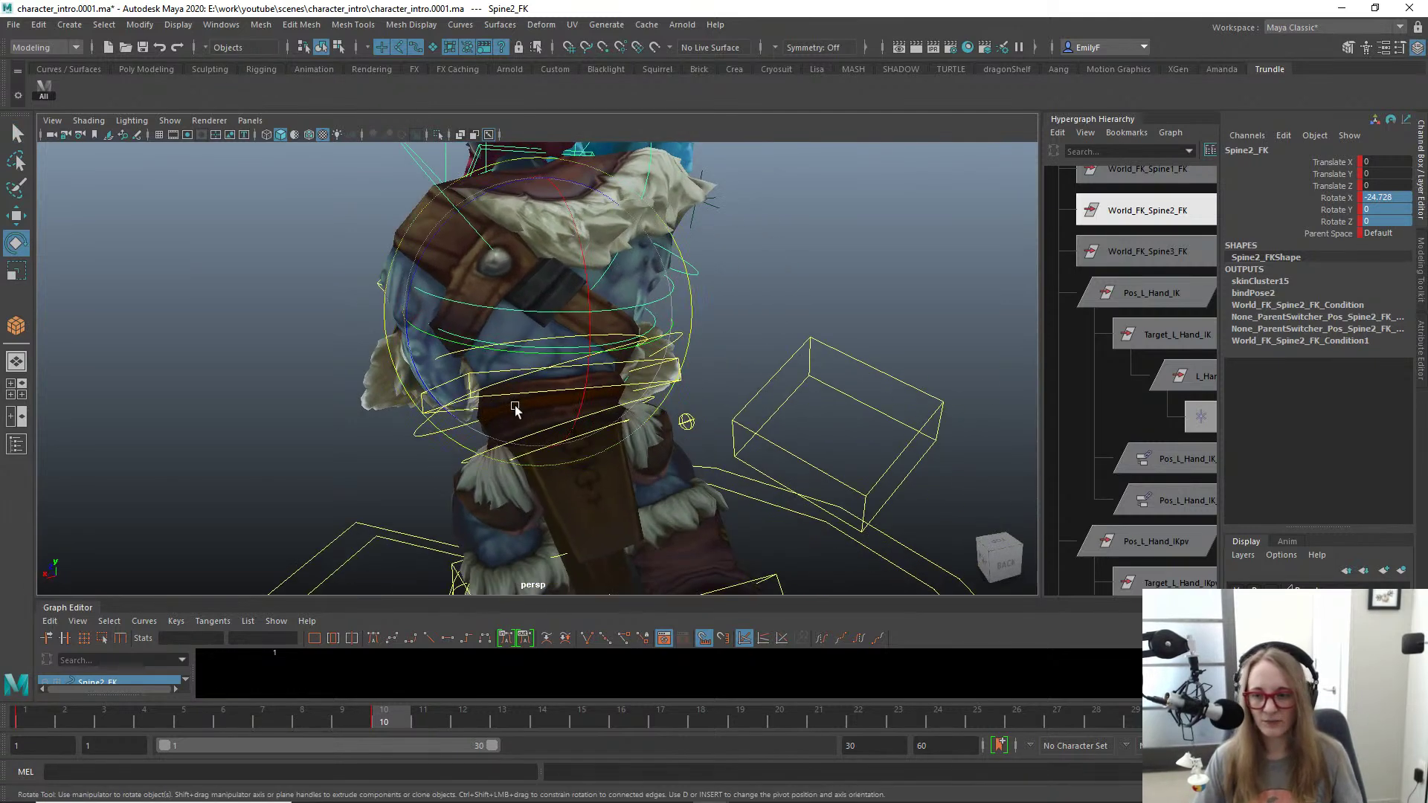
Step: Check the torso pose from behind and save the scene as the new increment character_intro.0002.ma
alt+drag(558, 359, 488, 355)
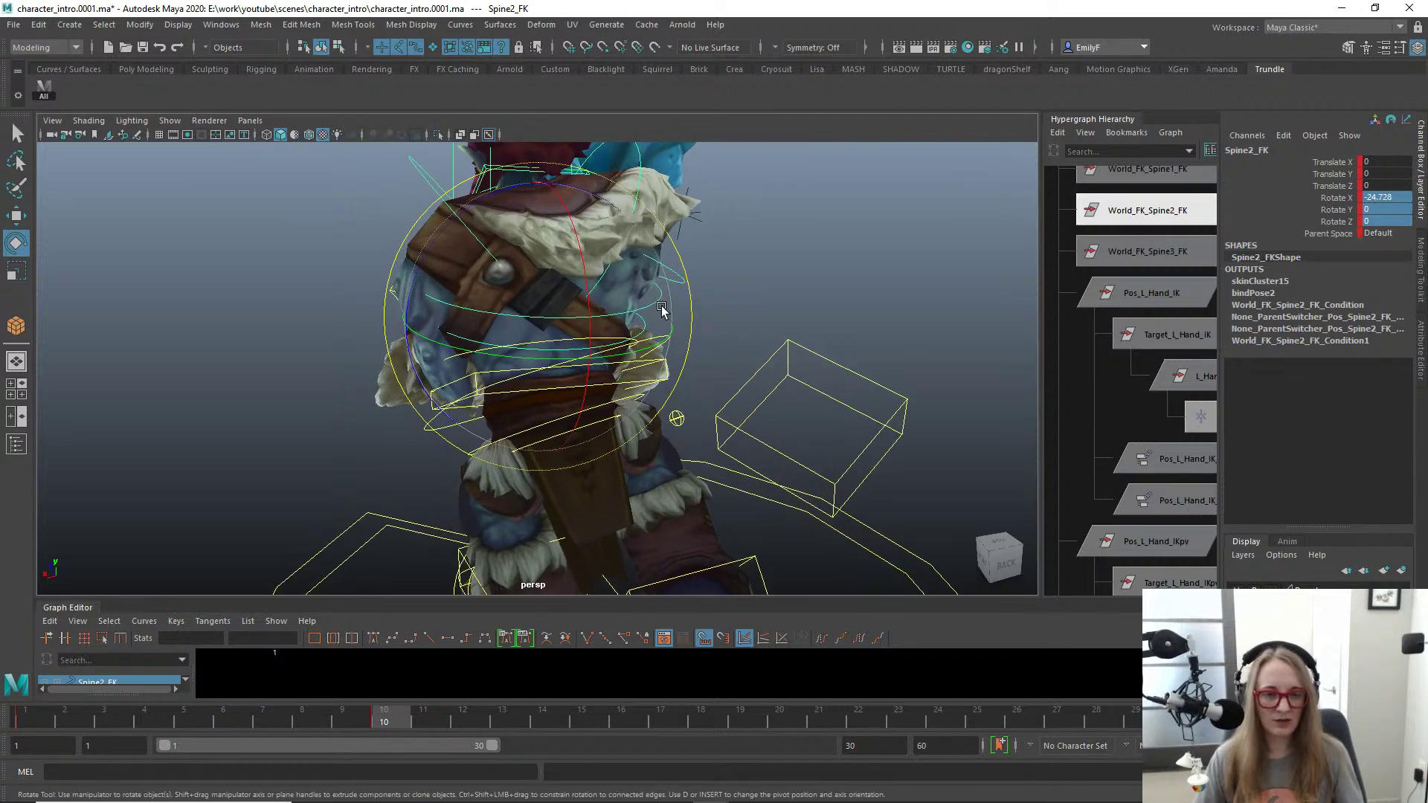
alt+drag(345, 216, 417, 211)
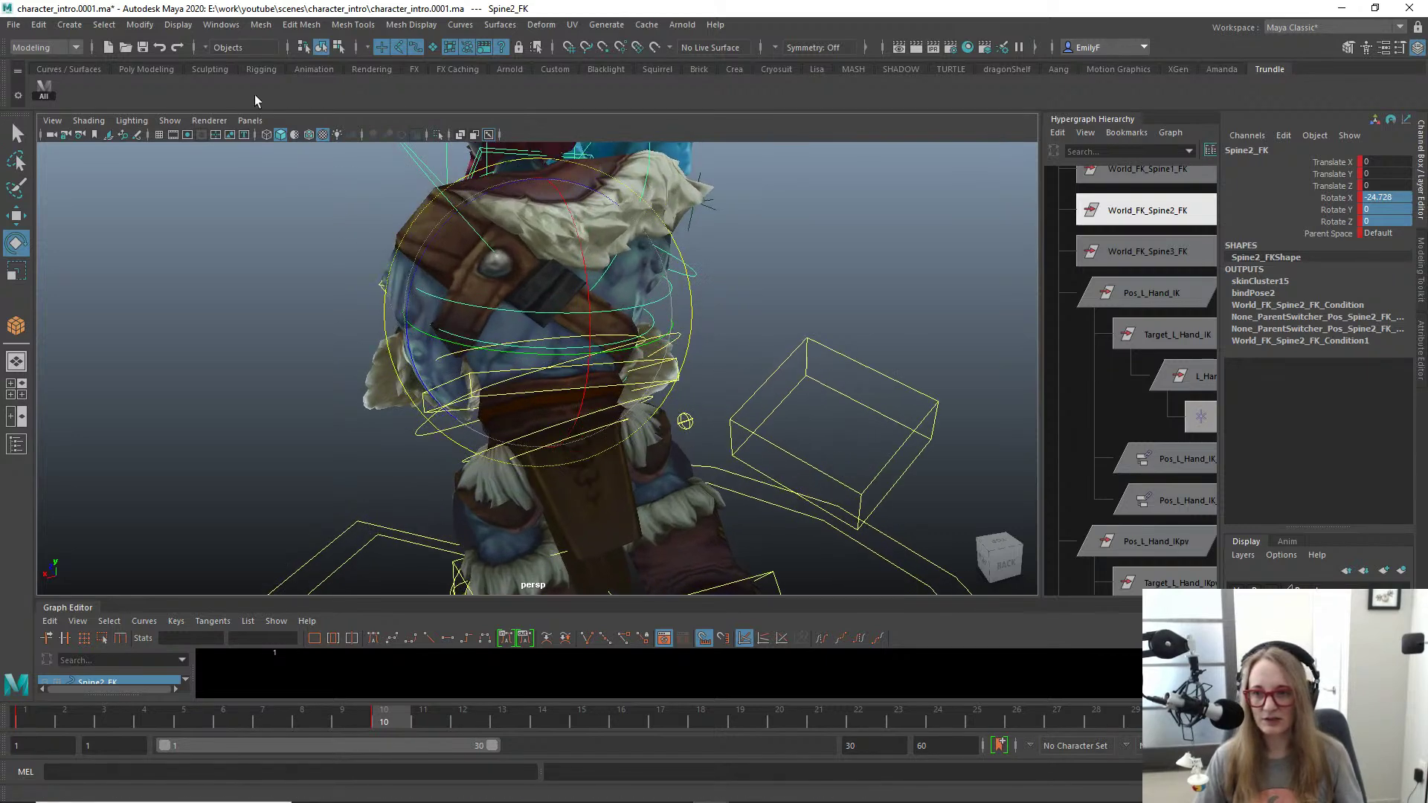
alt+drag(517, 253, 548, 248)
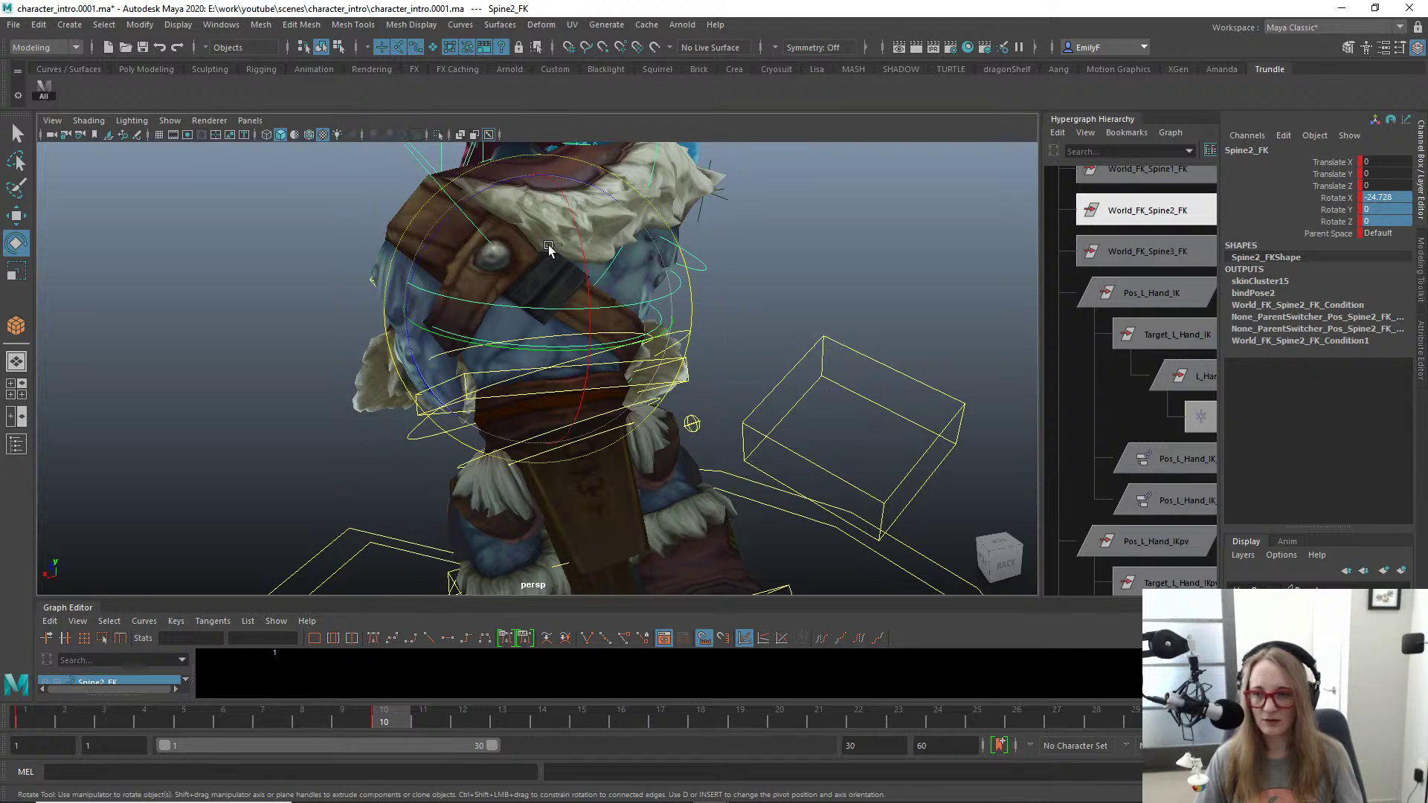
key(q)
key(ctrl+s)
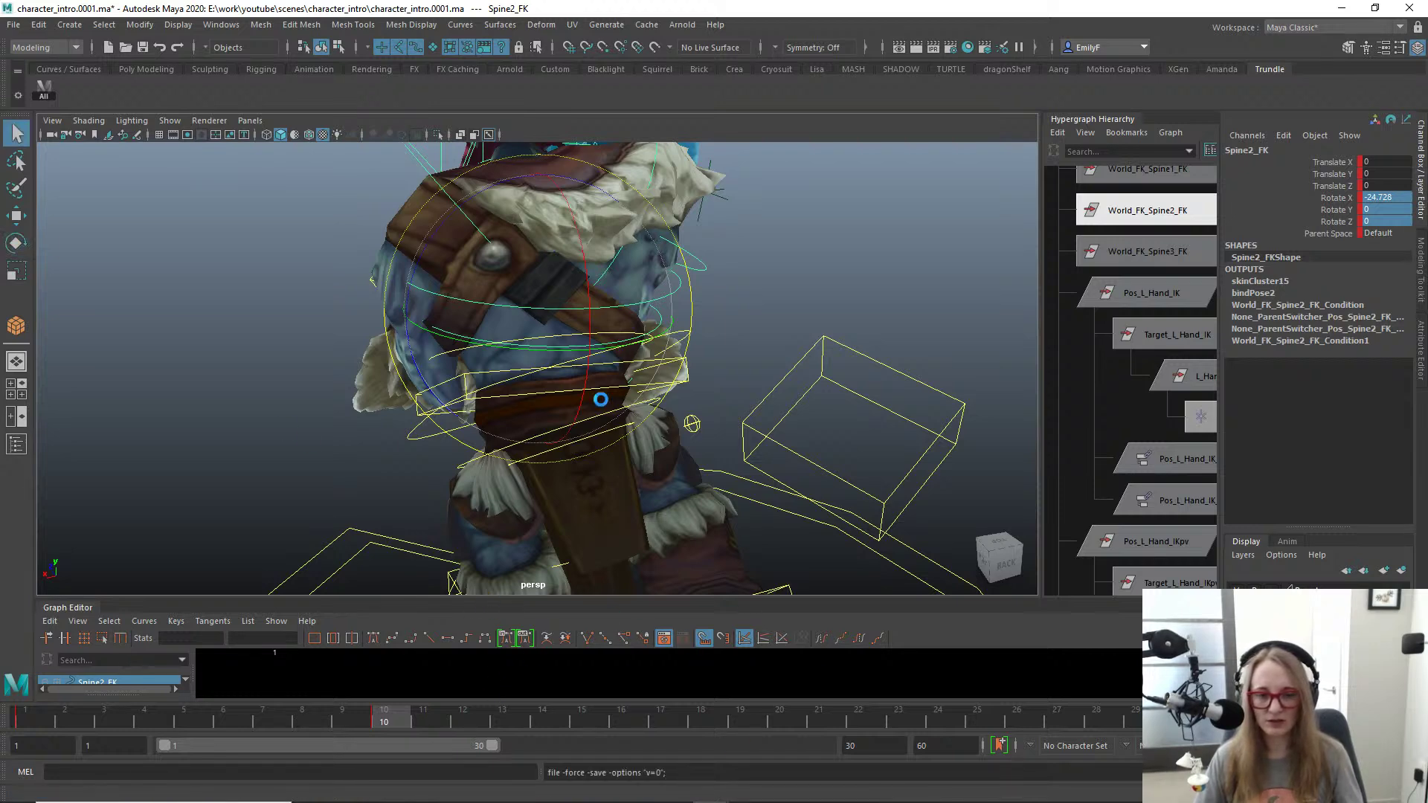
key(e)
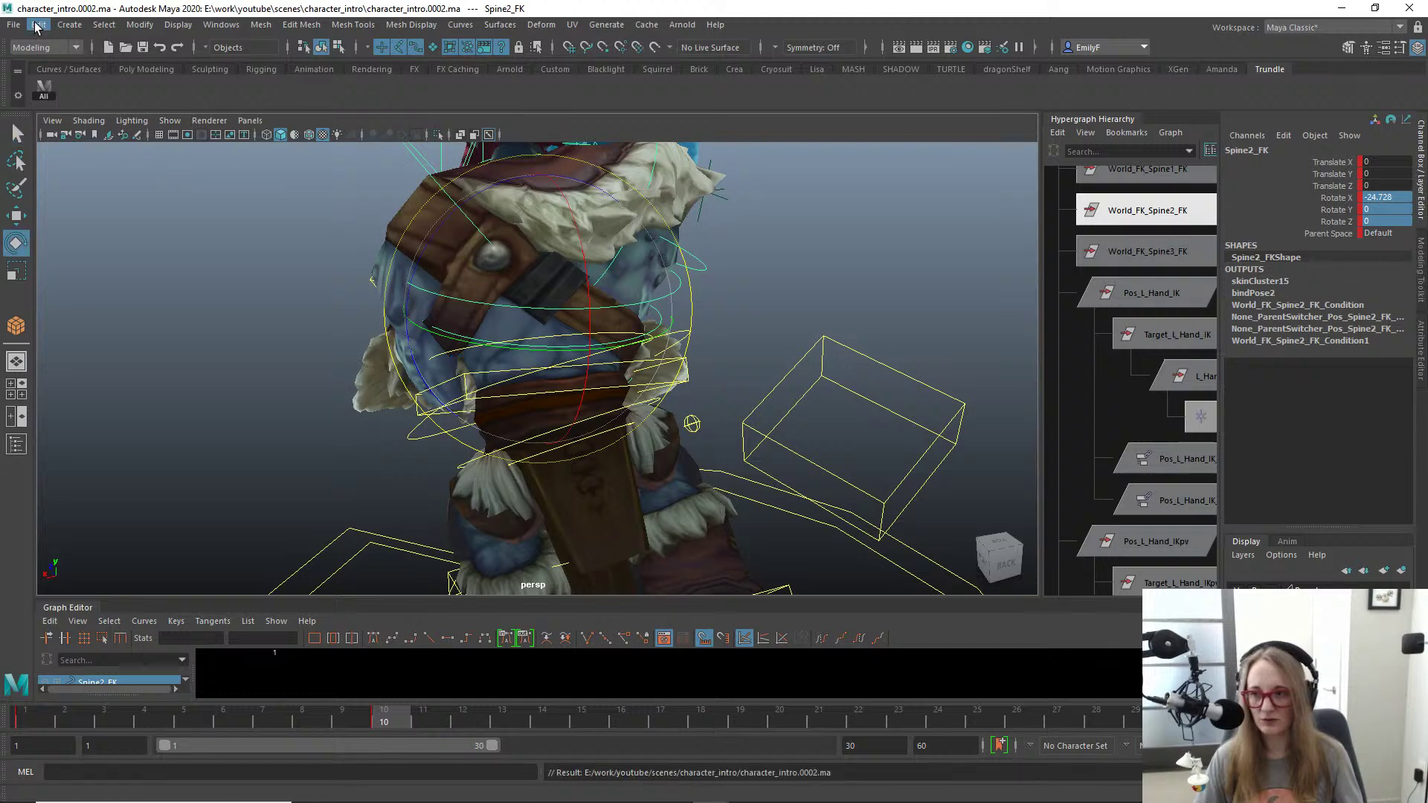
click(38, 25)
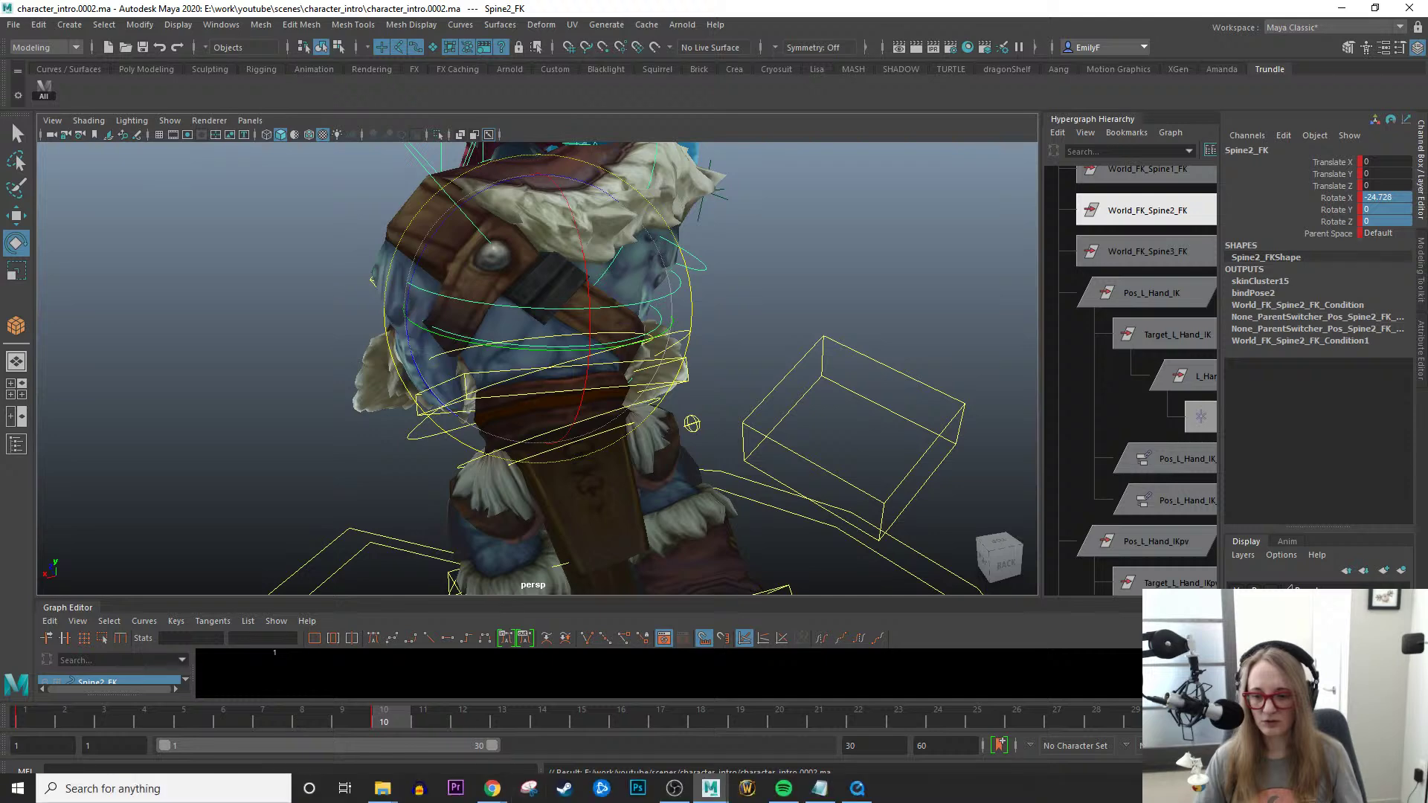
click(498, 793)
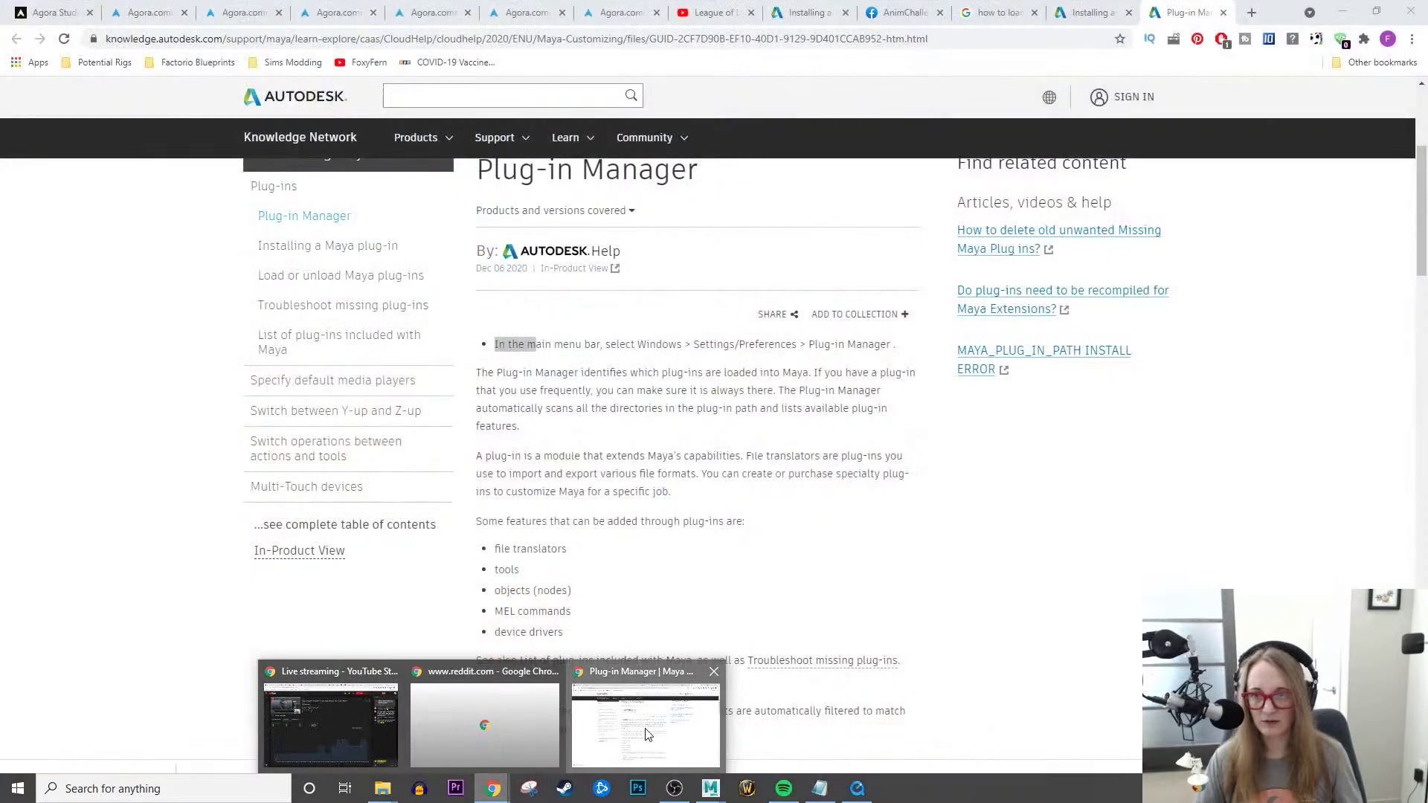
click(646, 726)
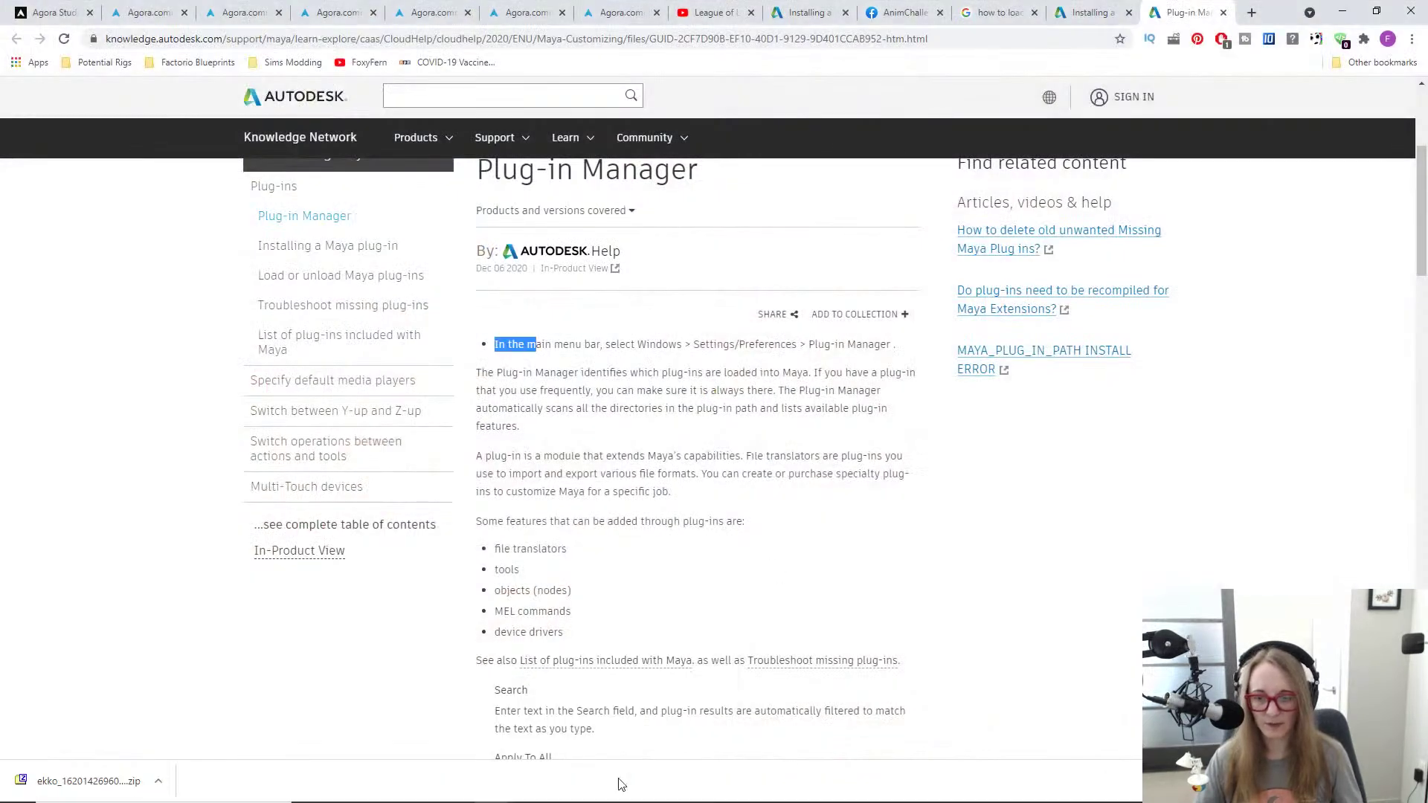
click(710, 788)
click(764, 731)
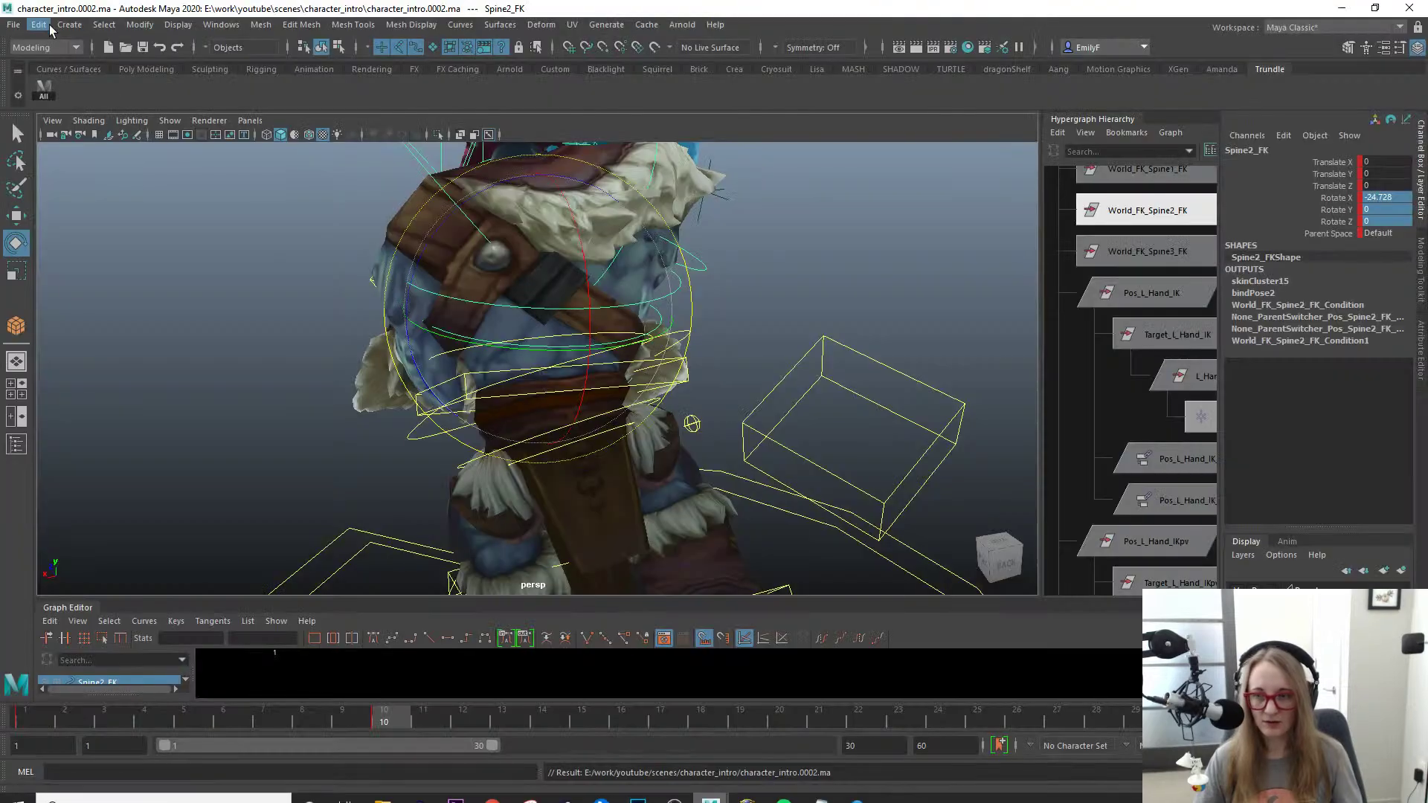
Step: Exit Maya with the incremented scene saved
click(13, 26)
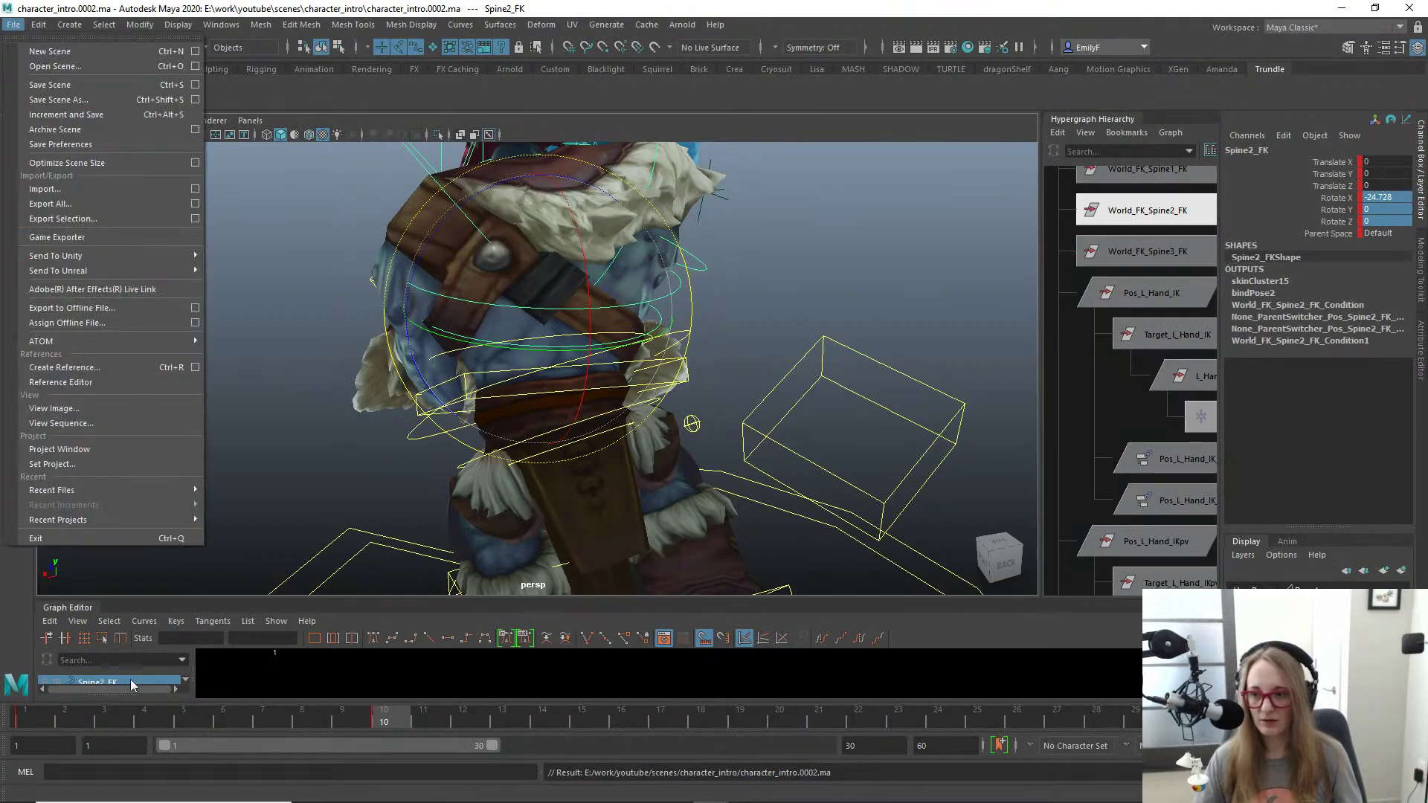
click(99, 538)
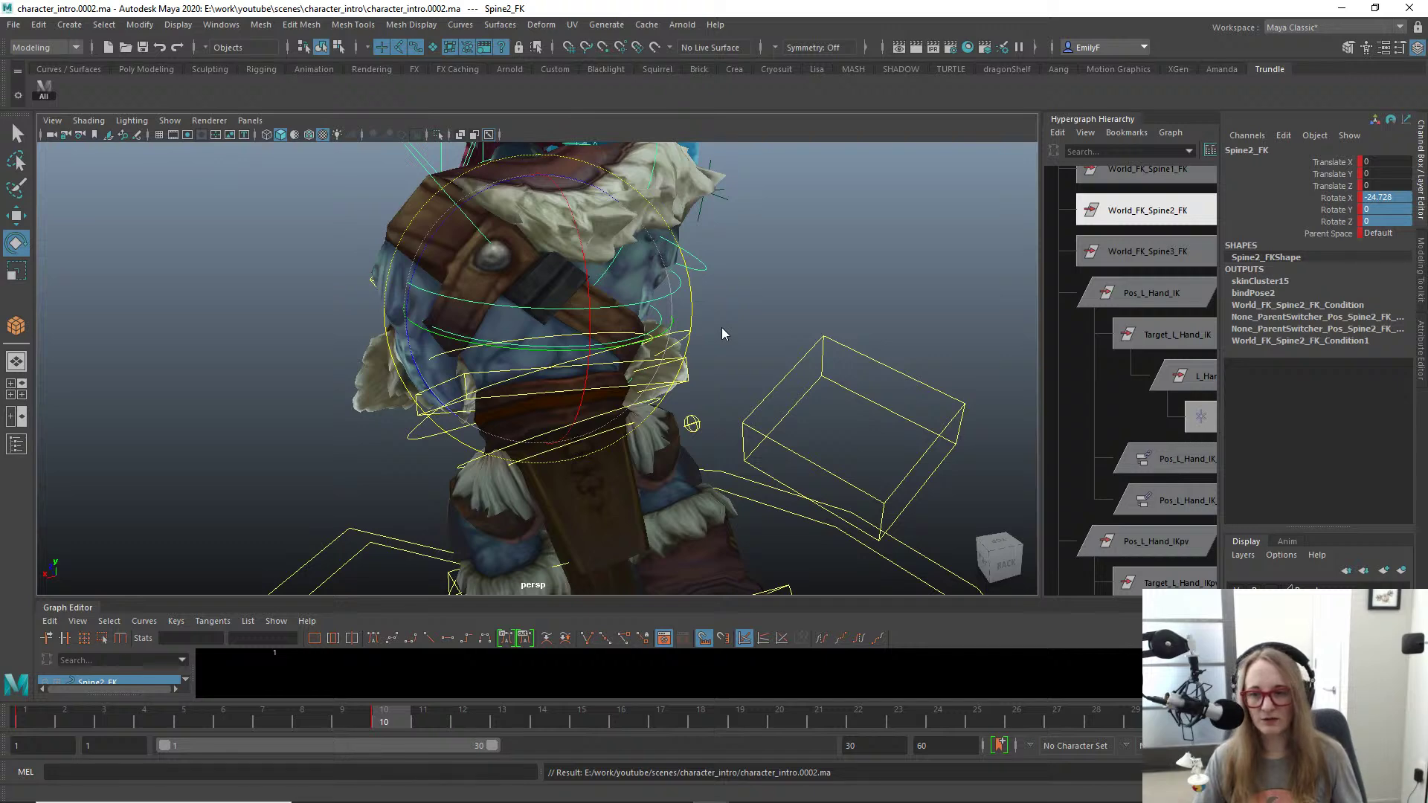
key(alt+Tab)
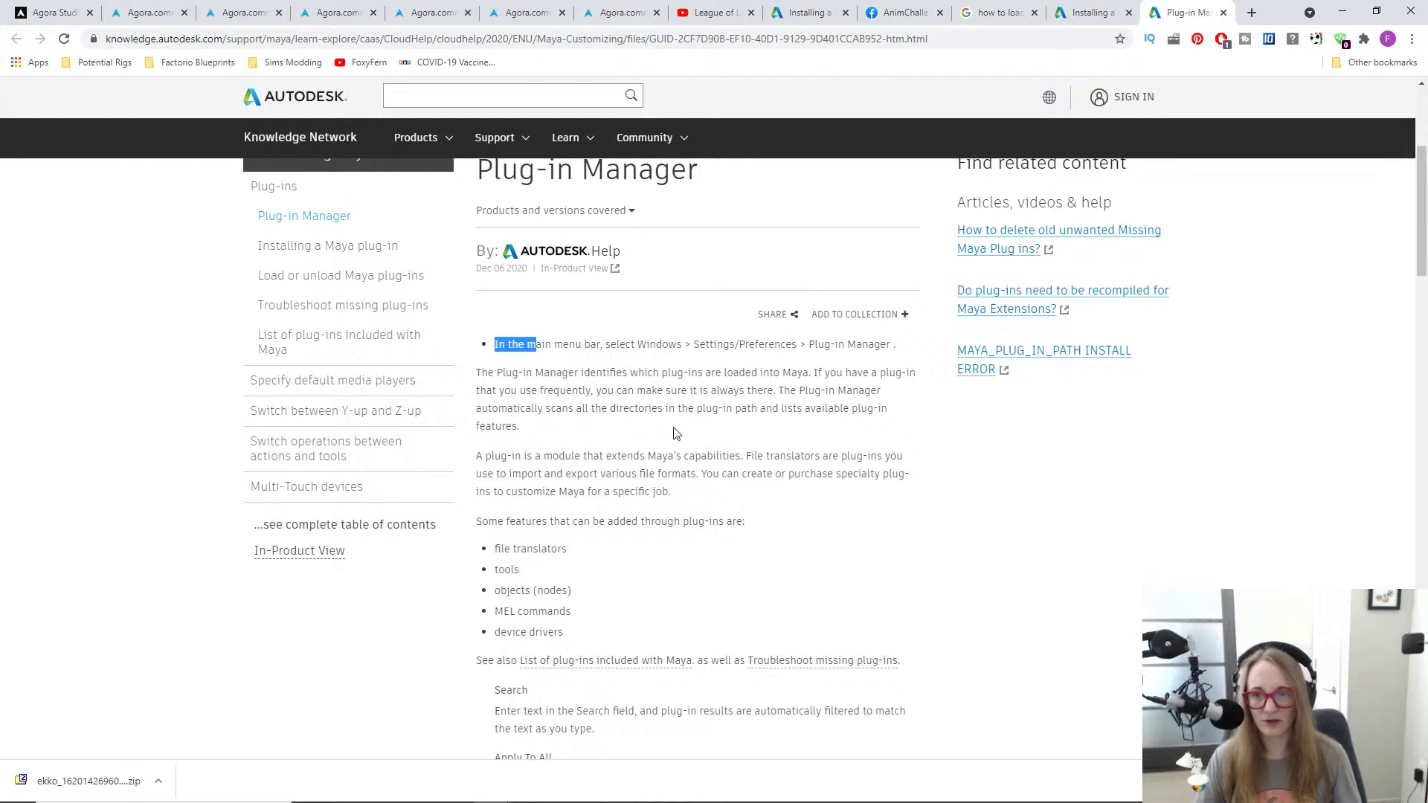
drag(579, 345, 776, 390)
click(578, 277)
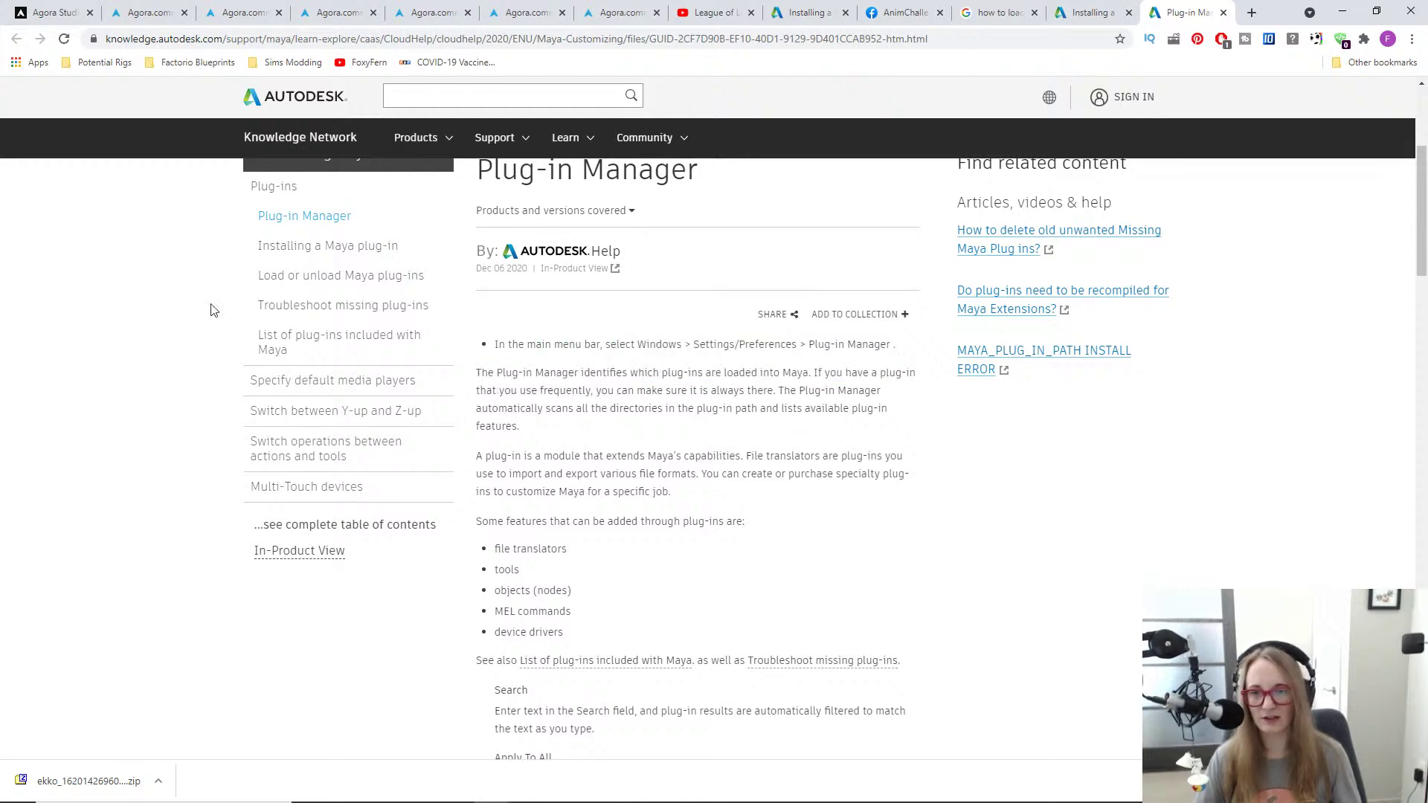
scroll(520, 399, down, 3)
scroll(707, 372, up, 5)
scroll(711, 469, down, 3)
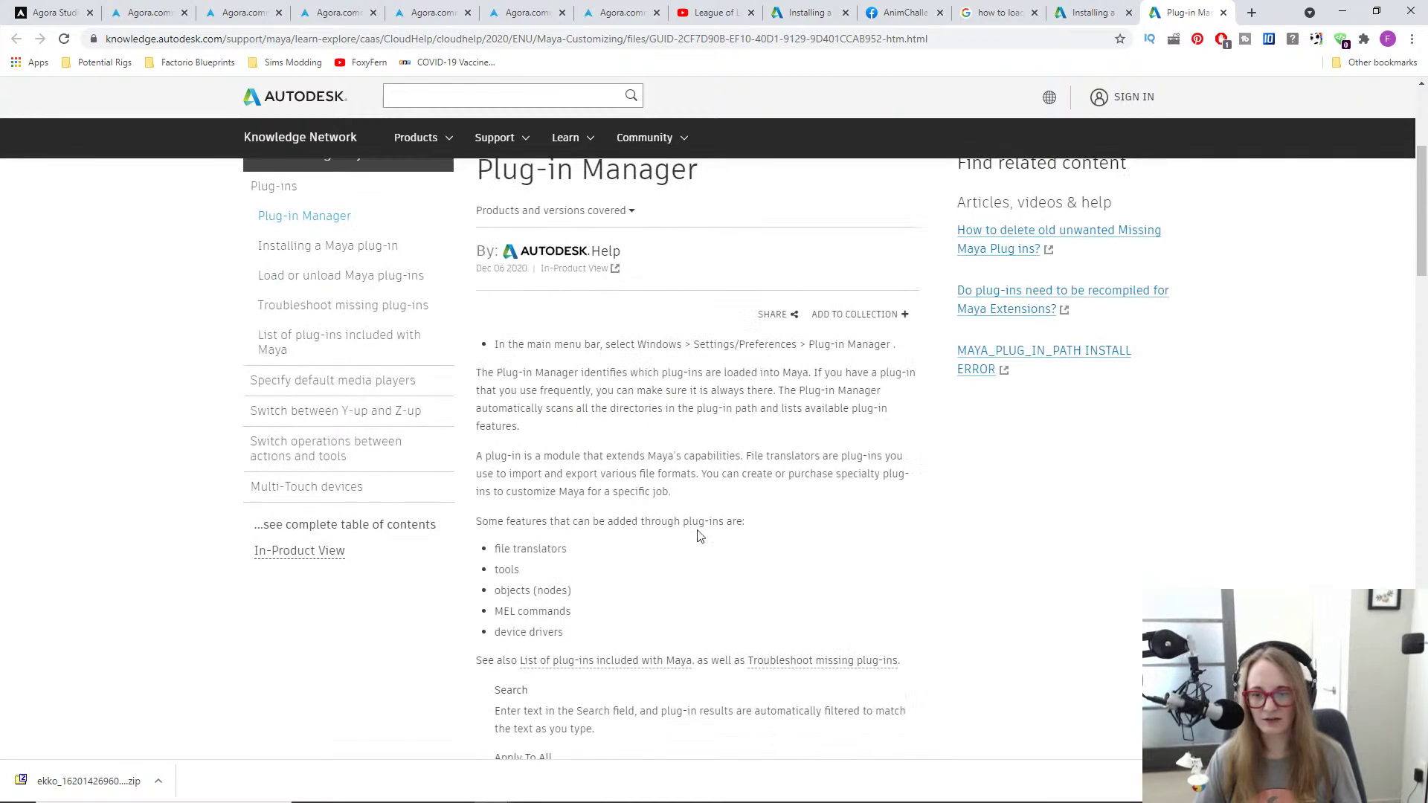
Step: Switch to the relaunched Maya and reopen the recent scene character_intro.0002.ma, discarding the untitled scene and dismissing the read-error notice
mouse_move(692, 796)
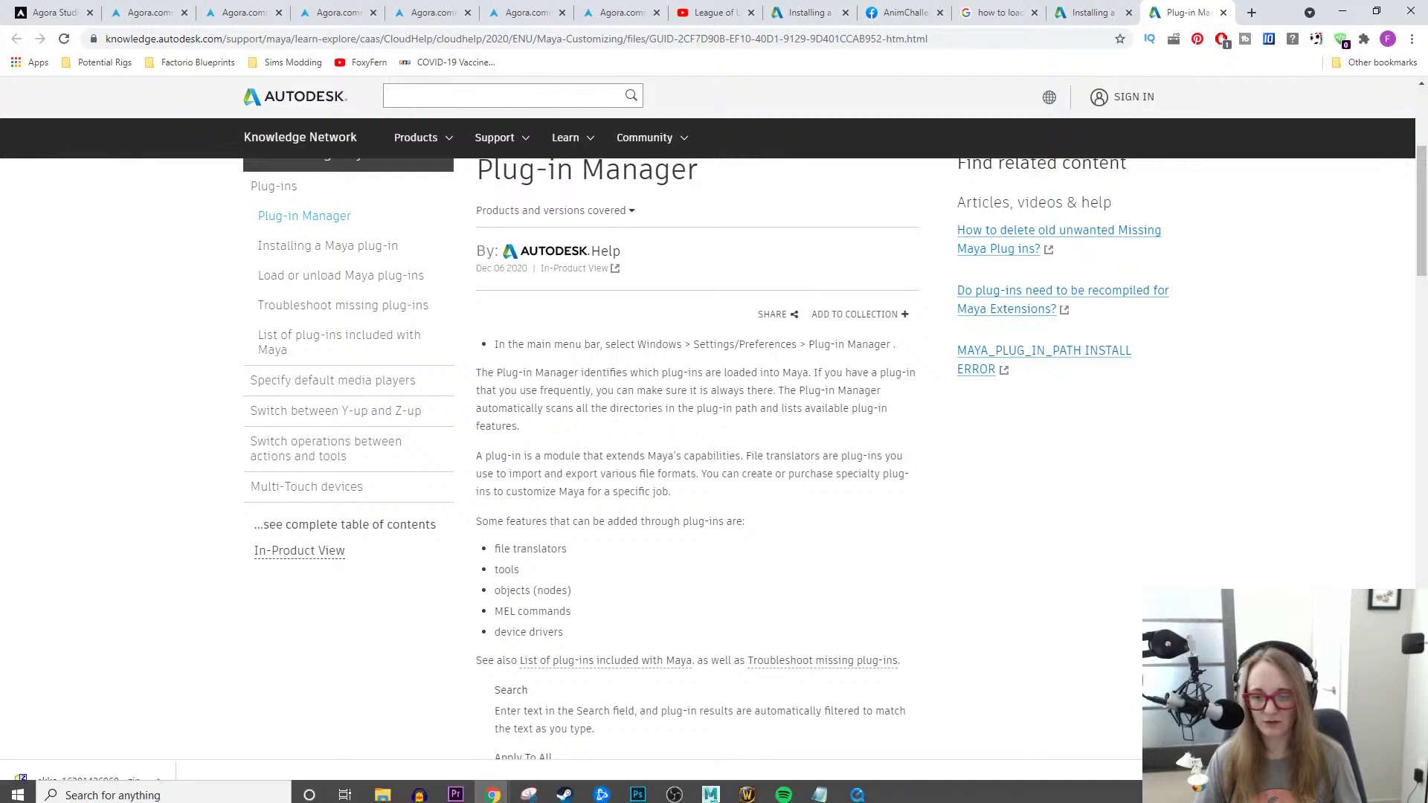
click(712, 790)
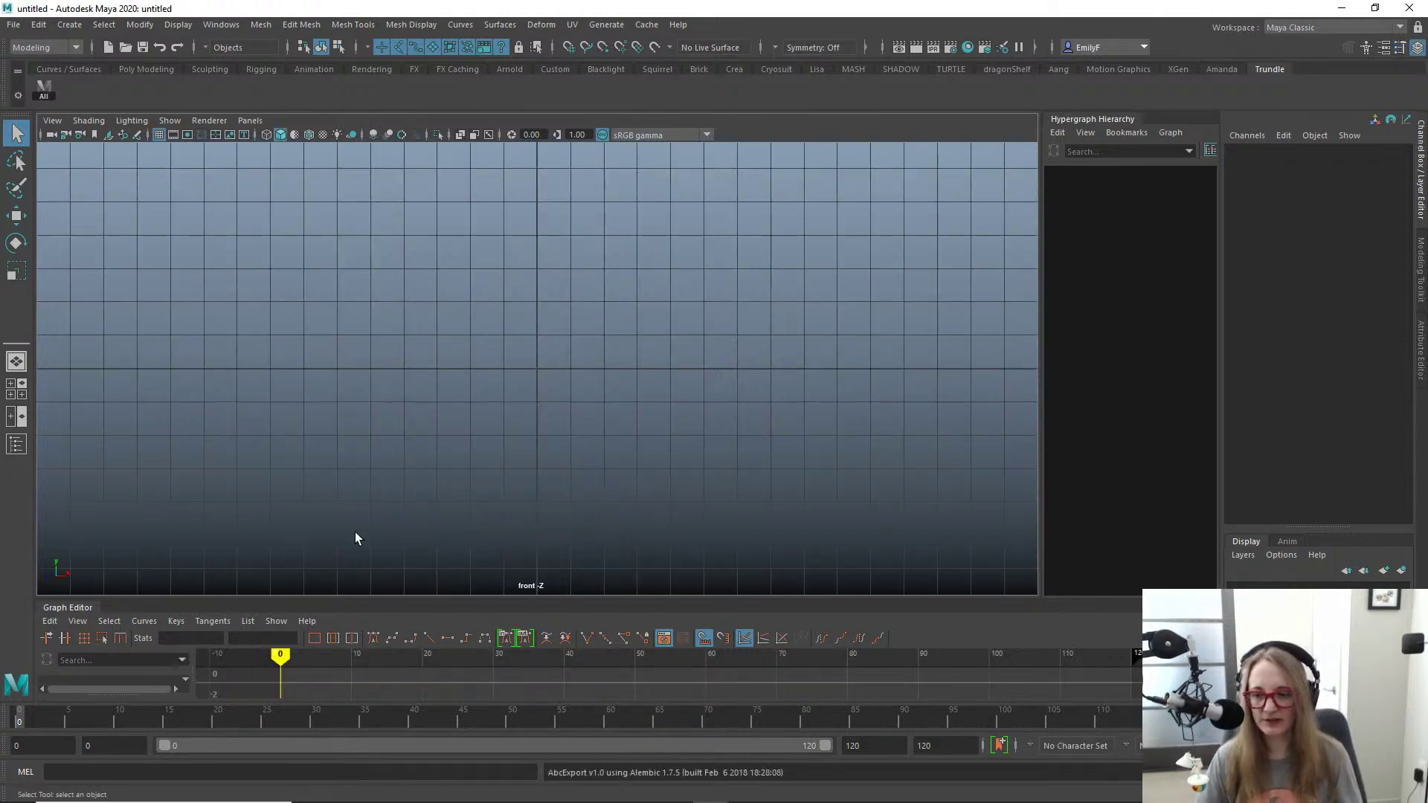
click(14, 24)
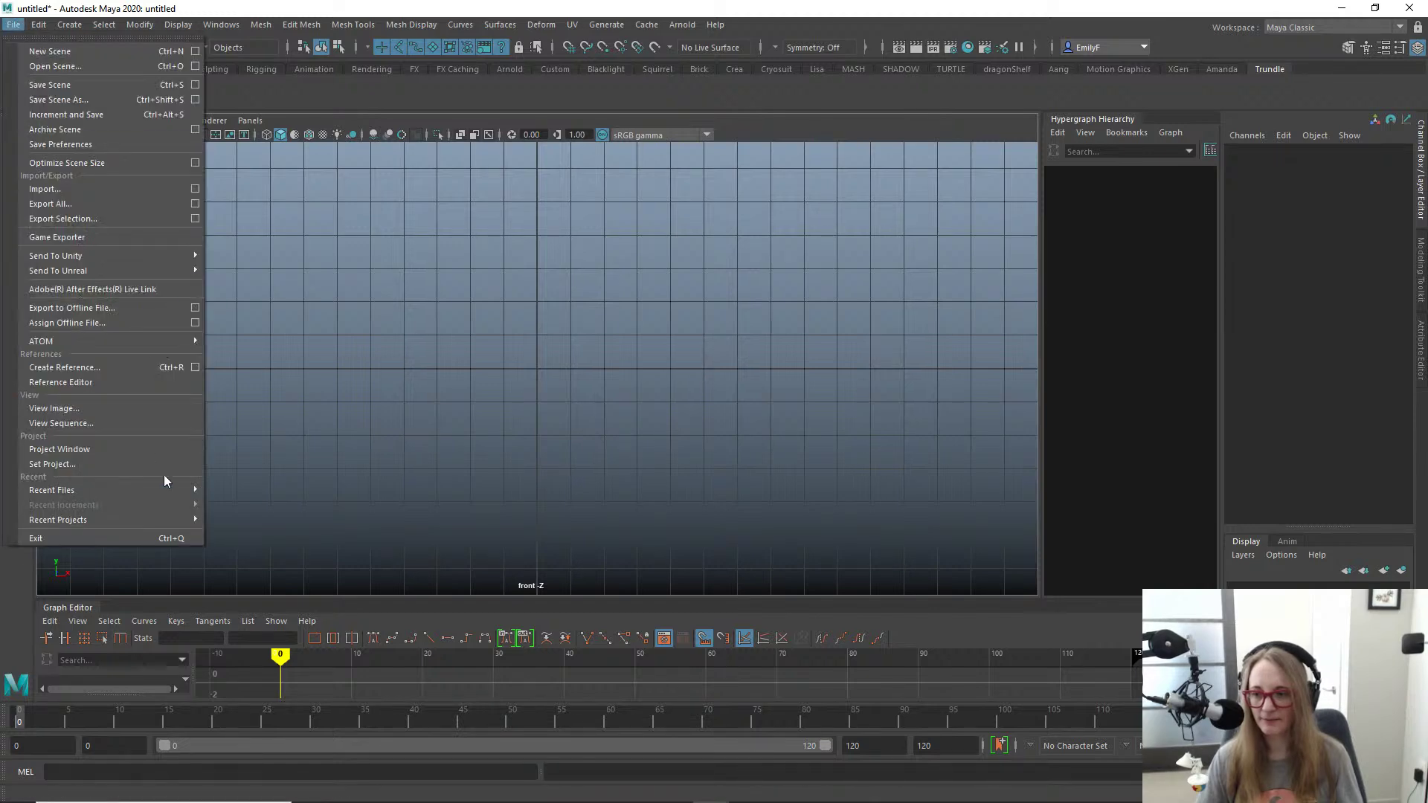
mouse_move(167, 485)
click(263, 487)
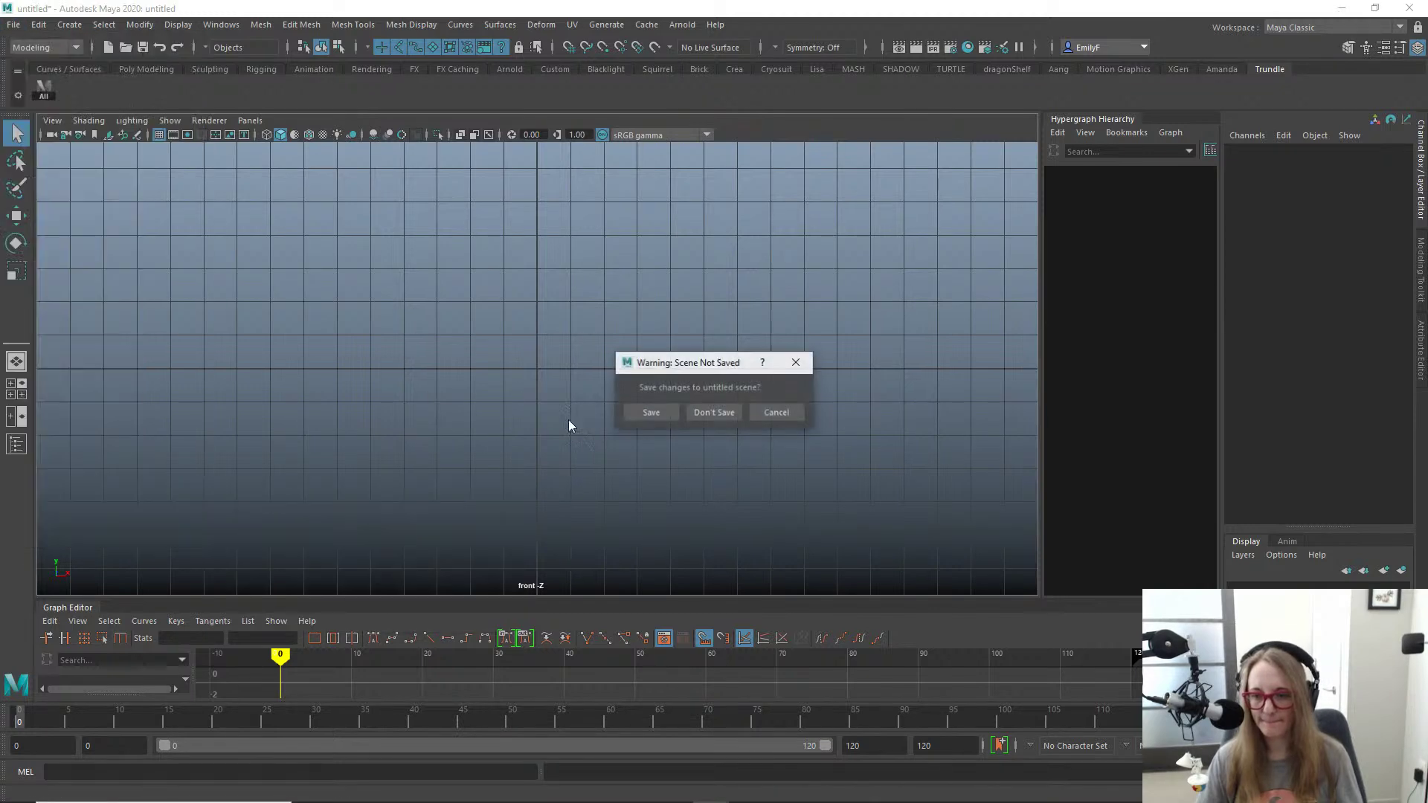
click(714, 413)
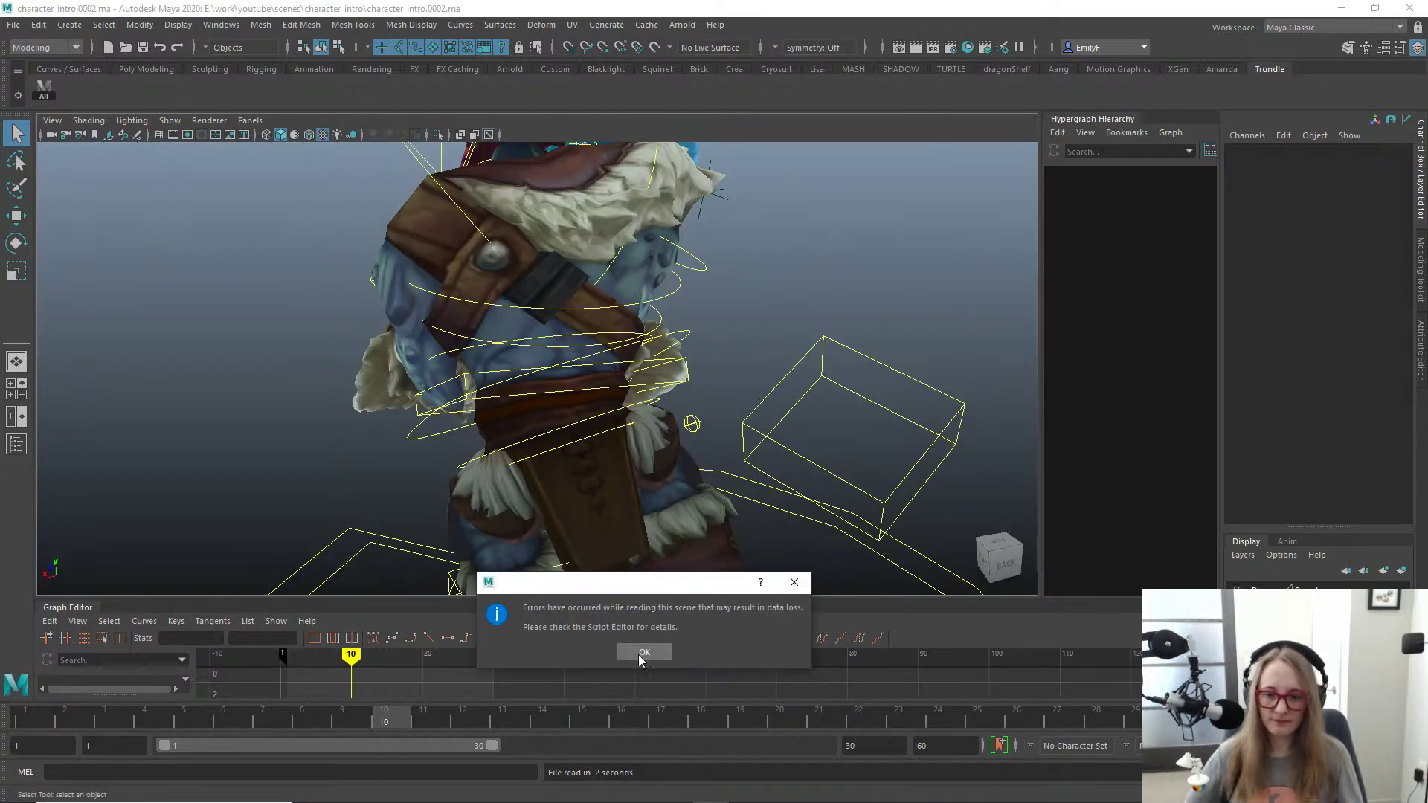
click(641, 653)
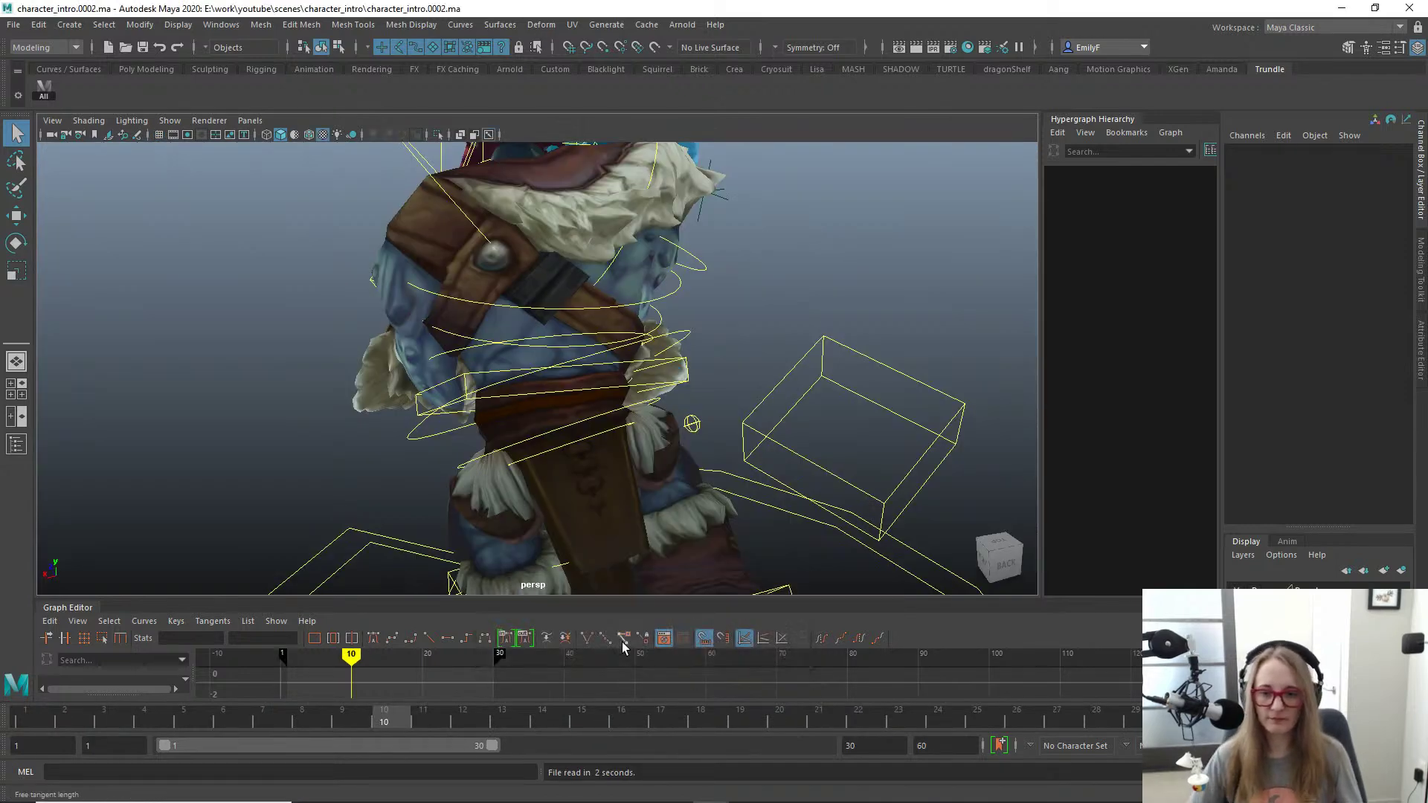
Step: Enlarge the Graph Editor slightly, select Main_FK and scrub through the frames up to frame 10 to review the body motion
mouse_move(629, 598)
mouse_down()
mouse_move(635, 551)
mouse_move(643, 581)
mouse_up()
scroll(597, 391, down, 3)
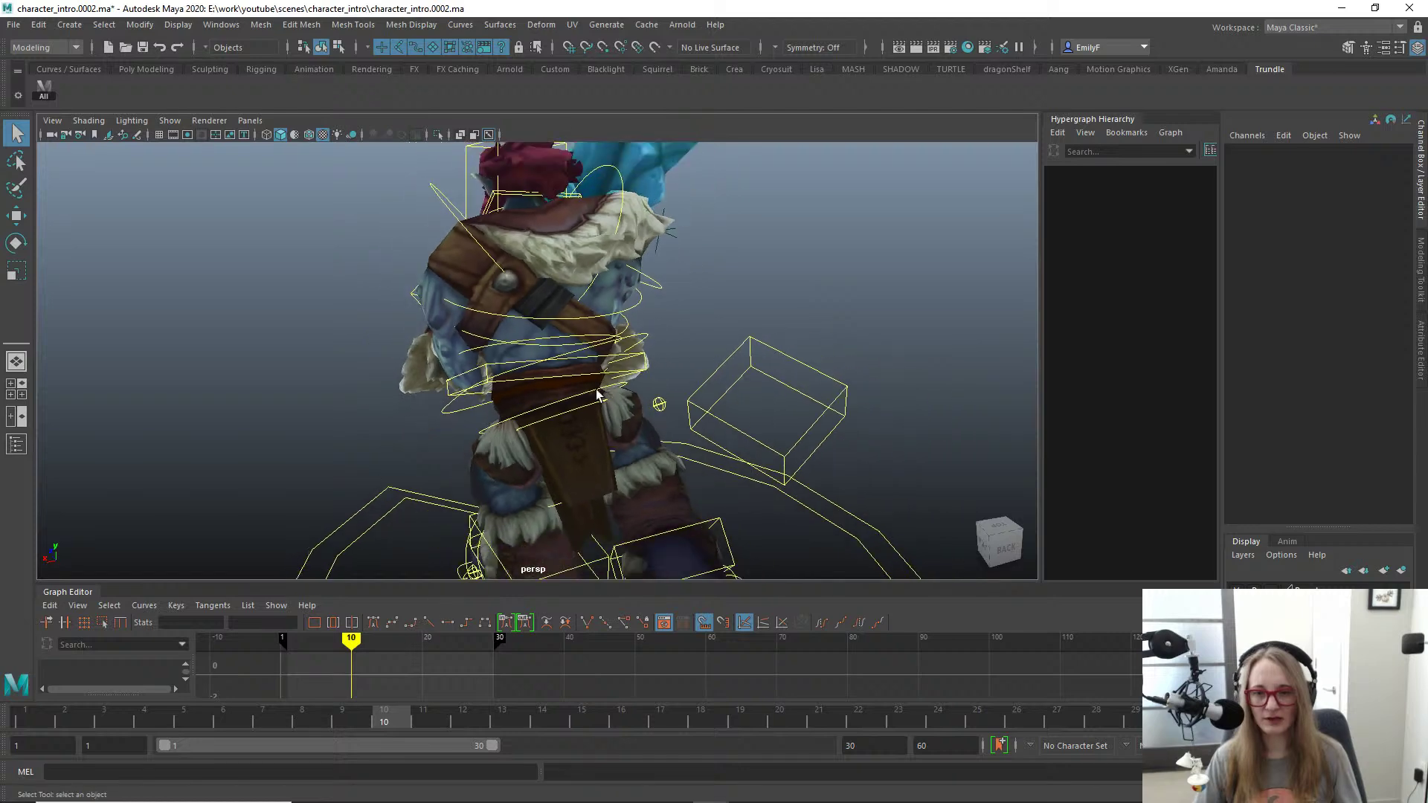
alt+drag(597, 394, 633, 322)
click(635, 321)
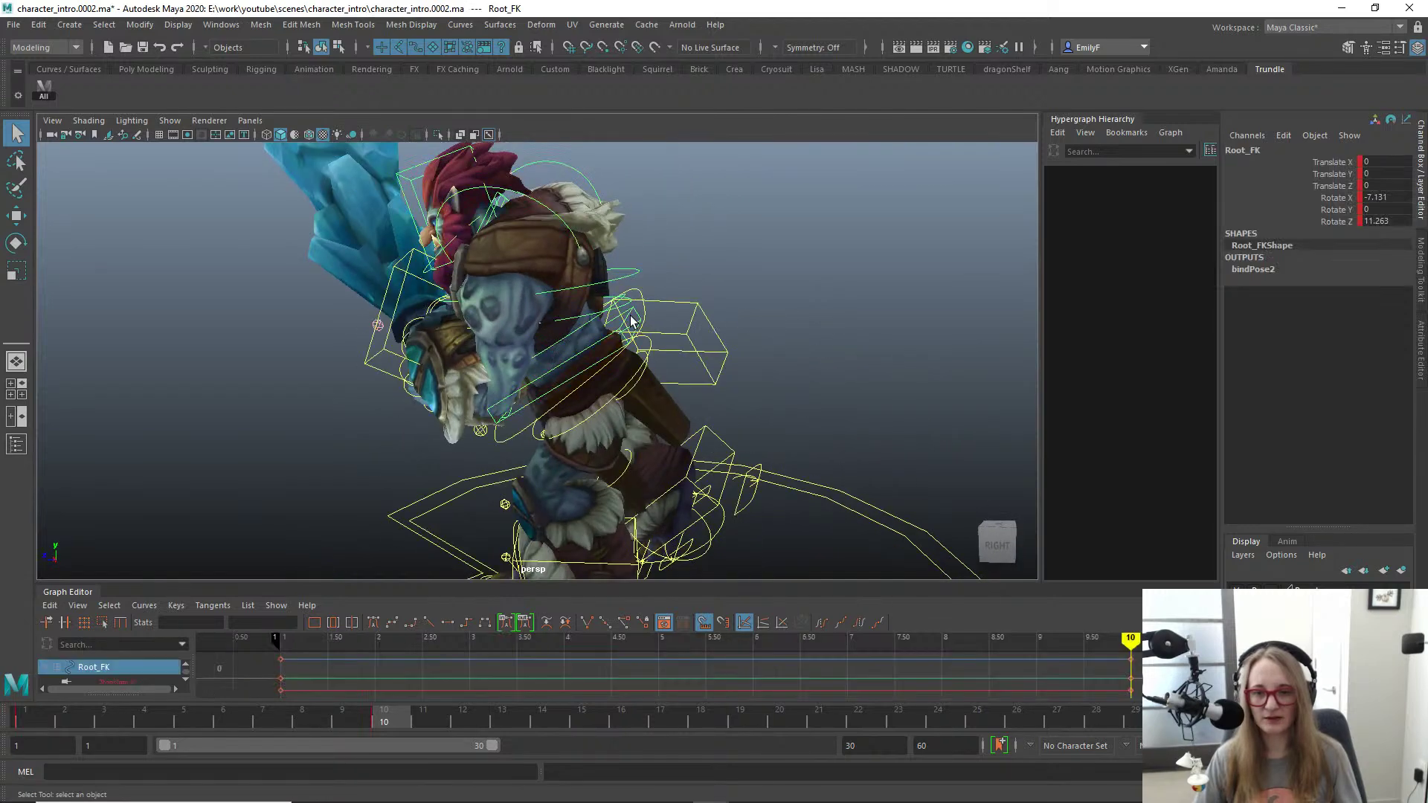
click(645, 308)
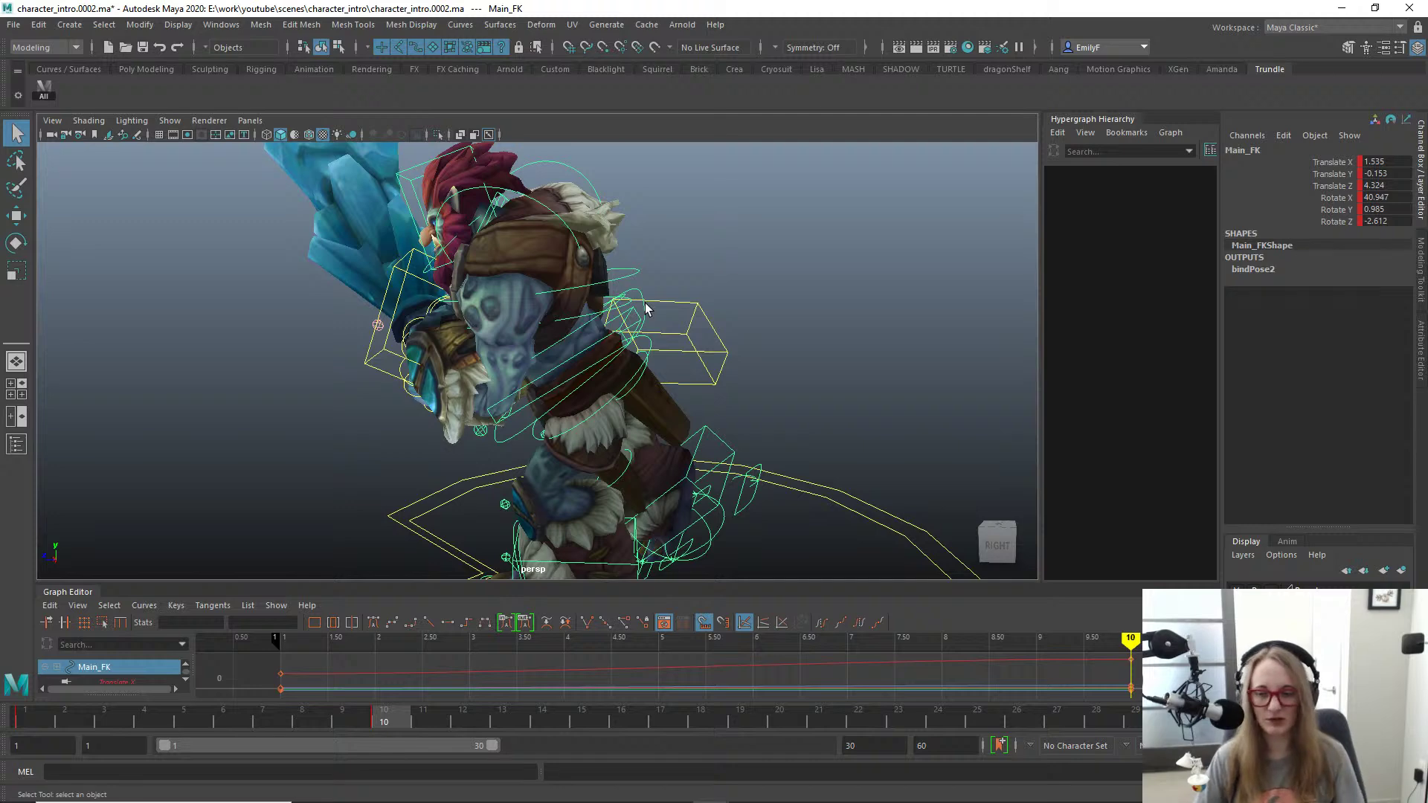
drag(51, 720, 390, 726)
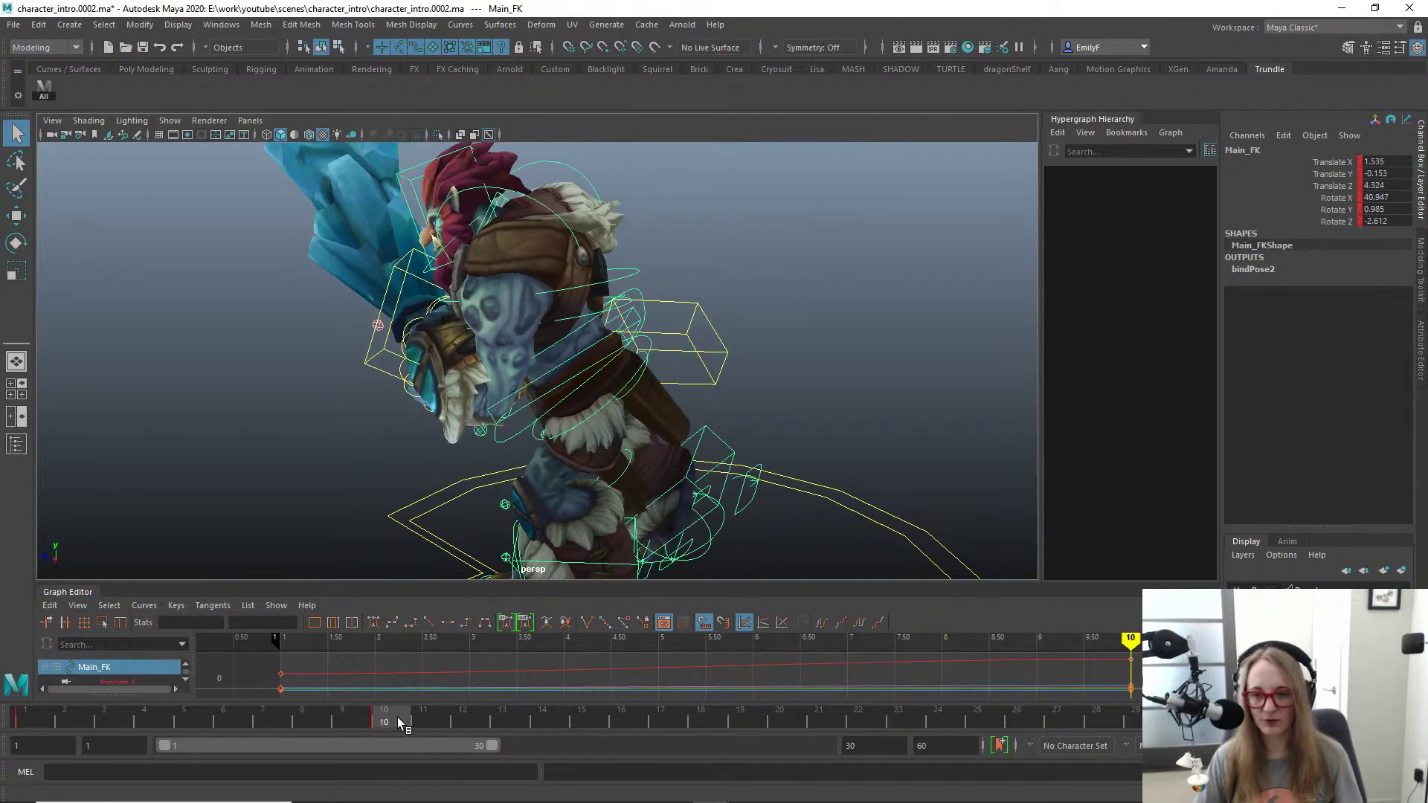
Step: Rotate the right shoulder control (R_Shoulder_FK) to about -15.351 on X, -13.45 on Y and 10.038 on Z at frame 10
scroll(569, 332, down, 5)
mouse_move(569, 331)
alt+mouse_down()
mouse_move(734, 374)
mouse_move(707, 360)
mouse_move(749, 350)
mouse_move(625, 345)
mouse_move(748, 341)
alt+mouse_up()
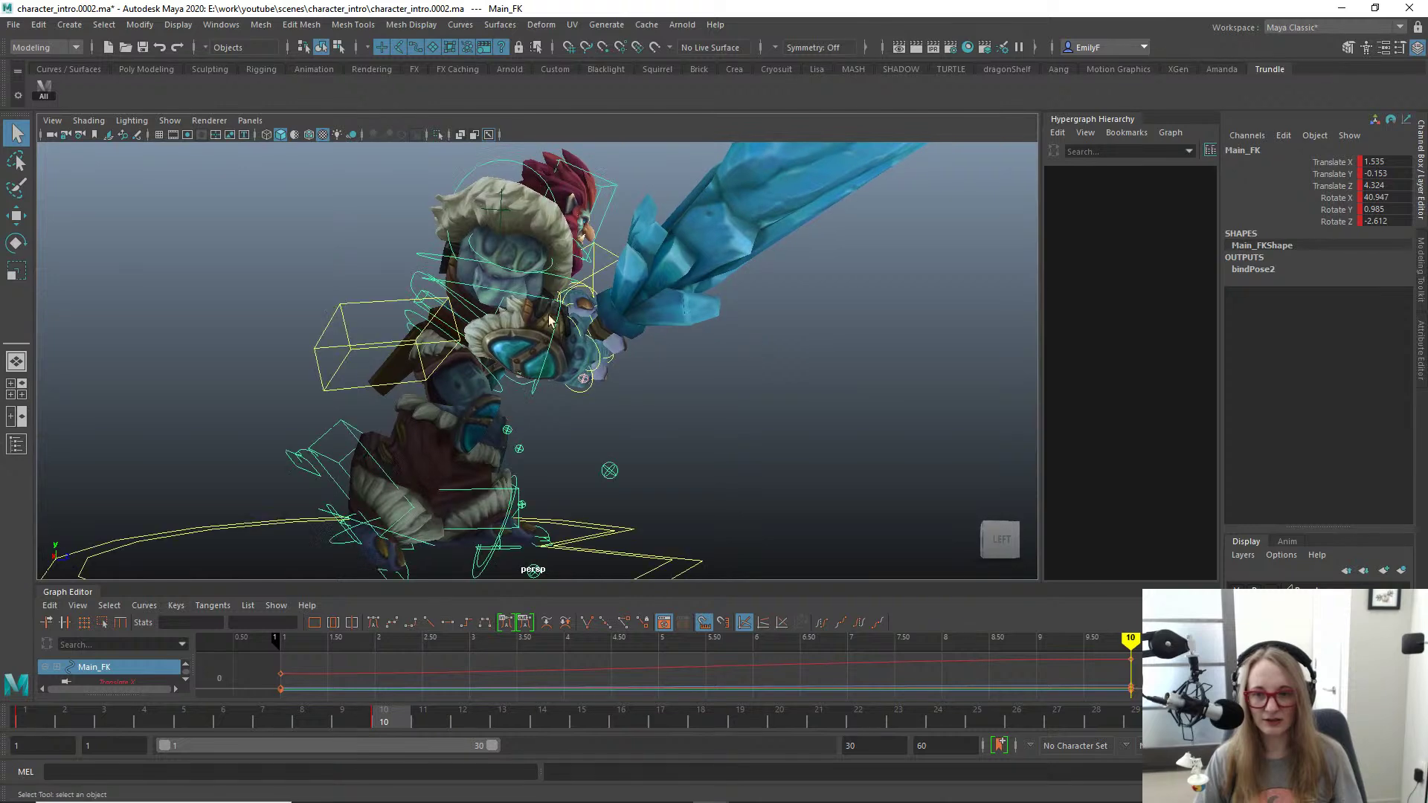
alt+drag(510, 321, 569, 356)
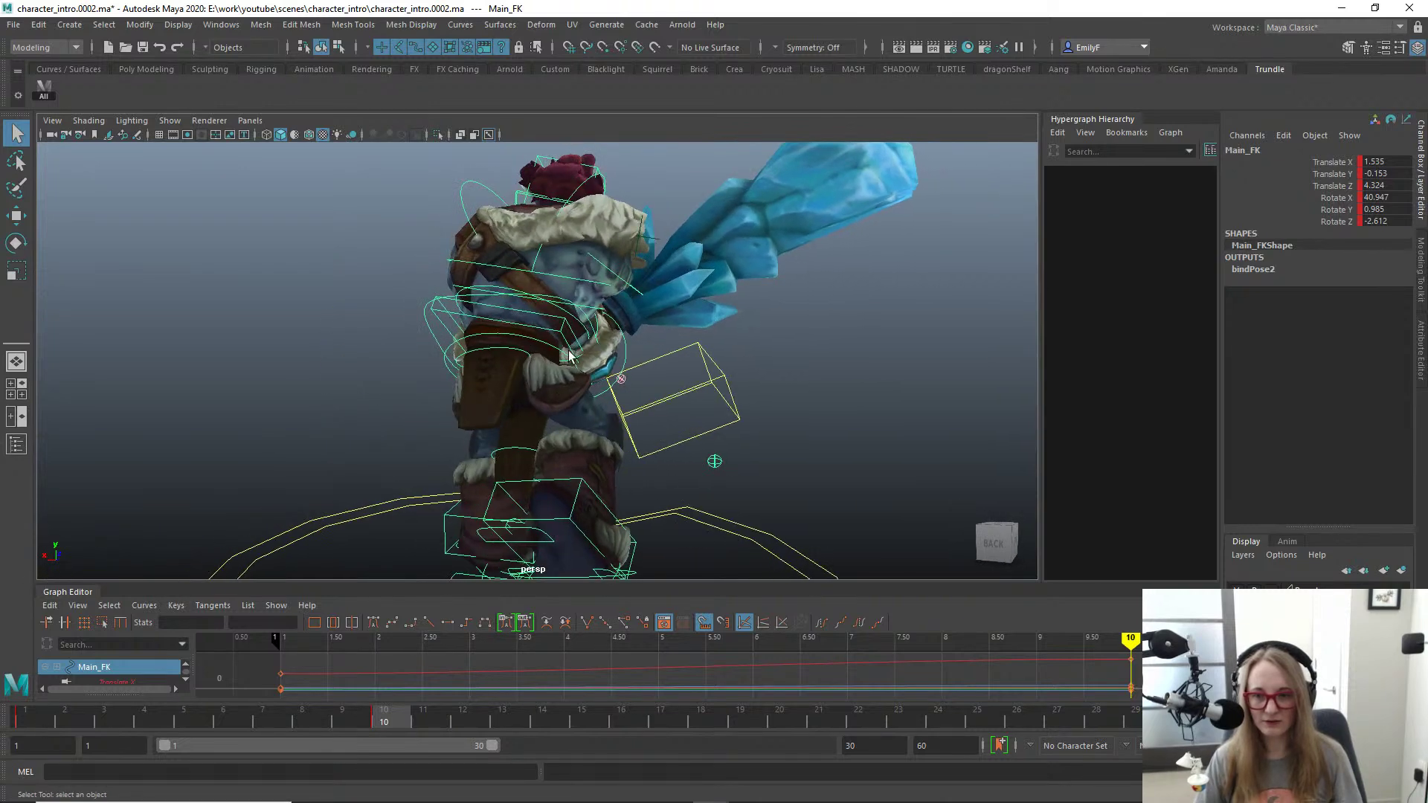
click(604, 274)
key(e)
drag(740, 338, 496, 225)
key(q)
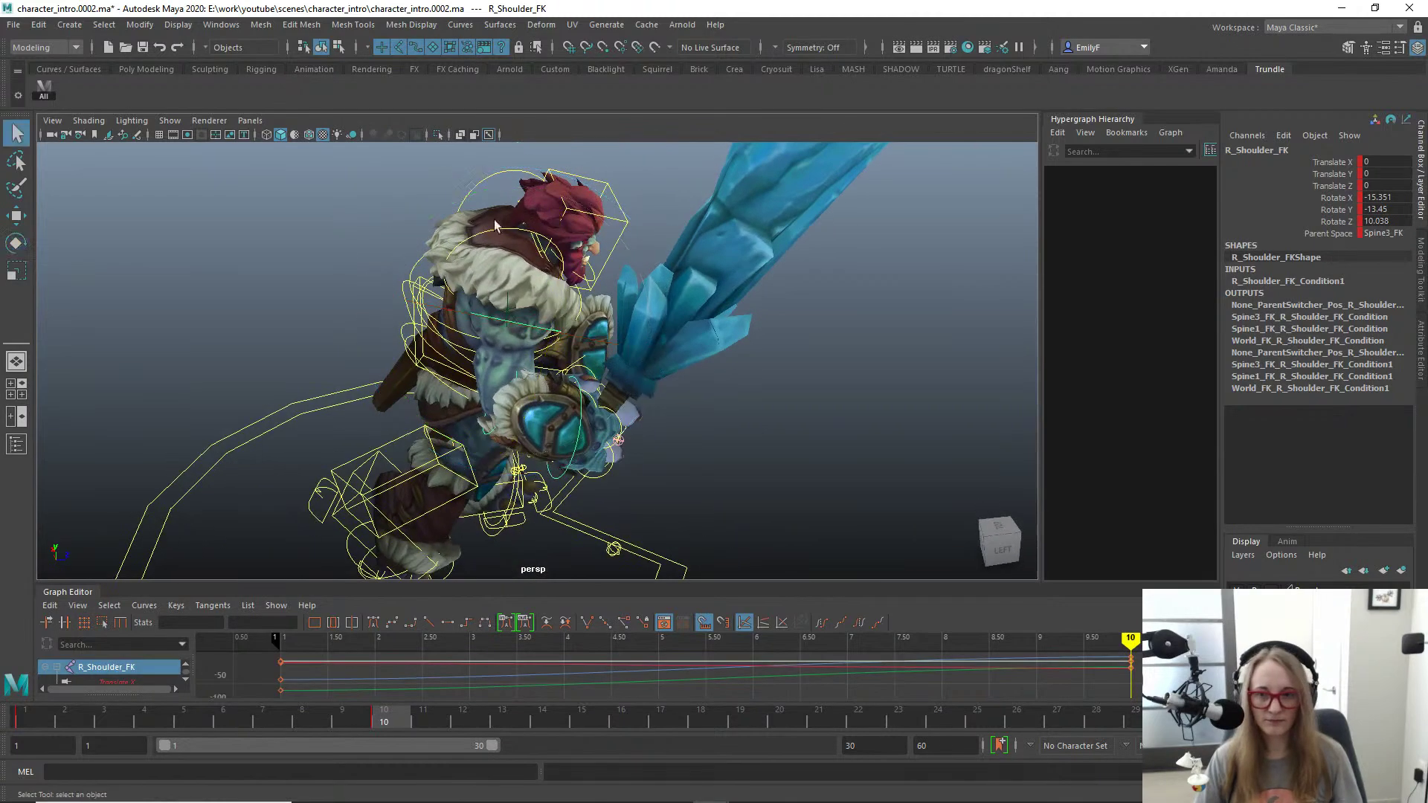
Step: Reset the right clavicle control (R_Clavicle_FK) to zero rotation on X, Y and Z at frame 10
click(509, 229)
click(506, 233)
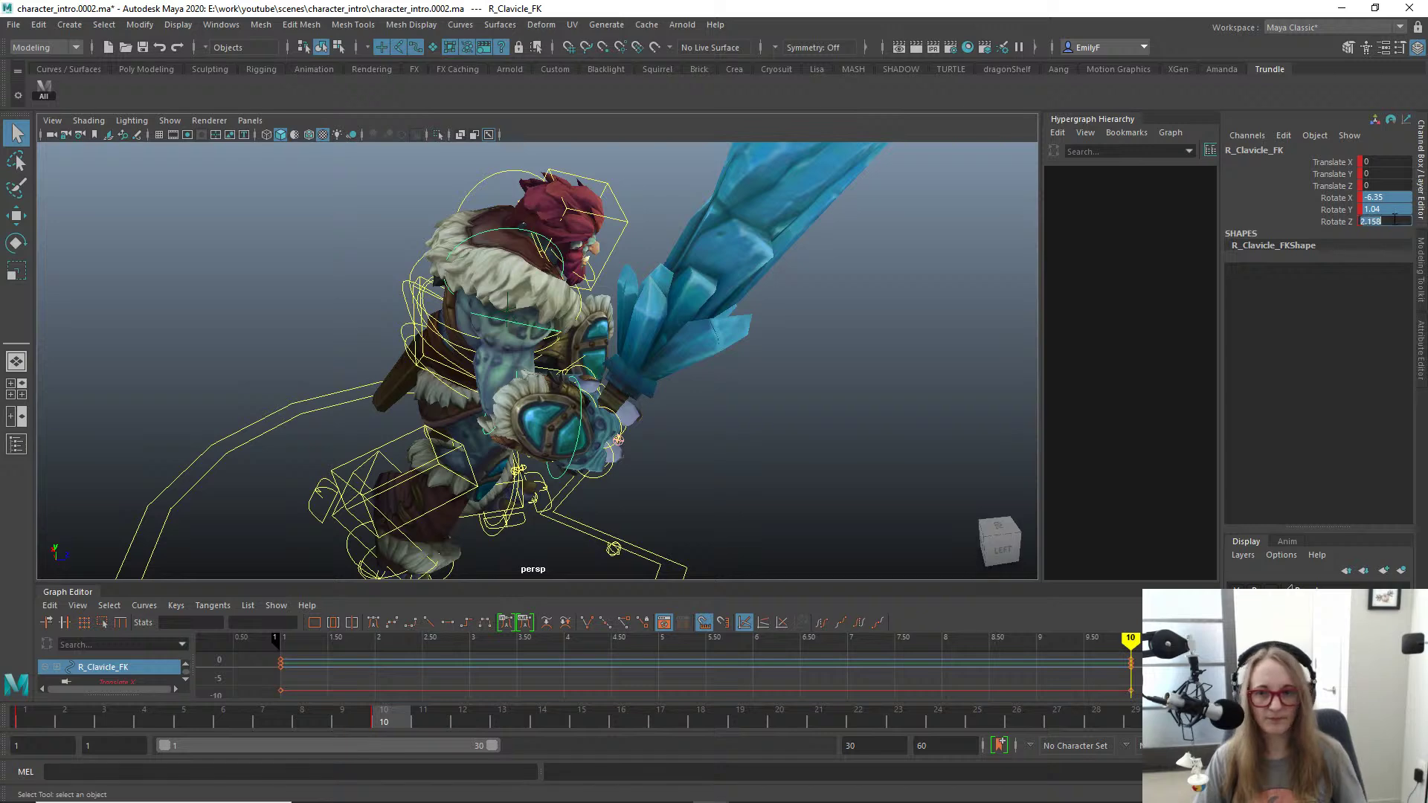
text(0)
key(Return)
alt+right_drag(598, 284, 638, 281)
key(e)
drag(500, 331, 534, 305)
key(q)
Step: Rotate the right shoulder control (R_Shoulder_FK) to about -34.247 on X, -55.584 on Y and 40.305 on Z
click(531, 272)
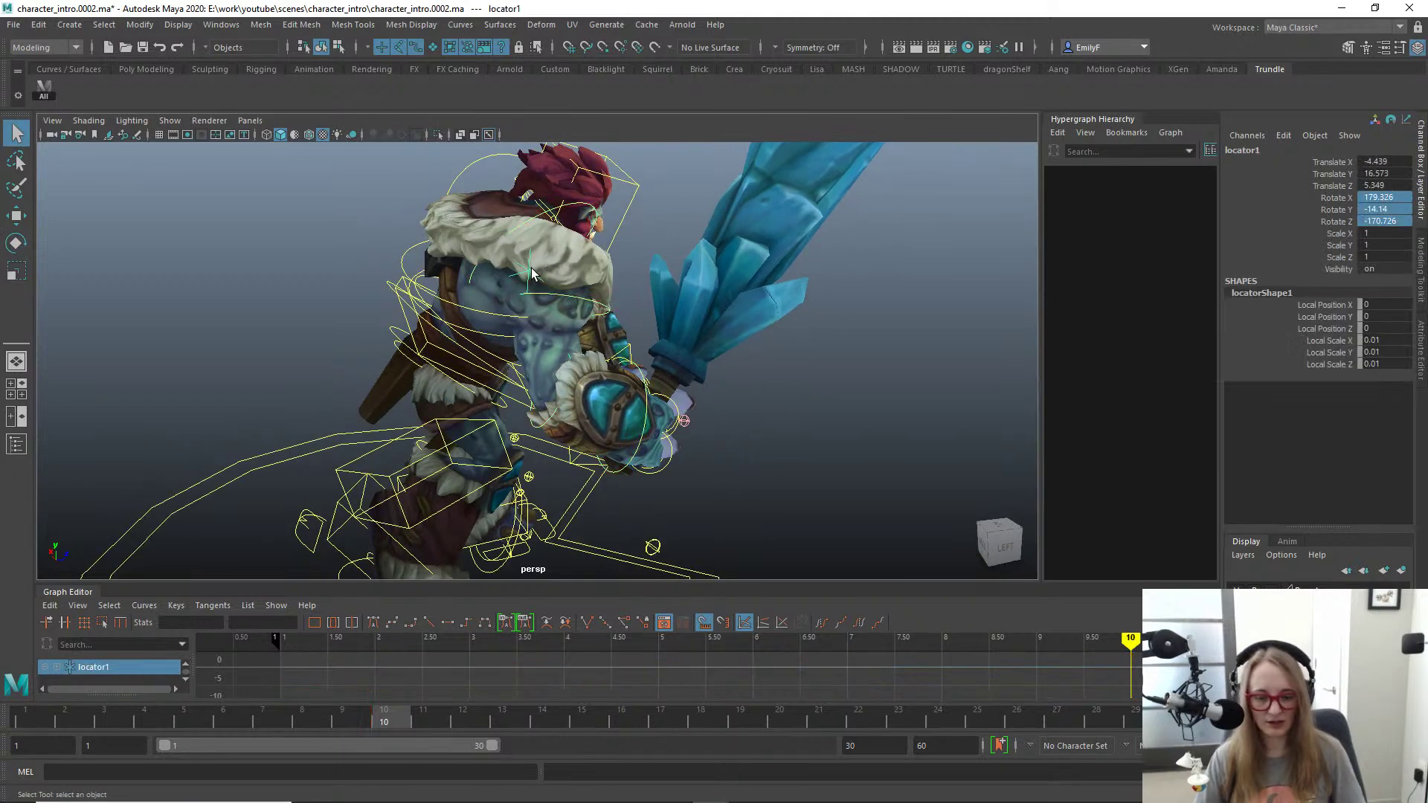
click(531, 273)
click(606, 311)
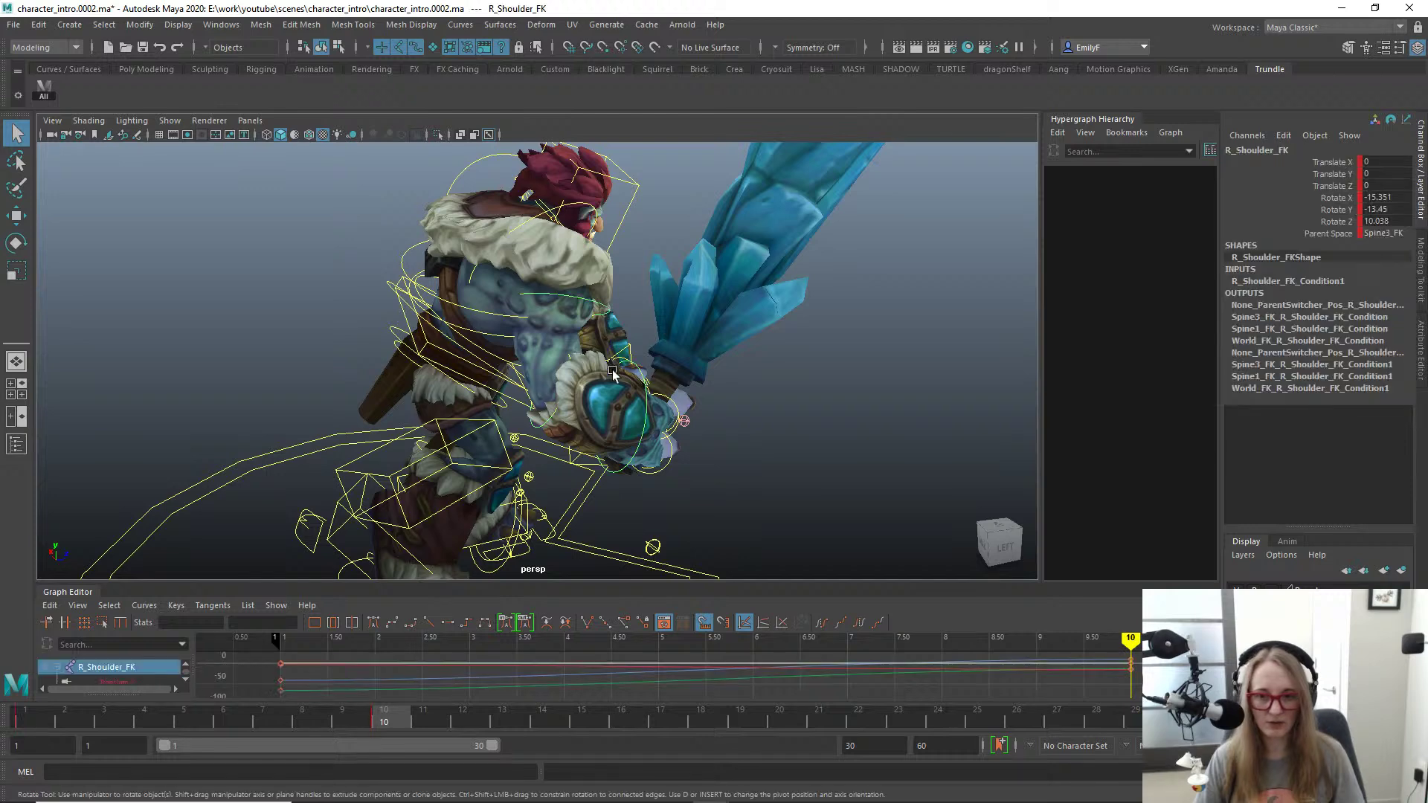
key(e)
drag(606, 313, 659, 320)
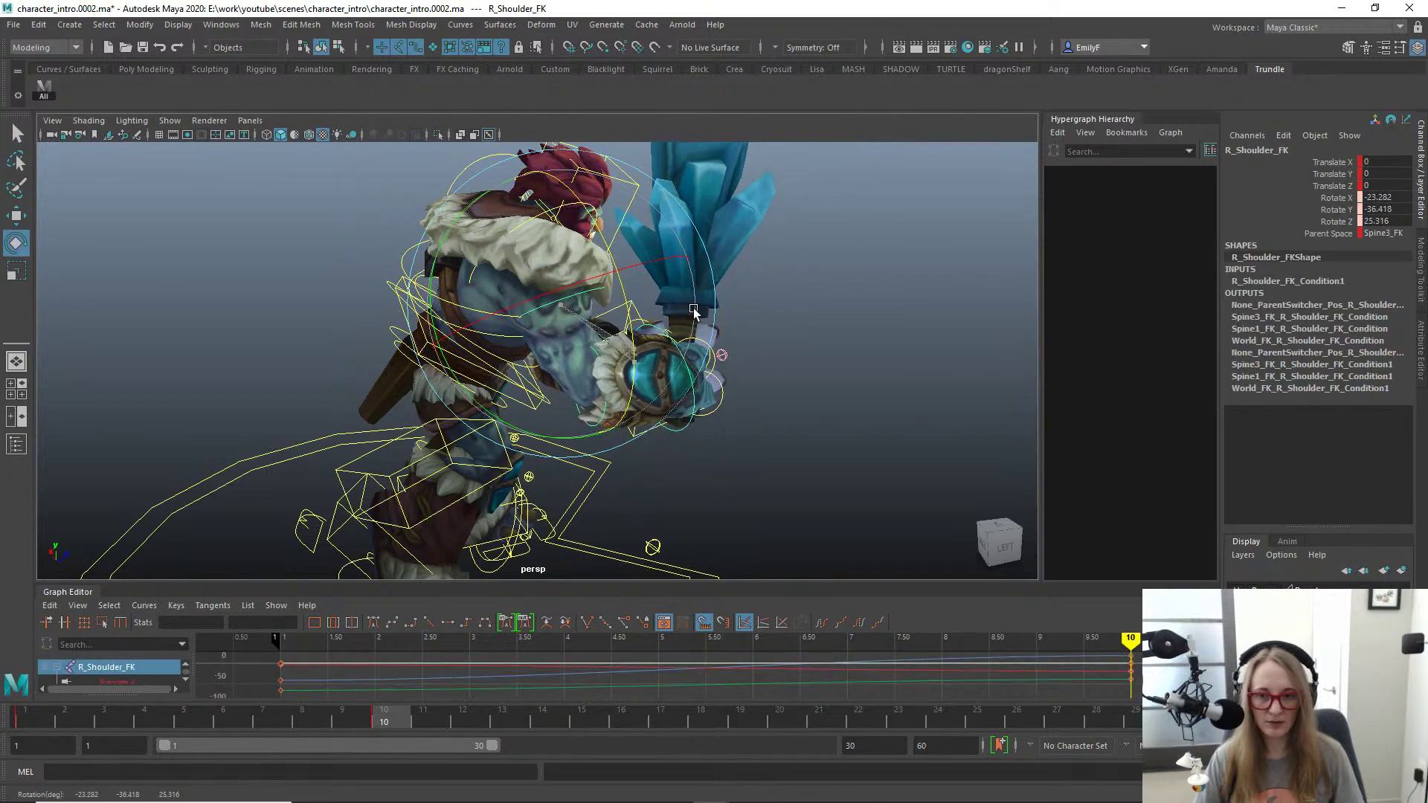
drag(483, 409, 636, 392)
key(q)
Step: Adjust the right elbow's bend (R_Elbow_FK) and rotate the right hand control (R_Hand_FK) to about -16.487, 20.614 and -9.015
click(636, 394)
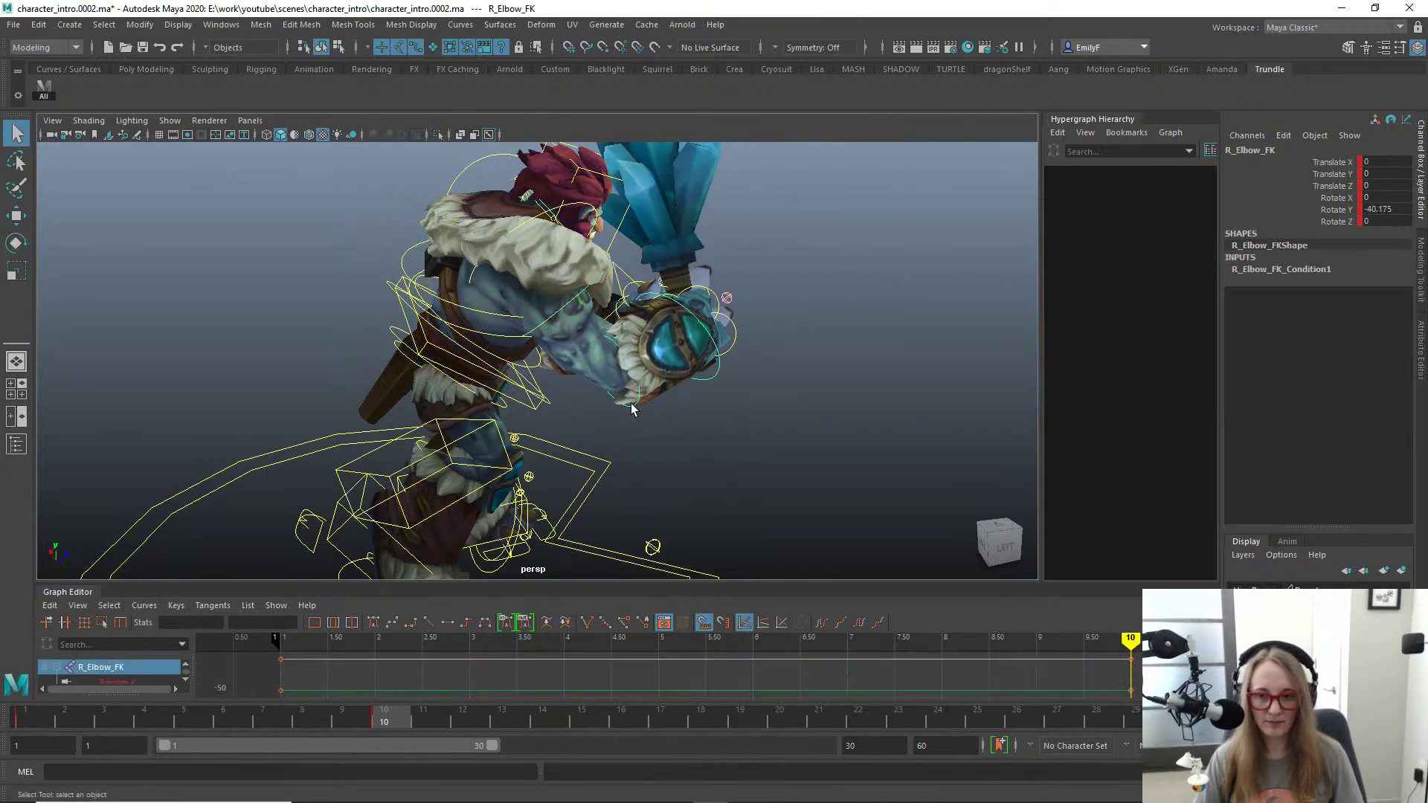
key(e)
drag(545, 494, 665, 441)
key(q)
click(659, 396)
key(e)
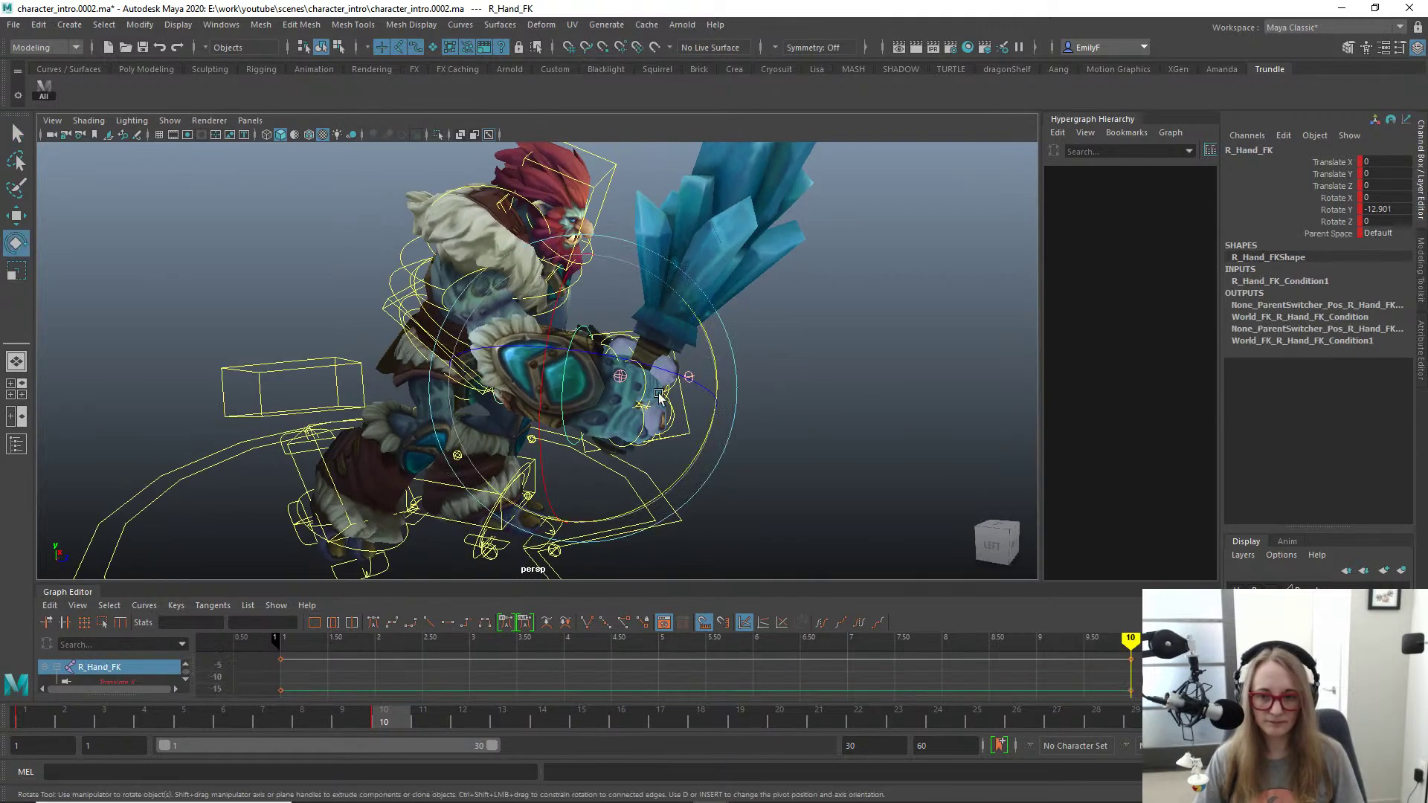
click(687, 463)
click(660, 456)
drag(660, 456, 501, 194)
key(q)
Step: Fine-tune the right shoulder control's rotation to reposition the sword arm in front of the body
click(487, 281)
key(e)
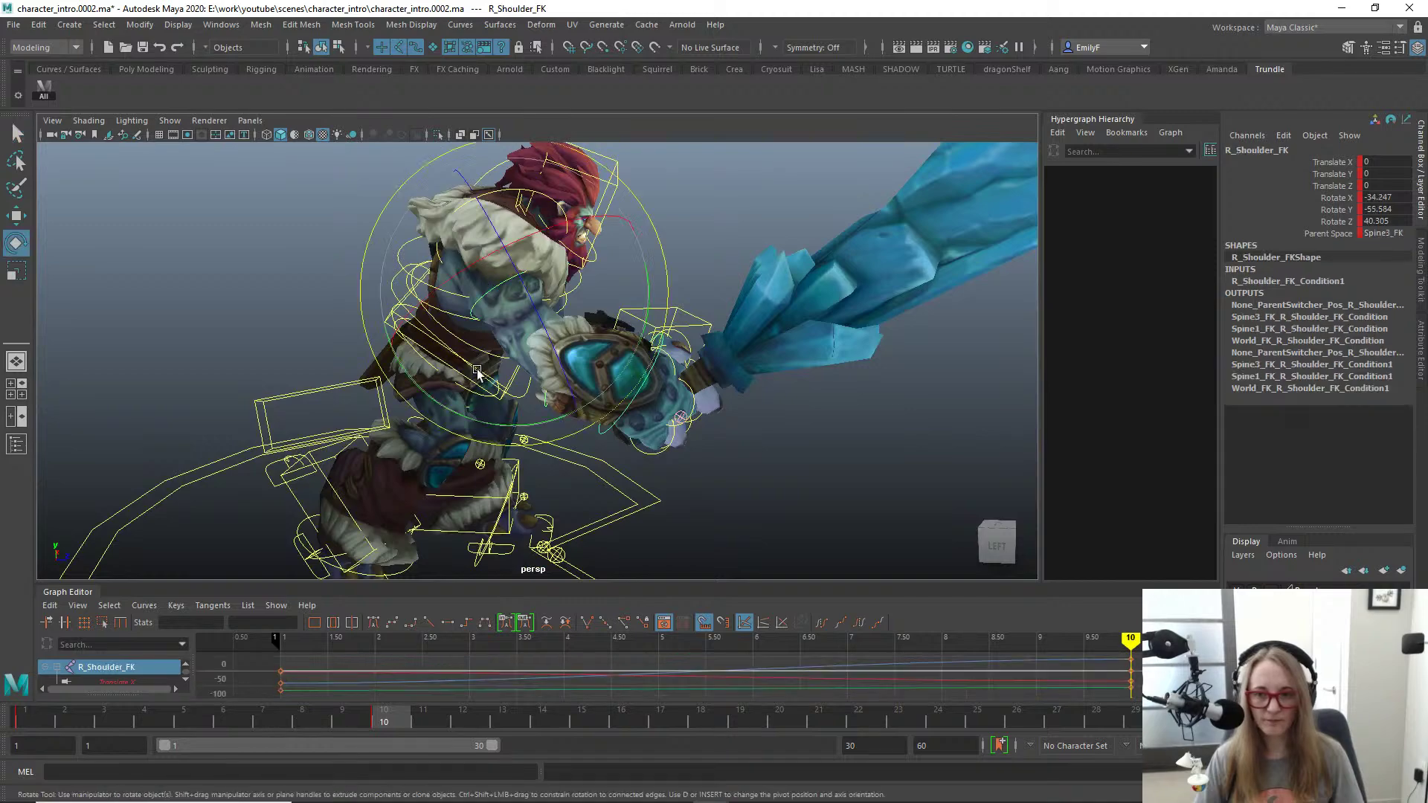
mouse_move(488, 281)
mouse_down()
mouse_move(742, 342)
mouse_move(571, 280)
mouse_move(614, 344)
mouse_move(477, 332)
mouse_move(572, 337)
mouse_move(541, 336)
mouse_move(558, 340)
mouse_up()
key(q)
Step: Select Main_FK and examine the frame 10 pose from both sides of the character
click(428, 287)
key(w)
scroll(664, 336, down, 4)
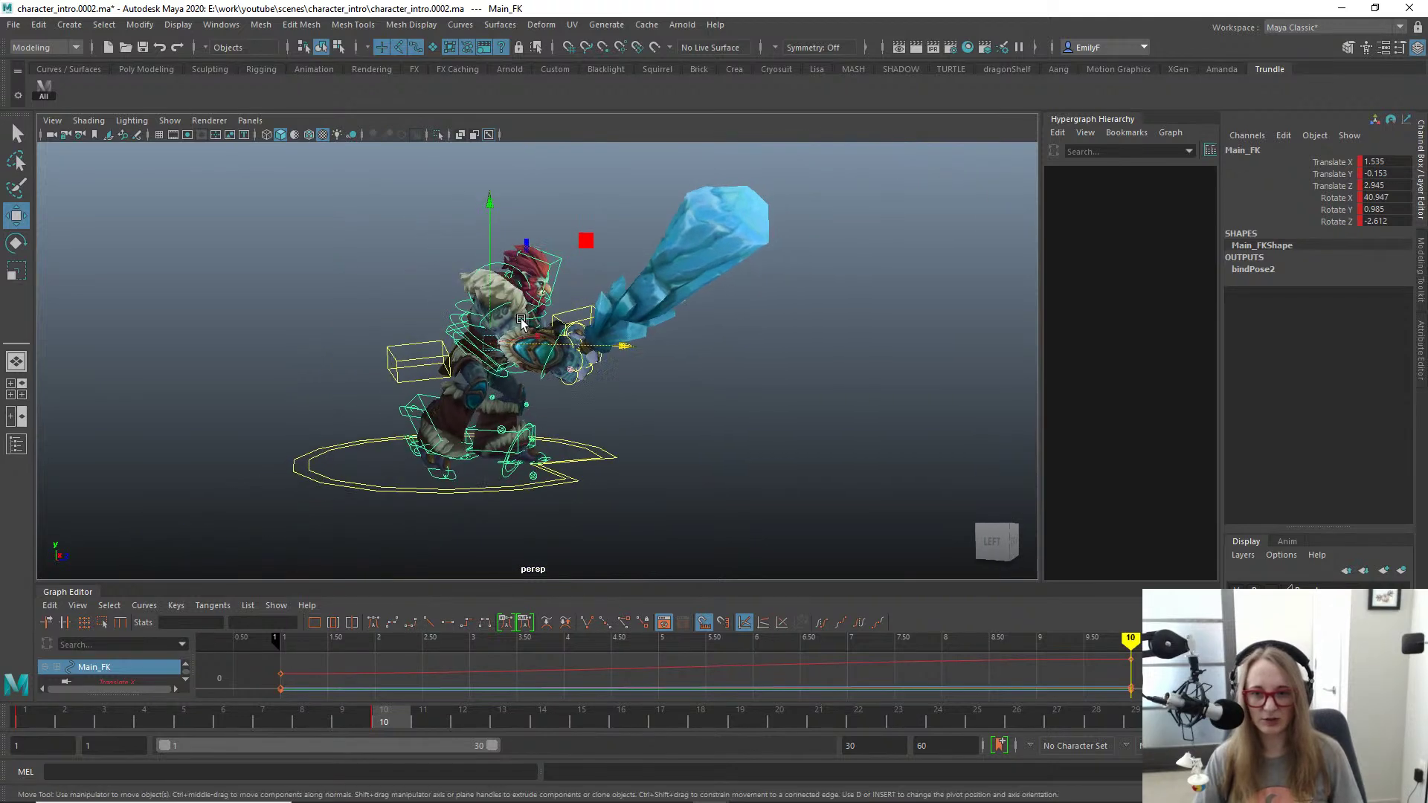
key(q)
mouse_move(439, 335)
alt+mouse_down()
mouse_move(489, 372)
mouse_move(719, 360)
alt+mouse_up()
alt+drag(639, 336, 600, 345)
key(w)
key(ctrl+z)
key(q)
key(alt+1)
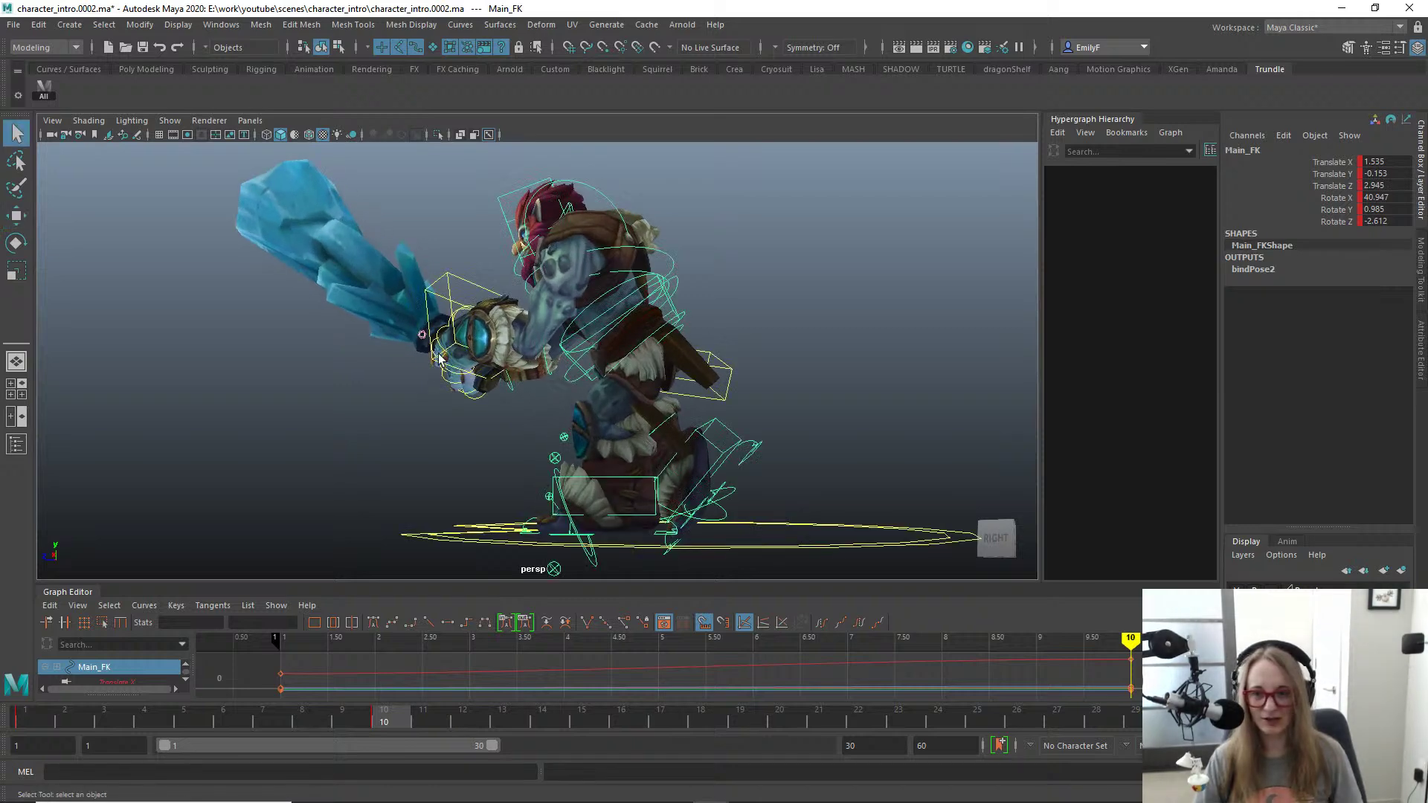
alt+drag(476, 383, 856, 391)
Step: Rotate the right hand control (R_Hand_FK) to about -6.231, 57.491 and -15.837 so the sword points forward horizontally
click(586, 355)
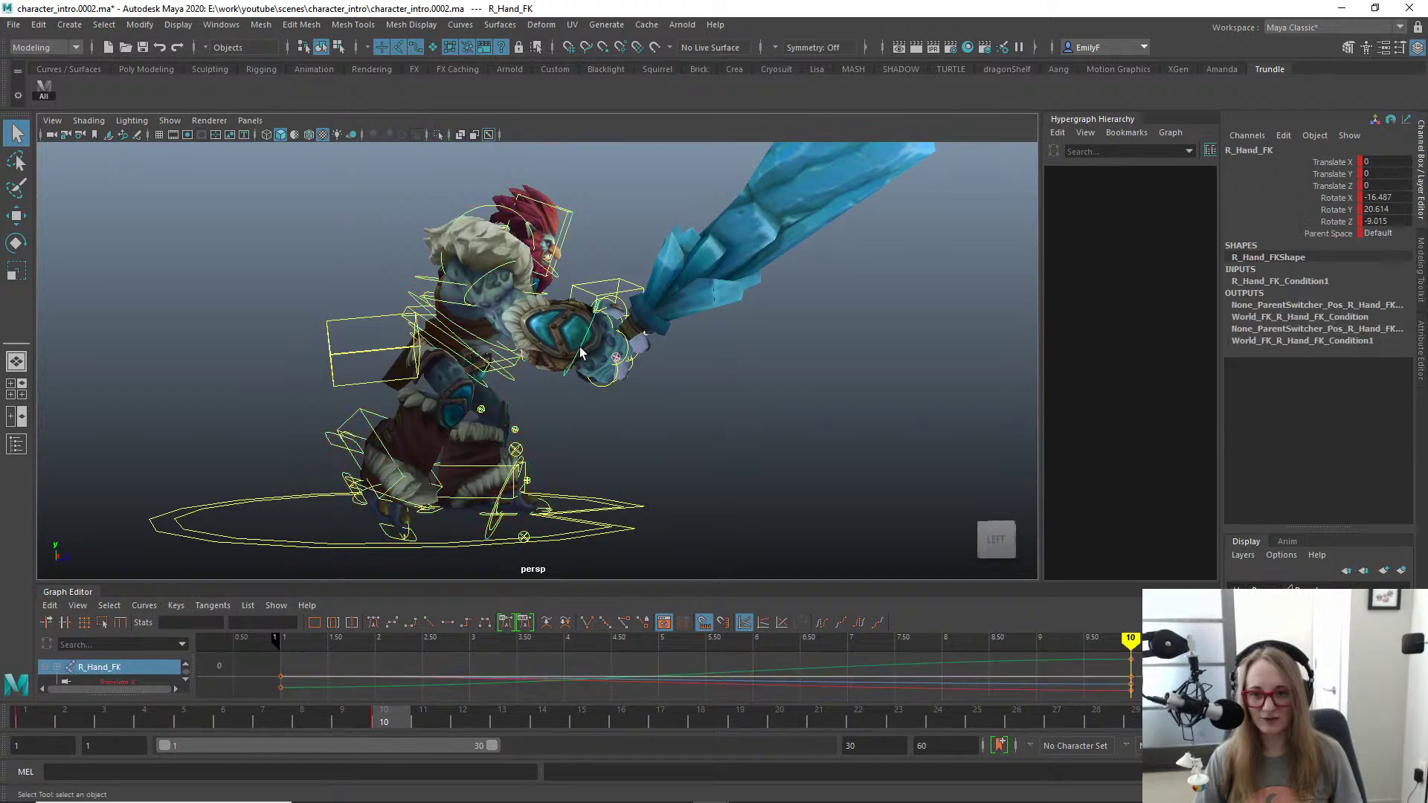
key(e)
drag(461, 368, 459, 273)
alt+right_drag(458, 273, 283, 294)
key(q)
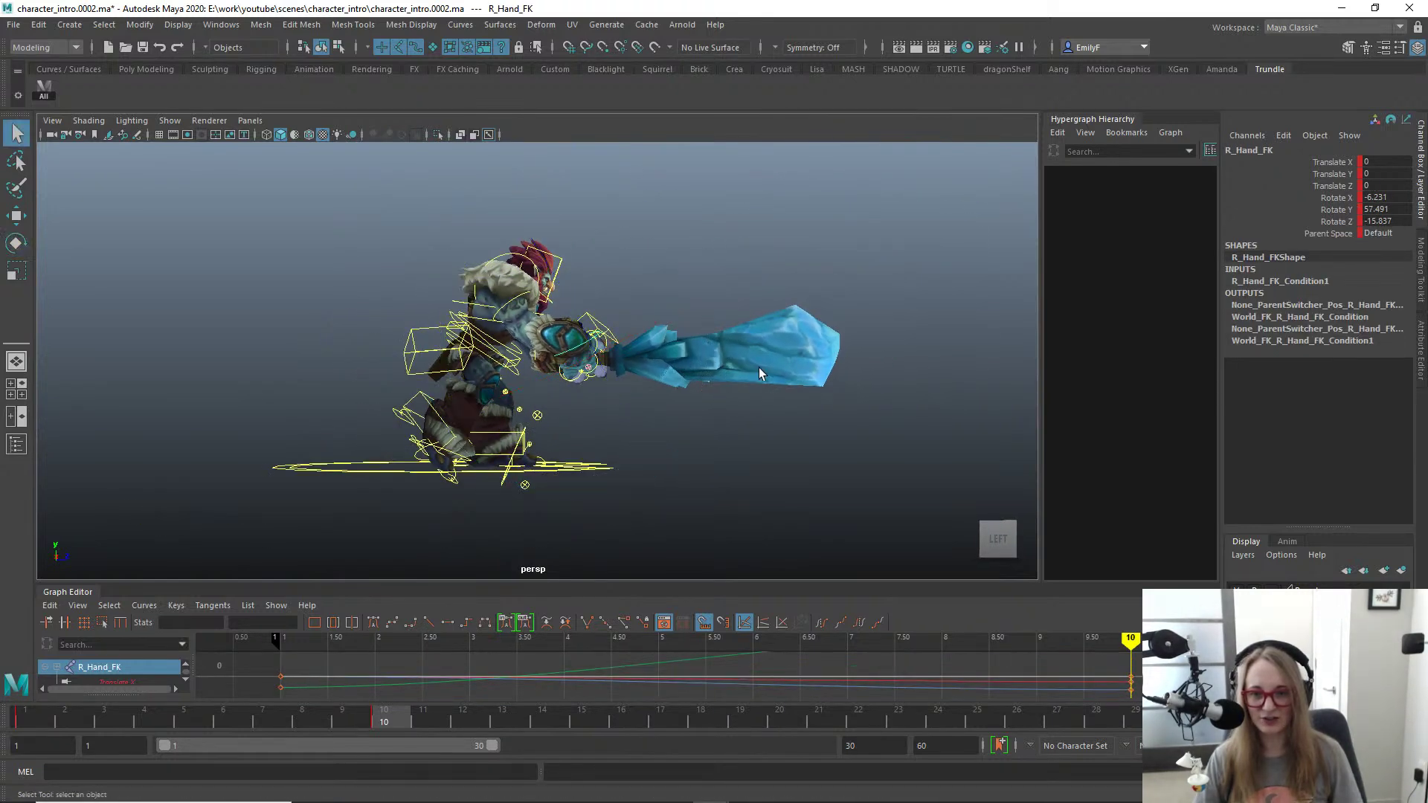
key(alt+1)
mouse_move(765, 373)
alt+right_down()
mouse_move(594, 354)
mouse_move(756, 389)
alt+right_up()
key(alt+1)
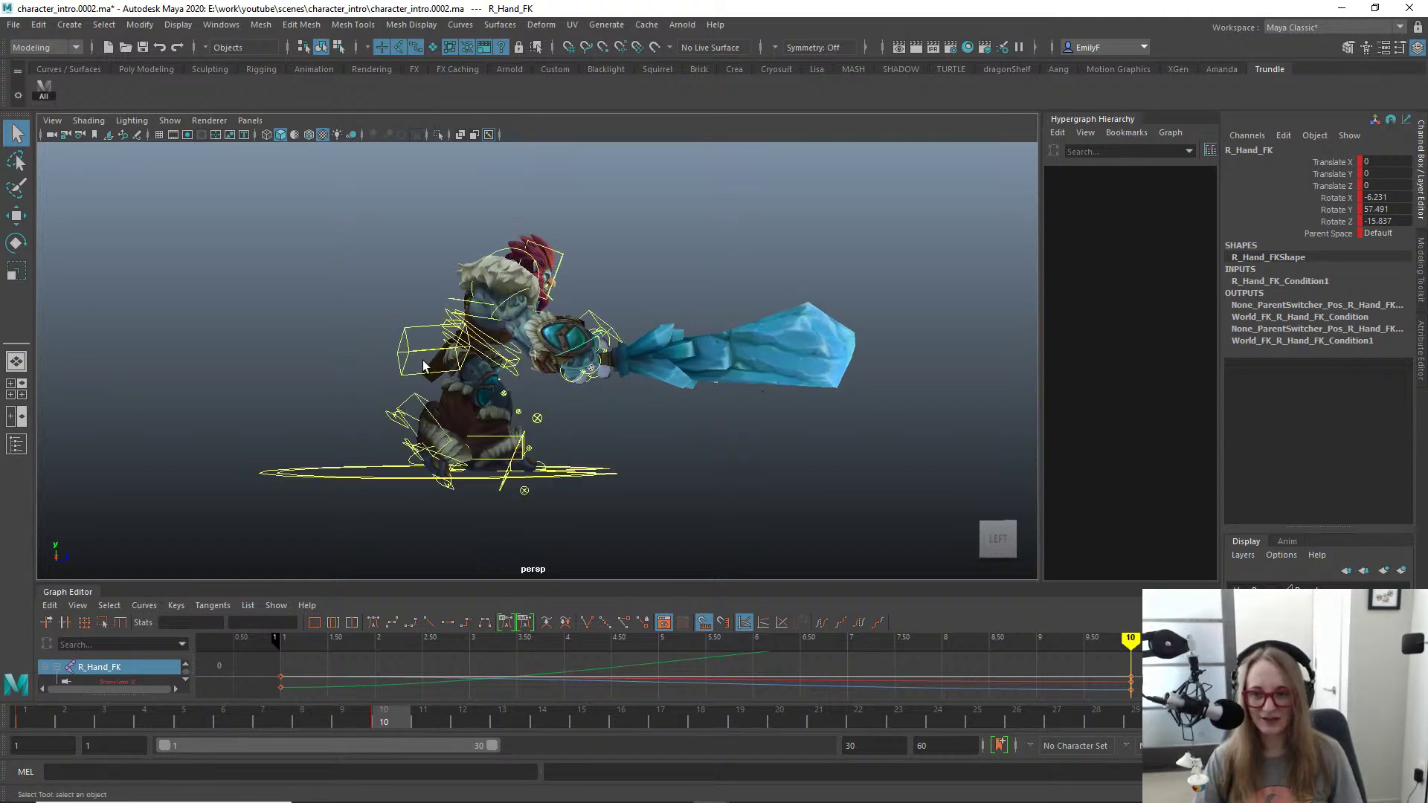
Step: Move the body control (Main_FK) back to about 2.614 on Z and down to about -0.625 on Y
click(523, 376)
key(w)
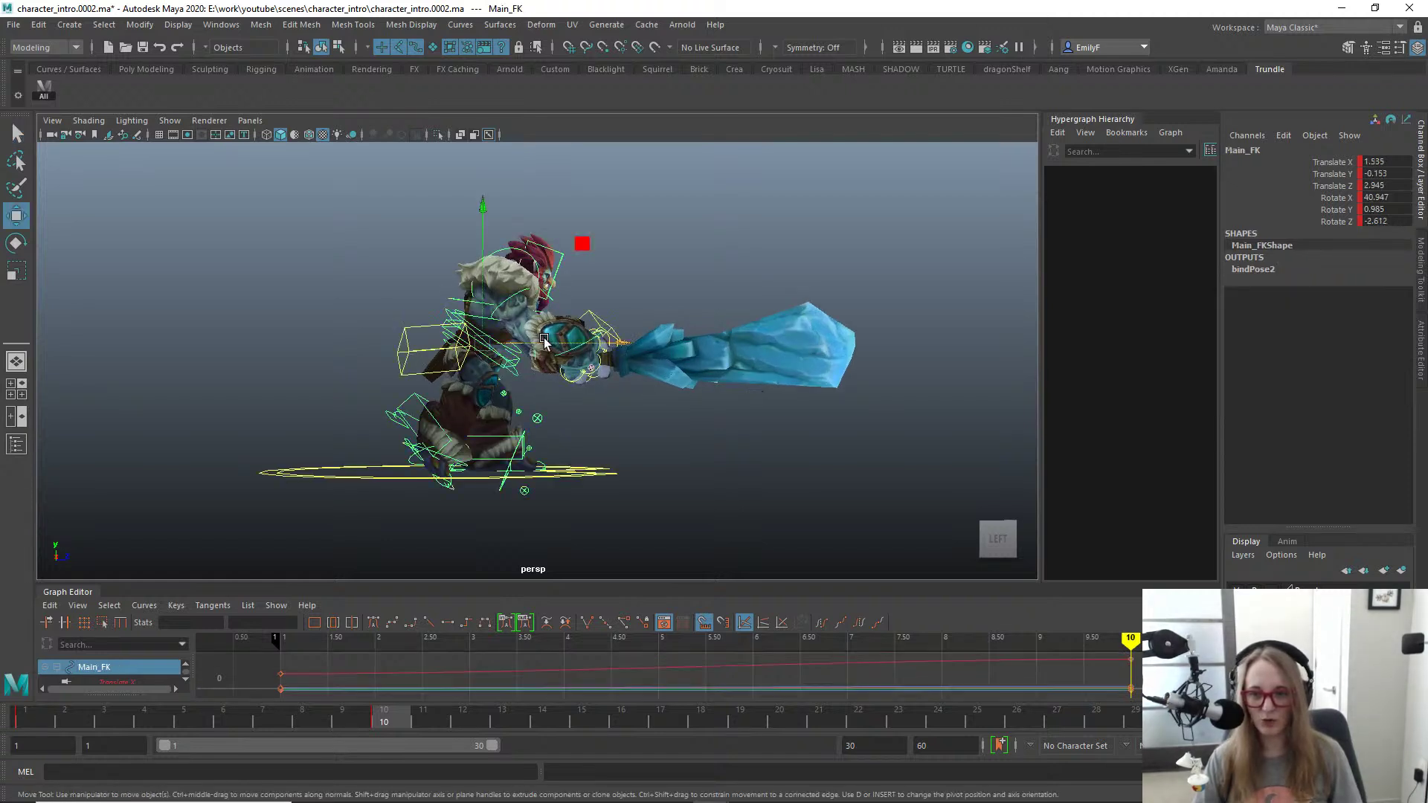
drag(544, 342, 512, 329)
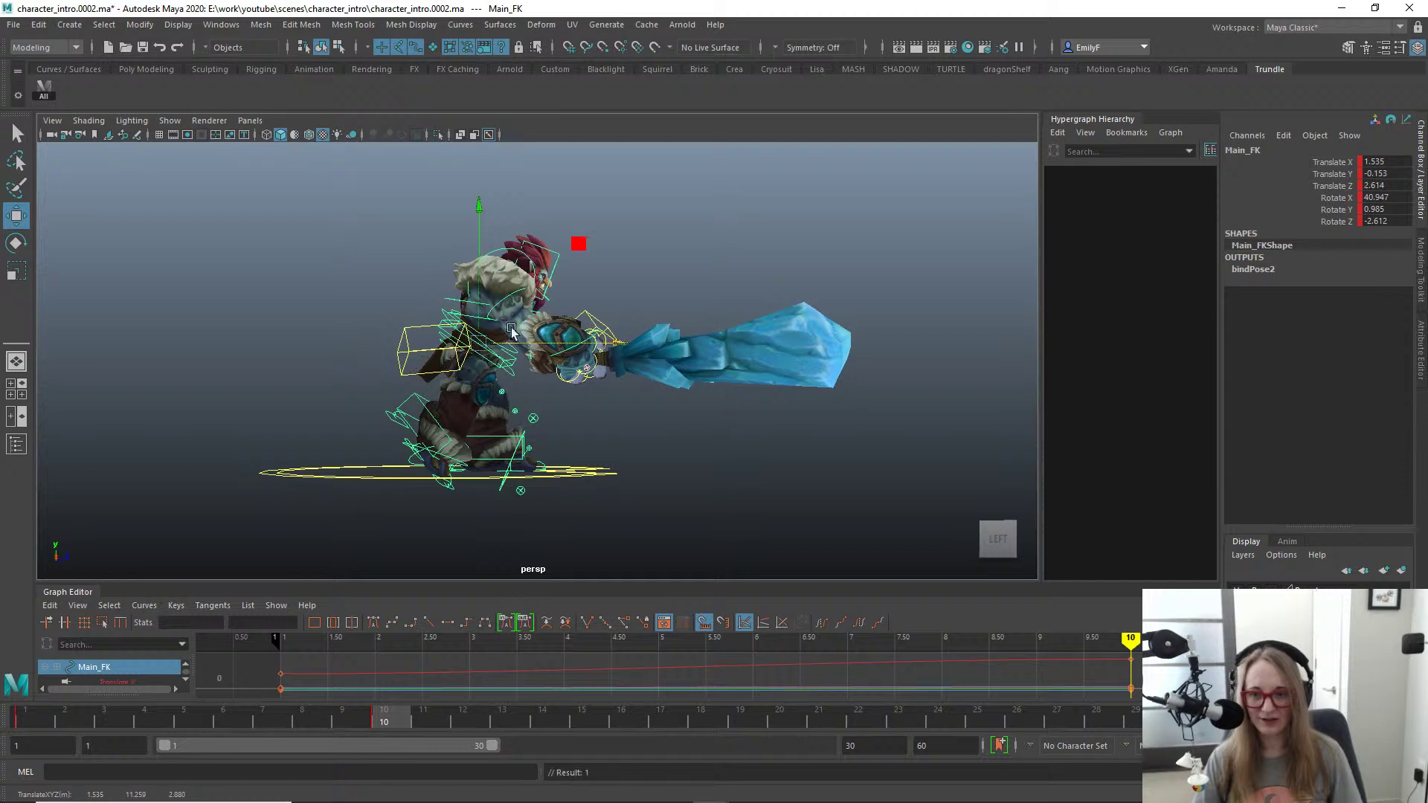
drag(478, 223, 479, 228)
key(q)
Step: Place the right foot control (R_Foot_IK) farther back, at about 0.566, 2.086 and -2.773, beneath the lowered body
alt+drag(780, 402, 754, 422)
click(566, 494)
alt+drag(567, 494, 476, 427)
key(w)
alt+drag(476, 428, 530, 413)
key(q)
key(alt+1)
click(458, 401)
key(w)
key(q)
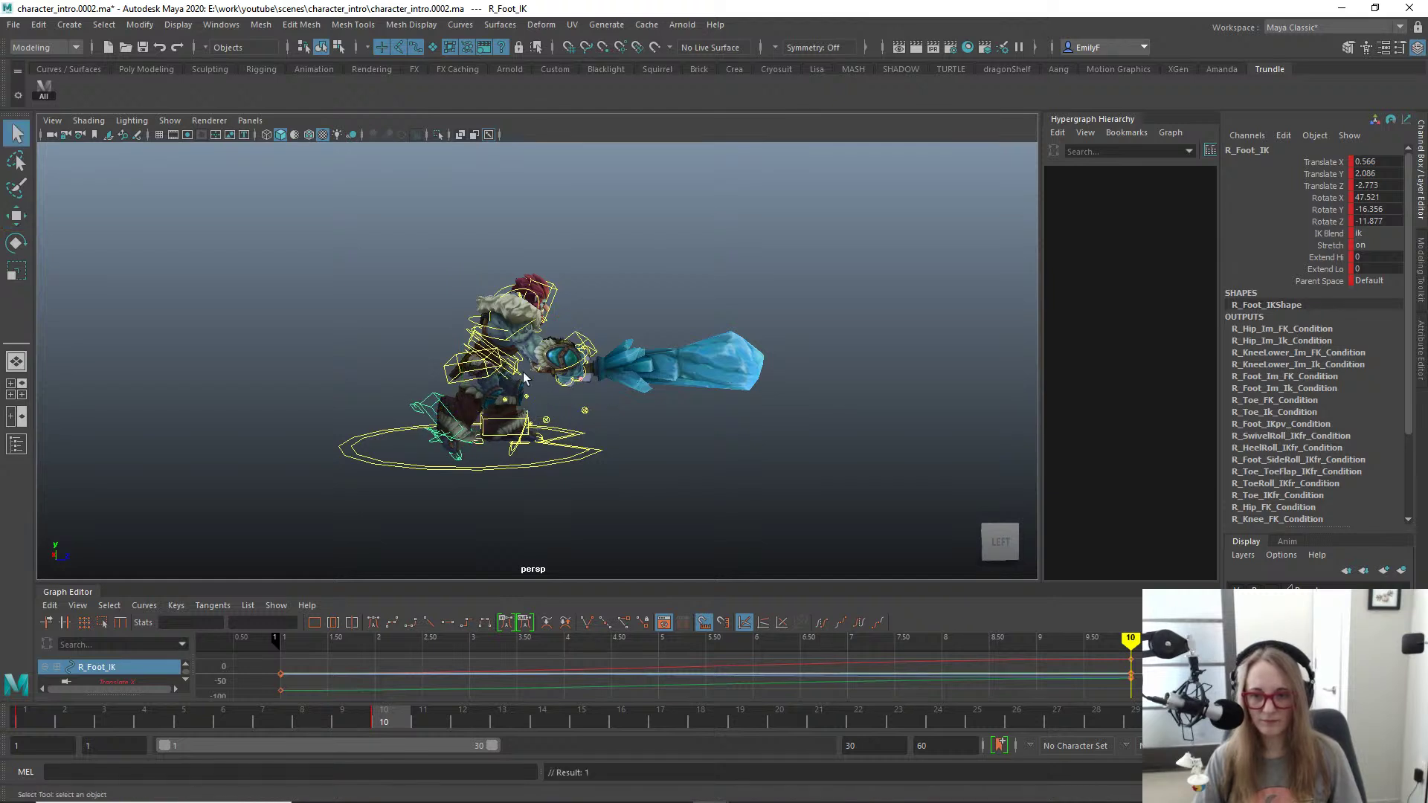
Step: Rotate Main_FK to about 32.731 on X to make the body lean forward less
click(572, 382)
key(e)
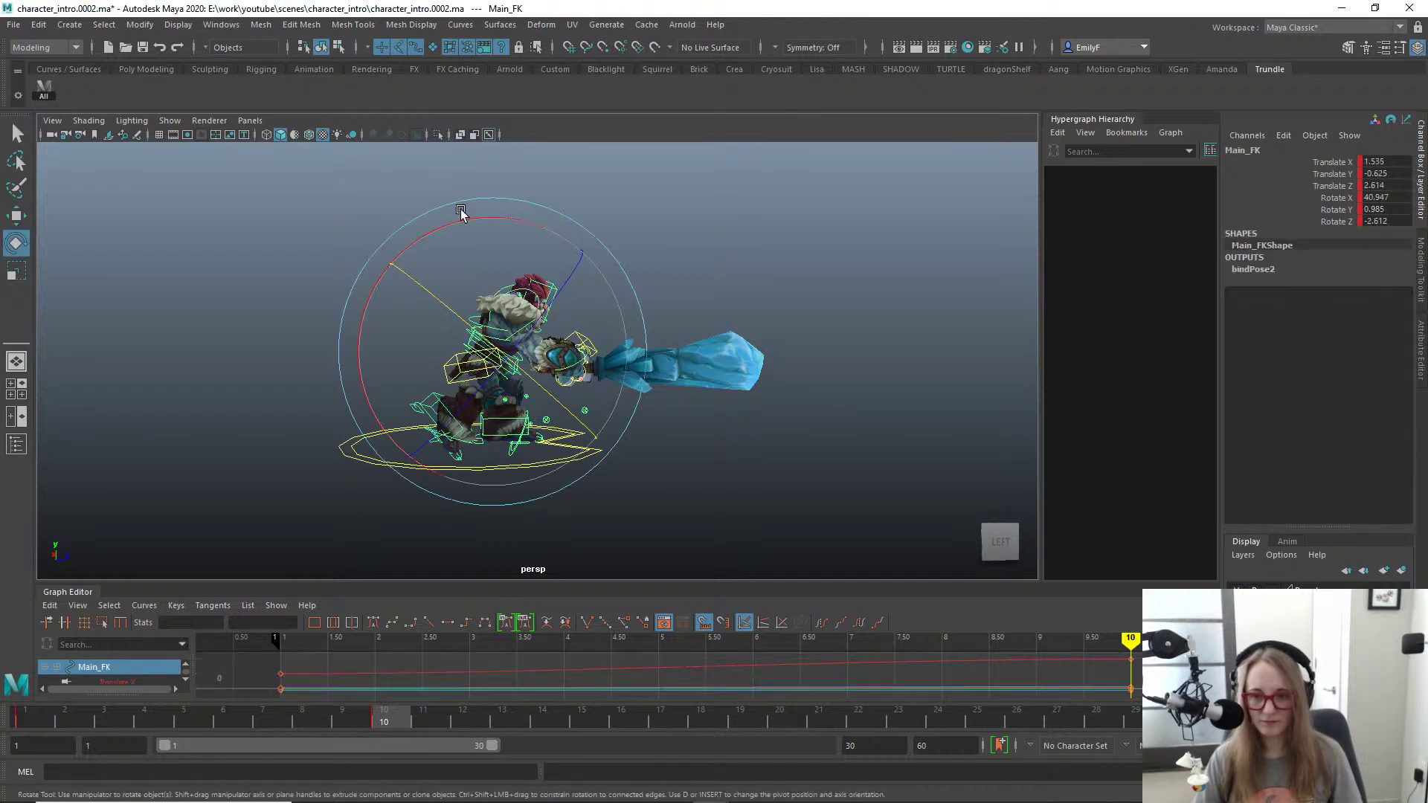
drag(460, 211, 429, 235)
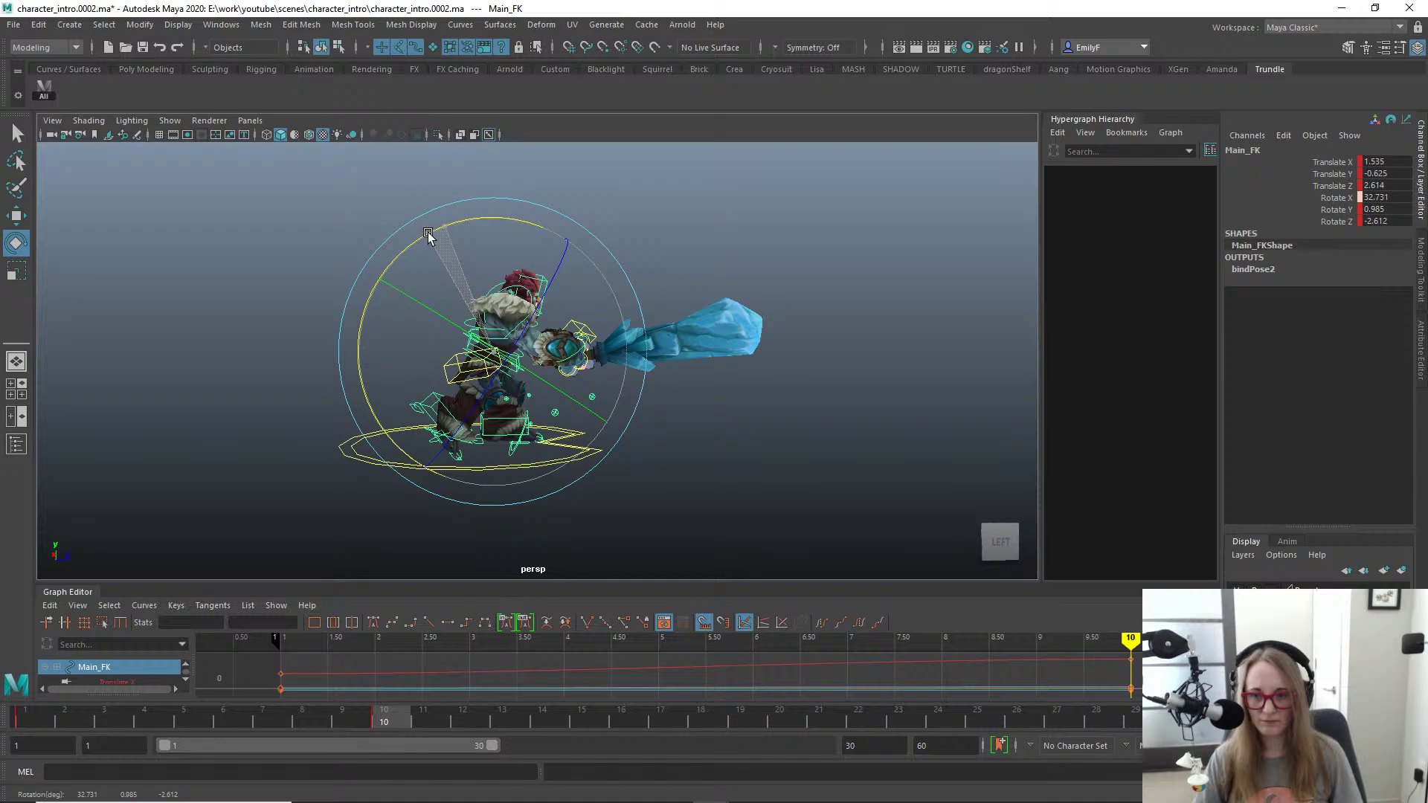
alt+right_drag(550, 290, 721, 332)
key(q)
alt+drag(841, 365, 594, 342)
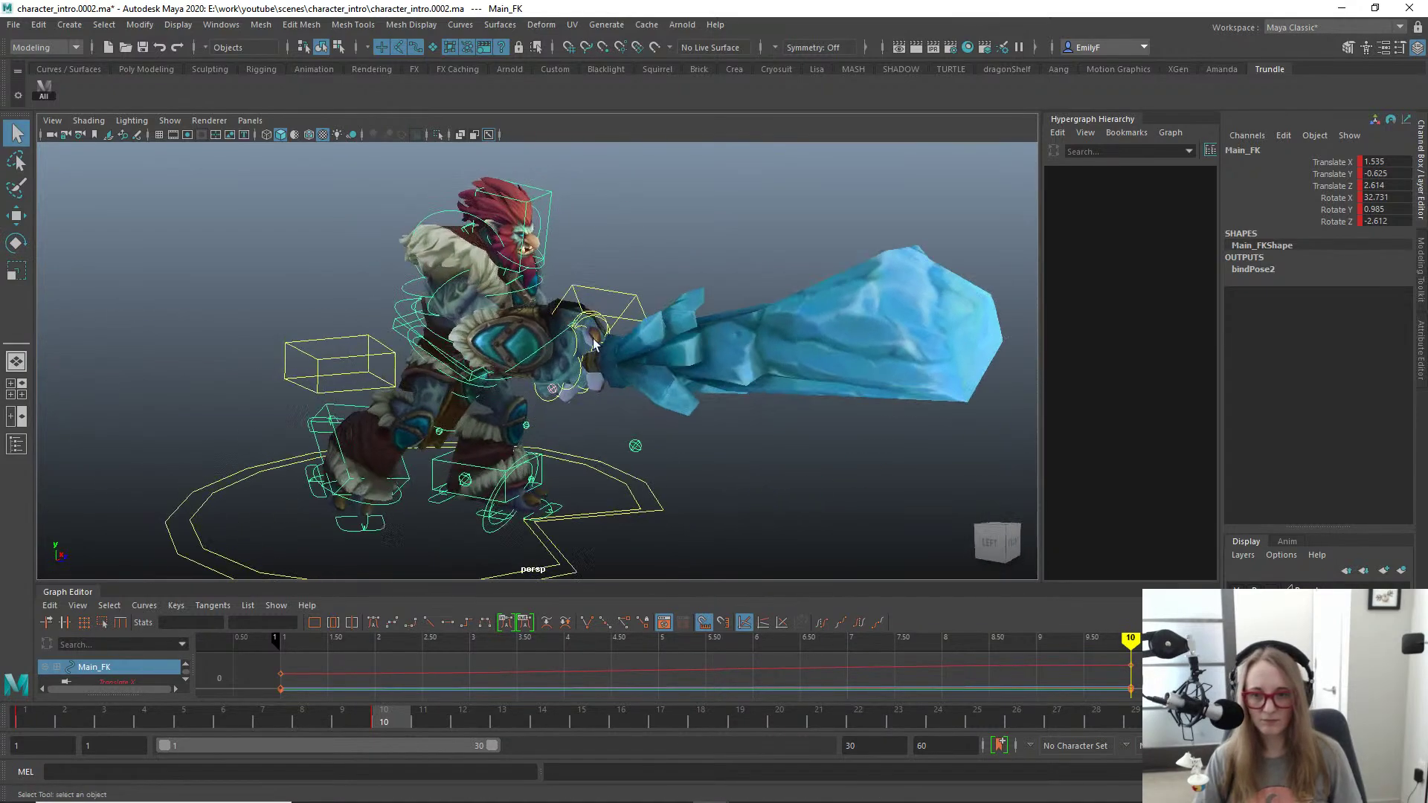
Step: Rotate the right hand control (R_Hand_FK) to about 1.437, 33.805 and -25.621 to raise the sword
click(558, 332)
key(e)
key(q)
click(555, 338)
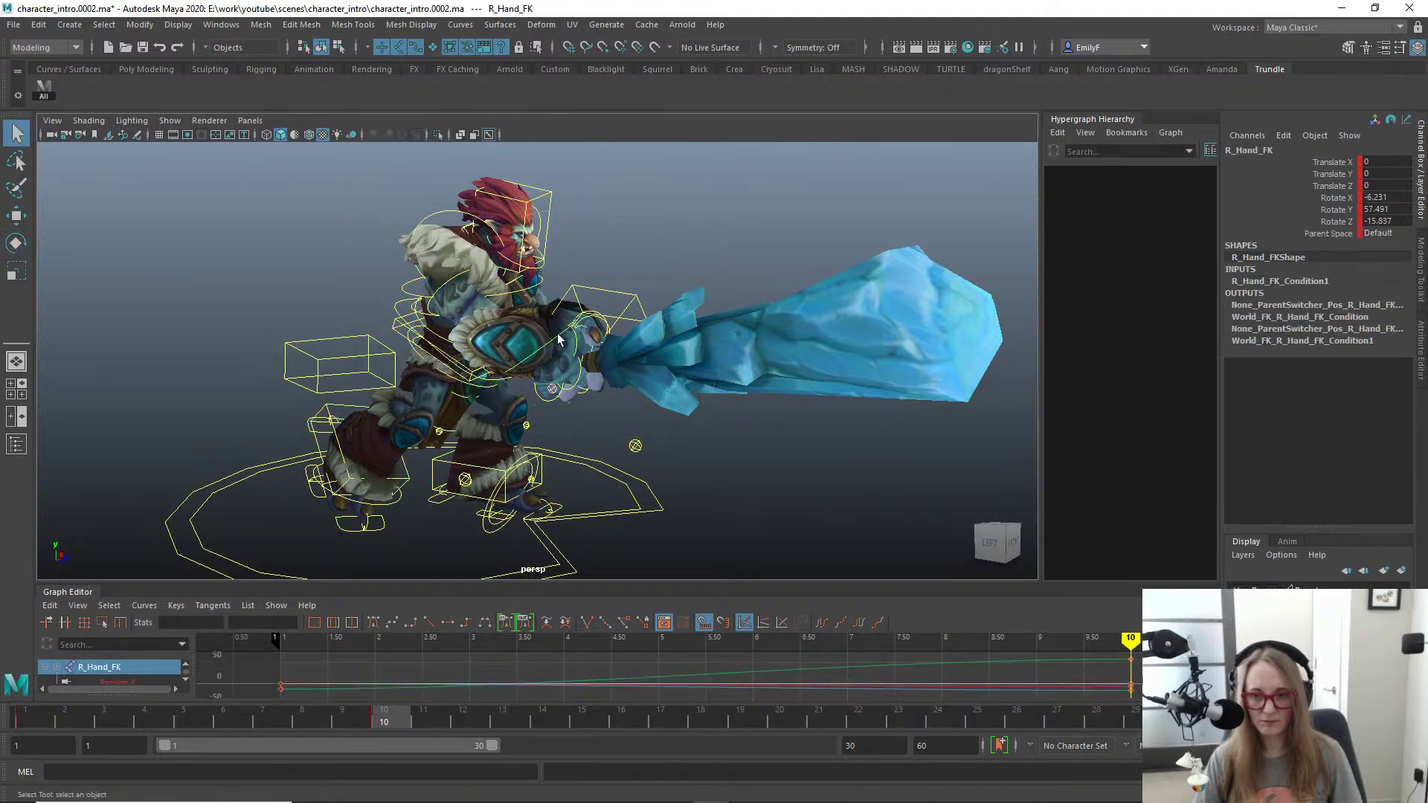
key(e)
drag(664, 300, 436, 380)
key(q)
key(e)
drag(537, 427, 711, 390)
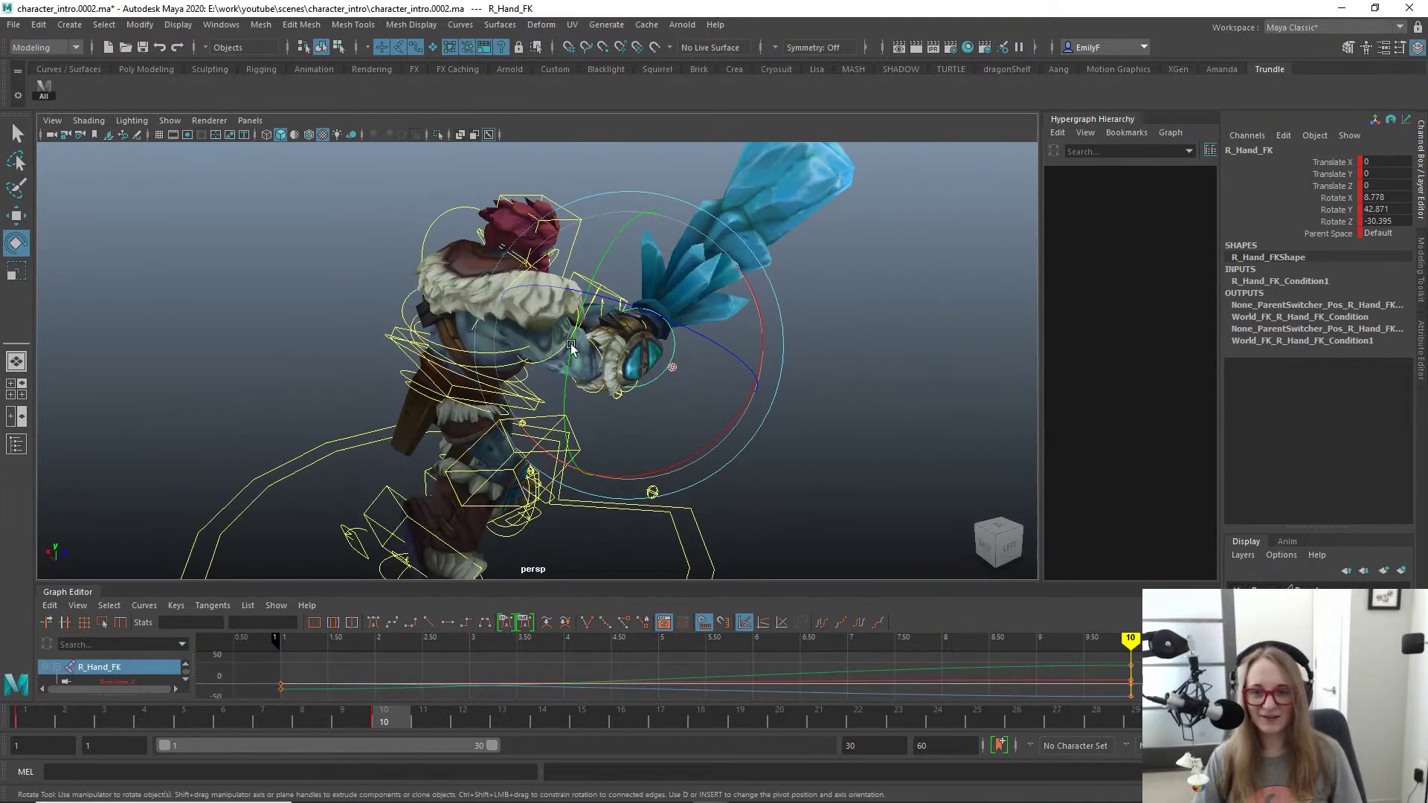
drag(569, 344, 559, 363)
alt+drag(636, 287, 542, 404)
key(q)
Step: Rotate the right shoulder control (R_Shoulder_FK) to about 37.952 on X, -68.701 on Y and -57.351 on Z
click(529, 341)
key(e)
drag(573, 285, 726, 293)
key(q)
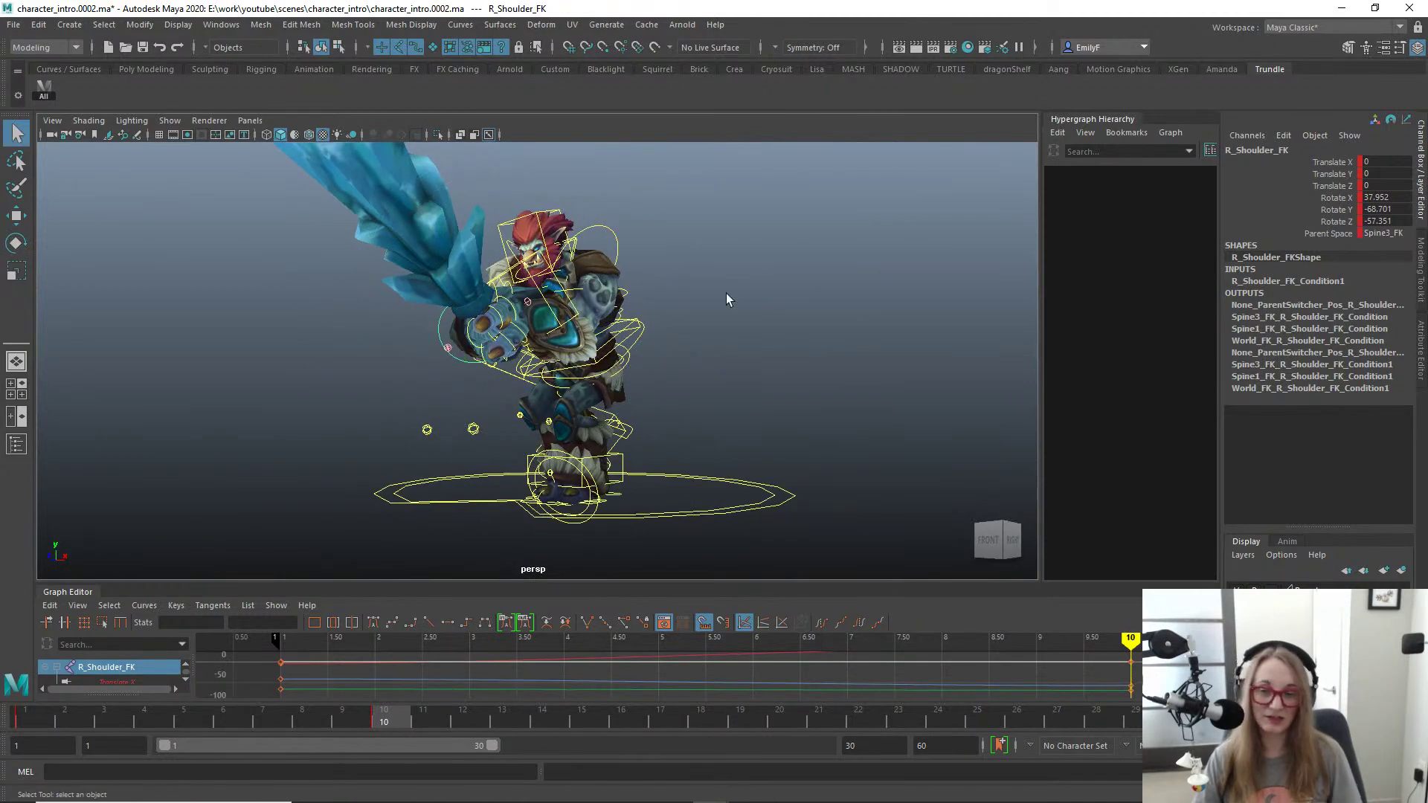
scroll(677, 354, up, 2)
click(559, 296)
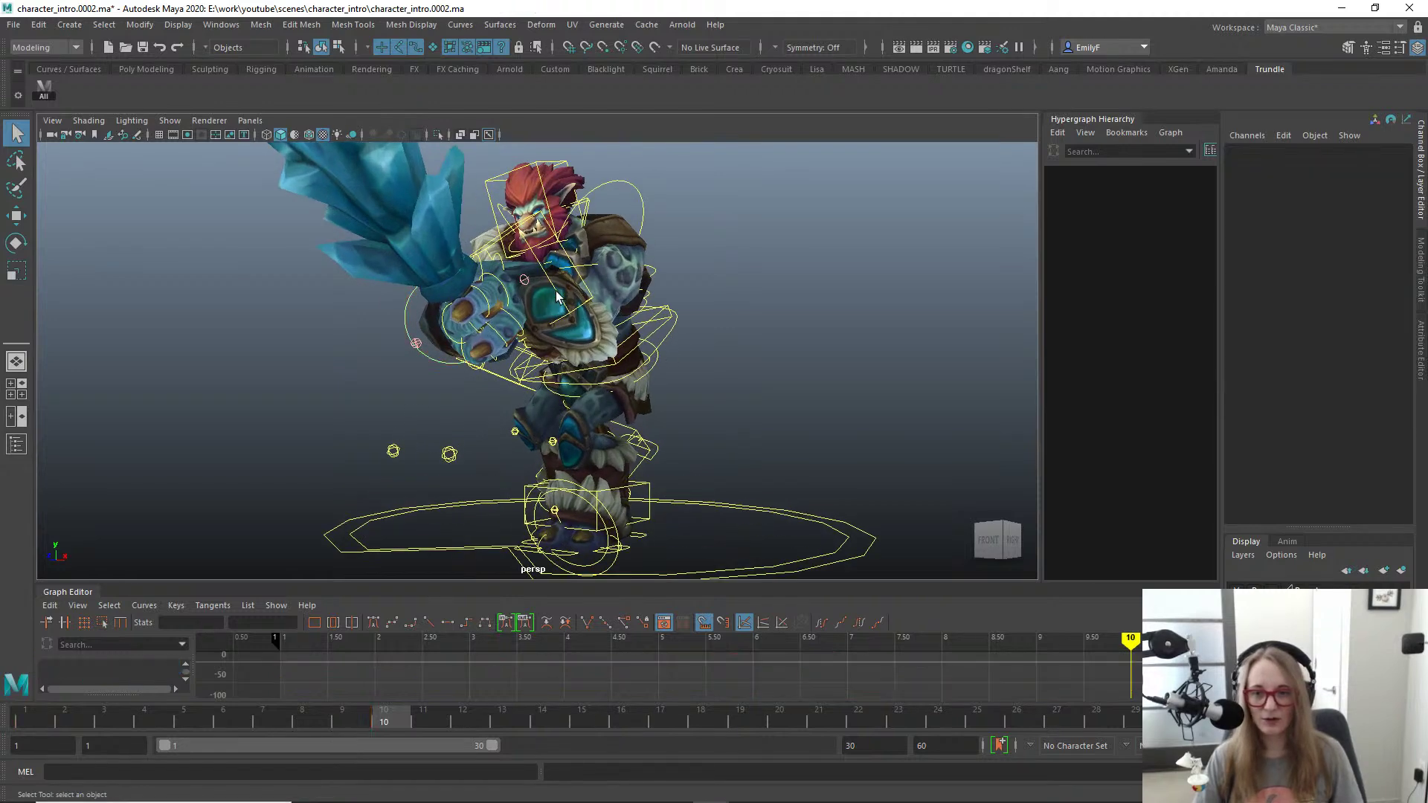
Step: Reposition the knee pole-vector controls, L_Foot_IKpv out to the character's left and R_Foot_IKpv in toward the right knee
alt+right_drag(728, 418, 536, 384)
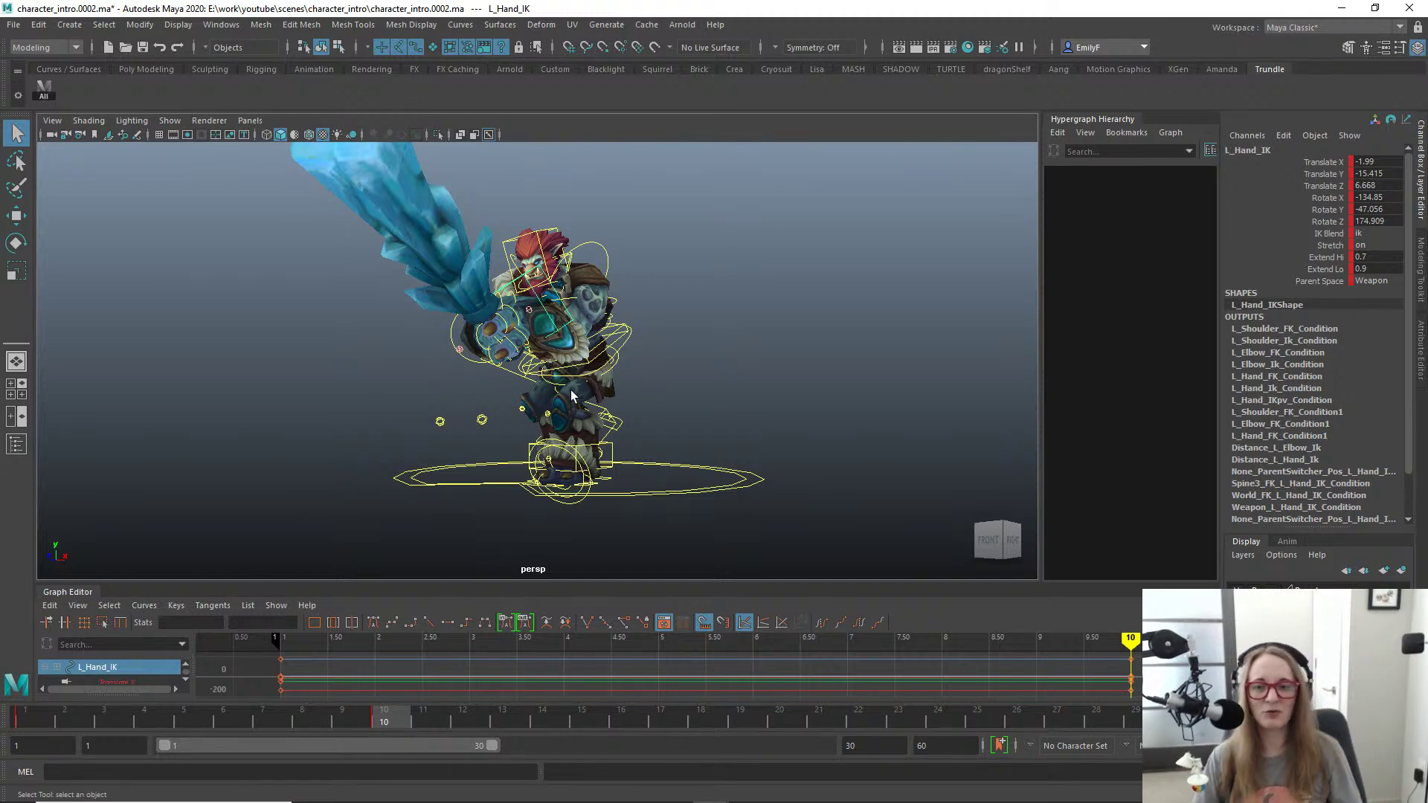
alt+right_drag(697, 416, 781, 398)
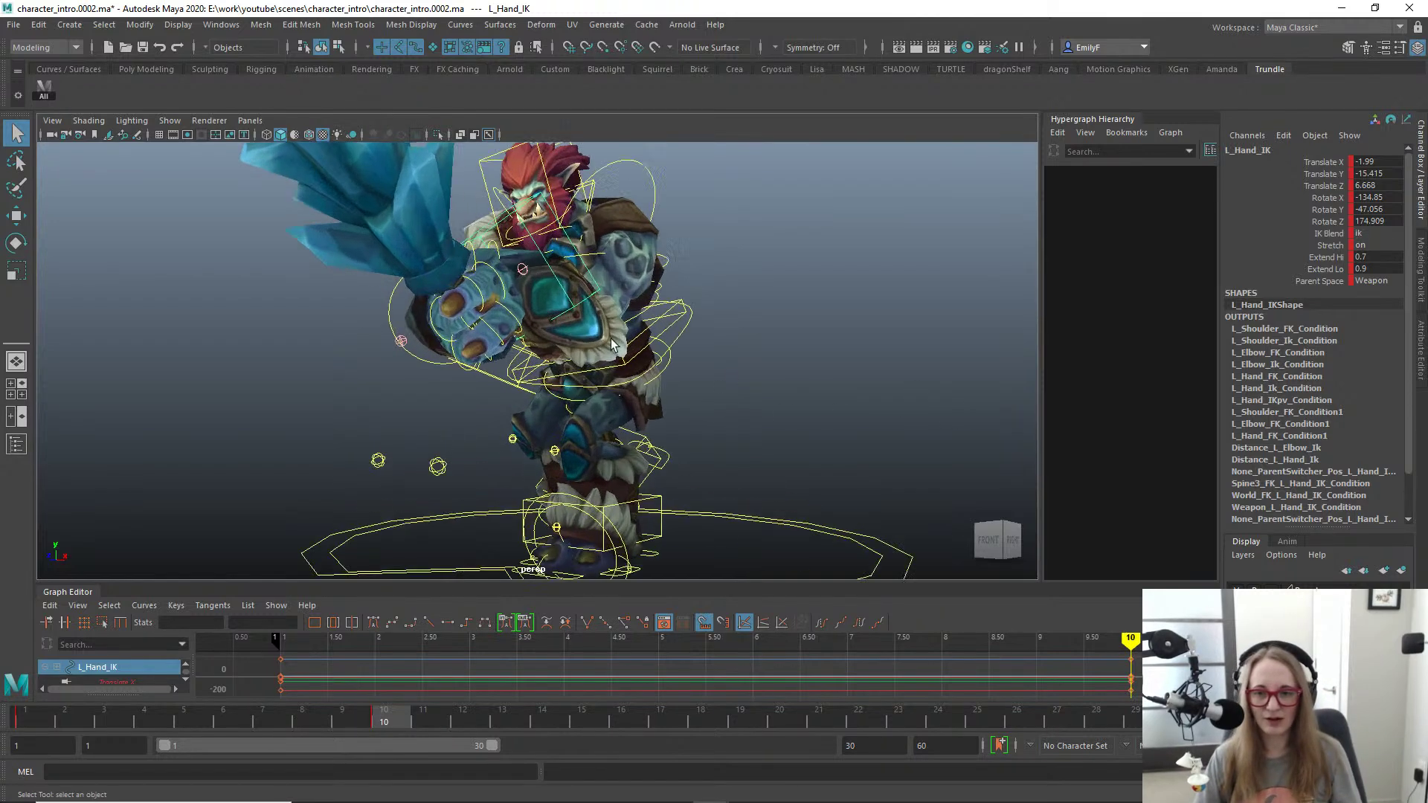
alt+drag(669, 320, 541, 470)
click(518, 469)
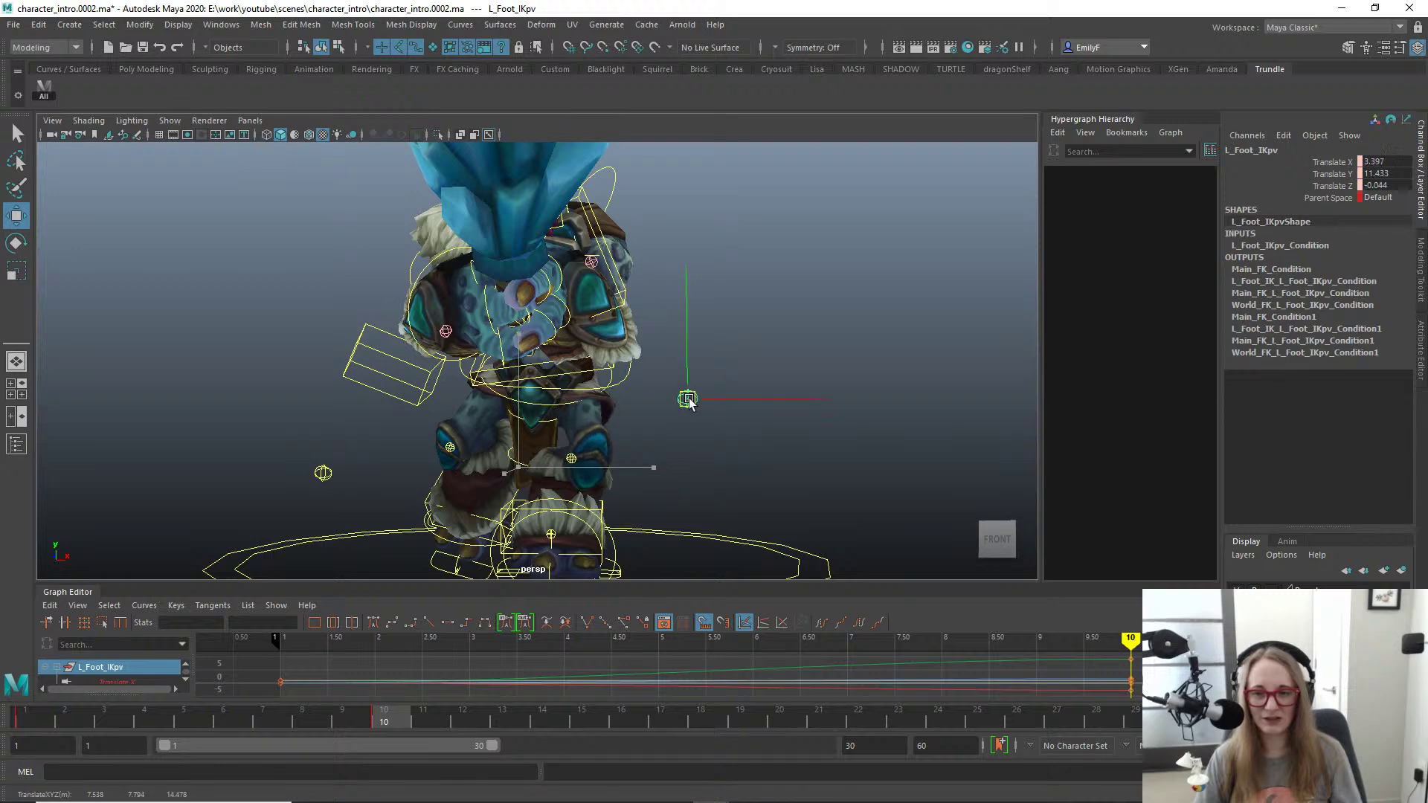
key(q)
alt+drag(643, 429, 580, 424)
click(310, 453)
key(w)
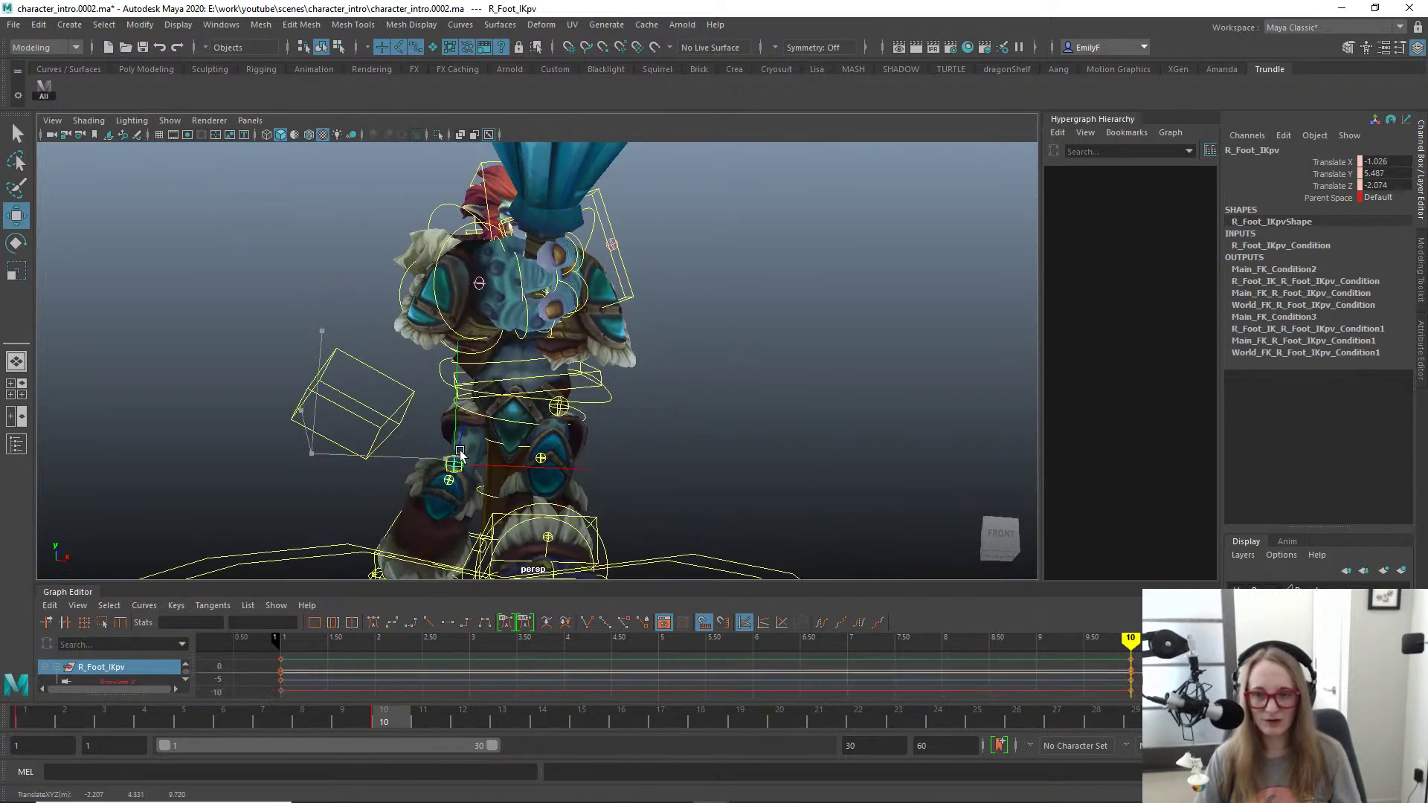
Step: Move the left elbow pole-vector control (L_Hand_IKpv) out behind the left arm to about -5.565, -5.215 and -14.936
mouse_move(328, 443)
alt+mouse_down()
mouse_move(329, 491)
mouse_move(591, 323)
mouse_move(521, 318)
alt+mouse_up()
key(4)
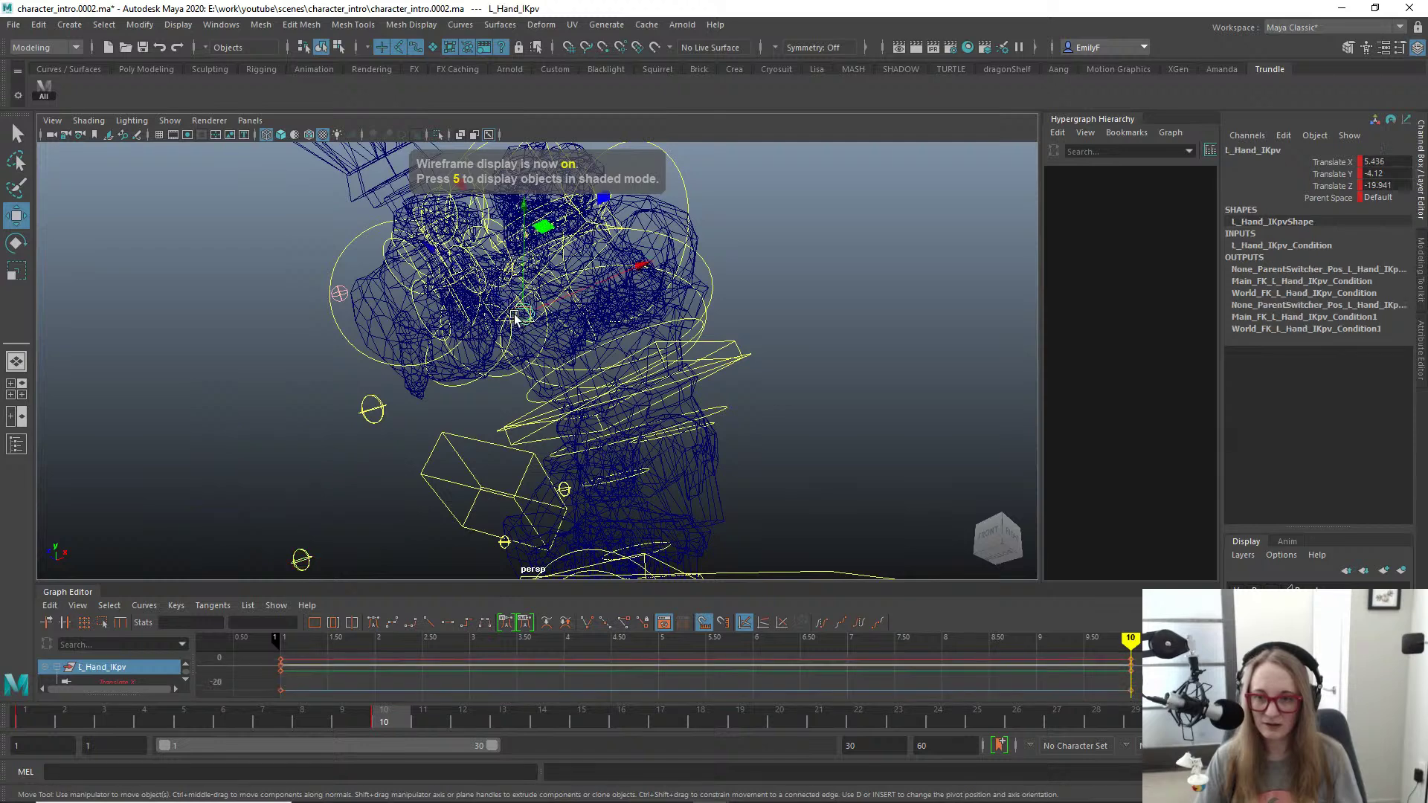
click(759, 354)
key(6)
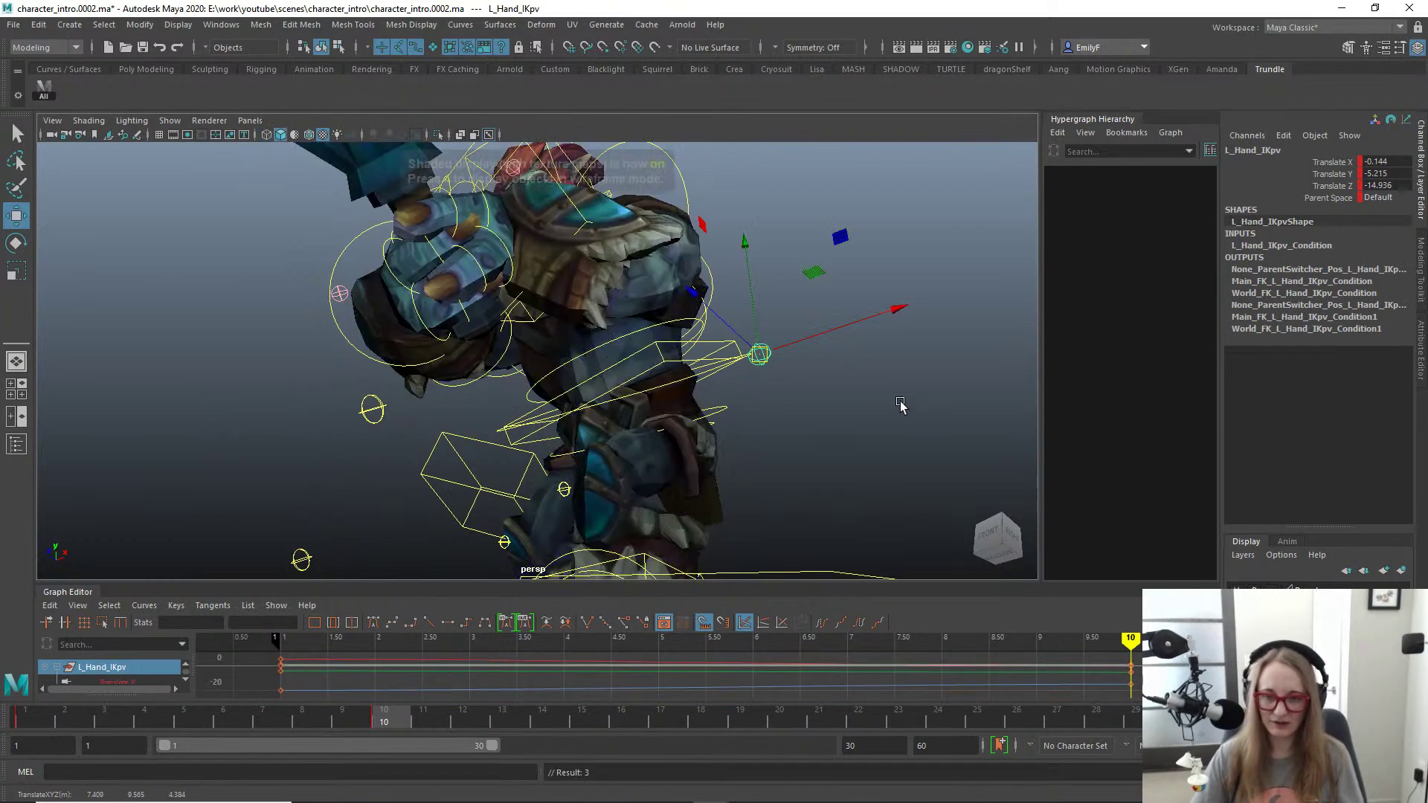
mouse_move(899, 404)
alt+mouse_down()
mouse_move(631, 440)
mouse_move(638, 391)
mouse_move(806, 404)
mouse_move(804, 393)
alt+mouse_up()
key(q)
key(w)
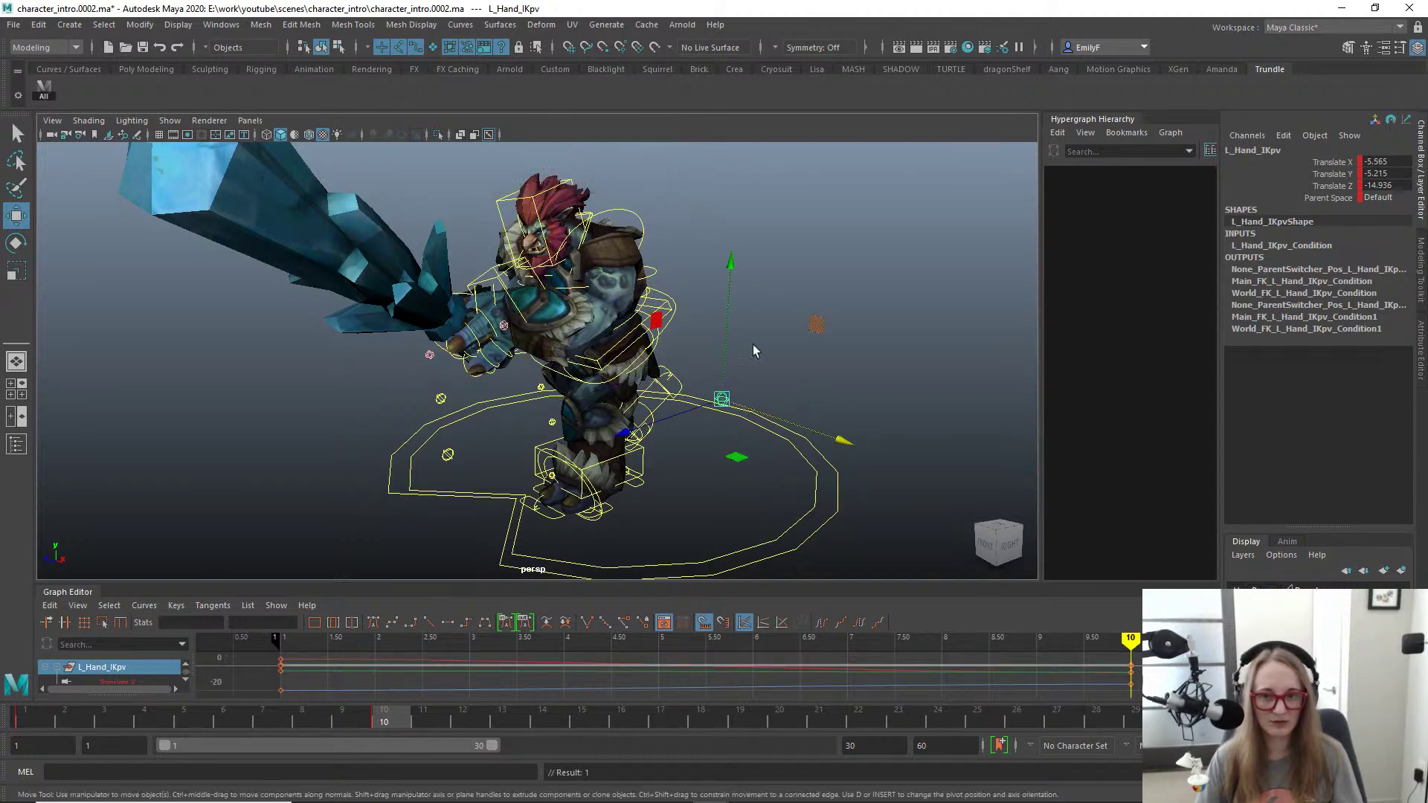
Step: Set both Extend Hi and Extend Lo on the left hand control (L_Hand_IK) to 0
scroll(477, 264, up, 1)
click(477, 264)
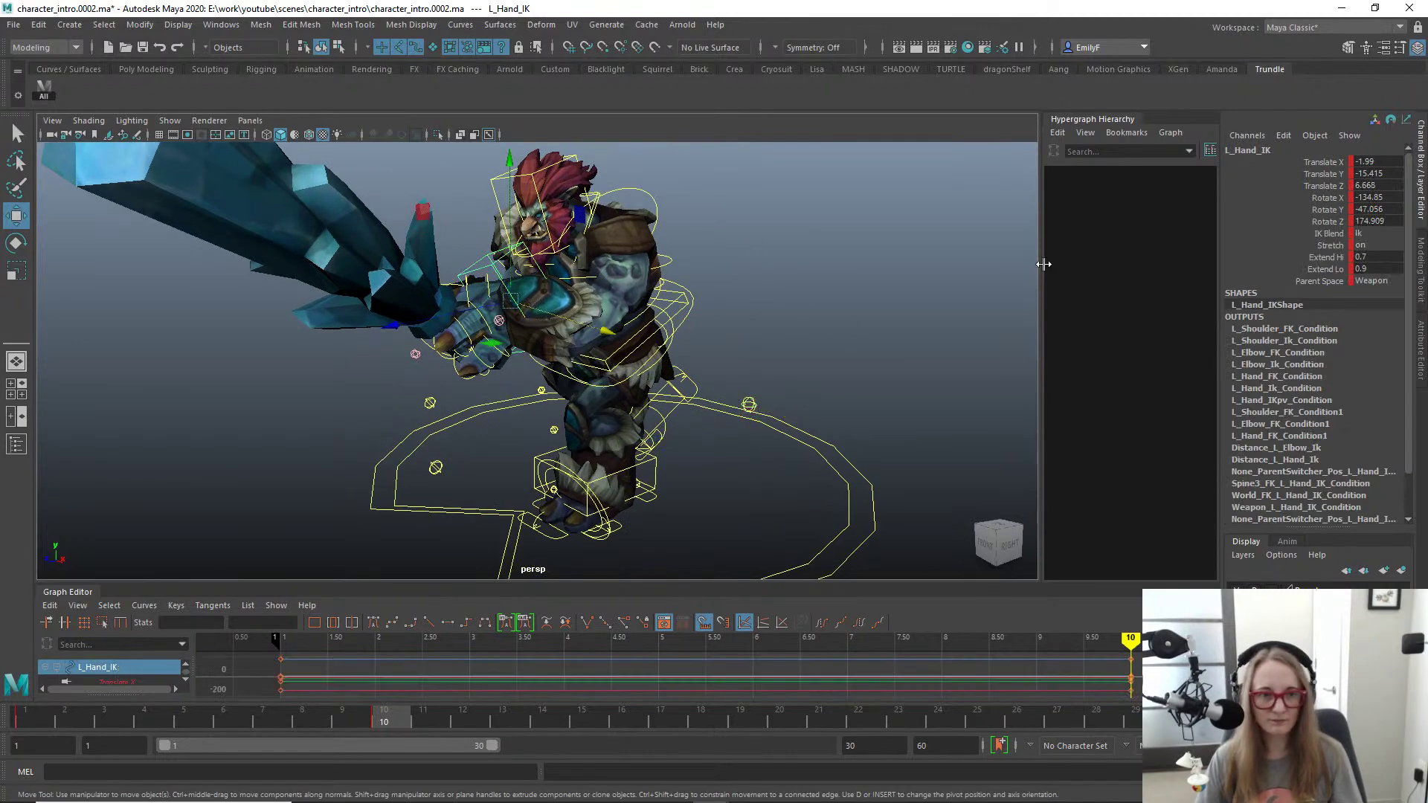
drag(1376, 257, 1382, 268)
text(0)
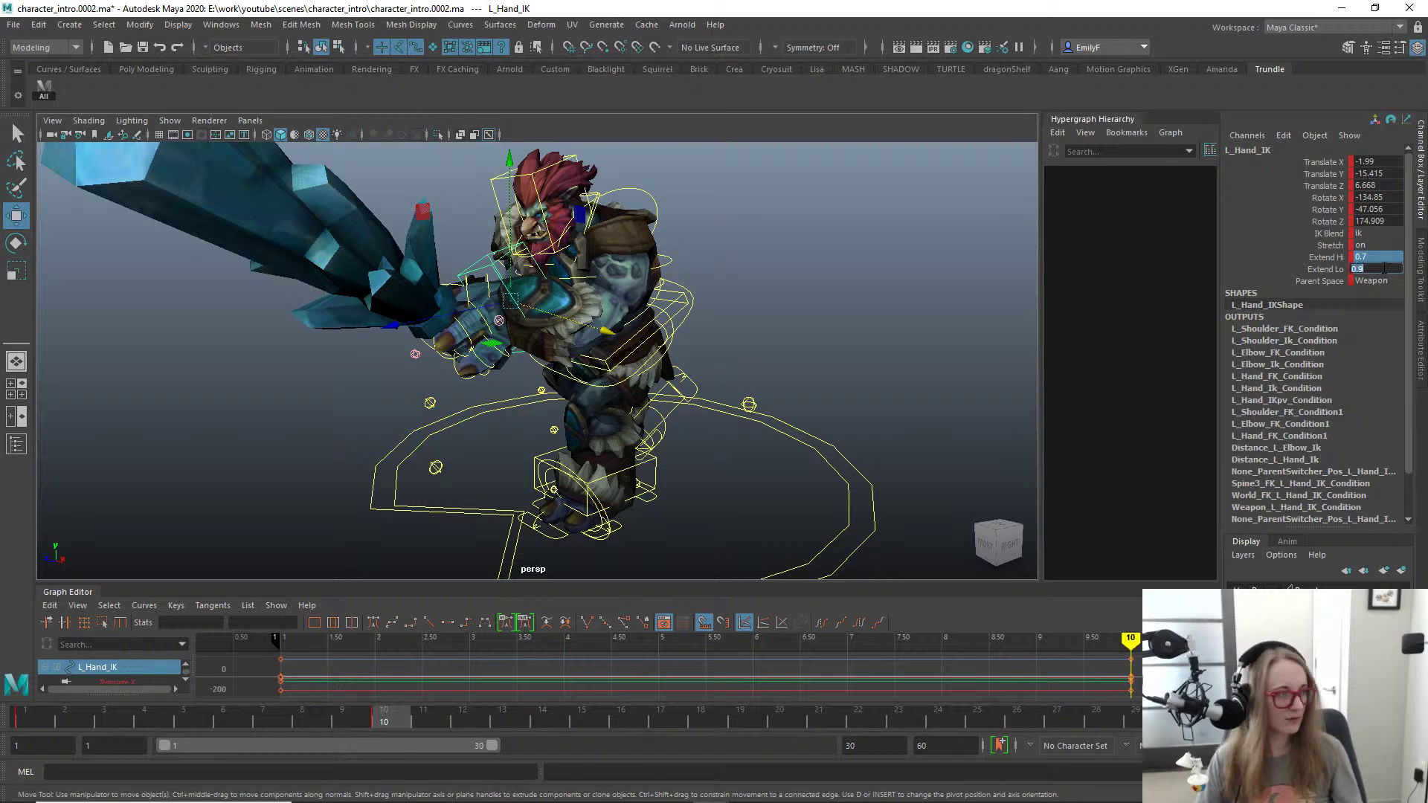
key(Return)
alt+right_drag(543, 287, 547, 288)
alt+drag(547, 288, 528, 284)
Step: Reset the left clavicle control (L_Clavicle_FK) to zero rotation on X, Y and Z
click(601, 253)
key(e)
key(q)
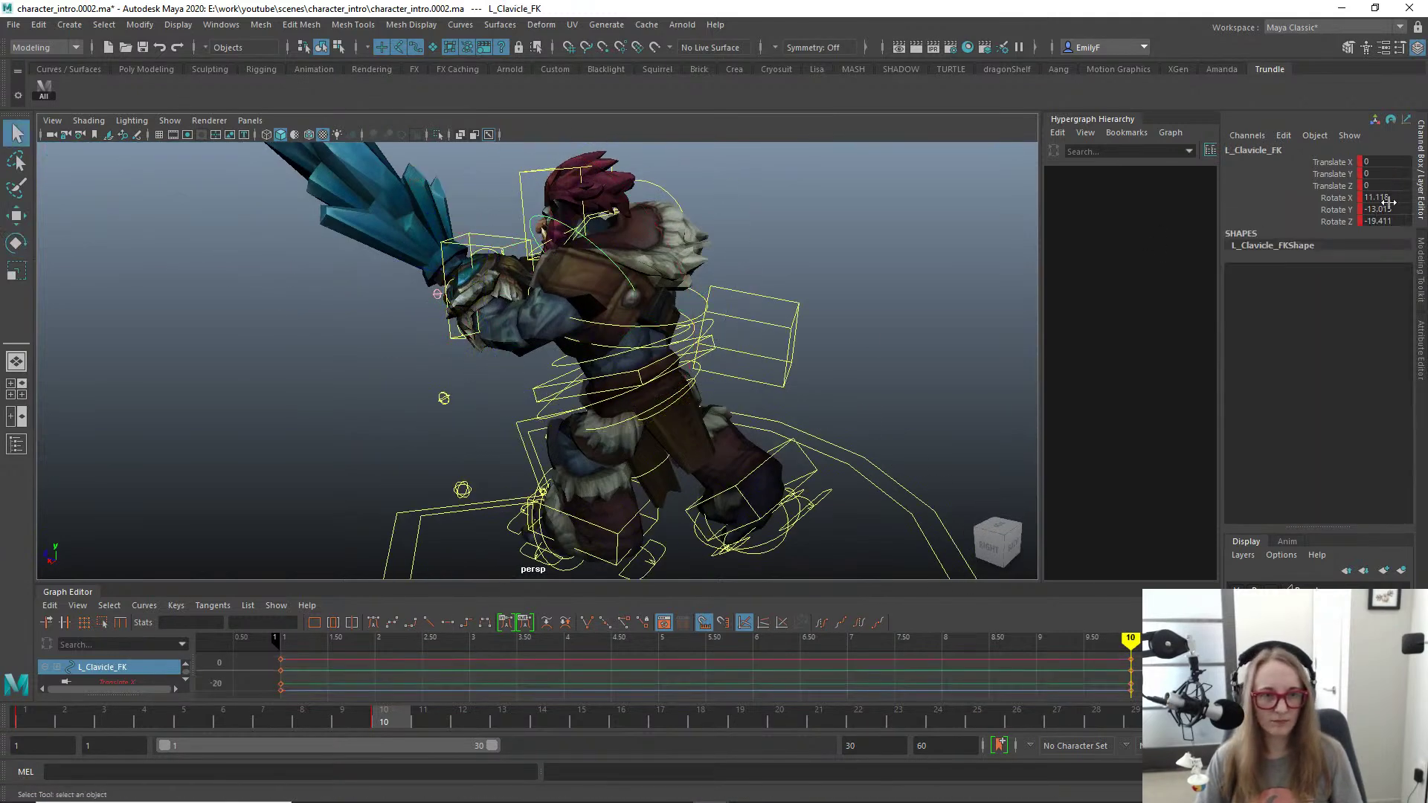
drag(1384, 197, 1384, 222)
text(0)
key(Return)
Step: Examine the frame 10 pose and sword silhouette from the side with the rig controls hidden, checking the right shoulder and right hand
alt+drag(692, 348, 439, 271)
click(442, 275)
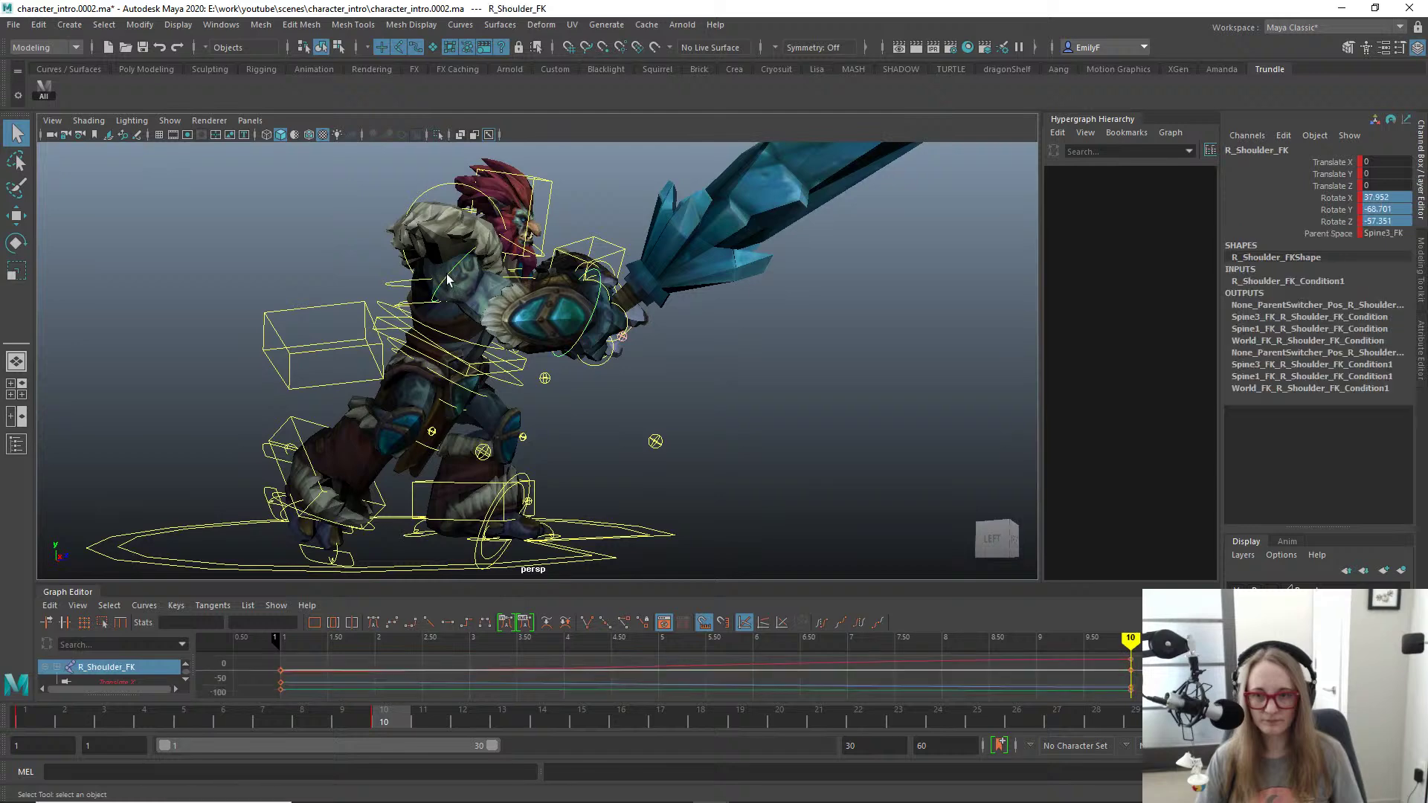
alt+right_drag(707, 384, 632, 373)
key(alt+1)
alt+drag(632, 373, 631, 368)
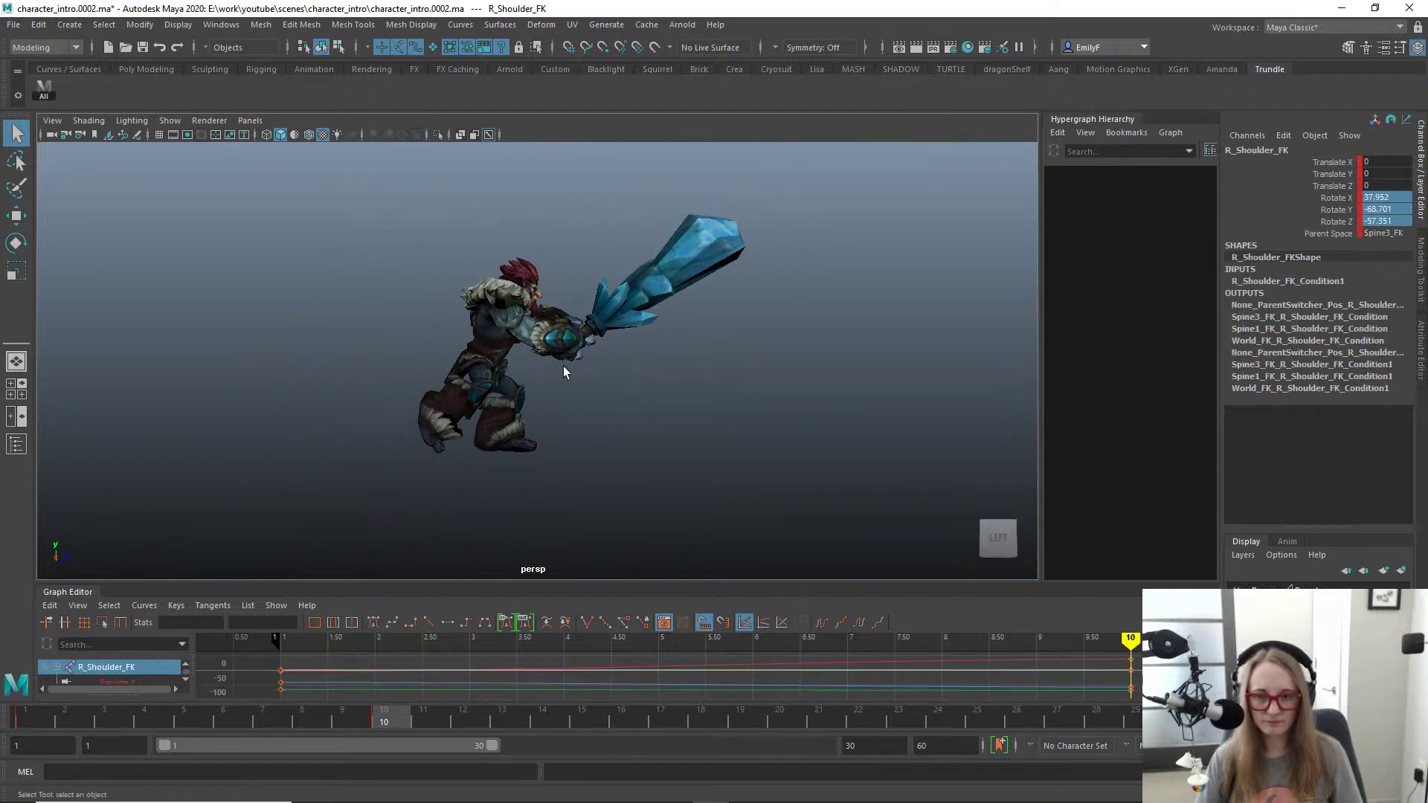
alt+right_drag(564, 366, 572, 359)
key(alt+1)
click(584, 351)
key(e)
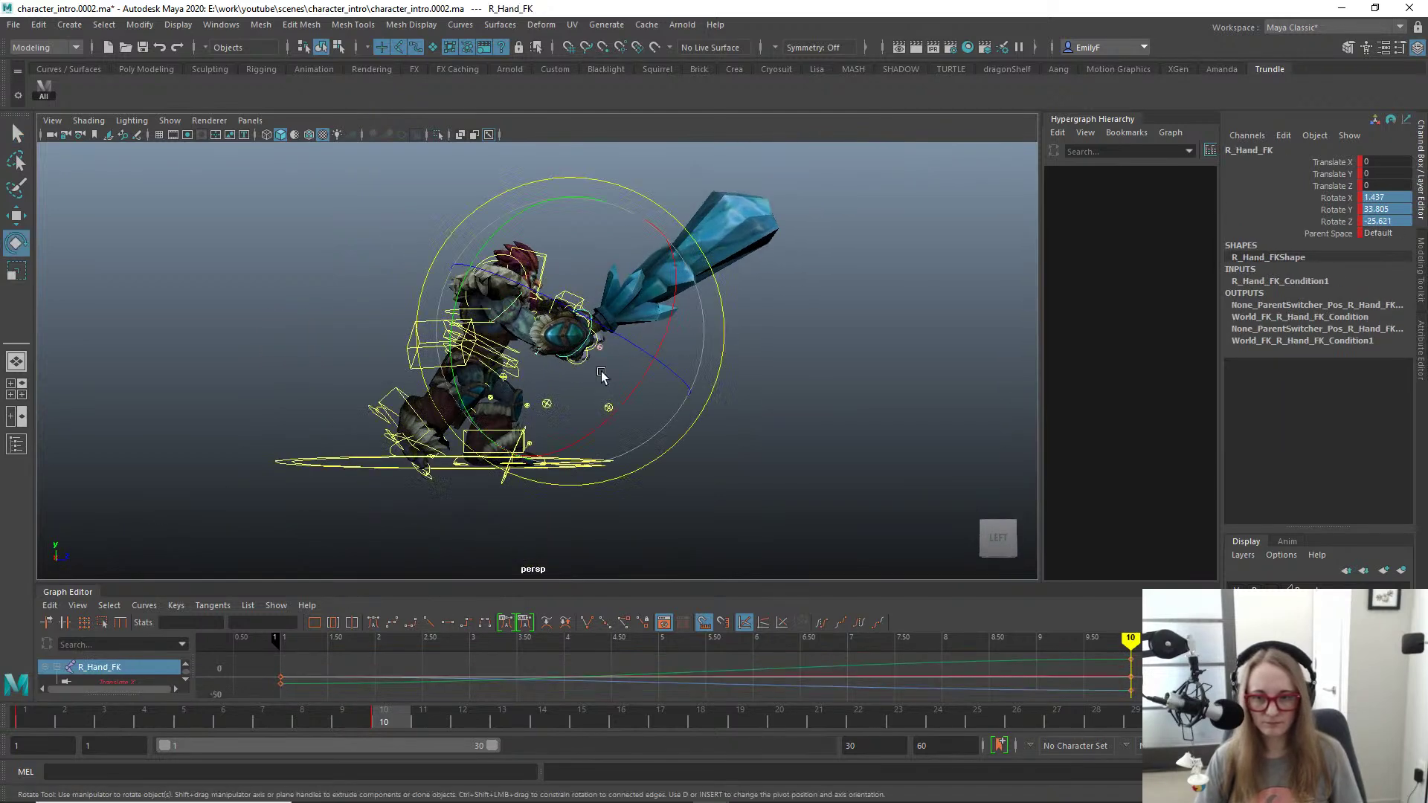
key(q)
Step: Rotate the sword control (Weapon_FK) in the right hand to about -101.904, -10.335 and -28.379
alt+right_drag(455, 291, 656, 367)
alt+drag(656, 368, 558, 389)
alt+right_drag(558, 390, 614, 345)
mouse_move(608, 364)
alt+mouse_down()
mouse_move(664, 356)
mouse_move(474, 288)
mouse_move(500, 370)
alt+mouse_up()
key(4)
click(496, 372)
click(480, 392)
key(e)
key(5)
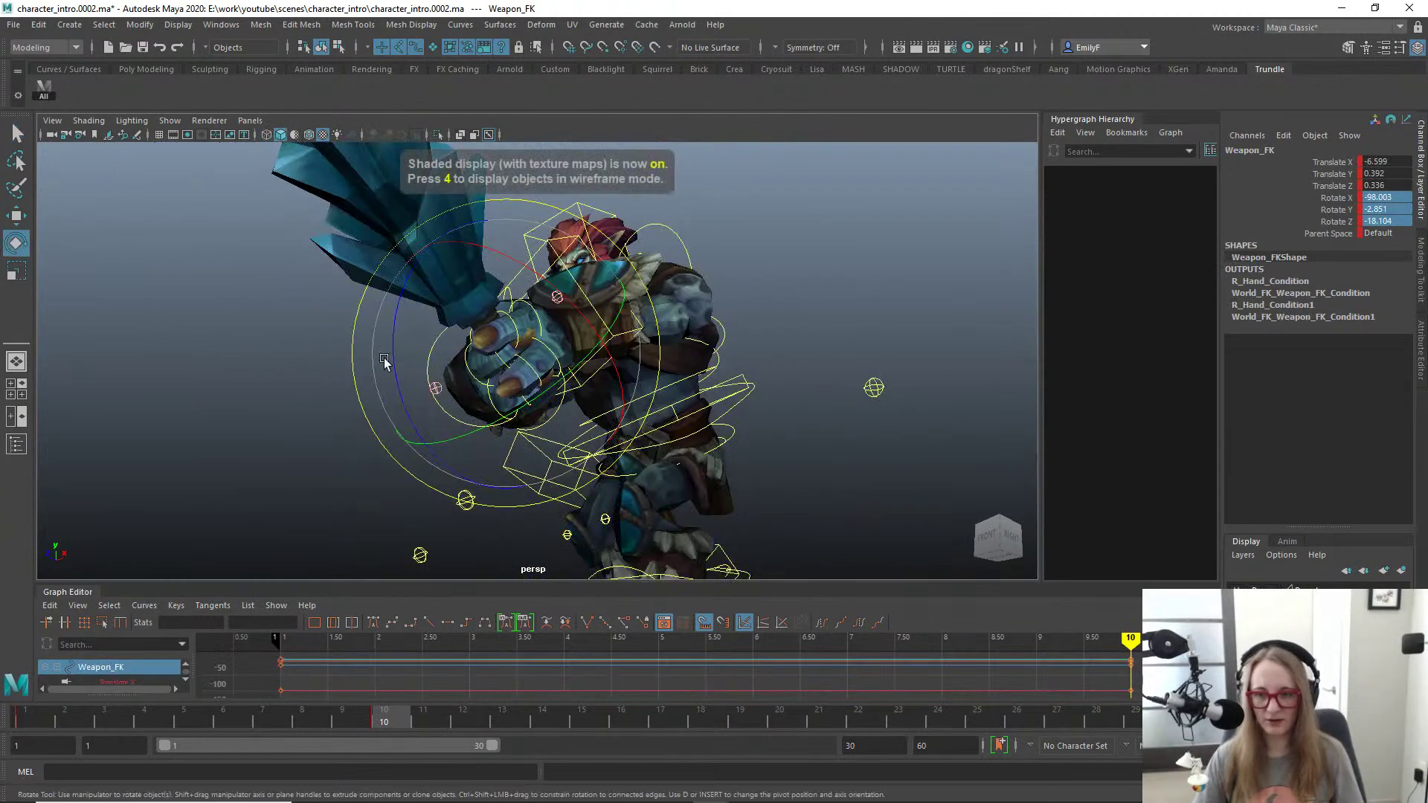
alt+drag(267, 334, 521, 335)
drag(640, 340, 571, 339)
key(ctrl+z)
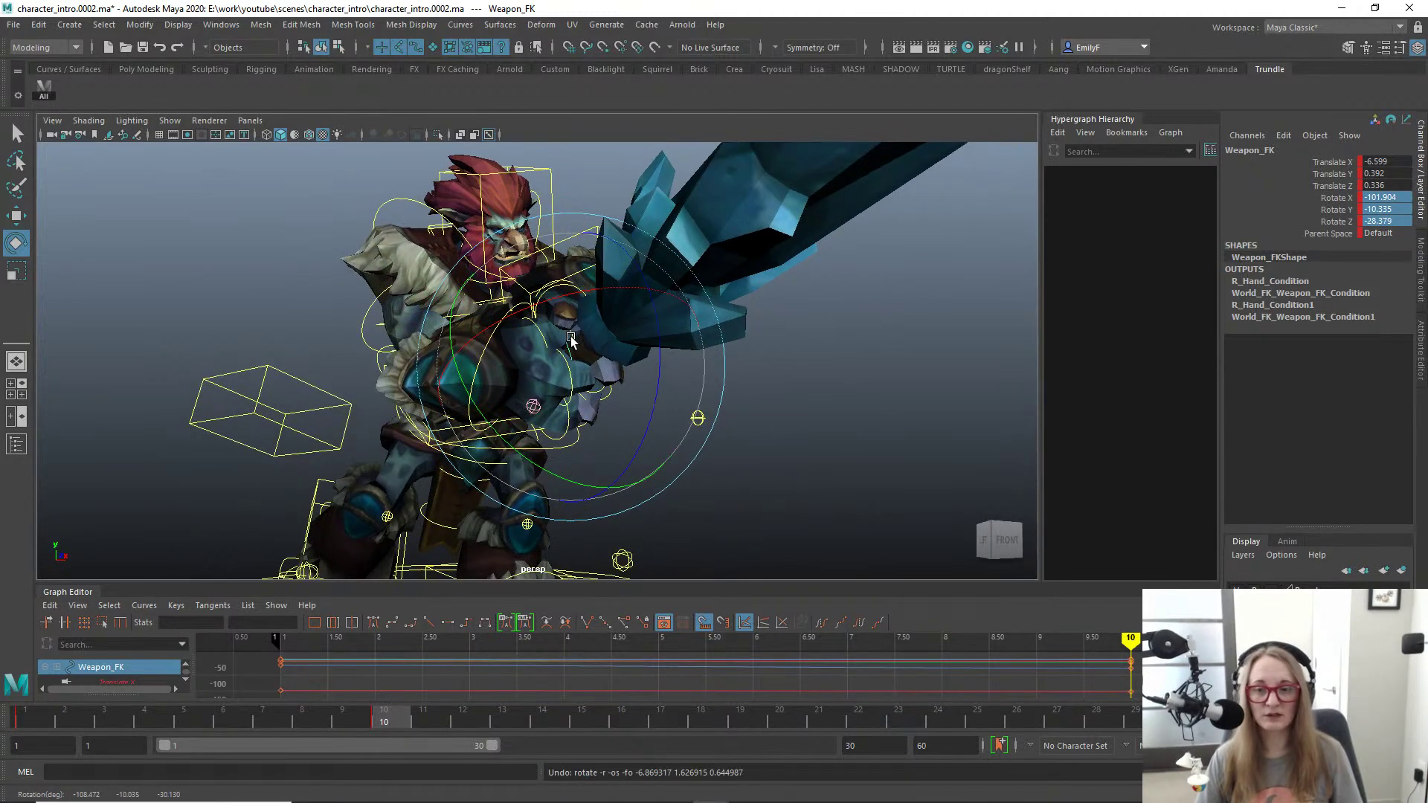
key(q)
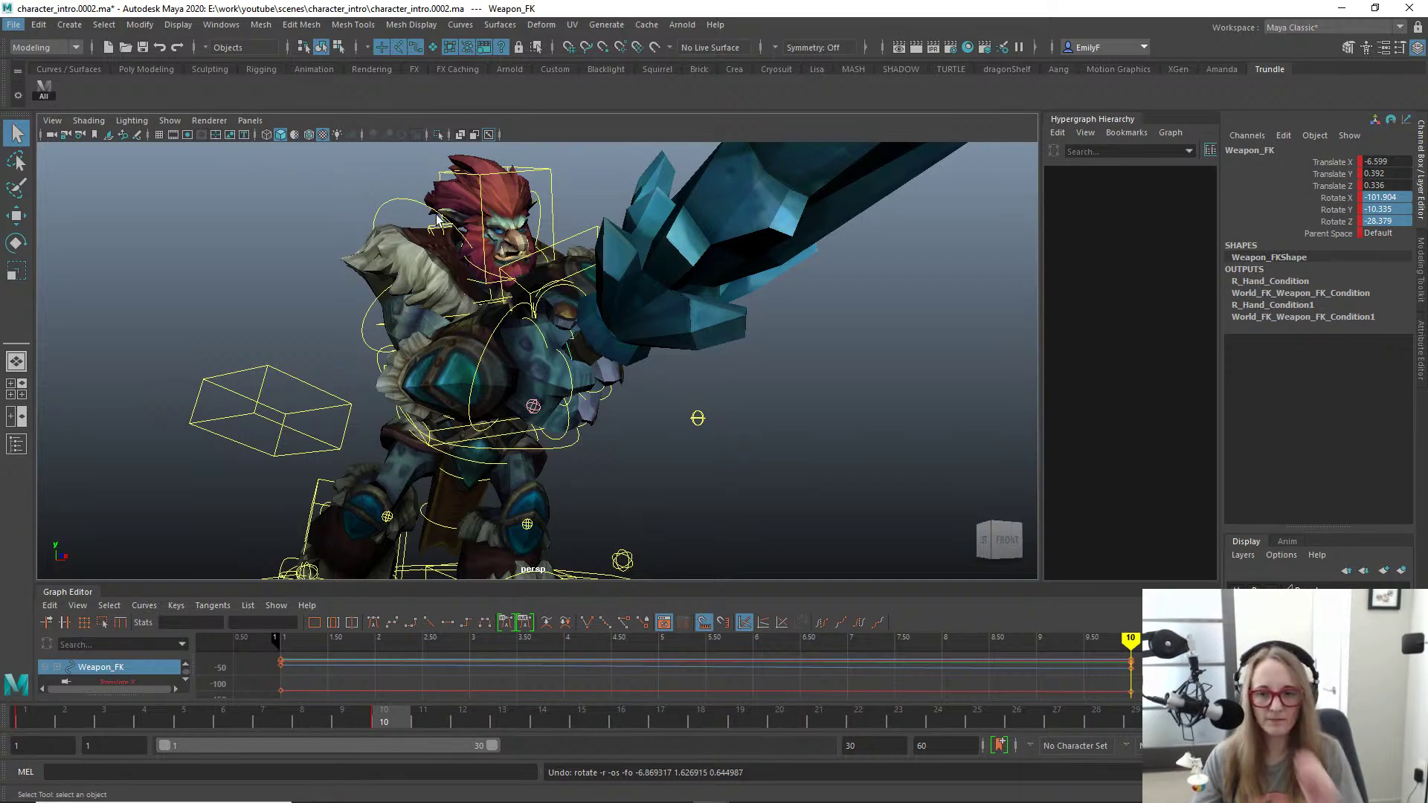
alt+drag(441, 221, 588, 358)
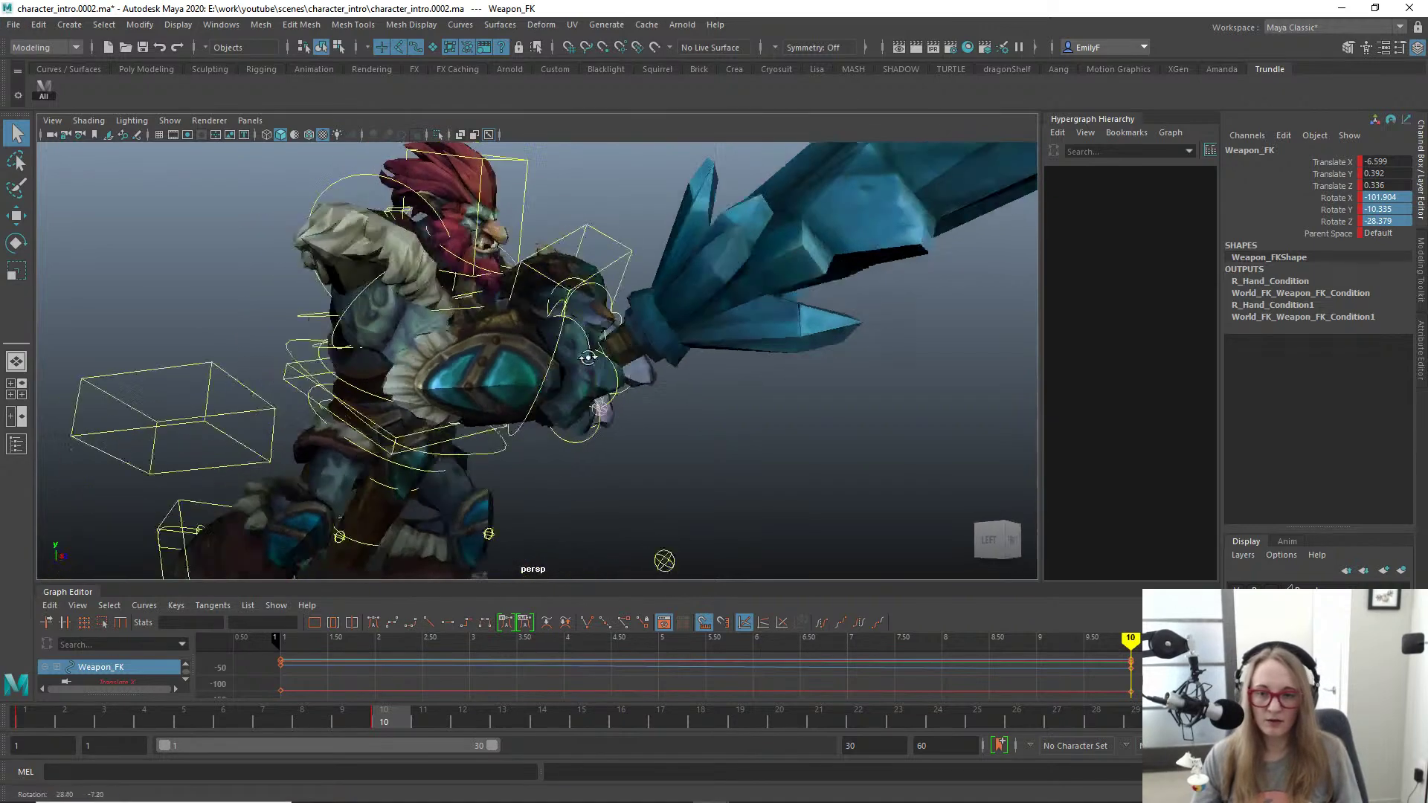
key(e)
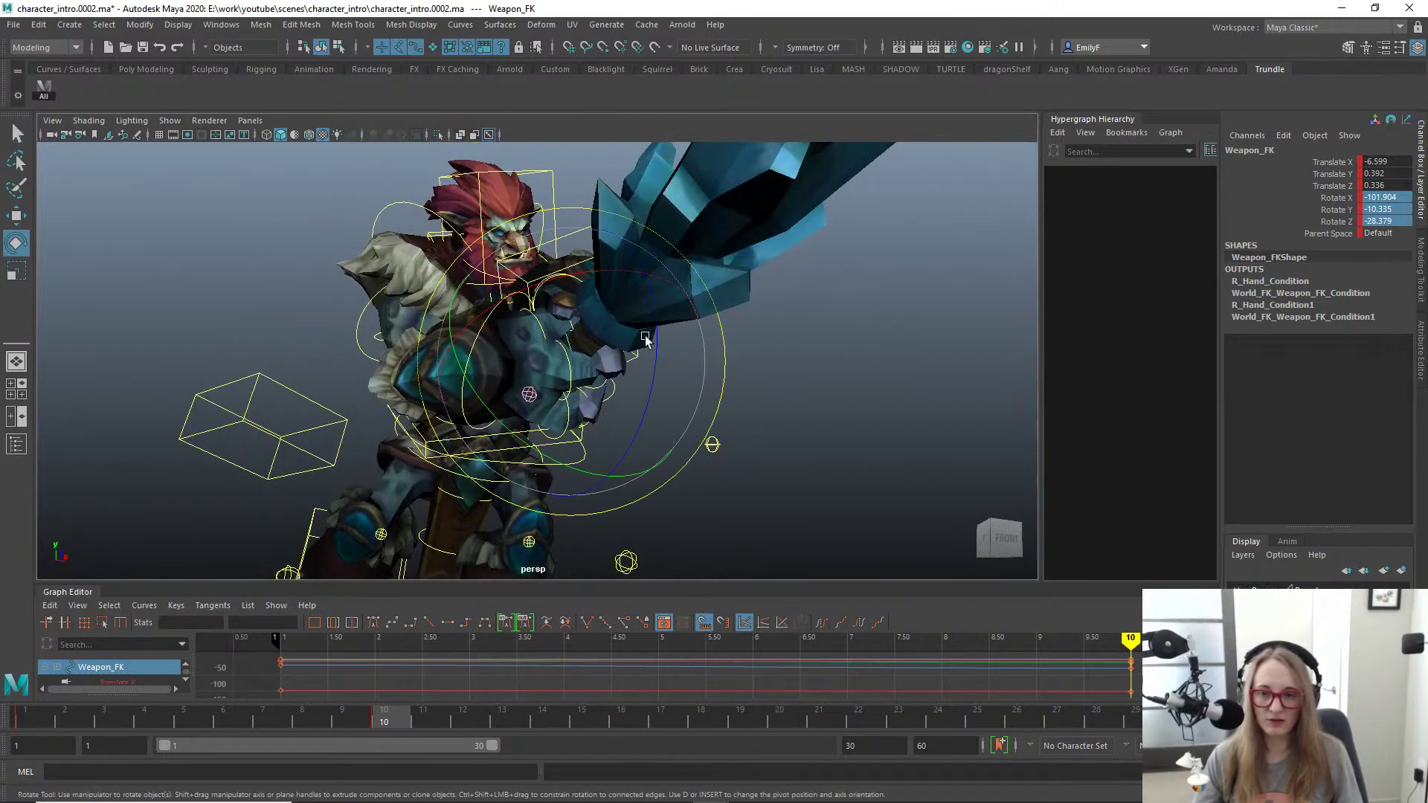
mouse_move(645, 341)
mouse_down()
mouse_move(630, 358)
mouse_move(680, 351)
mouse_move(664, 350)
mouse_up()
key(q)
click(592, 341)
key(w)
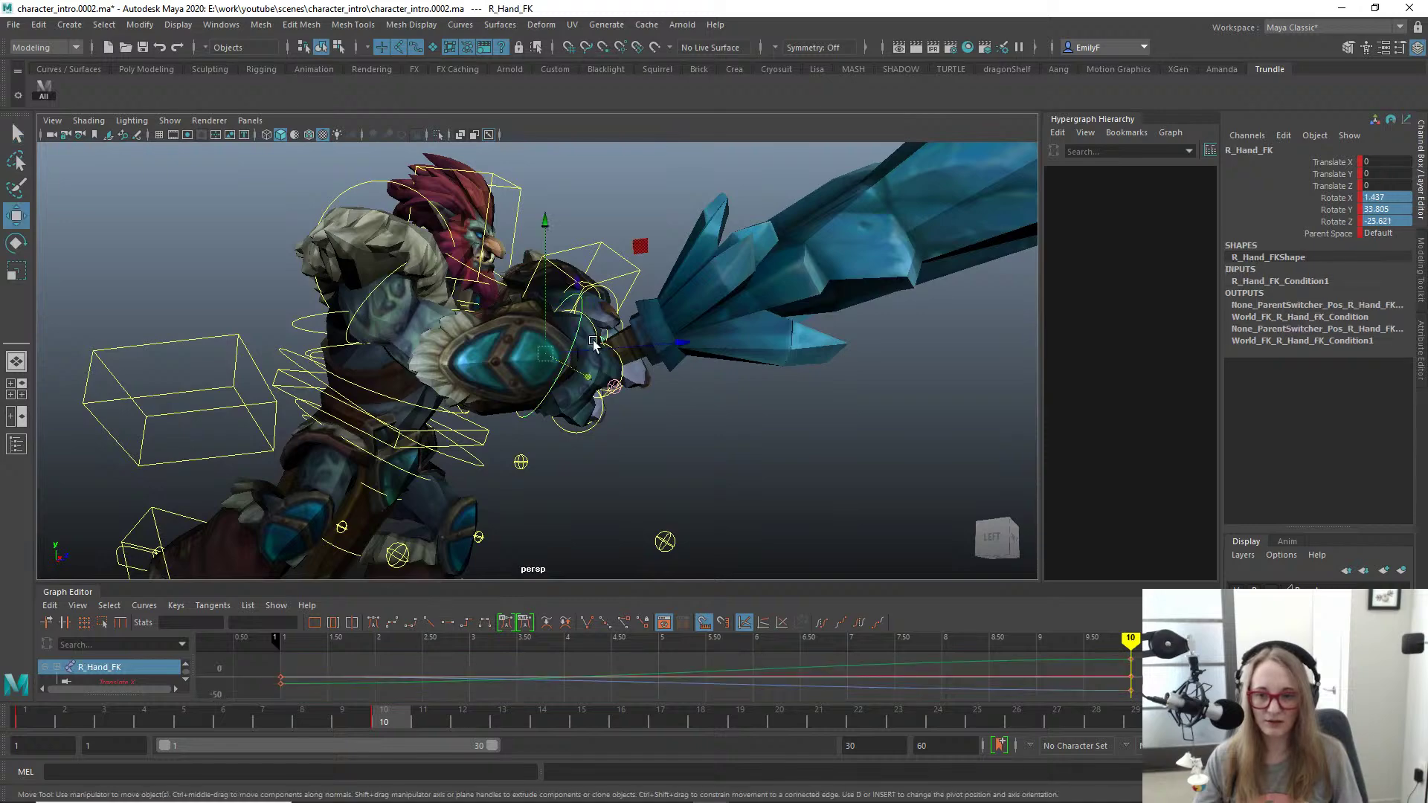
key(e)
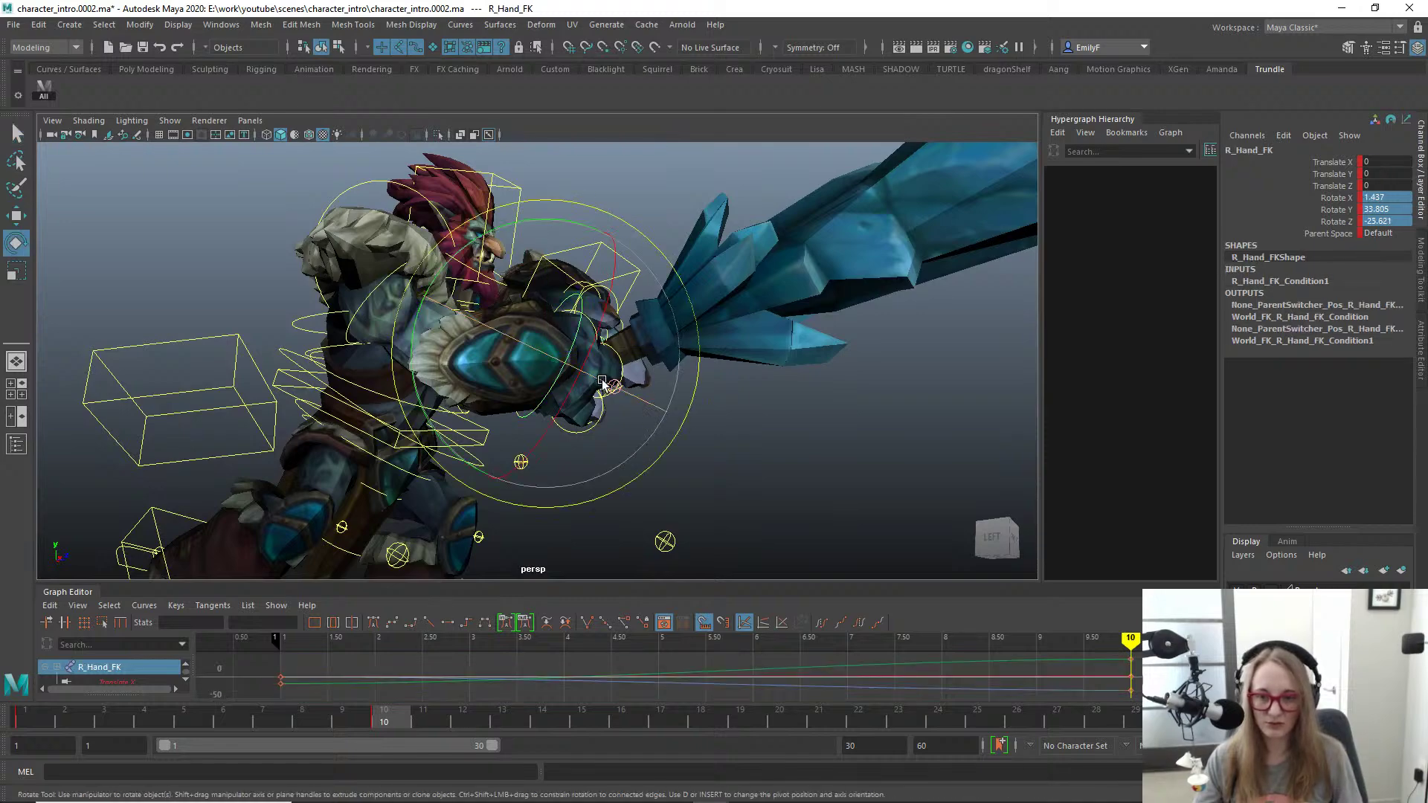
Step: Move the sword control (Weapon_FK) within the right hand's grip to about -6.496, 0.317 and 0.194
alt+drag(626, 374, 509, 368)
alt+right_drag(509, 368, 595, 372)
key(q)
alt+drag(602, 372, 411, 290)
click(654, 412)
key(w)
alt+right_drag(412, 291, 508, 315)
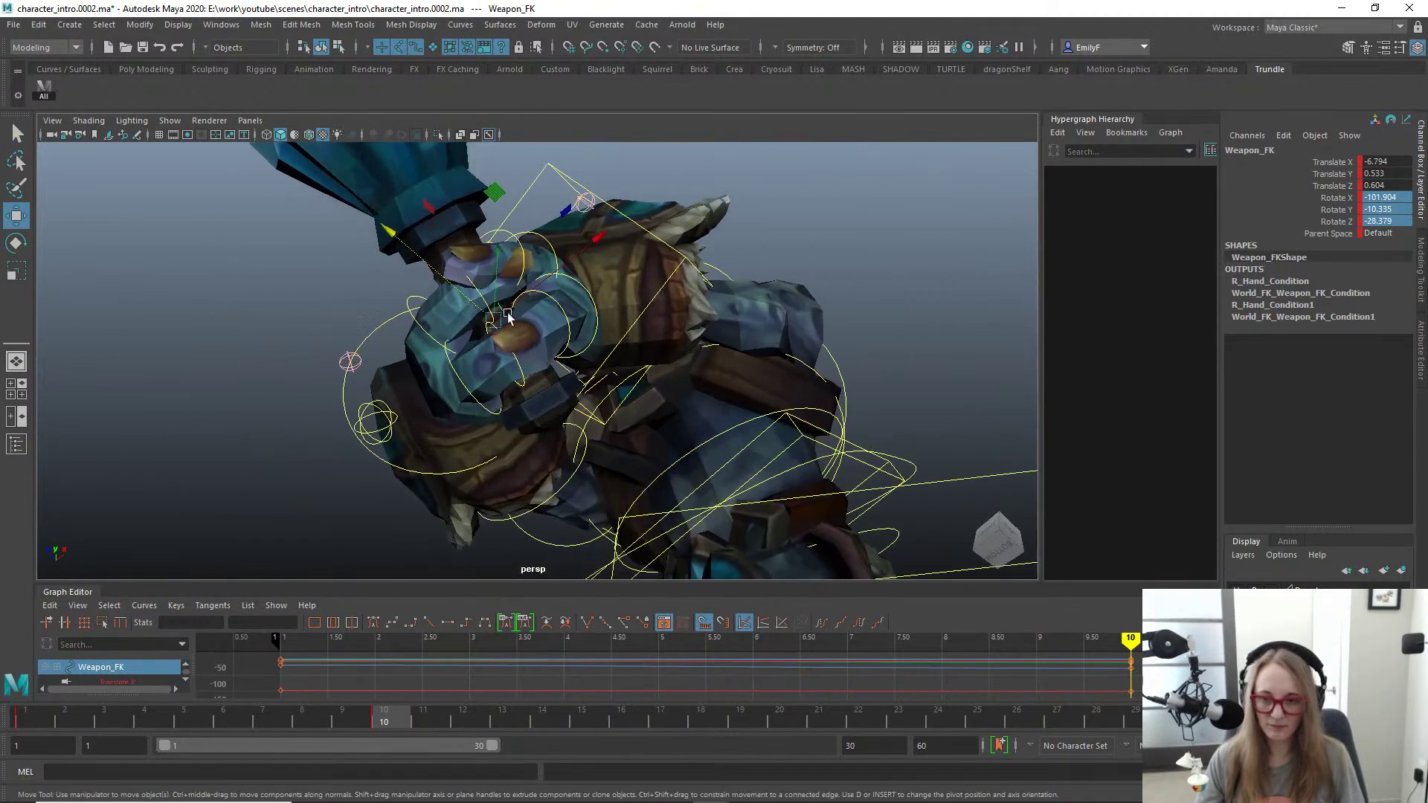
drag(457, 293, 324, 342)
key(q)
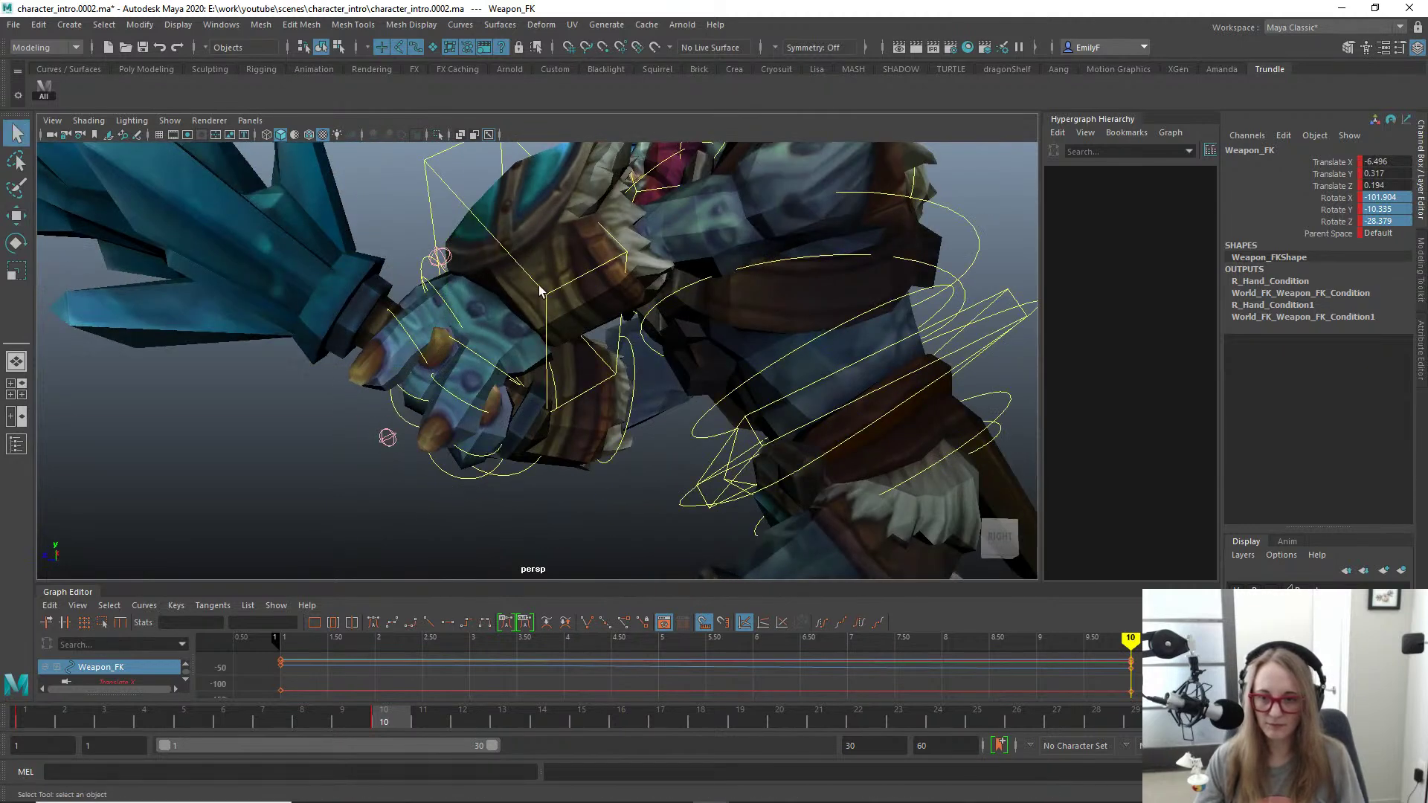
Step: Move the left hand control (L_Hand_IK) along the sword handle to about -2.808, -15.289 and 6.791
click(539, 290)
key(w)
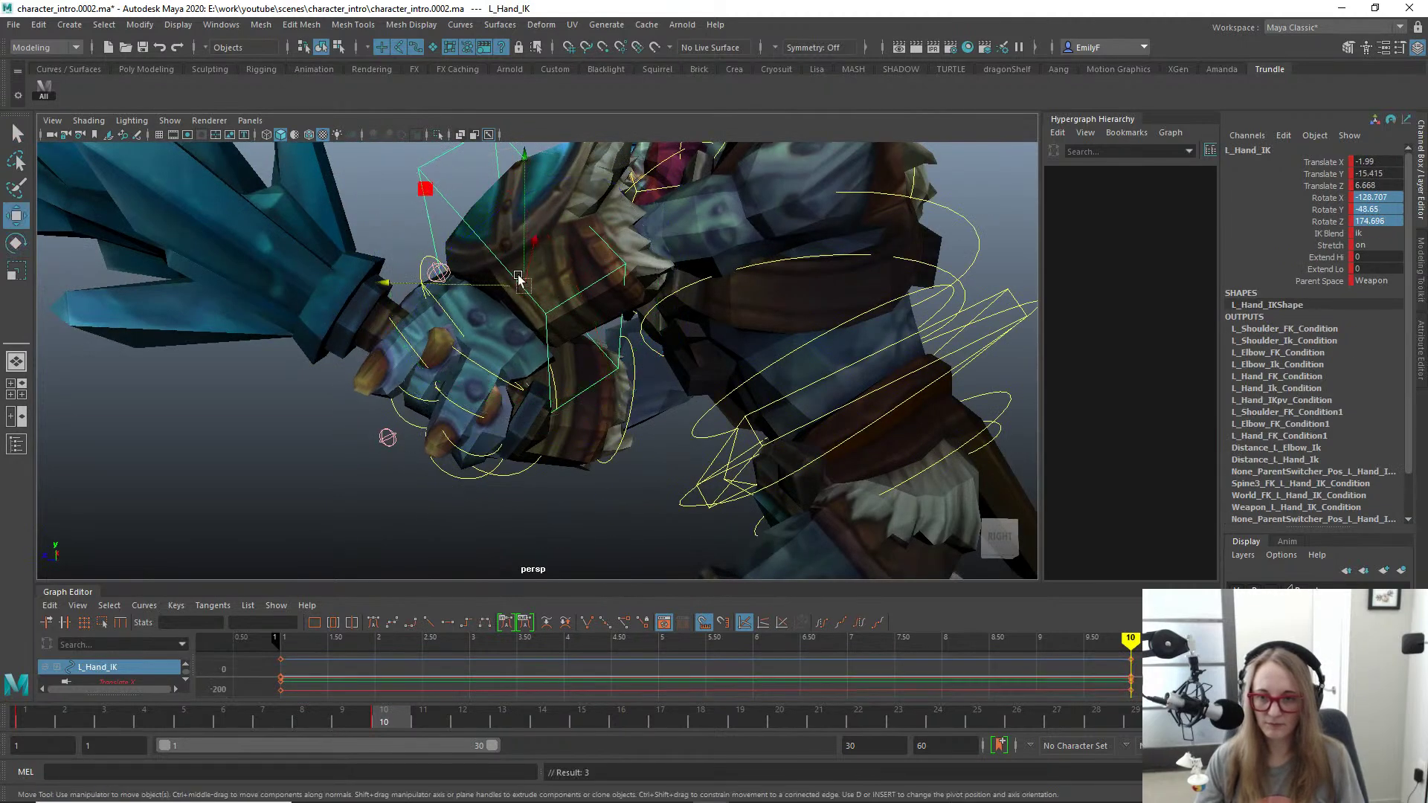
drag(515, 287, 516, 277)
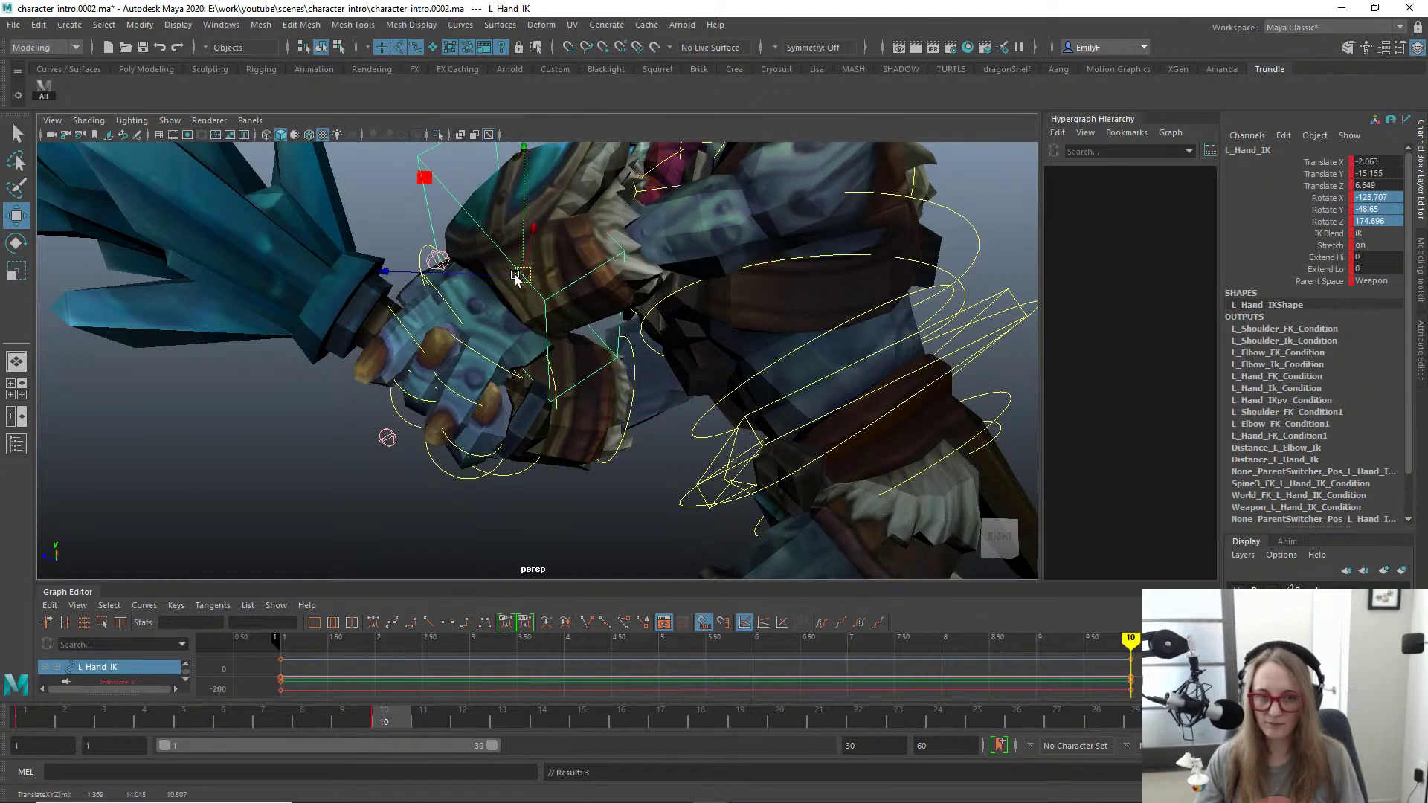
alt+drag(596, 320, 685, 392)
drag(625, 331, 647, 348)
alt+drag(673, 260, 378, 333)
key(q)
click(723, 197)
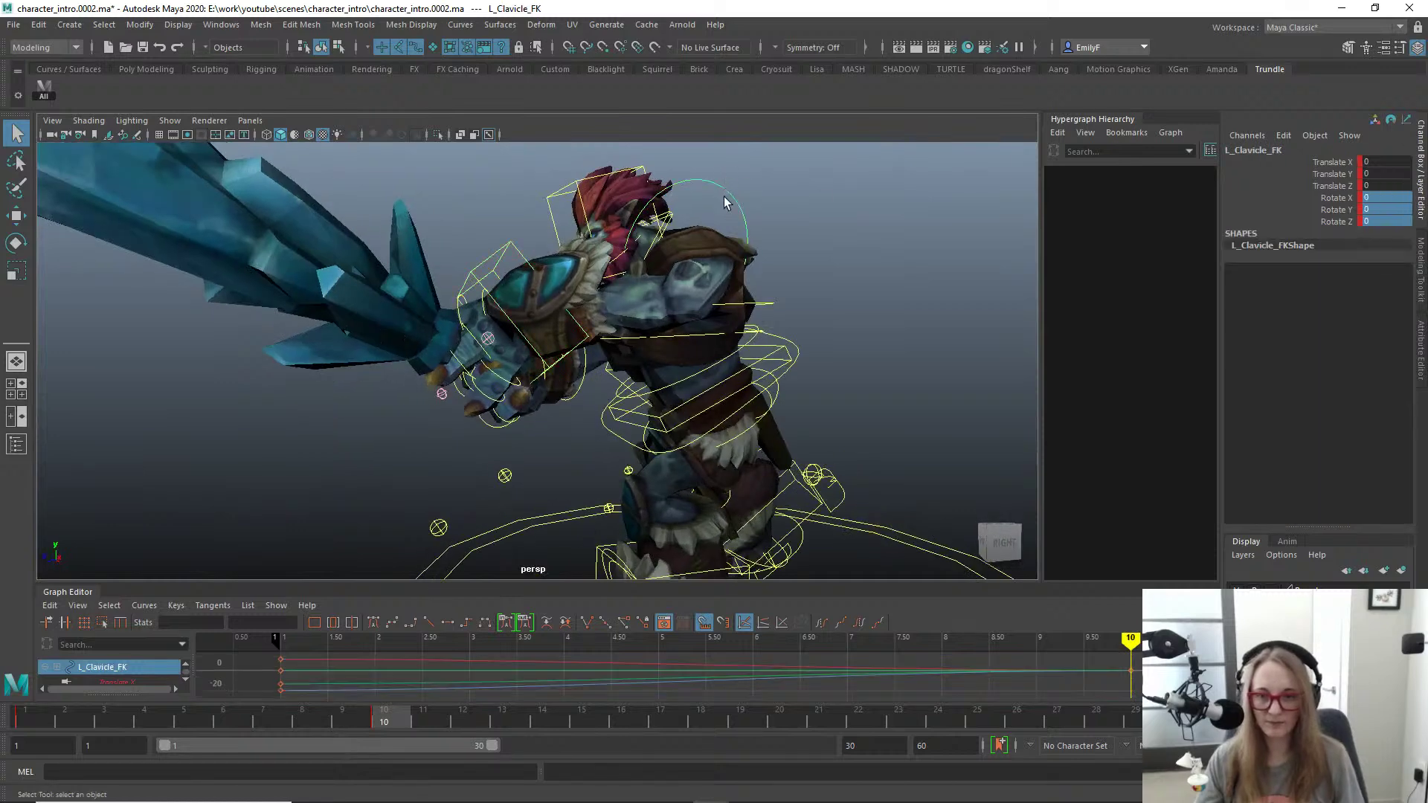
key(e)
alt+drag(818, 204, 608, 335)
alt+drag(603, 334, 530, 365)
key(q)
Step: Try rotating the left hand control (L_Hand_IK) to about 147.938 on Z, and undo the rotation
click(563, 354)
key(w)
key(e)
key(ctrl+z)
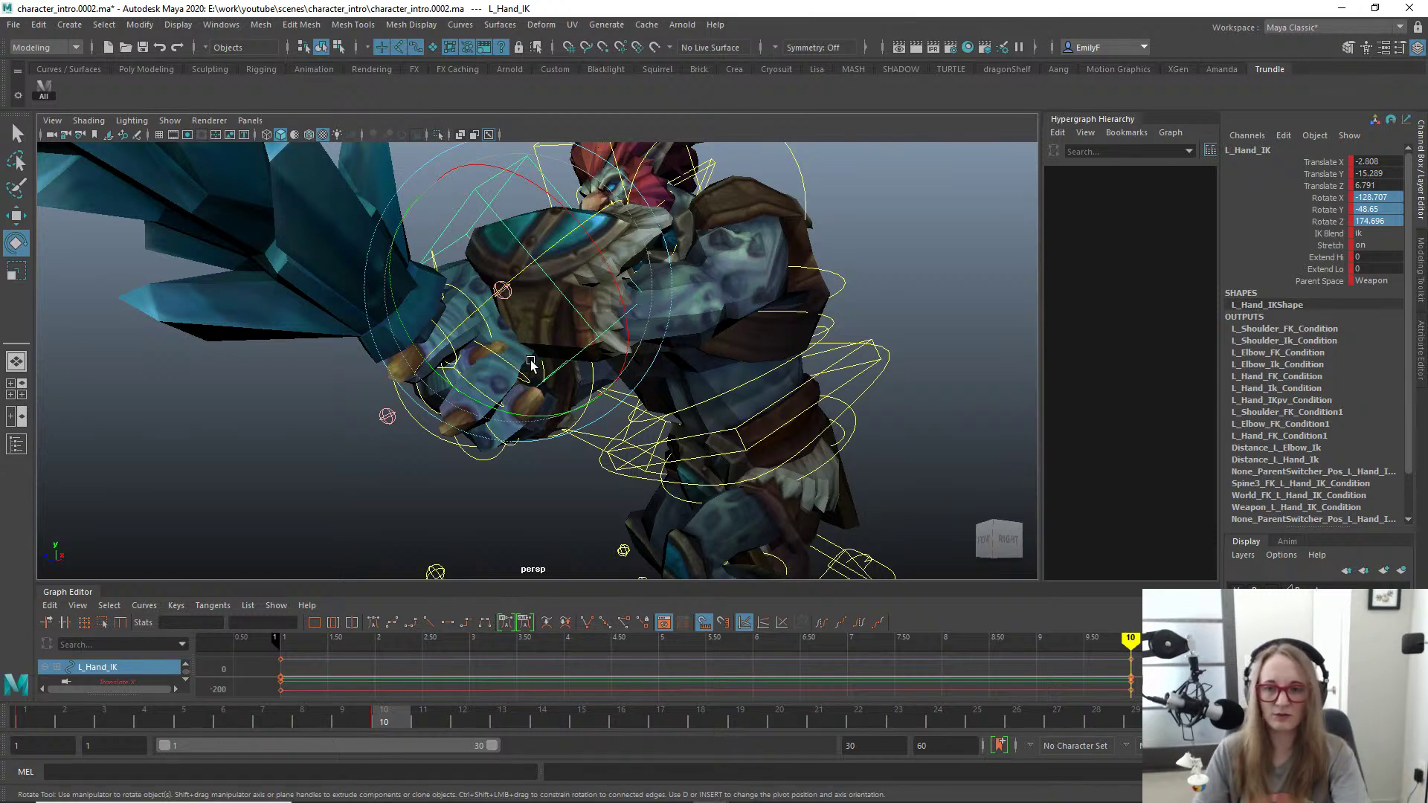
alt+drag(468, 319, 603, 313)
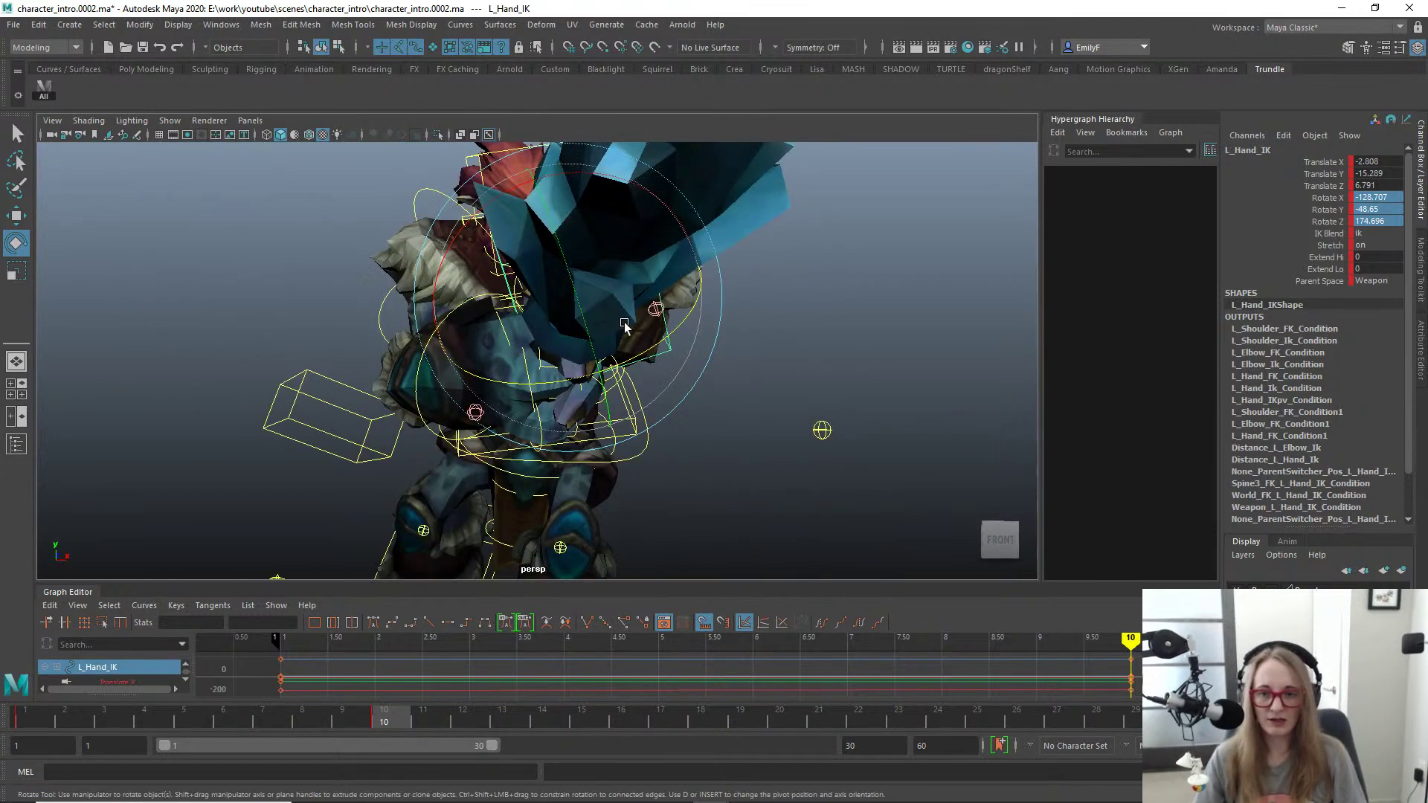
drag(643, 361, 578, 388)
key(w)
alt+drag(765, 421, 628, 417)
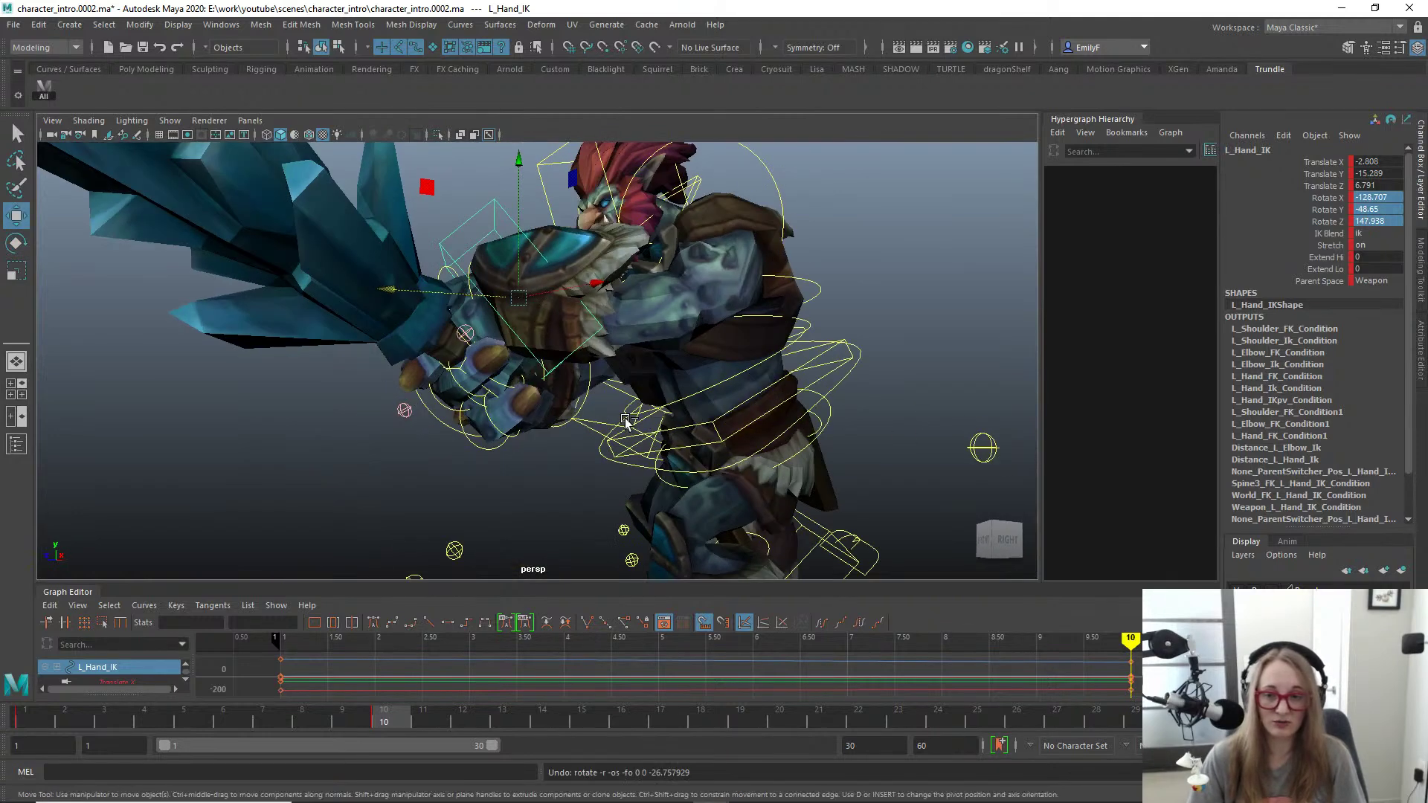
key(ctrl+z)
alt+drag(423, 292, 462, 387)
key(e)
key(ctrl+z)
key(q)
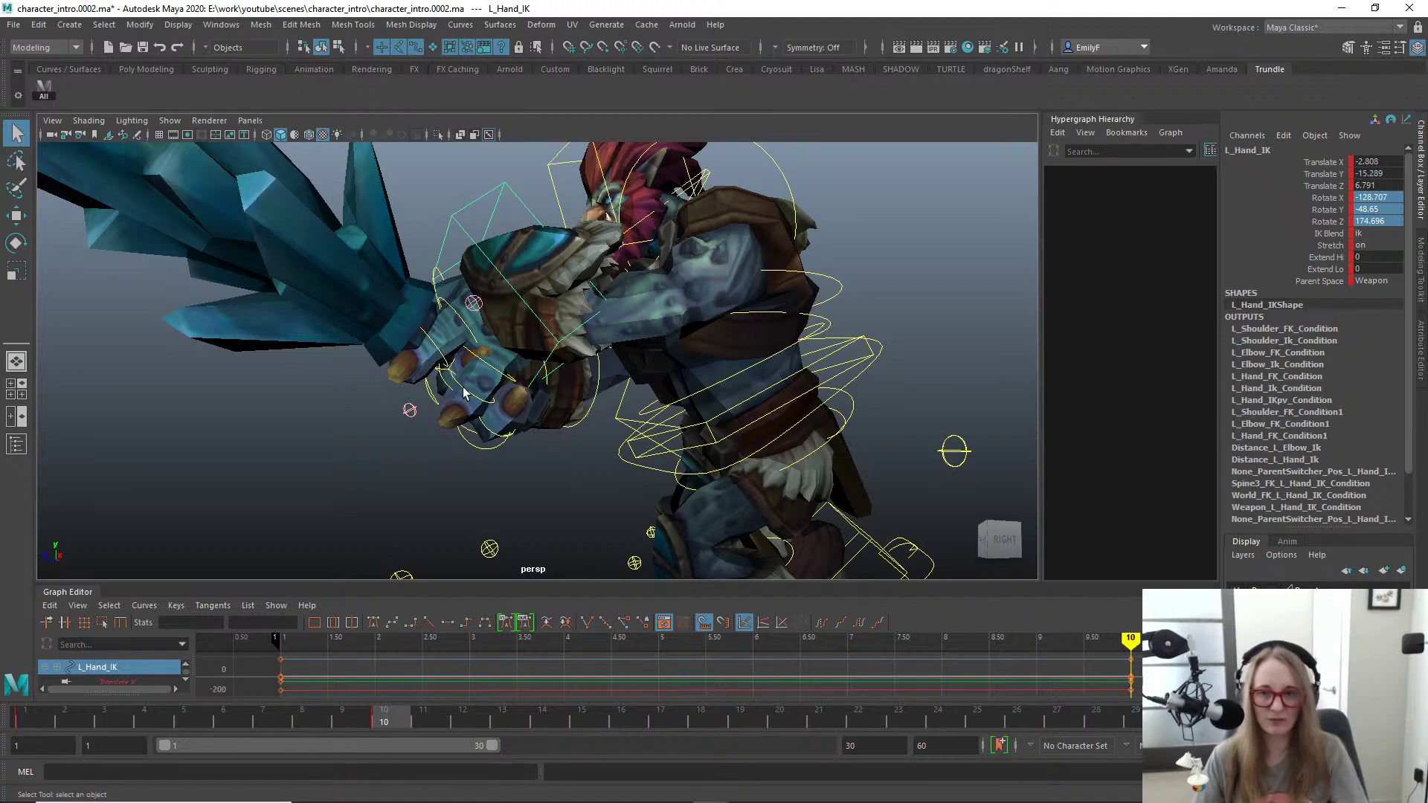
Step: Rotate L_Hand_IK to about -116.646, -50.717 and 153.687, and move it to about -2.893, -15.117 and 7.982
alt+drag(450, 386, 561, 362)
key(w)
key(e)
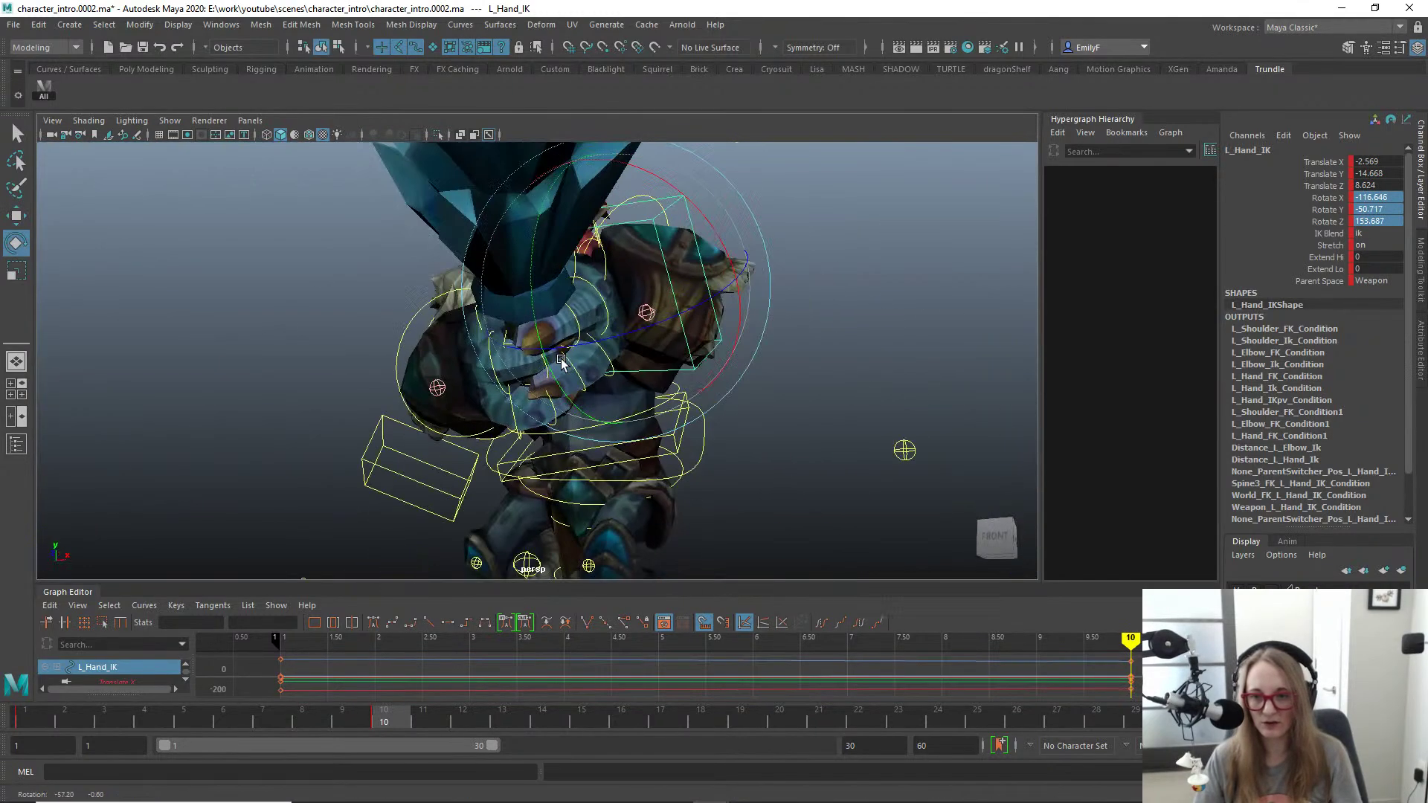
key(w)
drag(665, 285, 502, 292)
alt+right_drag(501, 292, 595, 320)
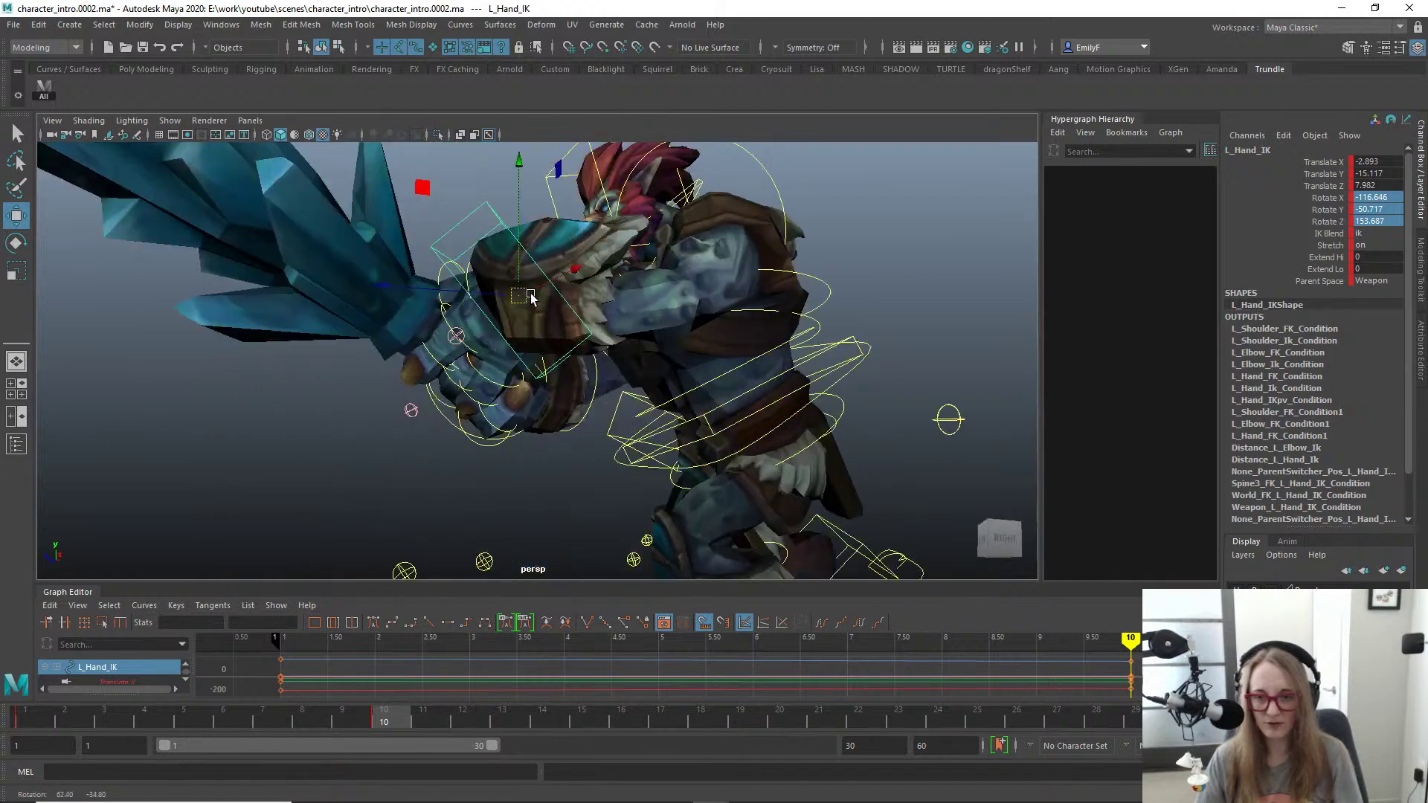
alt+drag(595, 320, 604, 314)
Step: Refine L_Hand_IK around the grip, rotating it to about -110.851, -41.79 and 157.888 and moving it to -2.503, -15.589 and 8.231
key(e)
drag(570, 422, 554, 427)
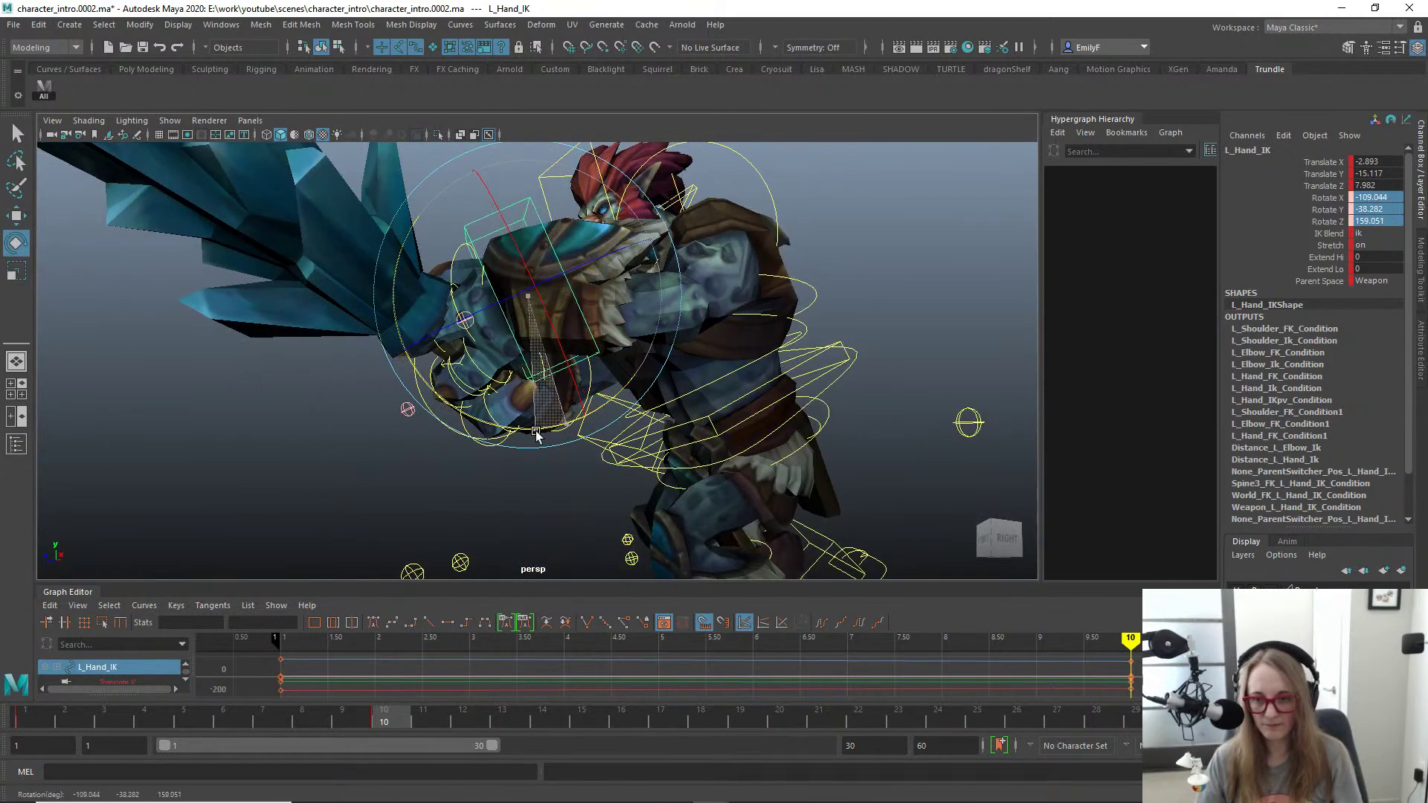
key(w)
drag(513, 313, 714, 349)
key(e)
key(q)
Step: Move the left elbow pole-vector control (L_Hand_IKpv) to about -3.177, -5.858 and -14.595
alt+drag(800, 383, 561, 361)
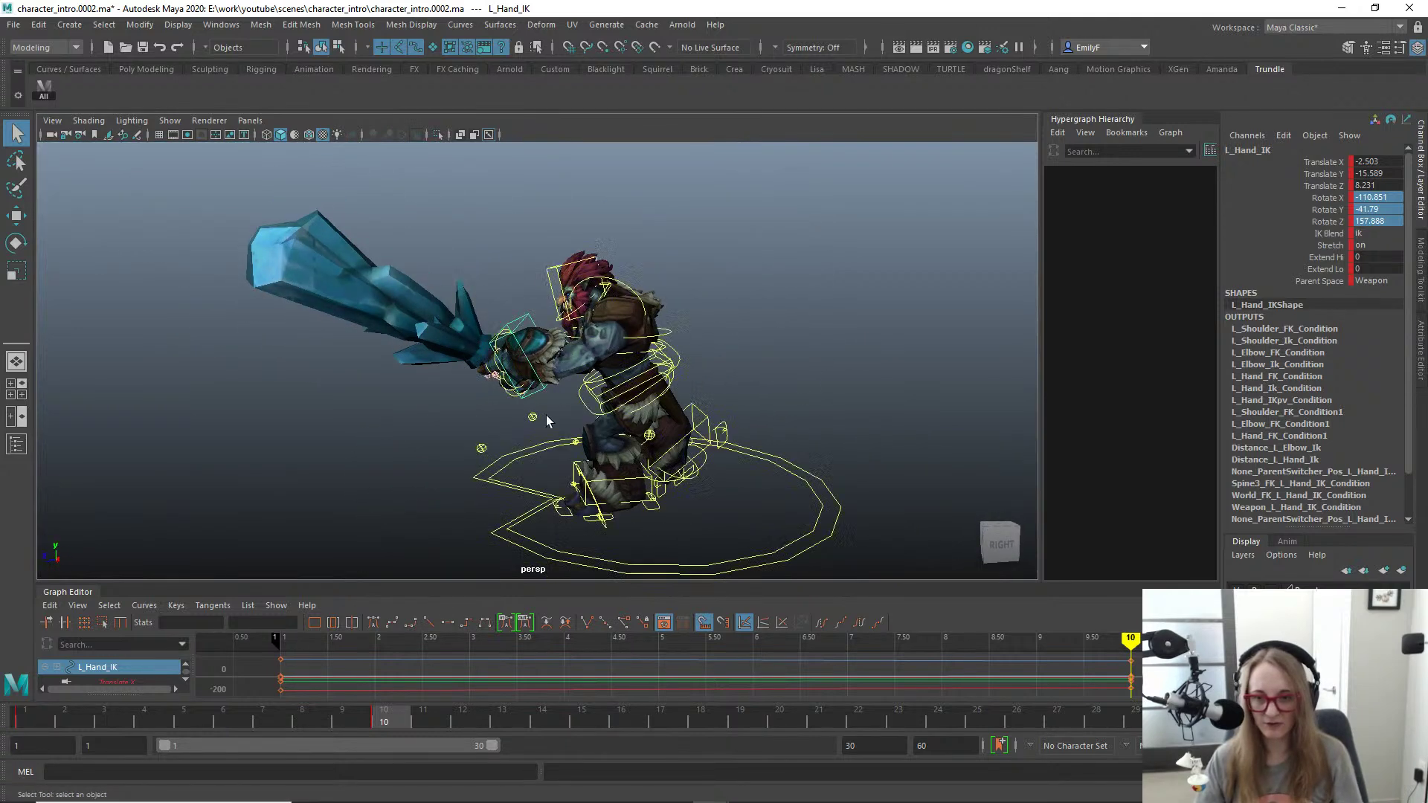
alt+right_drag(546, 416, 596, 429)
click(734, 488)
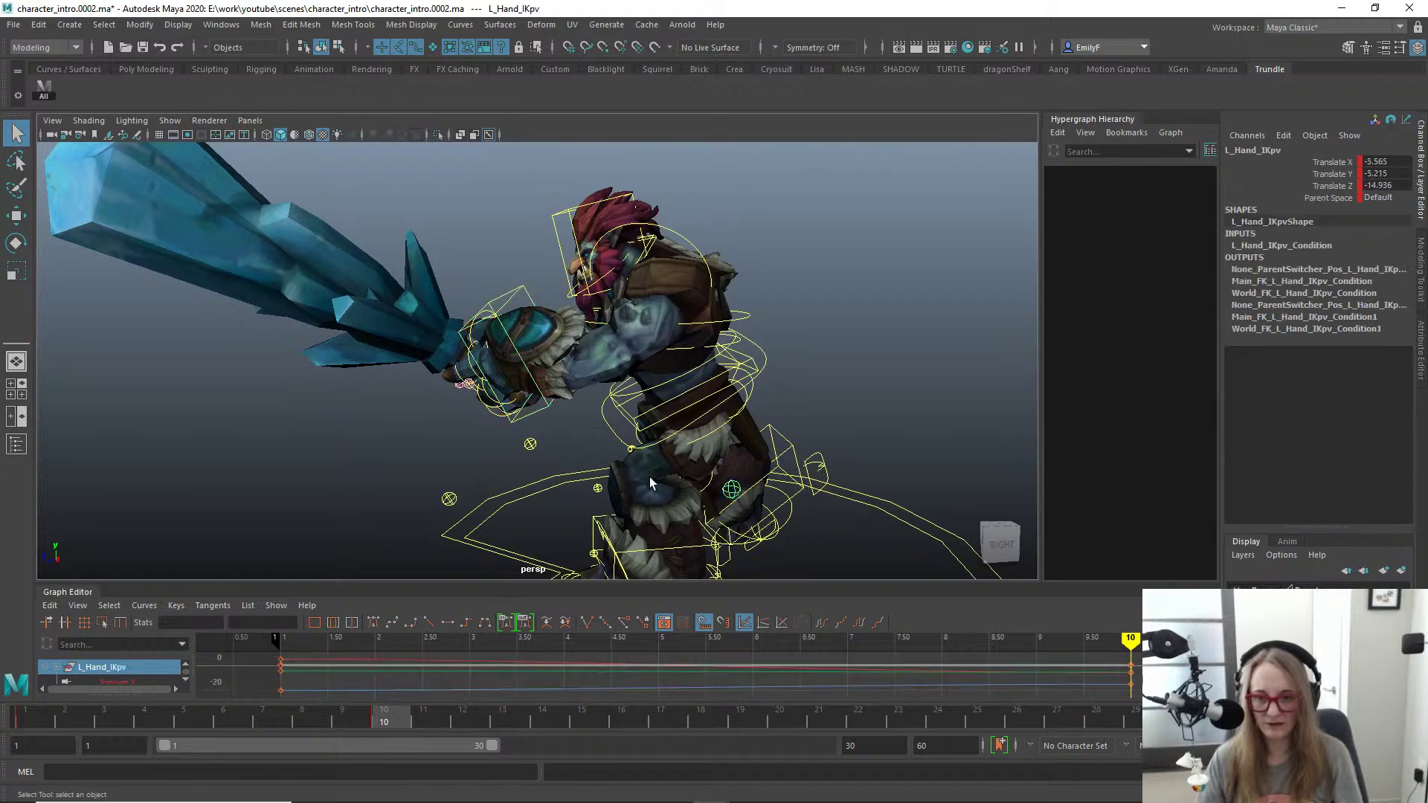
alt+drag(649, 476, 446, 429)
key(w)
drag(272, 427, 328, 443)
alt+right_drag(330, 444, 333, 305)
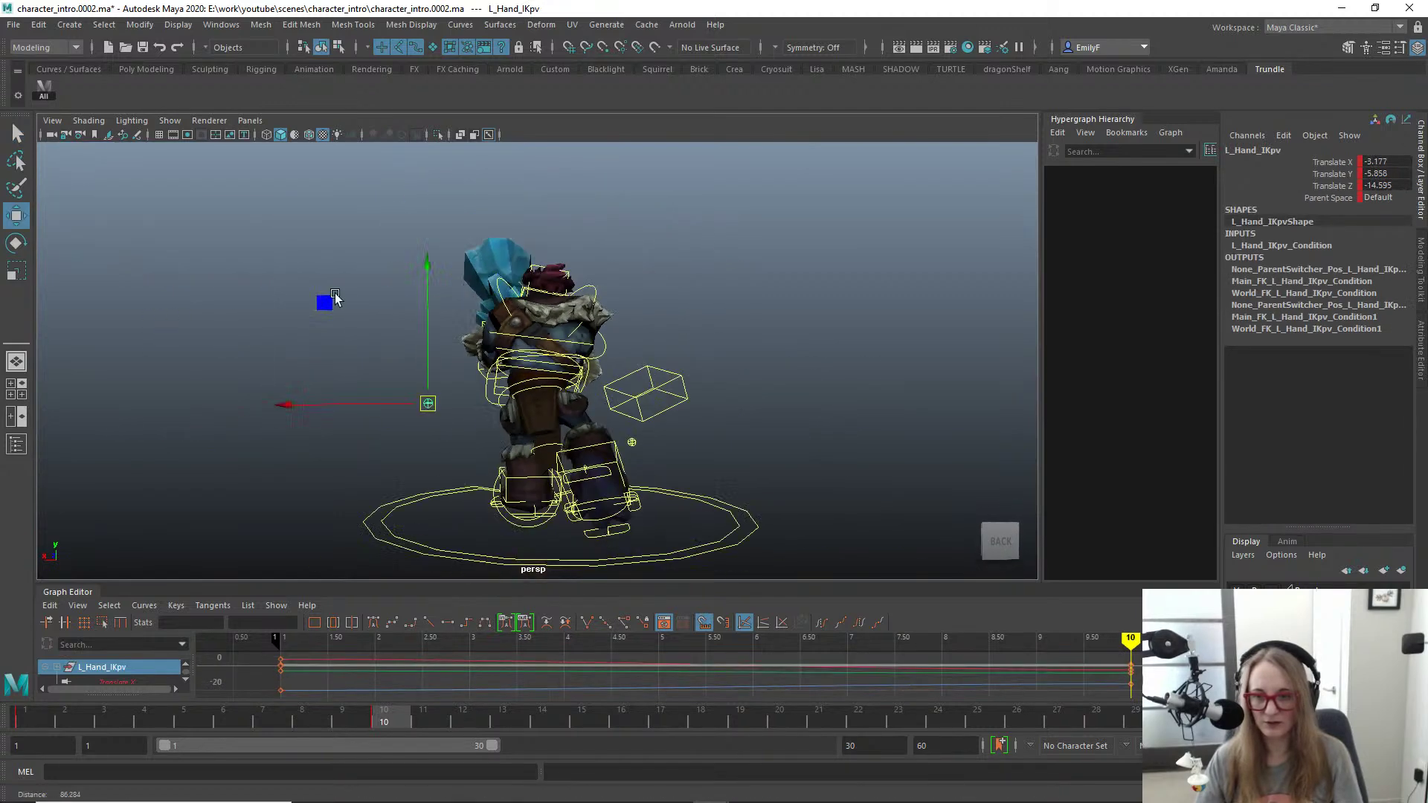
Step: Compare the frame 1 and frame 10 poses with the rig controls hidden, and check them against the start of the character_intro reference video
key(alt+1)
alt+drag(333, 305, 557, 314)
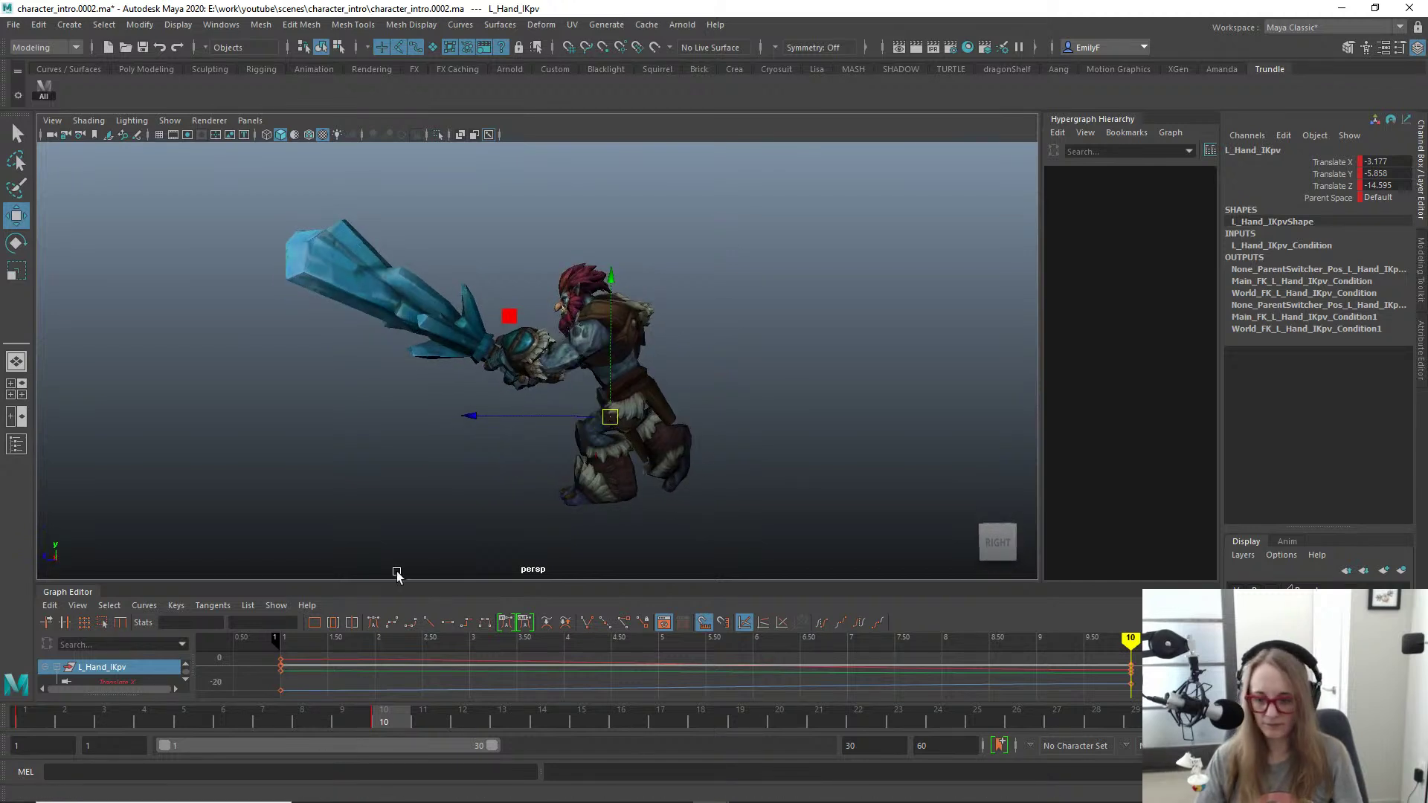
key(.)
key(.)
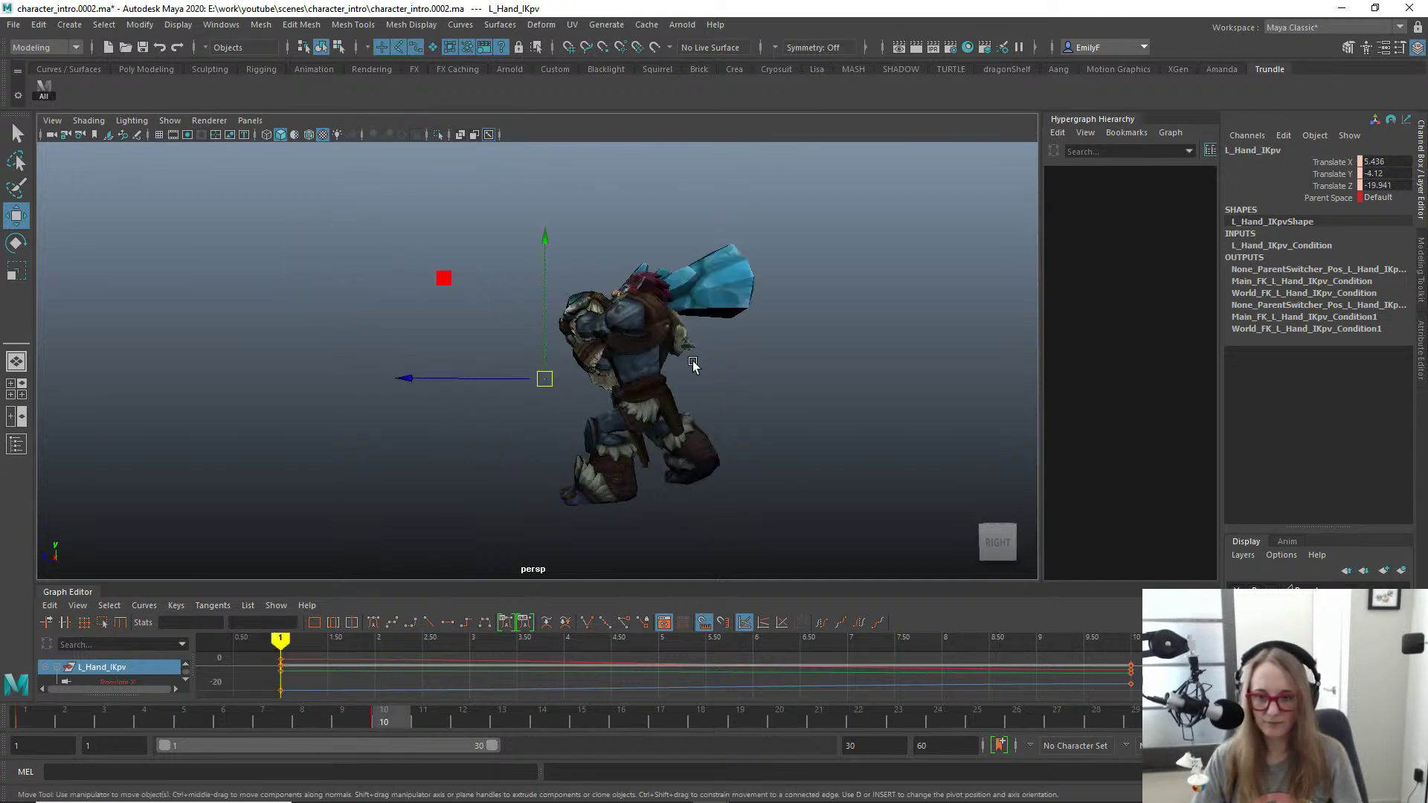
alt+drag(389, 386, 592, 373)
scroll(633, 341, up, 2)
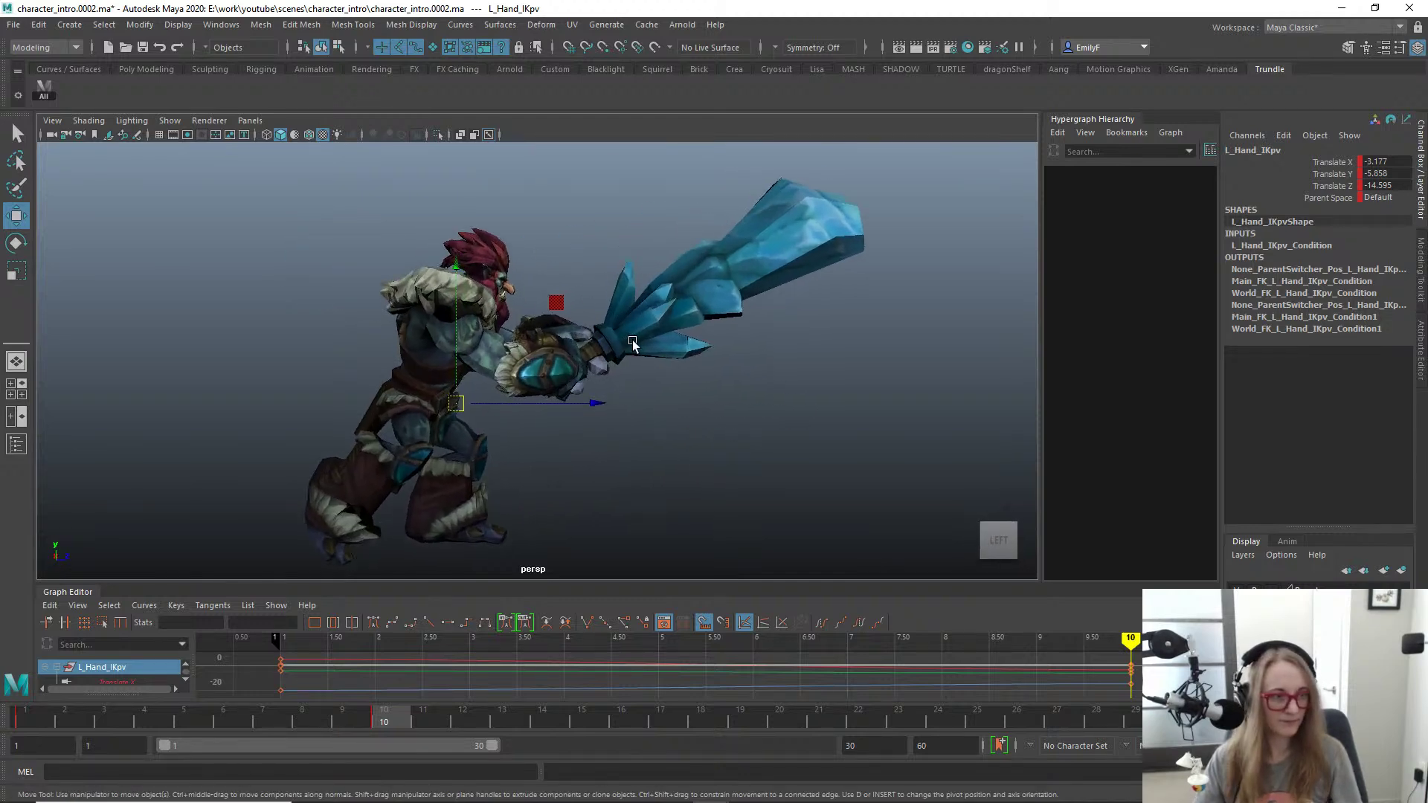
scroll(650, 350, down, 3)
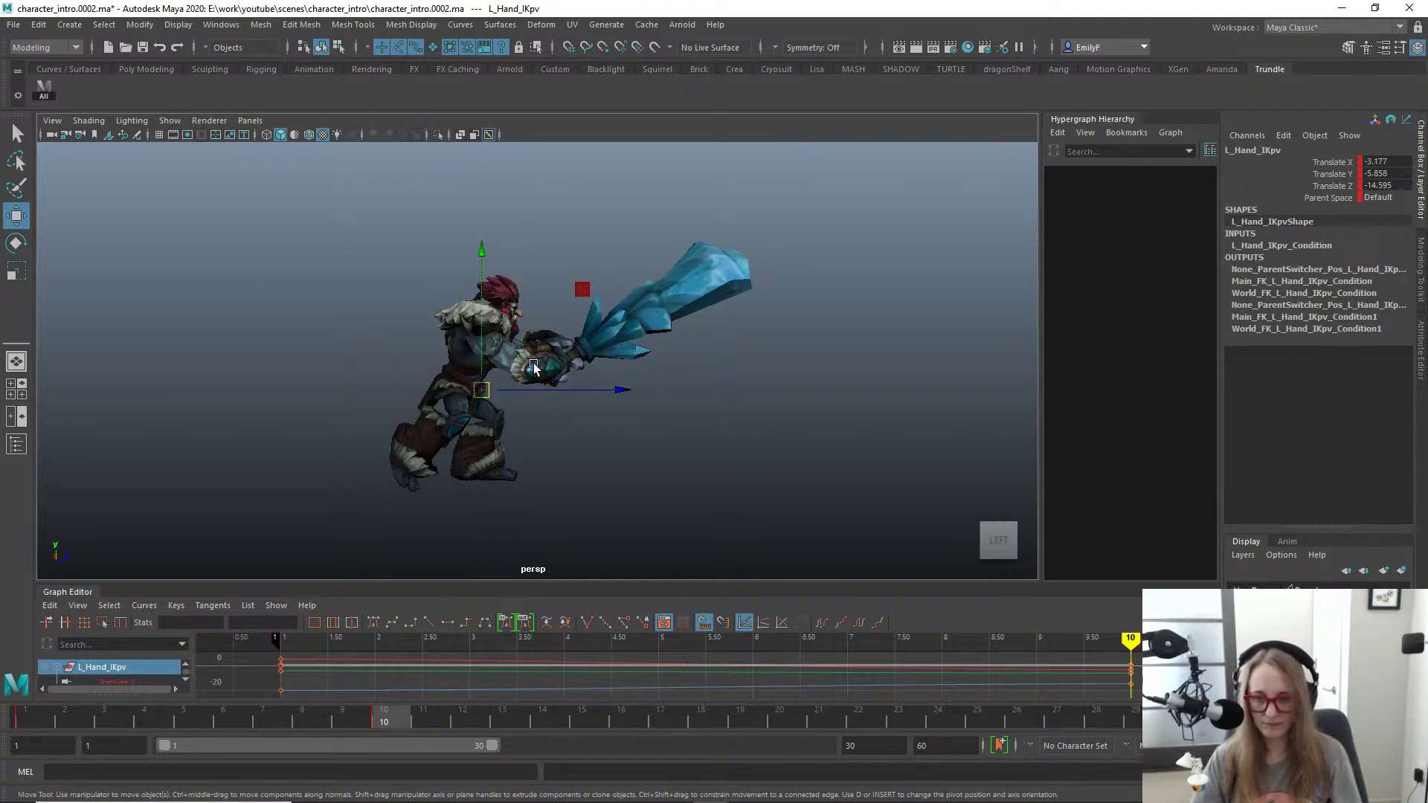
drag(1427, 569, 467, 643)
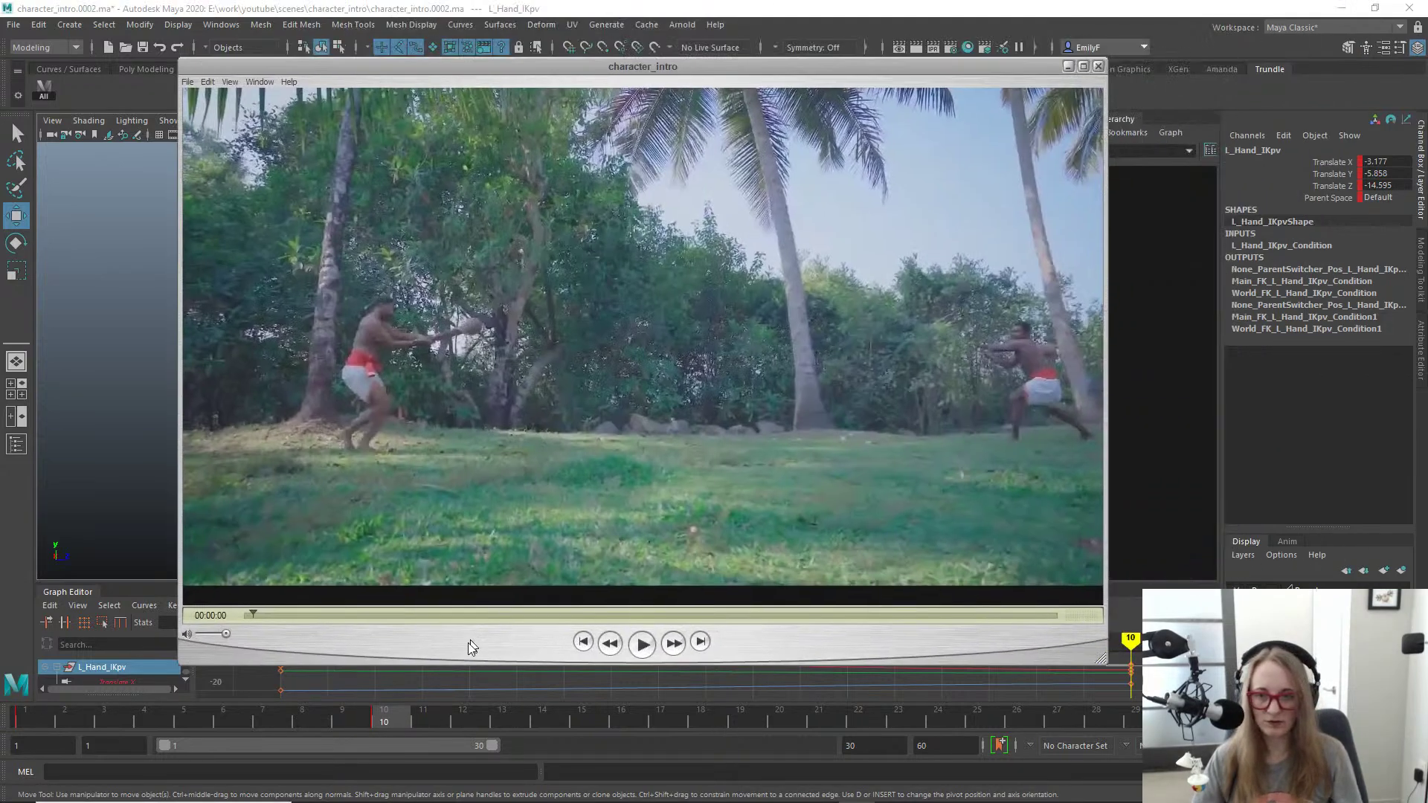
mouse_move(249, 614)
mouse_down()
mouse_move(265, 614)
mouse_move(247, 613)
mouse_up()
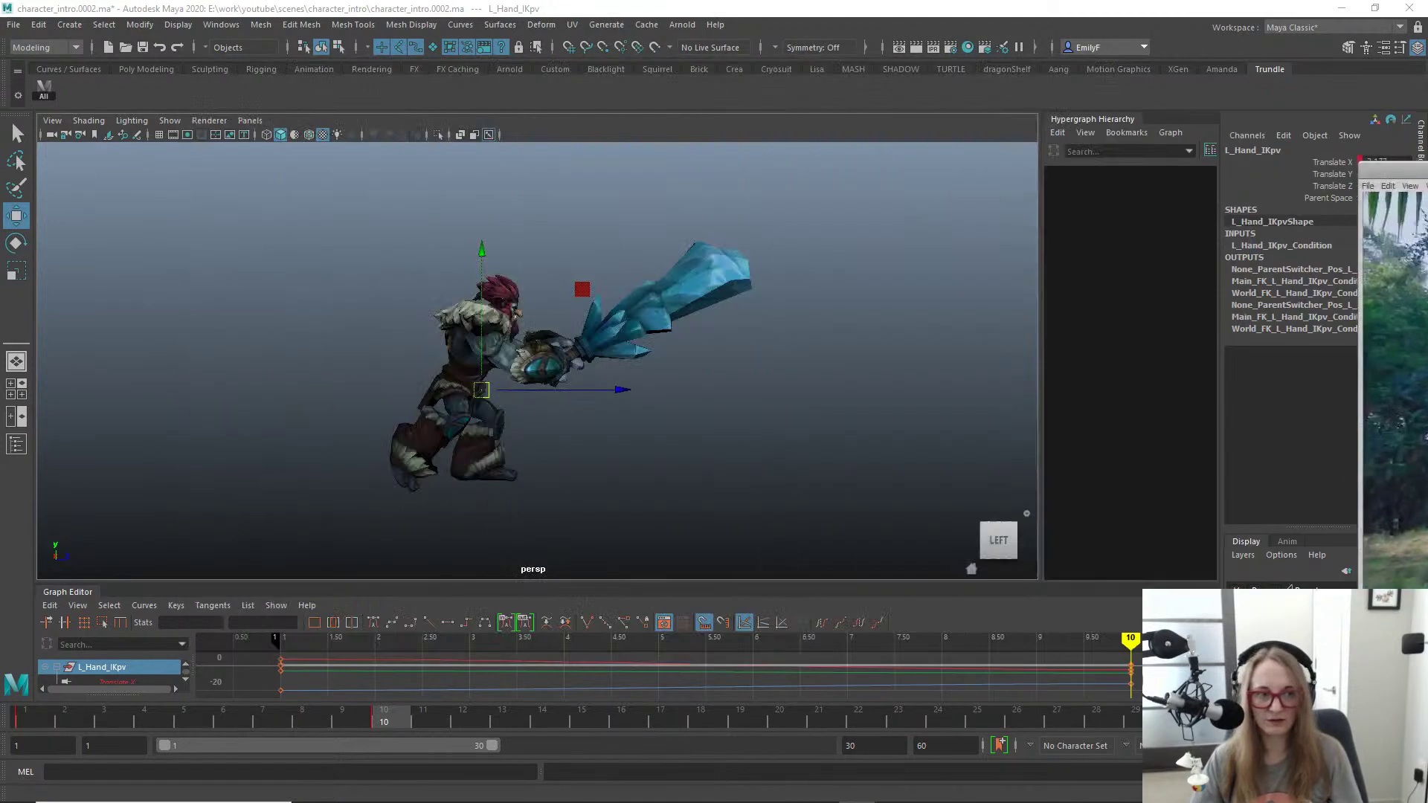
Step: Raise the right arm and sword at frame 10 by rotating R_Shoulder_FK to about 64.895 on X and -75.718 on Y
click(370, 717)
click(384, 717)
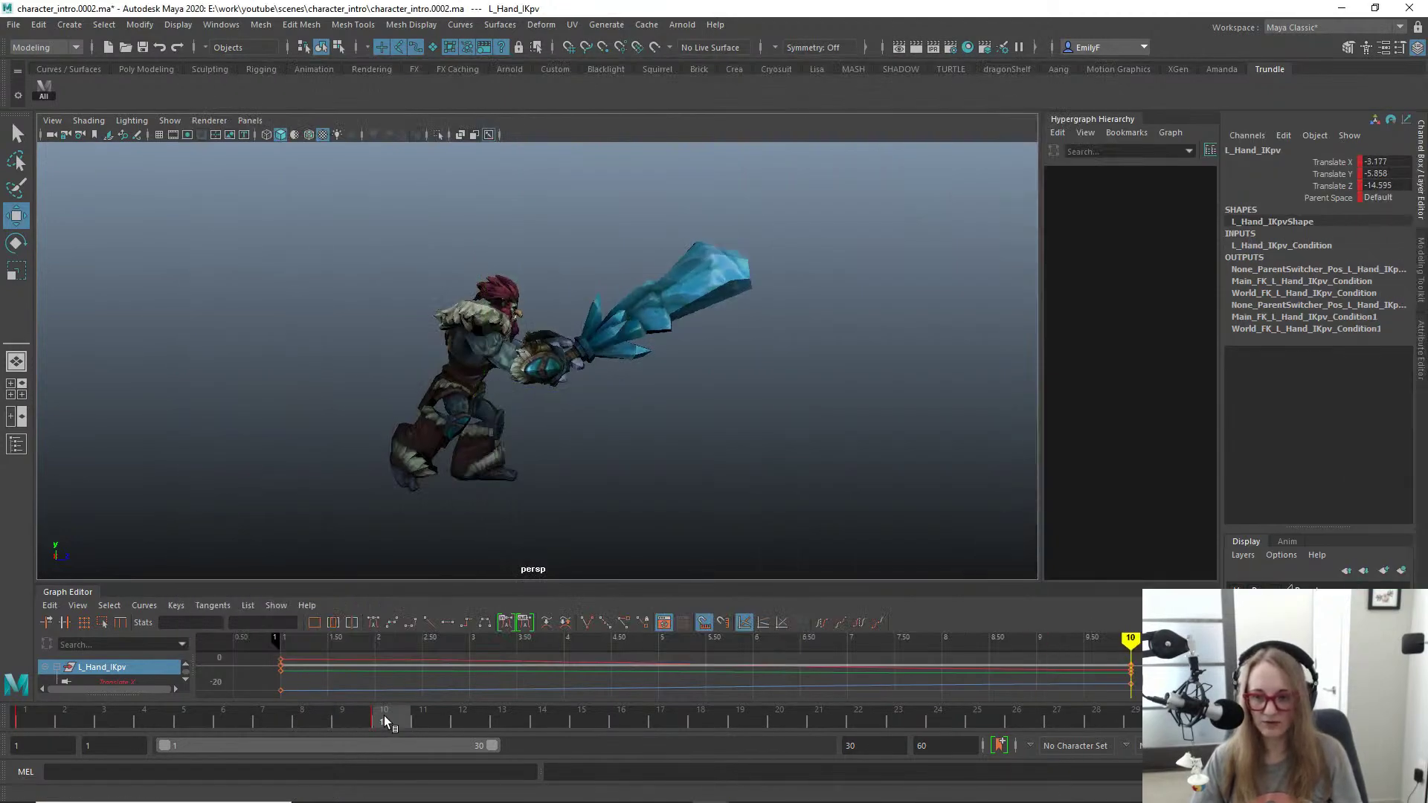
scroll(735, 269, up, 3)
key(alt+1)
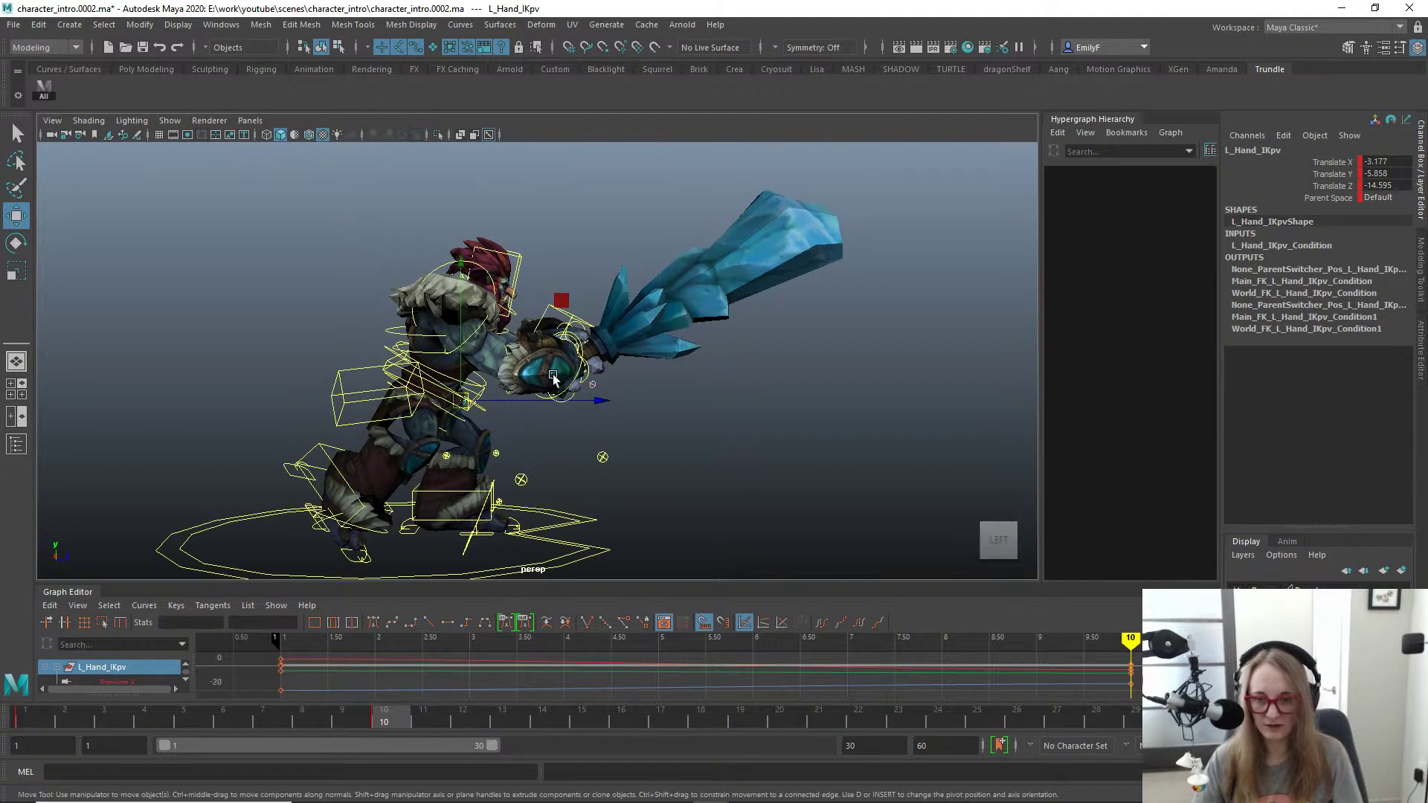
click(505, 351)
click(472, 334)
key(e)
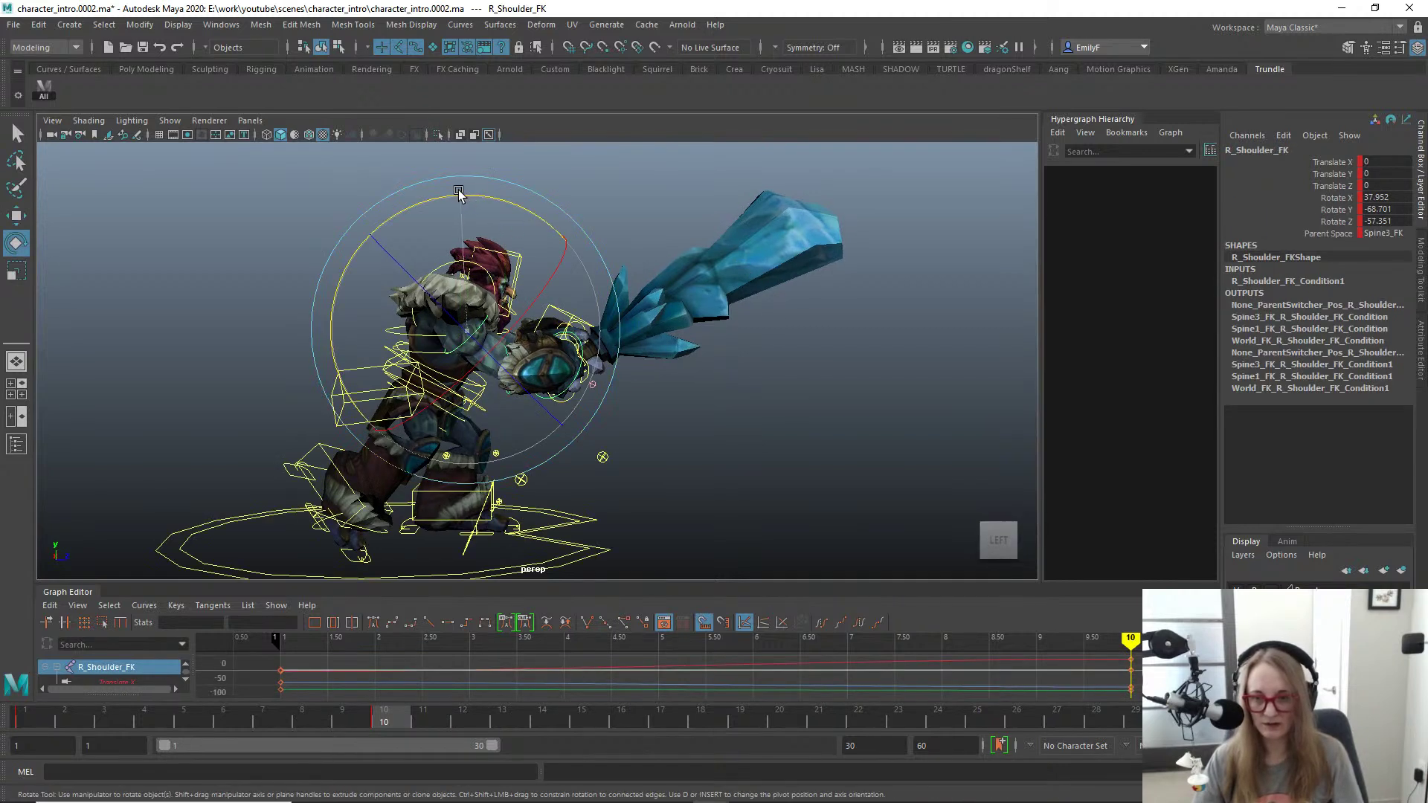
drag(459, 195, 439, 195)
key(q)
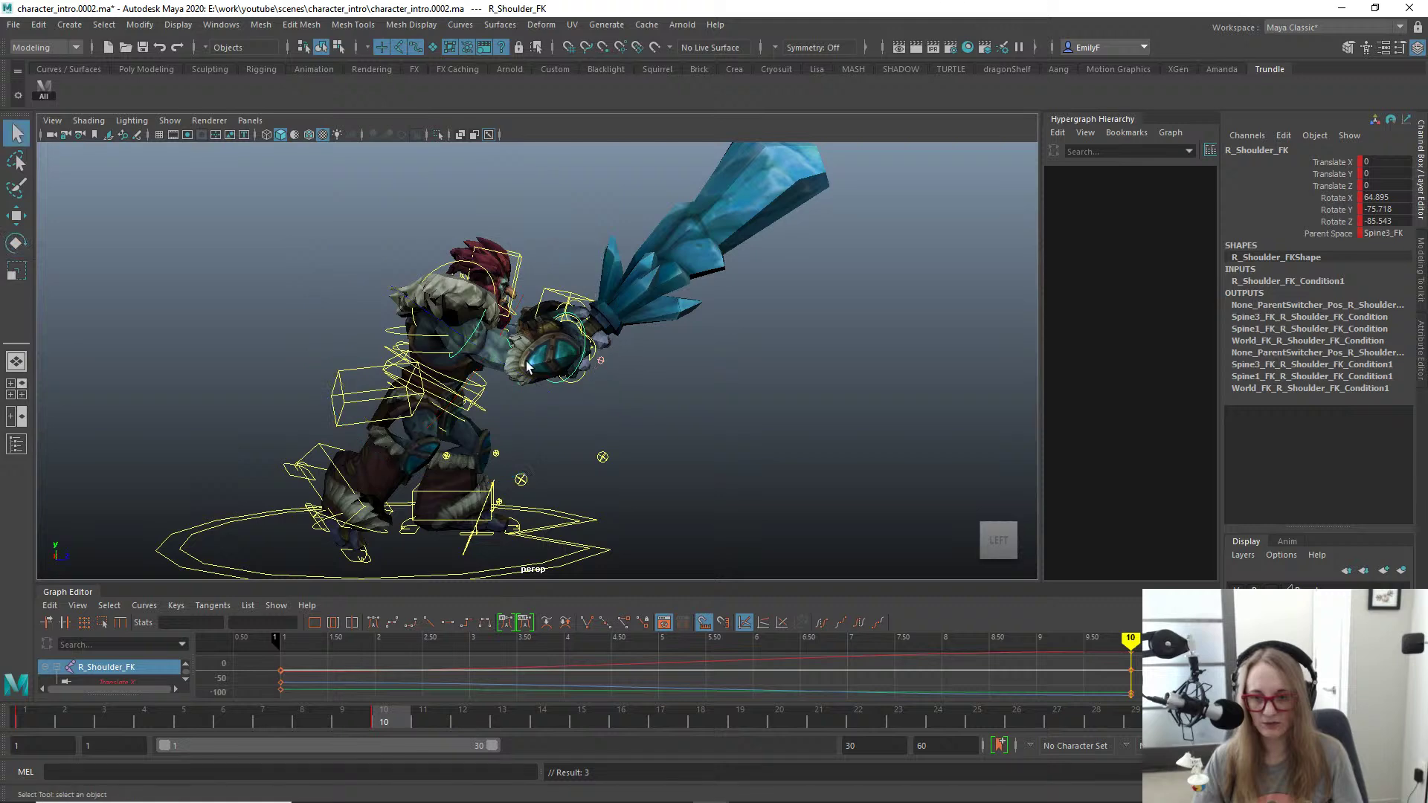
Step: Rotate the right elbow control (R_Elbow_FK) at frame 10 to bring the raised sword lower in front of the troll
click(513, 342)
key(e)
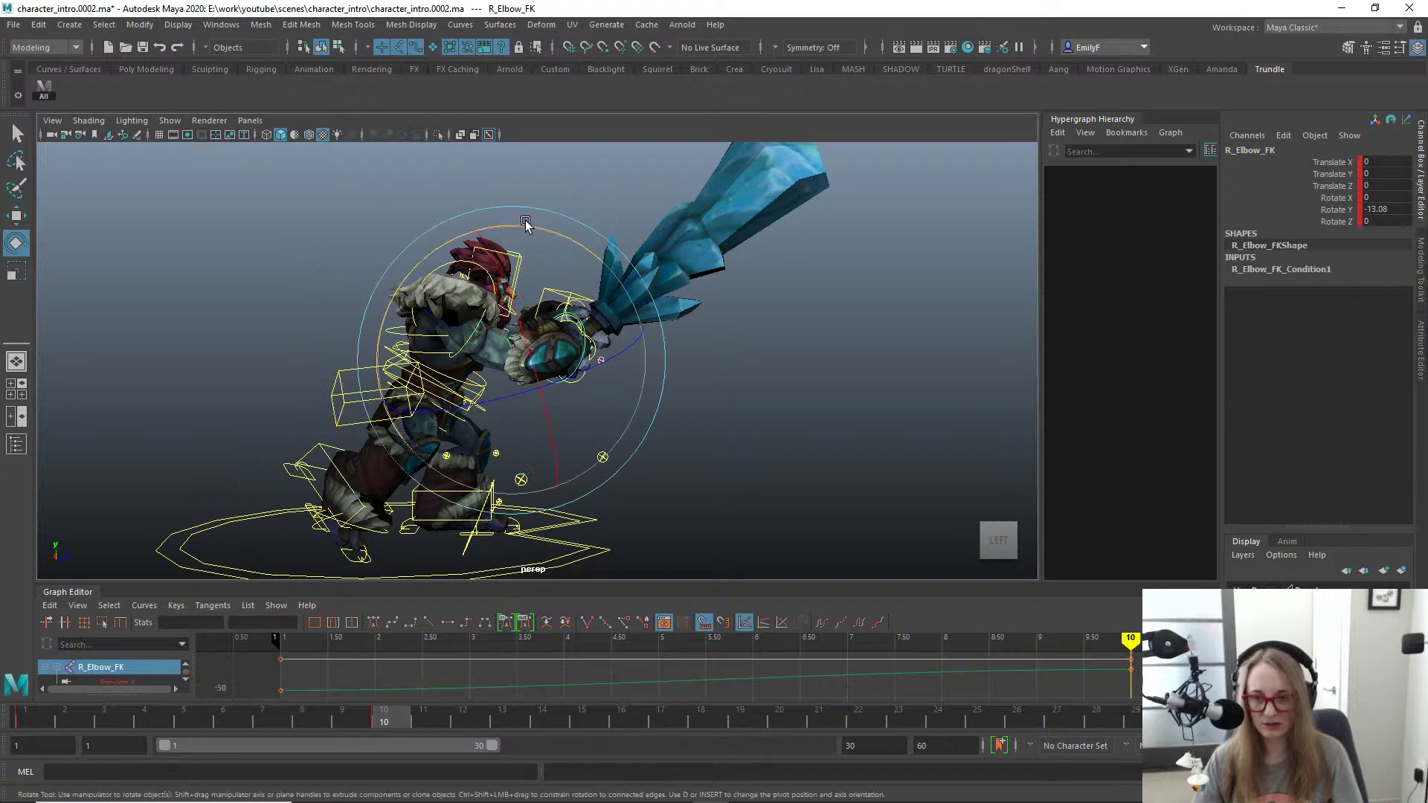
drag(525, 223, 572, 231)
key(q)
Step: Rotate the right clavicle control (R_Clavicle_FK) to about 9.88, -30.082 and -9.665 at frame 10
click(456, 266)
key(e)
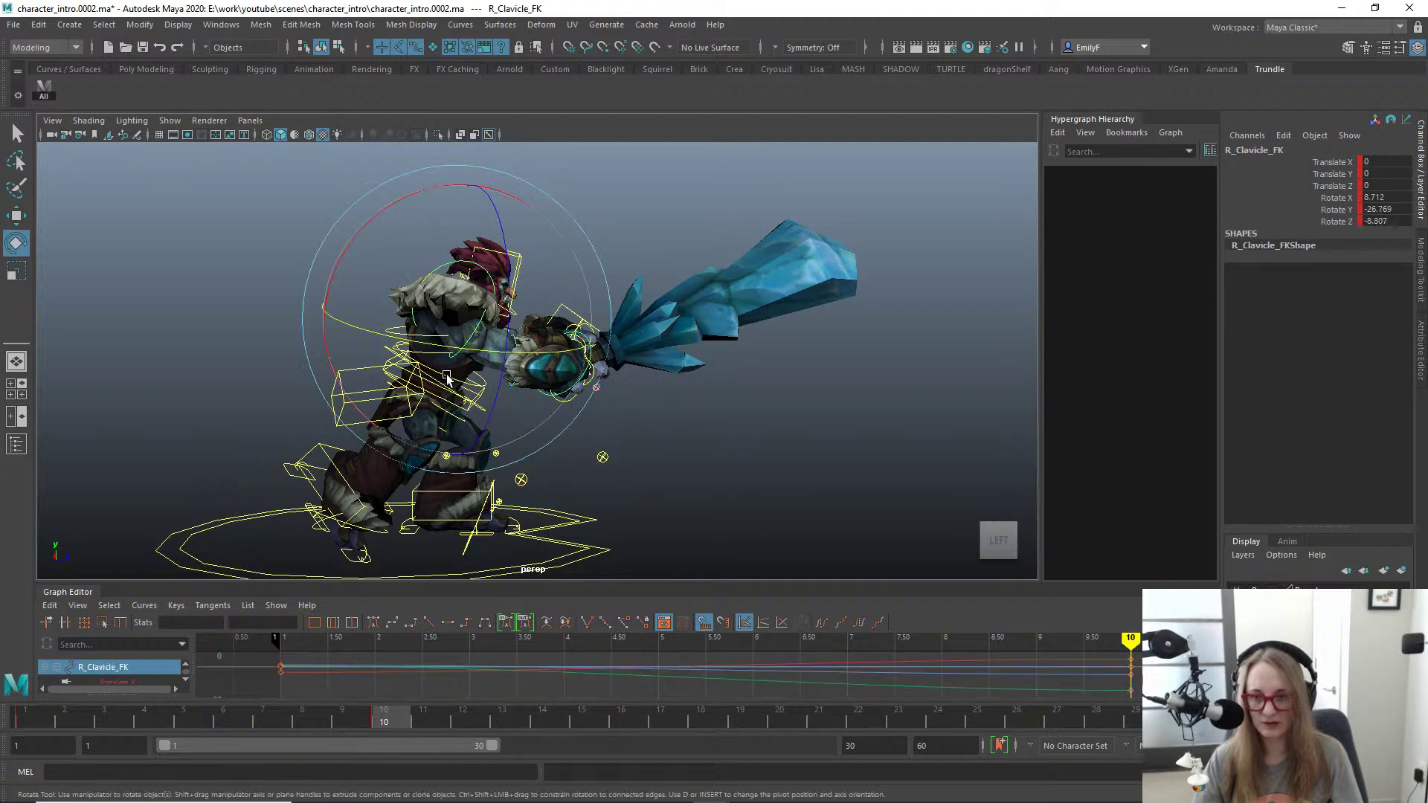
drag(446, 377, 598, 344)
key(ctrl+z)
key(q)
key(e)
Step: Hide the rig controls and compare the side silhouettes of the frame 1 and frame 10 poses
key(alt+1)
alt+right_drag(598, 343, 534, 354)
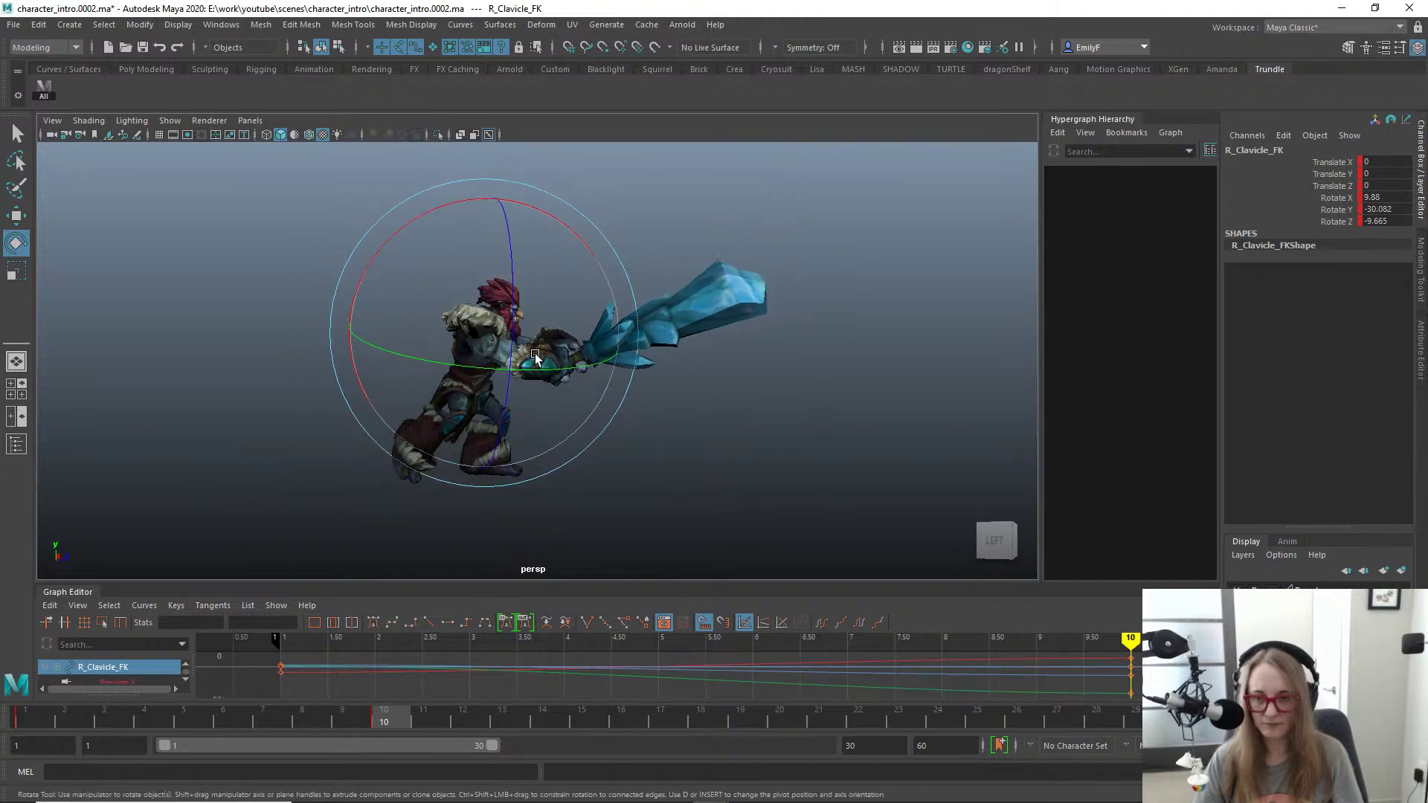
key(q)
key(comma)
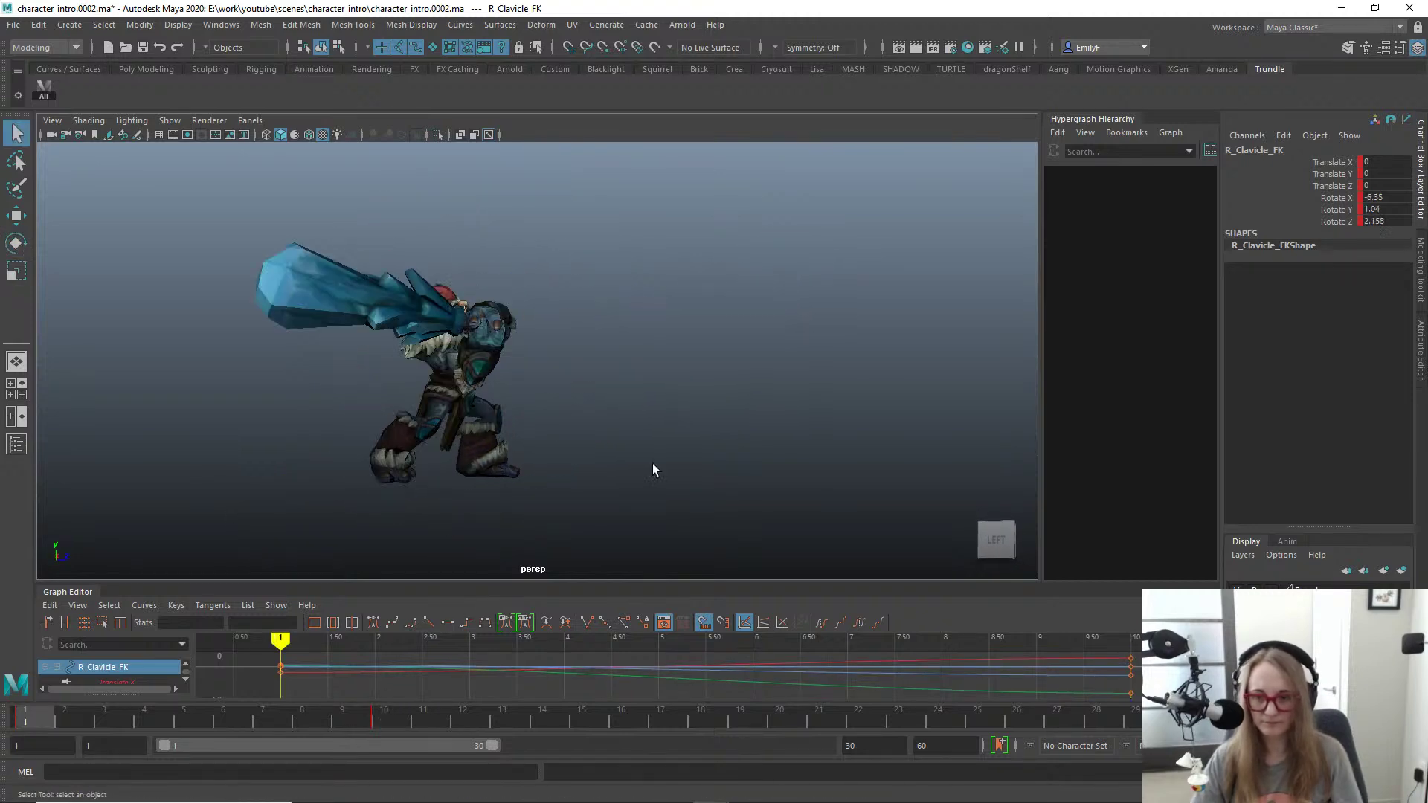
key(period)
key(comma)
key(period)
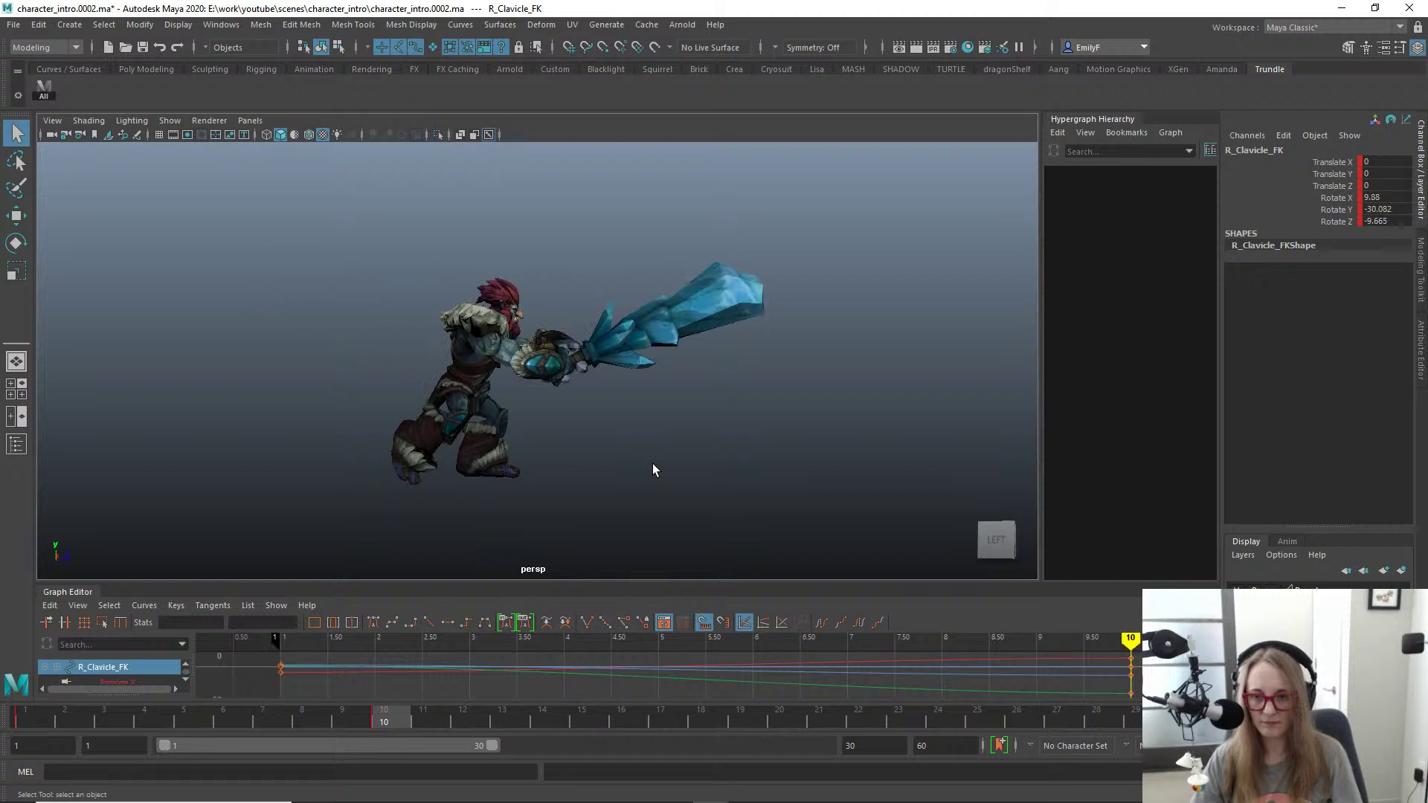
alt+drag(654, 469, 643, 425)
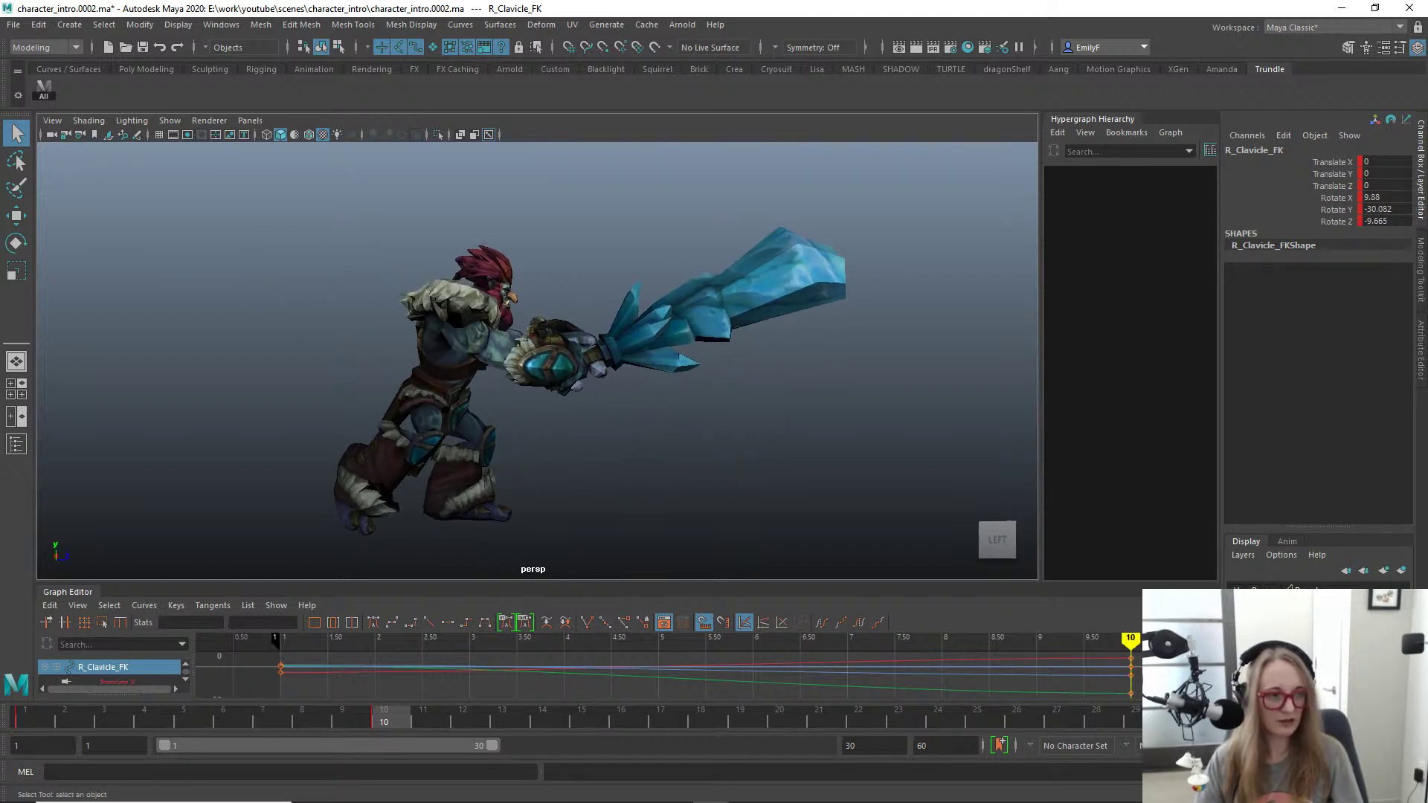
alt+right_drag(355, 452, 1181, 431)
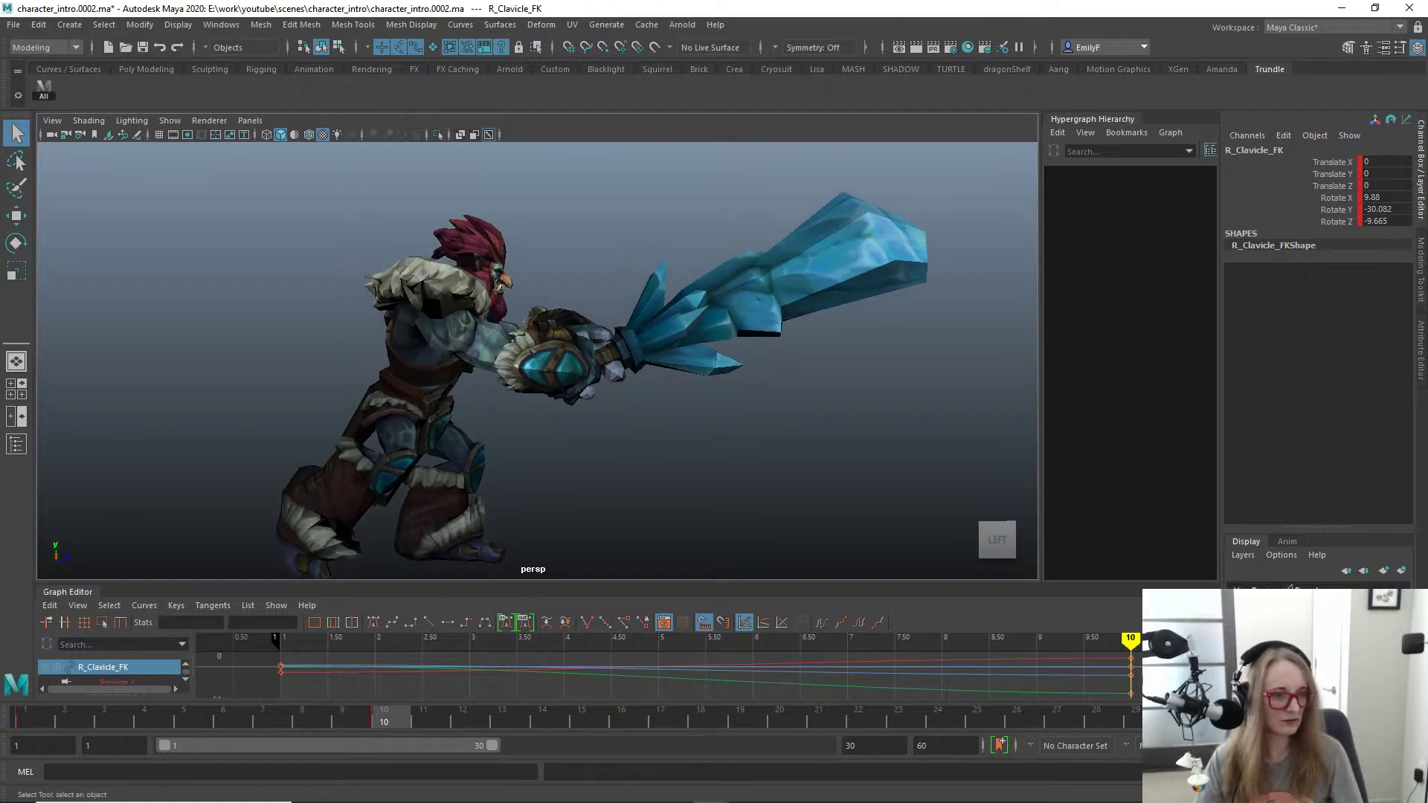
Step: Scrub the opening of the character_intro reference video to study the fighter's leg and body position during the swing
drag(1427, 662, 356, 712)
mouse_move(215, 678)
mouse_down()
mouse_move(227, 679)
mouse_move(204, 676)
mouse_move(217, 669)
mouse_up()
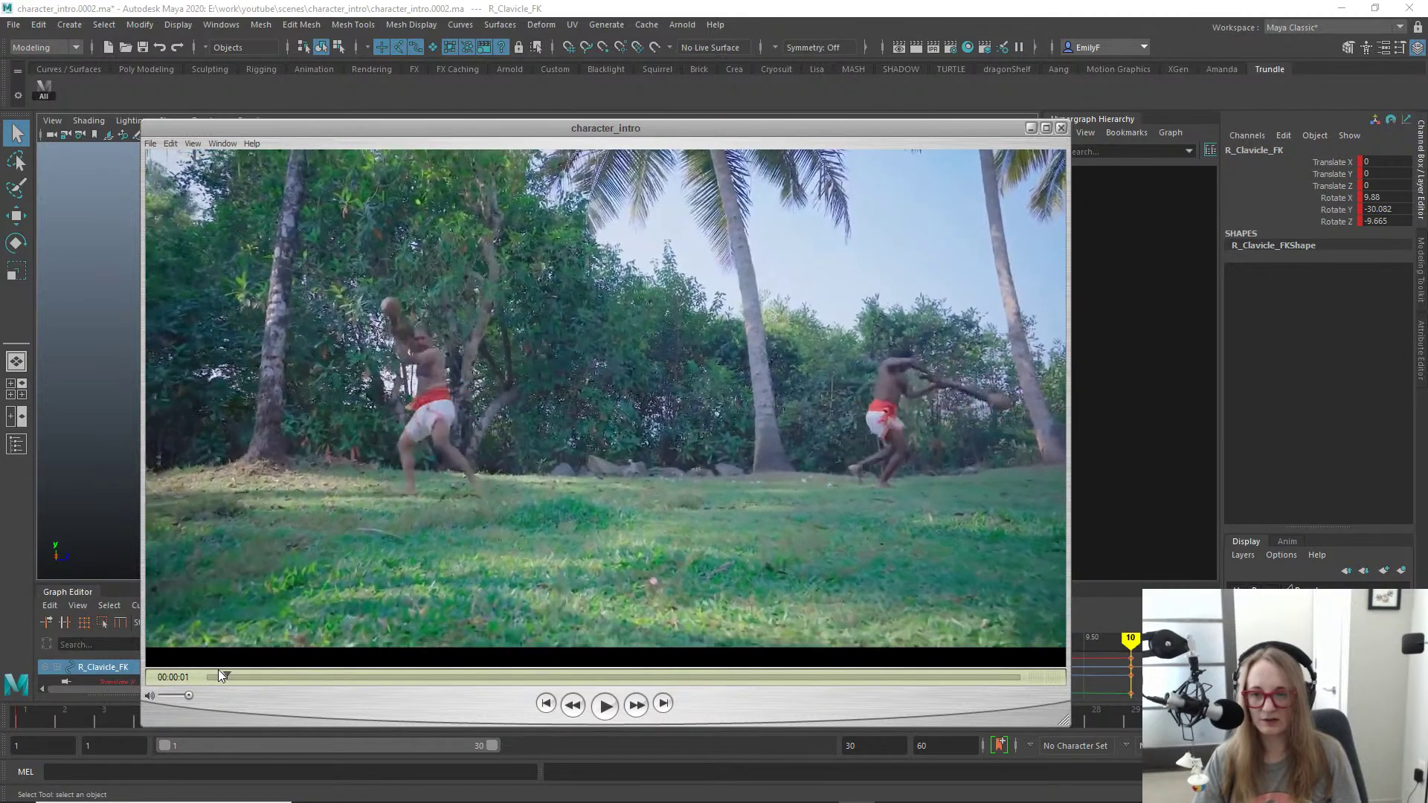
click(218, 674)
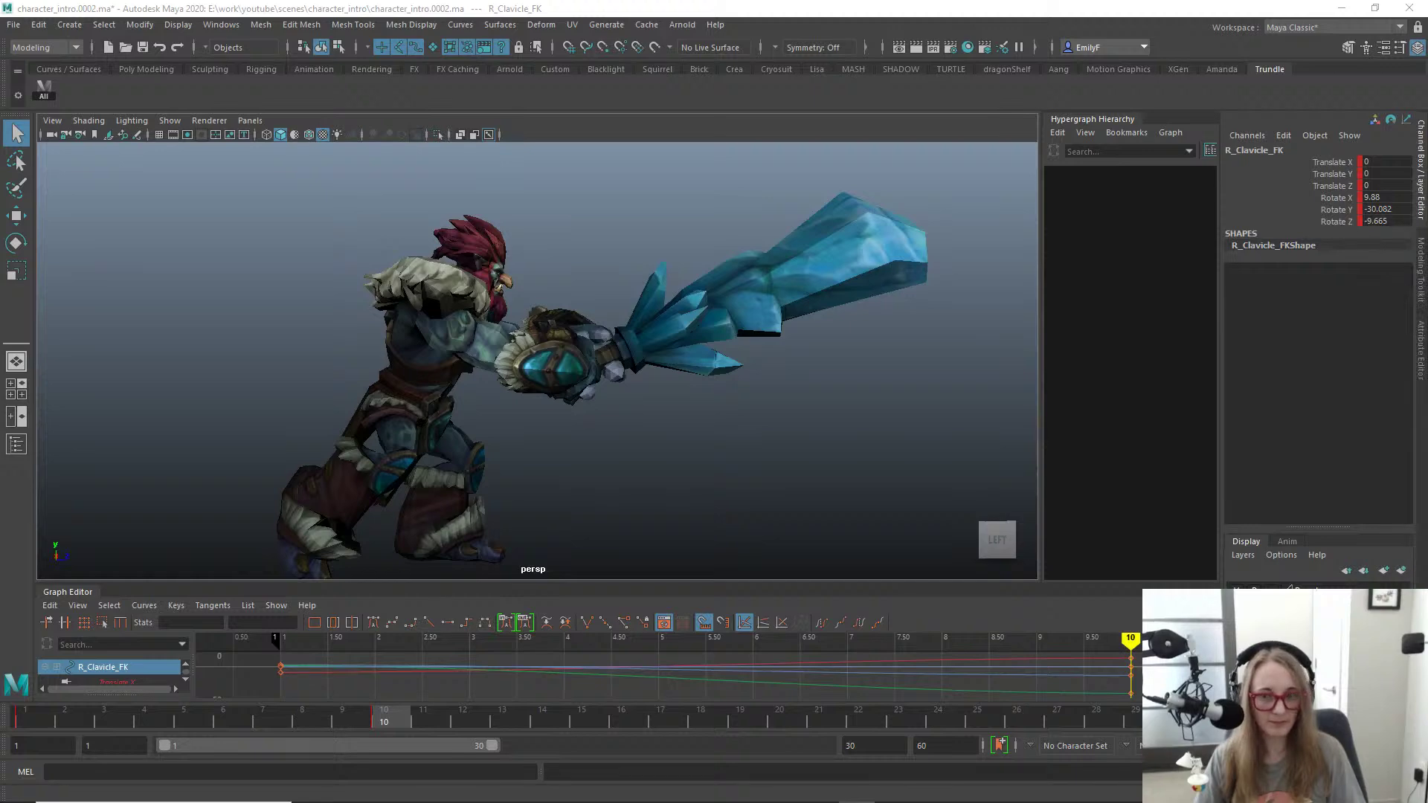
Step: Show the rig controls again and zero all three rotations of the right foot control (R_Foot_IK) at frame 10
scroll(711, 315, down, 3)
alt+middle_drag(517, 265, 525, 235)
scroll(408, 395, up, 1)
key(alt+1)
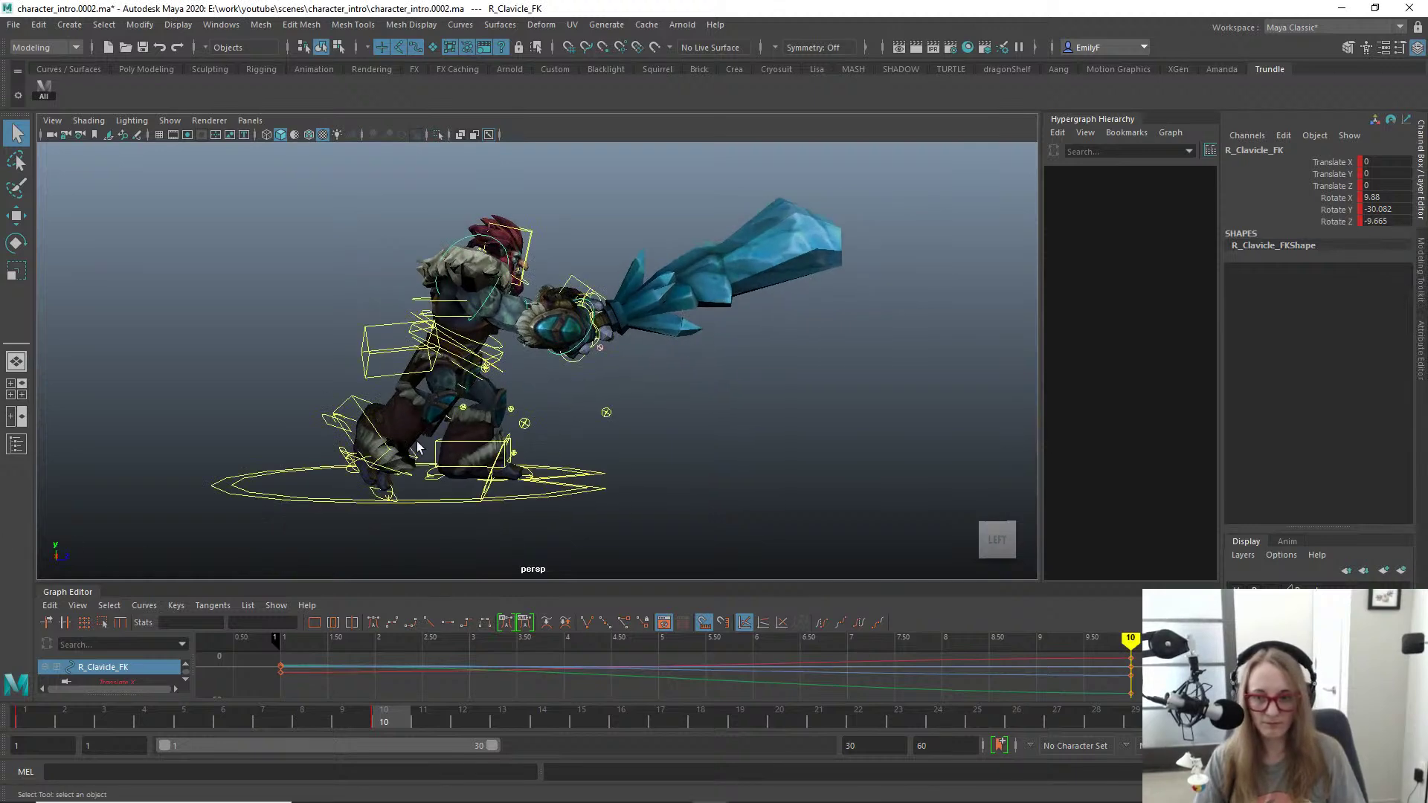
click(355, 425)
key(w)
scroll(416, 432, up, 1)
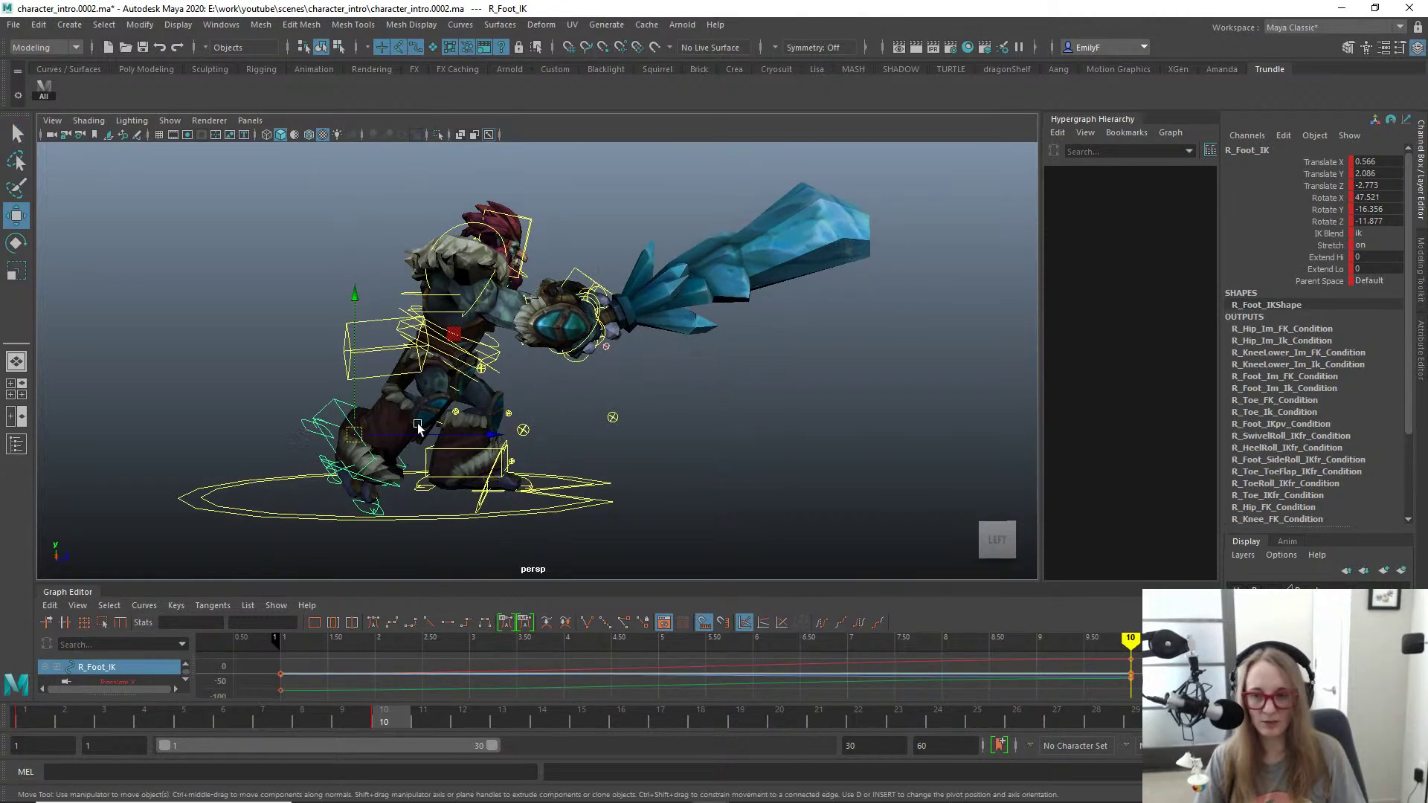
drag(441, 437, 618, 412)
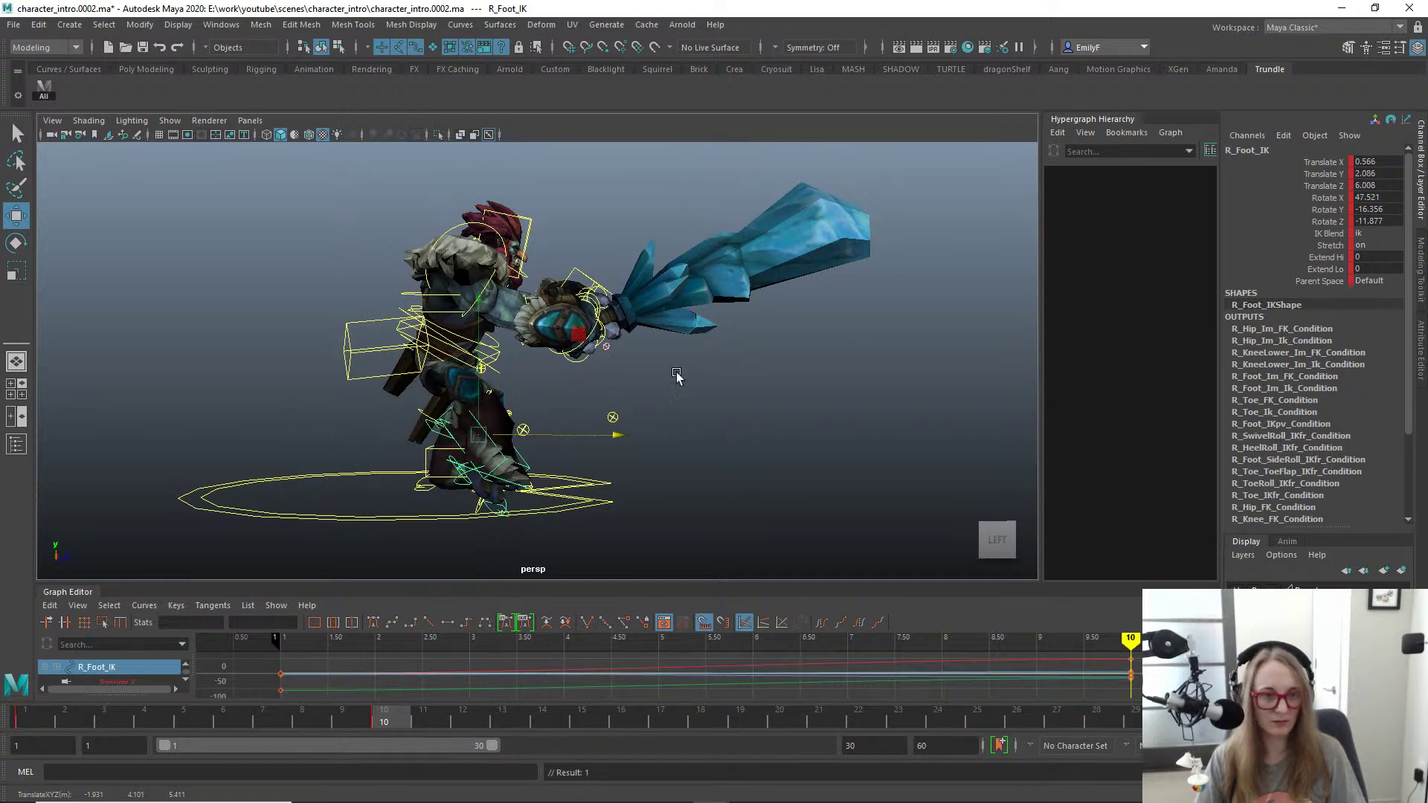
key(ctrl+z)
key(e)
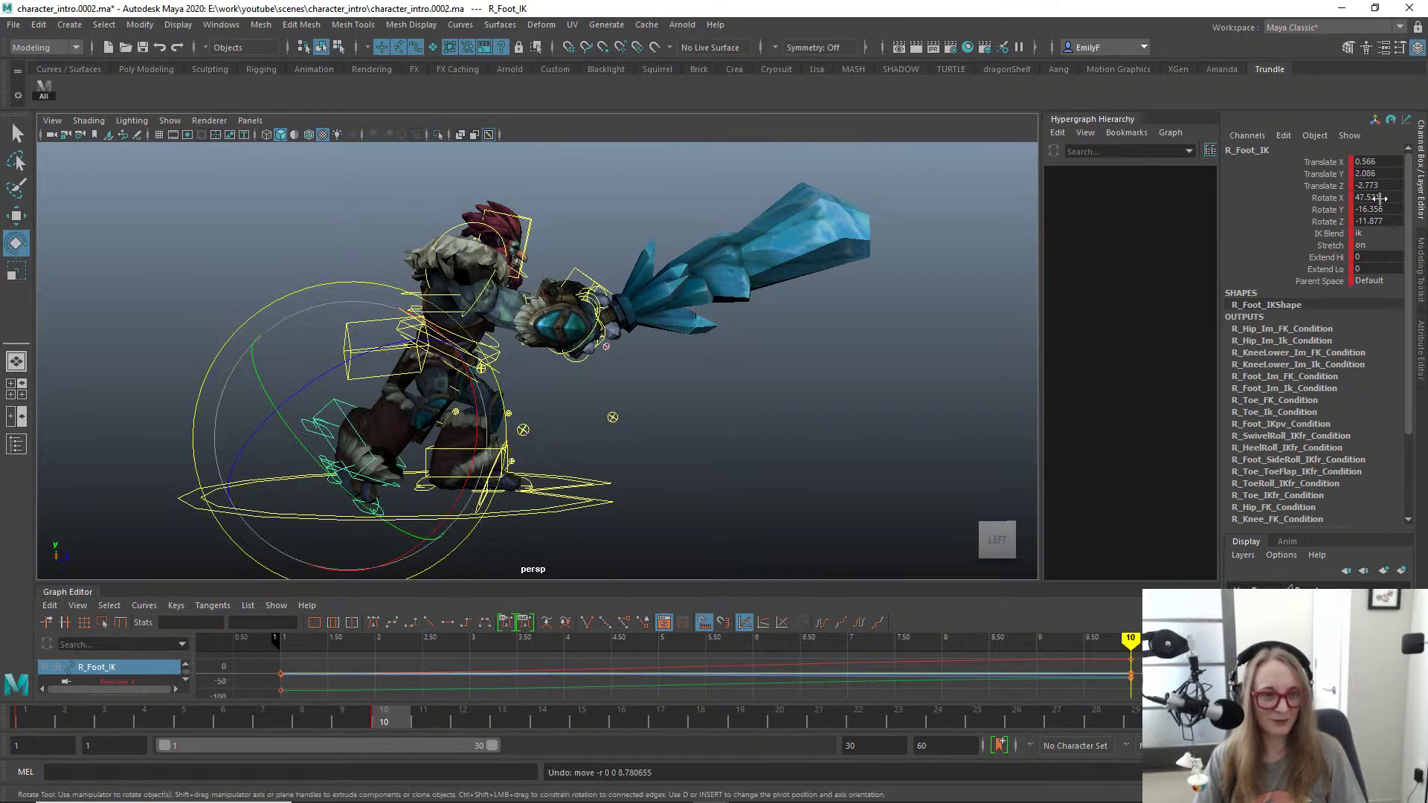
drag(1380, 198, 1385, 220)
text(0)
key(Return)
alt+right_drag(508, 291, 595, 292)
Step: Plant the right foot by setting R_Foot_IK Translate Y to 0 and moving it forward to about 5.316 on Z
key(w)
alt+right_drag(645, 370, 664, 360)
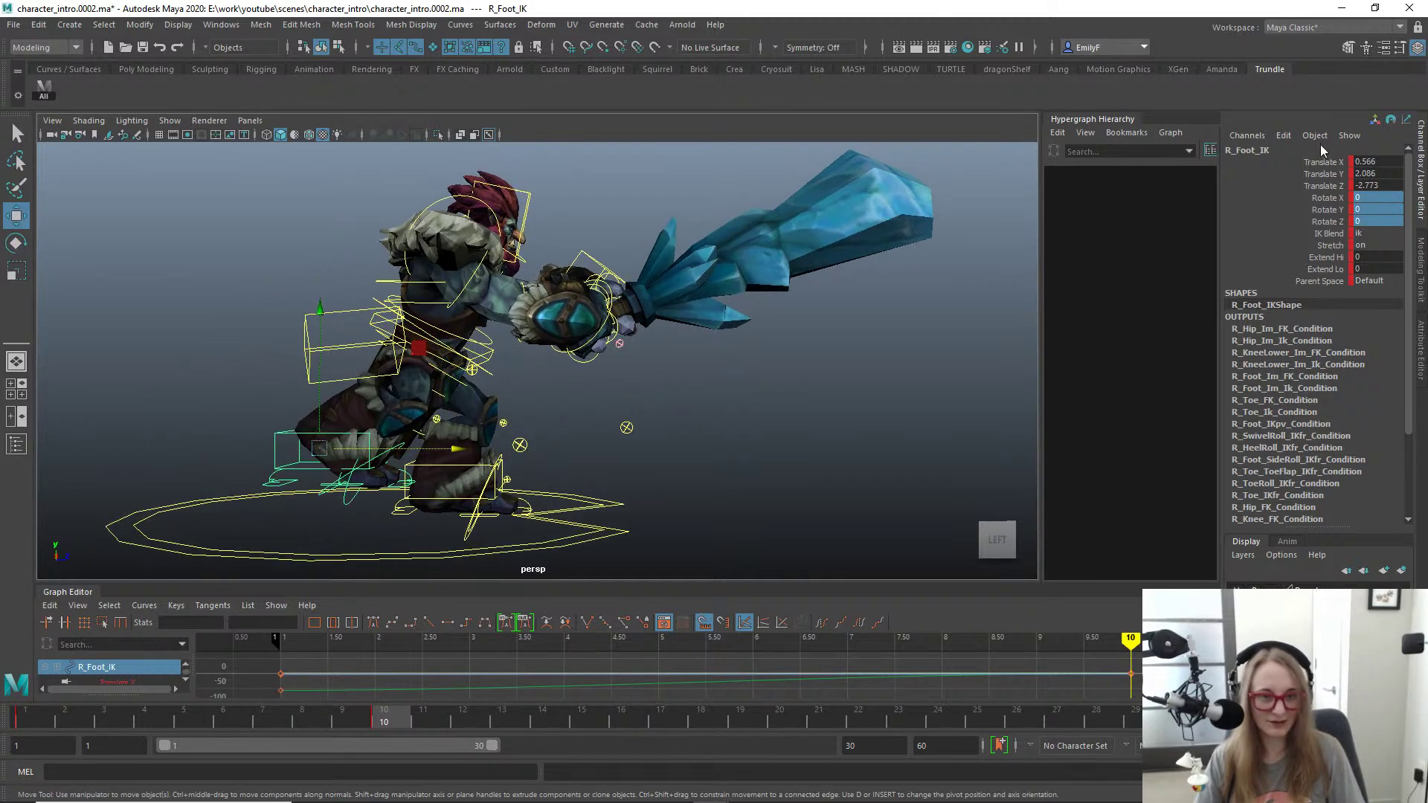
double_click(1371, 173)
text(0)
key(Return)
alt+right_drag(480, 445, 514, 448)
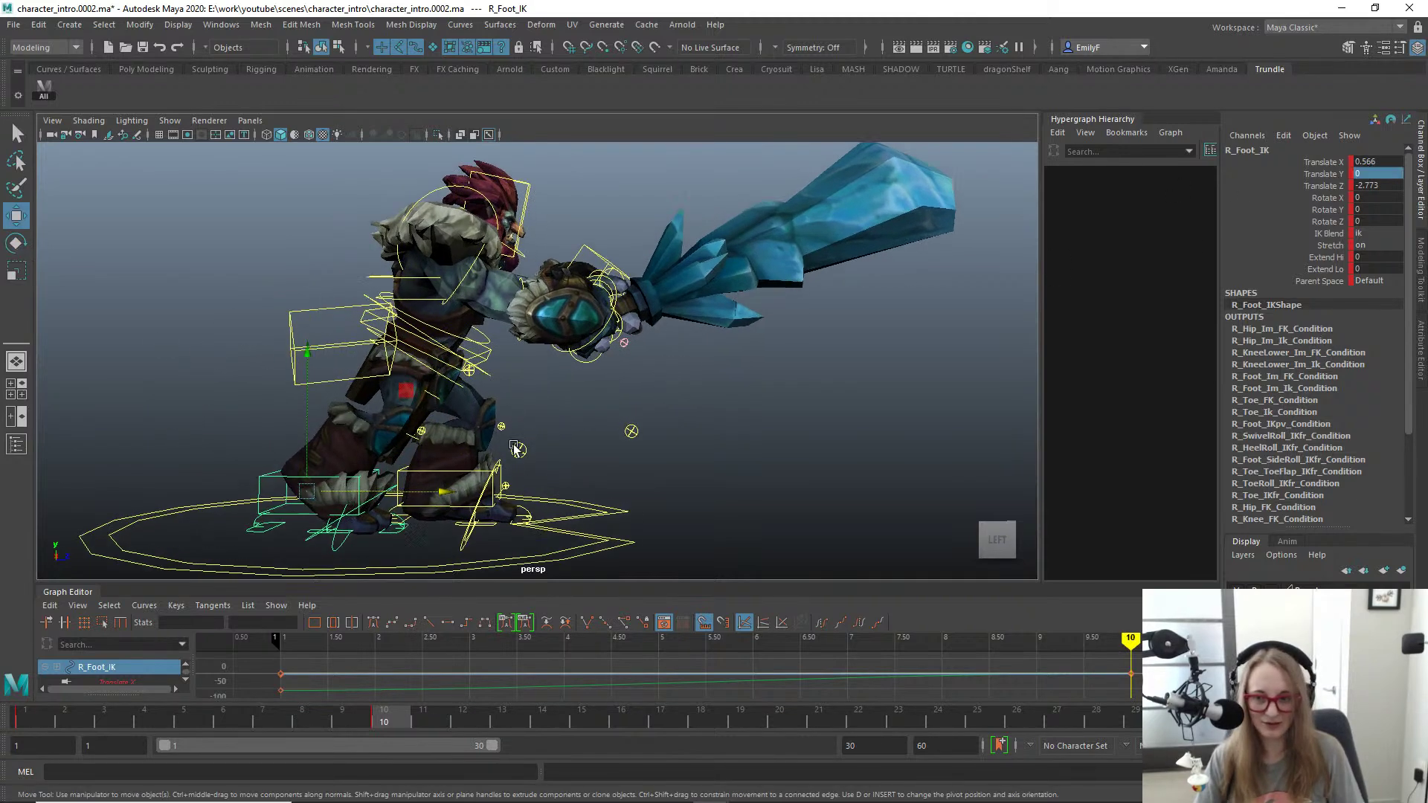
drag(438, 492, 531, 459)
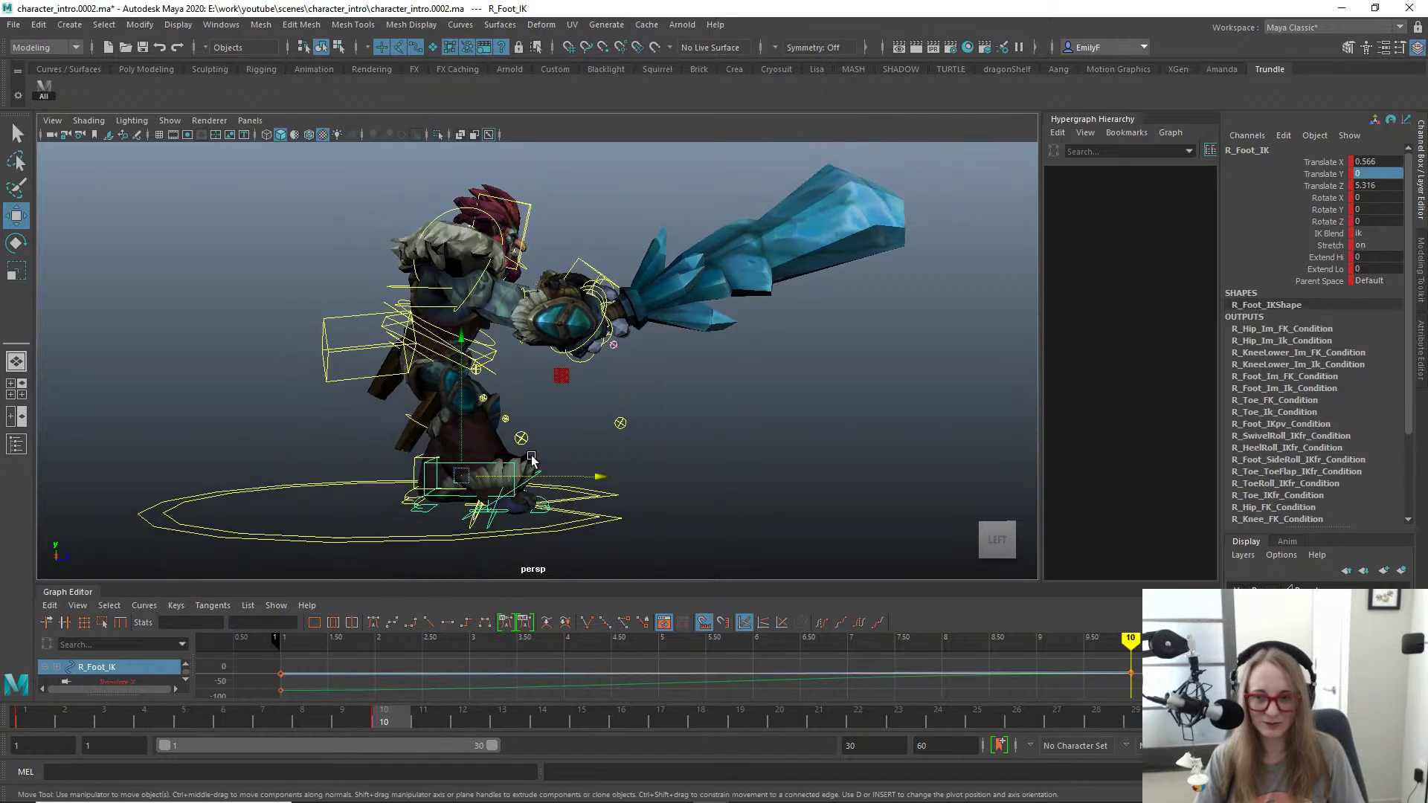
alt+drag(369, 330, 419, 320)
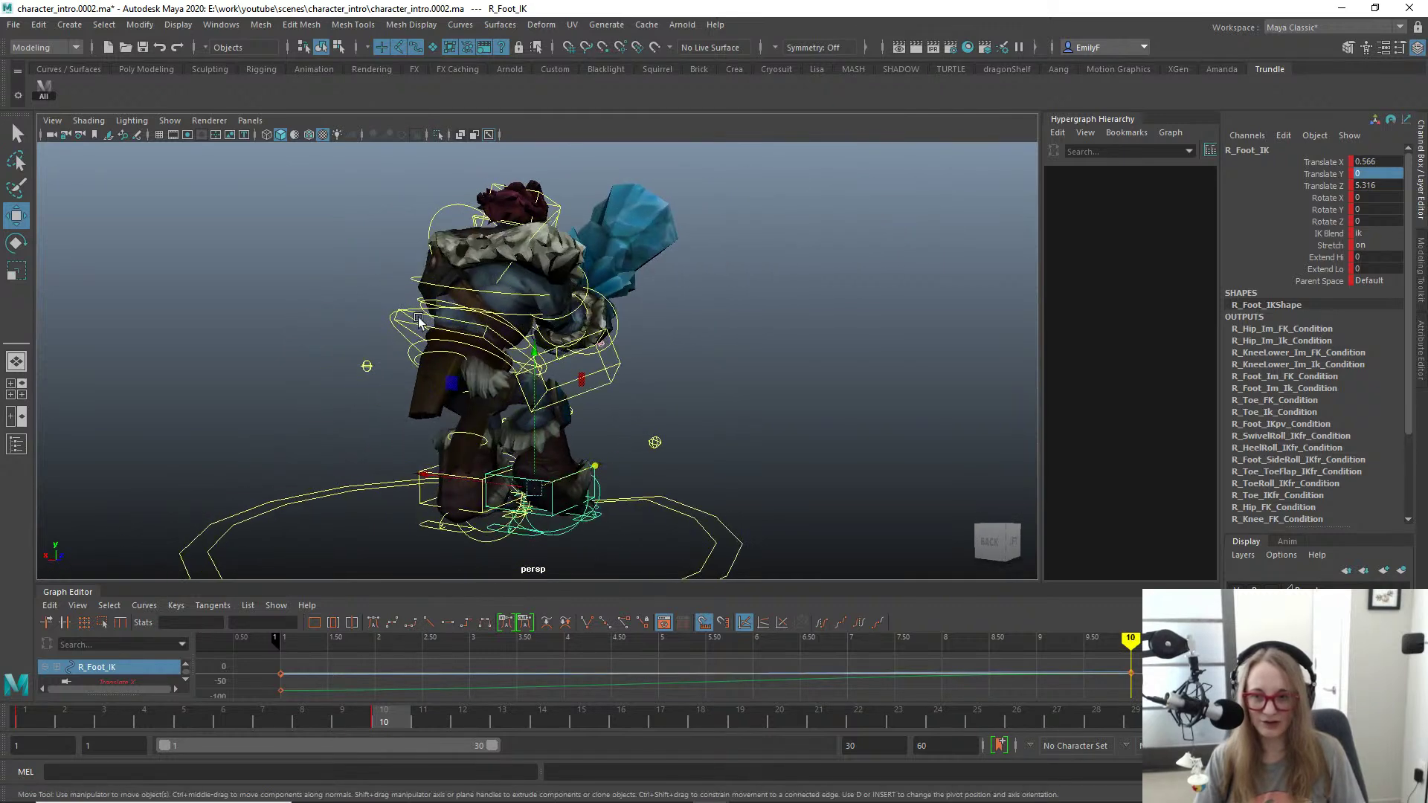
Step: Turn the whole body with Main_FK, rotating it to about 18.108 on X and 64.54 on Y
click(401, 349)
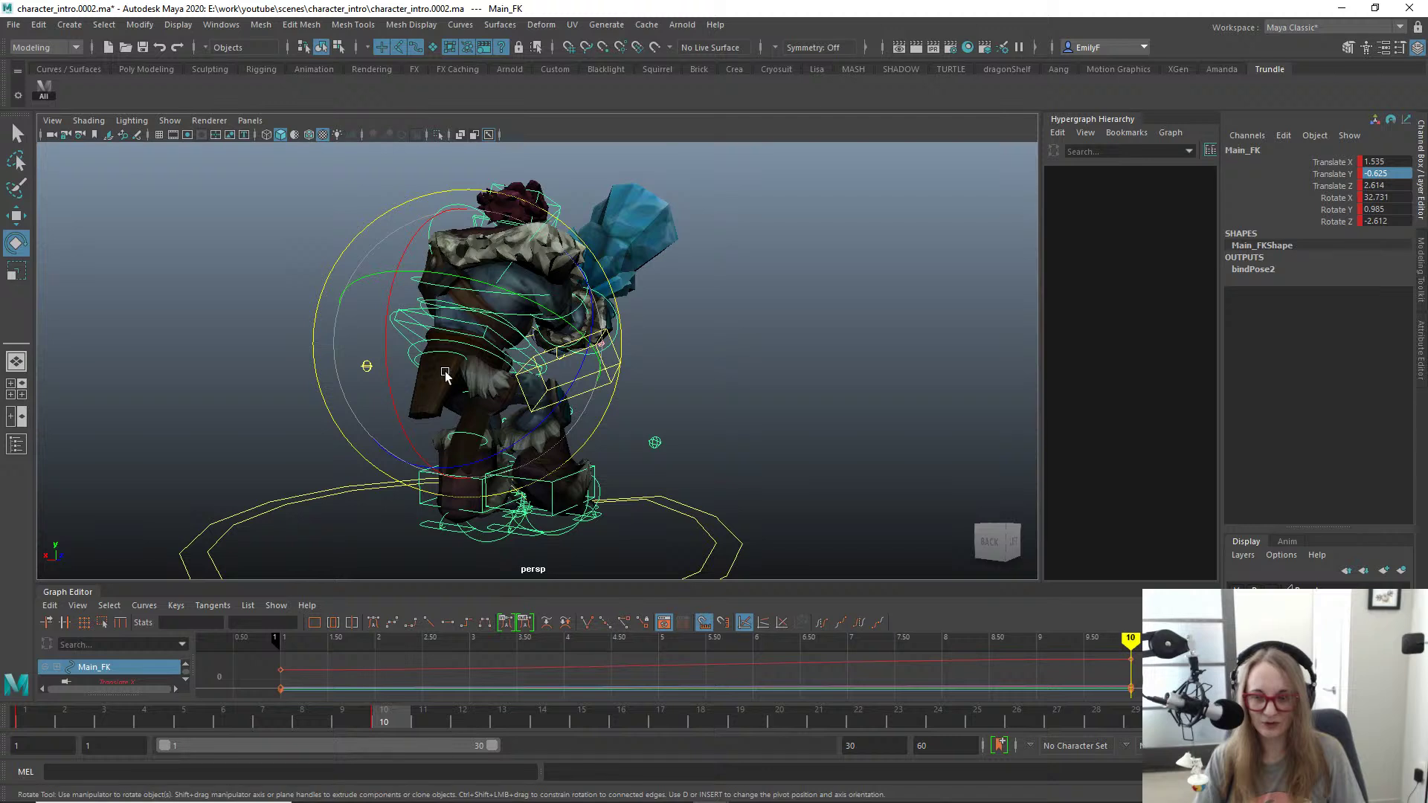
key(e)
drag(455, 329, 354, 325)
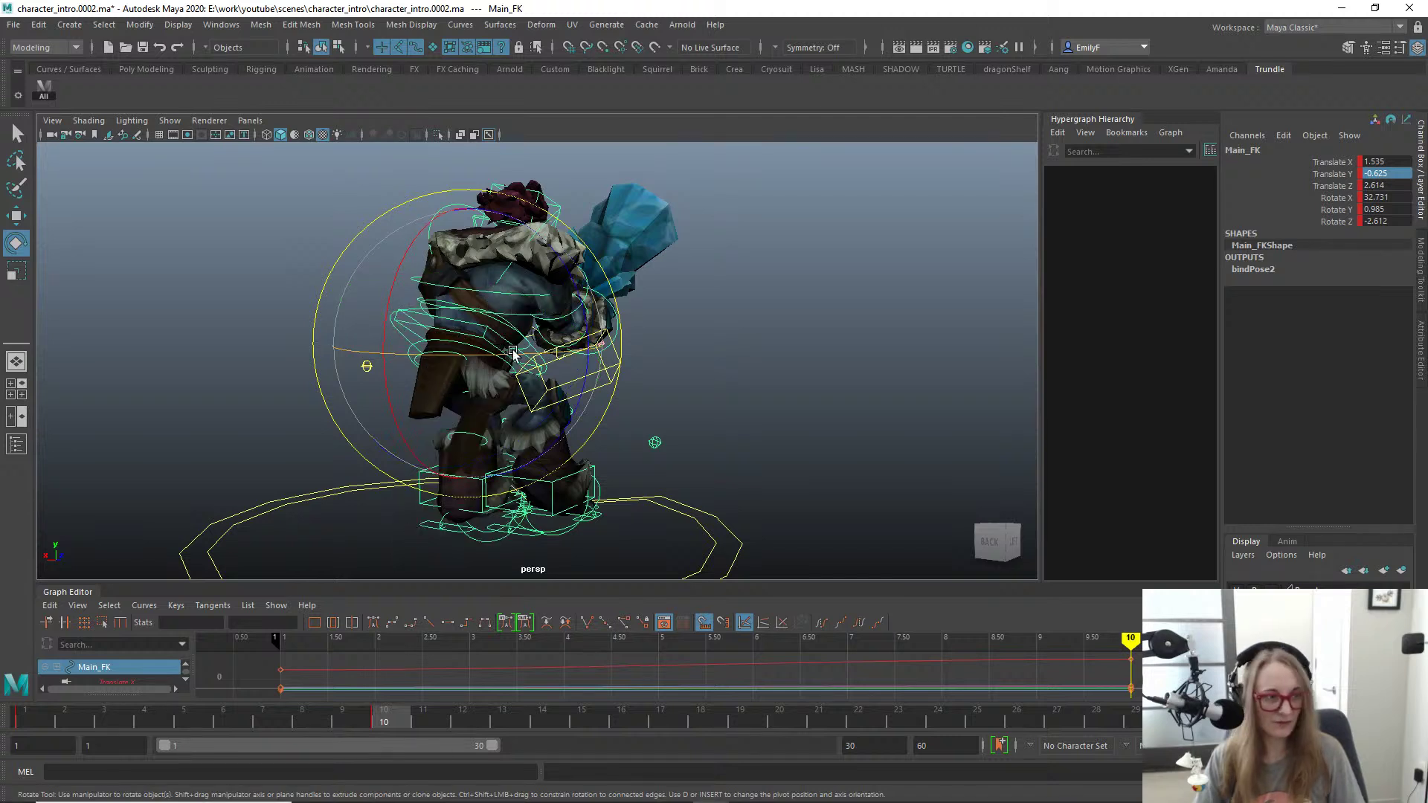
key(e)
drag(453, 308, 367, 277)
drag(385, 332, 575, 321)
key(e)
key(ctrl+z)
key(e)
drag(758, 292, 725, 353)
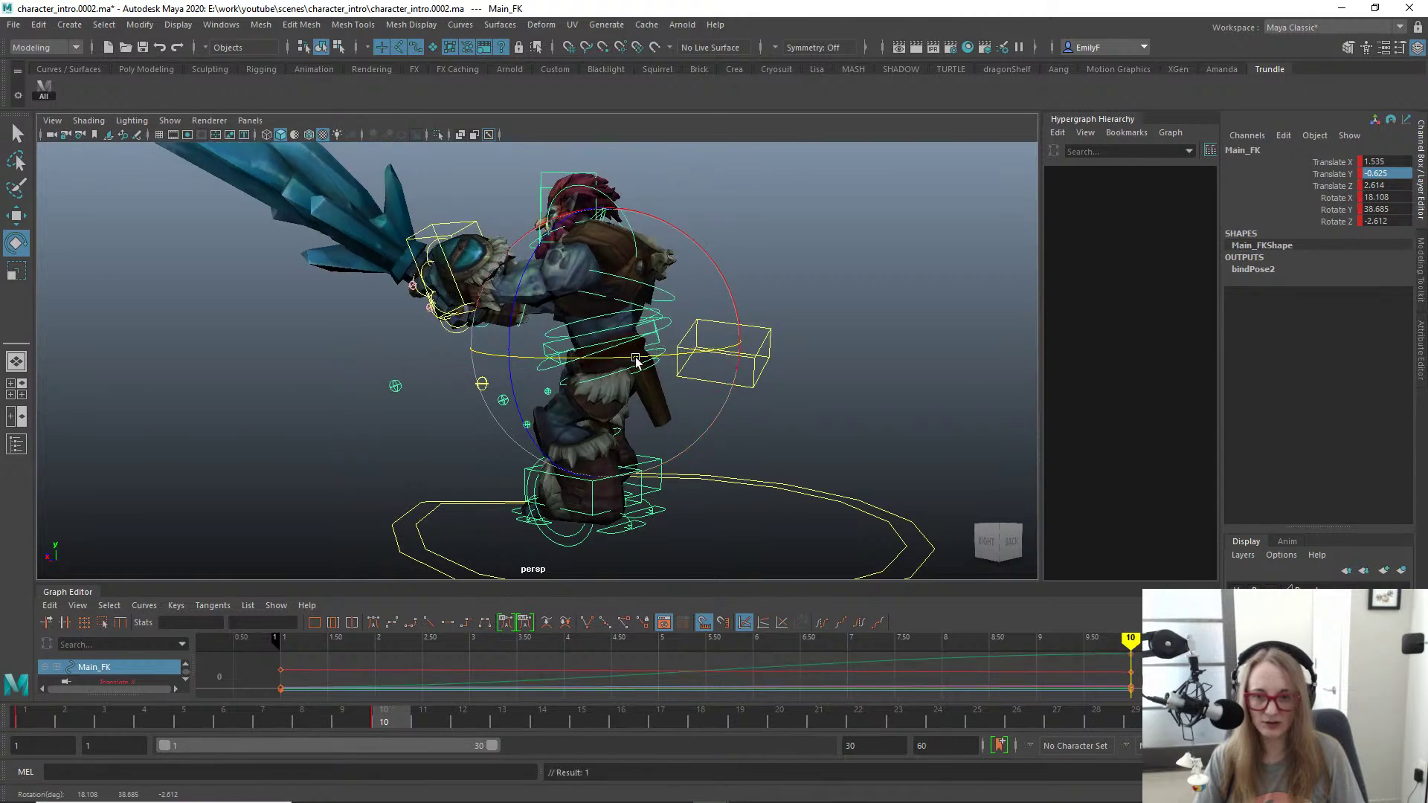
alt+drag(638, 360, 547, 337)
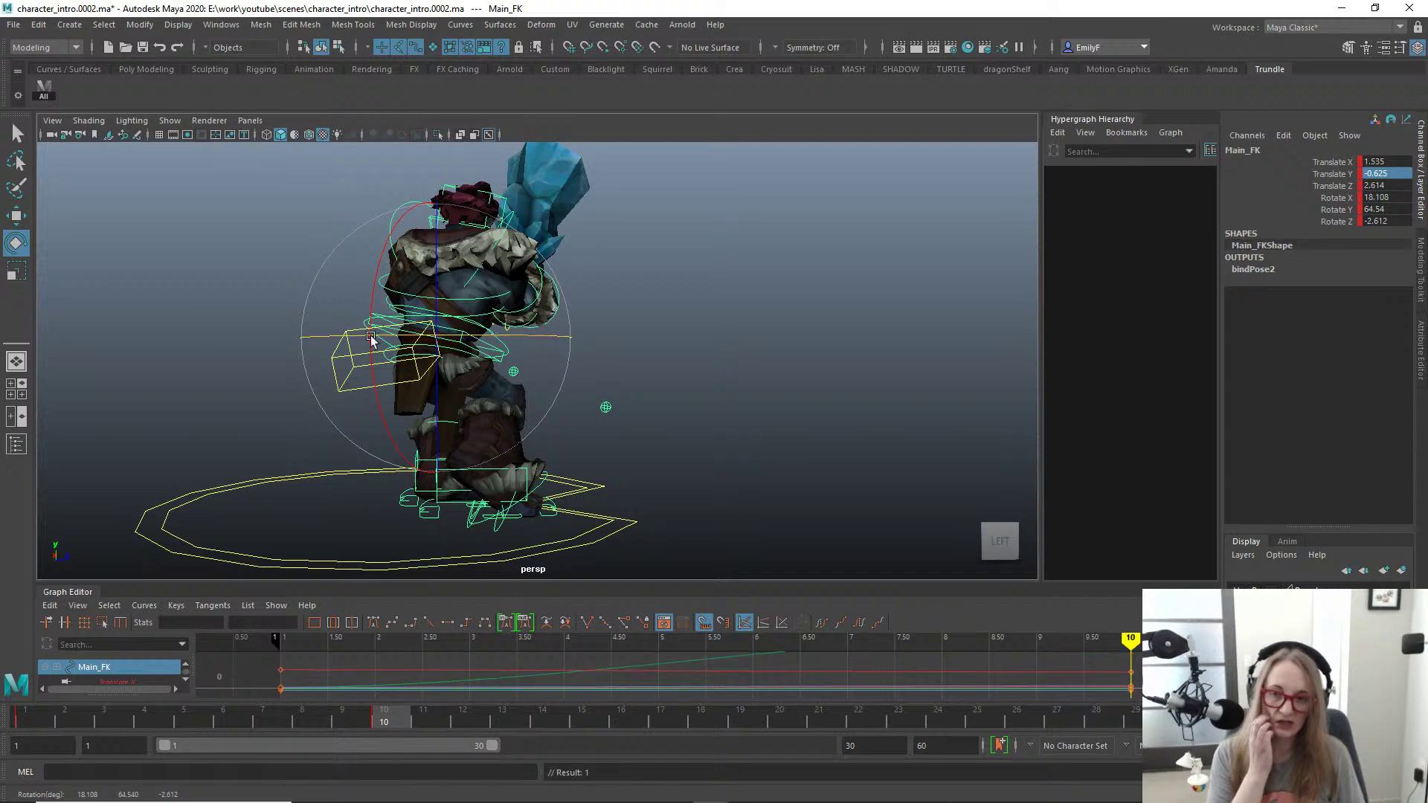
Step: Discard the last trial rotation of Main_FK and straighten the body to about 22.012 on X and 0 on Z
alt+drag(448, 389, 386, 390)
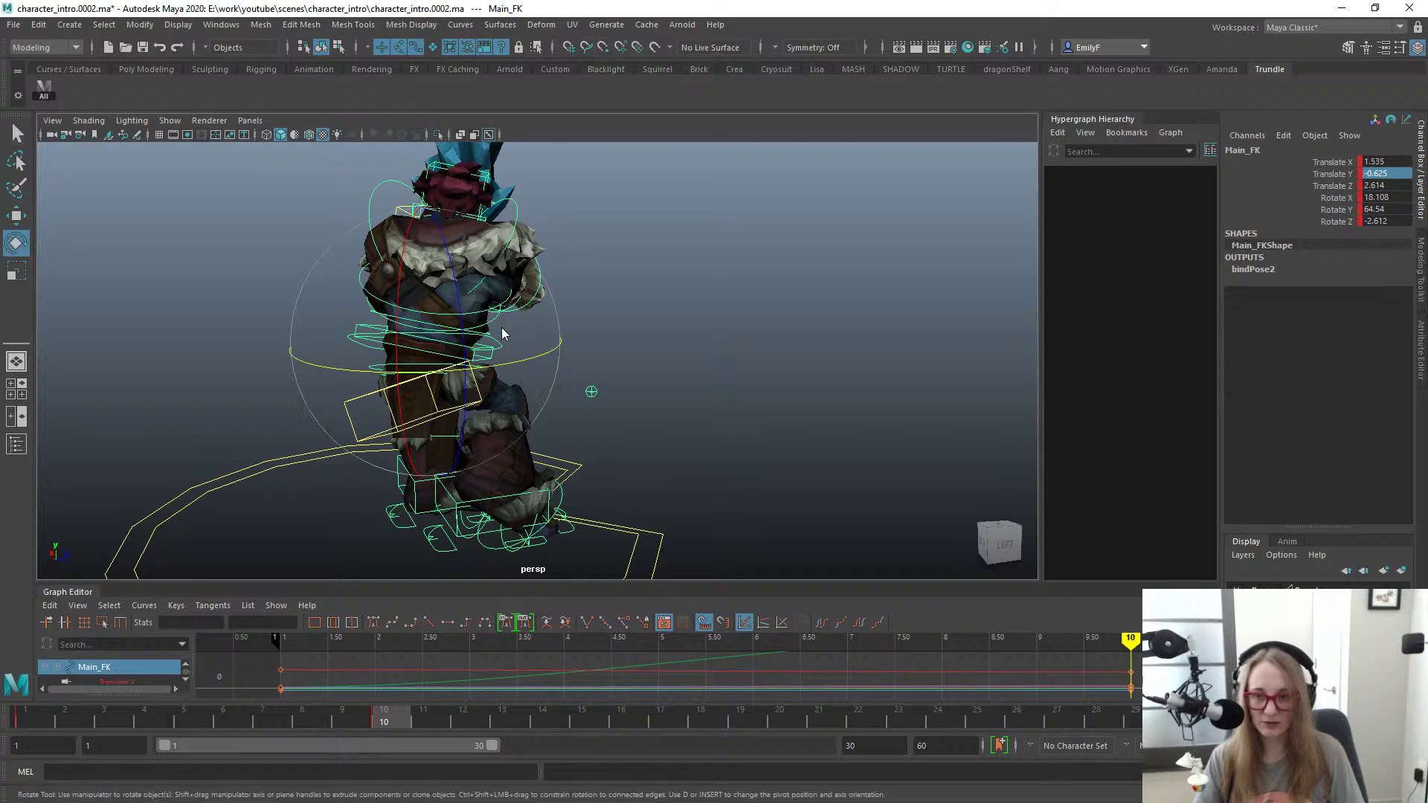
right_drag(501, 328, 552, 318)
key(ctrl+z)
key(ctrl+z)
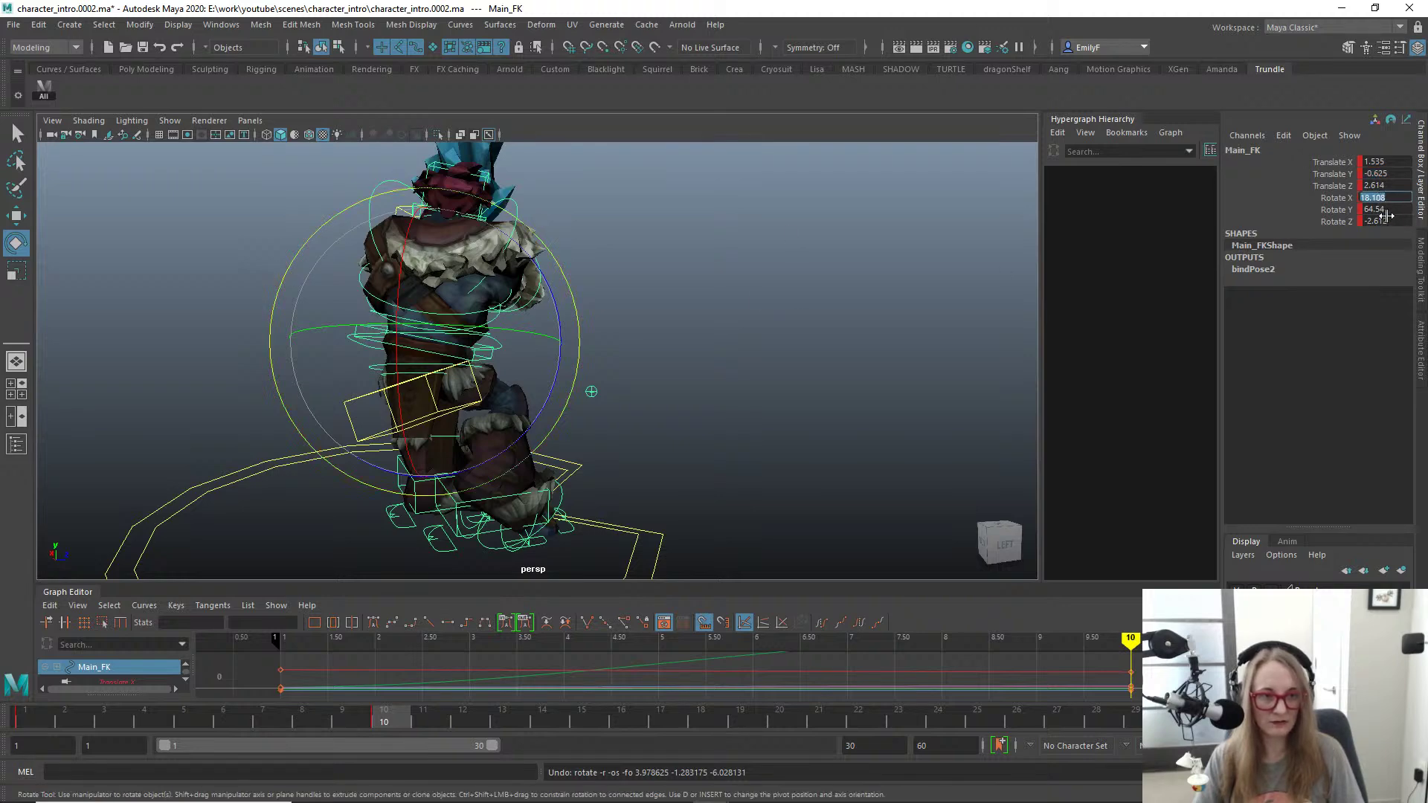
text(0)
key(Return)
alt+drag(645, 370, 428, 210)
Step: Rotate the Root_FK control to about -7.002, -1.763 and -2.962 to adjust the upper body's lean
alt+drag(403, 266, 370, 242)
click(406, 277)
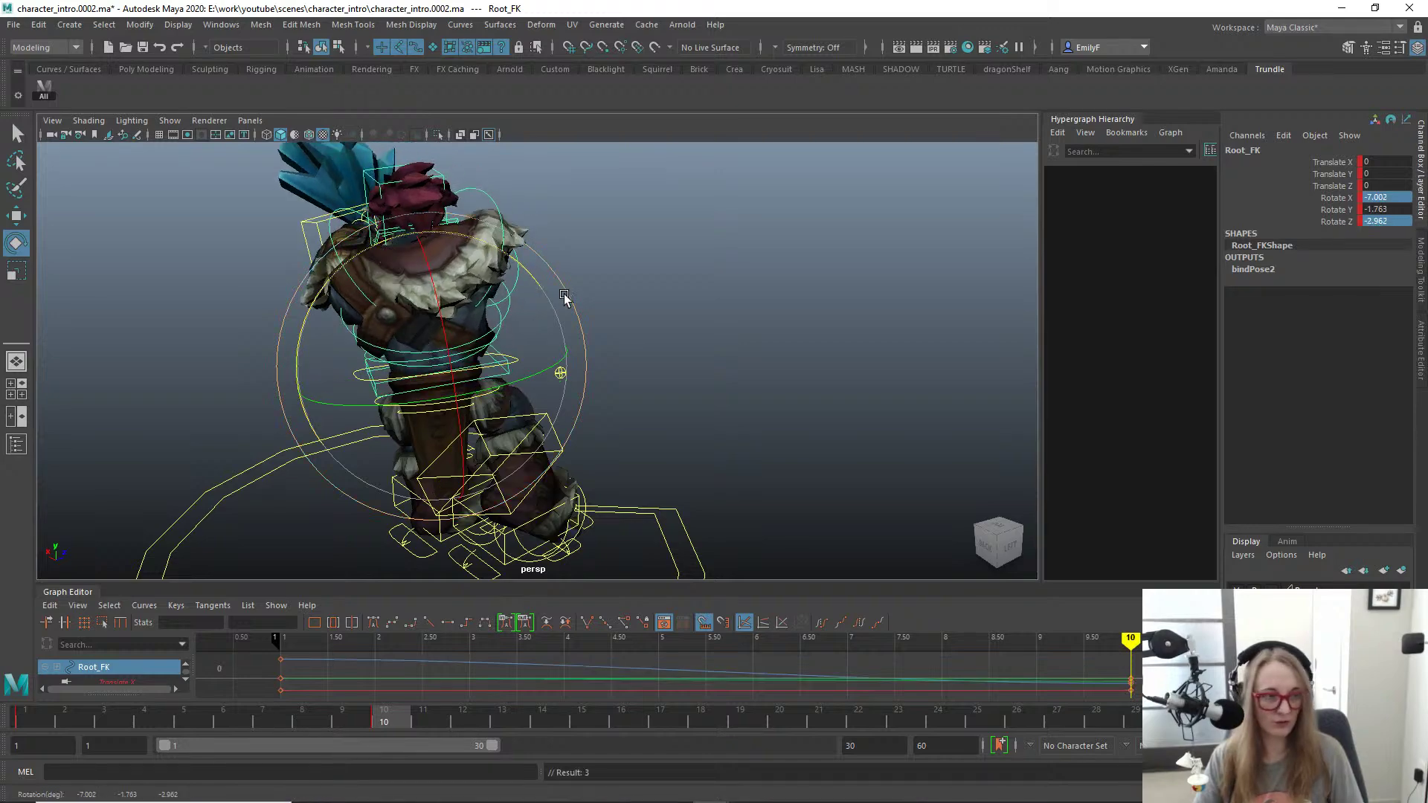
alt+drag(438, 391, 554, 394)
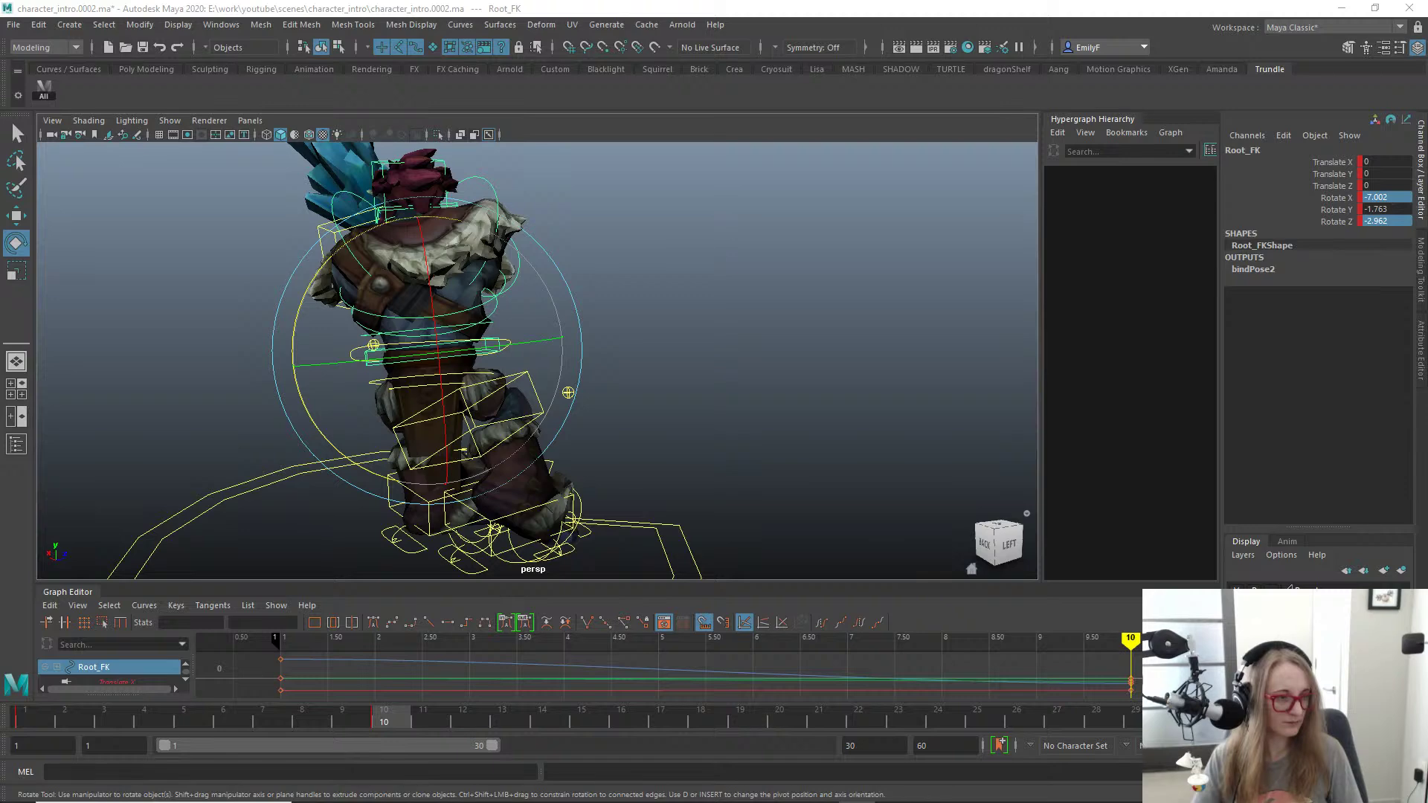
key(q)
alt+drag(717, 350, 363, 340)
Step: Turn the left foot control (L_Foot_IK) to about 44.366 on Y, checking the feet with the rig controls hidden
click(334, 339)
click(331, 352)
alt+middle_drag(402, 411, 409, 367)
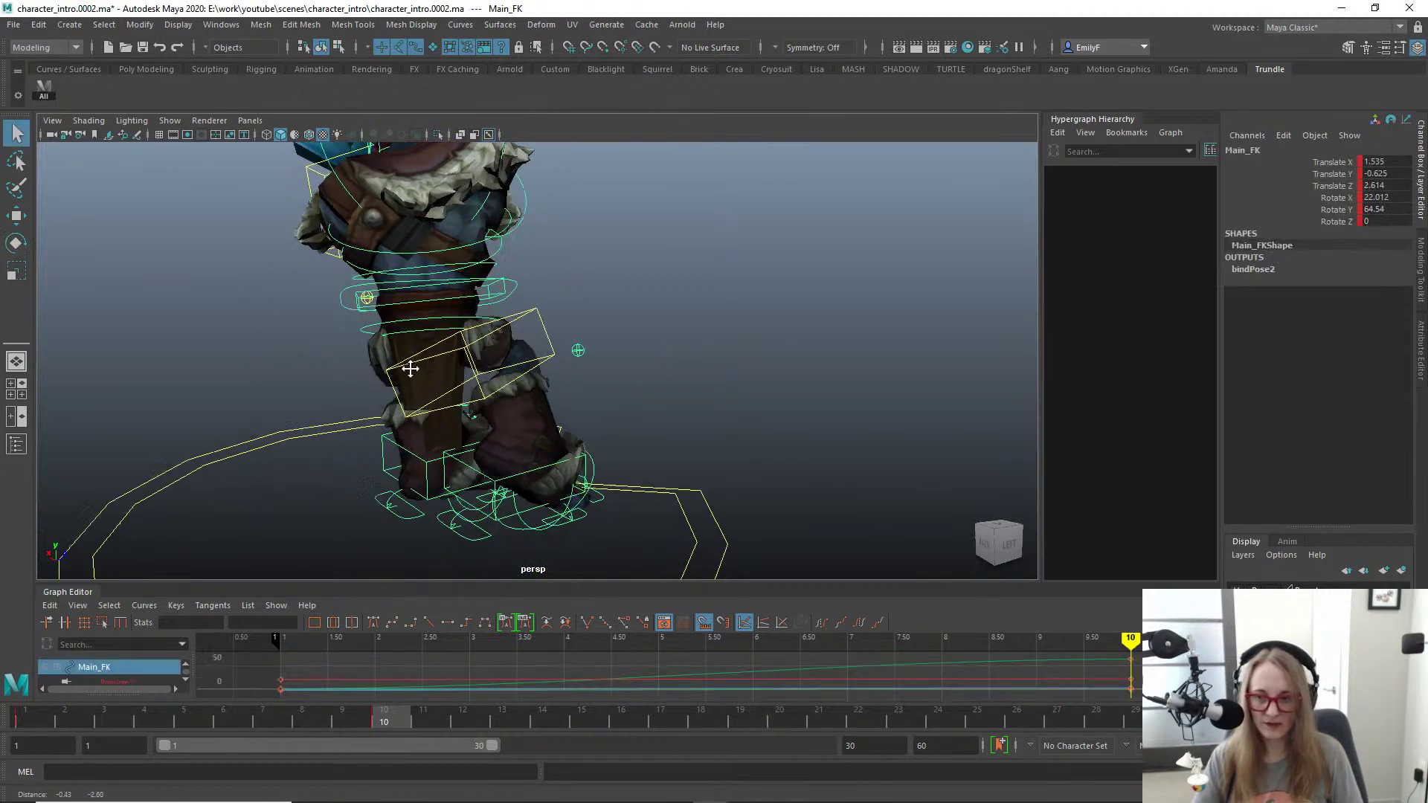
alt+drag(408, 366, 640, 439)
click(548, 442)
key(e)
key(w)
key(alt+1)
alt+right_drag(640, 439, 797, 431)
key(e)
alt+drag(797, 432, 632, 383)
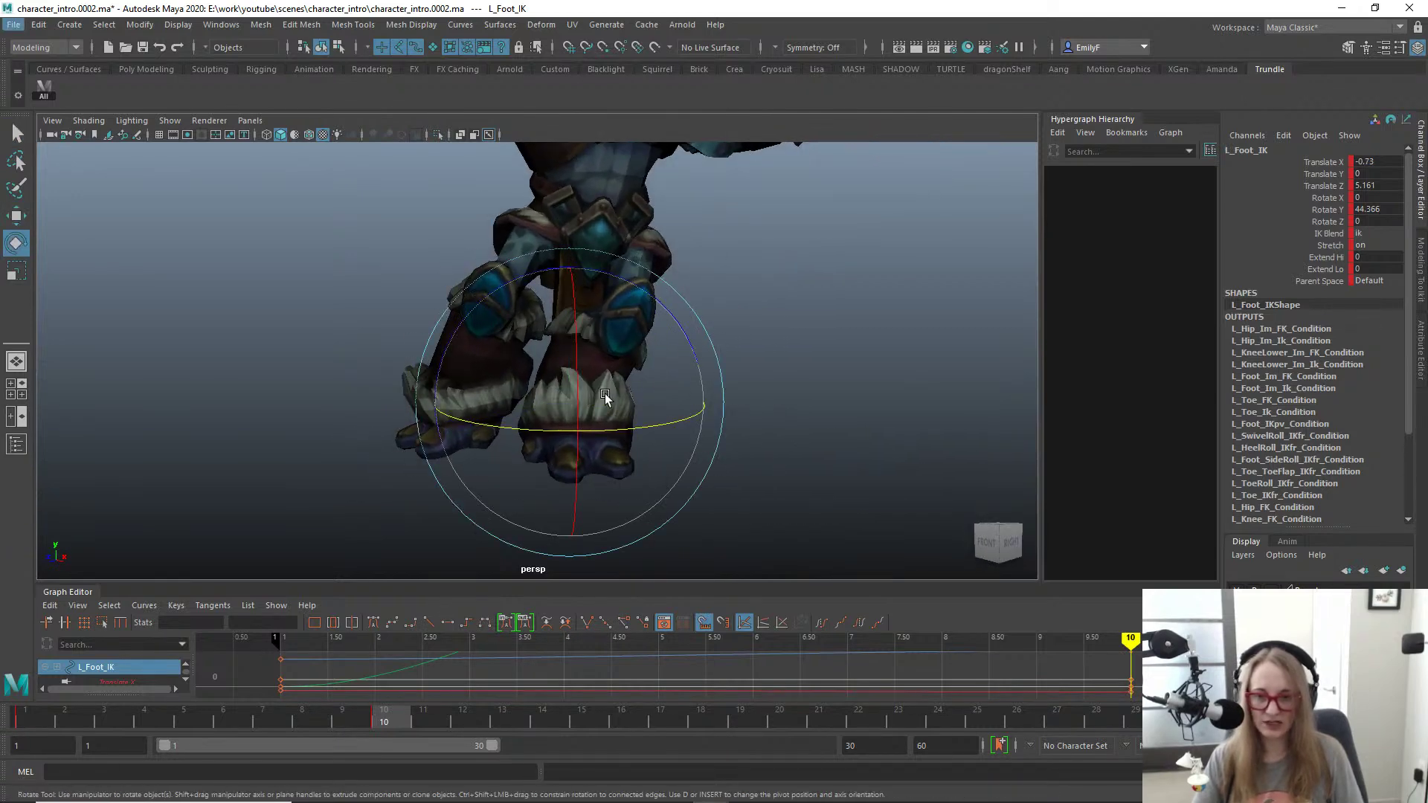
key(alt+1)
key(q)
key(w)
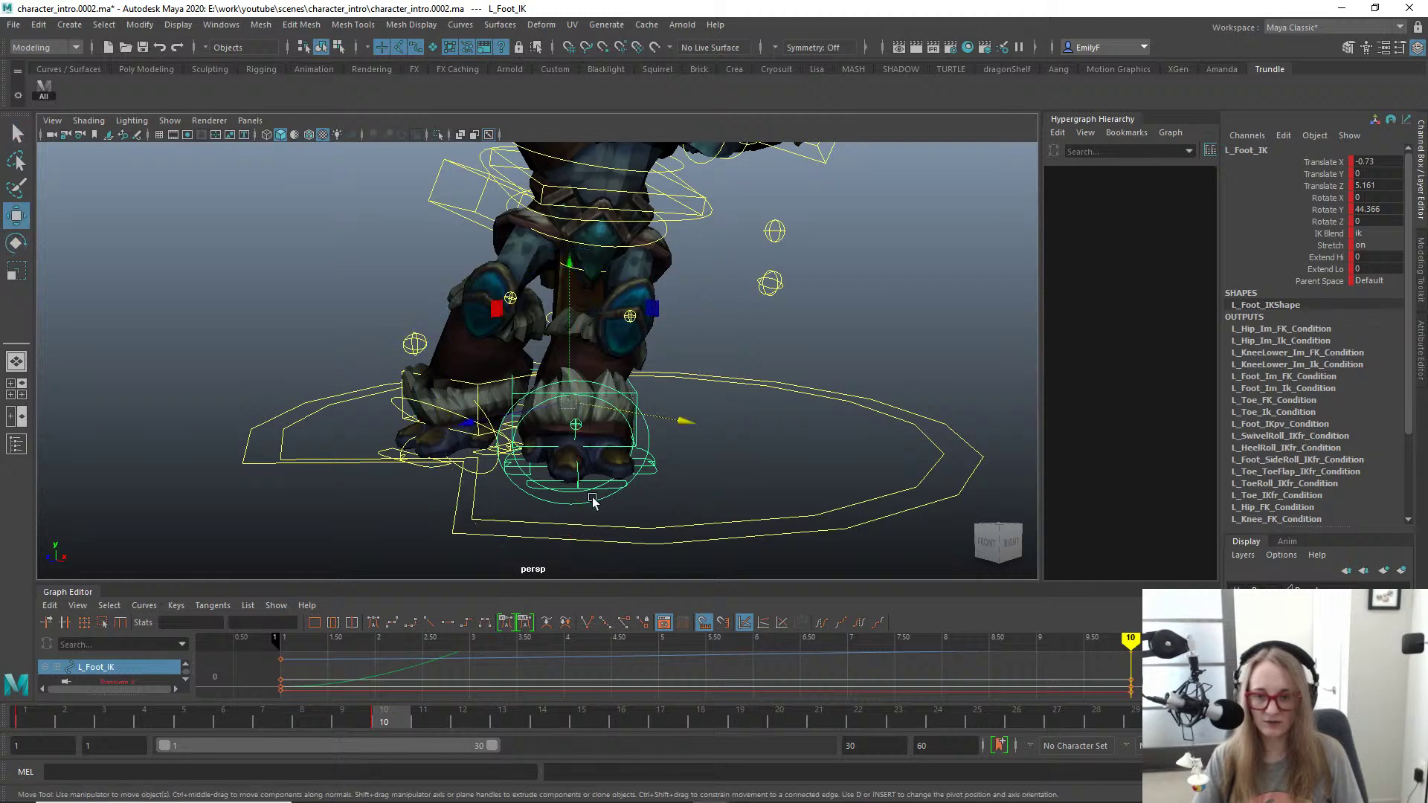
Step: Try pivoting the left foot around its toes by rotating L_ToeRoll_IKfr to about 134.301 on Y
alt+drag(593, 500, 529, 503)
click(521, 497)
key(e)
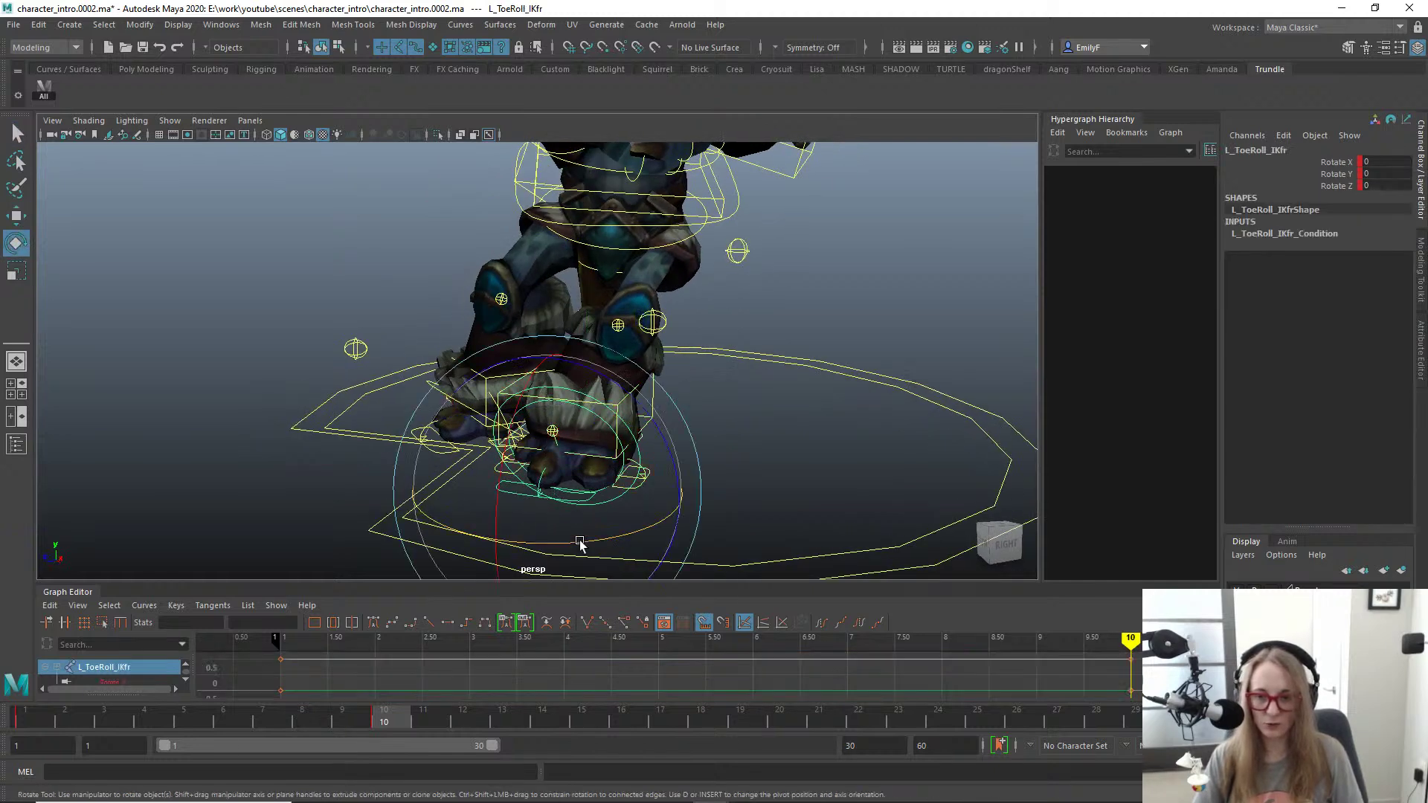
drag(580, 544, 521, 322)
key(q)
alt+drag(709, 410, 642, 408)
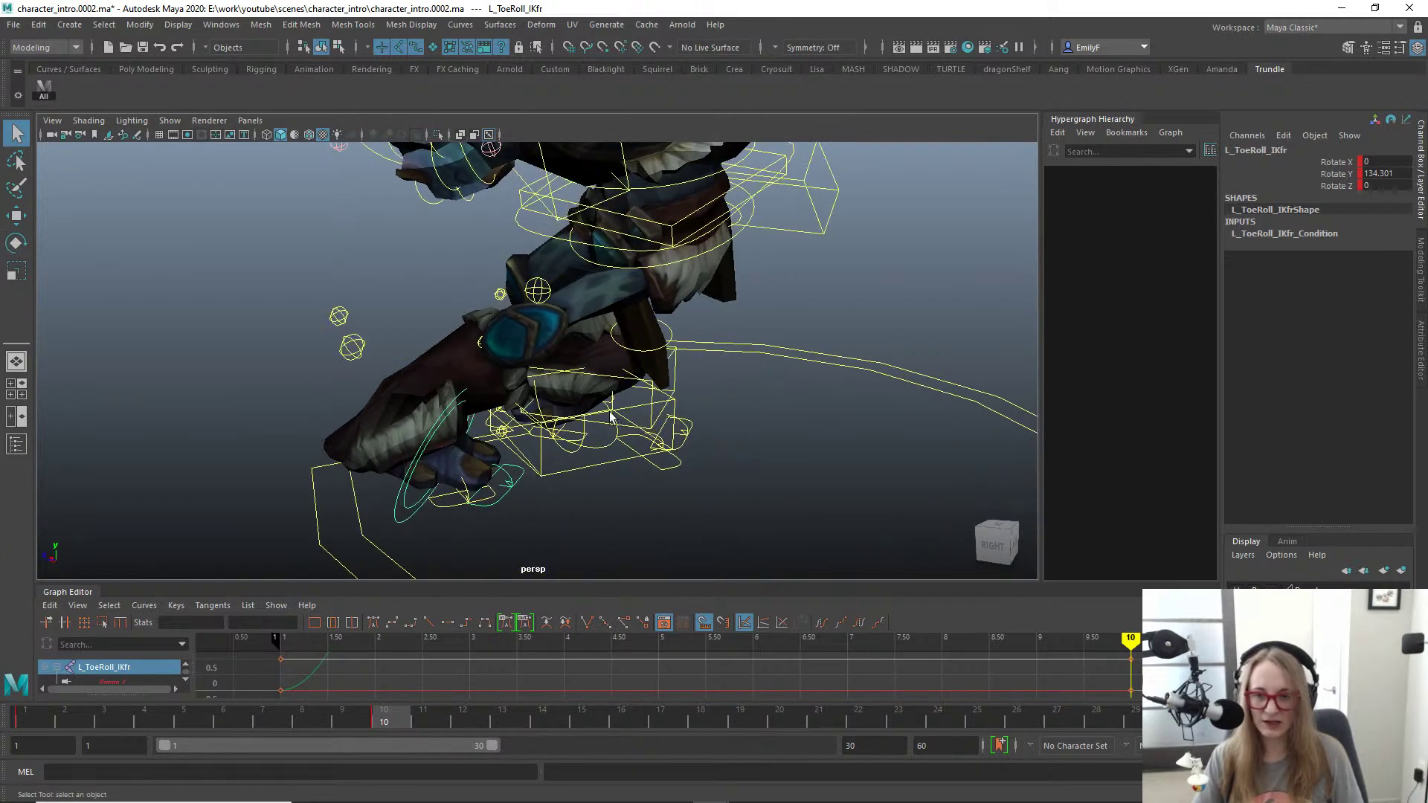
Step: Try lifting L_Foot_IK by about 1.289, and undo the trial edits to the left foot and its toe roll
key(w)
click(647, 401)
key(e)
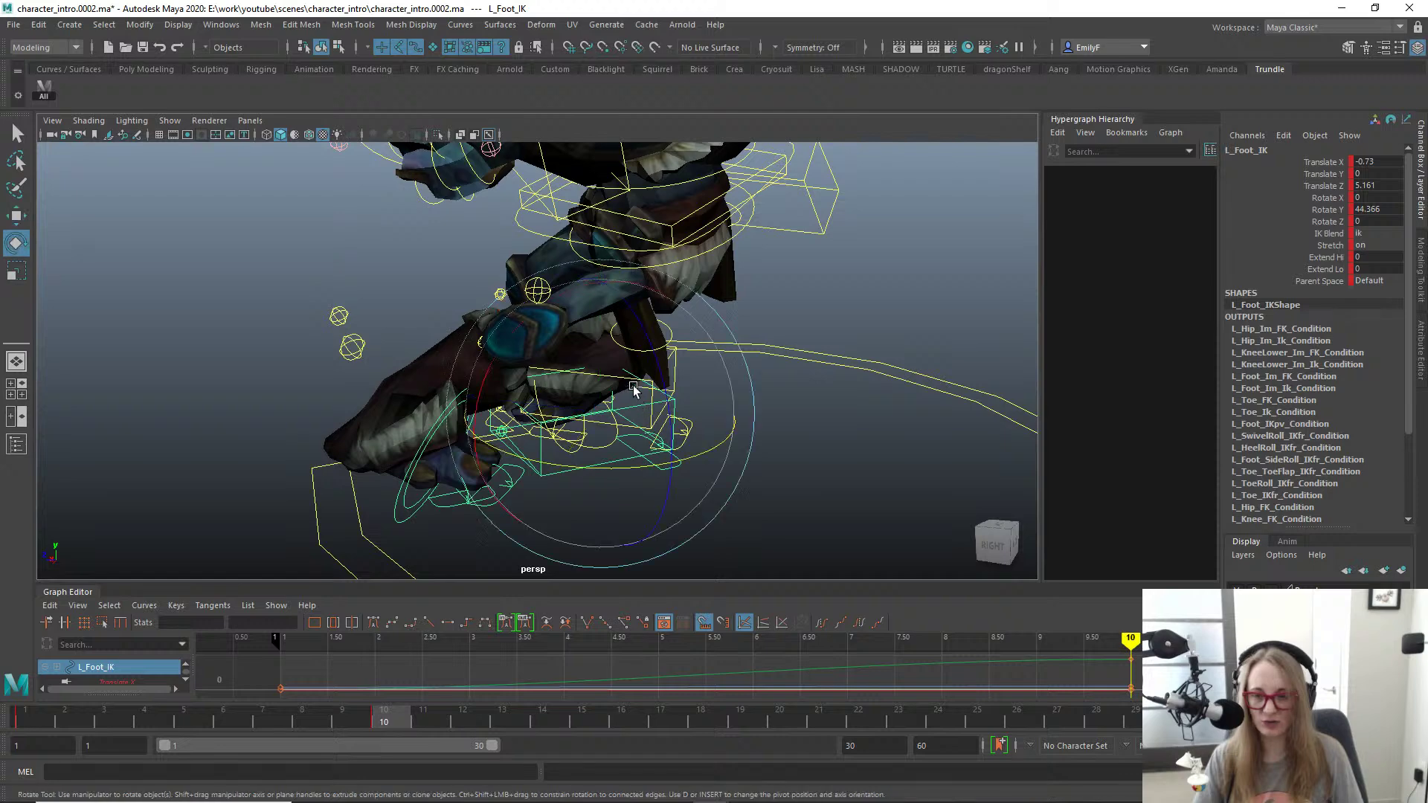
drag(605, 355, 608, 275)
key(ctrl+z)
key(w)
key(ctrl+z)
key(q)
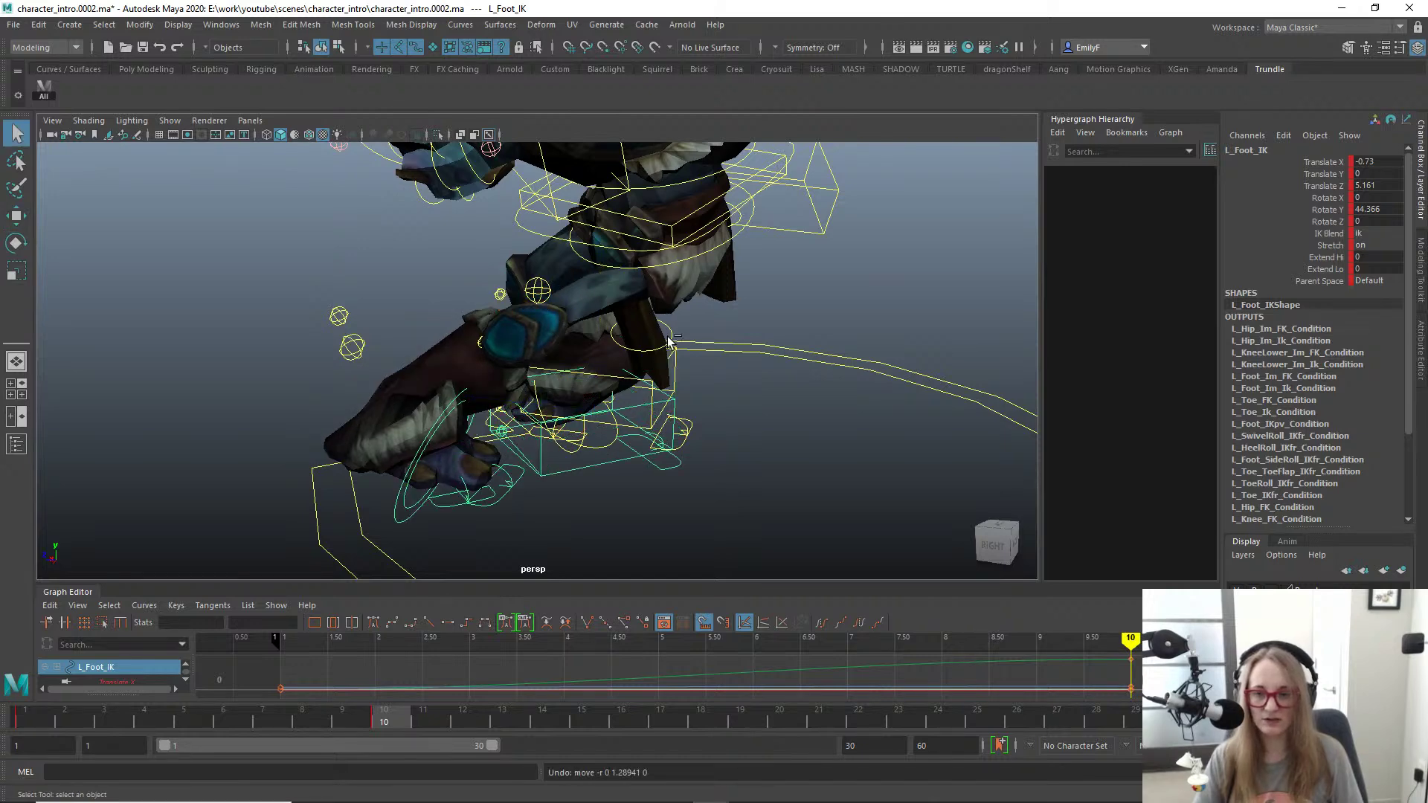
key(ctrl+z)
key(ctrl+z)
alt+drag(447, 425, 571, 439)
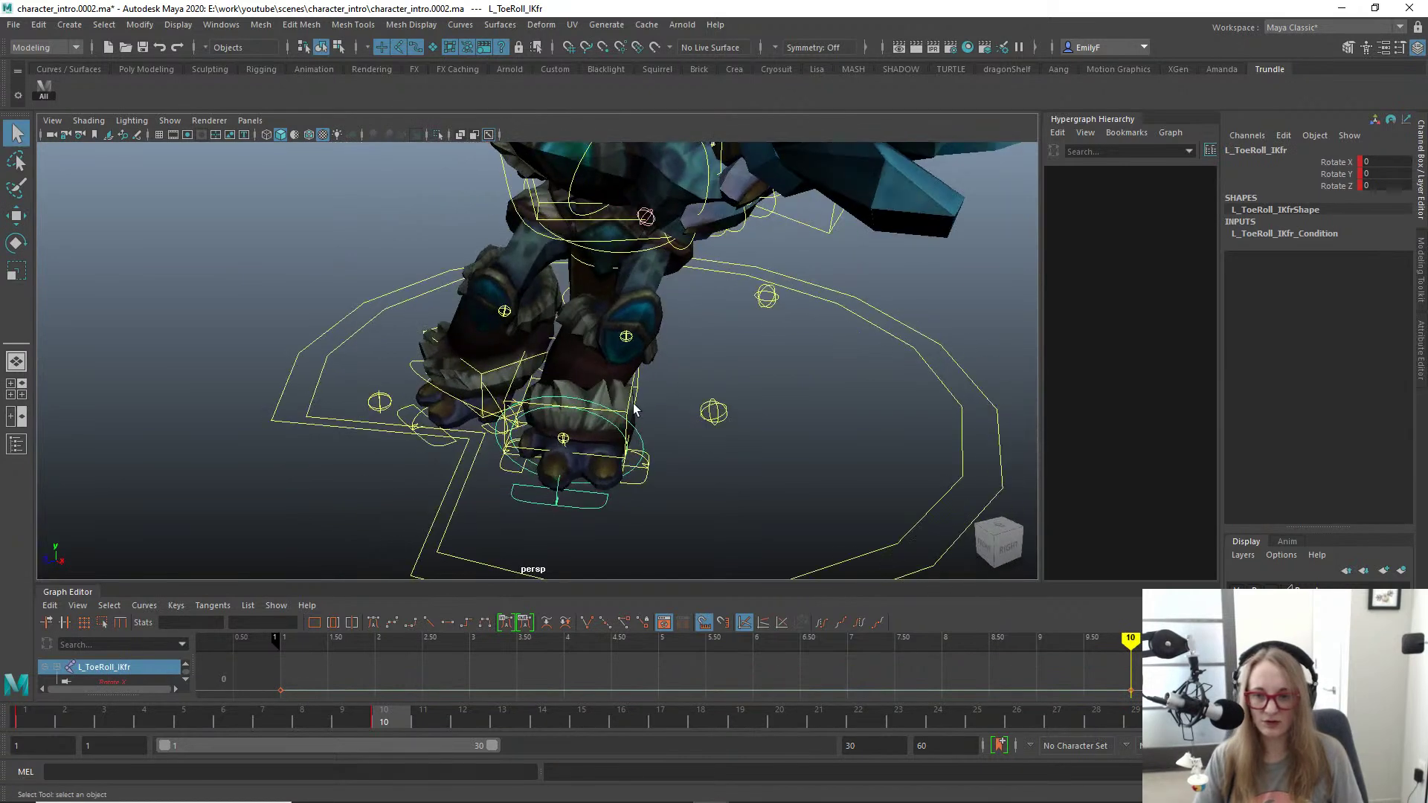
Step: Rotate the left foot control (L_Foot_IK) to about 63.378 on Y at frame 10
click(633, 405)
key(w)
key(e)
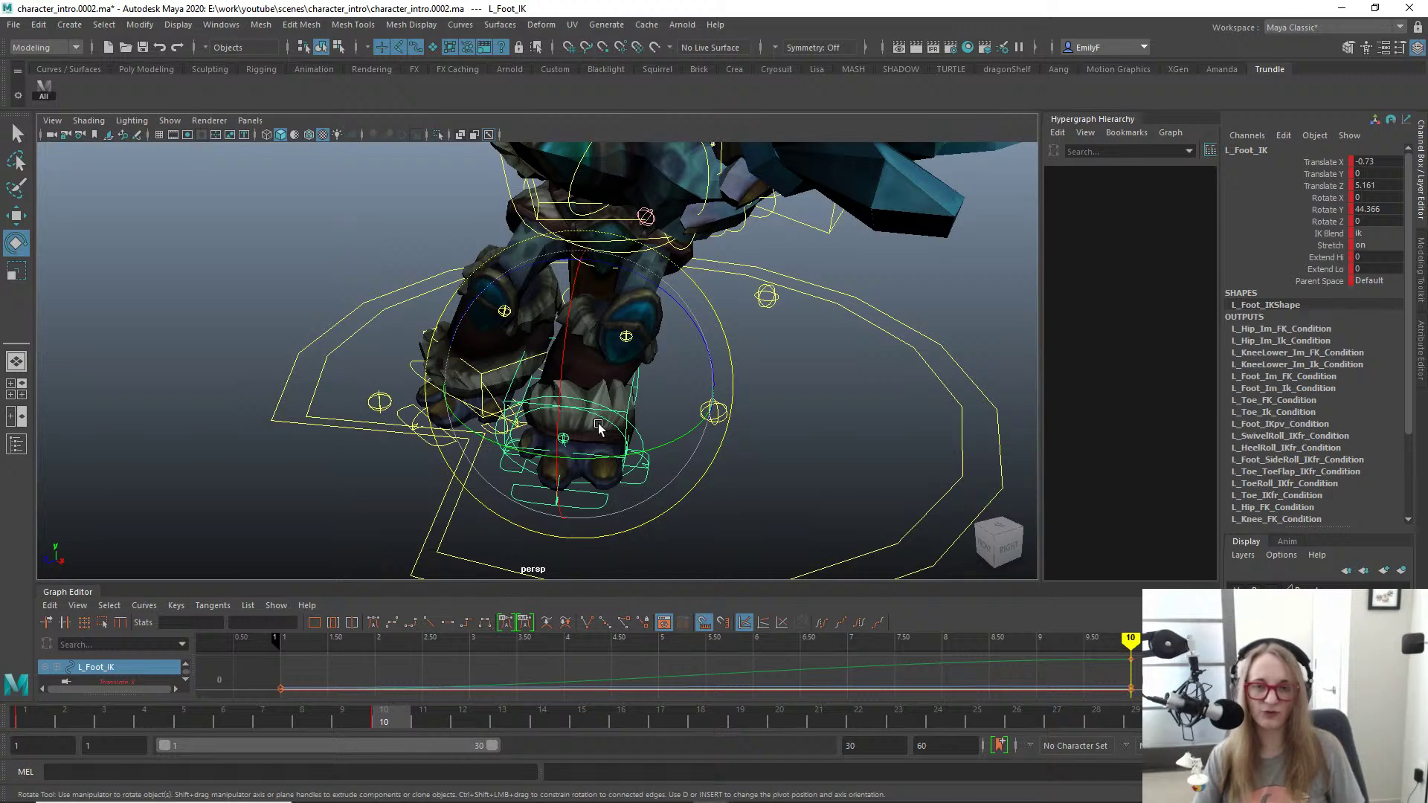
alt+drag(569, 376, 526, 424)
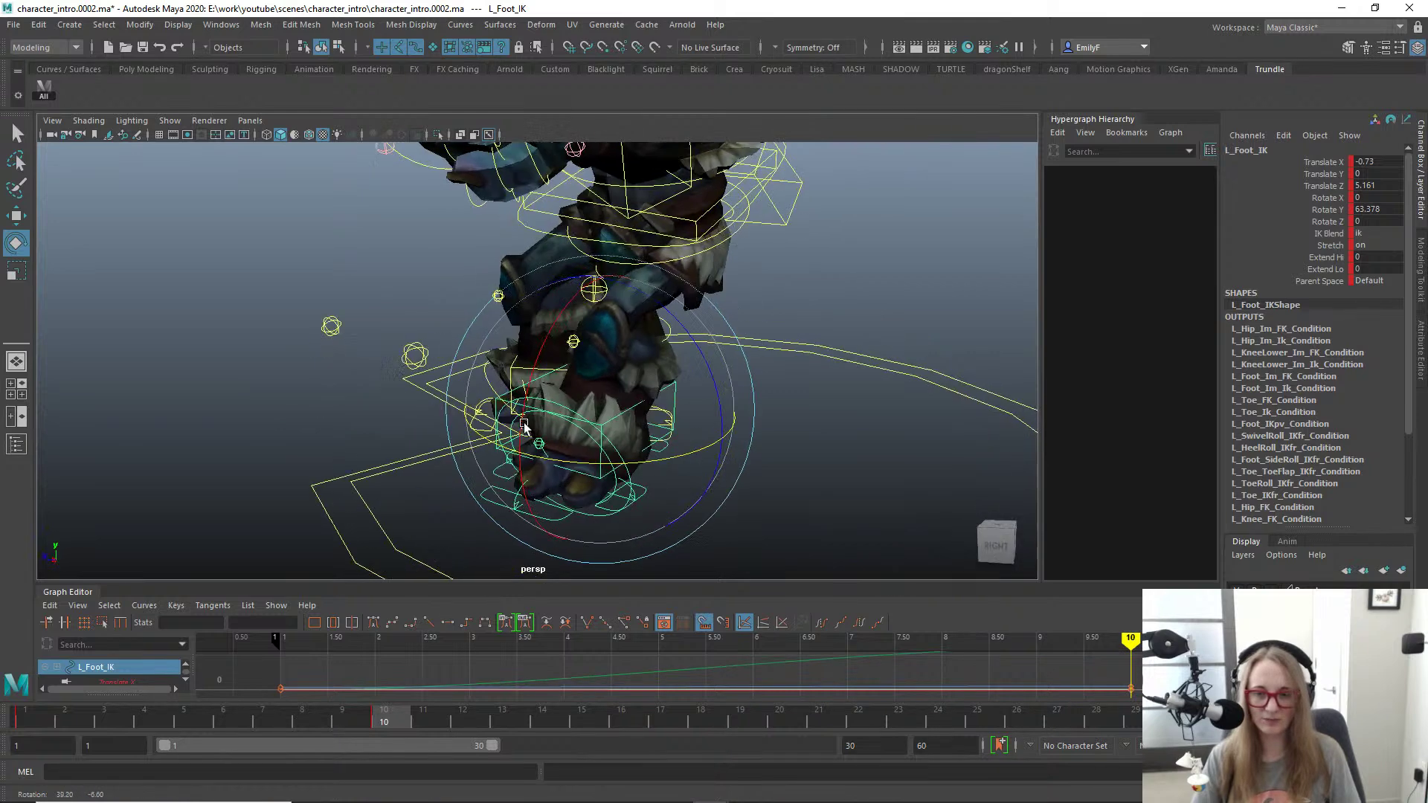
Step: Move the left foot control (L_Foot_IK) forward to about 5.837 on Z at frame 10, comparing it with frame 1 from the side
key(q)
alt+right_drag(699, 405, 610, 328)
key(space)
drag(610, 328, 579, 315)
alt+right_drag(579, 315, 238, 278)
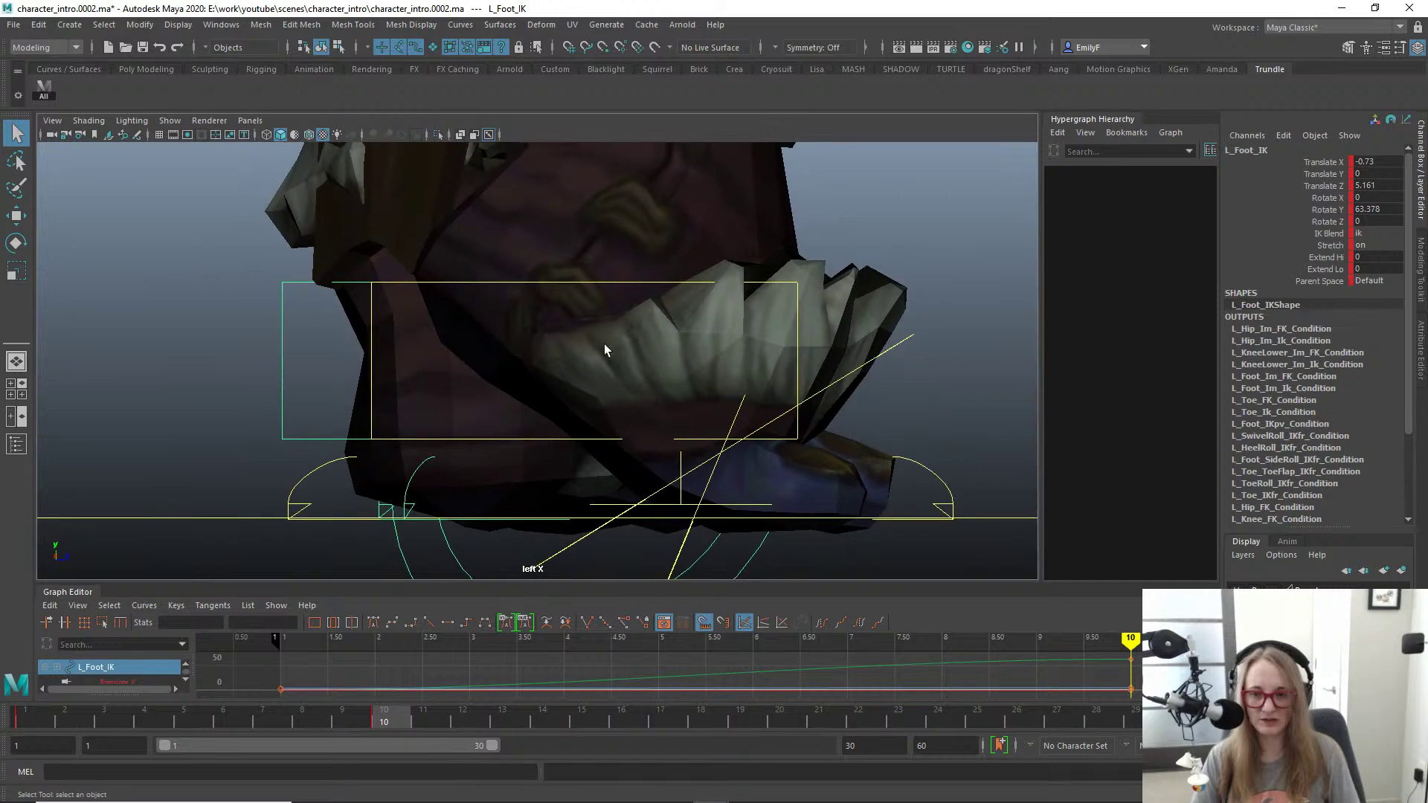
key(space)
drag(604, 344, 664, 340)
alt+right_drag(663, 340, 662, 440)
alt+drag(662, 440, 606, 383)
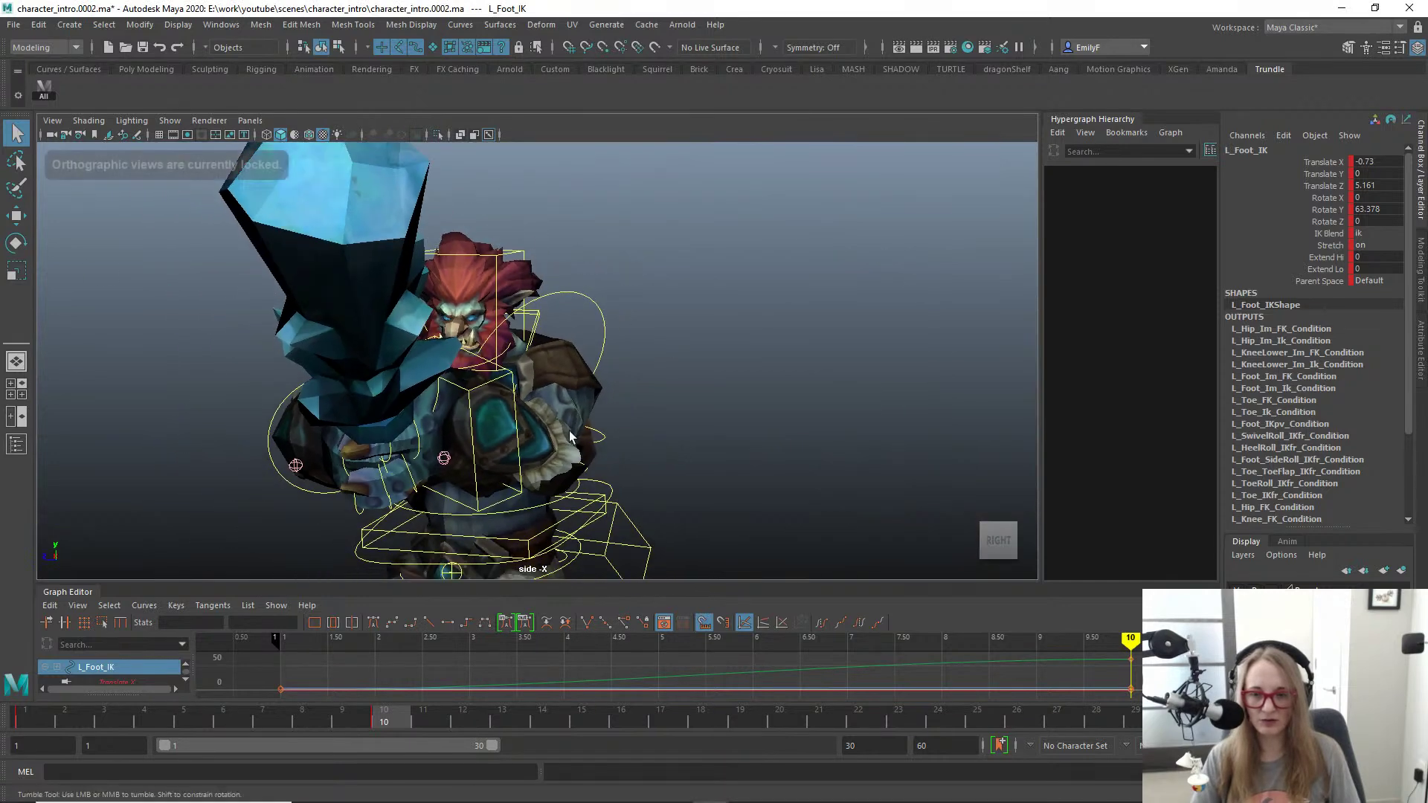
alt+middle_drag(603, 380, 754, 518)
key(w)
key(comma)
key(period)
key(comma)
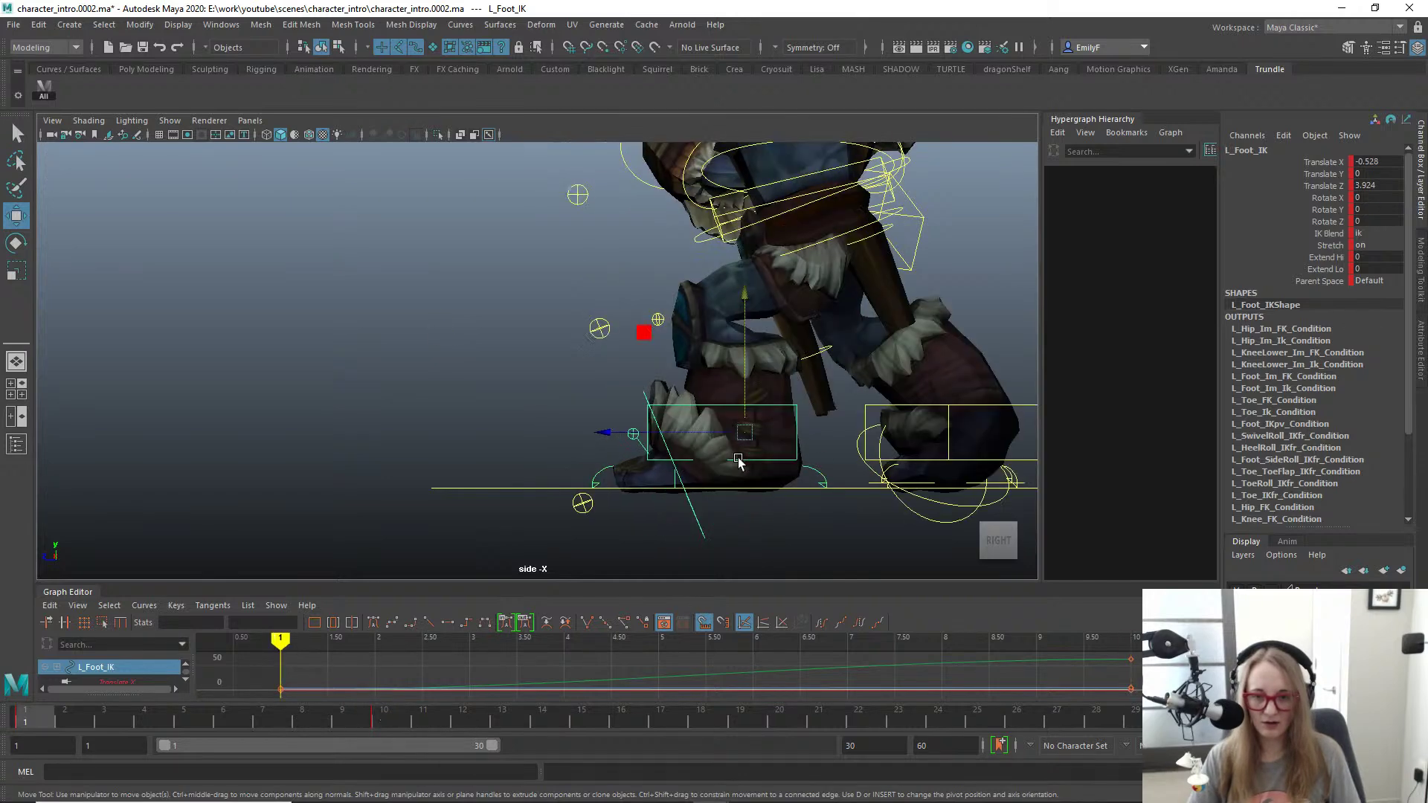
key(period)
drag(598, 437, 556, 435)
key(comma)
key(period)
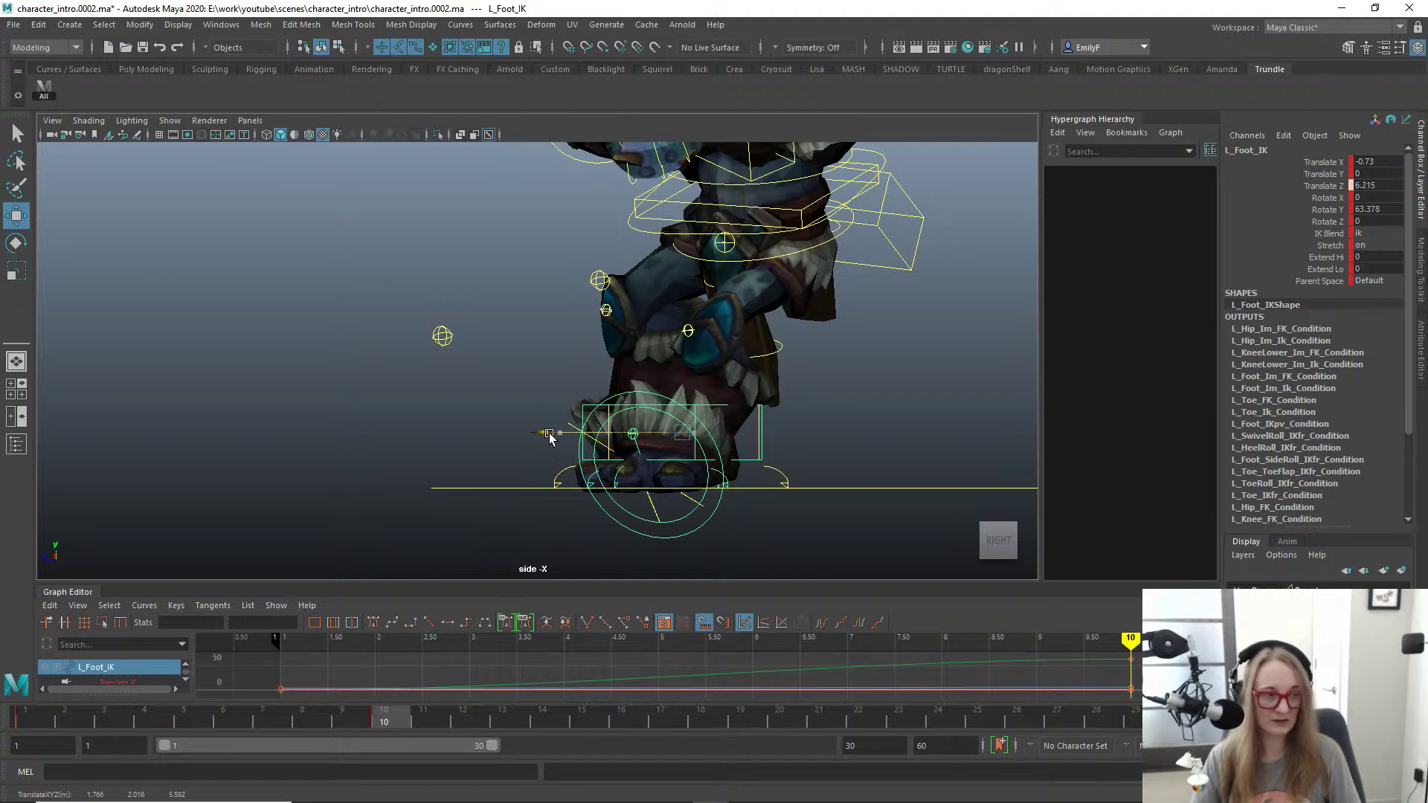
Step: Rotate L_Foot_IK to about 79.074 on Y and move it forward to about 6.972 on Z
key(e)
drag(681, 430, 720, 431)
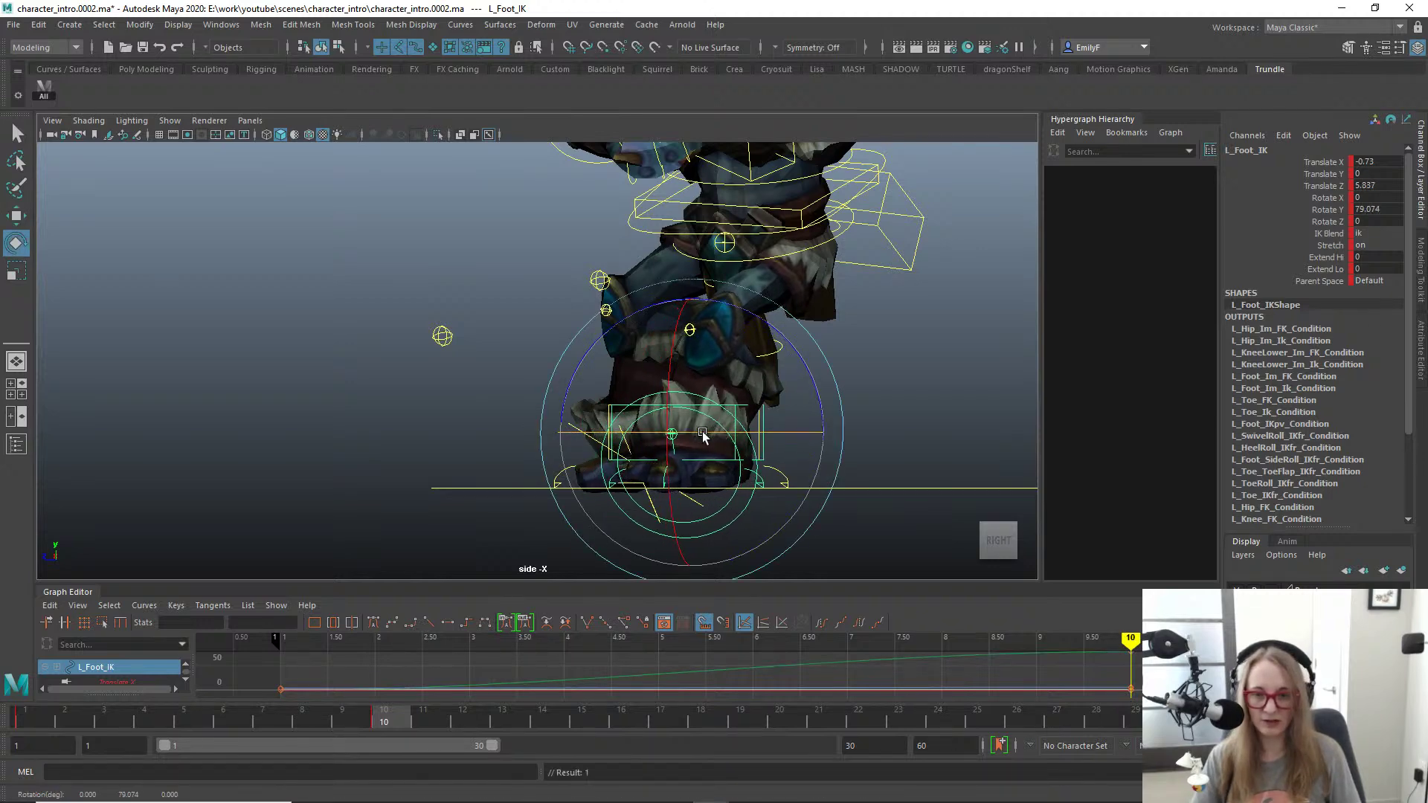
key(w)
drag(610, 433, 573, 438)
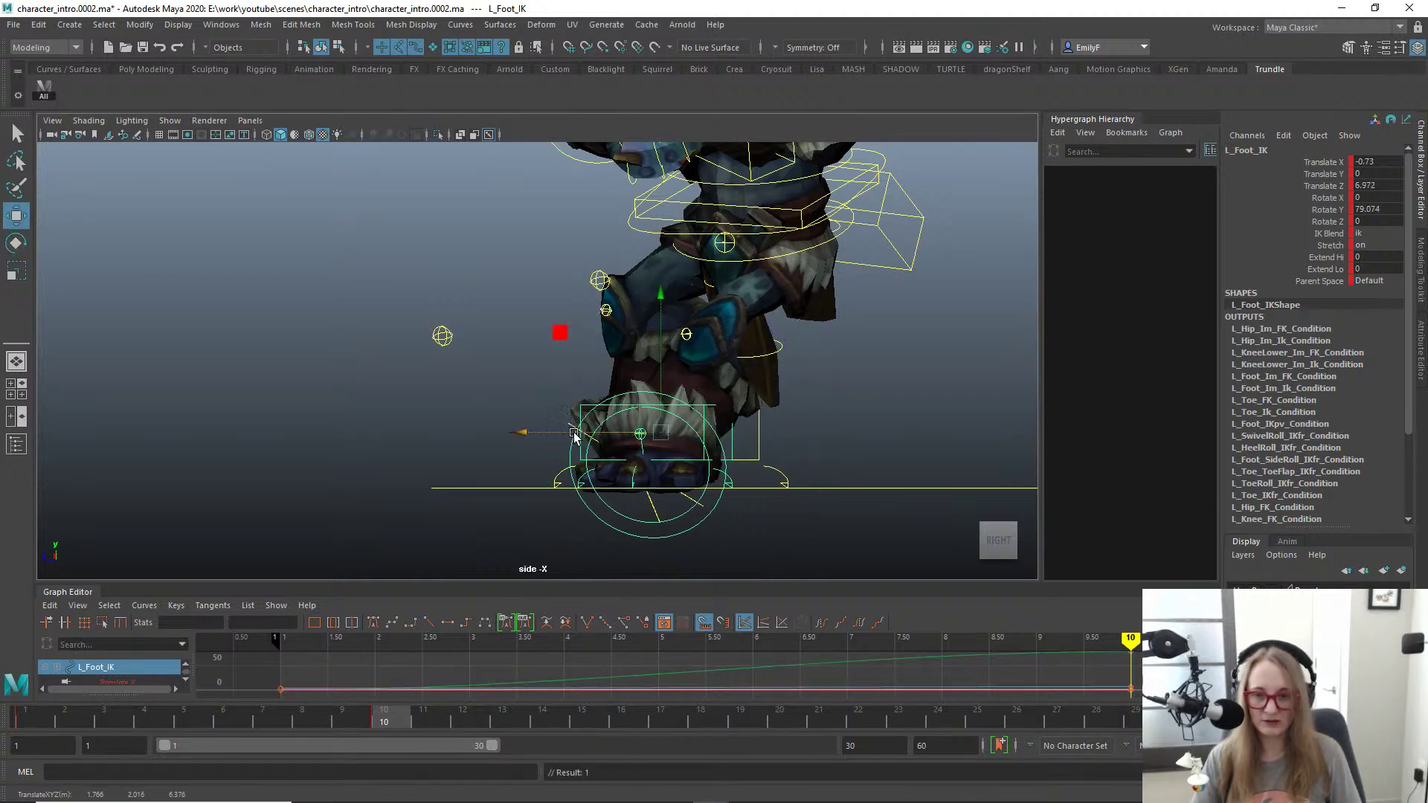
Step: Hide the rig controls, compare frames 1 and 10, and adjust L_Foot_IK to about 6.81 on Z
key(alt+1)
key(comma)
key(period)
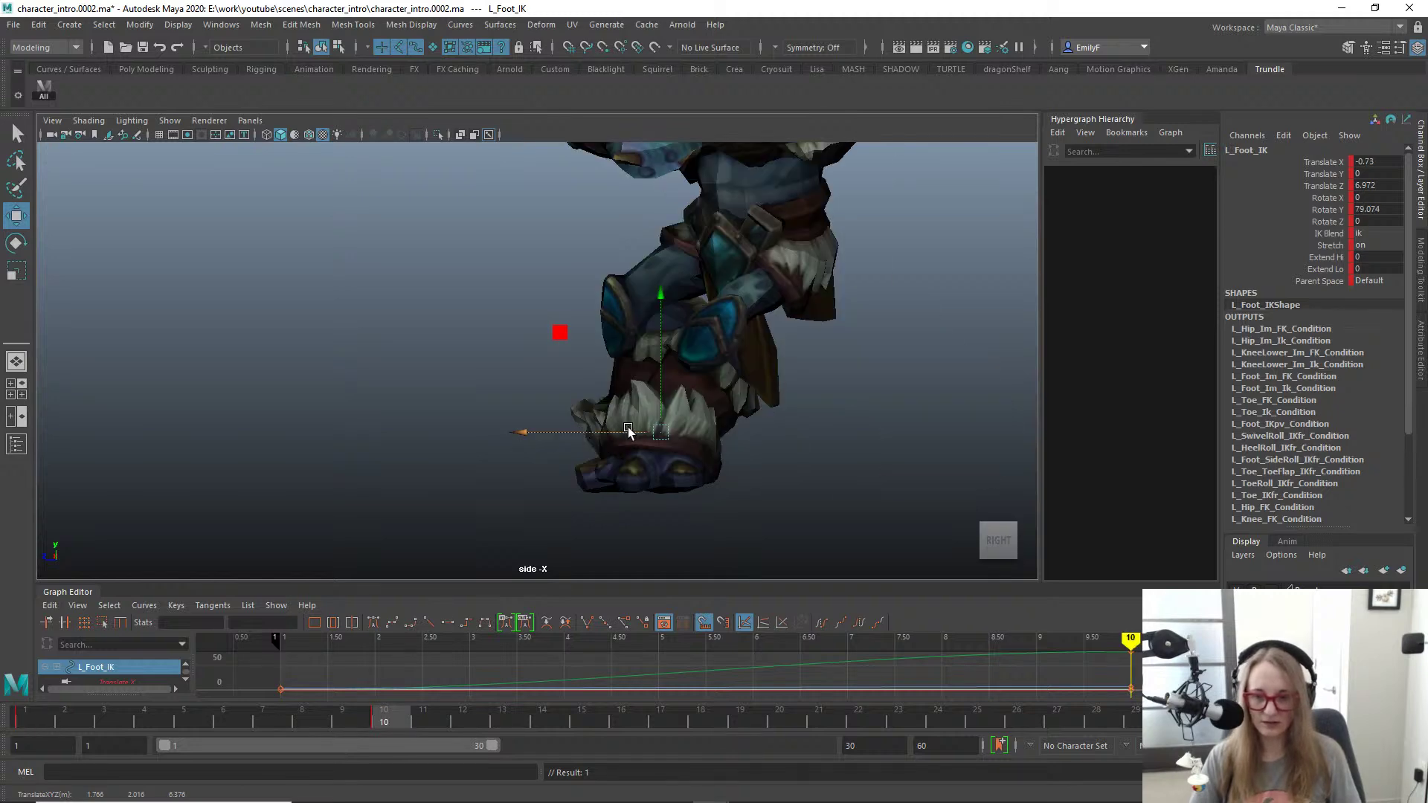
key(comma)
key(period)
drag(589, 431, 638, 396)
Step: Compare the left foot at frames 1 and 10 from the front, and move L_Foot_IK to about -1.98 on X at frame 10
key(space)
key(f)
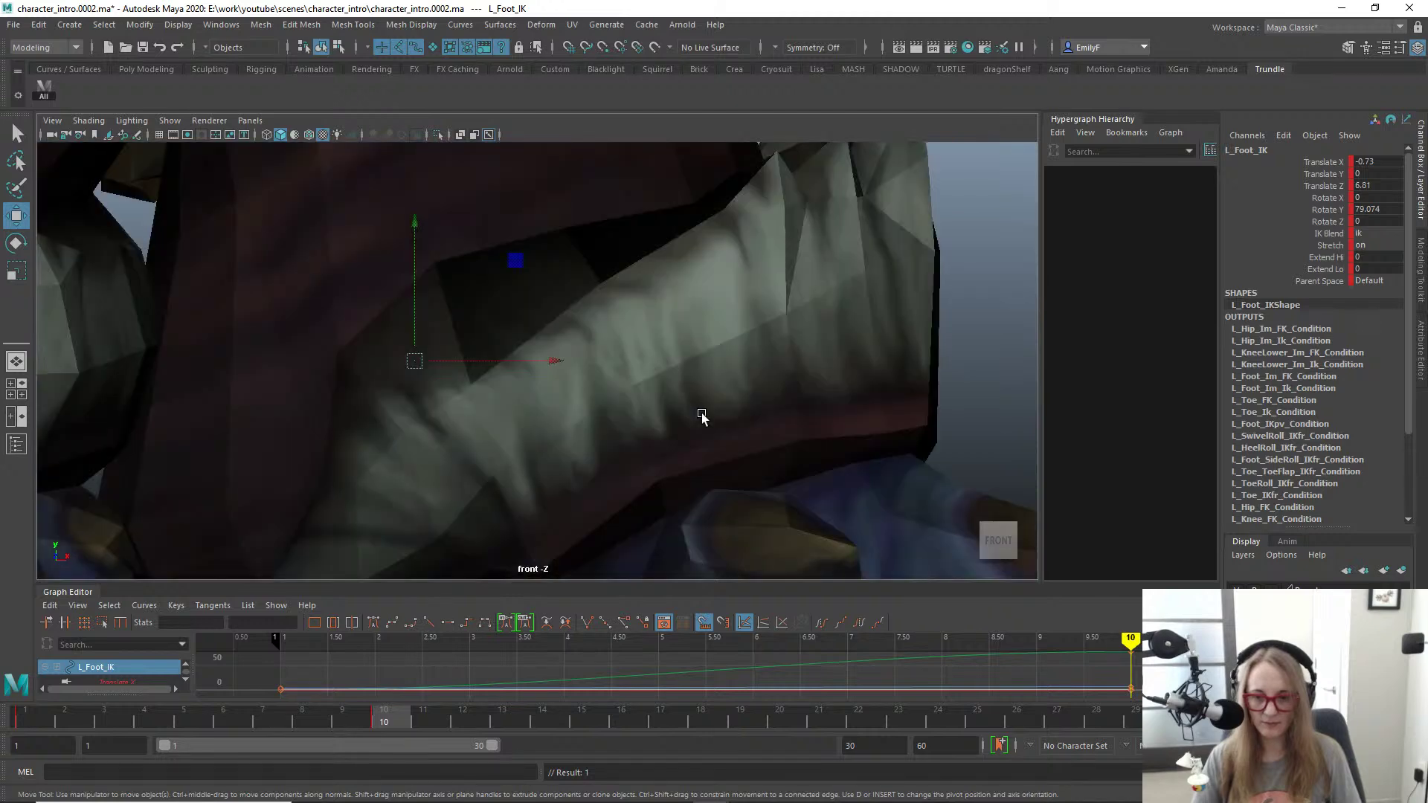
key(comma)
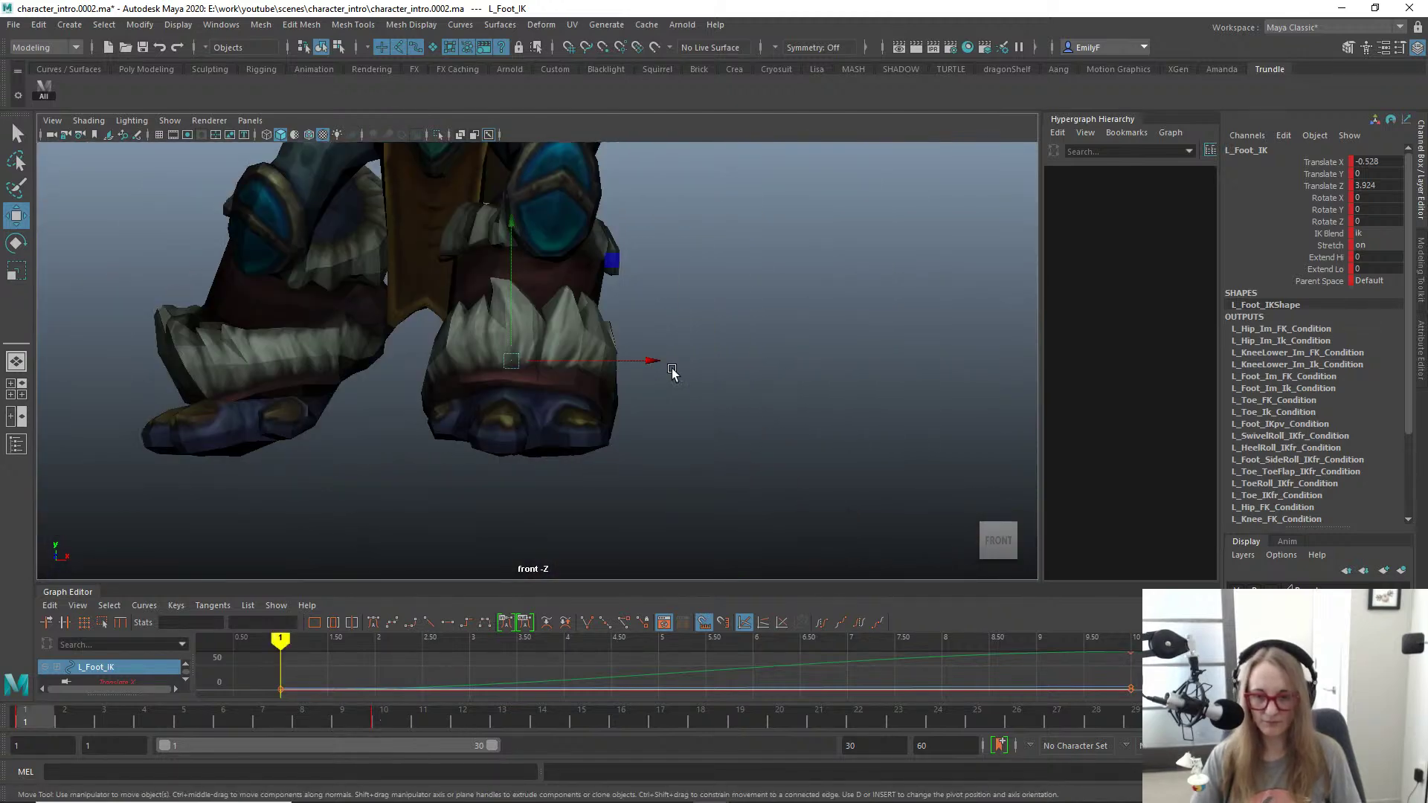
key(period)
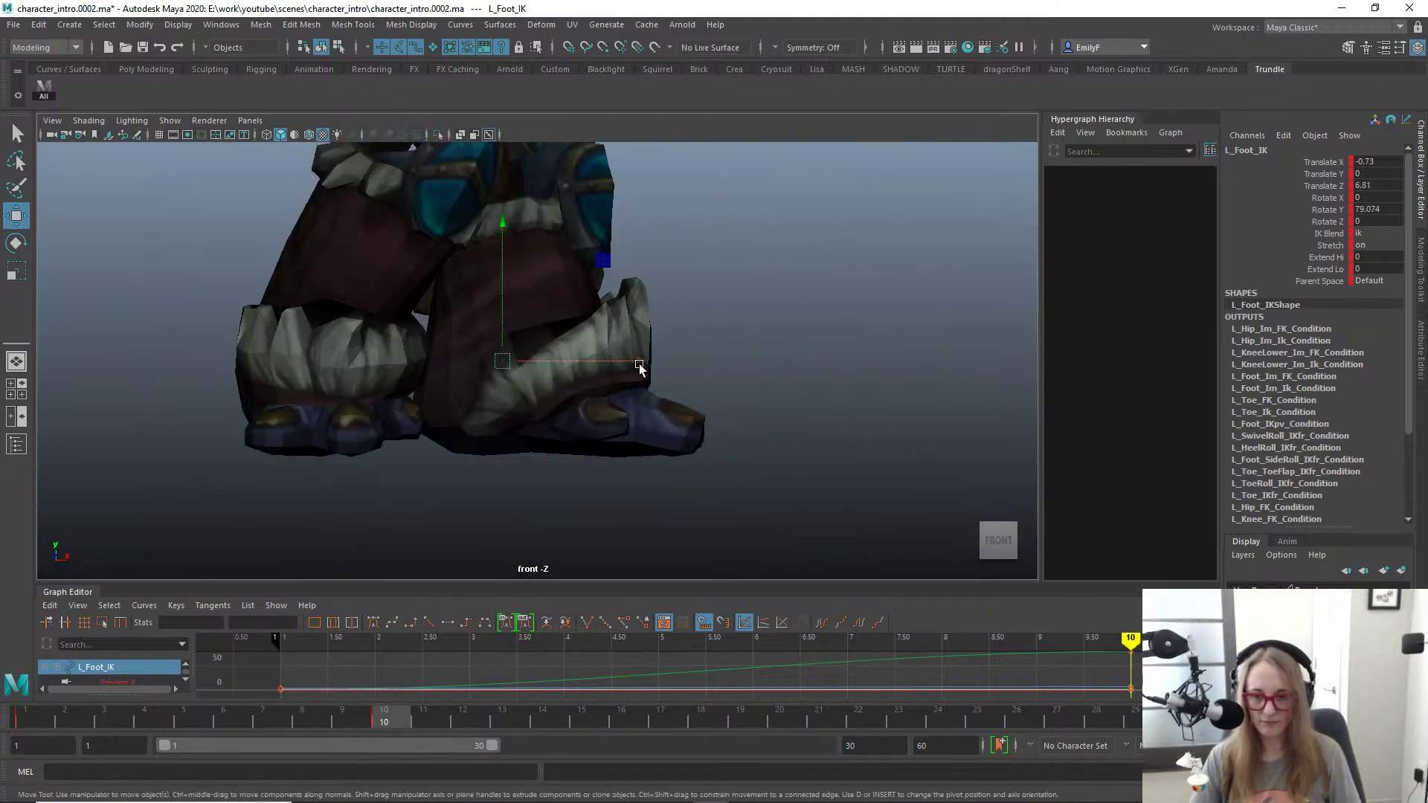
drag(639, 364, 637, 294)
key(comma)
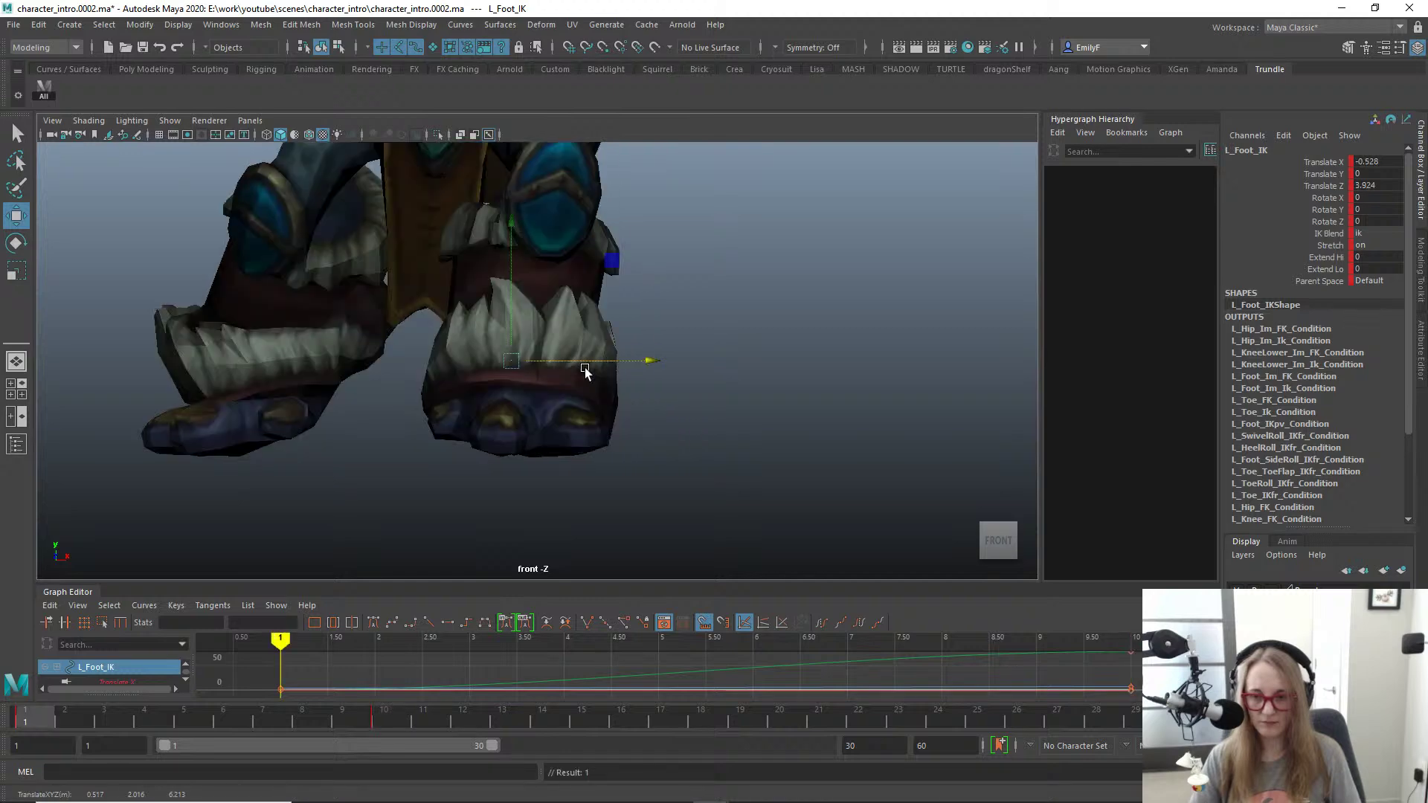
key(period)
Step: Examine the troll's leg movement between frames 1 and 10 in the perspective view
key(space)
alt+drag(744, 353, 818, 346)
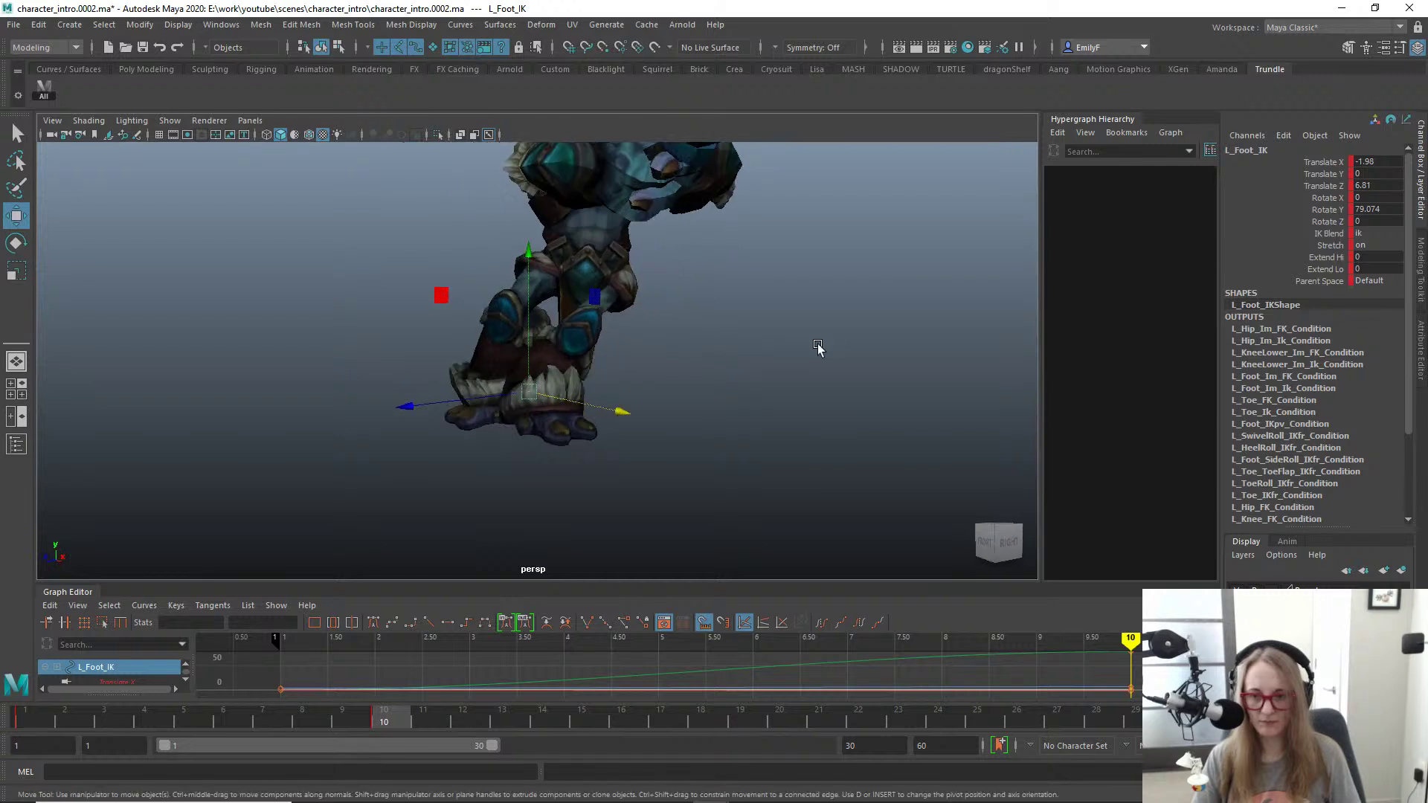
drag(319, 726, 32, 677)
alt+right_drag(614, 324, 417, 273)
alt+drag(418, 273, 461, 282)
alt+right_drag(461, 283, 624, 289)
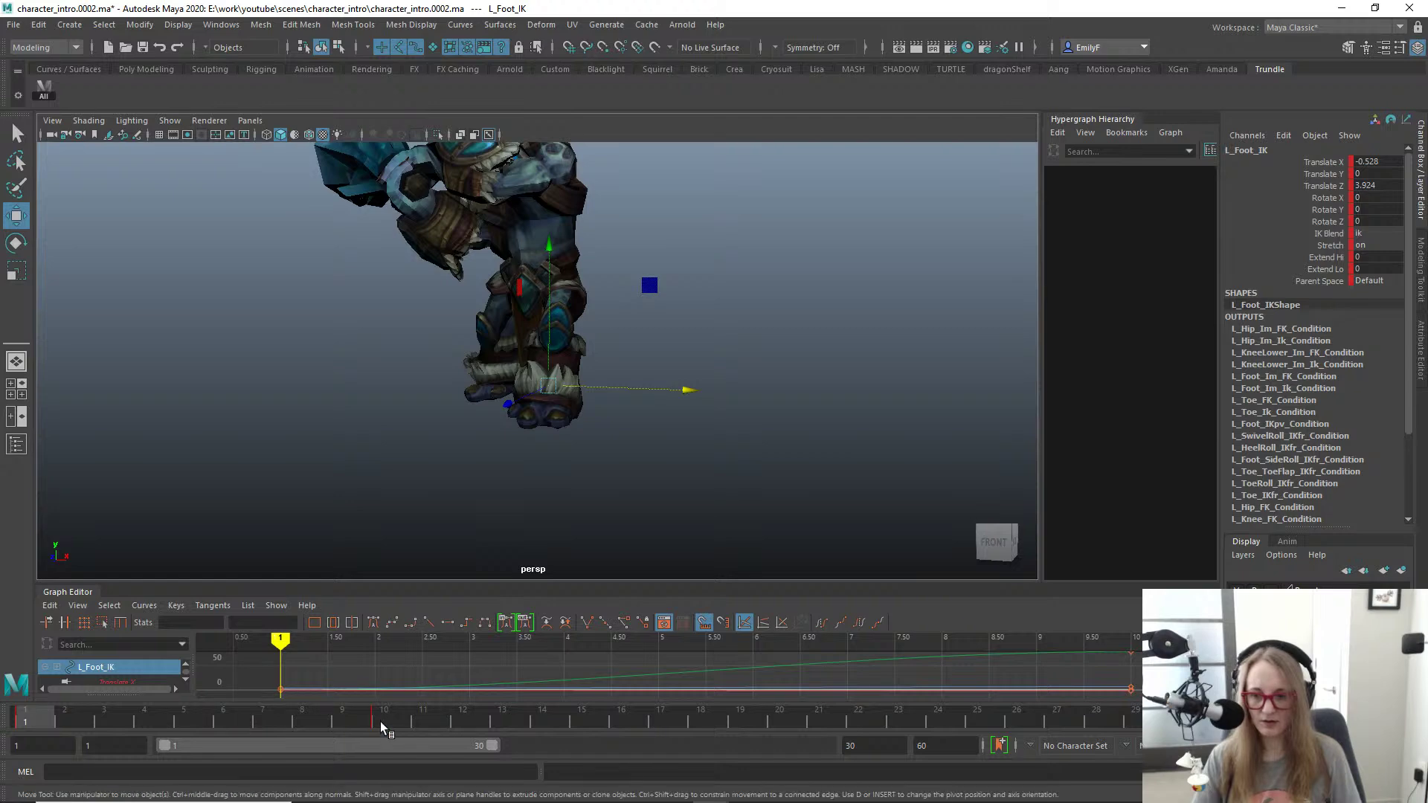
click(382, 720)
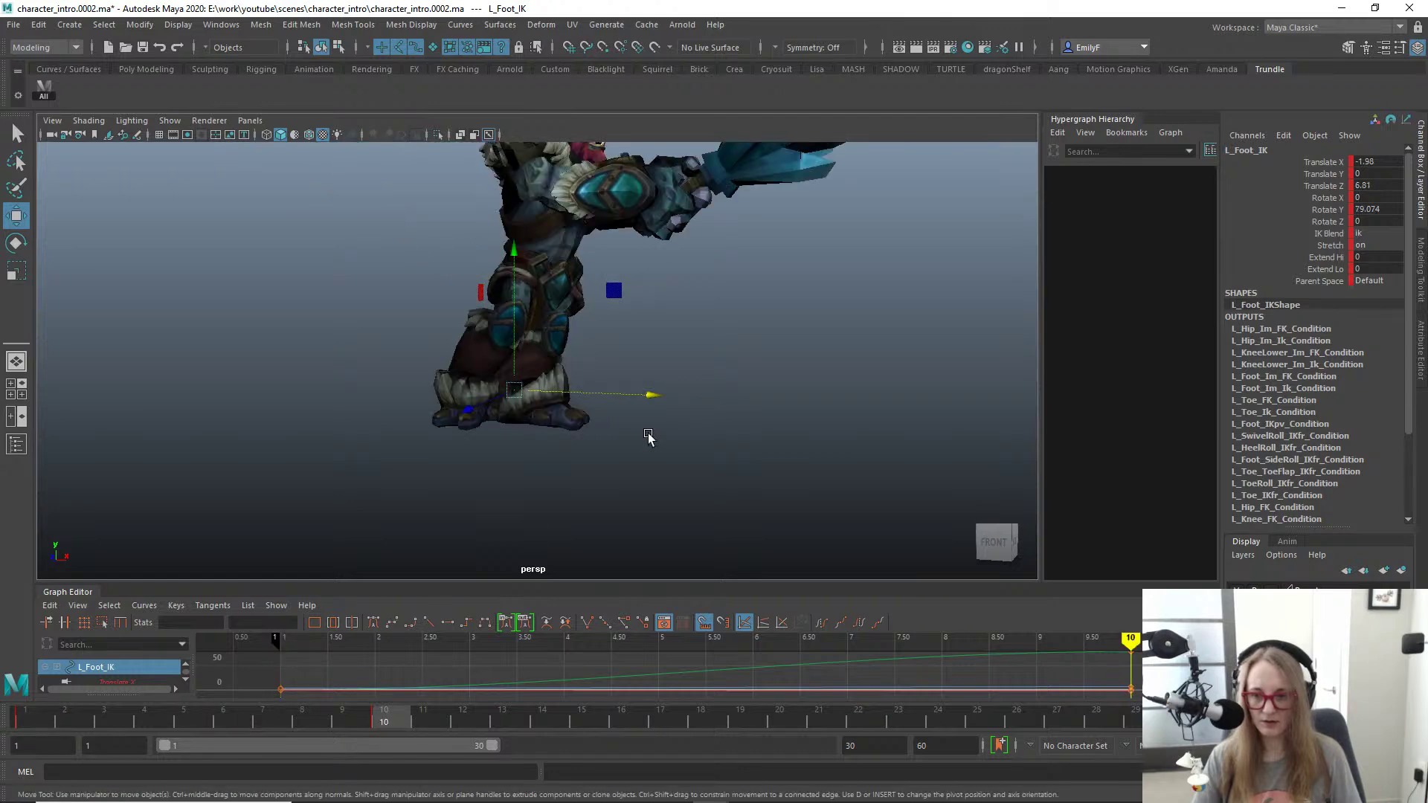
Step: Show the rig controls again and move the main body control (Main_FK) to about -1.644 on X at frame 10
alt+right_drag(559, 359, 604, 324)
key(alt+1)
key(q)
click(451, 191)
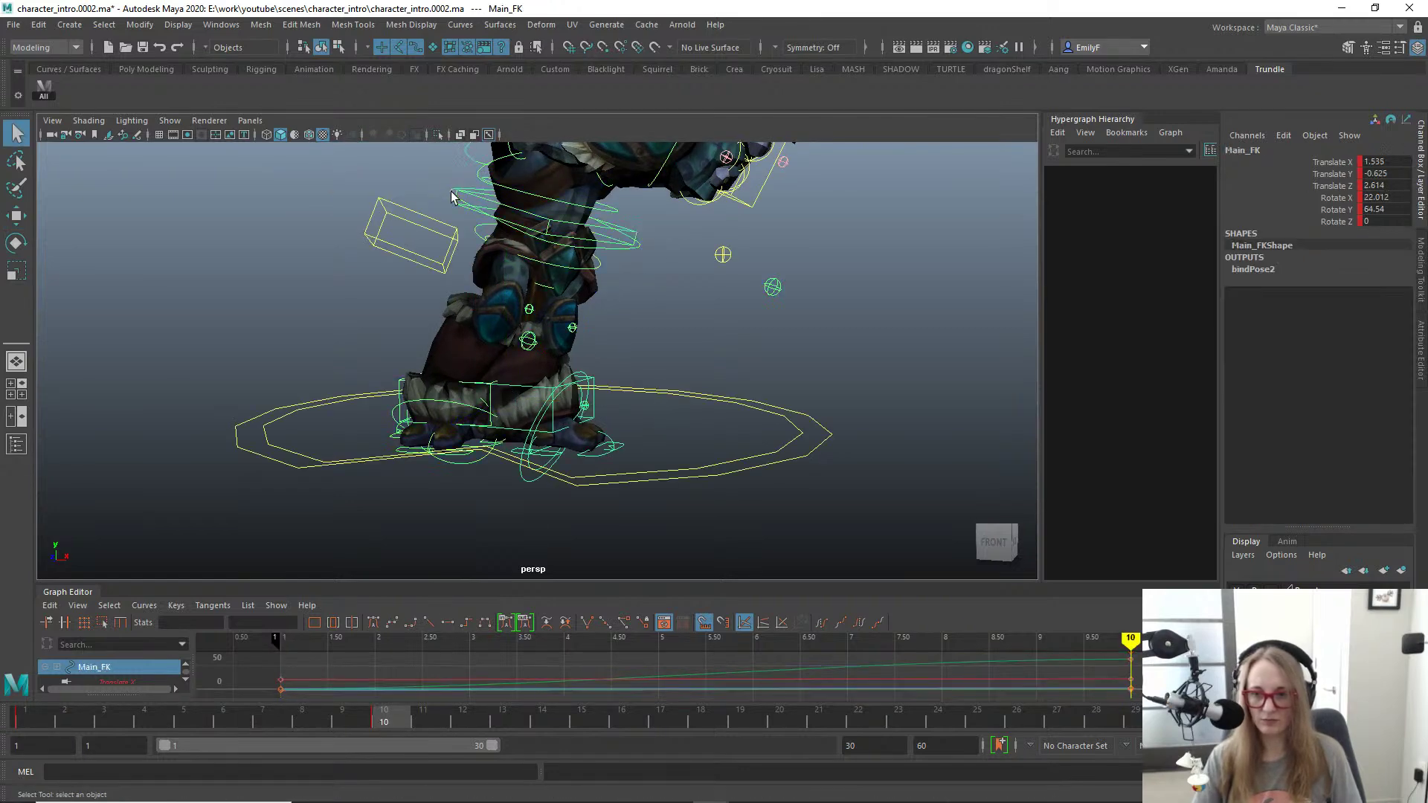
key(w)
alt+right_drag(451, 195, 440, 325)
key(comma)
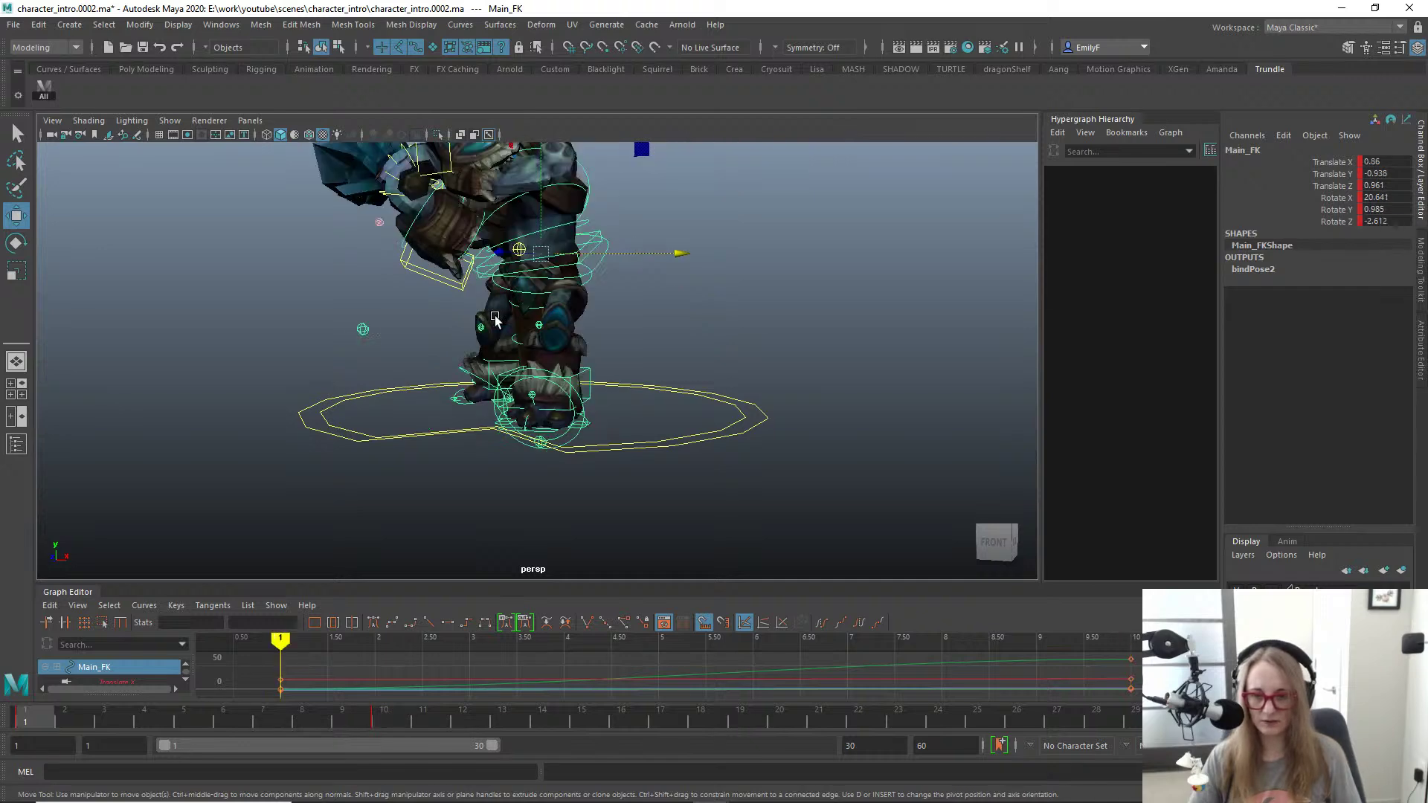
key(period)
key(comma)
key(period)
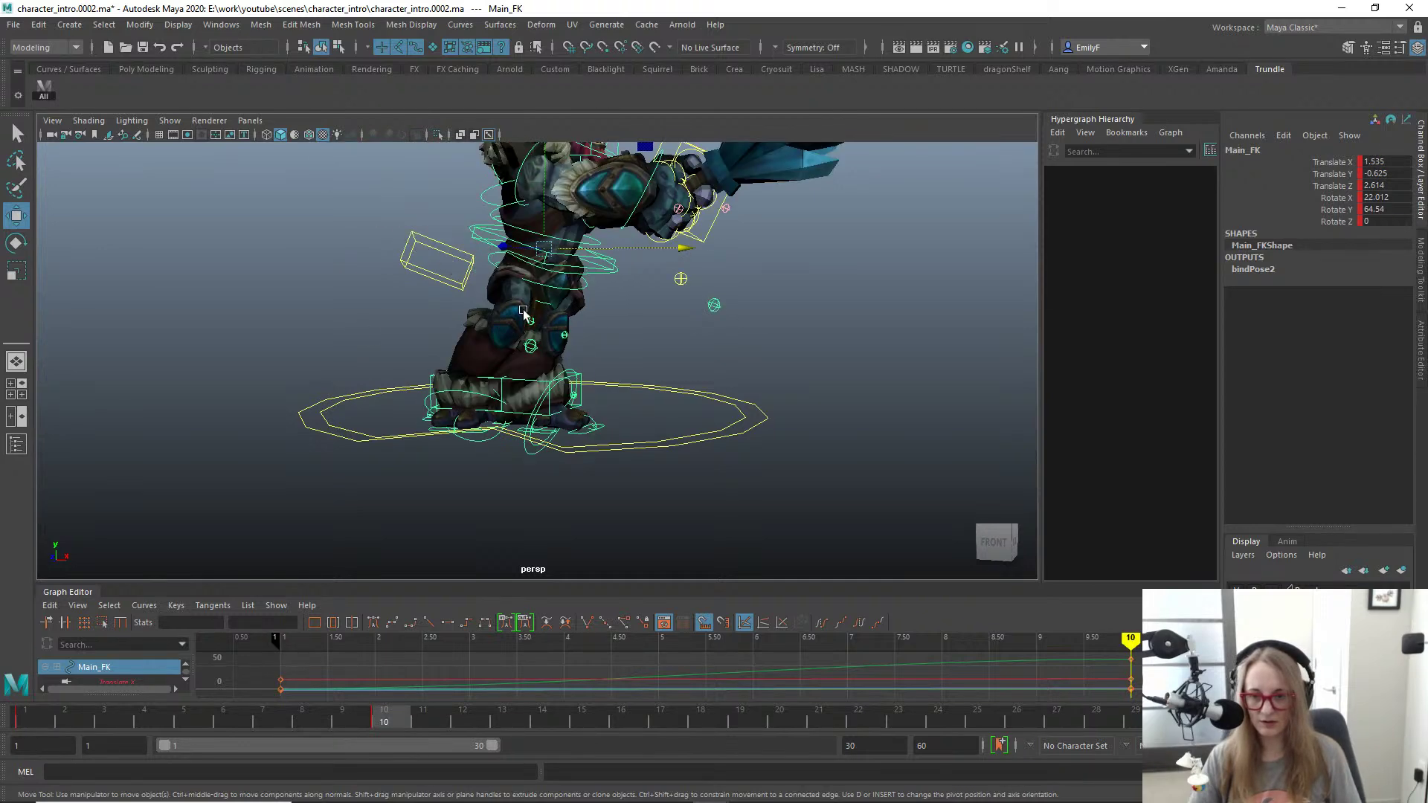
alt+middle_drag(604, 236, 754, 311)
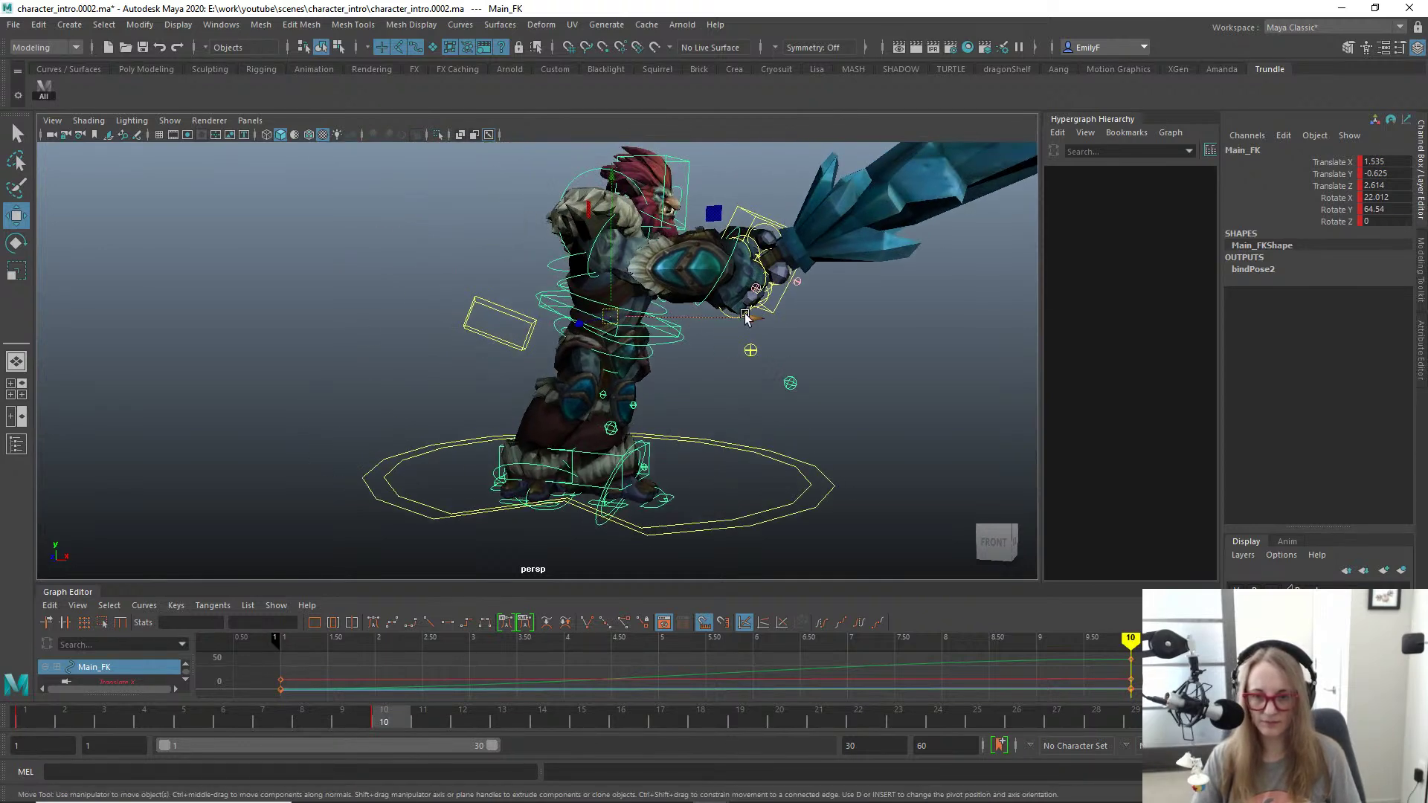
drag(746, 318, 695, 324)
alt+right_drag(693, 325, 488, 360)
alt+drag(488, 360, 647, 383)
click(553, 421)
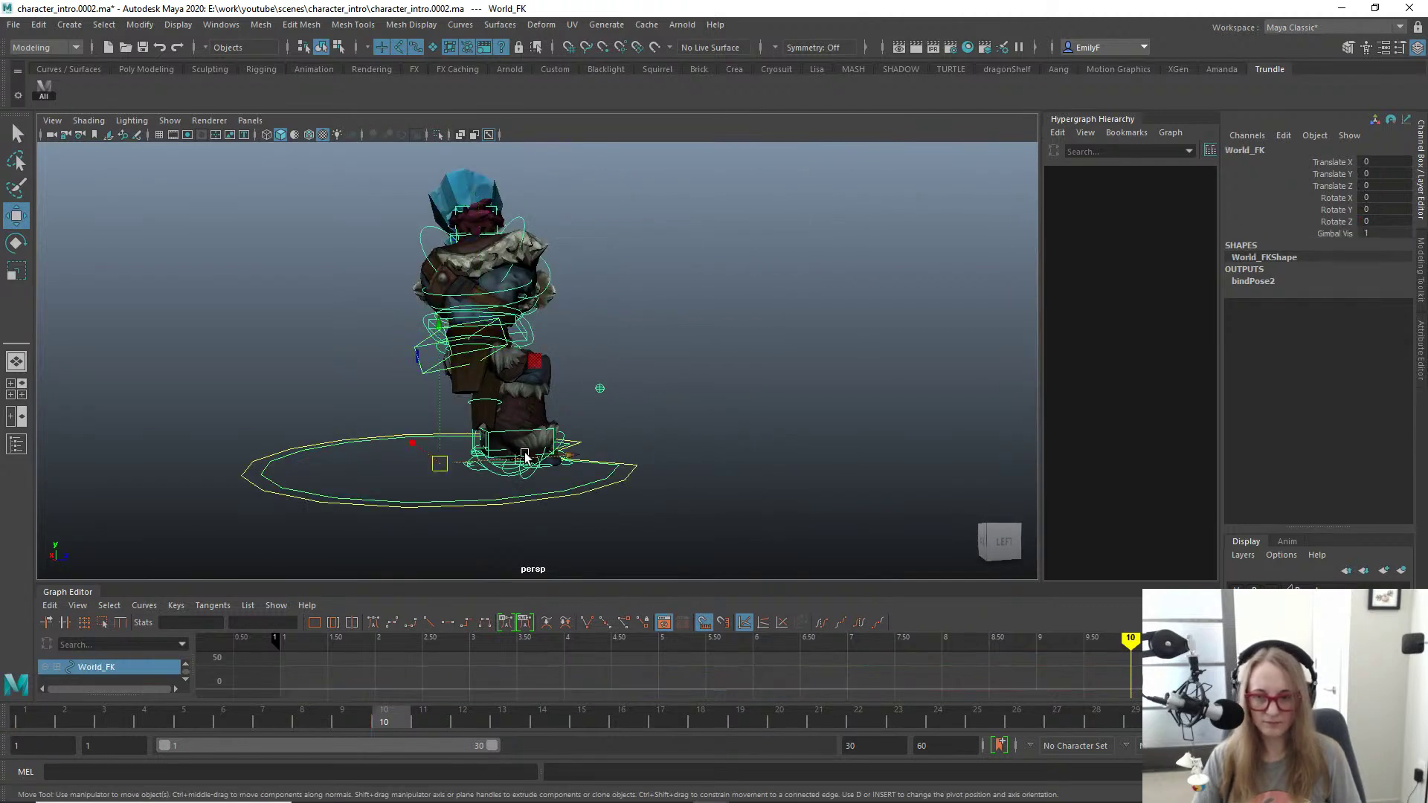
drag(525, 455, 600, 449)
key(ctrl+z)
key(q)
alt+right_drag(569, 453, 610, 450)
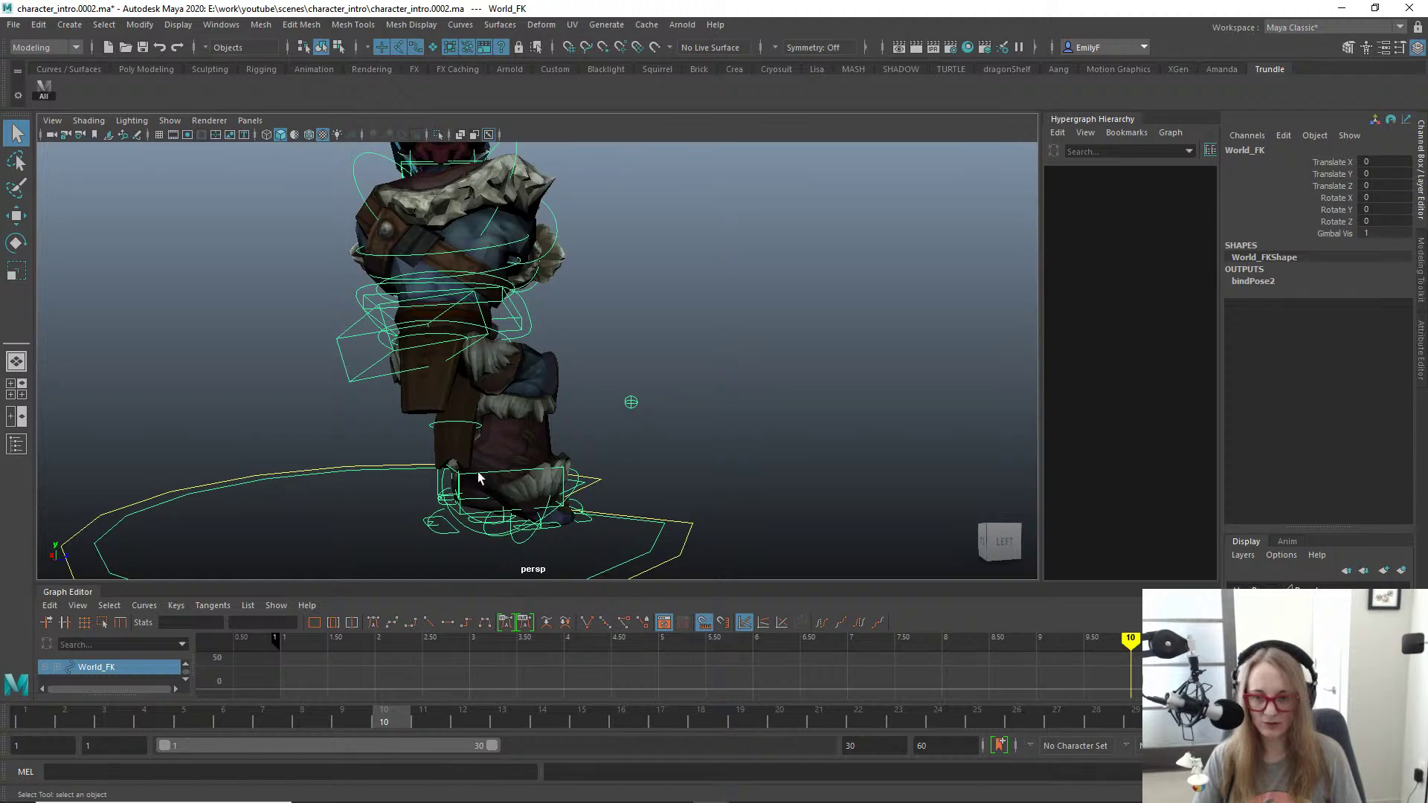
Step: Move Main_FK forward to about 9.189 on Z at frame 10
click(478, 478)
key(w)
click(357, 290)
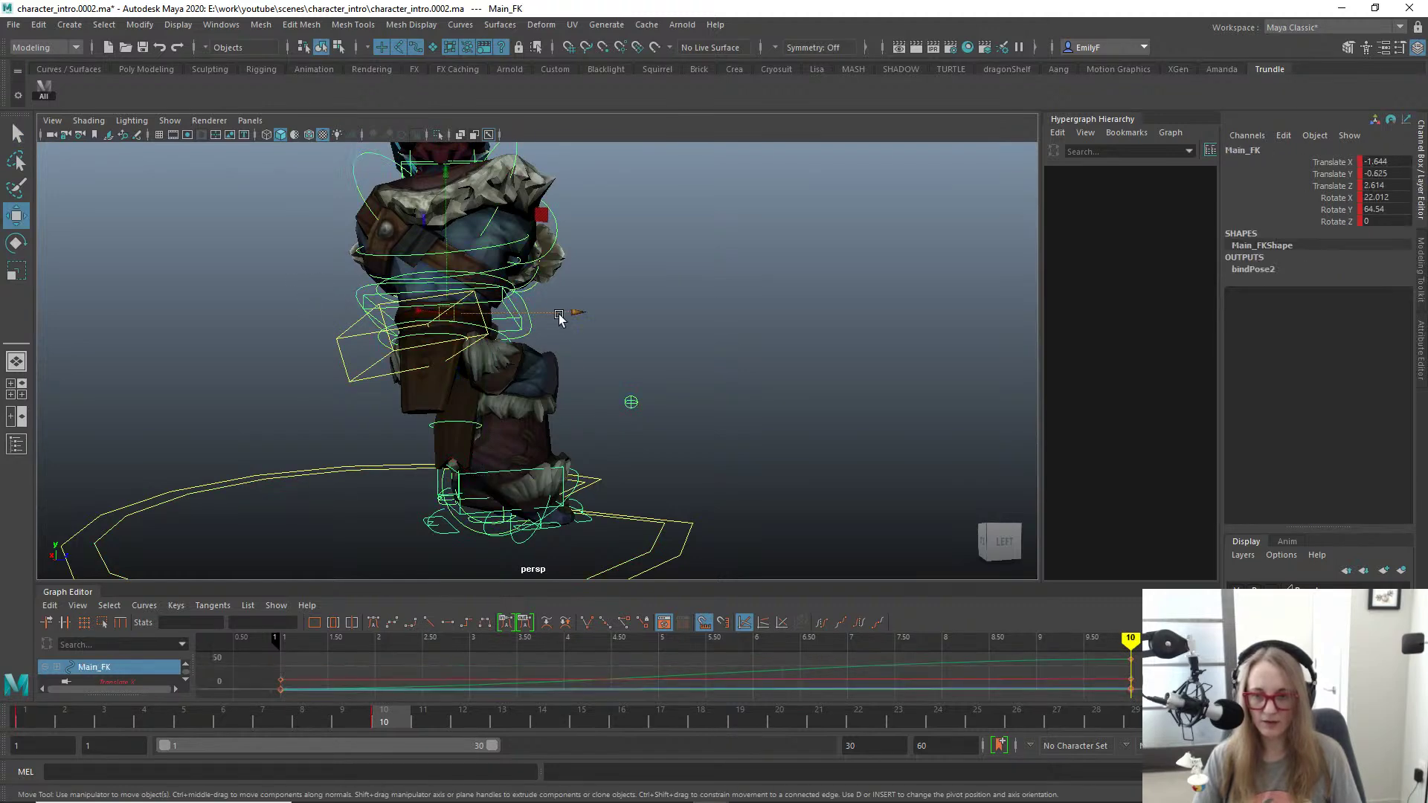
alt+drag(548, 326, 870, 337)
drag(406, 305, 373, 316)
Step: Move the right foot control (R_Foot_IK) forward to about 14.056 on Z and rotate it to about 59.209 on Y
alt+drag(473, 360, 657, 356)
click(480, 433)
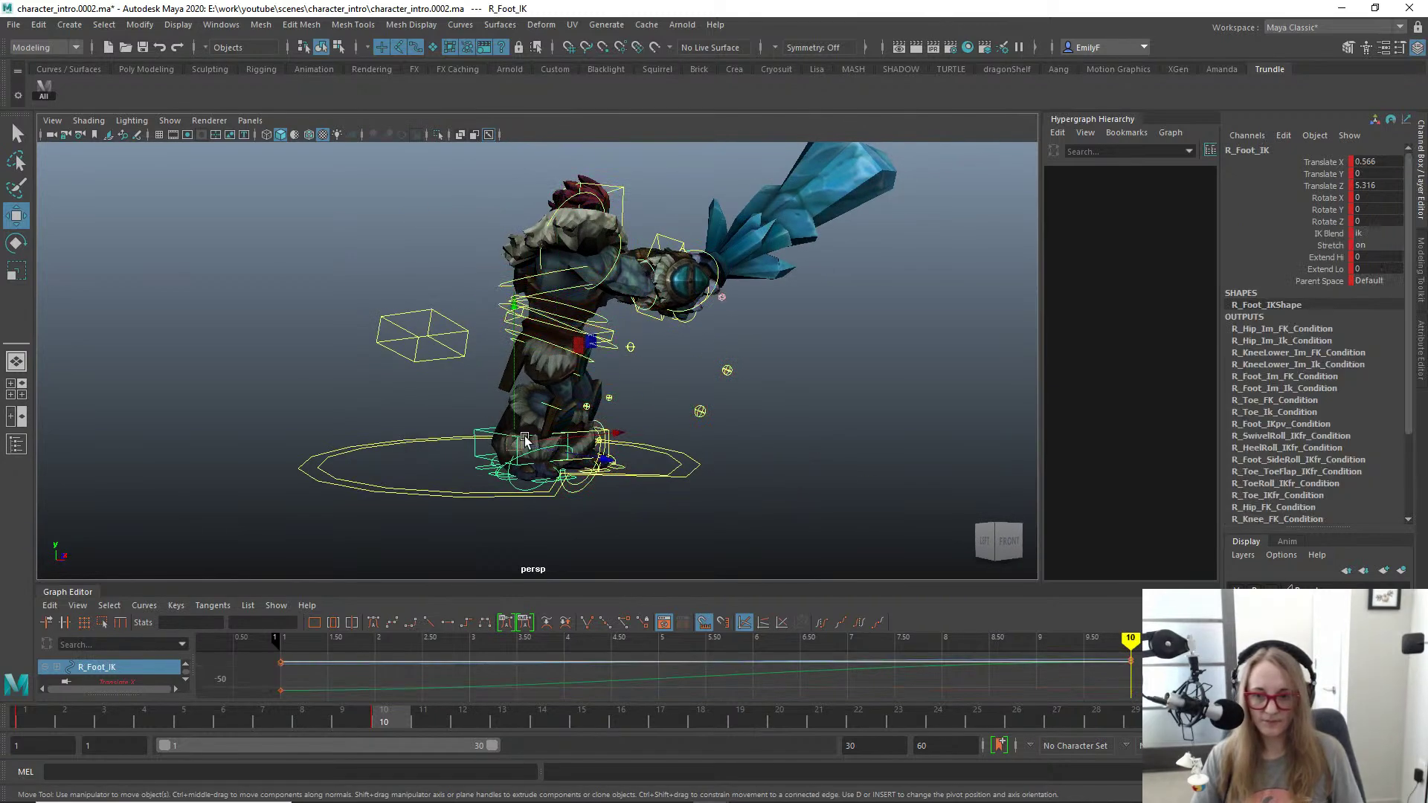
drag(603, 469, 771, 462)
key(e)
key(q)
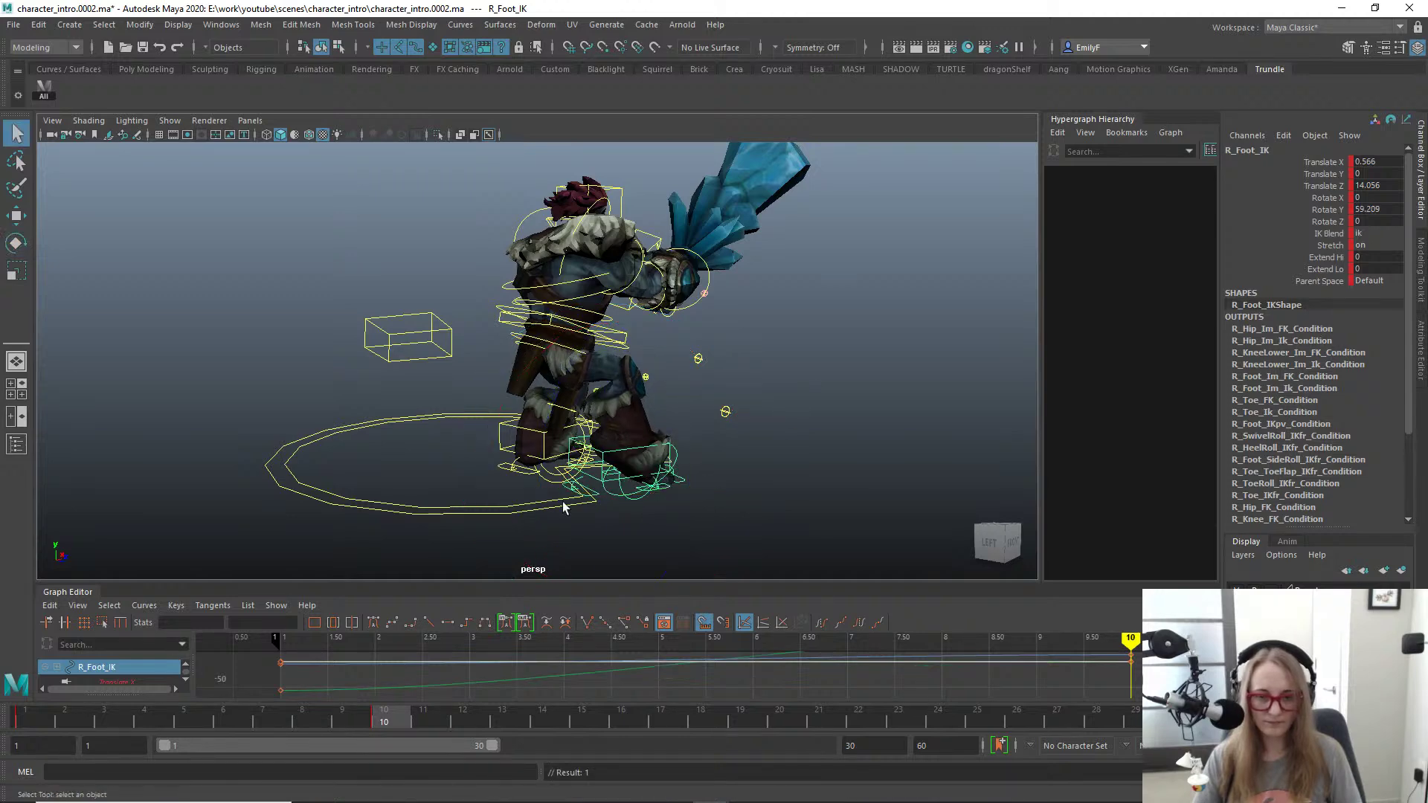
Step: Reset the Rotate Z of the right toe control (R_Toe_IKfr) to 0 at frame 10
scroll(593, 458, up, 4)
click(642, 448)
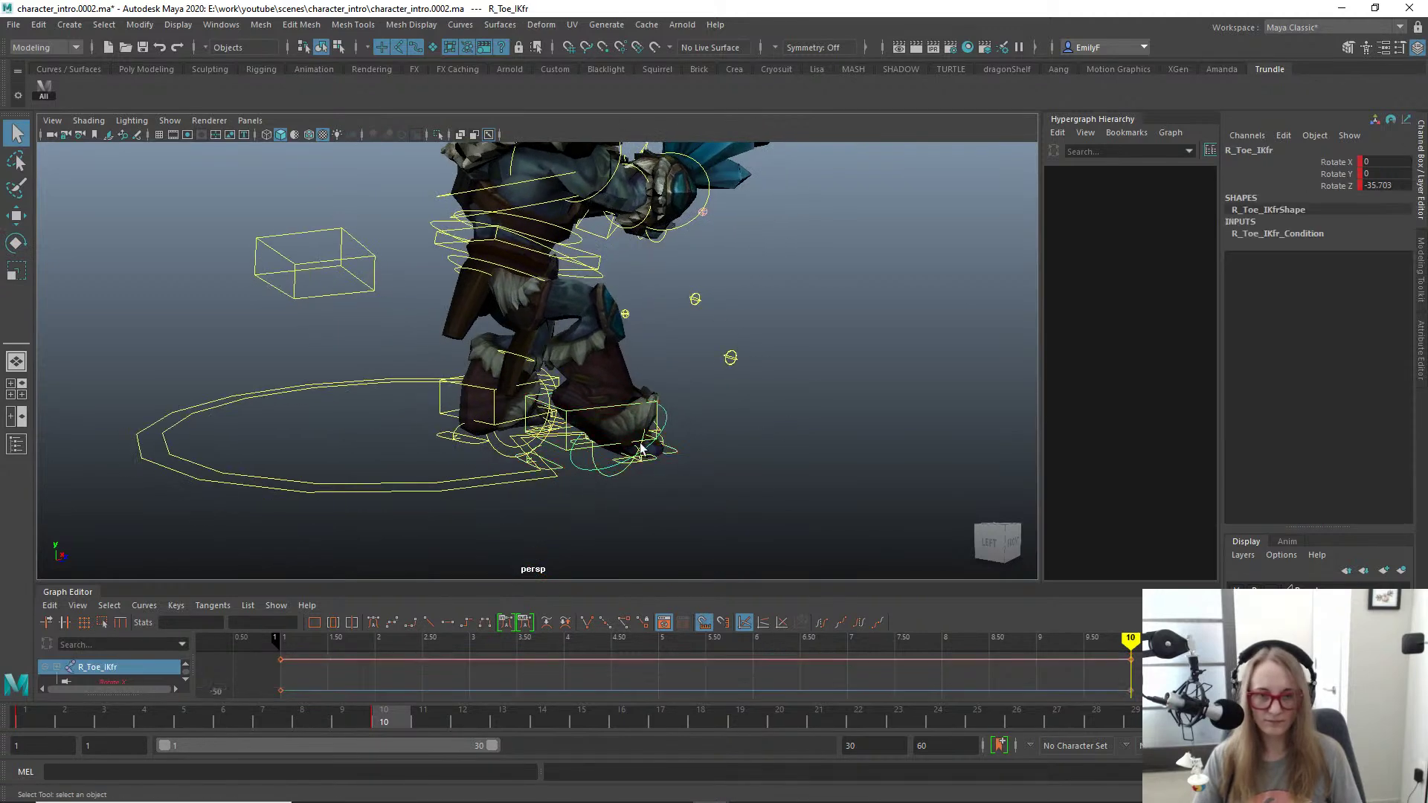
text(0)
key(Return)
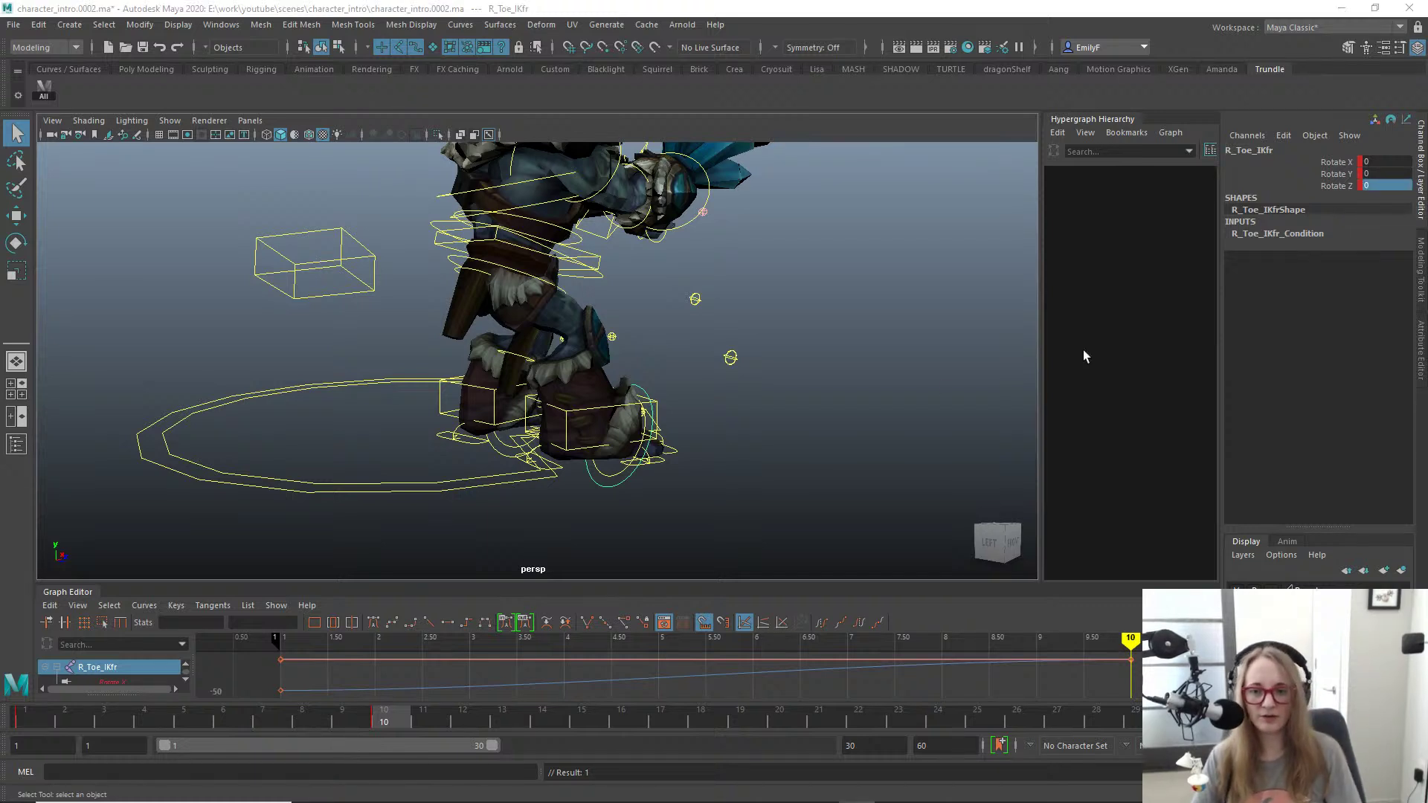
Step: Rotate the right foot control (R_Foot_IK) to about 77.109 on Y at frame 10
scroll(860, 378, down, 3)
scroll(570, 423, up, 6)
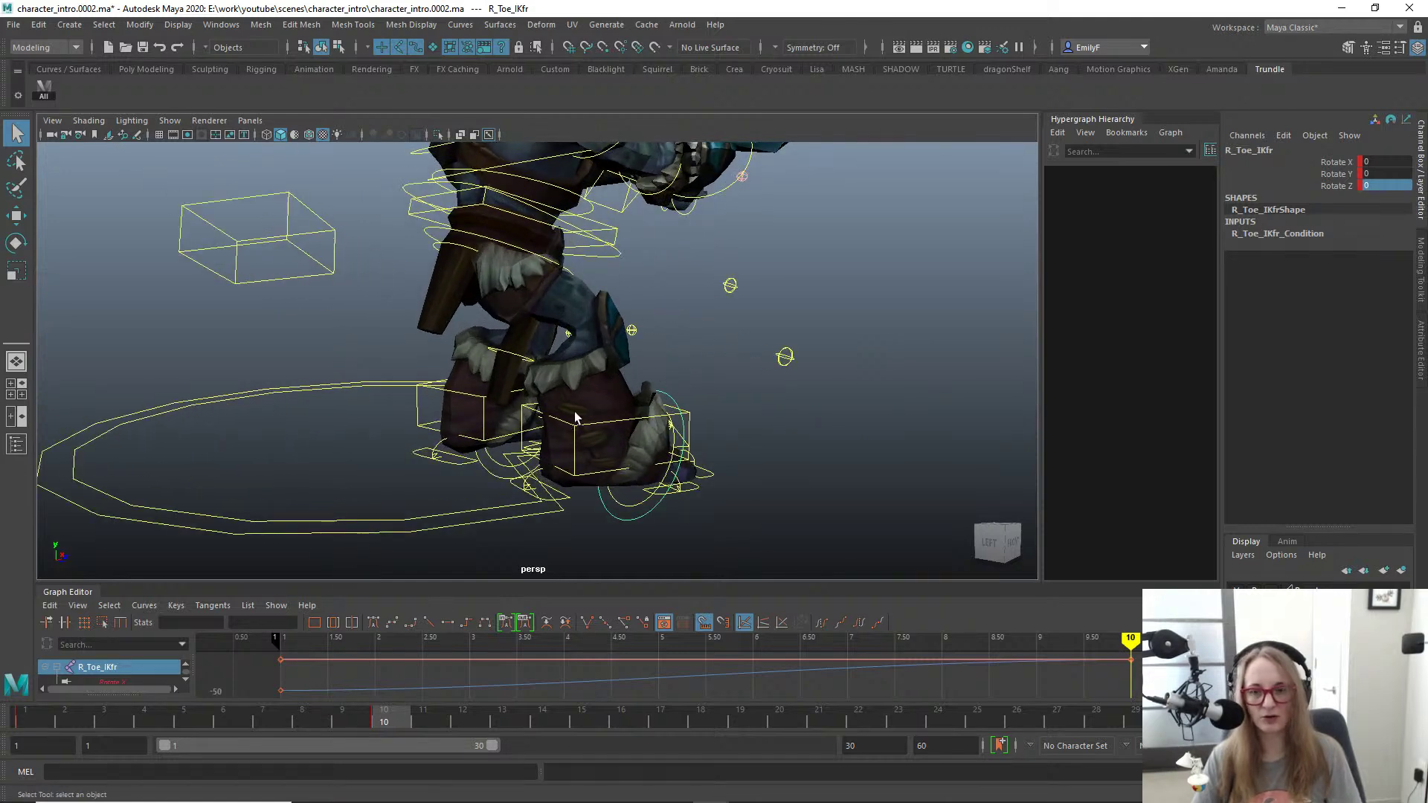
click(570, 430)
alt+drag(783, 536, 578, 506)
key(e)
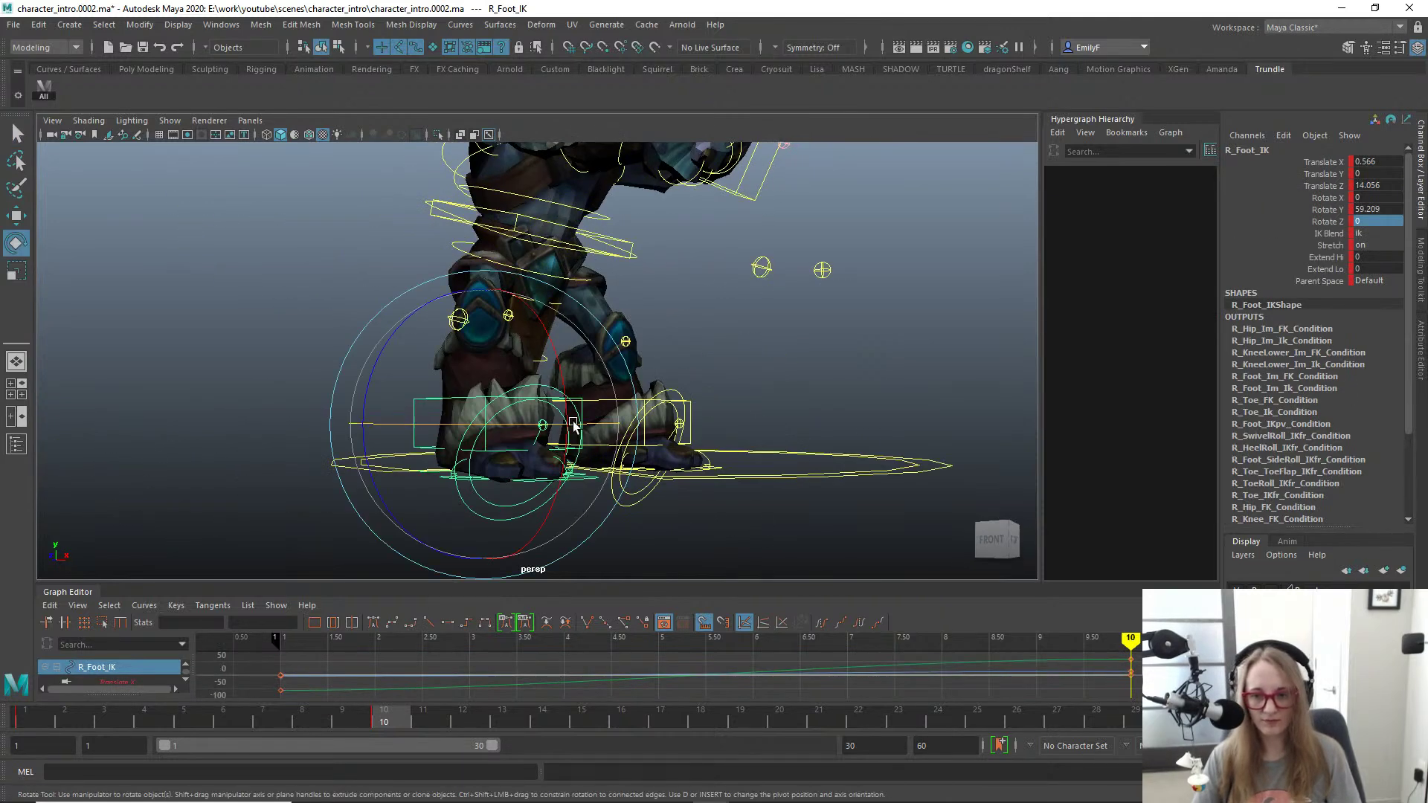
drag(522, 430, 563, 428)
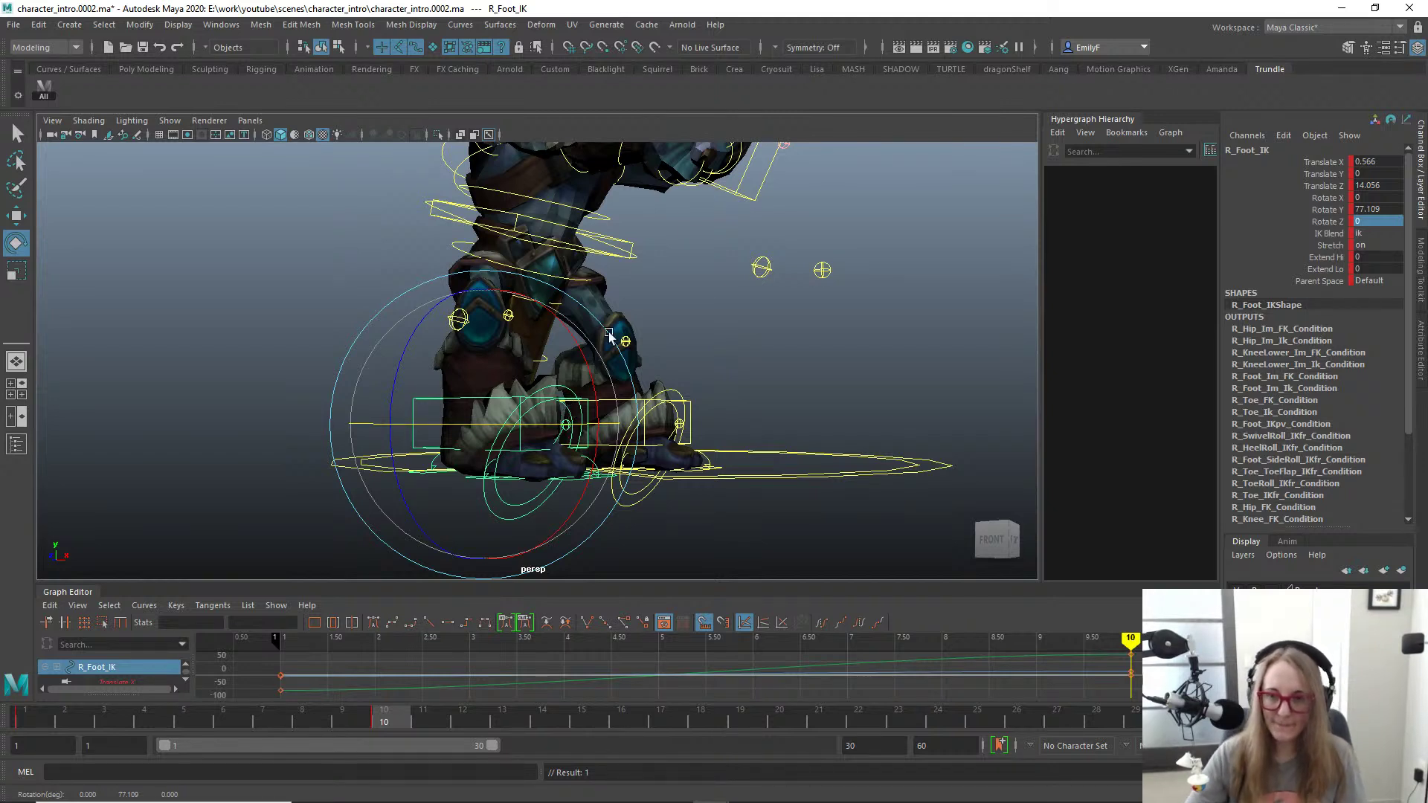
Step: Shift the main body control (Main_FK) along Z toward the right foot at frame 10
click(473, 320)
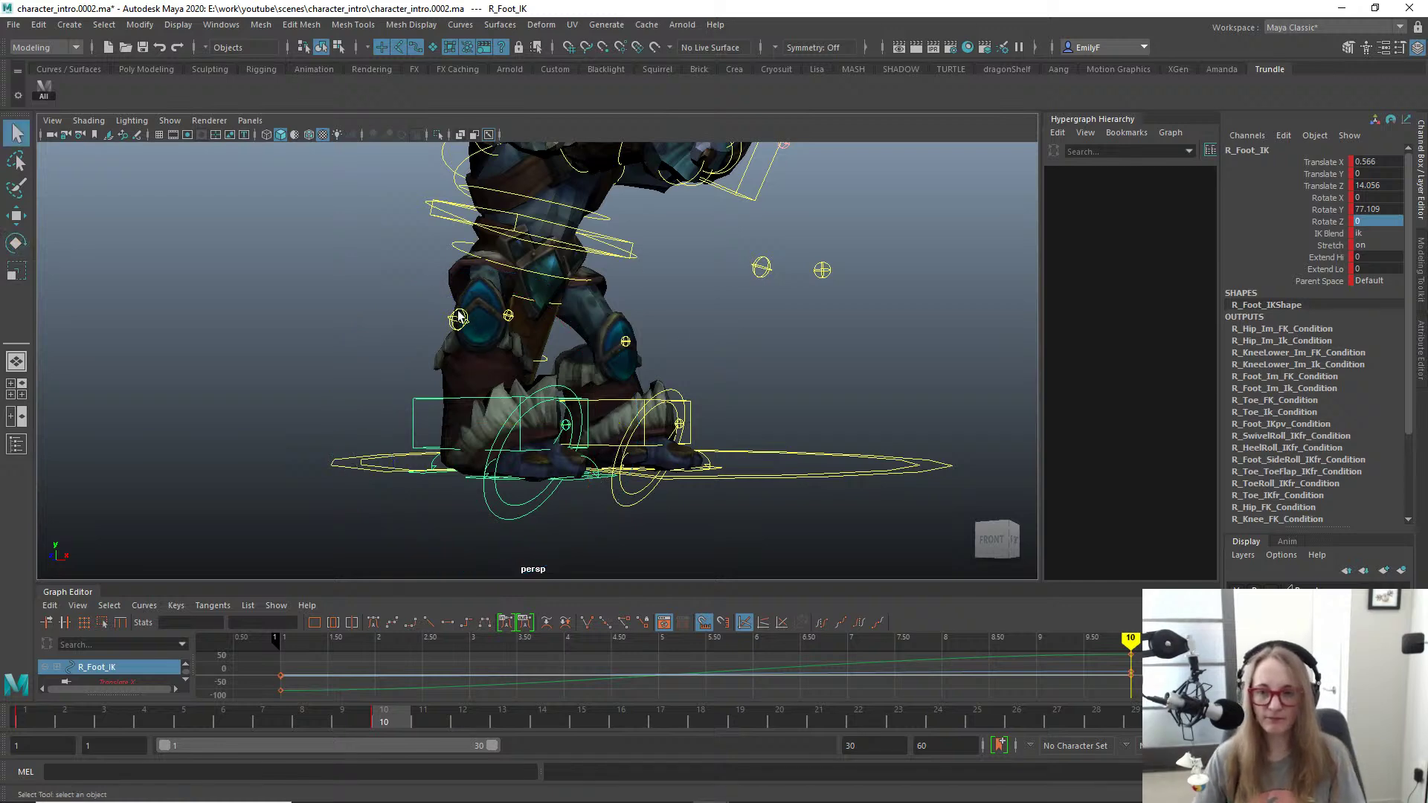
key(w)
drag(474, 320, 626, 420)
click(616, 416)
click(629, 268)
click(597, 231)
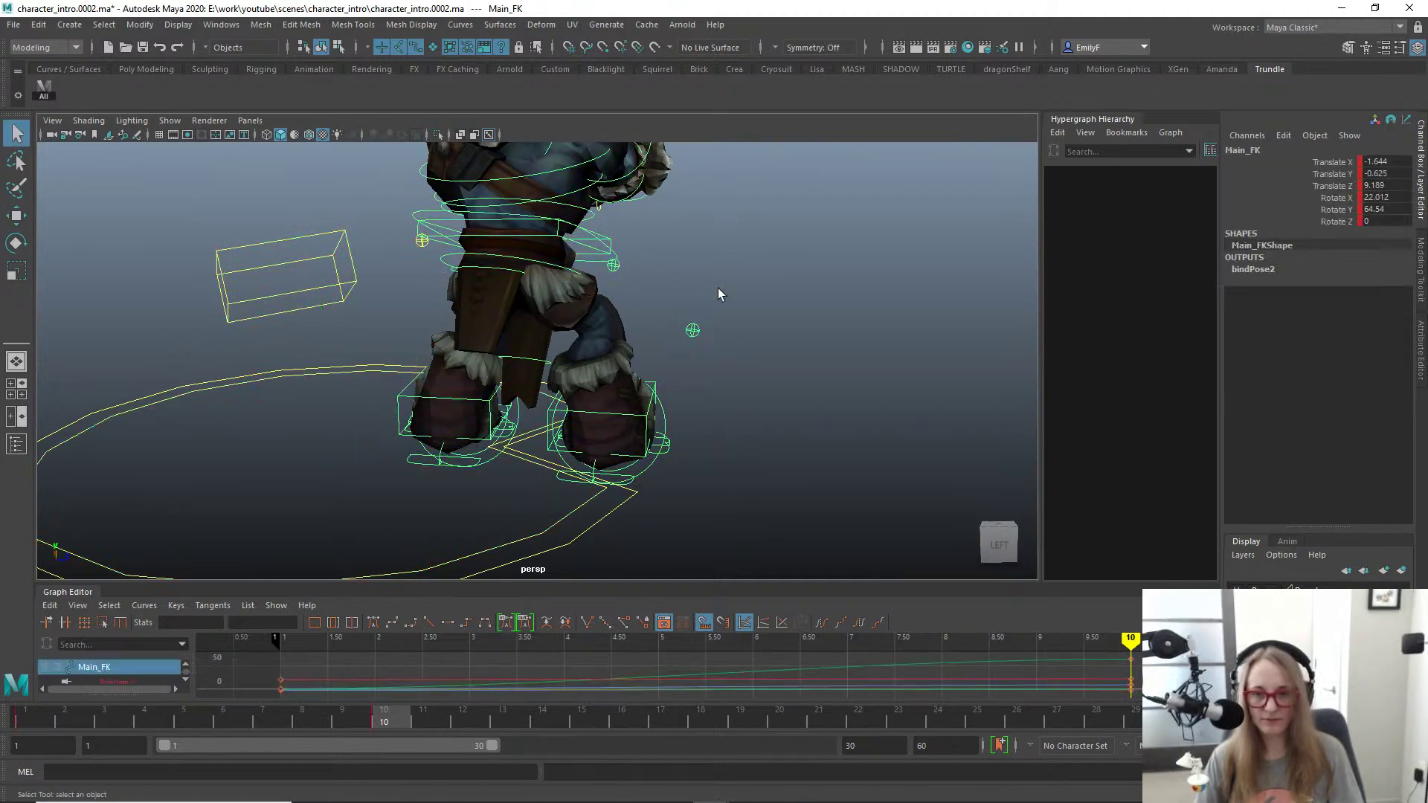
key(w)
drag(610, 238, 645, 236)
Step: Try rotating the left toe flap control (L_Toe_ToeFlap_IKfr) by about -13.154 on Z, and undo the rotation
alt+drag(452, 386, 707, 335)
click(436, 514)
key(e)
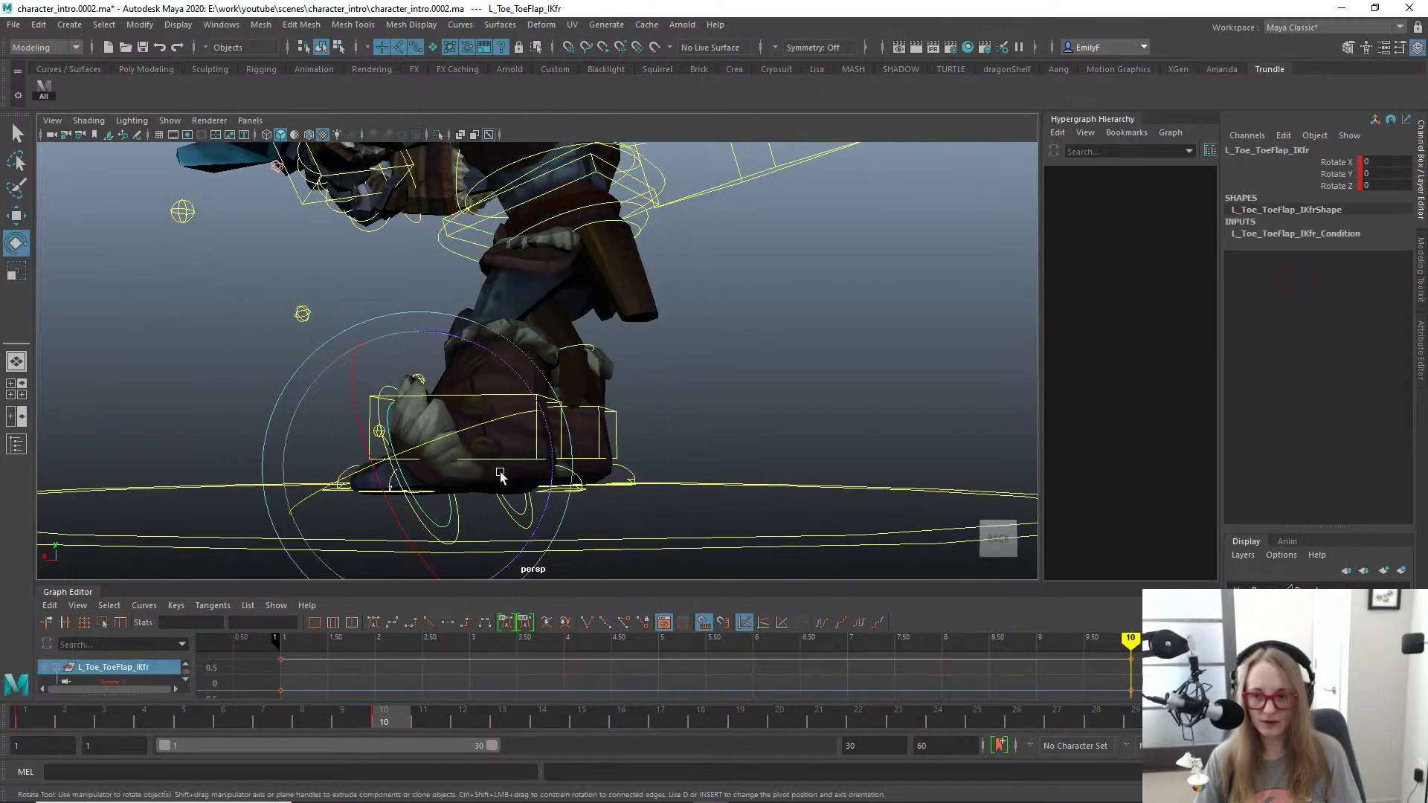
drag(552, 450, 551, 392)
key(q)
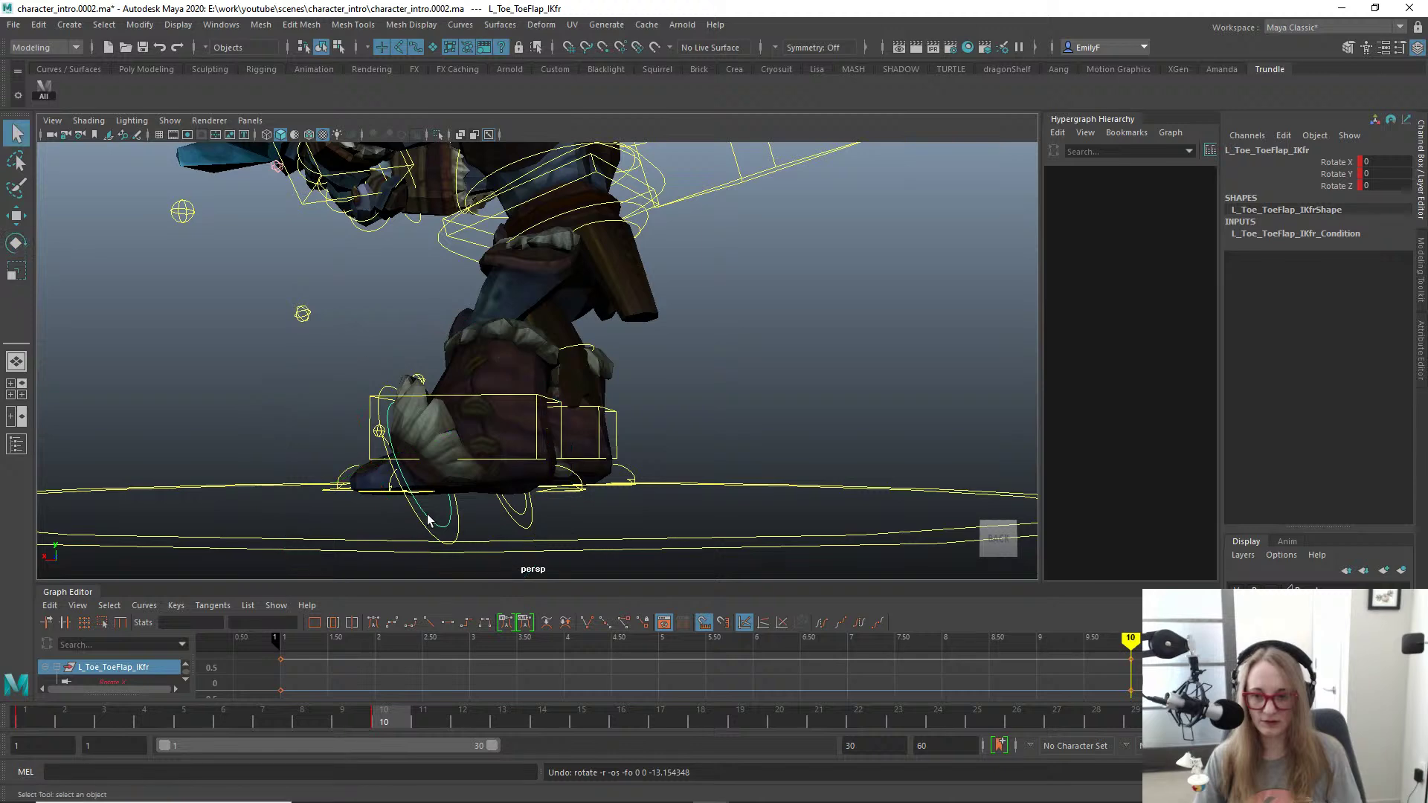
Step: Raise the left heel by rotating the left toe control (L_Toe_IKfr) to about -21.496 on Z at frame 10
click(431, 535)
key(e)
mouse_move(553, 482)
mouse_down()
mouse_move(551, 439)
mouse_move(543, 464)
mouse_up()
key(s)
key(ctrl+z)
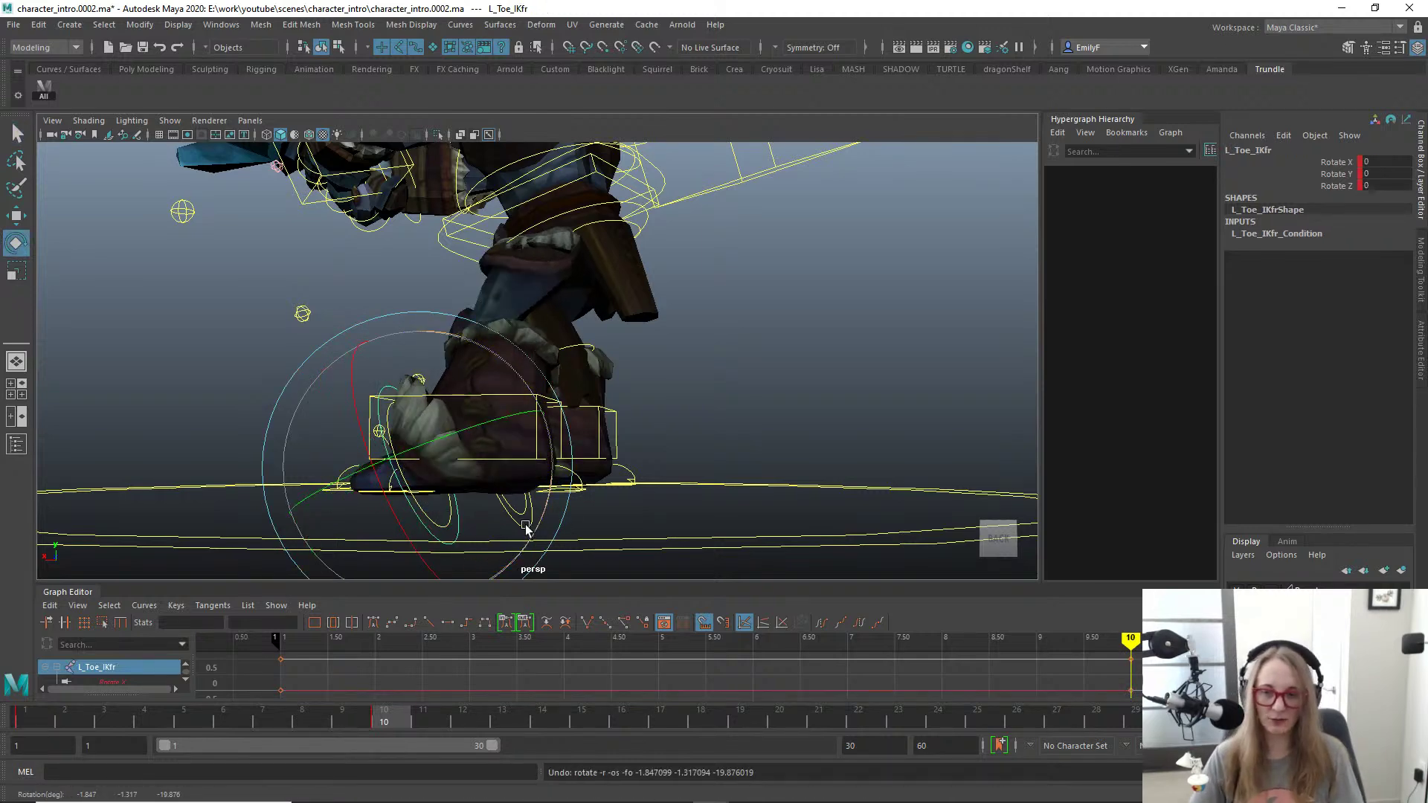
drag(540, 529, 606, 494)
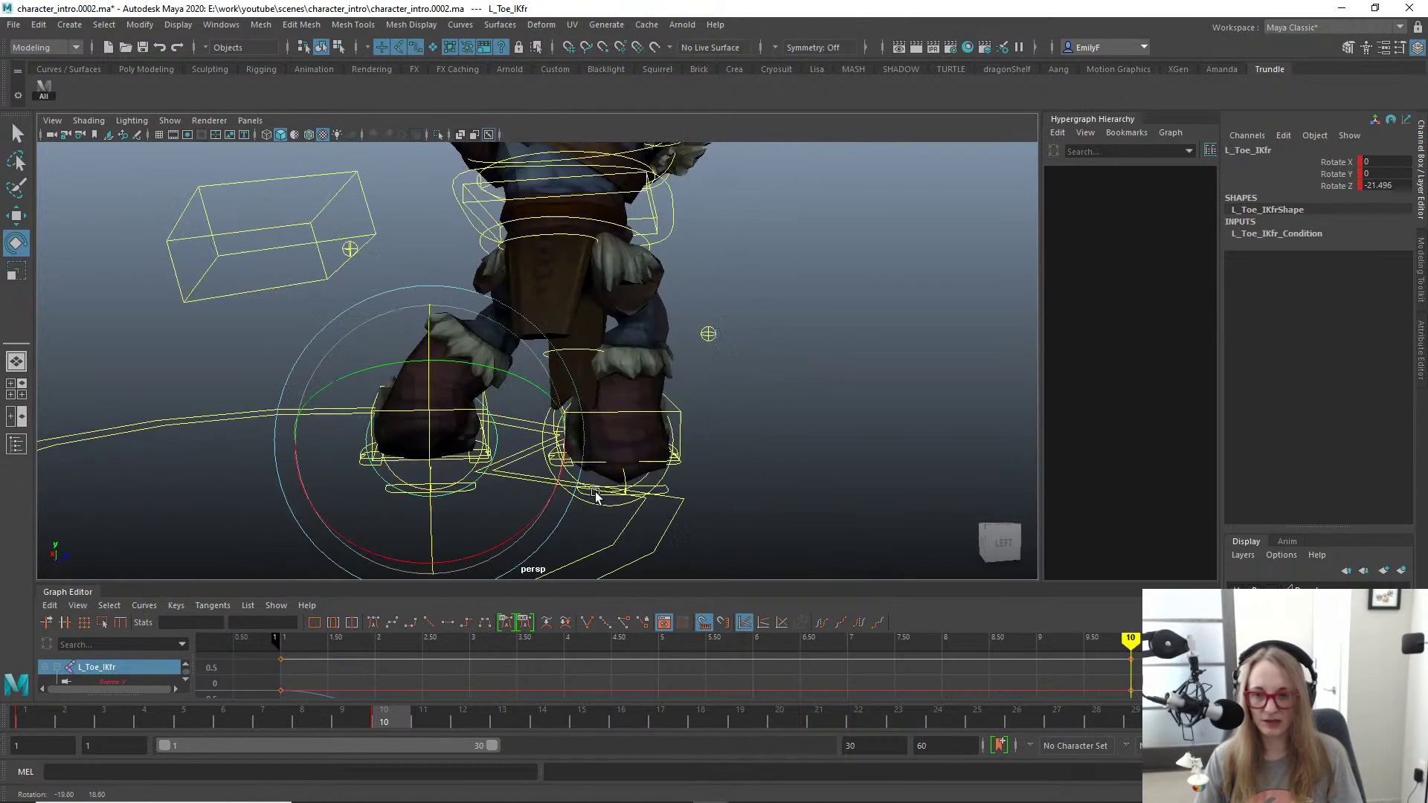
alt+right_drag(606, 494, 508, 476)
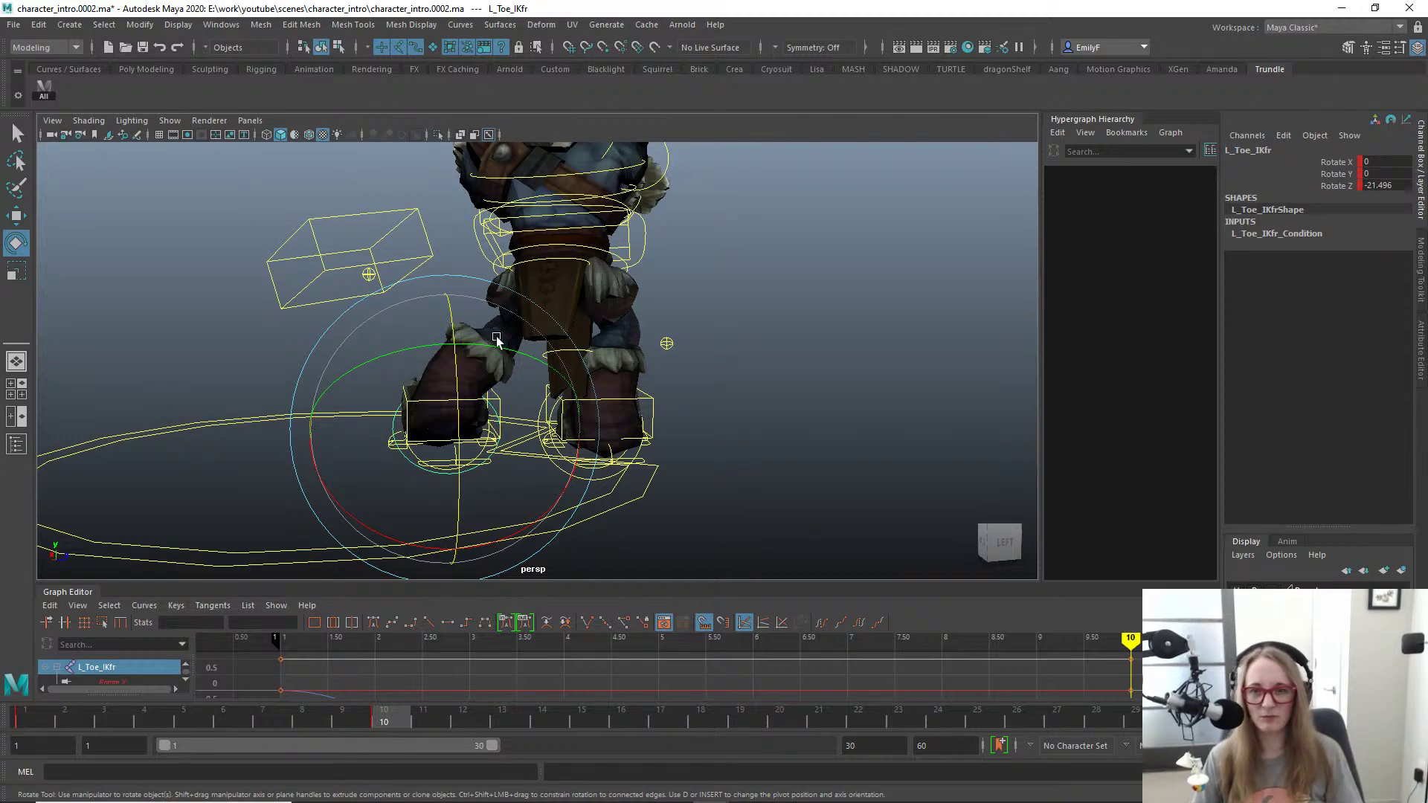
Step: Select the left knee pole vector control (L_Foot_IKpv) and key its position at frame 10
alt+drag(494, 336, 606, 366)
click(480, 360)
key(w)
key(s)
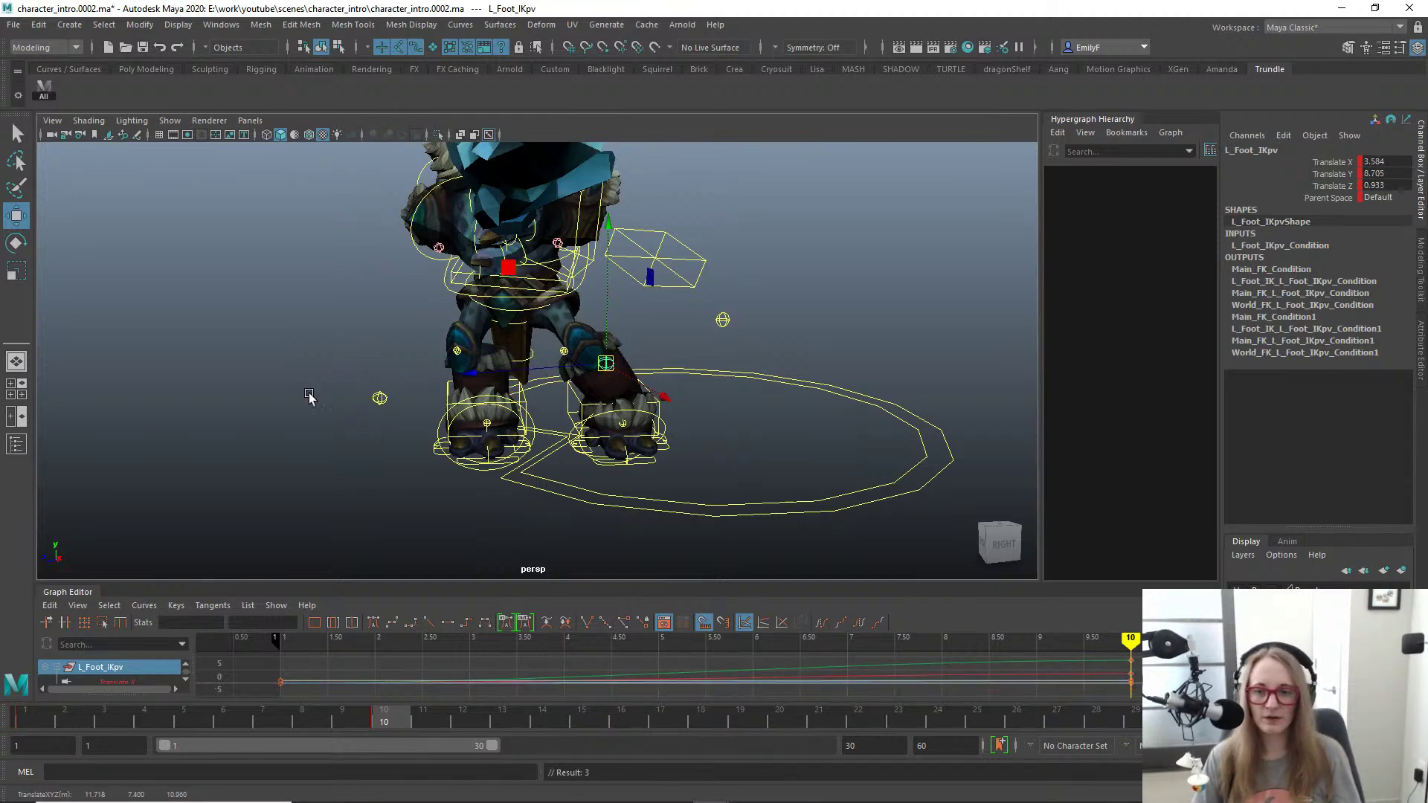
Step: Shift the main body control (Main_FK) further toward the right foot, to about 12.276 on Translate Z at frame 10
alt+drag(309, 396, 582, 293)
click(560, 418)
click(604, 296)
key(q)
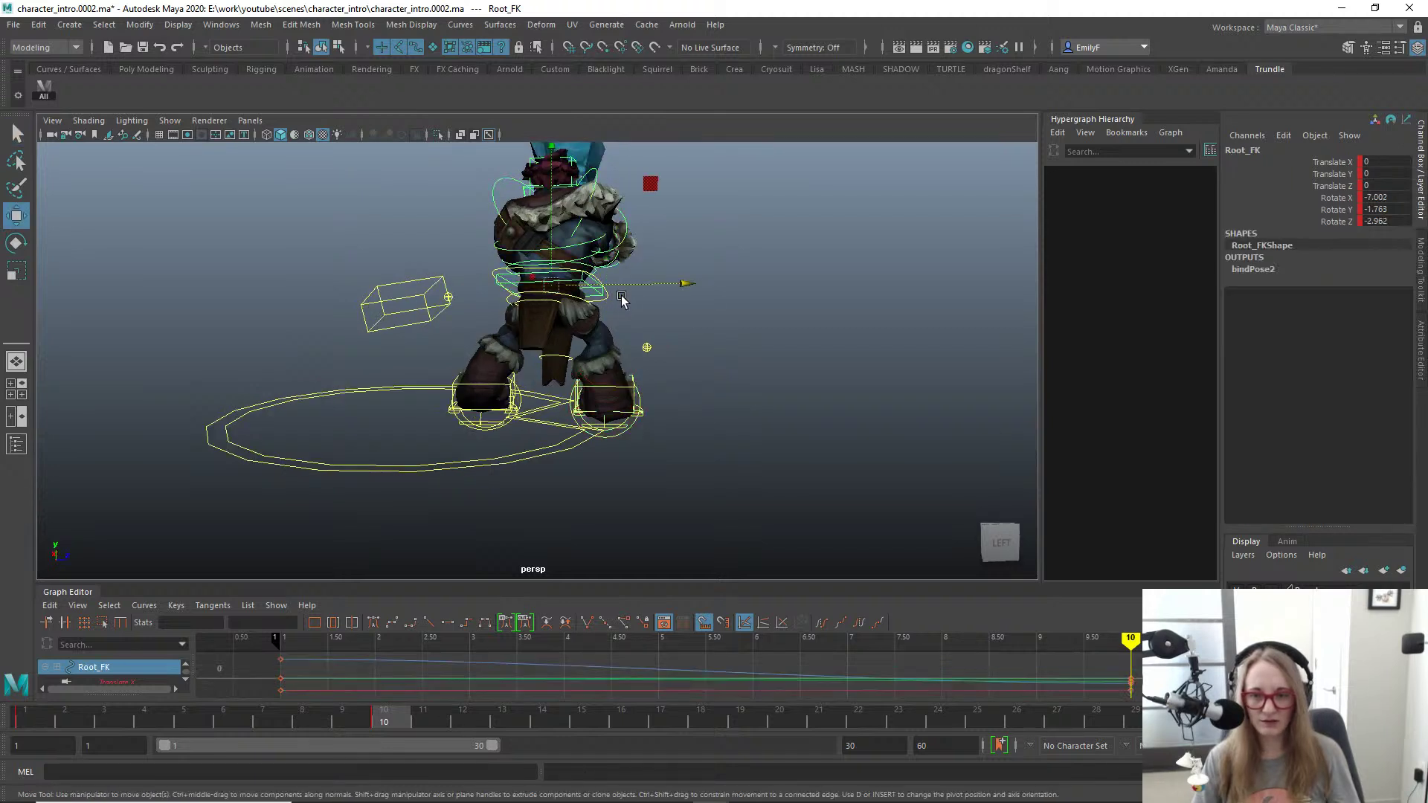
click(604, 300)
key(w)
drag(681, 289, 686, 288)
key(q)
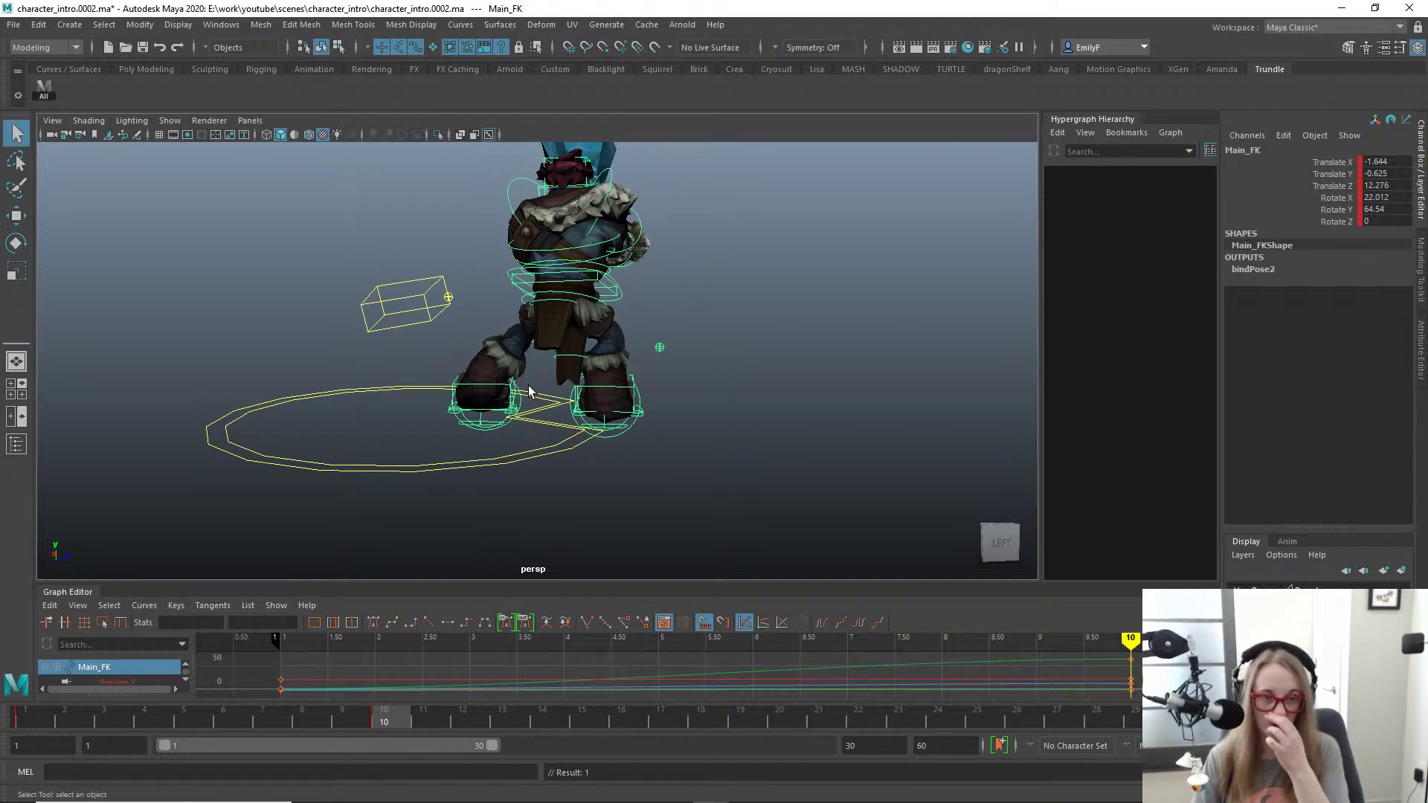
Step: Try tilting the main body control (Main_FK) to about -10.209 on Rotate Z, and undo the rotation
alt+drag(530, 390, 573, 396)
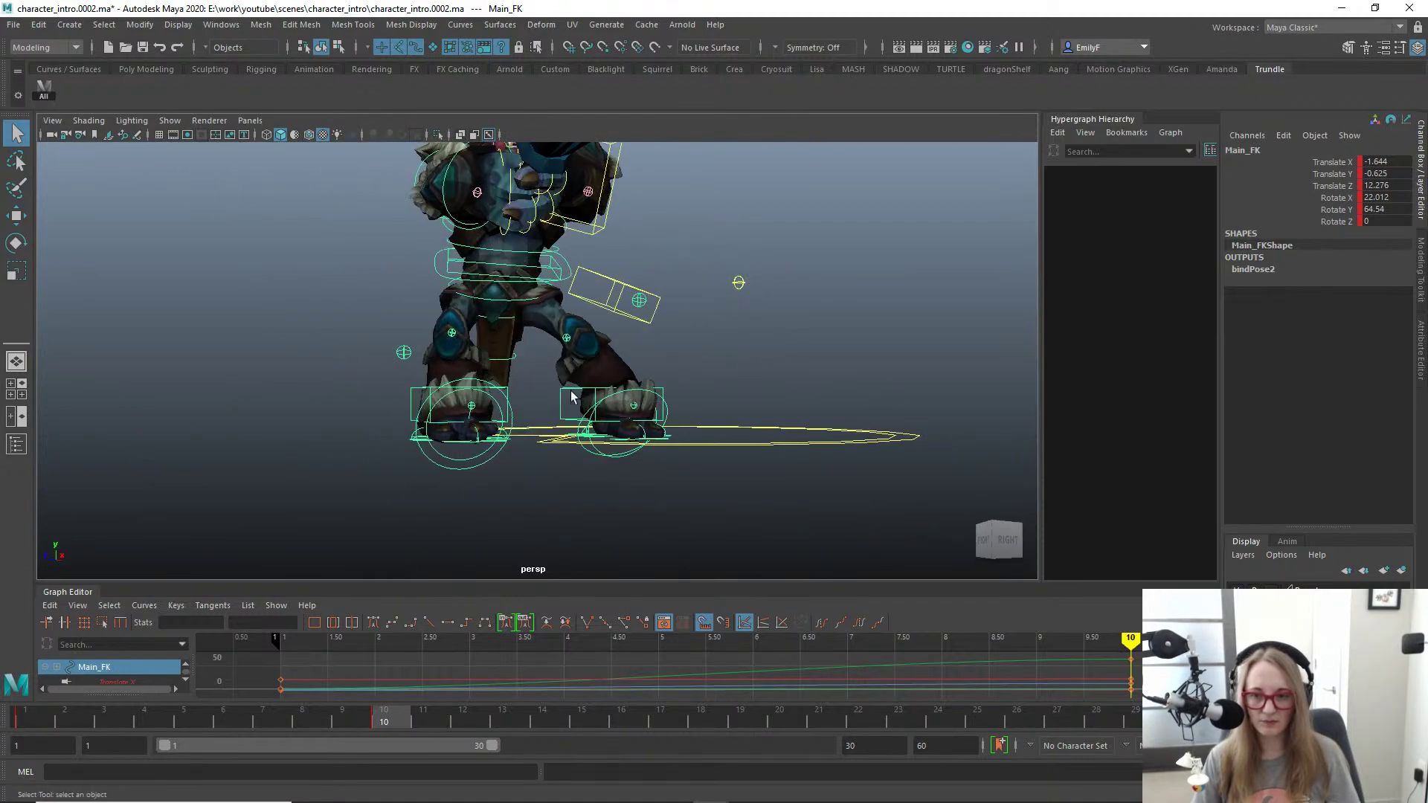
alt+drag(401, 354, 574, 369)
alt+drag(648, 259, 632, 250)
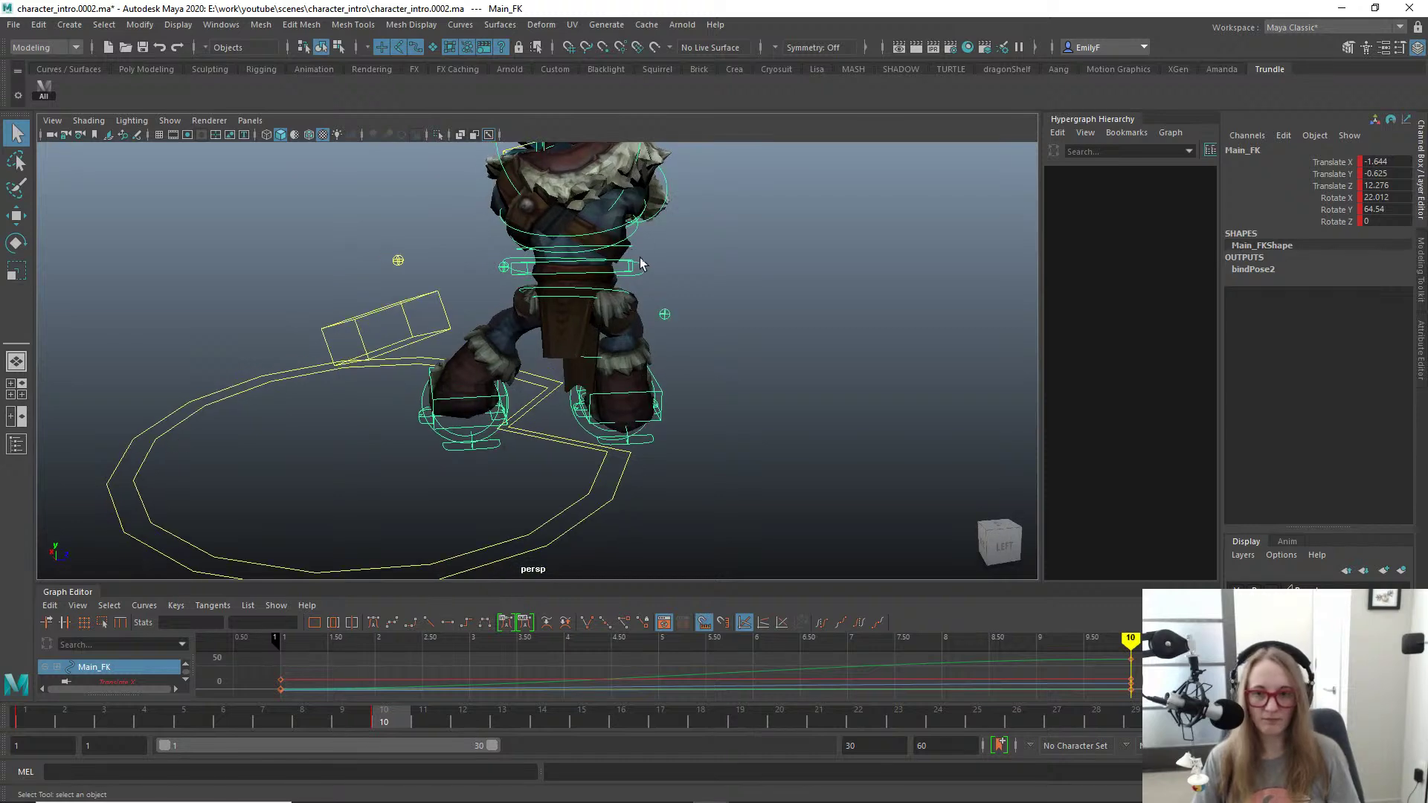
key(e)
drag(692, 322, 699, 315)
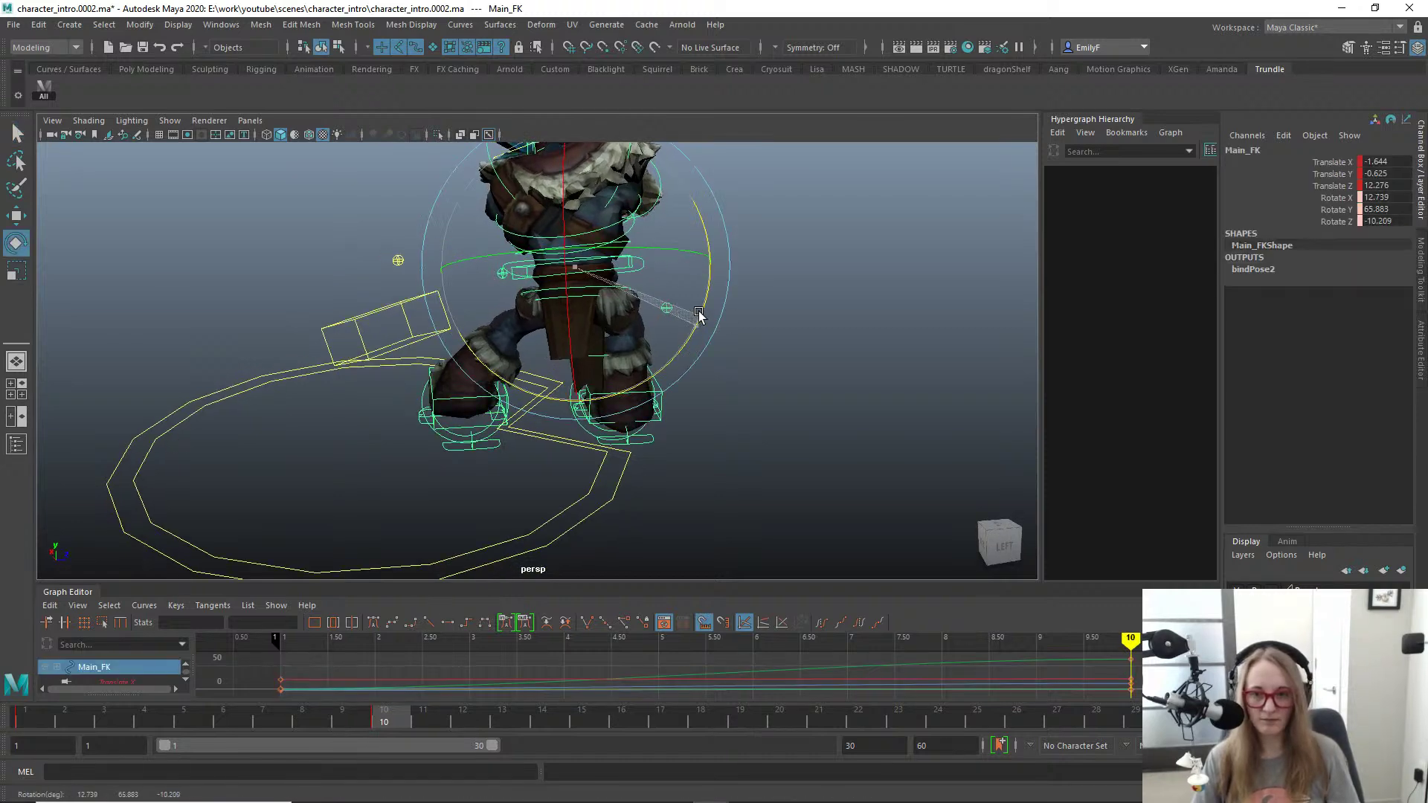
key(ctrl+z)
key(q)
Step: Reset the root control (Root_FK) to 0 on Rotate X, Y and Z at frame 10
scroll(522, 257, up, 1)
click(522, 258)
key(e)
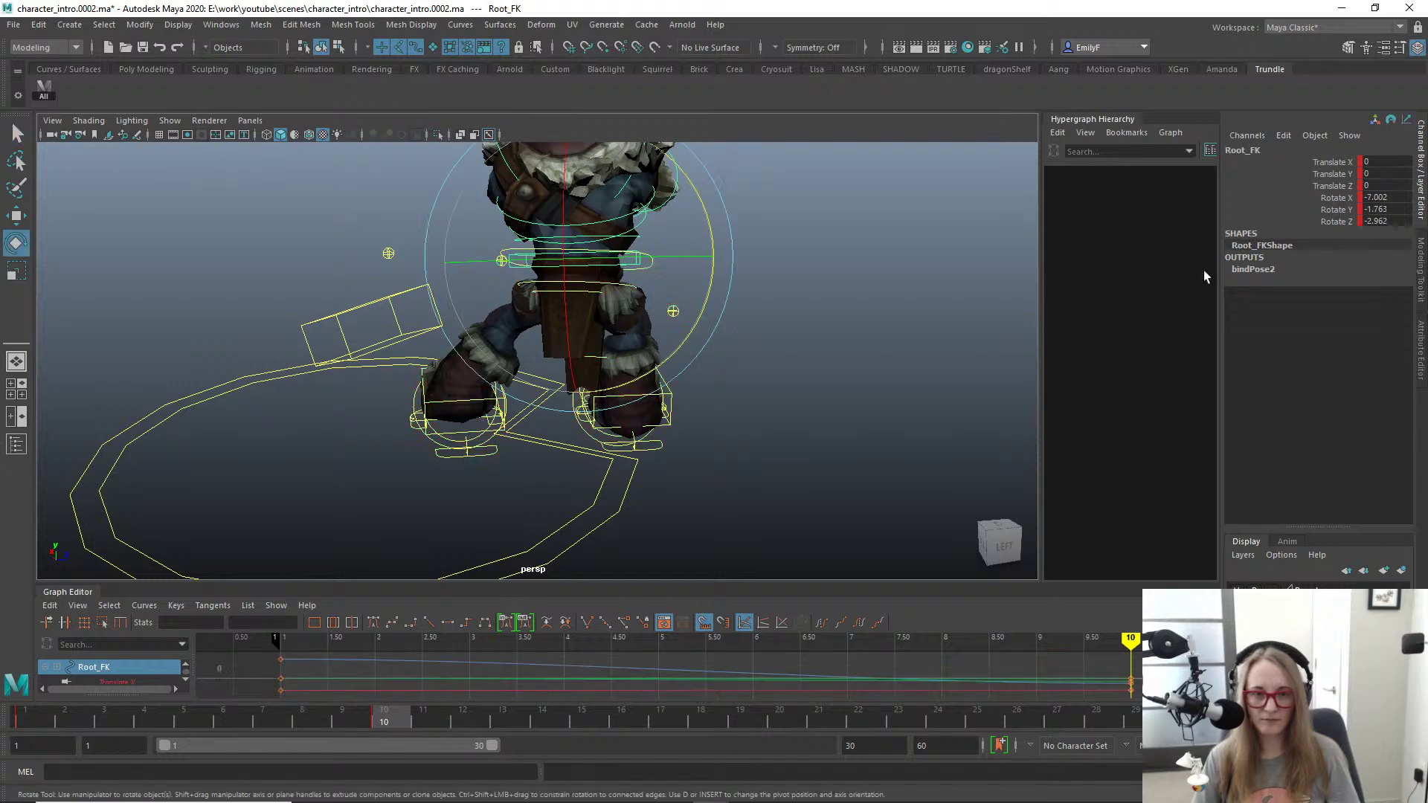
drag(1390, 195, 1389, 215)
text(0)
key(Return)
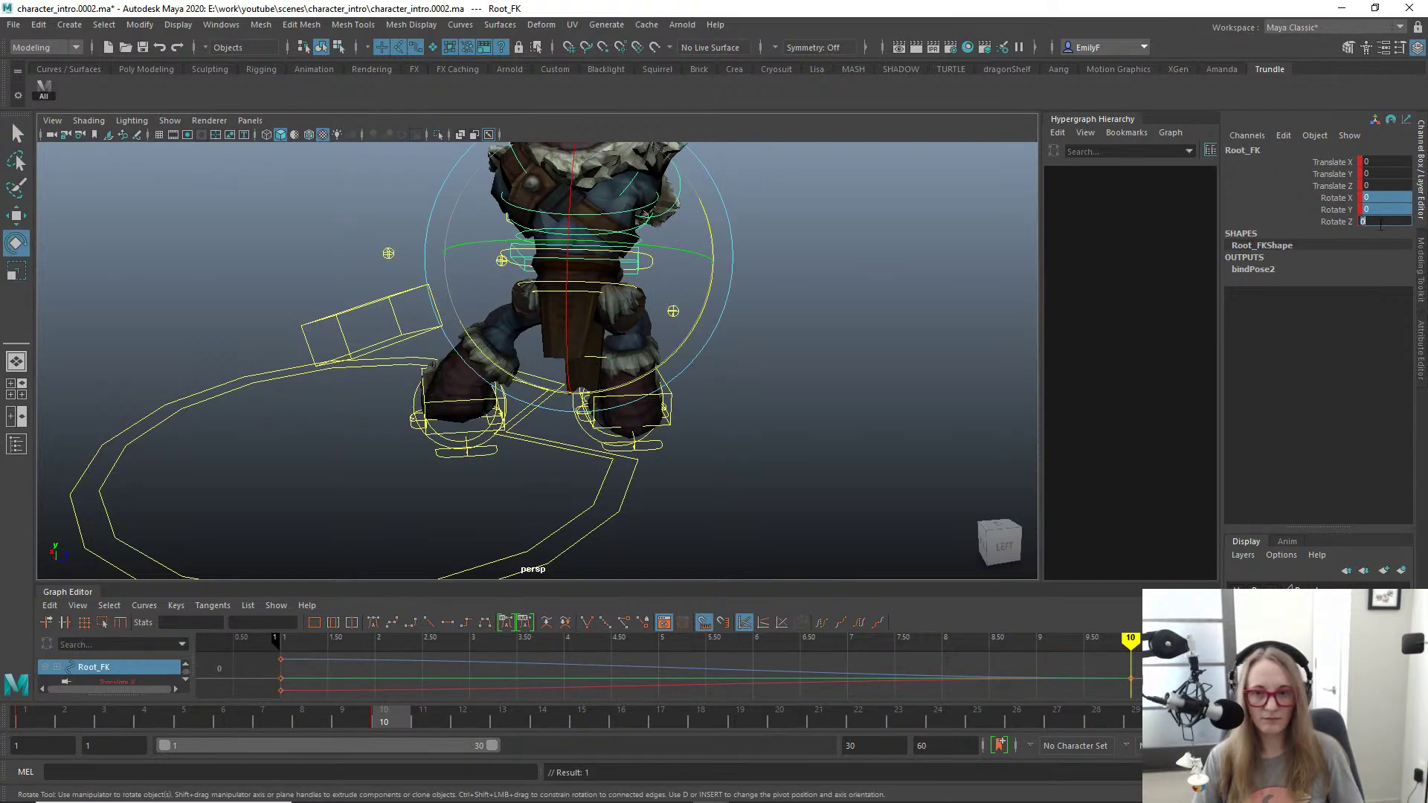
Step: Set the upper spine control (Spine2_FK) to 0 on Rotate X at frame 10
drag(577, 260, 387, 272)
alt+drag(502, 304, 480, 298)
alt+middle_drag(480, 298, 496, 402)
alt+drag(497, 402, 662, 388)
key(q)
click(639, 346)
click(618, 338)
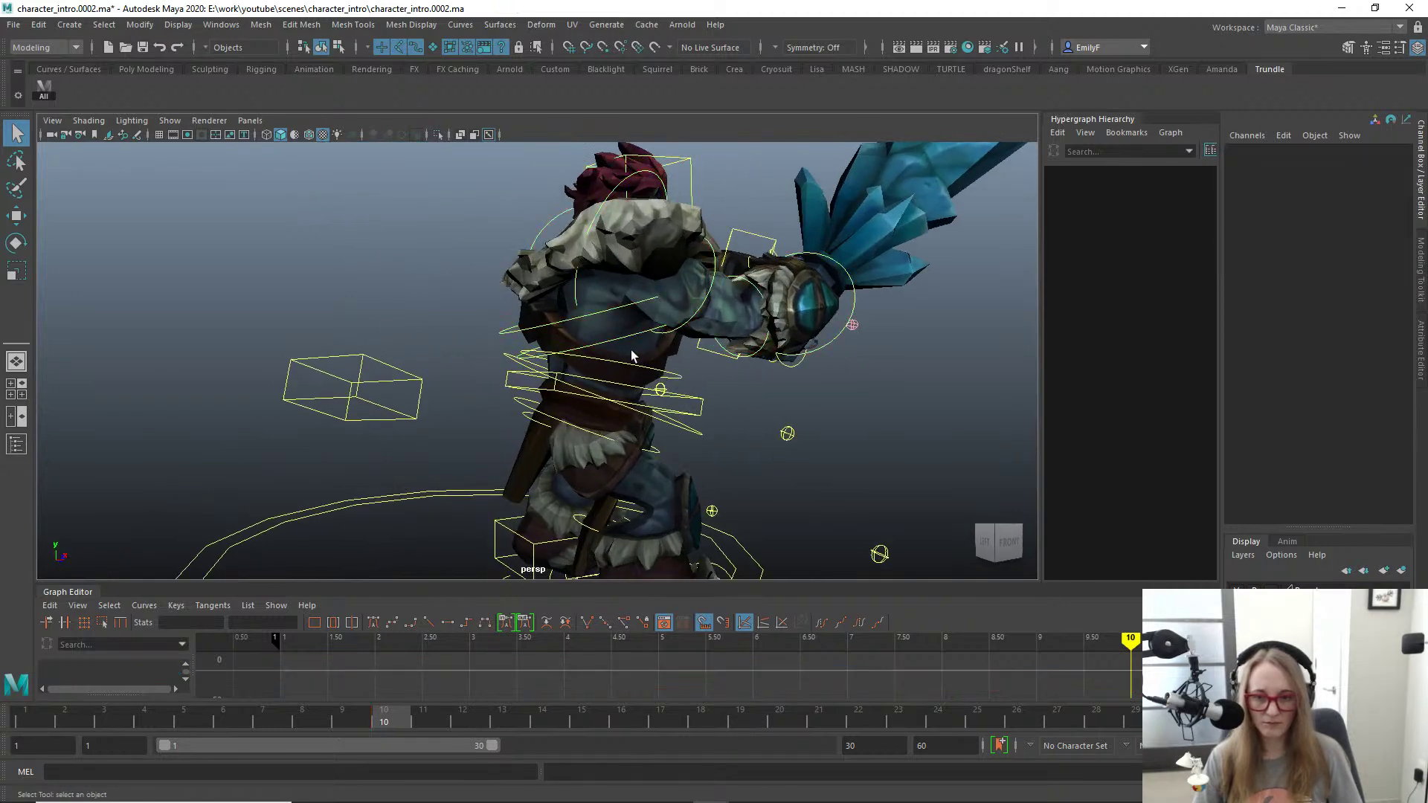
click(626, 341)
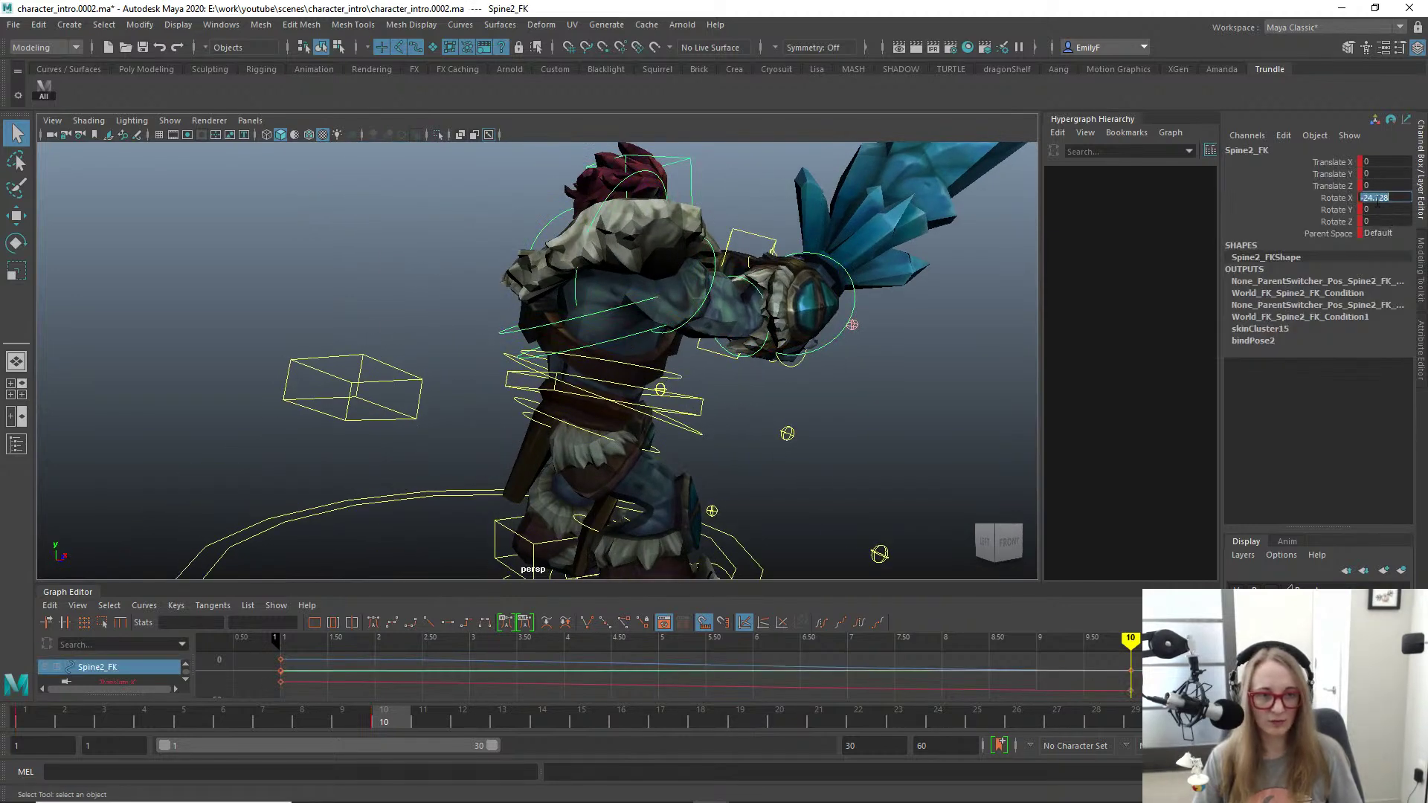
text(0)
key(Return)
Step: Compare the troll's poses at frames 1 and 10 from several angles, examining the feet, torso and sword direction
scroll(547, 462, down, 3)
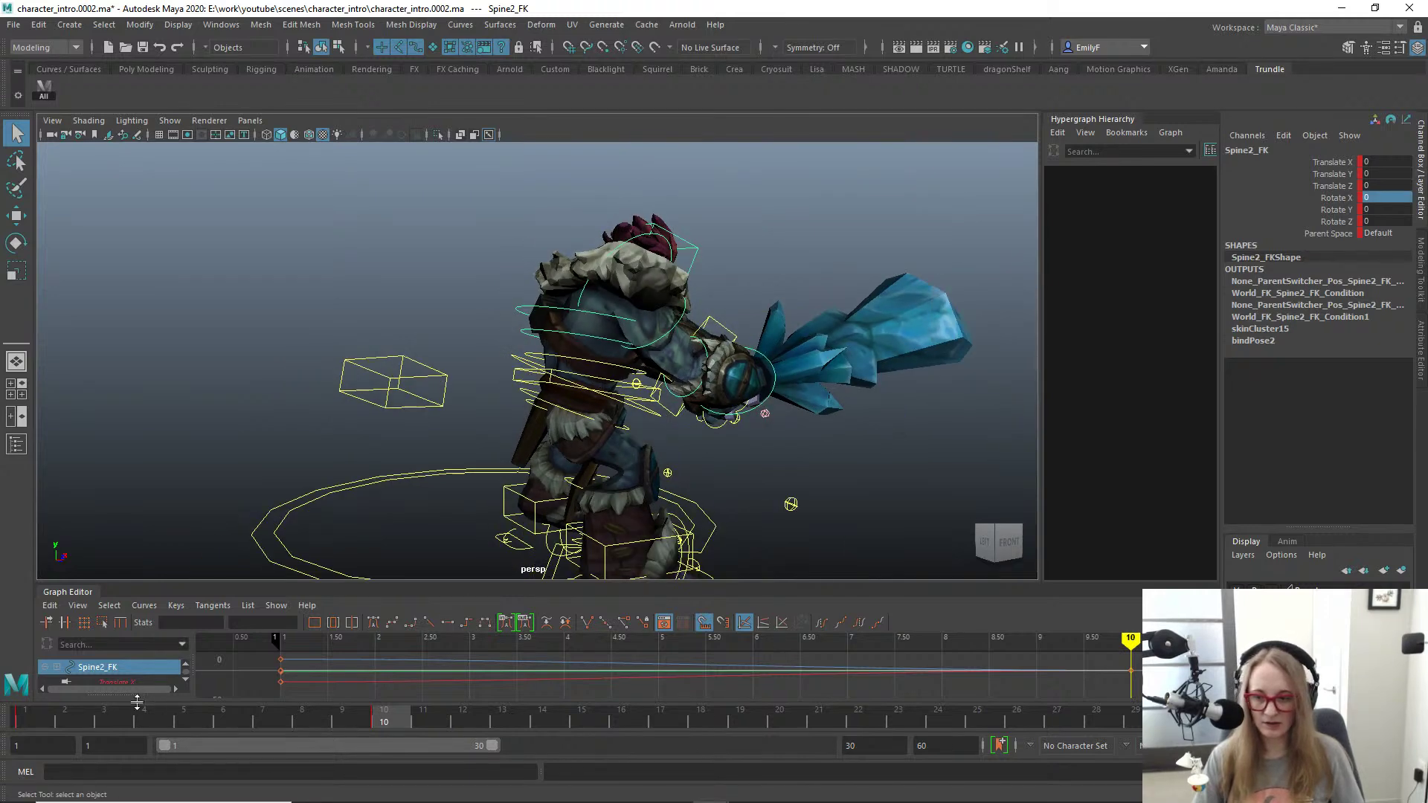
click(26, 725)
alt+drag(491, 407, 166, 414)
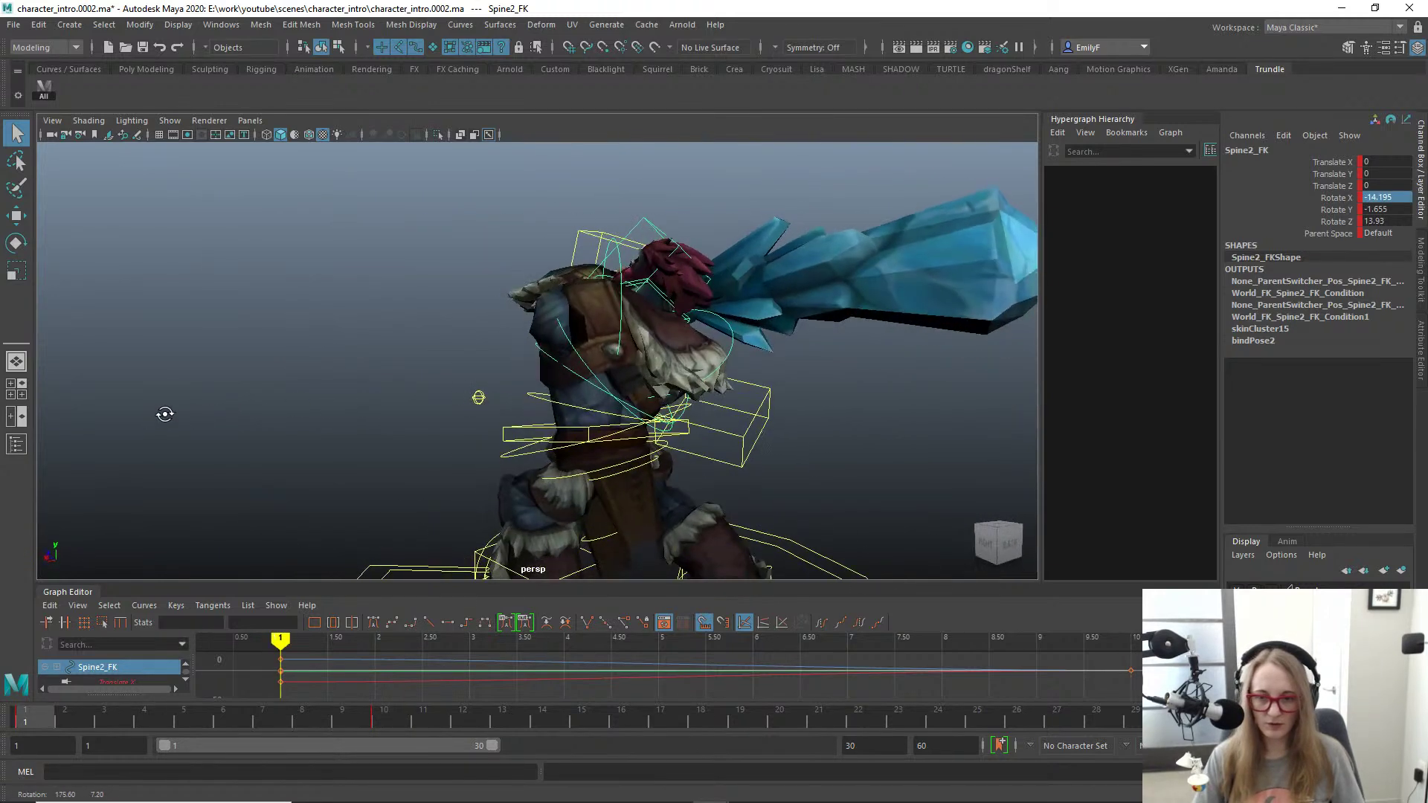
click(393, 726)
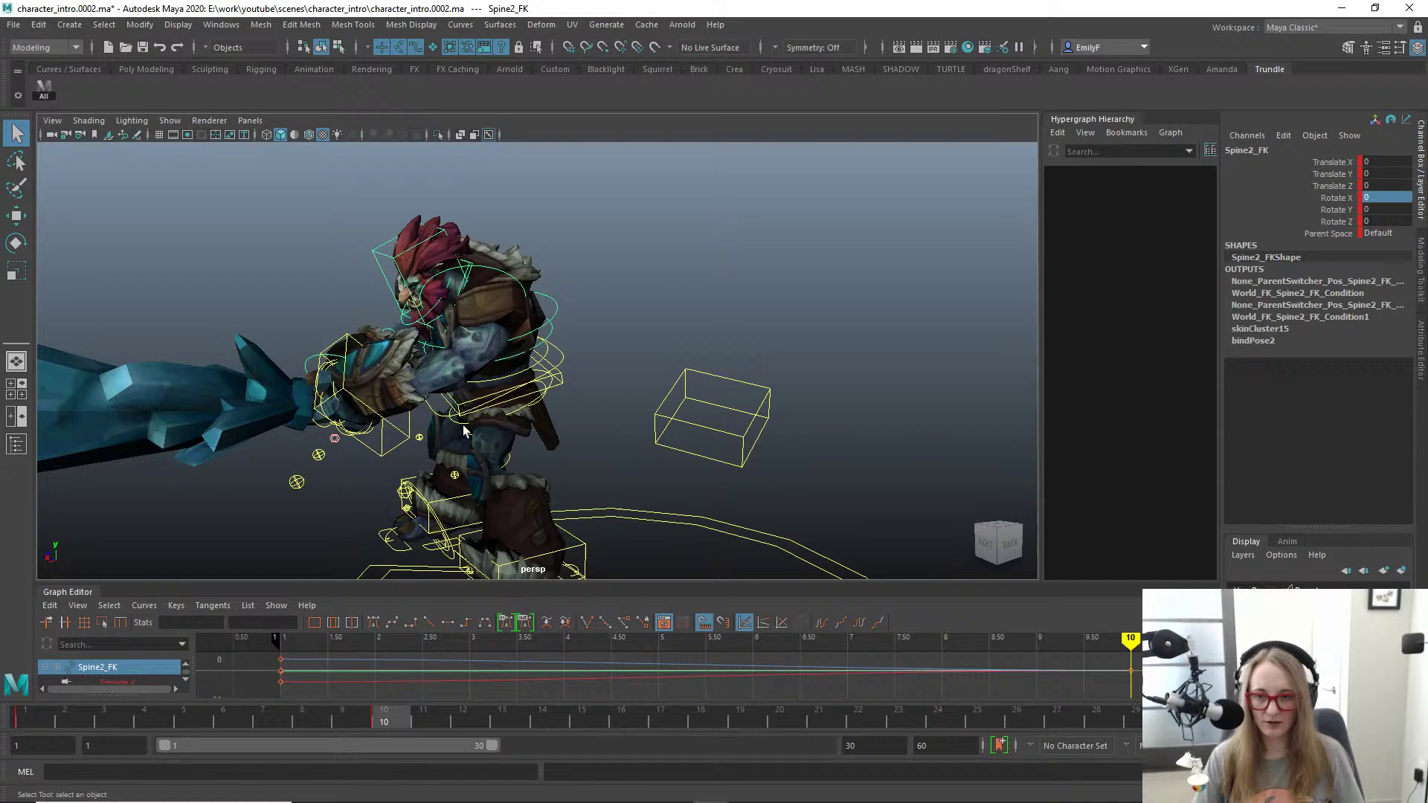
alt+drag(488, 418, 749, 421)
alt+drag(642, 408, 923, 425)
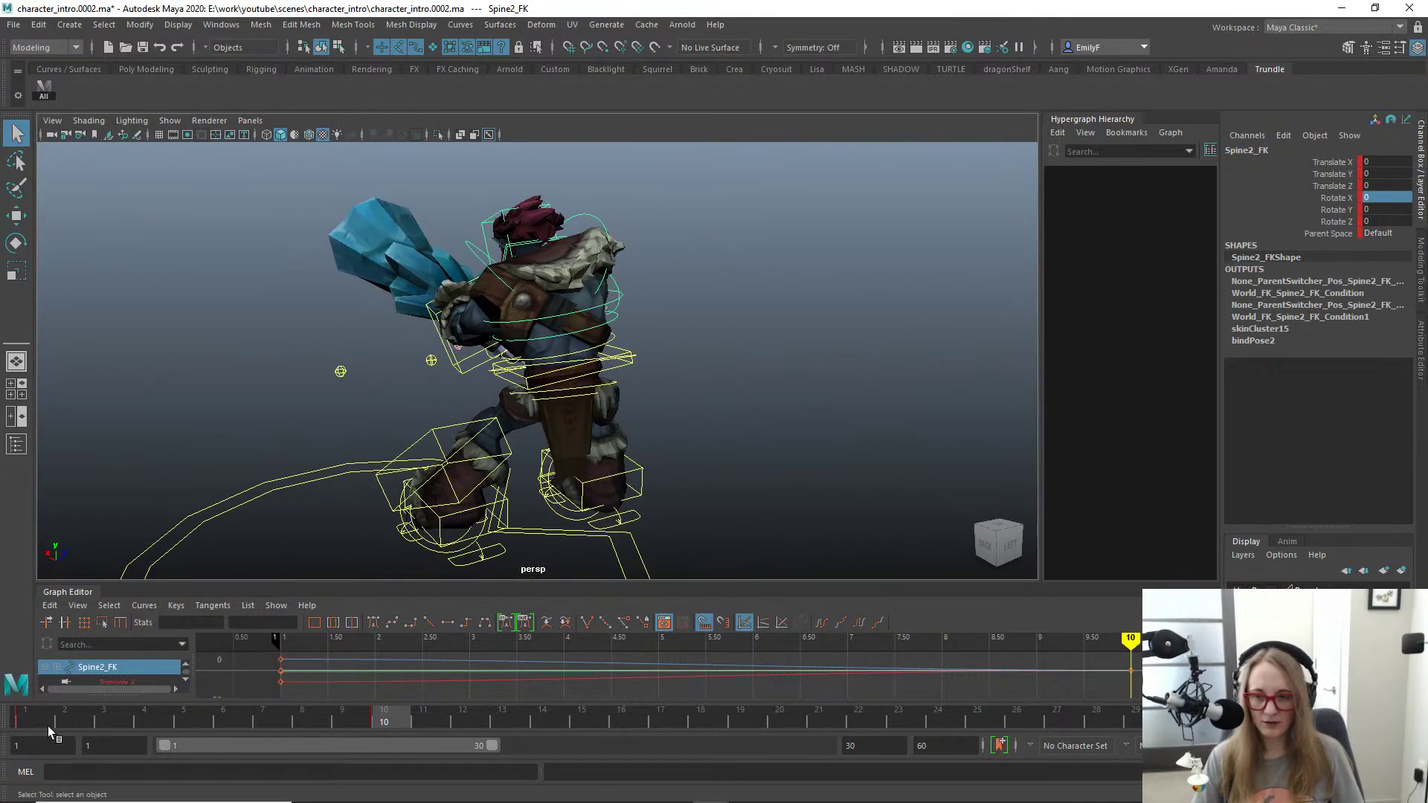
alt+drag(526, 478, 415, 412)
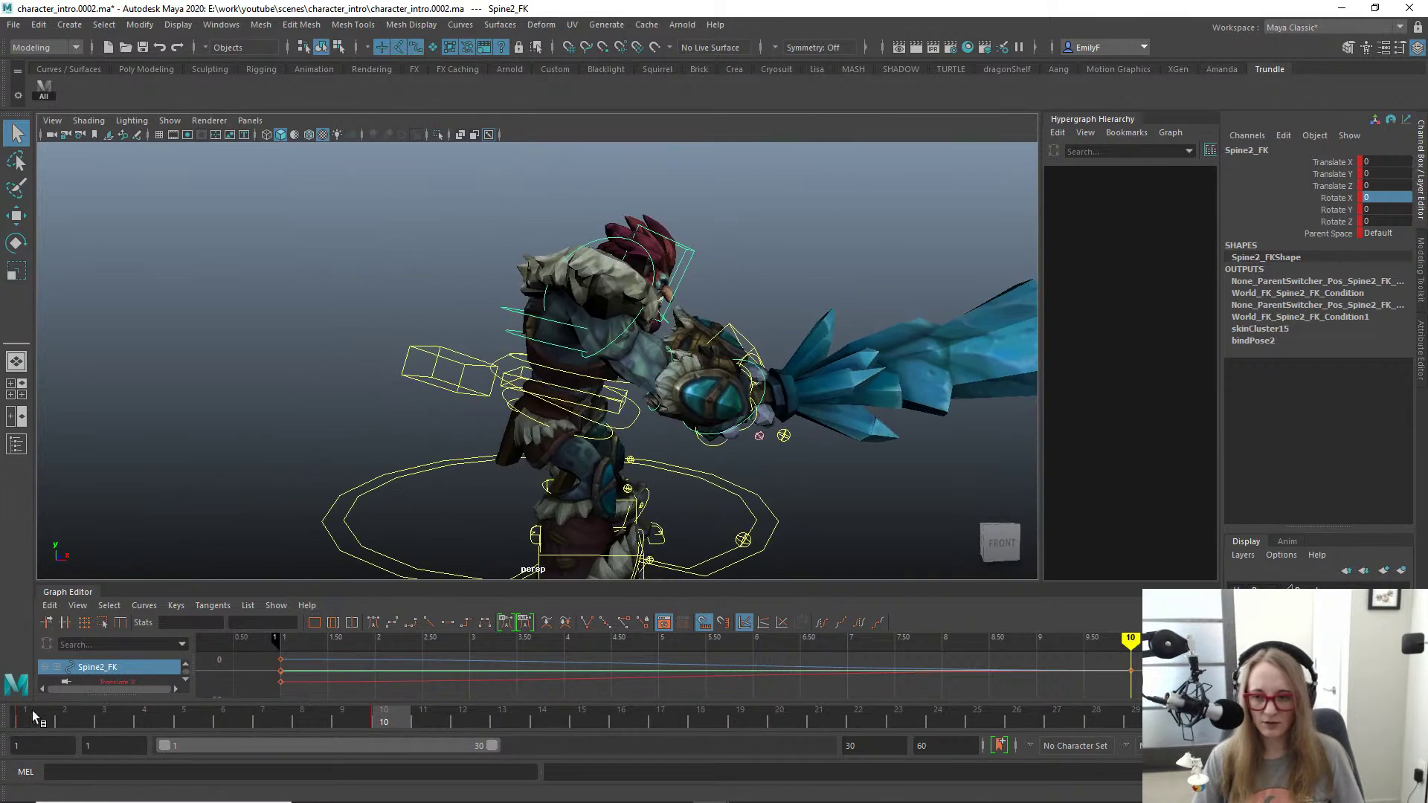
drag(32, 716, 2, 700)
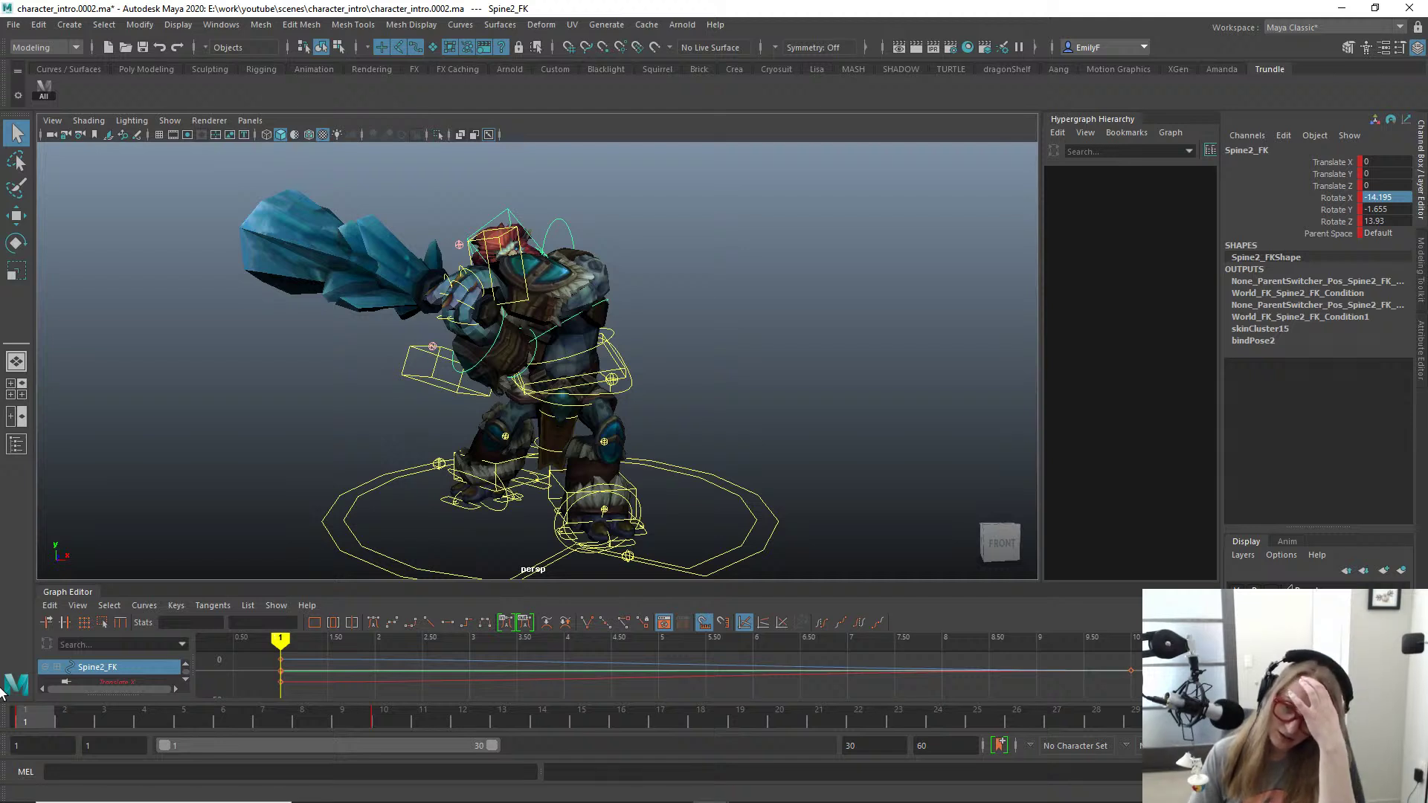
alt+drag(494, 482, 548, 444)
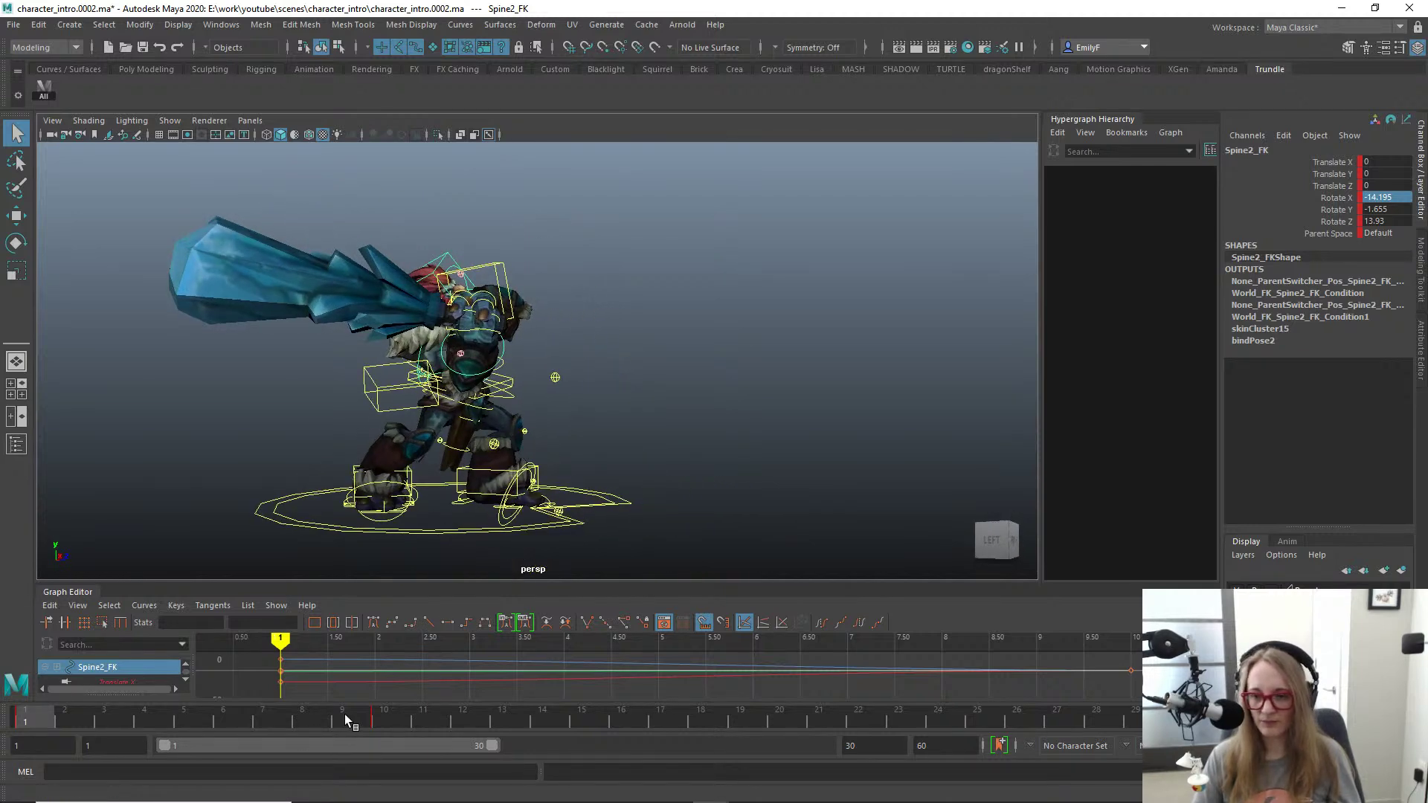
click(372, 711)
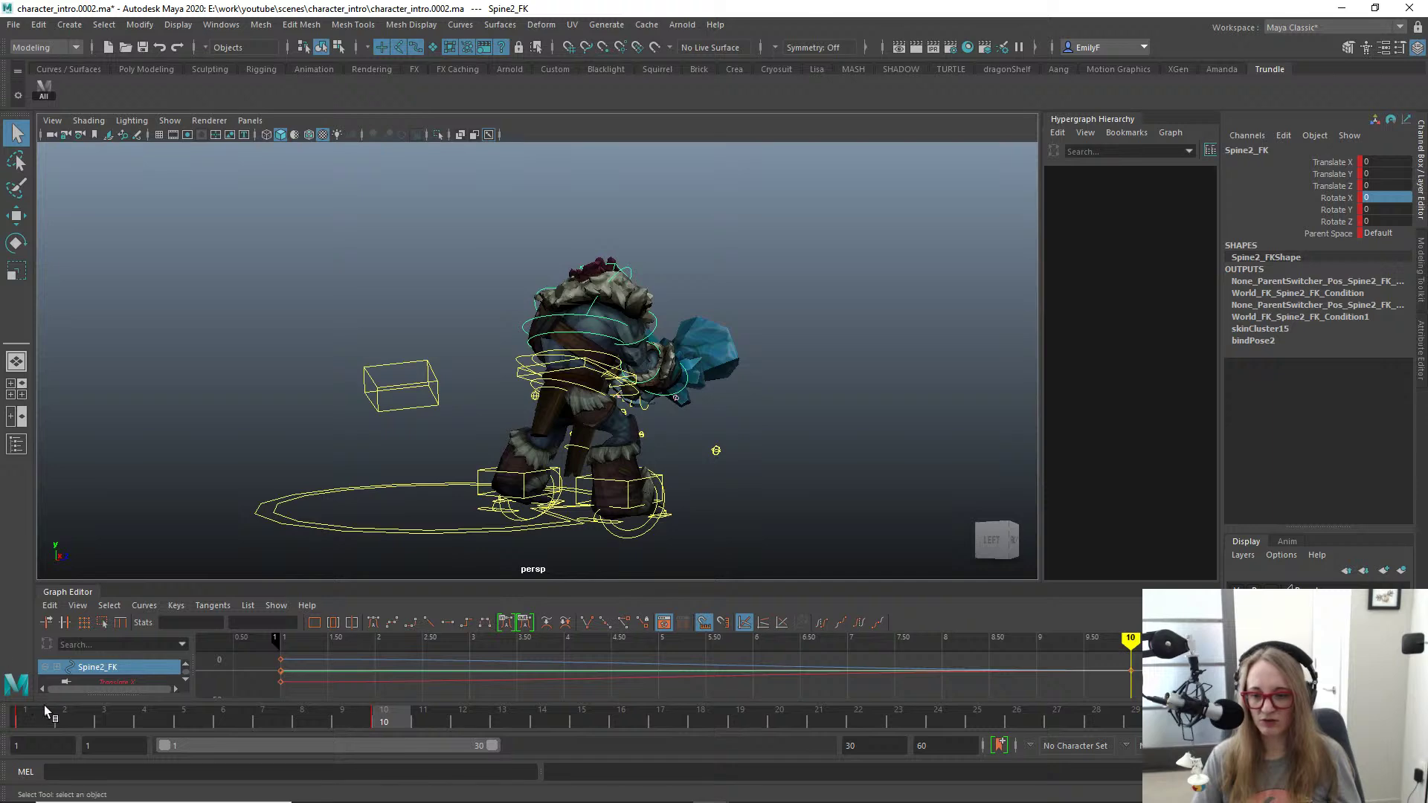
click(44, 711)
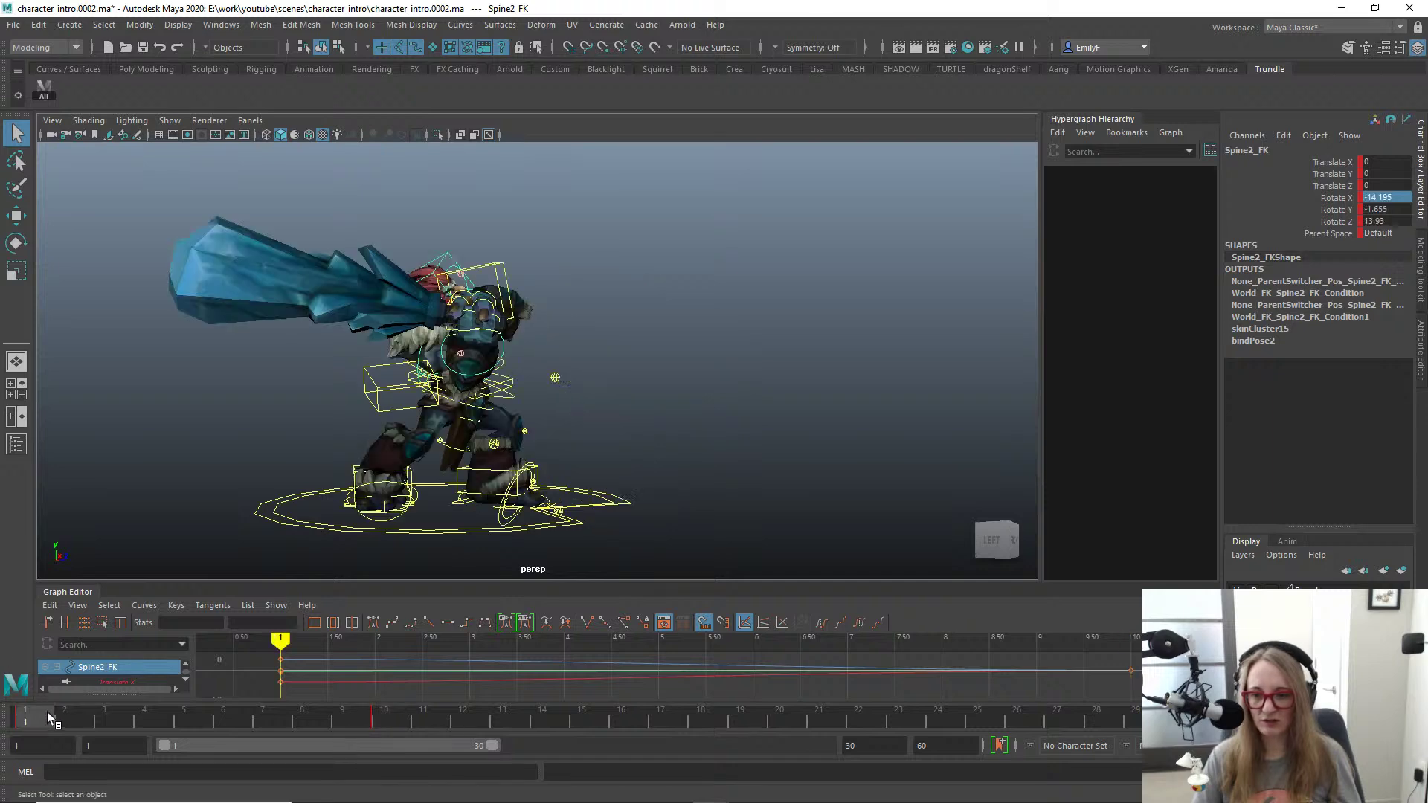
mouse_move(513, 405)
alt+mouse_down()
mouse_move(530, 396)
mouse_move(497, 413)
alt+mouse_up()
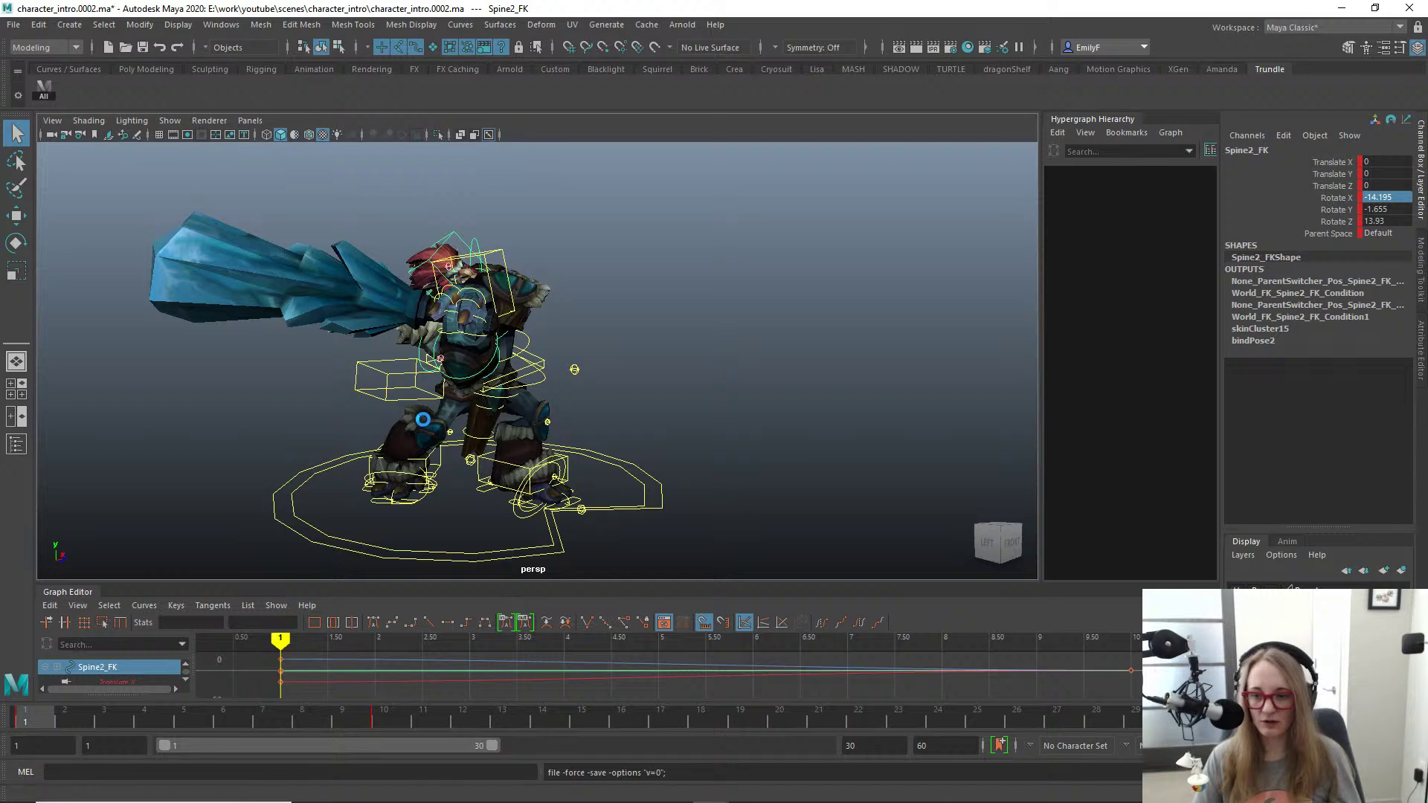
Step: Undo the frame 10 spine, root, body and foot changes back through the last right elbow (R_Elbow_FK) rotation
key(ctrl+z)
key(ctrl+z)
key(ctrl+z)
key(ctrl+z)
key(ctrl+z)
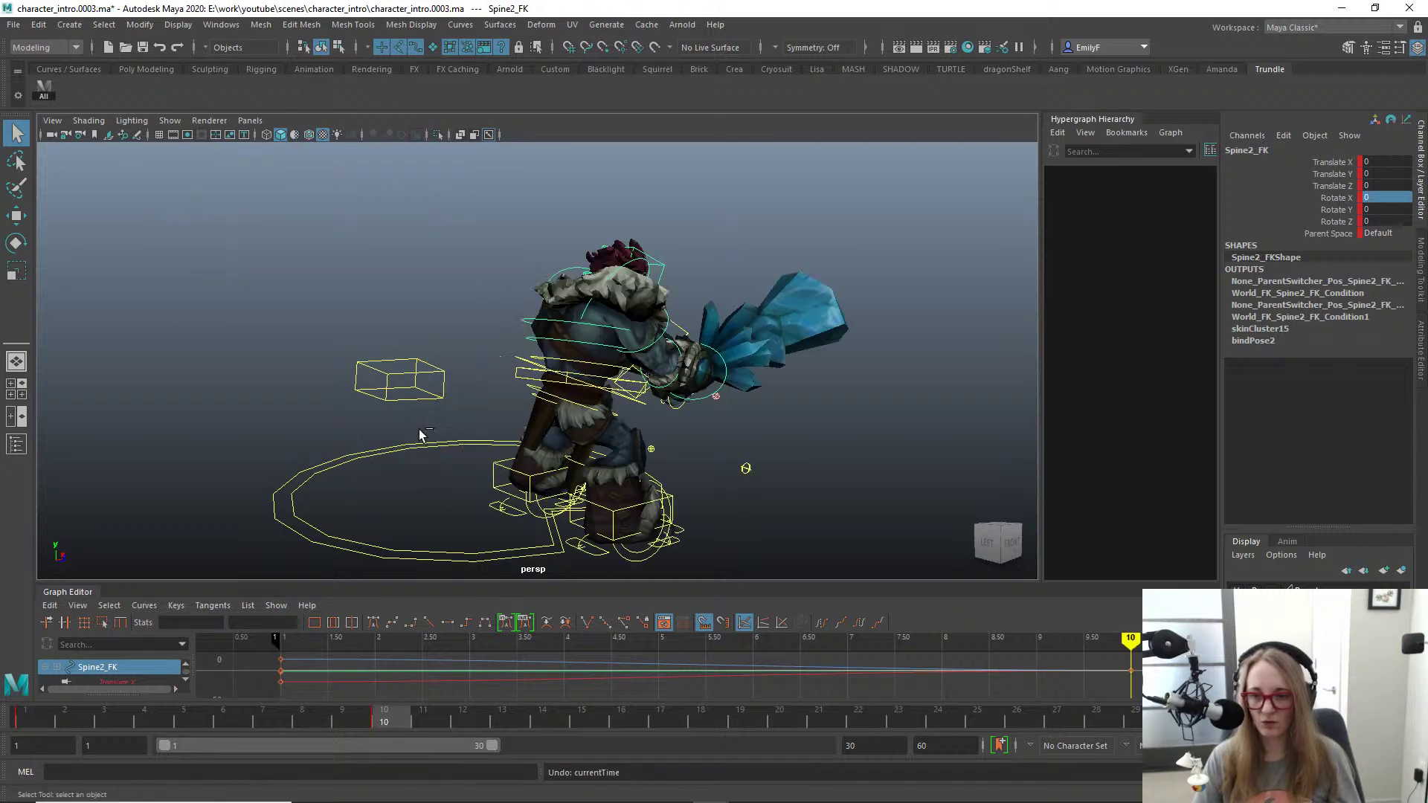
key(ctrl+z)
key(ctrl+z)
key(ctrl+z)
key(ctrl+z)
key(ctrl+z)
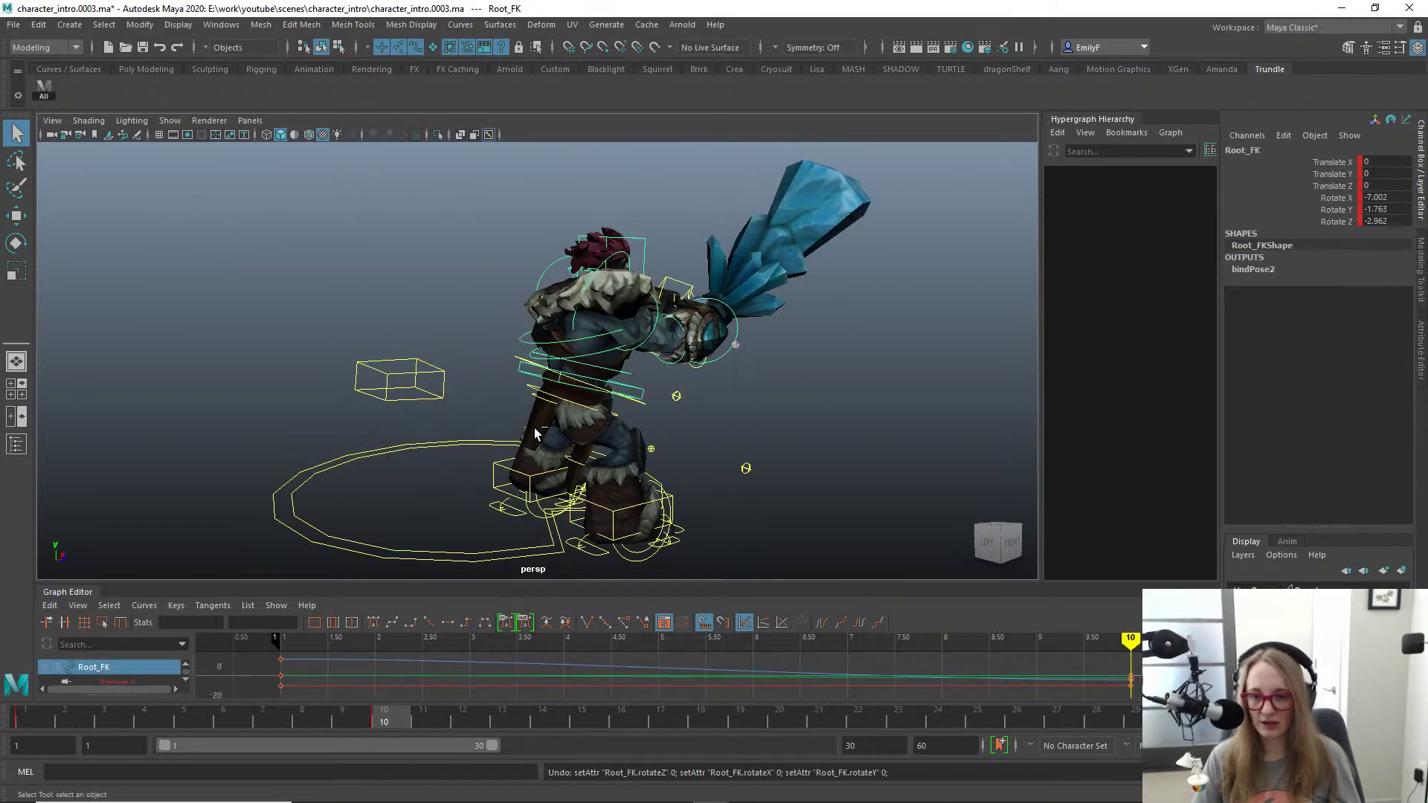
key(ctrl+z)
key(ctrl+z)
key(ctrl+z)
key(ctrl+z)
key(ctrl+z)
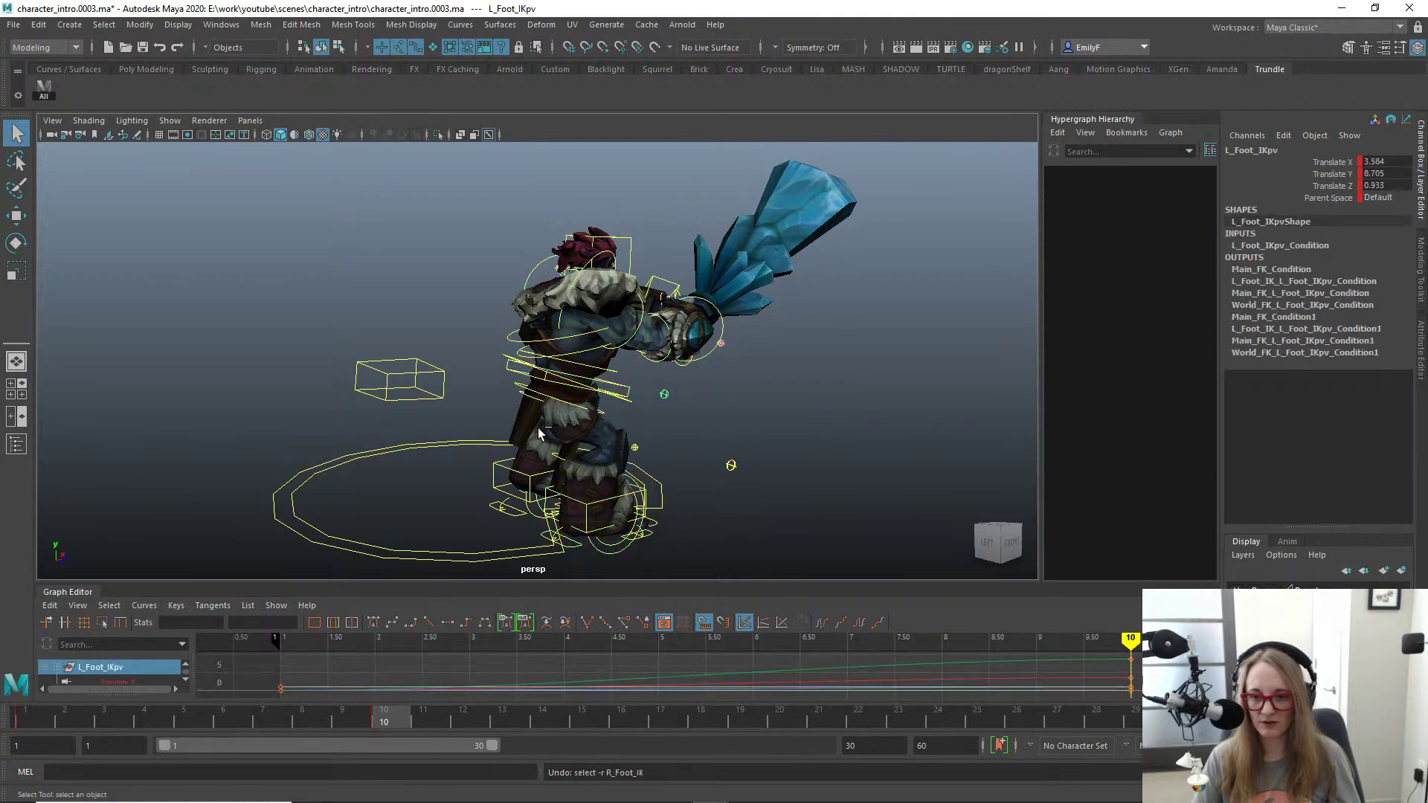
key(ctrl+z)
key(ctrl+z)
key(ctrl+z)
key(ctrl+z)
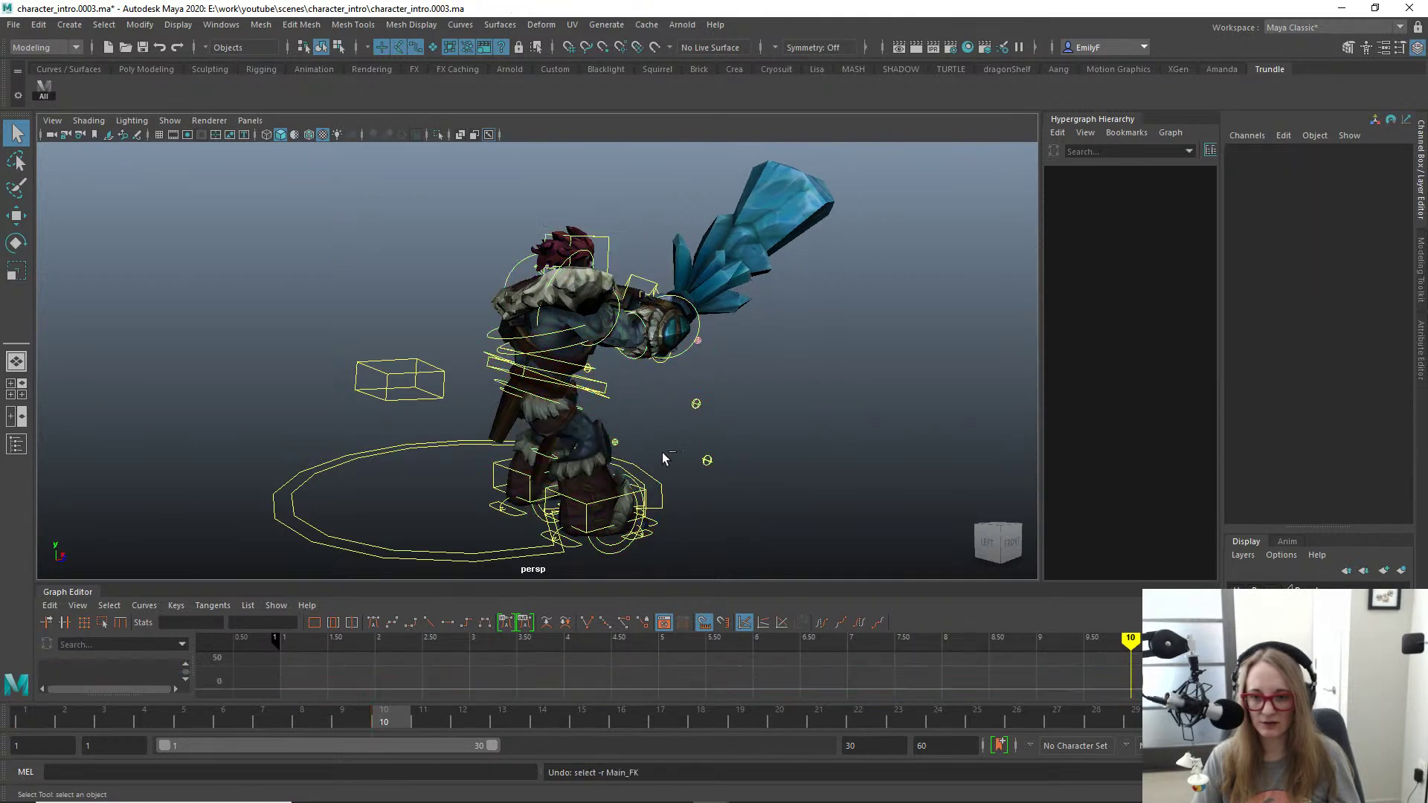
key(ctrl+z)
key(ctrl+z)
key(ctrl+z)
key(ctrl+z)
key(ctrl+z)
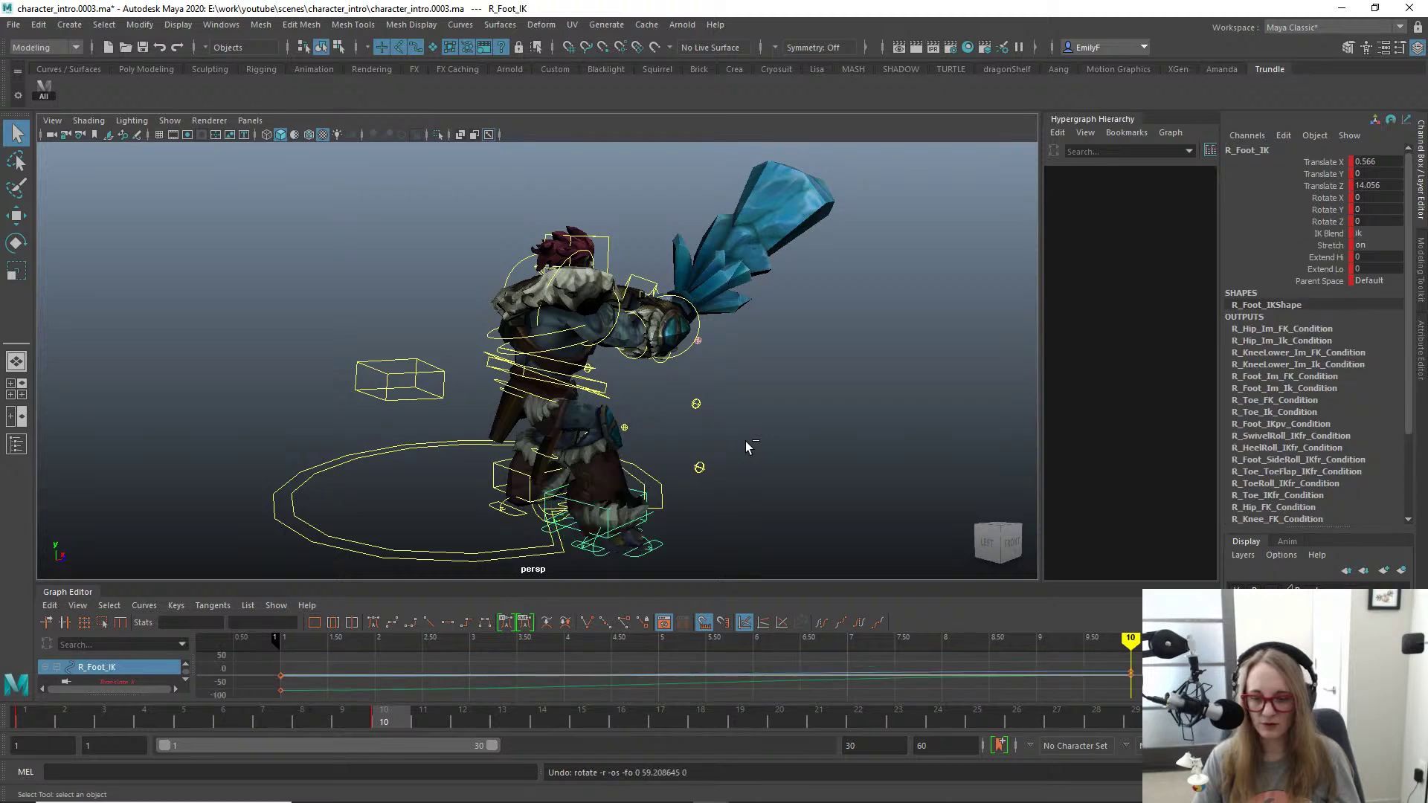
key(ctrl+z)
key(ctrl+z)
key(ctrl+z)
key(ctrl+z)
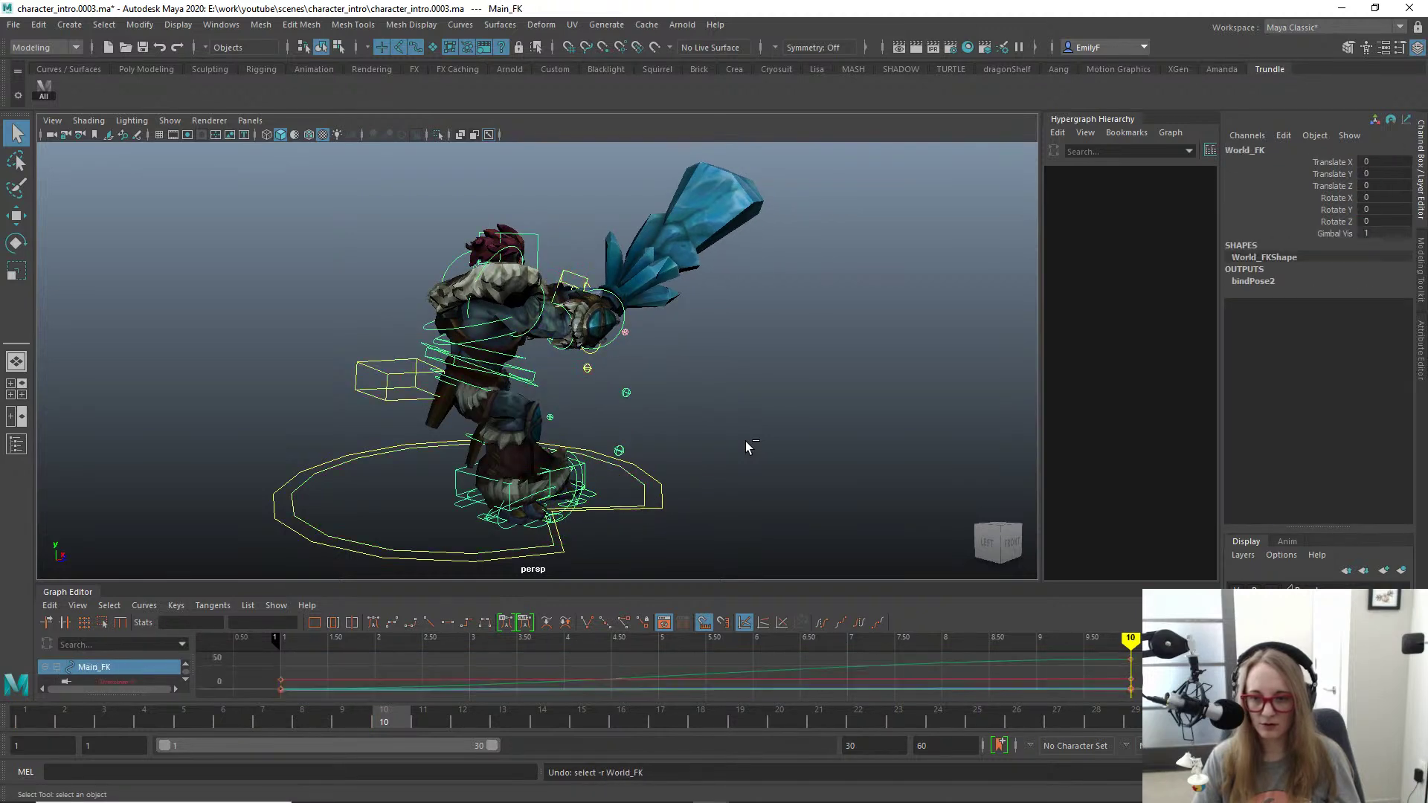
key(ctrl+z)
key(ctrl+z)
key(ctrl+z)
key(ctrl+z)
key(ctrl+z)
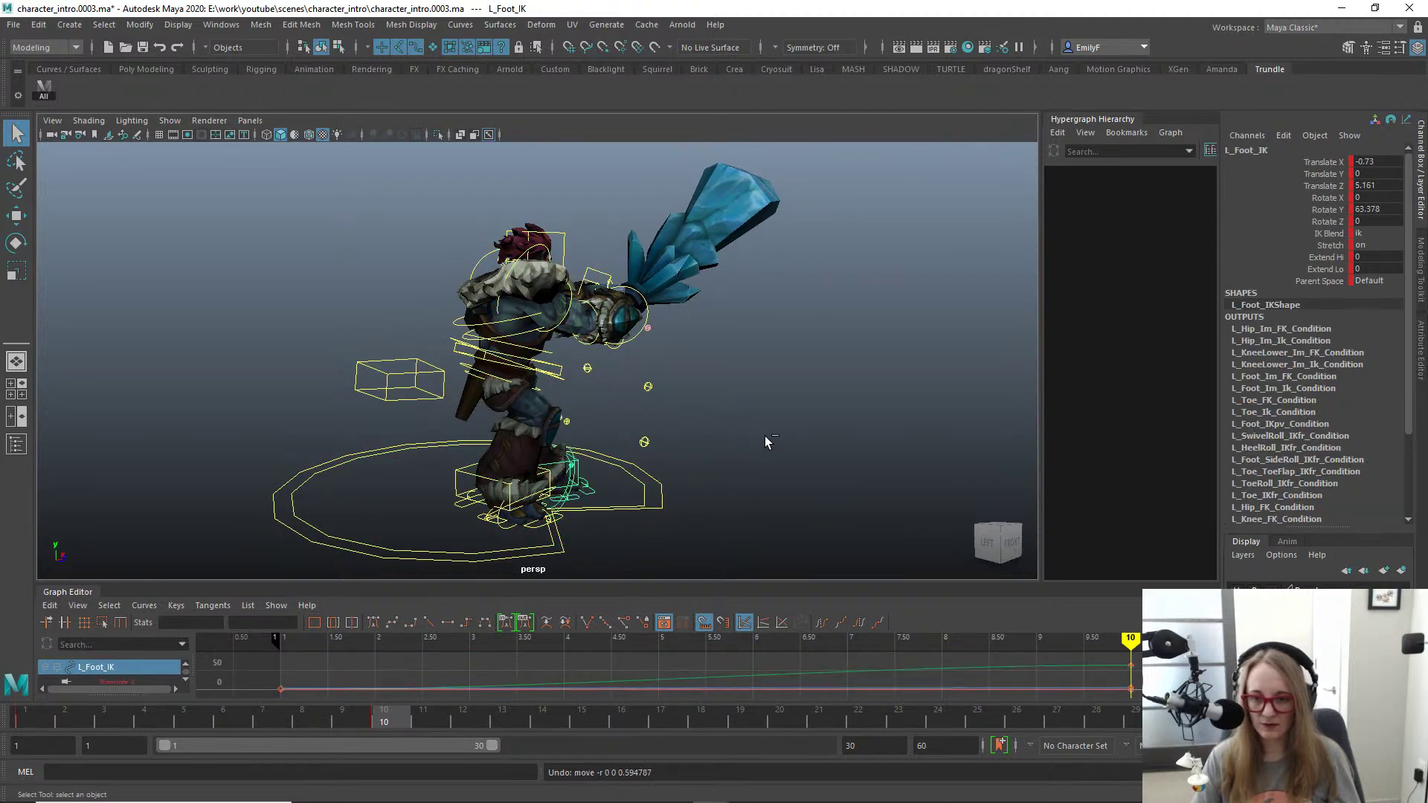
key(ctrl+z)
key(ctrl+z)
key(ctrl+z)
key(ctrl+z)
key(ctrl+z)
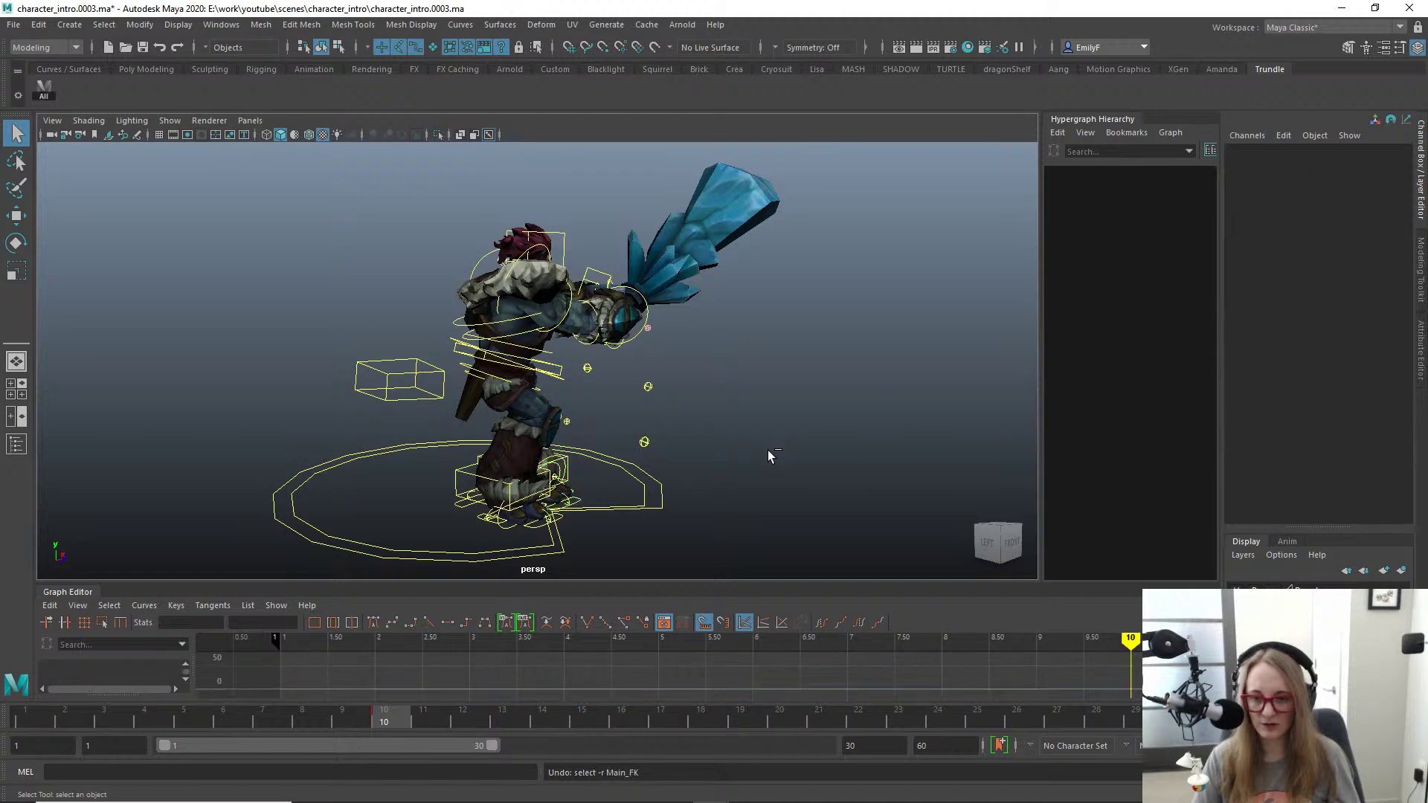
key(ctrl+z)
key(ctrl+z)
key(ctrl+z)
key(ctrl+z)
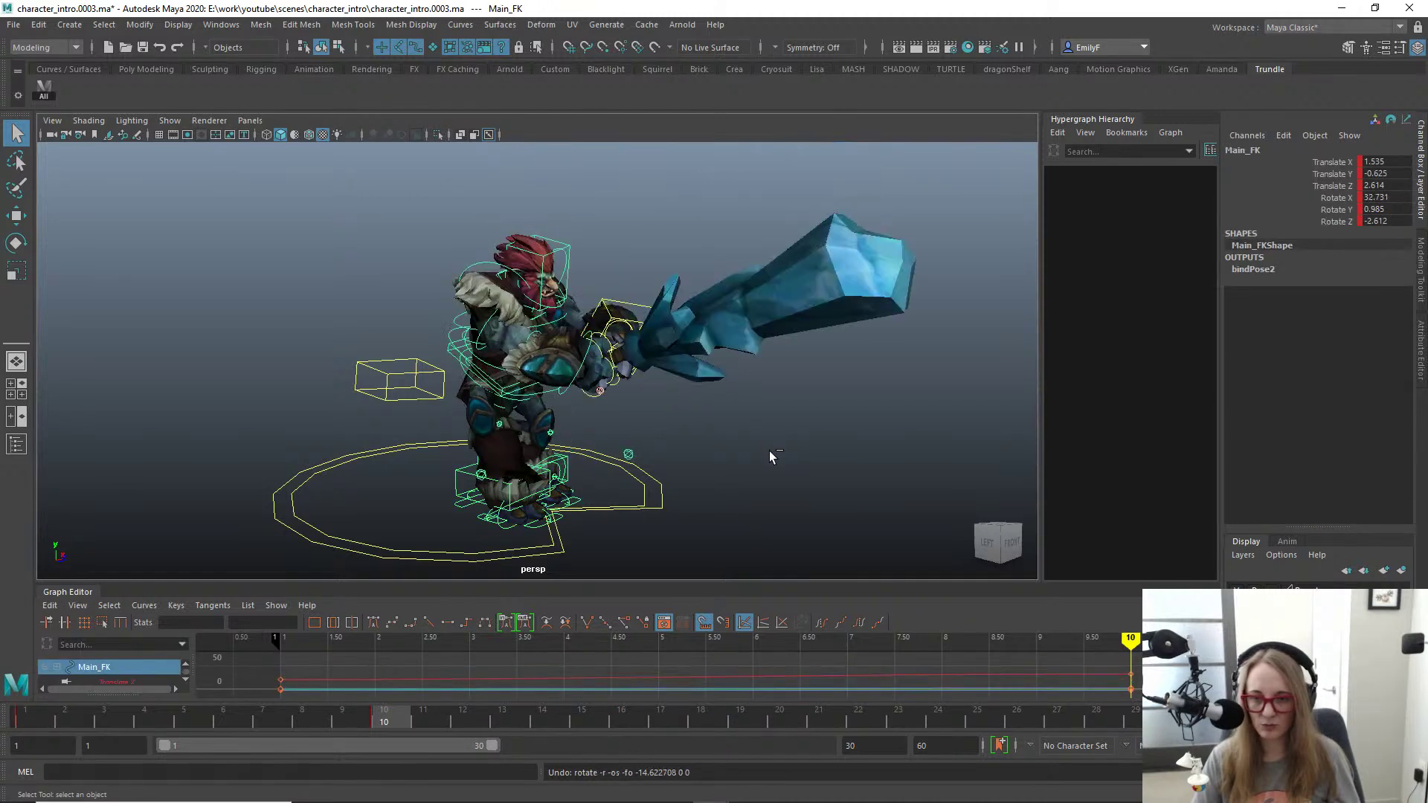
key(ctrl+z)
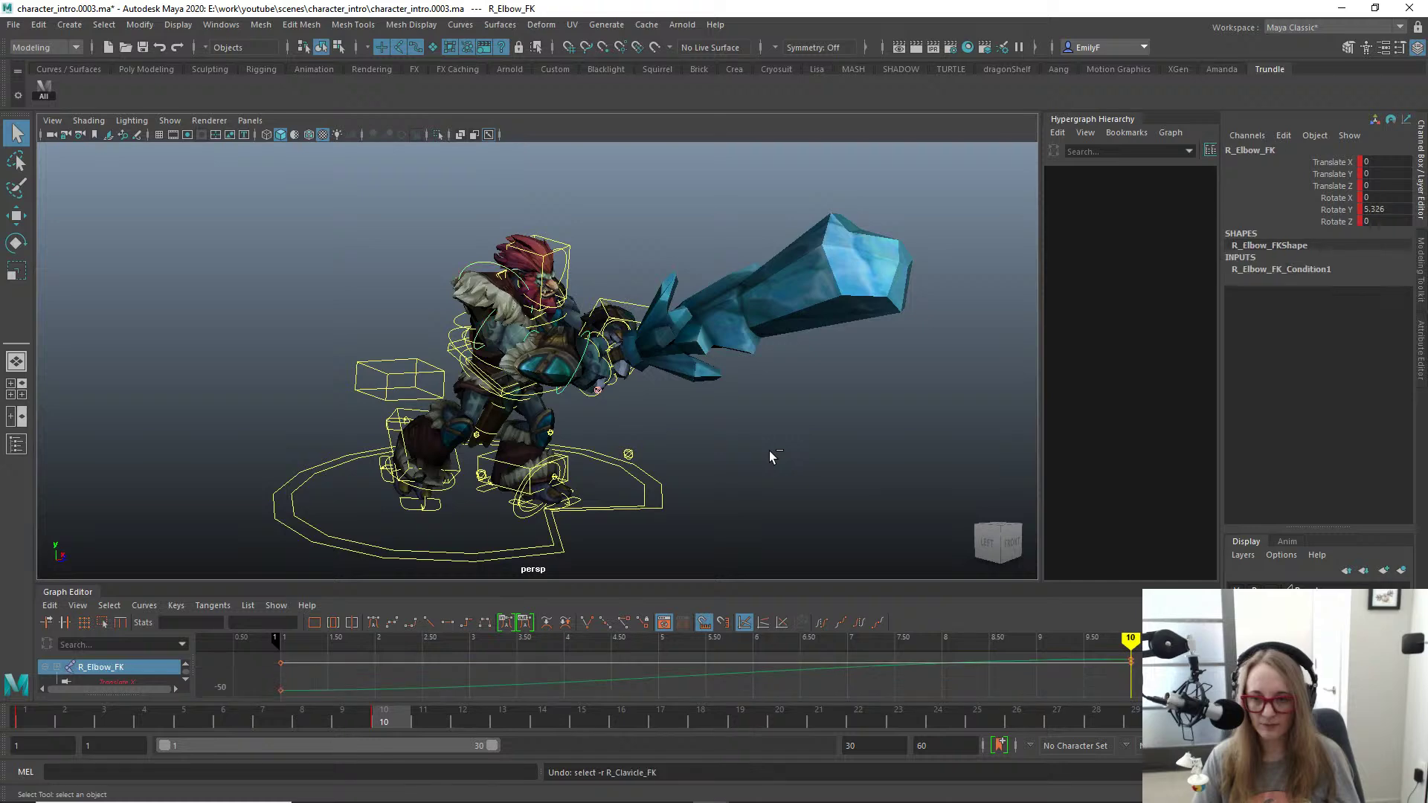
key(ctrl+z)
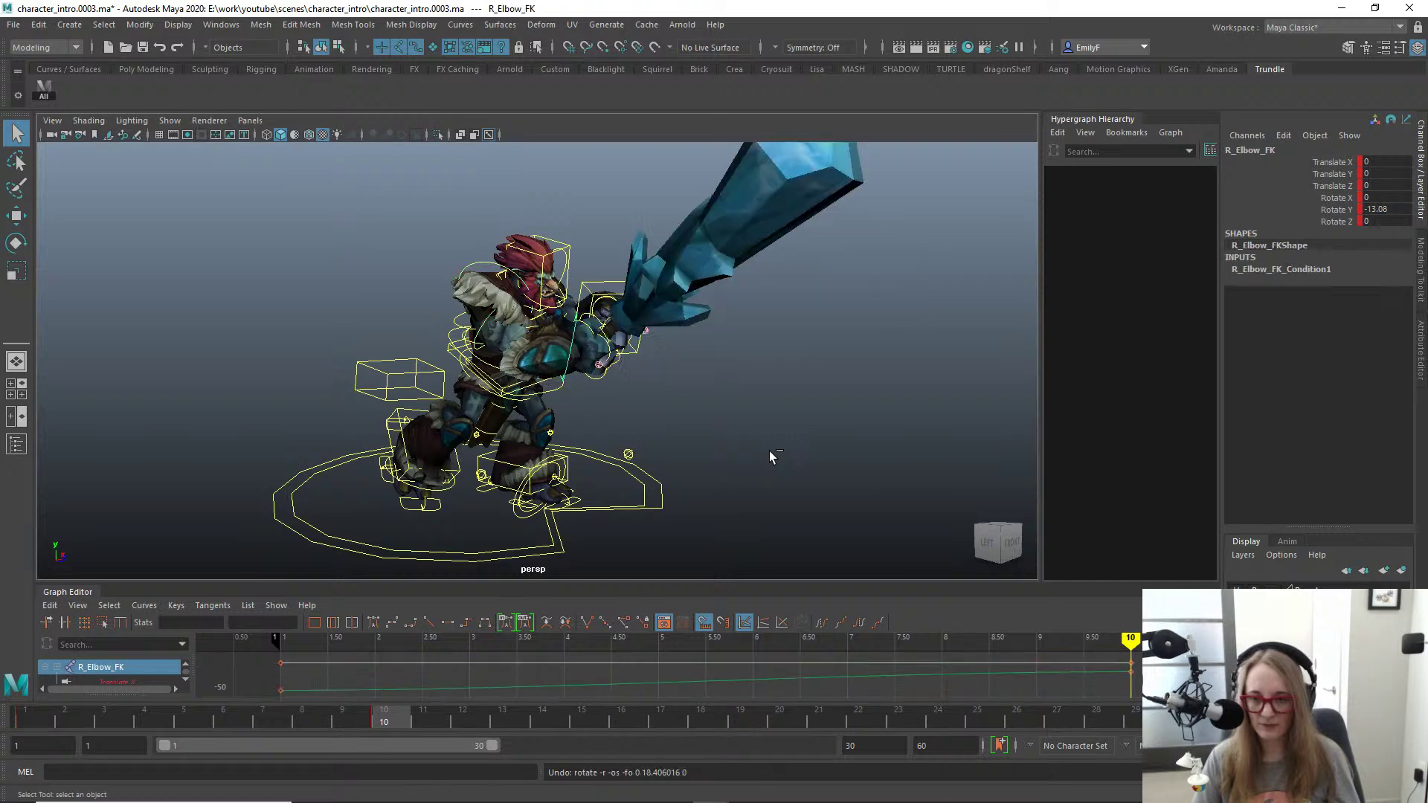
alt+drag(738, 450, 671, 439)
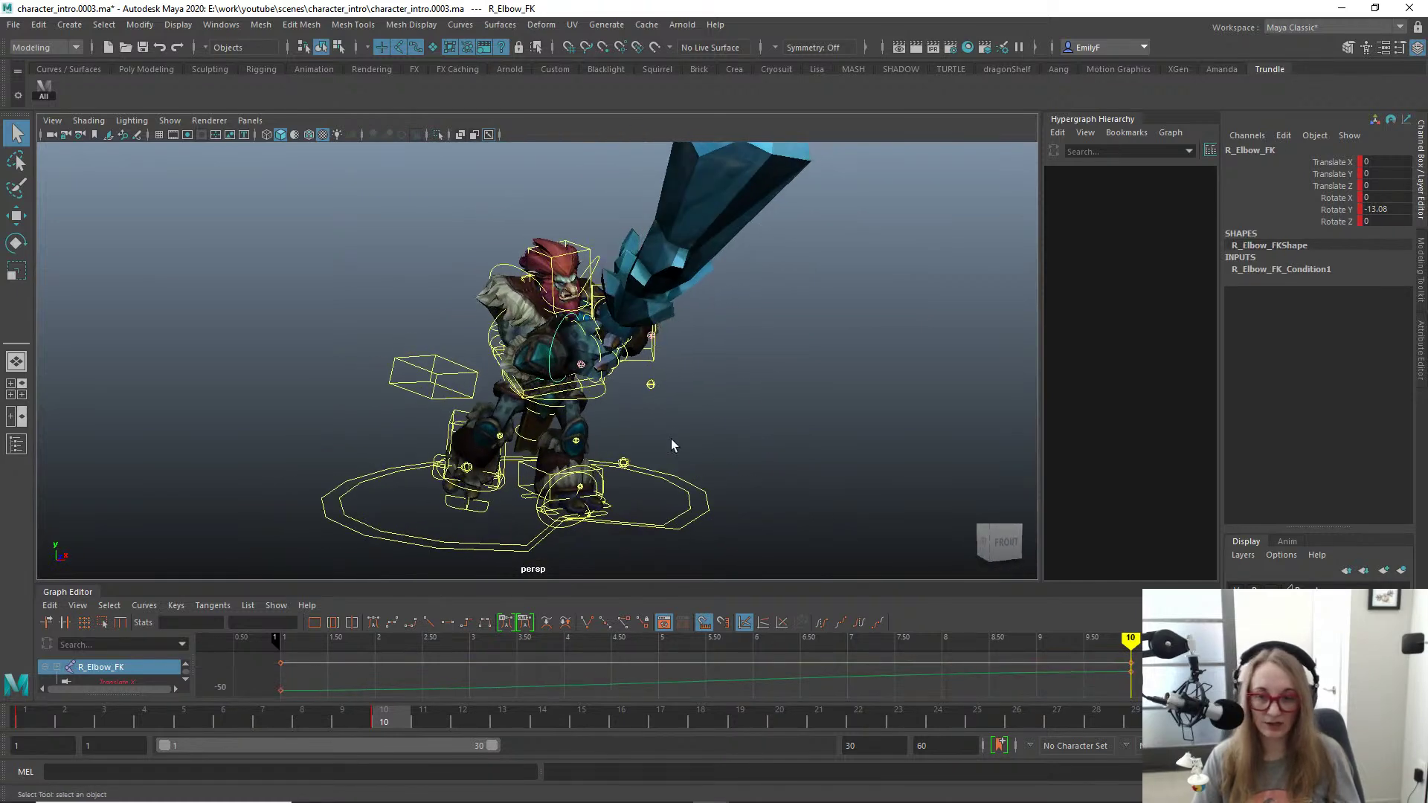
Step: Redo the right elbow (R_Elbow_FK) rotation to 5.326 on Y and the zeroed rotations of the right foot control (R_Foot_IK)
click(41, 24)
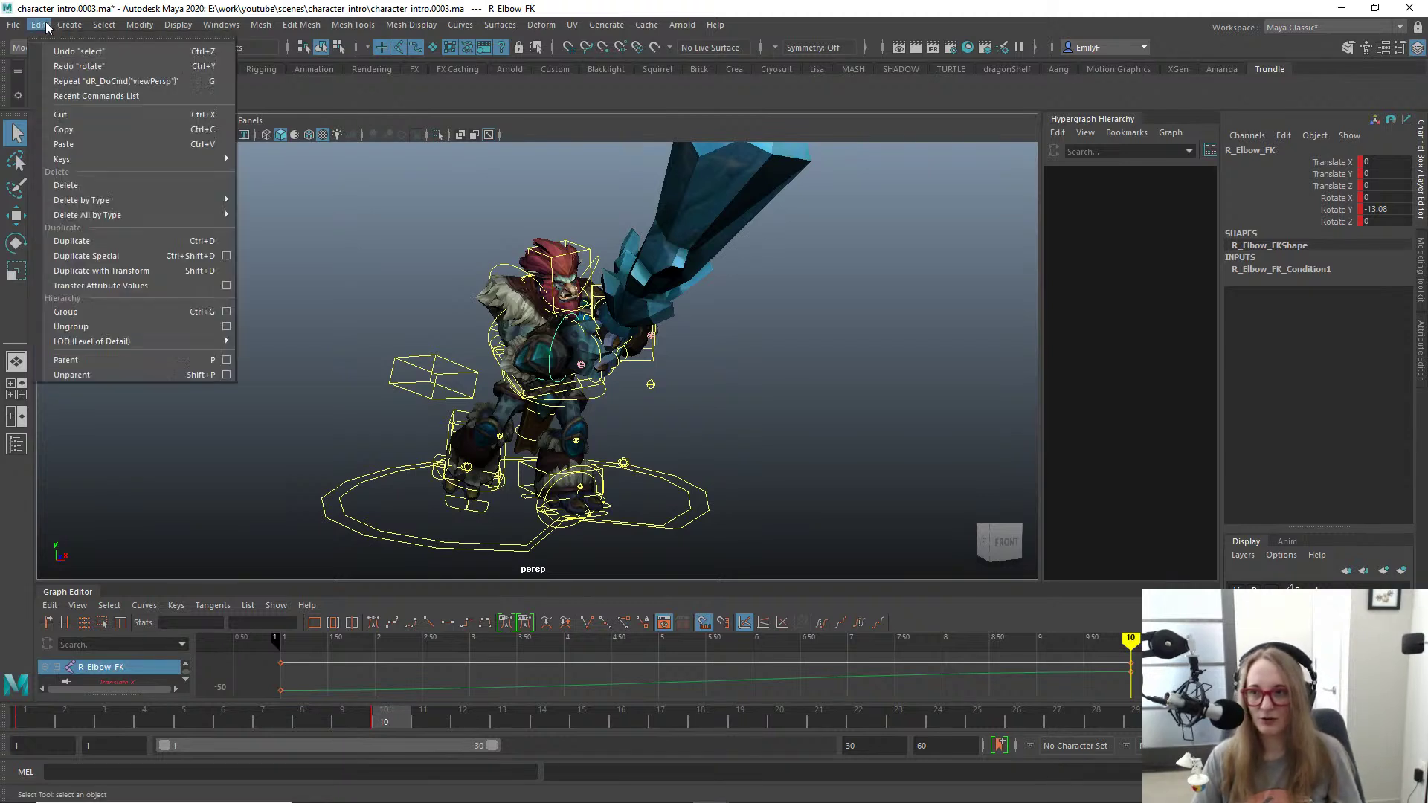
click(72, 65)
key(ctrl+y)
key(ctrl+y)
key(ctrl+y)
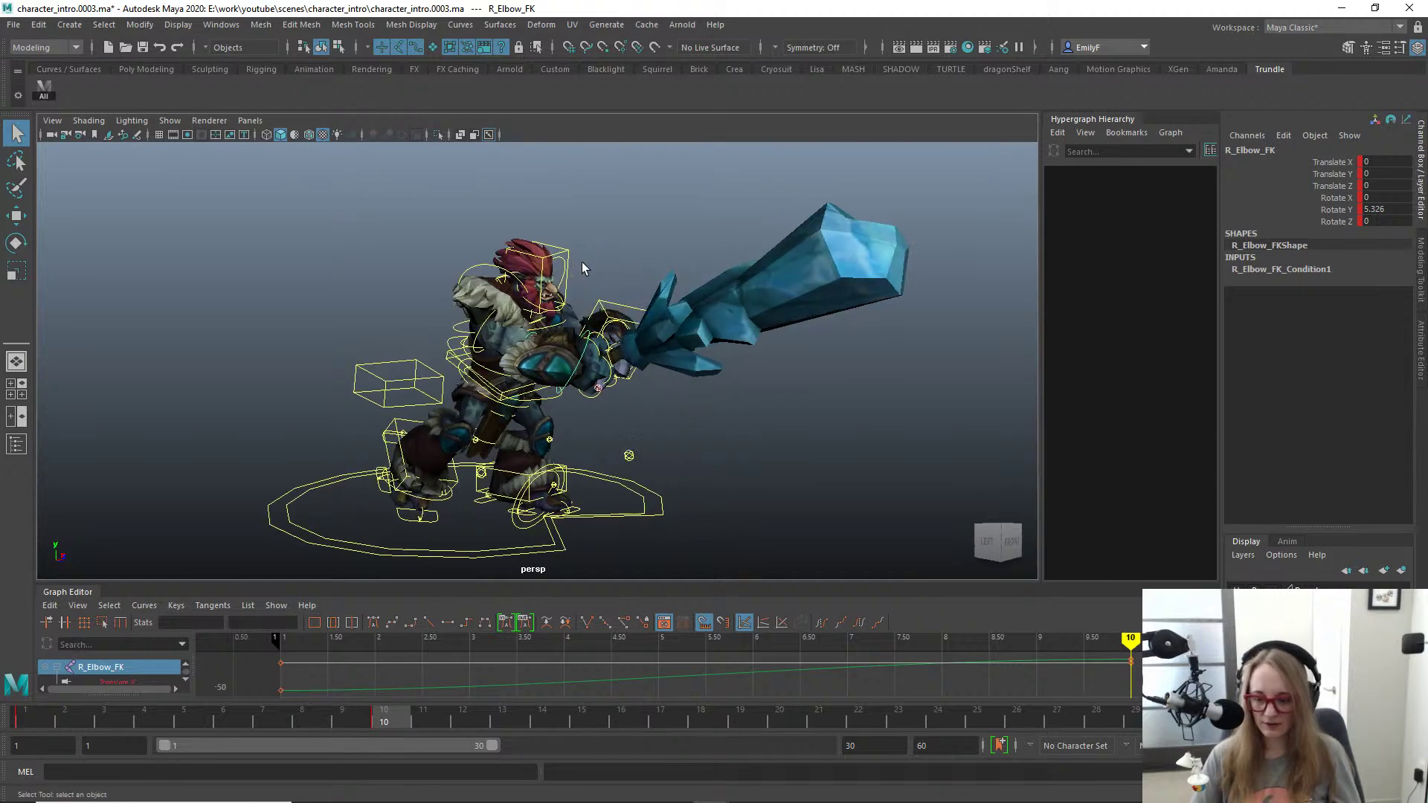
key(ctrl+y)
key(ctrl+y)
key(ctrl+y)
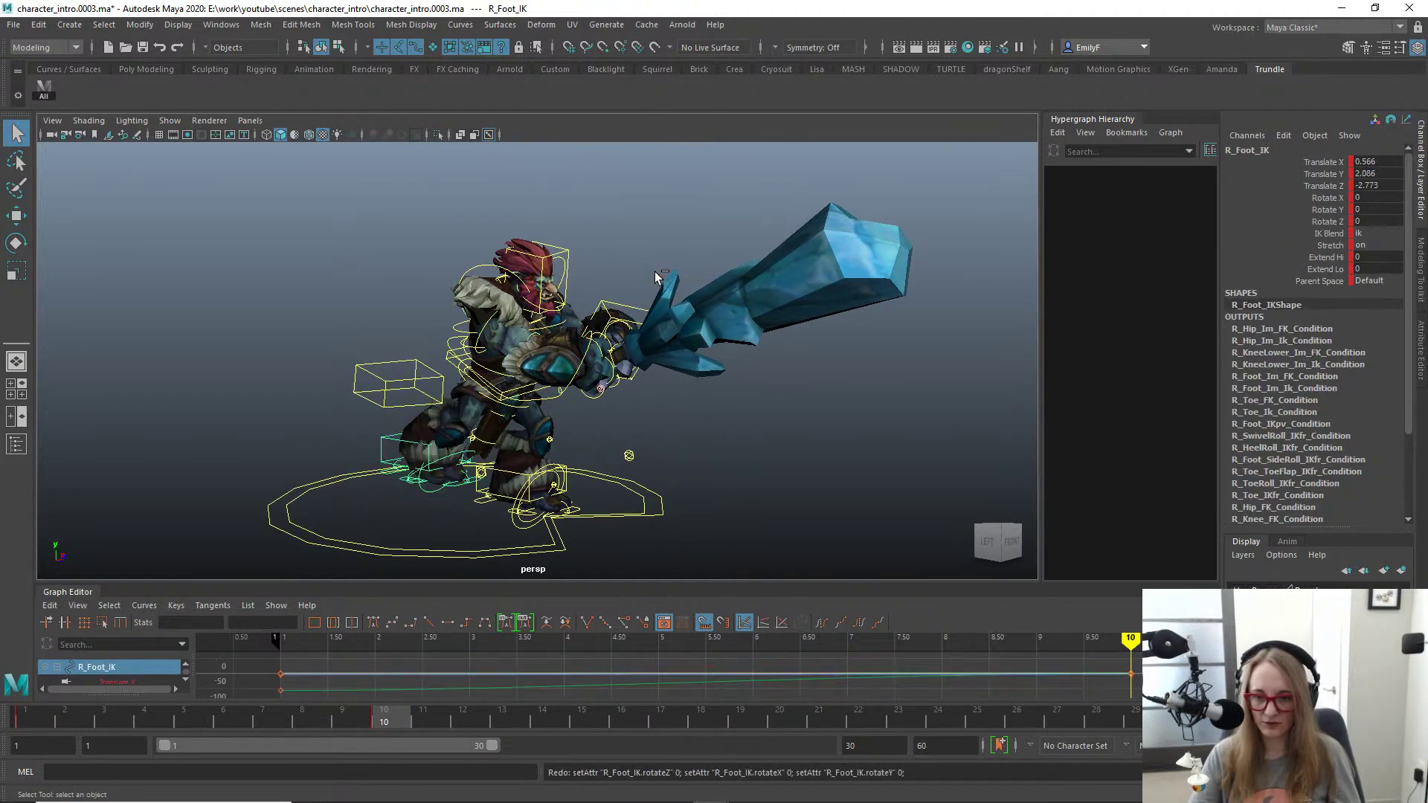
Step: Undo the right foot's rotation reset and key all of the character's controls at frame 20 with the frame 10 pose
key(ctrl+z)
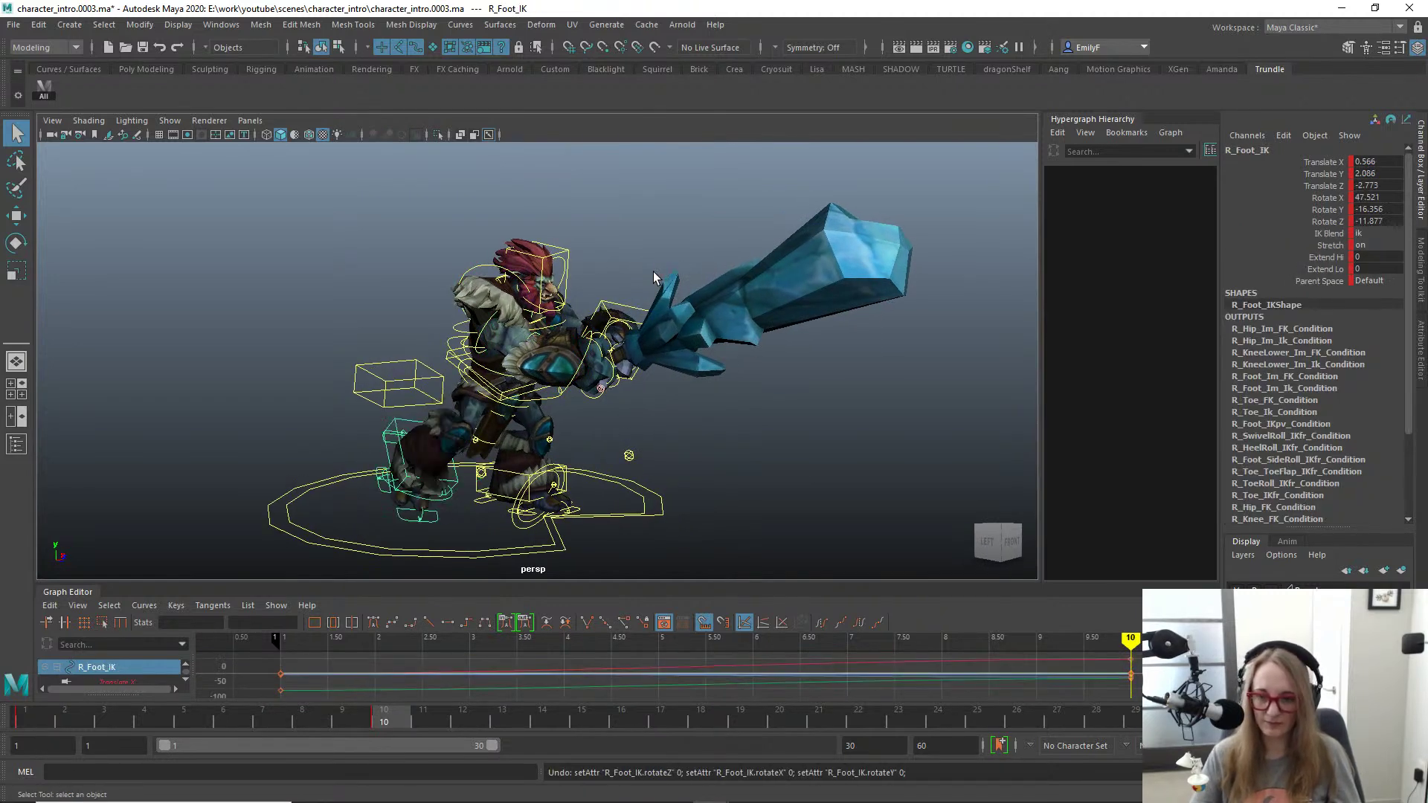
alt+right_drag(655, 272, 587, 336)
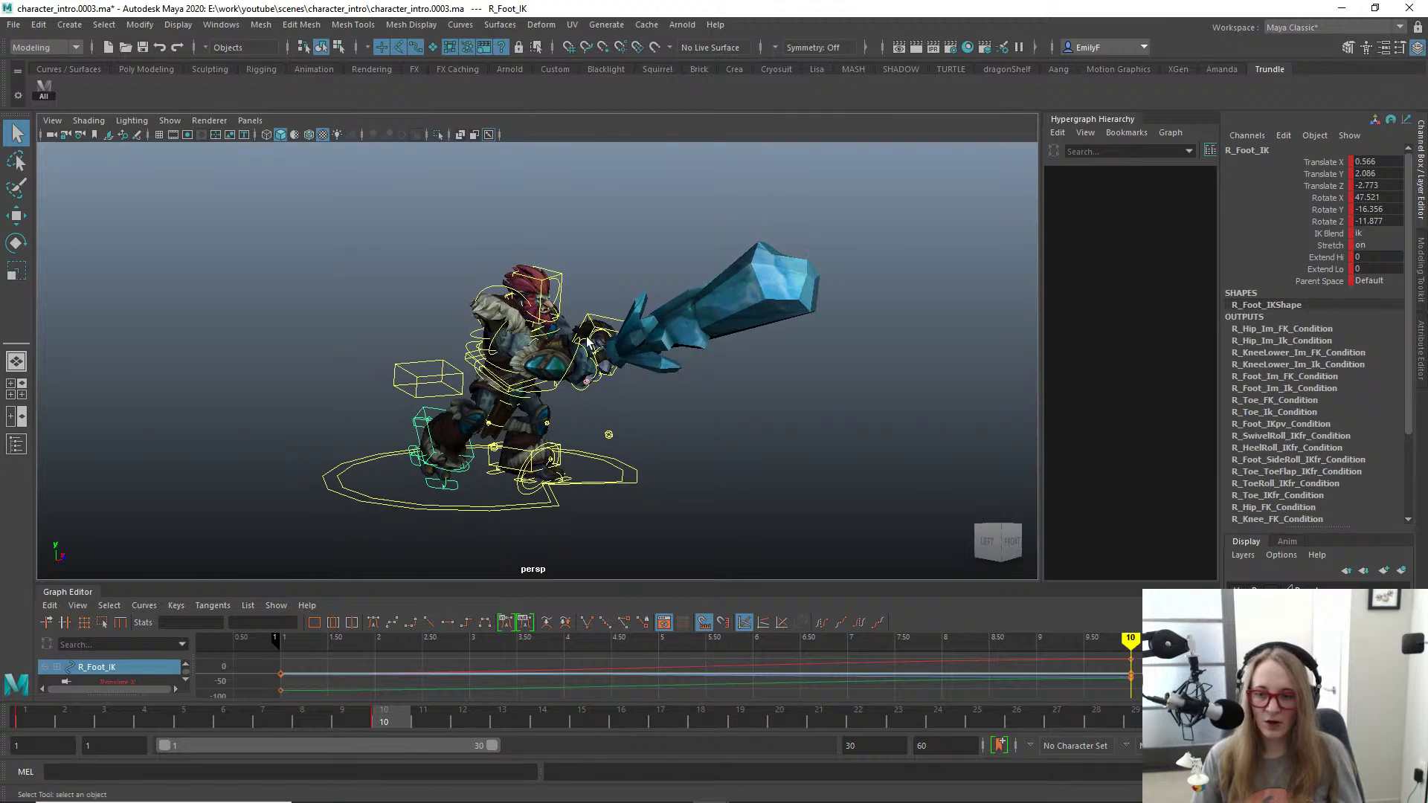
click(42, 88)
alt+drag(418, 446, 455, 450)
alt+right_drag(455, 451, 493, 419)
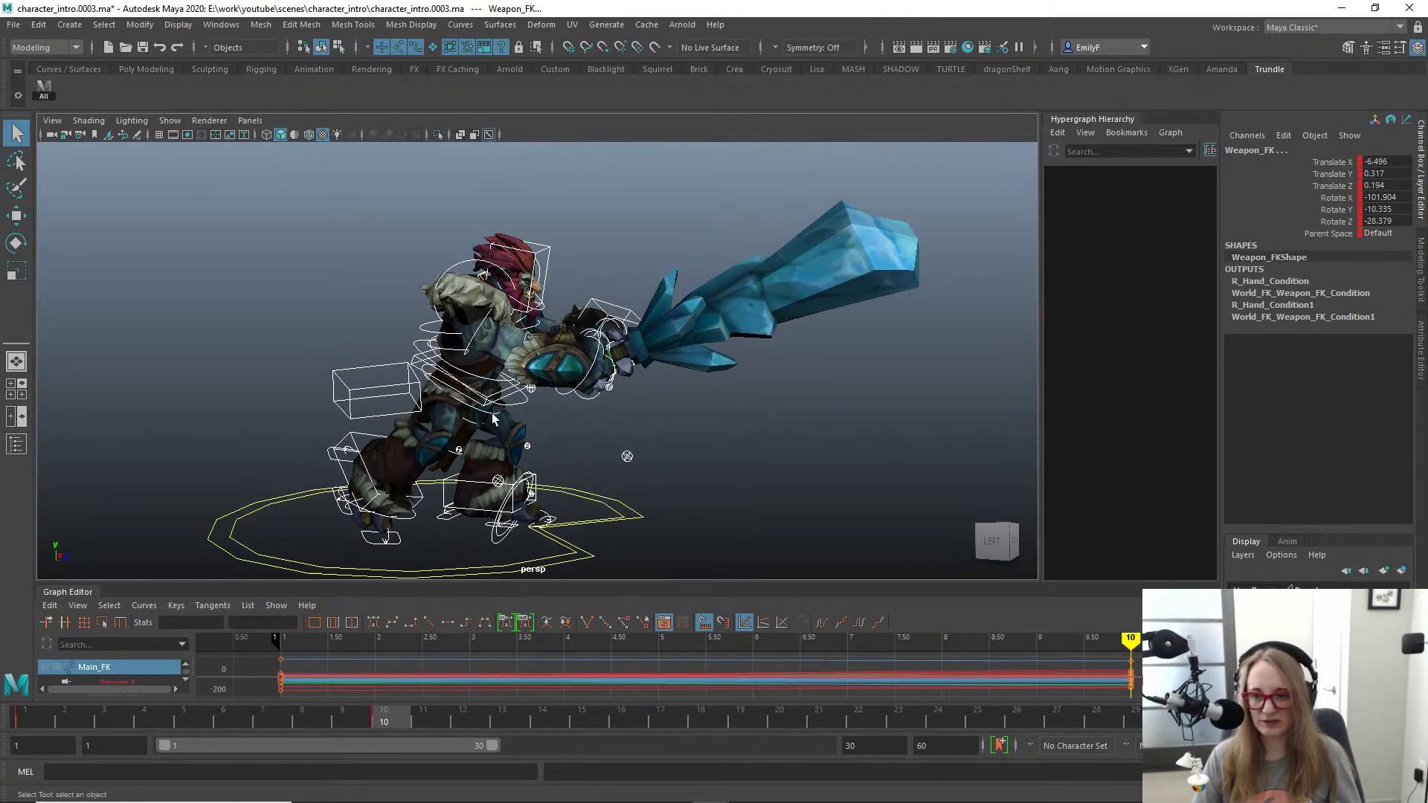
drag(431, 716, 780, 714)
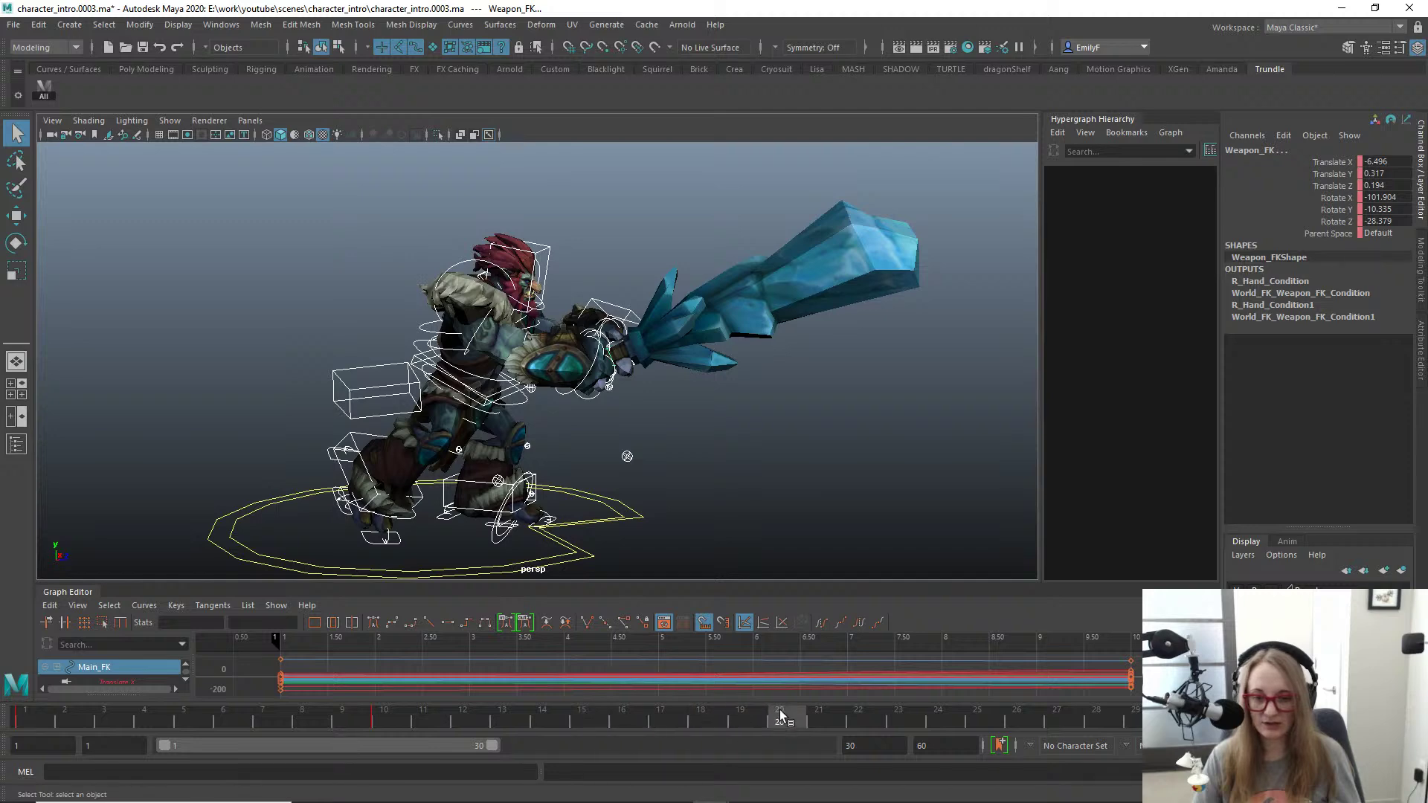
key(s)
alt+right_drag(677, 437, 457, 411)
key(alt+1)
scroll(544, 451, up, 3)
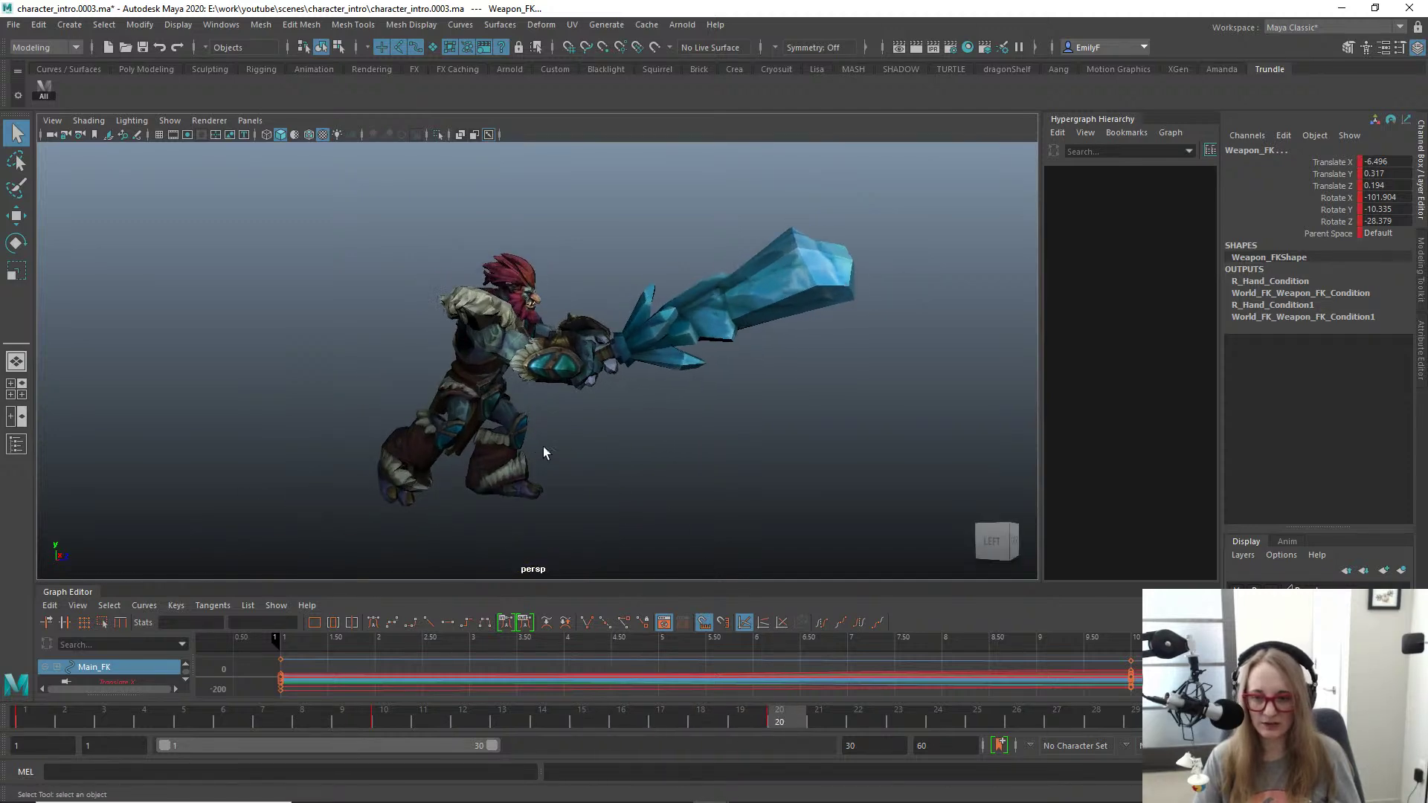
drag(431, 720, 773, 719)
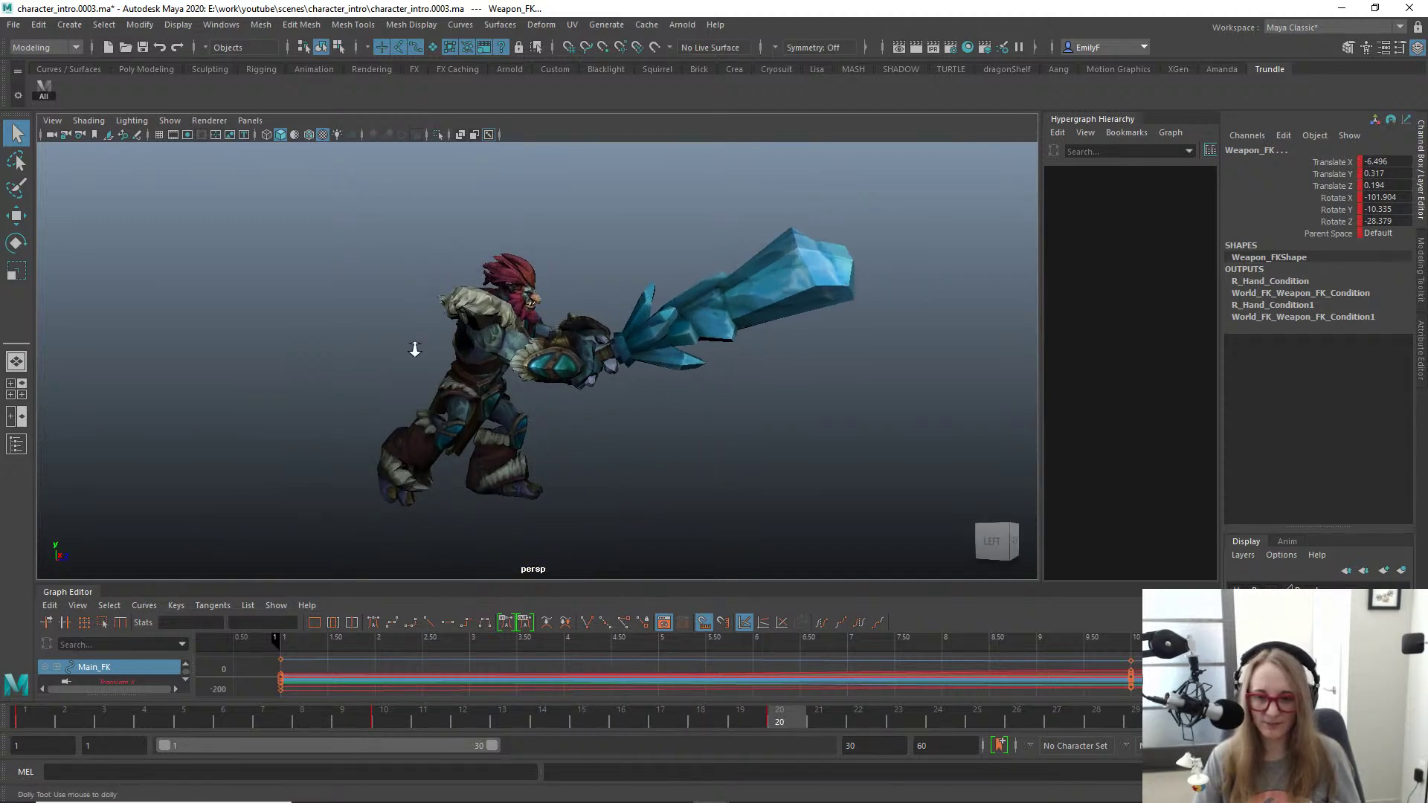
alt+right_drag(415, 349, 480, 430)
key(alt+1)
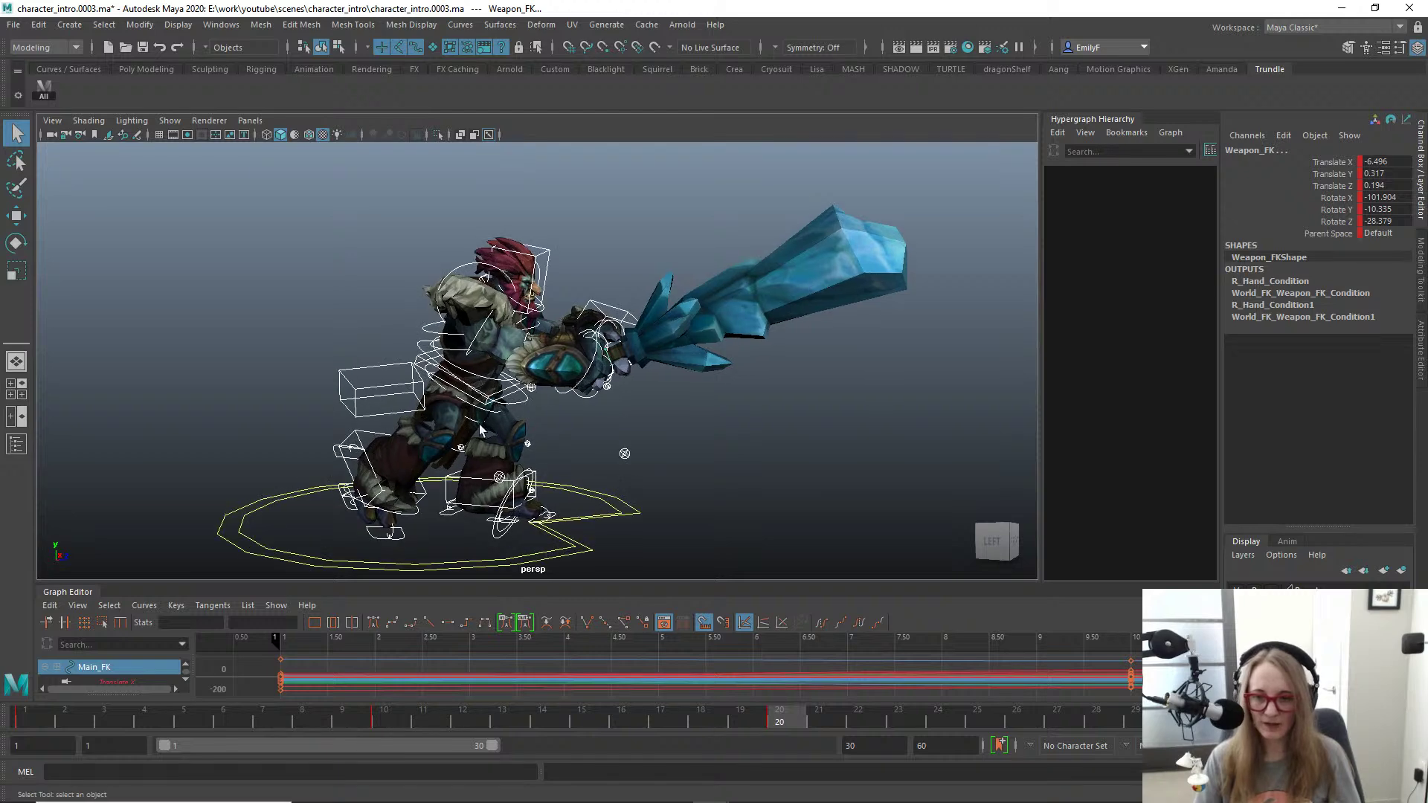
Step: Set the Main_FK control's Rotate Z to 0 at frame 20 and turn the body about Y to about 78 degrees
click(357, 447)
click(521, 406)
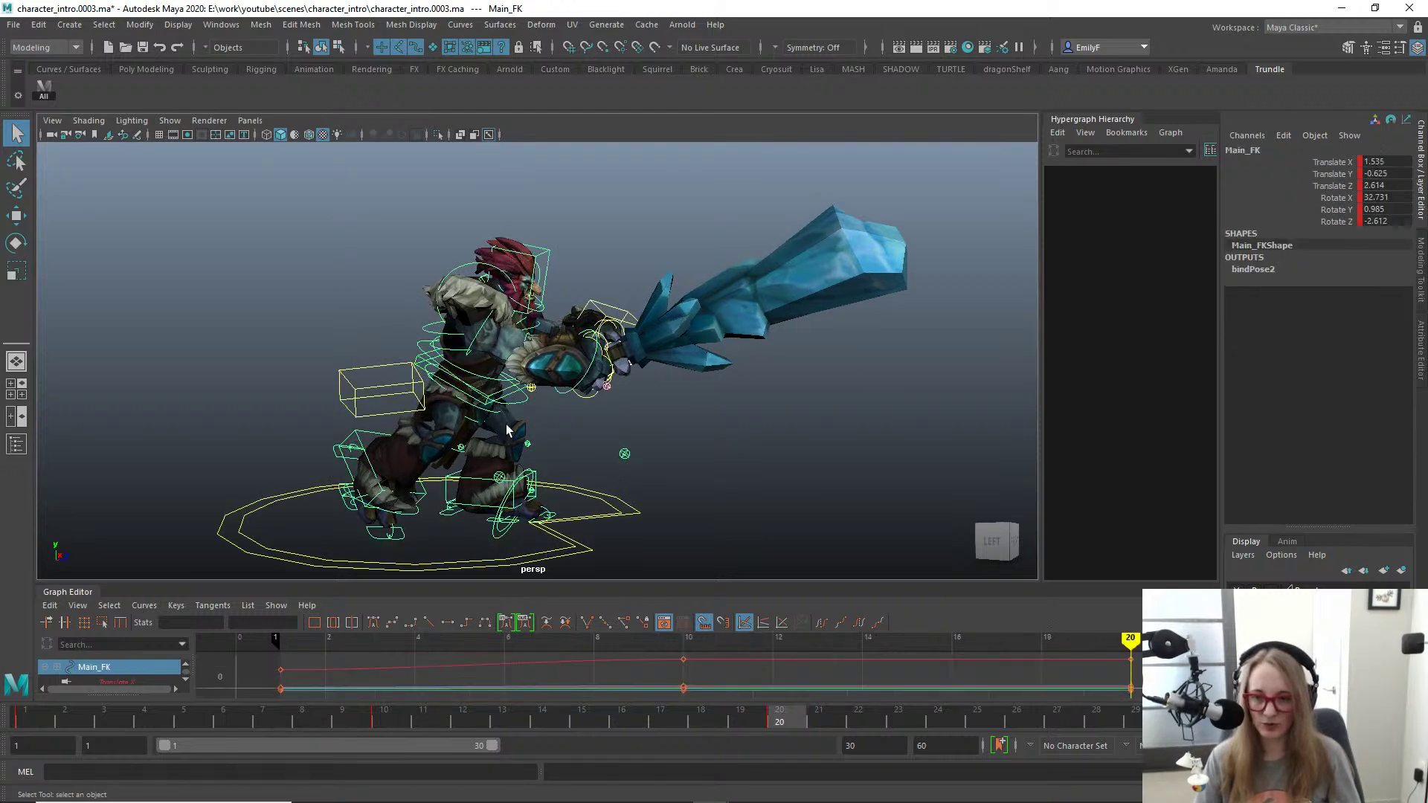
alt+drag(511, 430, 547, 439)
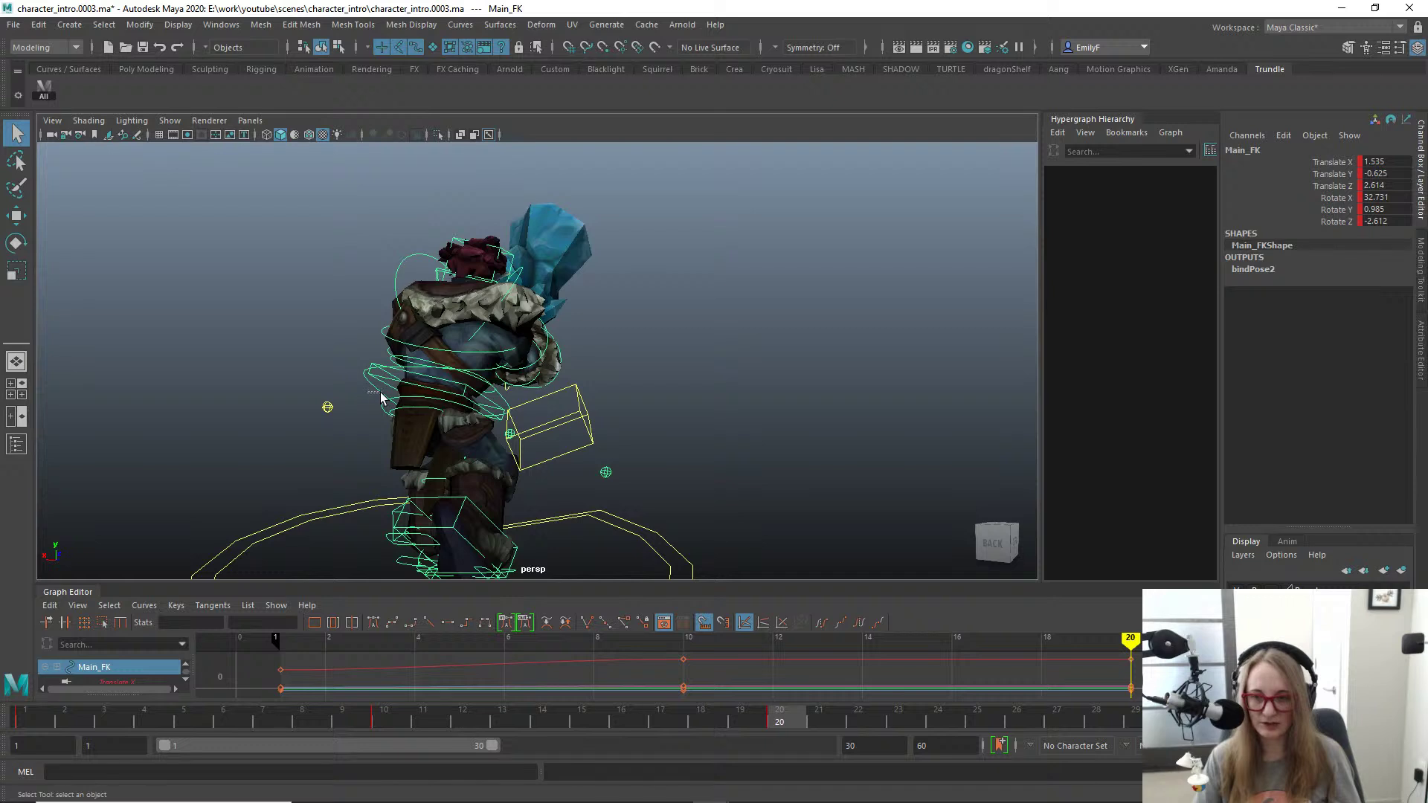
key(e)
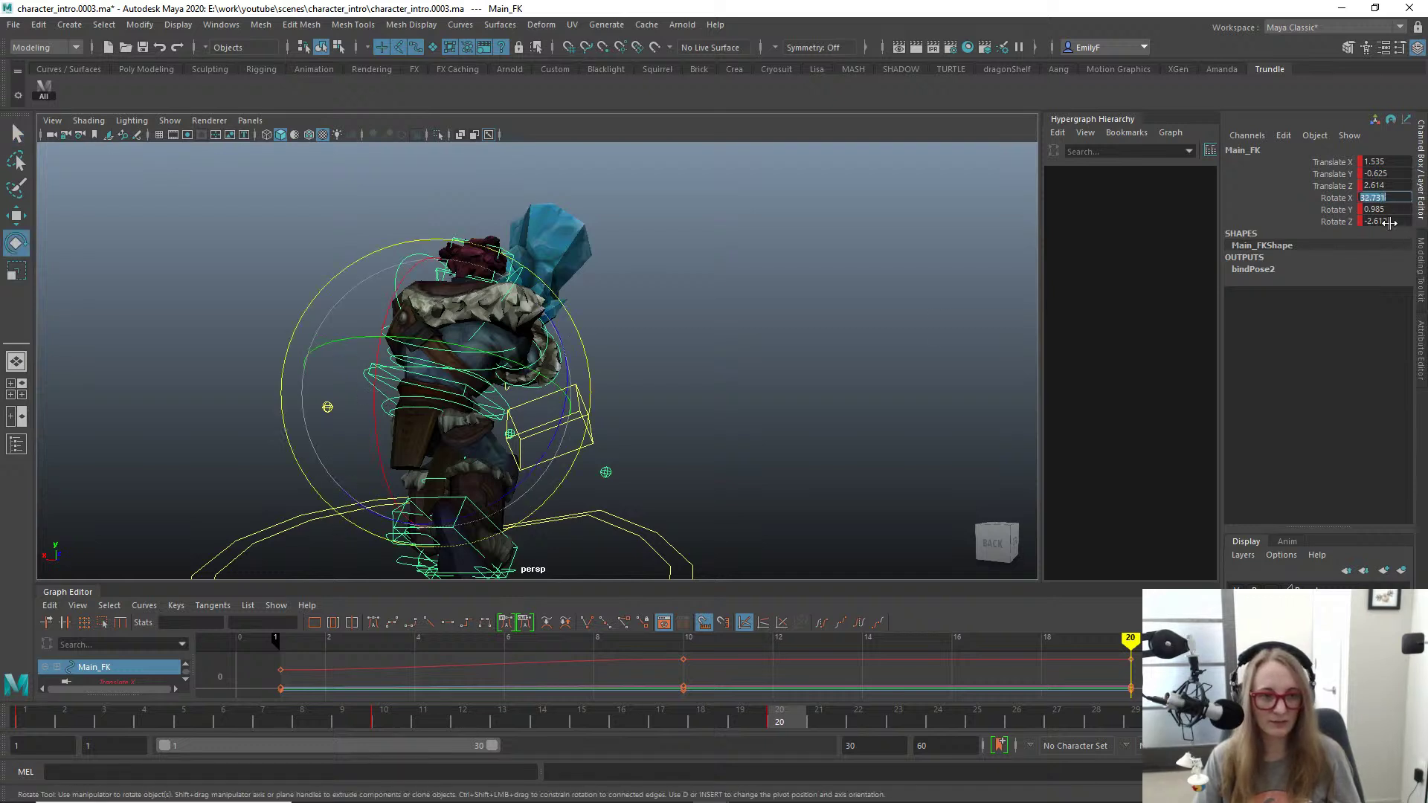
click(1383, 222)
text(0)
key(Return)
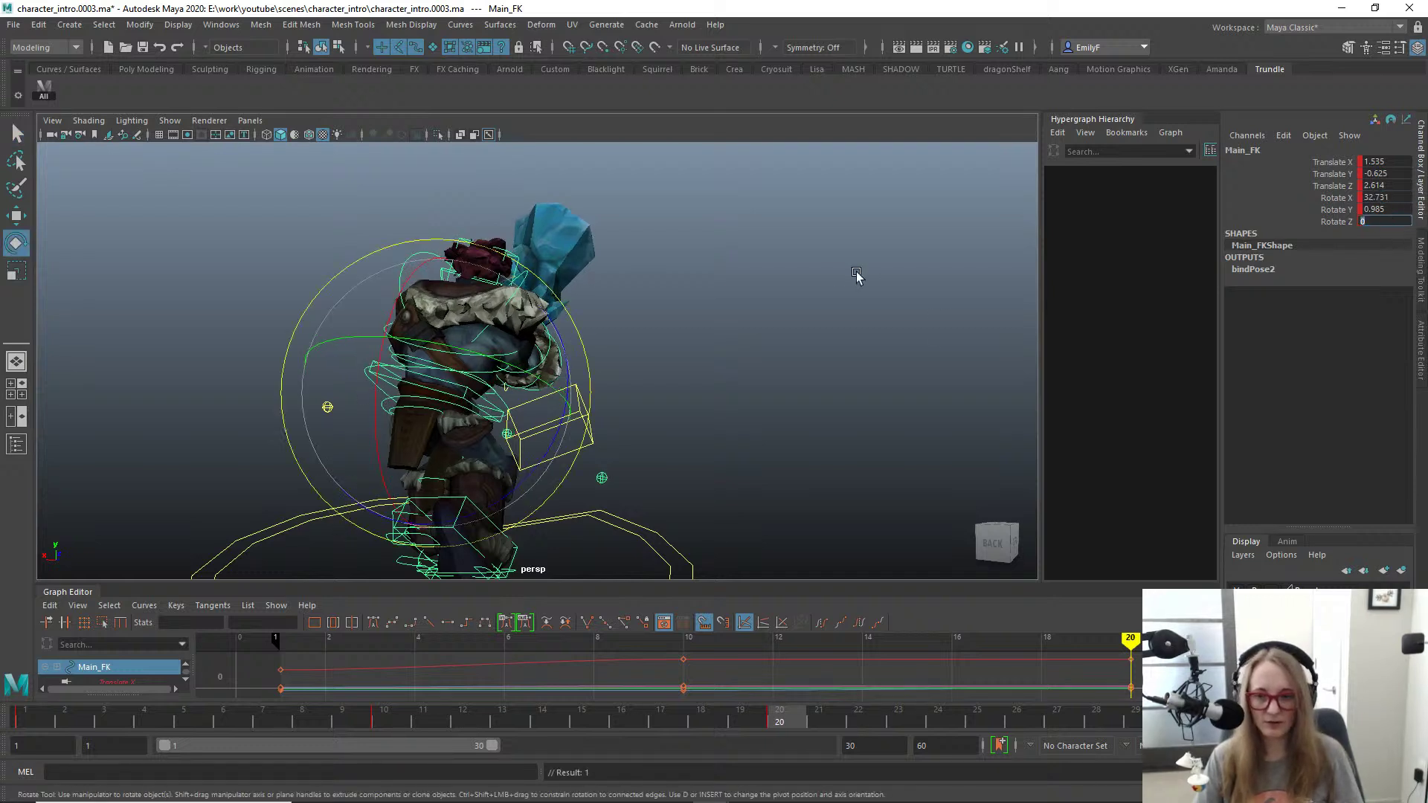
key(e)
drag(459, 392, 574, 458)
Step: Move the right foot IK control along Z to about 9.97
key(q)
click(373, 494)
key(w)
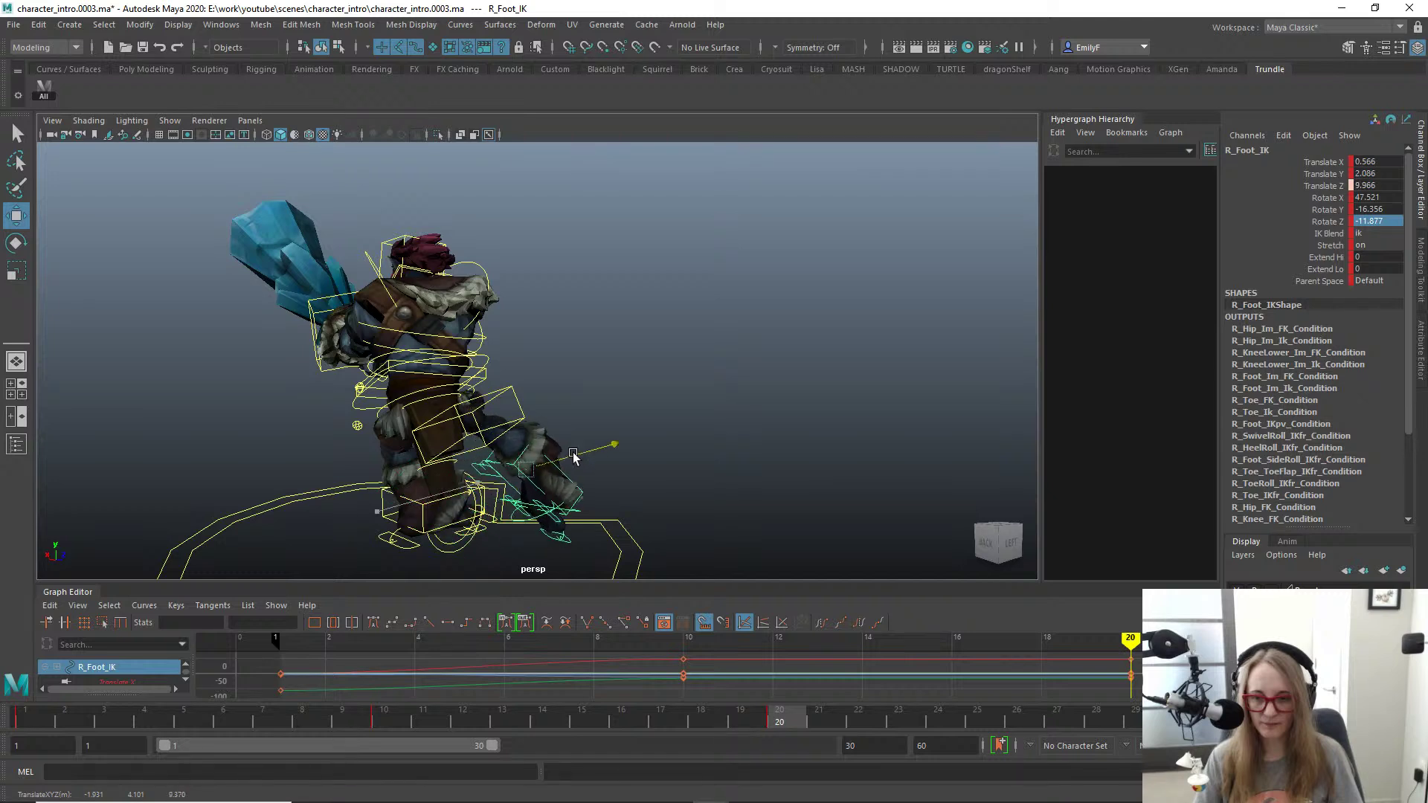
Step: Set all three rotations and Translate Y of the right foot IK control to 0
key(e)
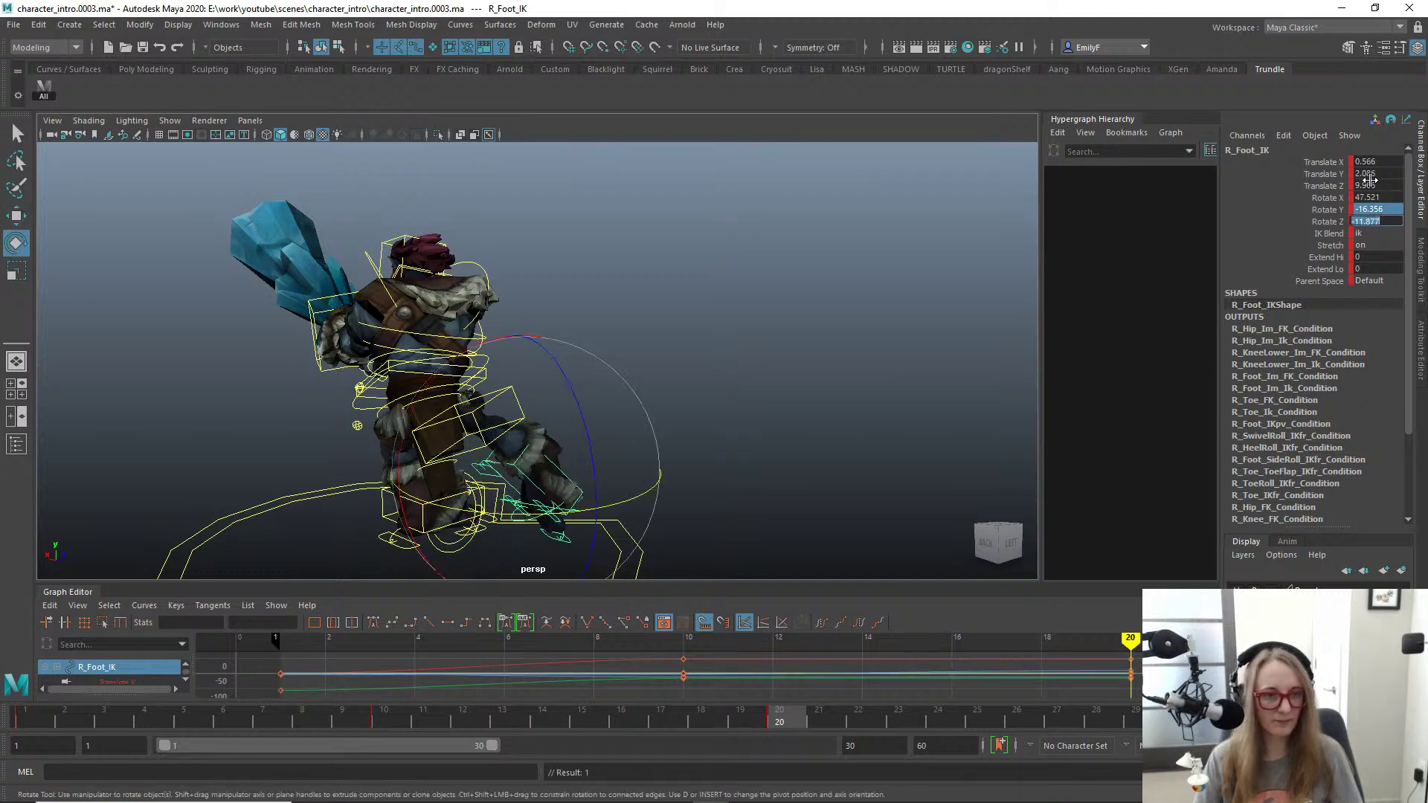
drag(1375, 197, 1385, 222)
text(0)
key(Return)
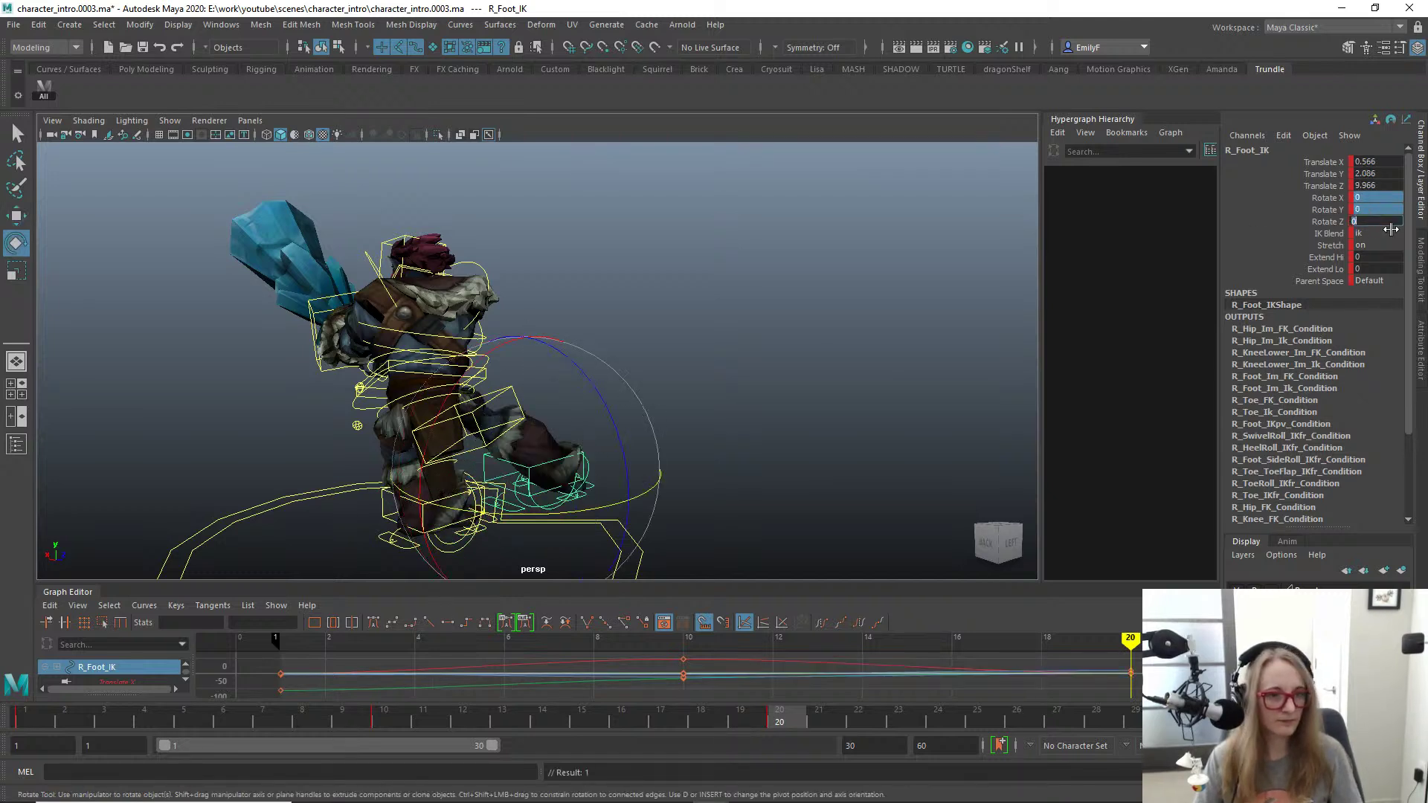
click(1369, 174)
text(0)
key(Return)
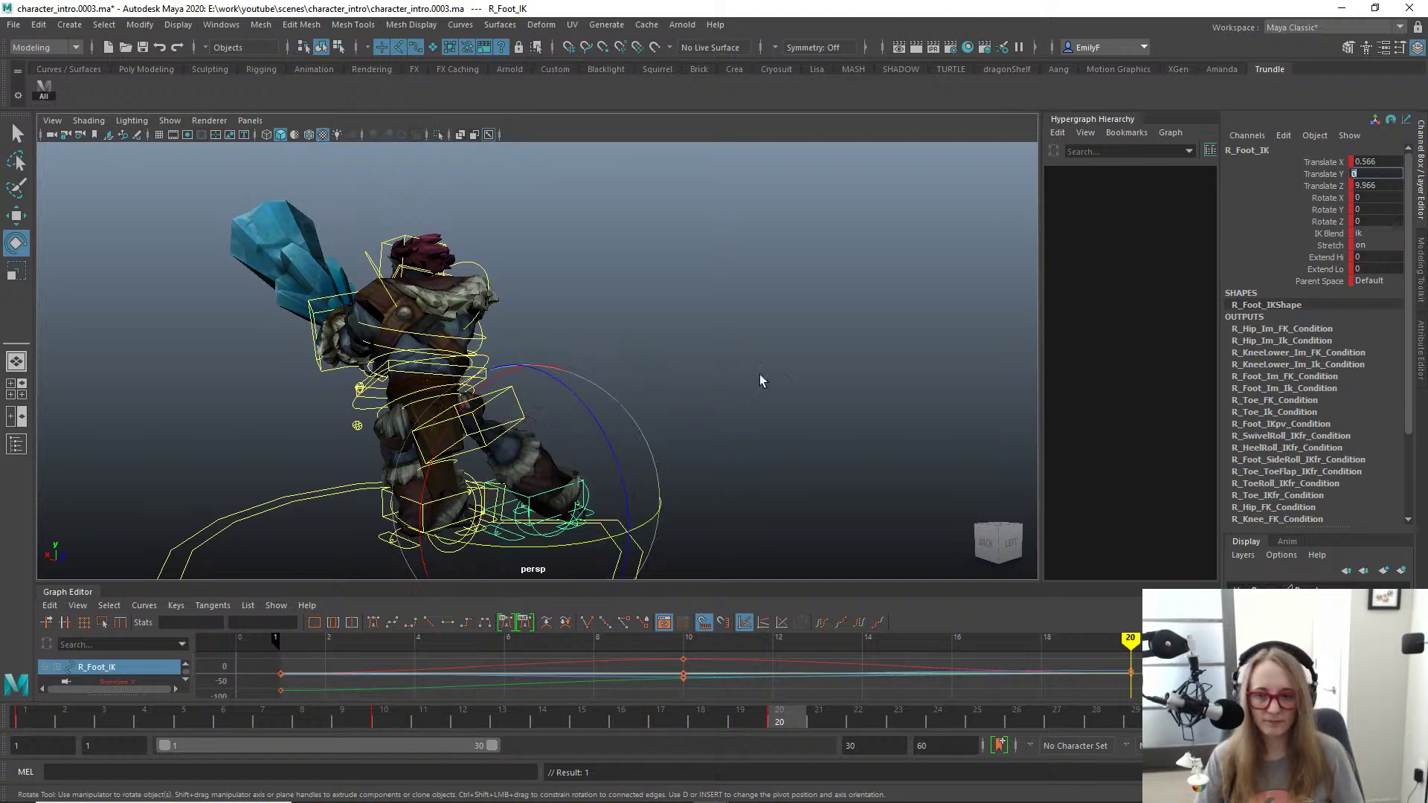
Step: Set Rotate Z of the right toe control R_Toe_IKfr to 0 so the toes are no longer bent
alt+drag(524, 417, 593, 402)
alt+right_drag(593, 402, 583, 516)
alt+middle_drag(583, 516, 564, 277)
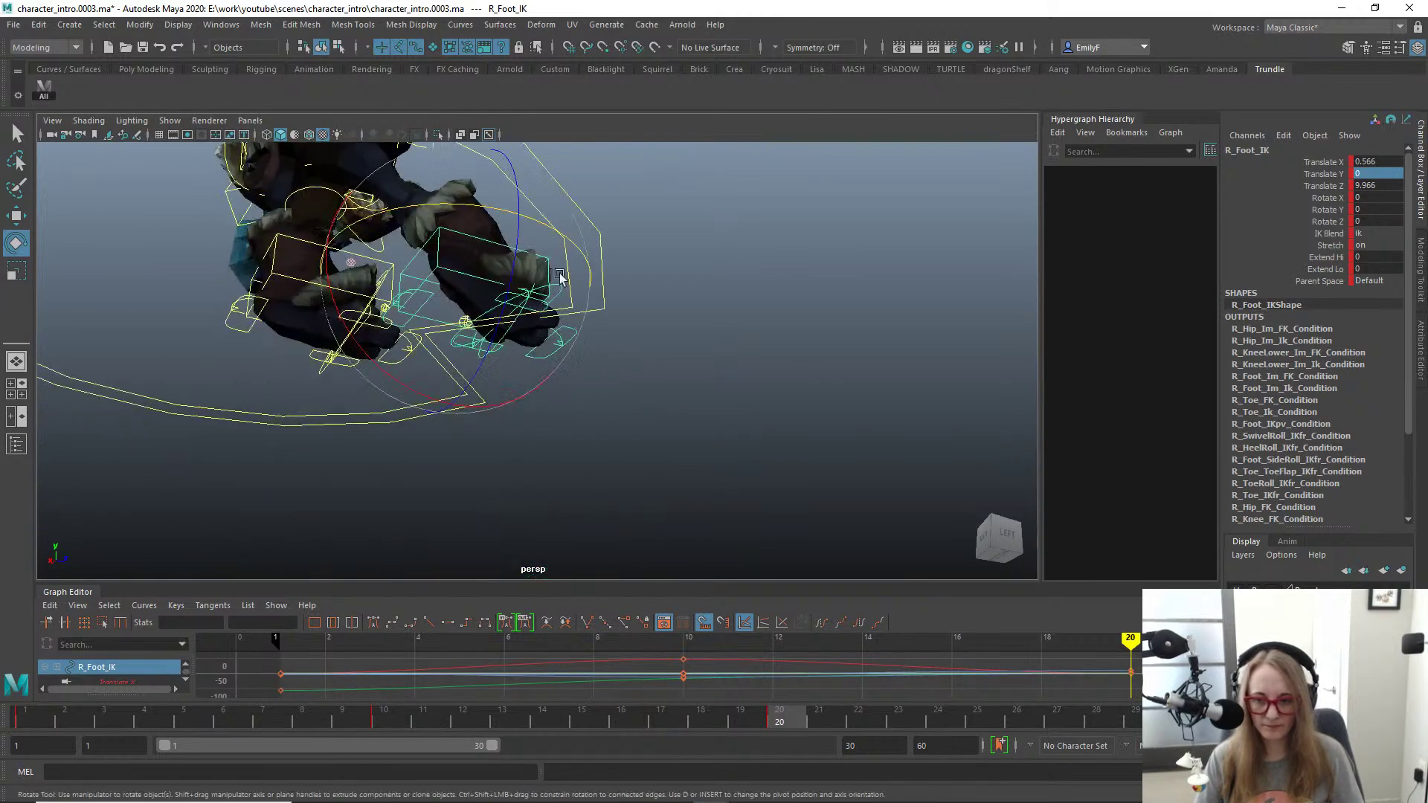
alt+right_drag(565, 278, 573, 388)
alt+drag(574, 388, 520, 476)
key(q)
click(498, 481)
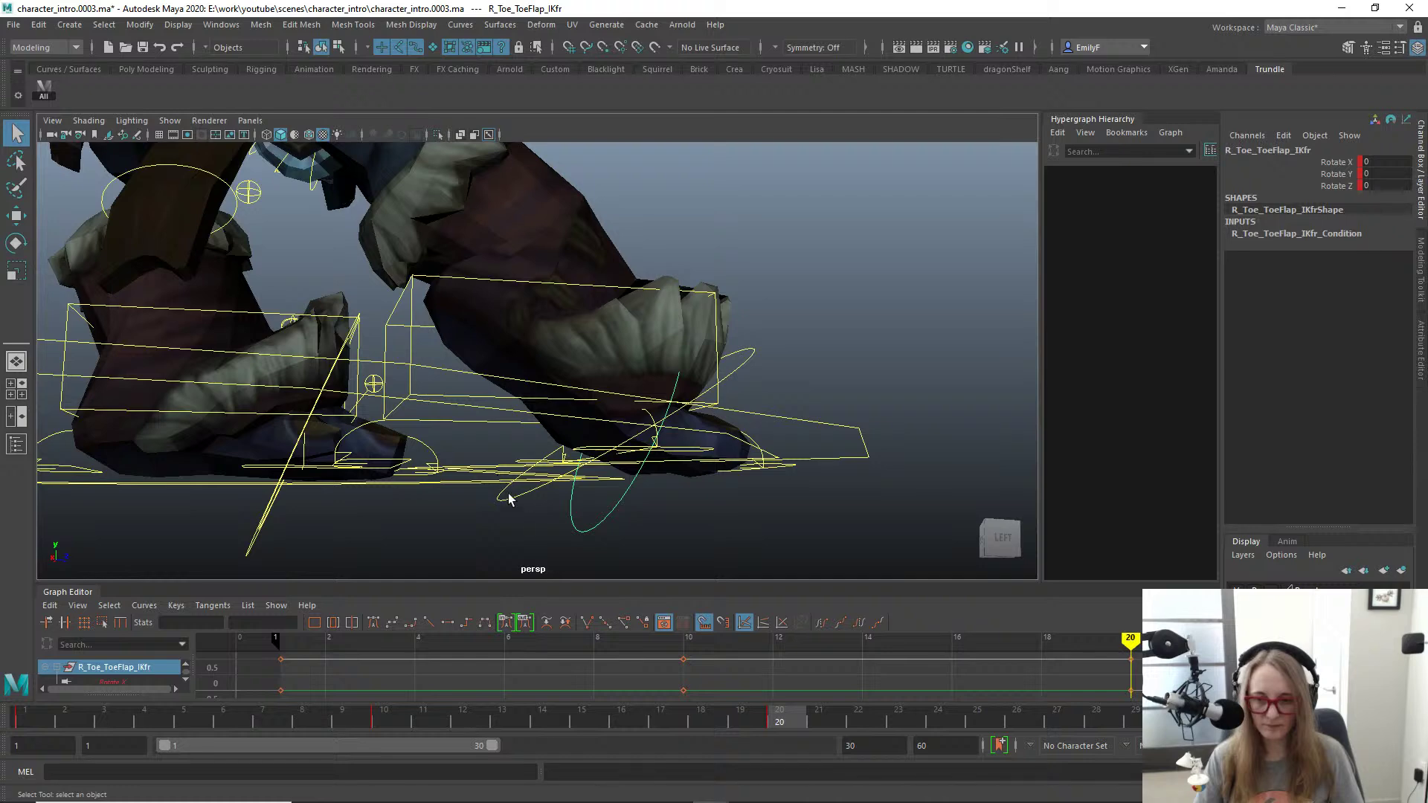
click(509, 496)
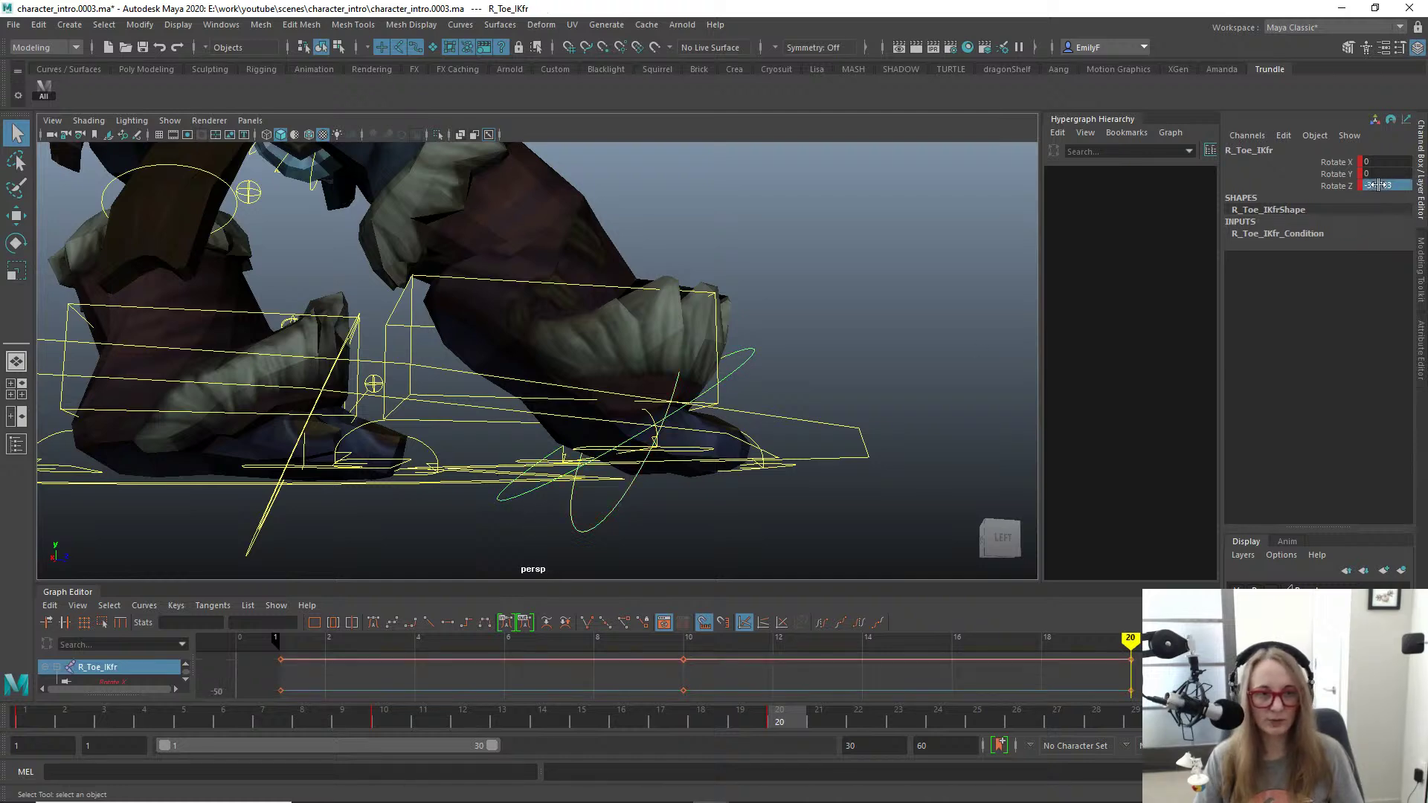
text(0)
key(Return)
Step: Rotate the right foot IK control about Y to about 42 degrees
alt+right_drag(525, 321, 474, 339)
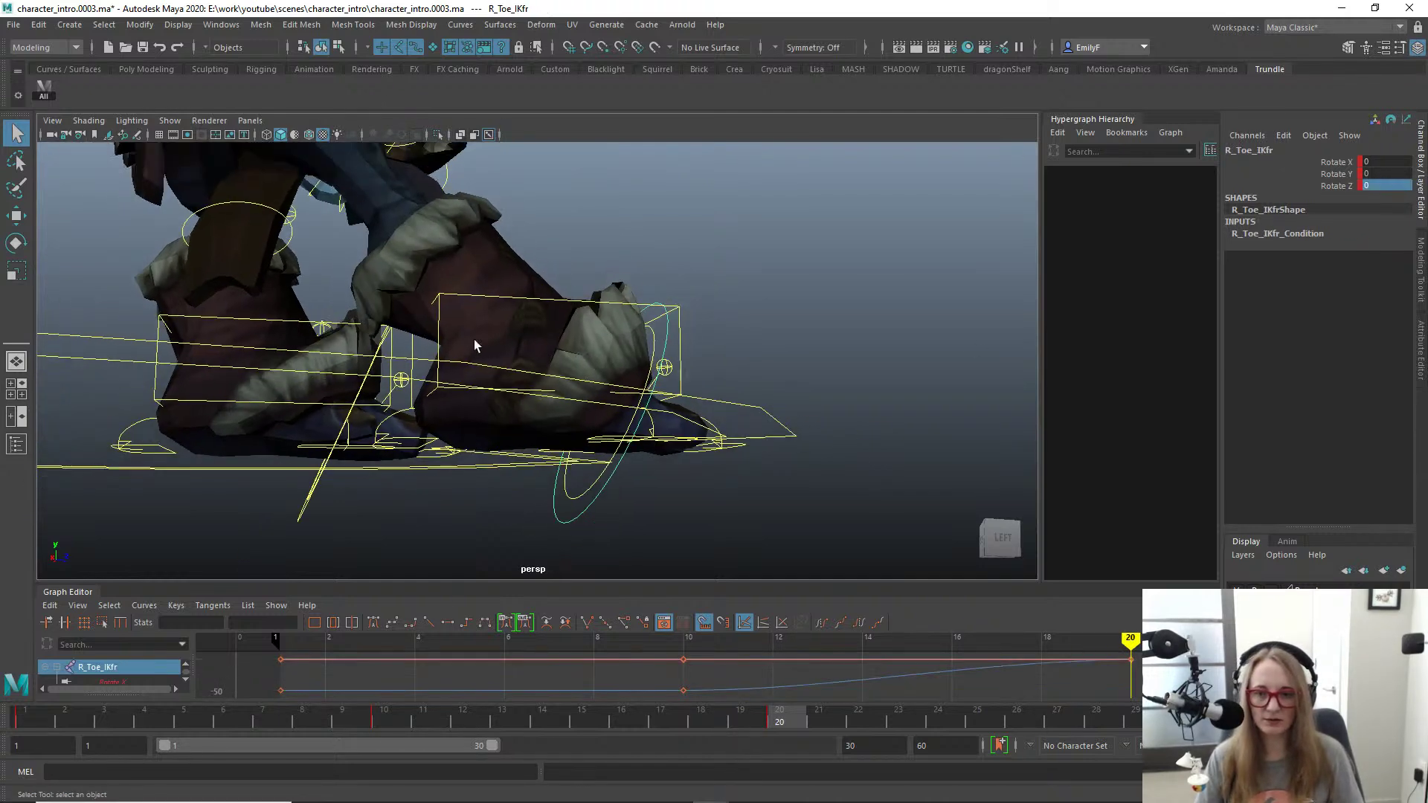
alt+drag(474, 339, 357, 391)
alt+right_drag(542, 359, 396, 343)
alt+drag(396, 344, 423, 328)
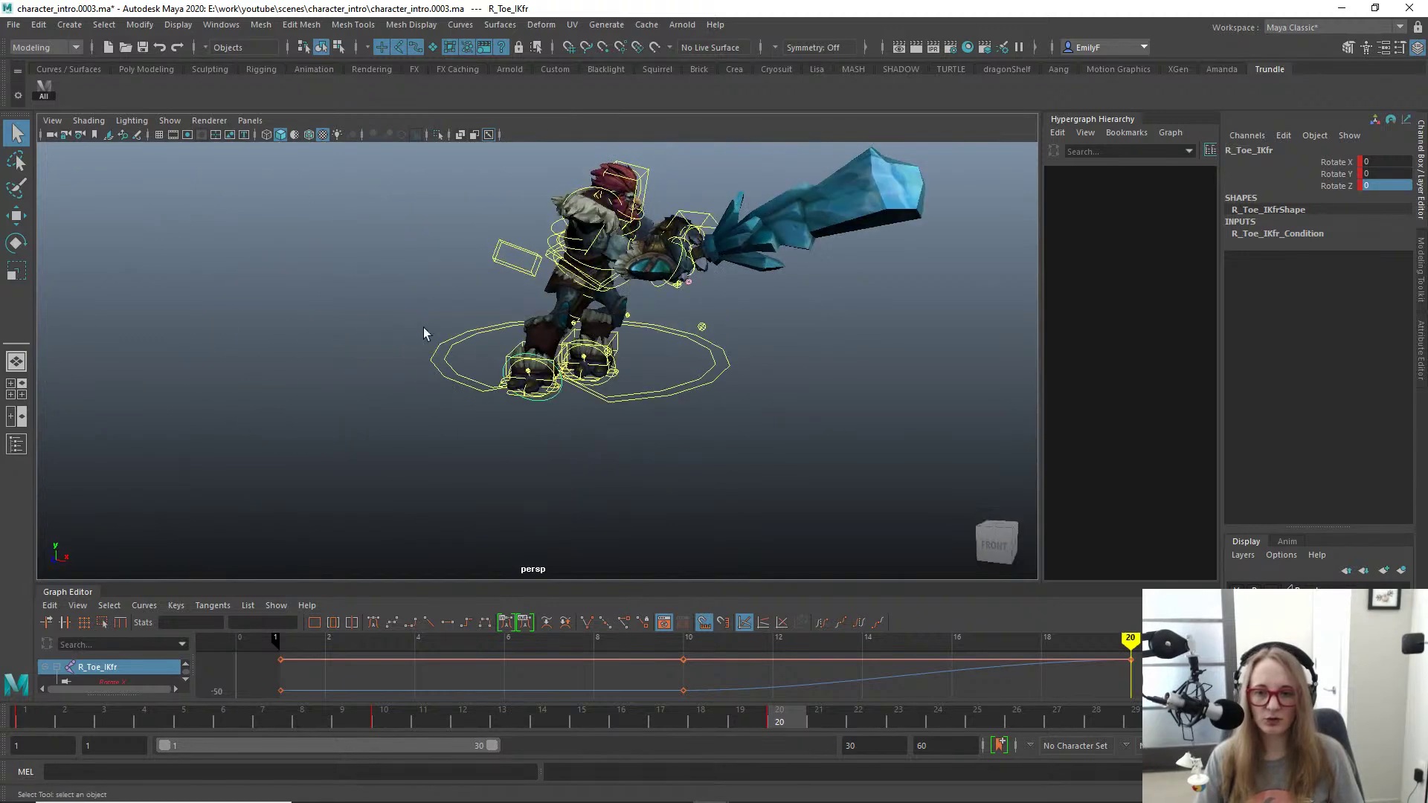
alt+right_drag(422, 327, 534, 346)
click(507, 364)
key(e)
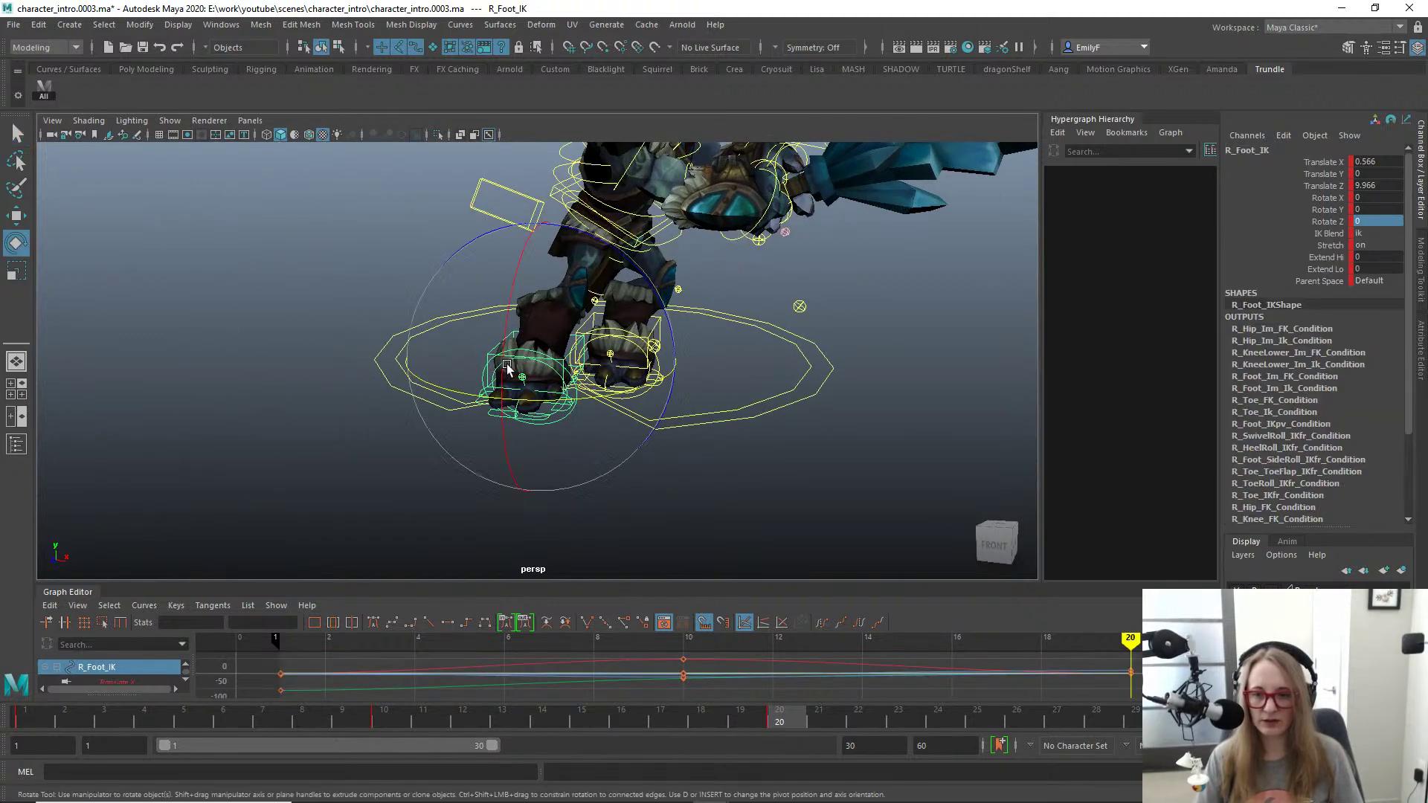
drag(535, 402, 607, 398)
Step: Shift the right foot IK control sideways to a Translate X of about 1.63
key(w)
alt+drag(478, 424, 720, 430)
drag(498, 328, 491, 320)
Step: Move the Main_FK control along Z to about 6.66 and adjust it slightly along X to balance the body over the feet
alt+middle_drag(494, 323, 554, 438)
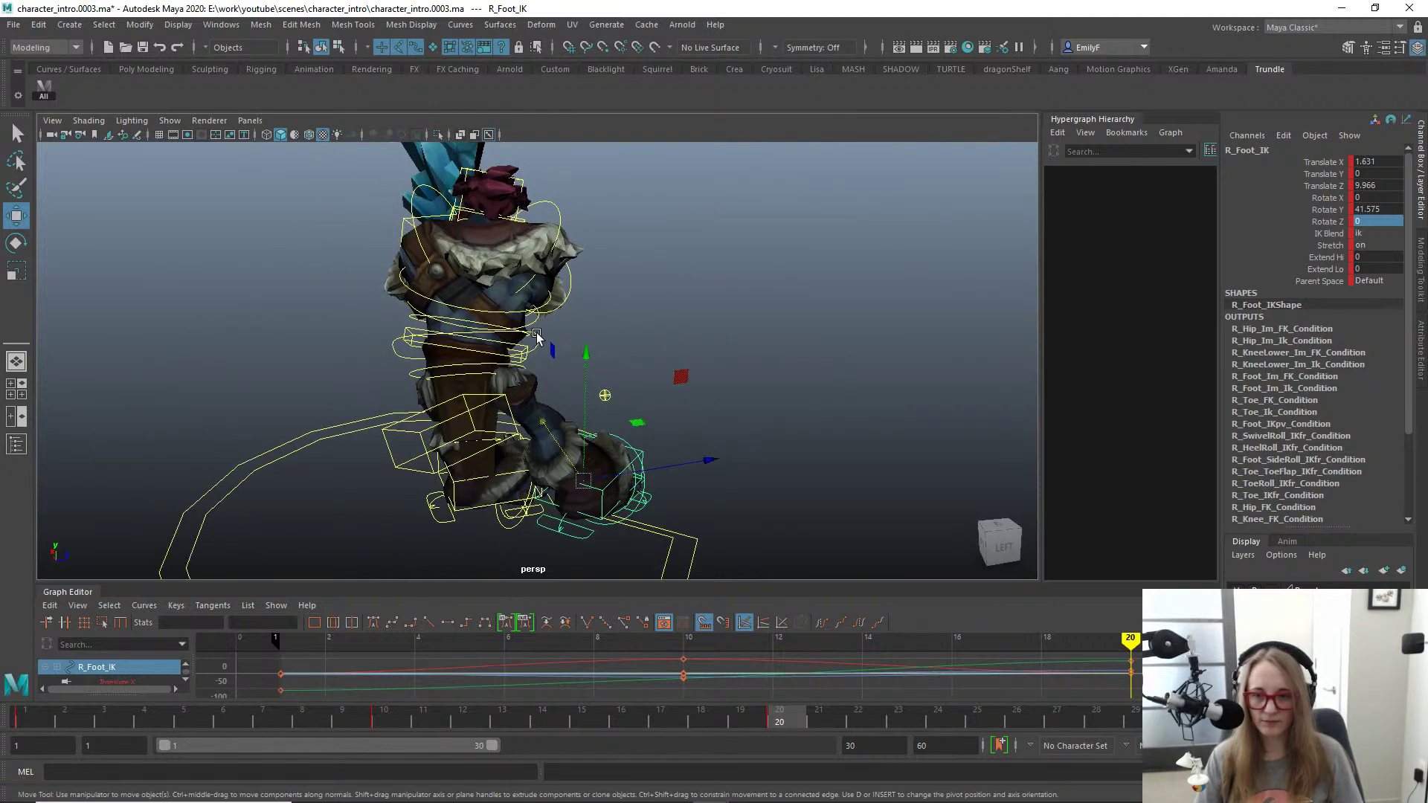
click(537, 337)
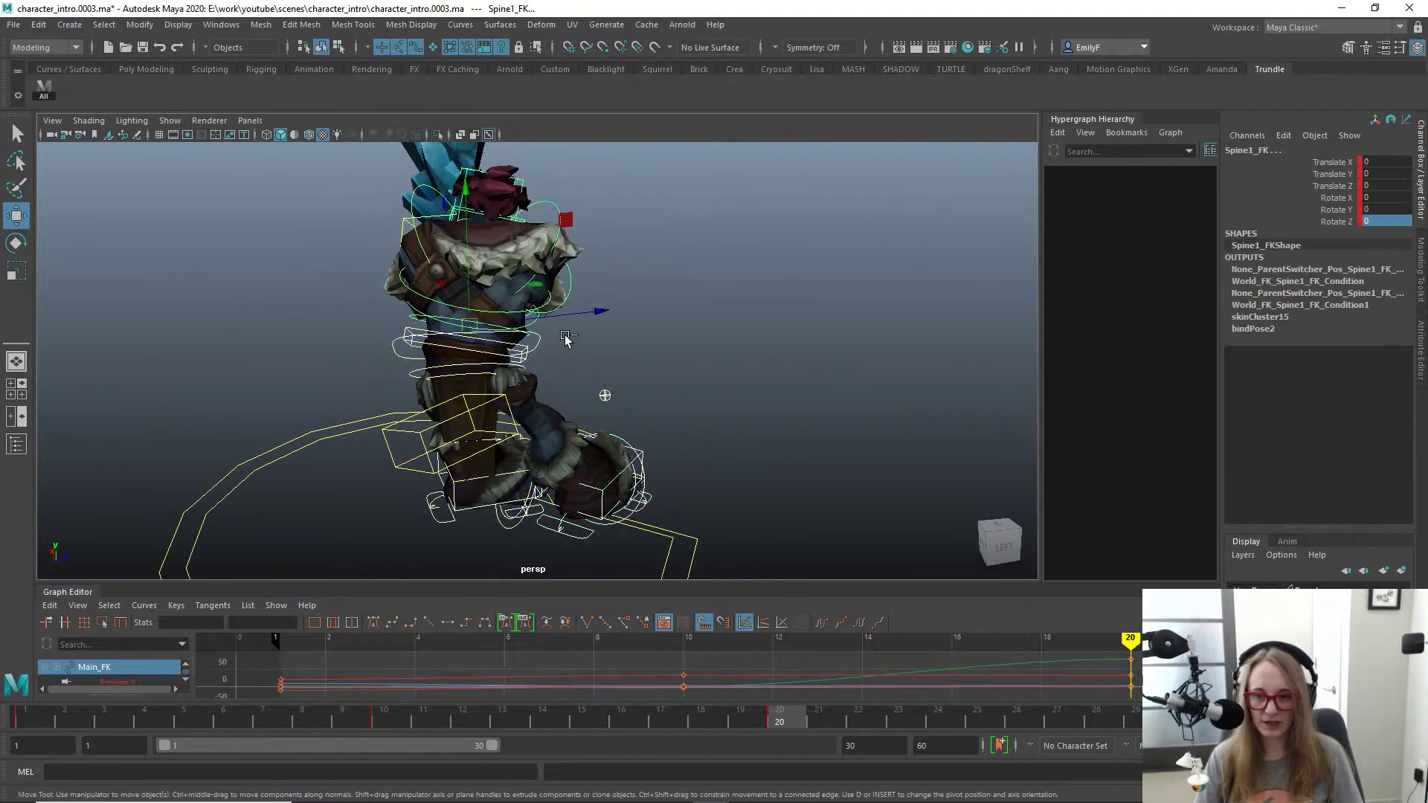
drag(573, 336, 744, 334)
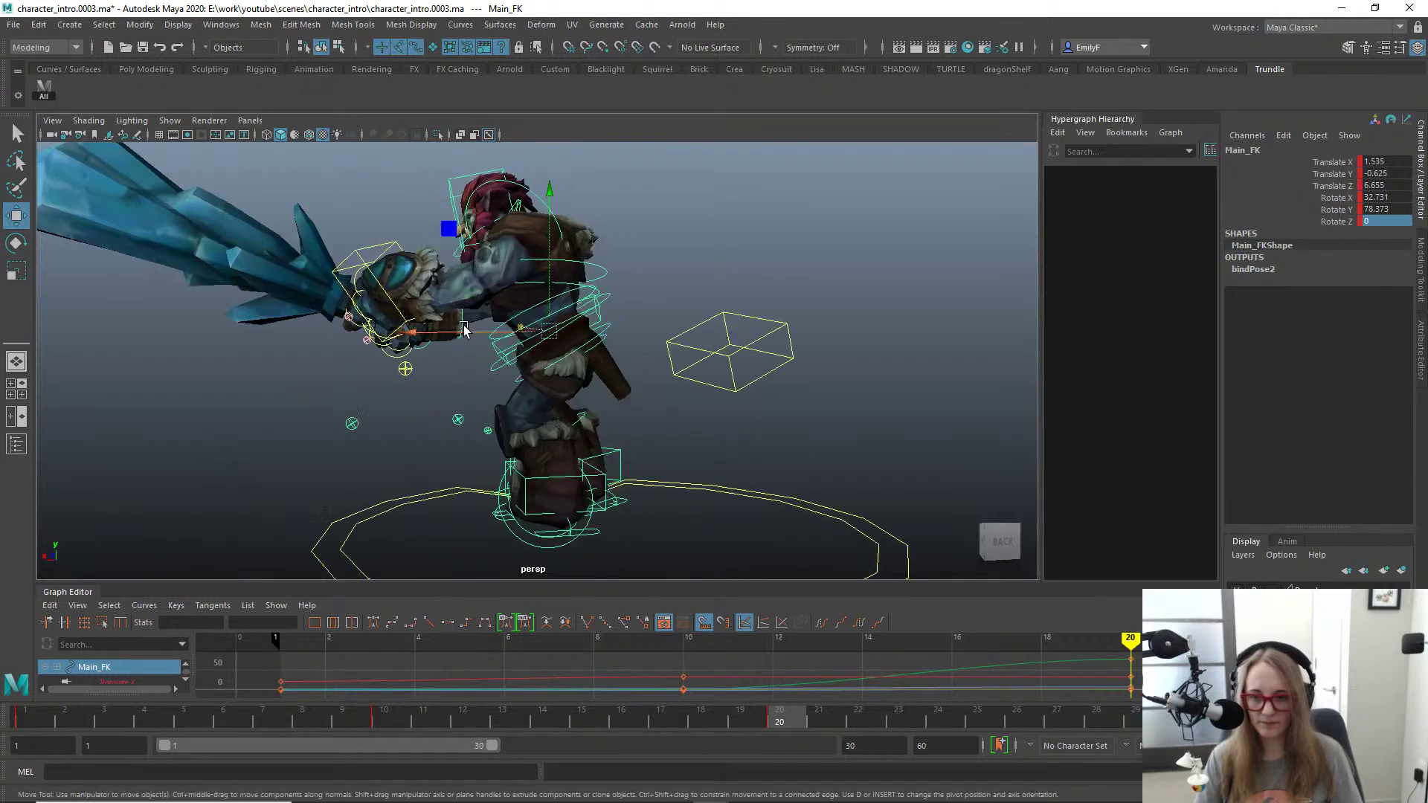
drag(462, 327, 470, 329)
Step: Select the left foot IK control and show both feet in the left orthographic view
alt+drag(549, 360, 445, 367)
key(q)
click(459, 456)
click(446, 475)
key(space)
key(f)
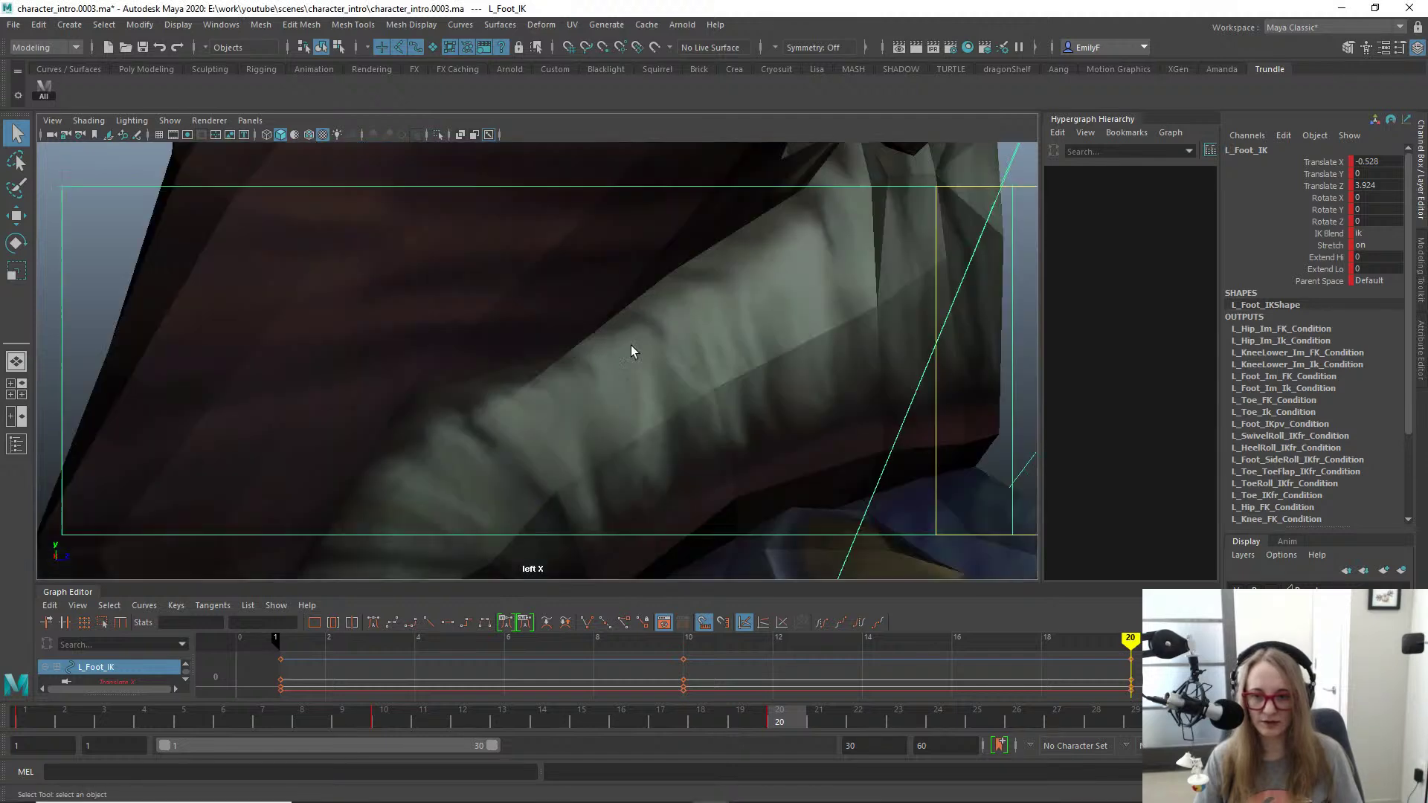
scroll(405, 293, down, 5)
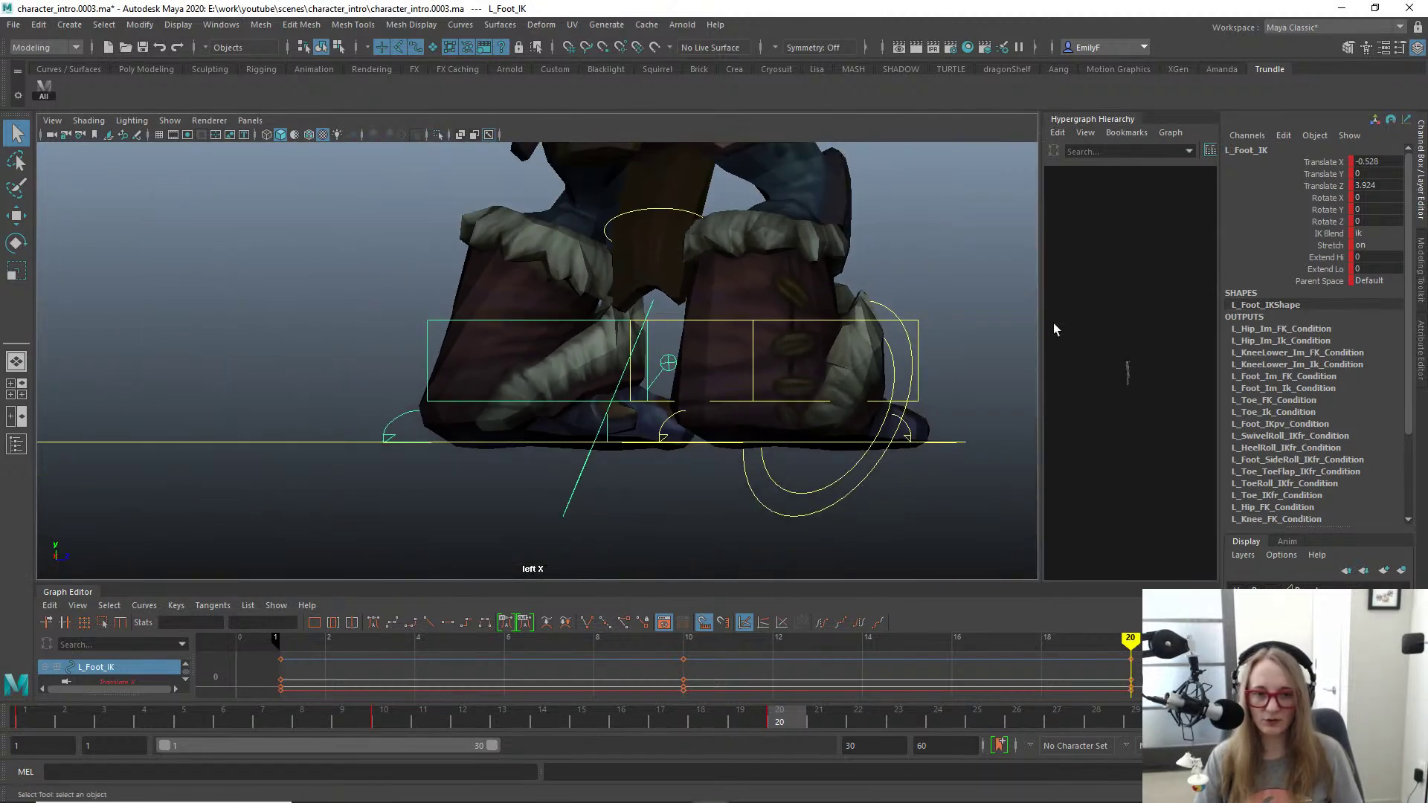
scroll(573, 316, down, 5)
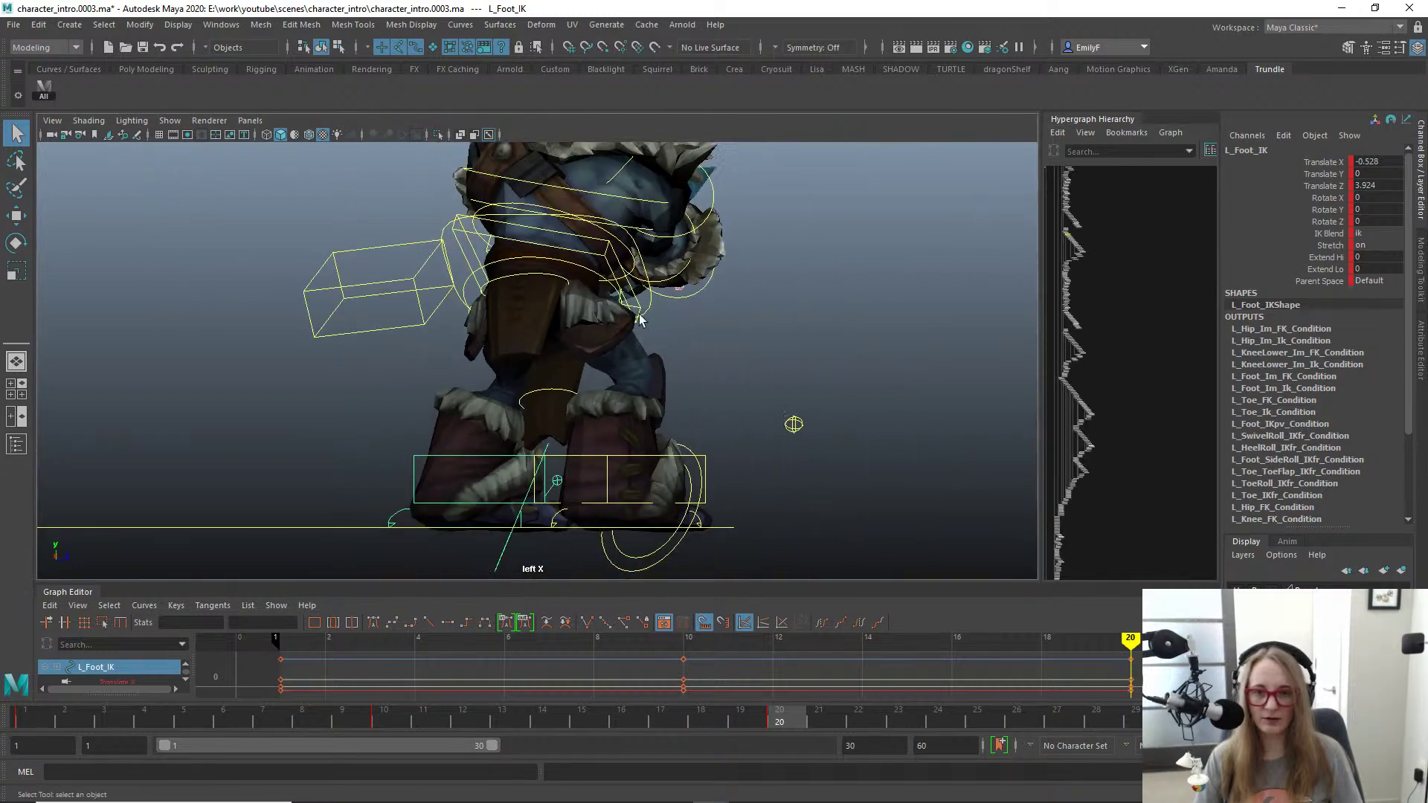
Step: From the opposite side view, rotate the left foot IK control about Y to about 65 degrees and move it along Z to about 6.02
key(space)
drag(573, 311, 610, 368)
scroll(603, 450, up, 1)
alt+middle_drag(748, 444, 653, 437)
key(e)
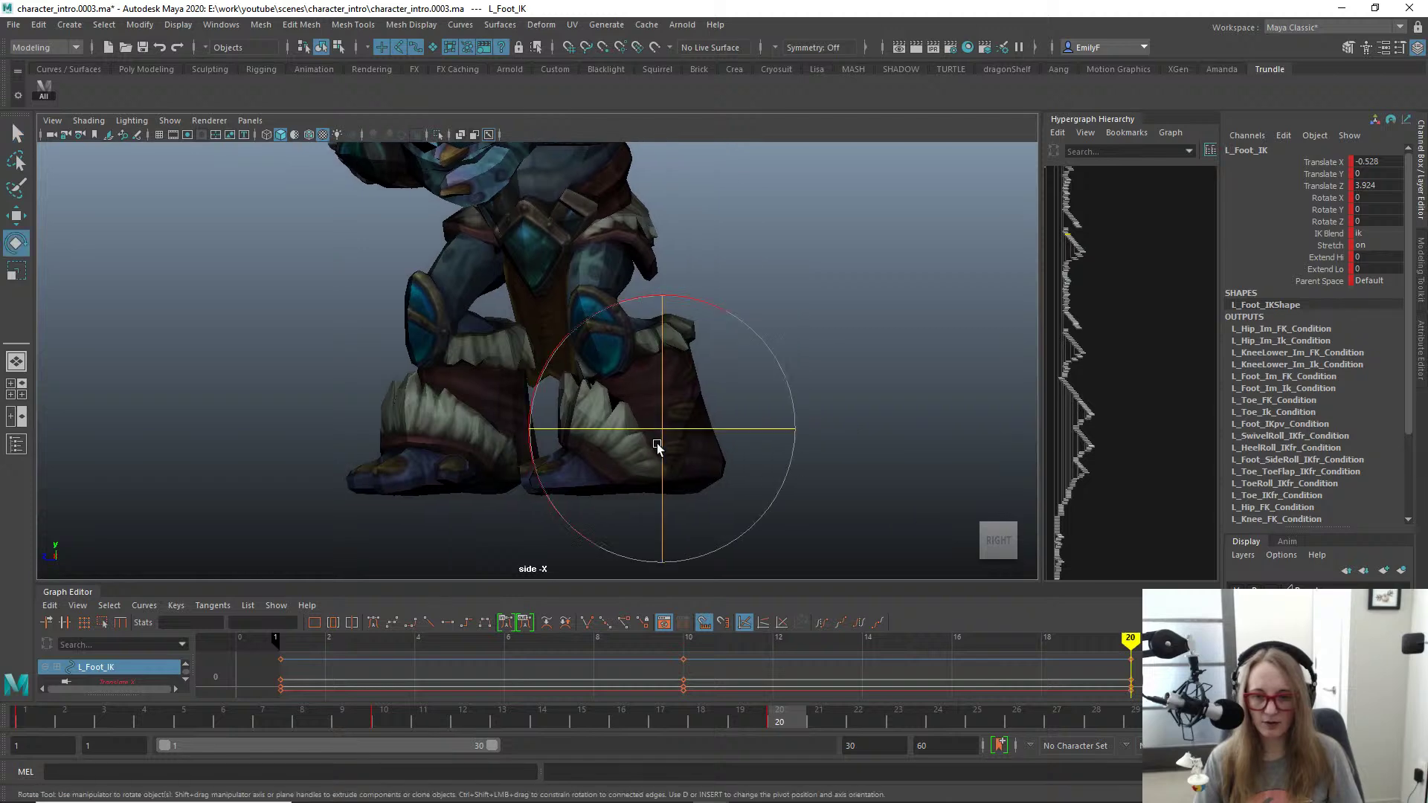
drag(654, 437, 543, 440)
key(w)
key(s)
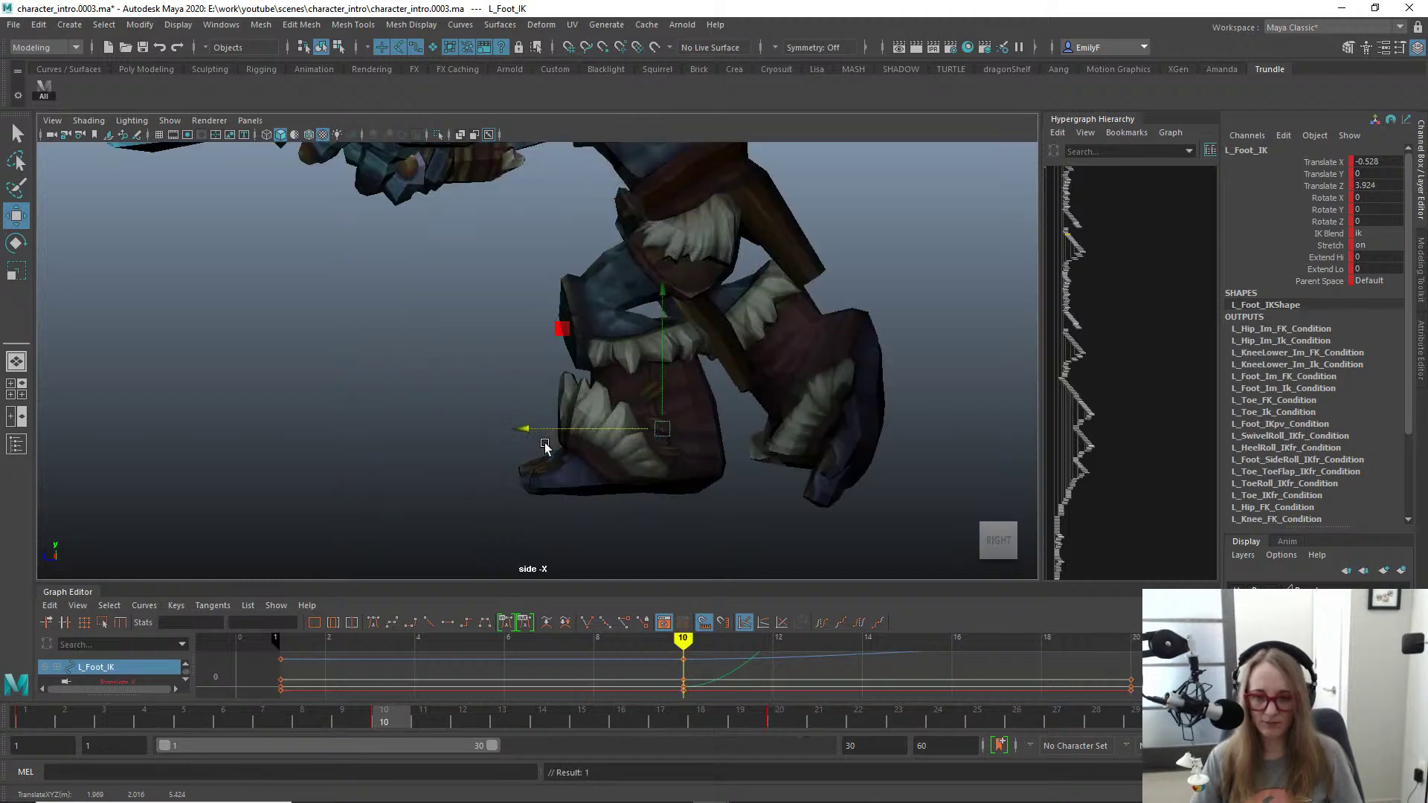
Step: Compare the foot placement across the key poses at frames 1, 10 and 20 in the side and front views
key(.)
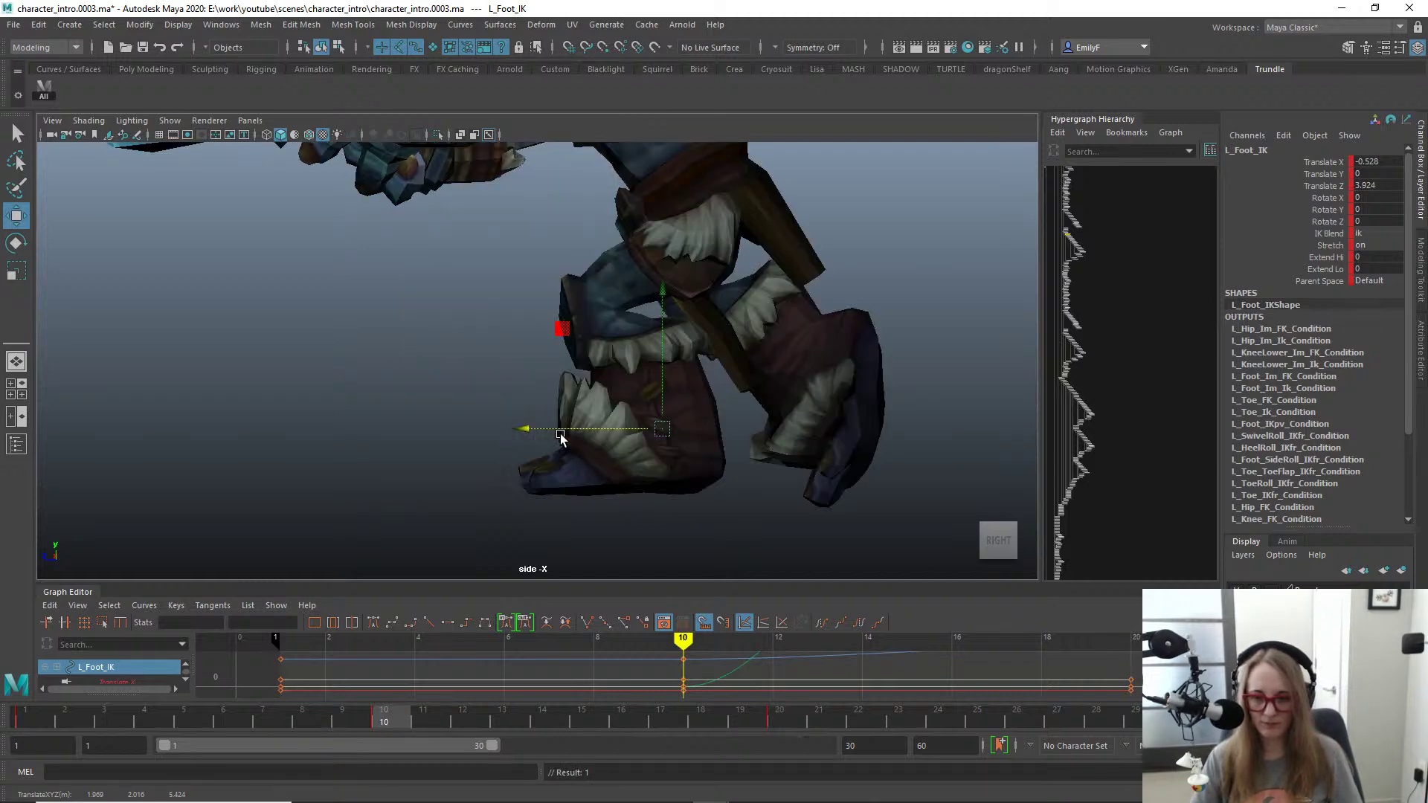
key(.)
key(.)
key(.)
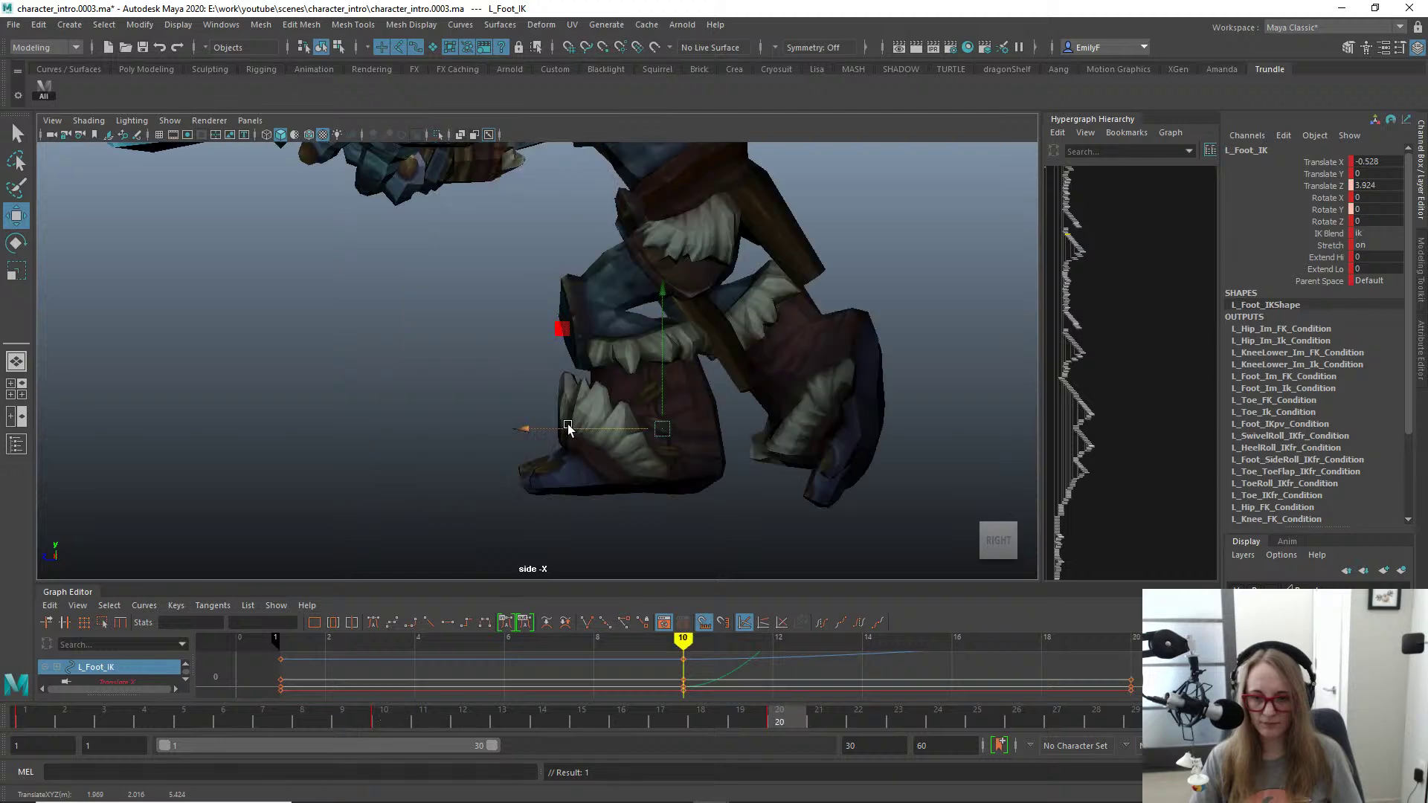
key(.)
key(space)
drag(569, 430, 571, 446)
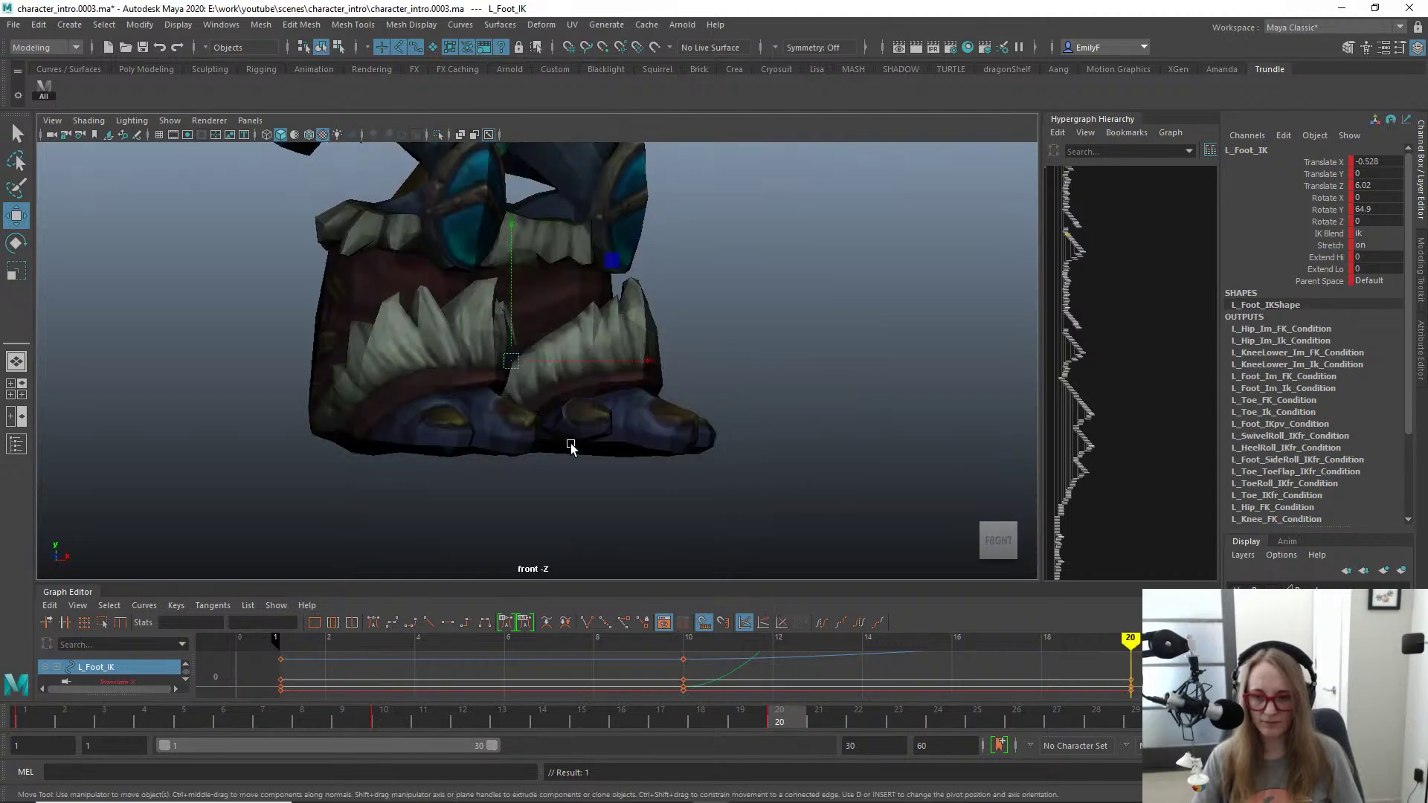
alt+right_drag(732, 397, 312, 304)
alt+middle_drag(506, 288, 503, 344)
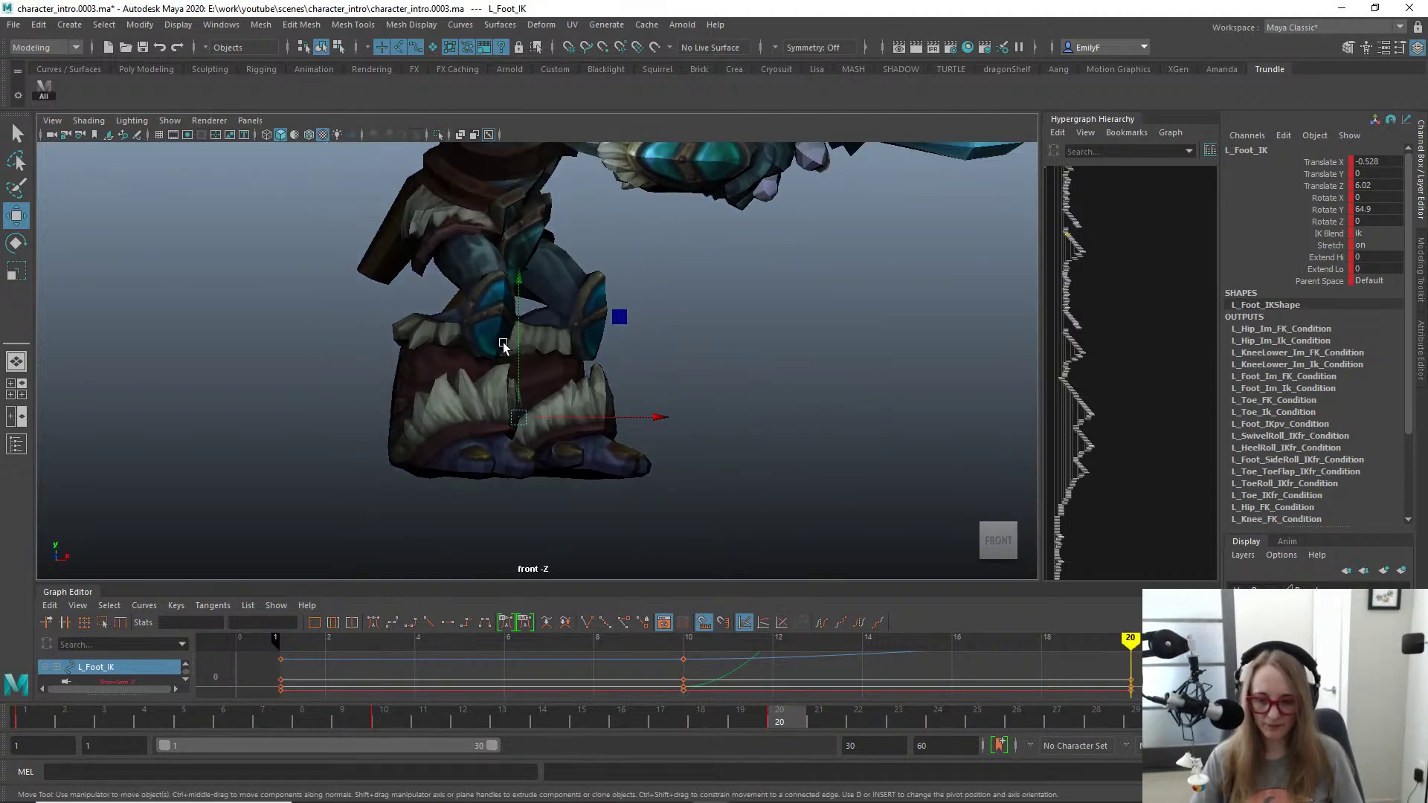
key(.)
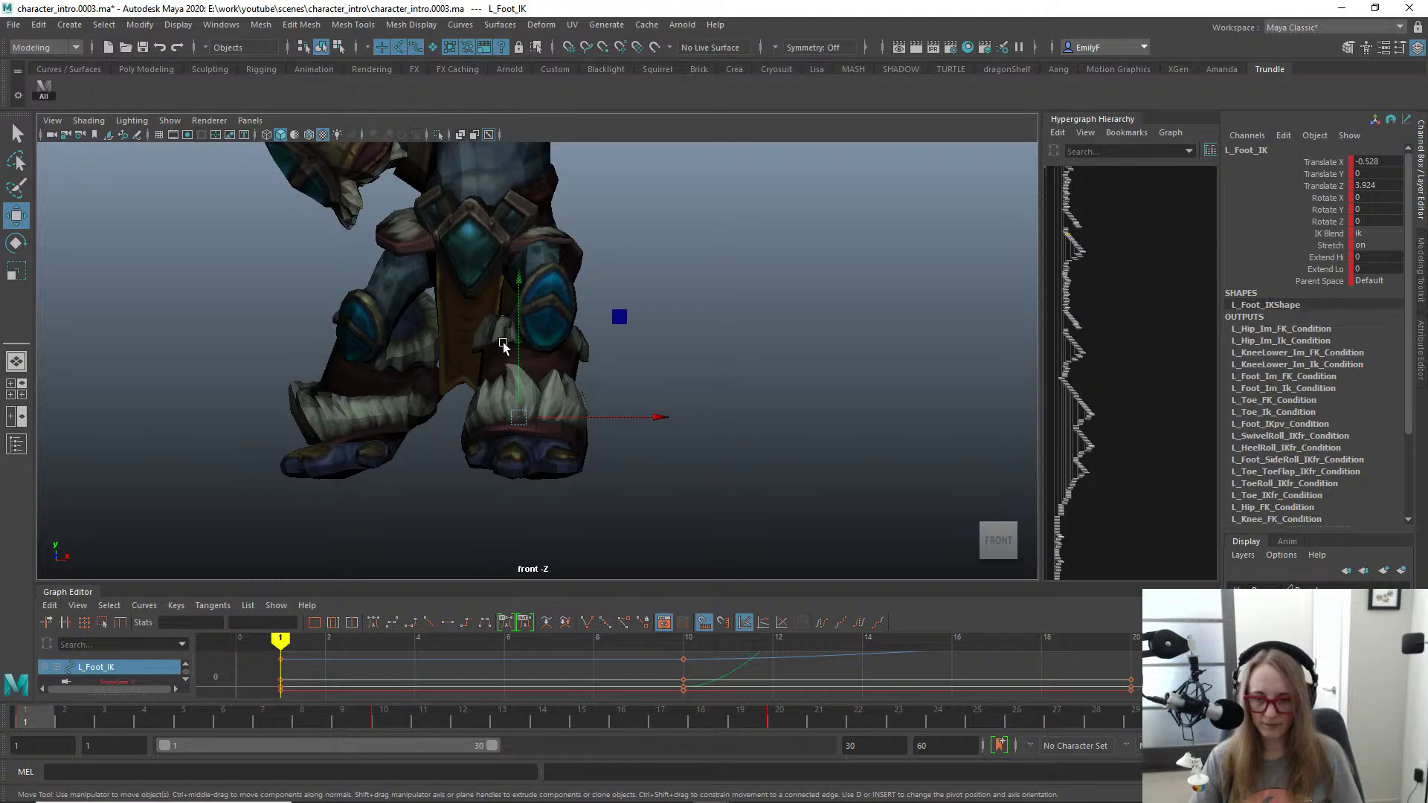
key(period)
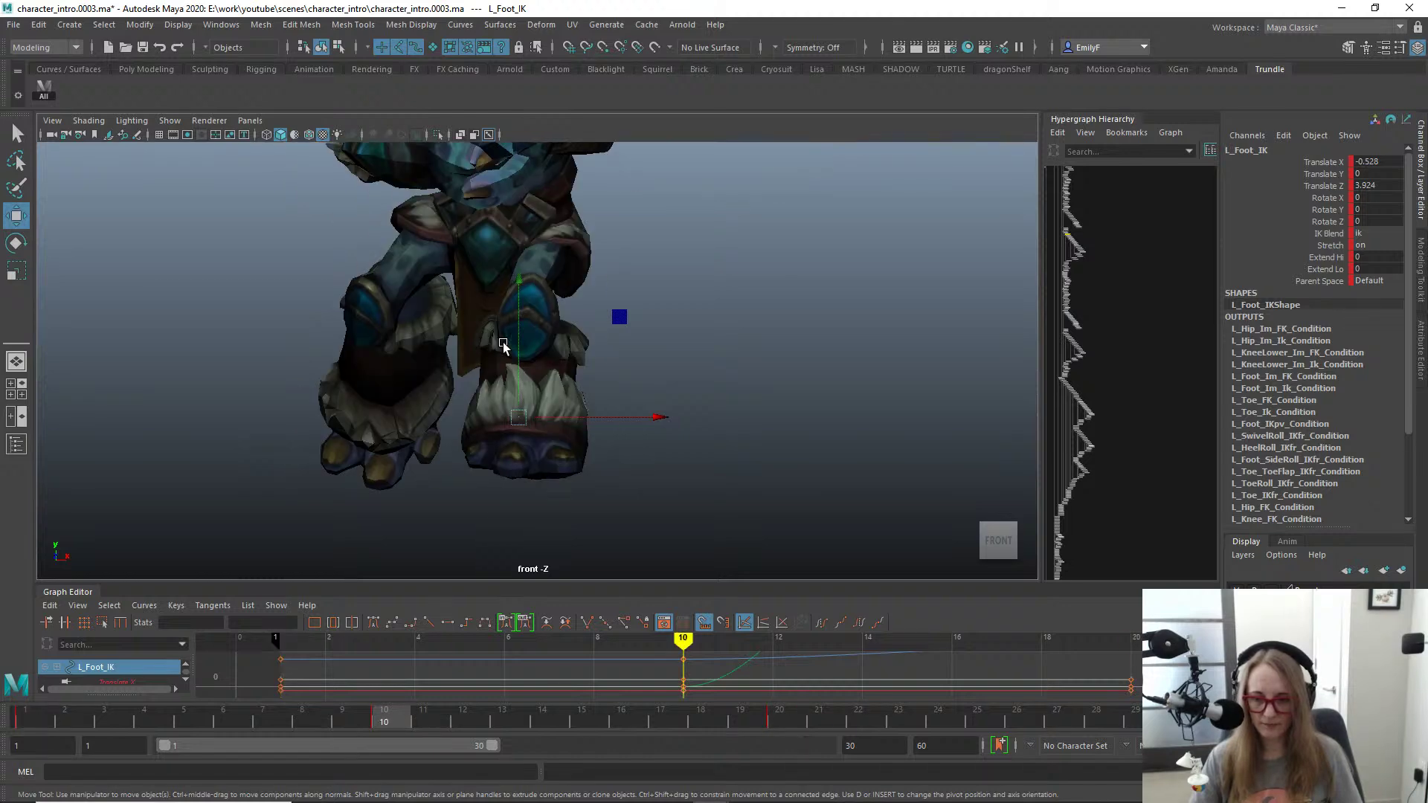
Step: At frame 20, move the left foot IK control along X to about -2.09, comparing its placement with frame 10
key(comma)
key(period)
key(period)
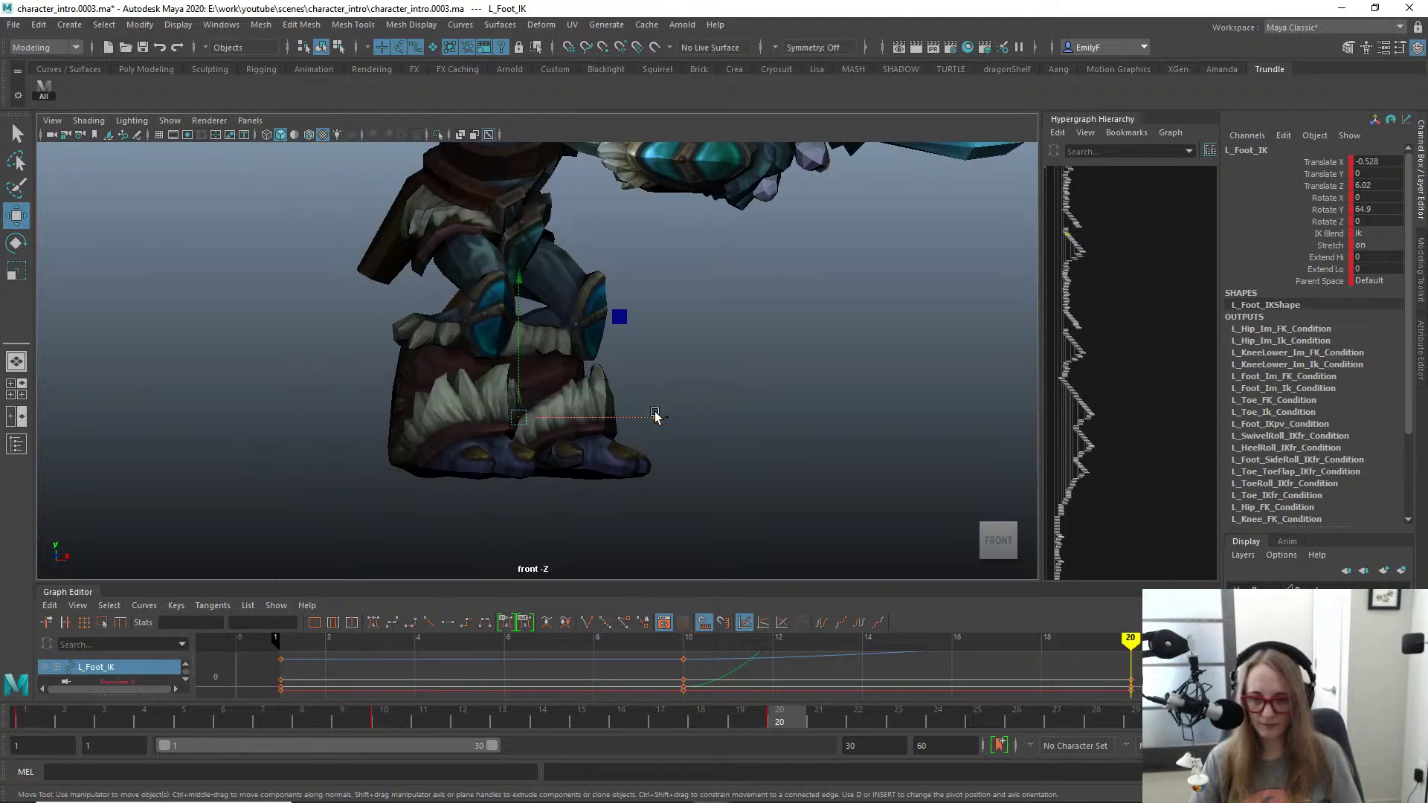
drag(654, 415, 609, 411)
key(comma)
key(period)
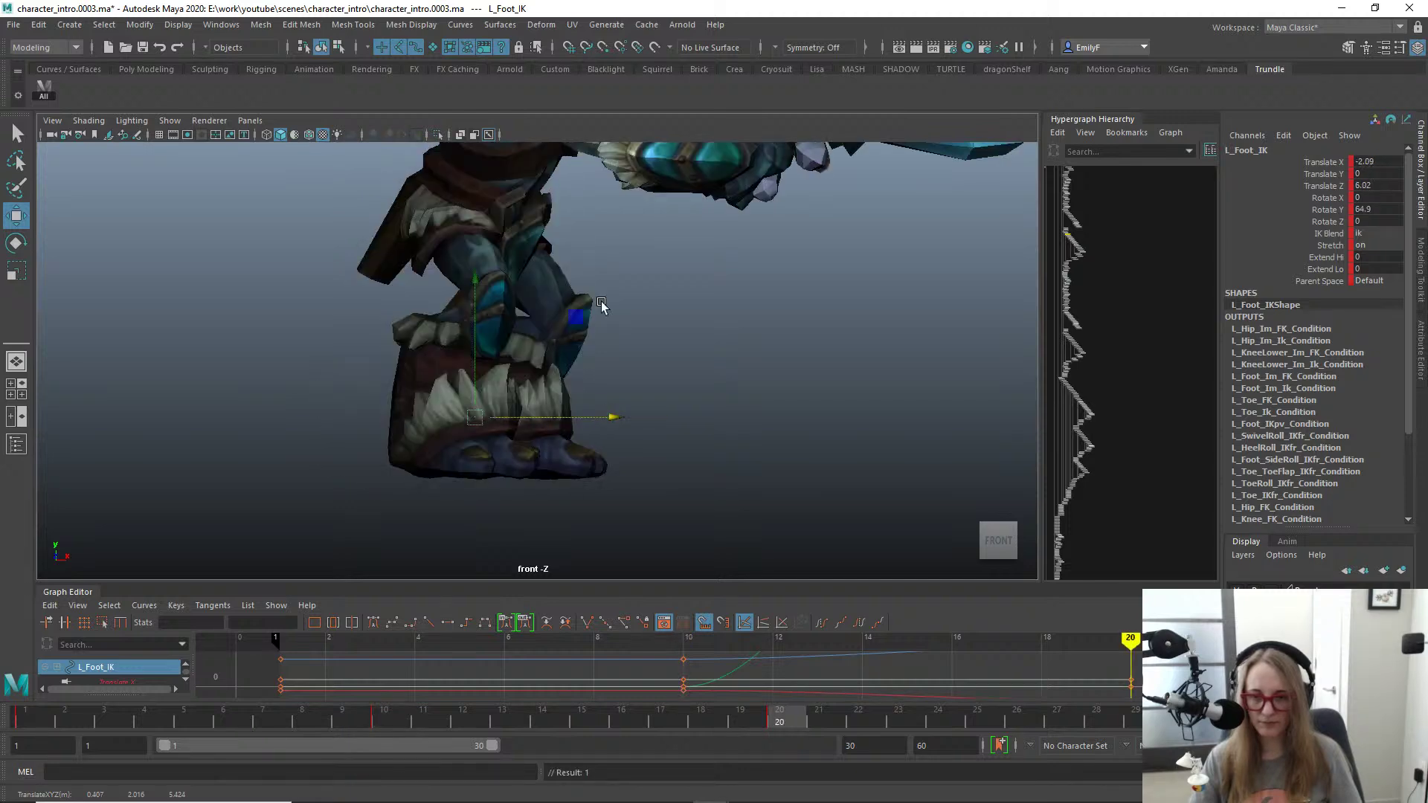
Step: In the perspective view, show the rig controls and move the right foot IK control along Z to about 13.15
key(space)
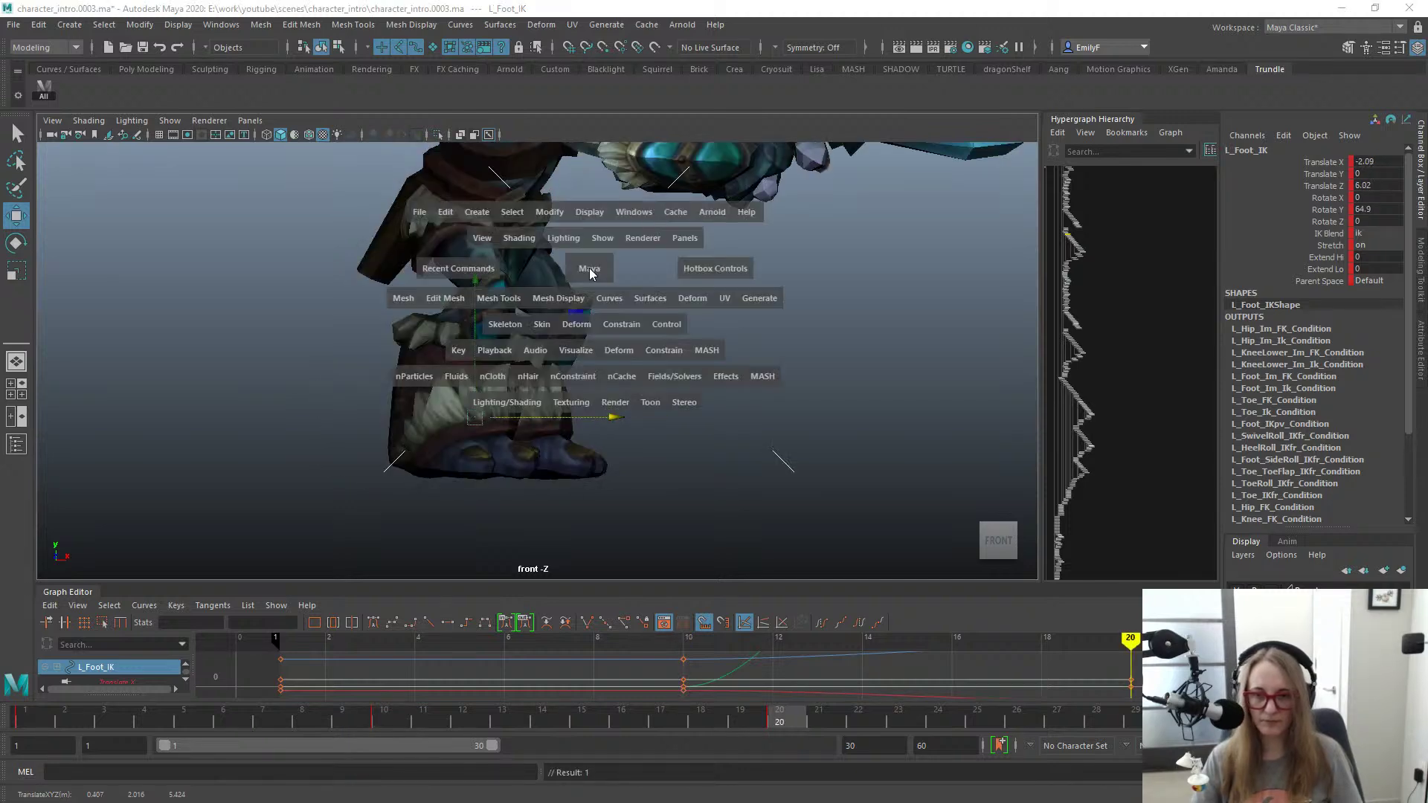
drag(589, 273, 590, 235)
alt+right_drag(739, 264, 595, 279)
alt+drag(595, 280, 464, 288)
alt+right_drag(497, 374, 655, 397)
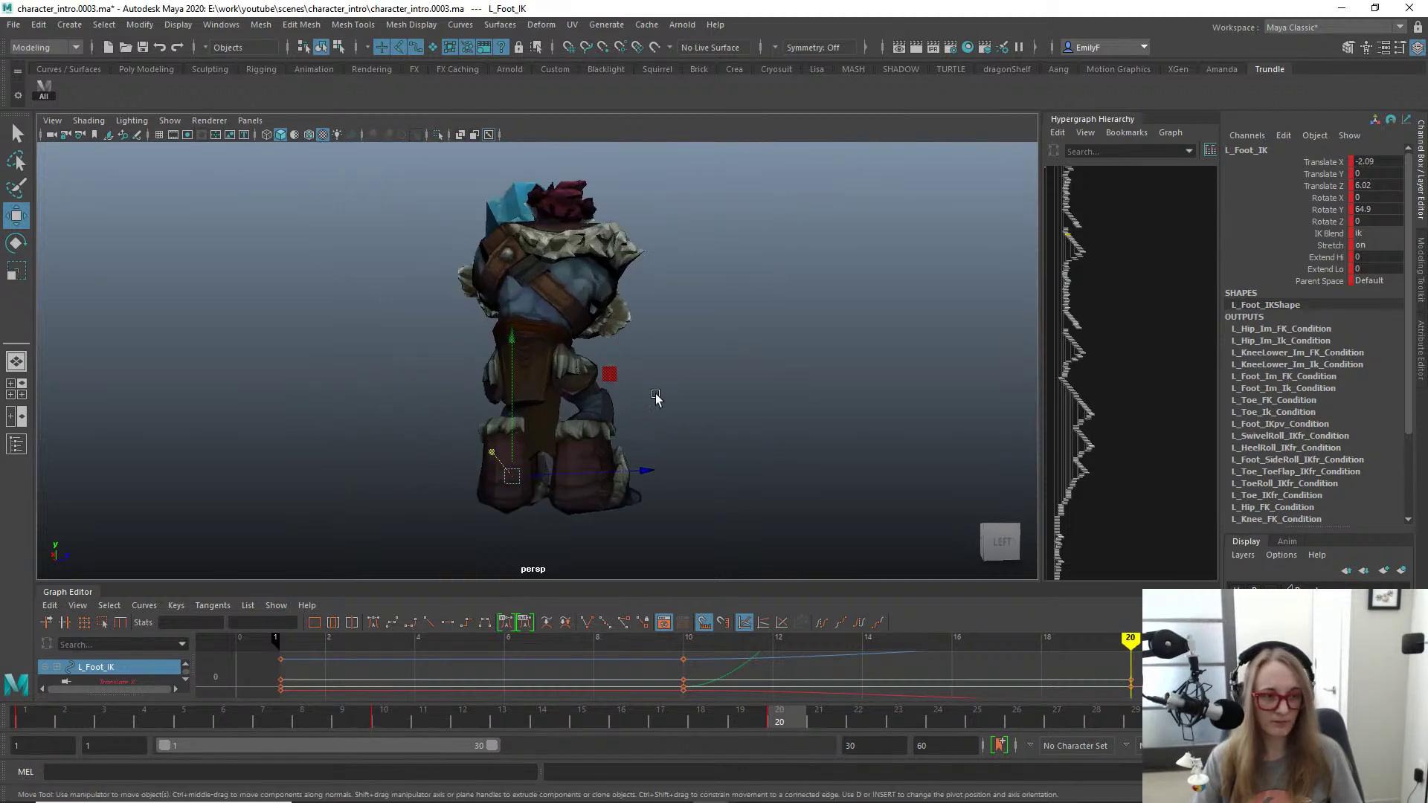
key(q)
key(alt+1)
click(584, 476)
key(w)
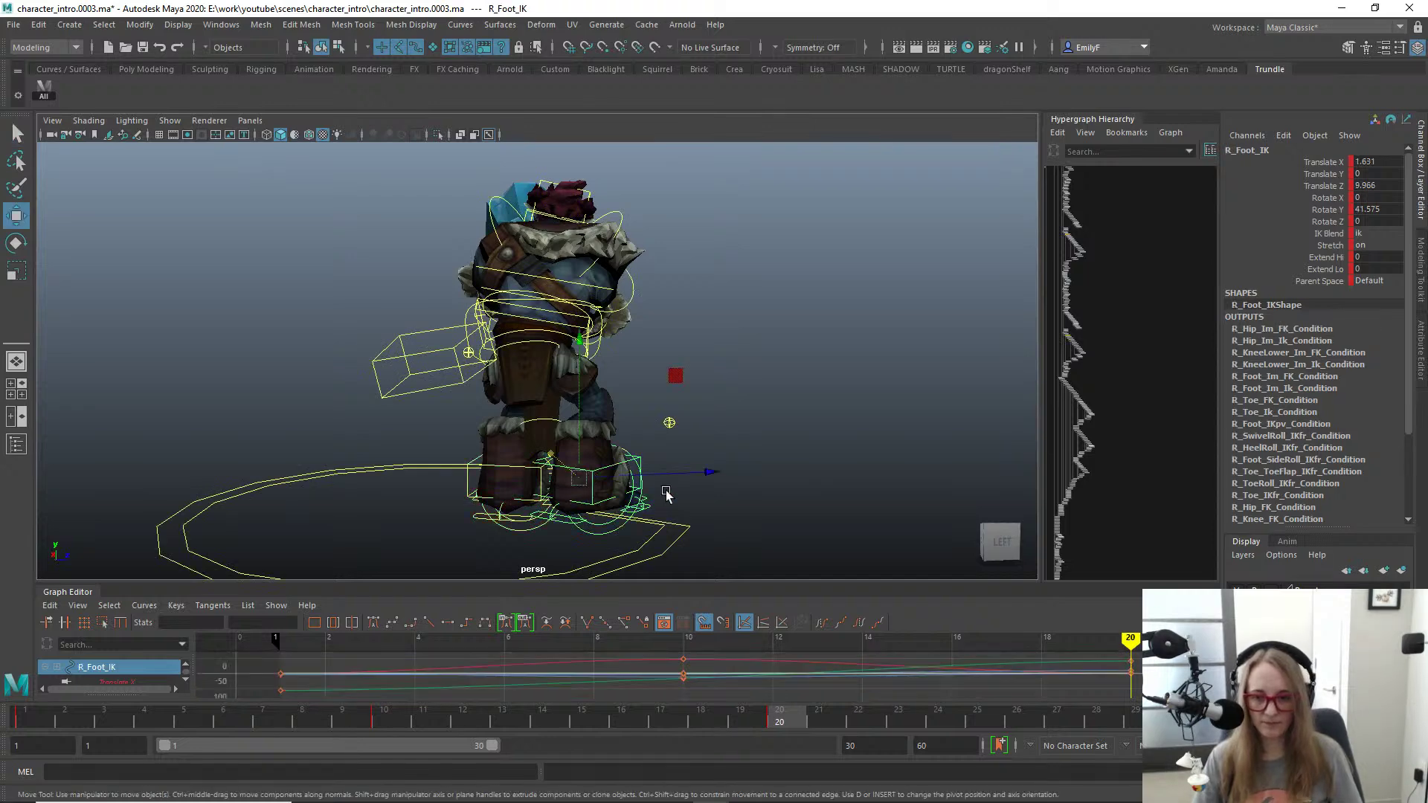
alt+drag(551, 473, 546, 394)
key(w)
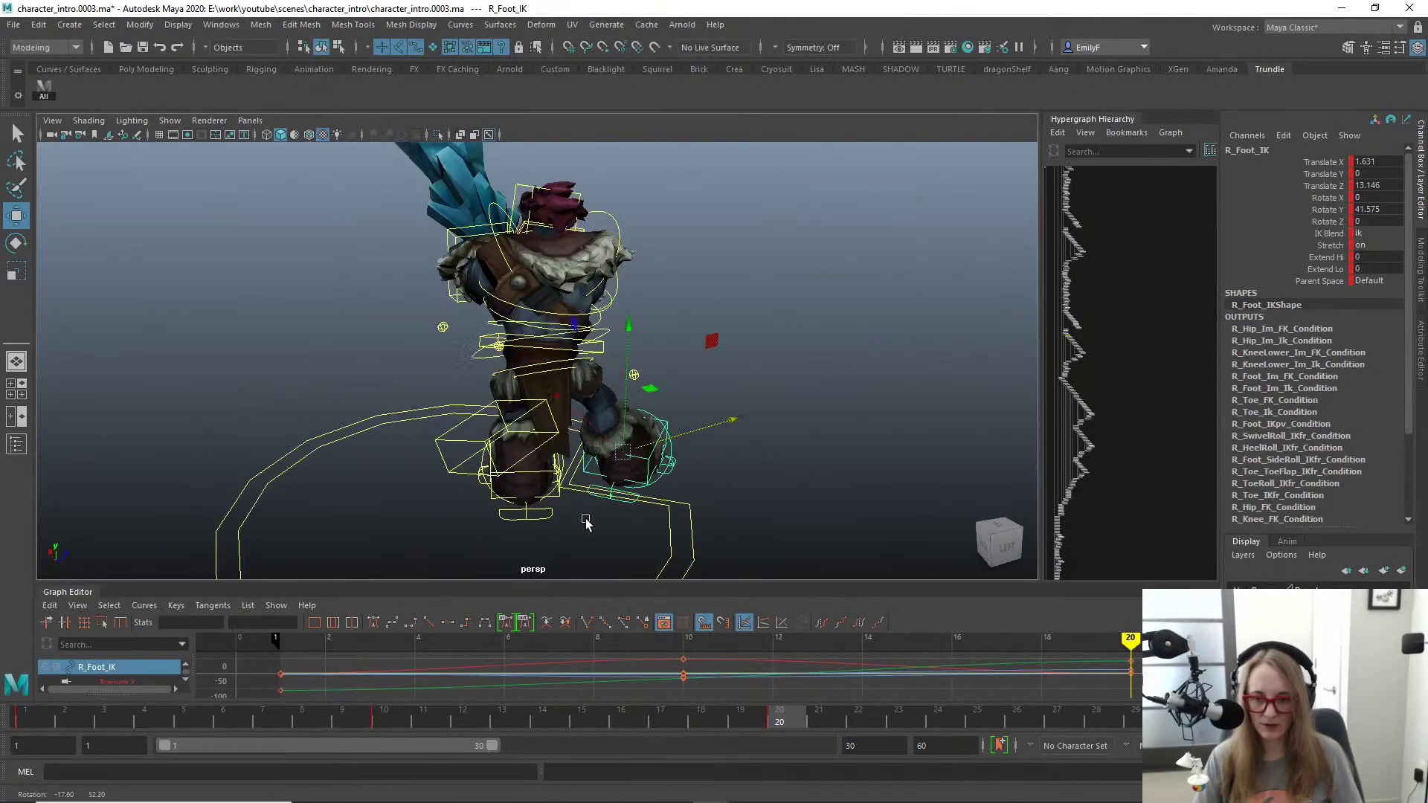
Step: Widen the stance by moving the right foot IK control further along Z to about 14.23
click(488, 355)
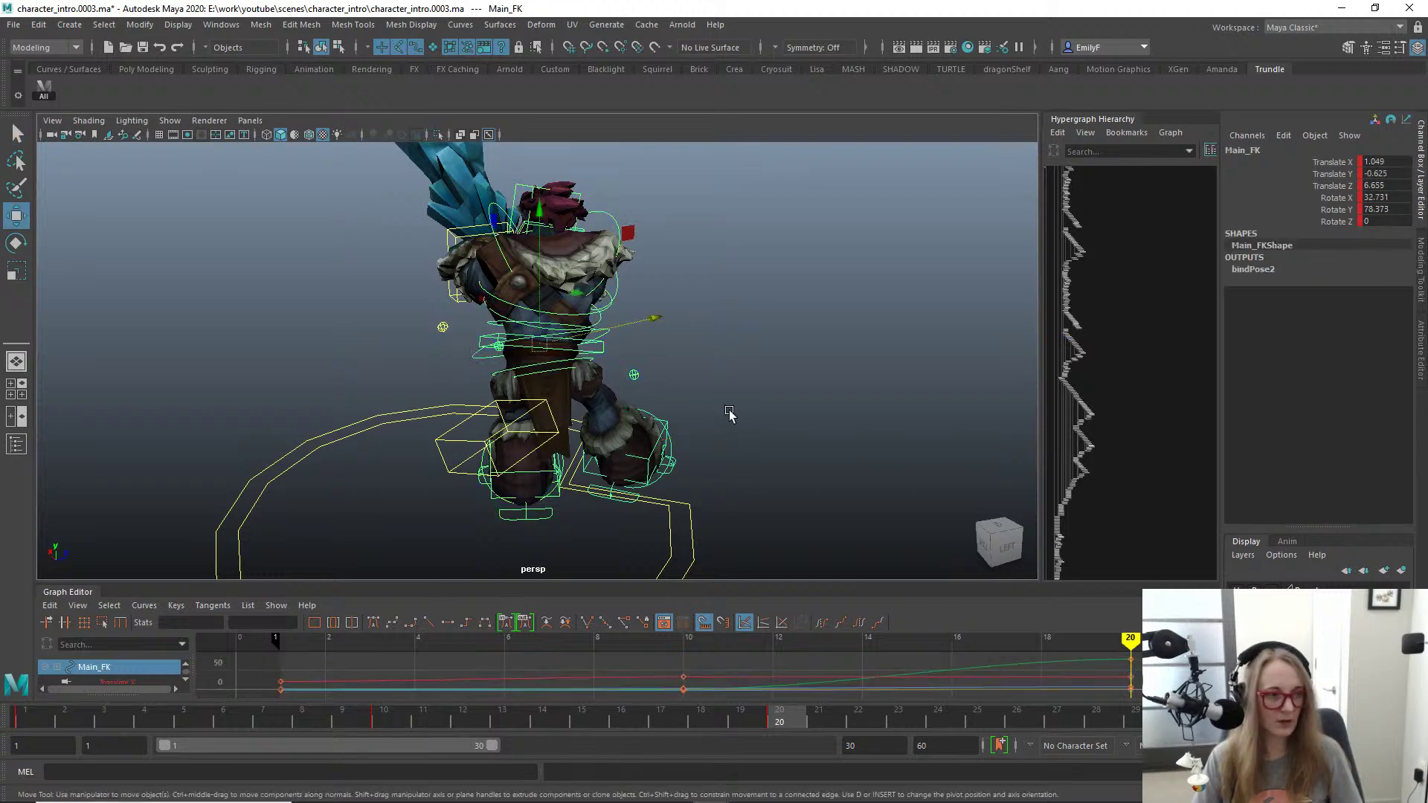
click(651, 455)
alt+drag(667, 468, 543, 404)
Step: Try to bend the left toes by rotating the toe flap control about Z
click(544, 426)
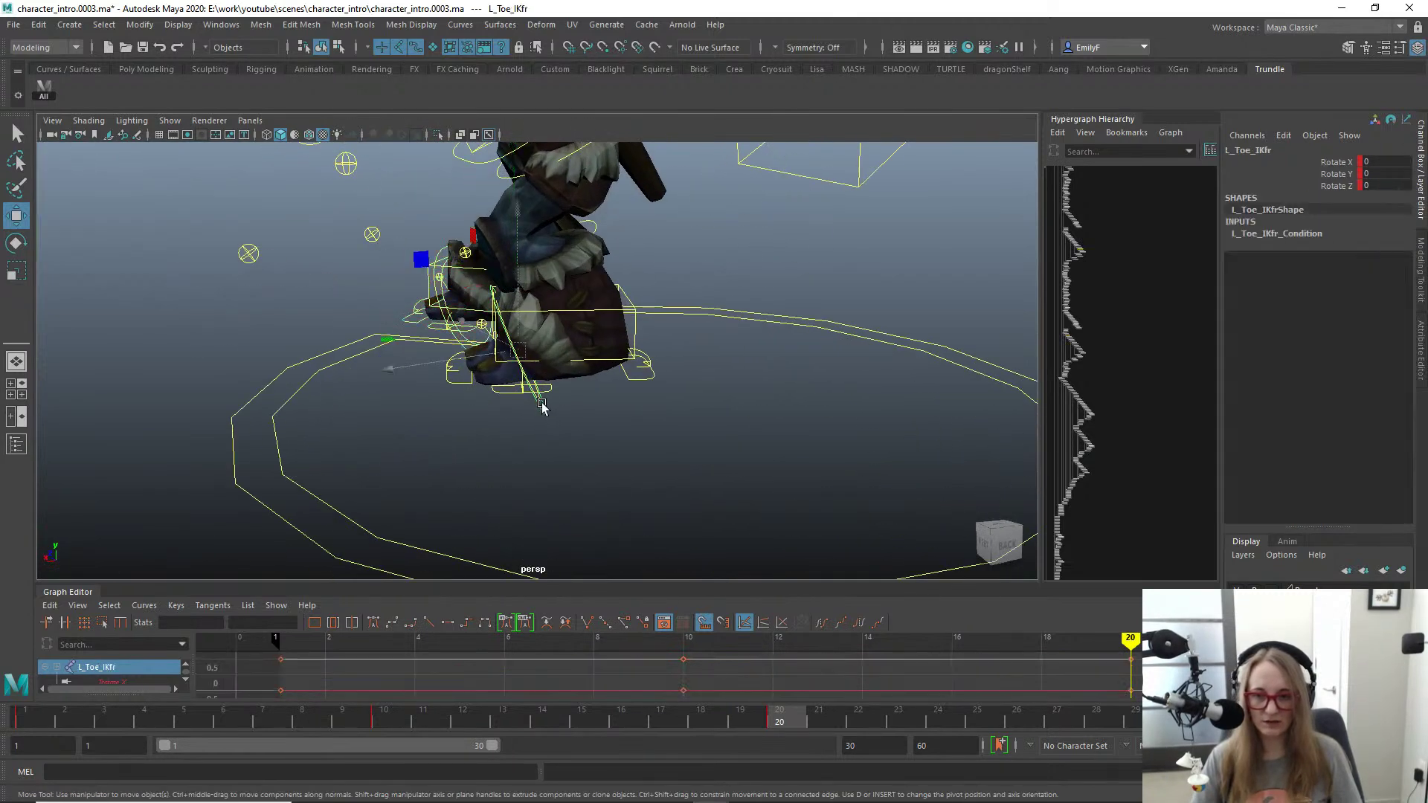
key(e)
key(q)
alt+right_drag(476, 346, 640, 341)
alt+drag(640, 342, 513, 399)
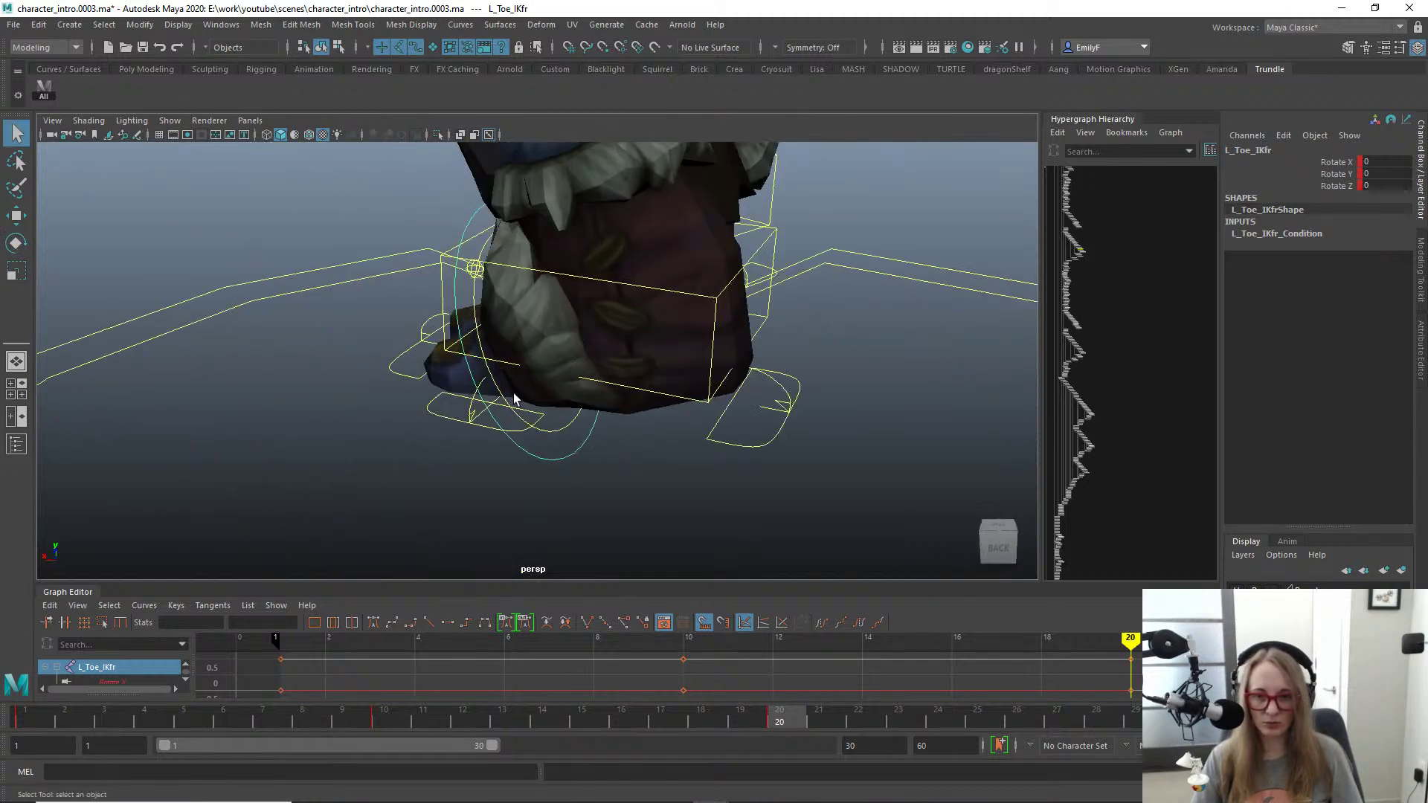
click(505, 402)
click(560, 442)
key(e)
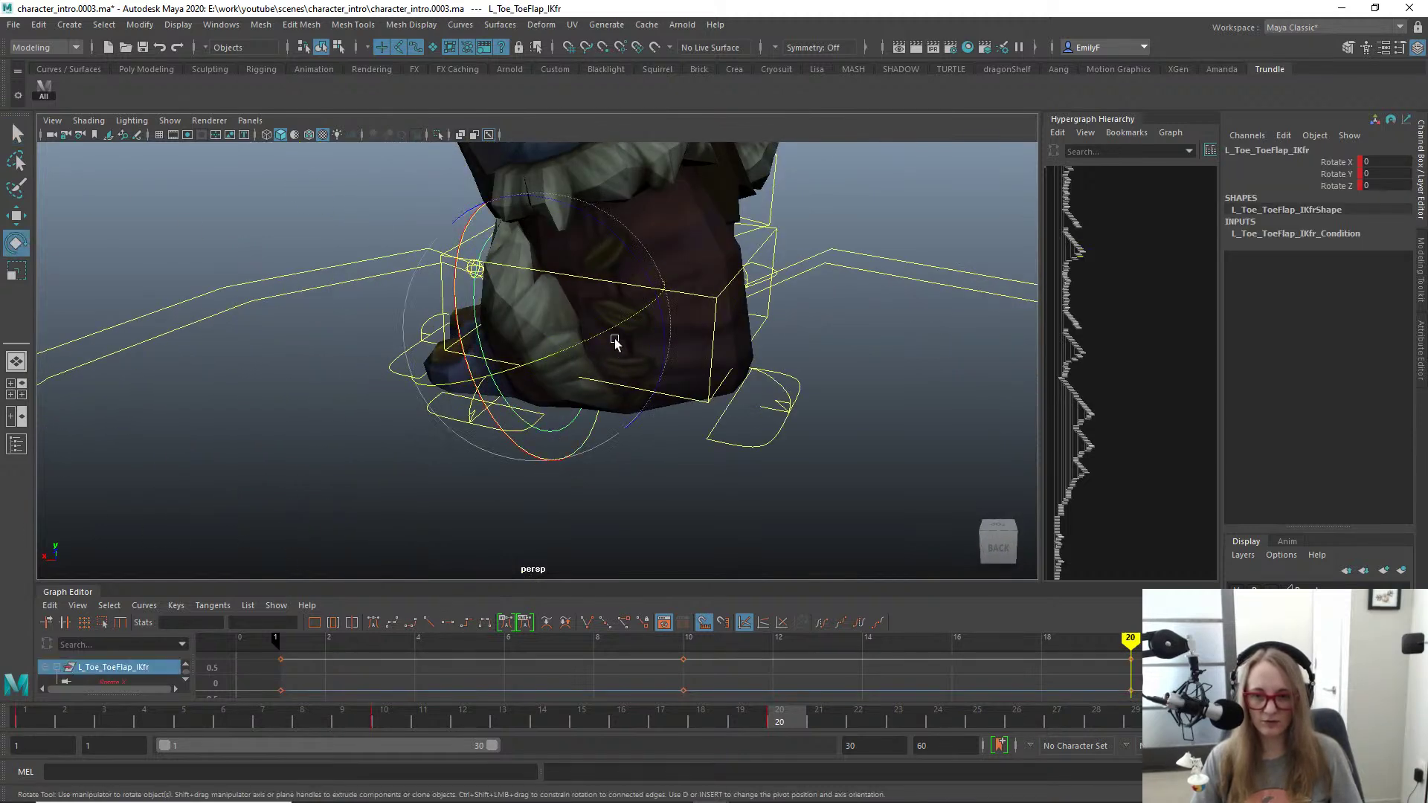
drag(638, 277, 617, 319)
key(ctrl+z)
key(q)
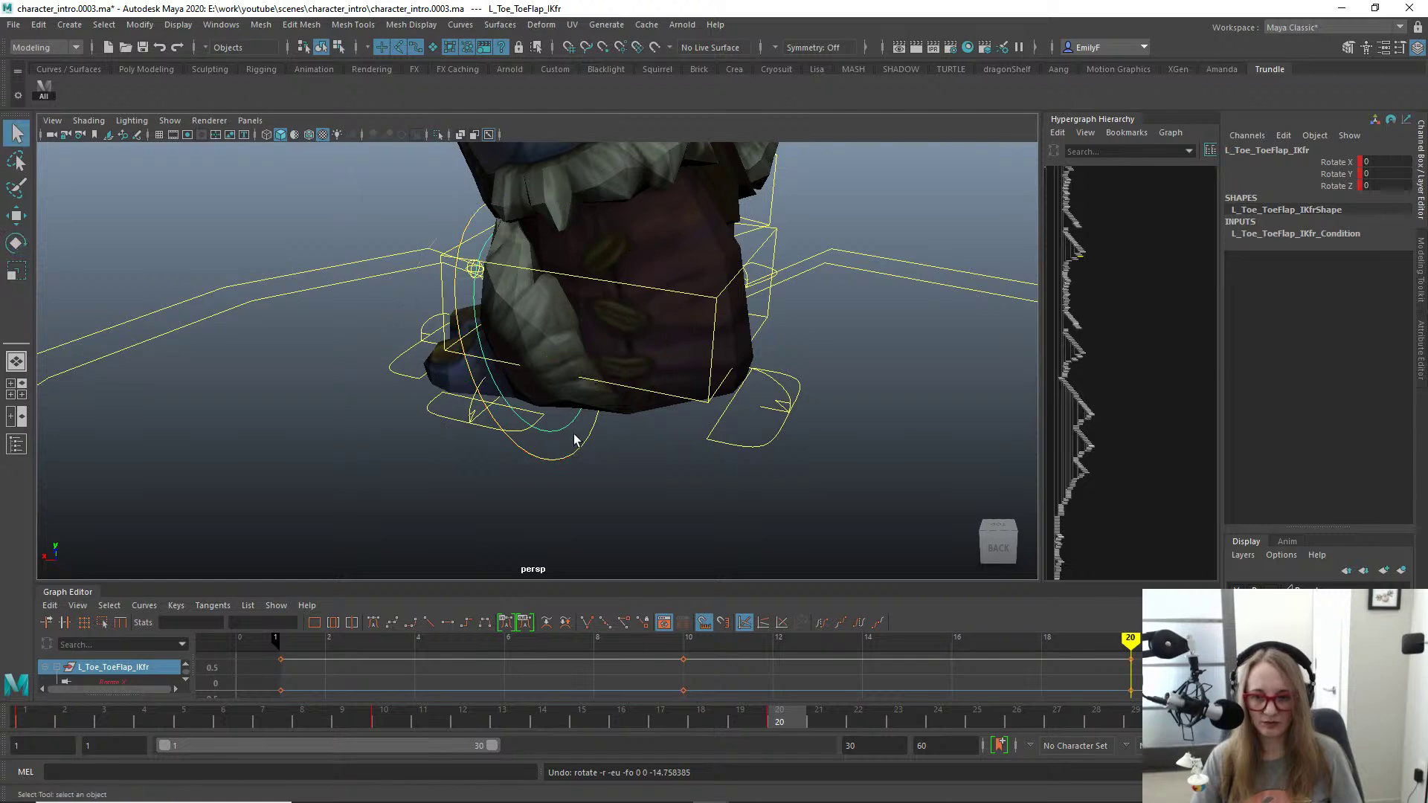
Step: Rotate the L_Toe_IKfr control about Z to about -33.2 degrees and key it at frame 20
click(580, 439)
key(e)
drag(628, 244, 573, 217)
key(s)
alt+right_drag(670, 287, 625, 322)
alt+drag(625, 321, 537, 311)
alt+right_drag(537, 311, 456, 341)
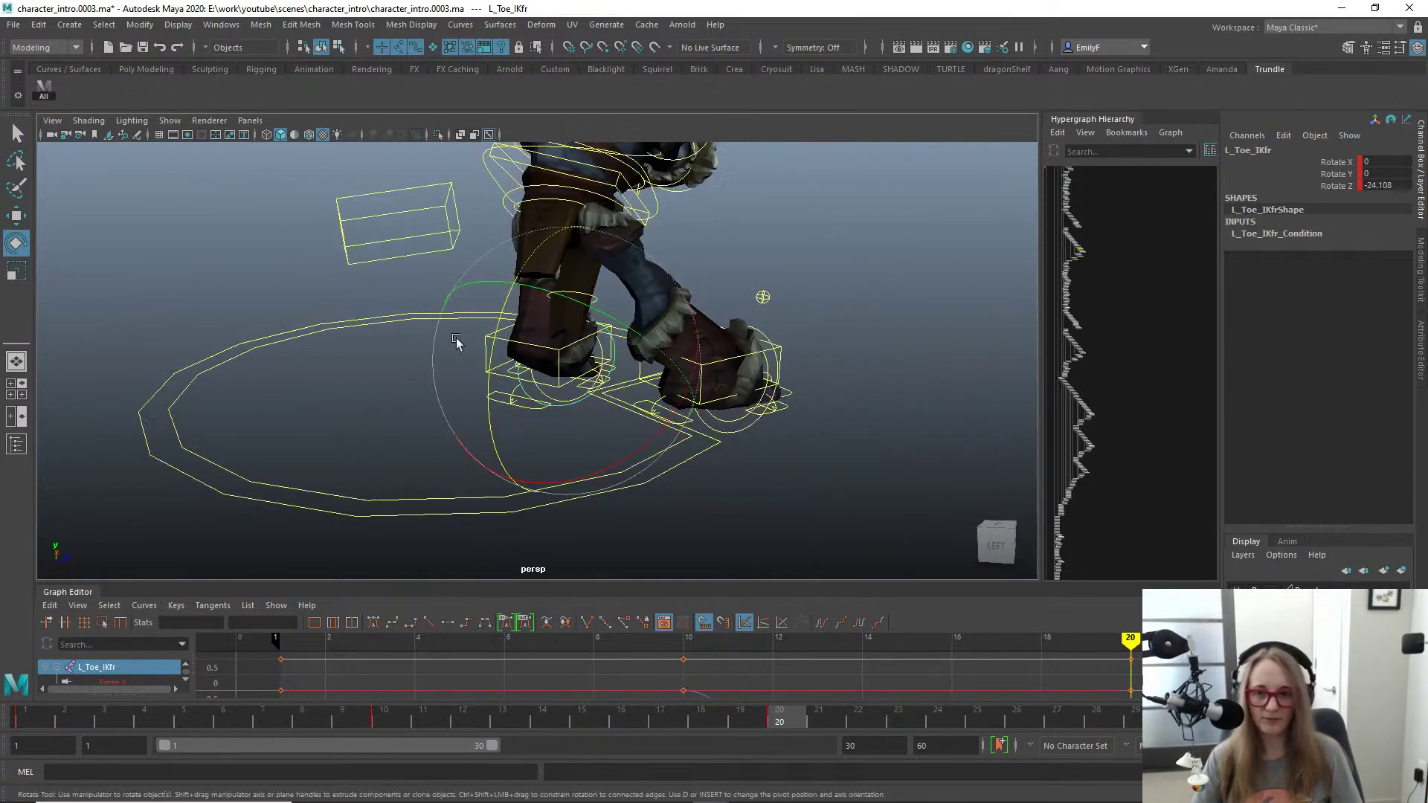
drag(496, 356, 493, 328)
key(s)
Step: Shift the right foot IK control slightly and rotate it to adjust the foot's angle at frame 20
alt+right_drag(677, 361, 615, 353)
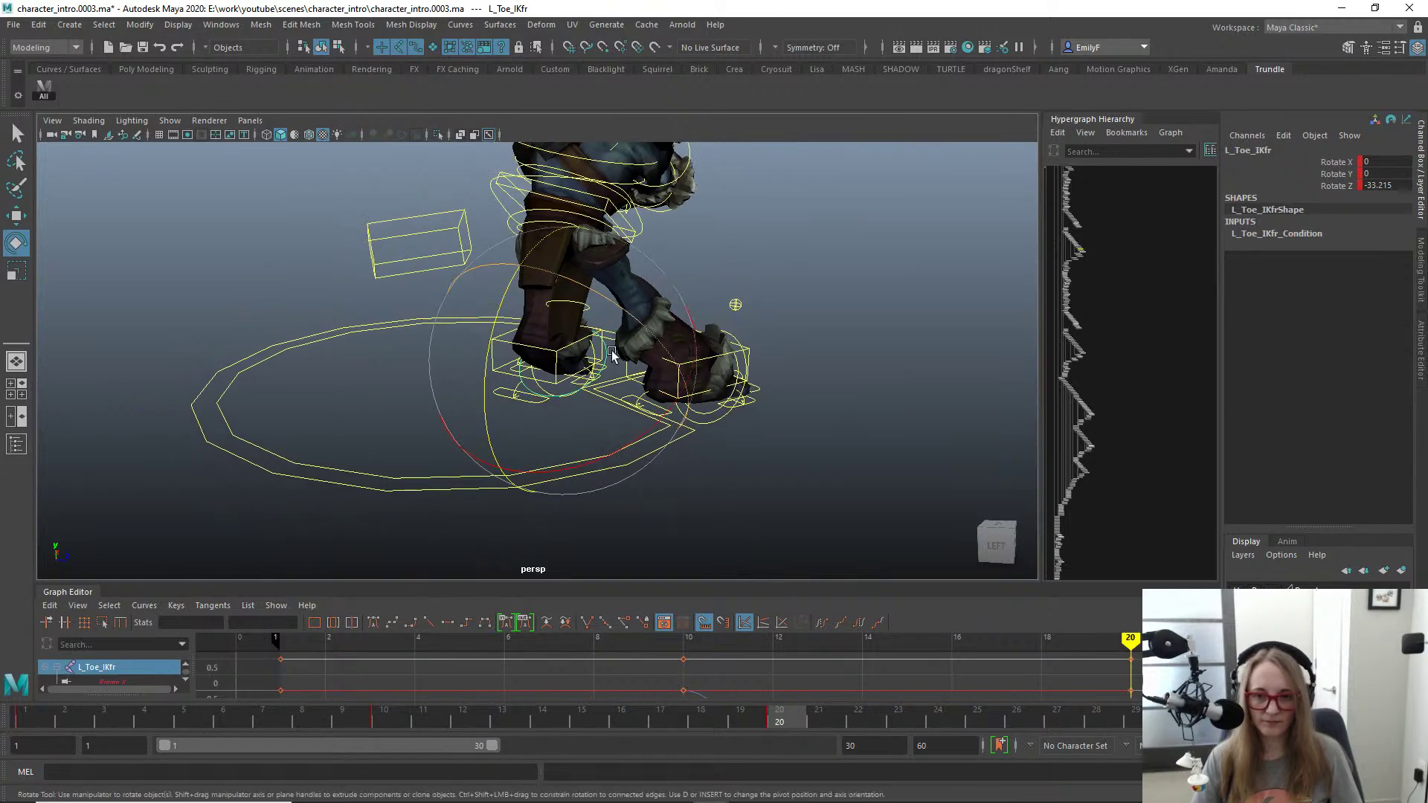
key(q)
click(680, 357)
key(w)
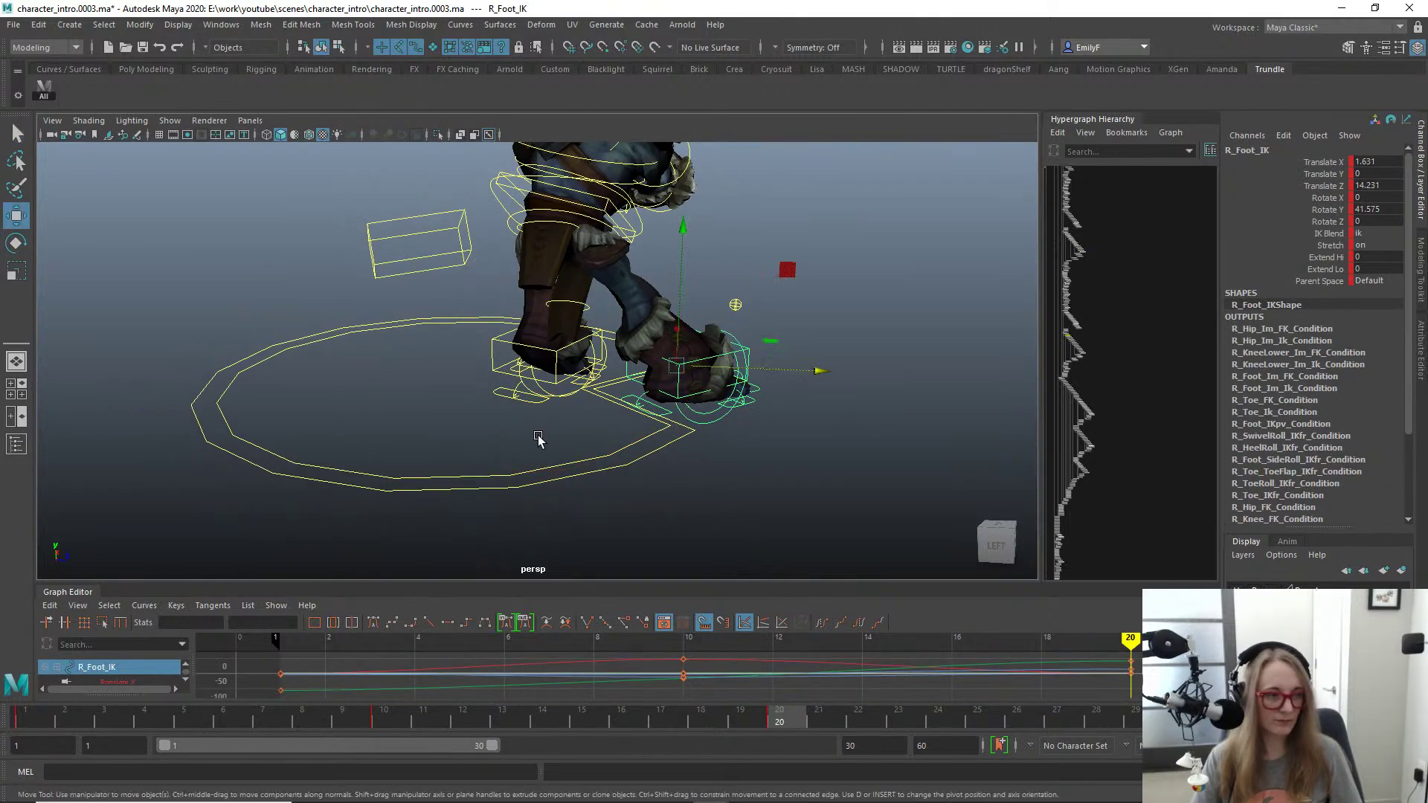
alt+drag(542, 439, 694, 379)
drag(787, 323, 809, 322)
key(e)
drag(759, 394, 697, 322)
Step: Move the Main_FK control to about 11.96 along Z and -0.08 along Y to position the body over the feet
key(q)
click(640, 350)
key(w)
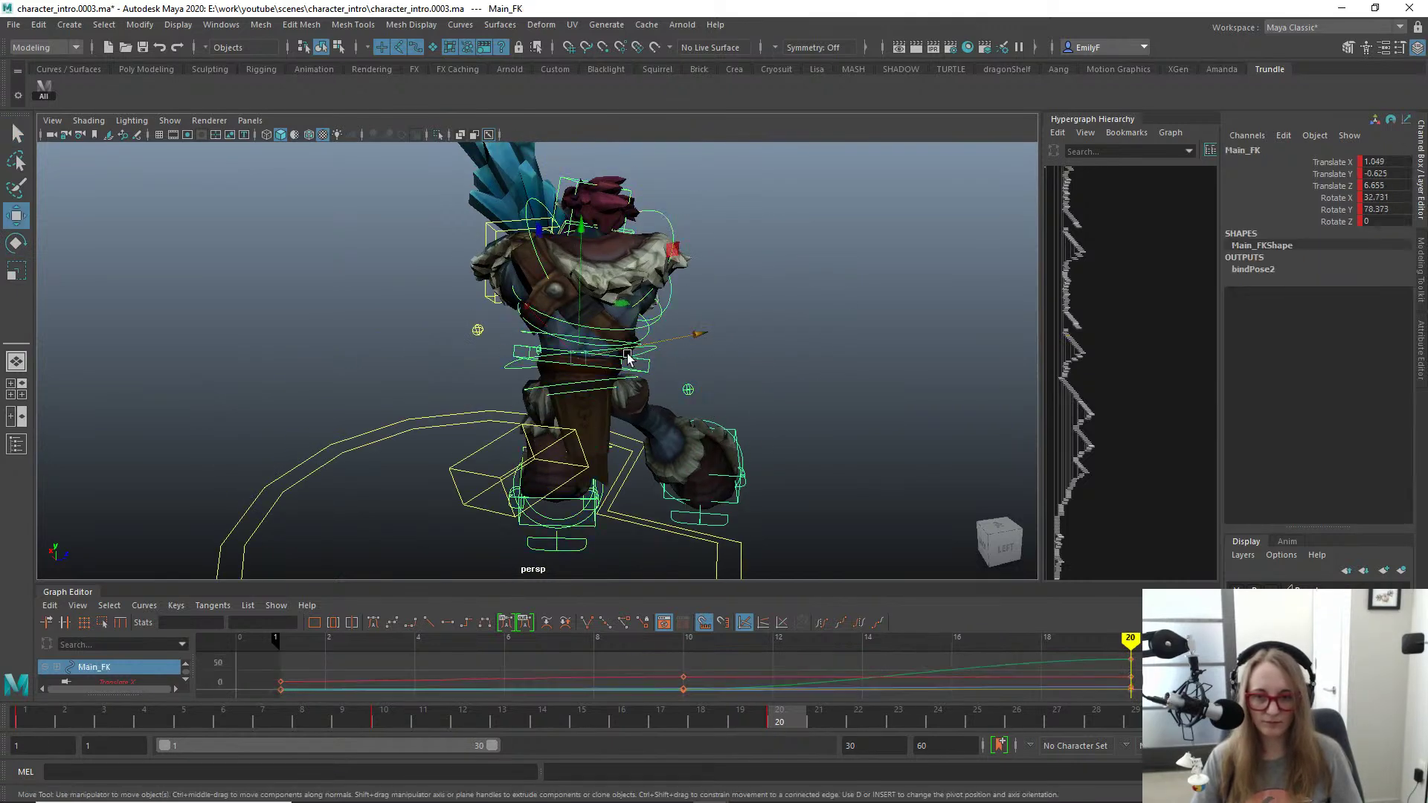
drag(680, 332, 583, 317)
drag(624, 239, 624, 231)
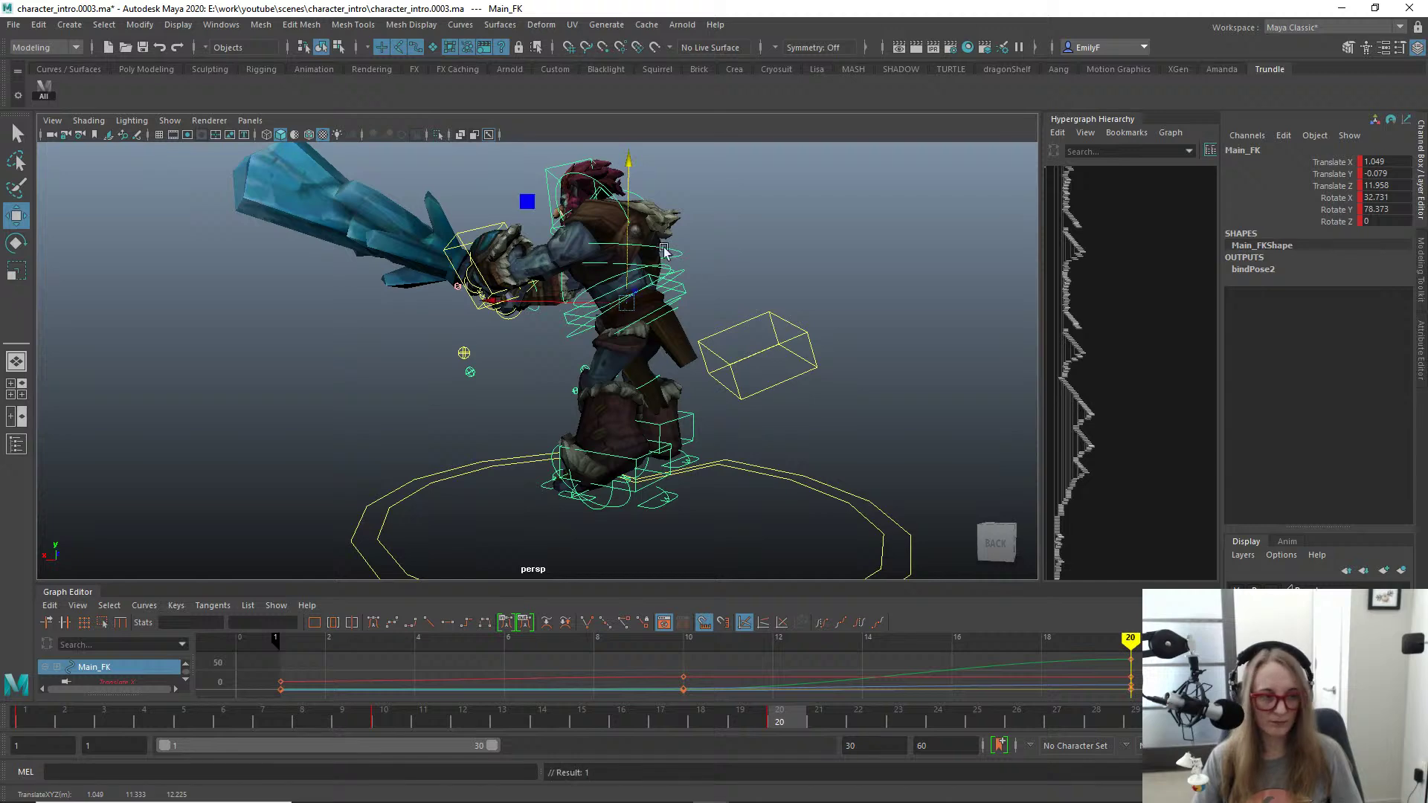
Step: Reset the Root_FK control's X, Y and Z rotations to 0 at frame 20
alt+drag(528, 275, 718, 297)
key(q)
click(598, 312)
drag(1376, 197, 1376, 221)
text(0)
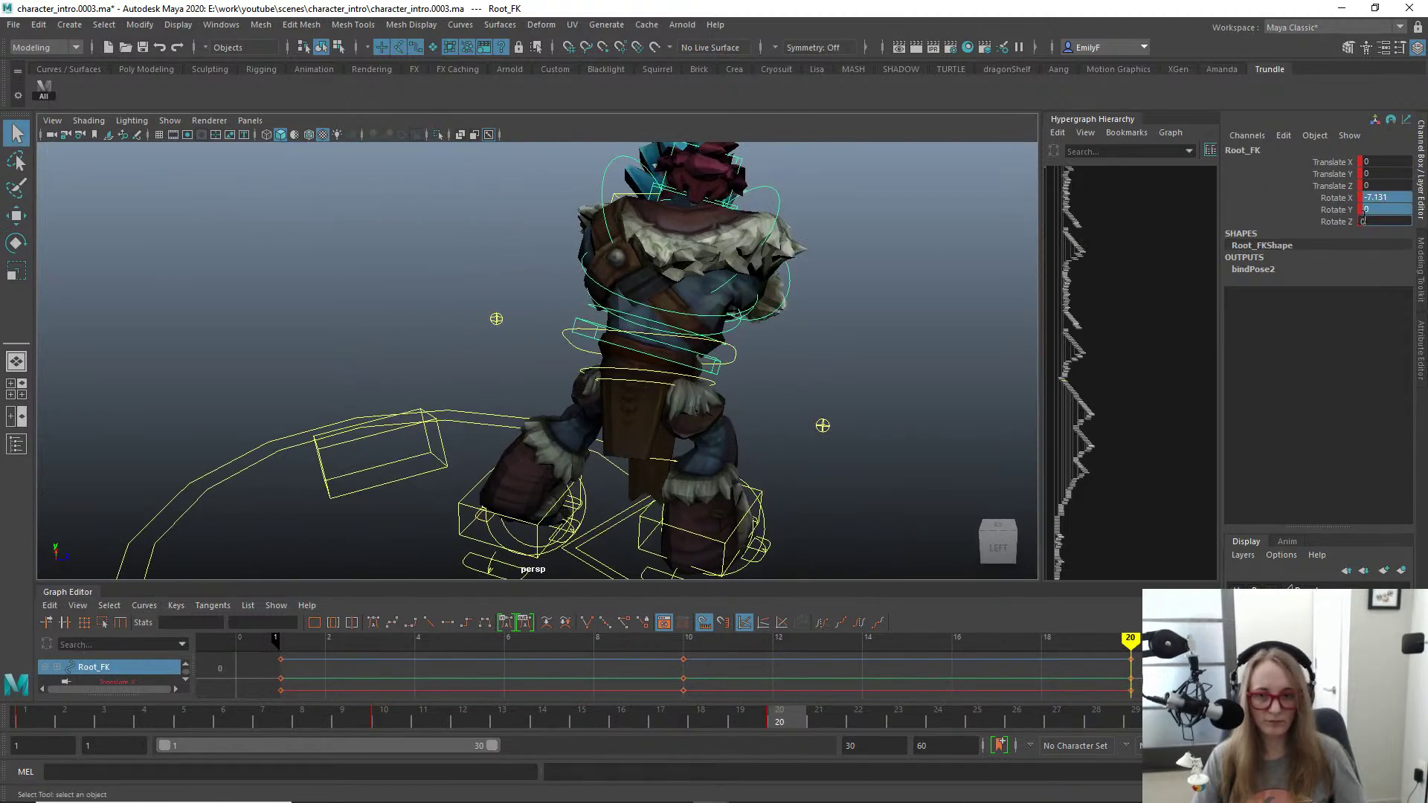
key(Return)
Step: Try resetting the Spine2_FK control's X rotation to 0
scroll(621, 316, up, 3)
alt+drag(621, 316, 514, 312)
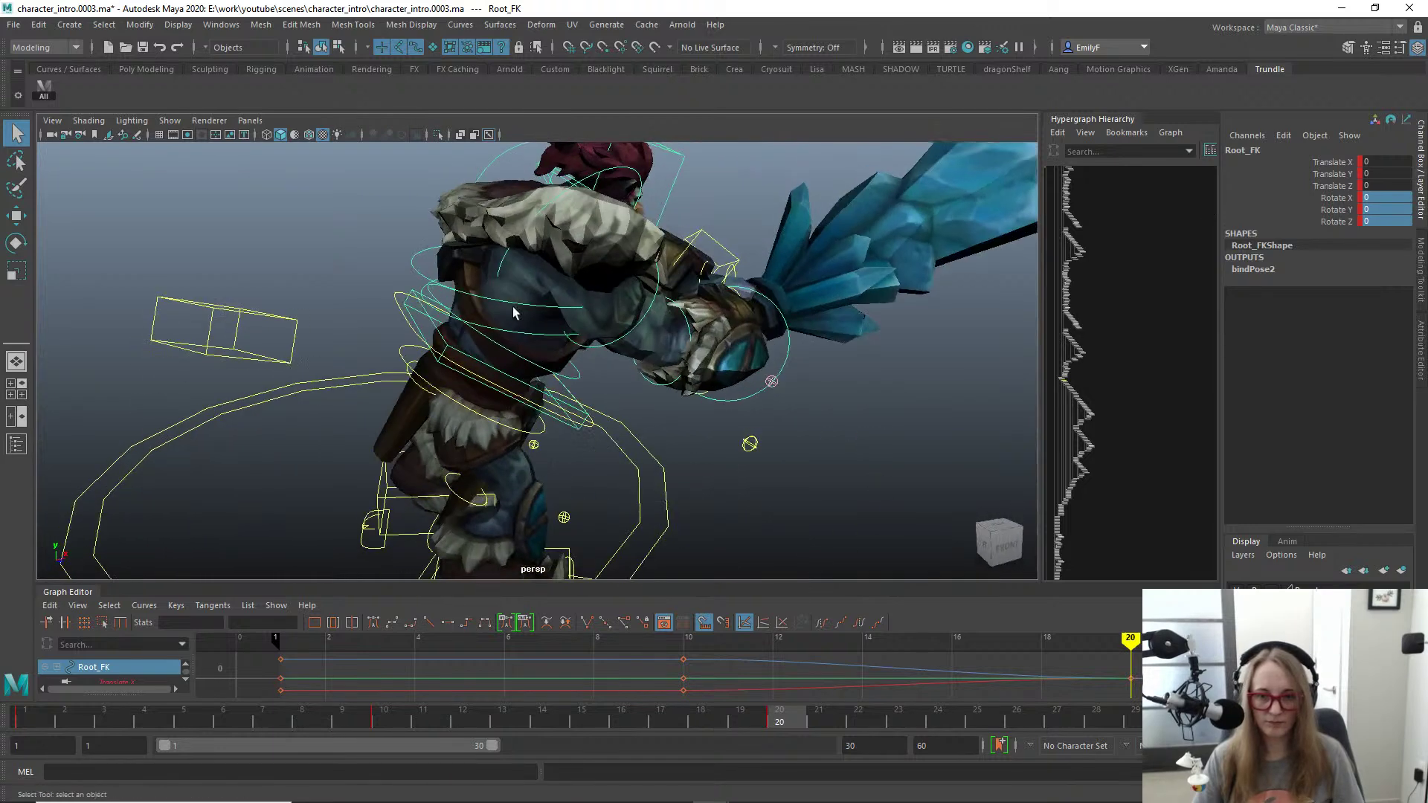
click(576, 380)
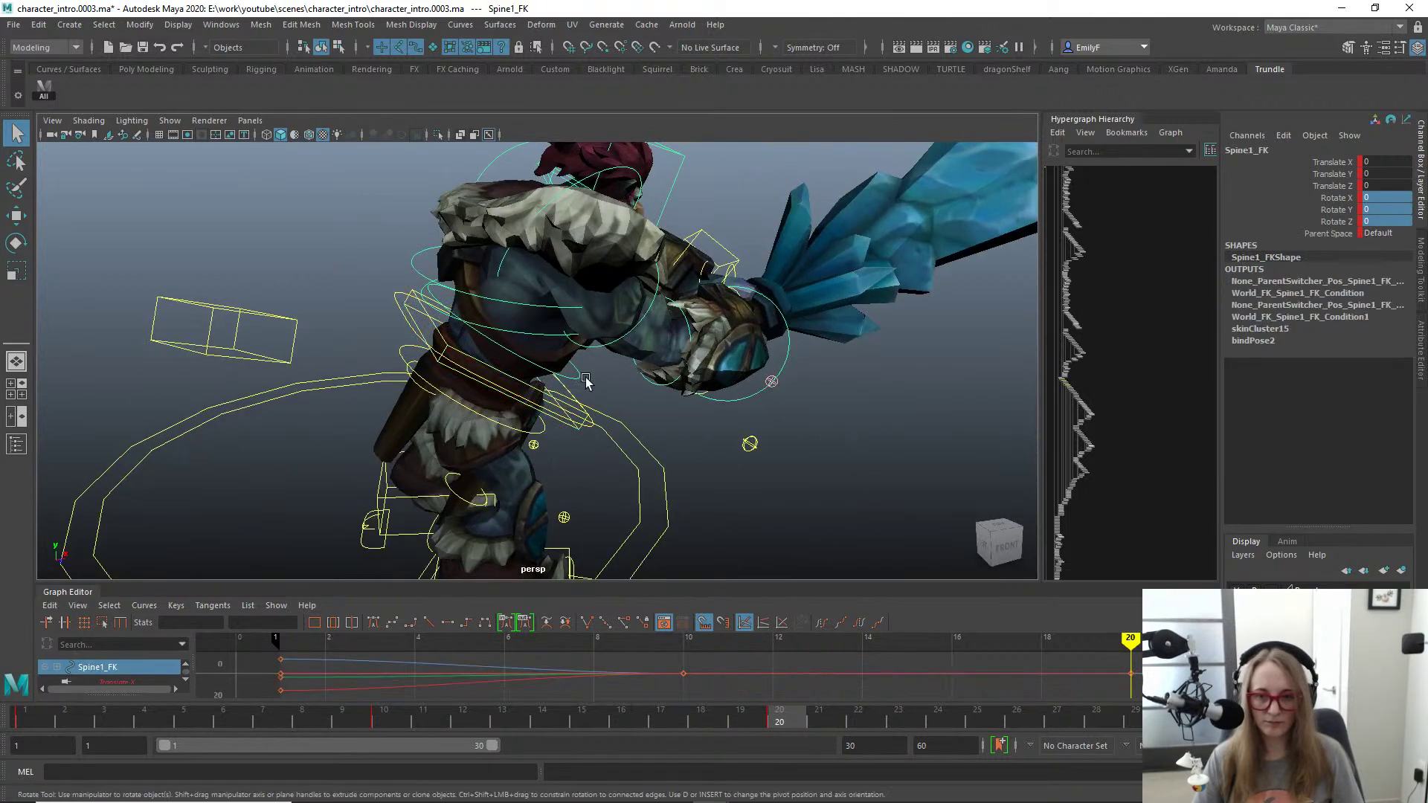
click(514, 327)
double_click(1385, 198)
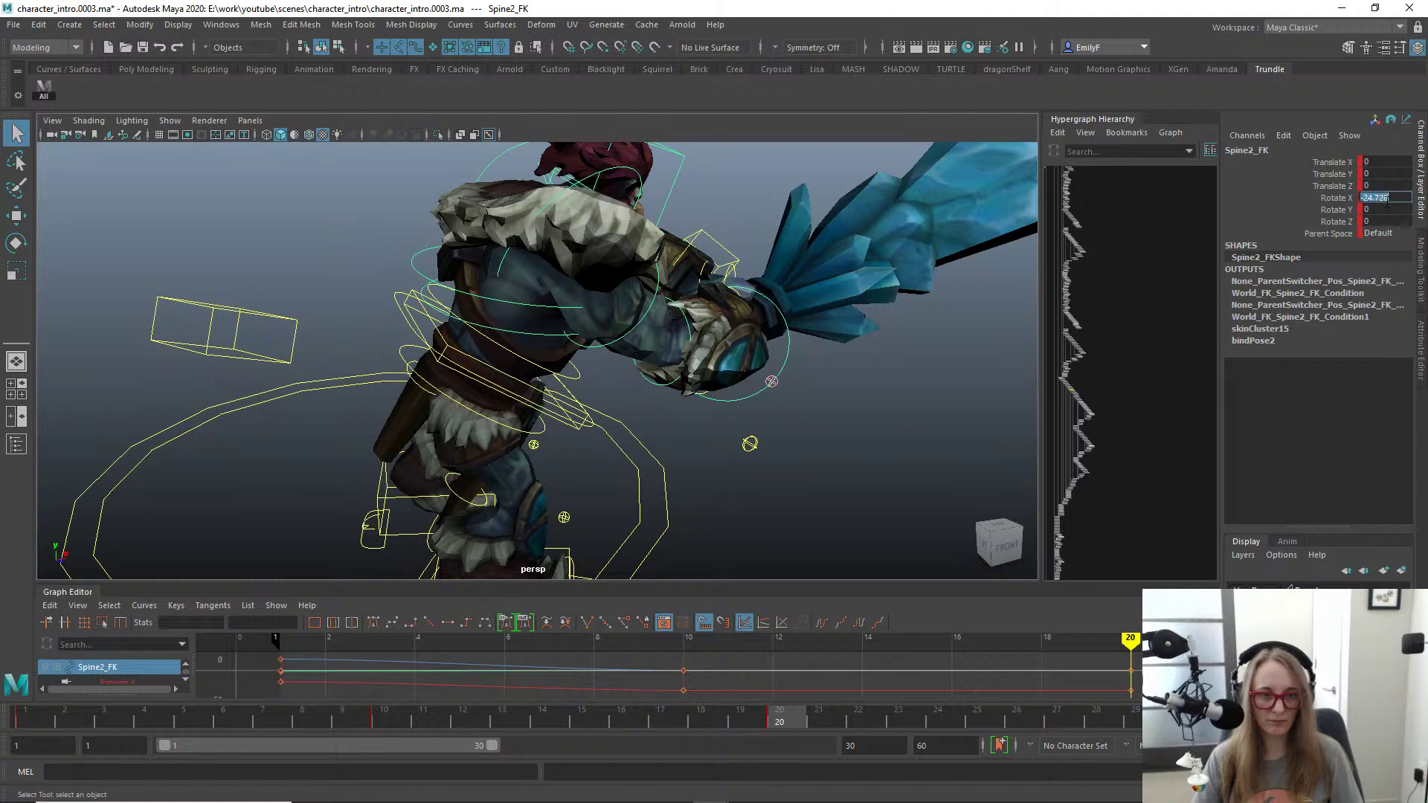
key(ctrl+z)
Step: Go to frame 10 and rotate the Spine2_FK control about X to change the upper torso's lean
alt+drag(520, 313, 646, 309)
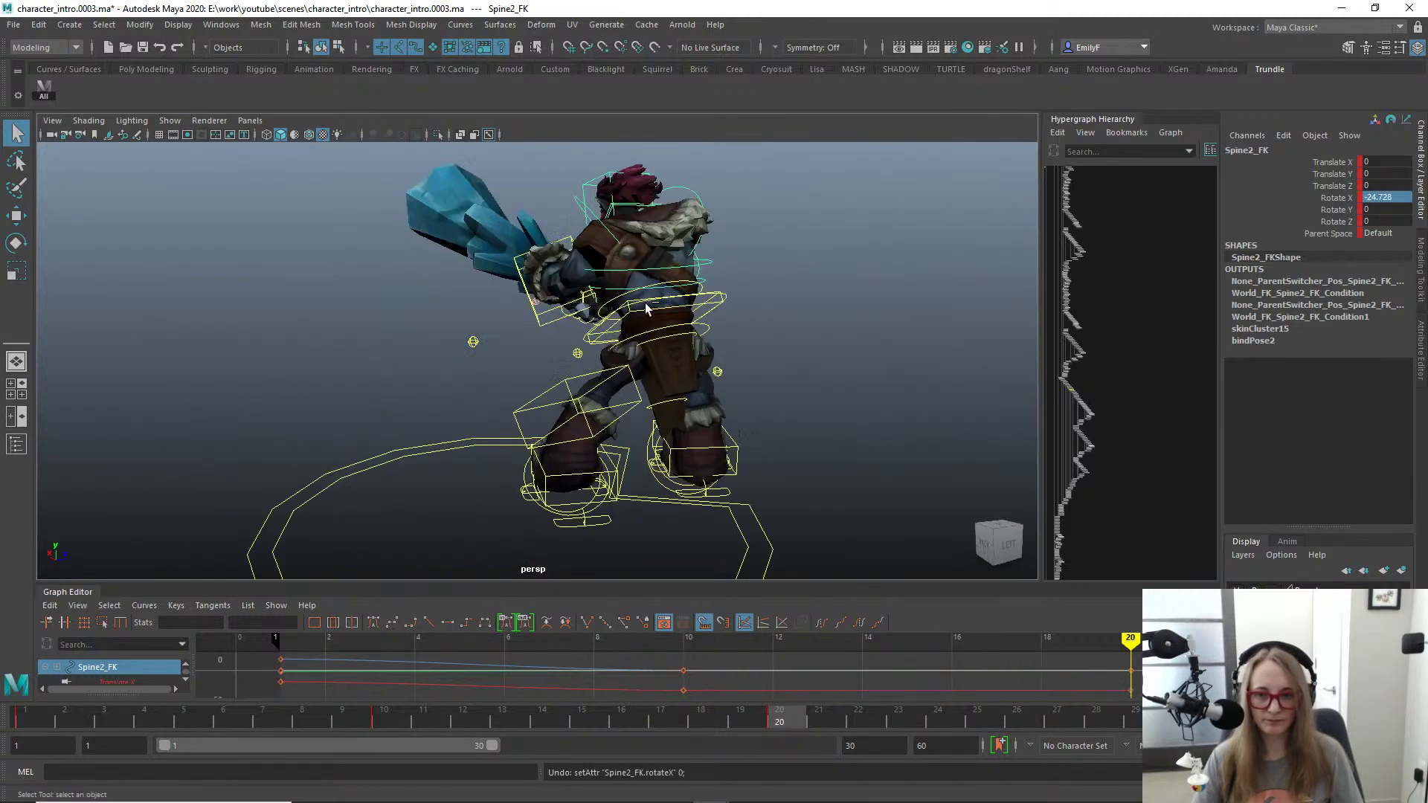
alt+drag(561, 301, 679, 332)
click(604, 344)
key(e)
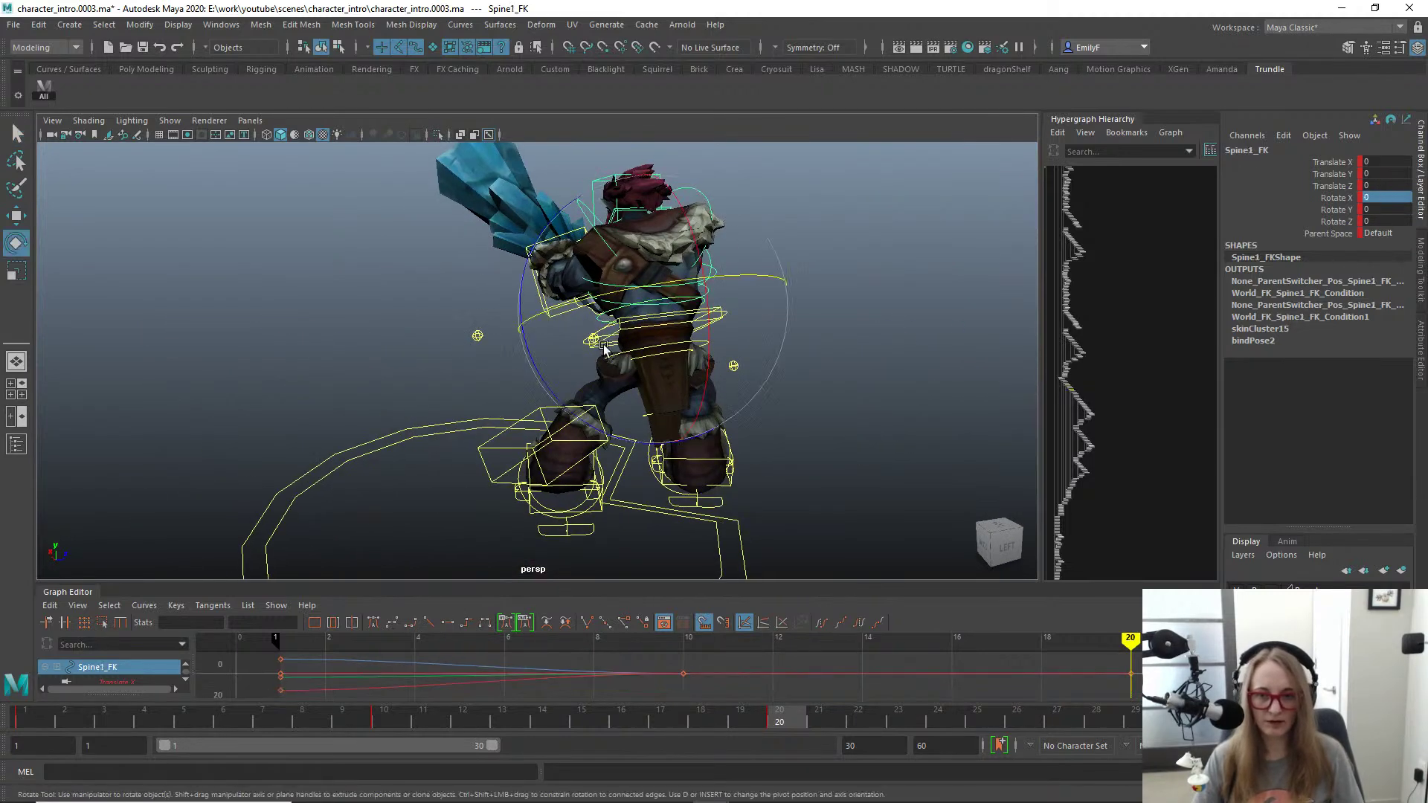
alt+drag(625, 372, 740, 353)
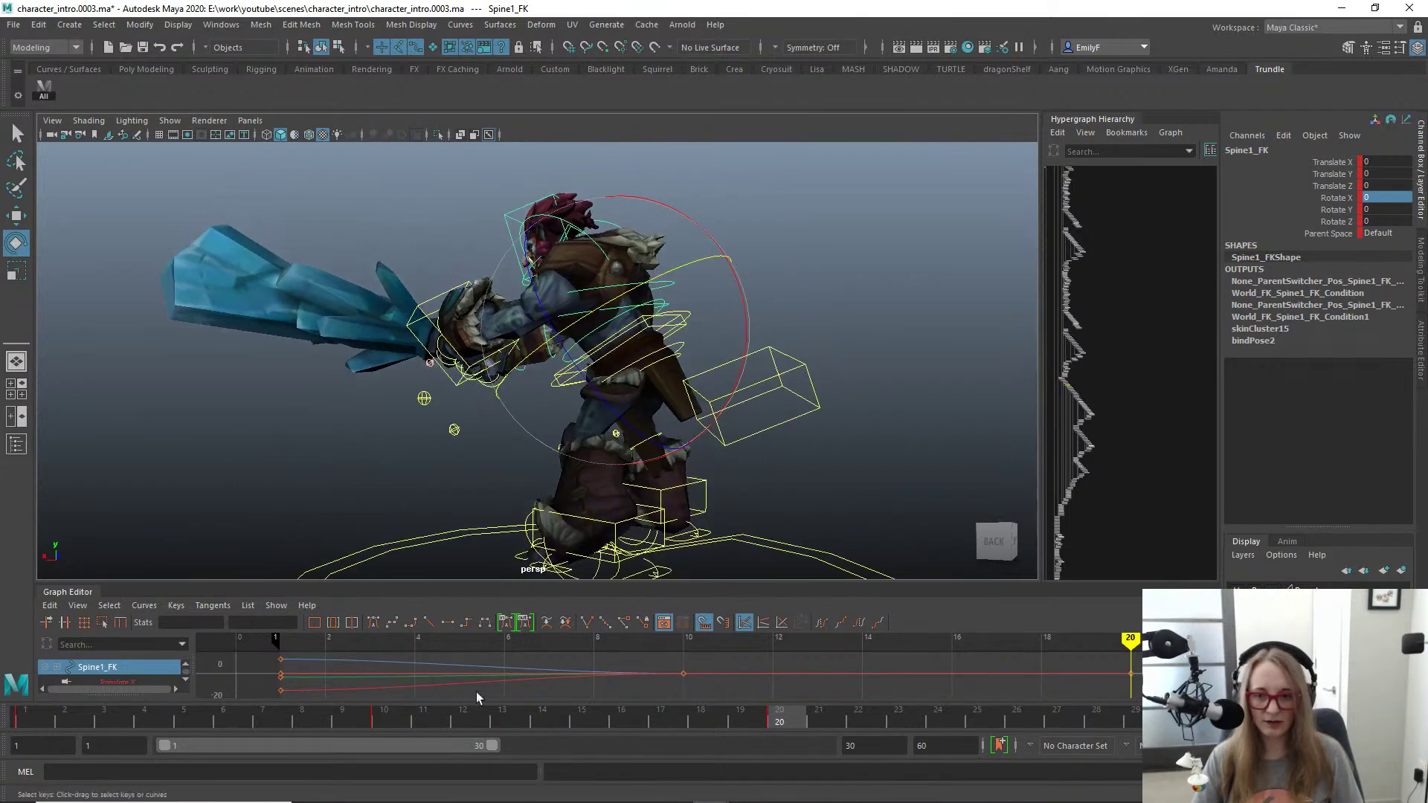
click(385, 716)
alt+drag(566, 456, 670, 427)
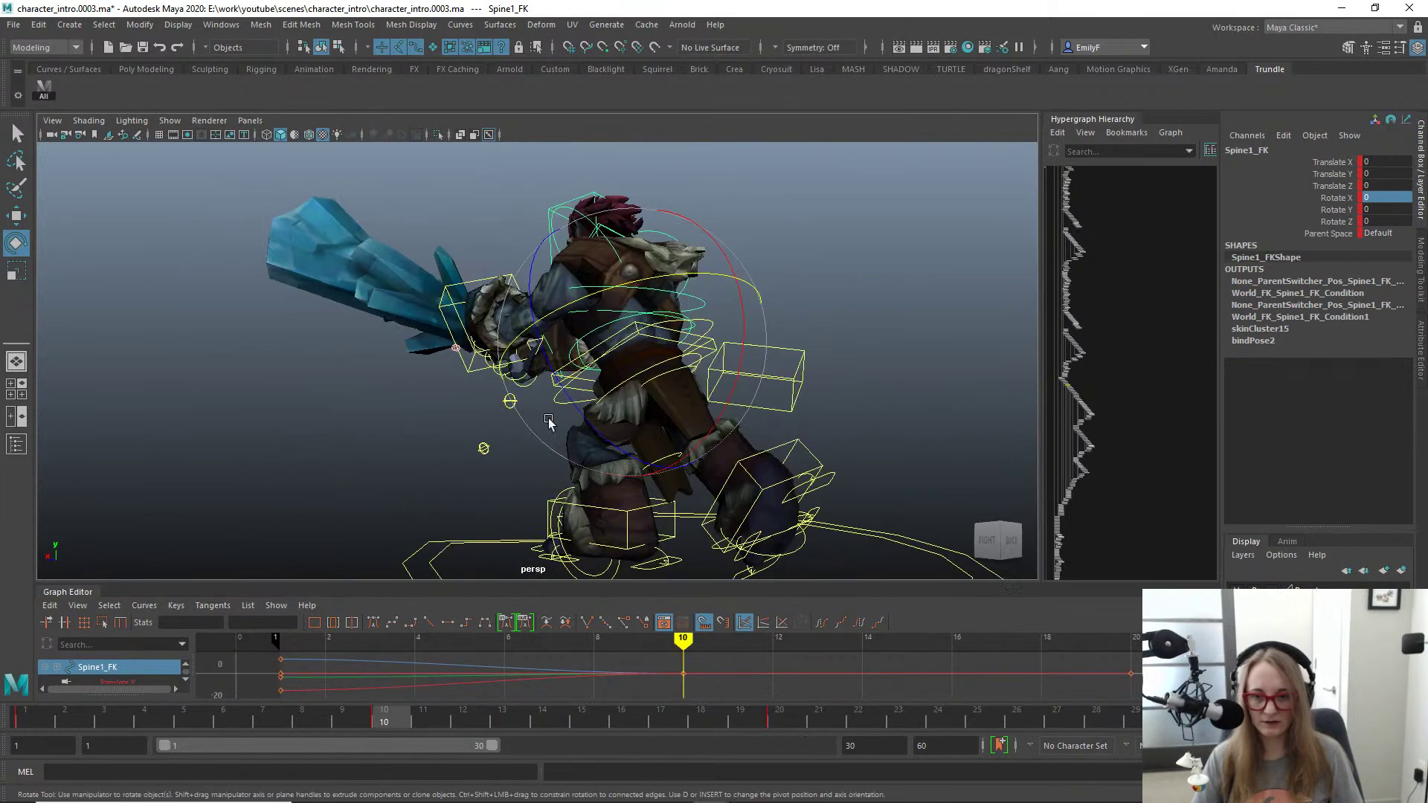
alt+drag(548, 425, 812, 379)
key(q)
click(632, 297)
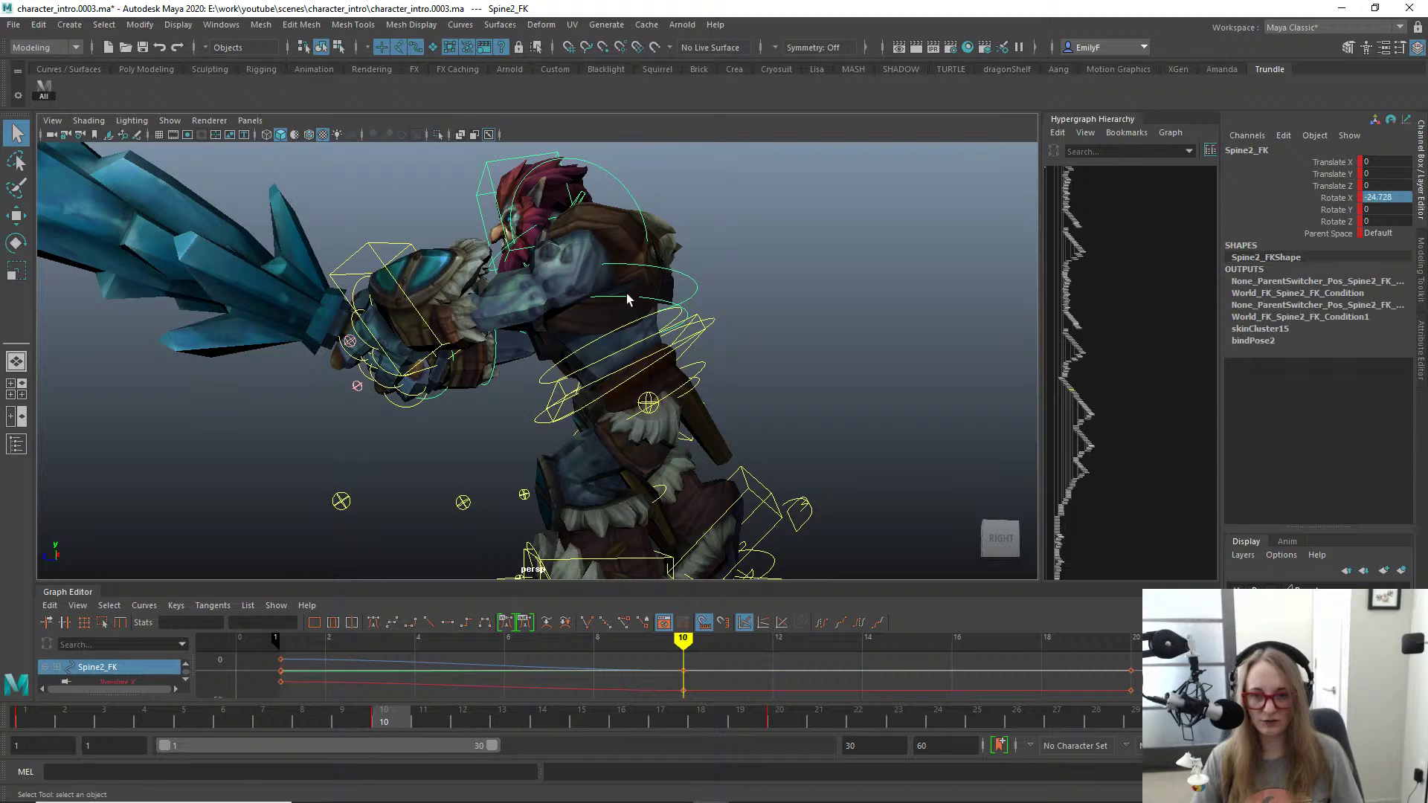
key(e)
drag(675, 430, 710, 401)
Step: Rotate the Spine1_FK control about X to about -12.7 degrees at frame 10
key(q)
click(585, 348)
key(e)
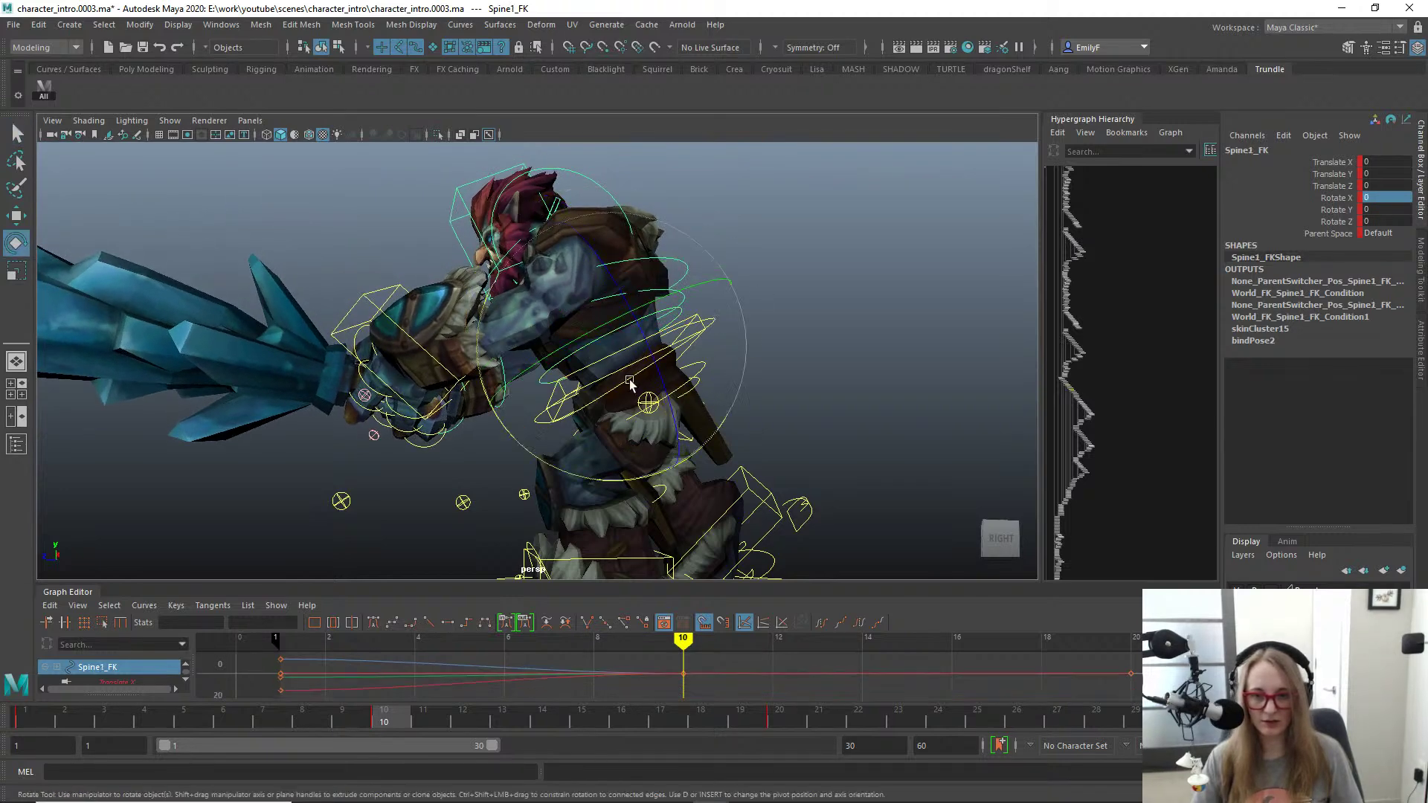
drag(568, 475, 567, 436)
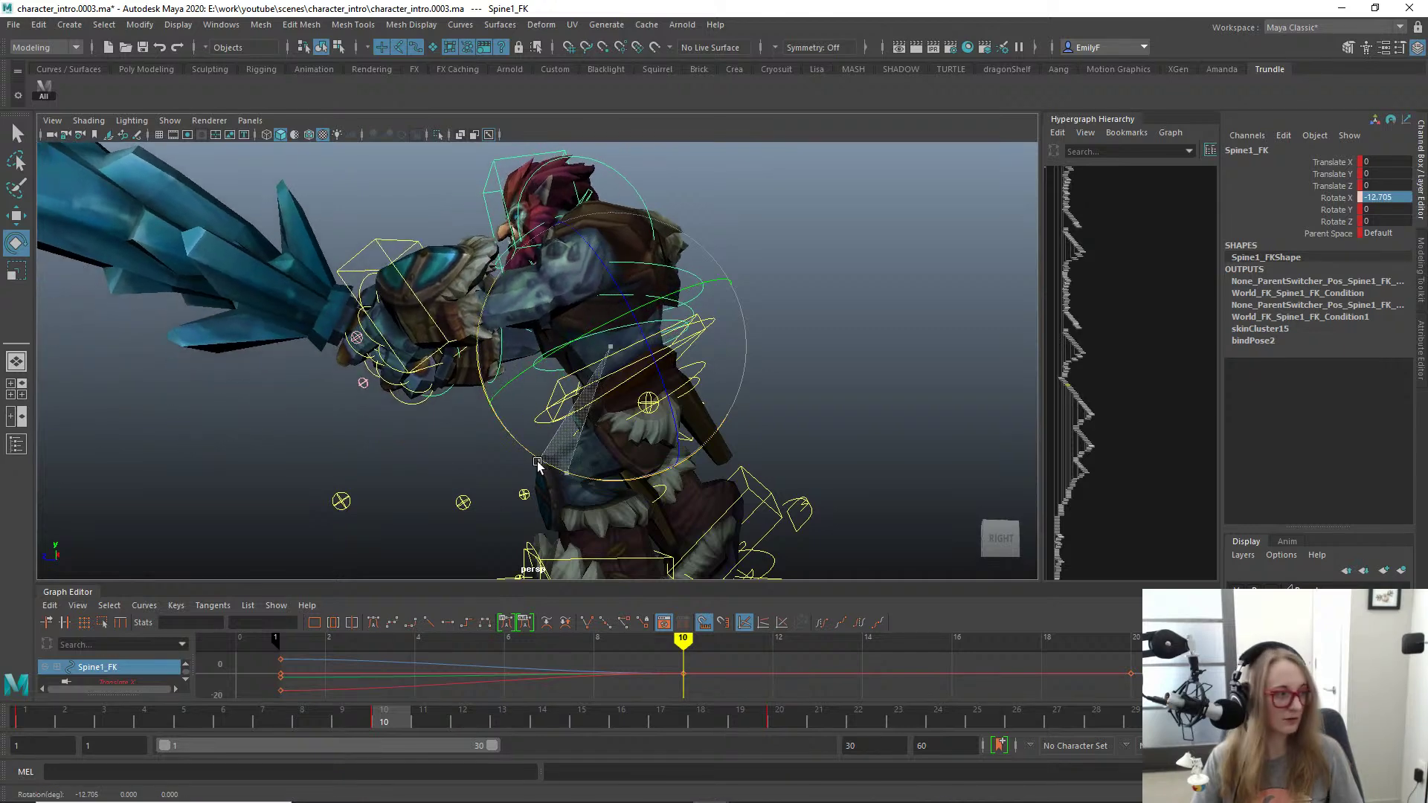
key(q)
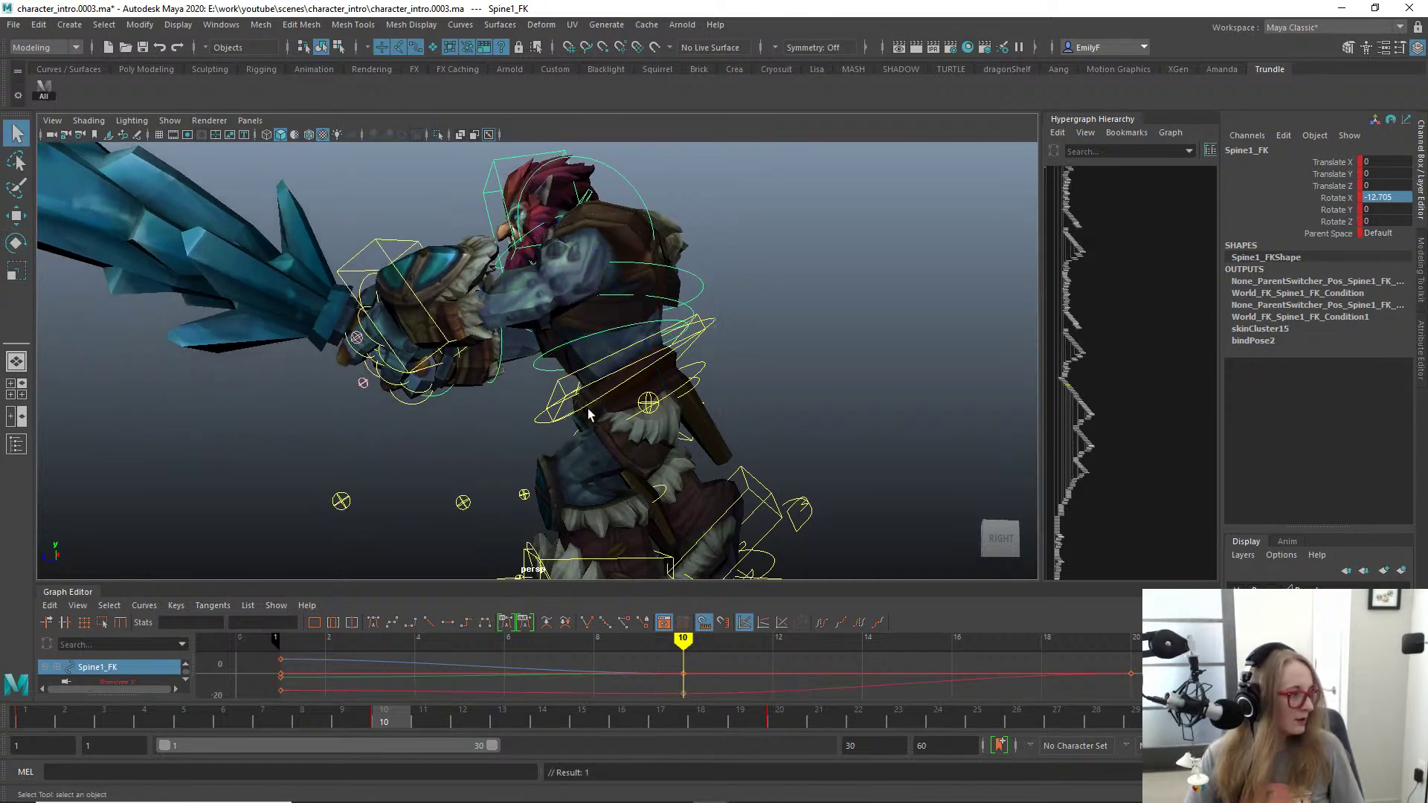
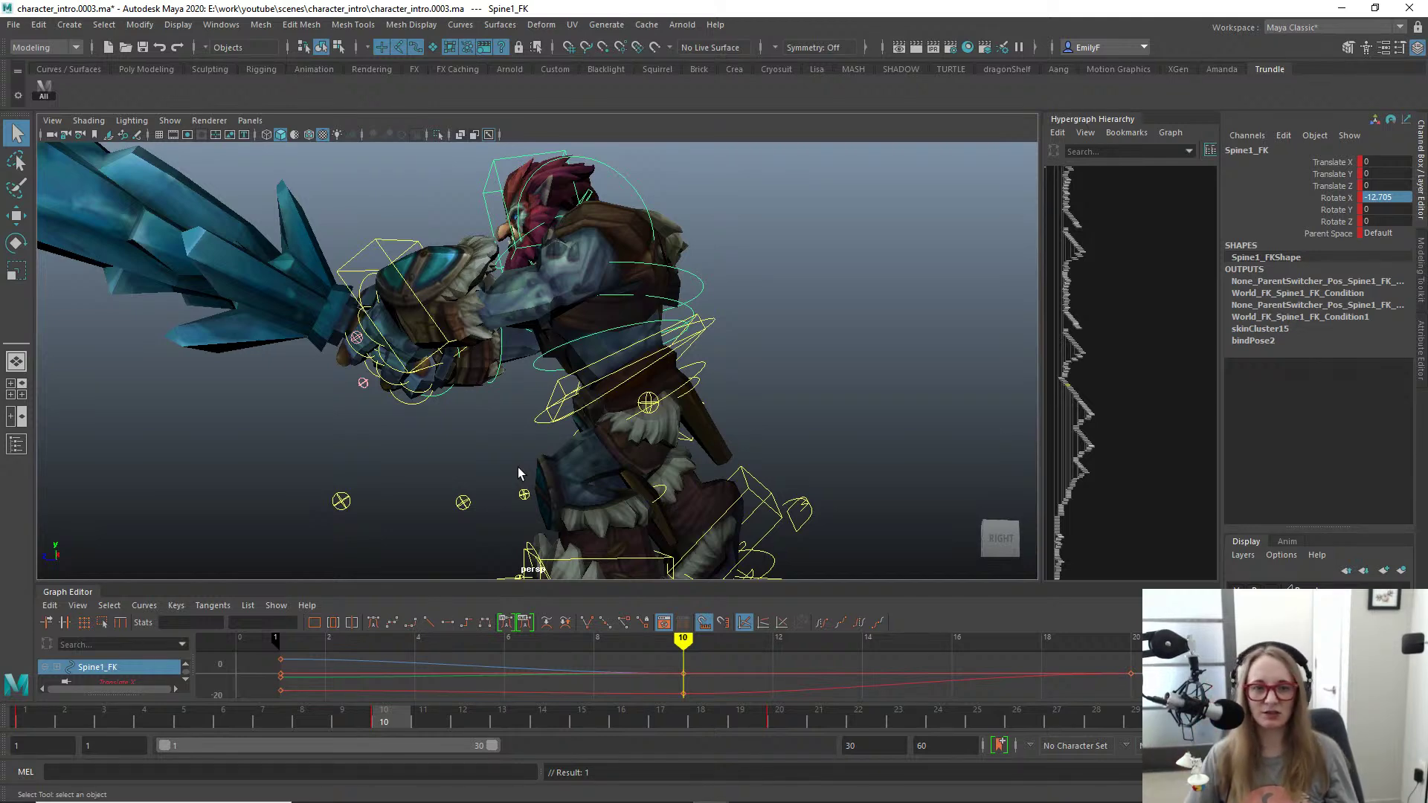
Step: Rotate the Root_FK control about Z to about -3.94 degrees at frame 10, checking the hips from behind and the side
alt+drag(773, 437, 613, 438)
alt+right_drag(613, 437, 593, 340)
alt+drag(592, 339, 545, 351)
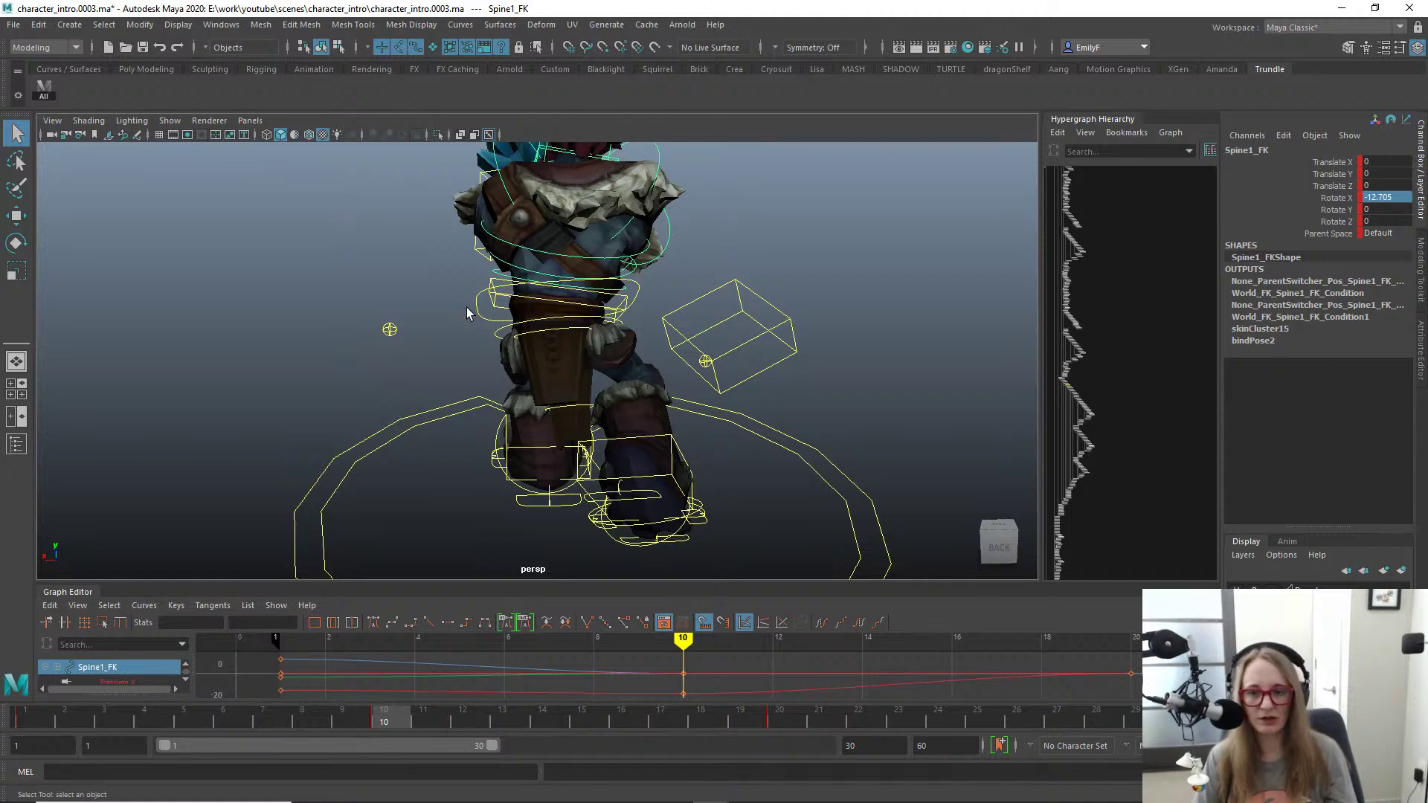
alt+drag(469, 311, 509, 307)
alt+right_drag(510, 306, 475, 262)
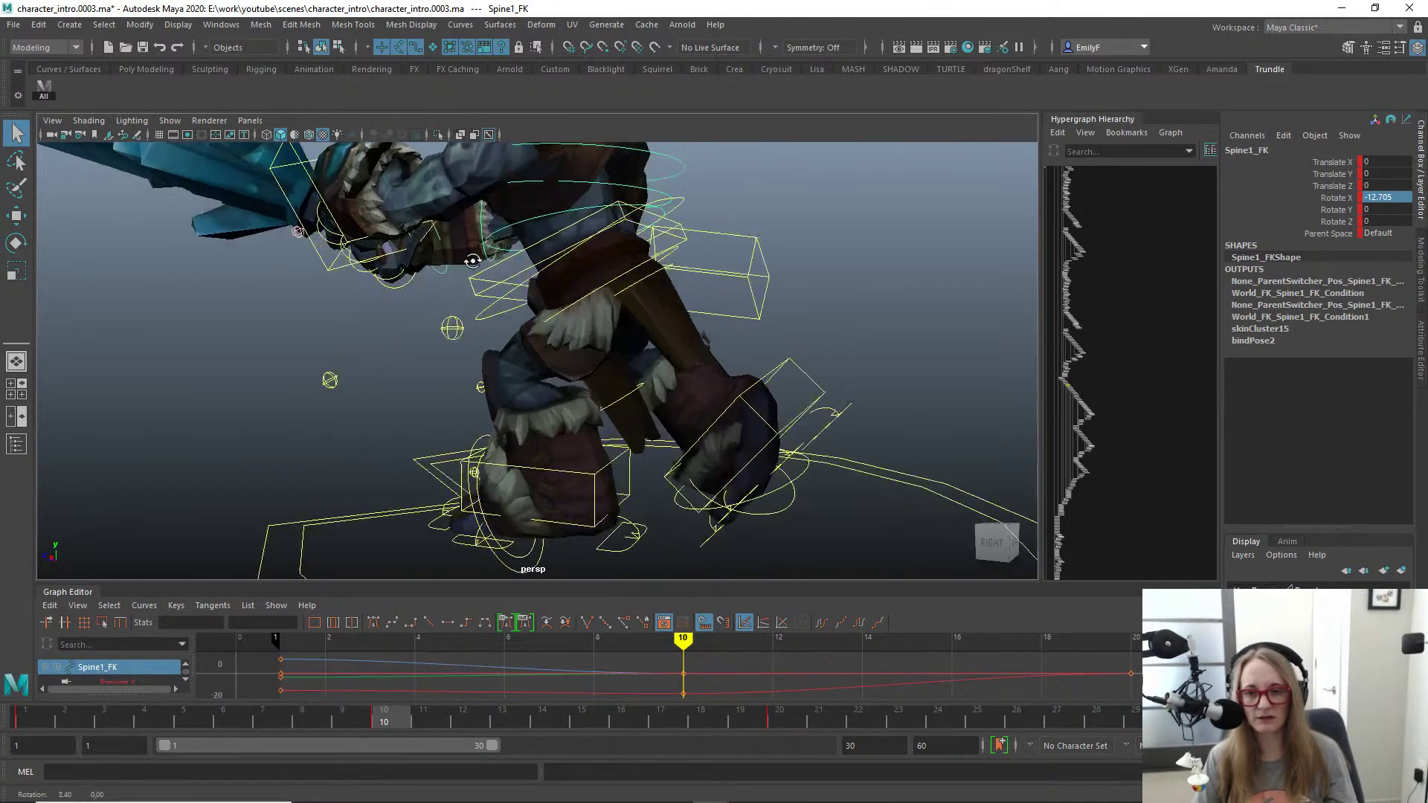
alt+drag(475, 262, 333, 278)
alt+right_drag(333, 278, 427, 276)
click(442, 281)
alt+drag(427, 276, 438, 278)
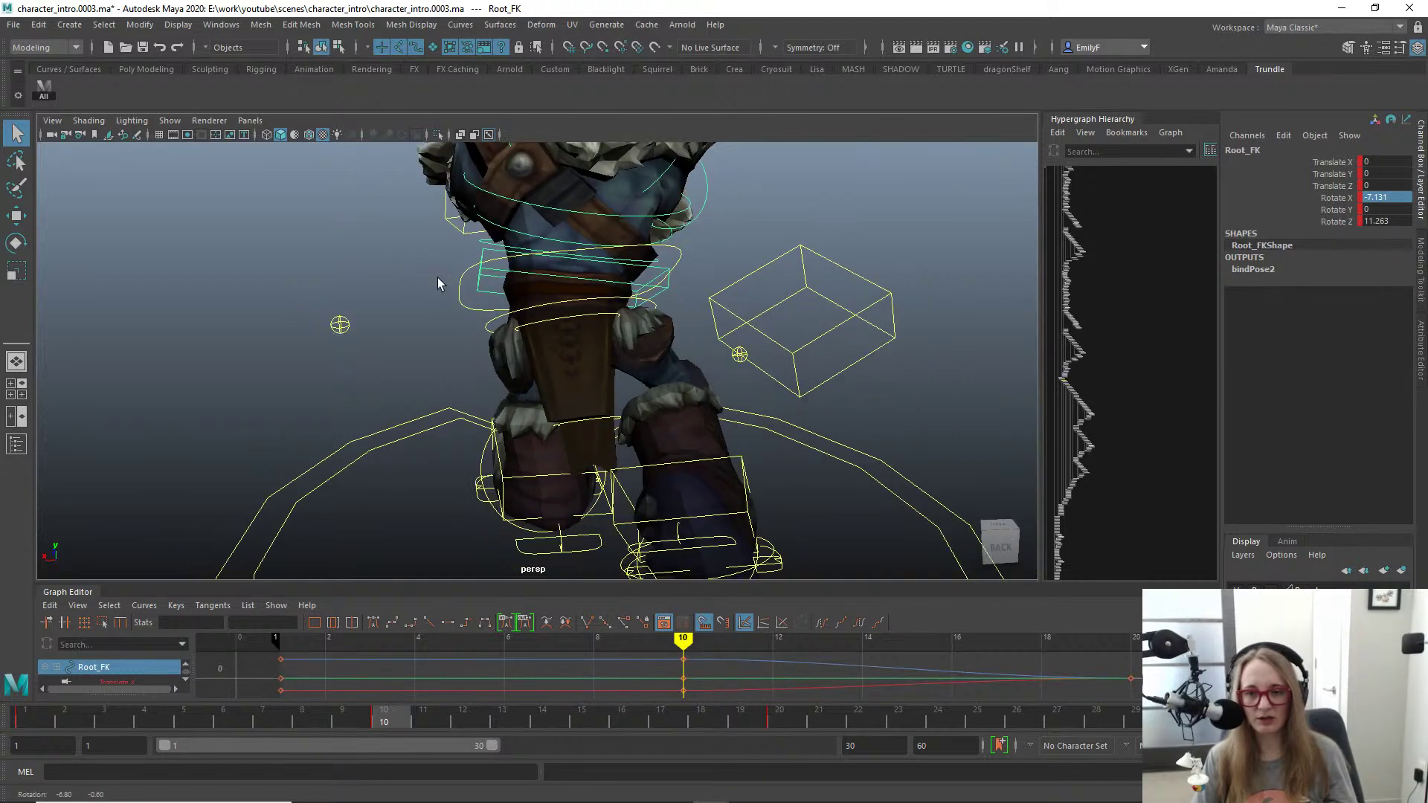
key(e)
alt+right_drag(580, 321, 476, 365)
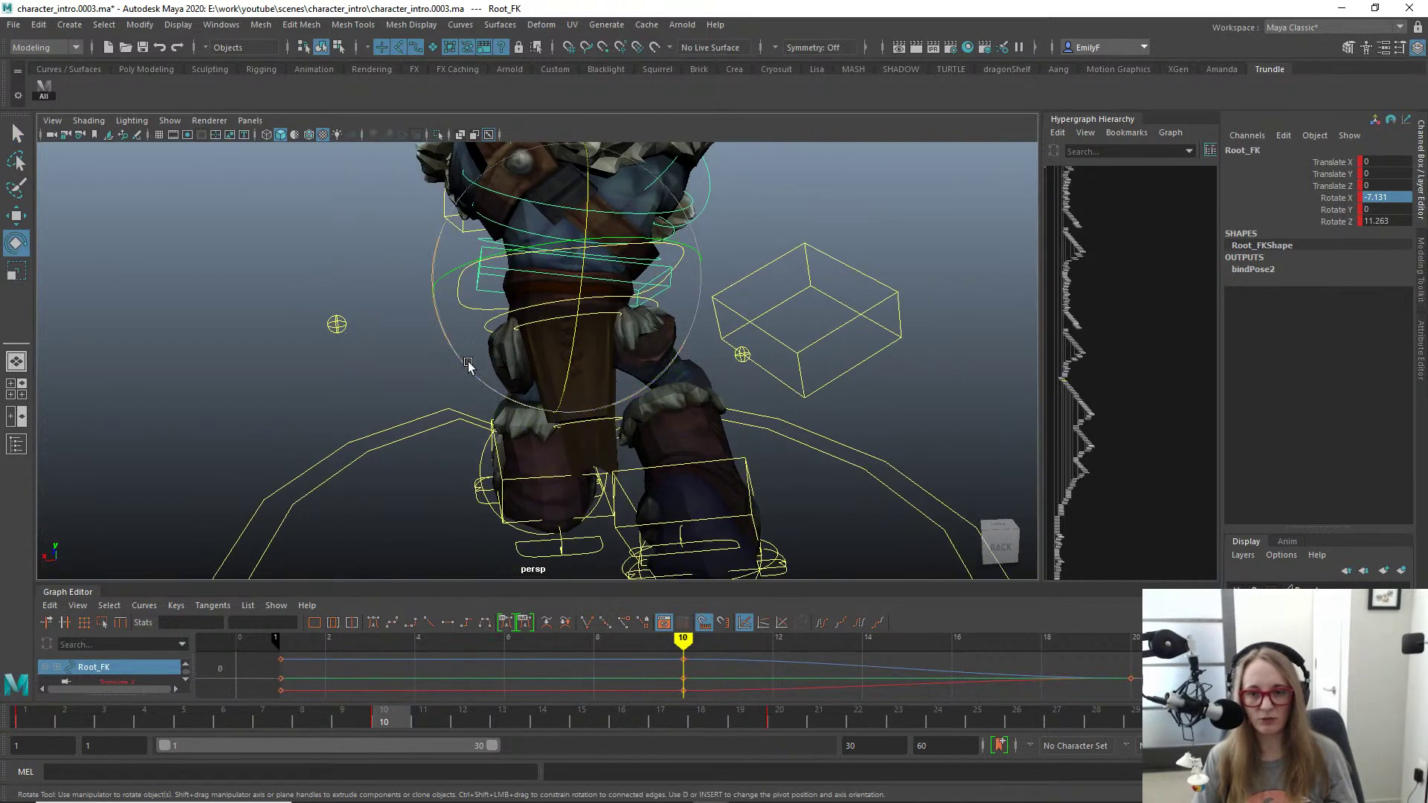
drag(485, 380, 513, 399)
alt+right_drag(513, 399, 459, 358)
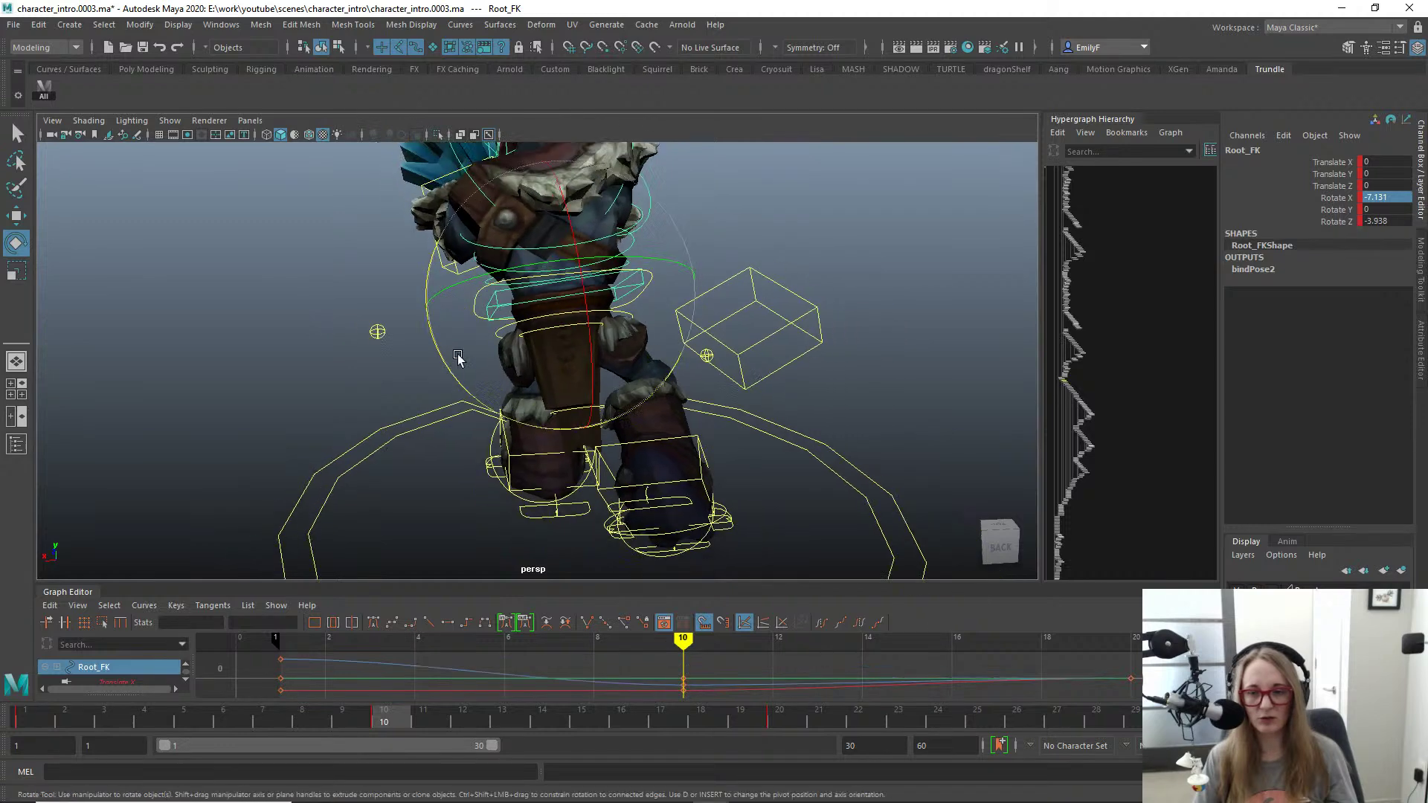
key(q)
alt+drag(459, 358, 549, 336)
alt+right_drag(548, 336, 597, 326)
alt+drag(596, 326, 625, 331)
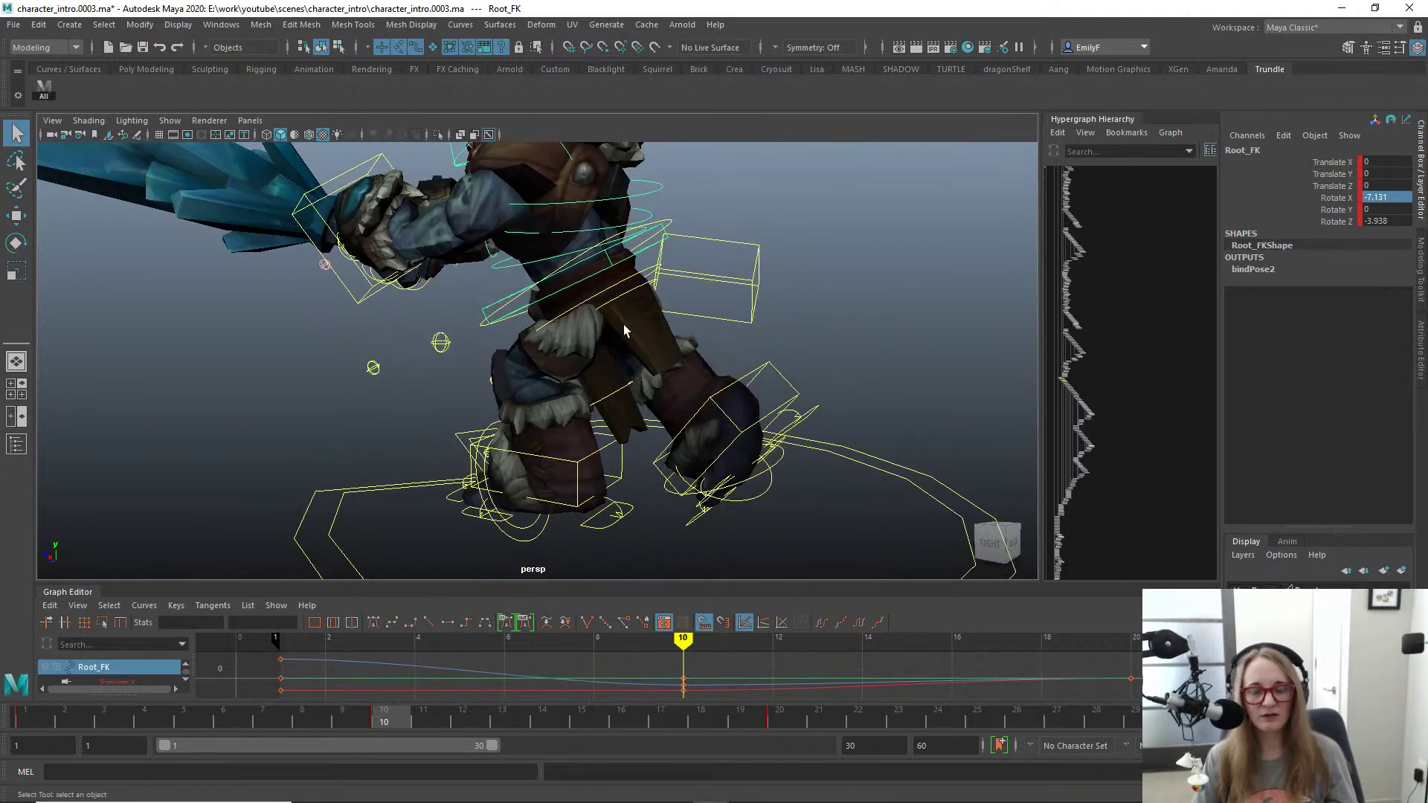
Step: Try shifting the Main_FK control sideways at frame 10 to about -0.343 in Translate X
alt+right_drag(625, 332, 554, 325)
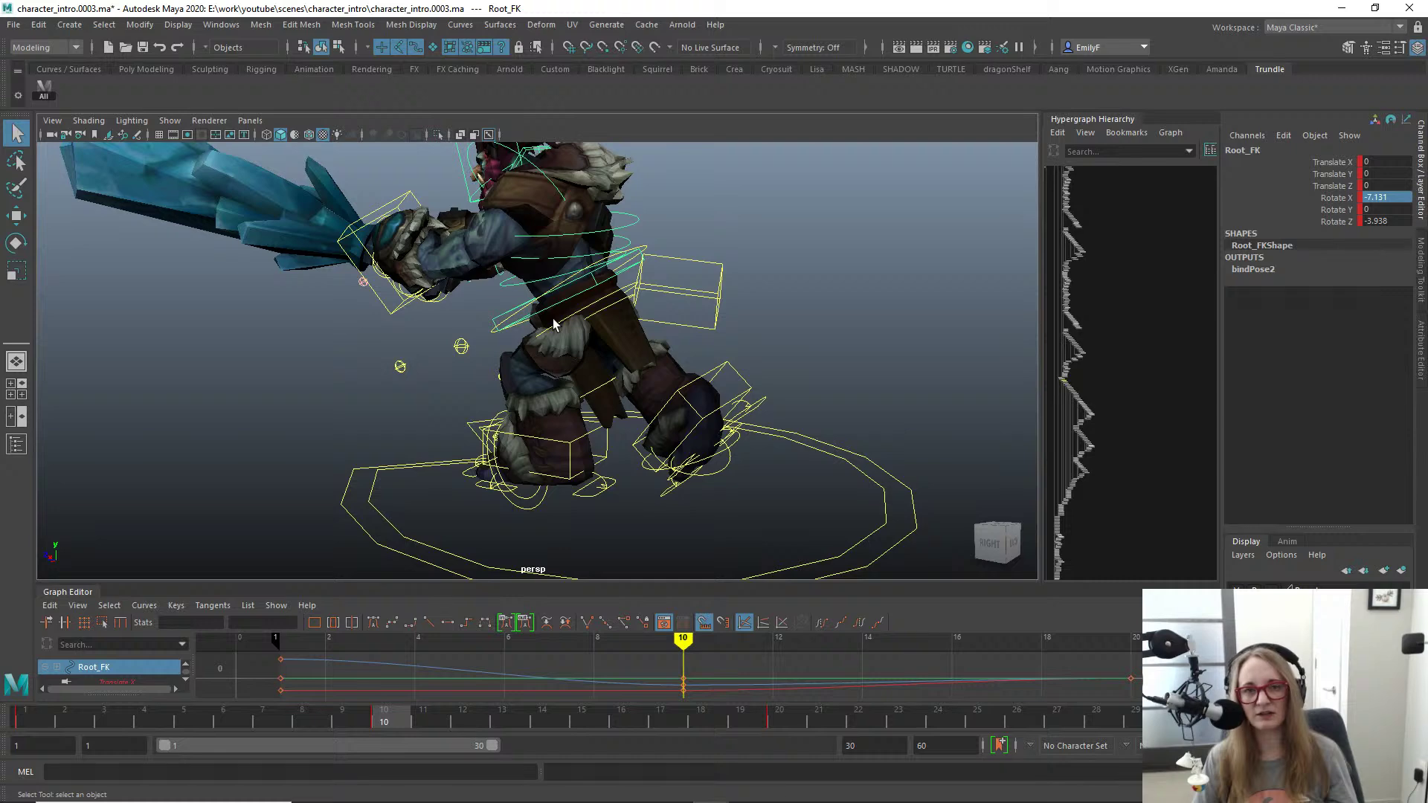
alt+drag(540, 331, 454, 222)
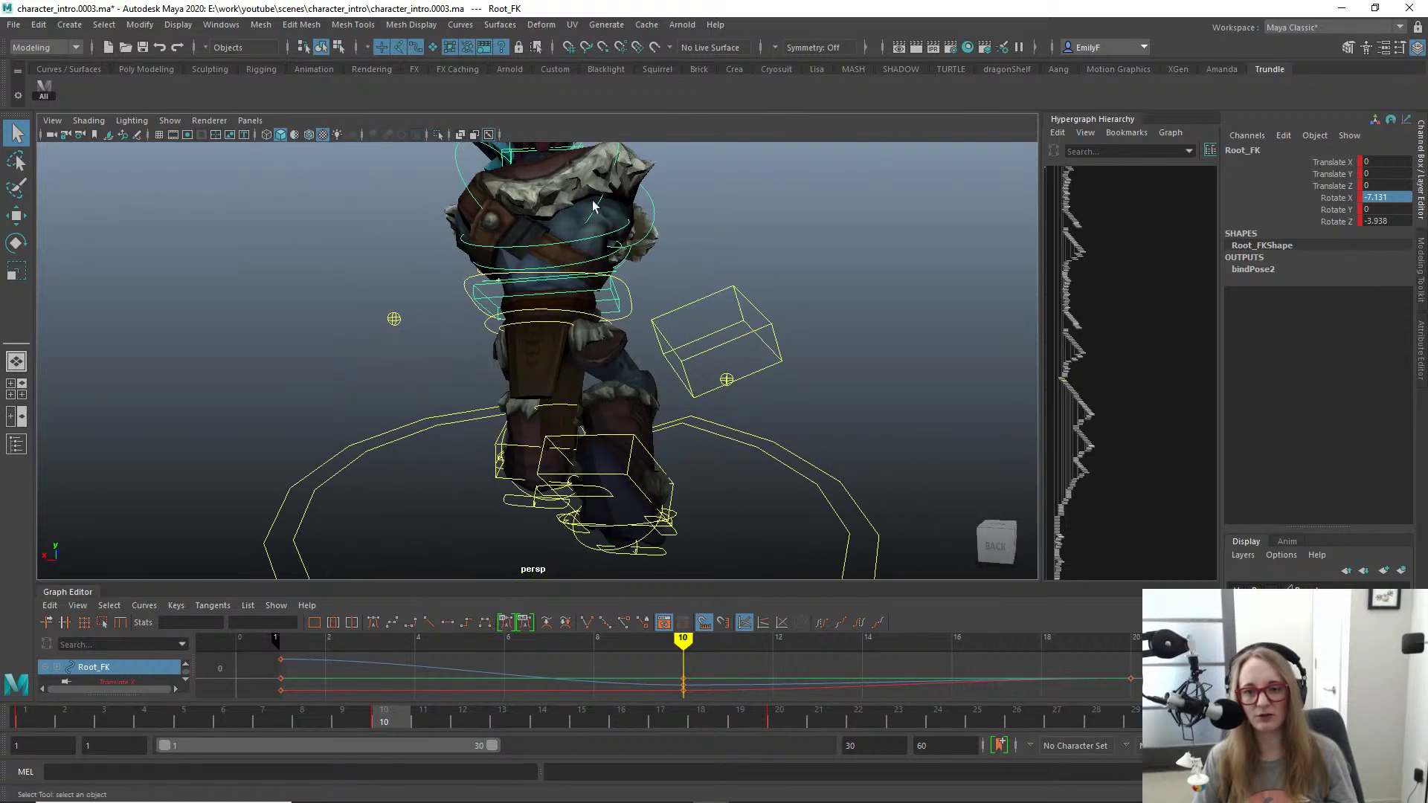
alt+right_drag(563, 393, 578, 296)
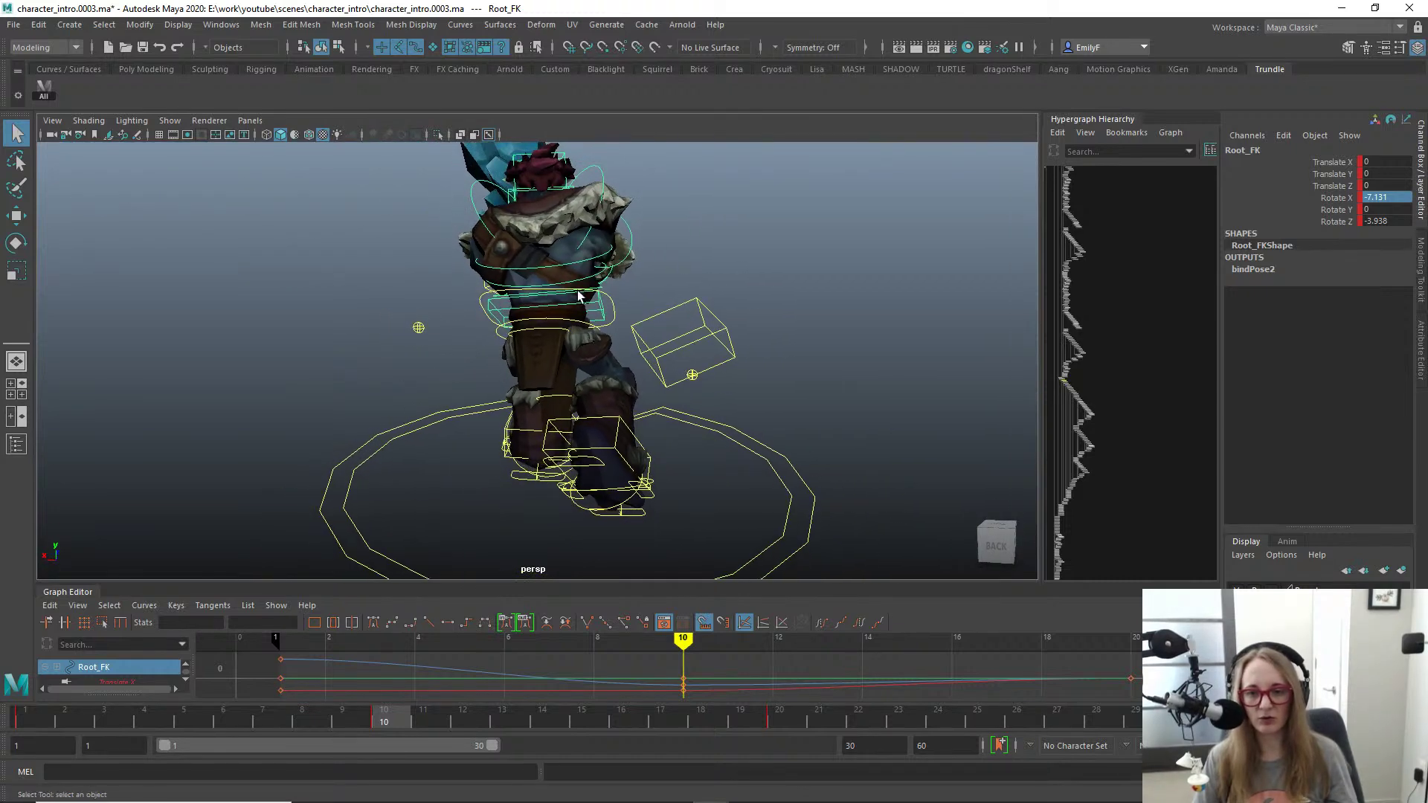
click(612, 305)
key(w)
drag(429, 305, 457, 307)
alt+drag(674, 456, 801, 442)
alt+right_drag(801, 442, 696, 424)
alt+drag(697, 424, 494, 404)
key(q)
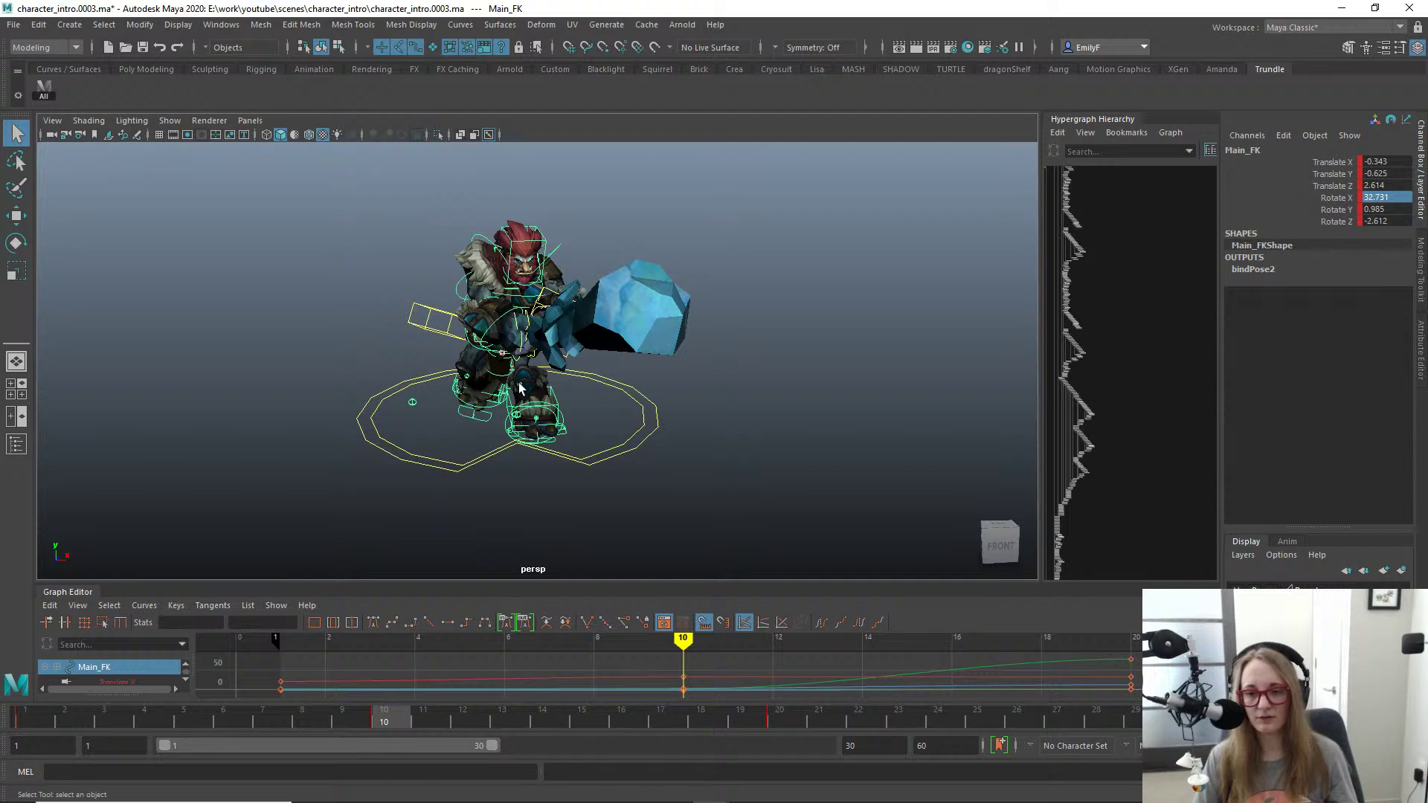
Step: Undo the left knee noodle control edit and the preceding Main_FK move at frame 10
click(519, 382)
key(w)
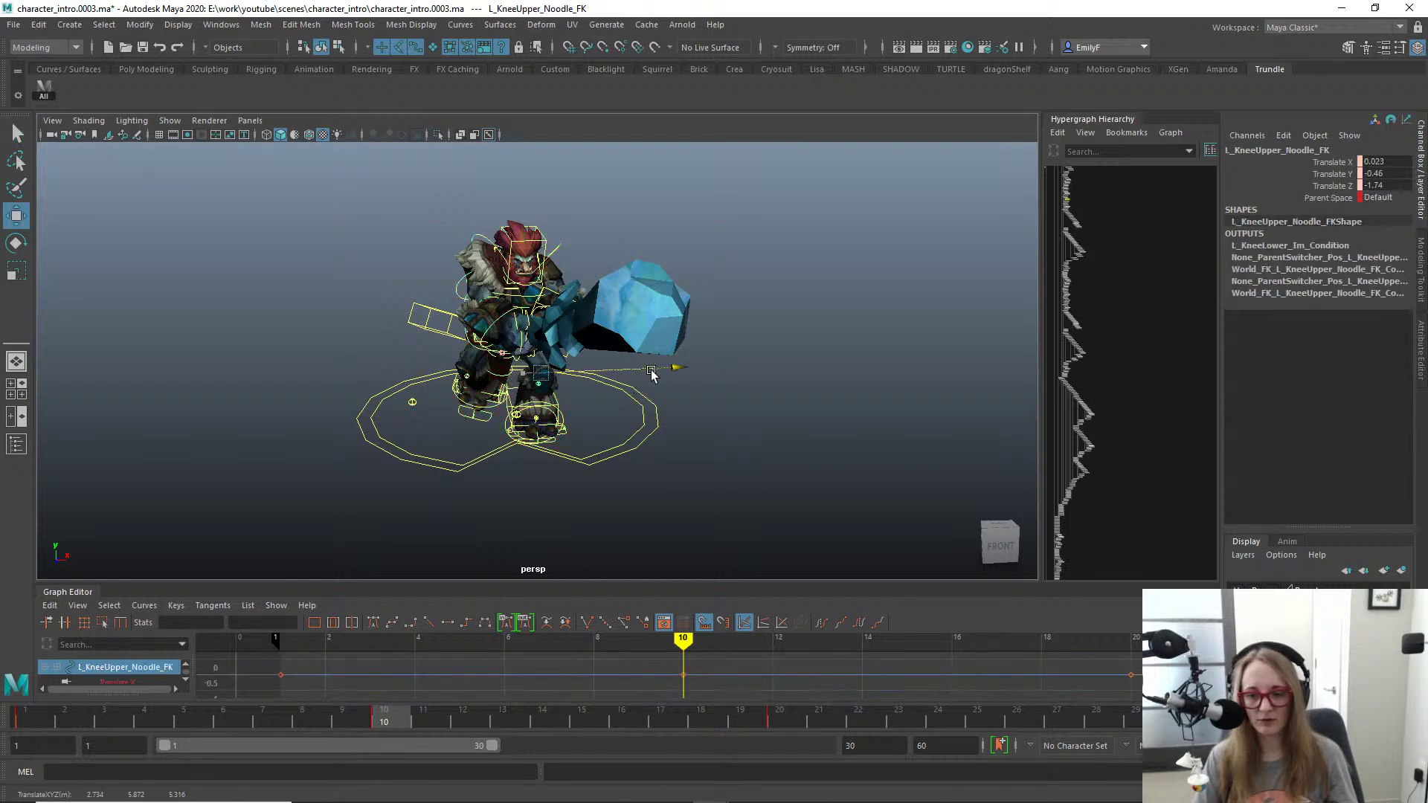
key(s)
key(ctrl+z)
key(ctrl+z)
key(ctrl+z)
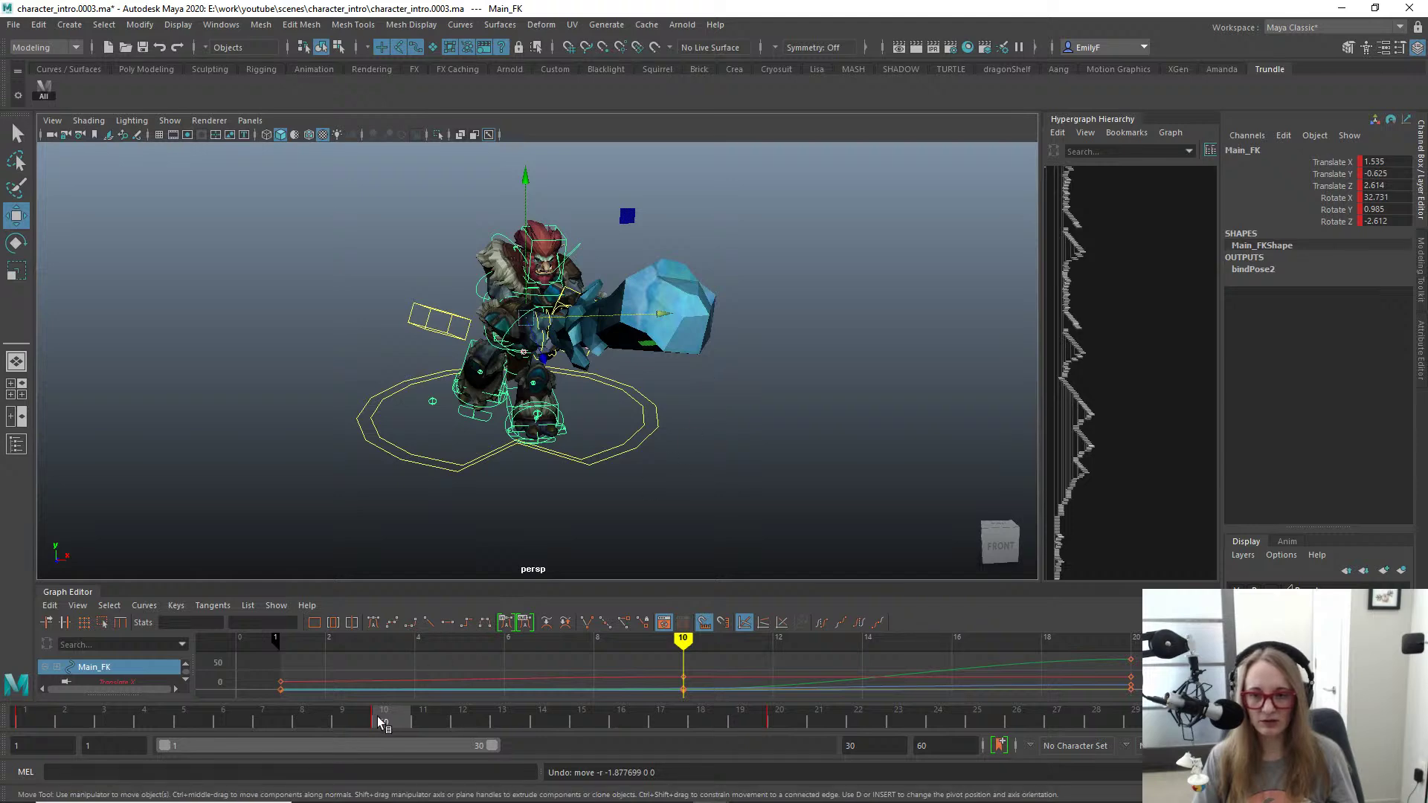
Step: Rotate the Spine2_FK control about X at frame 10 to adjust the upper torso's lean in the side view
drag(382, 723, 382, 686)
alt+drag(377, 385, 542, 367)
alt+right_drag(380, 324, 476, 334)
alt+drag(477, 334, 627, 363)
click(584, 273)
key(e)
alt+drag(614, 301, 448, 264)
key(q)
click(440, 216)
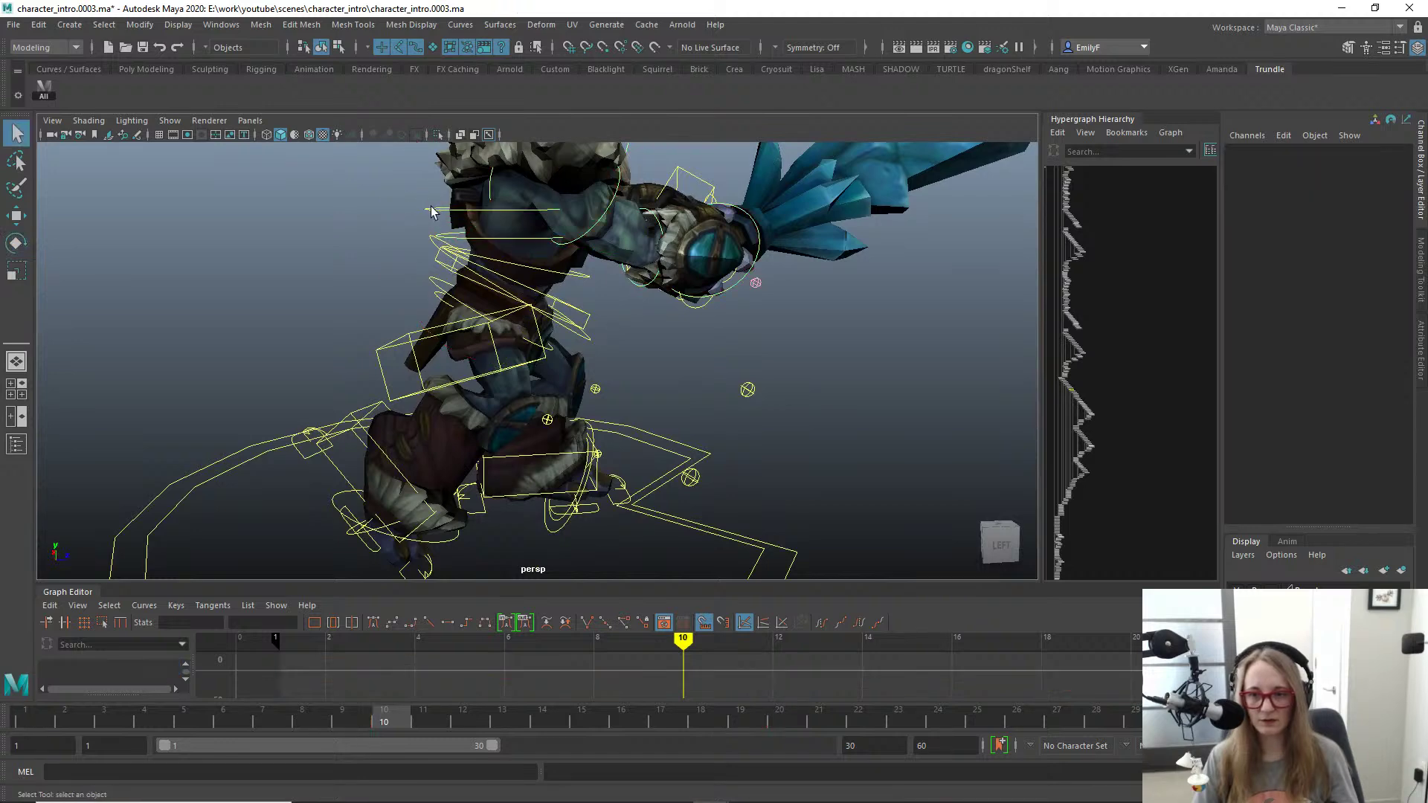
click(431, 212)
key(e)
drag(409, 293, 392, 261)
key(q)
click(479, 241)
key(e)
key(q)
Step: Go to frame 20 and rotate the Spine2_FK control about X to about -14.85 degrees
click(793, 716)
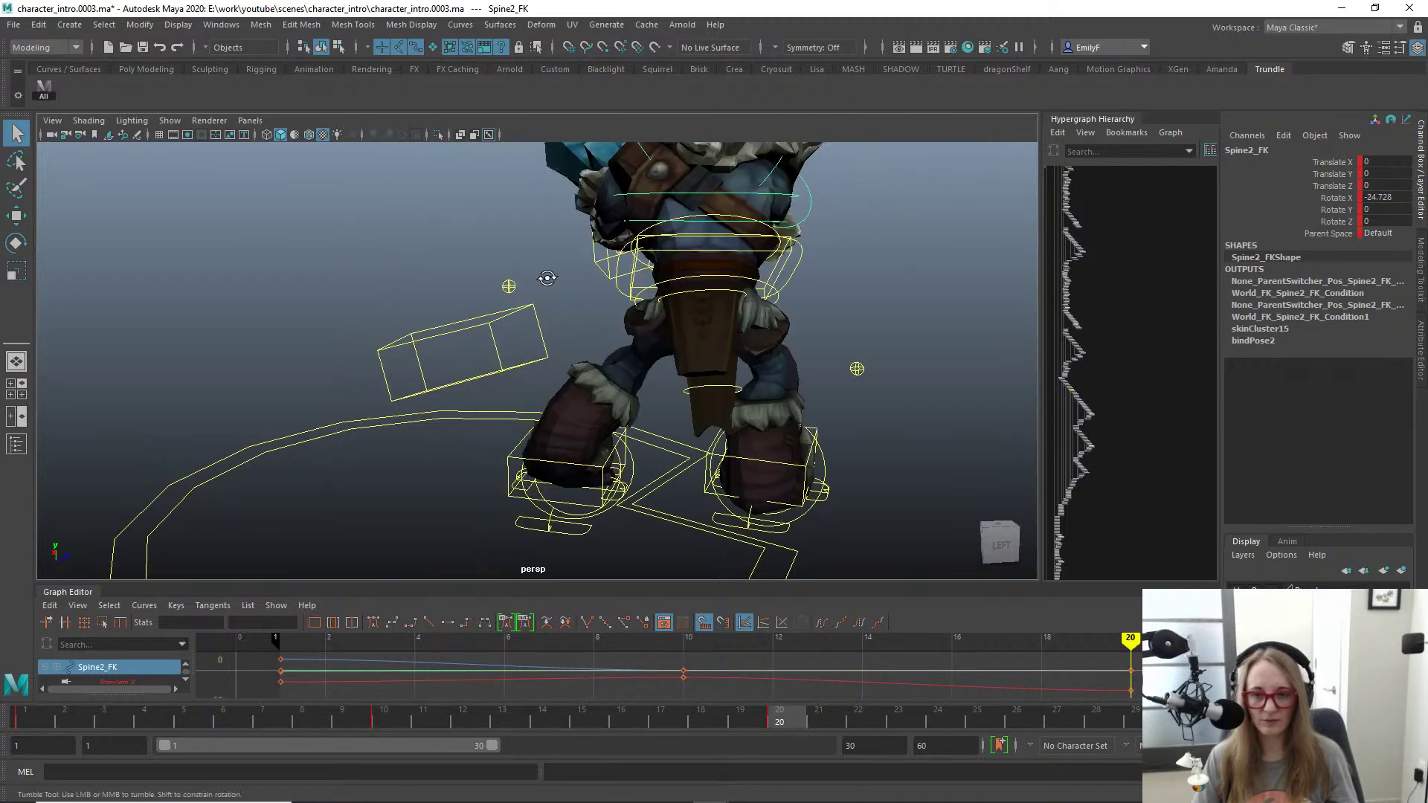
alt+drag(542, 277, 531, 306)
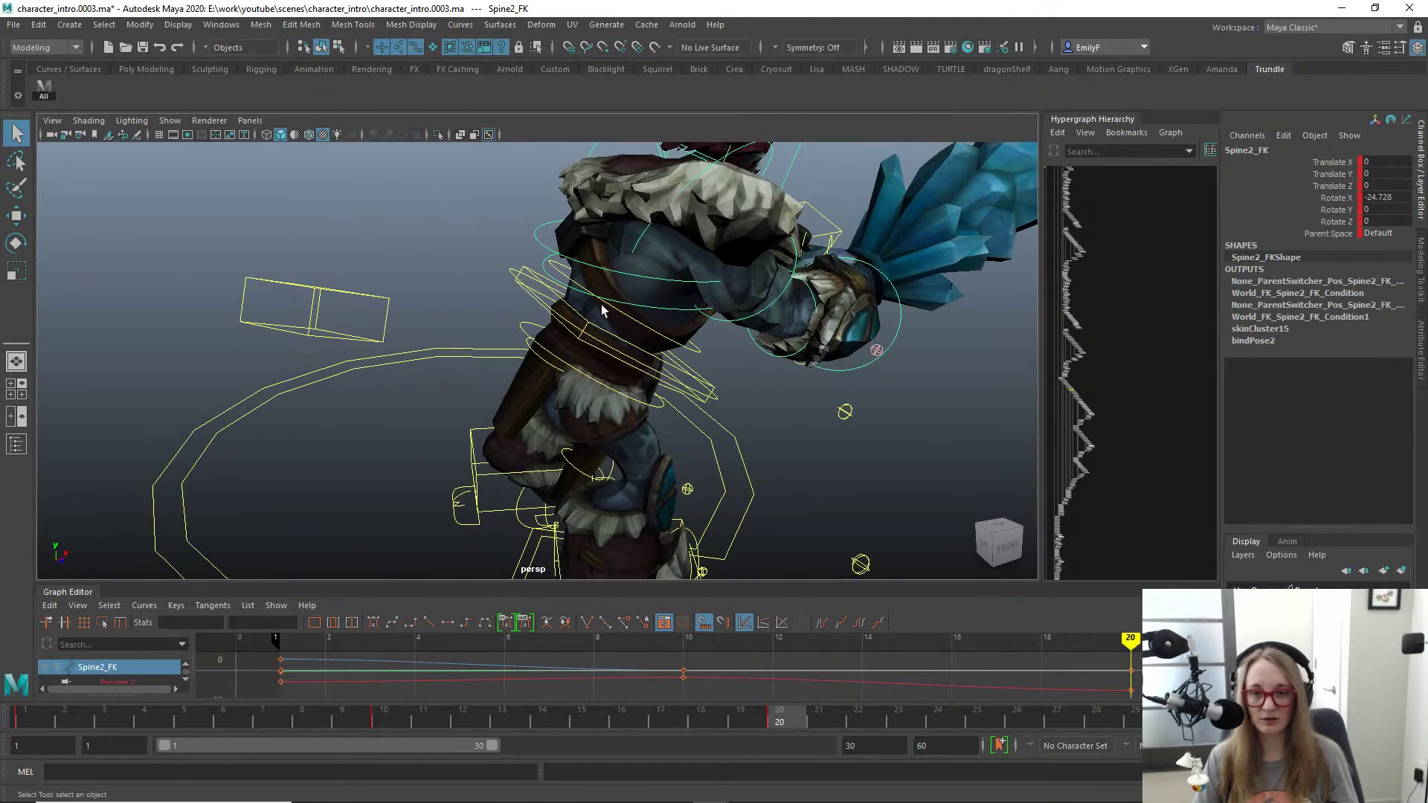
key(e)
scroll(581, 273, up, 4)
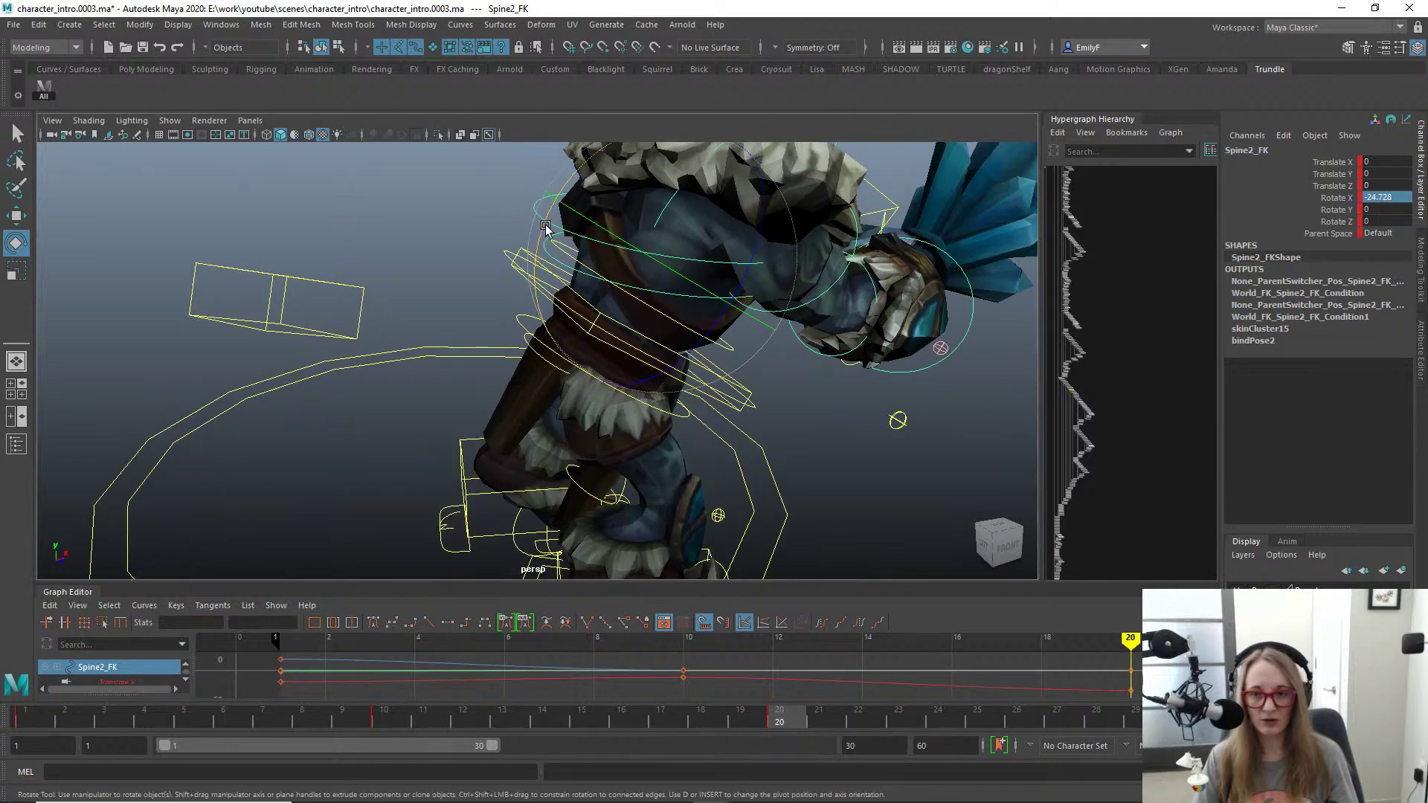
drag(545, 225, 554, 201)
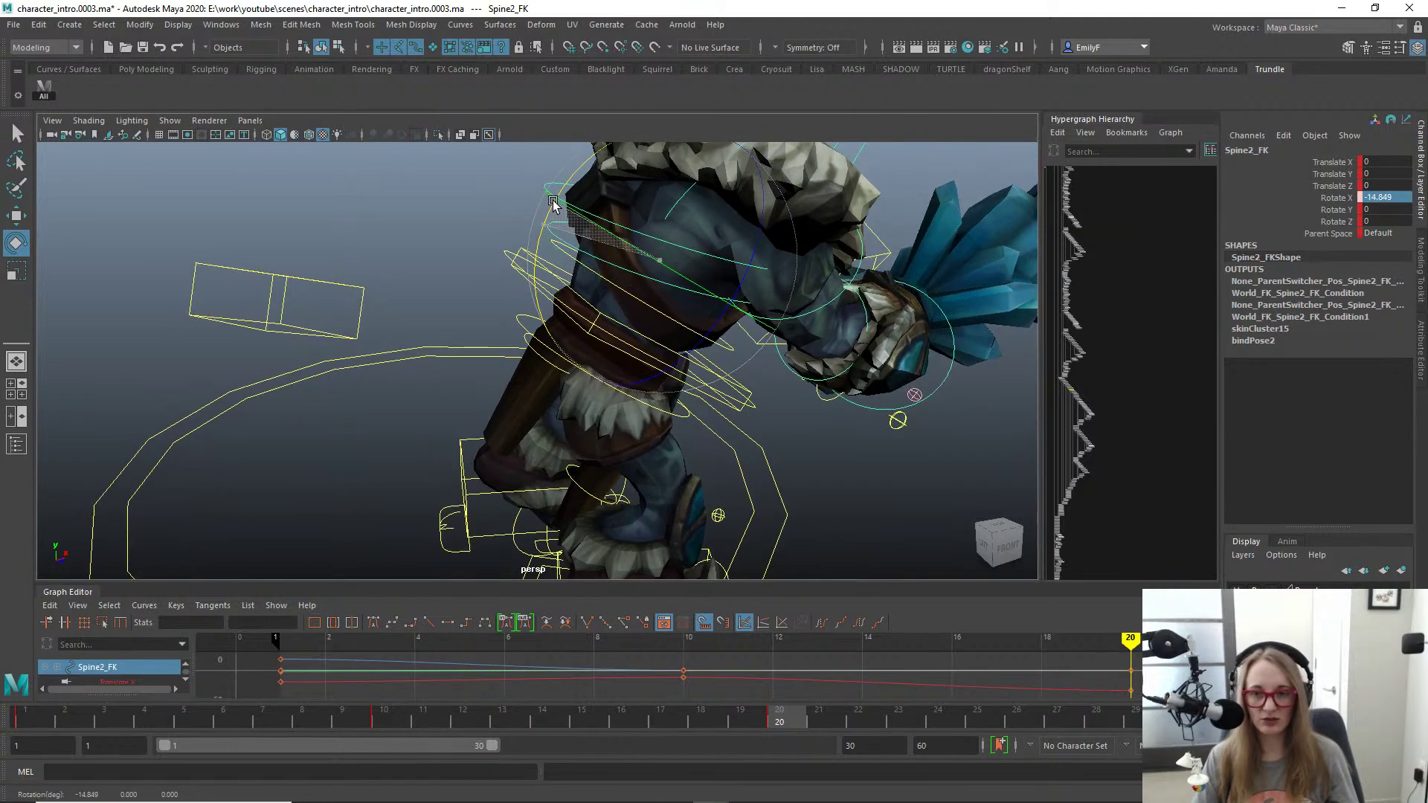
Step: Rotate the Spine1_FK control about X to about -5.82 degrees at frame 20
key(q)
click(569, 250)
key(e)
drag(533, 257, 532, 262)
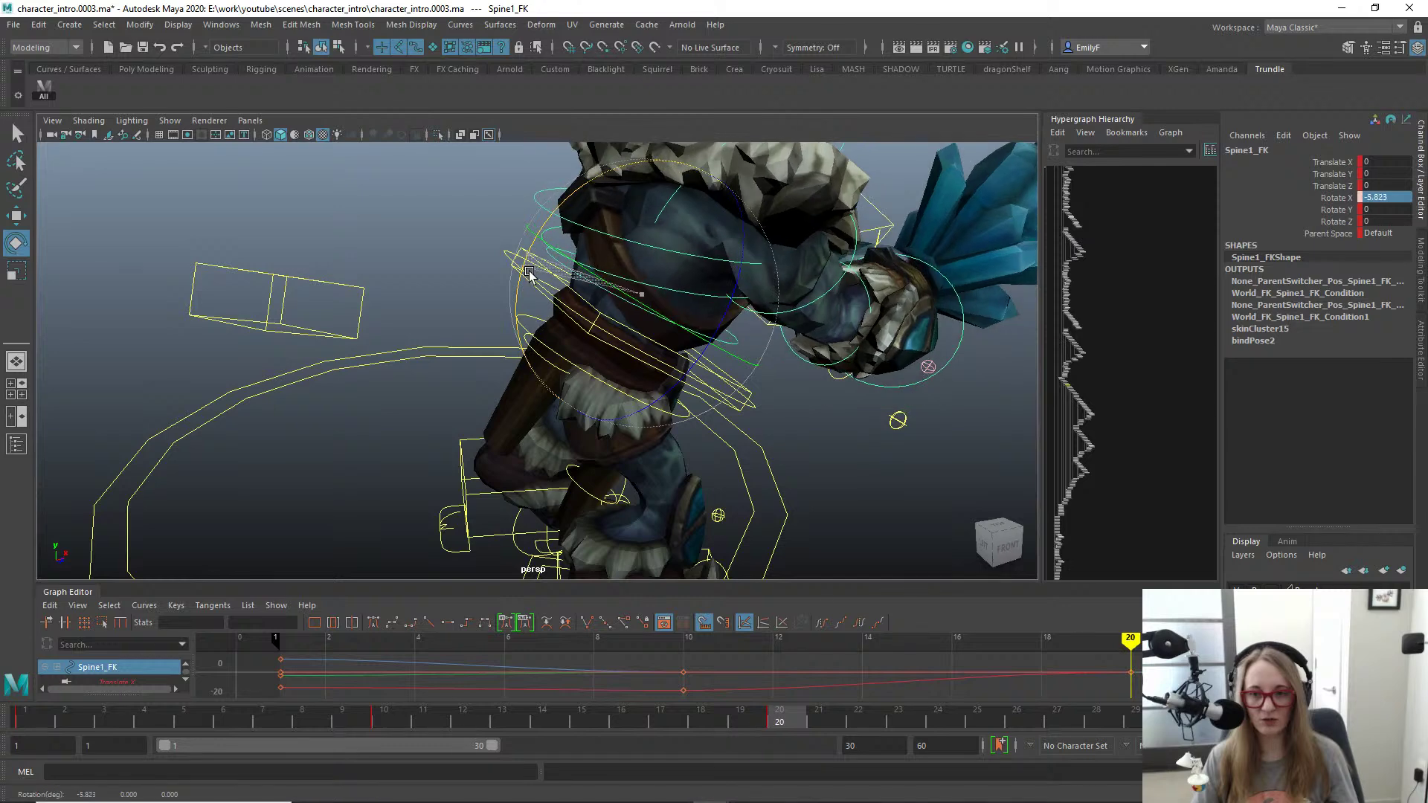
key(q)
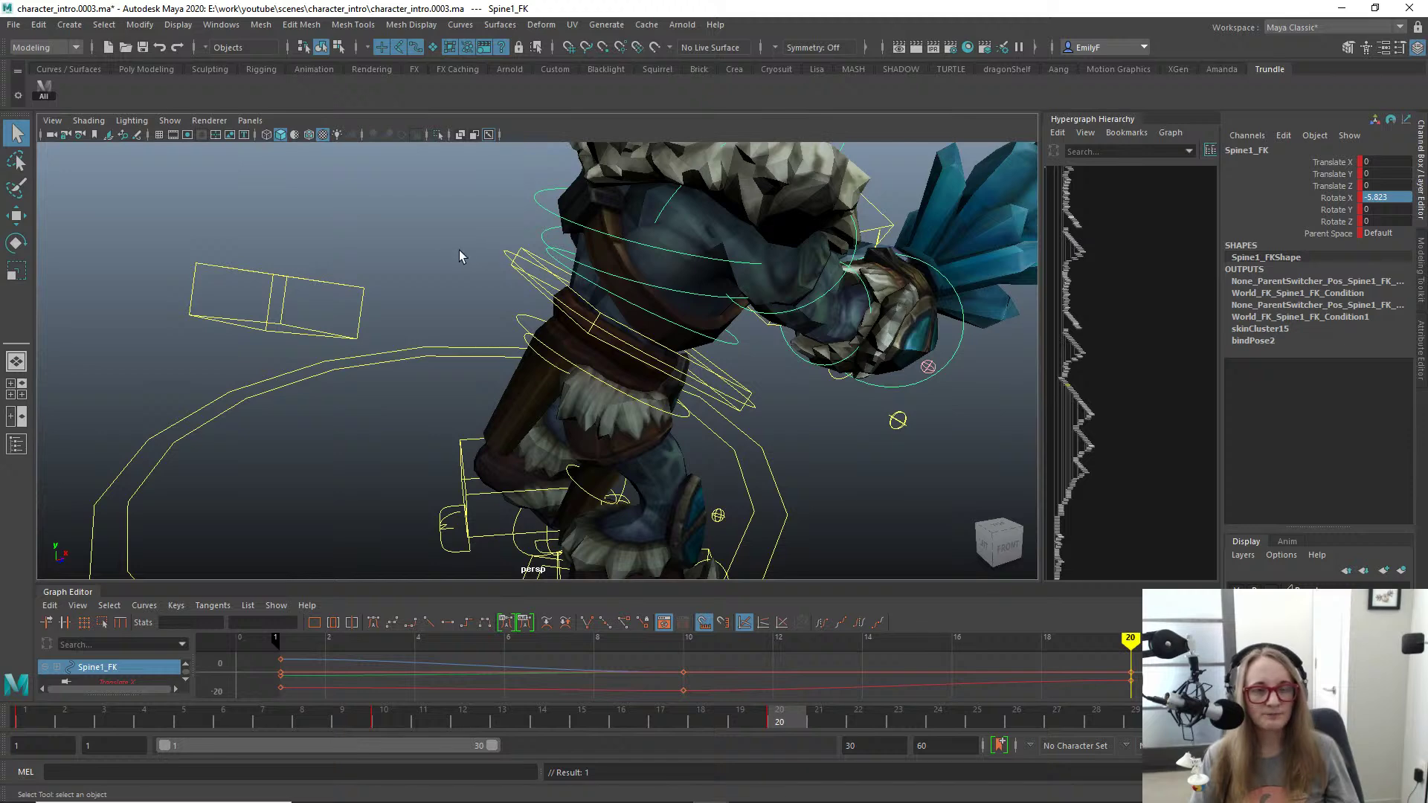
Step: Examine the frame 20 pose from behind, the side and the front, checking the hips, legs and feet
alt+drag(458, 250, 666, 445)
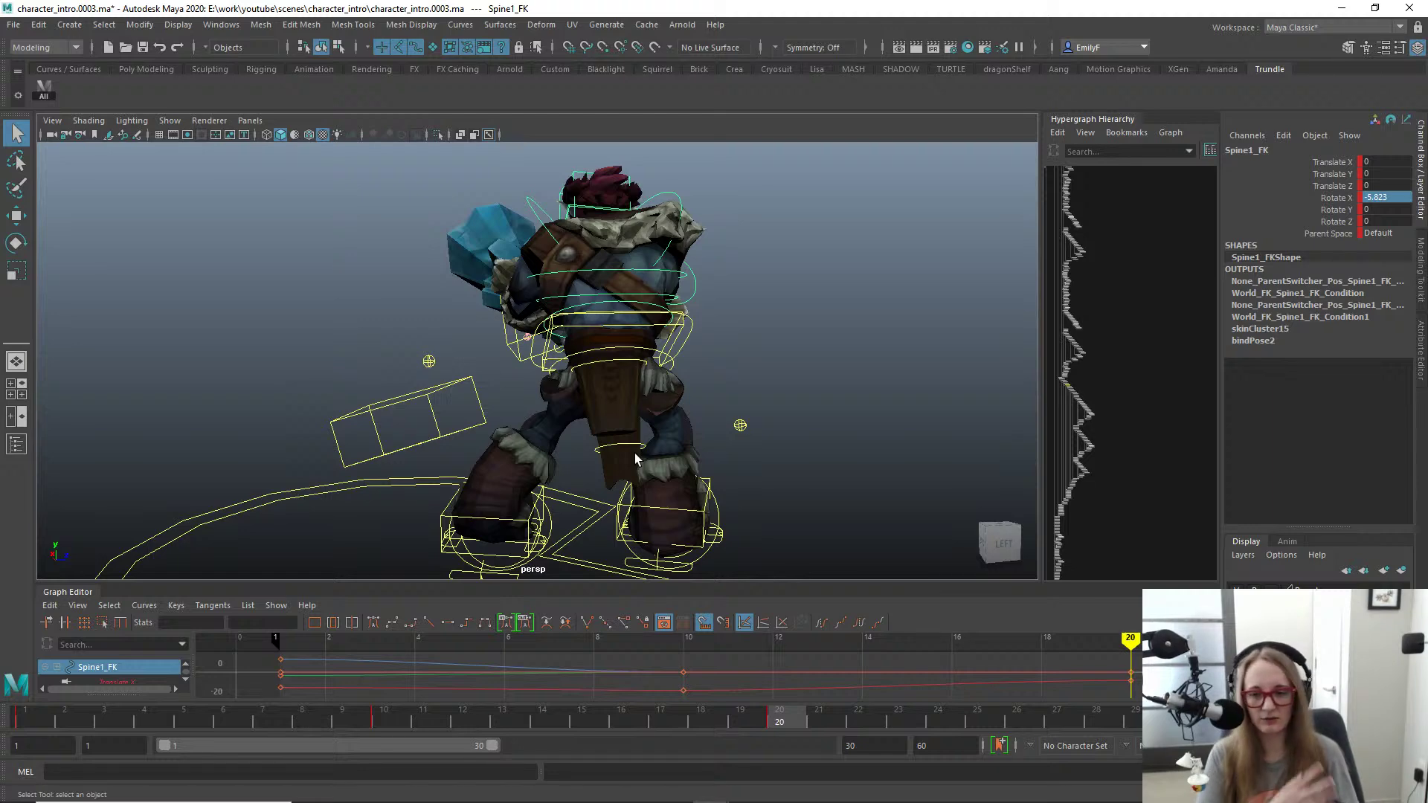
alt+right_drag(560, 518, 691, 443)
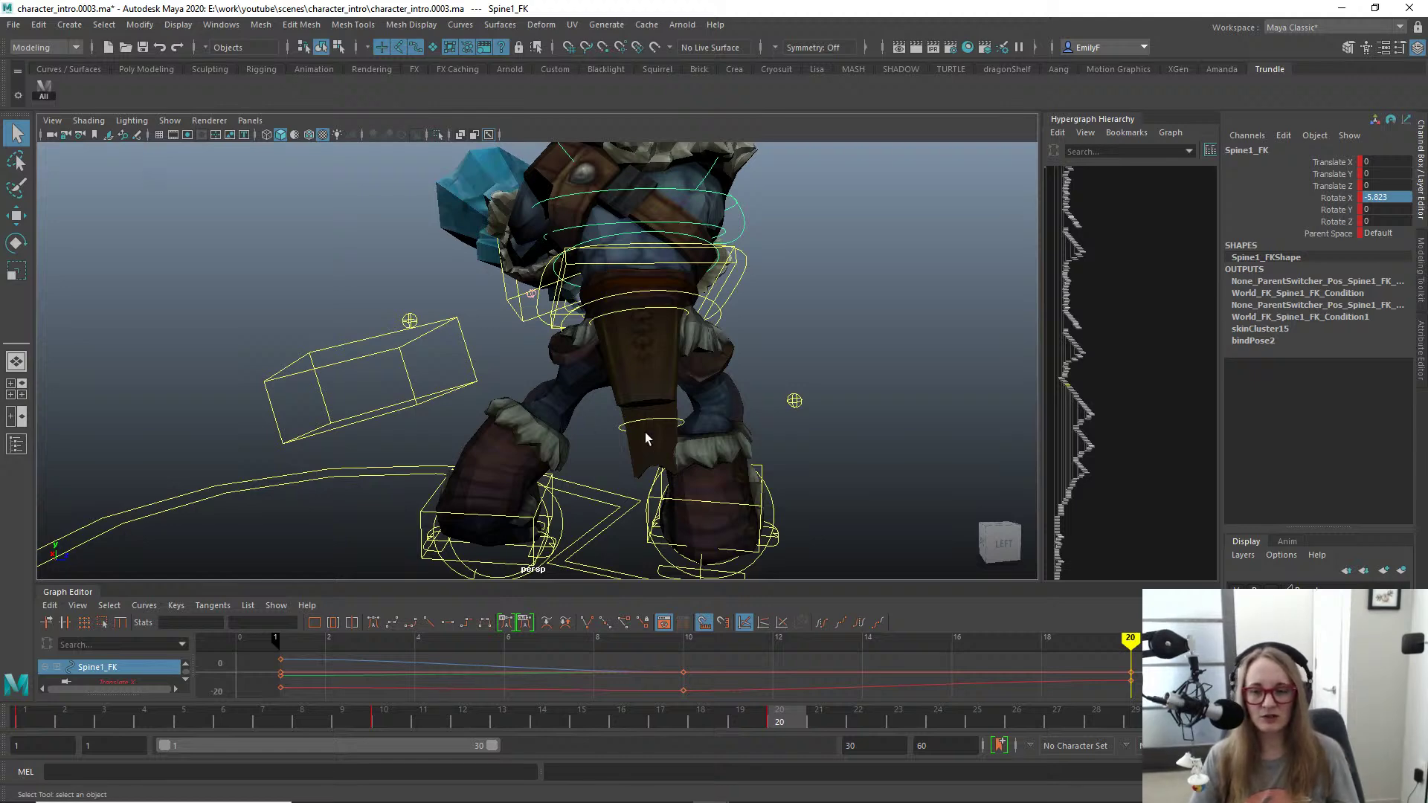
alt+drag(645, 439, 654, 387)
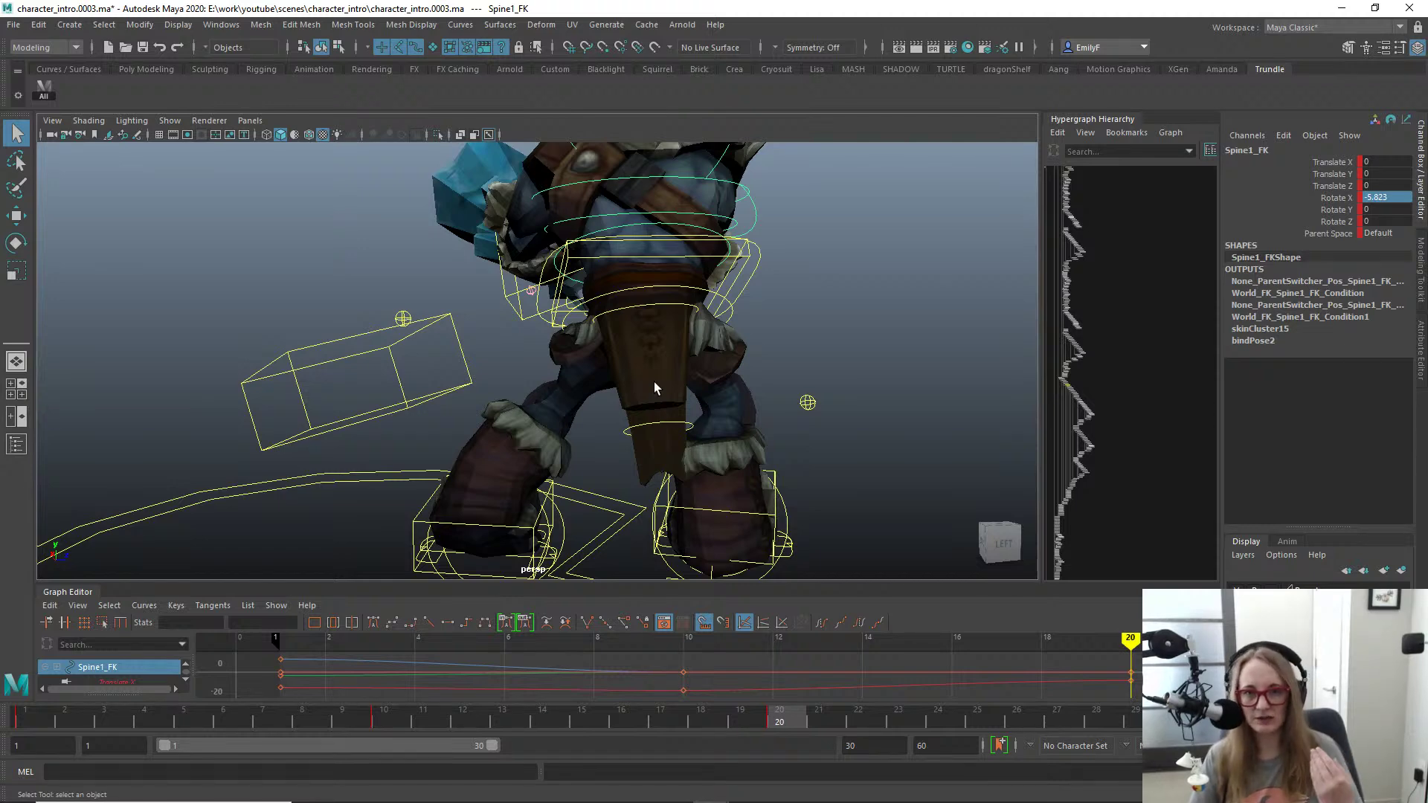
alt+drag(654, 381, 577, 424)
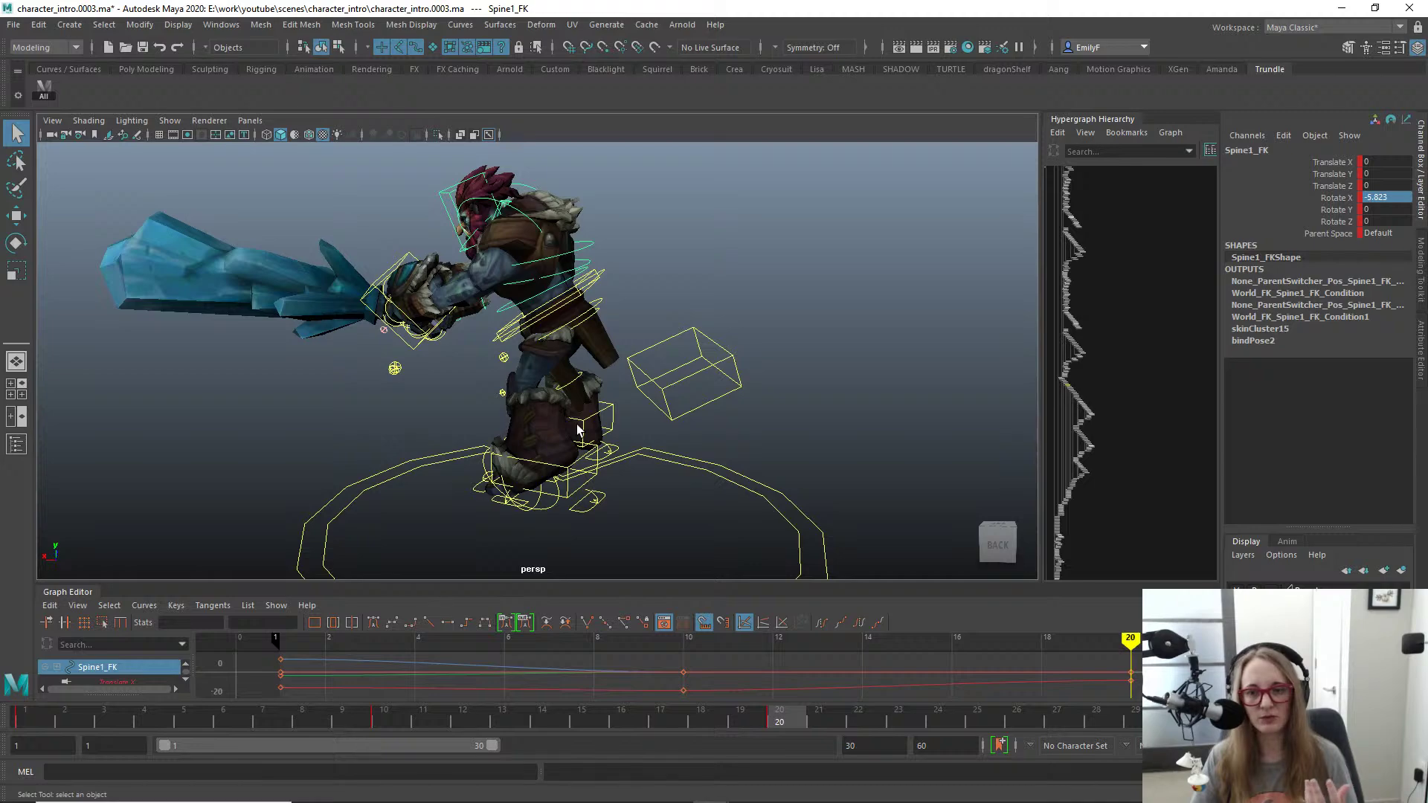
alt+drag(638, 411, 602, 497)
click(594, 492)
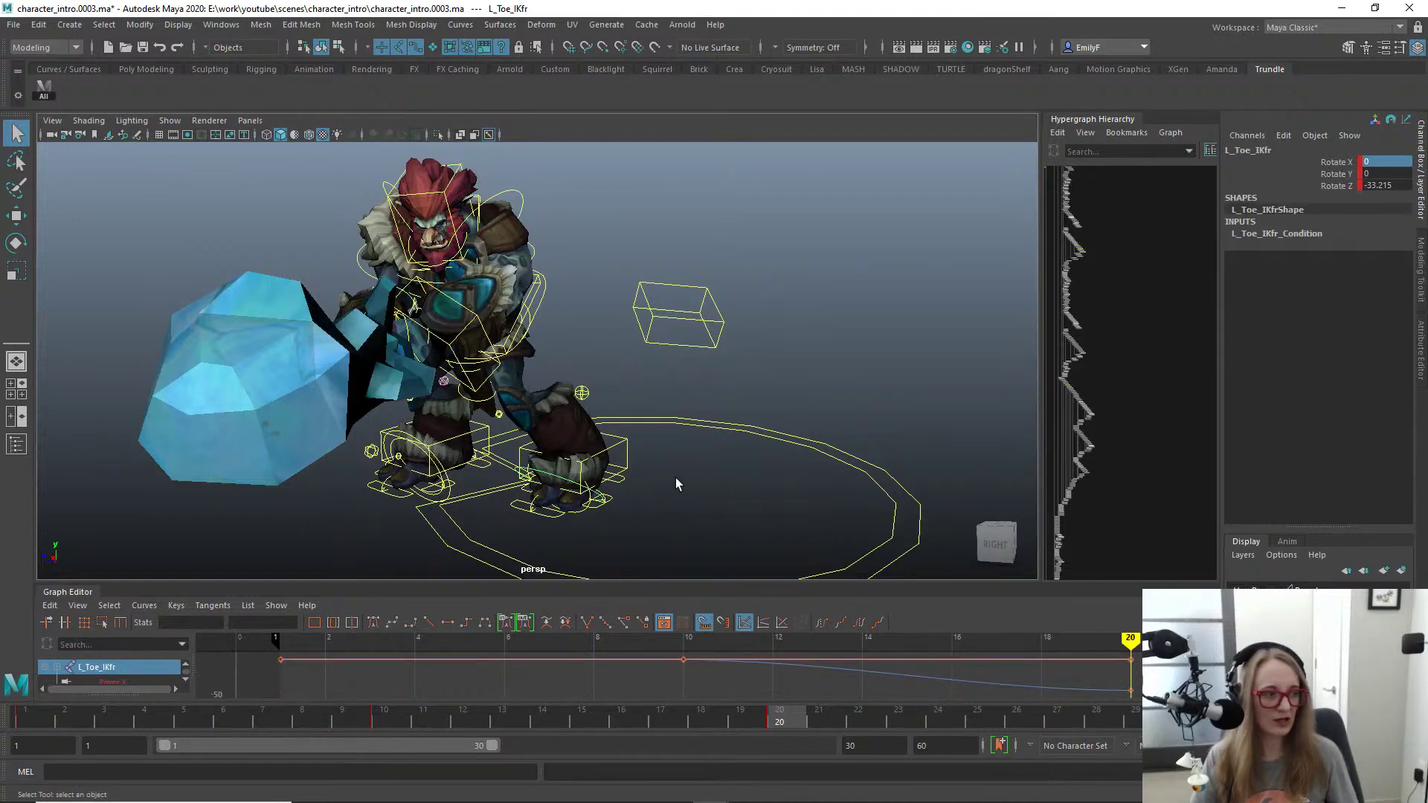
alt+drag(638, 437, 845, 417)
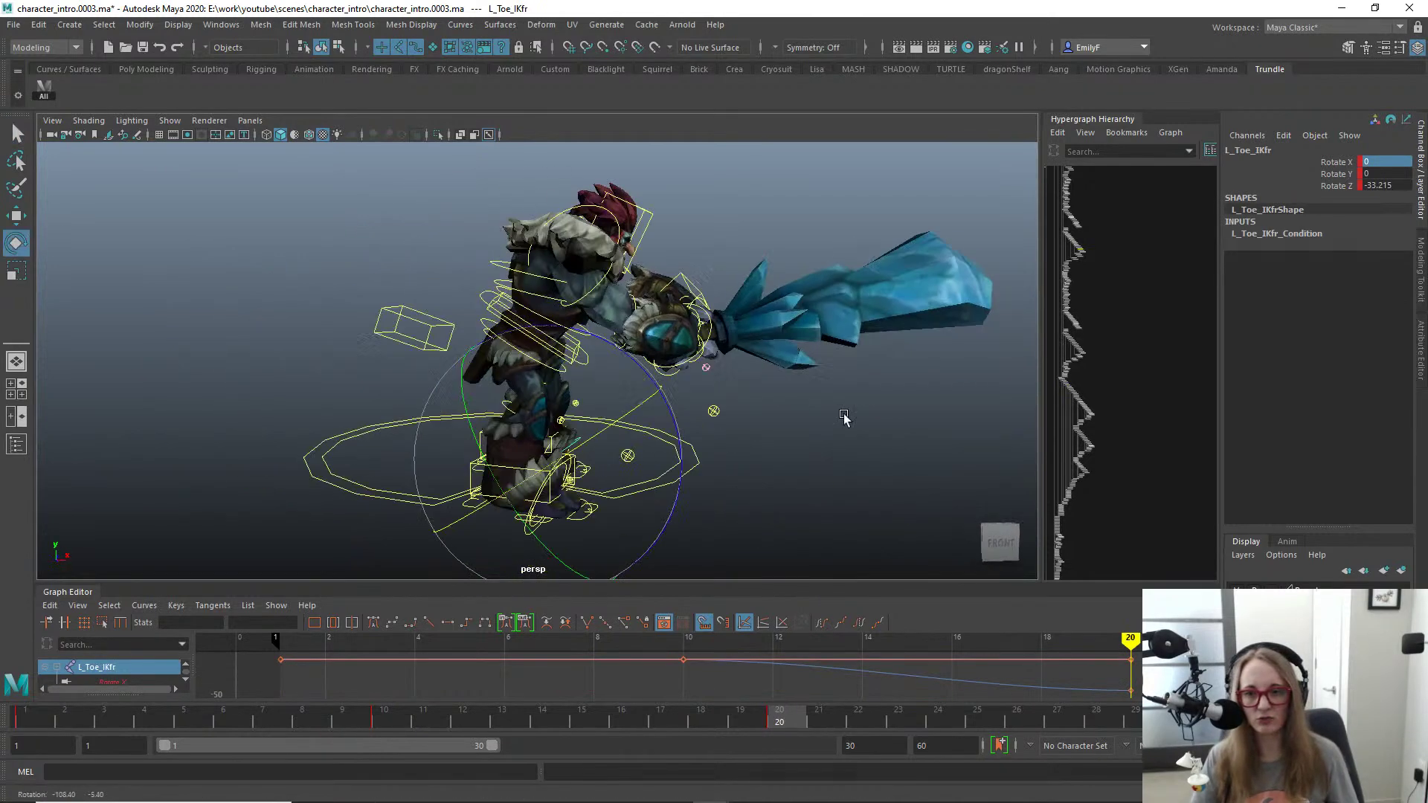
key(e)
alt+drag(671, 425, 695, 436)
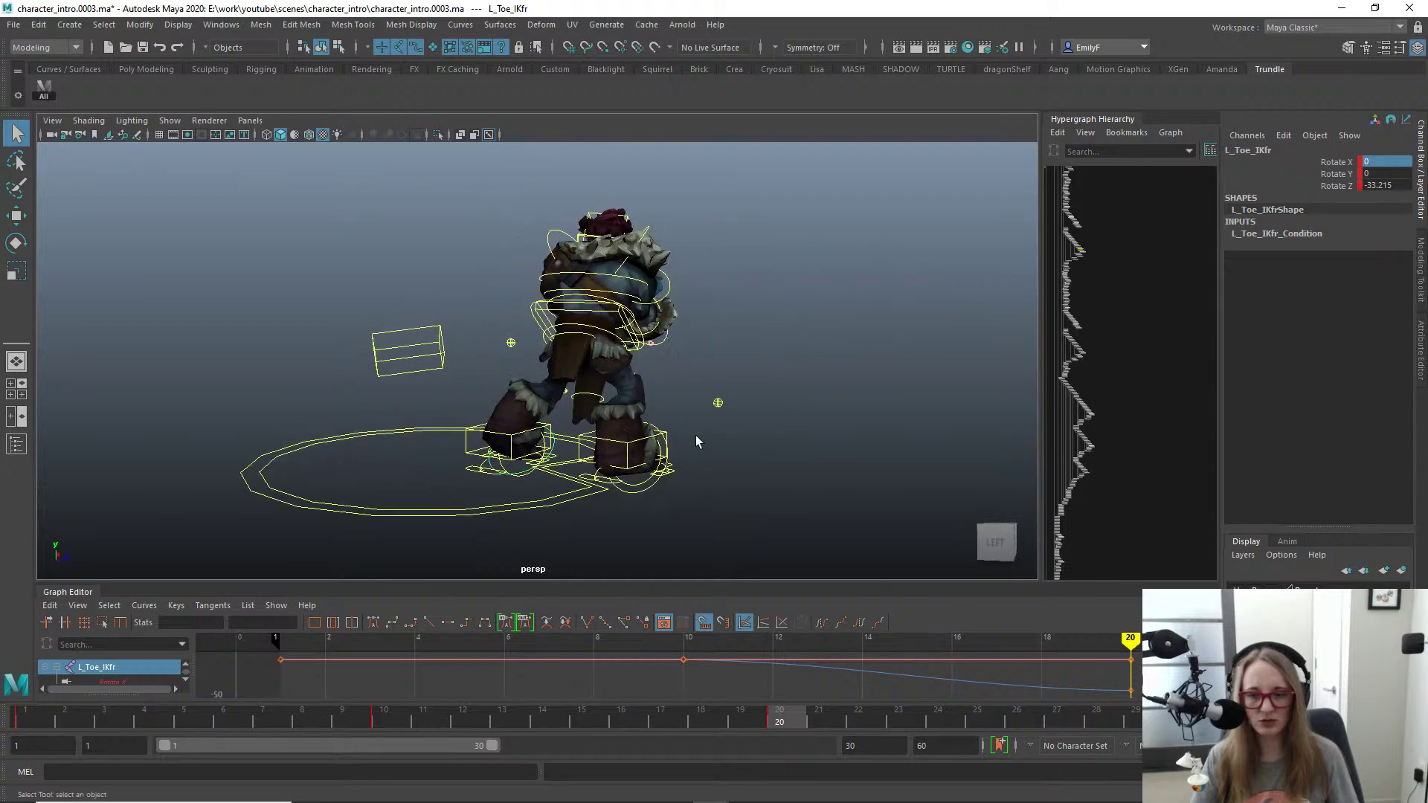
key(q)
alt+right_drag(522, 420, 610, 421)
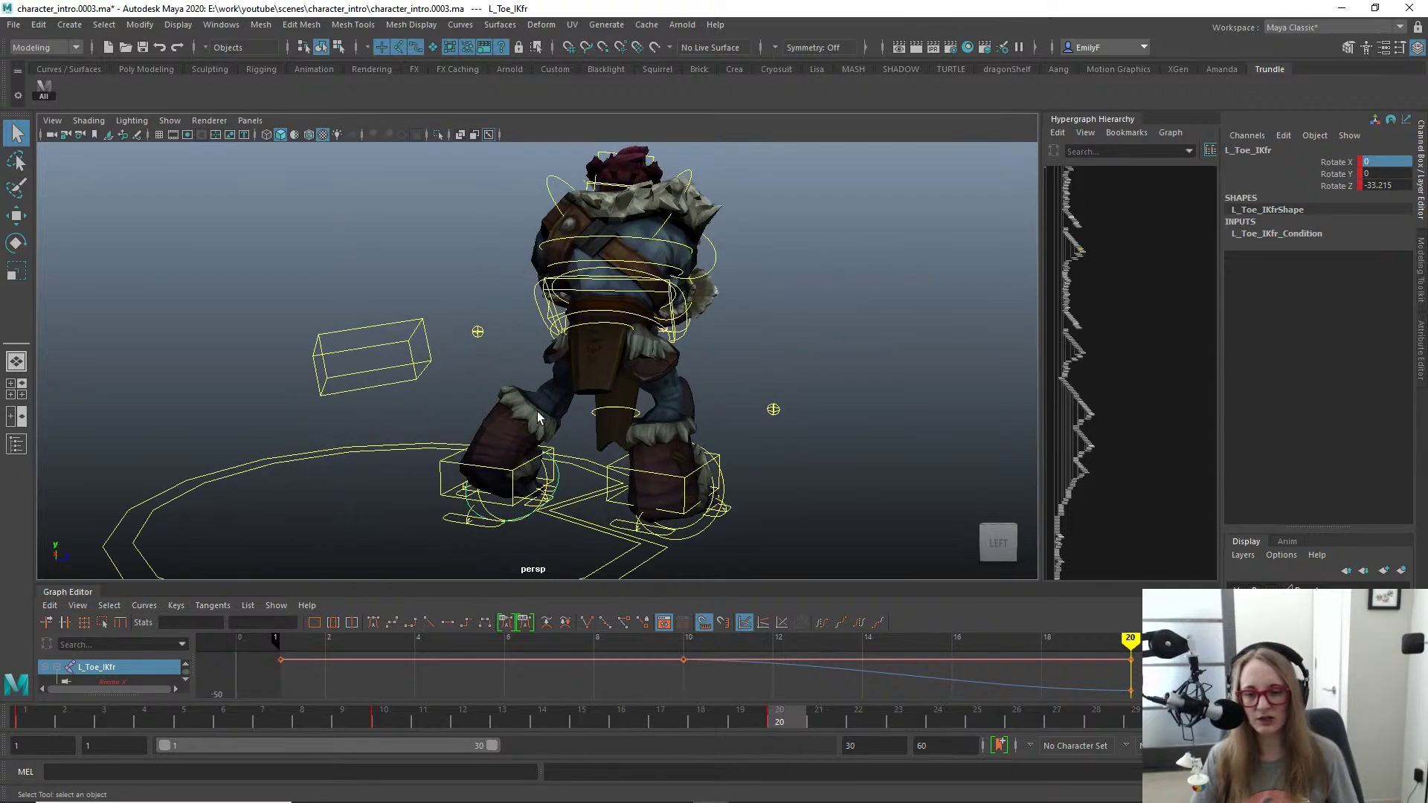
Step: Compare the poses at frames 10 and 20 and save the scene as character_intro.0004.ma
key(comma)
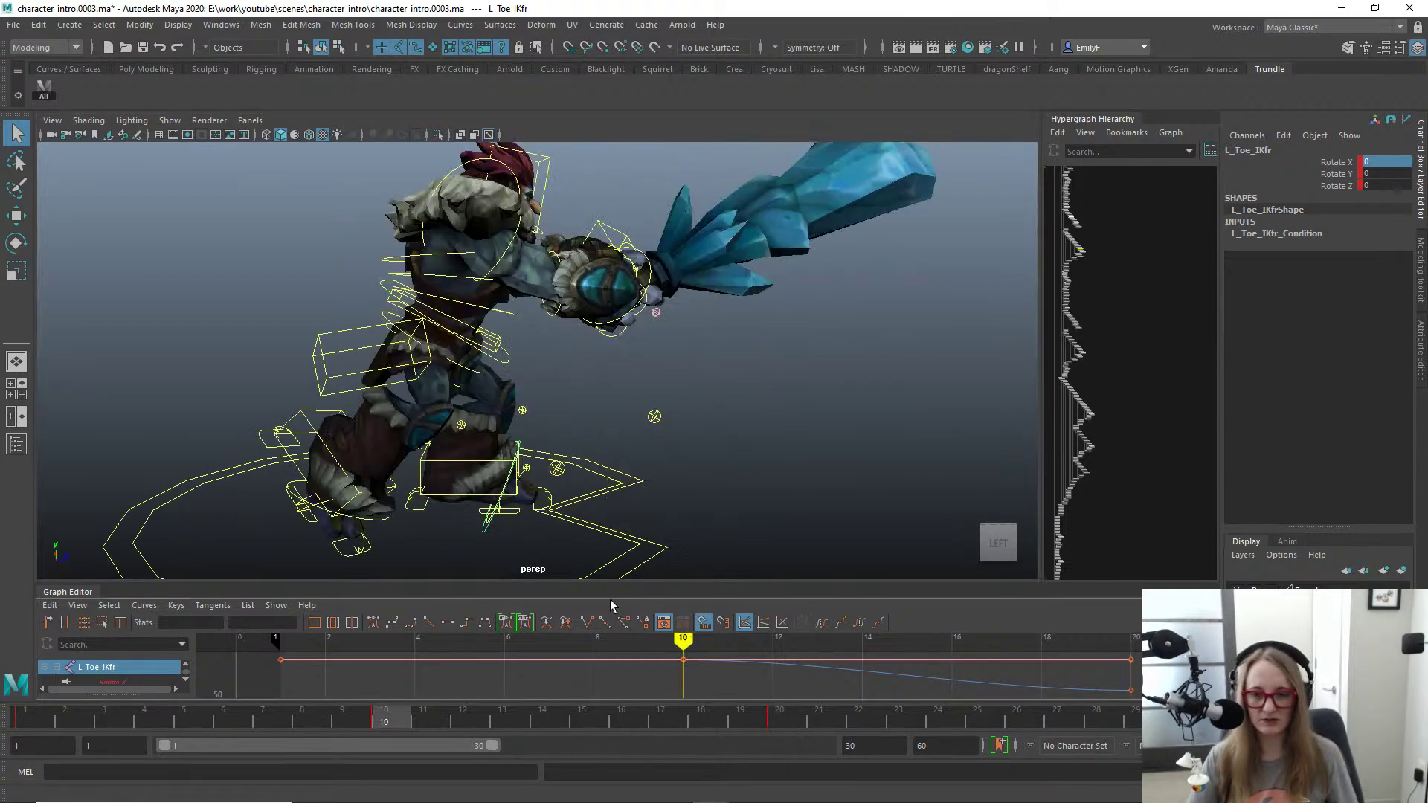
key(period)
key(ctrl+s)
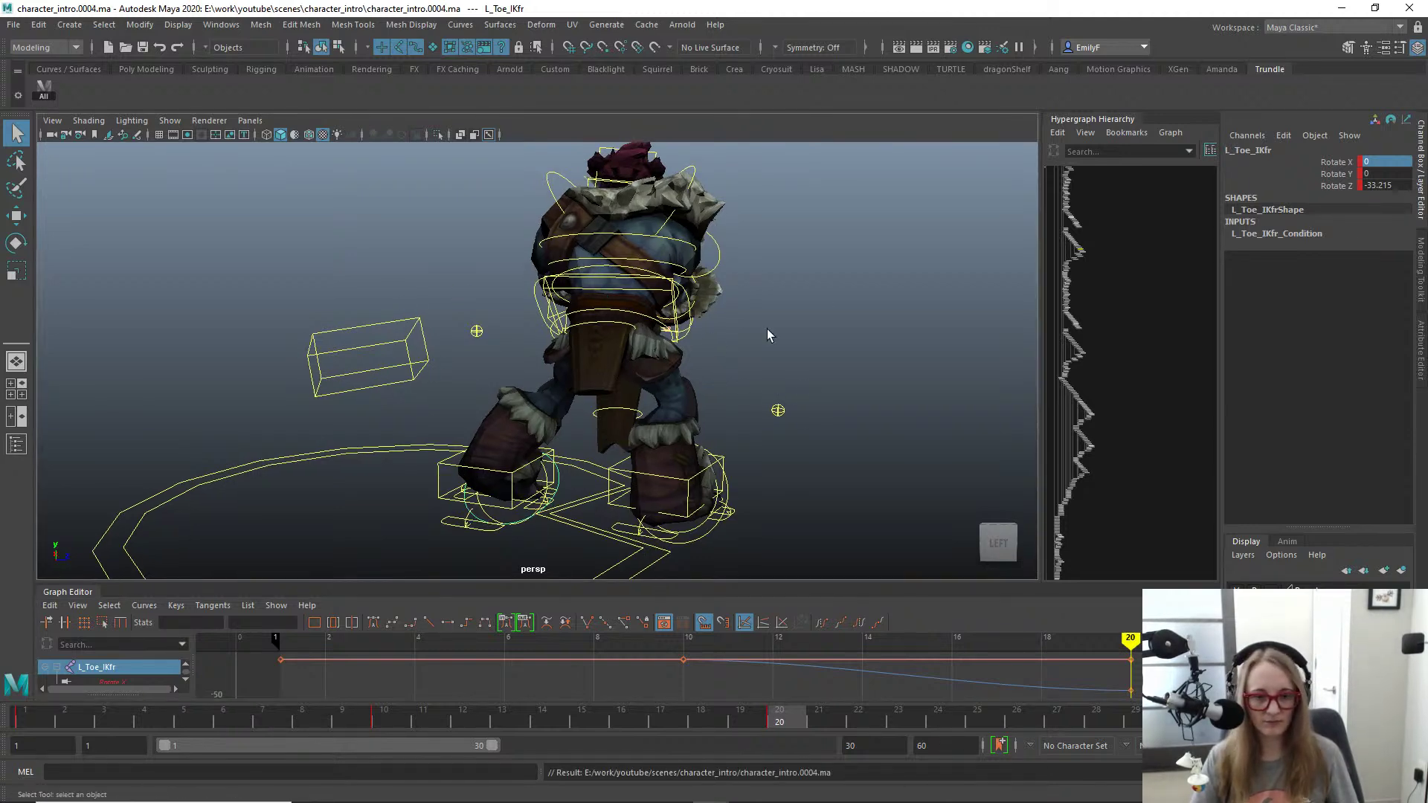
Step: Rotate the R_Foot_IK control about Y to about 84.9 degrees and move it to about 1.914 in Translate X at frame 20
alt+drag(768, 329, 718, 394)
key(comma)
key(period)
click(679, 479)
alt+drag(678, 480, 664, 510)
key(w)
alt+drag(664, 509, 729, 515)
drag(712, 467, 725, 470)
key(e)
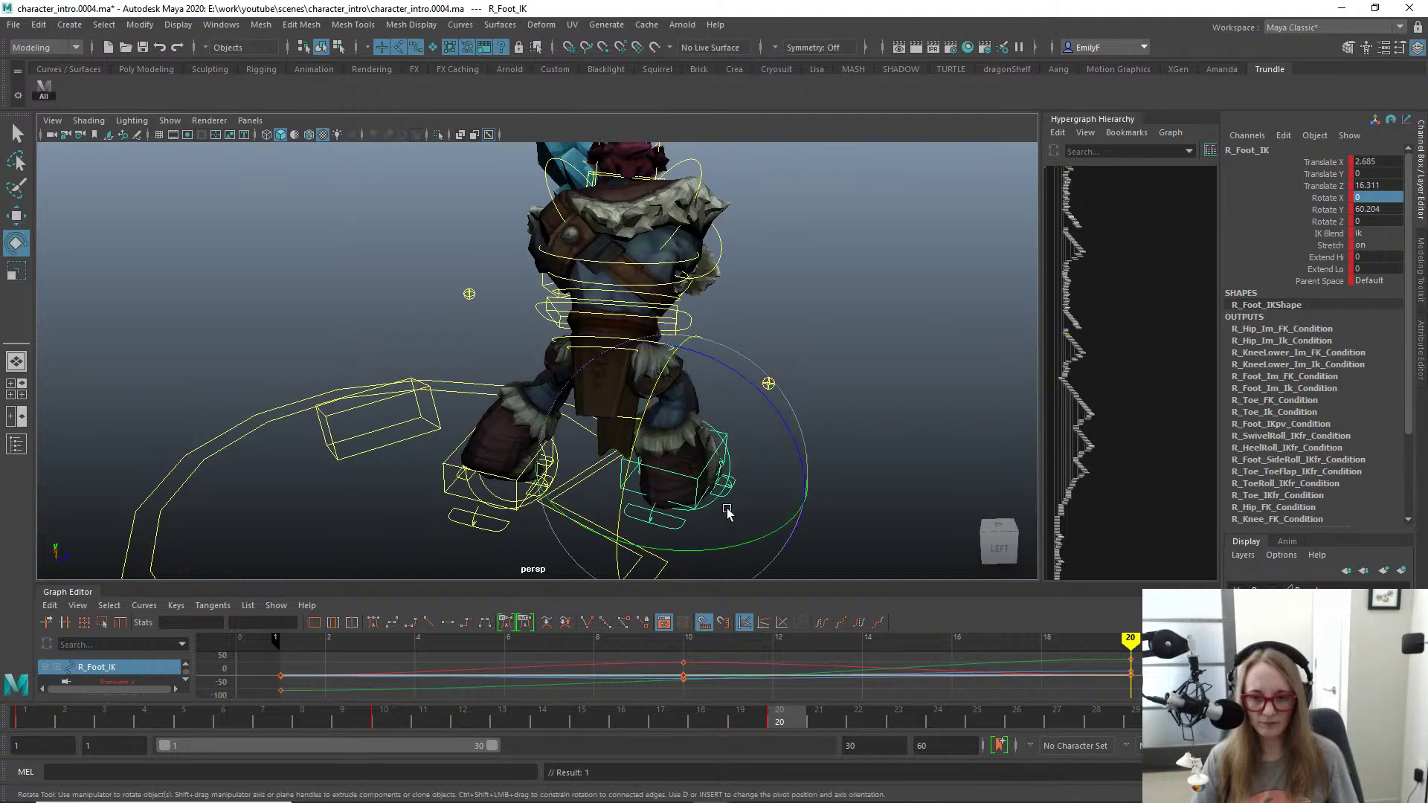
drag(737, 545, 785, 534)
key(w)
drag(645, 402, 648, 411)
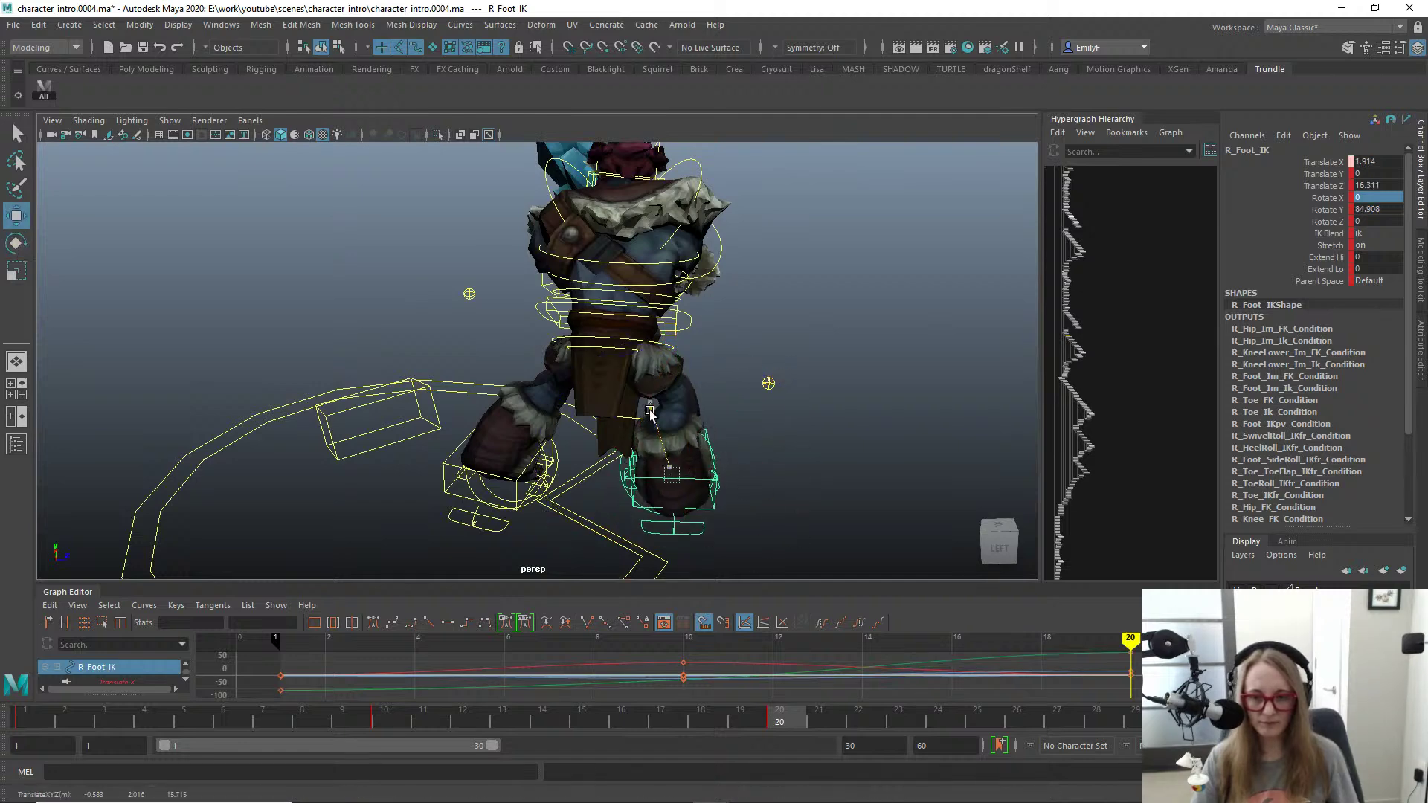
Step: Move the right knee's R_Foot_IKpv control to about X -0.713, Y 6.289, Z -1.065 at frame 20
key(q)
click(692, 314)
key(w)
drag(716, 314, 725, 312)
drag(774, 371, 584, 381)
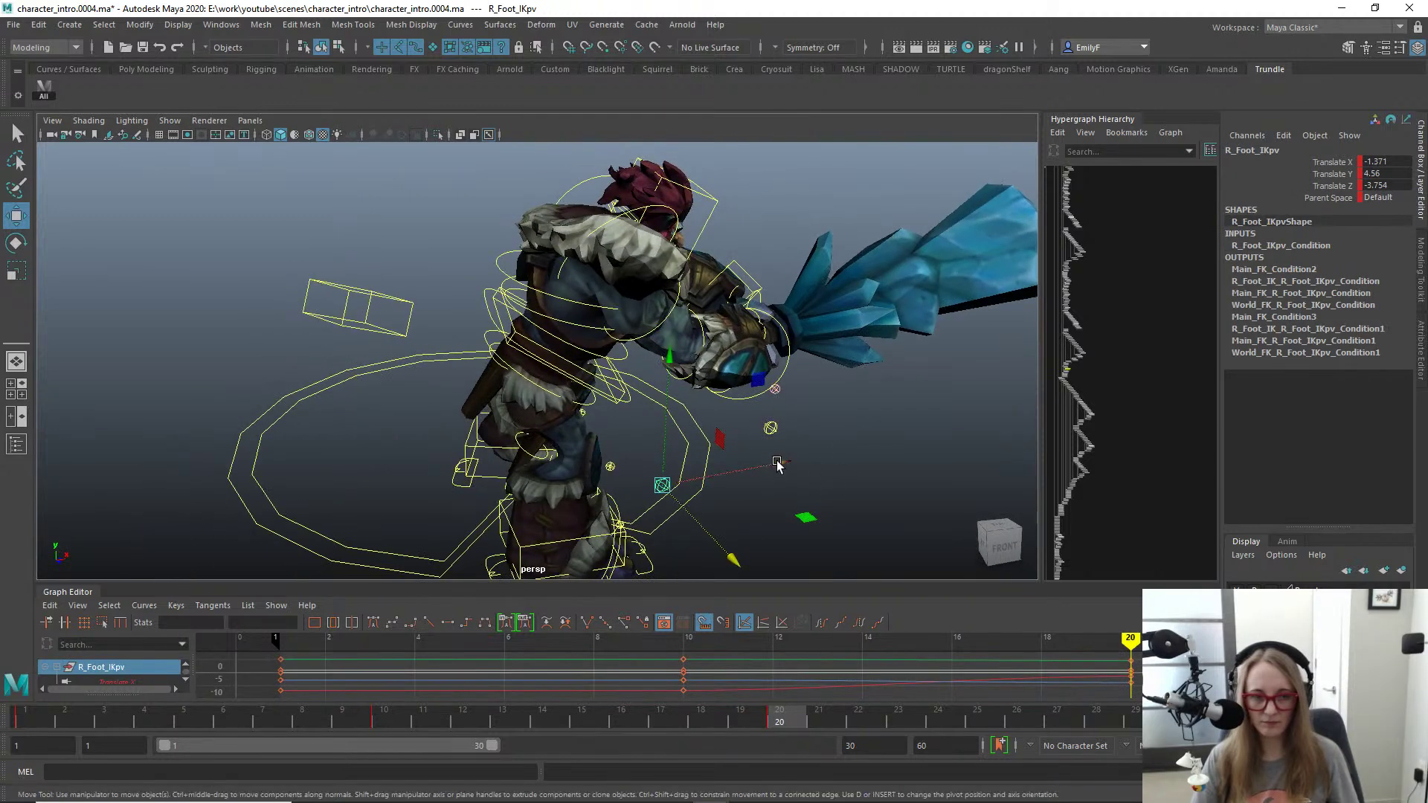
drag(776, 462, 743, 406)
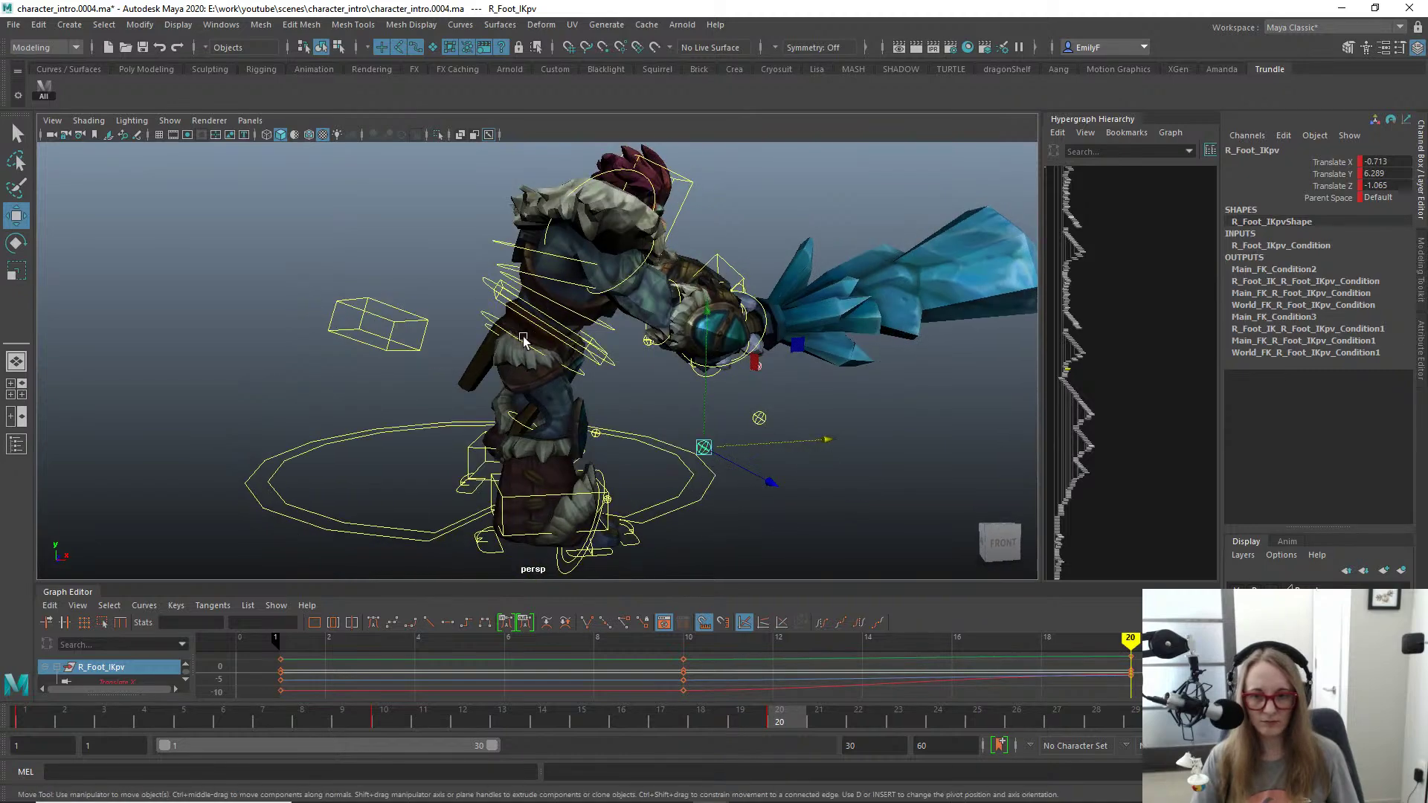
Step: Position the Main_FK control at about X -0.269, Y -0.079, Z 12.086 and key it at frame 20
click(472, 306)
alt+drag(479, 279, 544, 290)
click(565, 260)
drag(430, 310, 315, 233)
key(s)
key(s)
alt+drag(606, 316, 554, 319)
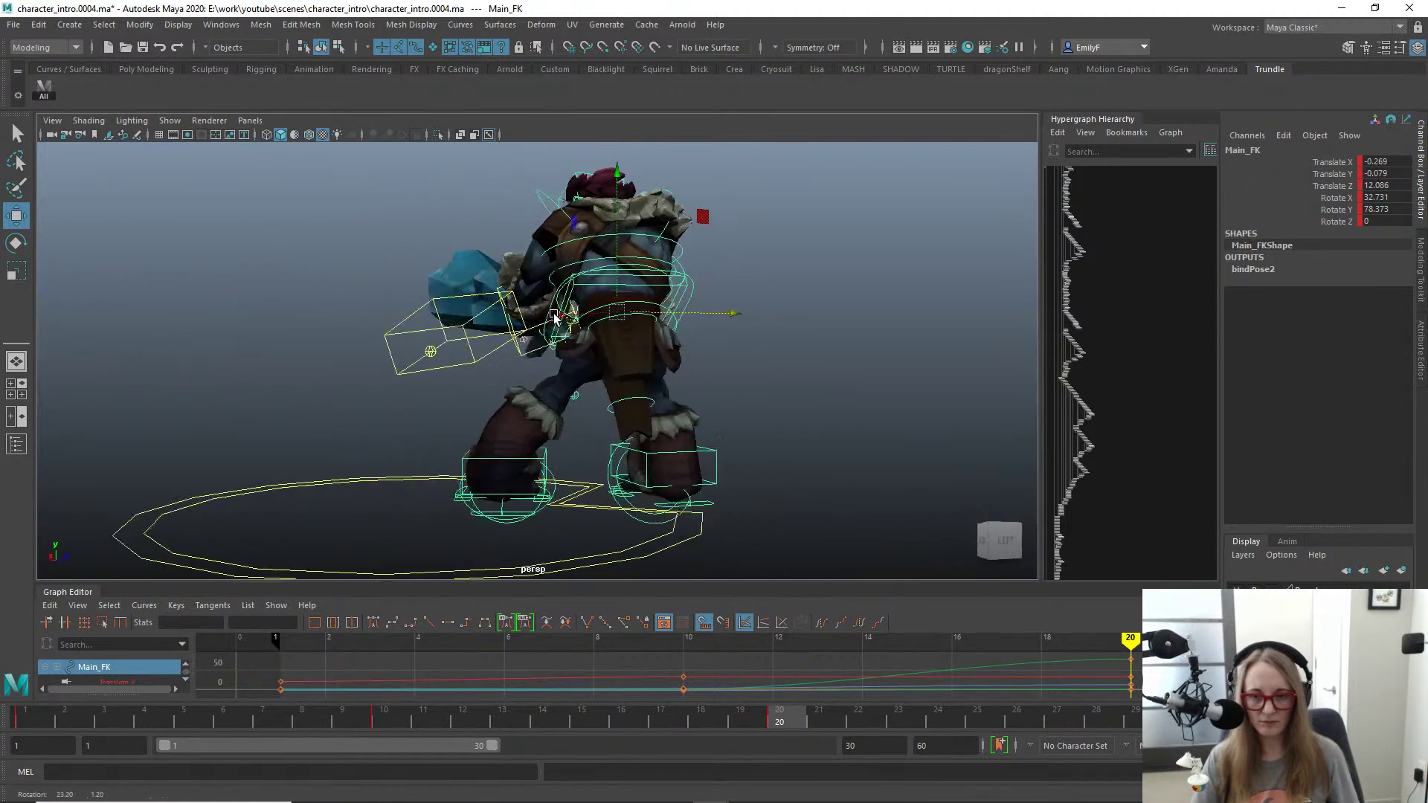
Step: Rotate the Main_FK control about X to about 21.98 degrees and shift its Translate Z to about 12.165 at frame 20
key(e)
alt+drag(652, 372, 793, 387)
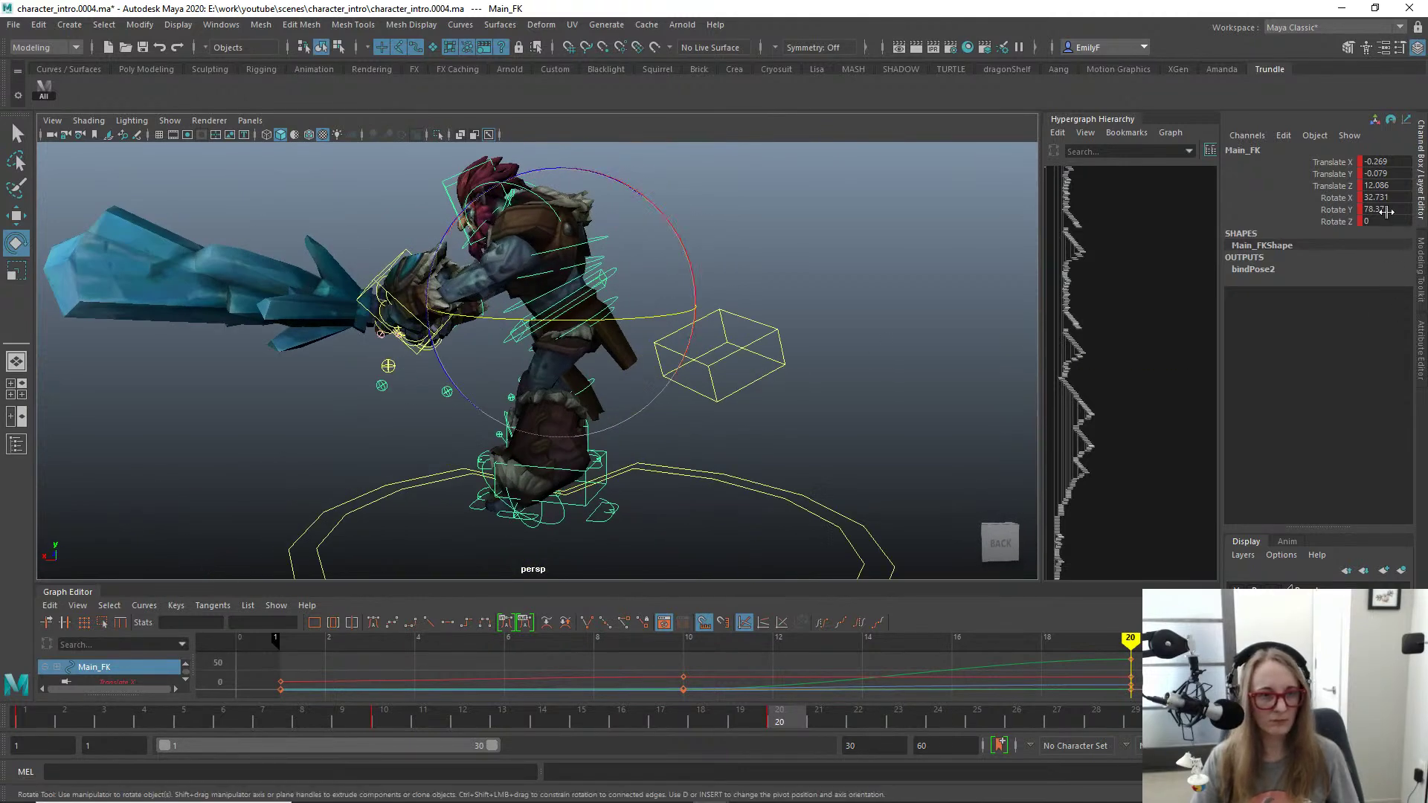
click(1337, 198)
drag(666, 221, 718, 381)
key(q)
key(e)
key(q)
key(w)
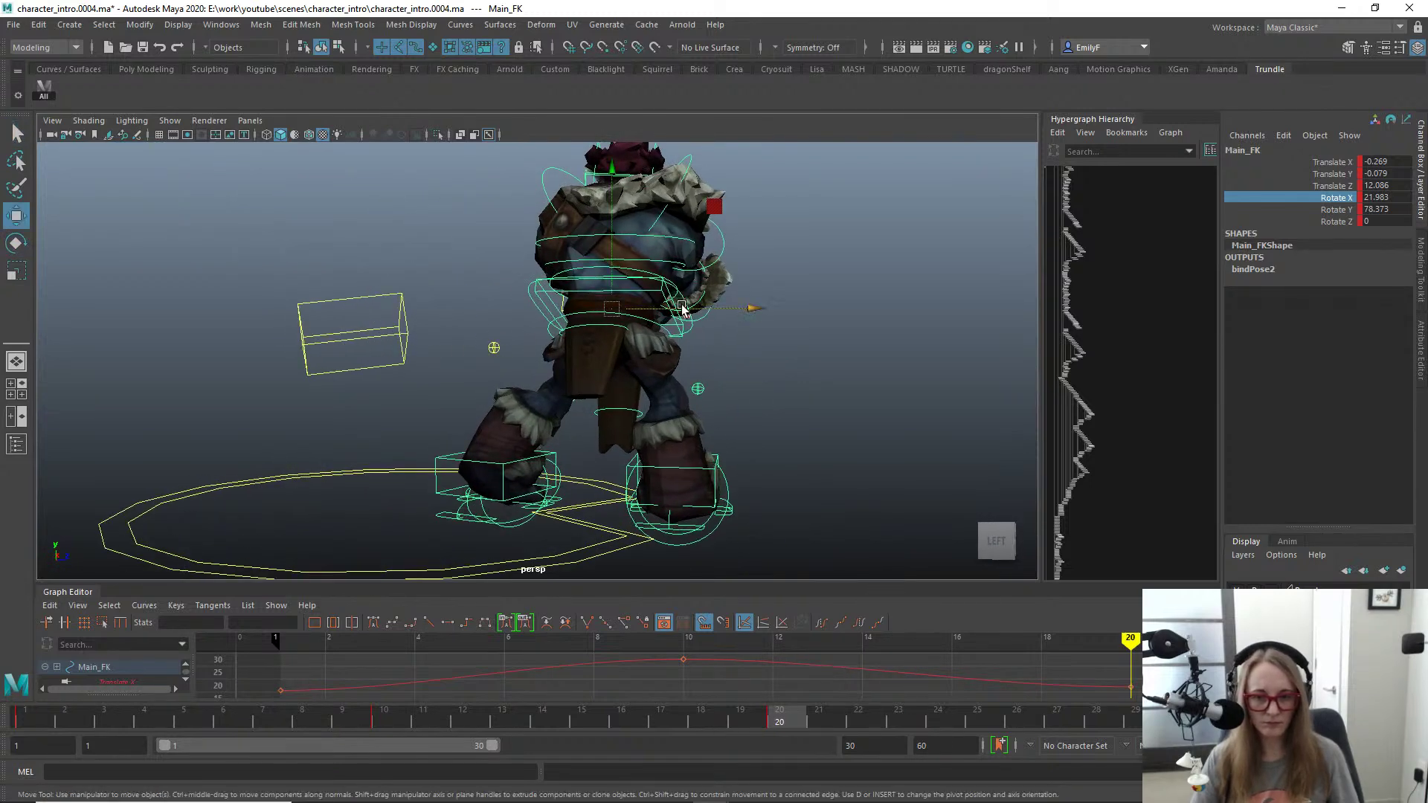
drag(683, 309, 746, 310)
key(q)
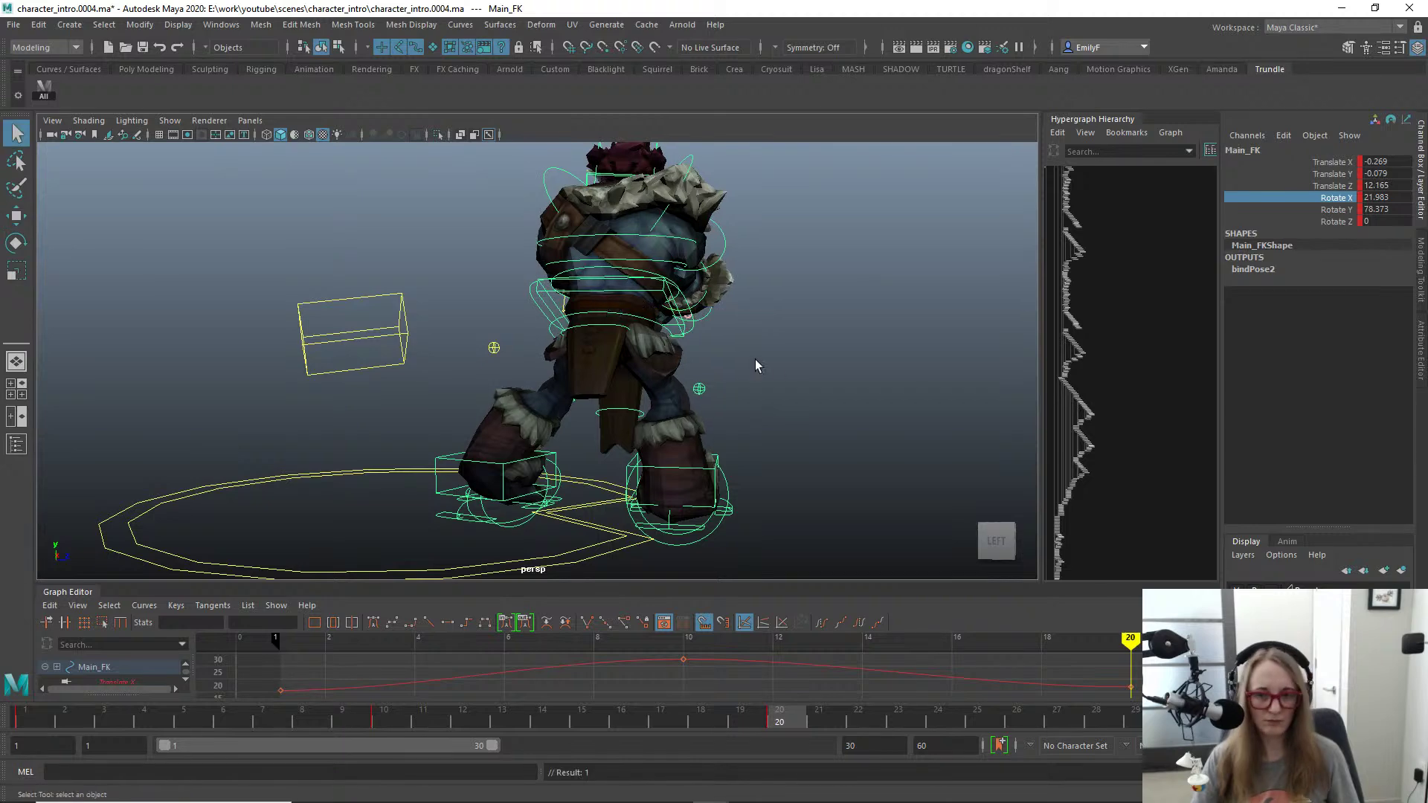
Step: Hide the rig controls and examine the character's legs and hips at frame 20 from several angles
key(alt+1)
alt+drag(756, 360, 673, 398)
alt+right_drag(673, 399, 767, 454)
alt+drag(766, 454, 808, 459)
alt+middle_drag(808, 459, 756, 418)
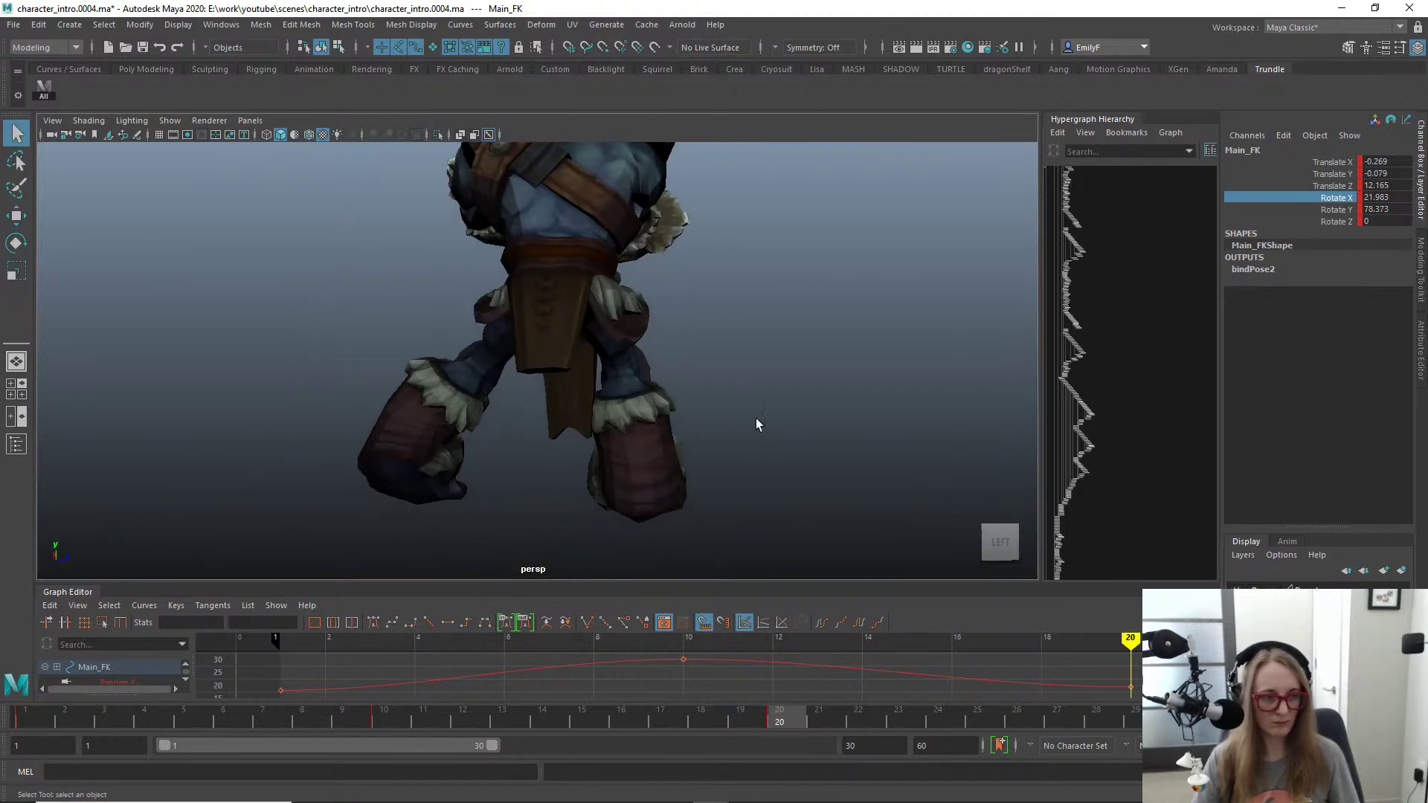
alt+drag(804, 408, 660, 467)
Step: Show the rig controls again and move the R_Foot_IK control to about 15.324 in Translate Z at frame 20
key(alt+1)
click(702, 445)
key(w)
key(q)
scroll(660, 467, down, 5)
Step: Hide the rig controls and compare the character's poses at frames 10 and 20
key(alt+1)
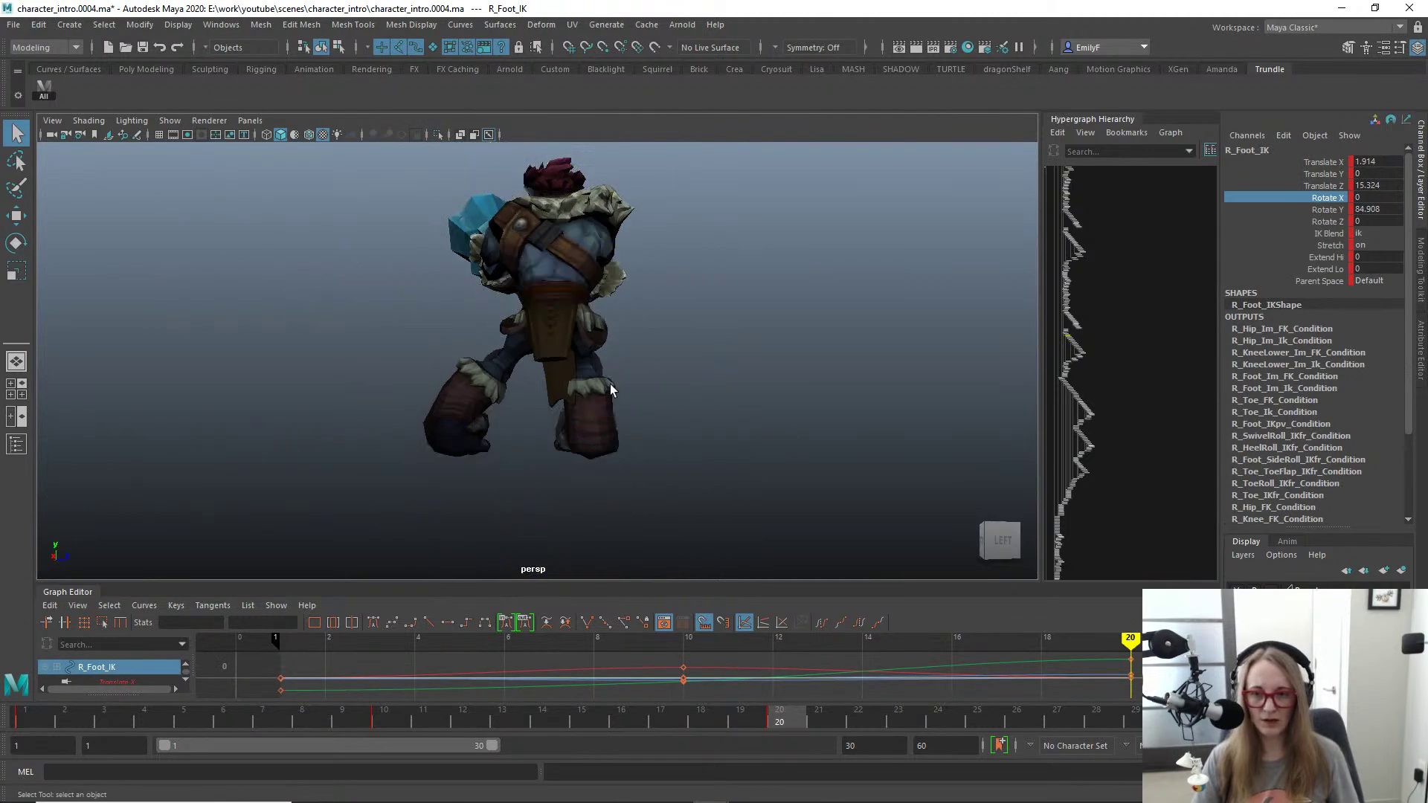
key(comma)
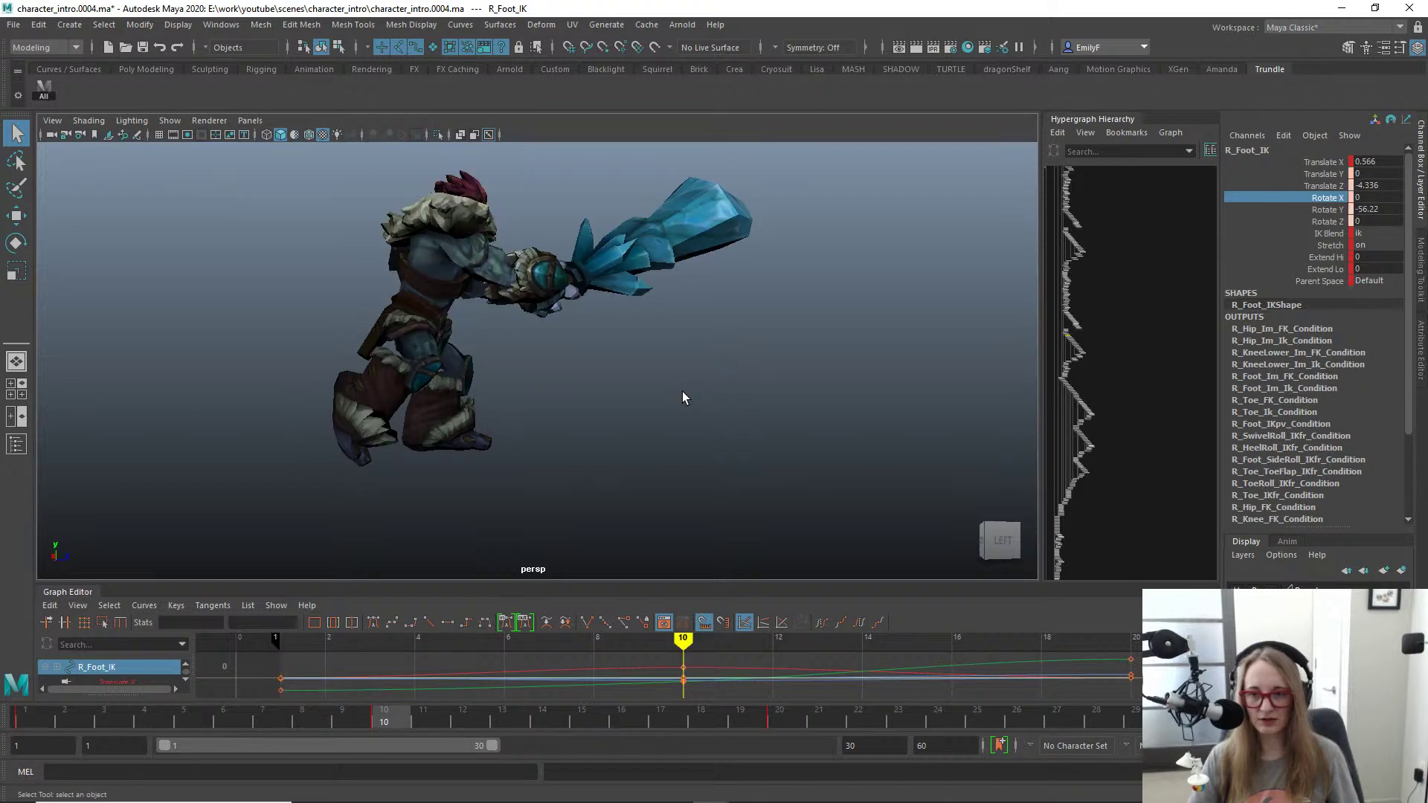
key(period)
alt+drag(697, 392, 609, 370)
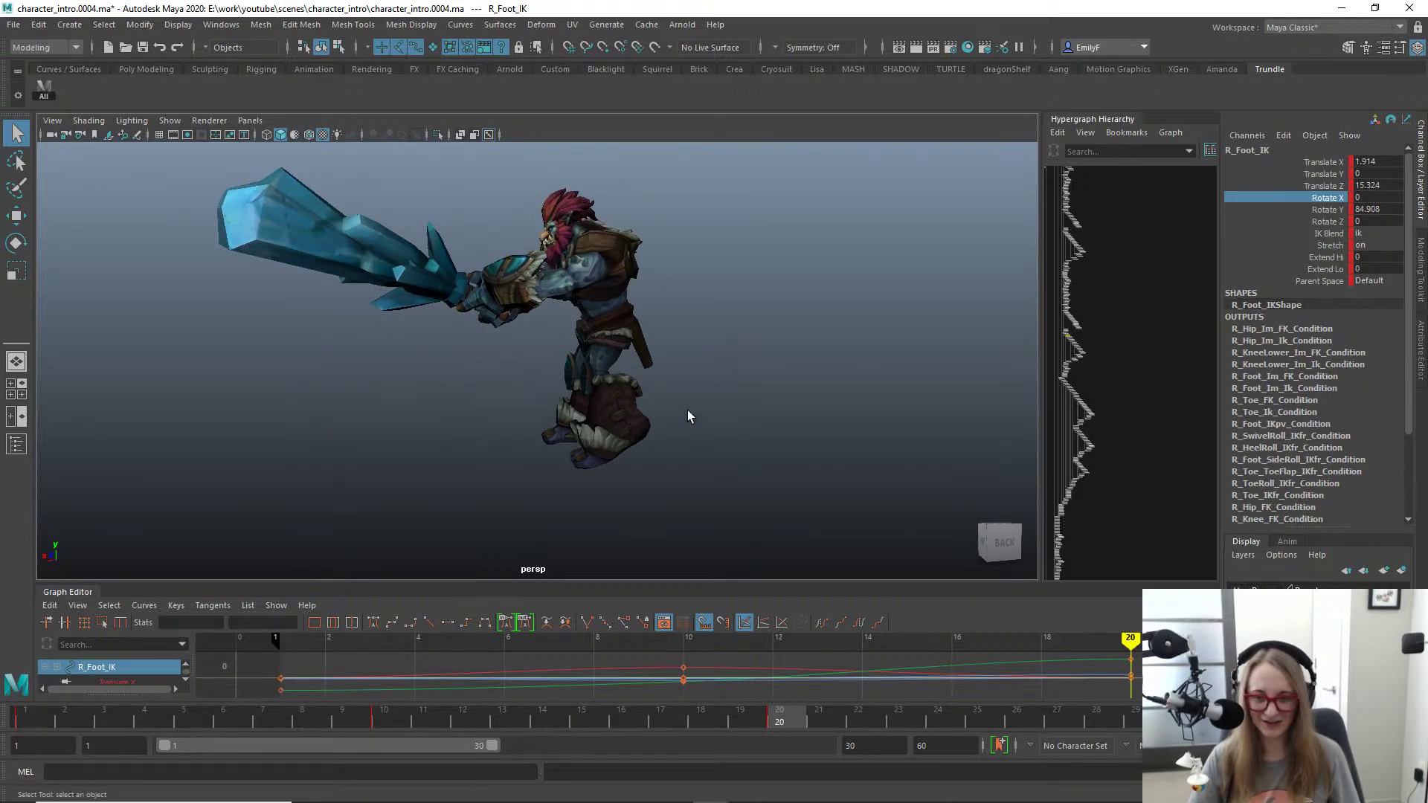
Step: Compare the character's poses at frames 10 and 20, inspect frame 20 from the front, and show the rig controls again
key(comma)
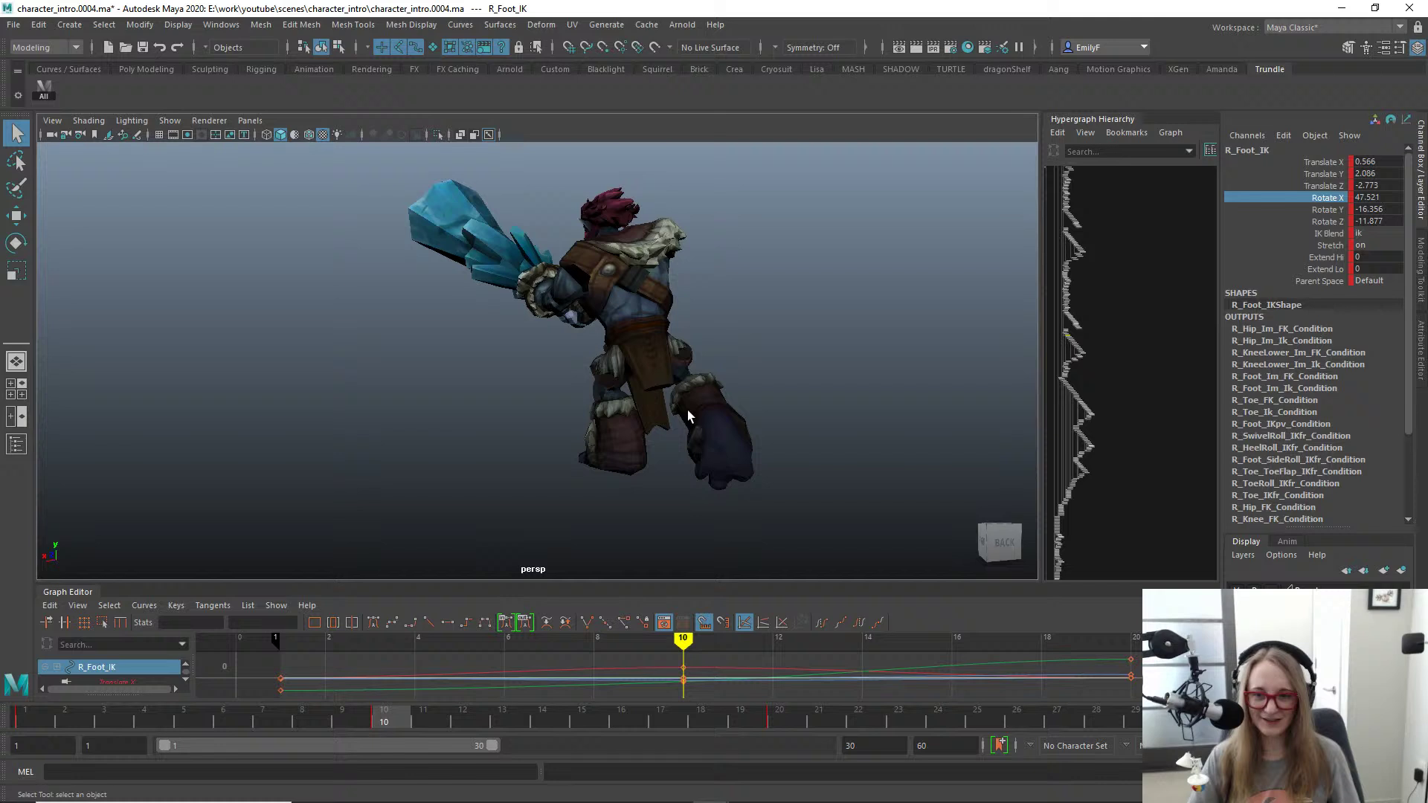
key(period)
key(comma)
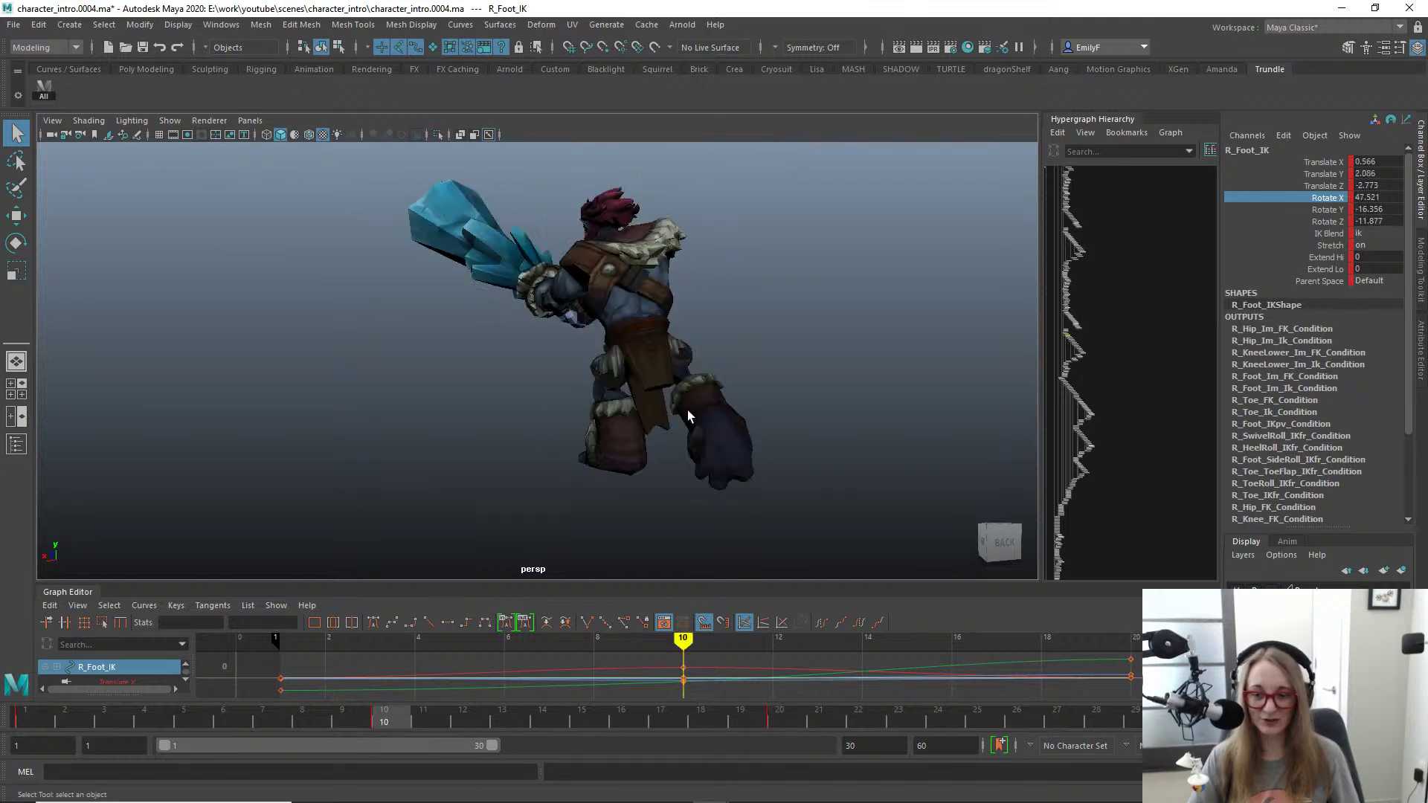
click(770, 716)
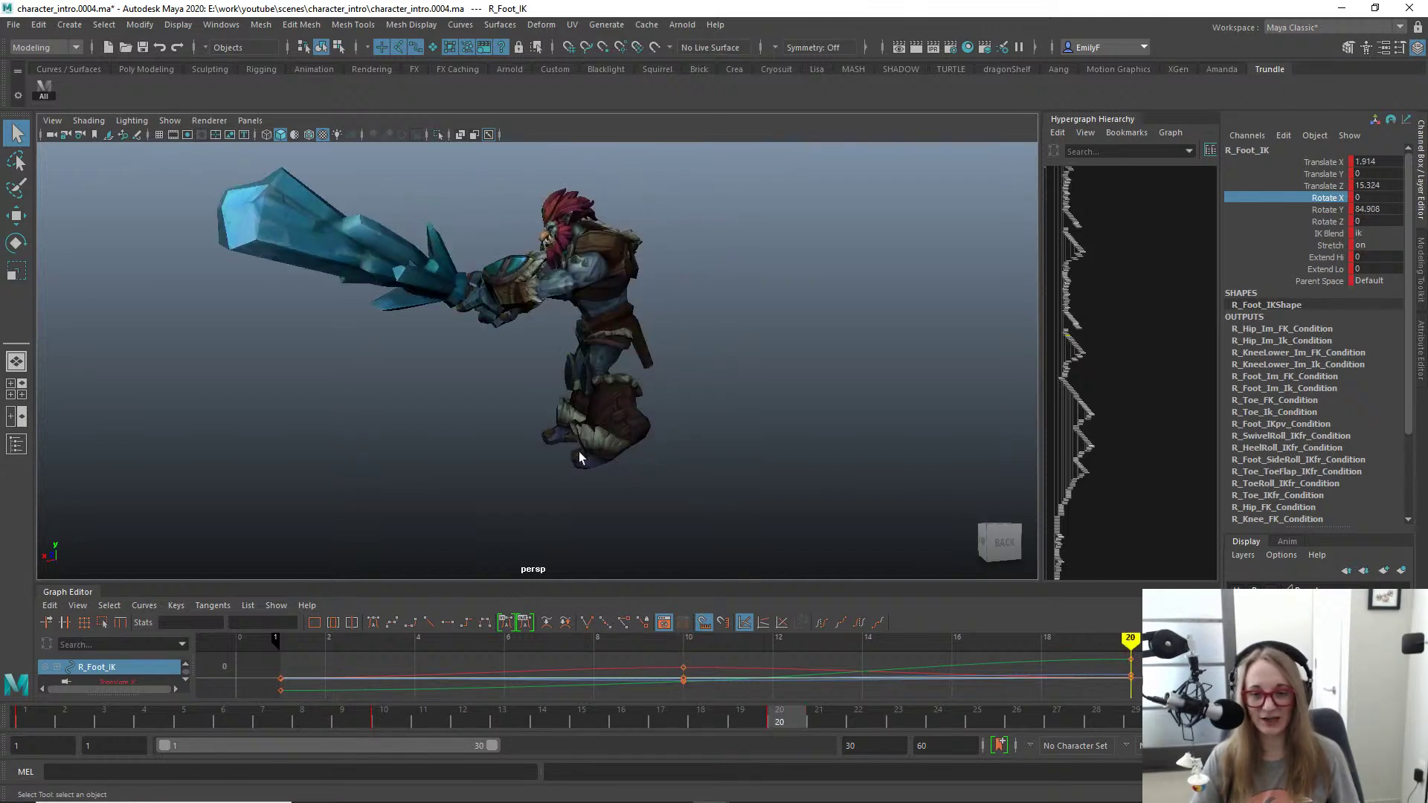
alt+drag(579, 452, 479, 310)
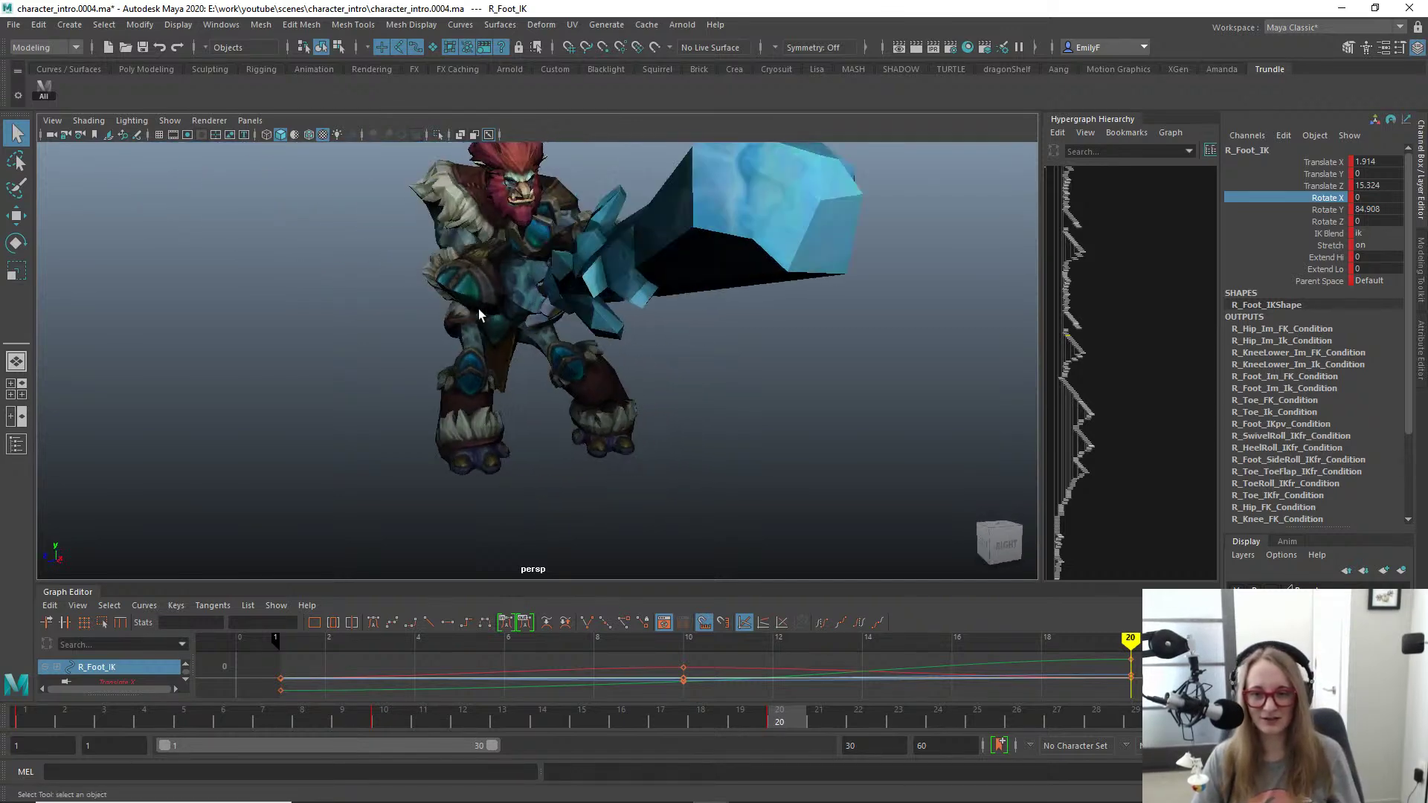
alt+middle_drag(479, 310, 615, 345)
key(alt+1)
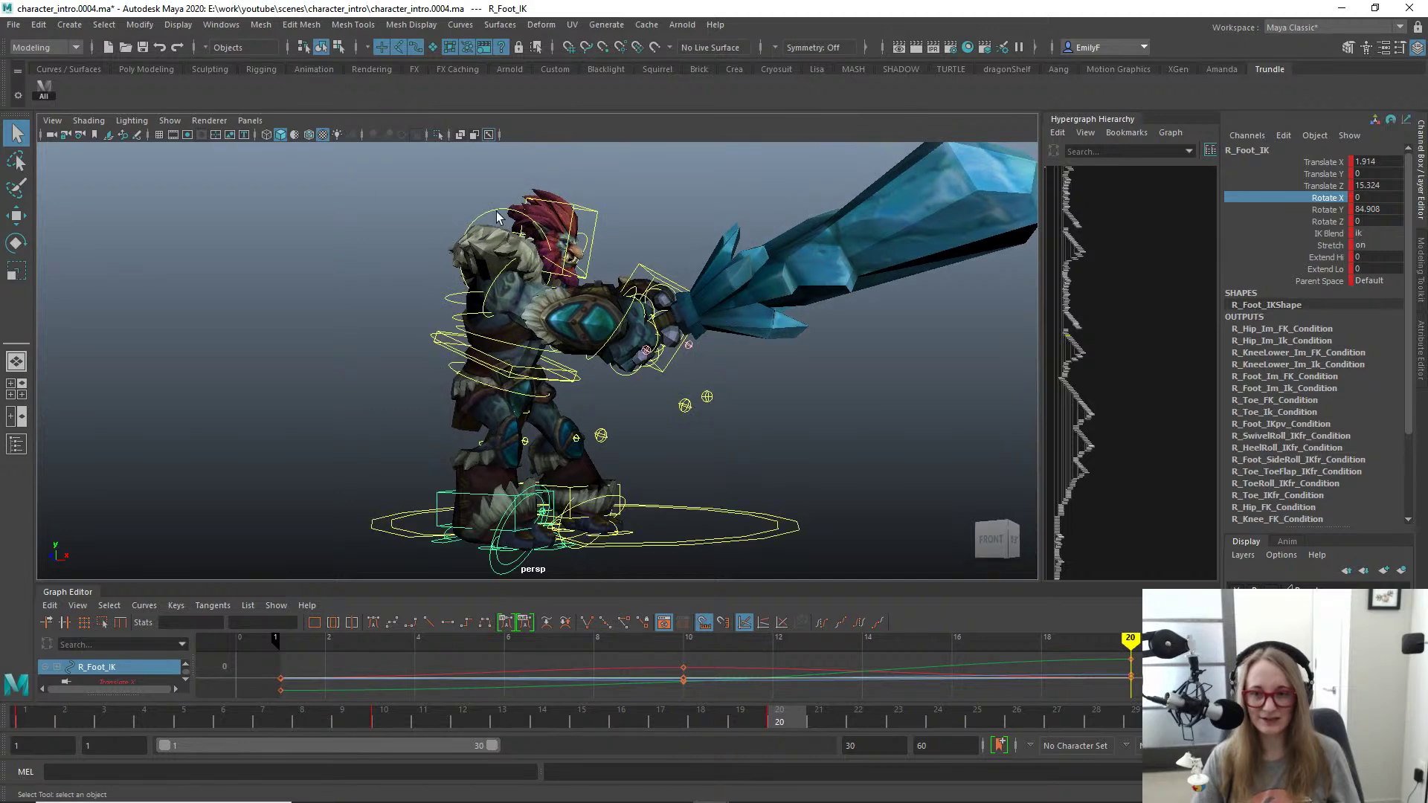
Step: Try zeroing the X, Y and Z rotations of the R_Clavicle_FK control at frame 20
click(497, 216)
drag(1380, 197, 1376, 222)
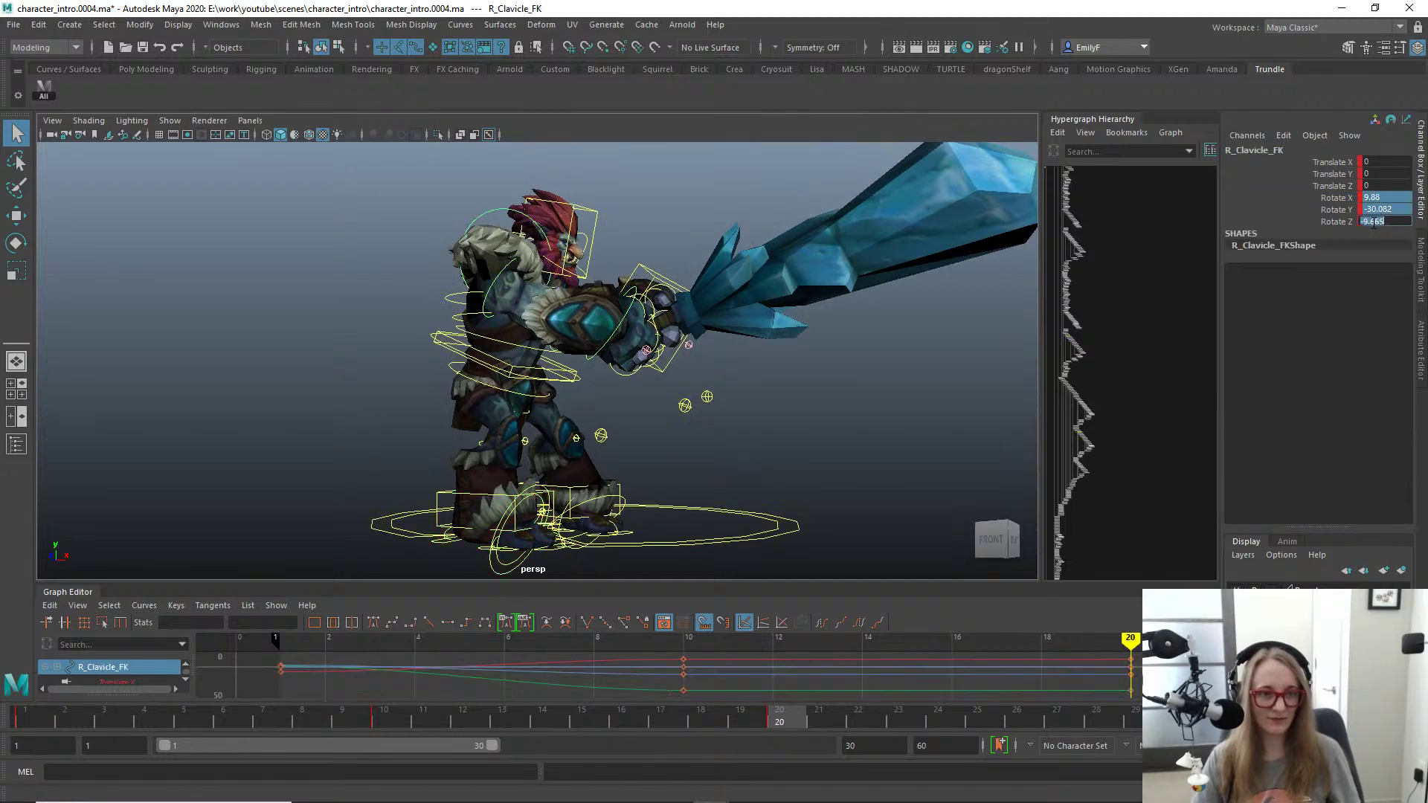
text(0)
key(Return)
scroll(547, 343, up, 2)
key(ctrl+z)
Step: Rotate the R_Clavicle_FK control to about 14.298 in X, -34.381 in Y and -17.957 in Z at frame 20
alt+drag(495, 332, 512, 372)
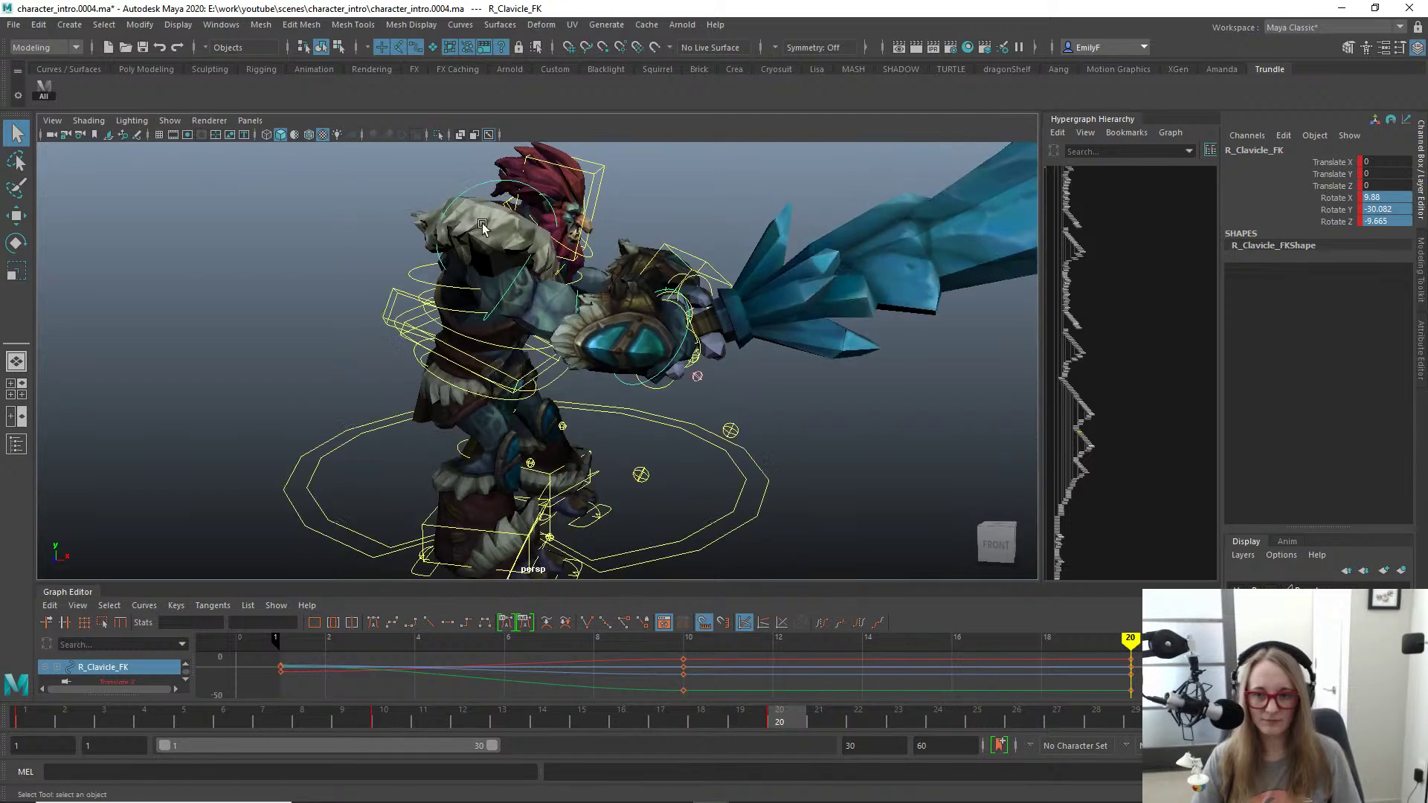
key(e)
drag(482, 226, 414, 194)
drag(451, 259, 525, 284)
key(q)
alt+drag(398, 283, 592, 295)
Step: Try rotating the Spine2_FK control at frame 20
click(383, 295)
click(391, 298)
key(e)
key(q)
click(550, 322)
key(e)
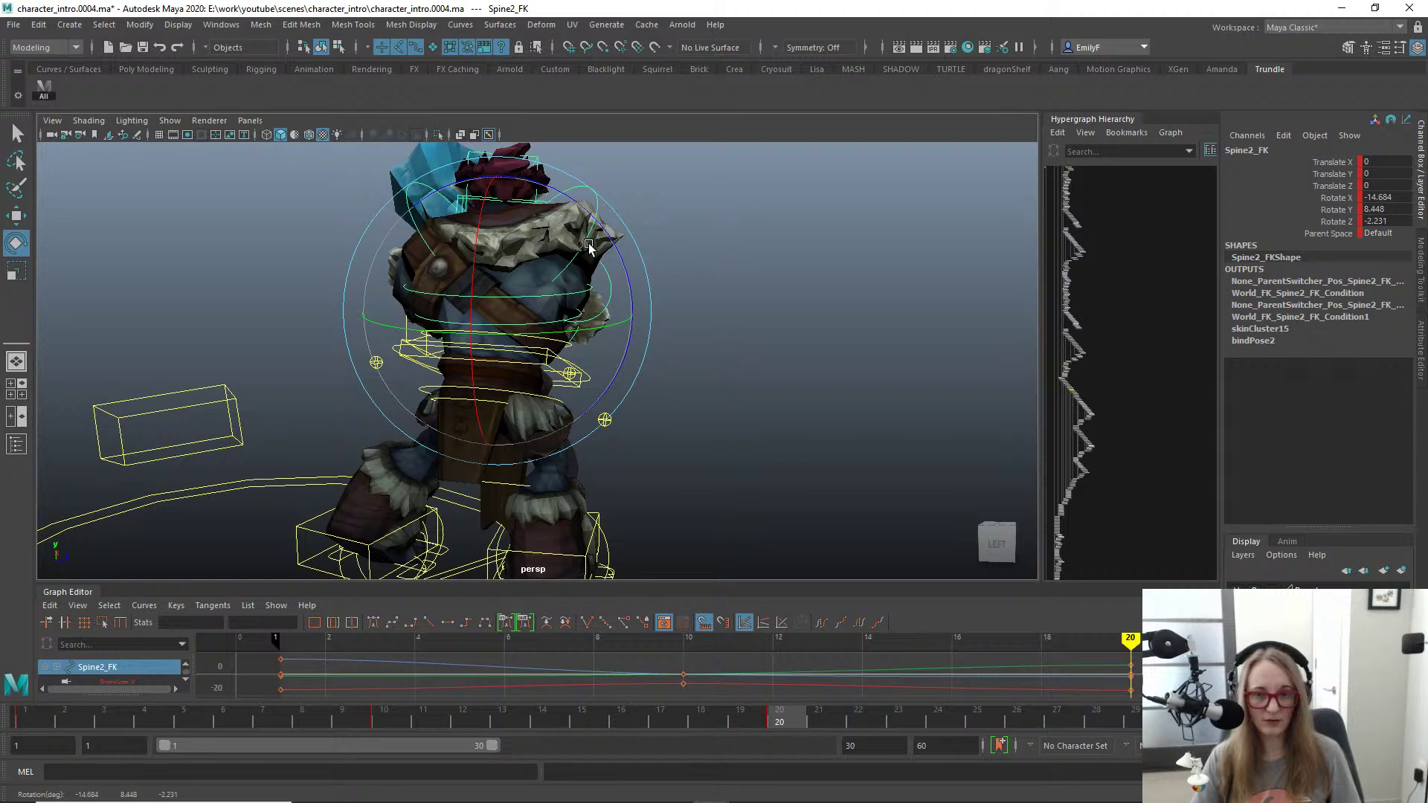
key(q)
click(543, 246)
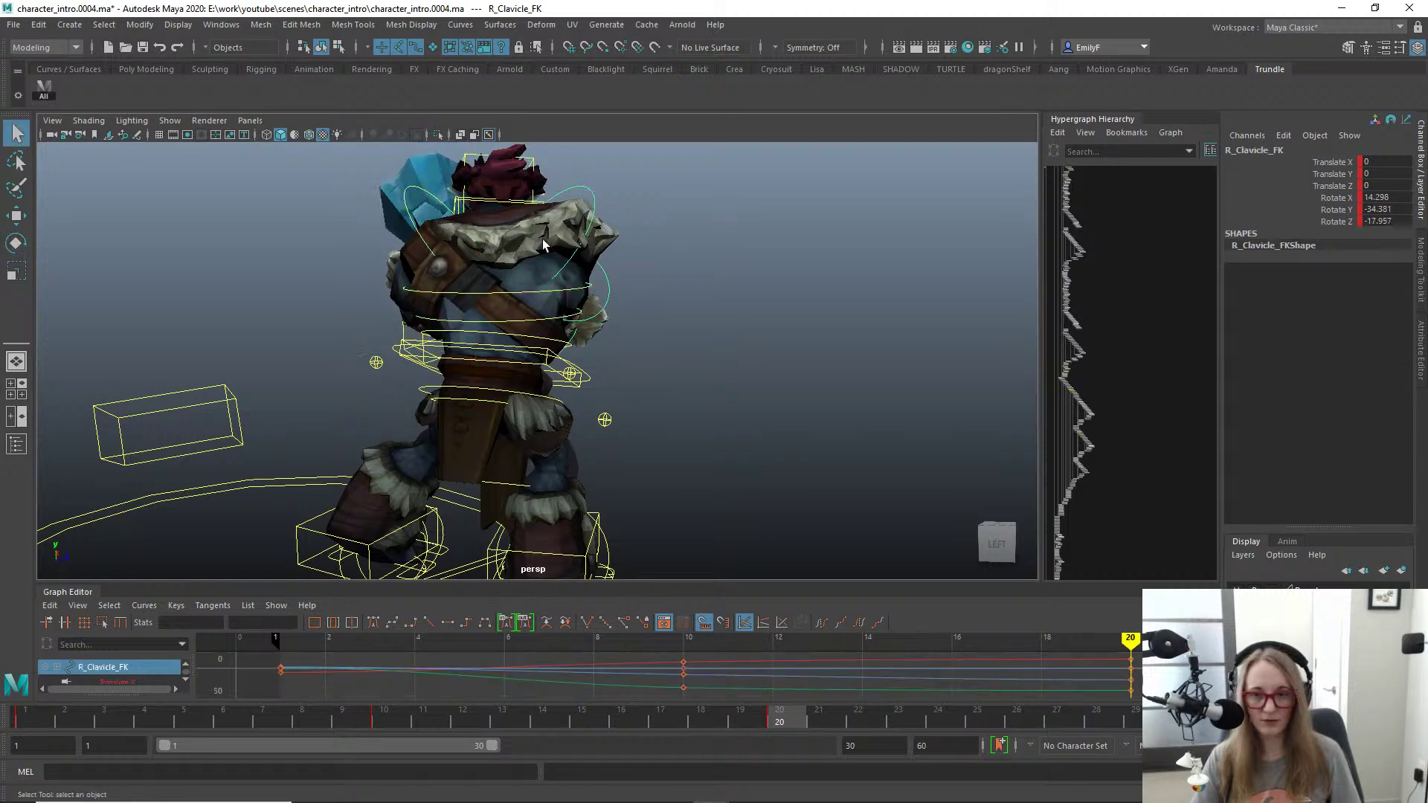
Step: Rotate the Spine3_FK control to about 0.378 in X, 10.379 in Y and -4.27 in Z at frame 20
click(473, 298)
key(e)
drag(526, 207, 534, 206)
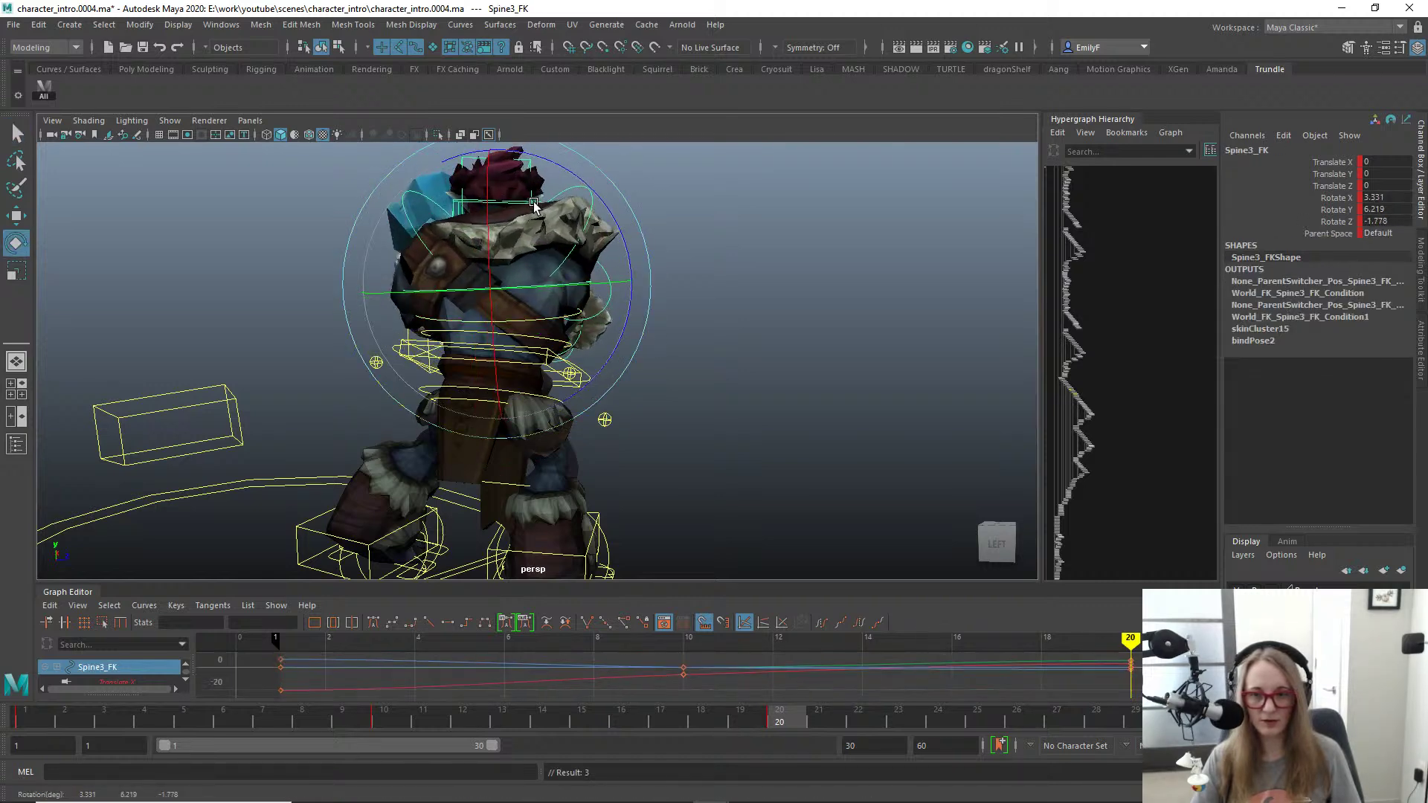
drag(517, 377, 584, 296)
key(q)
scroll(602, 367, down, 2)
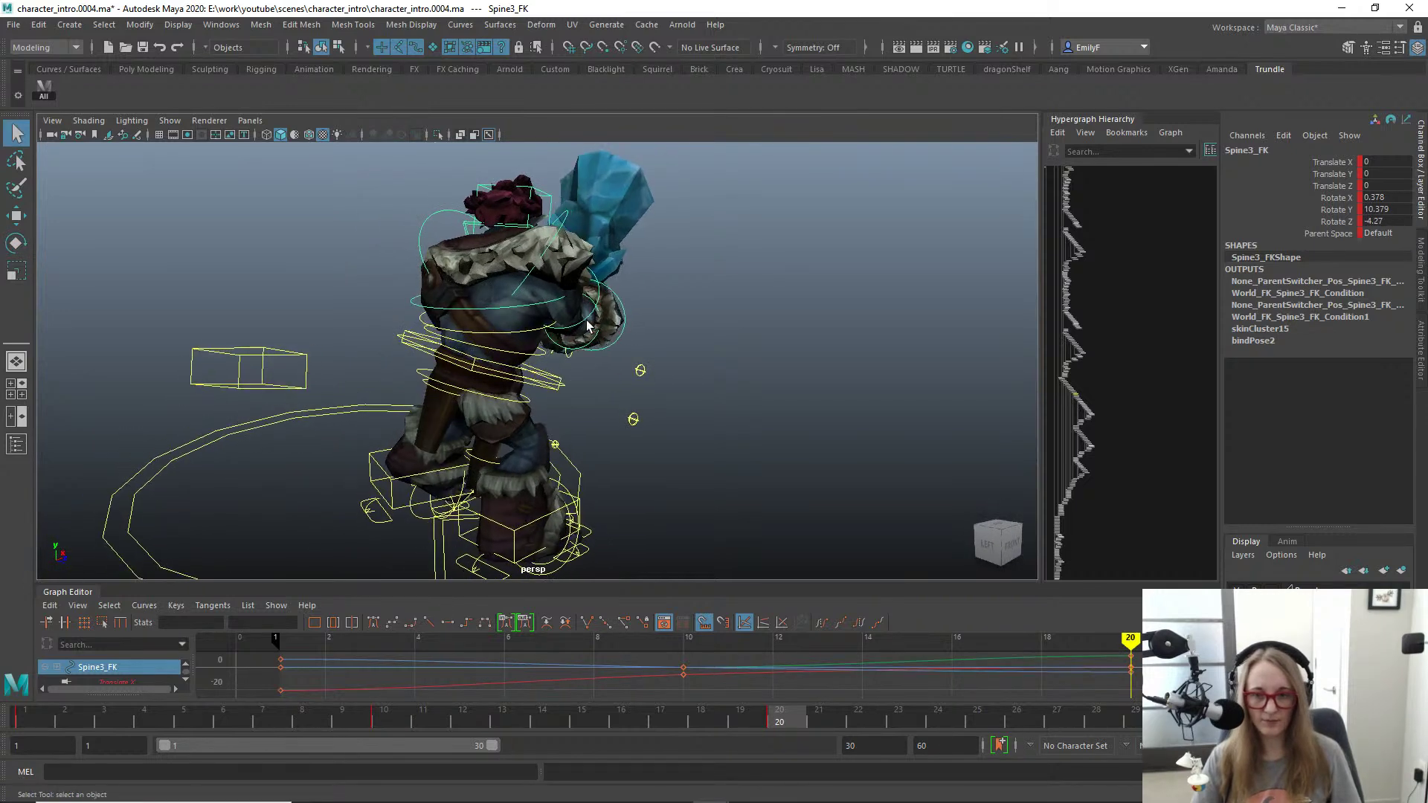
Step: Rotate the R_Shoulder_FK control to about 122.315 in X, -74.413 in Y and -108.873 in Z at frame 20
click(620, 340)
key(e)
drag(666, 385, 480, 275)
drag(424, 340, 427, 359)
key(q)
alt+drag(684, 324, 665, 289)
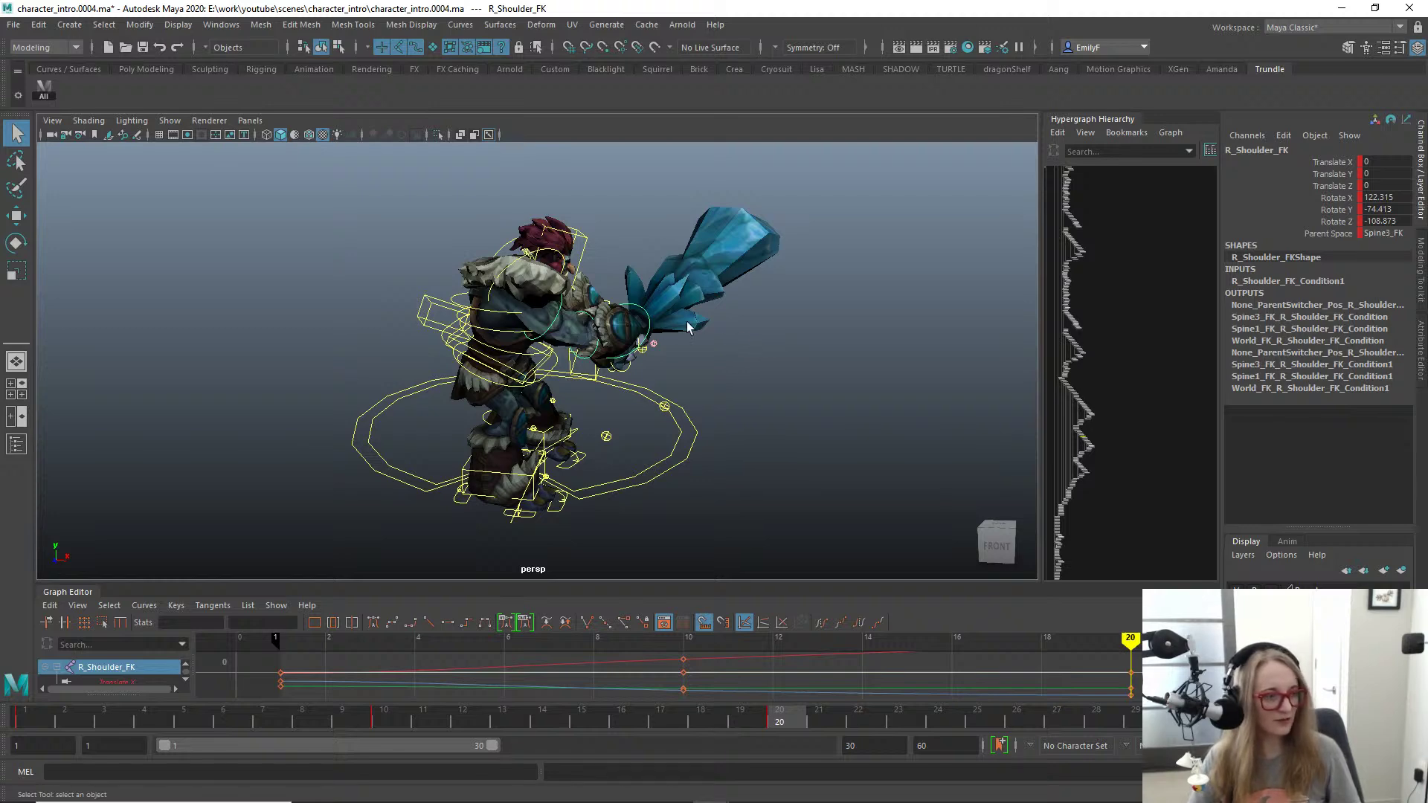
alt+right_drag(698, 333, 656, 338)
Step: Rotate the R_Clavicle_FK control to about 15.975 in X, -42.22 in Y and -20.657 in Z, and key it at frame 20
alt+drag(656, 337, 505, 269)
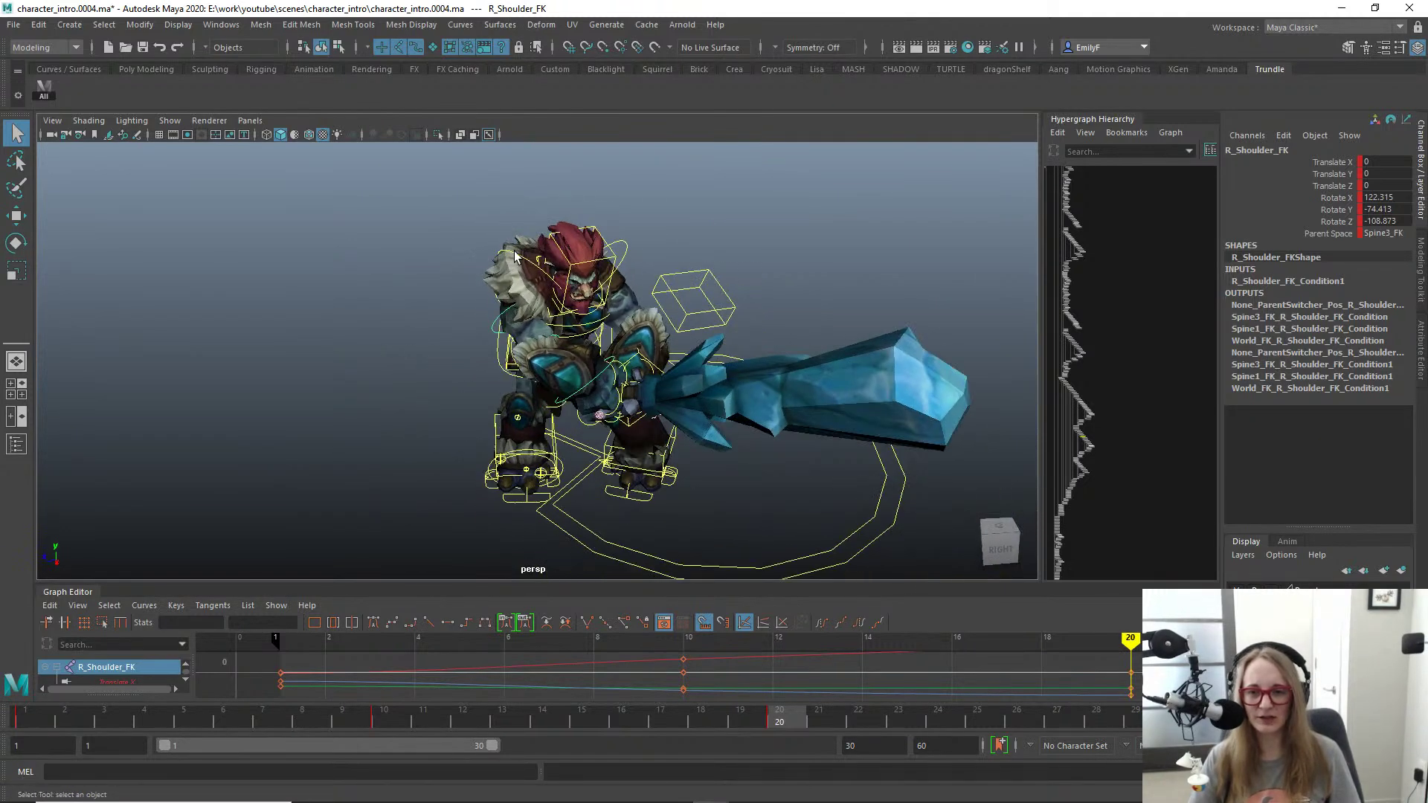
click(516, 257)
key(e)
drag(491, 382, 515, 381)
key(s)
alt+drag(627, 378, 661, 346)
key(q)
scroll(529, 390, down, 3)
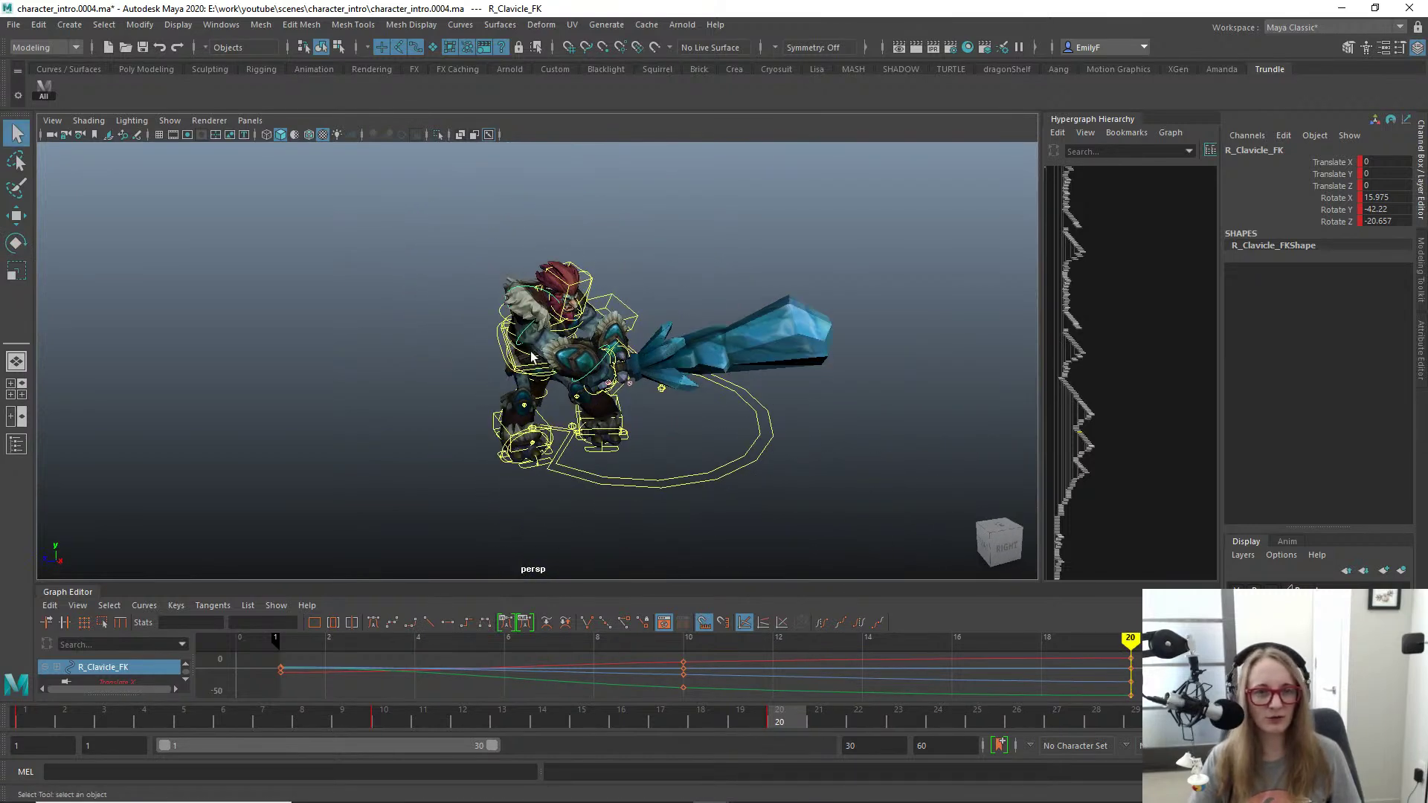
scroll(527, 357, up, 5)
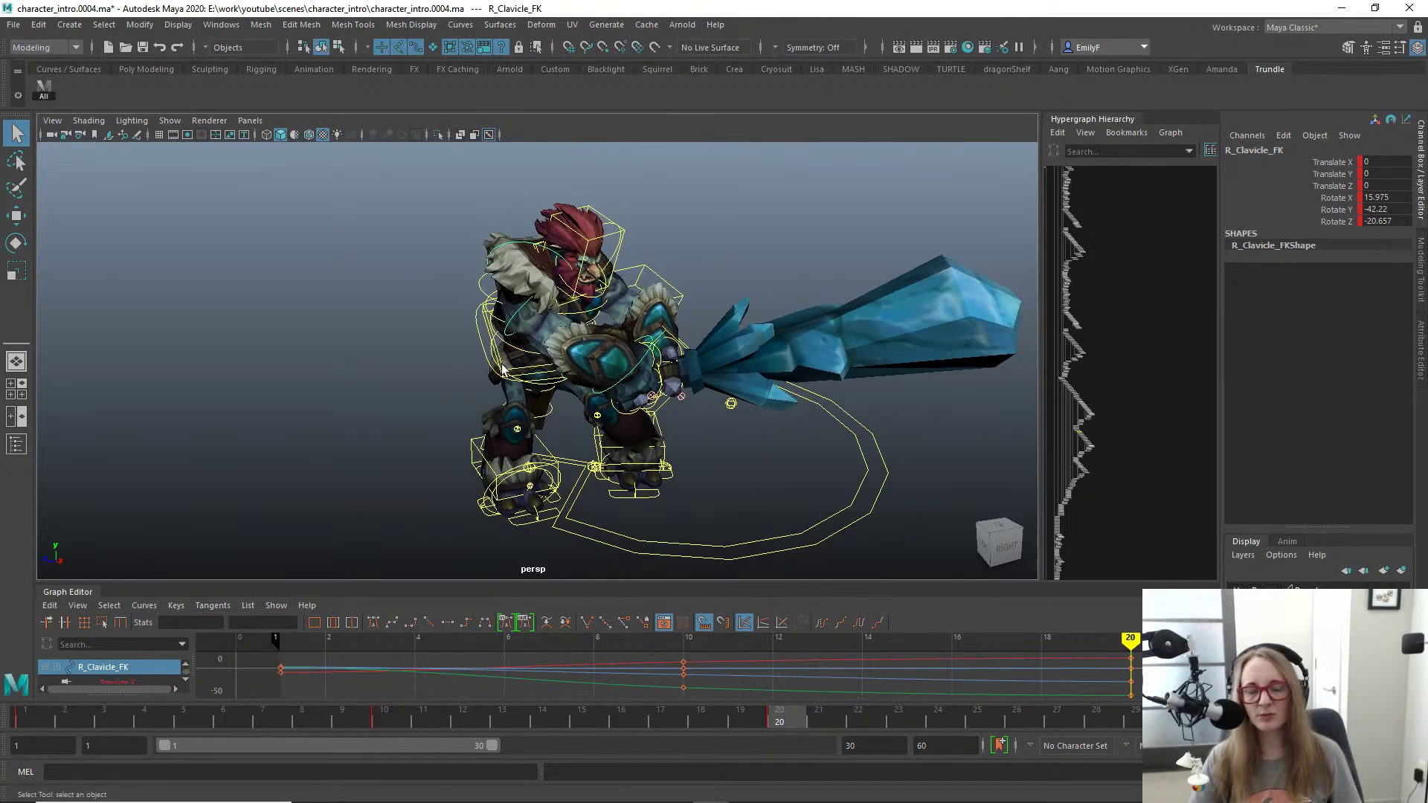
Step: Rotate the R_Elbow_FK control to about 0.88 in Rotate Y at frame 20
alt+drag(502, 370, 556, 327)
click(557, 336)
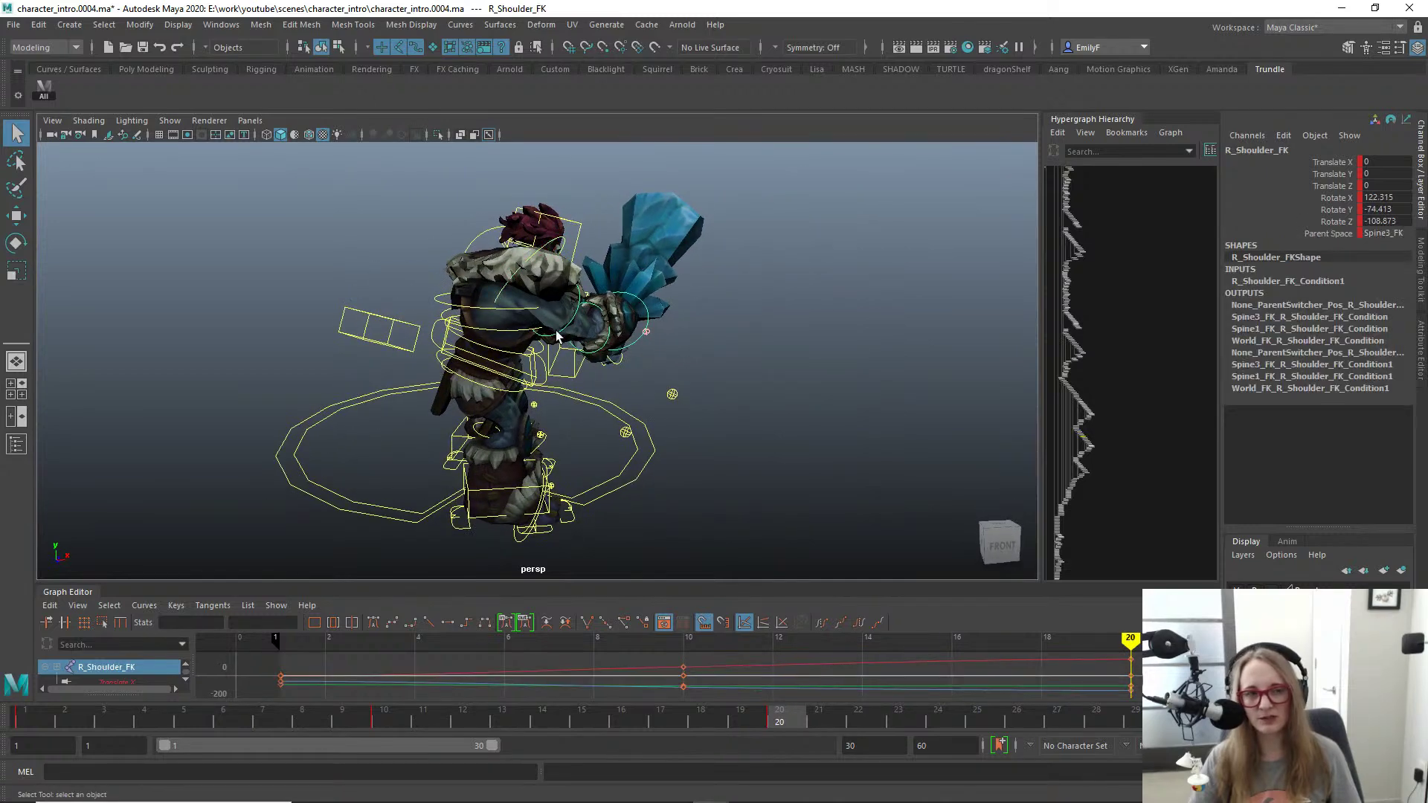
alt+drag(558, 336, 630, 352)
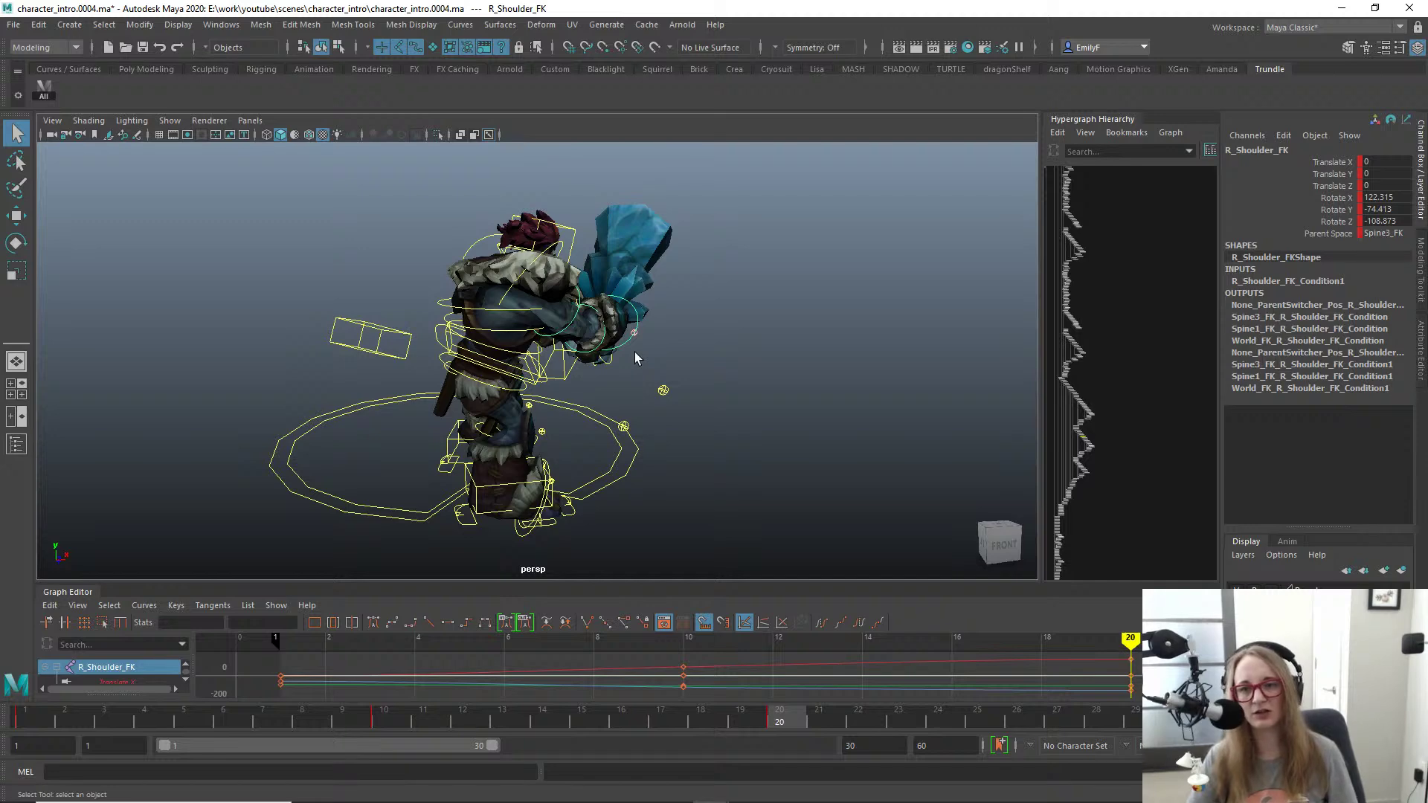
alt+right_drag(667, 354, 730, 331)
alt+drag(730, 332, 501, 353)
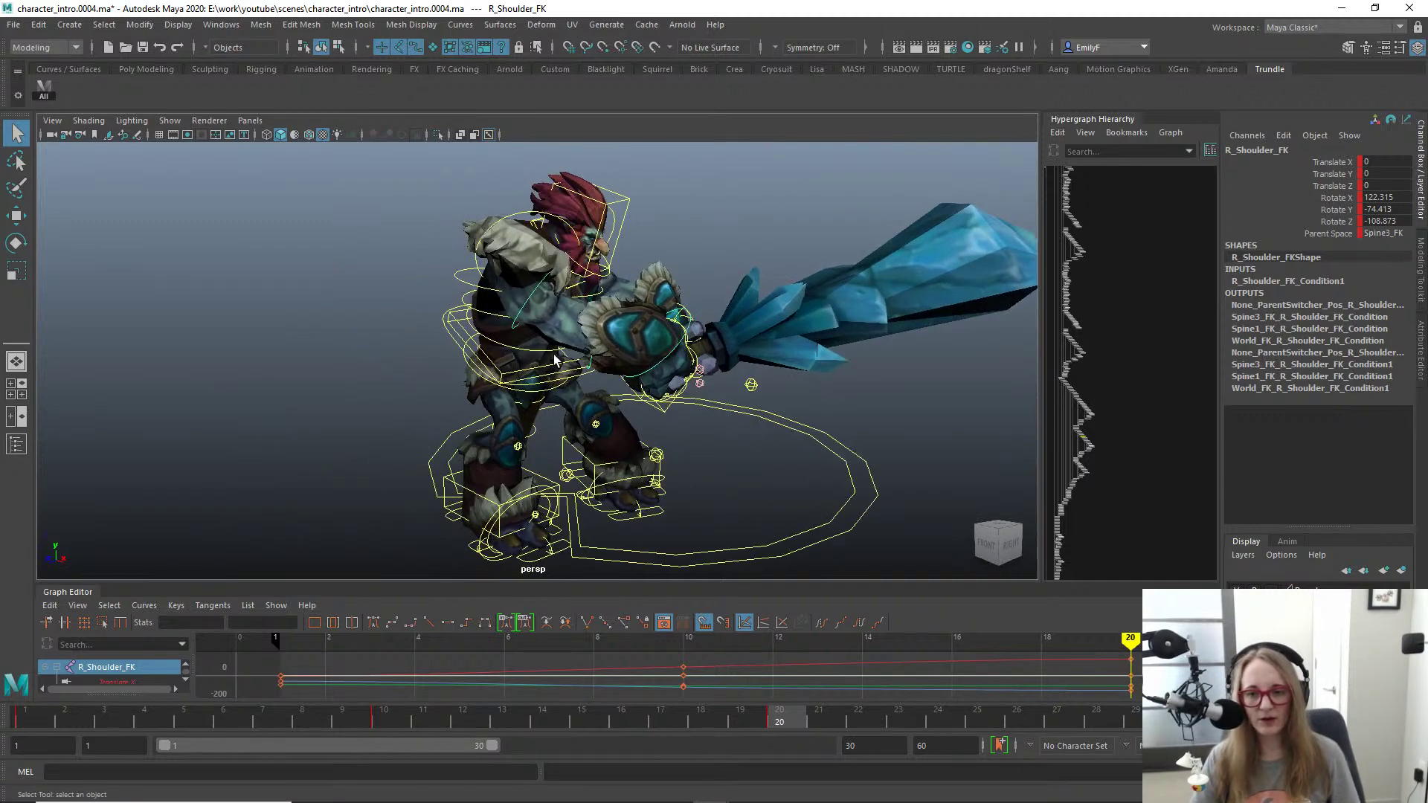
click(590, 373)
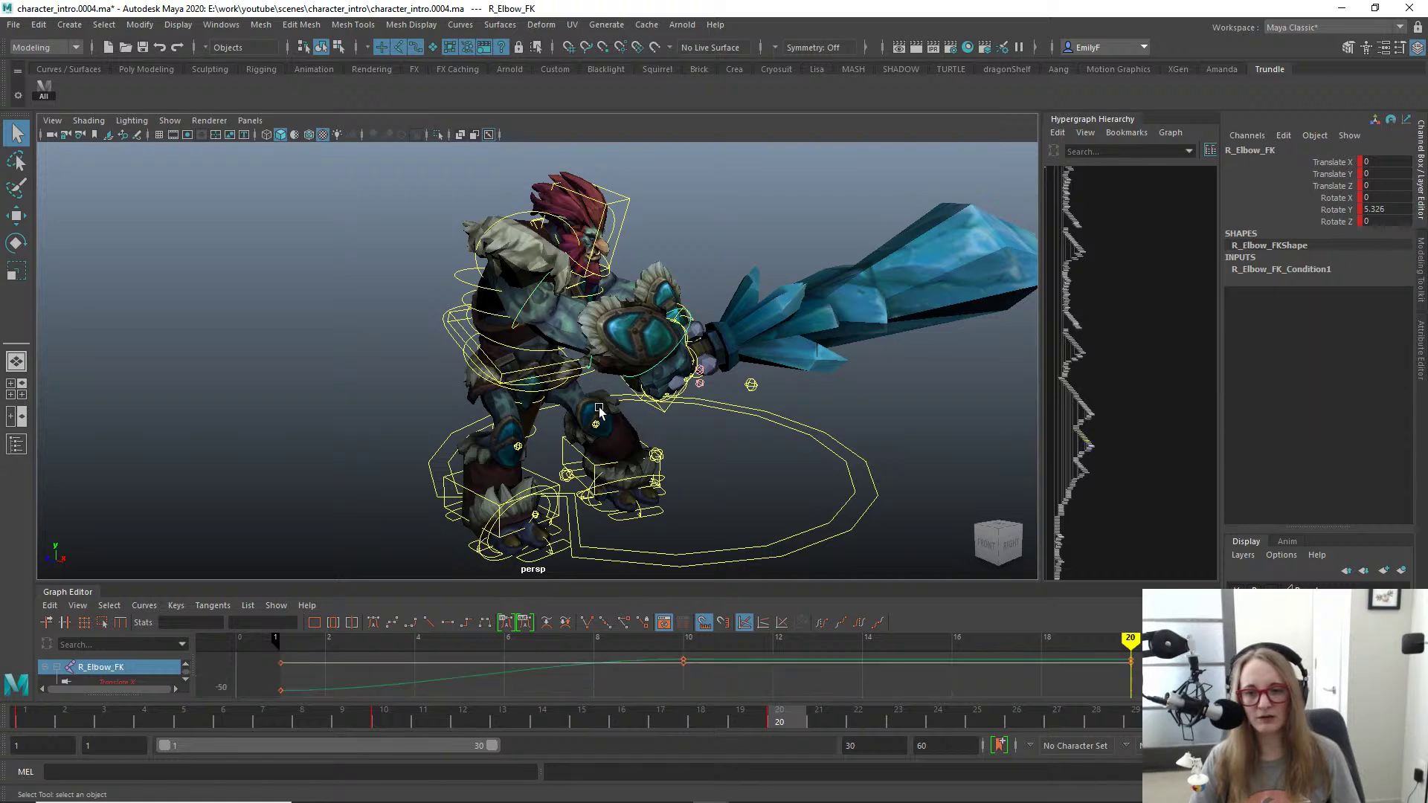
key(e)
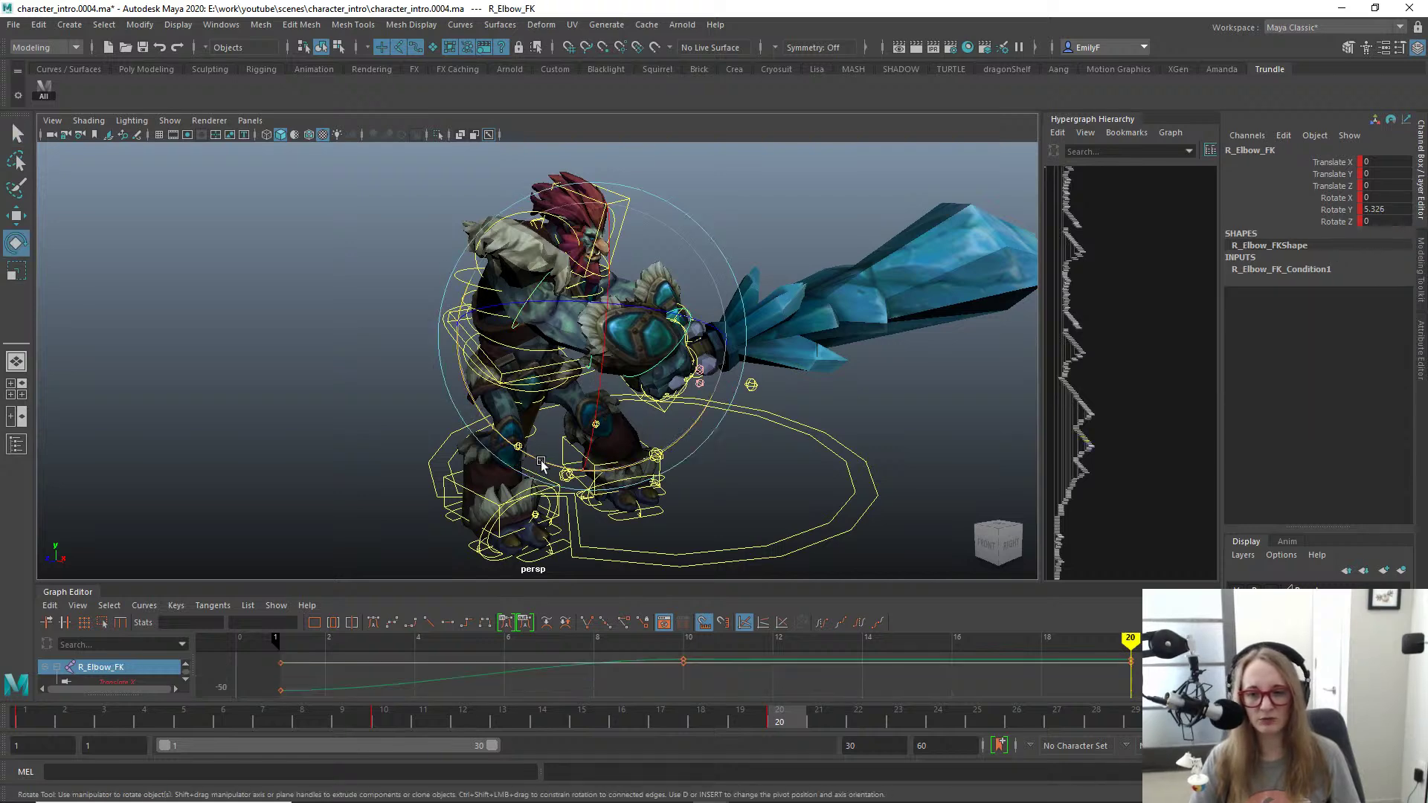
drag(547, 464, 559, 465)
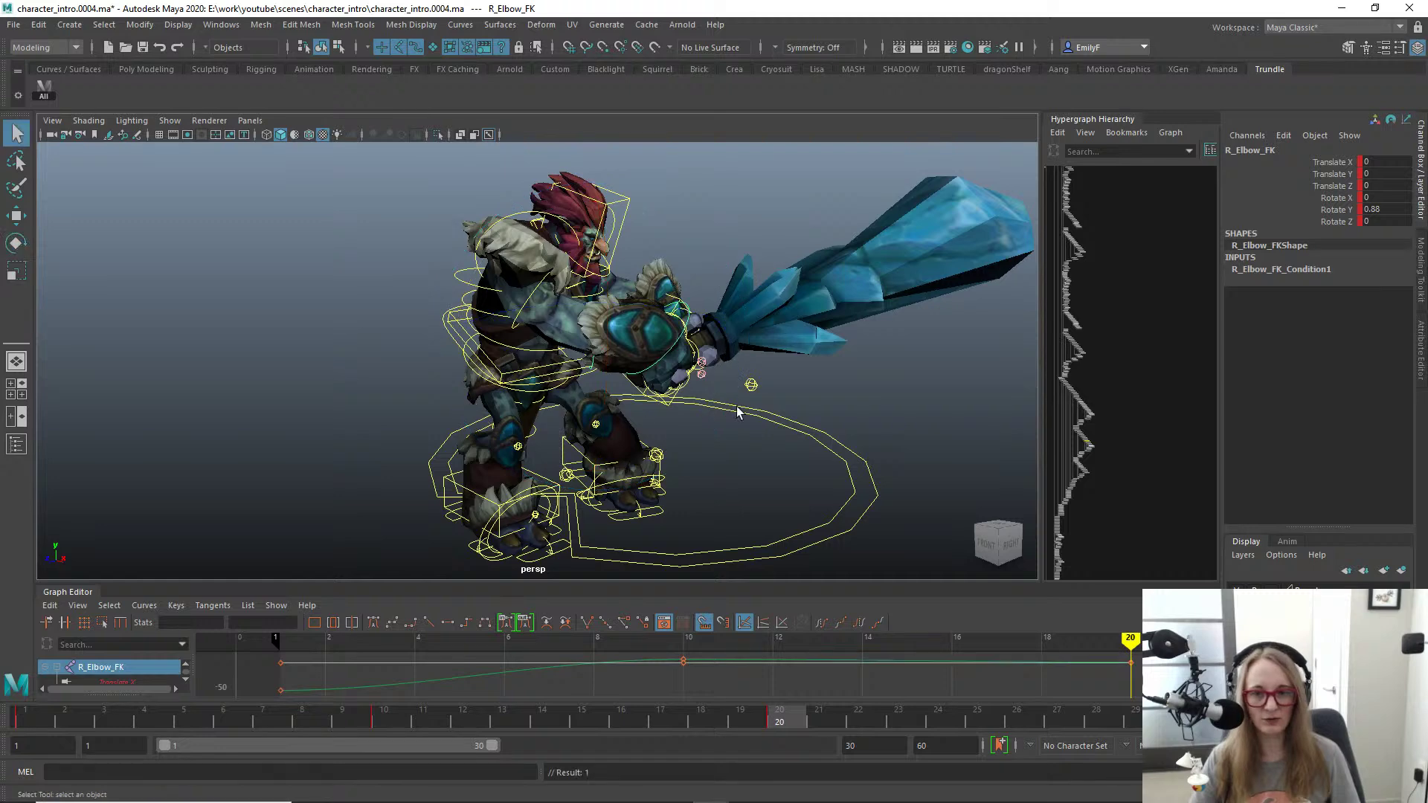
Step: Rotate the R_Hand_FK control to about 33.285 in X and -23.821 in Z at frame 20 to re-aim the weapon
alt+drag(737, 412, 616, 300)
click(592, 315)
key(e)
drag(506, 254, 531, 223)
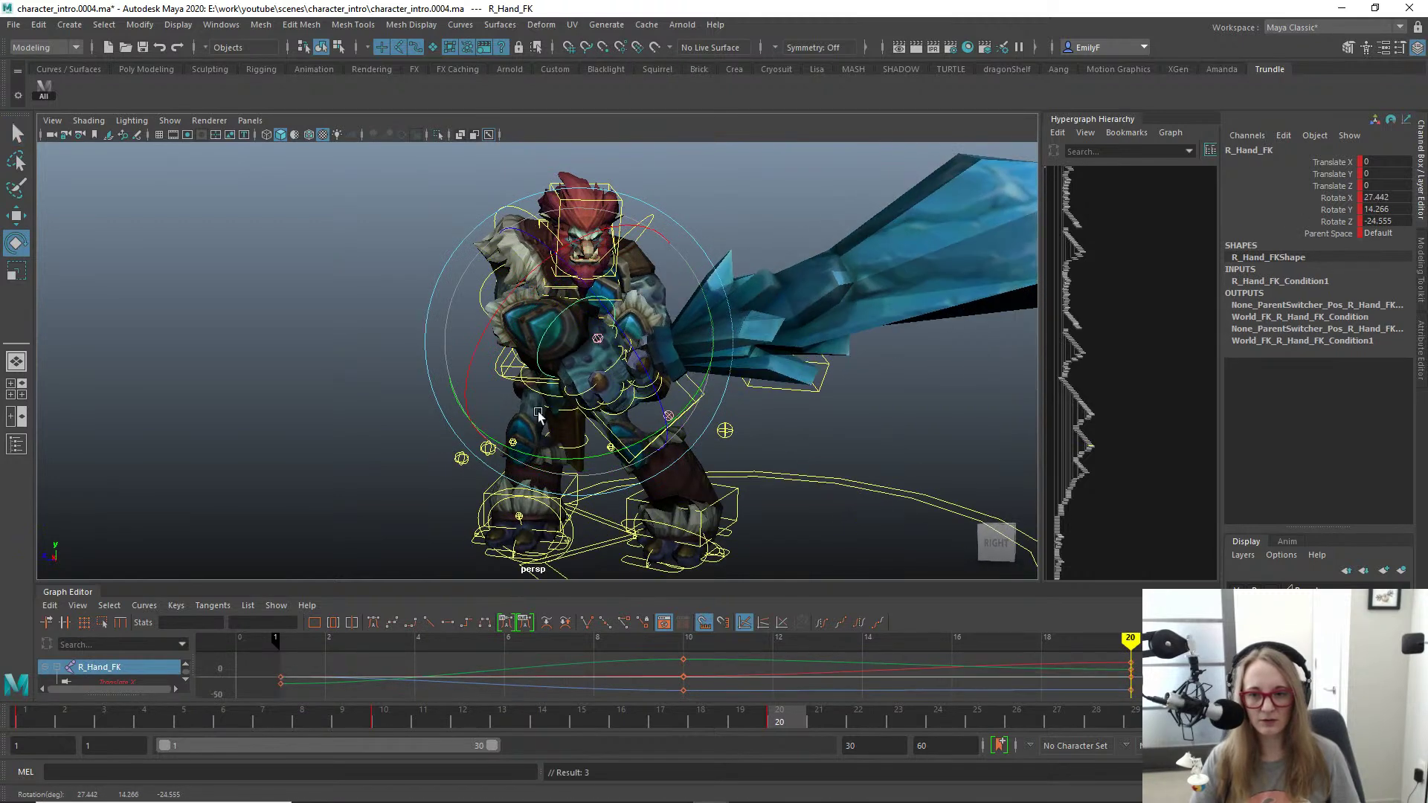
drag(545, 454, 573, 320)
key(q)
Step: Move the left elbow's pole vector control L_Hand_IKpv to about X 1.835, Y -8.578, Z -9.09 at frame 20
click(474, 418)
key(e)
key(w)
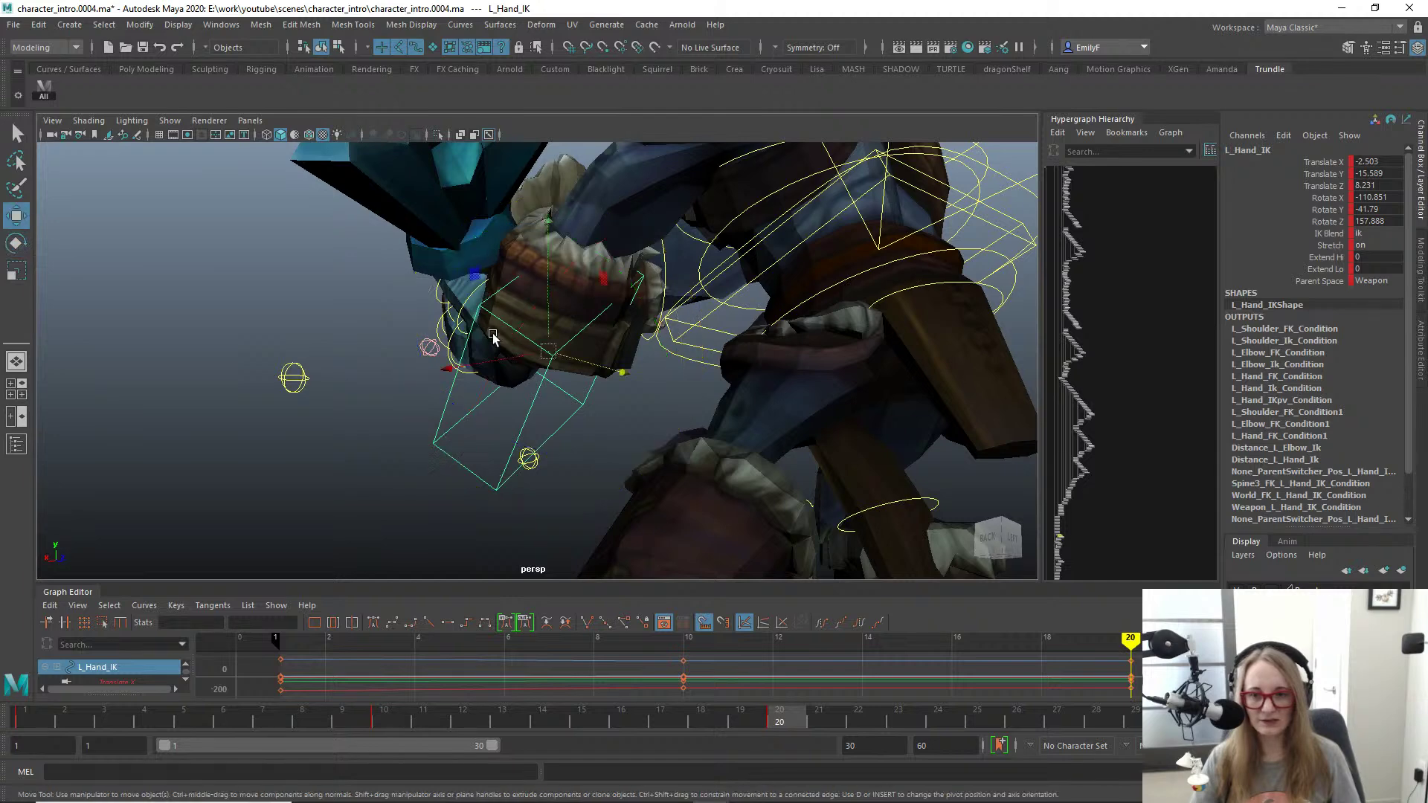
alt+drag(491, 335, 506, 469)
click(357, 387)
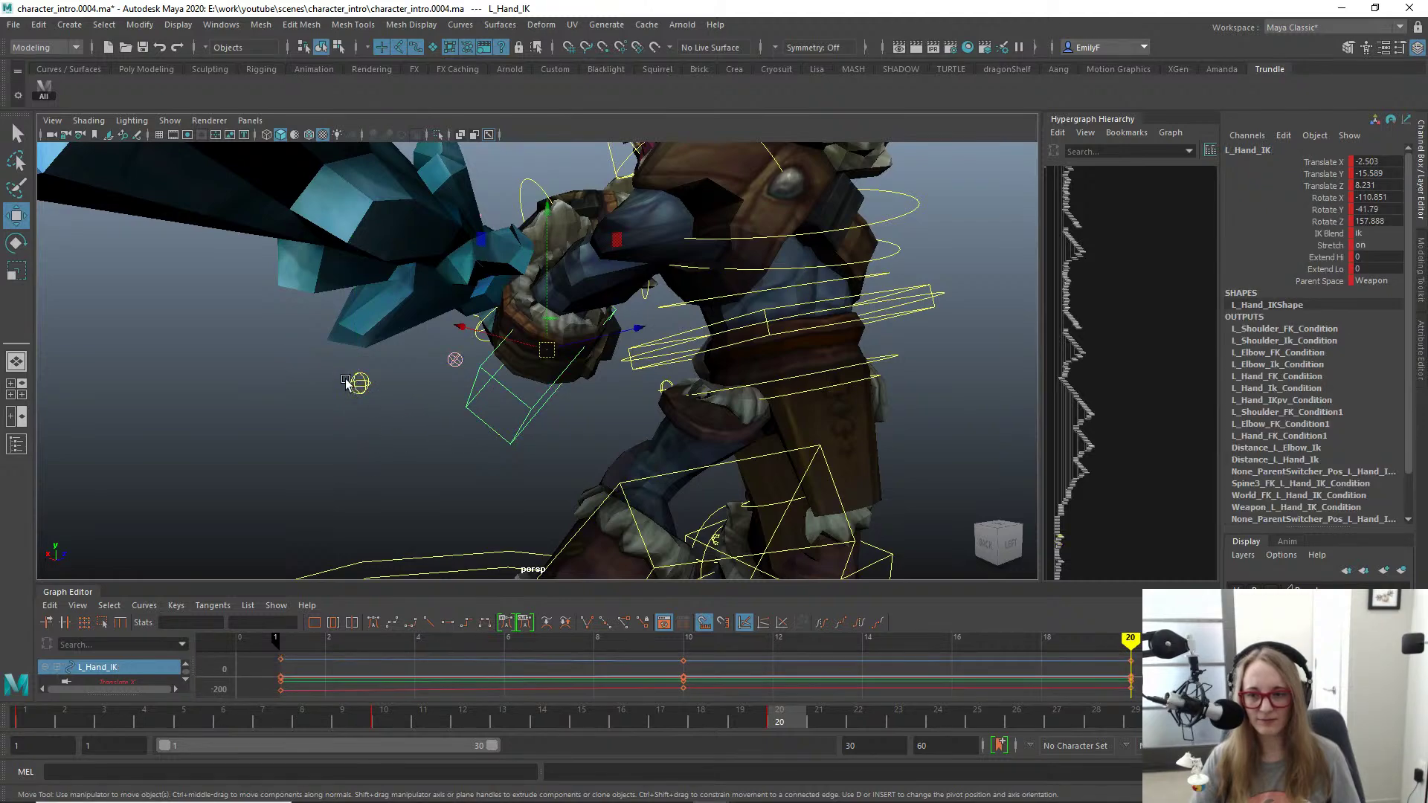
drag(346, 381, 757, 439)
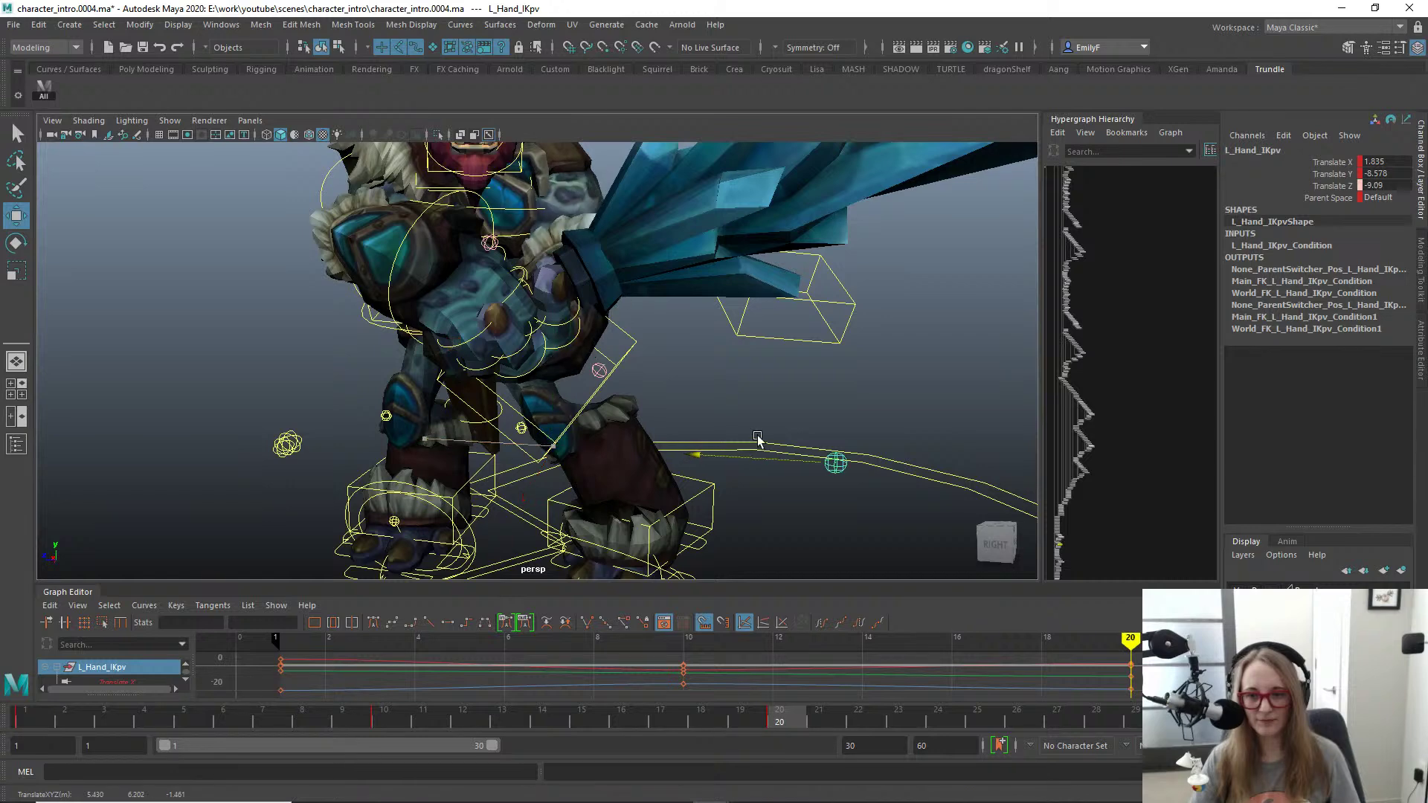
alt+drag(663, 416, 578, 357)
key(q)
Step: Rotate the L_Hand_IK control to about -154.331, -71.095, 119.976 and move it to about -4.15, -14.6, 8.071 at frame 20
click(597, 329)
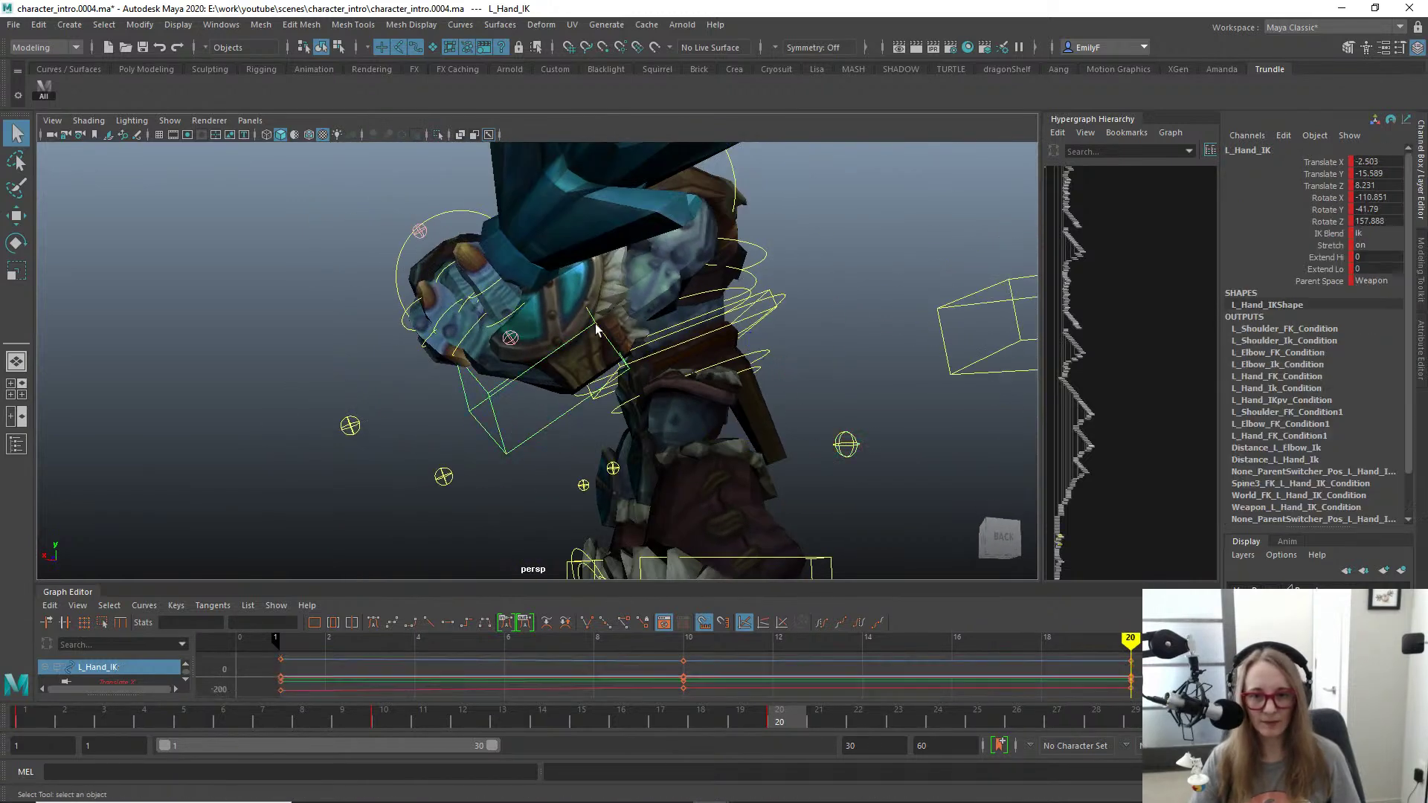
drag(447, 374, 471, 359)
drag(525, 238, 684, 293)
key(w)
drag(400, 321, 296, 328)
key(q)
alt+drag(519, 331, 456, 356)
scroll(439, 328, up, 5)
scroll(519, 261, up, 3)
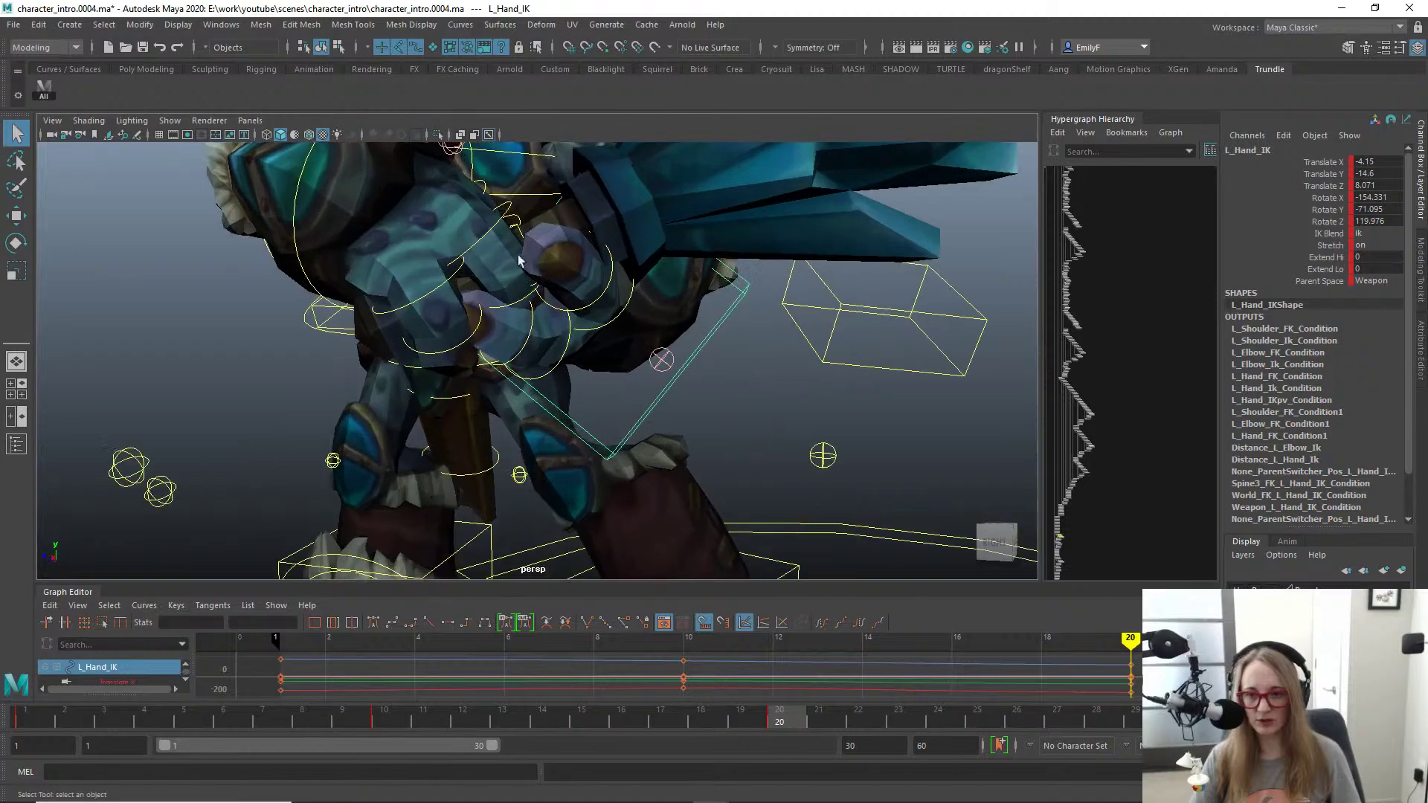
Step: Move the Weapon_FK control to about X -6.293, Y 1.254, Z 0.28 and adjust its rotation in the hands at frame 20
click(519, 229)
key(e)
alt+drag(518, 229, 570, 292)
key(w)
drag(433, 289, 670, 325)
drag(564, 307, 552, 285)
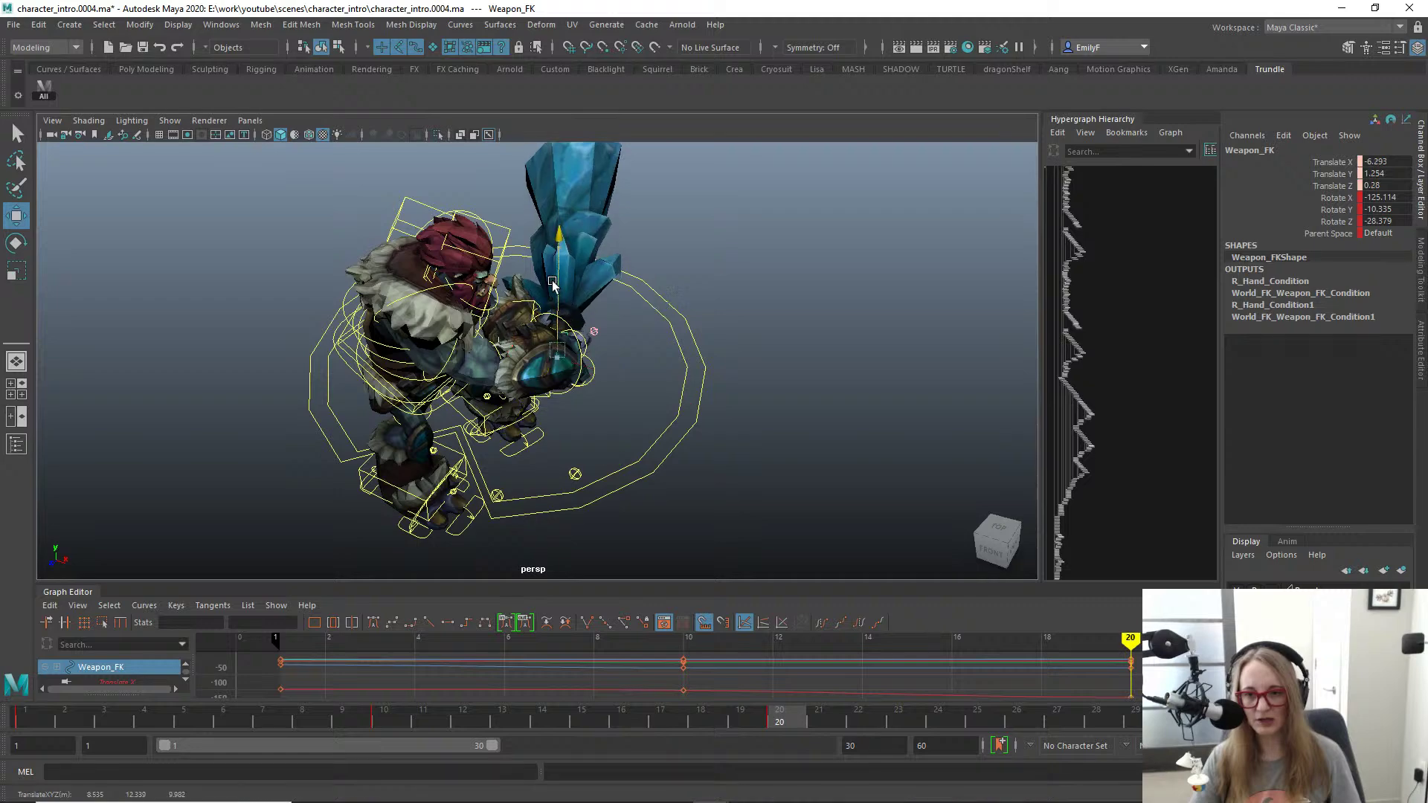
alt+drag(625, 435, 532, 394)
alt+right_drag(531, 394, 657, 405)
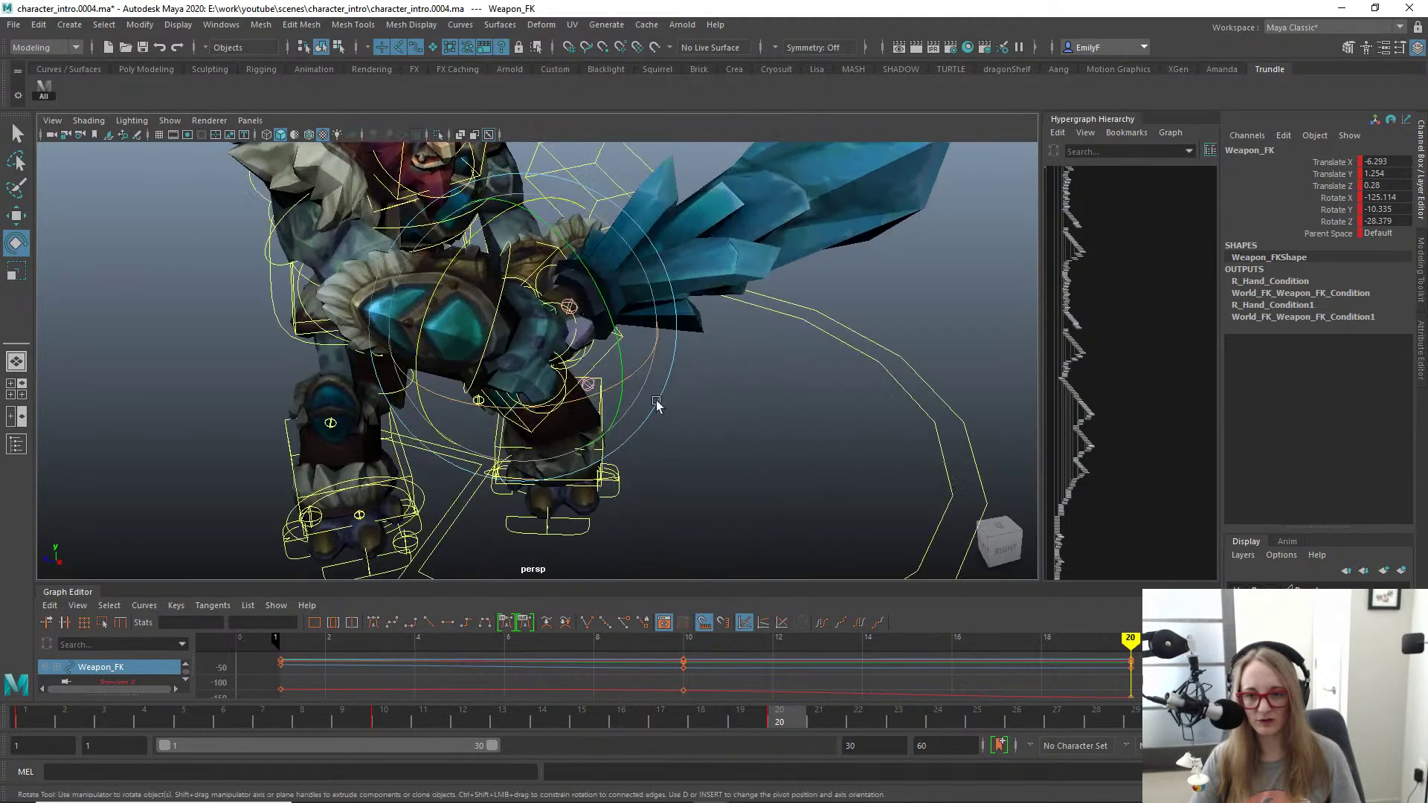
drag(559, 400, 478, 355)
key(w)
Step: Try rotating the R_Hand_FK control about its X axis at frame 20
click(472, 301)
scroll(499, 302, up, 5)
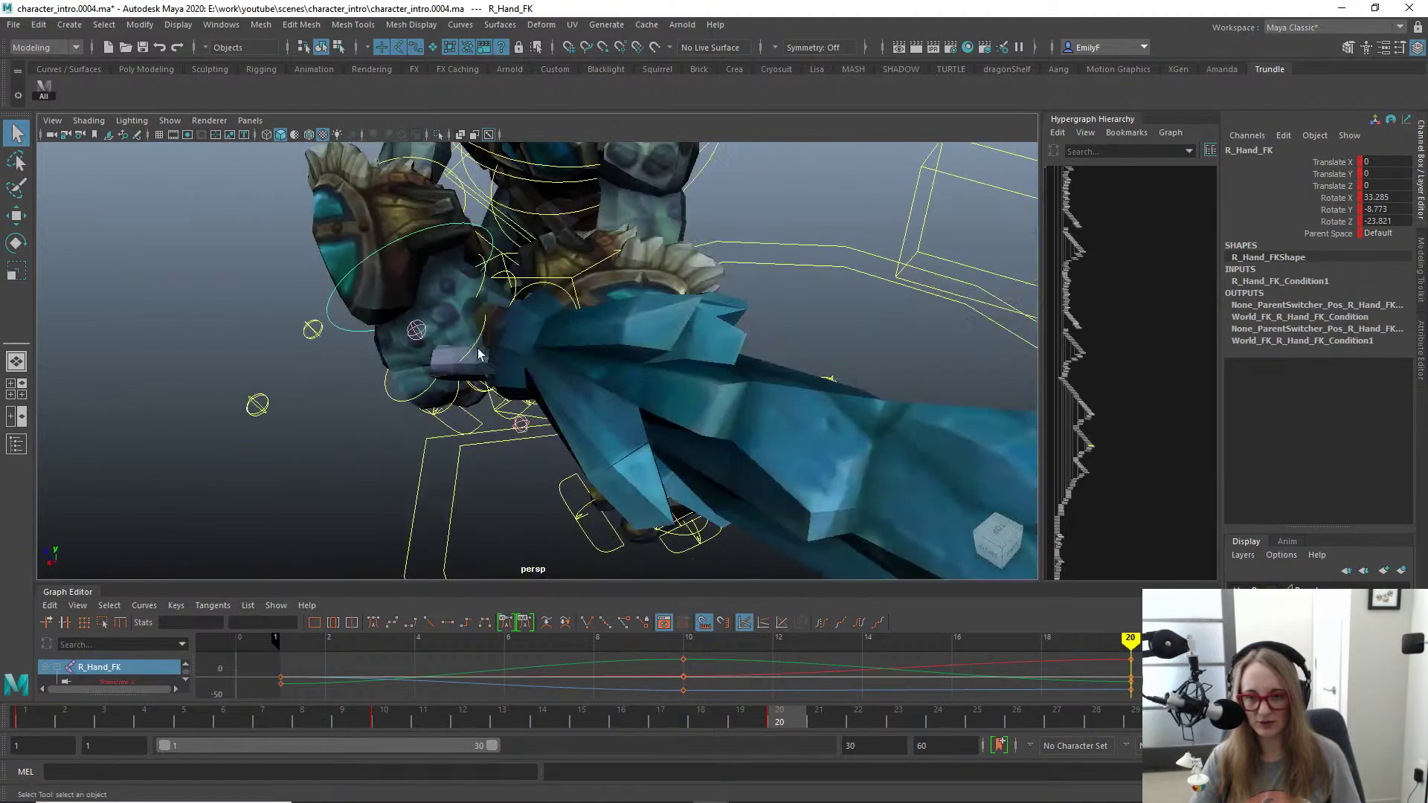
click(505, 286)
alt+drag(505, 286, 604, 269)
click(436, 235)
click(438, 237)
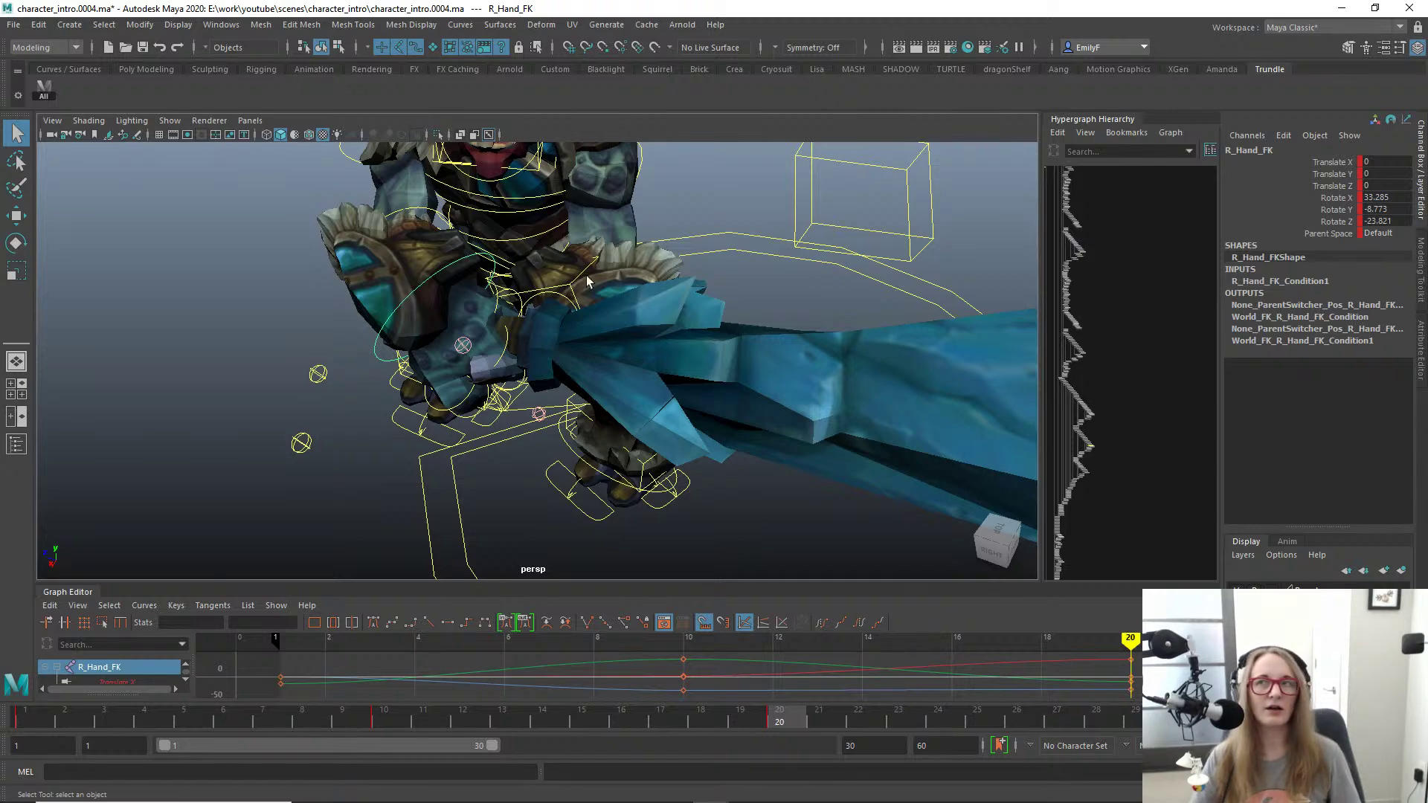
alt+drag(604, 271, 494, 417)
key(e)
alt+drag(520, 357, 610, 342)
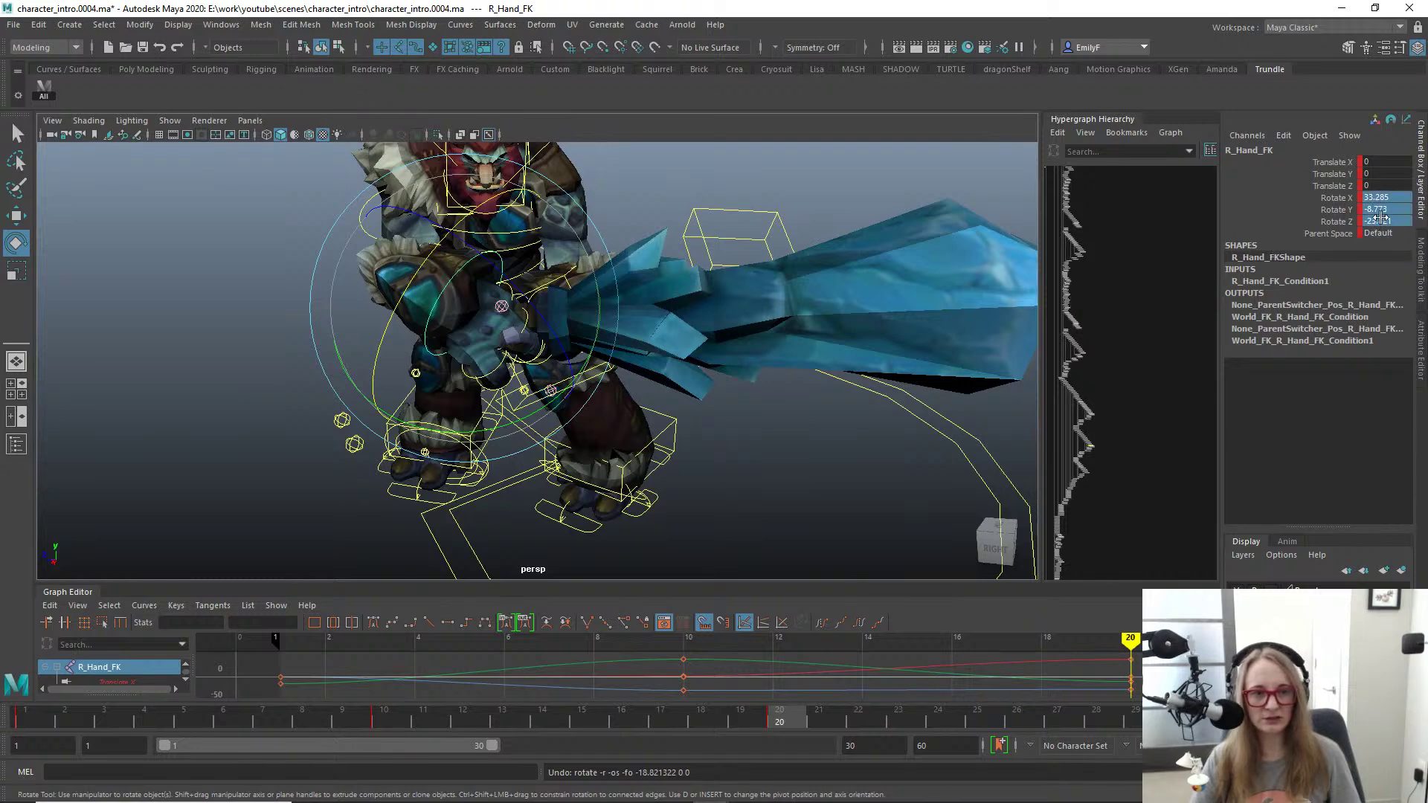
Step: Zero the R_Hand_FK rotations and rotate the control to about 9.763 in X, 23.048 in Y and -44.955 in Z
text(0)
key(Return)
alt+drag(513, 351, 581, 299)
alt+drag(481, 502, 350, 456)
drag(476, 387, 483, 333)
key(q)
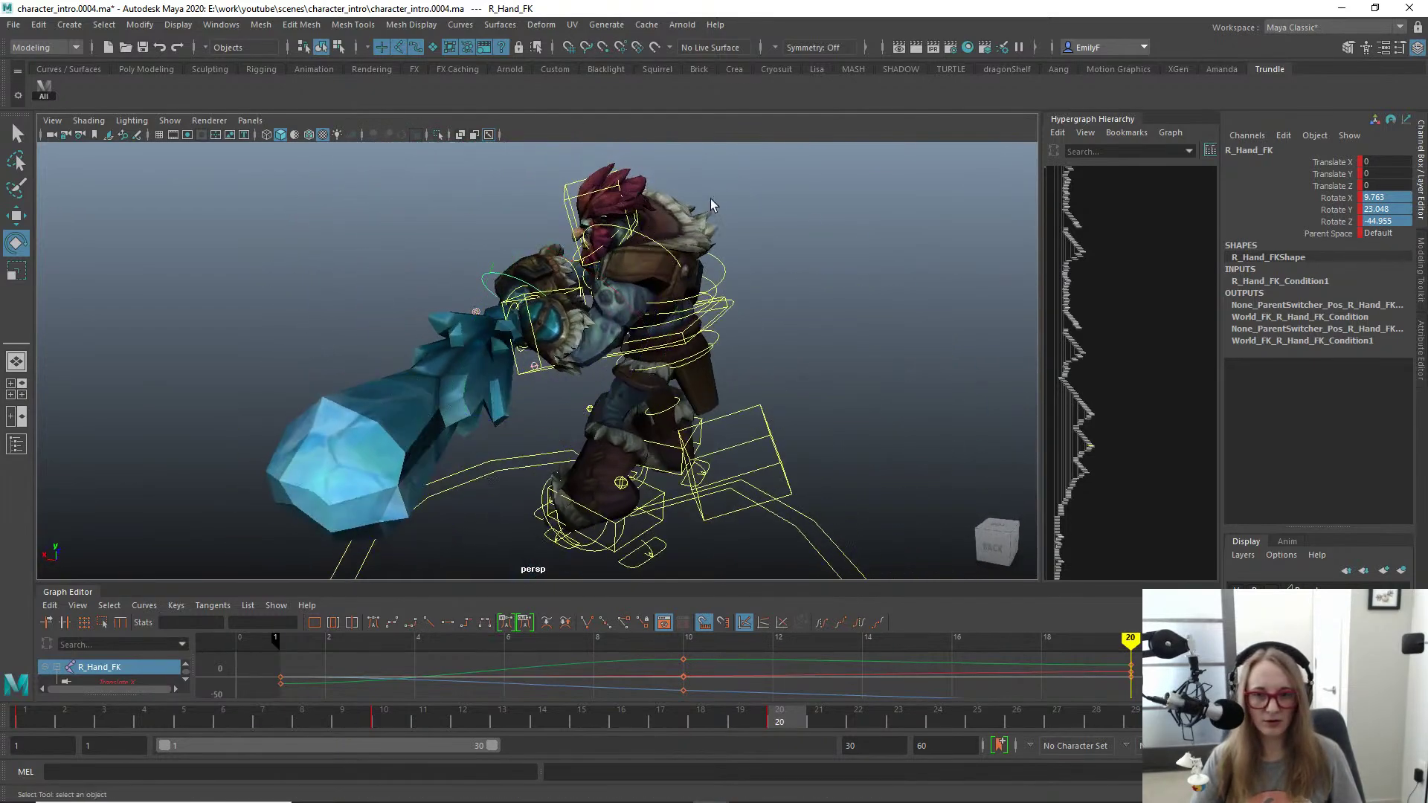
Step: Set the X, Y and Z rotations of the L_Clavicle_FK control to 0 at frame 20
click(627, 233)
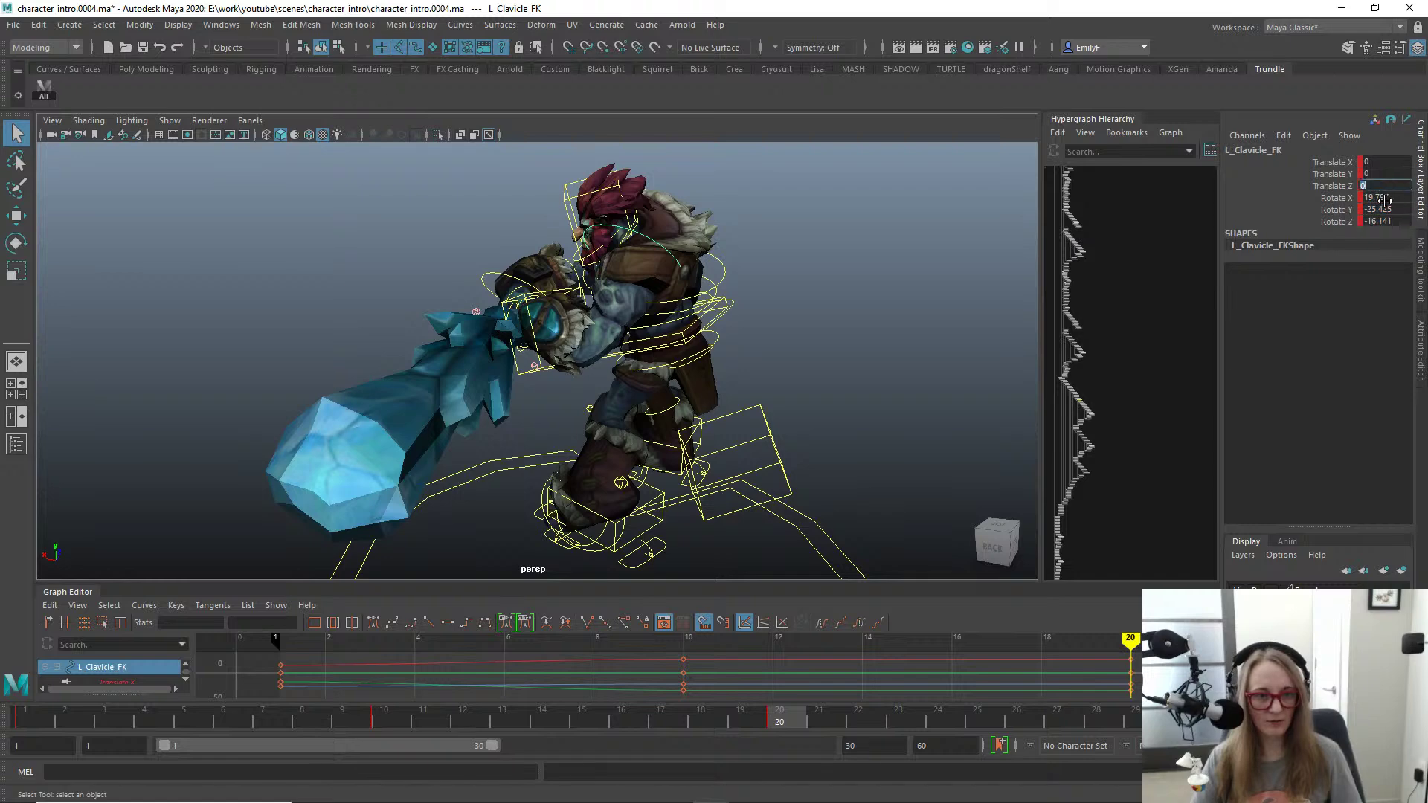
key(Return)
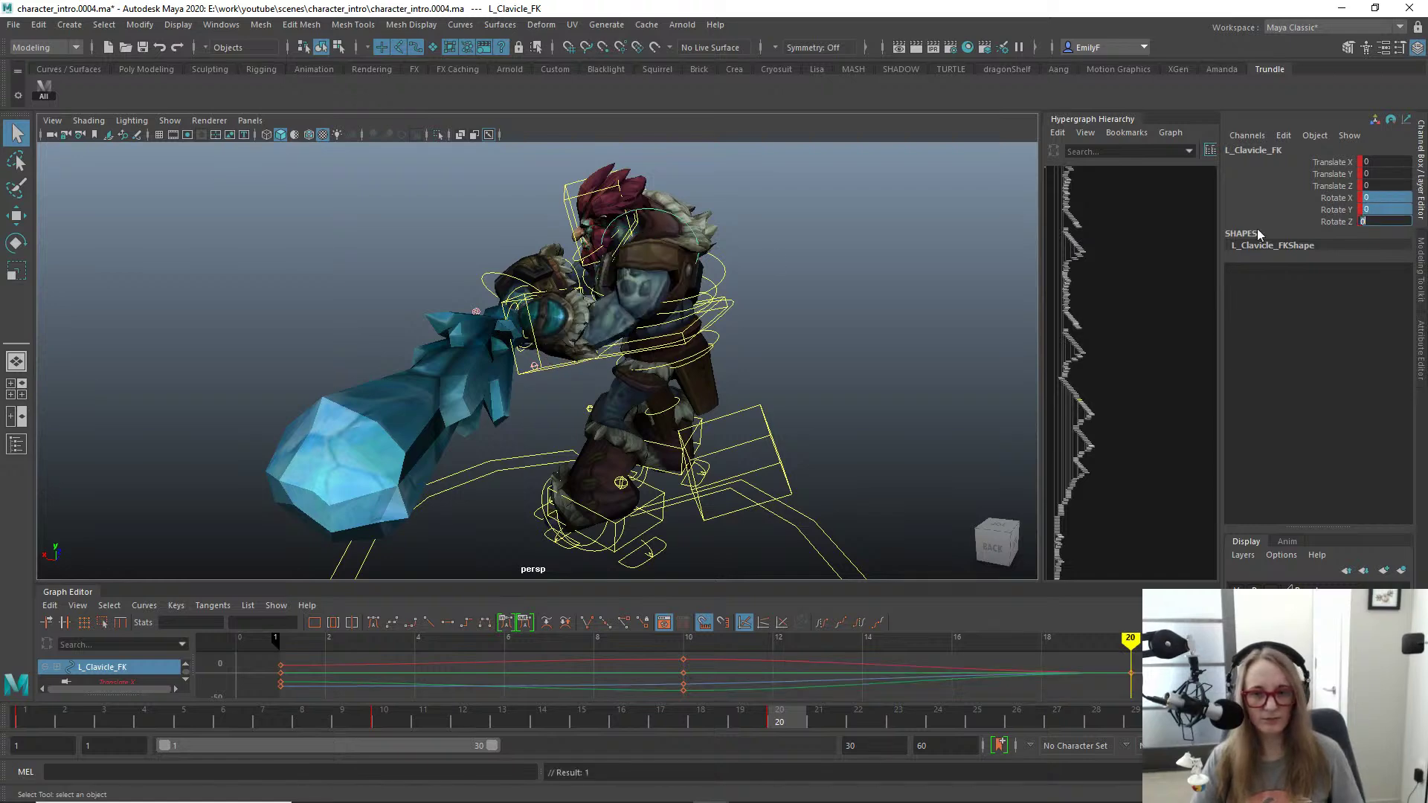
Step: Rotate the L_Clavicle_FK control to about -1.925 in X, 4.286 in Y and -1.977 in Z at frame 20
alt+drag(701, 437, 730, 447)
key(e)
drag(603, 312, 624, 253)
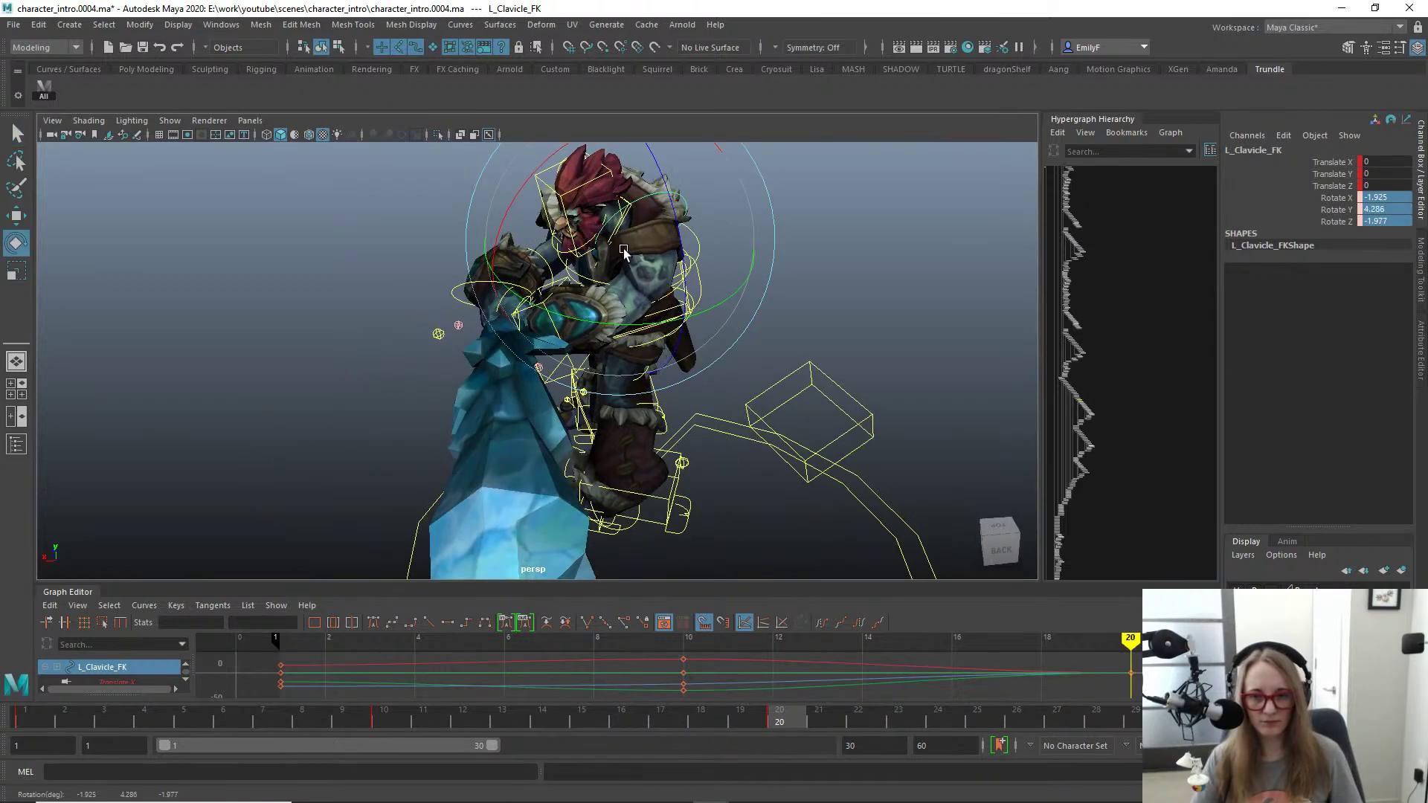
alt+drag(560, 340, 629, 360)
Step: Rotate the R_Elbow_FK control to about 11.299 in Y at frame 20
alt+drag(482, 320, 457, 273)
click(418, 271)
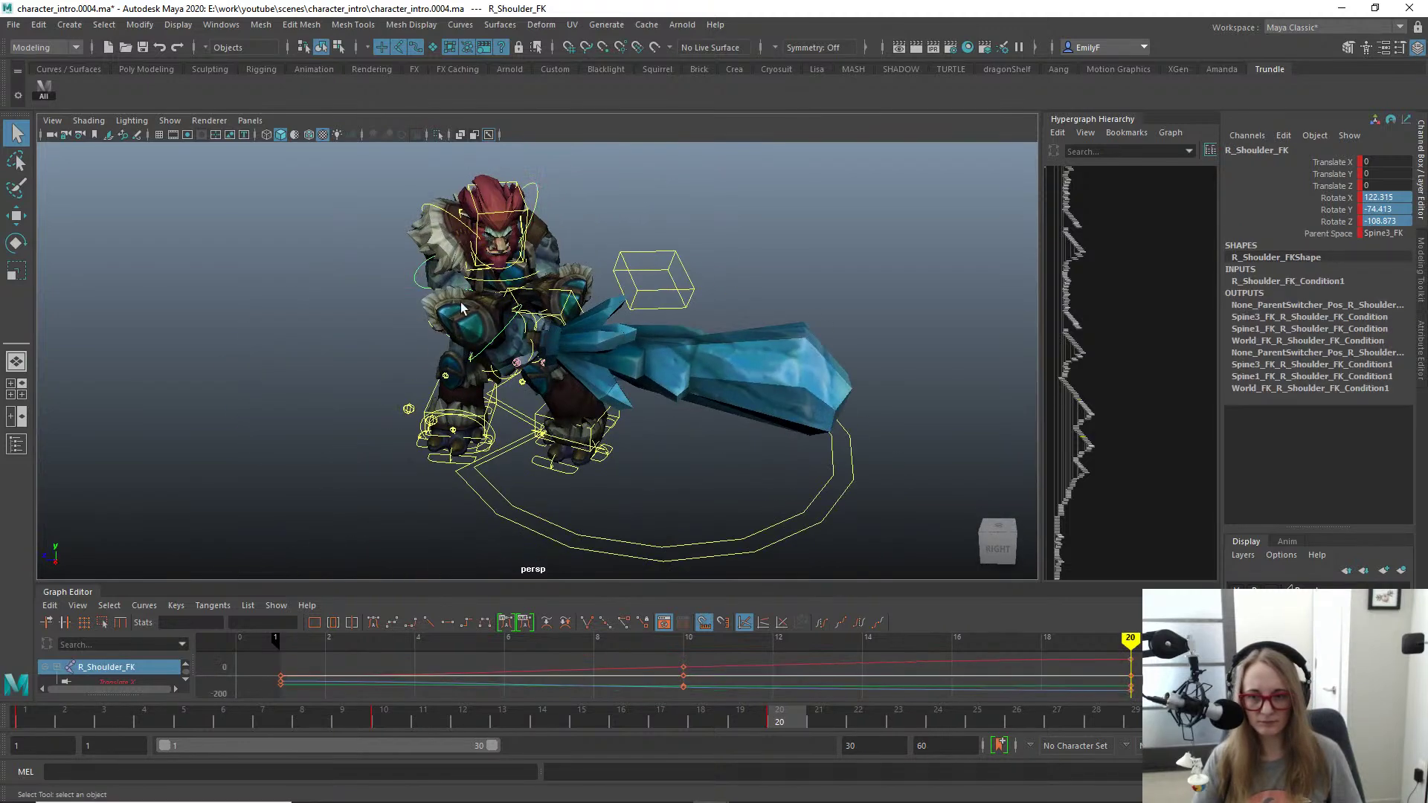
alt+drag(407, 336, 514, 332)
click(488, 366)
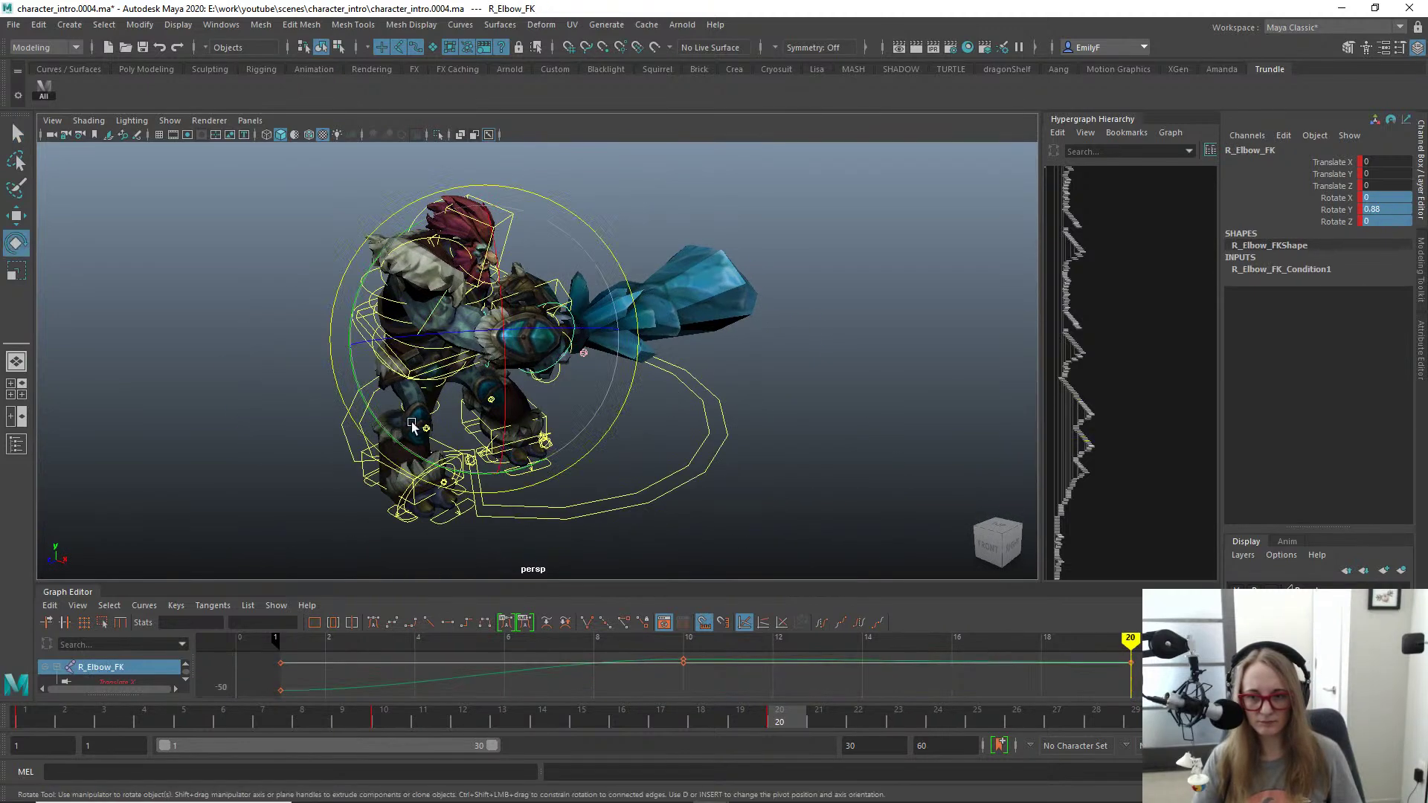
drag(378, 422, 366, 403)
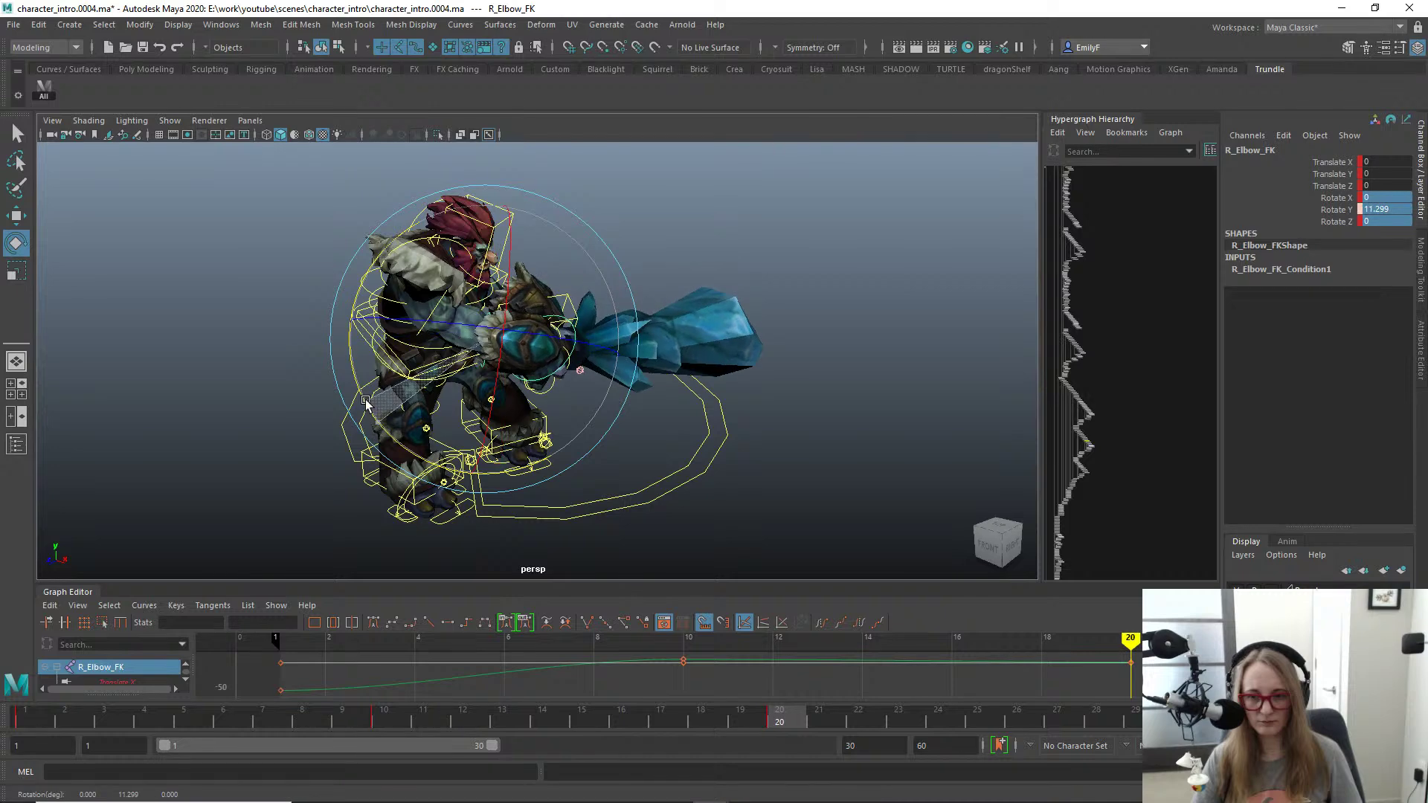
Step: Rotate the R_Shoulder_FK control to about 132.569 in X, -70.215 in Y and -111.101 in Z at frame 20
click(424, 331)
key(e)
drag(424, 331, 655, 350)
key(q)
key(e)
key(q)
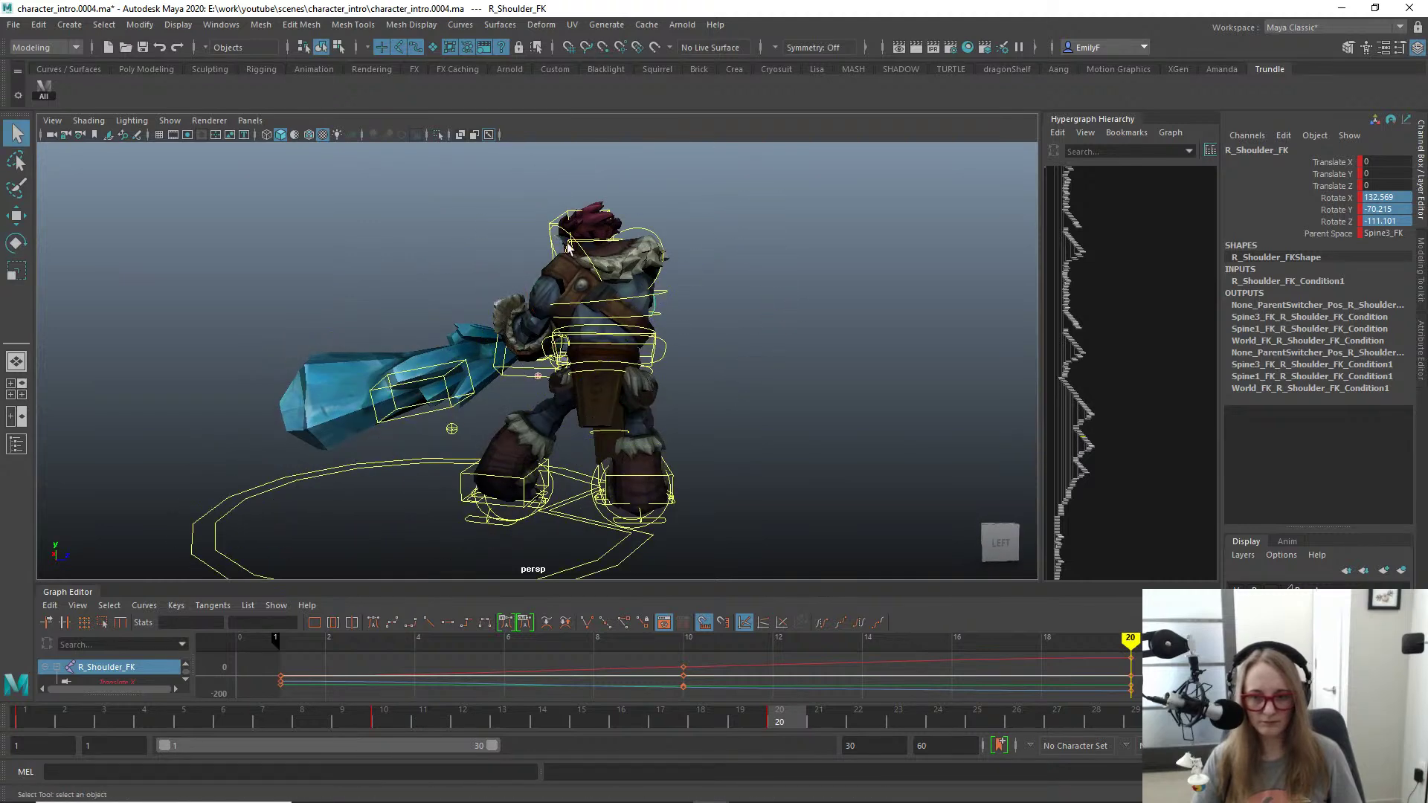
Step: Try rotating the Jaw_FK control at frame 20
alt+drag(566, 238, 489, 264)
click(481, 255)
key(f)
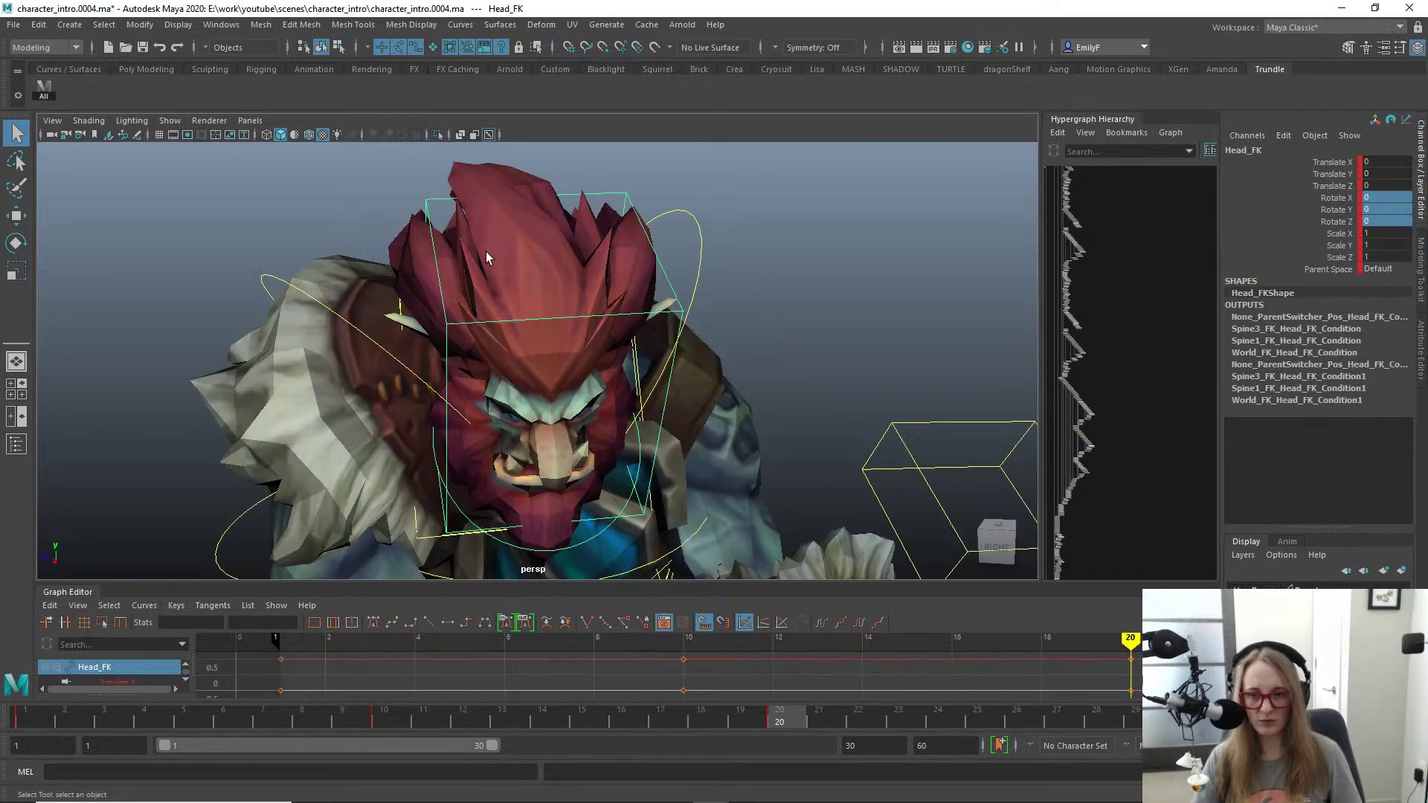
click(482, 480)
key(e)
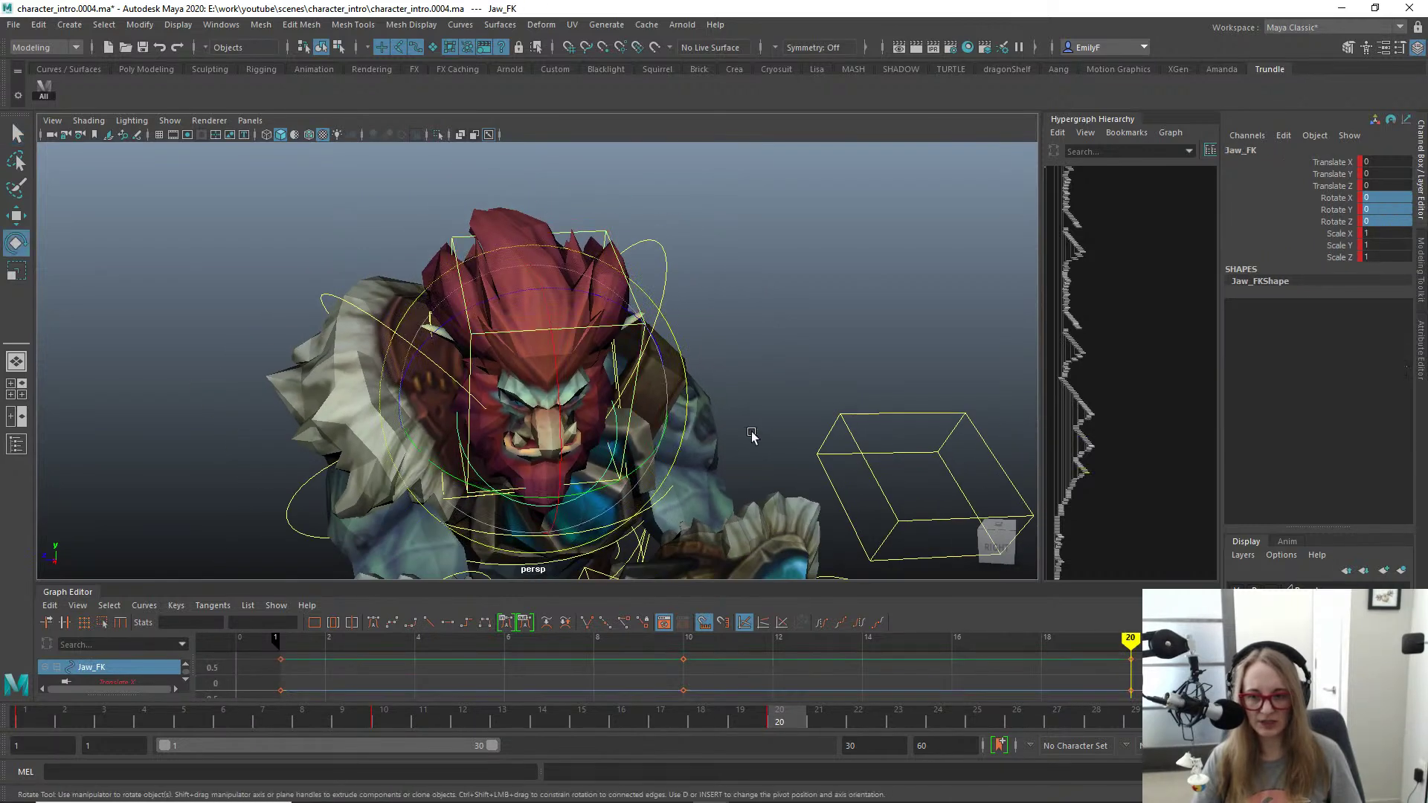
alt+right_drag(752, 434, 569, 398)
alt+drag(569, 398, 619, 377)
alt+middle_drag(618, 376, 545, 274)
drag(469, 325, 496, 325)
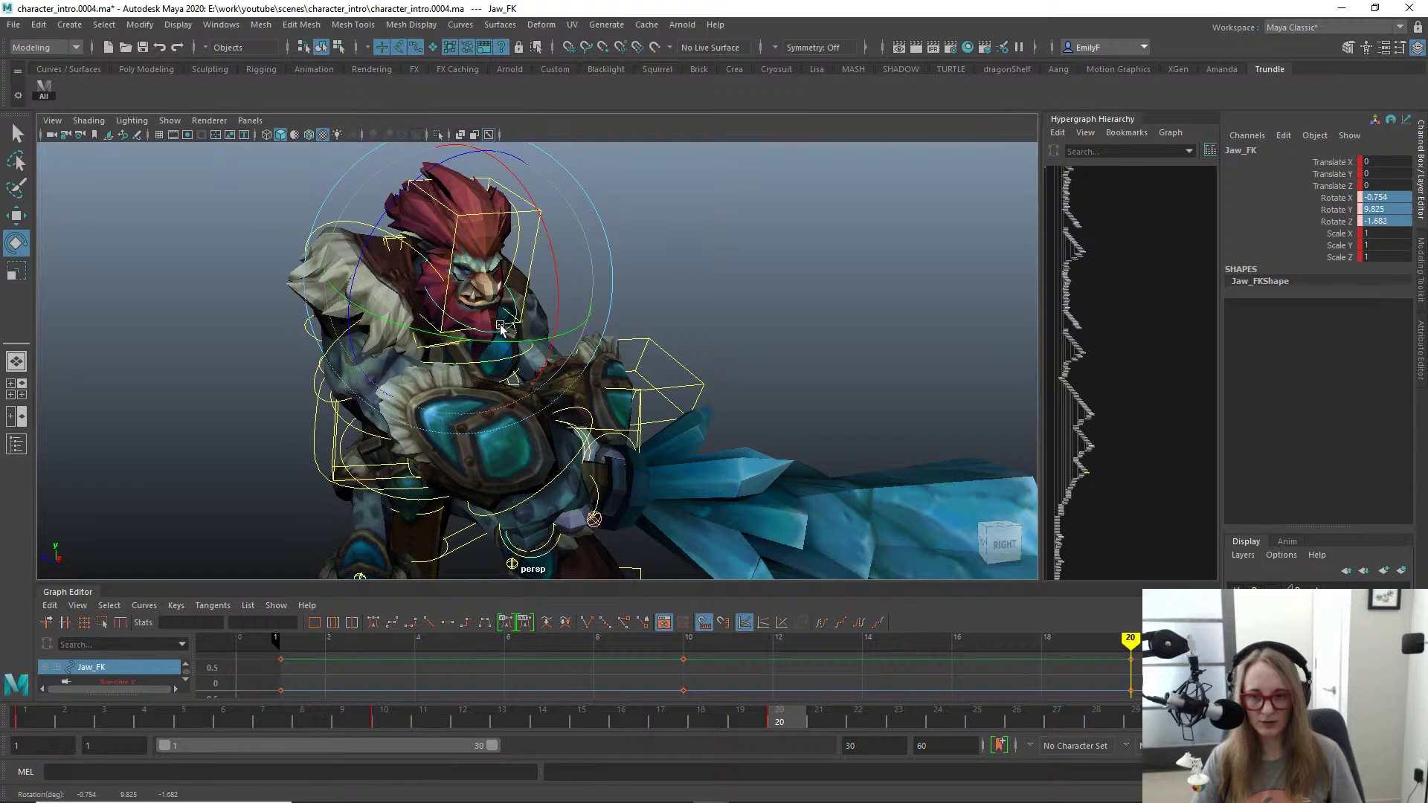
alt+drag(414, 309, 356, 316)
alt+right_drag(355, 315, 444, 251)
key(e)
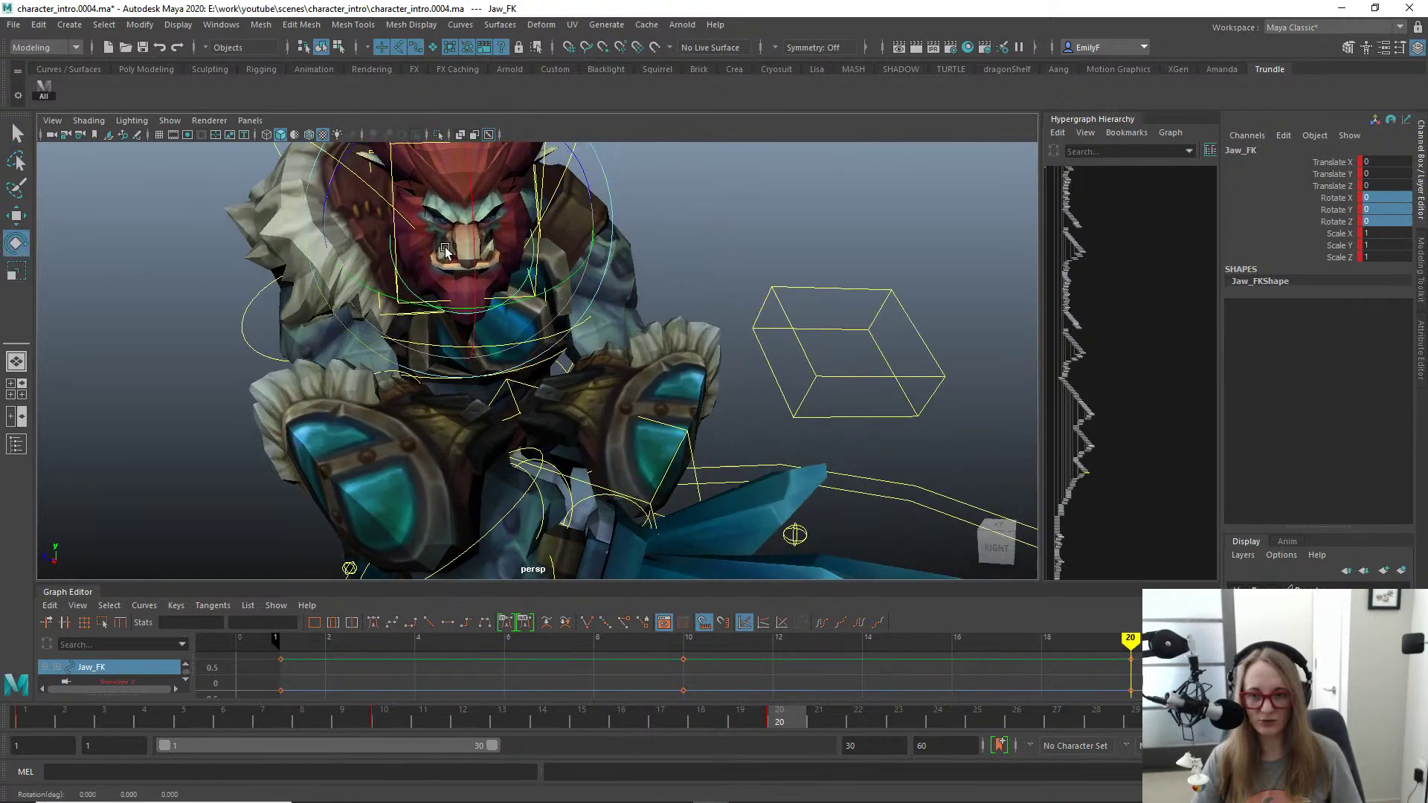
key(ctrl+z)
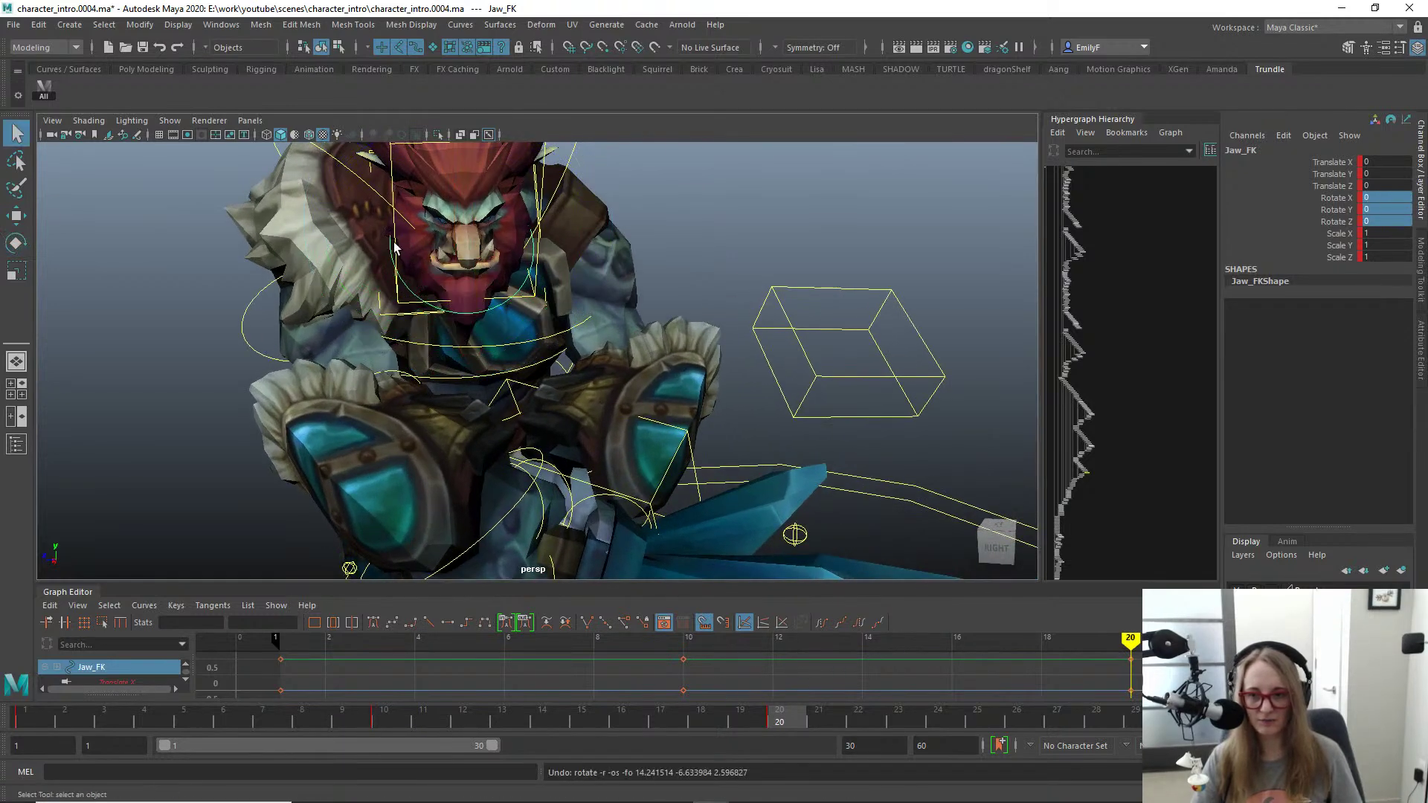
Step: Rotate the Head_FK control to about 1.001 in X, 13.912 in Y and -4.342 in Z at frame 20
click(394, 248)
key(e)
drag(444, 260, 487, 273)
key(q)
alt+right_drag(445, 256, 385, 253)
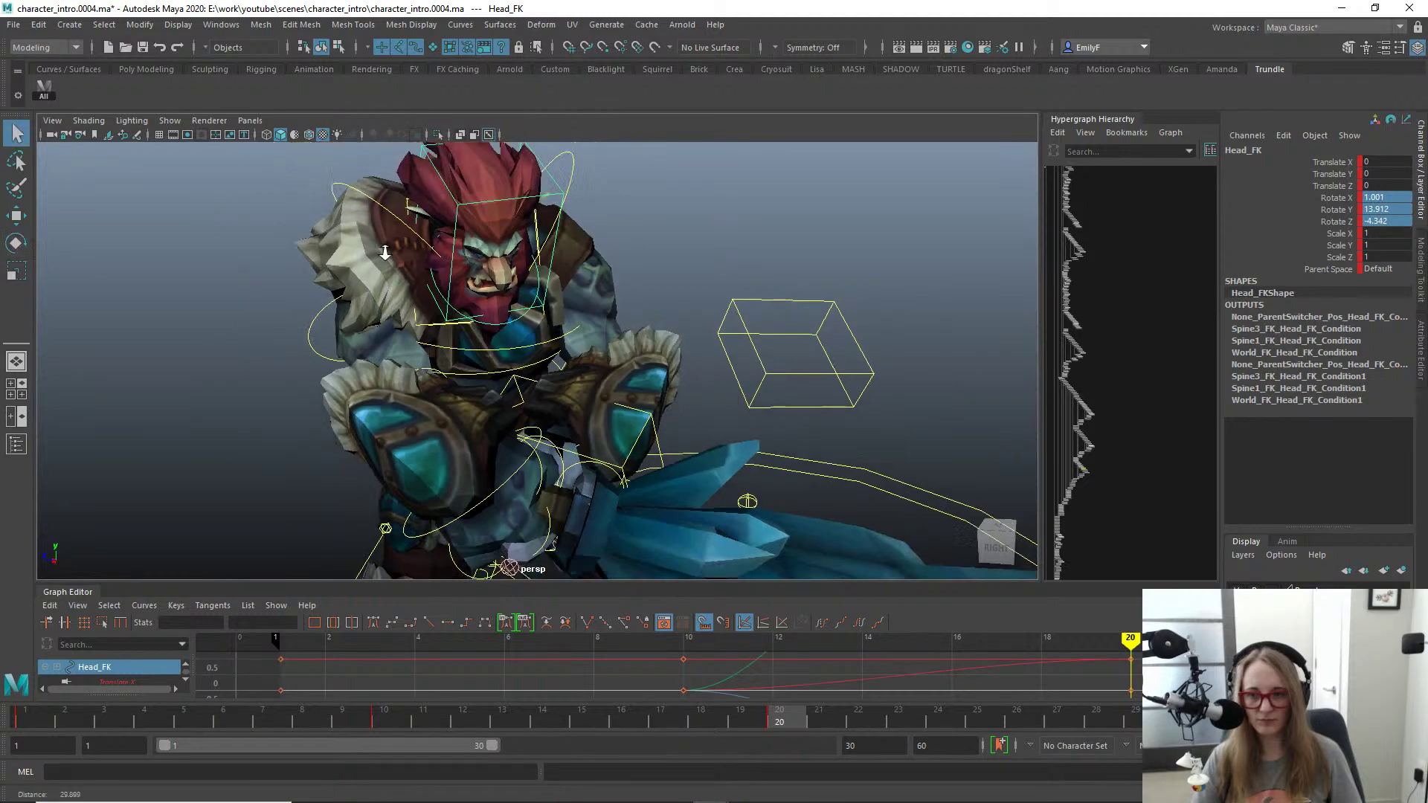
alt+drag(385, 252, 452, 239)
key(e)
key(q)
Step: Rotate the Neck_FK control to about 15.678 in X, 17.078 in Y and -0.792 in Z at frame 20
click(357, 261)
key(e)
alt+drag(639, 246, 542, 255)
key(q)
alt+right_drag(711, 269, 602, 278)
alt+drag(602, 278, 494, 287)
key(alt+1)
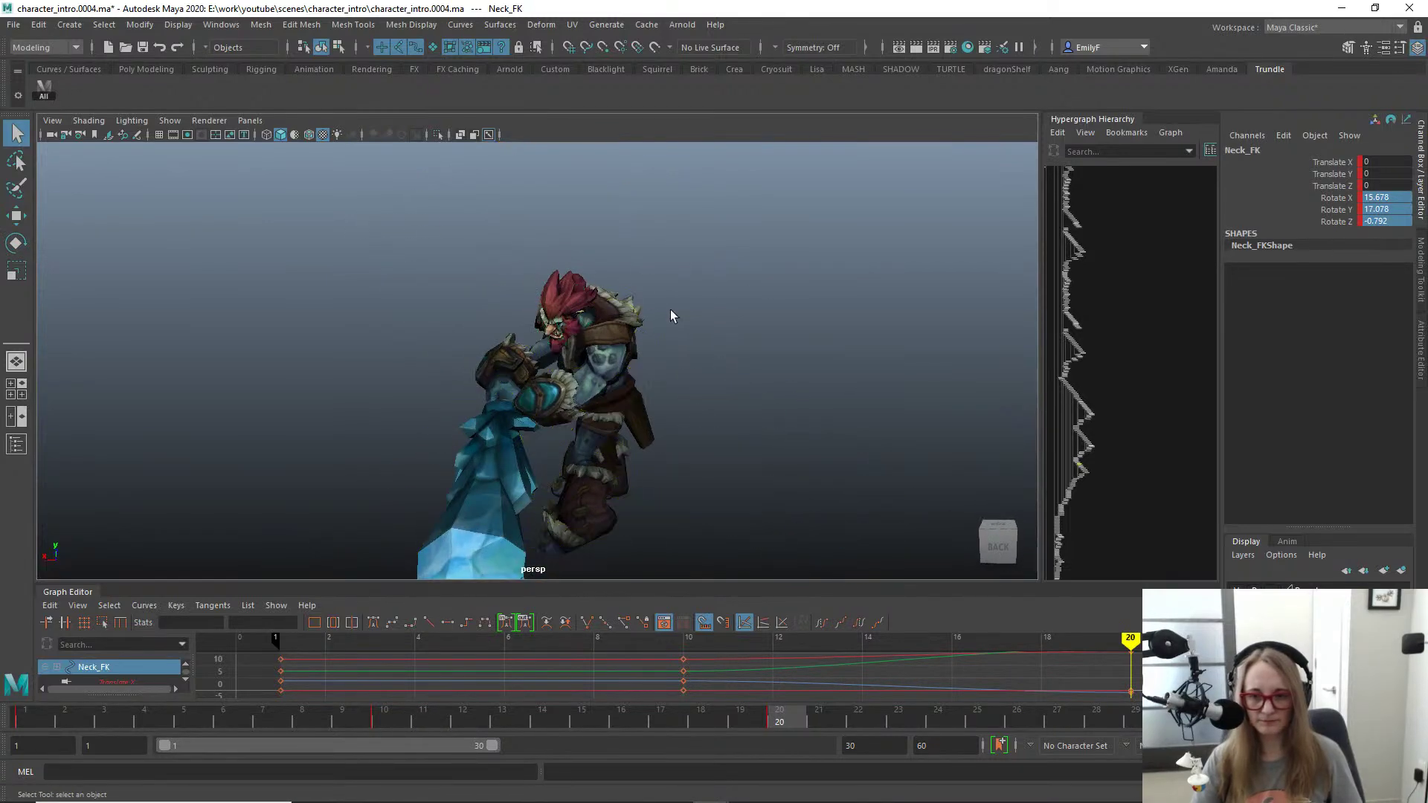
Step: Rotate the Root_FK control to about 5.577 in Z at frame 20
alt+drag(671, 316, 491, 297)
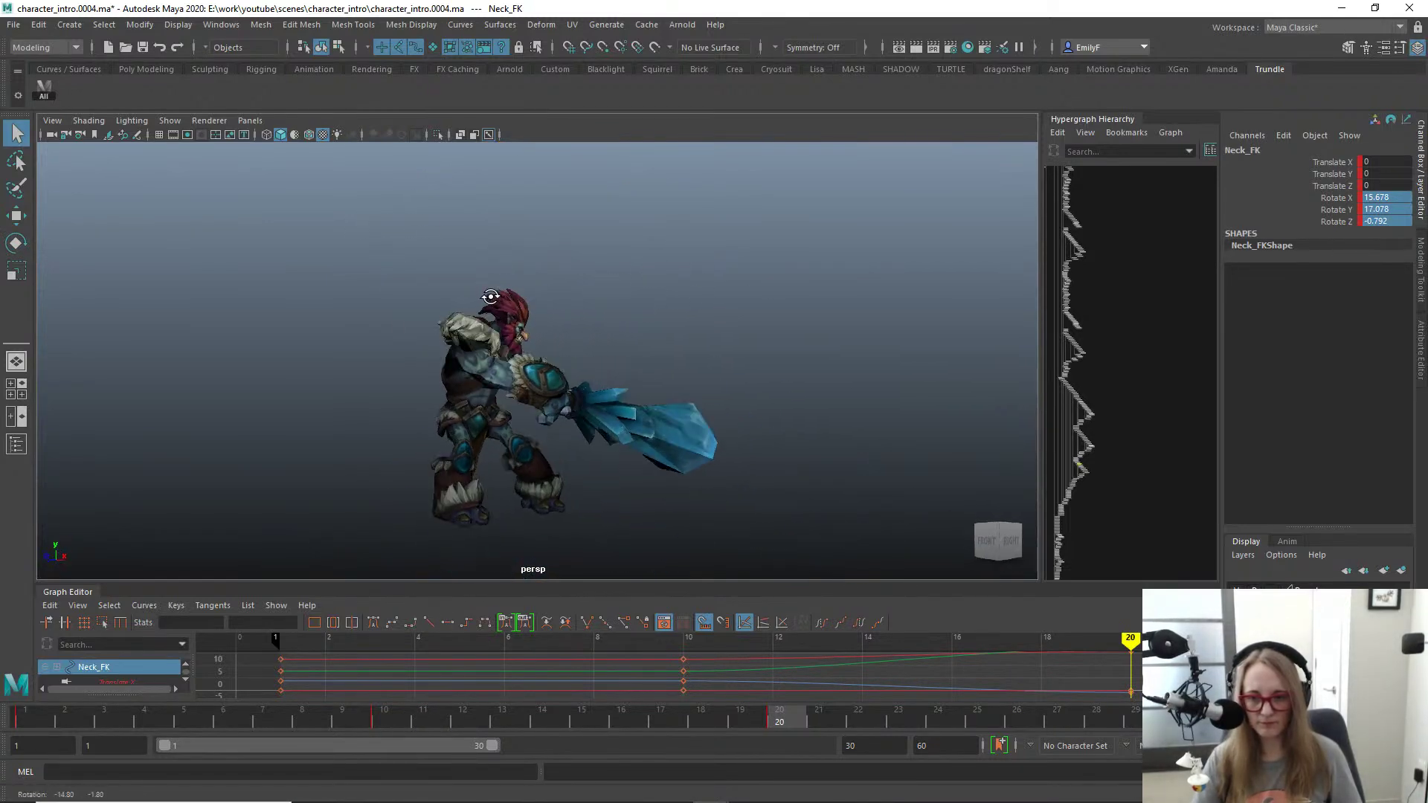
alt+right_drag(491, 297, 541, 328)
alt+middle_drag(541, 327, 514, 310)
alt+drag(513, 310, 421, 310)
key(alt+1)
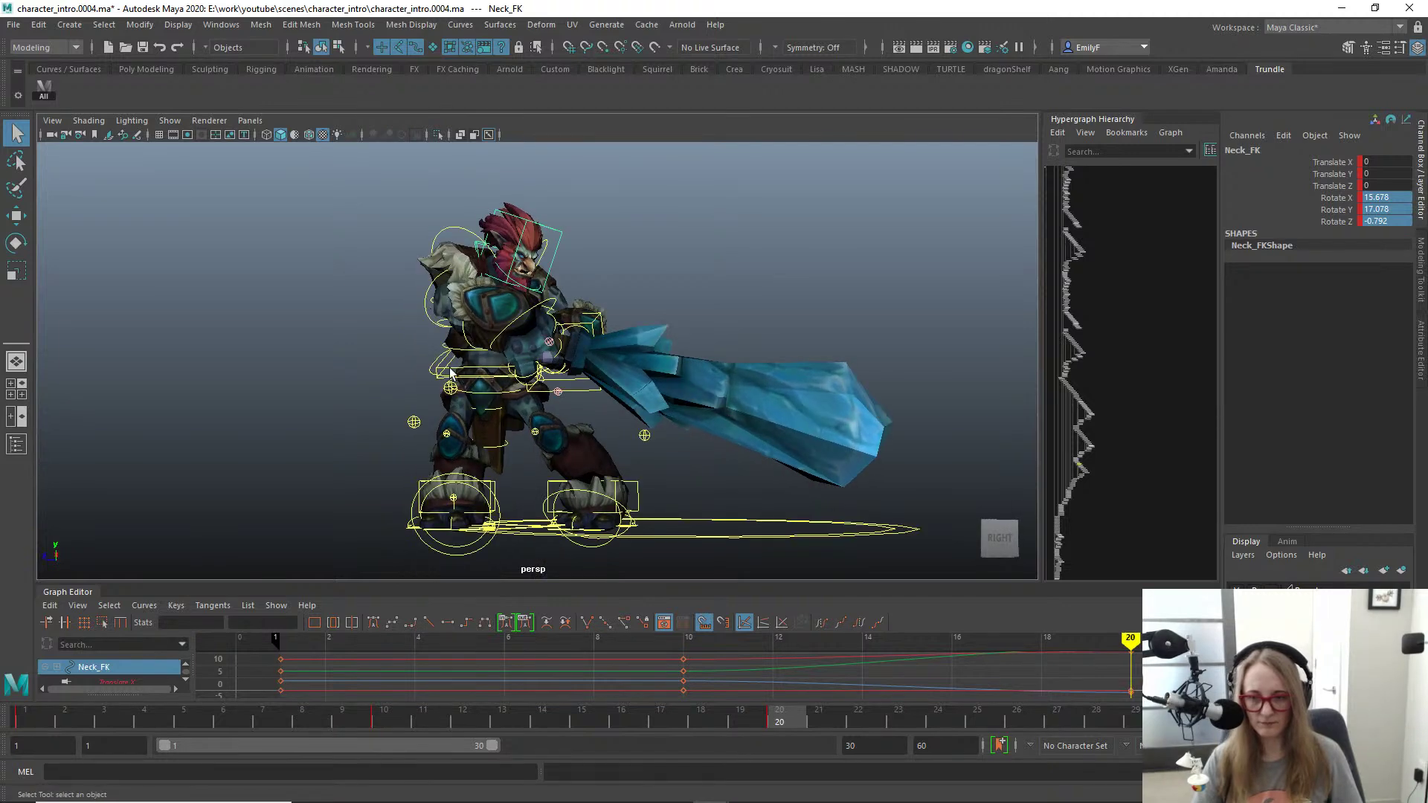
click(447, 349)
alt+drag(436, 357, 444, 367)
click(440, 370)
key(e)
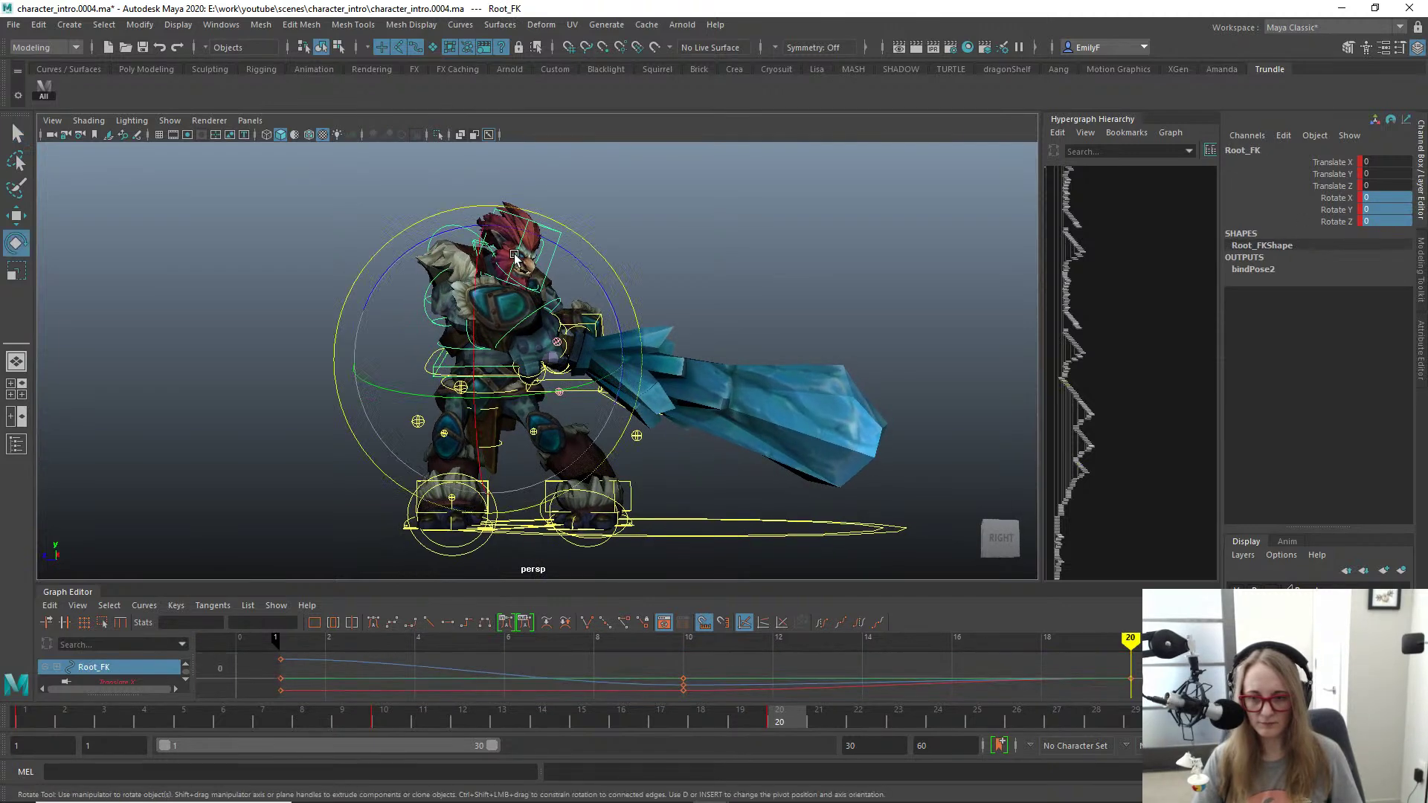
drag(556, 242, 608, 259)
key(q)
Step: Rotate the Spine1_FK control to about -6.507 in X, -1.854 in Y and -7.157 in Z at frame 20
click(471, 346)
key(e)
key(q)
key(alt+1)
alt+drag(547, 317, 604, 358)
alt+right_drag(619, 377, 731, 387)
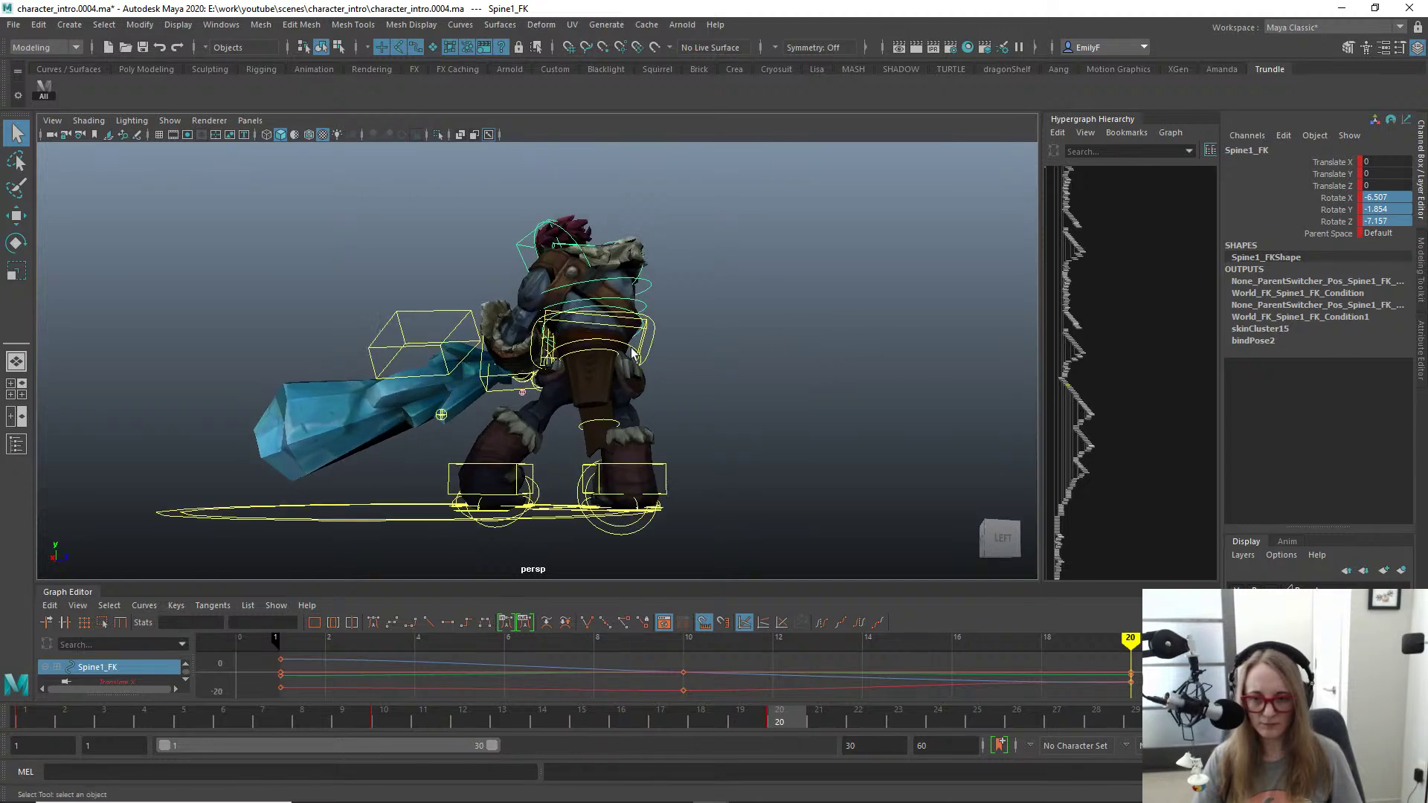
Step: Rotate the Pelvis_FK control to about -1.442 in X, -13.821 in Y and -8.669 in Z at frame 20
click(631, 347)
key(e)
alt+drag(626, 422, 690, 477)
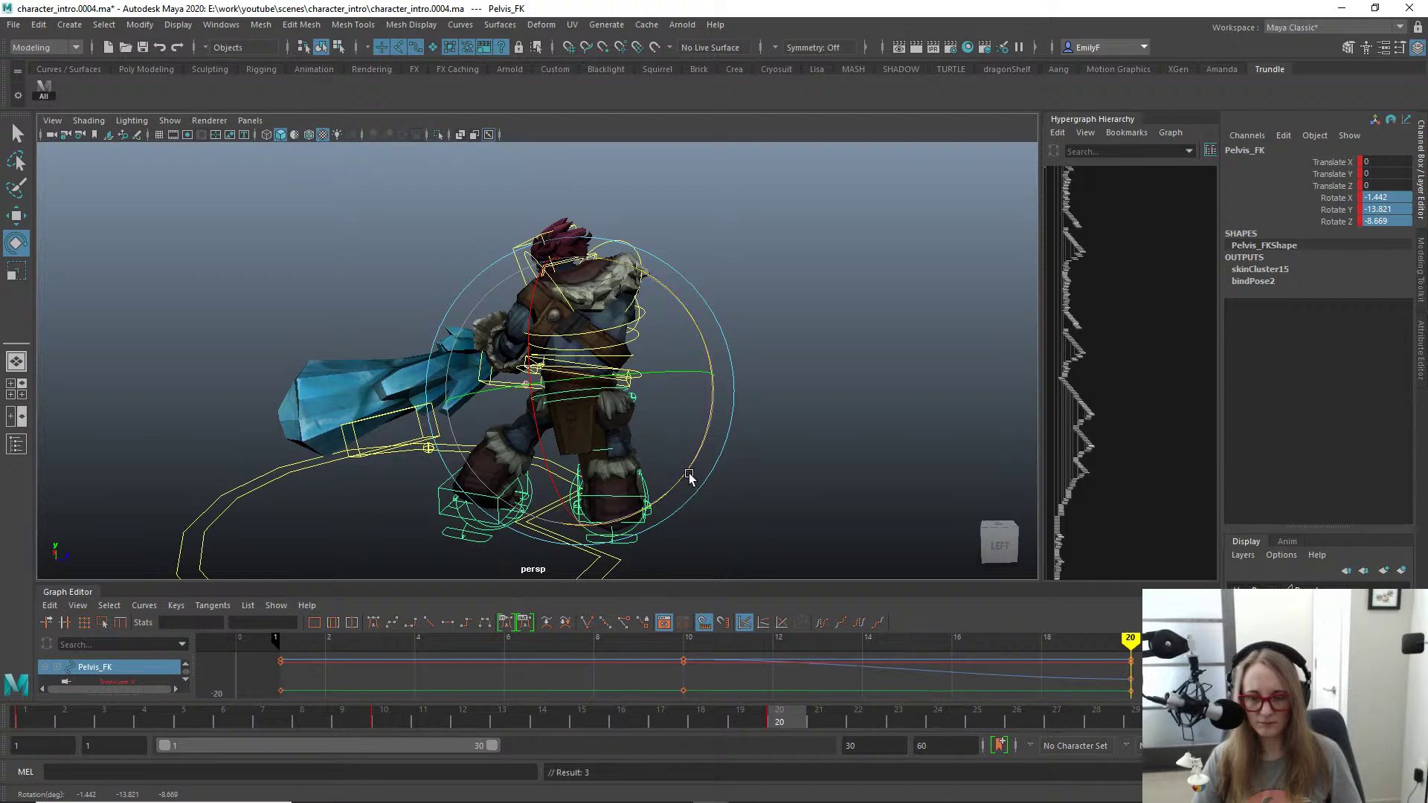
Step: Move the Main_FK control slightly to adjust the body's position over the feet at frame 20
alt+drag(618, 416, 659, 376)
click(640, 378)
alt+right_drag(644, 395, 814, 389)
alt+middle_drag(814, 390, 780, 339)
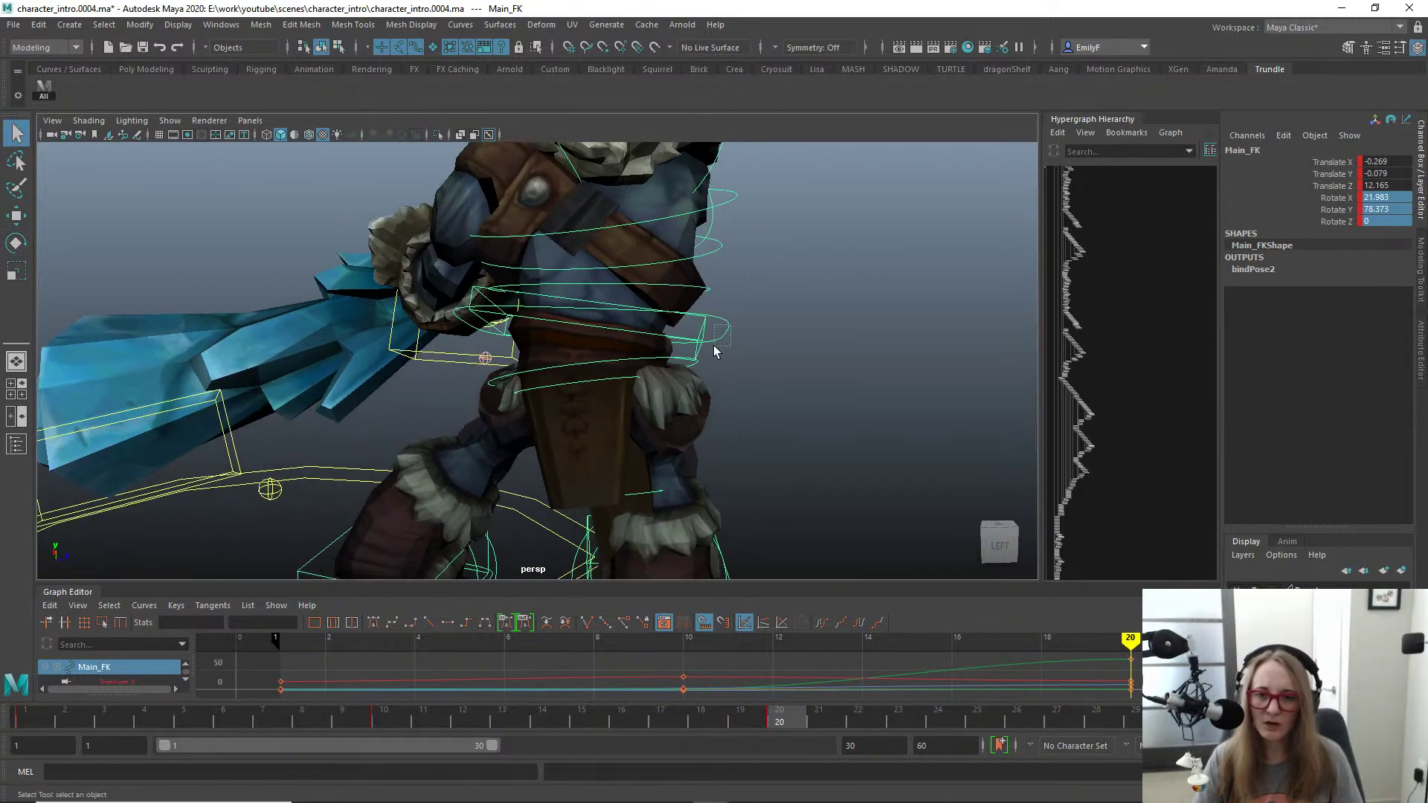
key(w)
drag(723, 324, 723, 330)
key(q)
Step: Try rotating the Root_FK control to about -4.428 in Z and adjusting the Main_FK control at frame 20
click(708, 355)
key(e)
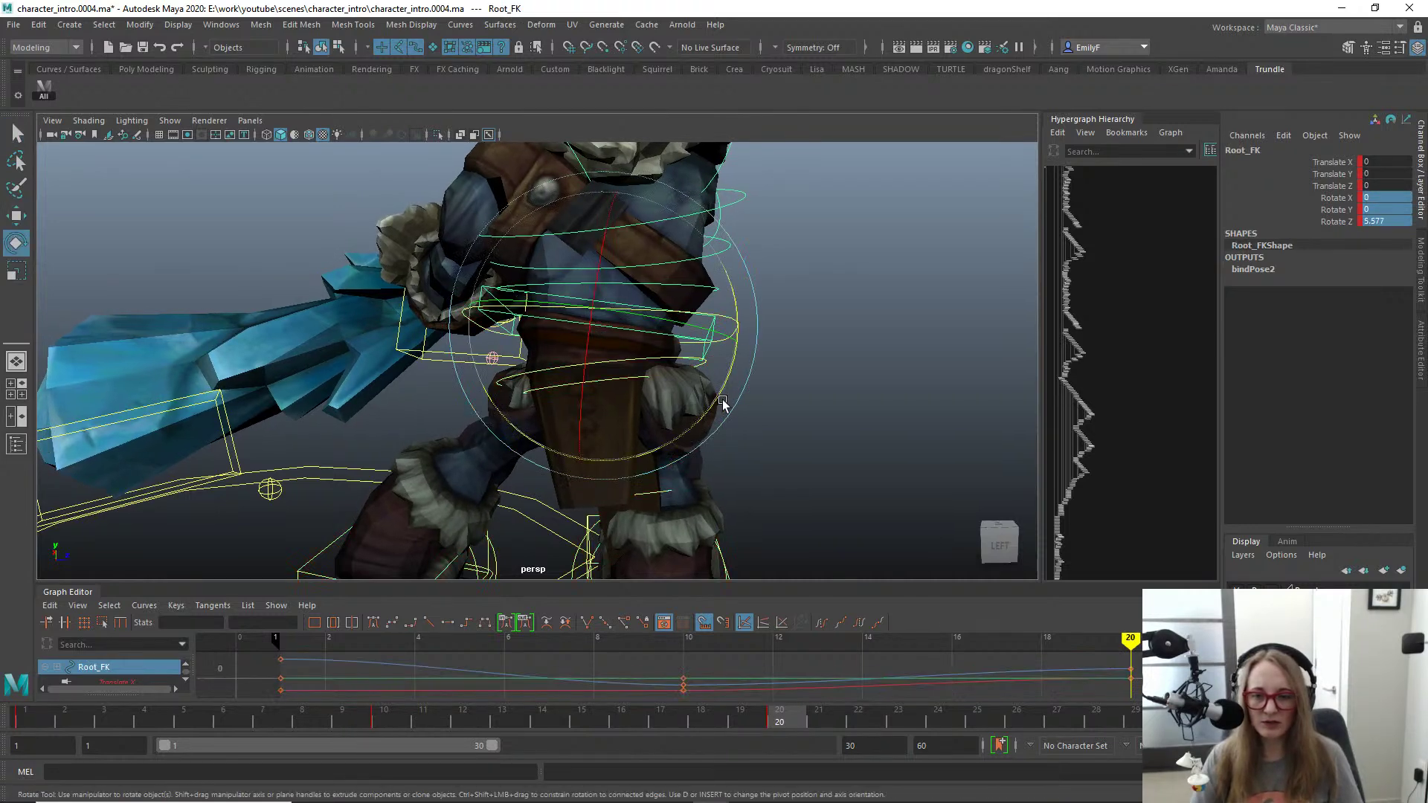
drag(720, 398, 732, 356)
key(q)
click(735, 327)
key(e)
key(ctrl+z)
key(q)
key(e)
key(ctrl+z)
key(ctrl+z)
key(ctrl+z)
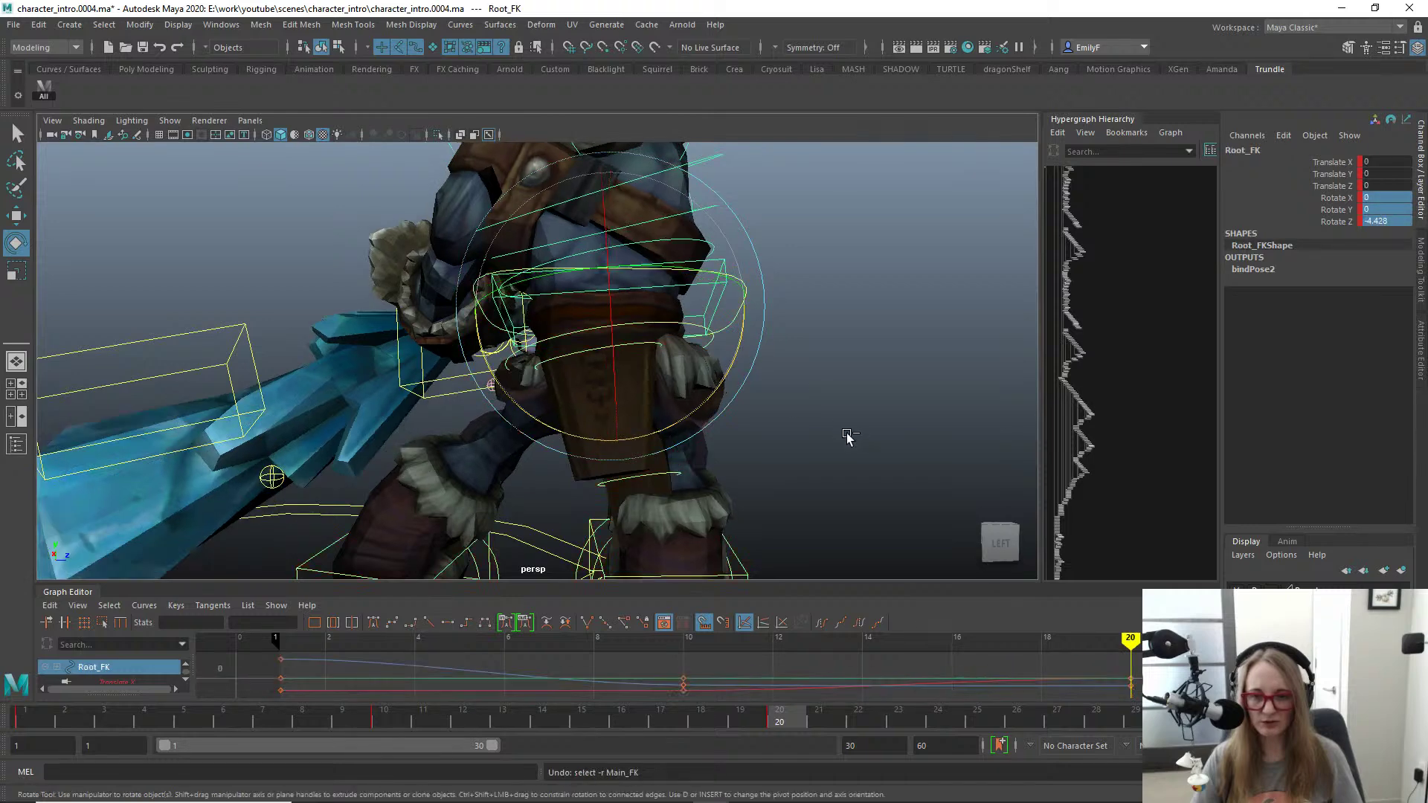
Step: Try moving the Root_FK control and the Pelvis_FK control at frame 20
key(q)
alt+drag(838, 432, 798, 437)
alt+right_drag(805, 419, 657, 365)
alt+drag(657, 365, 617, 379)
key(w)
key(q)
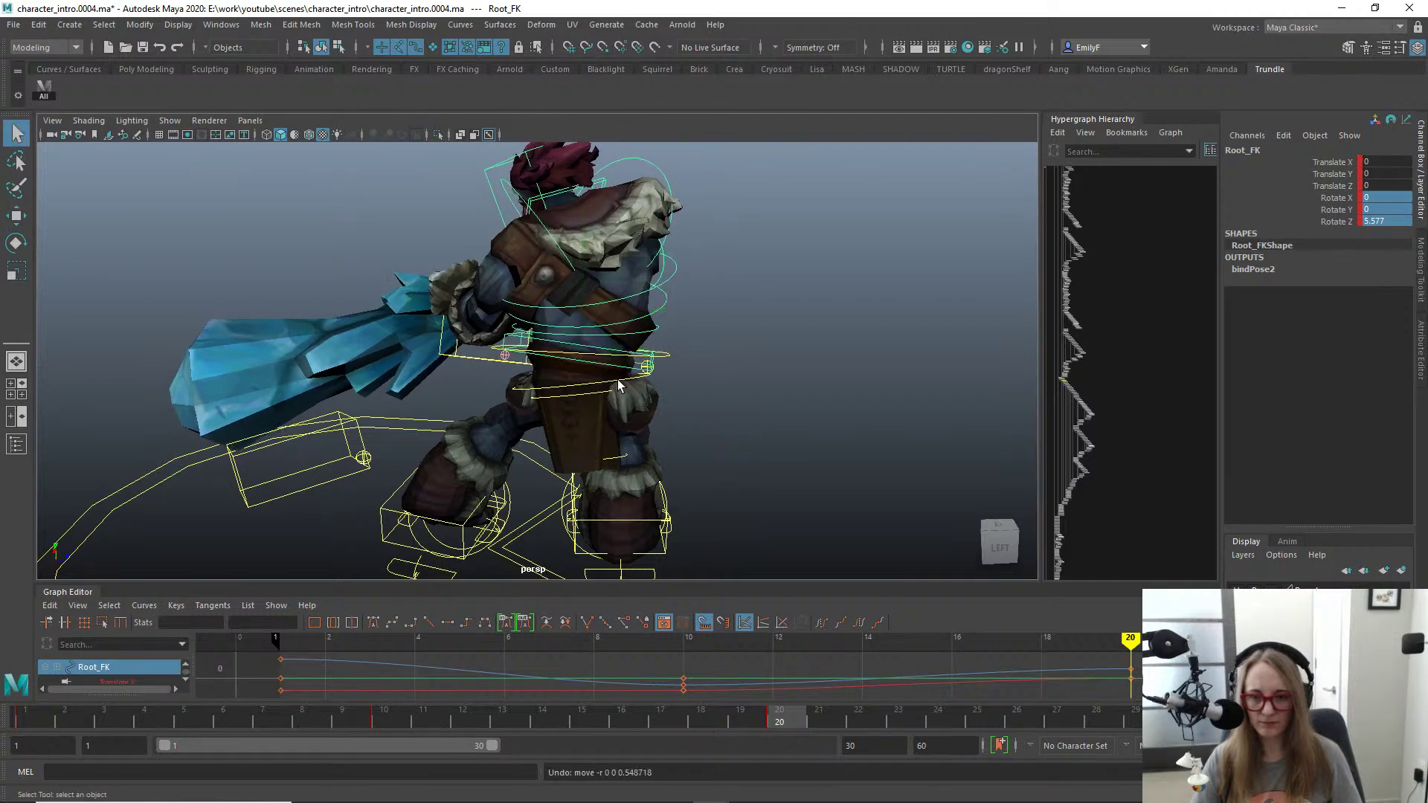
click(655, 366)
key(w)
key(ctrl+z)
key(ctrl+z)
key(ctrl+z)
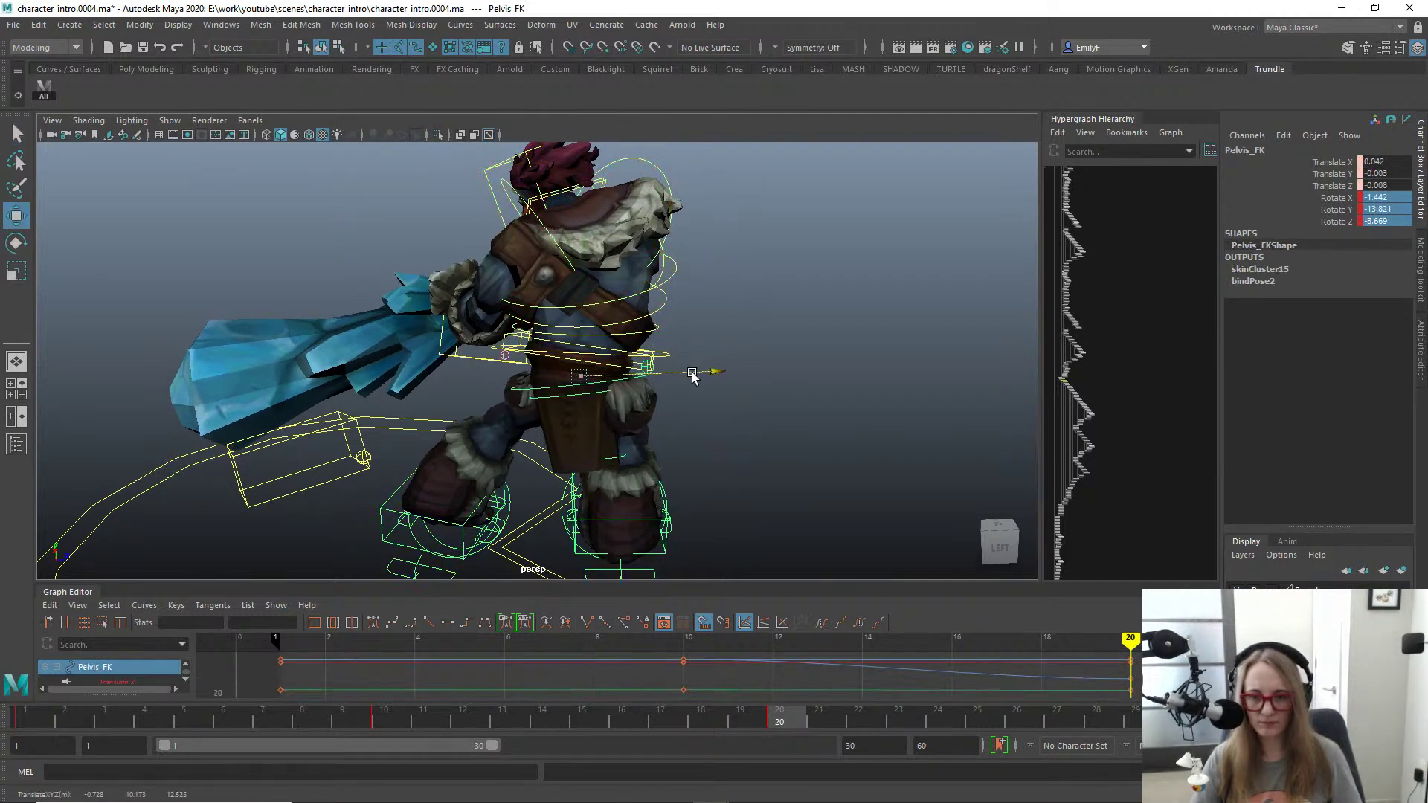
Step: Rotate the Pelvis_FK control to about -1.443 in X, -13.828 in Y and -8.962 in Z at frame 20
key(e)
drag(690, 361, 346, 357)
key(alt+1)
alt+drag(538, 338, 407, 428)
key(q)
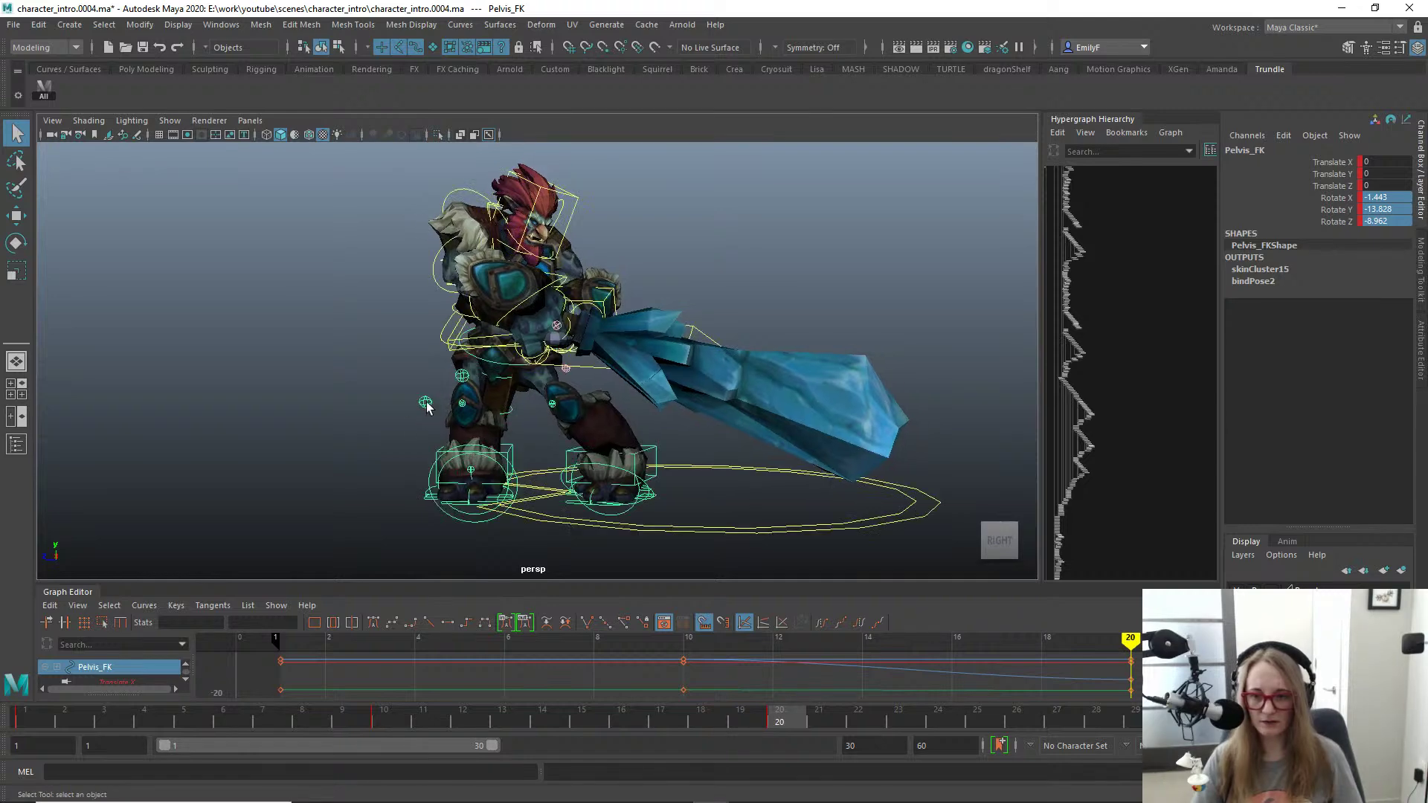
Step: Examine the frame 20 pose from several sides with the rig controls hidden
click(427, 404)
key(alt+1)
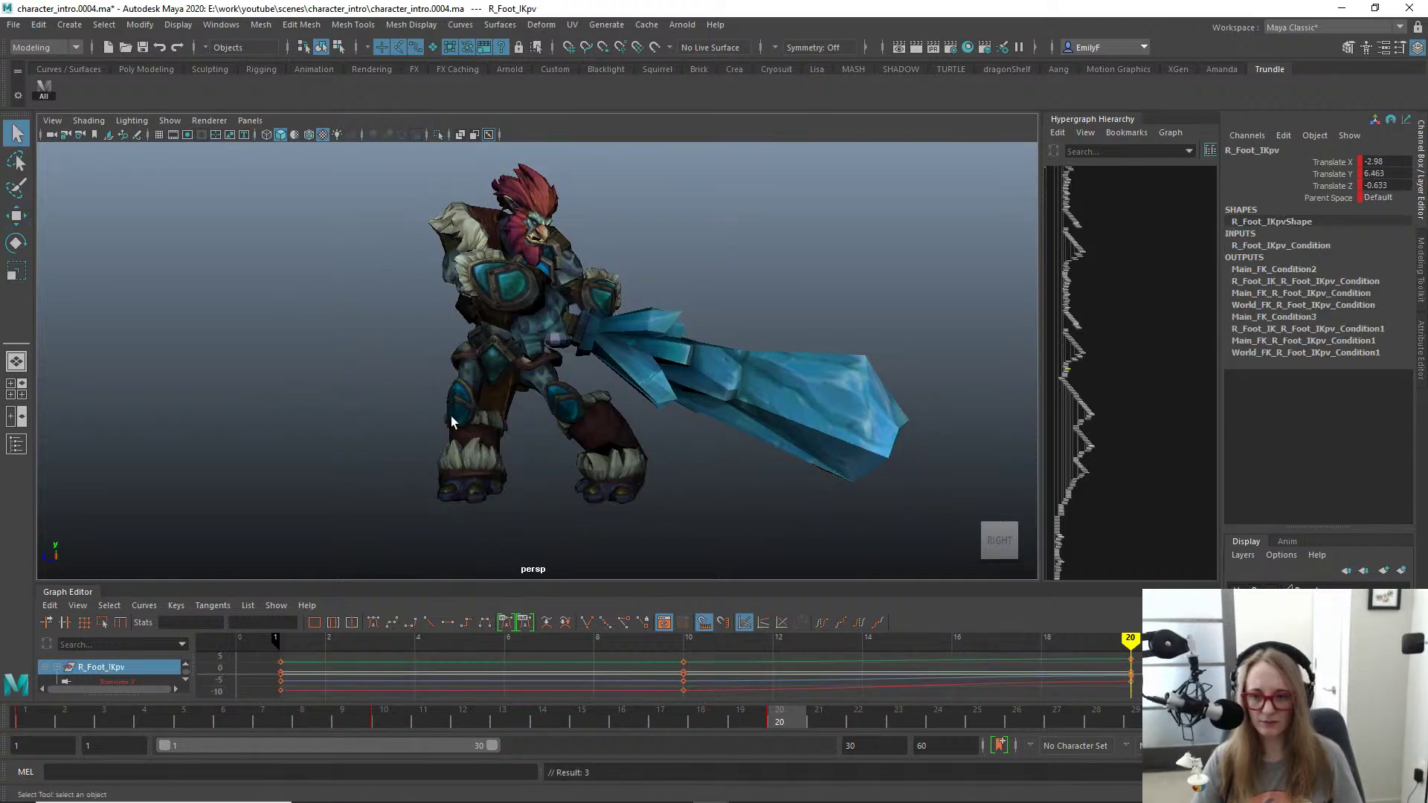
alt+drag(451, 422, 371, 424)
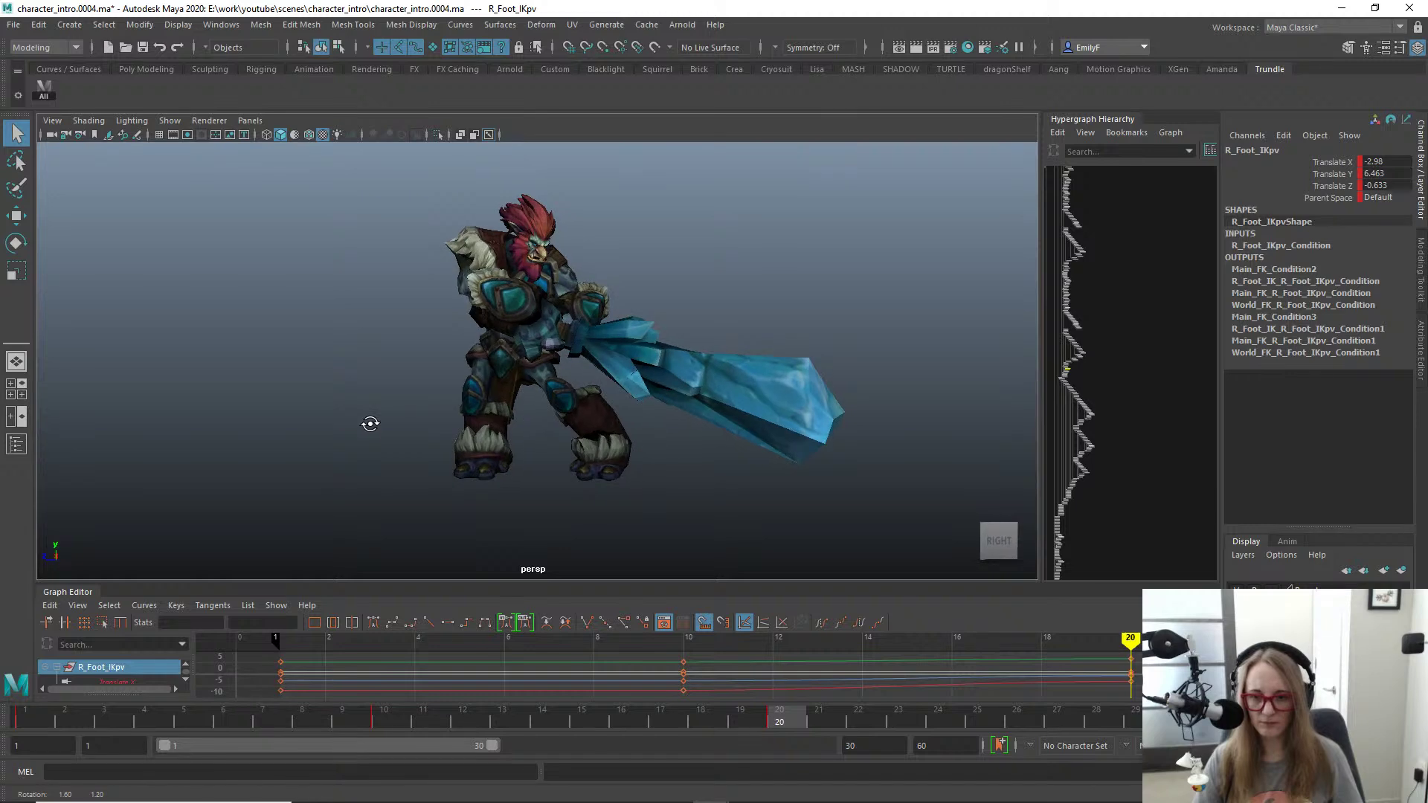
alt+drag(692, 465, 428, 466)
alt+right_drag(431, 465, 507, 457)
key(alt+1)
Step: Try rotating the L_Toe_ToeFlap_IKfr control about its X axis at frame 20
alt+middle_drag(506, 457, 501, 378)
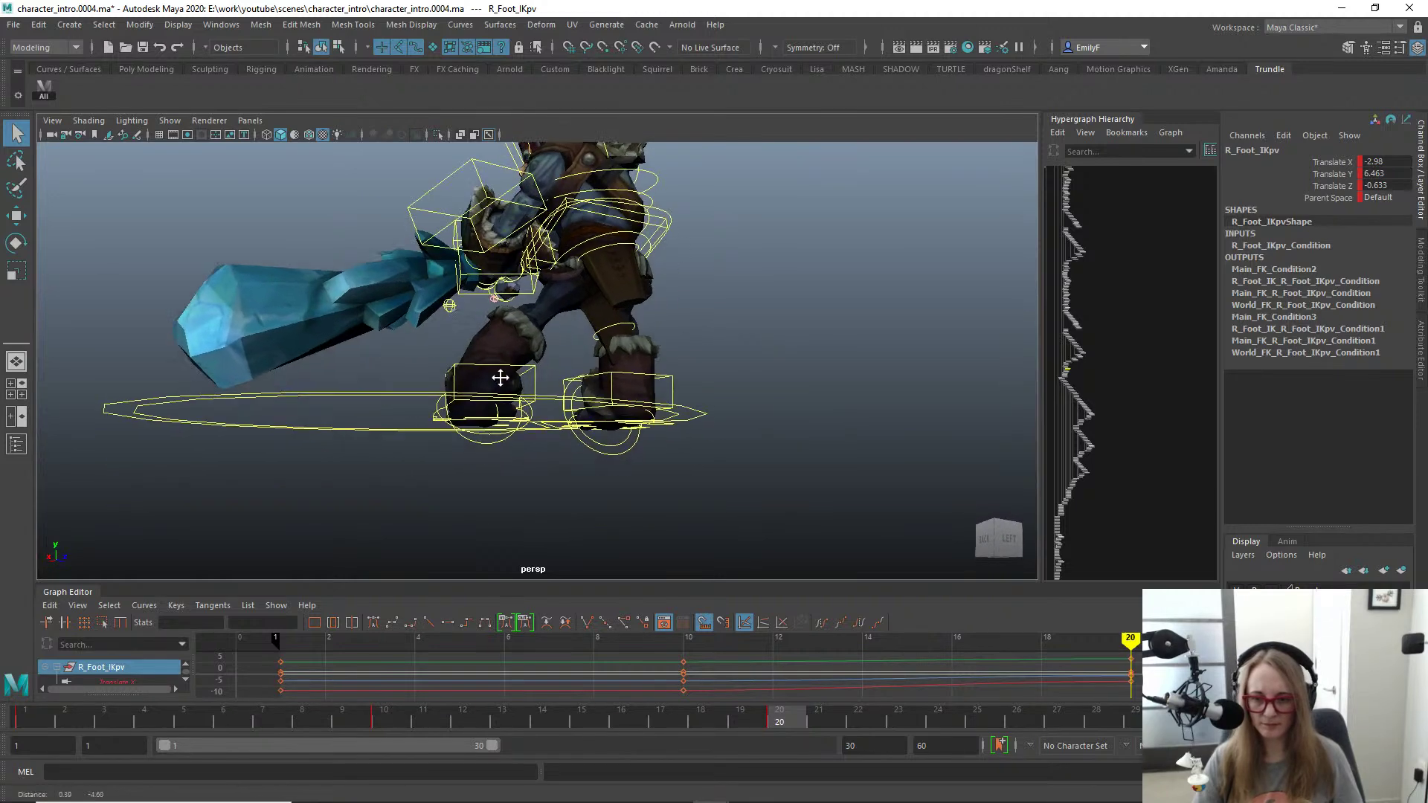
alt+right_drag(501, 378, 557, 384)
click(478, 469)
click(472, 463)
key(e)
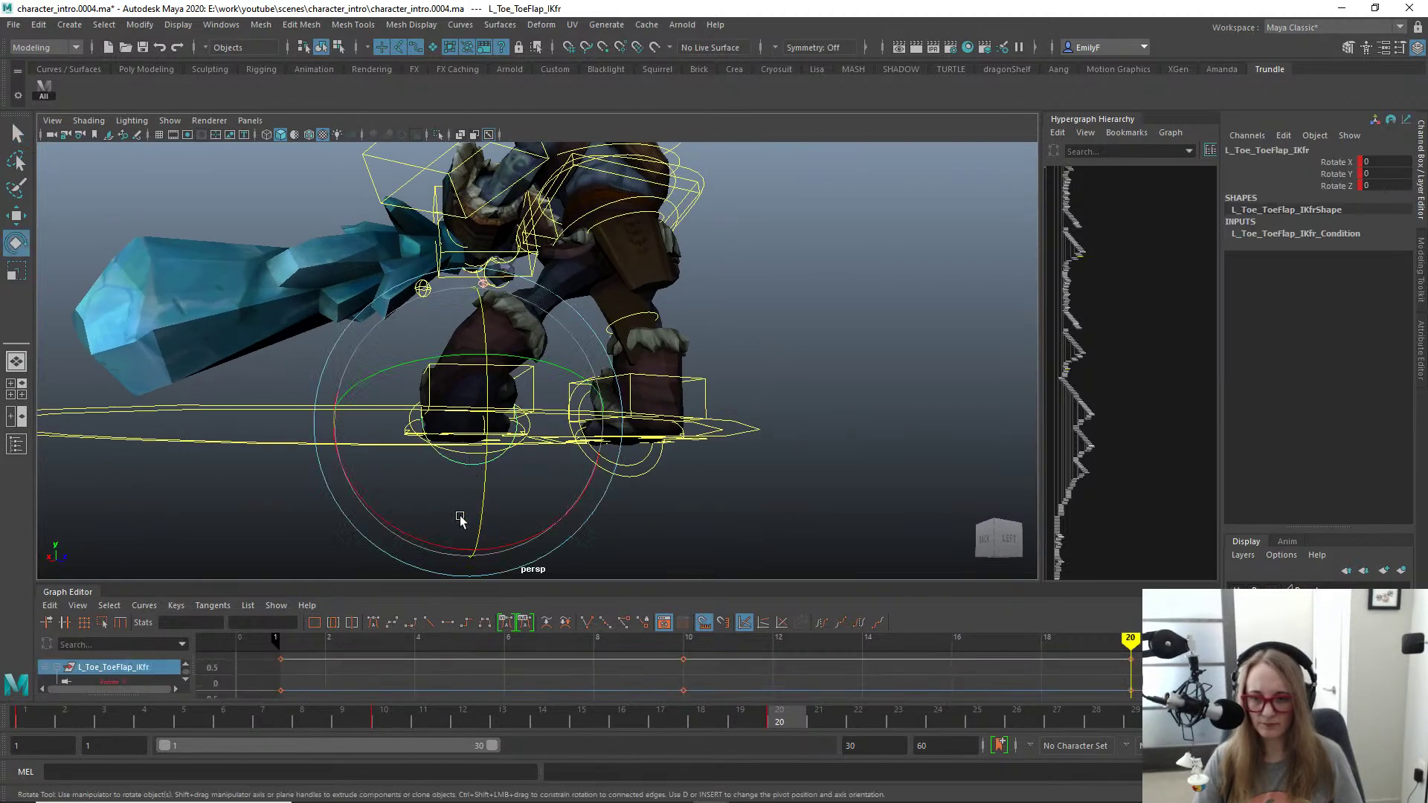
drag(461, 519, 367, 488)
key(ctrl+z)
key(f)
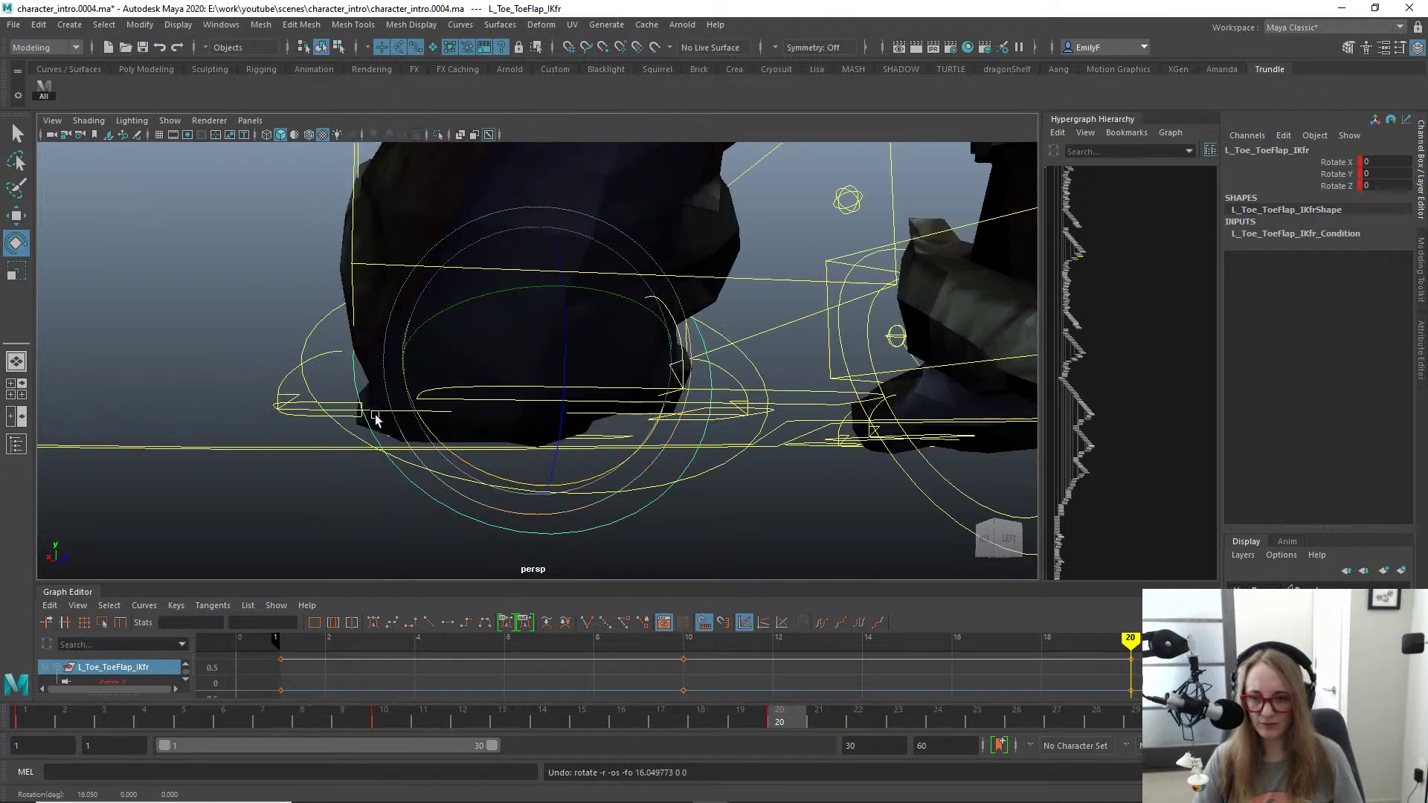
Step: Rotate the L_Toe_IKfr control to about 10.694 in X, 16.411 in Y and -34.513 in Z and key it at frame 20
alt+drag(375, 420, 696, 318)
key(q)
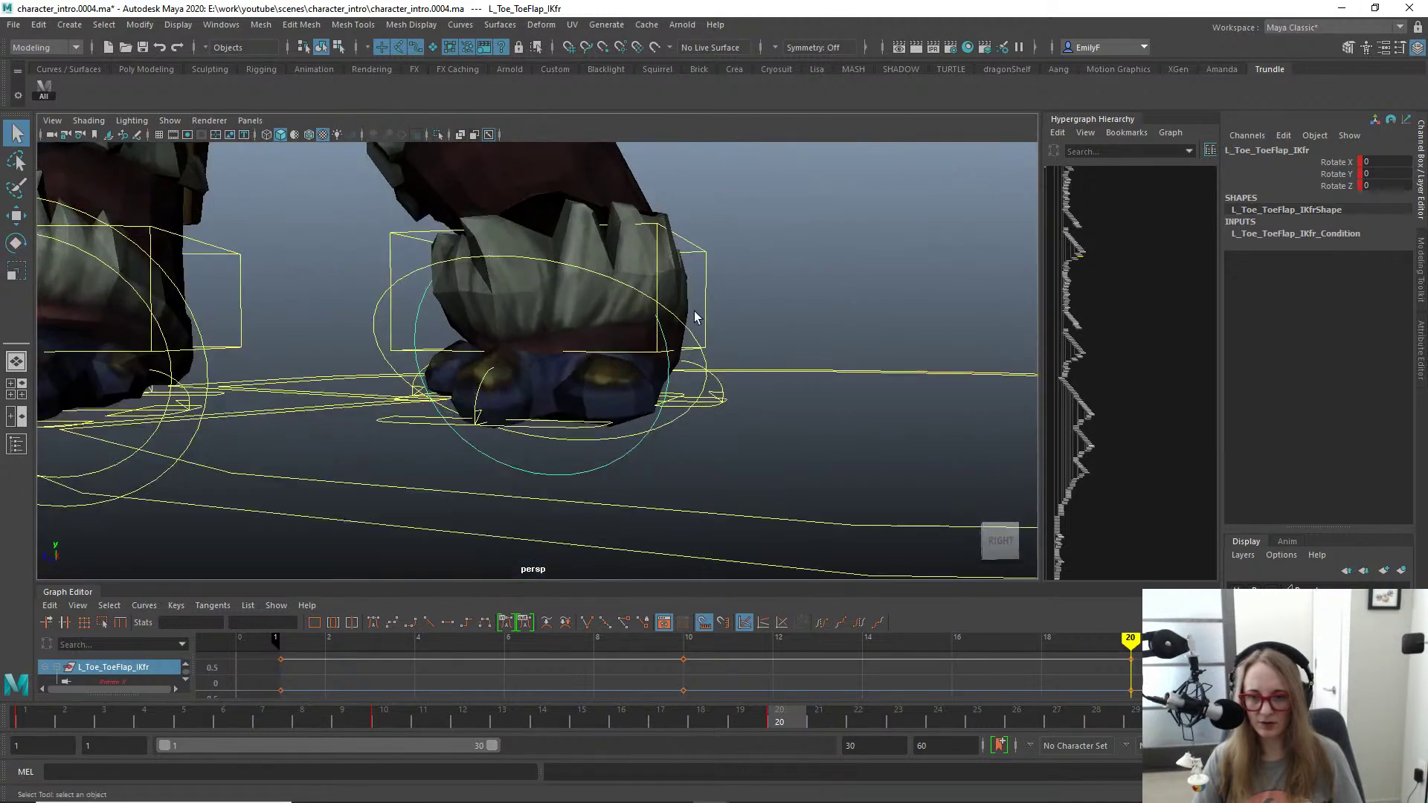
click(674, 321)
key(e)
key(f)
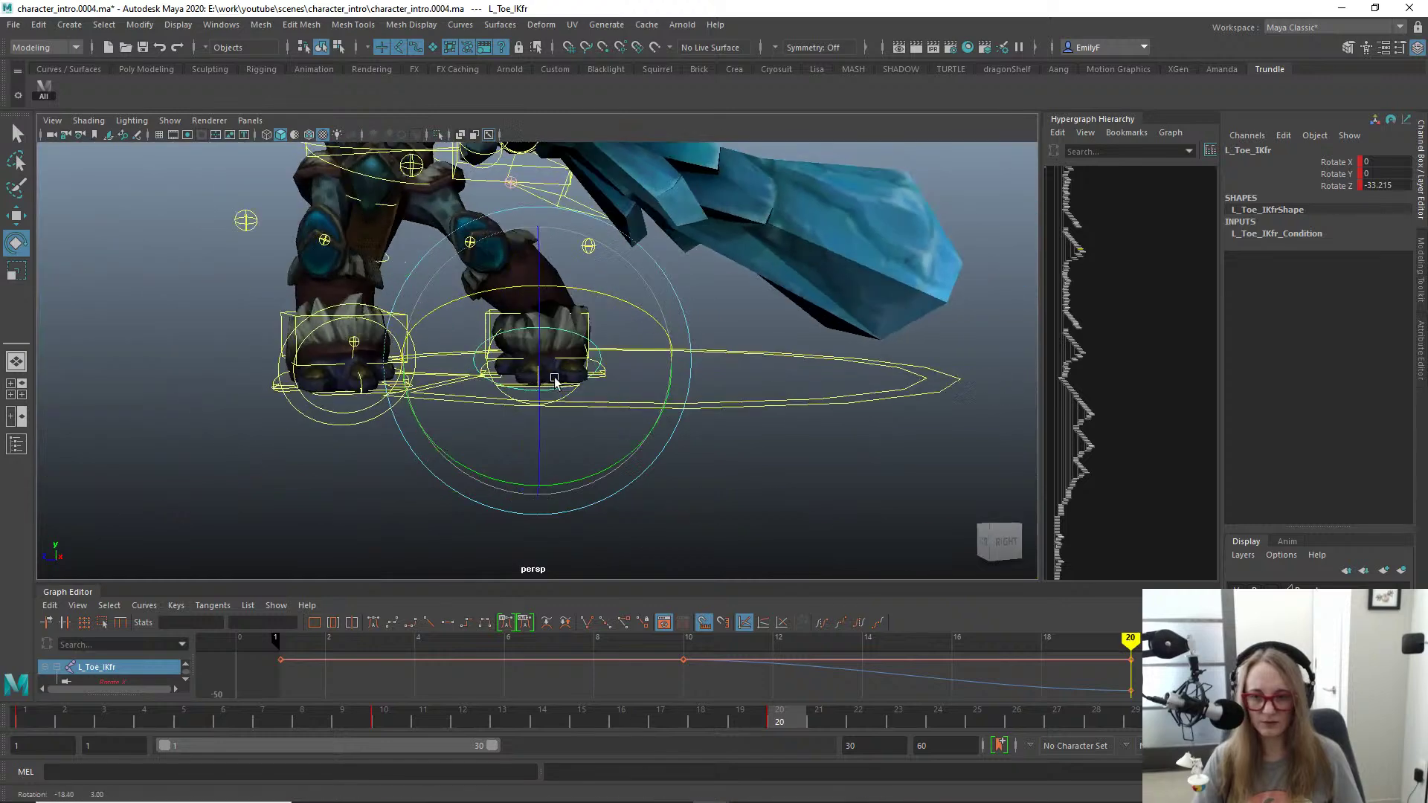
alt+drag(654, 438, 327, 439)
drag(580, 258, 608, 253)
key(s)
key(alt+1)
alt+drag(600, 327, 588, 465)
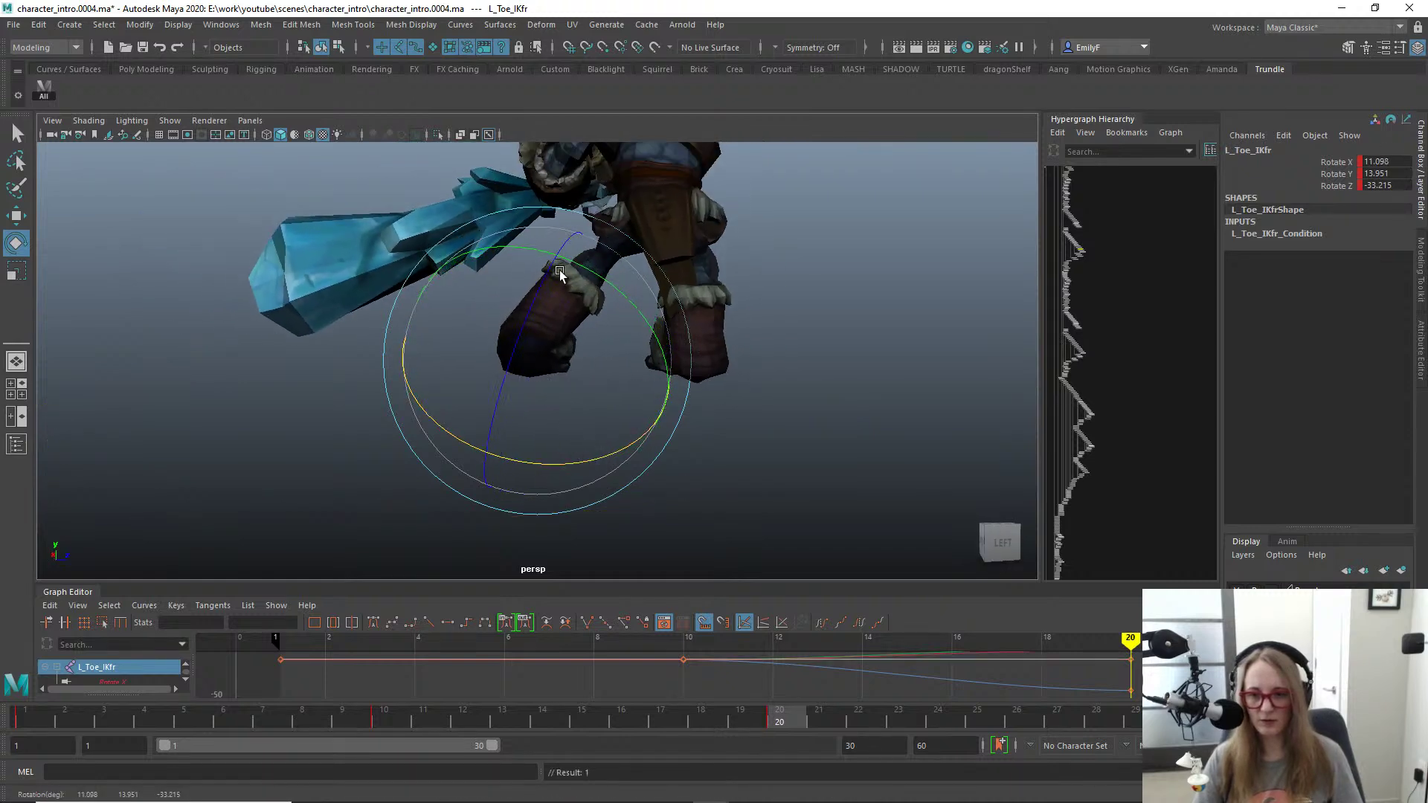
key(s)
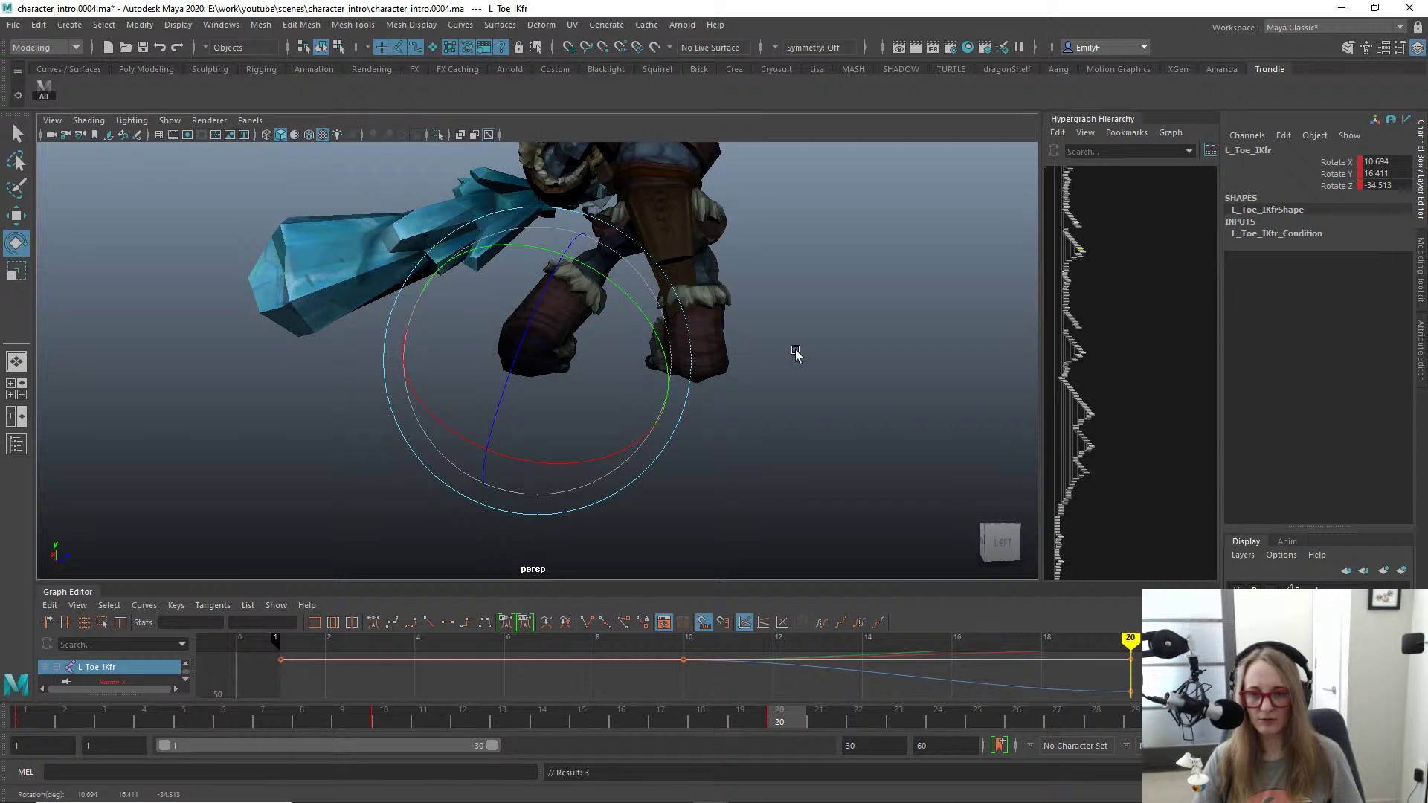
Step: Save the scene as the incremented version character_intro.0005.ma and show the rig controls again
alt+right_drag(796, 353, 666, 337)
key(alt+1)
key(alt+1)
key(q)
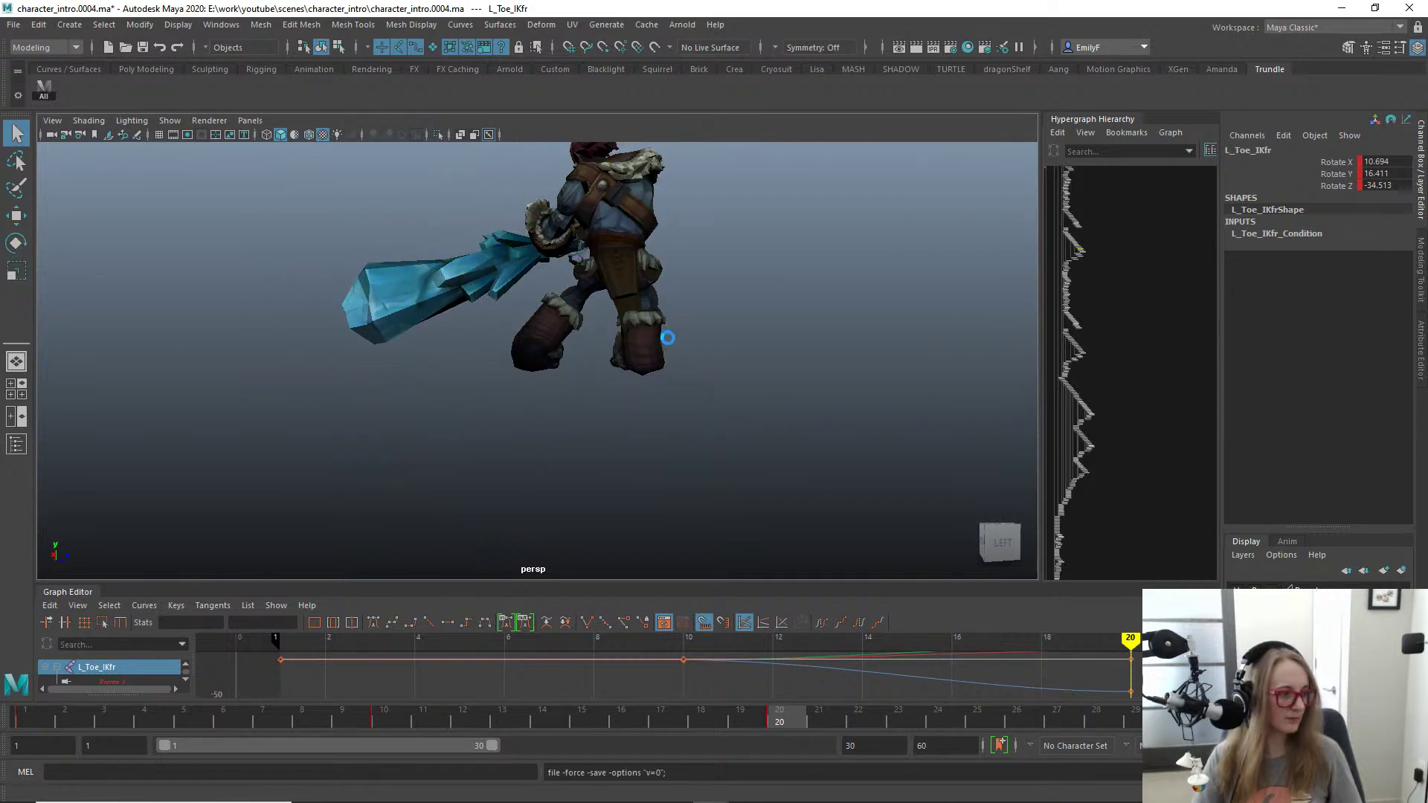
key(ctrl+alt+s)
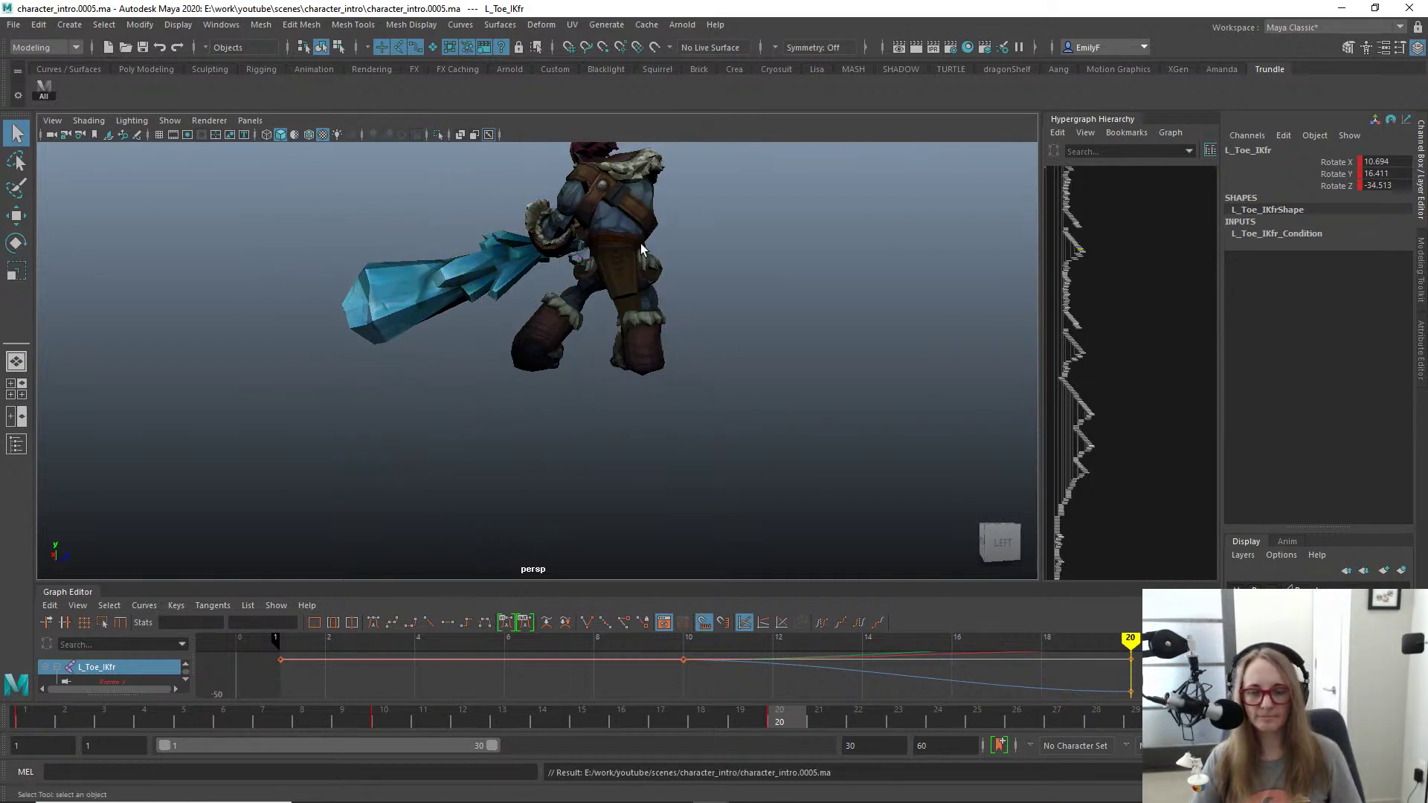
alt+drag(512, 297, 614, 261)
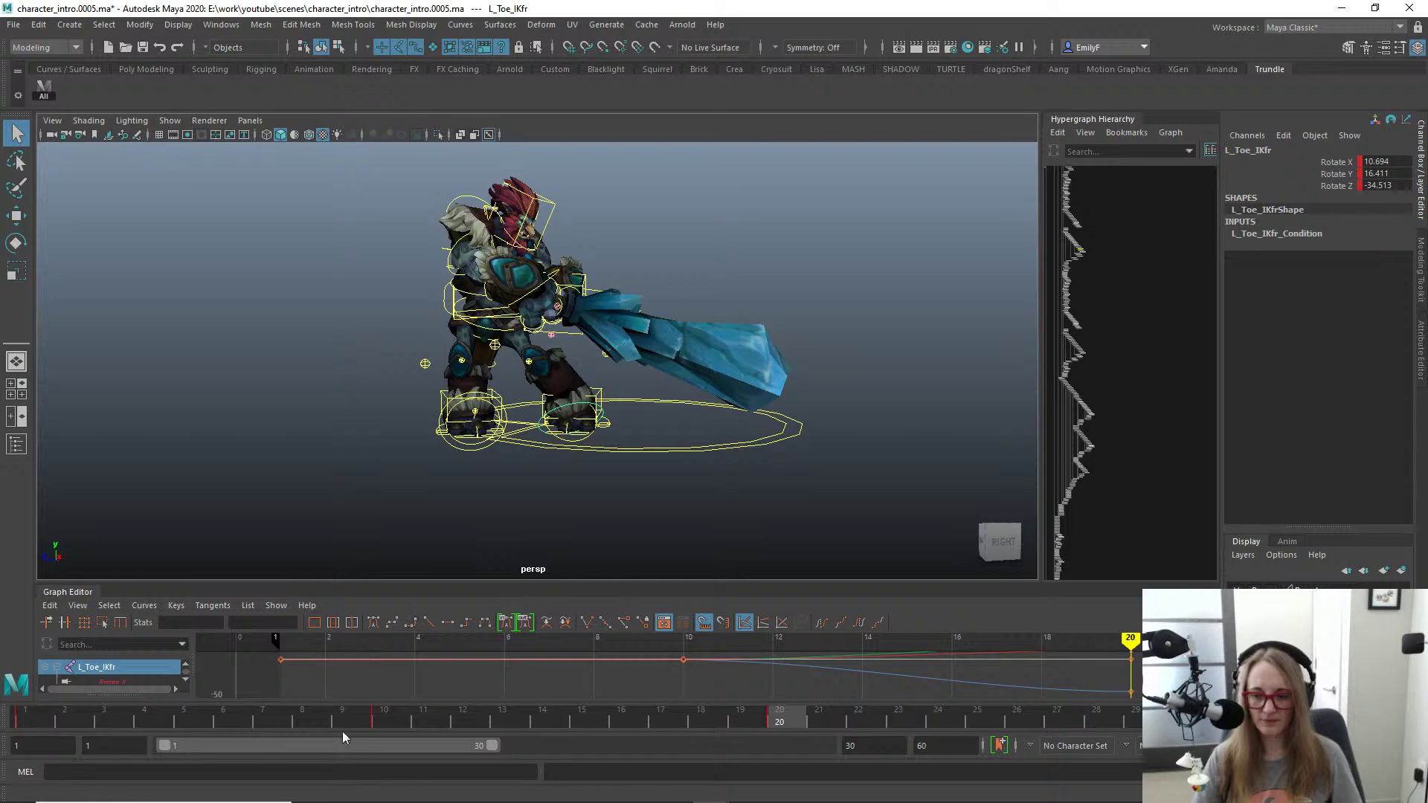
Step: Compare the key poses at frames 1, 10 and 20 by stepping through the animation from the side and the front
drag(385, 715, 701, 723)
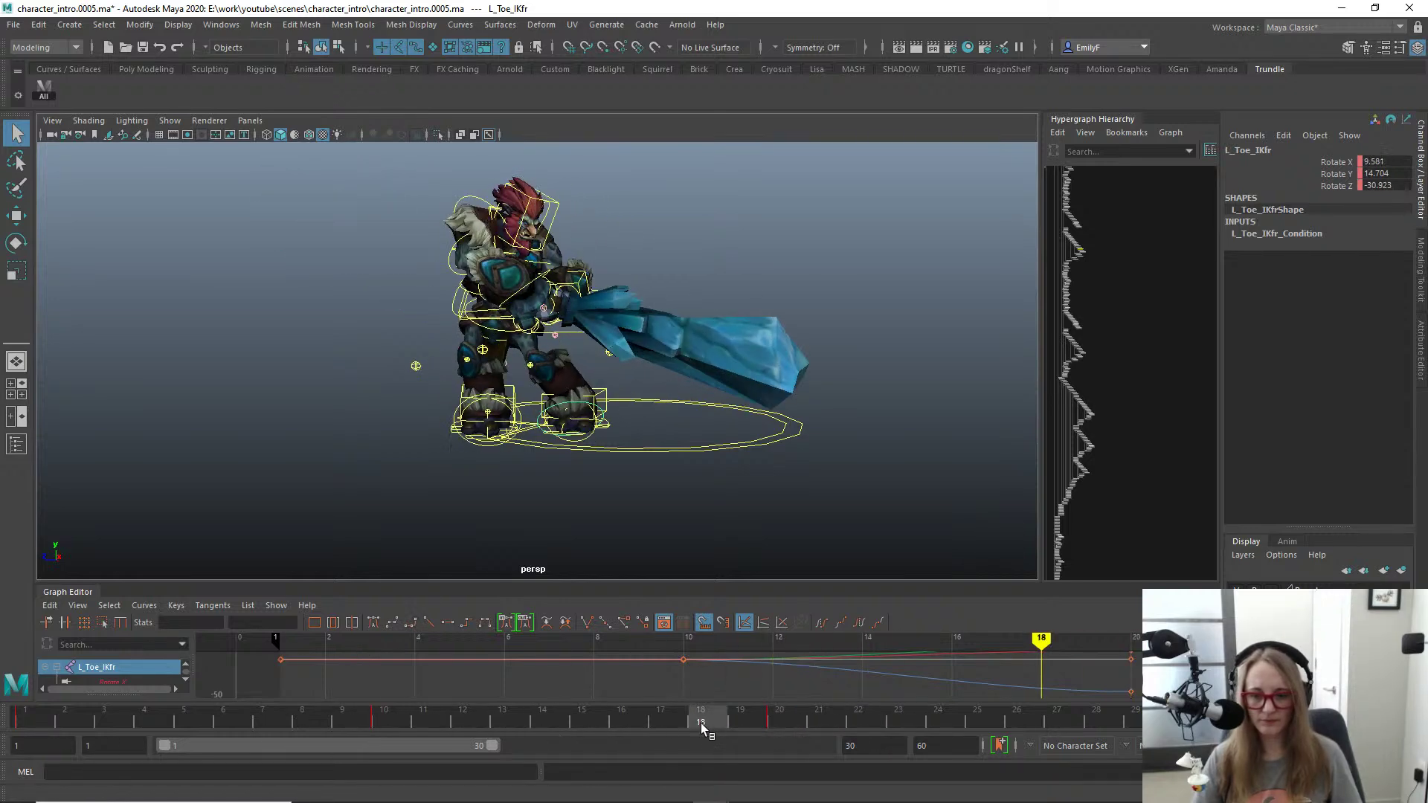
right_click(699, 722)
click(750, 686)
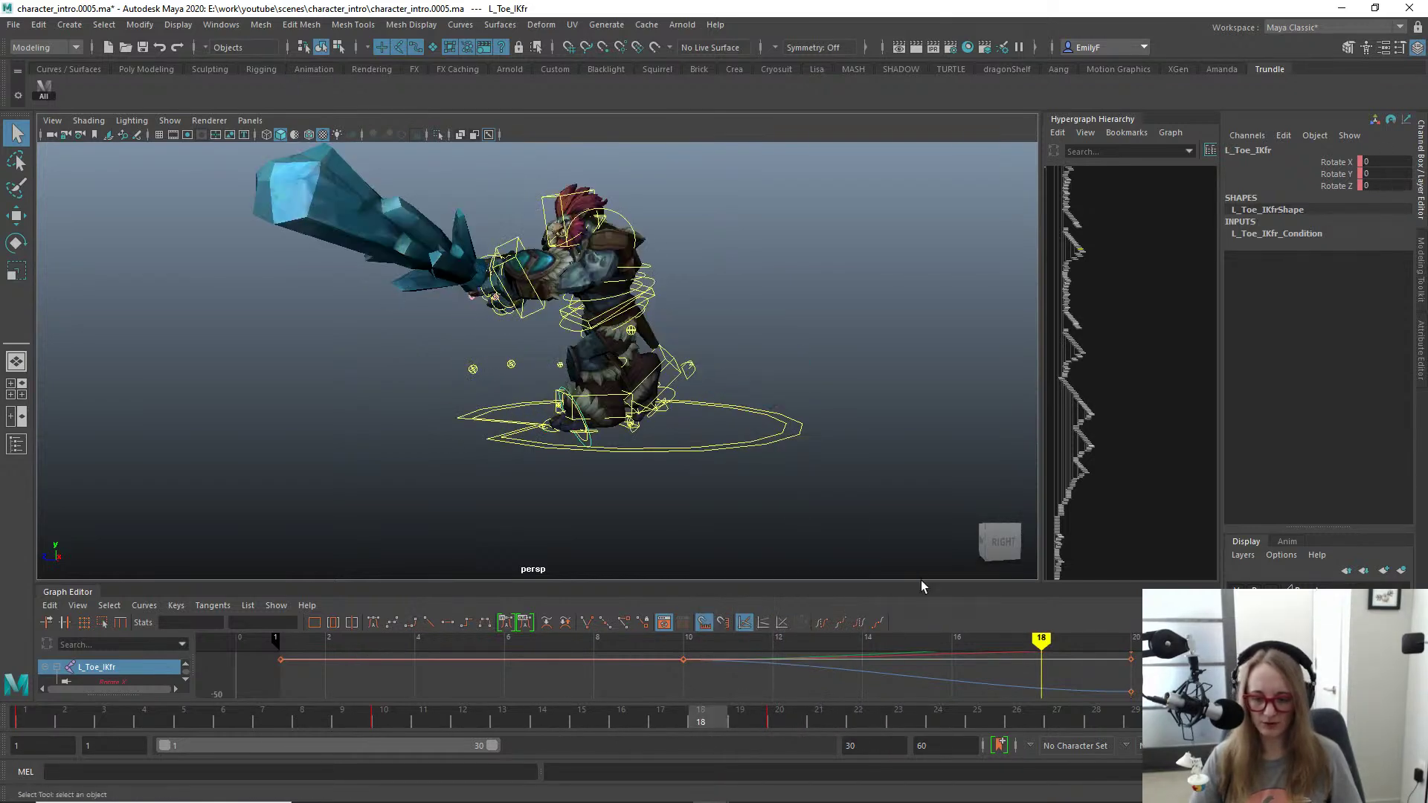
key(comma)
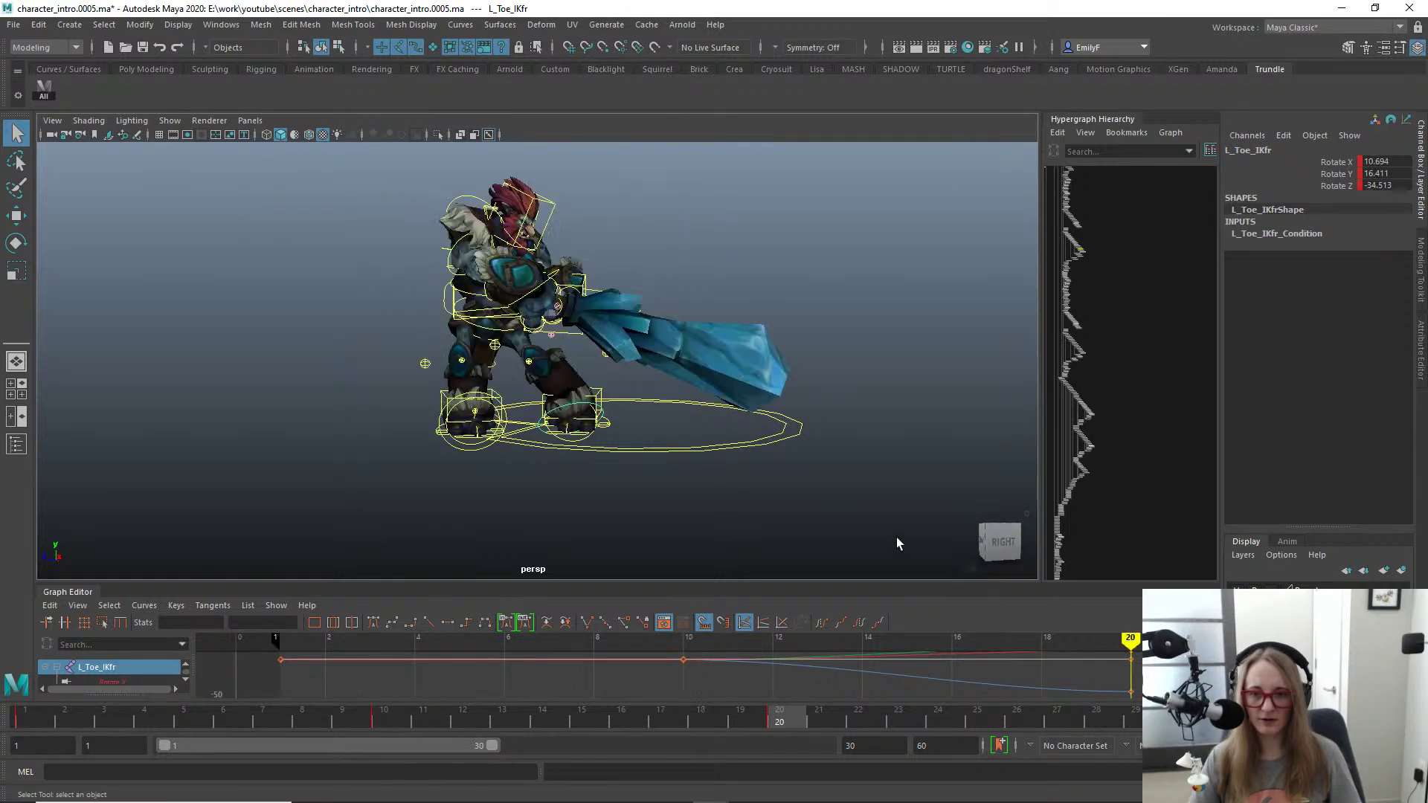
key(period)
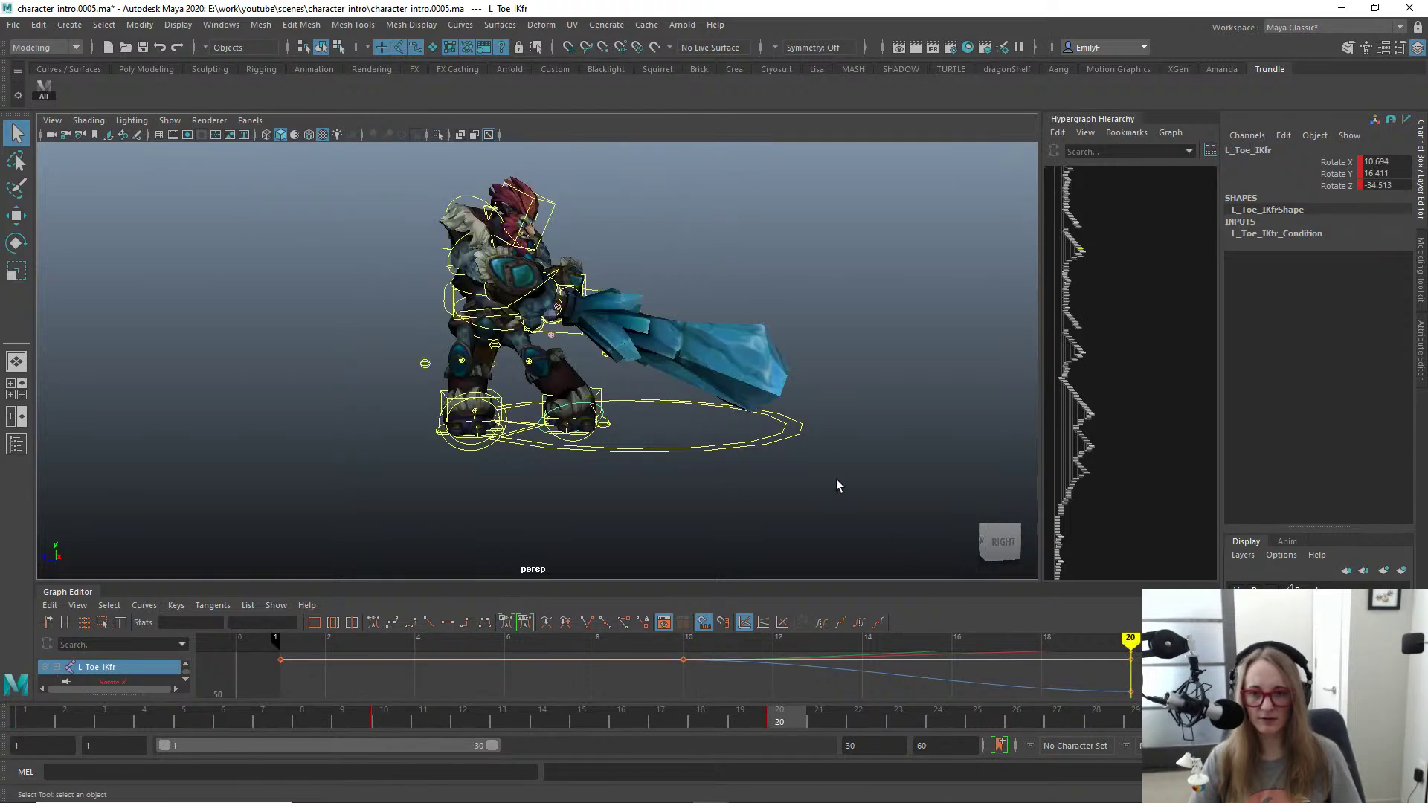
alt+drag(837, 485, 644, 370)
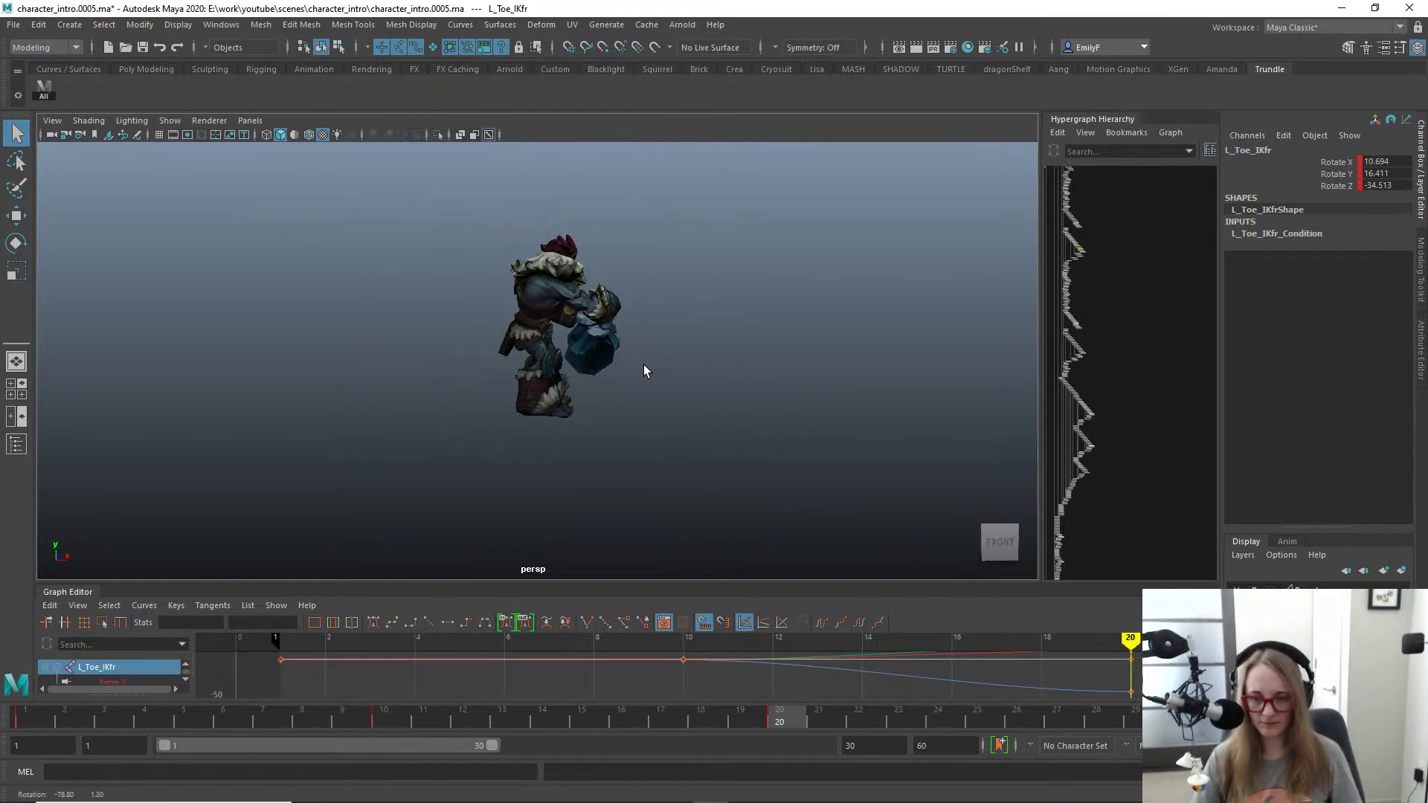
key(comma)
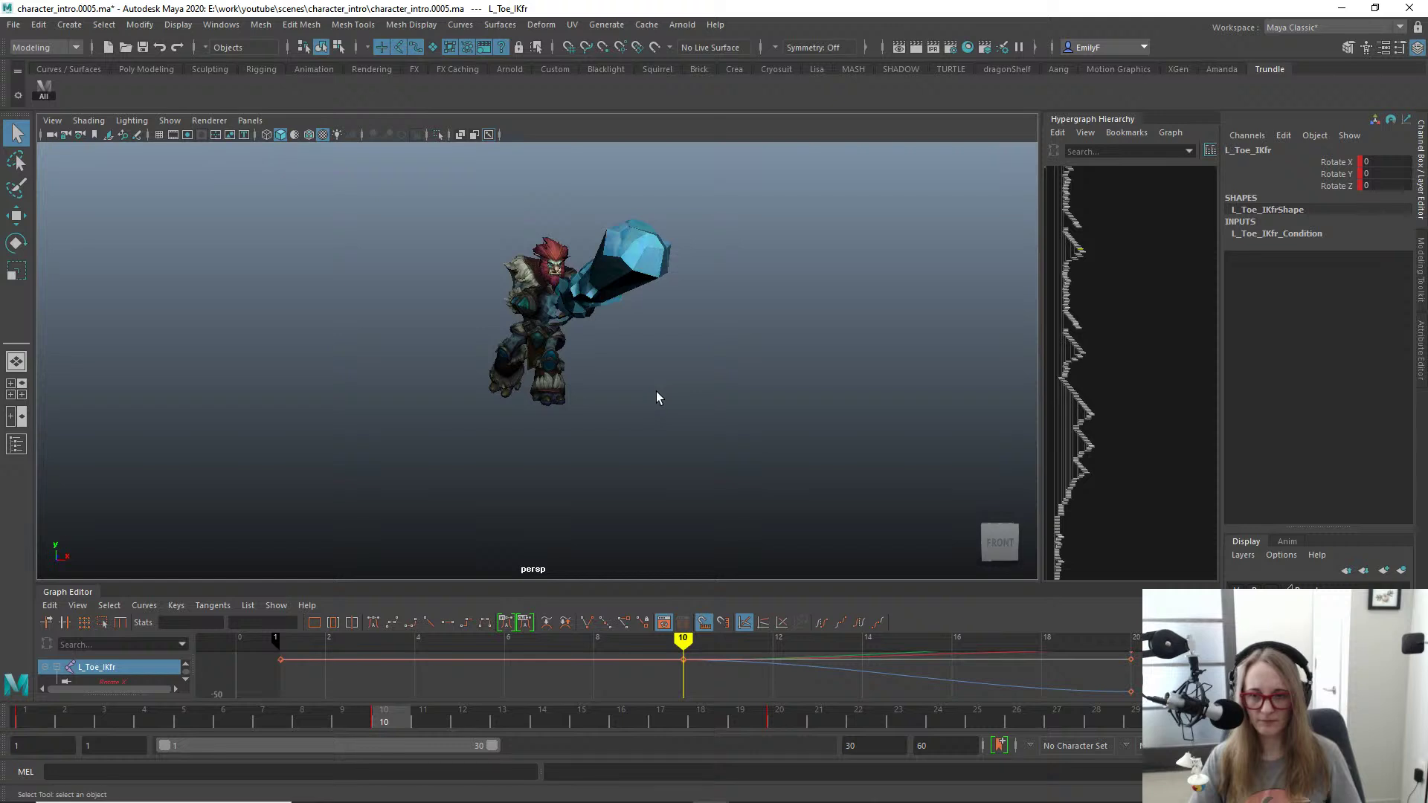
key(comma)
key(comma)
key(period)
key(period)
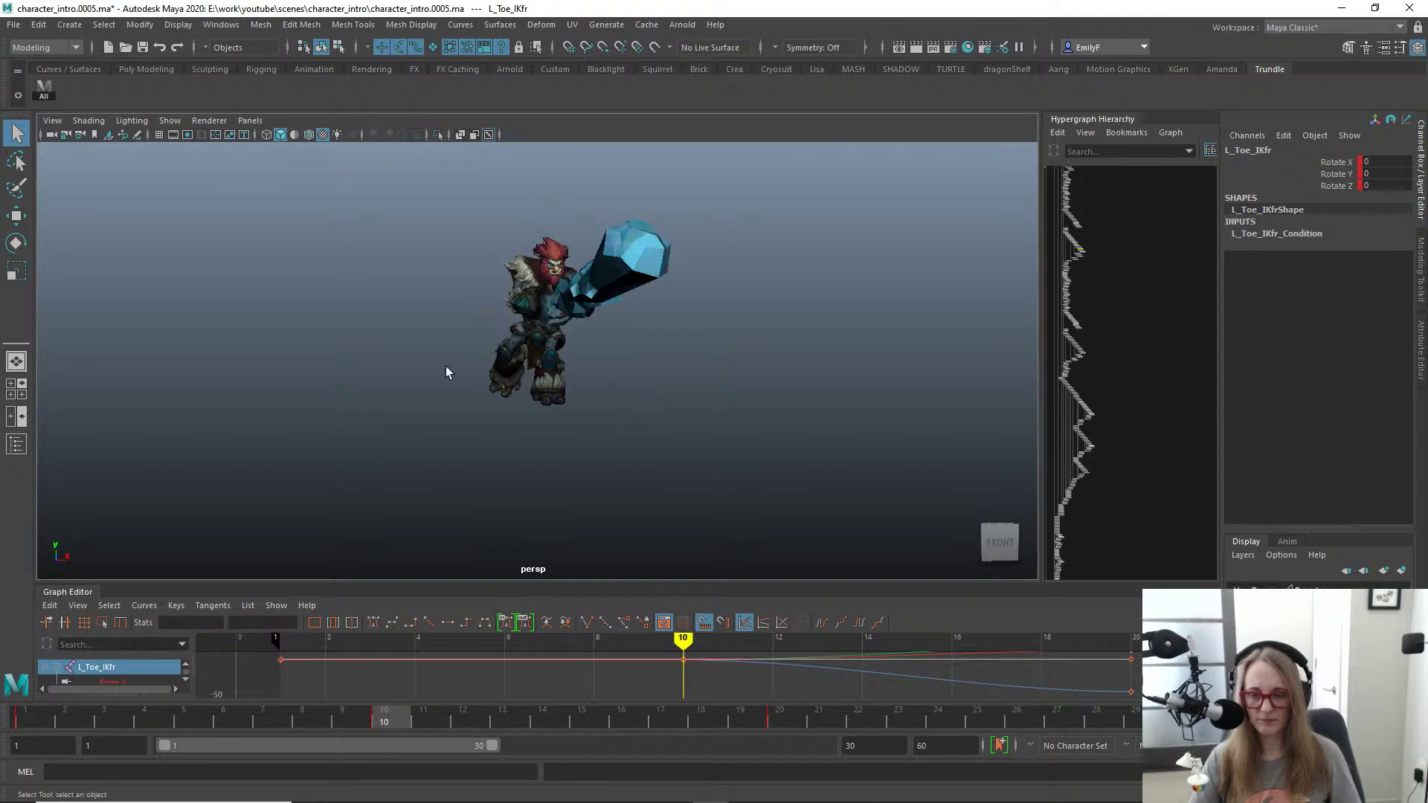
Step: Shift the Main_FK control at frame 10 sideways to about 0.689 in Translate X
scroll(582, 323, up, 2)
click(516, 318)
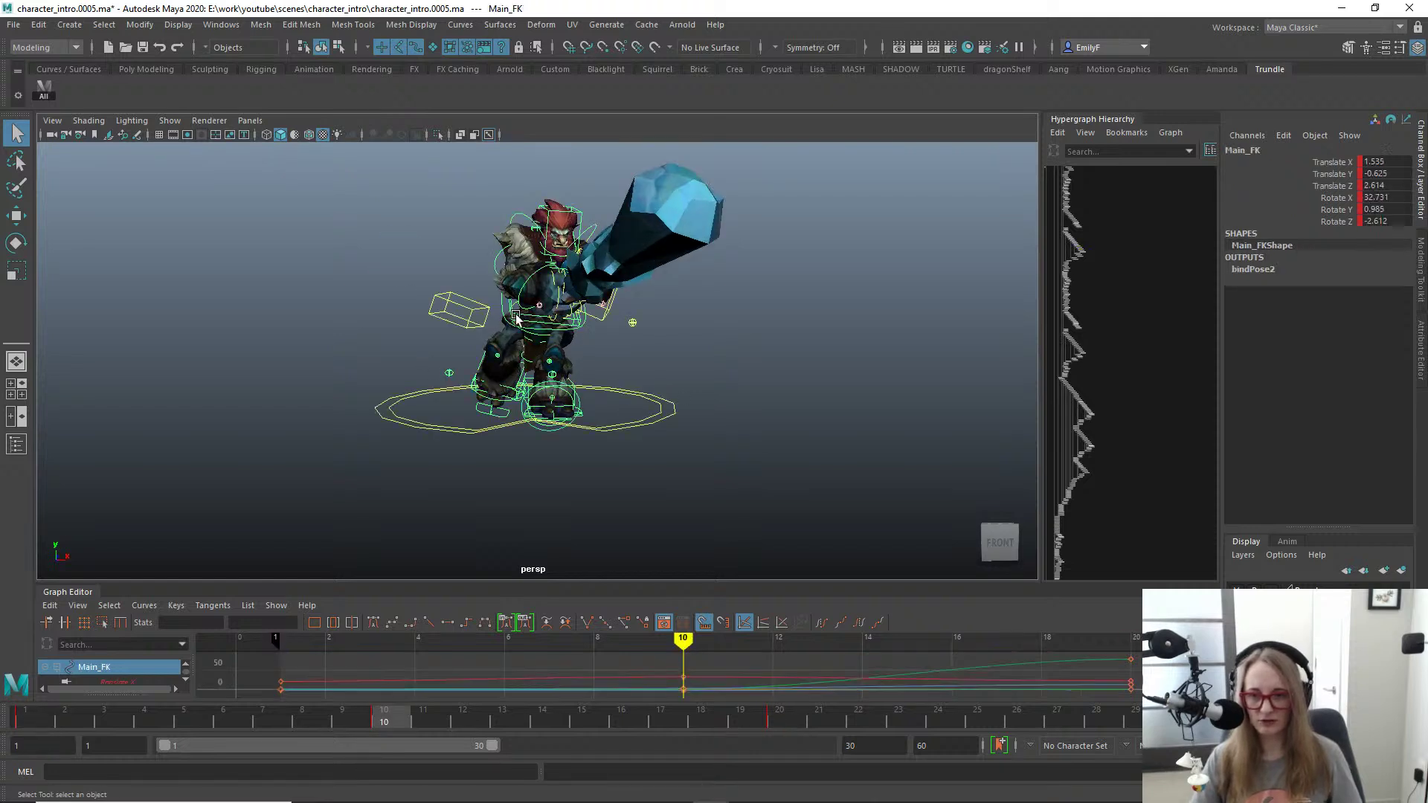
key(w)
drag(674, 311, 667, 311)
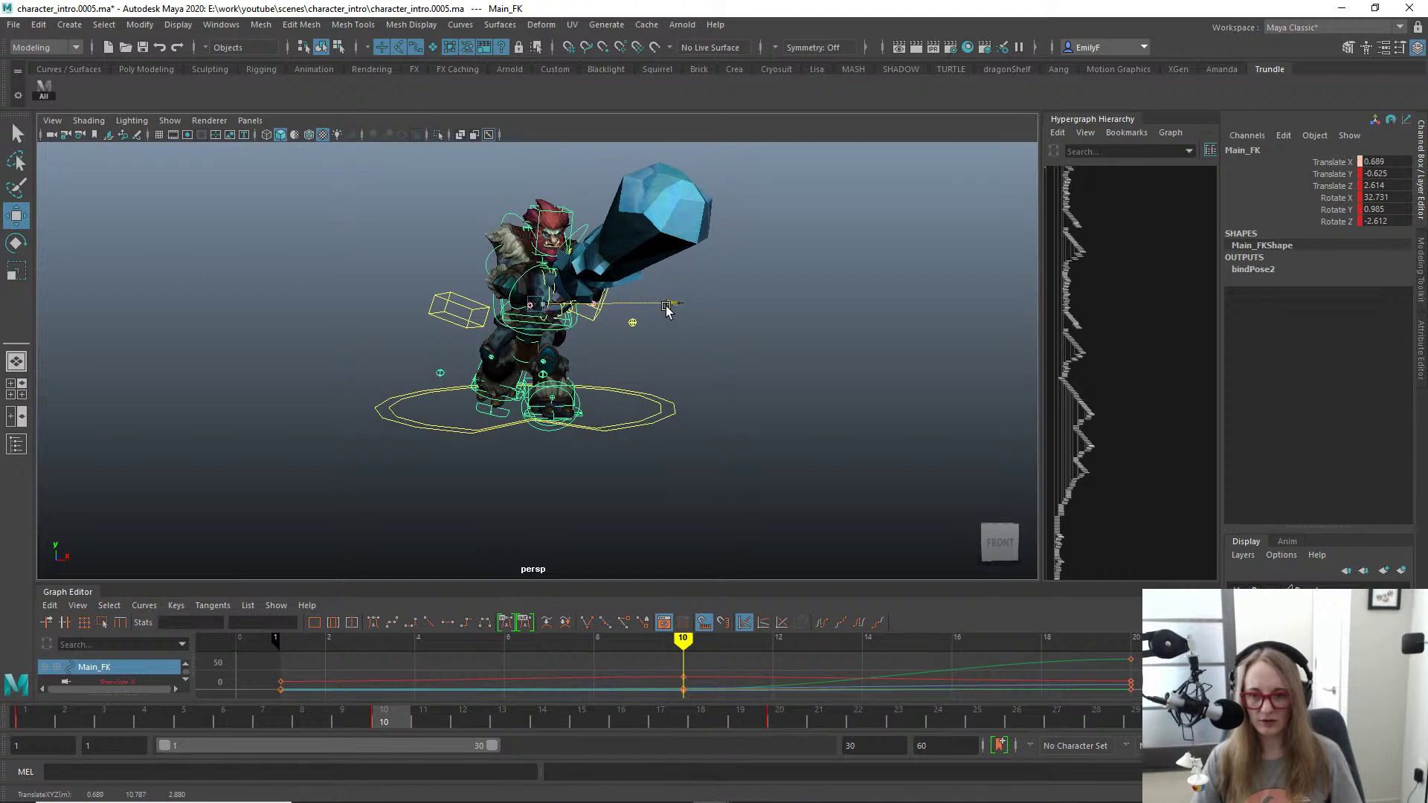
Step: Move the L_Foot_IKpv knee control at frame 10 to about -1.982 in X, 9.183 in Y and 1.638 in Z
click(546, 374)
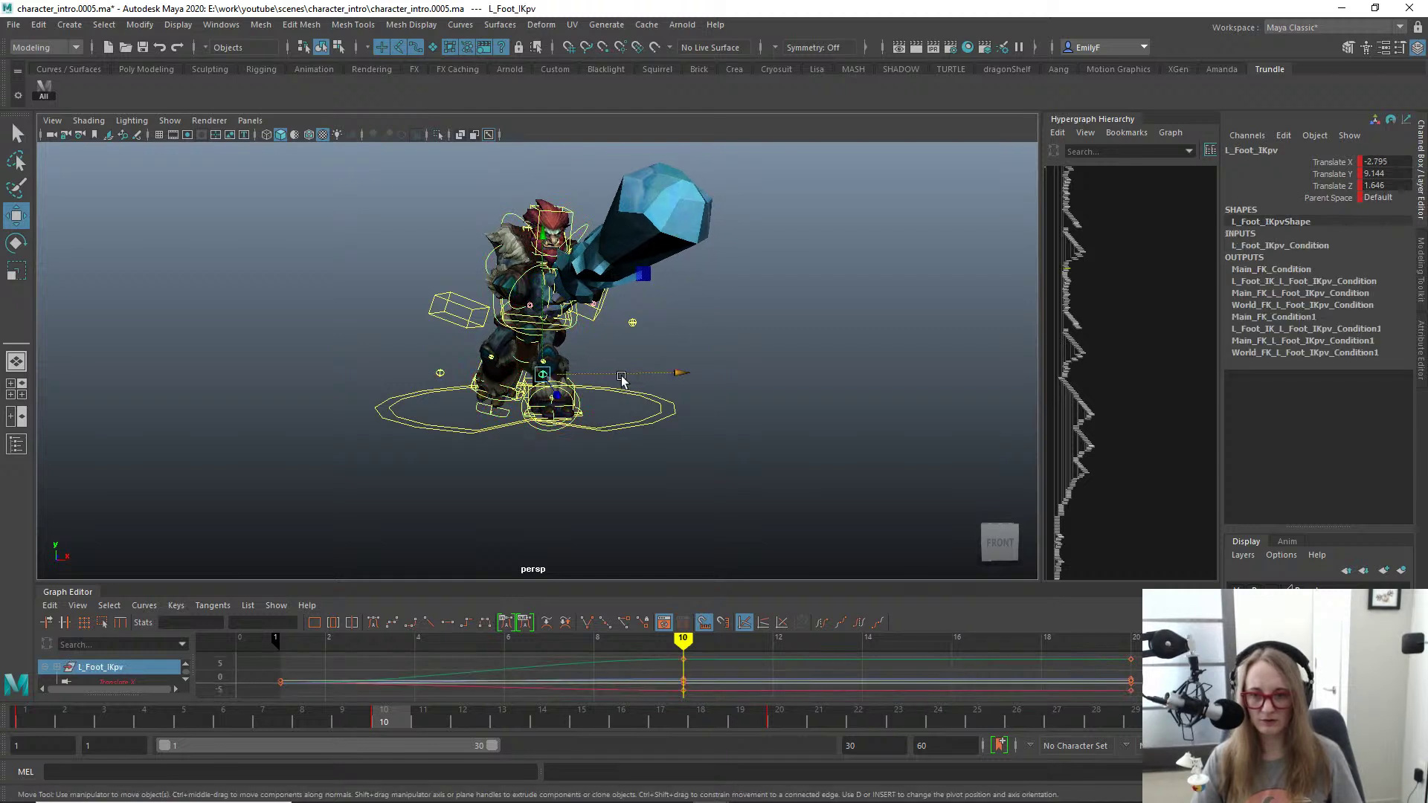
drag(621, 379, 652, 378)
key(q)
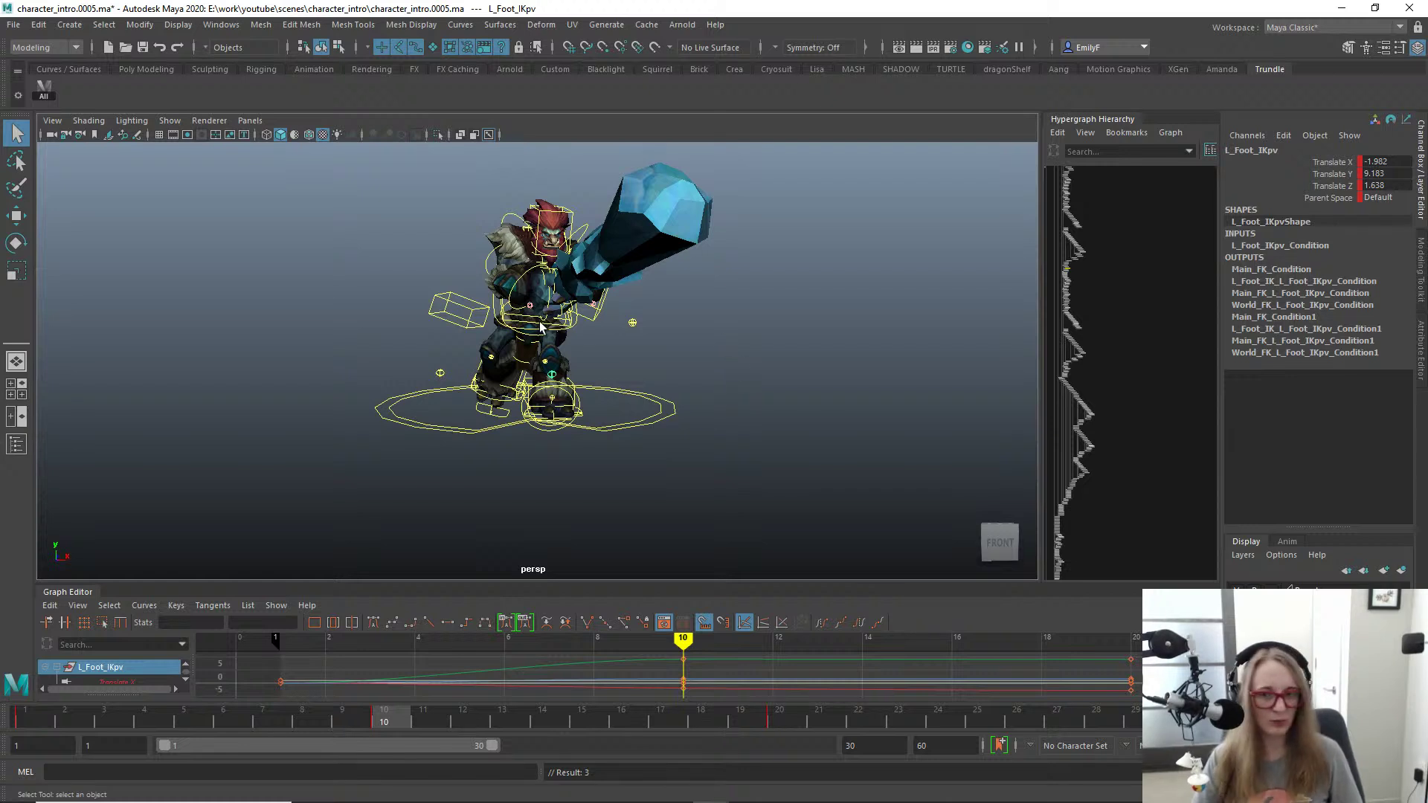
Step: Hide the rig controls and save the scene as the incremented version character_intro.0006.ma
alt+right_drag(492, 341, 460, 339)
key(alt+1)
alt+drag(459, 339, 493, 325)
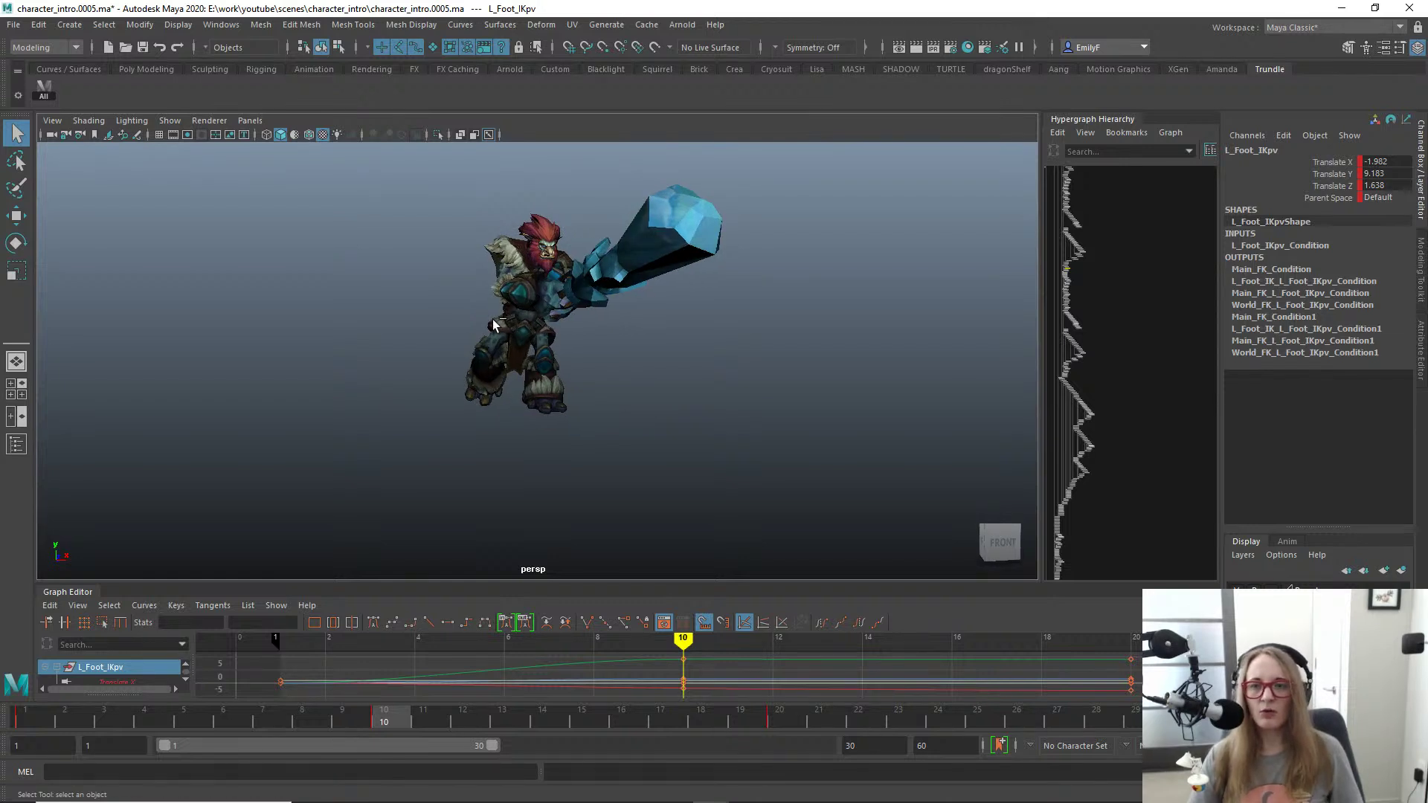
key(ctrl+alt+s)
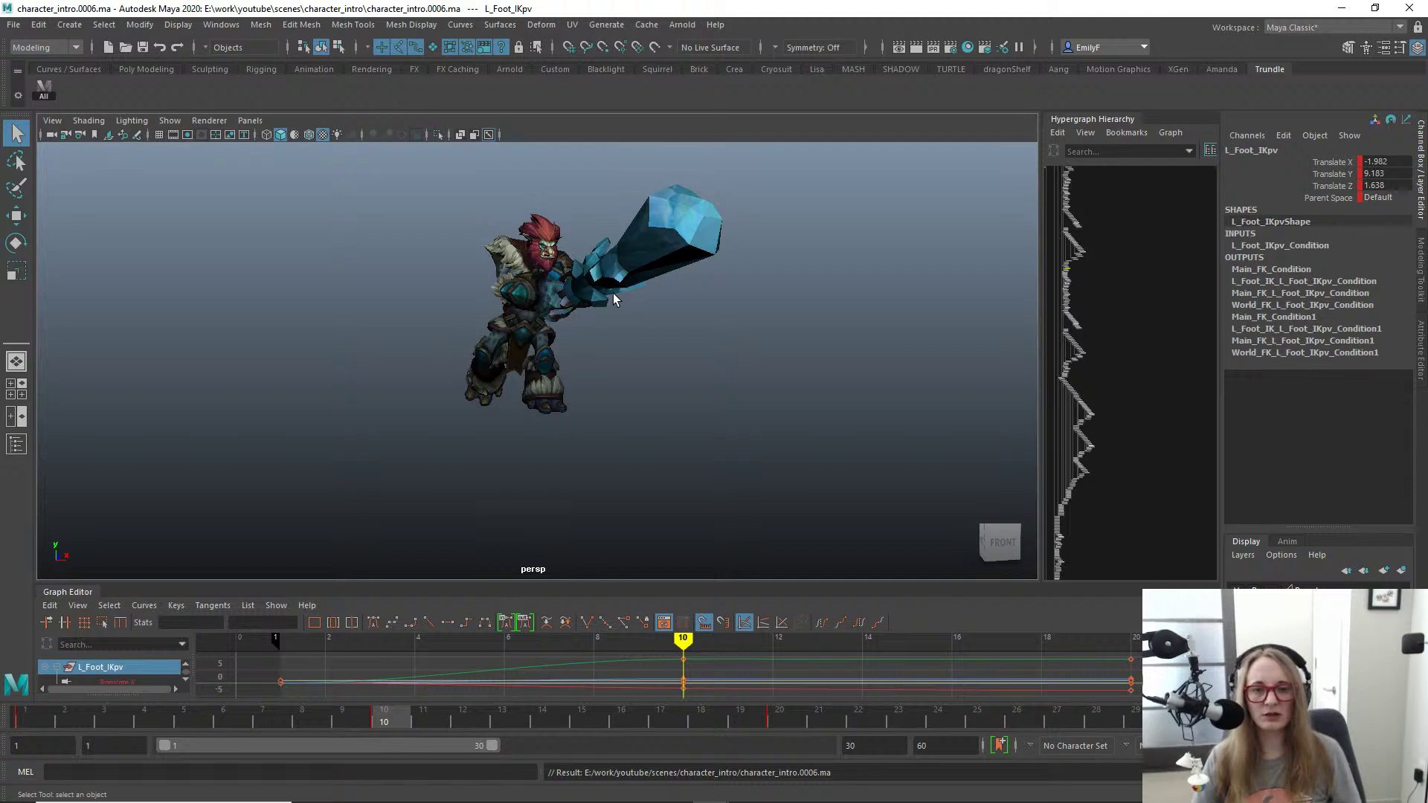
Step: Examine the frame 10 pose from the character's left side and compare it with the frame 20 pose
alt+drag(610, 305, 743, 342)
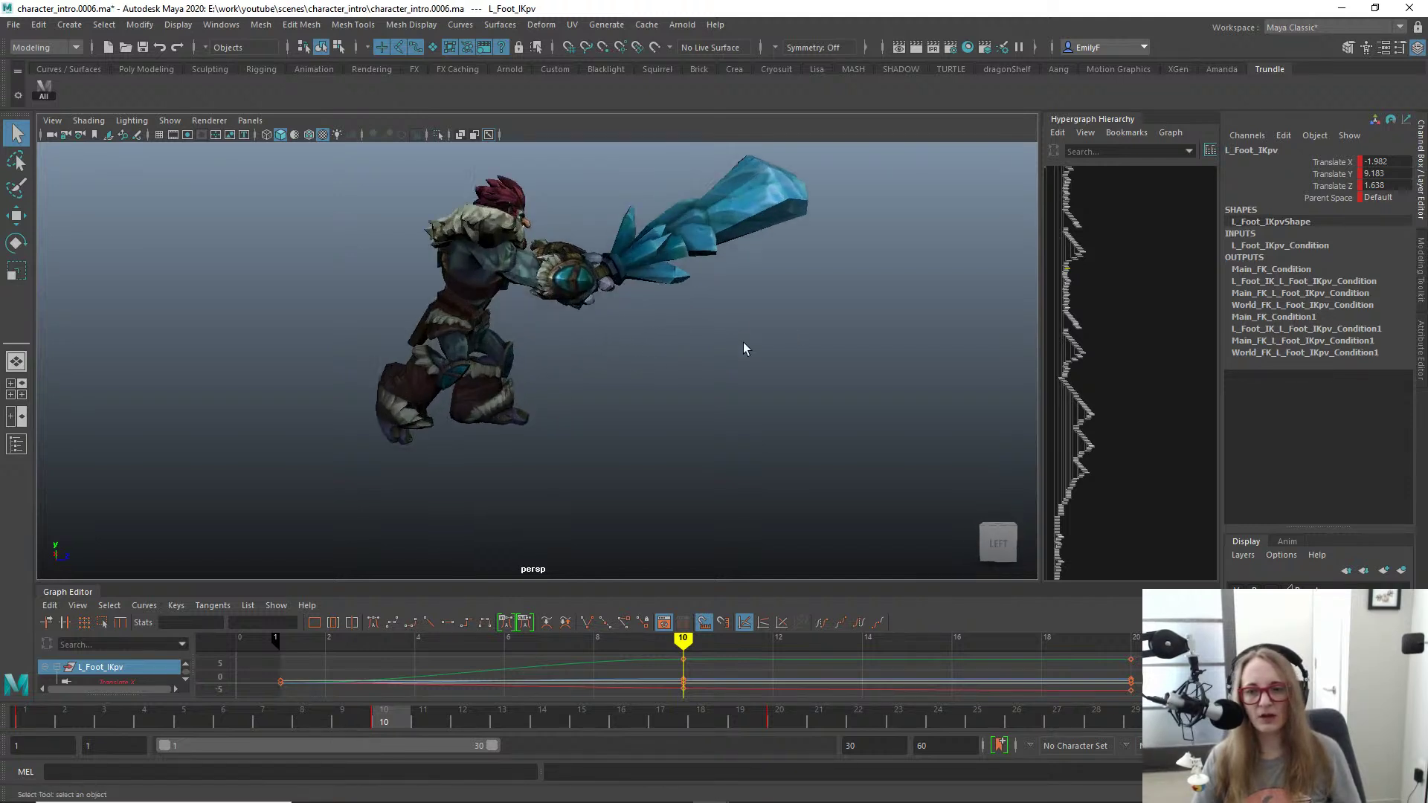
alt+middle_drag(479, 361, 643, 402)
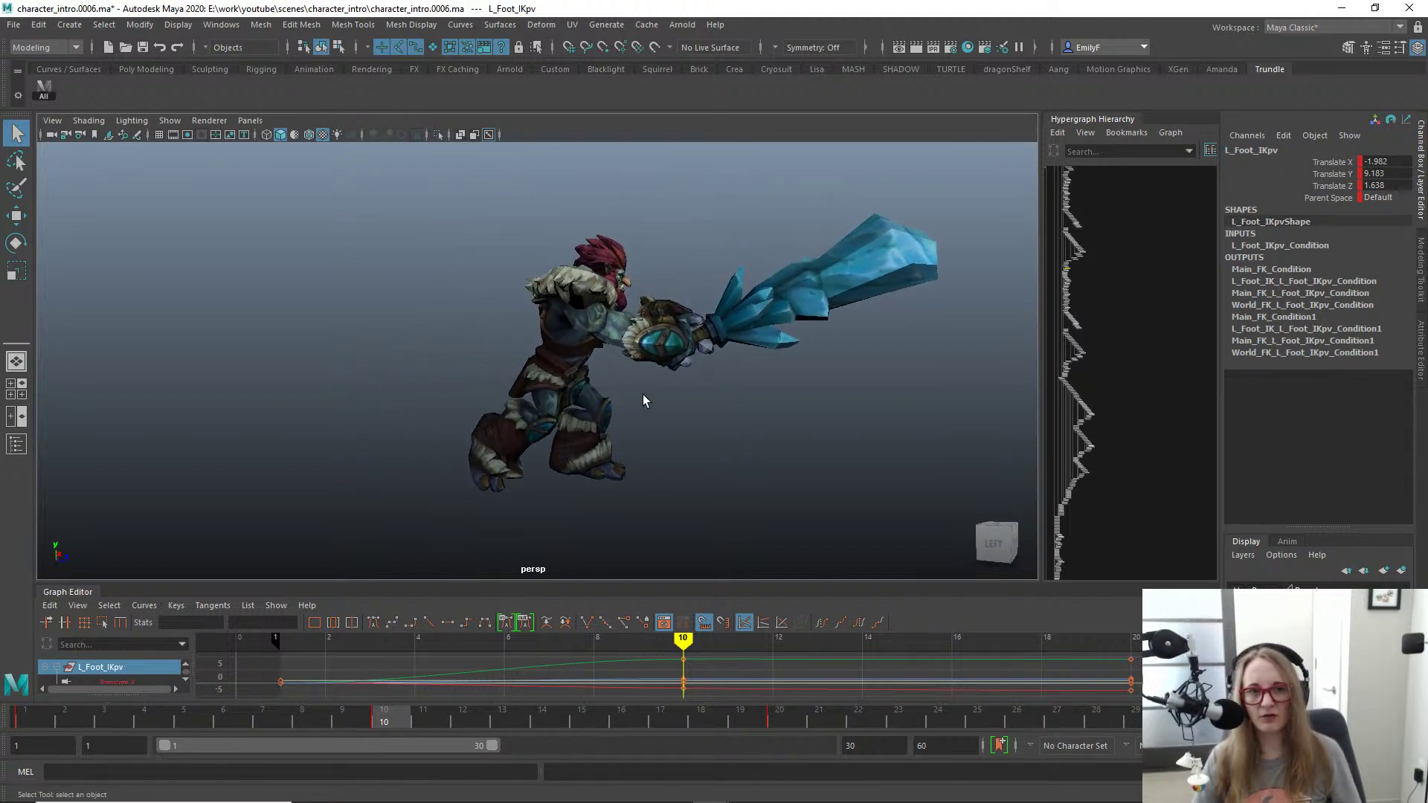
alt+right_drag(643, 402, 530, 388)
alt+drag(530, 388, 618, 372)
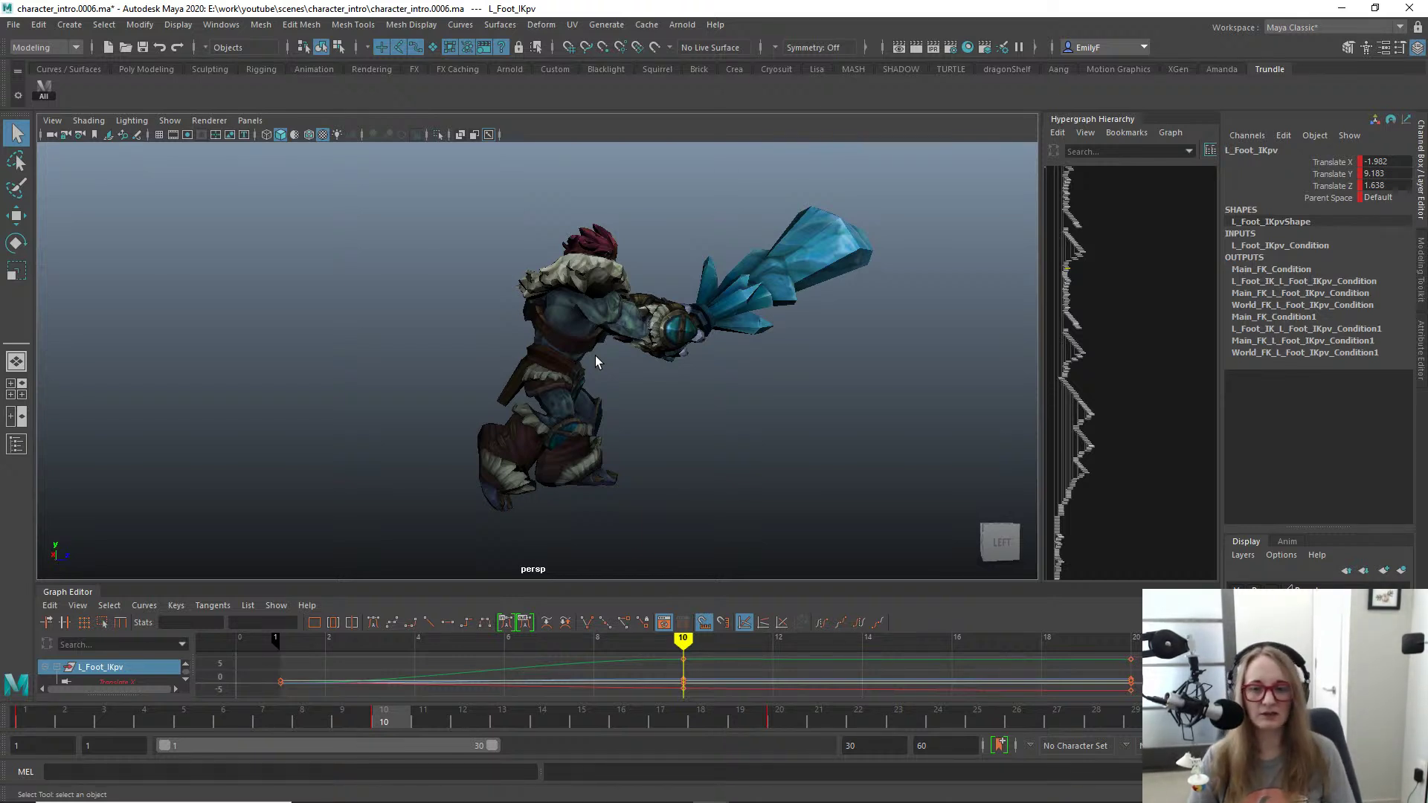
alt+drag(595, 355, 568, 350)
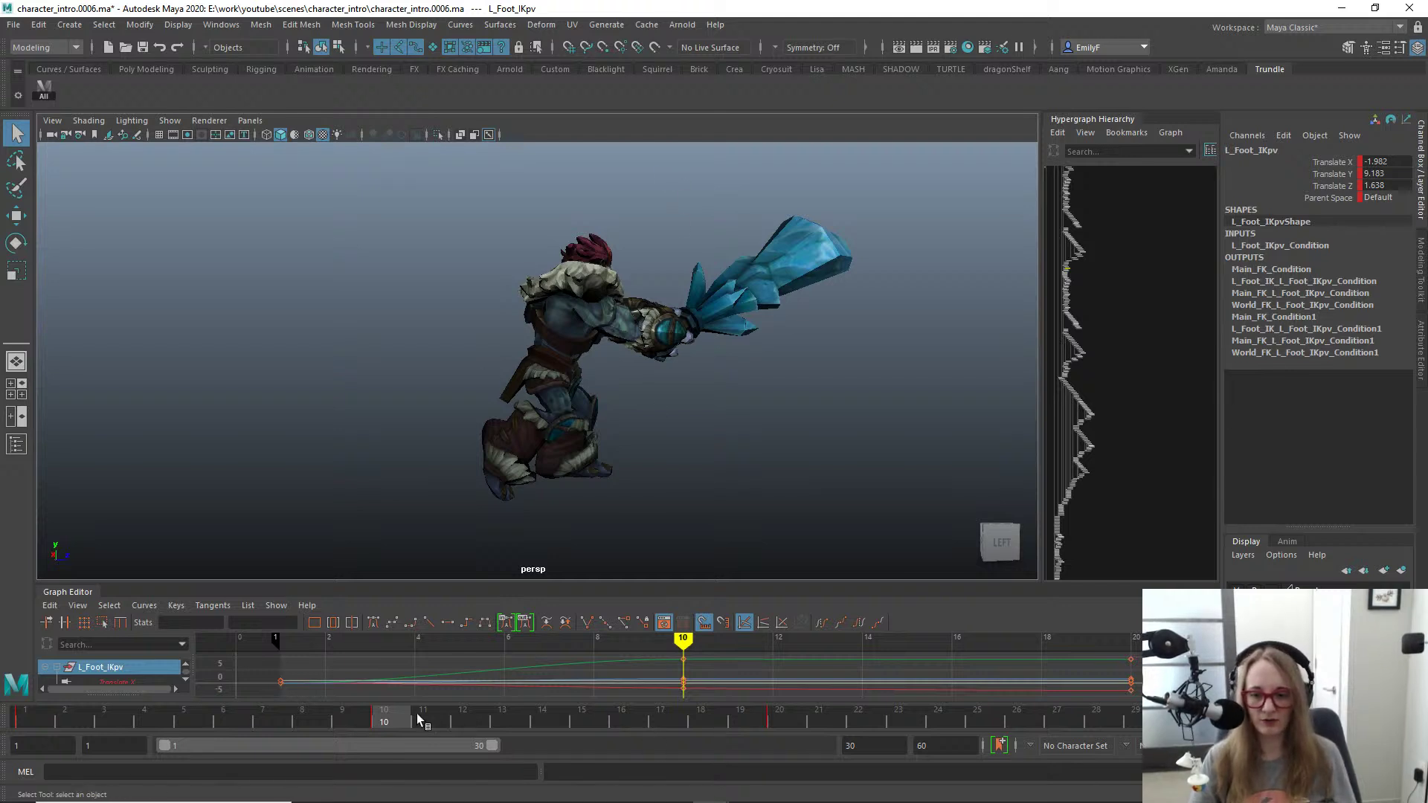
mouse_move(416, 713)
mouse_down()
mouse_move(215, 711)
mouse_move(590, 732)
mouse_move(828, 698)
mouse_move(704, 718)
mouse_move(792, 717)
mouse_up()
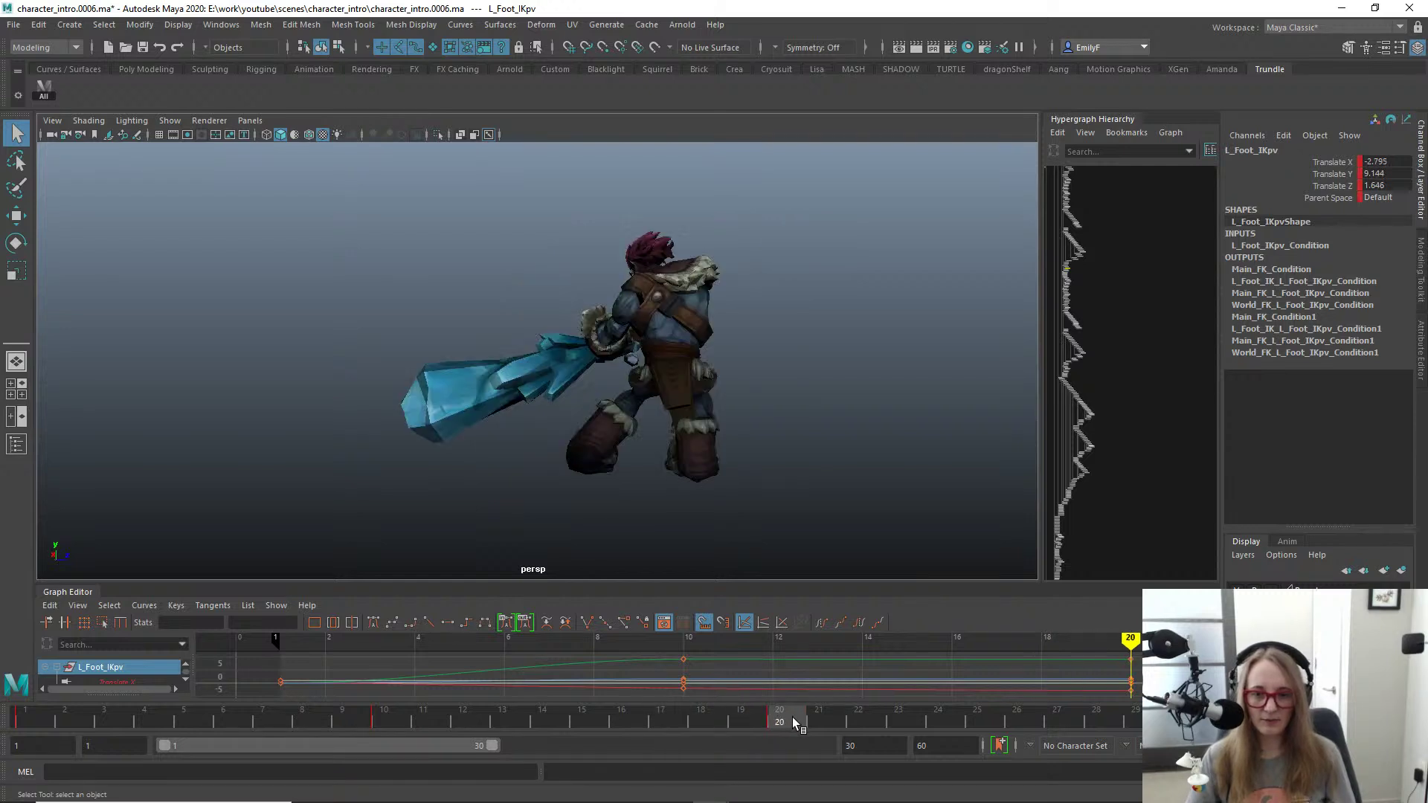
alt+drag(794, 436, 733, 420)
Step: Extend the playback range to frame 60, select all rig controls and key them at frame 30
drag(493, 748, 825, 744)
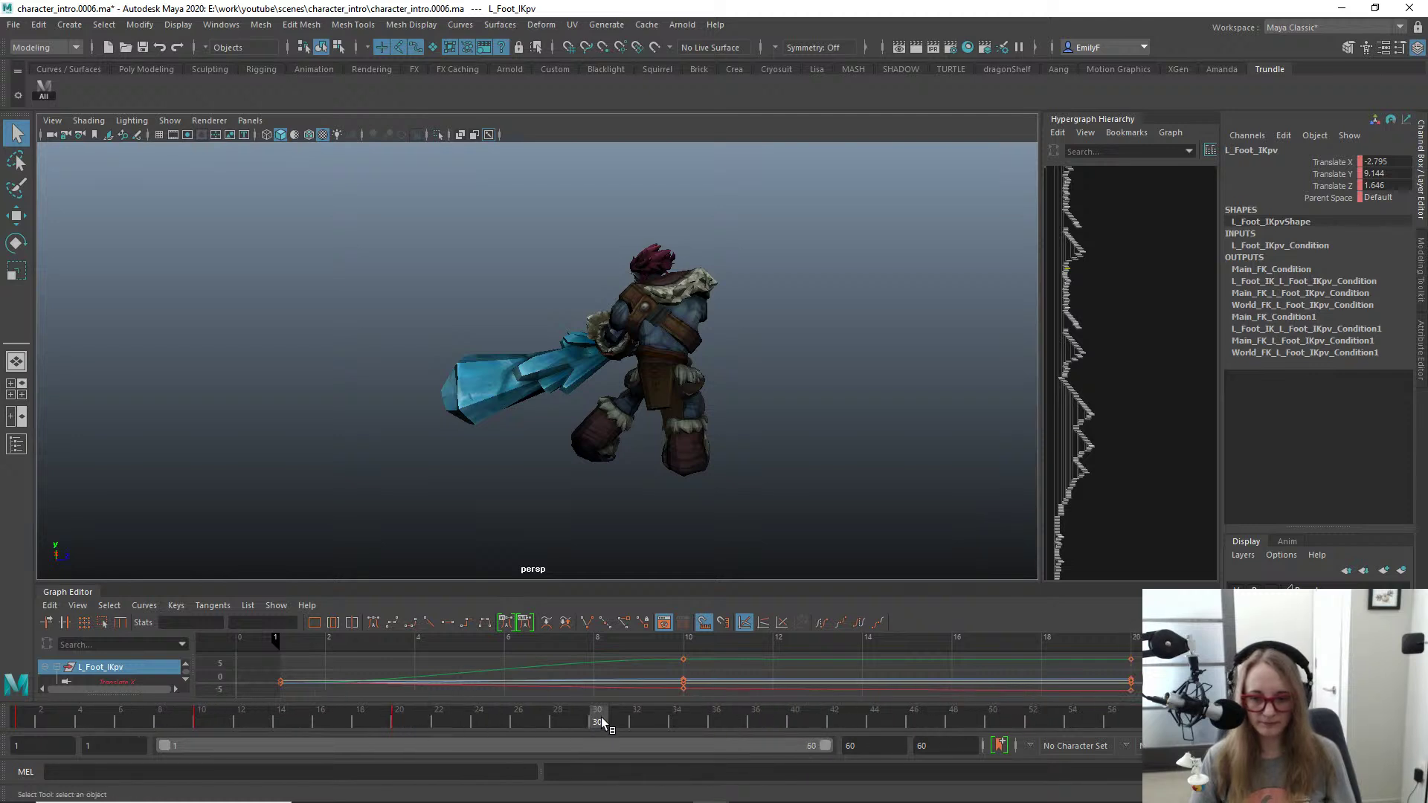
click(44, 87)
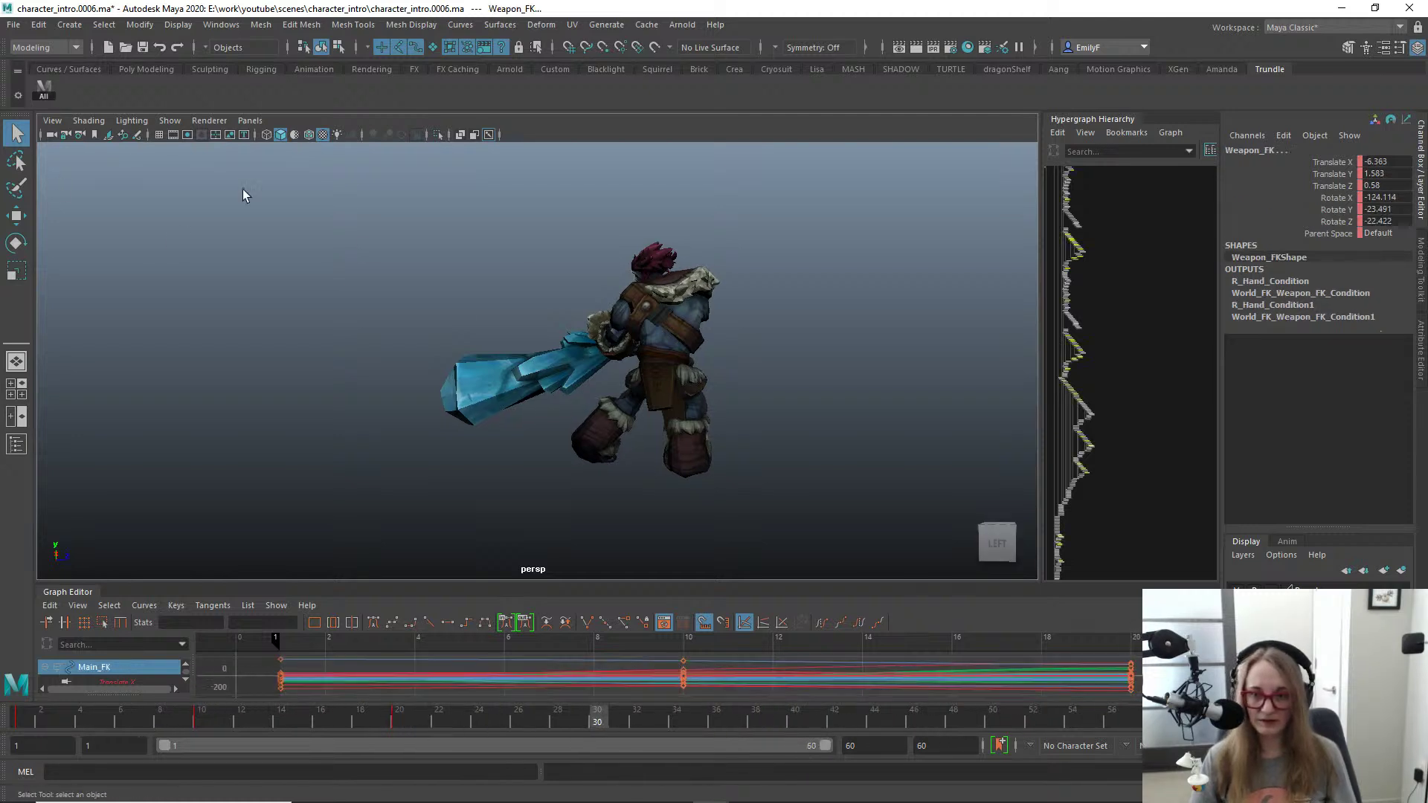
scroll(512, 302, down, 1)
key(s)
drag(508, 720, 597, 718)
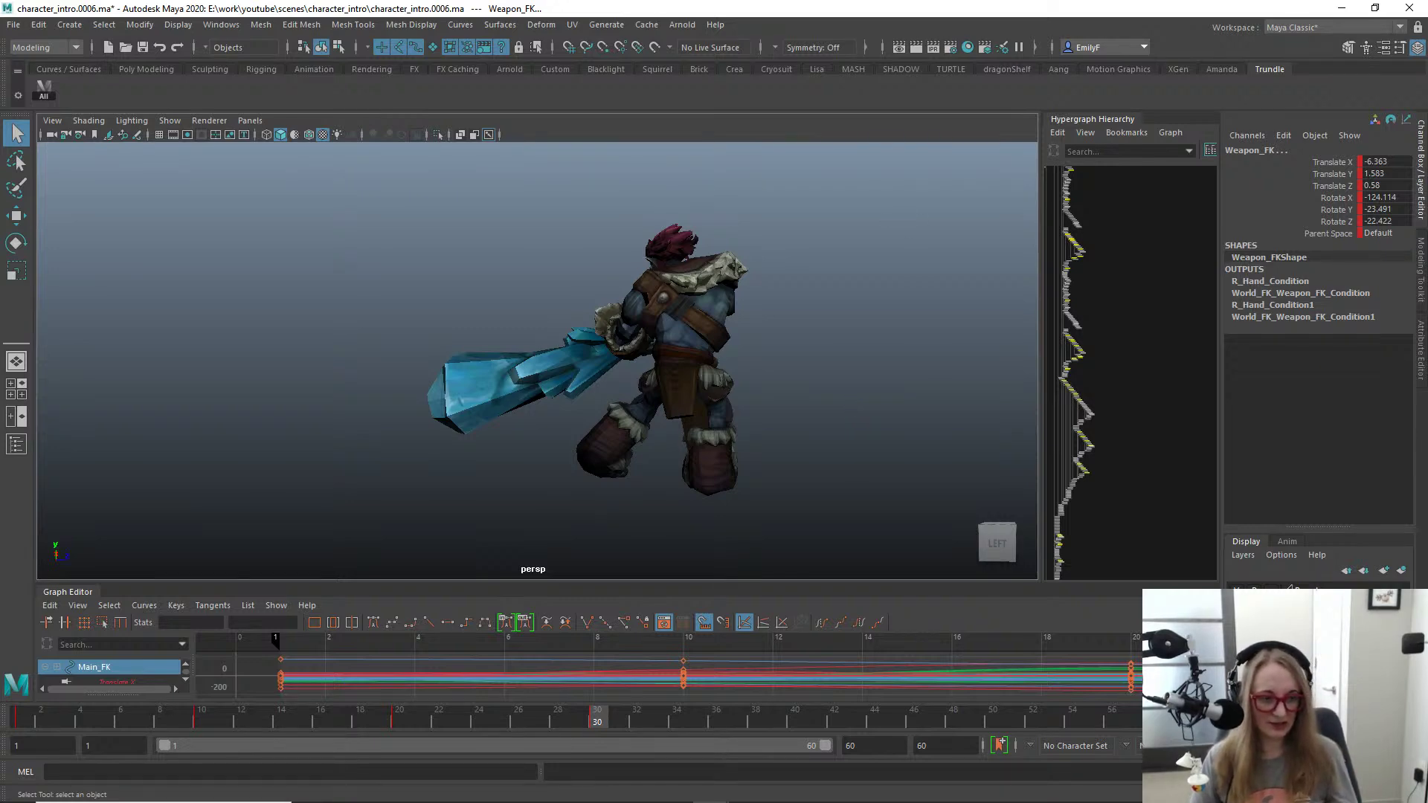
Step: Bring up the character_intro reference video and step through the club swing frame by frame, up to the following shot
drag(1427, 657, 337, 642)
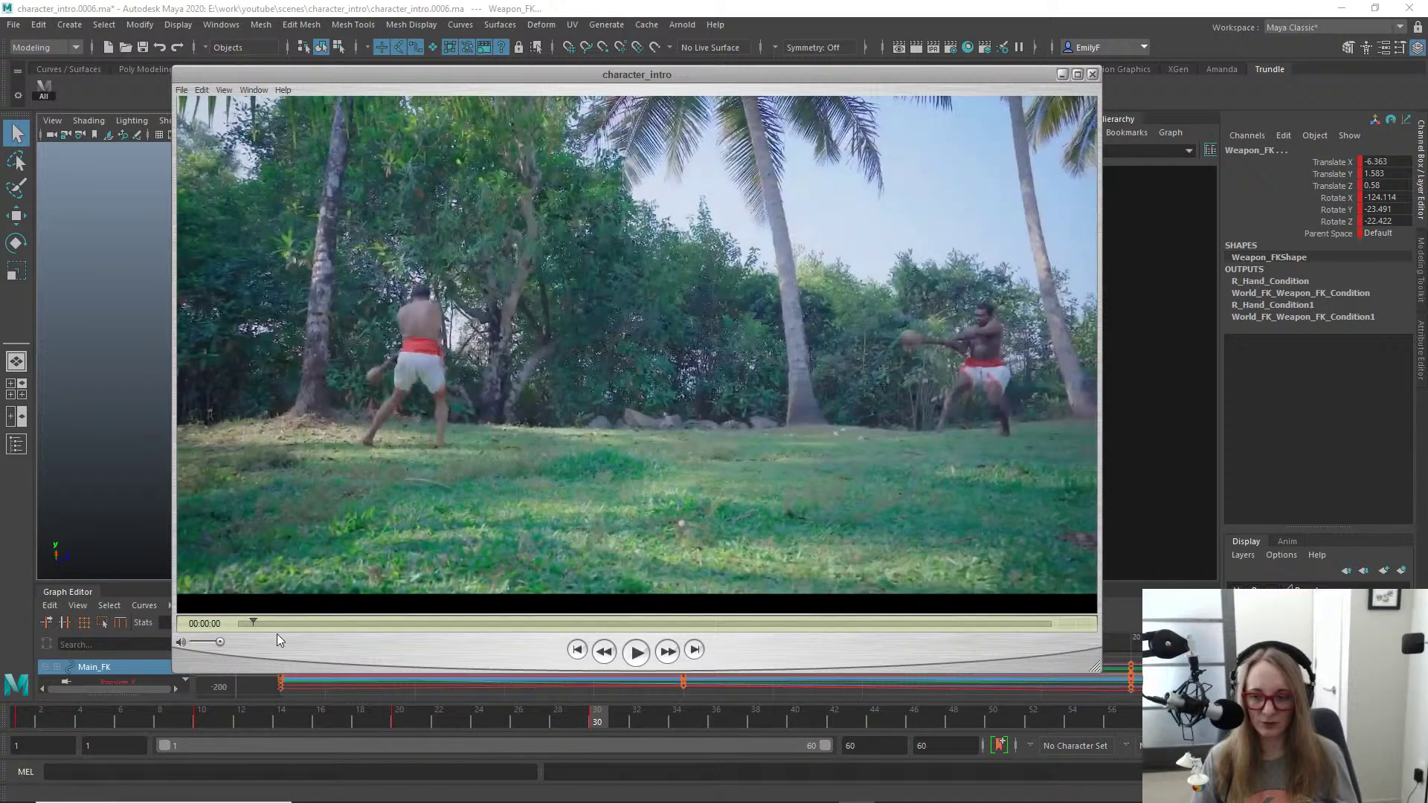
drag(253, 623, 251, 619)
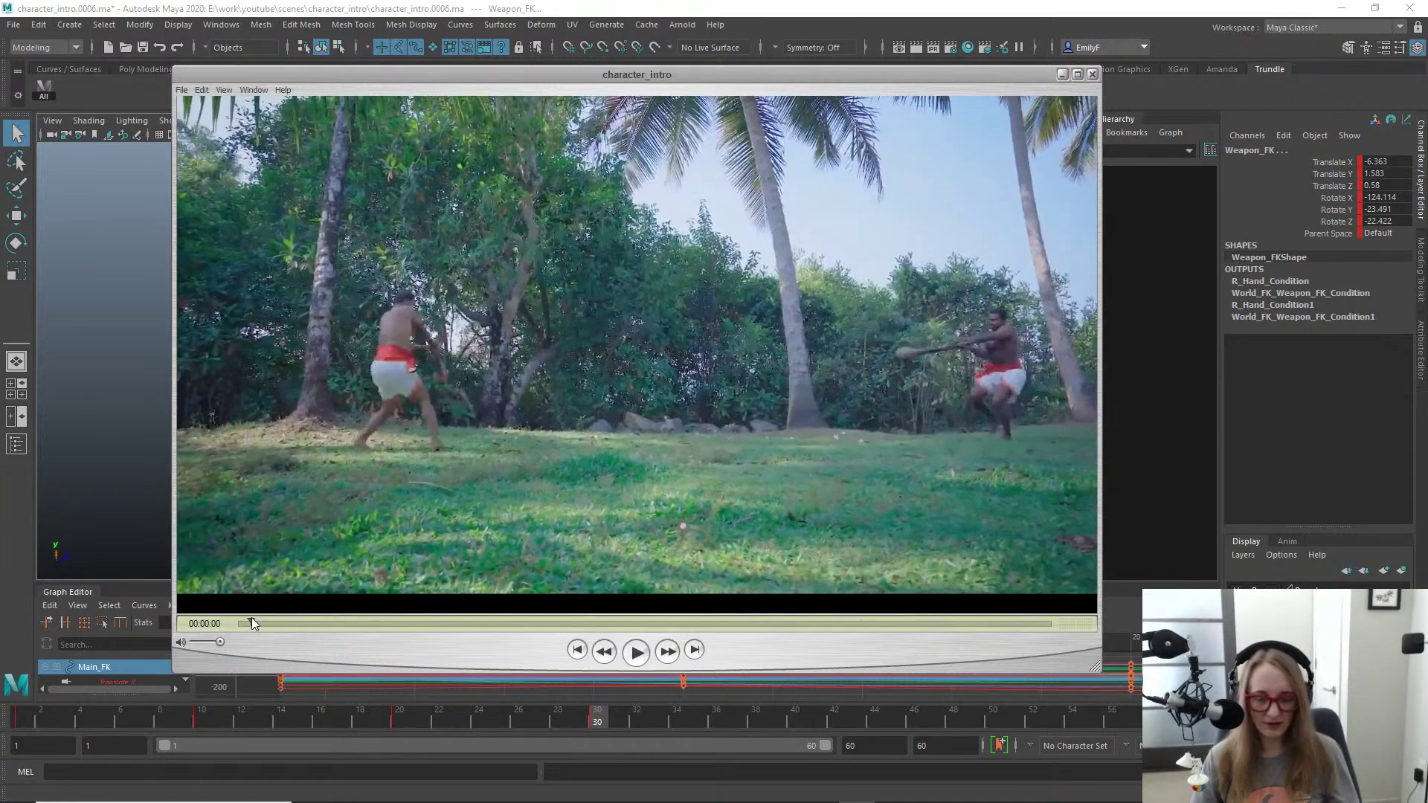
key(Right)
key(Right)
key(Right)
key(Right)
key(Right)
key(Right)
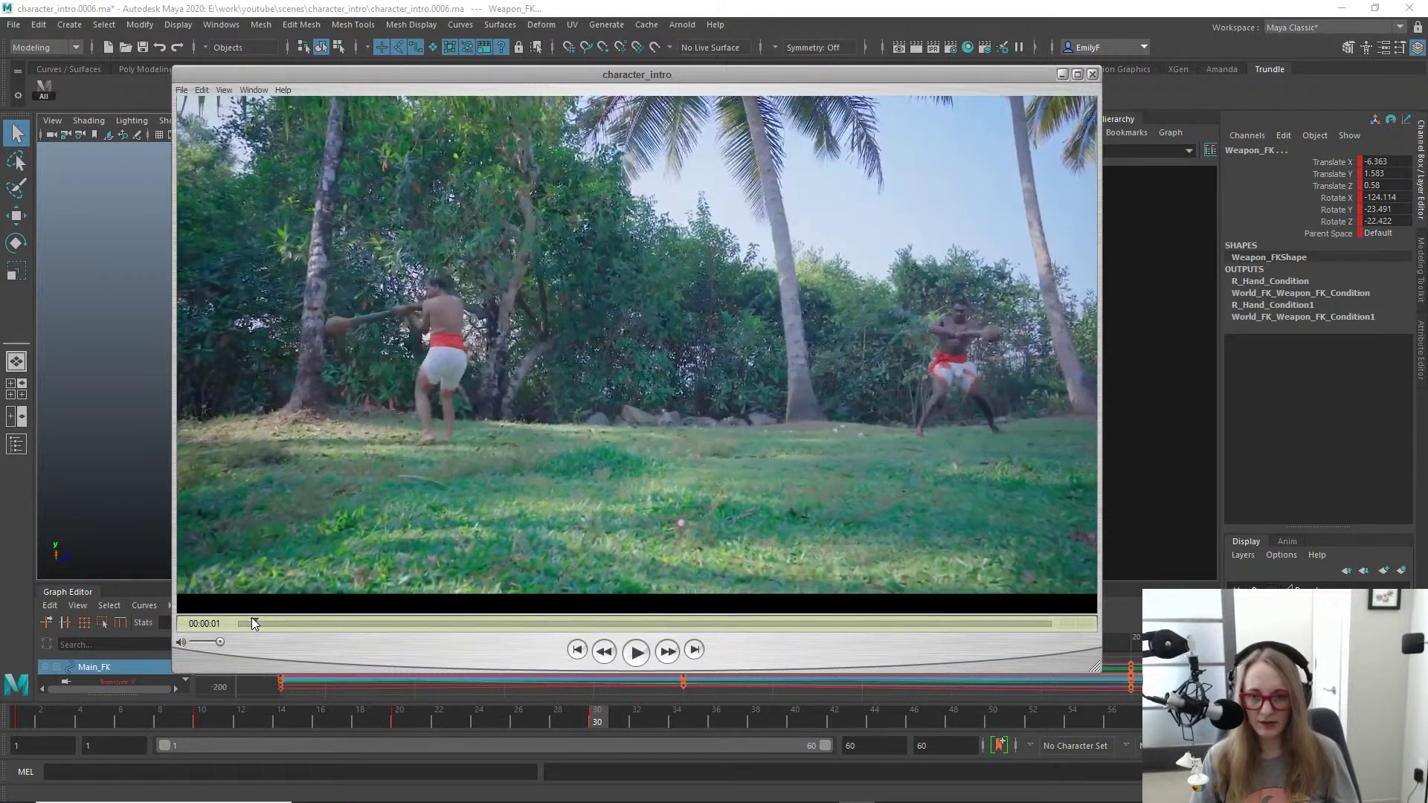
key(Right)
key(Right)
key(Right)
key(Right)
key(Right)
key(Right)
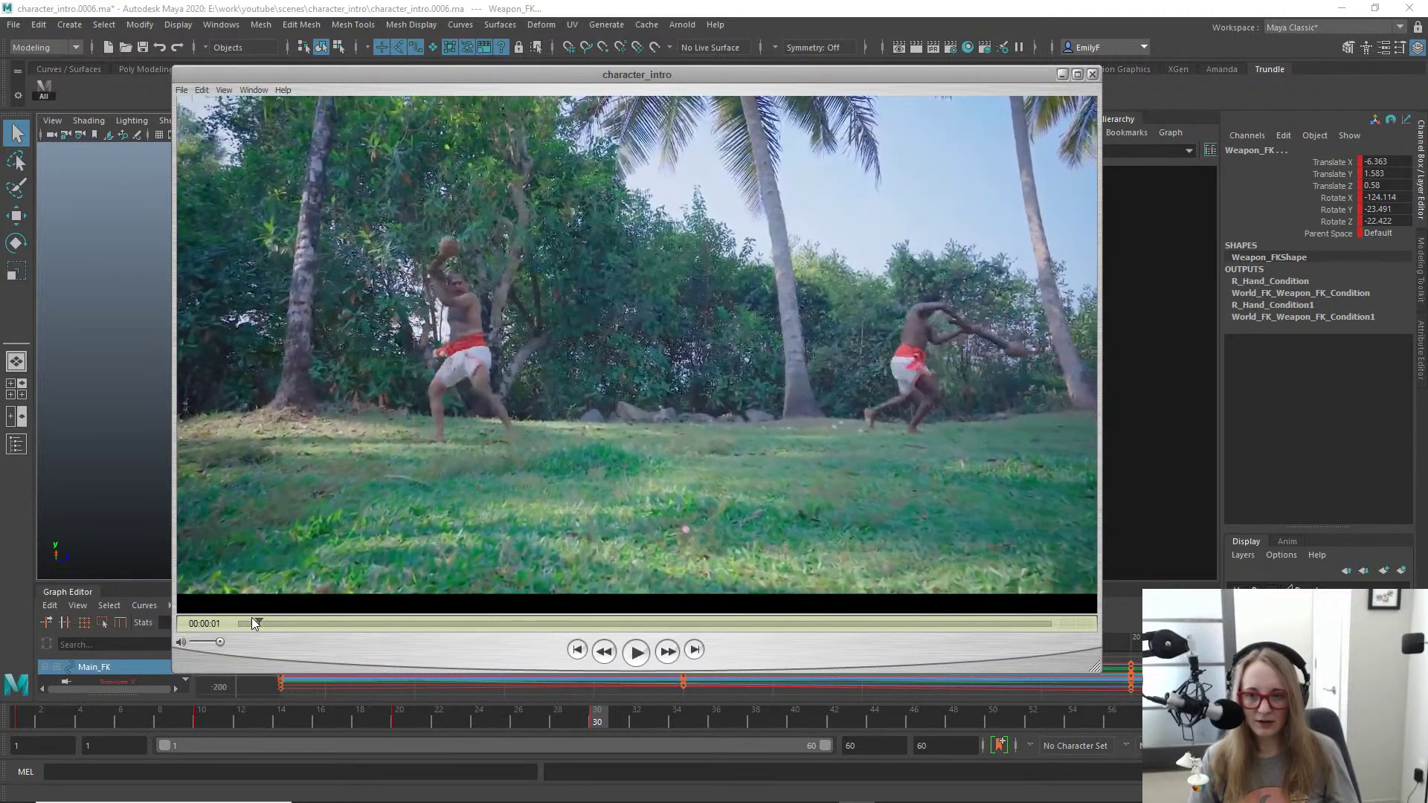
key(Right)
key(Right)
key(Right)
key(Right)
key(Right)
key(Right)
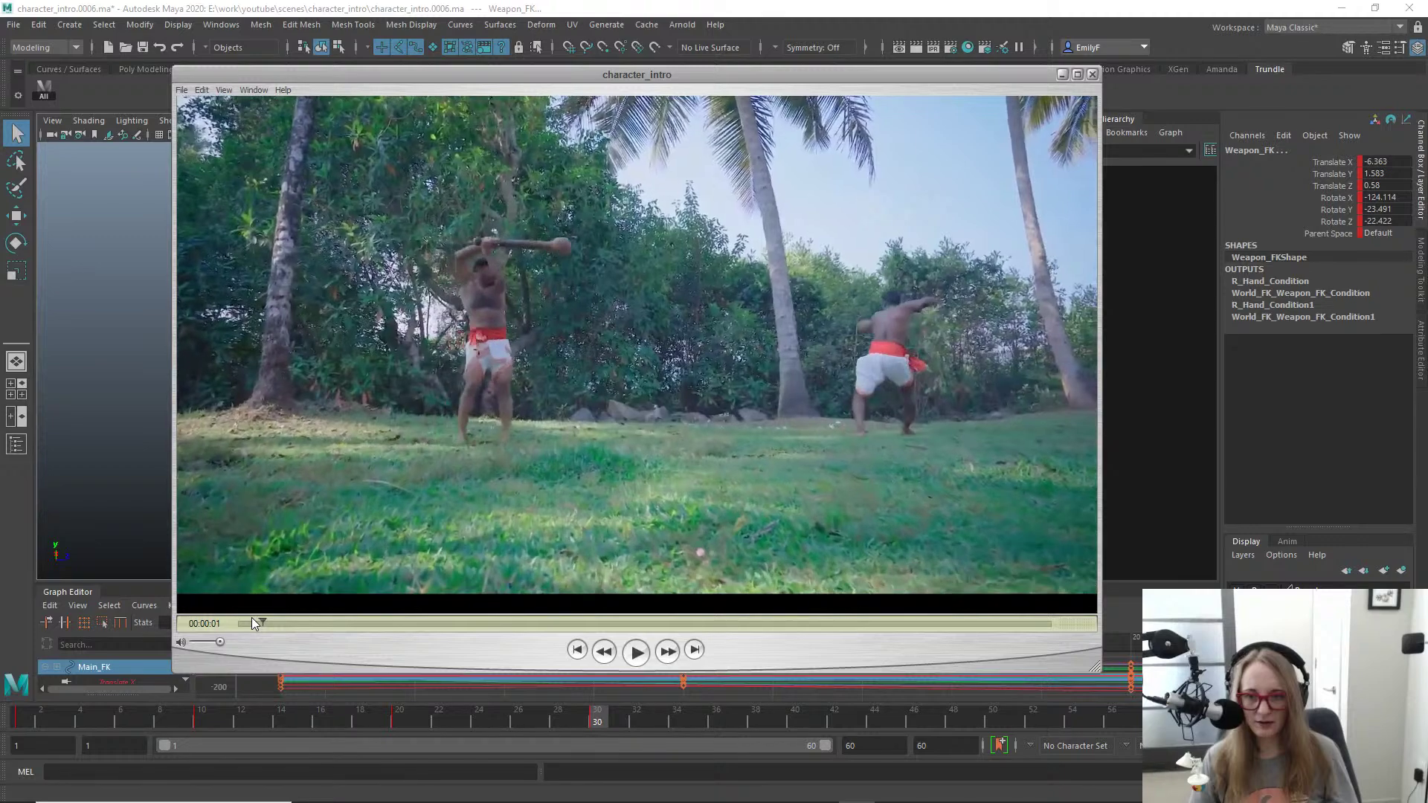
key(Right)
key(Right)
key(Right)
key(Right)
key(Right)
key(Right)
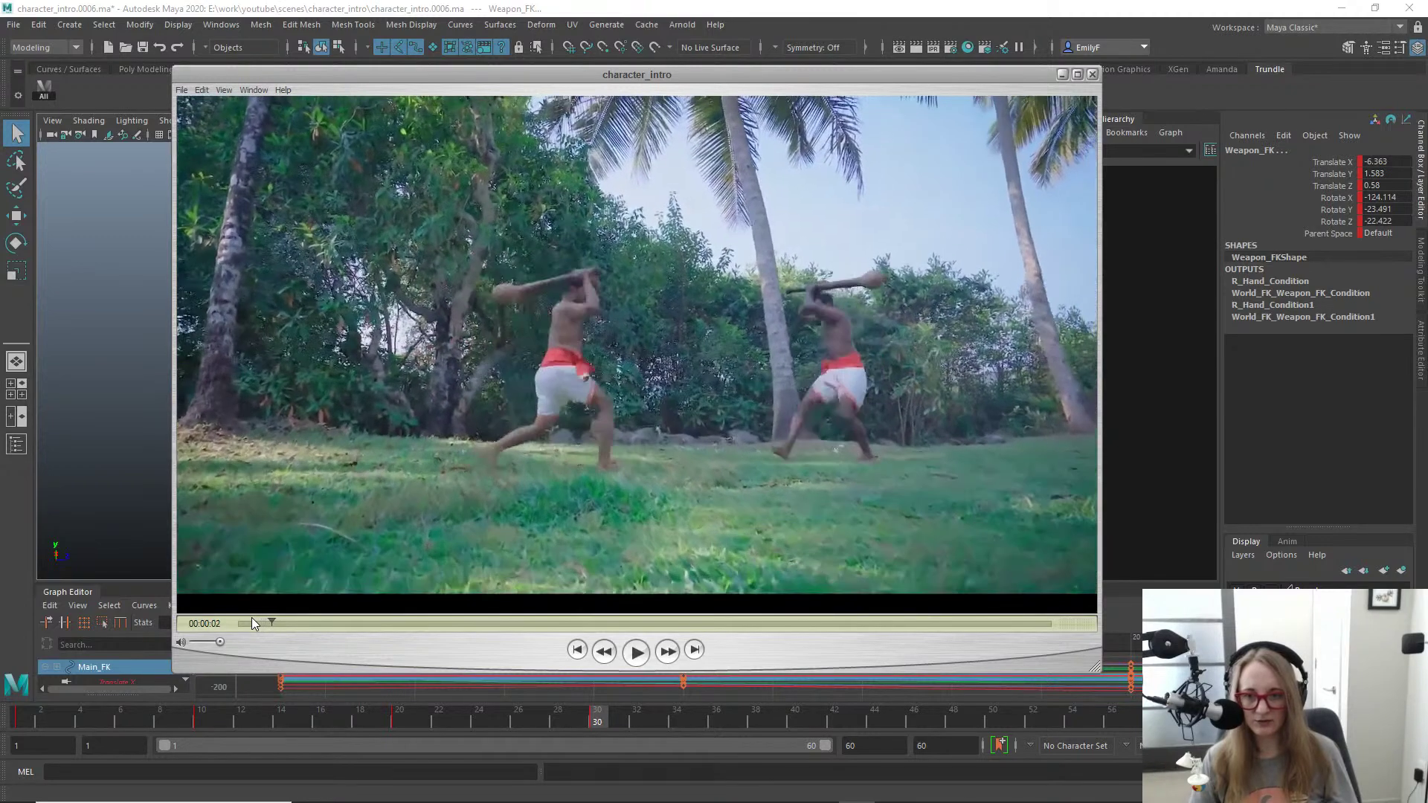
key(Left)
key(Left)
key(Left)
key(Left)
key(Left)
key(Left)
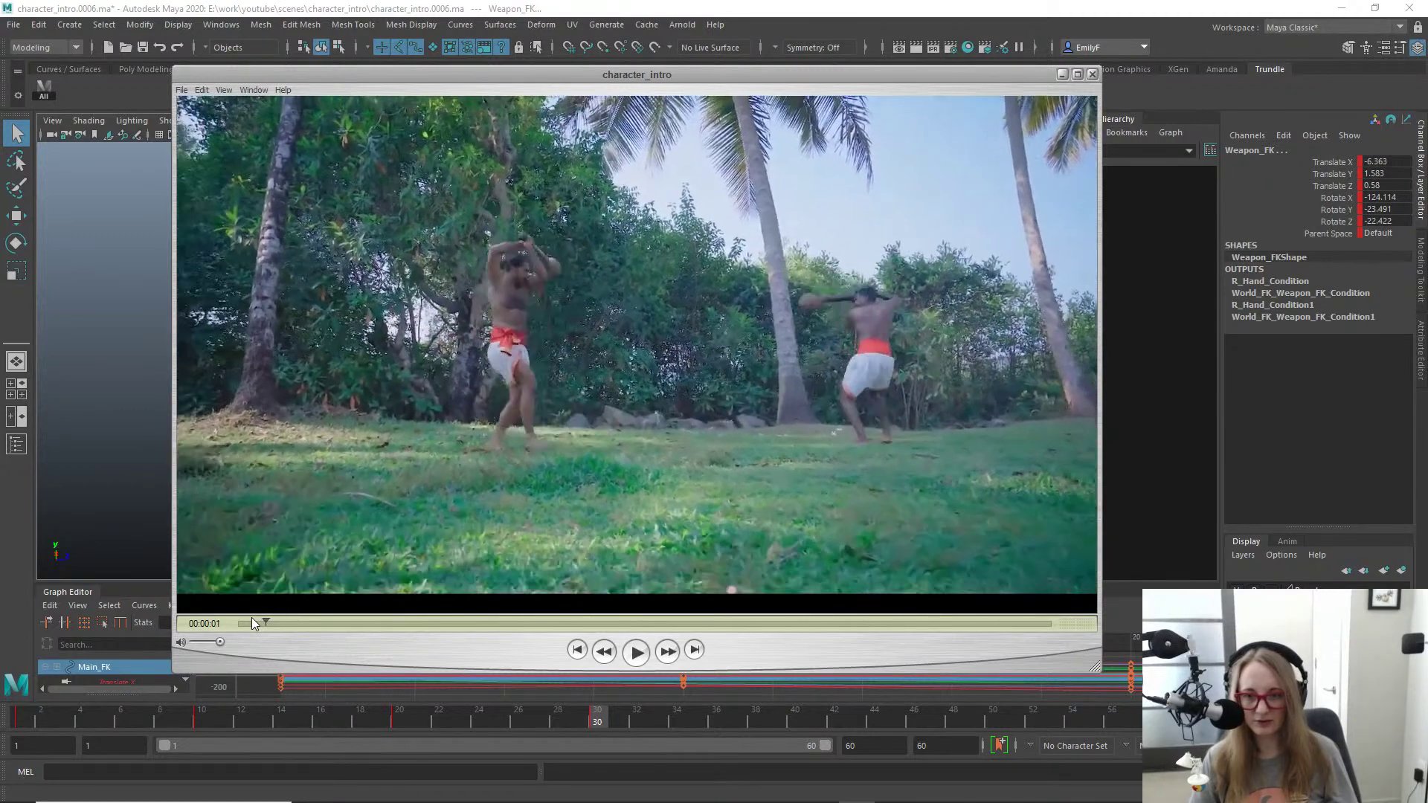
key(Left)
key(Left)
key(Left)
key(Left)
key(Left)
key(Left)
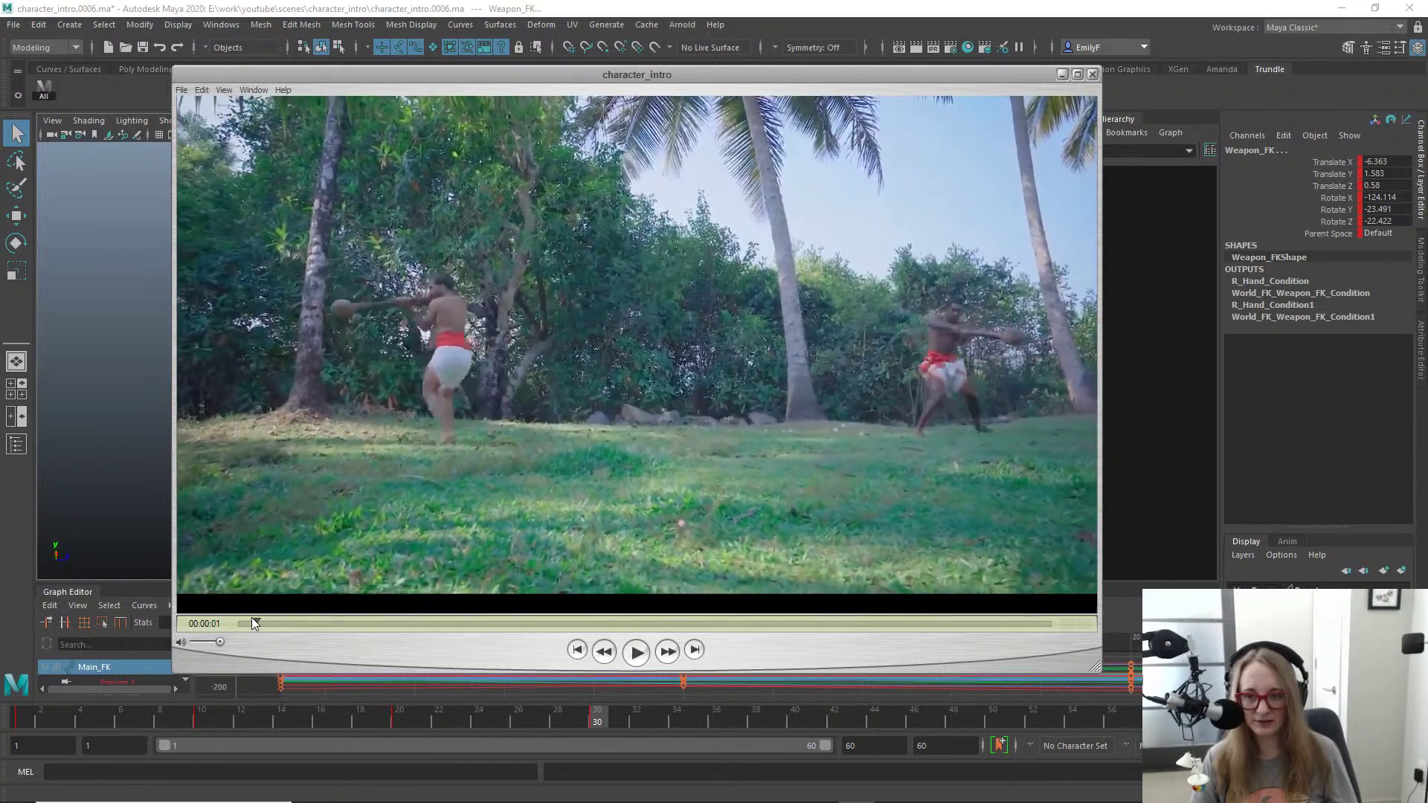
key(Right)
key(Right)
key(Right)
key(Right)
key(Right)
key(Right)
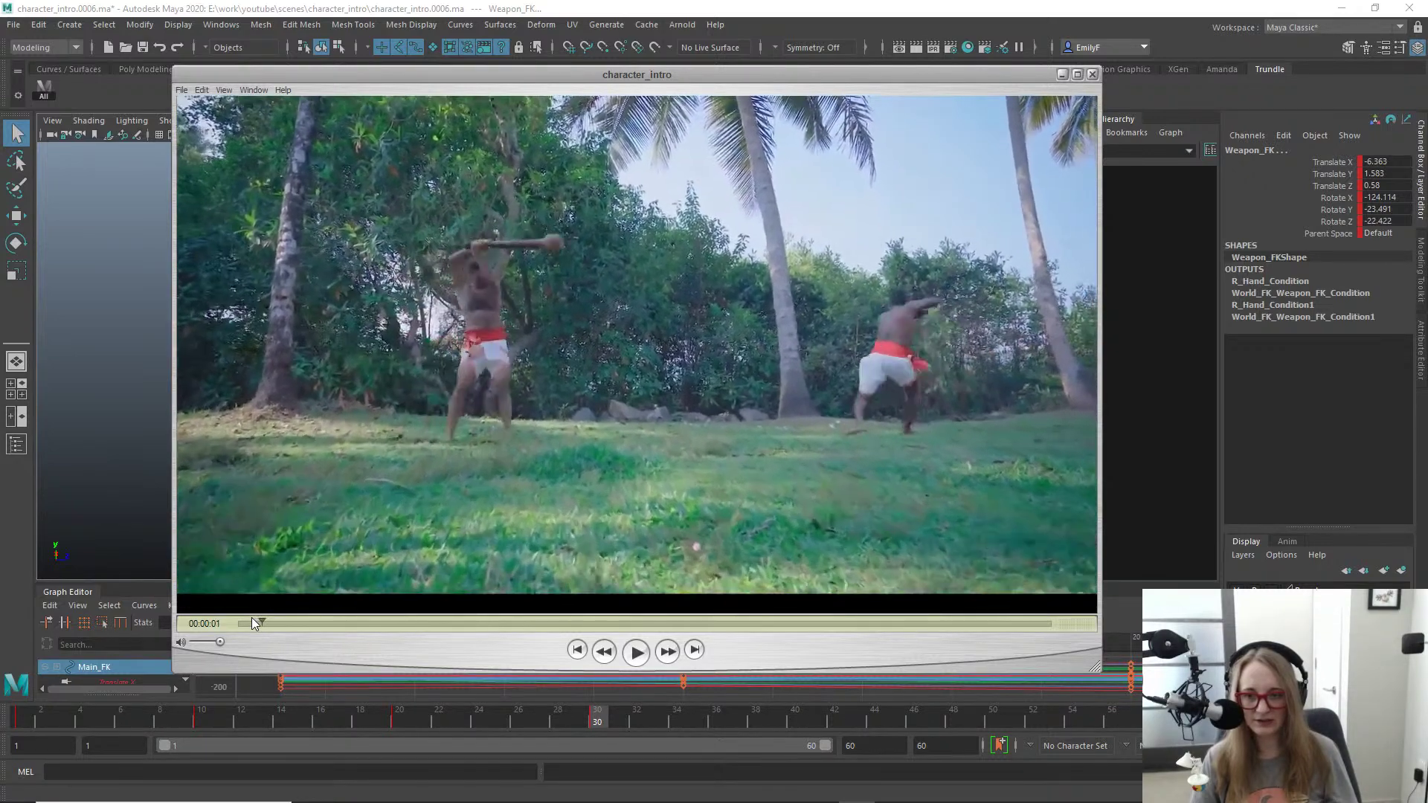
key(Right)
key(Right)
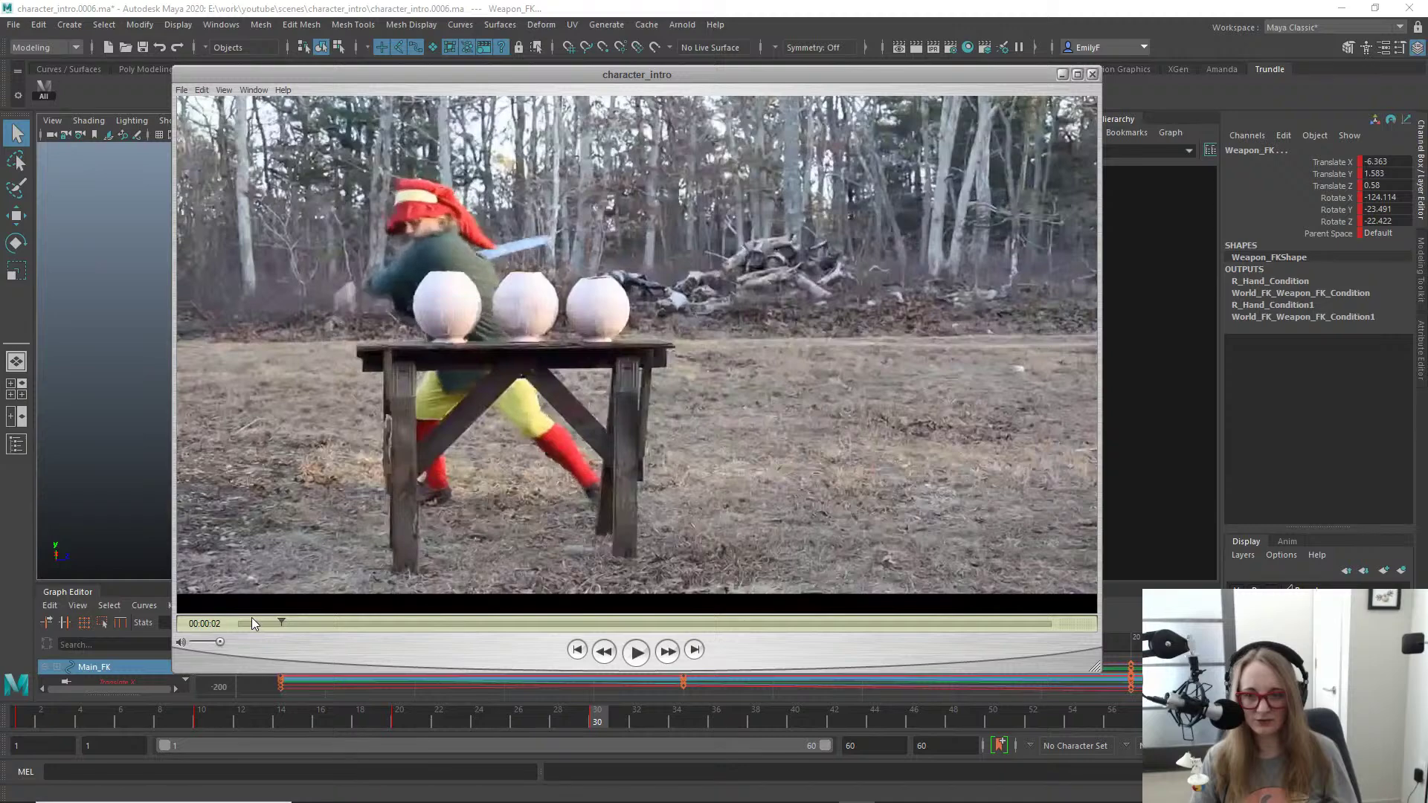
Step: Step the reference video back to the start of the swing and examine frame by frame how the club is raised overhead
key(Left)
key(Left)
key(Left)
key(Left)
key(Left)
key(Left)
key(Left)
key(Left)
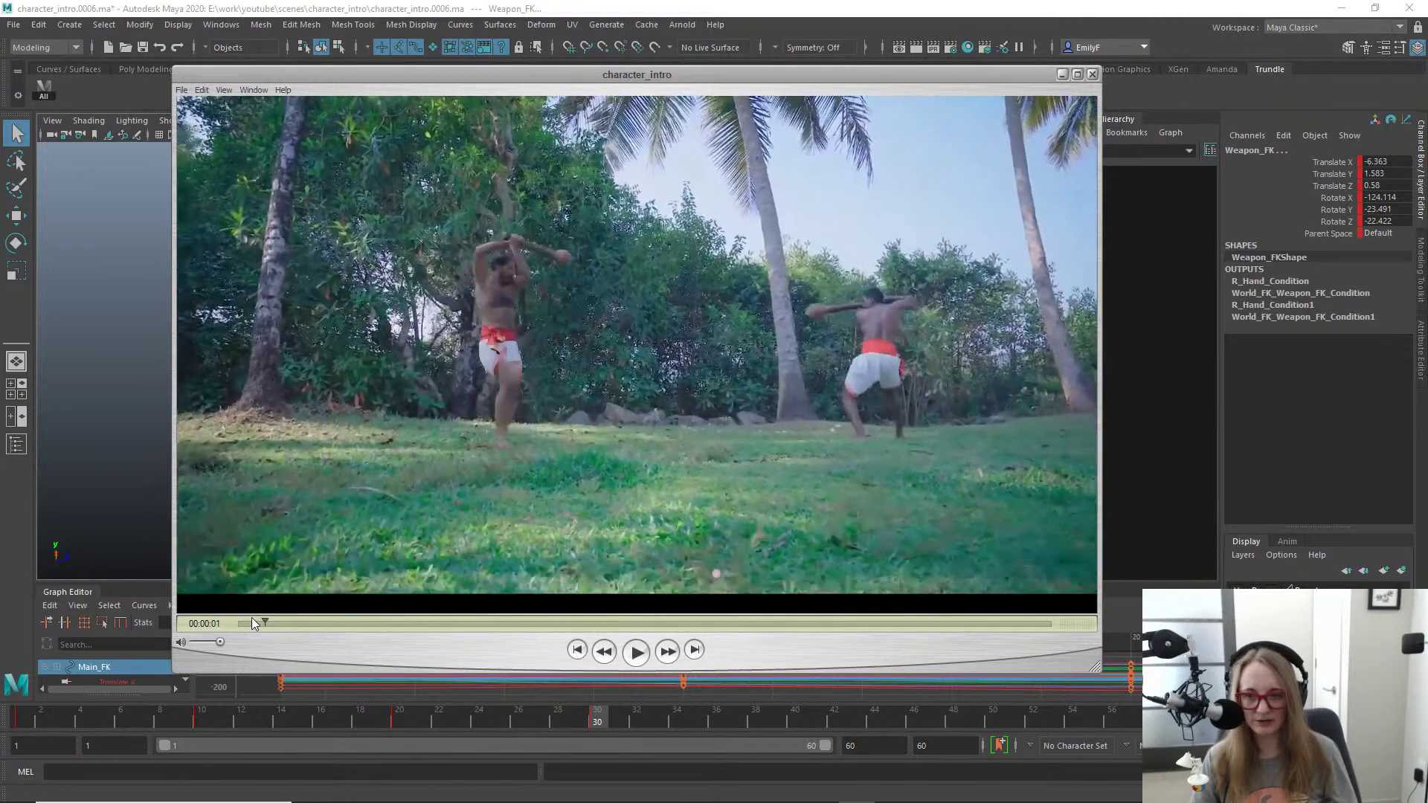
key(Left)
key(Left)
key(Left)
key(Left)
key(Left)
key(Left)
key(Left)
key(Left)
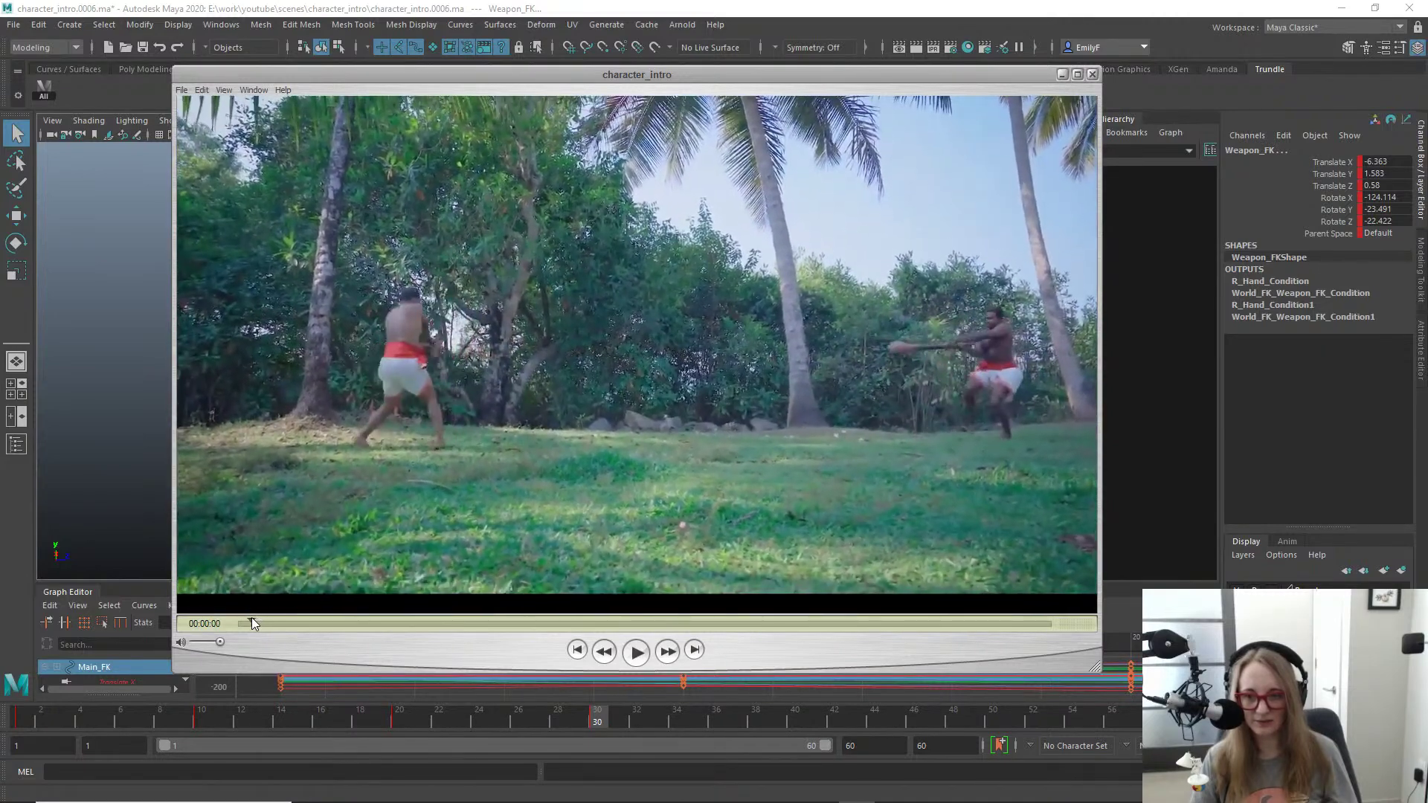
key(Right)
key(Right)
key(Right)
key(Right)
key(Right)
key(Right)
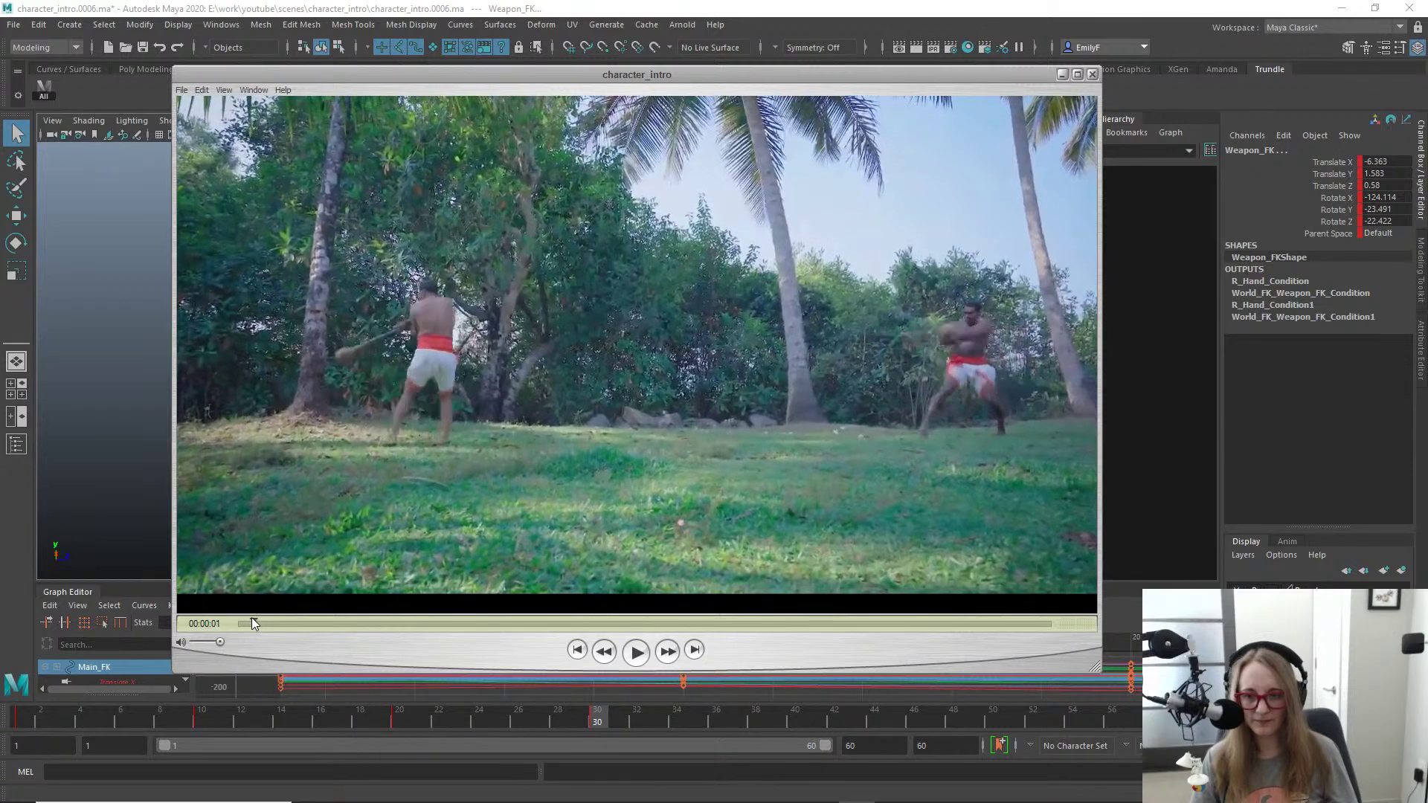
key(Right)
key(Right)
key(Right)
key(Right)
key(Right)
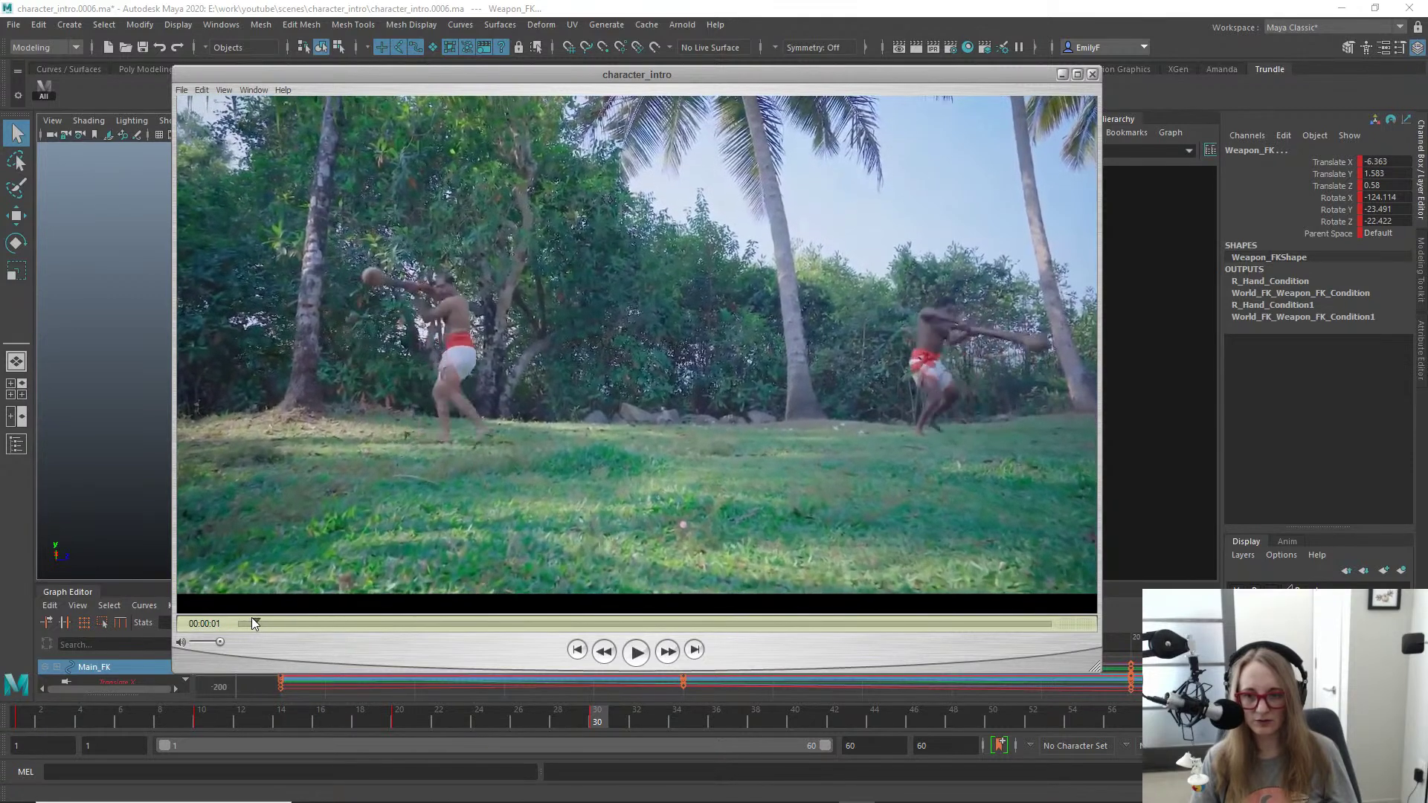
key(Right)
key(Right)
key(Right)
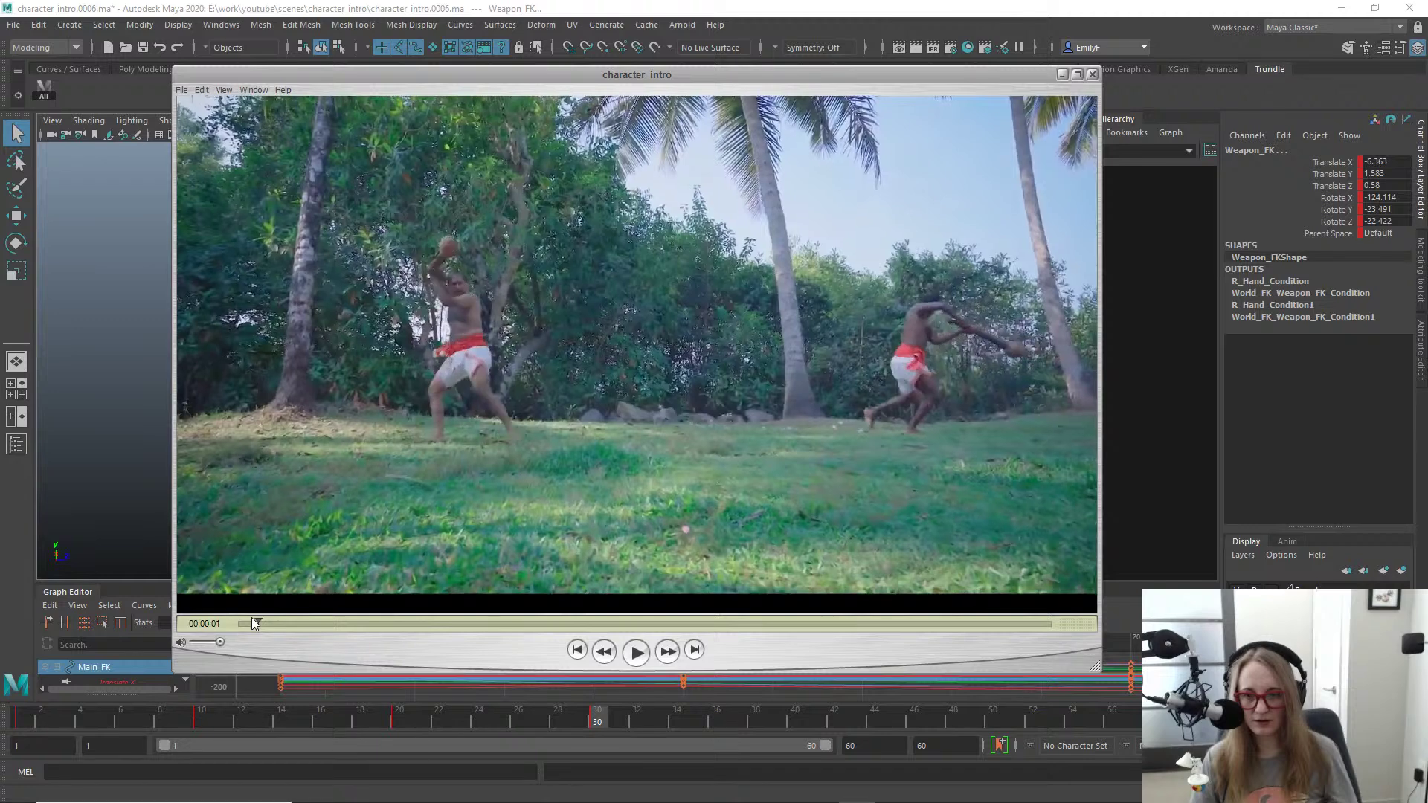
key(Right)
key(Right)
key(Right)
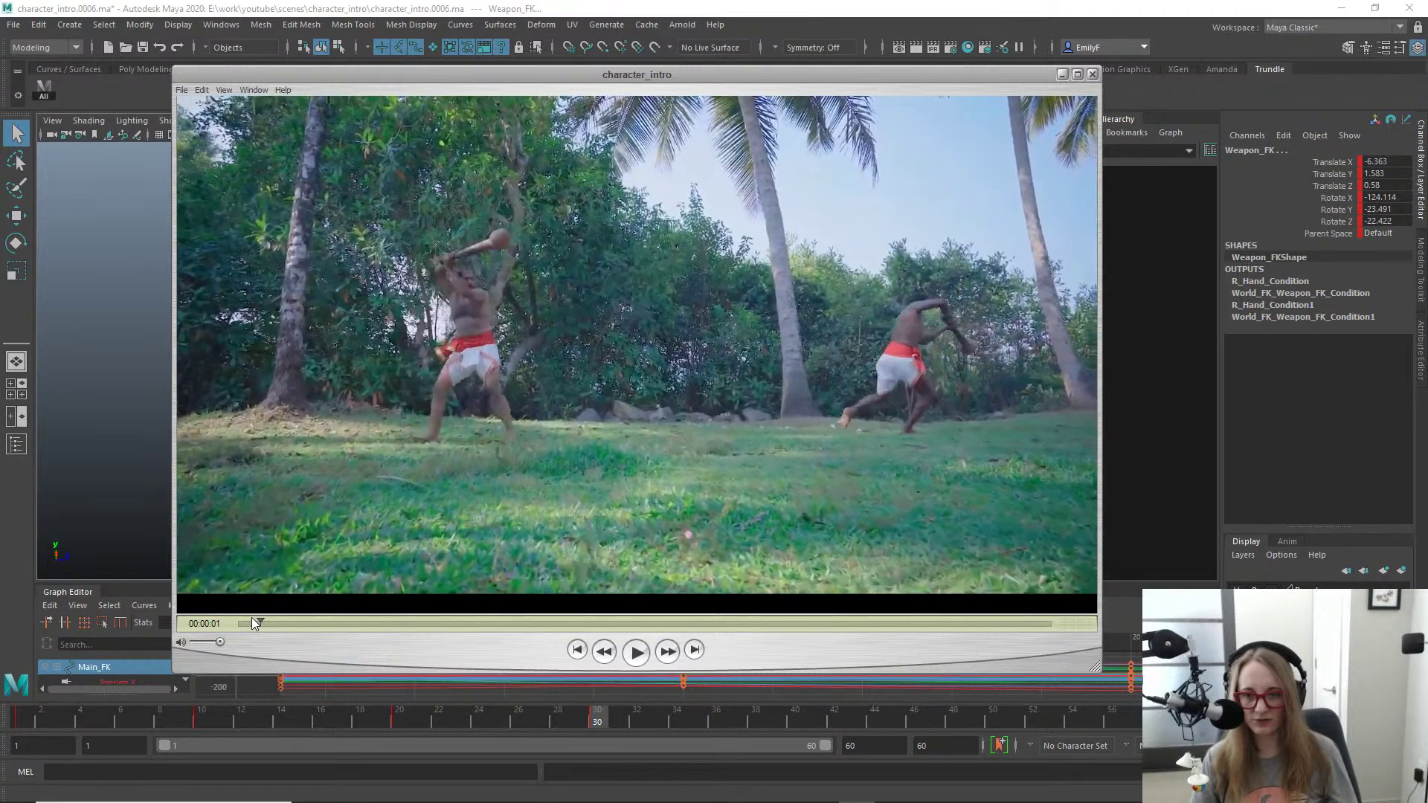
key(Right)
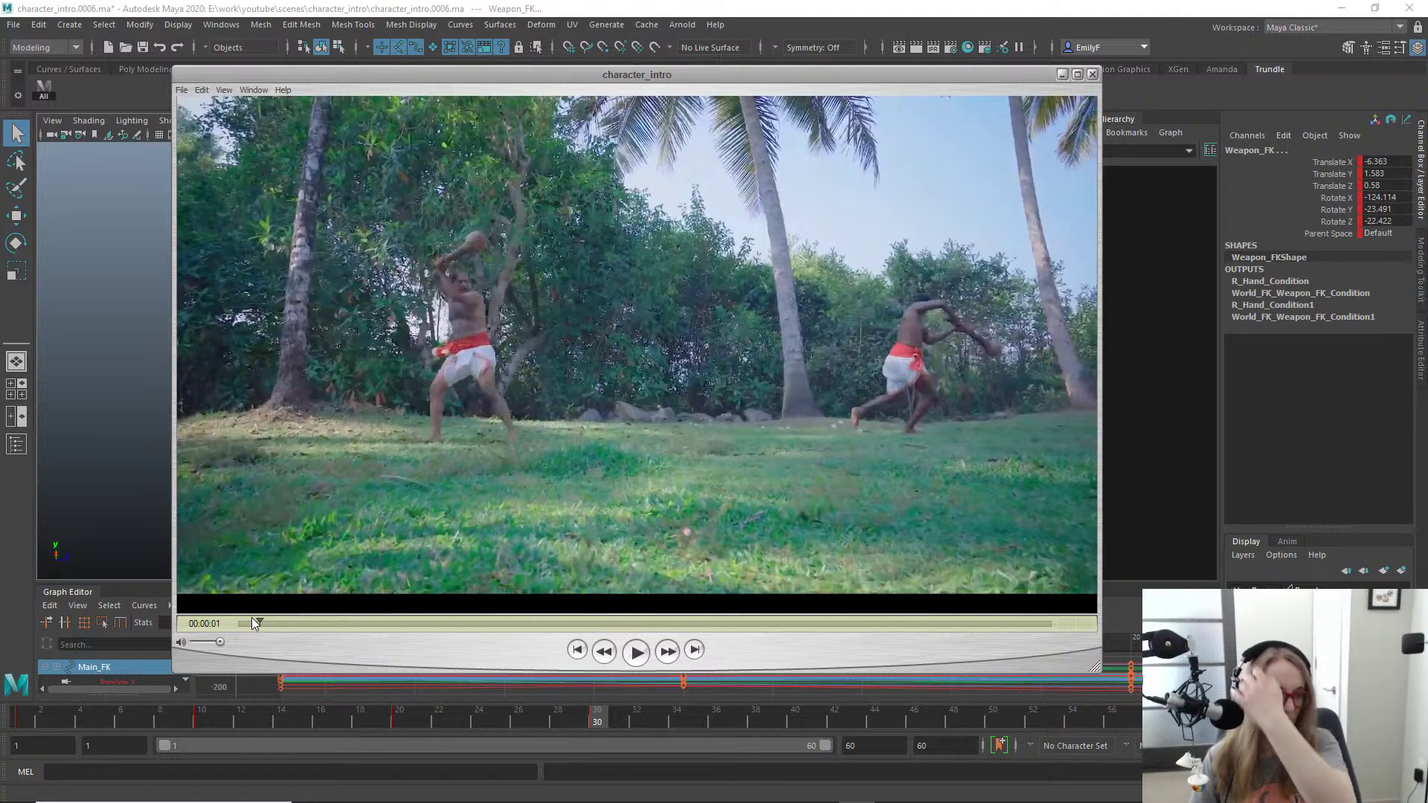
key(Right)
key(Right)
key(Right)
key(Right)
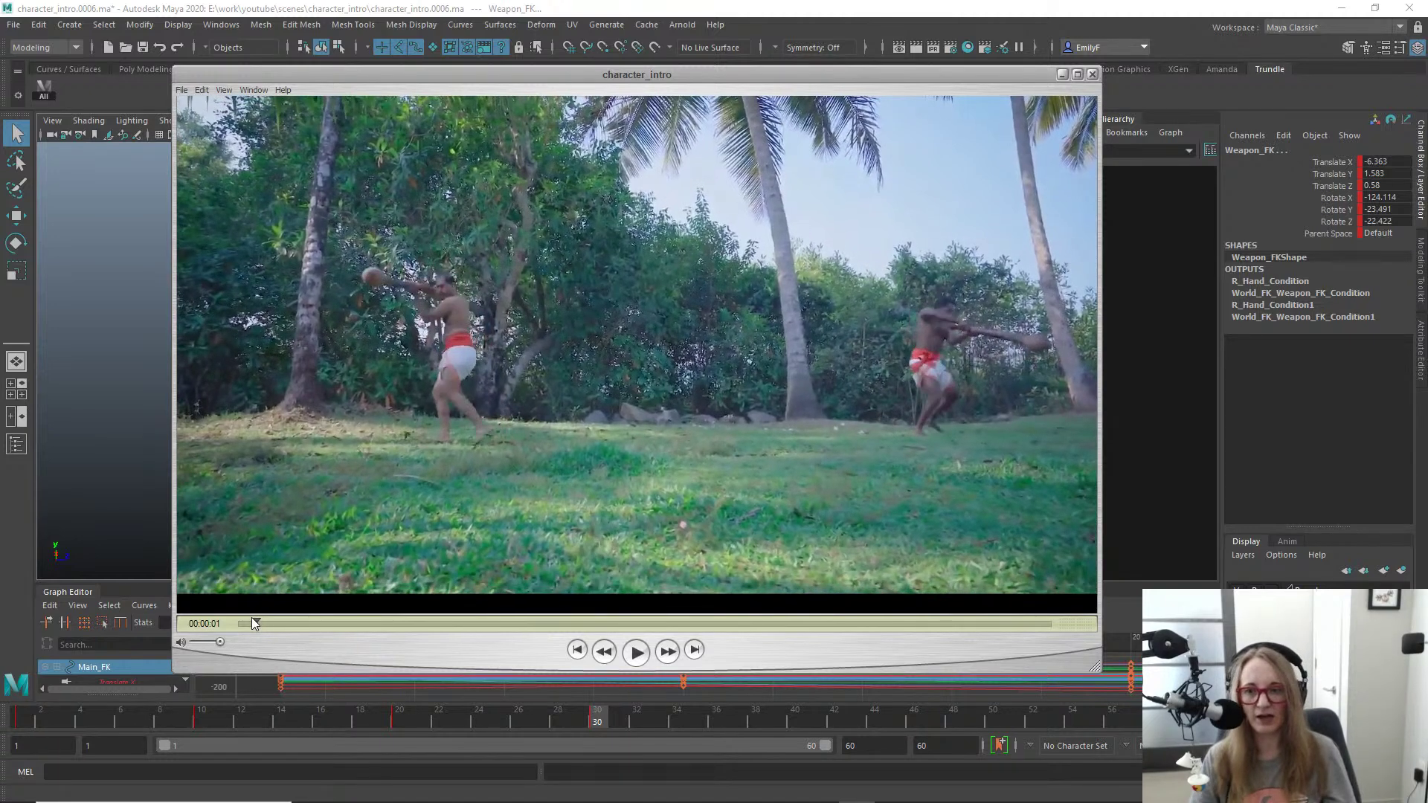
Step: Compare the reference frames between the low wind-up and the outstretched club to choose the frame 30 pose
key(Left)
key(Left)
key(Left)
key(Left)
key(Left)
key(Left)
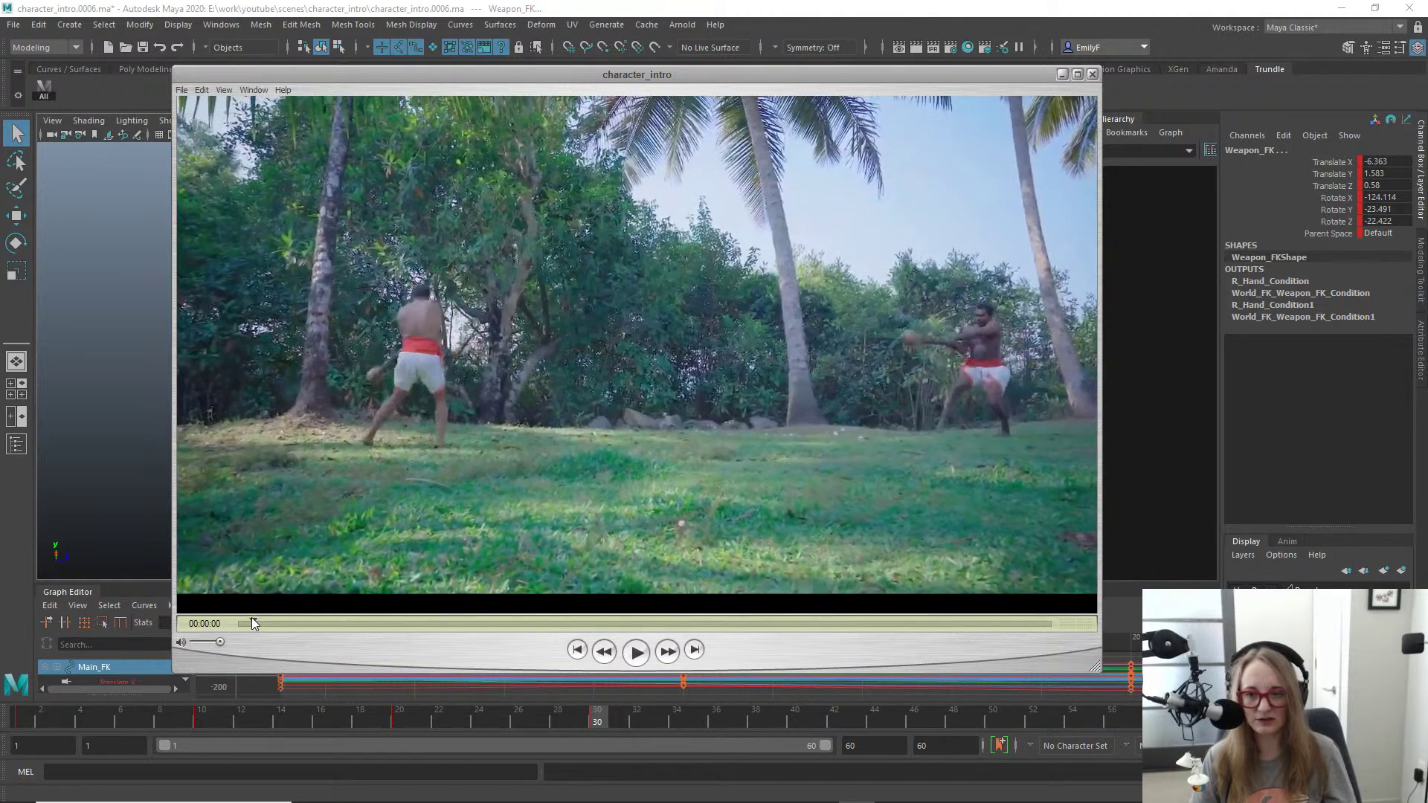
key(Right)
key(Right)
key(Right)
key(Right)
key(Right)
key(Right)
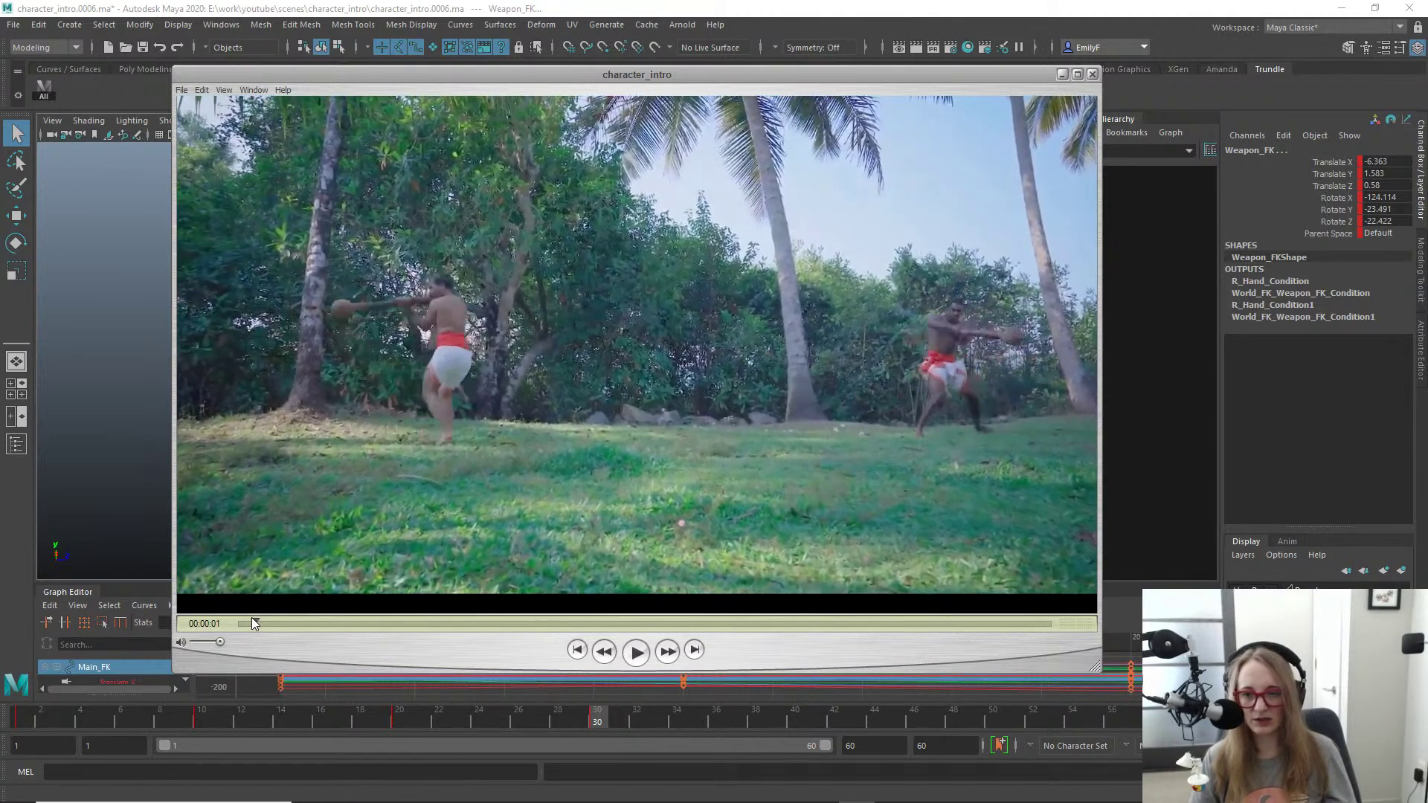
key(Right)
key(Right)
key(Right)
key(Right)
key(Right)
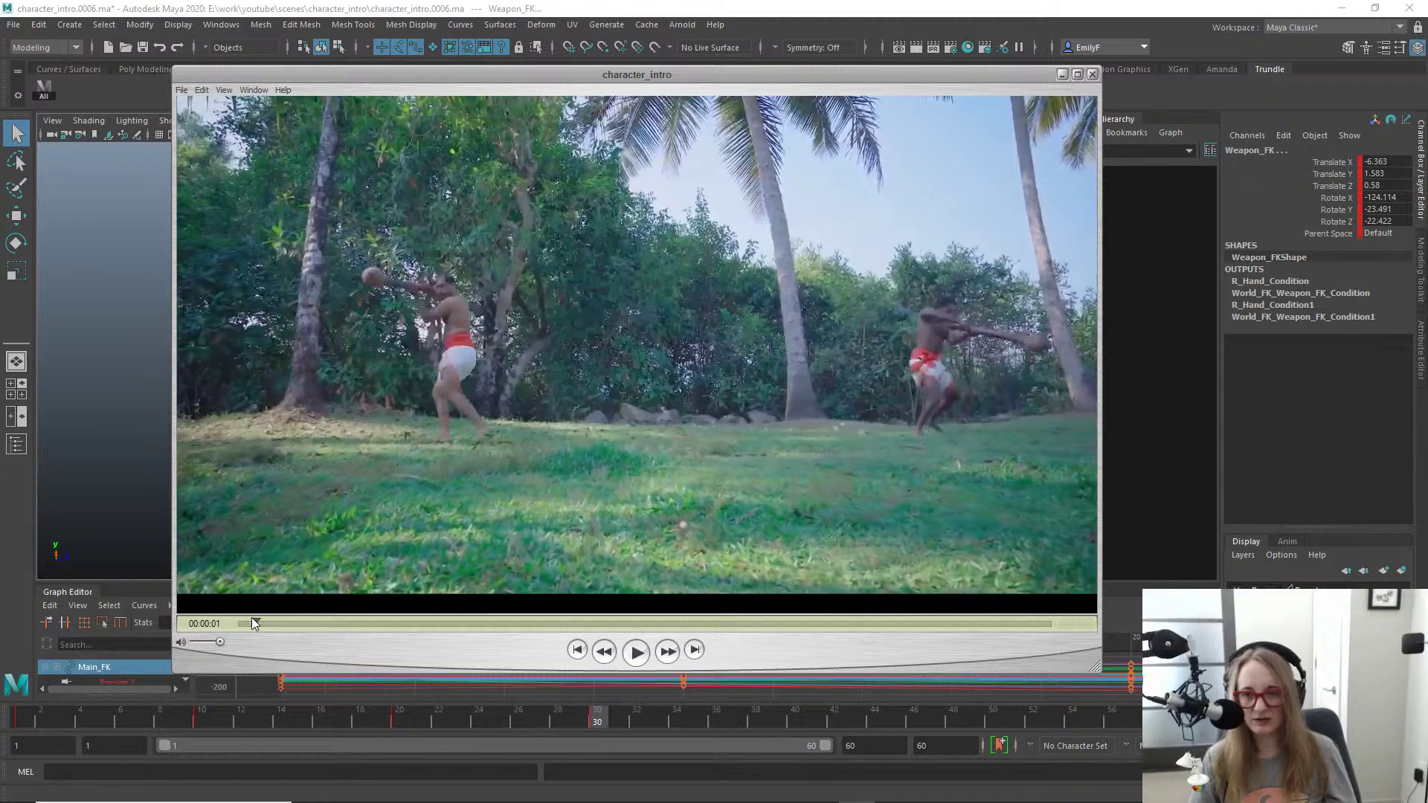
key(Right)
key(Right)
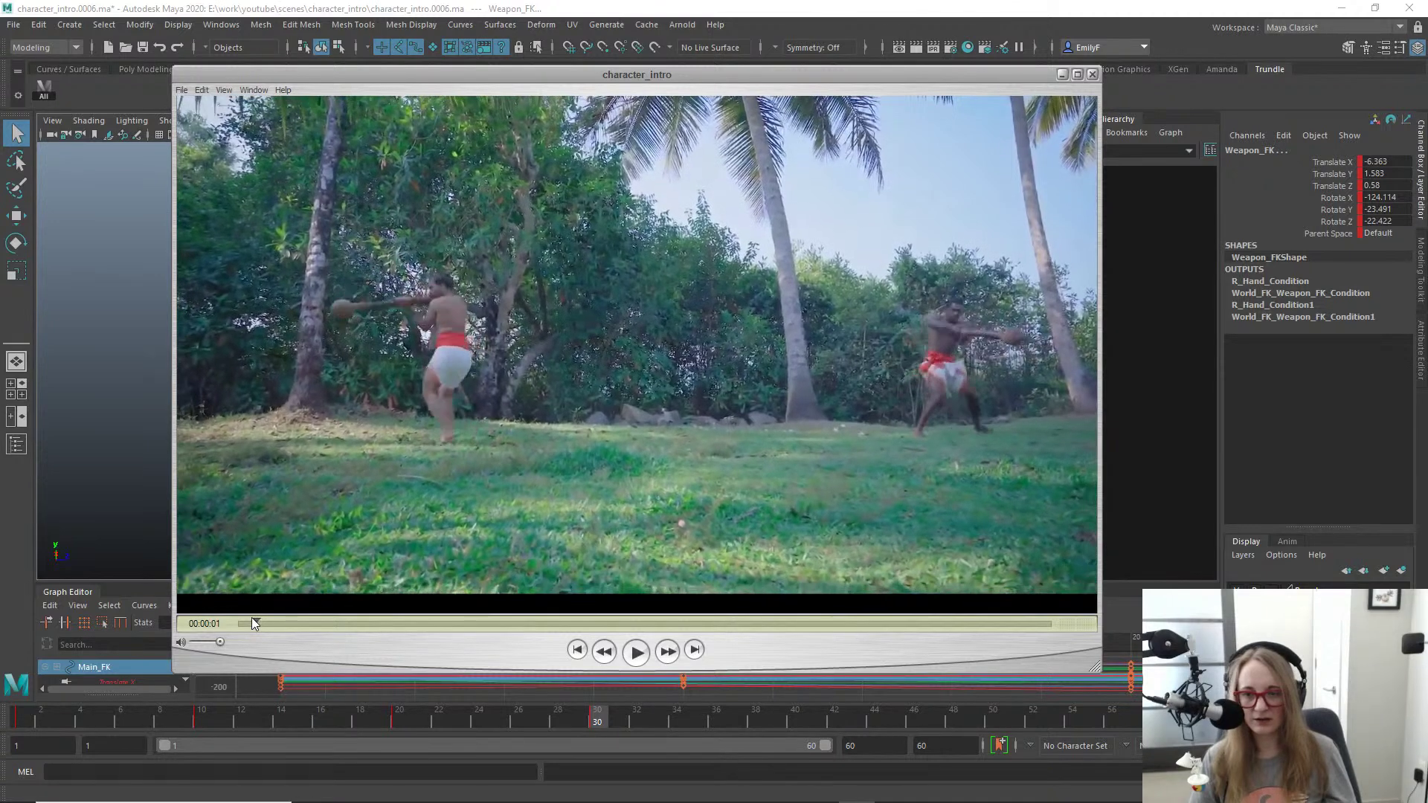
key(Left)
key(Left)
key(Left)
key(Right)
key(Left)
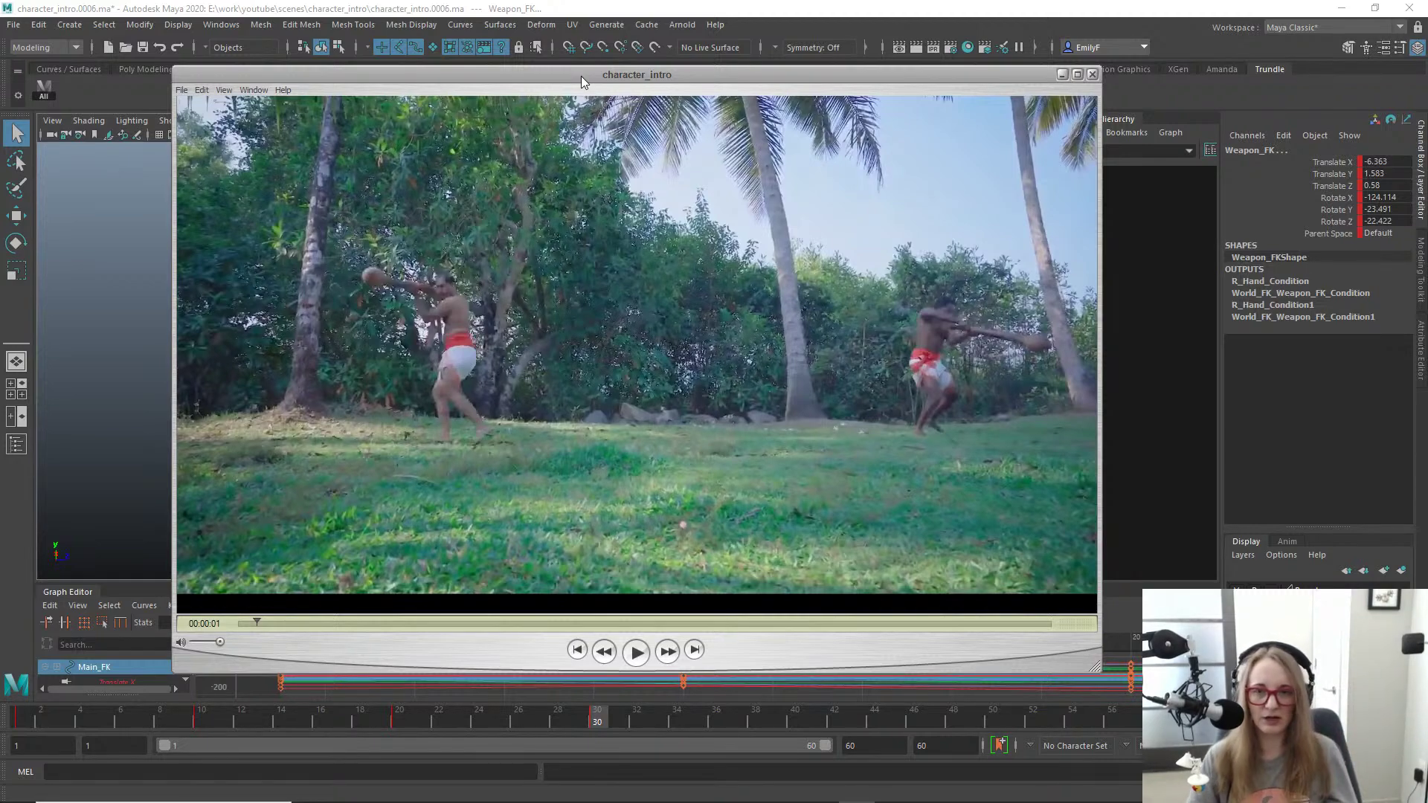
Step: Move the reference video off the Maya screen and show the rig controls again
drag(581, 76, 1427, 202)
alt+drag(654, 321, 607, 354)
key(alt+1)
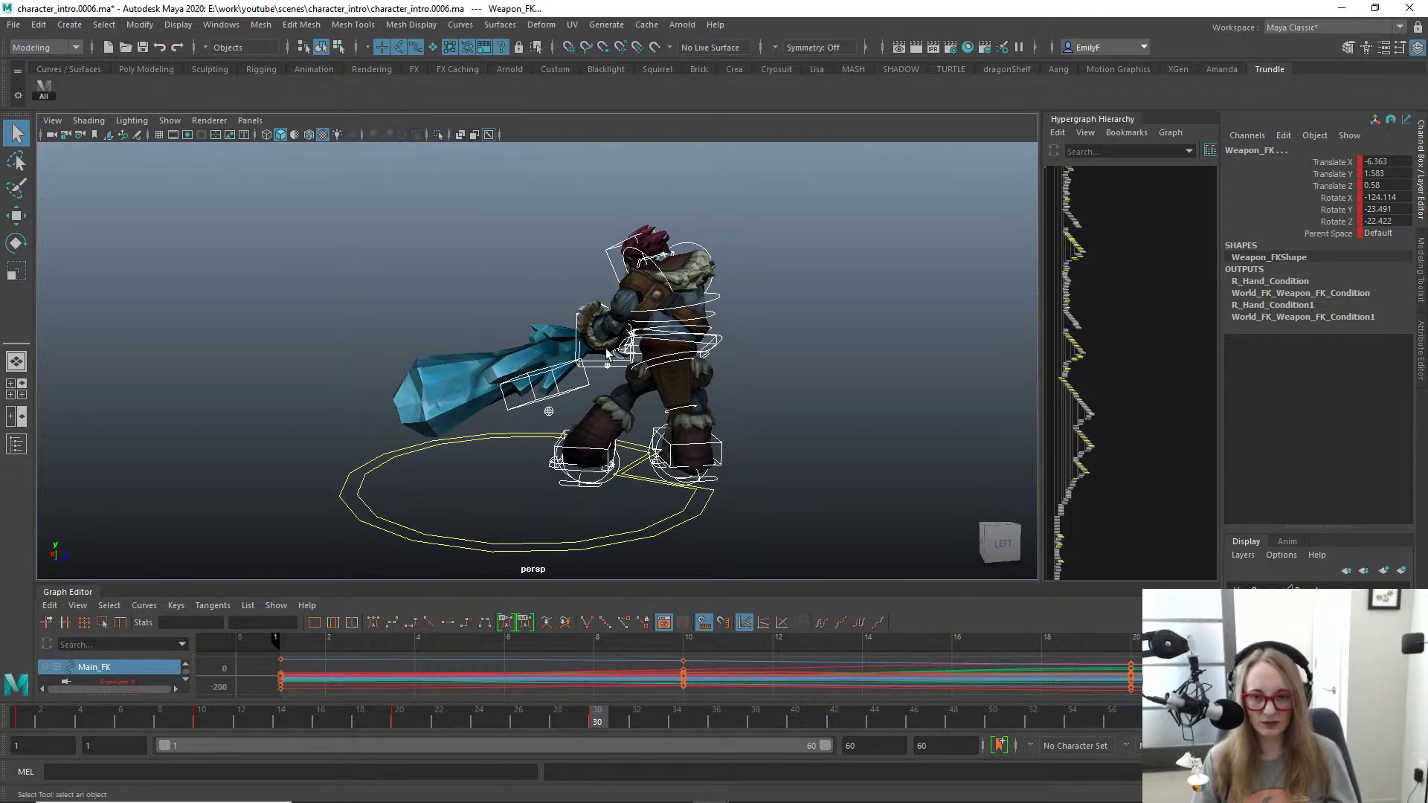
Step: Rotate the character's Main_FK control to 180 in Y at frame 30
click(718, 335)
alt+right_drag(602, 425, 750, 432)
alt+middle_drag(750, 432, 713, 366)
click(725, 255)
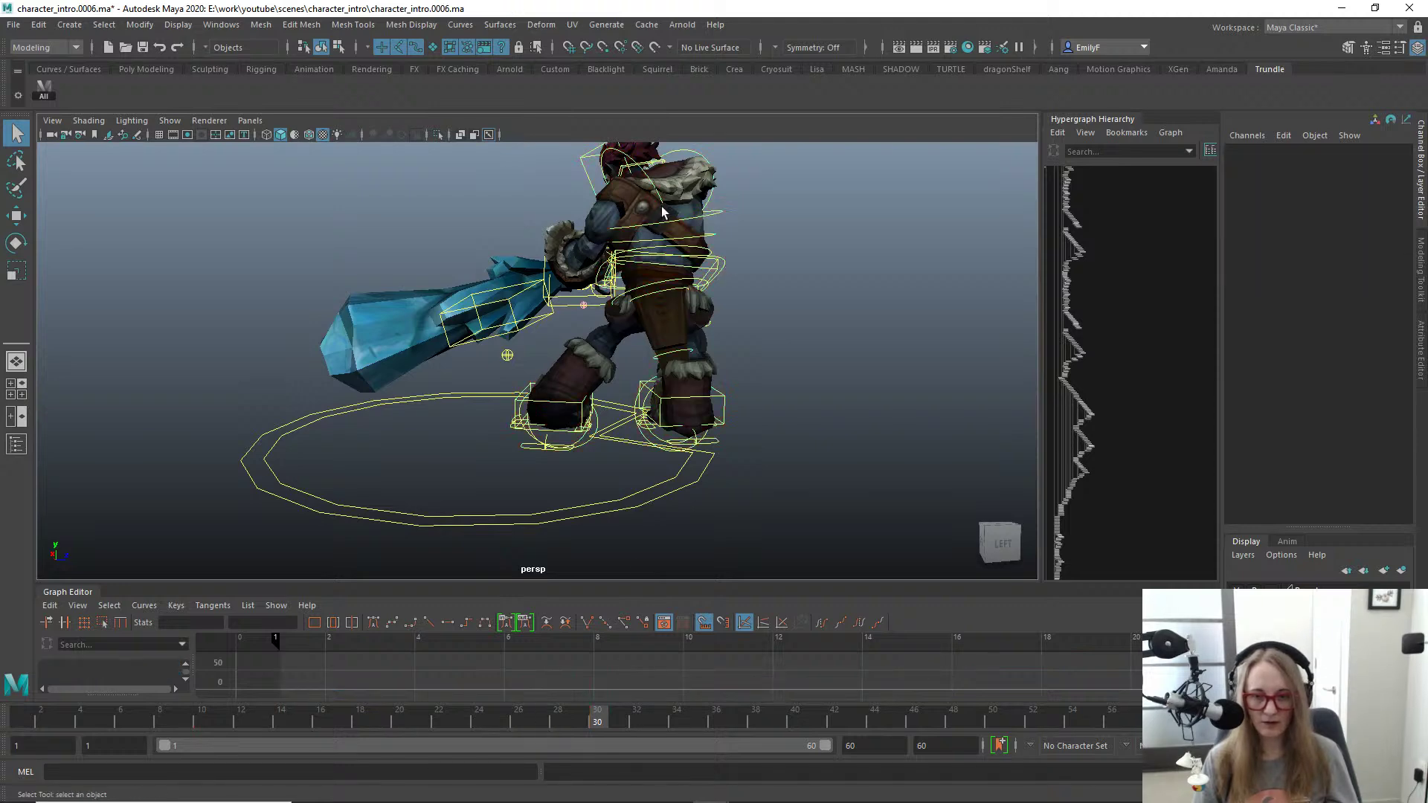
click(725, 257)
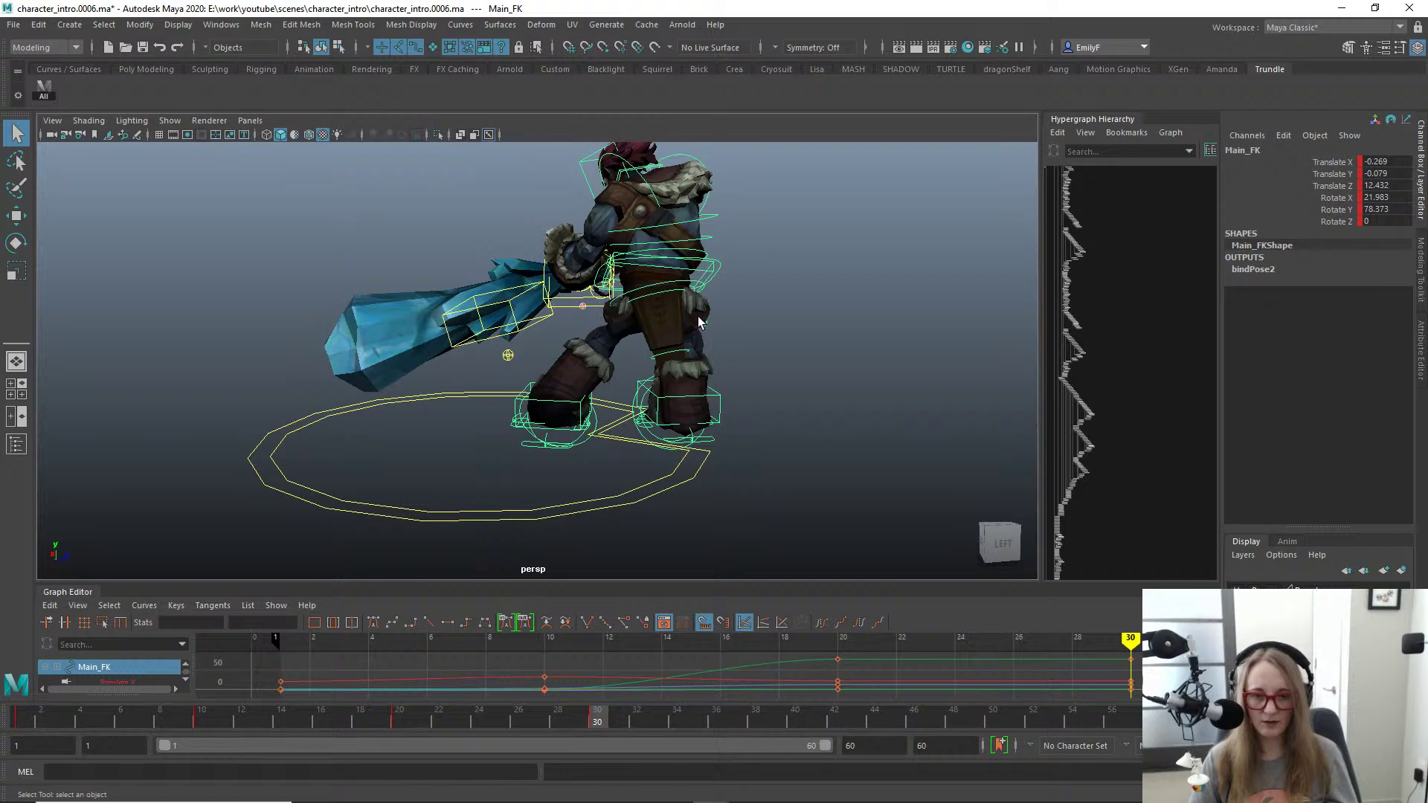
key(e)
mouse_move(710, 286)
mouse_down()
mouse_move(601, 301)
mouse_move(634, 287)
mouse_move(720, 295)
mouse_up()
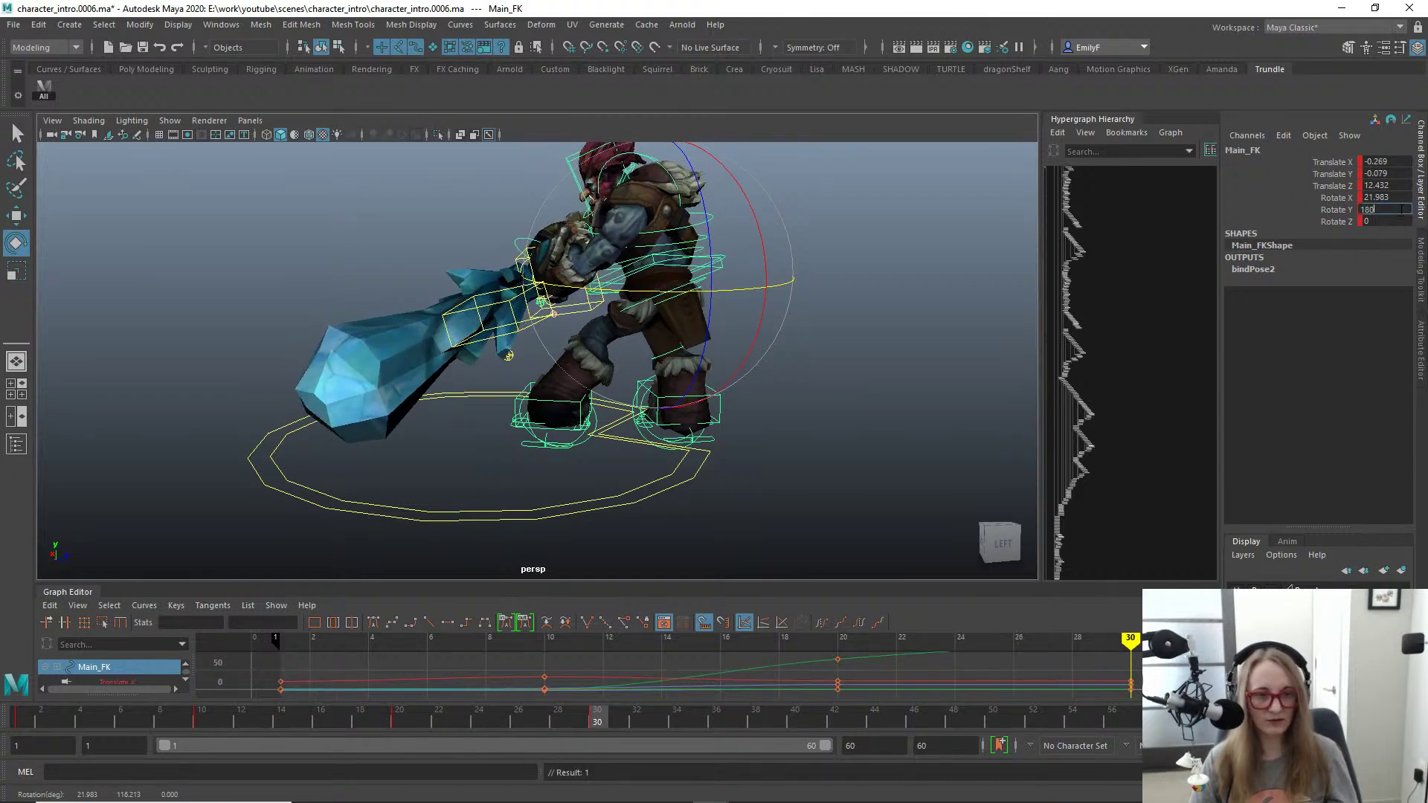
key(Return)
Step: Try rotating the right foot control R_Foot_IK to about 113.3 in Y at frame 30, and undo the rotation
alt+drag(573, 364, 774, 339)
key(w)
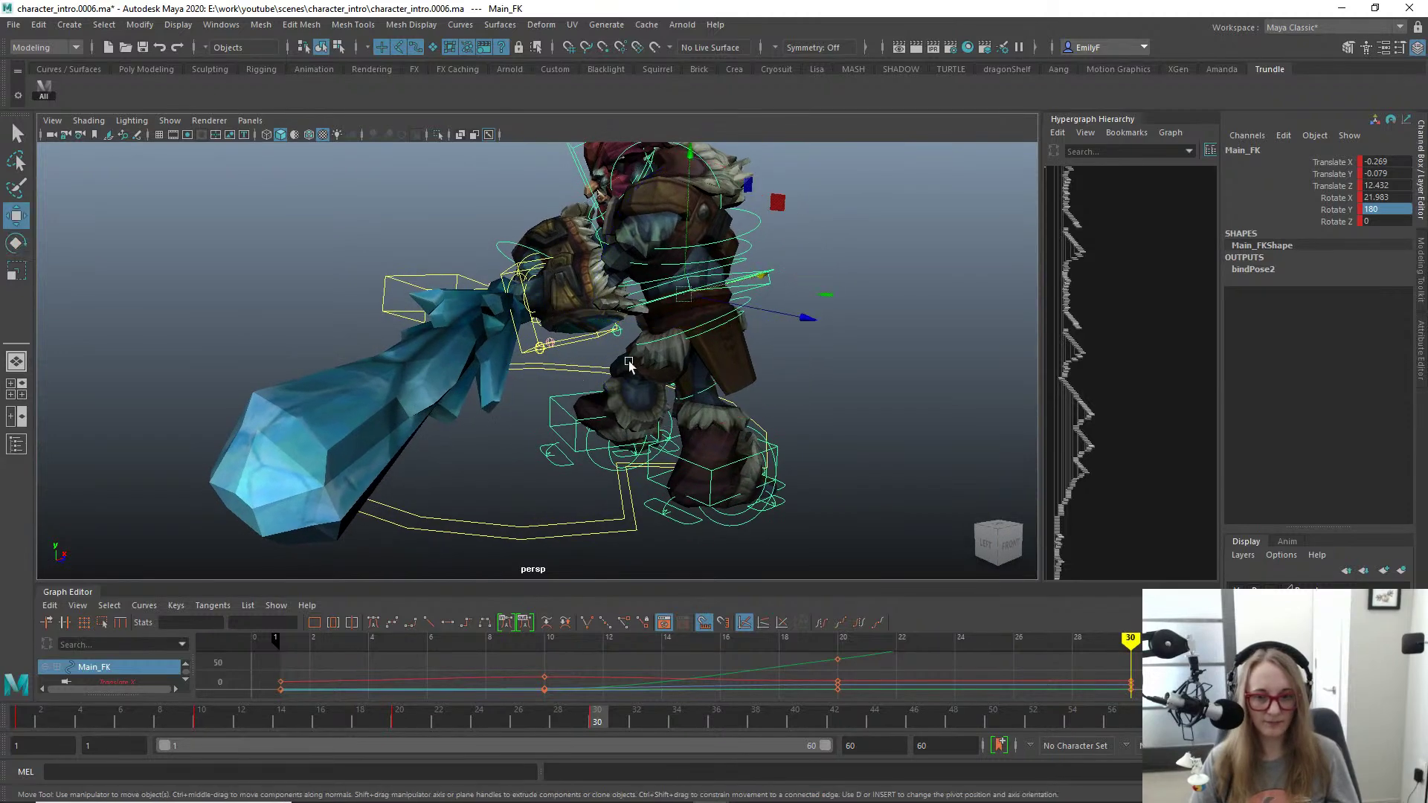
alt+drag(629, 364, 712, 463)
click(743, 458)
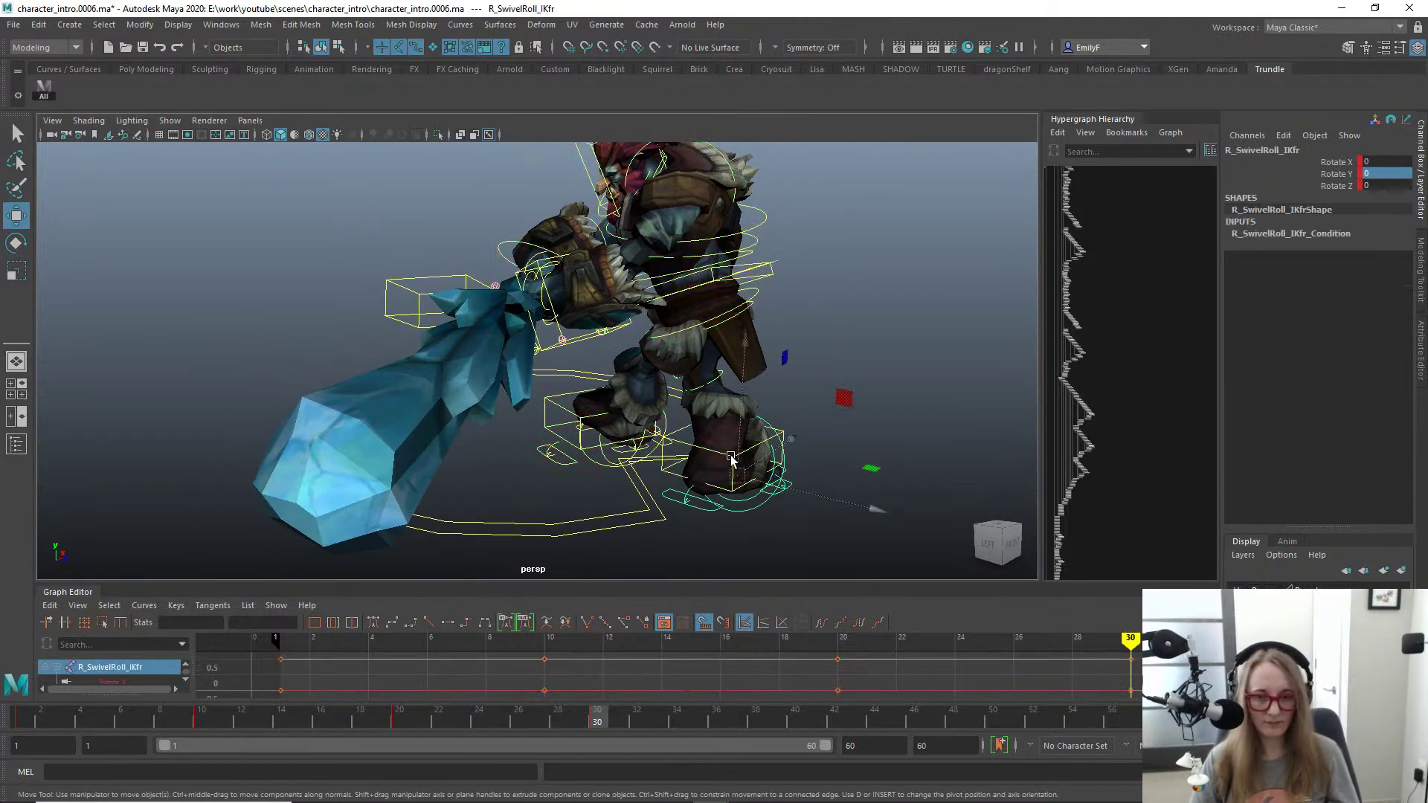
click(726, 456)
drag(749, 415, 749, 434)
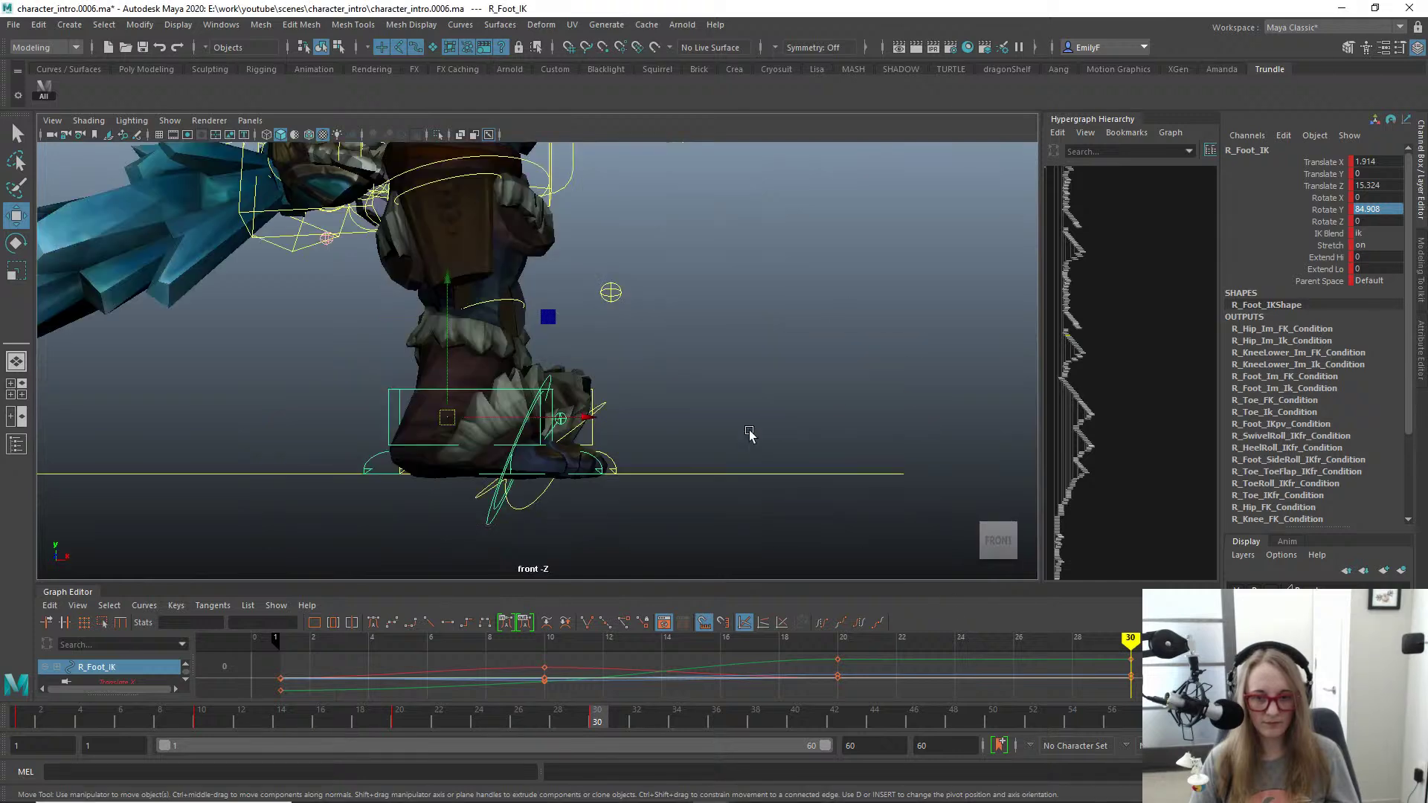
key(e)
key(alt+1)
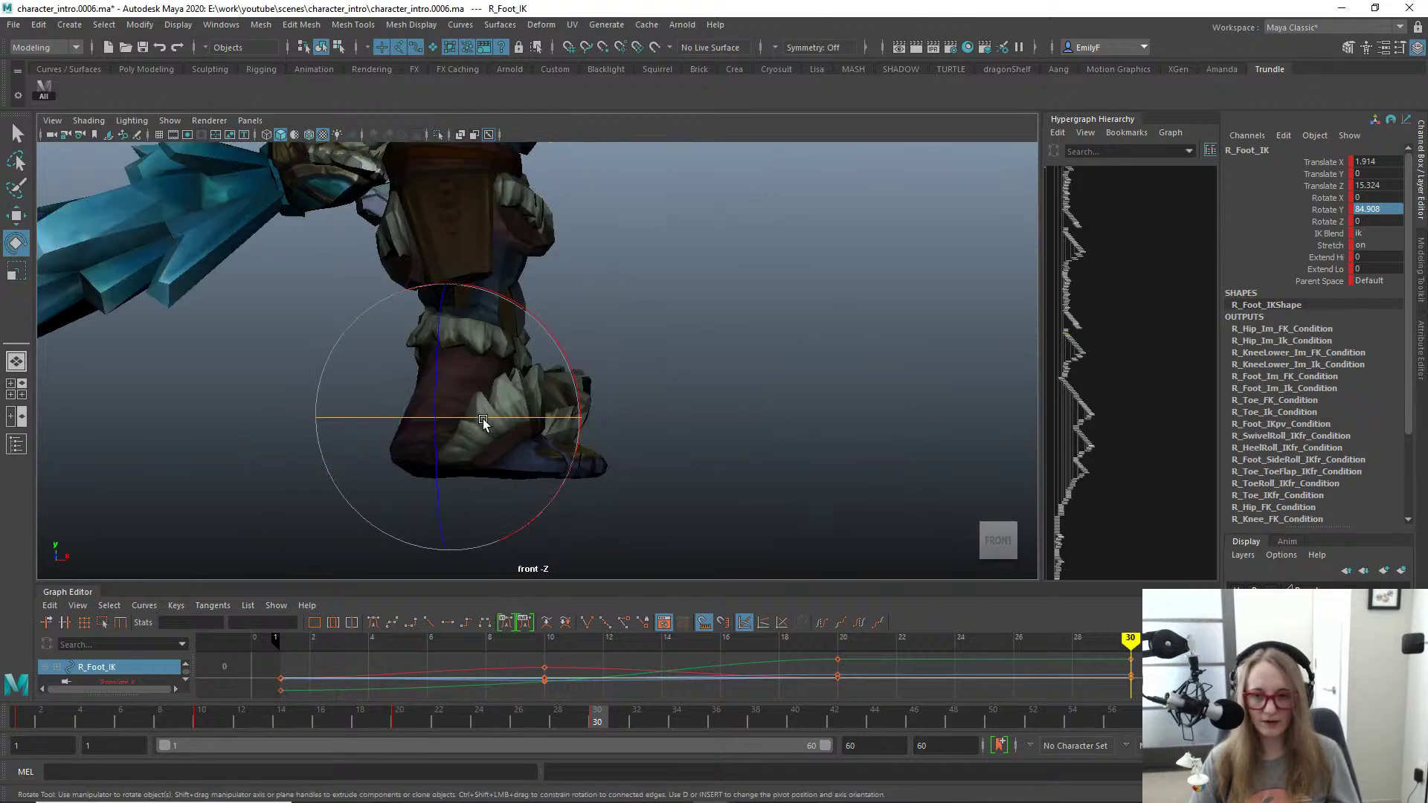
drag(502, 412, 564, 425)
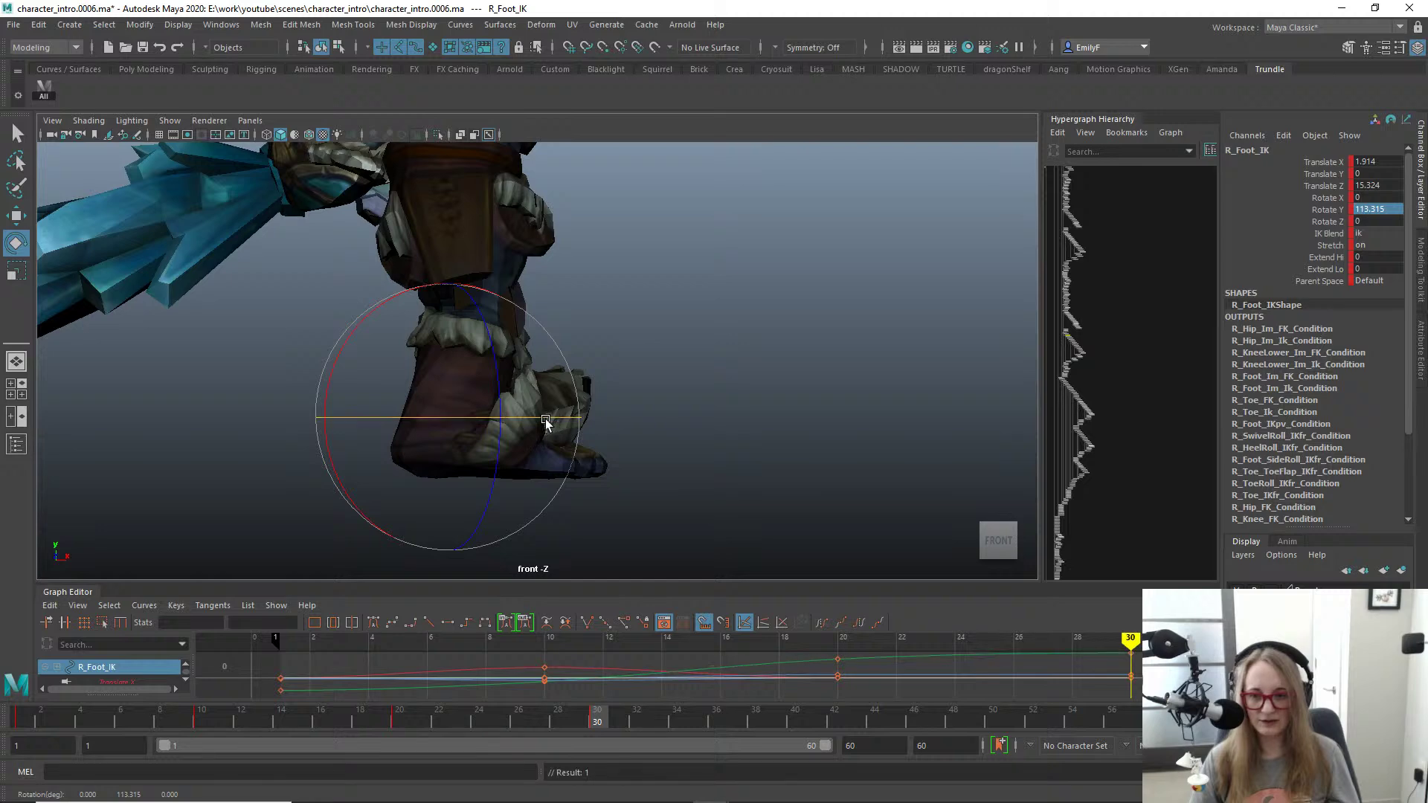
key(ctrl+z)
alt+right_drag(563, 423, 487, 407)
alt+middle_drag(493, 407, 564, 410)
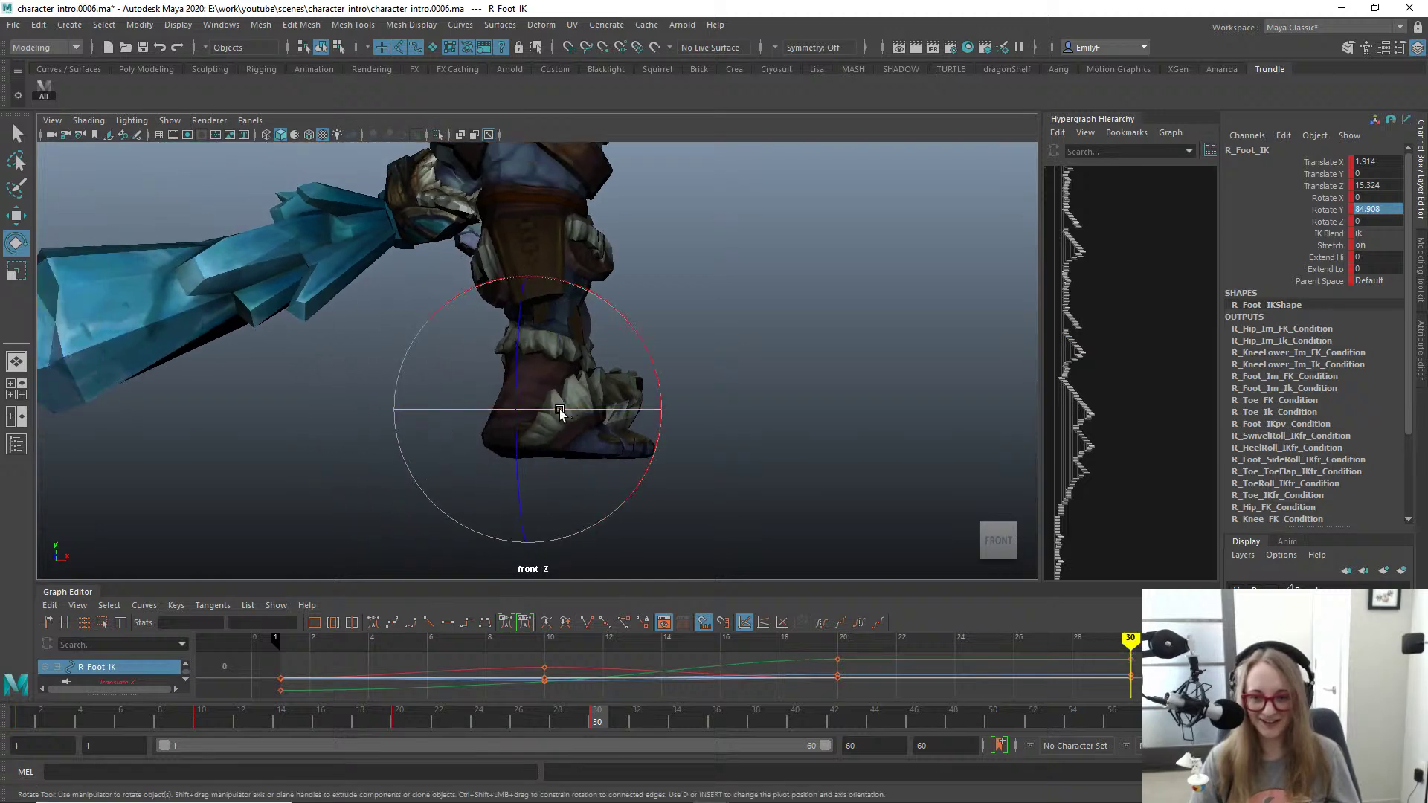
key(alt+1)
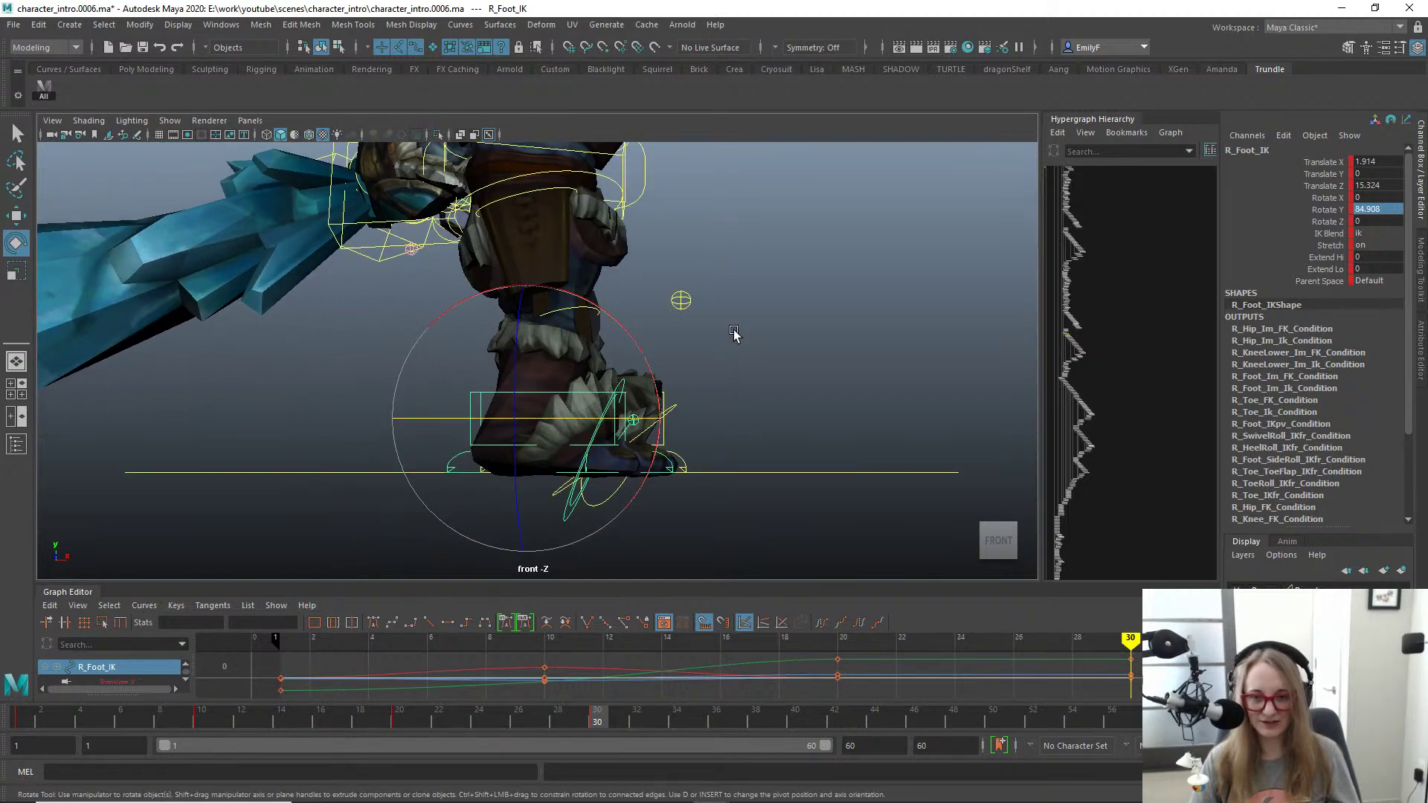
drag(734, 335, 734, 293)
key(q)
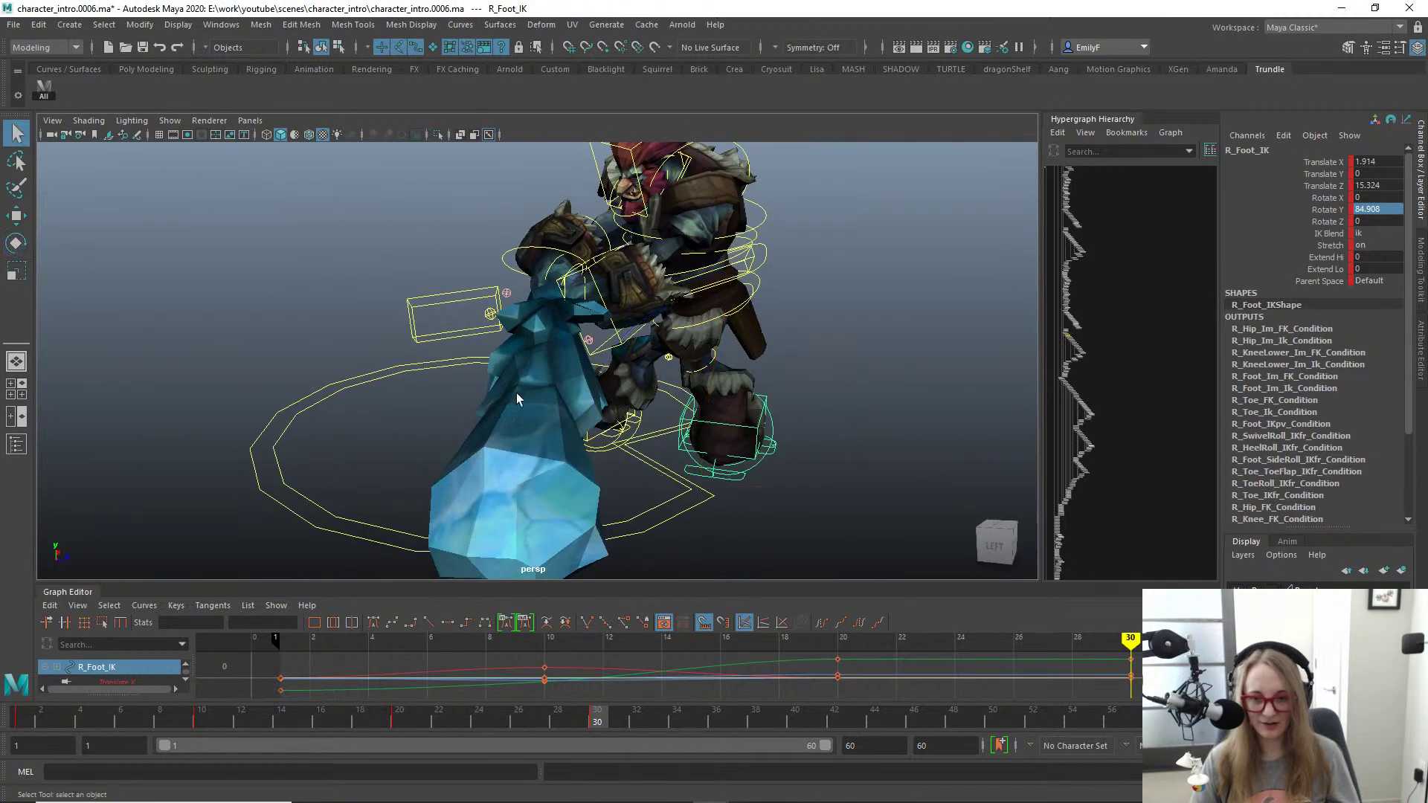
Step: Move the left foot control L_Foot_IK to about -9.17 in X and rotate it to about 116.6 in Y at frame 30
alt+drag(517, 394, 583, 417)
click(515, 405)
key(w)
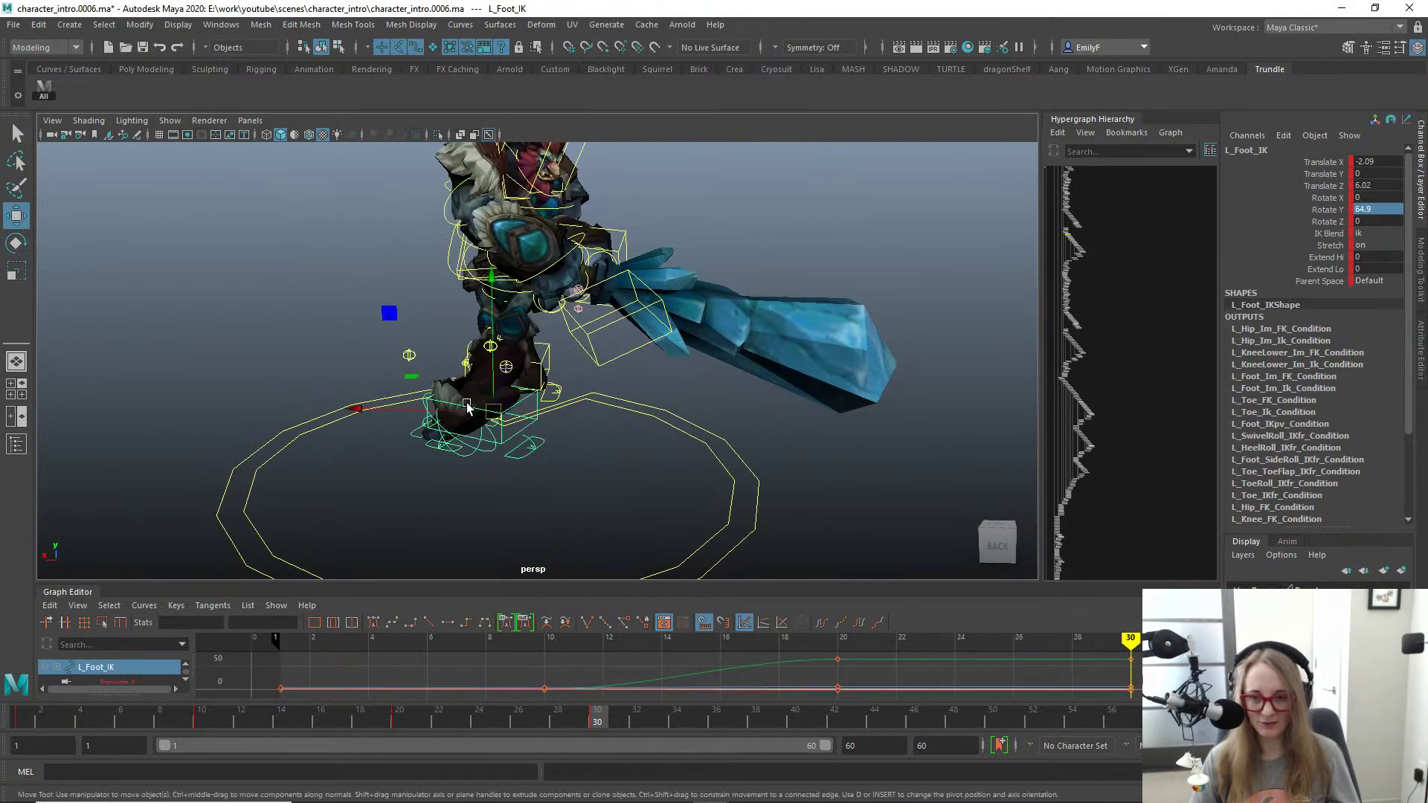
drag(429, 412, 583, 488)
key(e)
click(599, 486)
key(q)
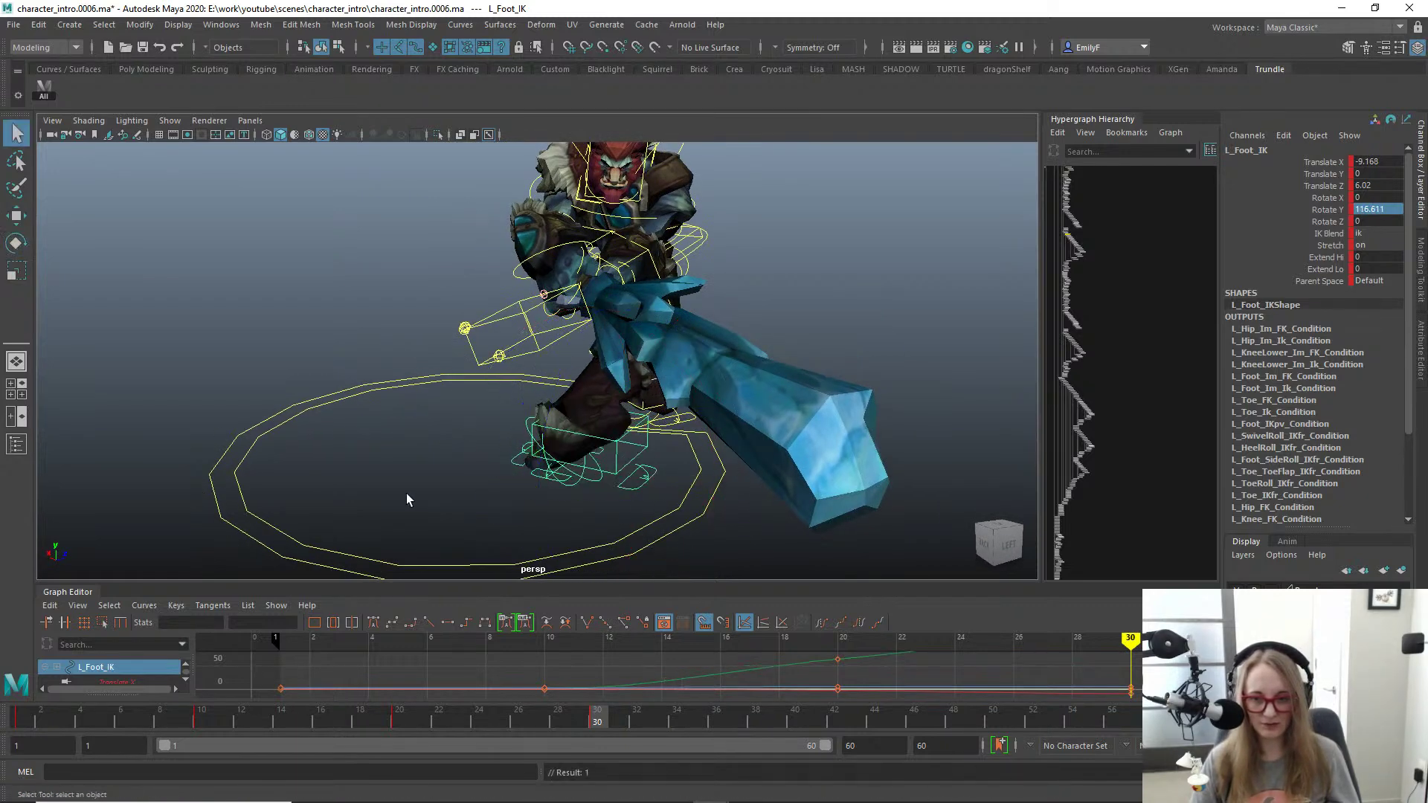
Step: Reset the left toe control L_Toe_IKfr to 0 rotation in X, Y and Z at frame 30
alt+right_drag(405, 497, 624, 506)
click(595, 524)
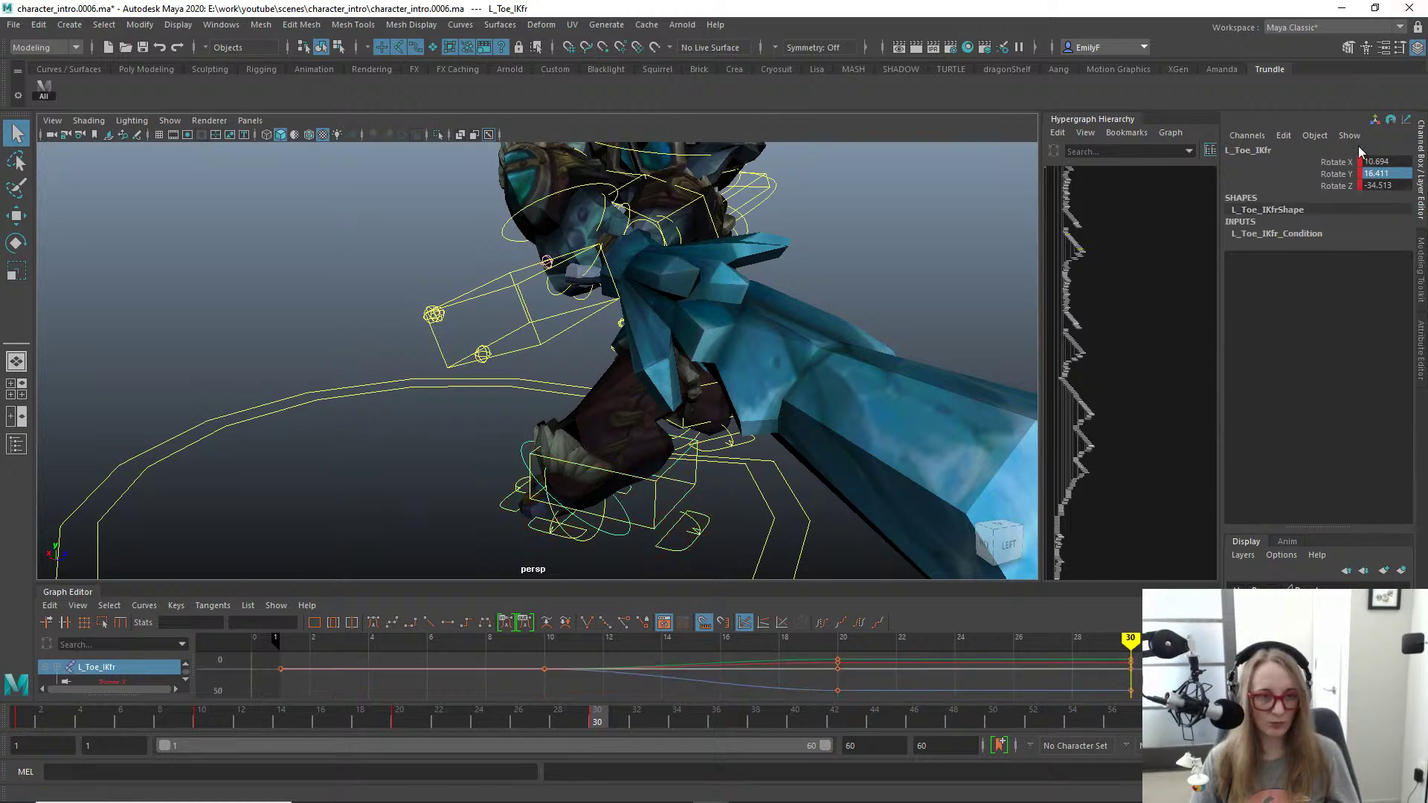
text(0)
key(Return)
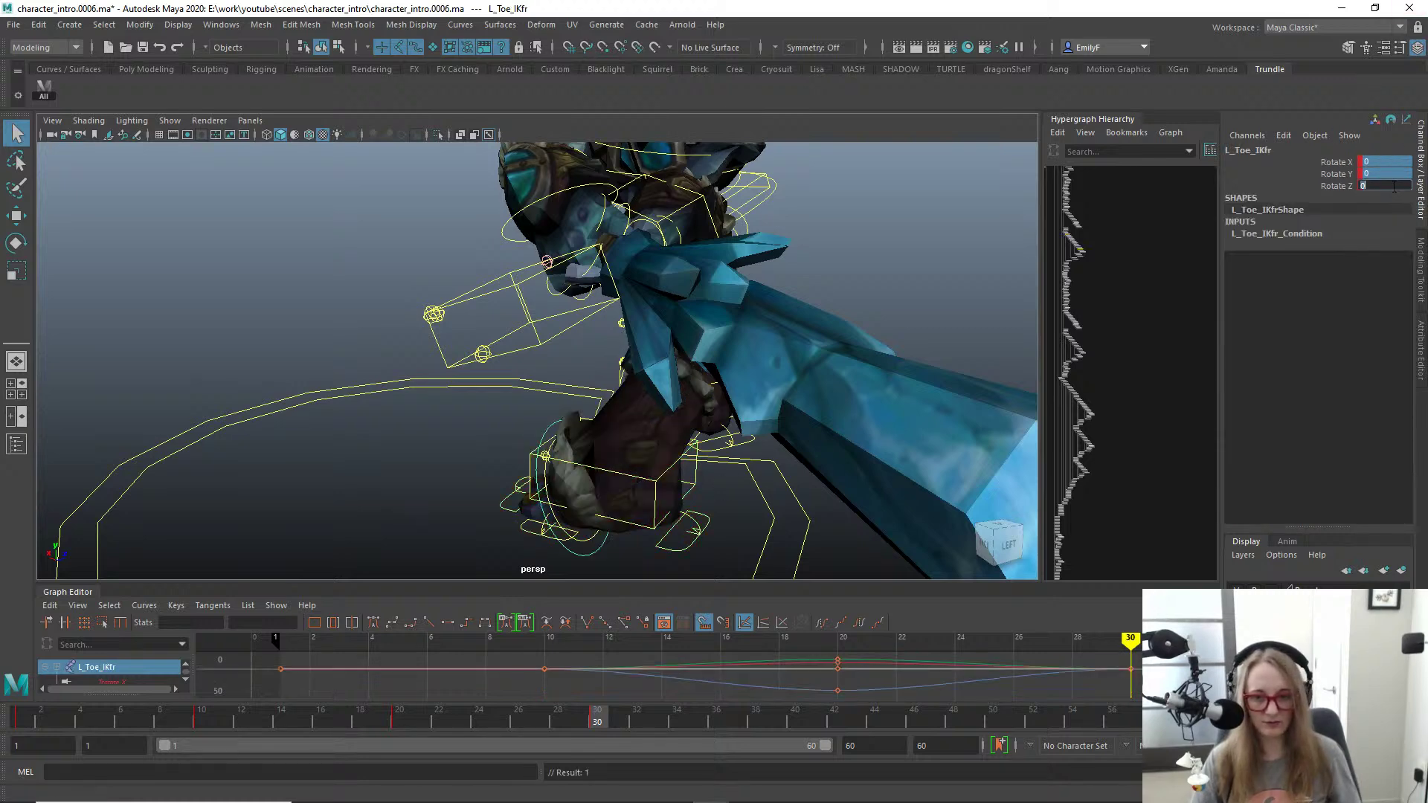
alt+right_drag(806, 359, 796, 361)
Step: Shift the left foot control L_Foot_IK to about -8.47 in X and adjust its rotation at frame 30
click(626, 476)
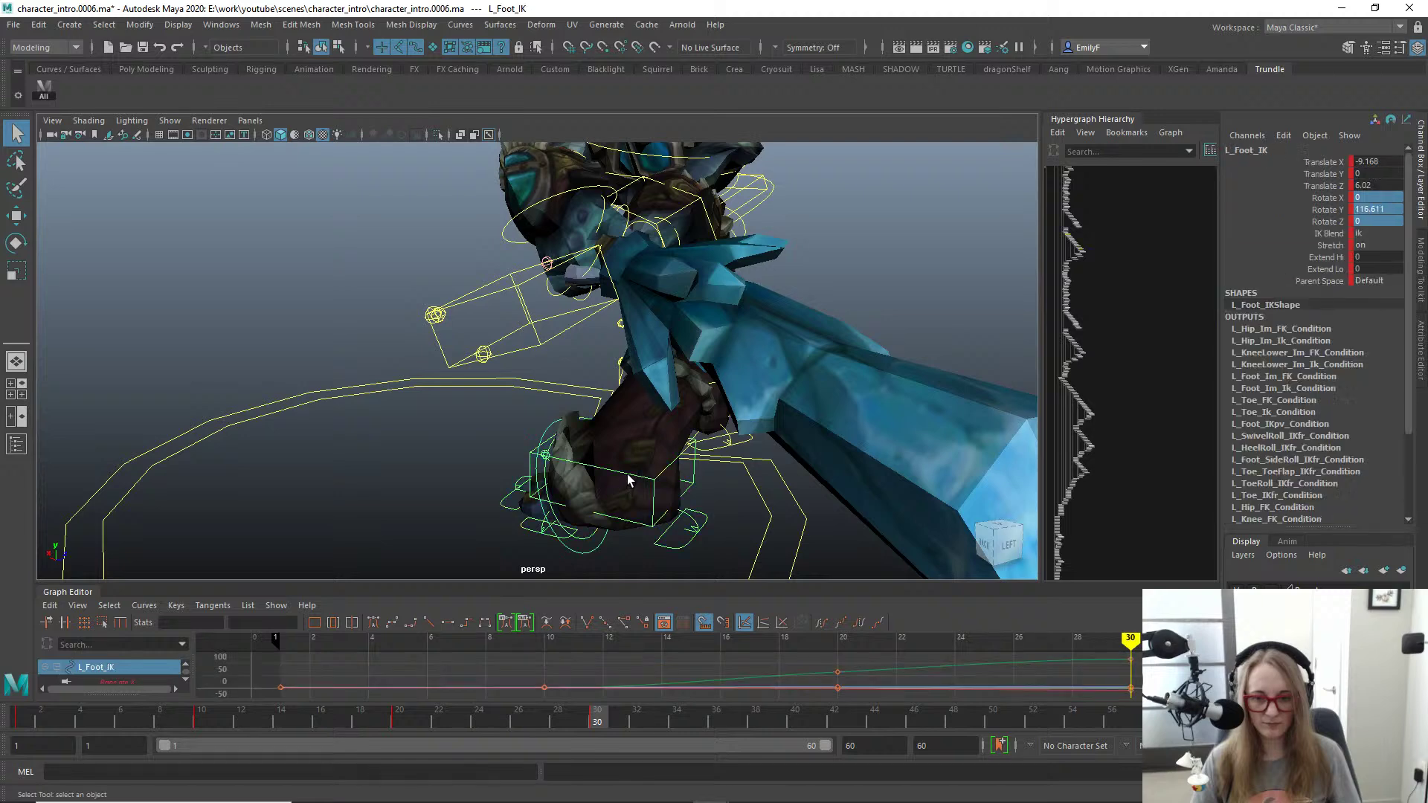
key(w)
alt+drag(627, 475, 533, 446)
key(ctrl+z)
key(ctrl+z)
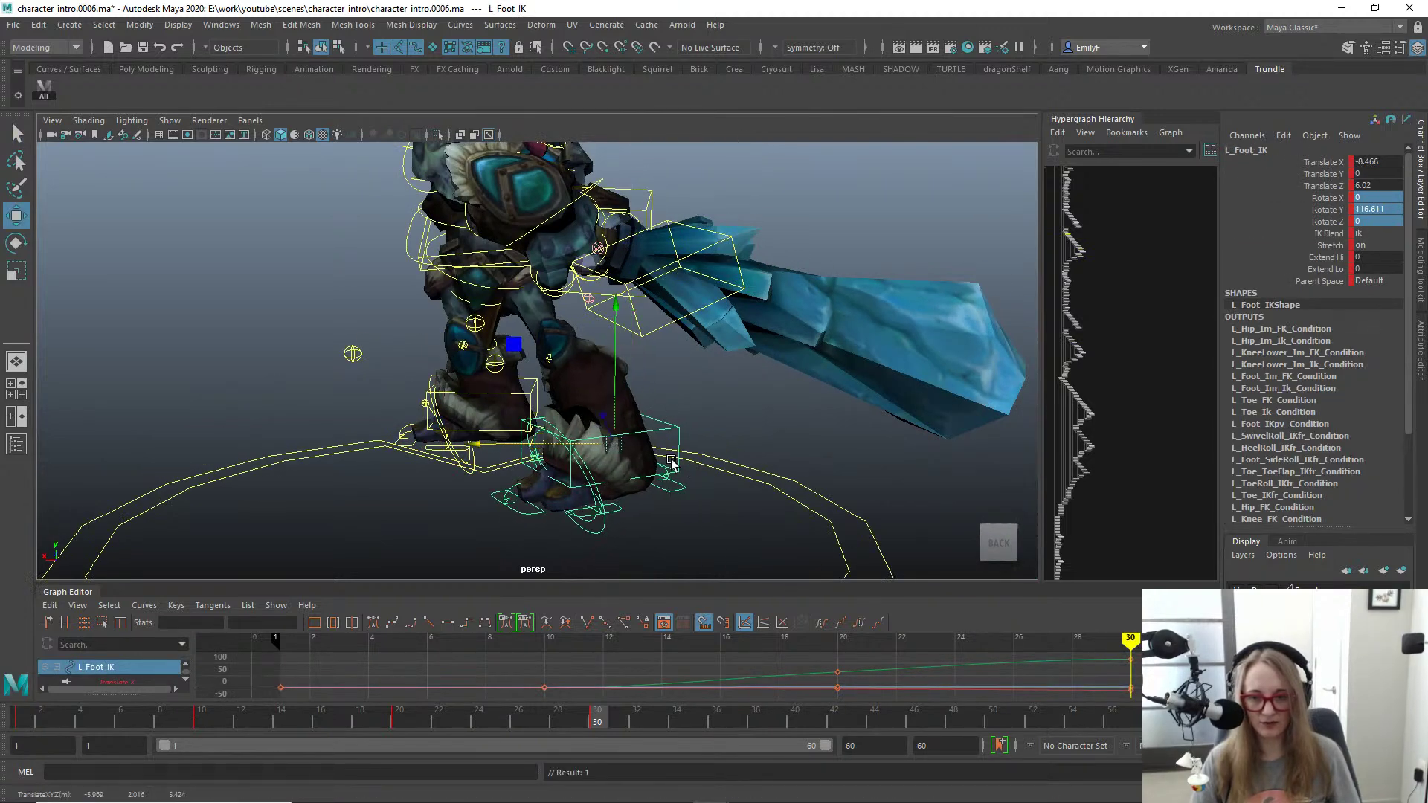
alt+drag(671, 463, 571, 458)
alt+right_drag(571, 458, 676, 430)
key(e)
drag(559, 433, 822, 407)
key(w)
alt+drag(822, 408, 673, 438)
Step: Rotate the right foot control R_Foot_IK to about 153.2 in Y at frame 30, working in the front view
key(q)
click(667, 417)
key(space)
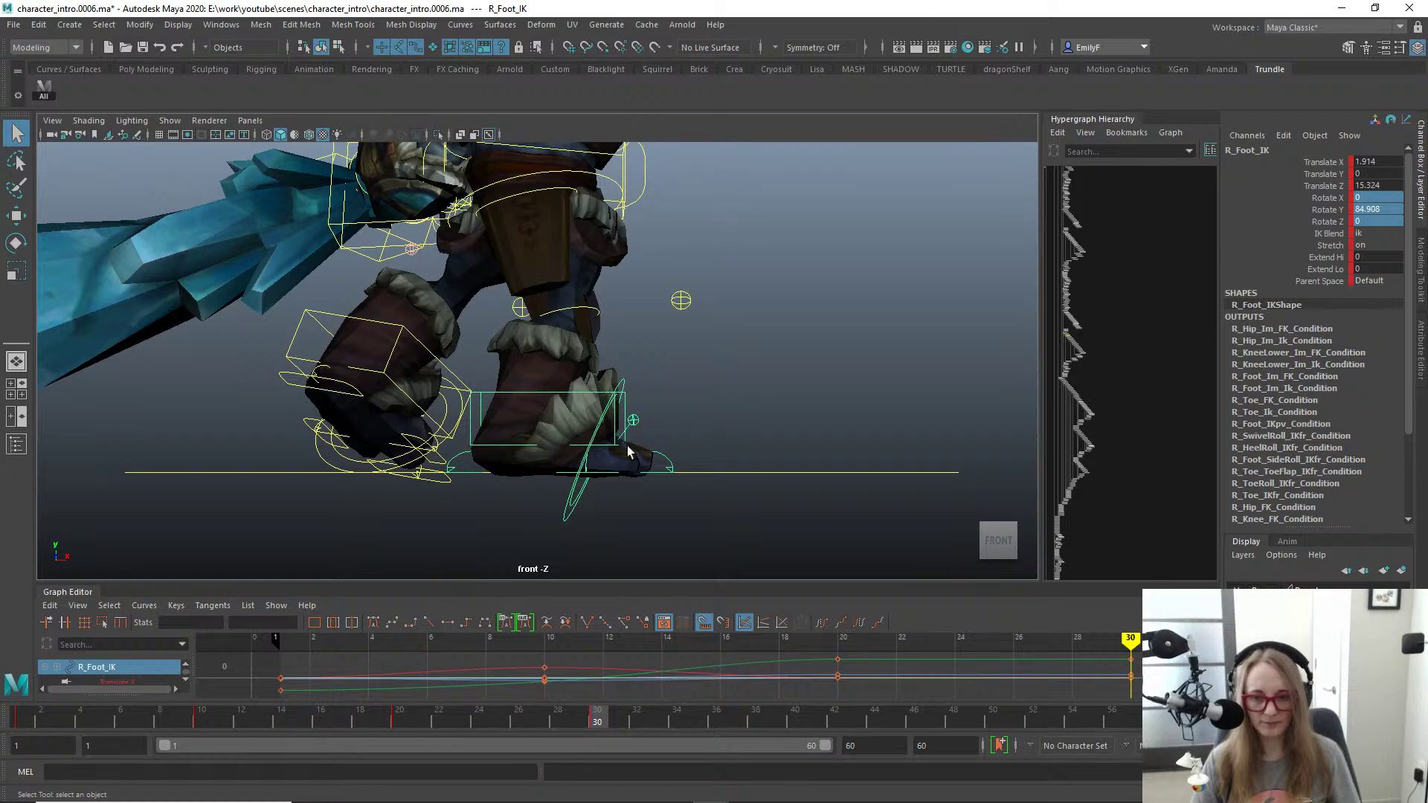
key(.)
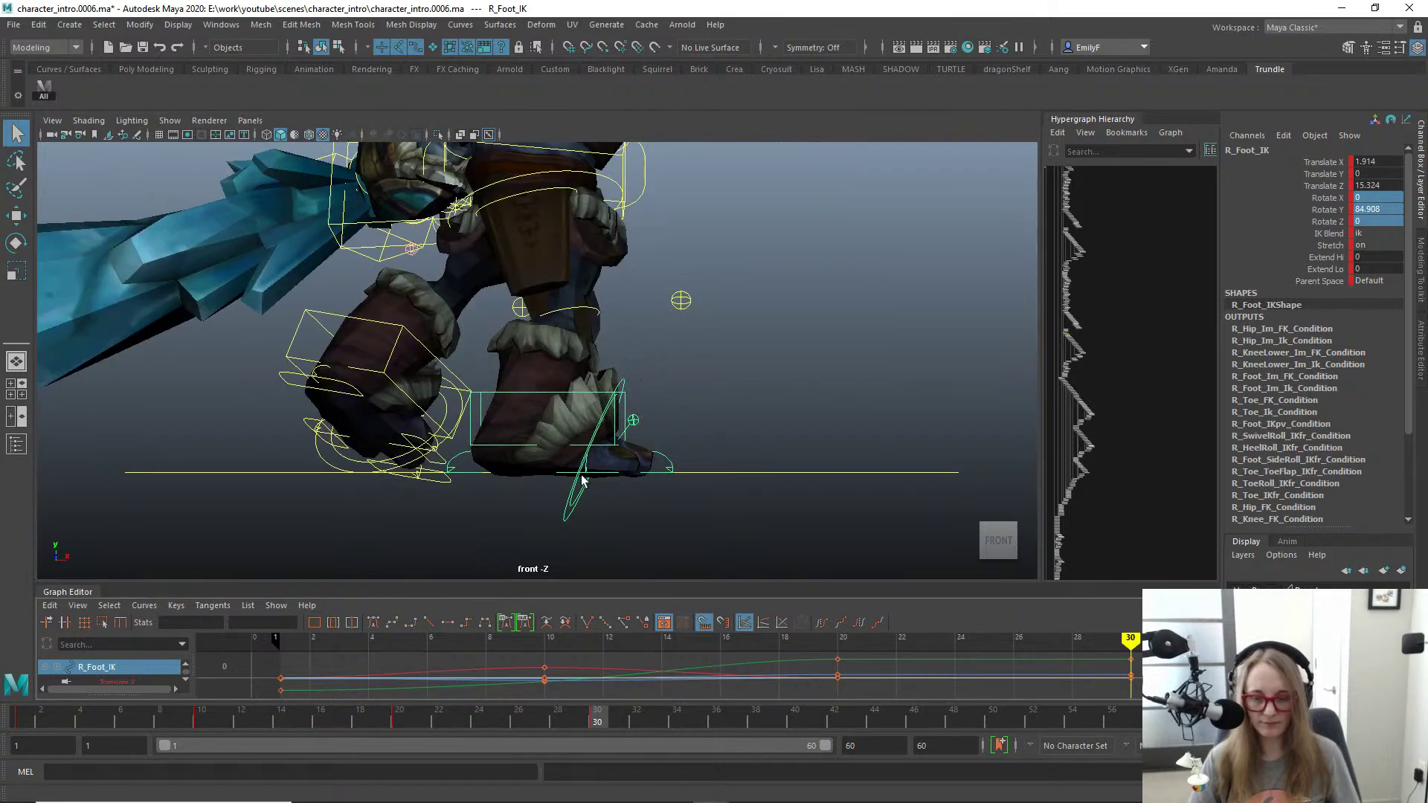
key(e)
drag(565, 416, 645, 411)
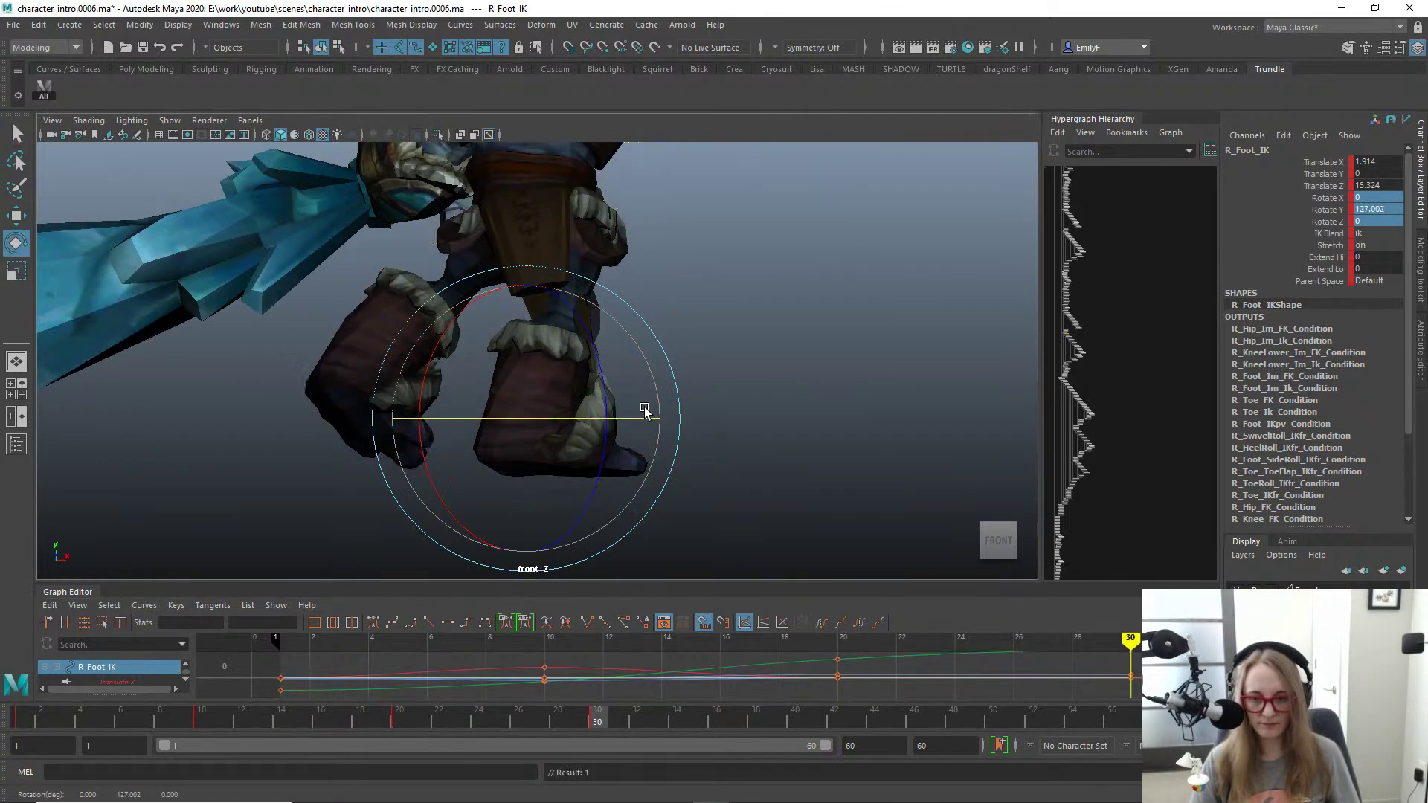
key(.)
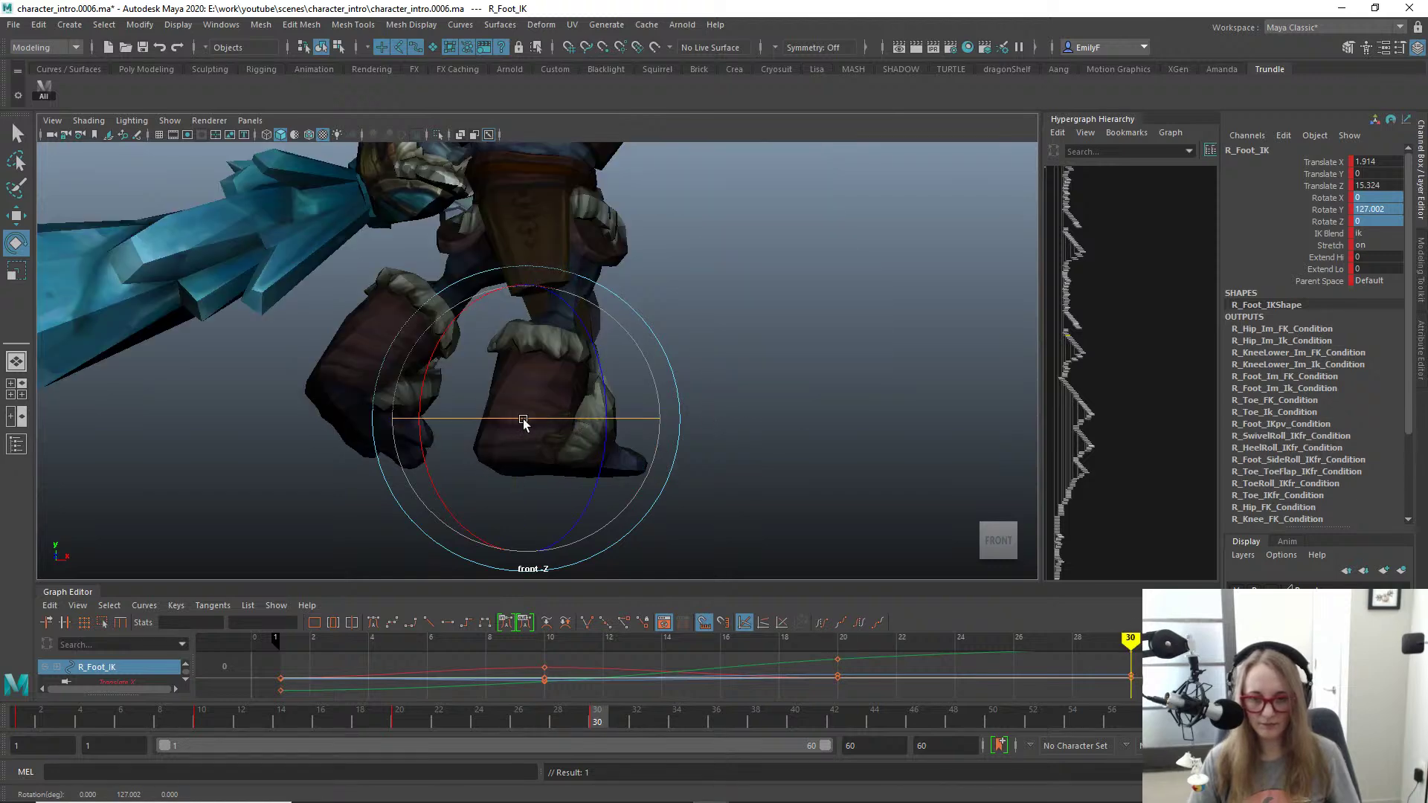
drag(528, 424, 587, 413)
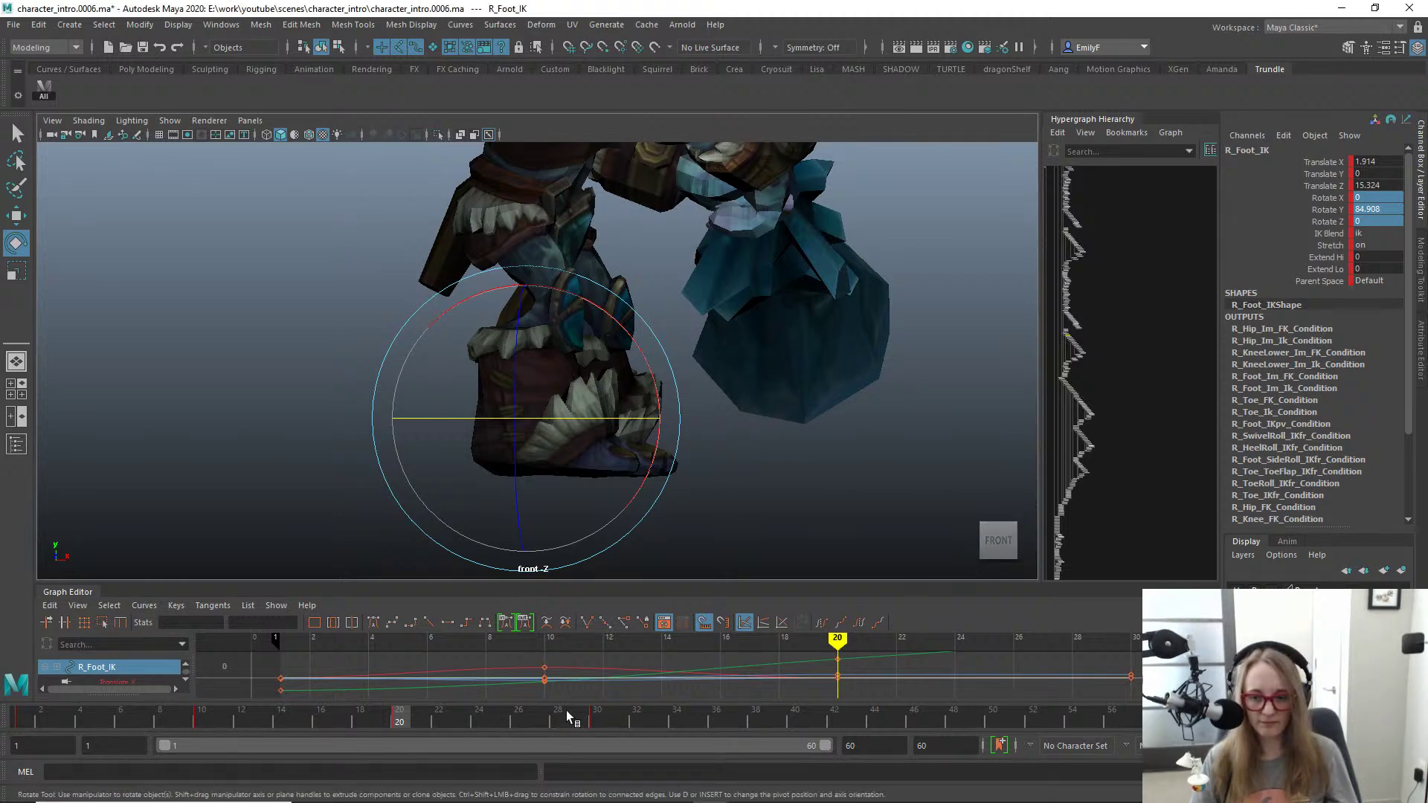
Step: Compare the right foot at frames 20 and 30 and refine R_Foot_IK to about 159.4 in Y at frame 30
key(period)
key(comma)
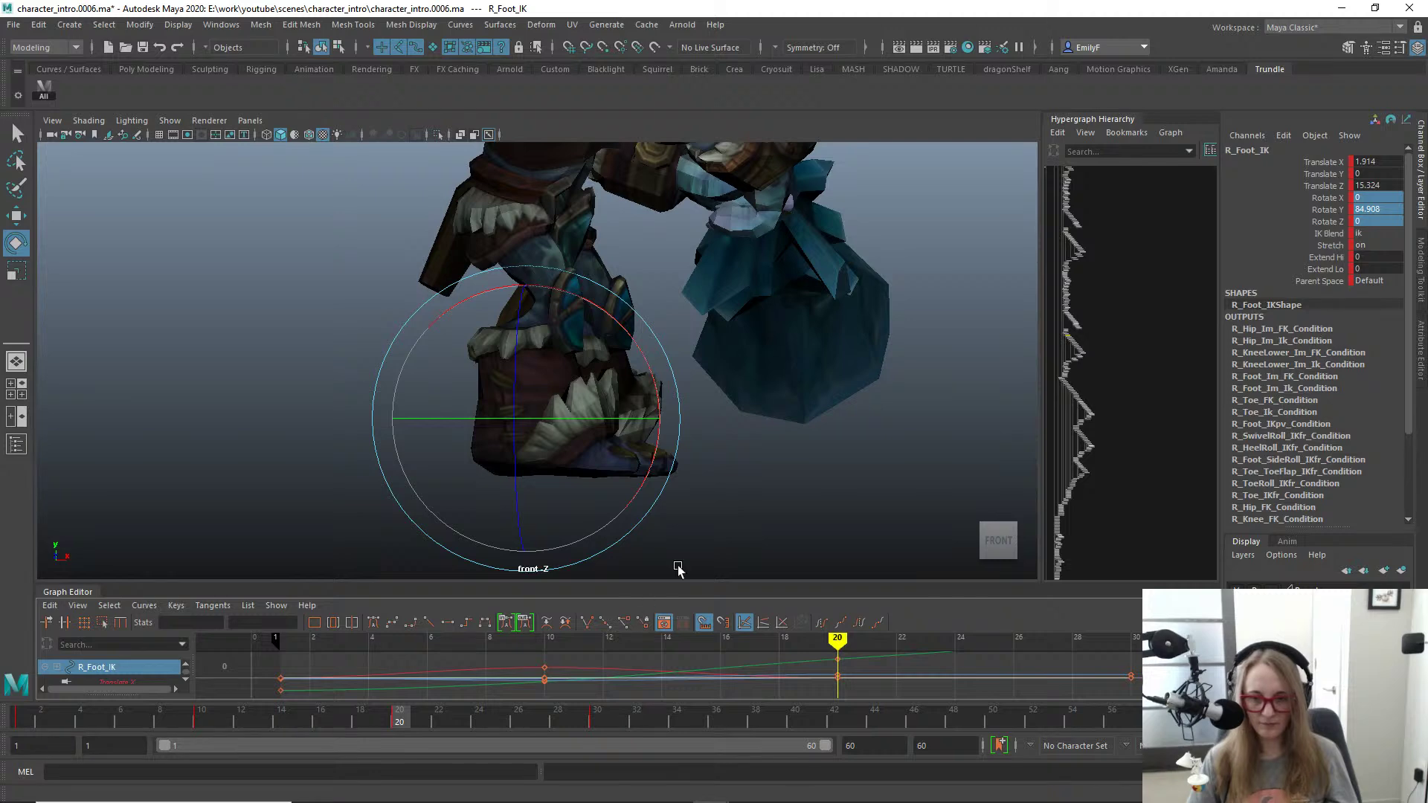
key(period)
key(comma)
key(period)
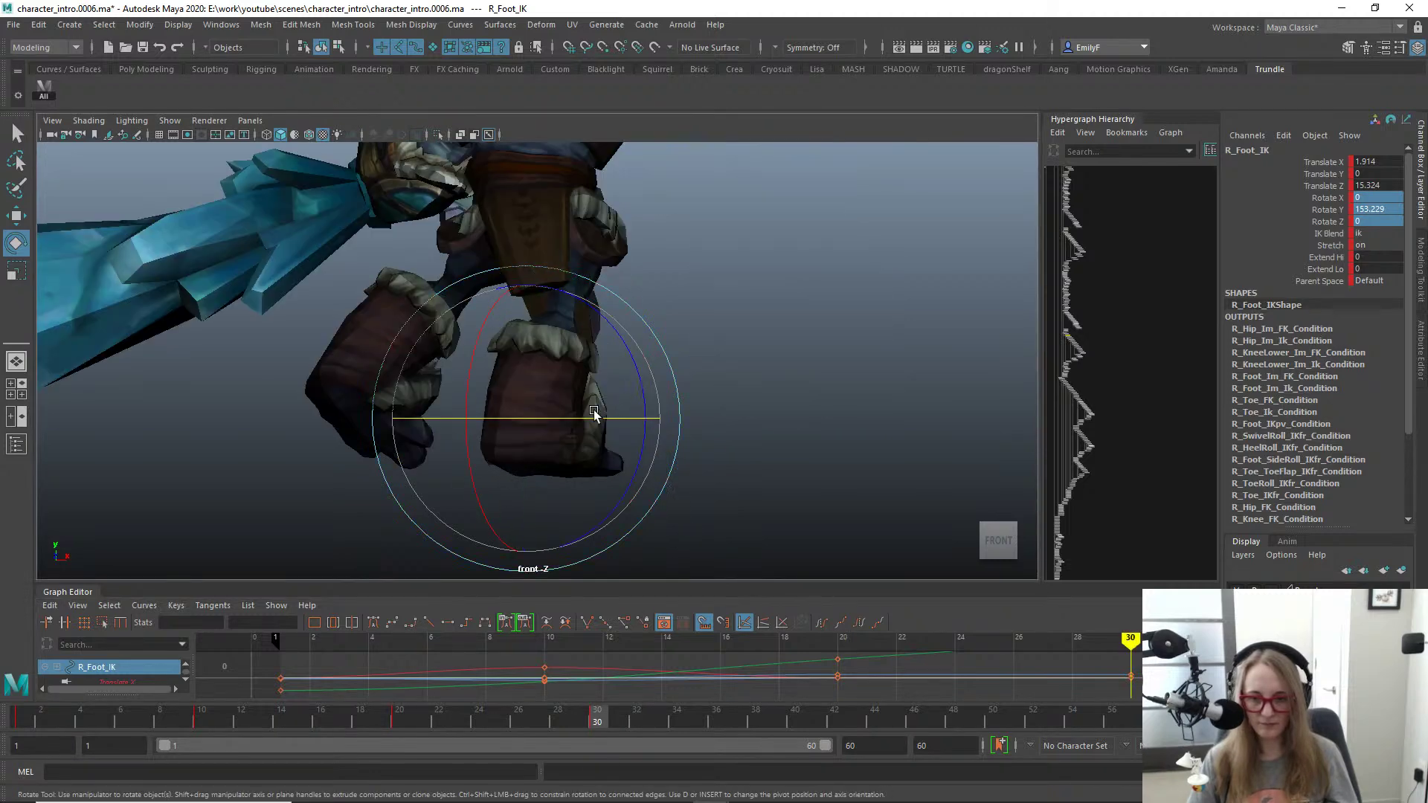
drag(594, 413, 599, 419)
key(comma)
key(period)
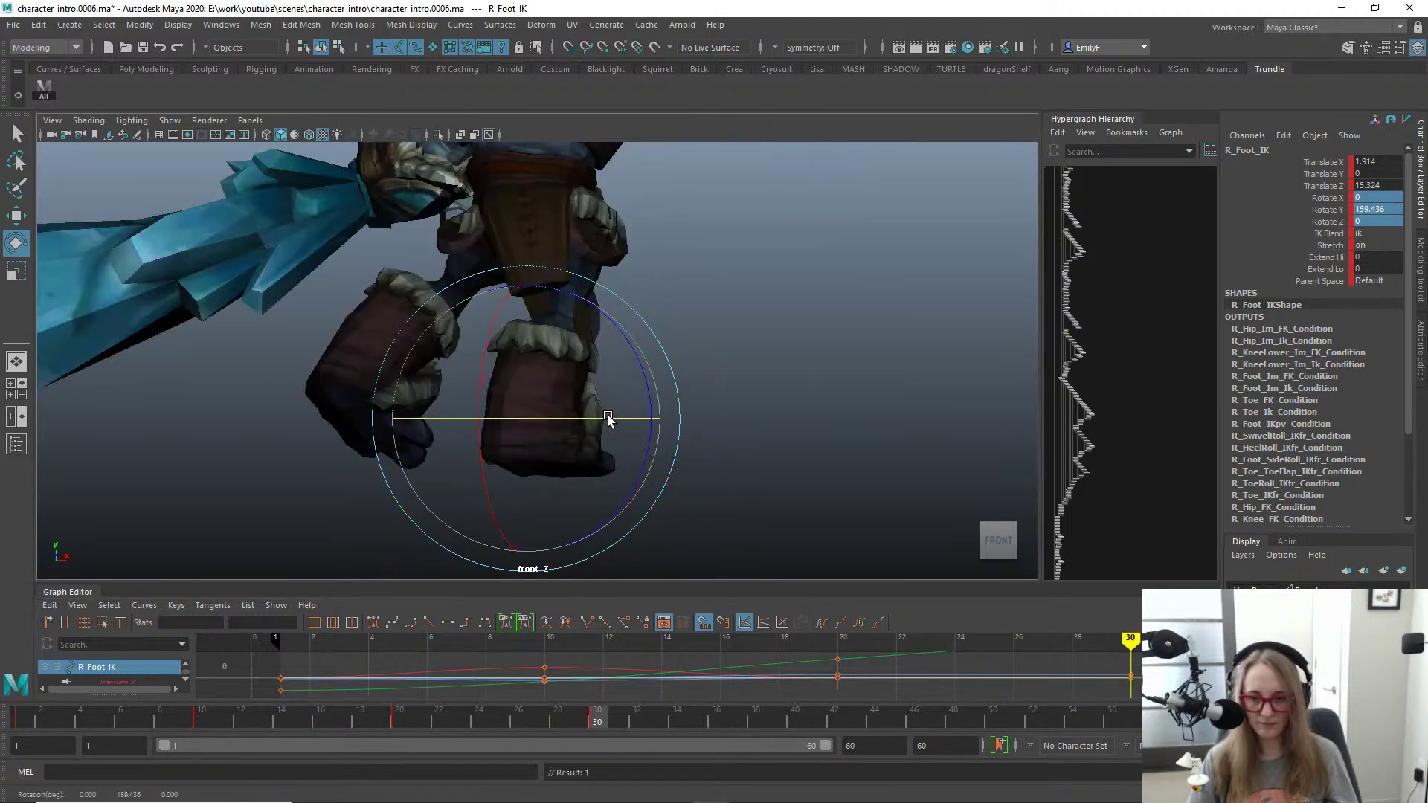
Step: Move R_Foot_IK to about 2.28 in X at frame 30 to match its frame 20 position in the front view
key(comma)
key(period)
key(w)
drag(569, 419, 597, 423)
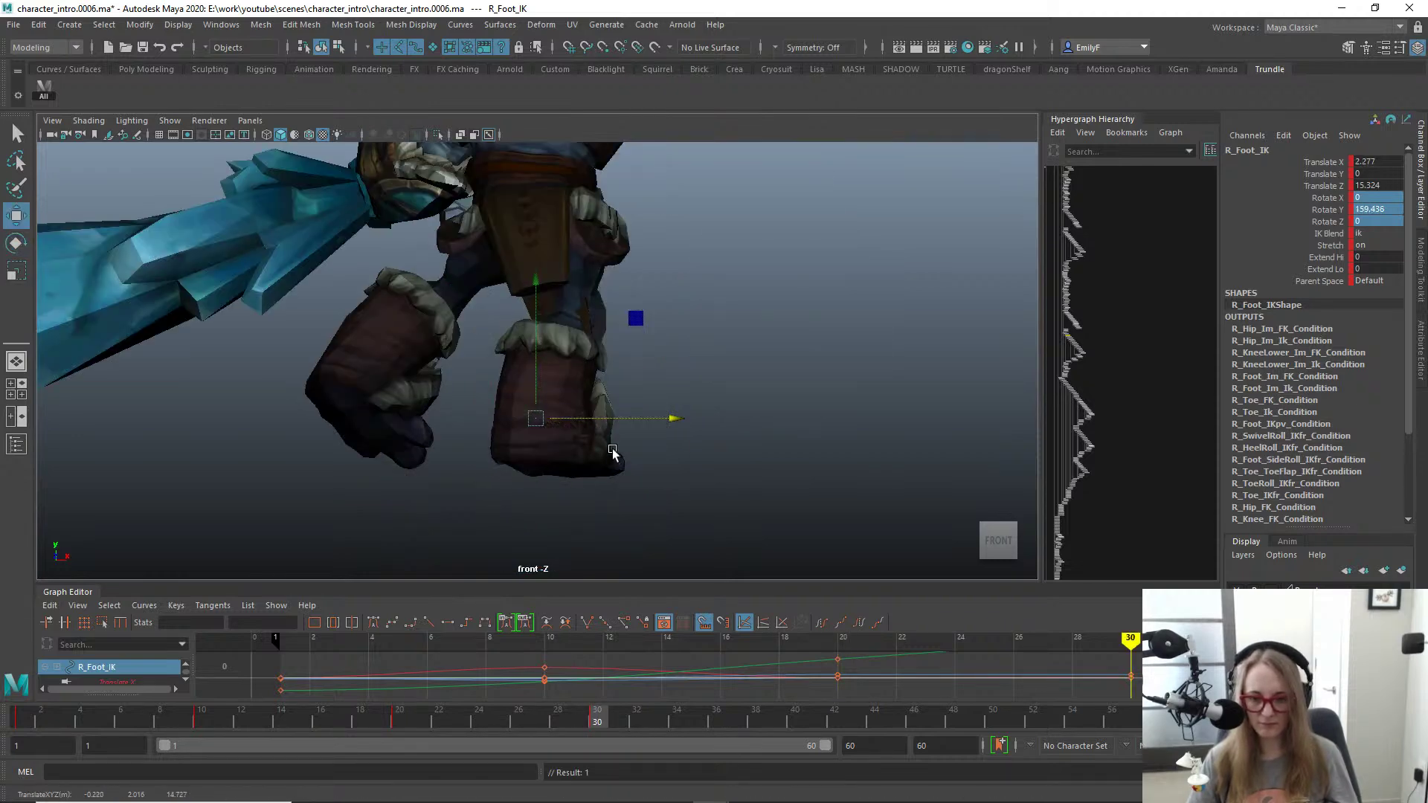
Step: Compare frames 20 and 30 in the side view and move R_Foot_IK to 17.9 in Z at frame 30
key(space)
drag(655, 417, 708, 421)
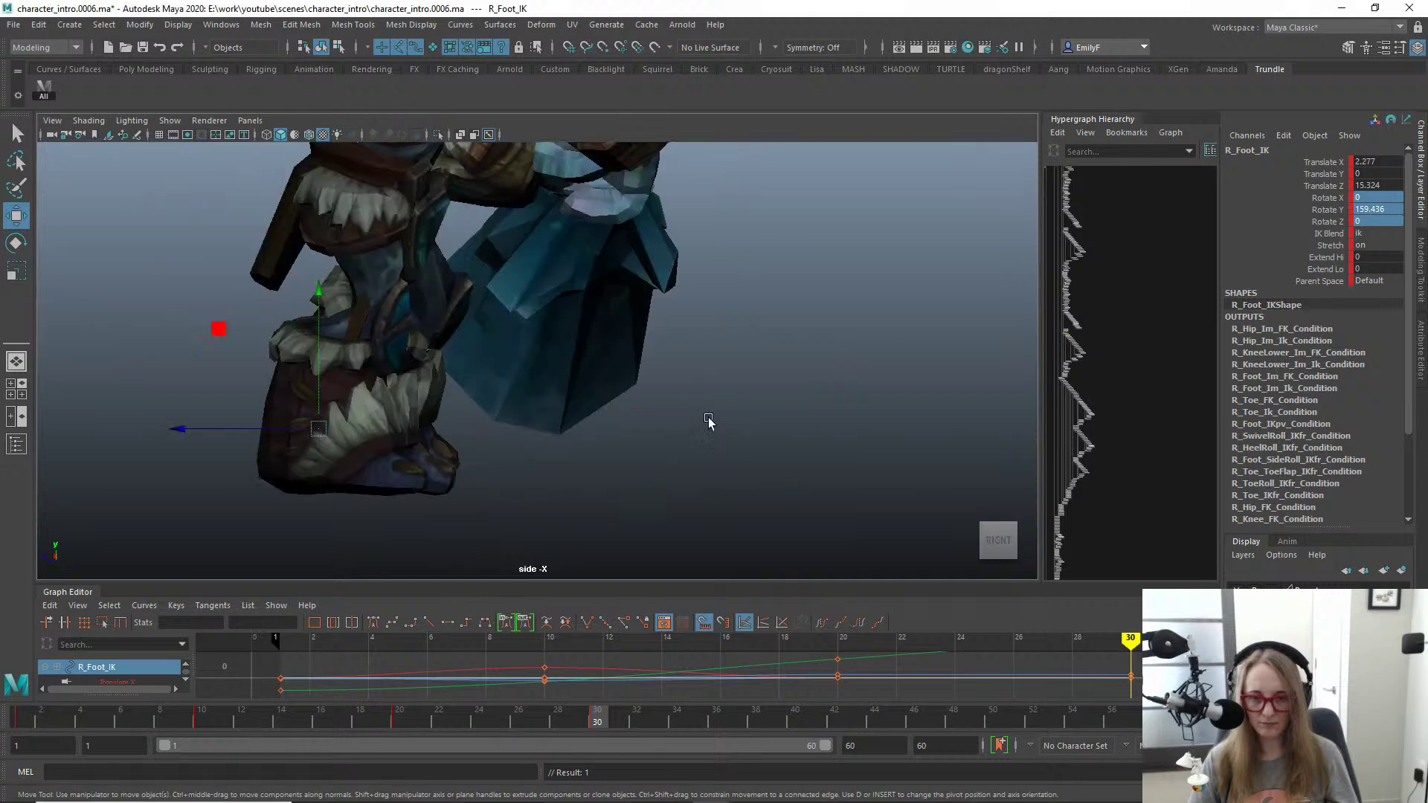
alt+middle_drag(708, 421, 768, 476)
key(space)
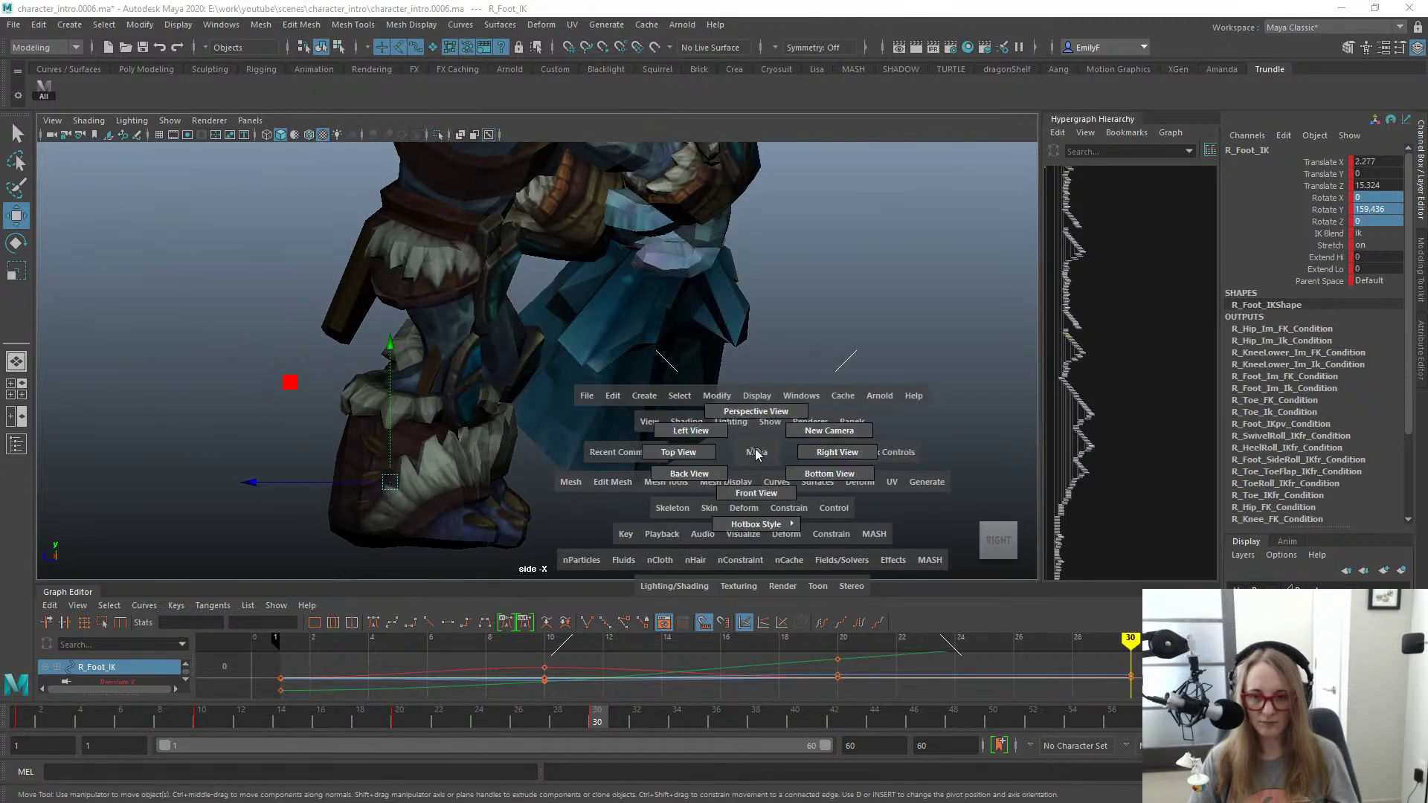
alt+middle_drag(436, 399, 479, 367)
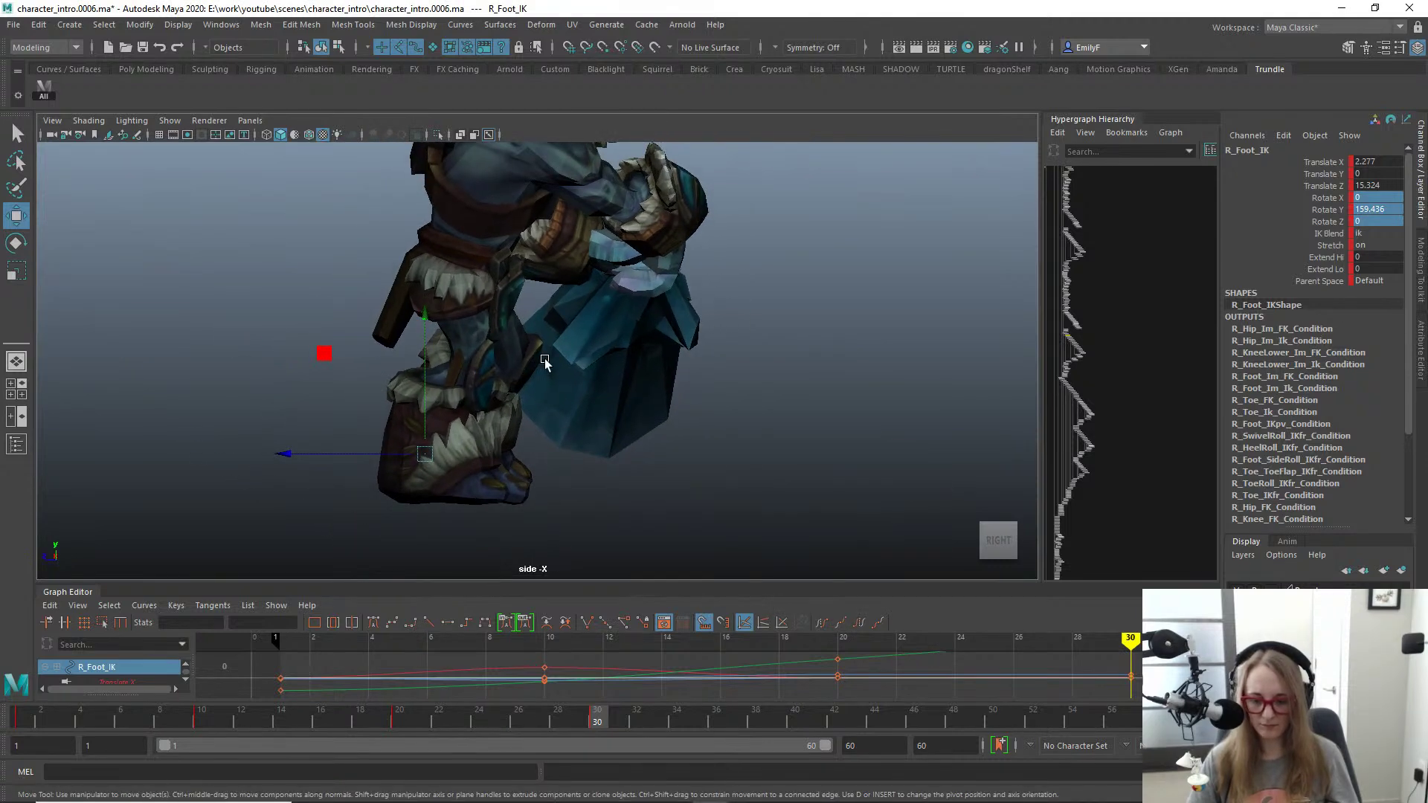
key(comma)
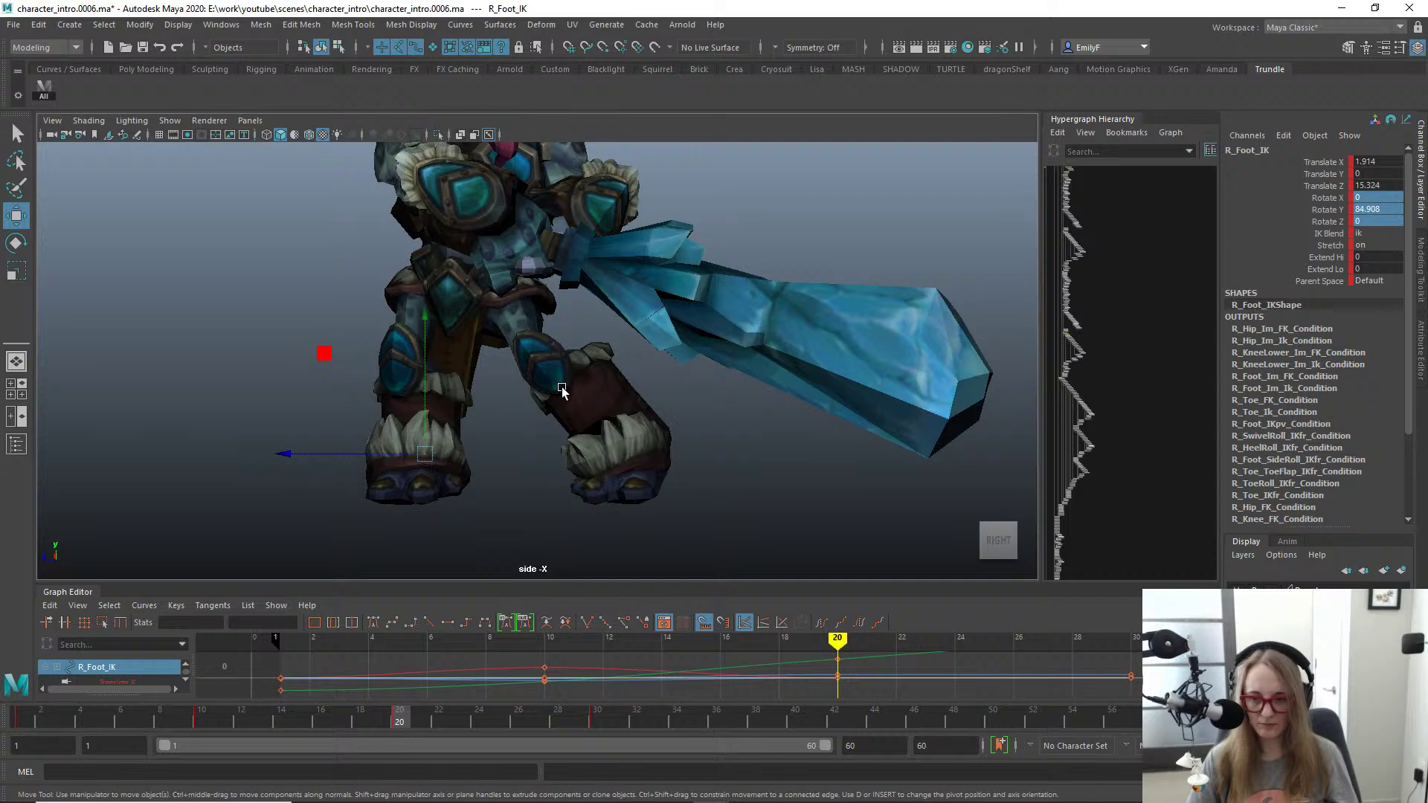
key(period)
key(comma)
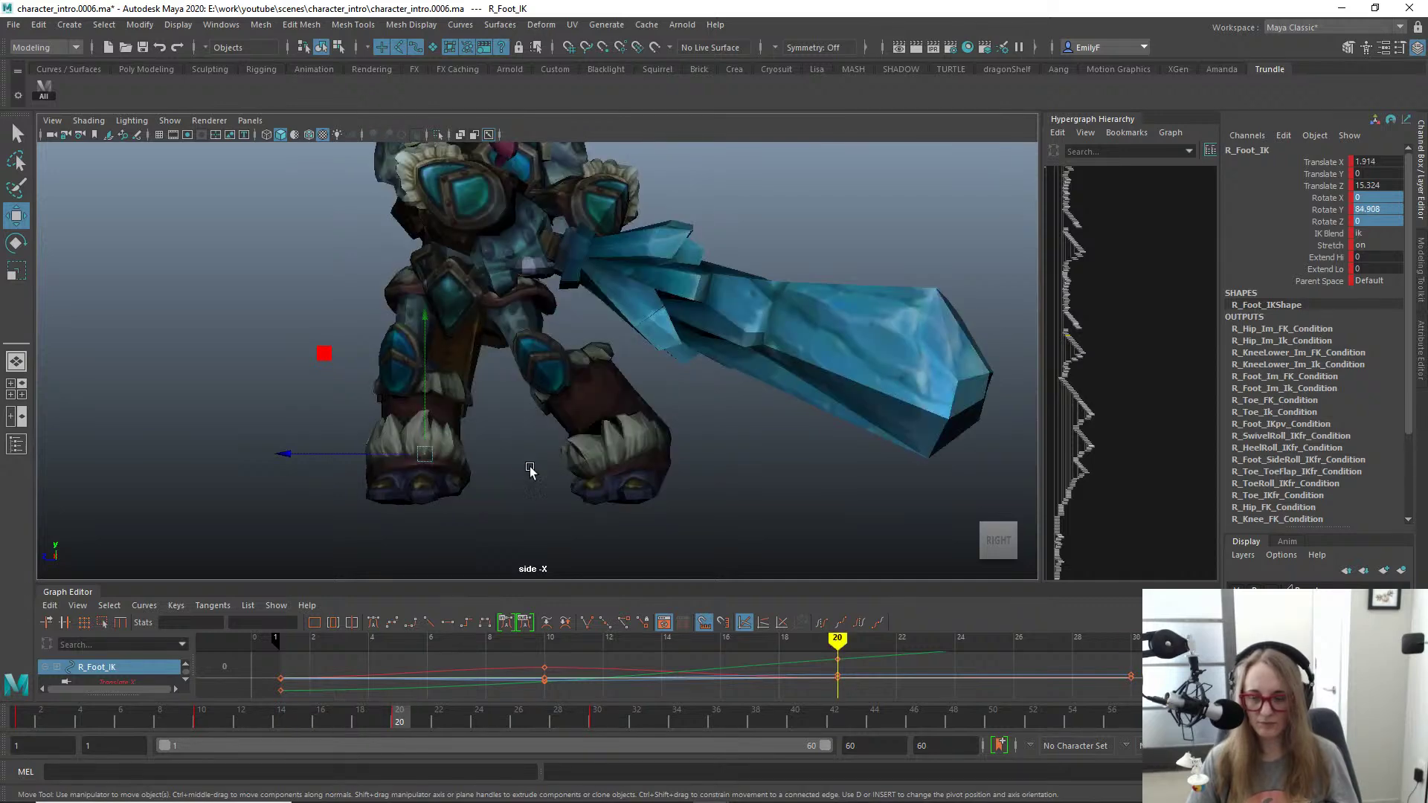
alt+middle_drag(529, 472, 675, 456)
key(period)
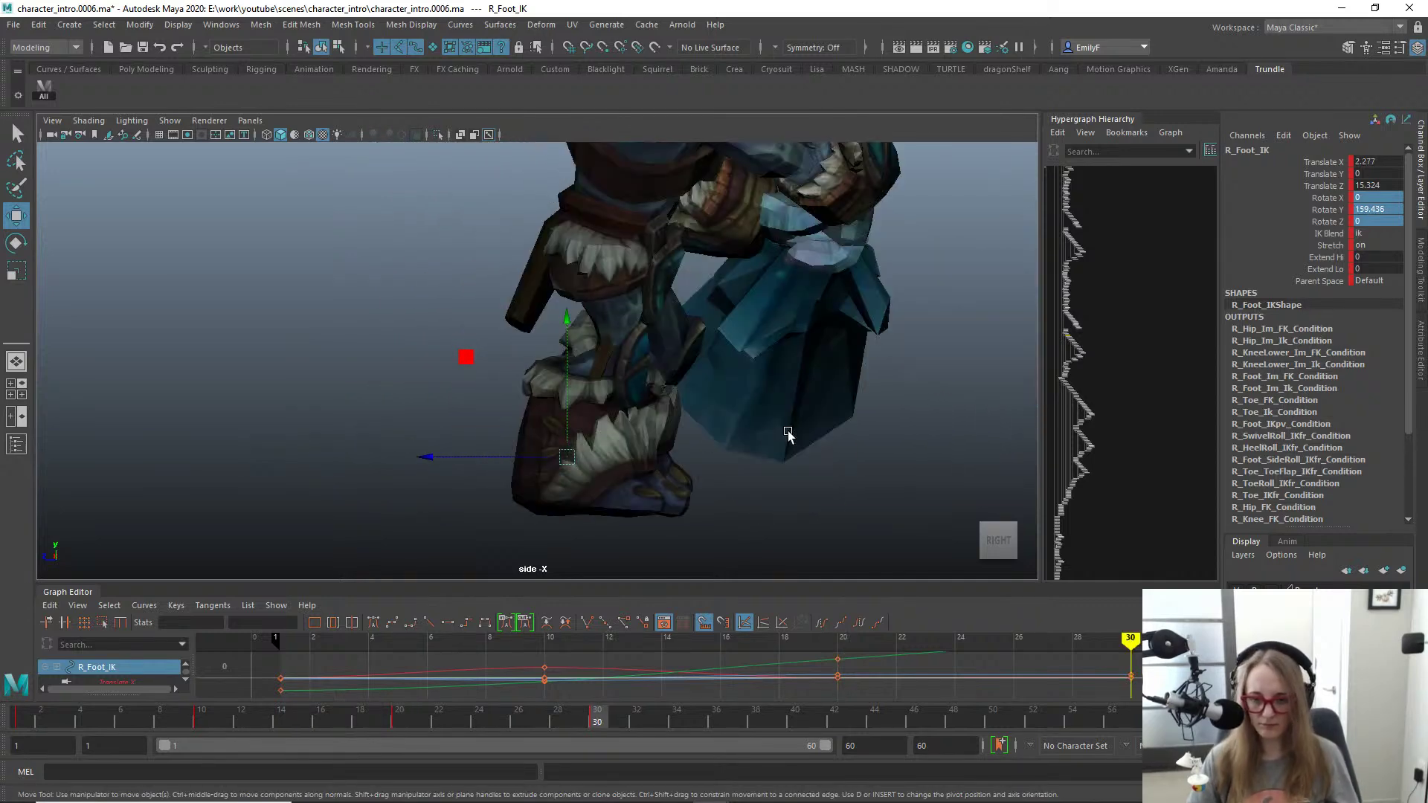
key(comma)
key(period)
drag(441, 457, 372, 452)
key(comma)
key(period)
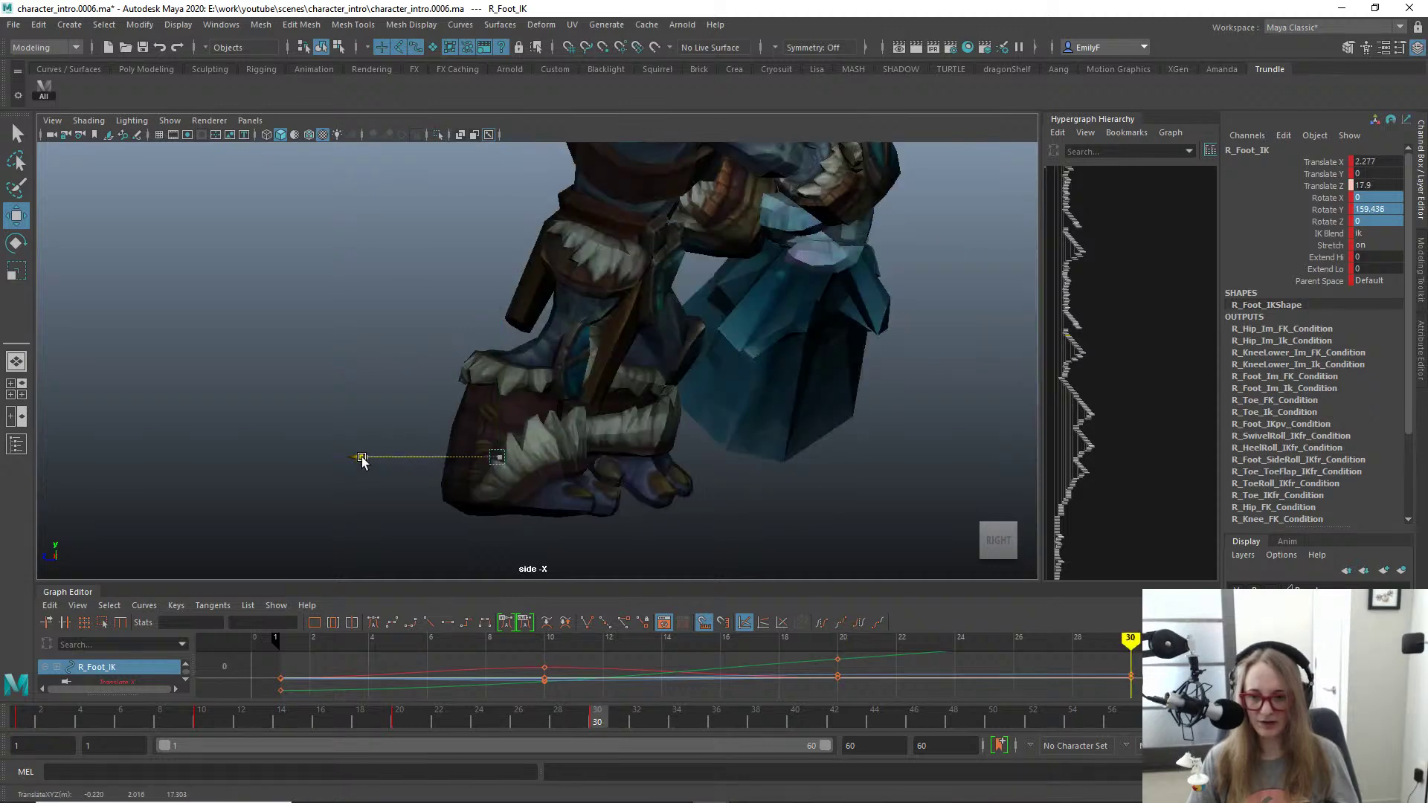
Step: Check the right foot against frame 20 and scrub the turn between frames 1 and 30 in the perspective view
key(comma)
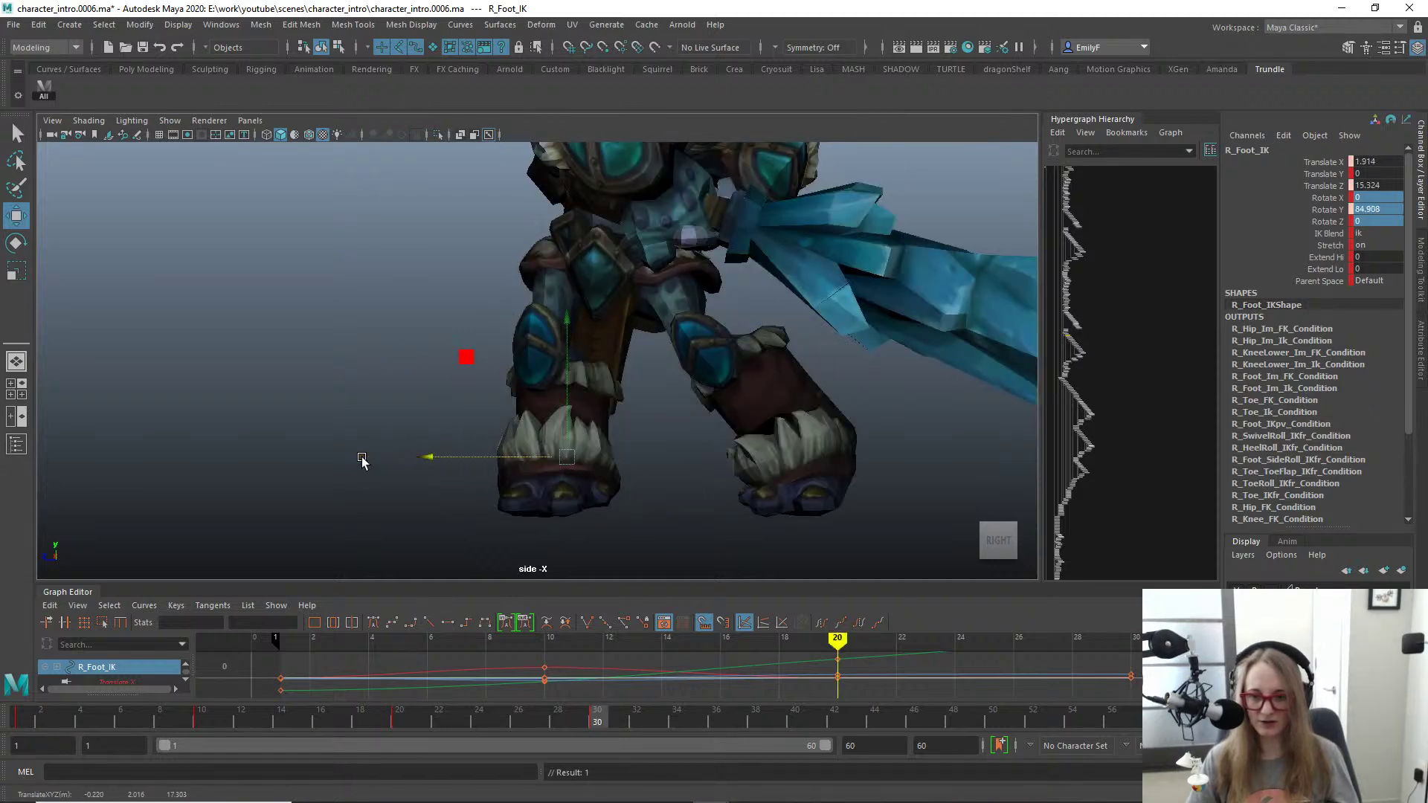
key(period)
key(comma)
key(period)
key(space)
drag(635, 377, 635, 328)
alt+right_drag(634, 329, 602, 325)
alt+drag(602, 326, 641, 374)
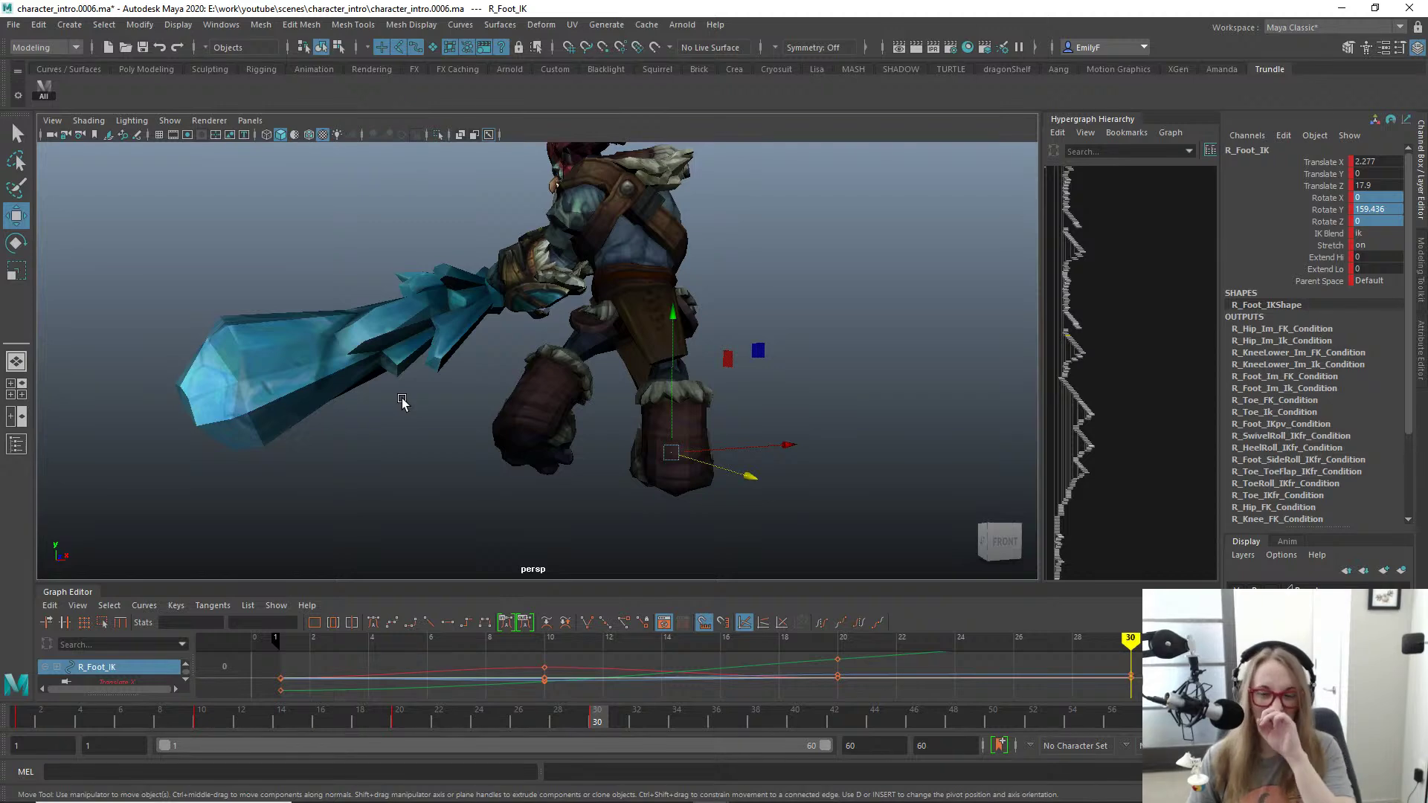
drag(597, 715, 327, 710)
right_click(189, 707)
click(238, 654)
alt+drag(317, 561, 424, 493)
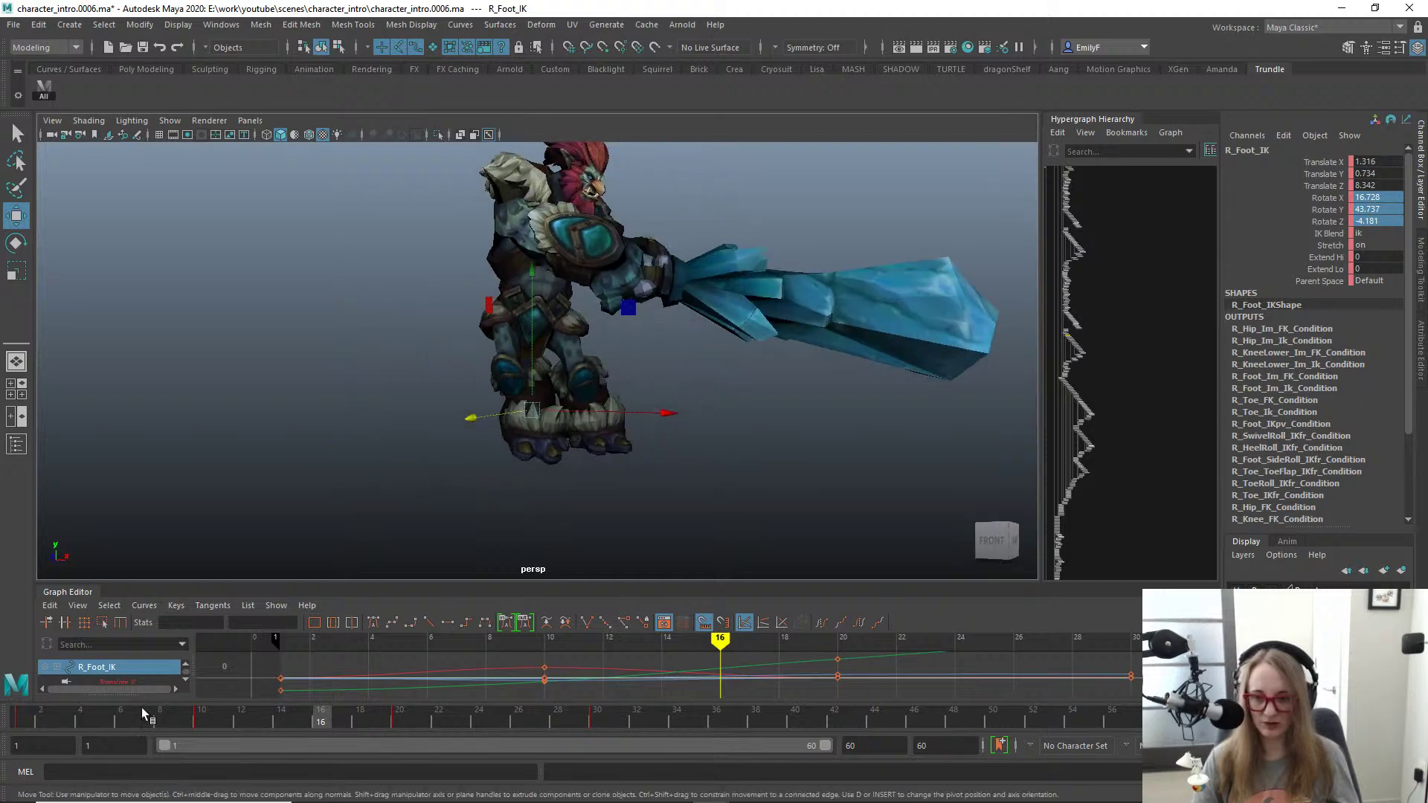
mouse_move(11, 718)
mouse_down()
mouse_move(378, 706)
mouse_move(510, 667)
mouse_move(334, 640)
mouse_move(609, 663)
mouse_move(274, 643)
mouse_move(694, 670)
mouse_move(372, 650)
mouse_move(546, 674)
mouse_move(409, 668)
mouse_move(521, 686)
mouse_move(408, 689)
mouse_move(539, 703)
mouse_move(515, 713)
mouse_move(542, 720)
mouse_move(620, 712)
mouse_move(600, 719)
mouse_up()
right_click(543, 720)
click(576, 668)
Step: Move R_Foot_IK to about 19.3 in Z at frame 30 in the side view, checking it against frame 20
key(space)
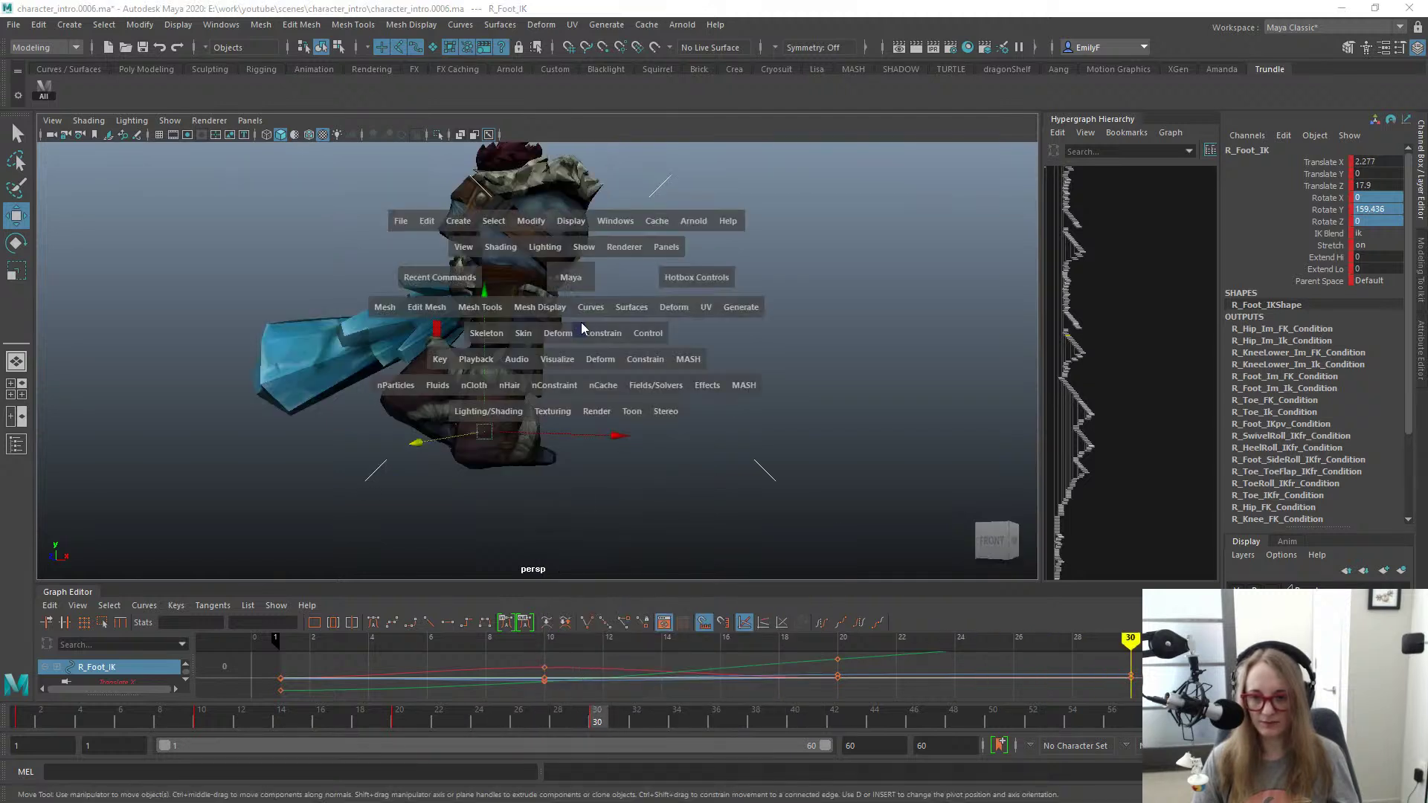
drag(572, 289, 636, 293)
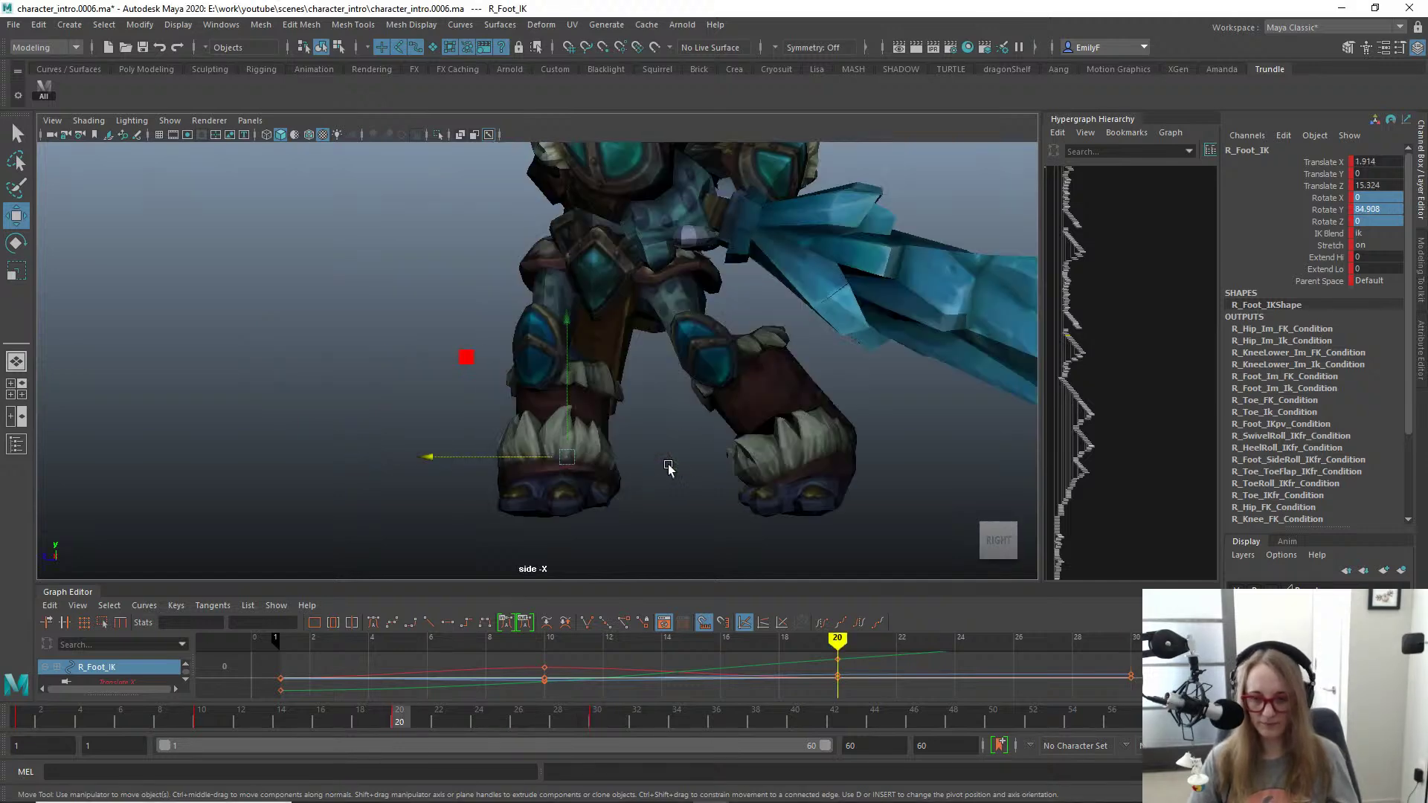
key(.)
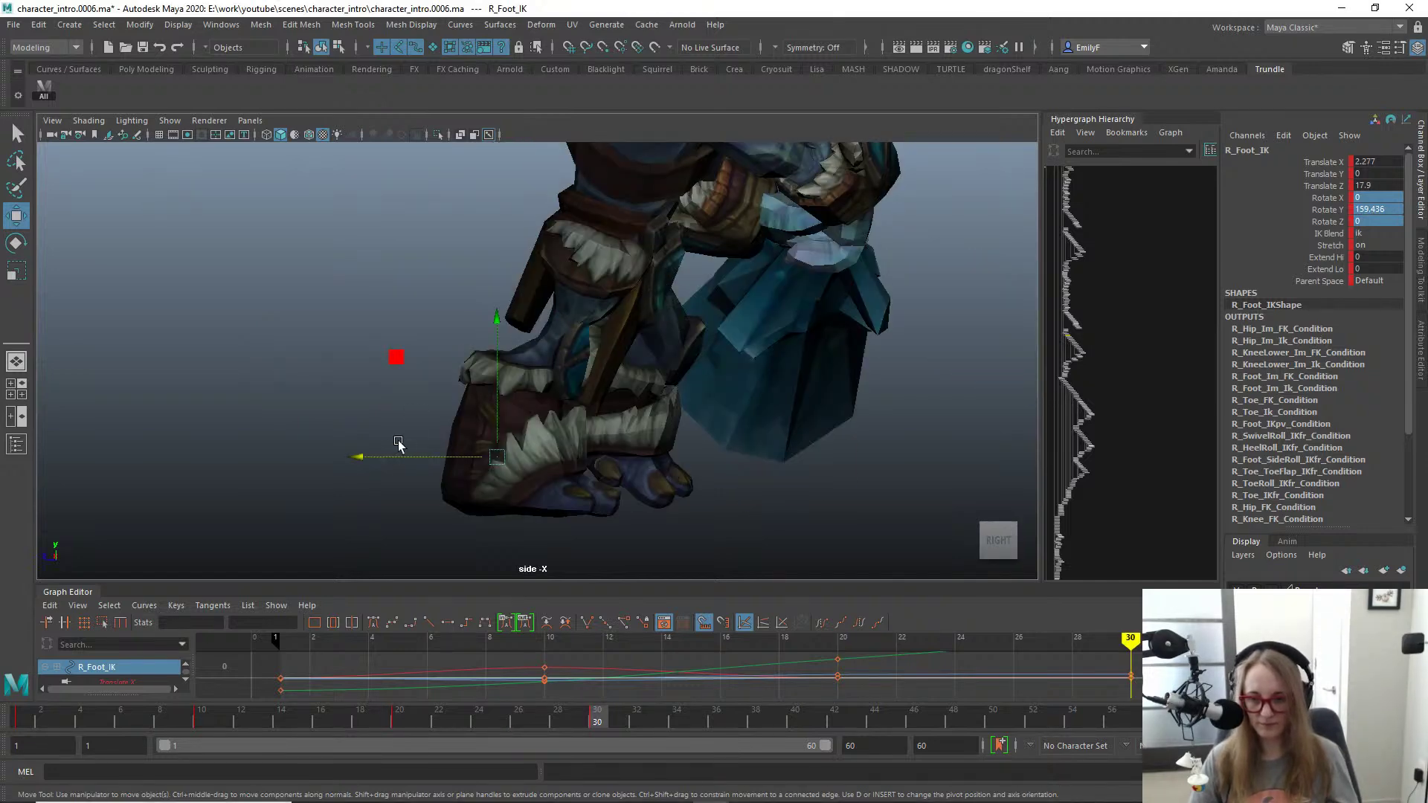
key(.)
key(.)
middle_drag(527, 457, 392, 461)
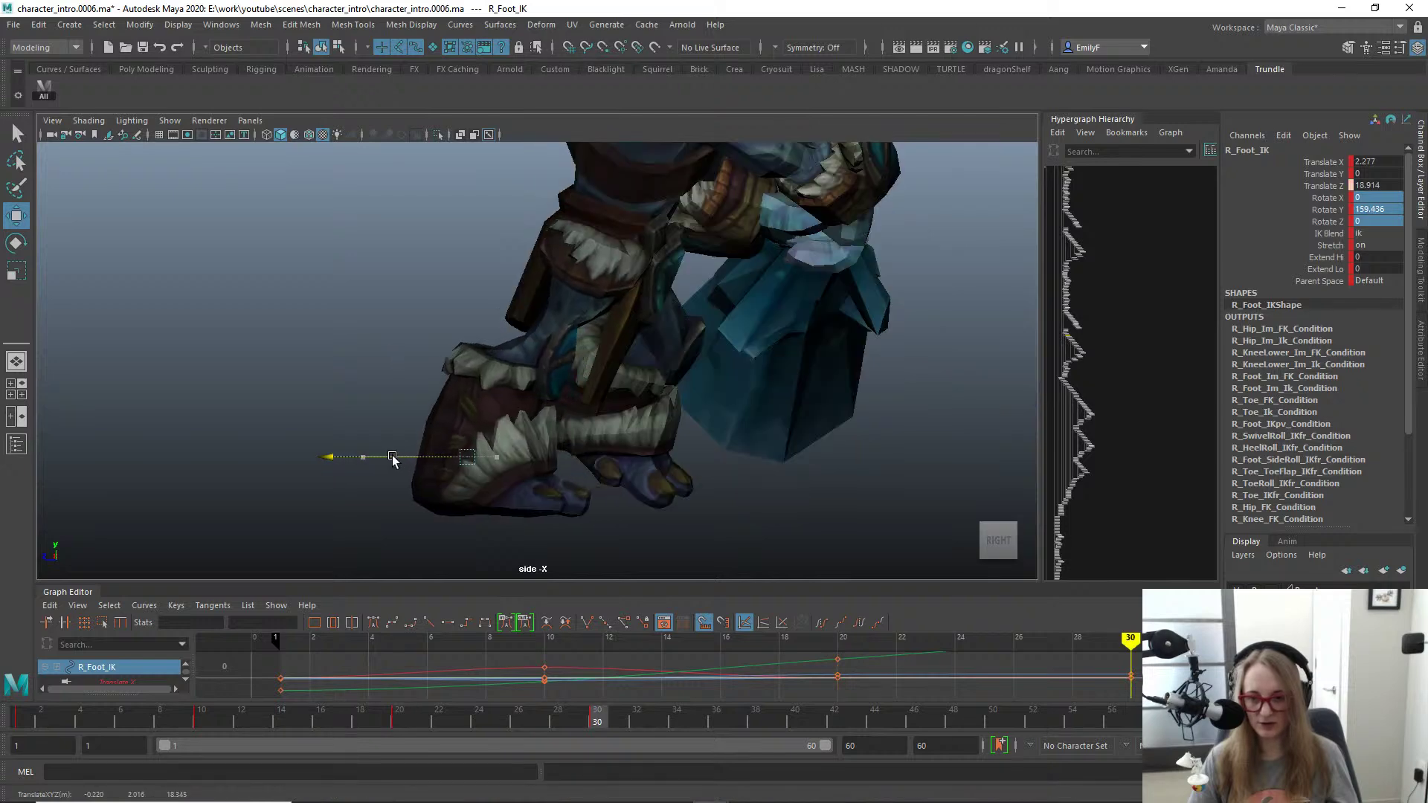
key(.)
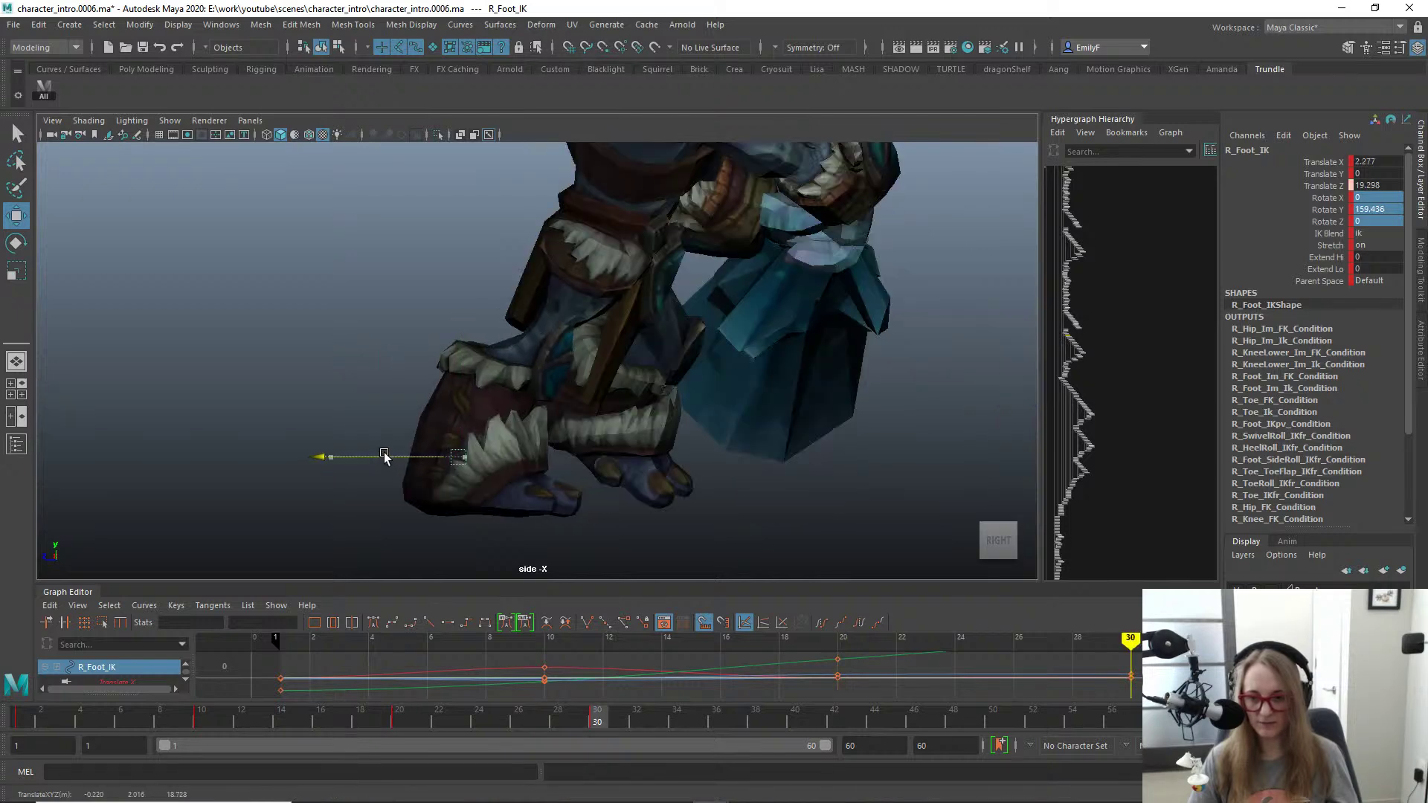
key(.)
Step: Move R_Foot_IK to about 2.75 in X at frame 30 in the front view, checking it against the neighbouring key poses
key(space)
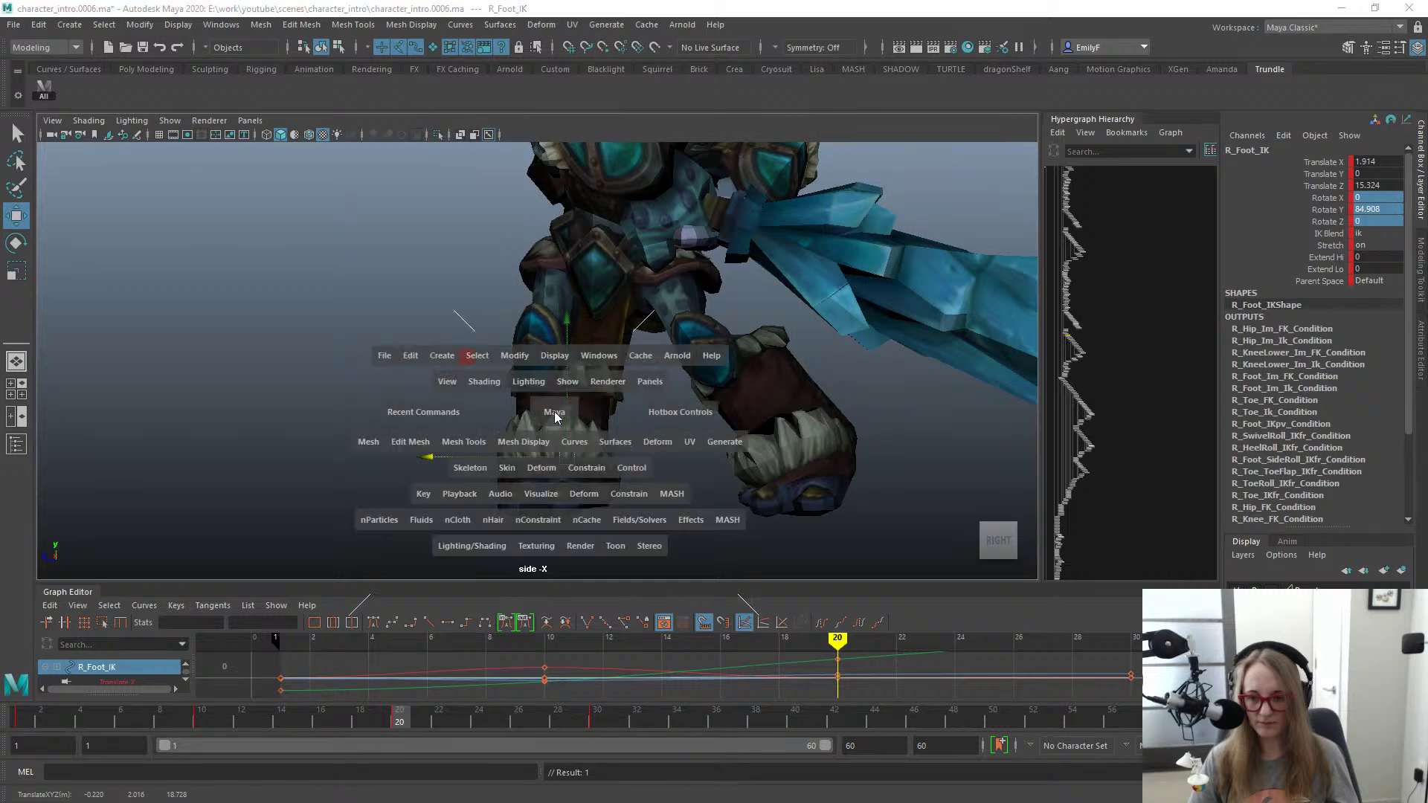
drag(553, 412, 552, 436)
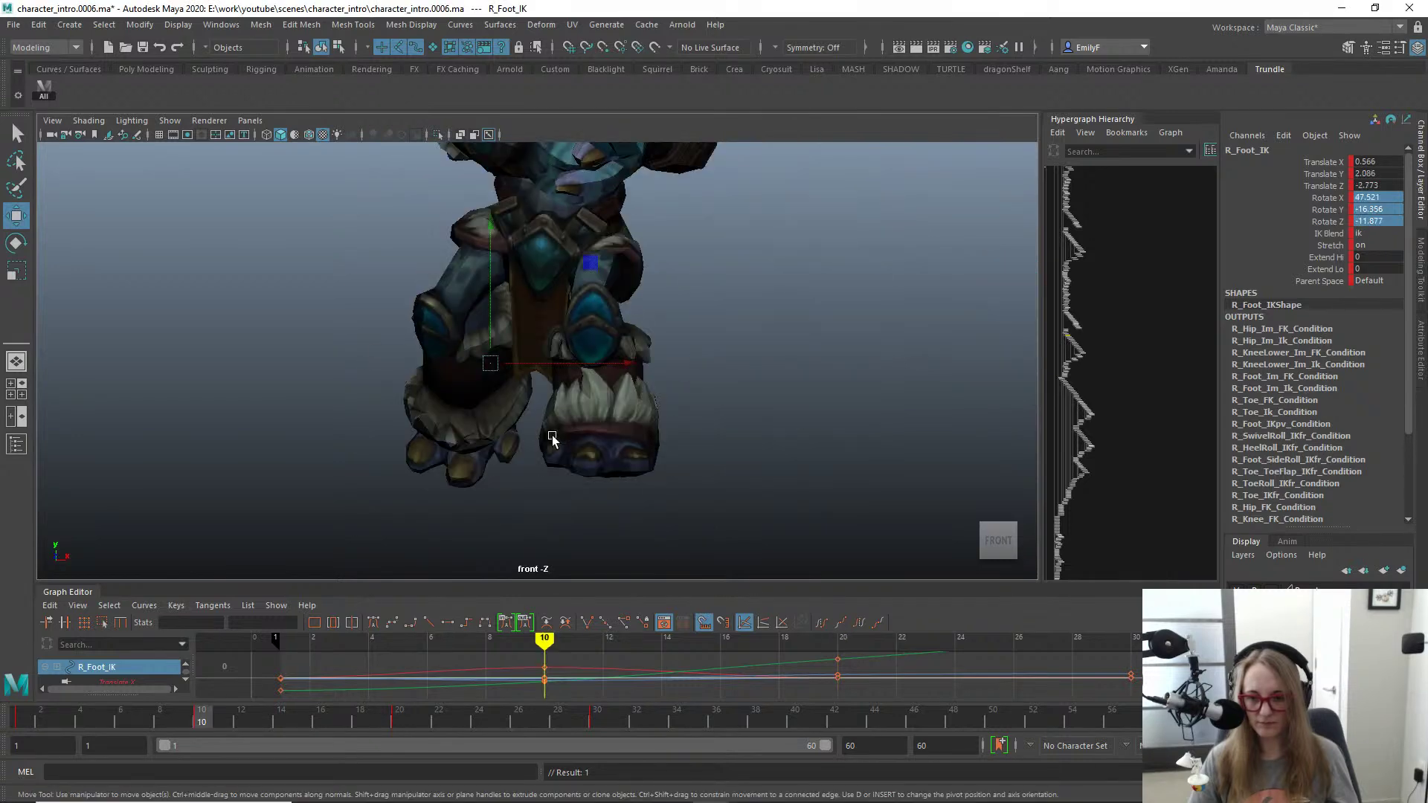
key(.)
key(.)
key(.)
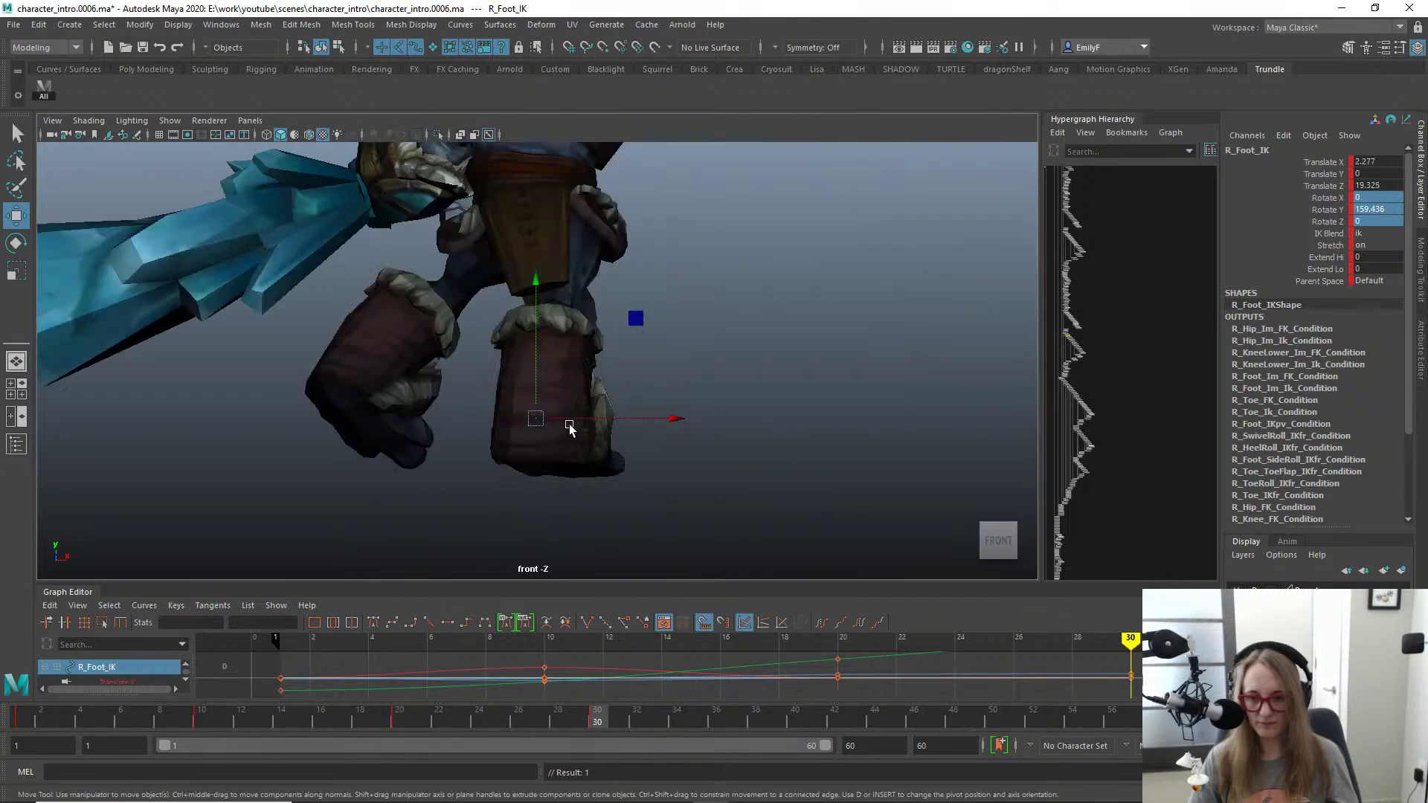
key(.)
drag(684, 424, 692, 424)
key(.)
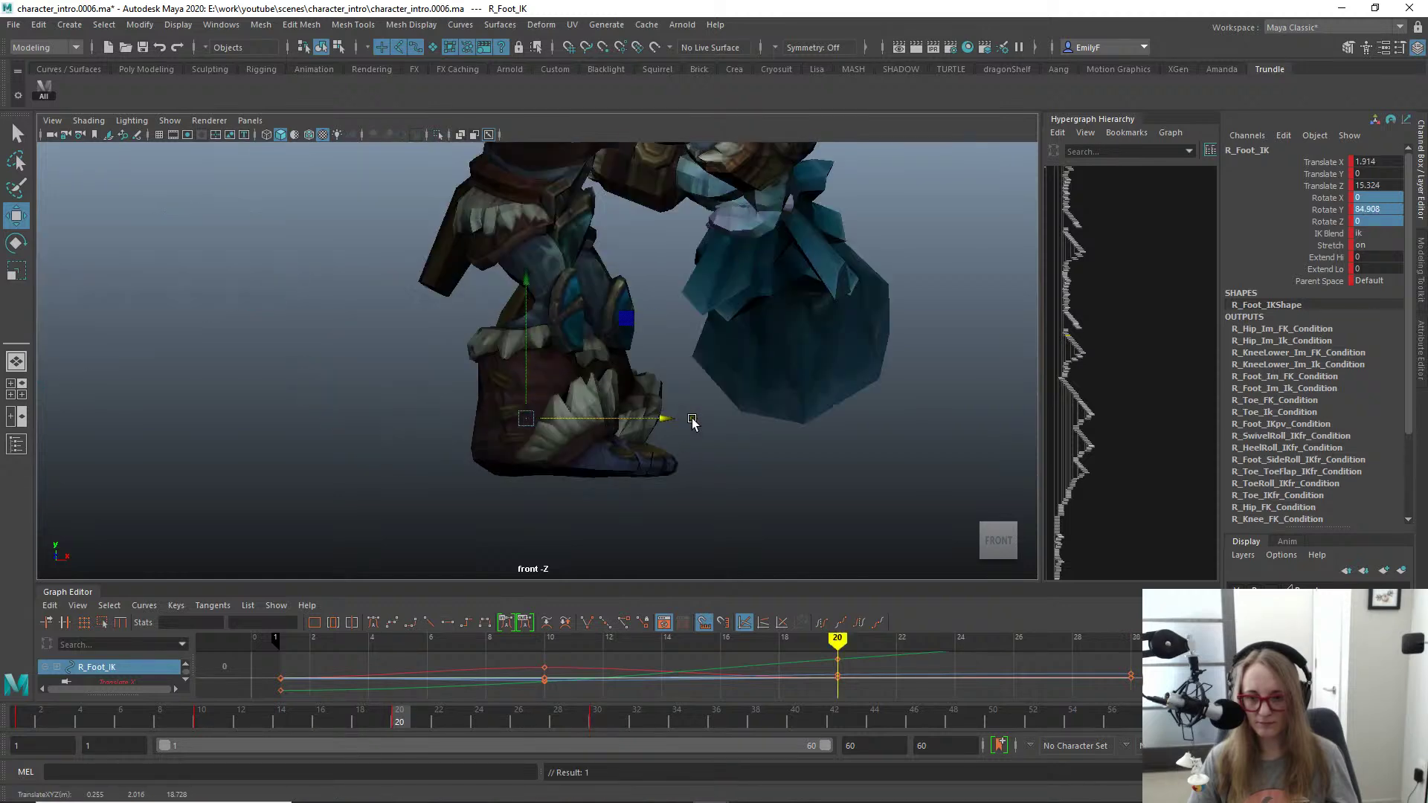
key(.)
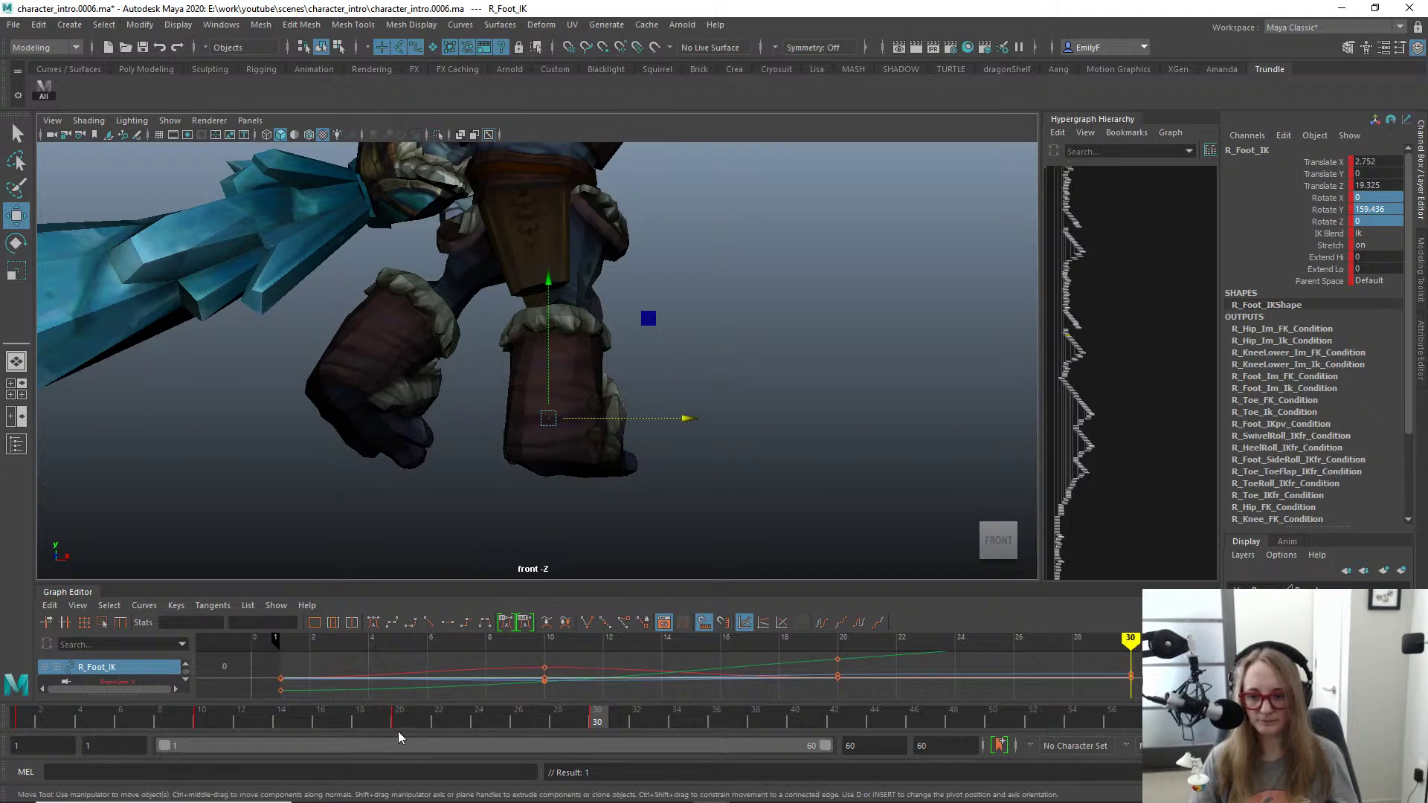
Step: Turn off stepped preview and play the turn in the perspective view
right_click(414, 715)
click(455, 656)
drag(354, 721, 323, 621)
key(space)
drag(526, 315, 522, 244)
alt+drag(700, 356, 557, 362)
key(alt+v)
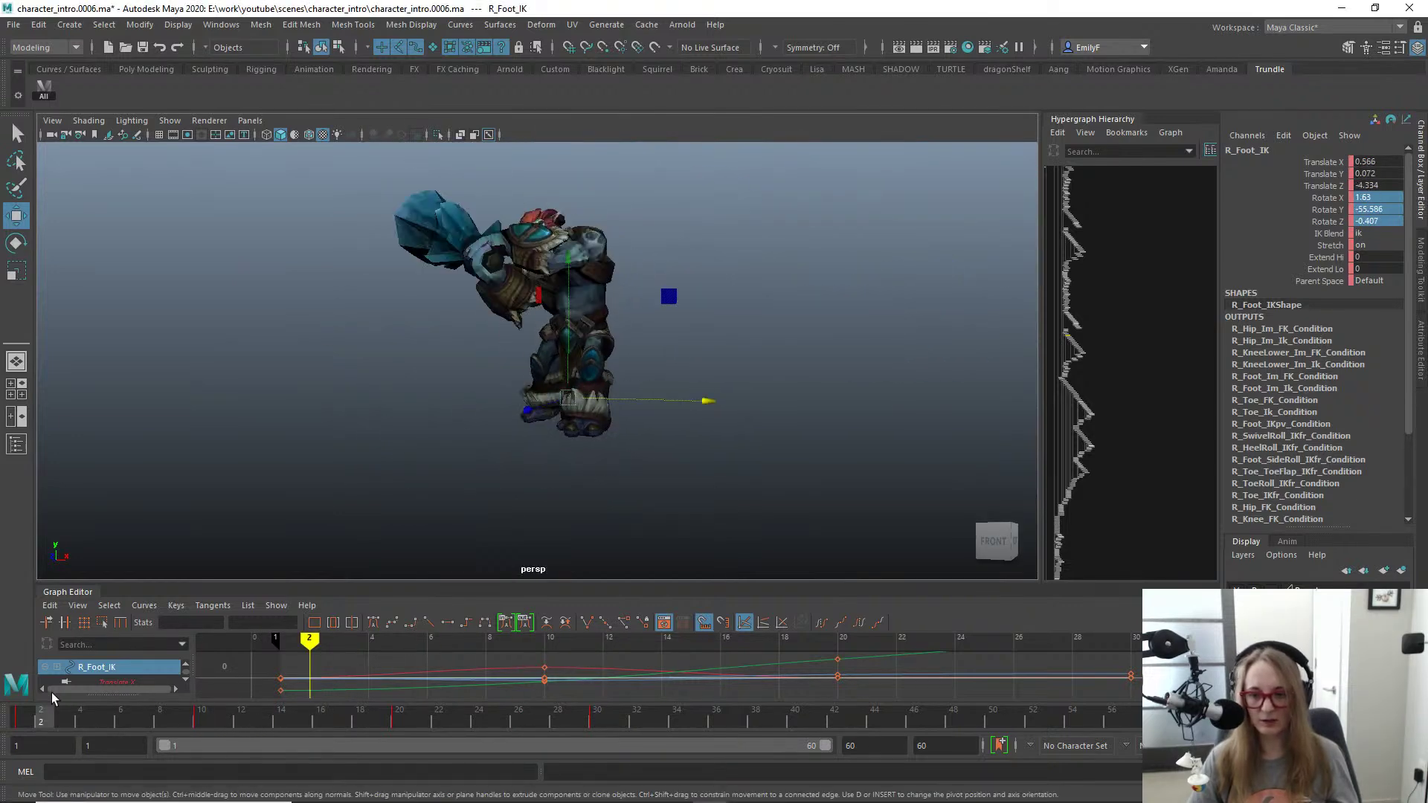
Step: Scrub and replay the turn between frames 1 and 30, examining the interpolated motion from other angles
drag(52, 716, 399, 713)
drag(280, 659, 660, 672)
key(alt+v)
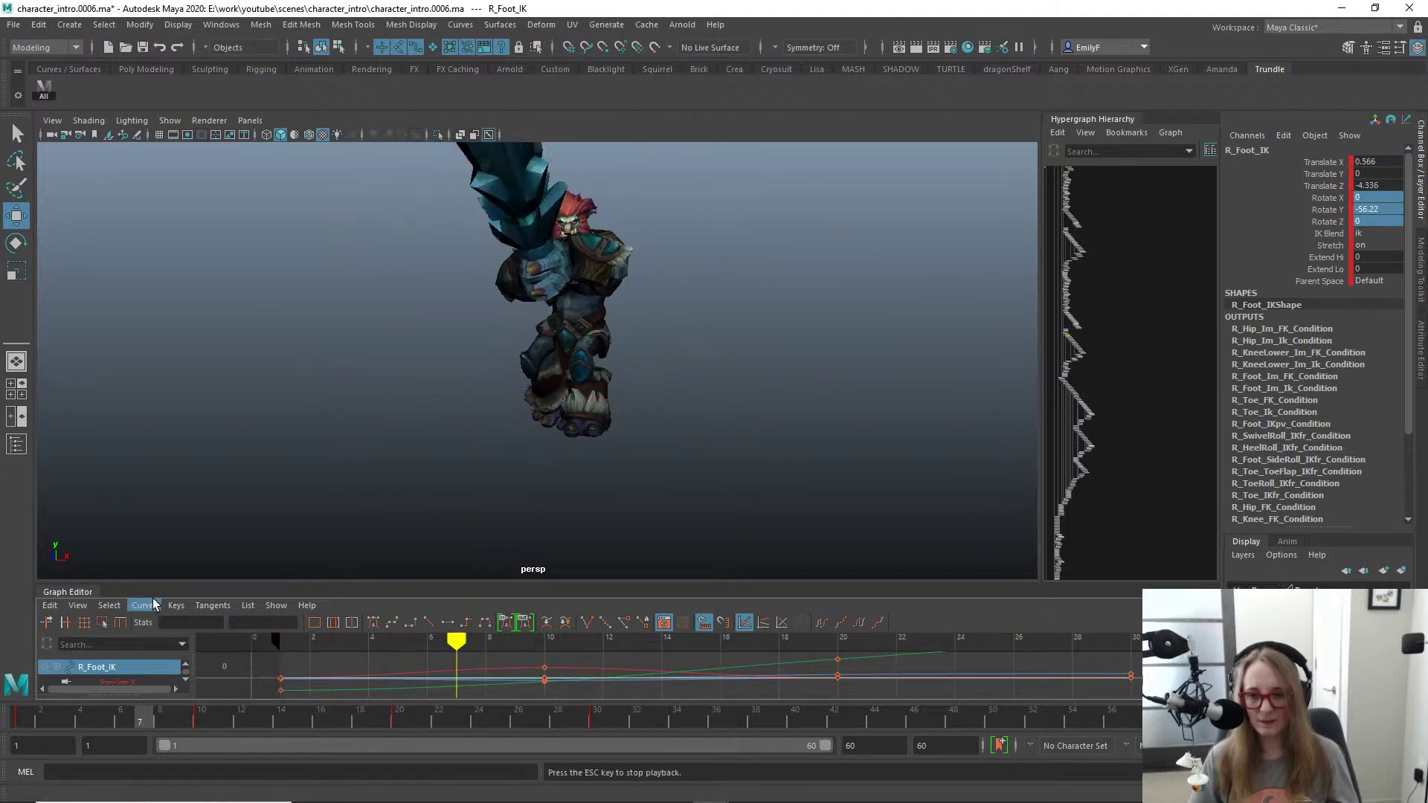
alt+right_drag(736, 330, 426, 330)
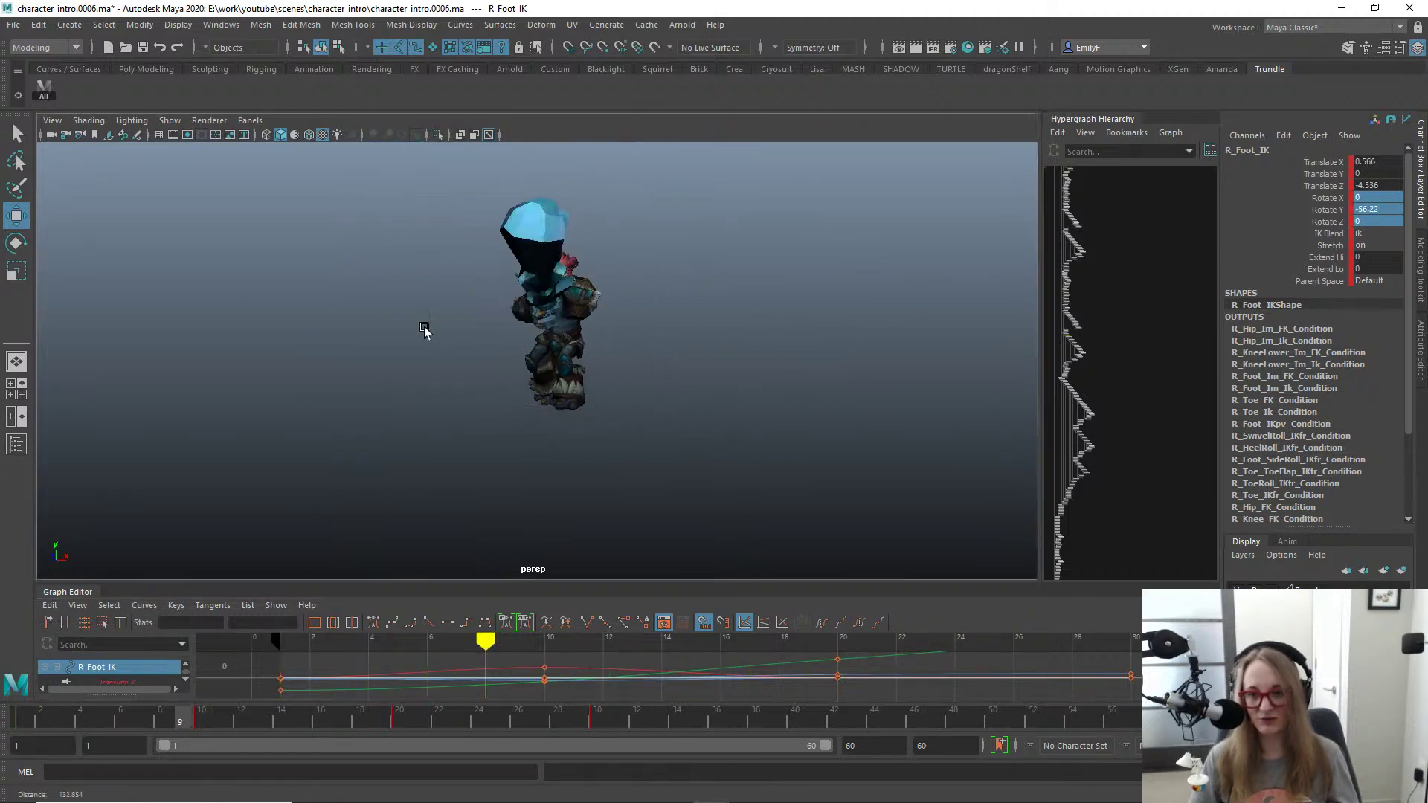
alt+drag(426, 330, 559, 384)
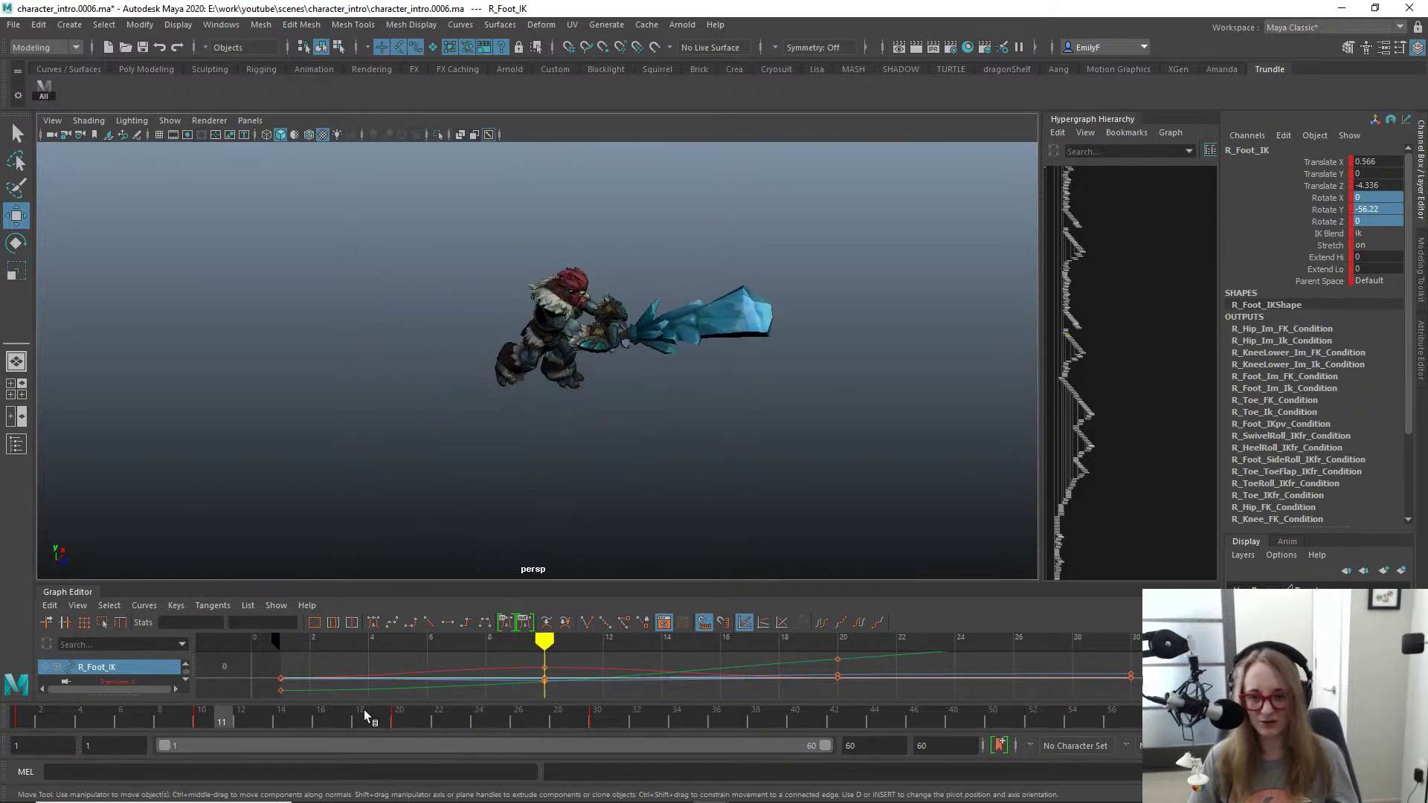
drag(346, 713, 597, 714)
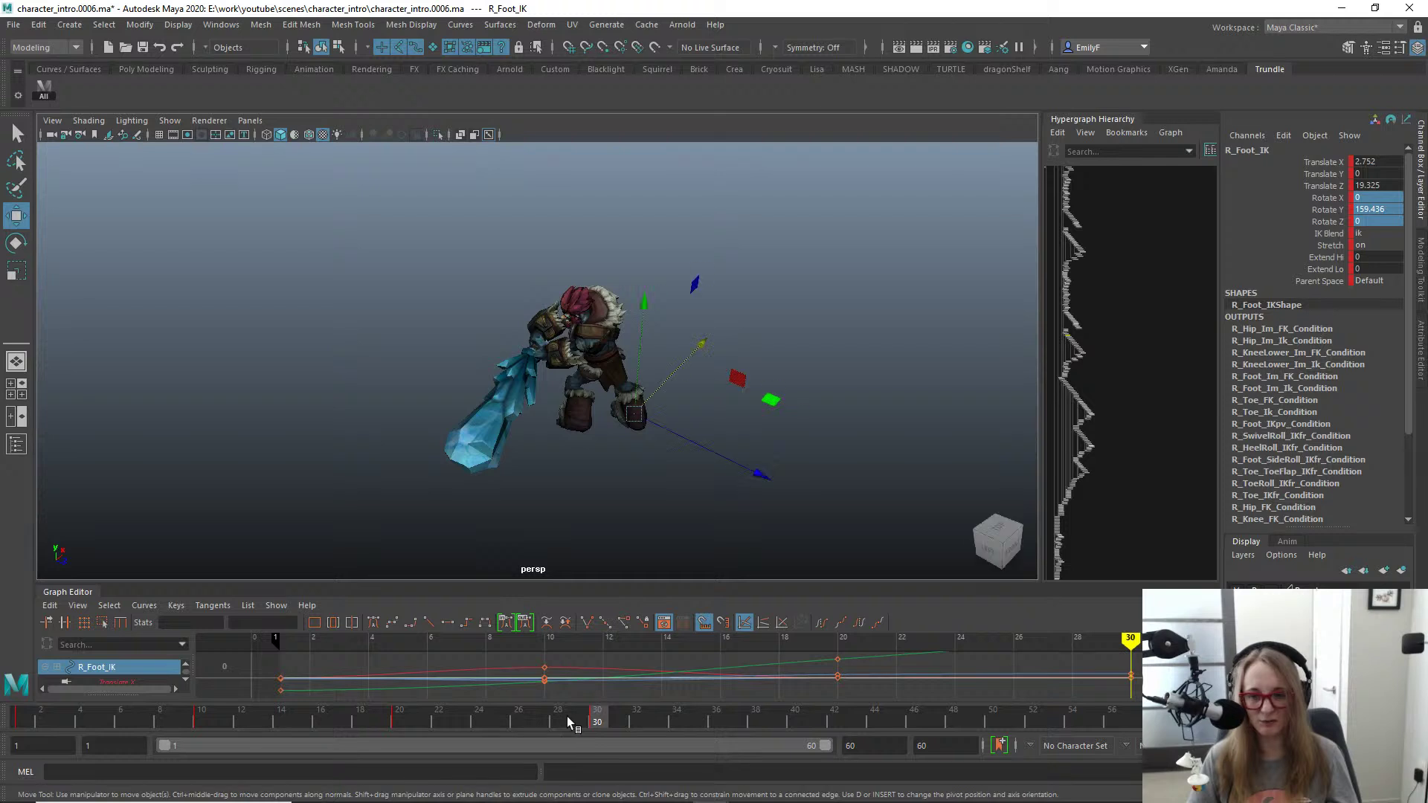
Step: Enable stepped preview for the timeline and scrub back to the frame 30 pose
right_click(567, 720)
click(595, 676)
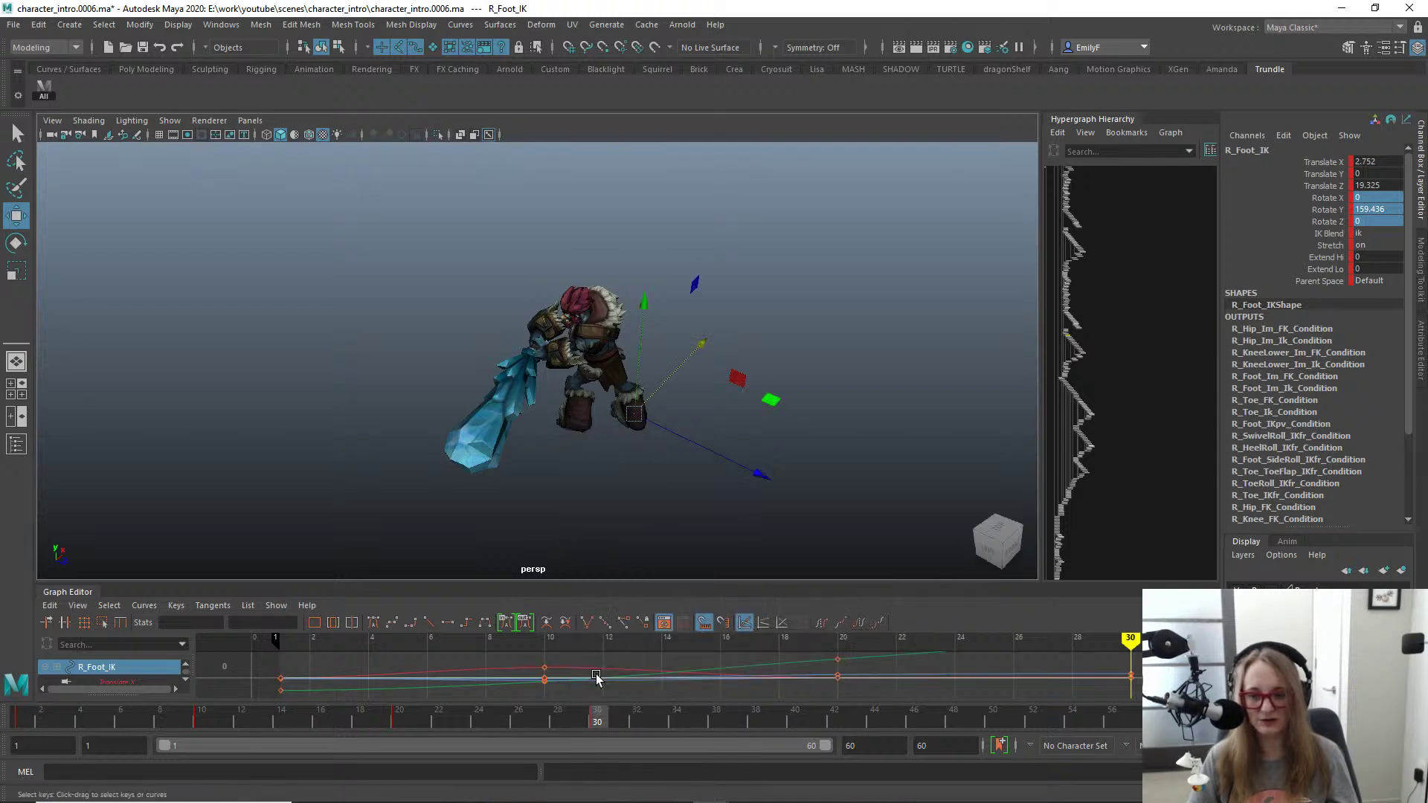
right_click(597, 716)
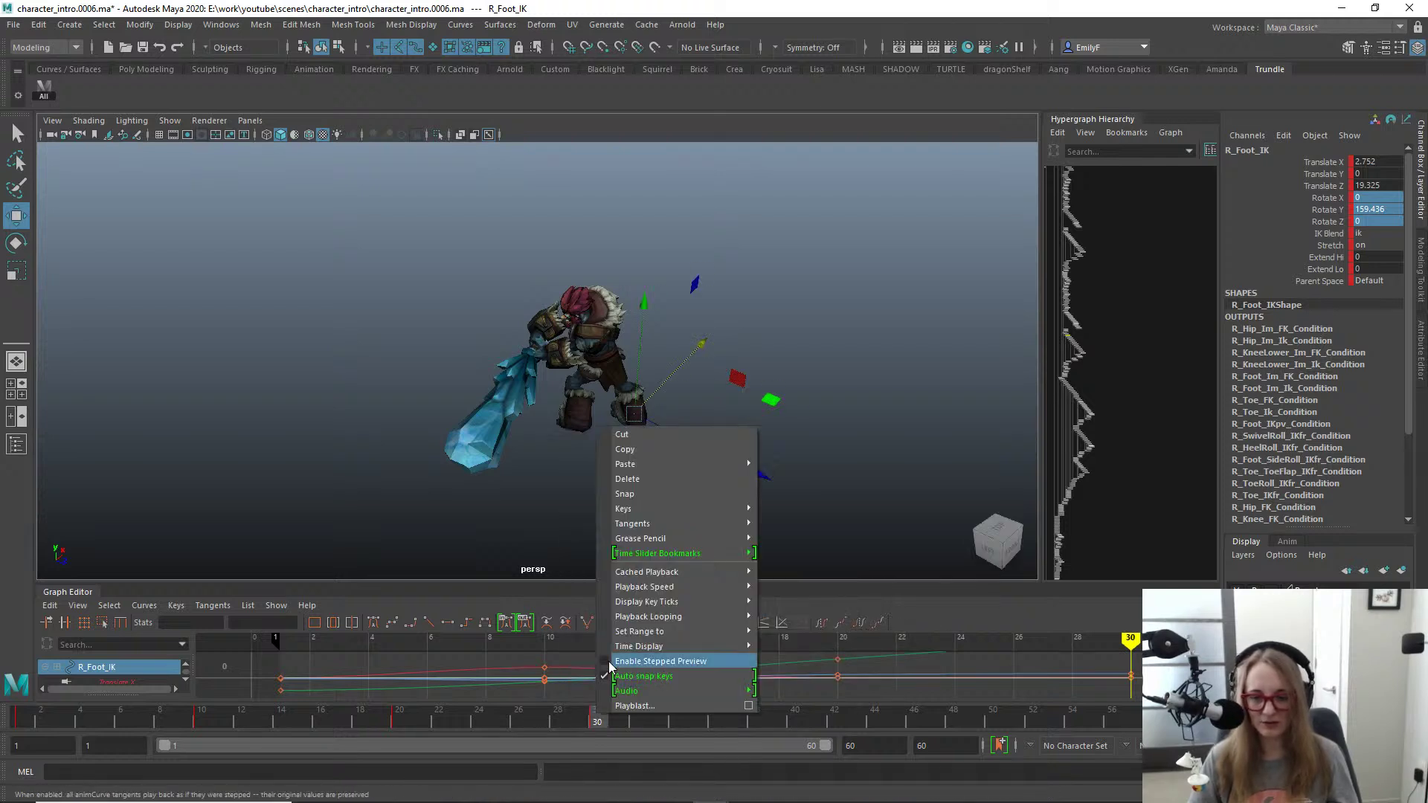
click(625, 680)
right_click(613, 725)
key(Escape)
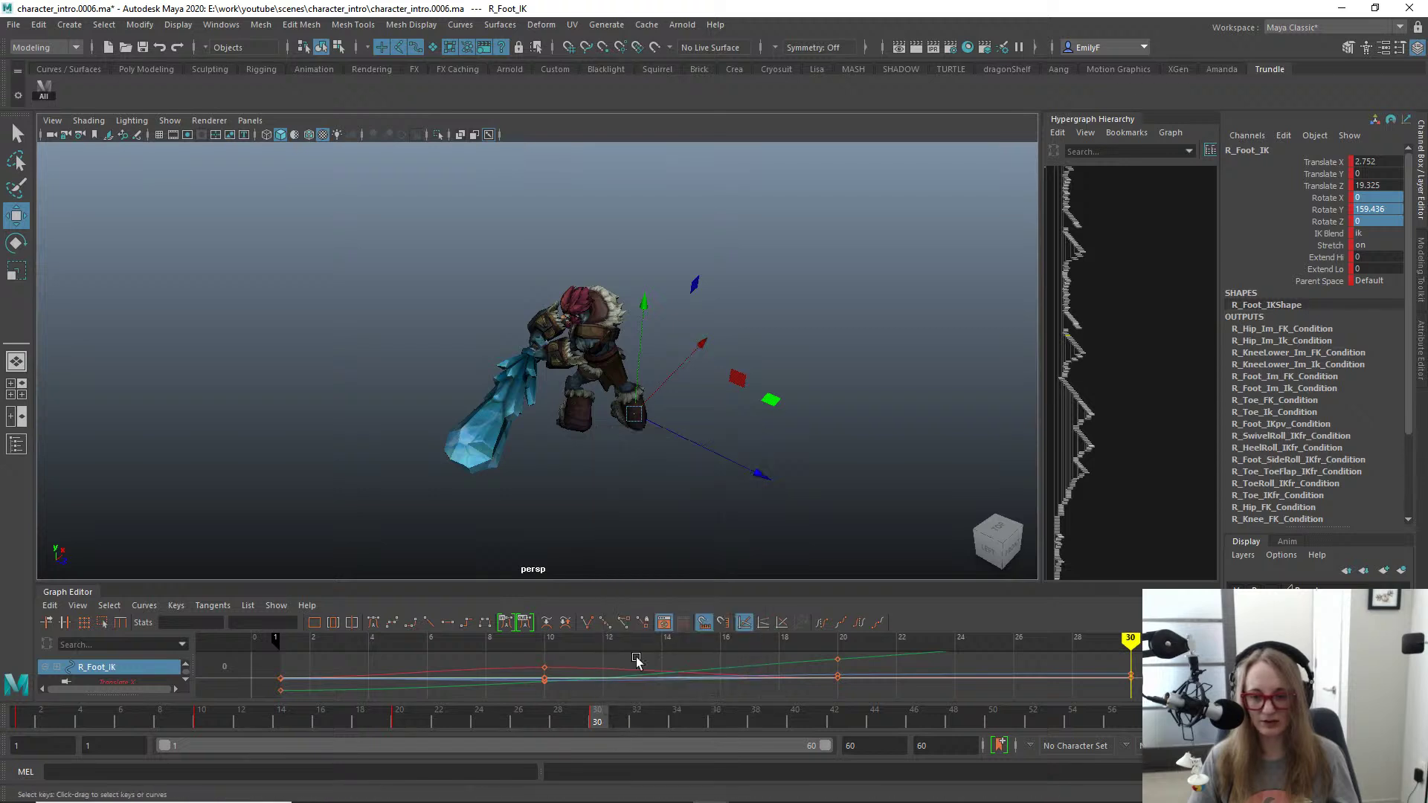
mouse_move(551, 713)
mouse_down()
mouse_move(452, 721)
mouse_move(605, 721)
mouse_up()
Step: Select Pelvis_FK and compare the hip placement over the feet at frames 20 and 30 in the front view
scroll(587, 422, up, 3)
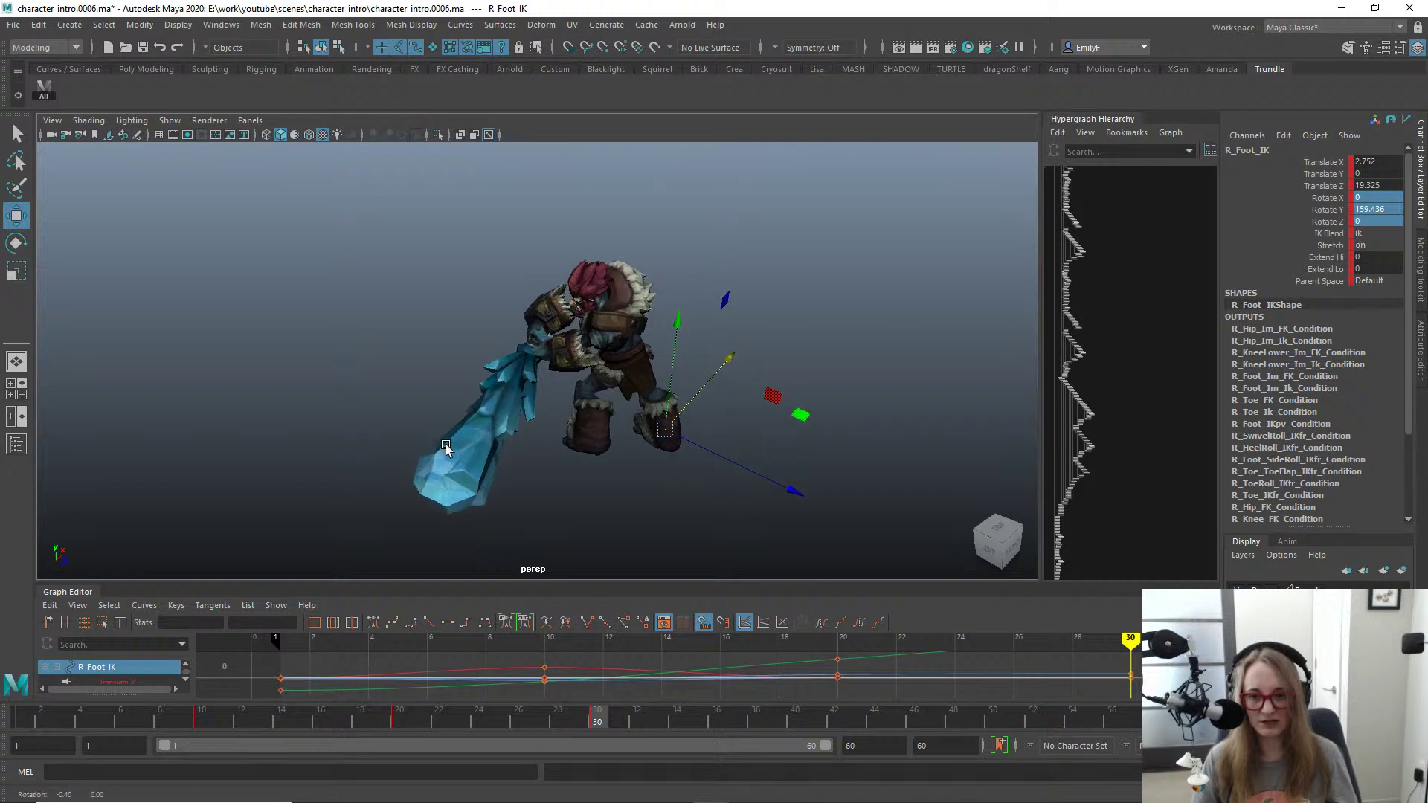
alt+drag(445, 444, 463, 408)
alt+drag(543, 256, 677, 304)
key(q)
click(679, 302)
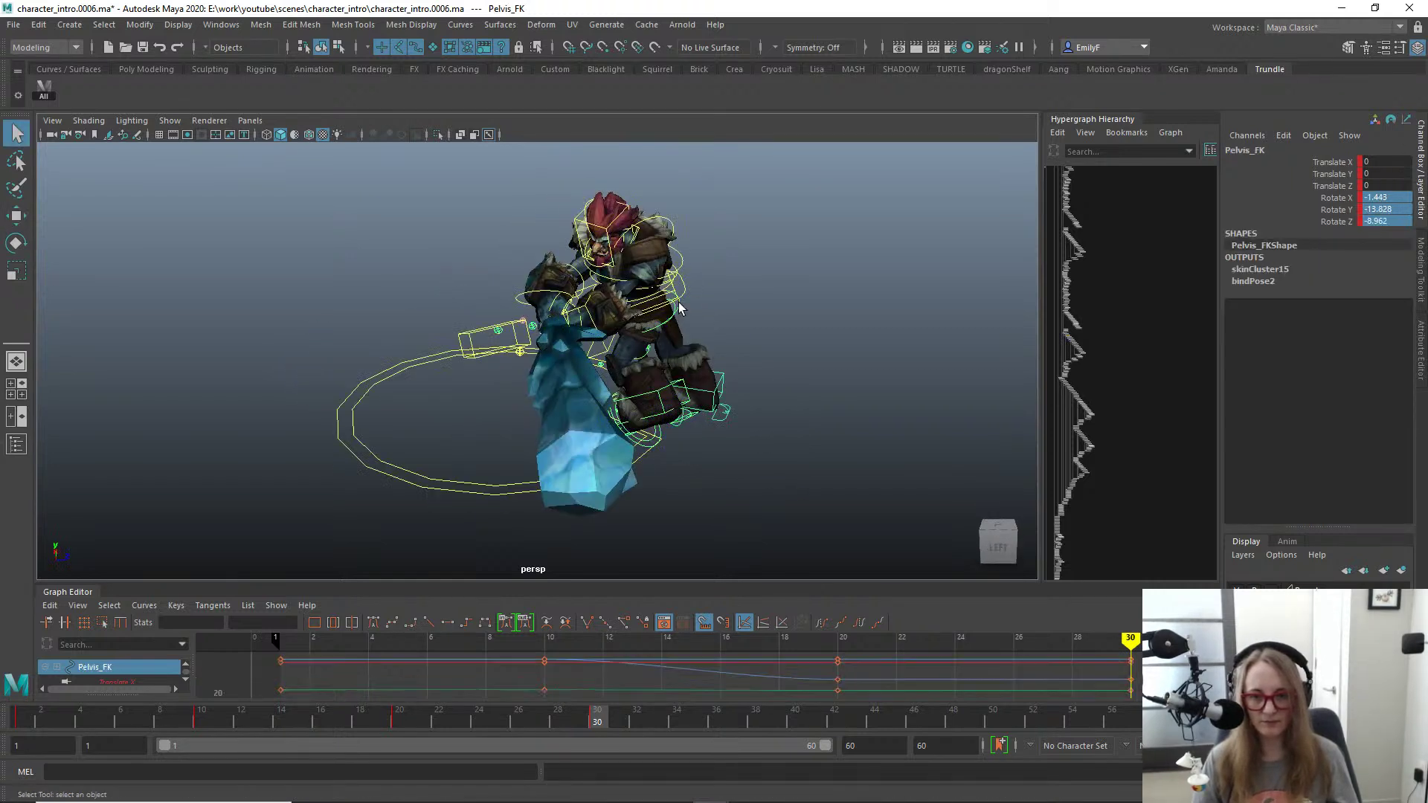
key(w)
alt+drag(816, 395, 585, 474)
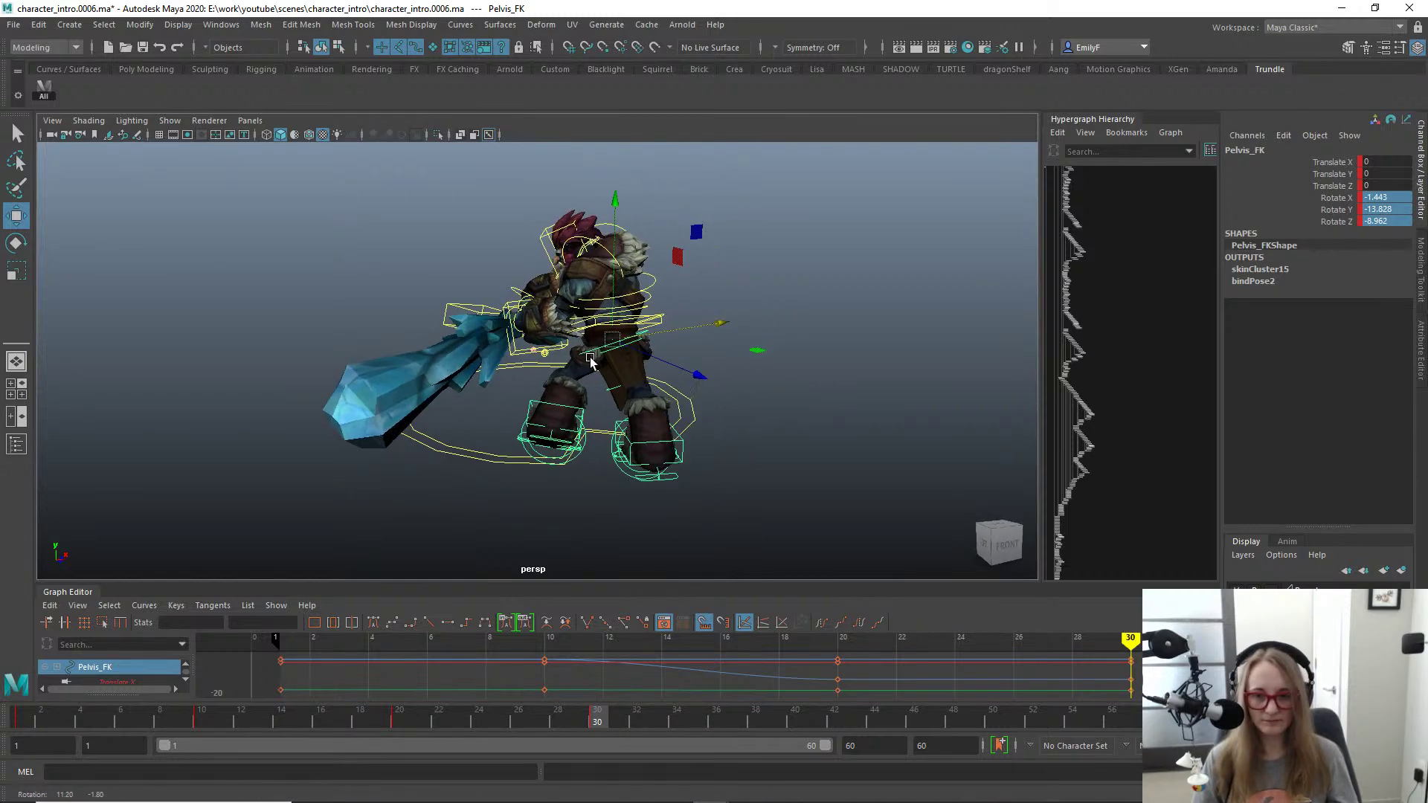
key(q)
key(space)
drag(627, 358, 625, 402)
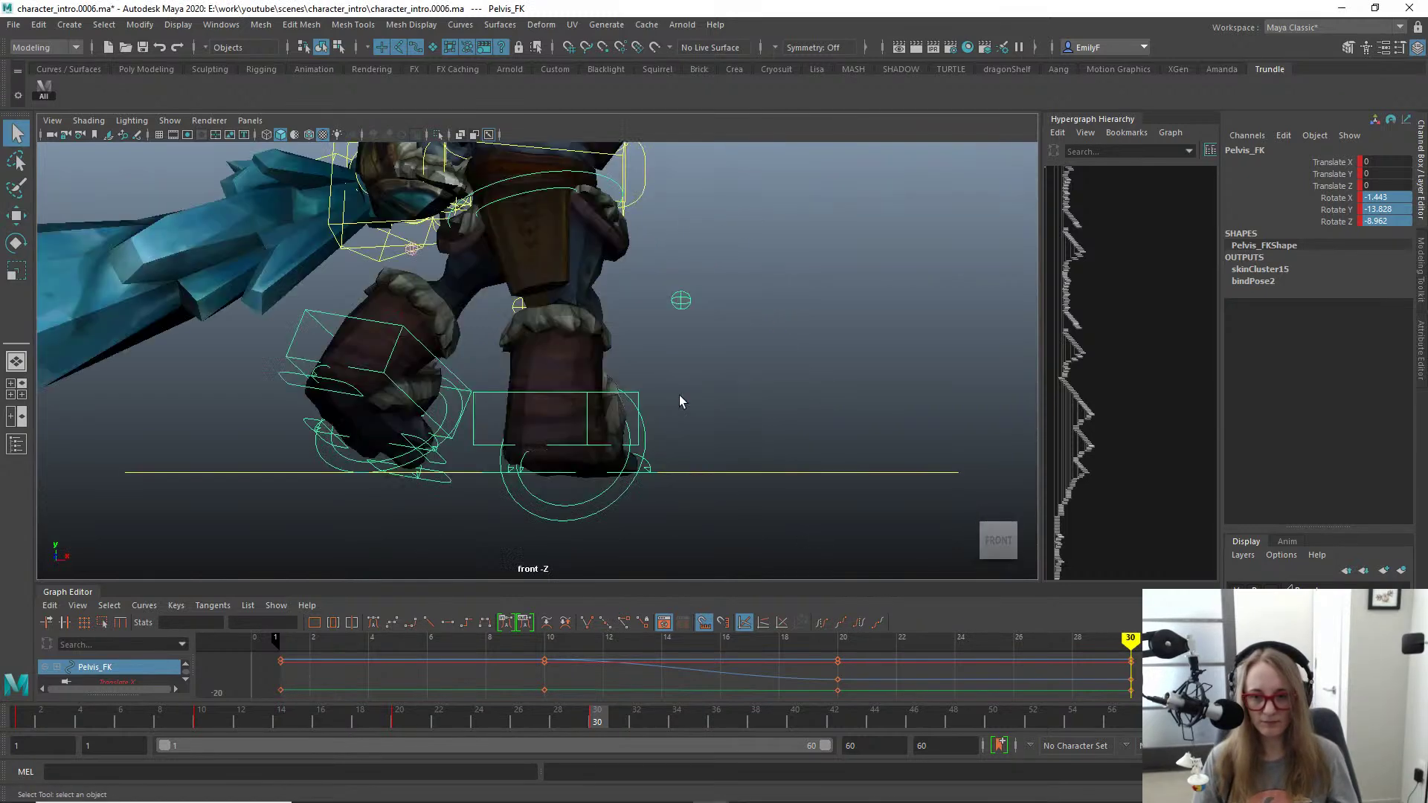
alt+right_drag(680, 396, 491, 279)
key(alt+1)
alt+middle_drag(491, 279, 489, 357)
key(comma)
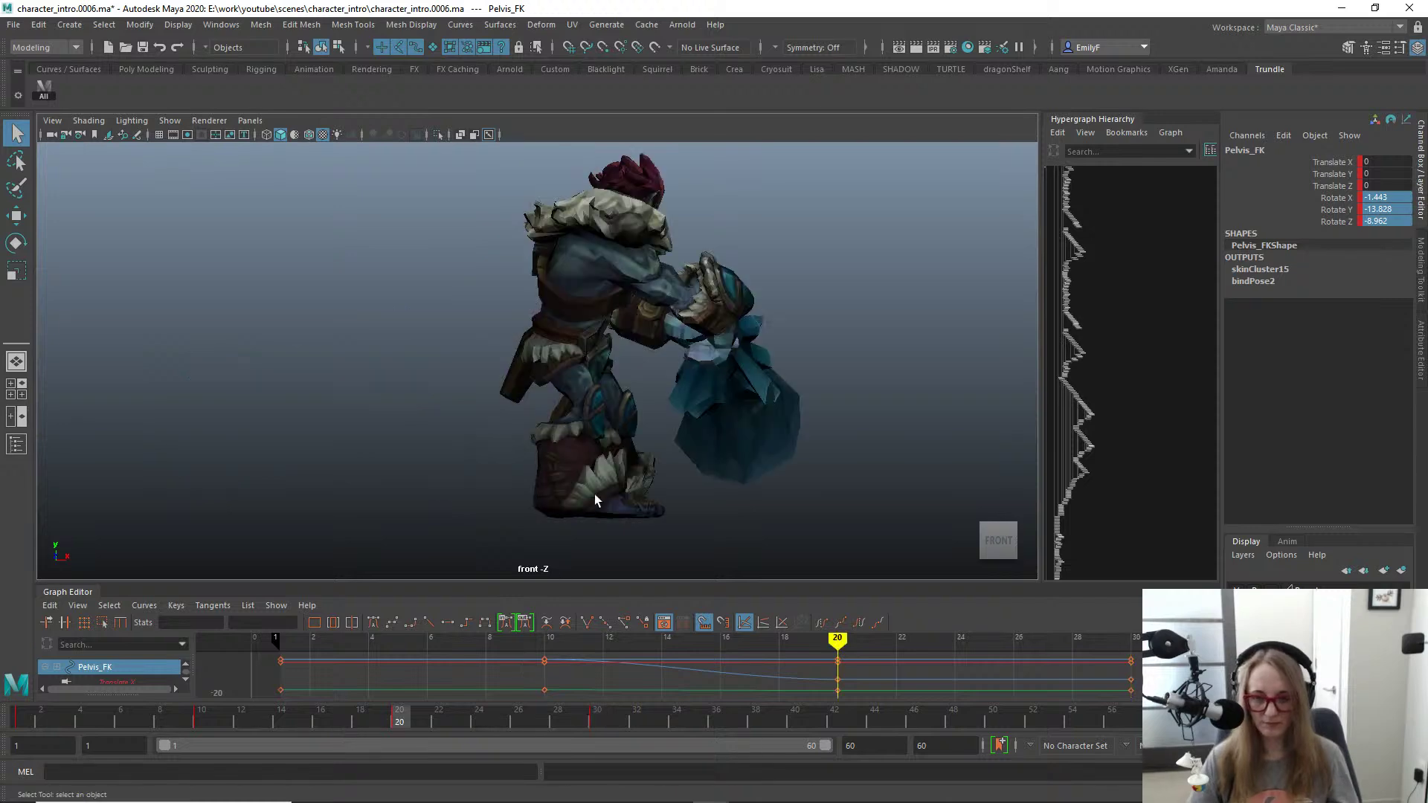
key(period)
Step: Try to shift Pelvis_FK sideways in X at frame 30
key(w)
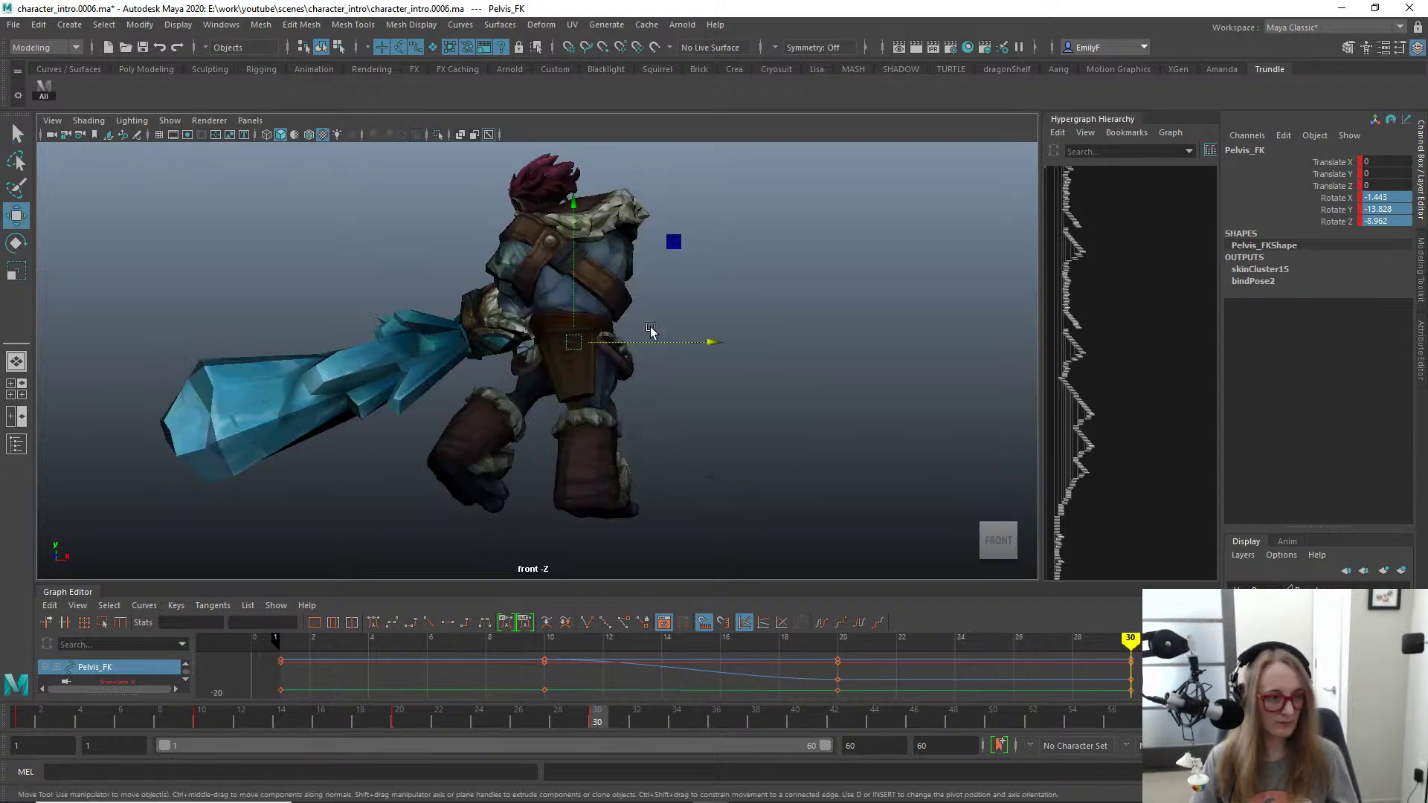
drag(691, 328, 711, 342)
key(ctrl+z)
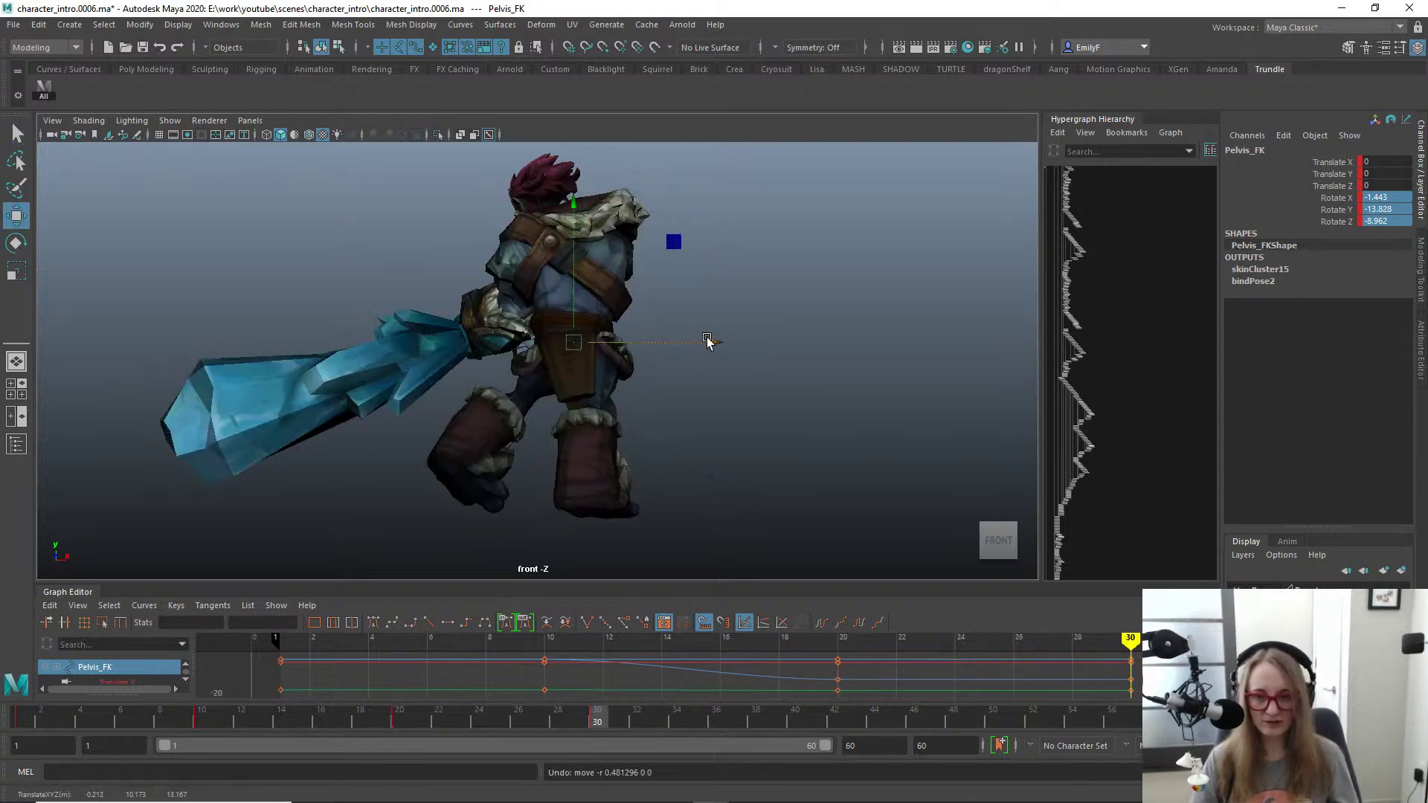
Step: Select the parent control Main_FK and move it to about 0.475 in X at frame 30
key(q)
key(Up)
key(w)
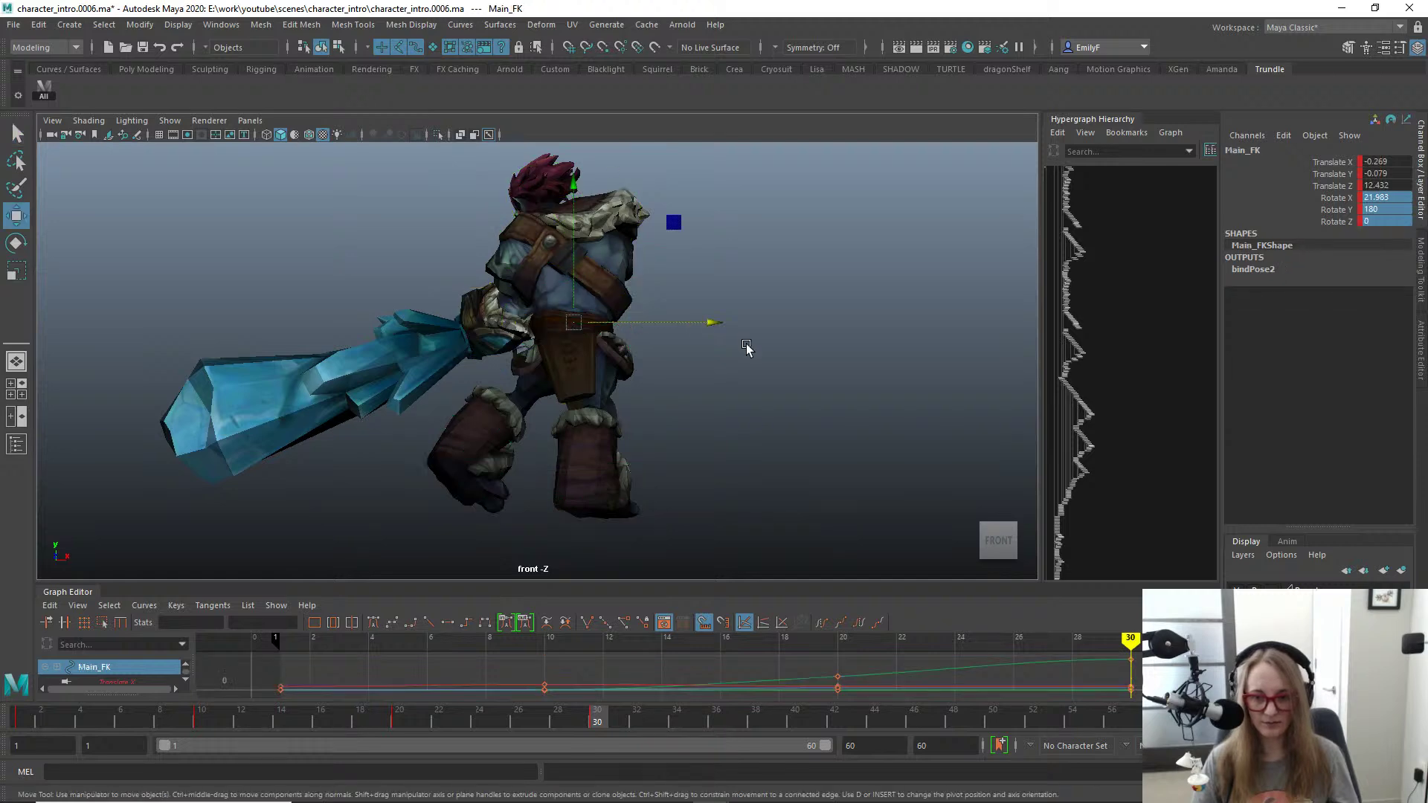
drag(711, 328, 724, 328)
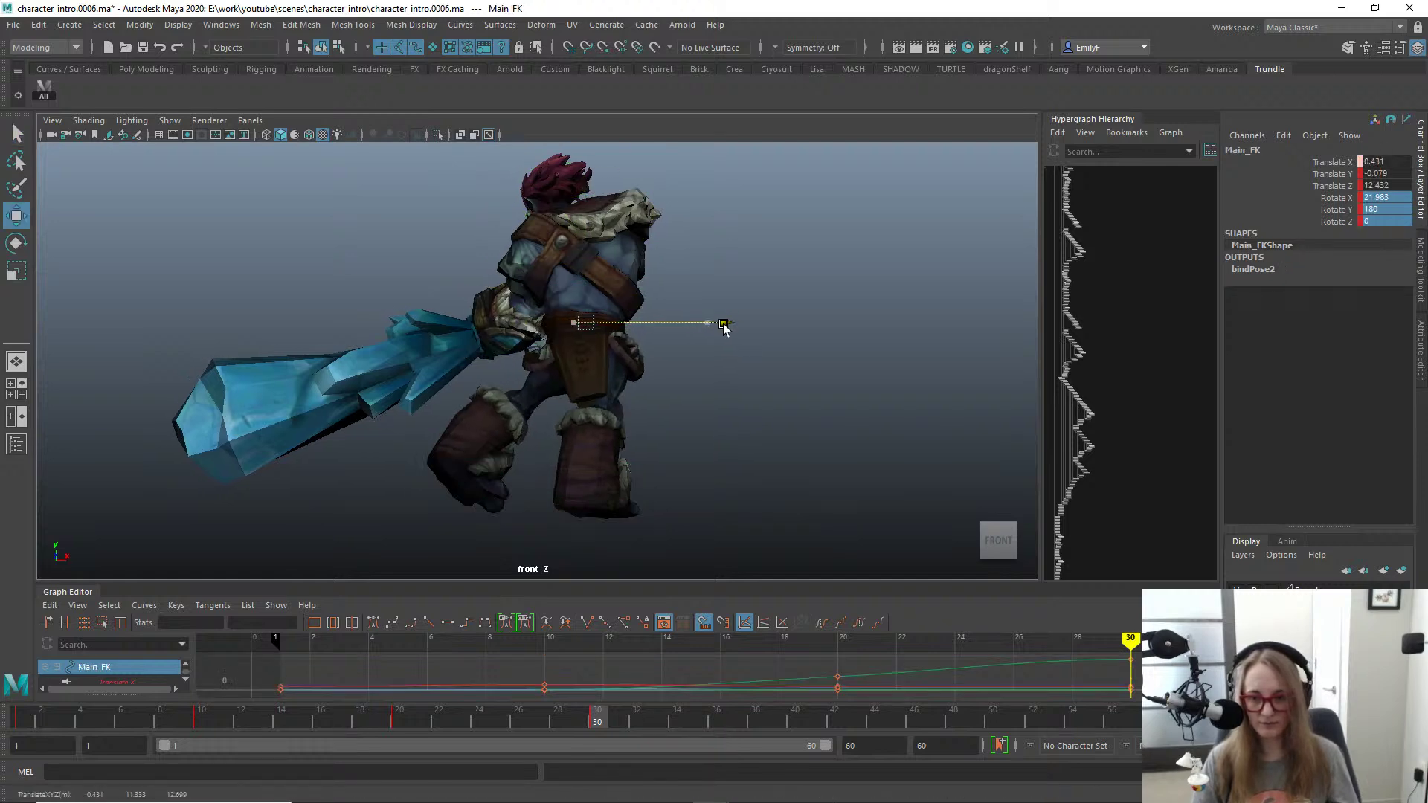
alt+right_drag(662, 429, 777, 433)
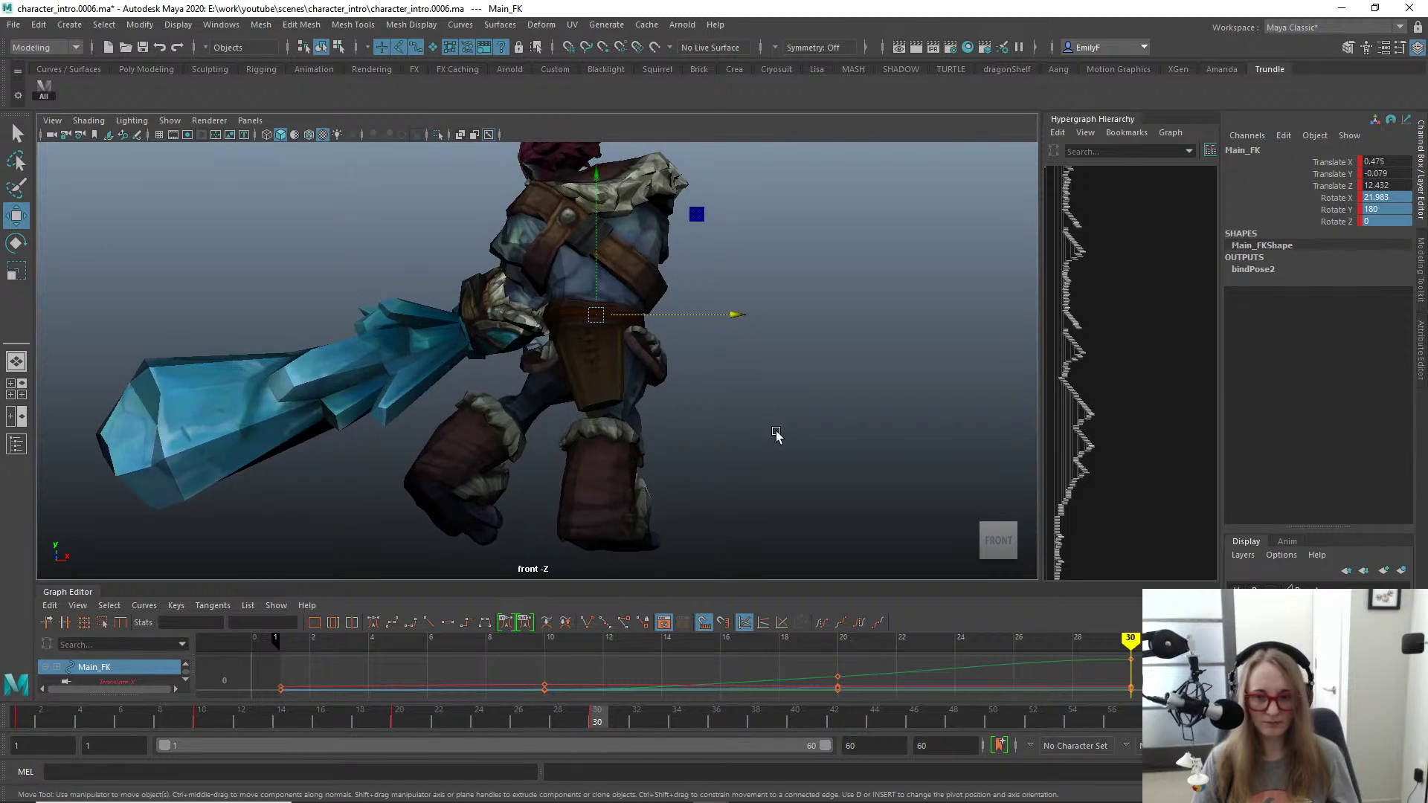
Step: Rotate Main_FK at frame 30 to about 5.2 in X, 180.8 in Y and 1.9 in Z
key(space)
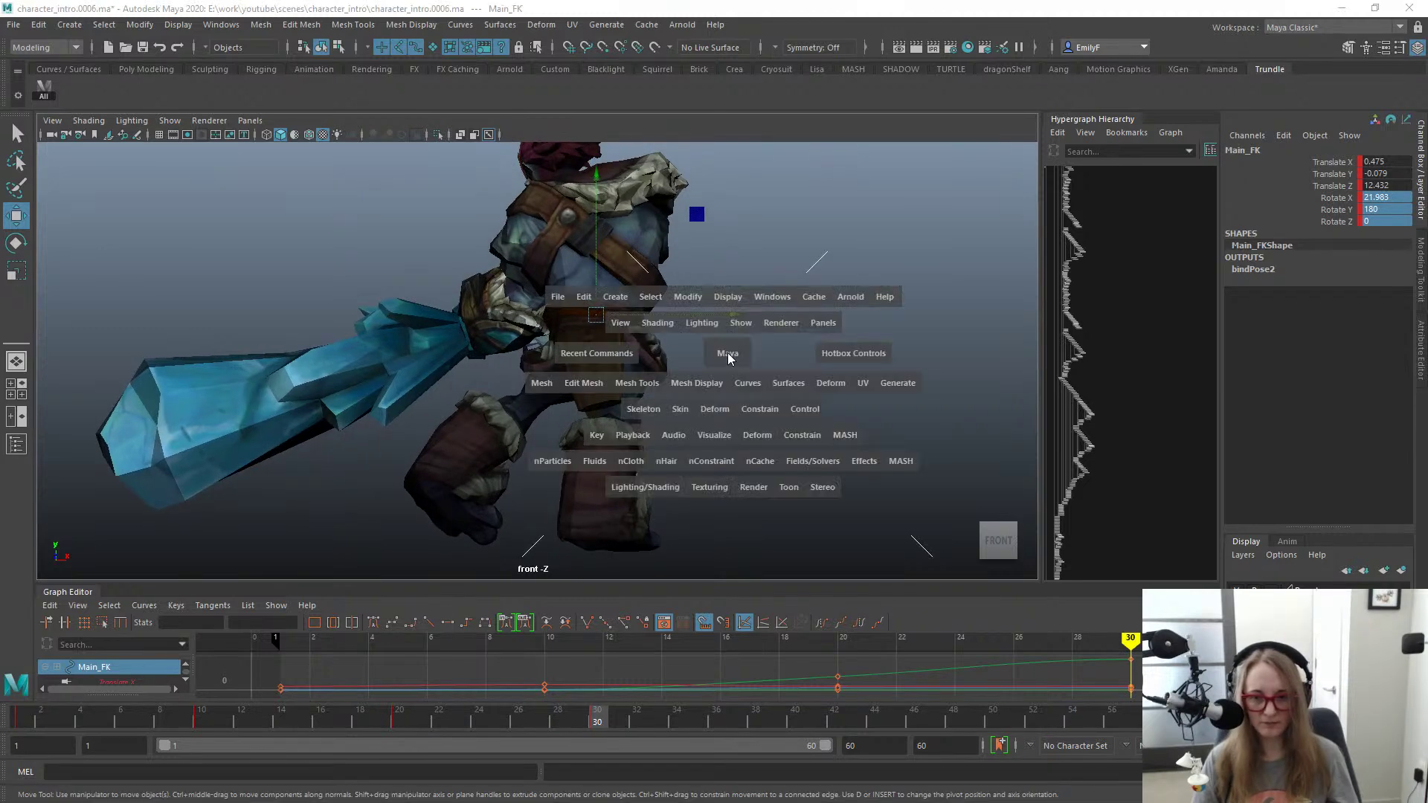
key(e)
drag(707, 374, 704, 390)
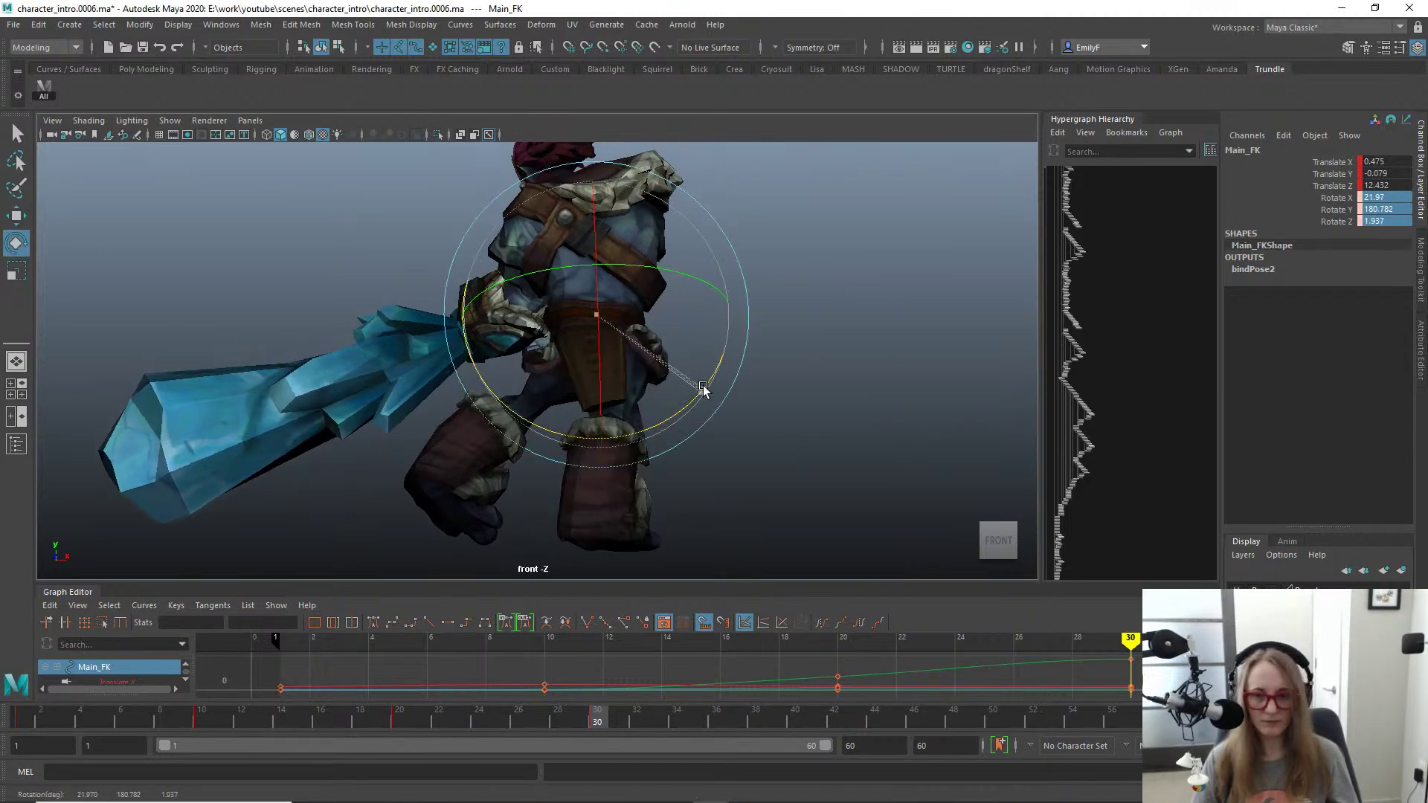
key(space)
drag(641, 306, 739, 263)
Step: Move Main_FK to about 0.62 in X and 17.2 in Z at frame 30 and key it
key(space)
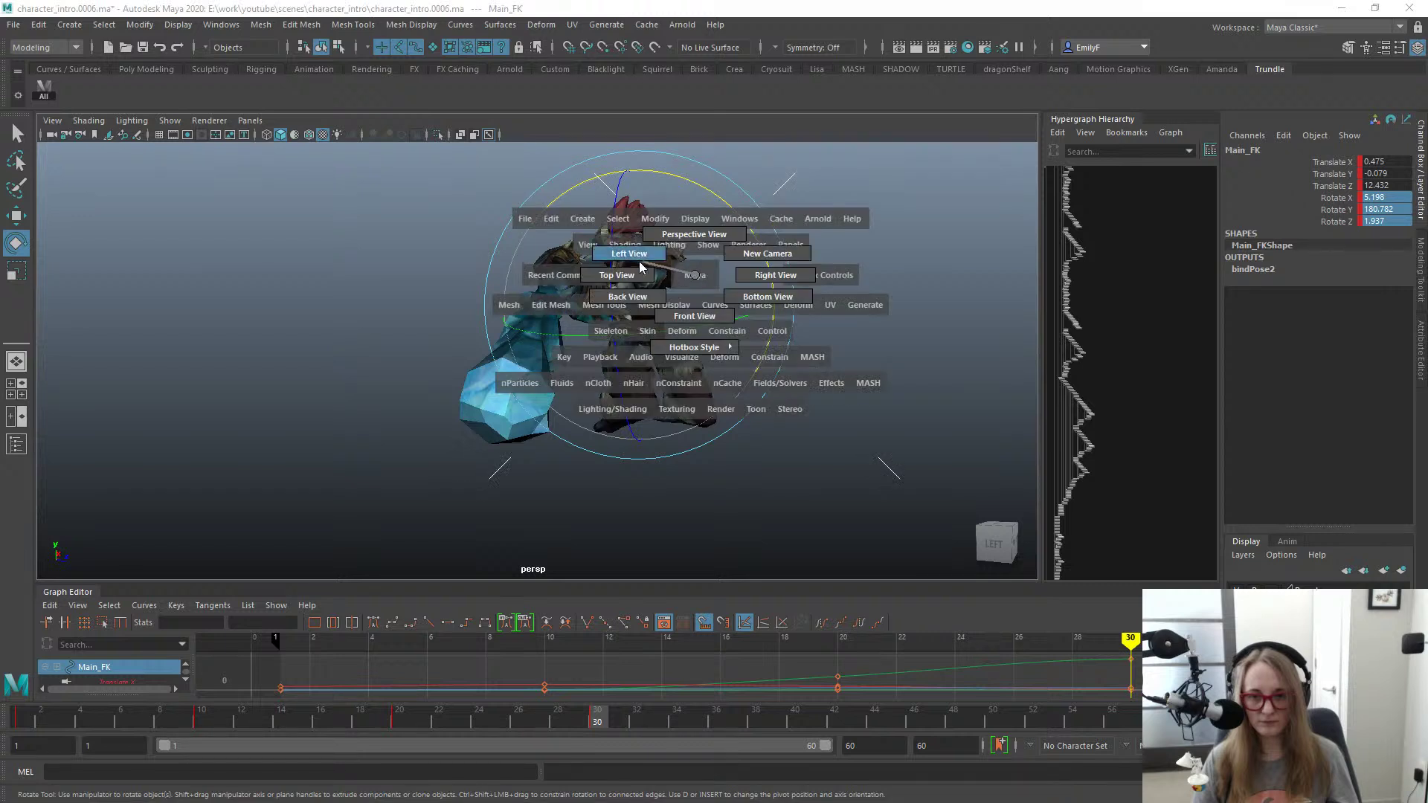
drag(638, 255, 835, 298)
key(w)
key(s)
Step: Move L_Foot_IK at frame 30 to about -7.7, 2.8, 19.8 and rotate it to about 21.5, 181.5, 24.4 in X, Y, Z
key(space)
drag(742, 314, 741, 316)
key(alt+1)
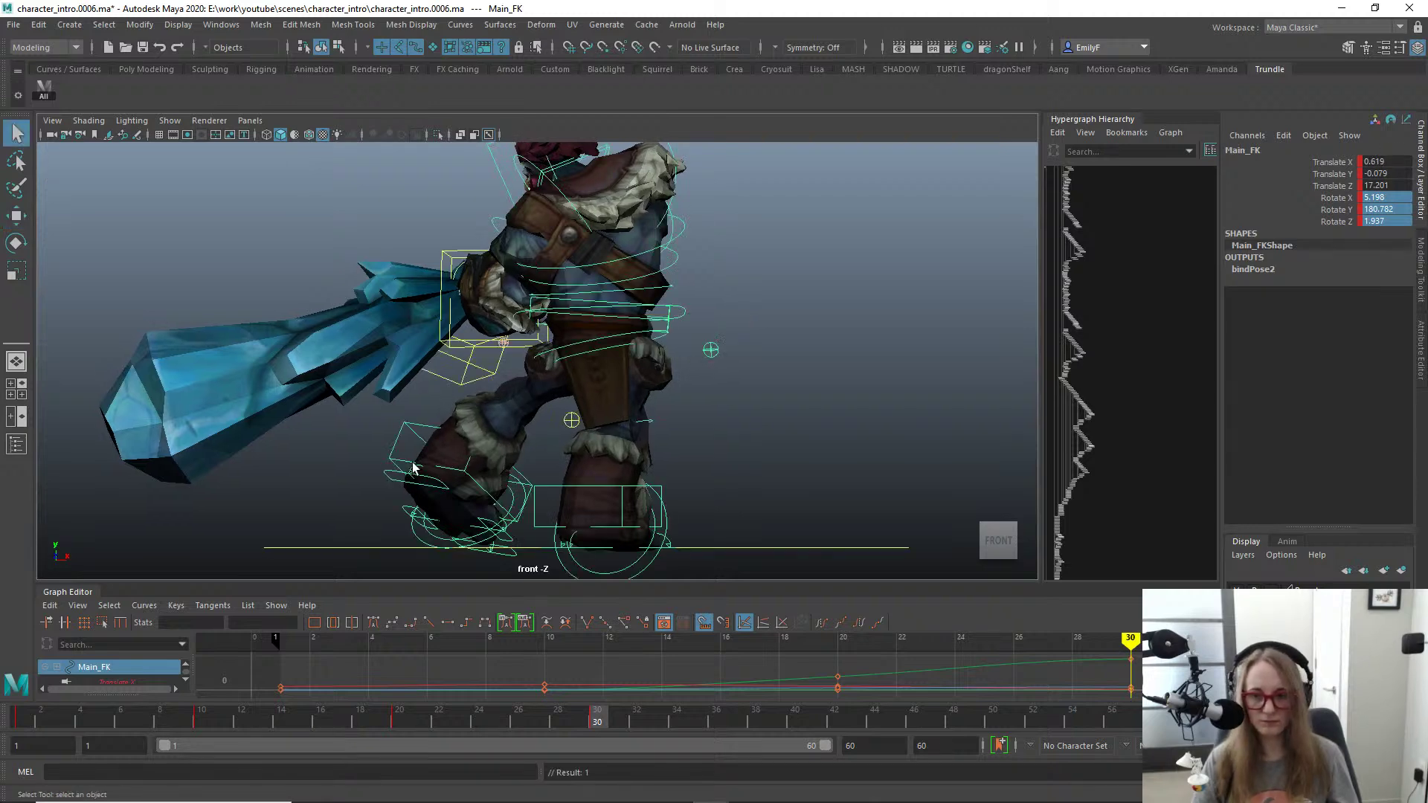
key(w)
drag(407, 441, 487, 499)
key(e)
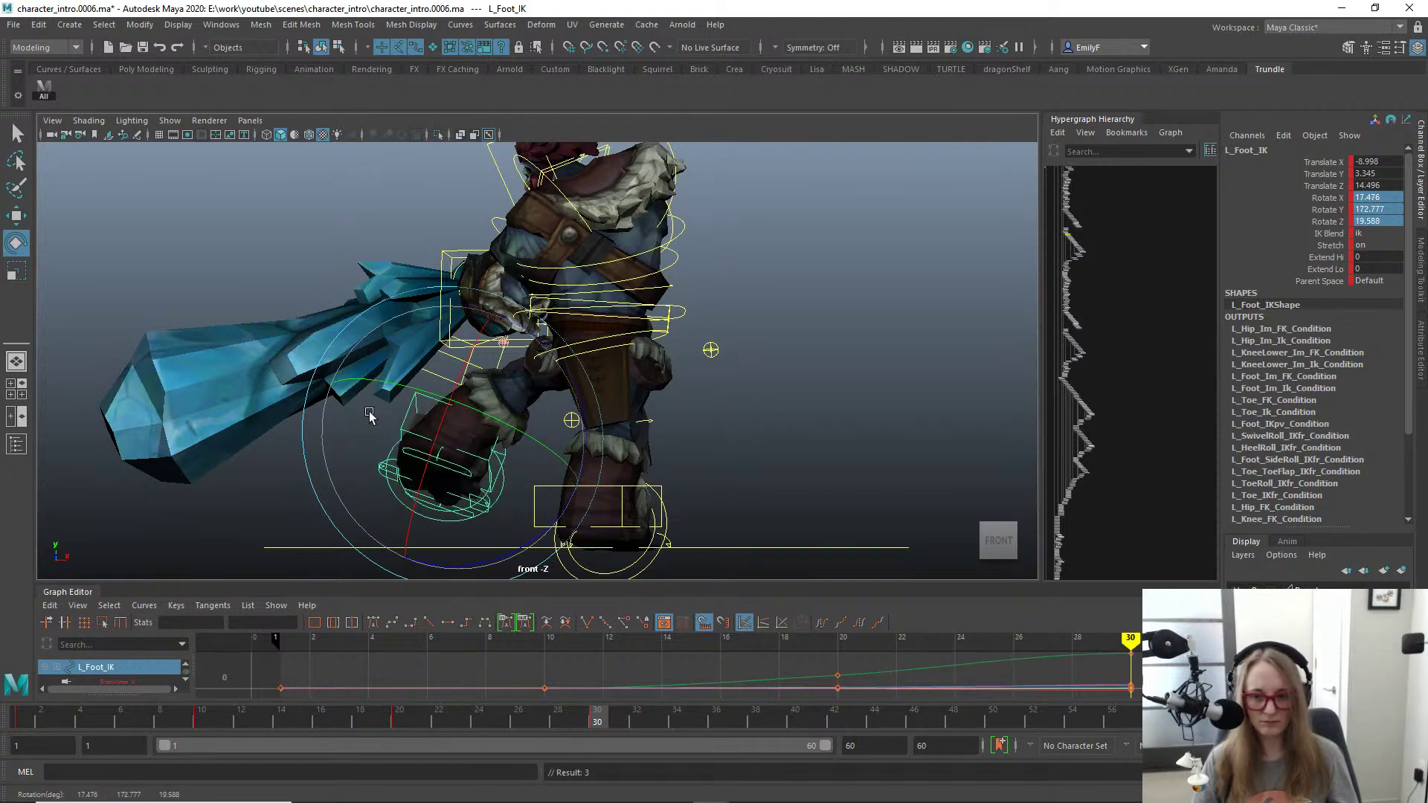
drag(370, 417, 685, 369)
key(w)
key(q)
key(w)
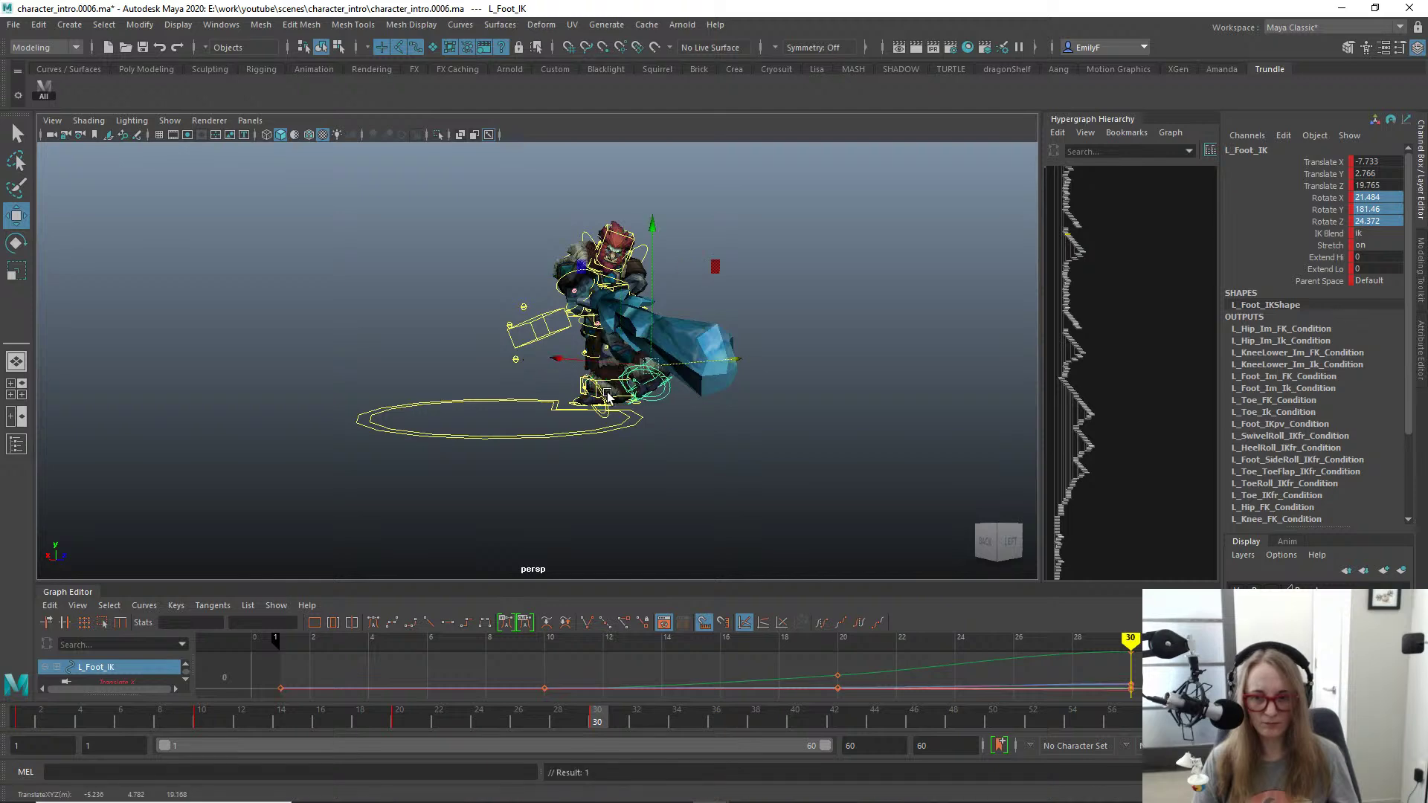
Step: Inspect the balance and lifted left foot of the frame 30 pose from several angles in the perspective view
key(alt+1)
alt+drag(608, 395, 744, 409)
alt+middle_drag(614, 402, 568, 392)
alt+drag(549, 383, 563, 378)
alt+middle_drag(564, 374, 550, 391)
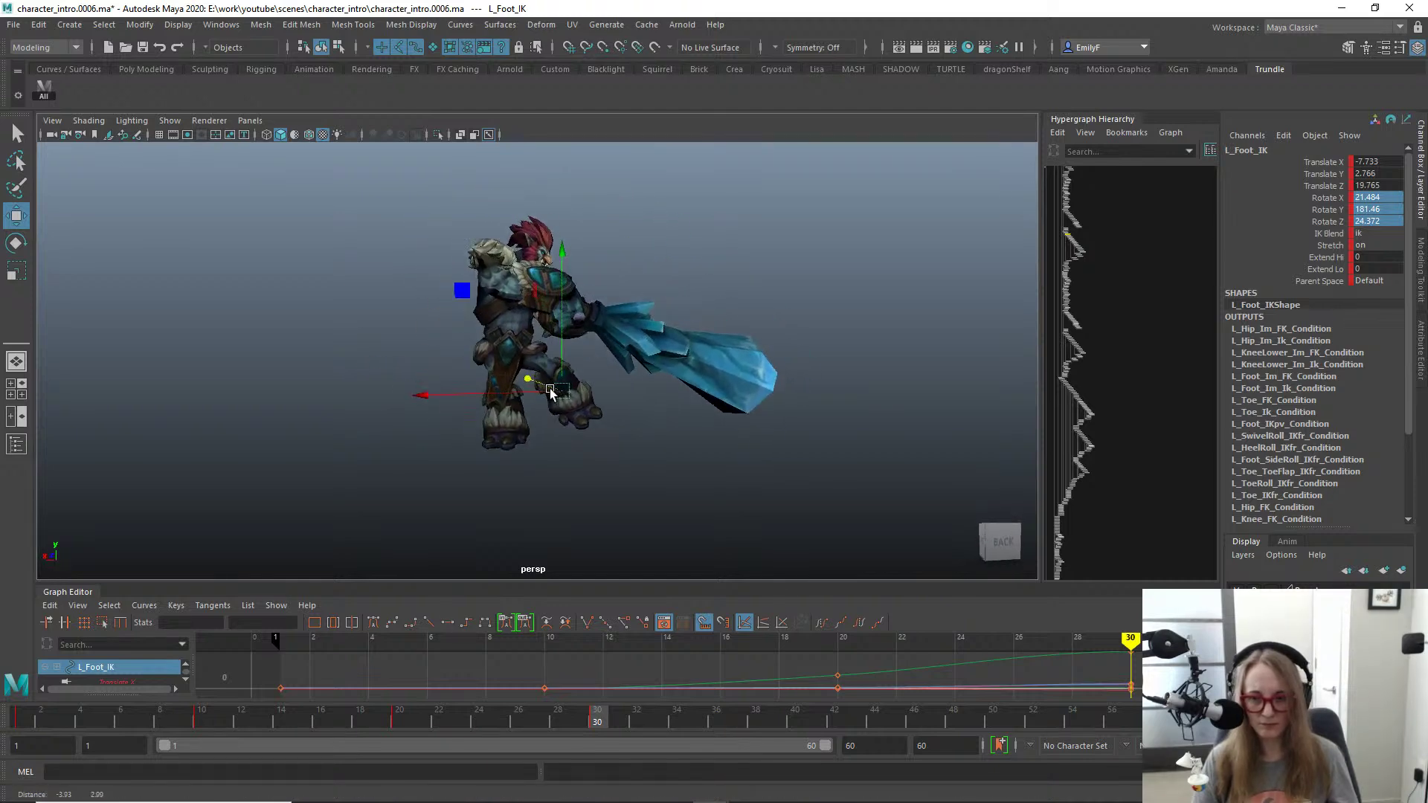
scroll(549, 397, up, 3)
alt+drag(545, 402, 577, 402)
key(alt+1)
alt+middle_drag(362, 340, 406, 350)
Step: Select Main_FK and move it to about 0.57 in X at frame 30
key(q)
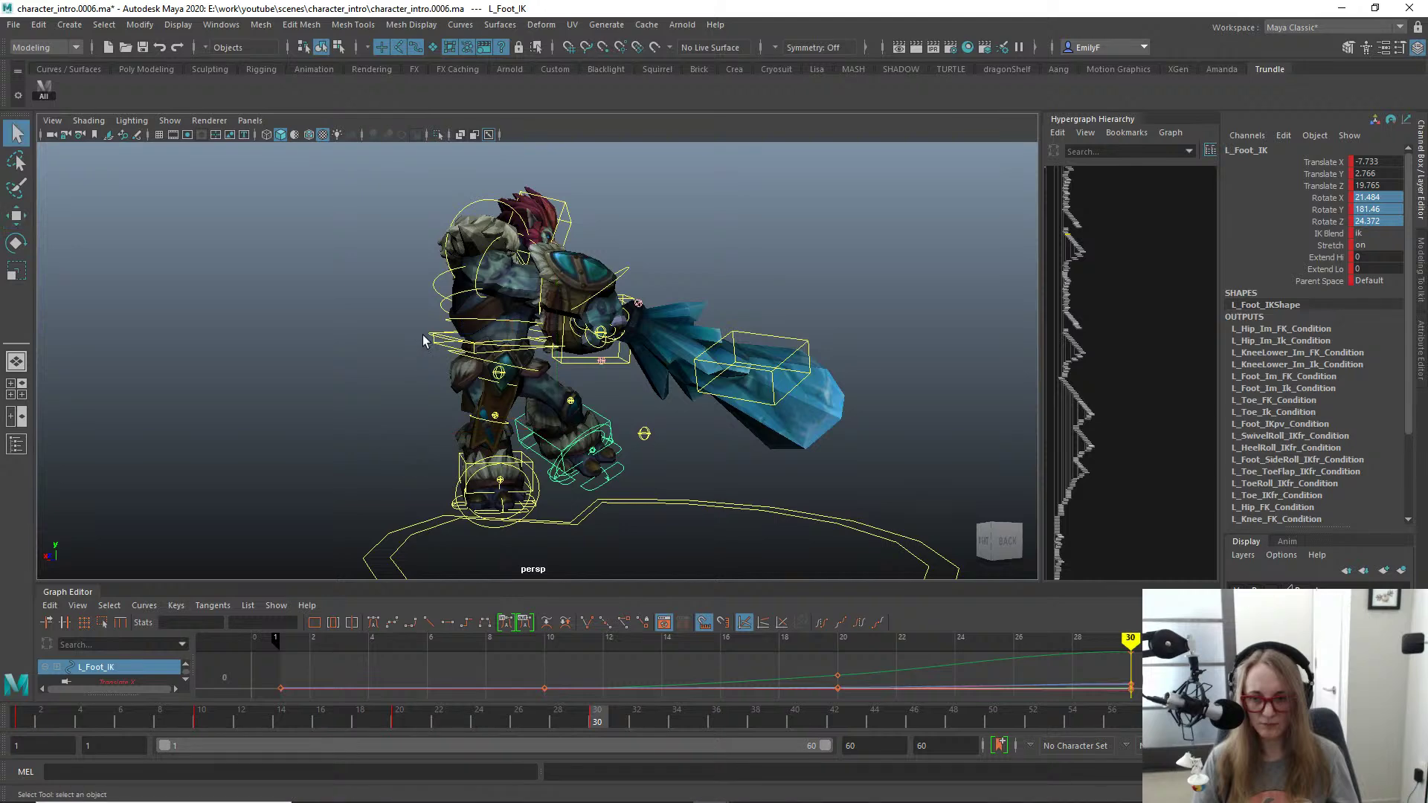
click(426, 334)
click(430, 337)
key(w)
alt+drag(430, 339, 473, 359)
key(alt+1)
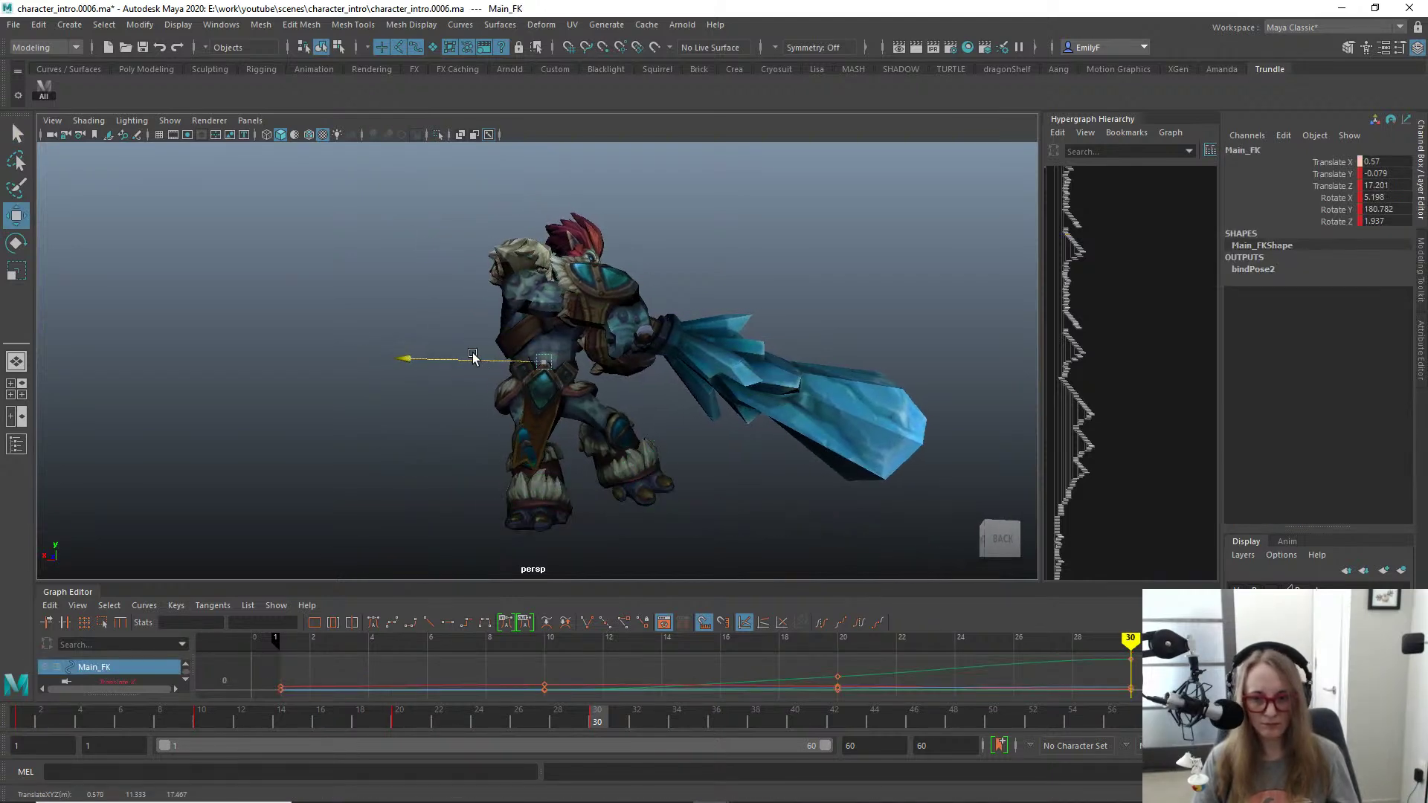
Step: Rotate Pelvis_FK at frame 30 to about -1.4 in X, -13.6 in Y and -1.0 in Z
key(alt+1)
alt+right_drag(523, 414, 568, 394)
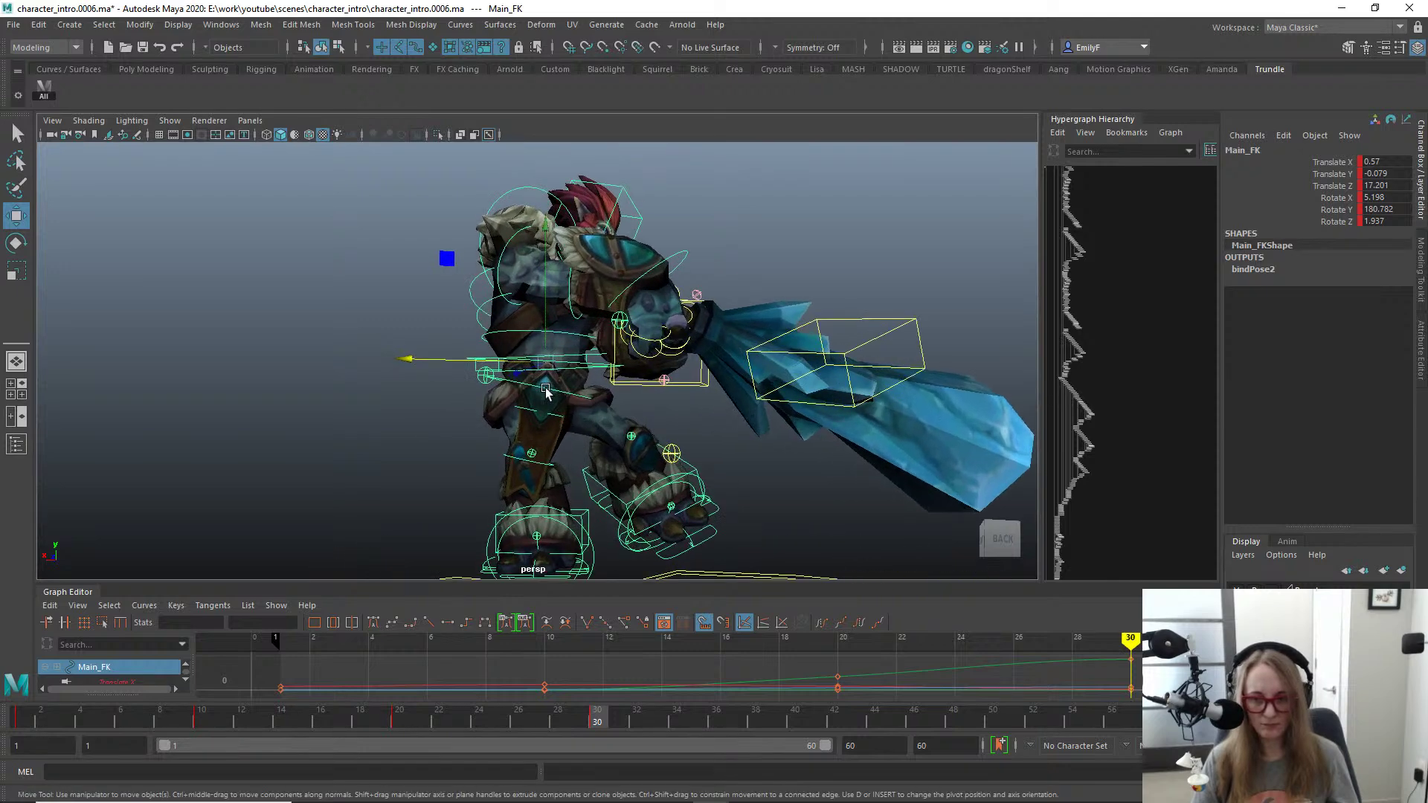
click(543, 388)
key(e)
drag(441, 471, 440, 471)
key(q)
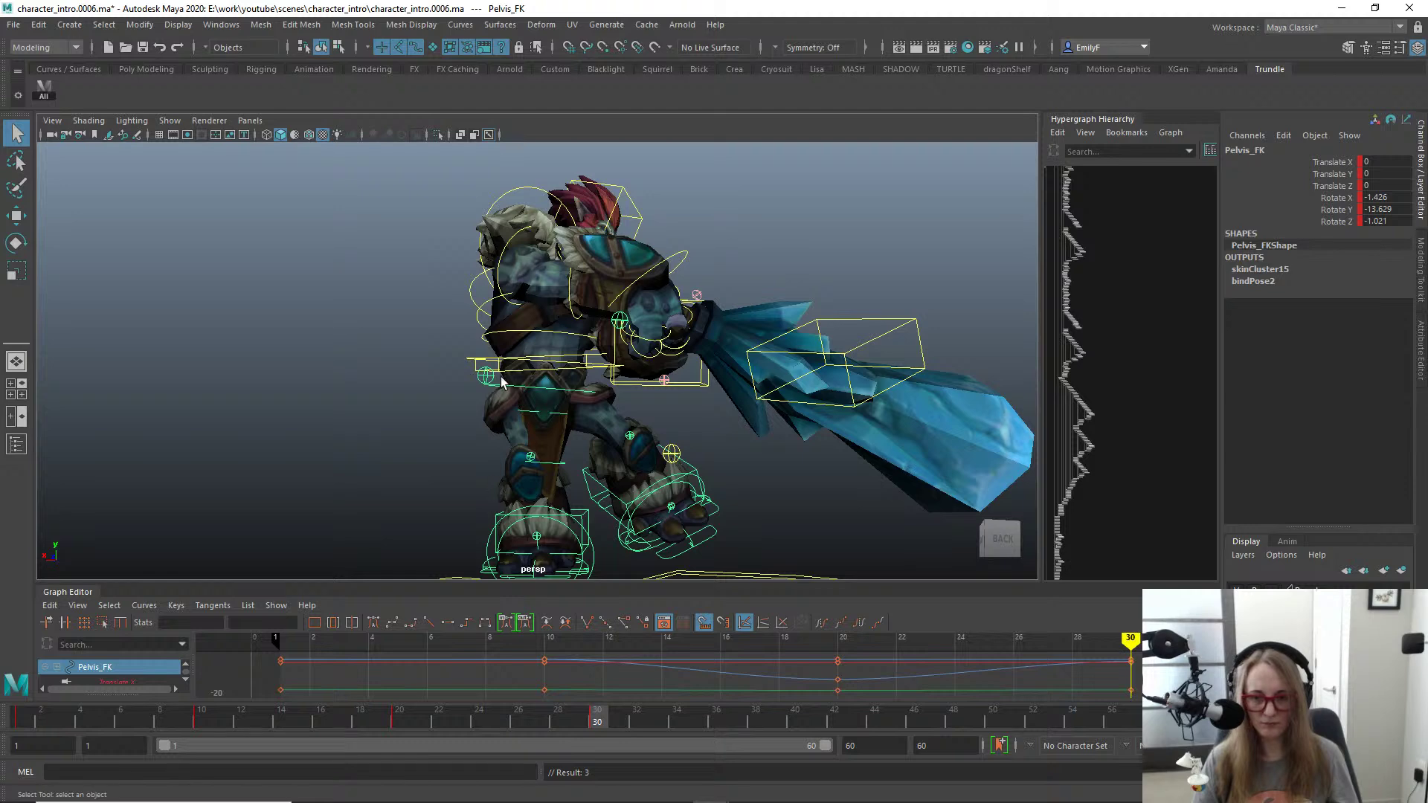
Step: Select Spine1_FK and examine the upper body pose at frame 30 from several angles
click(483, 339)
alt+right_drag(493, 350, 502, 346)
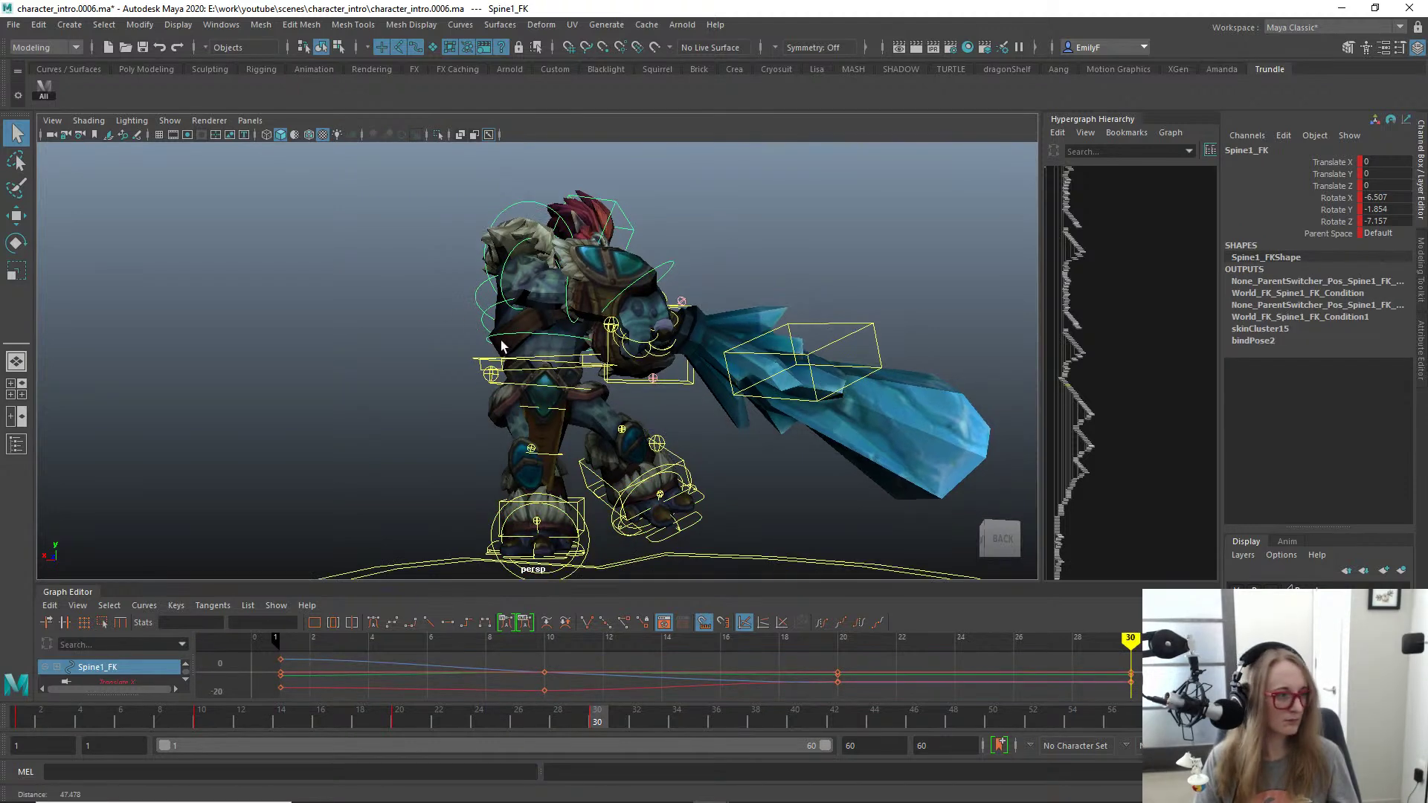
mouse_move(651, 358)
alt+mouse_down()
mouse_move(671, 404)
mouse_move(494, 395)
alt+mouse_up()
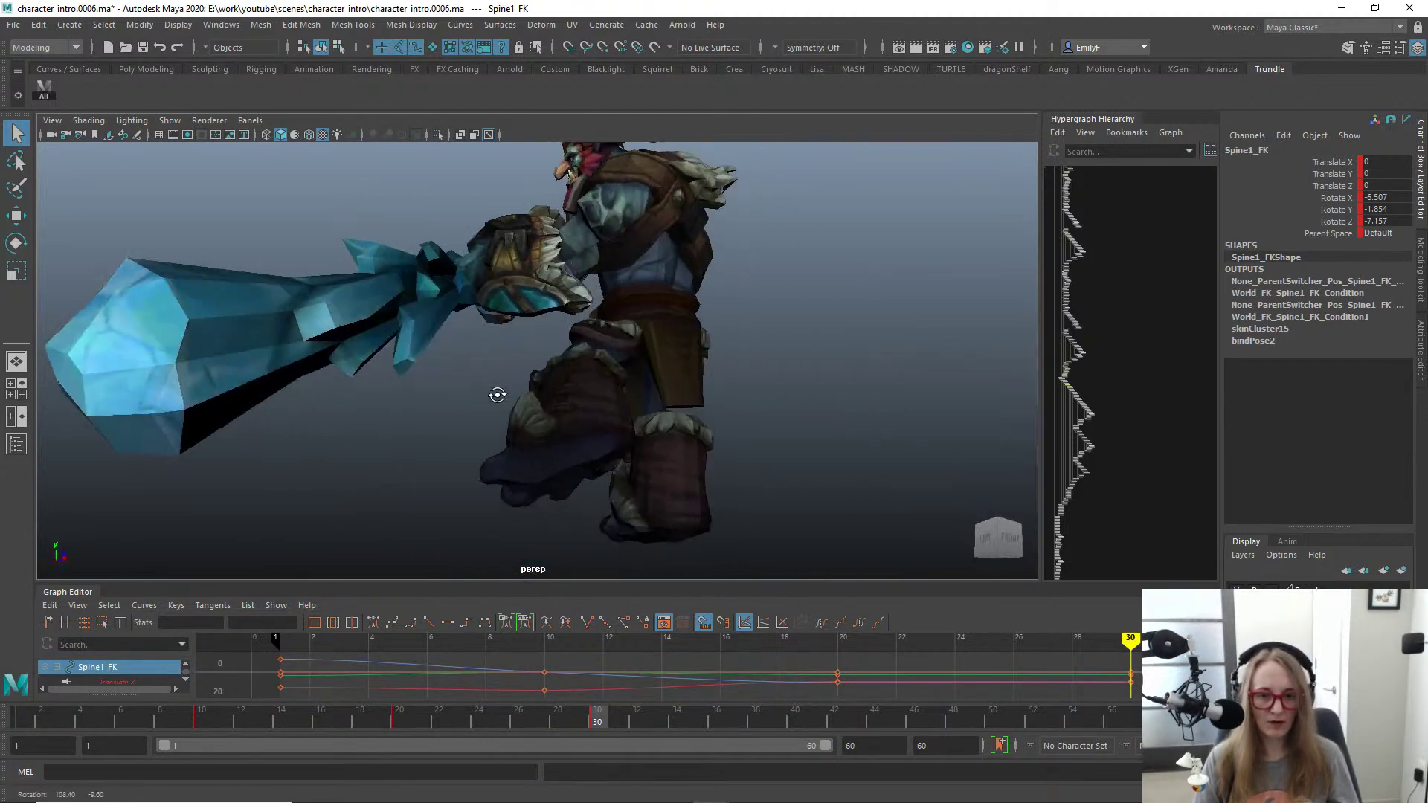
mouse_move(494, 395)
alt+right_down()
mouse_move(519, 399)
mouse_move(526, 350)
mouse_move(520, 367)
alt+right_up()
alt+drag(520, 367, 701, 389)
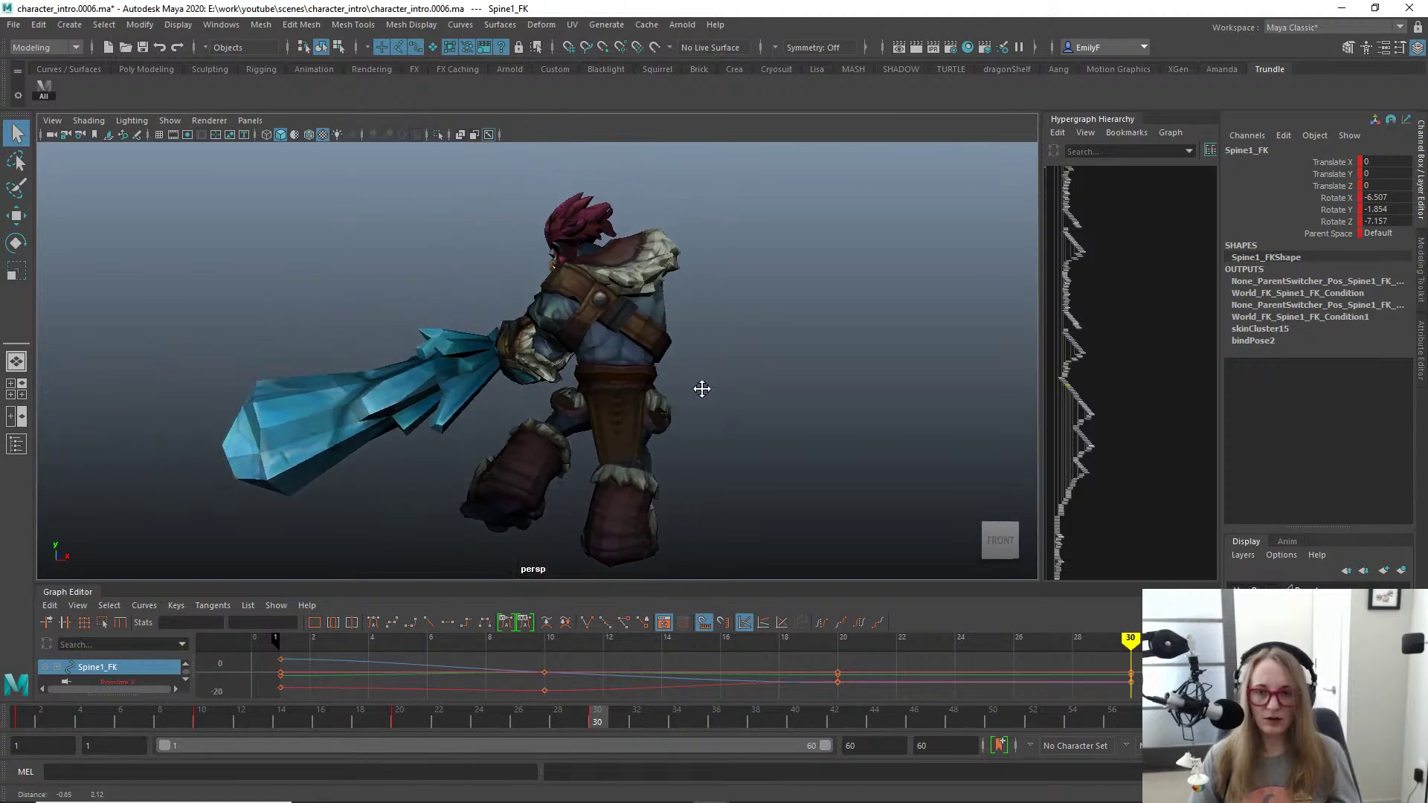
Step: Try rotating R_Clavicle_FK to about 5.7 in X at frame 30
alt+right_drag(702, 389, 733, 392)
mouse_move(734, 393)
alt+mouse_down()
mouse_move(746, 364)
mouse_move(649, 337)
mouse_move(774, 357)
mouse_move(523, 220)
mouse_move(632, 260)
mouse_move(669, 312)
alt+mouse_up()
click(604, 209)
alt+right_drag(670, 313, 706, 352)
key(e)
drag(364, 238, 383, 254)
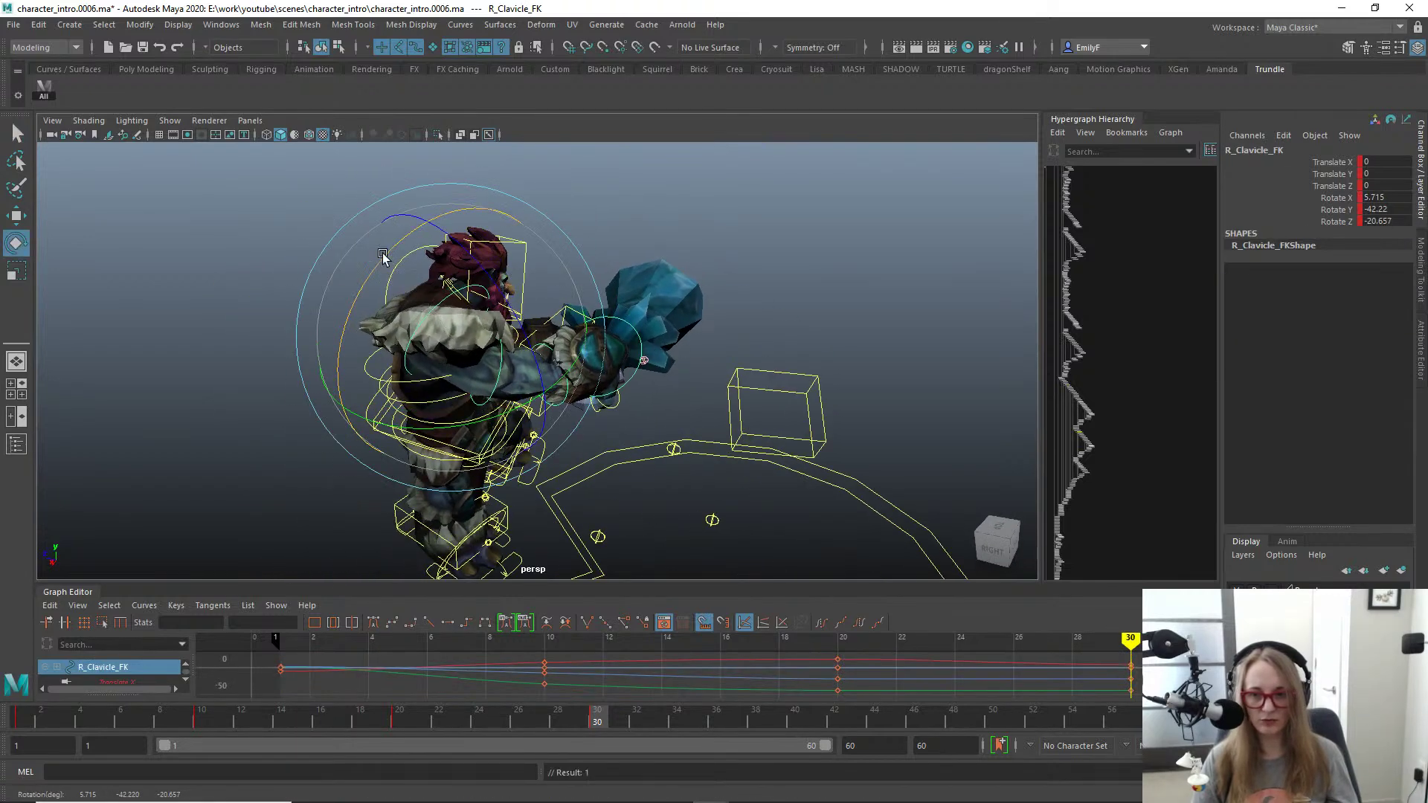
key(ctrl+z)
key(q)
click(491, 385)
key(e)
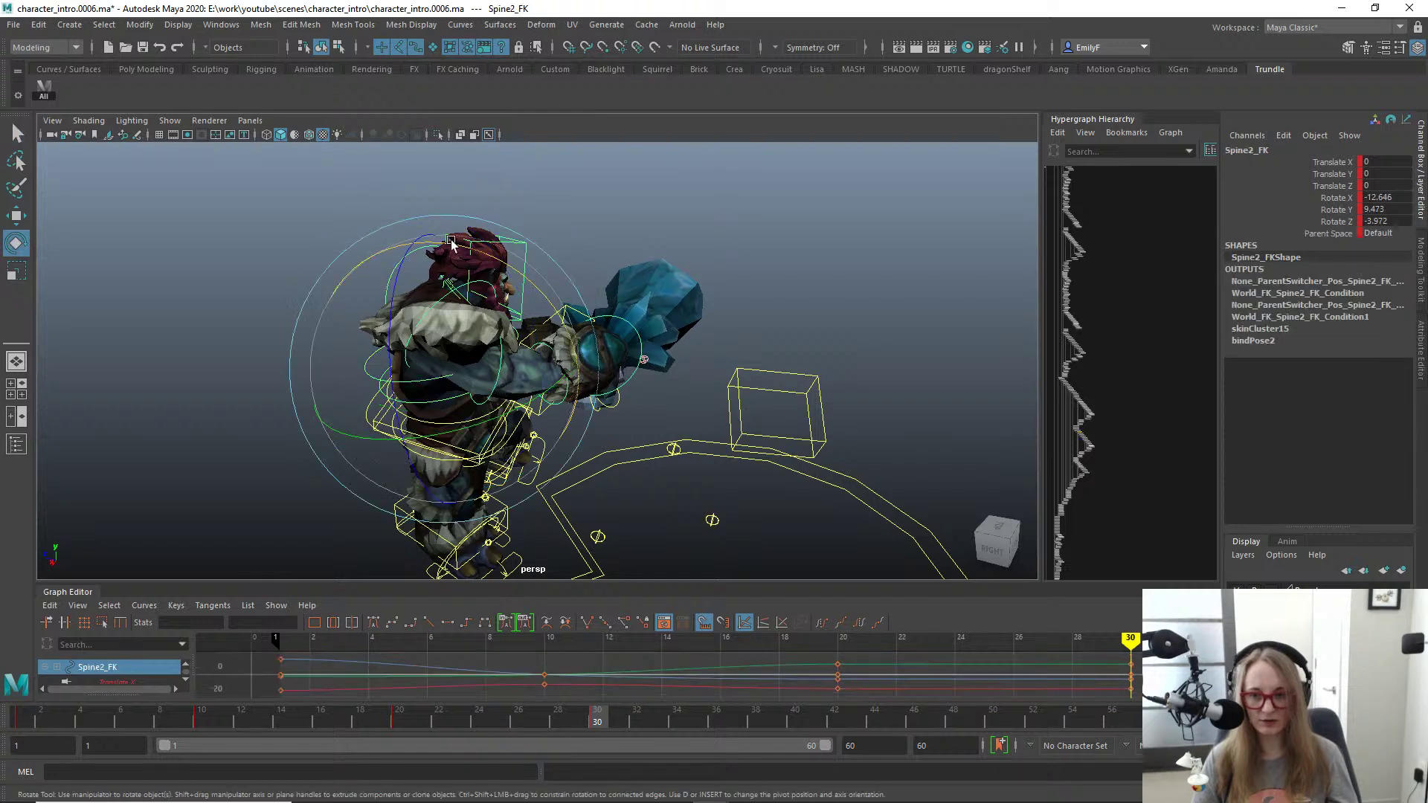
key(q)
key(ctrl+z)
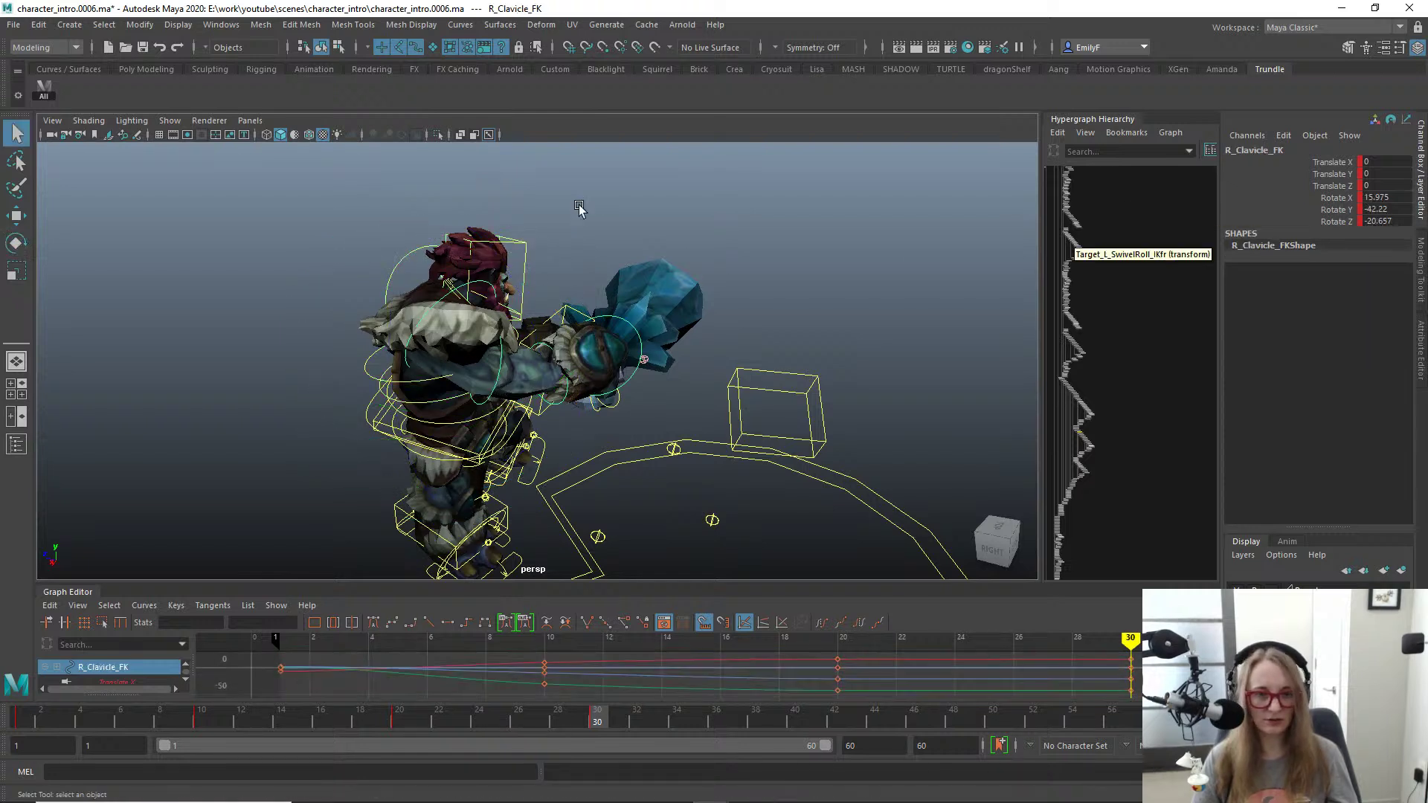
Step: Rotate R_Clavicle_FK at frame 30 to about 9.1 in X, -43.9 in Y and -10.5 in Z
key(e)
drag(497, 249, 439, 212)
click(495, 367)
key(e)
key(ctrl+z)
key(q)
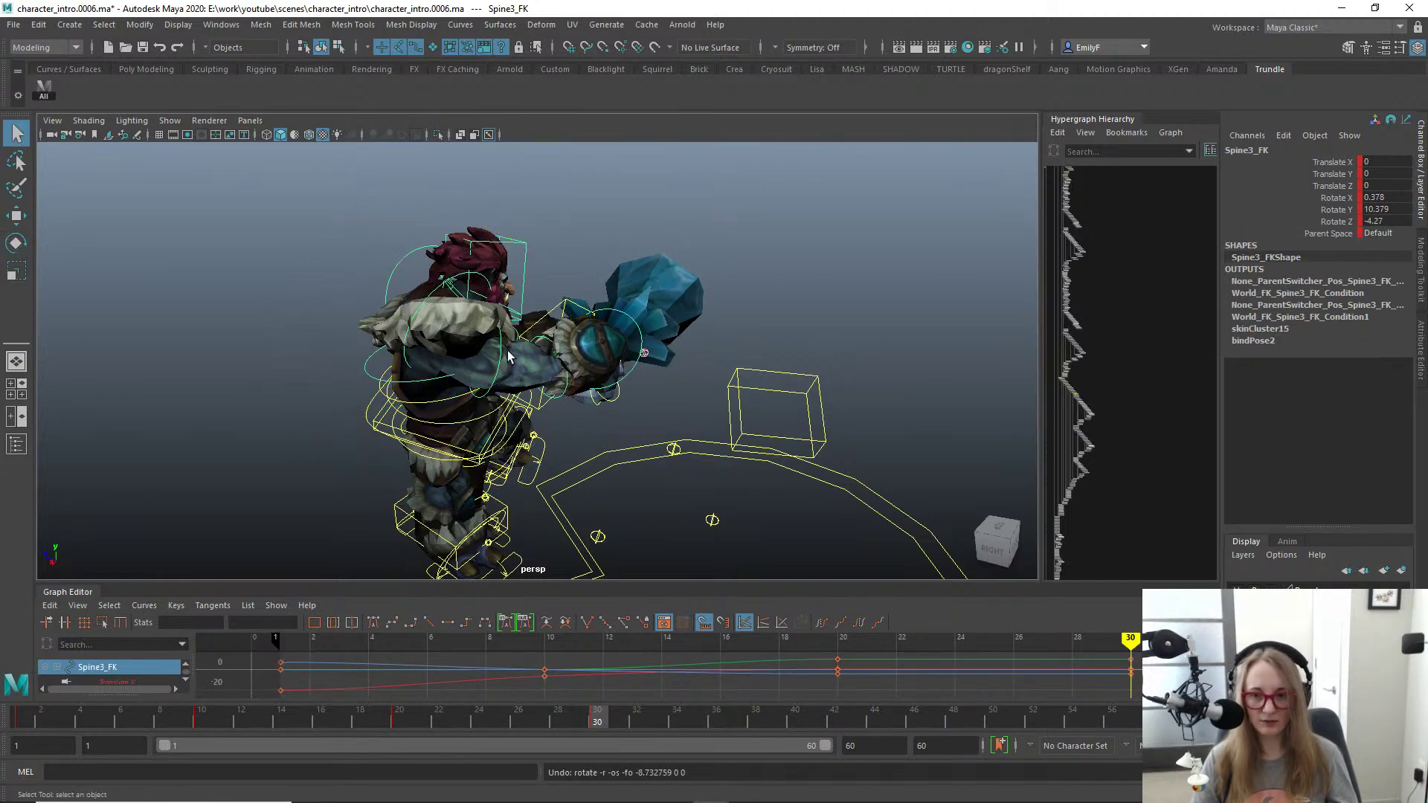
Step: Rotate R_Shoulder_FK at frame 30 to adjust how the right arm holds the club
click(497, 359)
key(e)
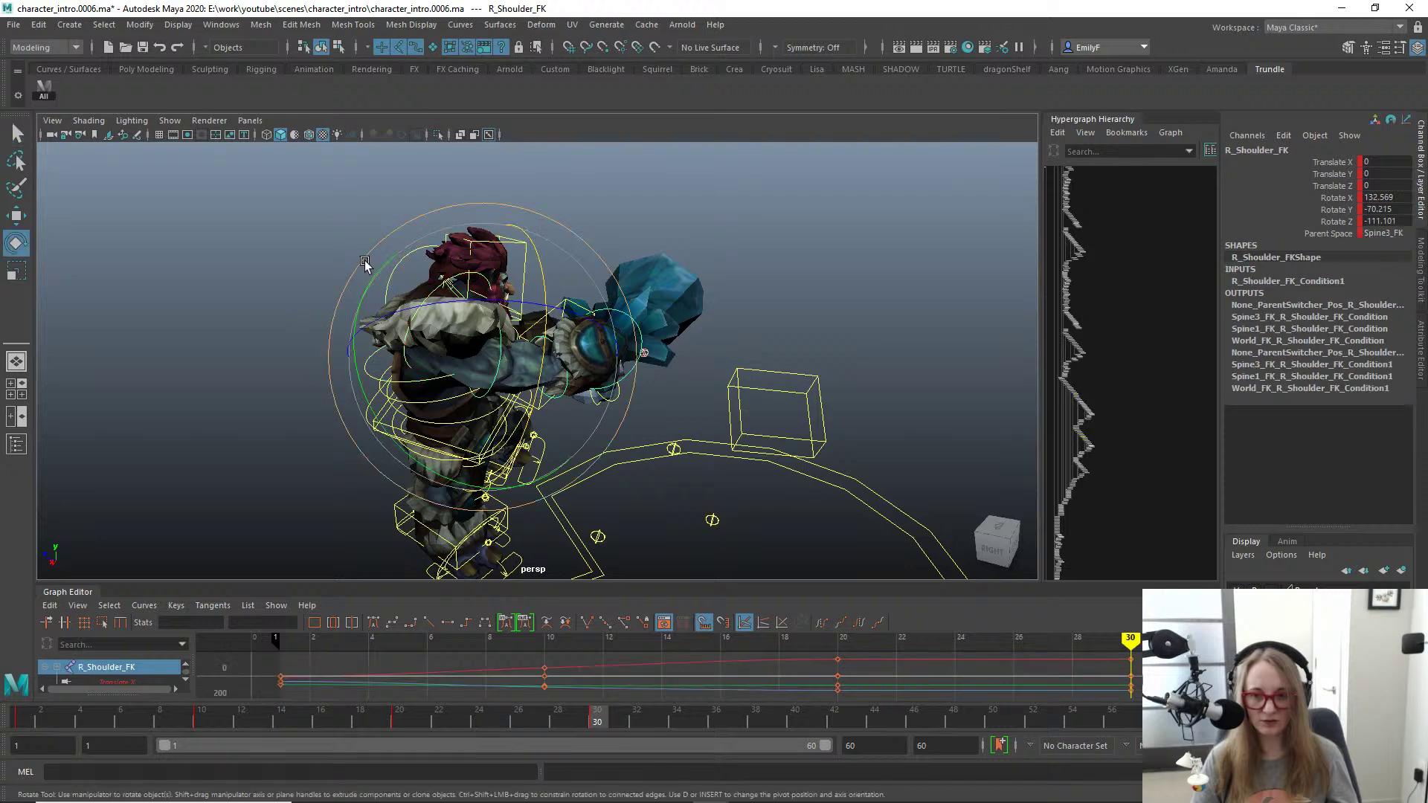
drag(364, 261, 443, 354)
key(q)
Step: Rotate R_Hand_FK at frame 30 to about 13.5 in X, 32.7 in Y and -50.4 in Z
alt+drag(793, 319, 569, 292)
click(632, 344)
key(e)
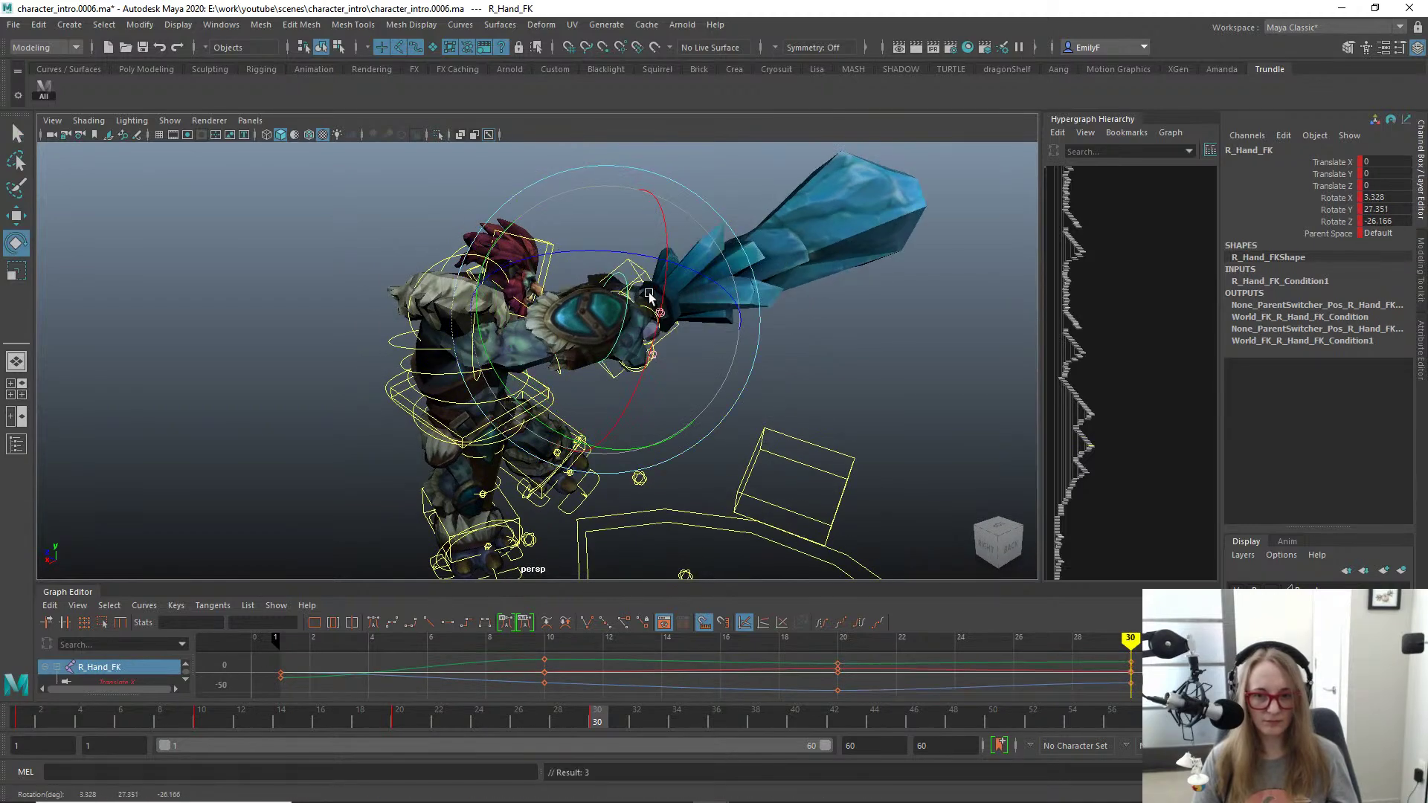
drag(665, 297, 453, 400)
drag(471, 326, 556, 402)
key(q)
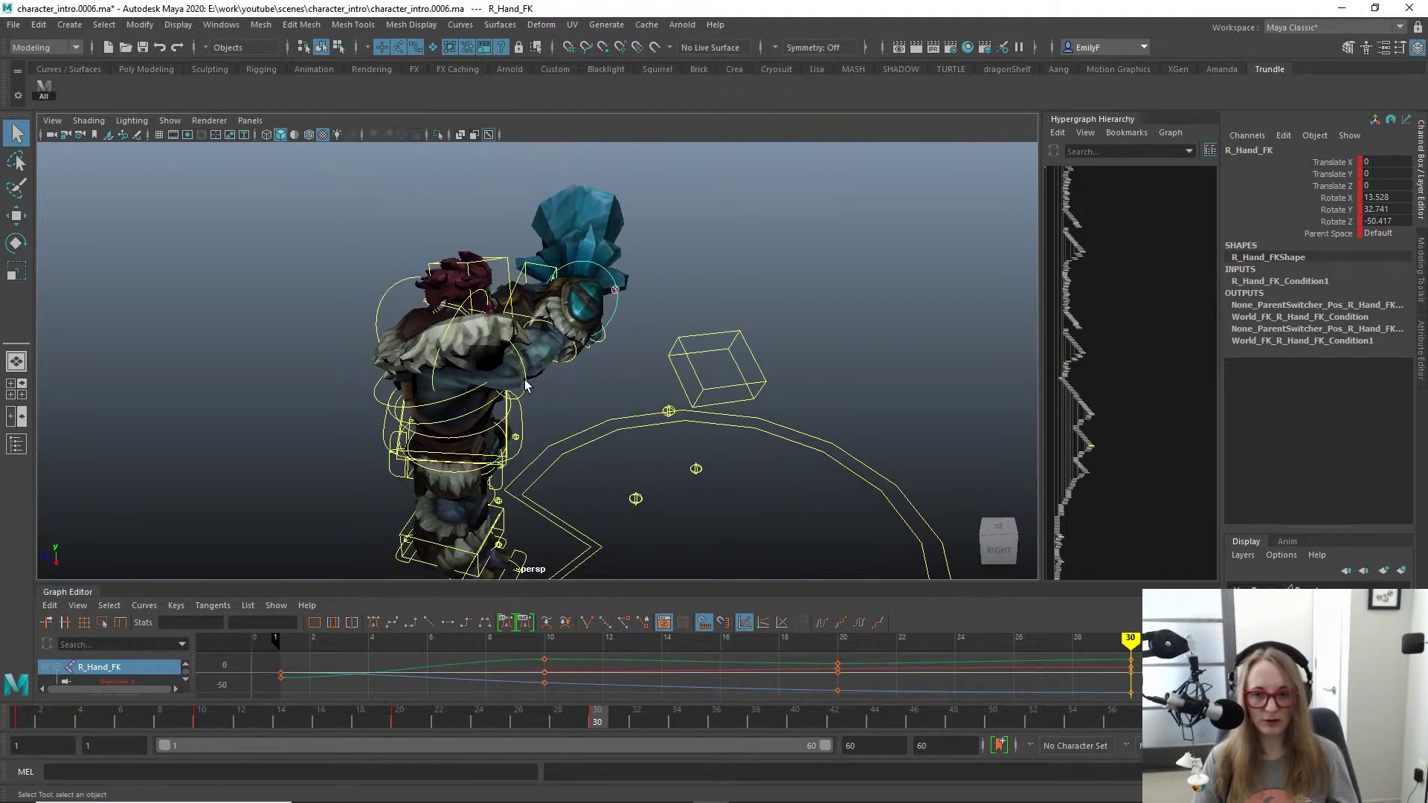
Step: Refine the right upper arm's rotation at frame 30
click(525, 383)
key(e)
drag(466, 487, 458, 306)
key(q)
click(512, 322)
key(e)
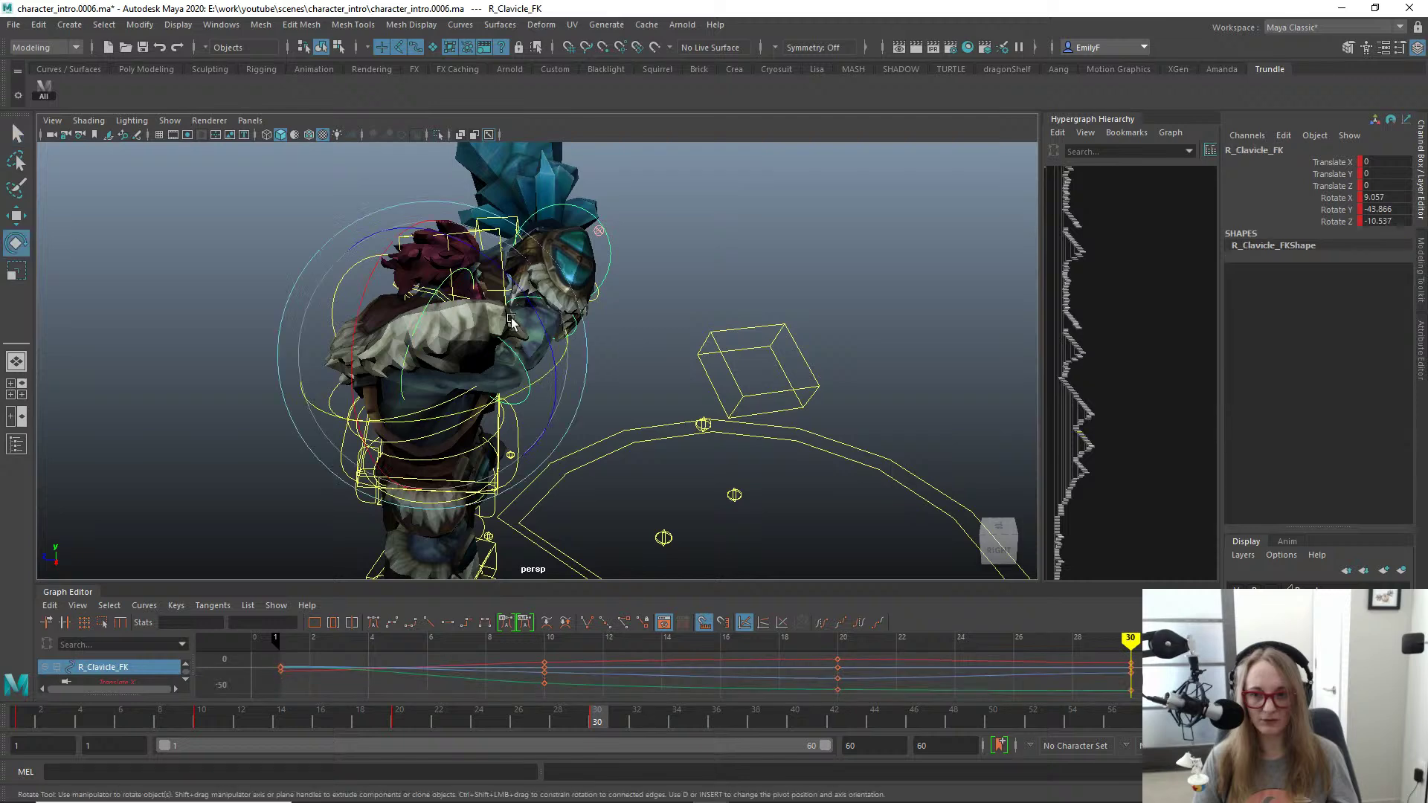
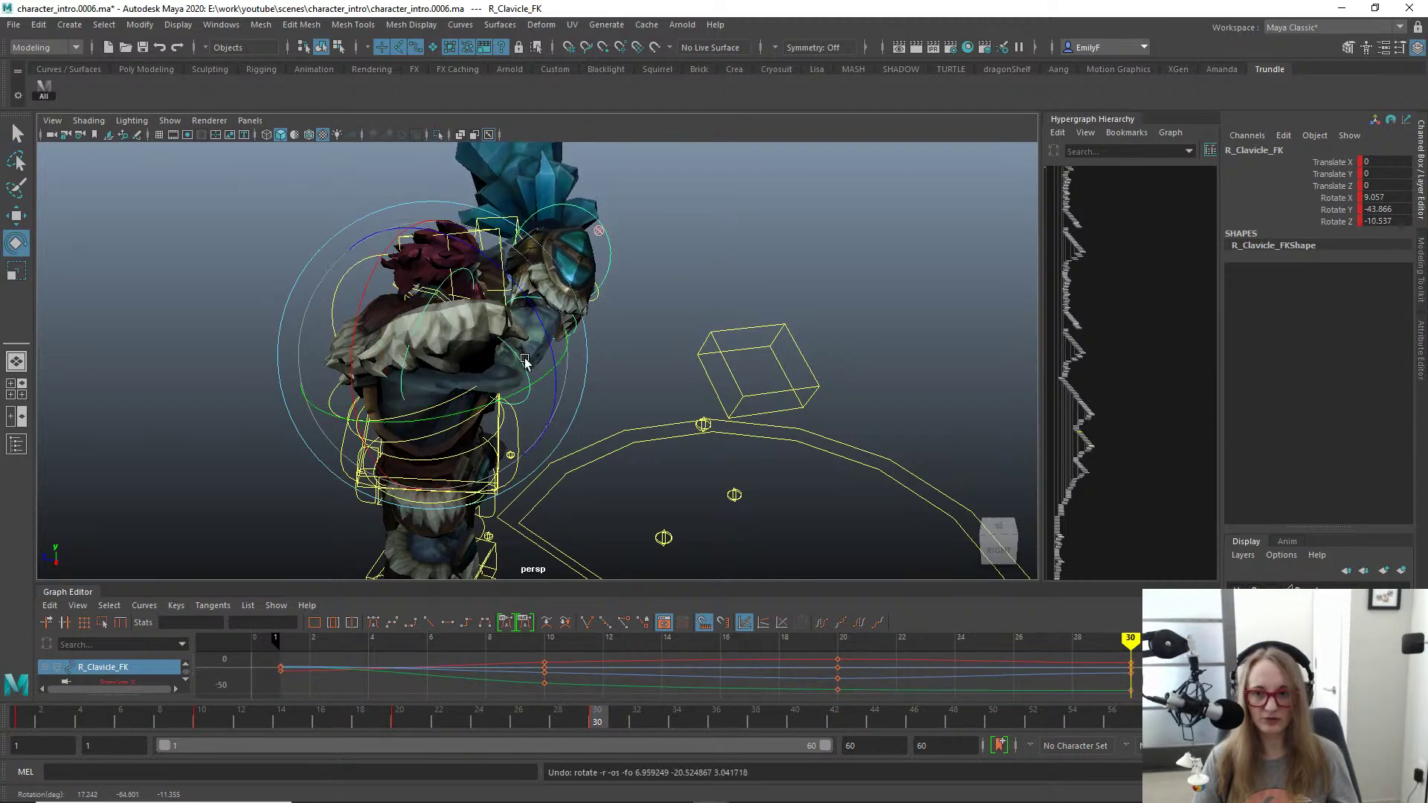
key(q)
Step: Hide the rig controls and compare the frame 30 pose with the swing in the character_intro reference video
mouse_move(525, 347)
alt+mouse_down()
mouse_move(593, 383)
mouse_move(509, 421)
mouse_move(424, 319)
mouse_move(456, 310)
mouse_move(549, 346)
alt+mouse_up()
key(alt+1)
alt+right_drag(538, 355, 779, 391)
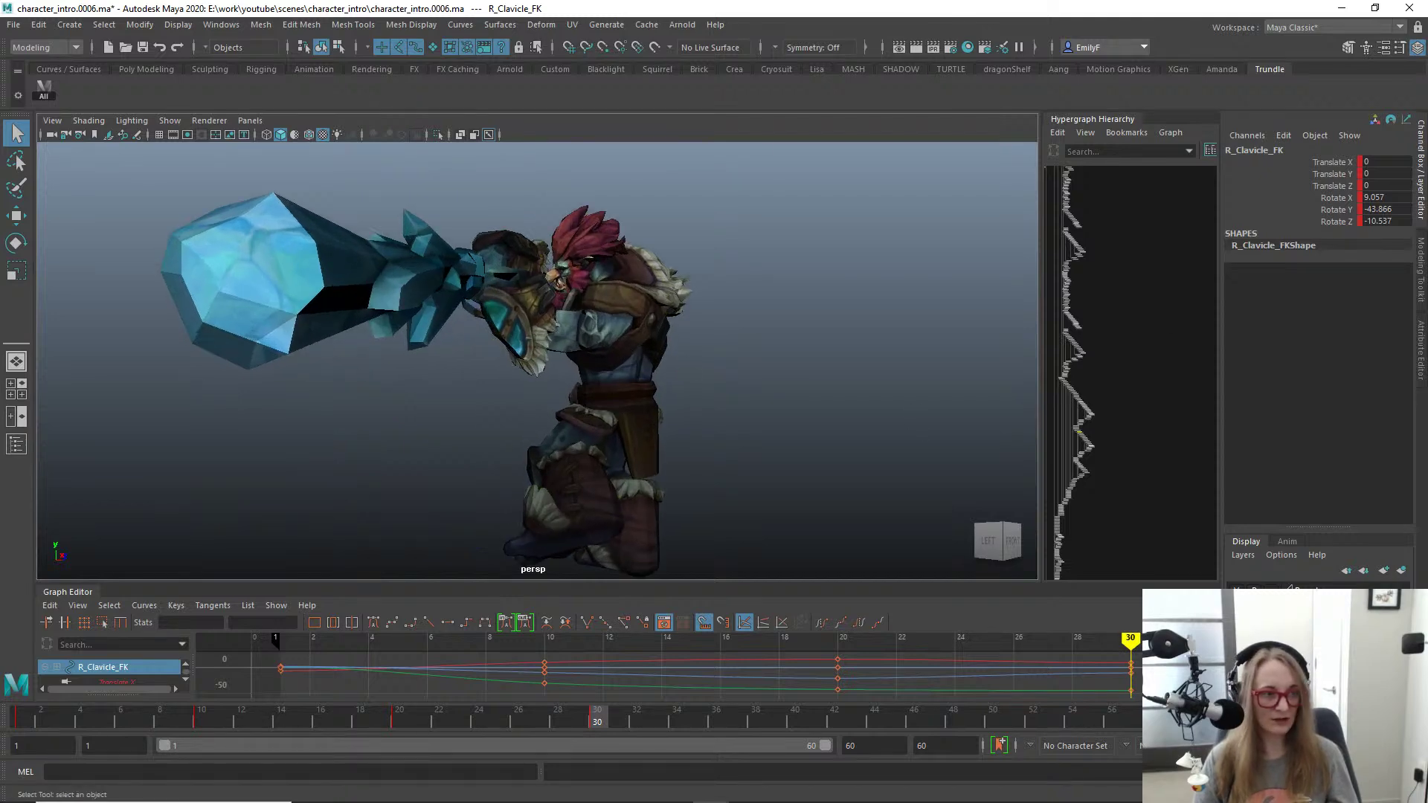
drag(1427, 260, 871, 124)
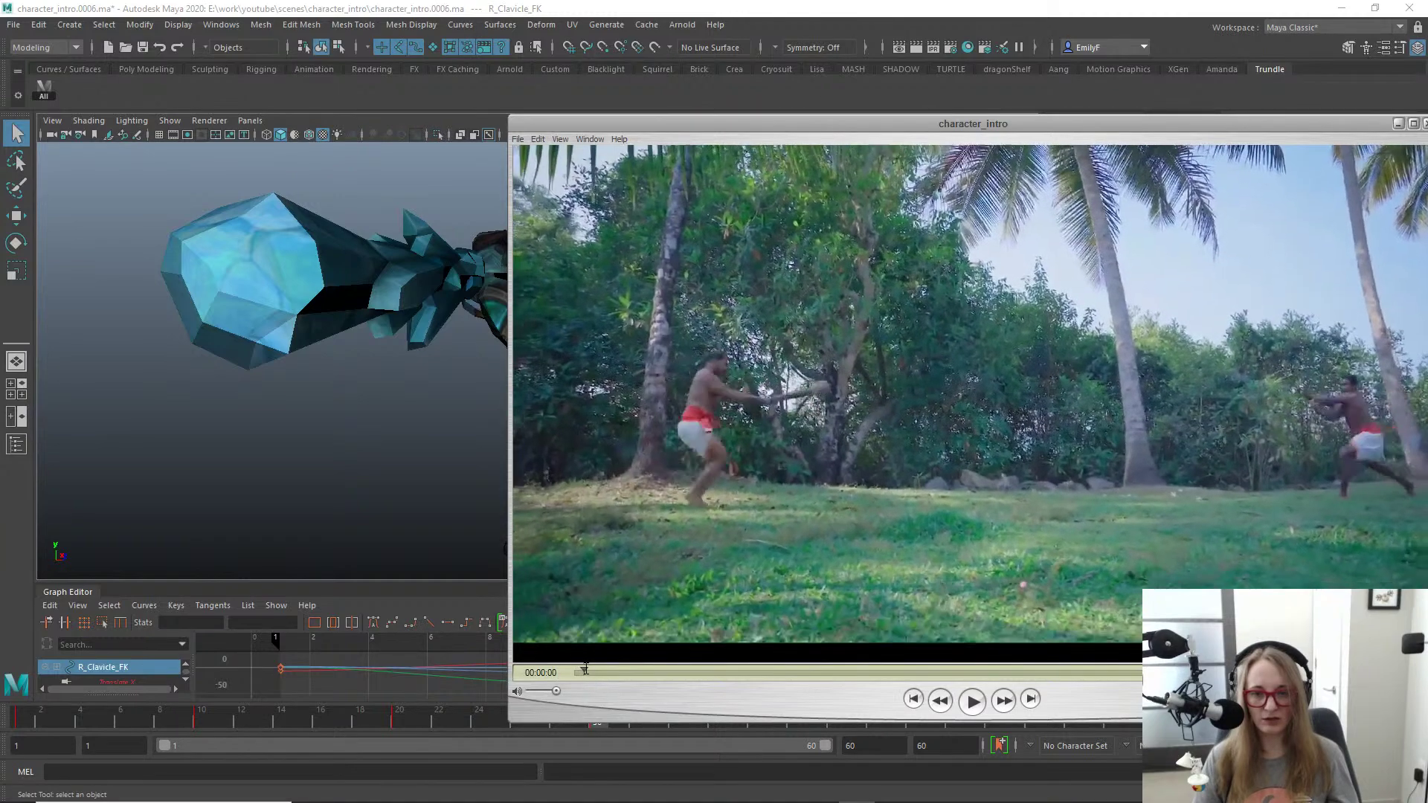
drag(588, 669, 593, 670)
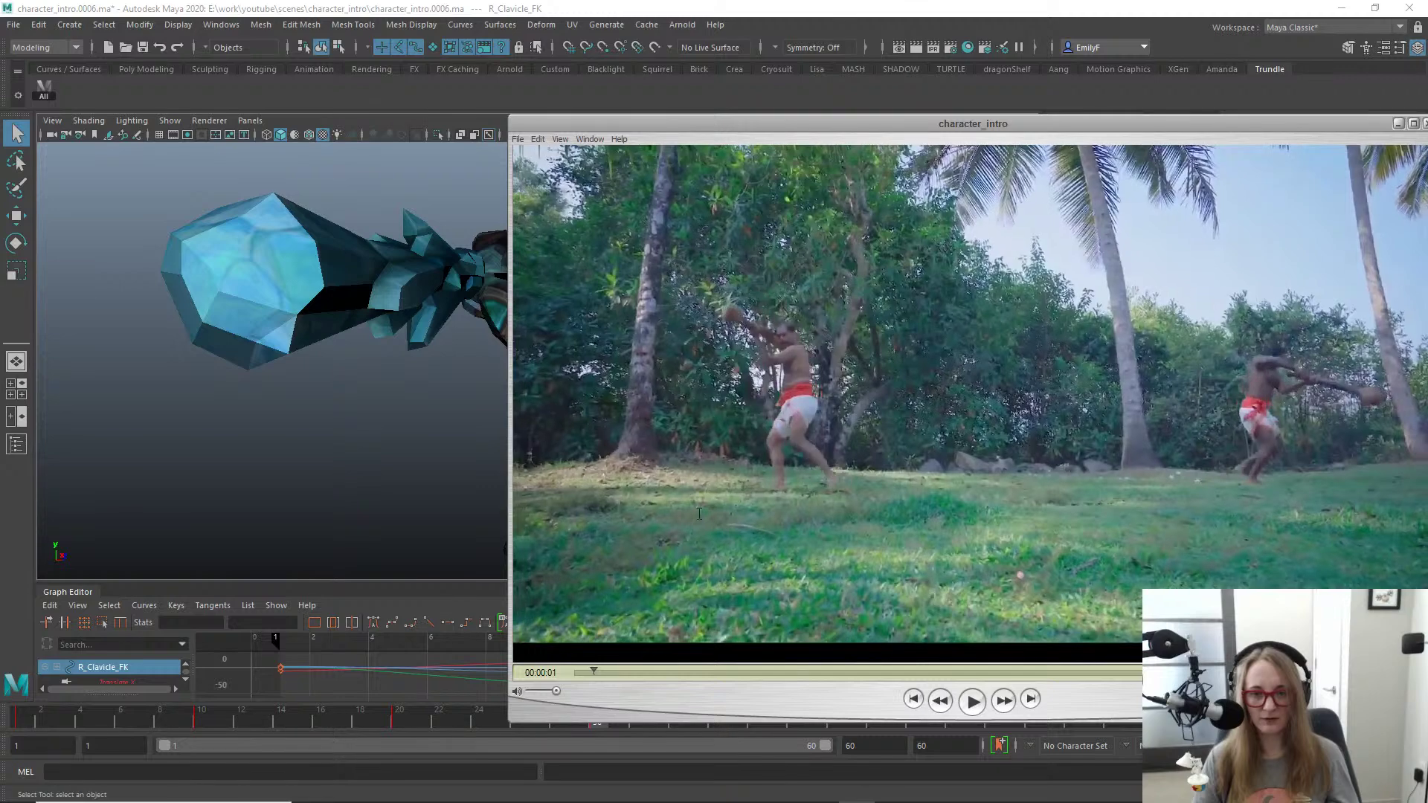
drag(862, 122, 1427, 162)
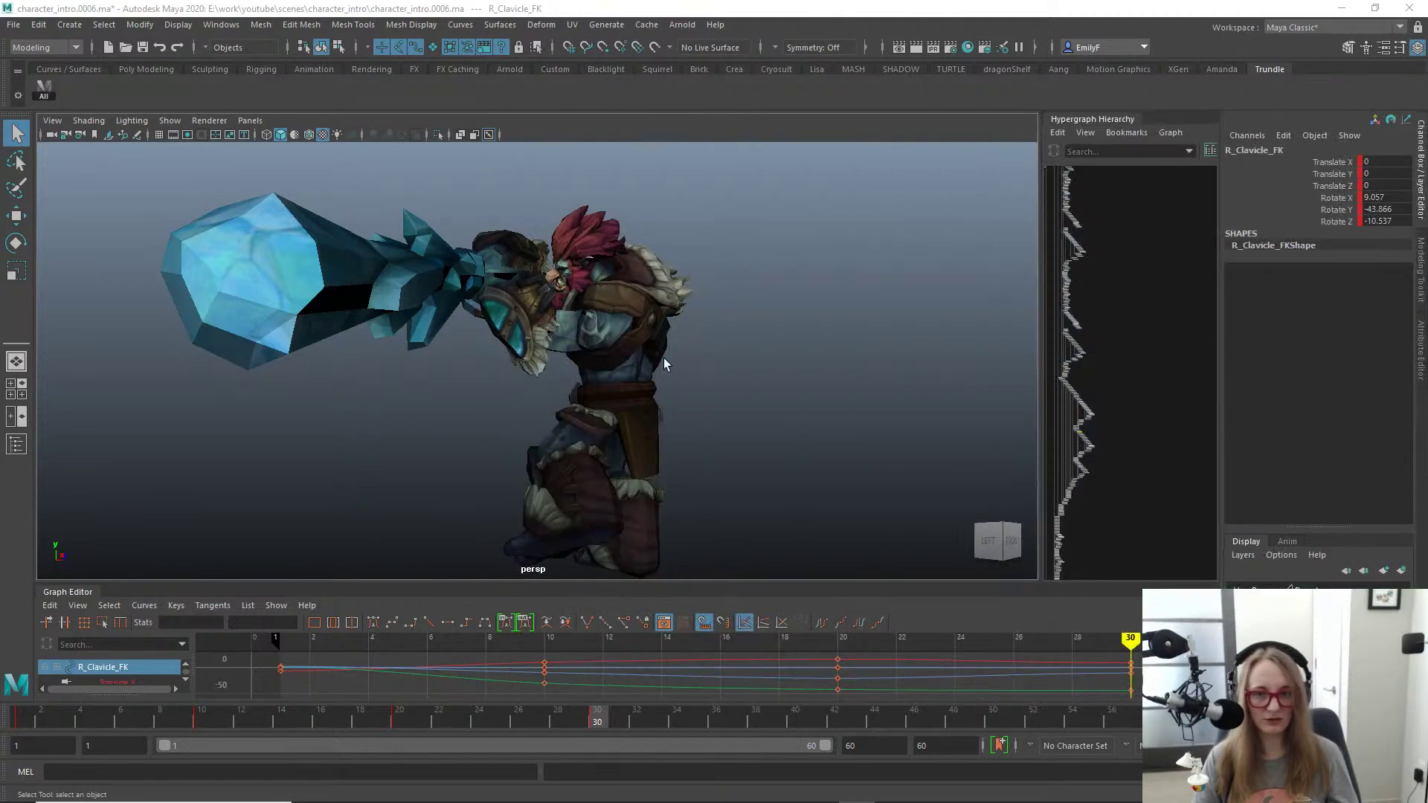
alt+drag(513, 328, 543, 372)
drag(581, 719, 598, 710)
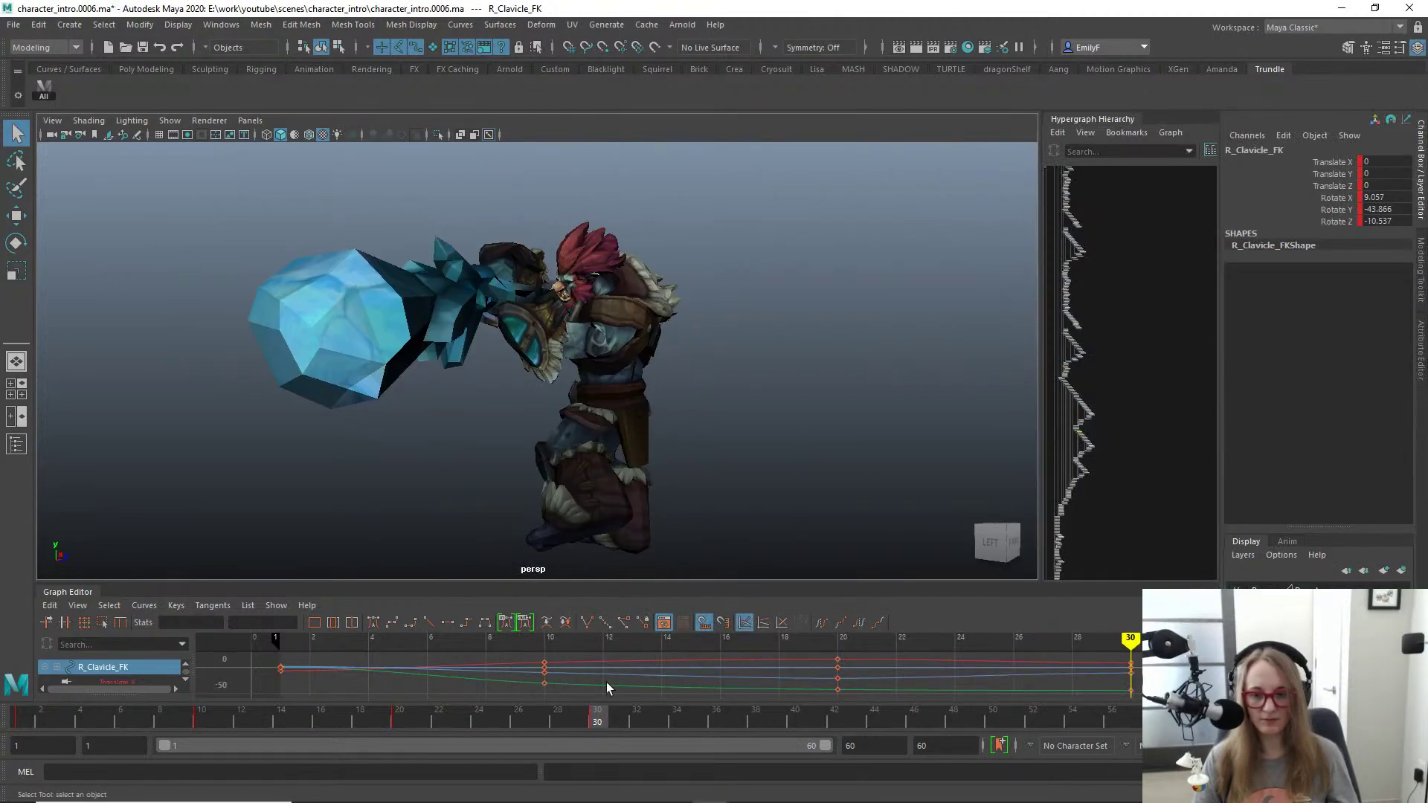
alt+drag(640, 506, 659, 326)
key(alt+1)
Step: Move Main_FK in the left view to about 16.9 in Z at frame 30
click(677, 371)
click(677, 383)
key(space)
alt+right_drag(837, 372, 816, 374)
alt+middle_drag(816, 374, 607, 430)
key(w)
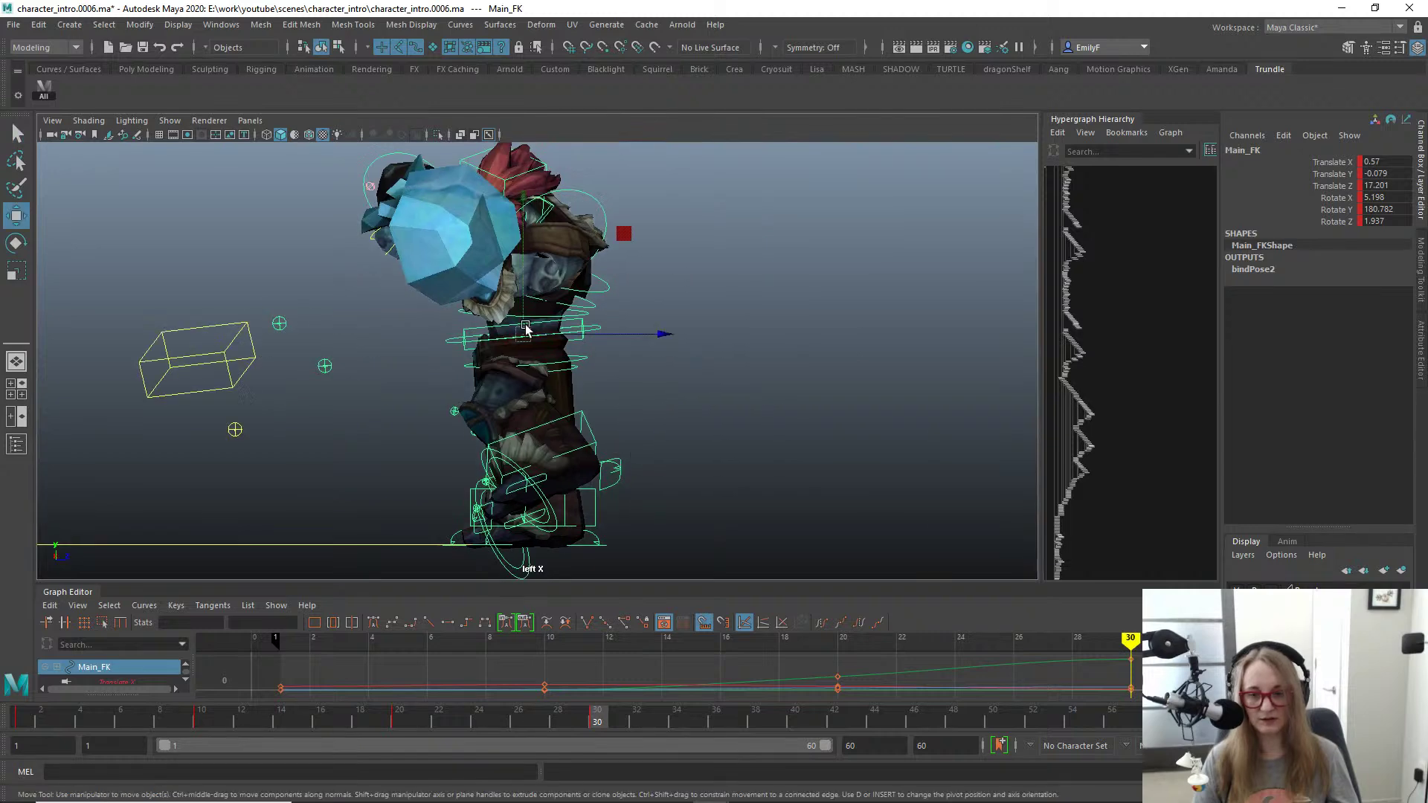
drag(660, 333, 655, 332)
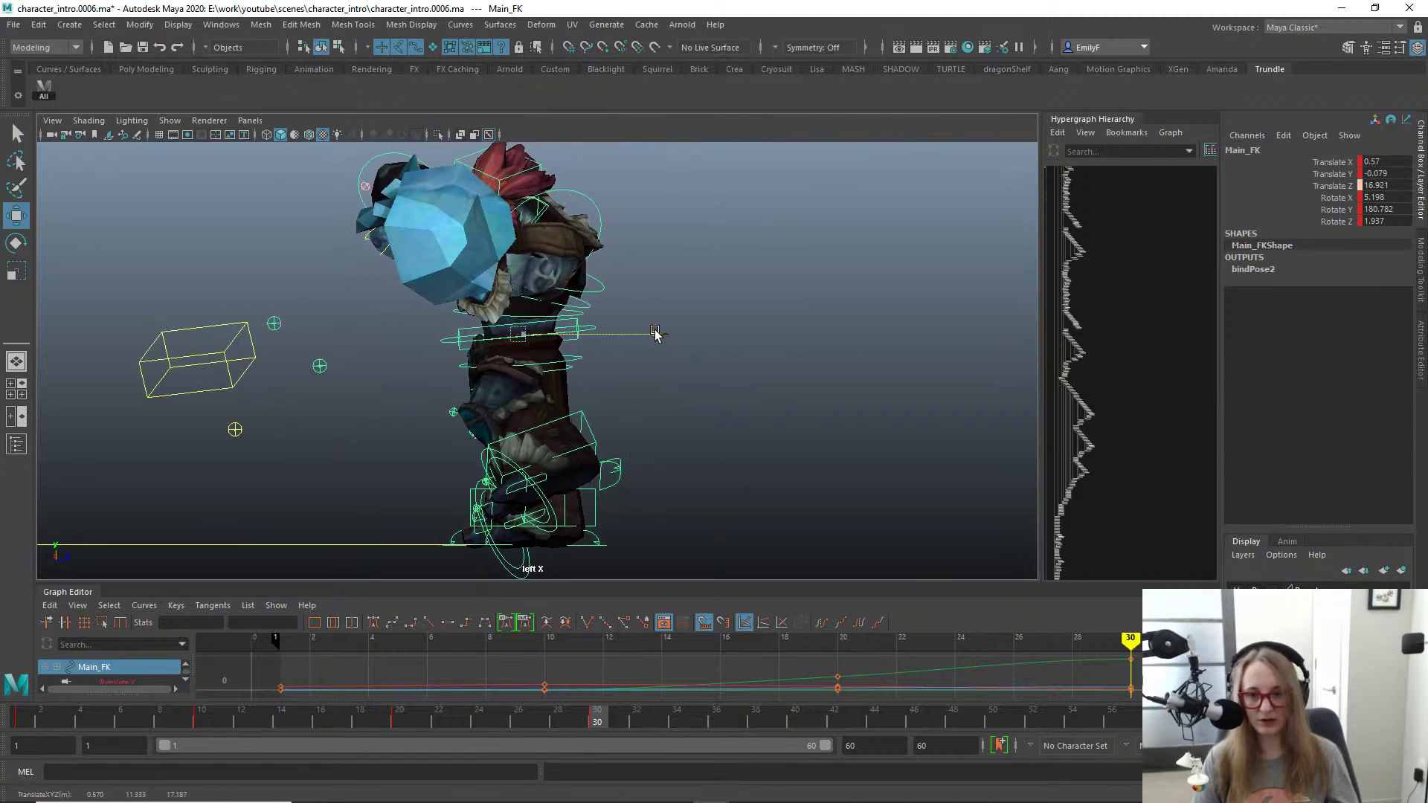
Step: Rotate Spine2_FK to about -8.6 in X at frame 30
alt+right_drag(579, 382, 686, 373)
alt+middle_drag(686, 373, 741, 436)
alt+right_drag(741, 436, 736, 351)
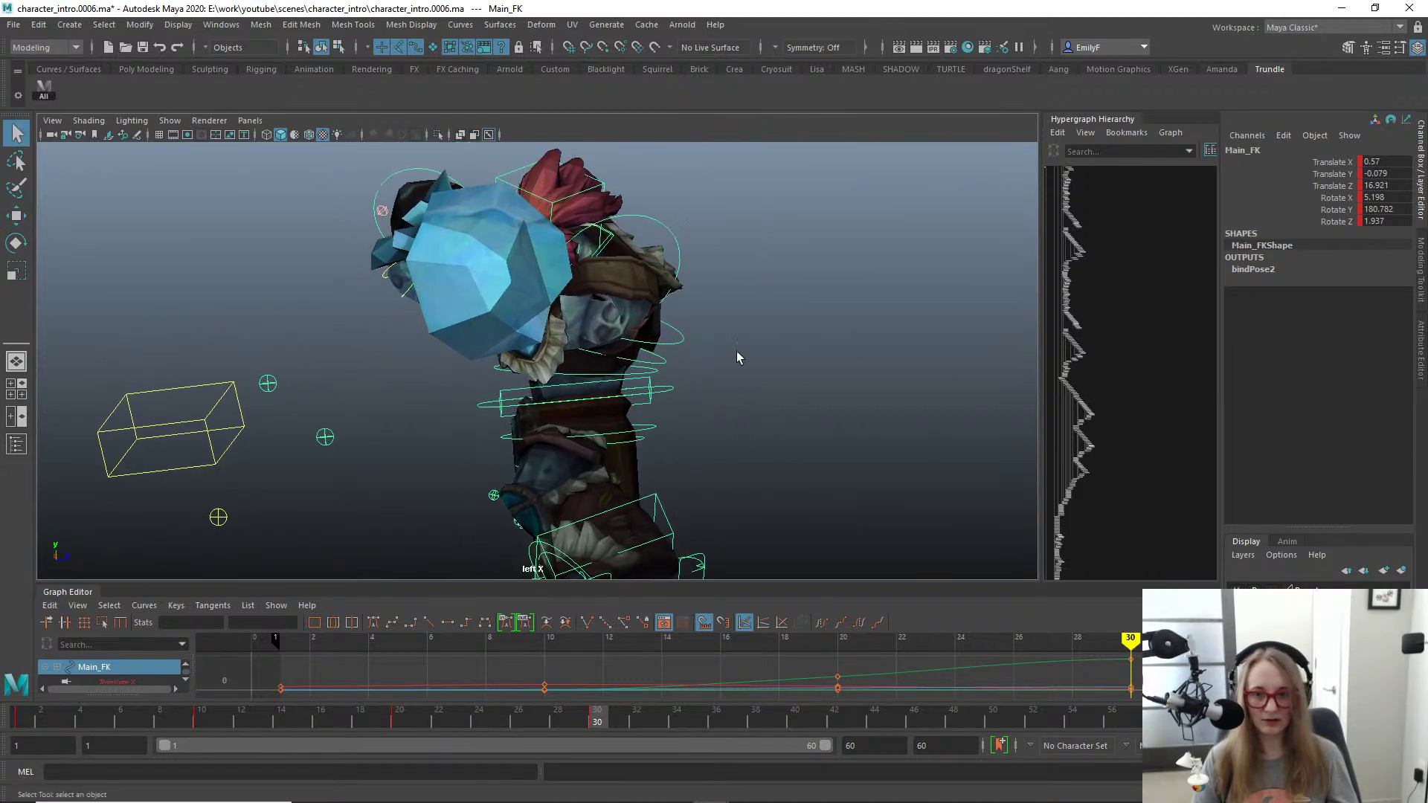
click(637, 371)
click(656, 363)
key(e)
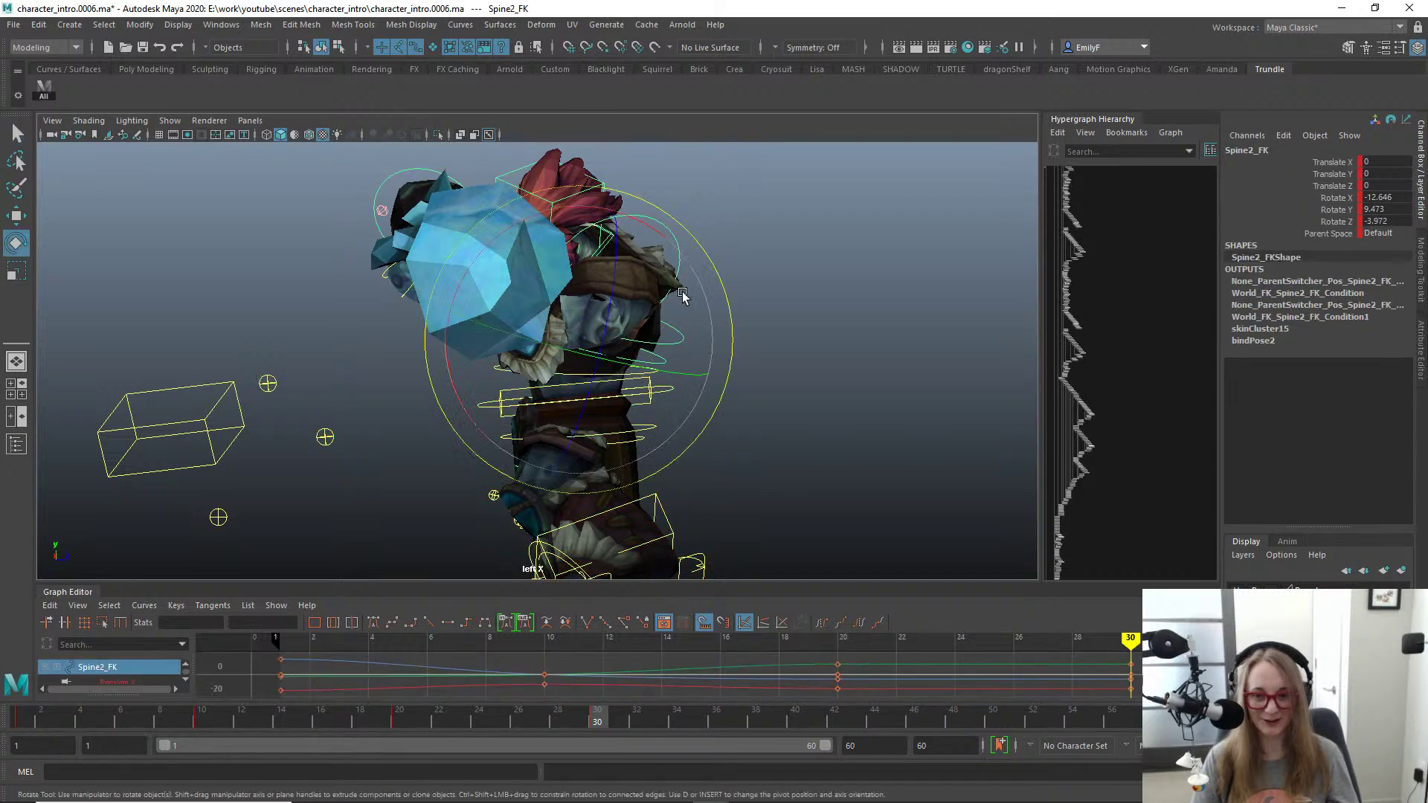
drag(560, 208, 700, 305)
key(q)
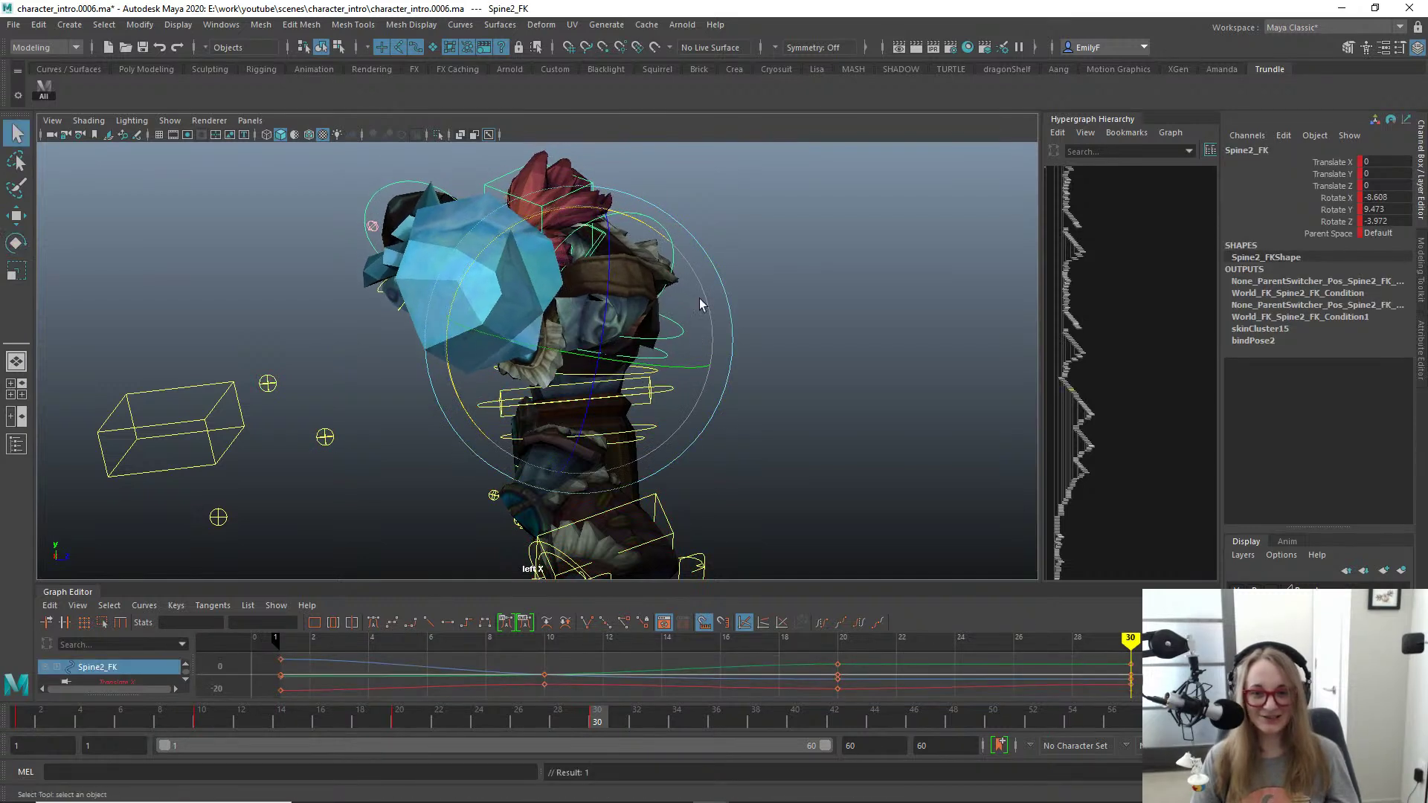
Step: Rotate Spine3_FK at frame 30 to about 2.3 in X, 10.3 in Y and -1.8 in Z
click(707, 346)
key(e)
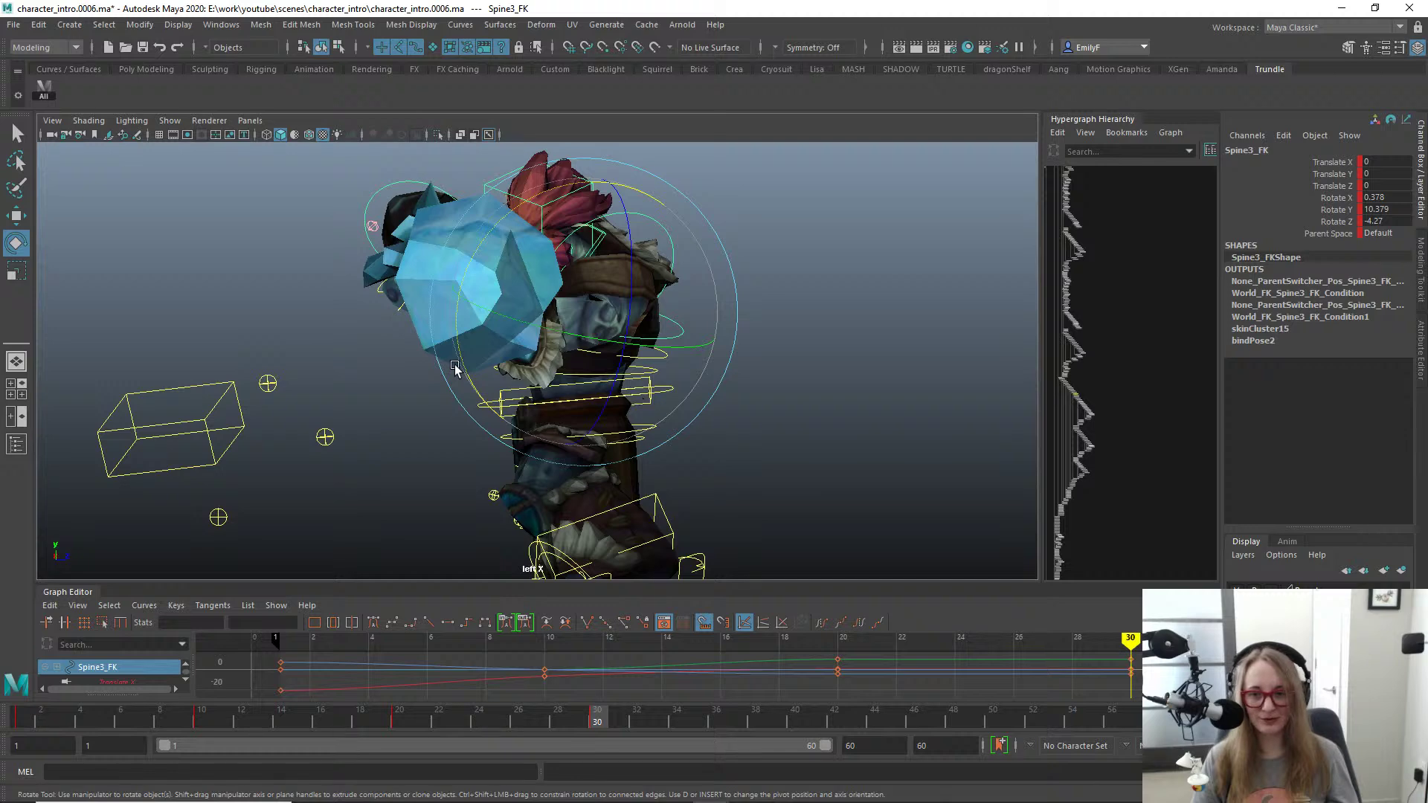
drag(478, 377, 475, 388)
drag(503, 301, 534, 190)
key(space)
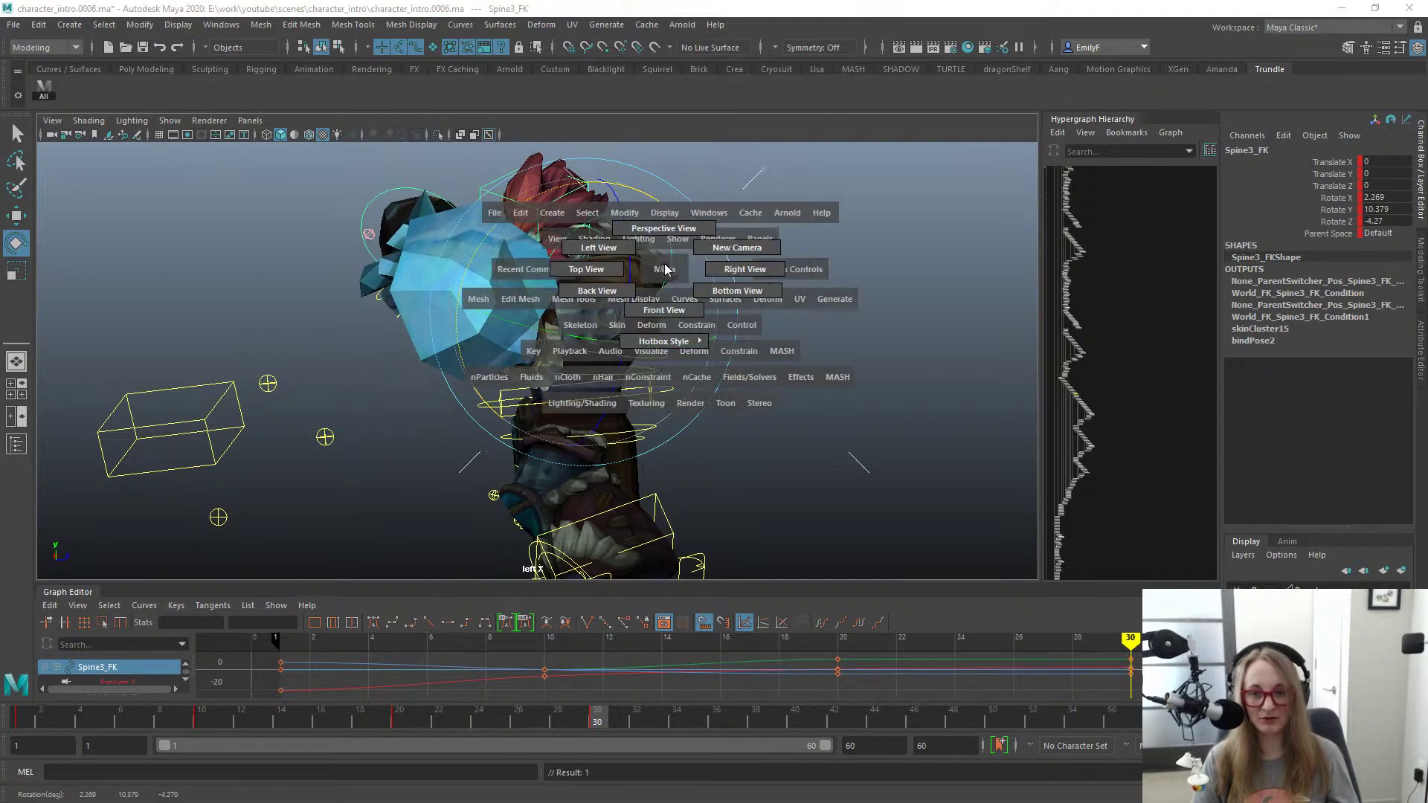
drag(663, 268, 566, 325)
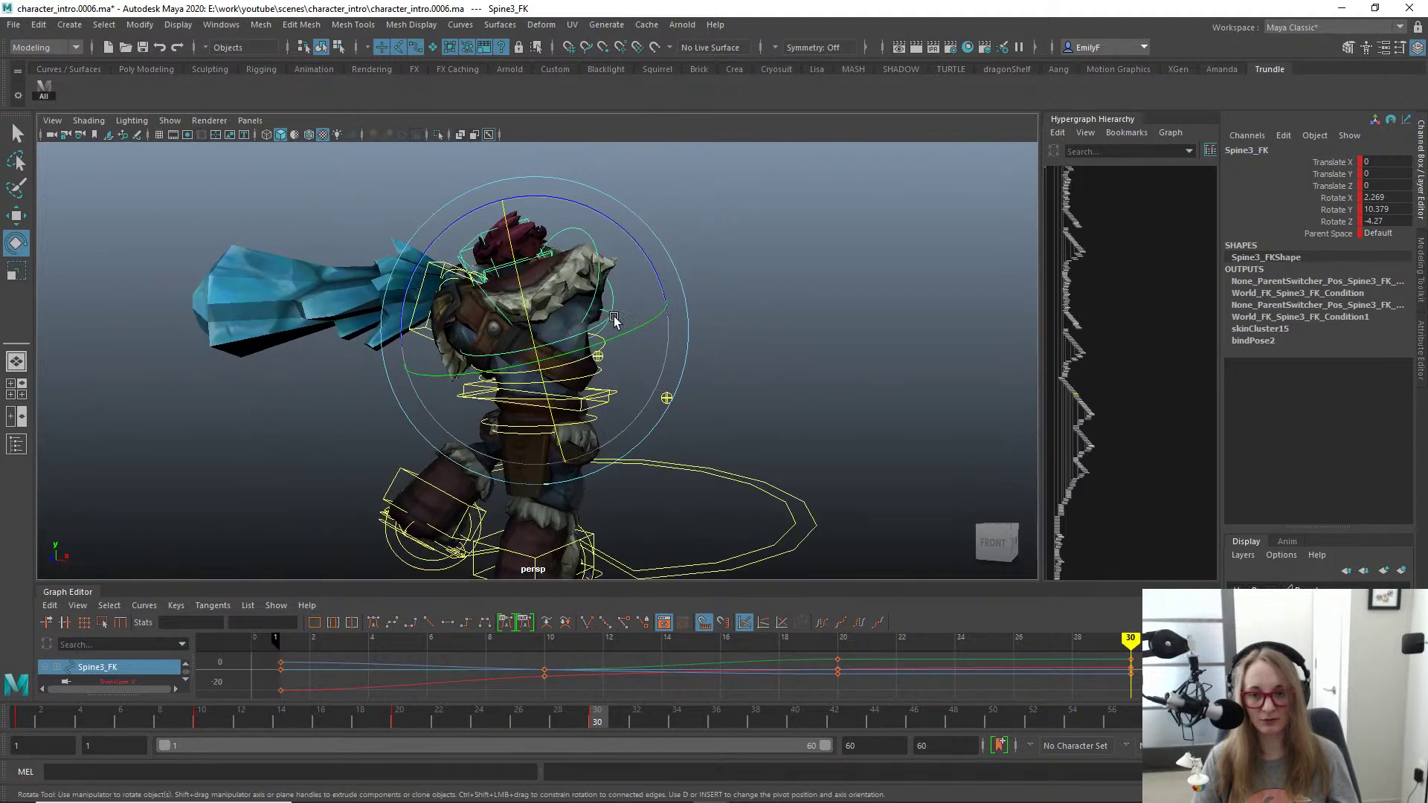
drag(647, 244, 639, 239)
key(q)
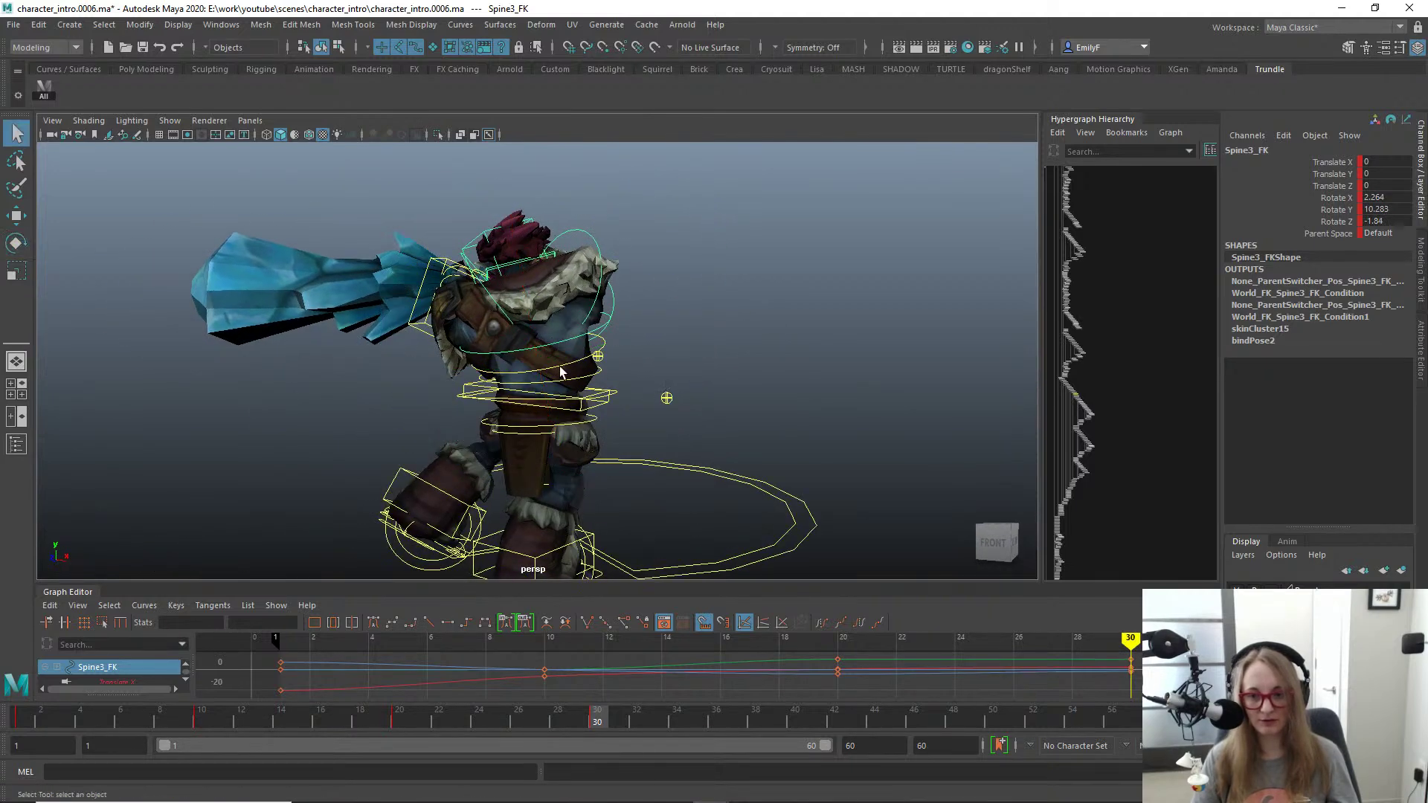
Step: Rotate Spine2_FK at frame 30 to about 10.0 in Y and -0.7 in Z
click(561, 372)
key(e)
key(q)
Step: Hide the rig controls and examine the frame 30 silhouette from several angles, then show the controls again
scroll(631, 372, down, 3)
alt+drag(624, 383, 621, 386)
scroll(625, 383, up, 1)
key(alt+1)
scroll(682, 335, up, 2)
alt+drag(685, 340, 650, 333)
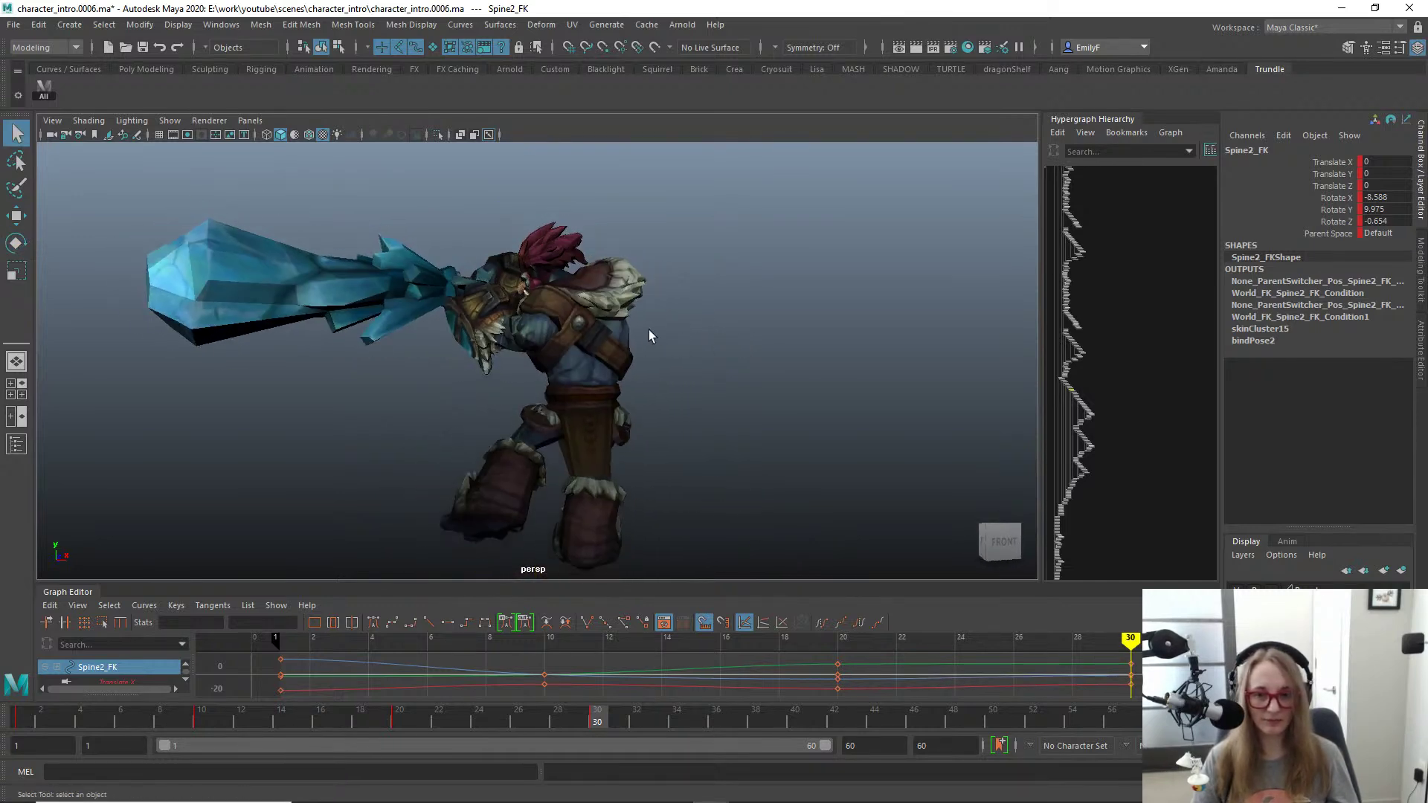
alt+drag(563, 327, 578, 331)
key(alt+1)
click(505, 363)
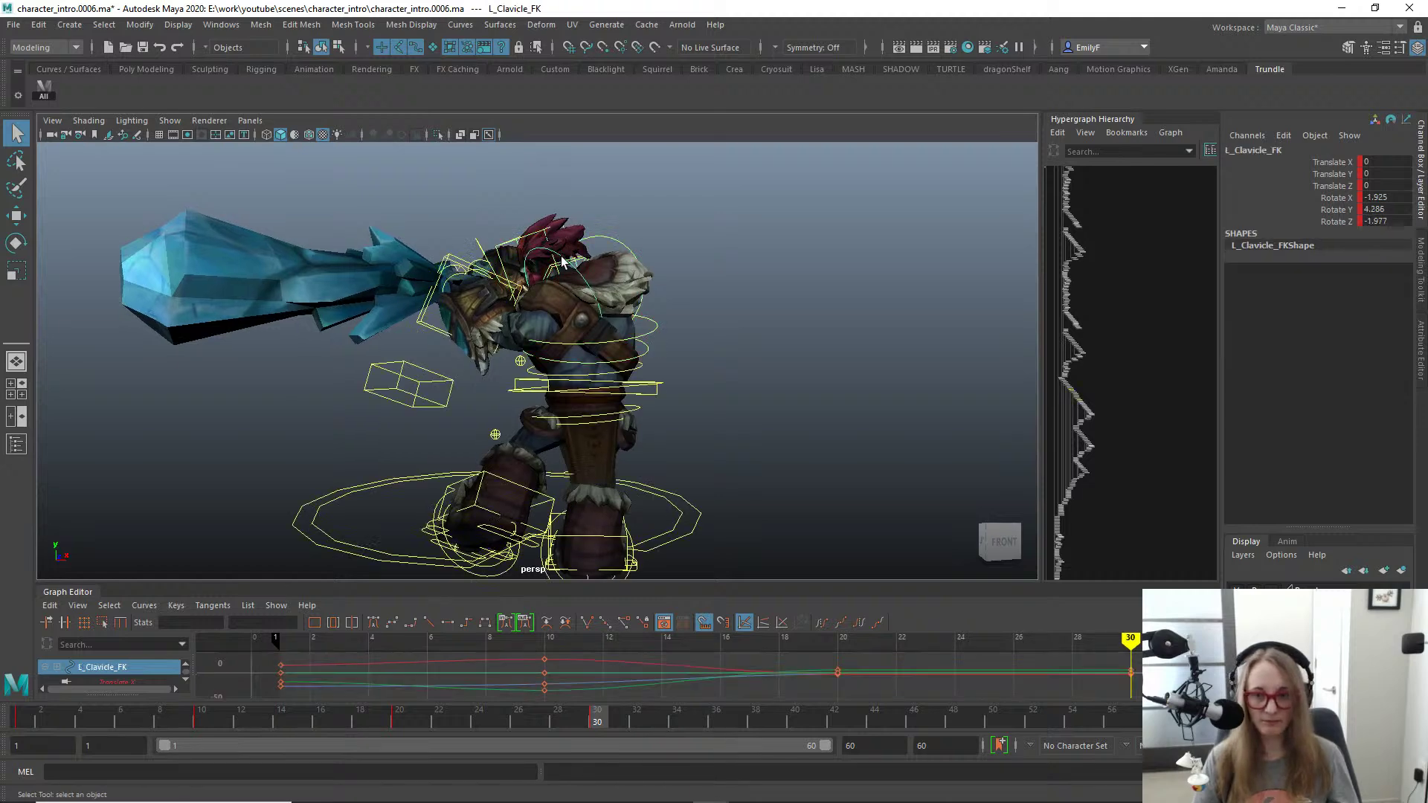
key(e)
key(ctrl+z)
alt+drag(461, 366, 542, 388)
key(q)
Step: Move the left elbow pole vector L_Hand_IKpv to about 19.6 in X, -4.6 in Y and -32.3 in Z
alt+drag(597, 266, 452, 455)
click(421, 455)
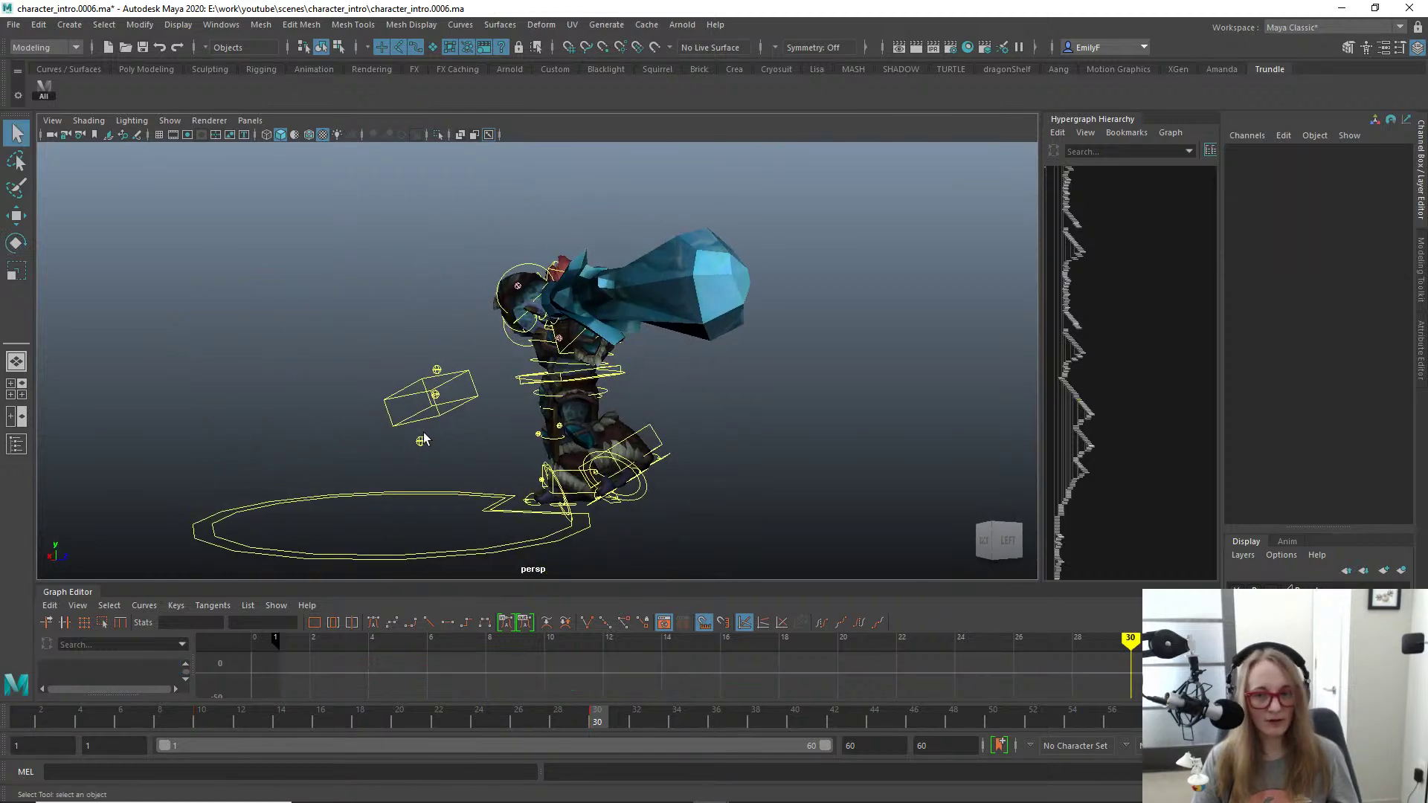
click(422, 441)
key(w)
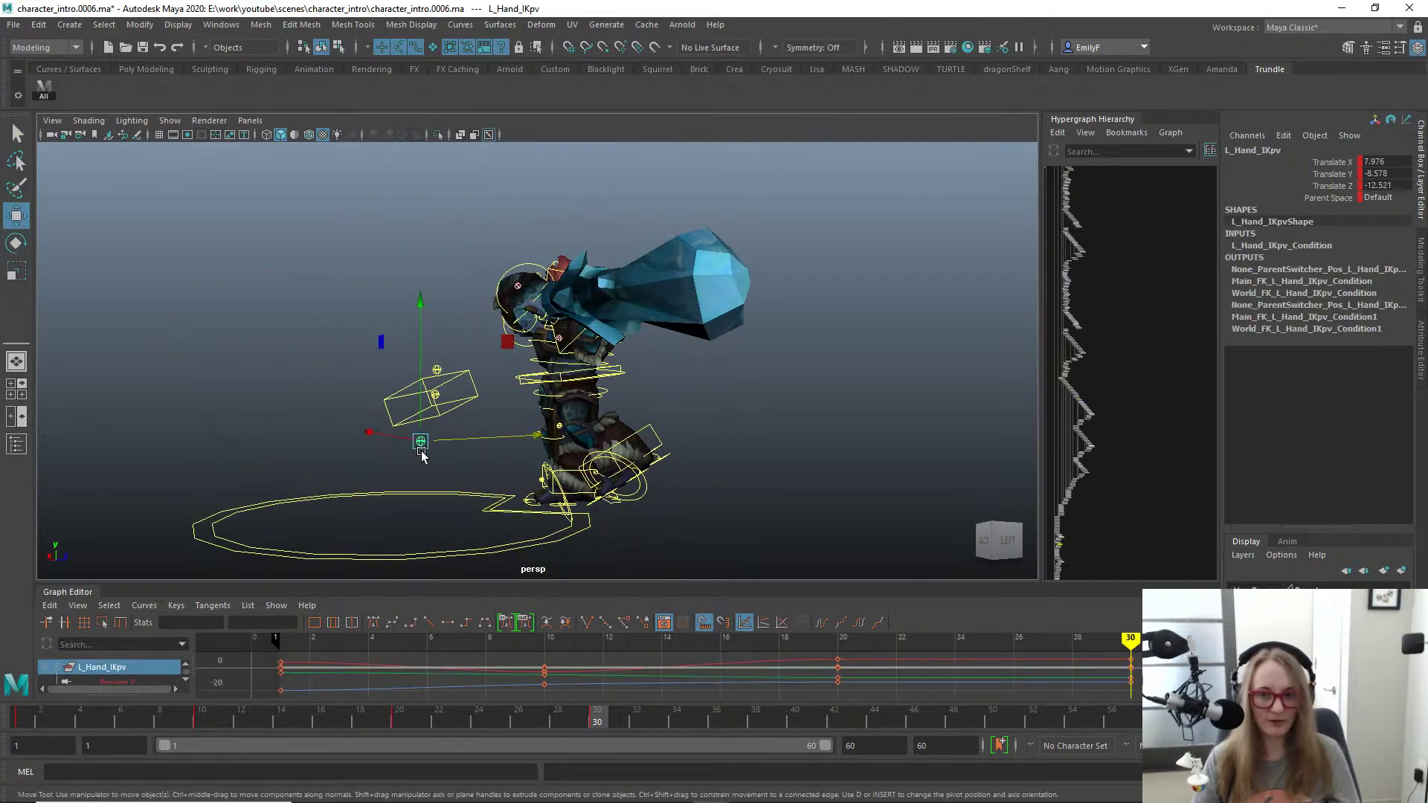
drag(430, 455, 562, 430)
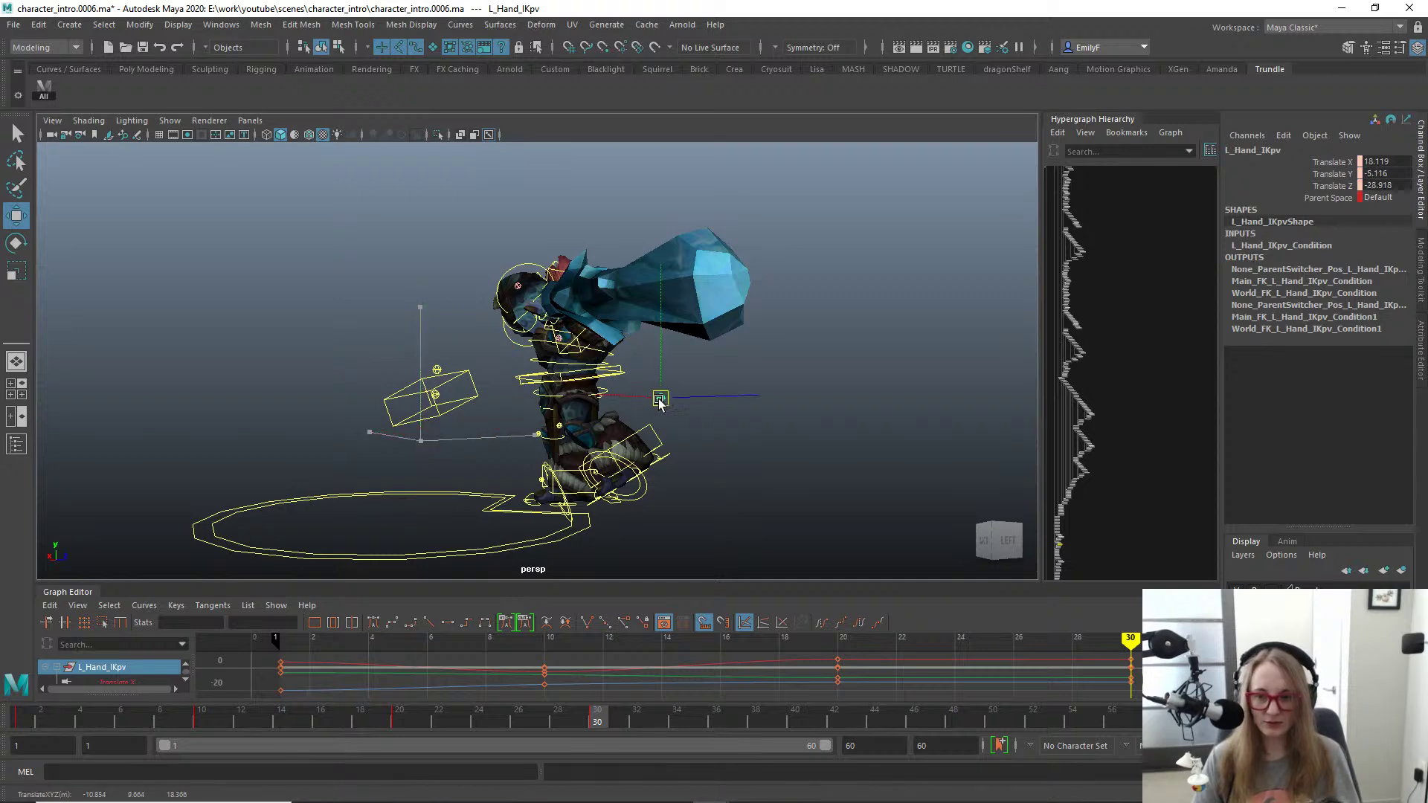
alt+drag(660, 402, 511, 402)
middle_drag(509, 411, 495, 419)
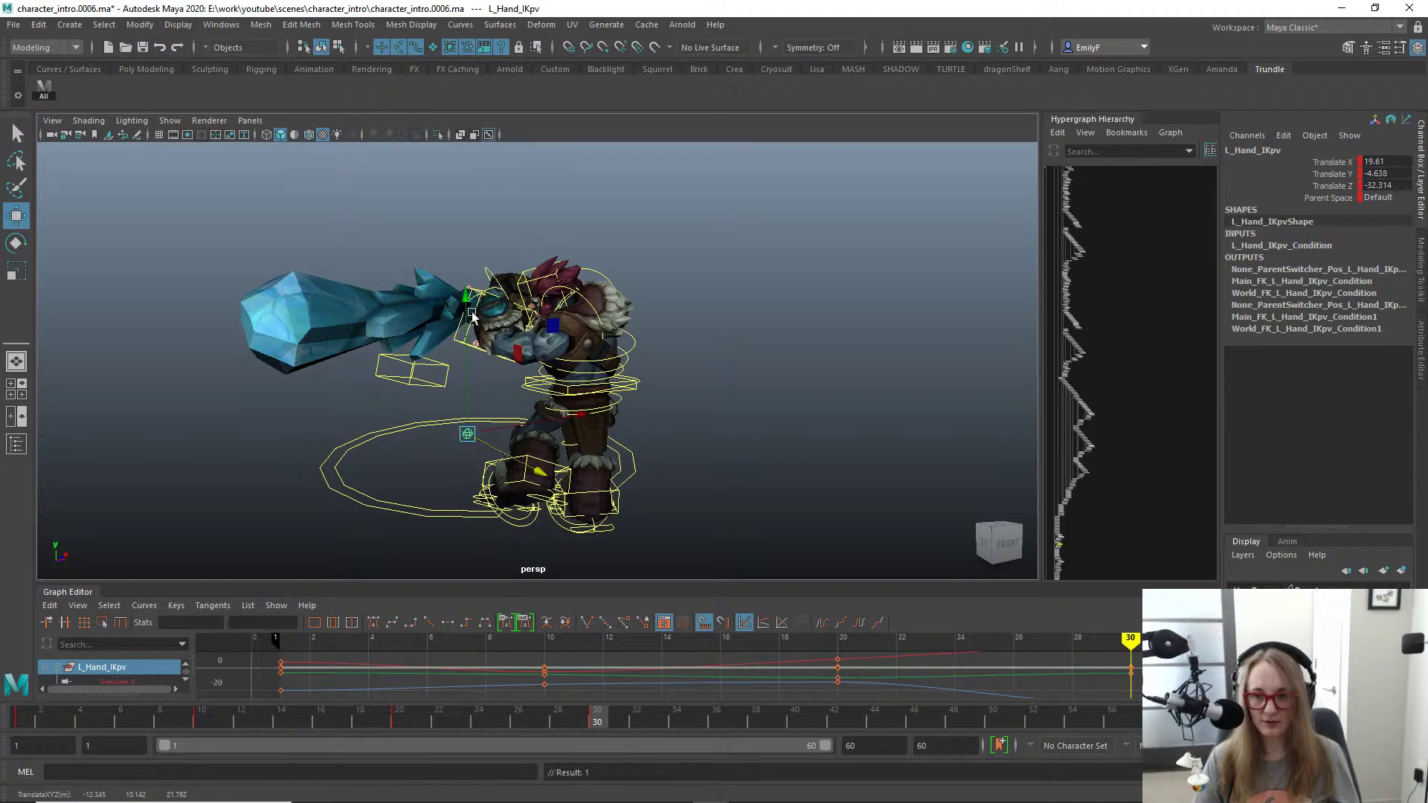
Step: Move L_Hand_IK on the weapon grip to about -4.0 in X, -14.6 in Y and 9.5 in Z
click(461, 339)
key(f)
alt+drag(640, 357, 551, 335)
key(w)
middle_drag(547, 327, 530, 286)
alt+drag(530, 286, 564, 193)
Step: Rotate L_Hand_IK to about -119.8, -54.4, 151.2 and shift it to about -3.9 in X and -14.4 in Y
alt+drag(592, 391, 450, 391)
key(e)
drag(457, 320, 483, 357)
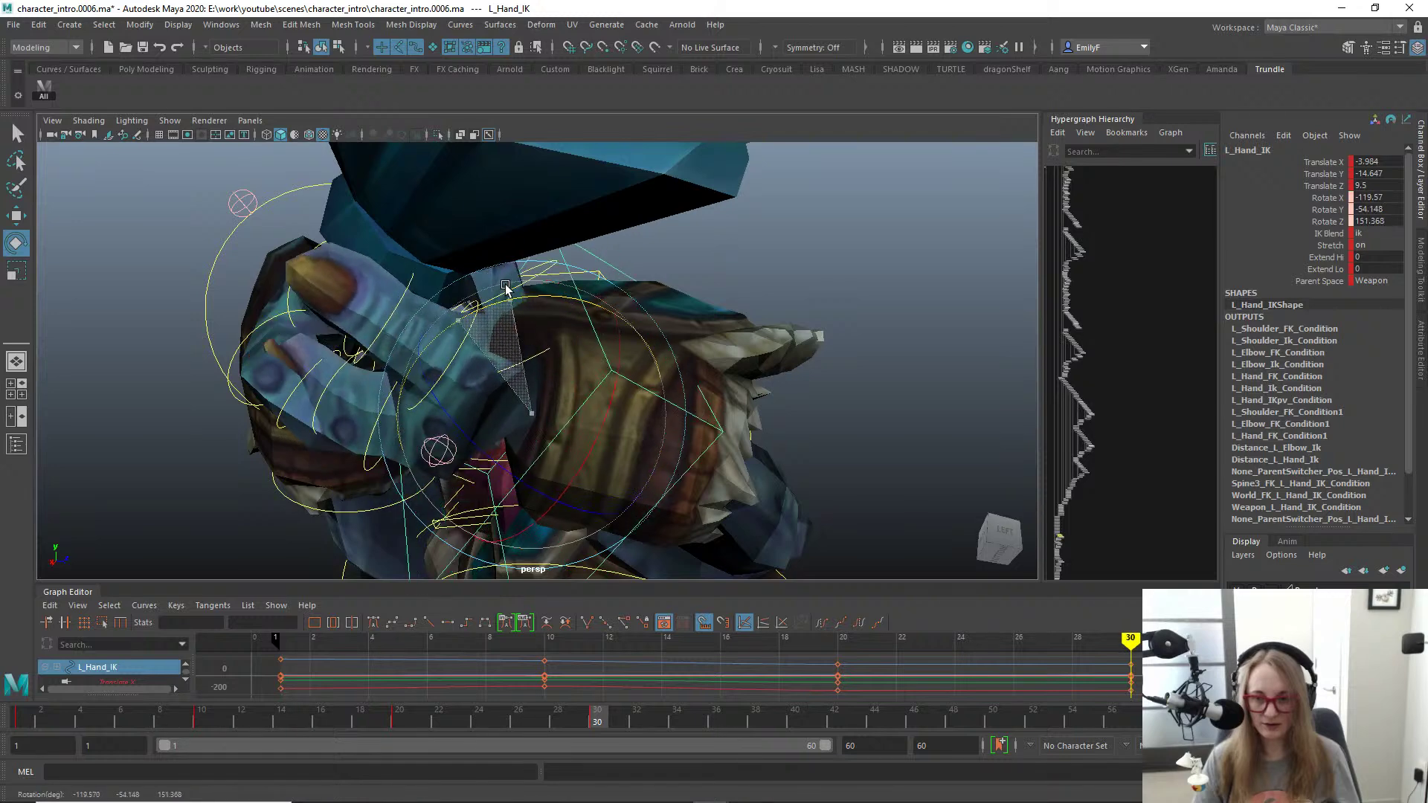
key(w)
drag(578, 424, 591, 422)
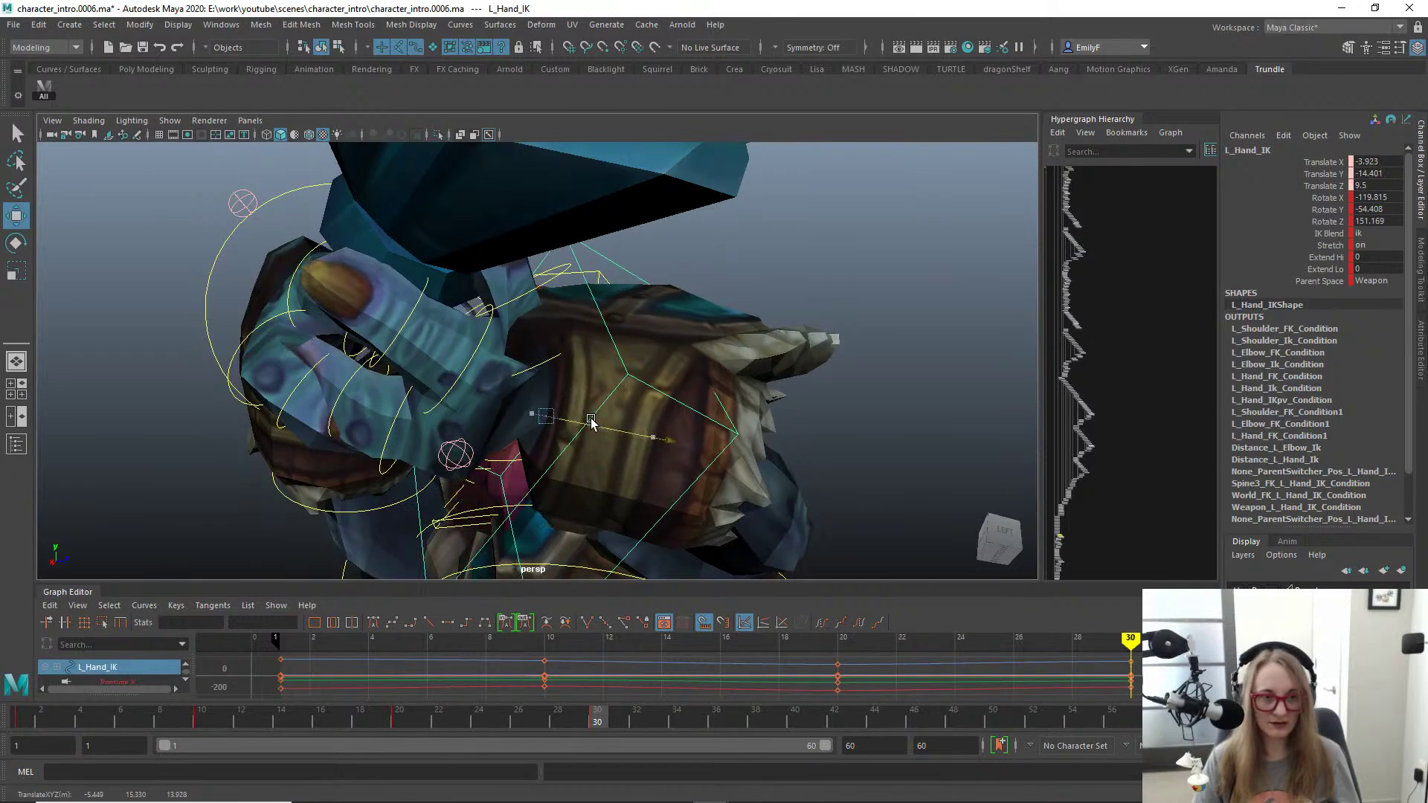
Step: Reposition L_Hand_IKpv to about 16.5 in X, -6.5 in Y and -30.0 in Z to lower the left elbow
alt+drag(691, 415, 481, 361)
click(860, 401)
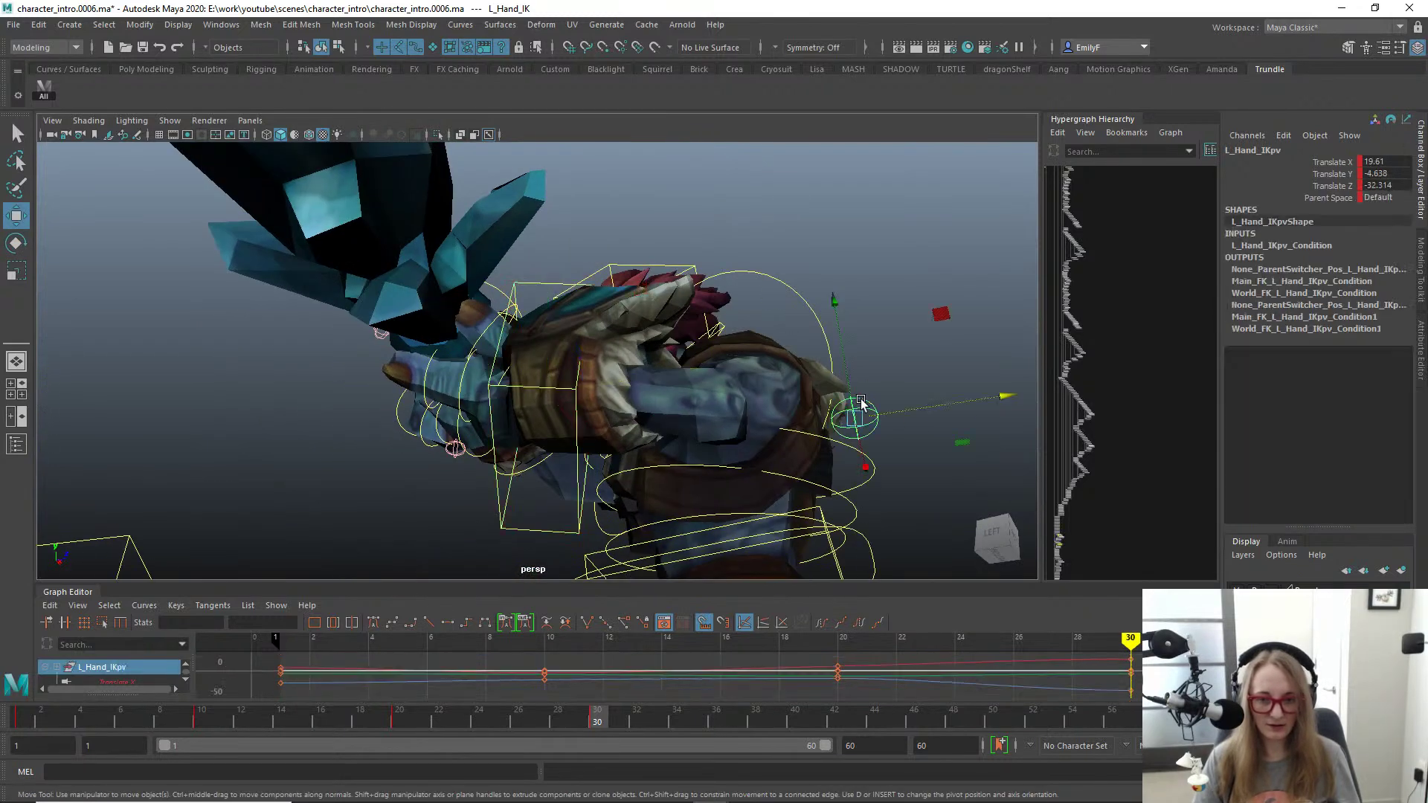
drag(846, 383, 652, 310)
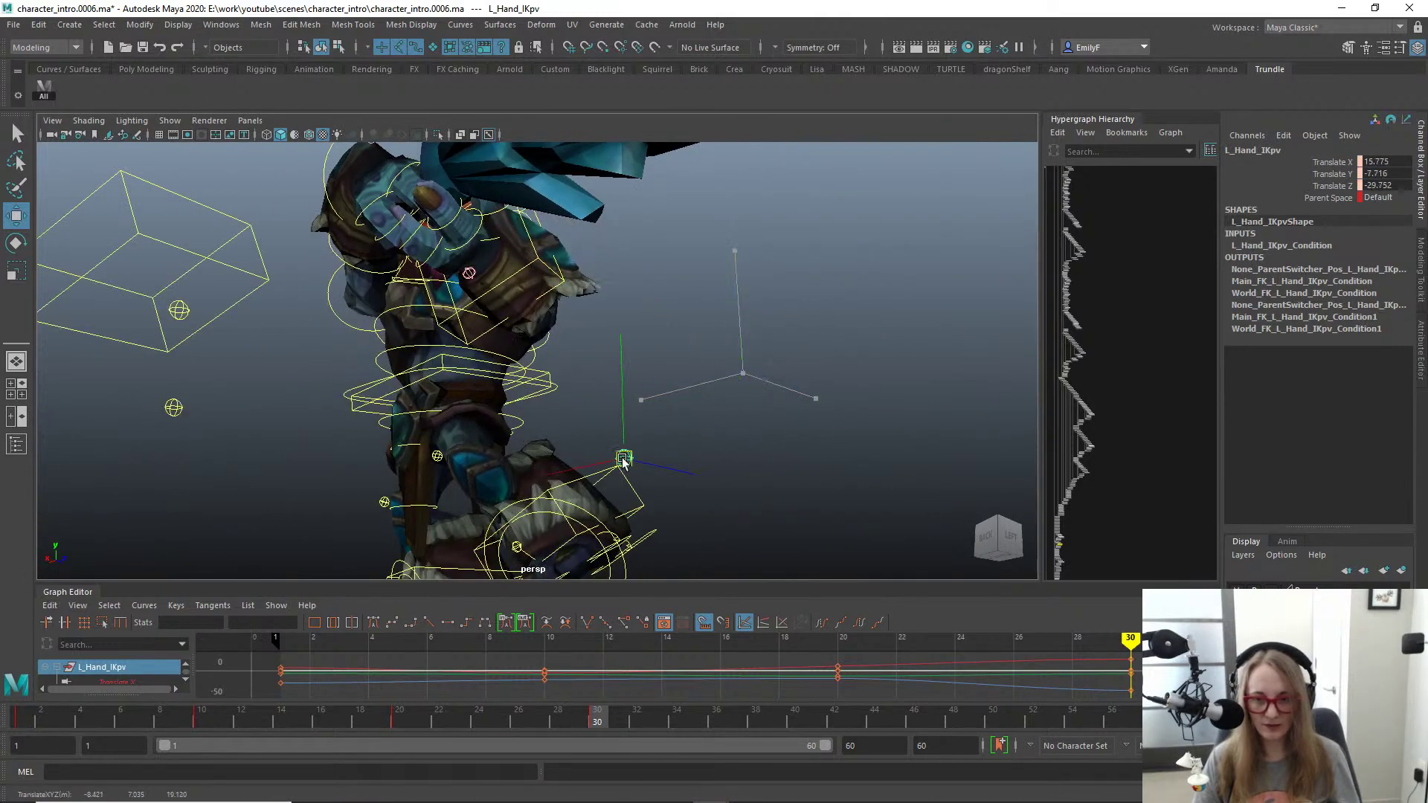
drag(647, 426, 647, 425)
alt+drag(646, 416, 437, 360)
alt+right_drag(436, 361, 548, 293)
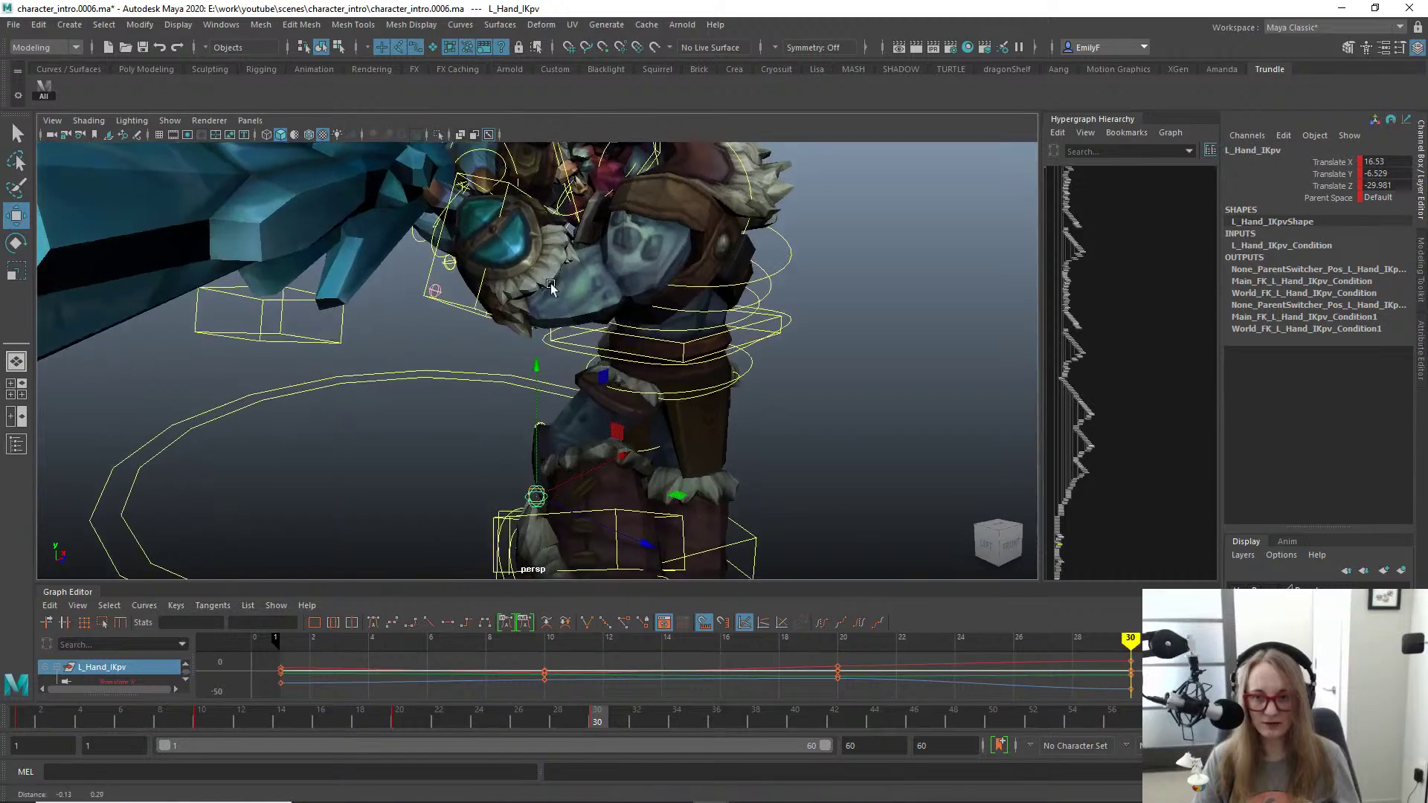
alt+middle_drag(548, 293, 550, 354)
alt+drag(550, 354, 440, 402)
click(486, 282)
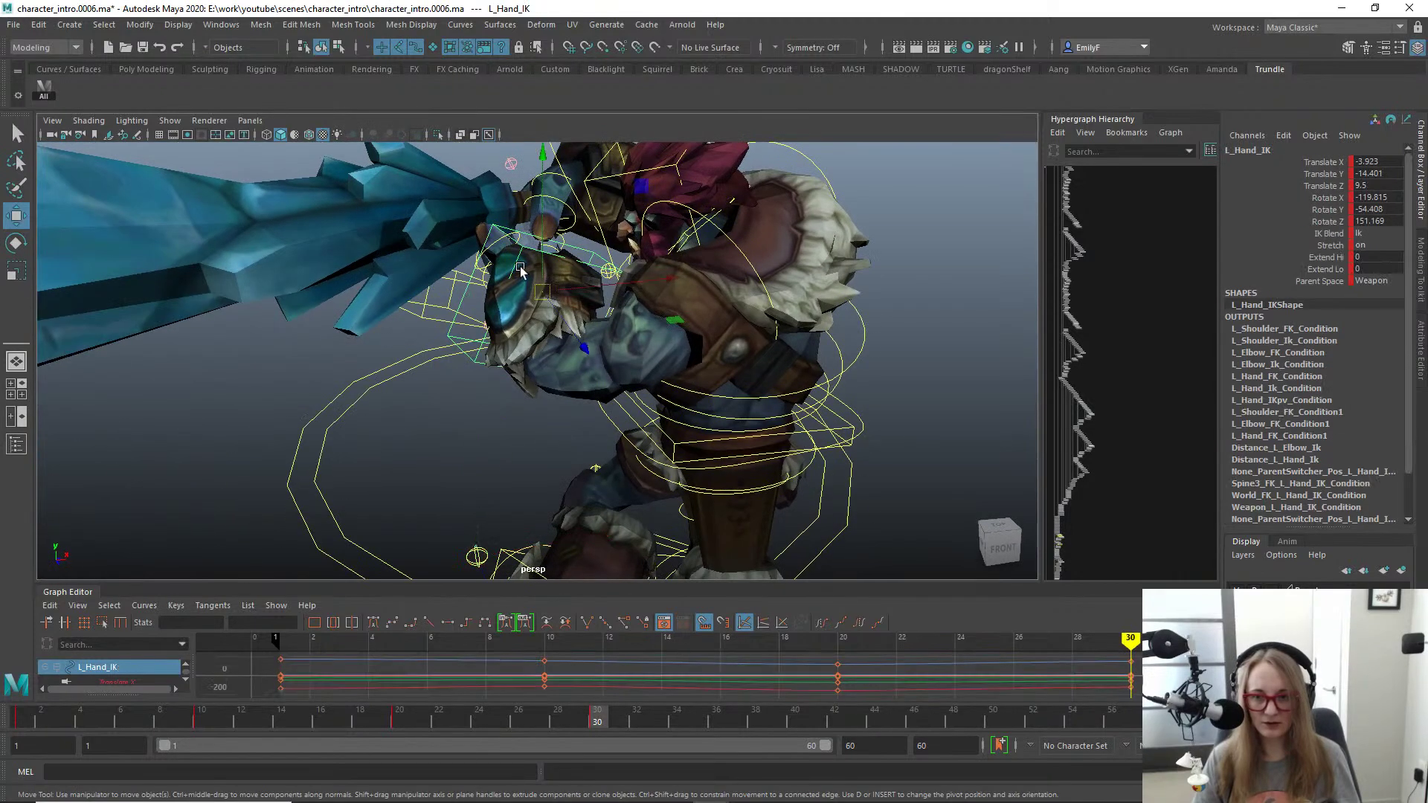
alt+drag(486, 298, 660, 237)
key(e)
key(ctrl+z)
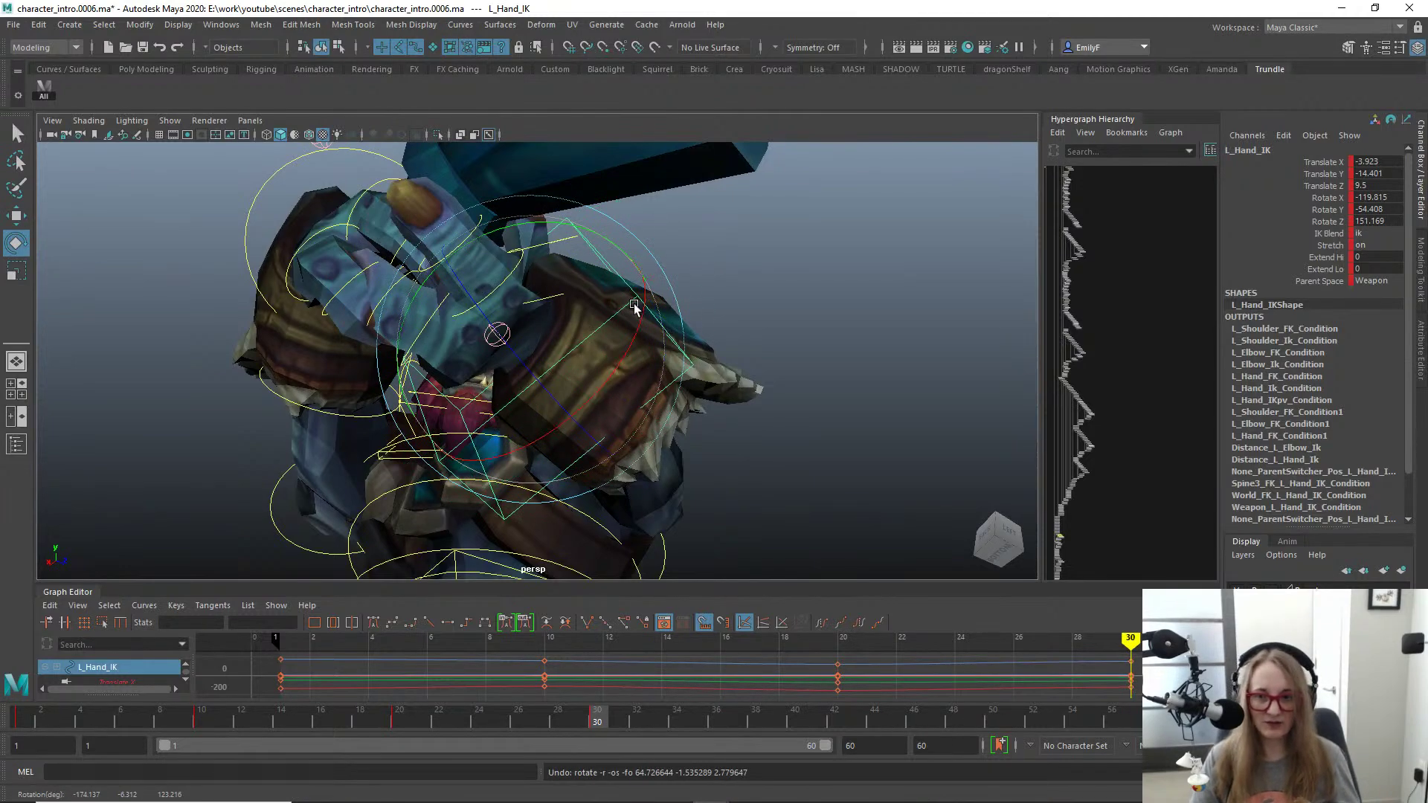
Step: Move the left elbow pole vector L_Hand_IKpv to about 13.9 in X, -4.9 in Y and -28.4 in Z
alt+drag(614, 340, 465, 403)
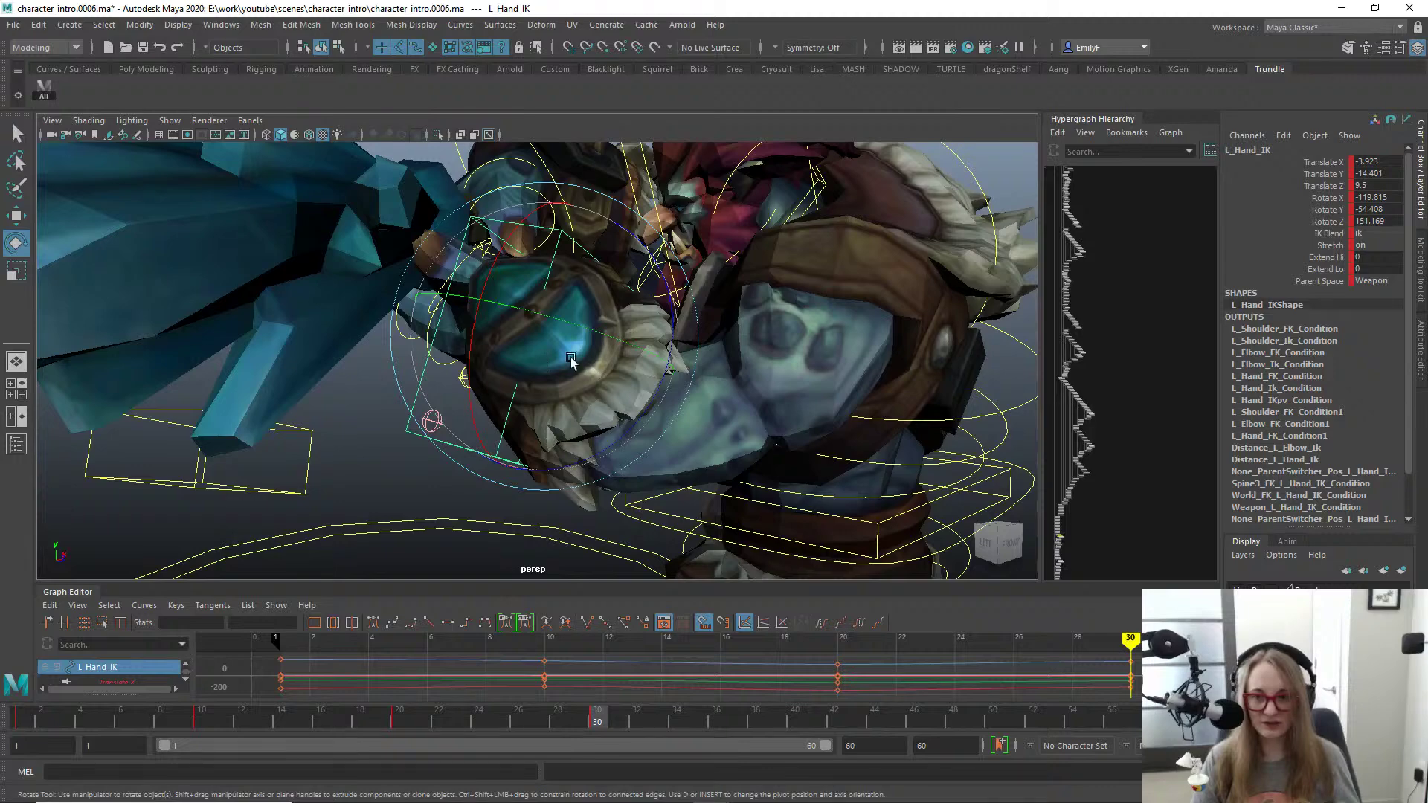
key(w)
alt+drag(572, 360, 653, 275)
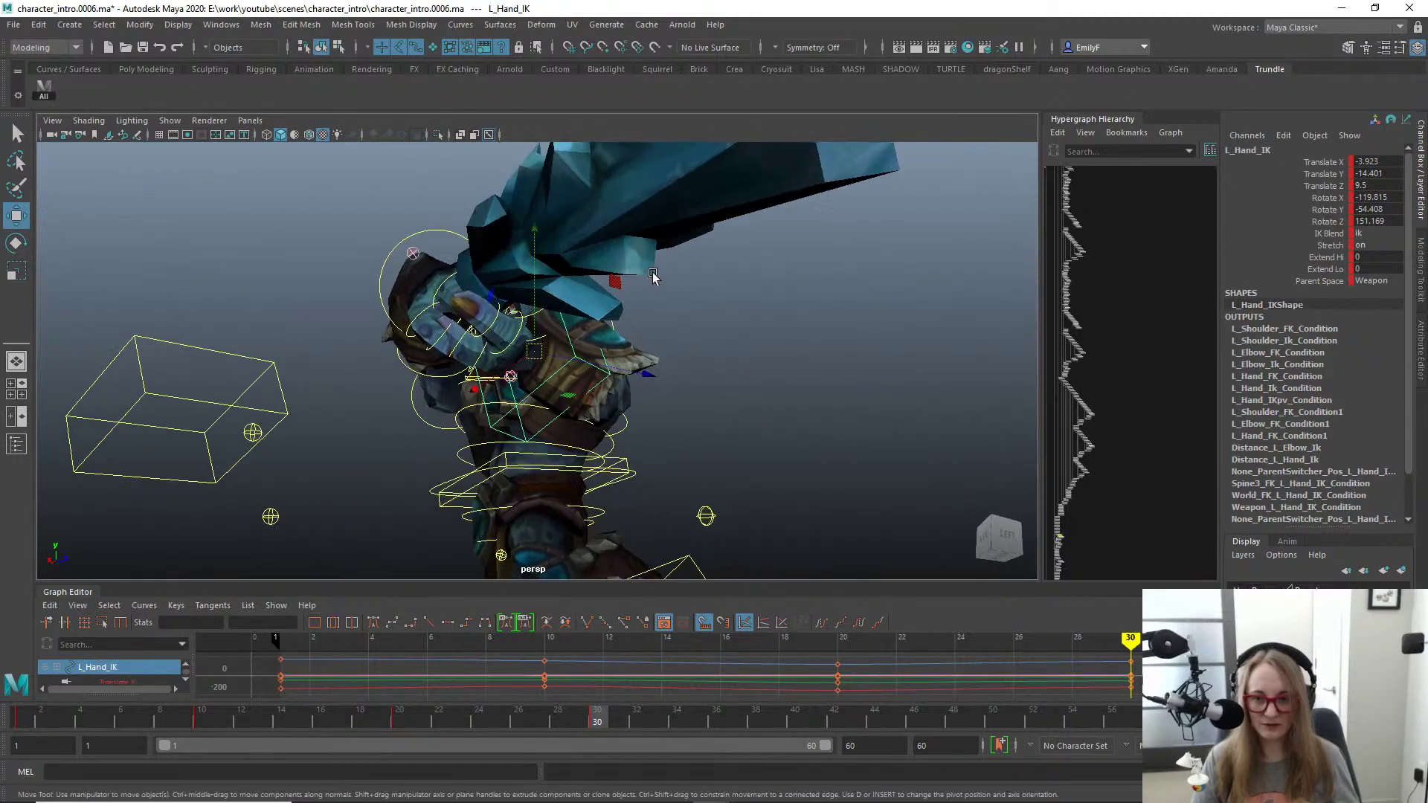
click(704, 513)
drag(705, 513, 674, 476)
alt+drag(673, 476, 795, 454)
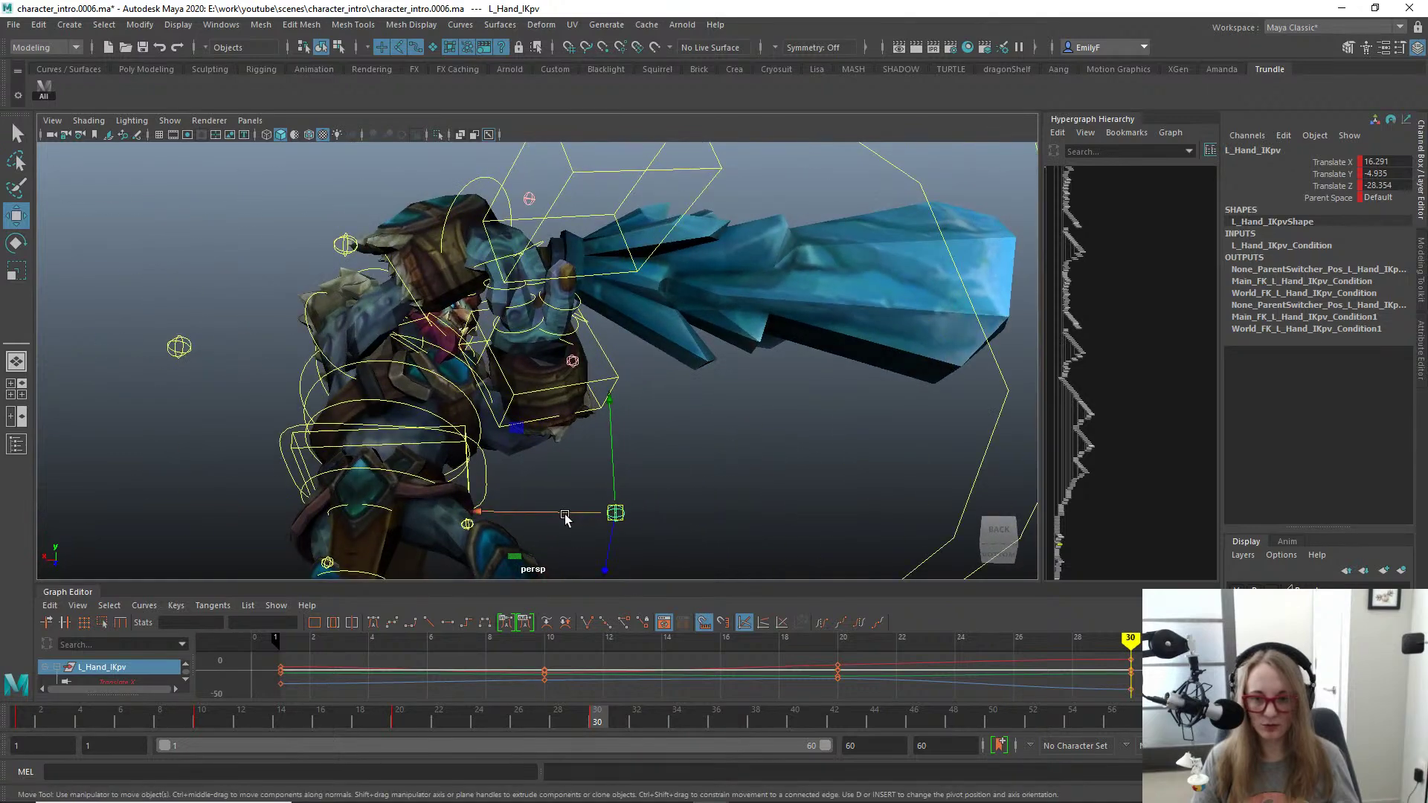
alt+drag(508, 515, 484, 411)
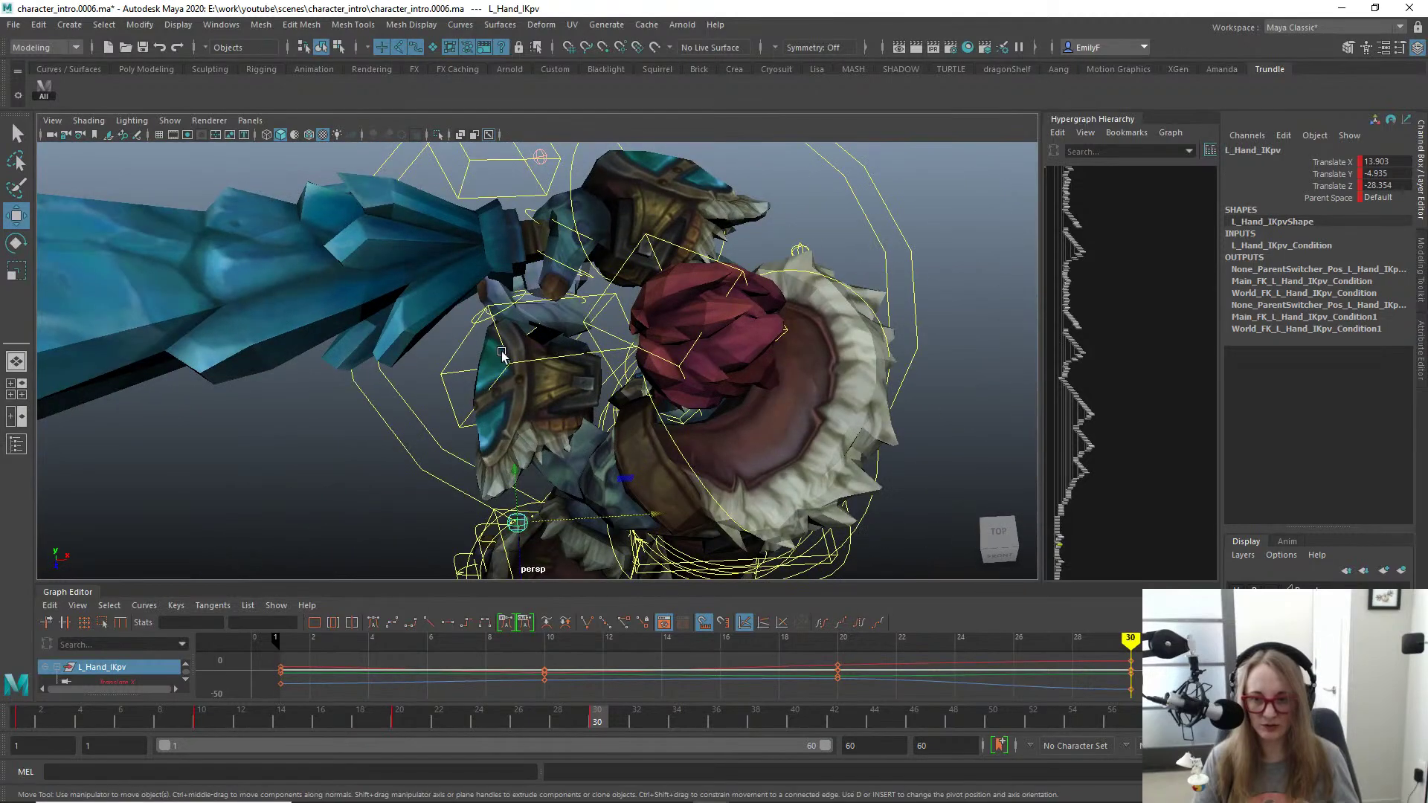
Step: Reposition L_Hand_IK to about -5.0, -13.8, 9.9 and rotate it to about -116, -50.8, 125.0
click(545, 339)
drag(549, 353, 568, 339)
alt+drag(620, 453, 766, 298)
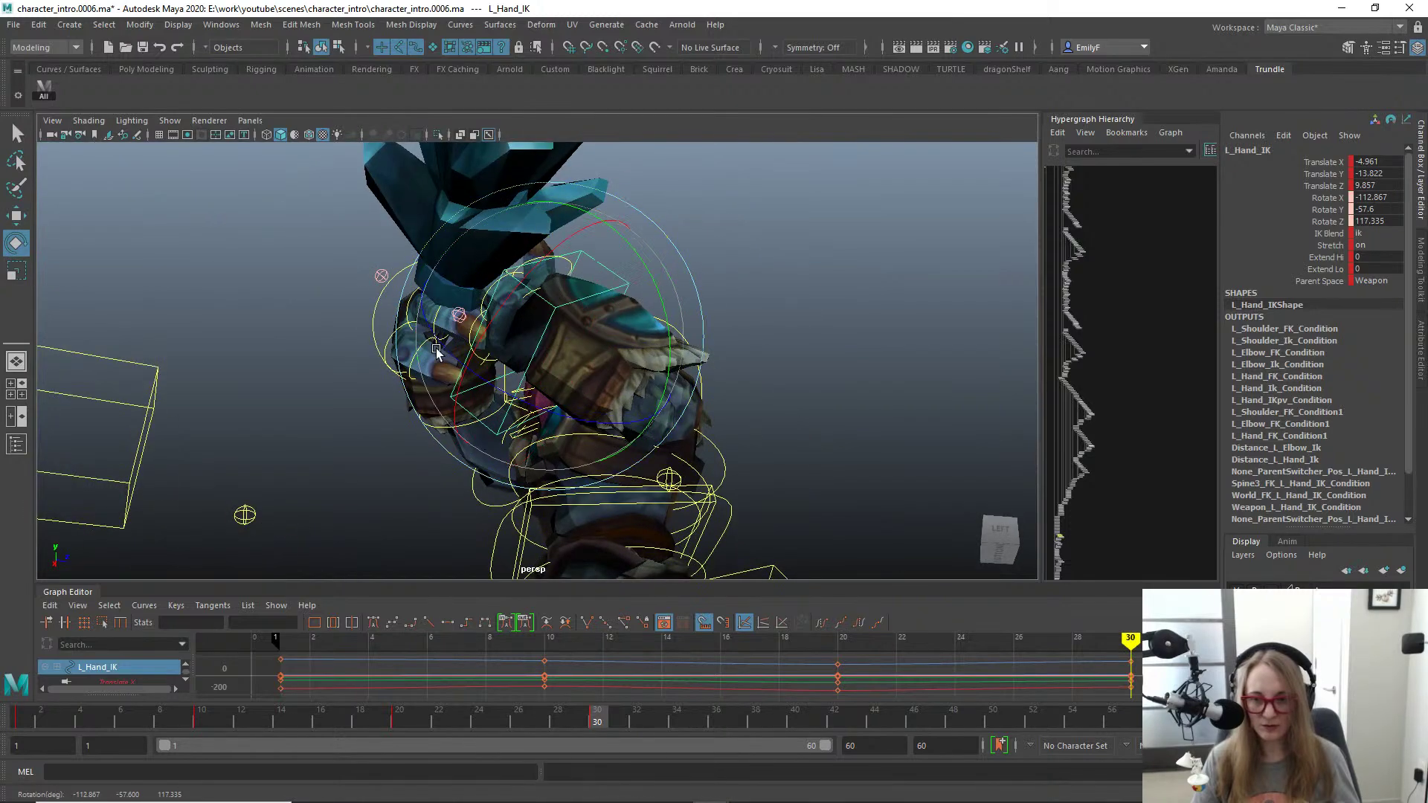
drag(453, 352, 457, 350)
alt+drag(458, 351, 603, 308)
alt+right_drag(603, 308, 645, 342)
alt+drag(640, 335, 495, 412)
Step: Try zeroing the rotation of L_Hand_IK, and undo it
key(q)
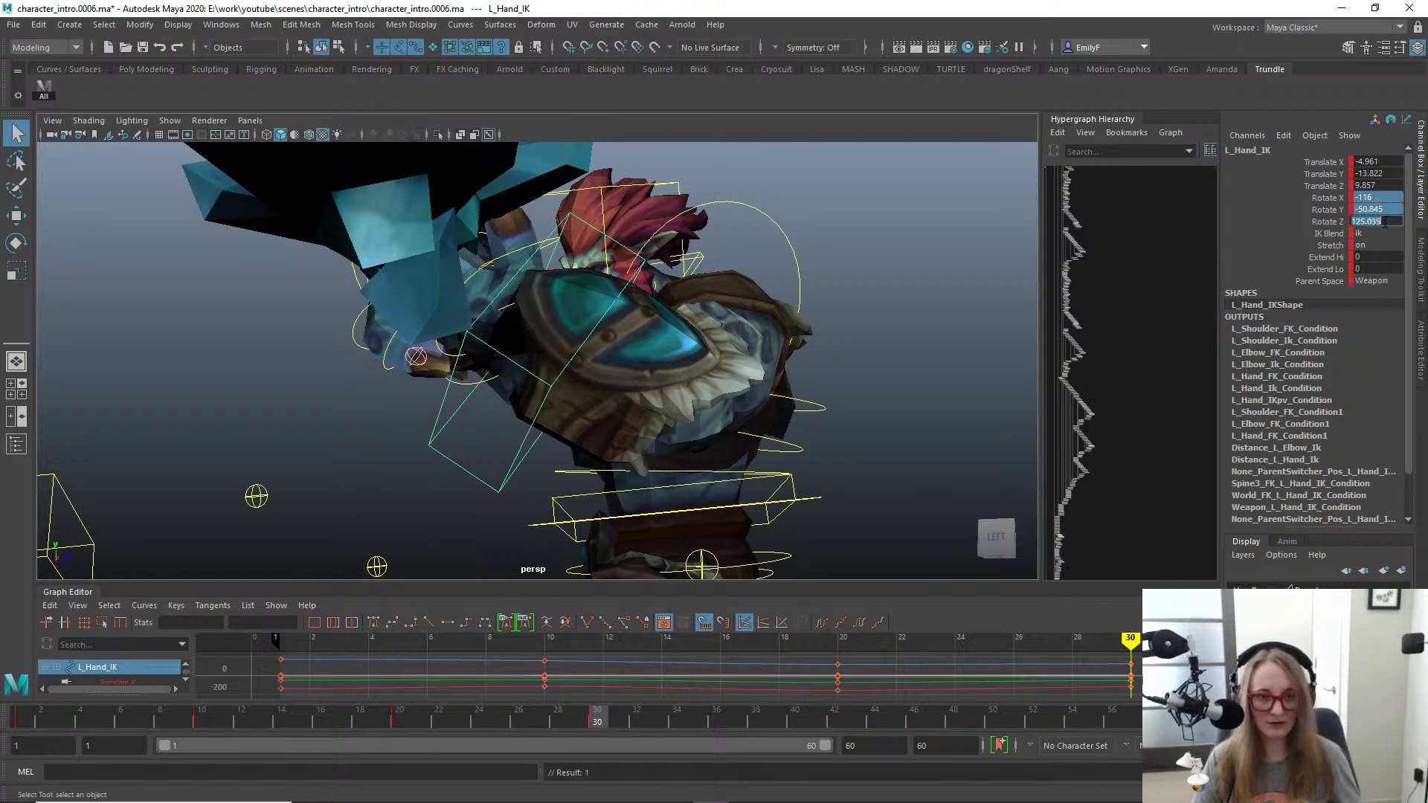
text(0)
key(Return)
alt+drag(482, 305, 677, 445)
key(ctrl+z)
key(ctrl+z)
key(q)
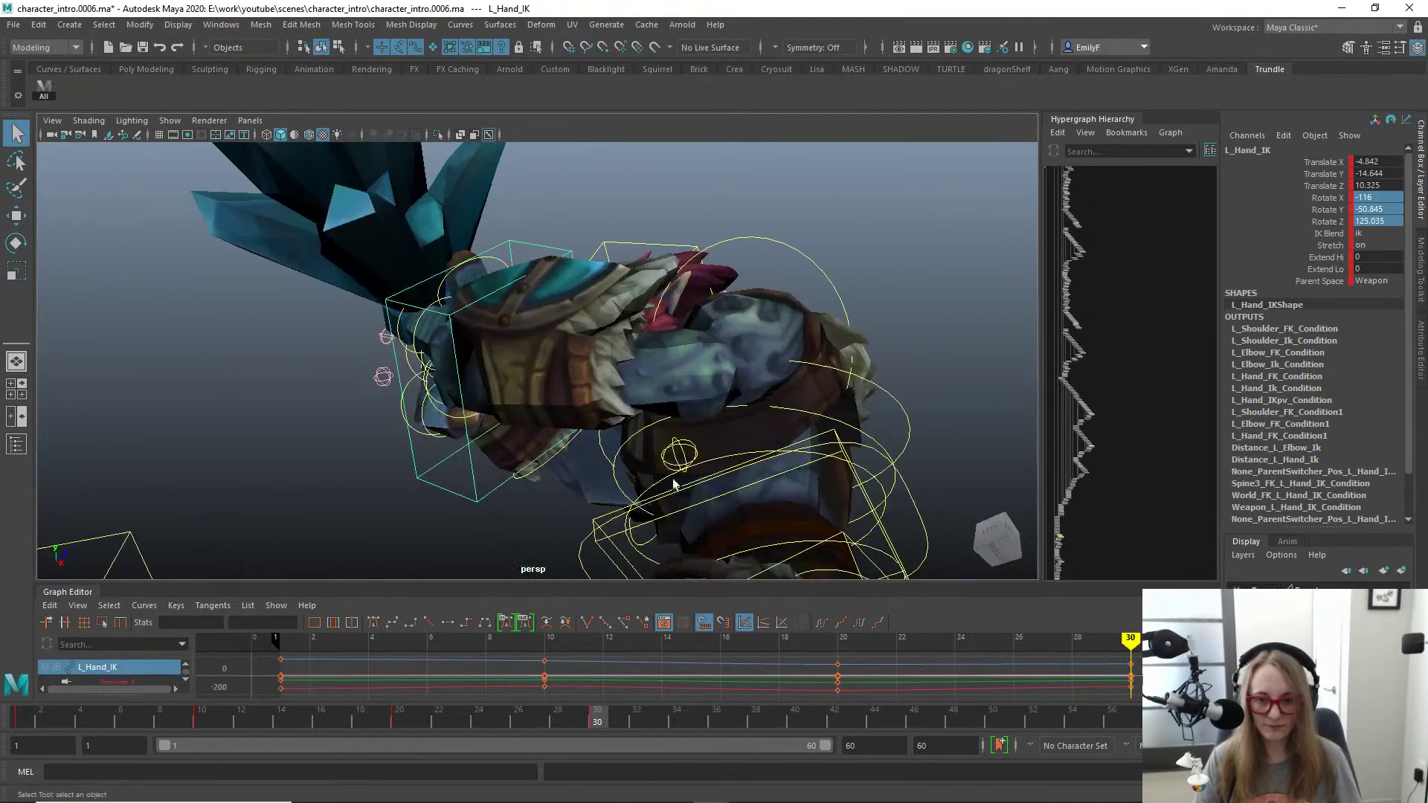
Step: Try moving L_Hand_IKpv to about 8.4 in X, -1.6 in Y and -25.5 in Z, and undo the move
click(677, 445)
alt+drag(291, 372, 826, 325)
alt+right_drag(825, 325, 662, 435)
key(alt+1)
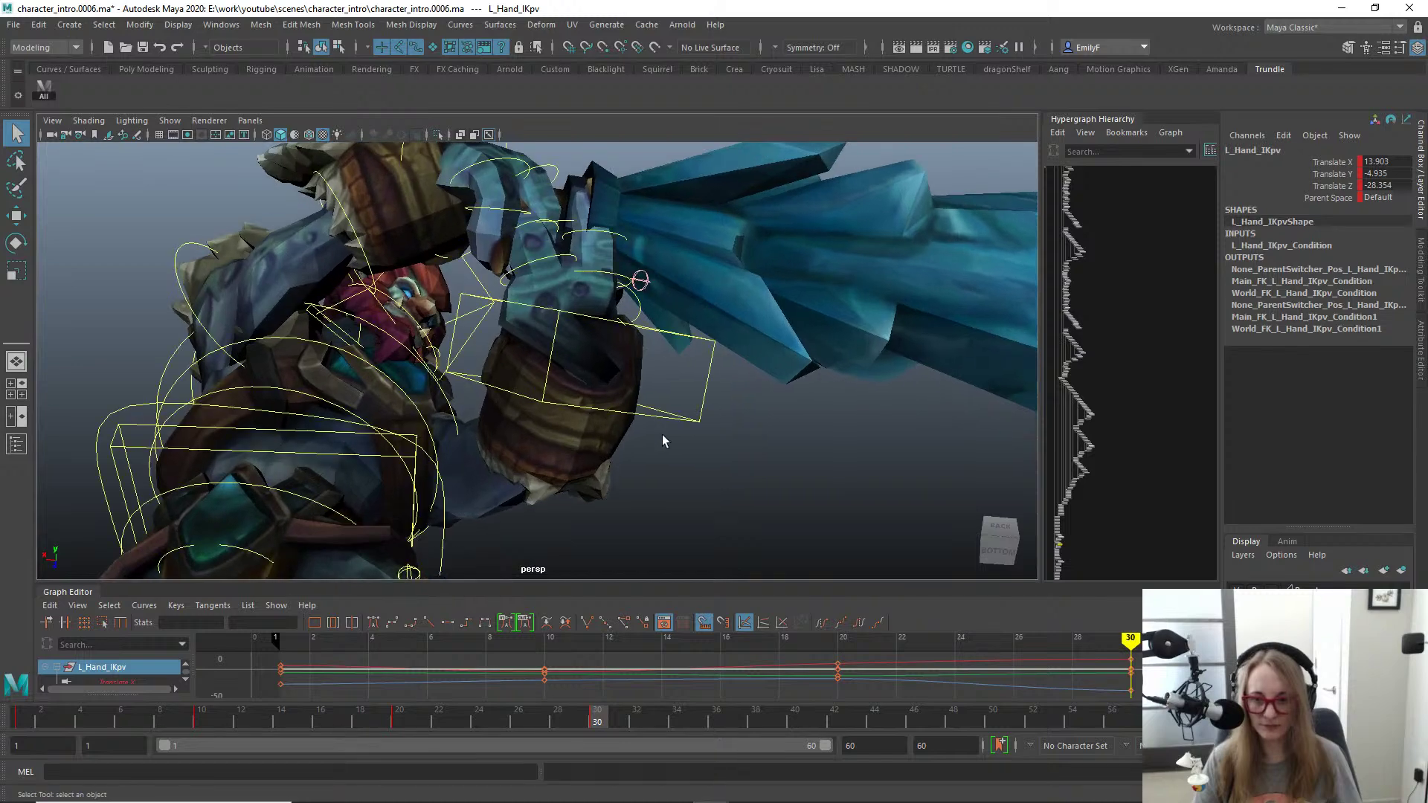
alt+right_drag(764, 446, 692, 424)
alt+drag(692, 424, 710, 492)
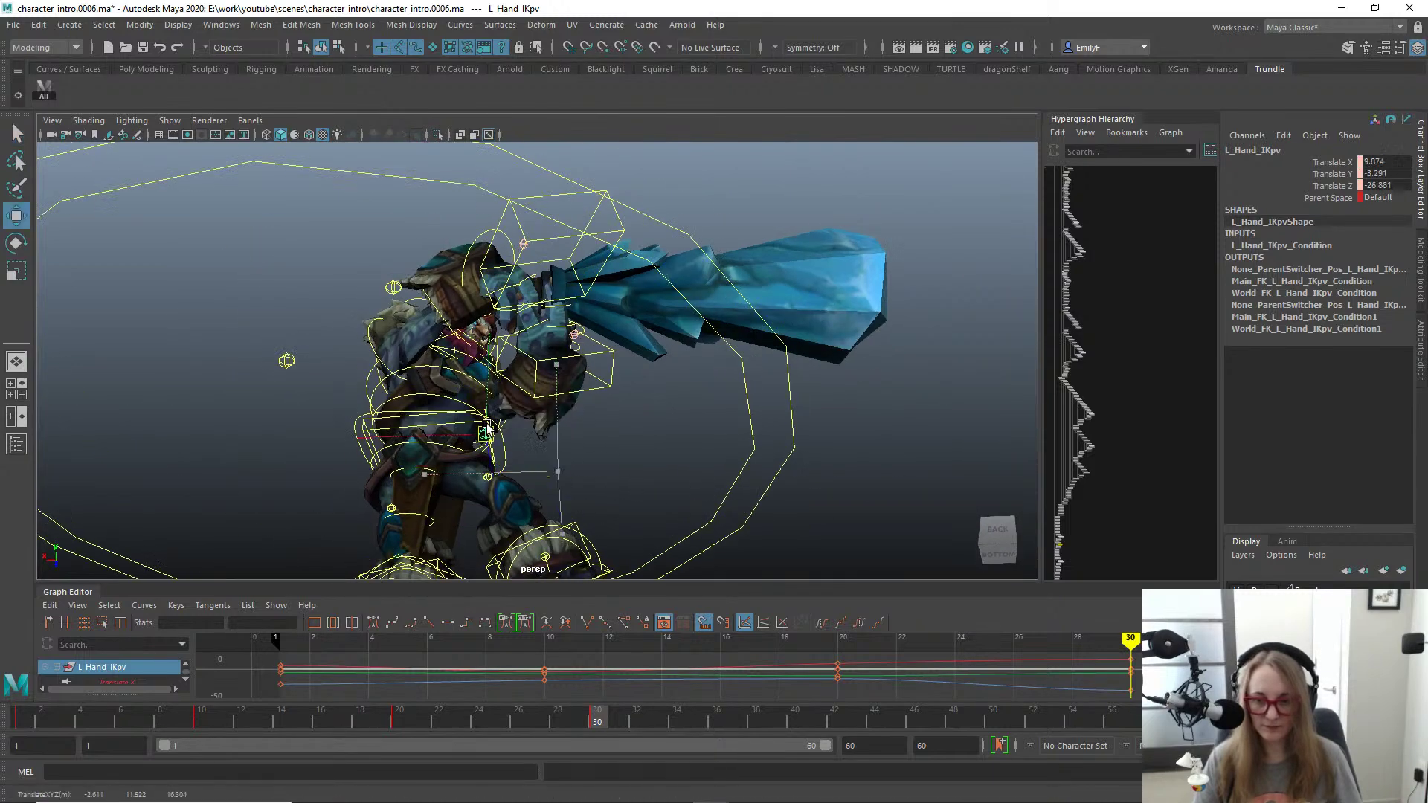
drag(457, 390, 456, 389)
alt+drag(461, 390, 325, 399)
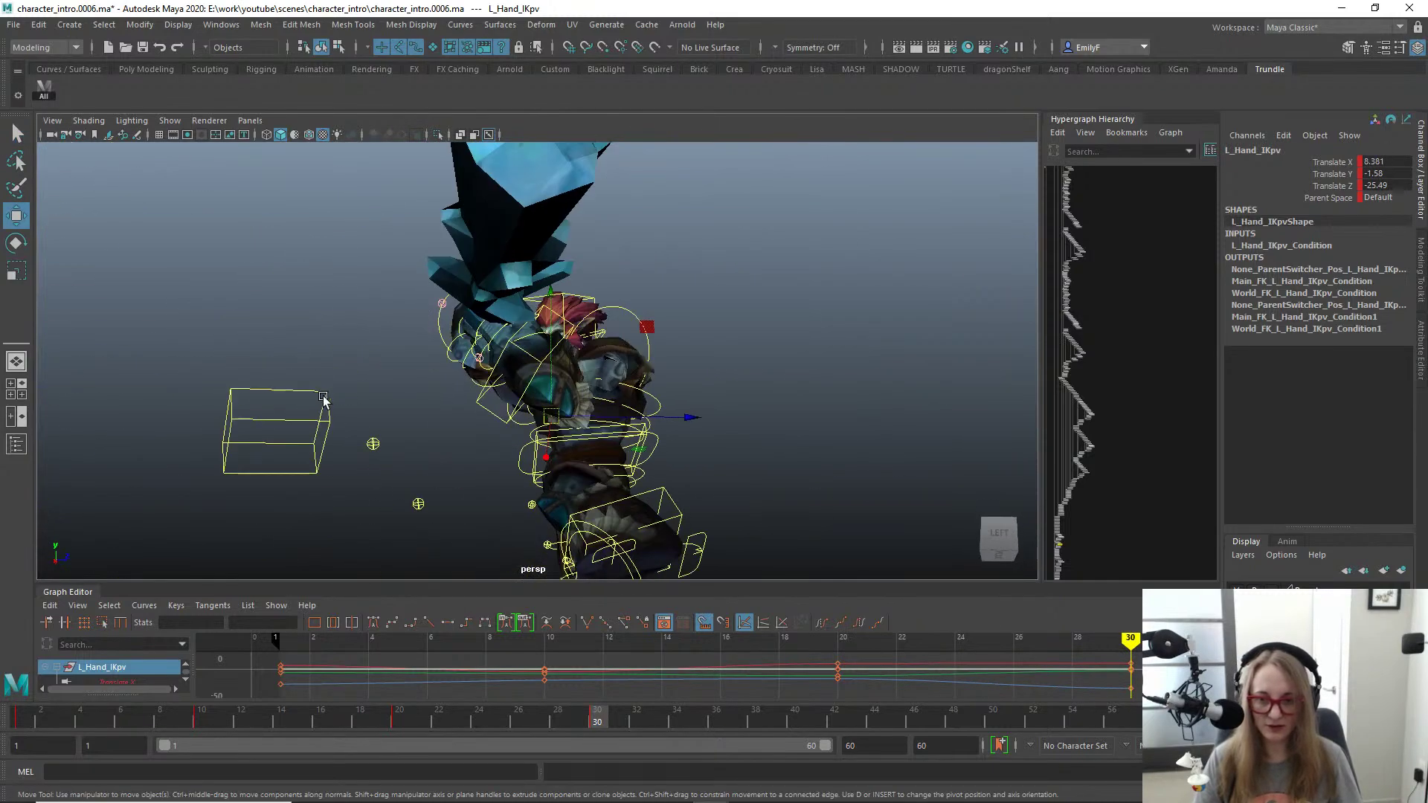
key(alt+1)
alt+right_drag(421, 399, 439, 350)
mouse_move(439, 349)
alt+mouse_down()
mouse_move(360, 405)
mouse_move(670, 341)
mouse_move(418, 342)
alt+mouse_up()
middle_drag(388, 350, 530, 414)
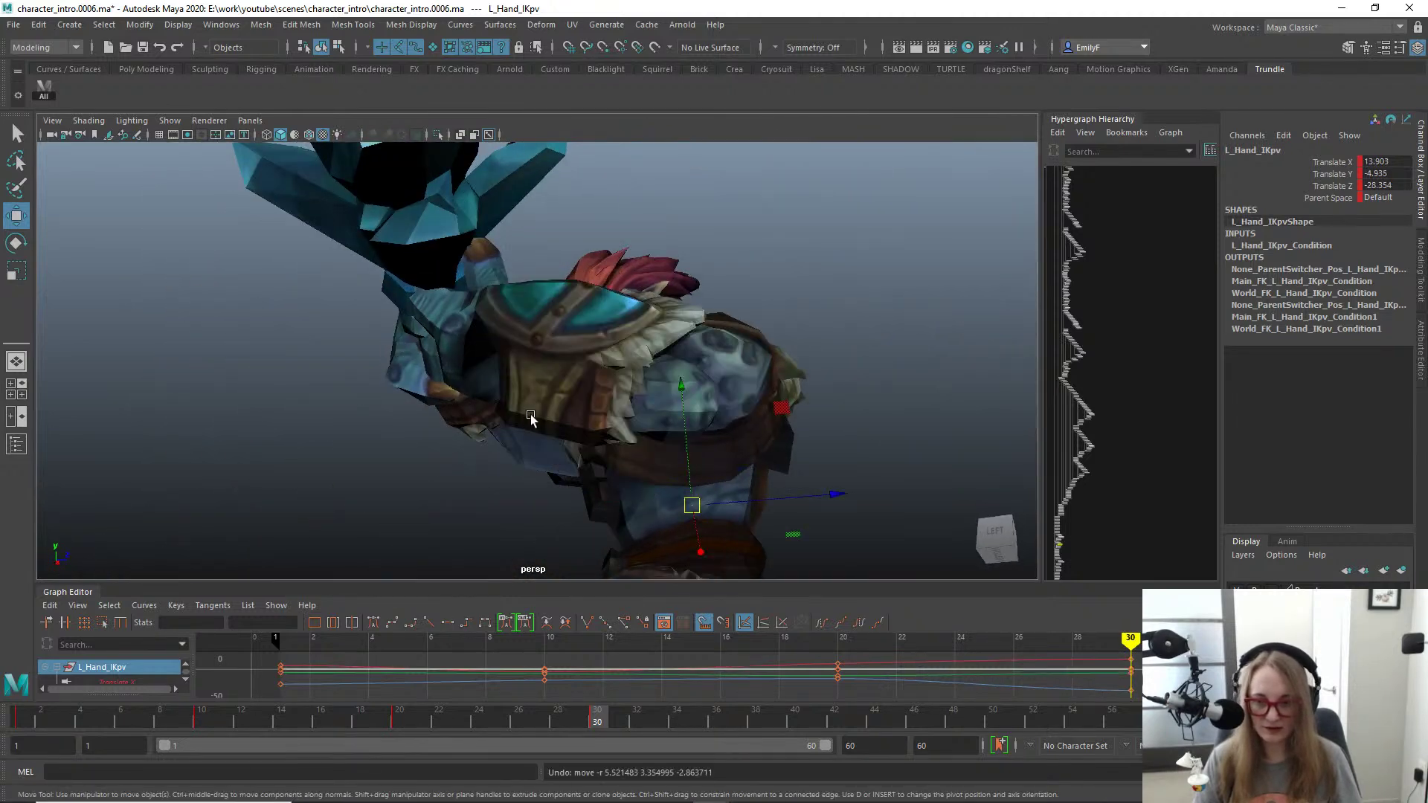
Step: Shift the left elbow pole vector L_Hand_IKpv to about 13.0 in X
alt+drag(530, 414, 672, 450)
alt+middle_drag(673, 451, 698, 287)
drag(671, 412, 658, 425)
alt+drag(680, 307, 565, 360)
alt+right_drag(565, 360, 461, 349)
alt+drag(461, 342, 537, 324)
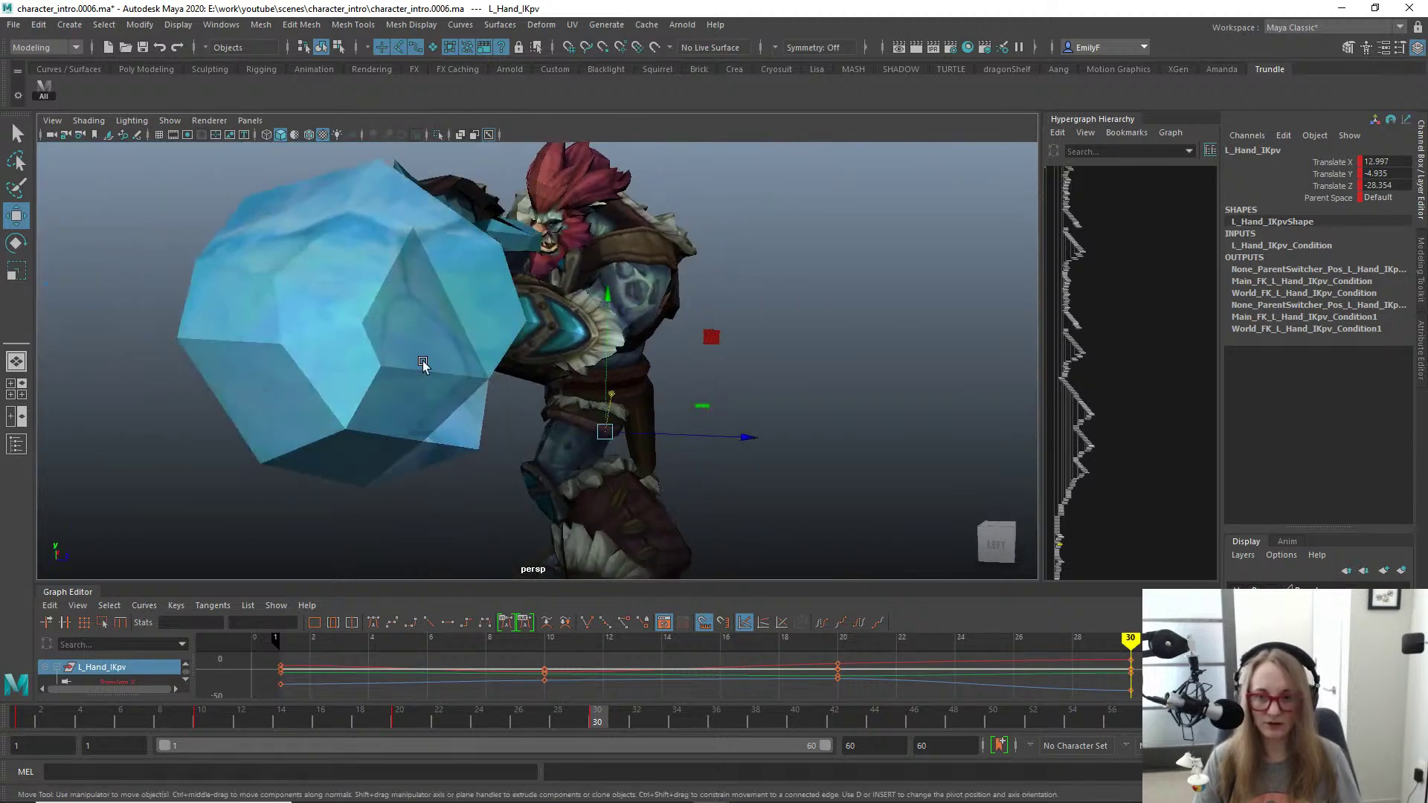
alt+drag(422, 360, 362, 356)
alt+right_drag(624, 348, 602, 346)
alt+drag(602, 345, 536, 241)
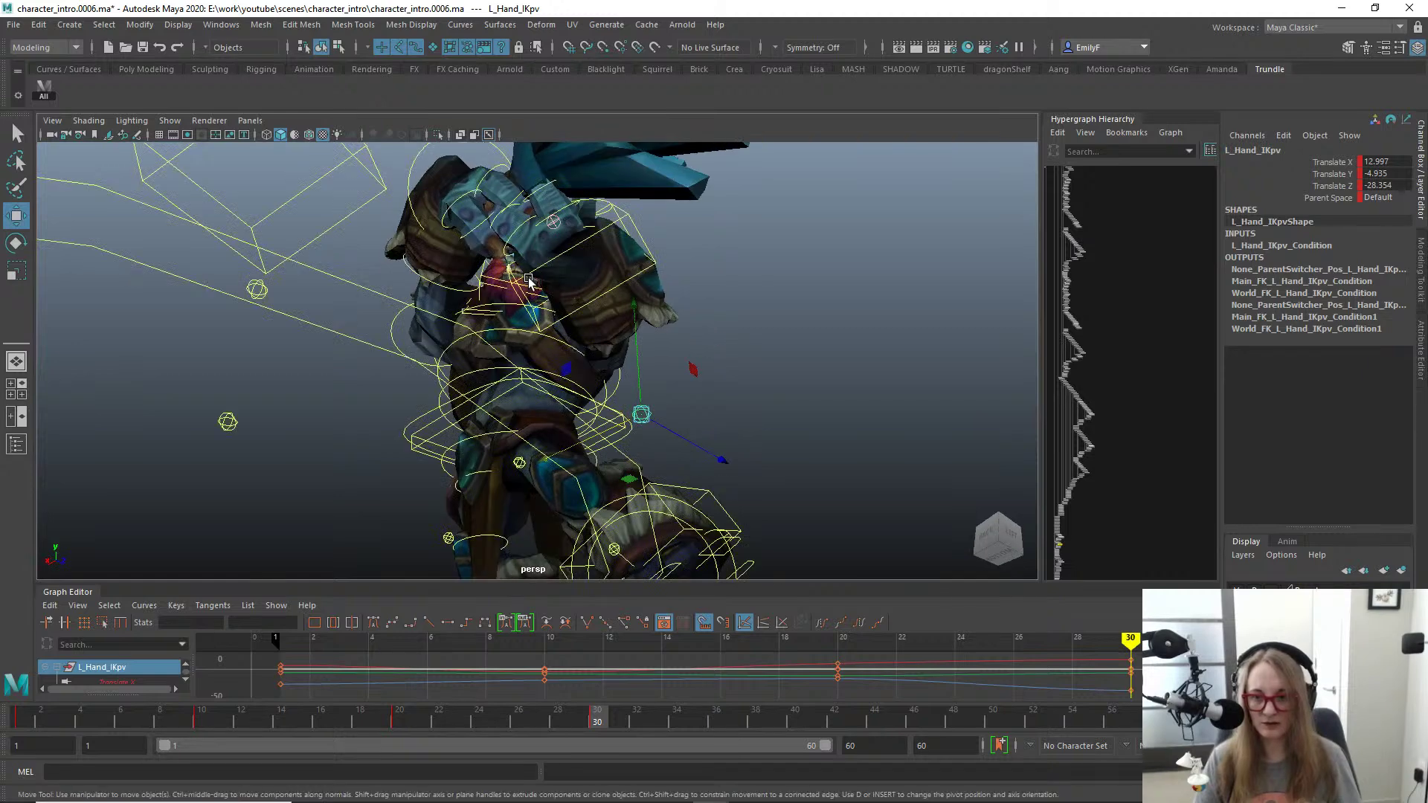
Step: Move L_Hand_IK on the weapon grip to about -5.0 in X, -14.6 in Y and 9.3 in Z, undoing unwanted moves
click(529, 272)
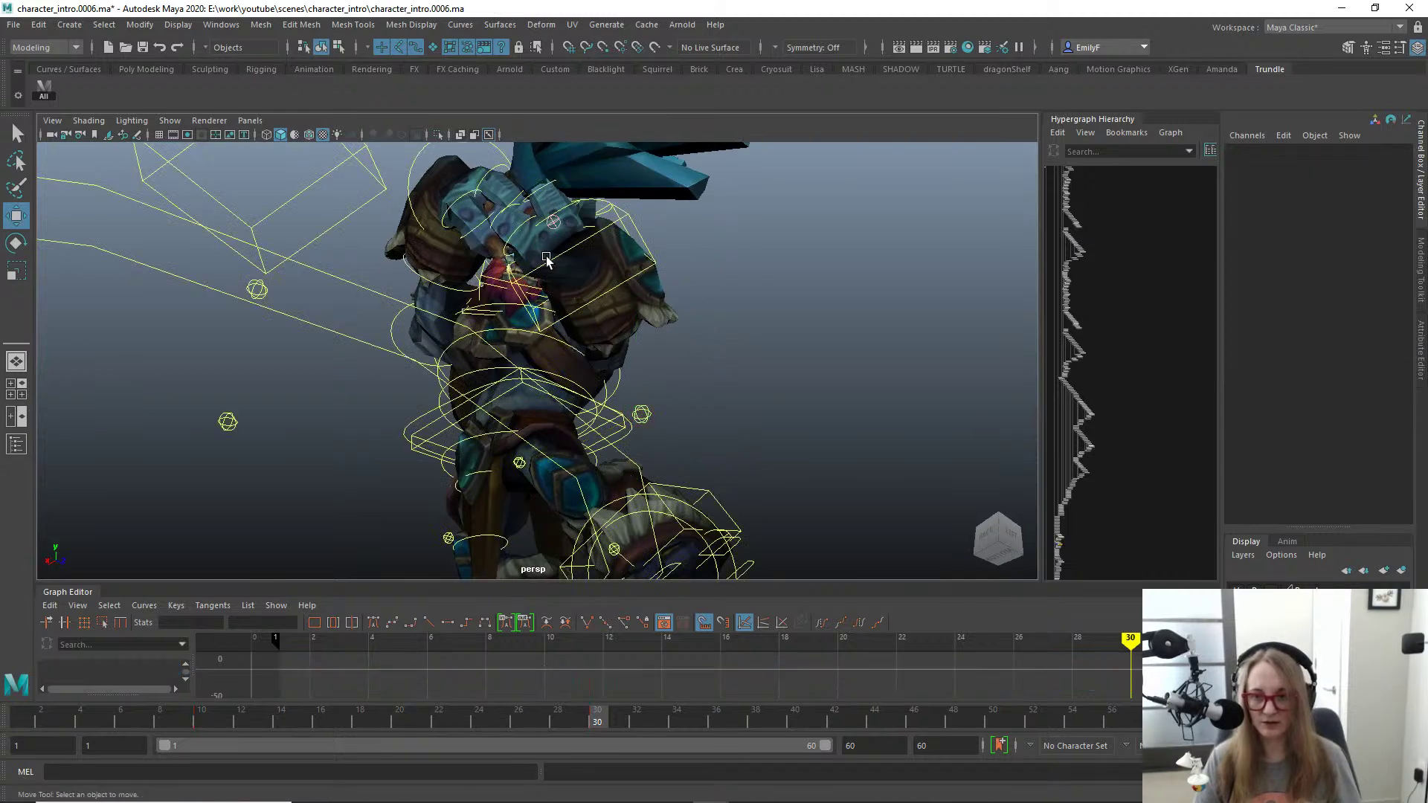
click(546, 258)
key(f)
alt+drag(727, 319, 599, 288)
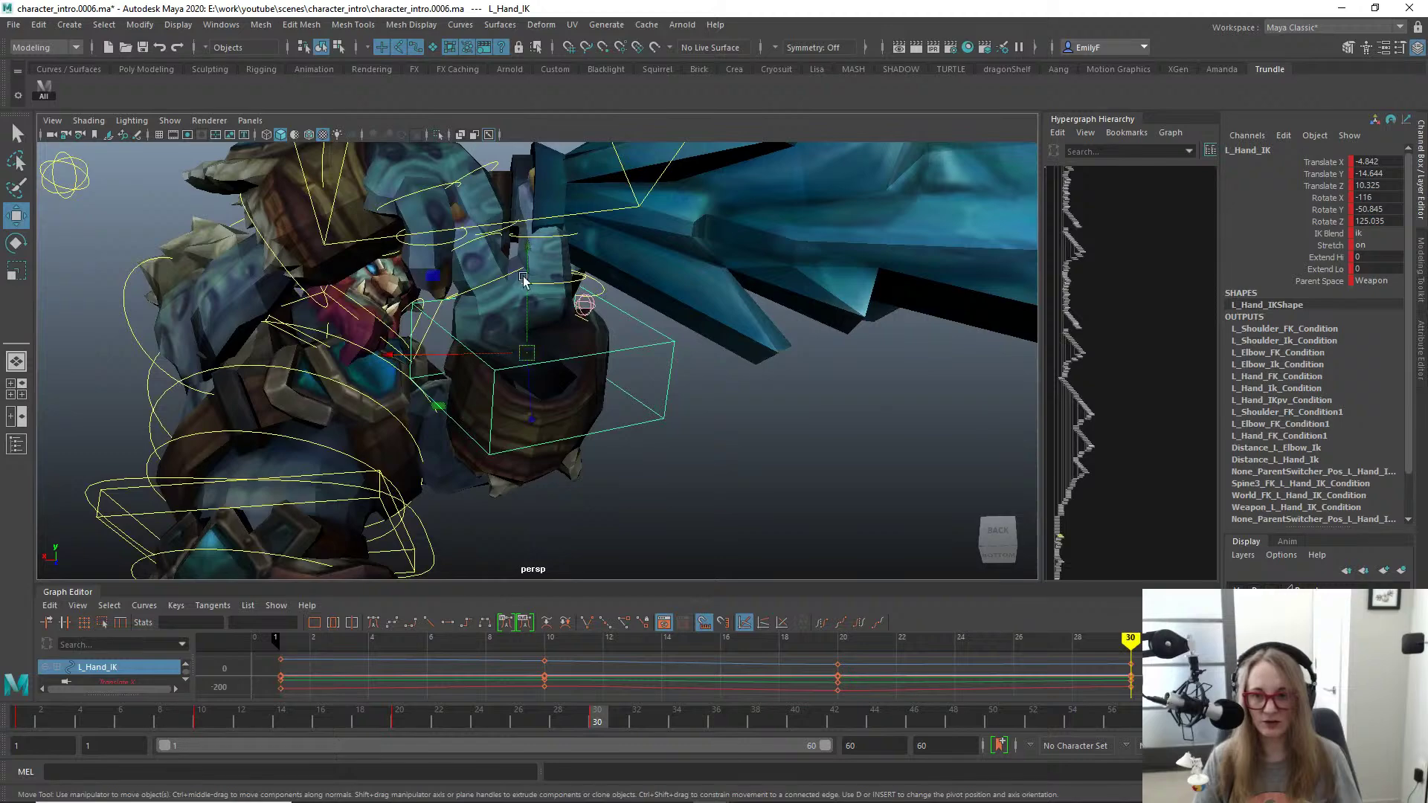
drag(524, 249, 523, 223)
key(ctrl+z)
key(ctrl+z)
key(ctrl+z)
key(ctrl+z)
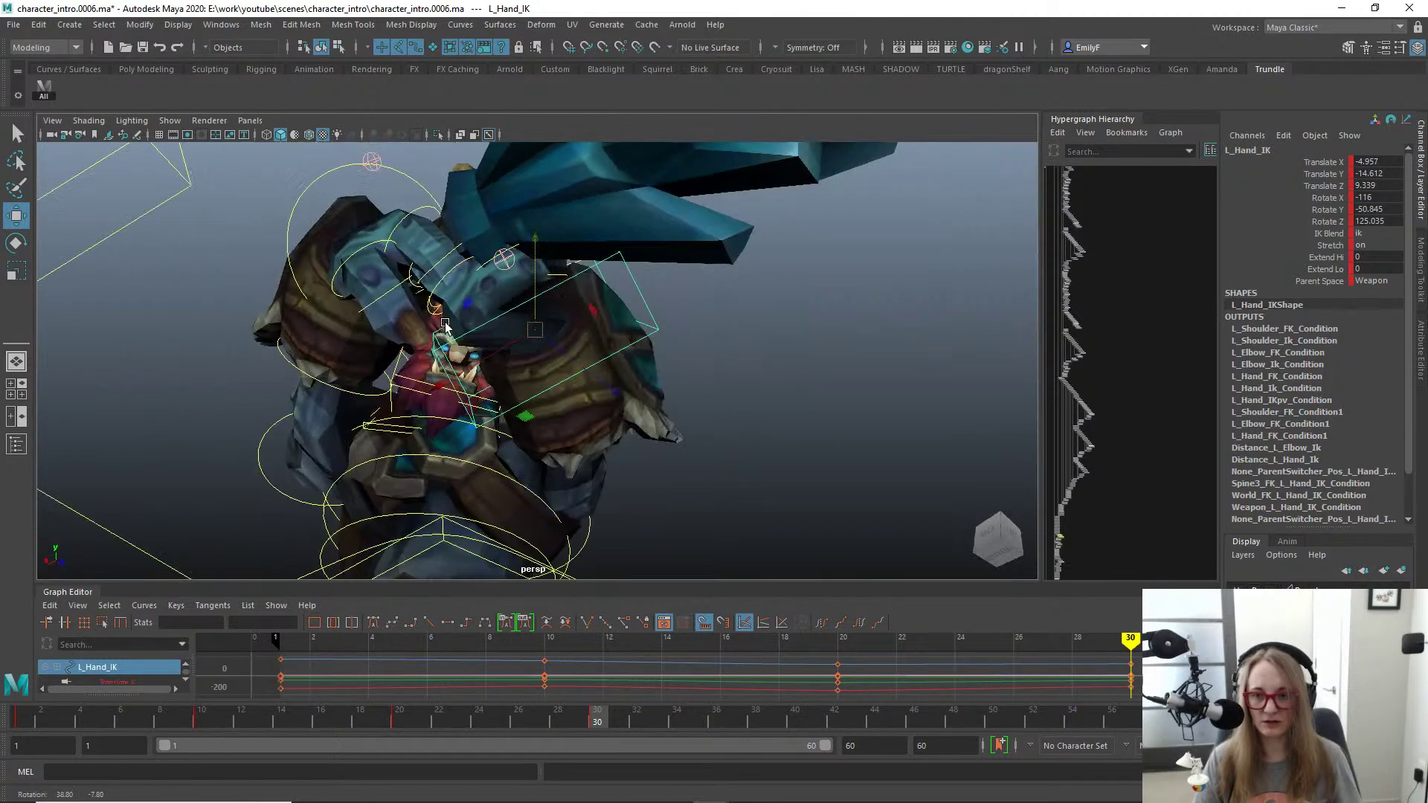
Step: Move L_Hand_IK to about -4.6, -14.7, 9.1 and rotate it to about -124.6, -61.8, 145.0
alt+drag(531, 327, 315, 338)
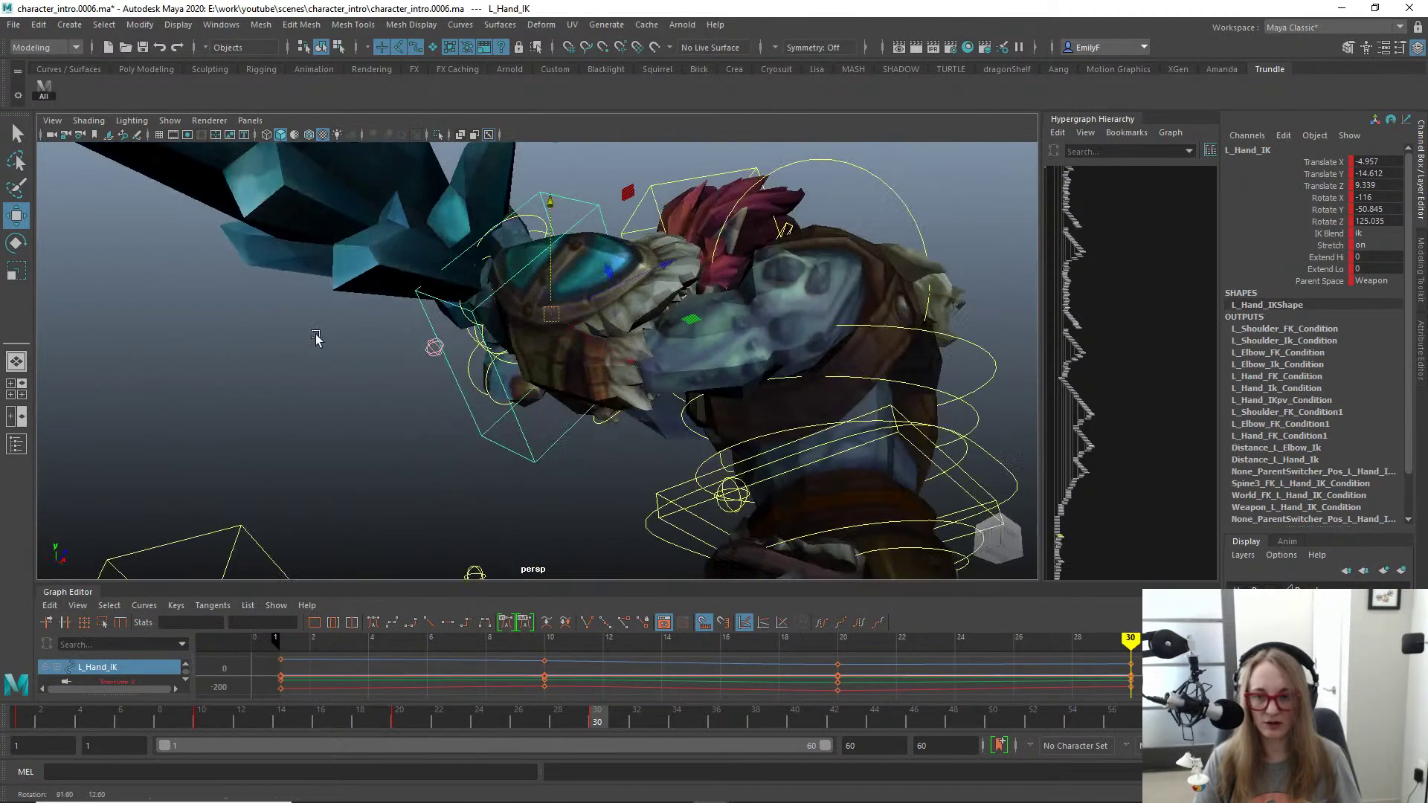
drag(563, 311, 491, 297)
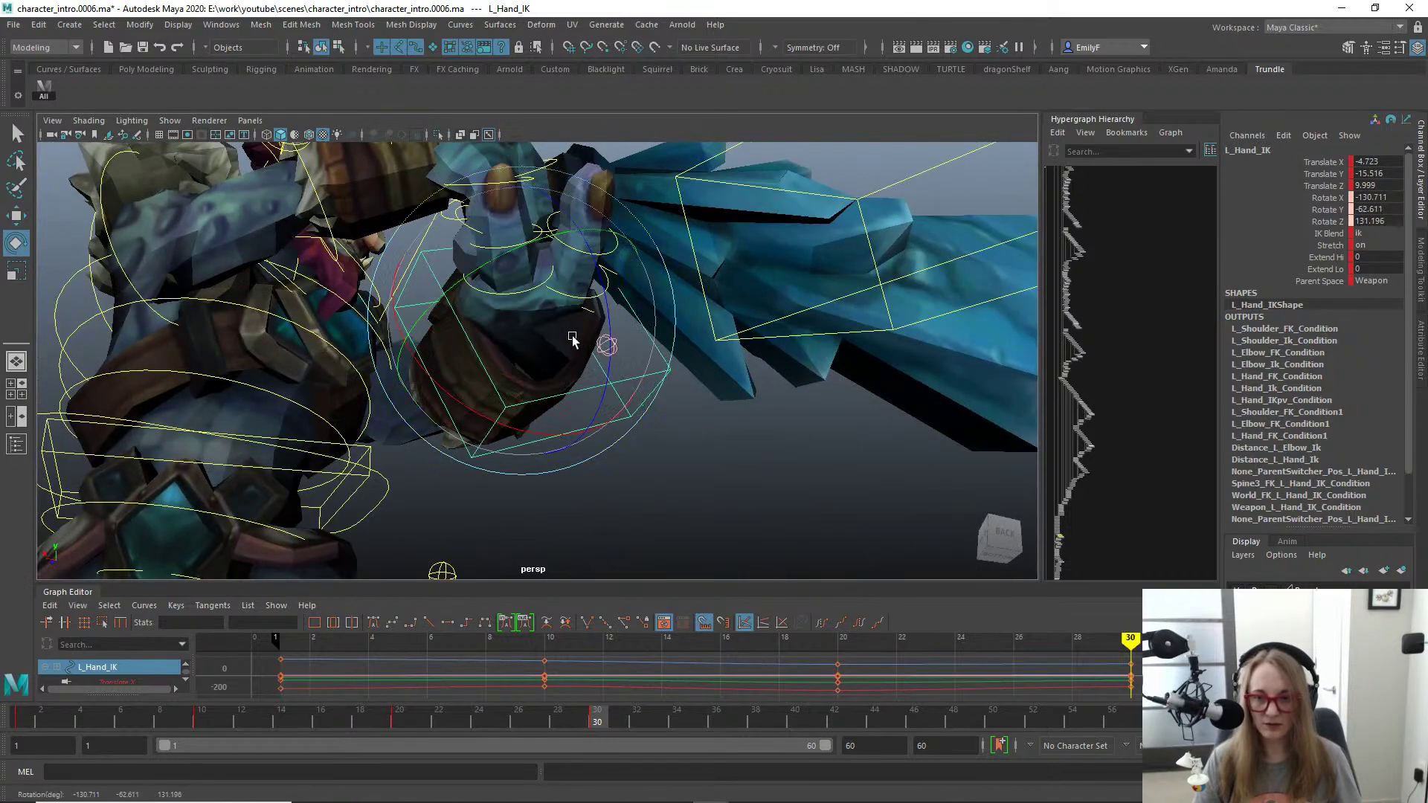
key(w)
alt+drag(558, 365, 497, 325)
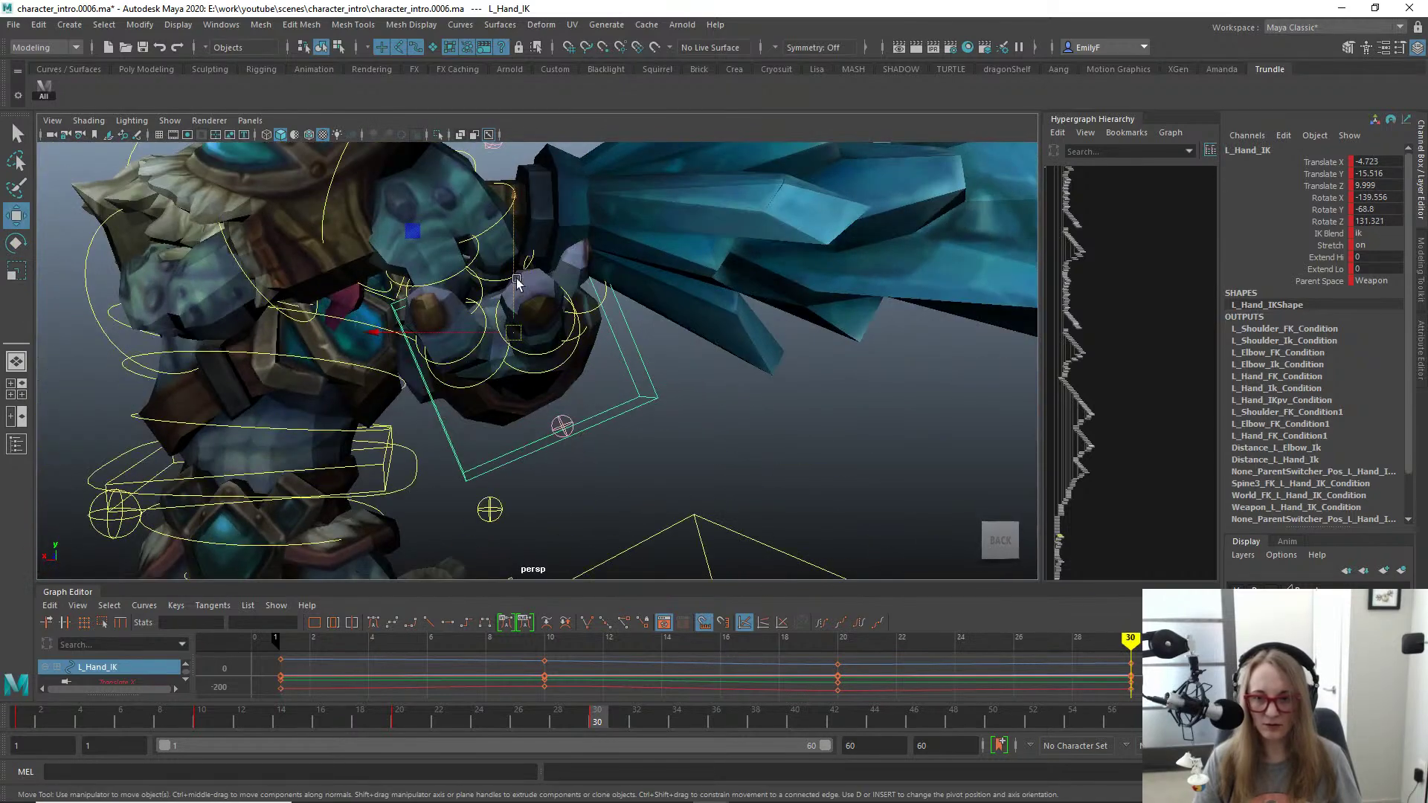
alt+drag(514, 232, 312, 338)
key(w)
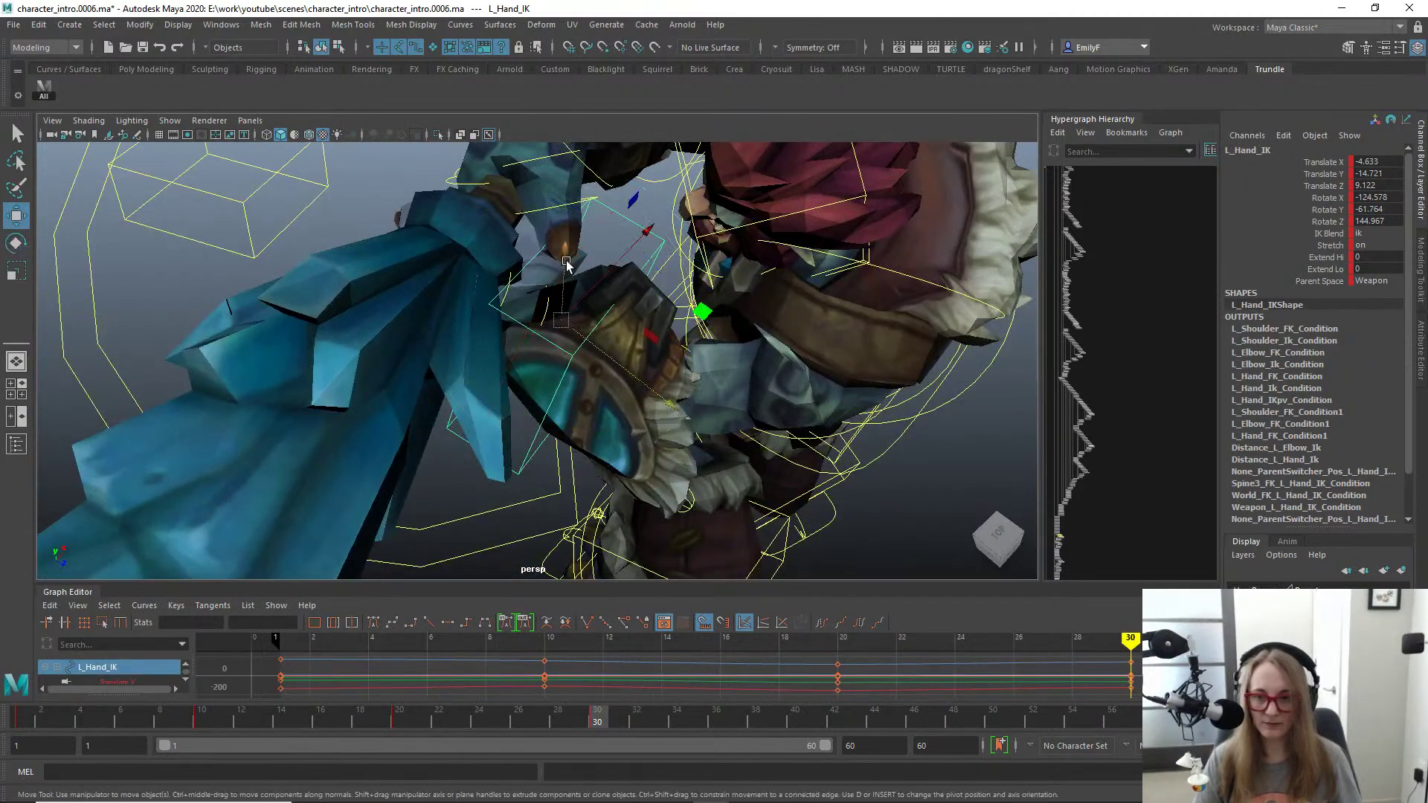
Step: Adjust L_Hand_IK to a position of about -4.4, -14.6, 8.6 and a rotation of about -134.1, -47.3, 134.2
drag(566, 264, 803, 123)
key(e)
drag(499, 297, 529, 364)
key(w)
drag(511, 266, 748, 363)
key(q)
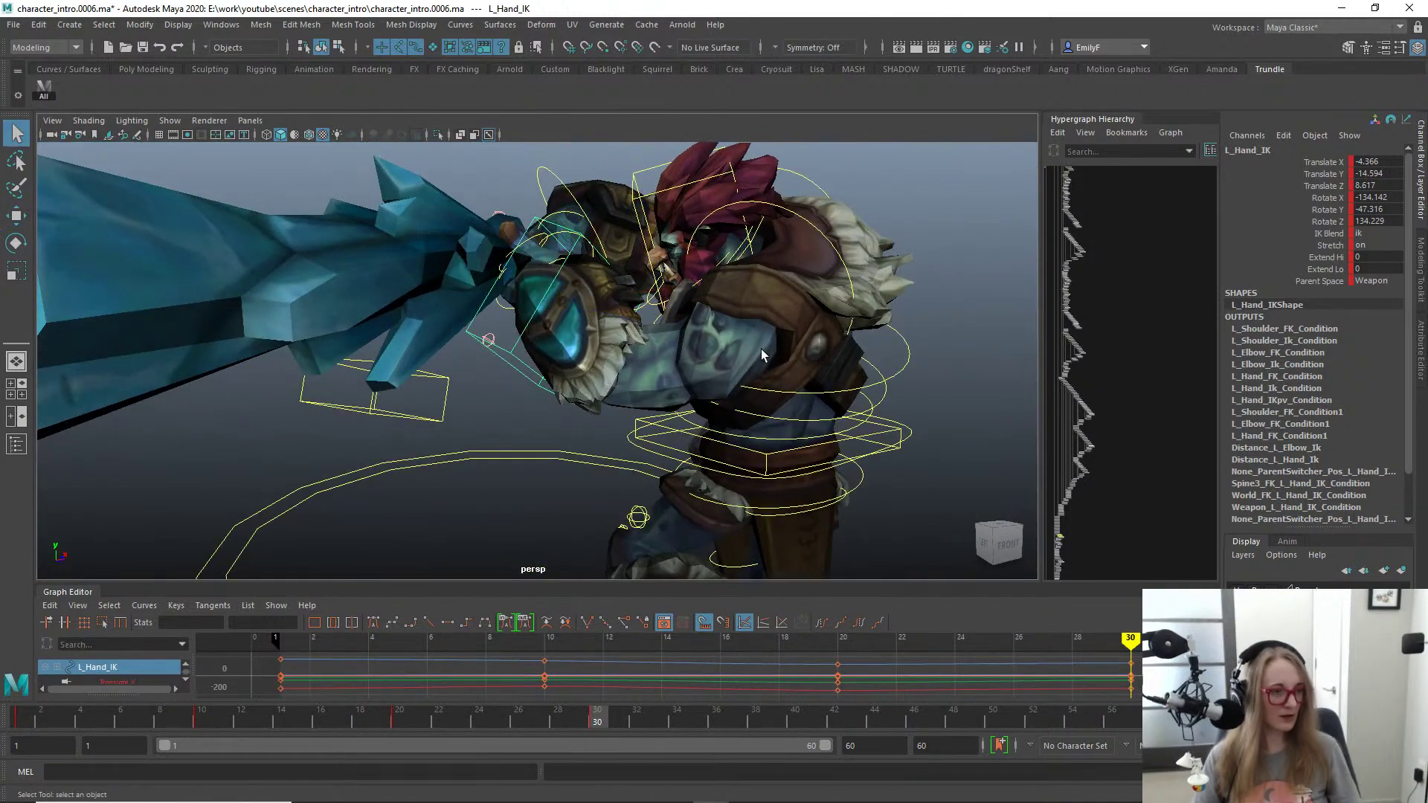
Step: Refine the left-hand grip by setting L_Hand_IK to about -4.0, -15.1, 9.9 with rotation about -111.3, -49.9, 136.6
scroll(710, 290, down, 1)
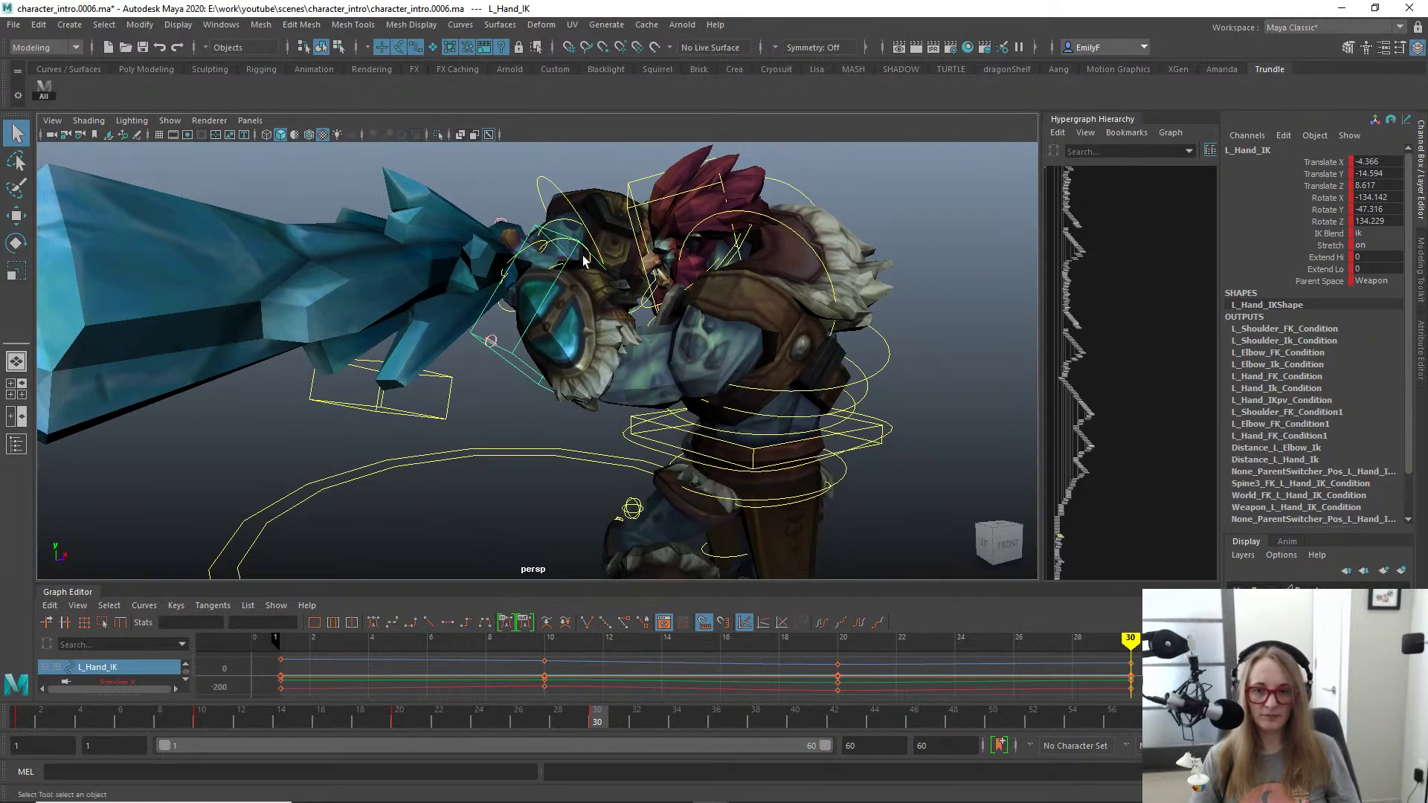
drag(568, 217, 568, 243)
key(e)
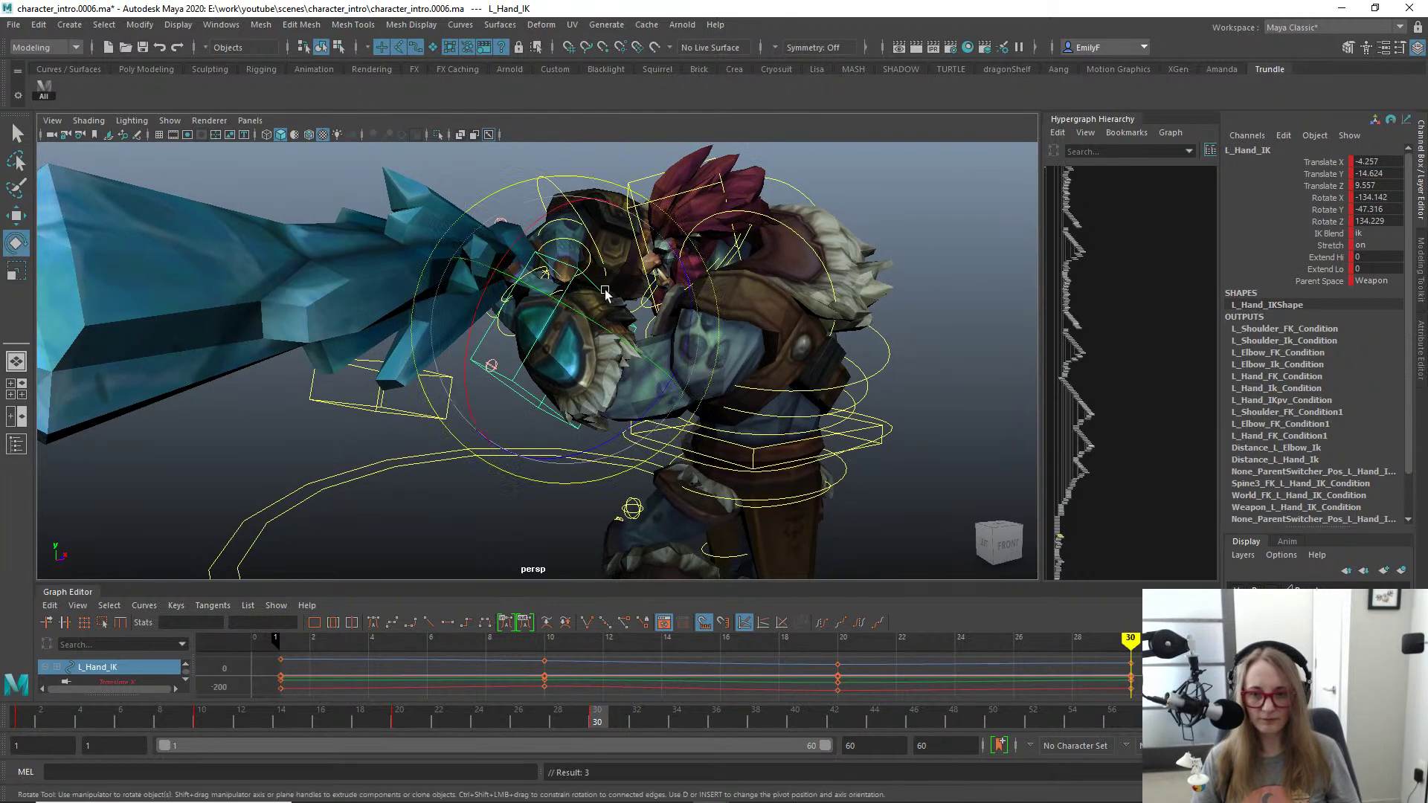
mouse_move(604, 290)
mouse_down()
mouse_move(561, 347)
mouse_move(649, 270)
mouse_move(765, 274)
mouse_move(440, 401)
mouse_move(624, 273)
mouse_up()
key(w)
drag(565, 211, 632, 224)
alt+drag(500, 238, 566, 284)
key(e)
drag(488, 305, 720, 258)
key(w)
key(q)
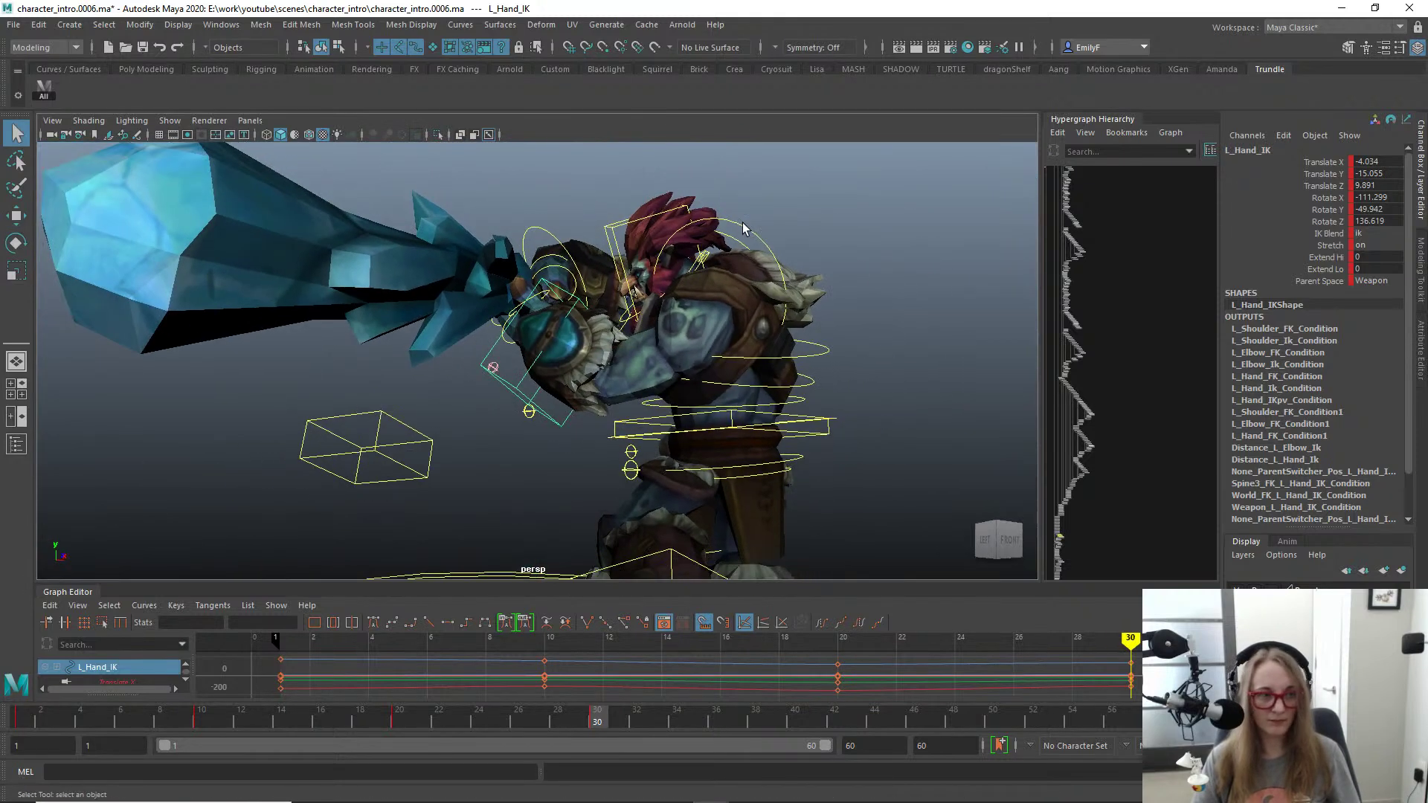
Step: Reset all three rotations of L_Clavicle_FK to 0, and rotate the left clavicle freehand from there
click(743, 232)
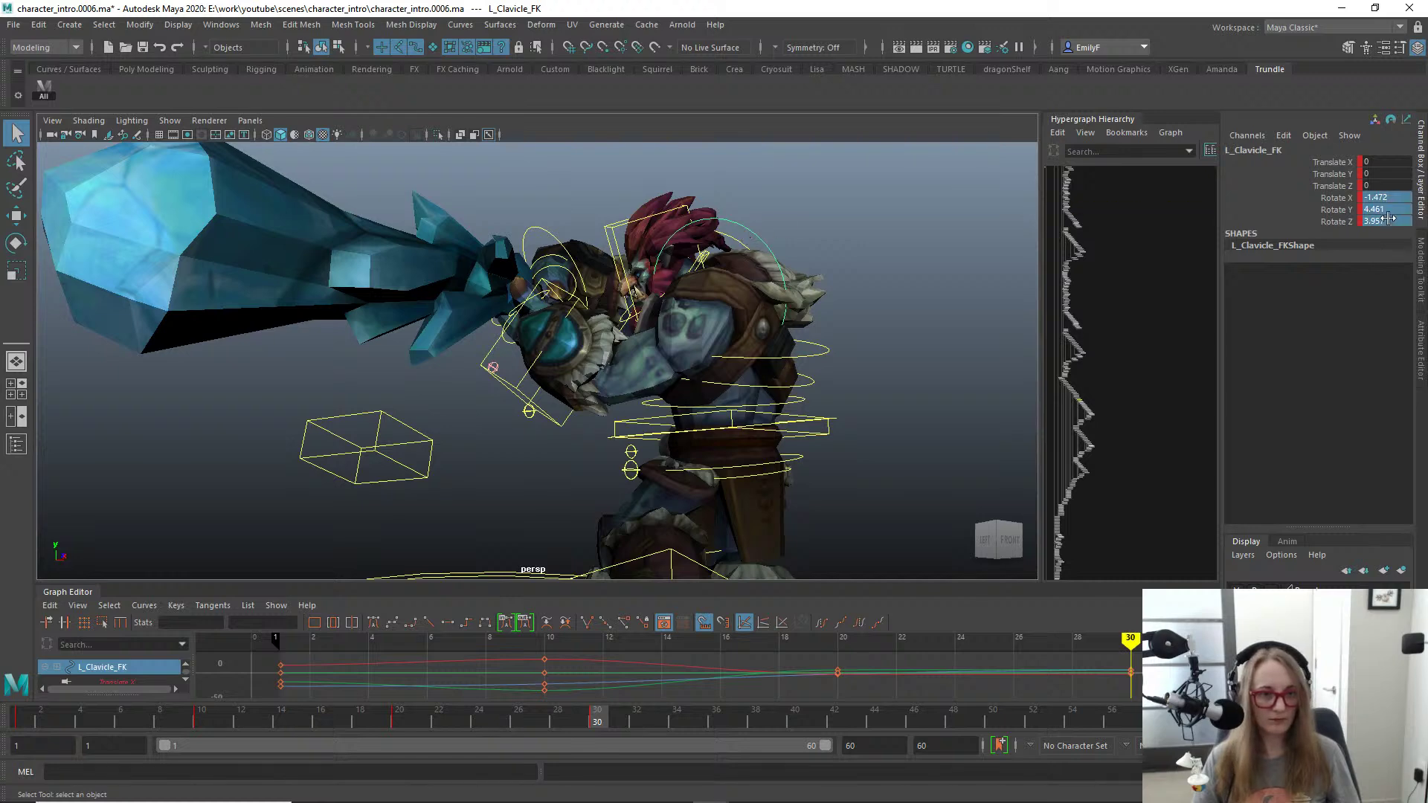
text(0)
key(Return)
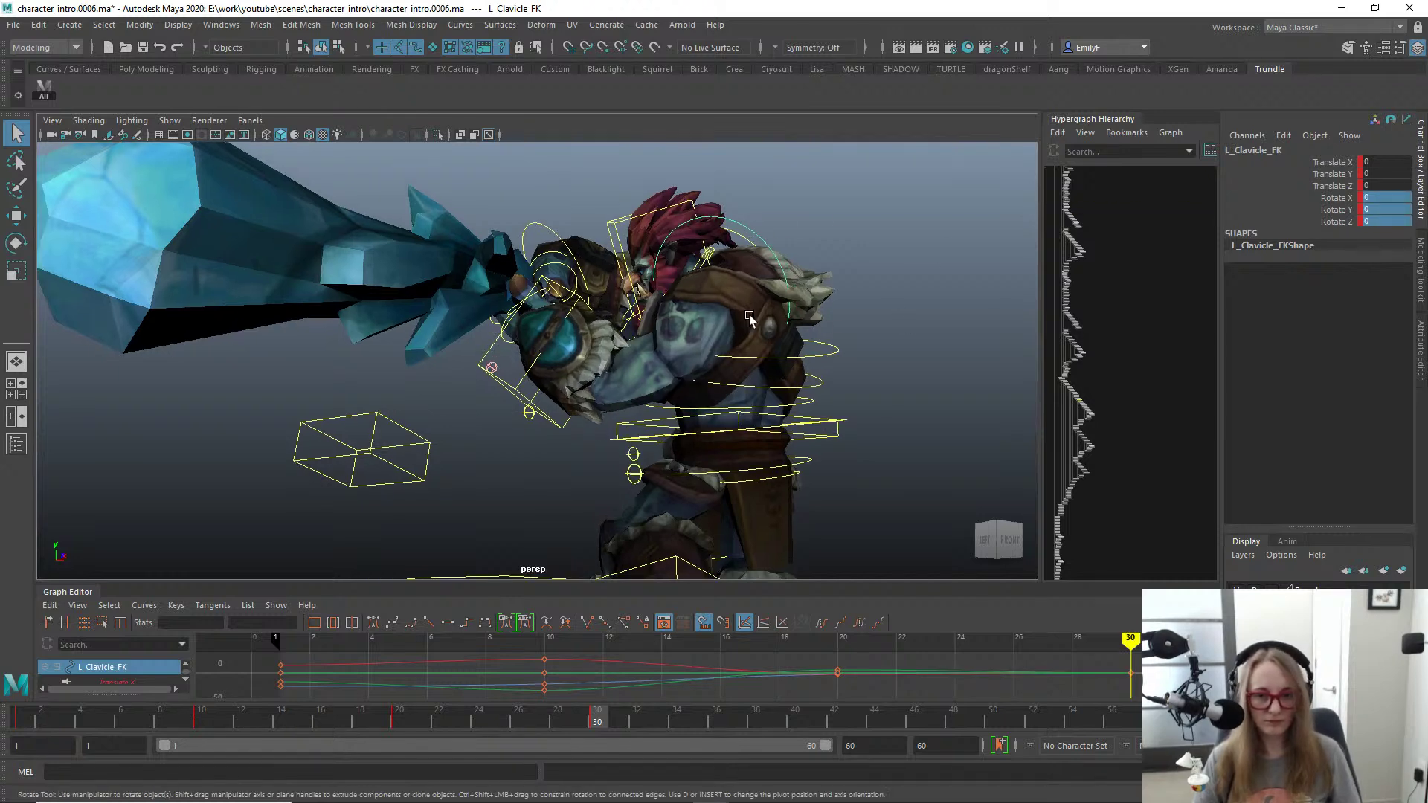
key(e)
drag(748, 315, 716, 307)
key(q)
click(696, 314)
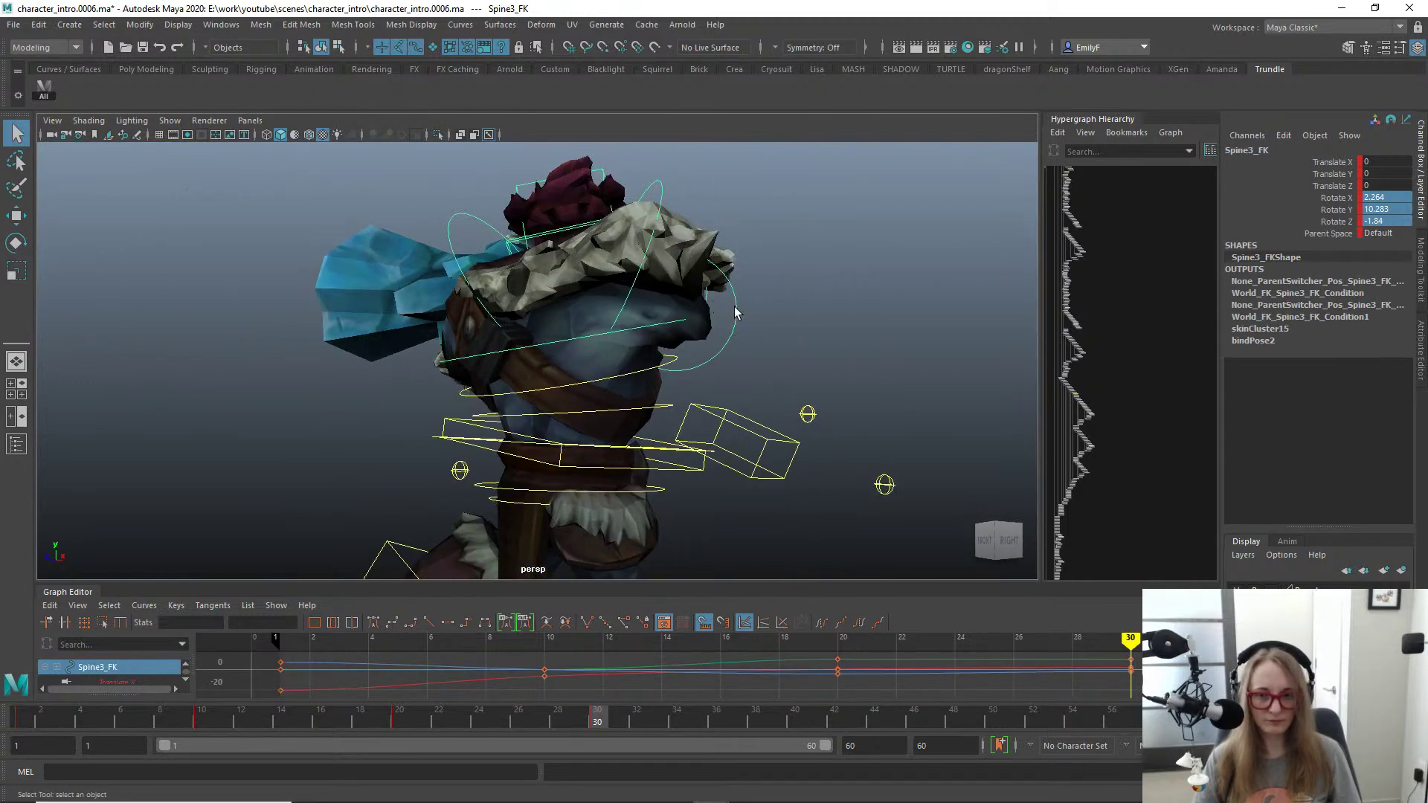
click(735, 312)
click(666, 183)
key(e)
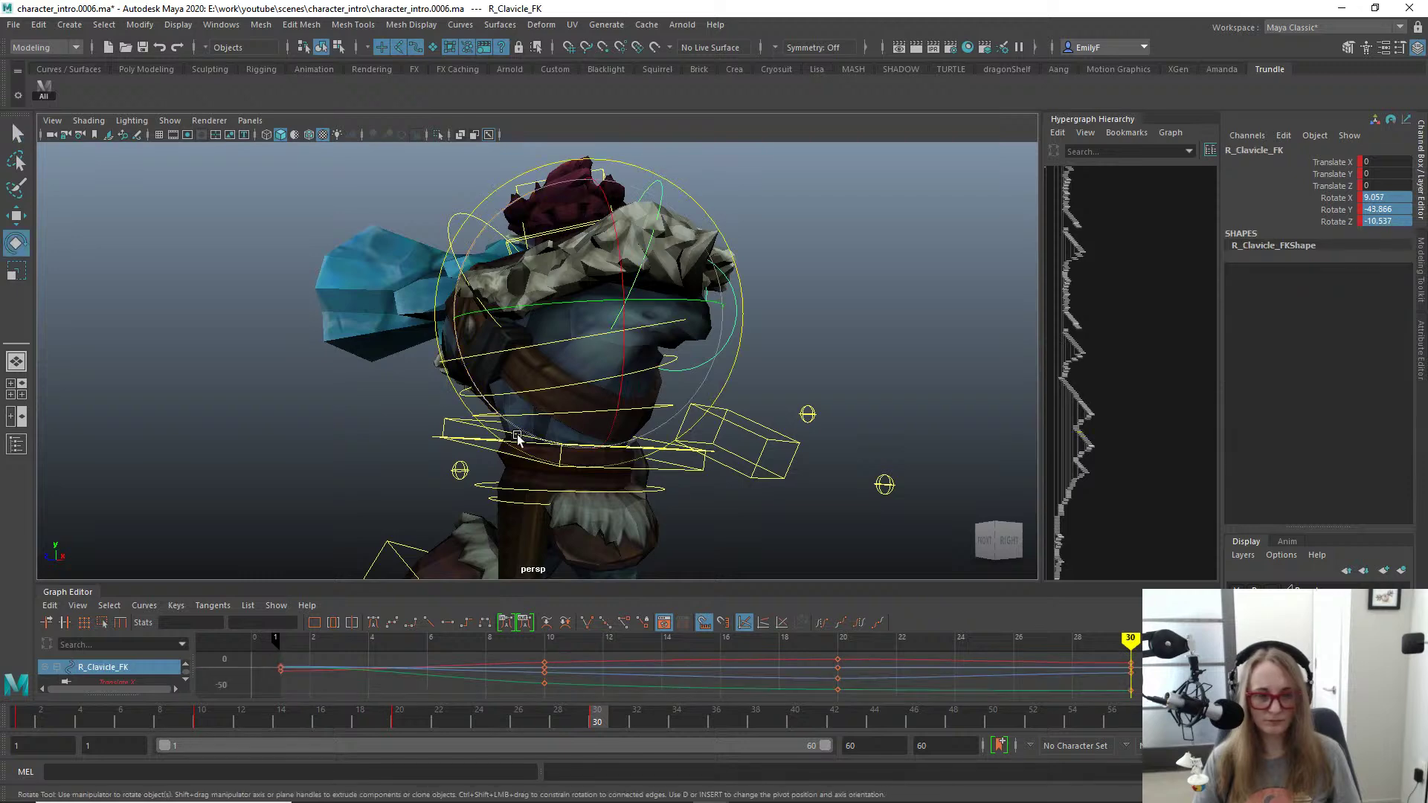
key(q)
alt+drag(527, 438, 641, 369)
click(663, 343)
key(e)
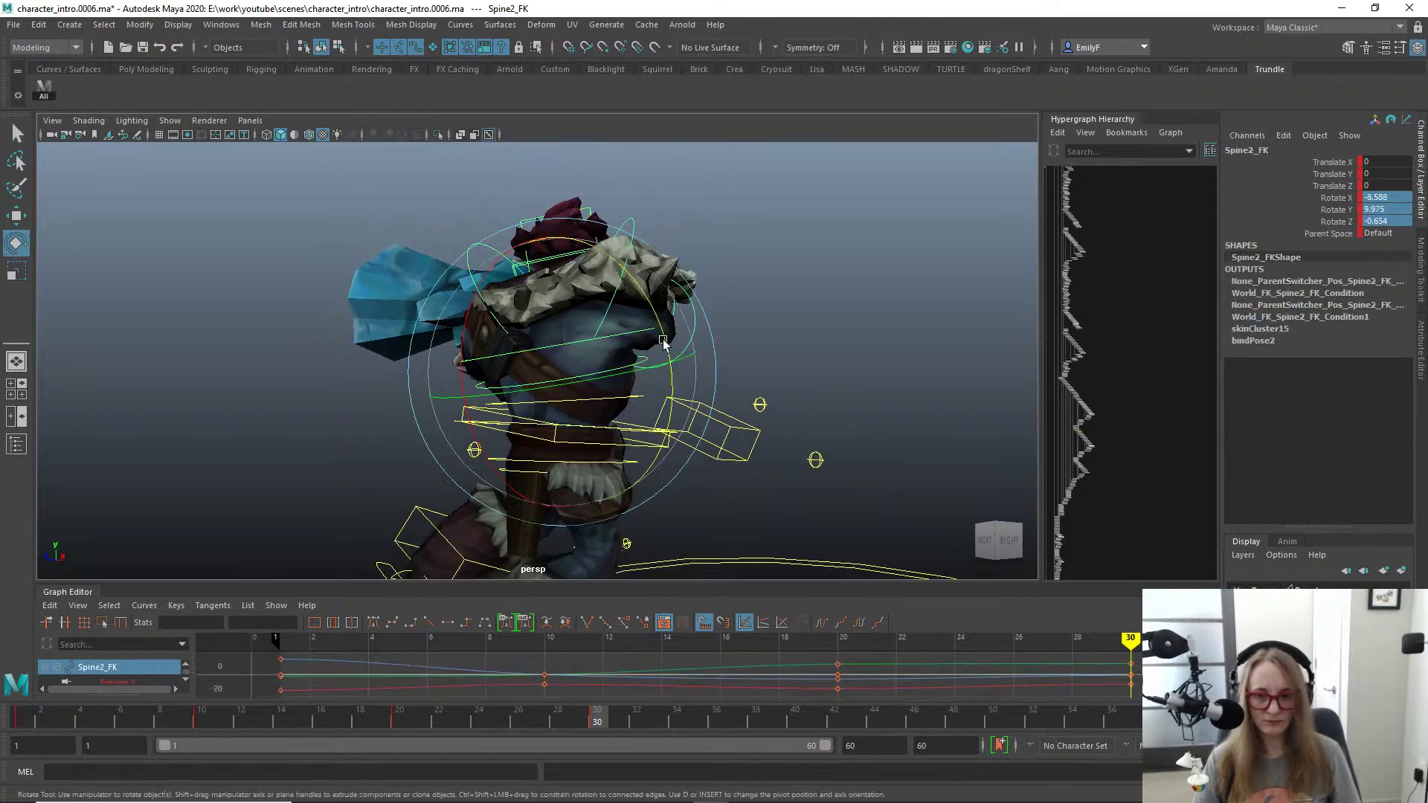
key(q)
Step: Rotate the upper spine control Spine3_FK to about 2.3 in X, 10.0 in Y and 6.2 in Z
alt+drag(458, 295, 763, 314)
key(e)
key(q)
click(679, 379)
key(e)
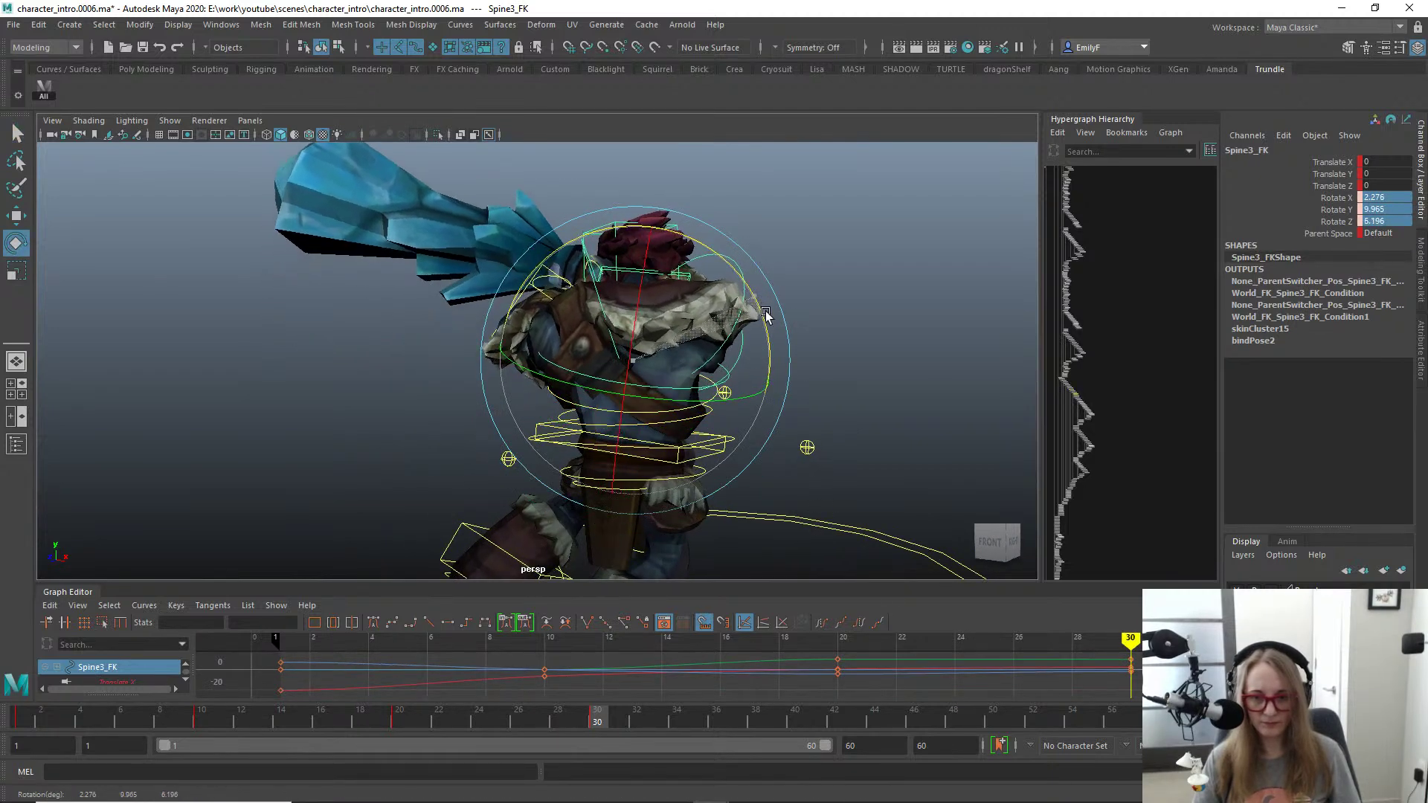
key(q)
Step: Compare the frame 30 pose with the frame 20 pose and inspect the shoulders and back from several angles
alt+right_drag(764, 314, 506, 261)
key(alt+1)
alt+drag(507, 261, 535, 314)
key(comma)
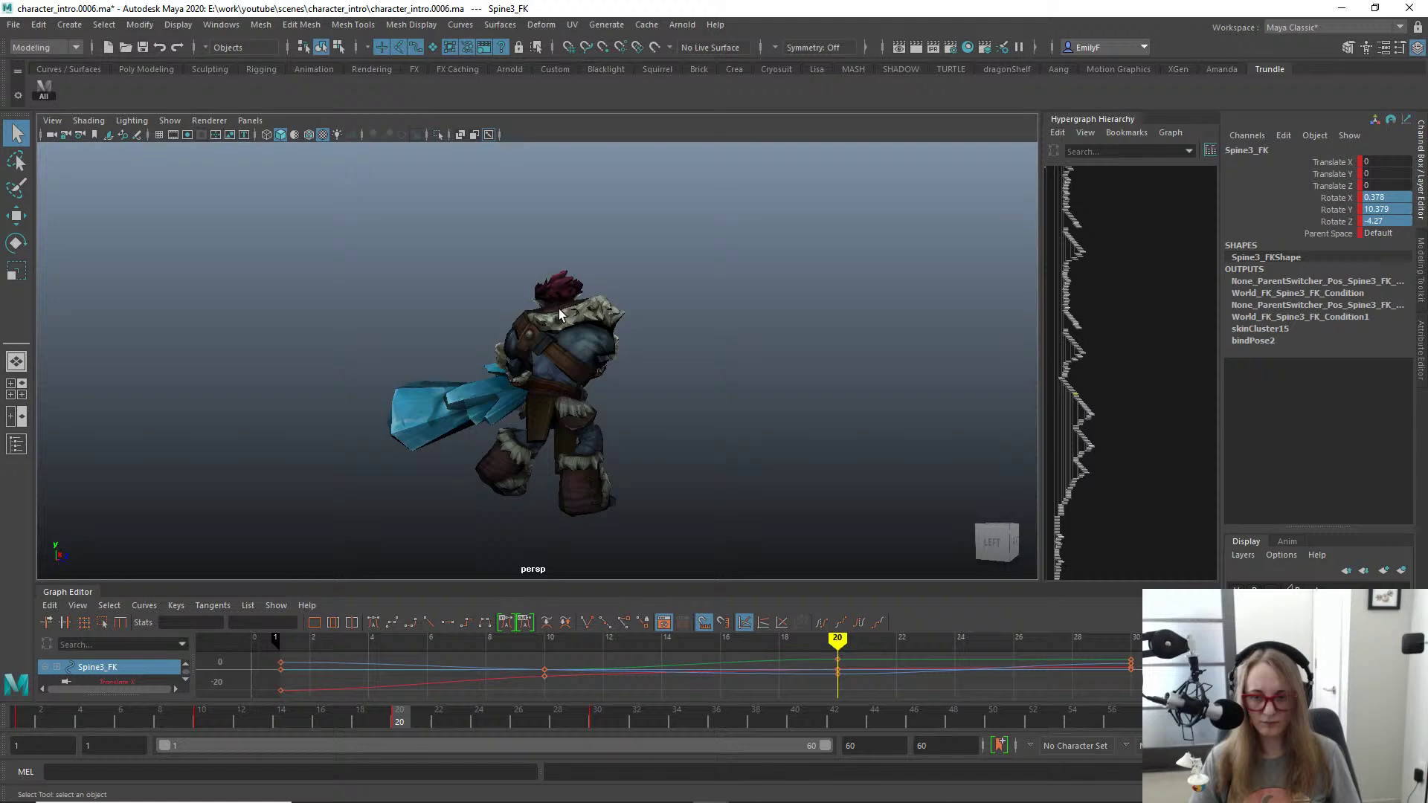
key(period)
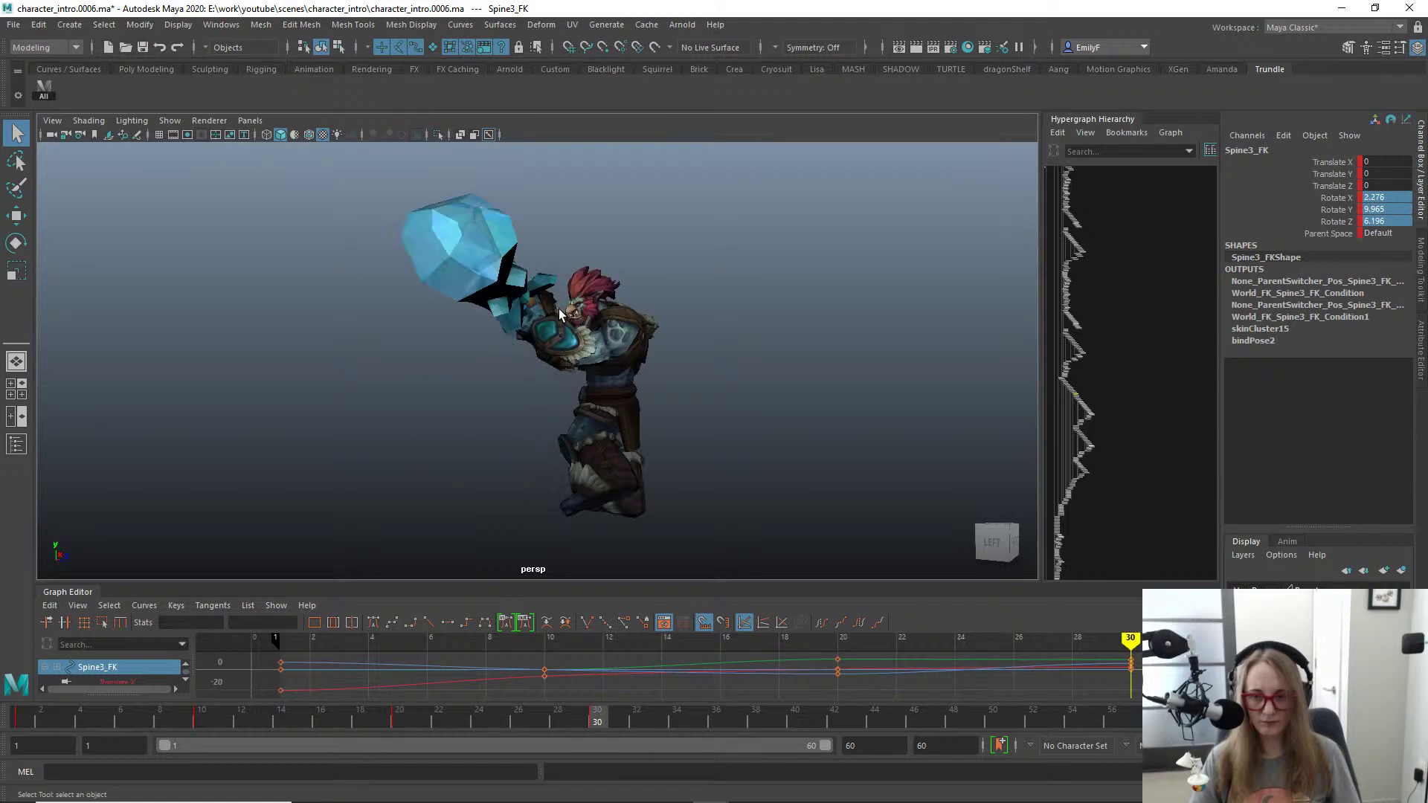
alt+drag(560, 314, 401, 351)
alt+right_drag(401, 352, 428, 394)
alt+drag(428, 394, 379, 367)
alt+right_drag(378, 367, 406, 385)
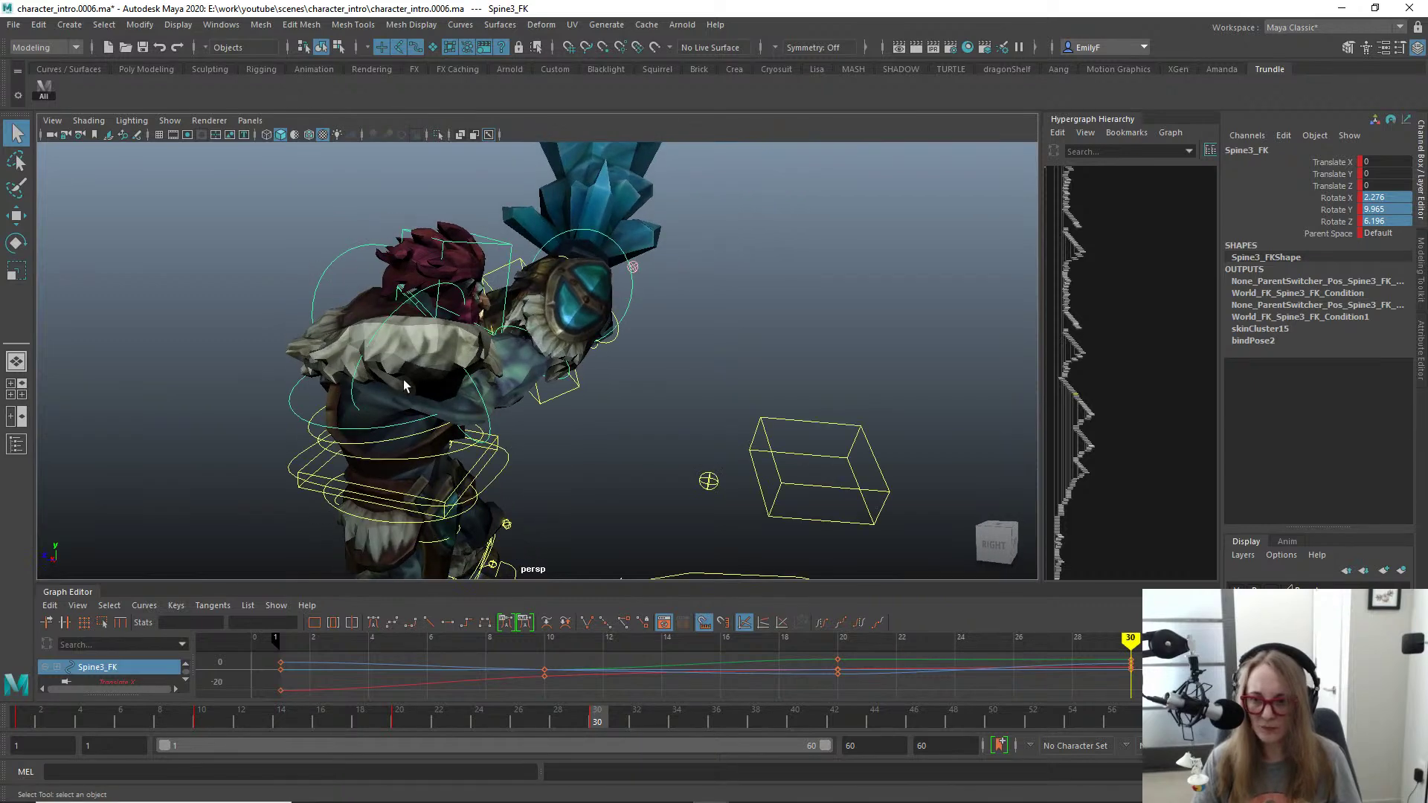
Step: Select R_Shoulder_FK and scrub from the earlier frames to frame 30 to review the right arm's motion
click(479, 390)
alt+drag(374, 387, 325, 433)
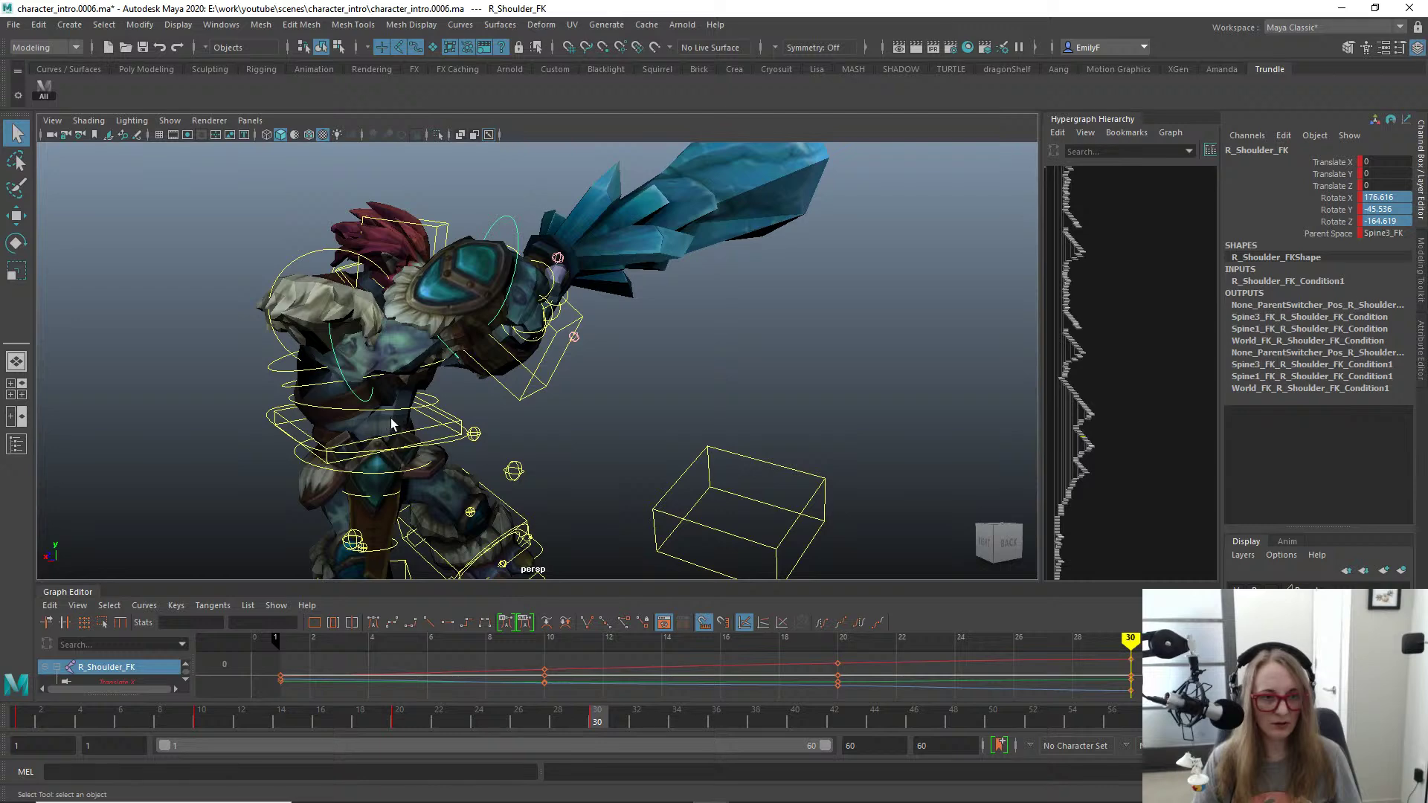
scroll(398, 415, down, 3)
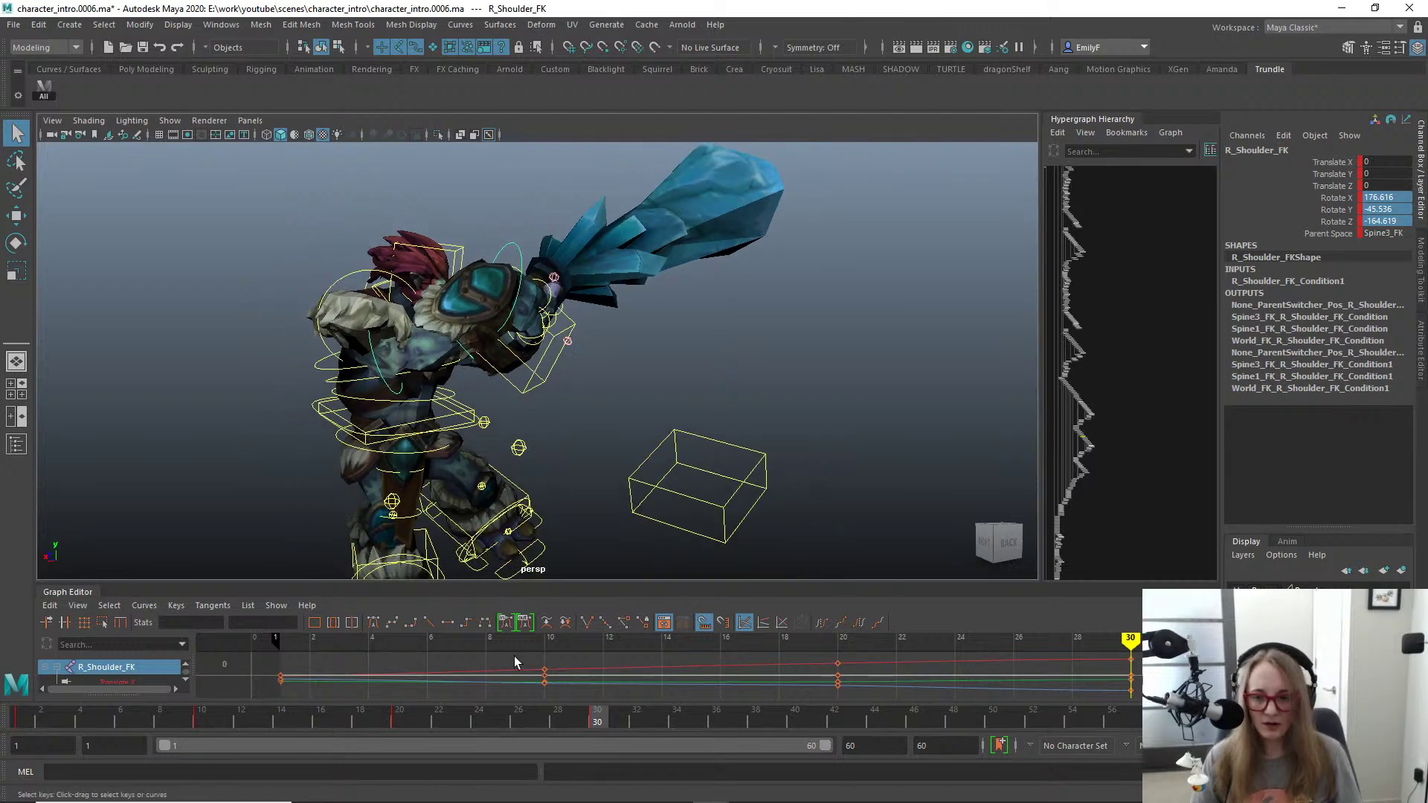
click(398, 716)
click(265, 719)
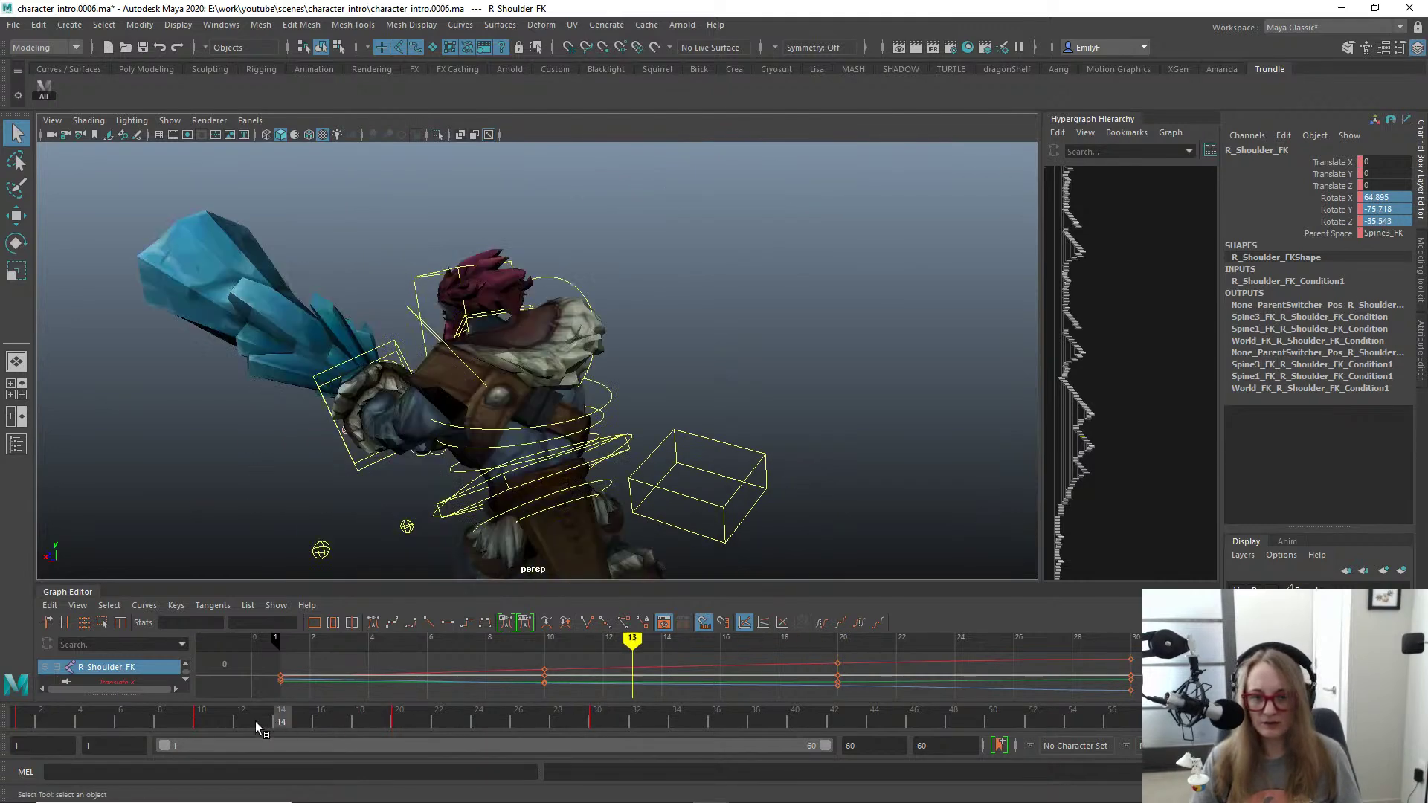
drag(266, 718, 597, 719)
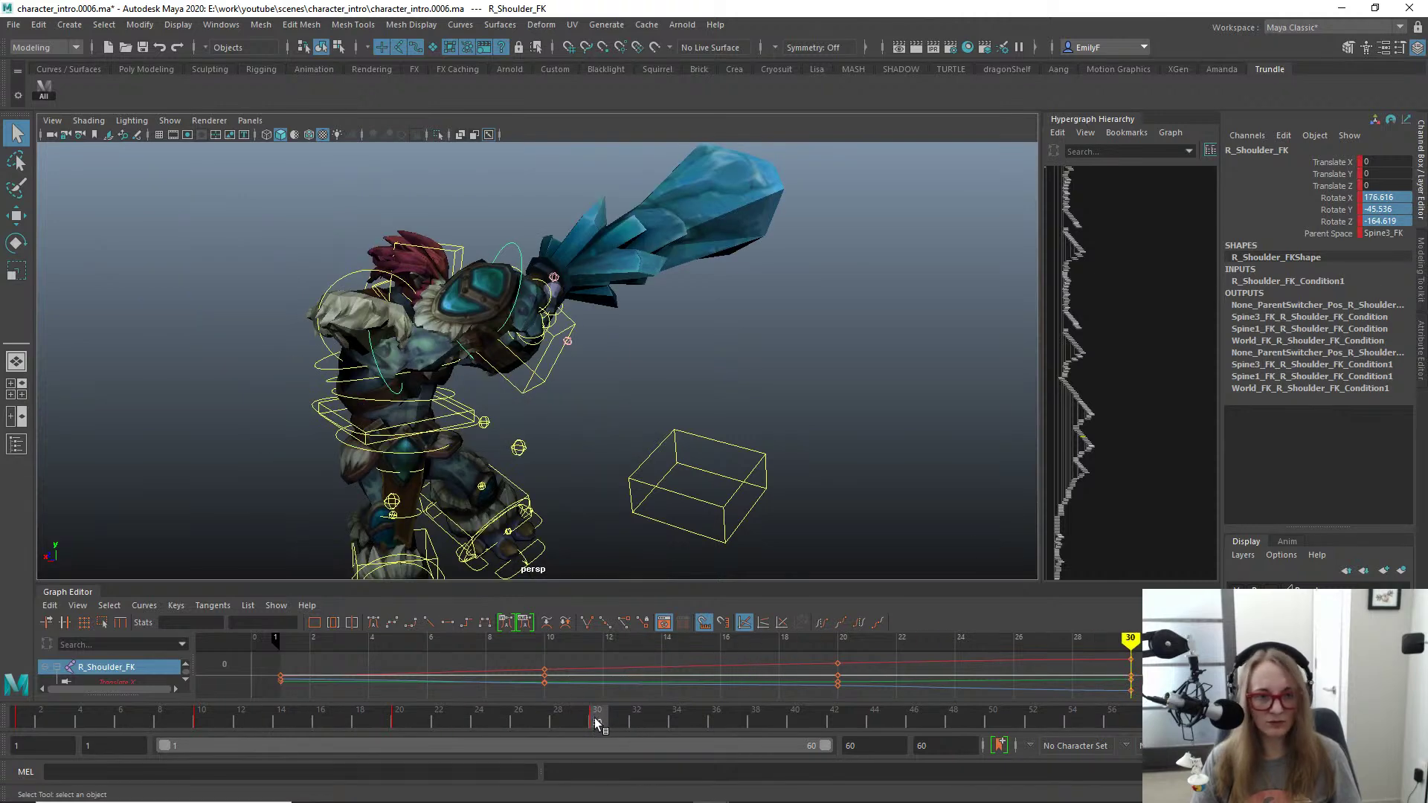
Step: Try a small rotation of R_Shoulder_FK at frame 30, and undo it
key(e)
mouse_move(521, 409)
alt+mouse_down()
mouse_move(542, 415)
mouse_move(480, 387)
mouse_move(525, 402)
alt+mouse_up()
key(ctrl+z)
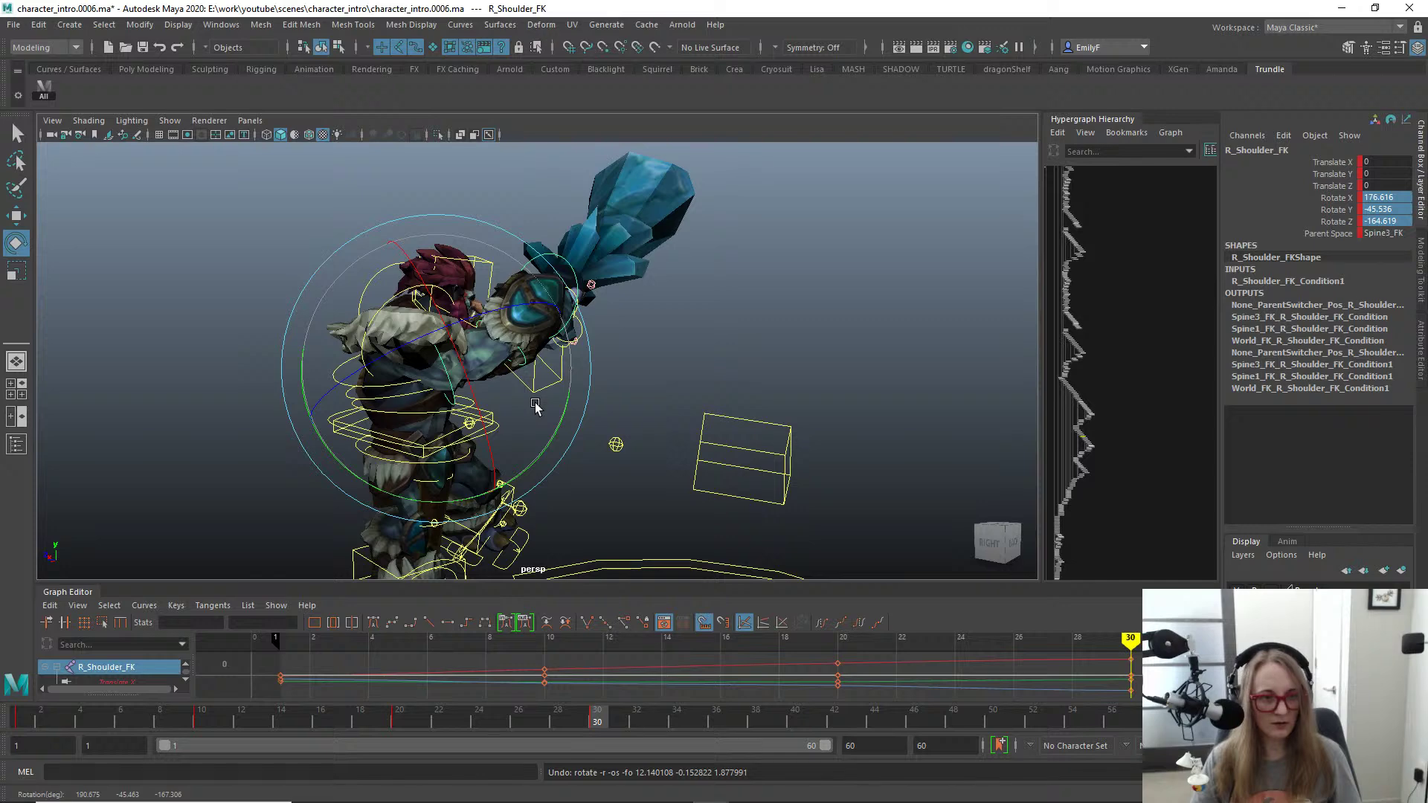
Step: Set the X, Y and Z rotations of R_Shoulder_FK to 0 at frame 30
alt+middle_drag(547, 403, 735, 394)
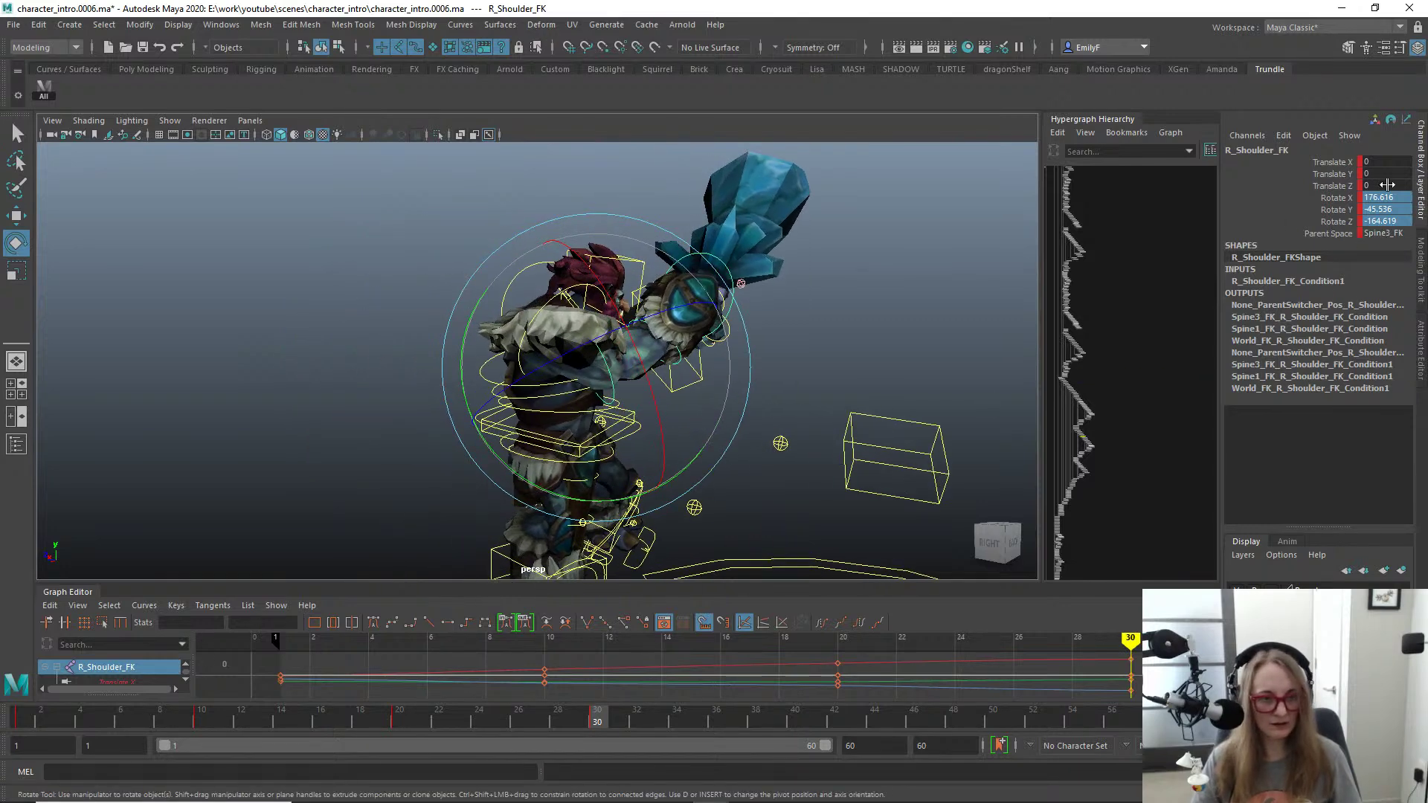
text(0)
key(Return)
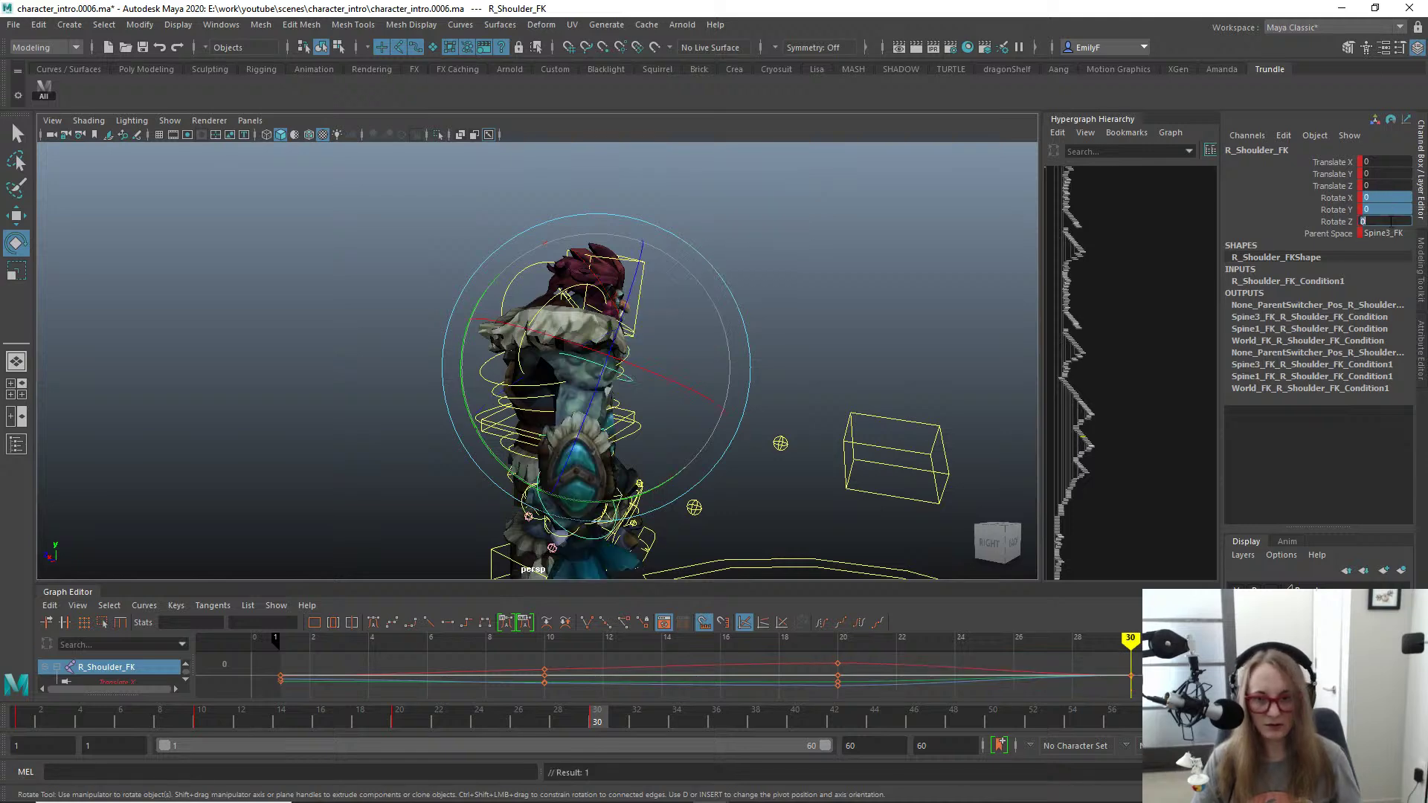
Step: Undo the reset of the R_Shoulder_FK control's rotation at frame 30
alt+drag(689, 332, 476, 350)
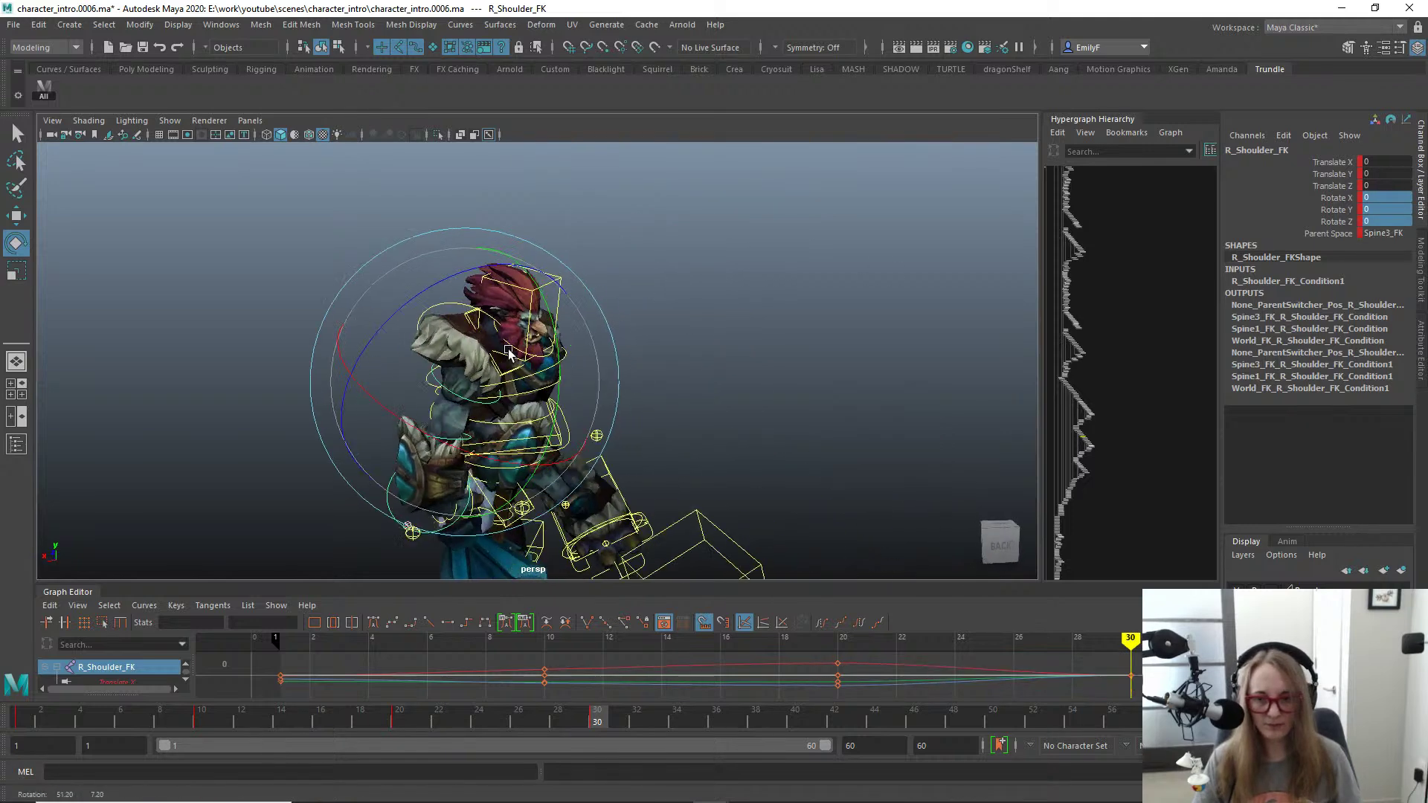
key(ctrl+z)
key(q)
alt+drag(491, 400, 468, 372)
click(465, 356)
click(464, 369)
key(e)
key(s)
key(ctrl+z)
key(ctrl+z)
key(q)
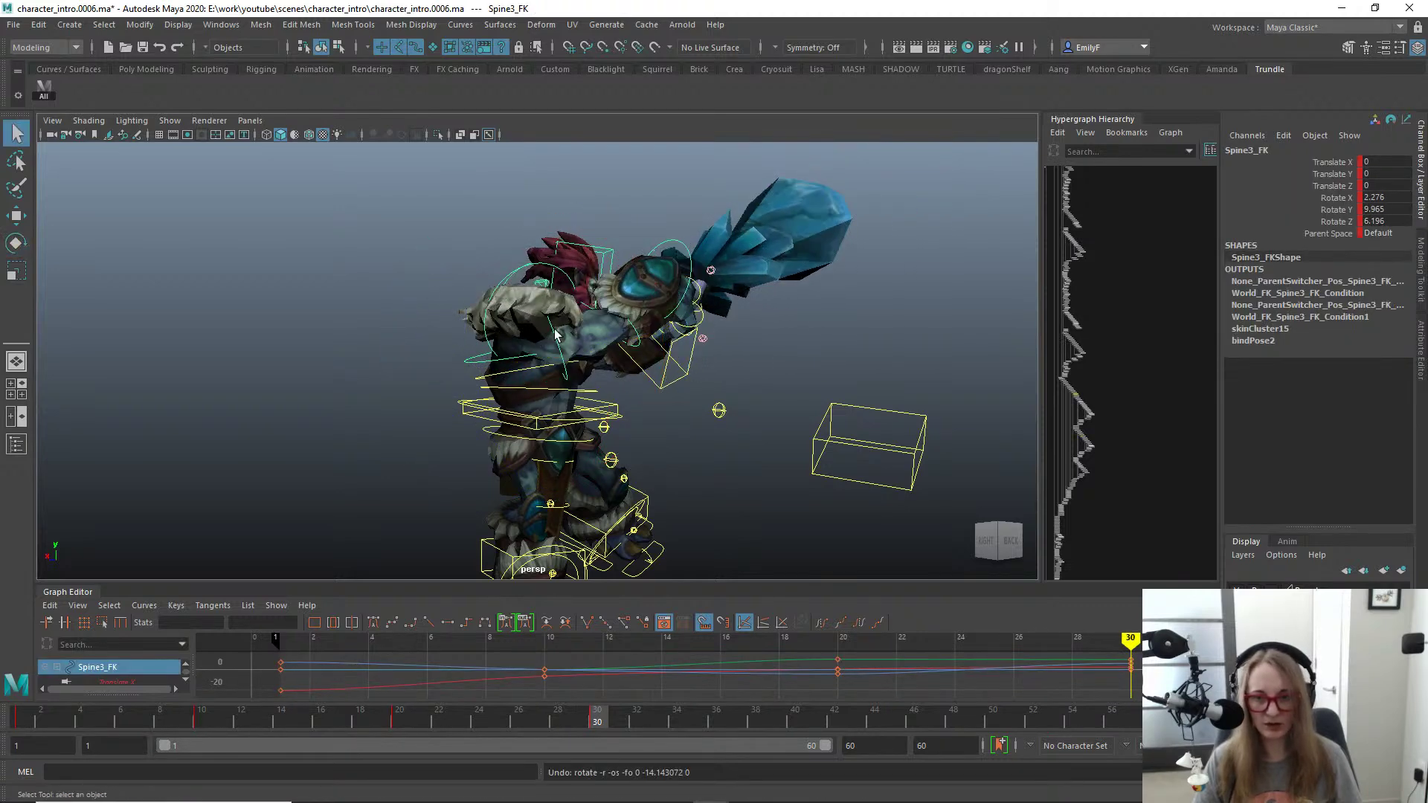
Step: Examine the R_Shoulder_FK rotation curves in an enlarged Graph Editor while scrubbing between frames 1 and 30
click(557, 335)
drag(543, 718, 604, 702)
key(e)
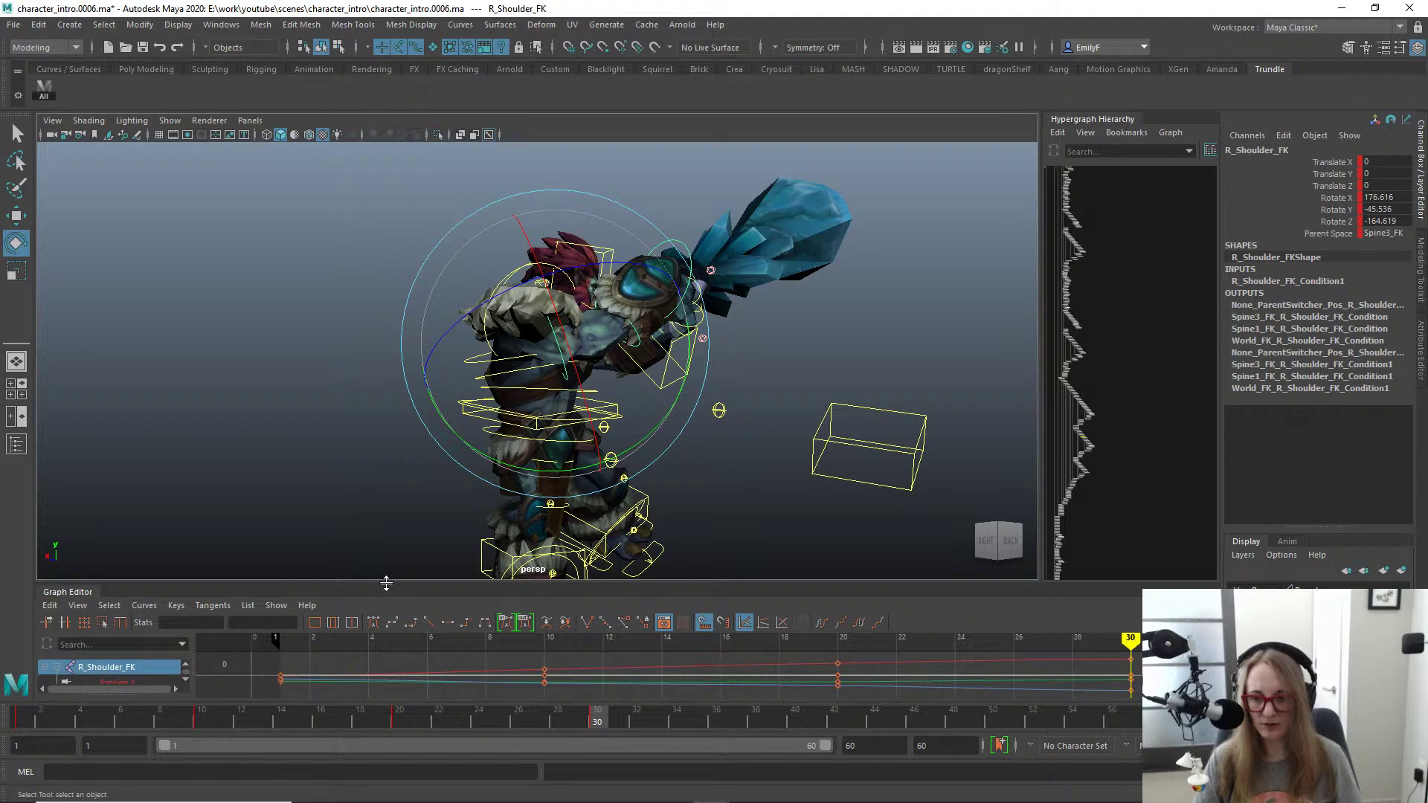
drag(385, 581, 387, 365)
alt+right_drag(1037, 556, 961, 527)
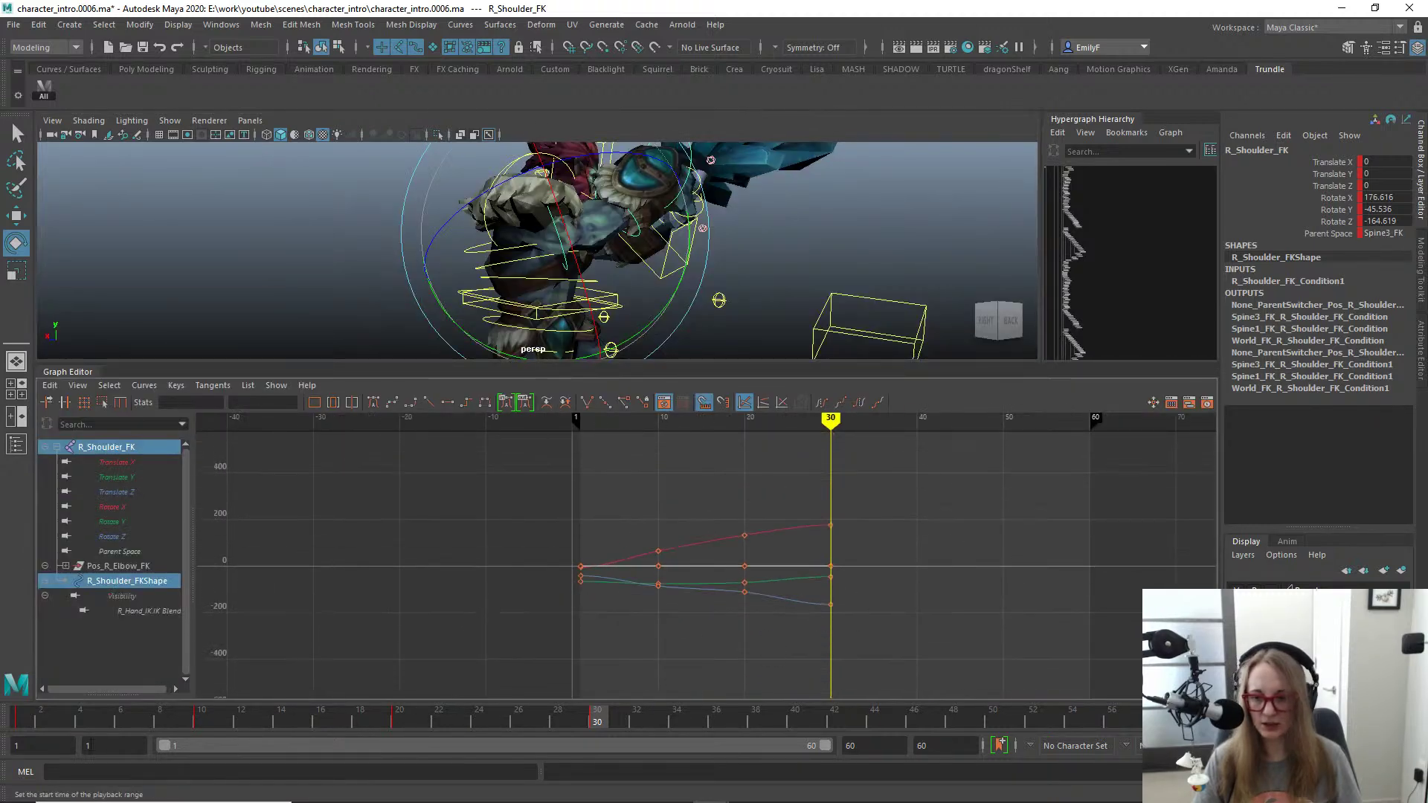
click(25, 721)
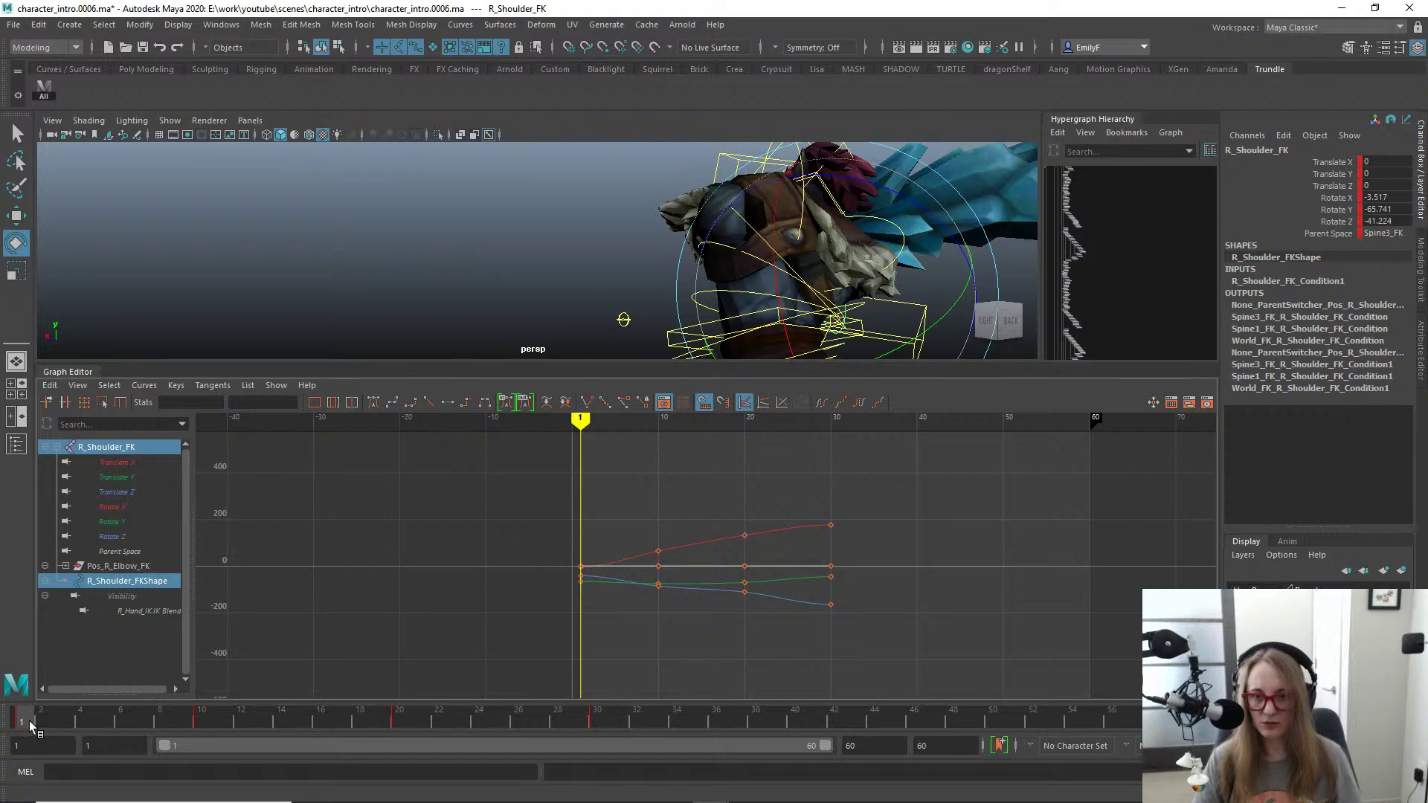
drag(29, 721, 601, 722)
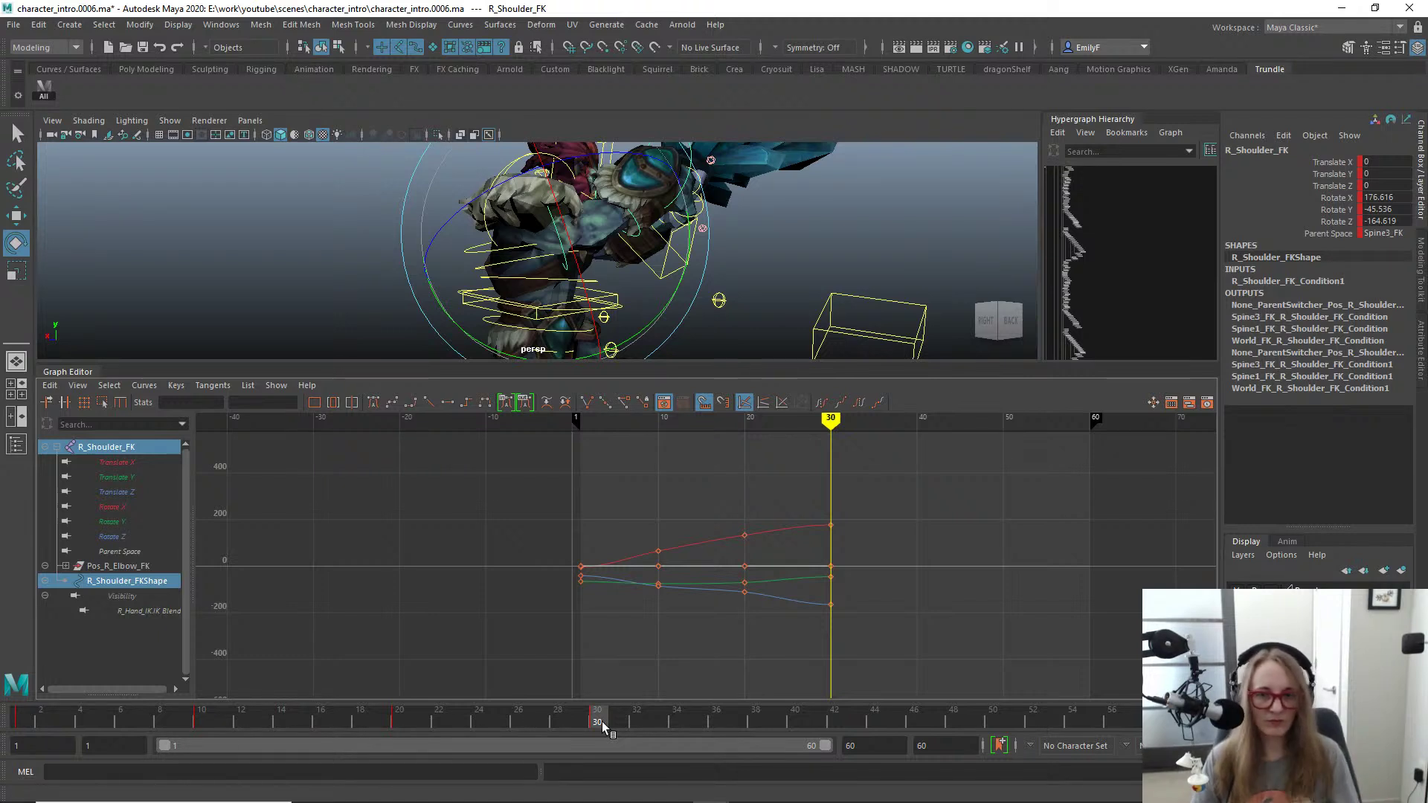
Step: Try switching the R_Shoulder_FK parent space to World_FK at frame 30
click(1382, 234)
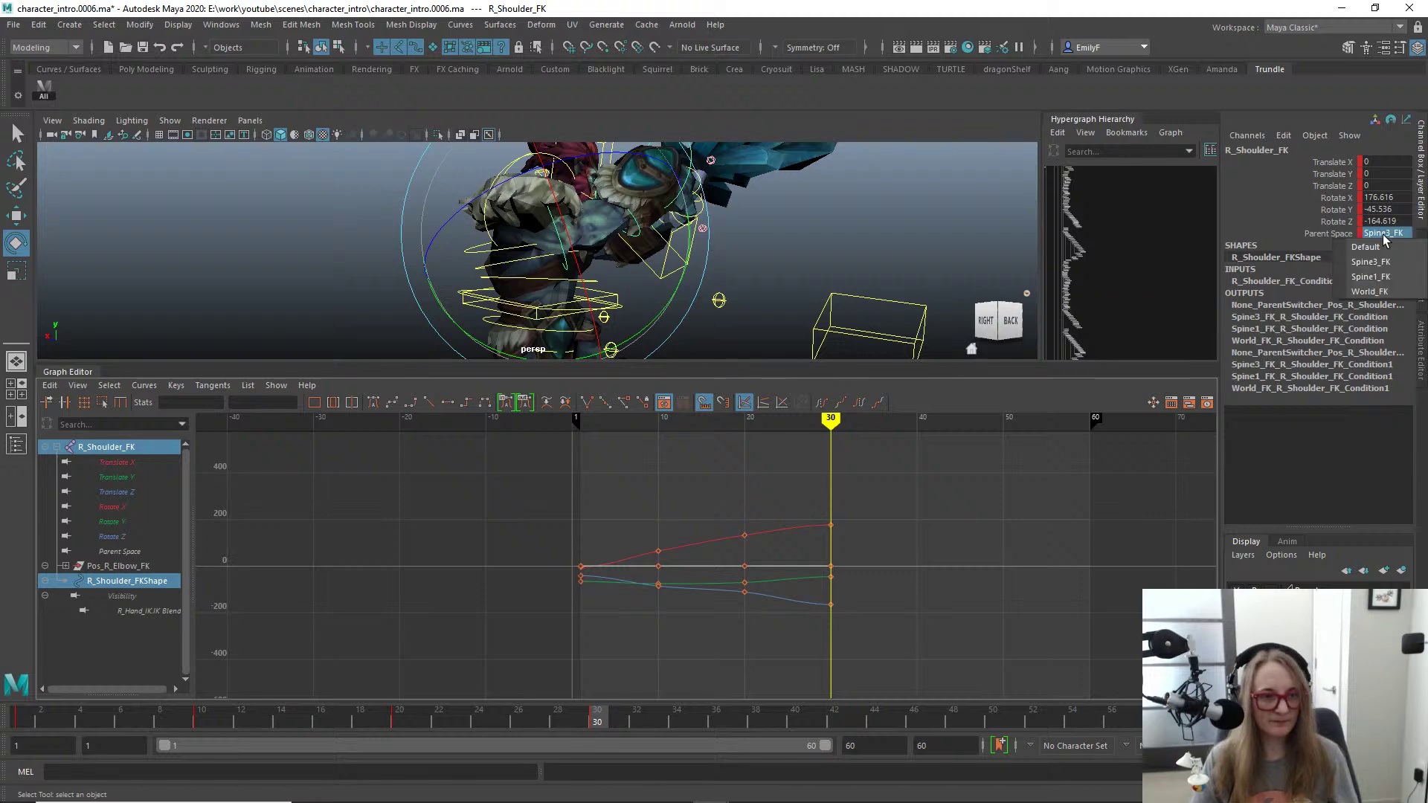
click(1371, 292)
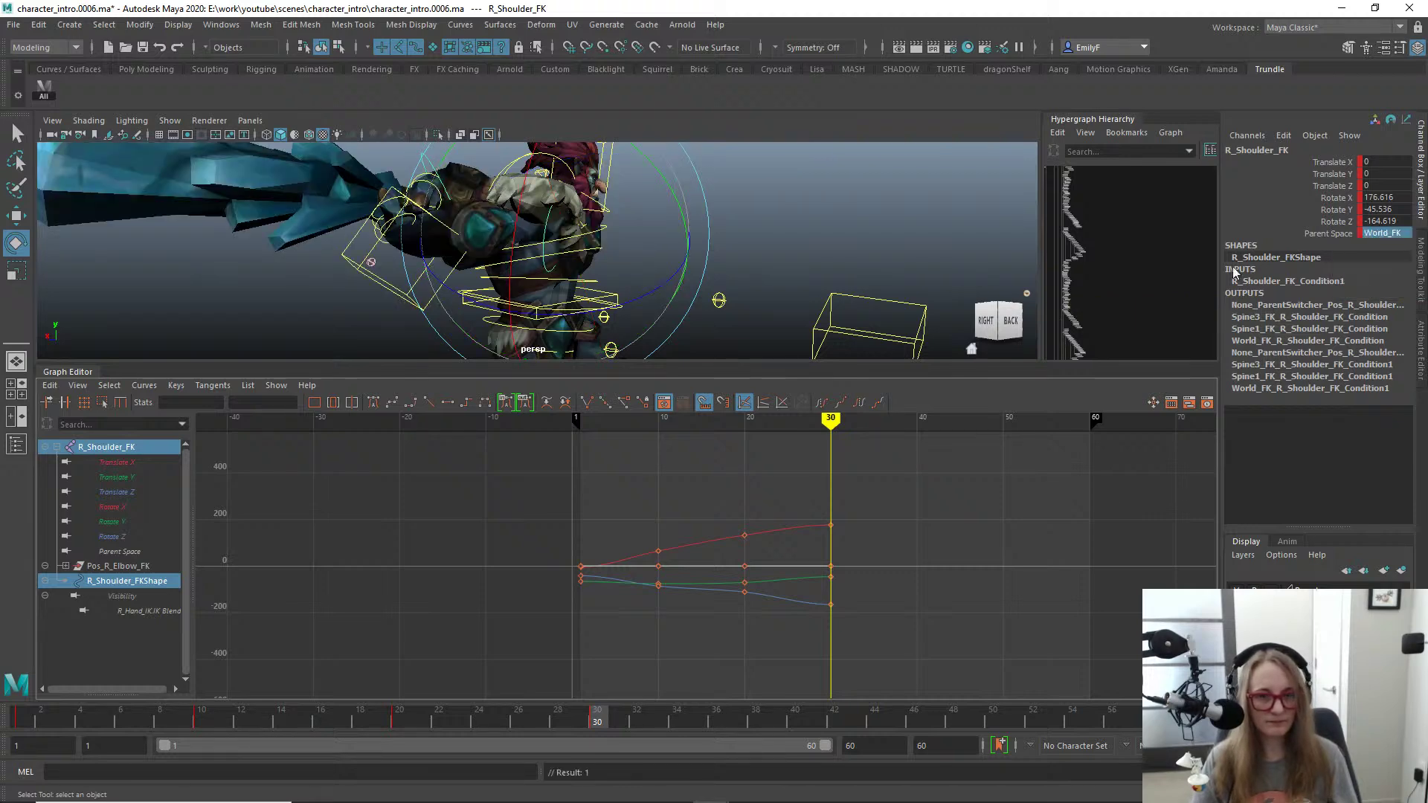
alt+drag(856, 193, 788, 224)
key(ctrl+z)
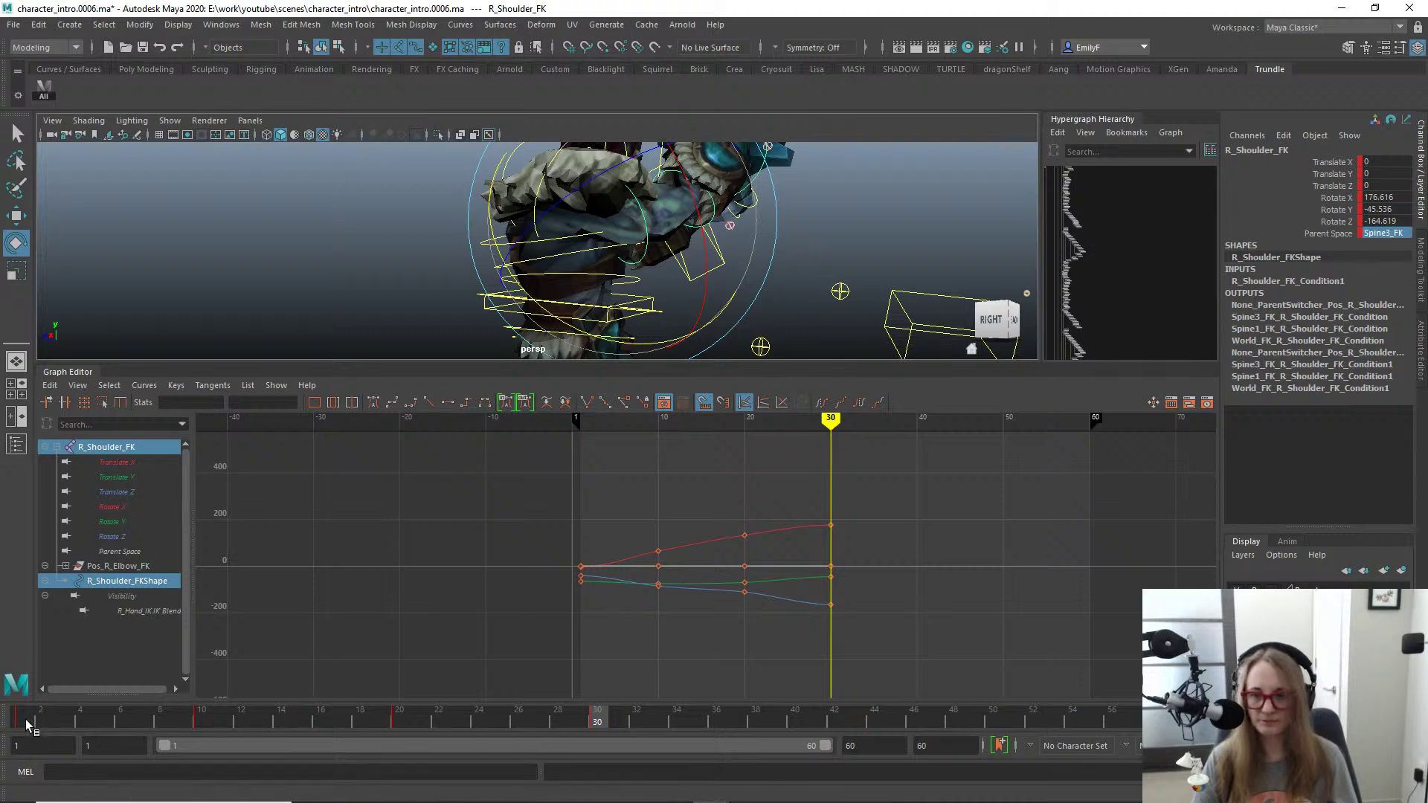
Step: Compare the right arm's pose from frame 1 to frame 30 and undo the trial rotation of the shoulder
drag(25, 720, 598, 733)
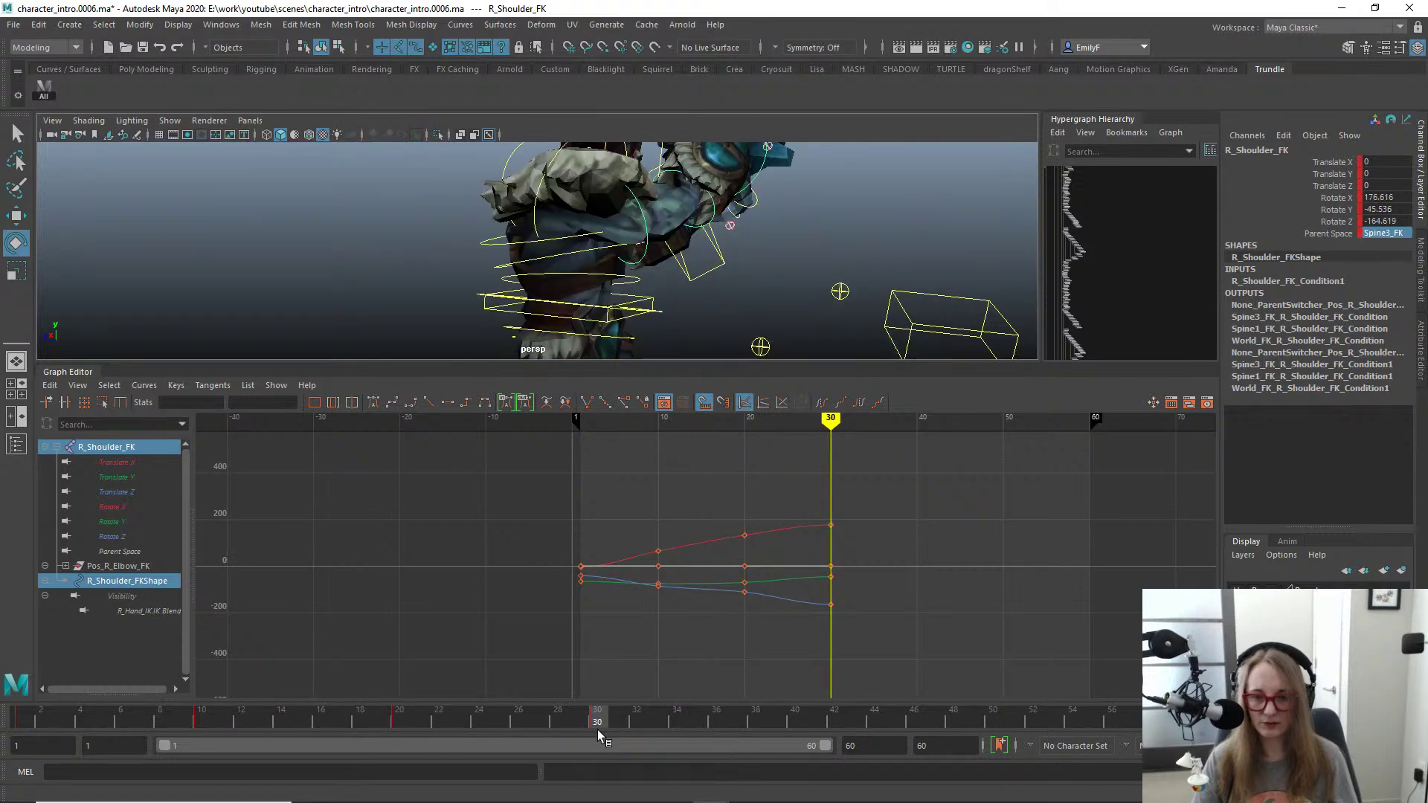
alt+drag(637, 286, 609, 309)
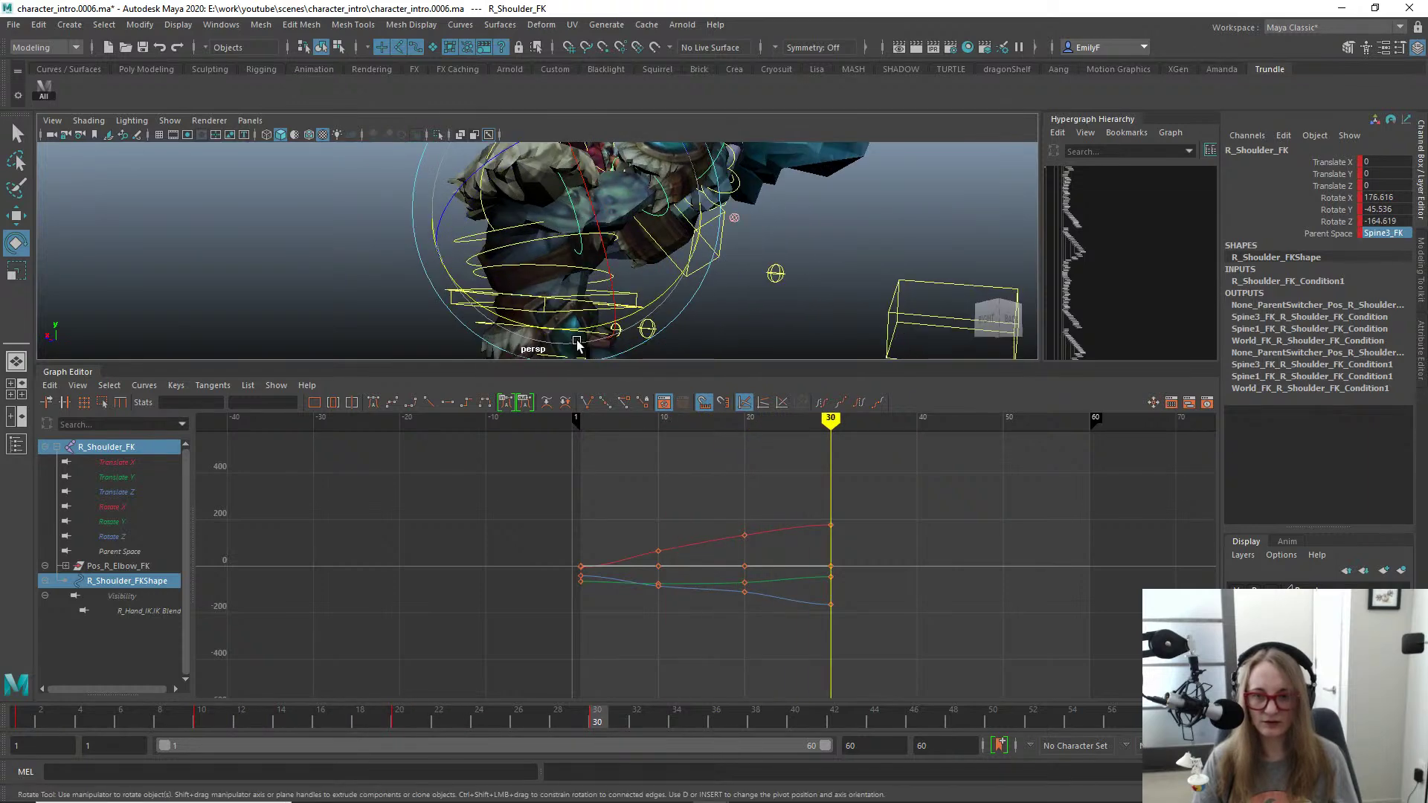
key(ctrl+z)
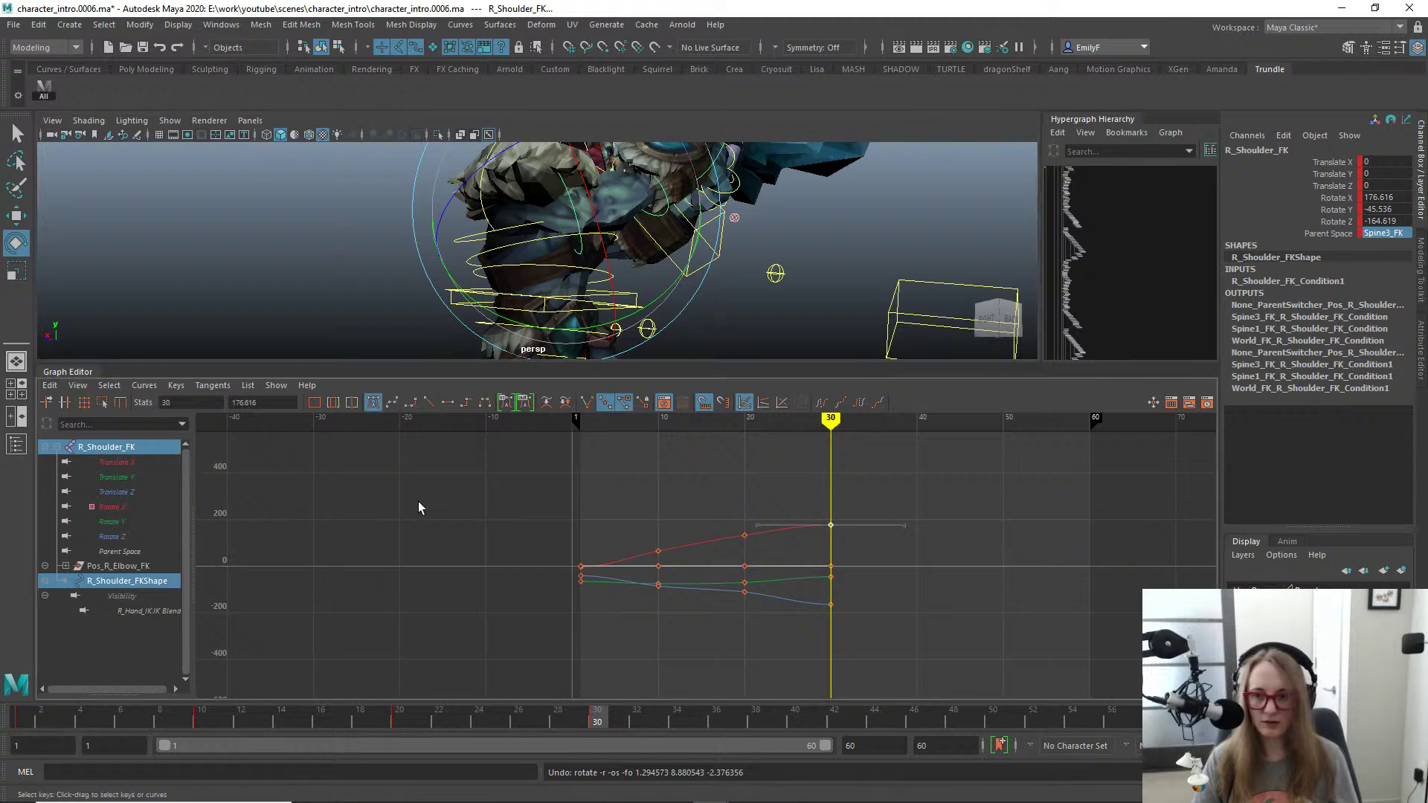
alt+drag(588, 199, 584, 240)
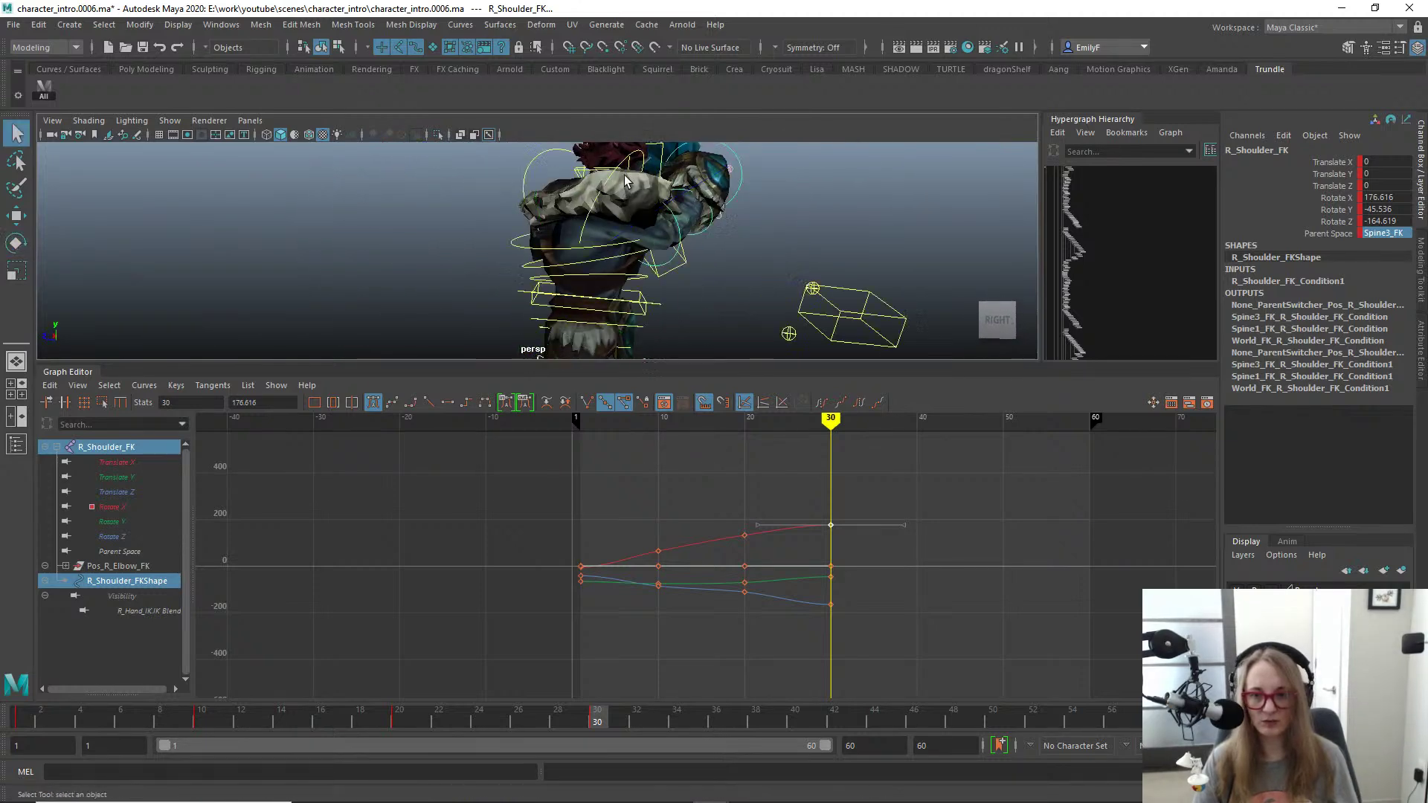
Step: Set Rotate X, Y and Z of the R_Clavicle_FK control to 0 at frame 30
click(599, 264)
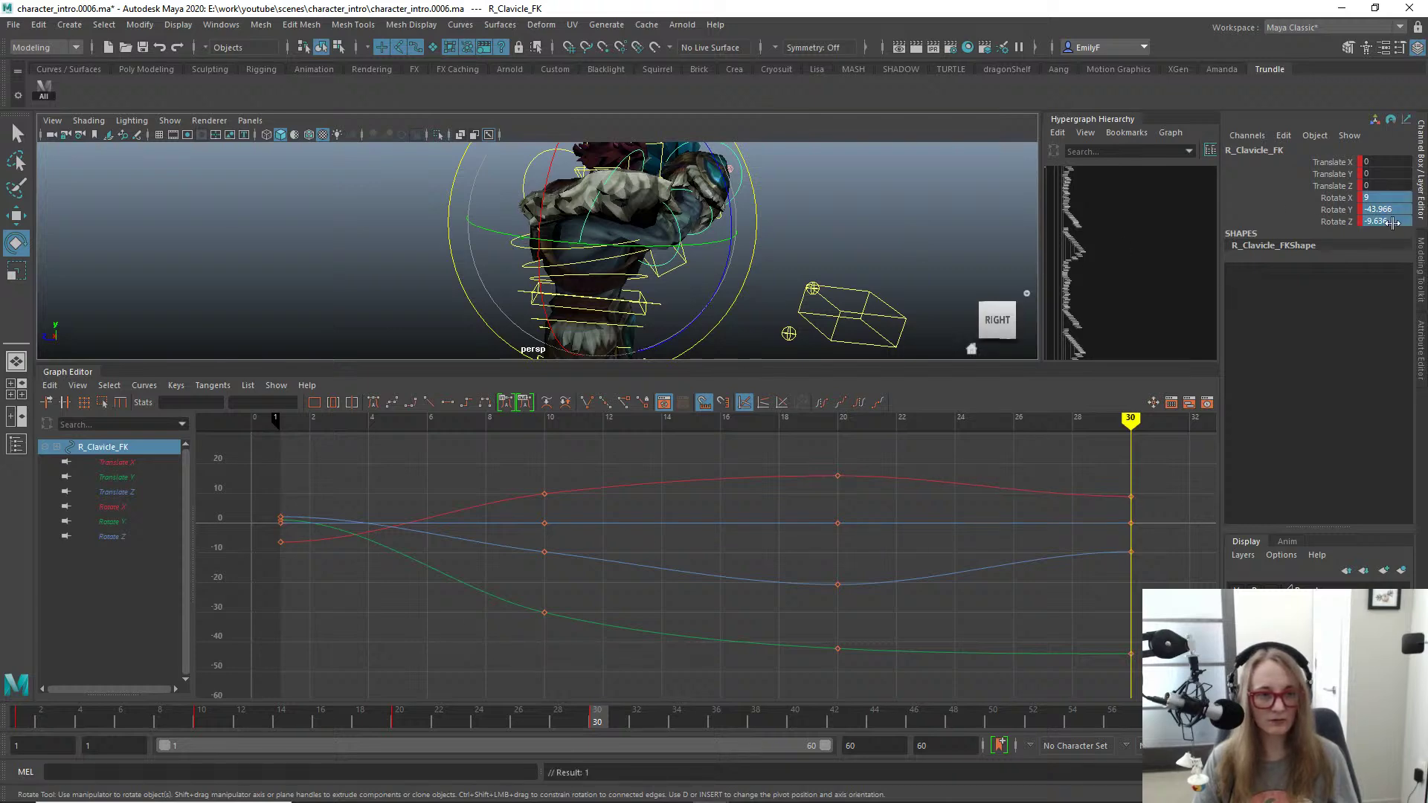
text(0)
key(Return)
mouse_move(566, 216)
alt+mouse_down()
mouse_move(688, 220)
mouse_move(564, 240)
alt+mouse_up()
Step: Set Rotate X, Y and Z of both Spine3_FK and Spine2_FK to 0 at frame 30
key(q)
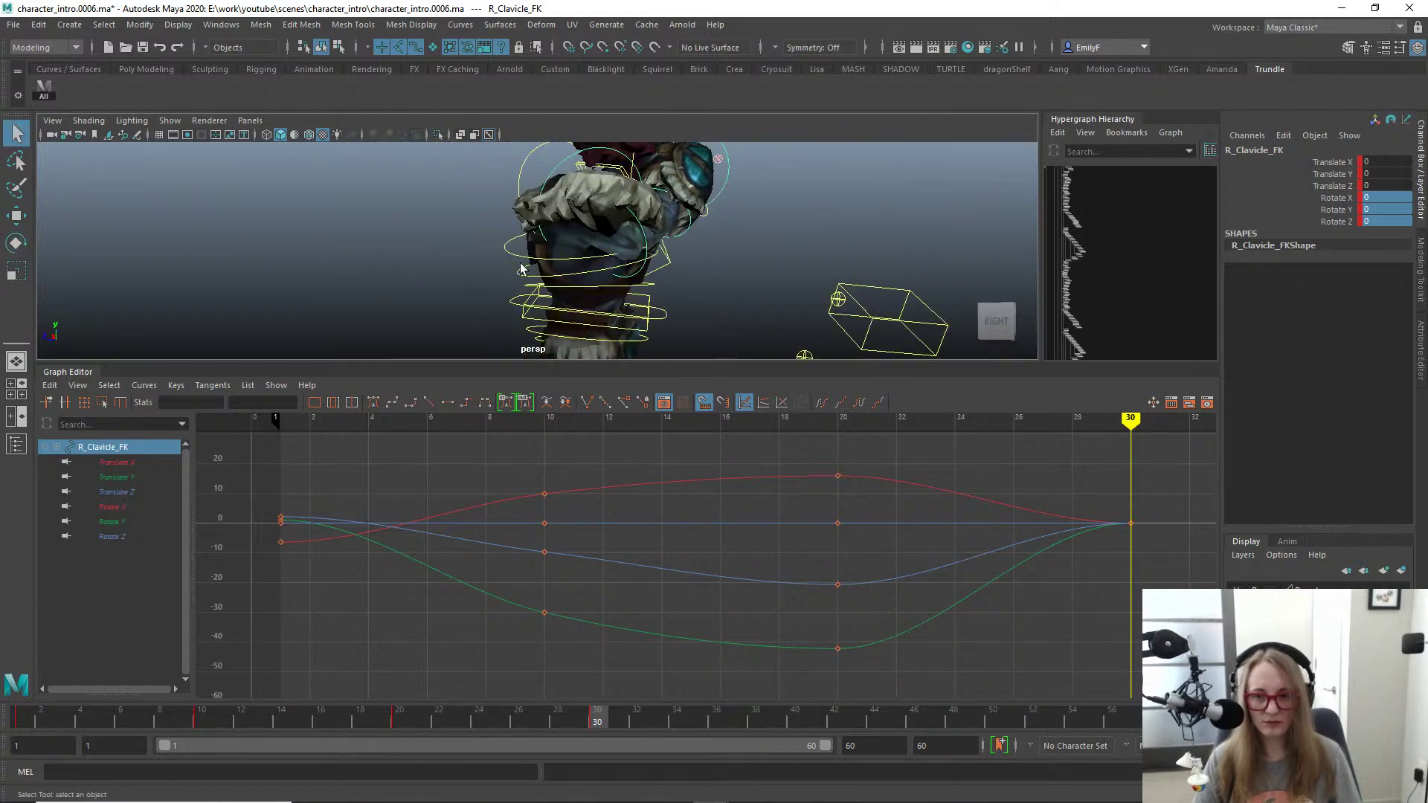
click(523, 275)
shift+click(532, 276)
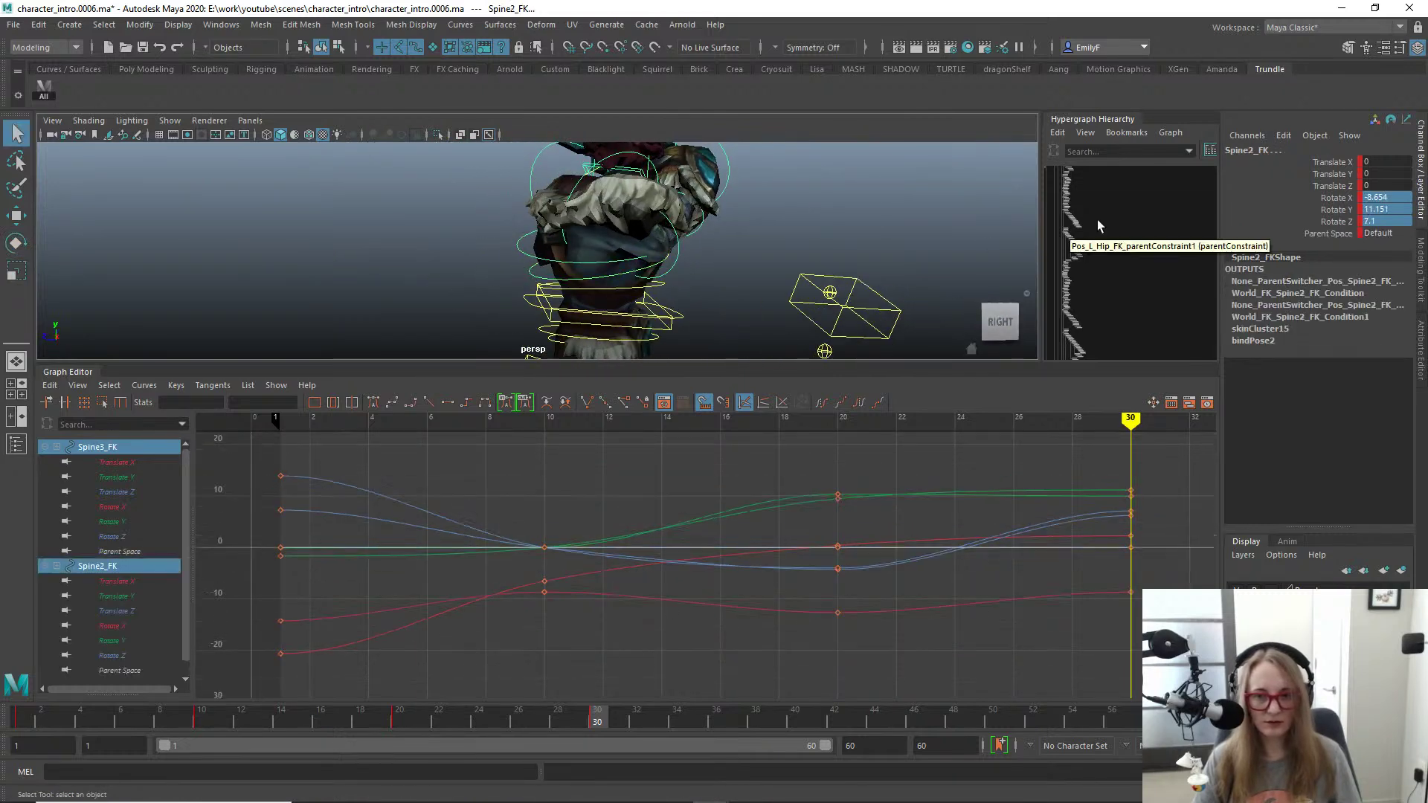
text(0)
key(Return)
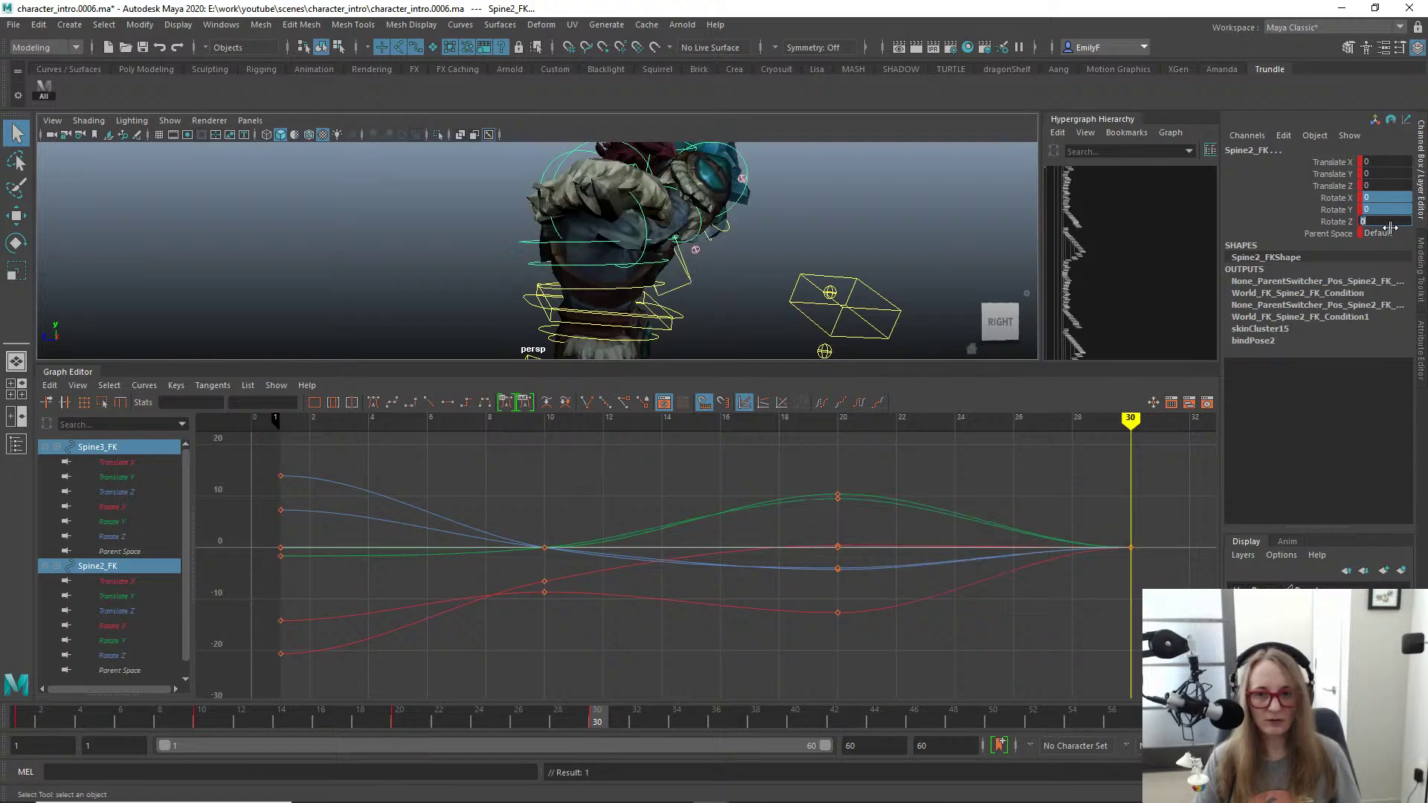
Step: Set Rotate X, Y and Z of the Spine1_FK control to 0 at frame 30
alt+drag(283, 312, 597, 270)
key(e)
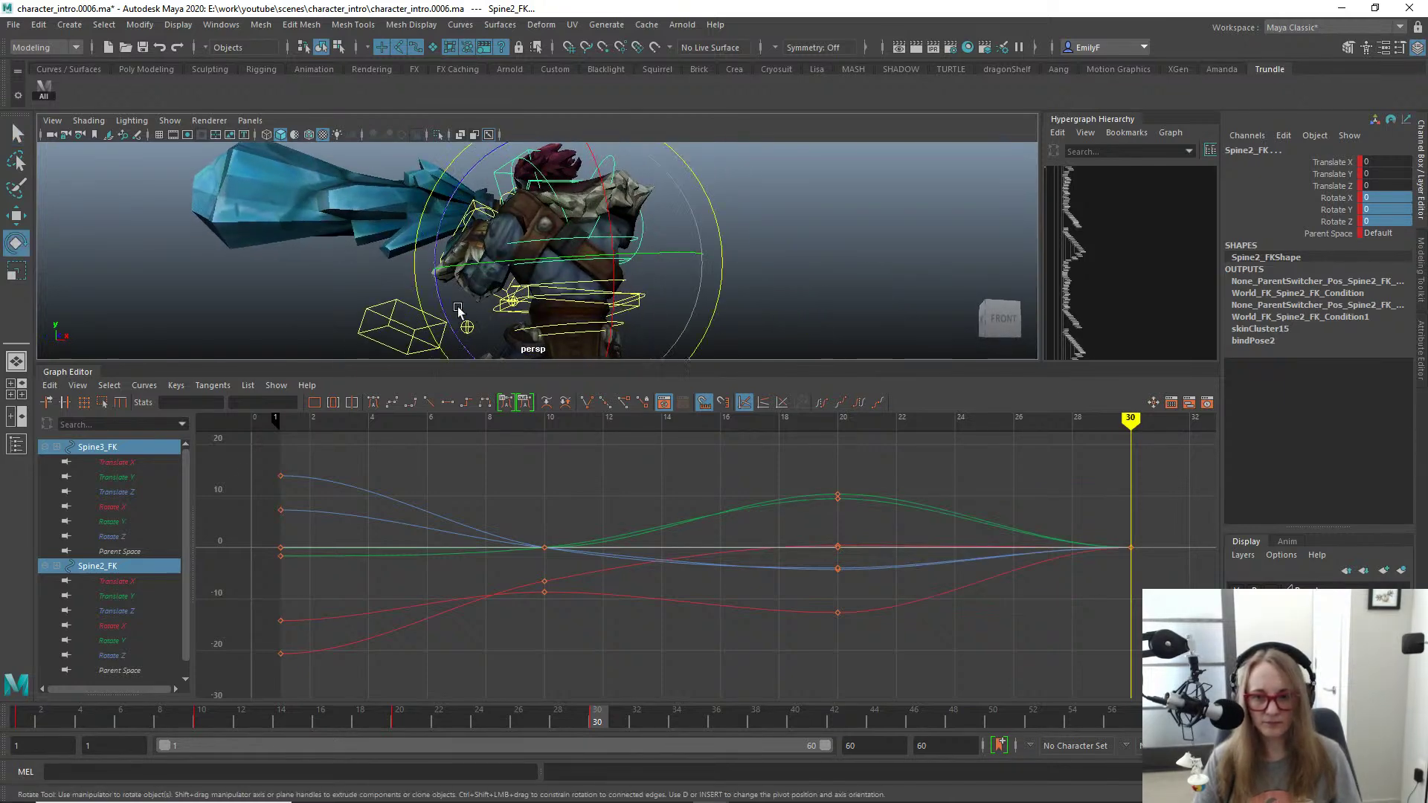
key(q)
click(603, 260)
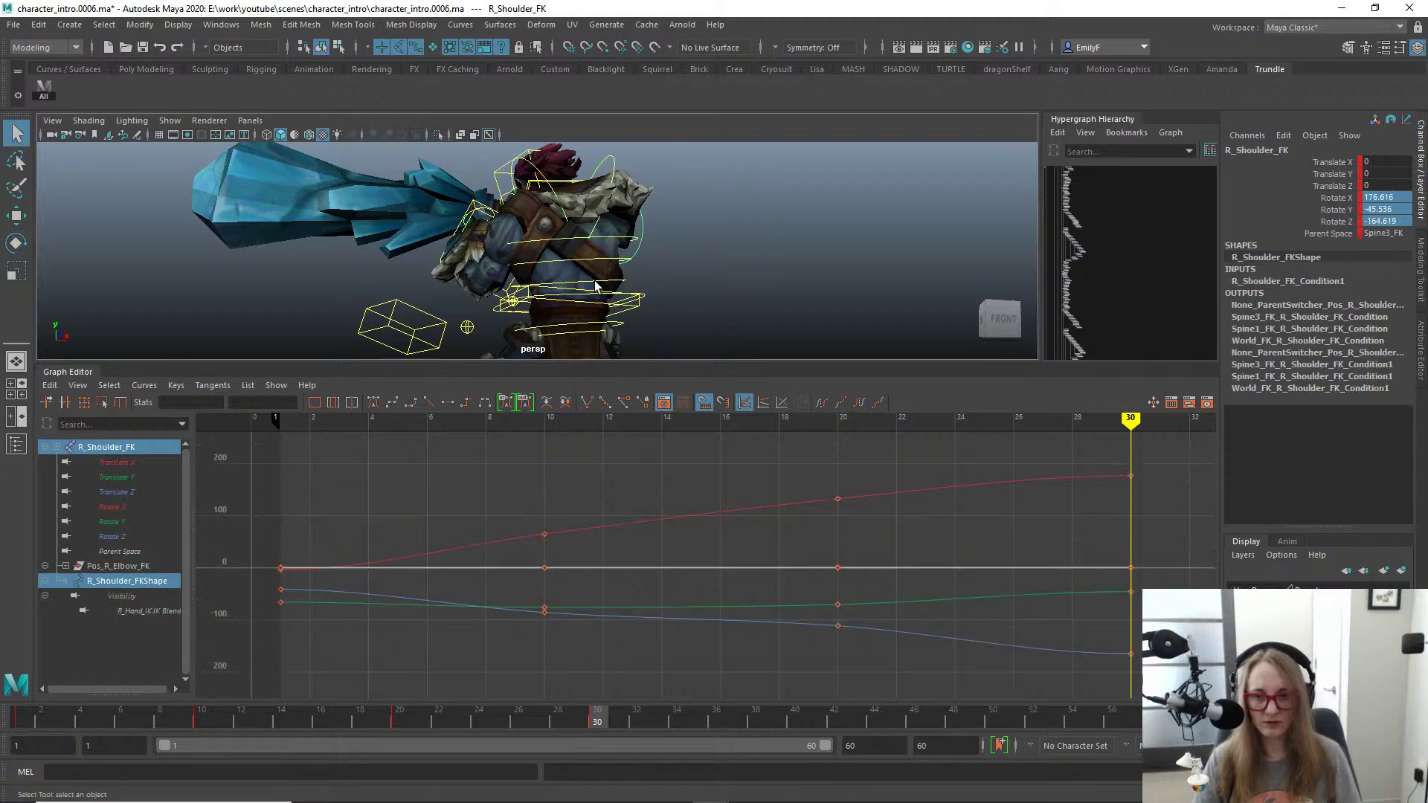
alt+drag(674, 316, 629, 311)
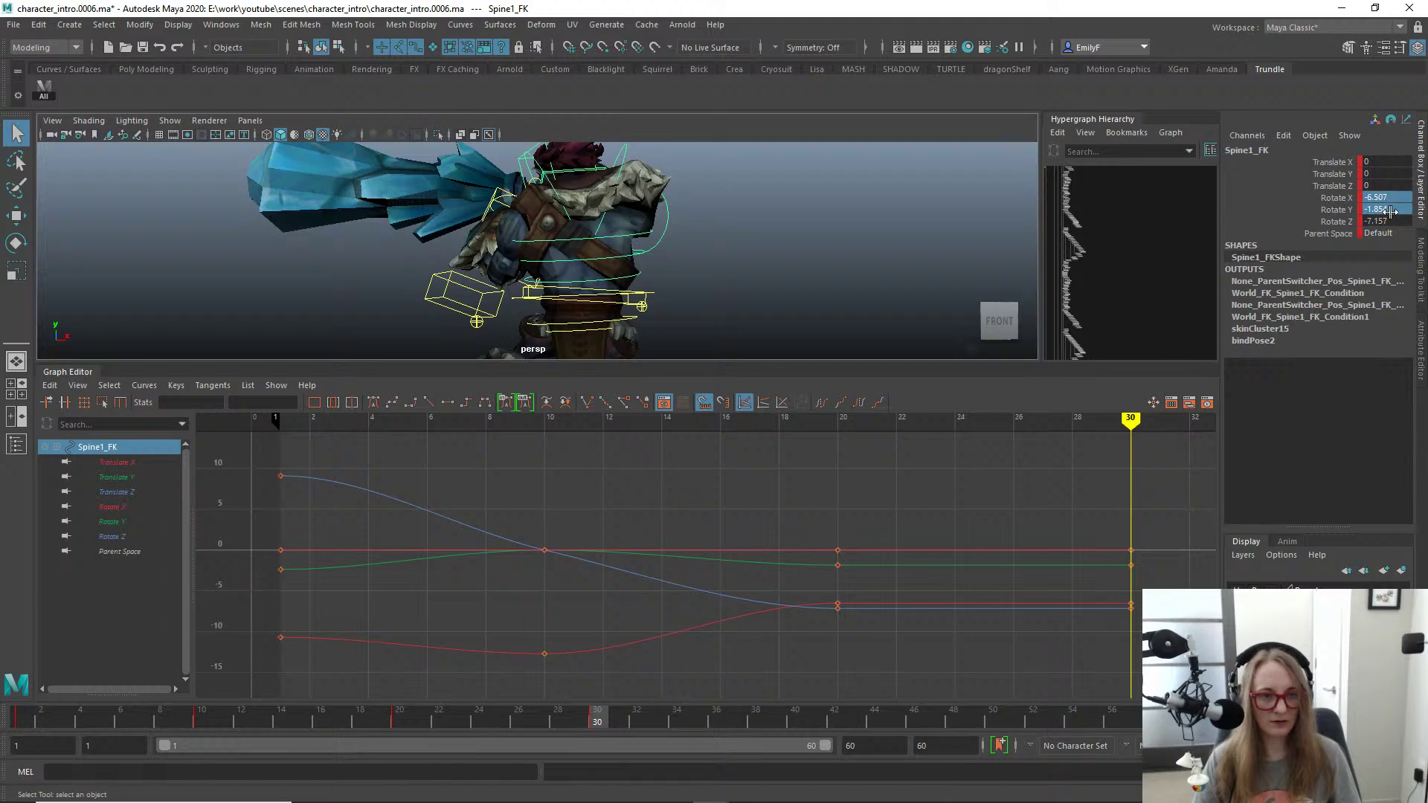
text(0)
key(Return)
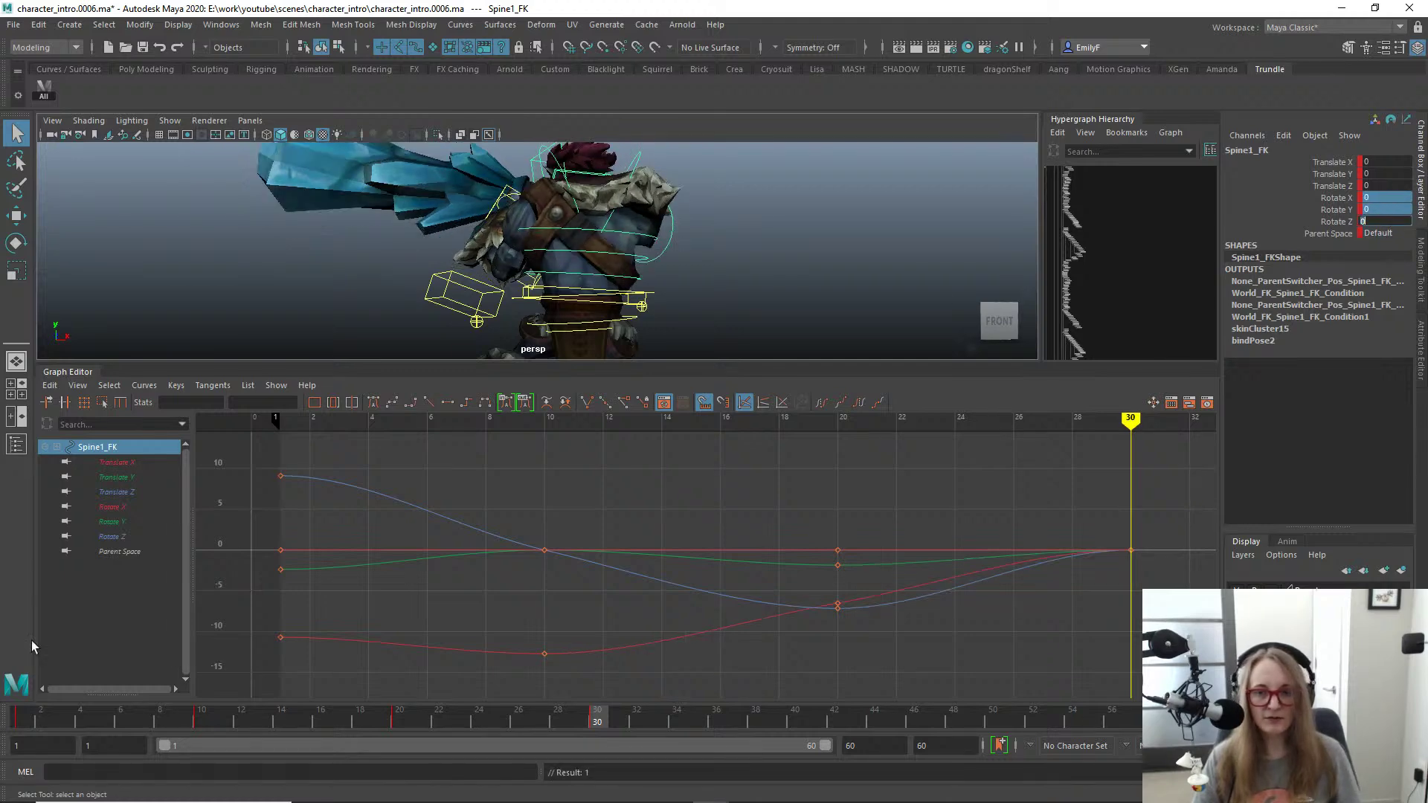
Step: Rotate Spine1_FK at frame 30 to about -4.8 in X, 0.4 in Y and 5.0 in Z
alt+drag(625, 219, 443, 217)
key(e)
key(q)
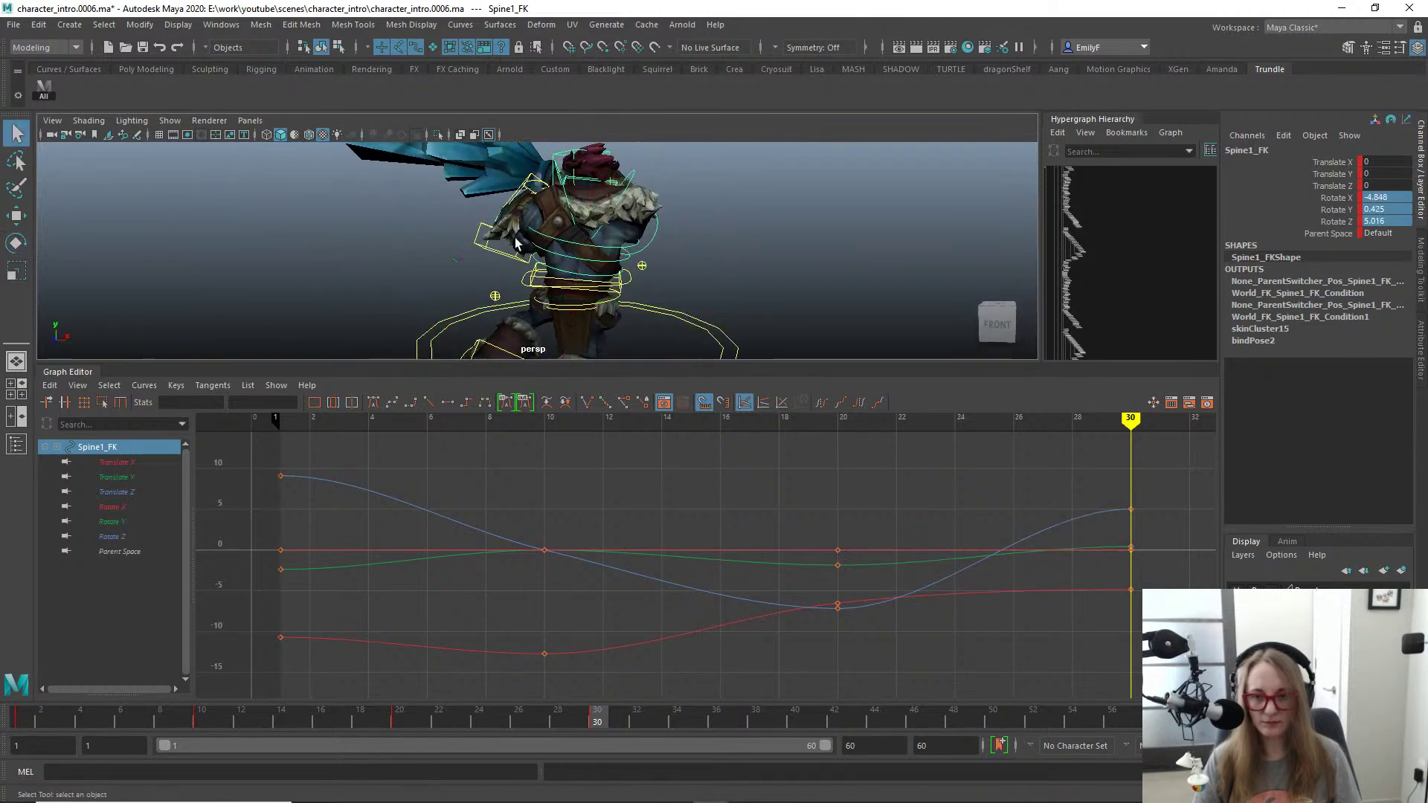
Step: Rotate Spine3_FK at frame 30 to about 11.5 in Y and 3.0 in Z, and adjust the neighbouring spine control's rotation
click(589, 245)
key(e)
drag(610, 267, 646, 271)
drag(462, 178, 469, 166)
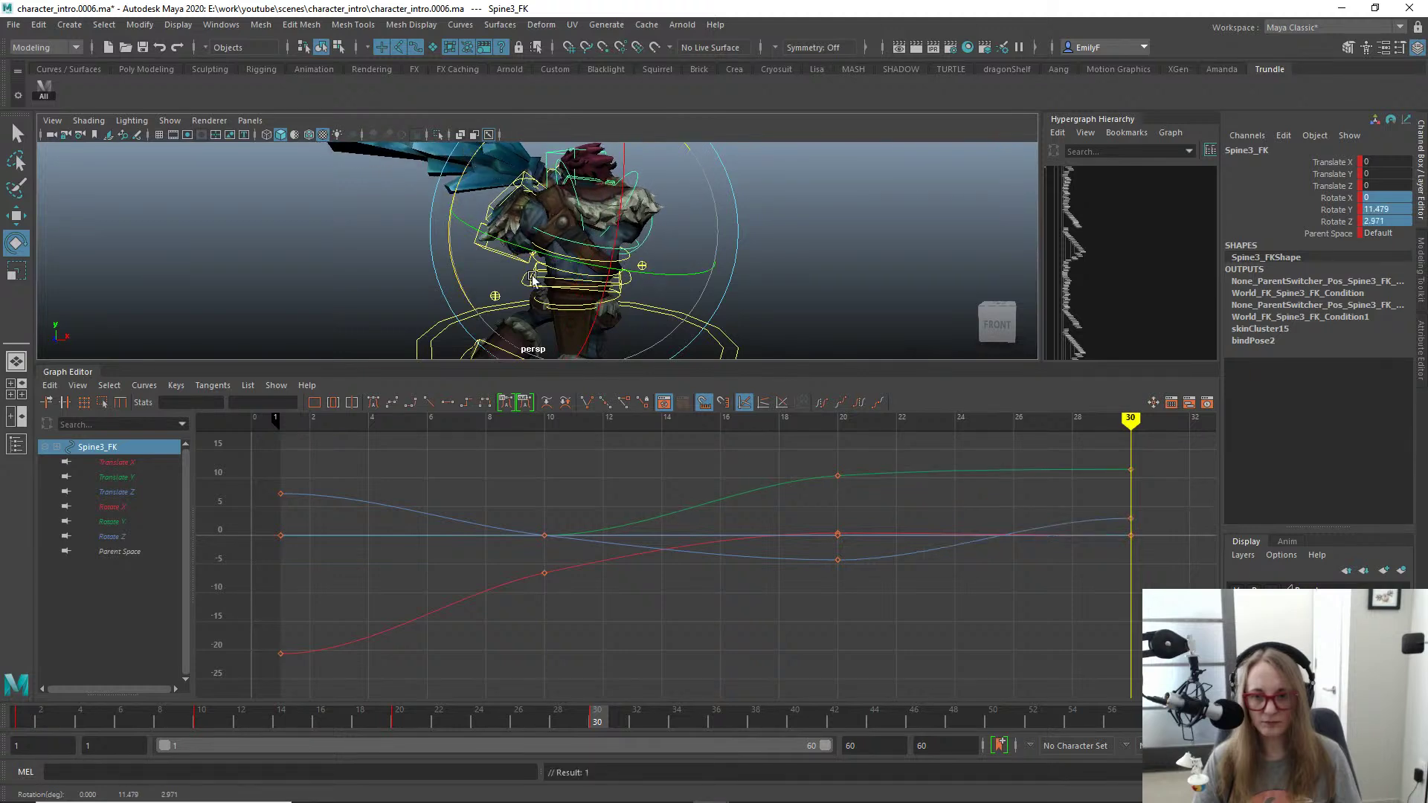
drag(557, 263, 446, 294)
key(q)
click(563, 258)
key(e)
drag(599, 302, 610, 302)
Step: Try resetting the R_Shoulder_FK control's Rotate X, Y and Z to 0 at frame 30
key(q)
mouse_move(610, 302)
alt+mouse_down()
mouse_move(685, 223)
mouse_move(609, 313)
alt+mouse_up()
click(608, 313)
key(e)
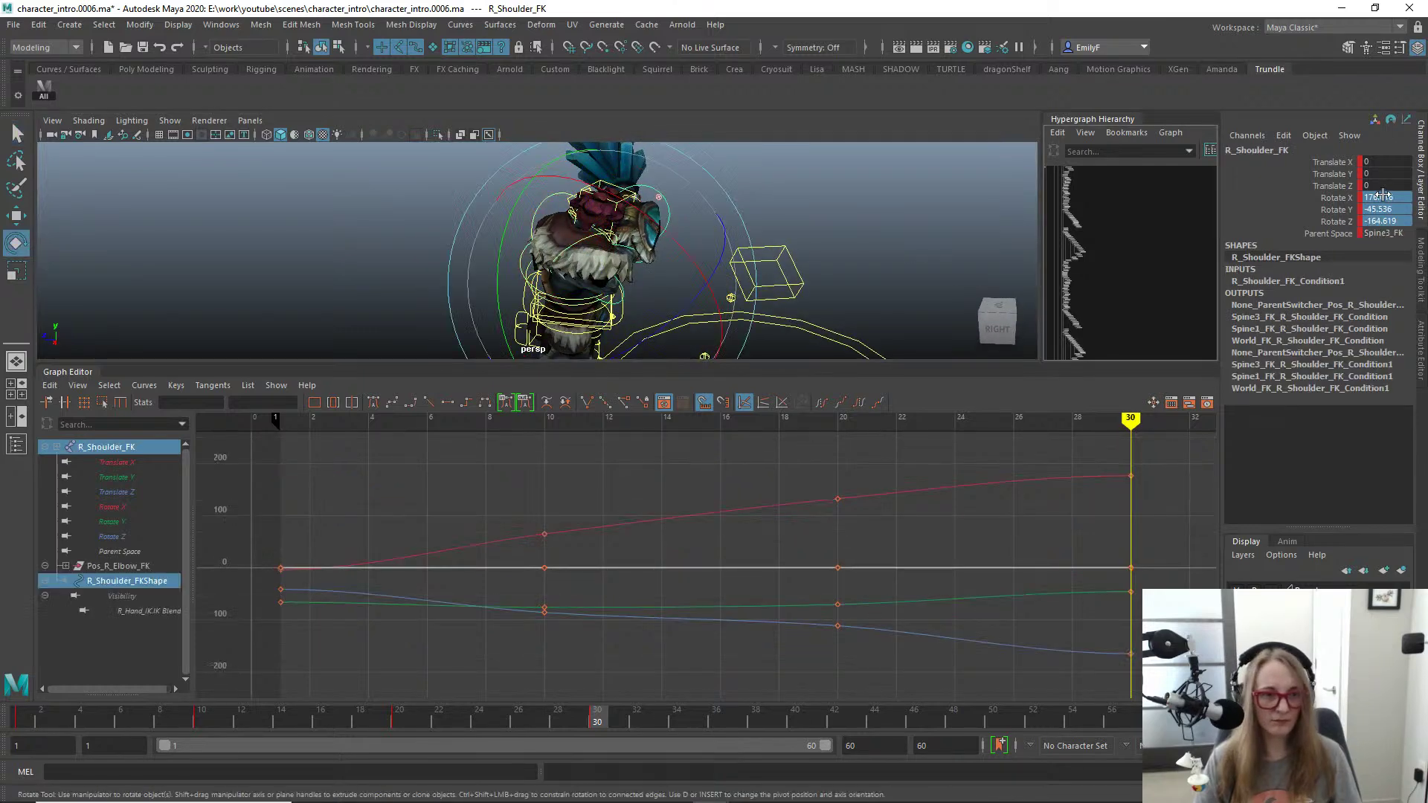
key(Return)
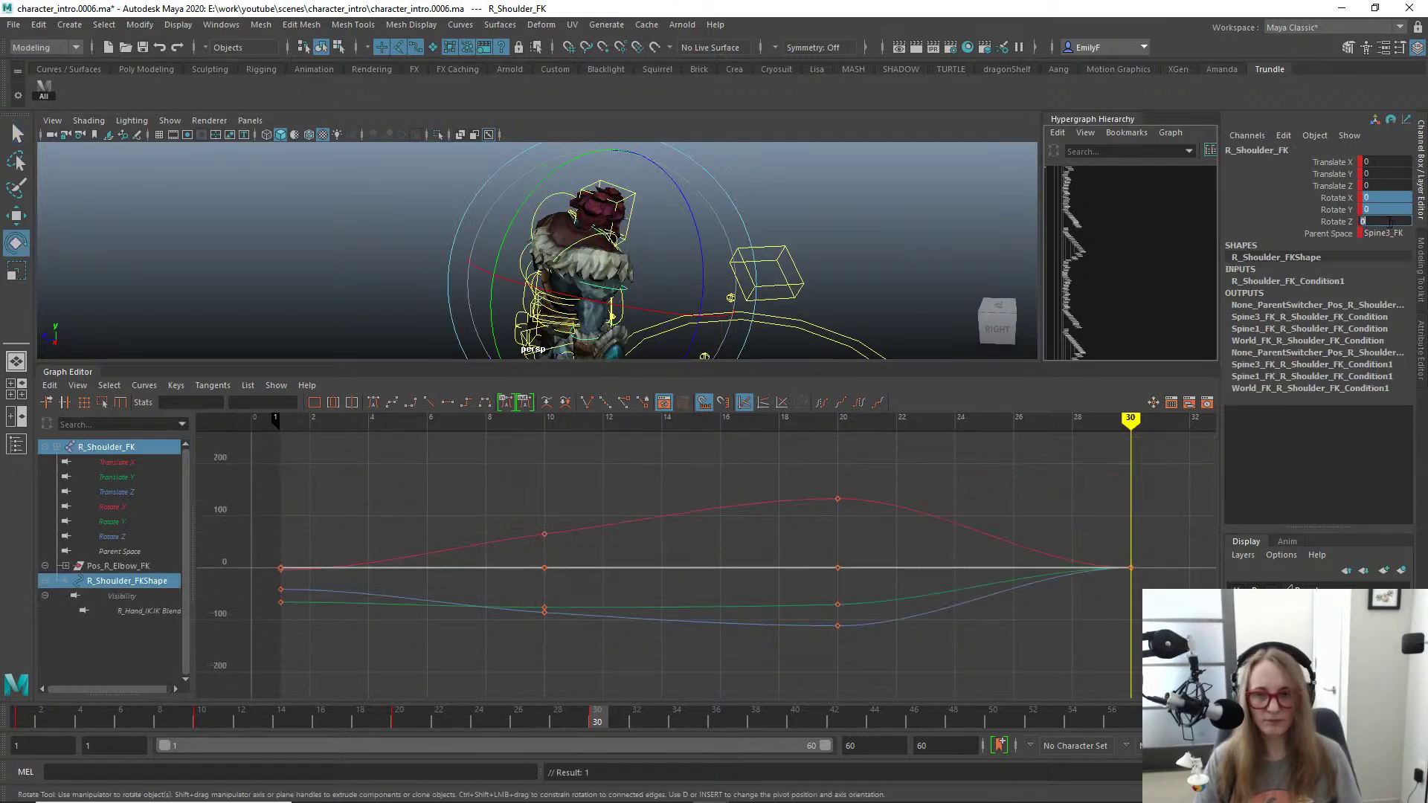
alt+drag(681, 181, 602, 195)
key(ctrl+z)
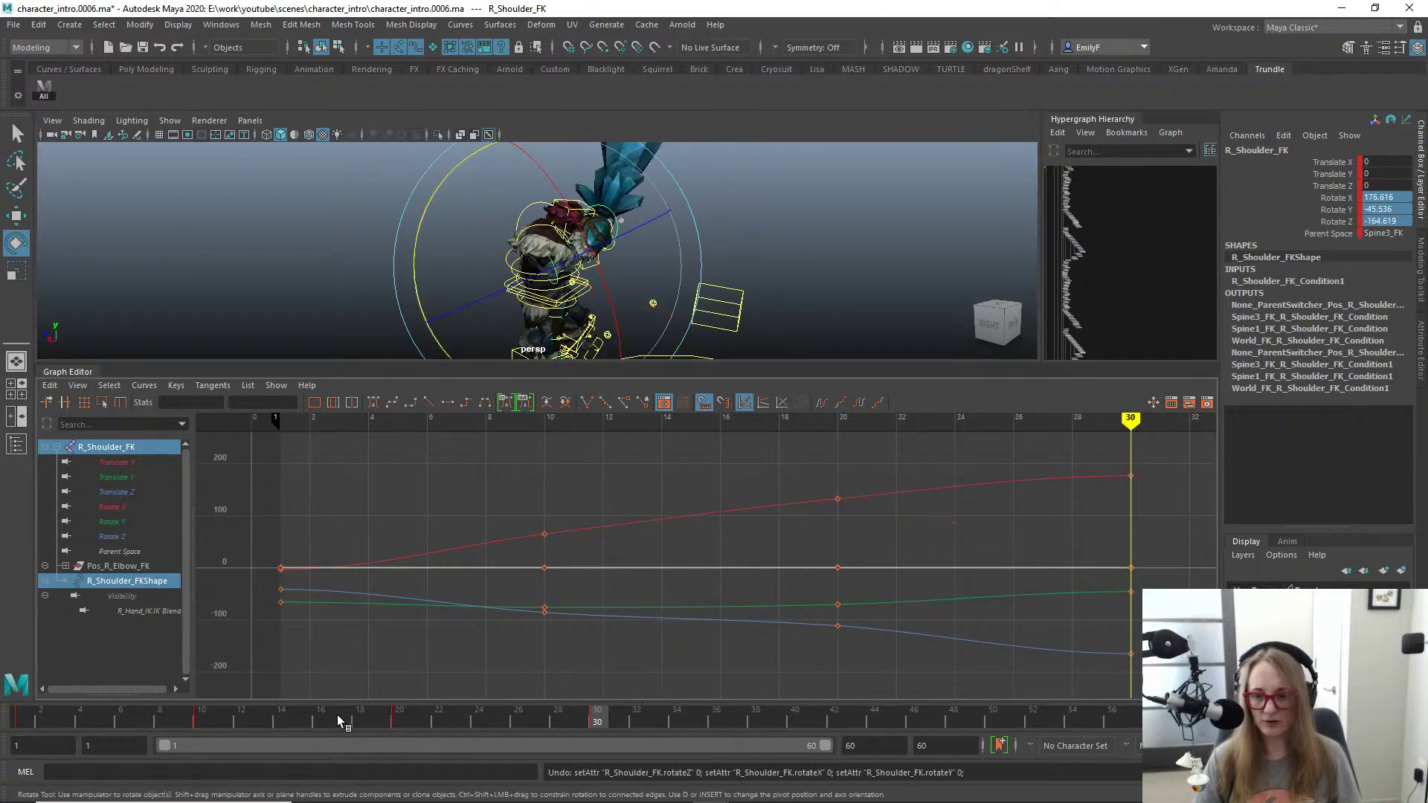
Step: Copy the R_Shoulder_FK pose from frame 1 to frame 30 and set a key on it there
click(22, 716)
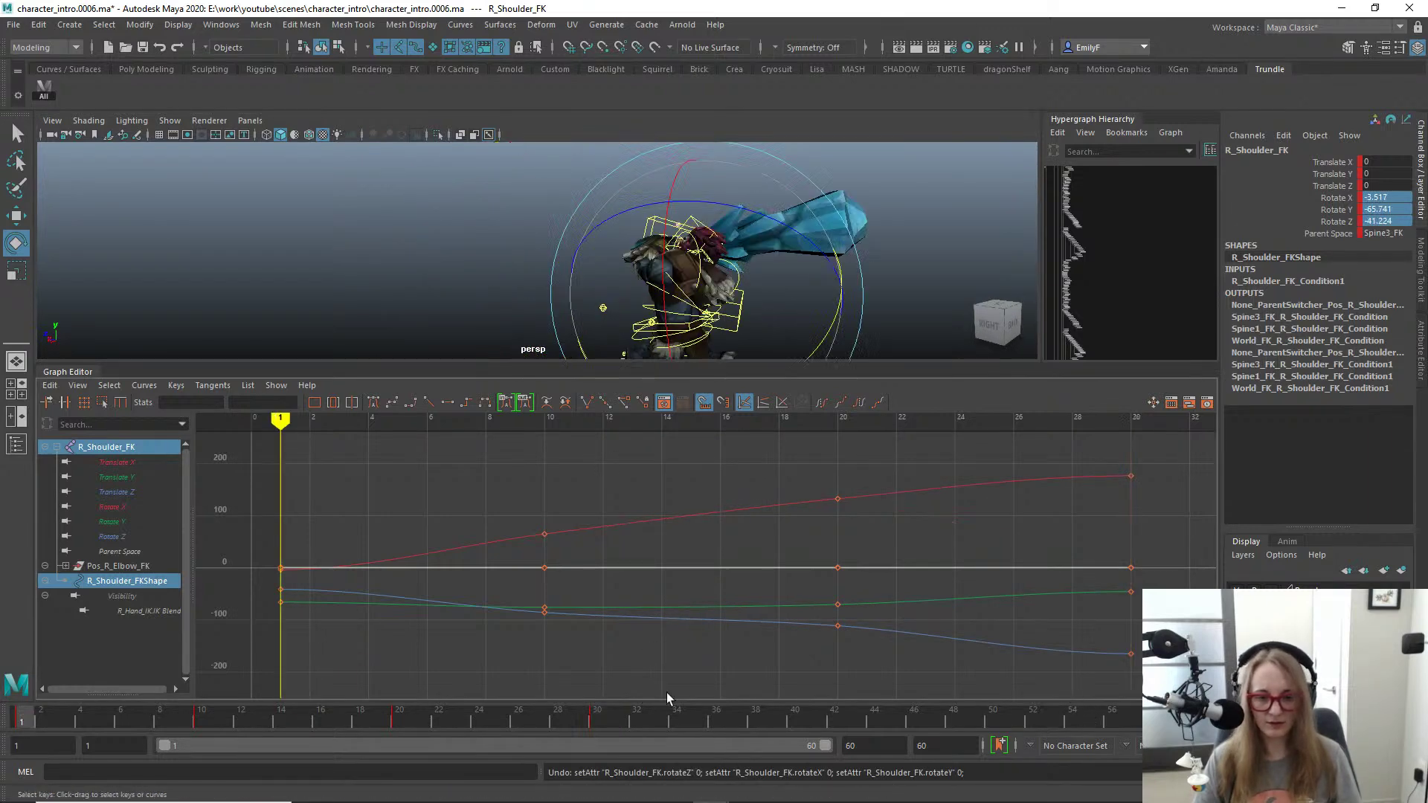
mouse_move(602, 726)
mouse_down()
mouse_move(348, 718)
mouse_move(599, 728)
mouse_up()
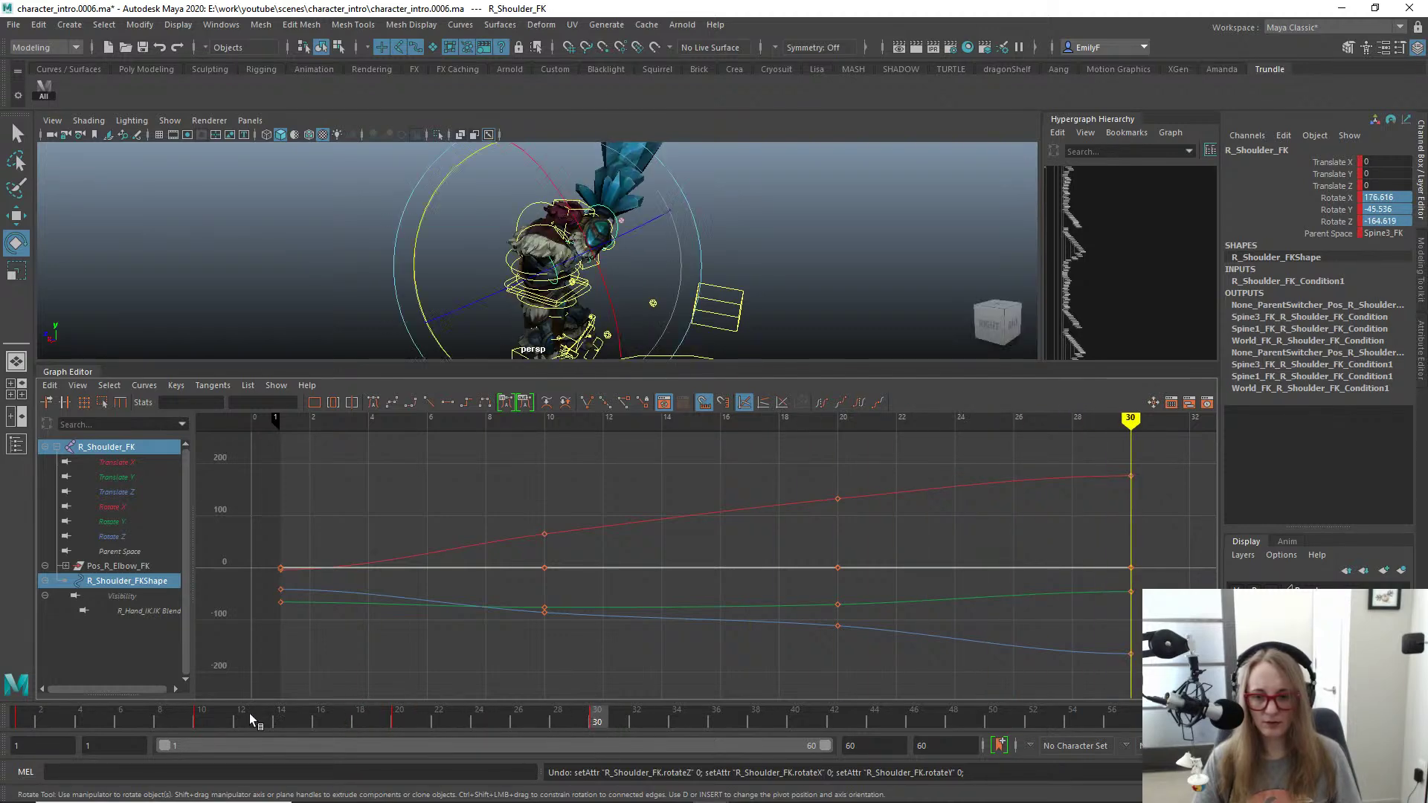
click(22, 715)
middle_drag(708, 723, 595, 722)
key(s)
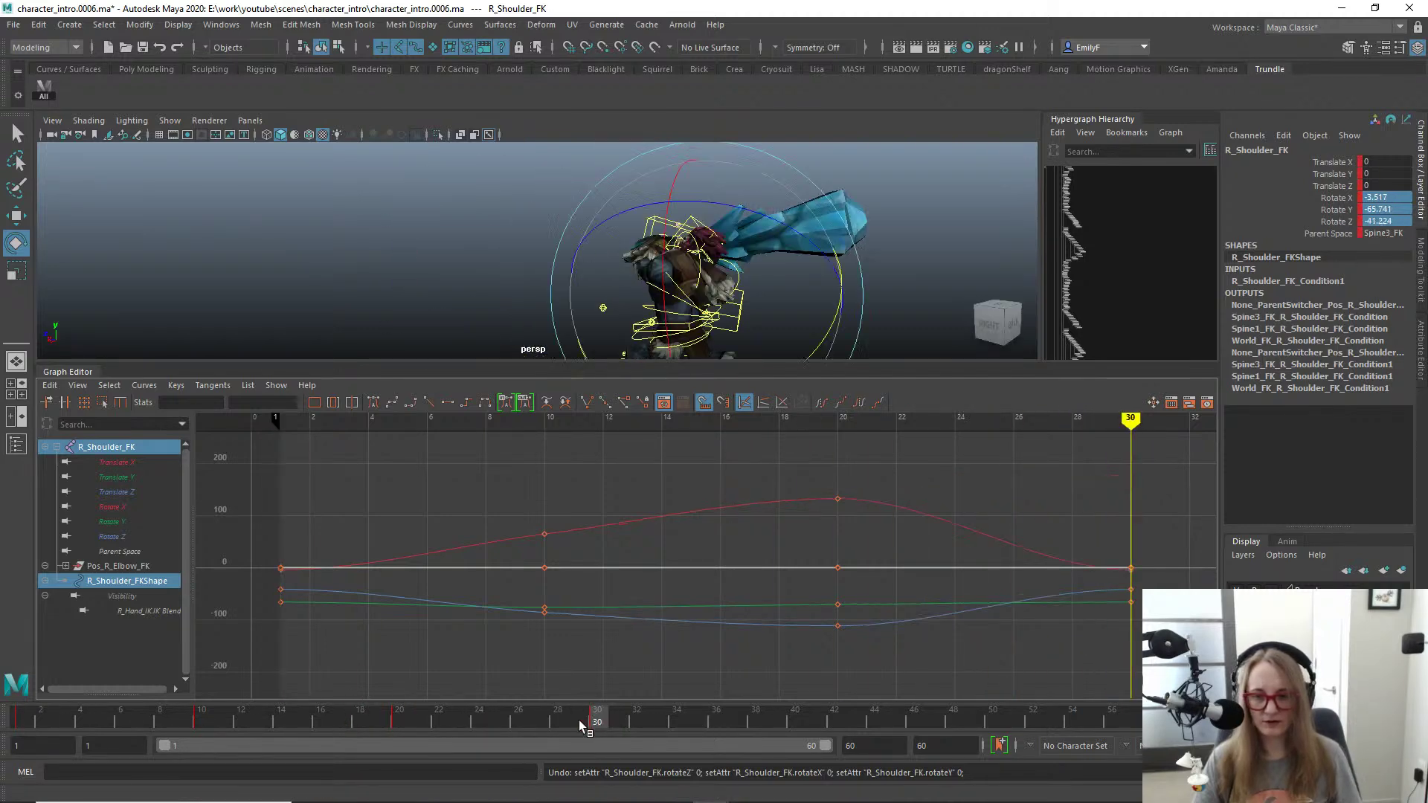
mouse_move(598, 720)
mouse_down()
mouse_move(281, 720)
mouse_move(617, 737)
mouse_up()
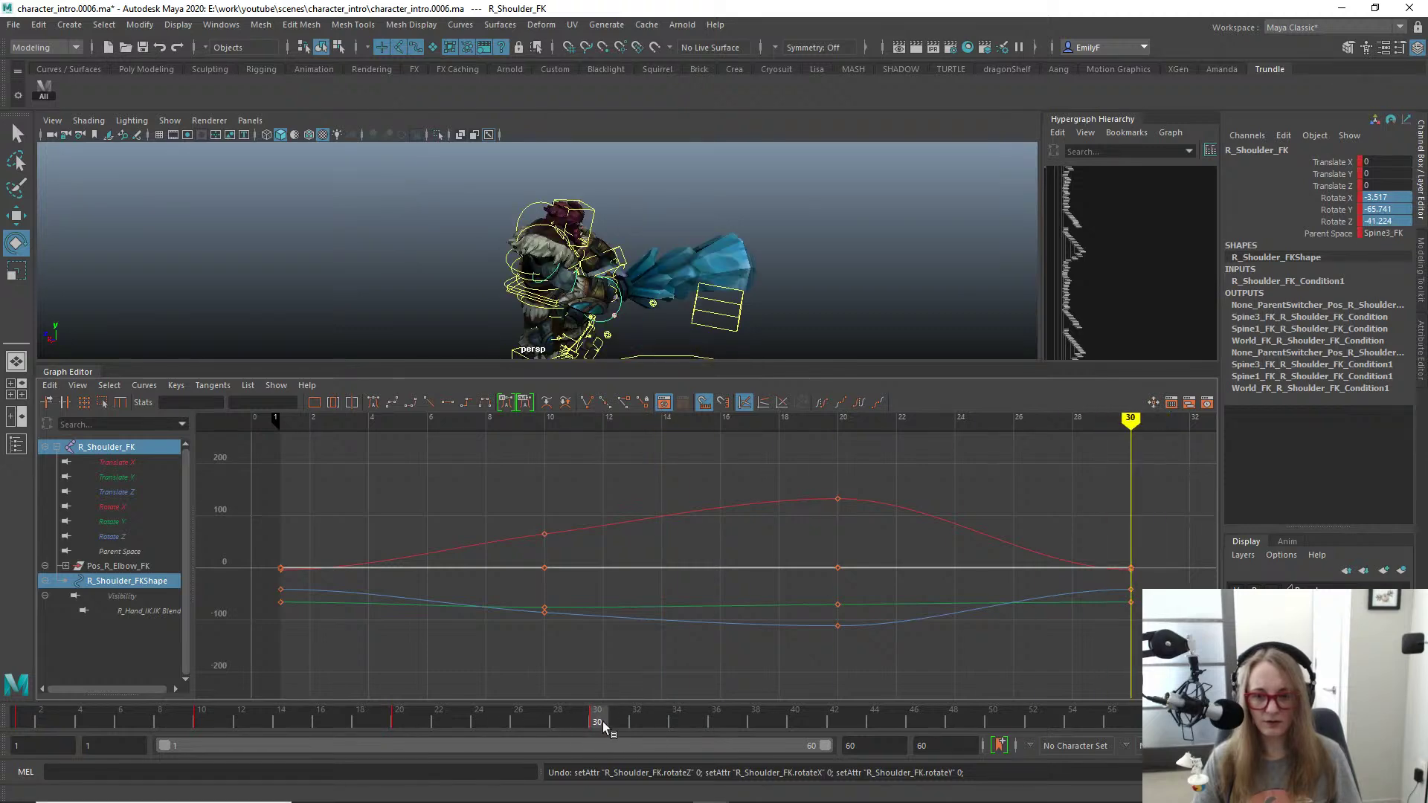
Step: Enlarge the viewport and compare the right arm's pose at frame 20 with the one at frame 30
click(400, 720)
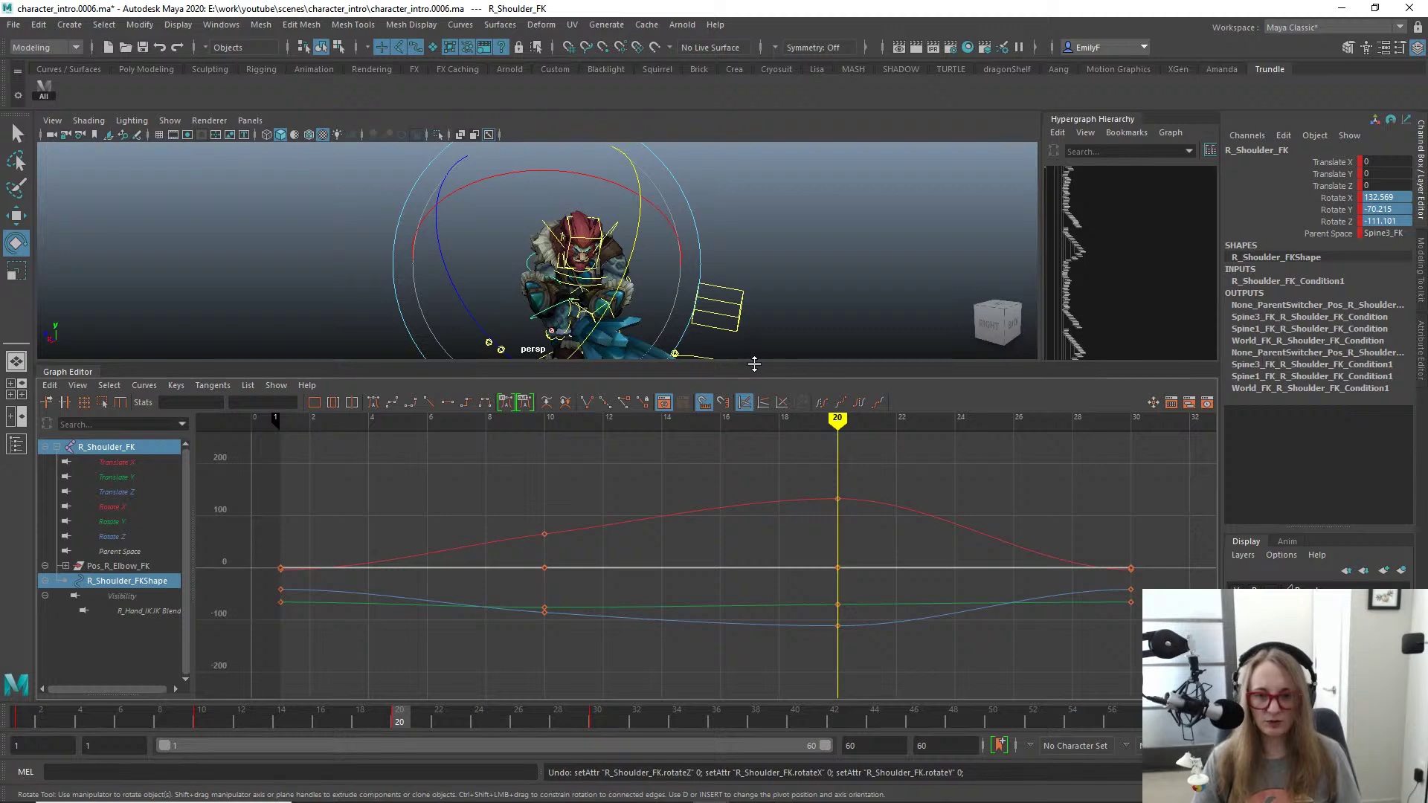
drag(754, 364, 755, 529)
alt+drag(704, 307, 780, 275)
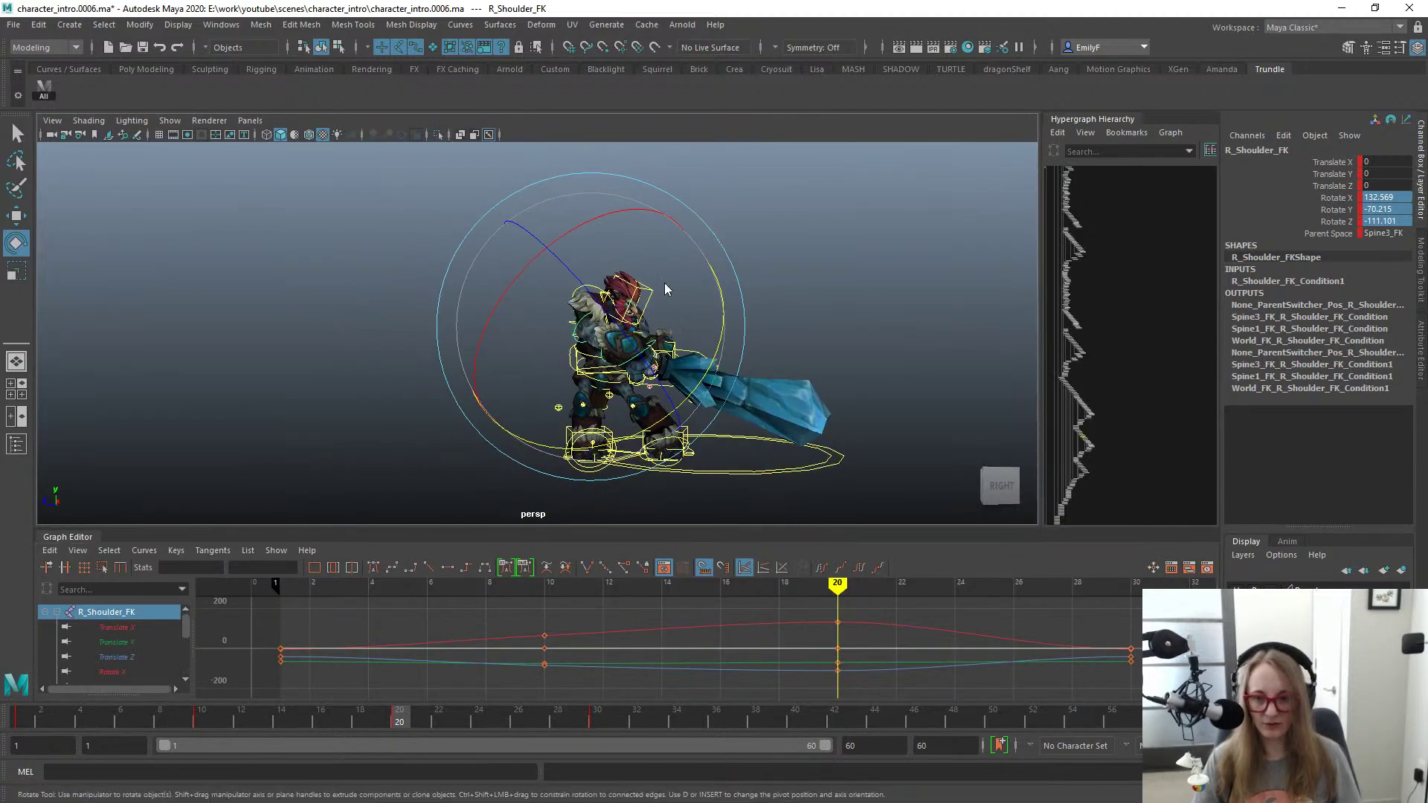
key(e)
drag(665, 283, 724, 289)
middle_drag(396, 714, 451, 709)
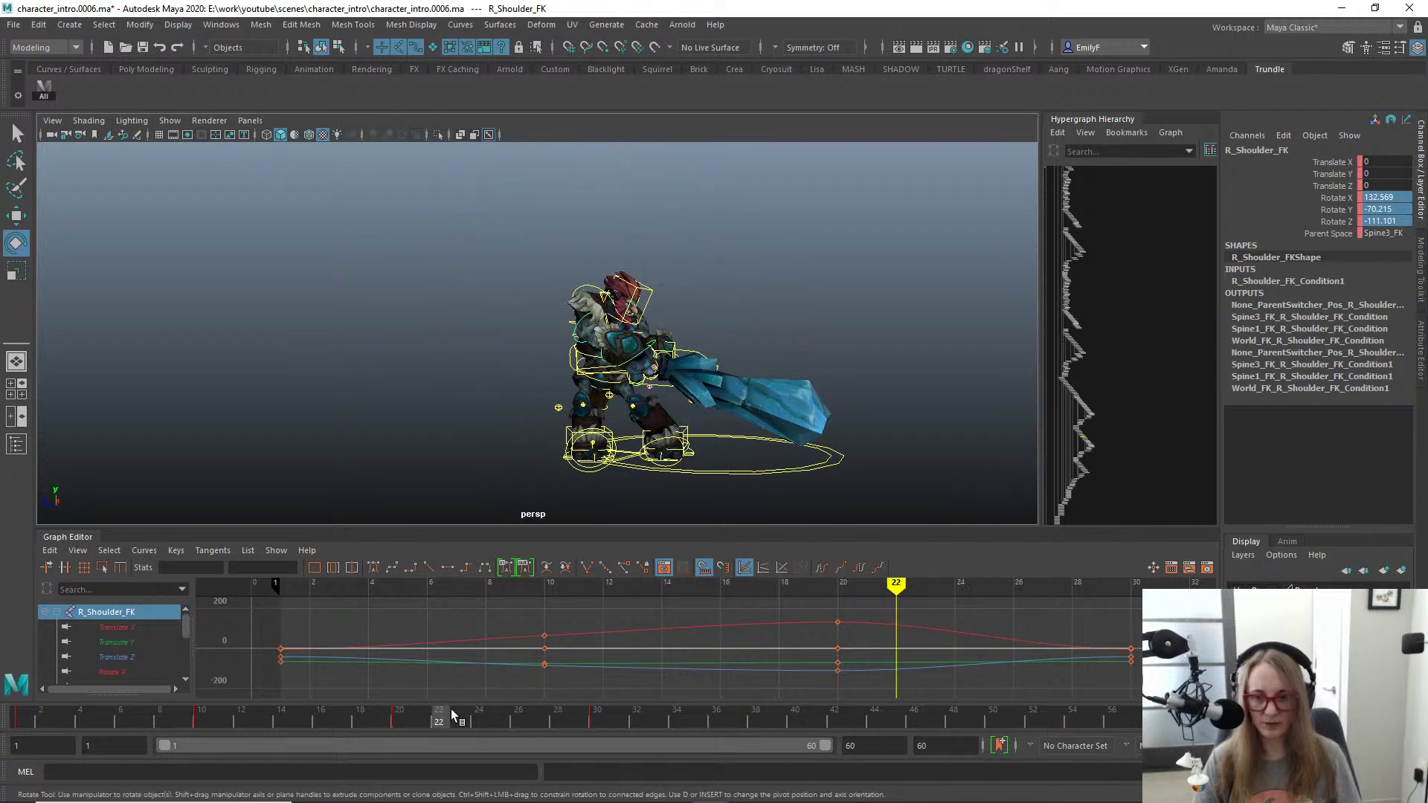
drag(564, 718, 597, 718)
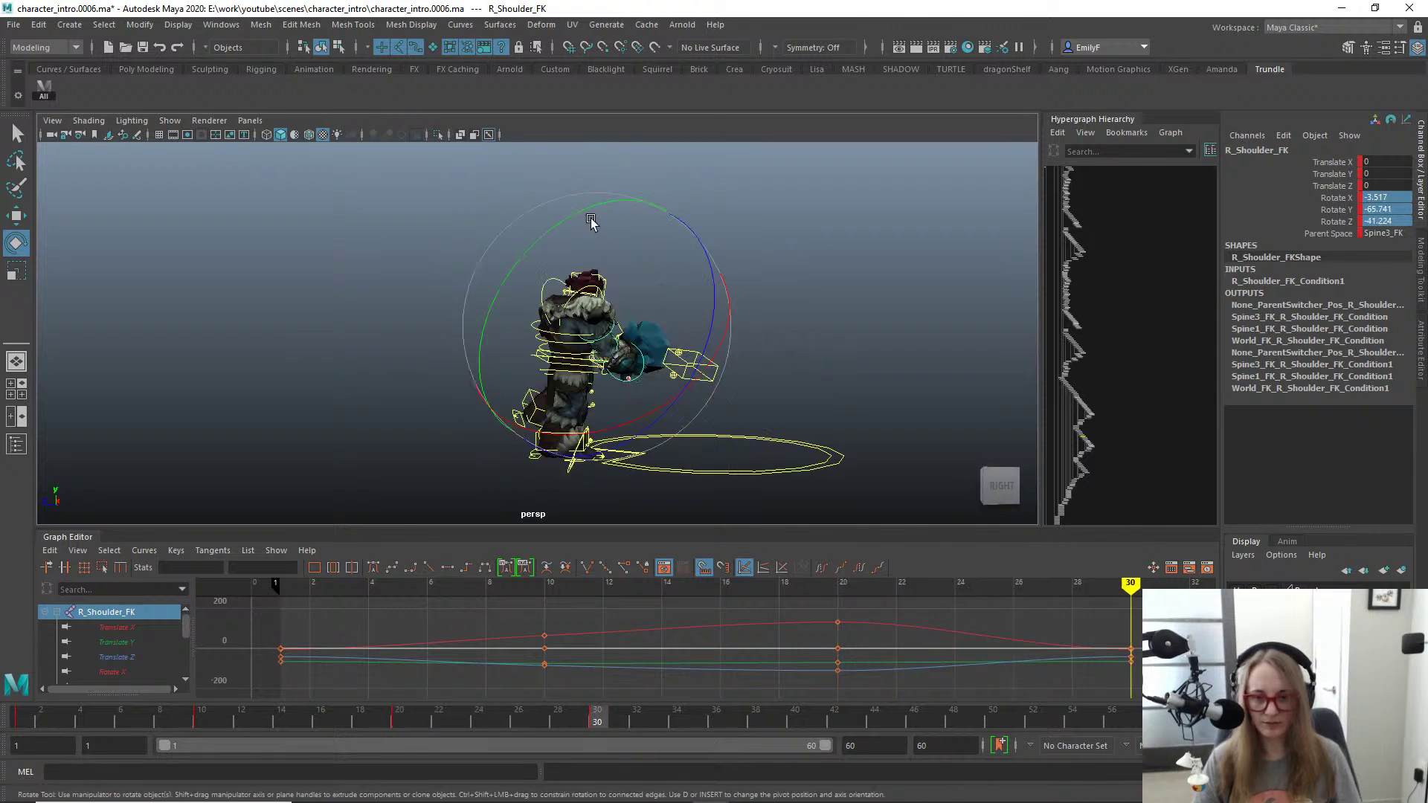
Step: Rotate the R_Shoulder_FK control in Y to about -120.3 at frame 30 to raise the right arm
drag(587, 214, 532, 333)
alt+right_drag(640, 333, 826, 342)
alt+drag(826, 341, 585, 334)
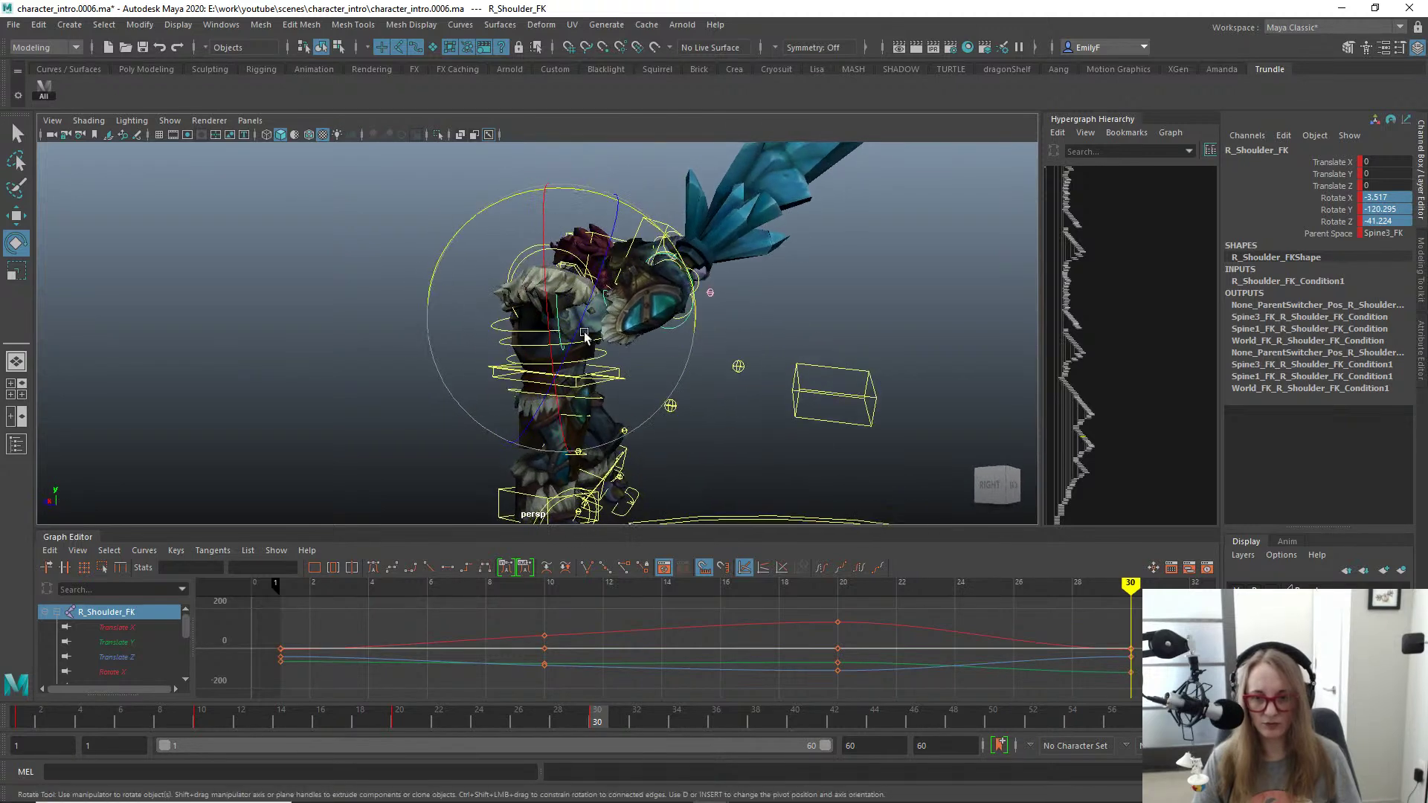
Step: Rotate the R_Shoulder_FK control in X to about 33 at frame 30 and scrub the timeline to check the arm's motion
drag(547, 272, 544, 230)
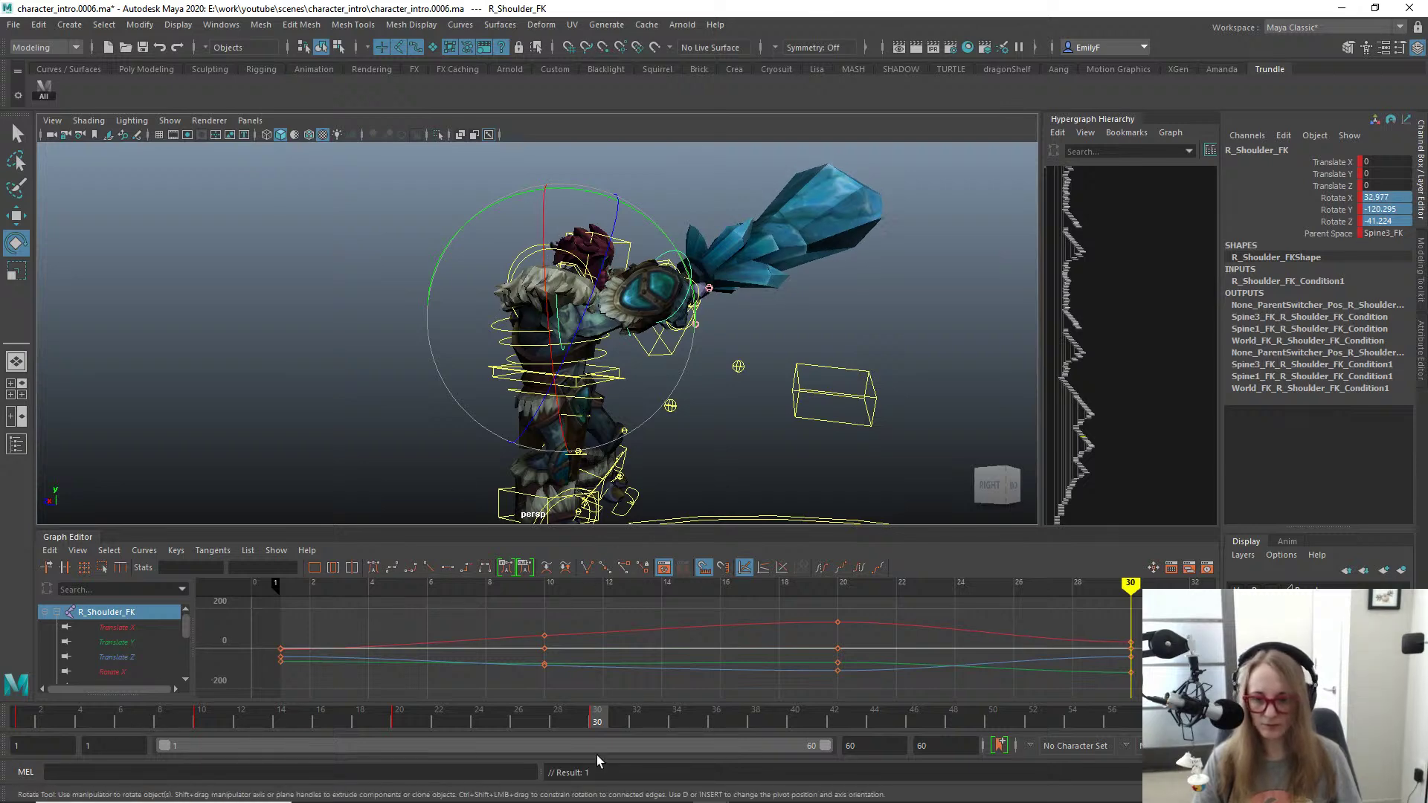
click(535, 718)
drag(534, 715, 479, 718)
right_click(478, 718)
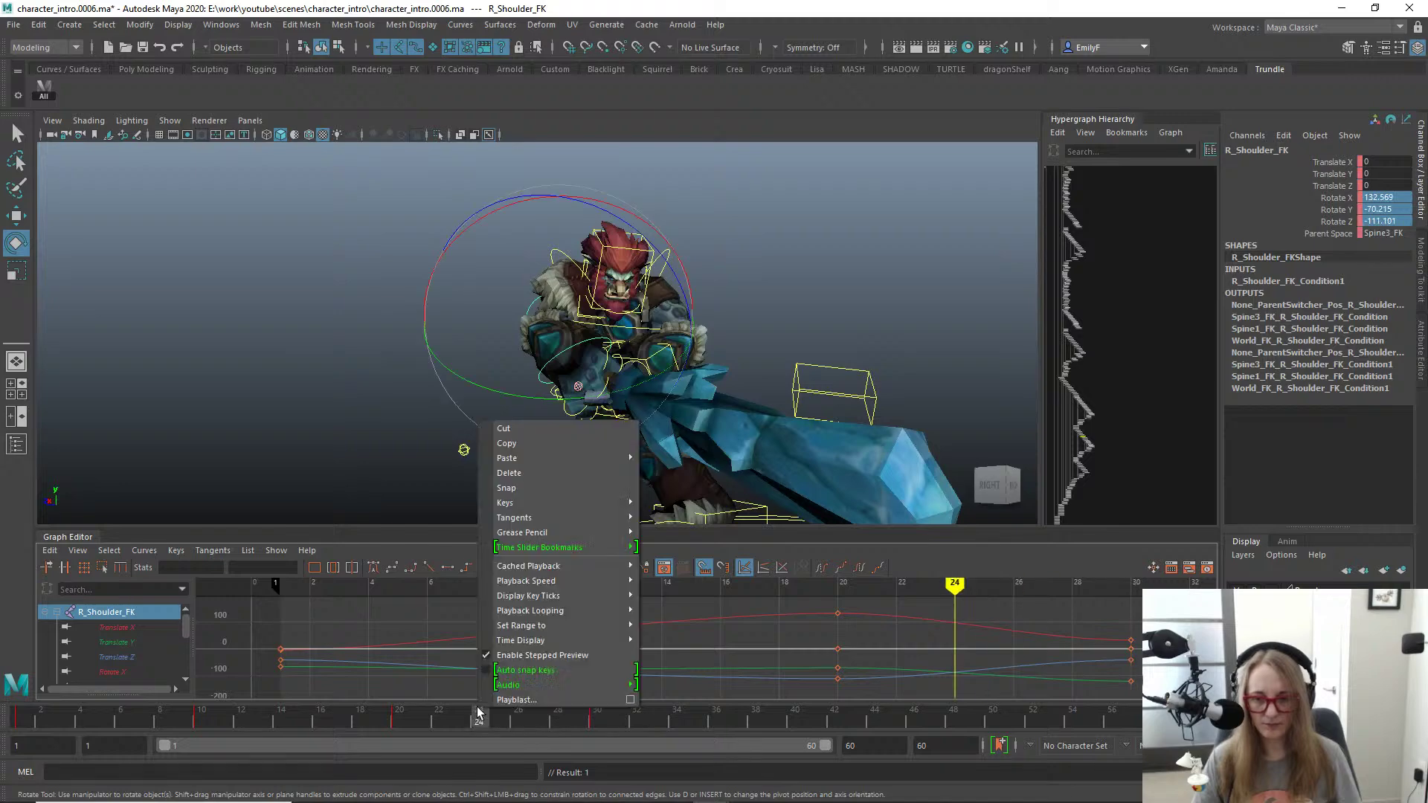
key(Escape)
mouse_move(369, 721)
mouse_down()
mouse_move(668, 632)
mouse_move(301, 656)
mouse_up()
drag(207, 653, 604, 680)
Step: Try moving the R_Shoulder_FK control upward to reposition the right shoulder at frame 30
alt+right_drag(588, 365, 698, 346)
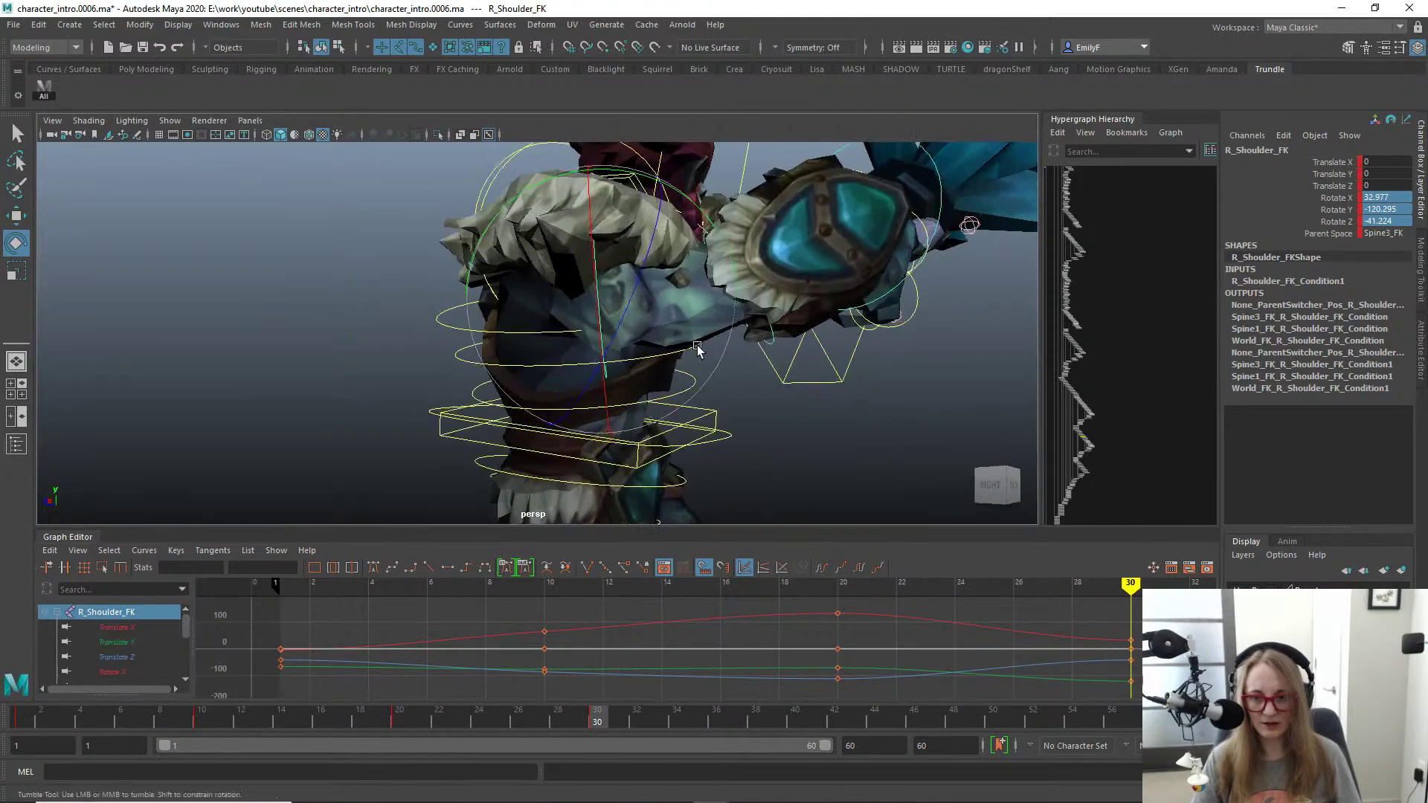
alt+drag(698, 345, 791, 352)
key(w)
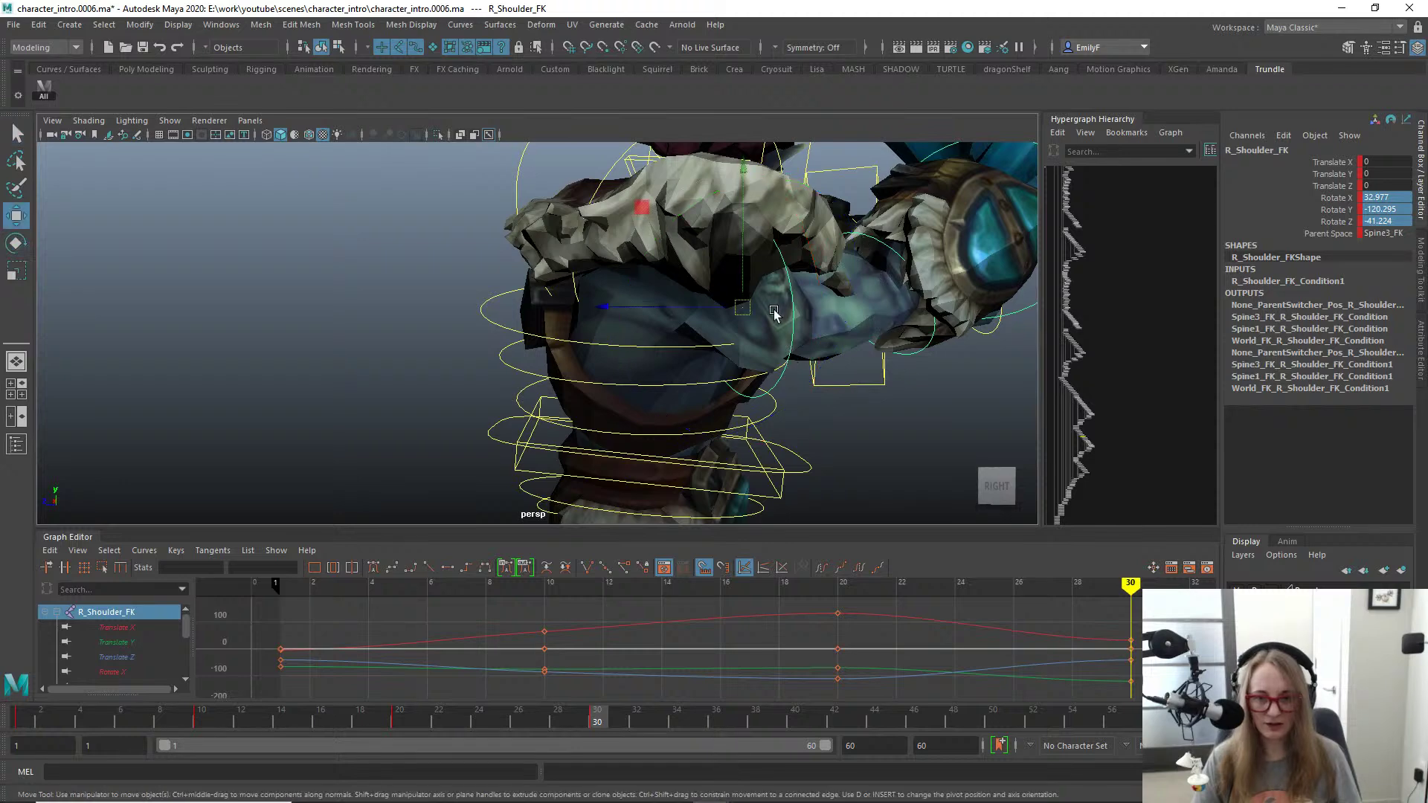
drag(749, 307, 742, 288)
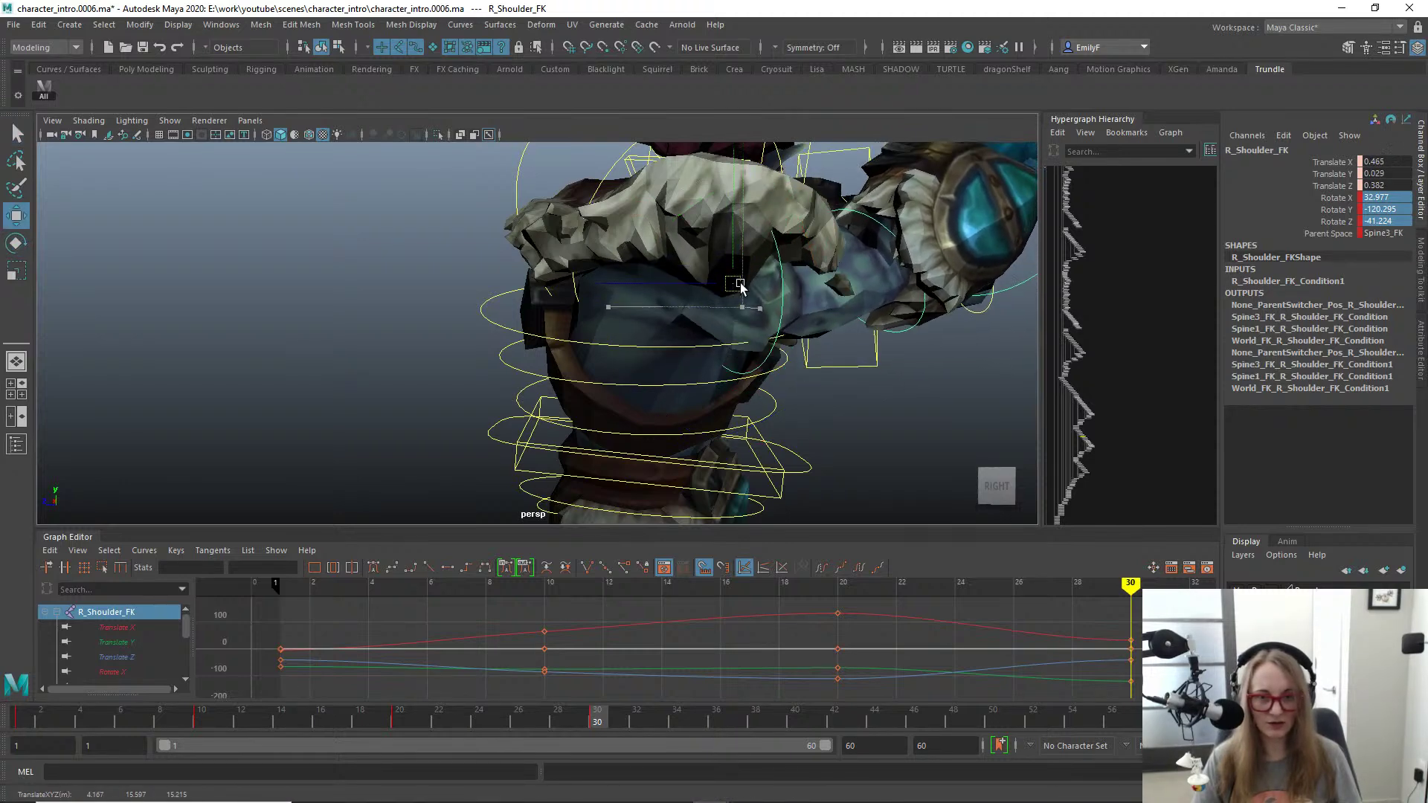
key(ctrl+z)
key(q)
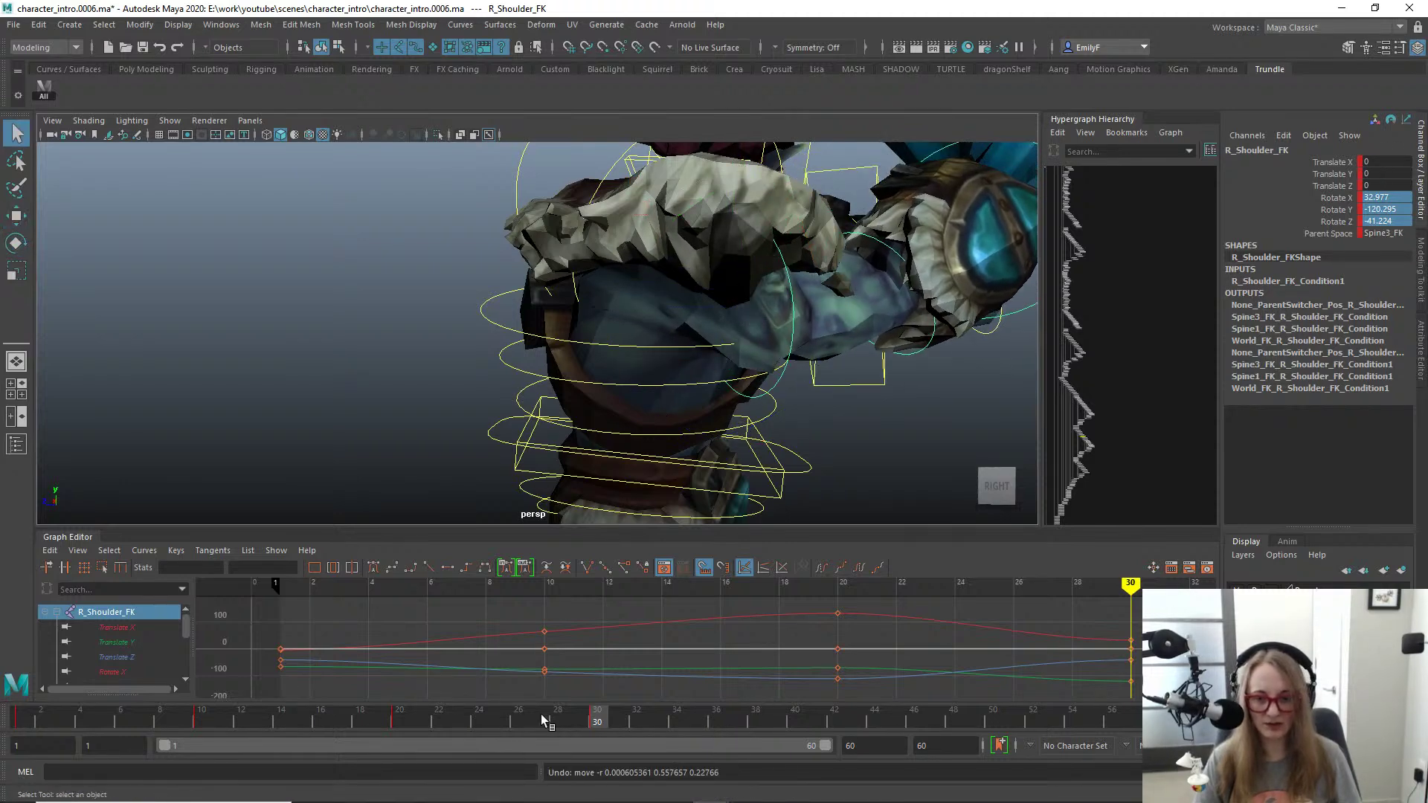
Step: Replay the frames leading up to frame 30 and rotate the R_Shoulder_FK control there in Y to about -131
drag(421, 720, 606, 714)
alt+drag(773, 387, 692, 351)
key(e)
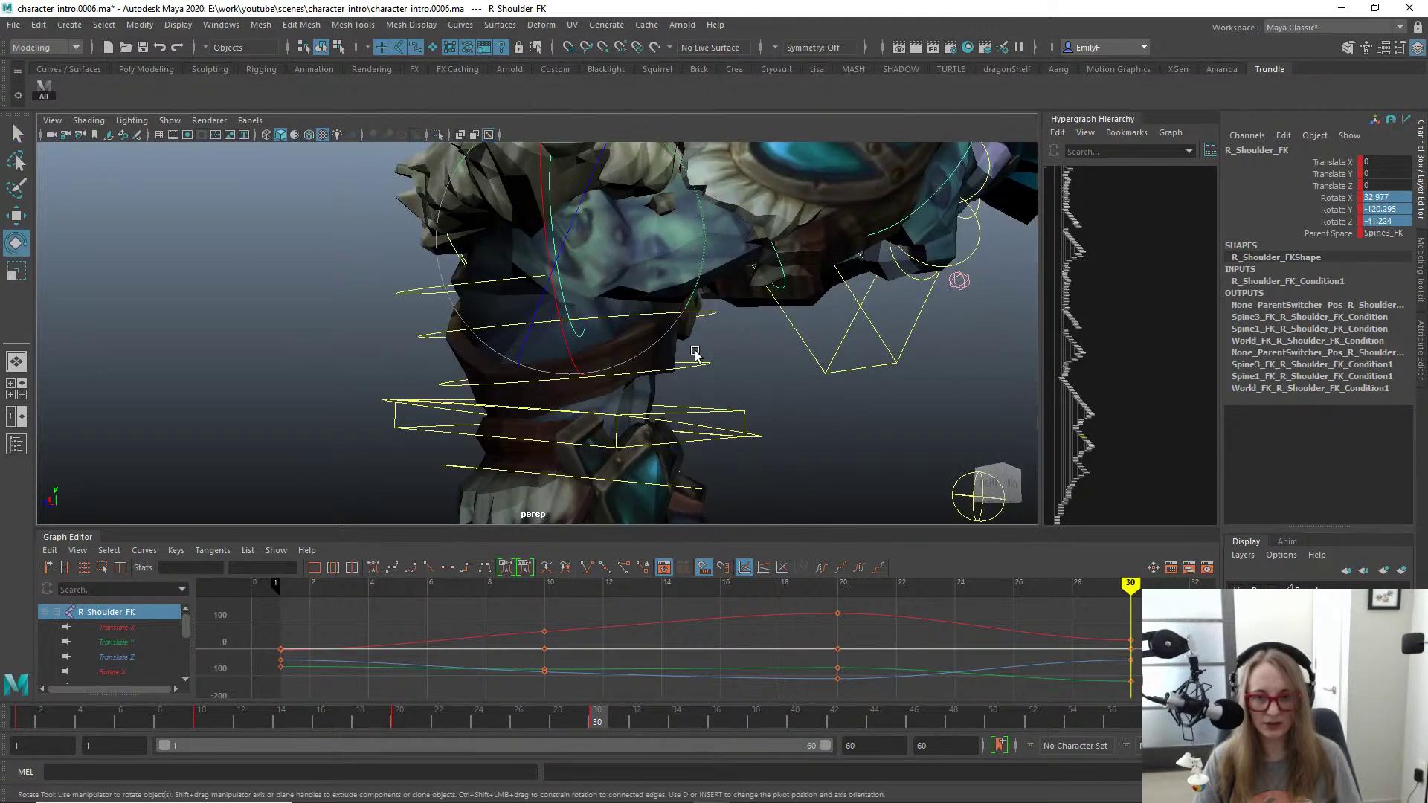
drag(699, 203, 750, 377)
scroll(610, 210, down, 5)
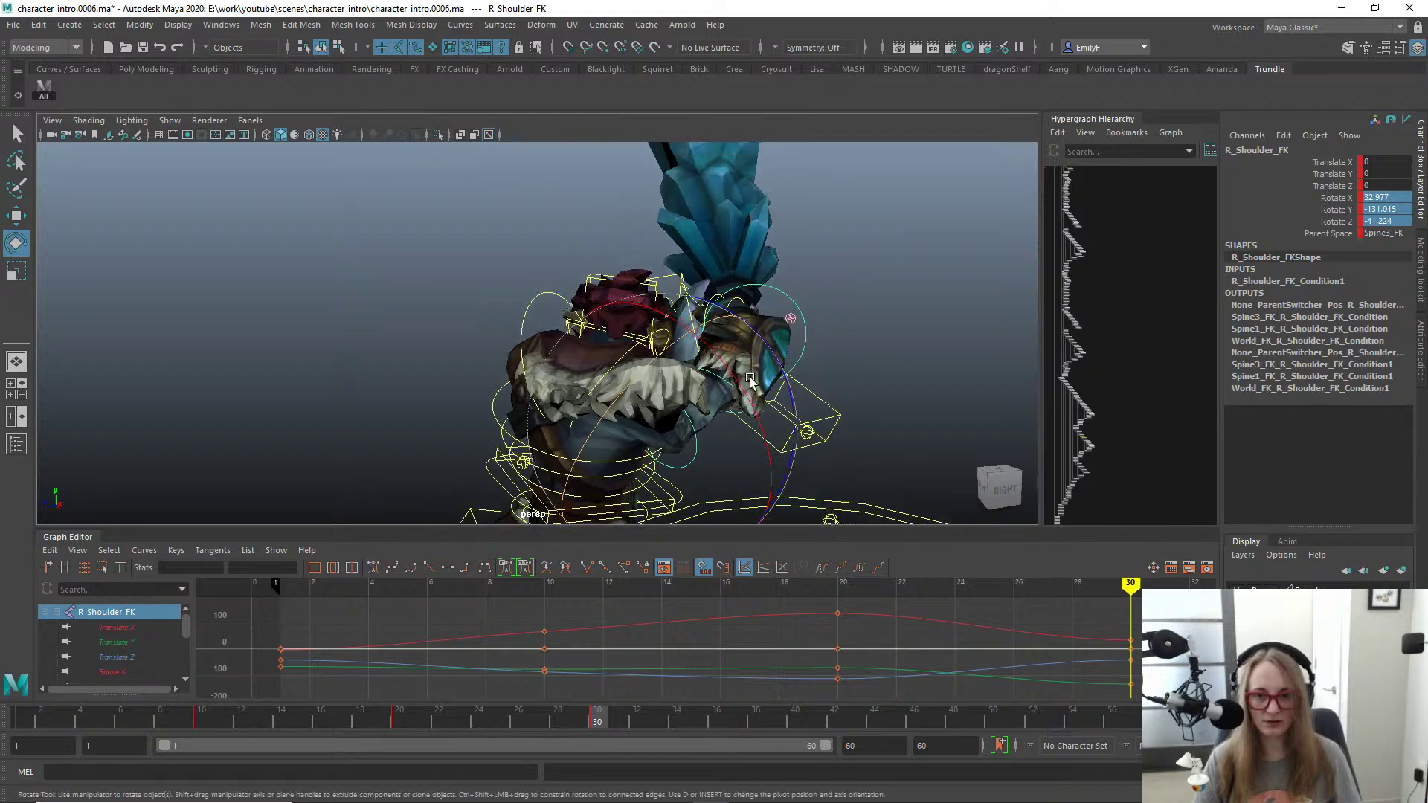
Step: Try rotating the Spine3_FK control in Y at frame 30 to turn the chest
mouse_move(757, 440)
alt+mouse_down()
mouse_move(863, 443)
mouse_move(743, 439)
alt+mouse_up()
key(q)
click(641, 445)
key(e)
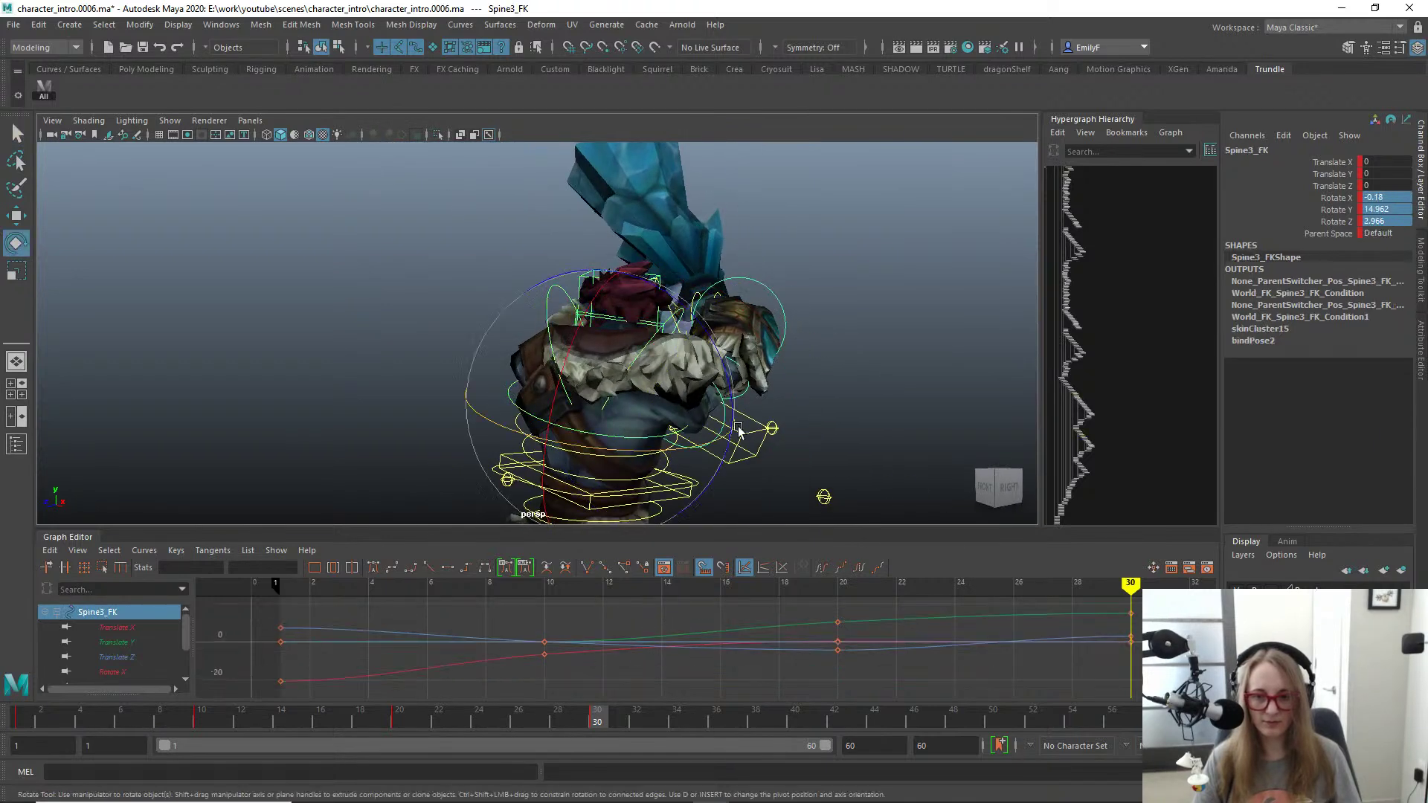
alt+drag(641, 445, 572, 400)
key(ctrl+z)
key(q)
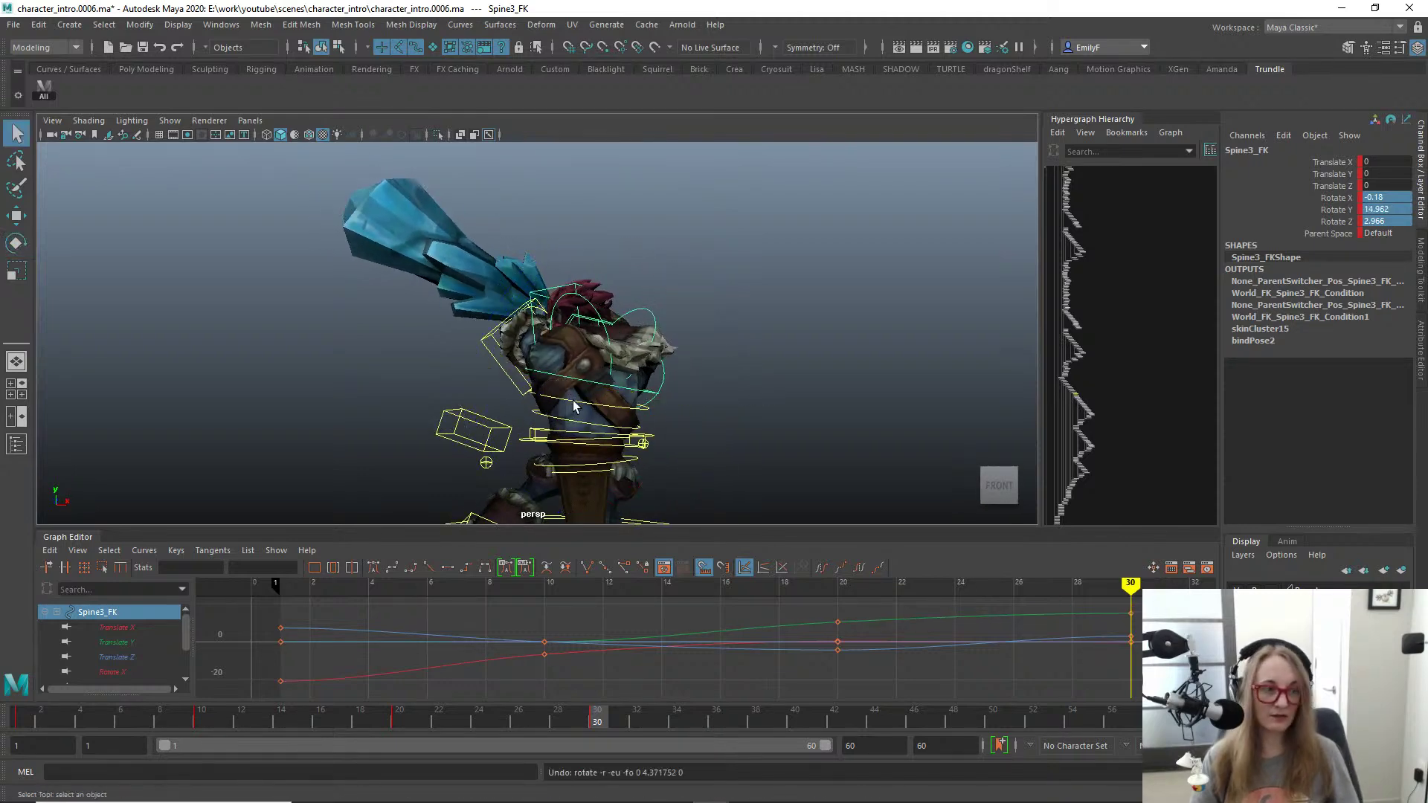
Step: Try tilting the upper body by rotating the Root_FK control in Z to about 10.3 at frame 30
alt+right_drag(630, 383, 707, 386)
key(alt+1)
alt+middle_drag(723, 403, 728, 376)
alt+drag(728, 376, 504, 316)
key(alt+1)
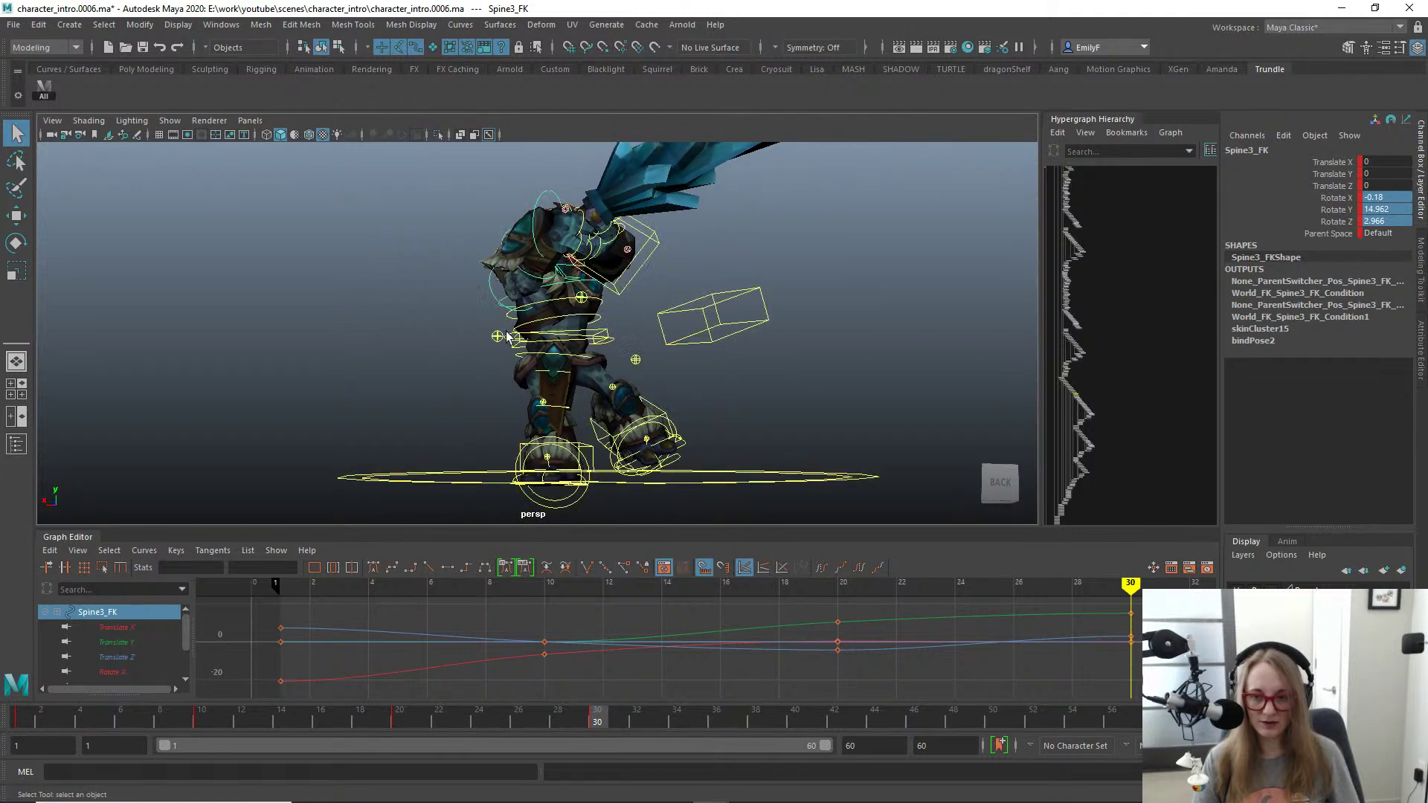
click(521, 351)
key(e)
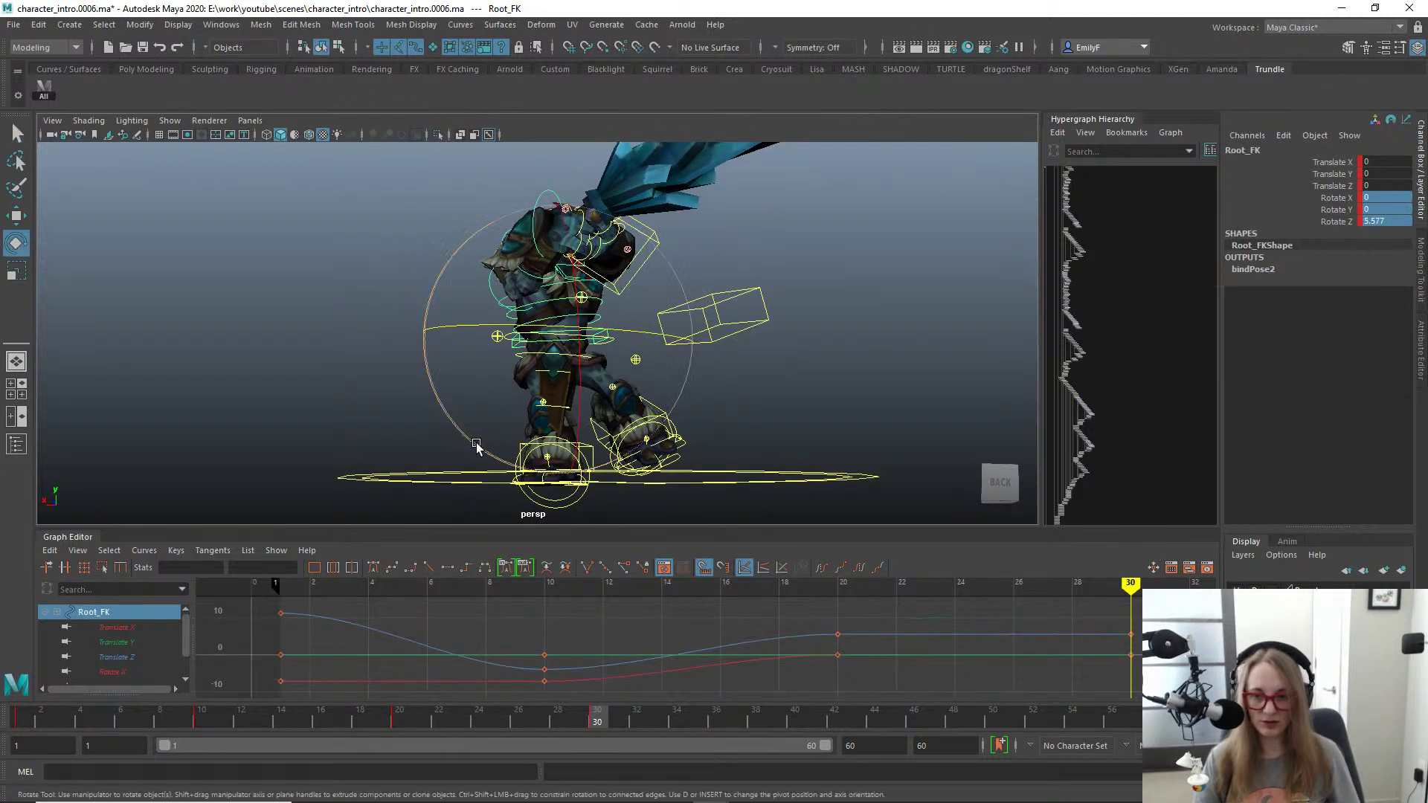
drag(476, 444, 497, 414)
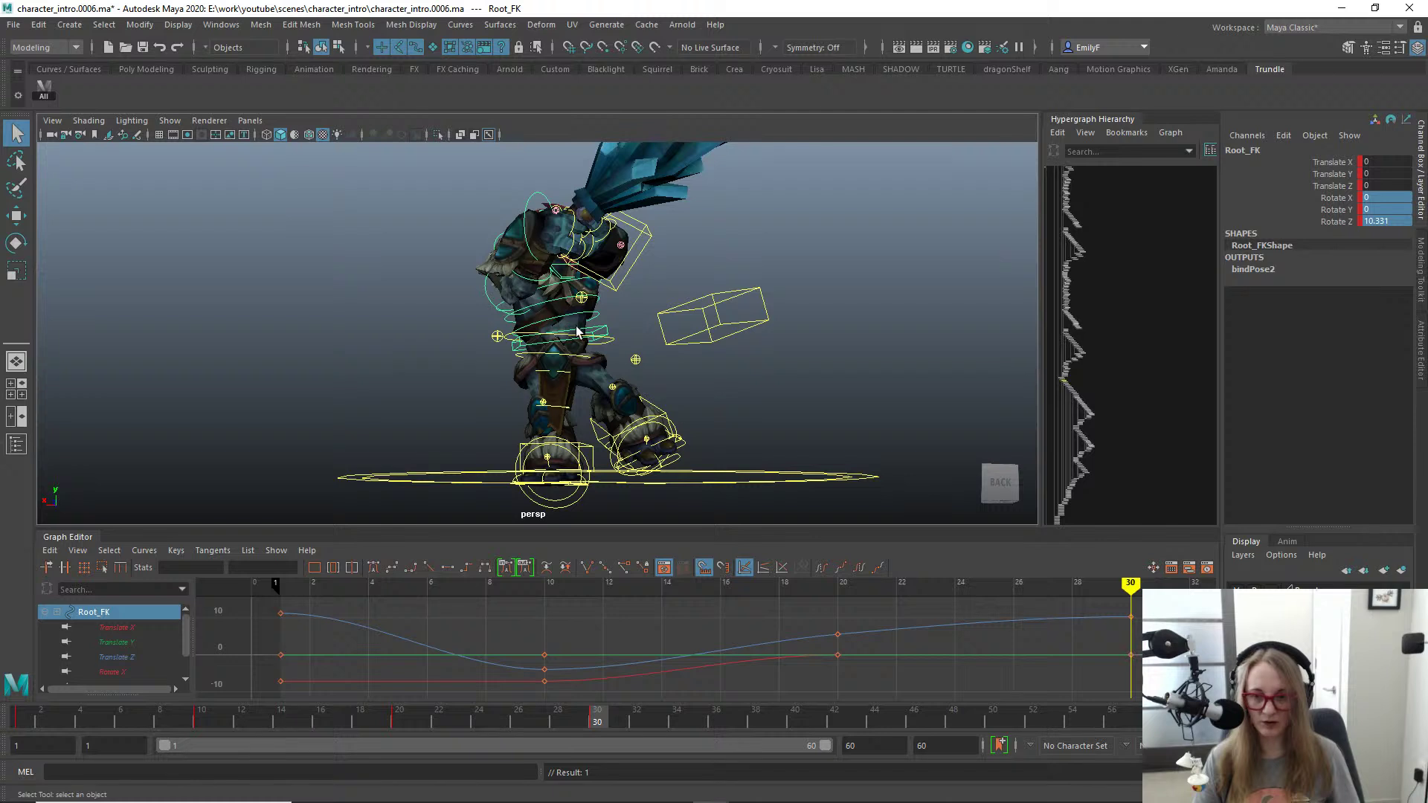
Step: Reselect the Root_FK control and rotate it in Z to about -2.6 at frame 30
click(581, 296)
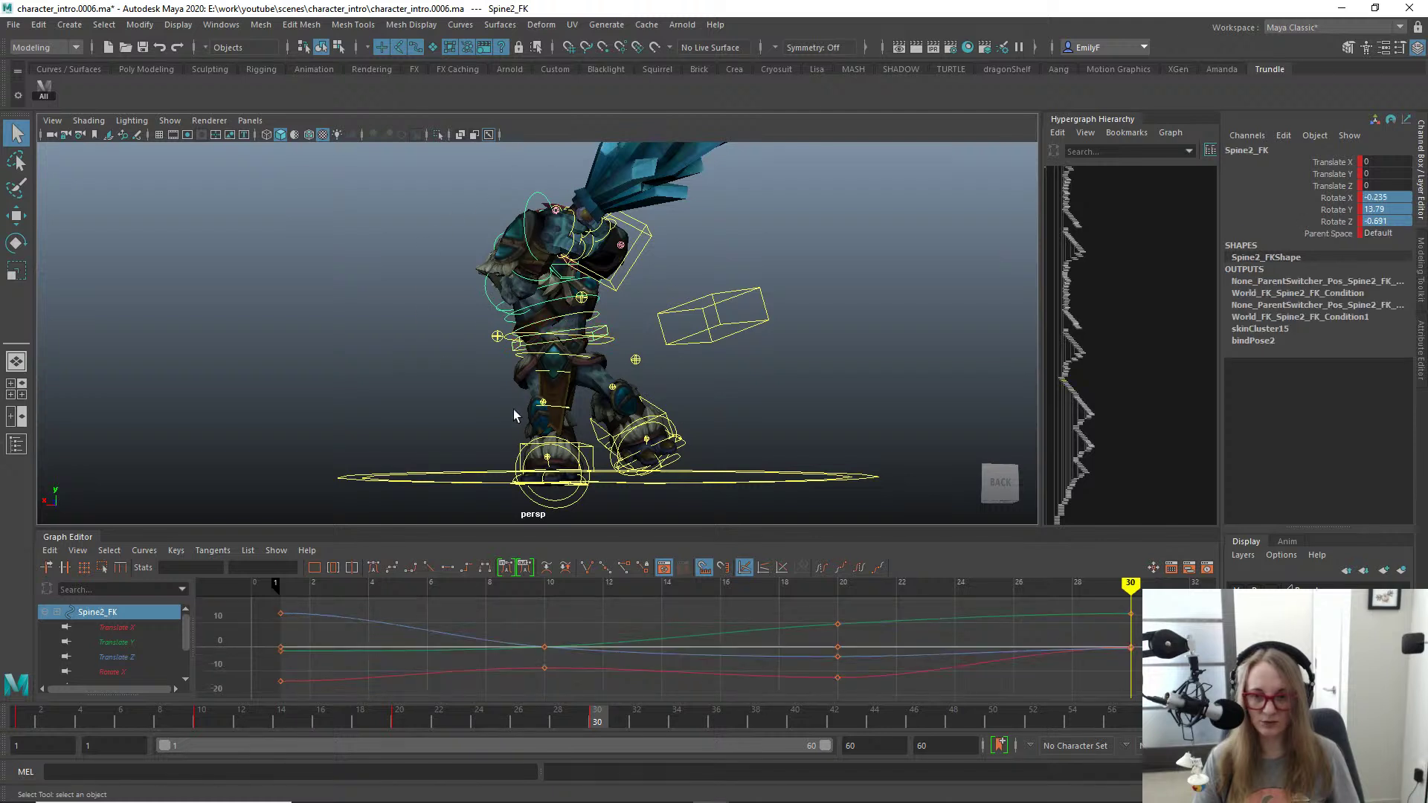
click(563, 323)
key(ctrl+z)
key(ctrl+z)
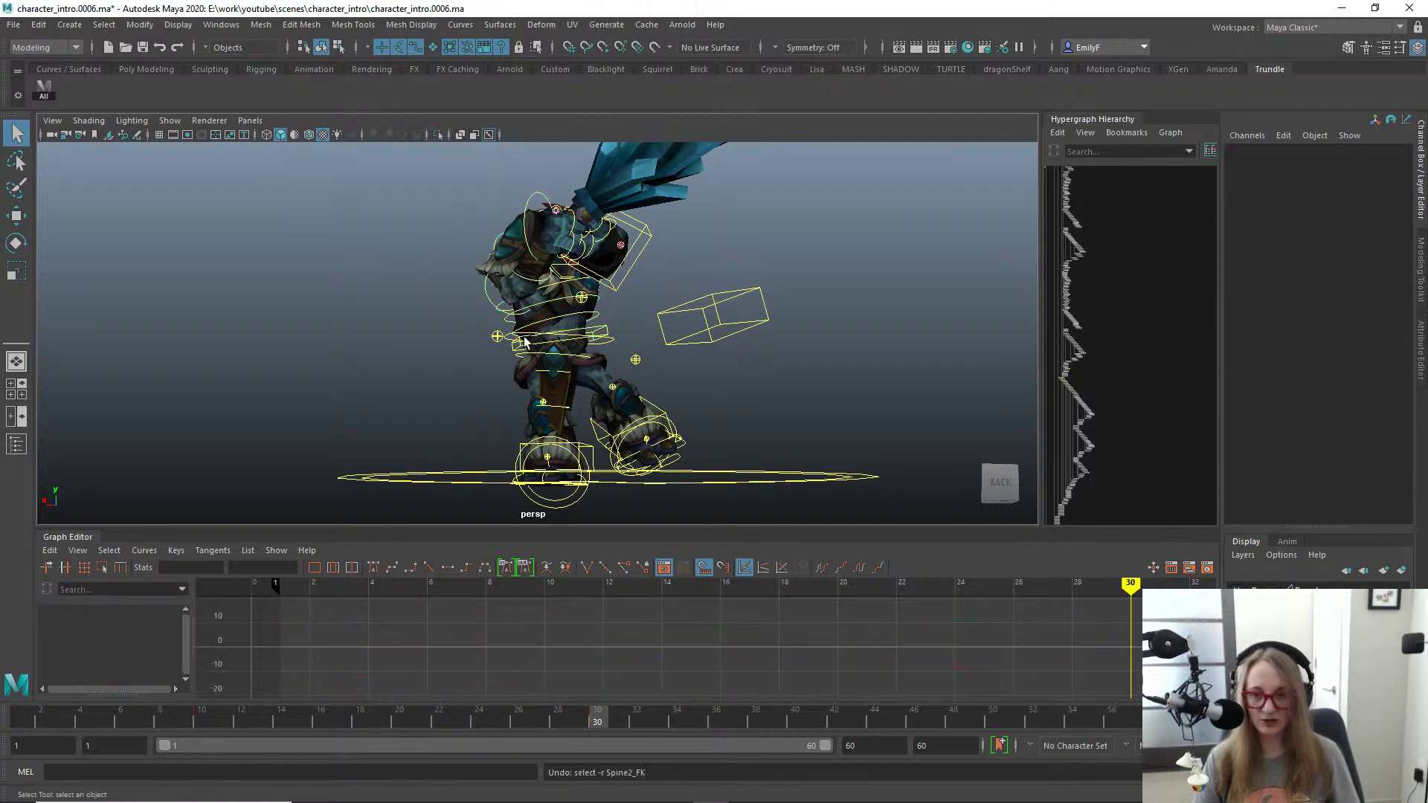
click(540, 327)
alt+drag(519, 381, 609, 409)
key(ctrl+z)
key(ctrl+z)
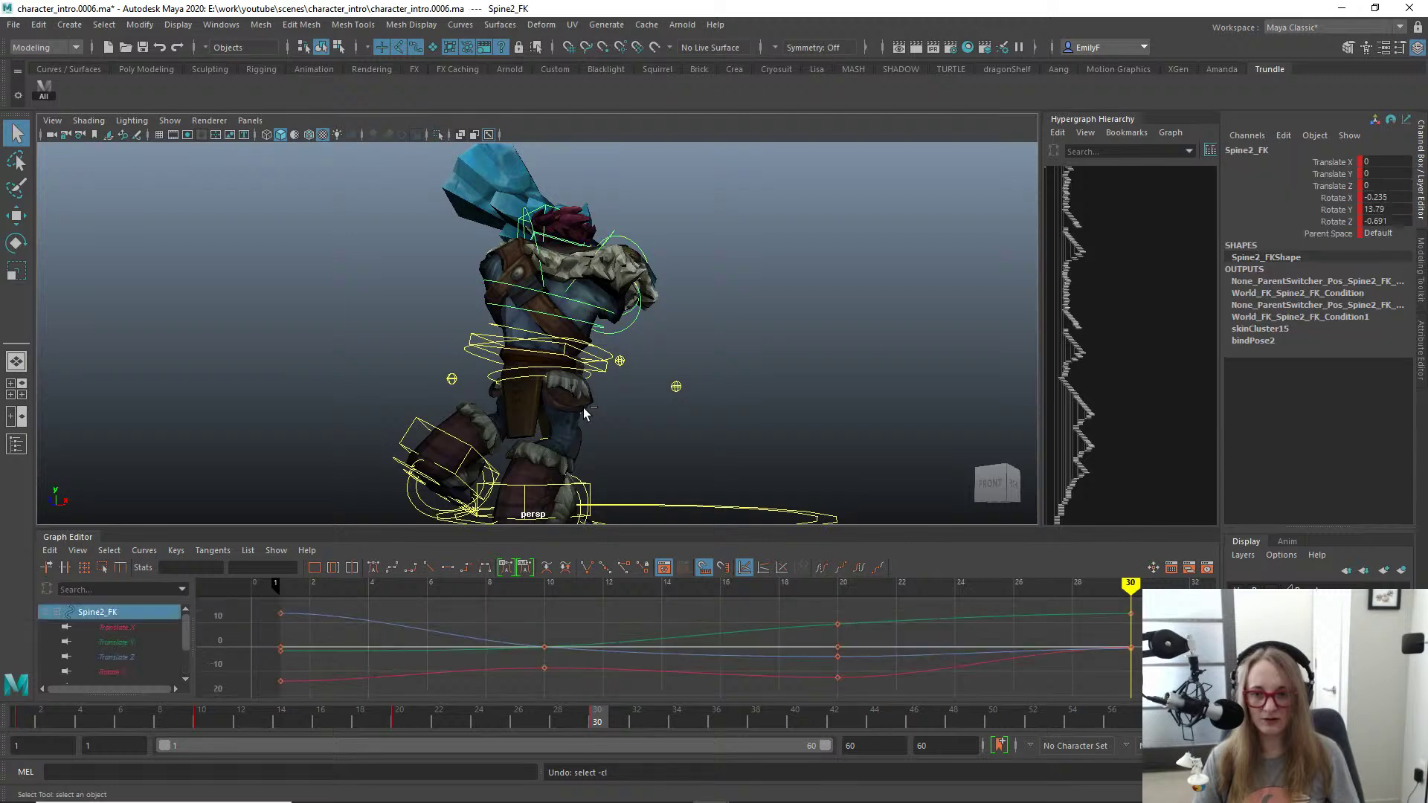
key(ctrl+z)
alt+drag(518, 379, 610, 392)
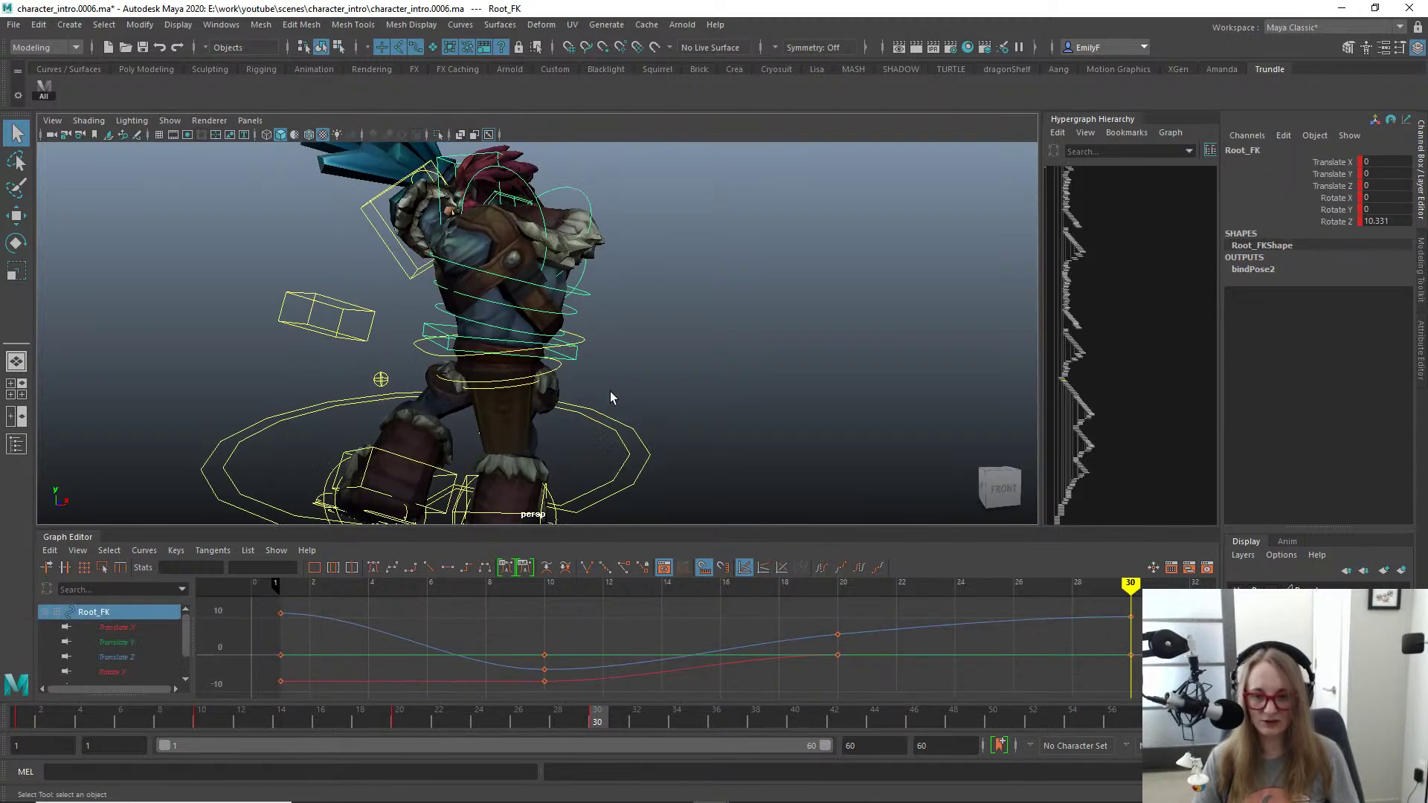
key(e)
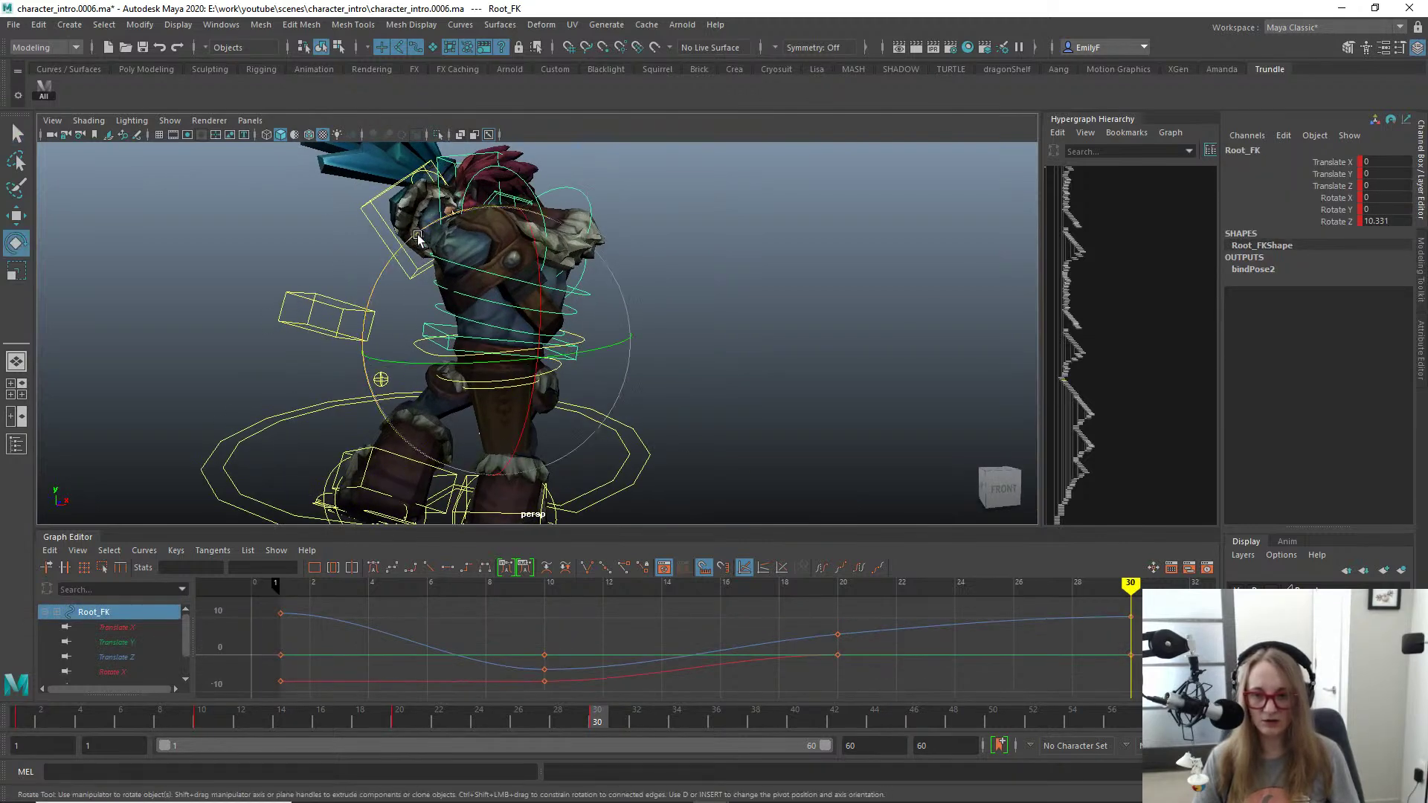
drag(417, 234, 542, 314)
key(q)
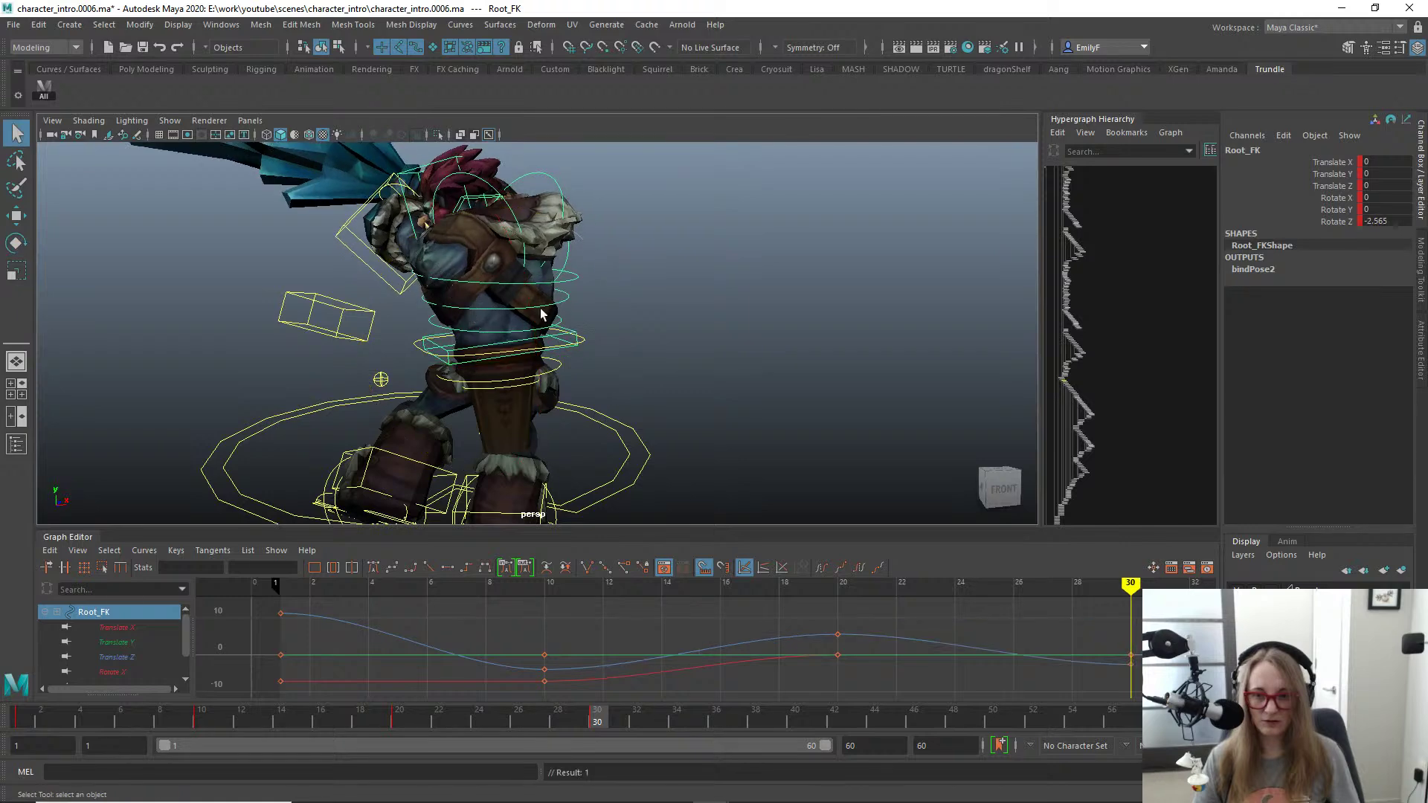
Step: Tilt the Main_FK control in Z at frame 30, and rotate the Root_FK control in Z to about -8.7
click(583, 343)
key(e)
drag(444, 219, 478, 212)
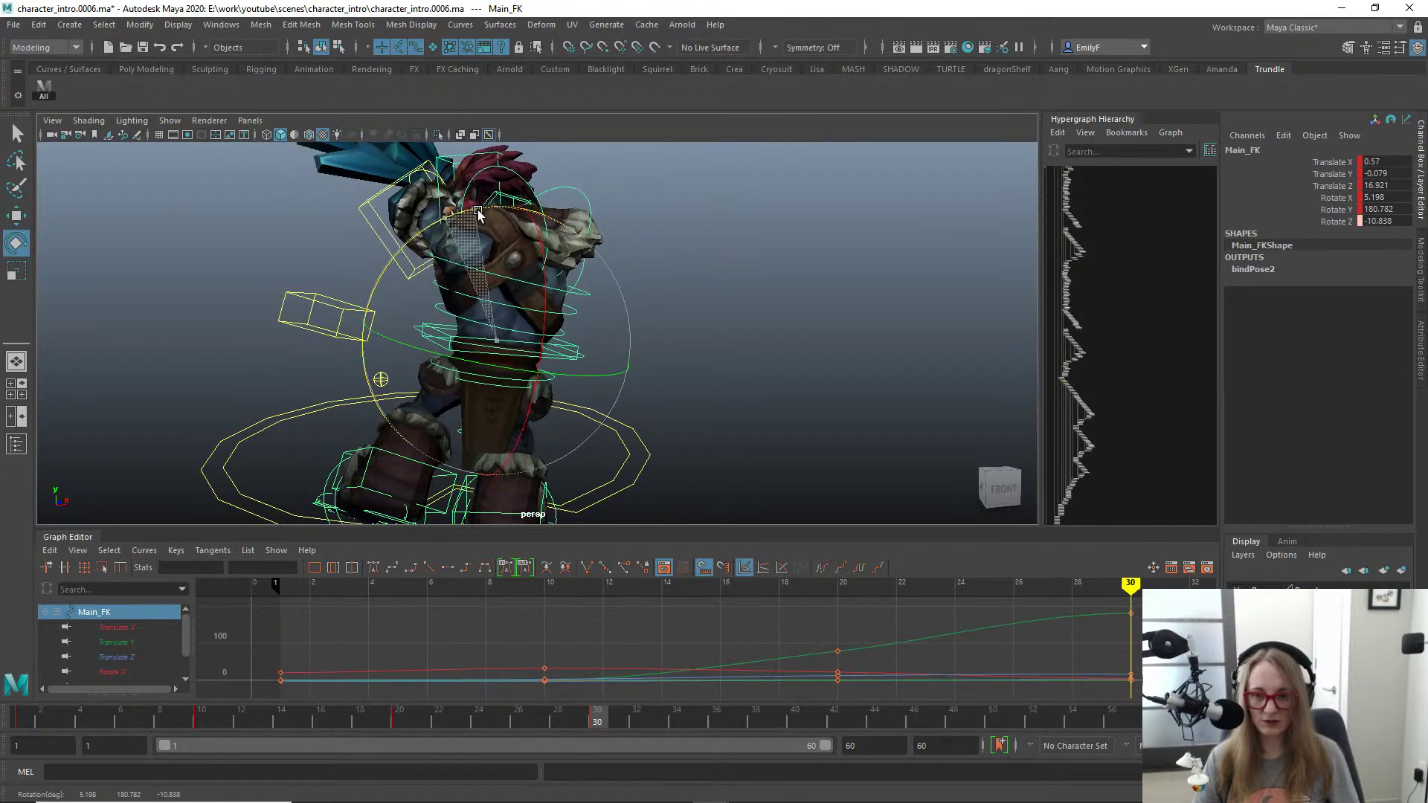
key(ctrl+z)
key(ctrl+z)
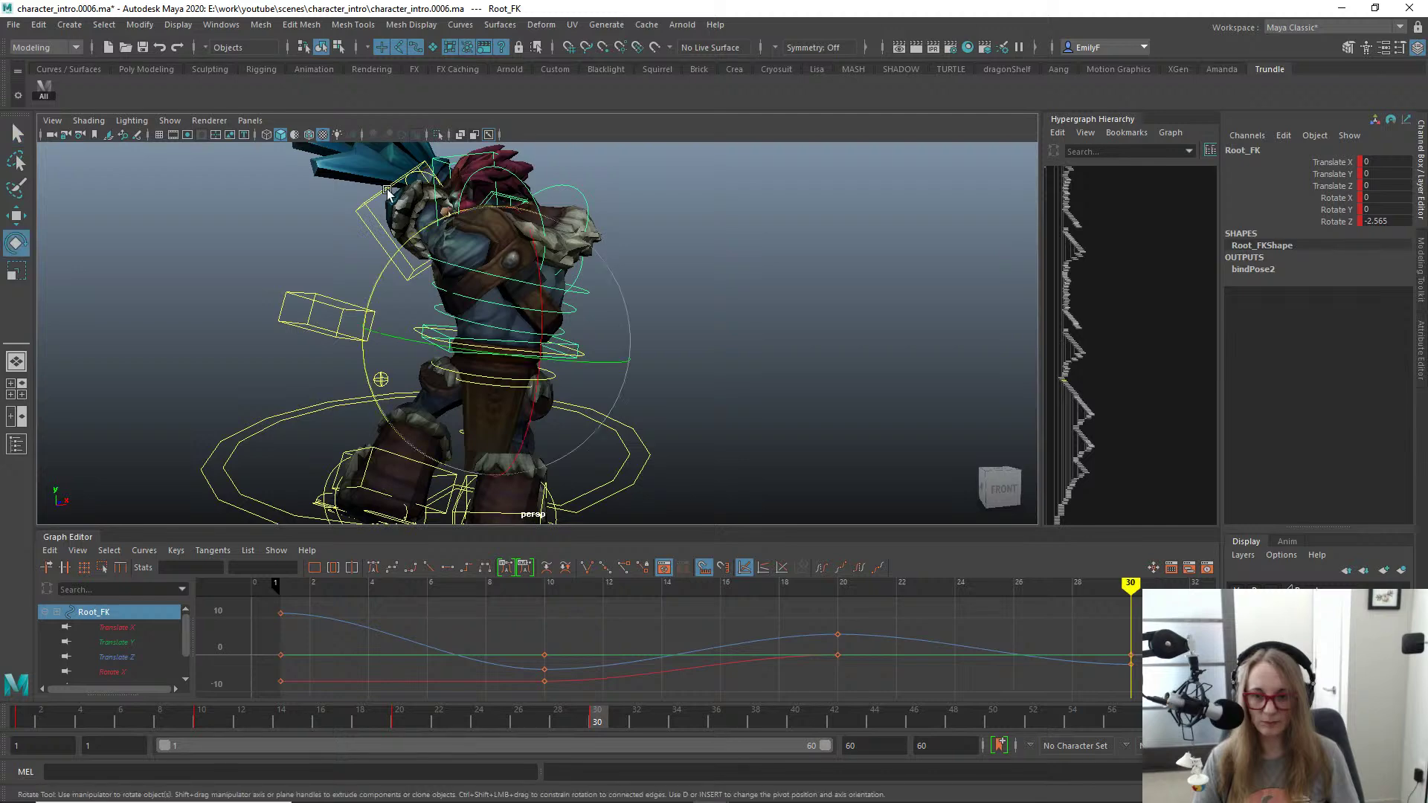
drag(419, 227, 414, 235)
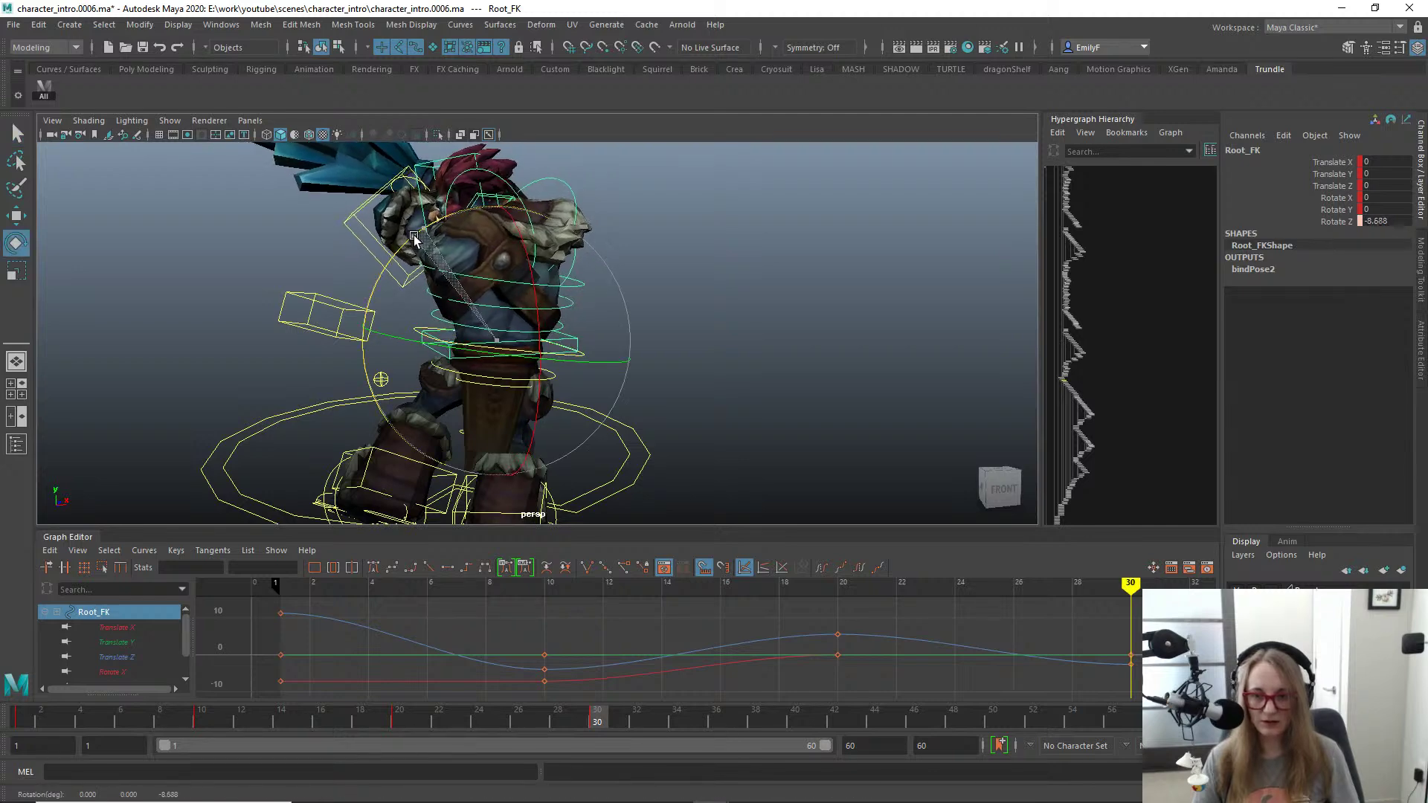
Step: Rotate the Spine1_FK control in Z to about -0.1 at frame 30
click(452, 325)
key(e)
alt+drag(650, 325, 411, 318)
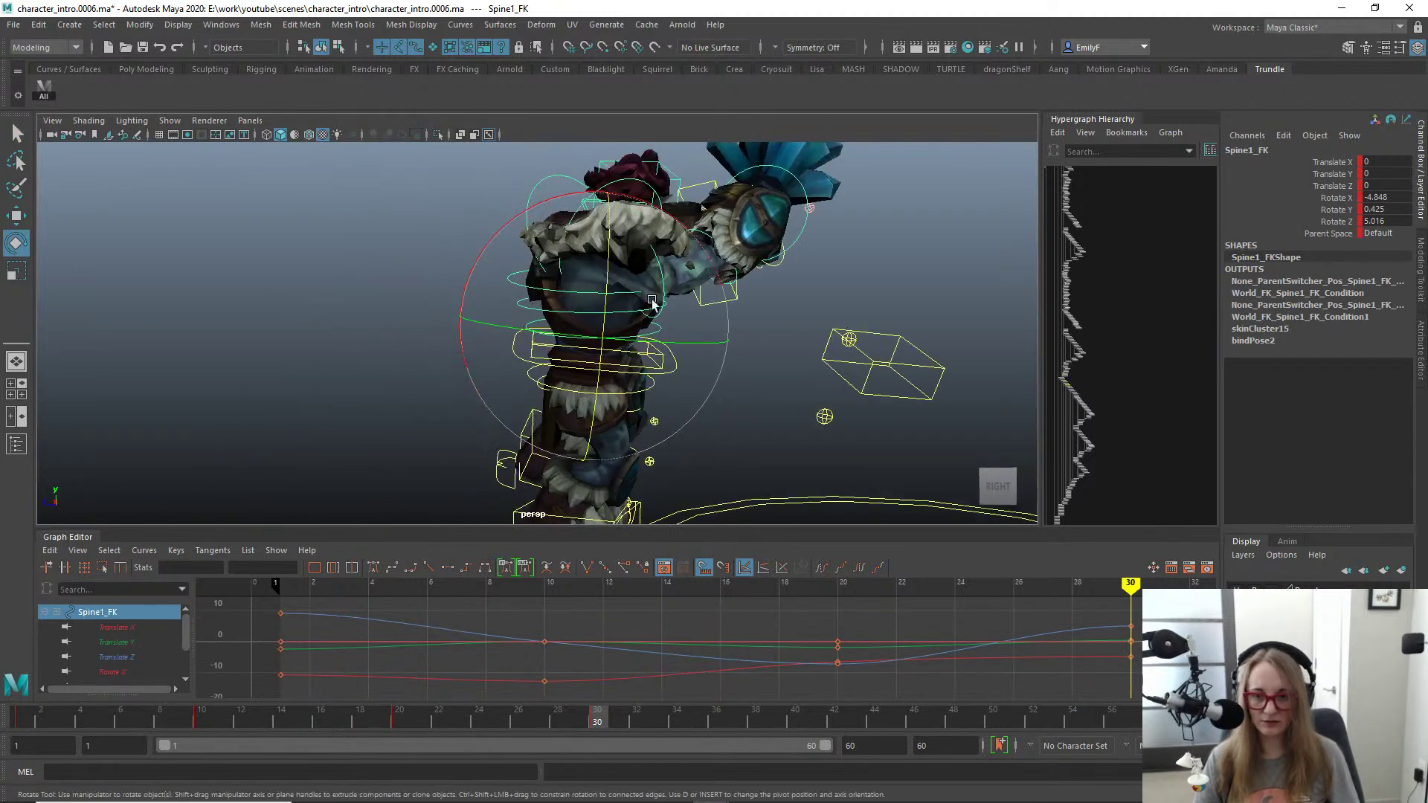
drag(613, 292, 606, 277)
Step: Examine the right shoulder and weapon arm from several angles with the rig controls hidden
key(alt+1)
alt+drag(558, 320, 654, 274)
scroll(639, 327, up, 3)
alt+right_drag(654, 275, 567, 456)
alt+drag(567, 456, 648, 370)
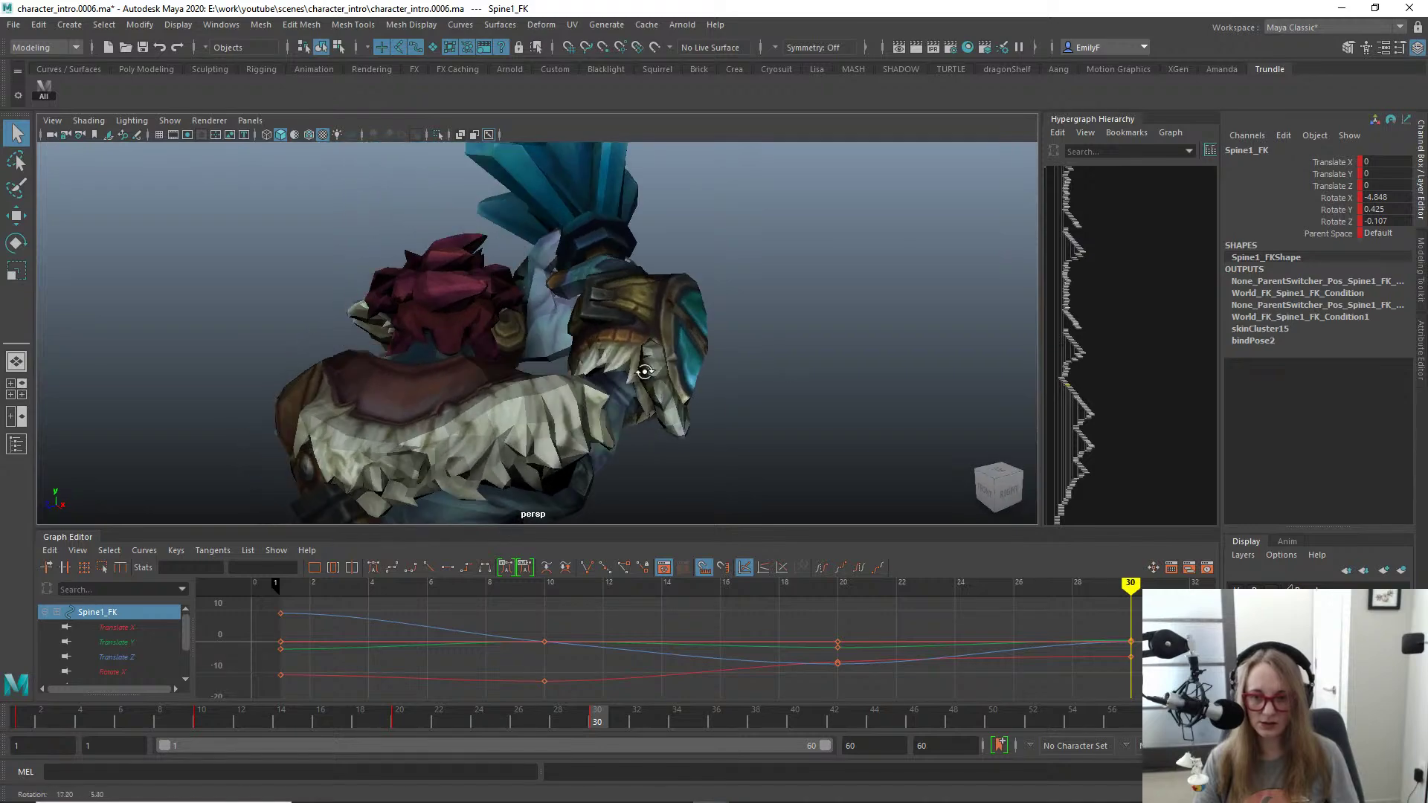
key(alt+1)
alt+middle_drag(647, 370, 701, 244)
alt+right_drag(702, 243, 722, 319)
alt+drag(723, 318, 636, 346)
Step: Try adjusting the R_Shoulder_FK control's position at frame 30
click(562, 215)
key(w)
key(ctrl+z)
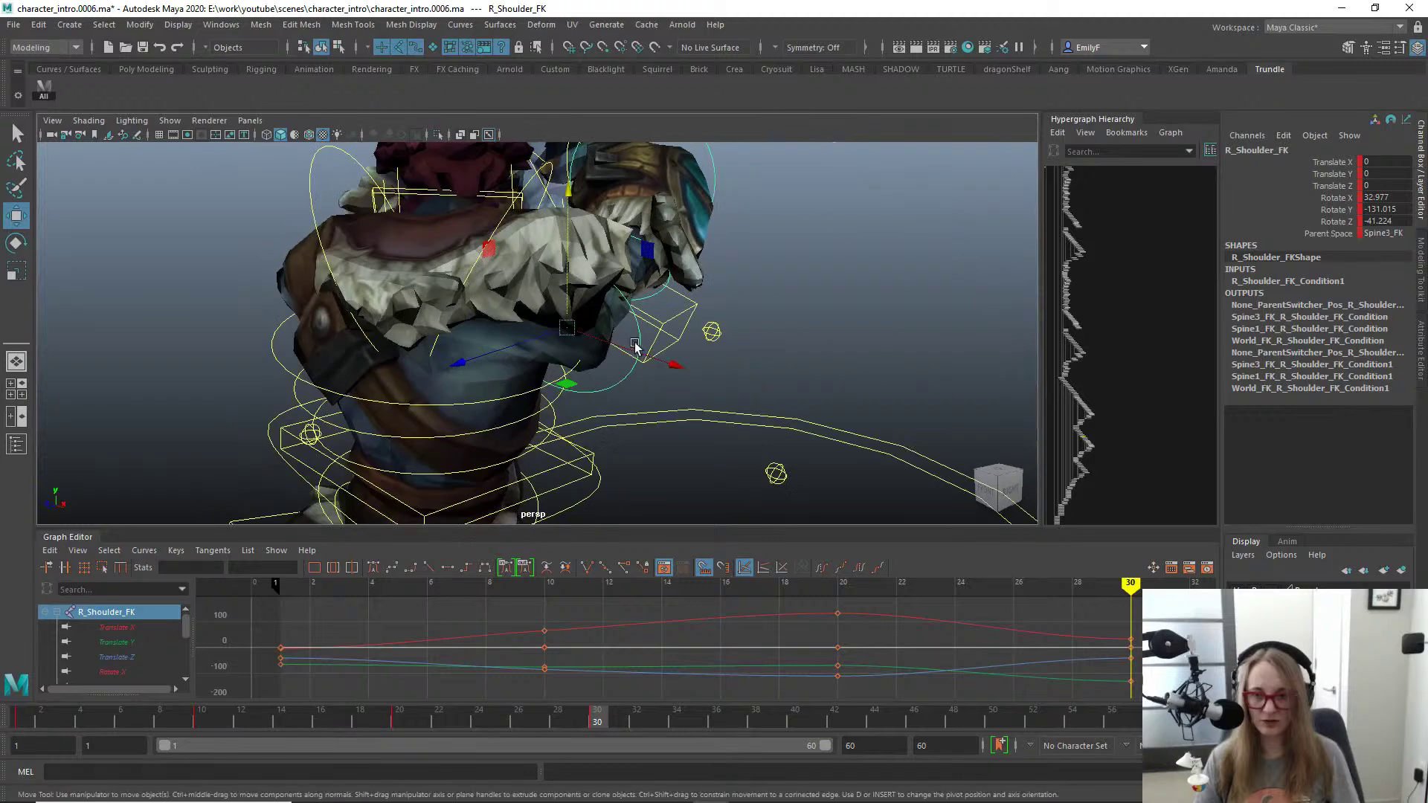
Step: Rotate the R_Clavicle_FK control to about -11.9 in Y and 31.6 in Z at frame 30 to raise the shoulder
click(530, 196)
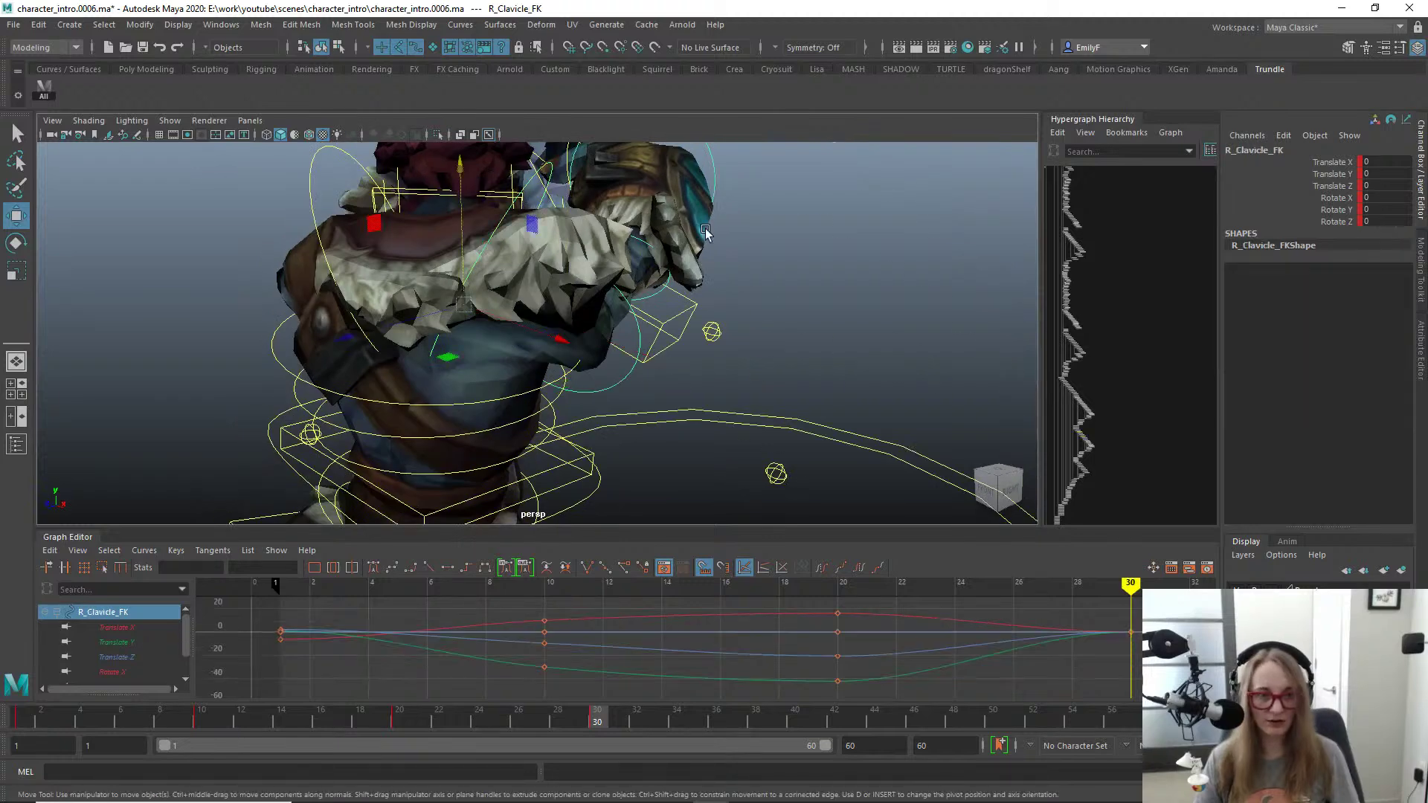
key(e)
mouse_move(554, 220)
mouse_down()
mouse_move(482, 186)
mouse_move(389, 204)
mouse_move(541, 218)
mouse_up()
drag(553, 330, 480, 242)
key(q)
Step: Try moving the R_Clavicle_FK control upward at frame 30
key(w)
mouse_move(468, 189)
mouse_down()
mouse_move(468, 173)
mouse_move(468, 186)
mouse_up()
key(ctrl+z)
key(q)
alt+drag(604, 271, 520, 248)
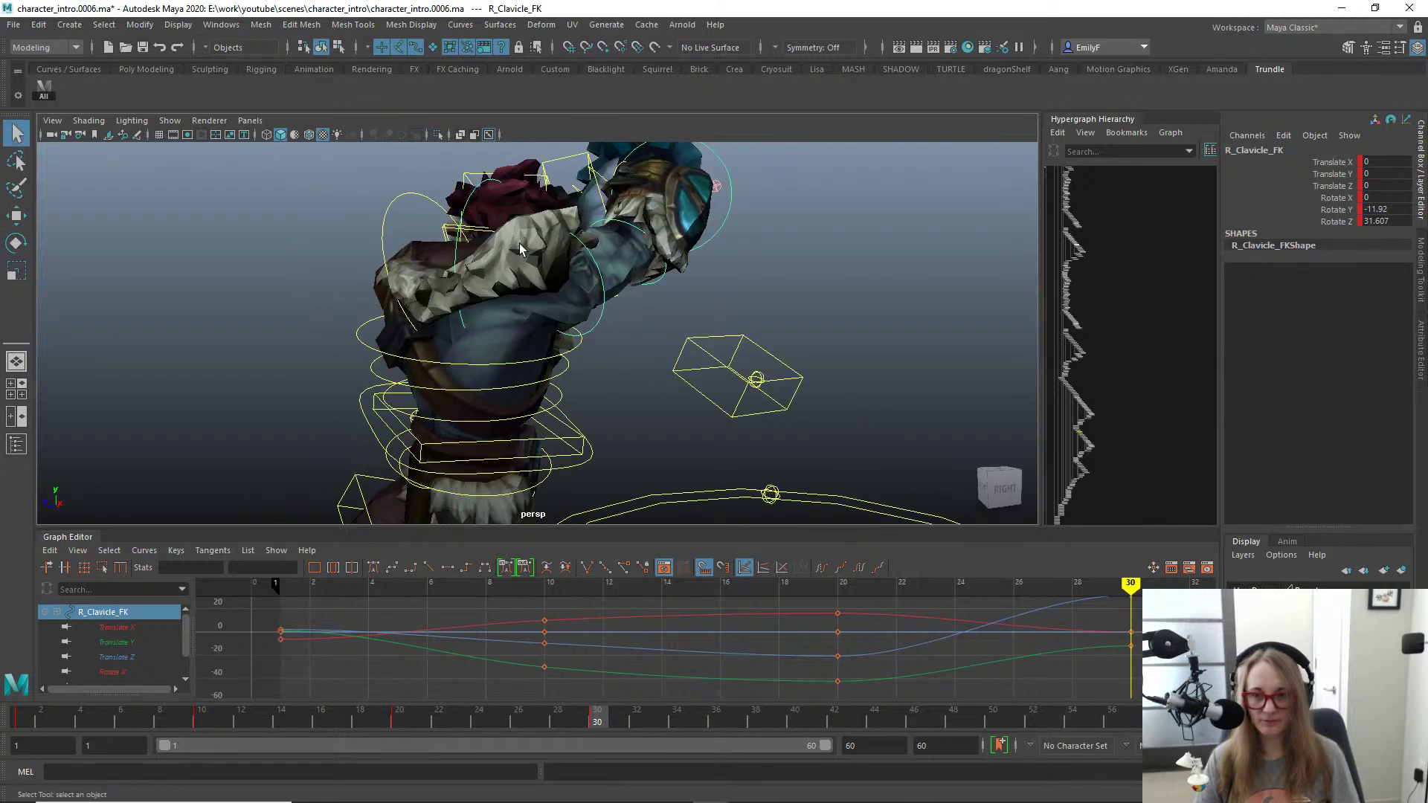
Step: Rotate the R_Shoulder_FK control in Y to about -108 at frame 30 and compare the pose with the previous key
click(604, 279)
key(e)
mouse_move(604, 279)
alt+mouse_down()
mouse_move(560, 290)
mouse_move(624, 255)
mouse_move(647, 278)
mouse_move(644, 176)
mouse_move(566, 159)
mouse_move(613, 267)
mouse_move(520, 327)
mouse_move(530, 268)
mouse_move(746, 346)
mouse_move(453, 319)
mouse_move(535, 328)
alt+mouse_up()
key(w)
key(ctrl+z)
key(q)
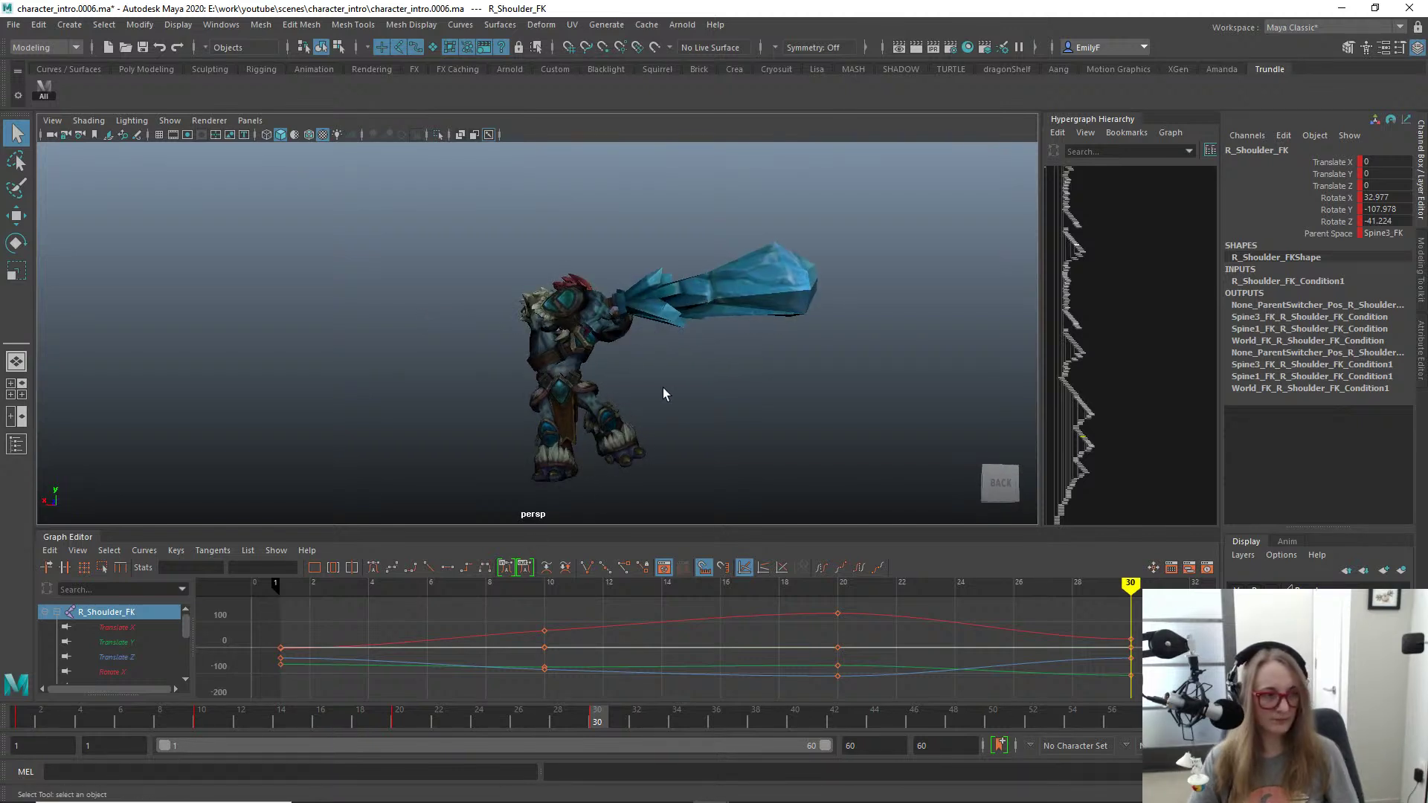
key(comma)
key(period)
Step: Try rotating the Spine3_FK control freely at frame 30 to adjust the chest
alt+drag(706, 393, 538, 364)
alt+right_drag(538, 365, 625, 361)
alt+drag(625, 360, 785, 291)
alt+drag(528, 347, 382, 284)
click(486, 313)
key(e)
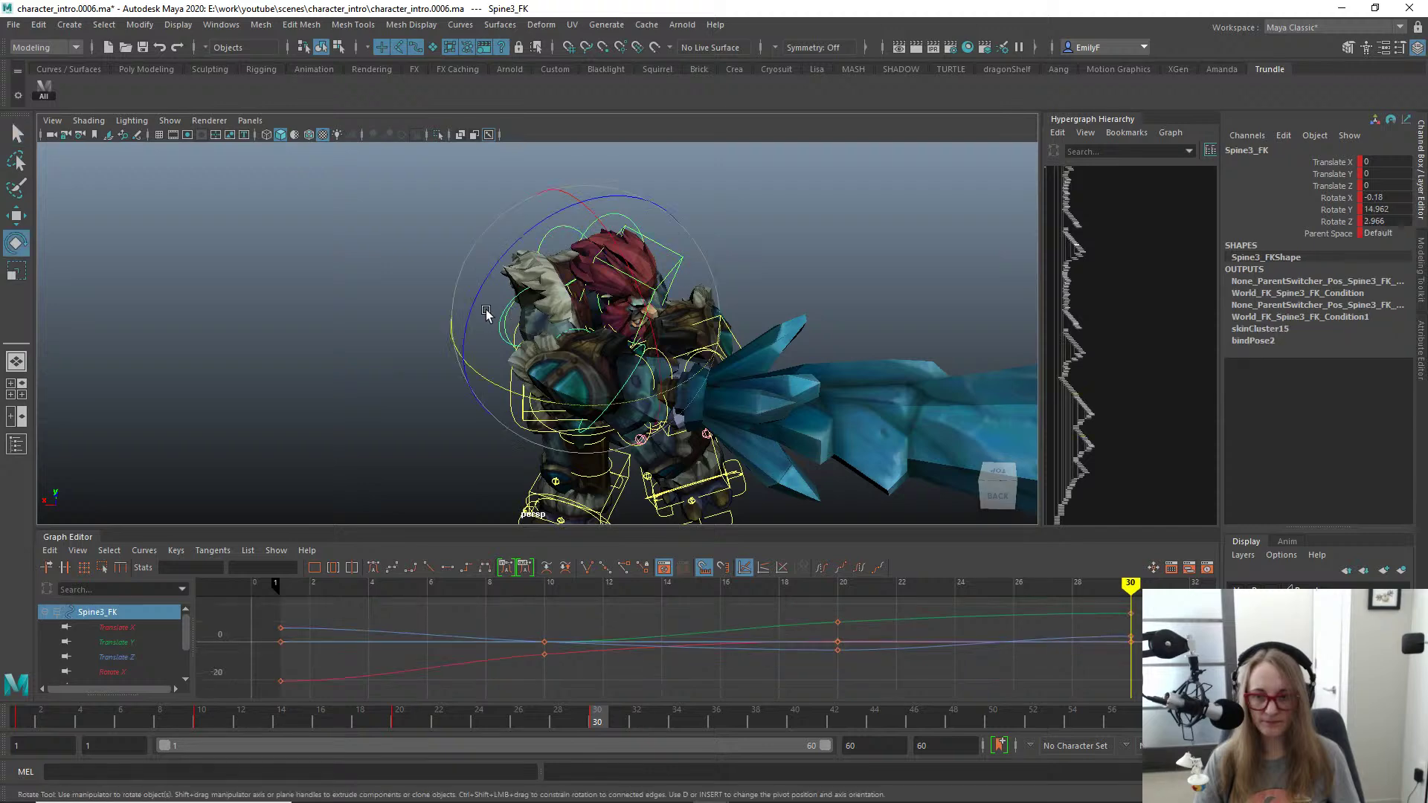
right_click(564, 306)
alt+drag(563, 306, 618, 243)
key(ctrl+z)
key(q)
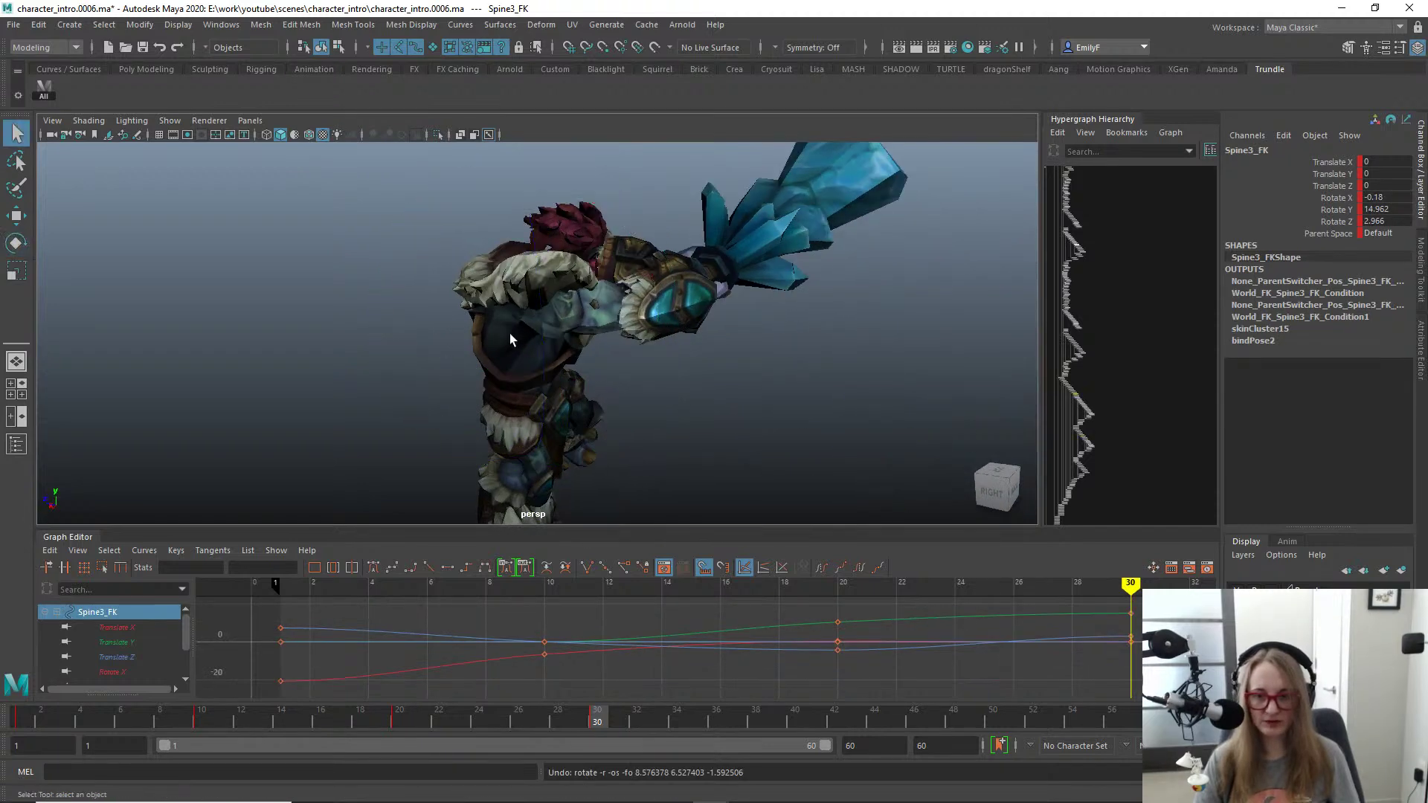
Step: Rotate the R_Shoulder_FK control in X to about 57.3 at frame 30
alt+right_drag(510, 334, 640, 318)
key(alt+1)
click(563, 314)
click(570, 311)
key(e)
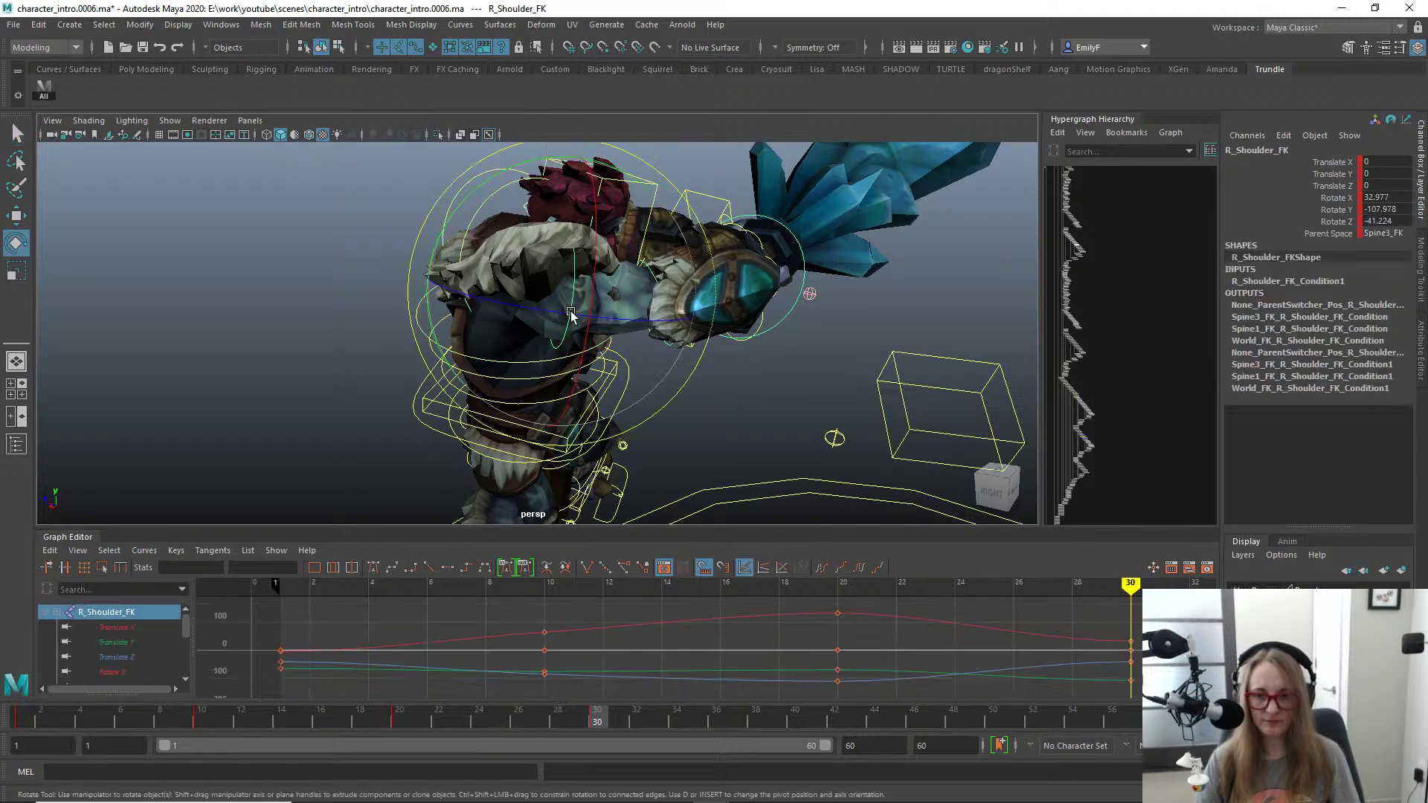
key(alt+1)
drag(570, 311, 594, 344)
key(ctrl+z)
alt+drag(487, 372, 543, 272)
drag(536, 181, 364, 311)
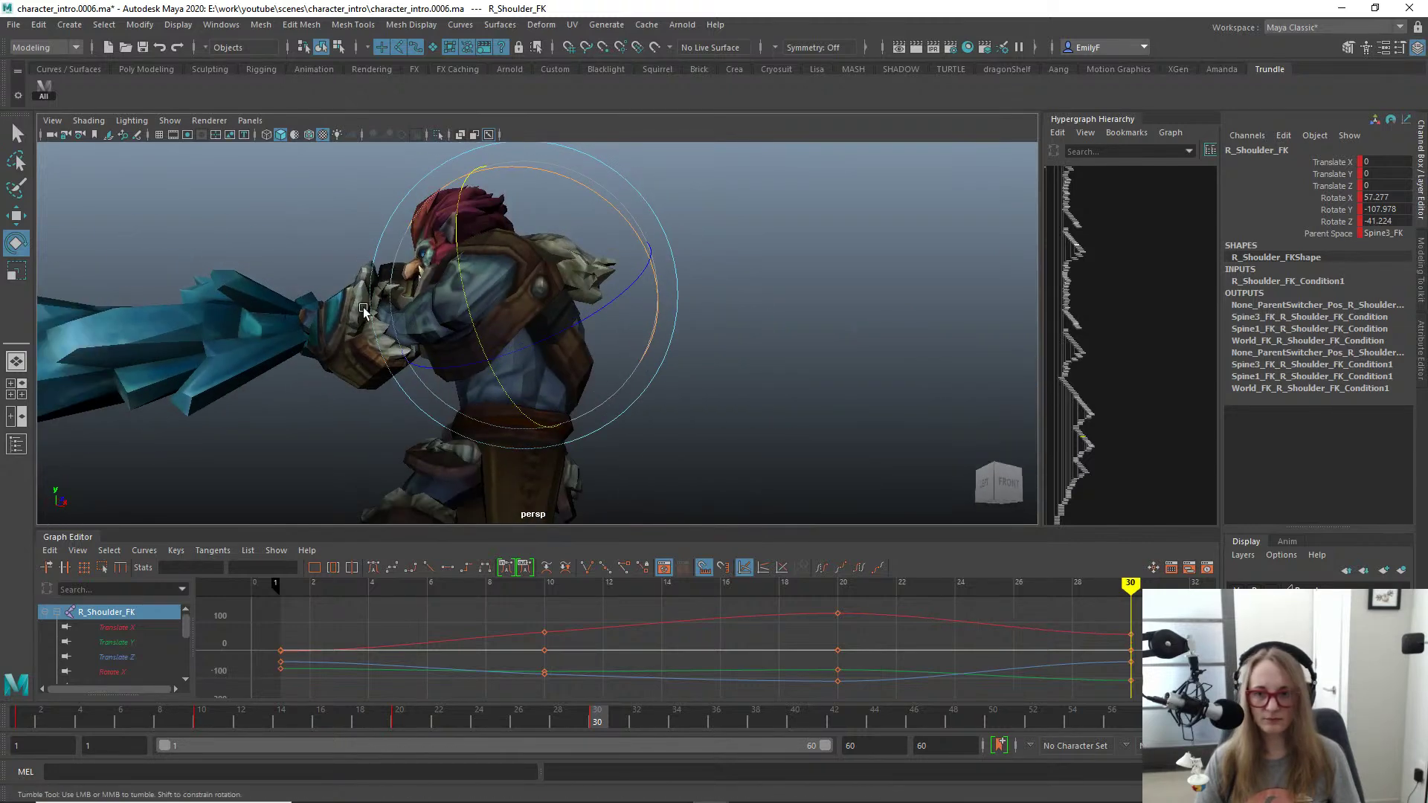
Step: Adjust the R_Shoulder_FK rotation at frame 30 to about 20.2 in X, -118.3 in Y and -24.6 in Z
drag(606, 200, 635, 216)
alt+drag(584, 288, 407, 345)
drag(535, 246, 528, 212)
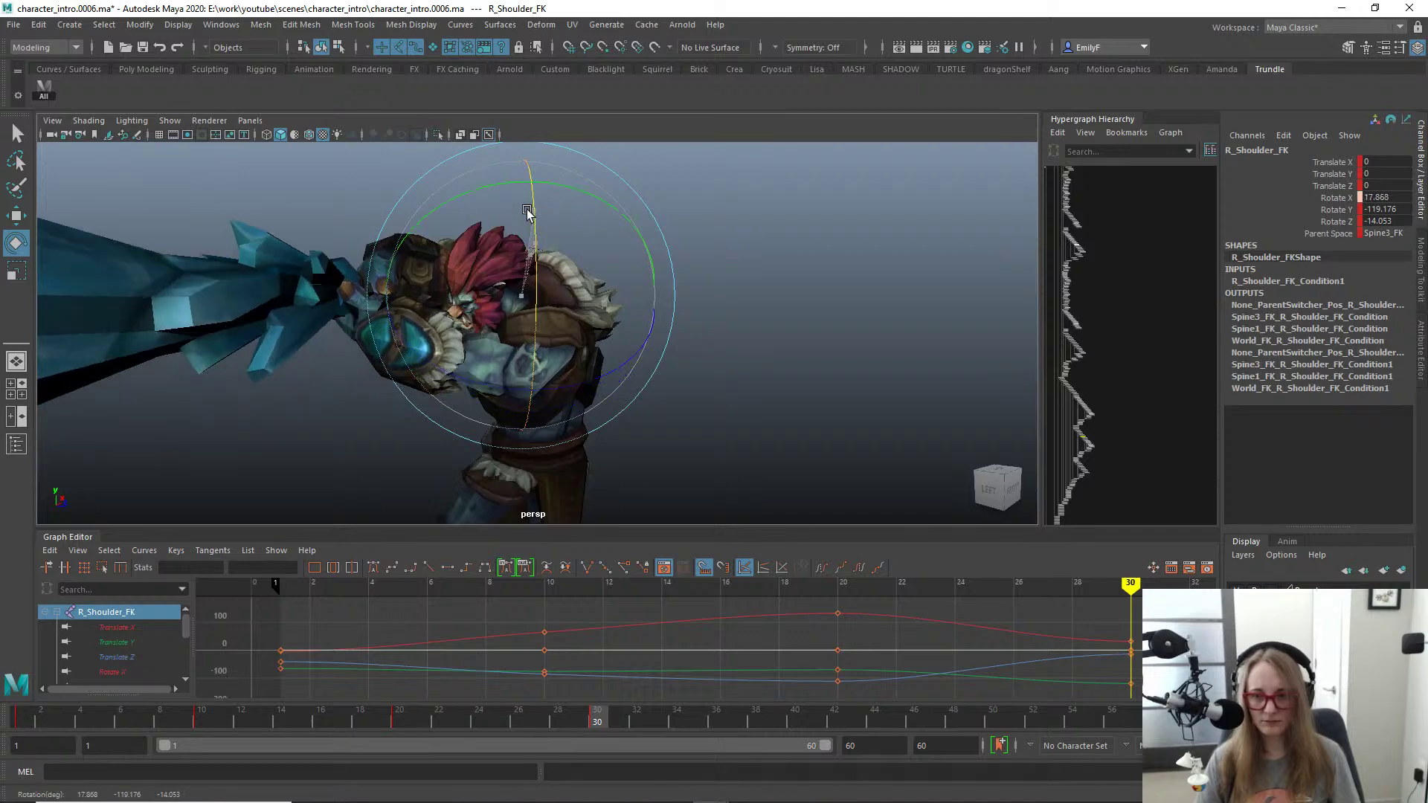
alt+drag(465, 299, 532, 256)
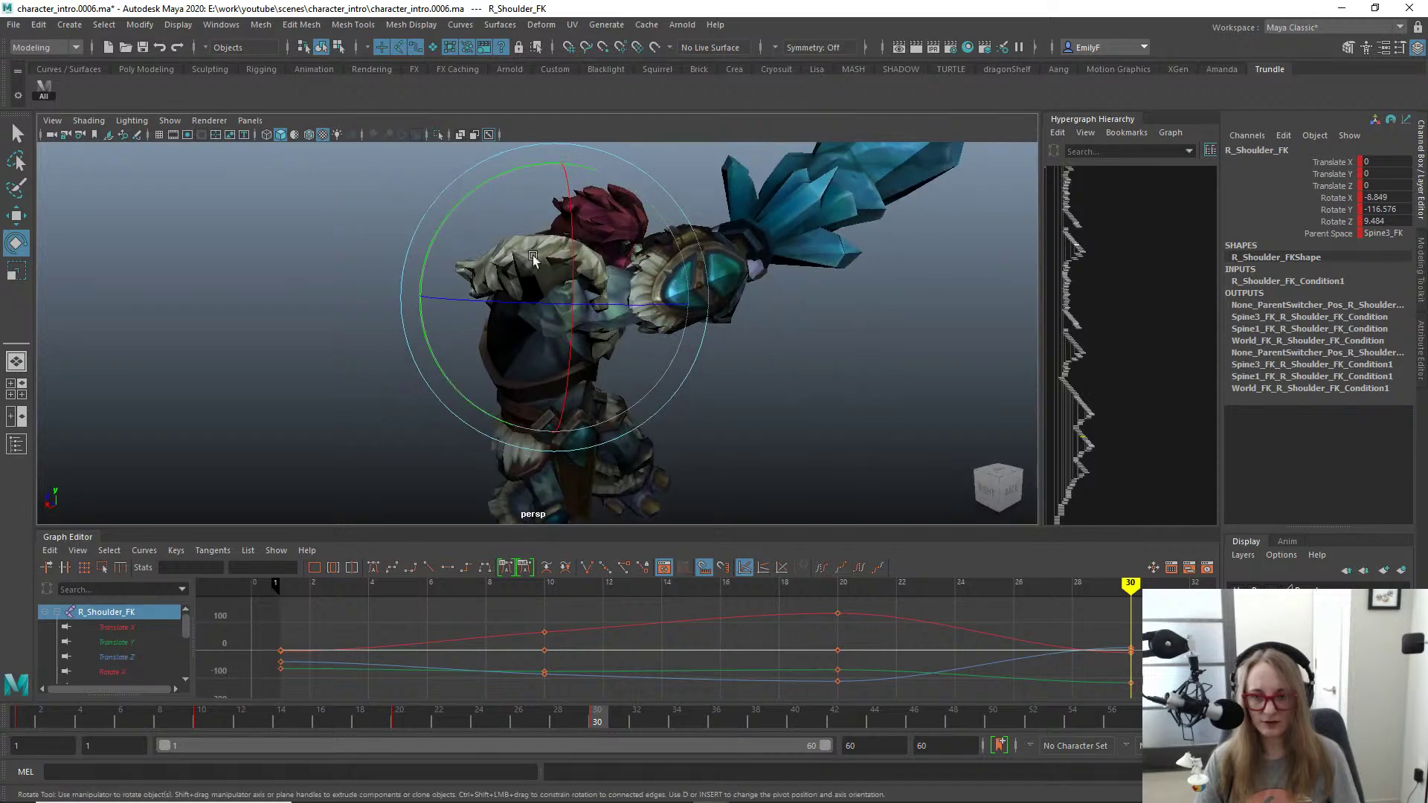
drag(654, 298, 878, 280)
alt+drag(577, 278, 550, 372)
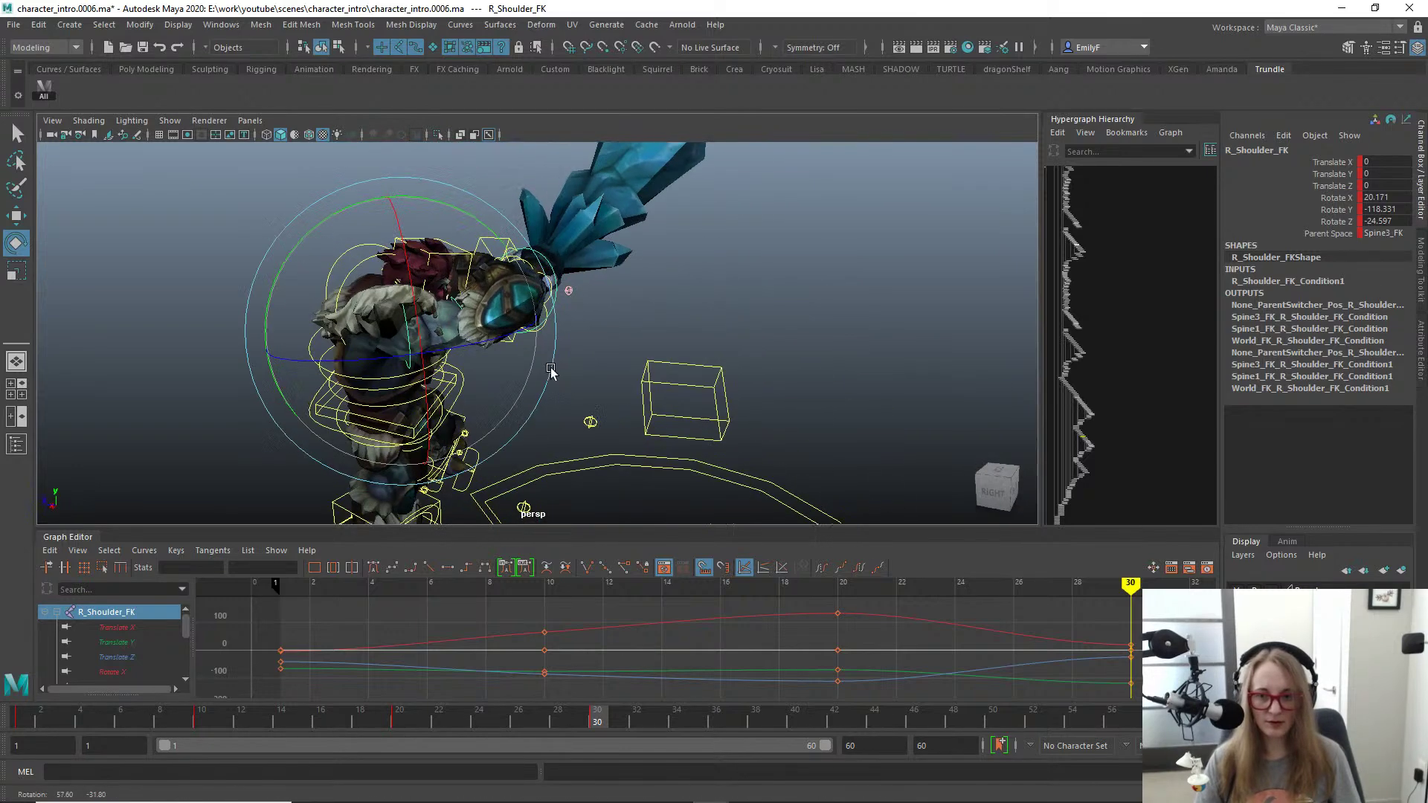
Step: Rotate the R_Elbow_FK control in Y to about 0.5 at frame 30
key(q)
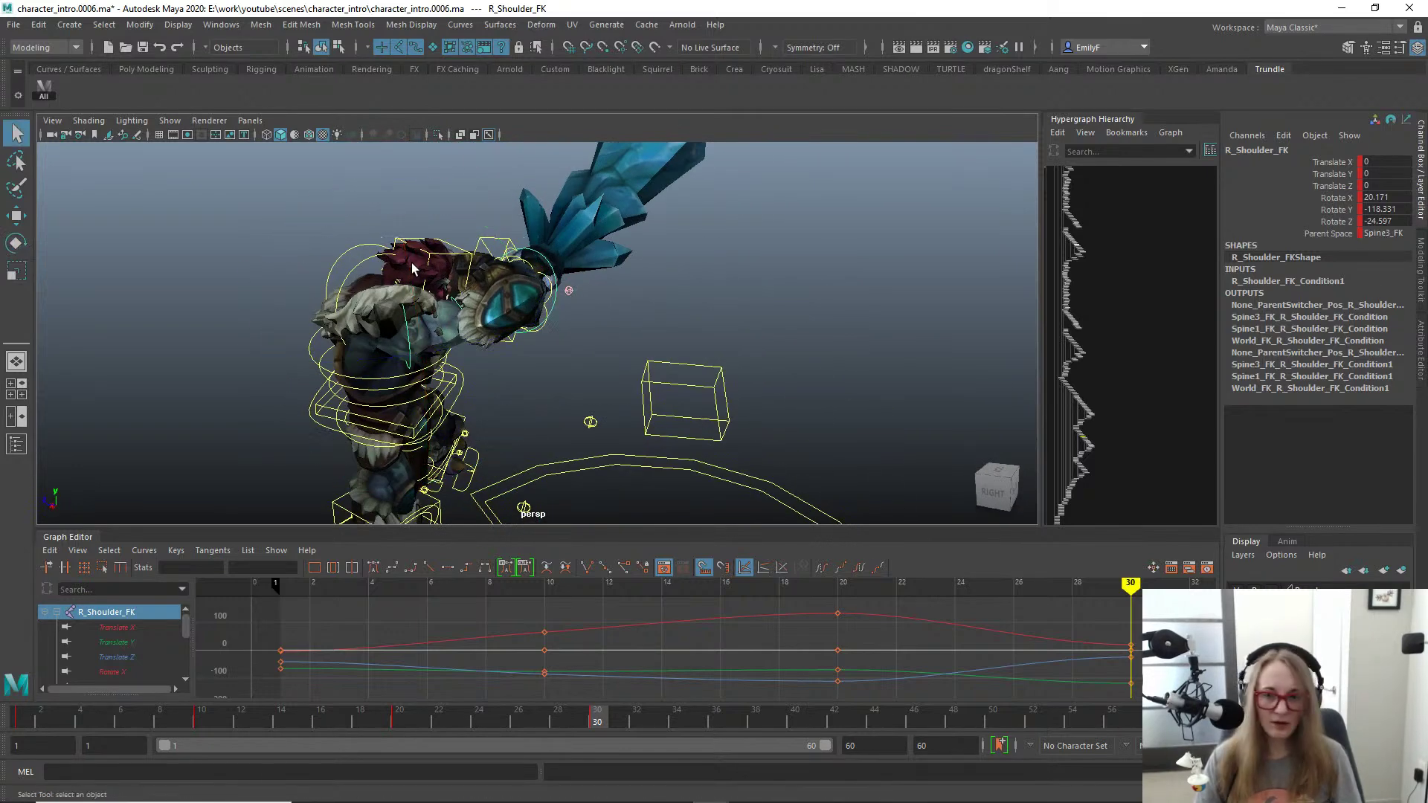
click(485, 292)
key(e)
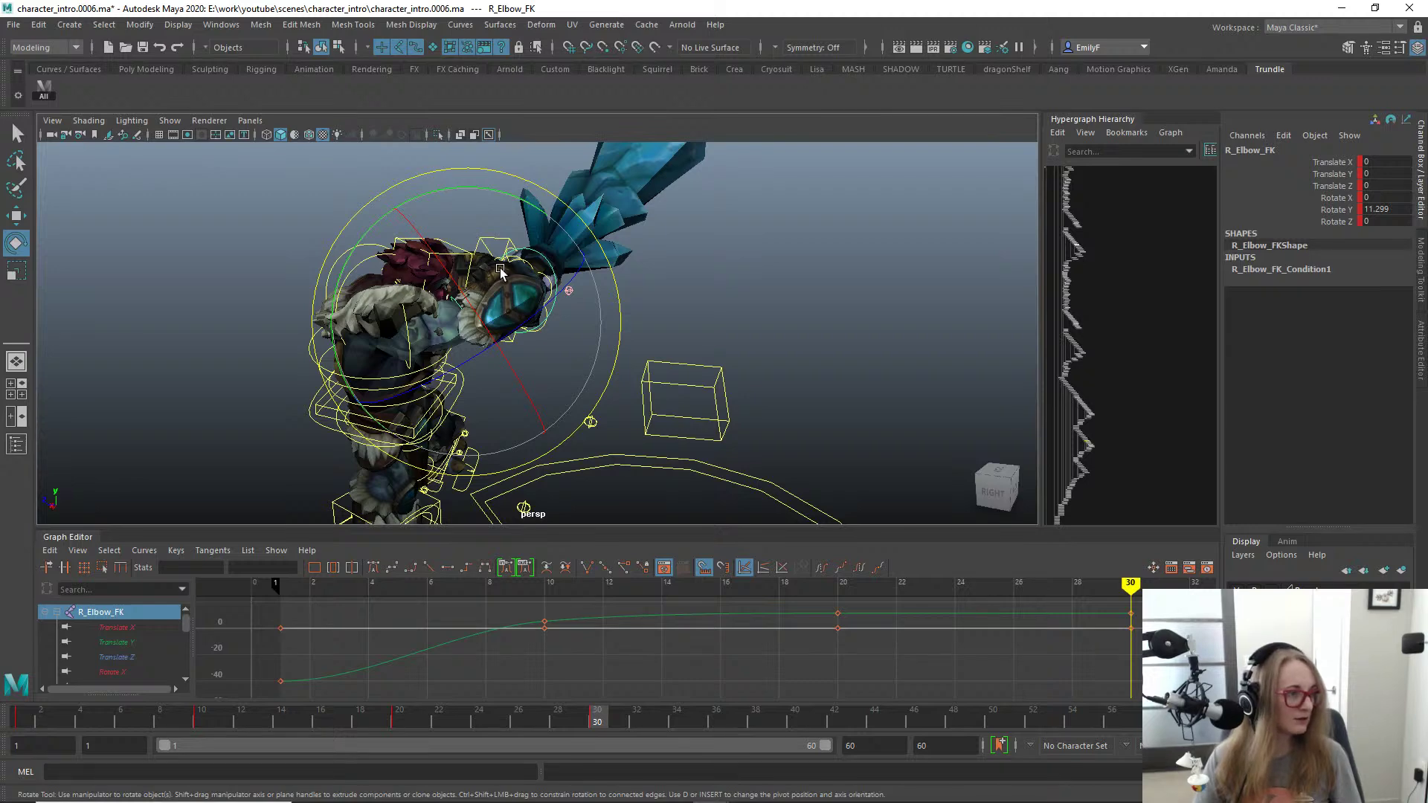
drag(444, 195, 409, 189)
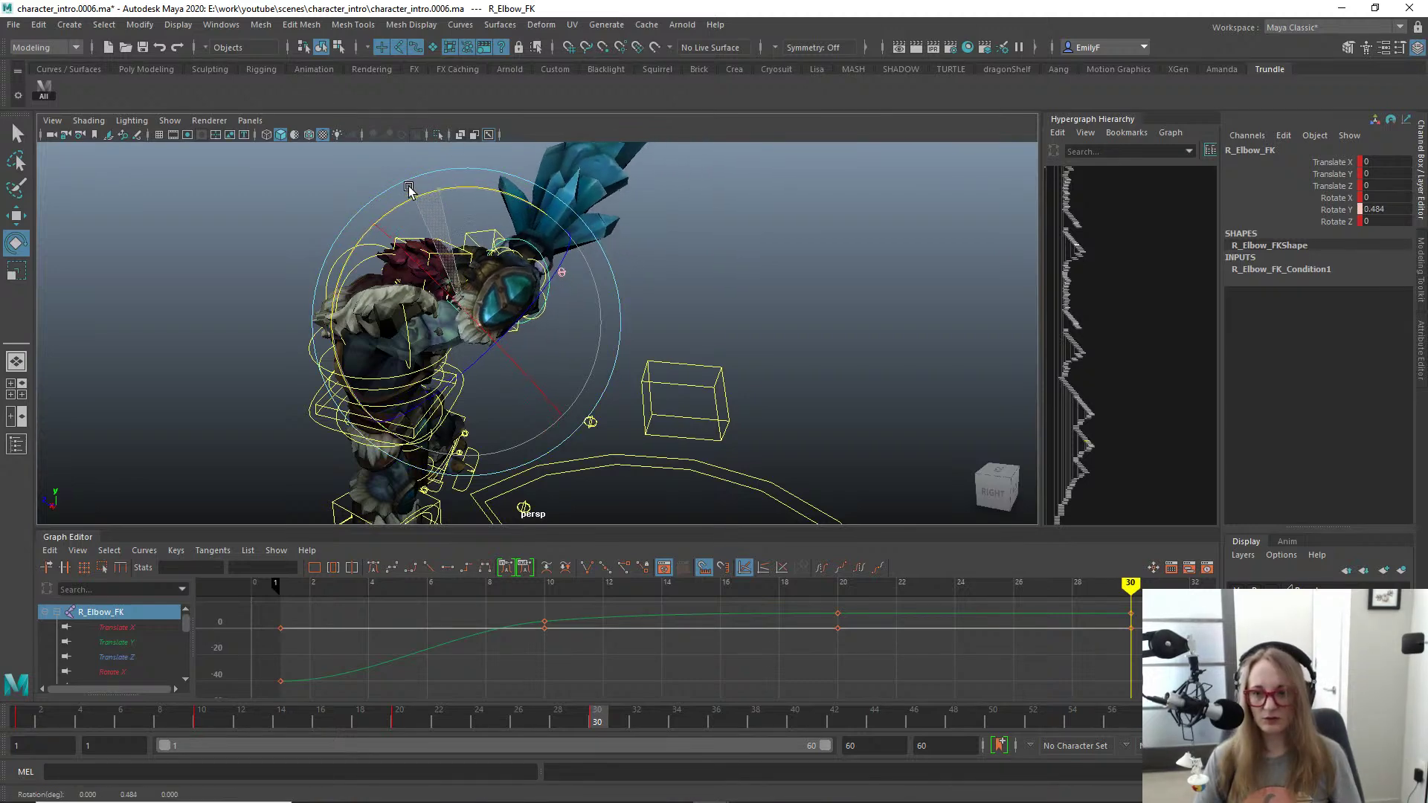
Step: Rotate the R_Shoulder_FK control in X to about 33.8 at frame 30 and check the arm pose from several angles
key(q)
click(405, 341)
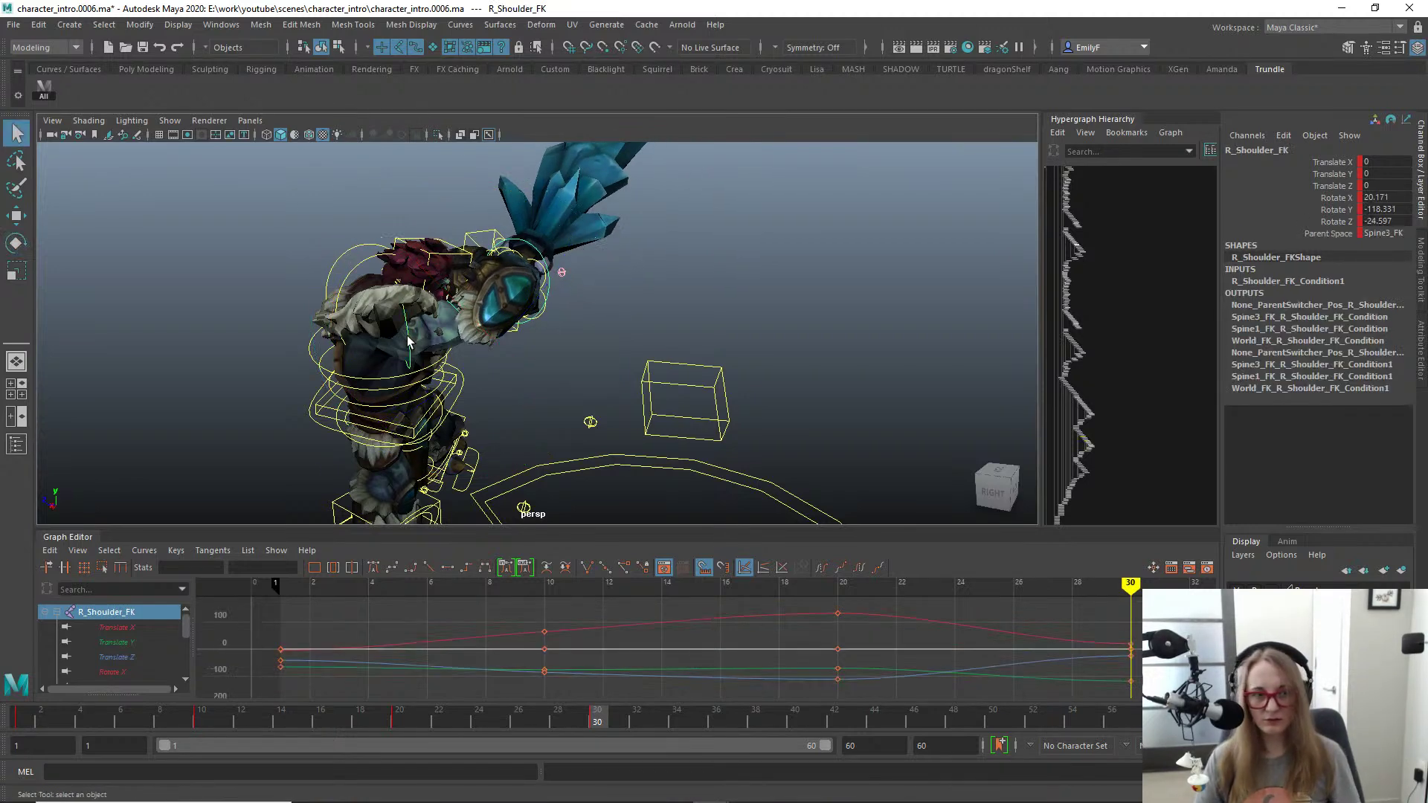
key(e)
alt+drag(416, 338, 622, 320)
drag(644, 218, 744, 362)
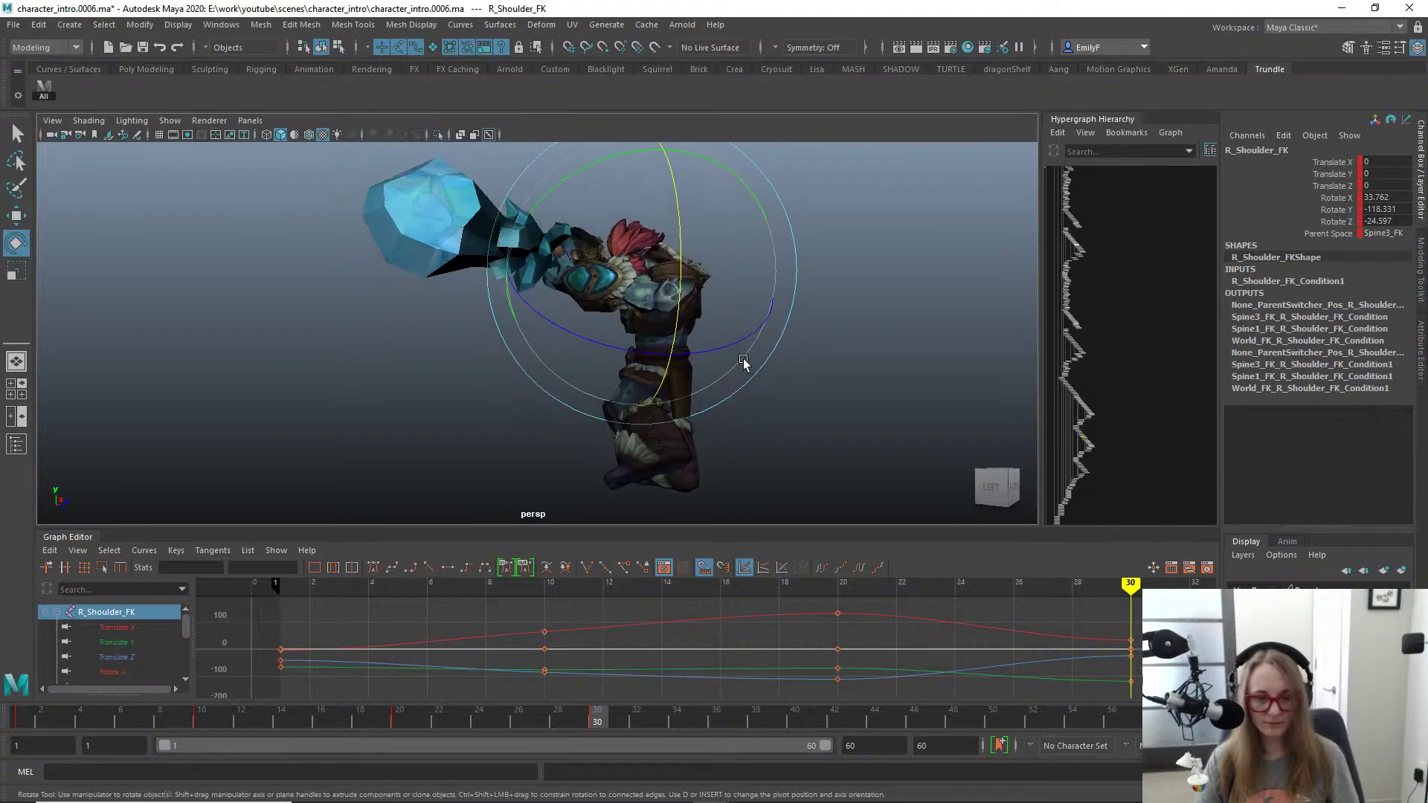
alt+drag(660, 401, 773, 396)
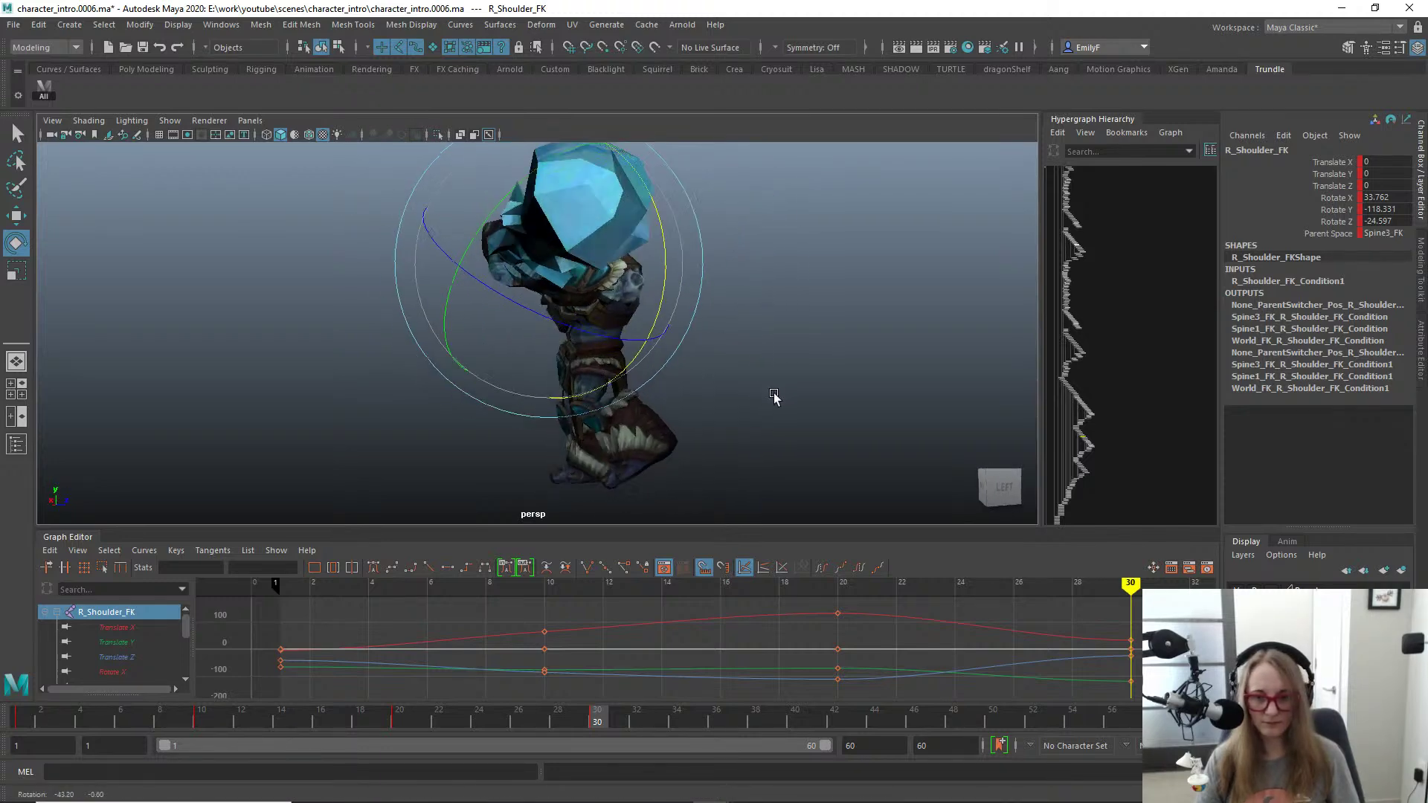
alt+drag(633, 408, 604, 460)
key(q)
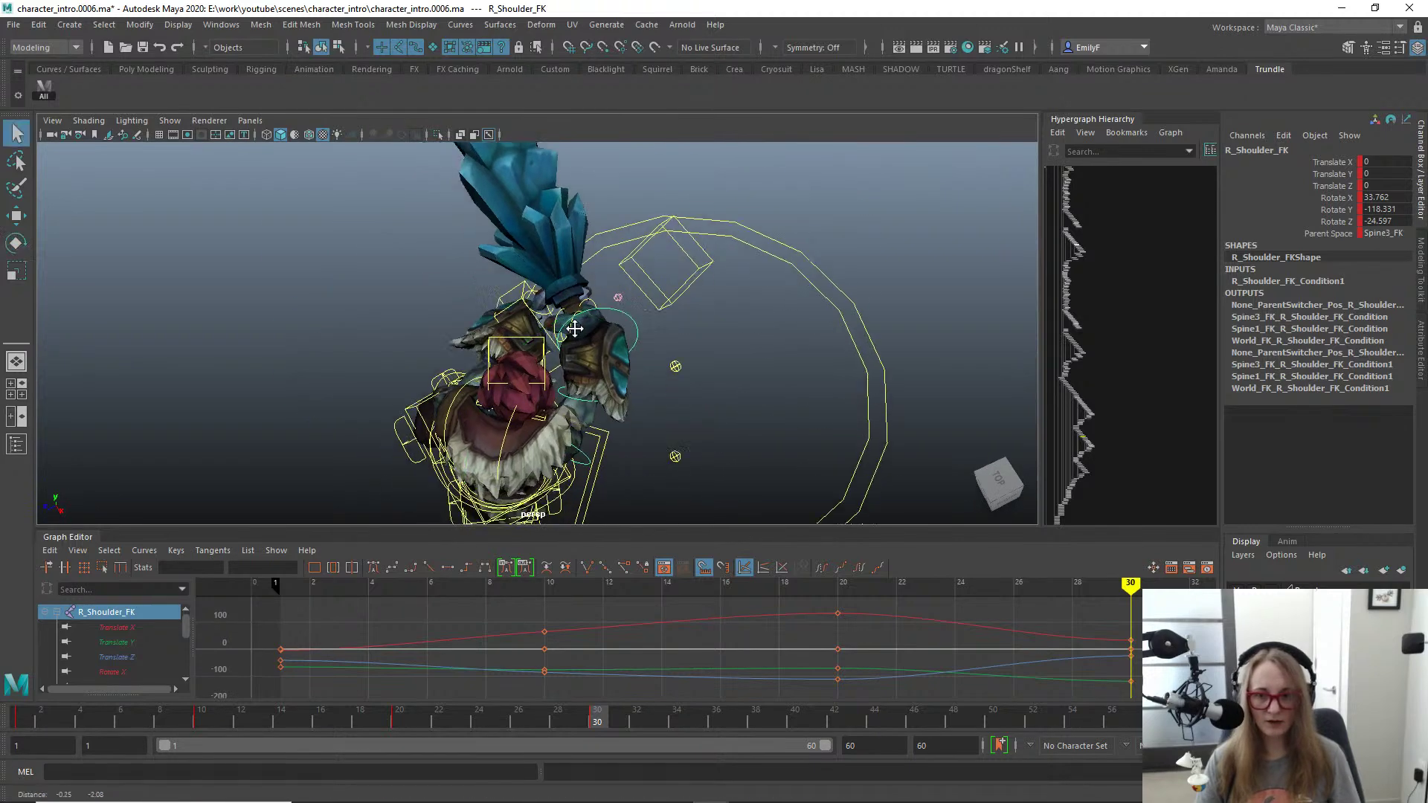
key(e)
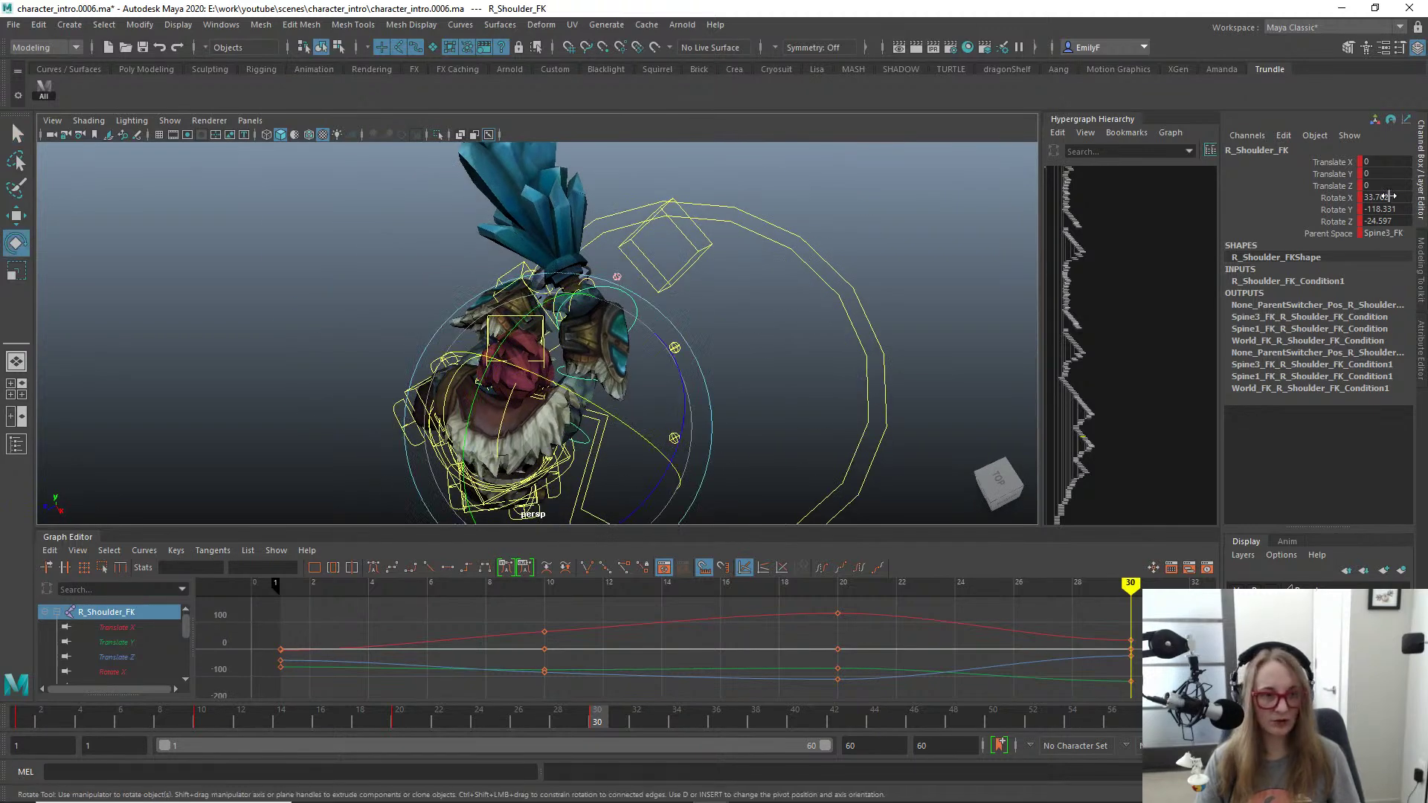
Step: Scrub through the animation to review the motion and stop at frame 31
drag(165, 718, 615, 671)
alt+drag(719, 363, 581, 367)
scroll(408, 378, up, 1)
key(q)
key(alt+1)
scroll(424, 365, down, 5)
key(alt+1)
Step: Move the L_Foot_IK control in Z to about 23.2 at frame 31 and switch to the left view
click(616, 366)
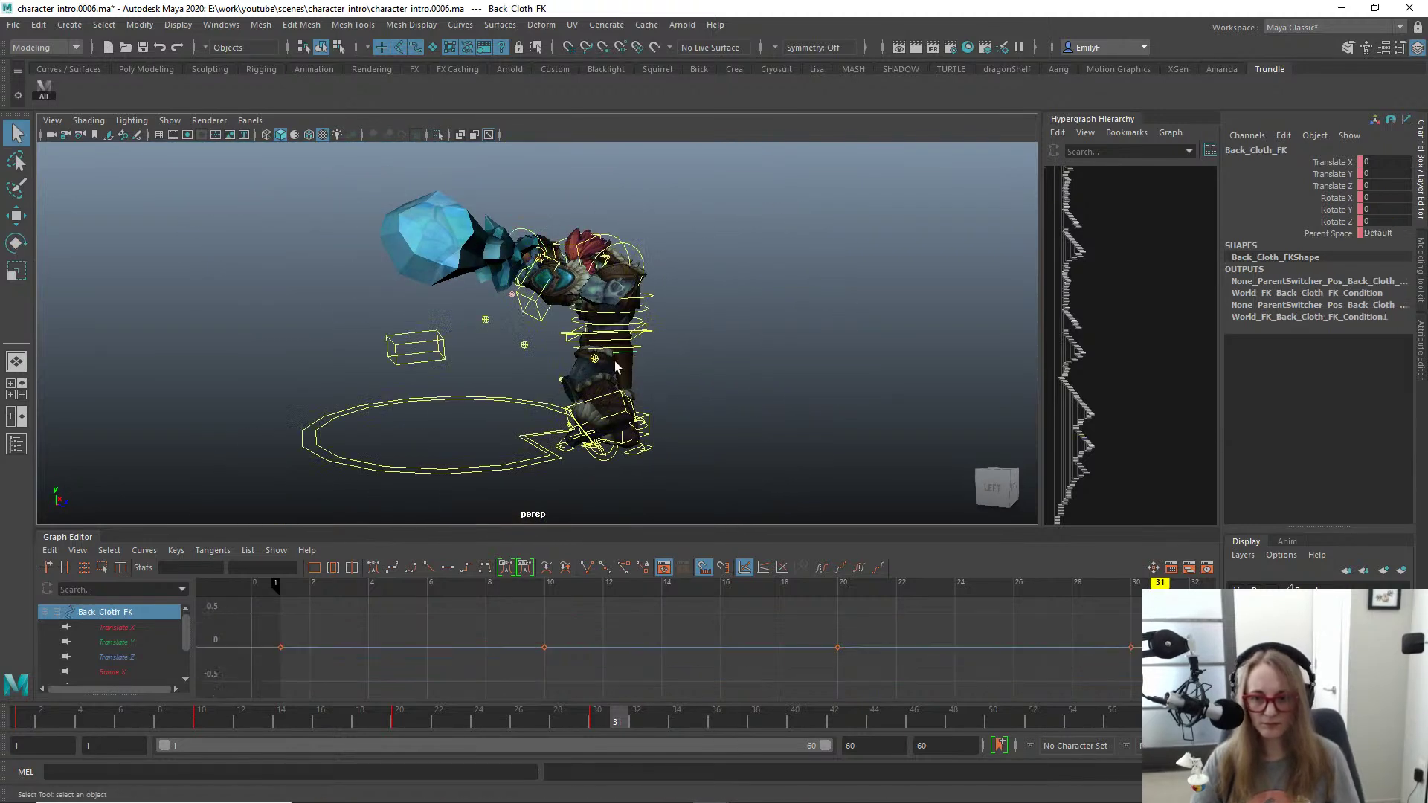
click(623, 402)
key(w)
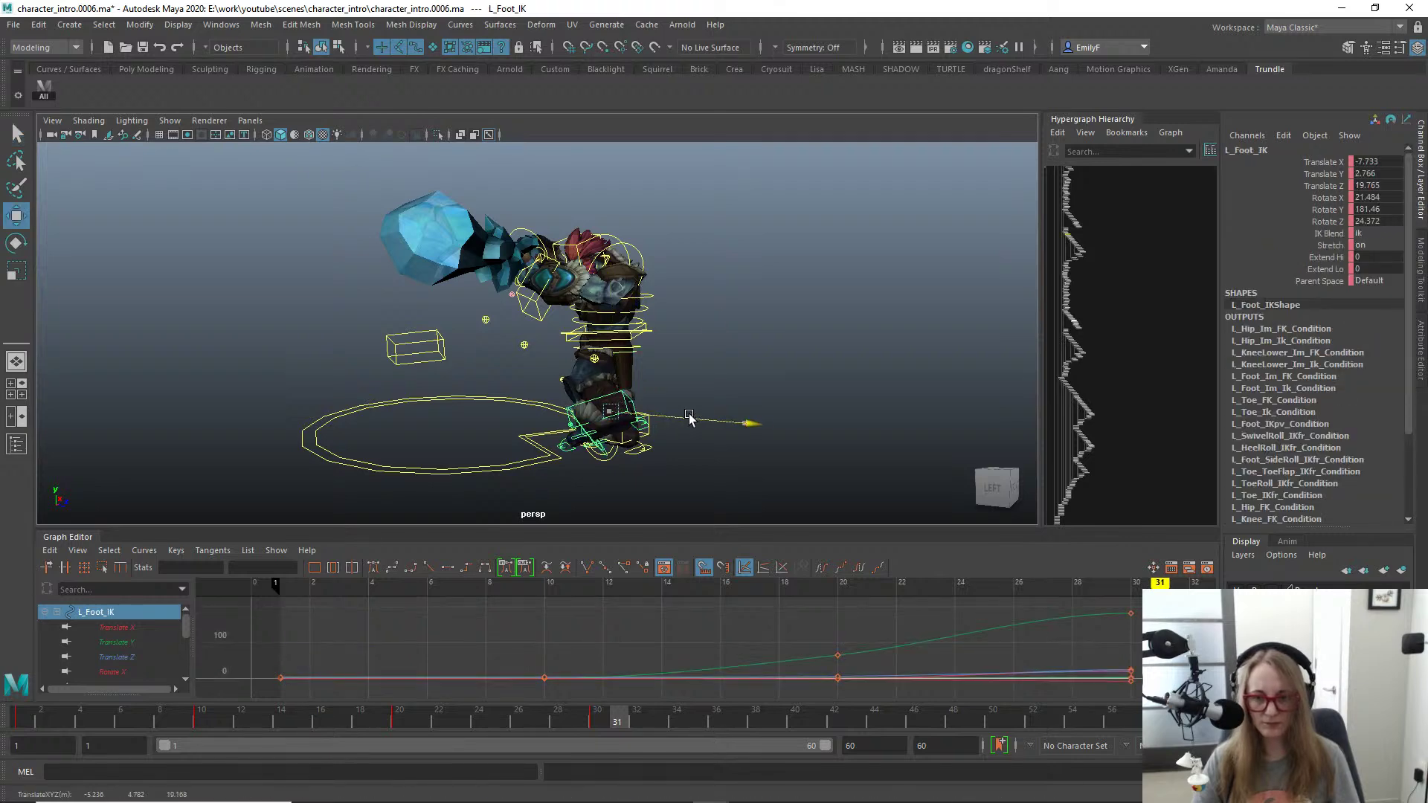
key(alt+1)
mouse_move(695, 427)
alt+mouse_down()
mouse_move(720, 411)
mouse_move(699, 414)
alt+mouse_up()
key(space)
drag(618, 347, 578, 336)
Step: Rotate L_Foot_IK to about 54.8, 205.2, -3.8, move it in Z to about 25.7, and key it at frame 31
alt+right_drag(749, 365, 385, 271)
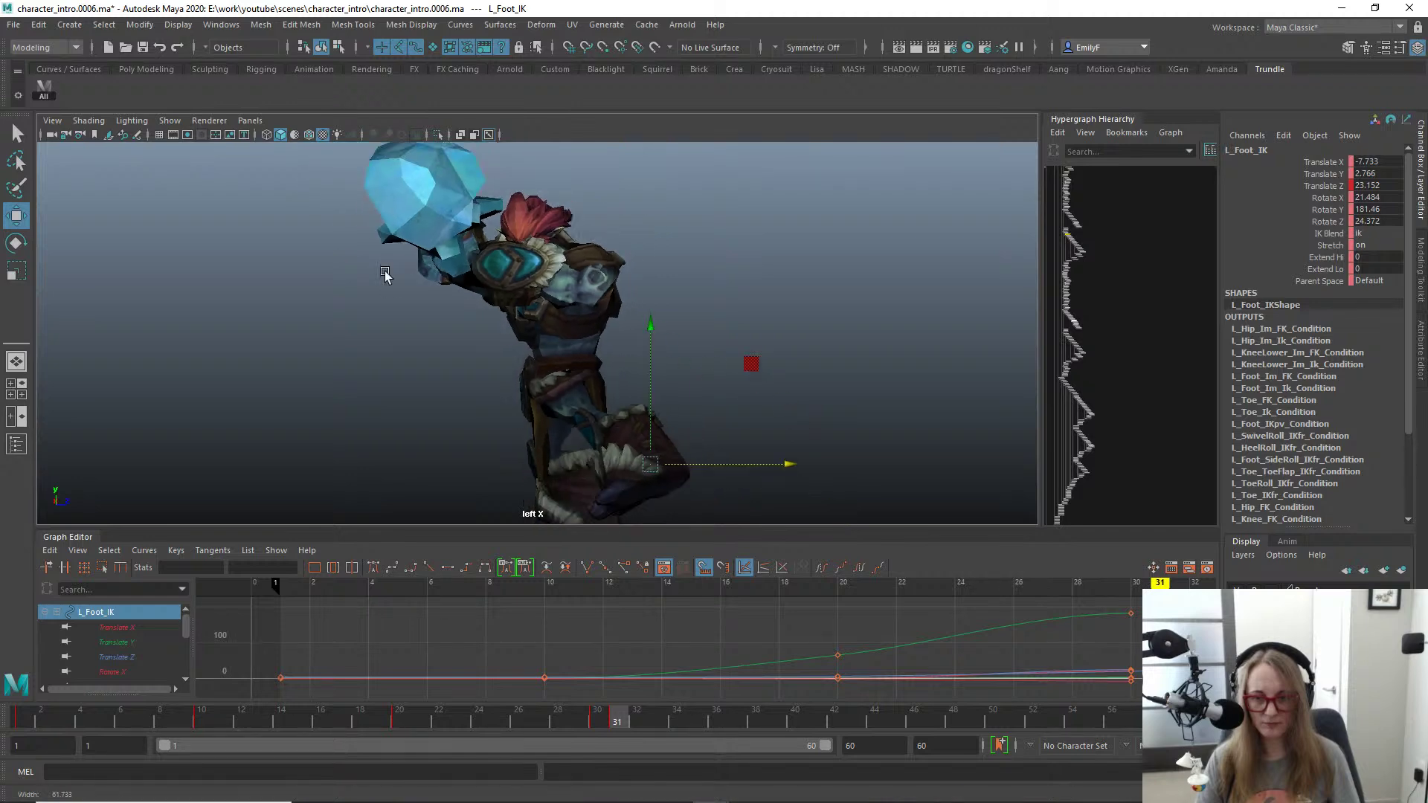
alt+middle_drag(652, 440, 633, 337)
key(e)
drag(648, 458, 690, 478)
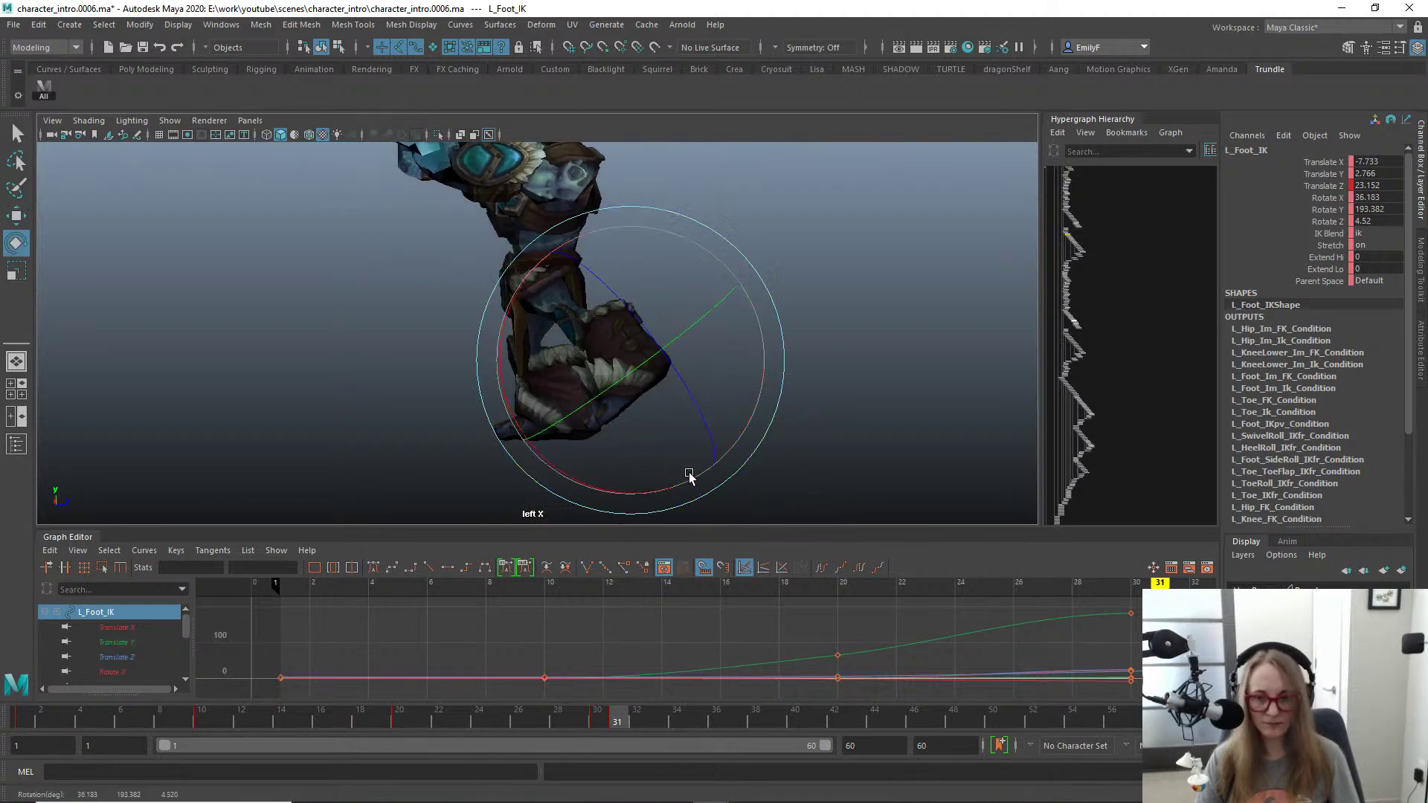
key(w)
drag(679, 361, 719, 355)
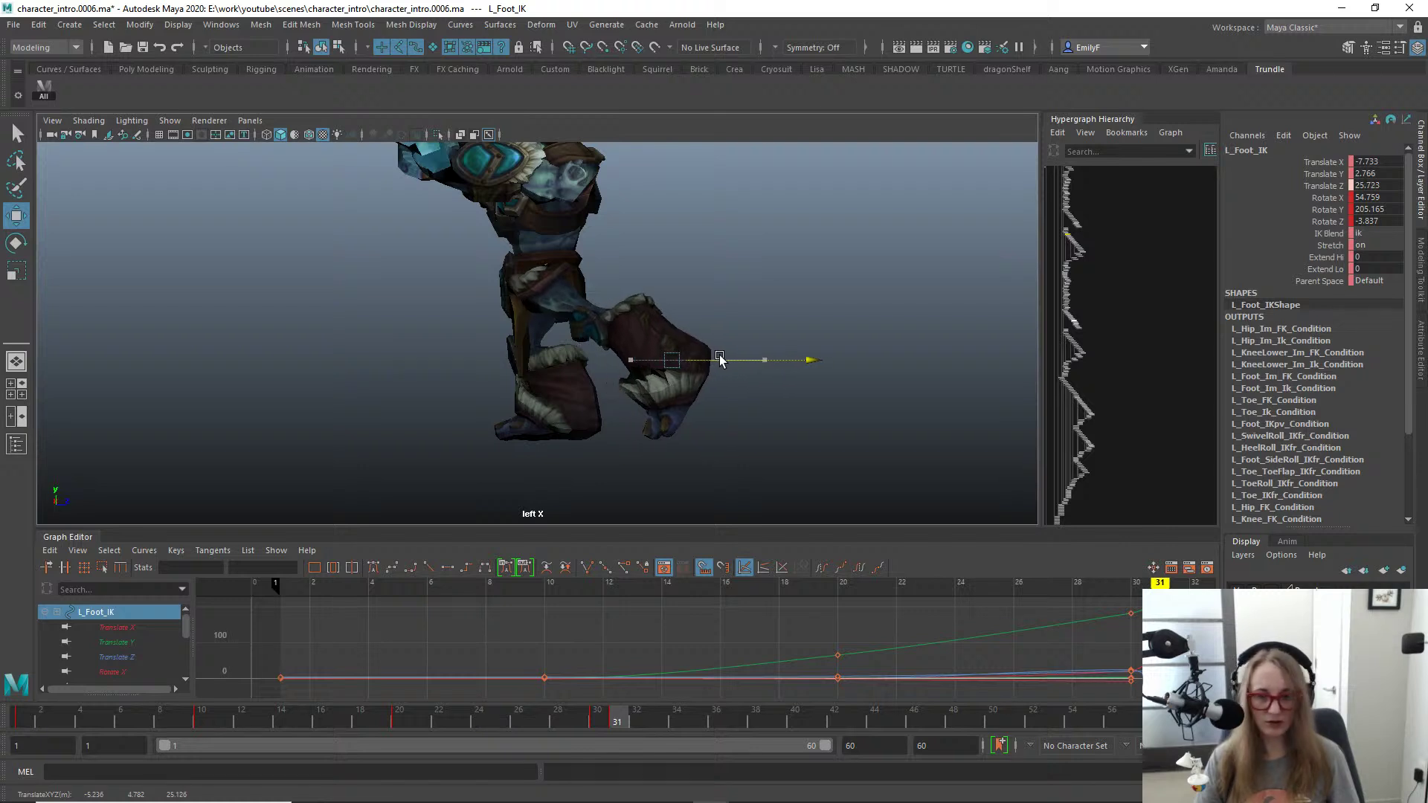
key(s)
Step: Shift the Main_FK control in Z to about 18.8 at frame 31 to rebalance the body over the feet
key(alt+1)
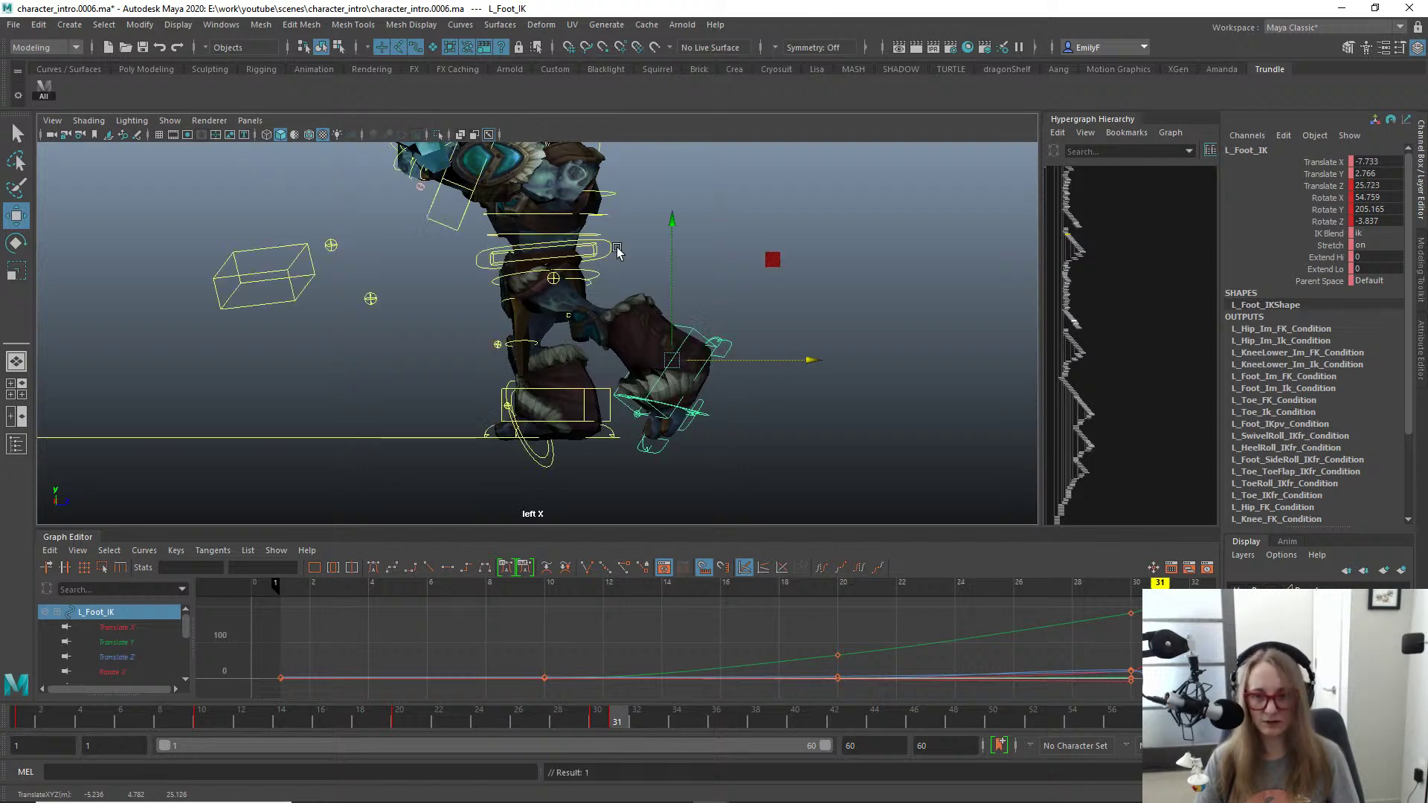
click(617, 251)
click(616, 251)
drag(631, 255, 660, 258)
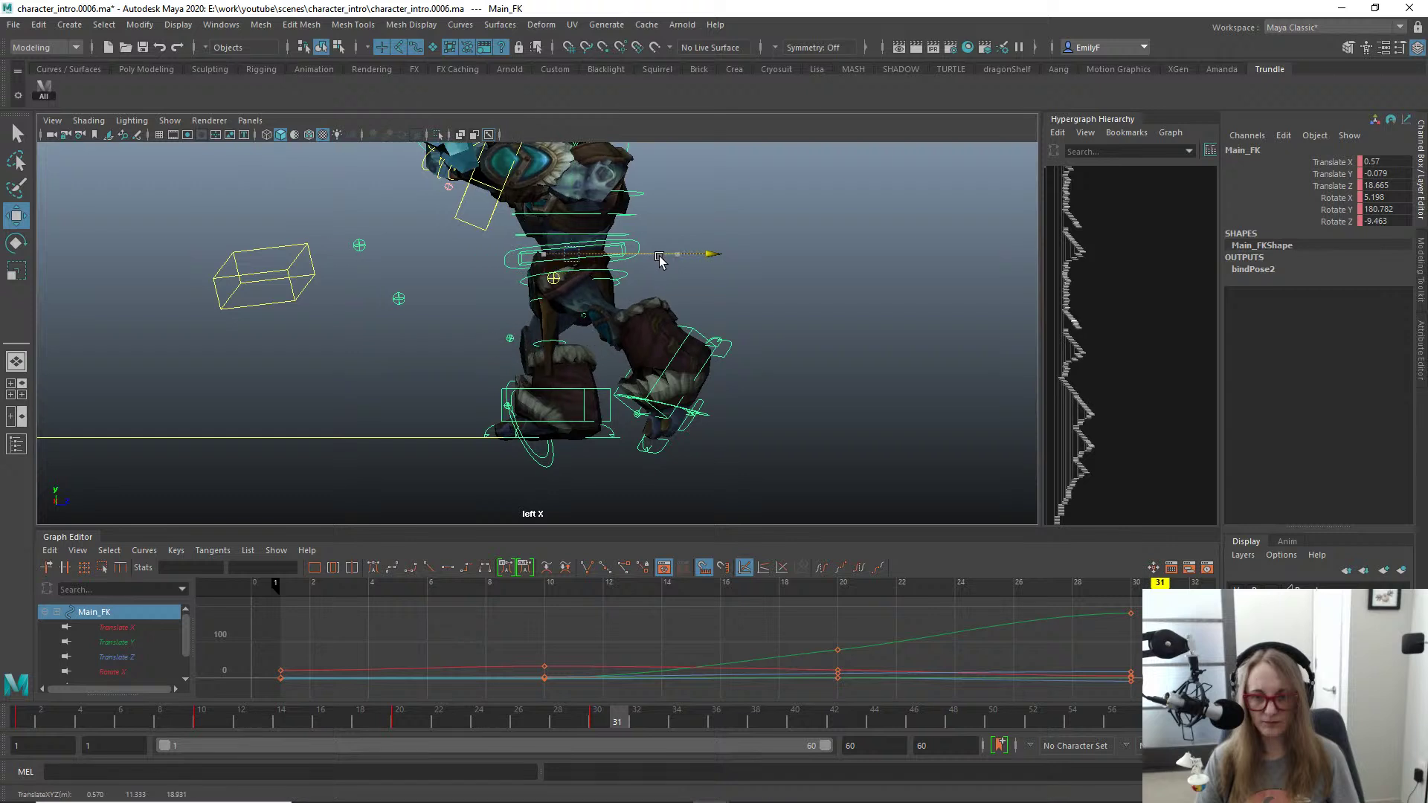
key(alt+1)
scroll(557, 332, up, 1)
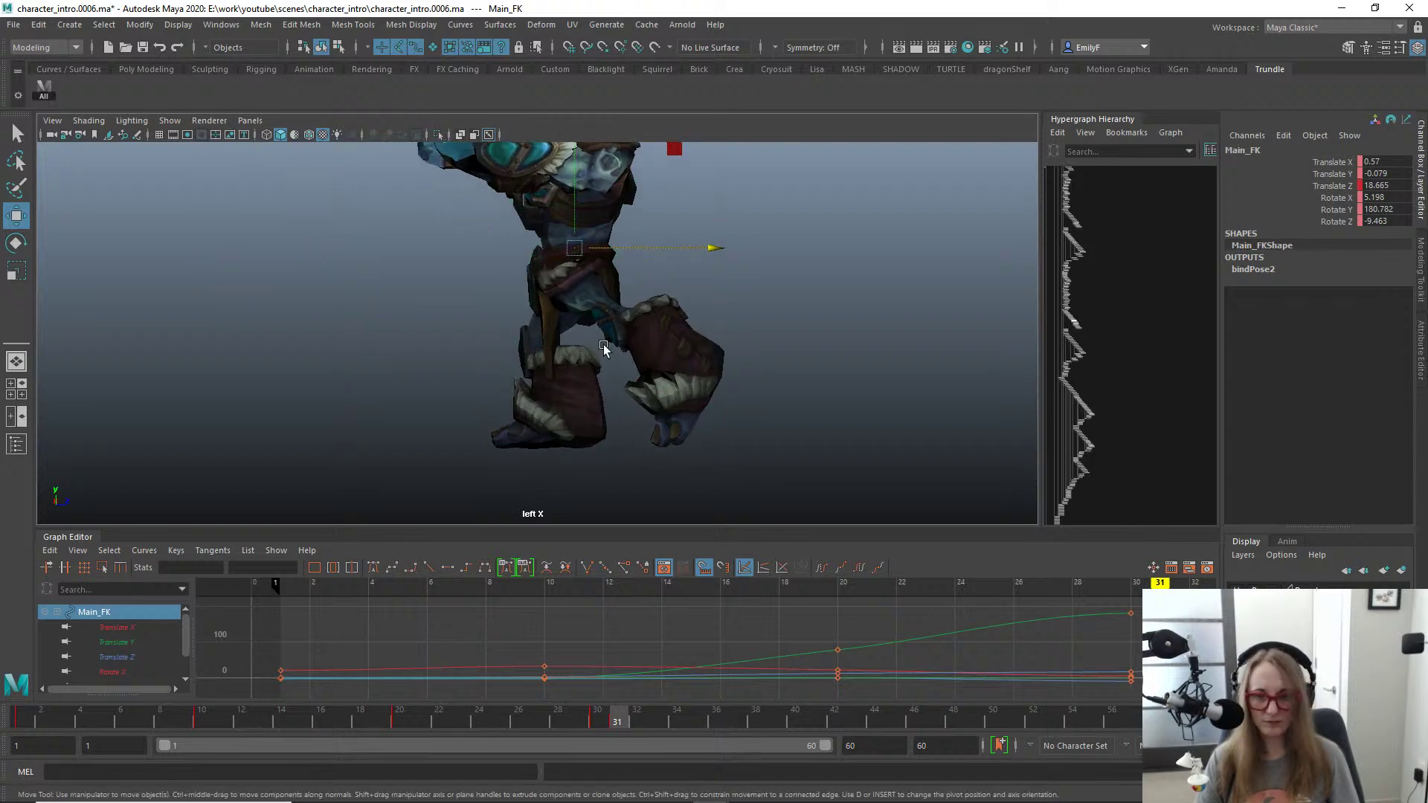
alt+right_drag(762, 257, 610, 258)
alt+drag(610, 259, 562, 288)
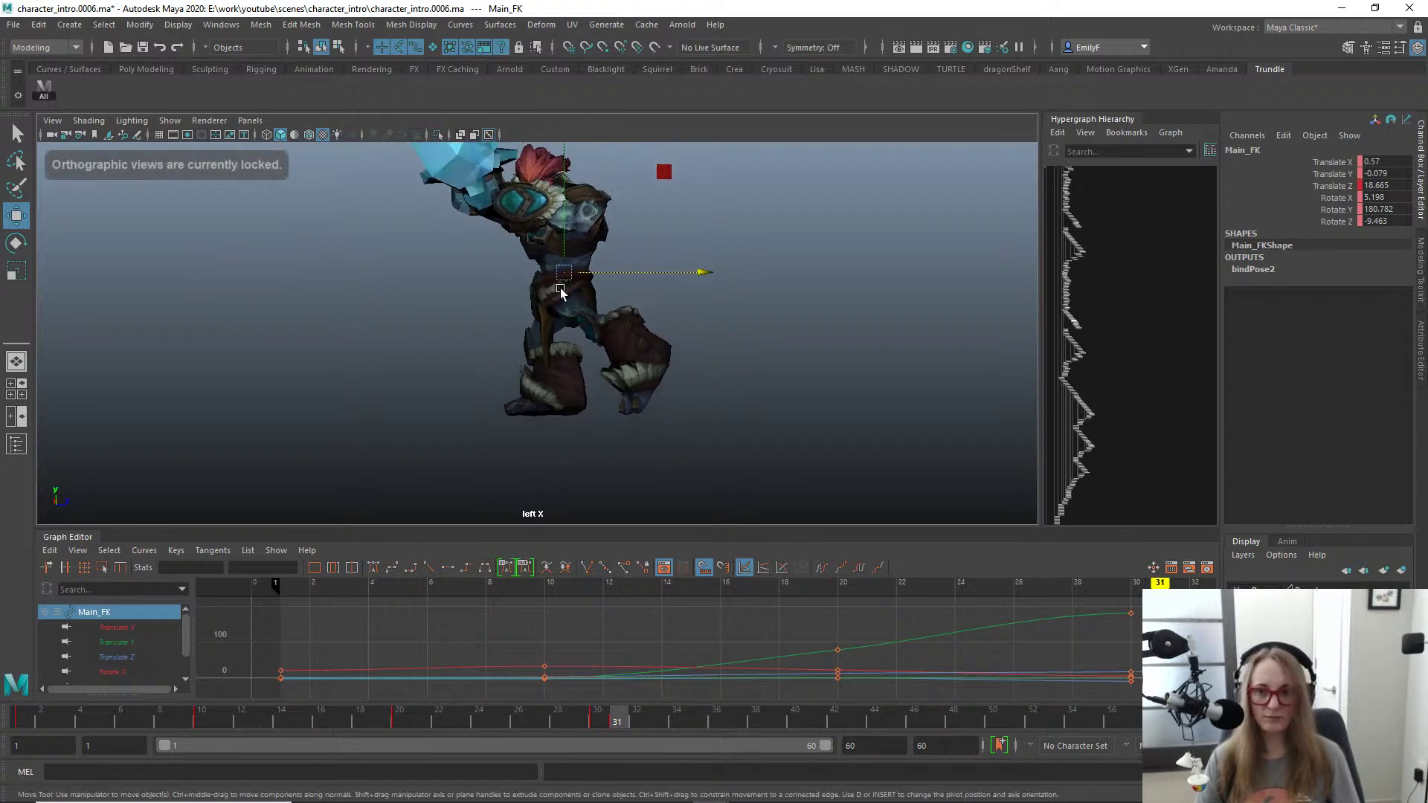
alt+middle_drag(561, 288, 580, 351)
drag(693, 337, 661, 341)
Step: Move the L_Foot_IK control to about 2.6 in Y and 24.8 in Z at frame 31, returning to the perspective view
scroll(646, 387, up, 1)
key(alt+1)
click(706, 404)
key(space)
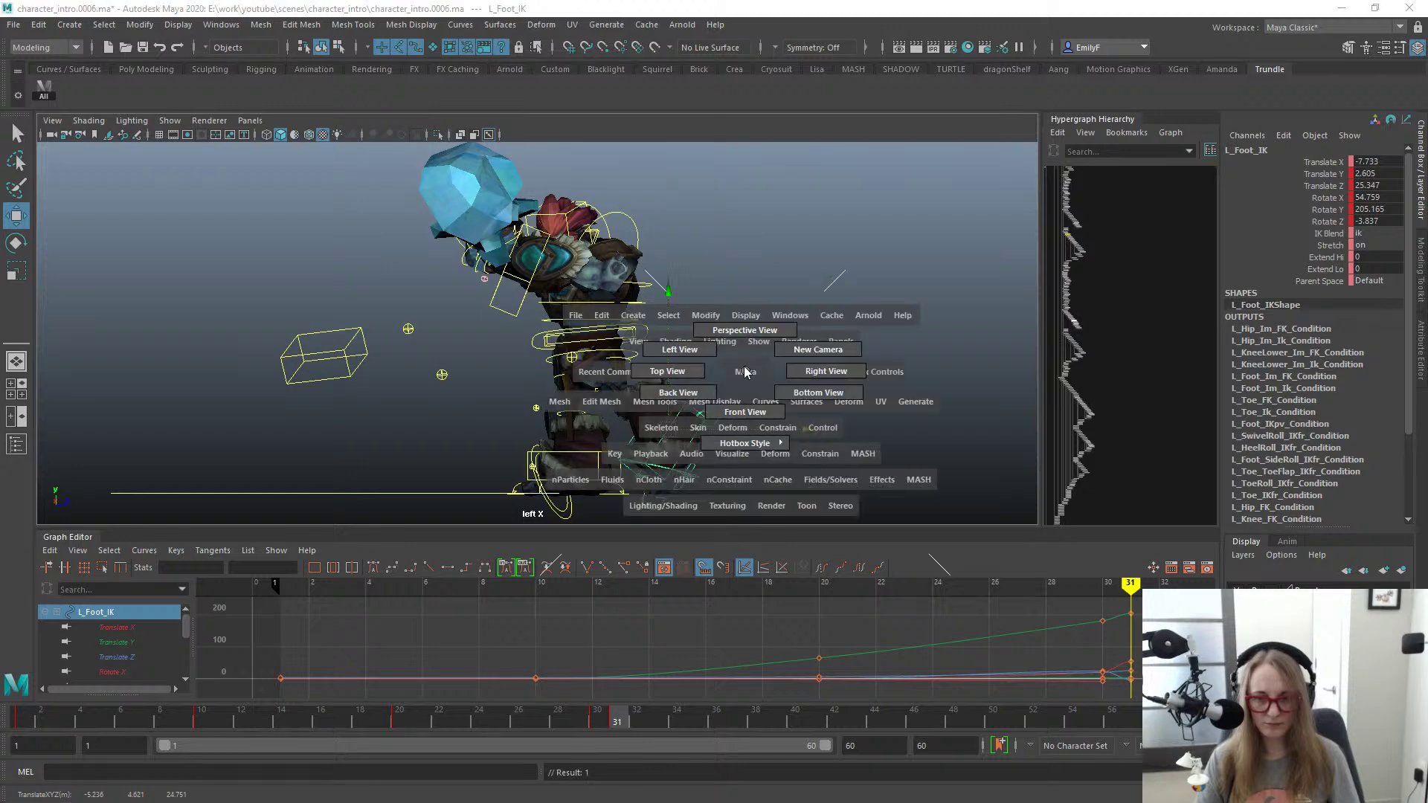
drag(744, 373, 752, 340)
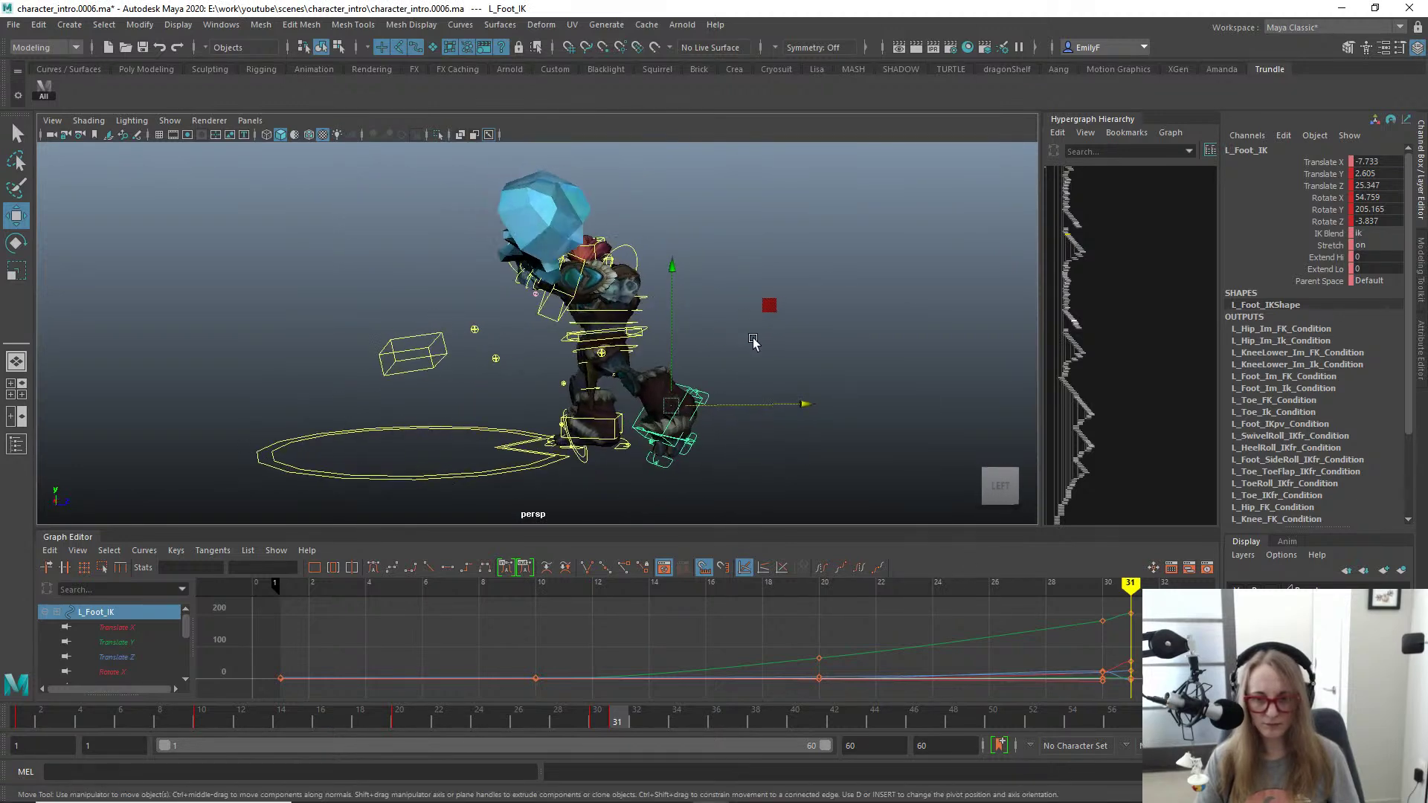
drag(778, 411, 752, 399)
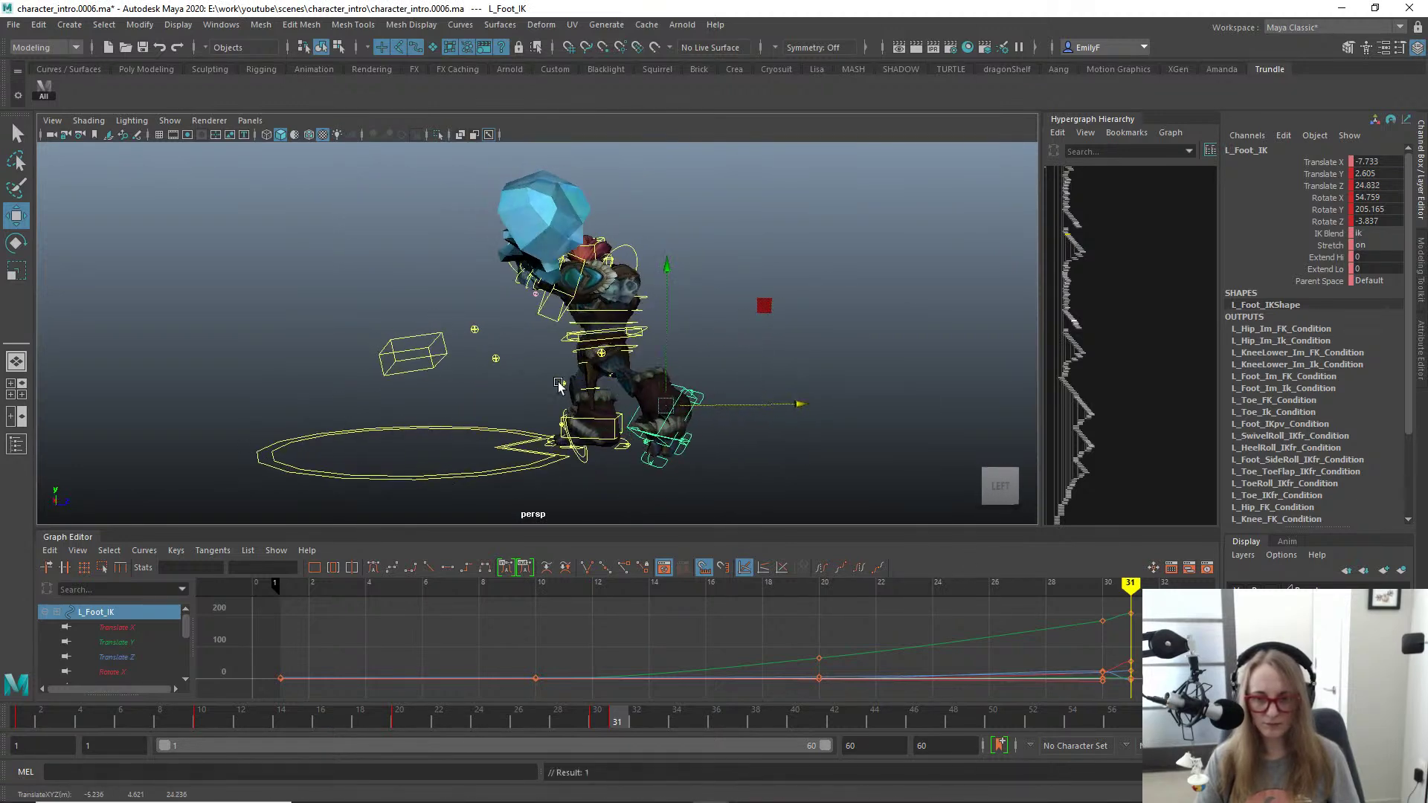
alt+right_drag(559, 385, 640, 372)
Step: Try rotating the Main_FK control at frame 31, and undo the rotation
key(q)
click(600, 361)
click(575, 343)
key(e)
alt+drag(555, 402, 689, 415)
drag(456, 403, 476, 419)
key(ctrl+z)
key(f)
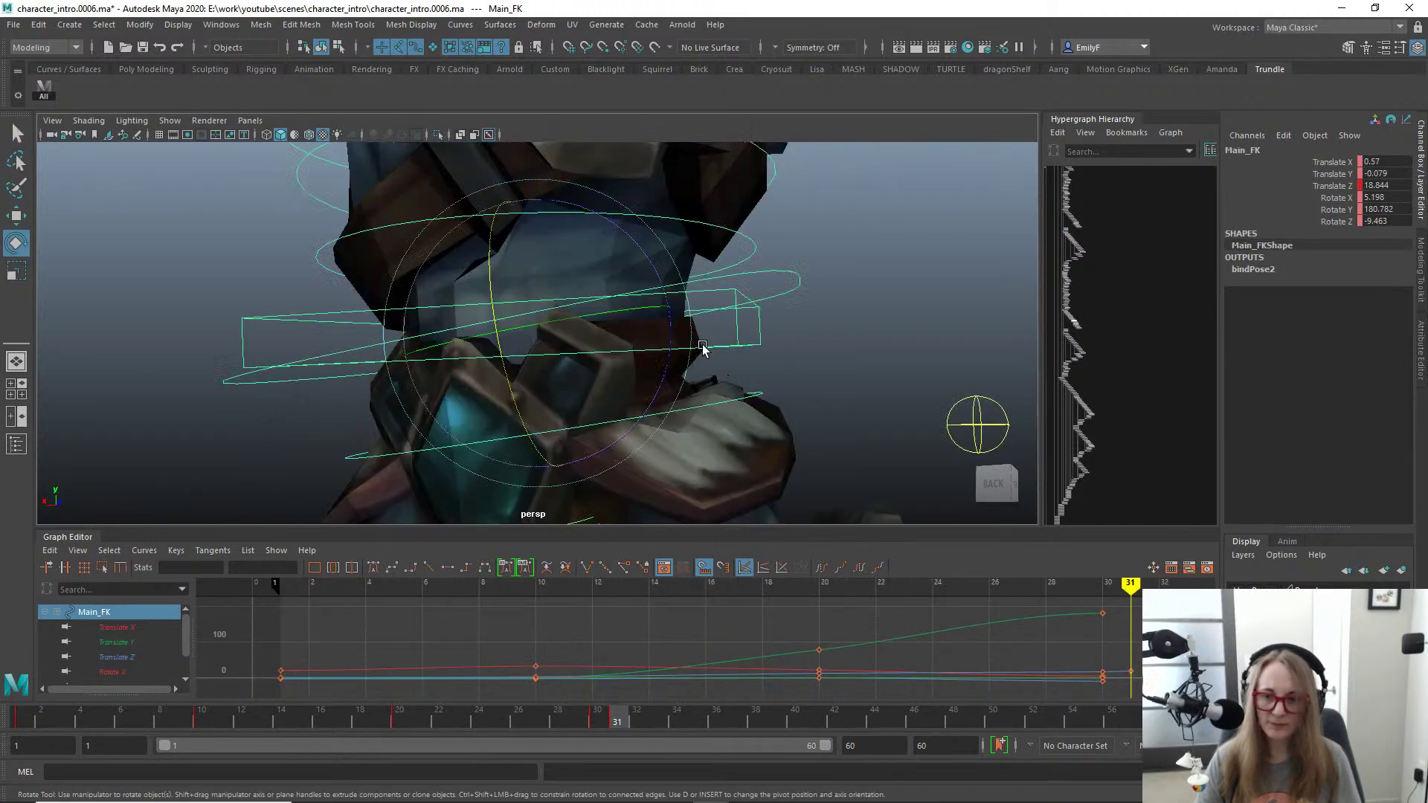
Step: Reset the Pelvis_FK control's X, Y and Z rotation to 0 at frame 31
key(q)
alt+drag(703, 350, 561, 368)
drag(744, 421, 760, 431)
key(e)
alt+right_drag(854, 418, 598, 326)
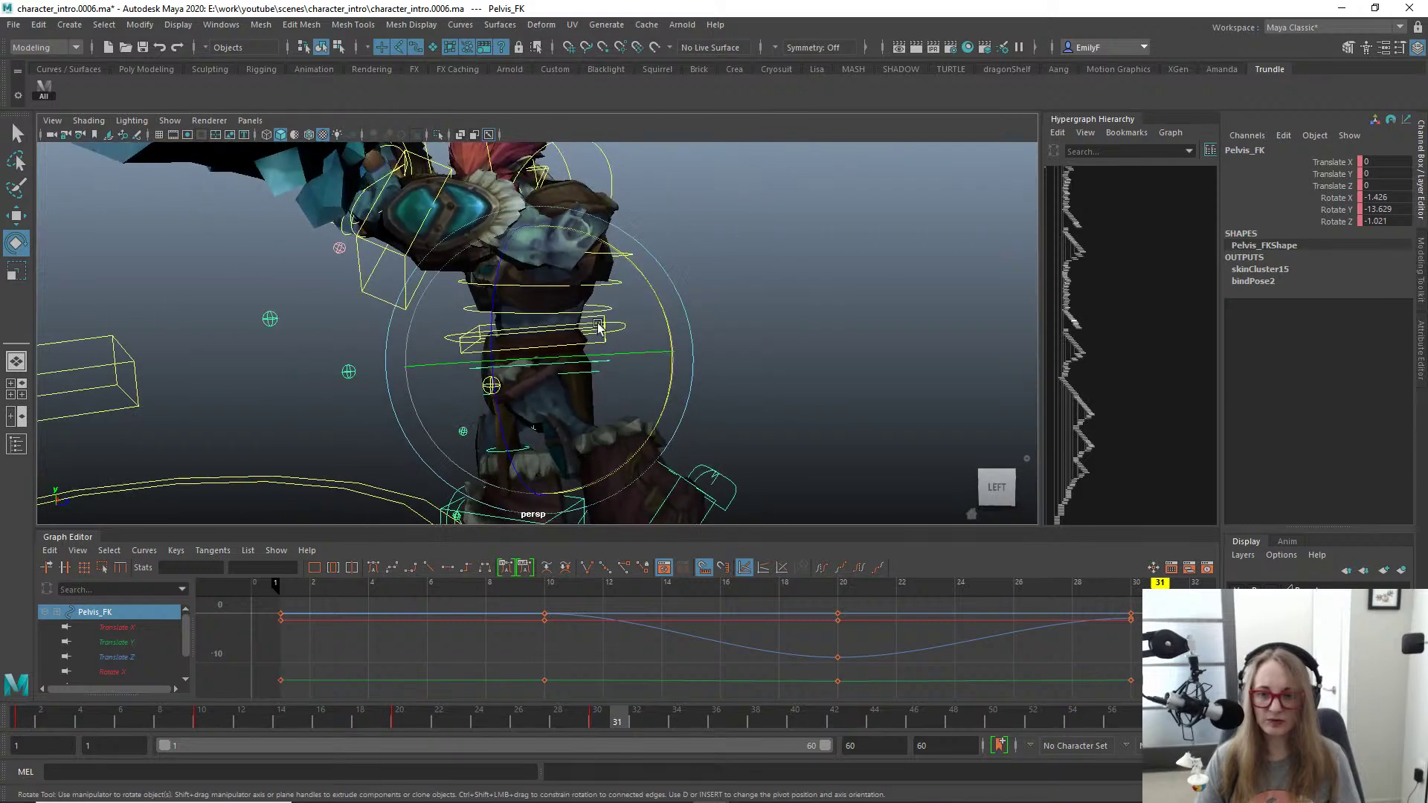
drag(565, 377, 596, 378)
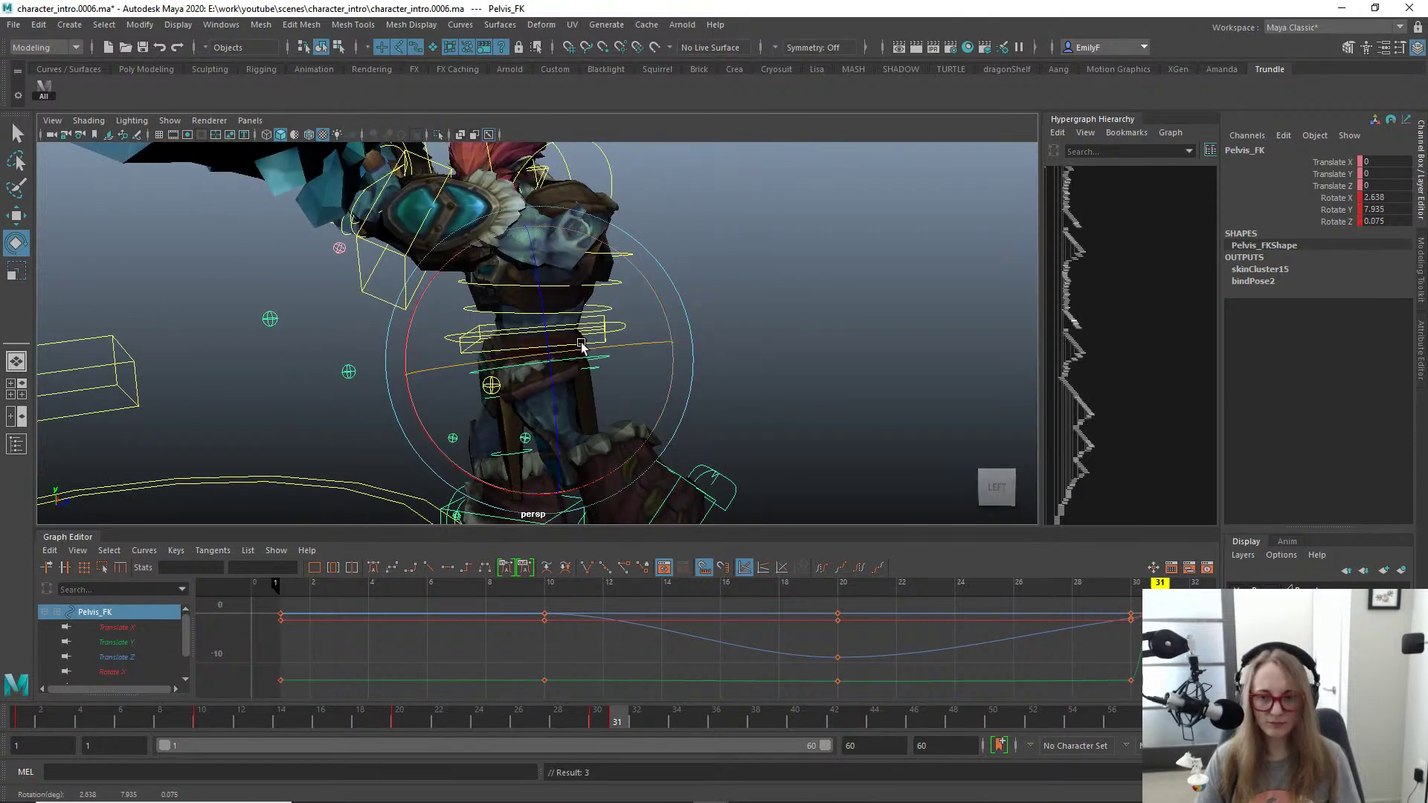
text(0)
key(Return)
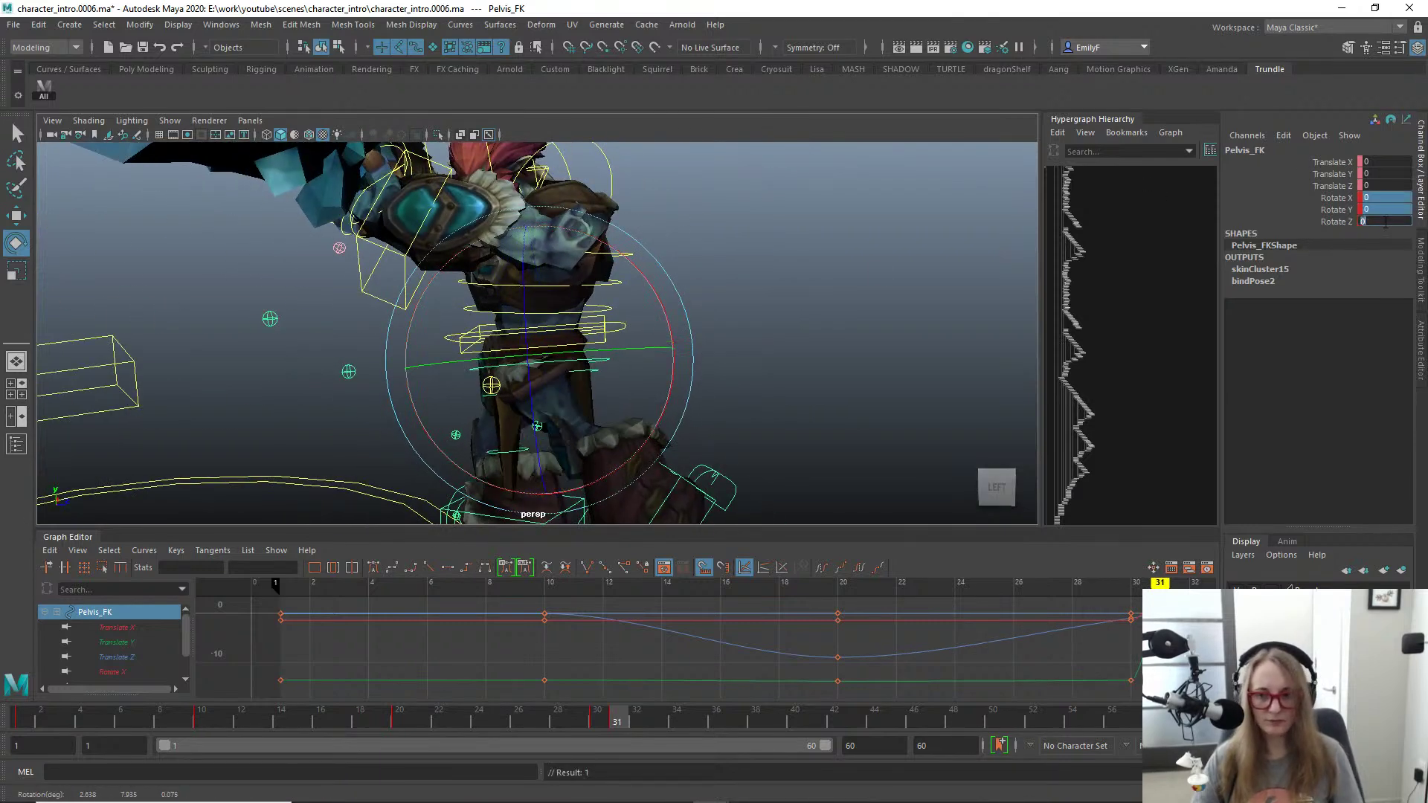
Step: Rotate the Pelvis_FK control to about 4.0 in X, 41.2 in Y and -2.5 in Z at frame 31
drag(578, 353, 649, 421)
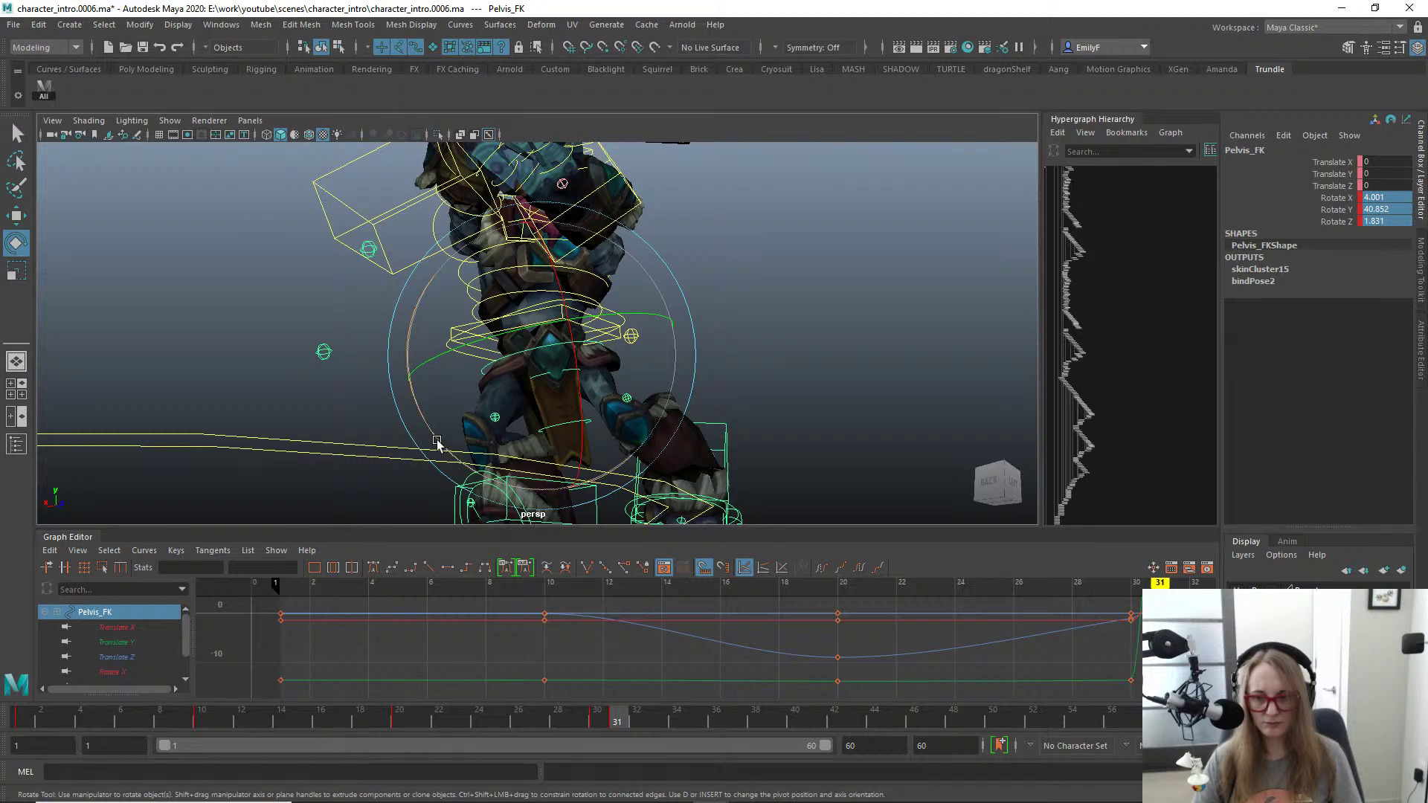
drag(433, 429, 433, 428)
alt+drag(644, 402, 549, 421)
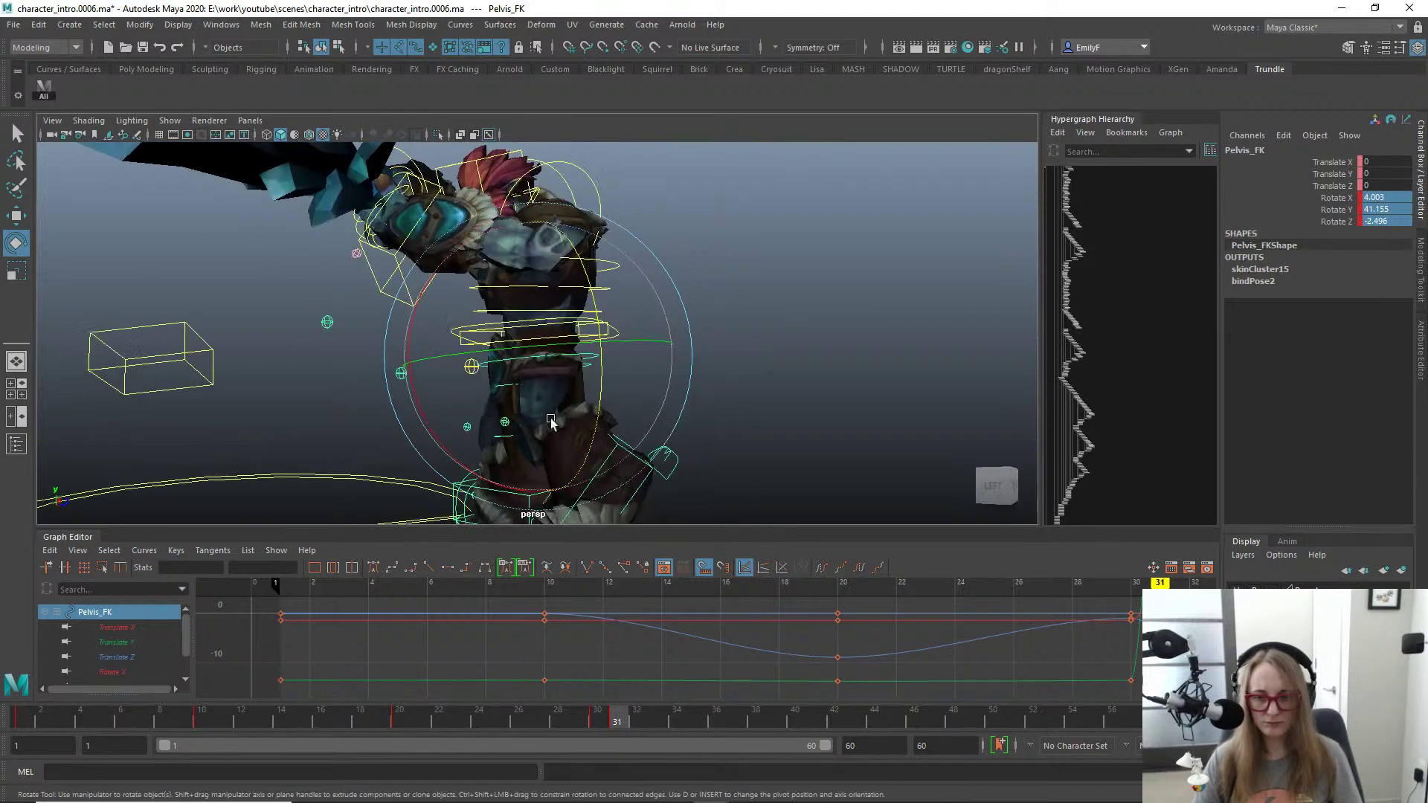
alt+middle_drag(550, 421, 554, 349)
Step: Move the left knee's L_Foot_IKpv control to about 6.7 in X, 2.5 in Y and -3.6 in Z at frame 31
key(q)
click(625, 383)
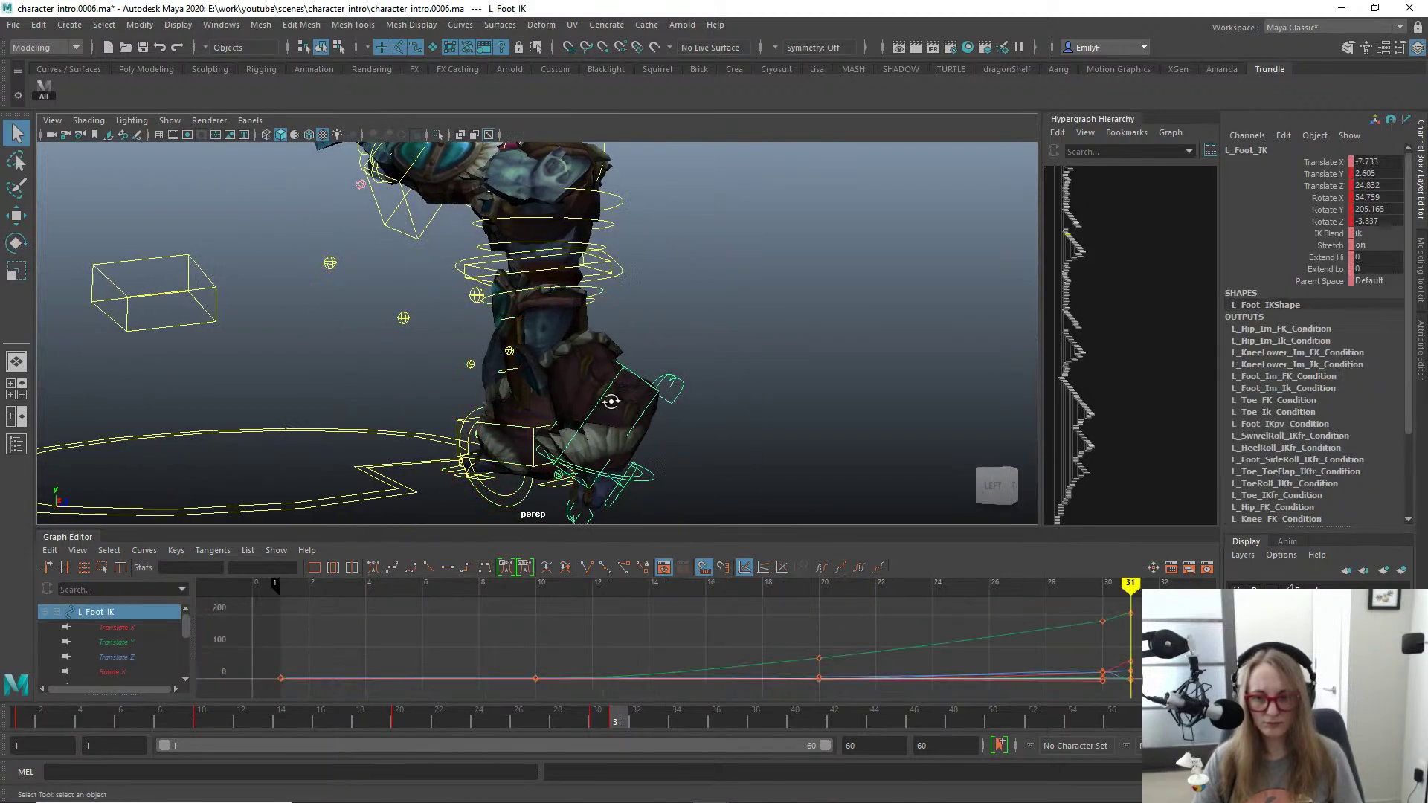
alt+drag(625, 383, 709, 307)
click(634, 296)
key(w)
alt+drag(670, 430, 571, 283)
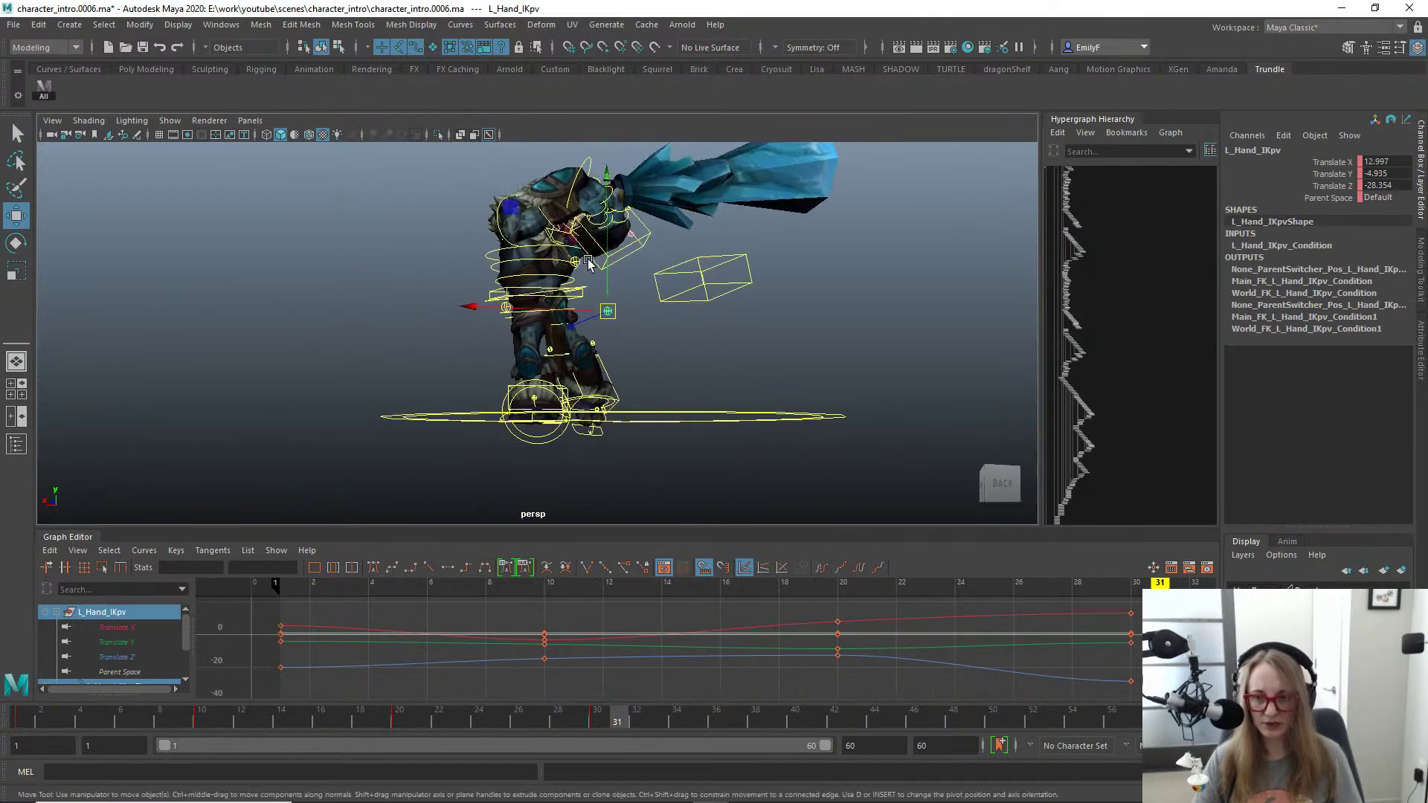
click(572, 283)
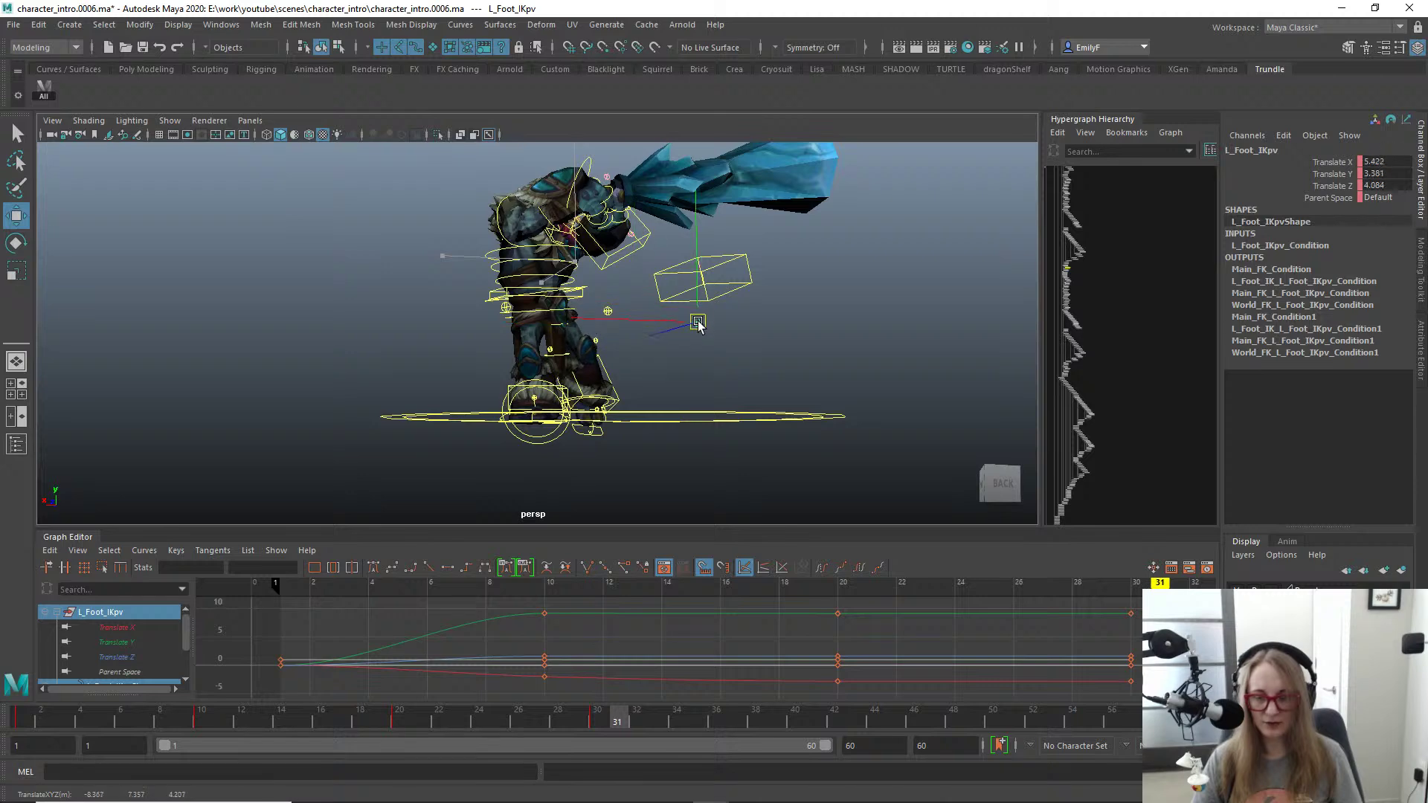
alt+drag(698, 325, 541, 368)
alt+drag(366, 390, 451, 355)
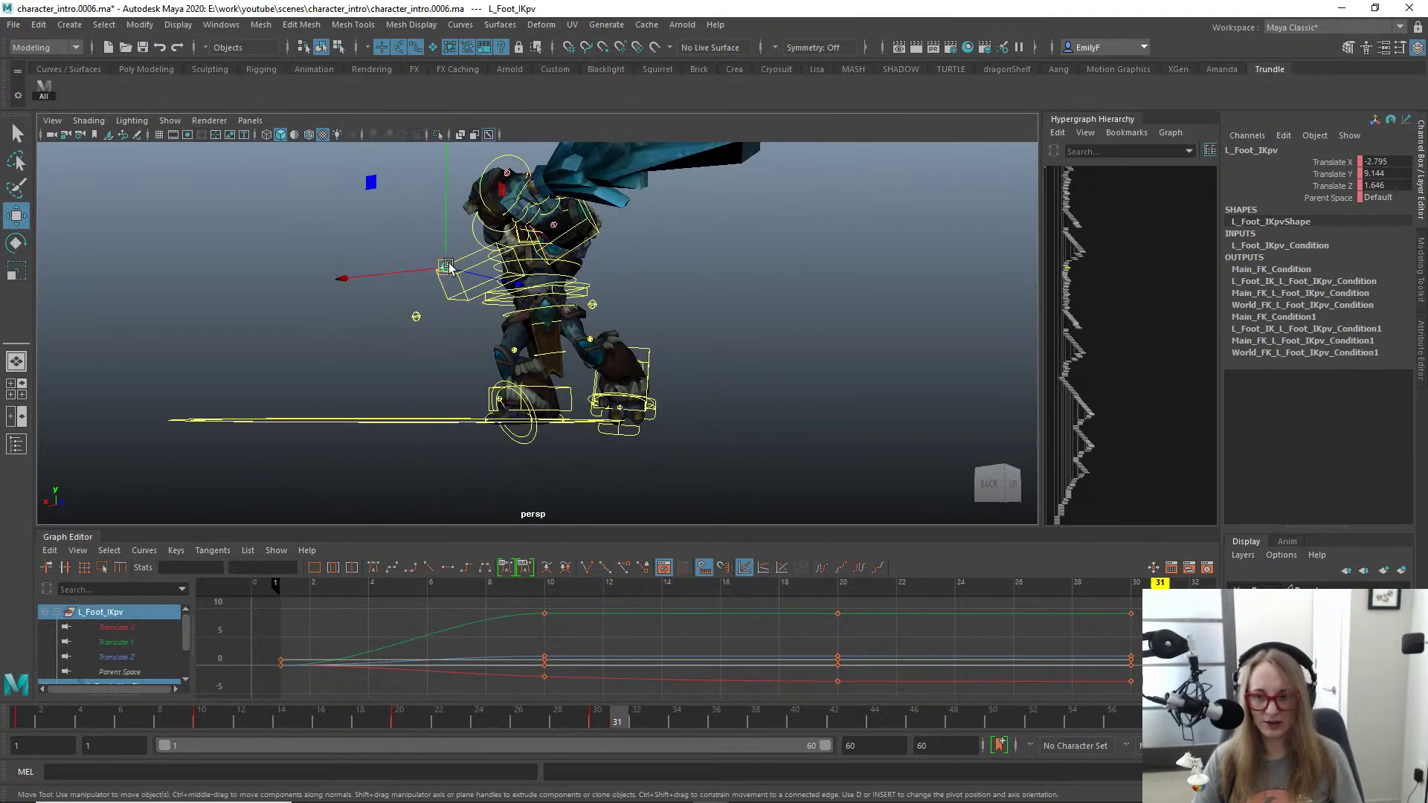
drag(453, 263, 443, 324)
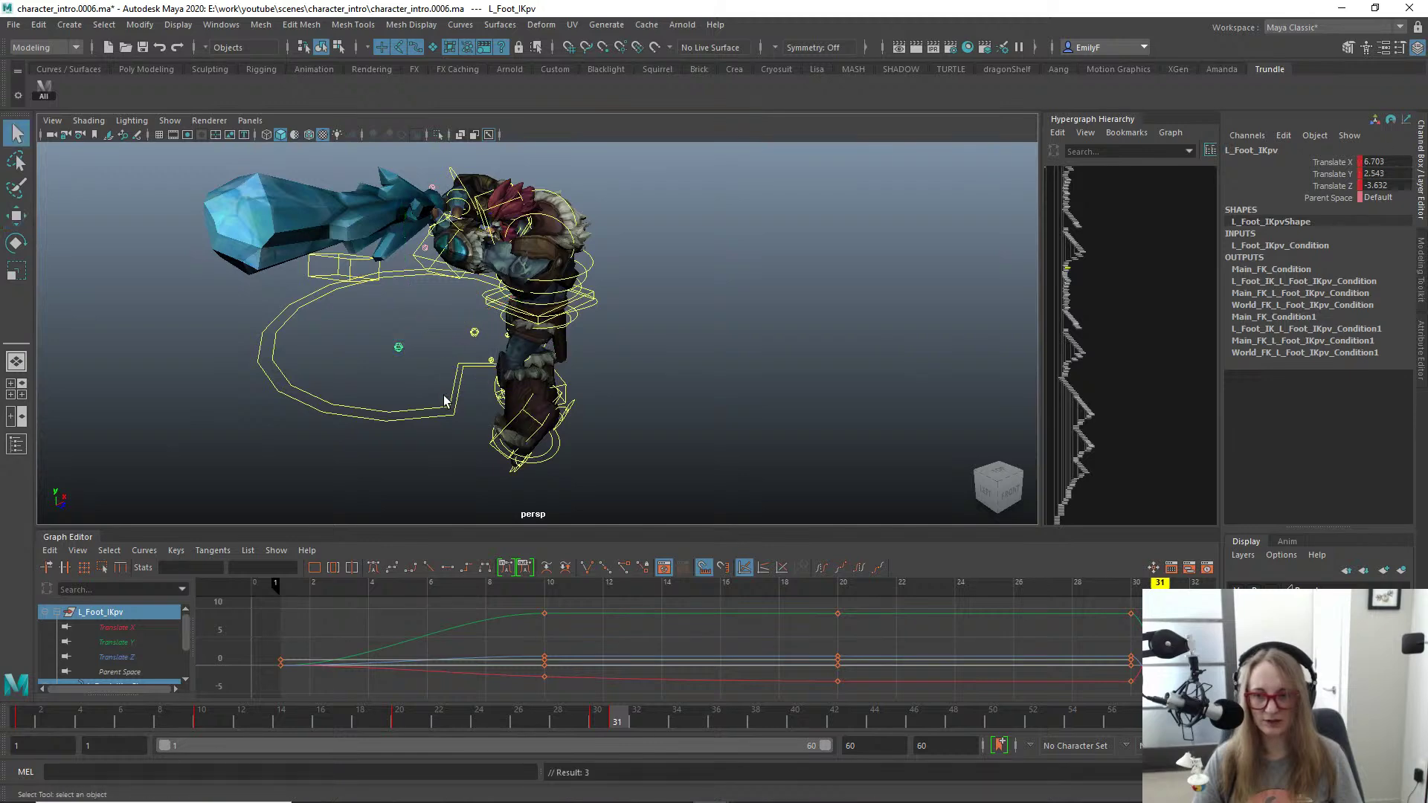
Step: Rotate L_Foot_IK to about 61.4, 200.1, 27.5 at frame 31 and move it in X to about -6.6
alt+drag(444, 401, 633, 398)
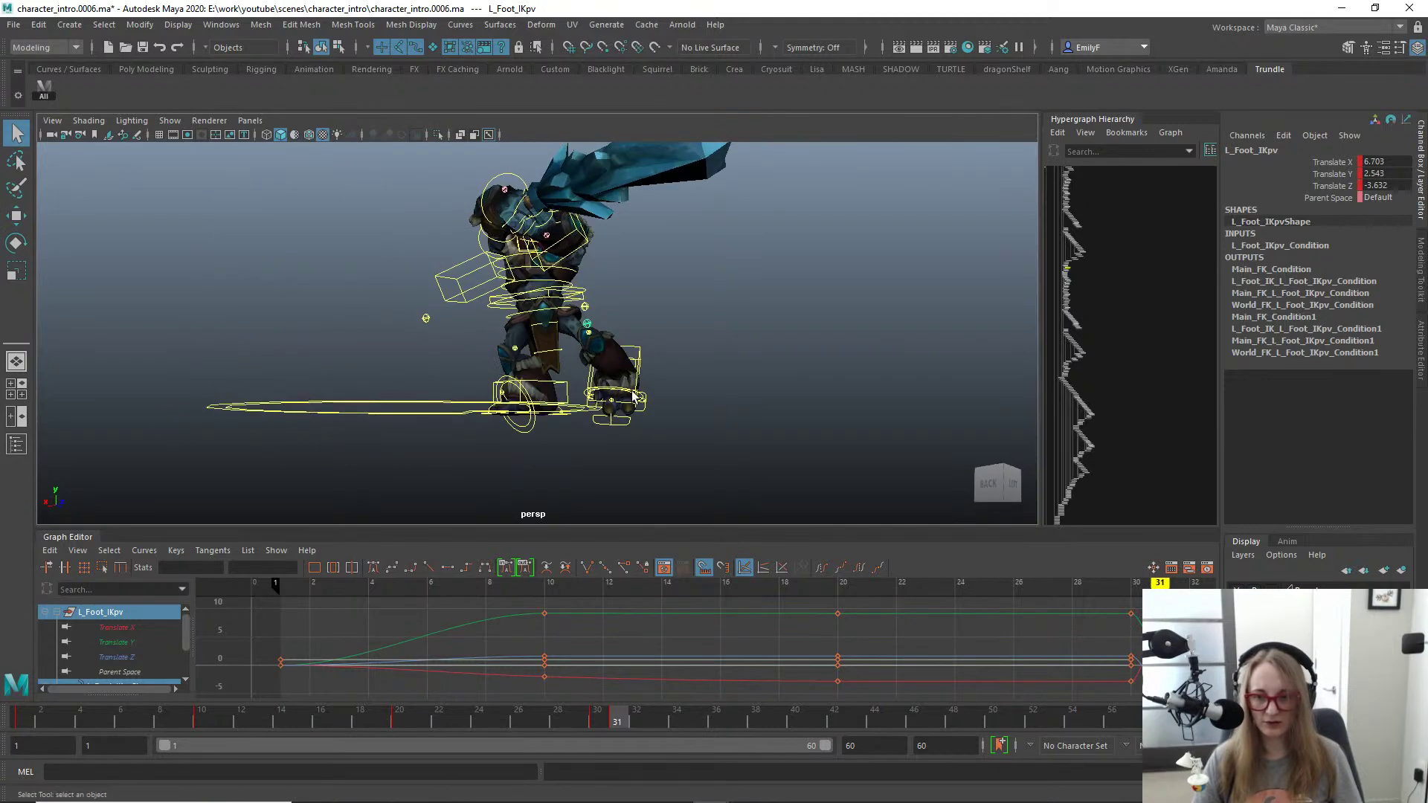
click(635, 348)
key(e)
drag(772, 398, 756, 290)
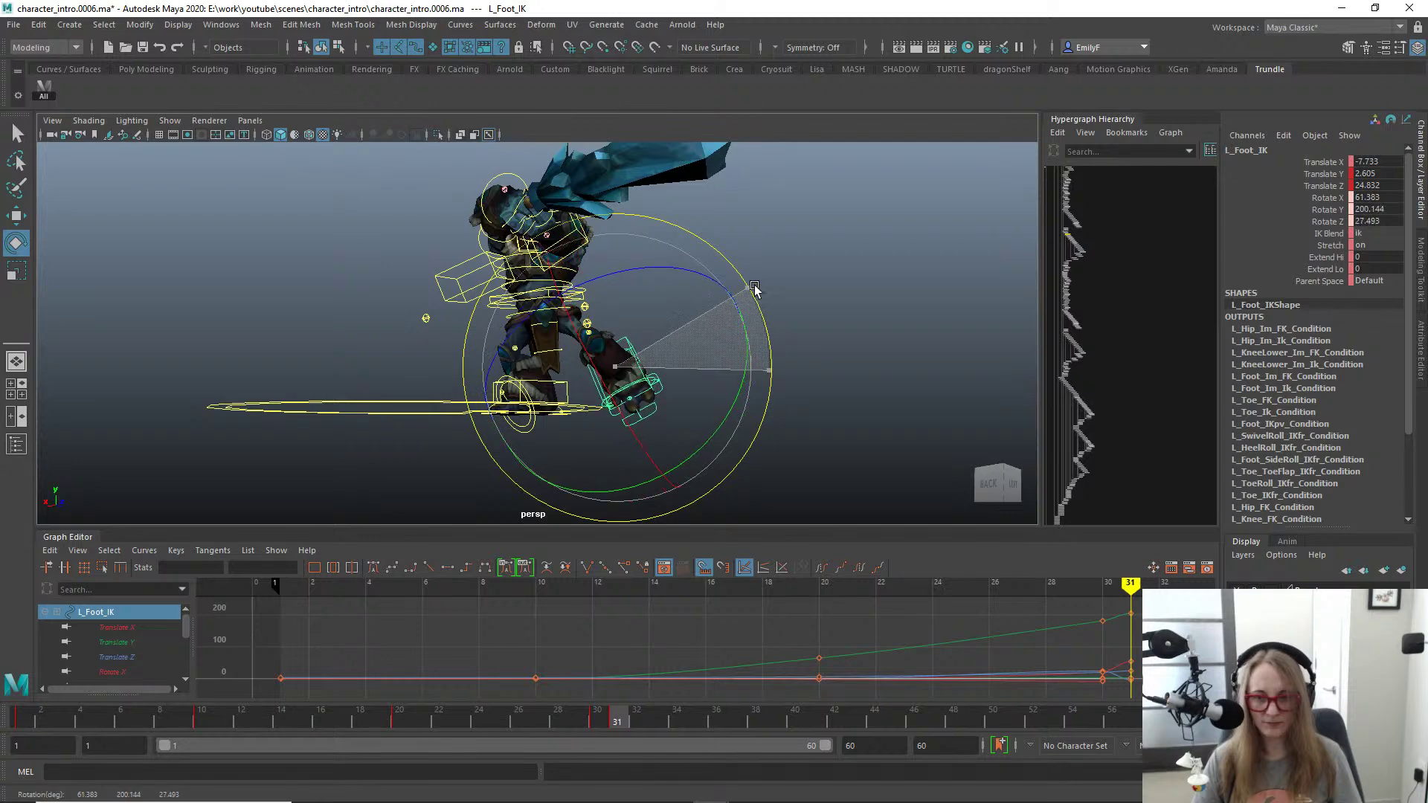
key(w)
key(alt+1)
scroll(590, 425, down, 1)
alt+drag(592, 421, 479, 327)
Step: Move the Main_FK control to about 0.98 in X, 0.03 in Y and 19.07 in Z at frame 31
key(q)
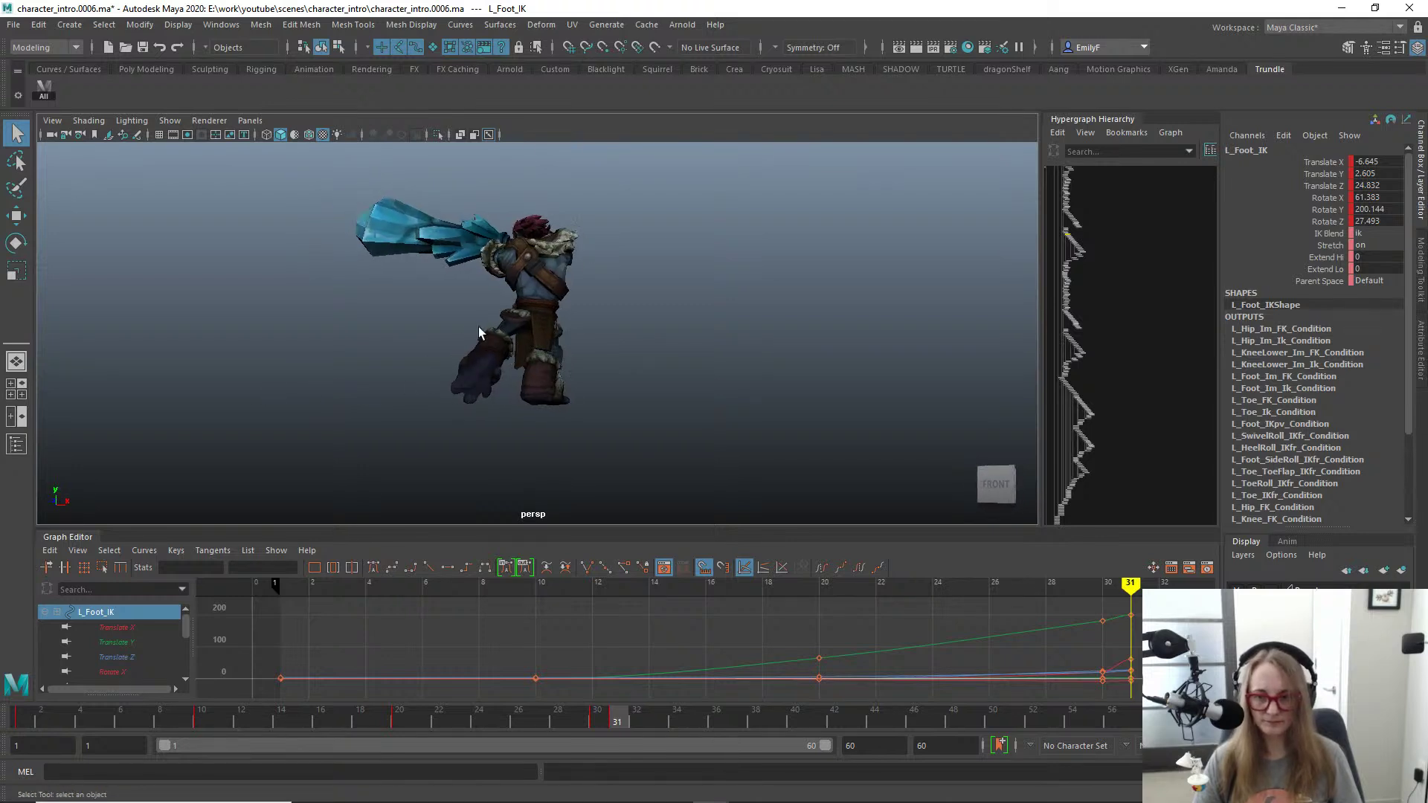
click(580, 307)
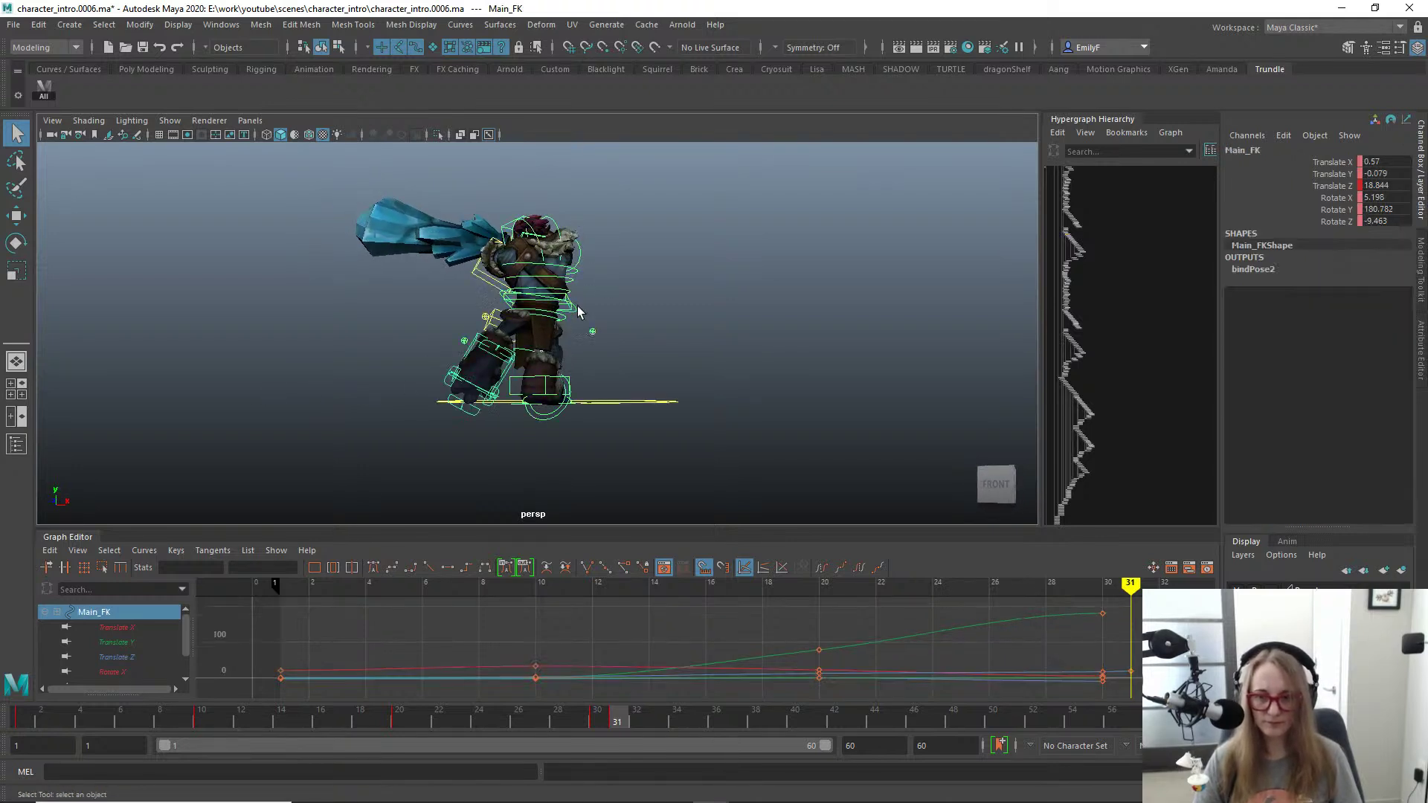
scroll(617, 266, up, 3)
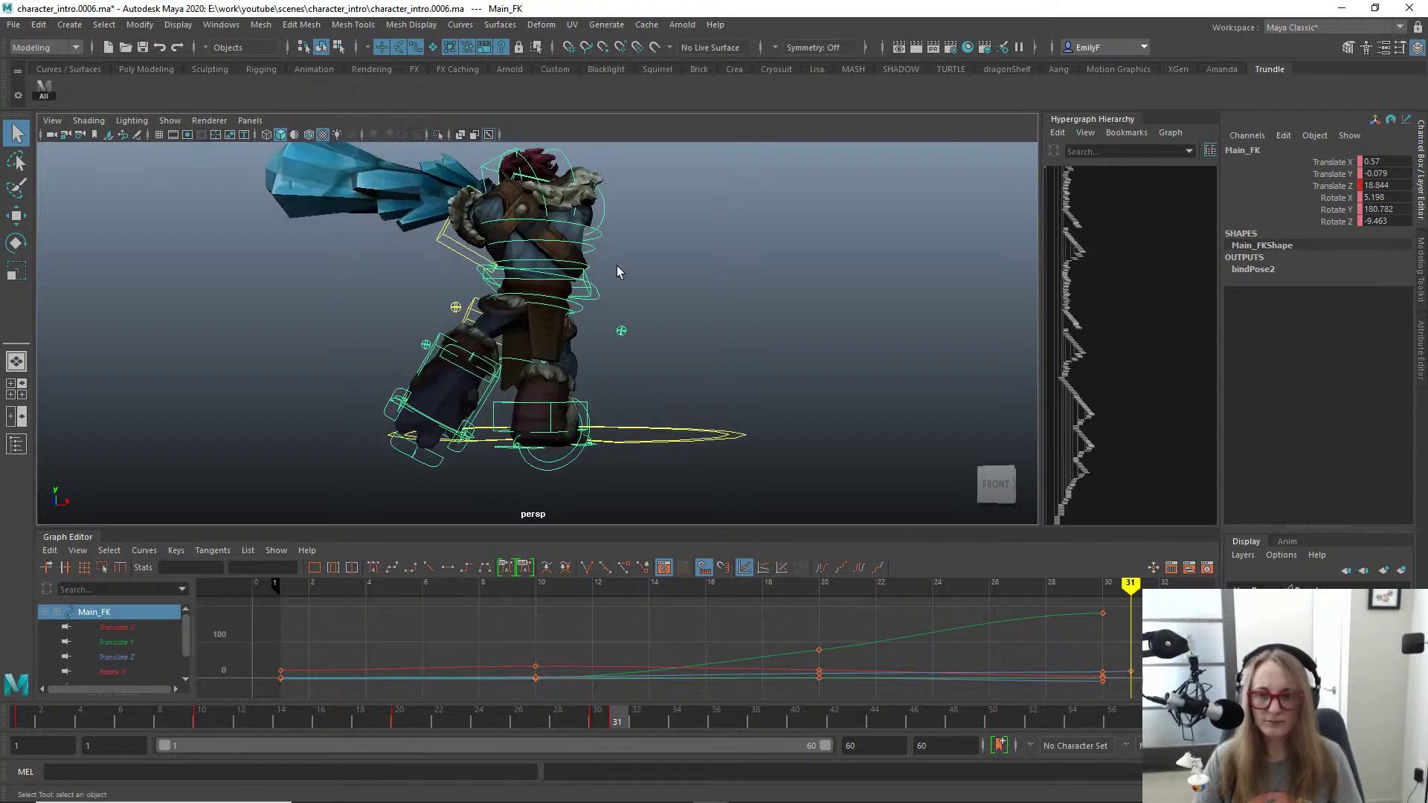
key(w)
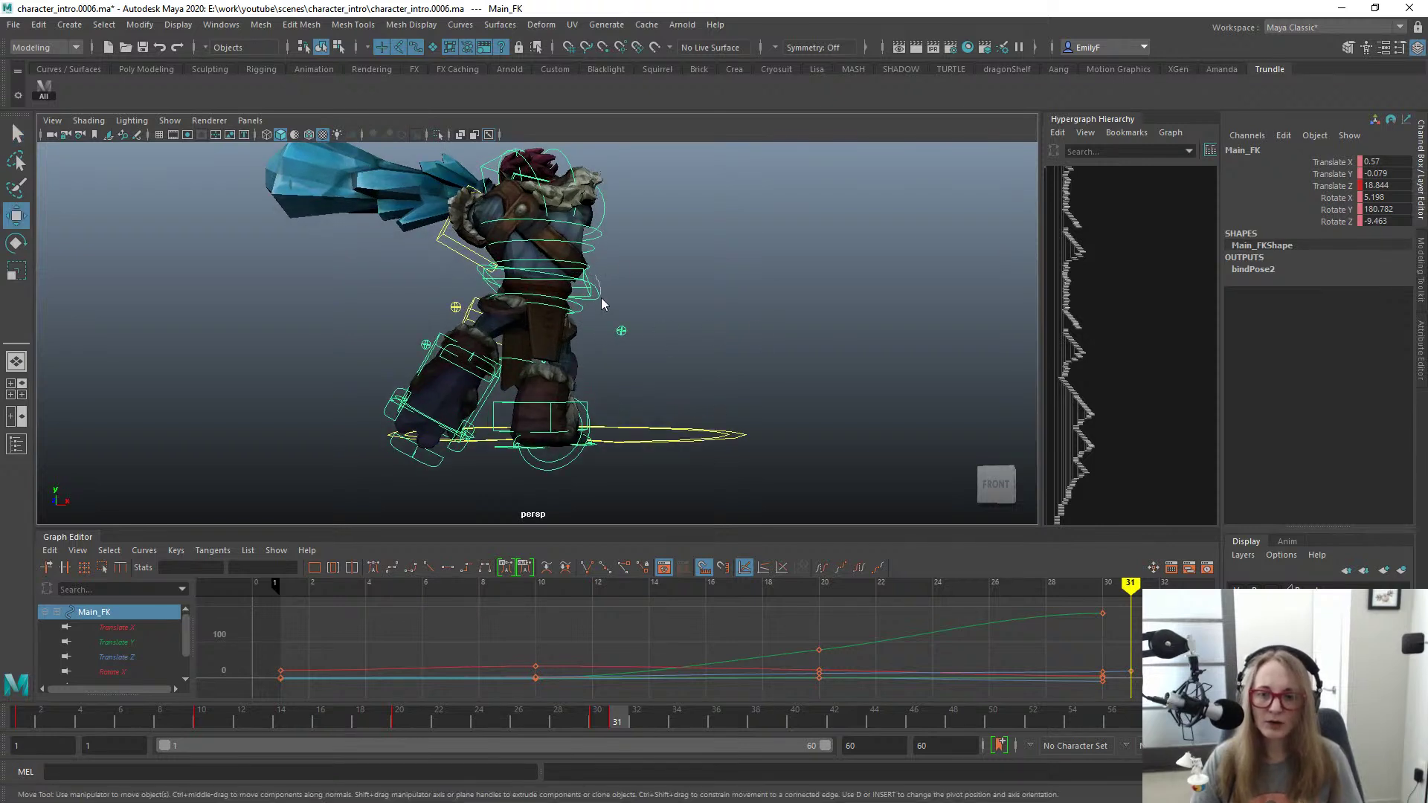
key(w)
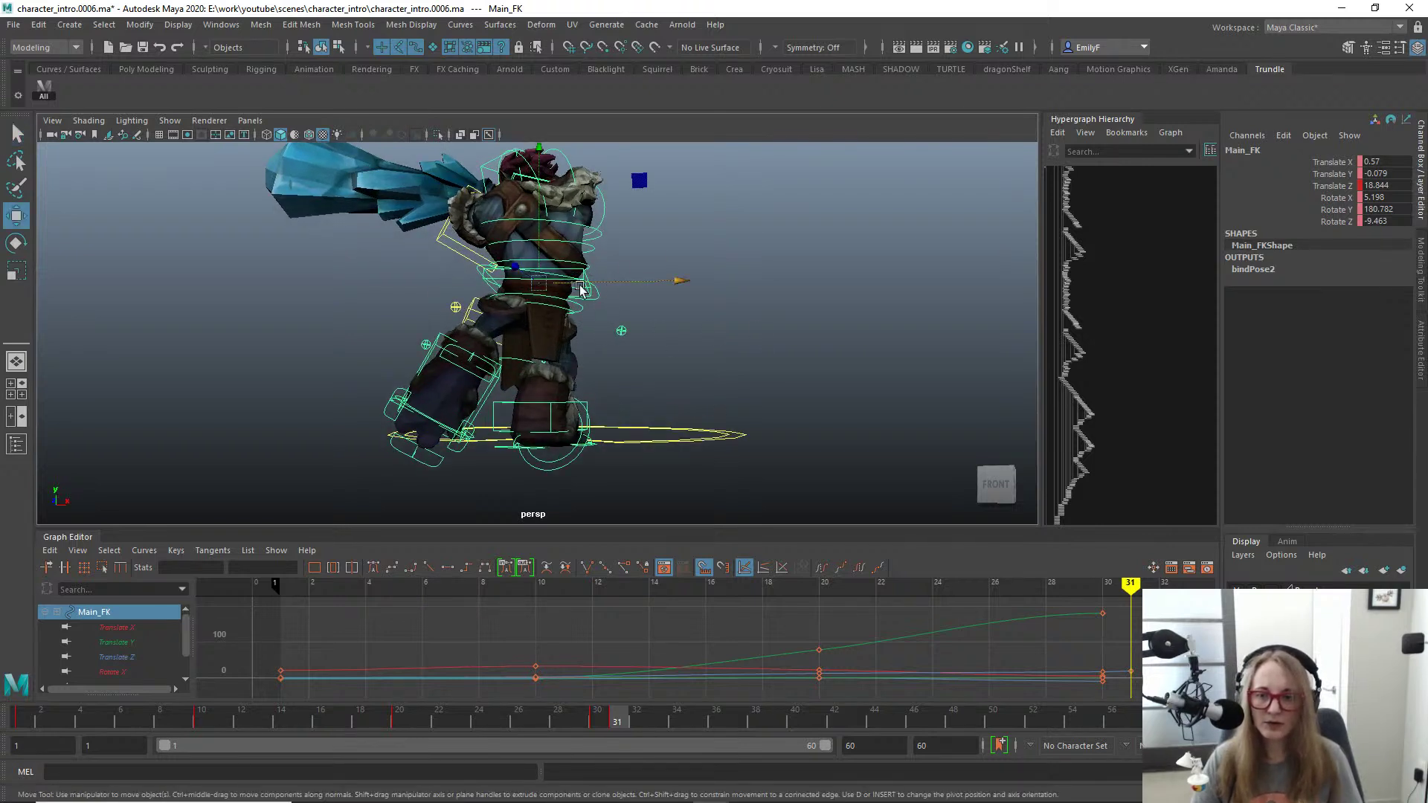
drag(535, 223, 537, 218)
drag(599, 277, 456, 382)
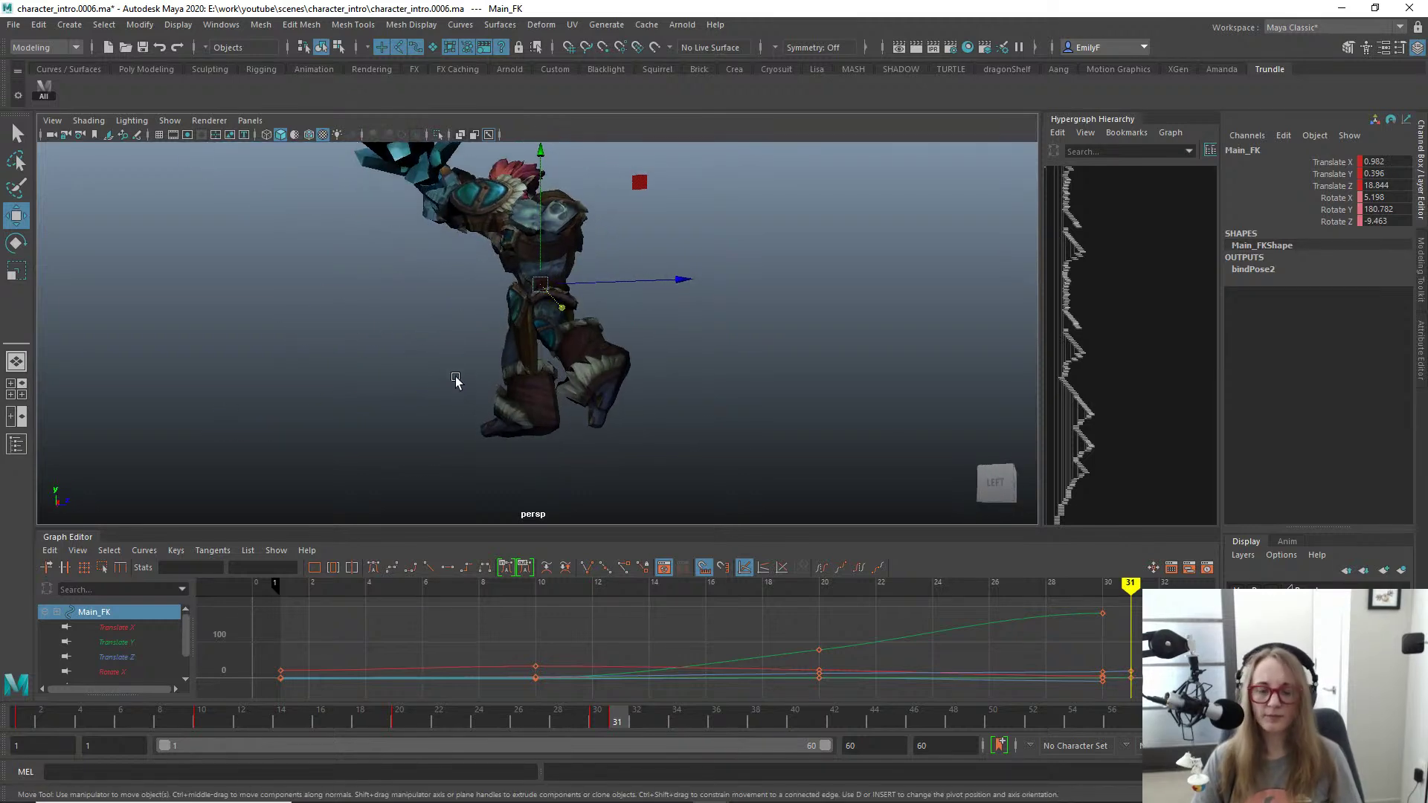
drag(627, 287, 616, 275)
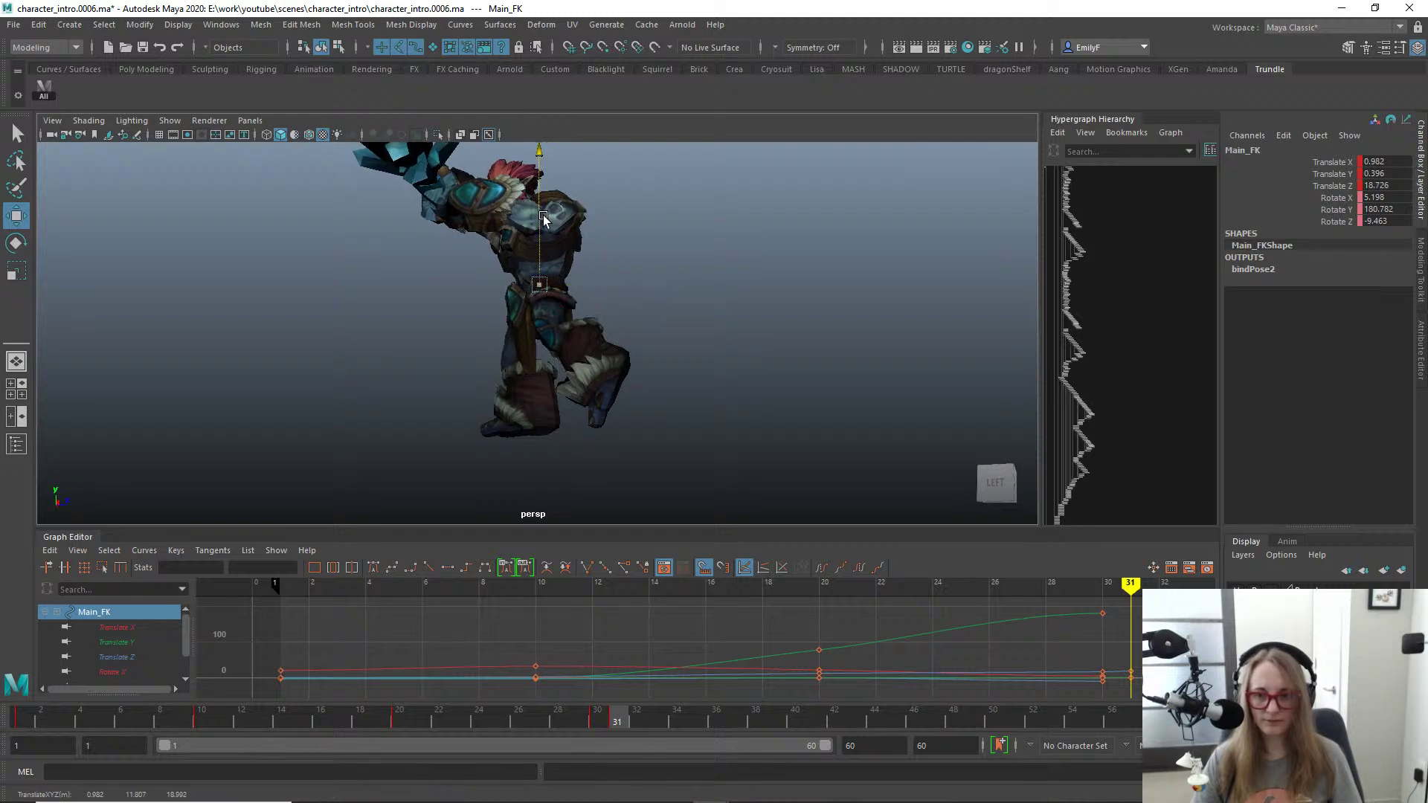
drag(544, 217, 549, 220)
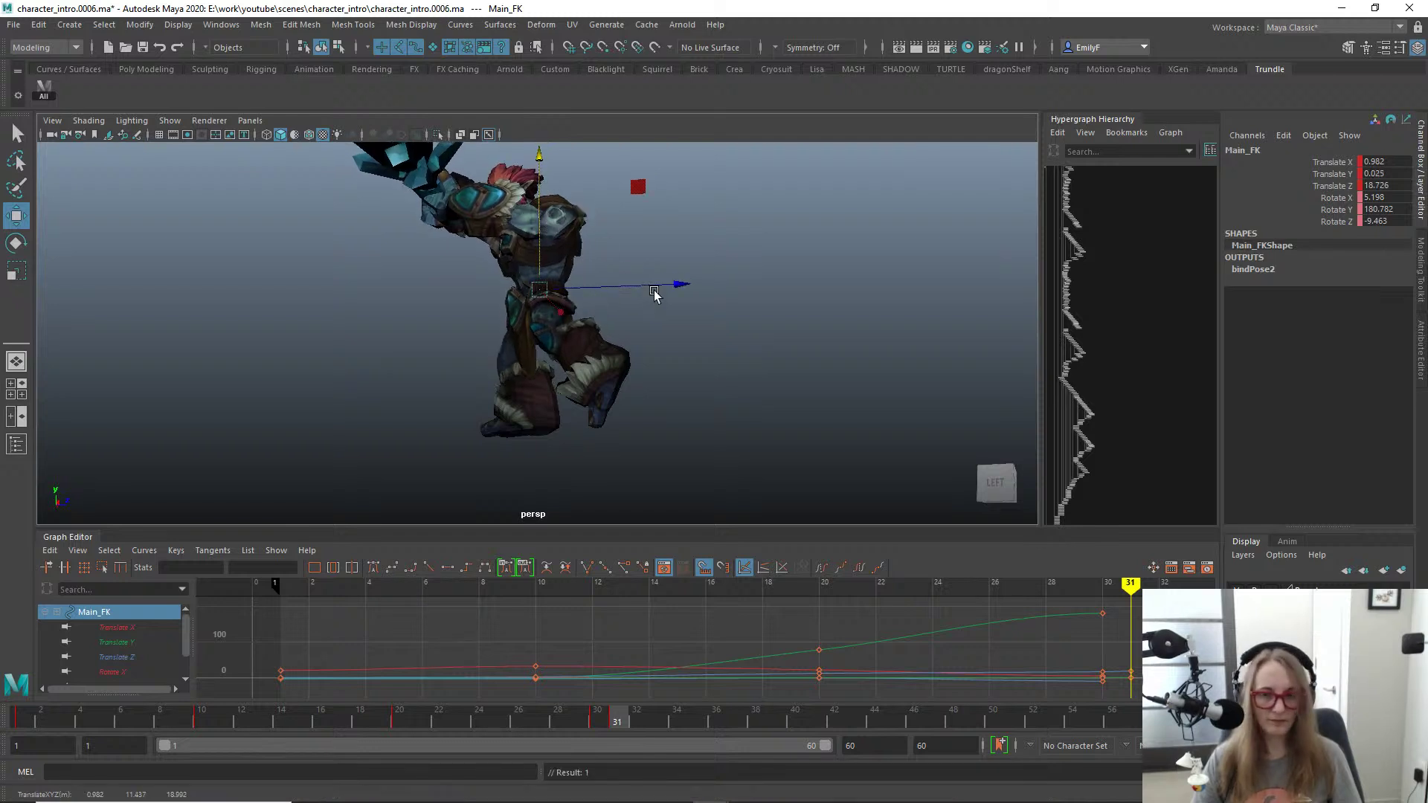
drag(654, 294, 526, 313)
Step: Rotate the Pelvis_FK control to about -2.8 in X, 42.0 in Y and -3.5 in Z at frame 31
key(alt+1)
alt+right_drag(526, 312, 603, 326)
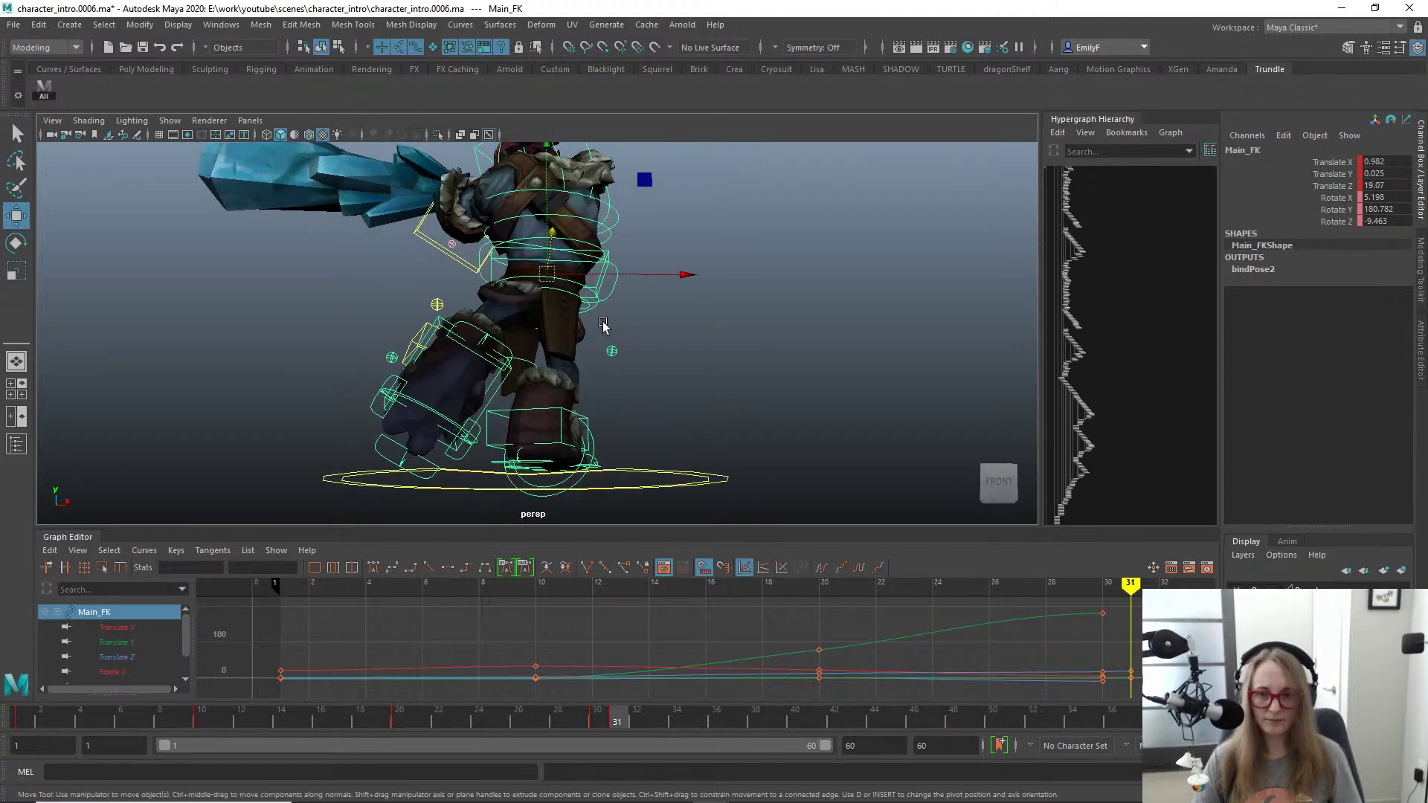
click(578, 284)
key(e)
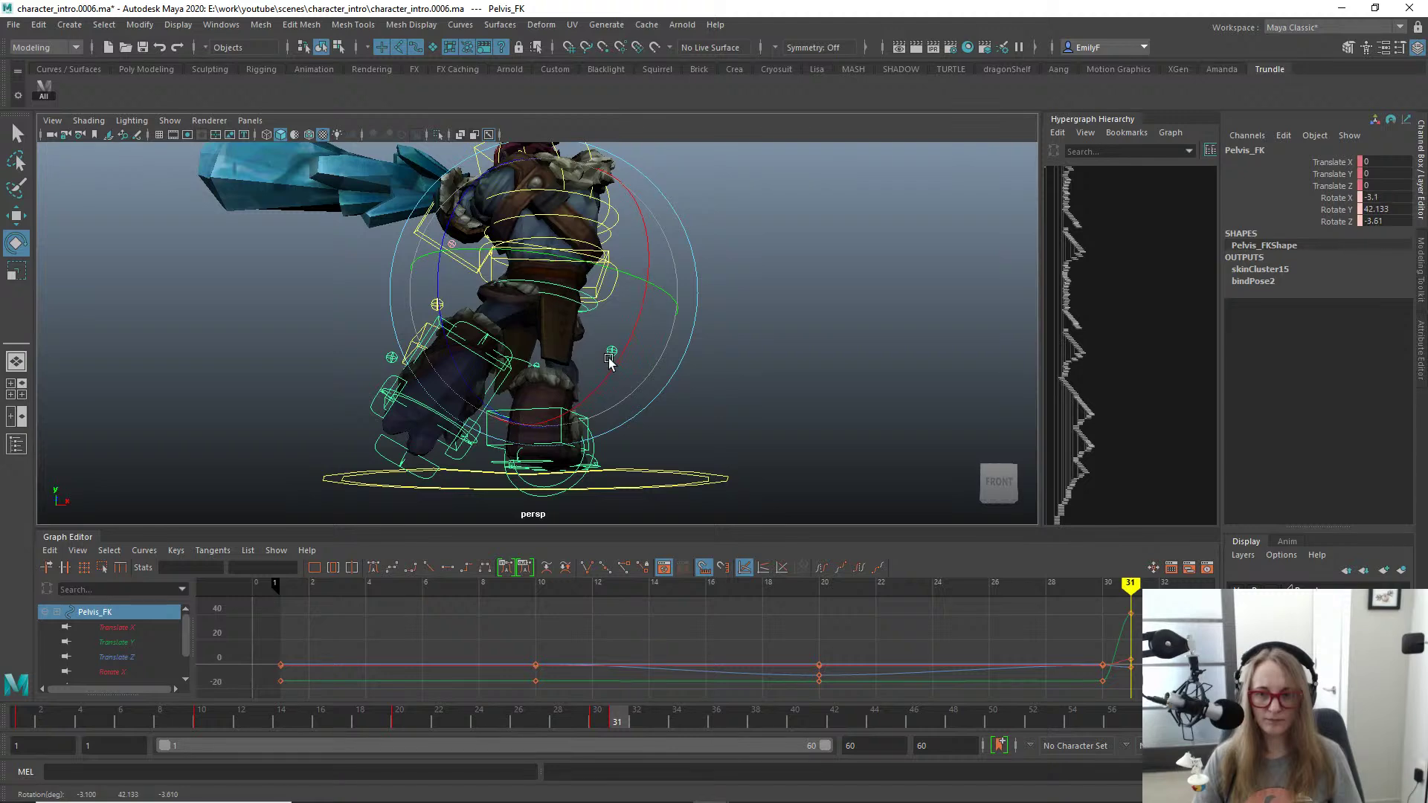
key(q)
drag(608, 359, 615, 293)
key(alt+1)
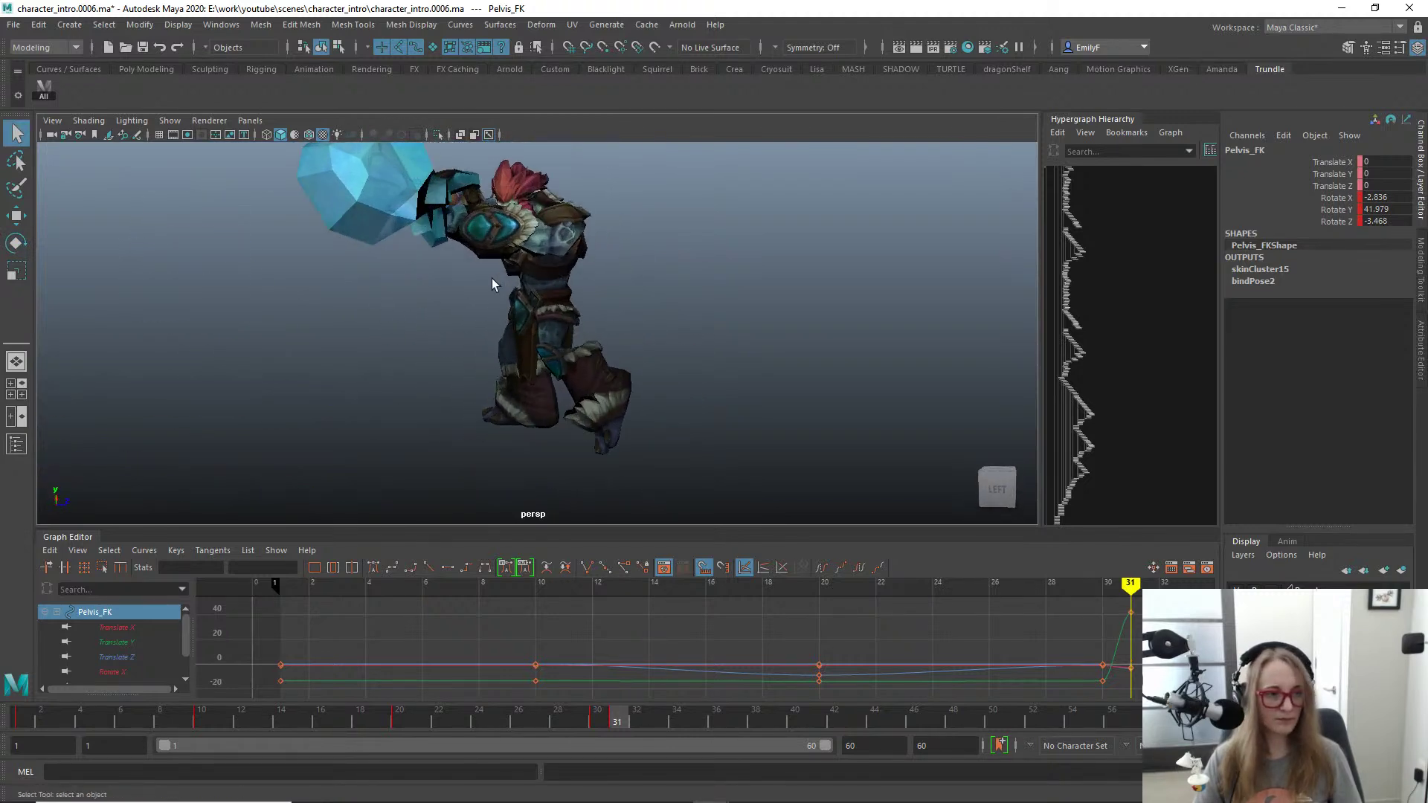
Step: Reset the R_Clavicle_FK control's X, Y and Z rotation to 0 at frame 31
alt+drag(492, 278, 514, 250)
key(alt+1)
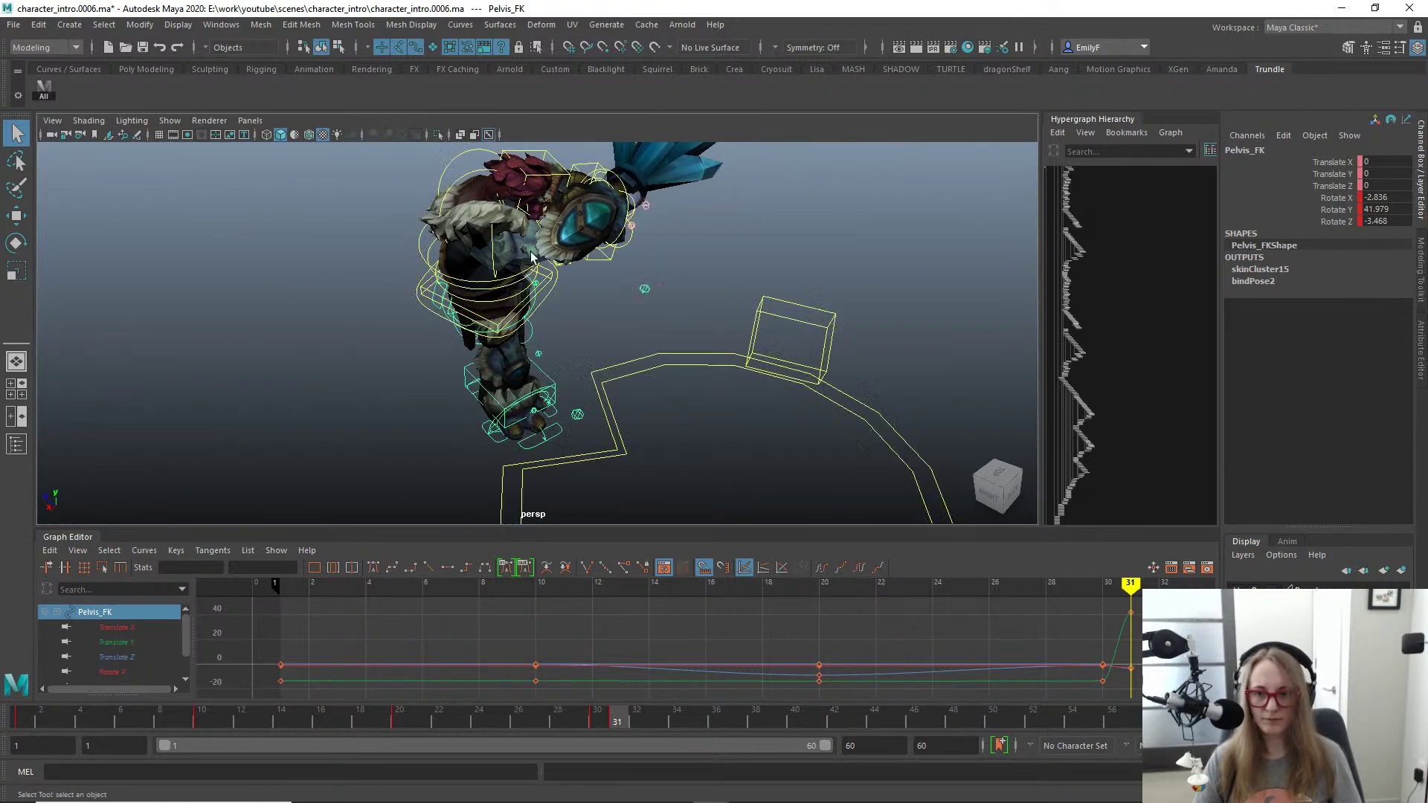
click(480, 176)
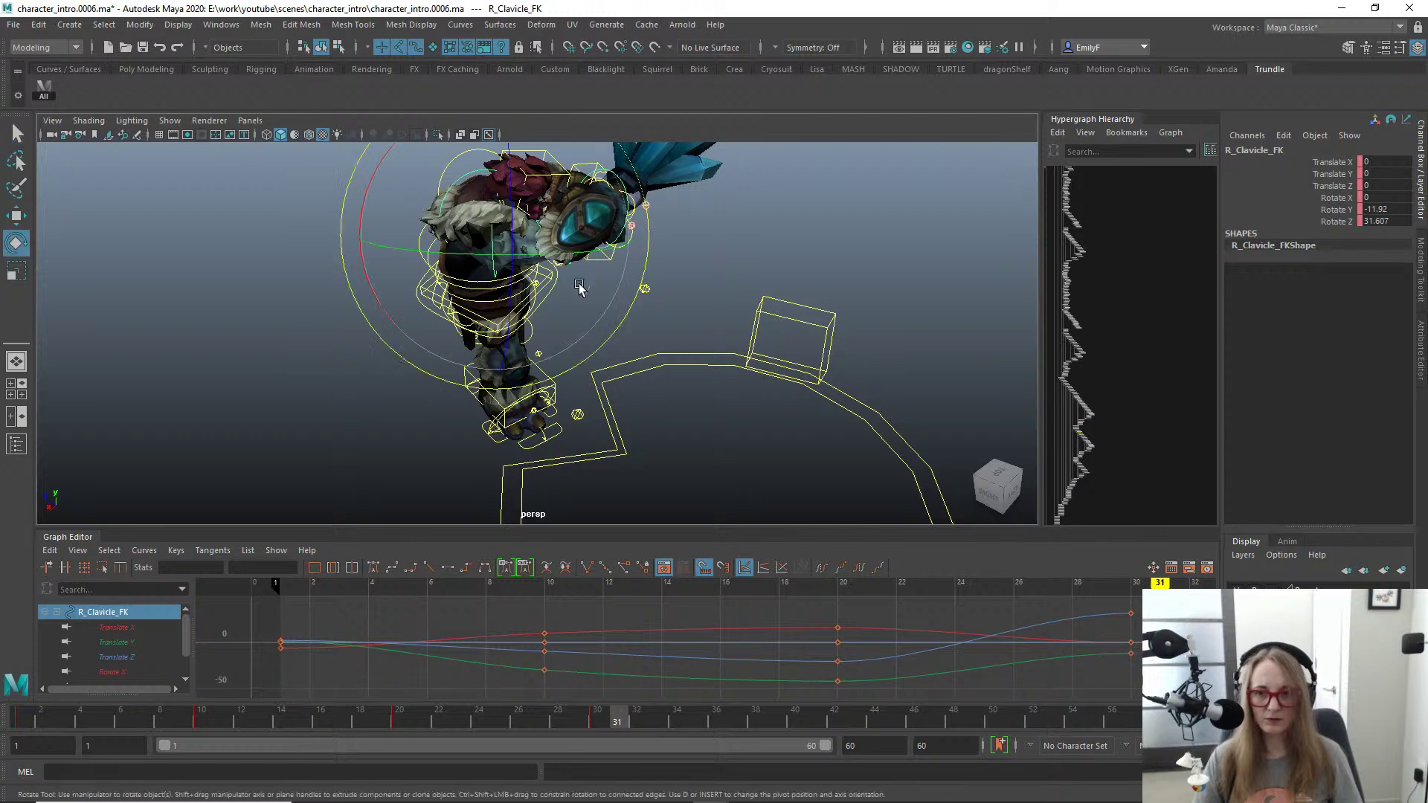
text(0)
key(Return)
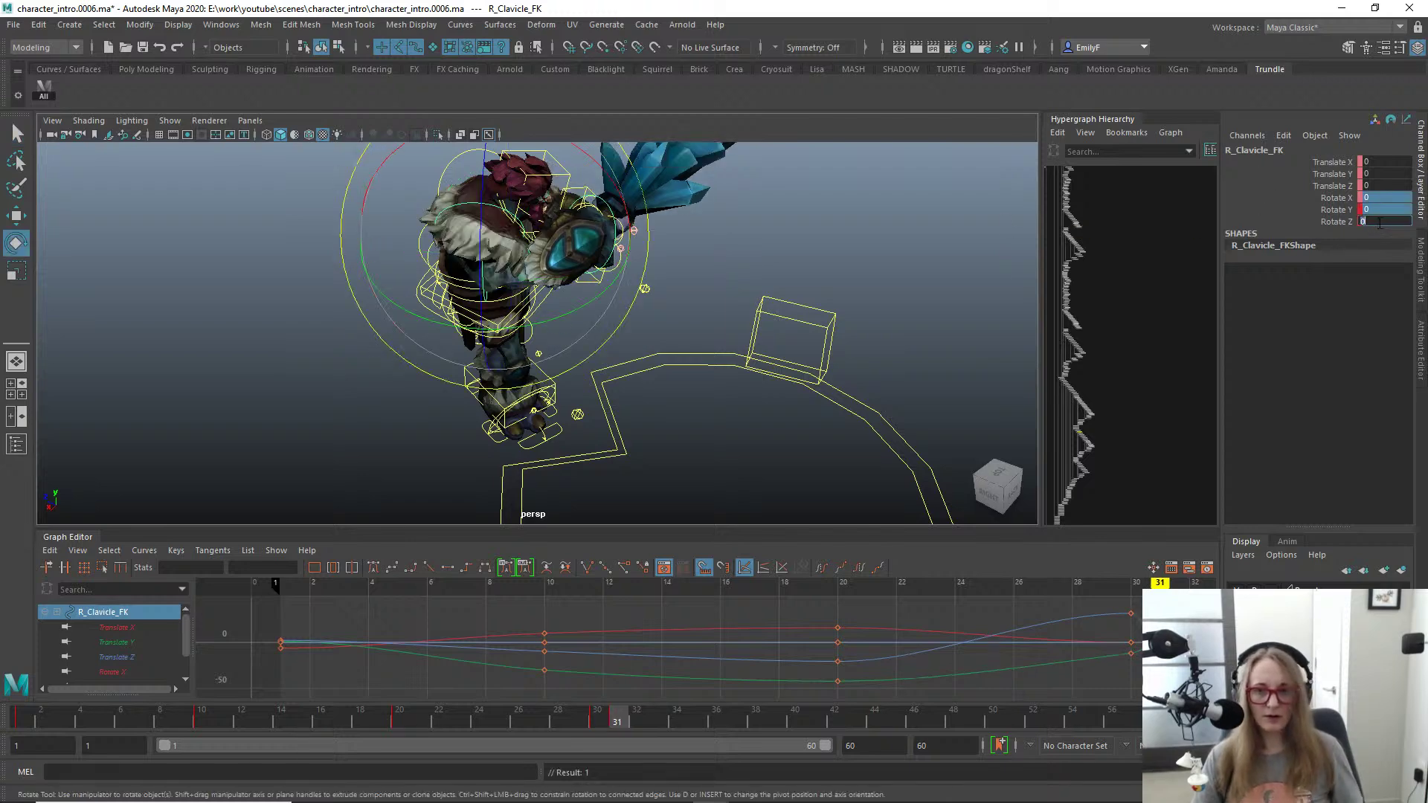
Step: Rotate the R_Clavicle_FK control at frame 31 to reposition the right shoulder and weapon arm, undoing unwanted rotations
alt+drag(922, 258, 639, 286)
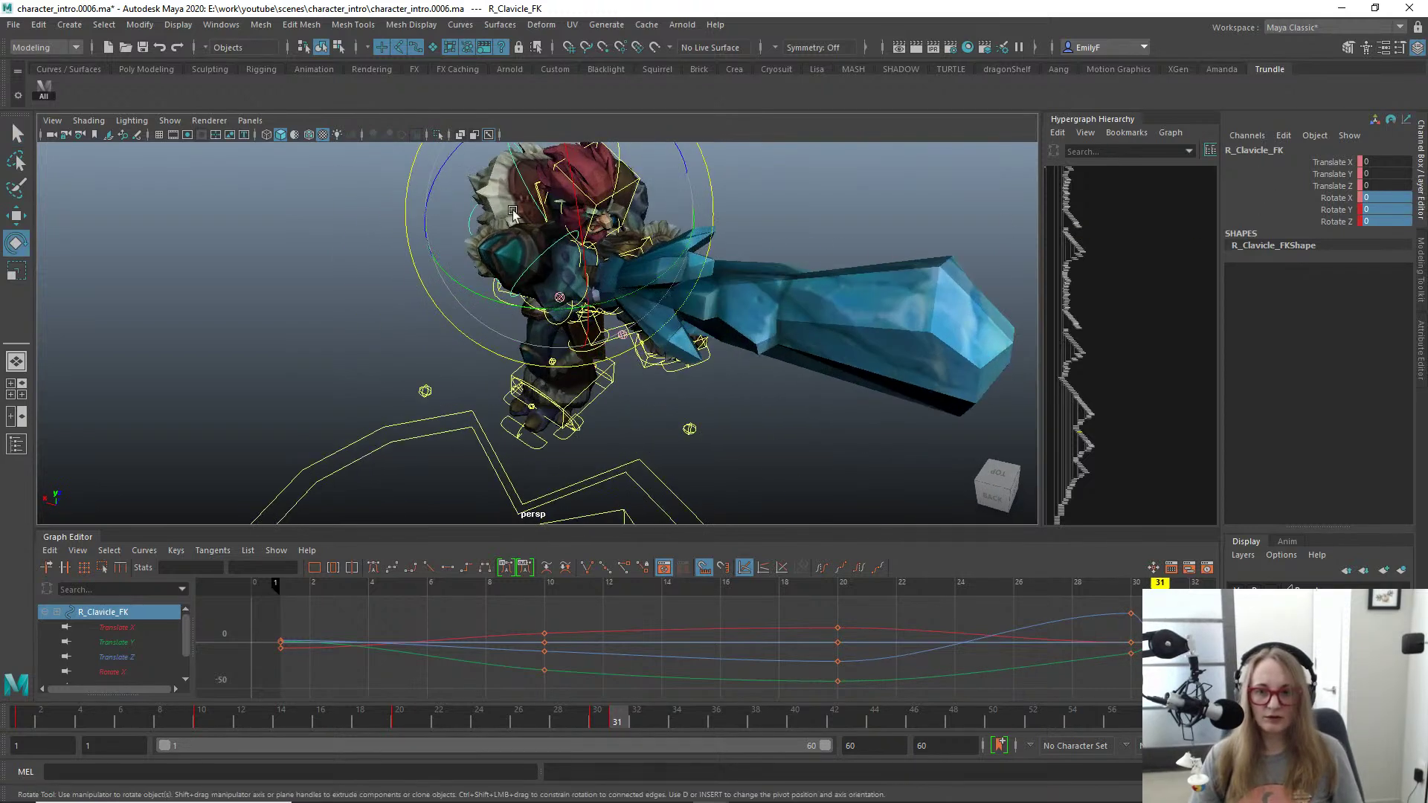
drag(513, 212, 644, 311)
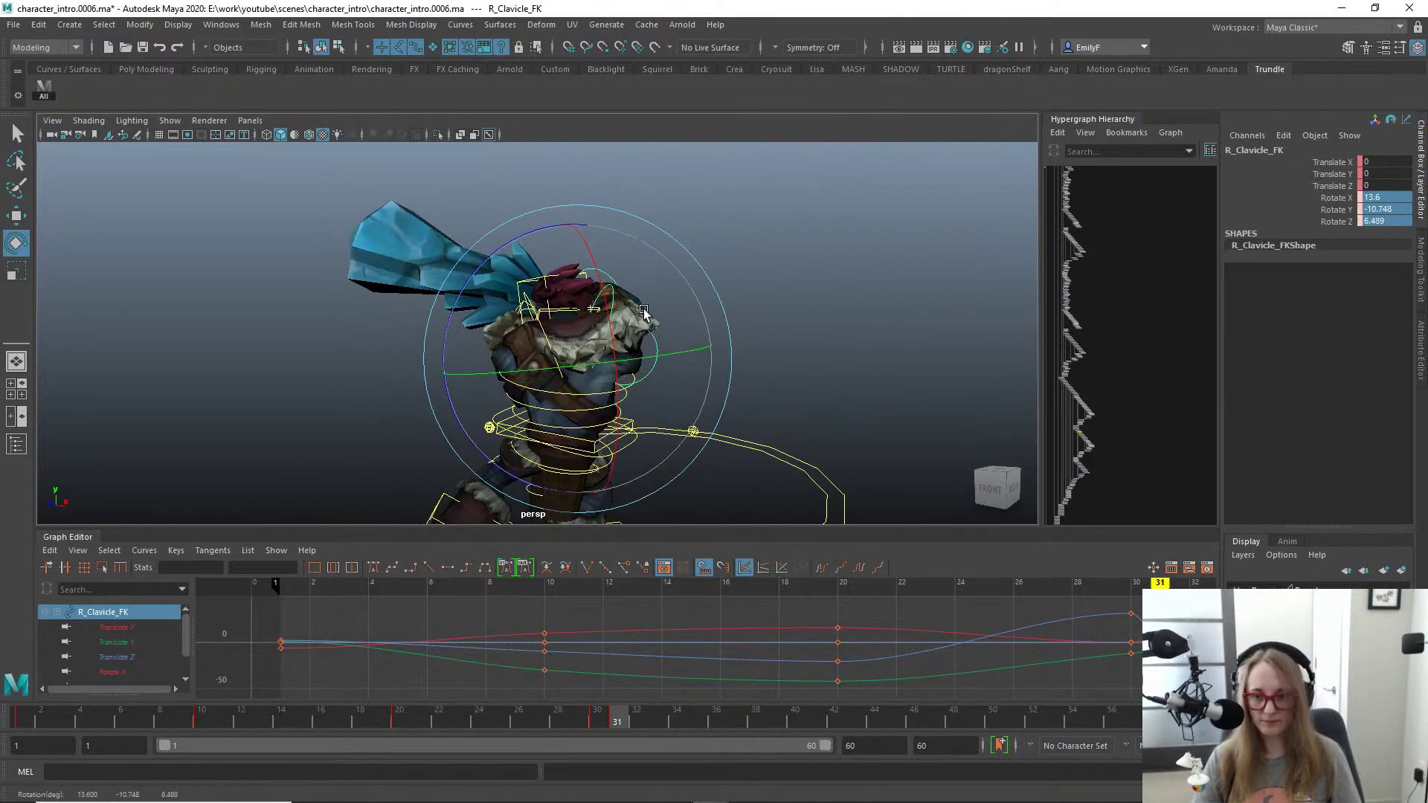
key(ctrl+z)
alt+drag(431, 344, 505, 297)
key(ctrl+z)
drag(483, 247, 204, 335)
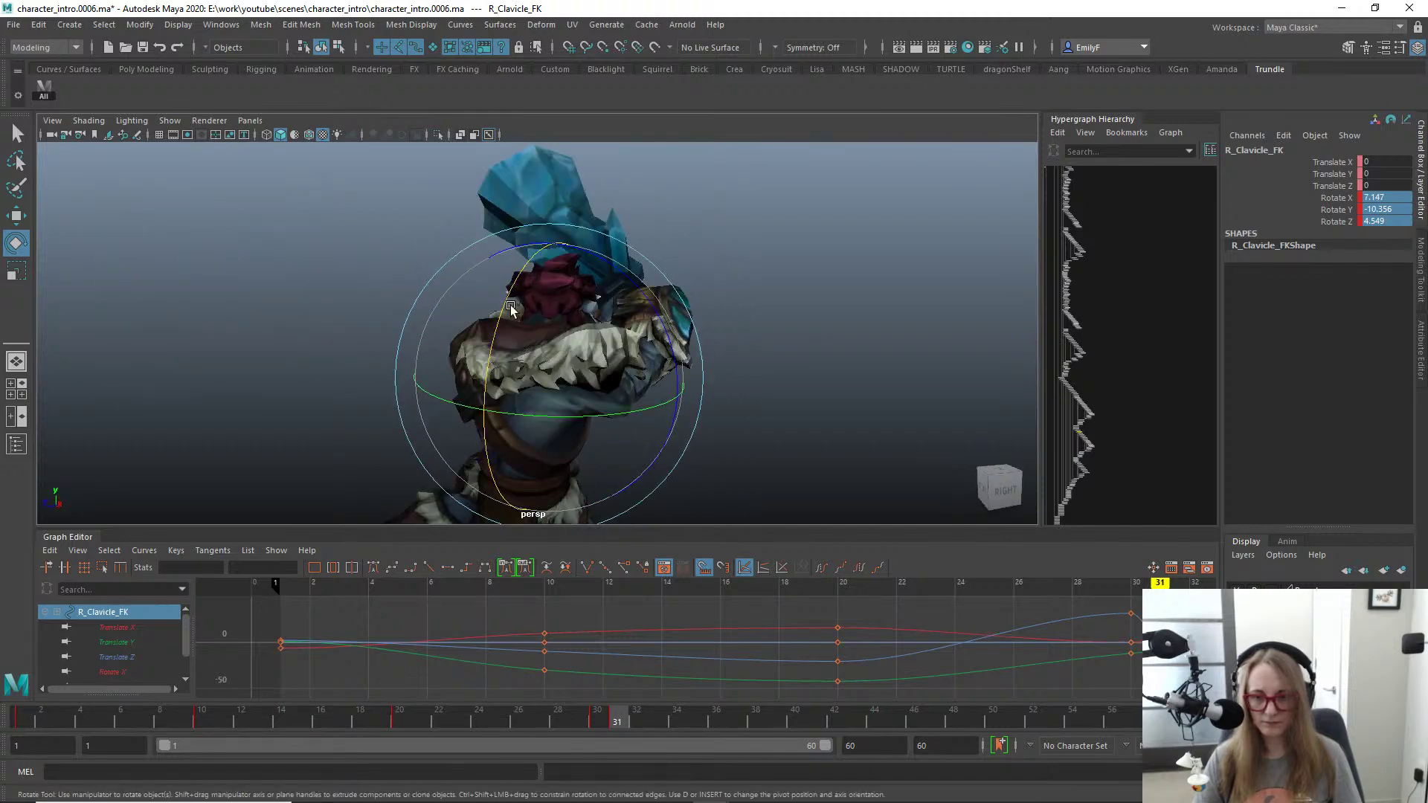
drag(504, 309, 494, 341)
drag(620, 445, 636, 296)
key(shift+e)
Step: Adjust the right elbow's rotation with the R_Elbow_FK control at frame 31
key(q)
alt+drag(732, 337, 566, 383)
click(559, 418)
key(e)
click(577, 401)
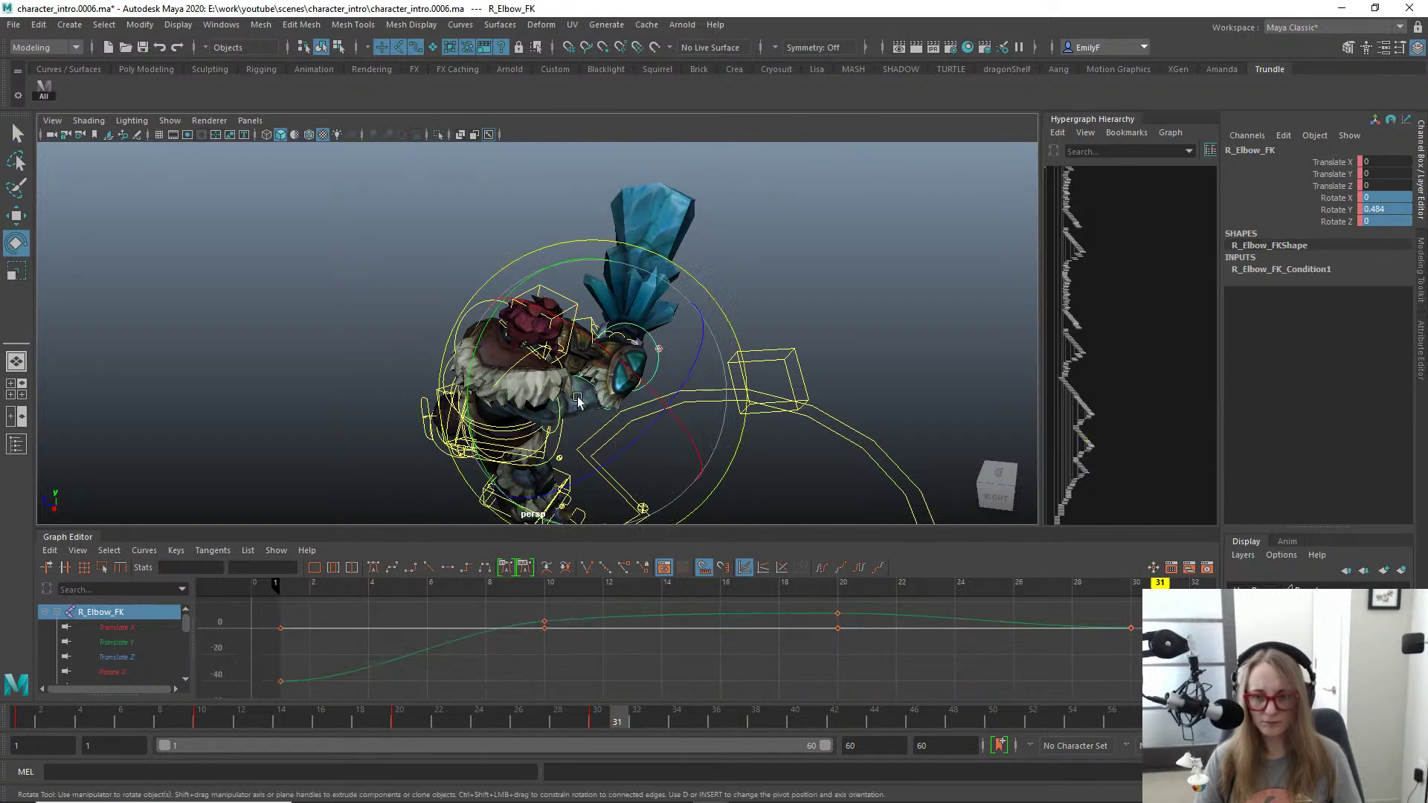
drag(471, 394, 588, 356)
key(q)
Step: Rotate the R_Hand_FK control to about 5.7 in X, 17.2 in Y and -57.0 in Z at frame 31
click(595, 408)
alt+drag(591, 405, 305, 349)
click(556, 415)
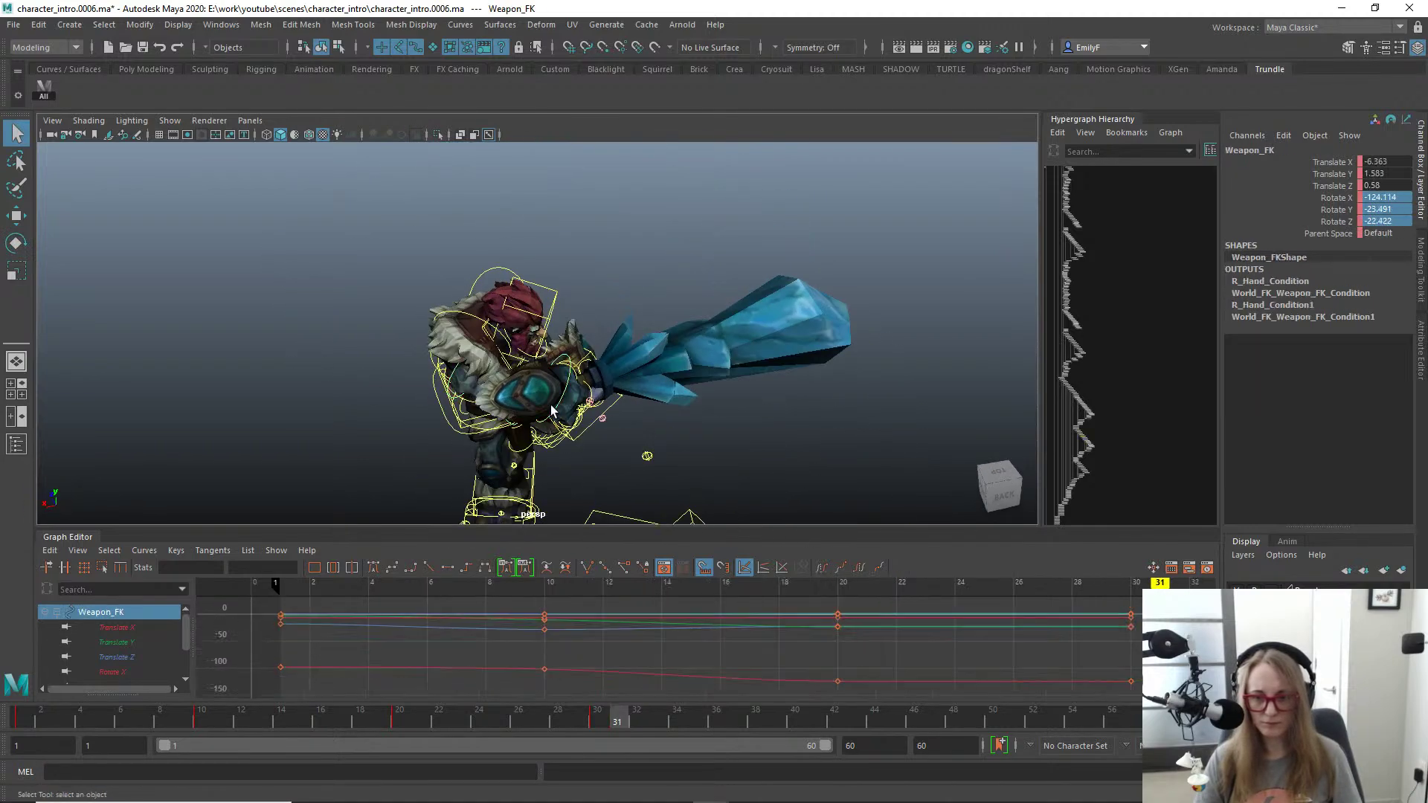
key(e)
key(q)
click(535, 427)
key(e)
drag(537, 435, 587, 441)
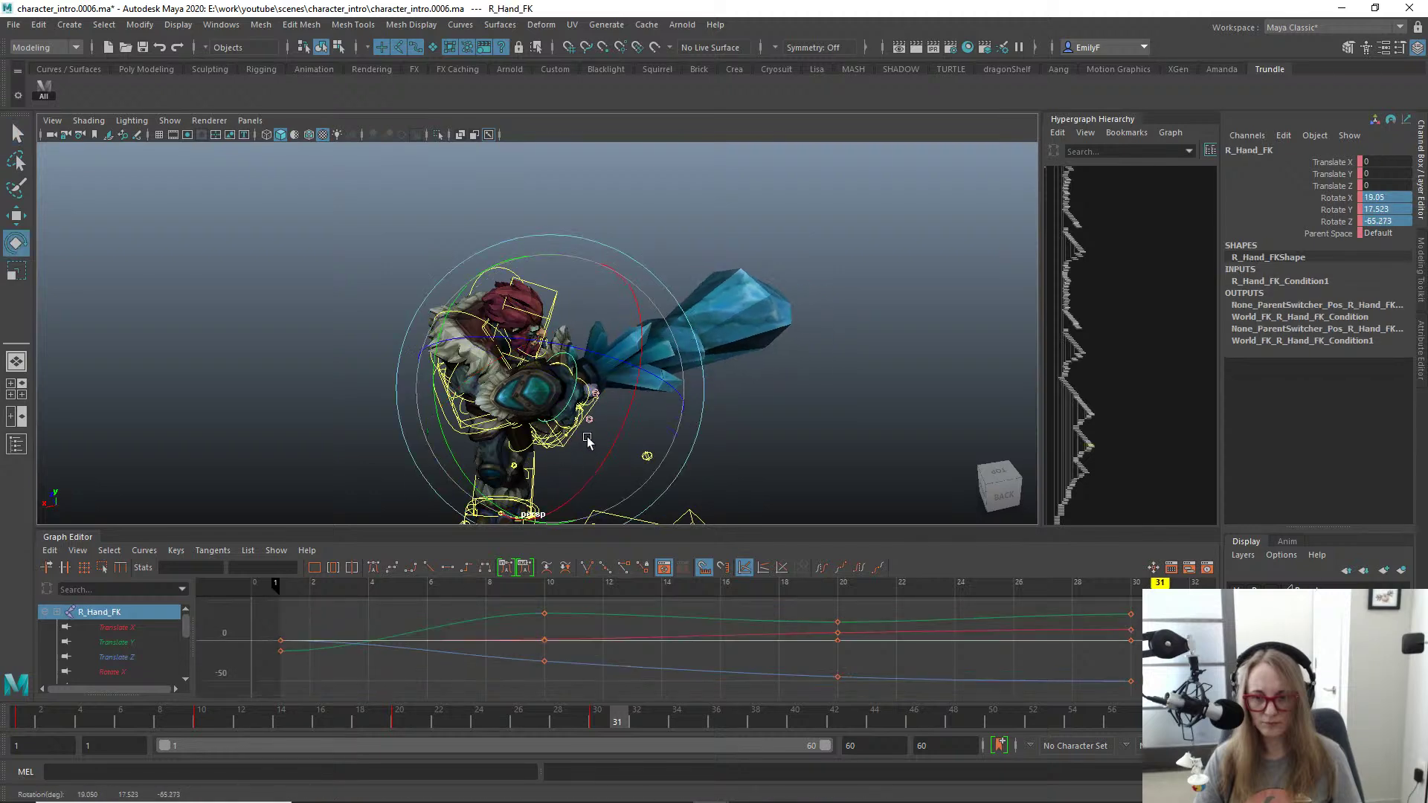
drag(449, 396, 495, 350)
key(alt+1)
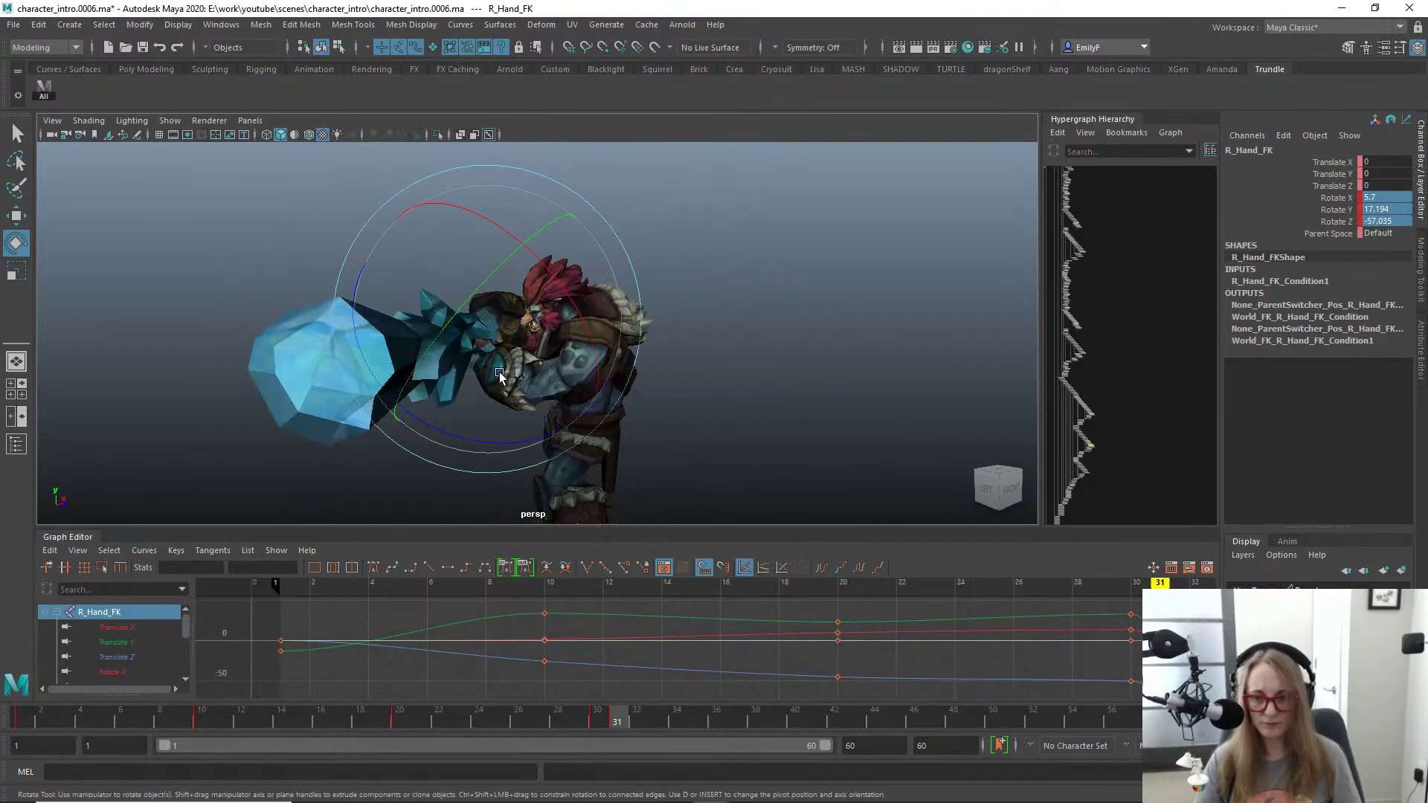
Step: Rotate the L_Hand_IK control to about -129.9 in X, -67.3 in Y and 112.7 in Z at frame 31
alt+right_drag(342, 380, 428, 397)
key(alt+1)
key(q)
click(422, 417)
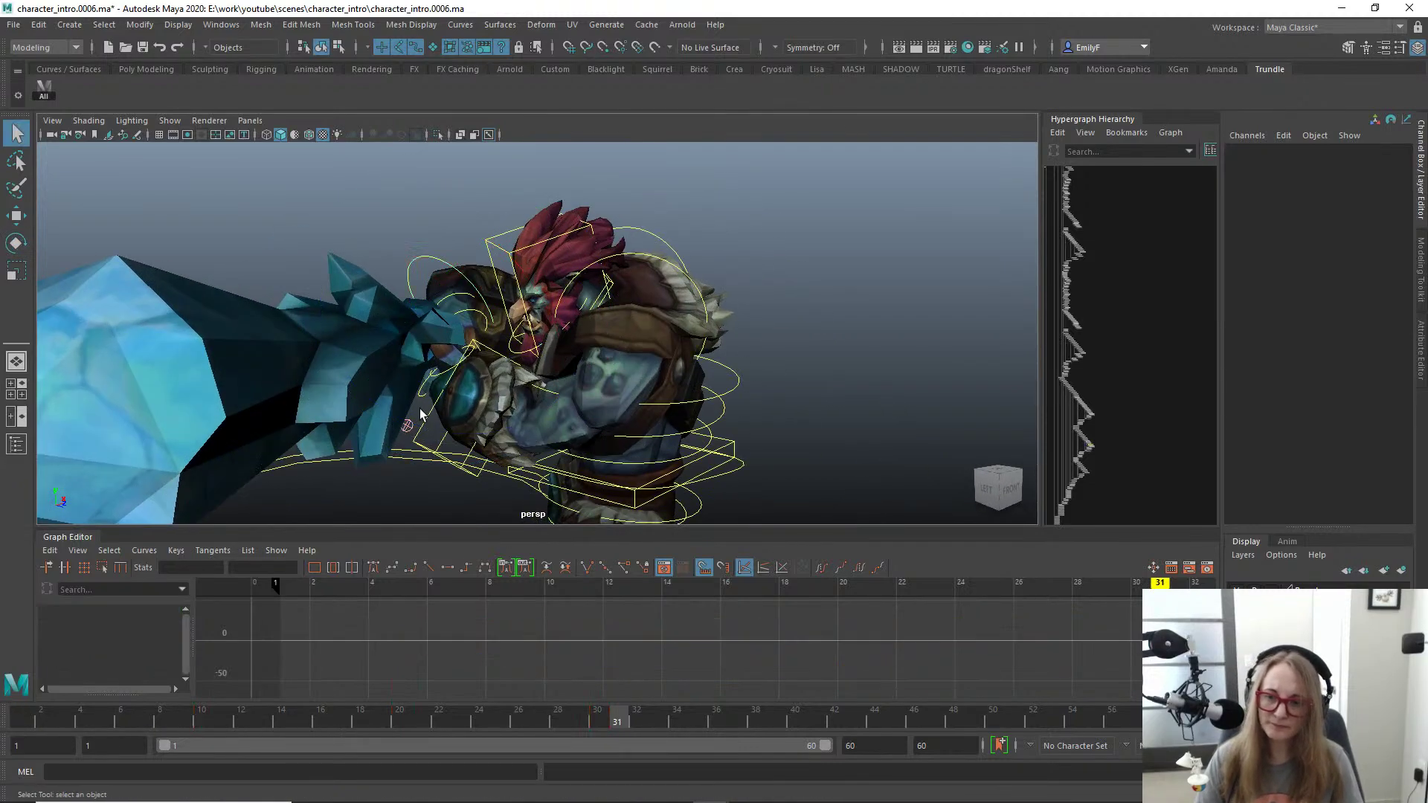
click(430, 419)
key(w)
alt+drag(434, 422, 557, 366)
alt+drag(557, 366, 484, 377)
alt+right_drag(483, 378, 567, 380)
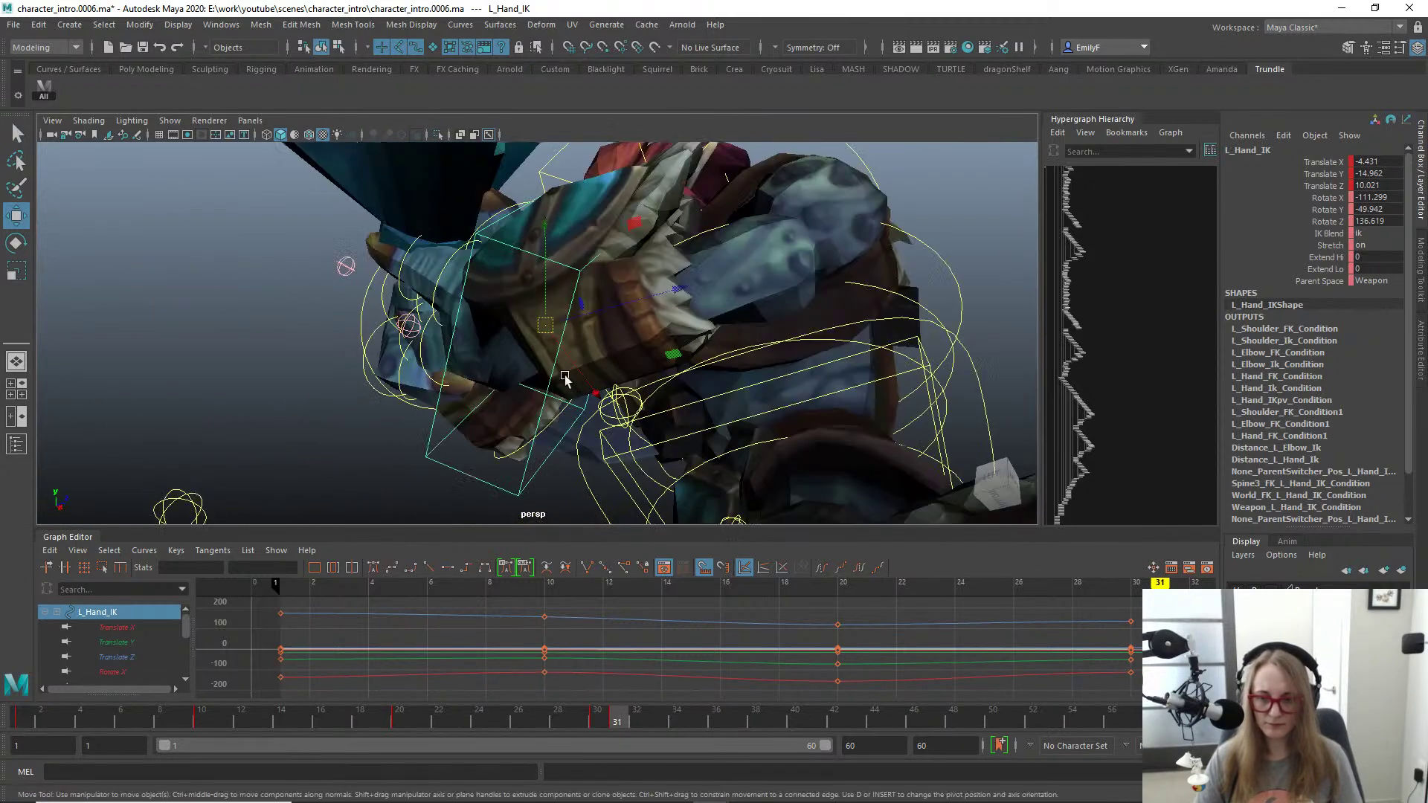
alt+drag(568, 381, 463, 387)
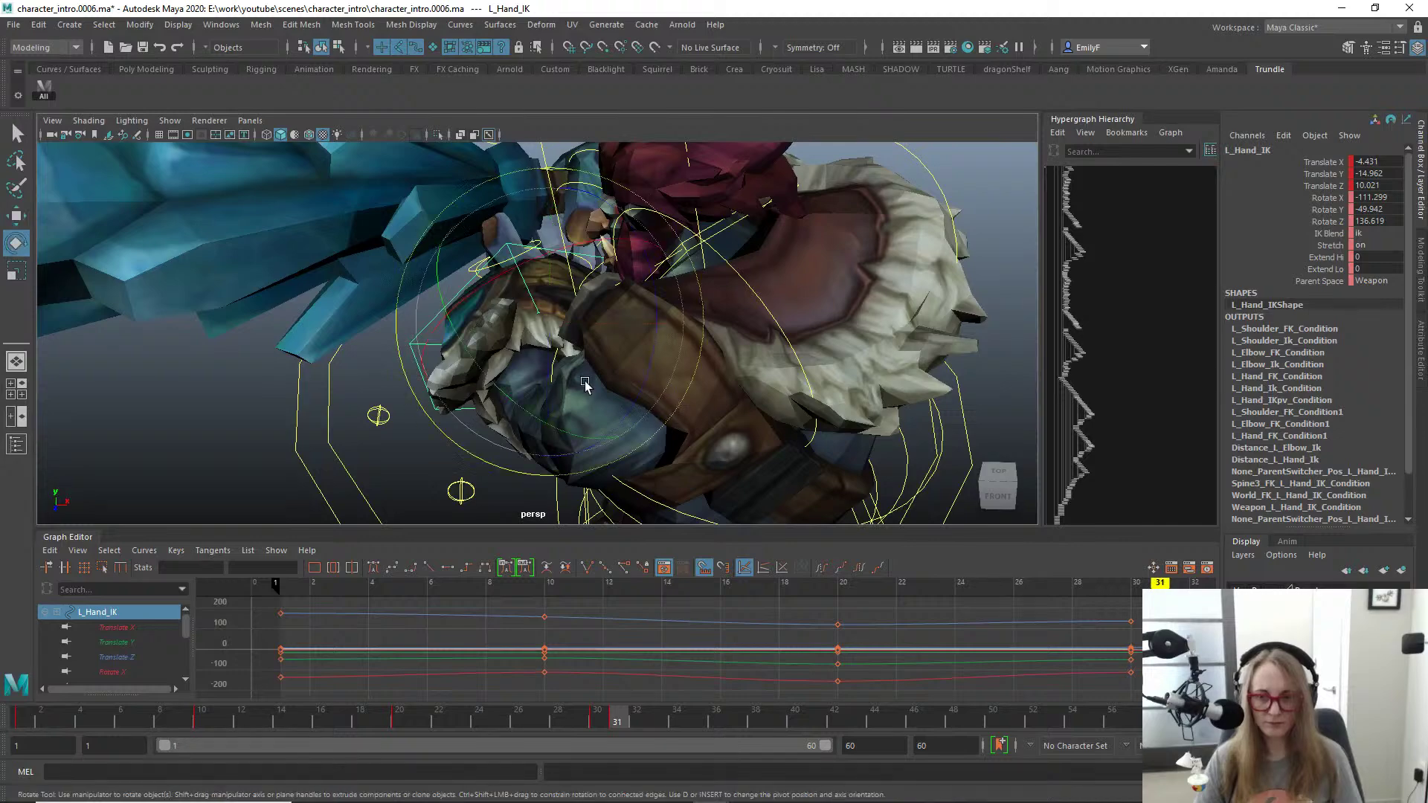
drag(546, 402, 431, 329)
Step: Move L_Hand_IK to about -5.5, -14.7, 10.2 at frame 31 and save the scene as character_intro.0007.ma
key(w)
alt+drag(344, 357, 621, 257)
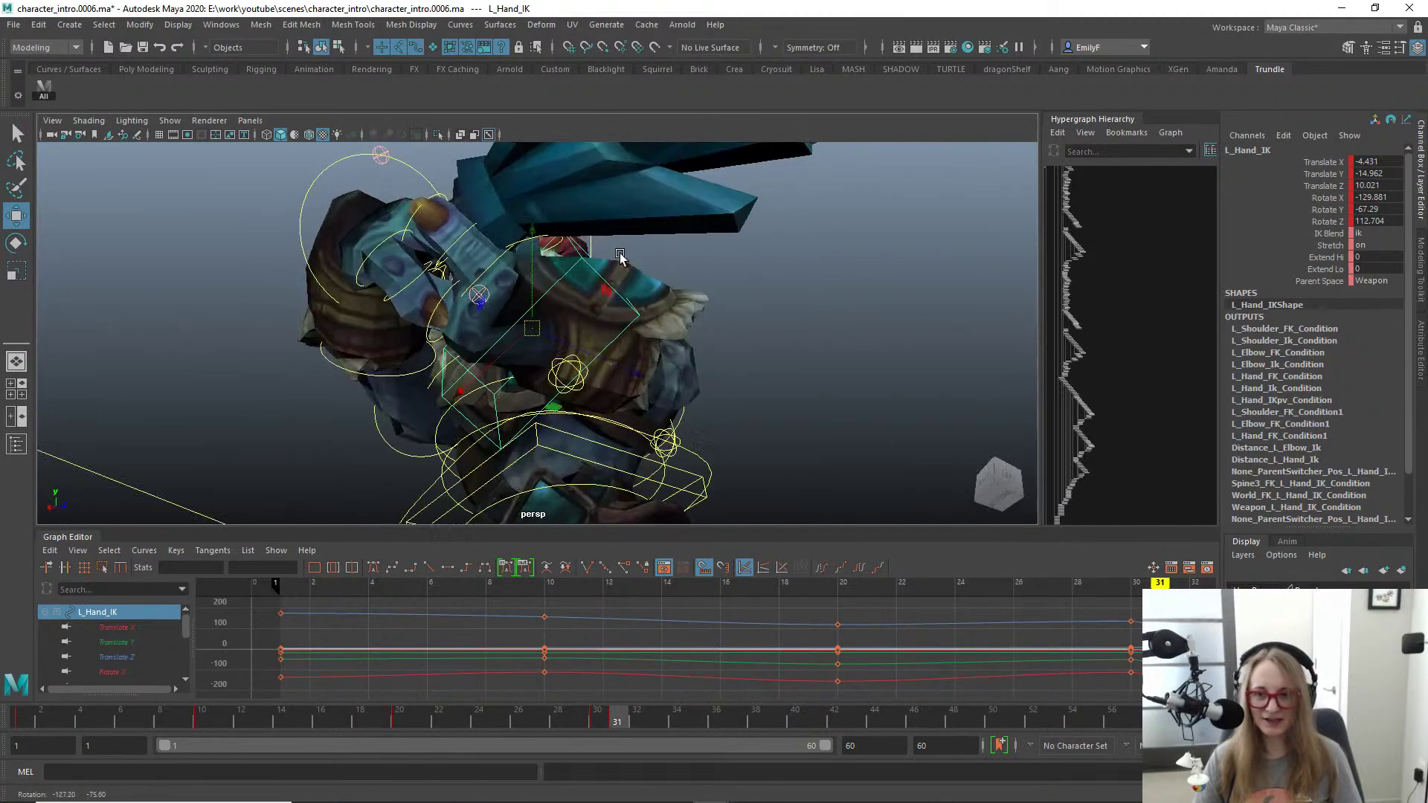
drag(510, 345, 622, 334)
drag(556, 276, 568, 290)
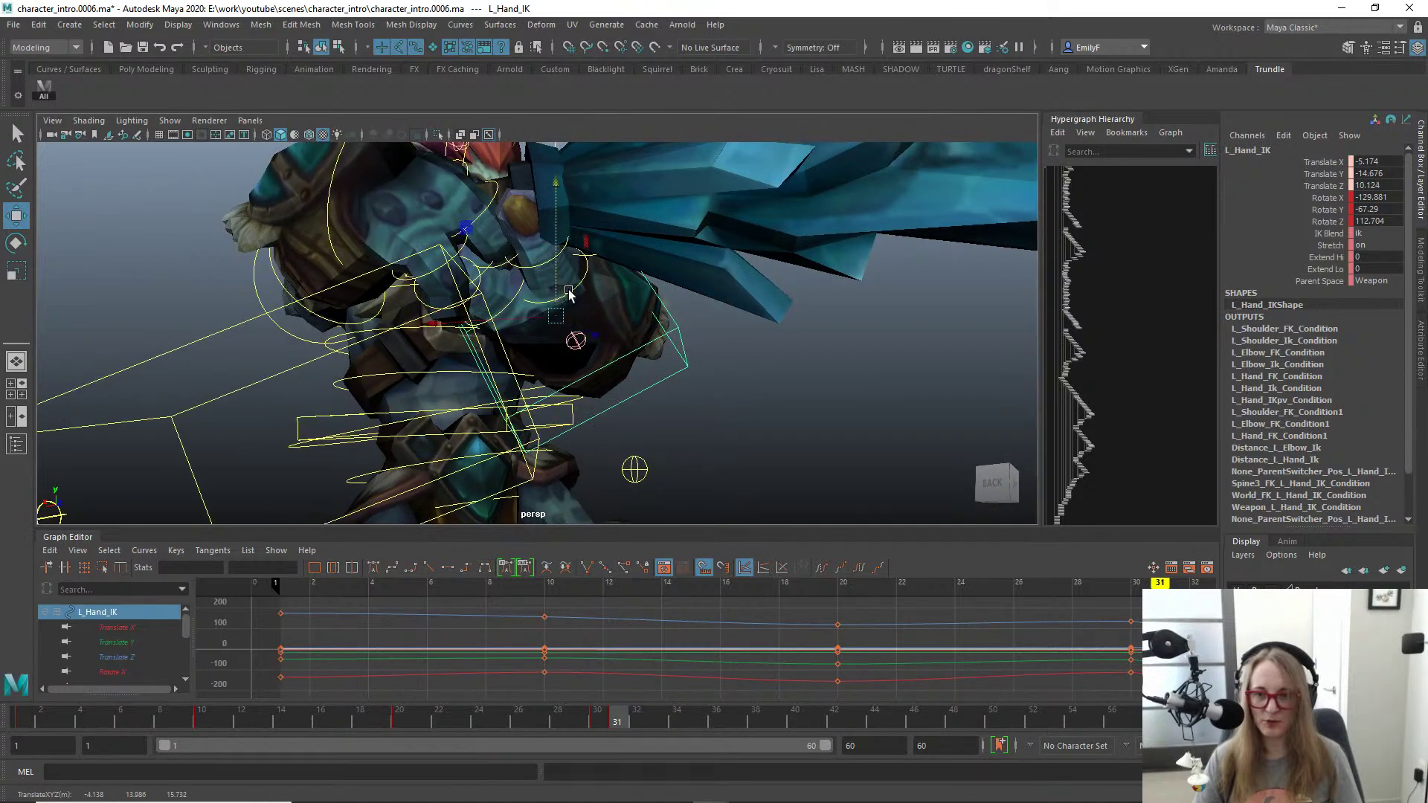
alt+drag(476, 313, 691, 370)
drag(547, 321, 689, 322)
scroll(688, 322, down, 3)
key(q)
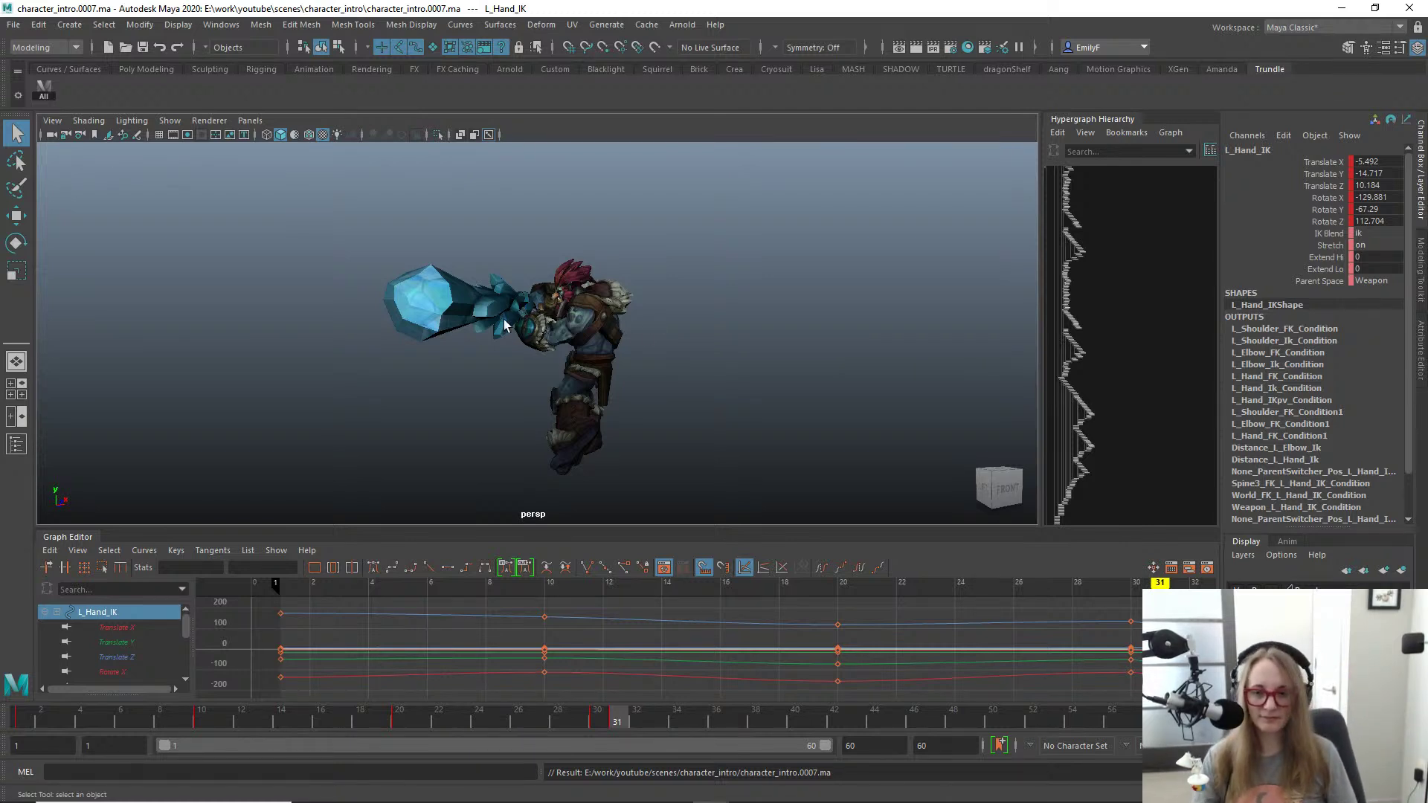
Step: Select all the rig controls, key the frame 31 pose at frame 30 instead, and delete the keys at frame 31
alt+drag(503, 319, 618, 327)
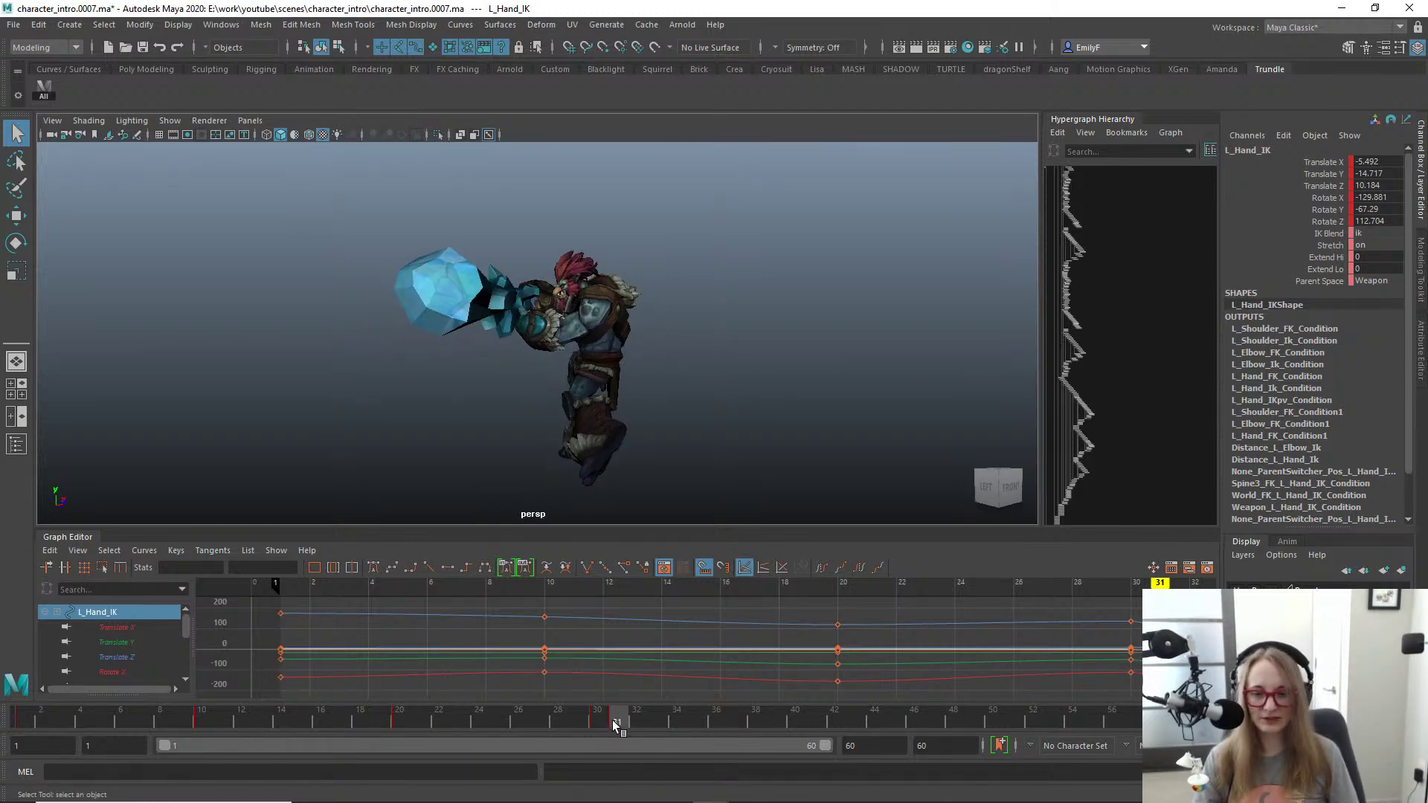
mouse_move(615, 722)
mouse_down()
mouse_move(598, 720)
mouse_move(622, 717)
mouse_up()
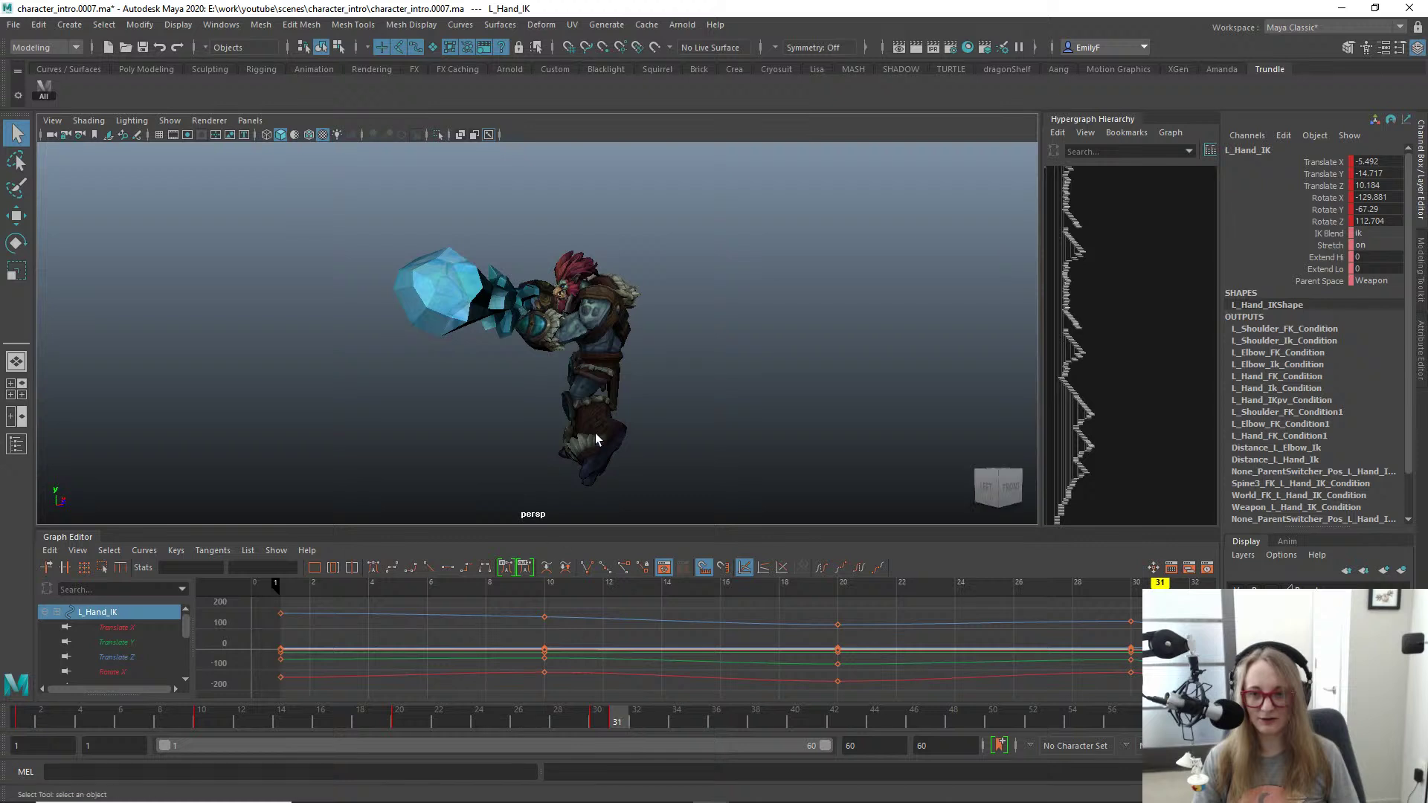
alt+drag(597, 439, 665, 400)
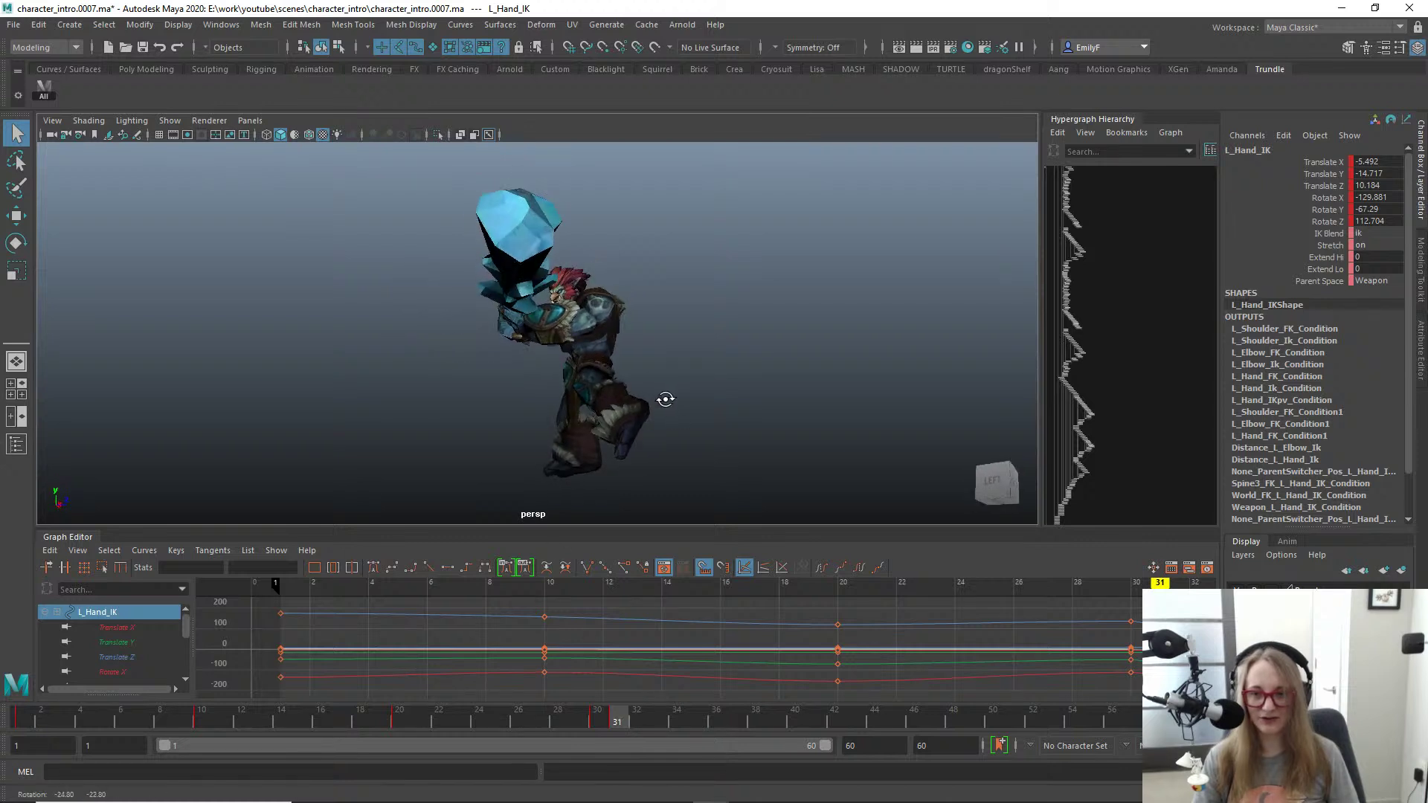
click(43, 92)
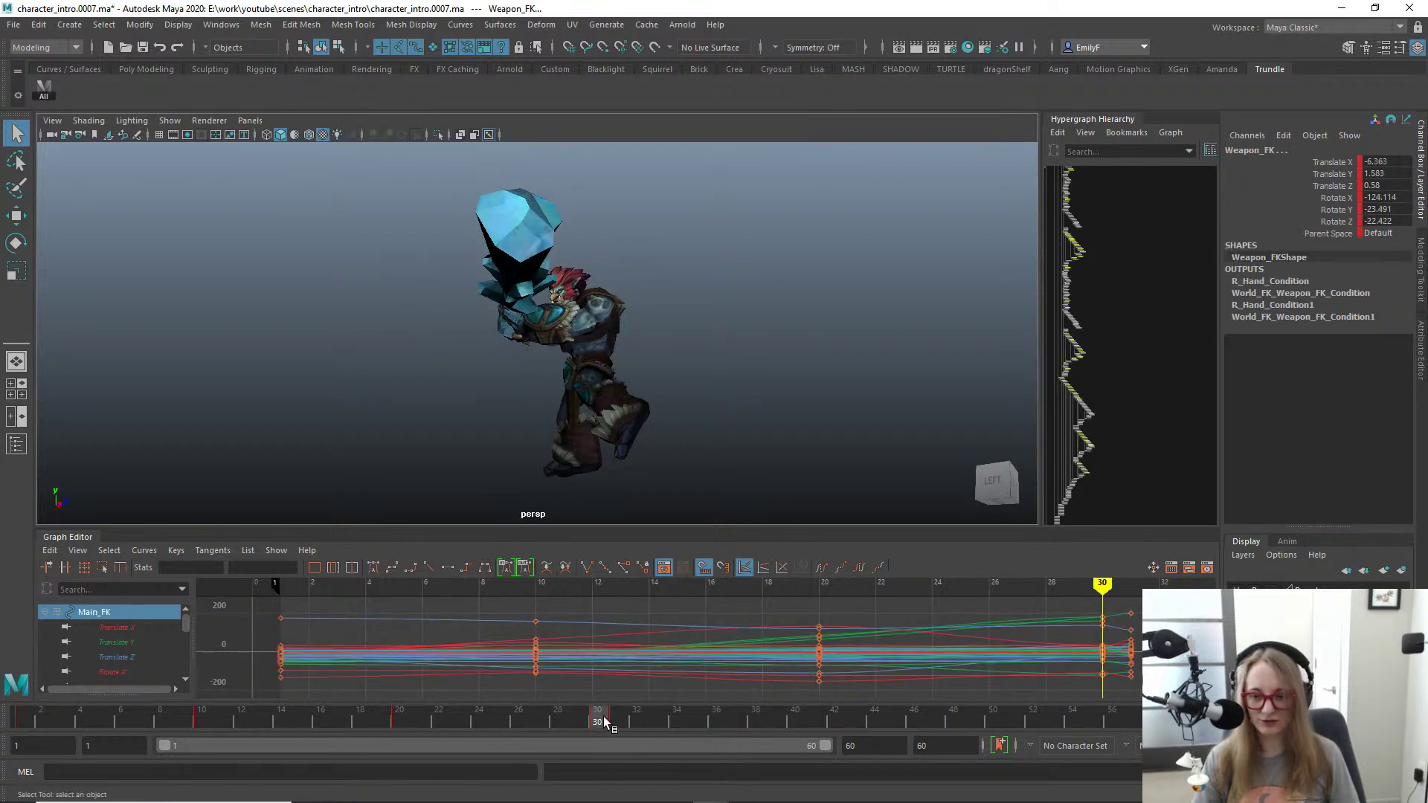
right_click(624, 721)
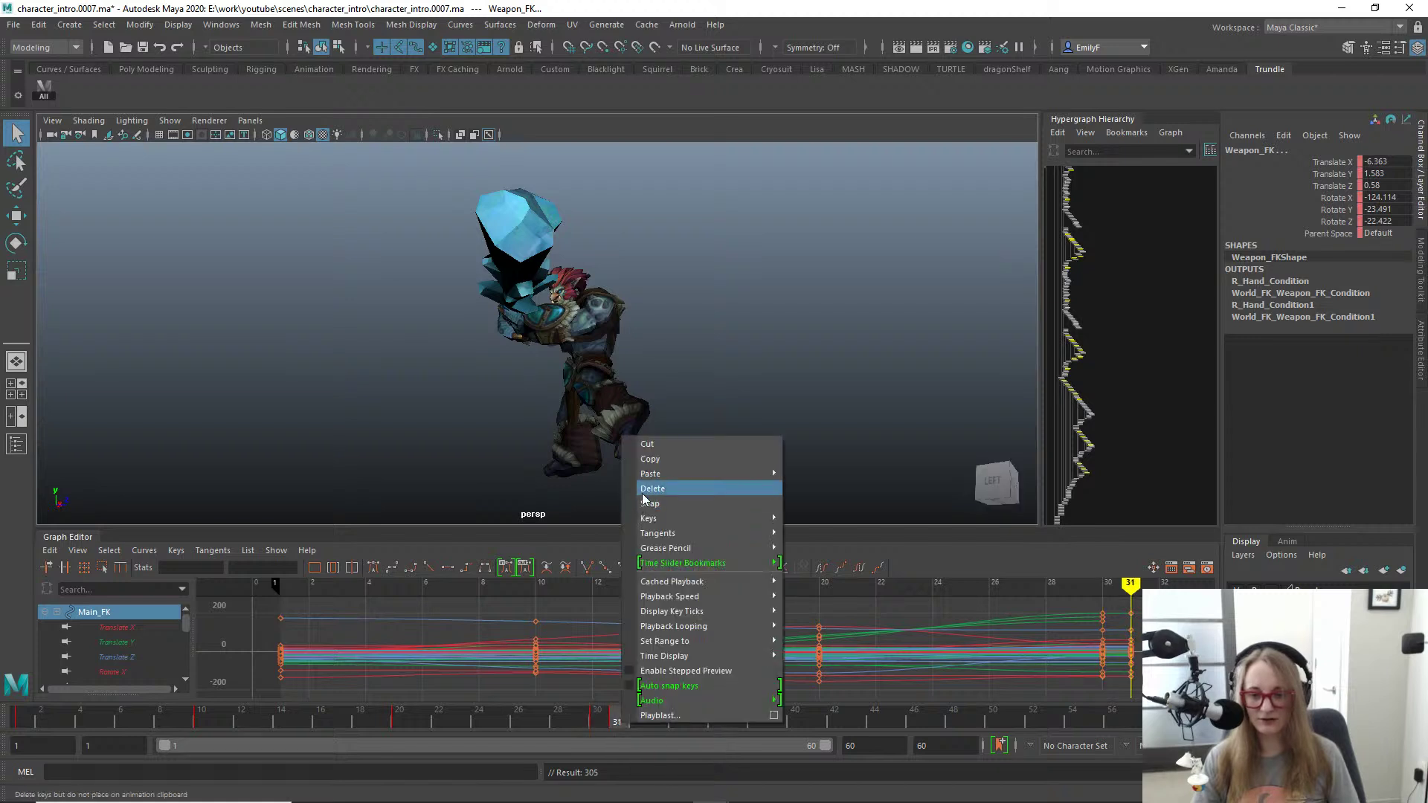
click(645, 488)
Step: Step between the keyed poses around frames 20 and 30 to compare how the new pose follows
click(595, 717)
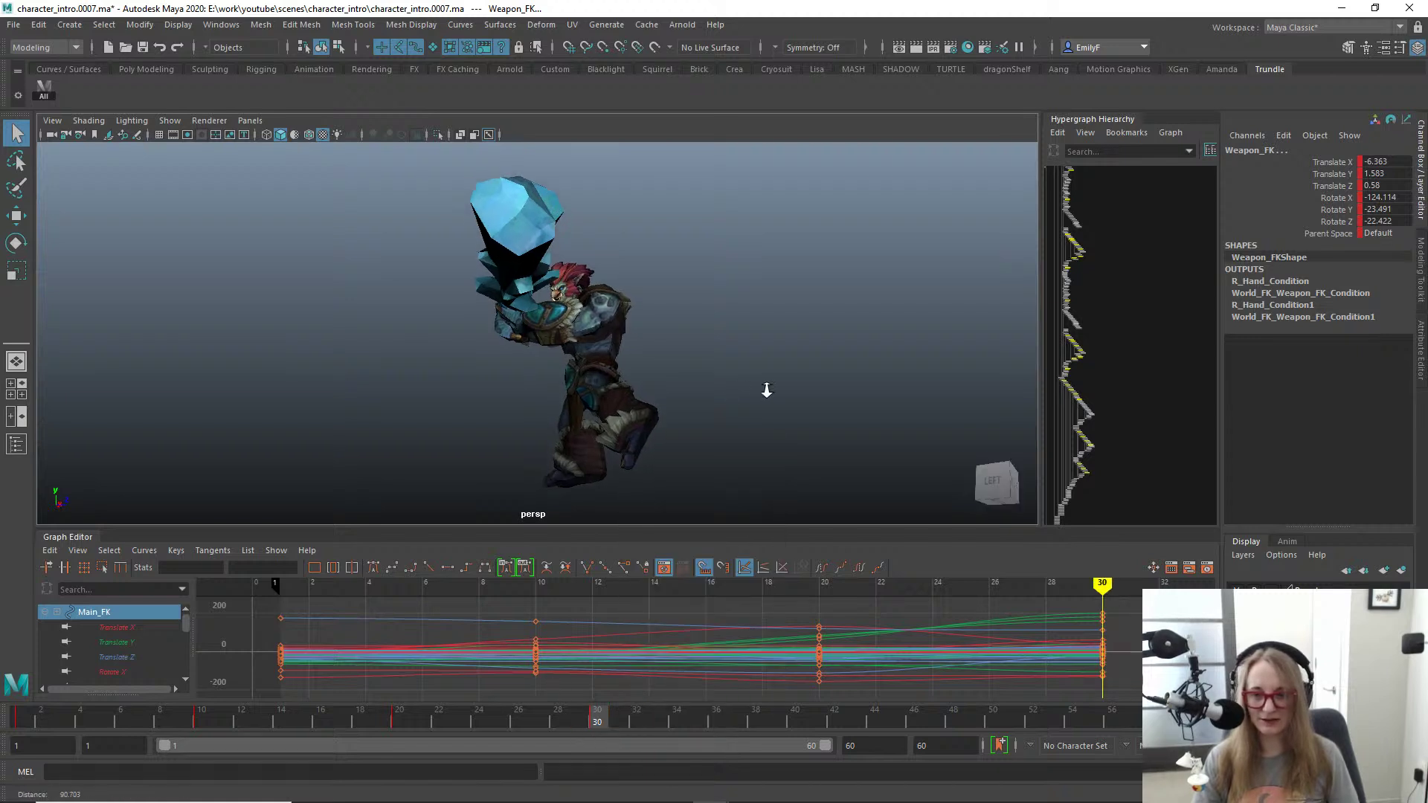
key(comma)
key(period)
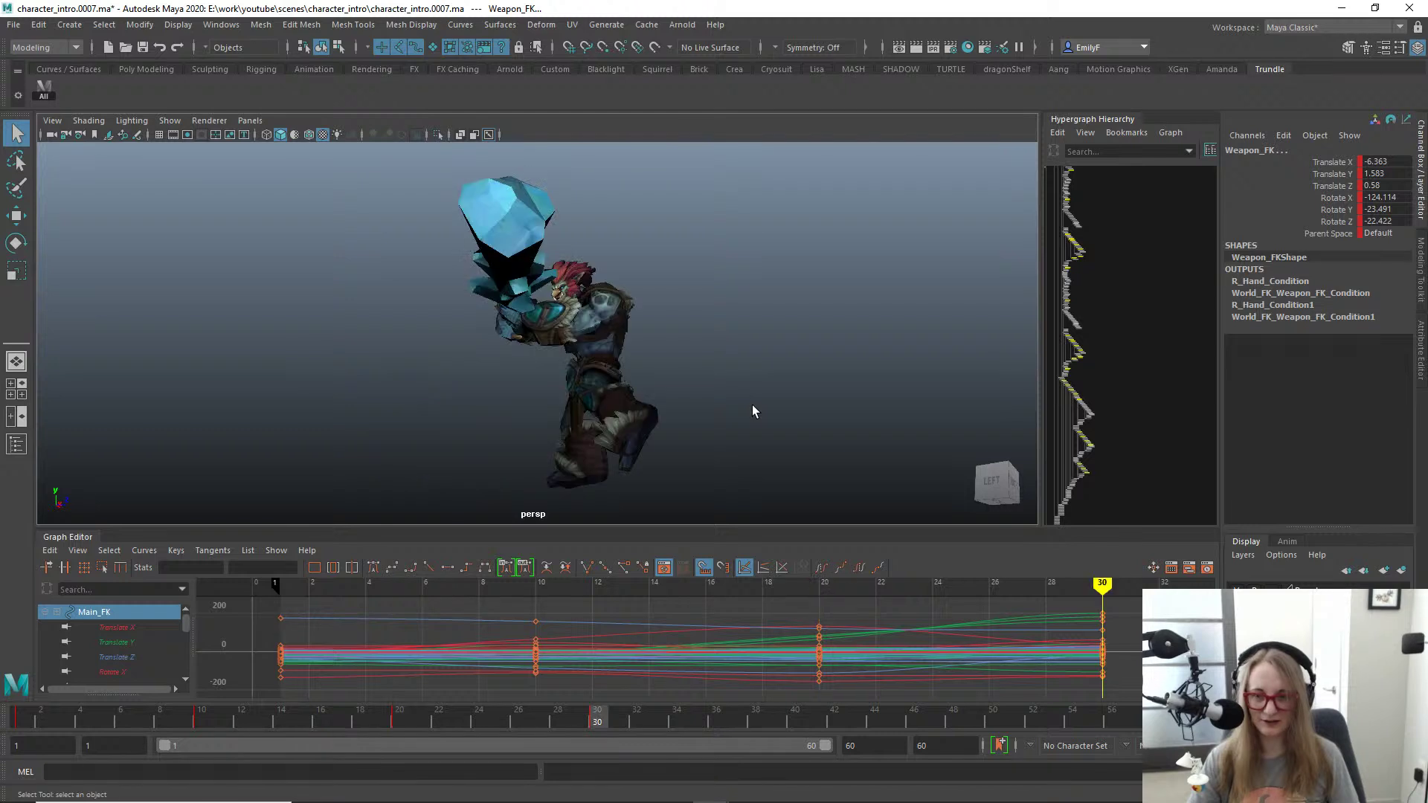
key(comma)
key(comma)
key(period)
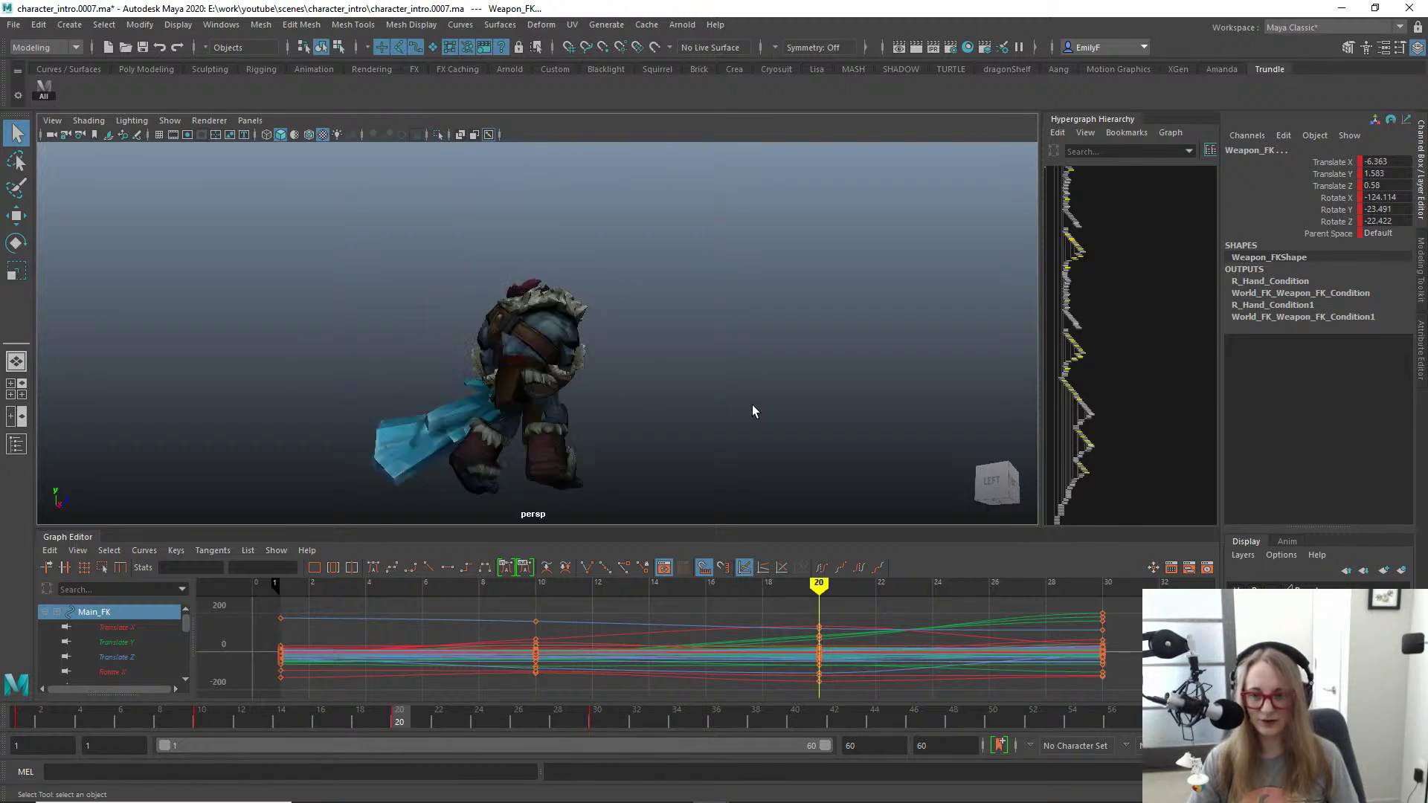
Step: Step back and forth through the keyed poses at frames 1, 10, 20 and 30 to judge how they flow
key(period)
key(comma)
alt+drag(753, 411, 593, 353)
key(period)
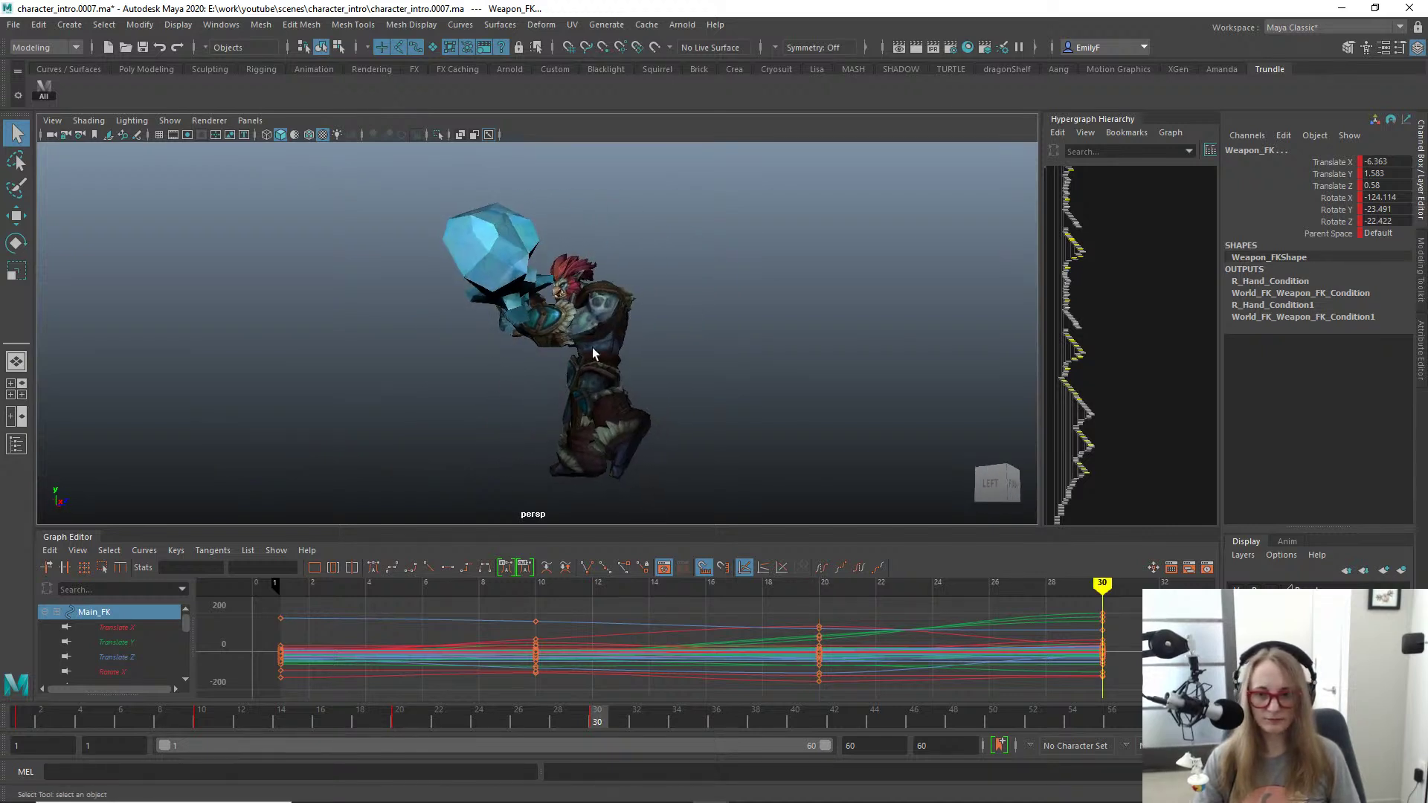
alt+right_drag(593, 348, 555, 350)
alt+drag(555, 349, 565, 356)
key(comma)
key(comma)
key(comma)
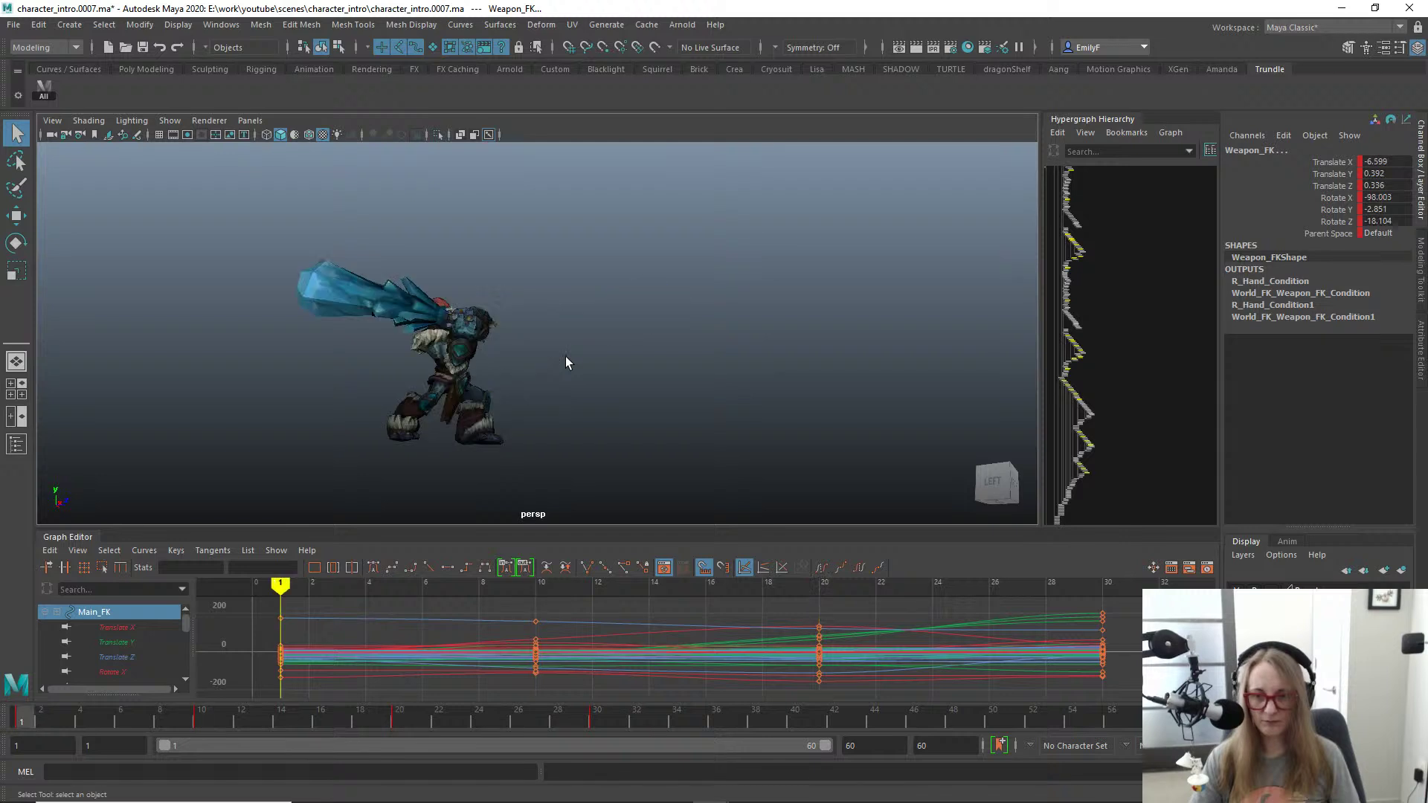
key(period)
key(period)
key(comma)
key(comma)
key(comma)
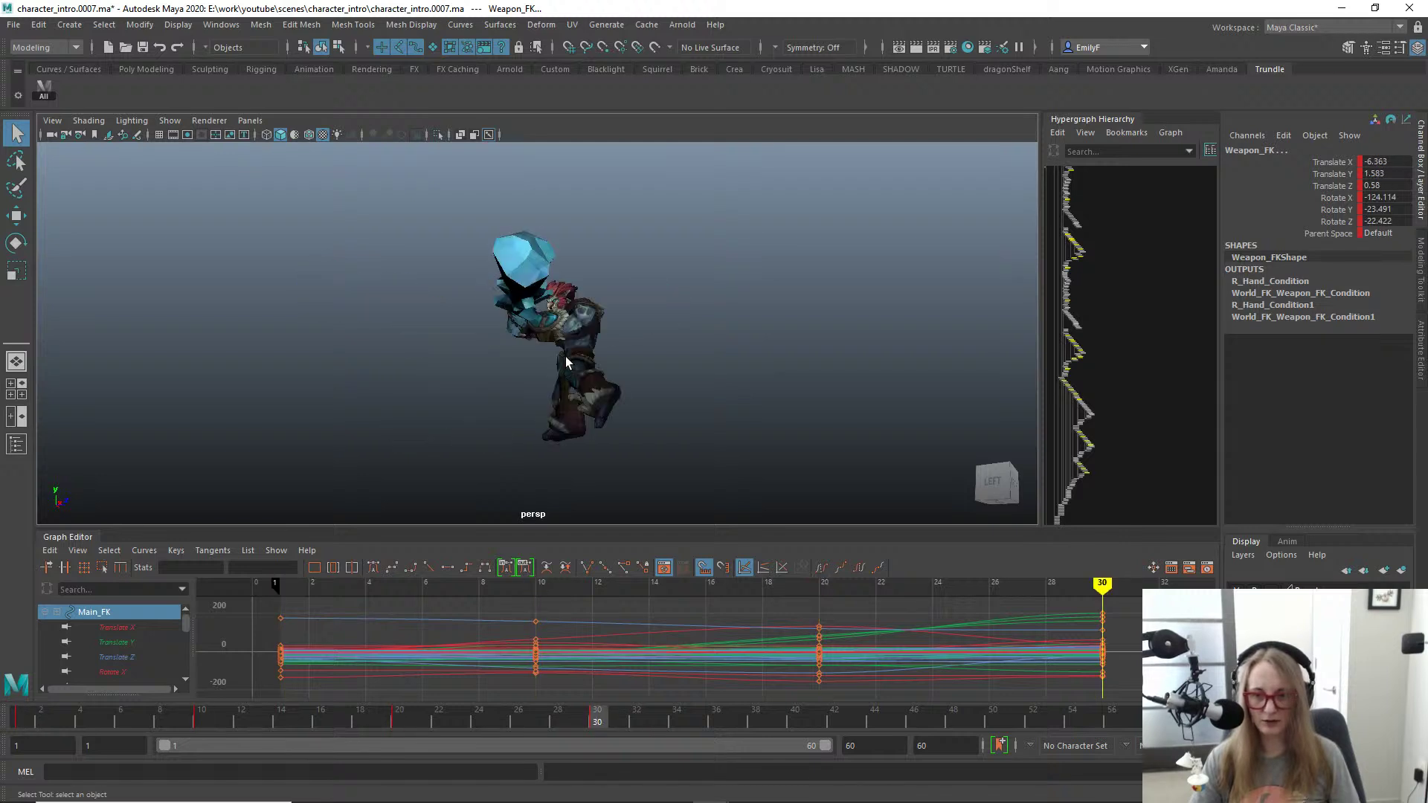
key(period)
key(period)
key(period)
key(period)
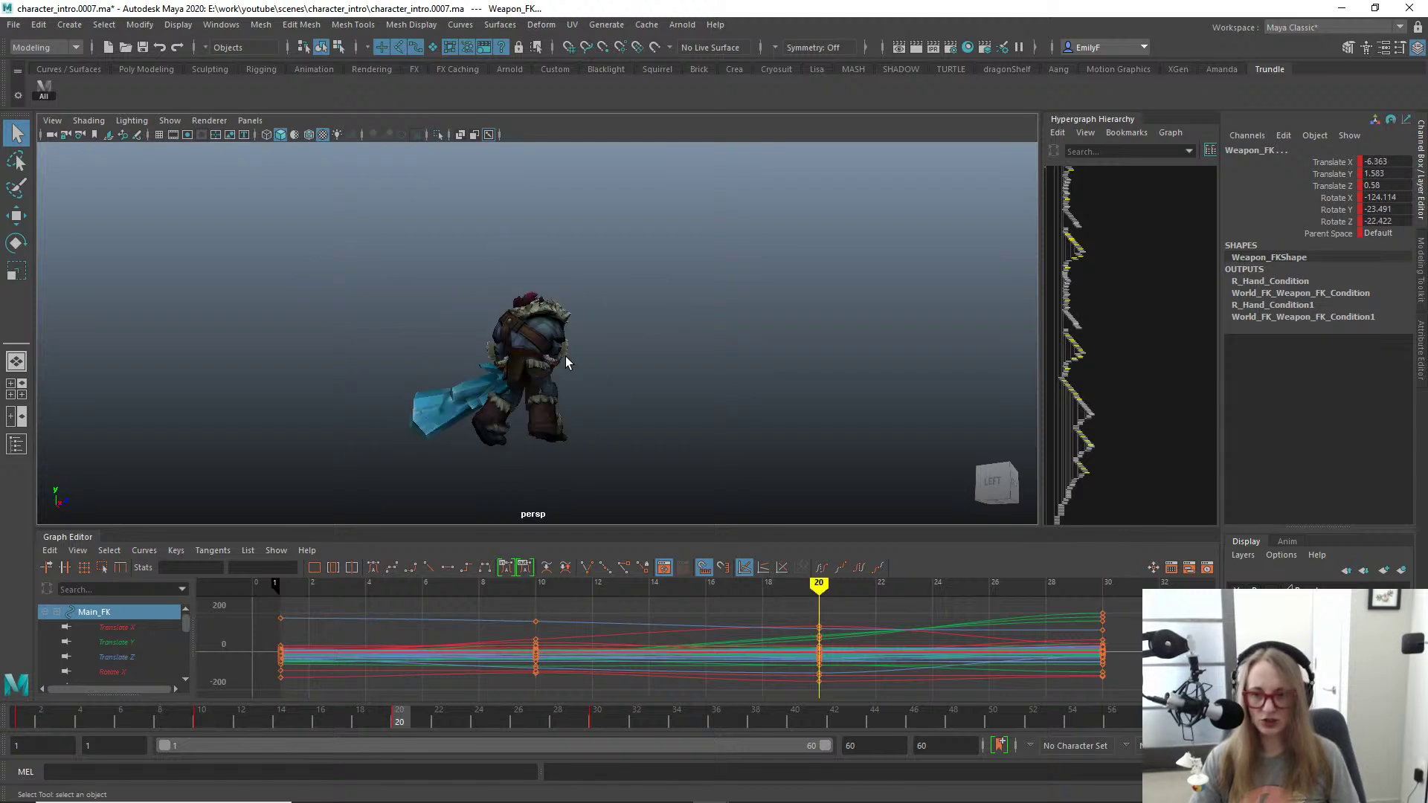
key(period)
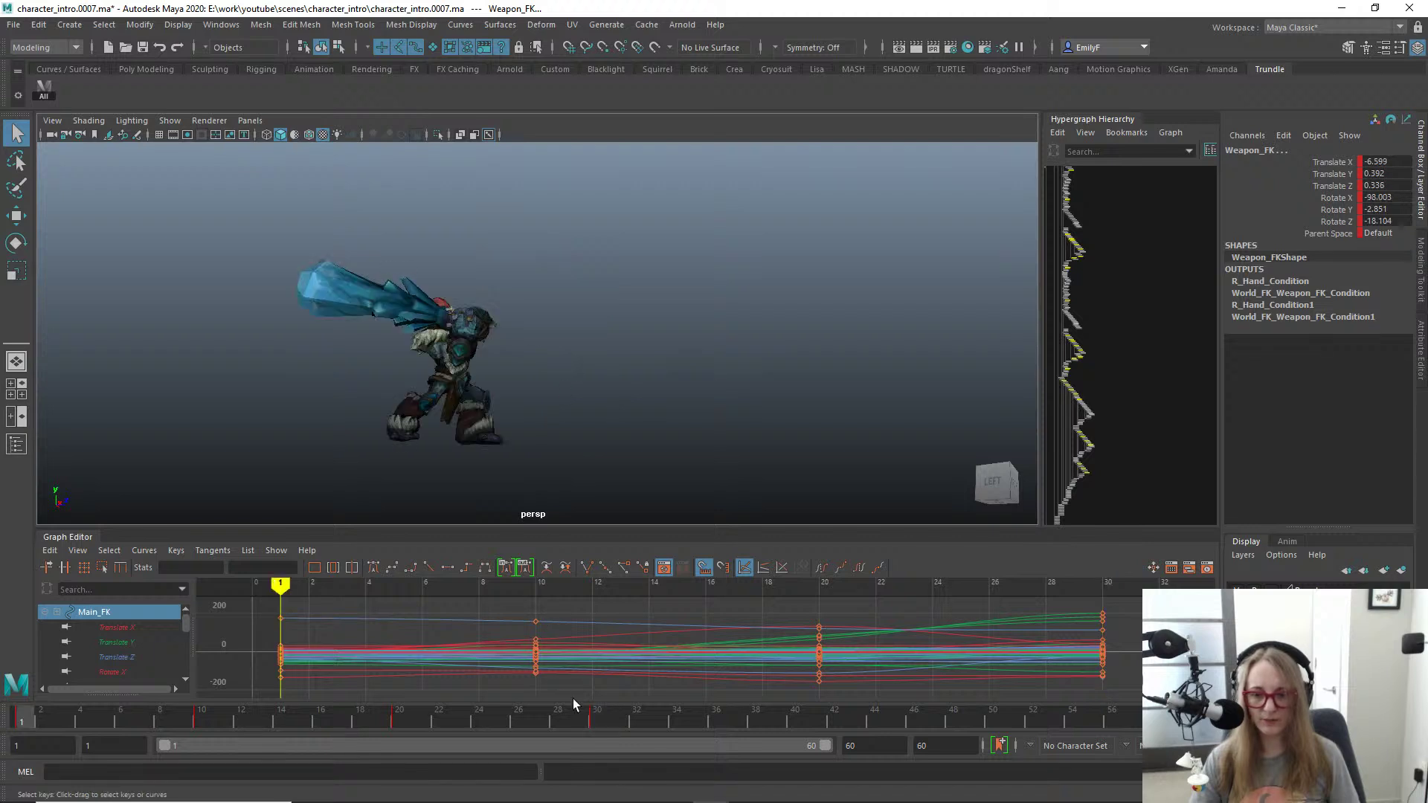
Step: Show the rig controls at frame 30 and rotate Head_FK to about -15.8 in X, 36.6 in Y and -13.0 in Z
click(593, 721)
alt+drag(494, 398, 377, 406)
alt+drag(529, 325, 579, 258)
key(alt+1)
alt+right_drag(578, 258, 816, 267)
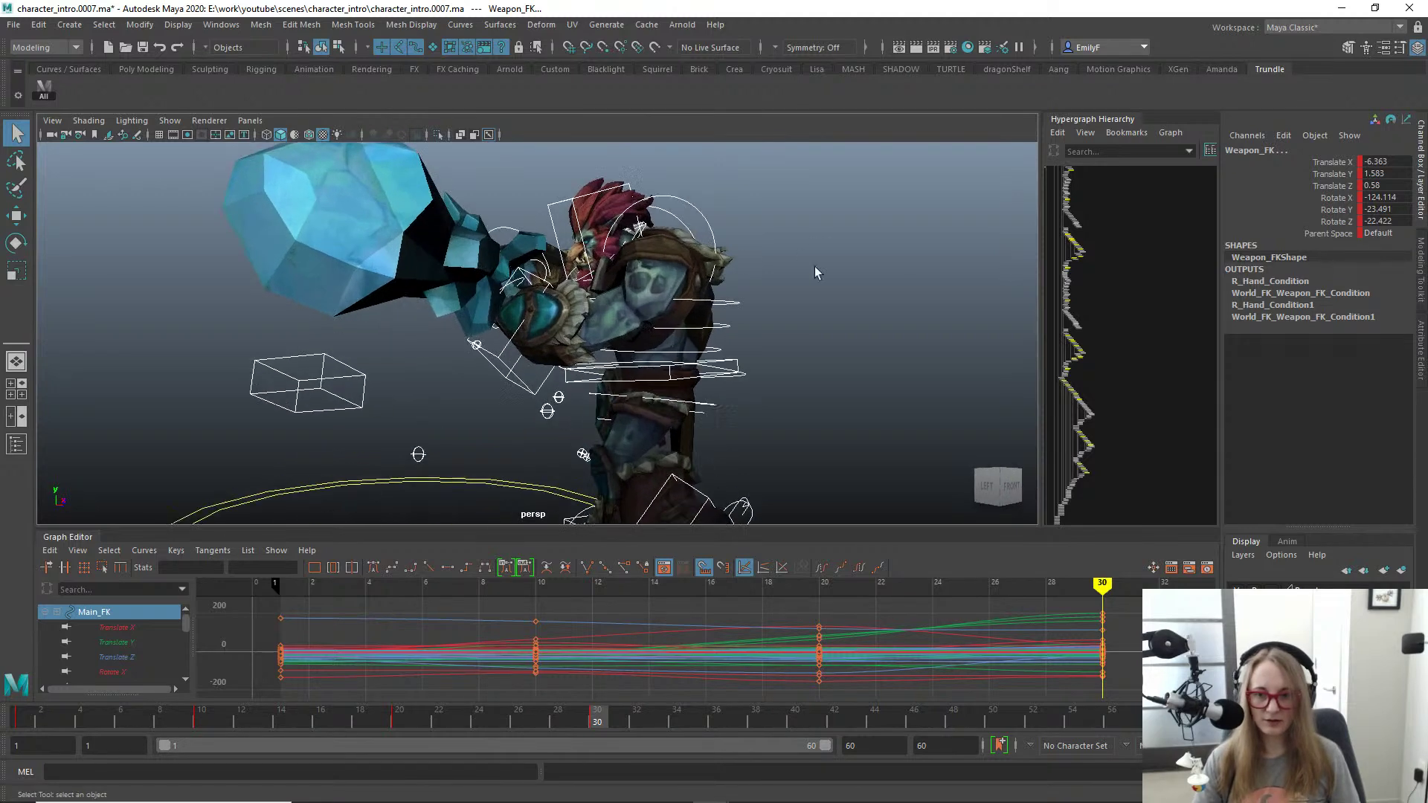
click(580, 278)
key(f)
alt+right_drag(580, 278, 524, 274)
key(e)
alt+drag(736, 257, 697, 272)
key(e)
click(621, 259)
key(q)
alt+drag(544, 303, 655, 306)
click(655, 312)
key(ctrl+z)
key(e)
key(q)
click(426, 258)
key(e)
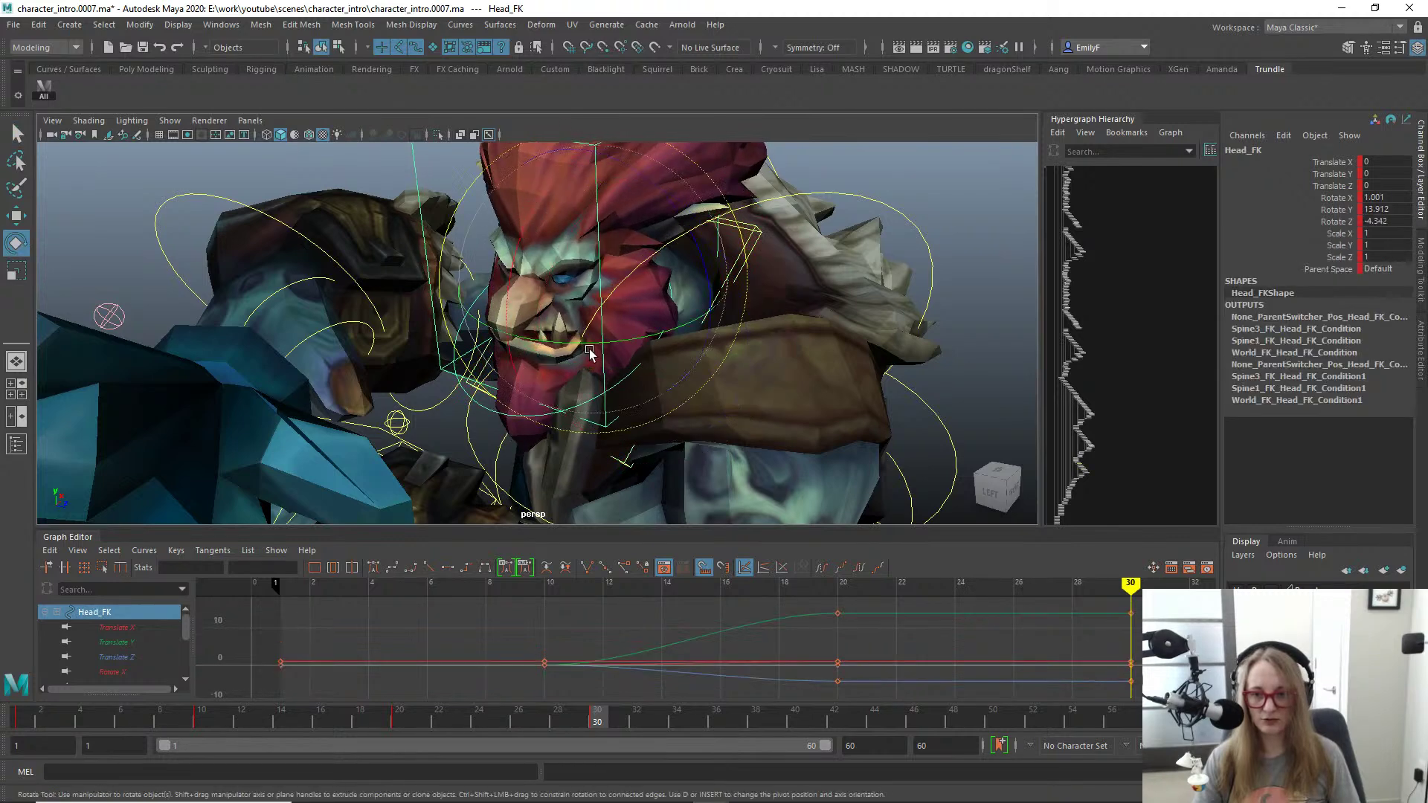
drag(590, 351, 654, 257)
drag(557, 277, 561, 246)
drag(654, 185, 674, 200)
key(q)
alt+right_drag(676, 201, 578, 239)
alt+drag(578, 239, 662, 256)
key(alt+1)
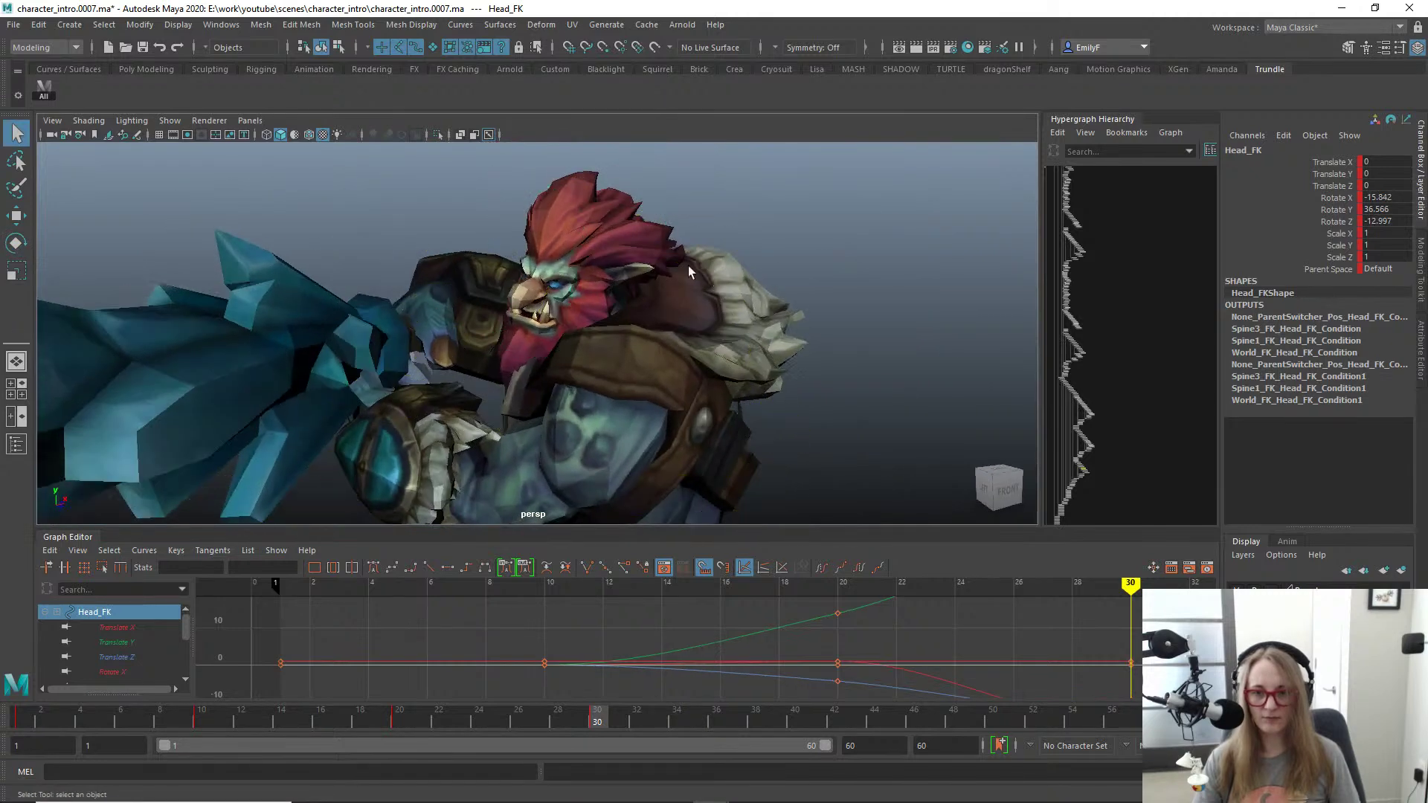
alt+right_drag(689, 266, 613, 267)
alt+drag(613, 268, 576, 266)
alt+right_drag(577, 267, 553, 264)
alt+middle_drag(553, 265, 508, 157)
alt+drag(837, 349, 690, 314)
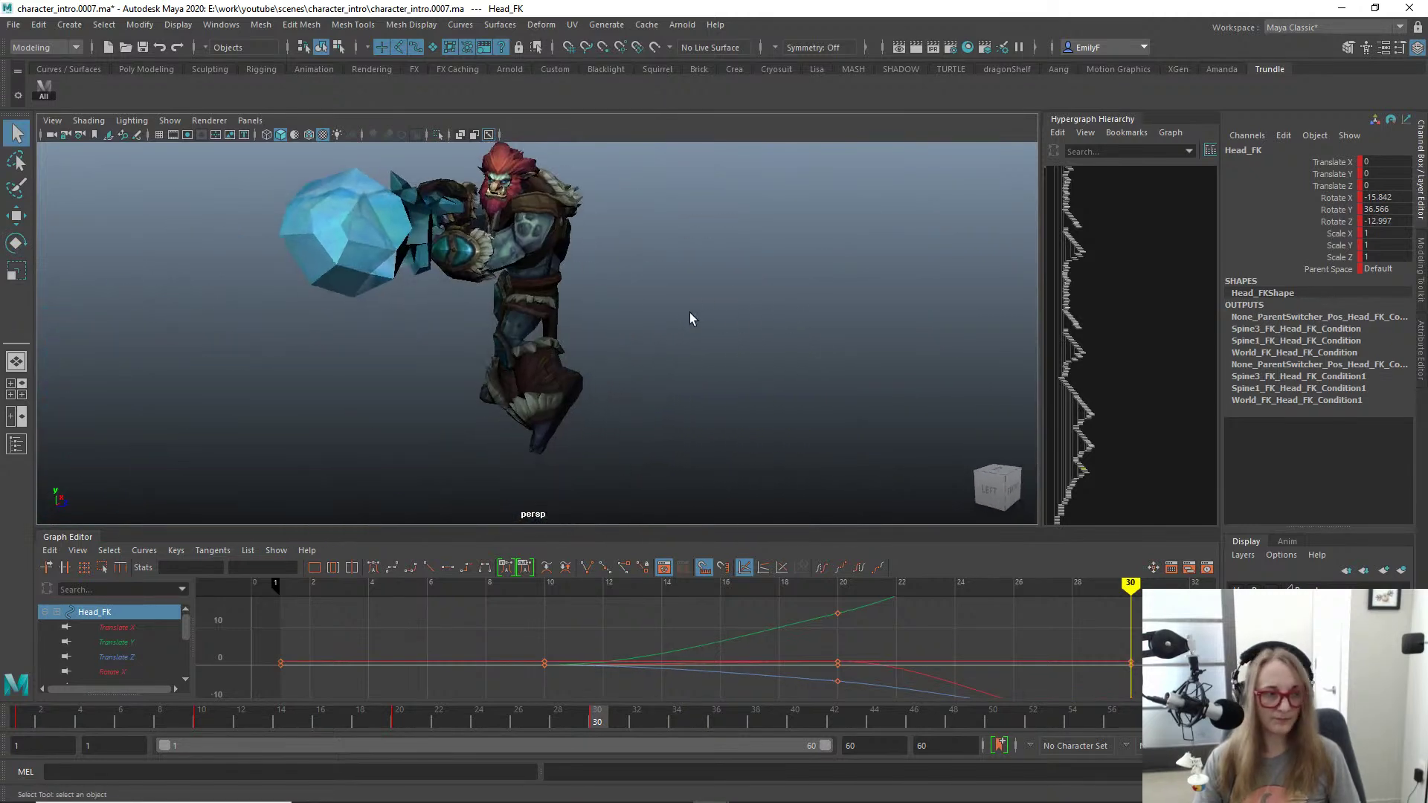
Step: Try rotating the Spine3_FK and Spine1_FK controls at frame 30 and undo the rotations
key(alt+1)
click(578, 247)
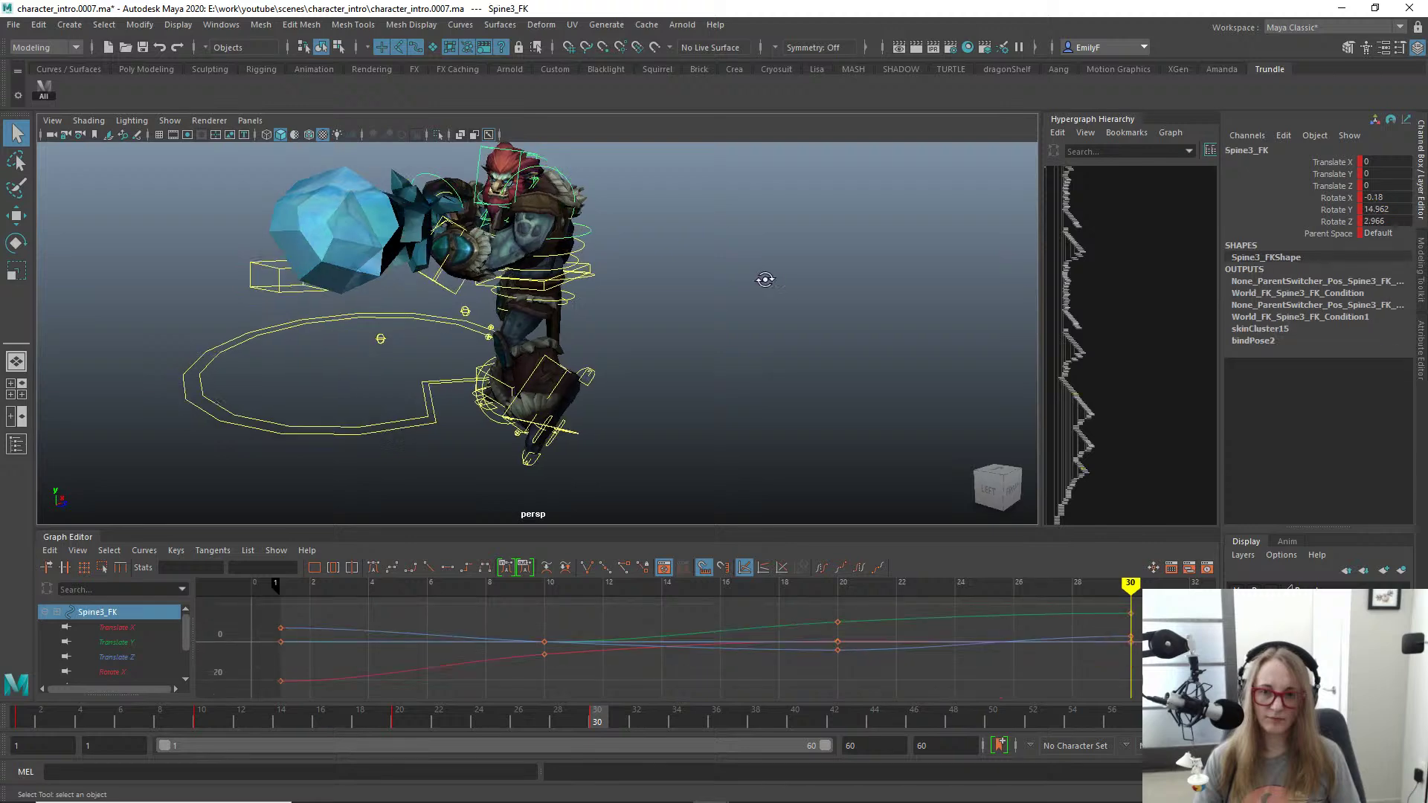
alt+drag(764, 278, 600, 279)
key(e)
key(q)
click(631, 256)
key(e)
click(631, 270)
key(e)
key(q)
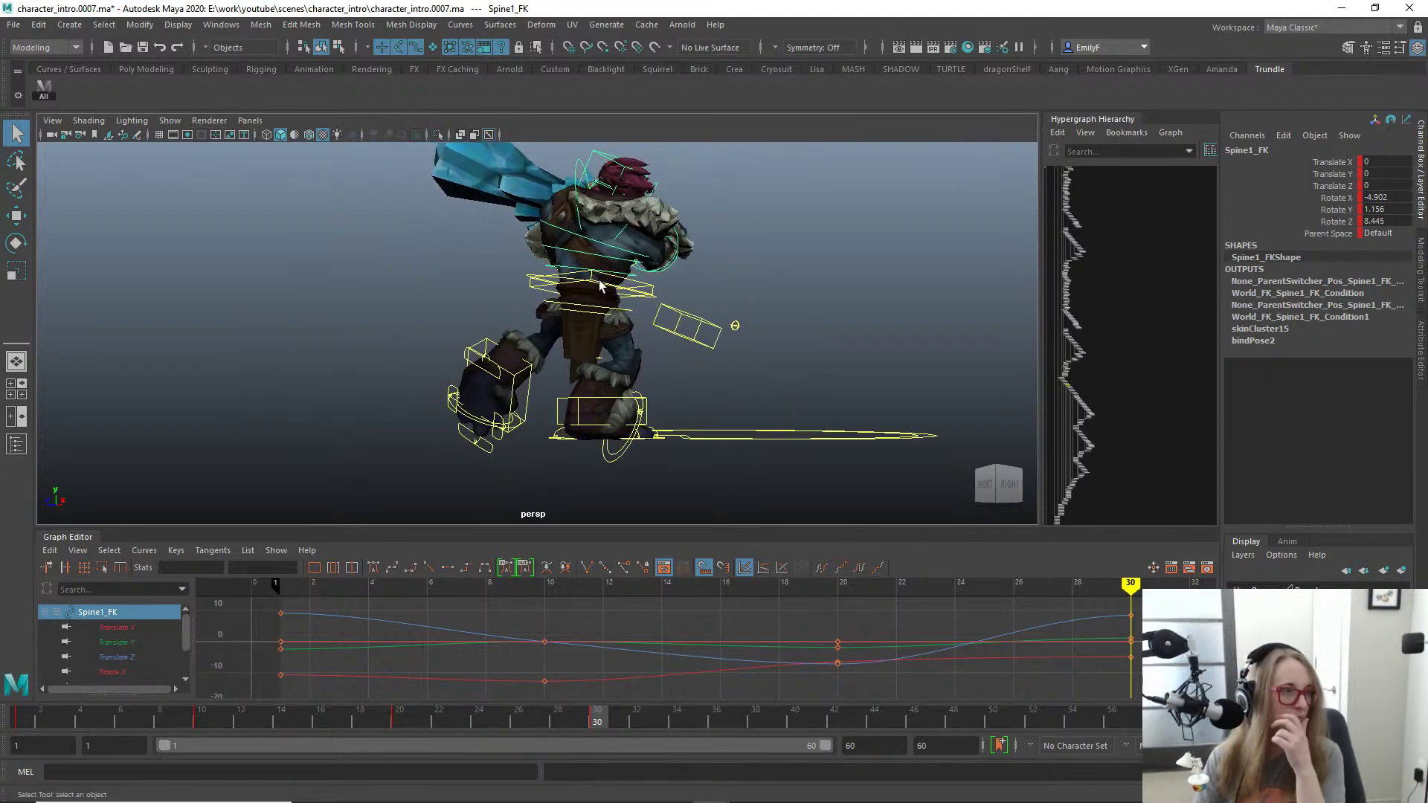
key(ctrl+z)
key(ctrl+z)
key(ctrl+z)
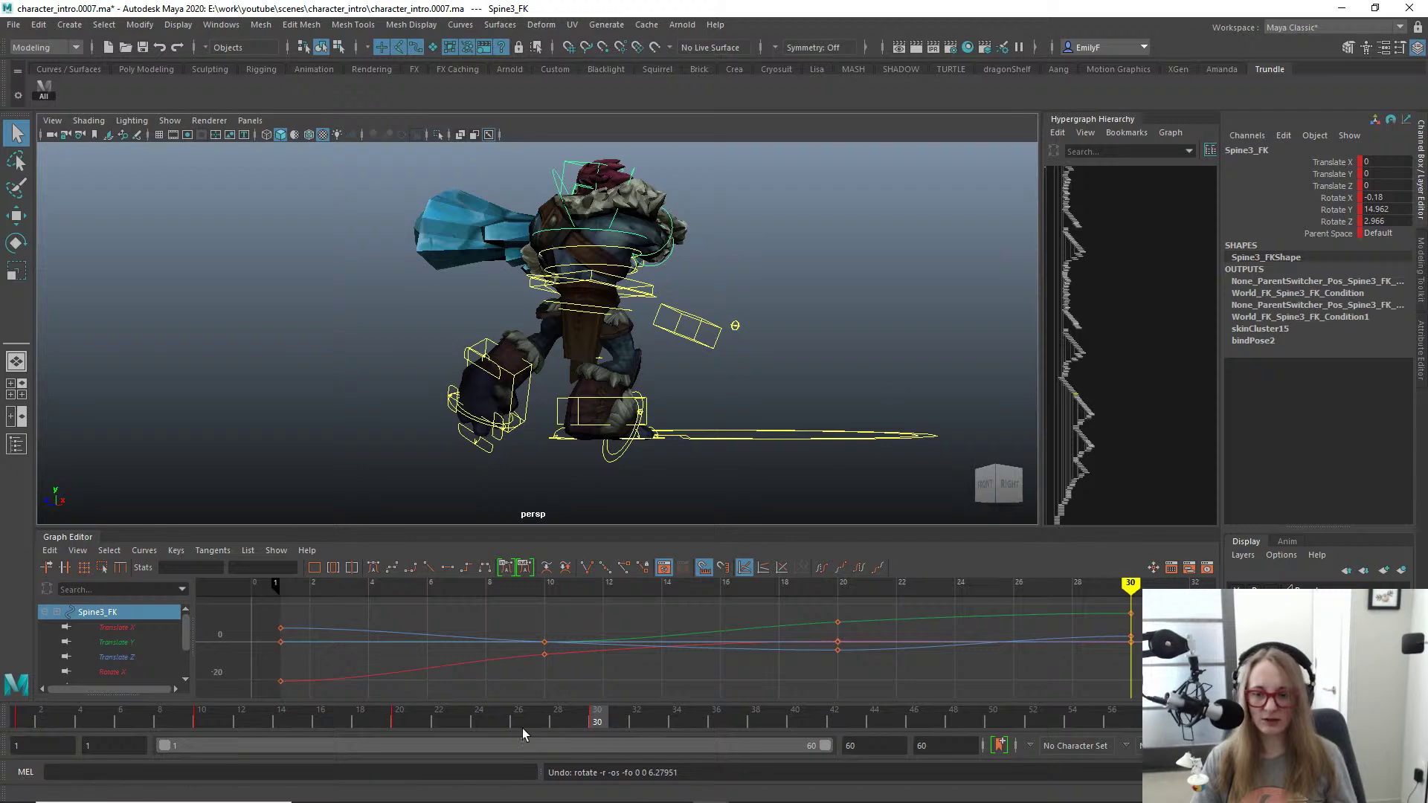
Step: Step through the character_intro reference video around 00:00:01 to study the performer's swing pose
drag(522, 729, 538, 690)
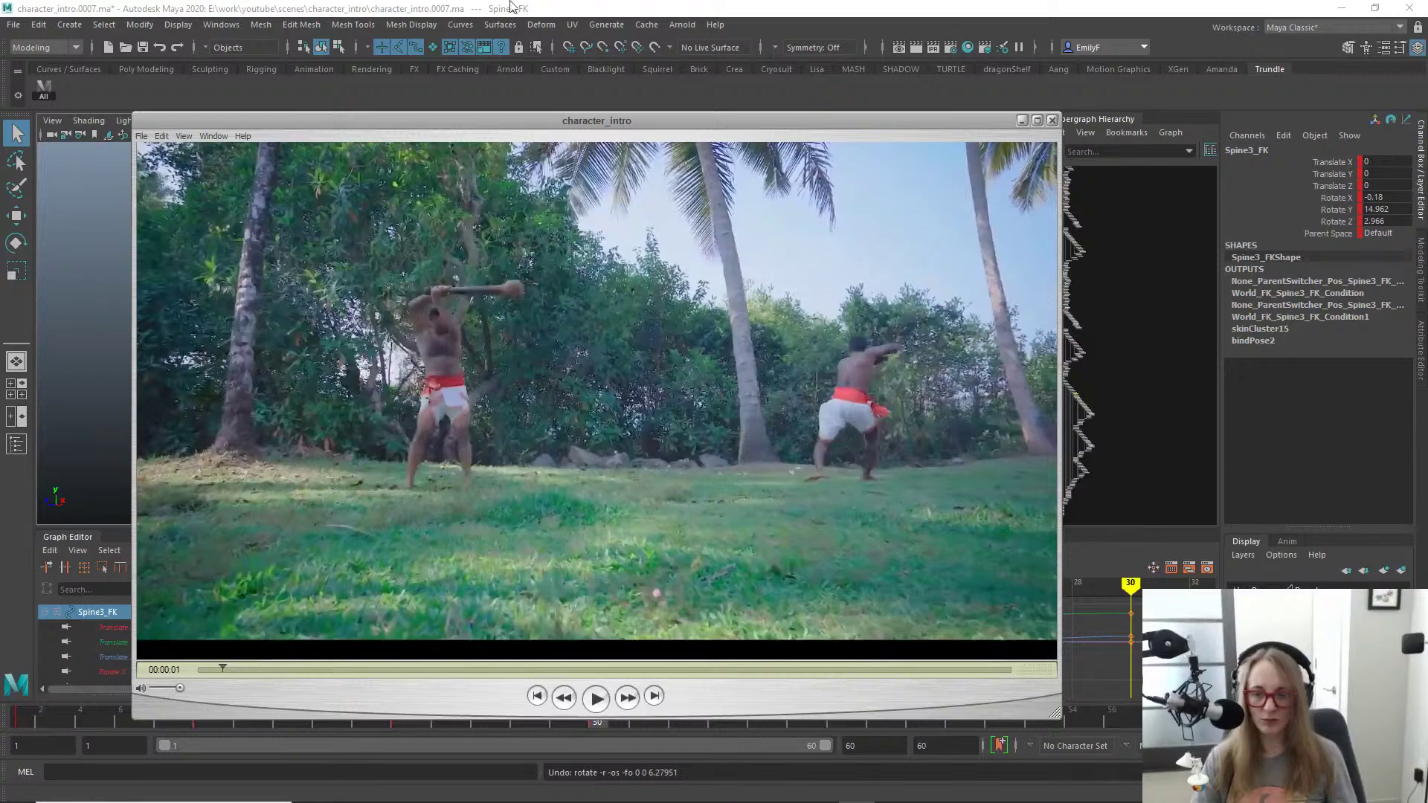
drag(213, 673, 207, 667)
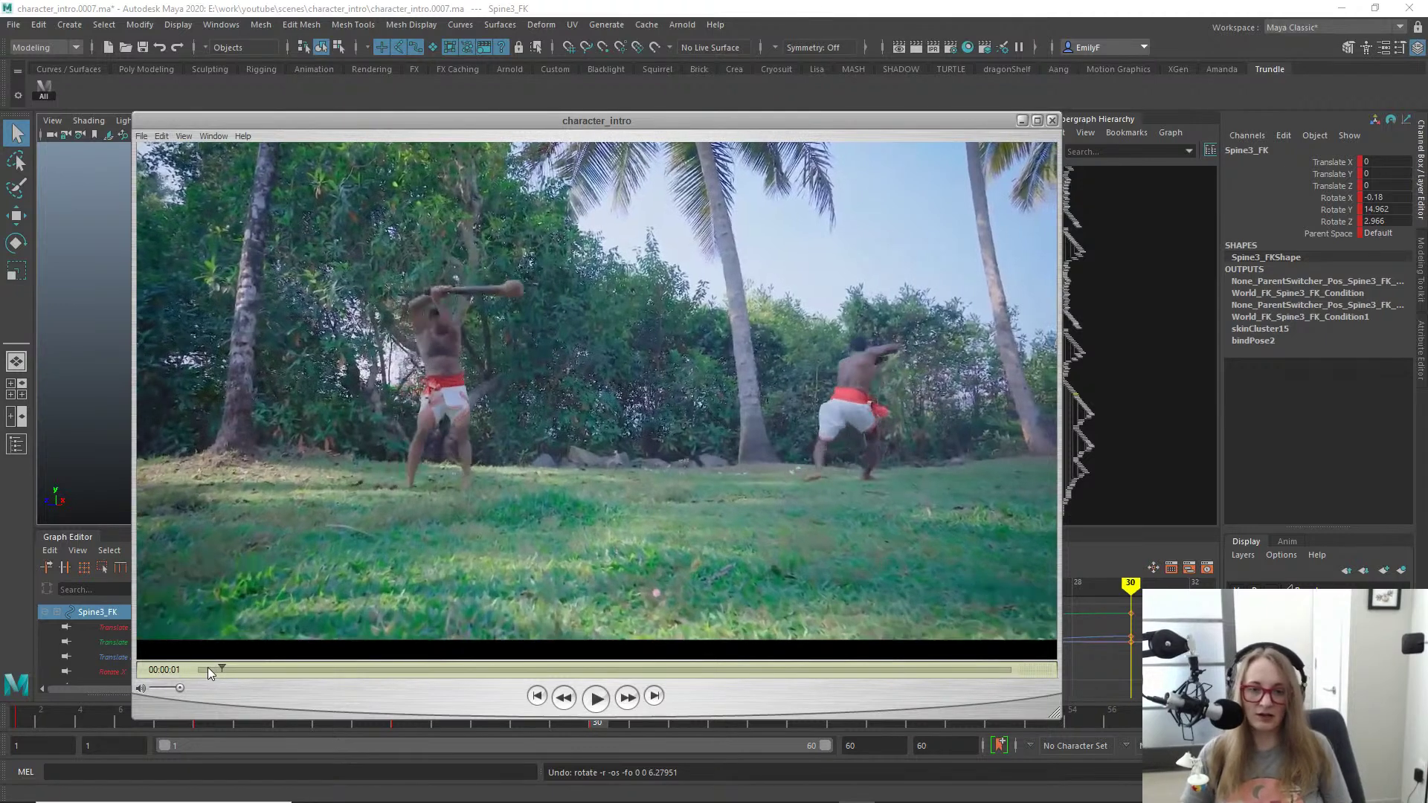
key(Right)
key(Right)
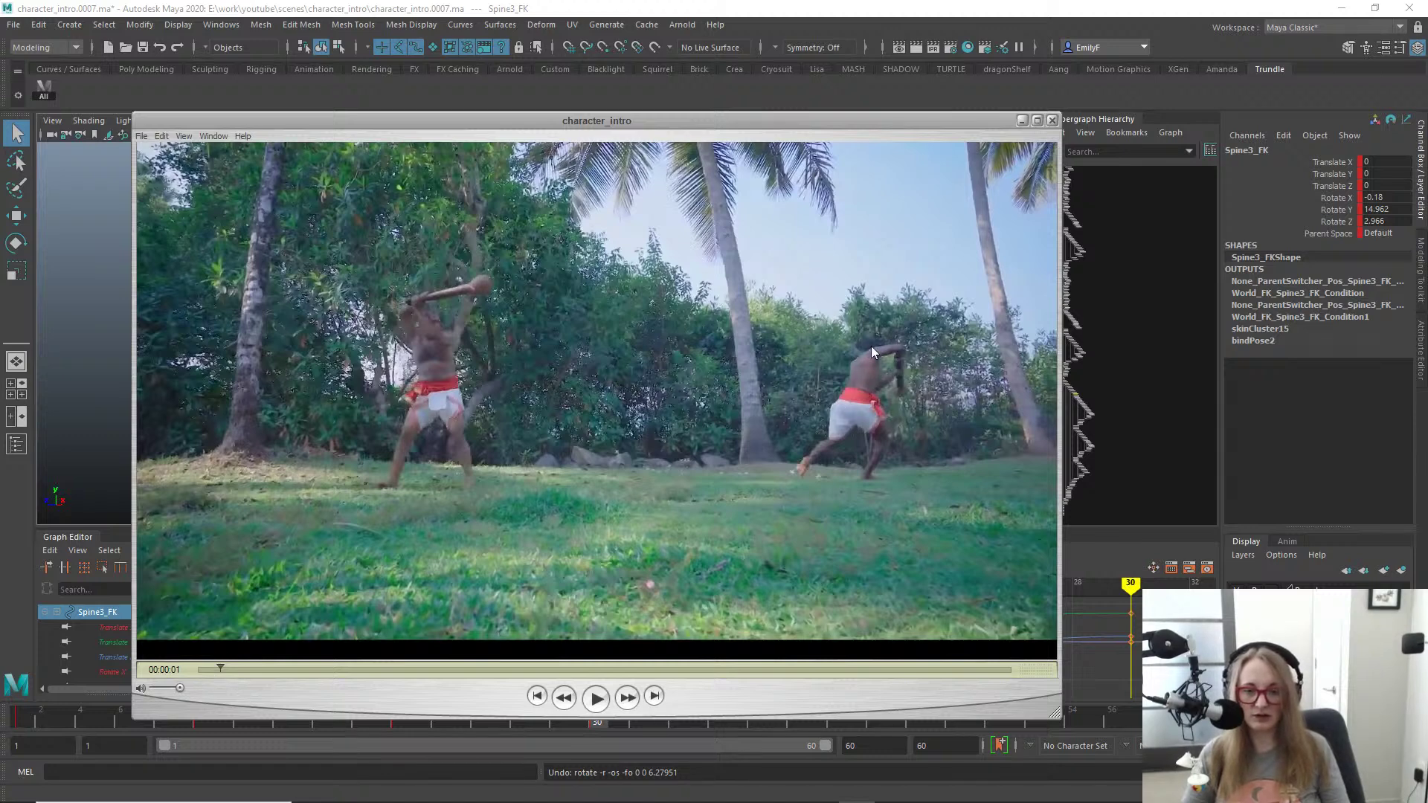
key(Right)
key(Right)
key(Right)
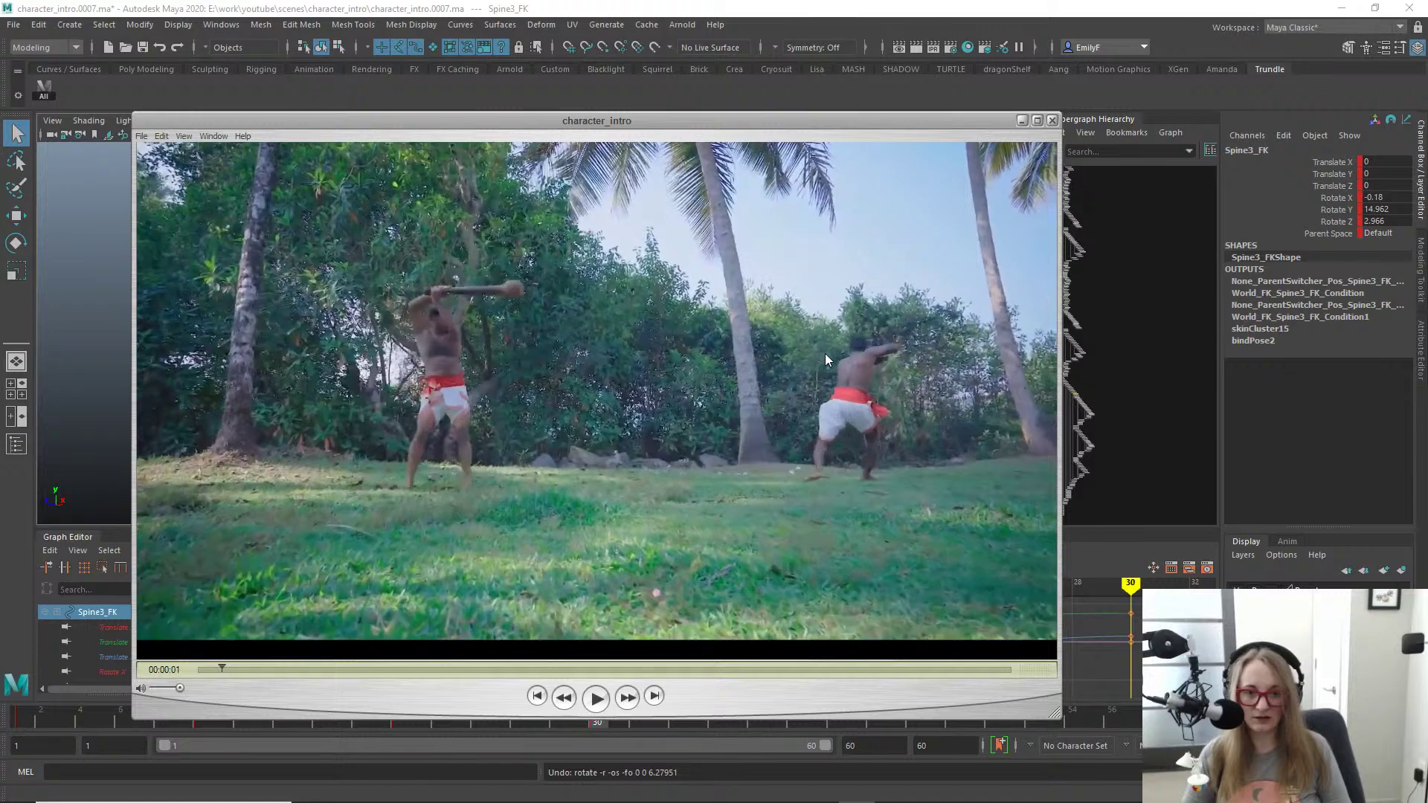
key(Left)
key(Left)
key(Left)
key(Left)
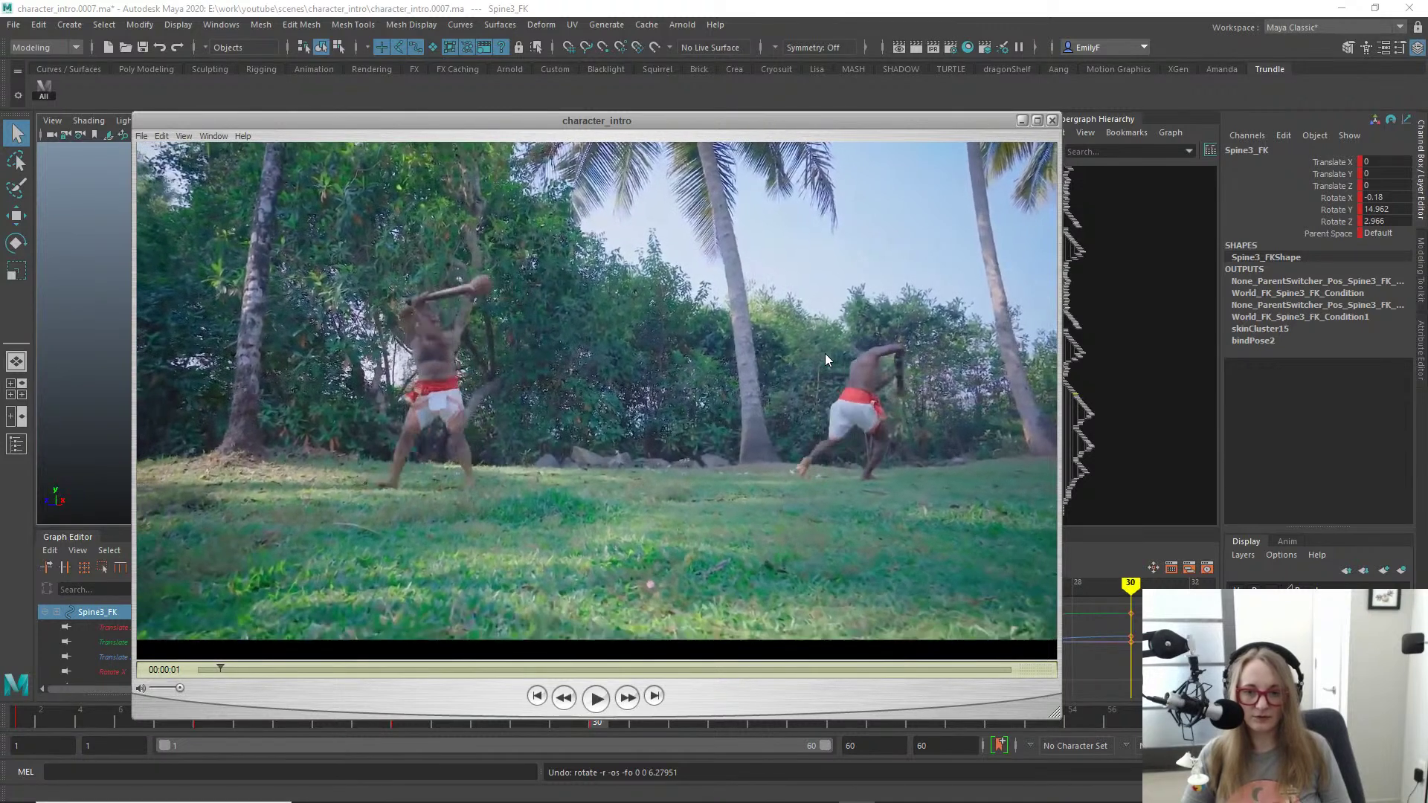
key(Right)
key(Right)
key(Right)
key(Right)
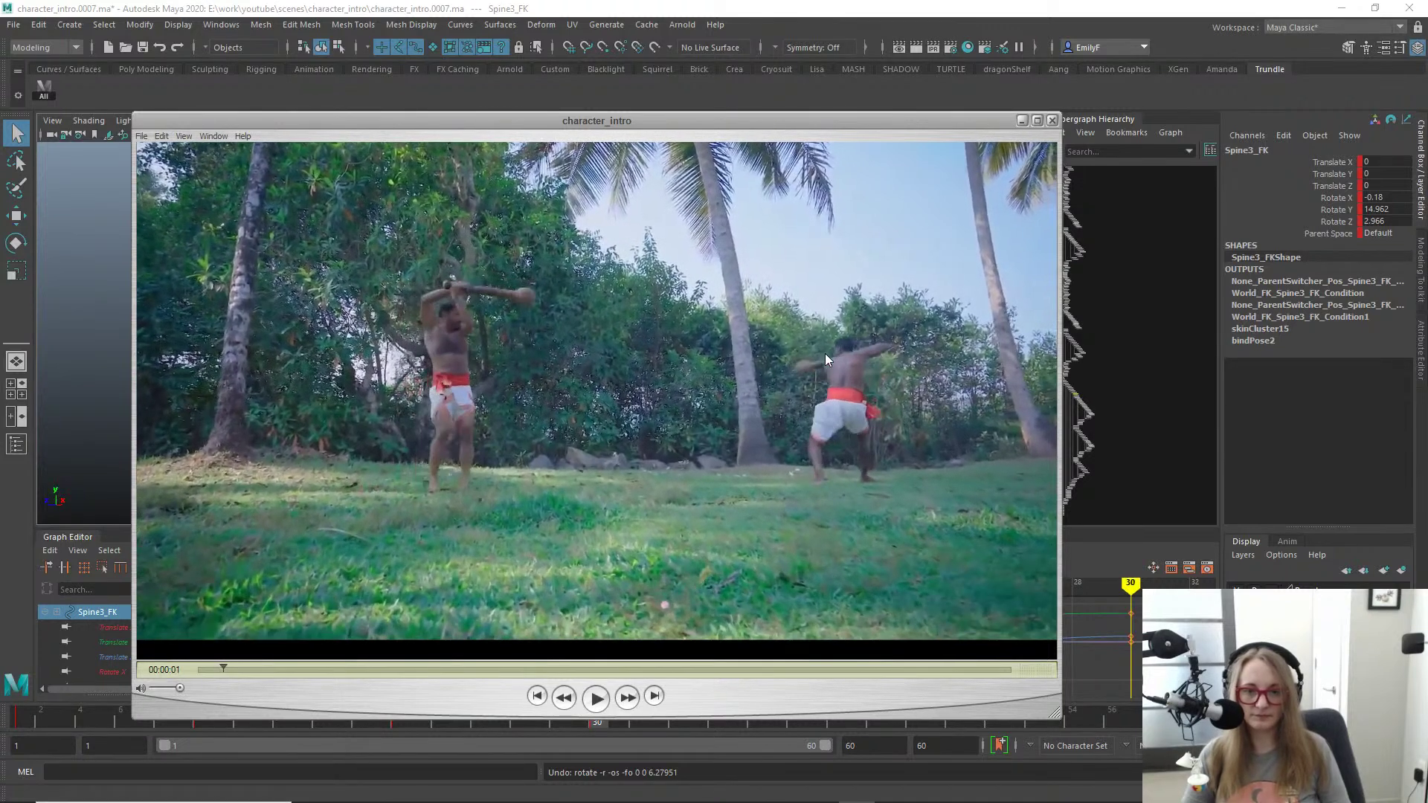
drag(649, 125, 1427, 162)
Step: Rotate Spine3_FK and the torso controls below it at frame 30 to adjust the upper body's lean
alt+drag(729, 212, 756, 226)
key(e)
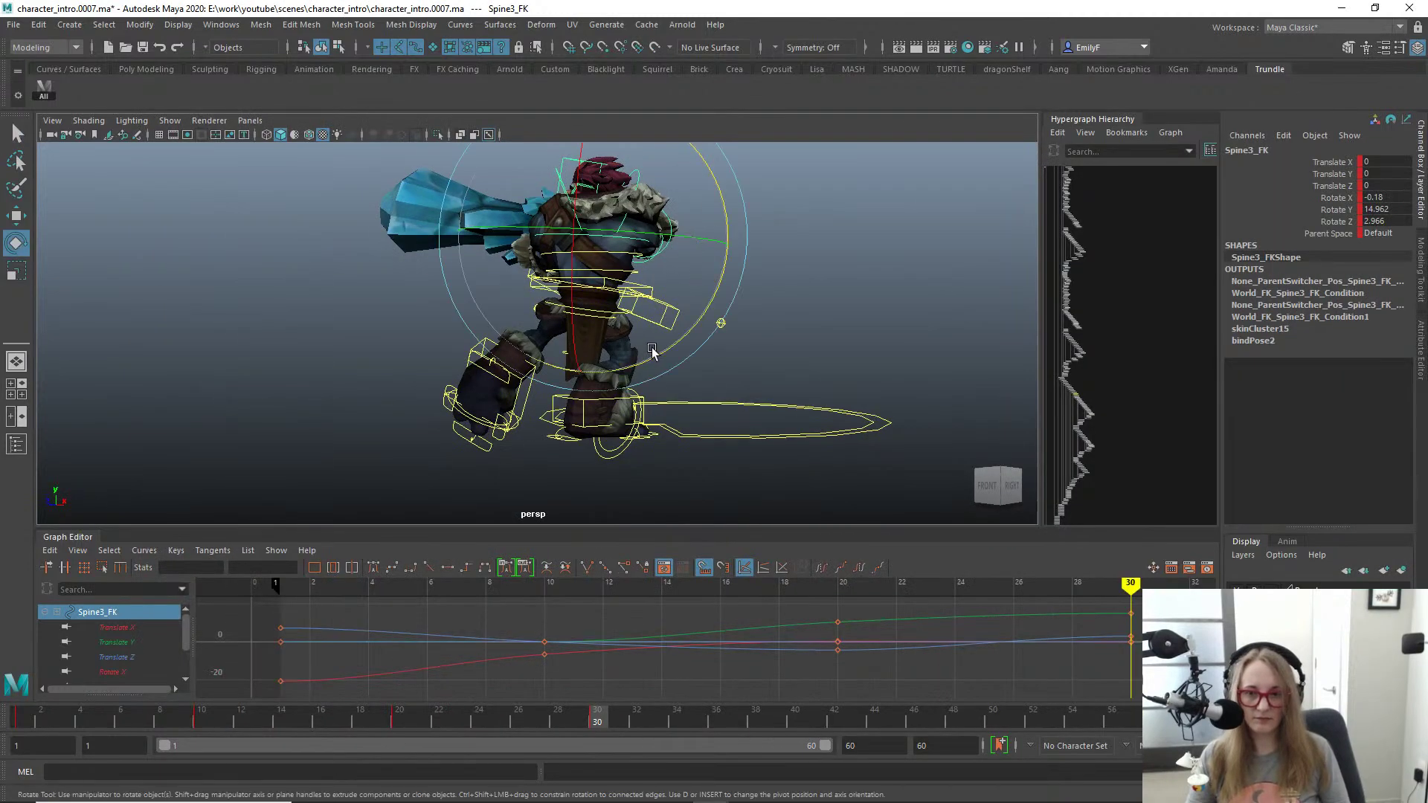
drag(651, 350, 665, 318)
key(ctrl+z)
alt+right_drag(540, 351, 668, 348)
alt+middle_drag(668, 306, 671, 340)
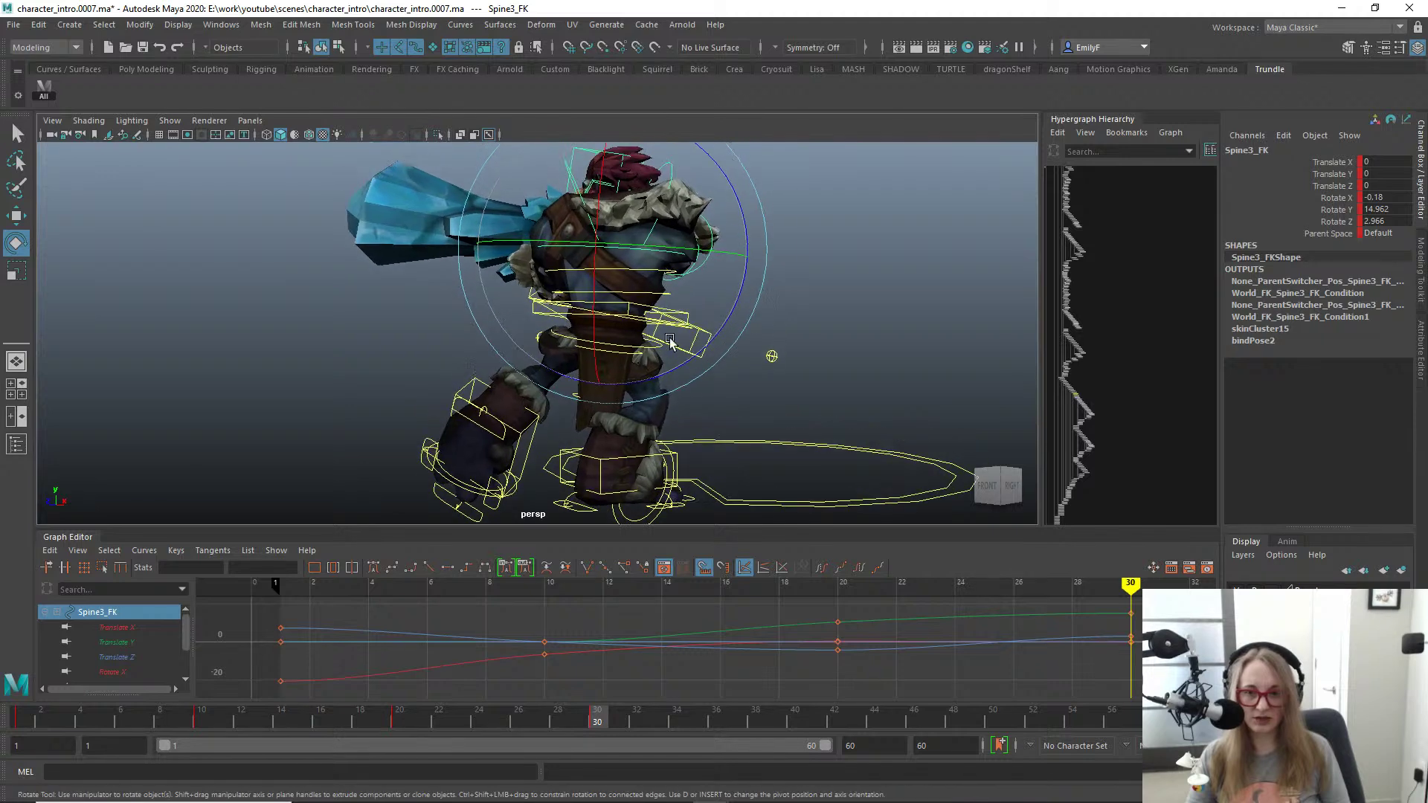
drag(734, 319, 663, 319)
key(q)
click(664, 276)
key(e)
key(q)
click(661, 297)
key(e)
key(q)
Step: Rotate R_Shoulder_FK to about 27.2 in X, -106.3 in Y and -25.8 in Z at frame 30
click(703, 222)
key(e)
key(q)
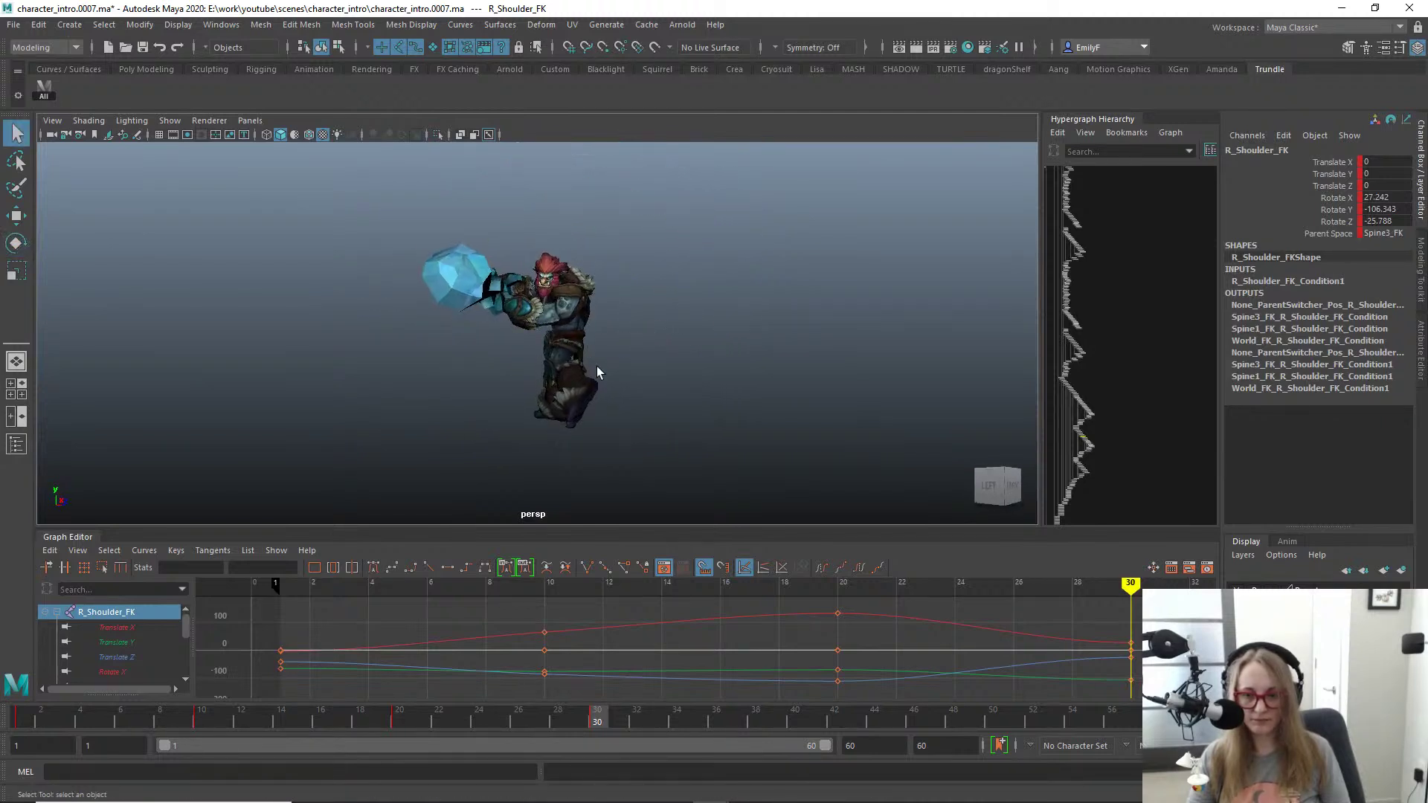
Step: Move Main_FK to about 19.3 in Translate Z at frame 30, working in the left view
click(601, 333)
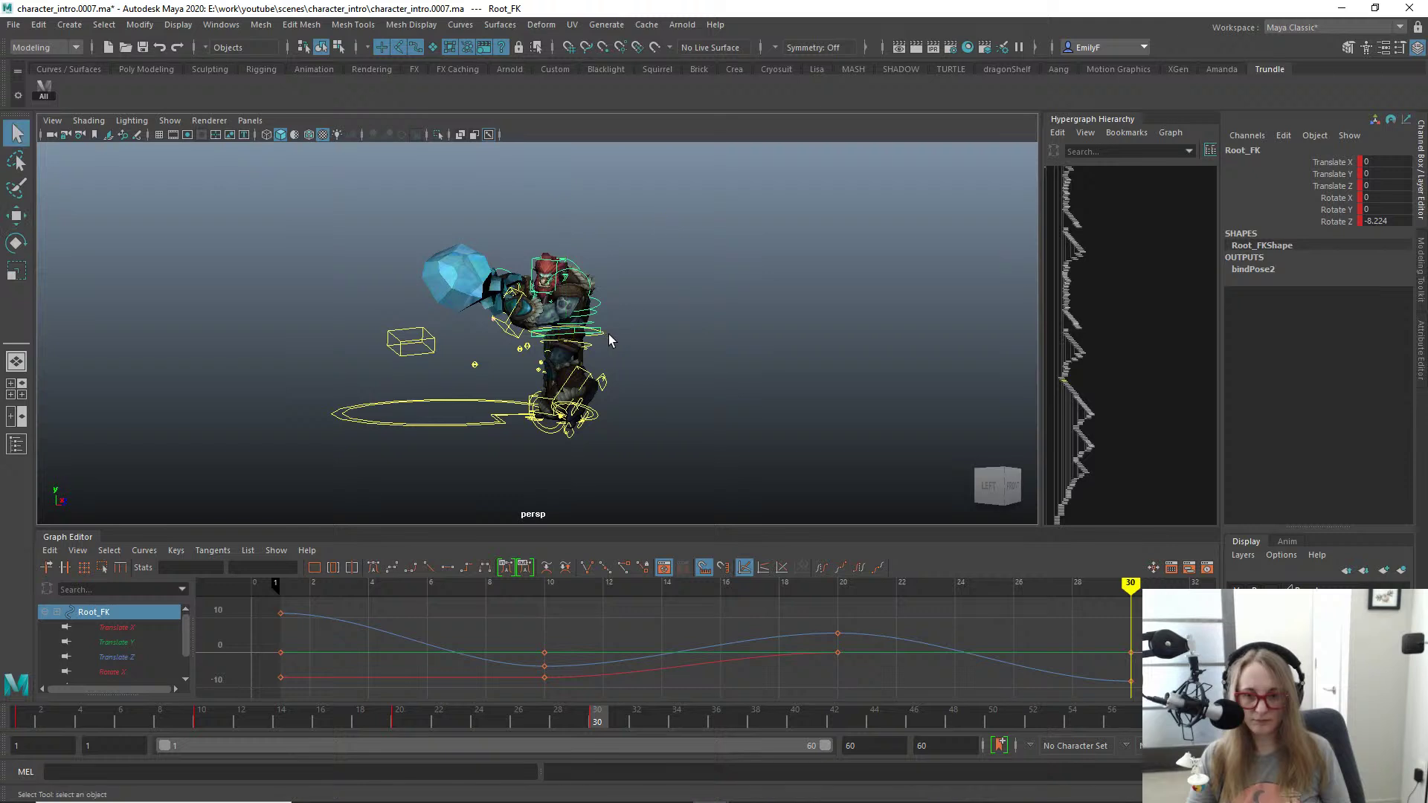
click(607, 333)
click(604, 333)
key(w)
drag(604, 333, 767, 380)
key(ctrl+z)
key(space)
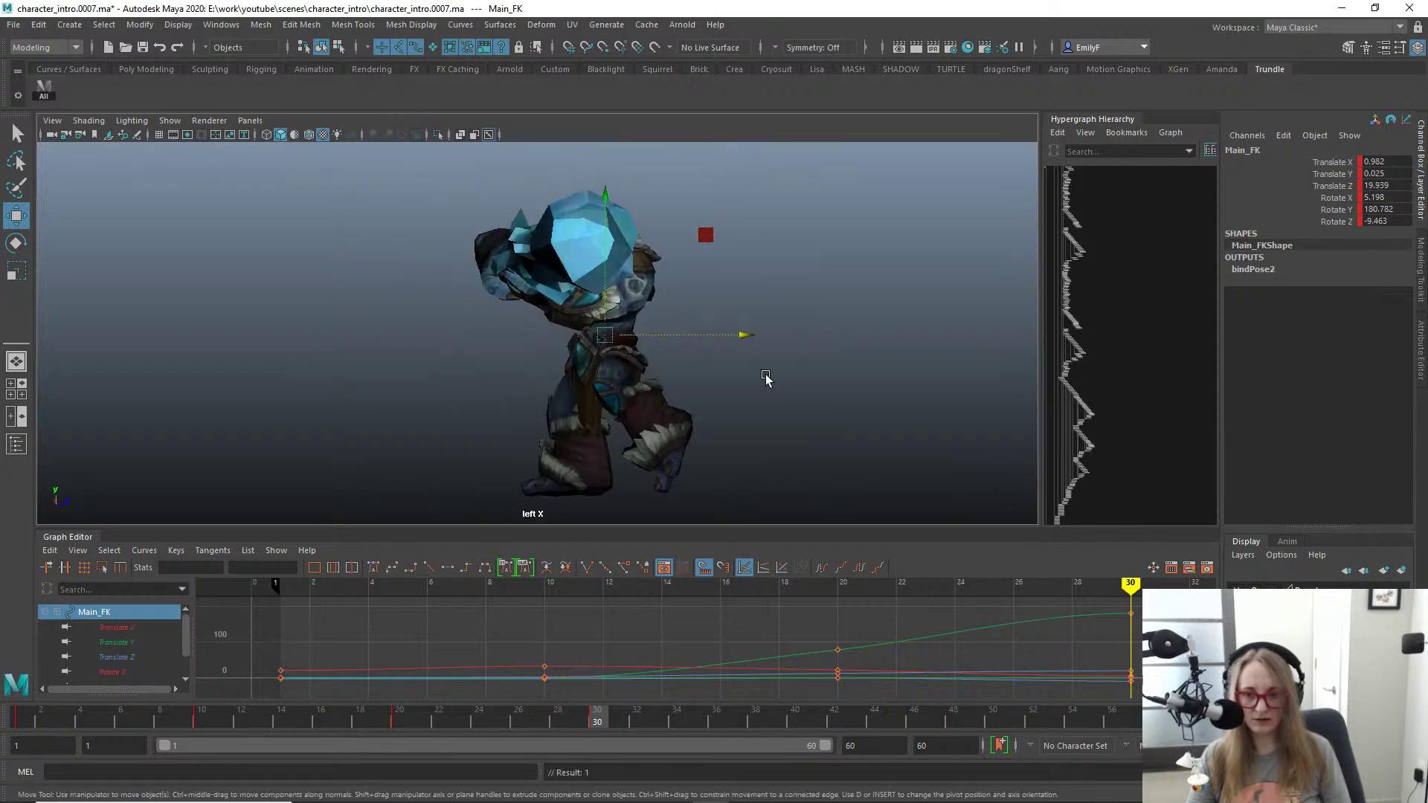
alt+middle_drag(766, 380, 681, 334)
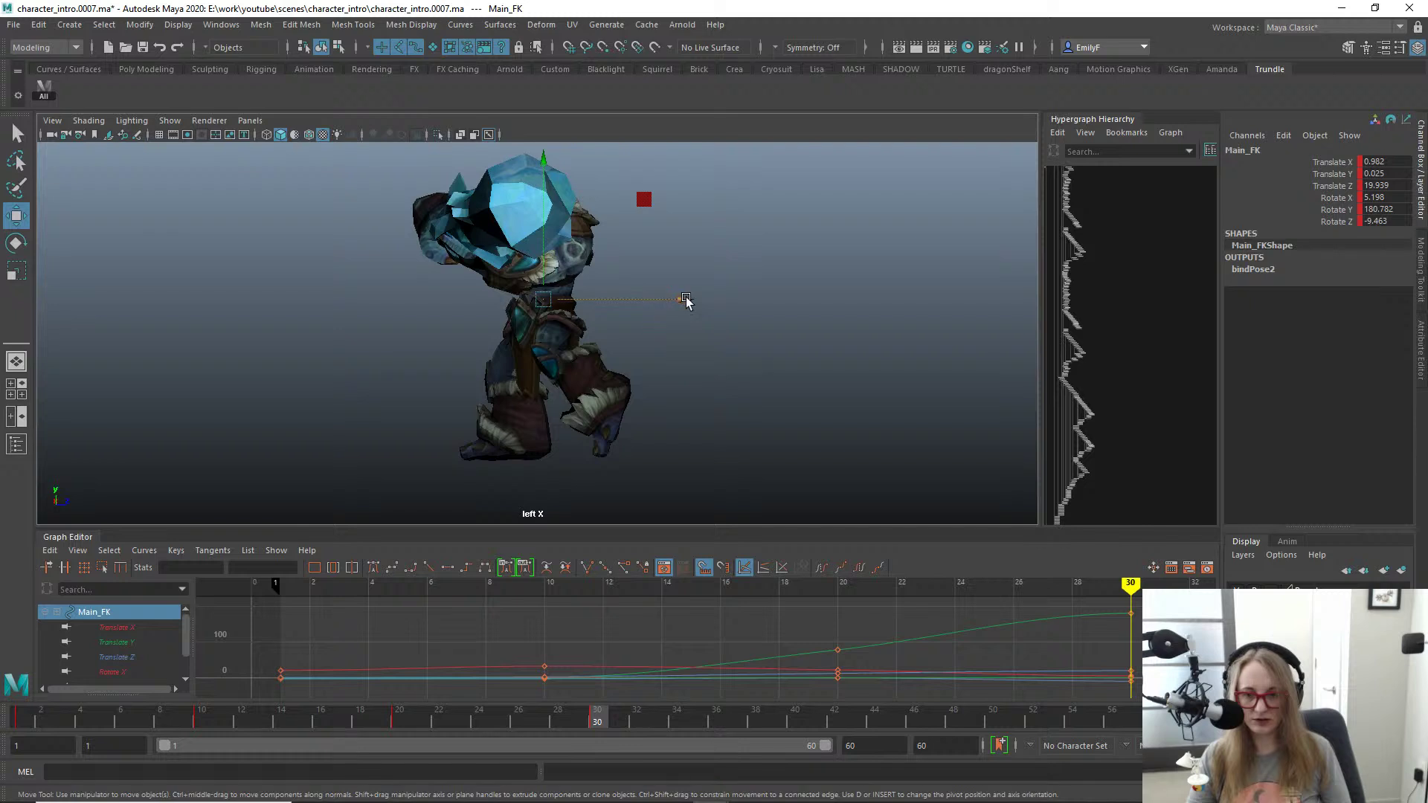
mouse_move(686, 300)
mouse_down()
mouse_move(657, 300)
mouse_move(677, 310)
mouse_move(673, 292)
mouse_up()
key(q)
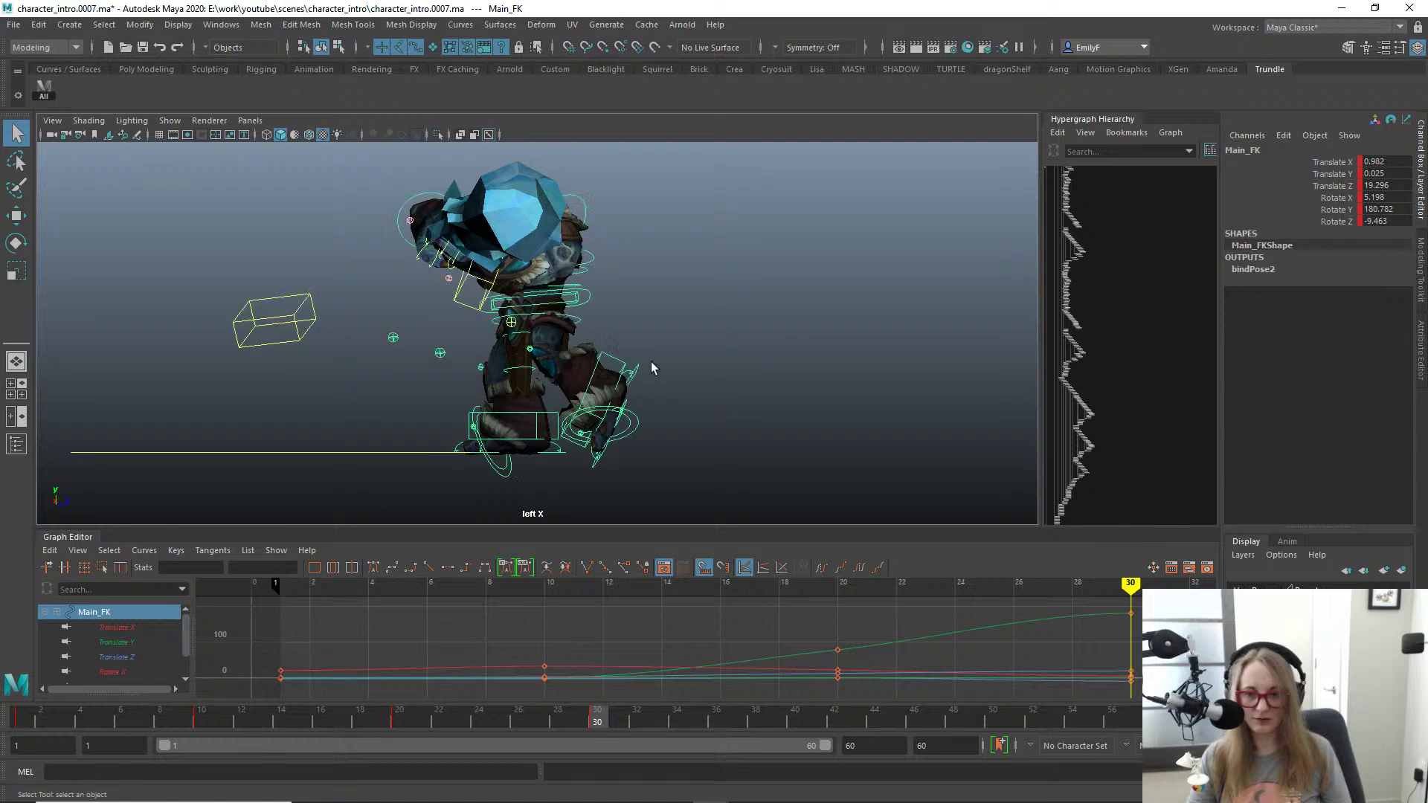
Step: Move L_Foot_IK to about 2.9 in Translate Y and 25.3 in Translate Z at frame 30
click(612, 357)
key(w)
drag(671, 391, 675, 389)
drag(596, 345, 597, 331)
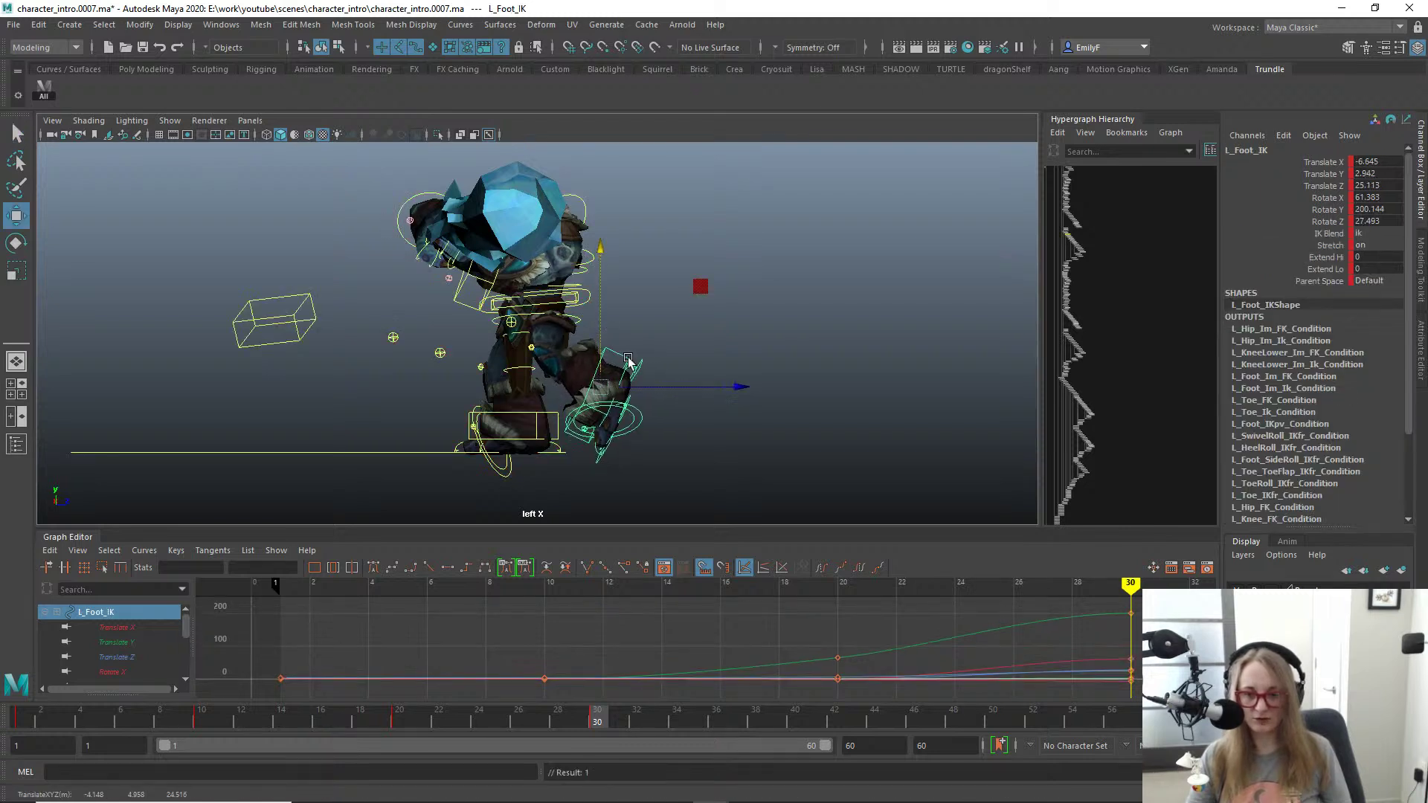
drag(661, 389, 667, 386)
key(q)
Step: Move L_Foot_IK to about -6.0 in Translate X in the perspective view and save the scene incrementally as character_intro.0008.ma
key(space)
drag(652, 338, 676, 370)
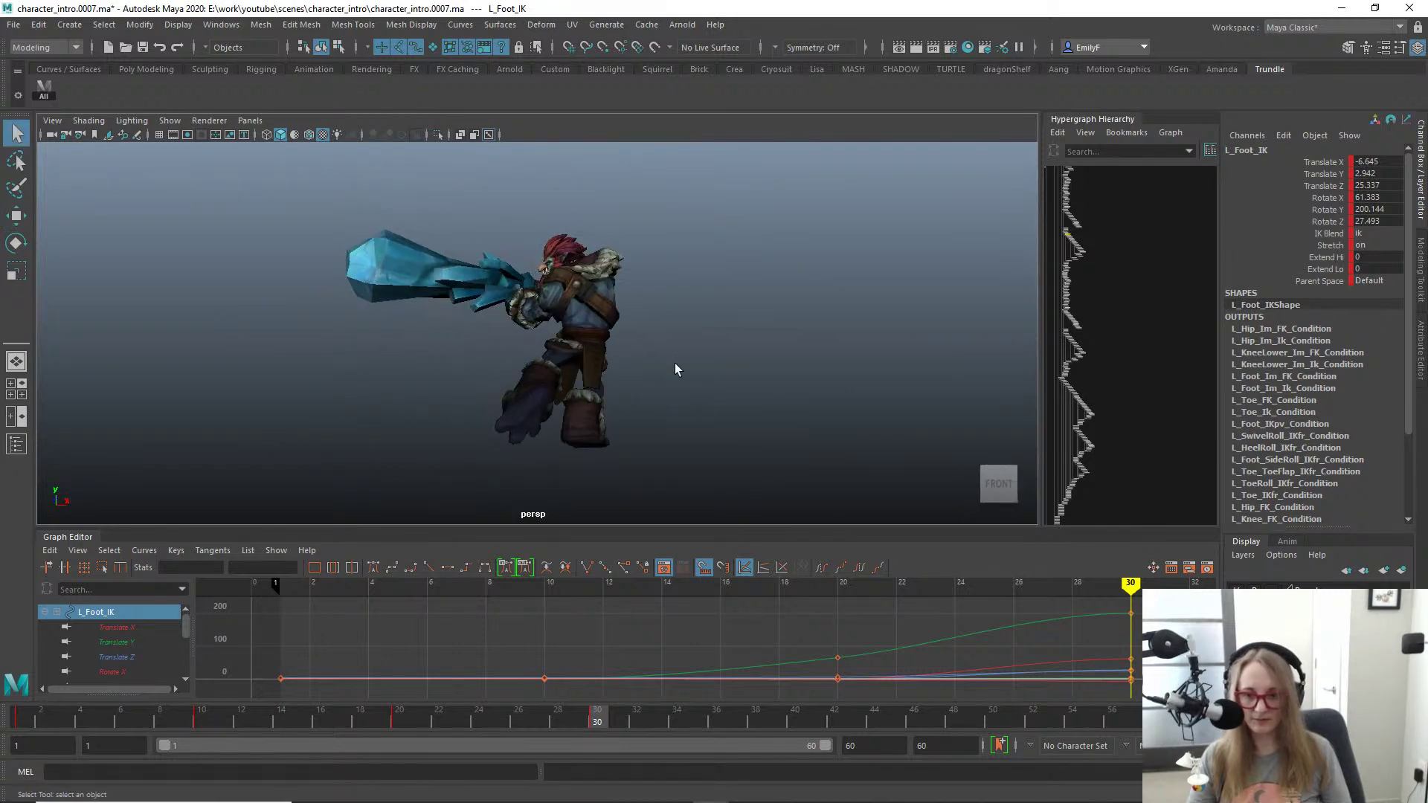
key(w)
drag(587, 394, 628, 341)
key(q)
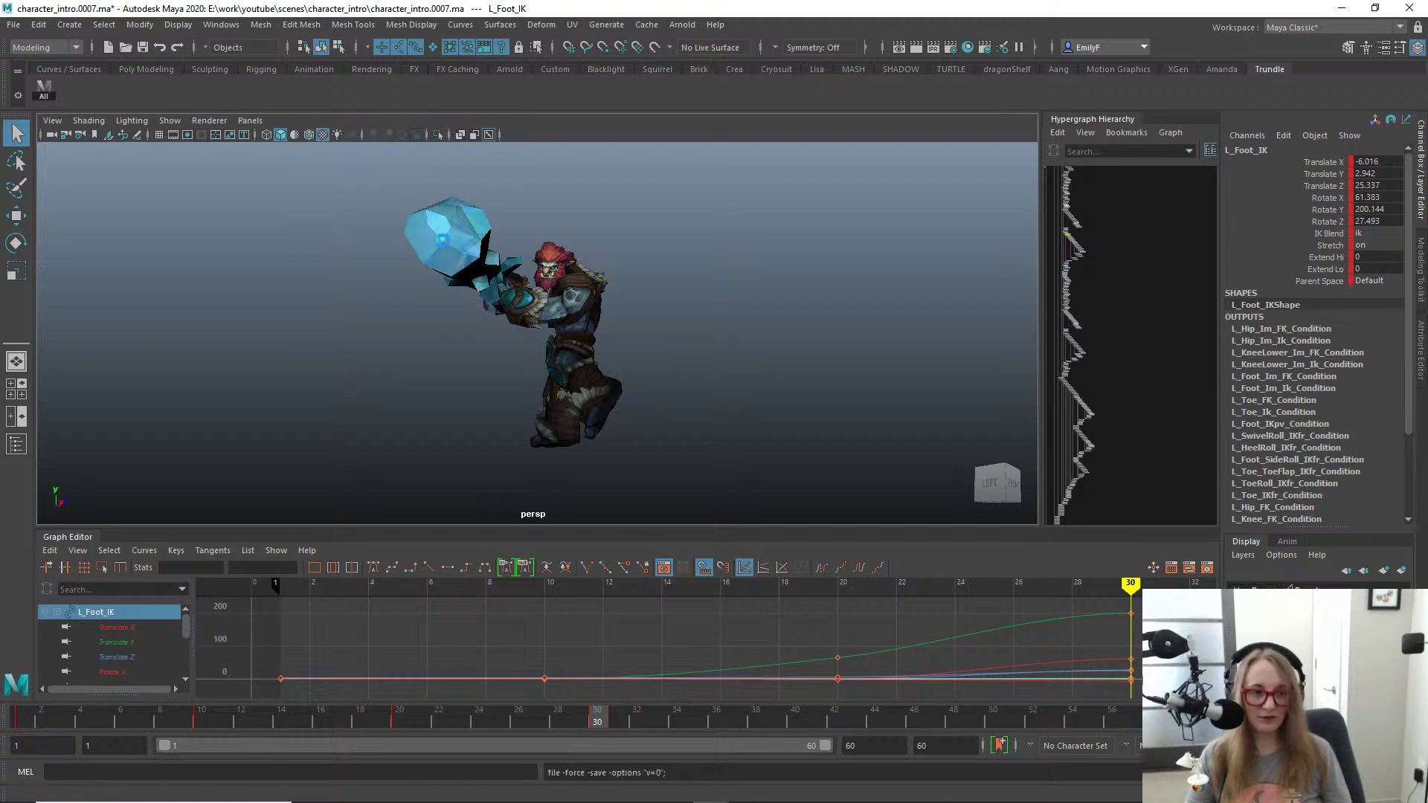
key(ctrl+alt+s)
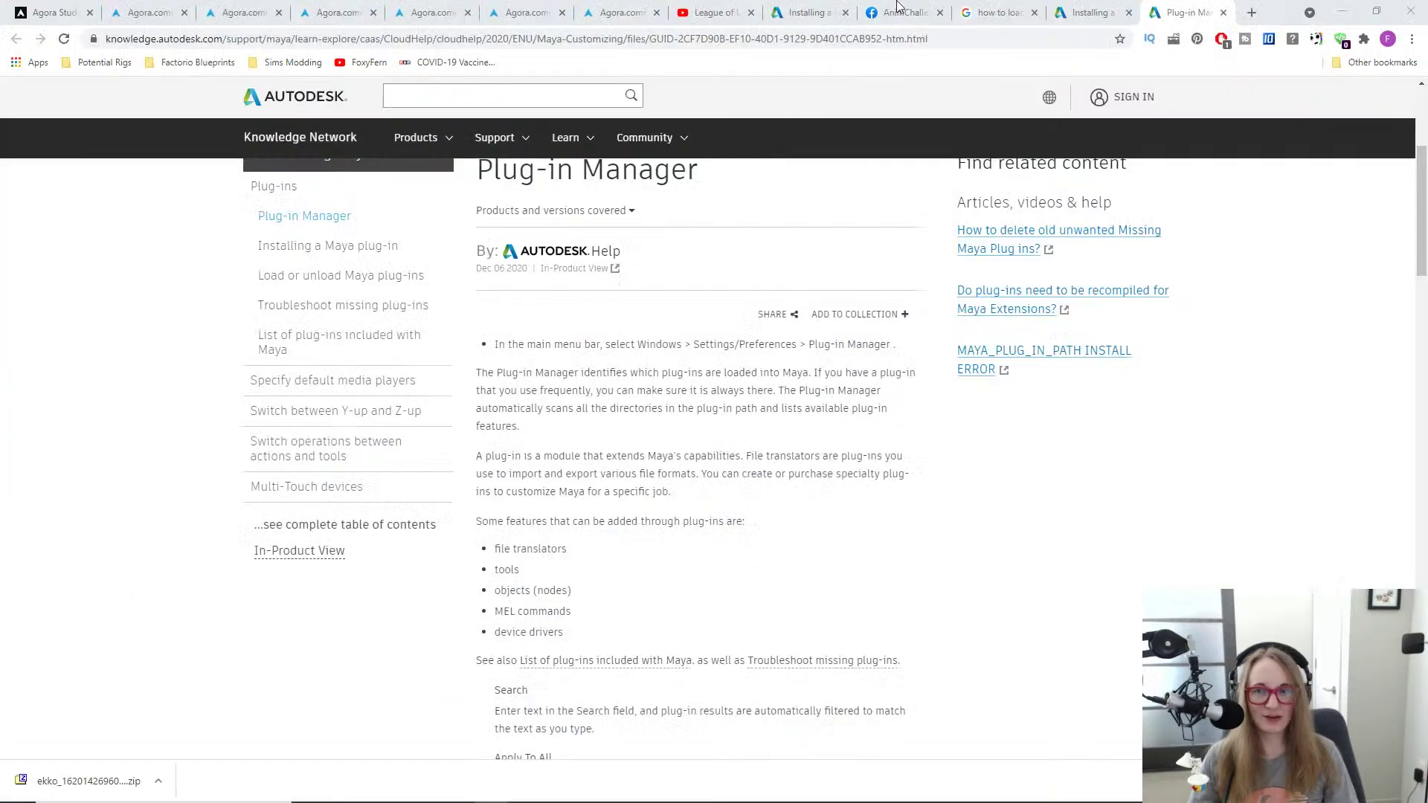
Step: Show the break notice document in the browser, close it and switch back to Maya
drag(896, 6, 800, 148)
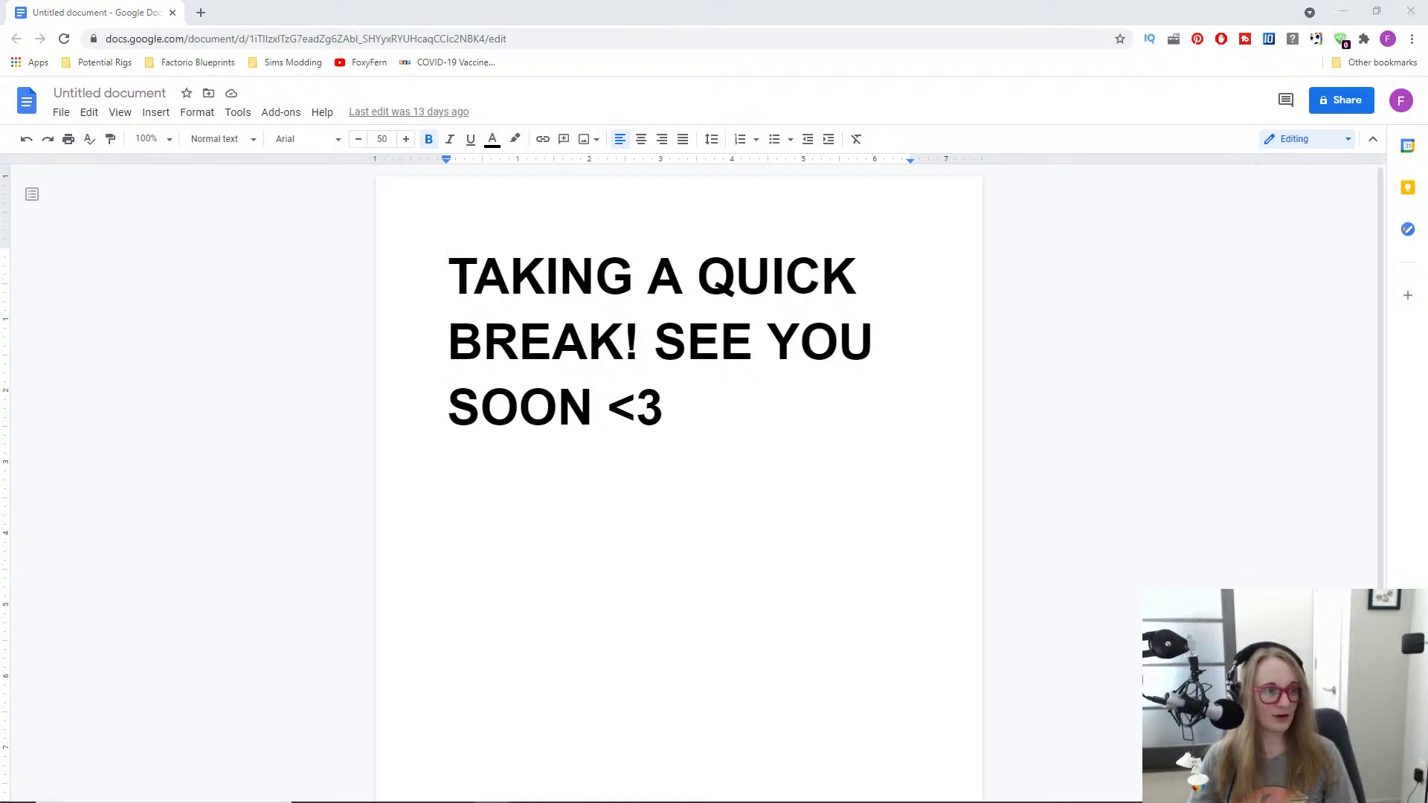
click(1146, 251)
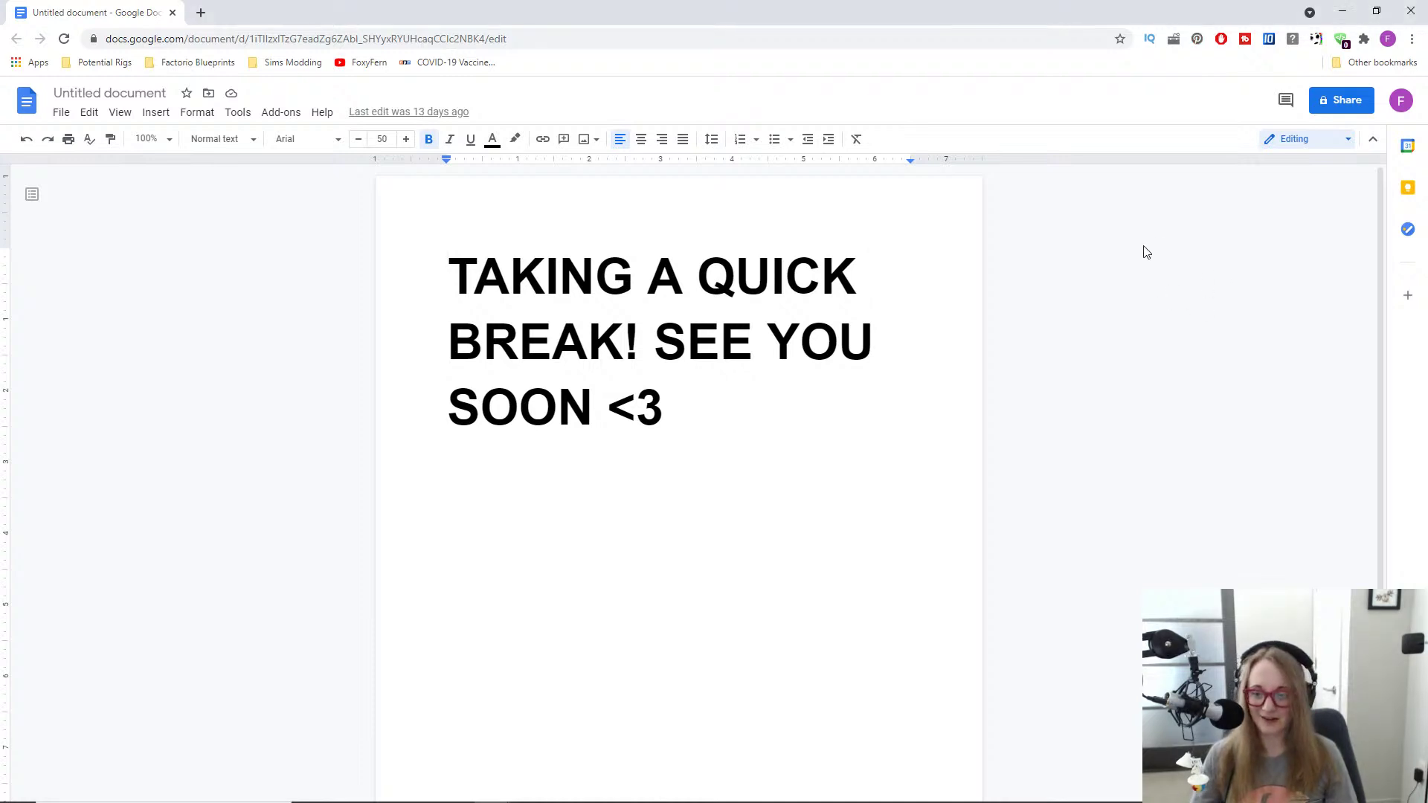
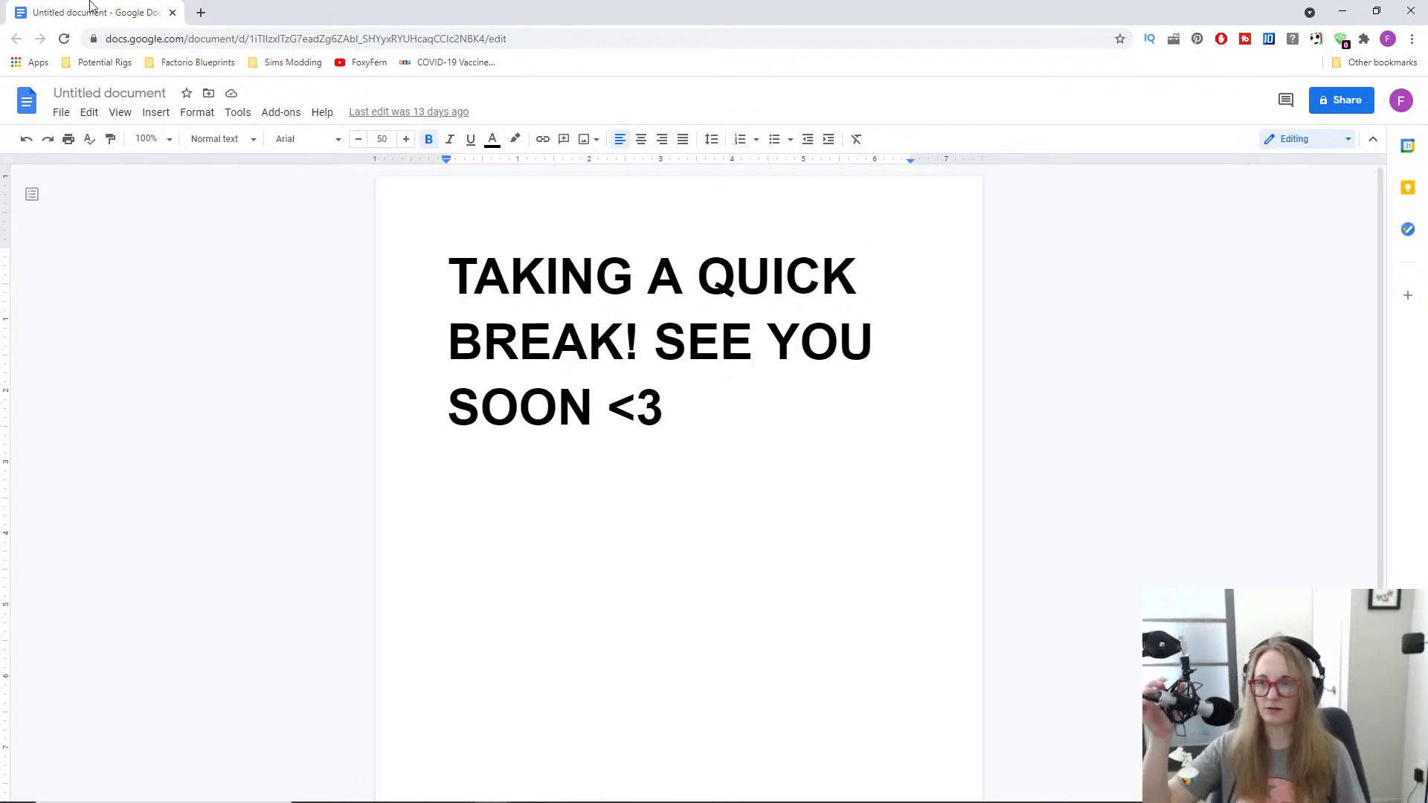
click(173, 13)
mouse_move(822, 771)
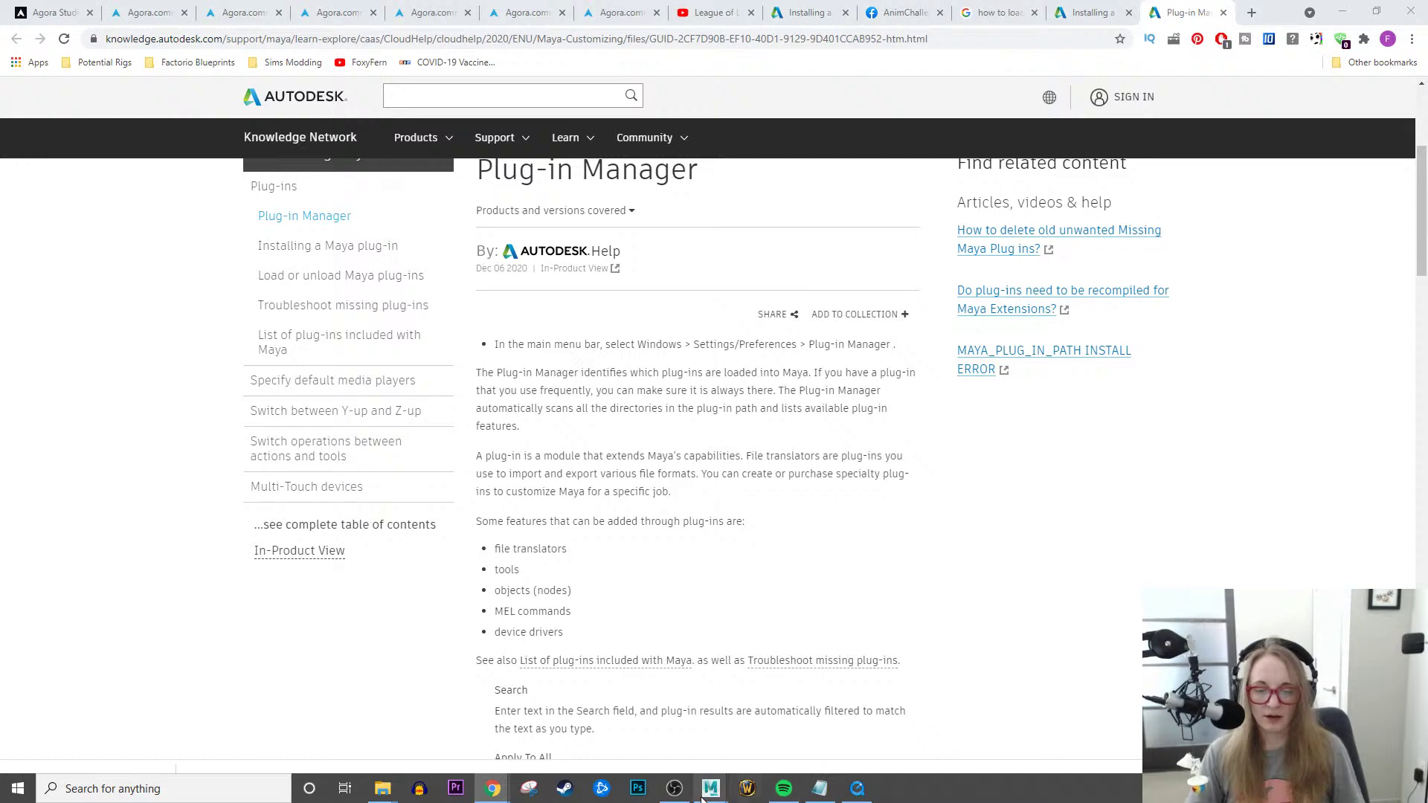
mouse_move(709, 790)
click(769, 718)
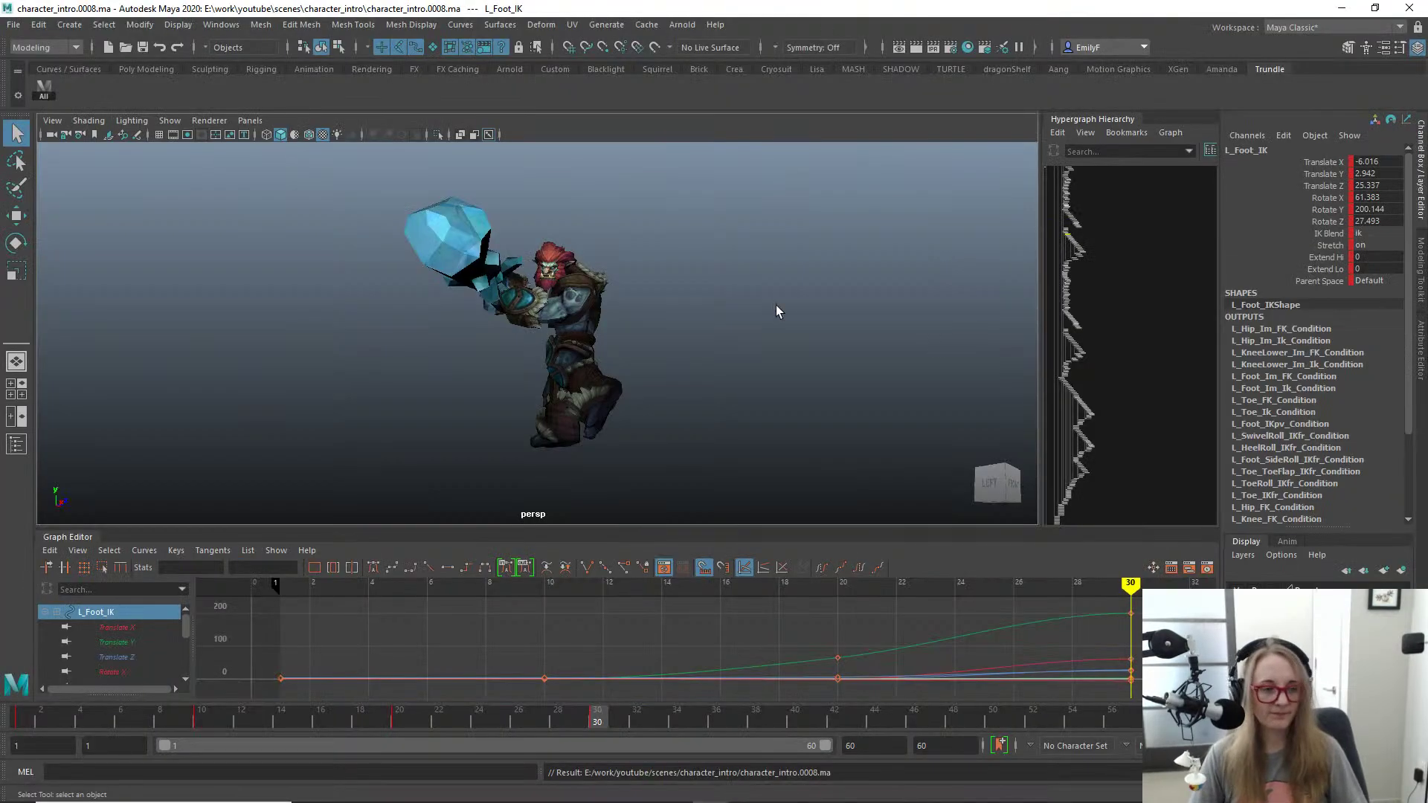
drag(462, 728, 605, 703)
right_click(485, 722)
click(530, 669)
scroll(484, 364, up, 5)
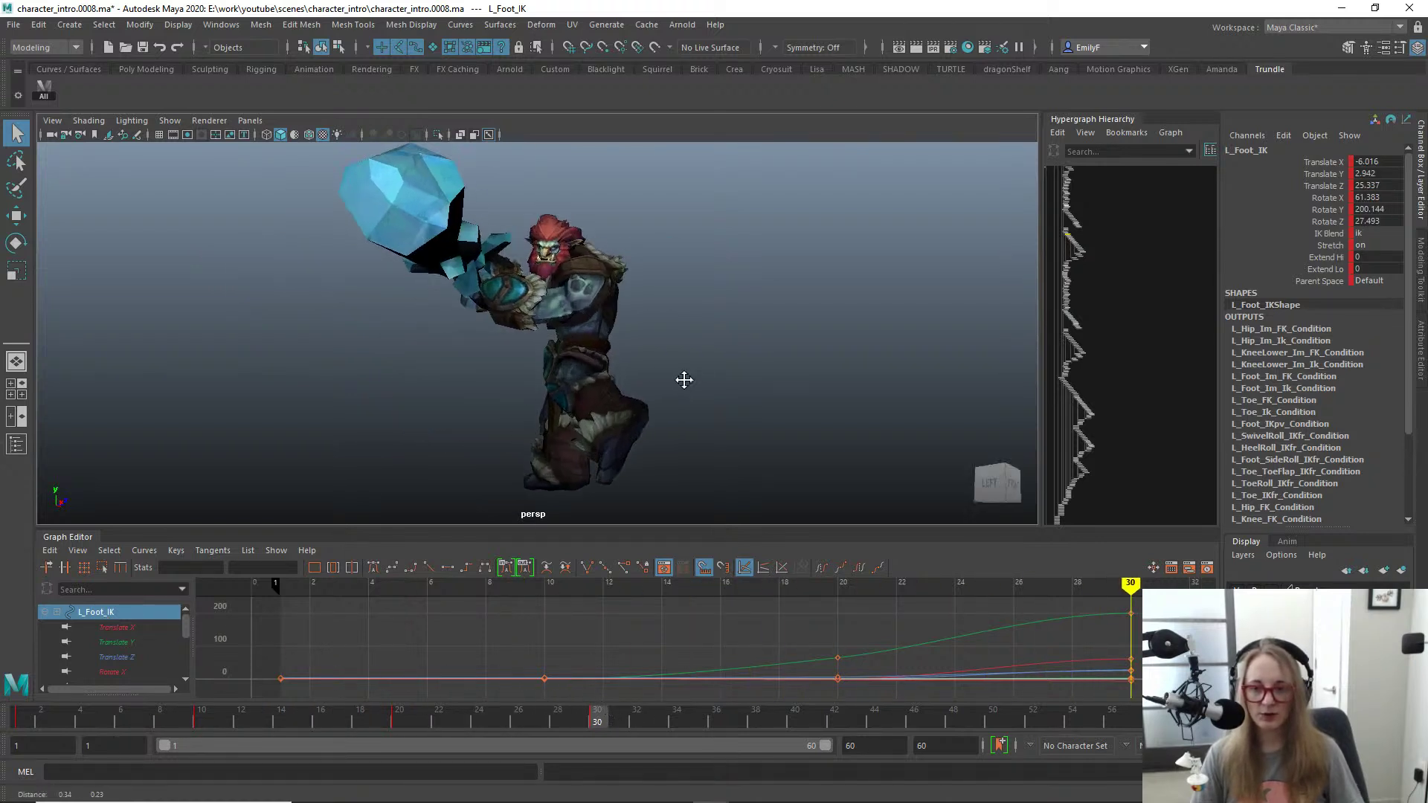
Step: Select all rig controls and key the current pose at frame 40
scroll(484, 364, down, 1)
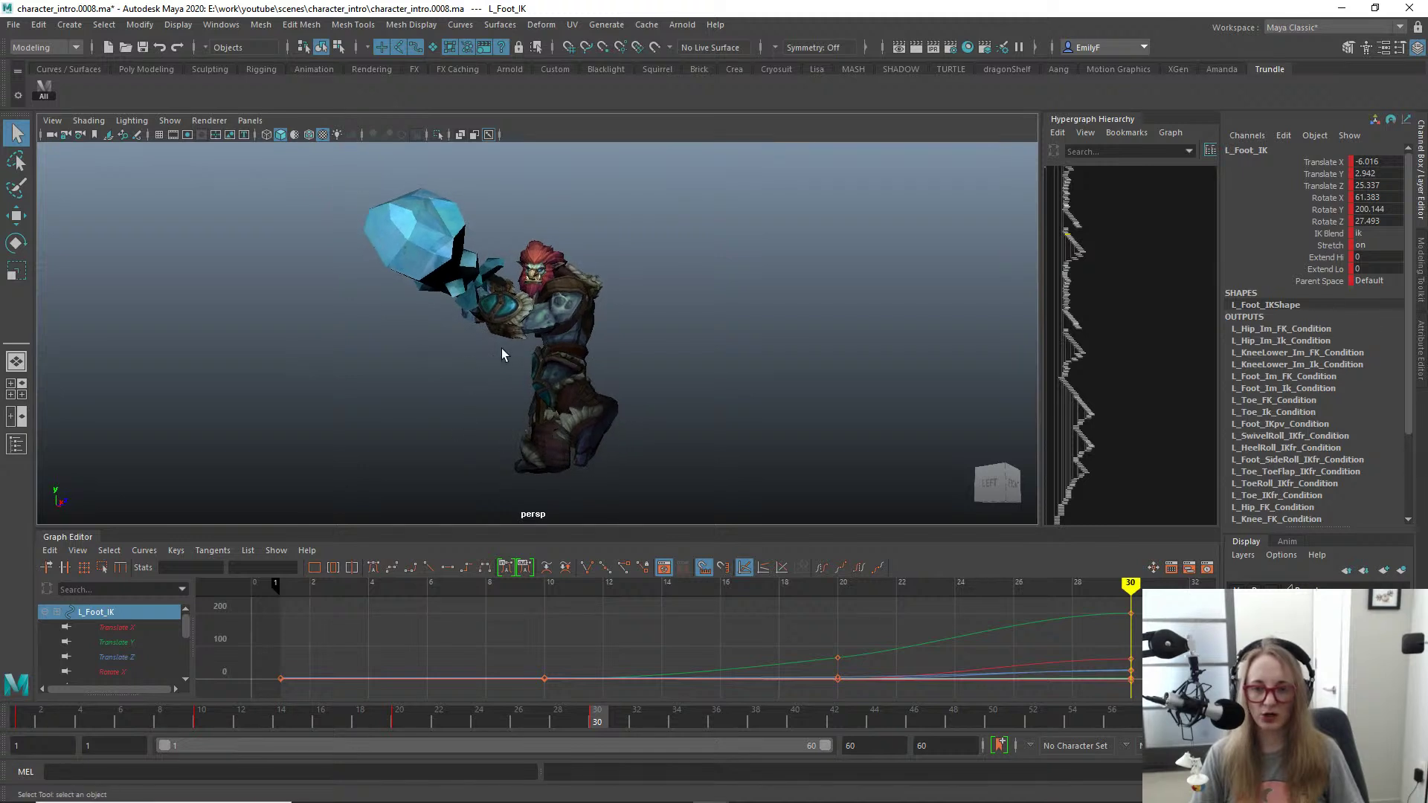
scroll(501, 355, up, 2)
key(space)
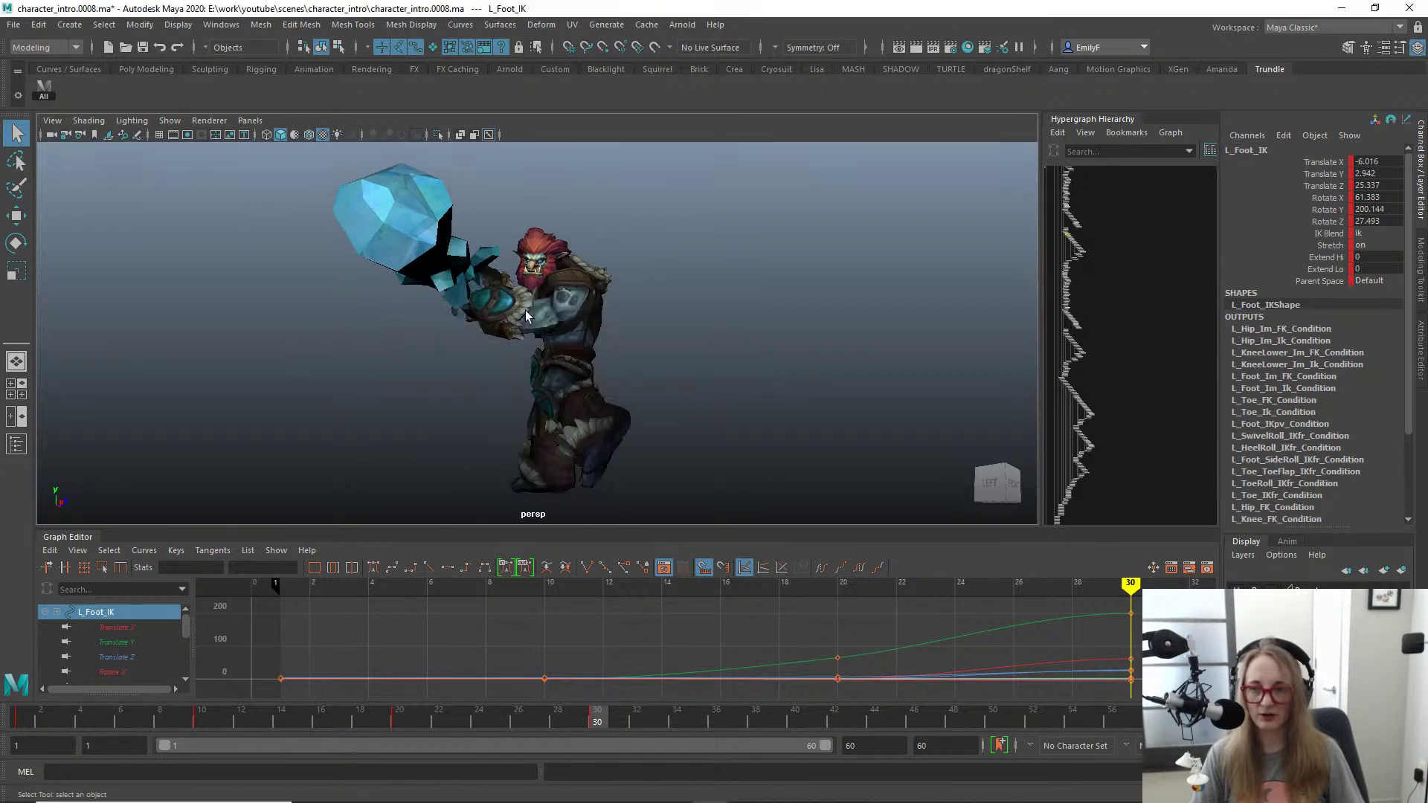
click(40, 81)
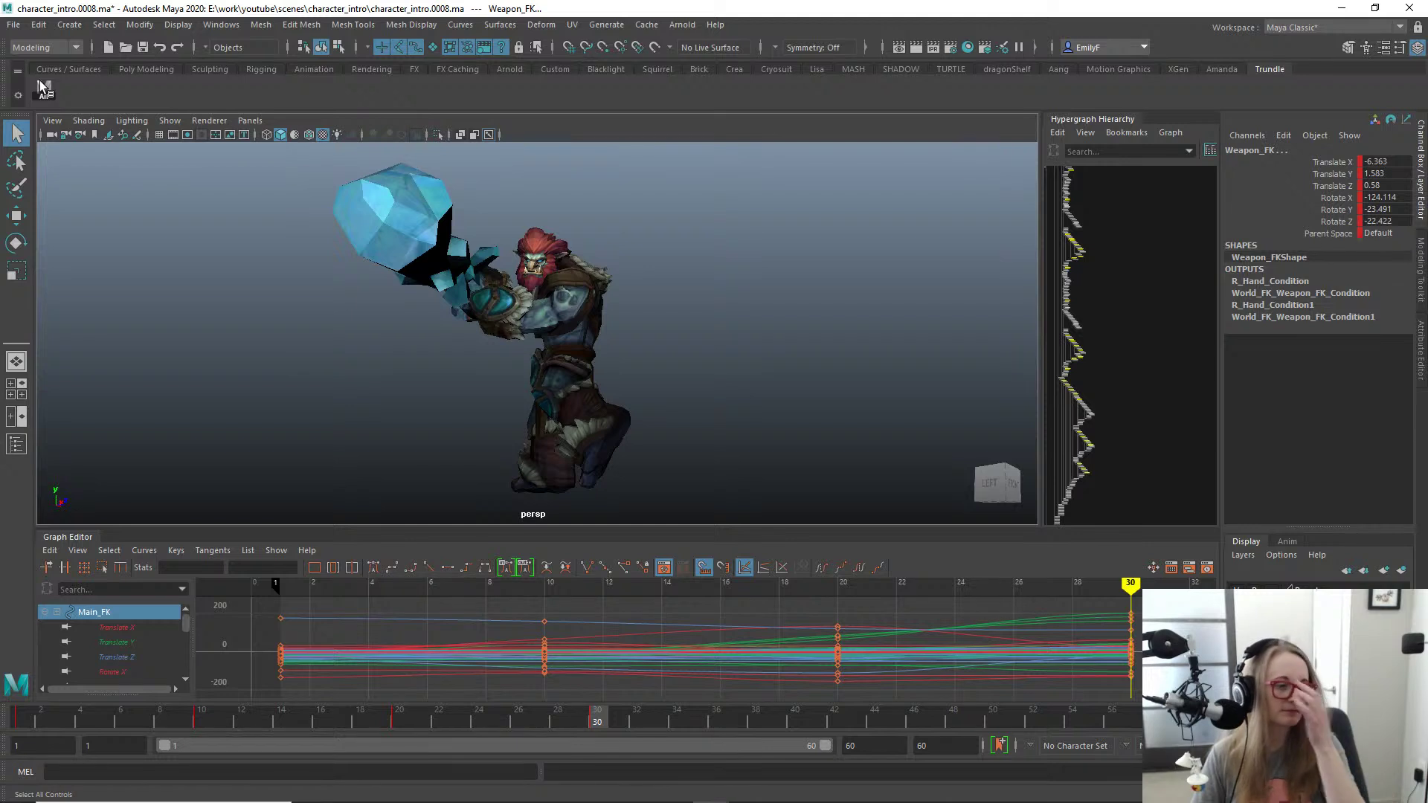
click(795, 718)
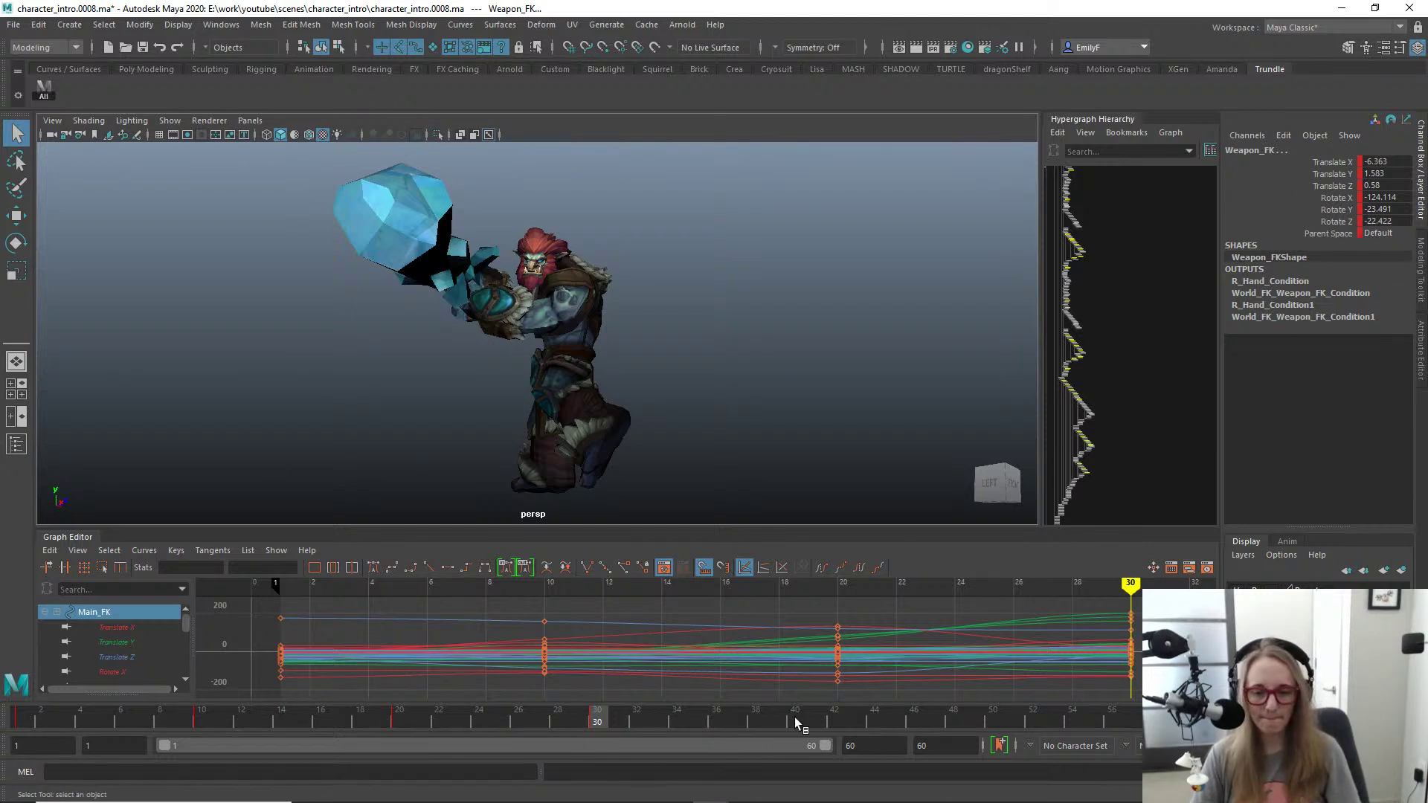
scroll(731, 429, up, 1)
scroll(731, 429, up, 1)
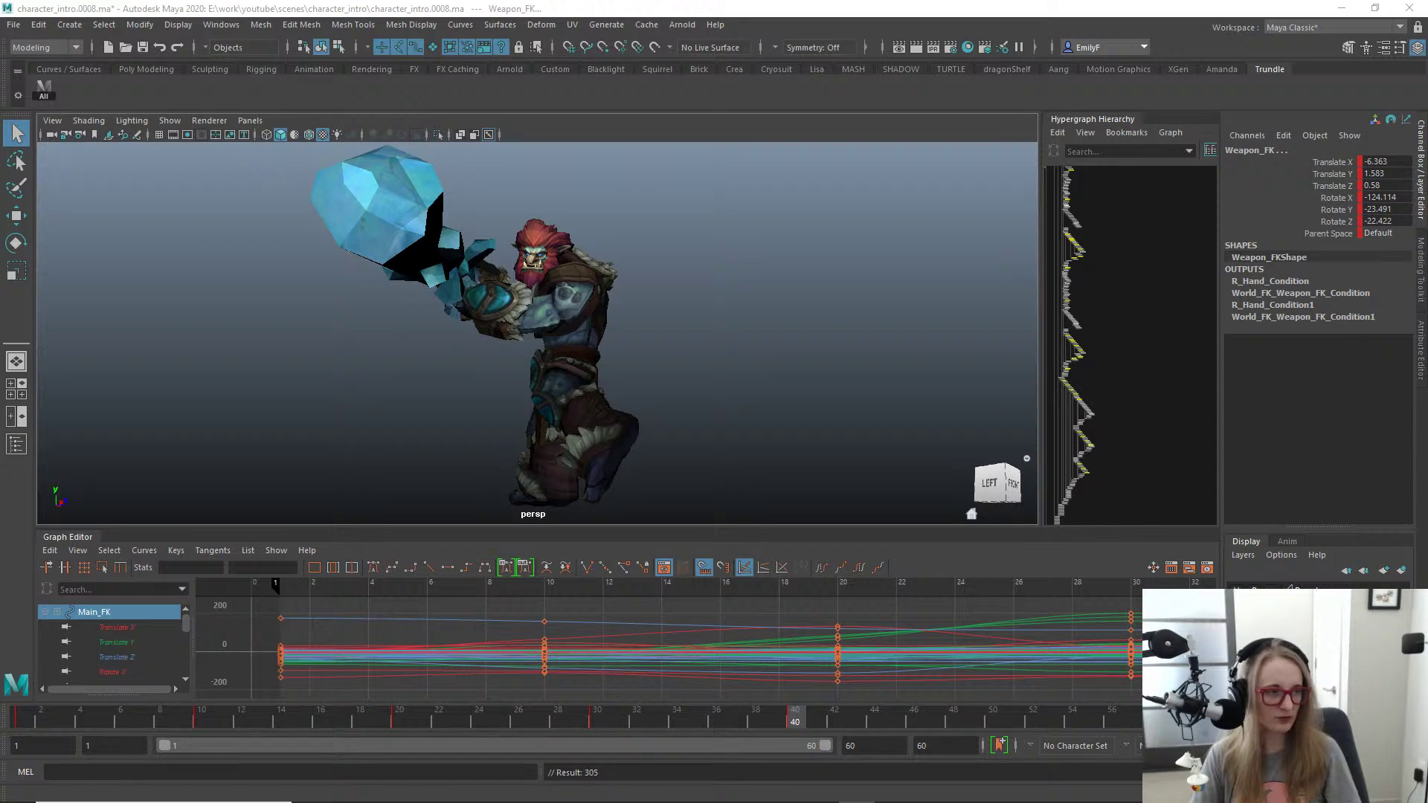
Step: Examine the next swing pose in the reference video and compare the character at frames 30 and 40
drag(1427, 279, 609, 102)
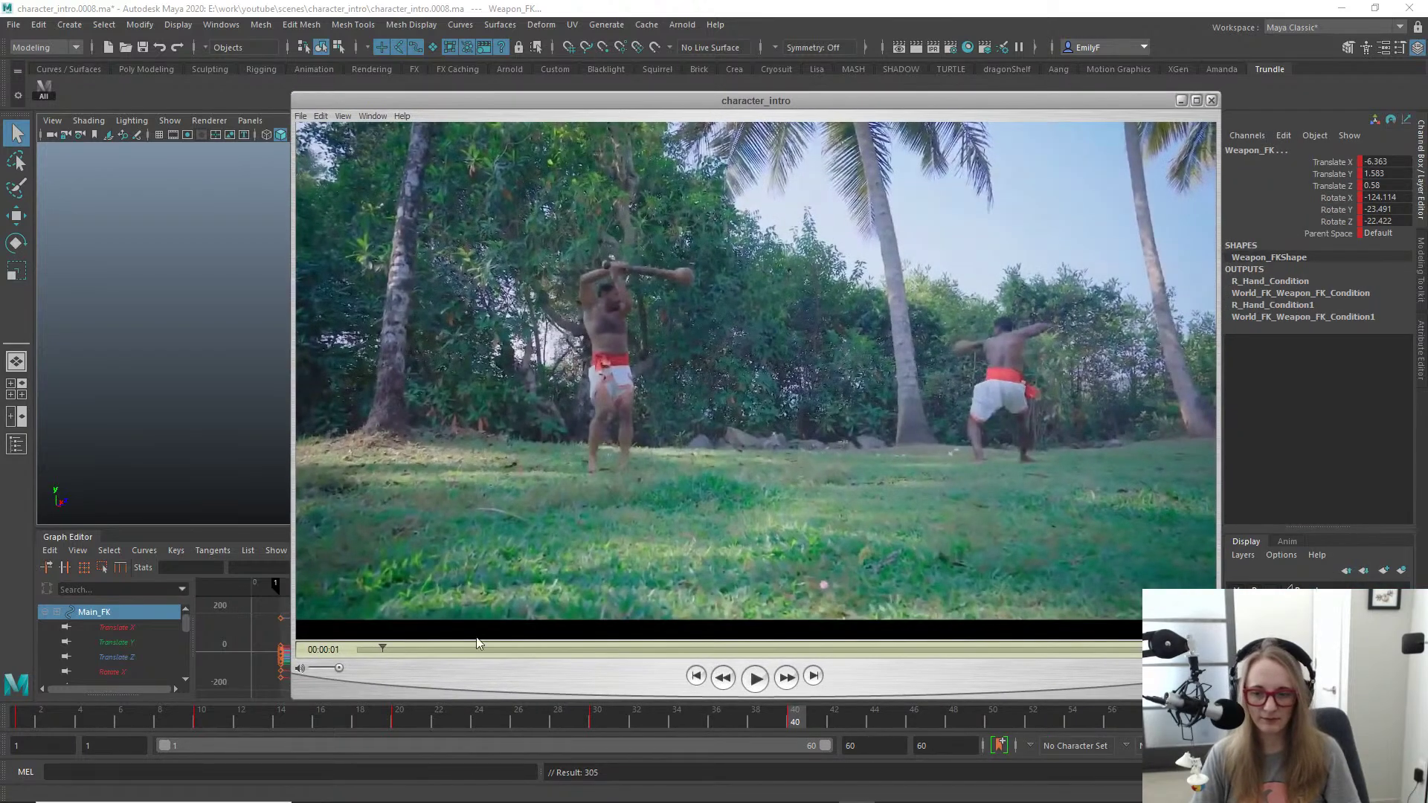
click(379, 649)
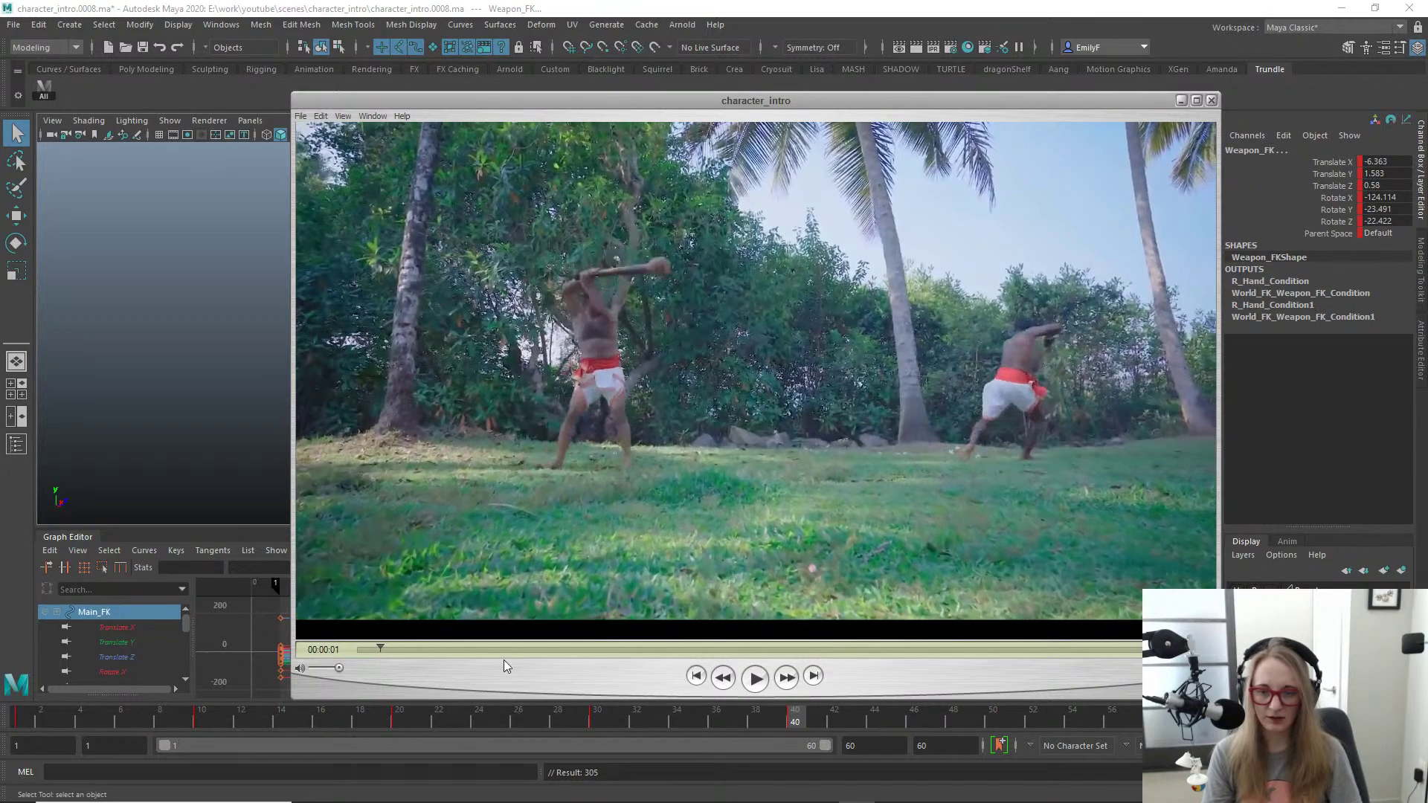
drag(710, 105, 1427, 246)
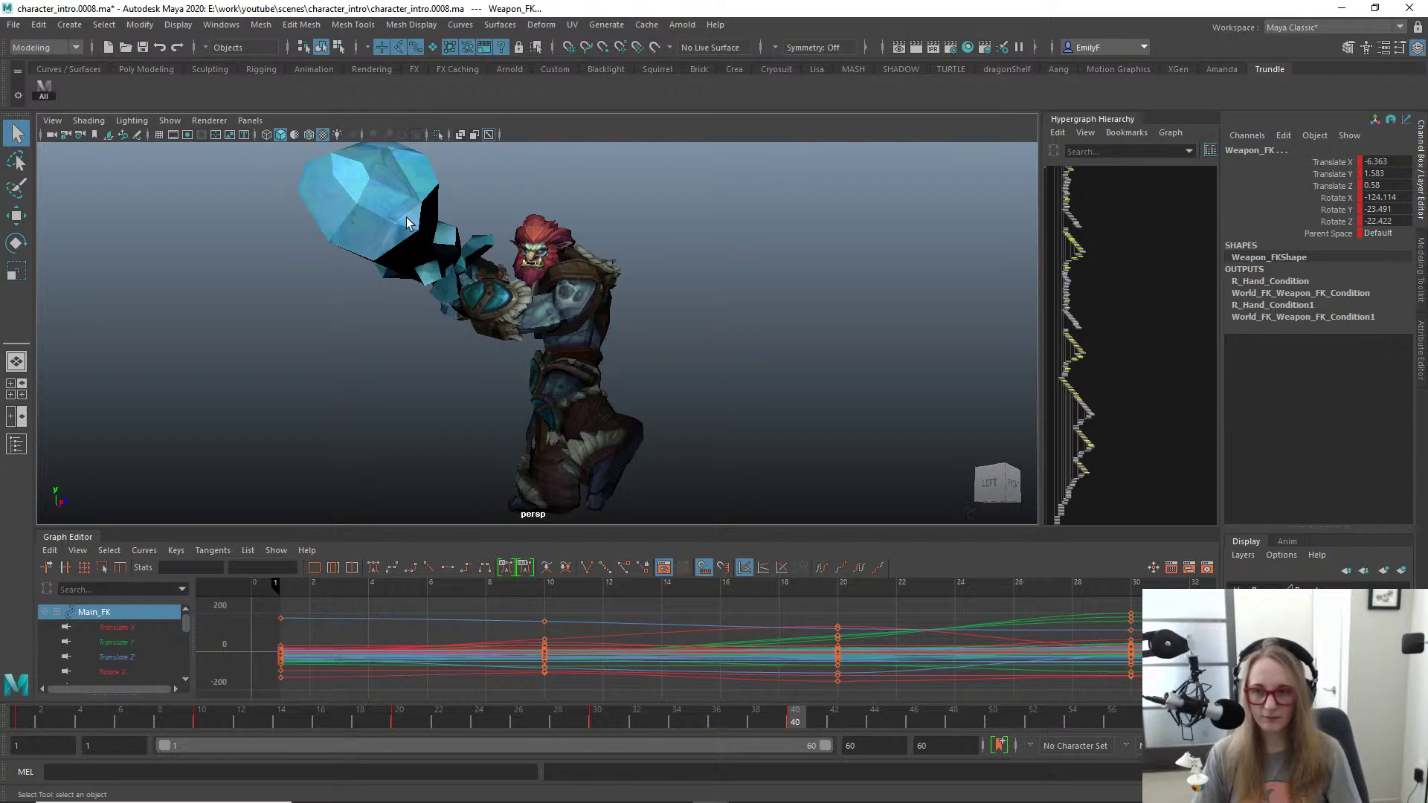
click(599, 716)
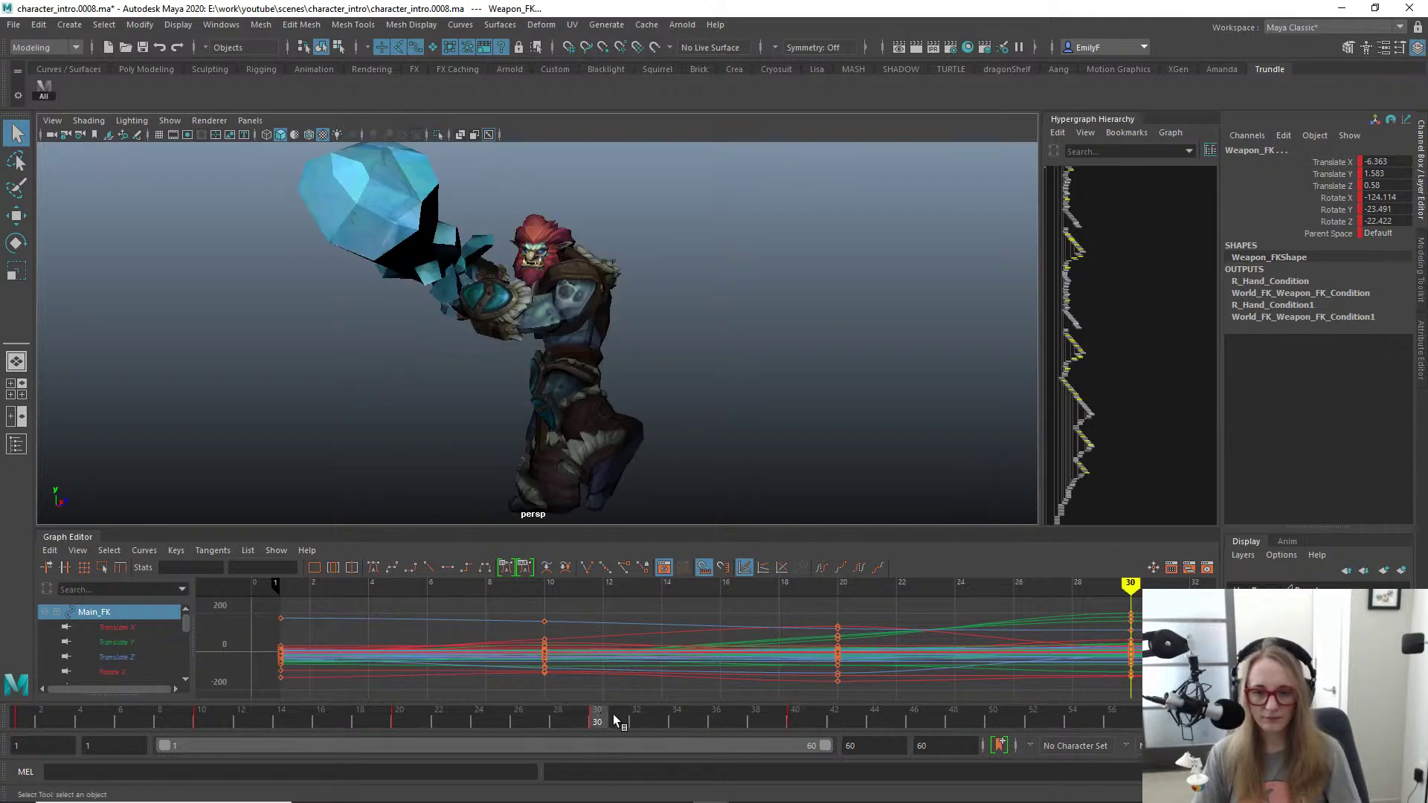
drag(830, 731, 792, 723)
Step: Show the rig controls and set L_Foot_IK's Rotate X and Rotate Z to 0 at frame 40
alt+middle_drag(734, 401, 699, 350)
alt+right_drag(698, 351, 742, 351)
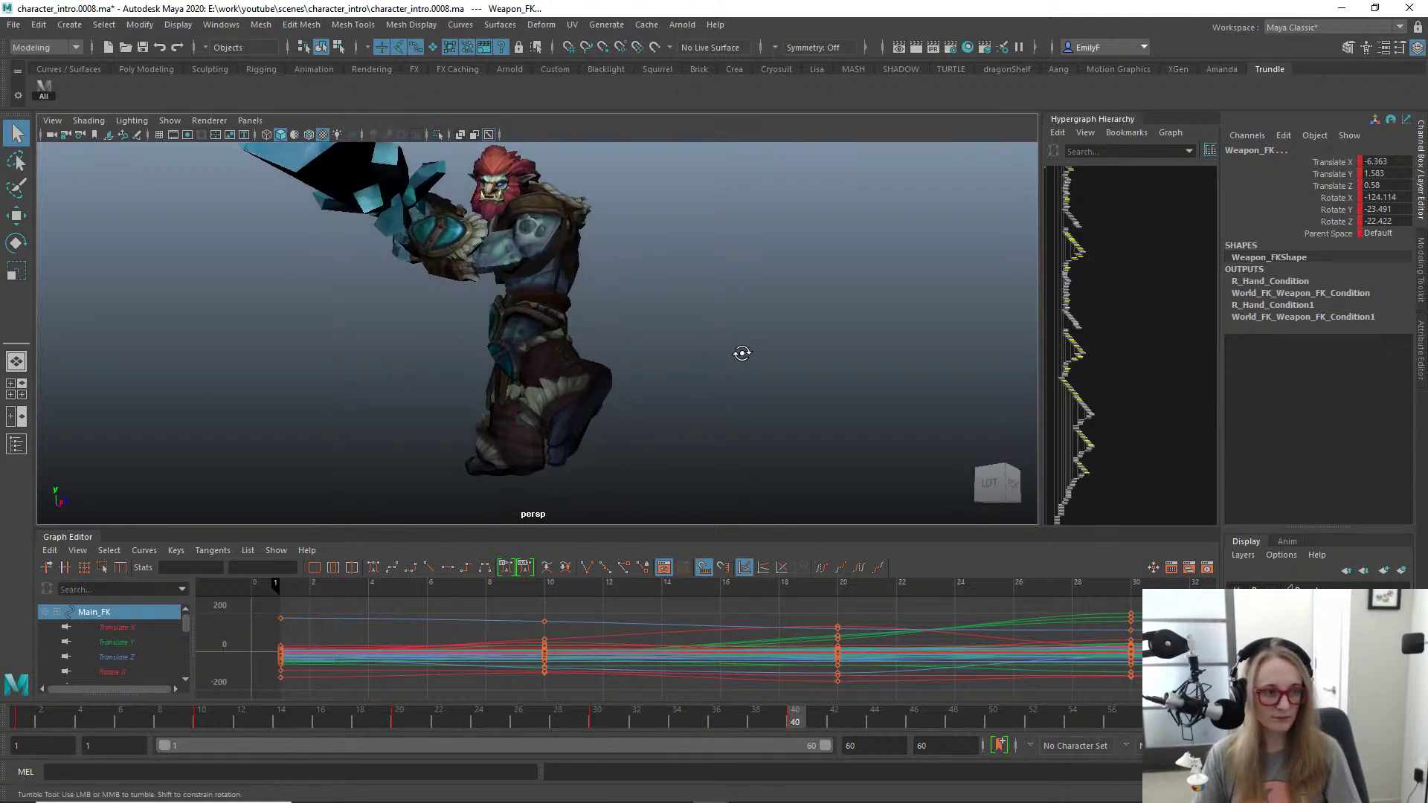
key(alt+1)
click(587, 352)
key(w)
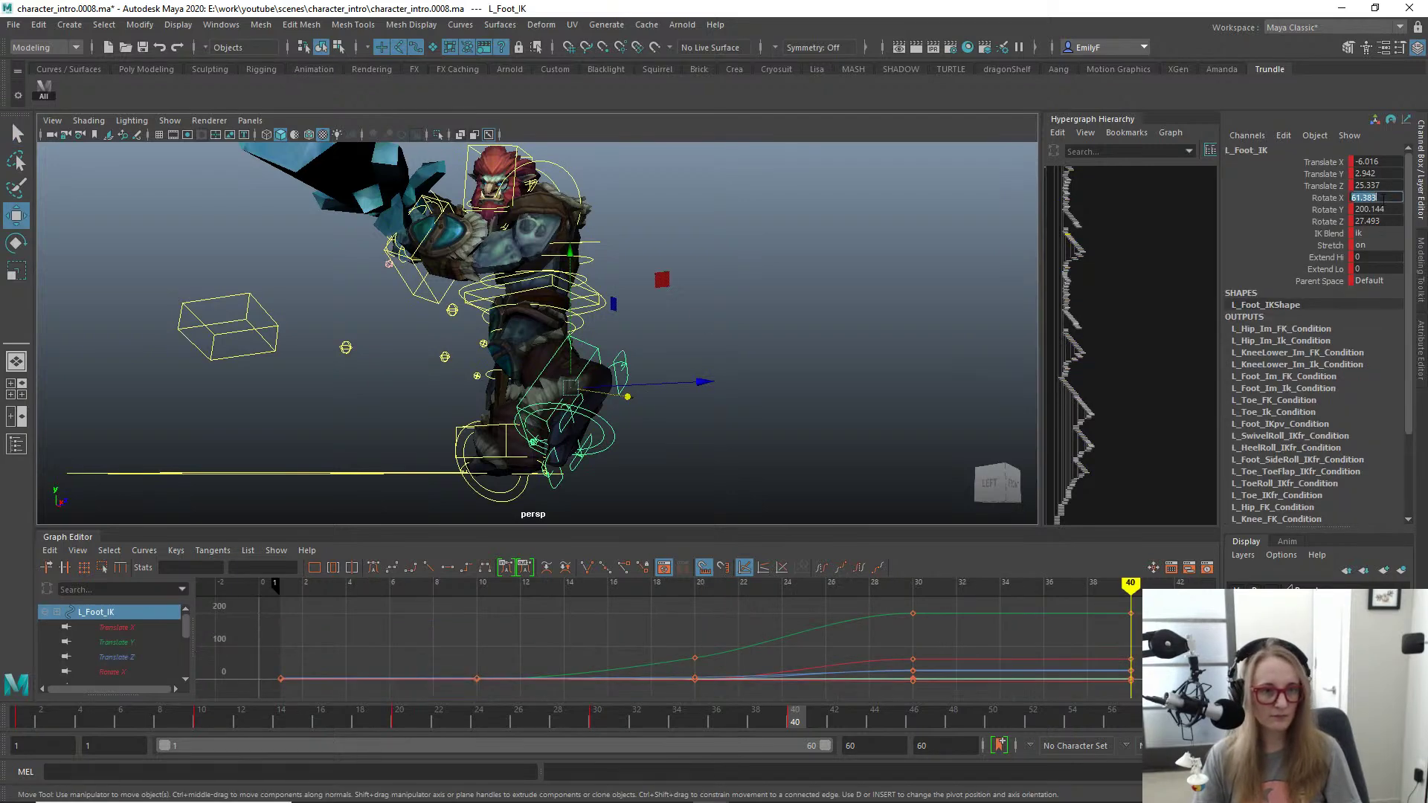
text(0)
click(1382, 221)
text(0)
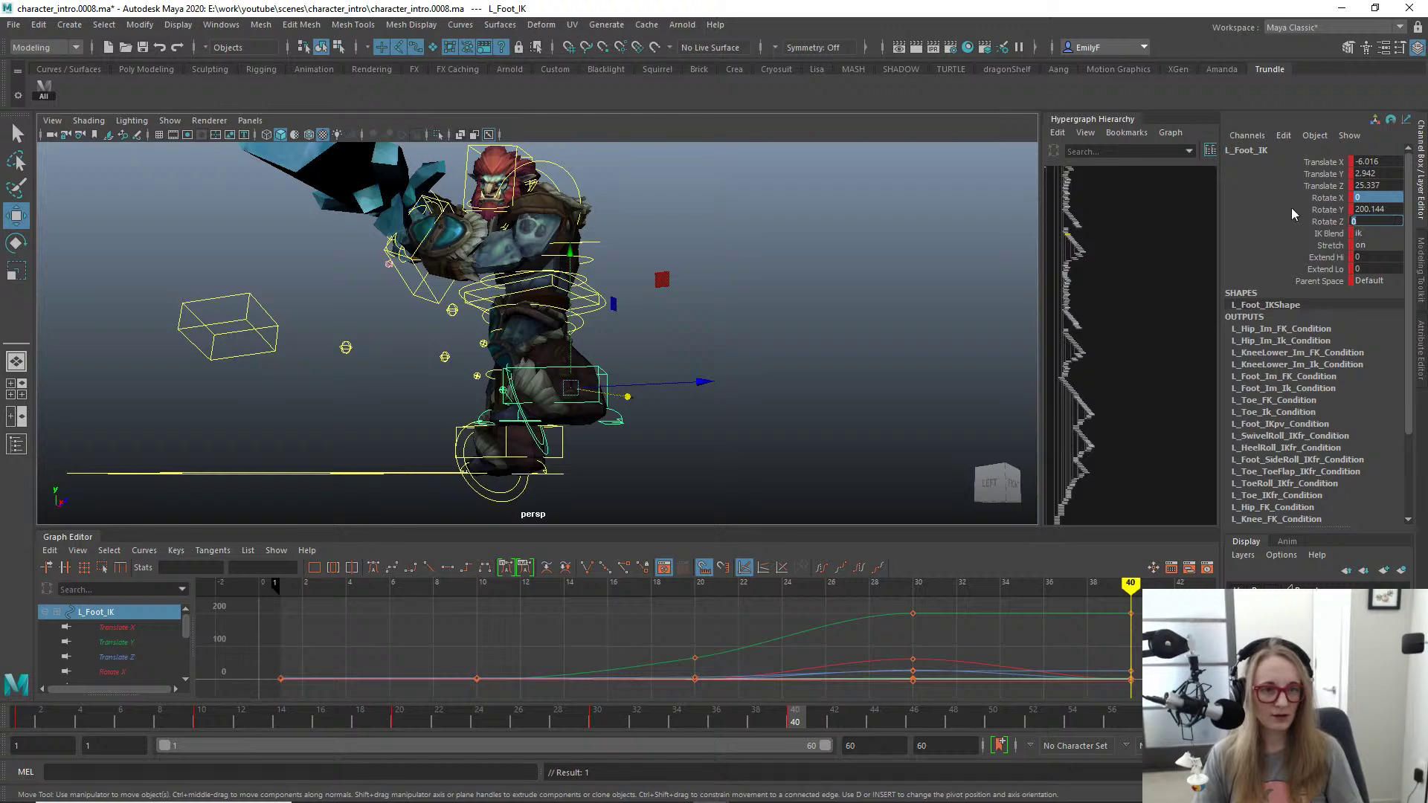
Step: Rotate L_Foot_IK to about 290.4 in Rotate Y and set its Translate Y to 0 at frame 40
click(1336, 210)
key(e)
mouse_move(604, 382)
mouse_down()
mouse_move(707, 379)
mouse_move(577, 380)
mouse_move(628, 382)
mouse_up()
double_click(1376, 179)
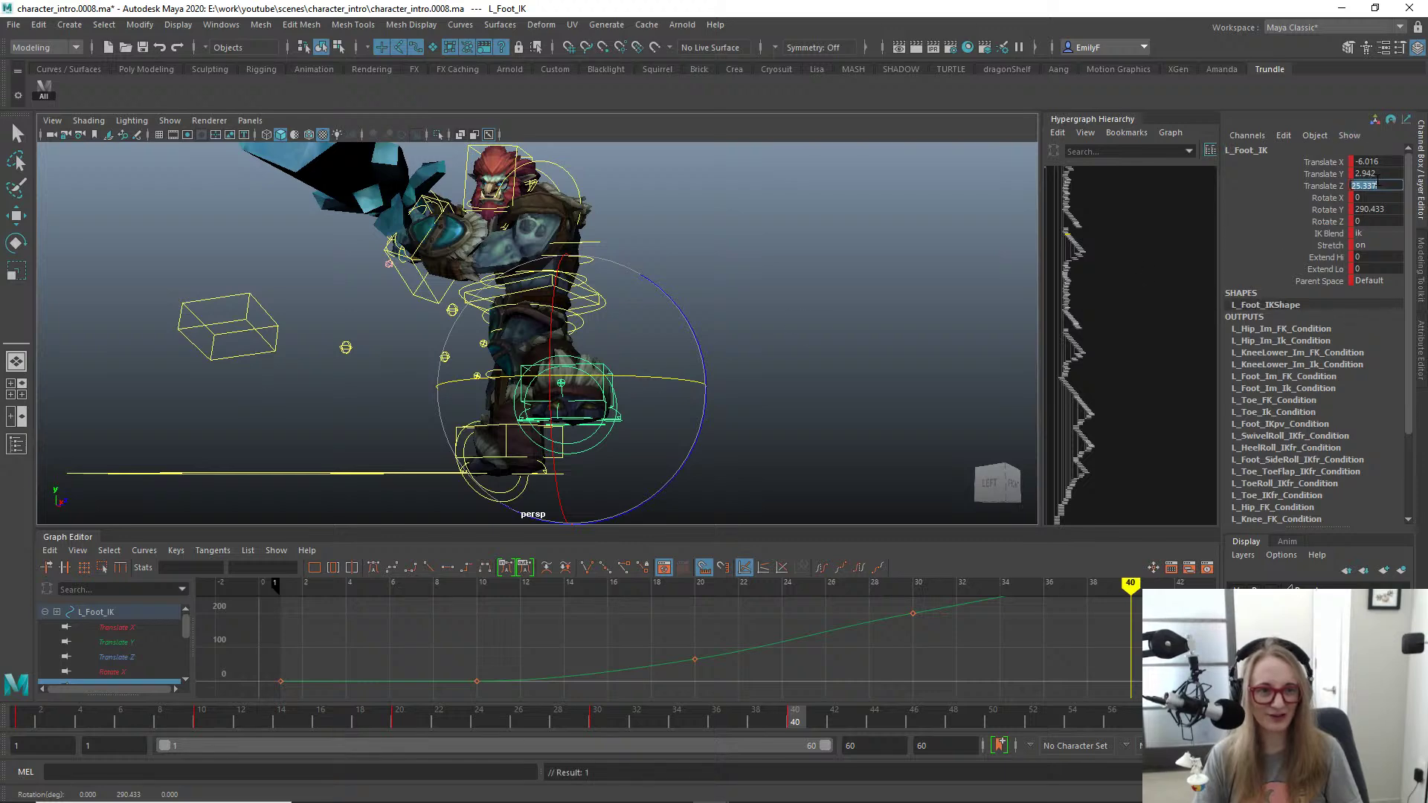
text(0)
key(Return)
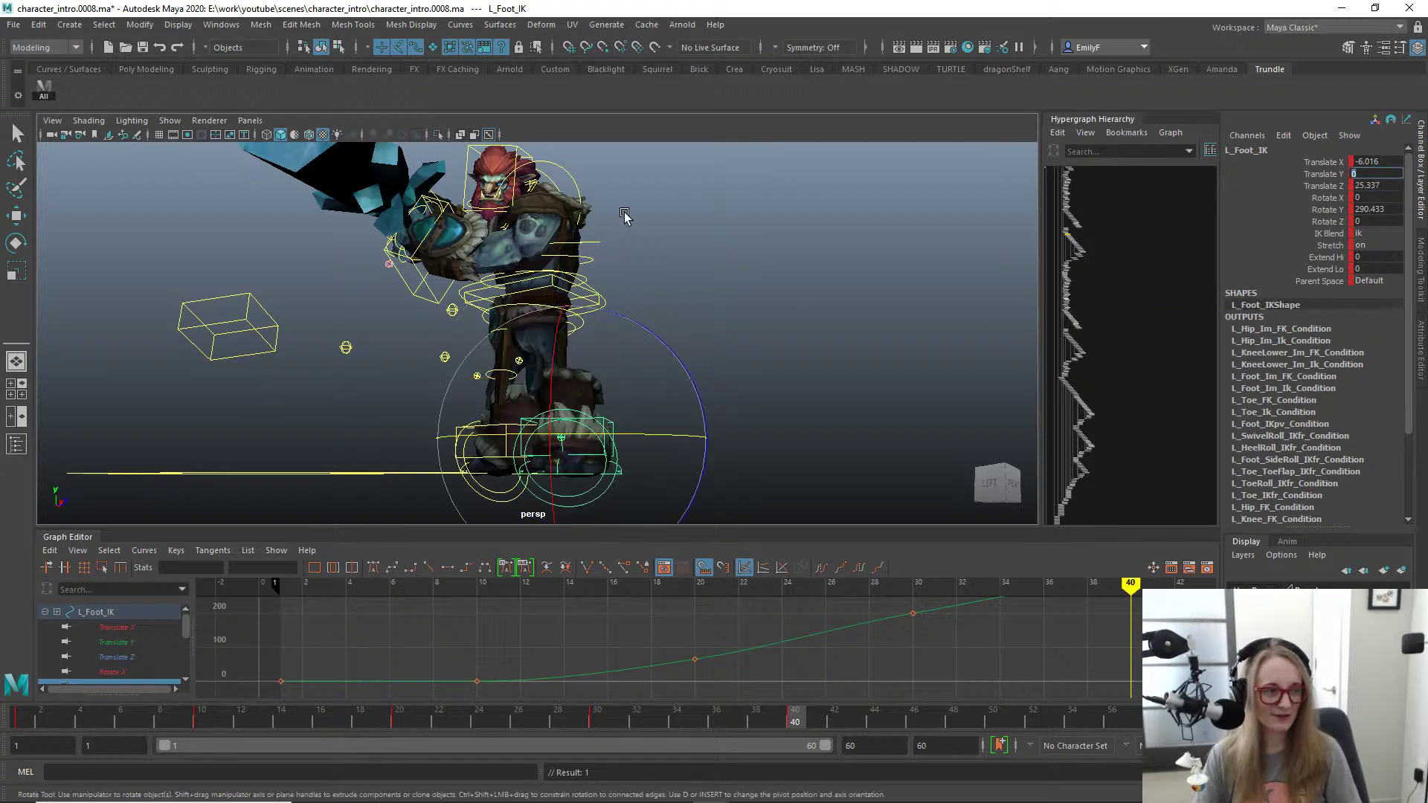
Step: Move L_Foot_IK to about -4.6 in Translate X and scrub the motion up to frame 40
scroll(726, 268, up, 4)
key(space)
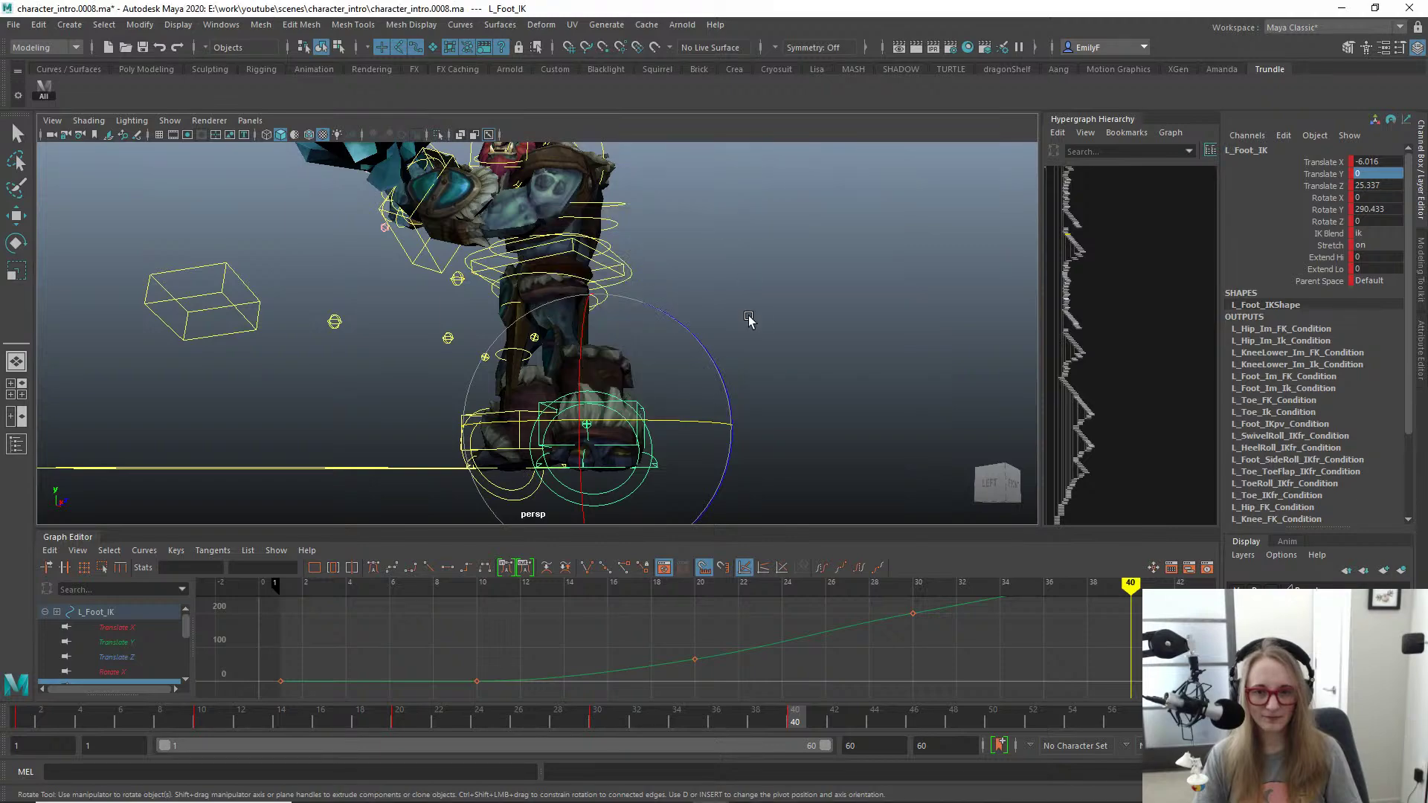
alt+drag(749, 320, 591, 355)
scroll(591, 354, down, 3)
key(w)
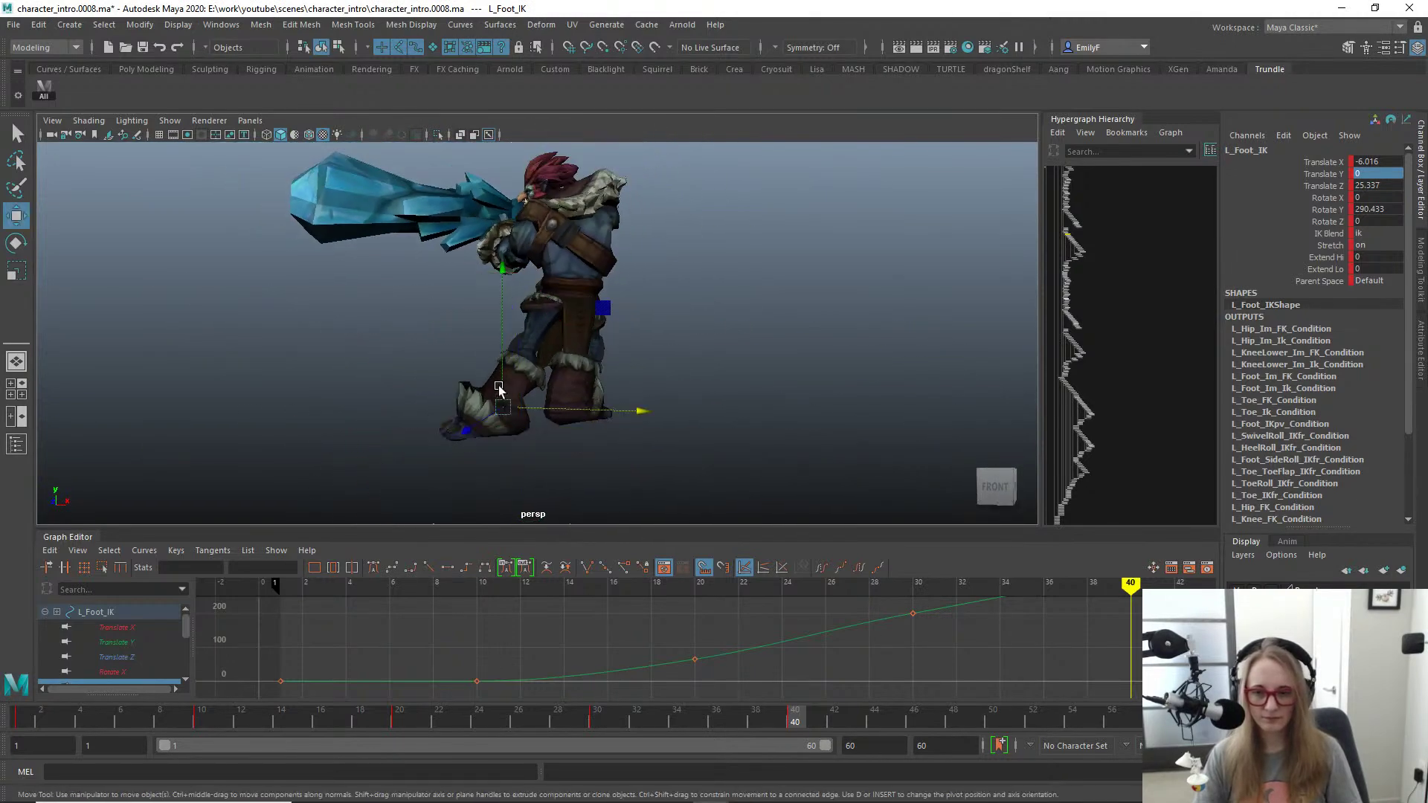
drag(566, 409, 579, 409)
drag(561, 706, 807, 699)
Step: Examine Main_FK's Translate X curve and scrub the timeline to check the body's sideways motion up to frame 40
scroll(653, 277, up, 3)
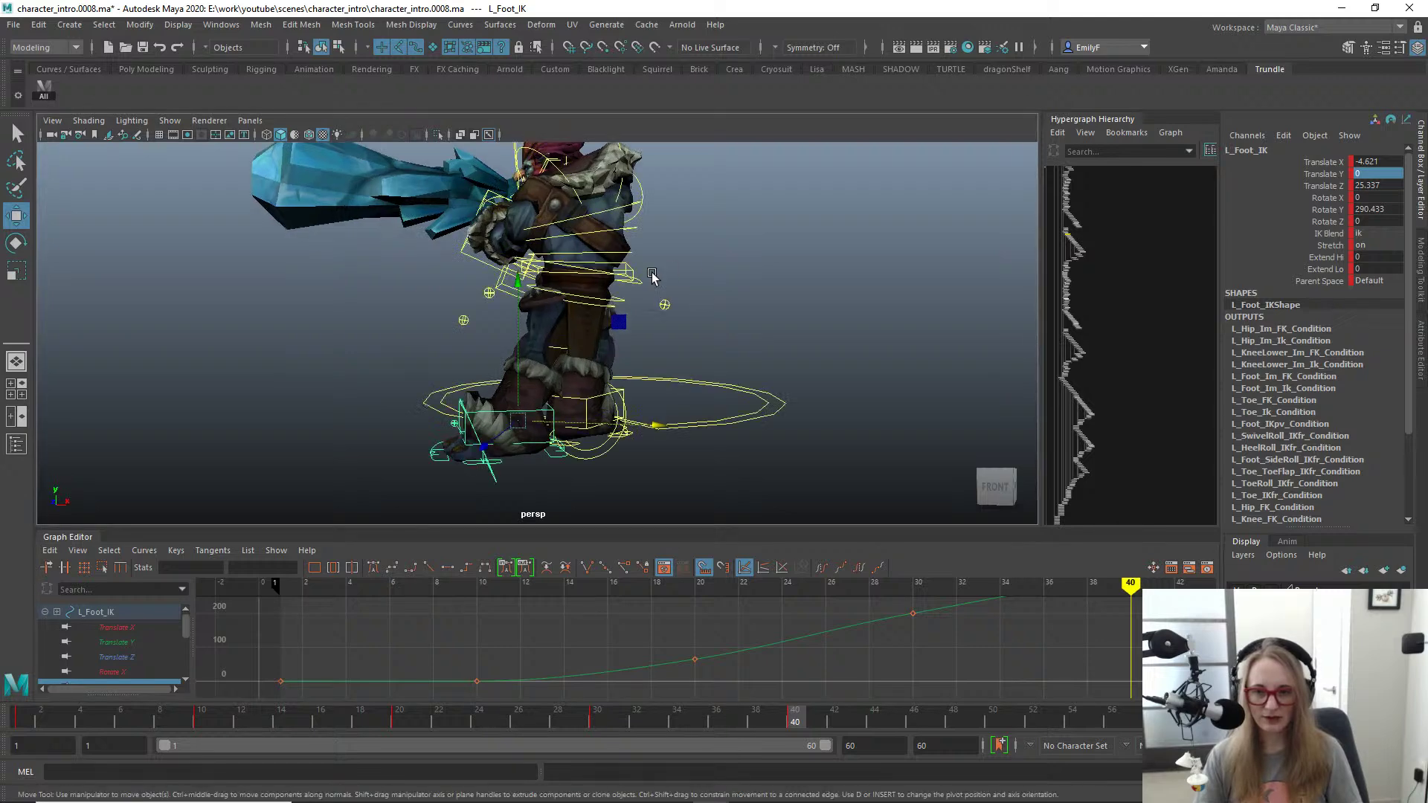
click(639, 294)
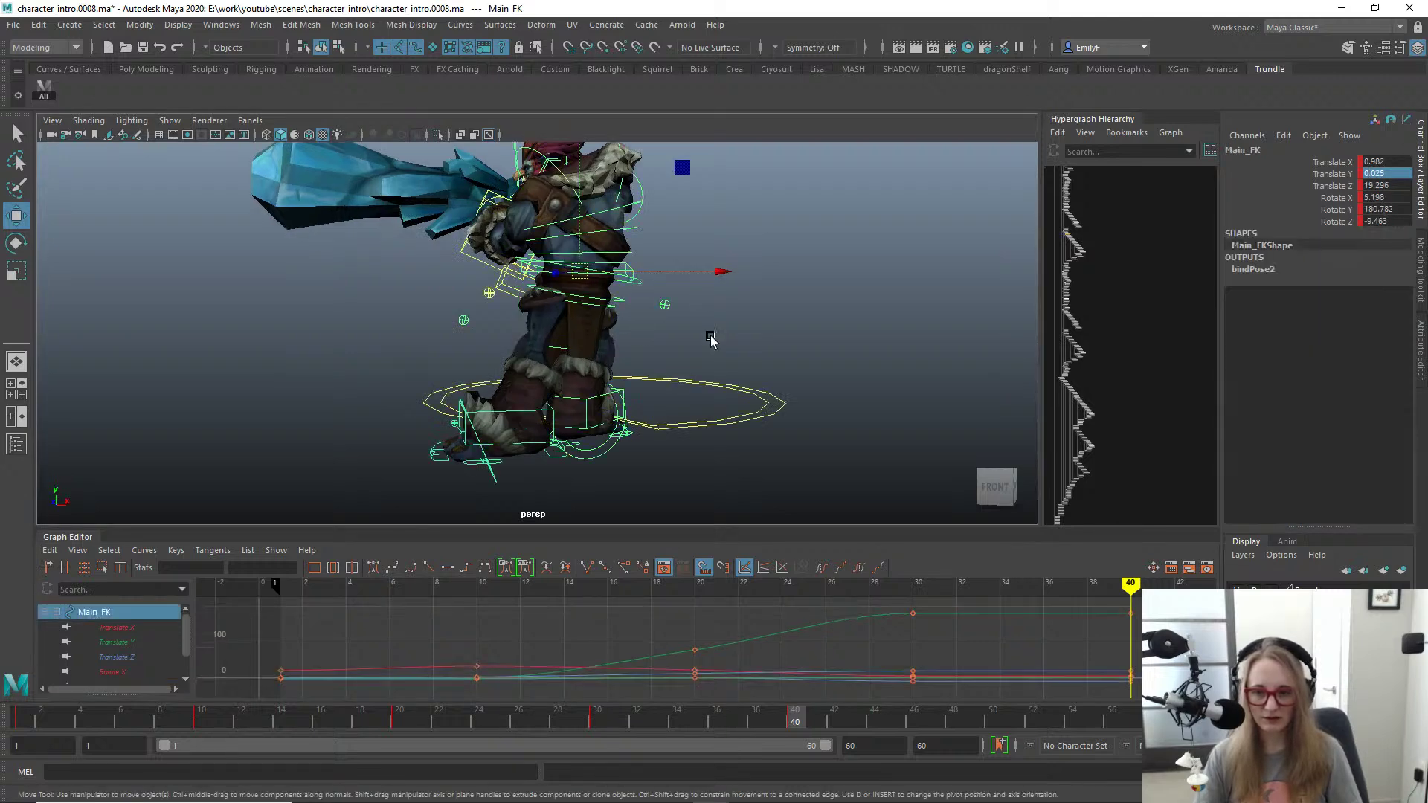
scroll(711, 340, down, 1)
click(116, 627)
key(f)
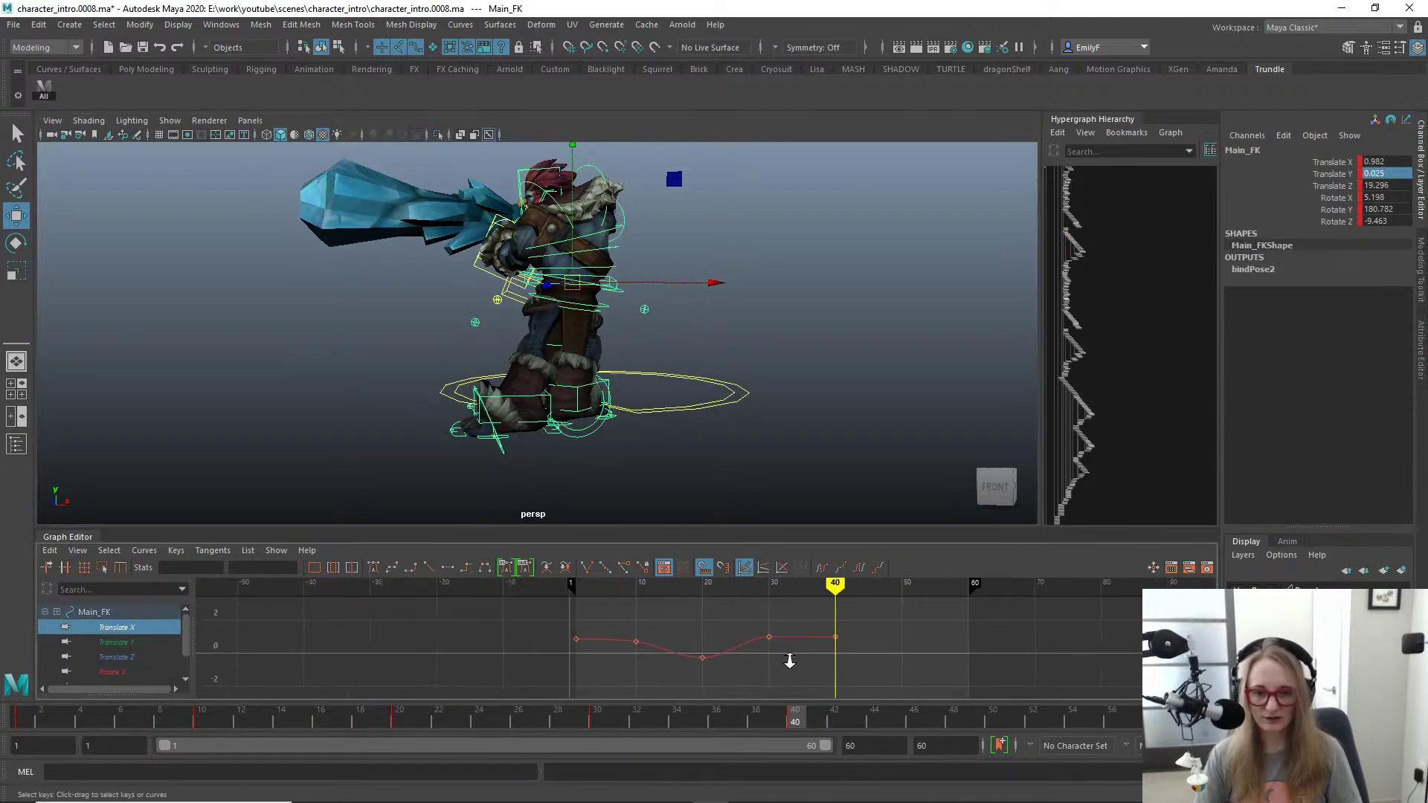
drag(458, 718, 796, 706)
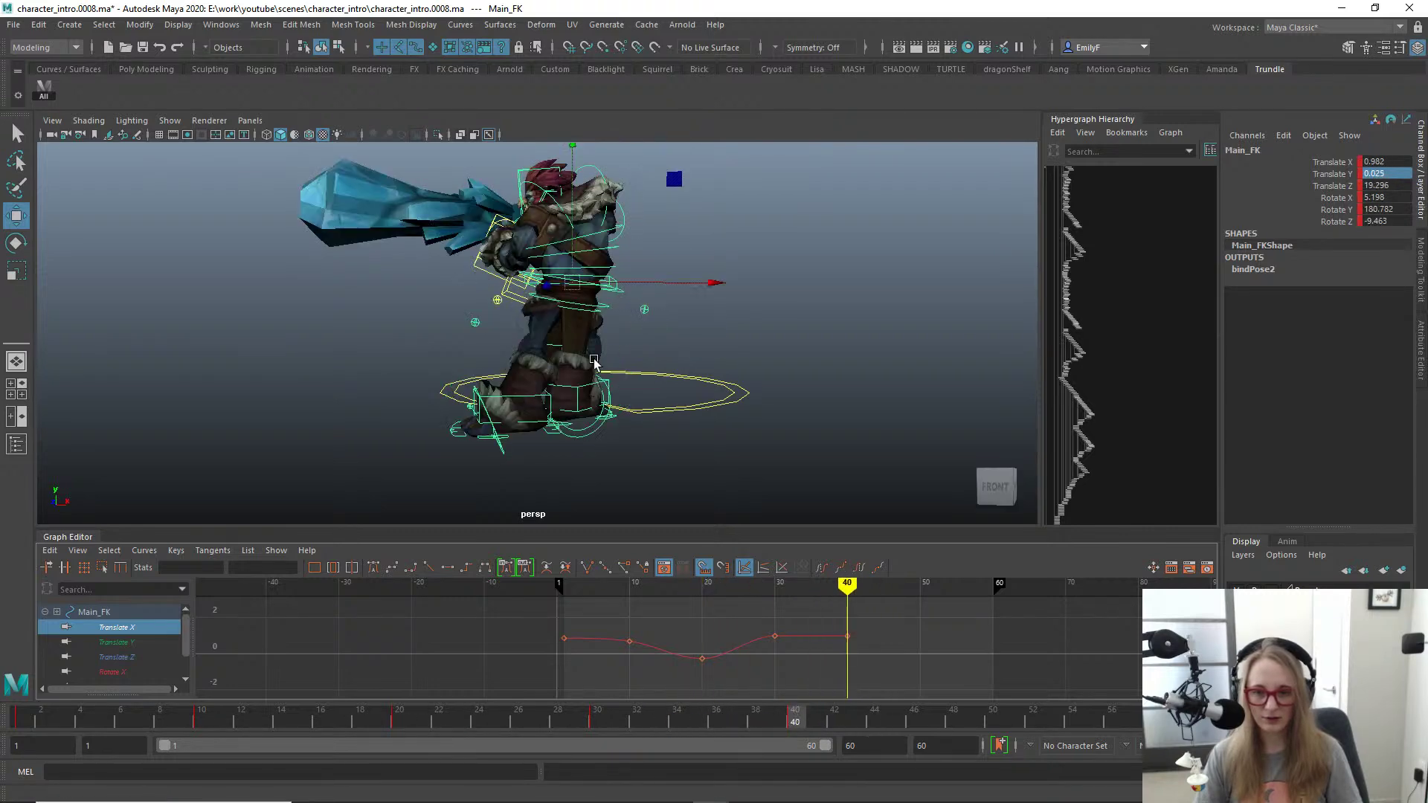
Step: Move Main_FK to about 22.5 in Translate Z and L_Foot_IK to about -2.9 in X and 27.0 in Z at frame 40
scroll(674, 318, up, 1)
alt+drag(676, 318, 566, 327)
drag(478, 300, 575, 350)
click(595, 403)
drag(595, 403, 649, 439)
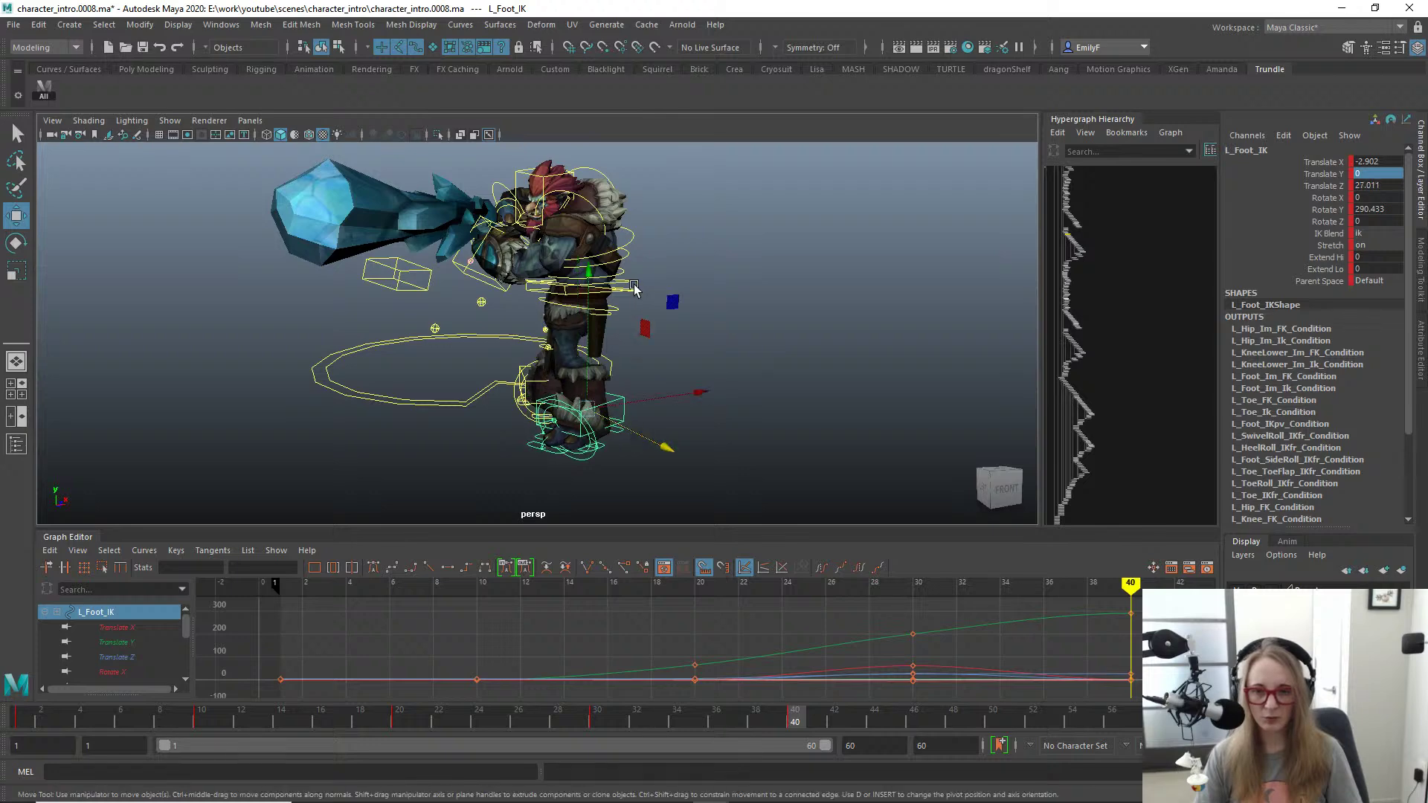
Step: Set Main_FK's Rotate X and Rotate Z to 0 at frame 40
click(638, 291)
key(q)
click(638, 291)
mouse_move(639, 293)
alt+mouse_down()
mouse_move(571, 320)
mouse_move(627, 303)
alt+mouse_up()
key(w)
alt+right_drag(627, 304, 675, 298)
key(q)
key(e)
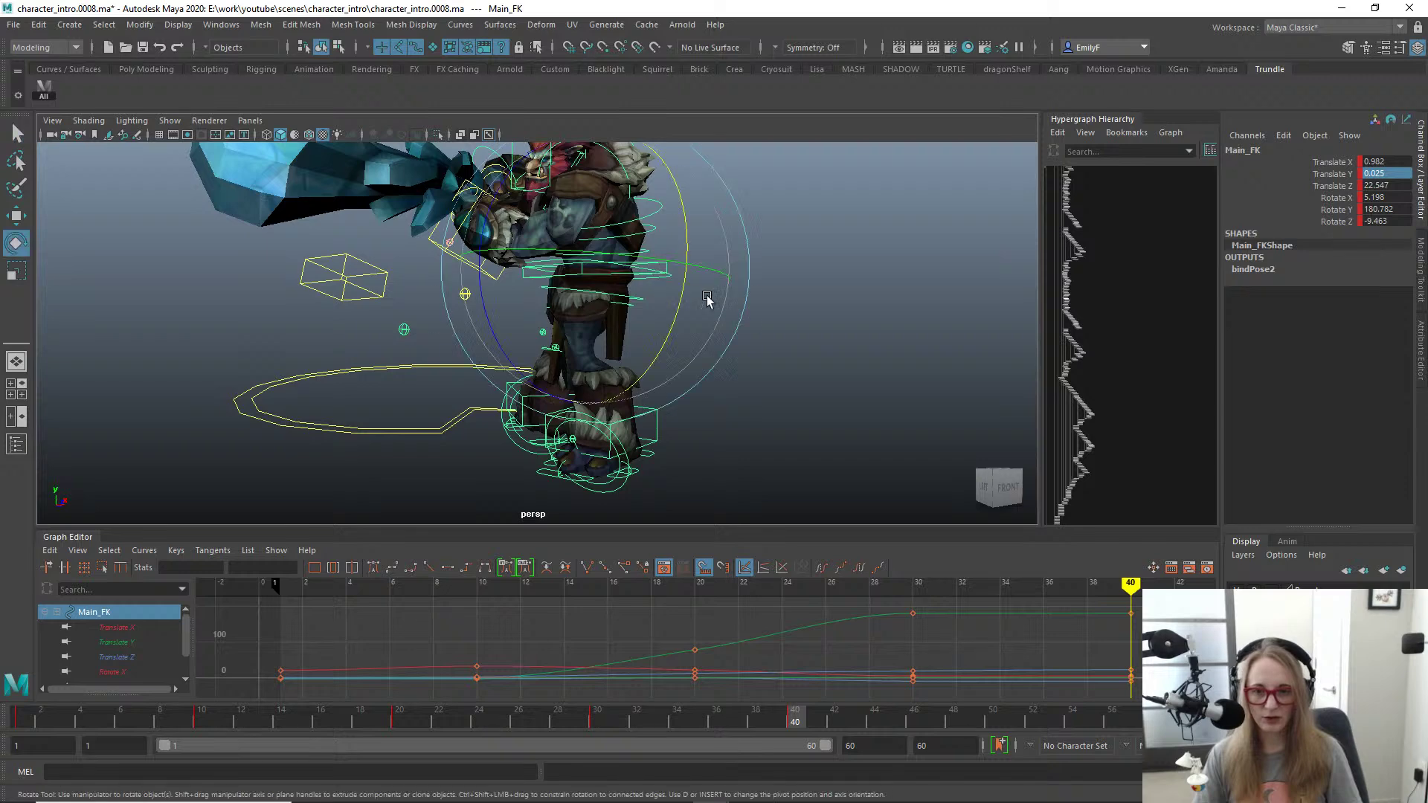
alt+drag(707, 303, 623, 329)
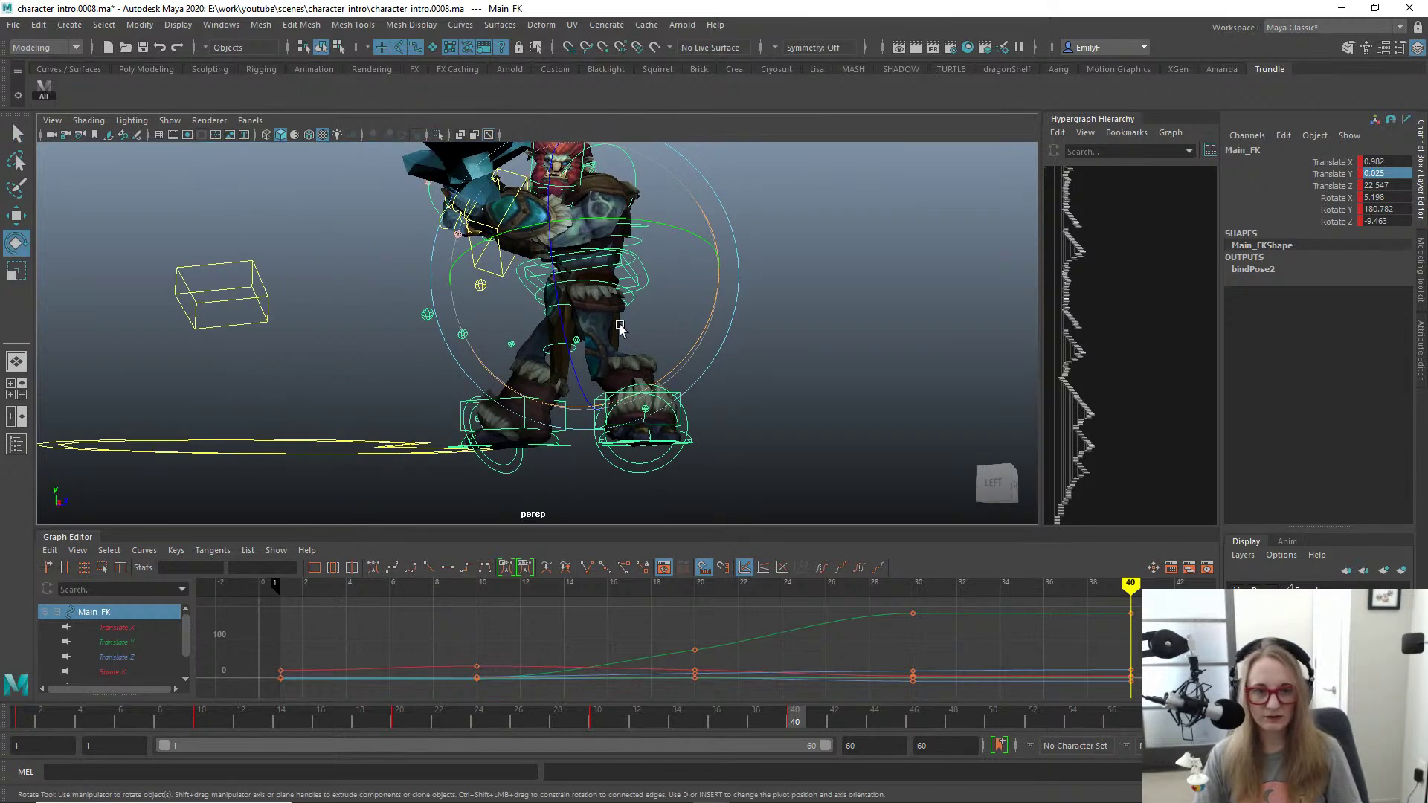
double_click(1380, 197)
text(0)
double_click(1382, 221)
text(0)
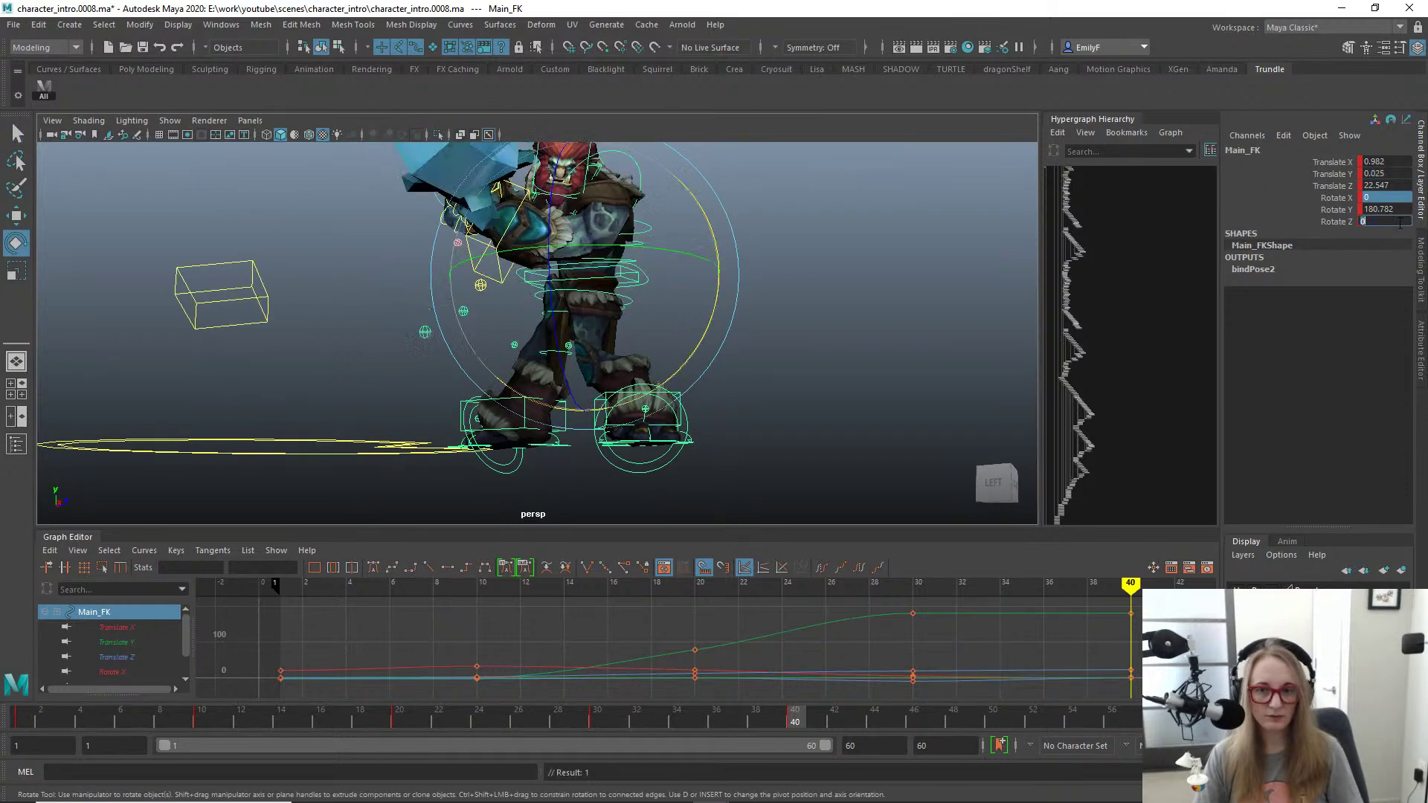
Step: Move the left knee's pole vector control L_Foot_IKpv to about 9.7, 1.8, -13.4 at frame 40
alt+drag(633, 335, 672, 349)
click(480, 325)
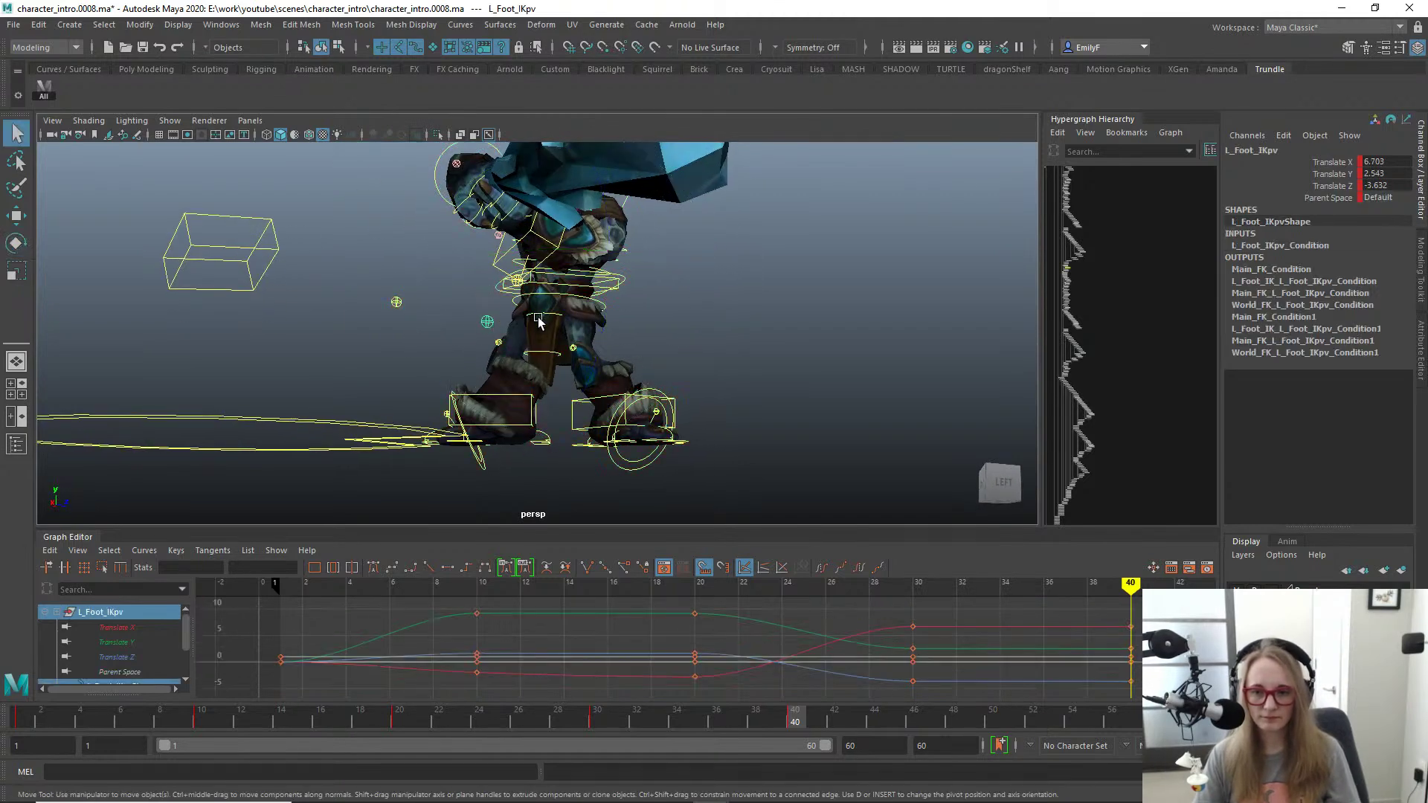
key(w)
drag(486, 323, 660, 335)
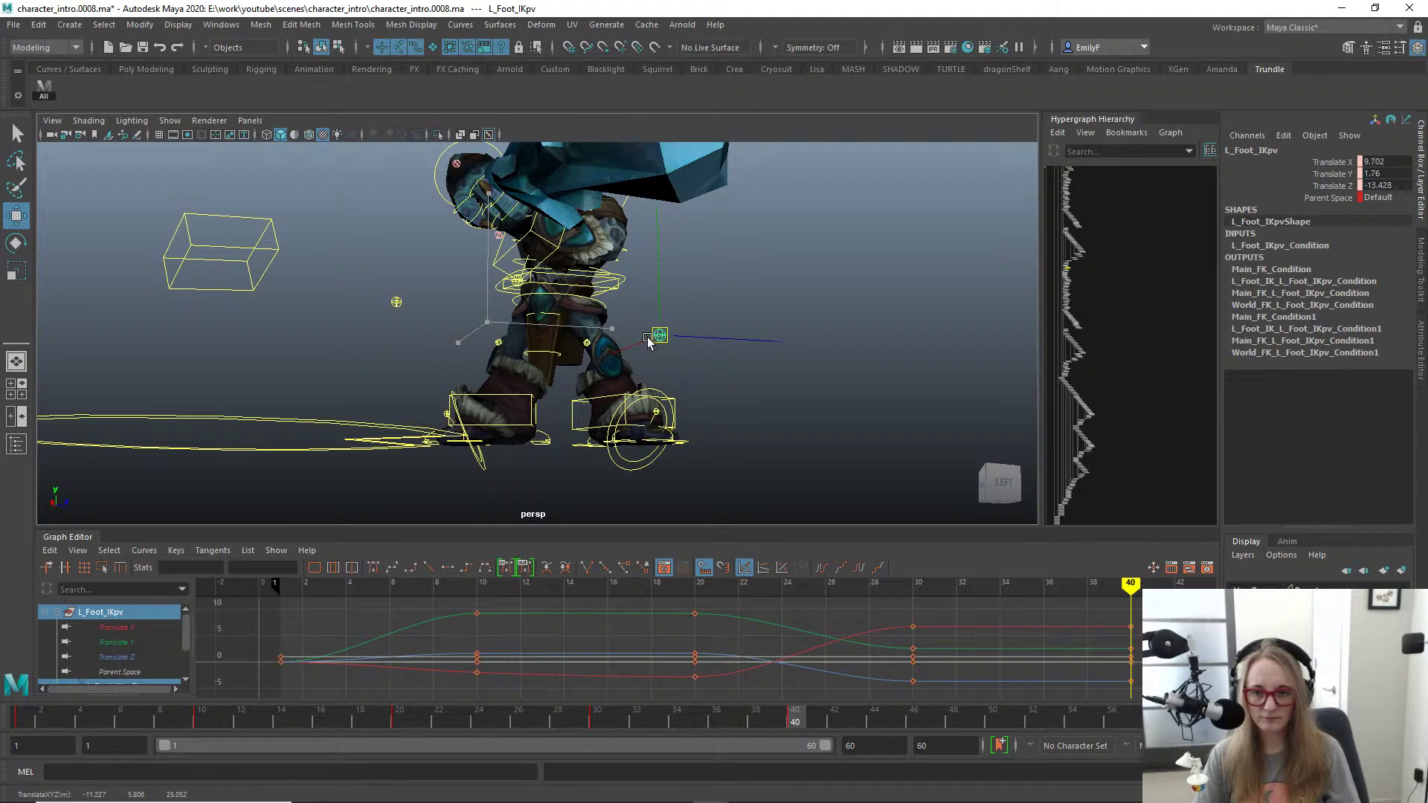
key(q)
Step: Turn L_Foot_IK to about 300.3 in Rotate Y and move it to about -4.4 in Translate X
alt+drag(789, 450, 695, 443)
alt+right_drag(695, 443, 656, 448)
click(652, 384)
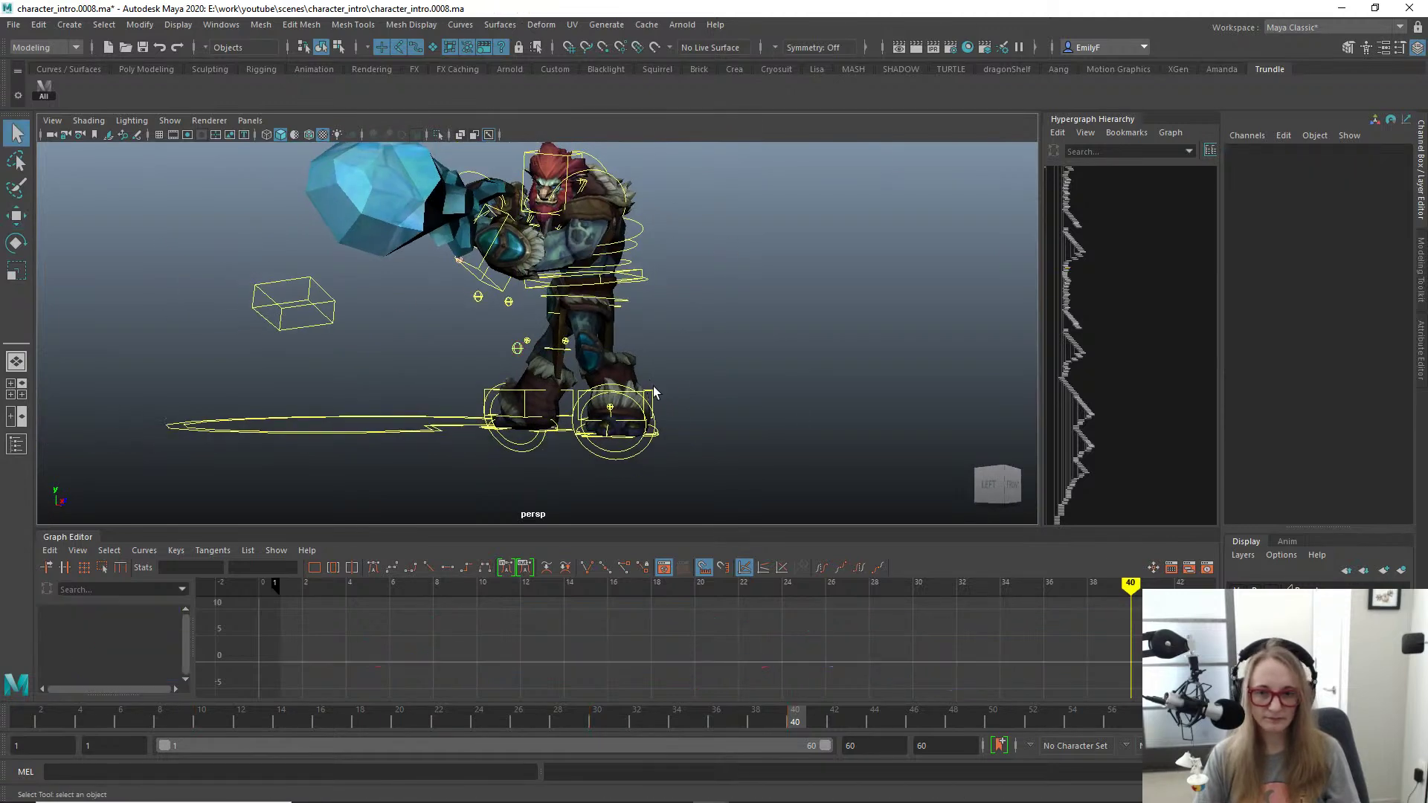
click(653, 387)
alt+drag(654, 386, 545, 407)
key(e)
drag(559, 455, 494, 398)
key(w)
key(q)
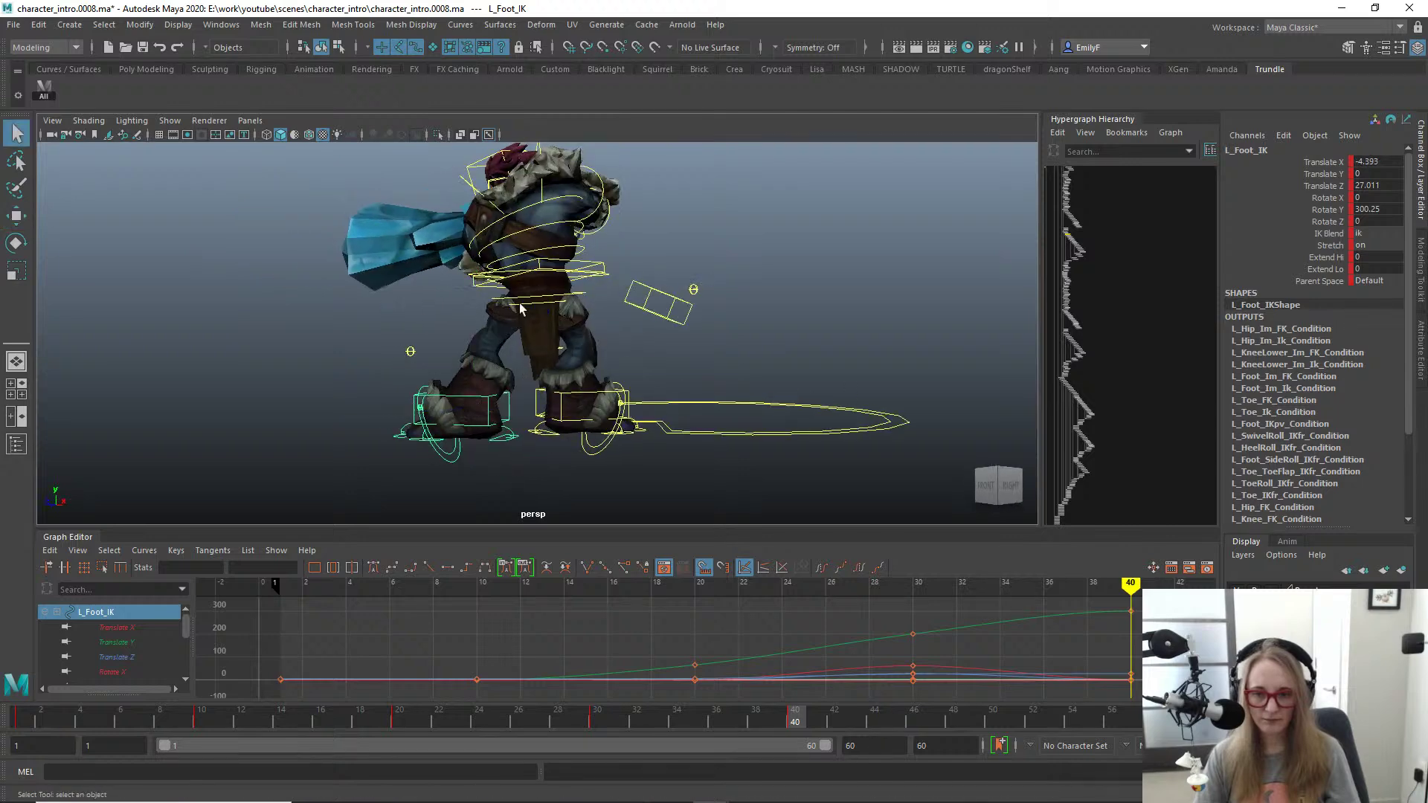
Step: Shift Main_FK sideways along Translate X and move L_Foot_IK to about -3.8 in Translate X at frame 40
click(594, 264)
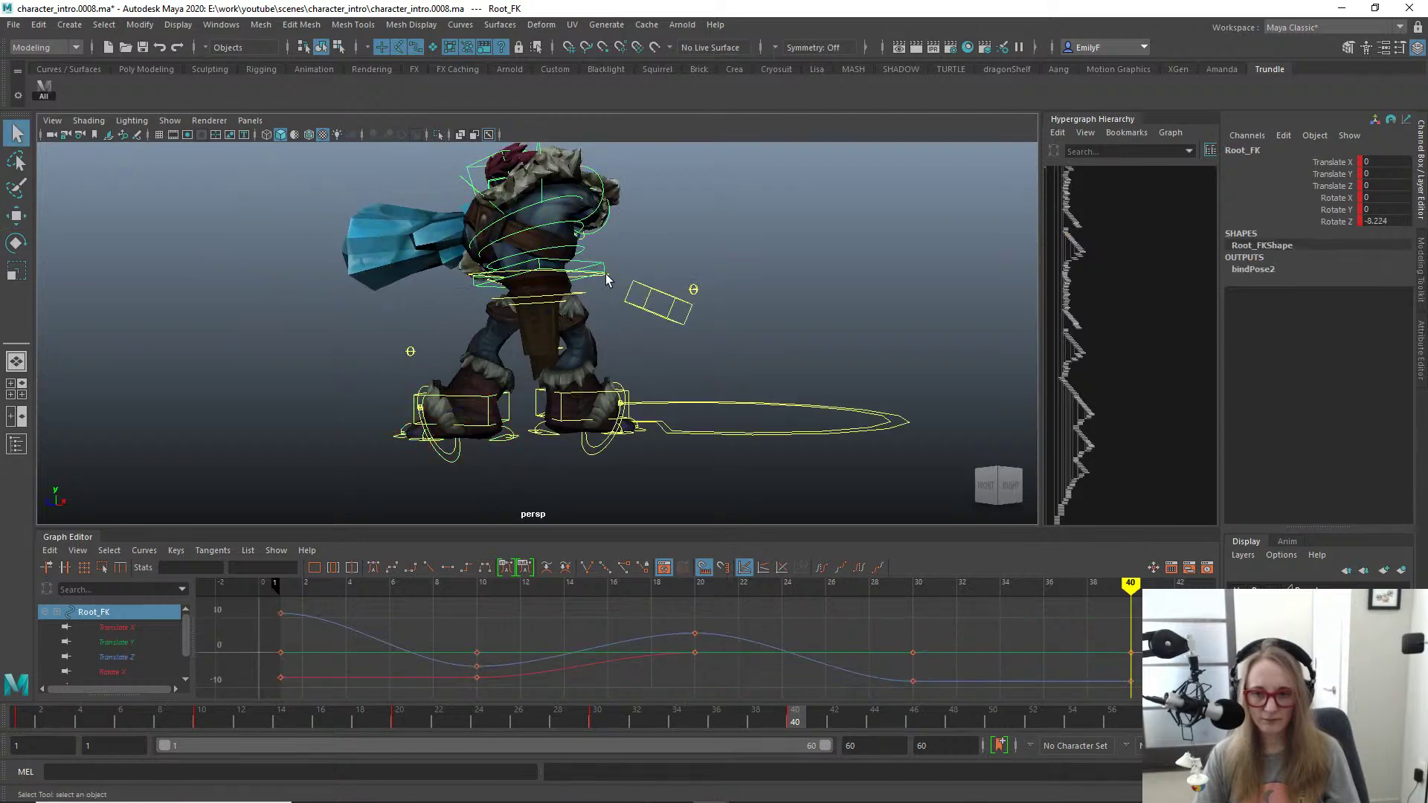
click(609, 274)
key(w)
alt+drag(519, 240, 621, 246)
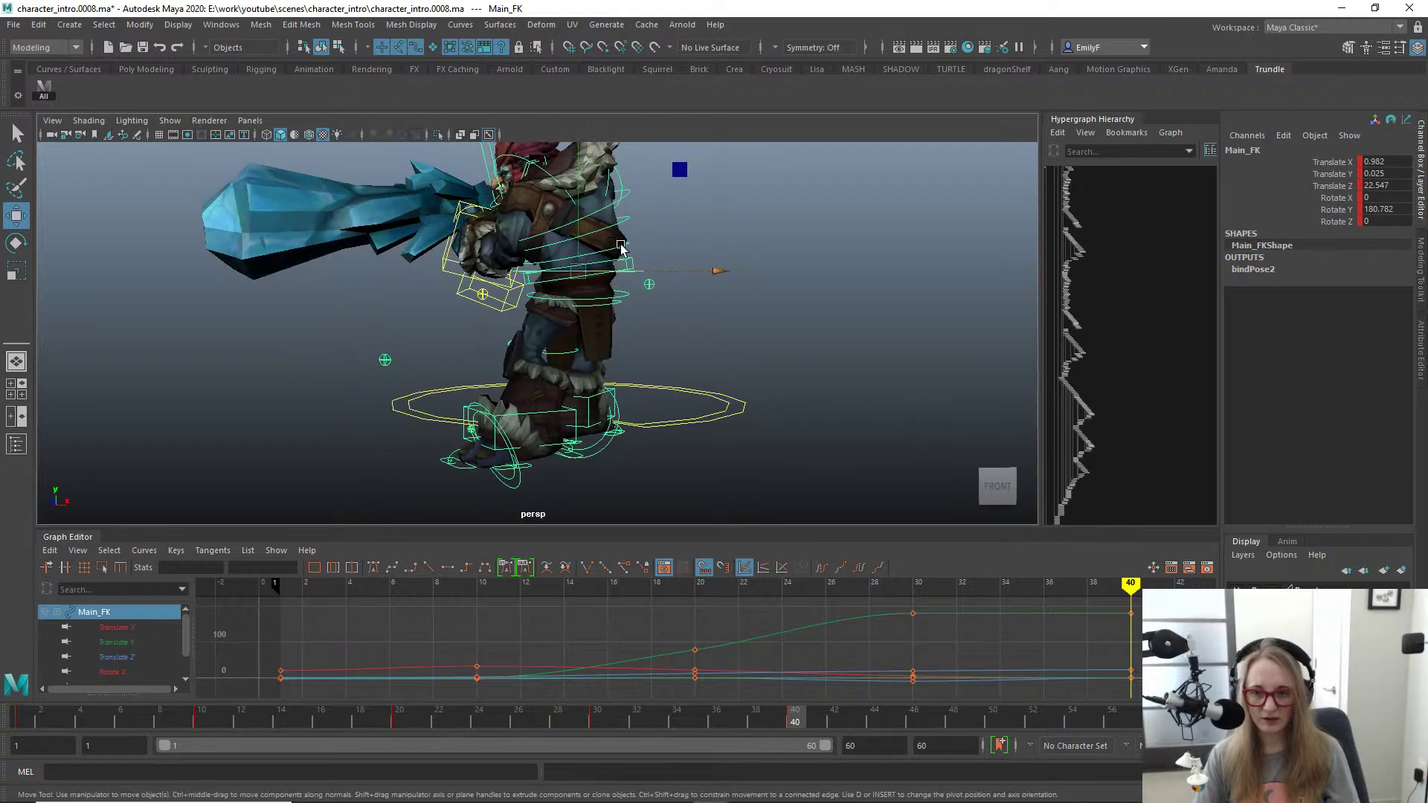
mouse_move(707, 278)
mouse_down()
mouse_move(685, 271)
mouse_move(695, 278)
mouse_up()
click(576, 415)
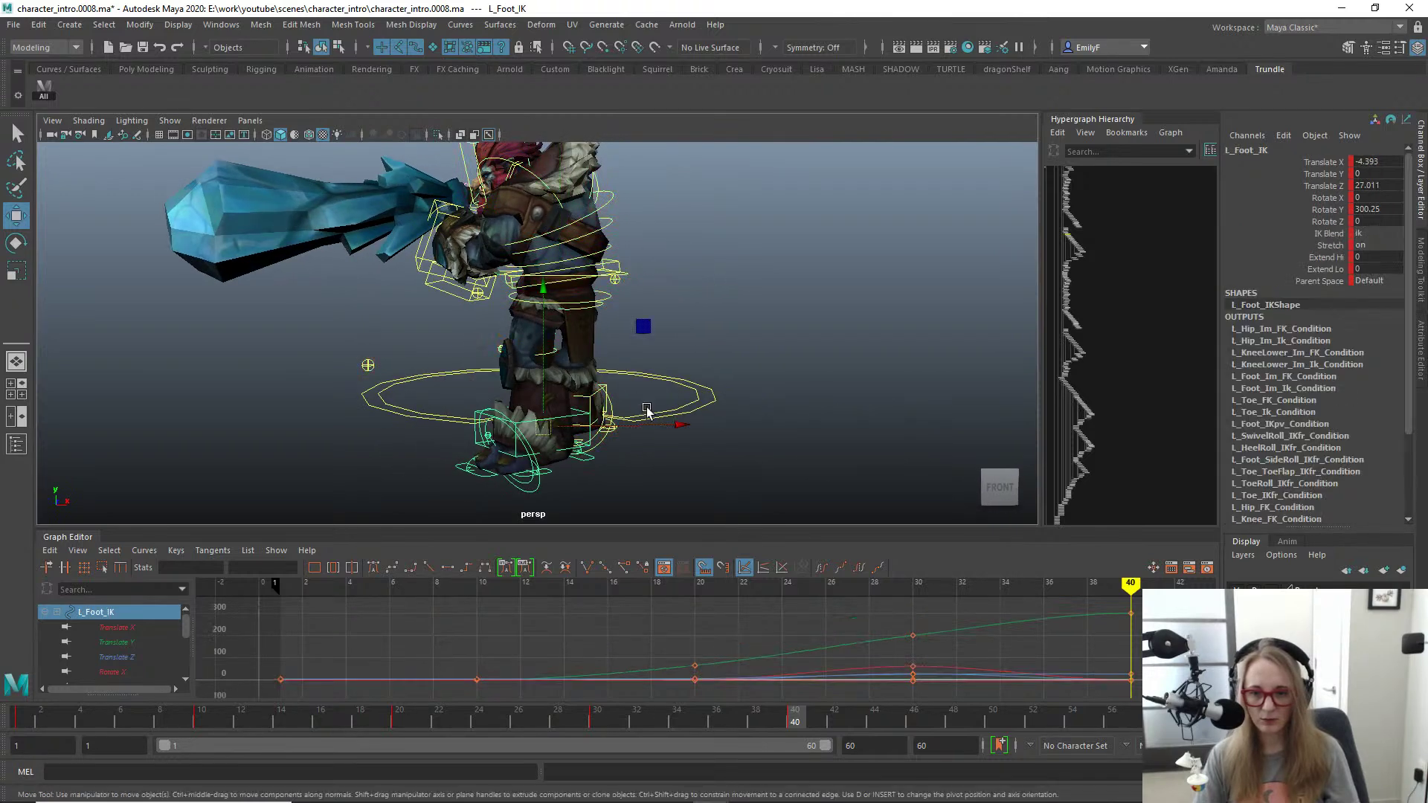
drag(646, 411, 584, 421)
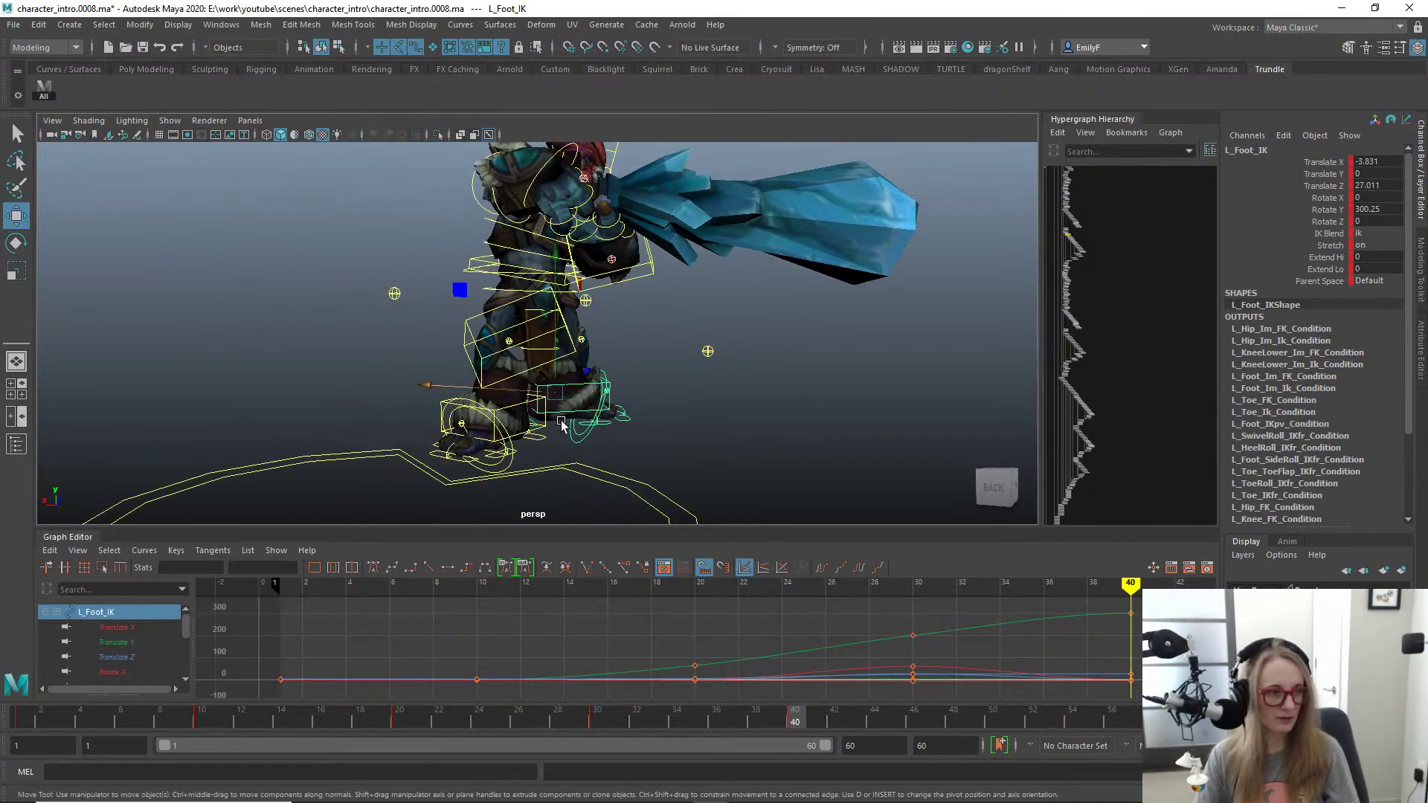
Step: Reposition the right knee's pole vector control R_Foot_IKpv at frame 40
alt+drag(473, 452, 515, 426)
click(447, 298)
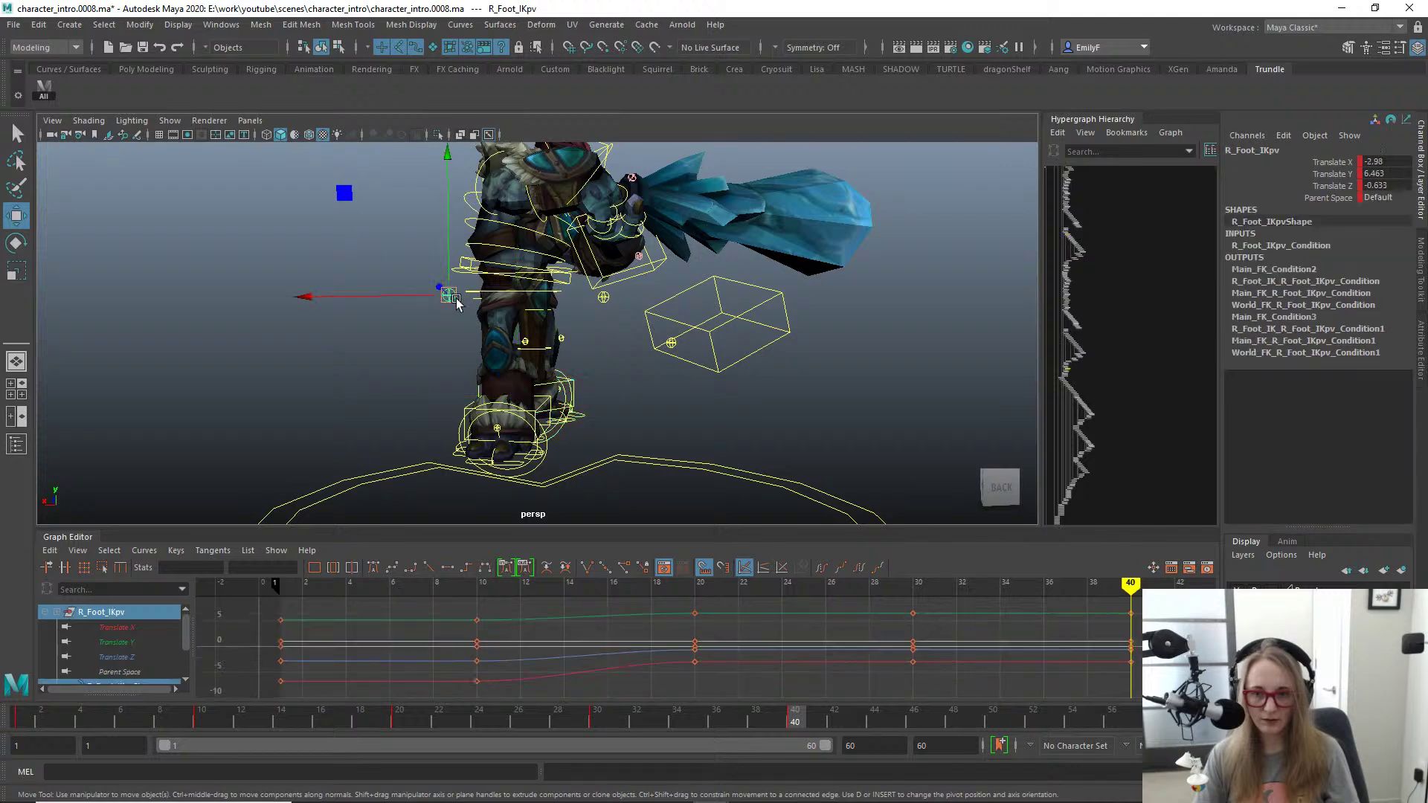
middle_drag(450, 299, 521, 340)
Step: Rotate the right foot's heel roll control R_HeelRoll_IKfr to about 12.8 in Rotate X at frame 40
alt+drag(521, 341, 573, 480)
click(571, 476)
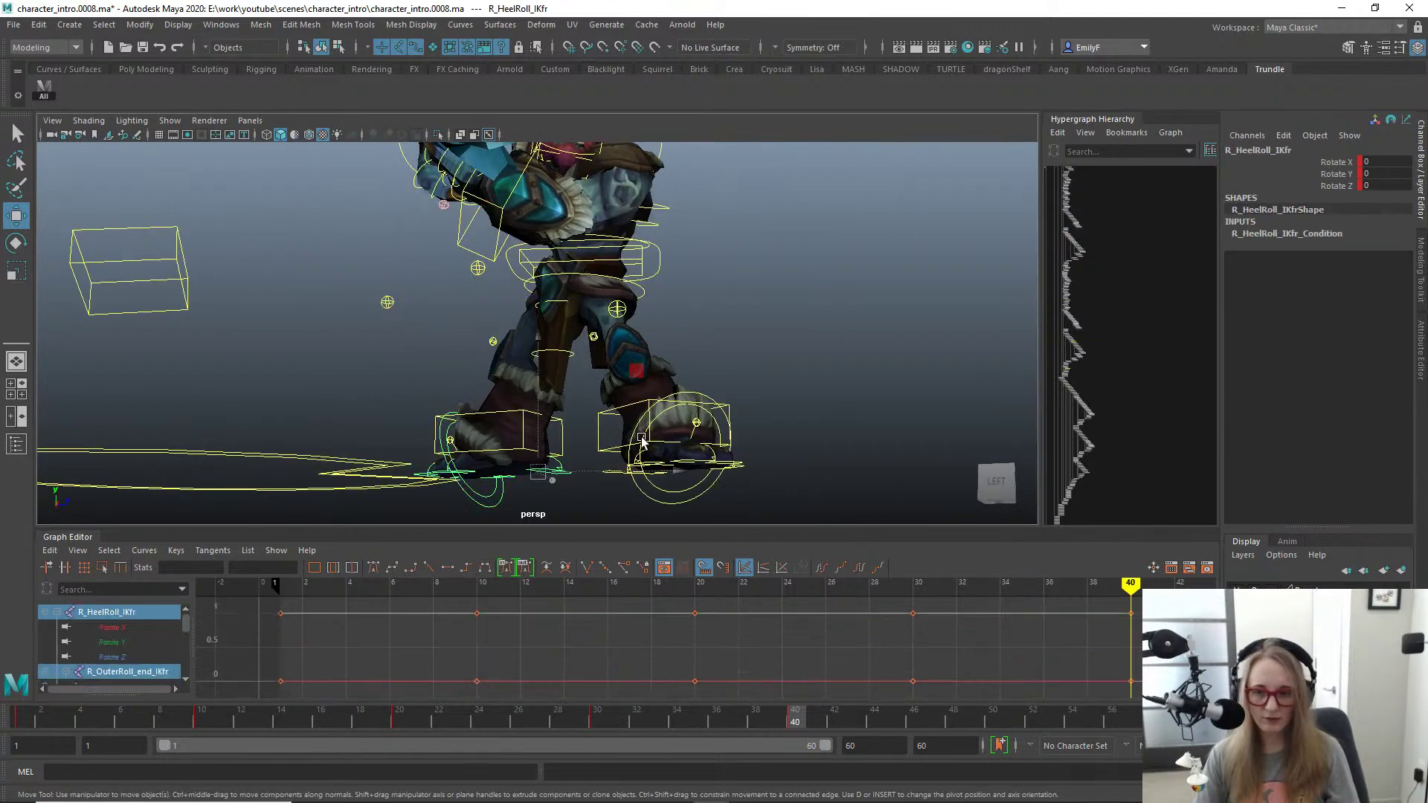
key(e)
middle_drag(642, 441, 643, 437)
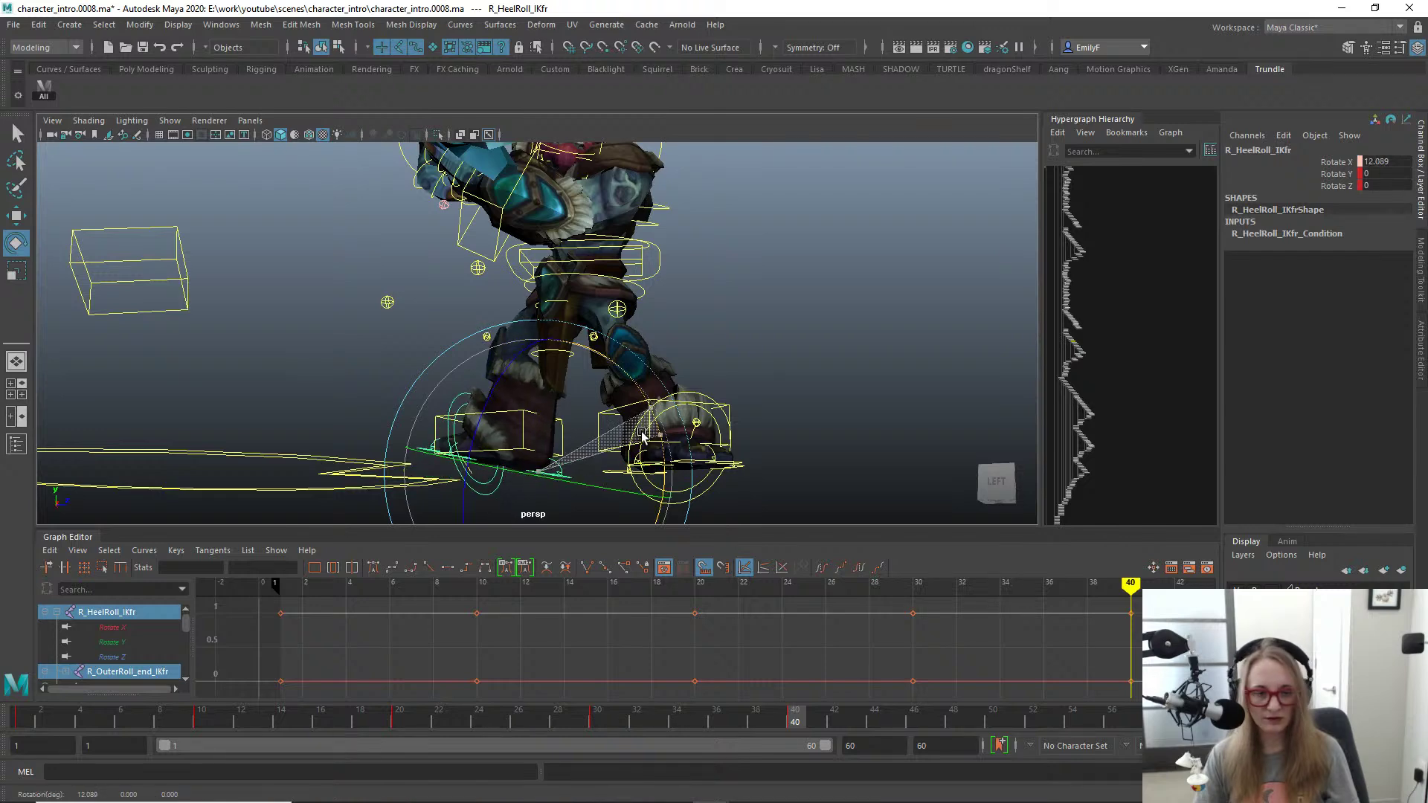
drag(642, 438, 643, 440)
key(q)
alt+right_drag(643, 440, 583, 313)
alt+drag(583, 313, 592, 302)
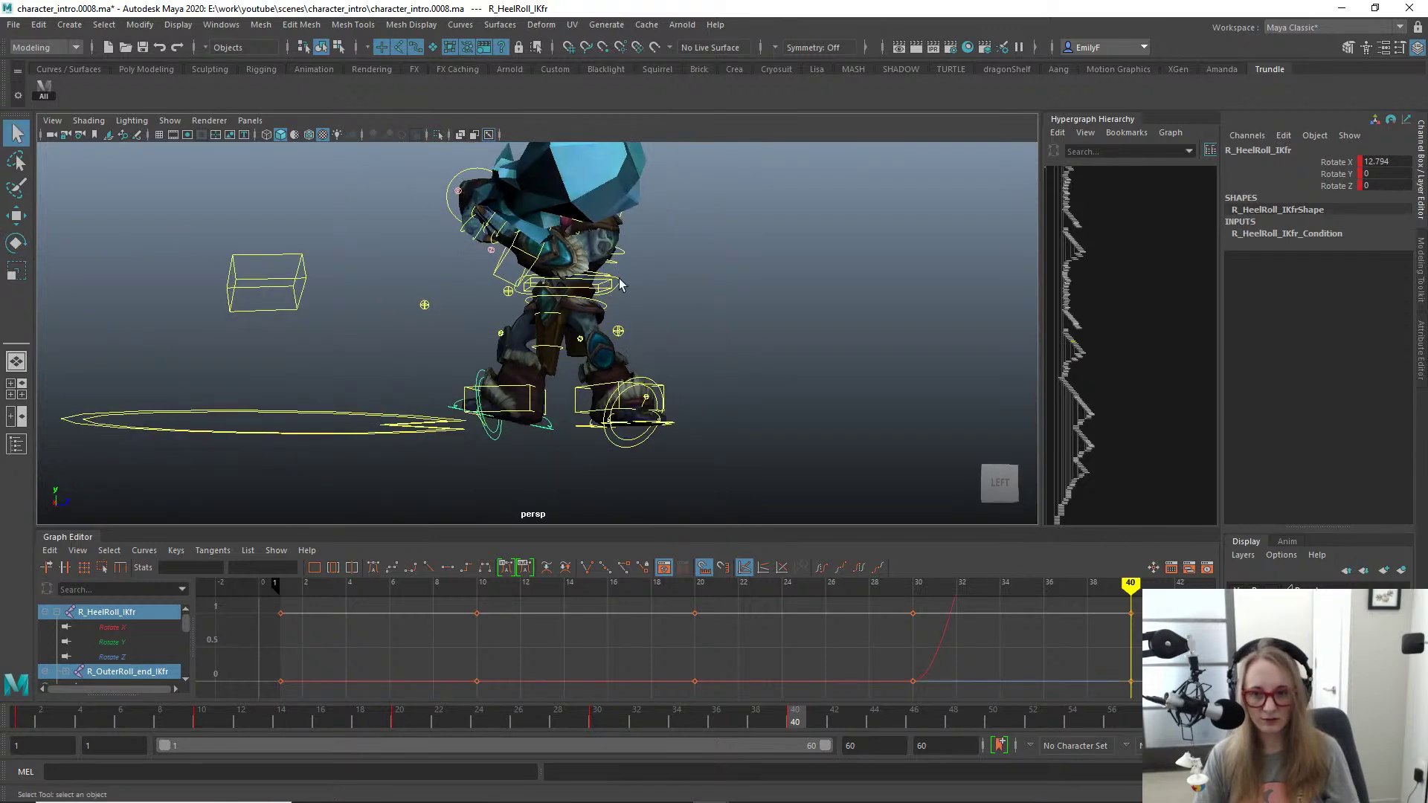
Step: Move Main_FK to about -0.8 in Translate X and 23.3 in Translate Z at frame 40
click(620, 283)
key(w)
drag(686, 281, 573, 297)
key(q)
alt+right_drag(573, 298, 707, 286)
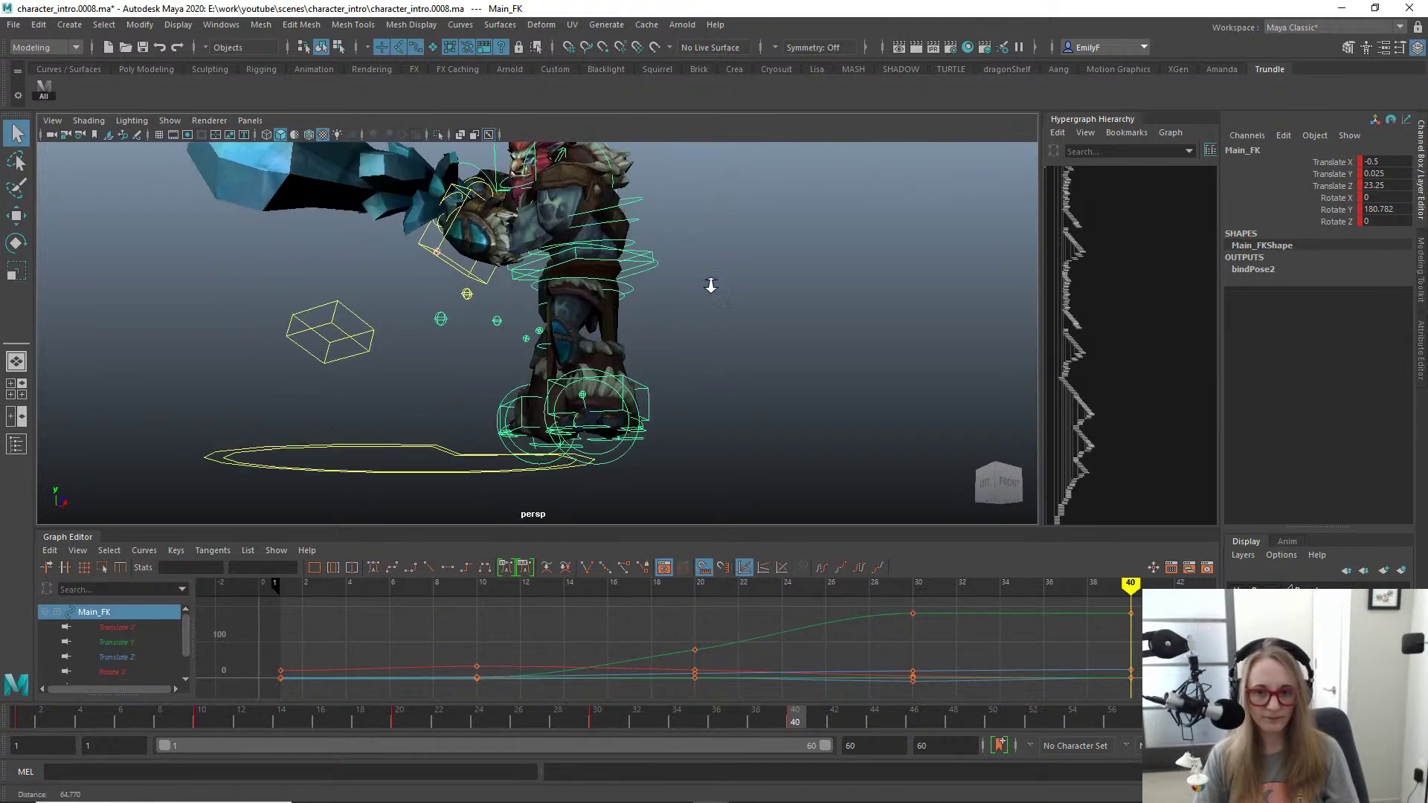
alt+drag(707, 286, 577, 293)
key(w)
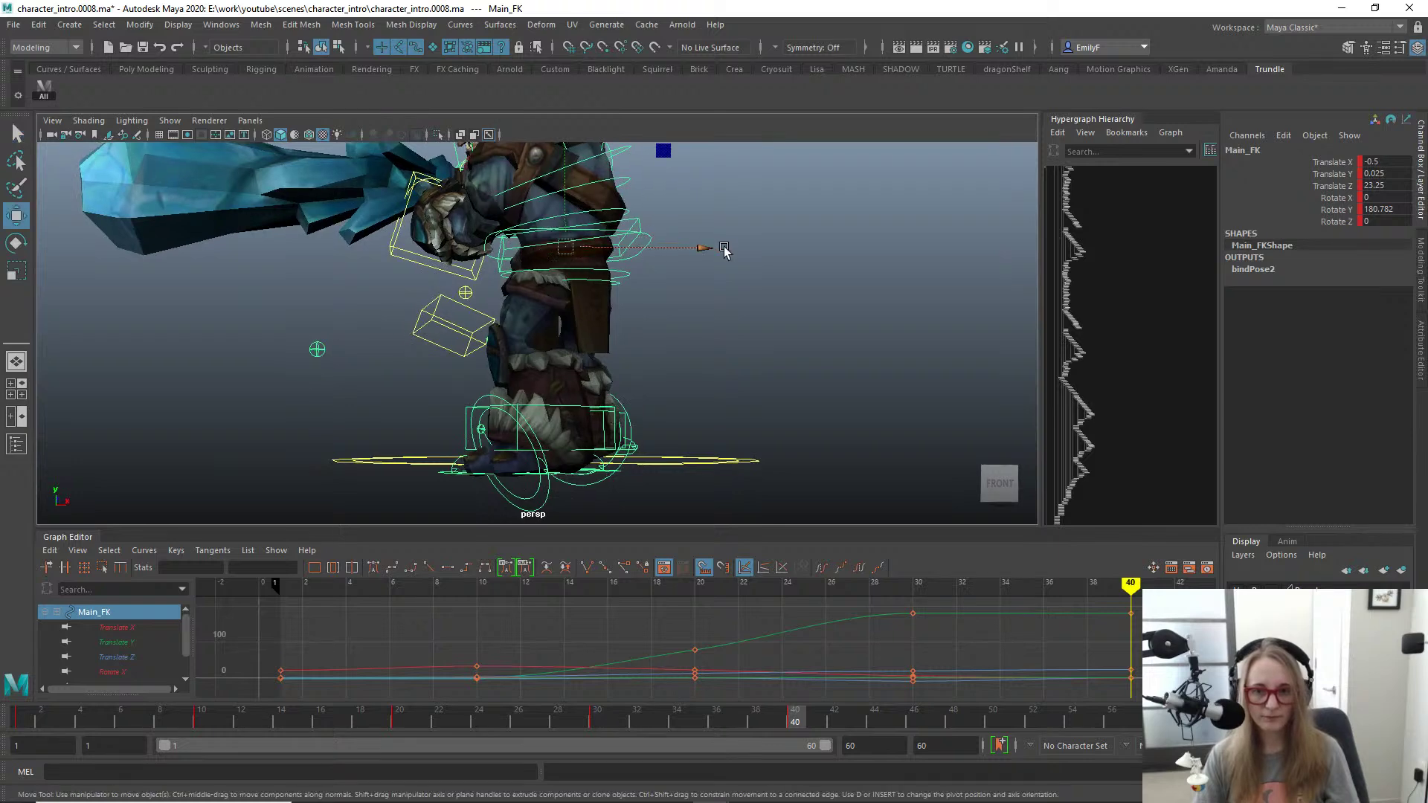
drag(707, 247, 645, 391)
key(q)
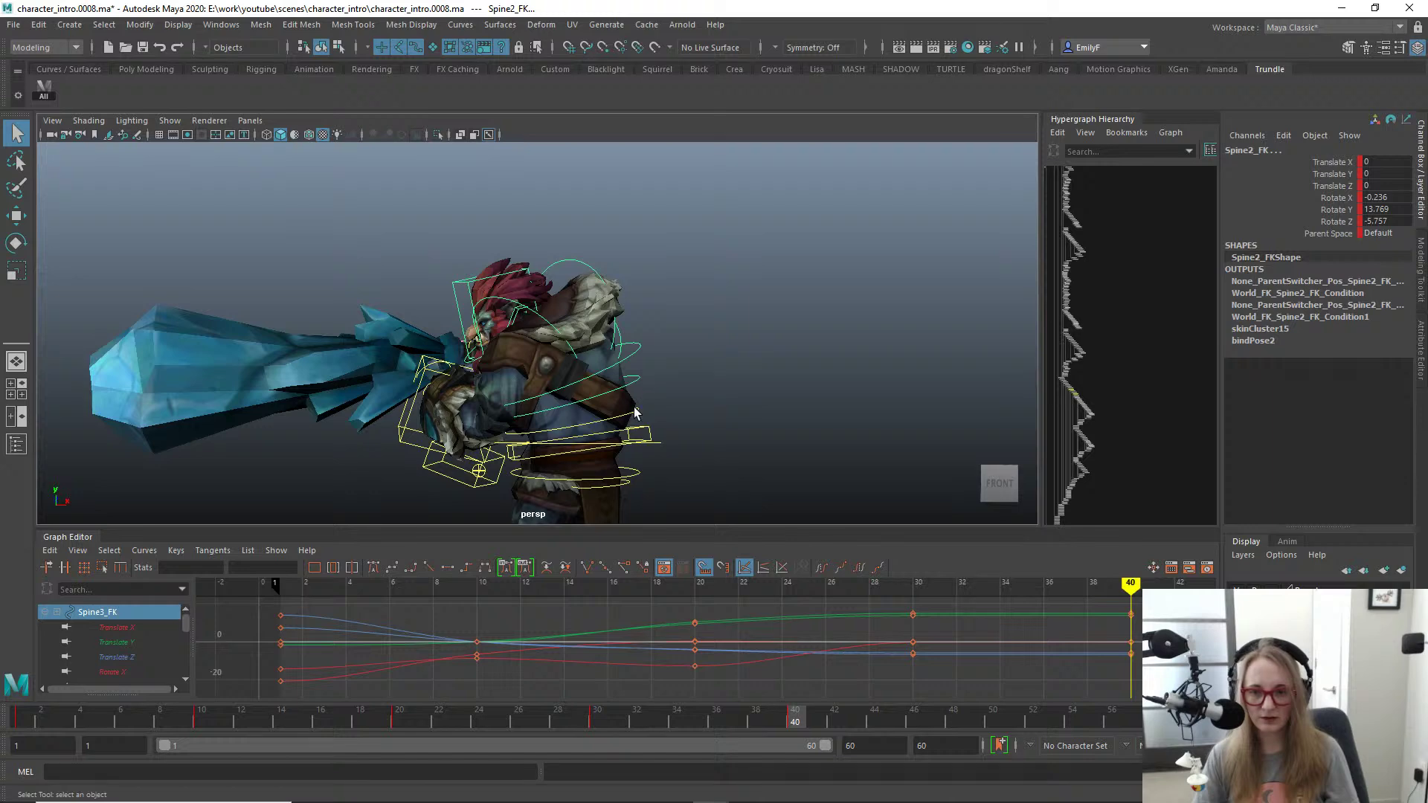
Step: Add the lower spine controls and Root_FK to the selected spine controls and set Rotate X, Y and Z to 0
shift+click(635, 410)
shift+click(638, 429)
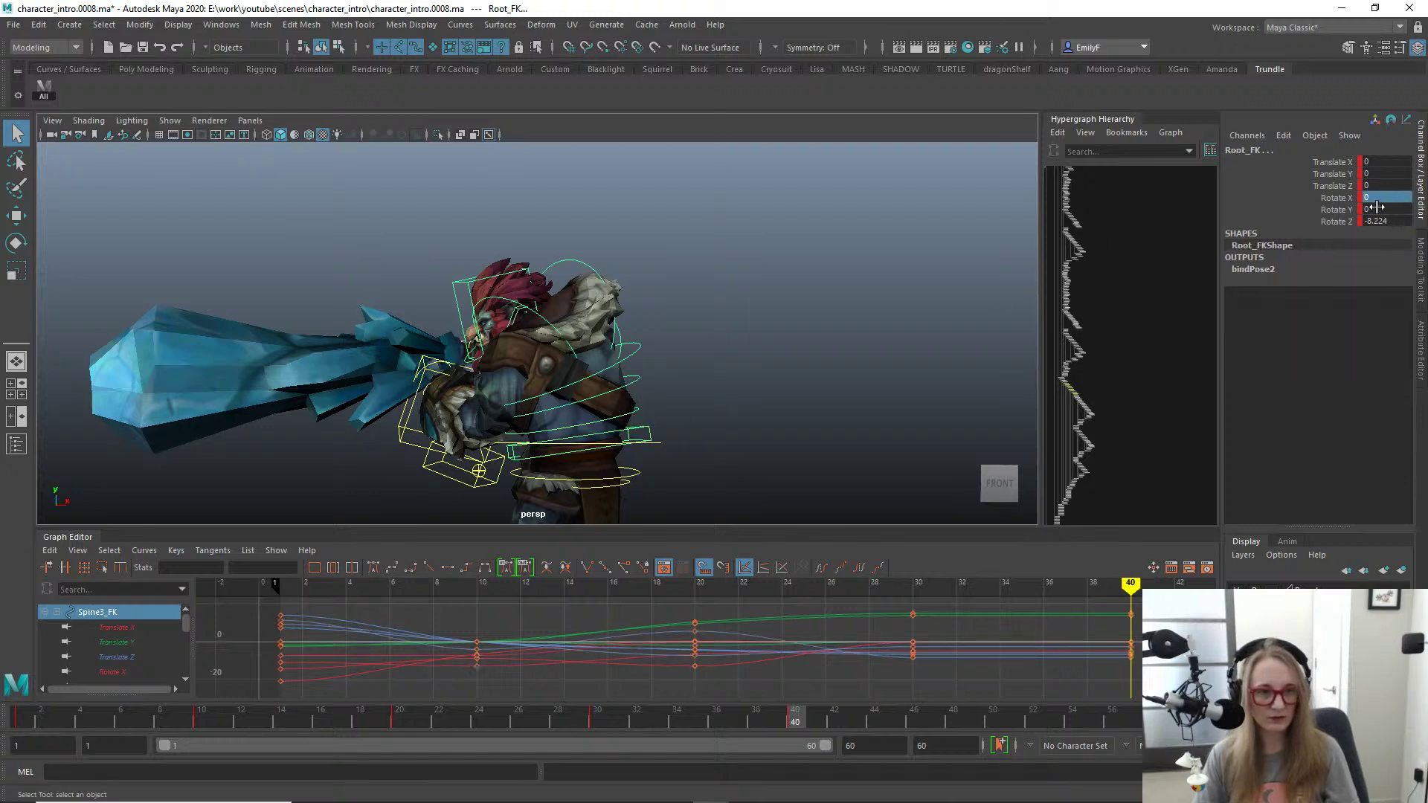
drag(1376, 208, 1384, 220)
text(0)
key(Return)
Step: Turn Main_FK to about 208.7 in Rotate Y at frame 40
alt+drag(588, 257, 658, 312)
alt+middle_drag(675, 439, 720, 291)
alt+drag(722, 296, 649, 313)
click(661, 281)
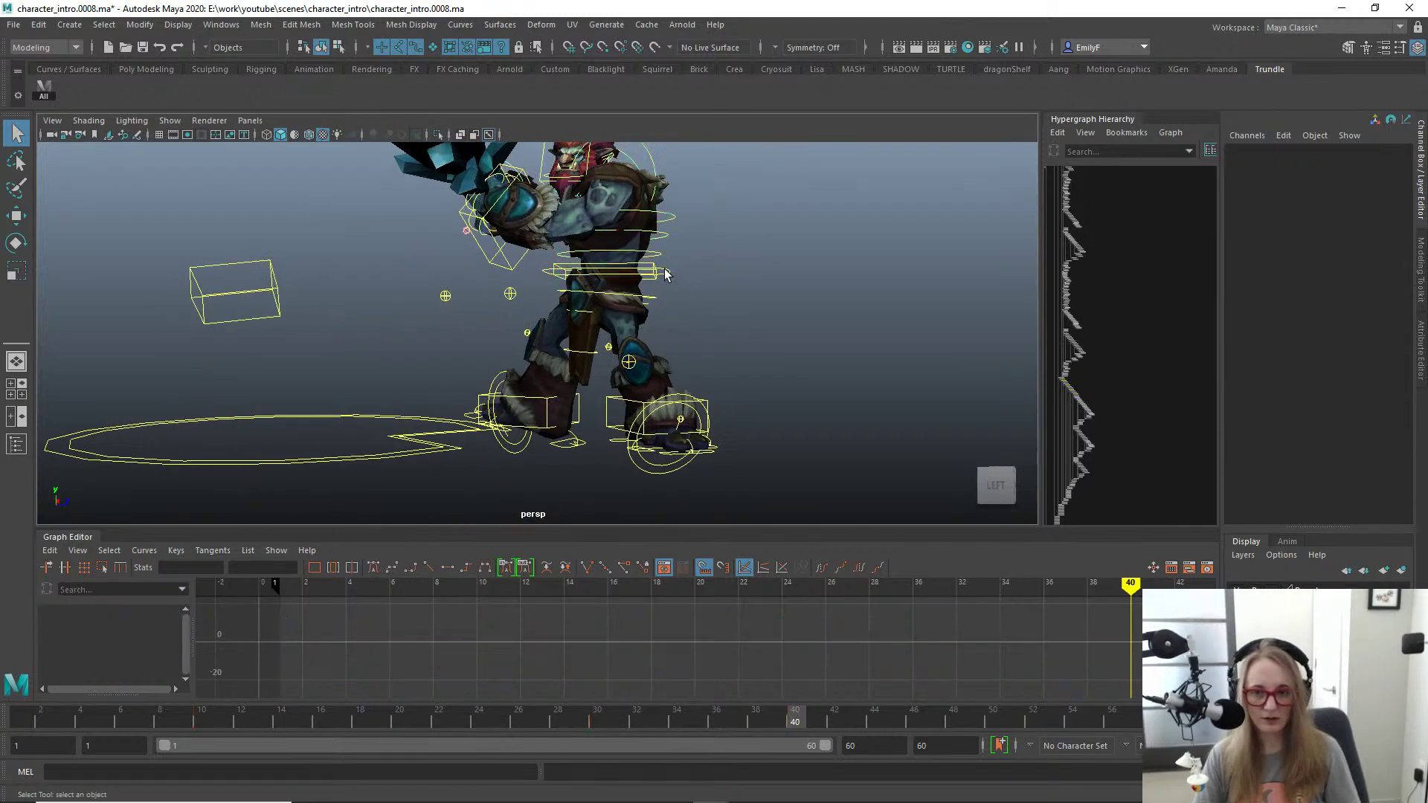
click(661, 269)
key(e)
drag(679, 265, 722, 262)
key(q)
alt+drag(616, 293, 613, 291)
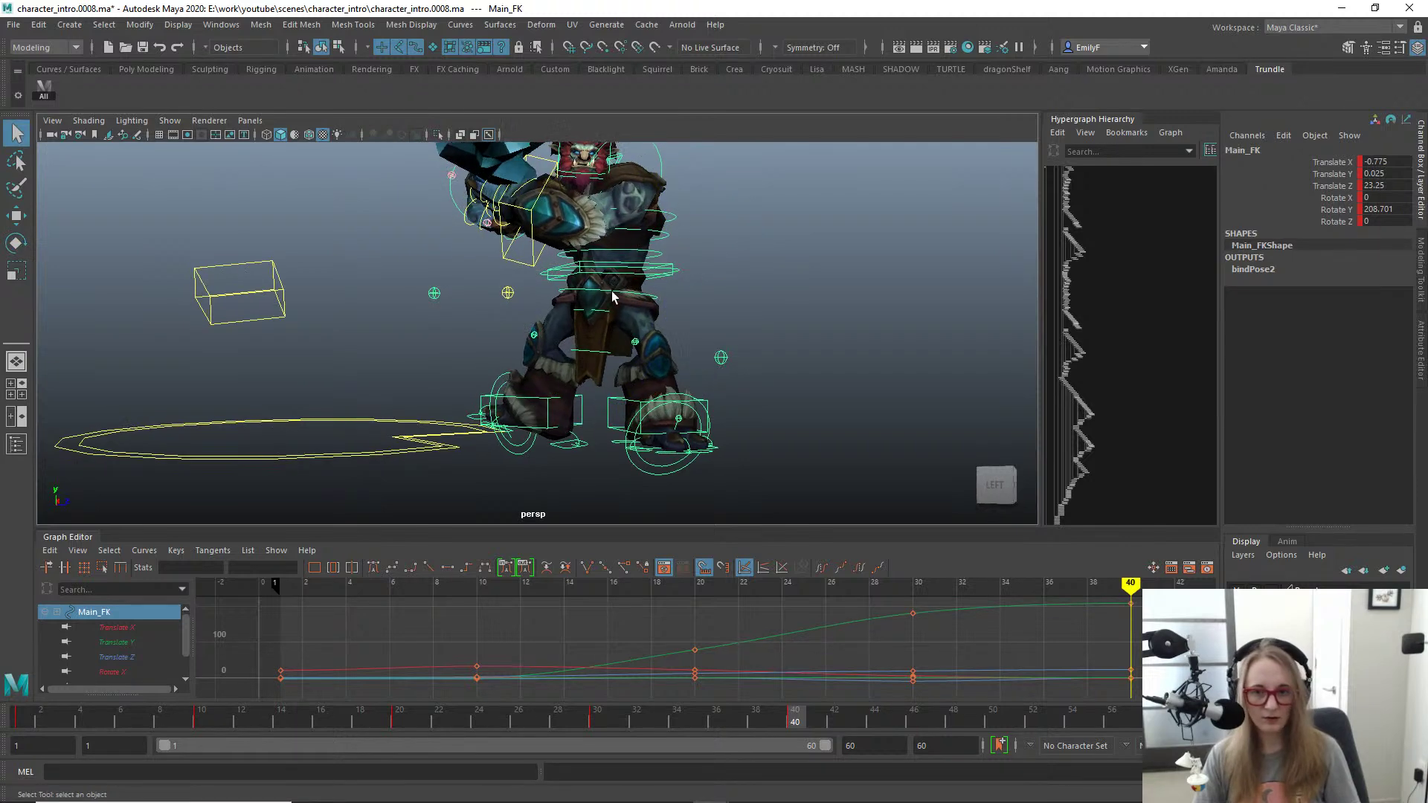
Step: Rotate Pelvis_FK to about 4.6, 40.3, -3.3 at frame 40
click(612, 297)
key(e)
drag(544, 343, 607, 362)
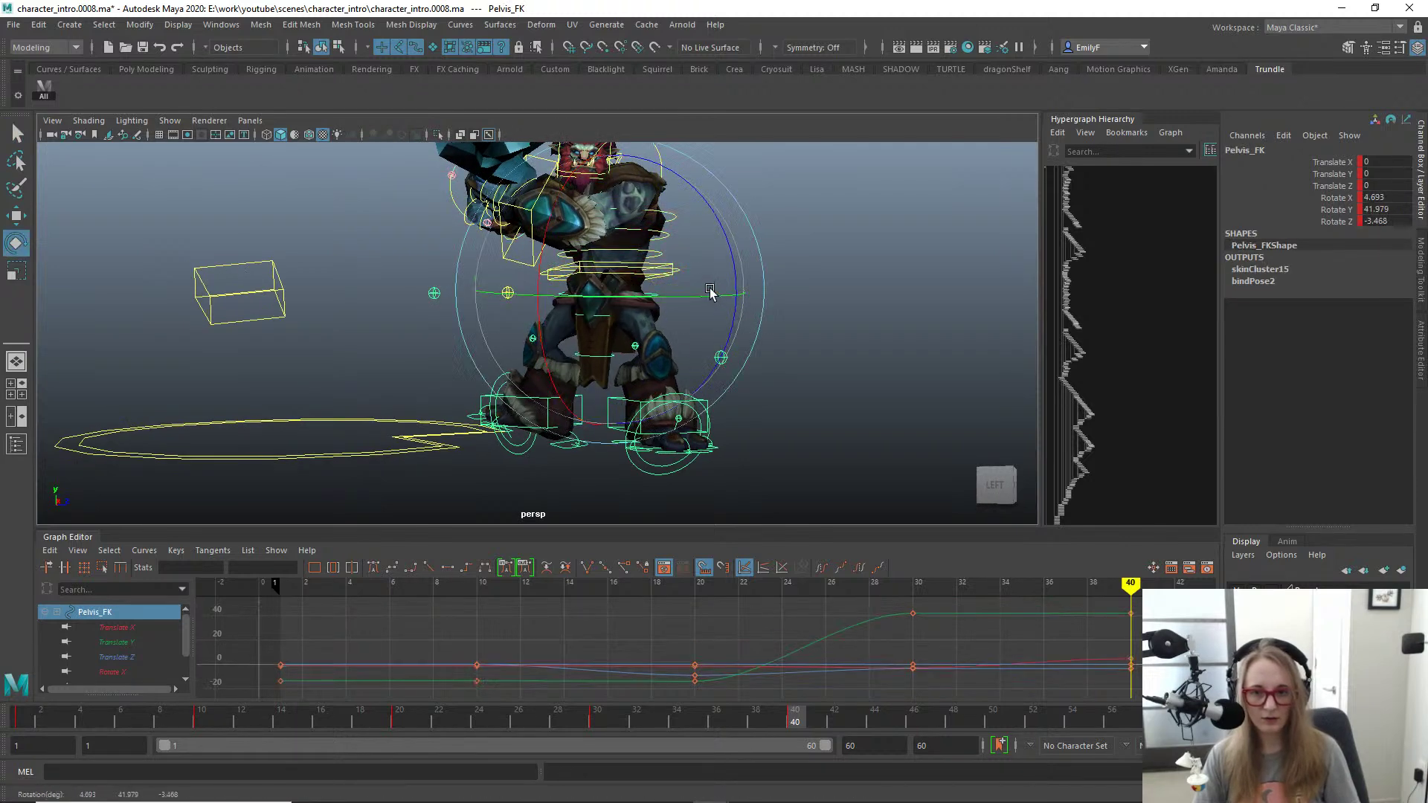
drag(710, 291, 753, 330)
key(q)
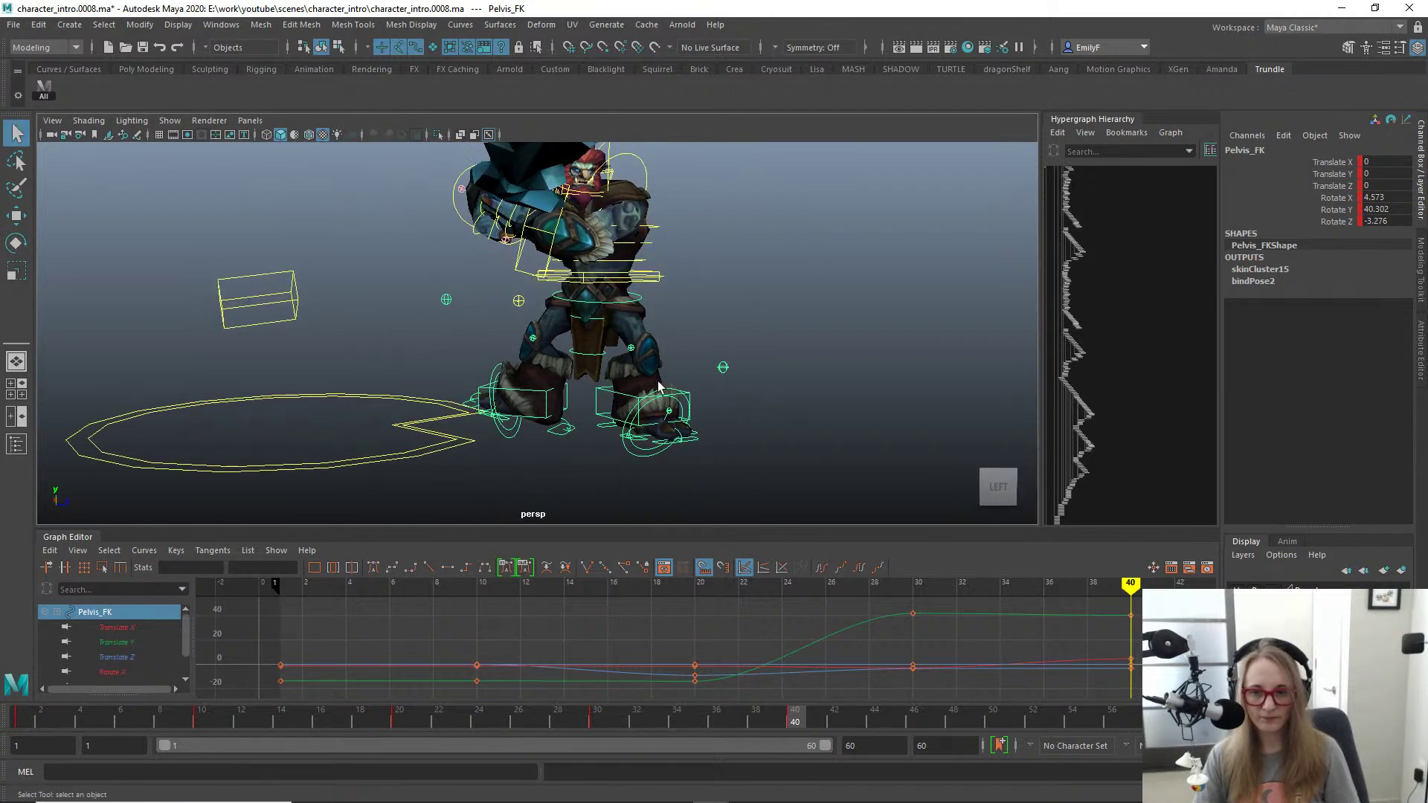
Step: Turn the left foot control L_Foot_IK to about 285.7 in Rotate Y at frame 40
click(608, 386)
click(661, 392)
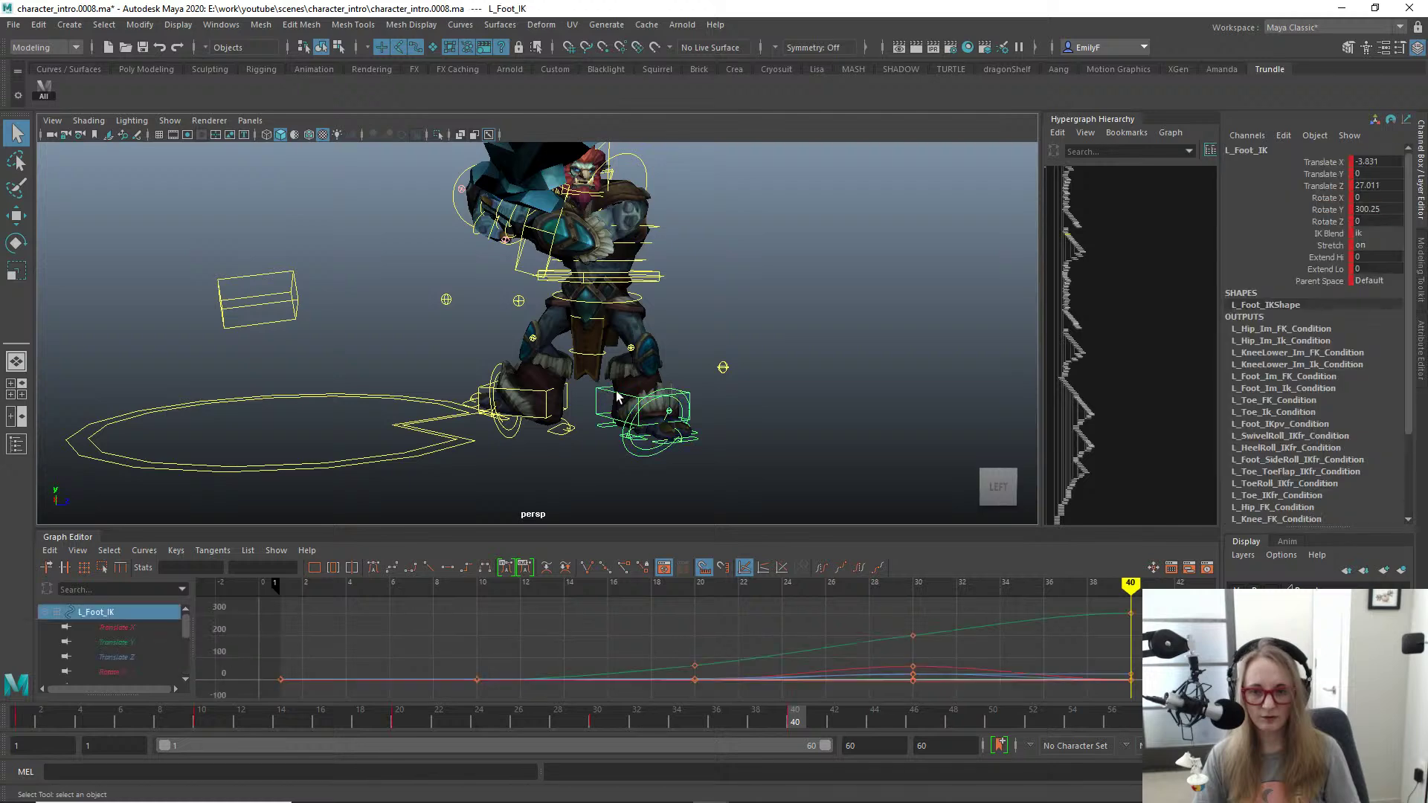
key(e)
key(q)
drag(707, 348, 733, 224)
key(w)
key(q)
Step: Move Main_FK to about 0.46 in Translate Y and 23.6 in Translate Z at frame 40
click(580, 332)
key(w)
key(q)
click(645, 293)
key(w)
drag(734, 275, 726, 279)
Step: Move the left knee's pole vector control L_Foot_IKpv to about 8.5, 1.8, -11.2 at frame 40
click(674, 353)
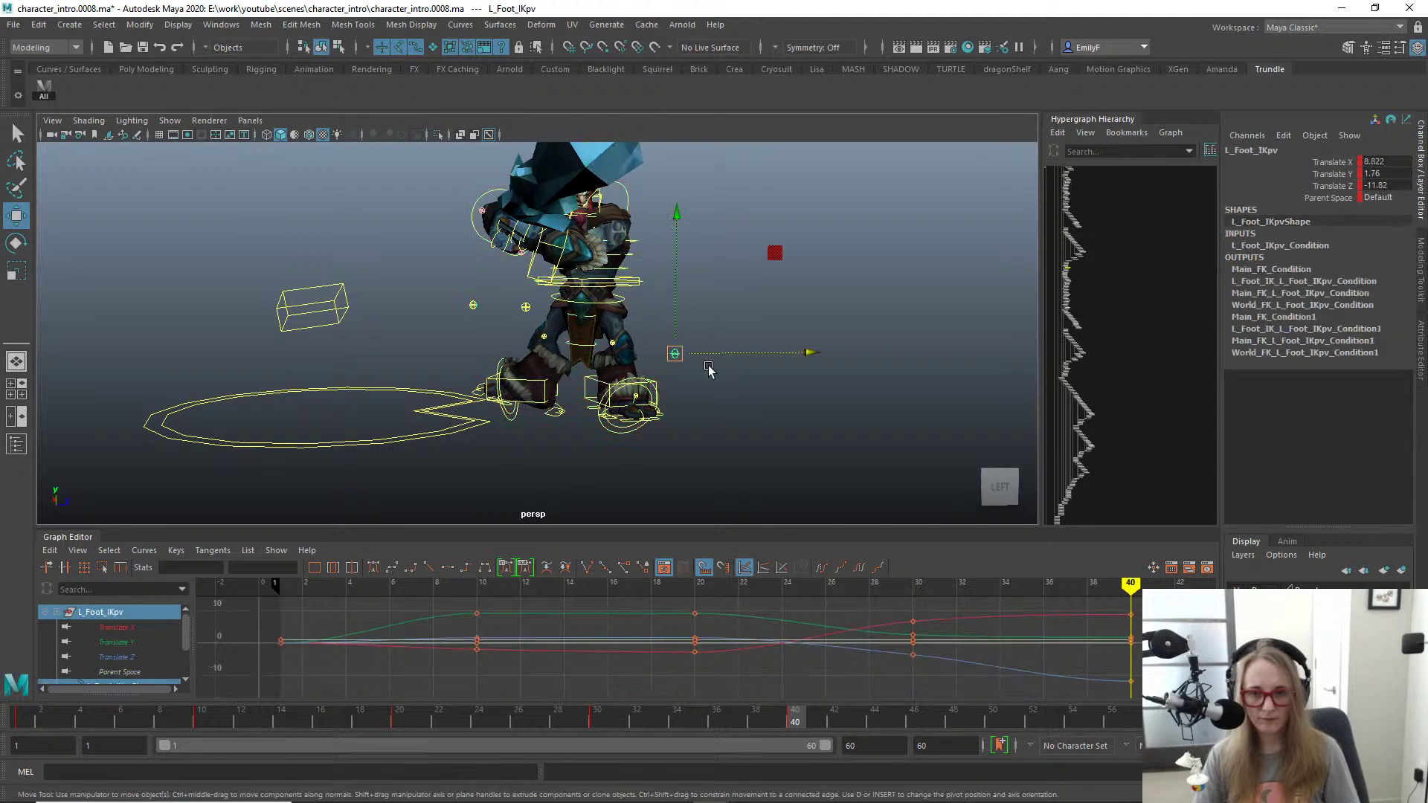
alt+drag(702, 351, 708, 351)
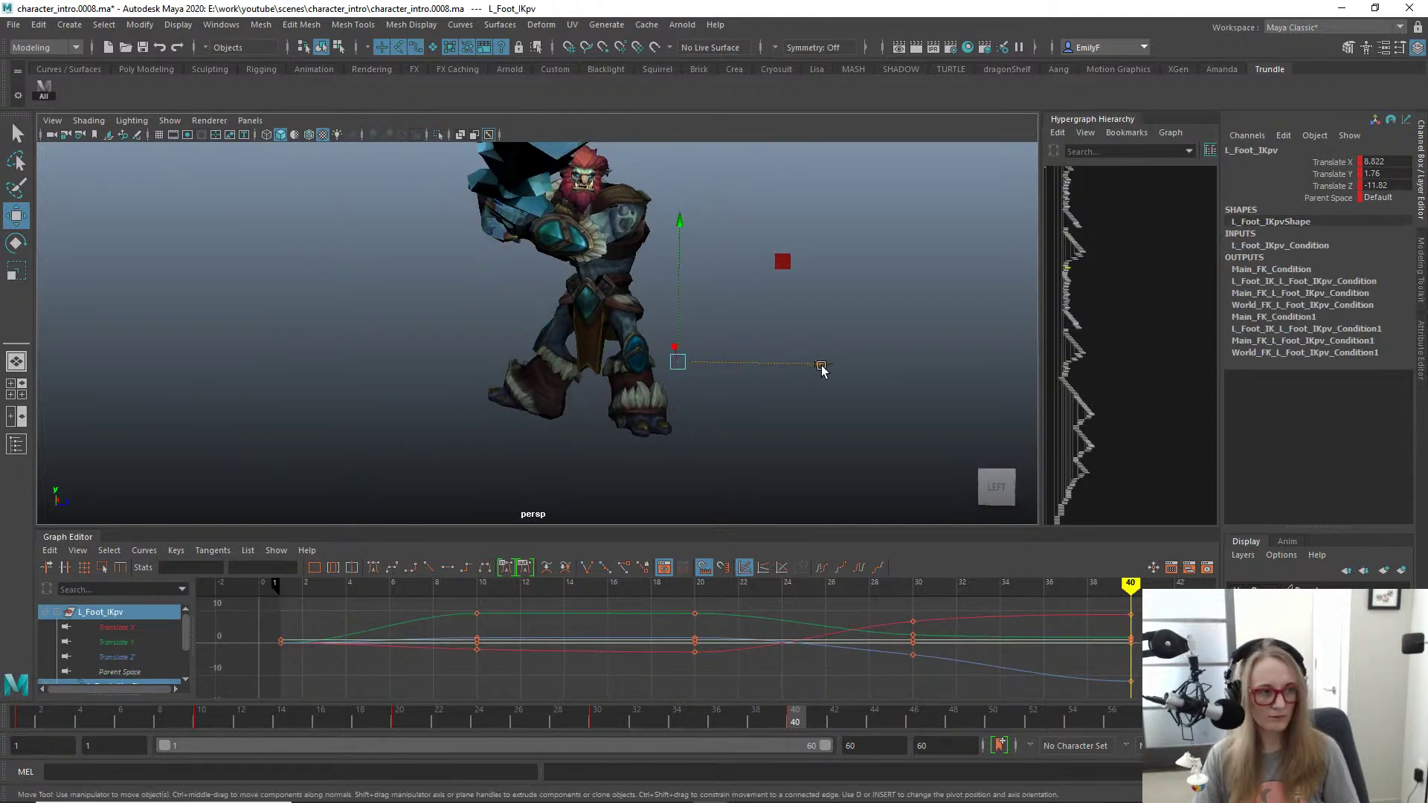
drag(824, 362, 809, 364)
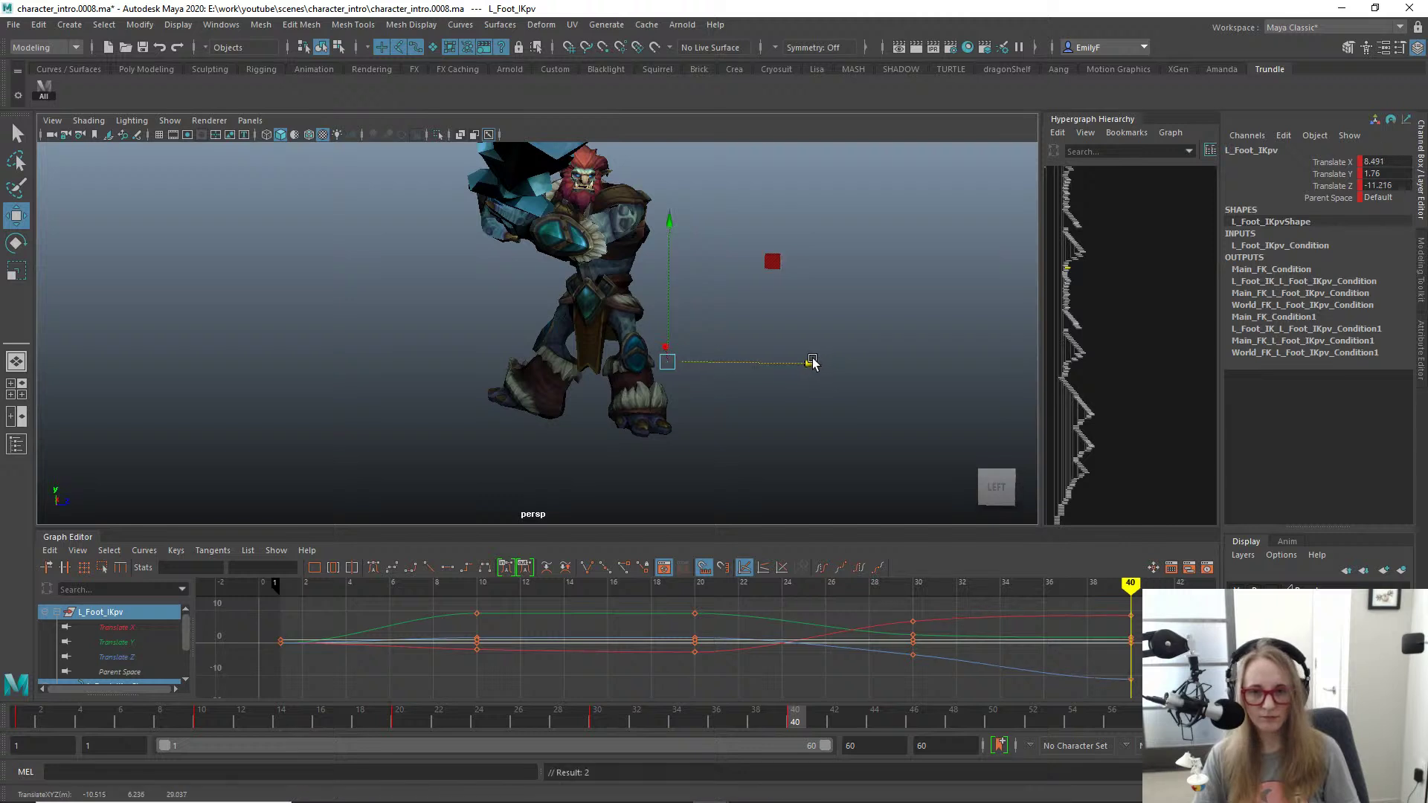
key(q)
alt+drag(610, 370, 636, 287)
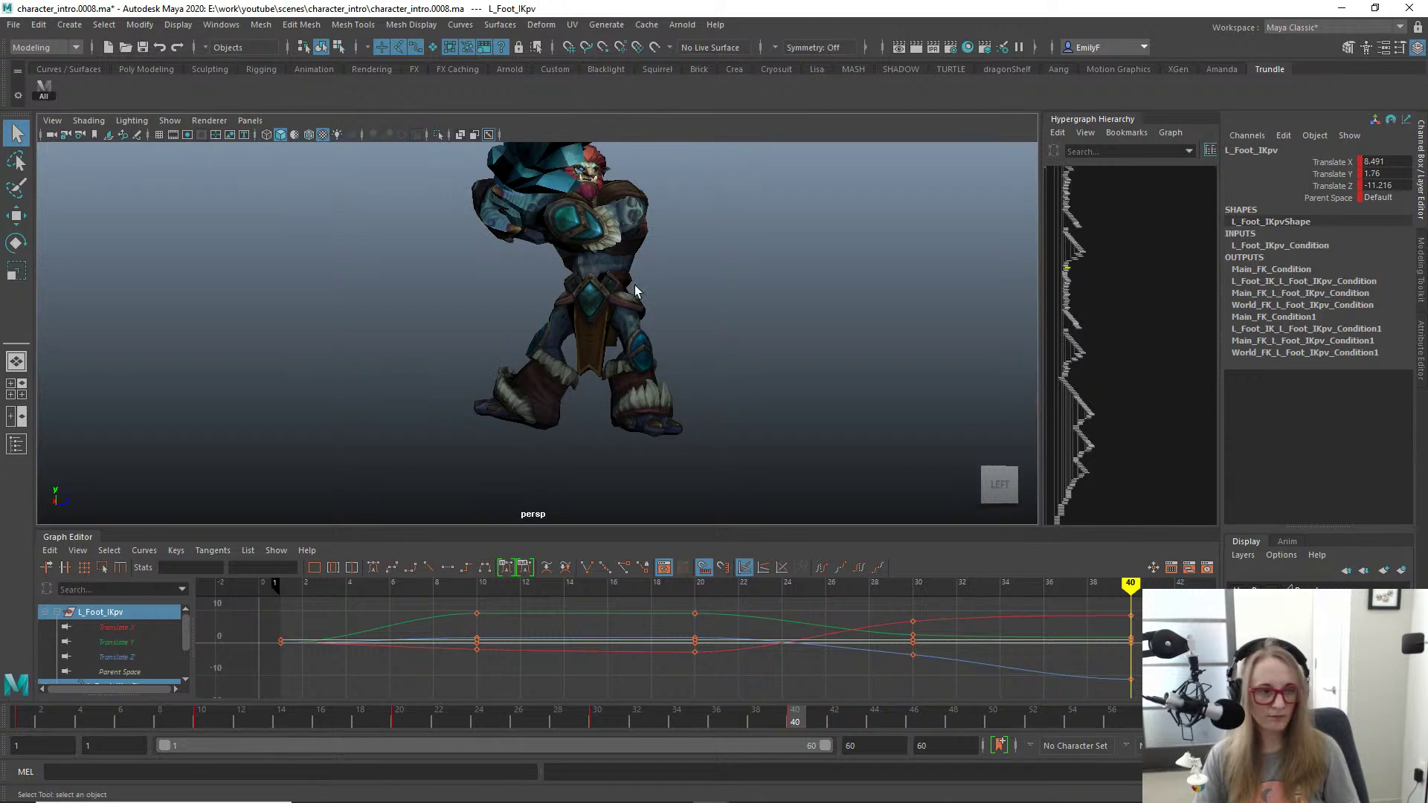
Step: Try moving Main_FK to about 24.0 in Translate Z
click(662, 273)
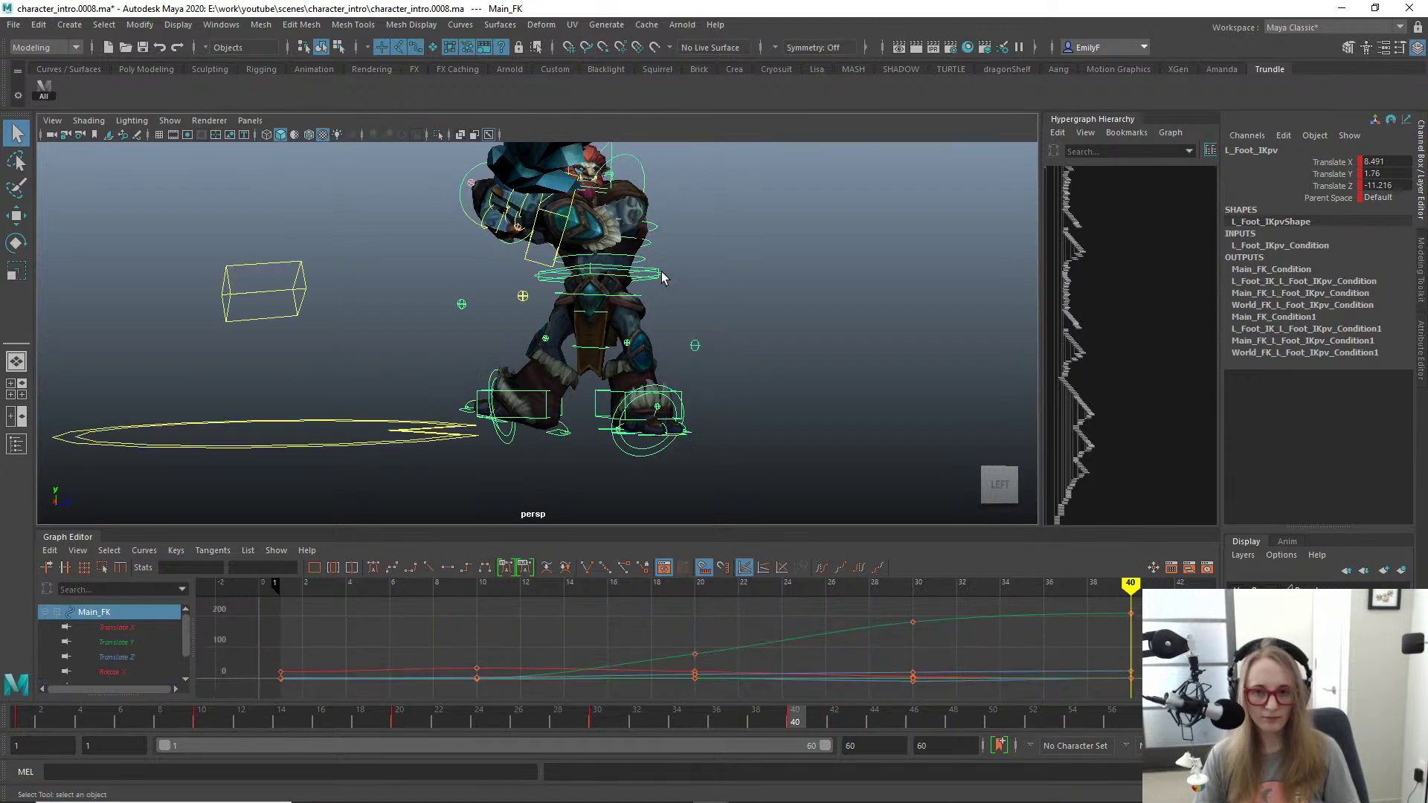
key(w)
drag(690, 275, 697, 277)
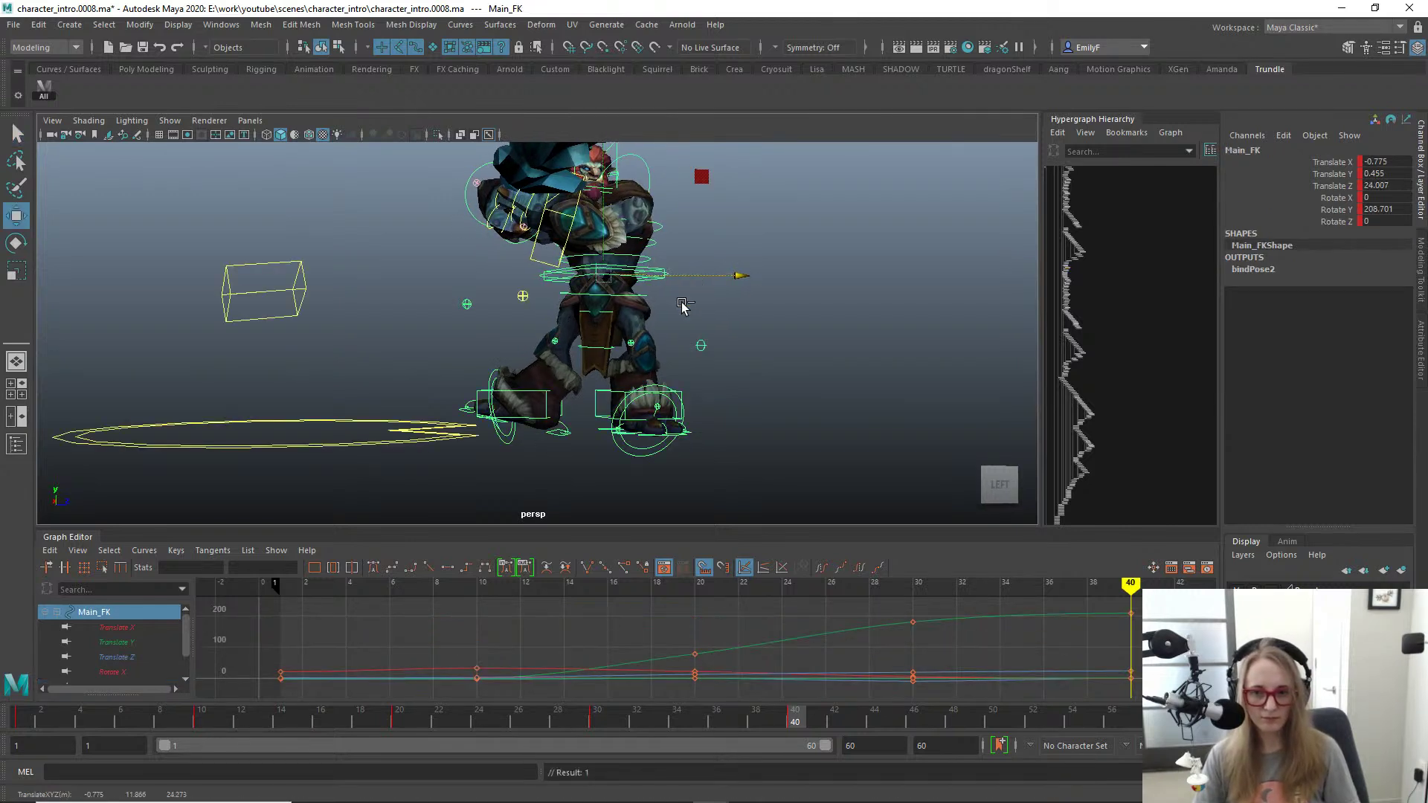
Step: Move the left foot control L_Foot_IK to about 26 in Translate Z at frame 40
click(676, 376)
drag(740, 400, 731, 403)
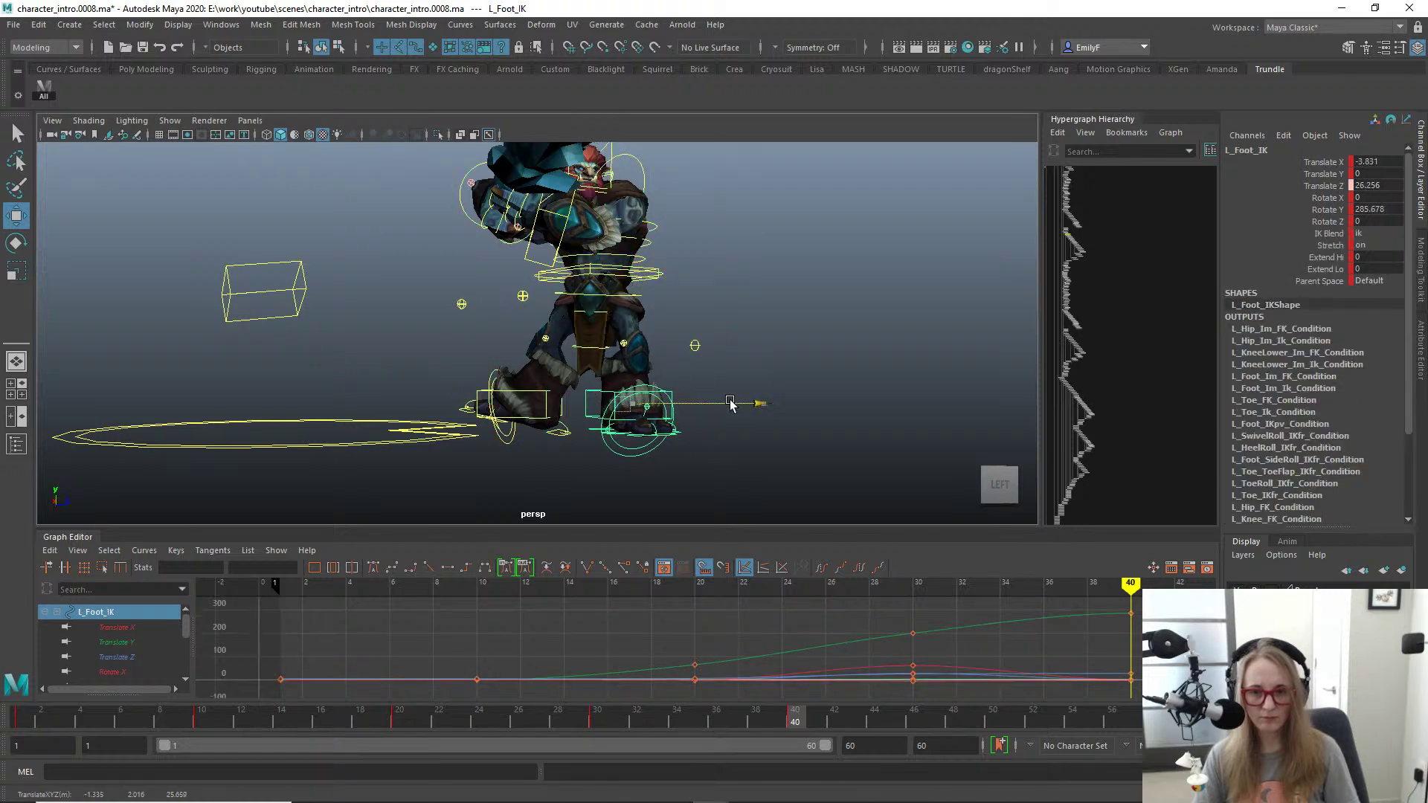
key(q)
Step: Shift Main_FK to about 24.2 in Translate Z at frame 40
click(659, 268)
alt+right_drag(661, 266, 730, 279)
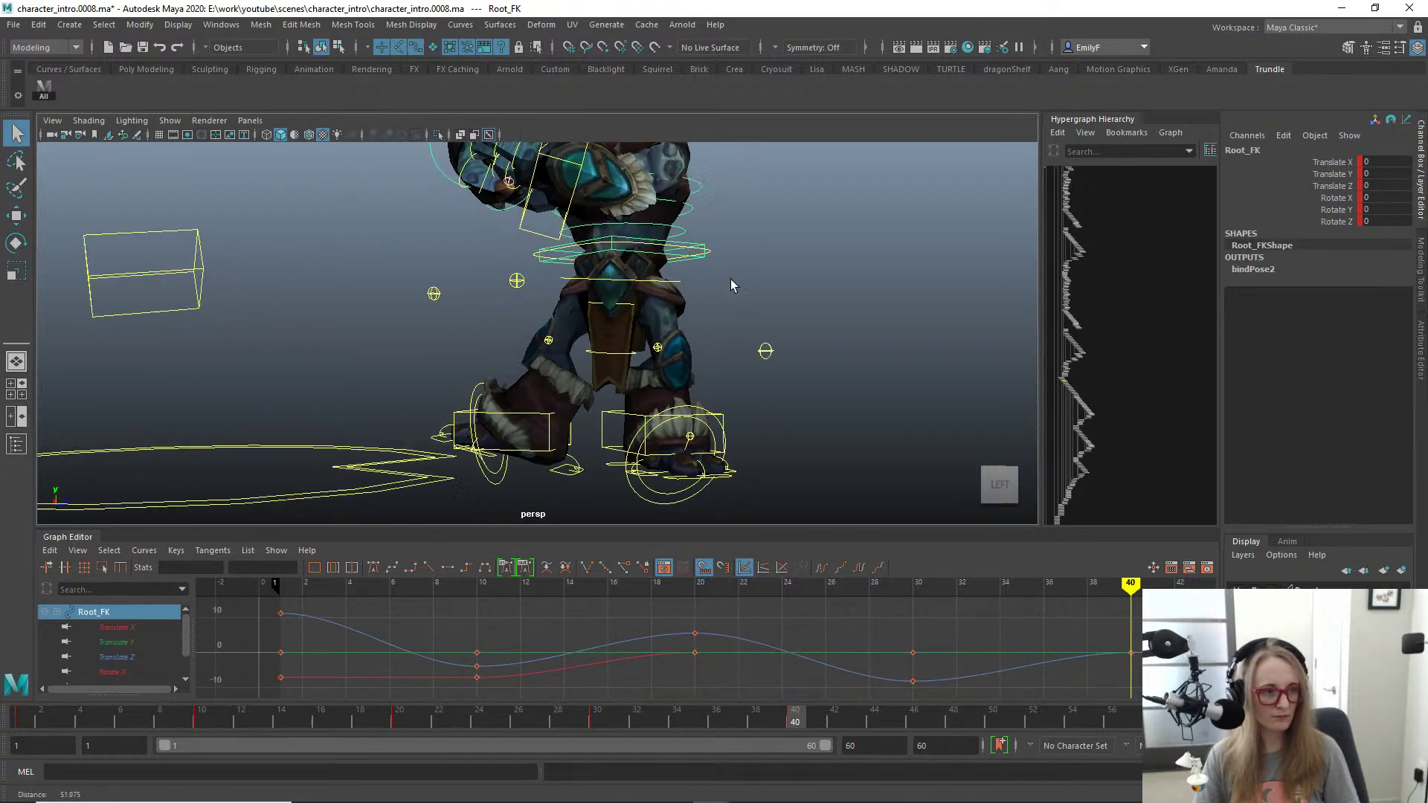
alt+middle_drag(667, 285, 652, 329)
alt+right_drag(652, 335, 684, 325)
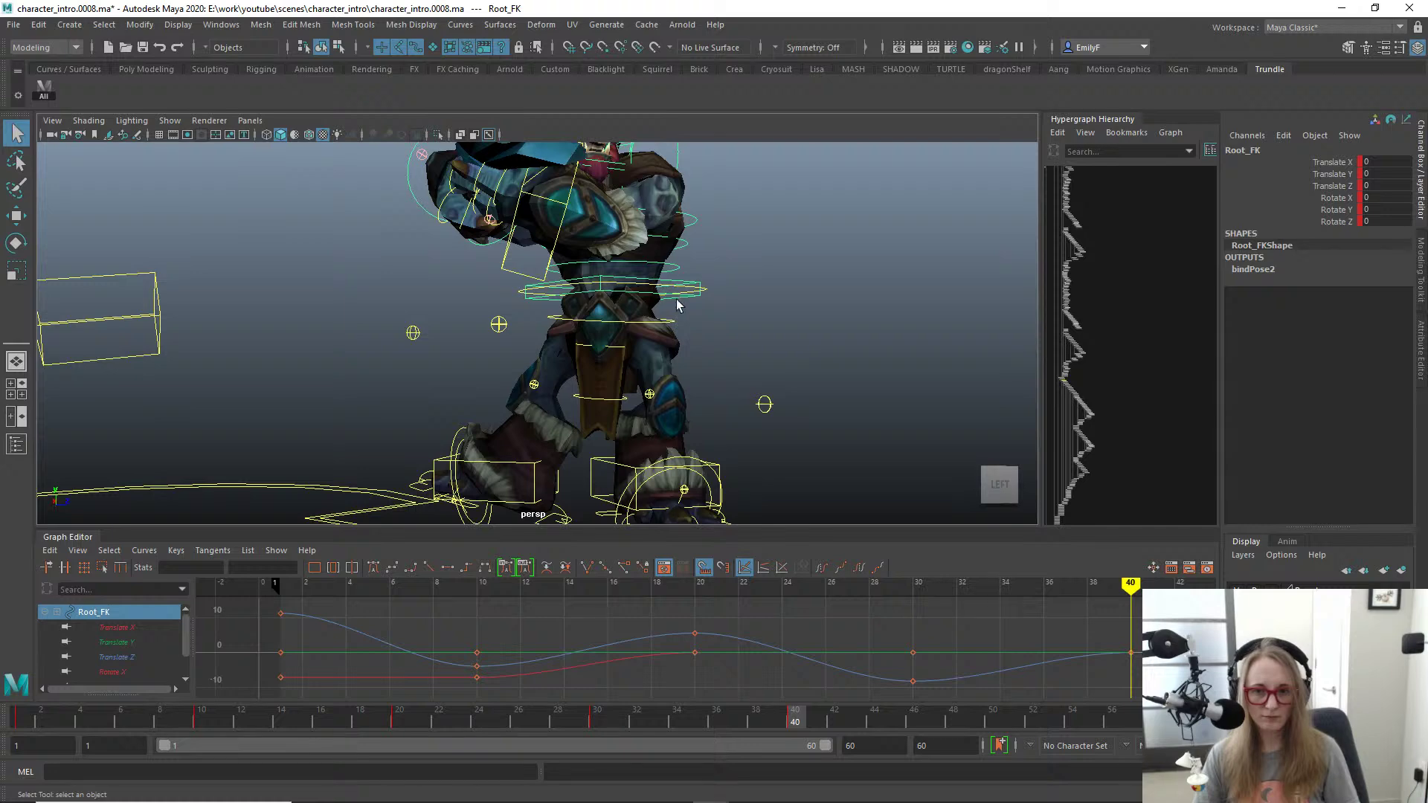
click(686, 291)
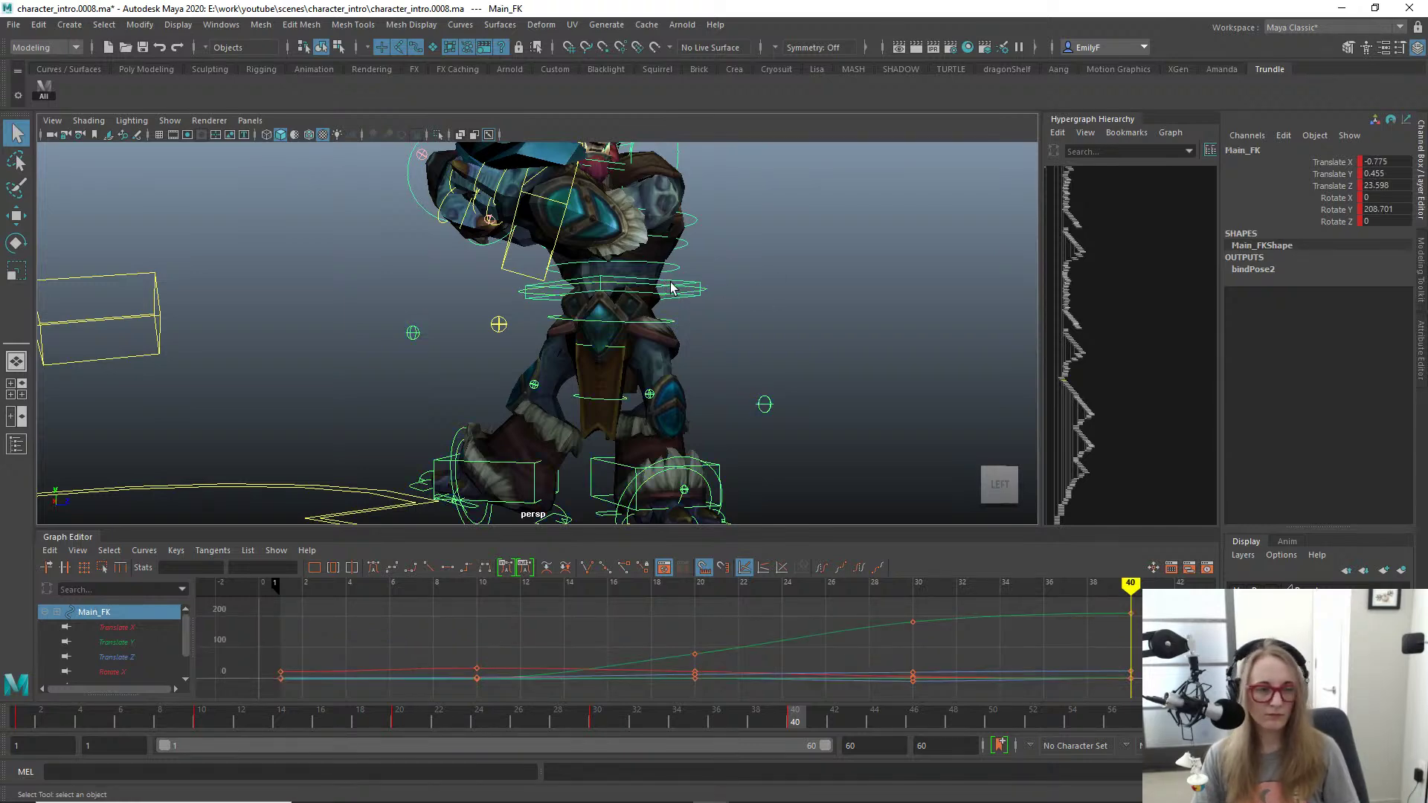
key(w)
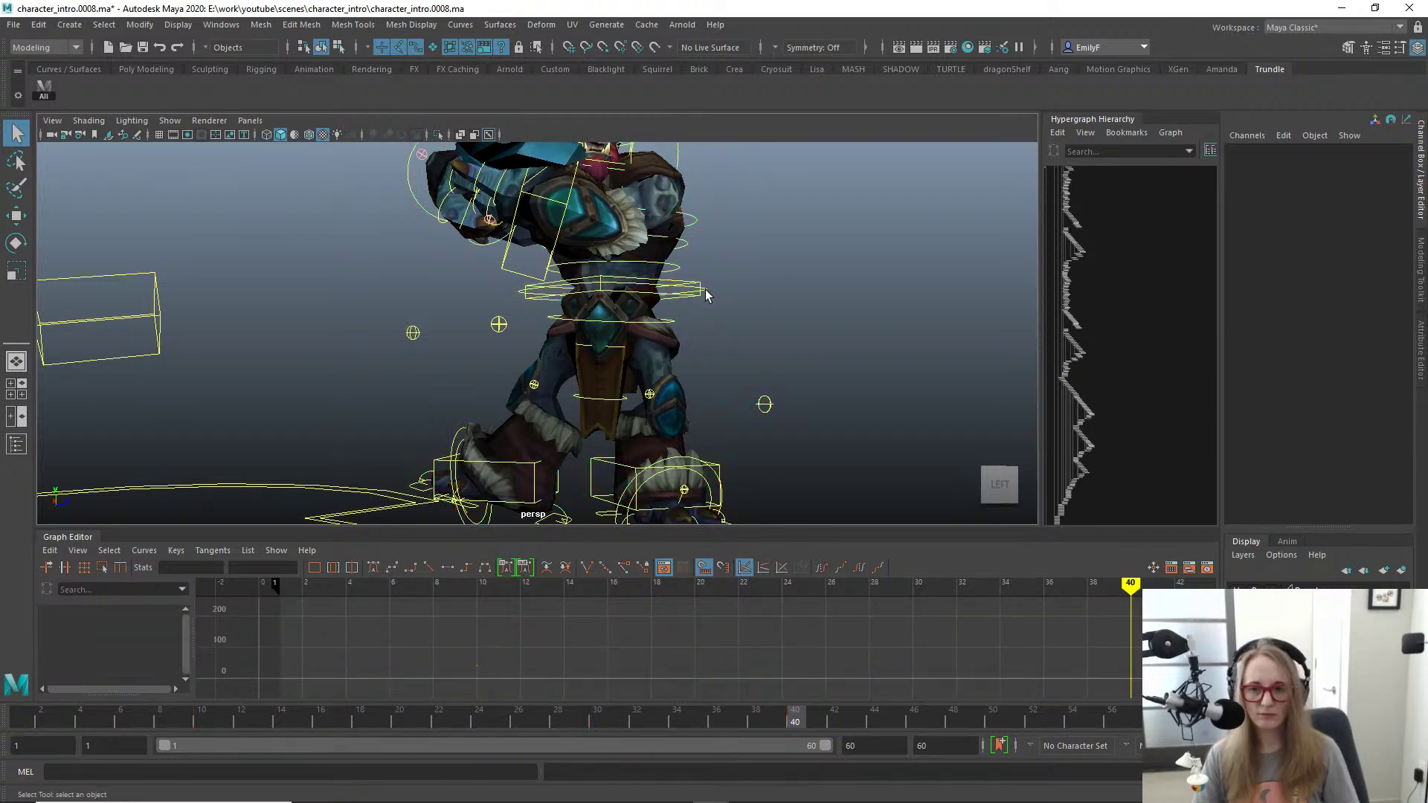
drag(751, 293, 733, 338)
key(q)
Step: Undo the last pelvis rotation and set Pelvis_FK's Rotate X, Y and Z to 0
click(674, 325)
key(e)
key(ctrl+z)
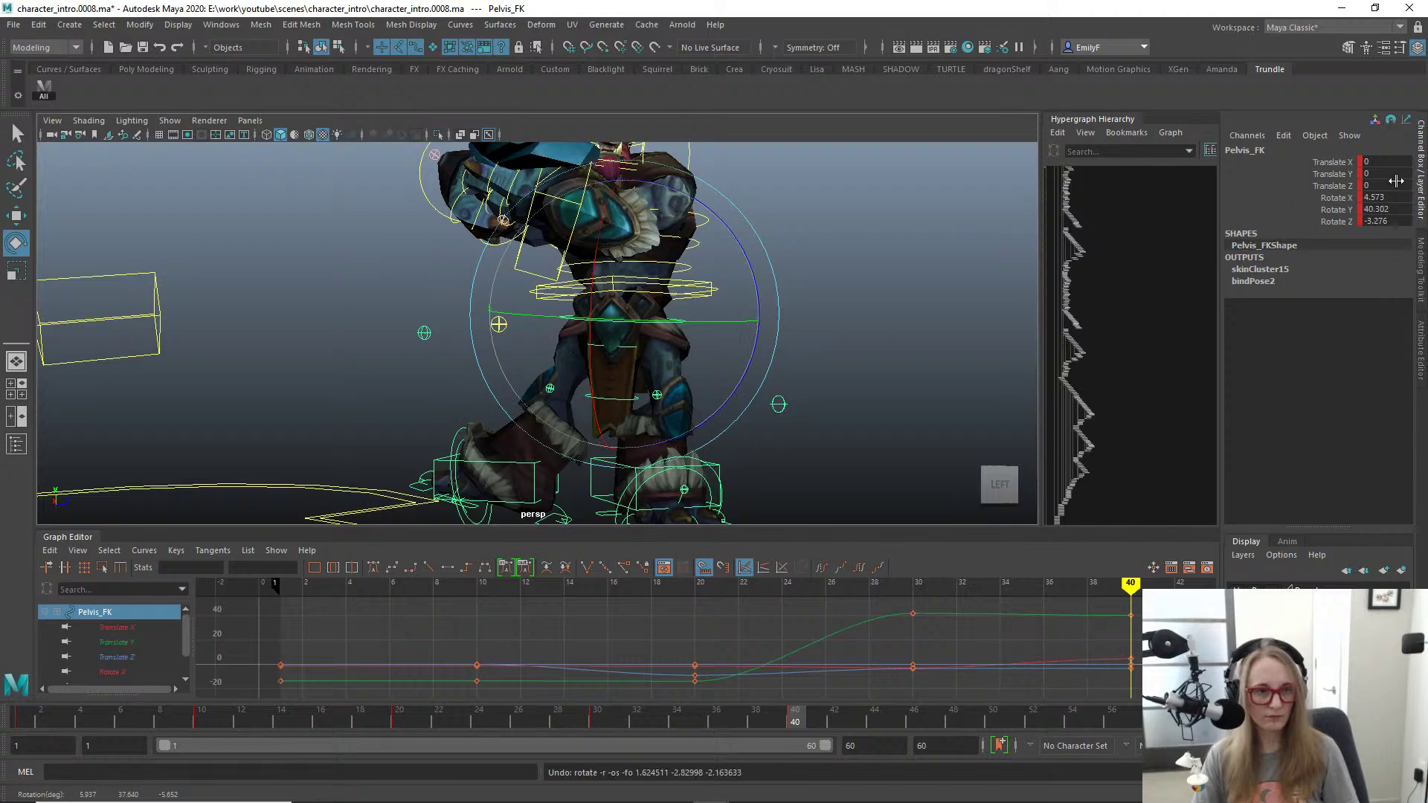
drag(1383, 198, 1384, 222)
text(0)
key(Return)
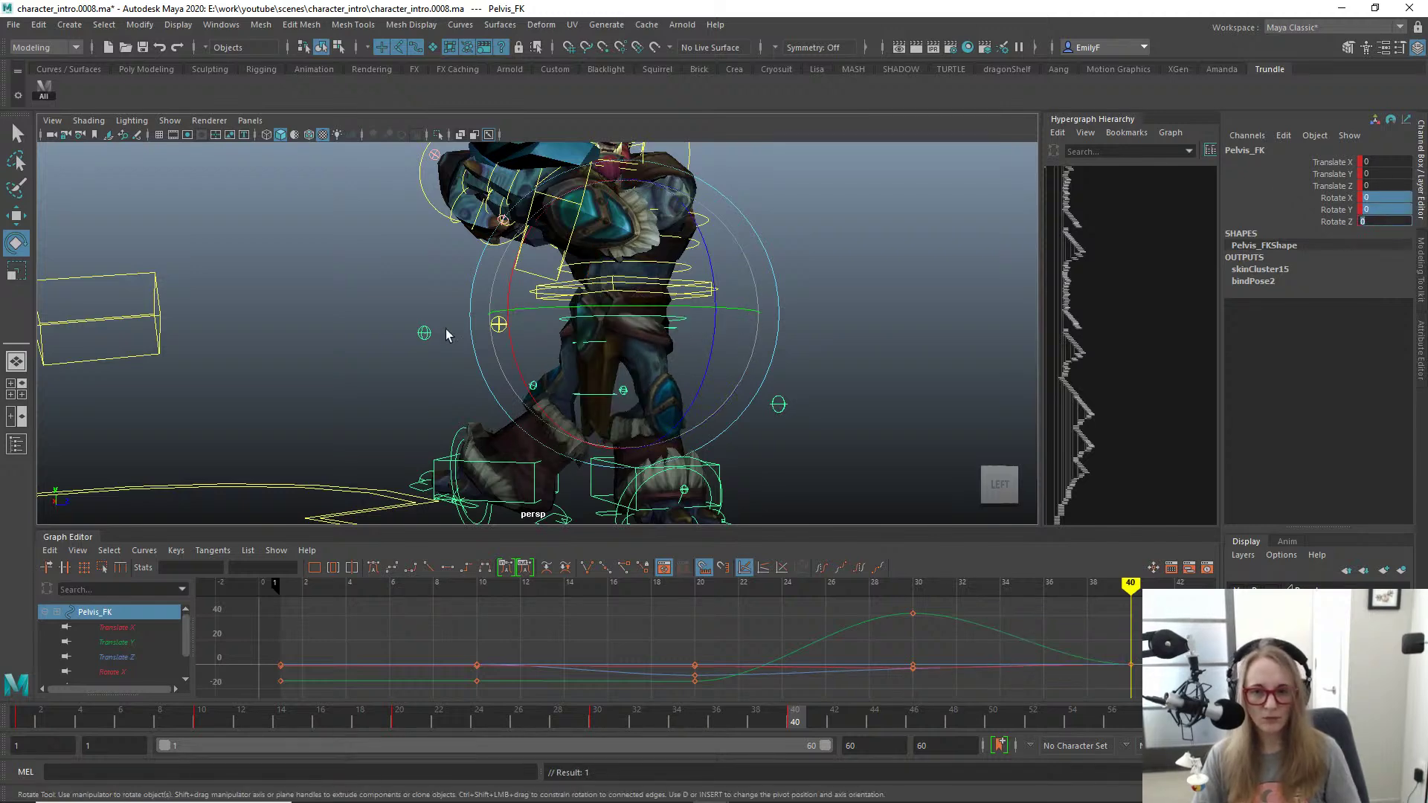
Step: Turn Main_FK to about 247.6 in Rotate Y and adjust its position along Translate X at frame 40
alt+drag(446, 328, 781, 267)
key(q)
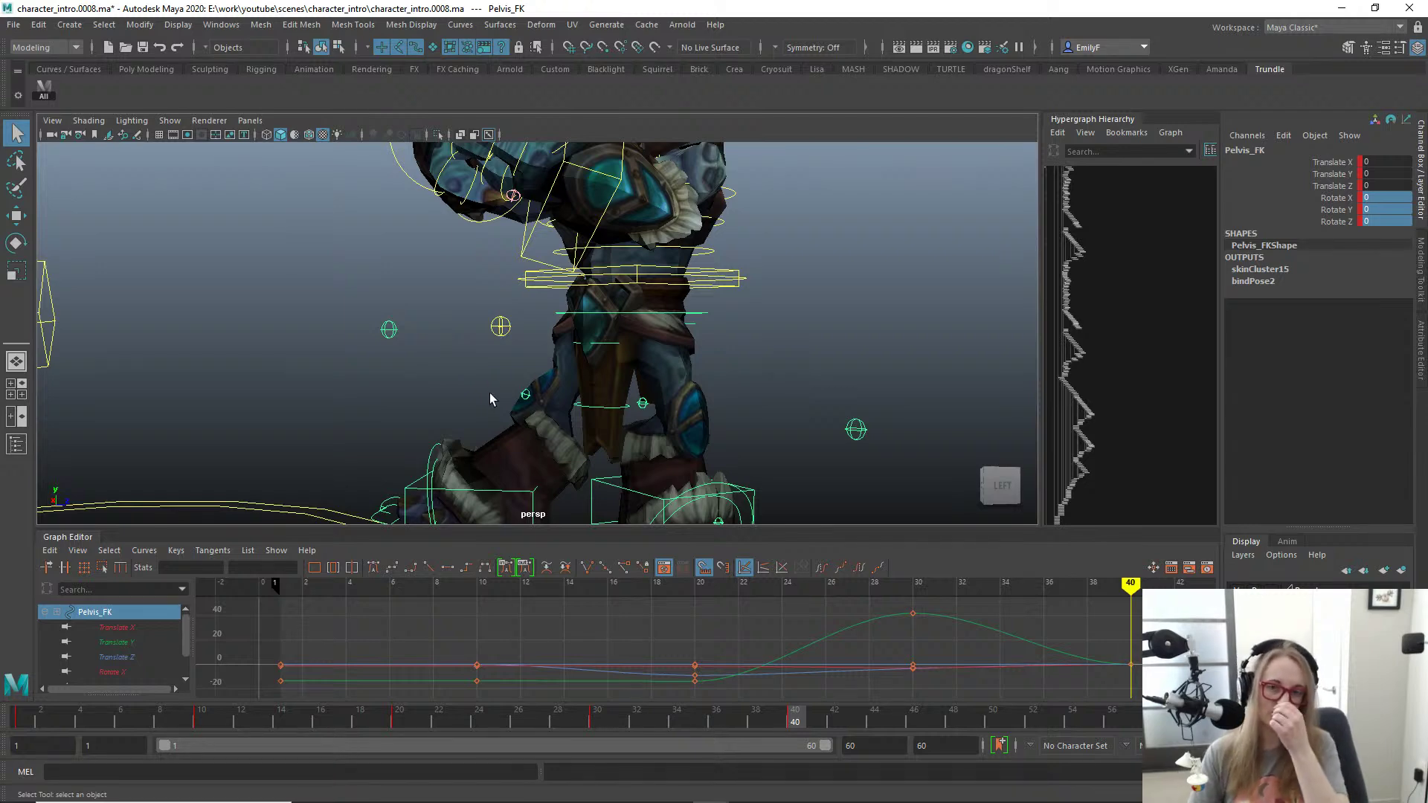
alt+drag(481, 266, 461, 297)
key(e)
alt+drag(506, 338, 356, 348)
drag(631, 305, 494, 259)
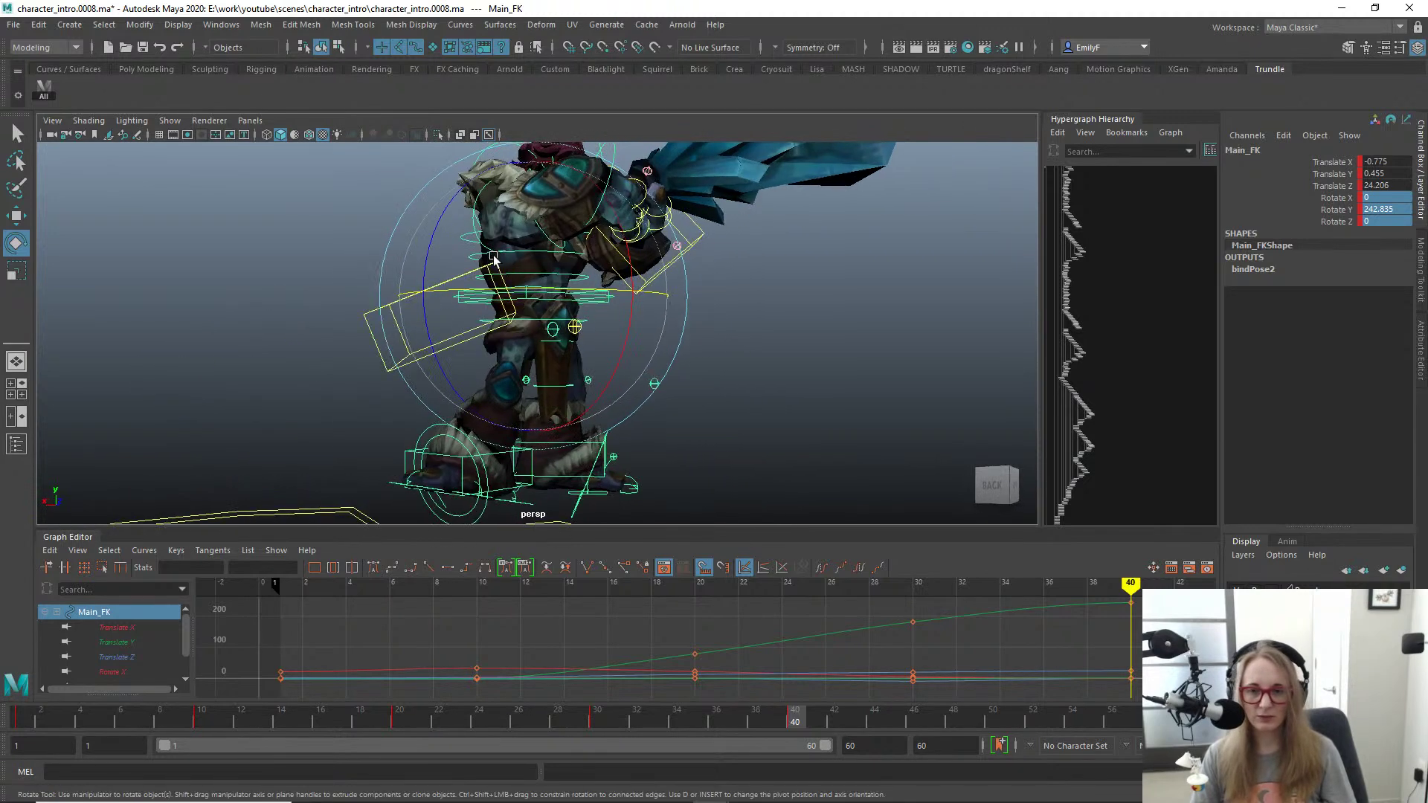
drag(580, 291, 595, 291)
key(w)
scroll(520, 313, up, 4)
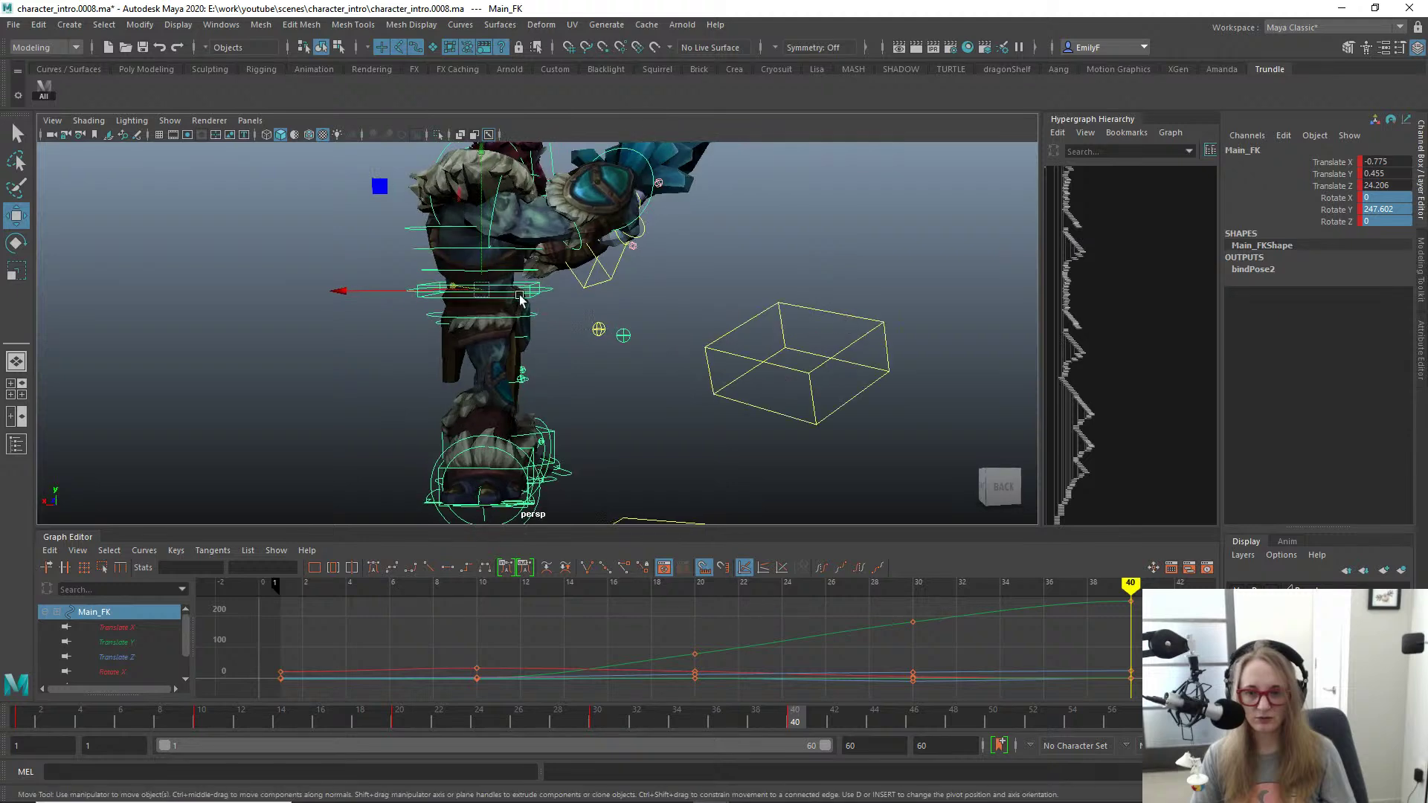
drag(388, 292, 614, 350)
Step: Reposition the right knee's pole vector control R_Foot_IKpv to suit Main_FK's new rotation
click(555, 349)
key(ctrl+z)
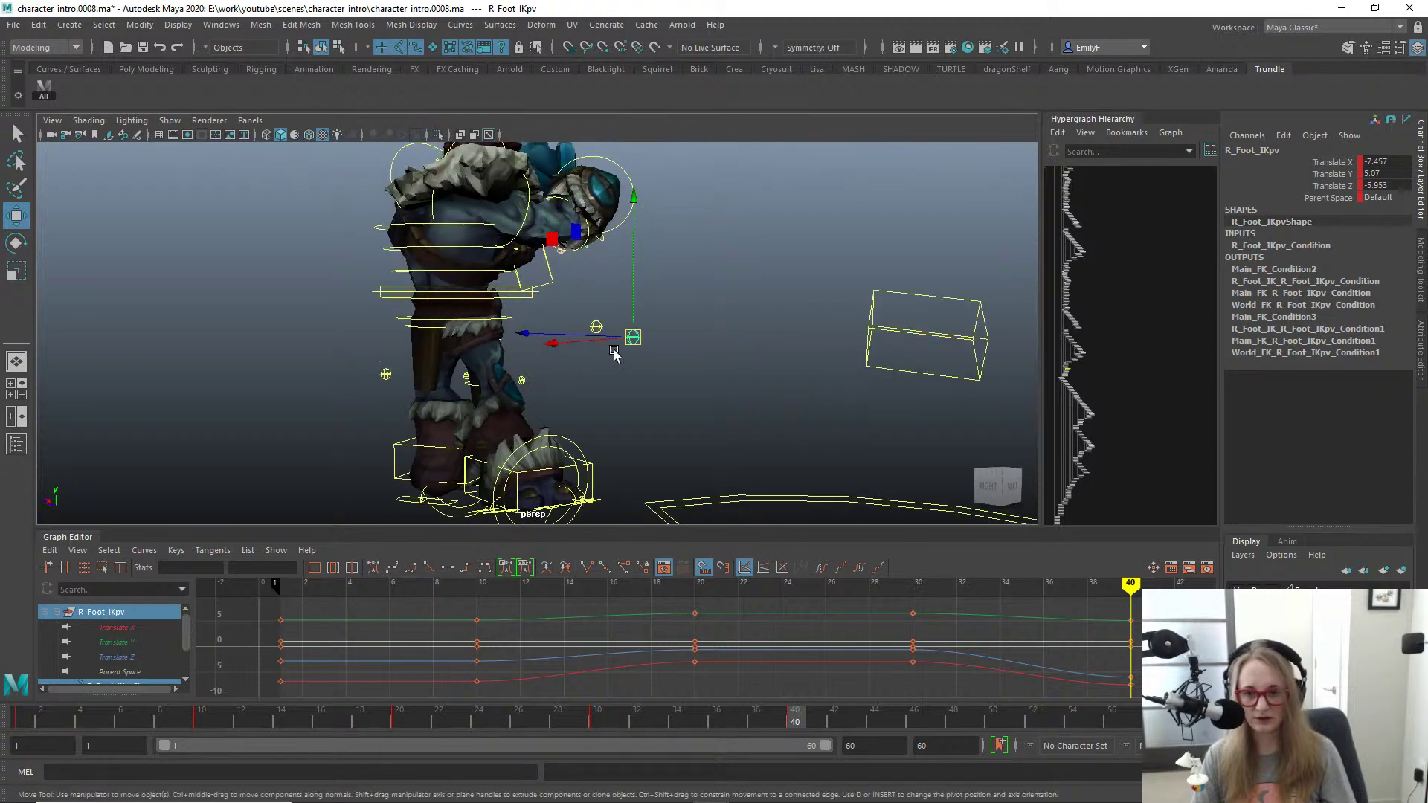
drag(530, 331, 638, 322)
key(q)
Step: Shift Pelvis_FK to about 0.22 in Translate X and -0.09 in Translate Z, and tilt it to about 7.2 in Rotate Z
click(628, 324)
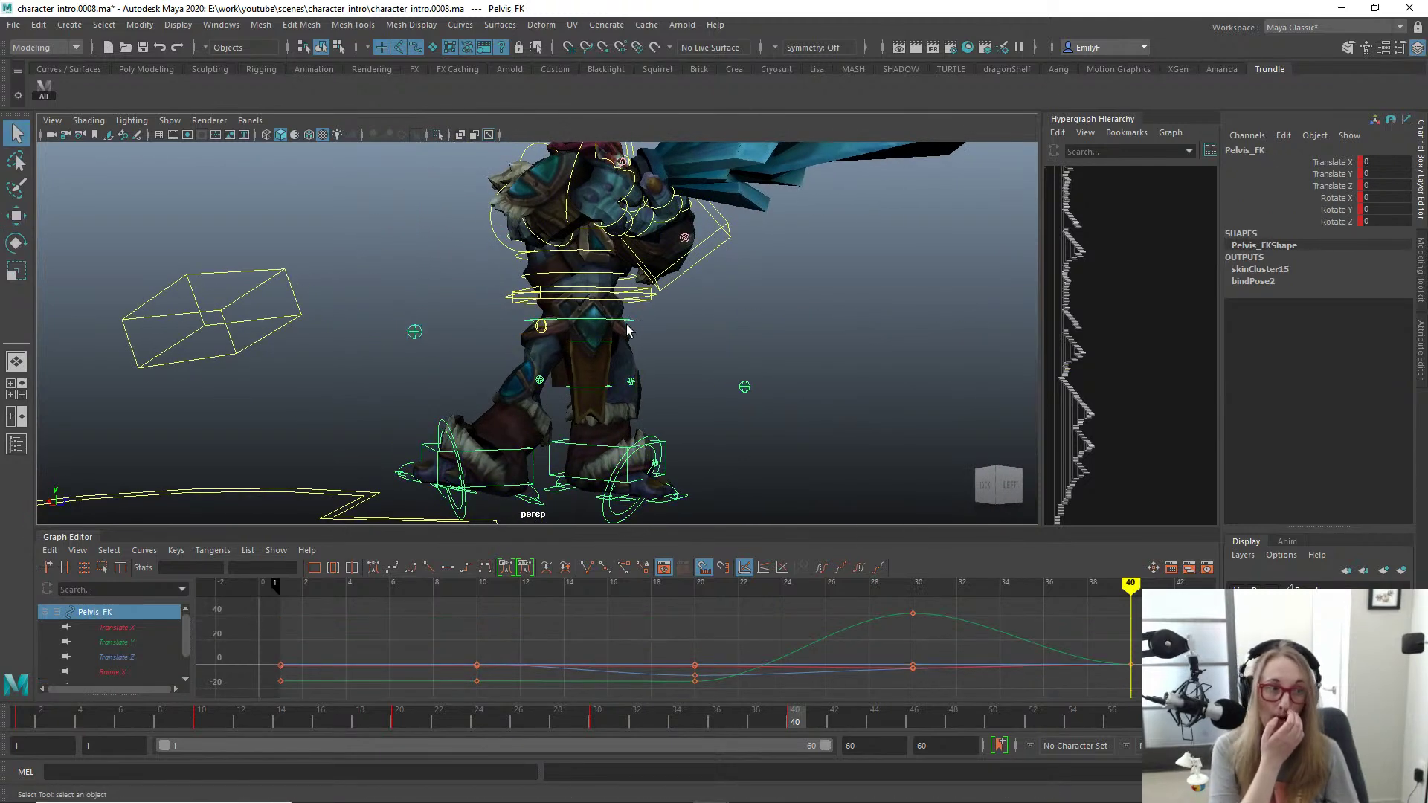
key(w)
alt+drag(657, 348, 739, 335)
key(e)
key(q)
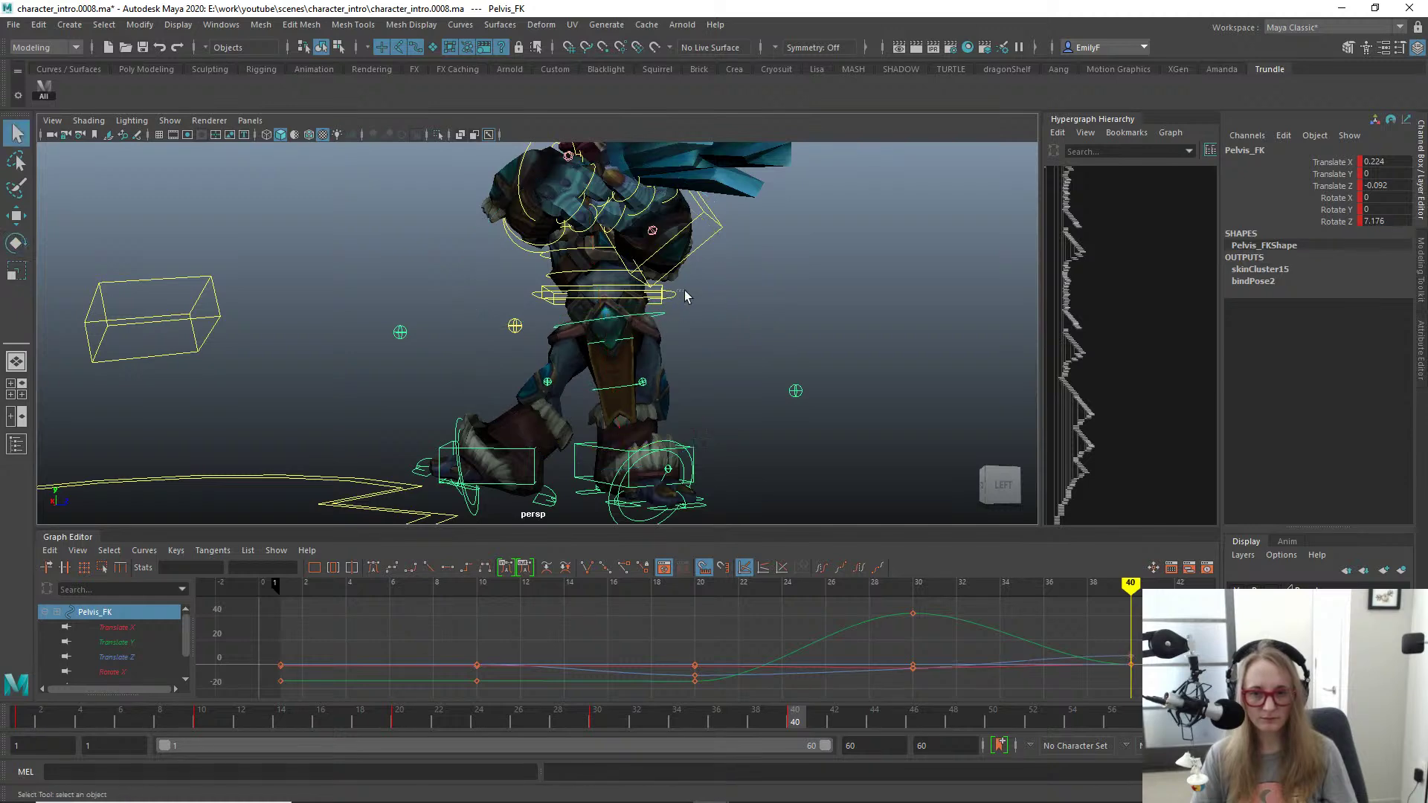
Step: Tilt Pelvis_FK to about 4.2 in Rotate X at frame 40
click(684, 292)
key(w)
alt+drag(780, 359, 564, 319)
click(563, 311)
key(e)
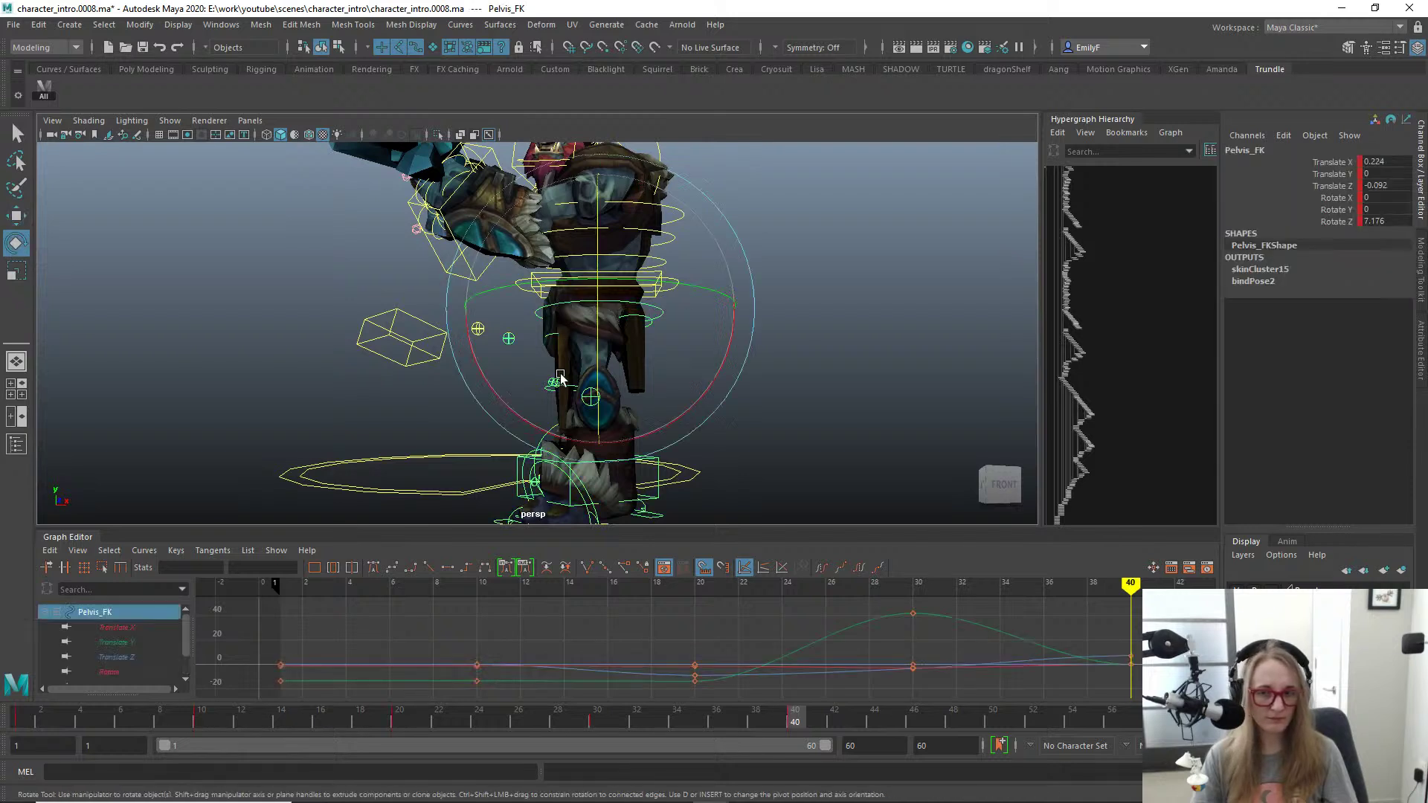
drag(547, 430, 558, 405)
key(q)
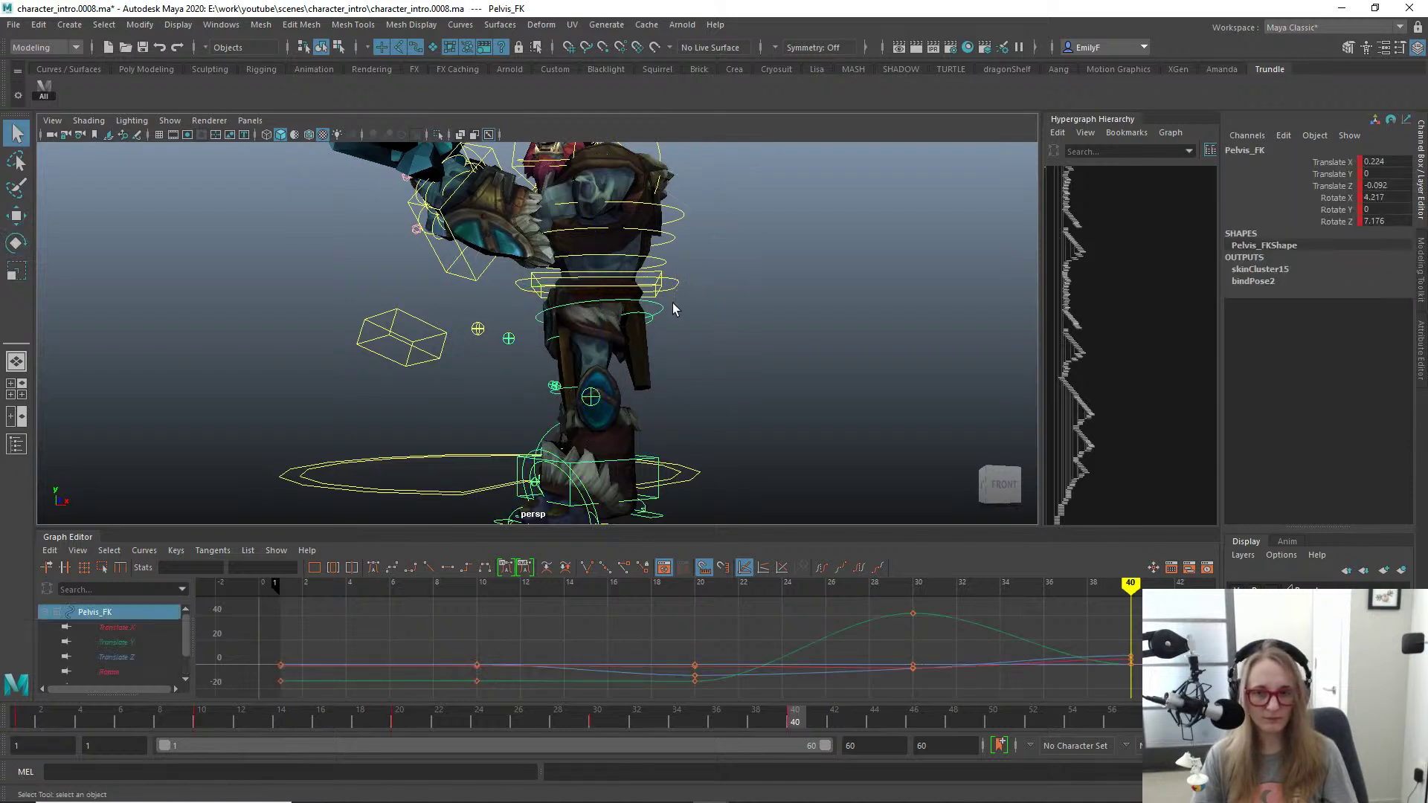
Step: Move Main_FK to about -1.8 in Translate X and switch to the left orthographic view
click(669, 309)
key(w)
drag(676, 291, 589, 299)
key(q)
key(space)
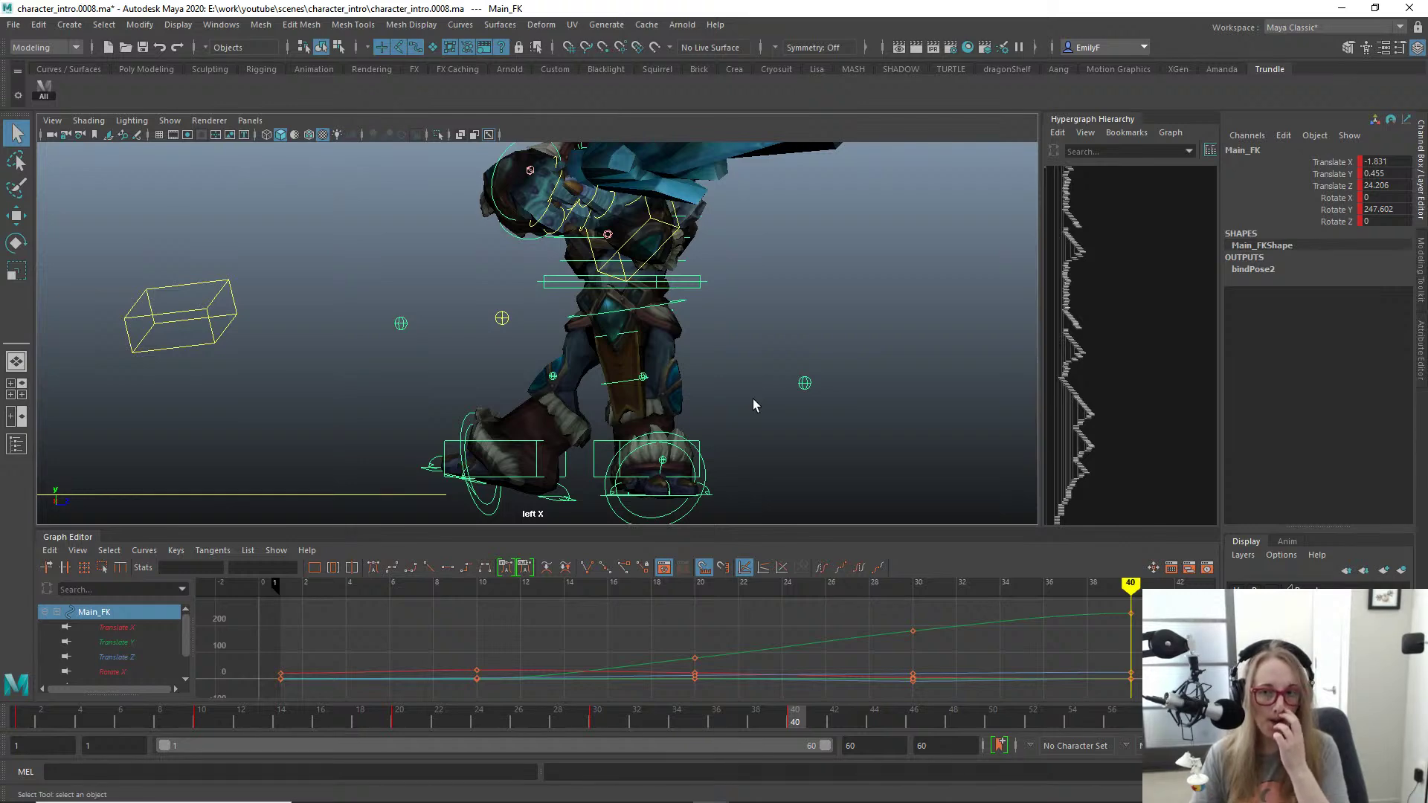
scroll(638, 301, up, 1)
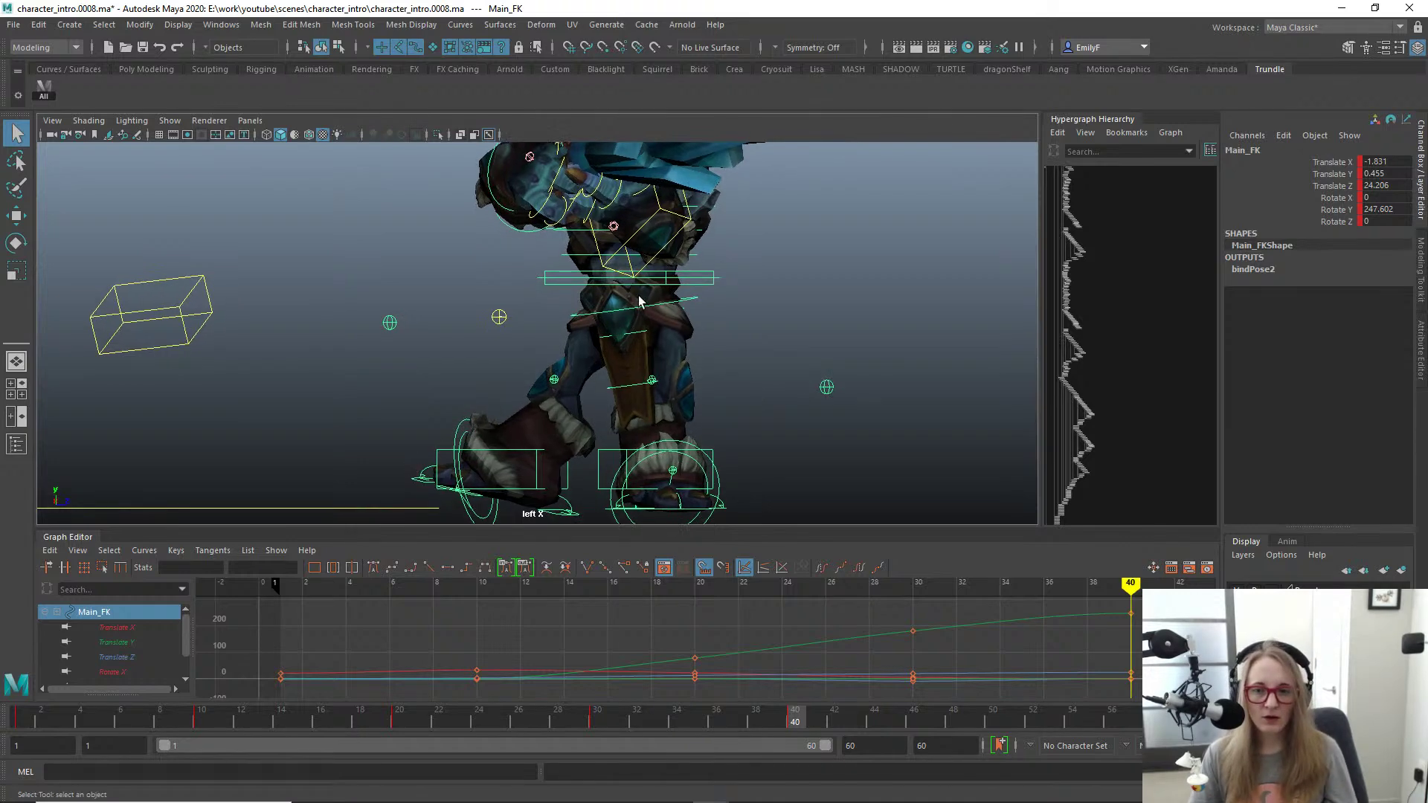
click(690, 305)
key(e)
drag(764, 315, 766, 322)
key(ctrl+z)
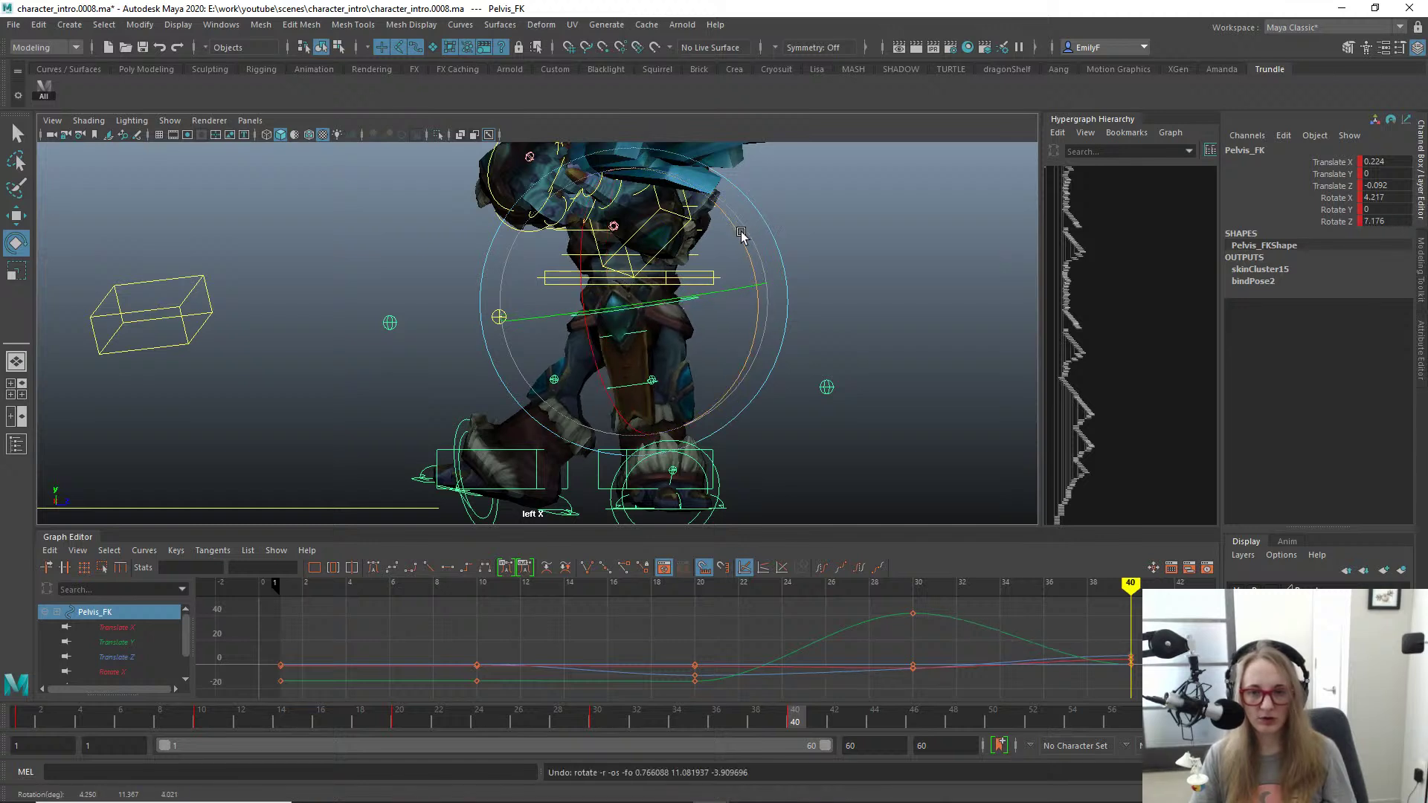
key(q)
Step: Lower Main_FK to about 0.23 in Translate Y at frame 40
click(703, 279)
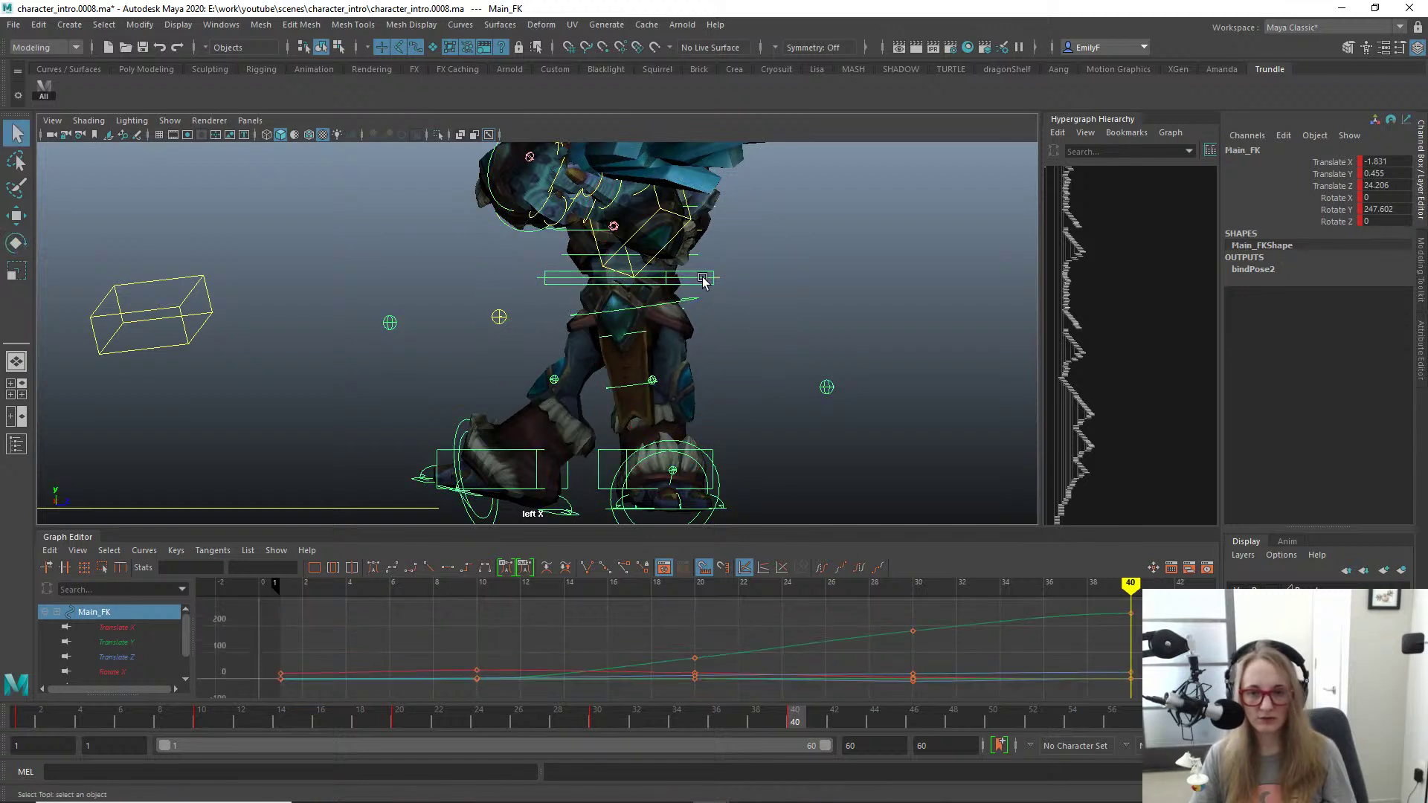
key(w)
drag(633, 215, 635, 220)
Step: Bring the left knee's pole vector control L_Foot_IKpv closer to the leg, at about 2.4, 1.8 and -8.7 in Translate X, Y and Z
click(827, 391)
drag(897, 392, 774, 424)
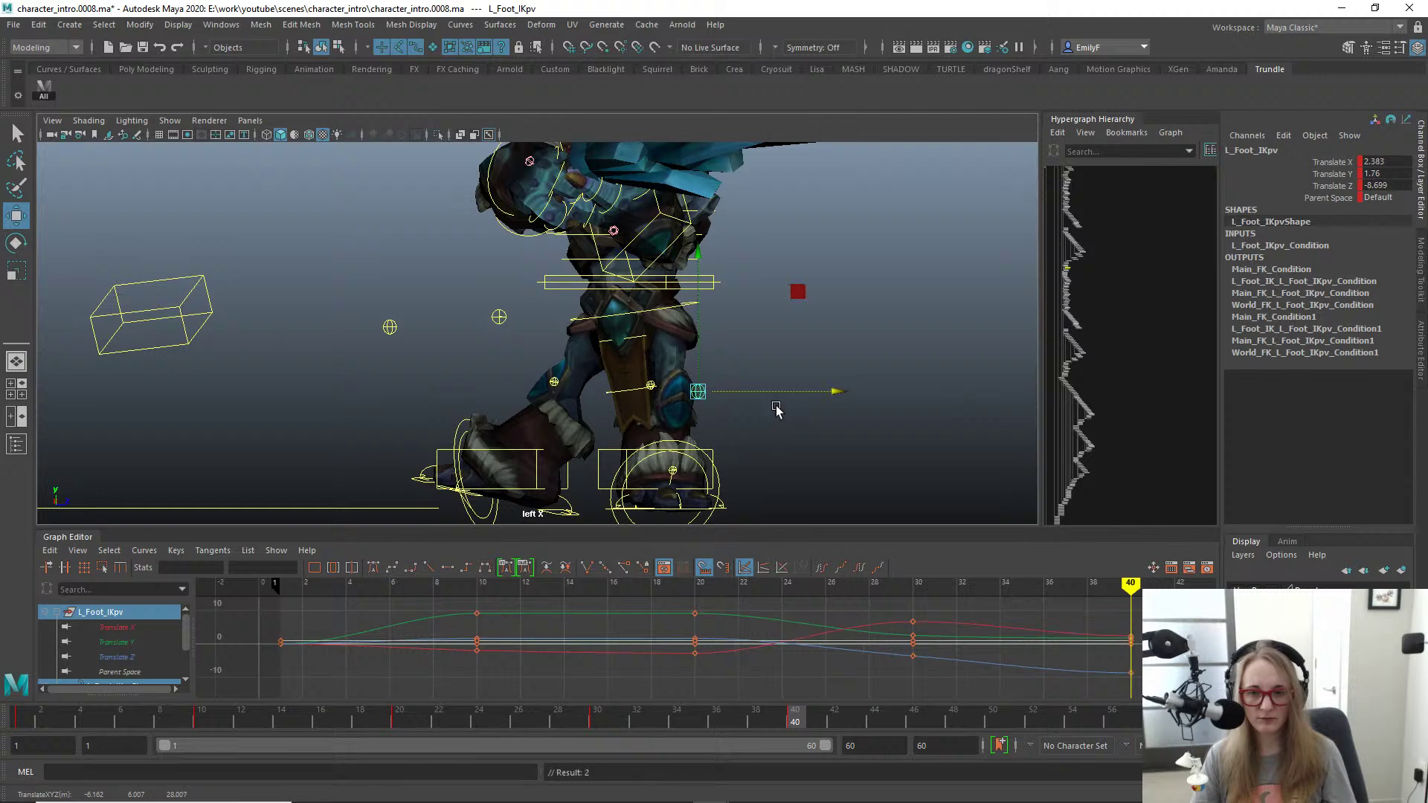
key(q)
Step: Try tilting Main_FK to about 10 in Rotate X and -9.3 in Rotate Z and shifting Pelvis_FK, and undo both
click(696, 288)
key(e)
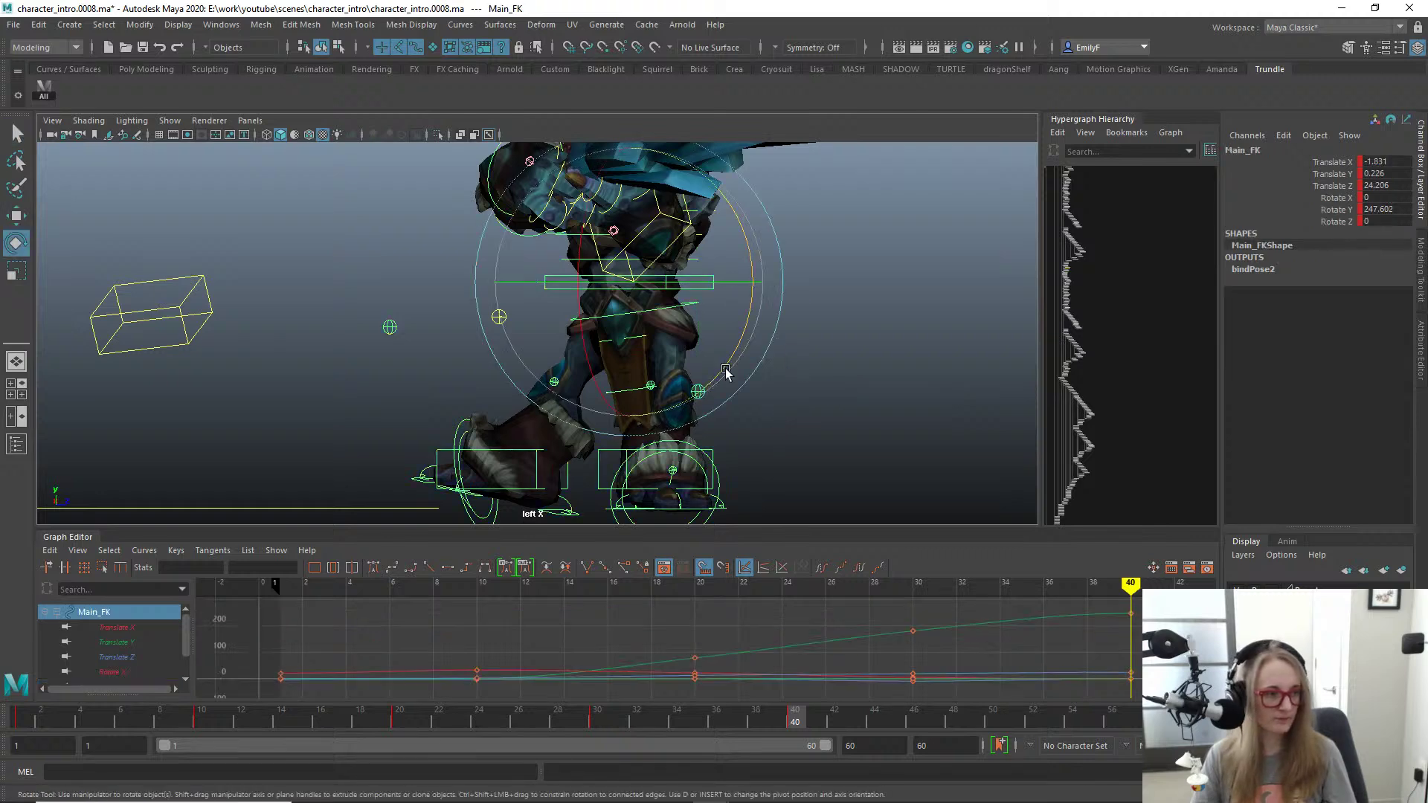
drag(778, 315, 779, 308)
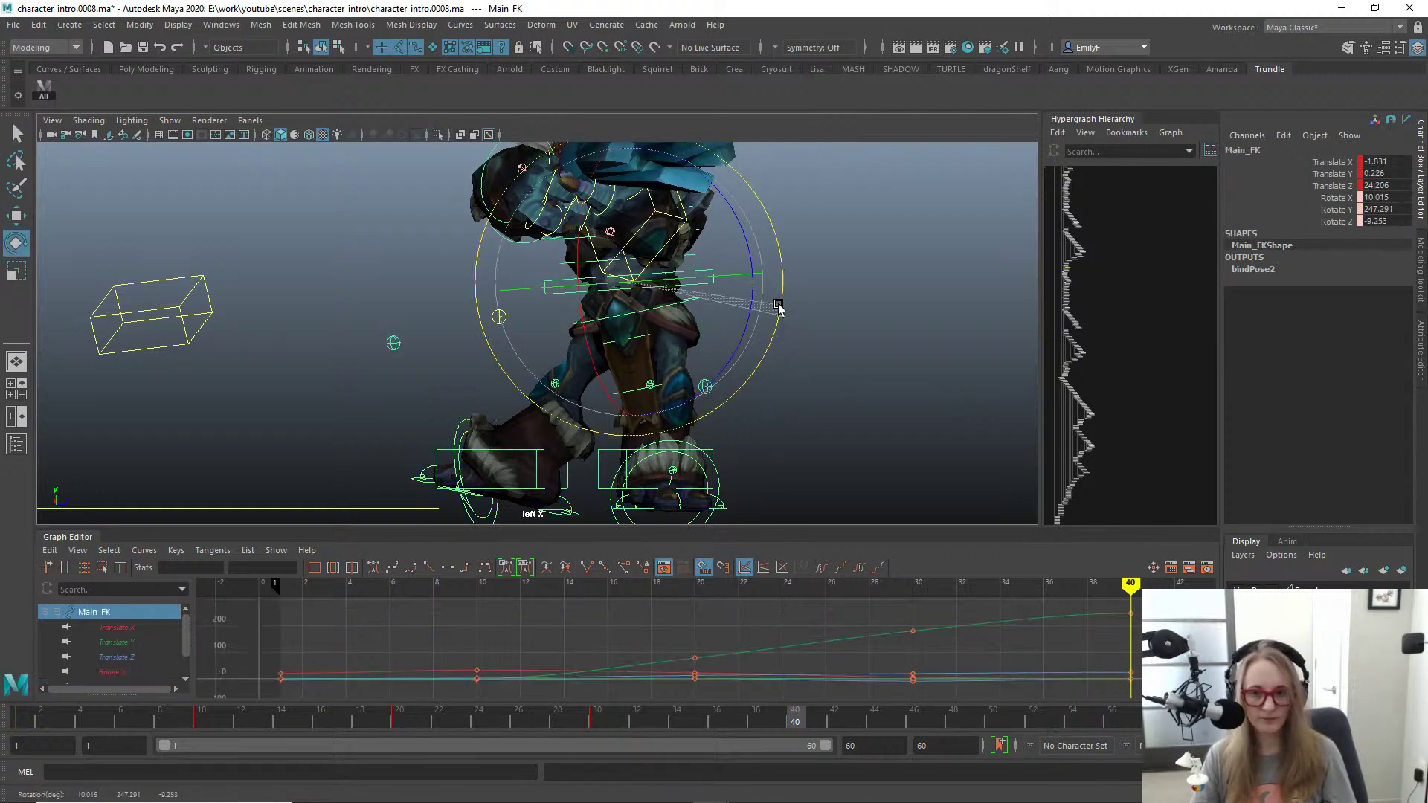
key(q)
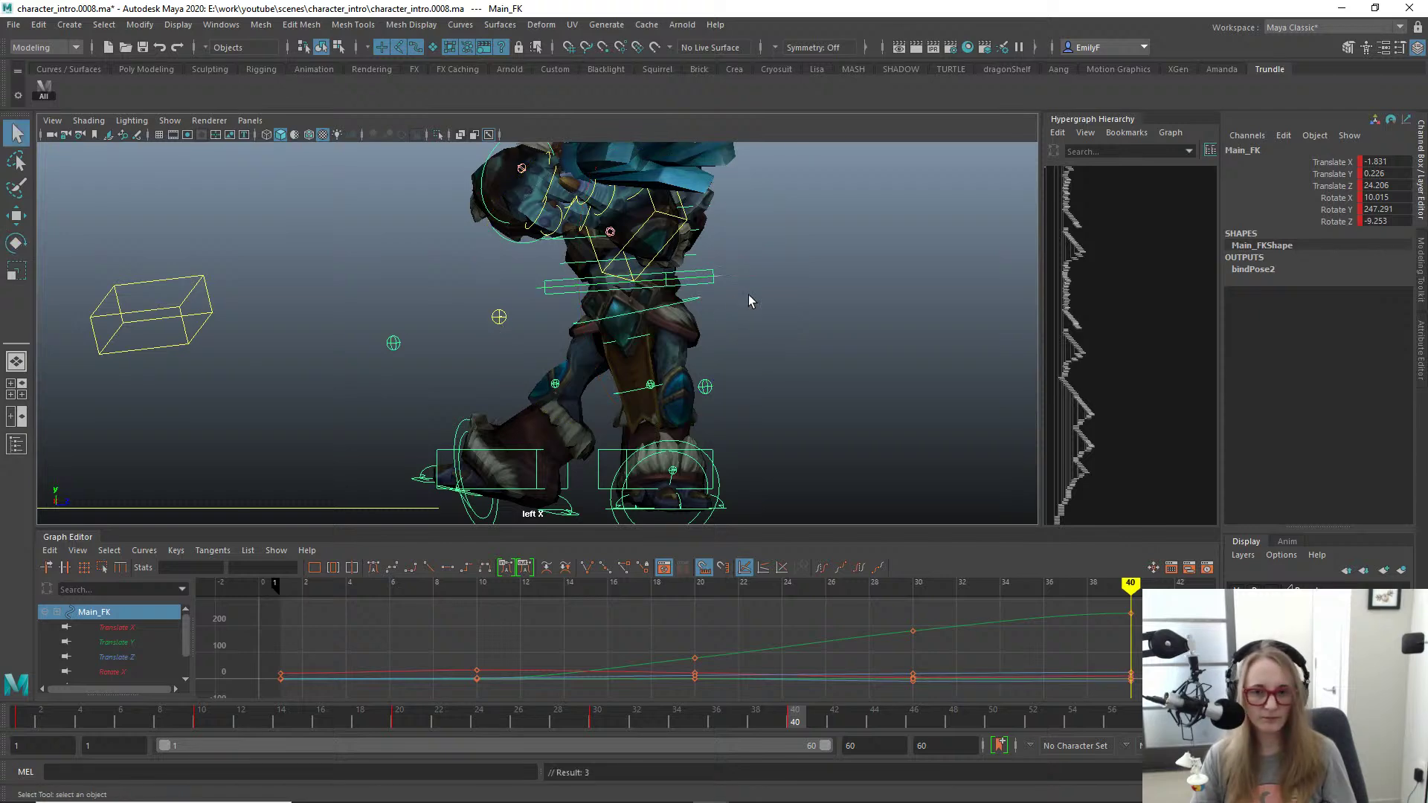
click(689, 301)
key(w)
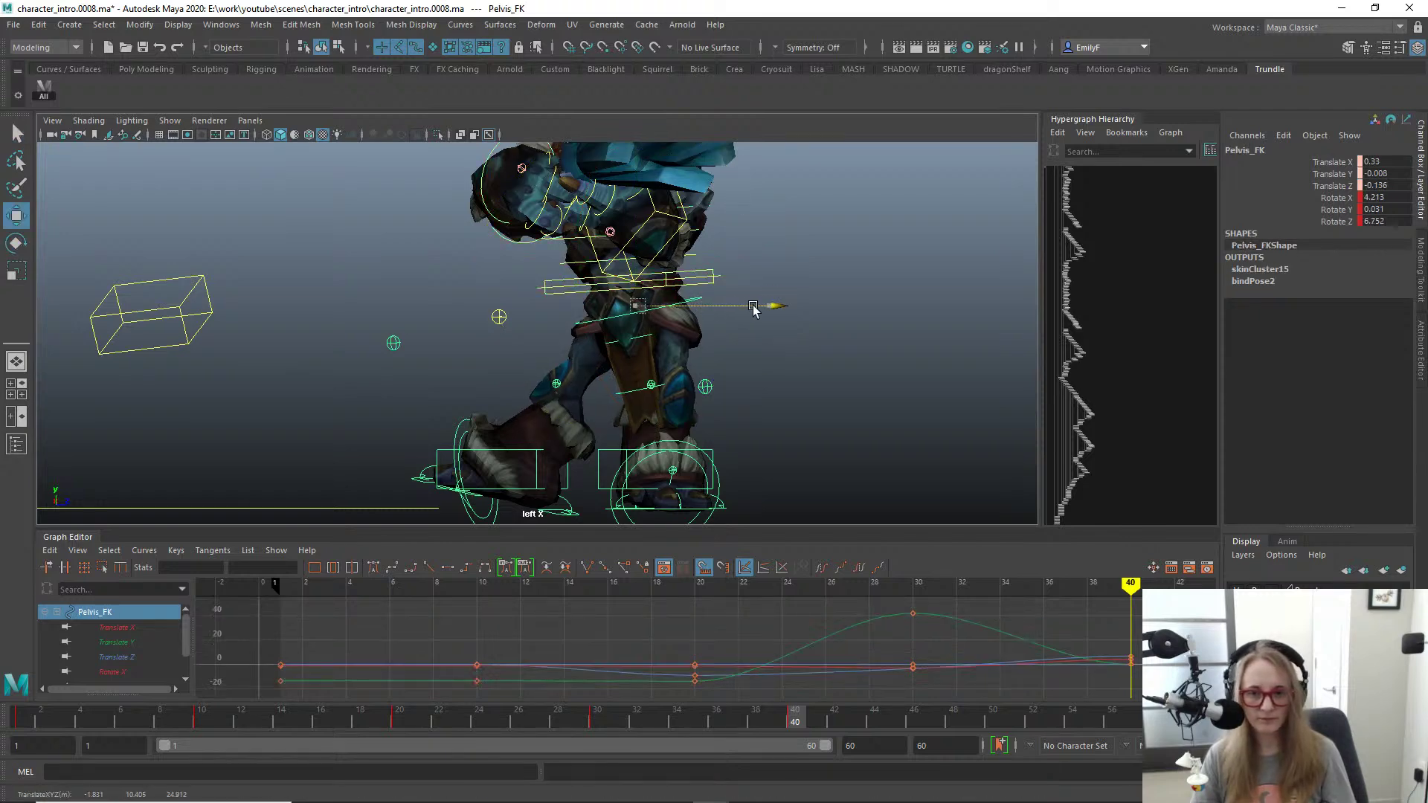
key(q)
key(ctrl+z)
key(ctrl+z)
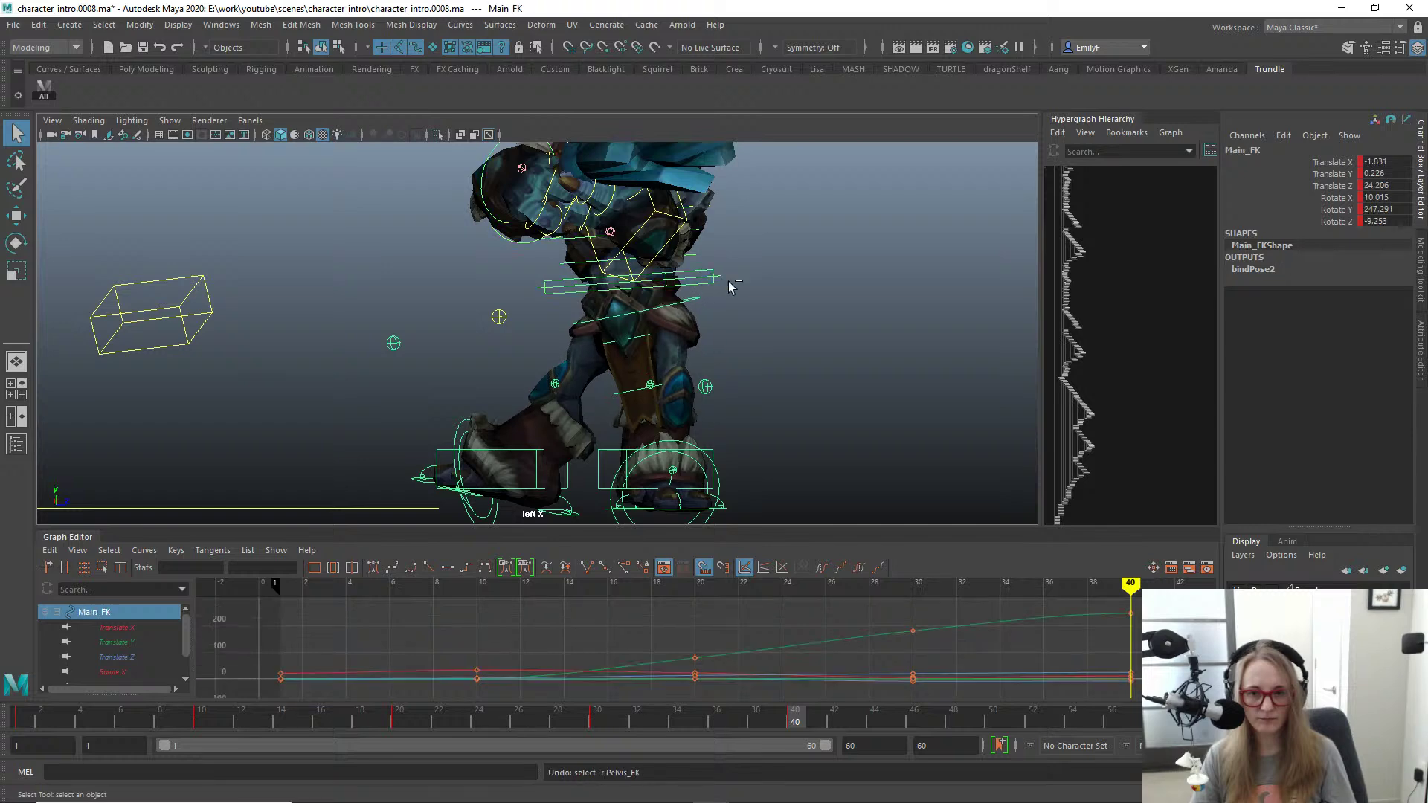
click(698, 276)
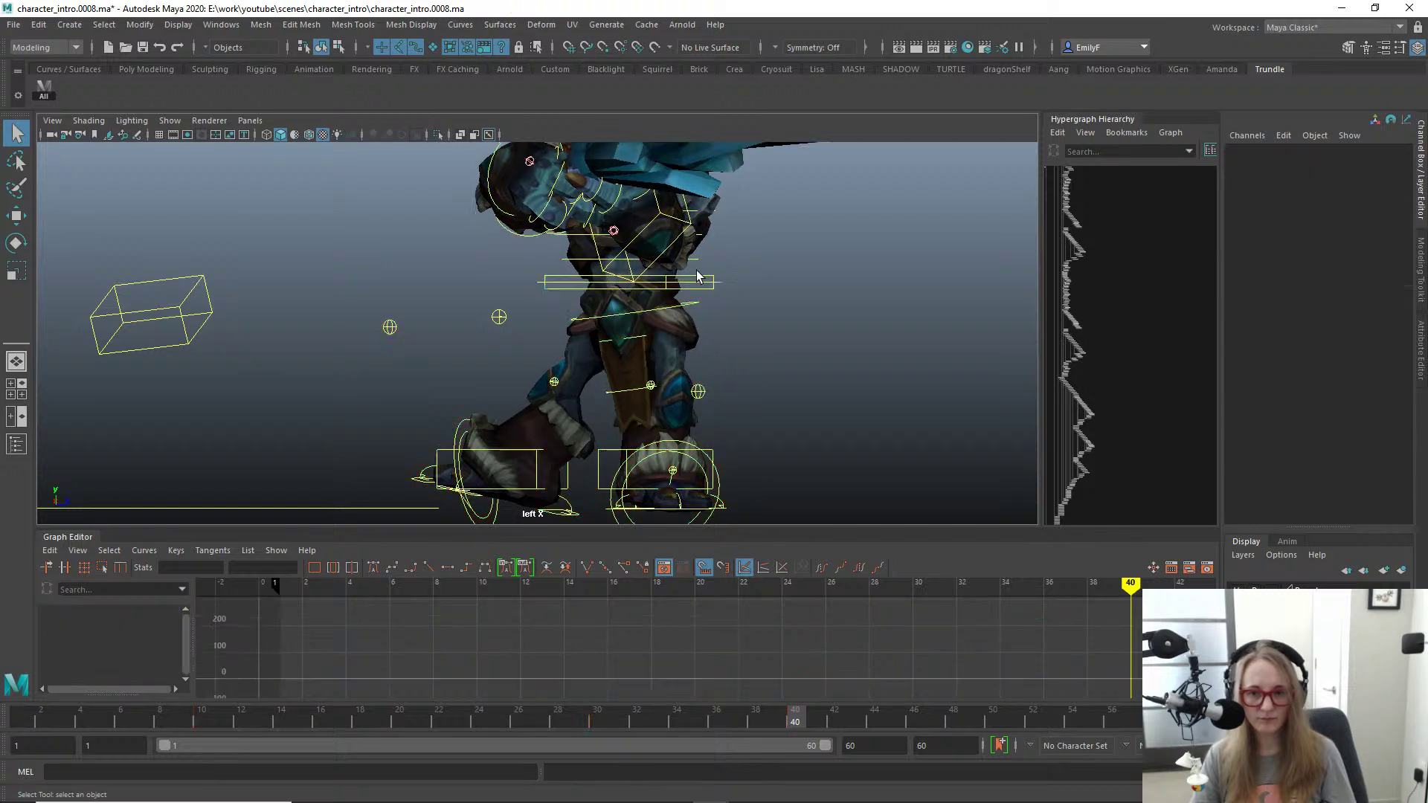
Step: Rotate Root_FK to about 9.4 in Rotate Z and key it at frame 40
click(713, 281)
key(e)
drag(743, 309, 749, 293)
key(s)
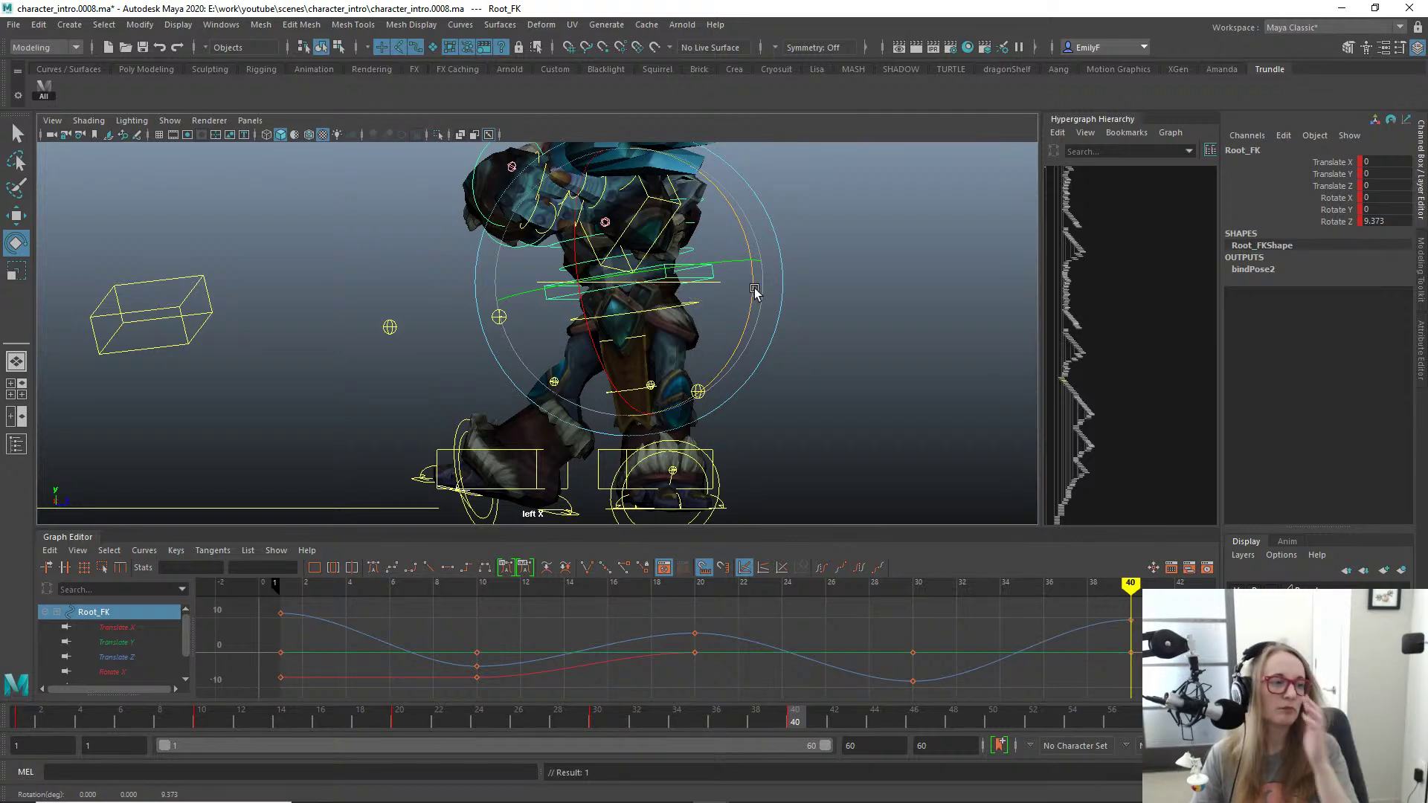
key(q)
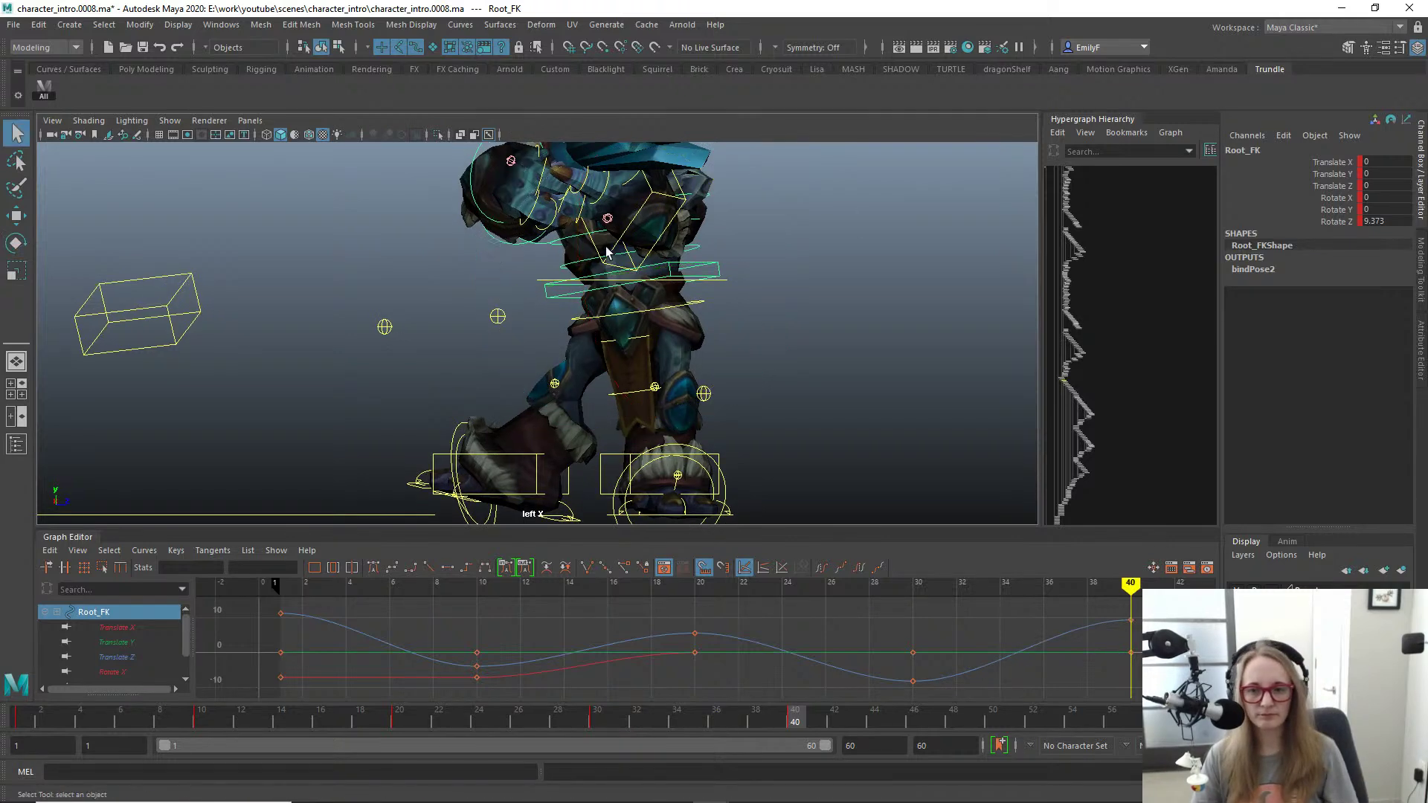
Step: Rotate Spine1_FK to about -1.5, -0.5 and 1.8 in Rotate X, Y and Z and key it at frame 40
click(562, 266)
key(e)
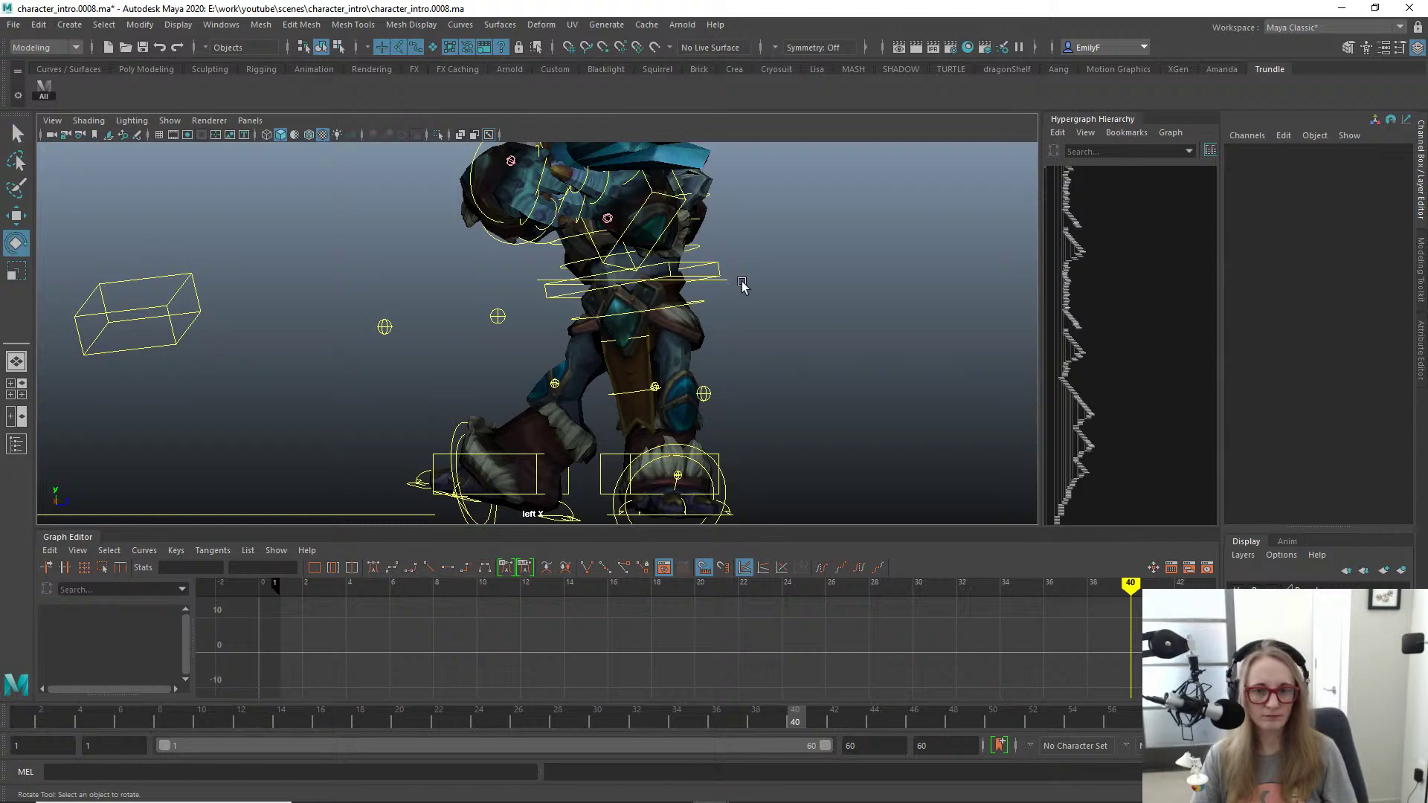
click(696, 281)
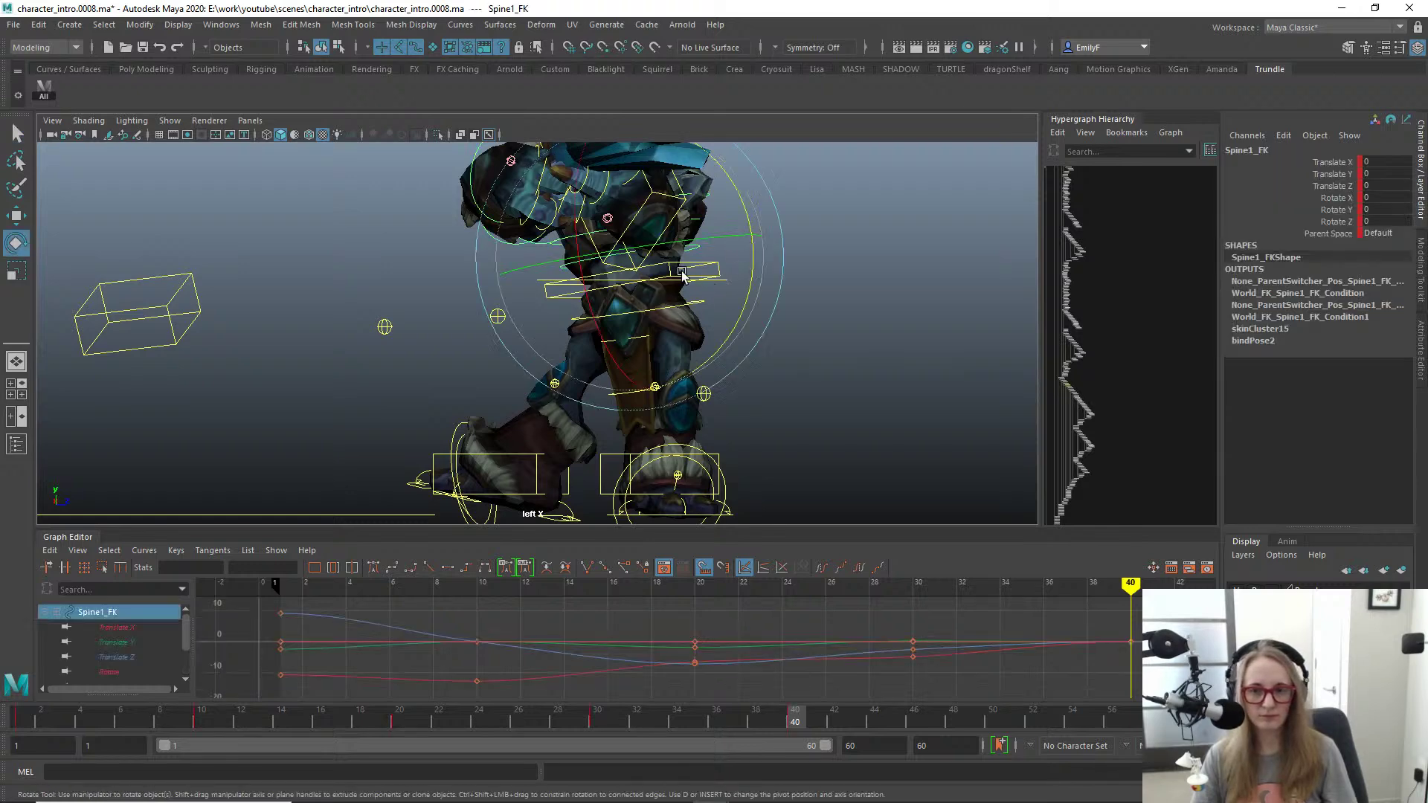
drag(697, 283, 703, 290)
key(s)
key(q)
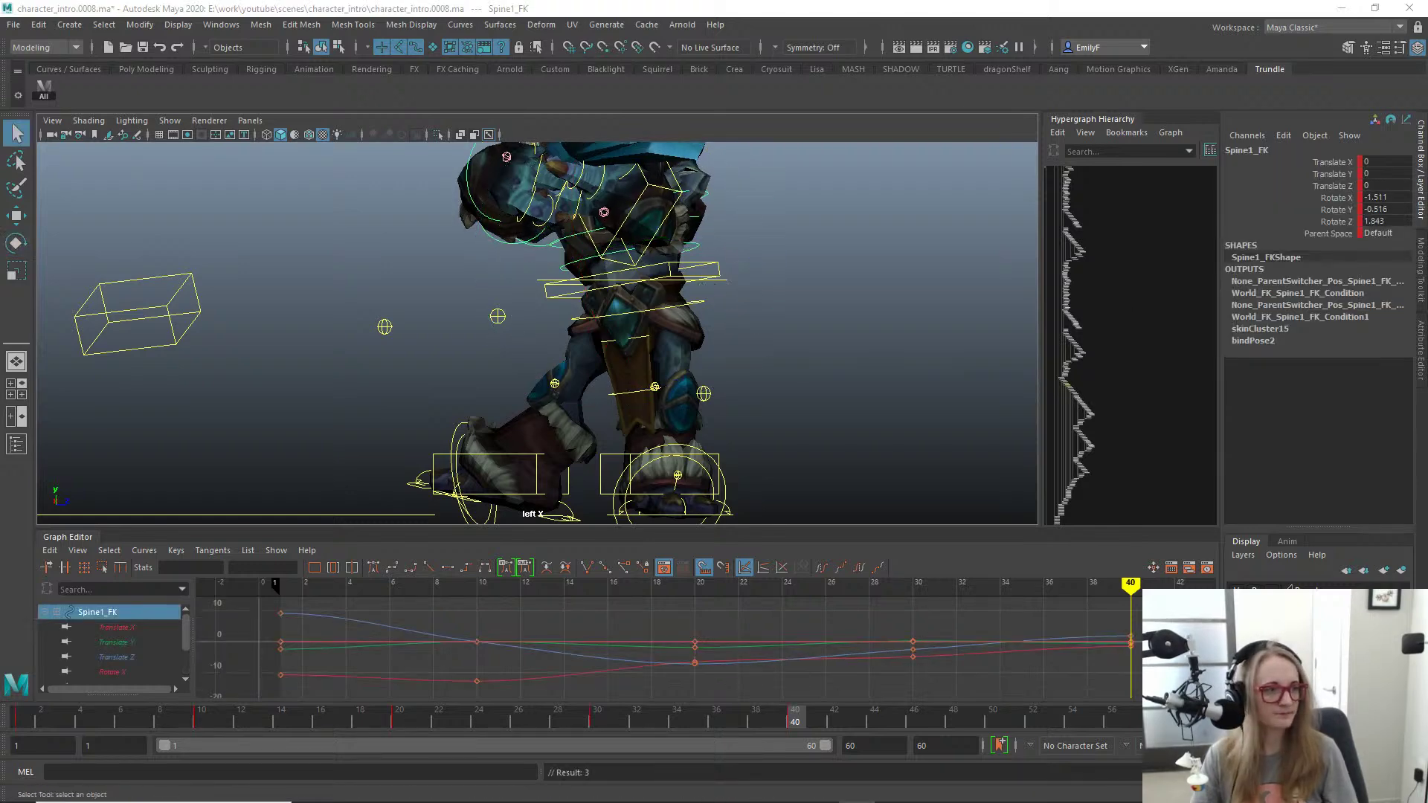
Step: Check the body pose in the character_intro reference video and return to the perspective view
drag(1427, 133, 789, 99)
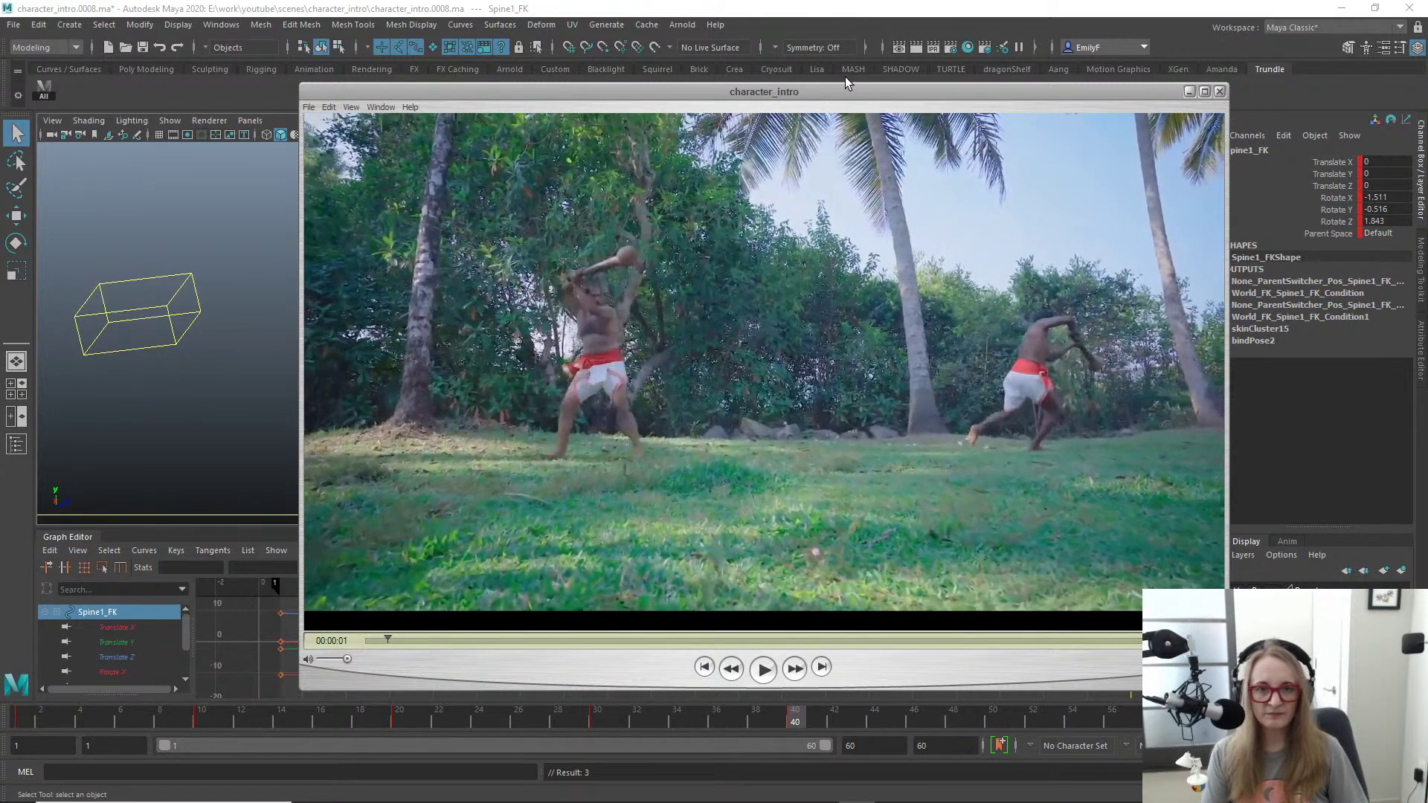
drag(845, 85, 1427, 227)
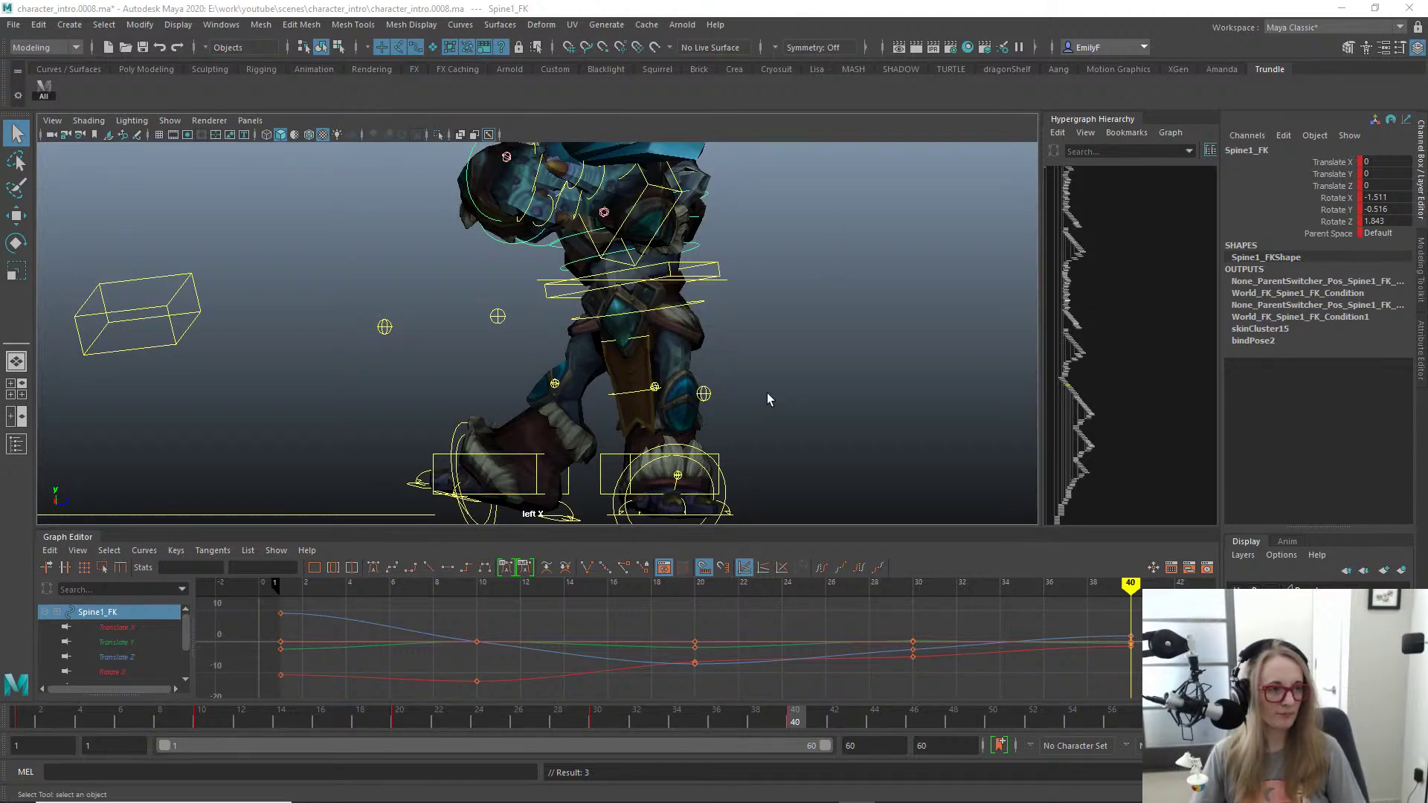
alt+right_drag(767, 394, 775, 391)
alt+drag(775, 391, 755, 319)
key(space)
drag(752, 268, 755, 231)
Step: Tilt Main_FK to about 9.5 in Rotate X at frame 40
alt+drag(773, 297, 644, 320)
click(665, 302)
key(e)
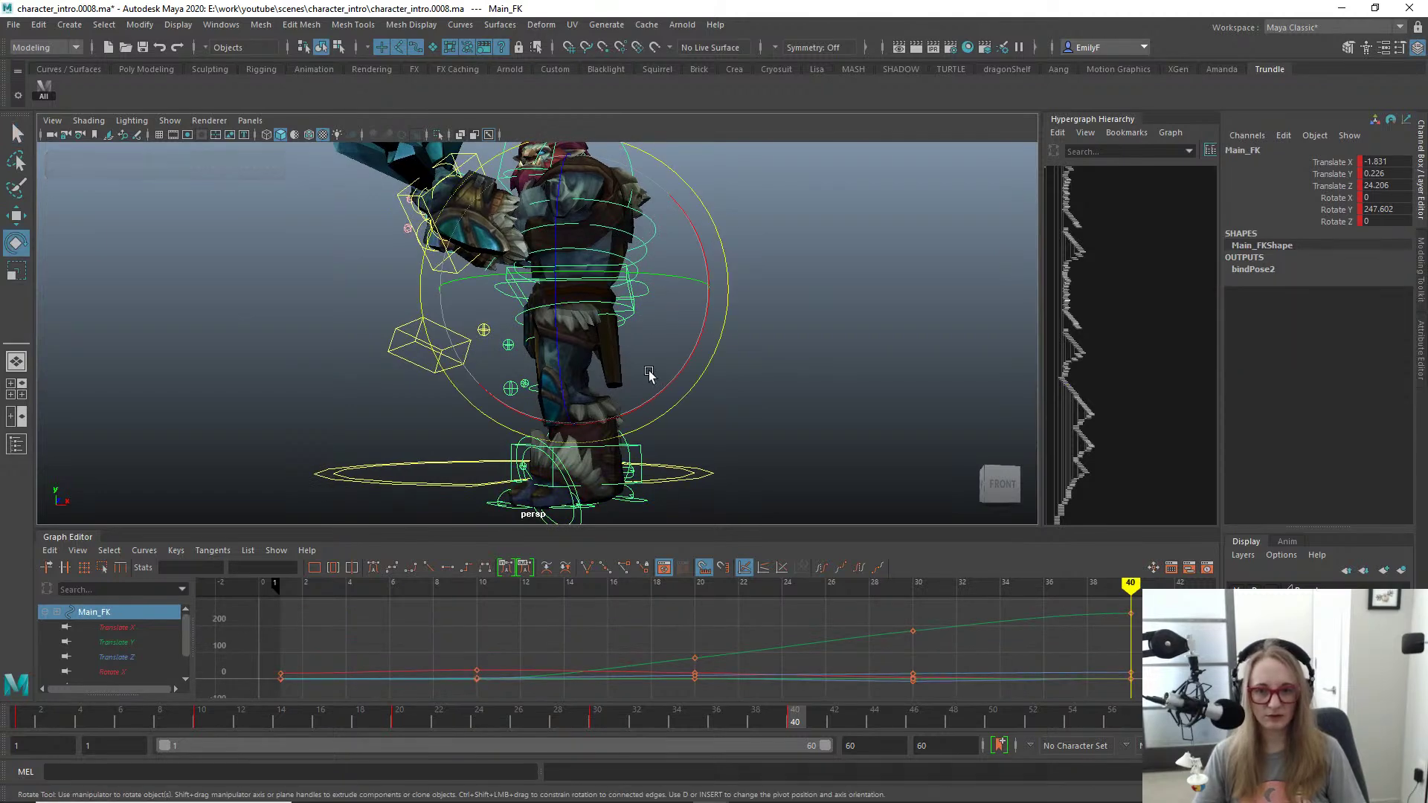
drag(688, 362, 692, 330)
scroll(622, 265, up, 2)
alt+drag(695, 346, 581, 301)
Step: Adjust the rotation of Spine3_FK and tilt Spine2_FK to about -5.2 in Rotate X
click(635, 236)
key(e)
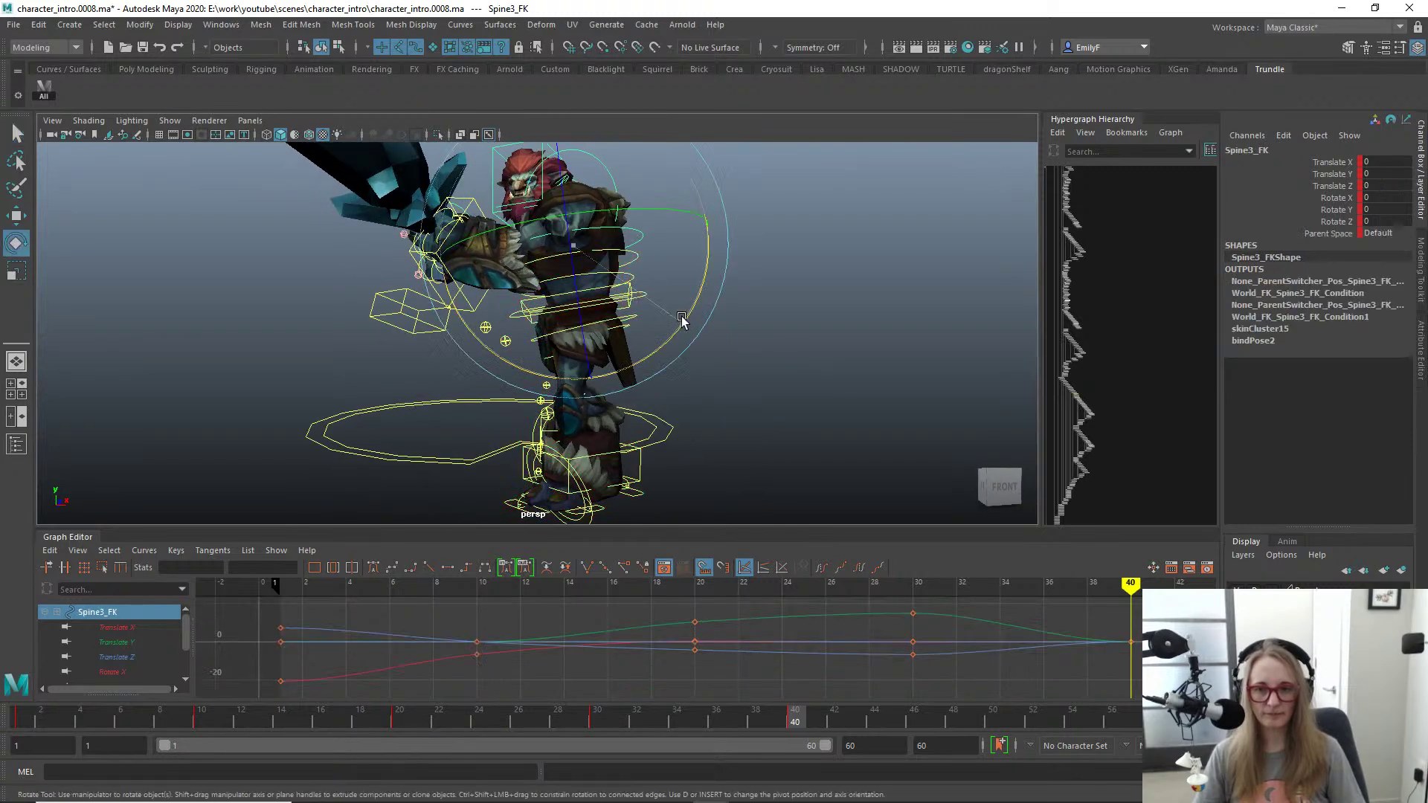
drag(682, 320, 658, 363)
click(643, 288)
key(q)
scroll(504, 347, down, 3)
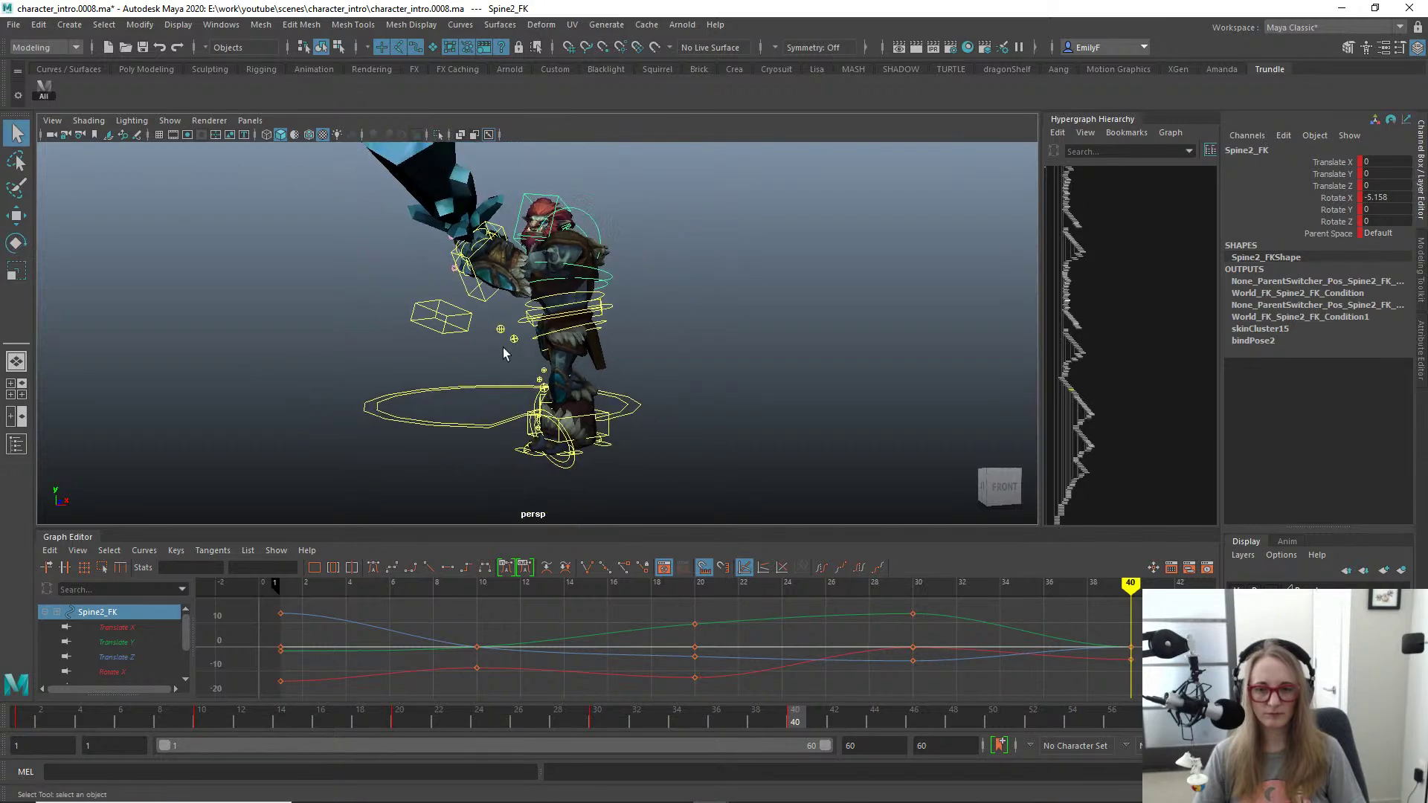
Step: Move Main_FK to about 23.6 in Translate Z
alt+drag(504, 347, 634, 381)
key(alt+1)
scroll(633, 382, up, 3)
alt+drag(555, 426, 640, 360)
key(alt+1)
click(673, 305)
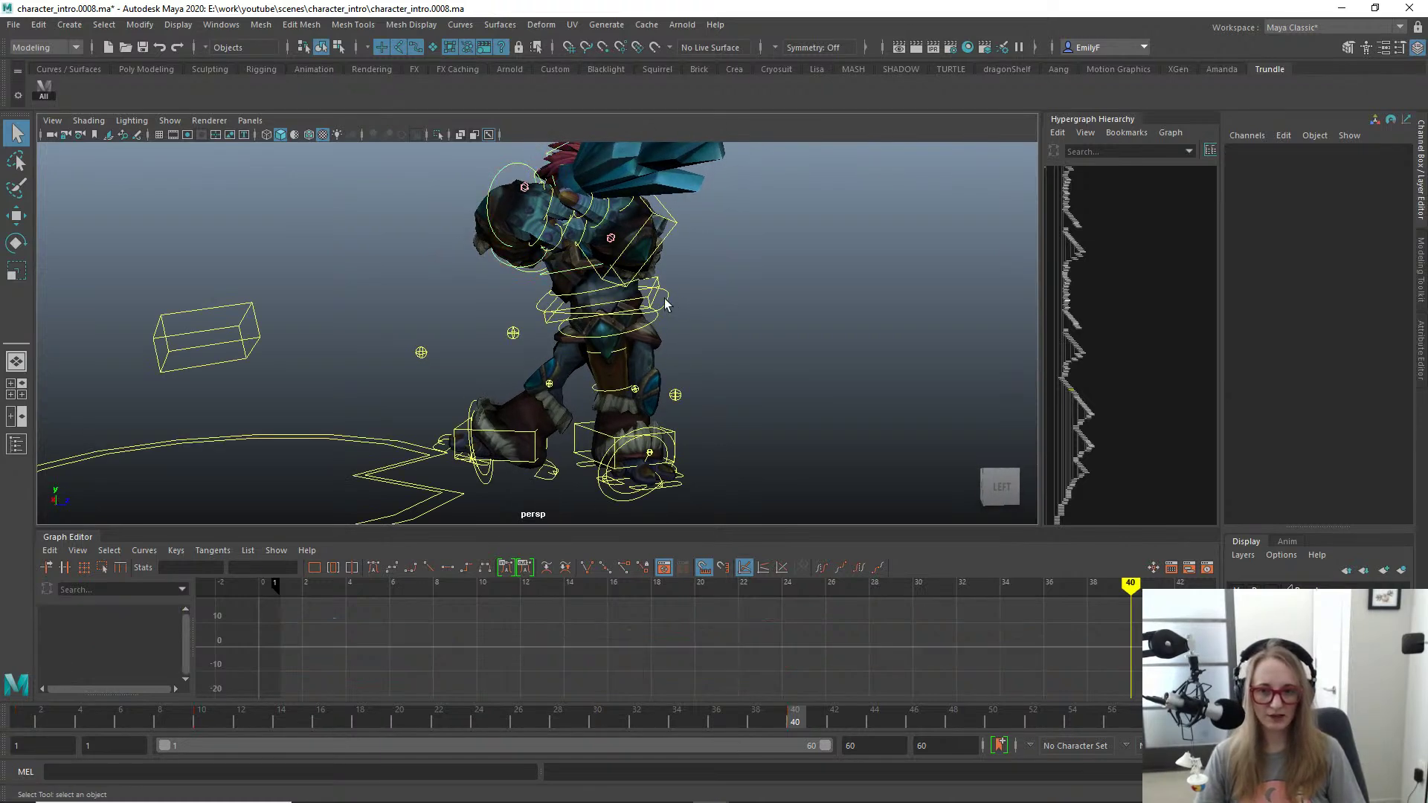
click(694, 297)
alt+drag(754, 374, 695, 300)
key(w)
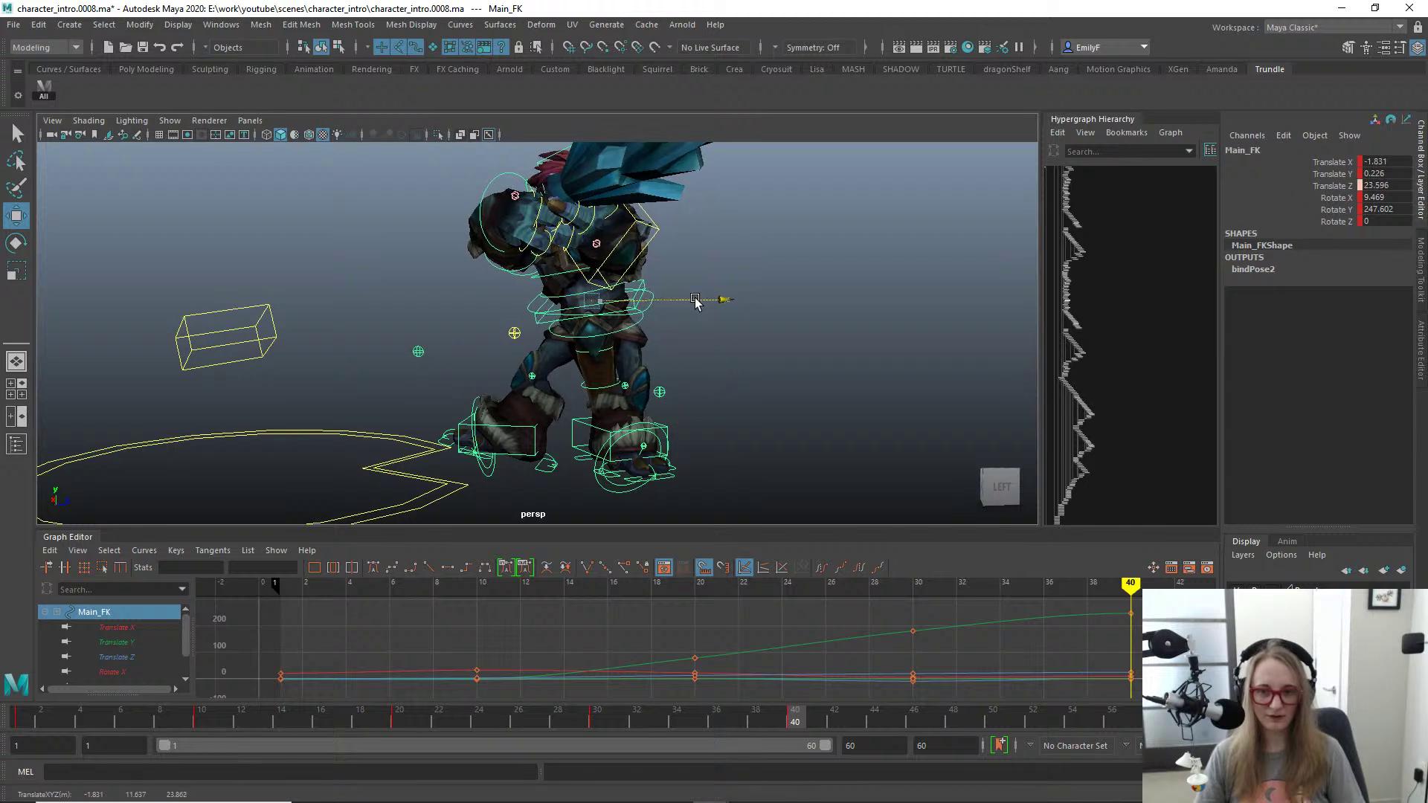
Step: Move the left foot control L_Foot_IK to about 25.9 in Translate Z and show the control curves again
click(670, 432)
key(w)
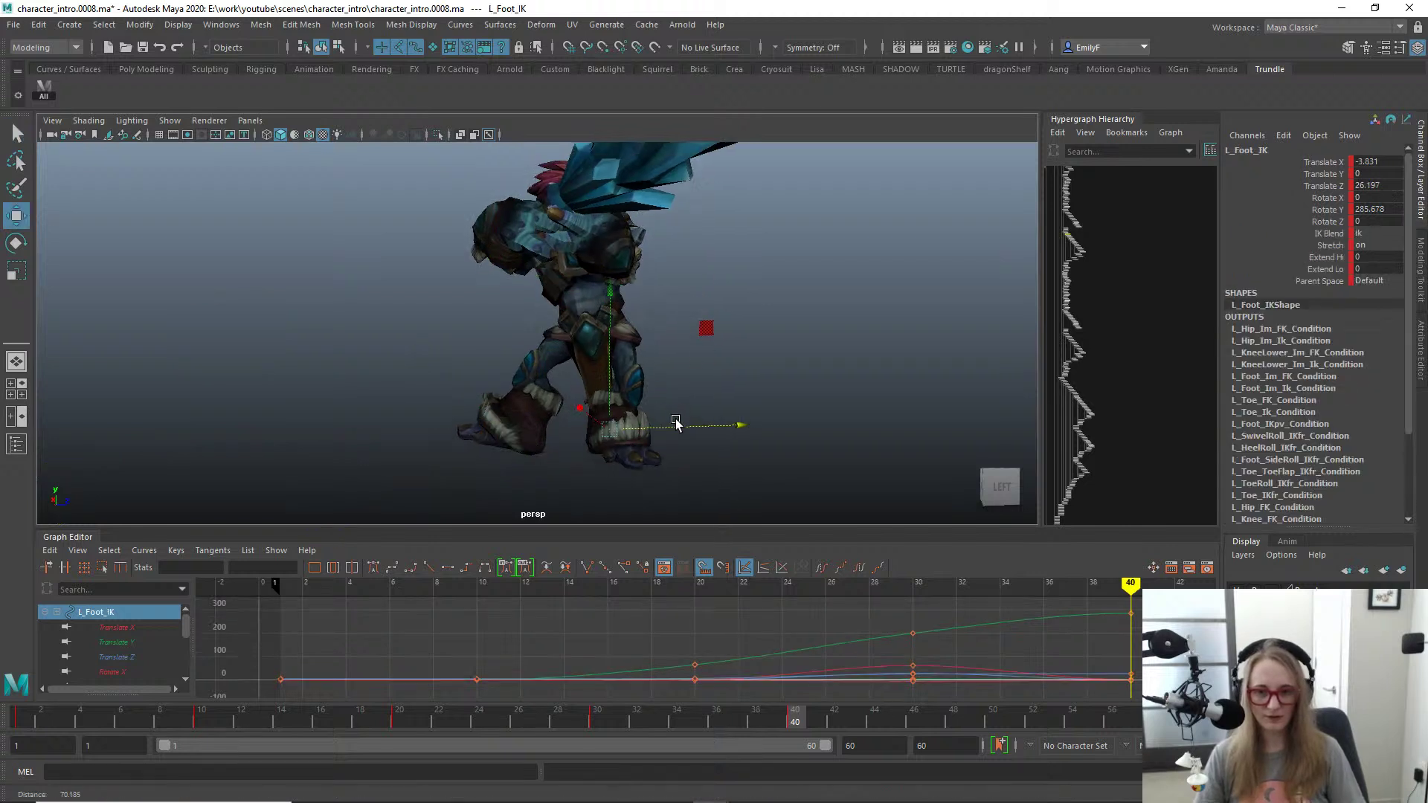
scroll(771, 451, up, 3)
drag(771, 451, 760, 461)
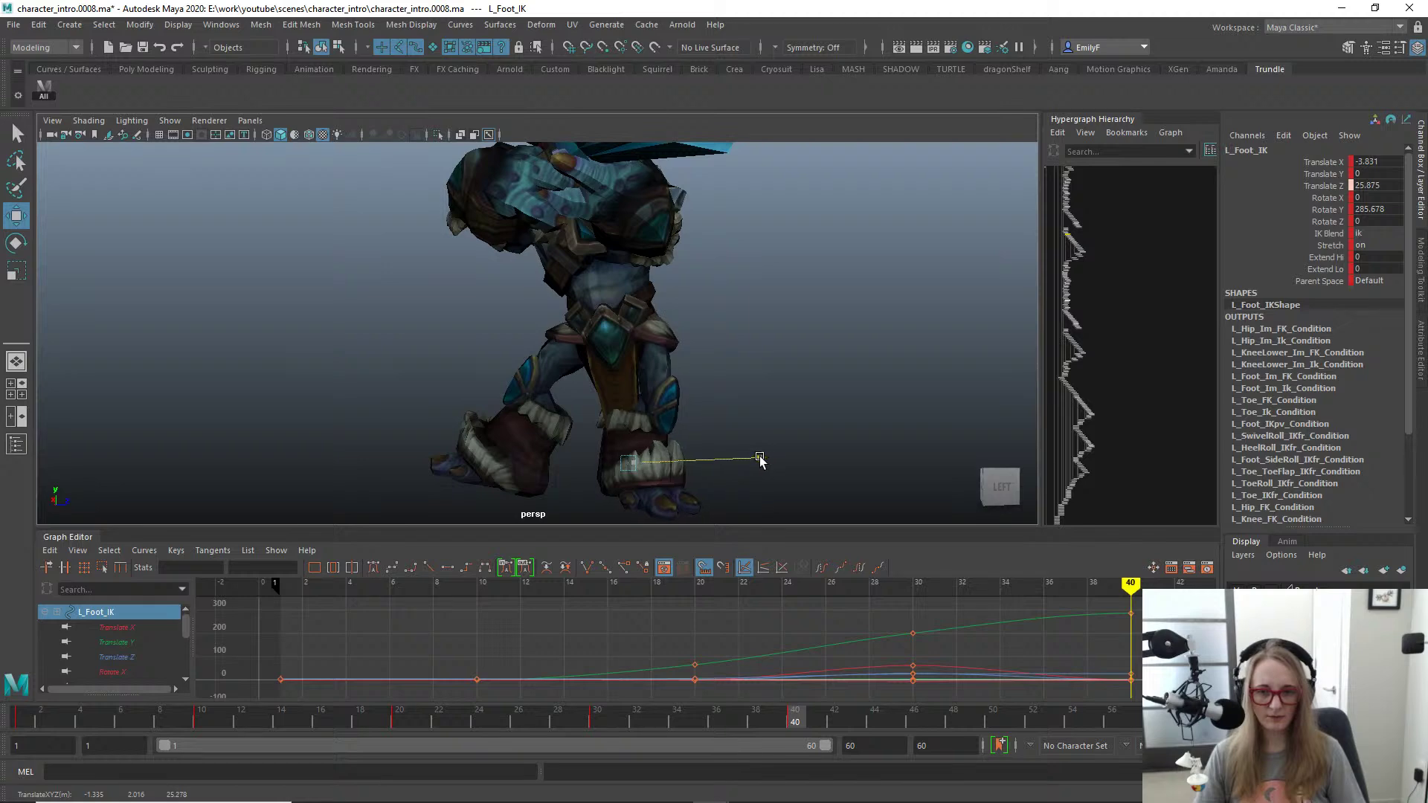
key(alt+1)
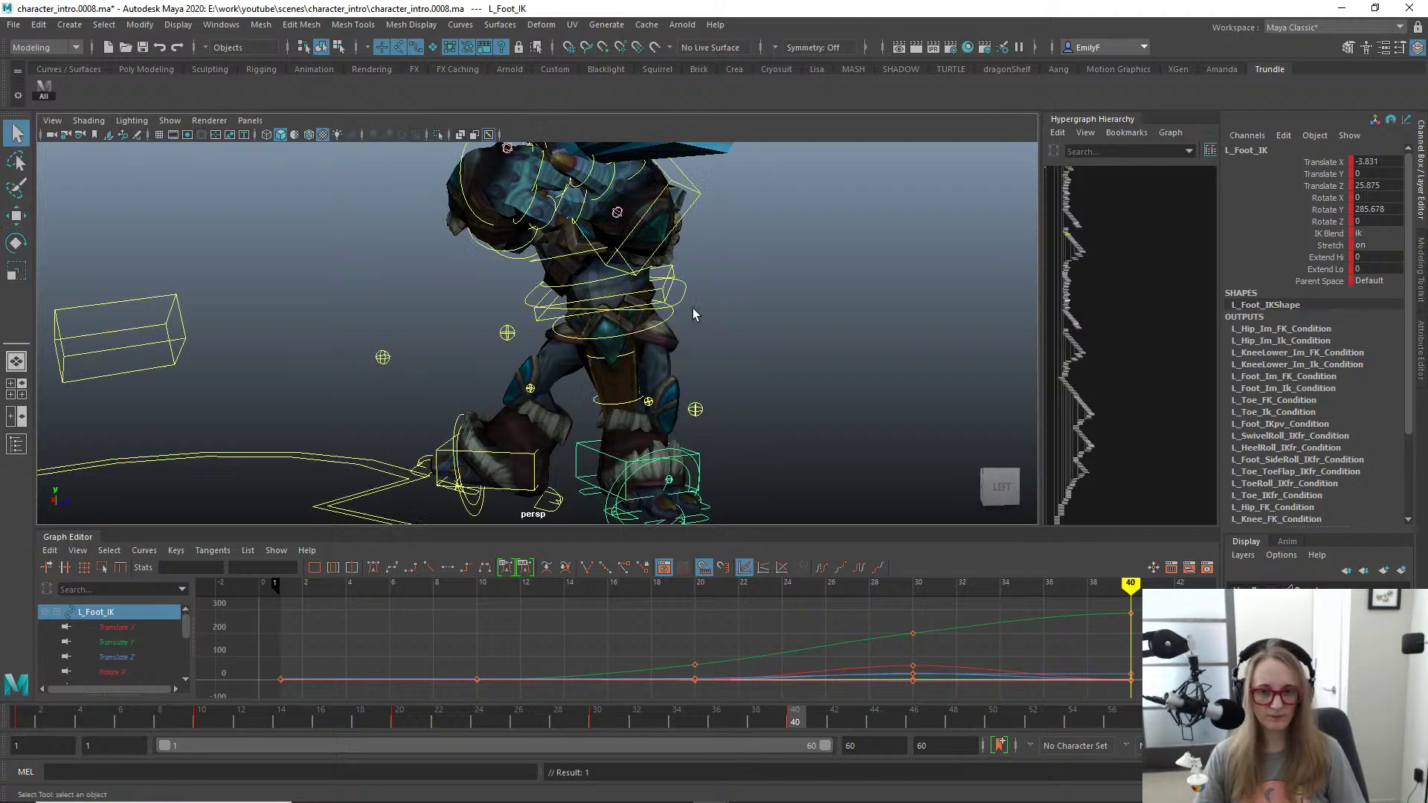
Step: Nudge Main_FK slightly along its Z axis over the left foot and select the left knee's pole vector control L_Foot_IKpv
click(683, 297)
key(w)
drag(730, 290, 734, 291)
click(690, 398)
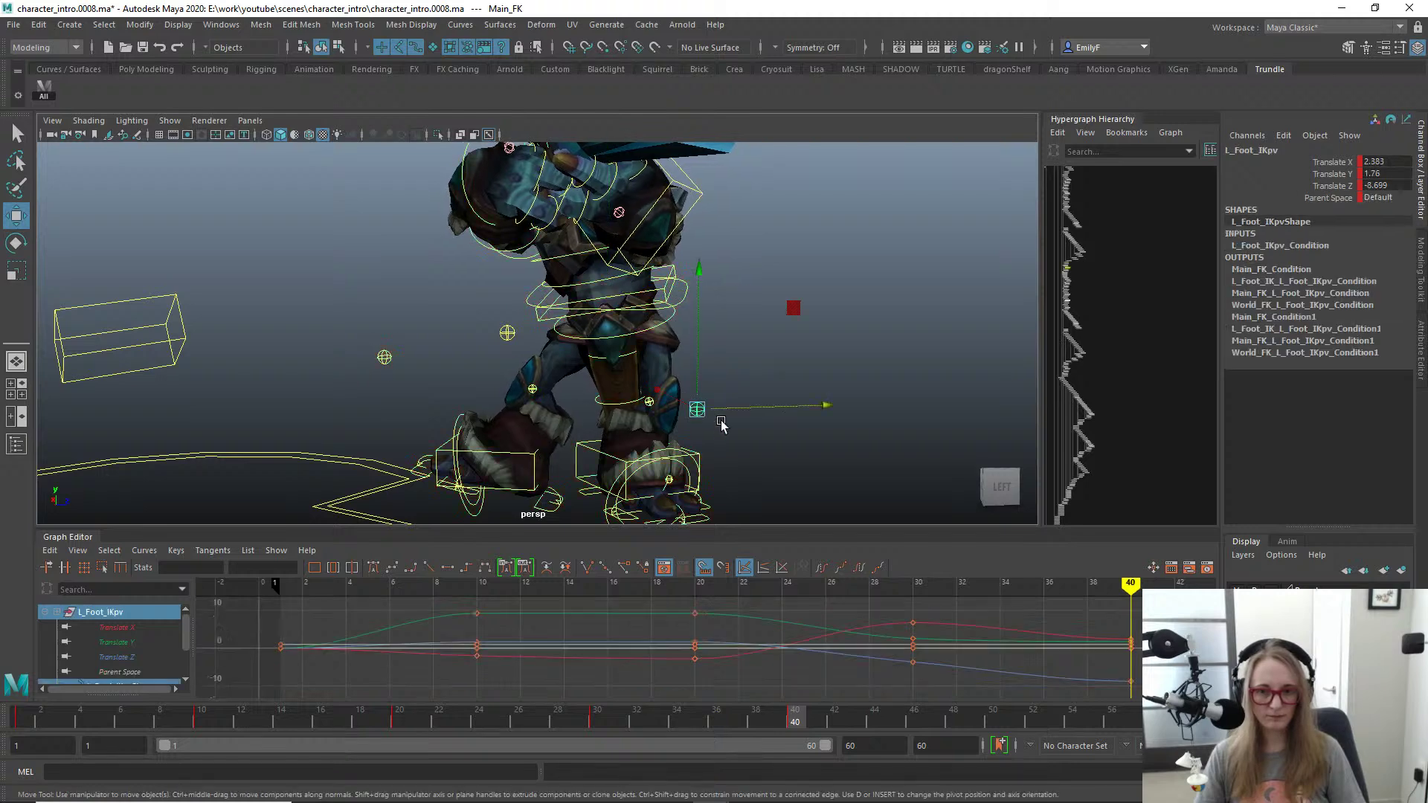
alt+drag(700, 406, 690, 423)
Step: Examine the frame 40 pose's hips, torso and arms from the side and back
alt+drag(791, 419, 878, 409)
alt+right_drag(878, 409, 632, 371)
key(alt+1)
alt+drag(622, 372, 561, 234)
click(519, 248)
key(e)
alt+drag(418, 332, 497, 291)
key(q)
click(637, 364)
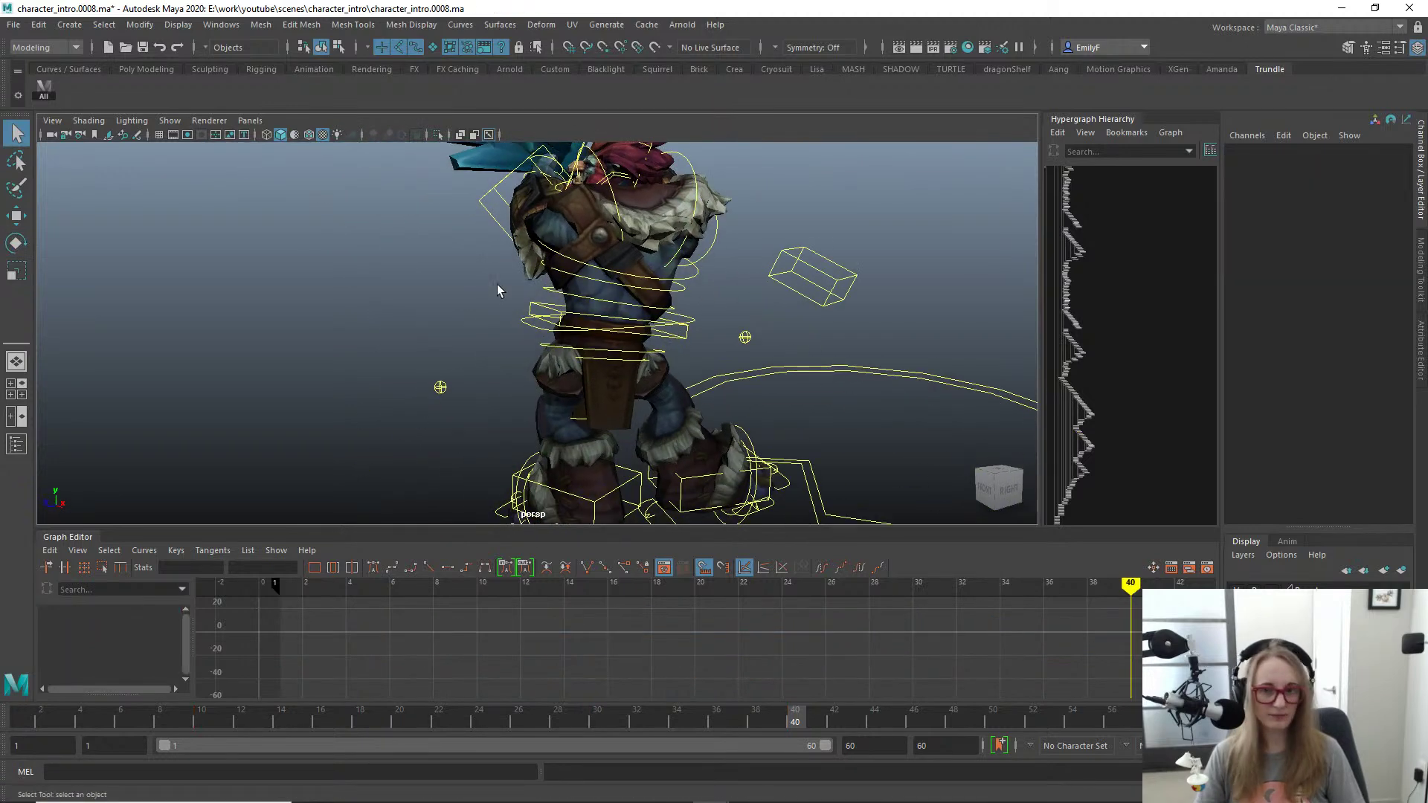
Step: Rotate Spine2_FK to about -12.4, -0.5 and -5.1 in Rotate X, Y and Z and key it at frame 40
click(559, 251)
drag(503, 231, 704, 325)
click(536, 309)
key(q)
key(e)
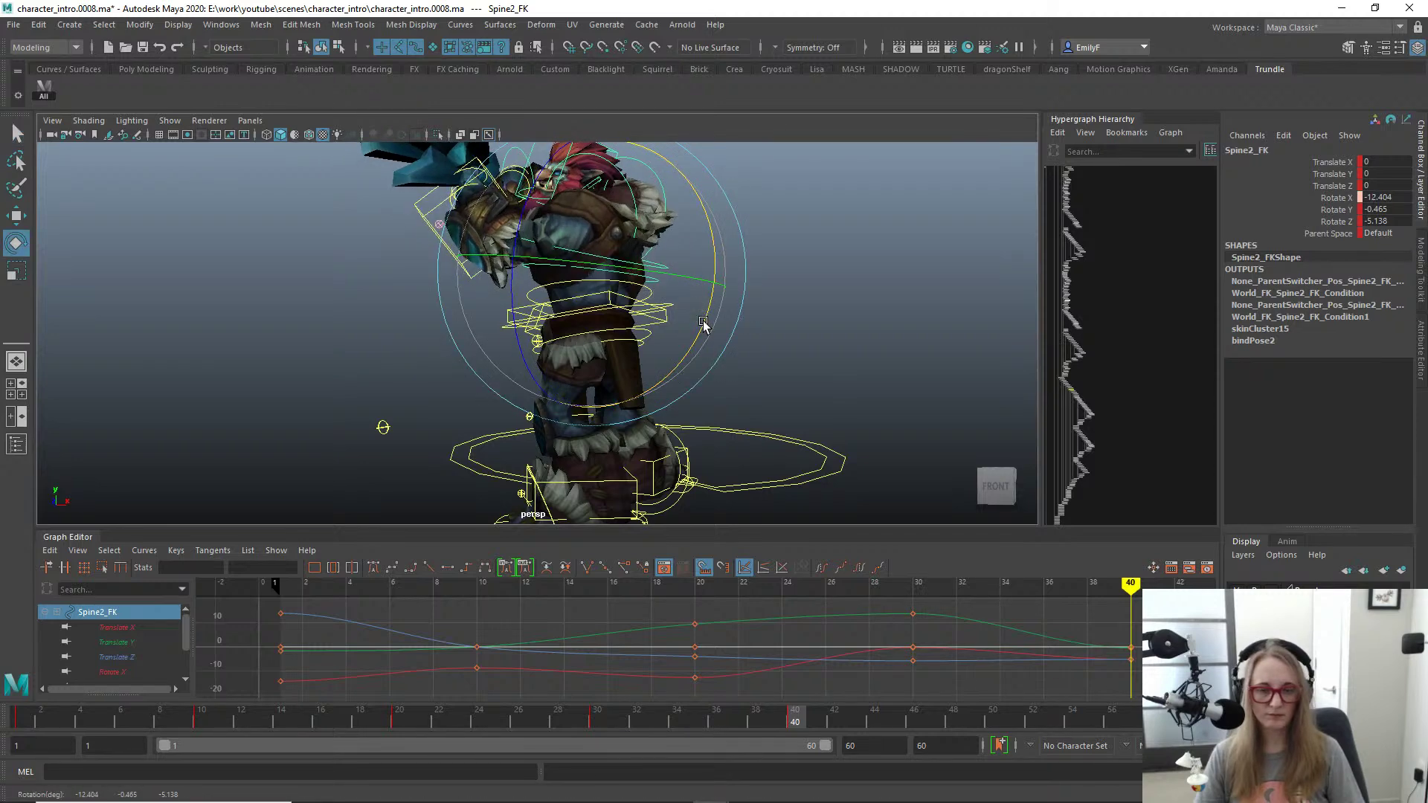
key(s)
key(q)
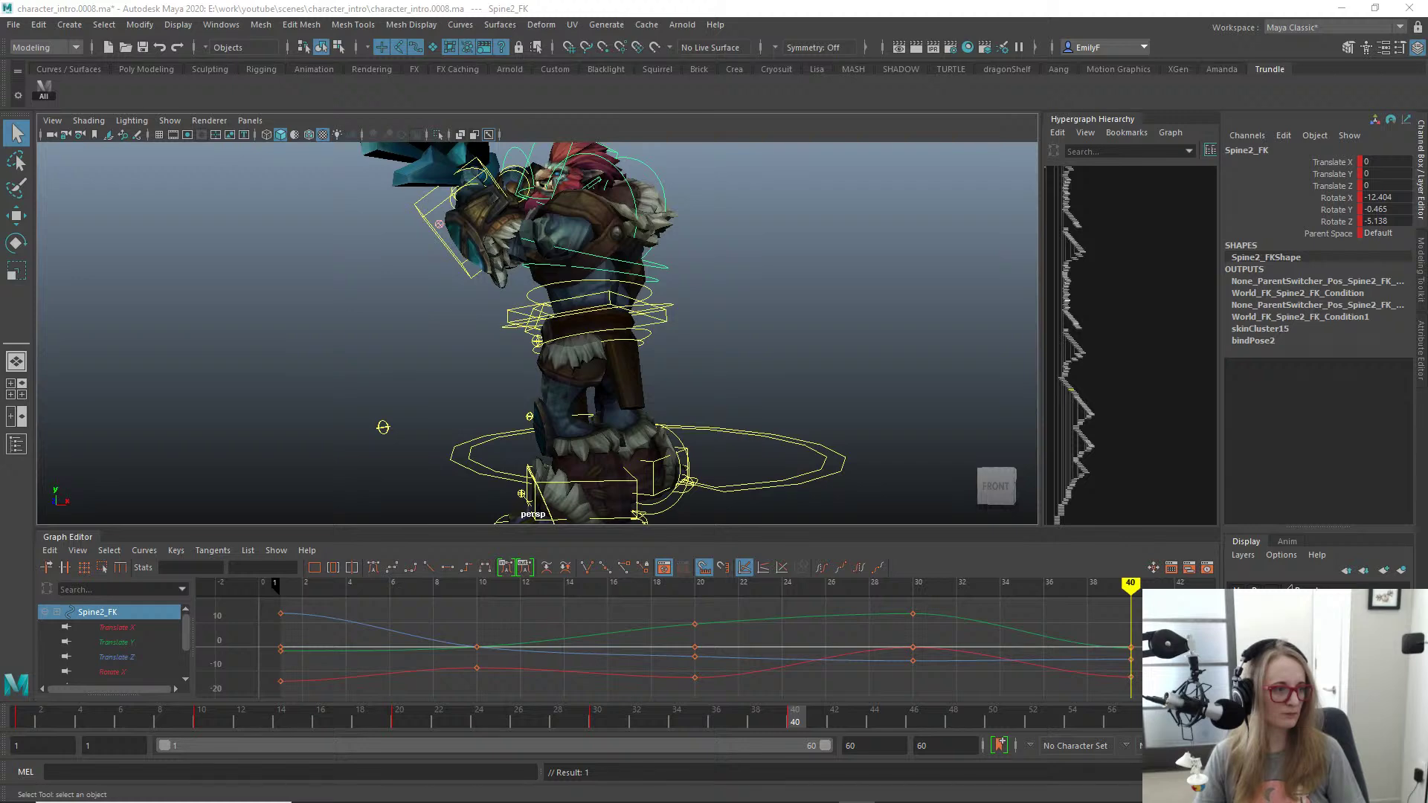
Step: Reduce Root_FK's tilt to about 7.8 in Rotate Z
alt+drag(878, 381, 770, 387)
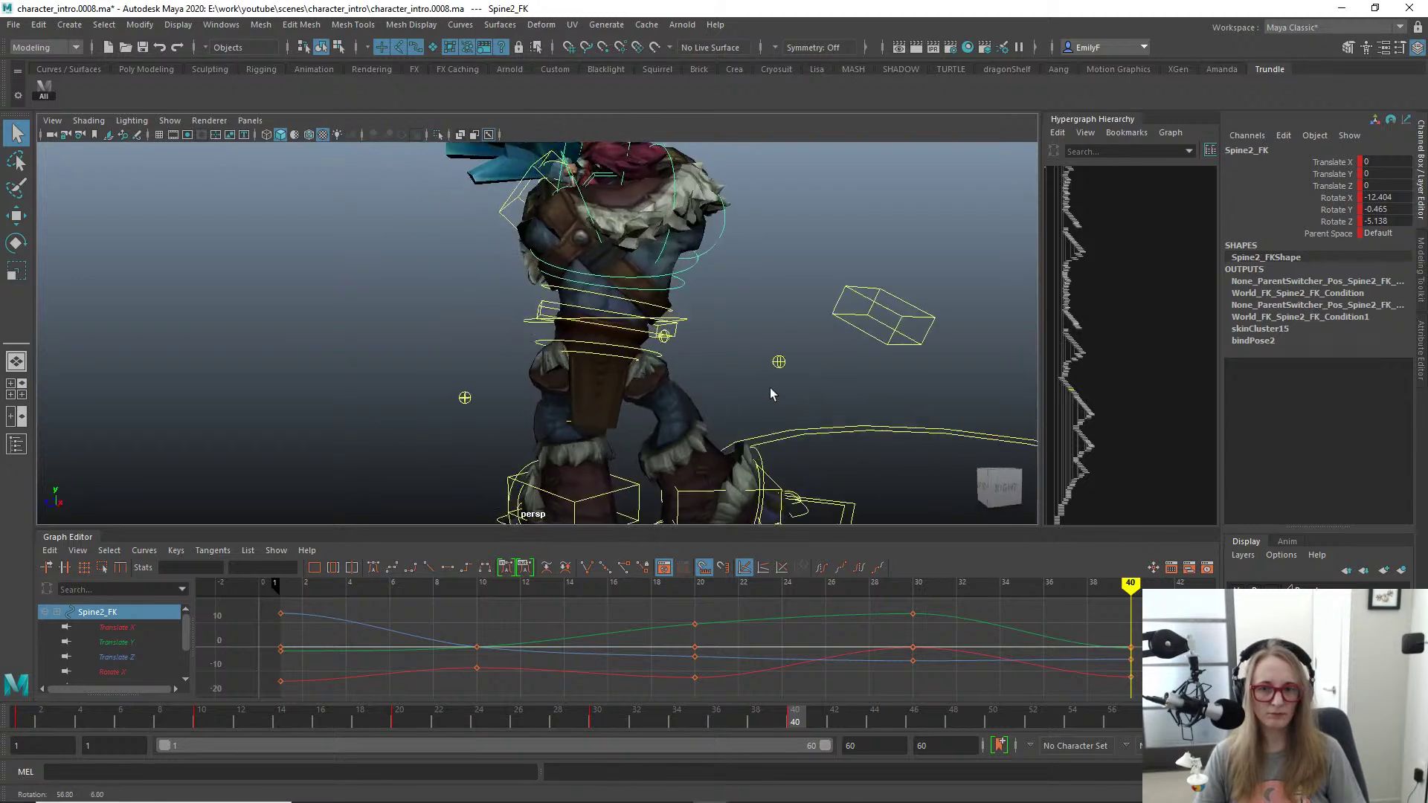
click(665, 313)
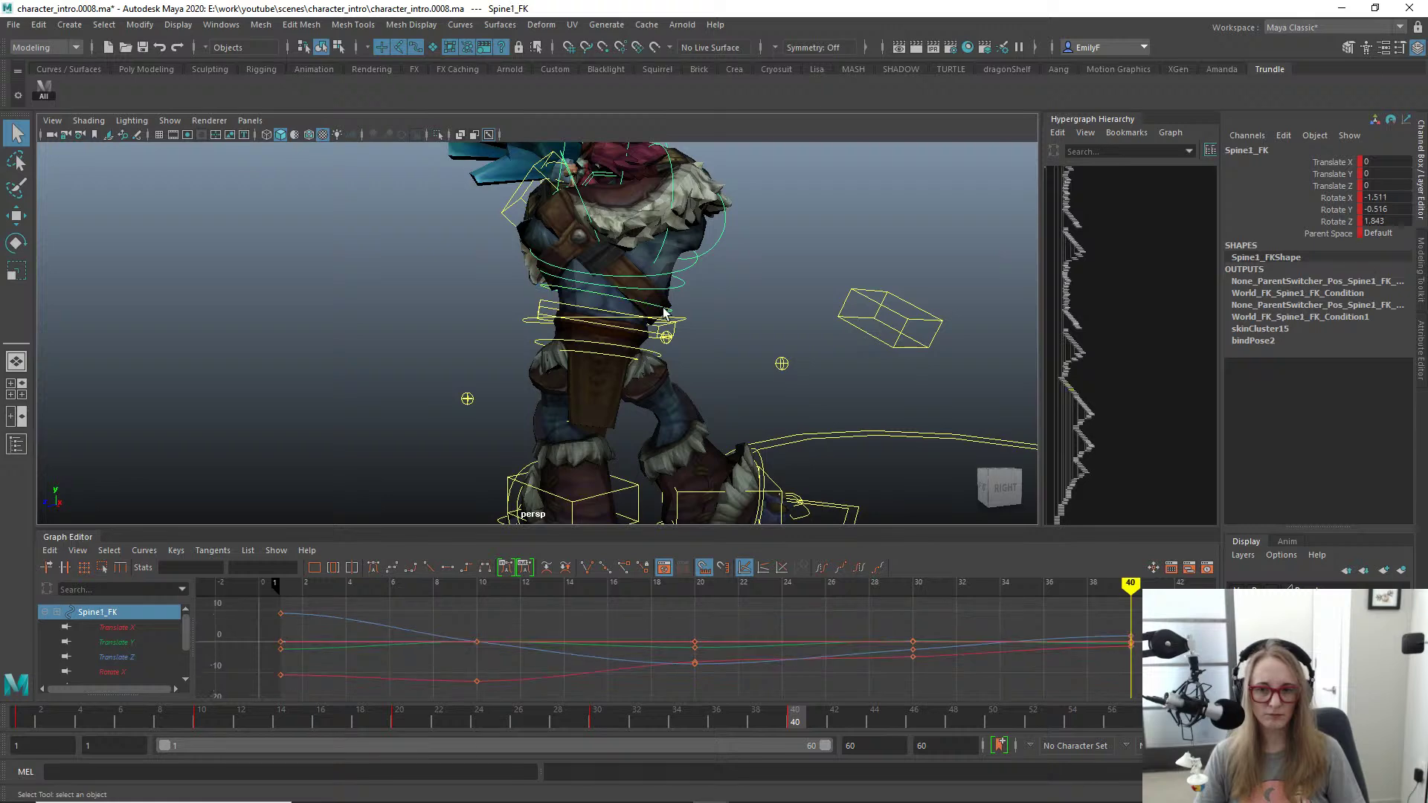
click(541, 308)
key(e)
drag(675, 438, 621, 309)
key(q)
click(618, 299)
key(e)
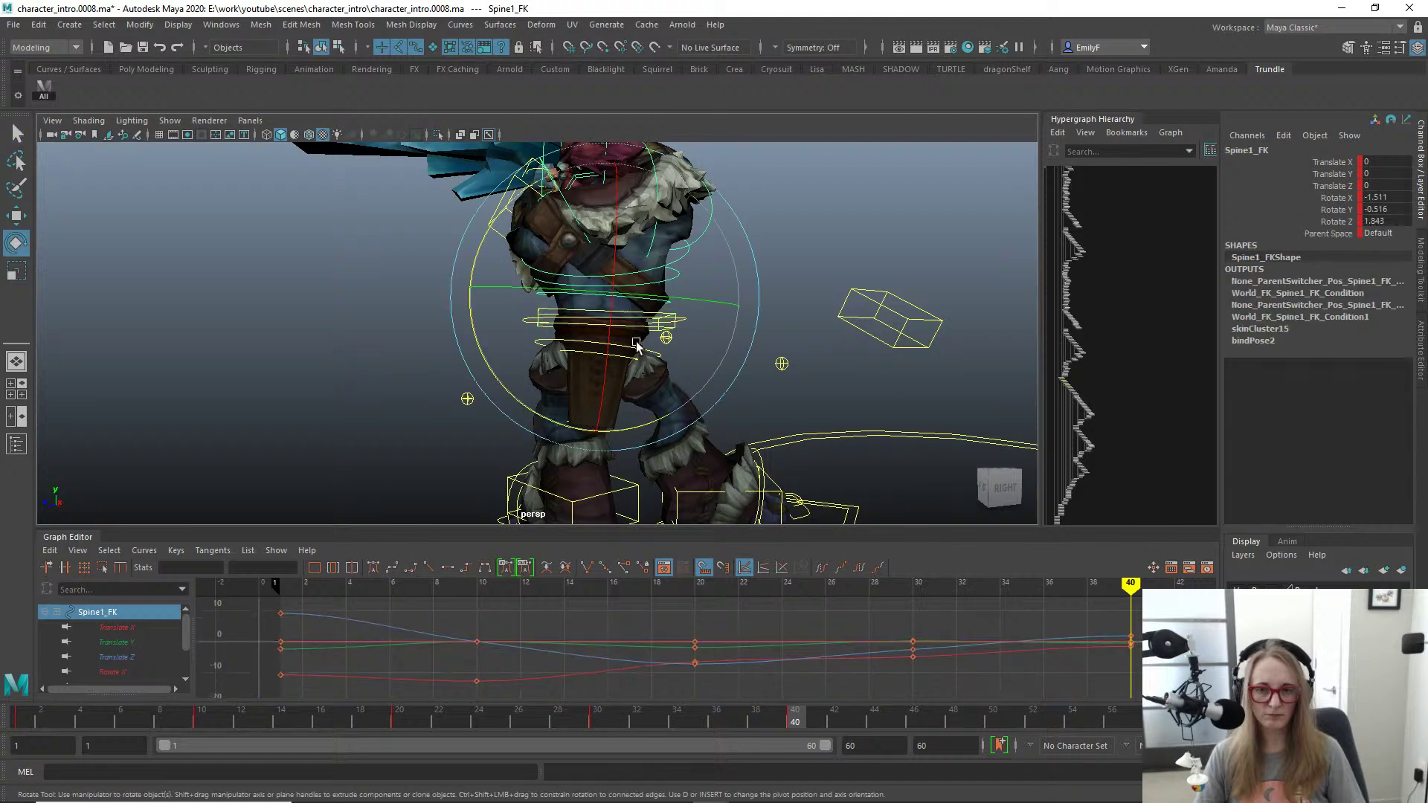
mouse_move(634, 424)
mouse_down()
mouse_move(646, 426)
mouse_move(629, 442)
mouse_up()
key(ctrl+z)
key(ctrl+z)
key(q)
Step: Rotate R_Shoulder_FK to about 46.4, -121.7 and -44.5 and shift it to about 0.52, -0.28 and 0.16 in X, Y and Z
alt+drag(577, 311, 596, 334)
alt+right_drag(588, 333, 651, 316)
alt+drag(650, 316, 673, 324)
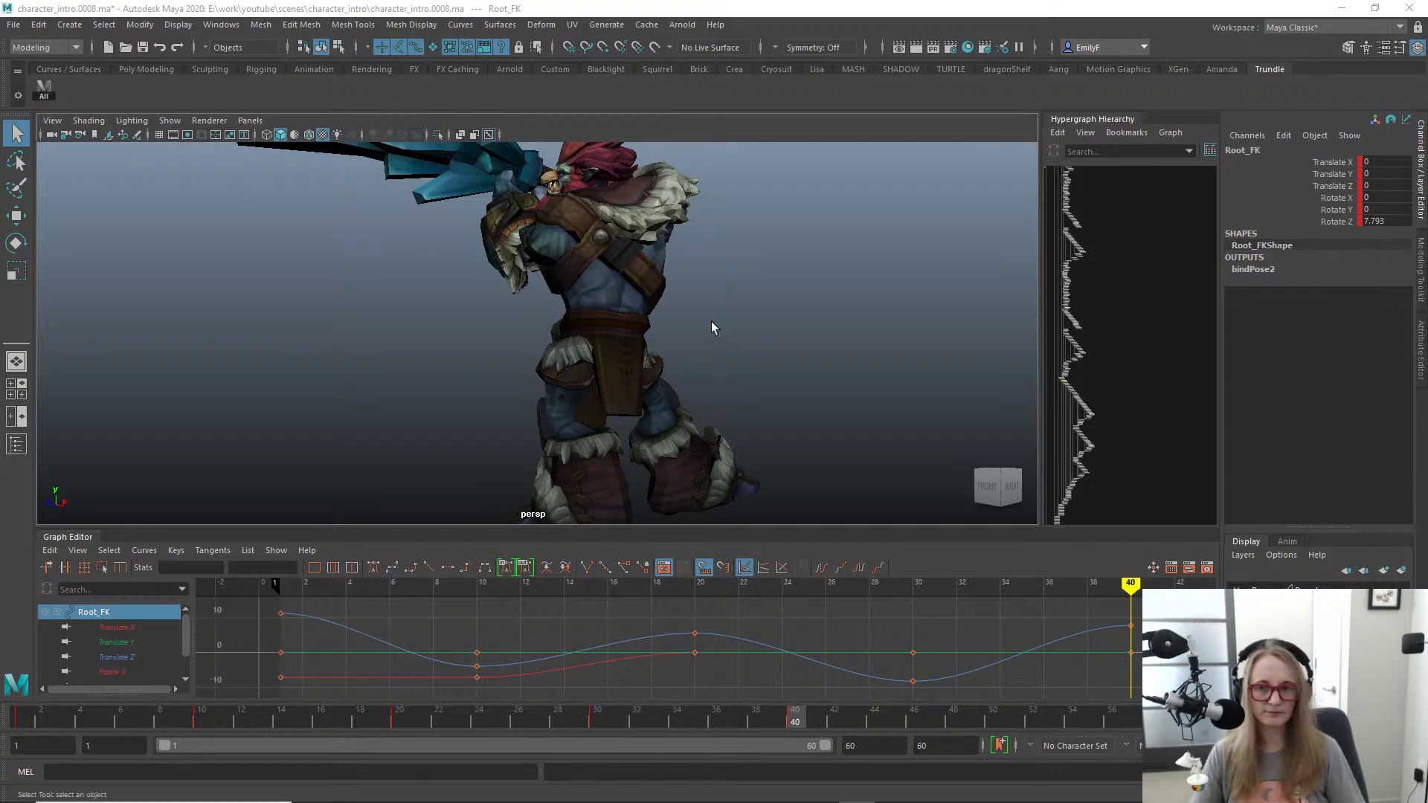
alt+drag(711, 322, 554, 270)
click(554, 268)
key(e)
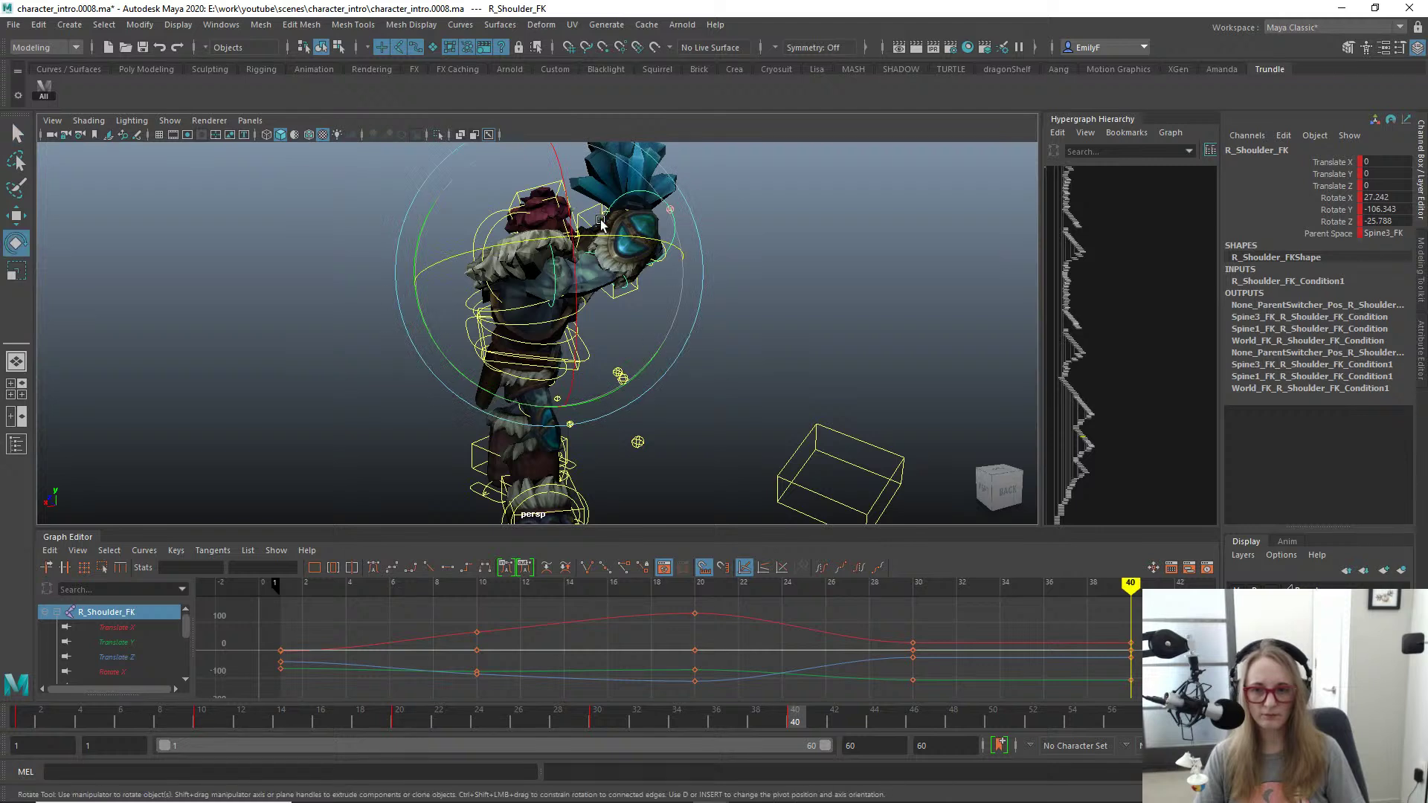
drag(425, 237, 418, 266)
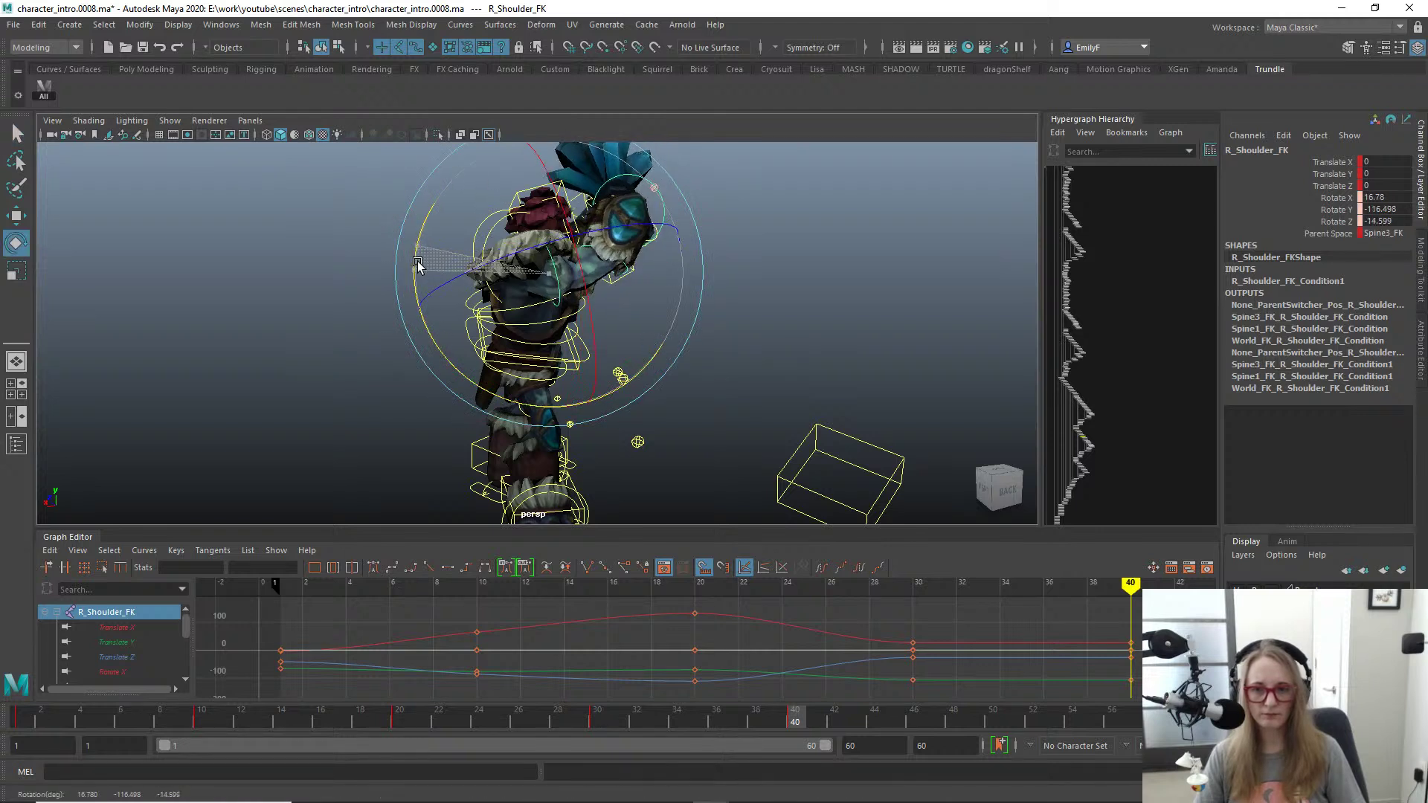
drag(633, 270, 551, 206)
key(w)
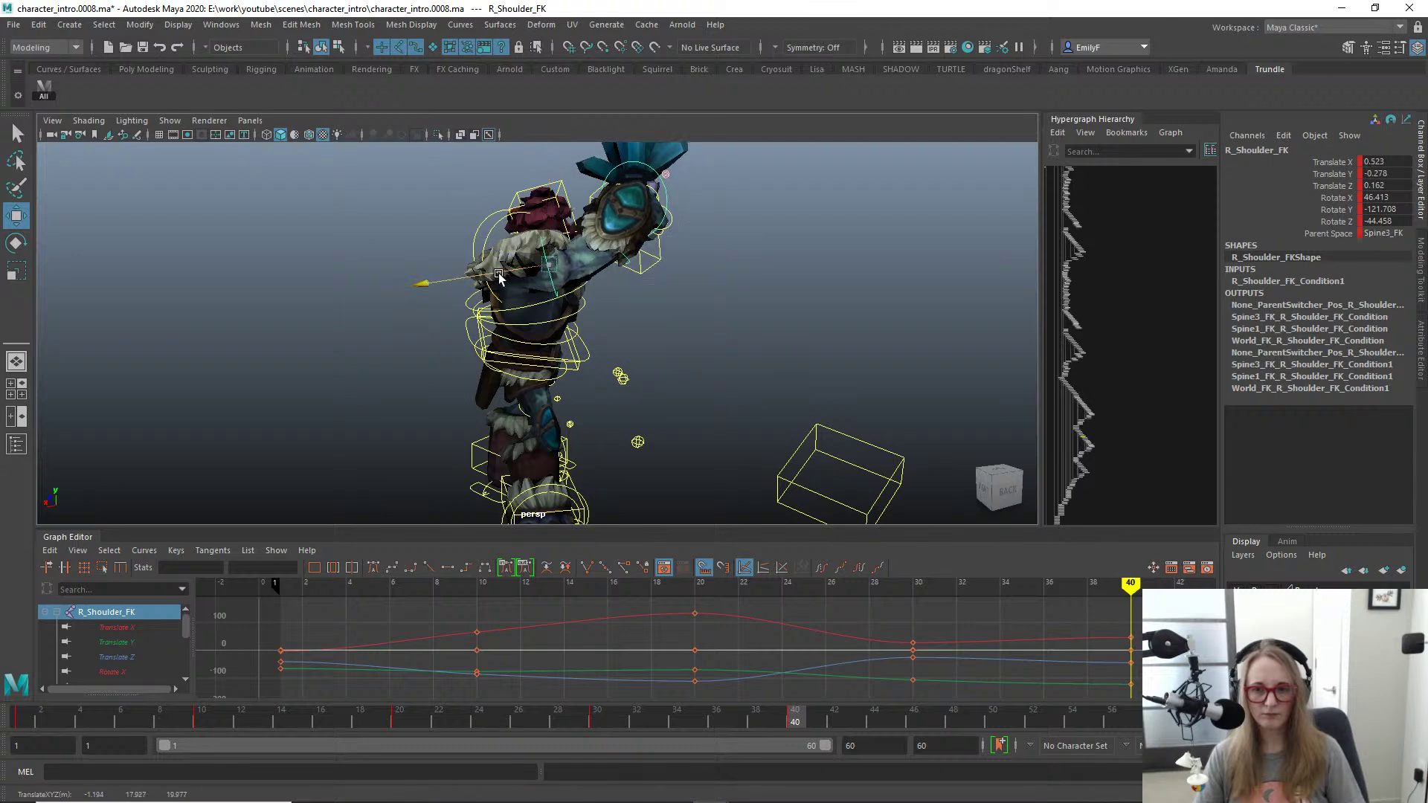
Step: Shift R_Shoulder_FK to about 0.73, 0.02 and 1.02 in X, Y and Z, key it at frame 40 and adjust its rotation
drag(499, 273, 471, 218)
key(s)
key(s)
key(q)
key(alt+1)
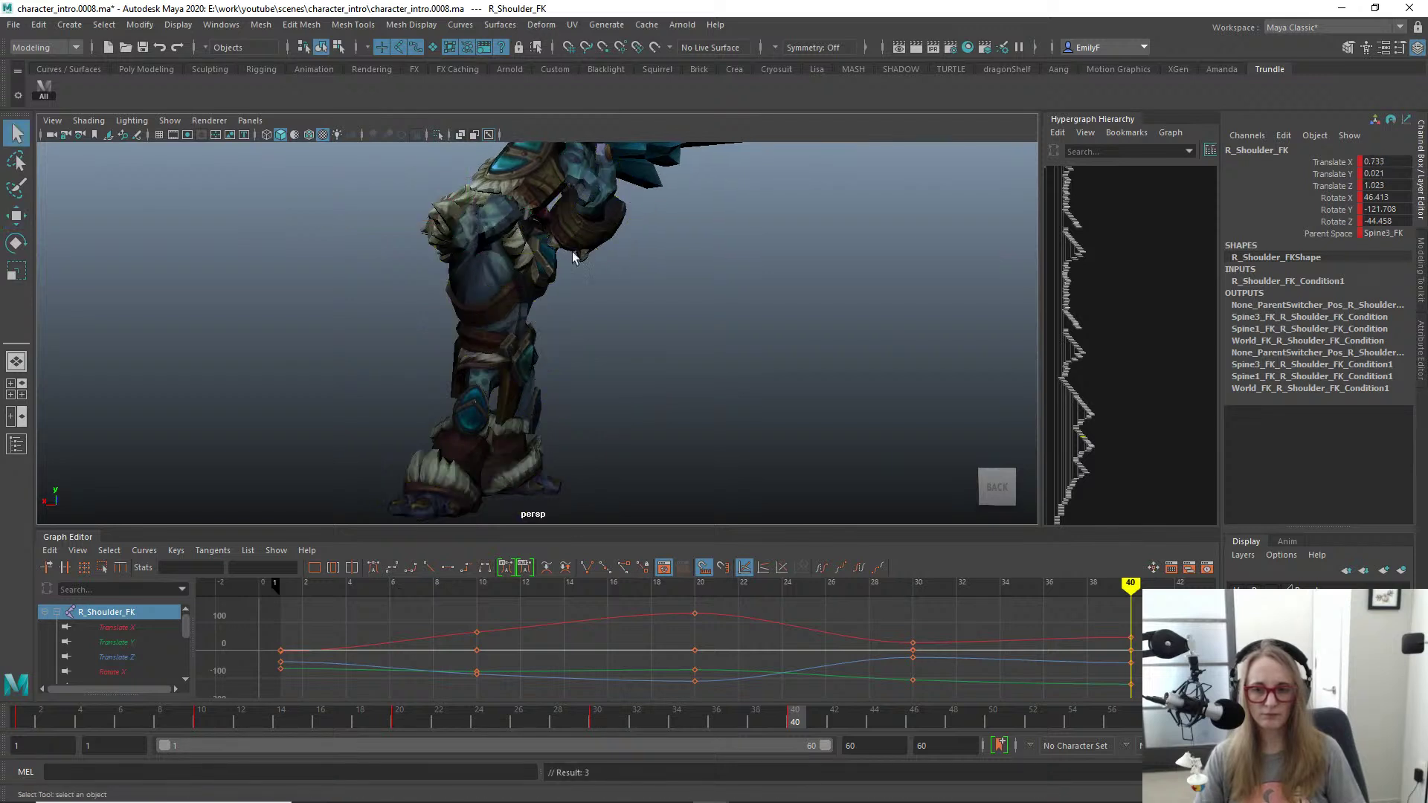
alt+drag(573, 257, 635, 372)
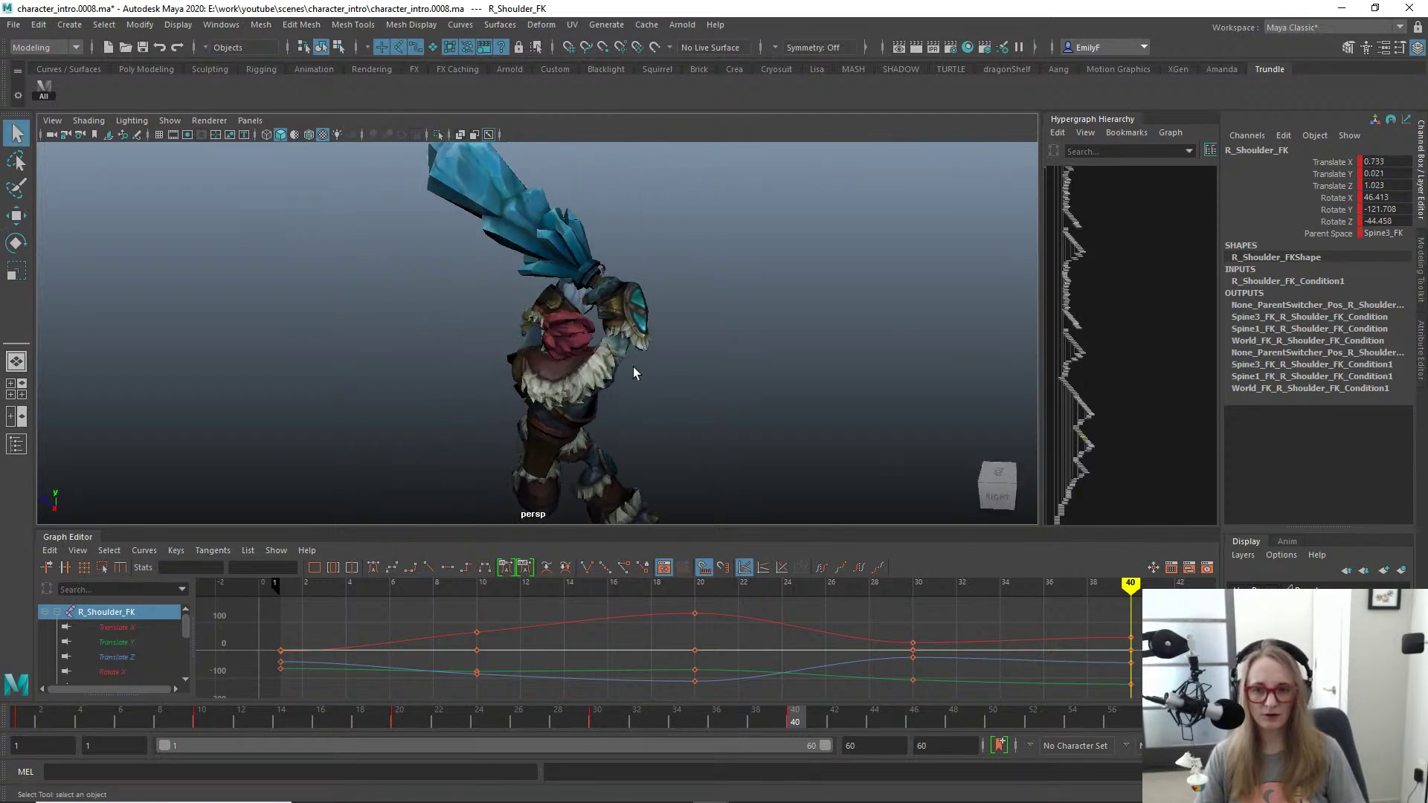
key(e)
drag(740, 433, 547, 381)
key(q)
alt+drag(456, 369, 623, 318)
Step: Set L_Clavicle_FK's Rotate X, Y and Z to 0 at frame 40
click(425, 416)
key(w)
click(627, 283)
key(q)
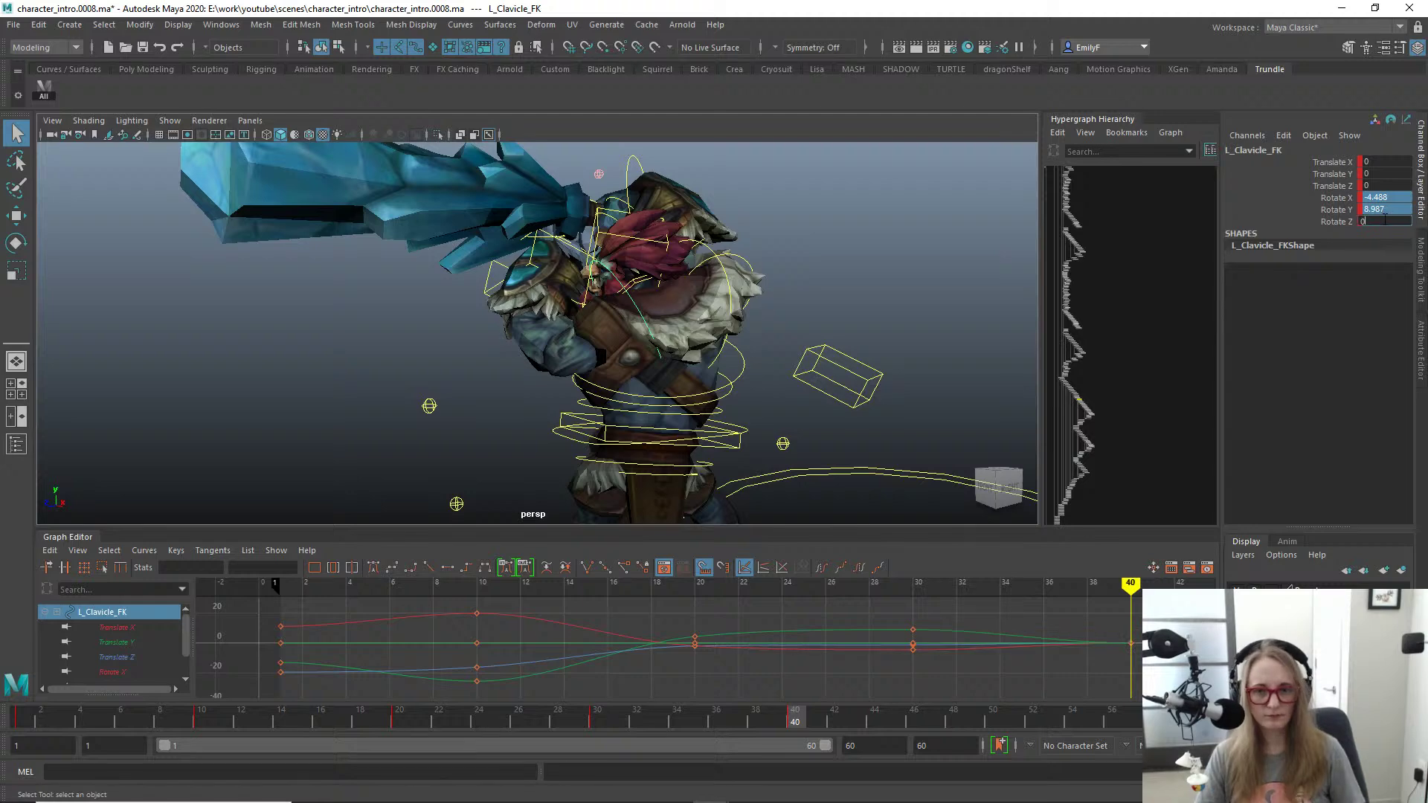
key(Return)
alt+drag(789, 297, 845, 301)
Step: Adjust L_Clavicle_FK's rotation and place the L_Hand_IKpv pole vector at about 16.7, -2.2 and -38.8 in X, Y and Z
key(e)
drag(558, 305, 602, 358)
drag(686, 404, 488, 228)
key(q)
click(644, 393)
key(w)
key(q)
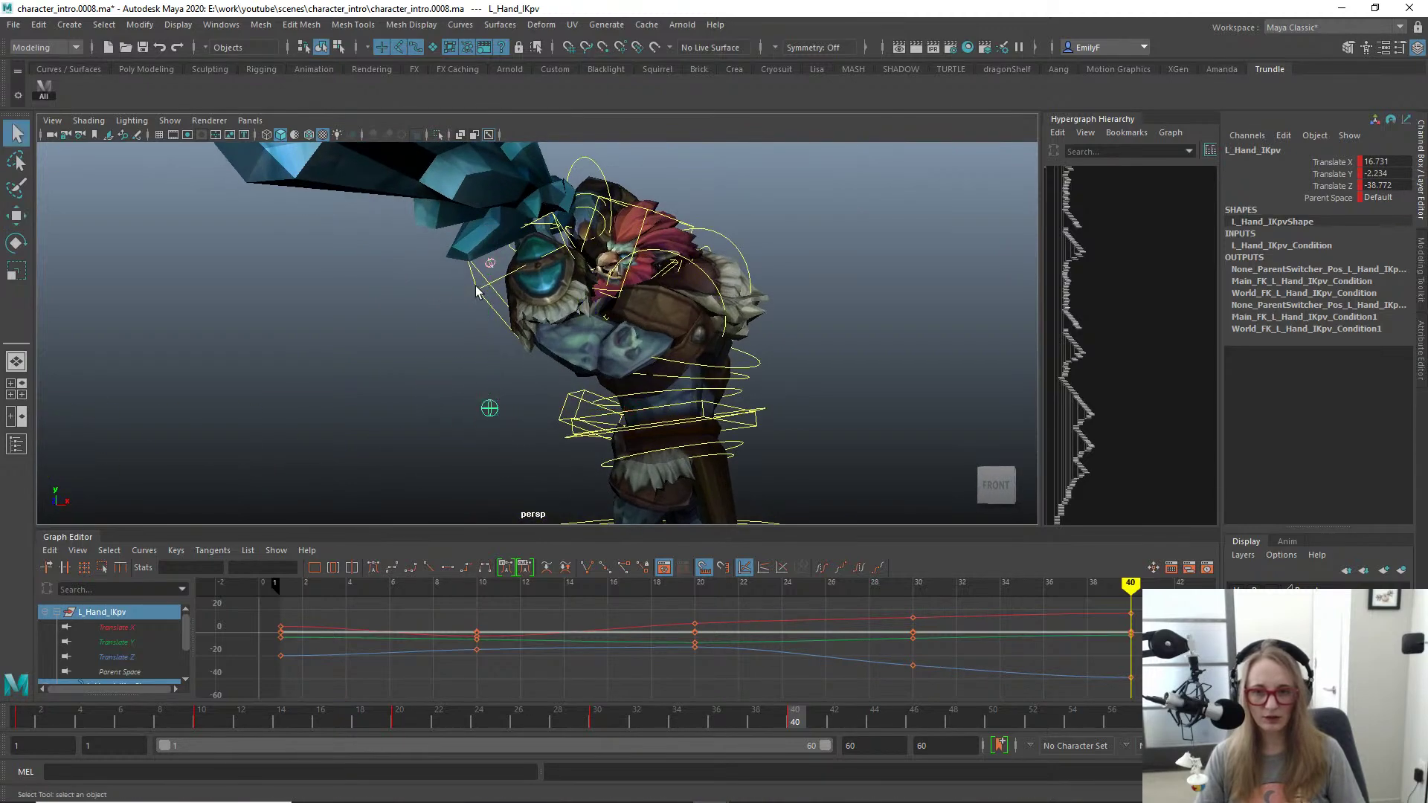
Step: Move L_Hand_IK to about -5.2, -15.5 and 10.3 in Translate X, Y and Z at frame 40
click(478, 288)
key(f)
alt+drag(605, 332, 356, 348)
key(w)
drag(624, 330, 741, 343)
drag(586, 336, 599, 301)
key(q)
key(alt+1)
alt+right_drag(601, 304, 754, 343)
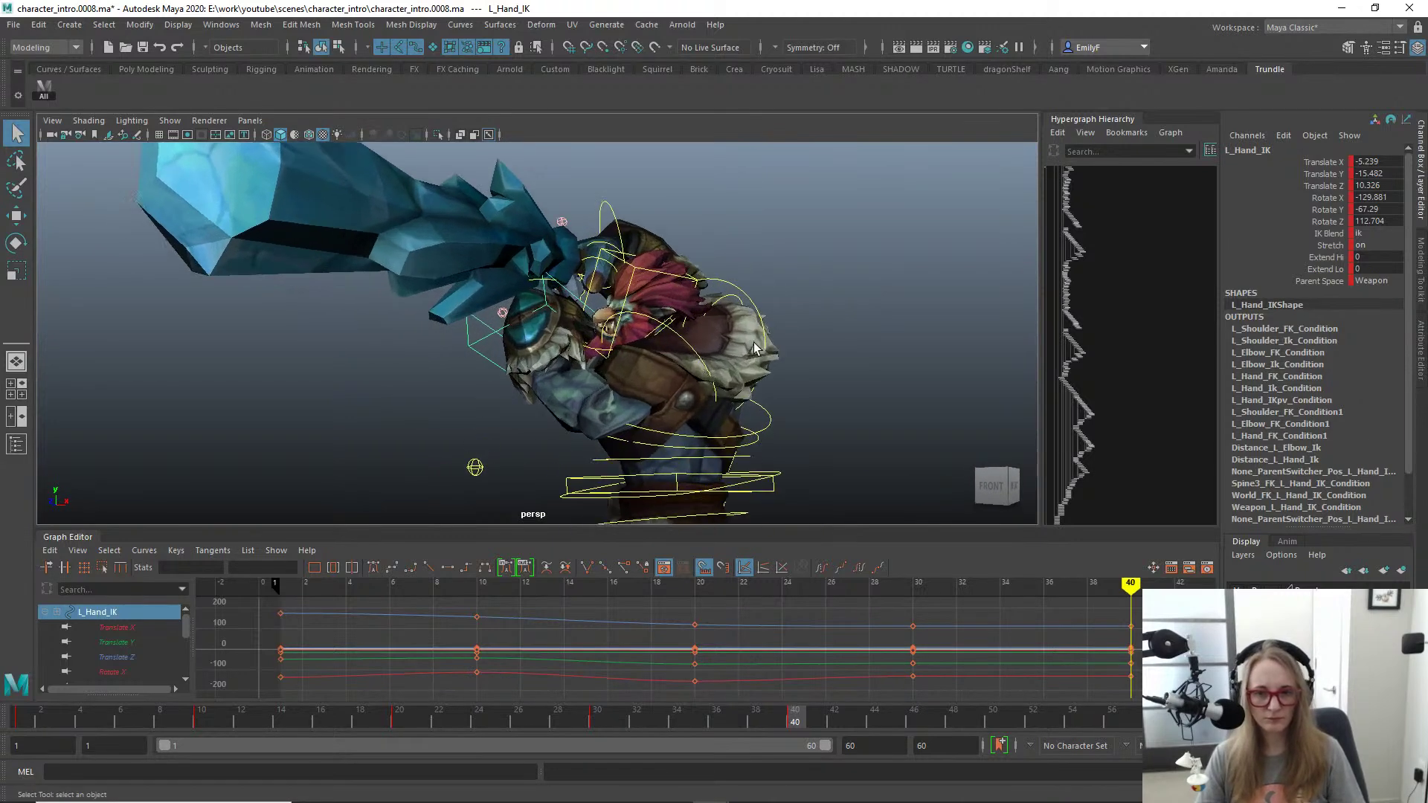
Step: Rotate Neck_FK to about -15.4 in Rotate X to turn the head's pitch at frame 40
click(674, 327)
key(e)
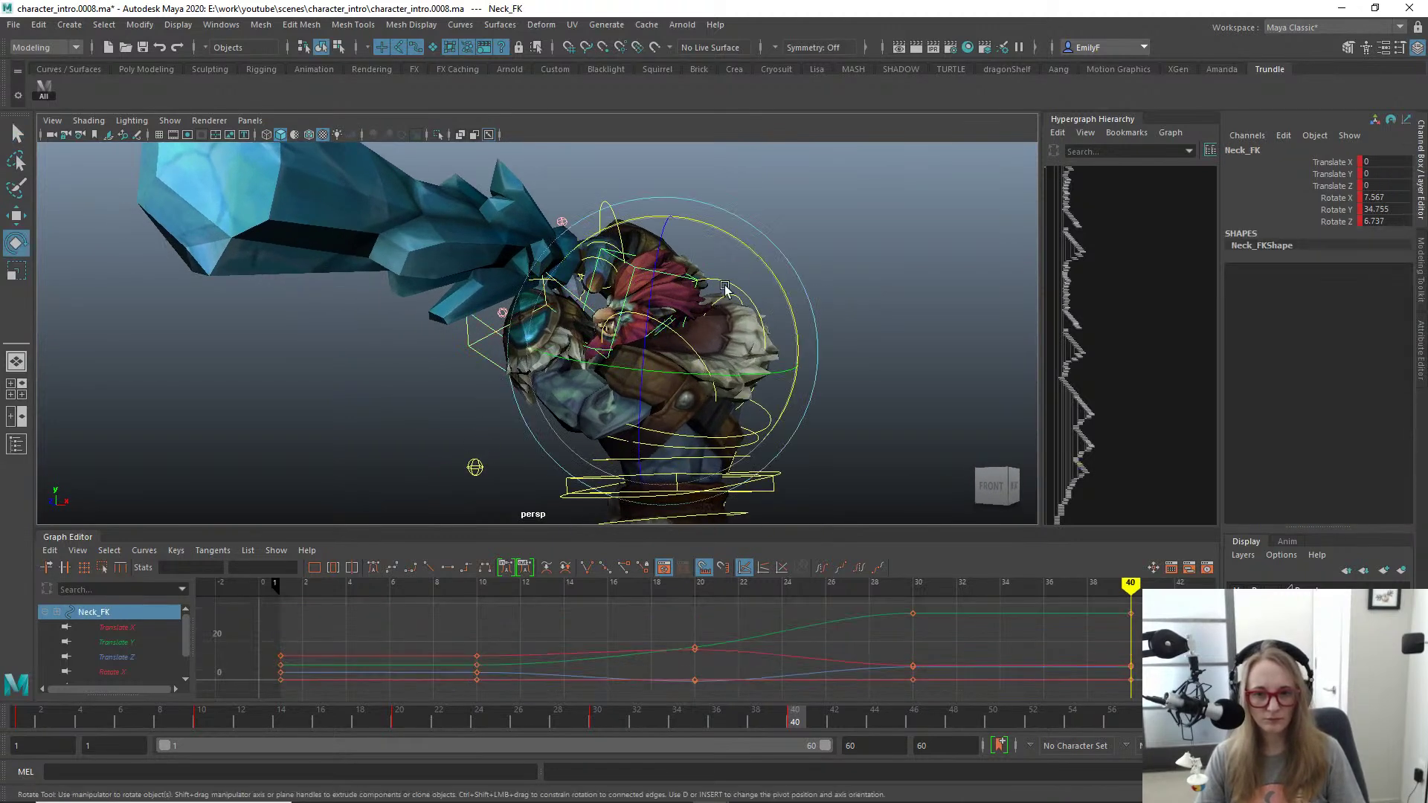
drag(752, 253, 788, 298)
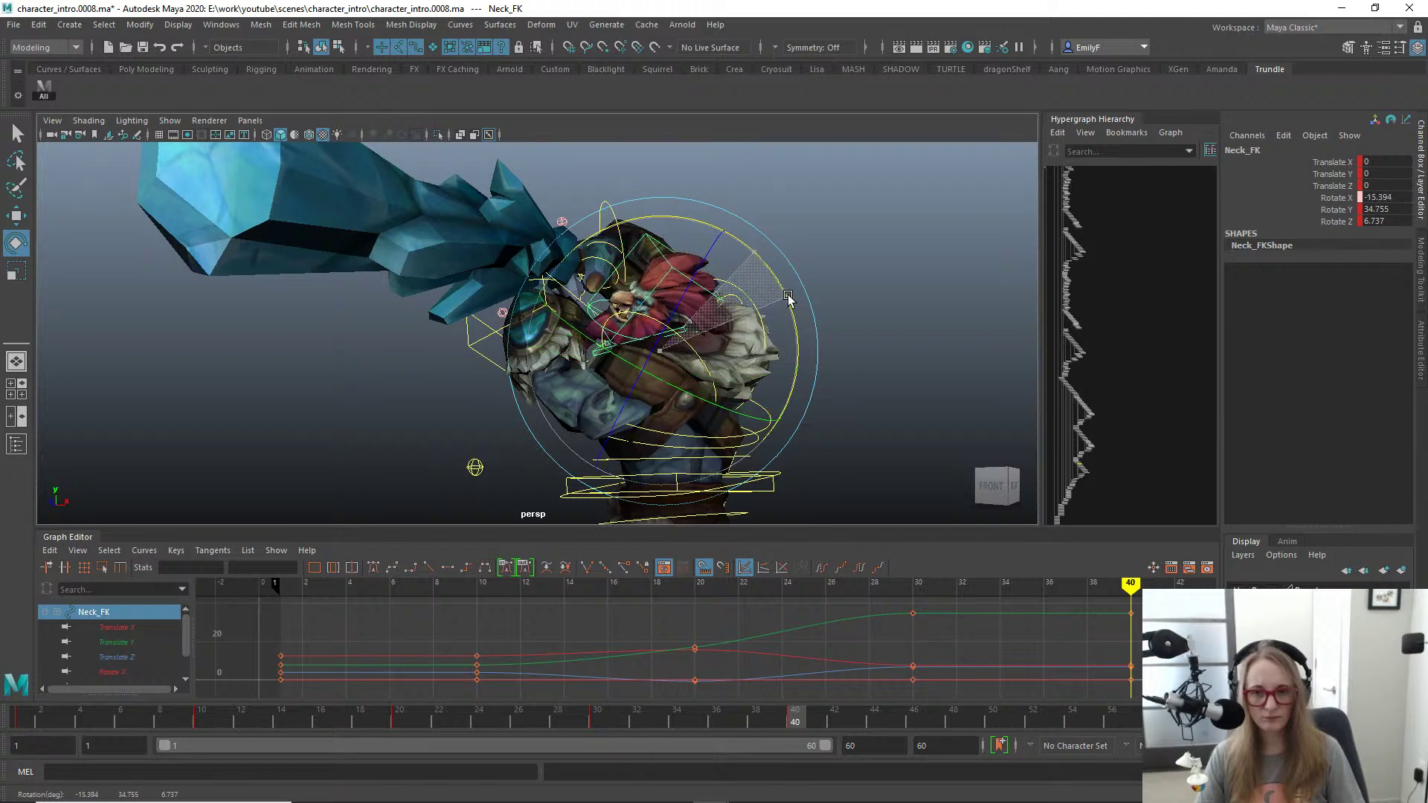
key(alt+1)
alt+right_drag(858, 347, 680, 307)
alt+right_drag(407, 355, 656, 296)
key(alt+1)
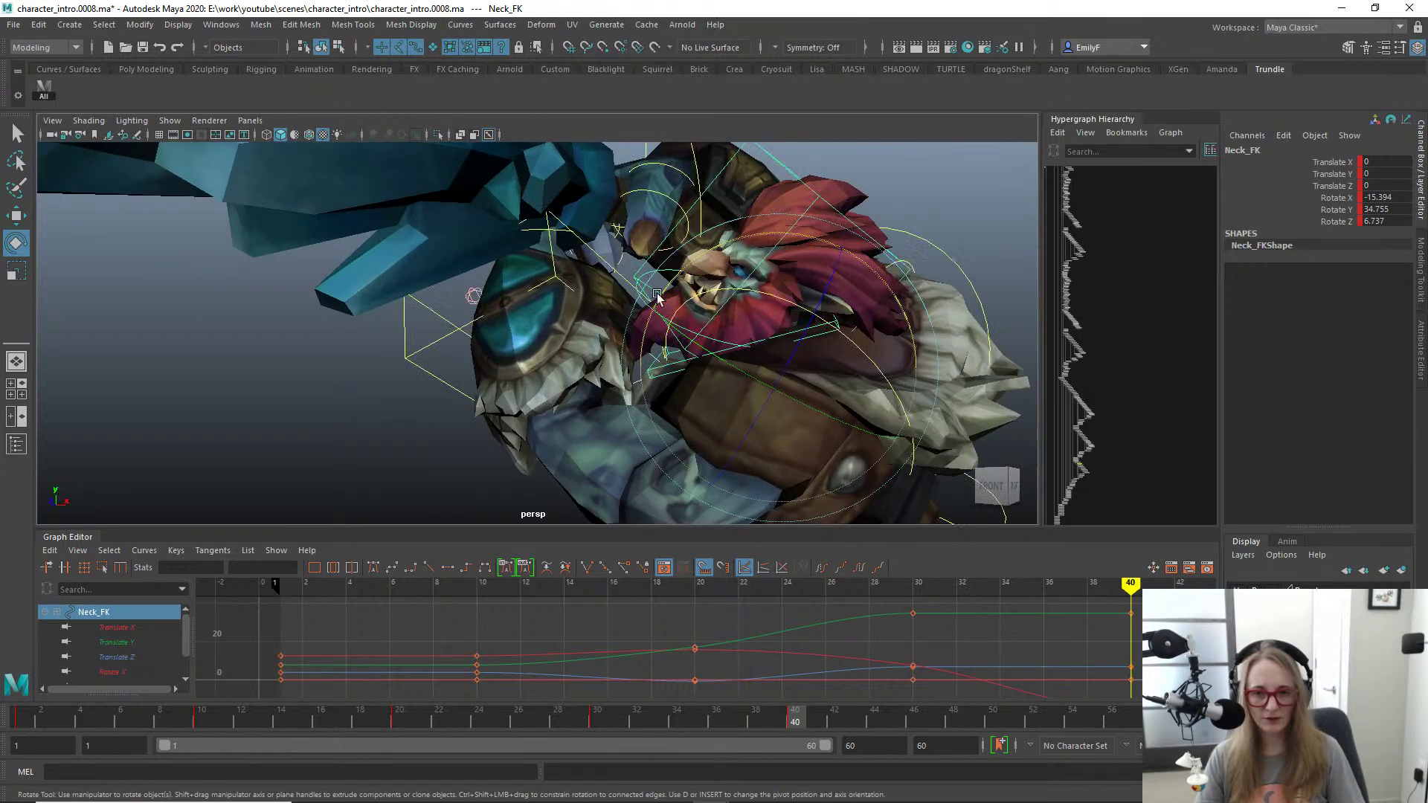
Step: Open the mouth by rotating Jaw_FK to about 24.3 in Rotate X and key it at frame 40
click(641, 299)
drag(691, 254, 661, 226)
key(q)
key(s)
key(alt+1)
alt+right_drag(867, 329, 828, 347)
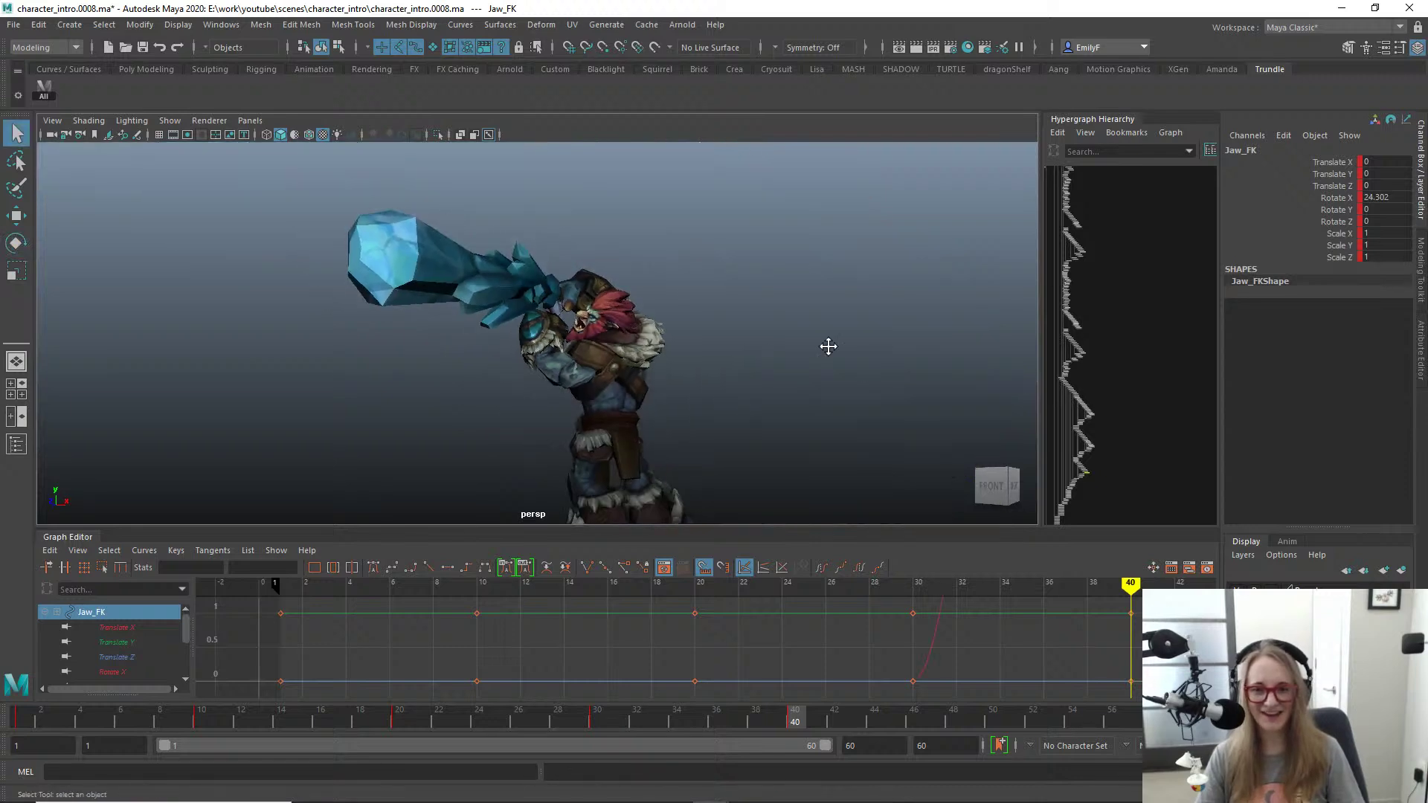
Step: Reduce Root_FK's tilt to about 3.7 in Rotate Z at frame 40
alt+drag(828, 346, 600, 387)
alt+right_drag(617, 360, 727, 298)
key(alt+1)
click(709, 319)
key(e)
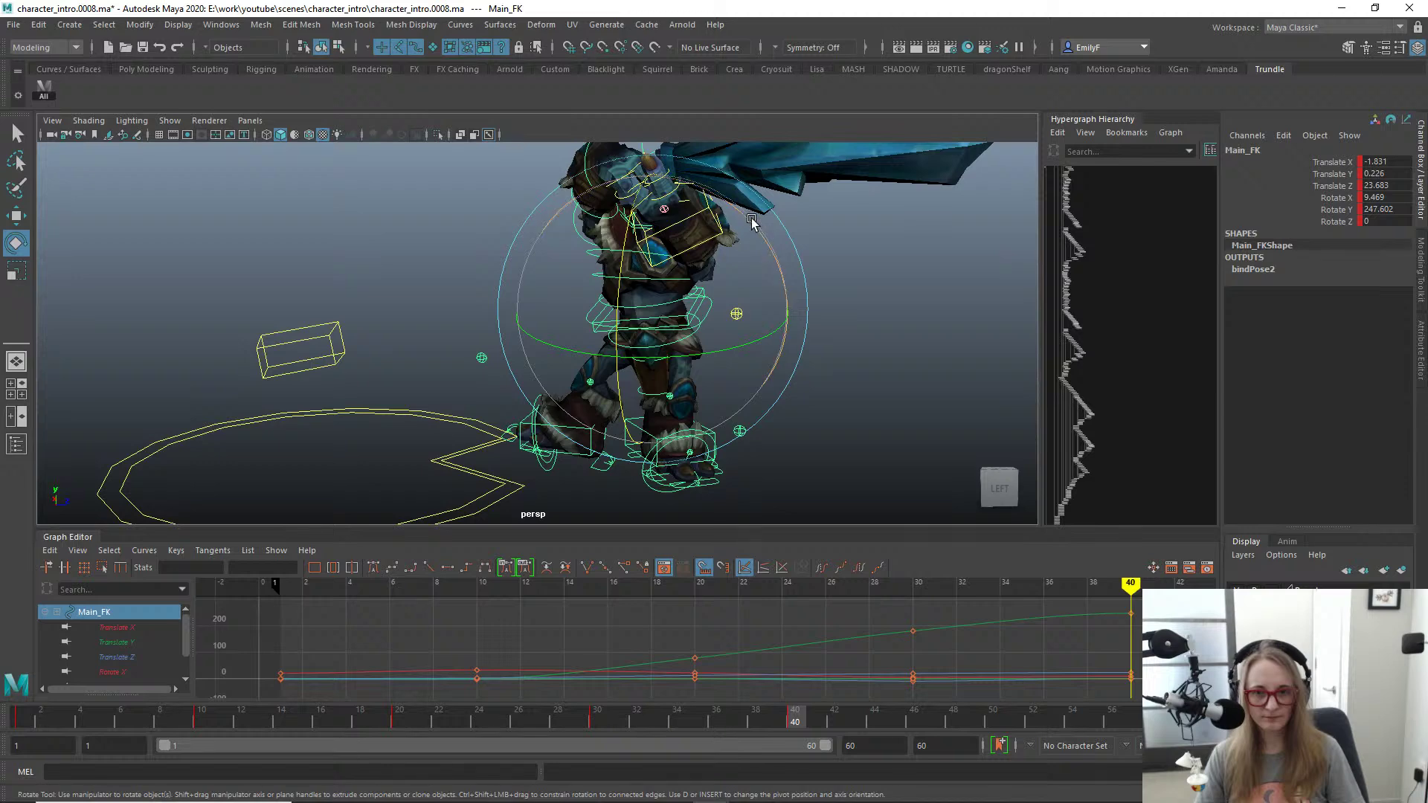
alt+drag(622, 318, 673, 319)
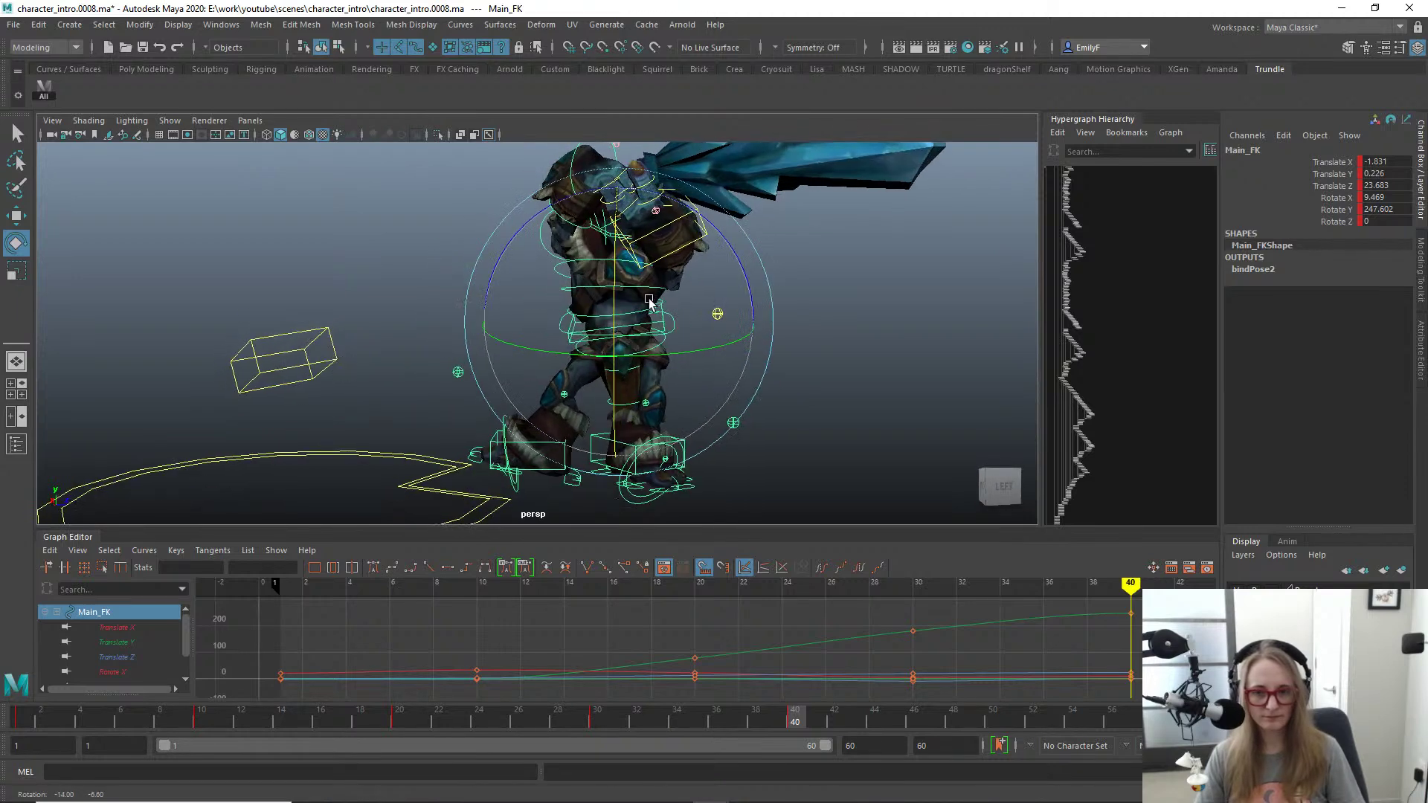
key(q)
click(675, 322)
key(e)
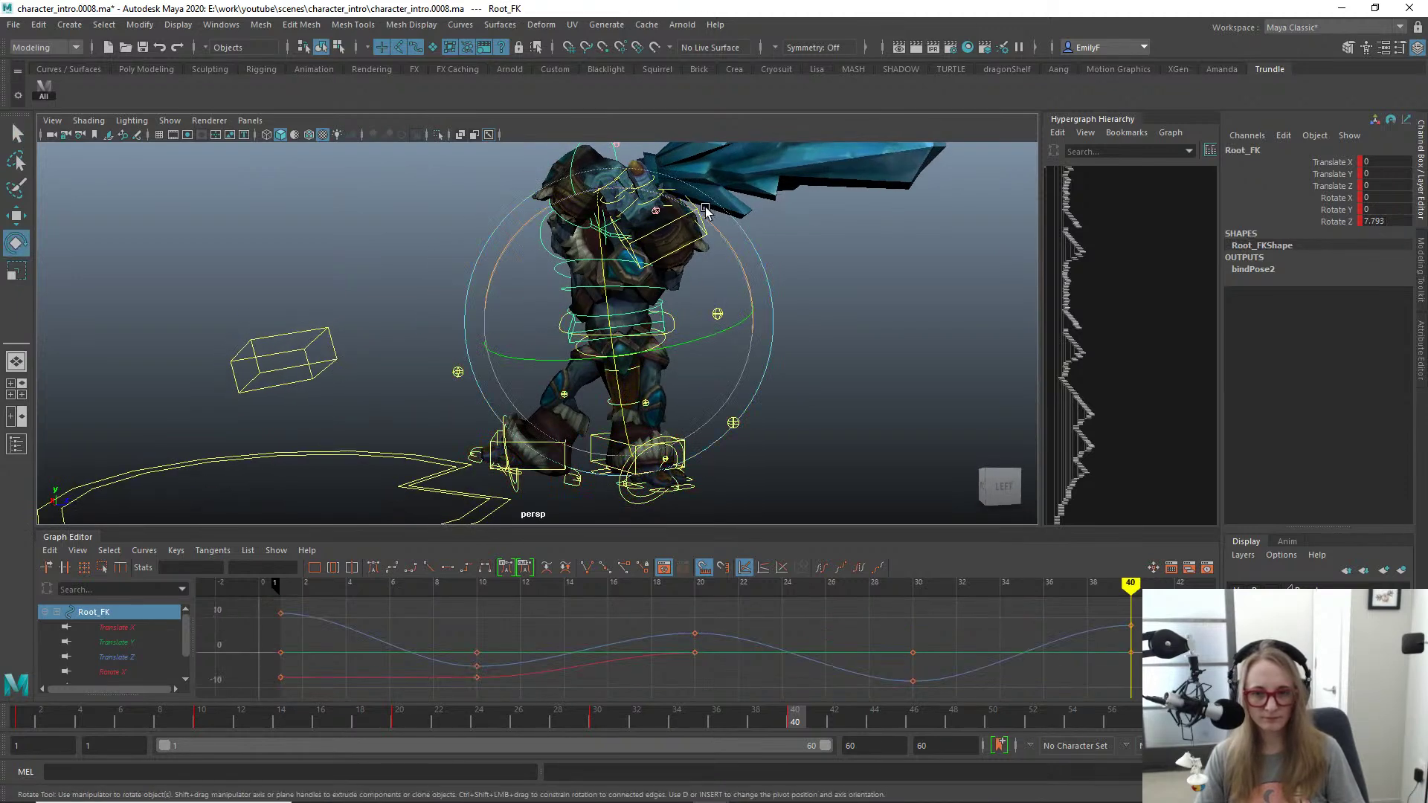
drag(705, 209, 712, 218)
key(q)
key(alt+1)
alt+right_drag(656, 352, 460, 283)
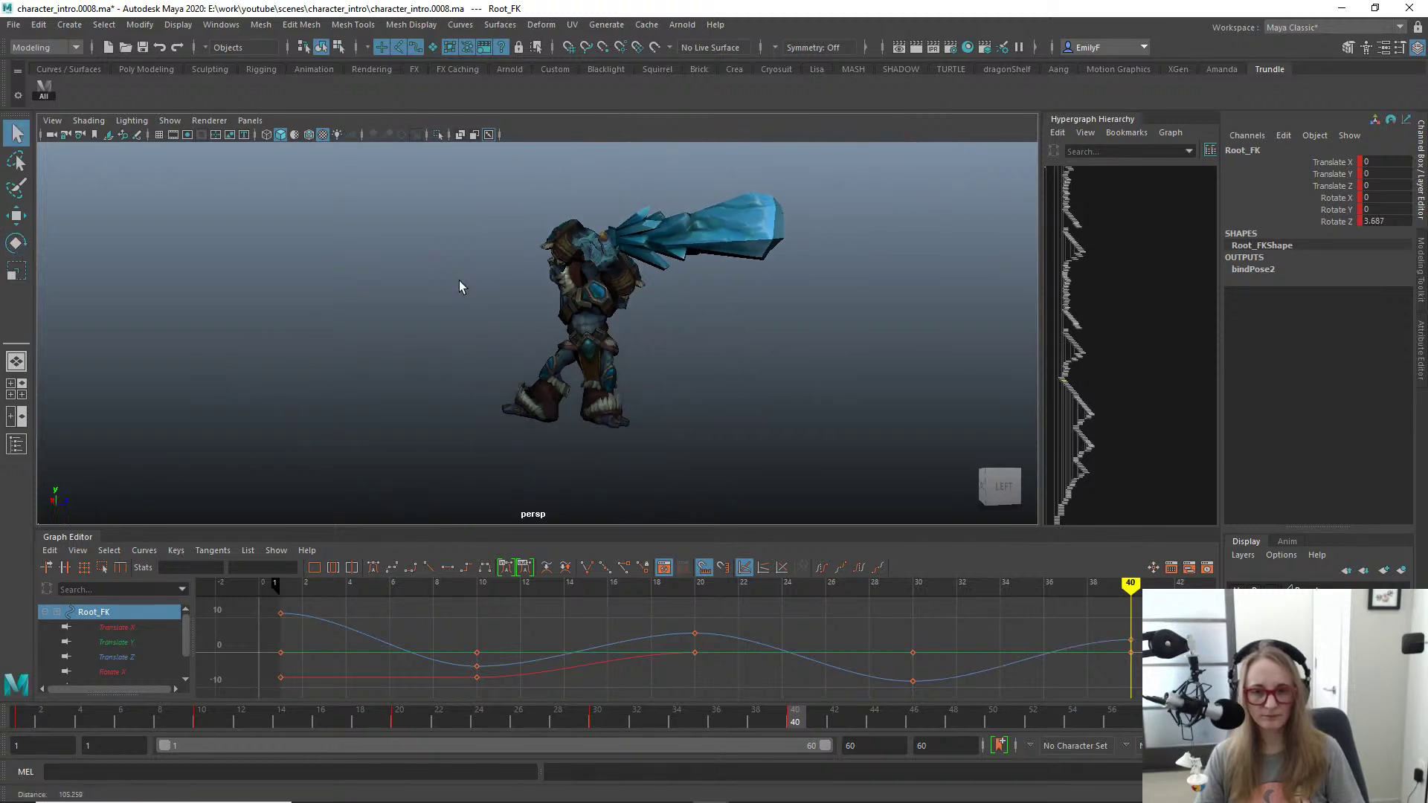
Step: Rotate R_Hand_FK to about 38.7, -22.9 and -11.1 in Rotate X, Y and Z at frame 40
alt+drag(460, 287, 439, 331)
alt+right_drag(439, 331, 714, 310)
key(alt+1)
click(706, 282)
click(702, 274)
key(f)
alt+drag(712, 308, 619, 351)
key(e)
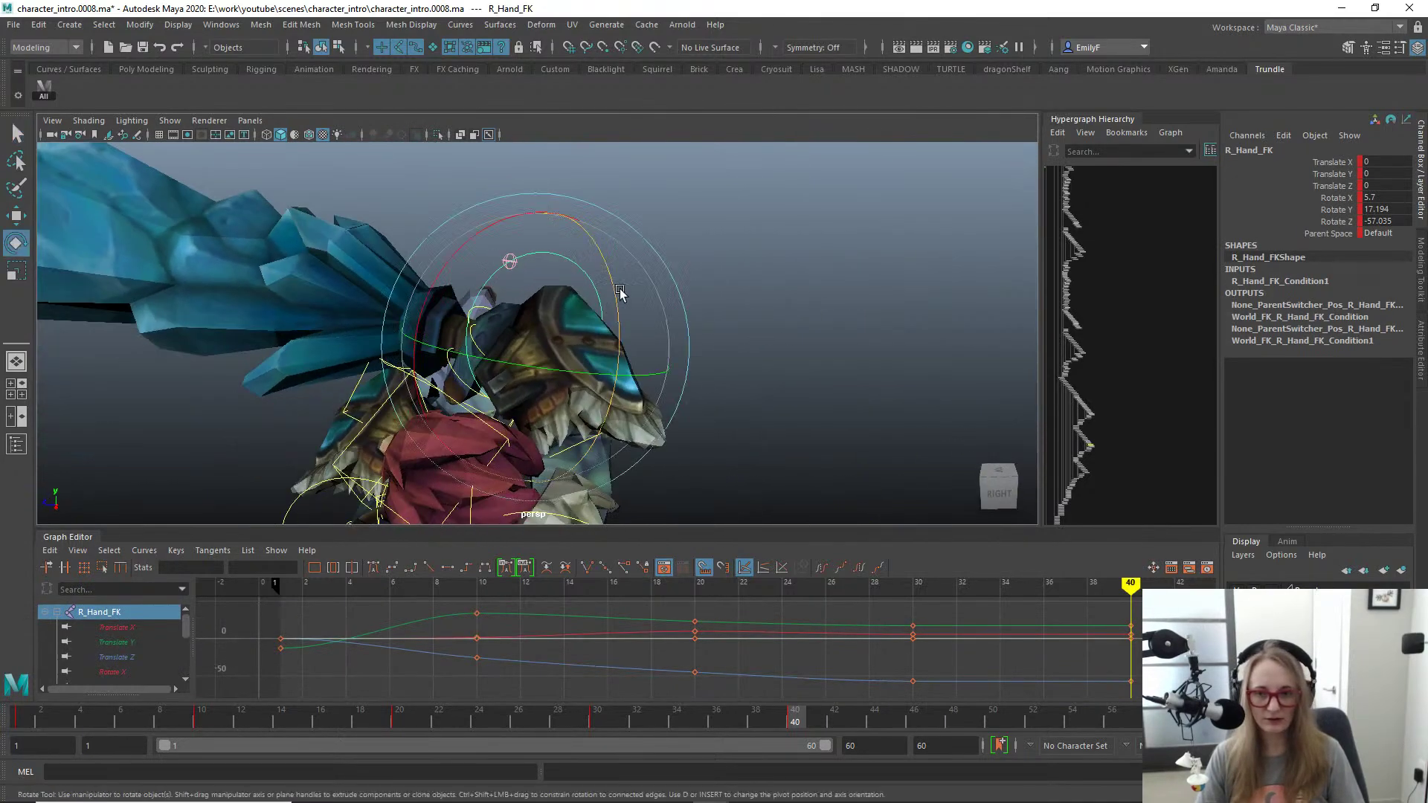
drag(622, 290, 527, 263)
alt+drag(424, 241, 539, 226)
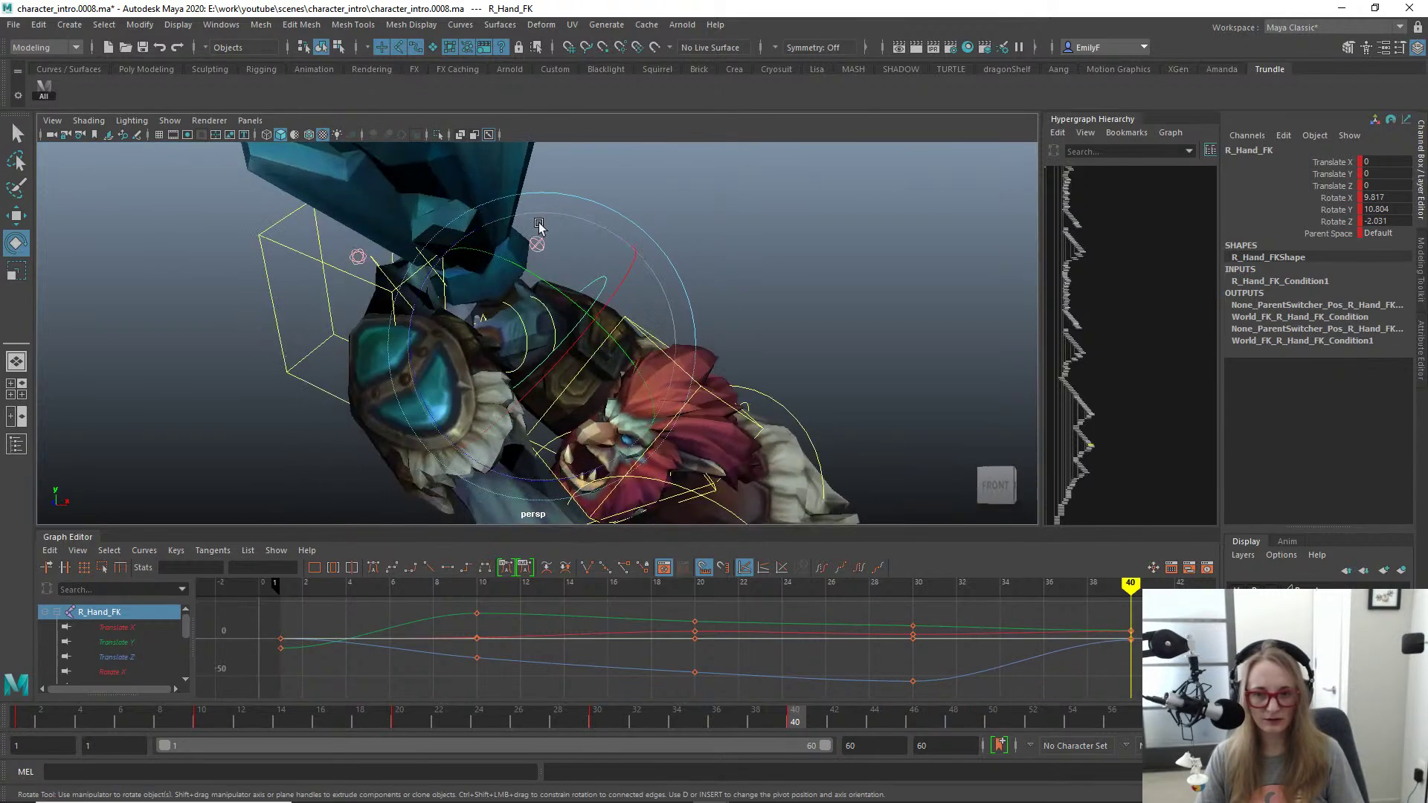
drag(465, 299, 179, 407)
drag(632, 313, 610, 334)
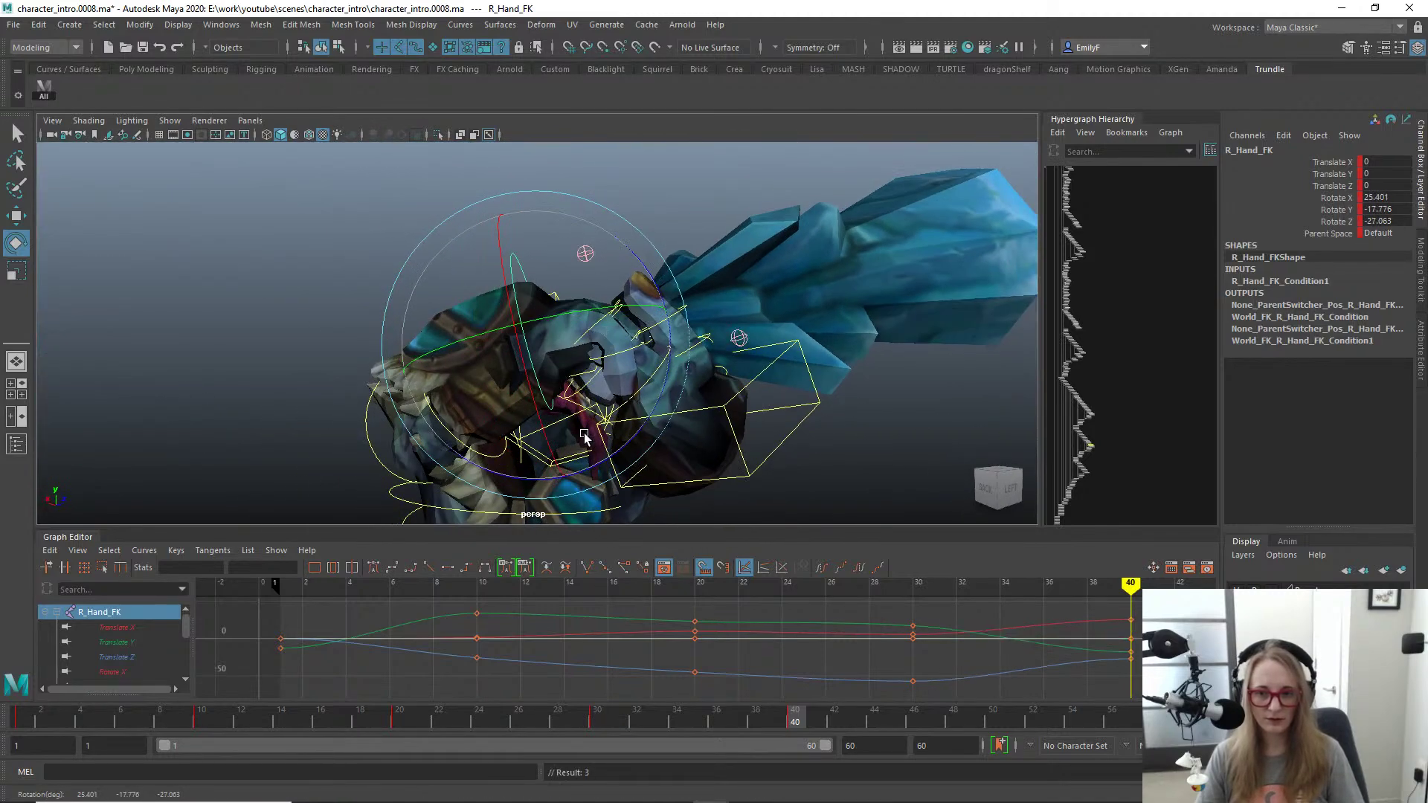
drag(585, 437, 463, 312)
drag(558, 318, 549, 341)
key(q)
Step: Examine in wireframe and shaded display how the Weapon_FK control sits within the hands
alt+drag(416, 339, 345, 393)
key(4)
click(483, 177)
key(e)
scroll(364, 288, down, 3)
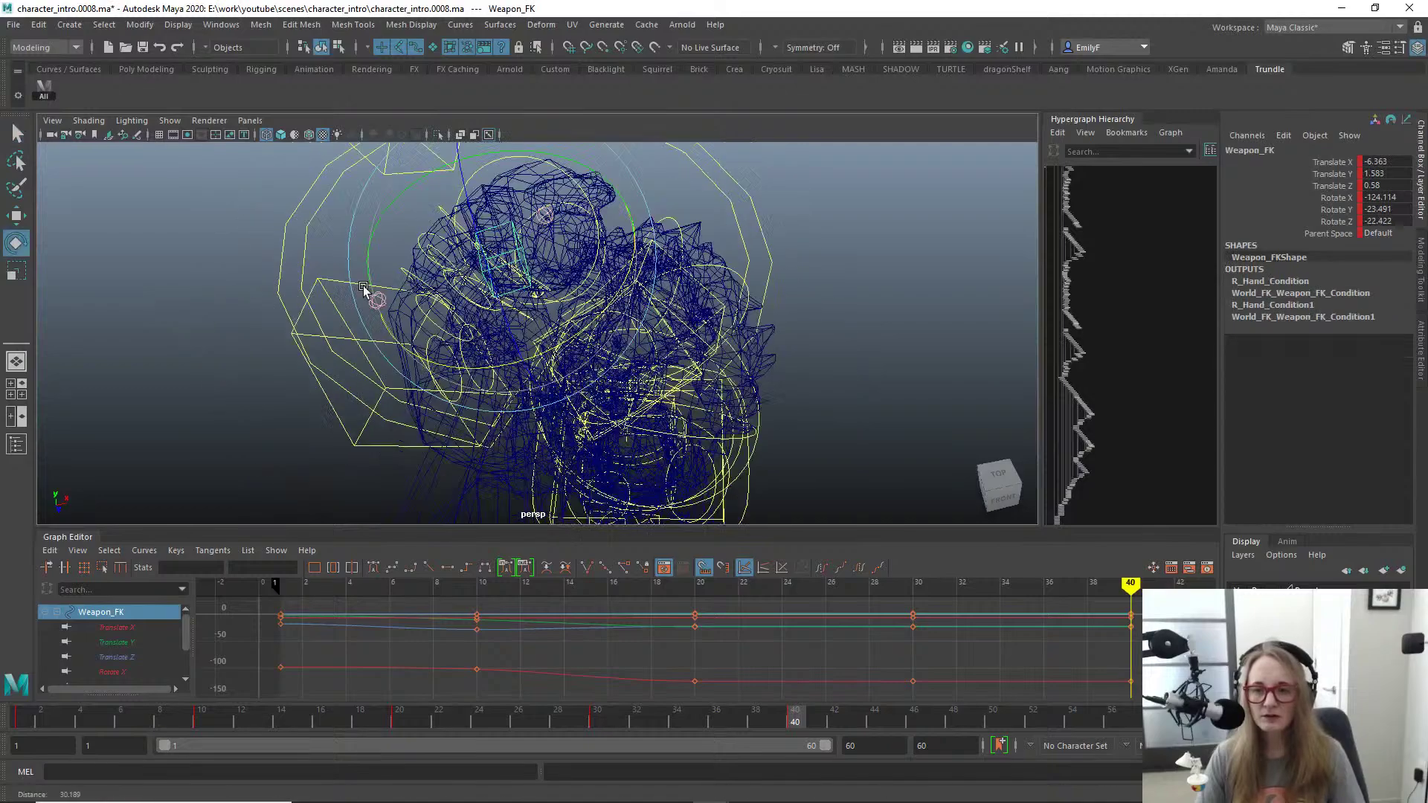
mouse_move(364, 289)
alt+mouse_down()
mouse_move(326, 324)
mouse_move(369, 336)
mouse_move(647, 310)
mouse_move(521, 350)
mouse_move(392, 354)
mouse_move(554, 391)
mouse_move(478, 372)
mouse_move(526, 360)
mouse_move(472, 367)
alt+mouse_up()
key(6)
key(4)
alt+right_drag(471, 367, 537, 333)
key(q)
click(560, 360)
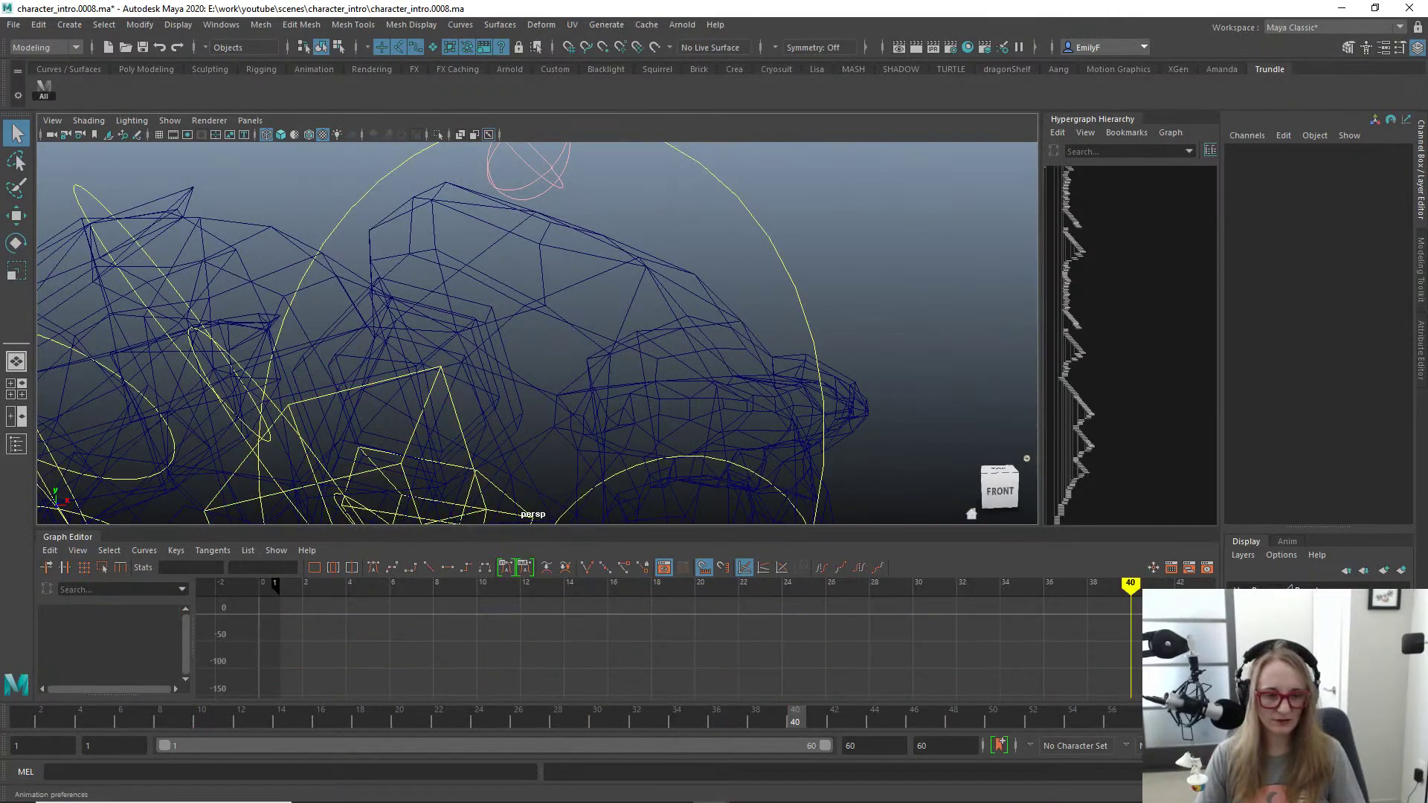
Step: Log the selection of Weapon_FK in the Script Editor's cleared history and save that command to the Trundle shelf as MEL
click(1416, 773)
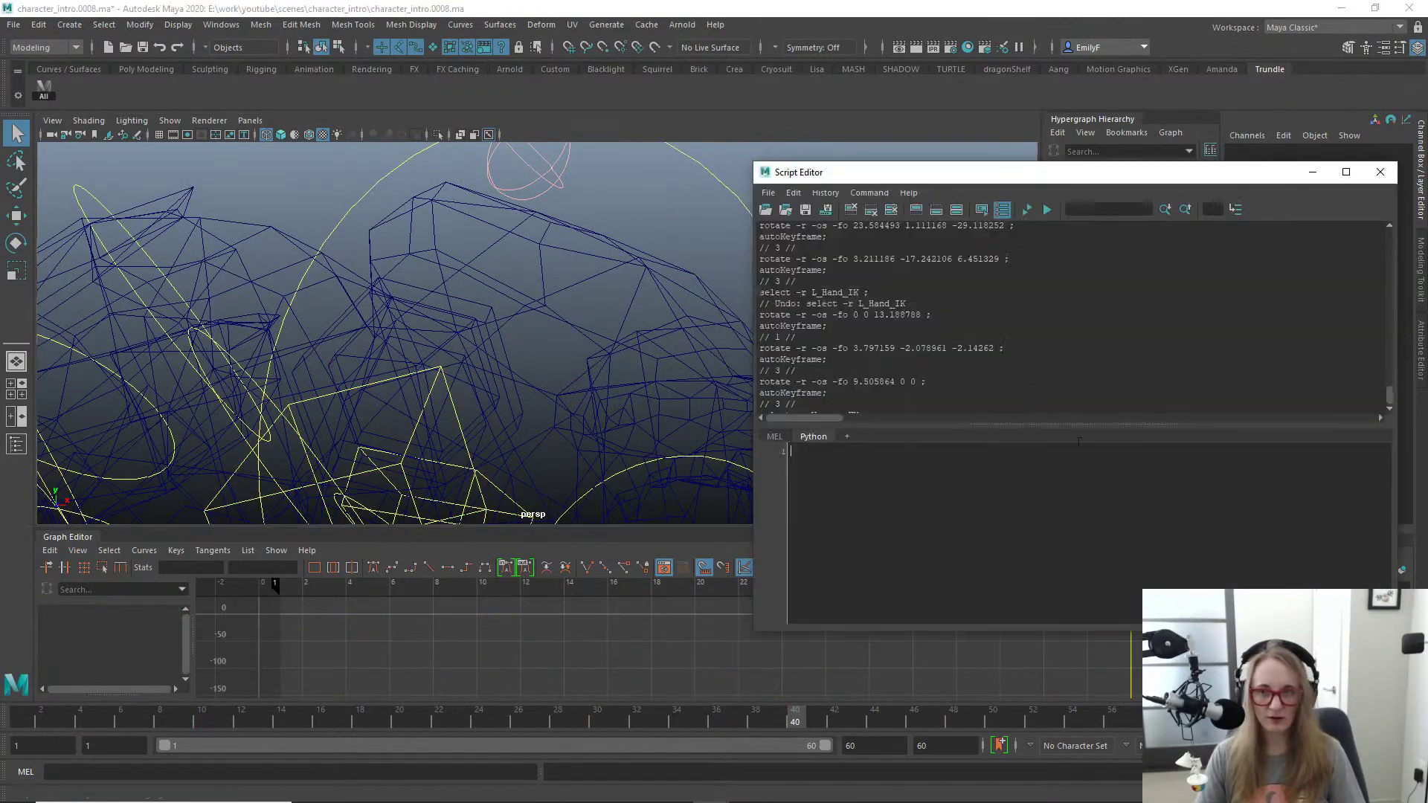
click(850, 209)
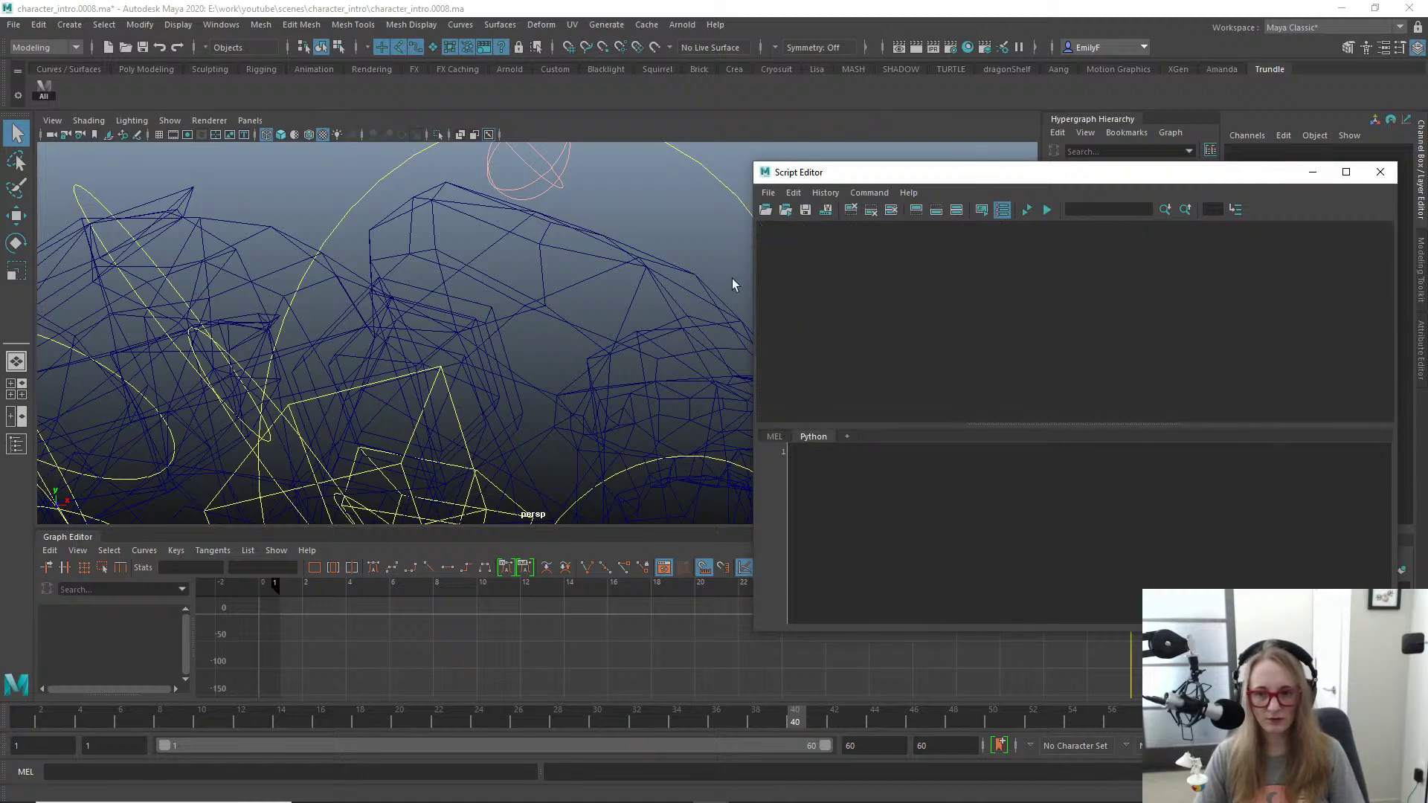
click(437, 378)
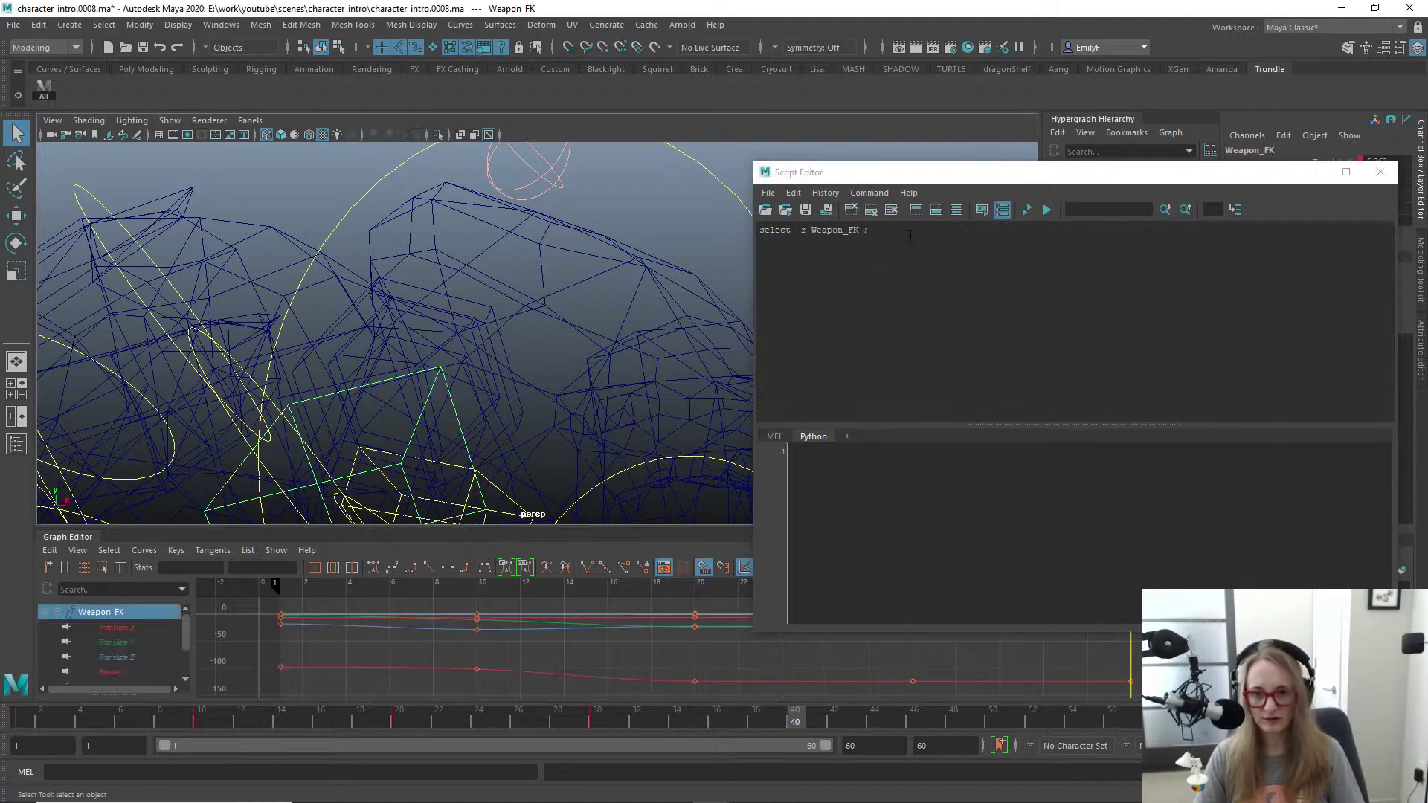
drag(909, 236, 635, 199)
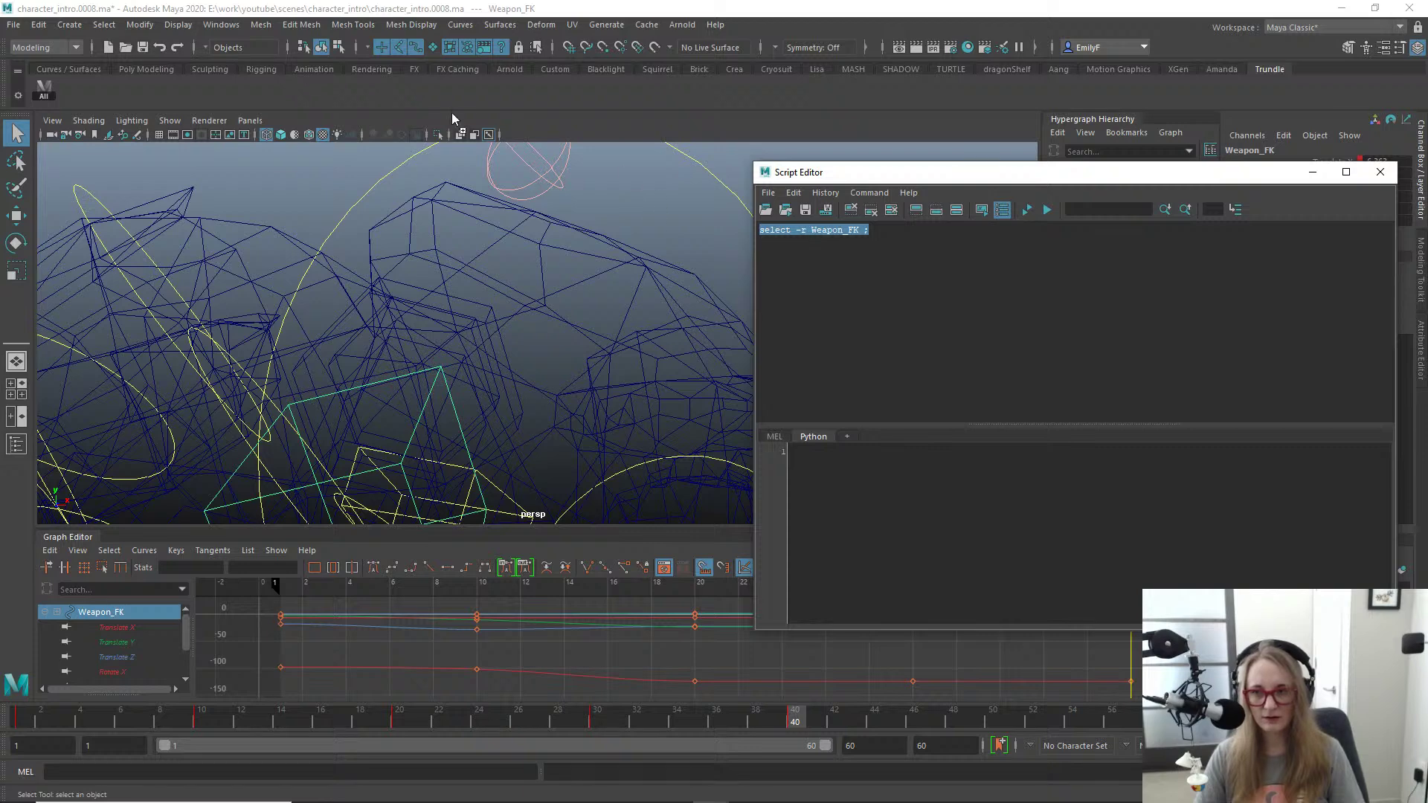
middle_drag(253, 94, 253, 94)
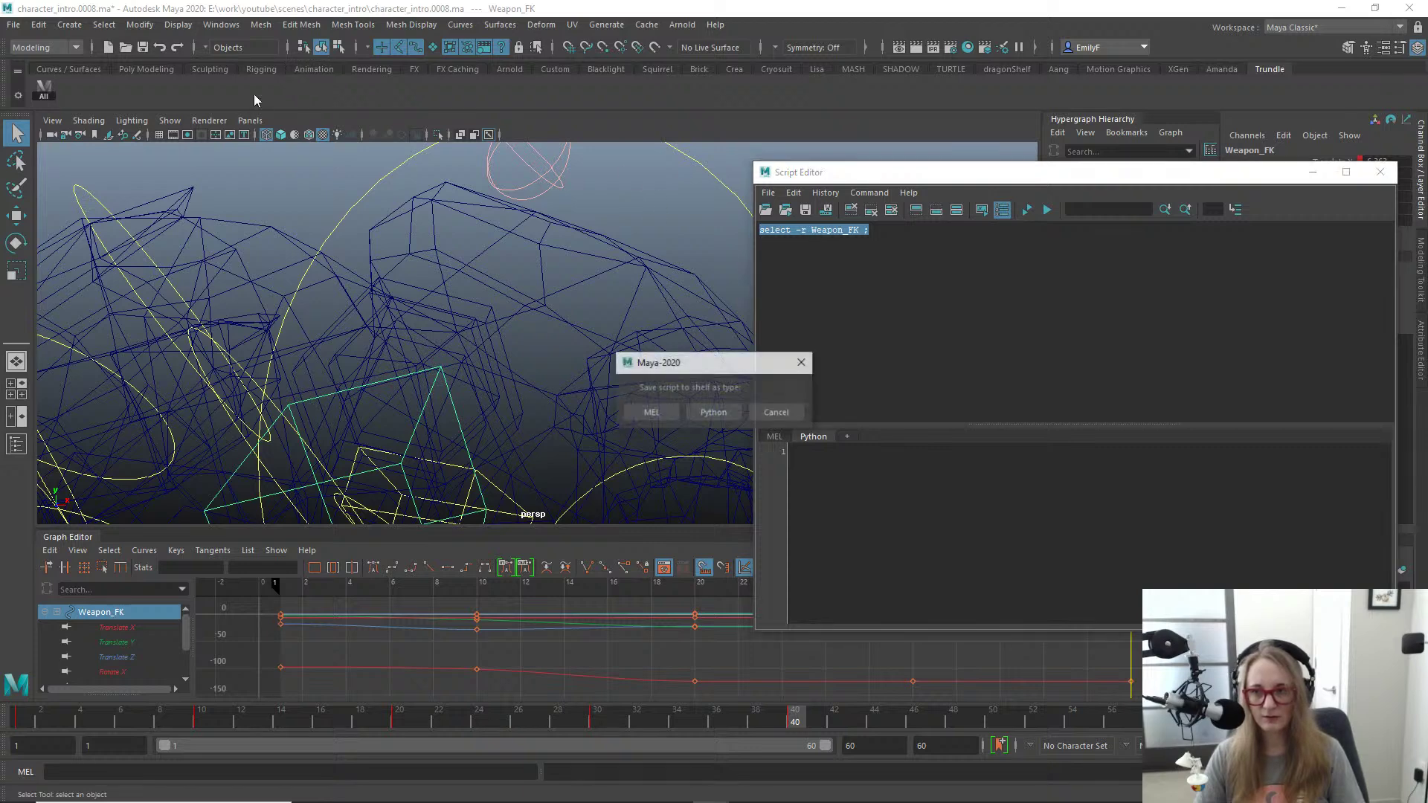
click(650, 413)
Step: Name the new shelf item and its tooltip Select Weapon, label its icon Wep, save all shelves and close the Script Editor
right_click(70, 86)
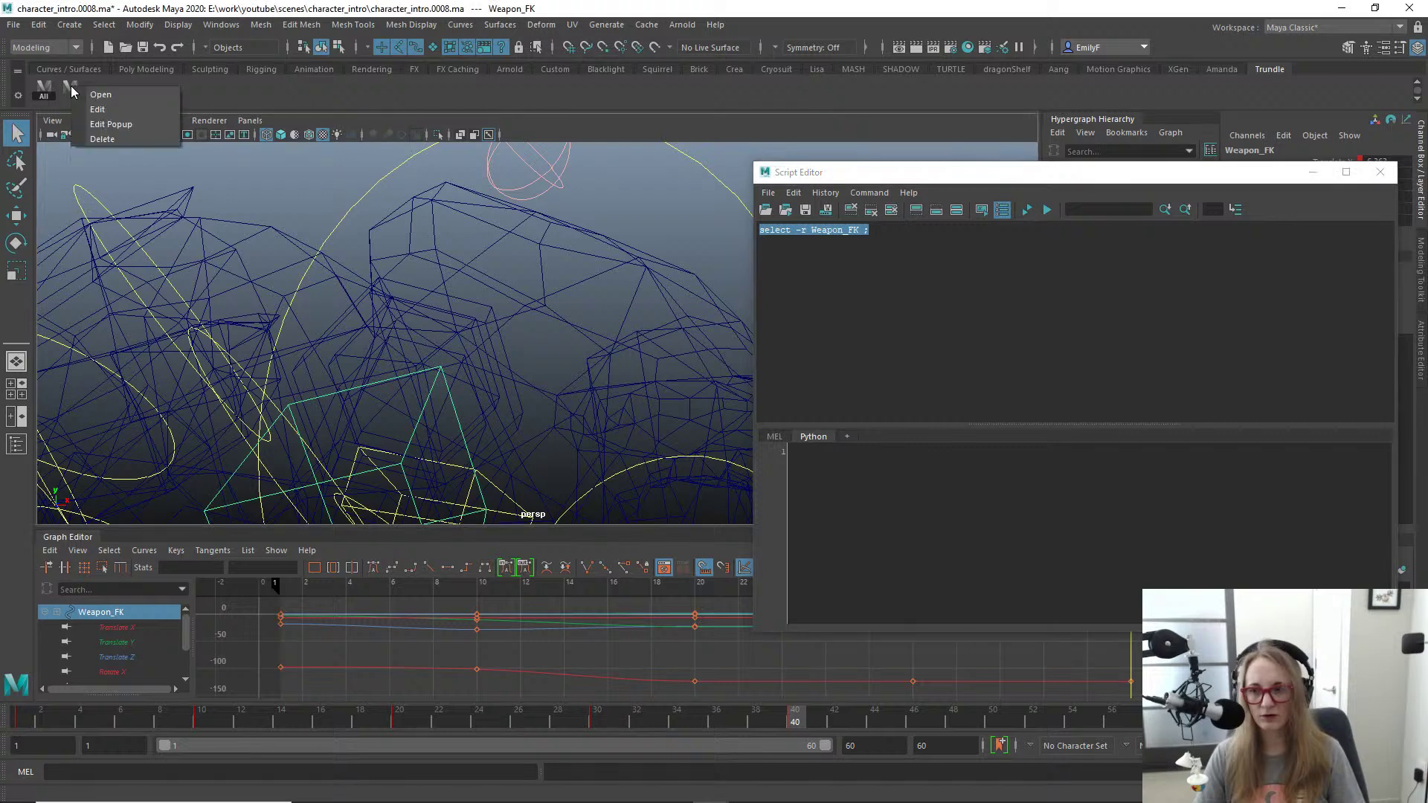
click(90, 108)
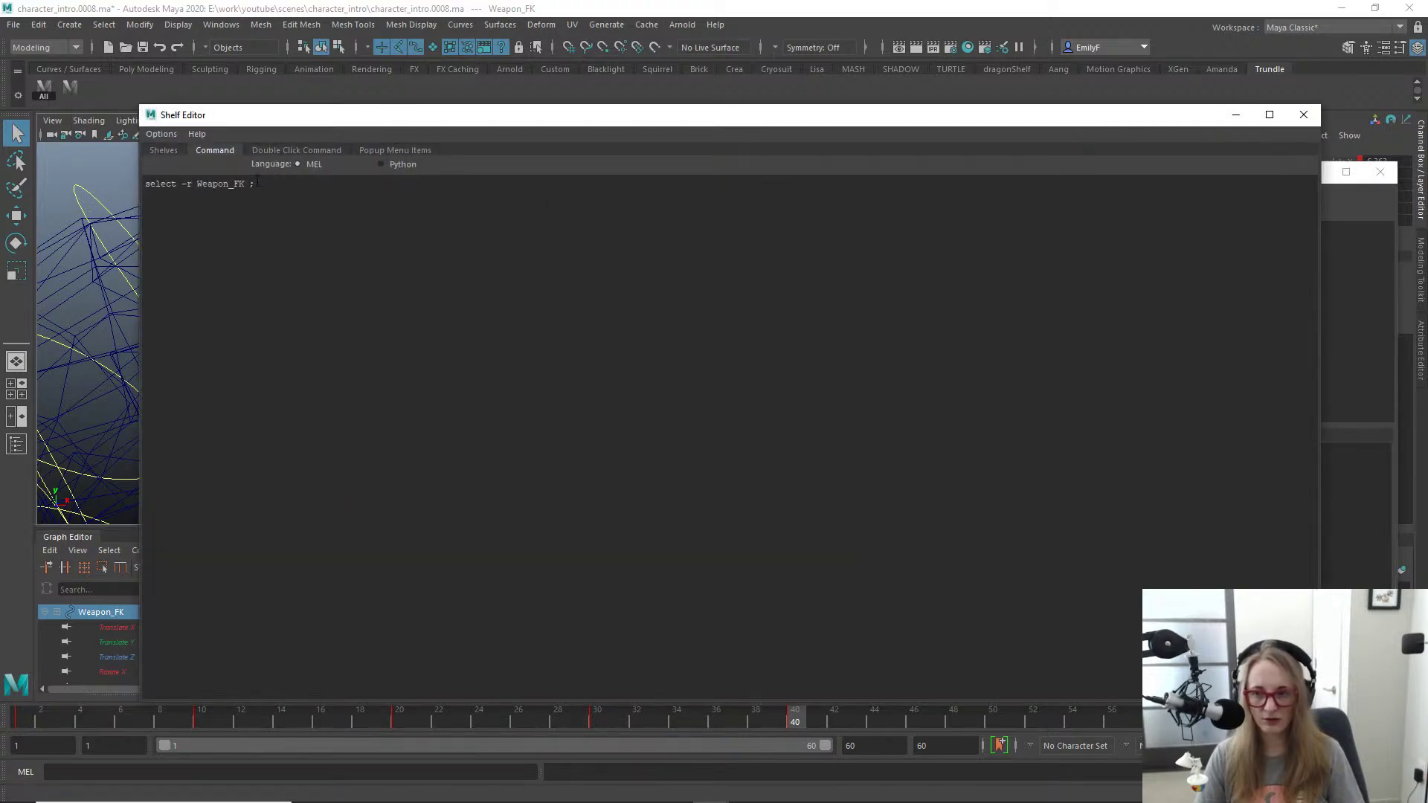
click(164, 151)
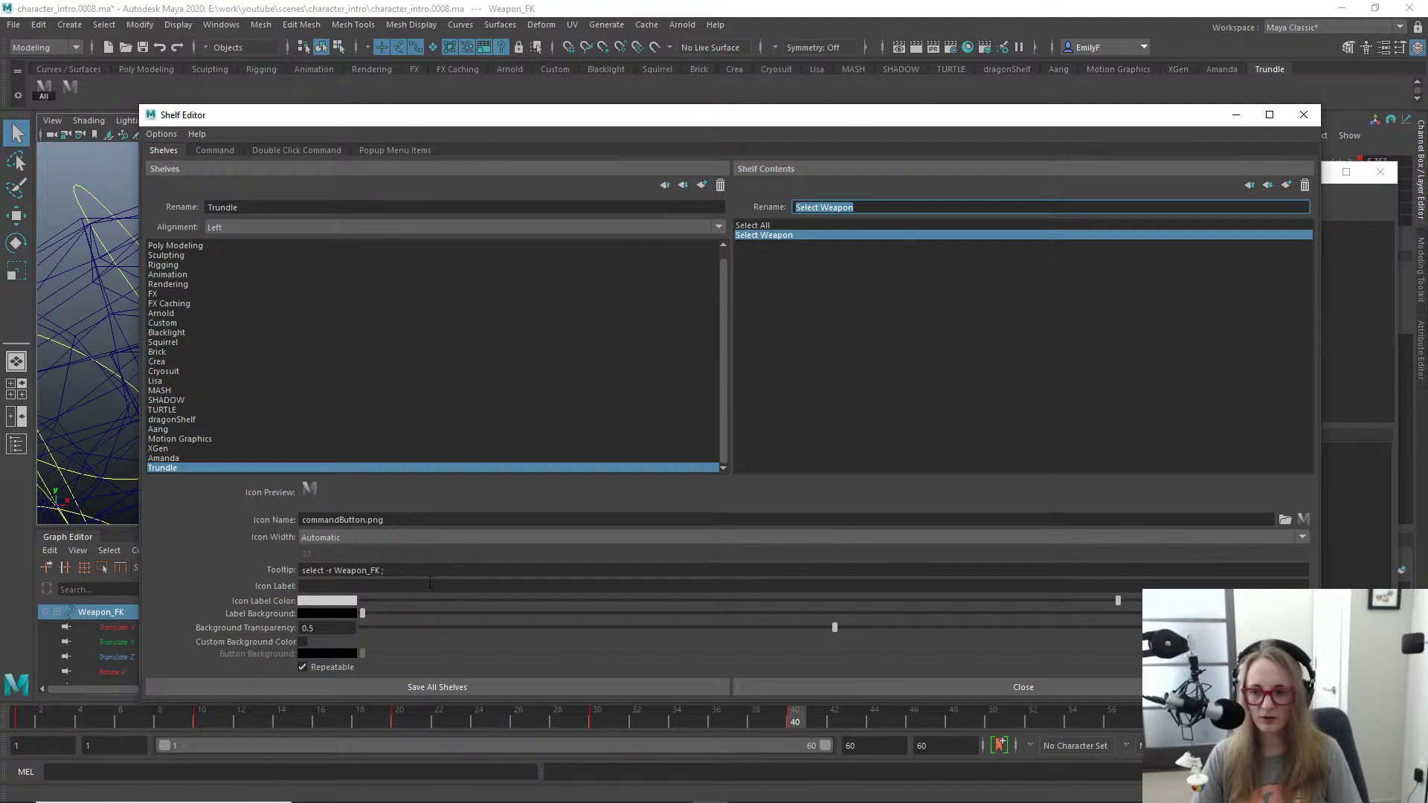
click(401, 570)
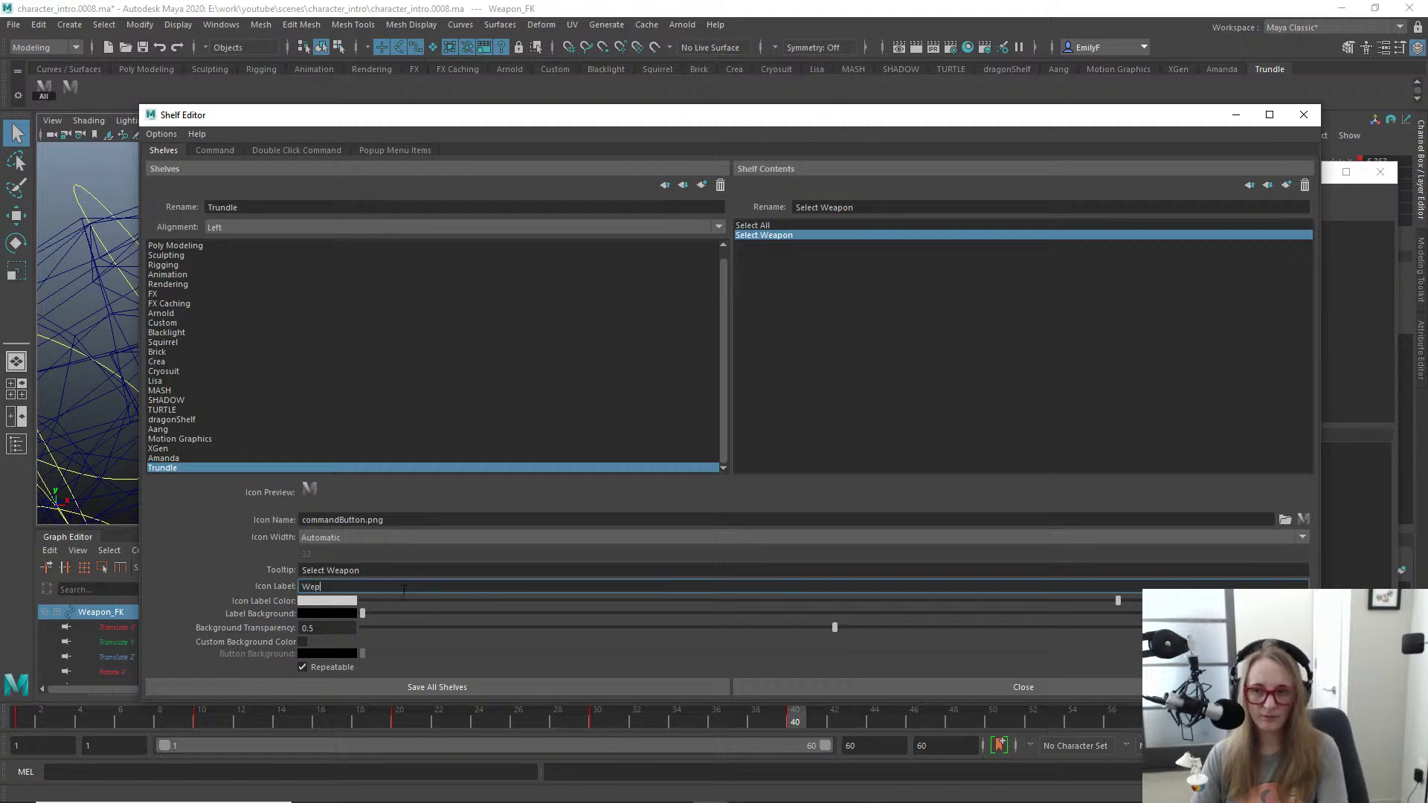
click(646, 685)
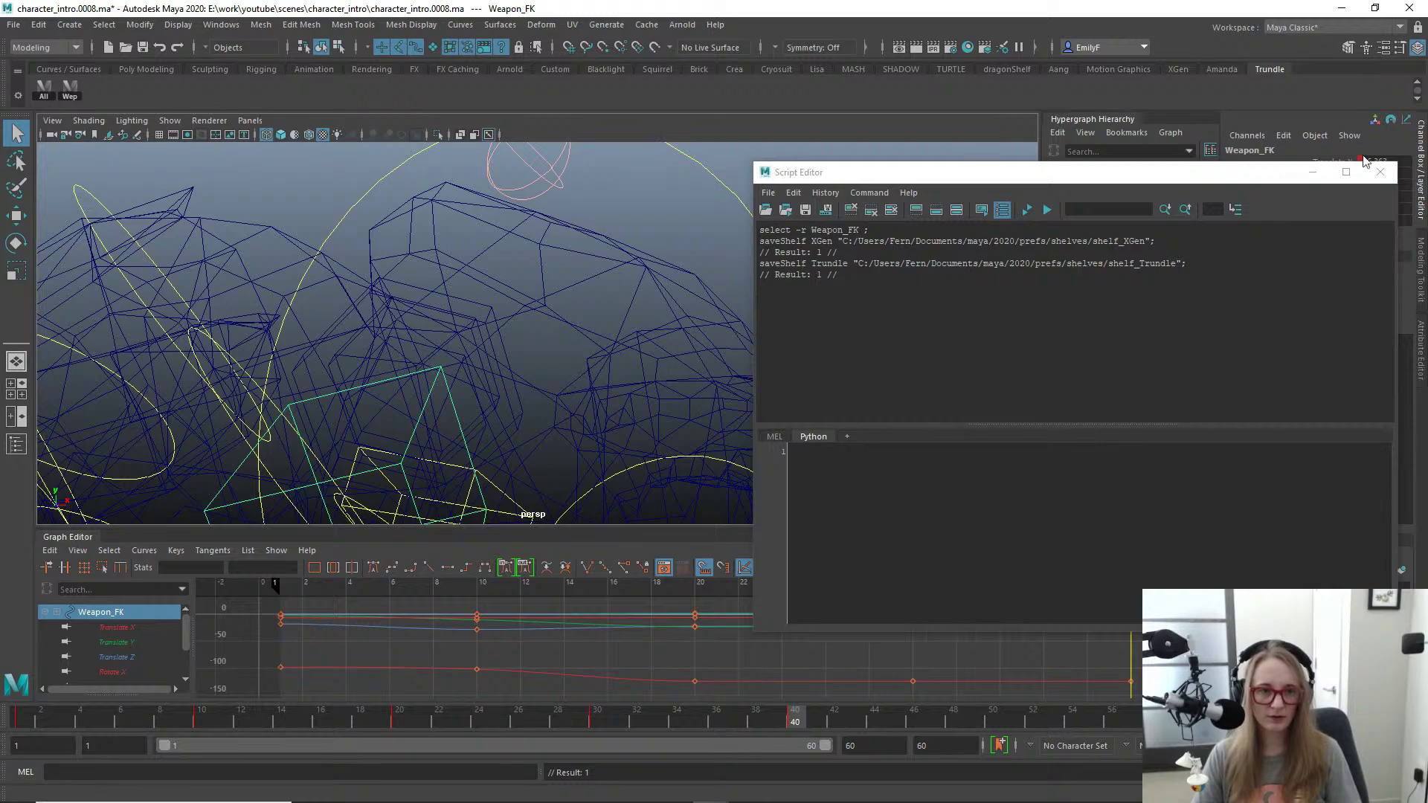
click(1380, 171)
Step: Select Weapon_FK with the Wep shelf shortcut and rotate it to fit the hands at frame 40
alt+drag(478, 296, 509, 377)
key(6)
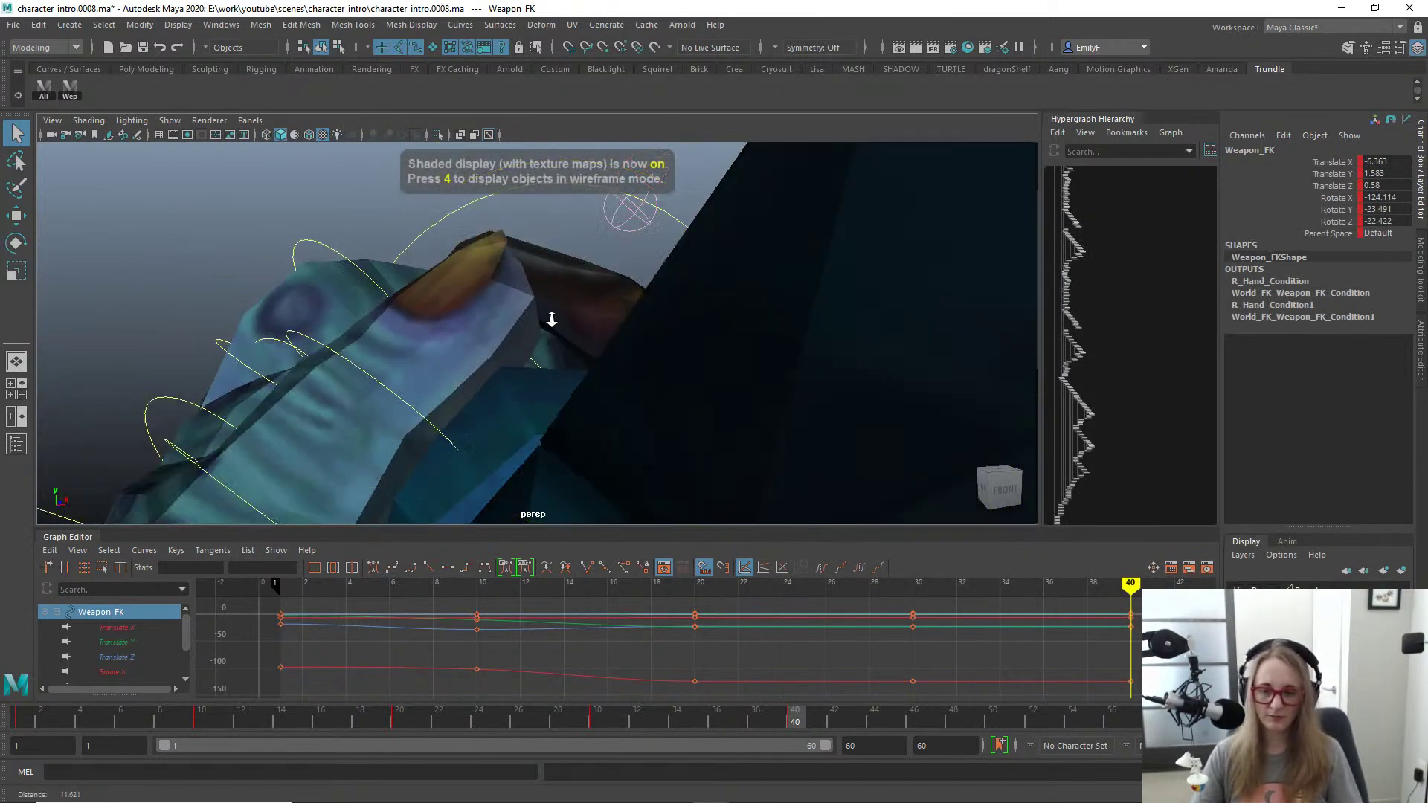
mouse_move(549, 316)
alt+mouse_down()
mouse_move(658, 335)
mouse_move(623, 341)
mouse_move(727, 395)
mouse_move(686, 310)
mouse_move(631, 340)
mouse_move(595, 253)
mouse_move(513, 258)
mouse_move(520, 245)
mouse_move(532, 246)
mouse_move(413, 311)
mouse_move(515, 214)
alt+mouse_up()
click(589, 335)
alt+drag(736, 362, 294, 162)
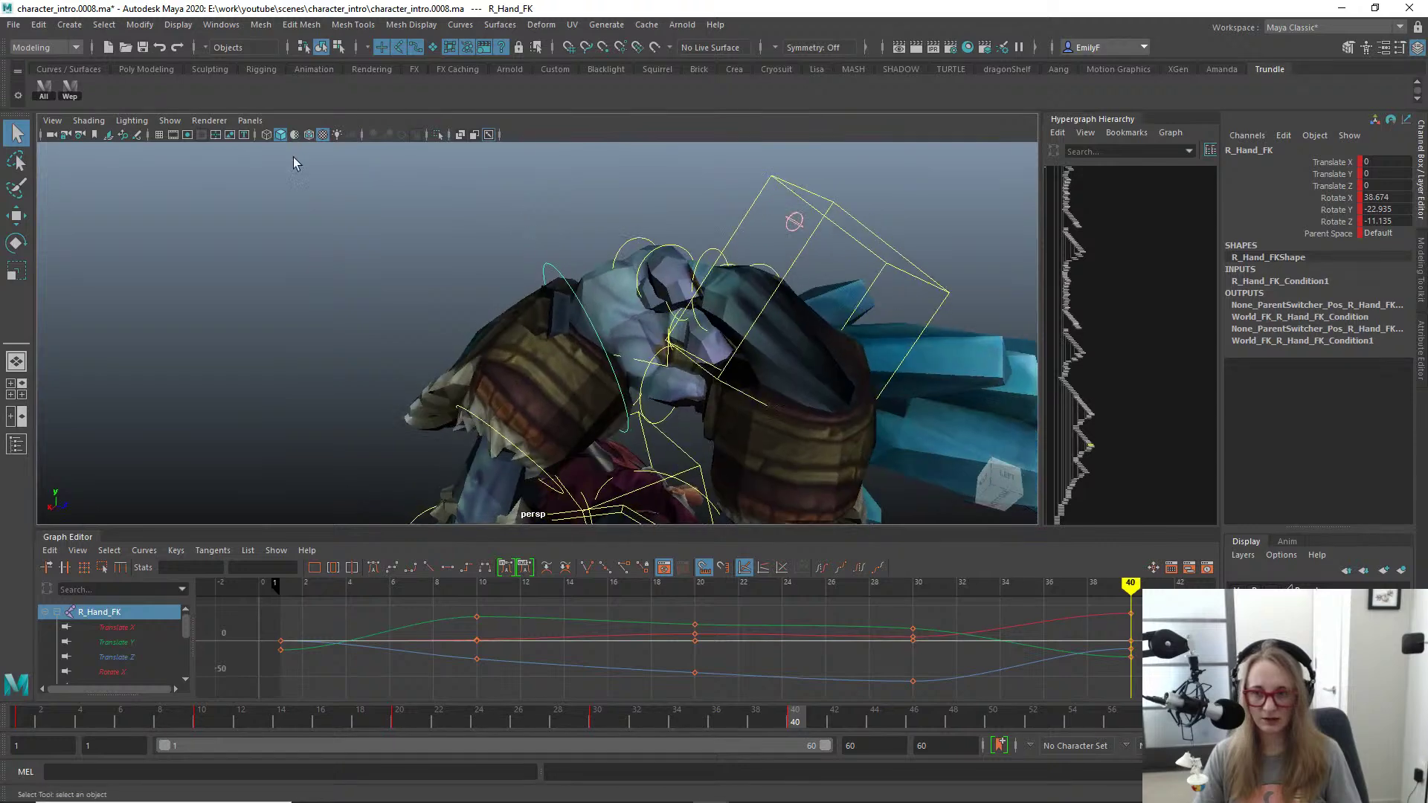
click(72, 93)
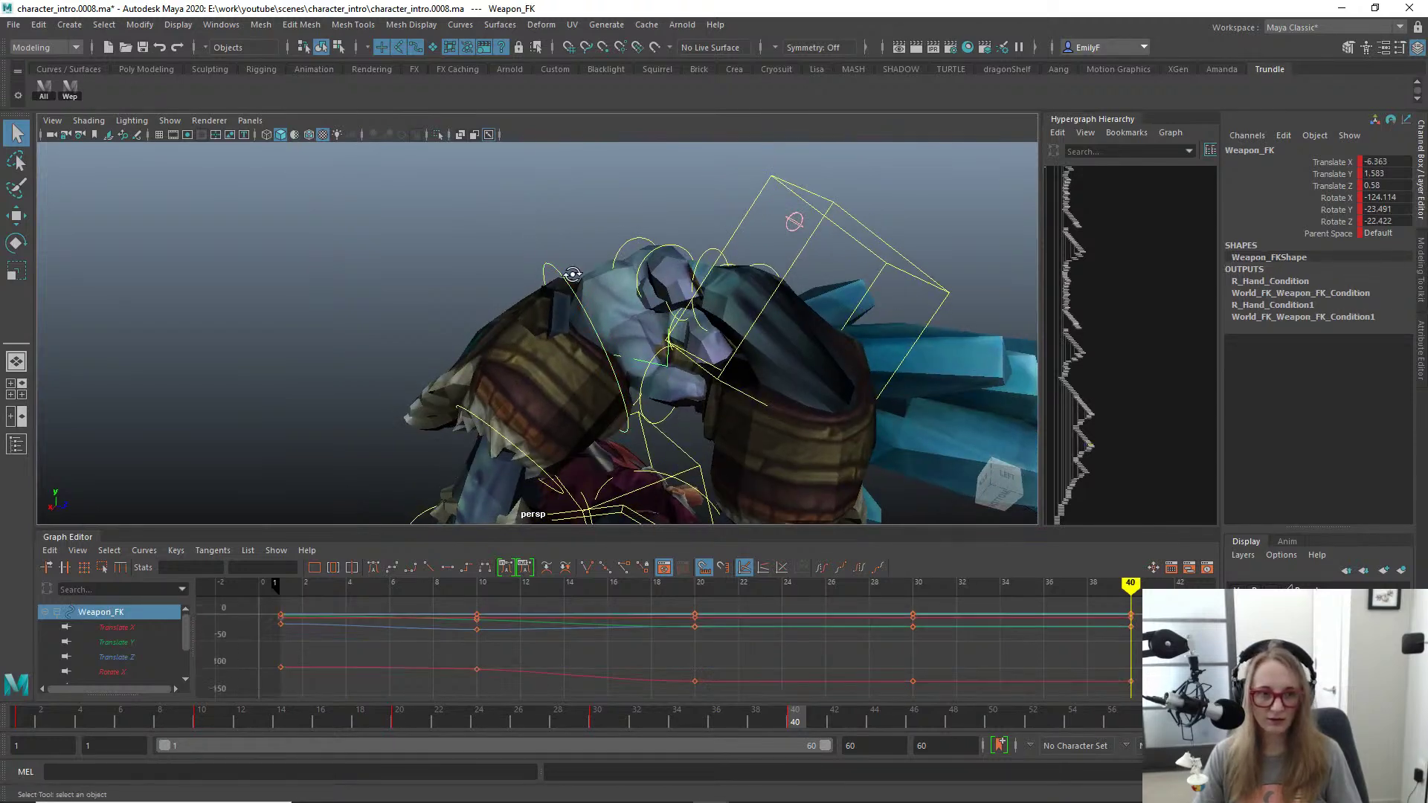
alt+drag(572, 275, 710, 395)
key(e)
drag(603, 350, 685, 387)
key(w)
Step: Compare the weapon's placement in the hands at frames 30, 20 and 10
click(598, 716)
key(f)
alt+drag(563, 378, 588, 160)
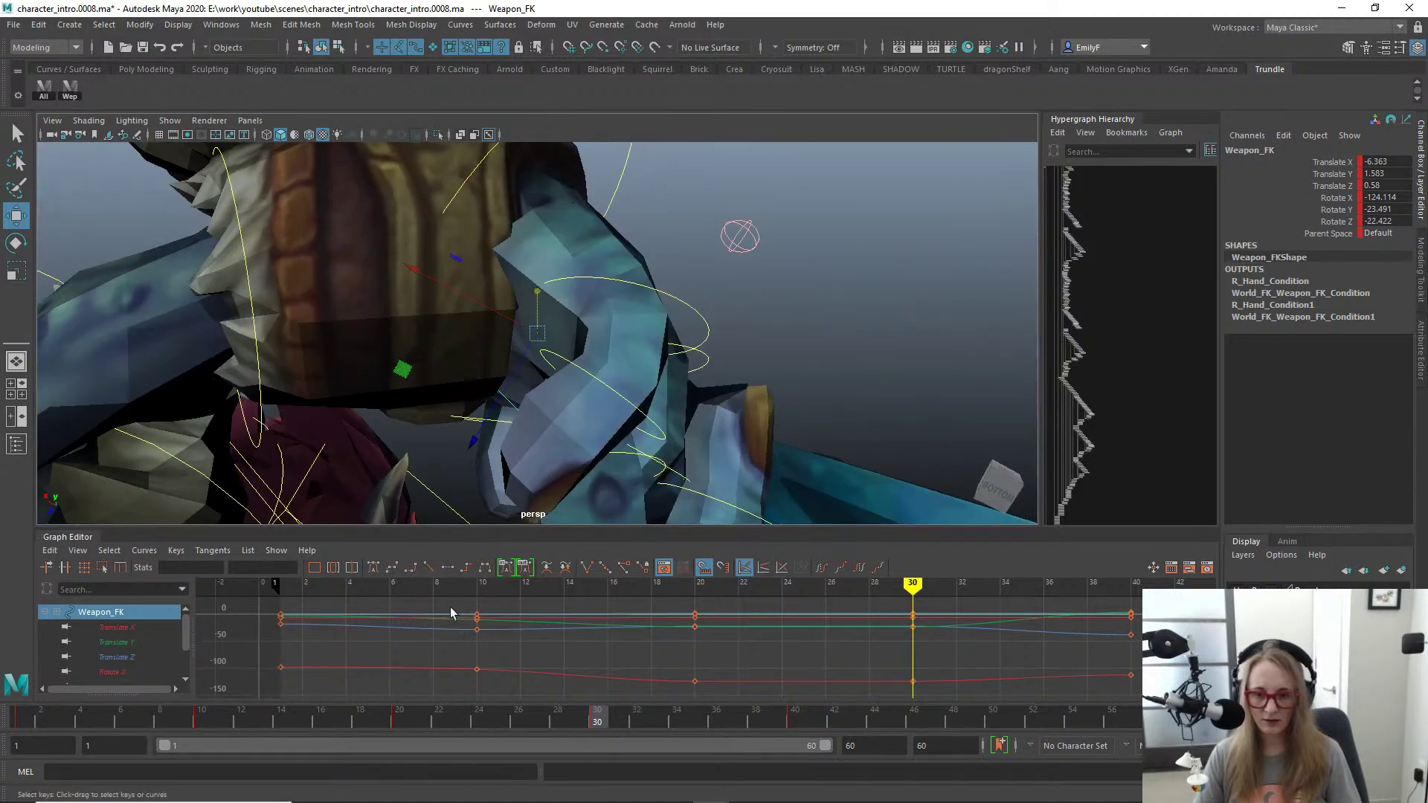
click(400, 716)
key(f)
alt+drag(697, 357, 739, 389)
click(198, 723)
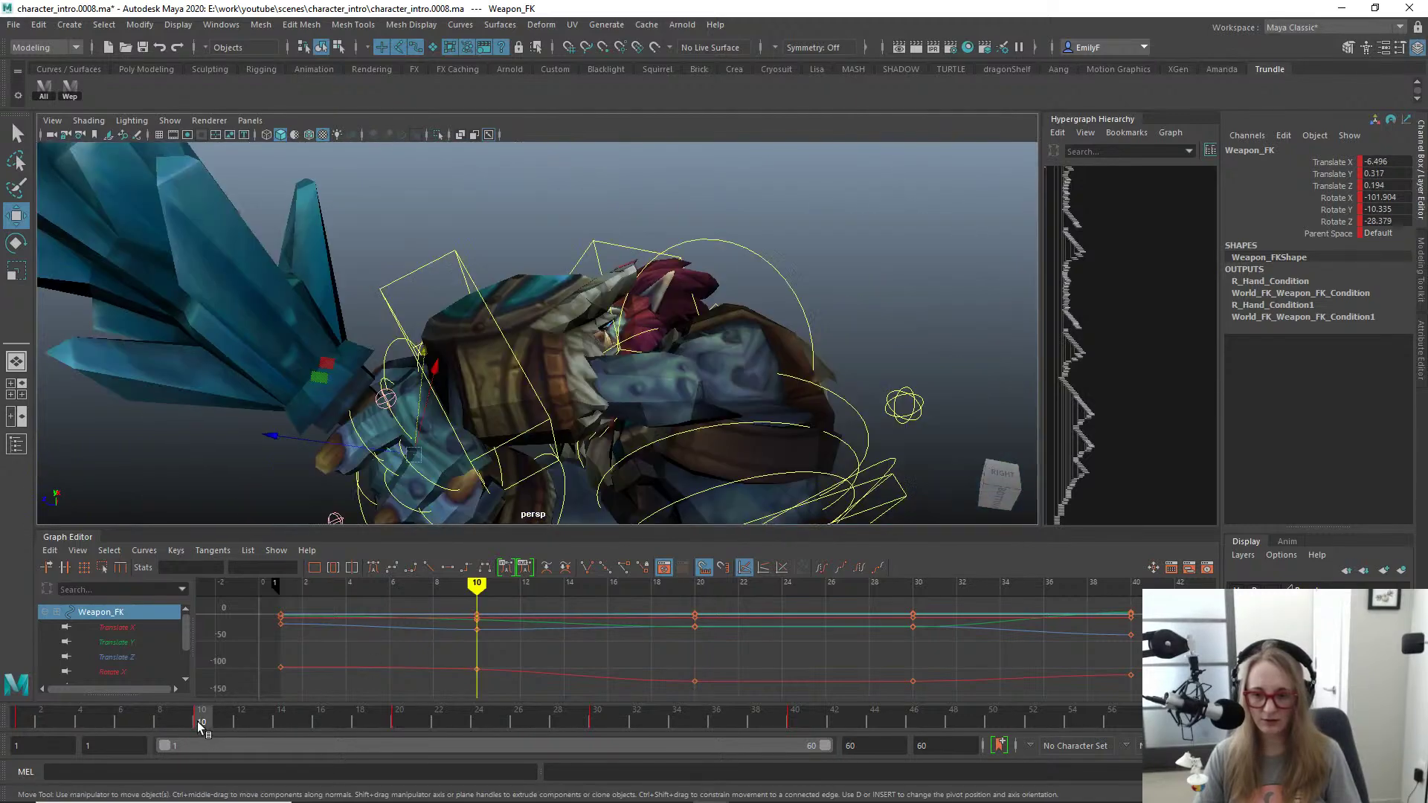
alt+drag(417, 423, 599, 438)
Step: At frame 20, rotate Weapon_FK to about -102, 15, -26 and move it to about -6.6, 0.8, 0.8 to fit the right hand
click(405, 719)
key(f)
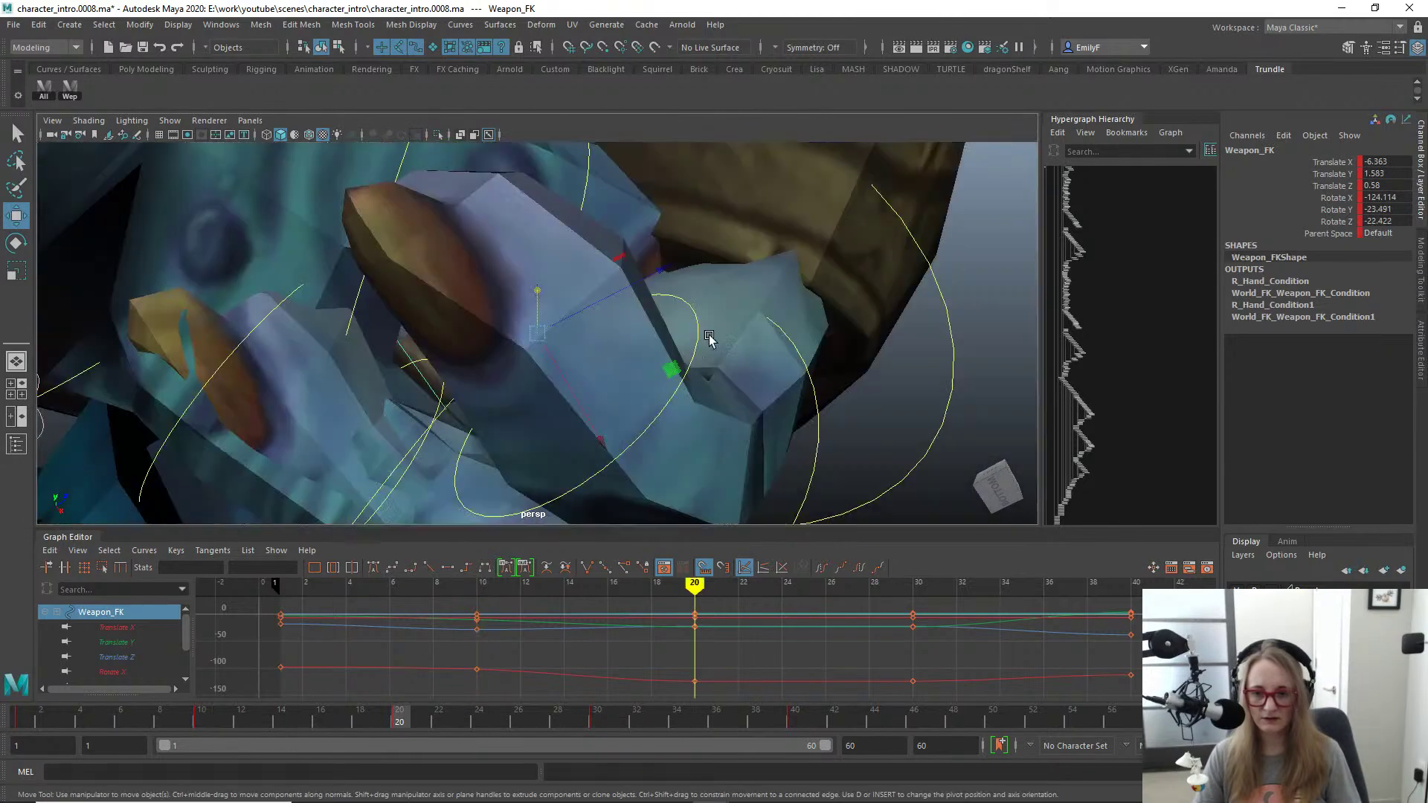
alt+right_drag(754, 325, 284, 238)
alt+drag(284, 238, 525, 293)
key(e)
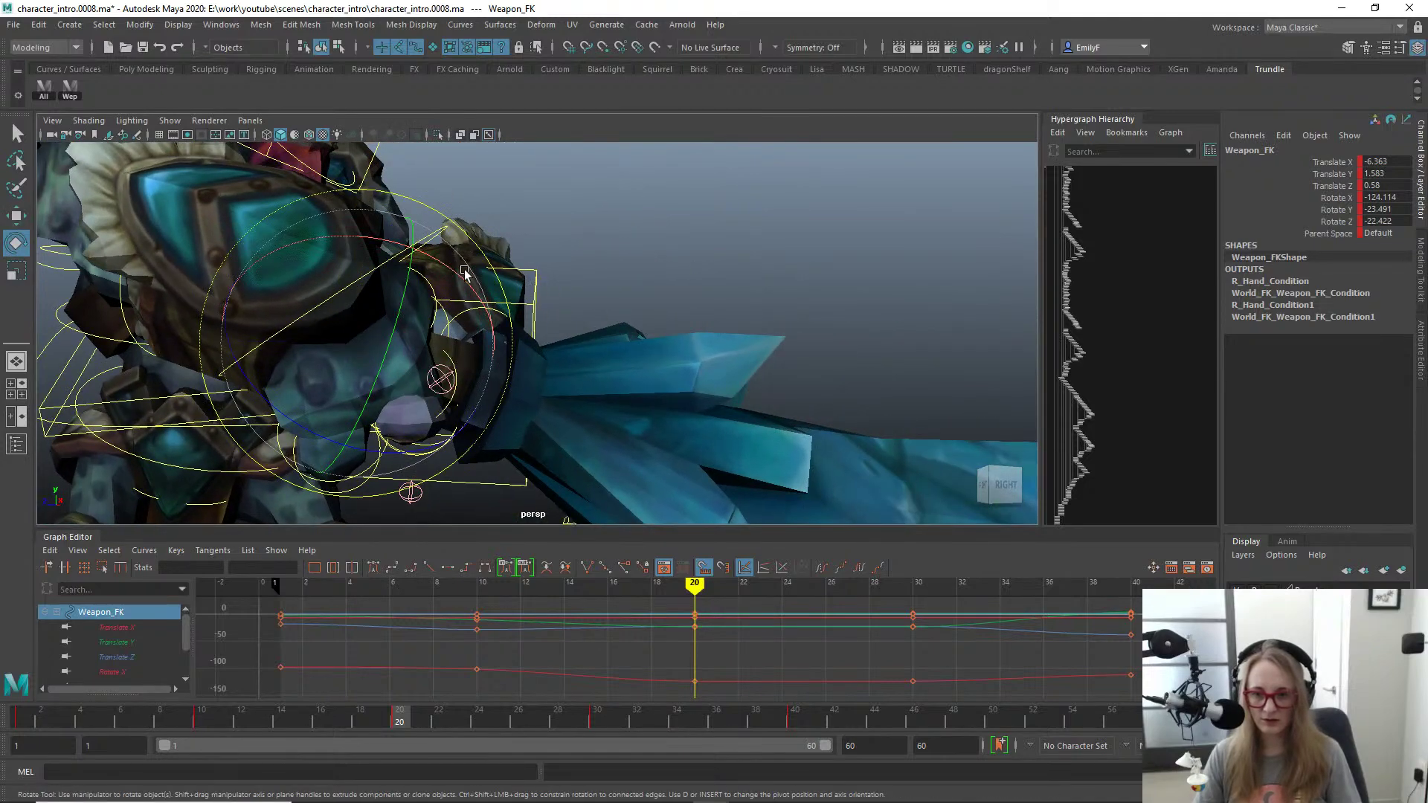
drag(514, 354, 620, 263)
drag(518, 322, 260, 359)
key(w)
alt+right_drag(439, 361, 318, 357)
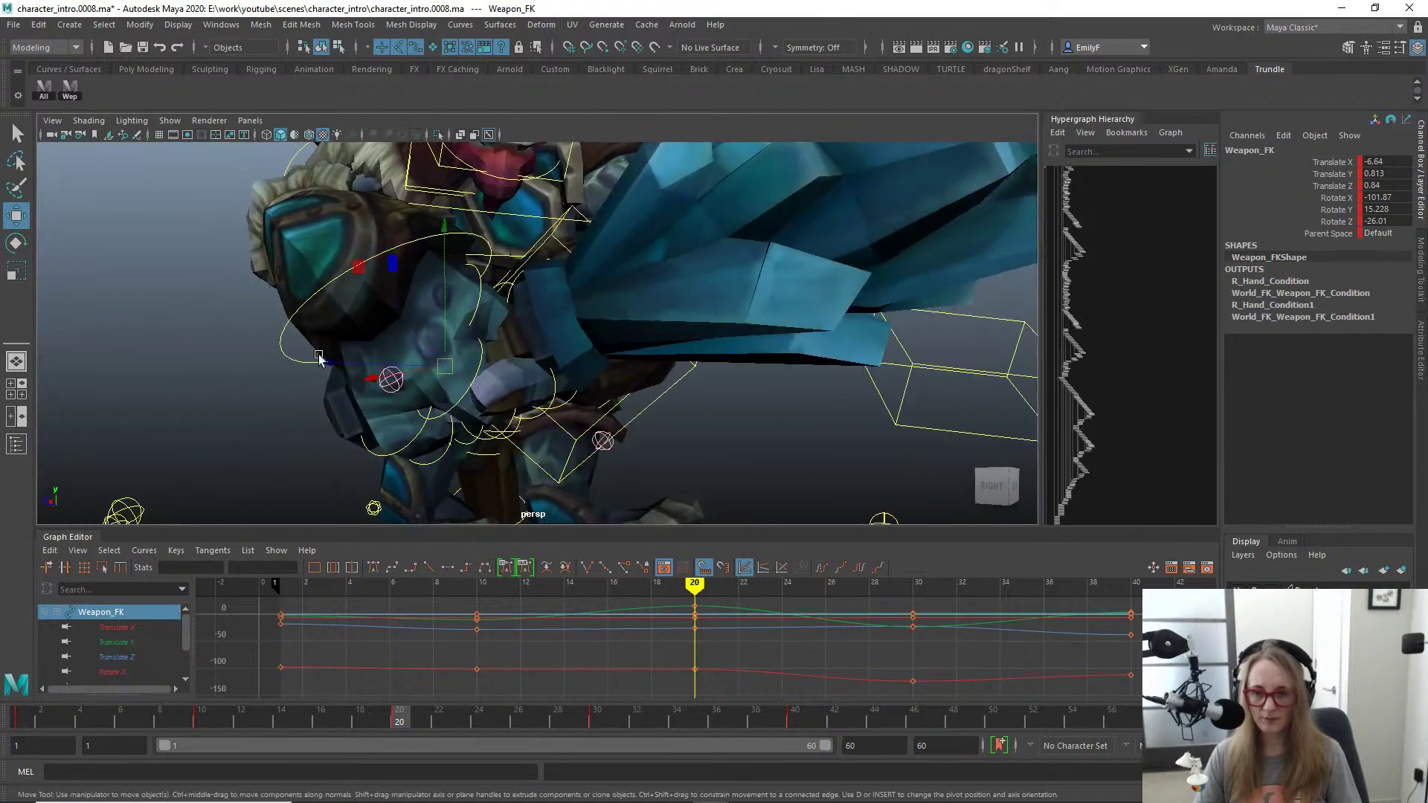
alt+right_drag(484, 260, 345, 246)
alt+right_drag(680, 322, 468, 288)
key(q)
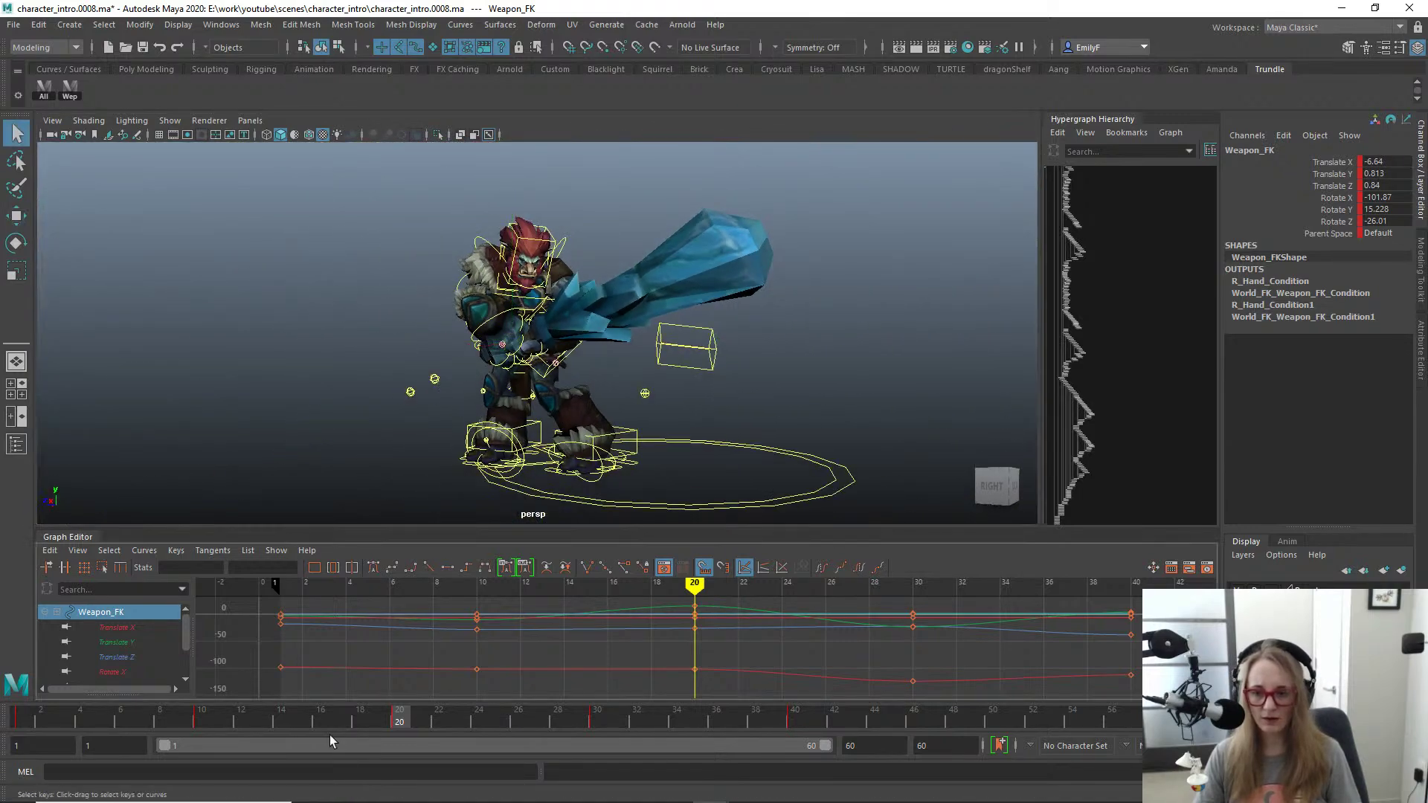
Step: Compare the frame 20 pose with its neighbouring key, and rotate Weapon_FK at frame 20 to about -118, 7, -14
key(comma)
key(period)
alt+drag(471, 364, 584, 356)
alt+right_drag(584, 355, 692, 347)
key(e)
drag(371, 340, 389, 272)
key(q)
alt+right_drag(417, 391, 603, 382)
alt+drag(603, 383, 410, 294)
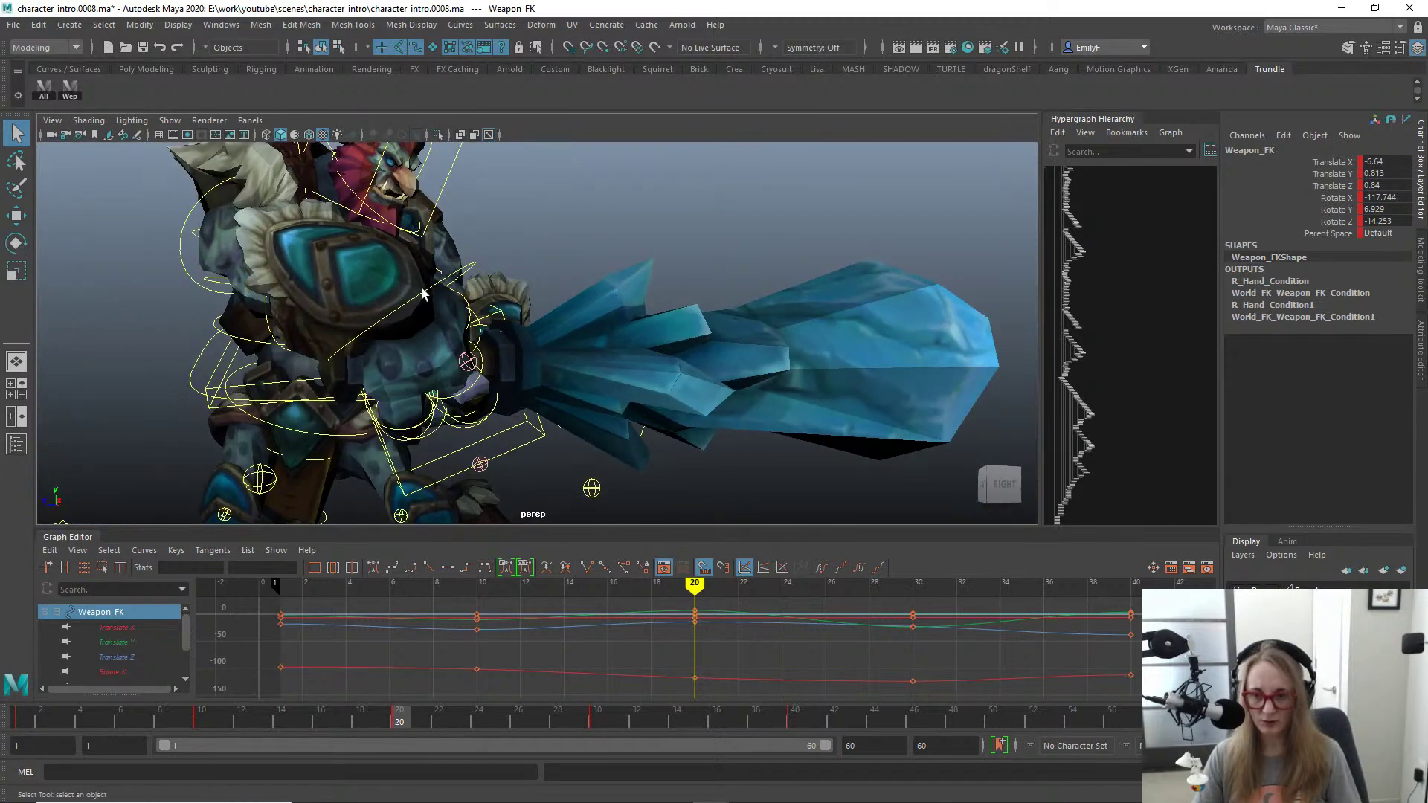
Step: Rotate R_Hand_FK at frame 20 to about 21, 24, -41 to re-aim the weapon
click(425, 402)
key(e)
drag(425, 402, 416, 417)
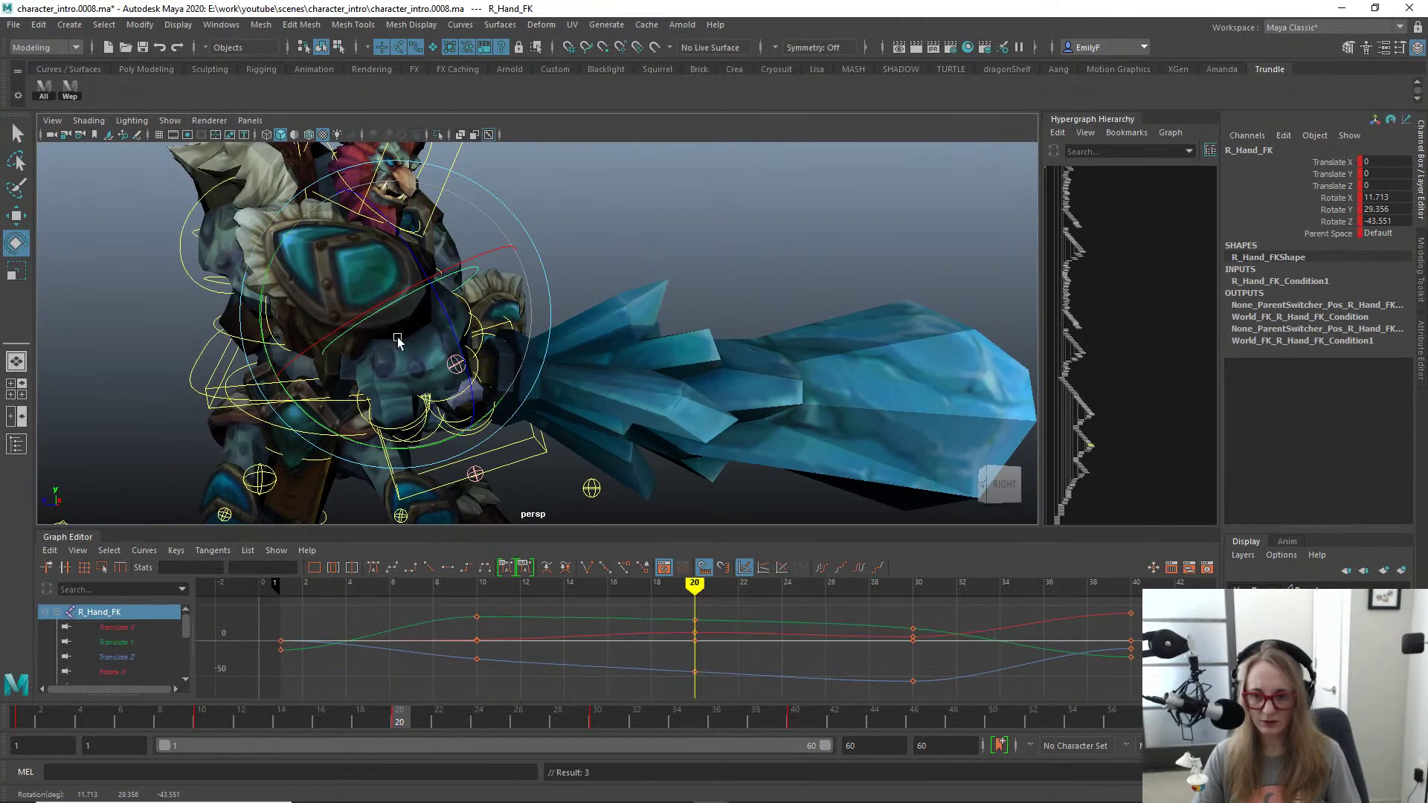
drag(398, 341, 271, 361)
alt+drag(607, 305, 512, 324)
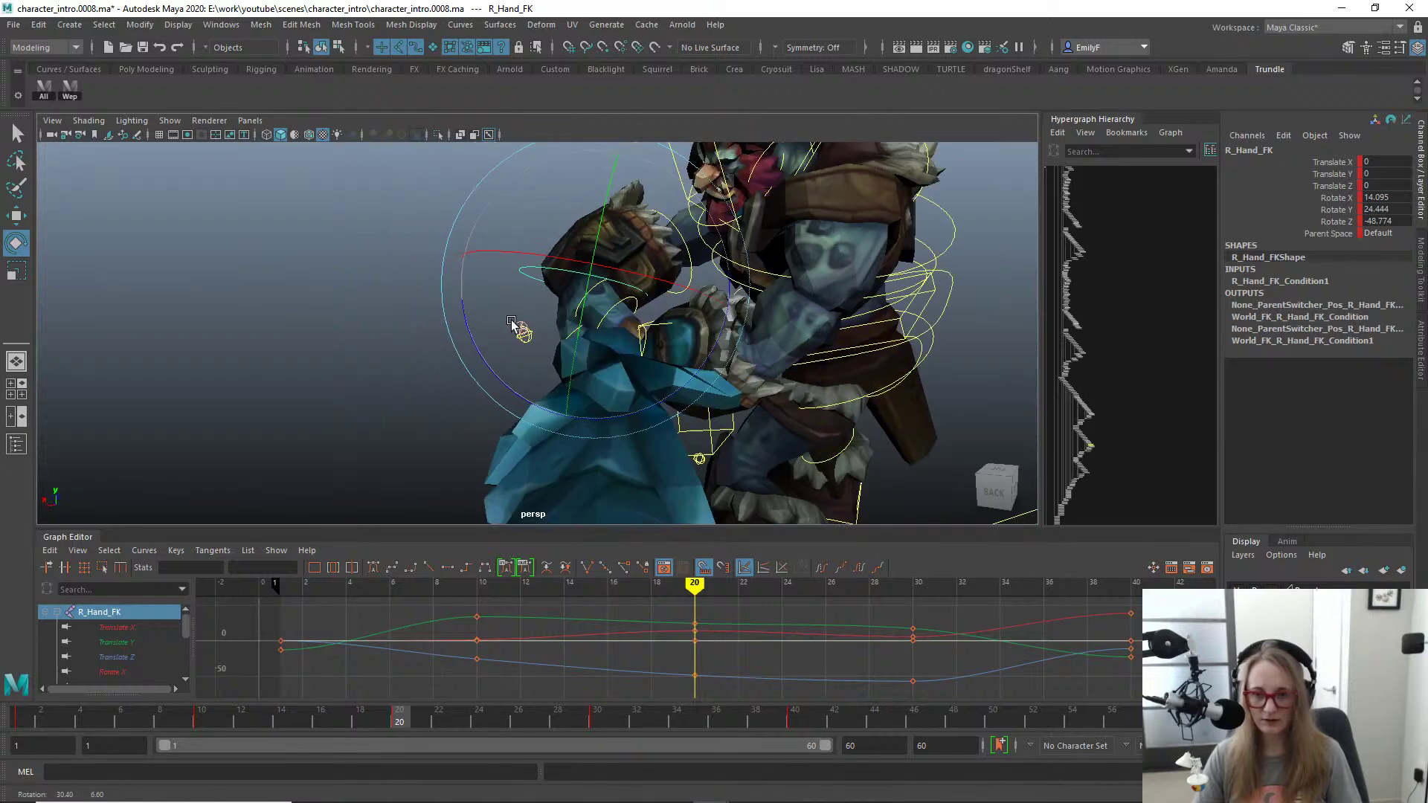
drag(729, 348, 359, 180)
key(q)
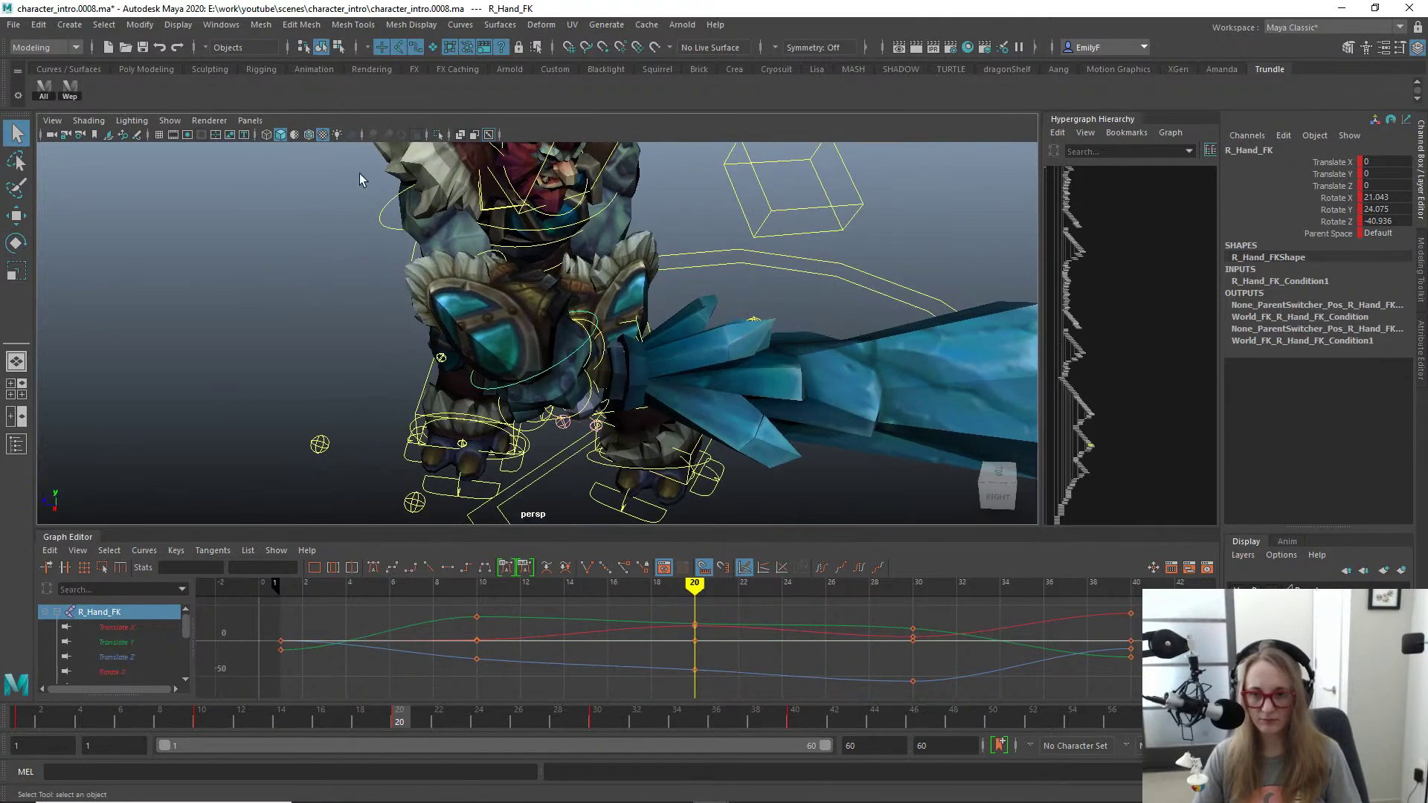
Step: Refine the right arm's pose at frame 20 by adjusting R_Shoulder_FK and the right forearm control
click(395, 202)
key(e)
alt+drag(341, 243, 539, 318)
key(q)
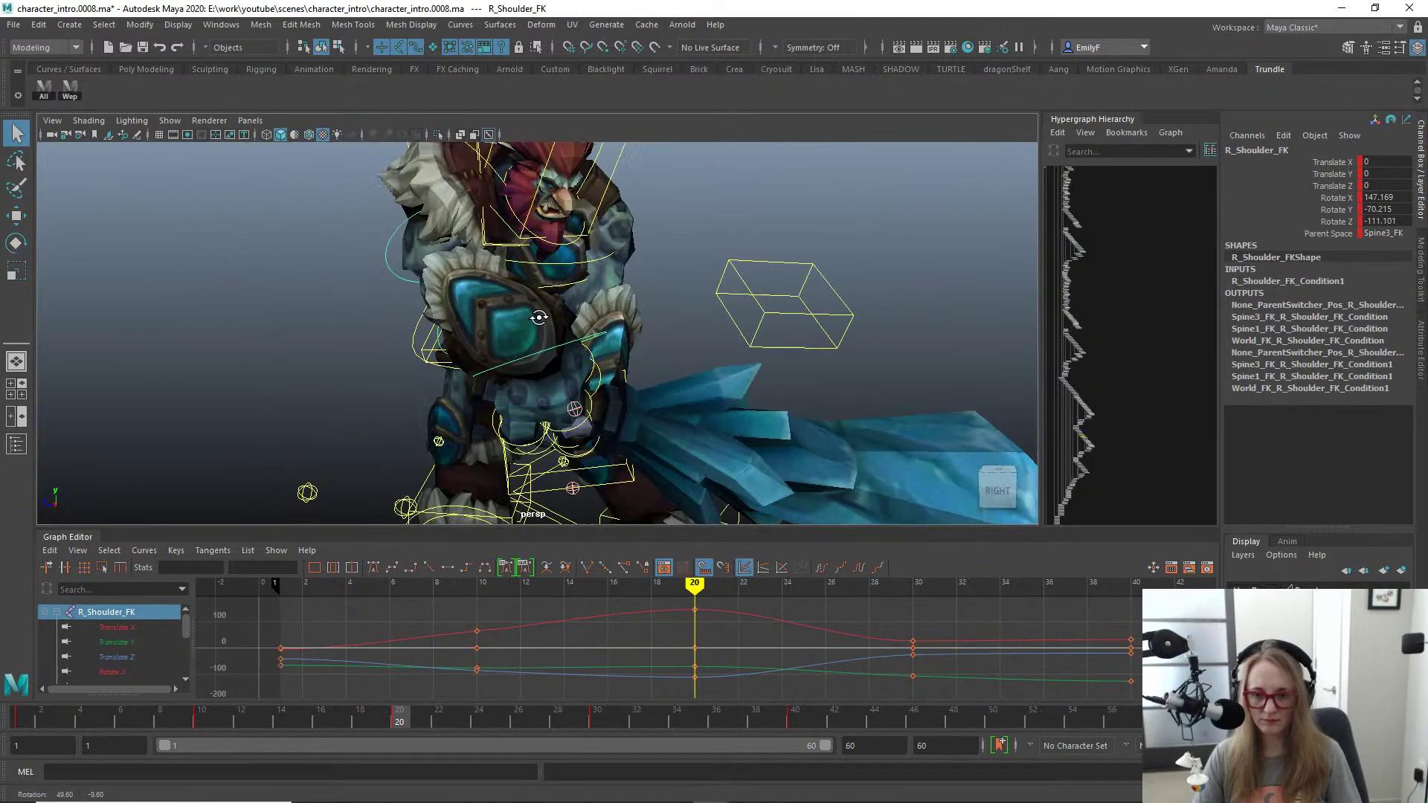
click(574, 343)
key(e)
mouse_move(646, 372)
mouse_down()
mouse_move(654, 337)
mouse_move(653, 349)
mouse_up()
alt+drag(654, 357, 512, 363)
alt+right_drag(512, 363, 291, 265)
alt+drag(290, 265, 526, 350)
mouse_move(394, 695)
mouse_down()
mouse_move(150, 713)
mouse_move(687, 675)
mouse_move(400, 671)
mouse_up()
alt+right_drag(560, 349, 646, 320)
alt+drag(645, 320, 707, 368)
drag(510, 418, 478, 372)
drag(604, 355, 446, 319)
alt+right_drag(446, 318, 449, 357)
alt+drag(450, 365, 530, 386)
Step: Select L_Hand_IK at frame 20 and move and rotate it onto the weapon's handle
key(q)
click(527, 482)
click(533, 483)
key(w)
alt+right_drag(530, 385, 863, 360)
alt+middle_drag(612, 368, 520, 287)
alt+drag(520, 287, 542, 299)
drag(416, 382, 469, 375)
key(e)
drag(548, 253, 454, 261)
alt+drag(401, 394, 563, 369)
Step: Fine-tune the left hand's grip at frame 20, placing L_Hand_IK at about -4, -15.4, 5.5 with further rotation
key(w)
drag(501, 292, 549, 224)
alt+drag(549, 225, 644, 258)
drag(541, 311, 571, 311)
key(e)
drag(649, 365, 585, 415)
key(w)
drag(545, 272, 392, 316)
alt+right_drag(392, 316, 306, 216)
alt+drag(307, 217, 238, 223)
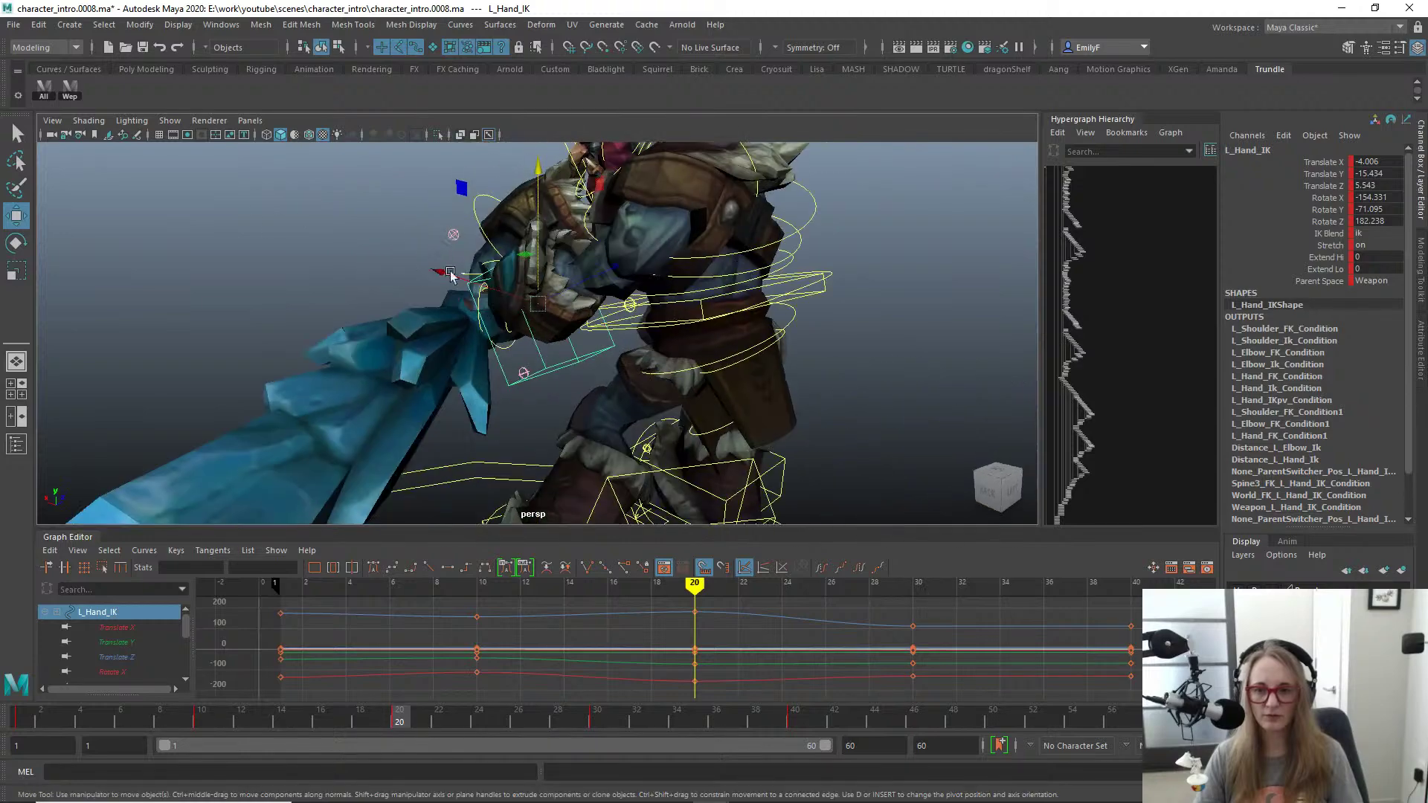
Step: Rotate the left clavicle control at frame 20 to adjust the left shoulder
key(q)
alt+right_drag(640, 342, 591, 326)
alt+drag(591, 326, 770, 210)
key(e)
click(691, 195)
drag(592, 165, 589, 191)
key(q)
alt+drag(736, 240, 557, 236)
Step: Move the left elbow pole vector L_Hand_IKpv at frame 20 to about 9.9, -6.9, -14.6
key(w)
click(530, 432)
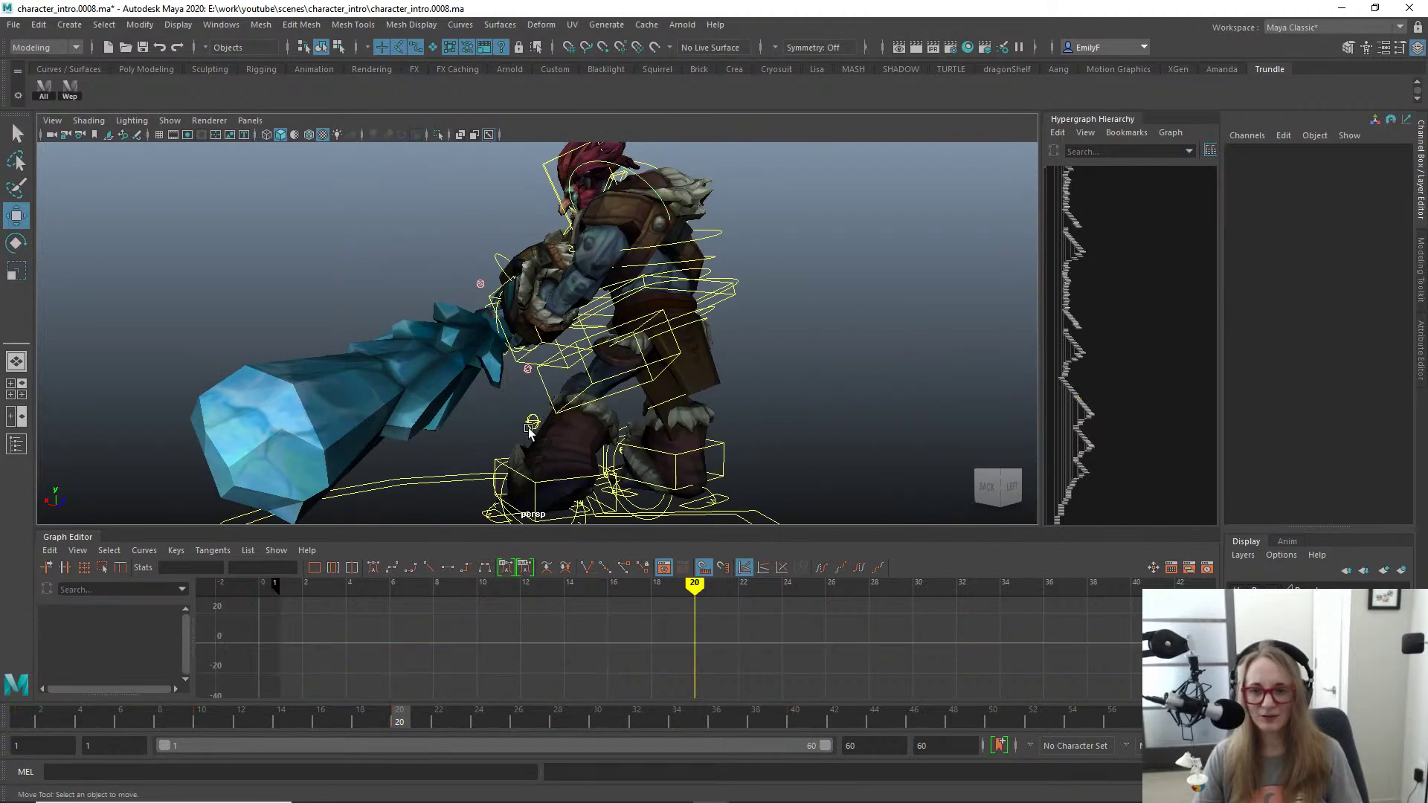
click(533, 422)
drag(534, 423, 674, 358)
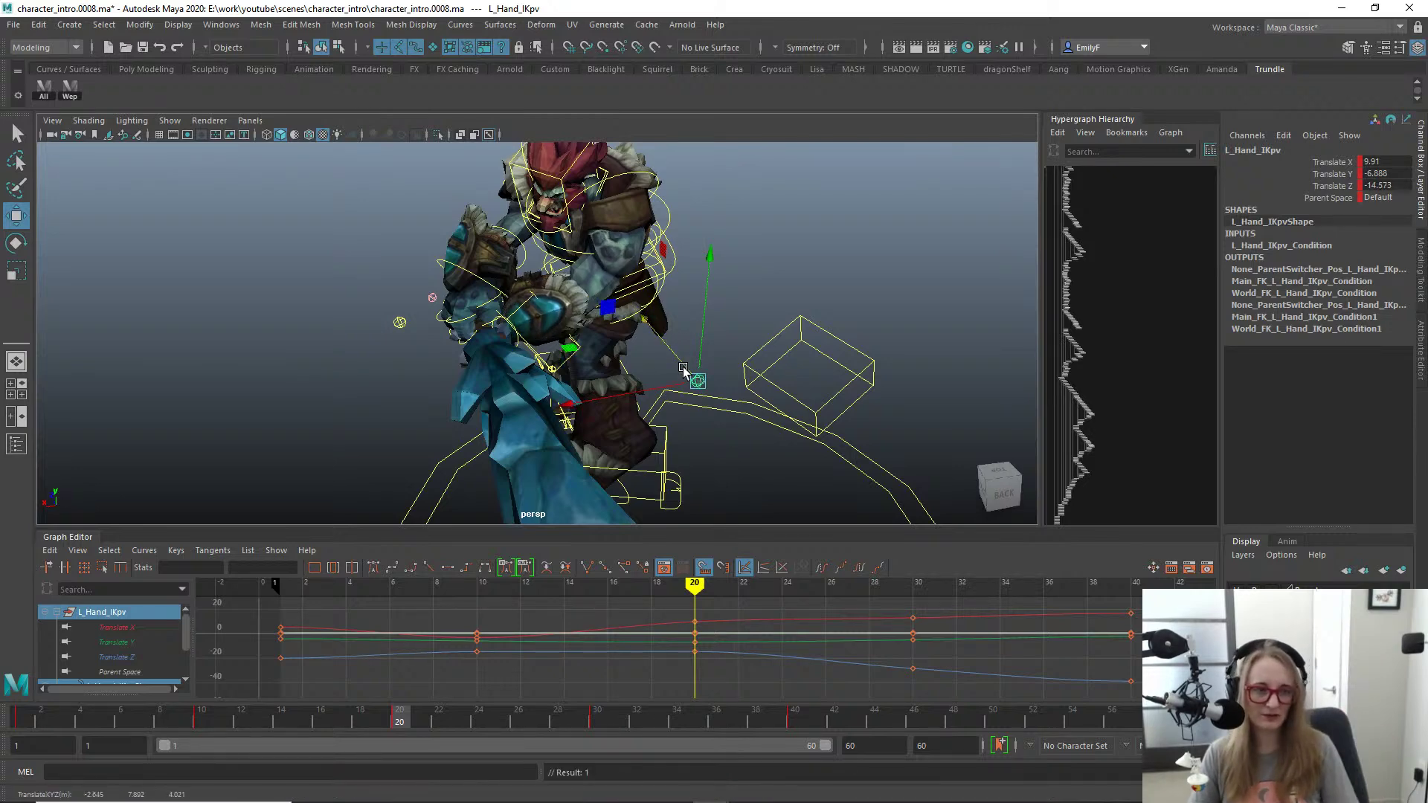
alt+drag(620, 360, 498, 361)
key(q)
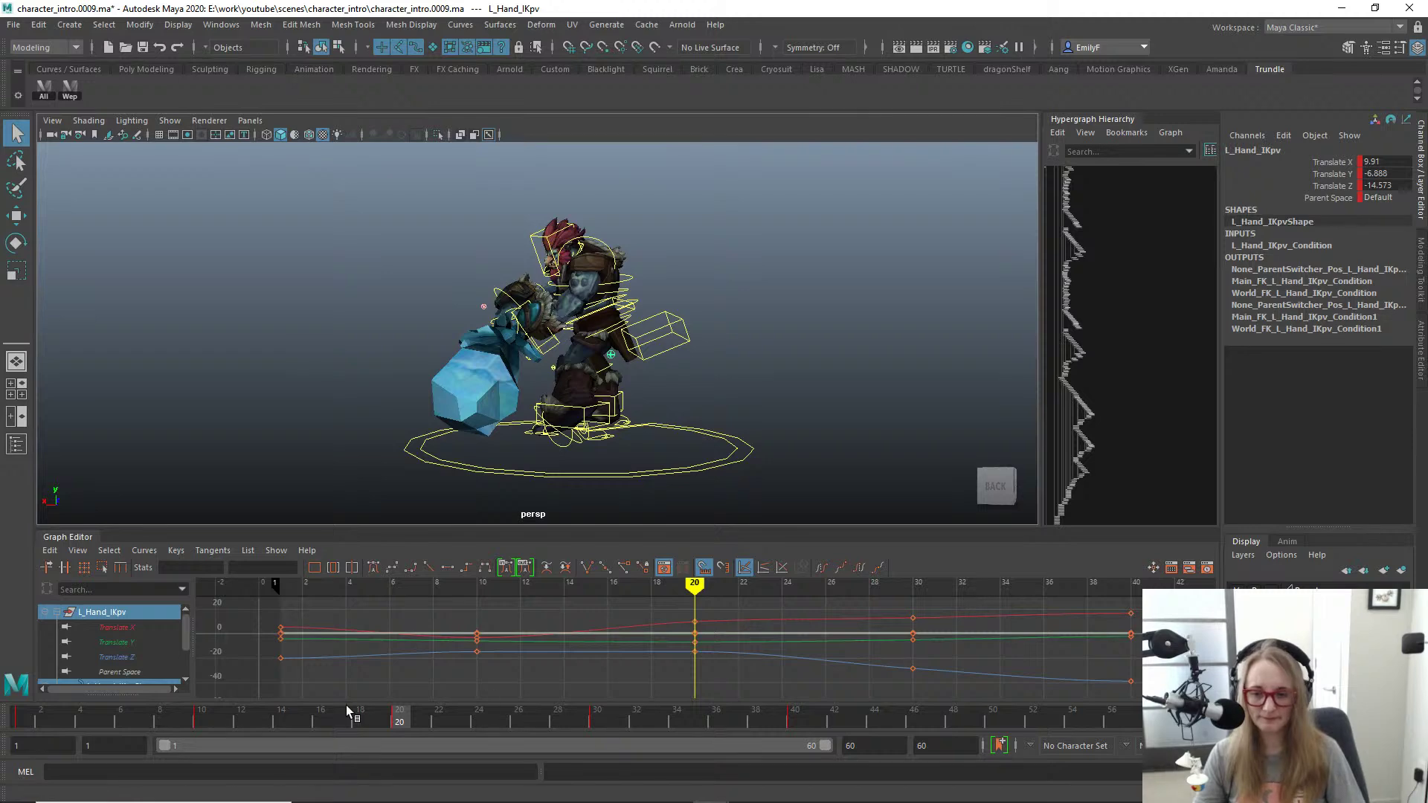
Step: At frame 30, select Weapon_FK with the Wep shelf shortcut, rotate it to about -89, 2, -18 and move it to about -6.4, 0.8, 0.6
mouse_move(347, 706)
mouse_down()
mouse_move(324, 715)
mouse_move(607, 720)
mouse_up()
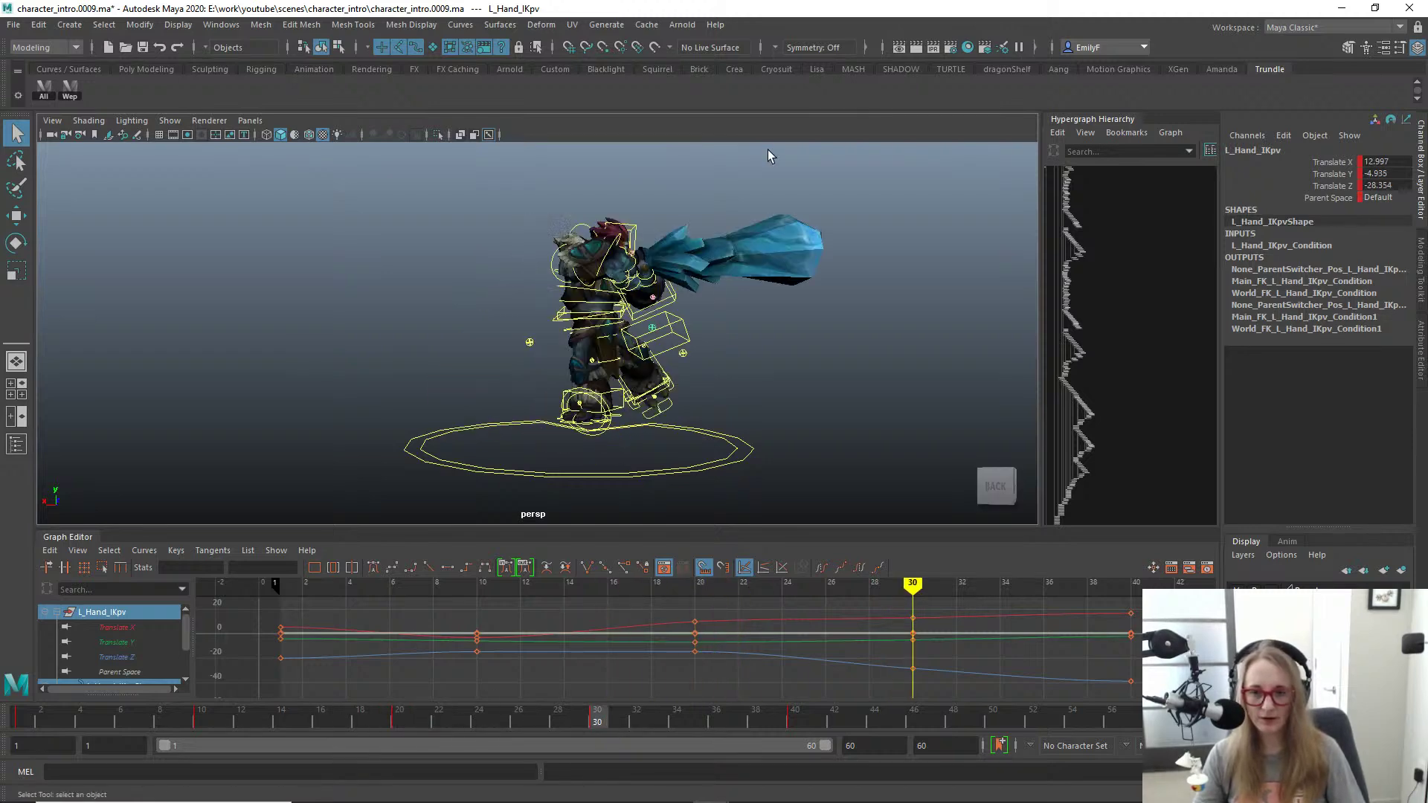
scroll(768, 149, up, 1)
click(69, 87)
key(f)
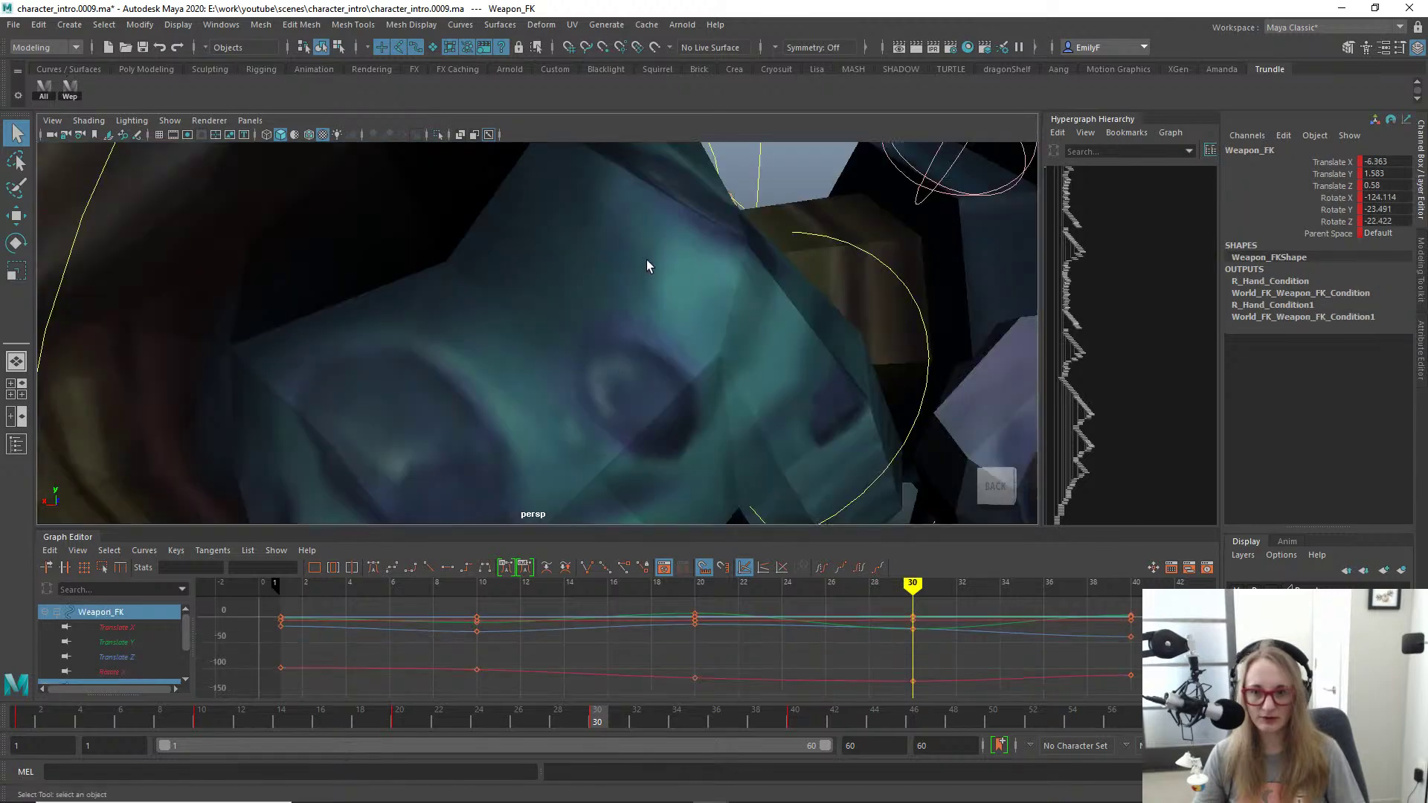
scroll(571, 278, down, 3)
alt+drag(586, 288, 749, 363)
key(e)
scroll(833, 429, down, 2)
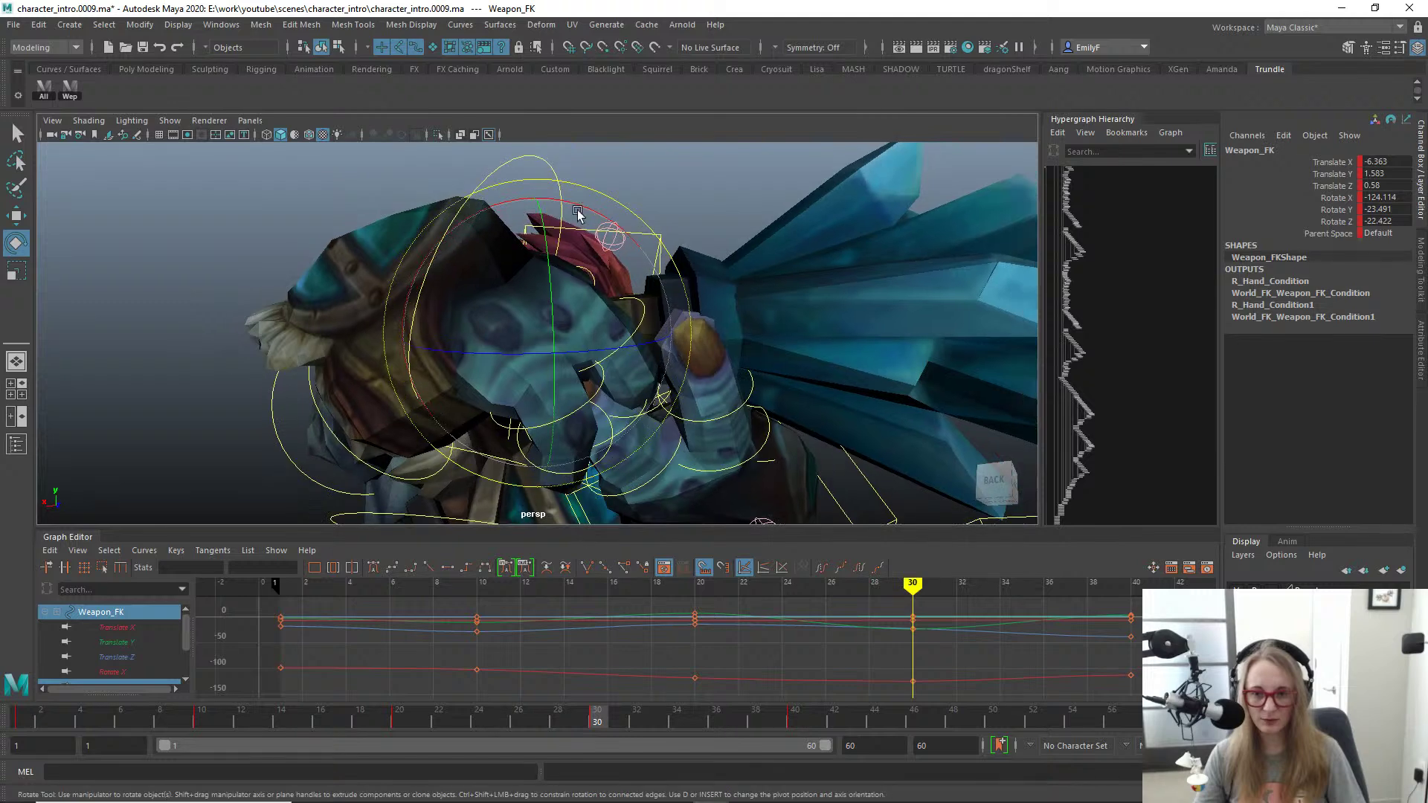
drag(572, 206, 569, 297)
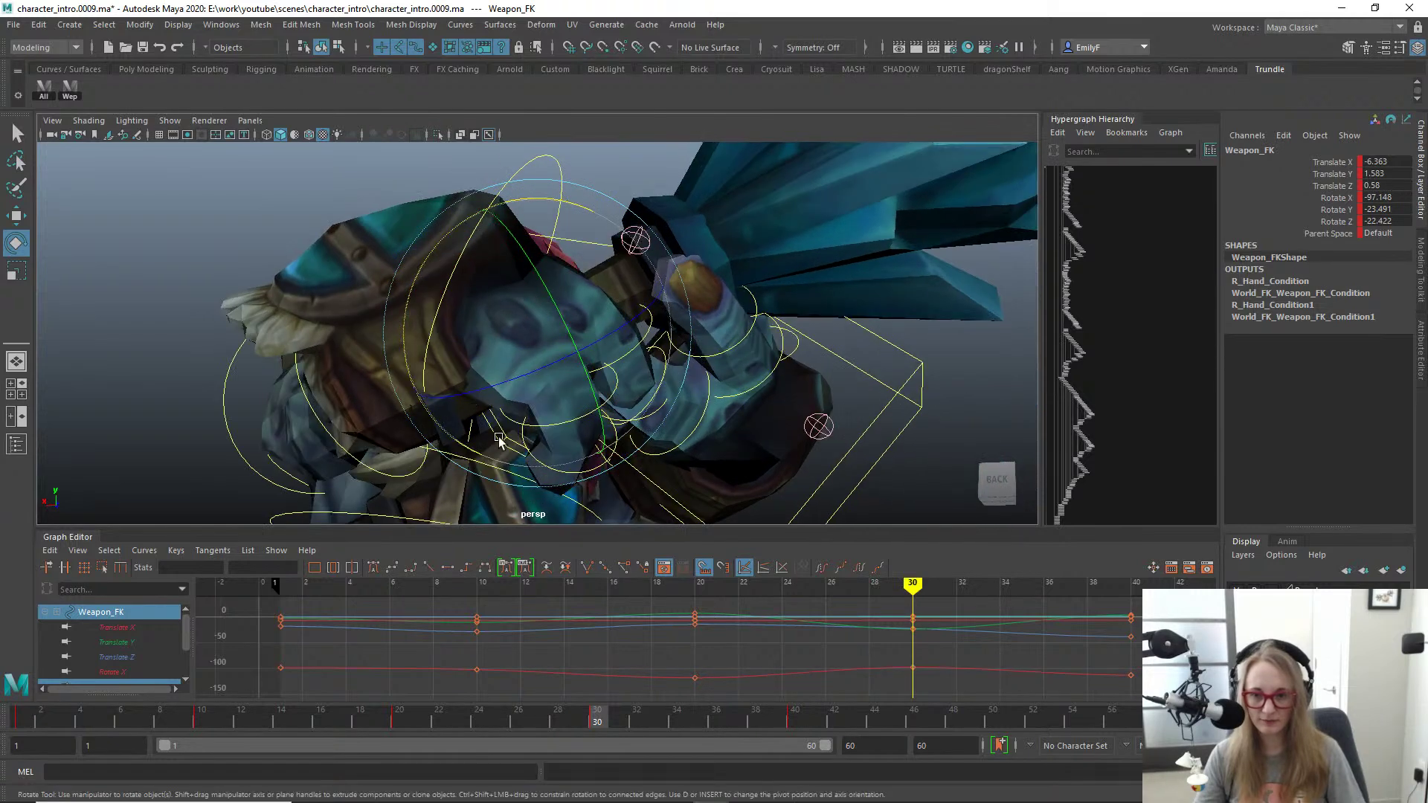
drag(499, 440, 569, 417)
key(w)
drag(543, 336, 569, 376)
alt+drag(711, 402, 551, 343)
scroll(581, 396, down, 4)
key(q)
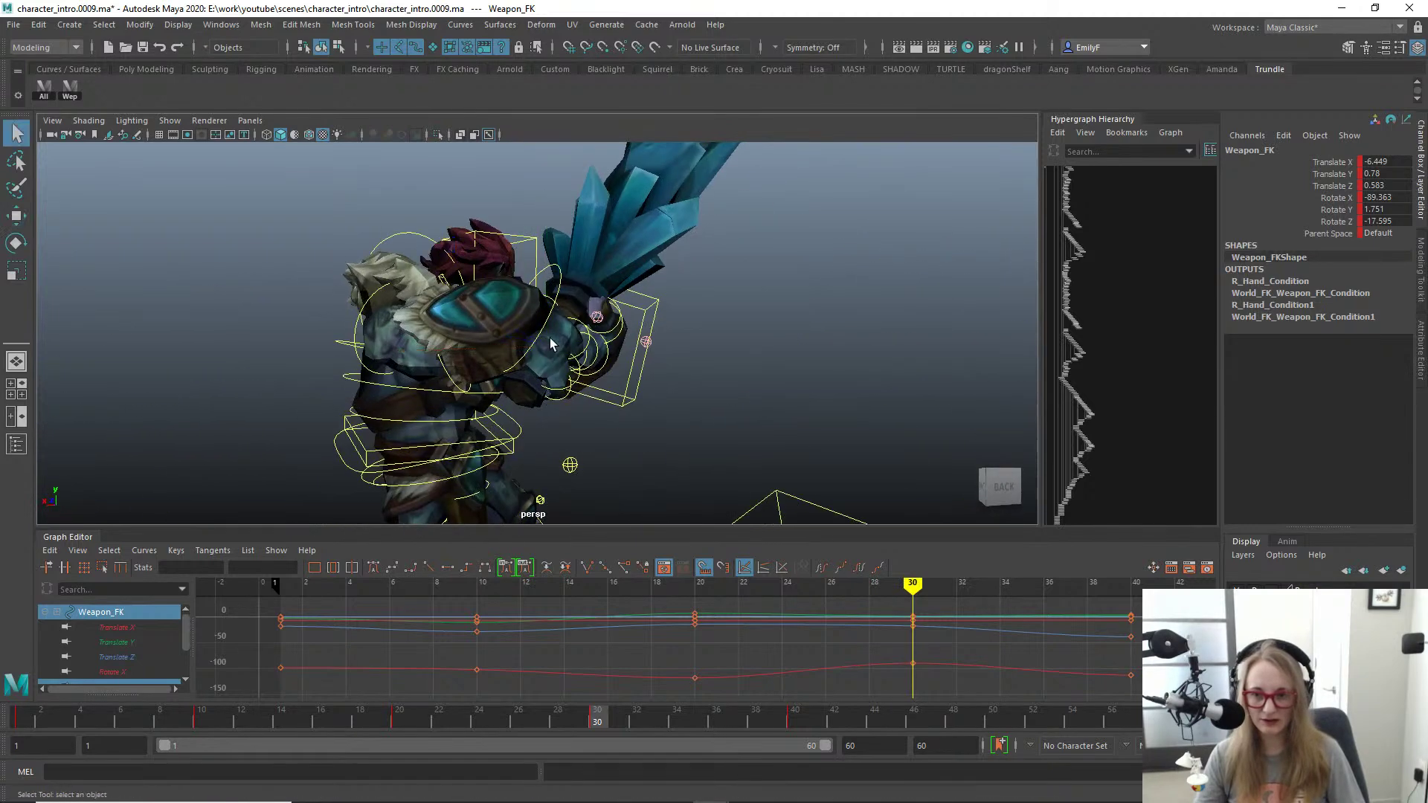
Step: Rotate R_Hand_FK at frame 30 to about 16, 13, -11 to swing the weapon upward
click(549, 336)
key(e)
click(554, 325)
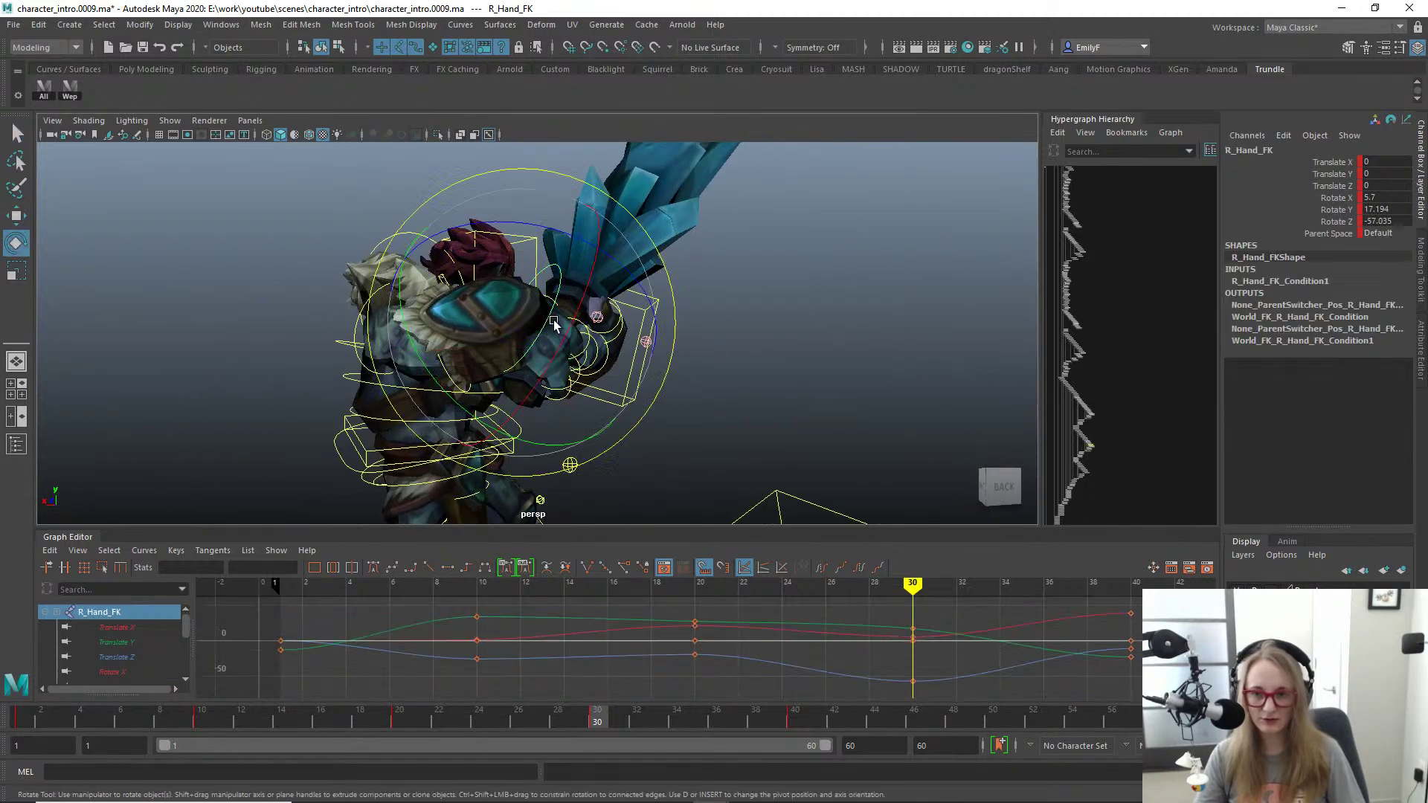
drag(523, 222, 480, 218)
alt+drag(497, 269, 420, 379)
key(q)
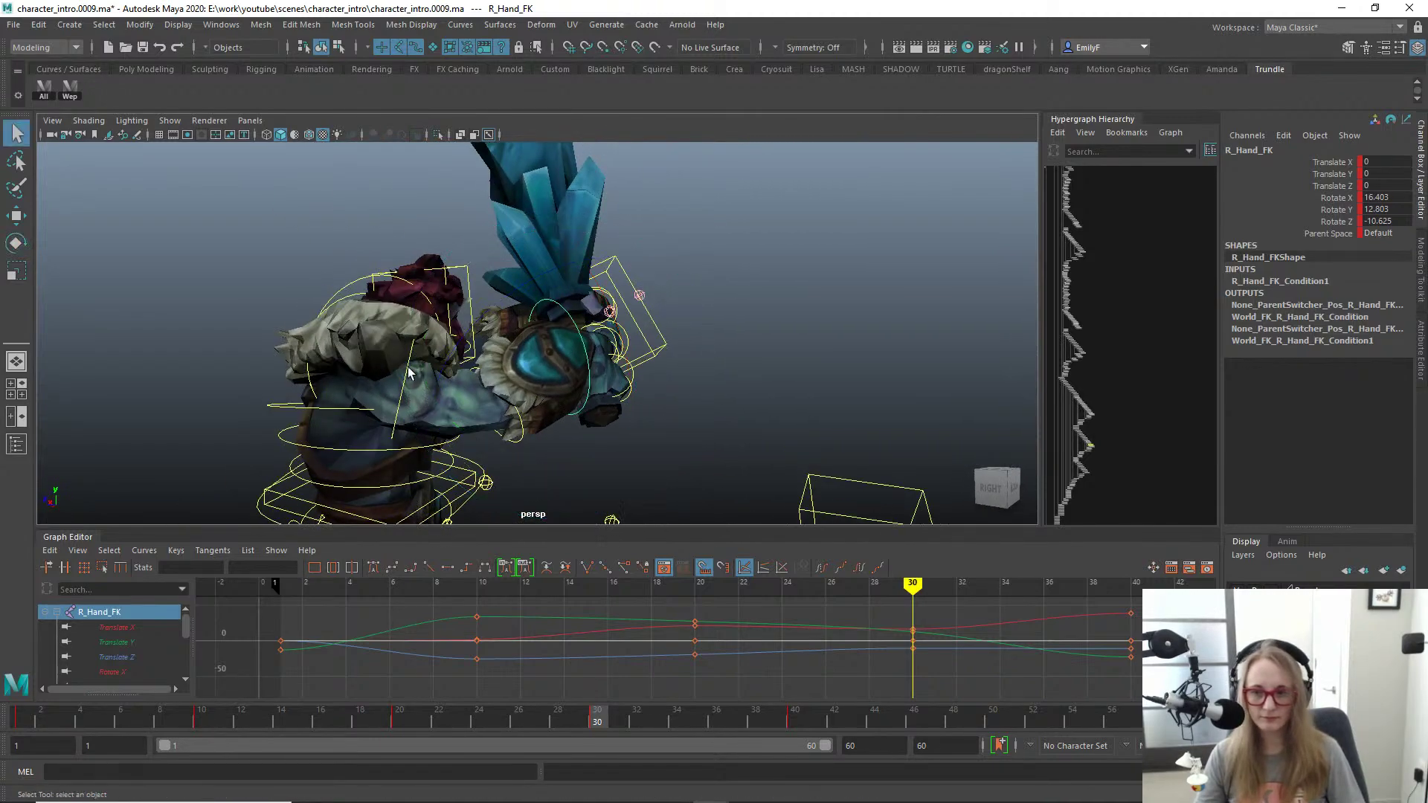
Step: Rotate R_Shoulder_FK at frame 30 to about 30, -125, -27 to raise the right arm
click(408, 373)
key(e)
drag(542, 355, 510, 294)
key(w)
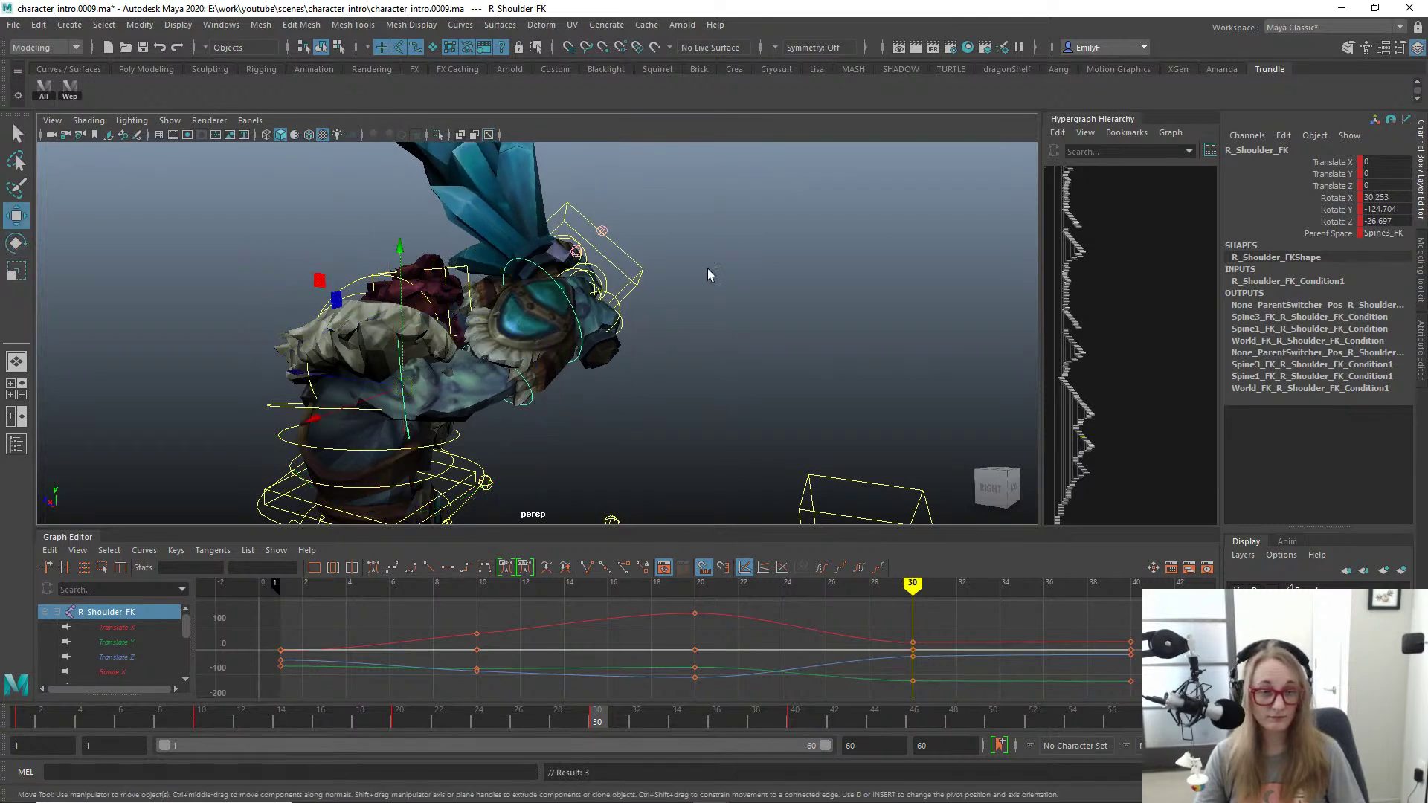
alt+drag(697, 272, 598, 347)
Step: Rotate R_Clavicle_FK at frame 30 to about -12, -18, 17
click(364, 309)
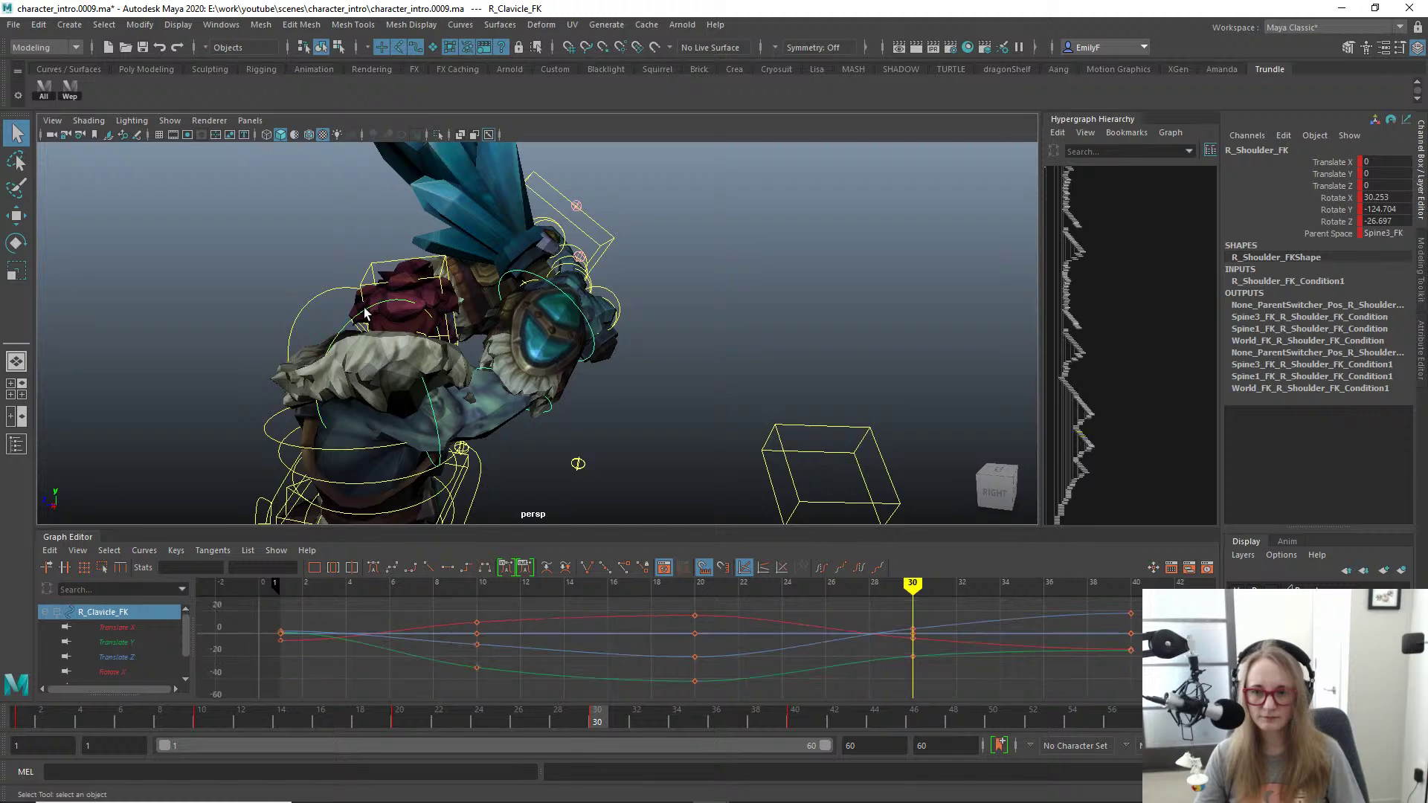
key(e)
mouse_move(405, 272)
mouse_down()
mouse_move(386, 270)
mouse_move(409, 296)
mouse_up()
key(q)
scroll(551, 320, down, 3)
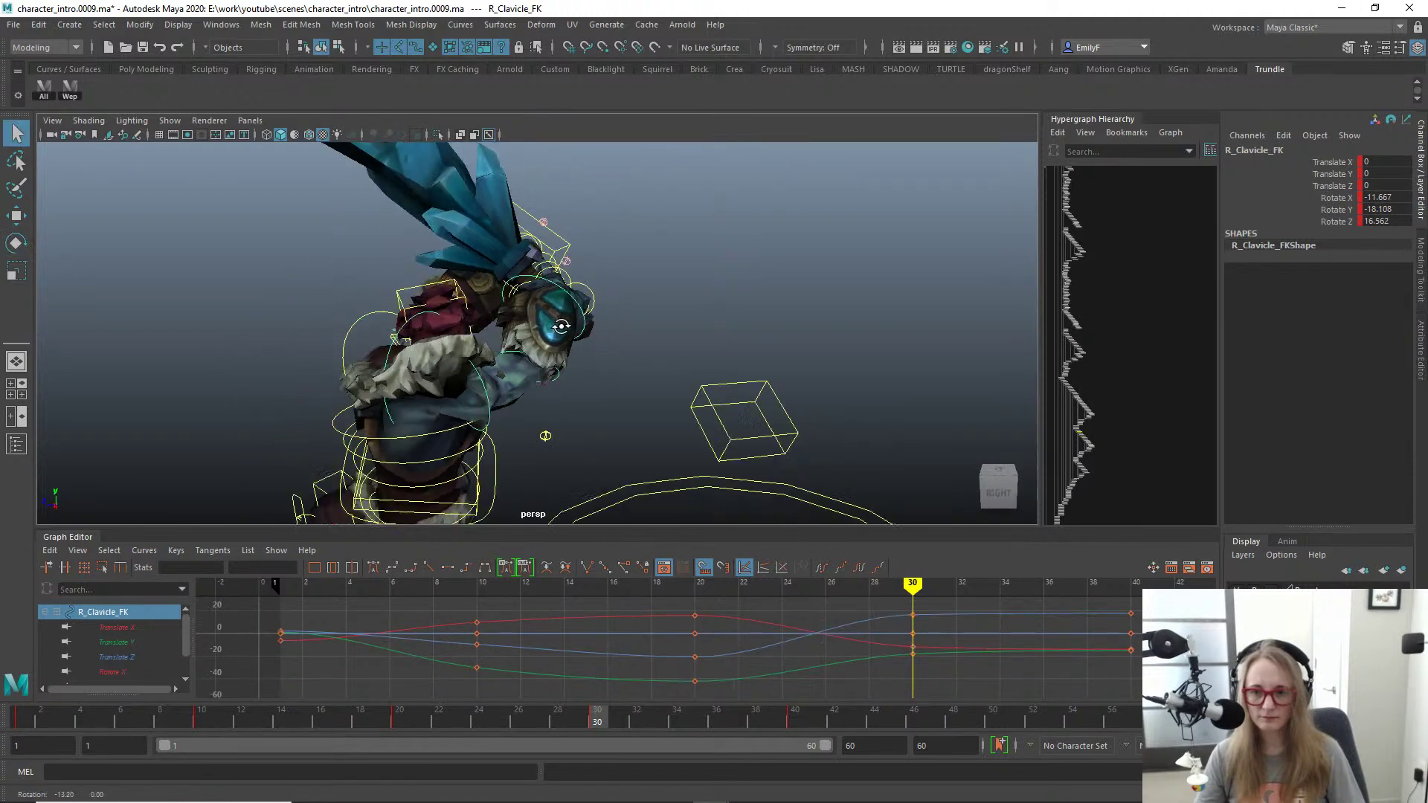
alt+drag(561, 322, 695, 319)
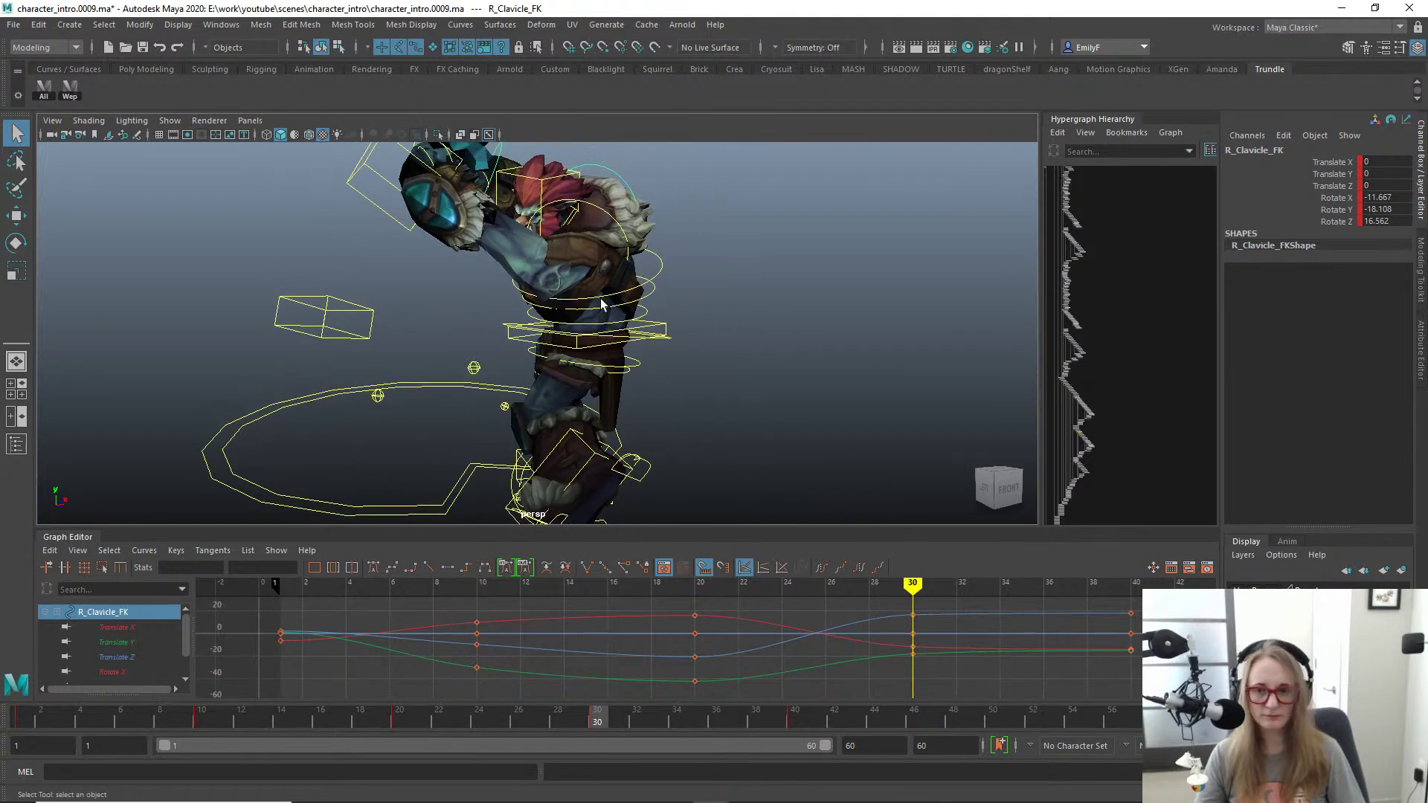
Step: Rotate L_Clavicle_FK at frame 30 to about -1, 16, 17
click(608, 223)
key(e)
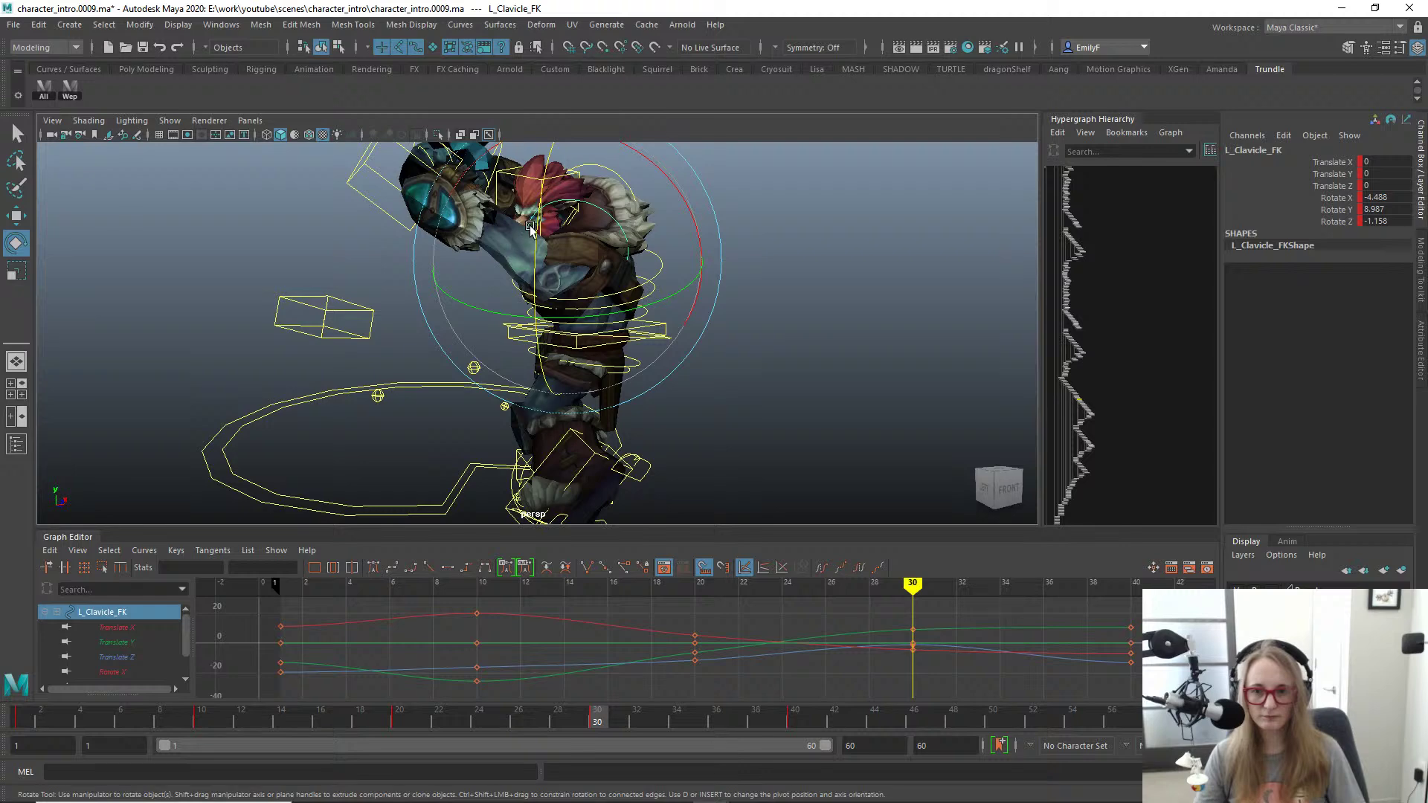
drag(530, 229, 544, 183)
key(q)
scroll(537, 257, down, 3)
alt+drag(537, 259, 560, 256)
key(e)
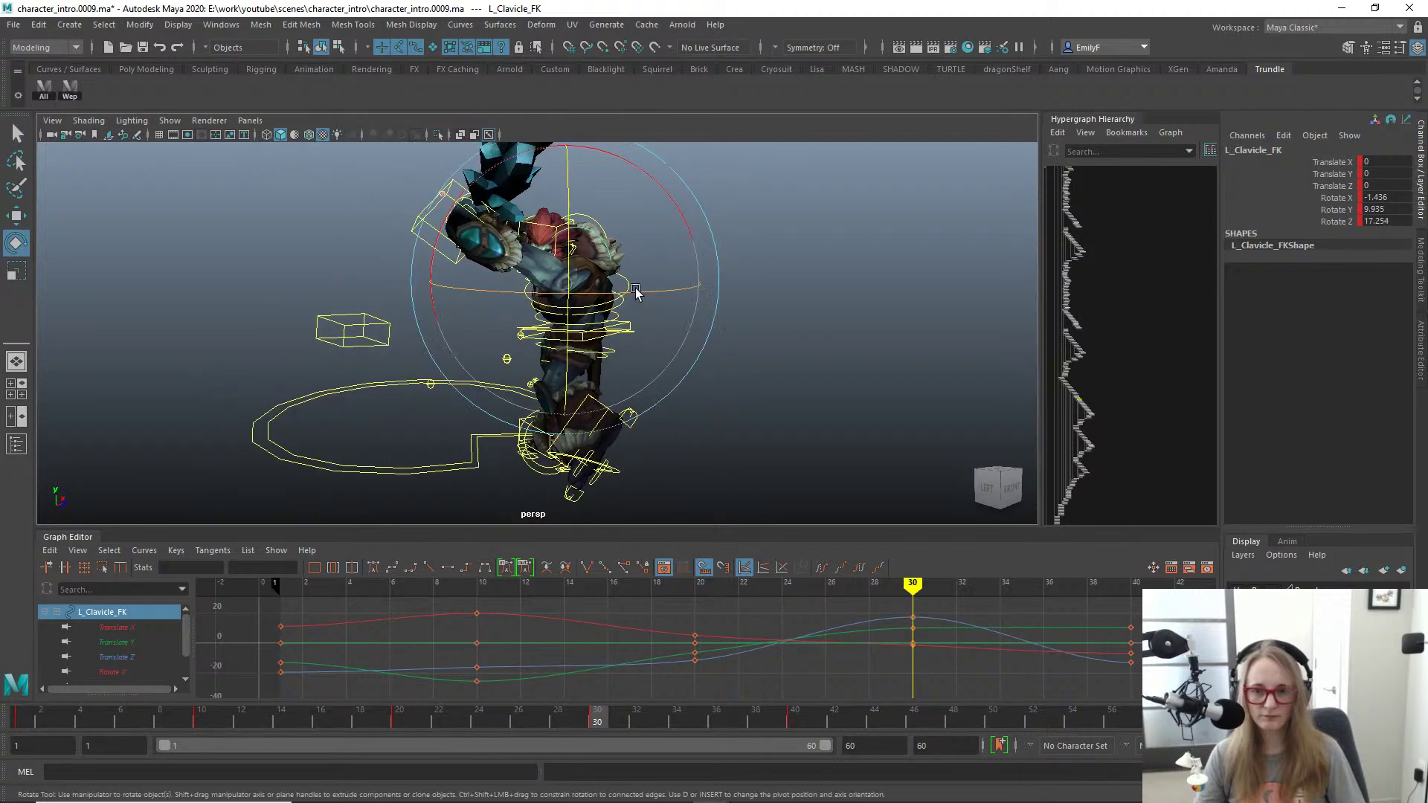
drag(638, 293, 624, 297)
key(q)
alt+drag(390, 261, 558, 274)
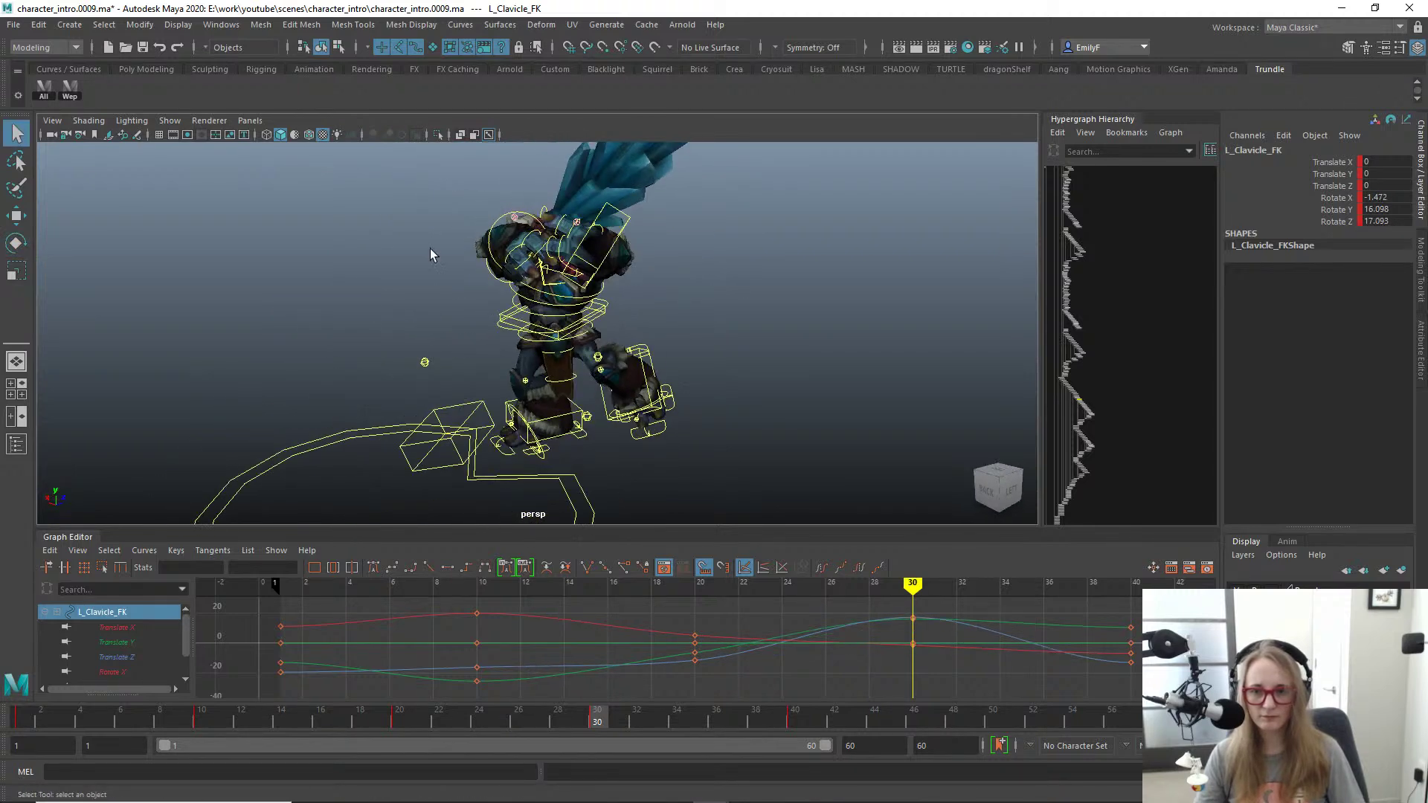
Step: Try rotating R_Hand_FK at frame 30 to about 25, -3, -11 to tilt the weapon further
scroll(432, 255, up, 1)
click(530, 191)
key(f)
alt+drag(619, 231, 673, 231)
key(e)
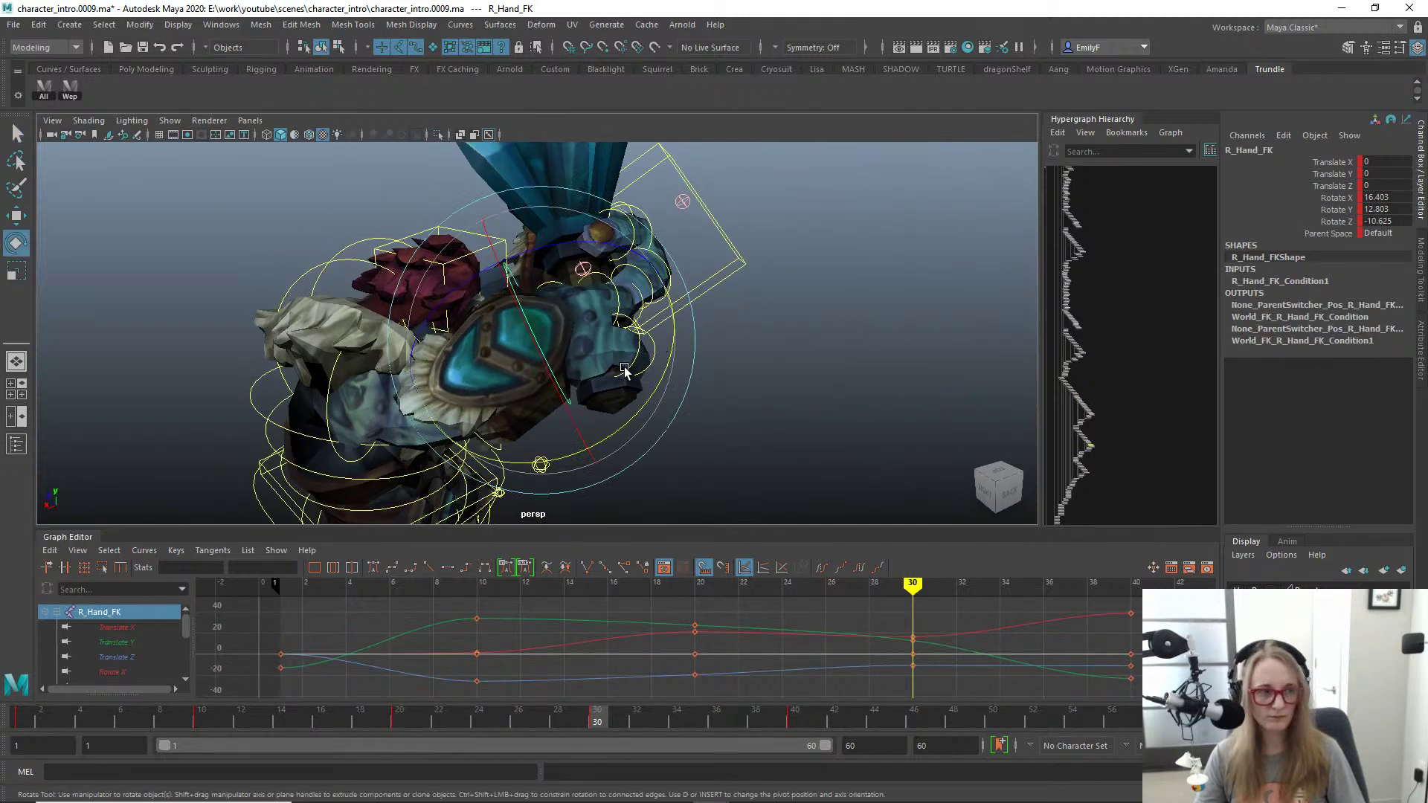
drag(624, 367, 621, 284)
alt+drag(749, 316, 712, 330)
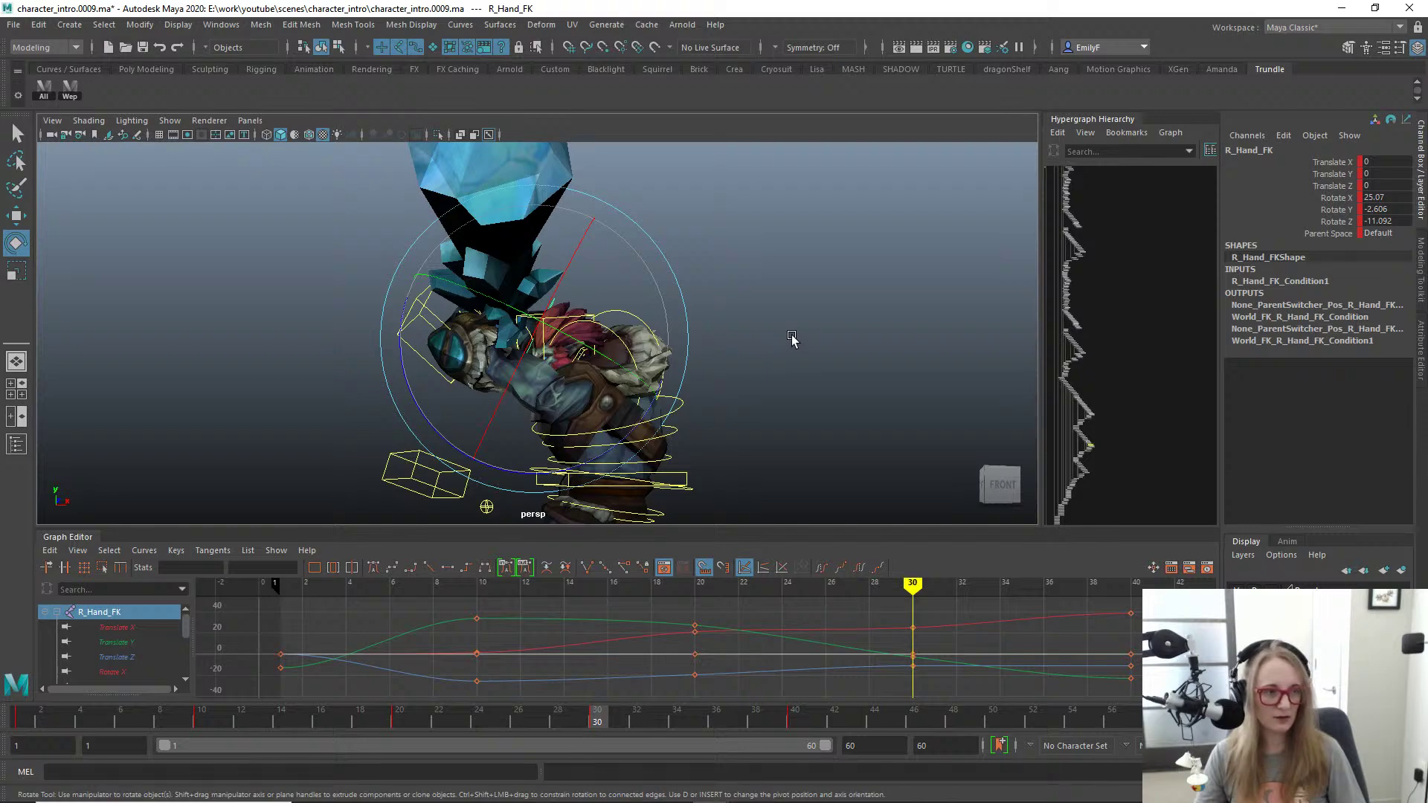
alt+drag(792, 331, 406, 378)
key(q)
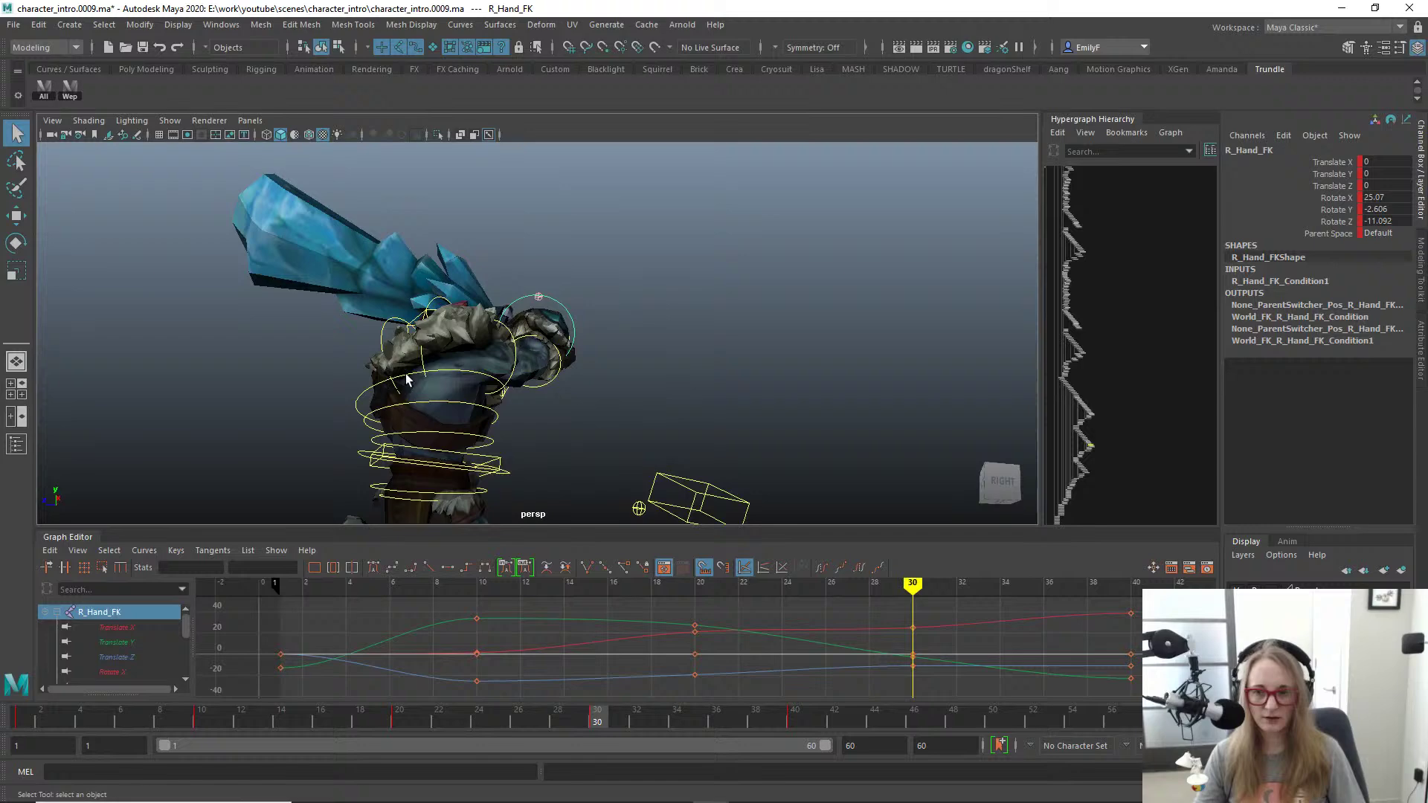
Step: Try rotating the upper torso control at frame 30, and undo back past the last right hand rotation
click(370, 395)
key(e)
drag(335, 446, 596, 383)
key(ctrl+z)
key(ctrl+z)
key(ctrl+z)
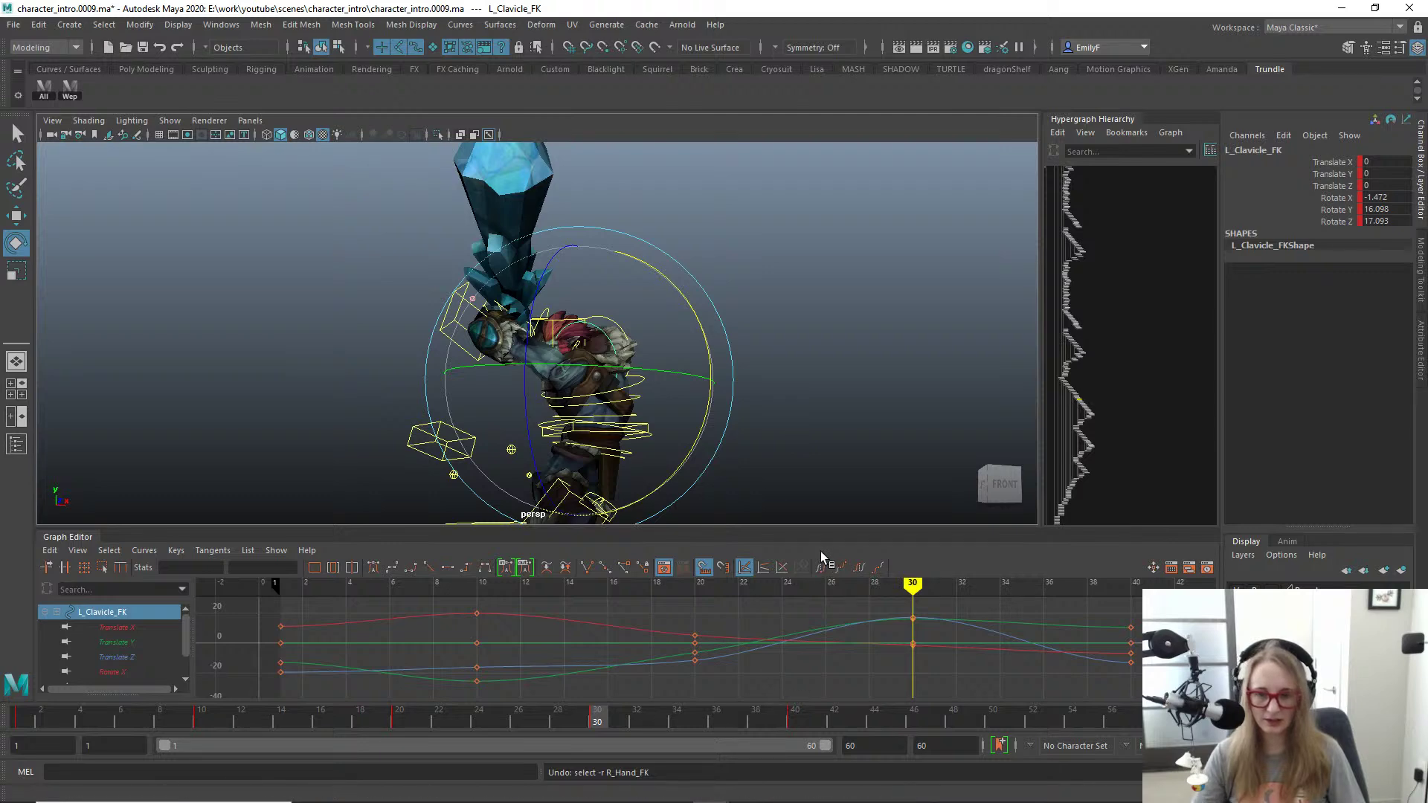
Step: Compare the body and weapon poses at frames 40, 30 and 20
key(.)
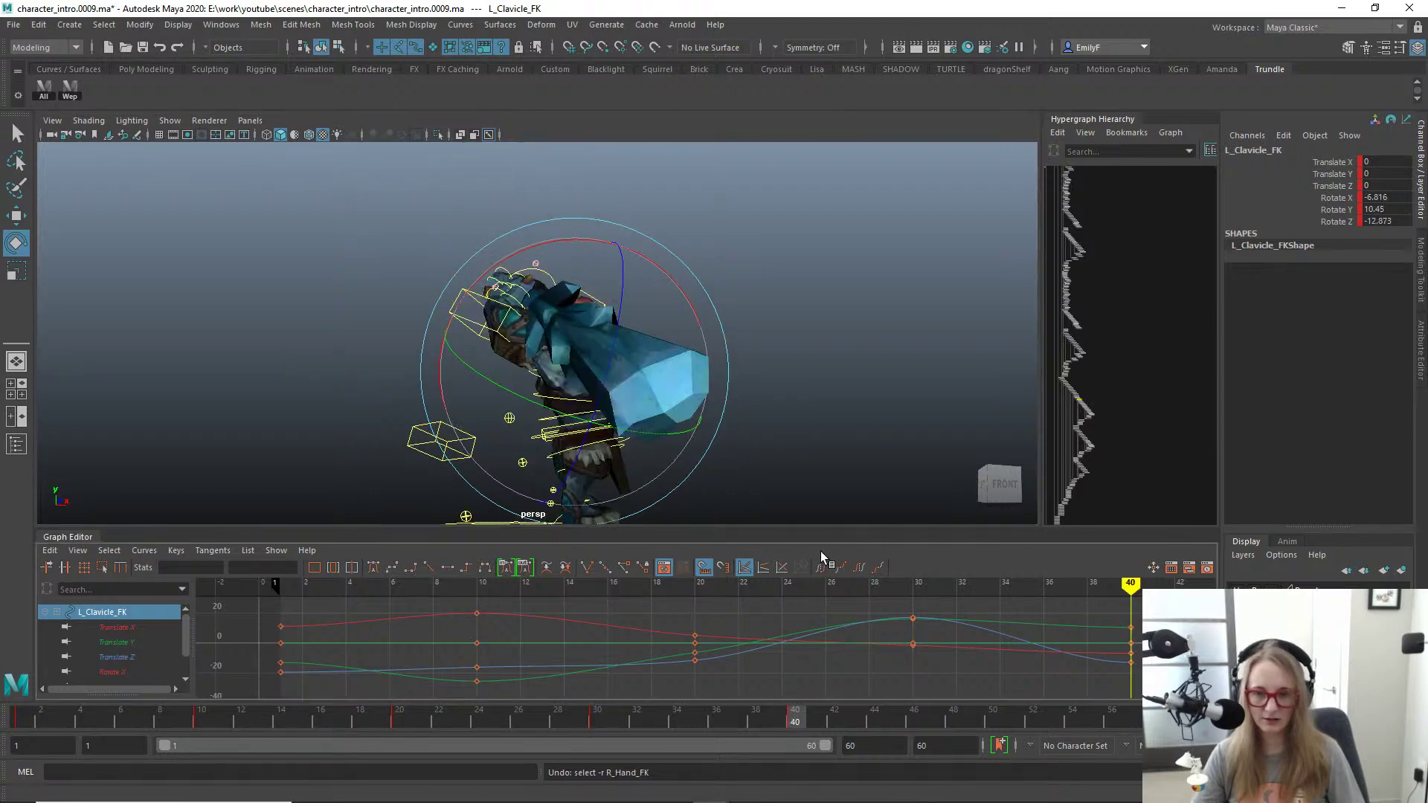
key(comma)
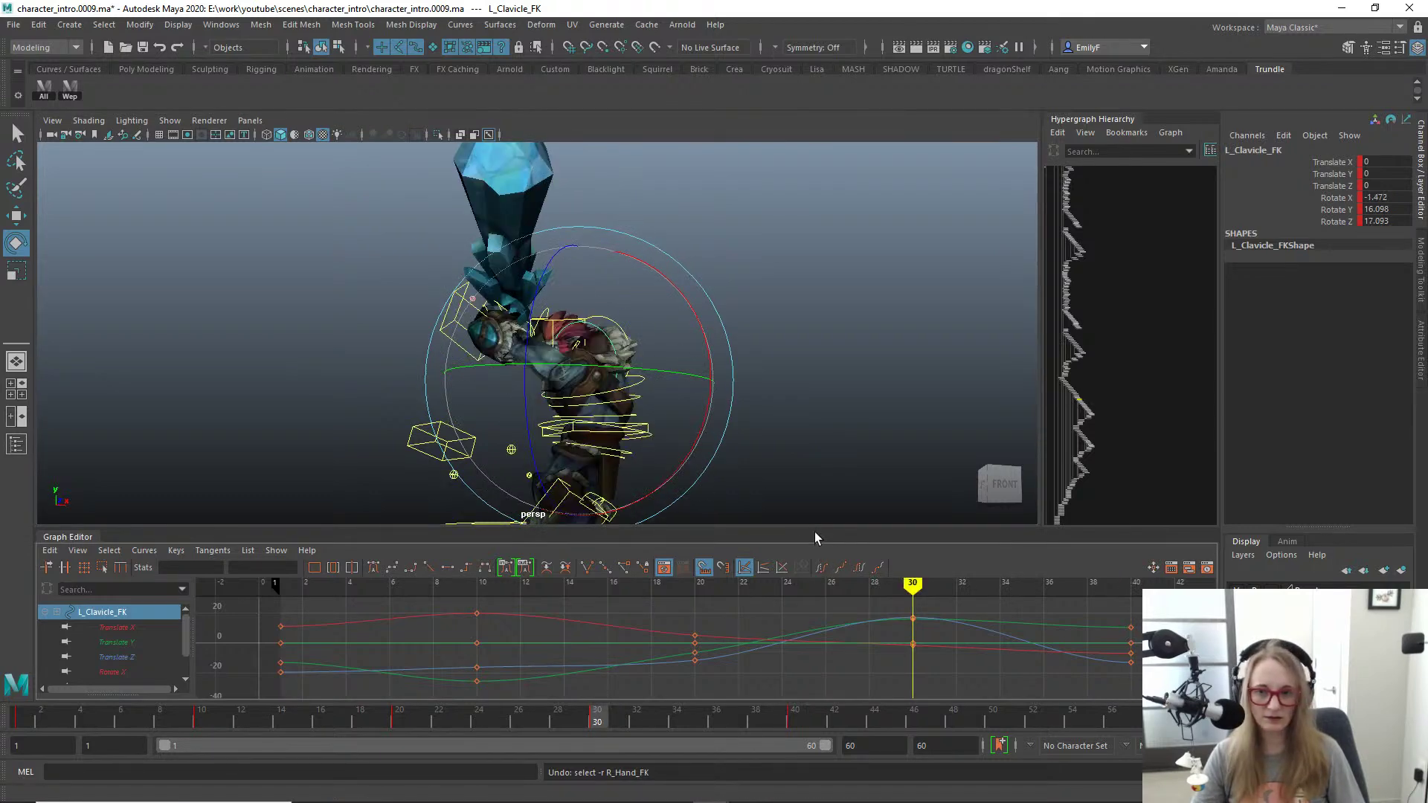
alt+drag(779, 473, 593, 348)
key(q)
key(.)
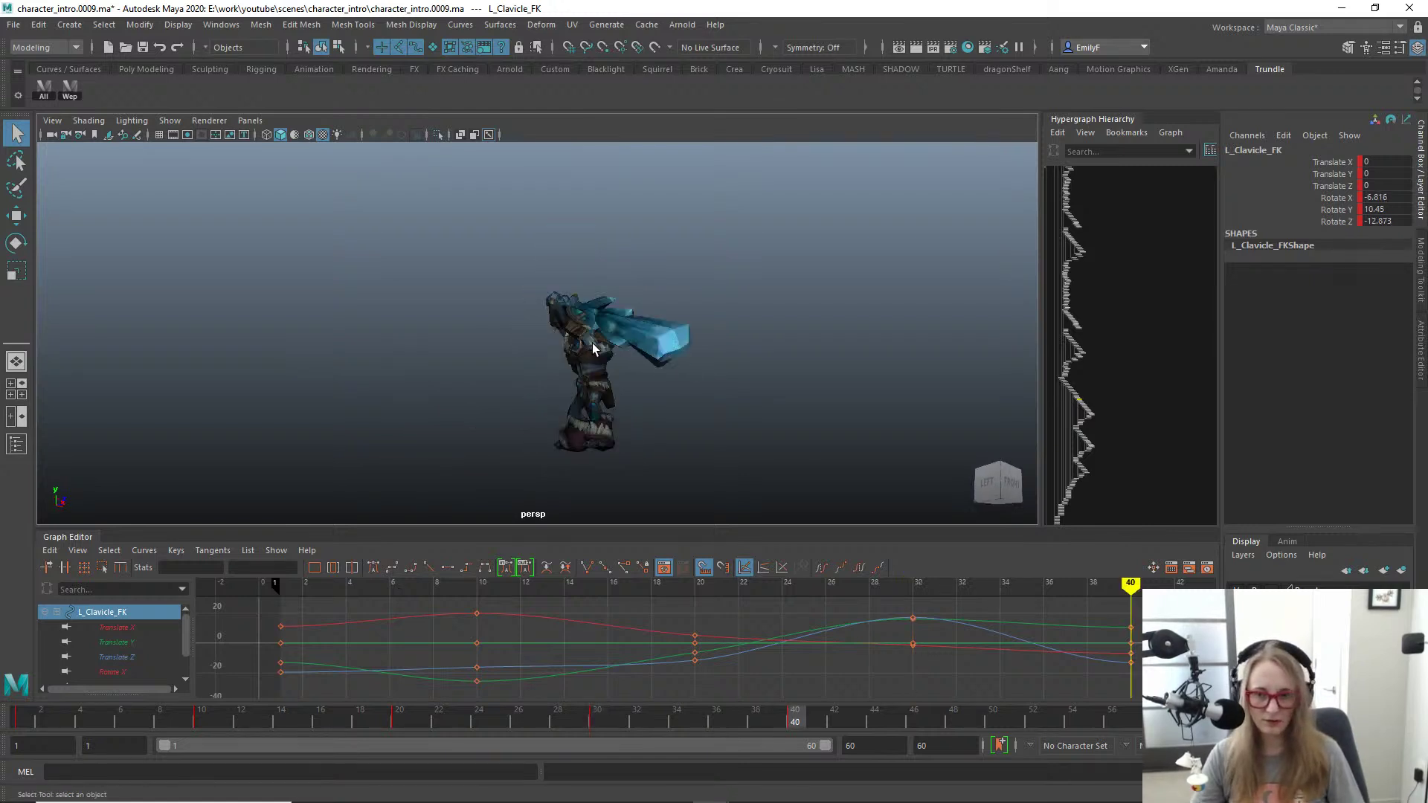
key(comma)
key(comma)
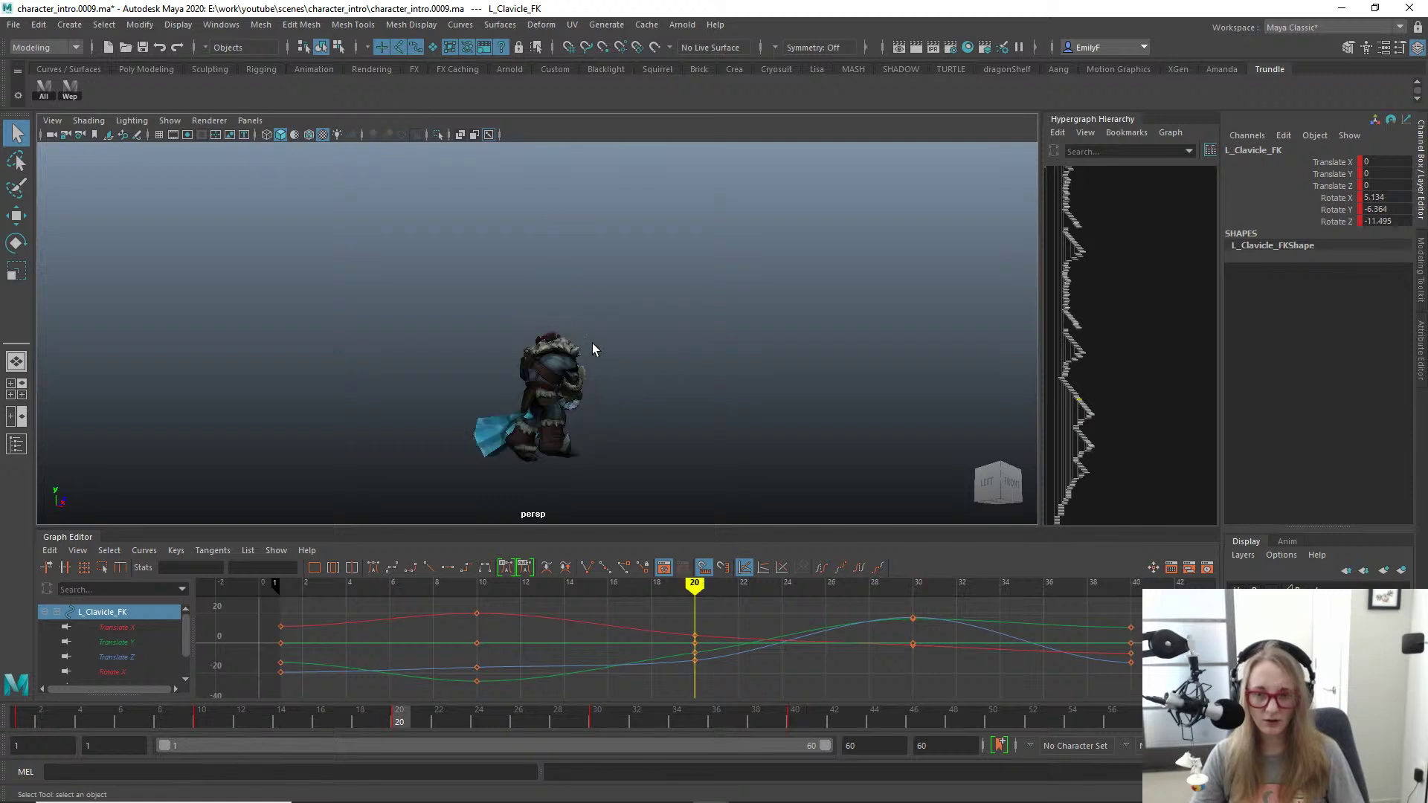
Step: Undo the recent arm and weapon edits at frame 30, back past the left clavicle and right hand rotations
key(period)
key(comma)
alt+drag(364, 444, 711, 445)
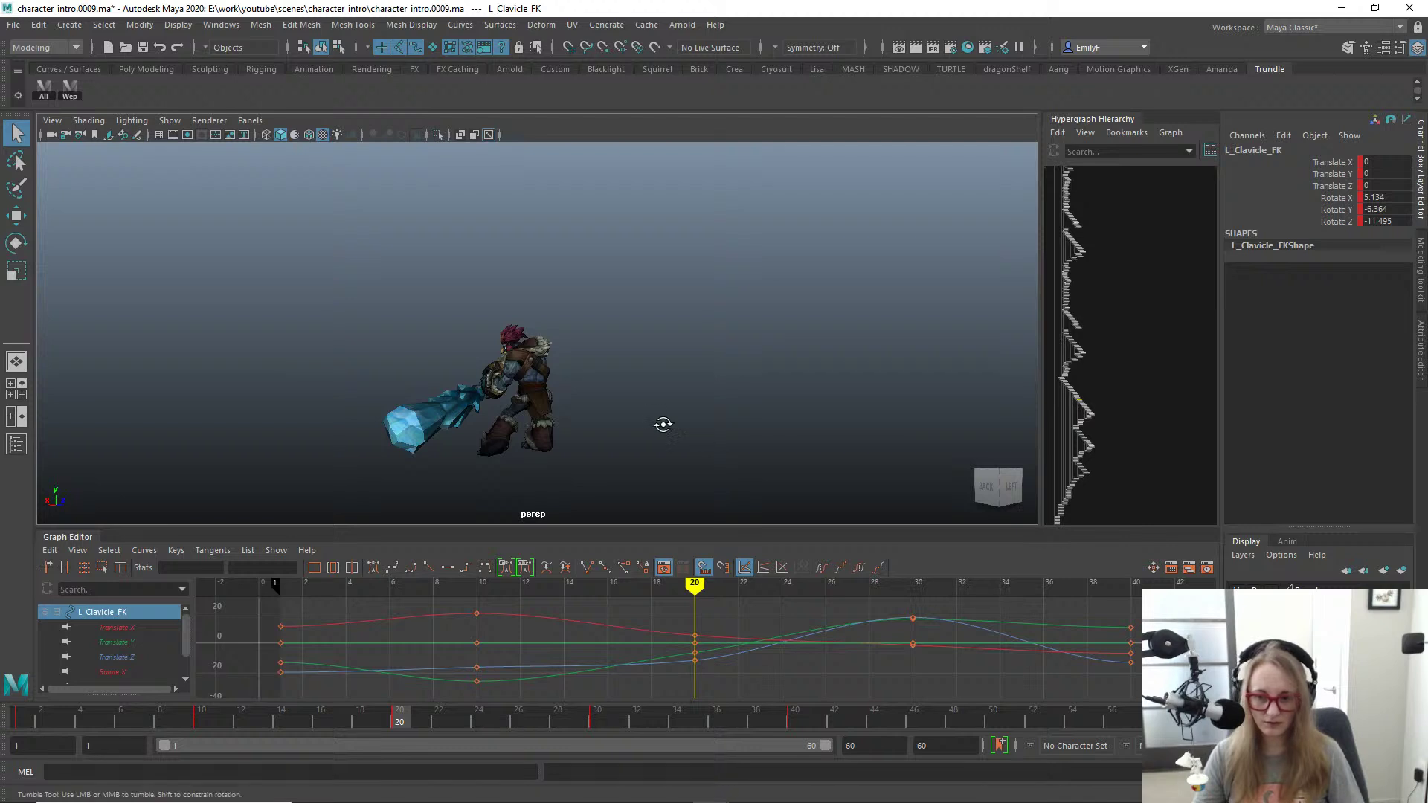
key(period)
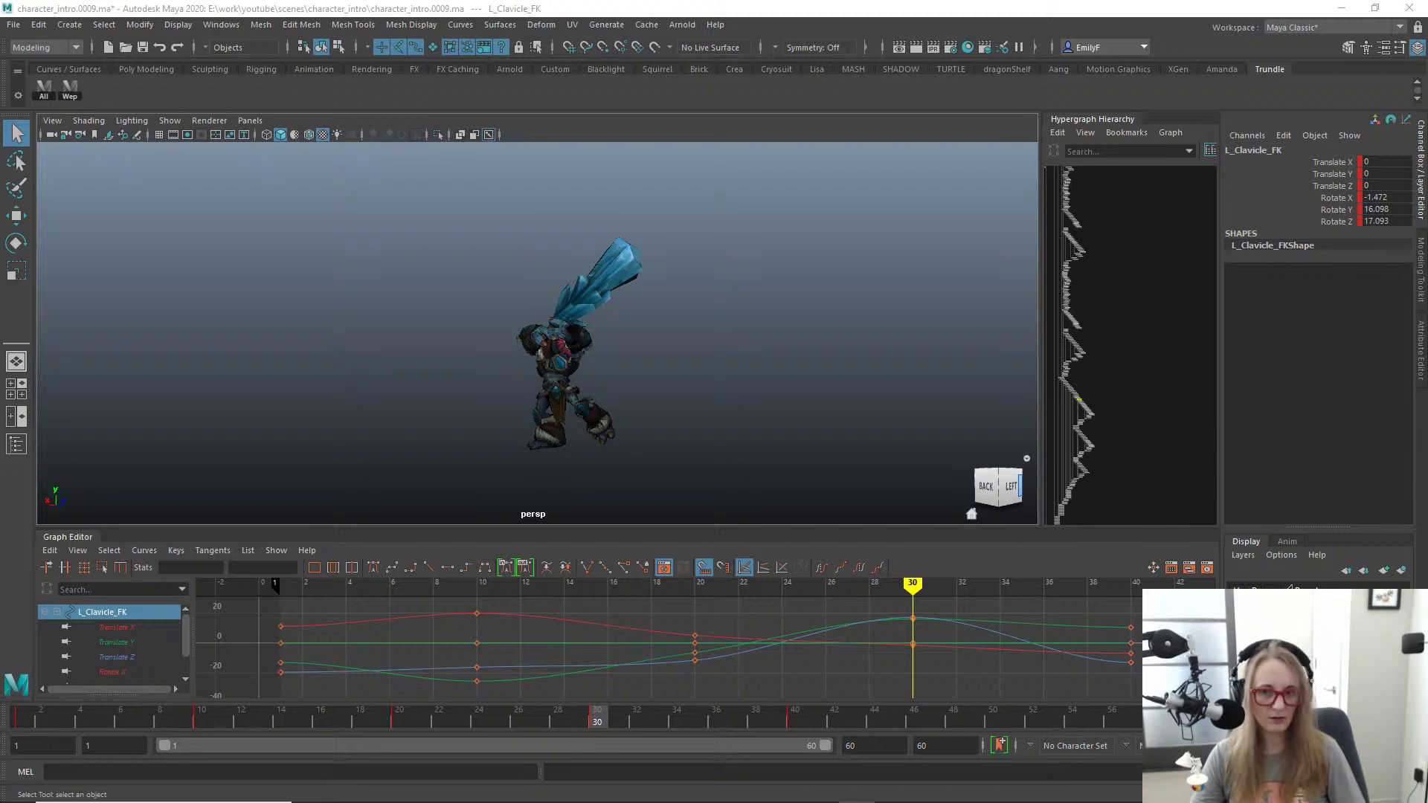
key(ctrl+z)
key(ctrl+z)
key(ctrl+z)
key(ctrl+z)
key(ctrl+z)
key(ctrl+z)
key(ctrl+z)
key(ctrl+z)
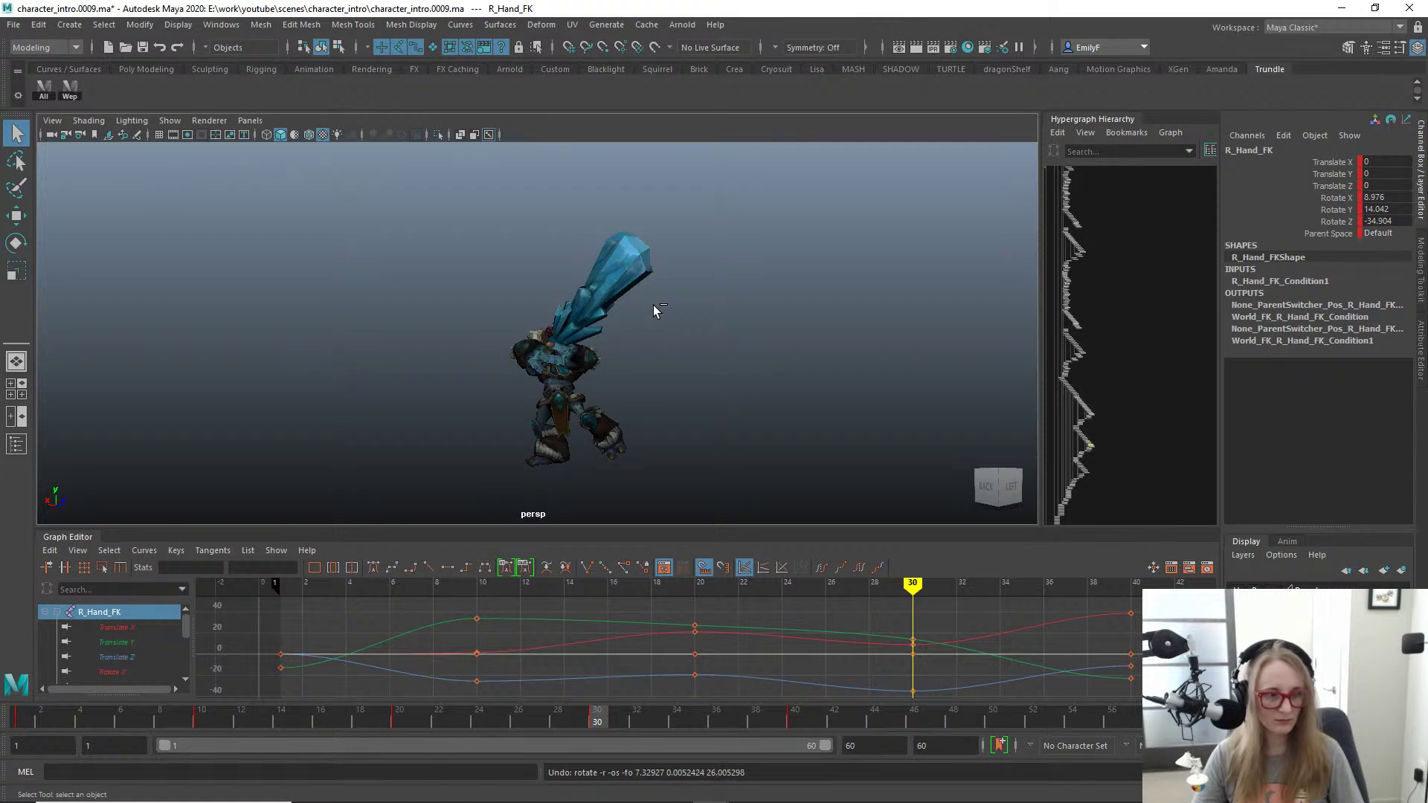
drag(654, 305, 506, 340)
key(ctrl+z)
key(ctrl+z)
key(ctrl+z)
key(ctrl+z)
key(ctrl+z)
key(ctrl+z)
key(ctrl+z)
key(ctrl+z)
key(ctrl+z)
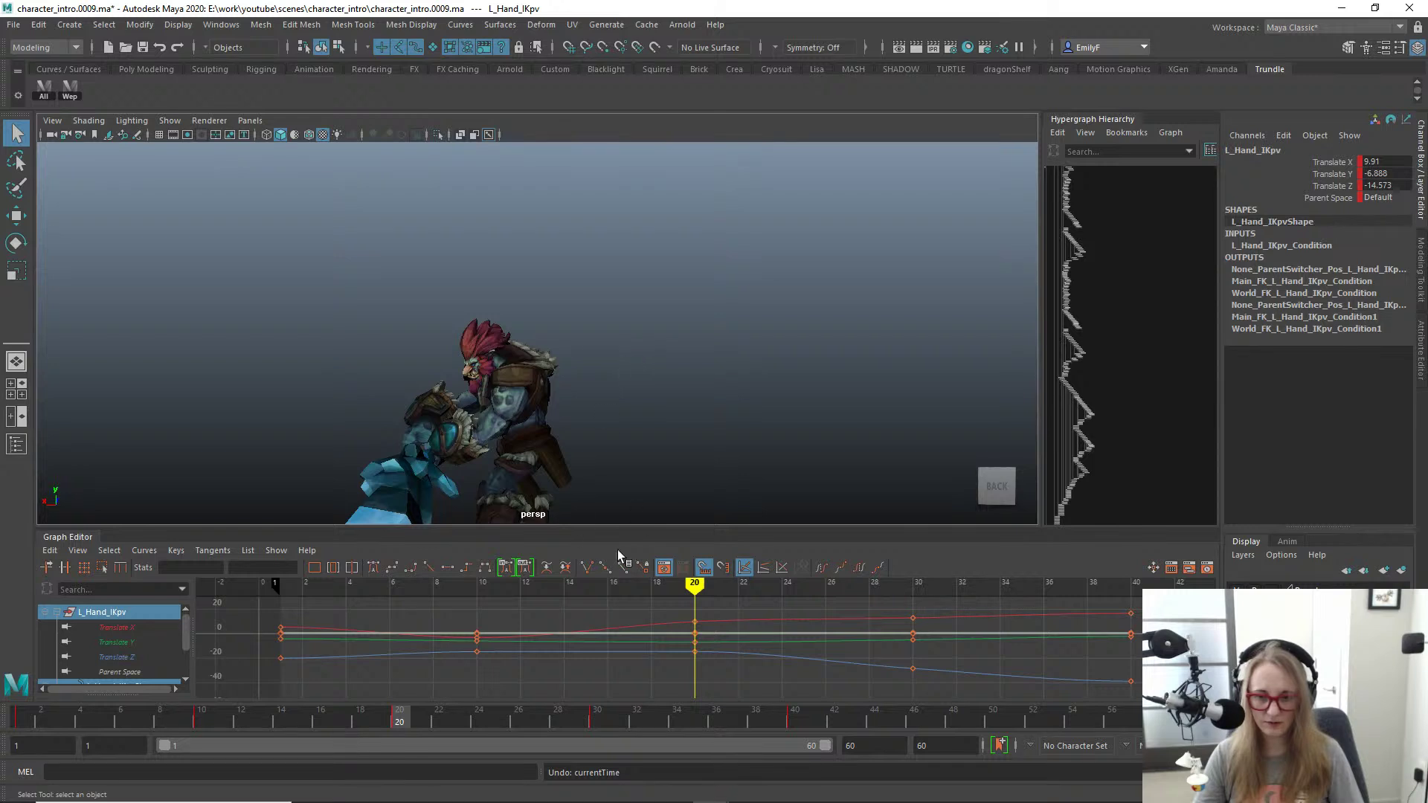
Step: Show the rig controls at frame 30 and rotate R_Clavicle_FK to re-pose the right shoulder
alt+drag(569, 334, 538, 366)
key(period)
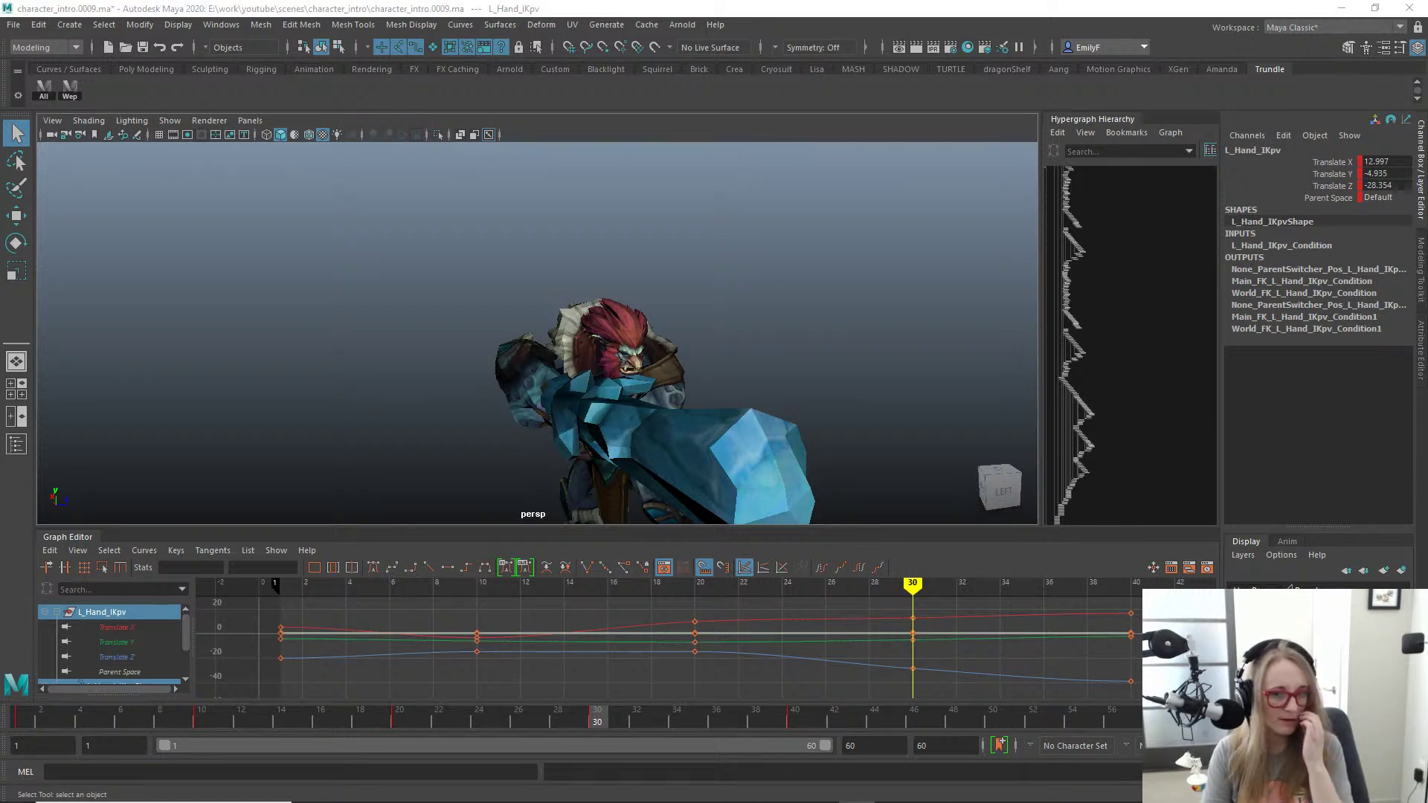
alt+drag(720, 303, 638, 289)
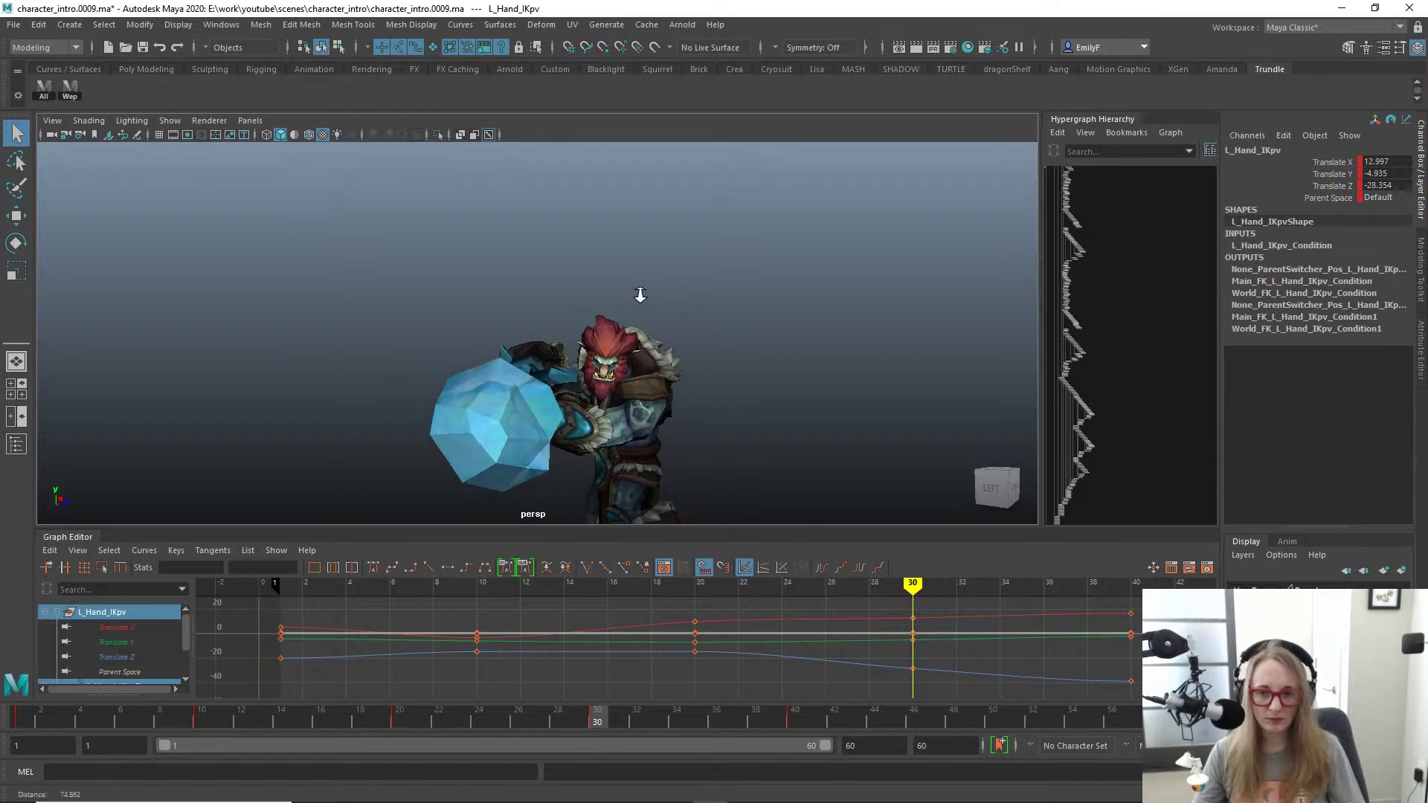
scroll(639, 289, down, 5)
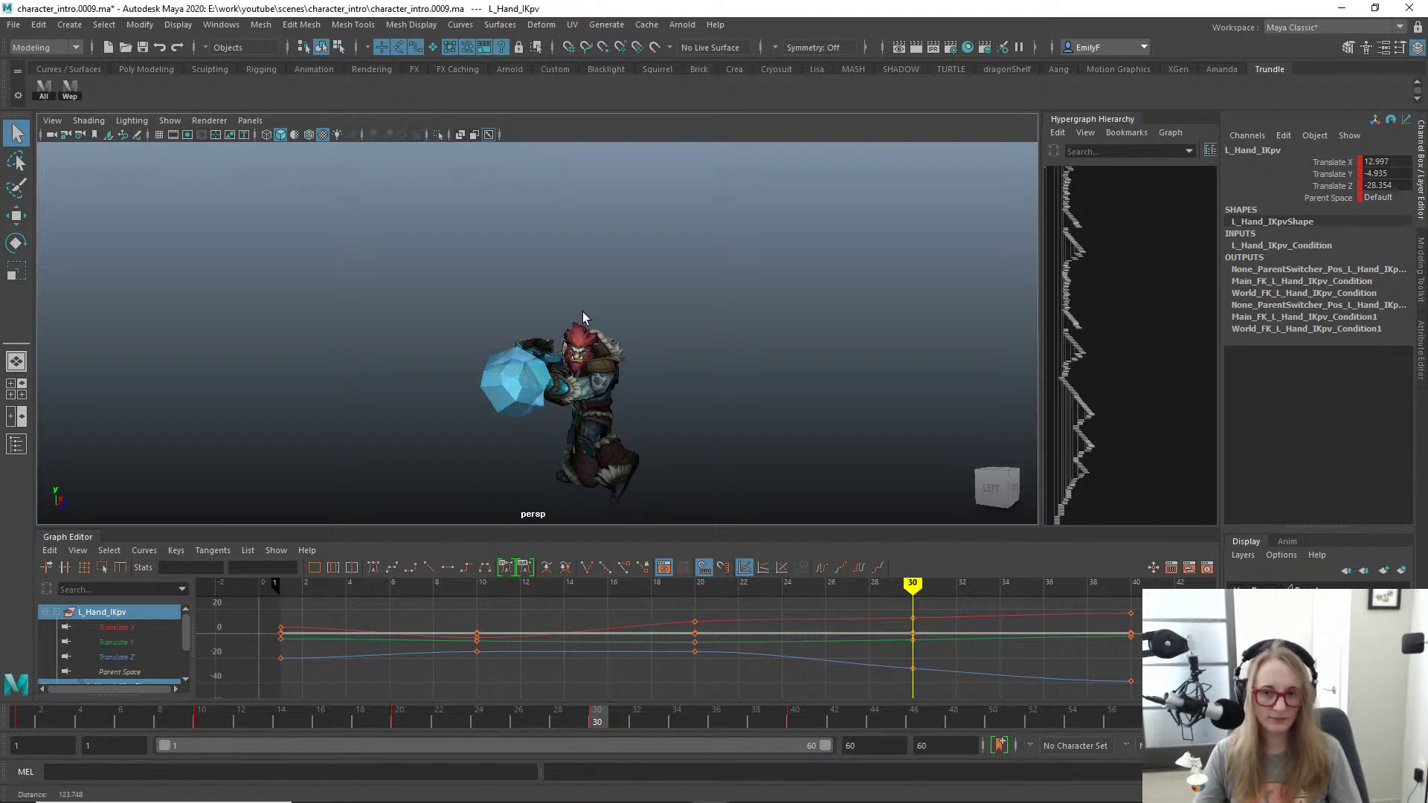
alt+drag(587, 389, 501, 414)
scroll(476, 406, up, 5)
key(alt+1)
scroll(343, 346, up, 2)
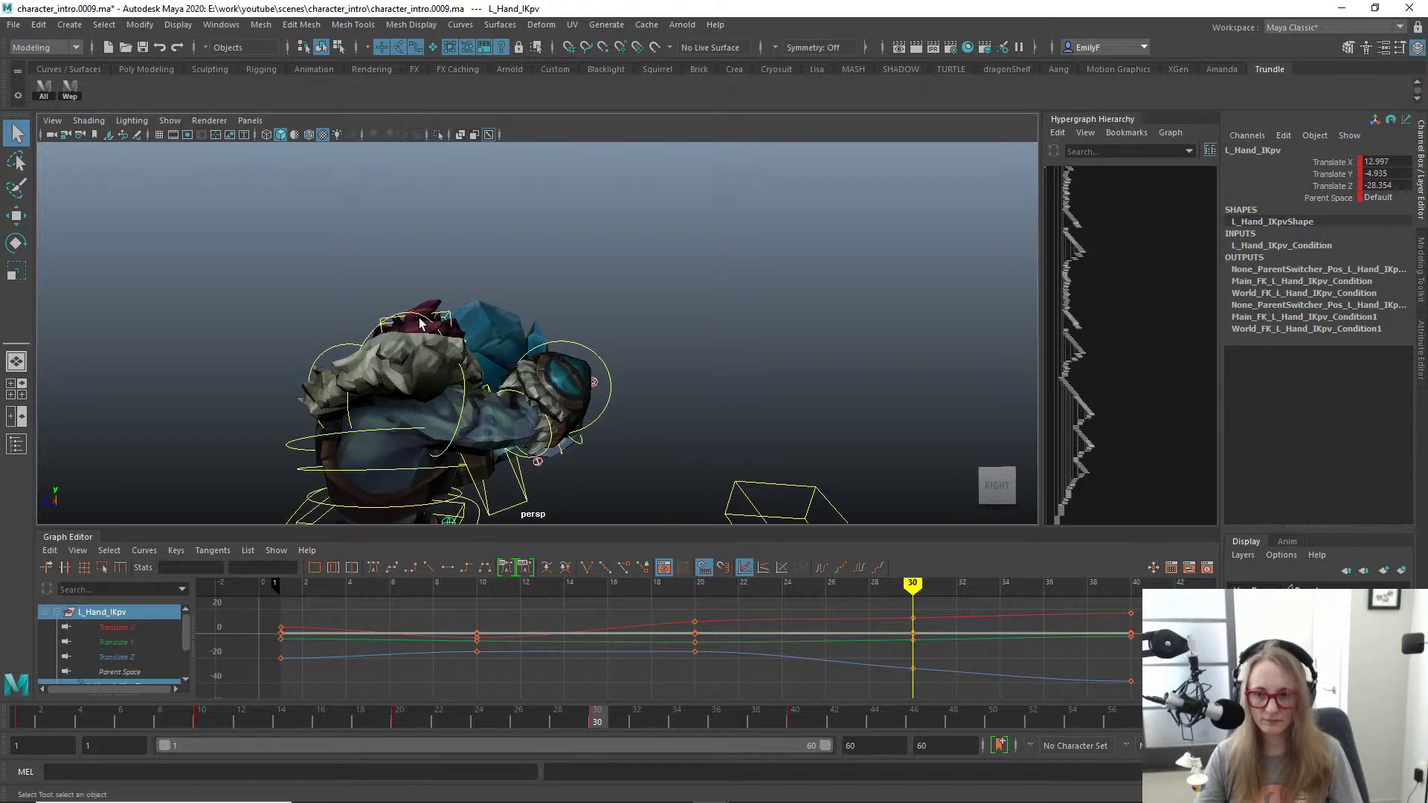
click(370, 362)
key(e)
drag(370, 362, 819, 400)
alt+middle_drag(818, 400, 817, 331)
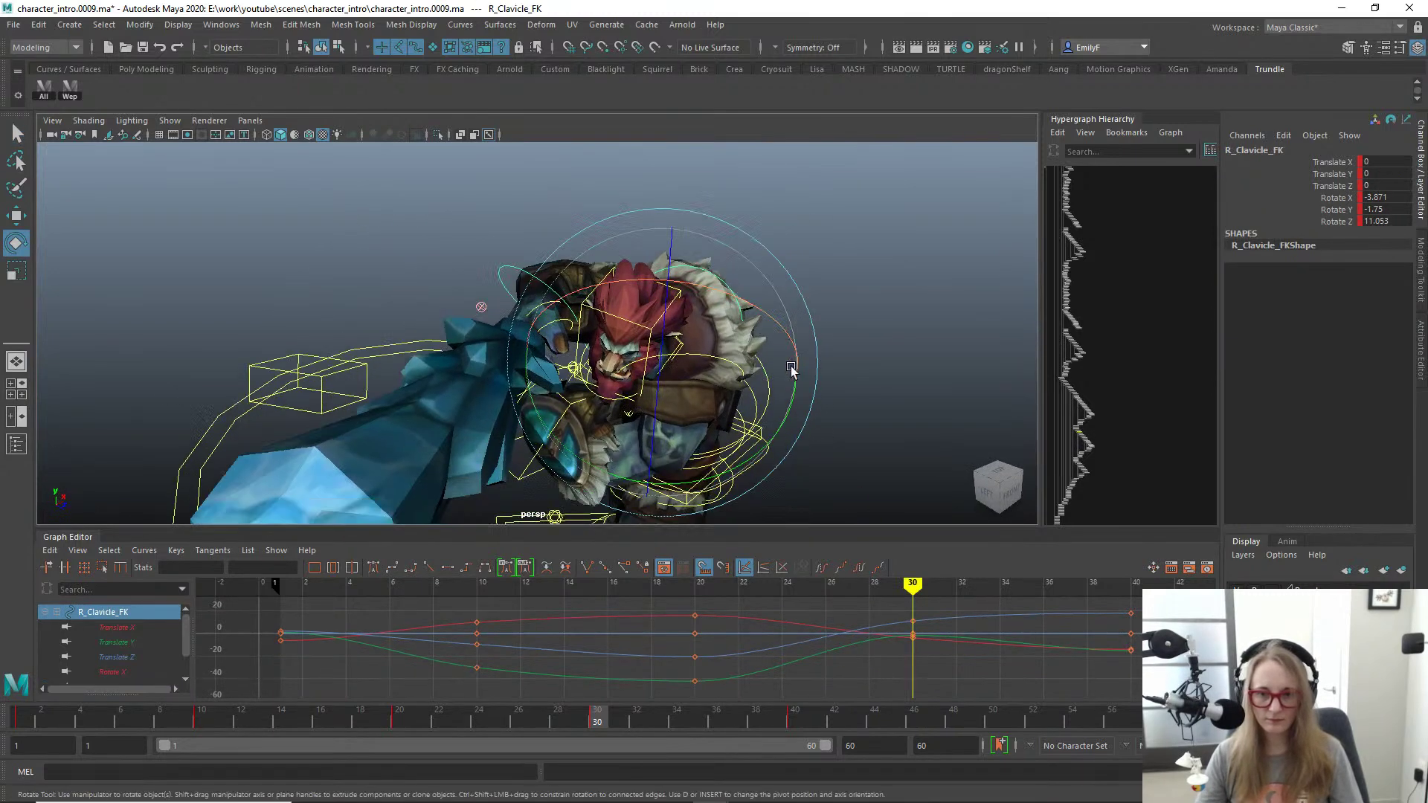
drag(779, 426, 547, 355)
Step: Rotate R_Hand_FK at frame 30 to about 18, 2, -36 to re-aim the weapon
key(q)
click(542, 289)
key(e)
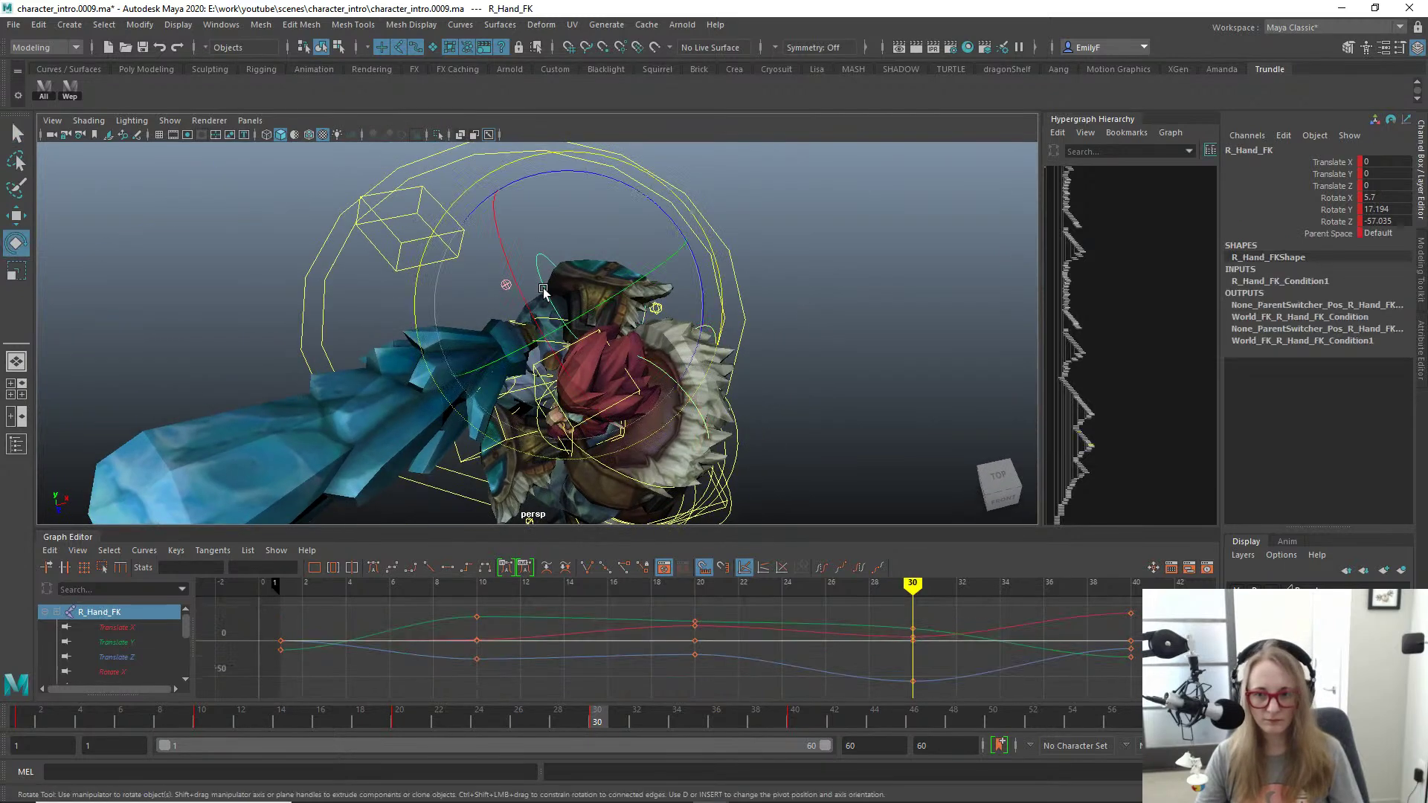
click(664, 216)
key(ctrl+z)
alt+drag(766, 476, 567, 294)
alt+drag(557, 350, 597, 298)
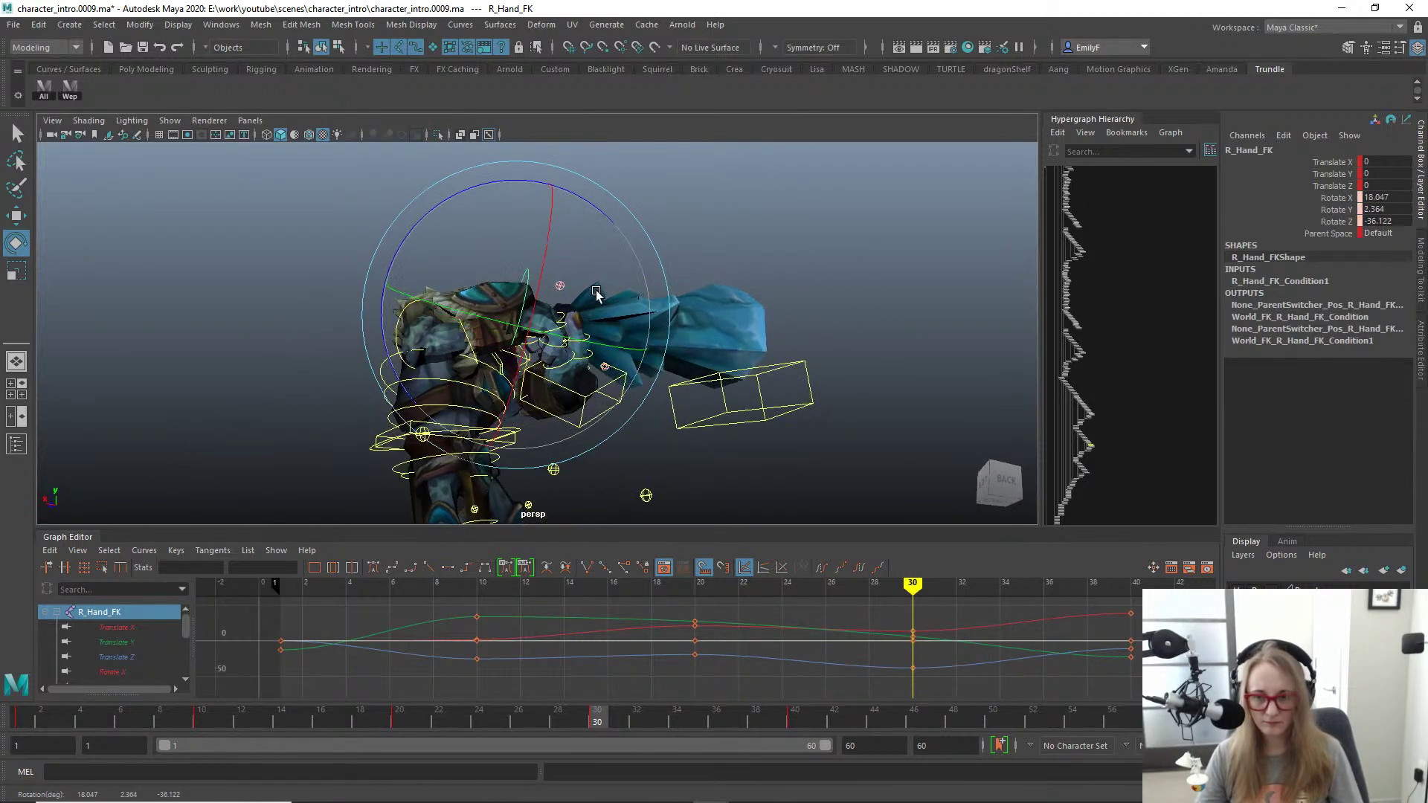
Step: Move Weapon_FK at frame 30 to about -6.9, 0.4, 0.7 and adjust its rotation to fit the grip
key(q)
click(75, 91)
key(e)
drag(622, 366, 447, 388)
key(w)
alt+right_drag(460, 377, 495, 378)
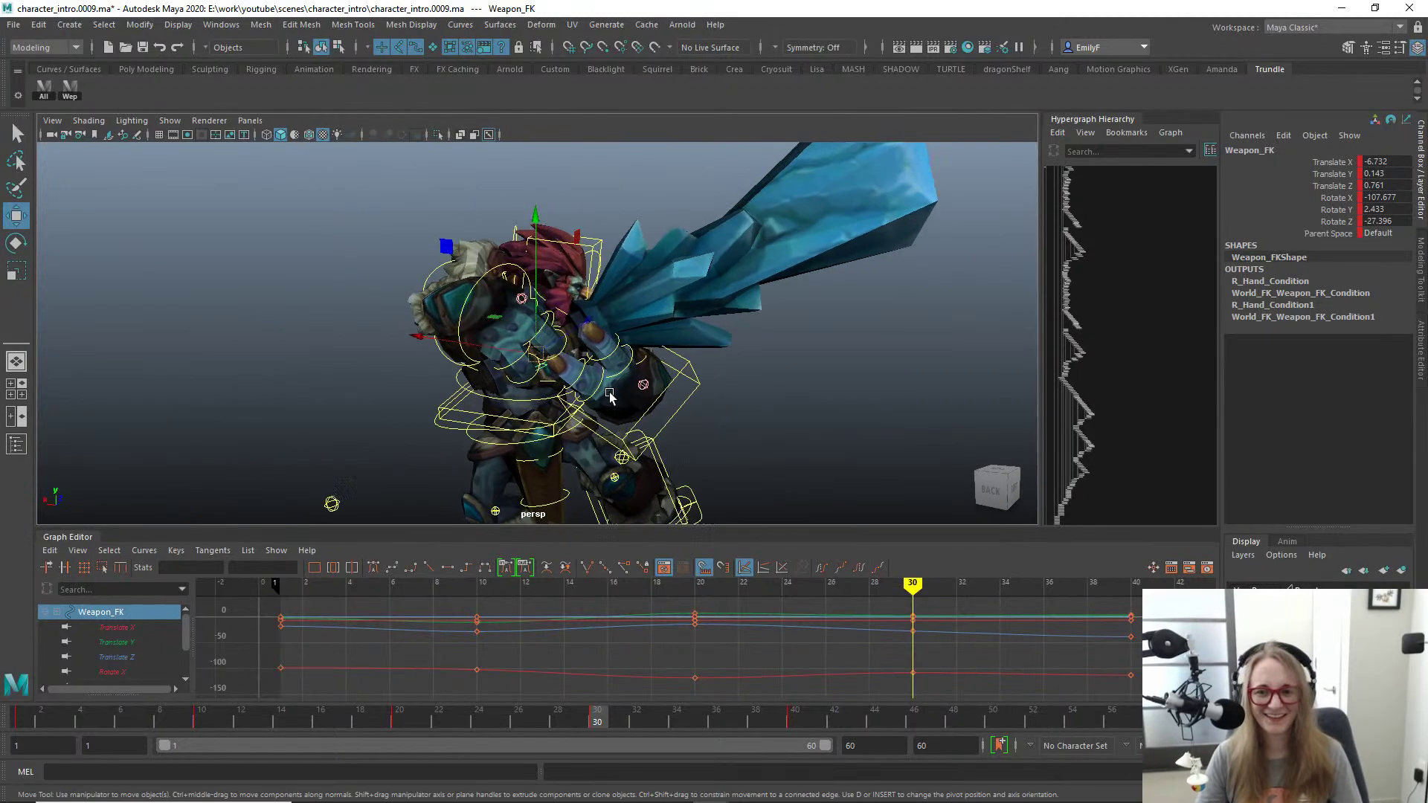
alt+drag(495, 378, 550, 354)
alt+drag(550, 355, 414, 360)
key(e)
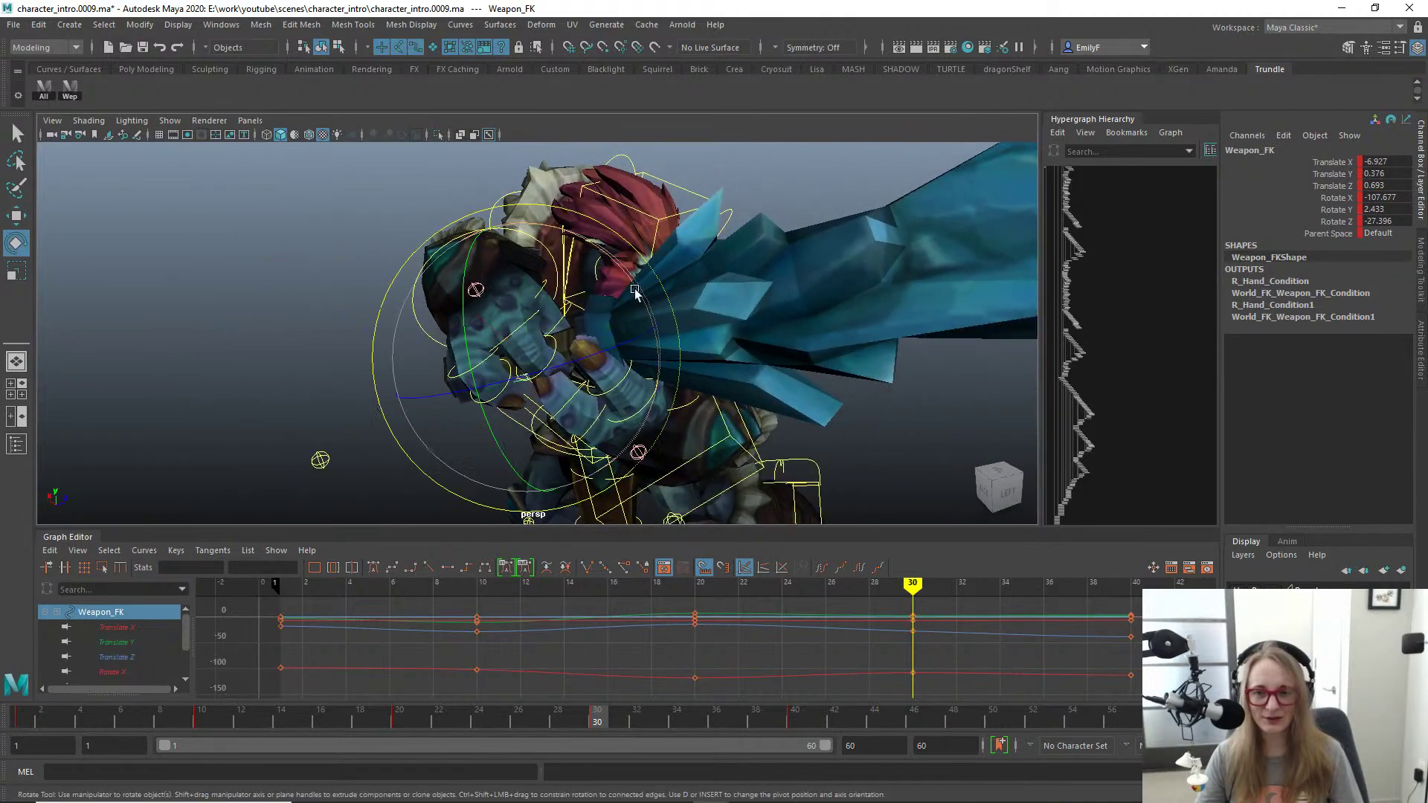
drag(613, 259, 595, 249)
Step: Rotate R_Hand_FK at frame 30 to about 33, 4, -7 so the weapon points up and back
key(q)
alt+right_drag(631, 317, 535, 305)
alt+drag(458, 248, 439, 344)
click(568, 334)
key(e)
drag(593, 269, 372, 327)
drag(506, 274, 519, 321)
alt+drag(598, 351, 669, 339)
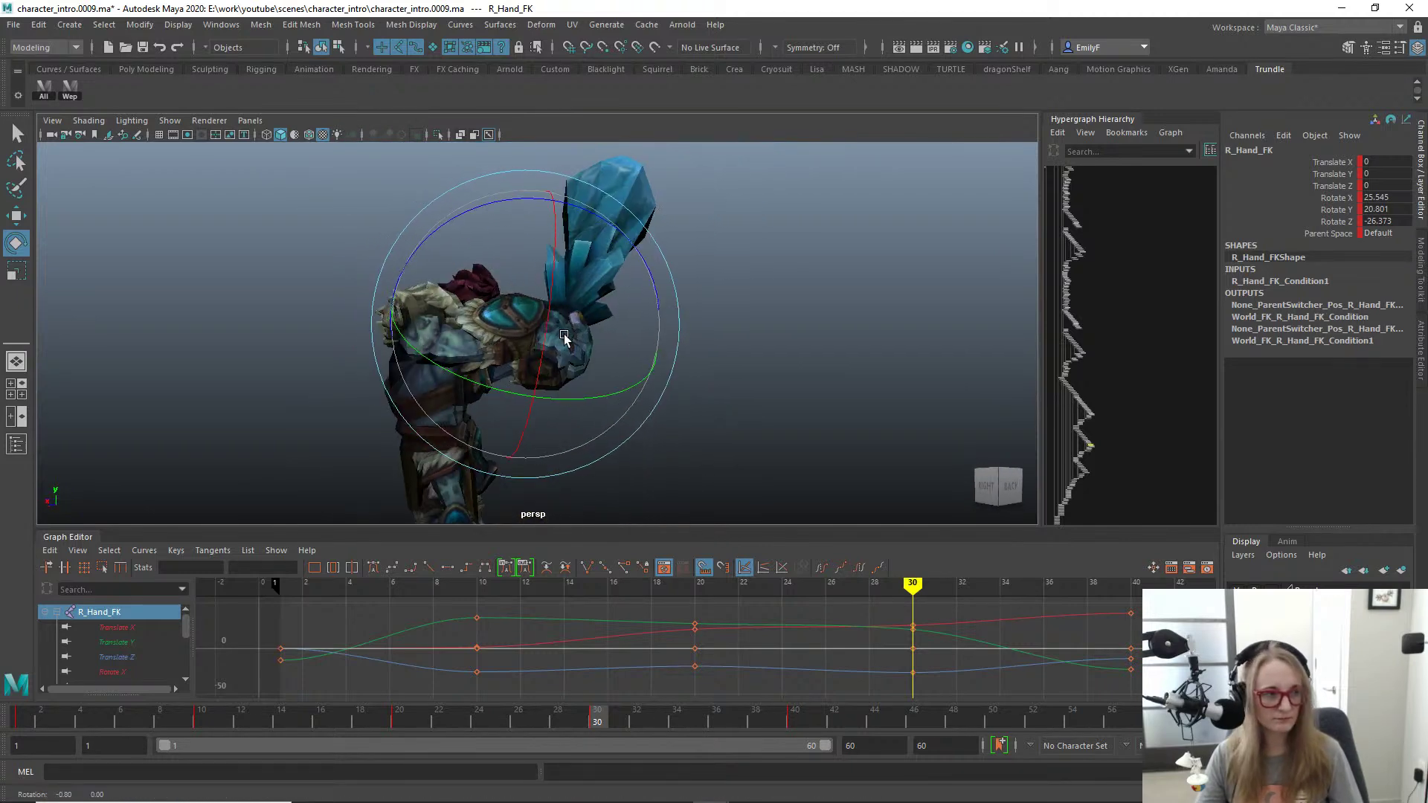
alt+drag(564, 333, 587, 337)
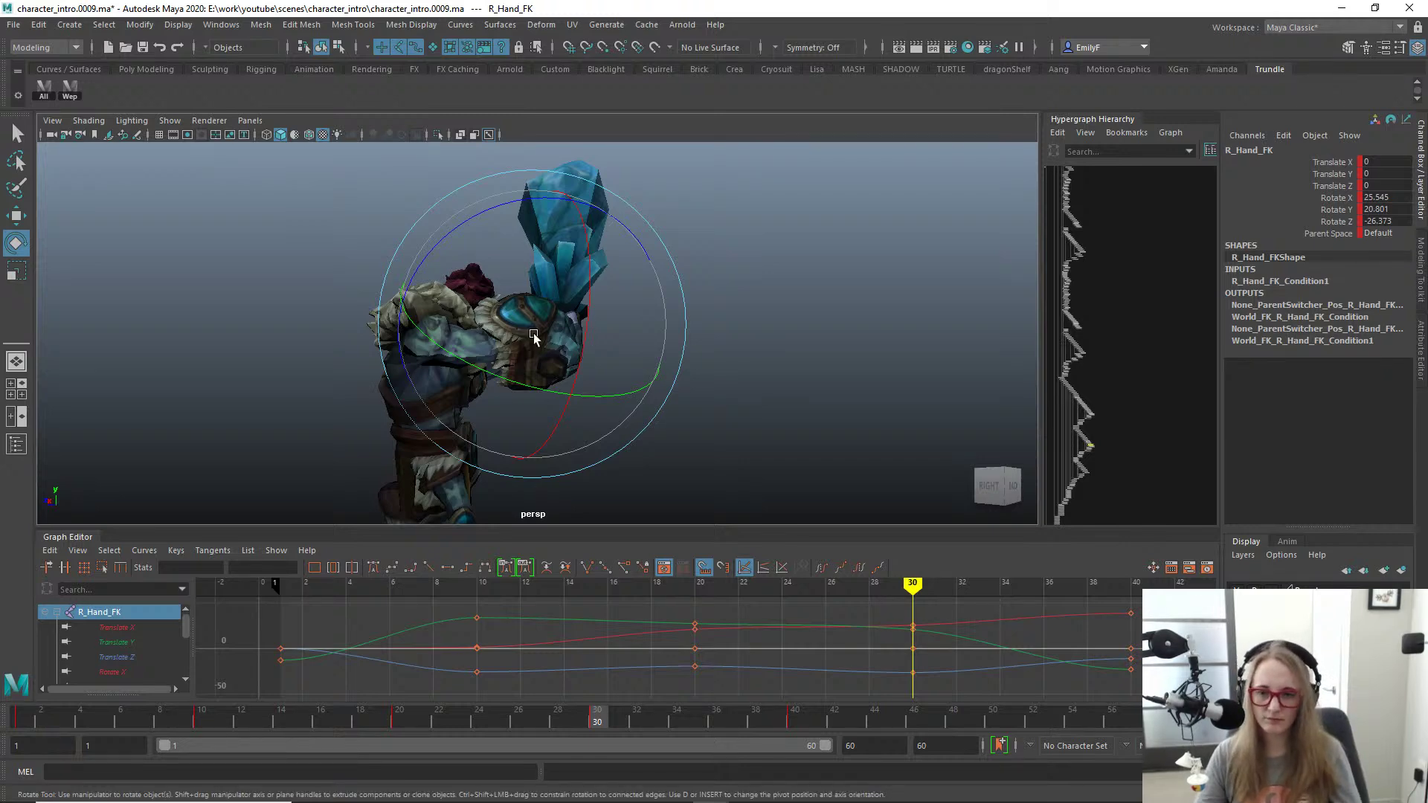
alt+right_drag(533, 334, 657, 349)
alt+drag(657, 350, 538, 166)
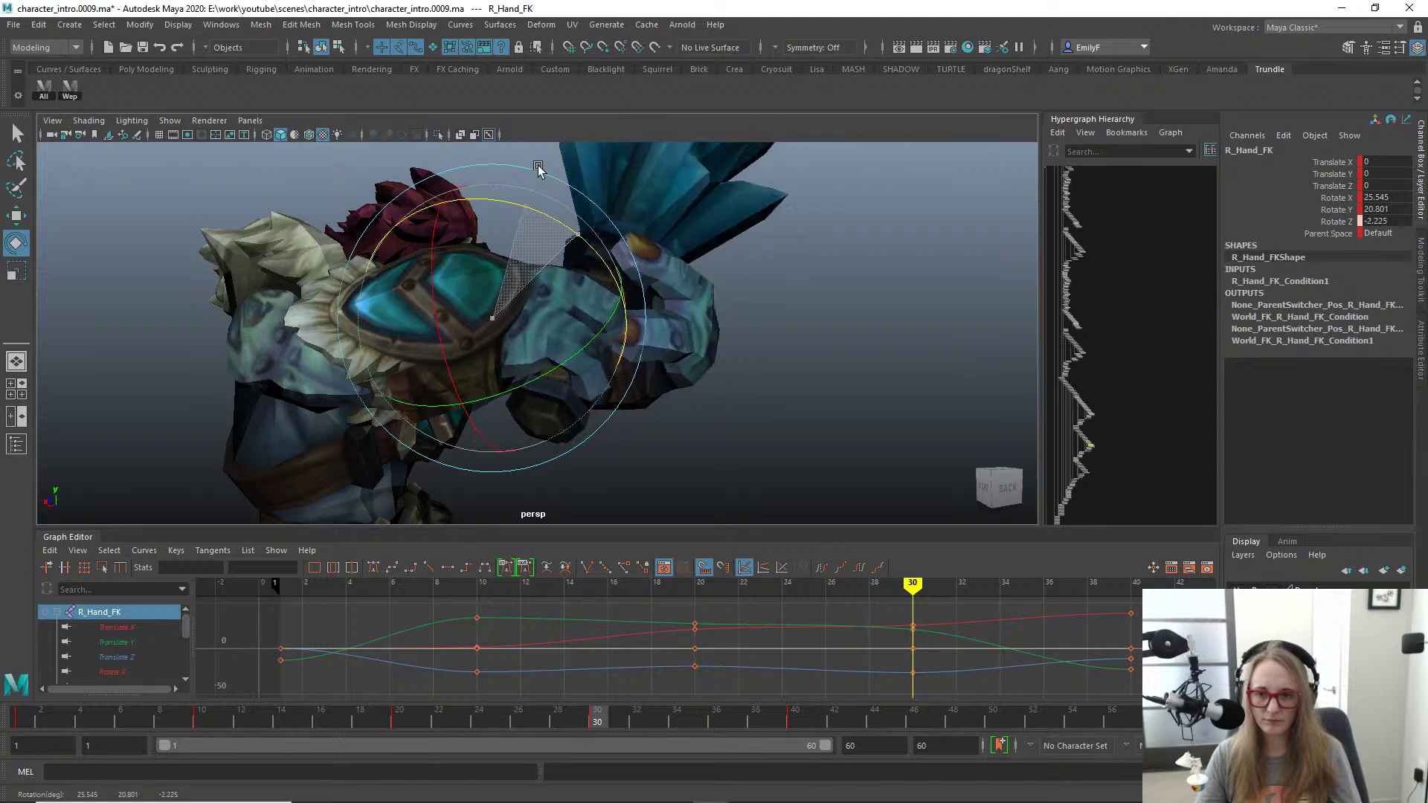
drag(526, 297, 625, 372)
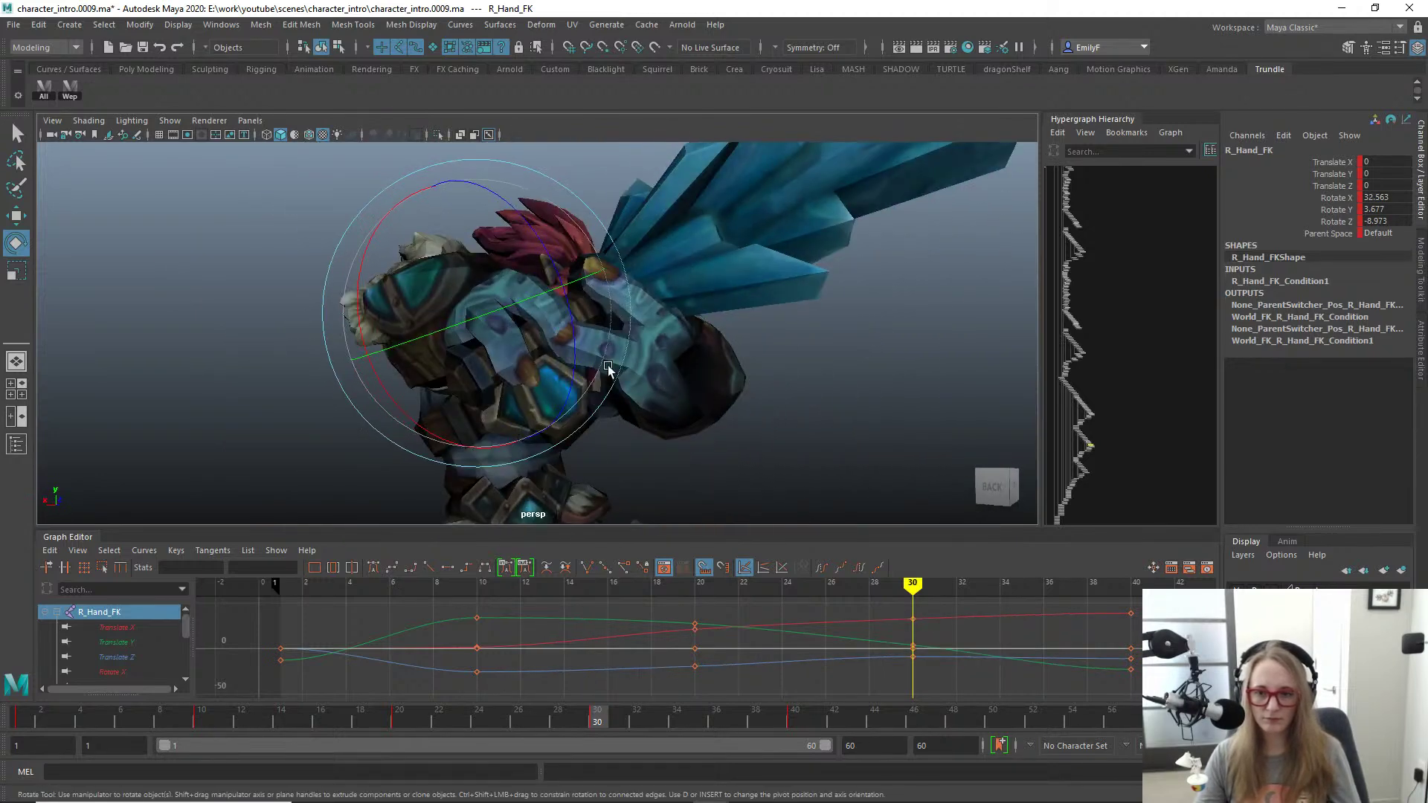
Step: Fit L_Hand_IK to the weapon handle at frame 30, translated to about -4.1, -14.5, 7.3 and rotated to about -93, -77, 196
click(700, 404)
key(w)
alt+drag(700, 405, 676, 419)
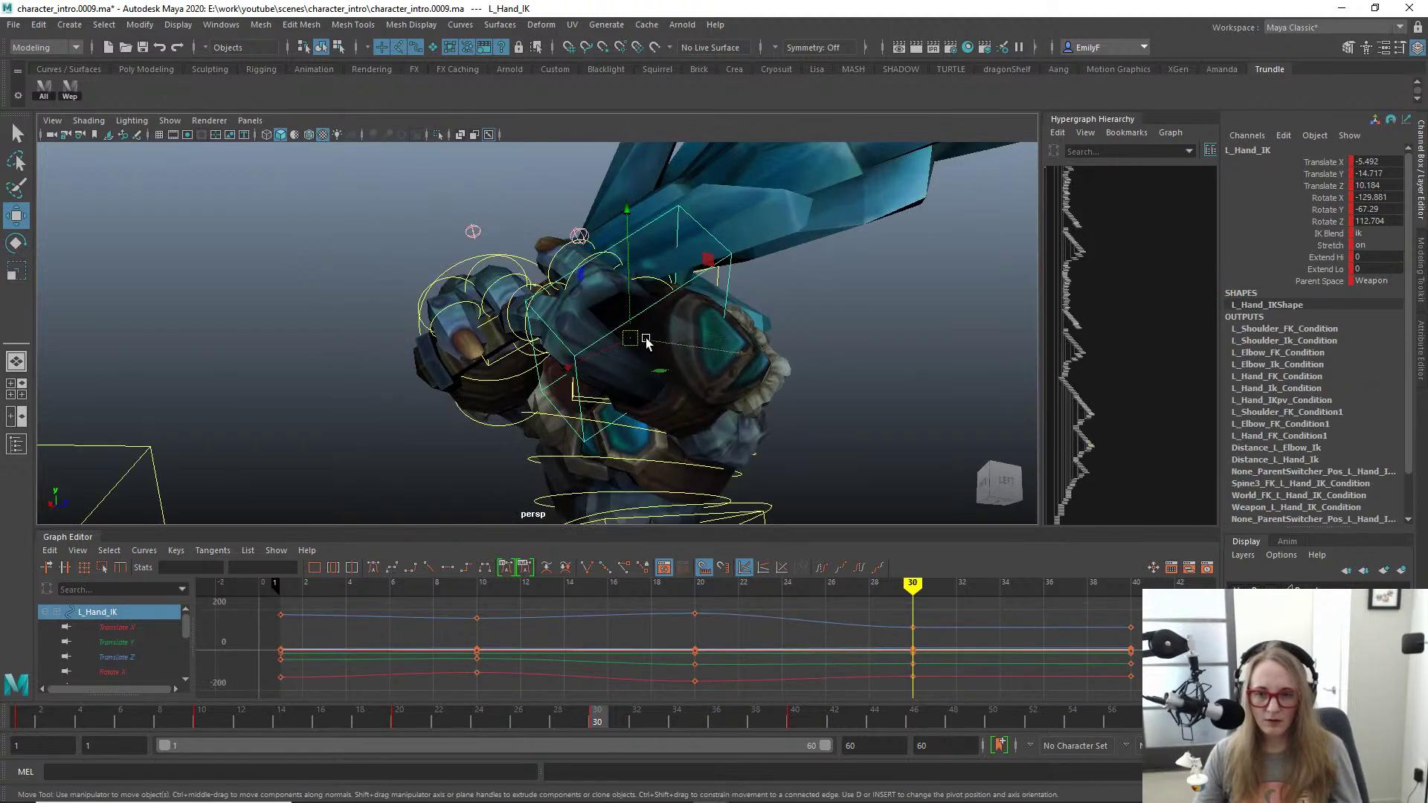
drag(645, 340, 565, 377)
alt+drag(566, 377, 633, 424)
key(e)
alt+drag(612, 409, 717, 437)
key(w)
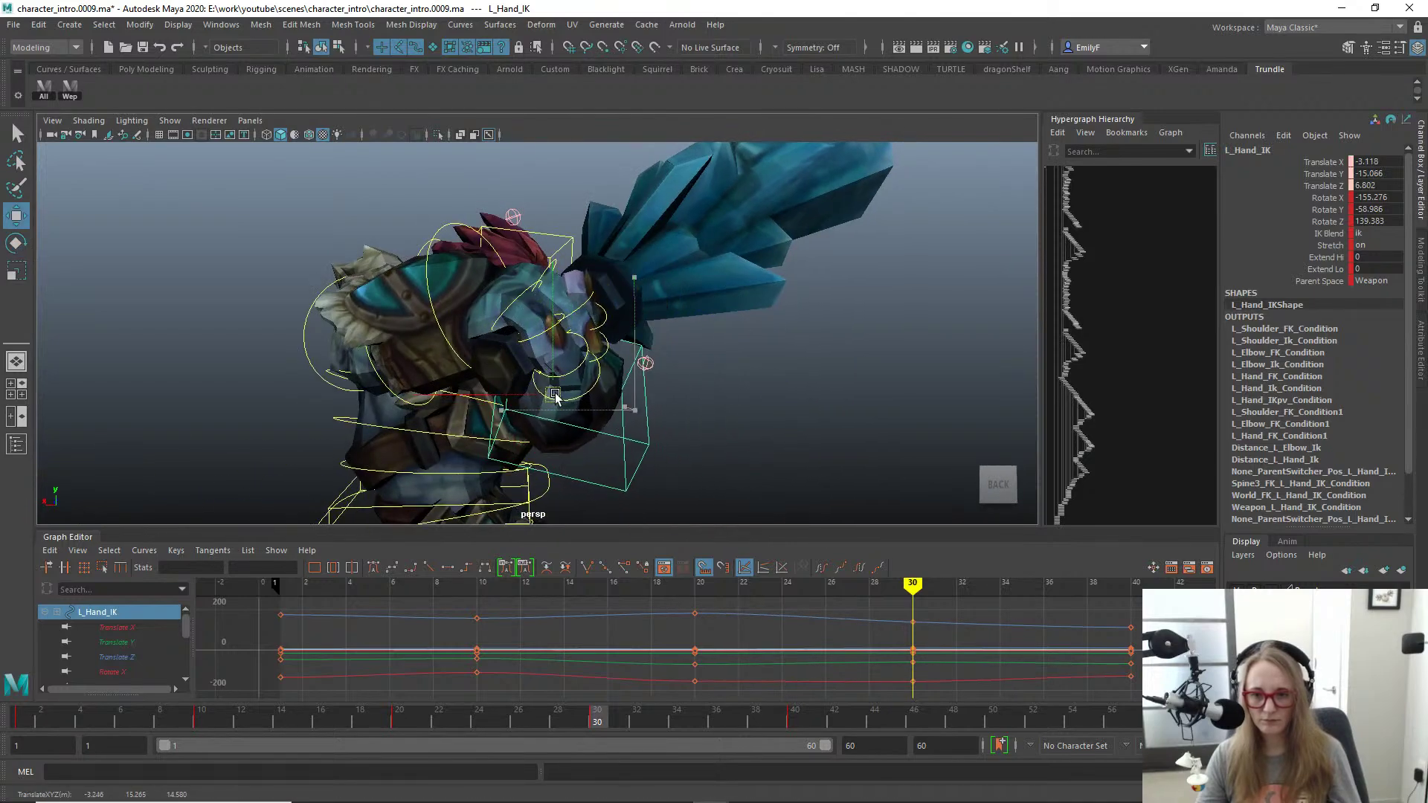
alt+drag(595, 482, 551, 370)
key(w)
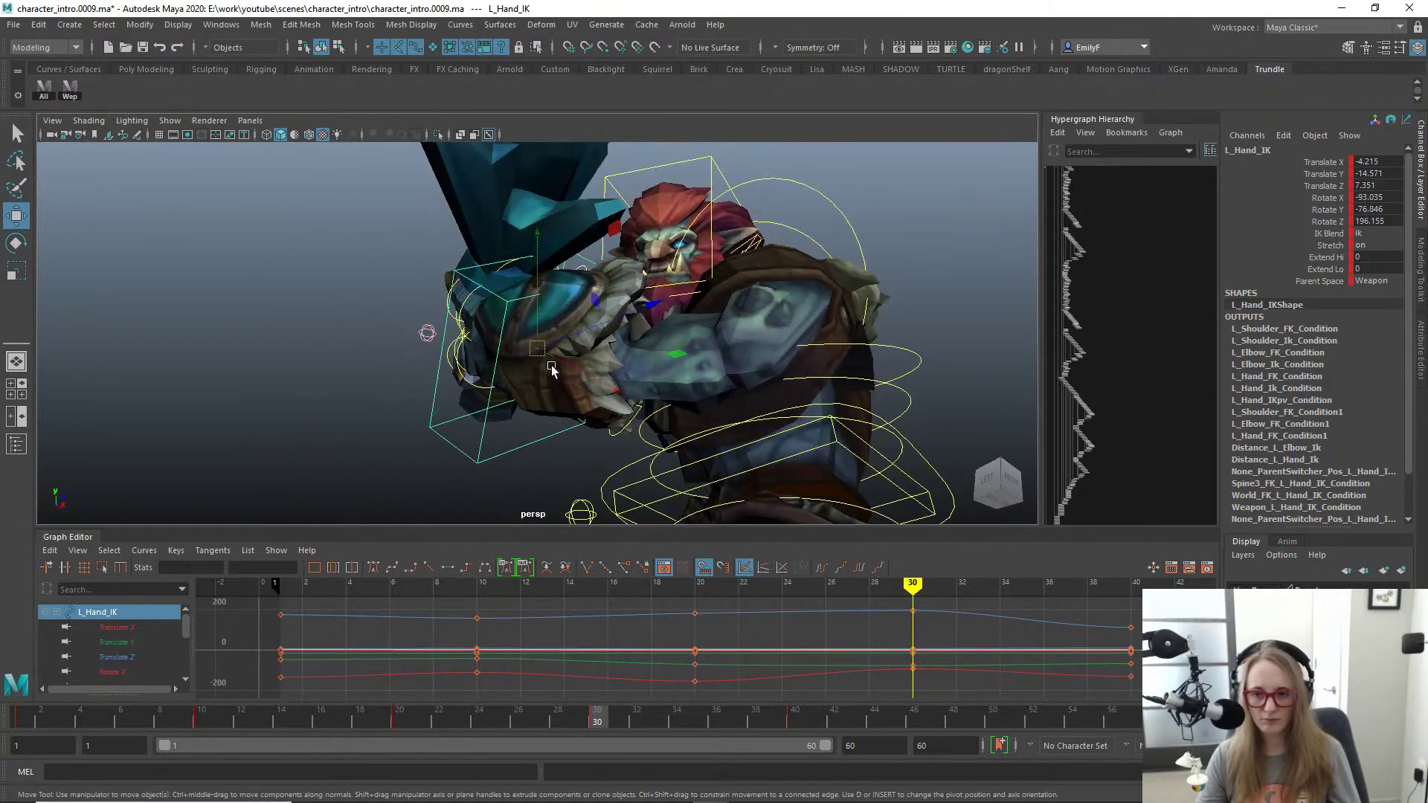
alt+drag(578, 325, 610, 343)
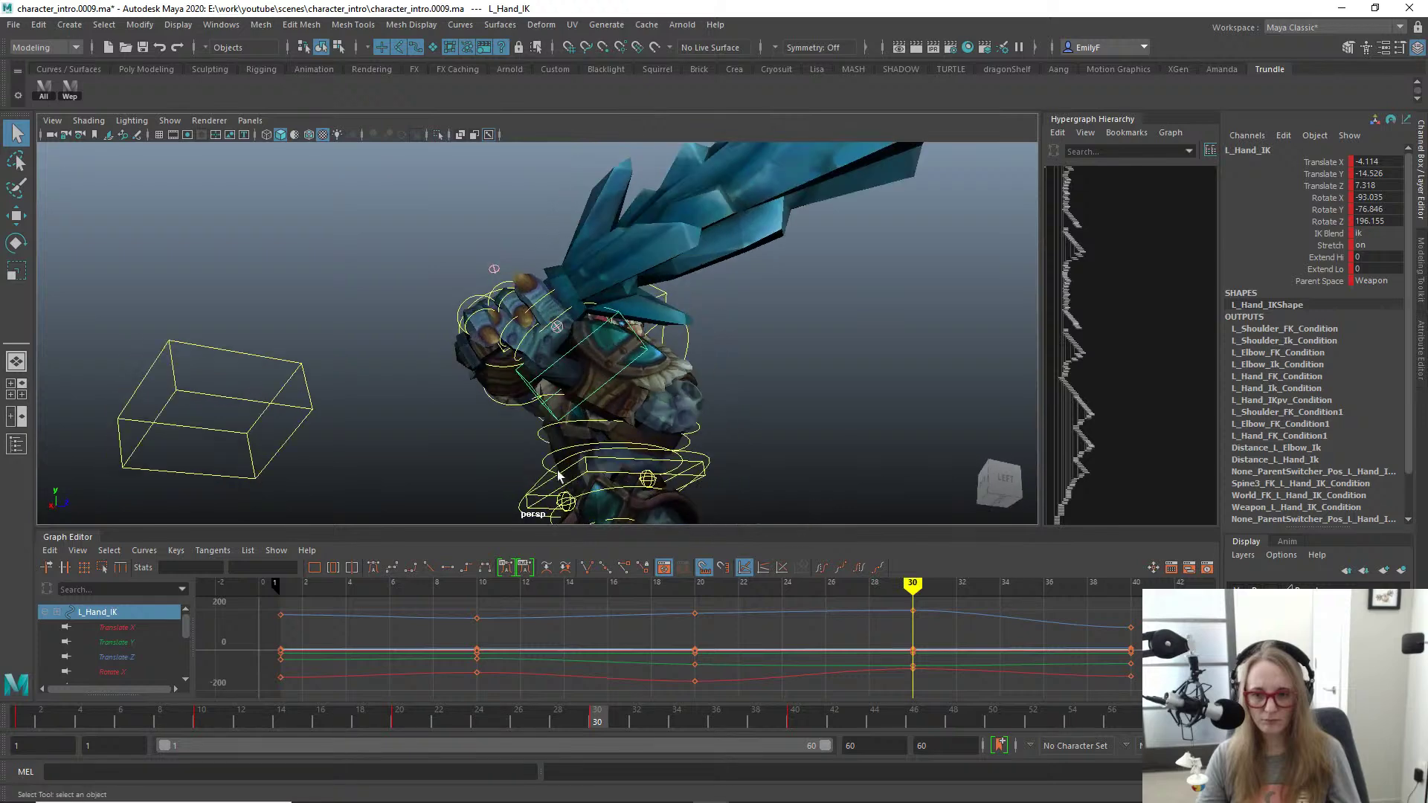
Step: Try moving L_Hand_IKpv sideways at frame 30, undo that move, and reposition it to redirect the left elbow
click(559, 504)
alt+drag(559, 505, 405, 440)
key(w)
click(601, 443)
key(ctrl+z)
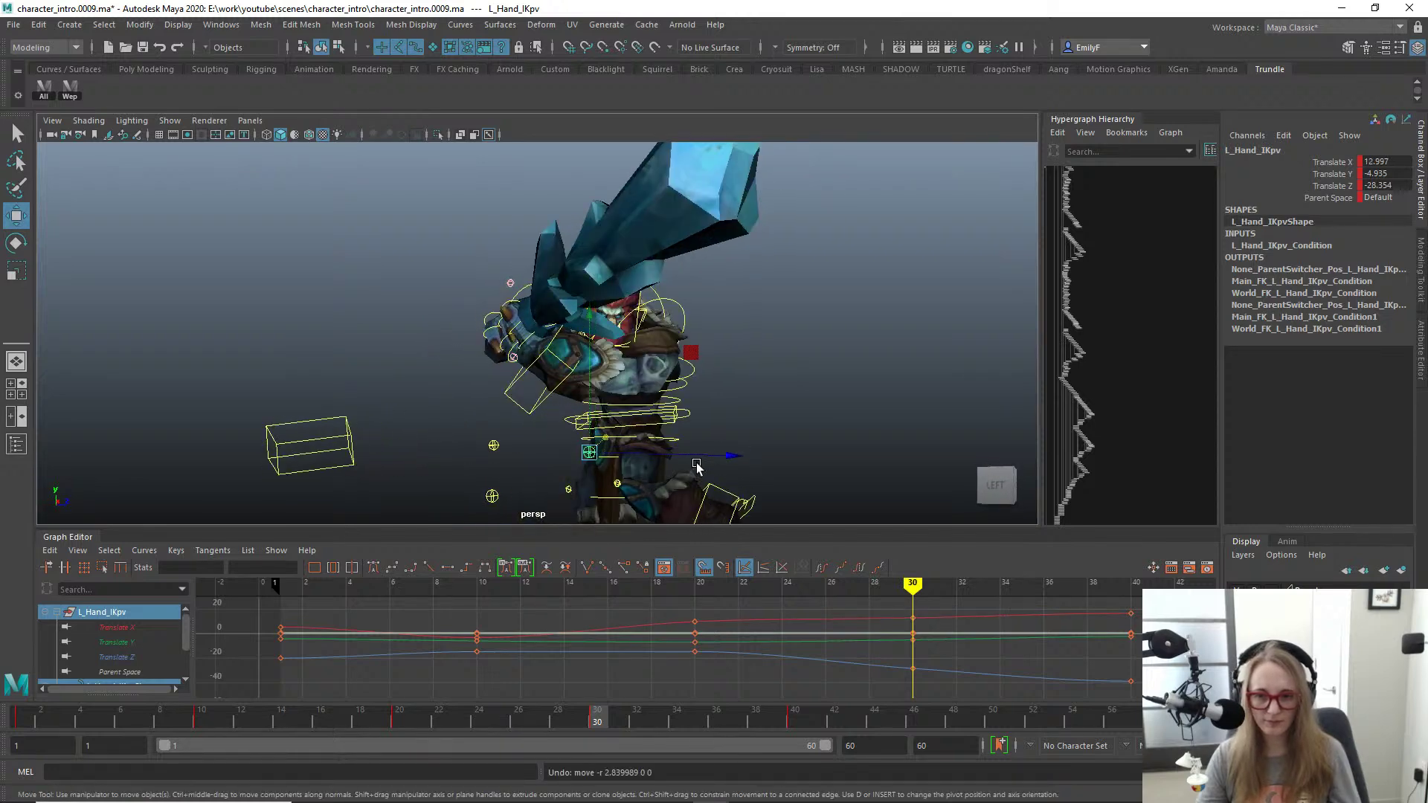
drag(699, 462, 658, 457)
alt+drag(658, 458, 579, 444)
alt+drag(579, 444, 446, 400)
Step: Rotate L_Clavicle_FK at frame 30 to about -4, 9, -1
key(q)
click(677, 311)
key(e)
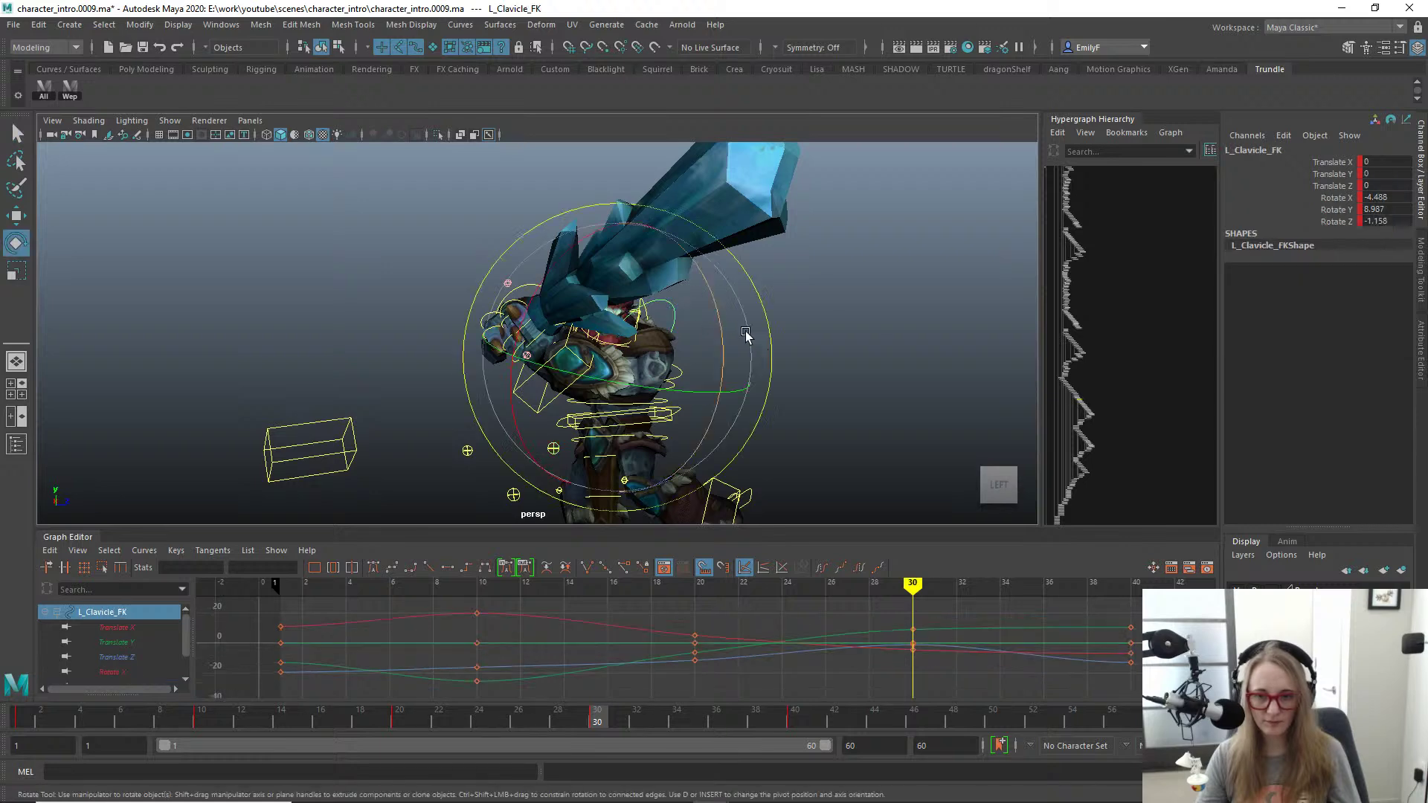
alt+drag(746, 335, 536, 454)
Step: Place L_Hand_IKpv at about 12, -4.9, -29.5 and key it at frame 30
key(q)
click(562, 450)
key(w)
key(s)
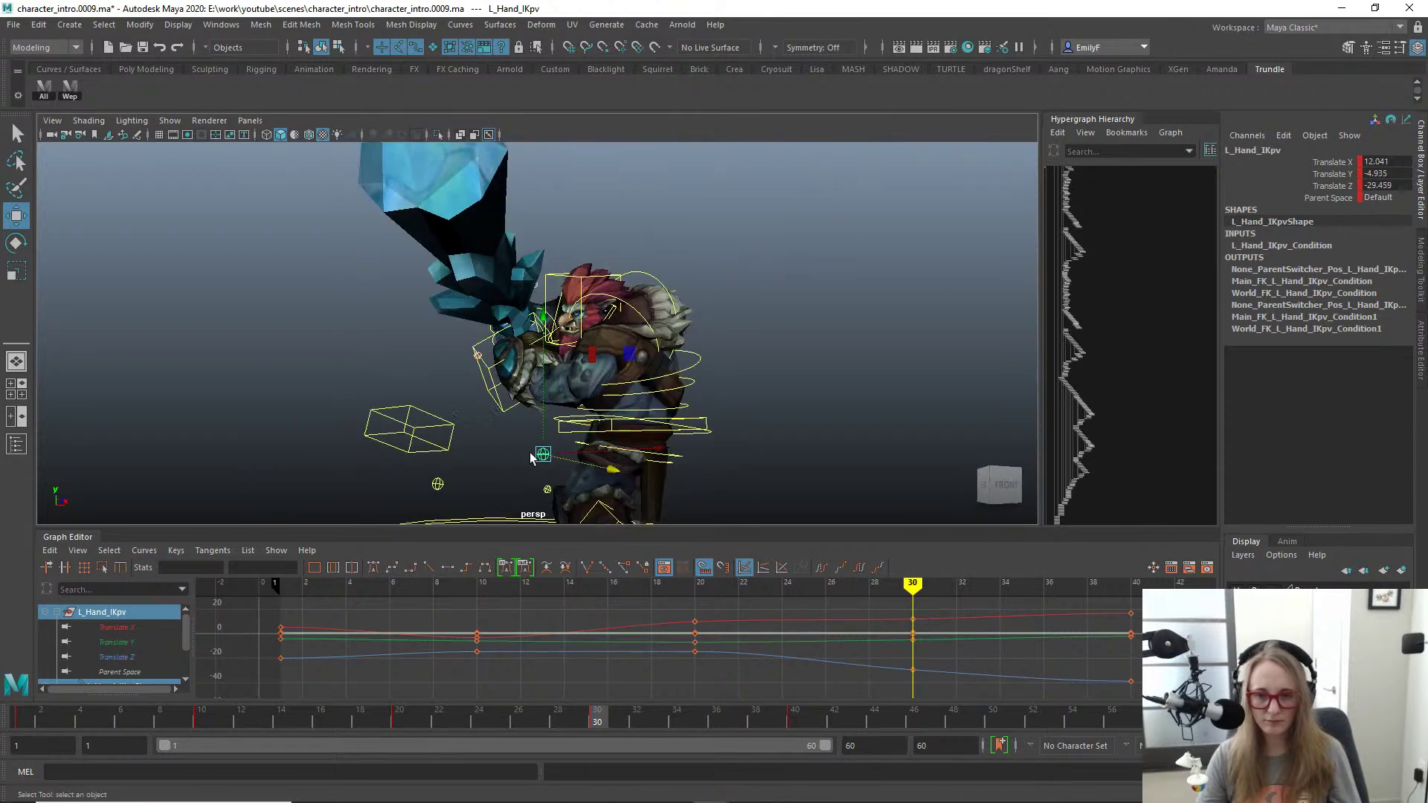
Step: Compare the revised frame 30 pose with the poses at frames 20 and 40 in the perspective view
key(q)
alt+right_drag(534, 453, 411, 370)
alt+drag(411, 370, 532, 386)
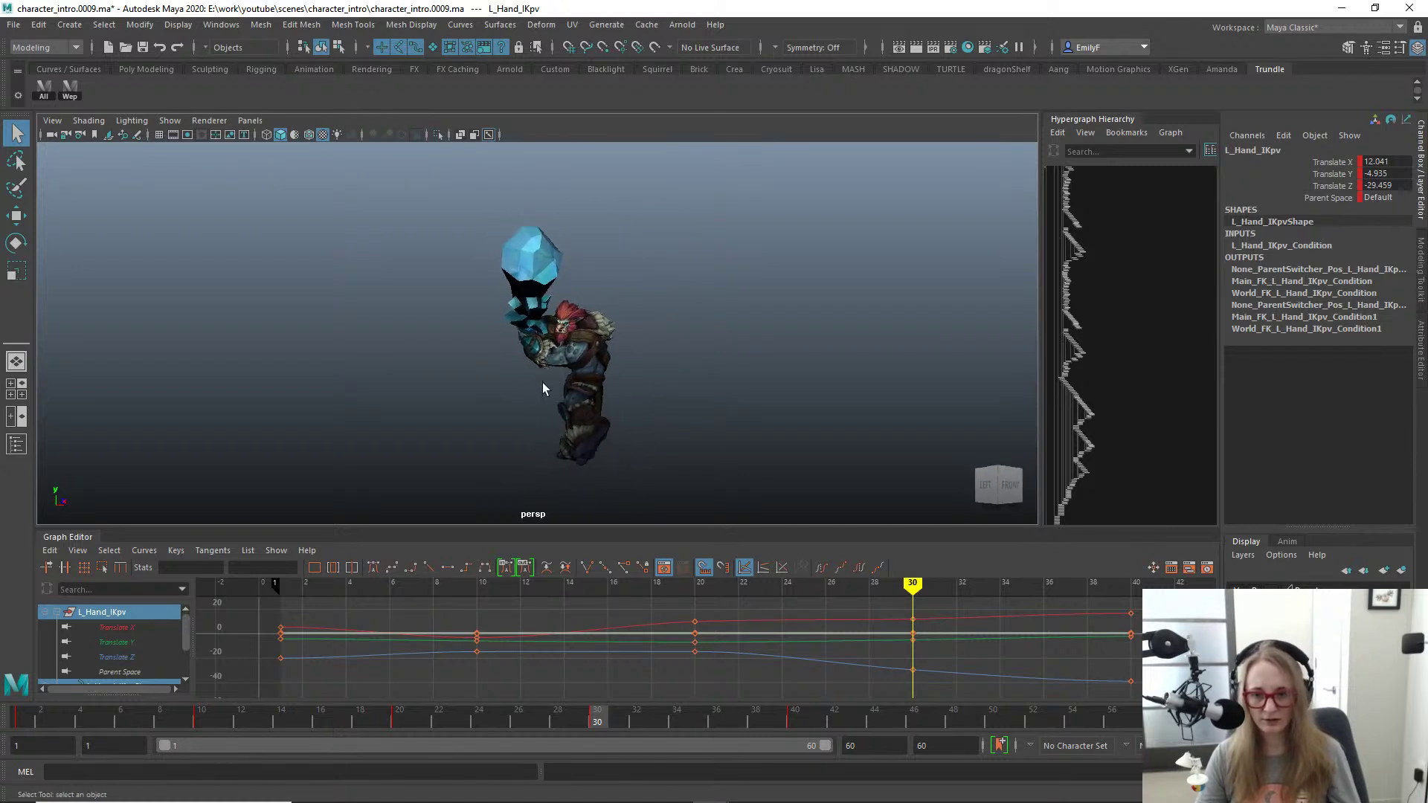
key(comma)
key(period)
key(period)
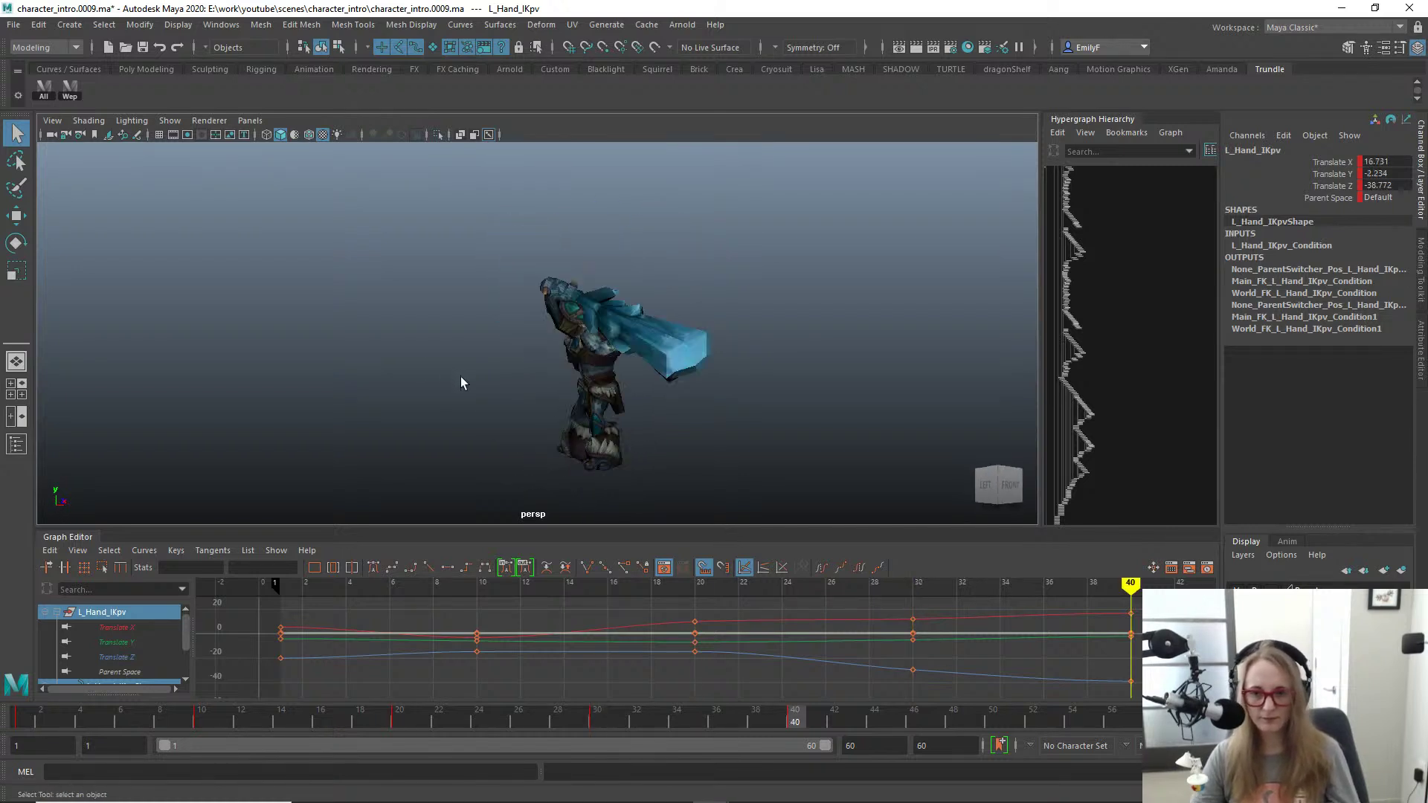
key(comma)
key(period)
key(comma)
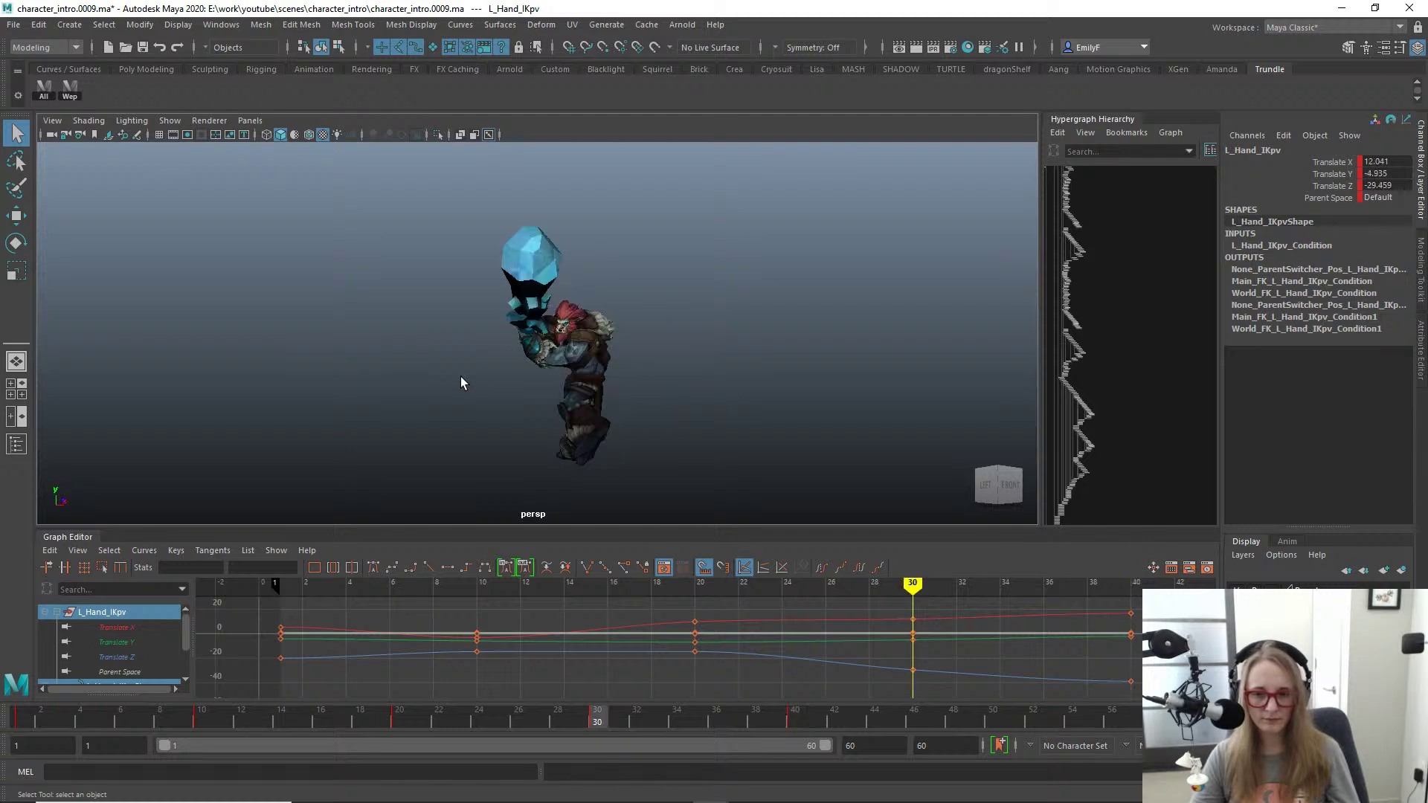
Step: Switch to the left orthographic view and compare the poses at frames 30 and 40
alt+drag(662, 382, 690, 377)
key(space)
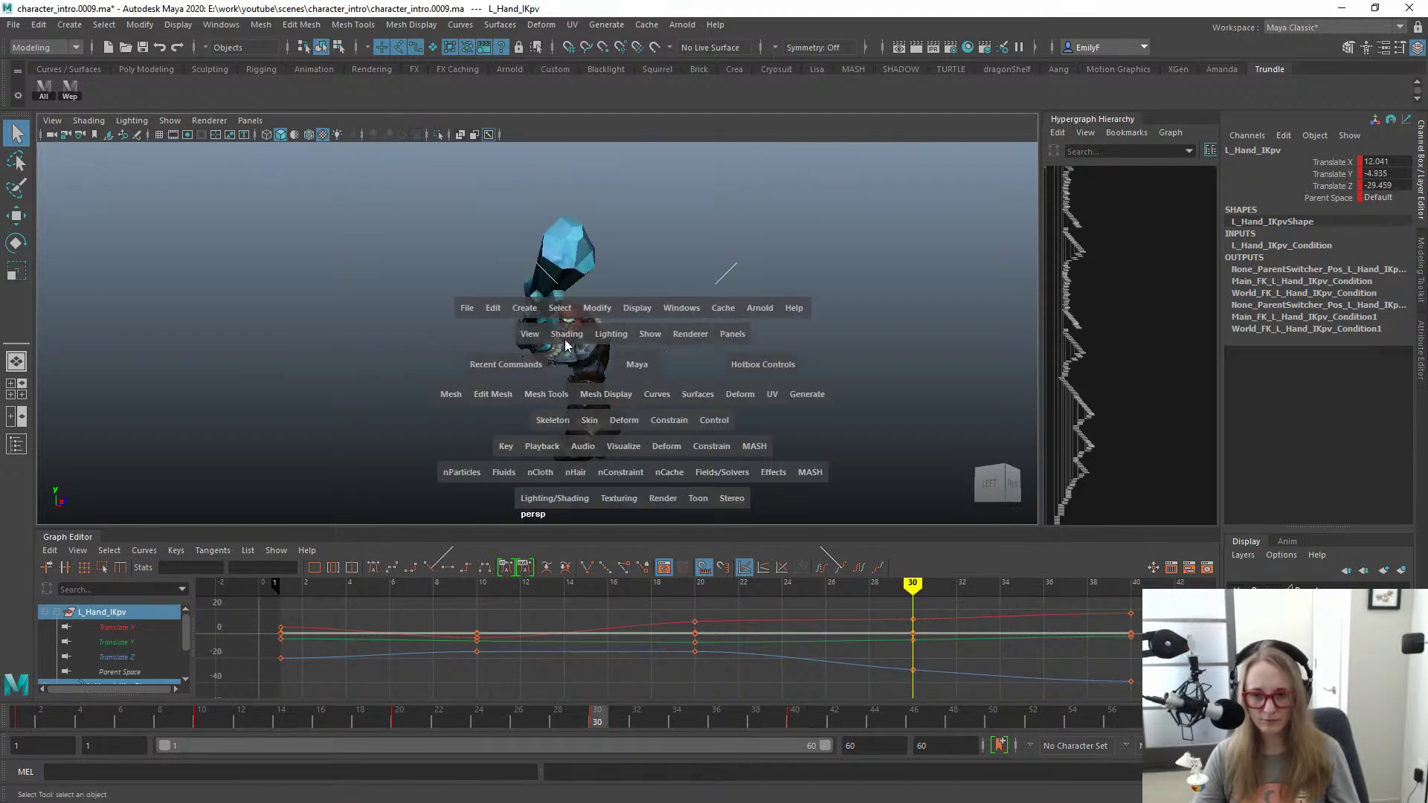
click(682, 381)
scroll(683, 381, down, 2)
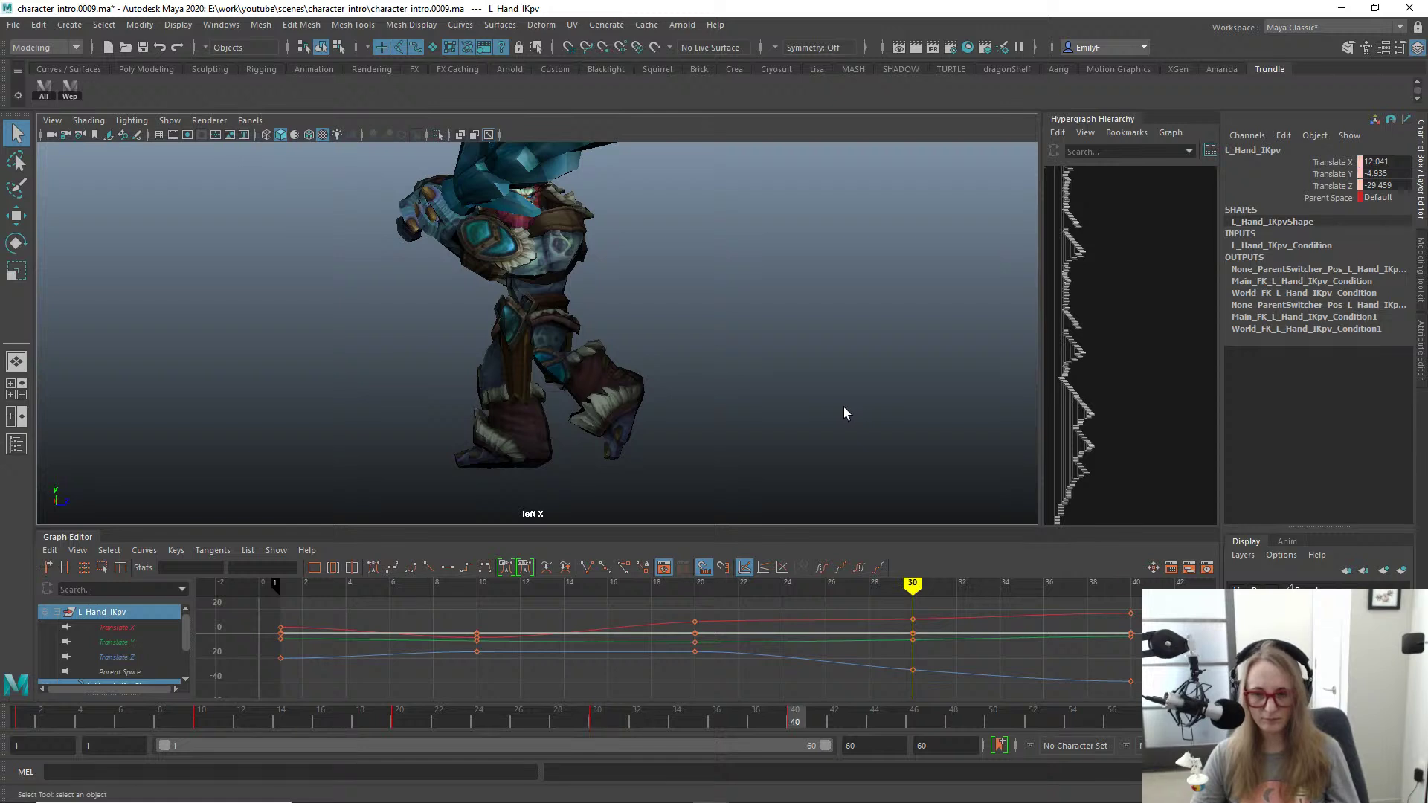
key(period)
key(comma)
key(period)
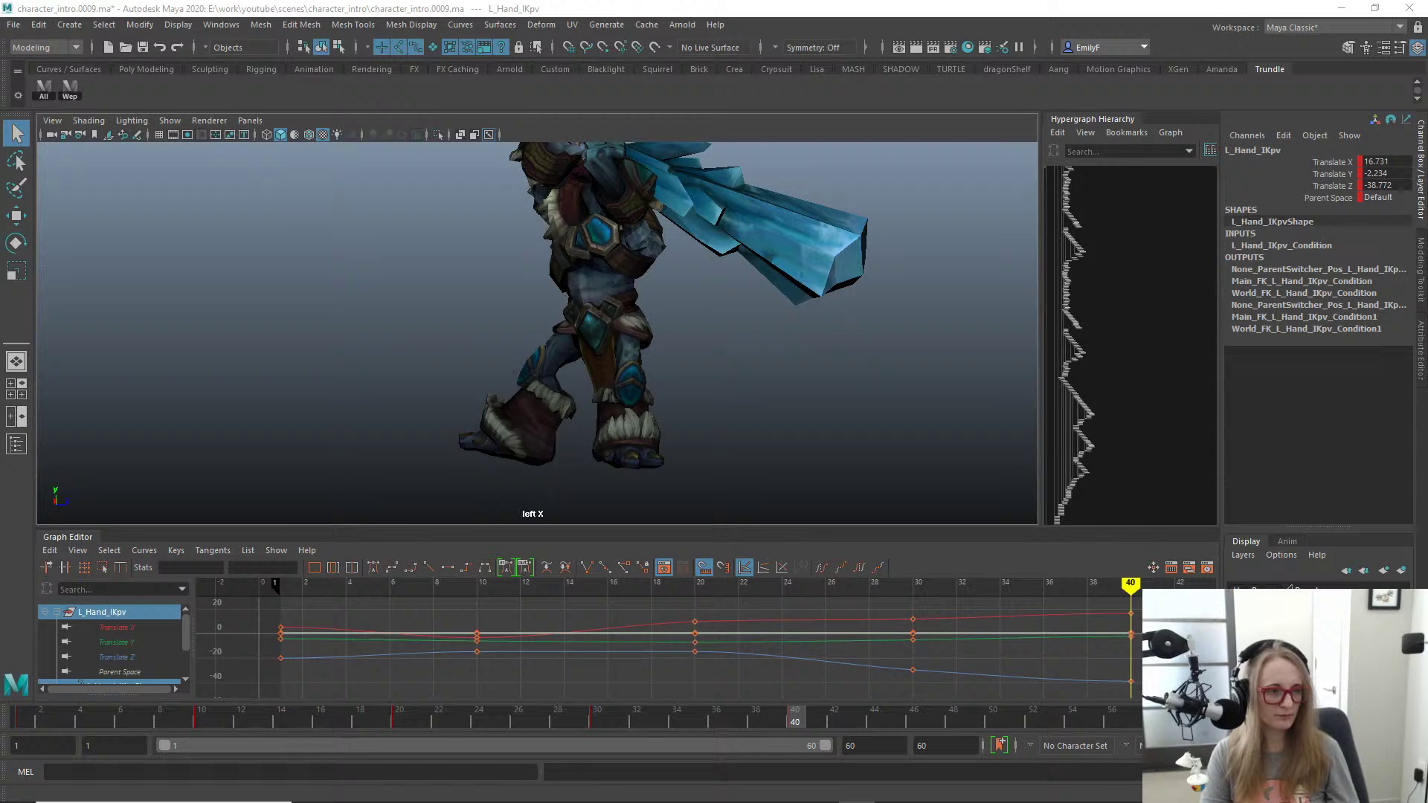
Step: At frame 40, move the left foot IK control to Translate Z about 27.27 and the Main_FK control to about 24.98
mouse_move(716, 727)
mouse_down()
mouse_move(508, 701)
mouse_move(802, 704)
mouse_up()
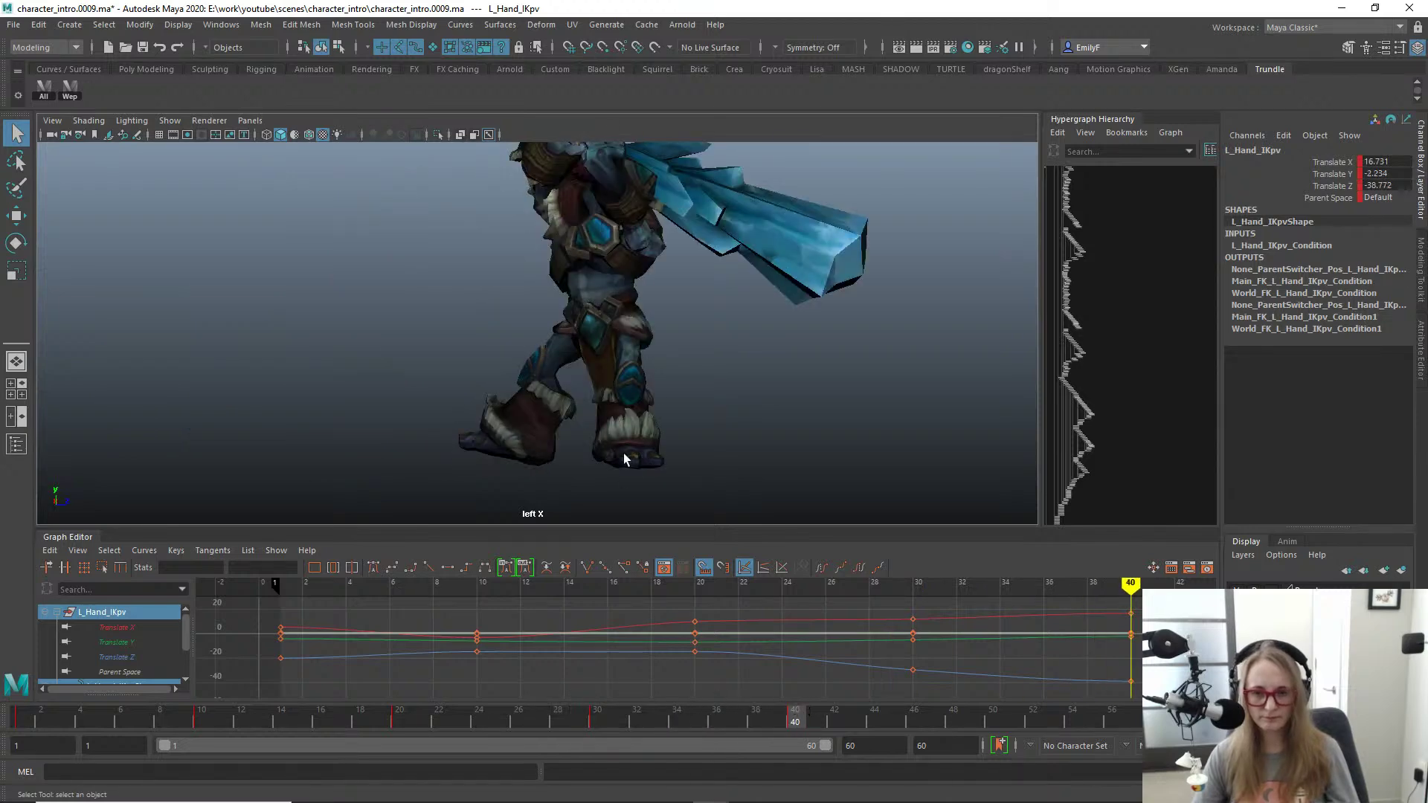
click(677, 437)
key(w)
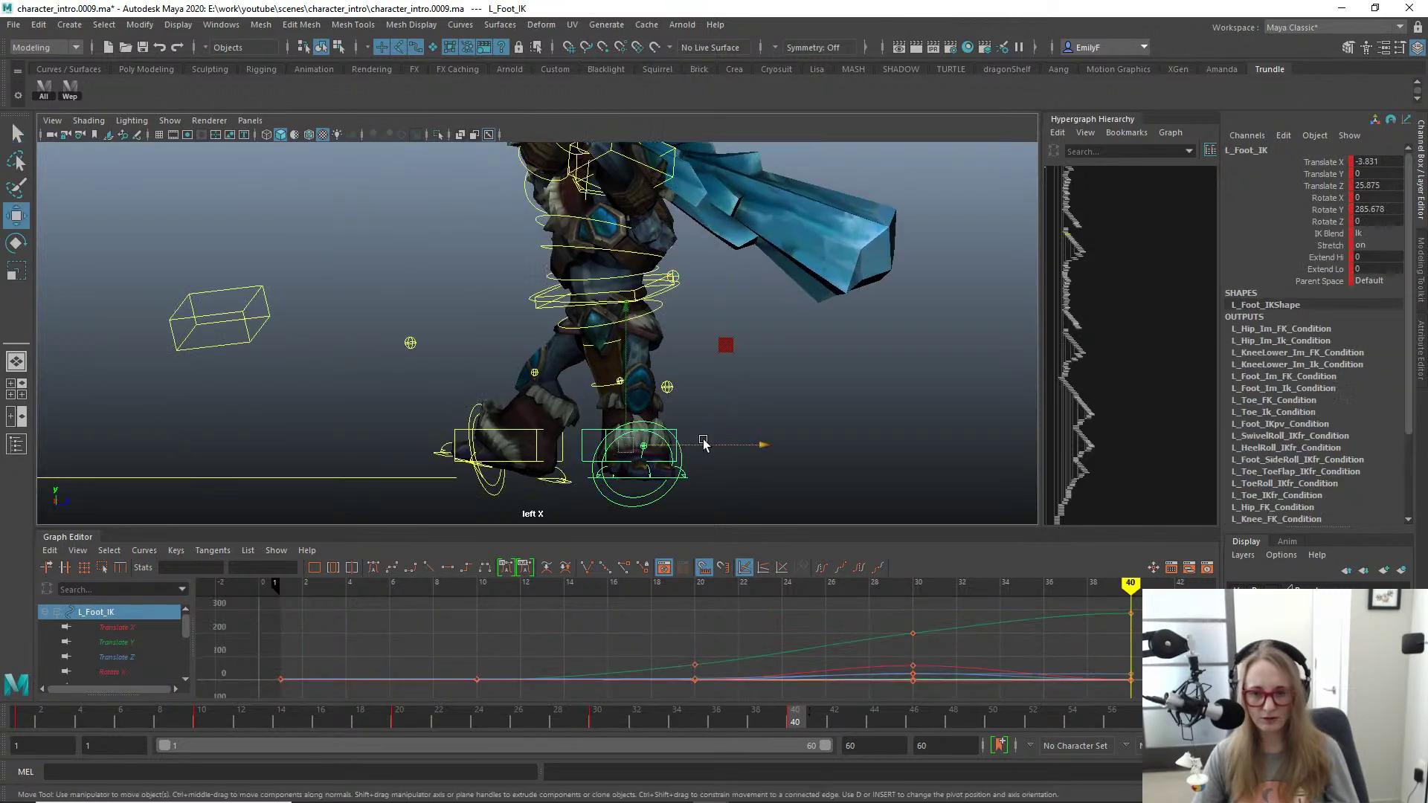
drag(707, 444, 739, 446)
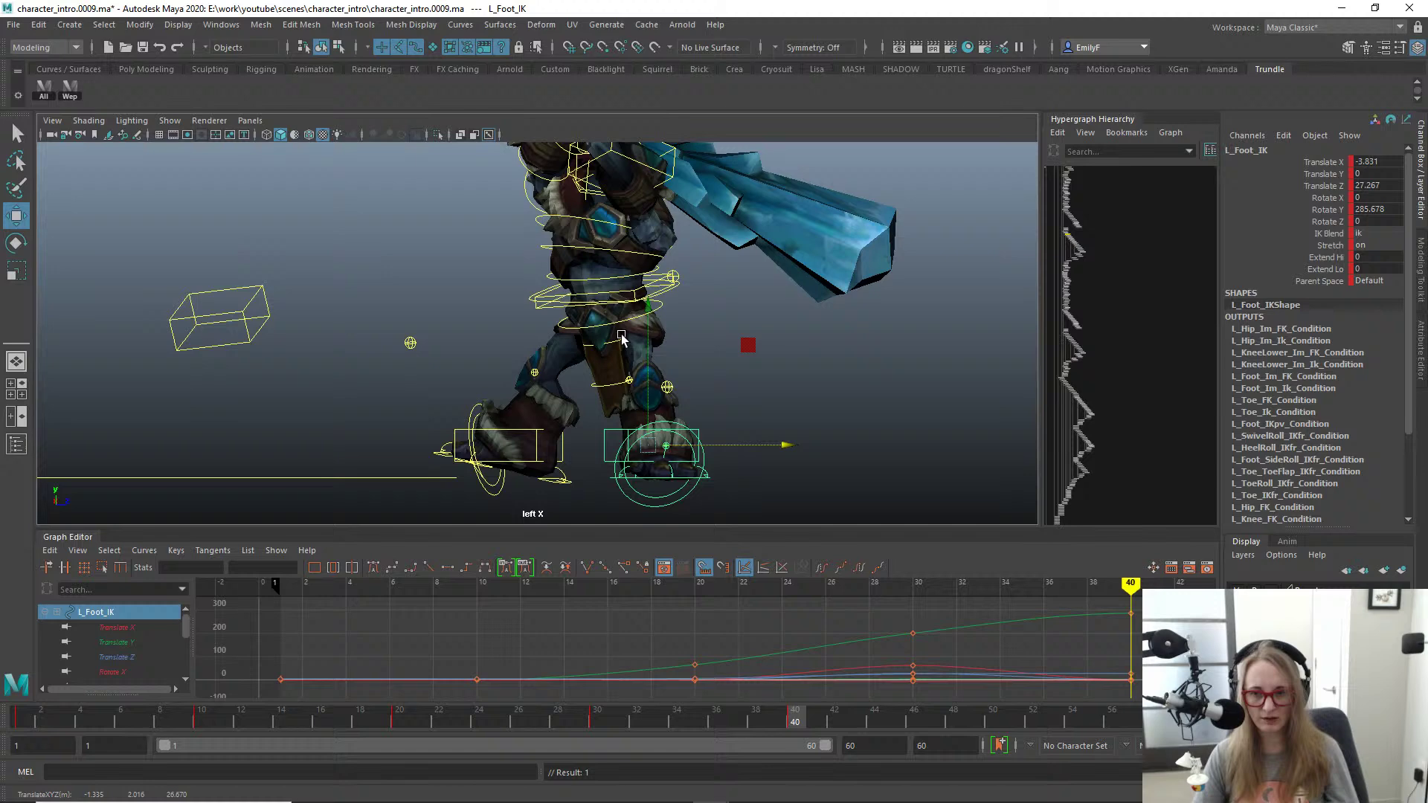
click(532, 302)
drag(730, 297, 752, 292)
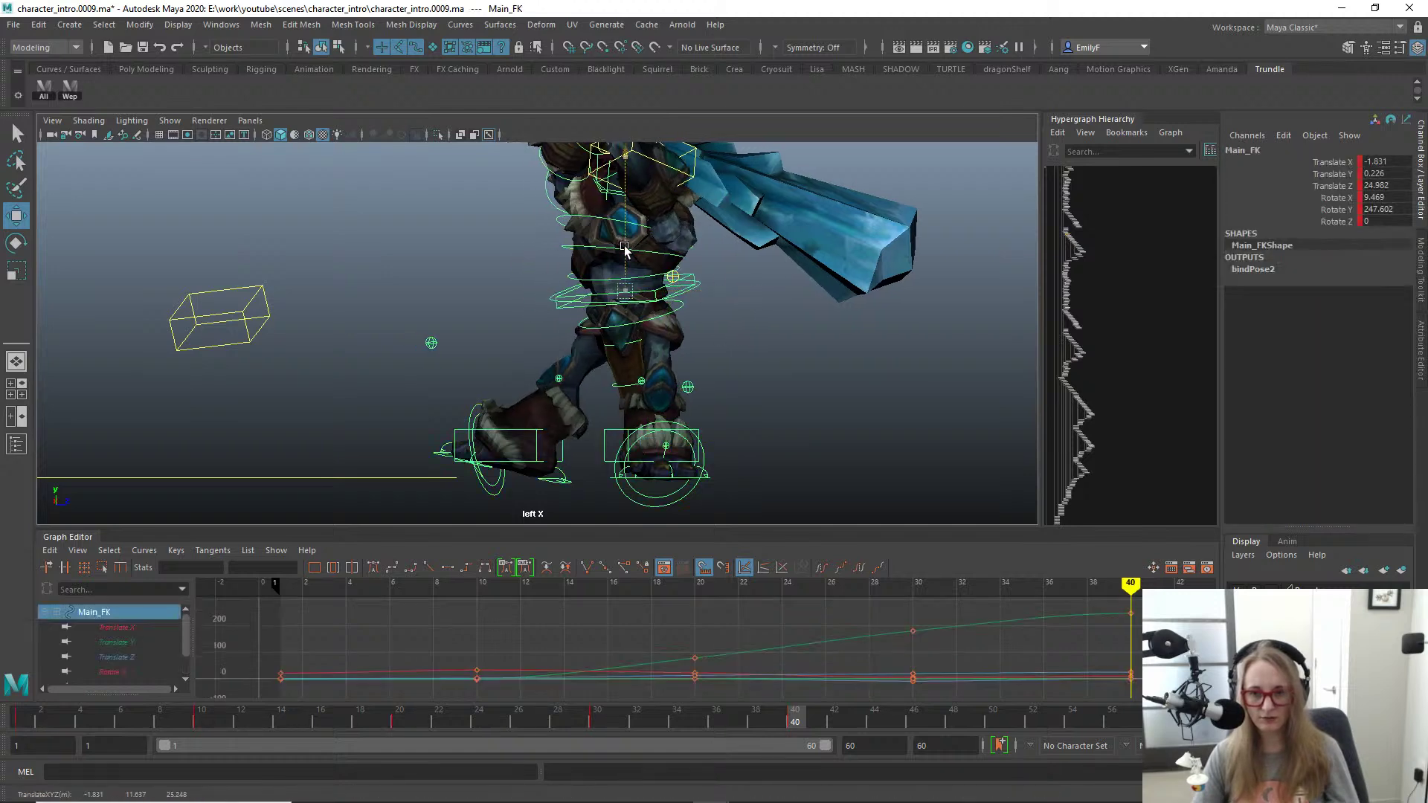
Step: Try different Extend Hi and Extend Lo values on the right foot IK control at frame 40, and undo them
key(q)
click(543, 433)
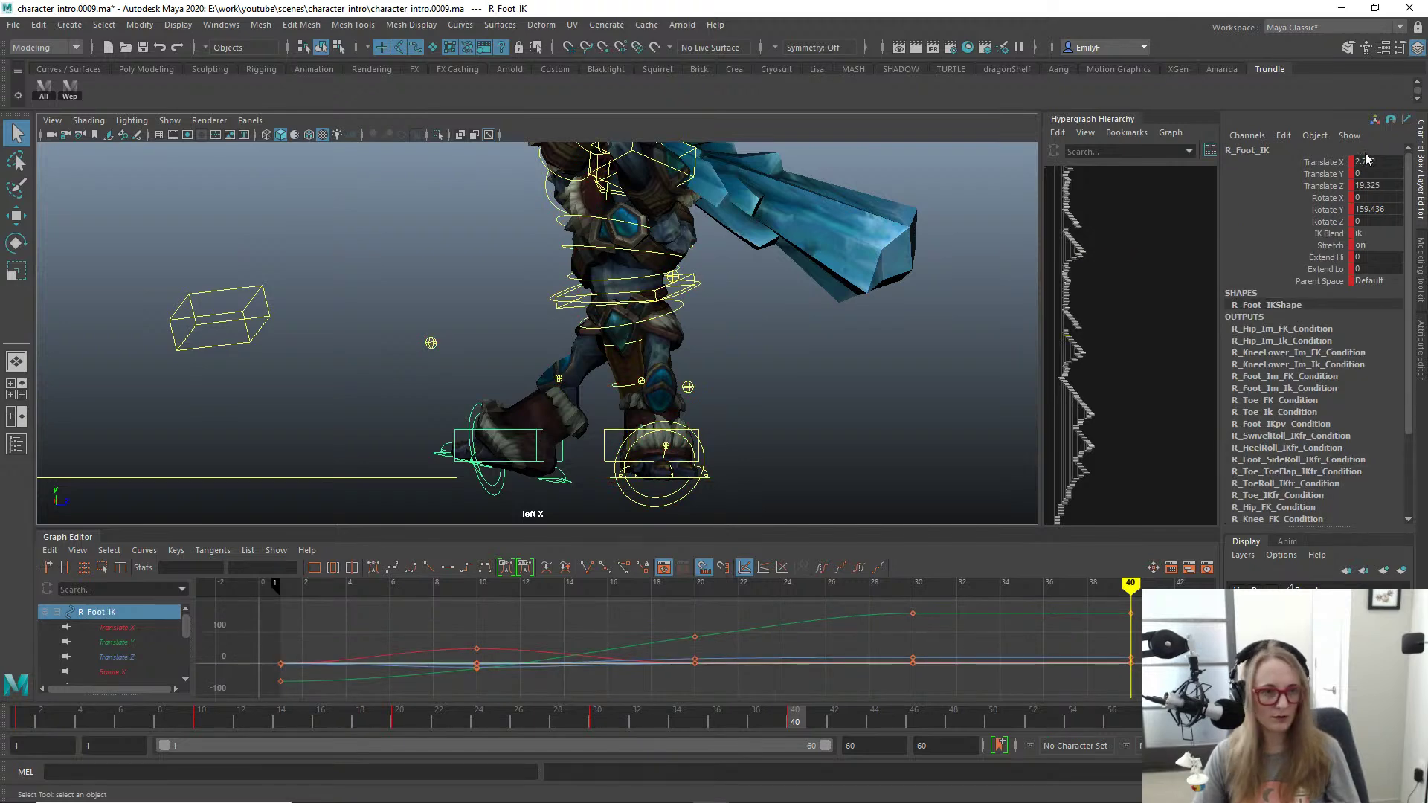
click(1323, 260)
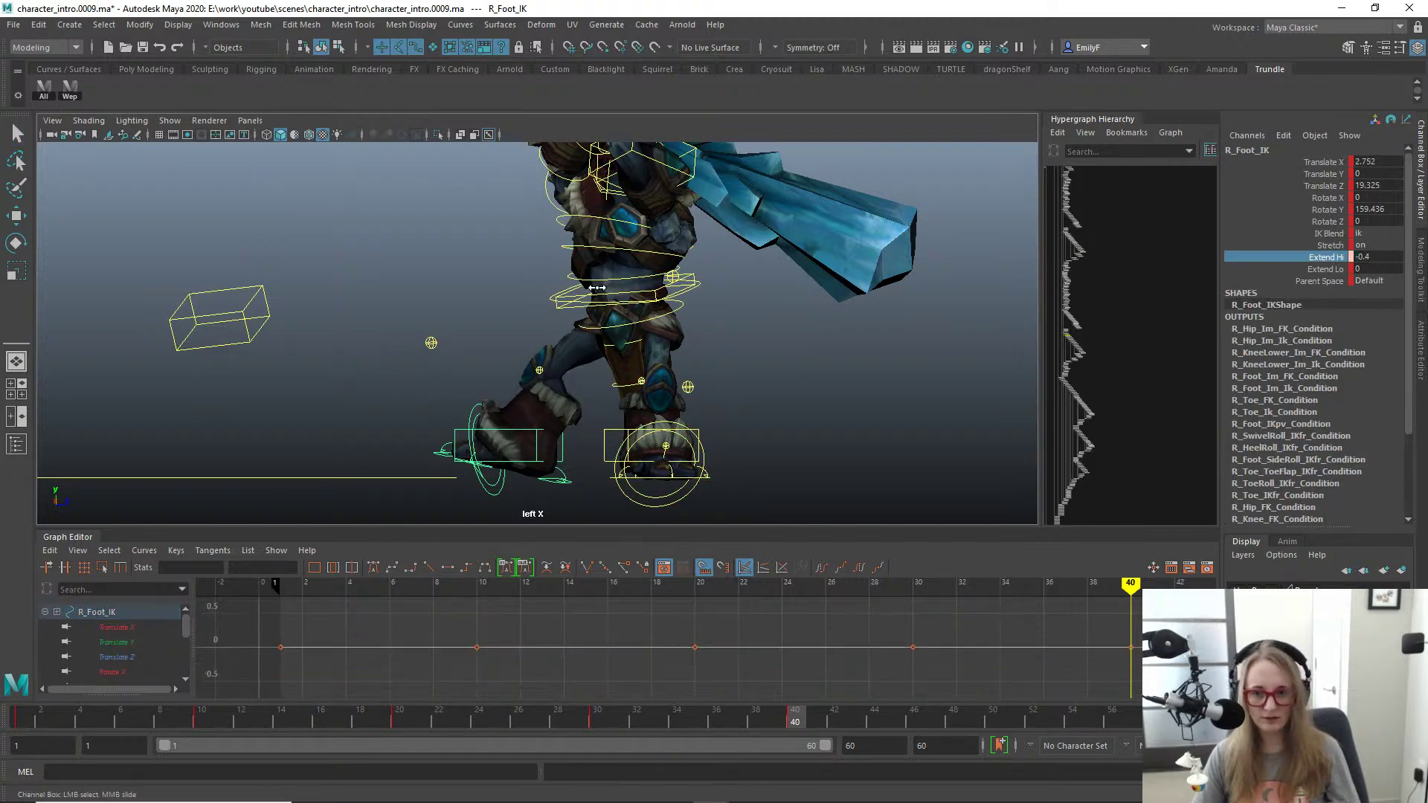
middle_drag(600, 289, 700, 283)
key(ctrl+z)
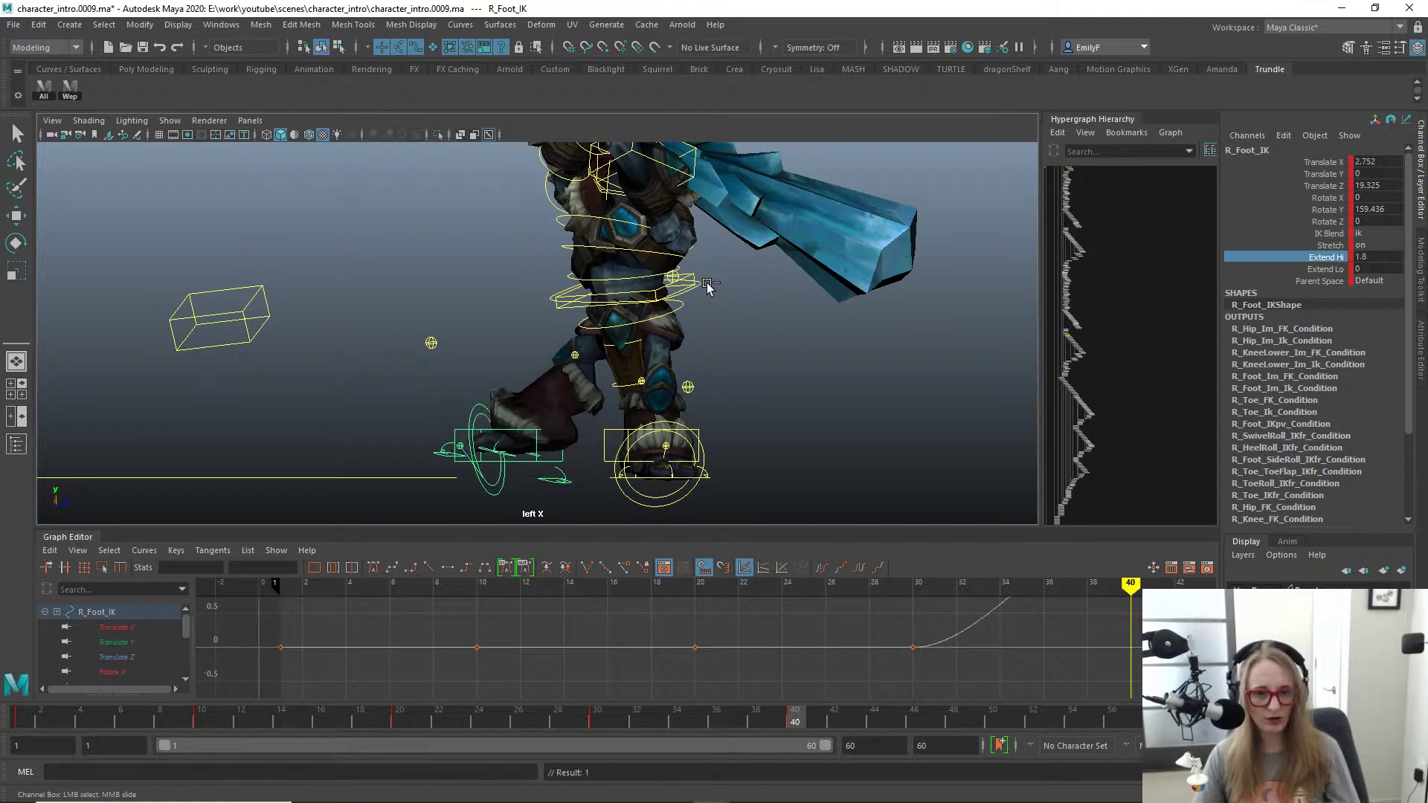
key(ctrl+z)
key(ctrl+z)
key(ctrl+z)
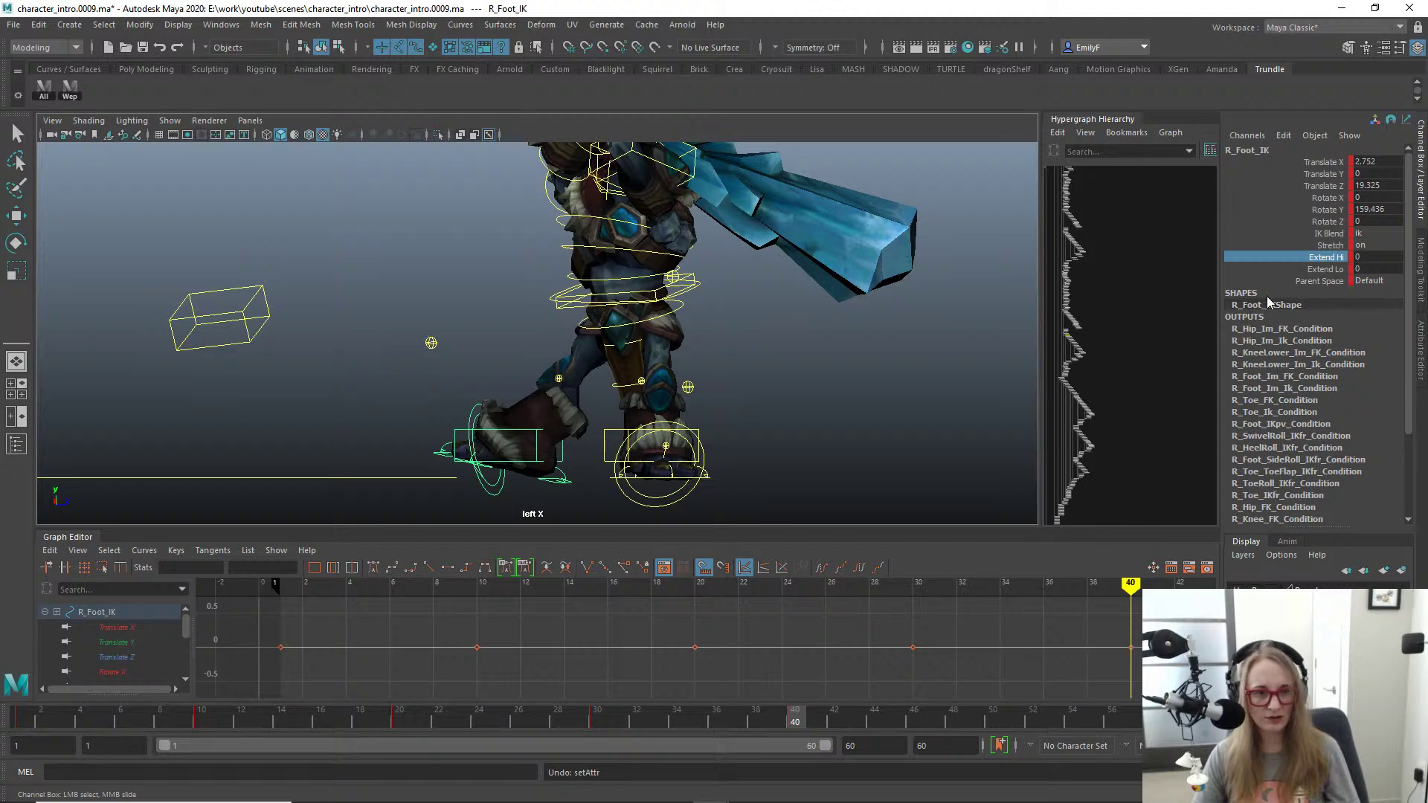
click(1268, 271)
mouse_move(827, 302)
middle_down()
mouse_move(815, 311)
mouse_move(836, 327)
middle_up()
key(ctrl+z)
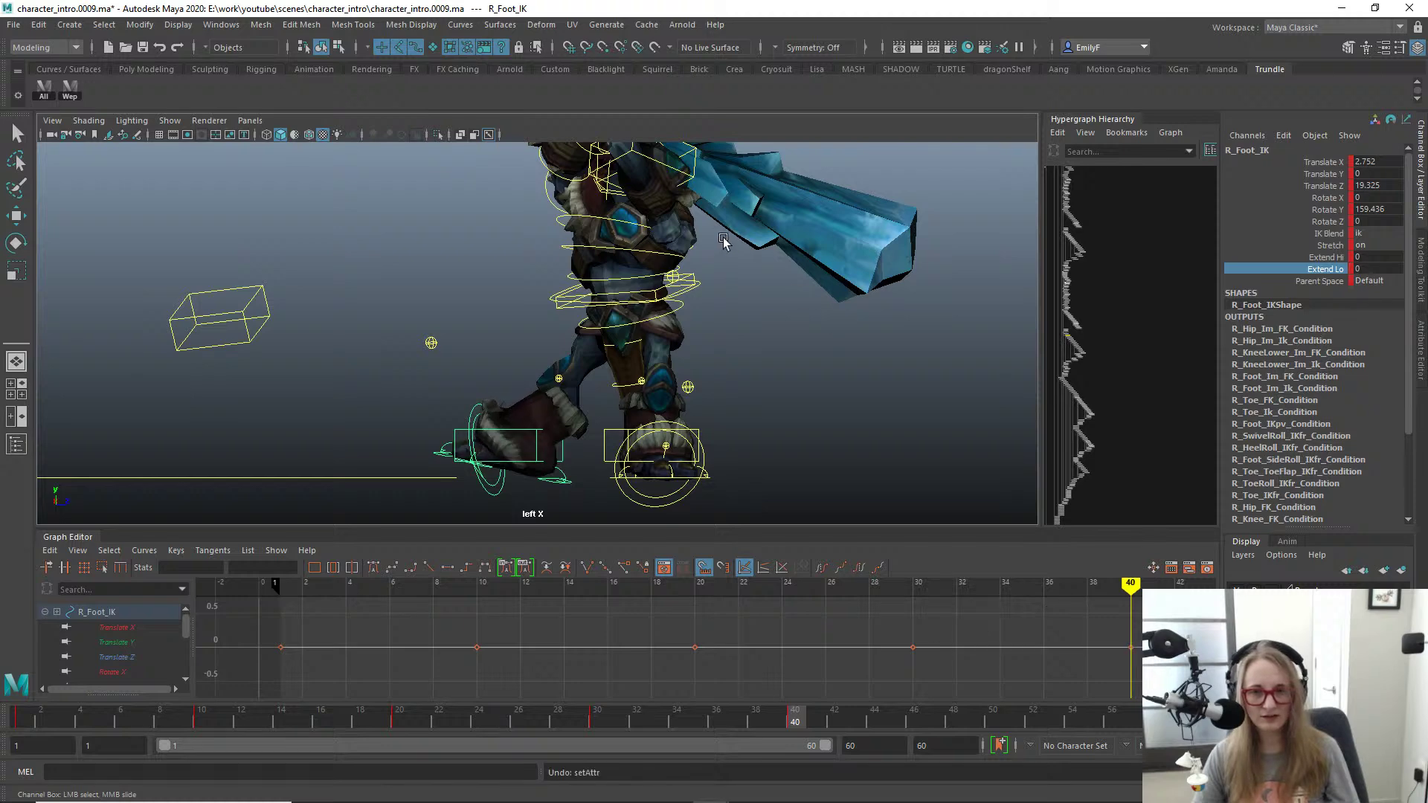
Step: Try a different Extend Hi value on the left hand IK control, and undo it
alt+middle_drag(723, 240, 736, 311)
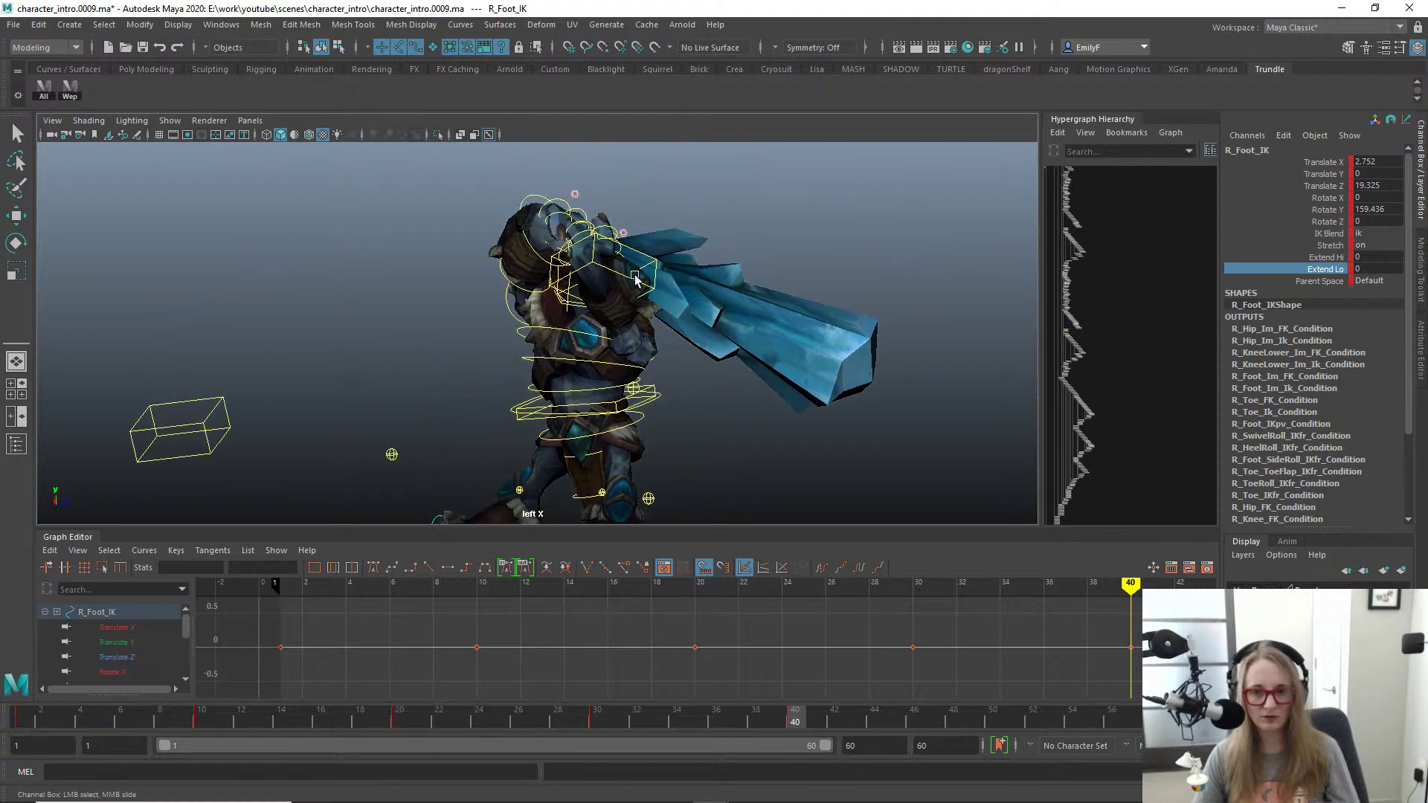
key(q)
click(636, 279)
key(ctrl+z)
middle_drag(606, 341, 643, 332)
alt+drag(699, 344, 618, 342)
key(ctrl+z)
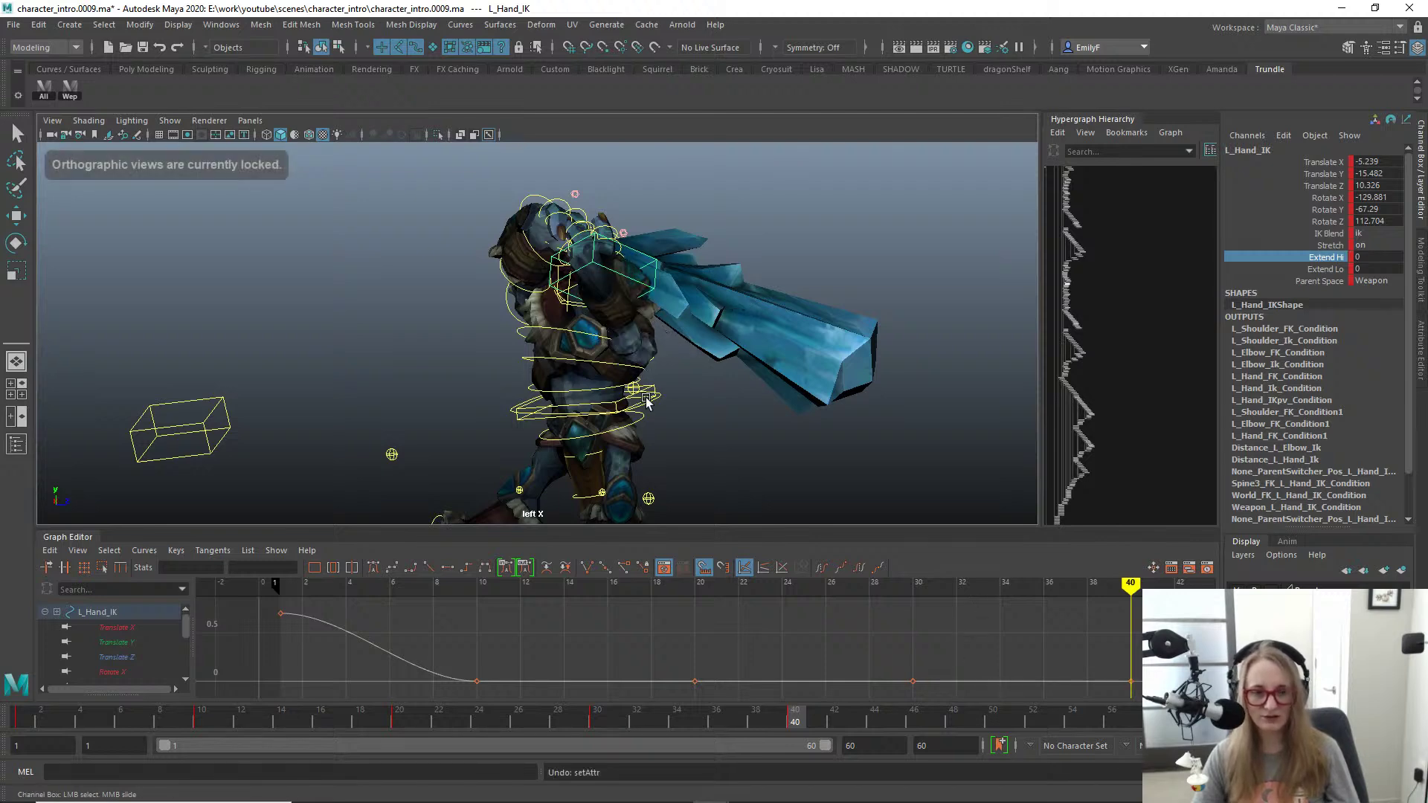
Step: Set Extend Hi on the right foot IK control to -0.2 at frame 40 and view the pose without controls
alt+middle_drag(643, 396, 704, 280)
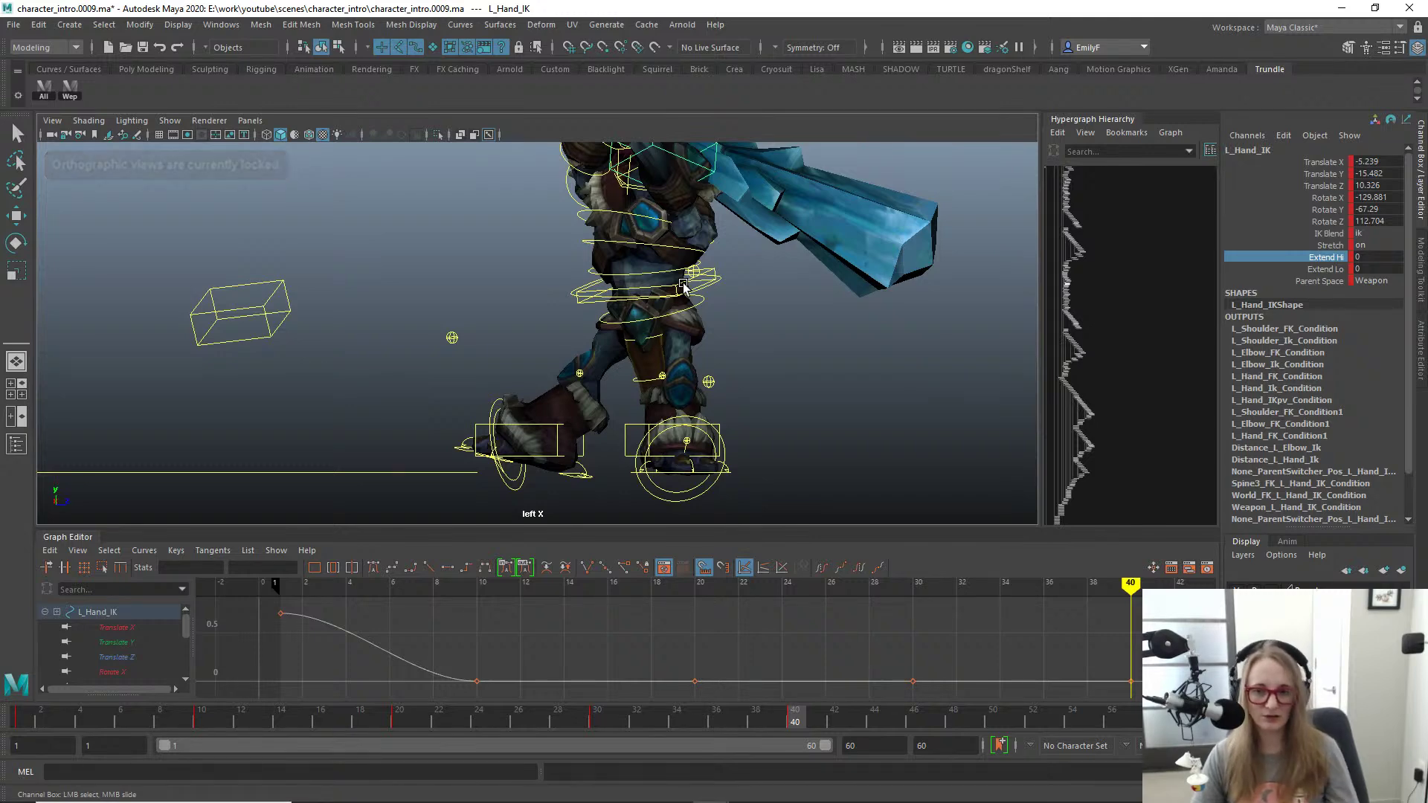
click(559, 435)
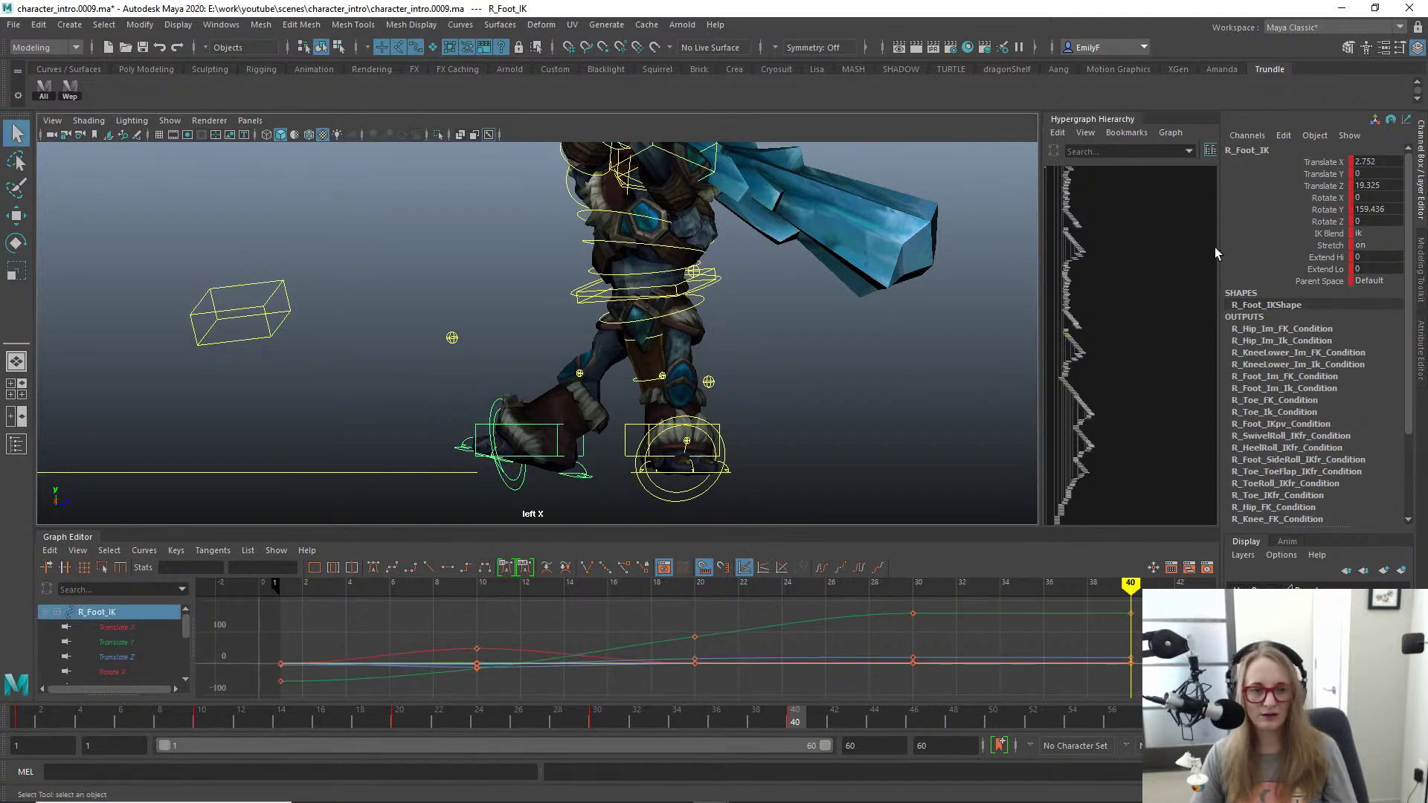
click(1272, 266)
mouse_move(726, 342)
middle_down()
mouse_move(686, 343)
mouse_move(900, 355)
mouse_move(831, 334)
mouse_move(727, 338)
middle_up()
click(1326, 256)
key(q)
key(alt+1)
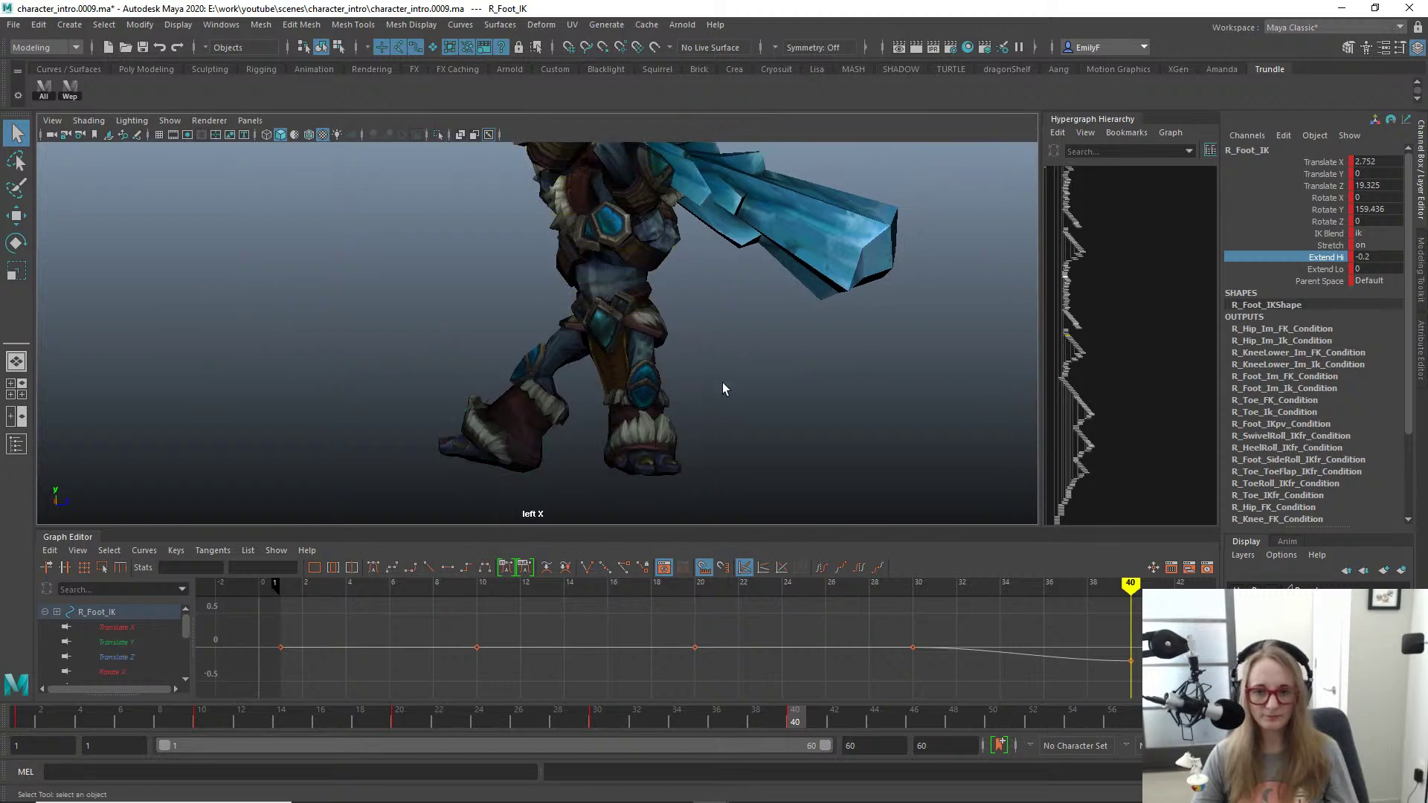
Step: Compare the frame 40 pose with the previous key, adjust the right foot's Extend Hi to -0.1, and reset it to 0
key(comma)
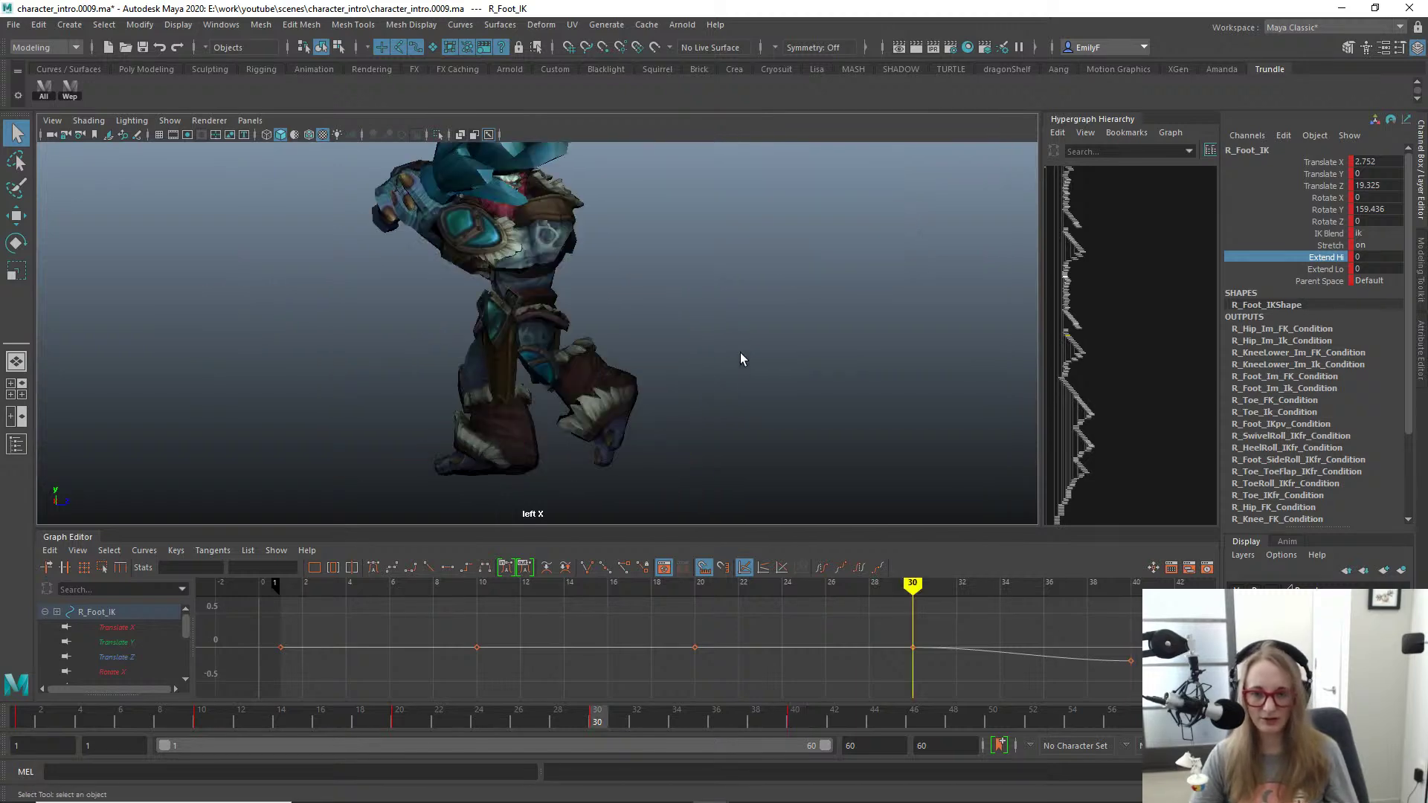
key(period)
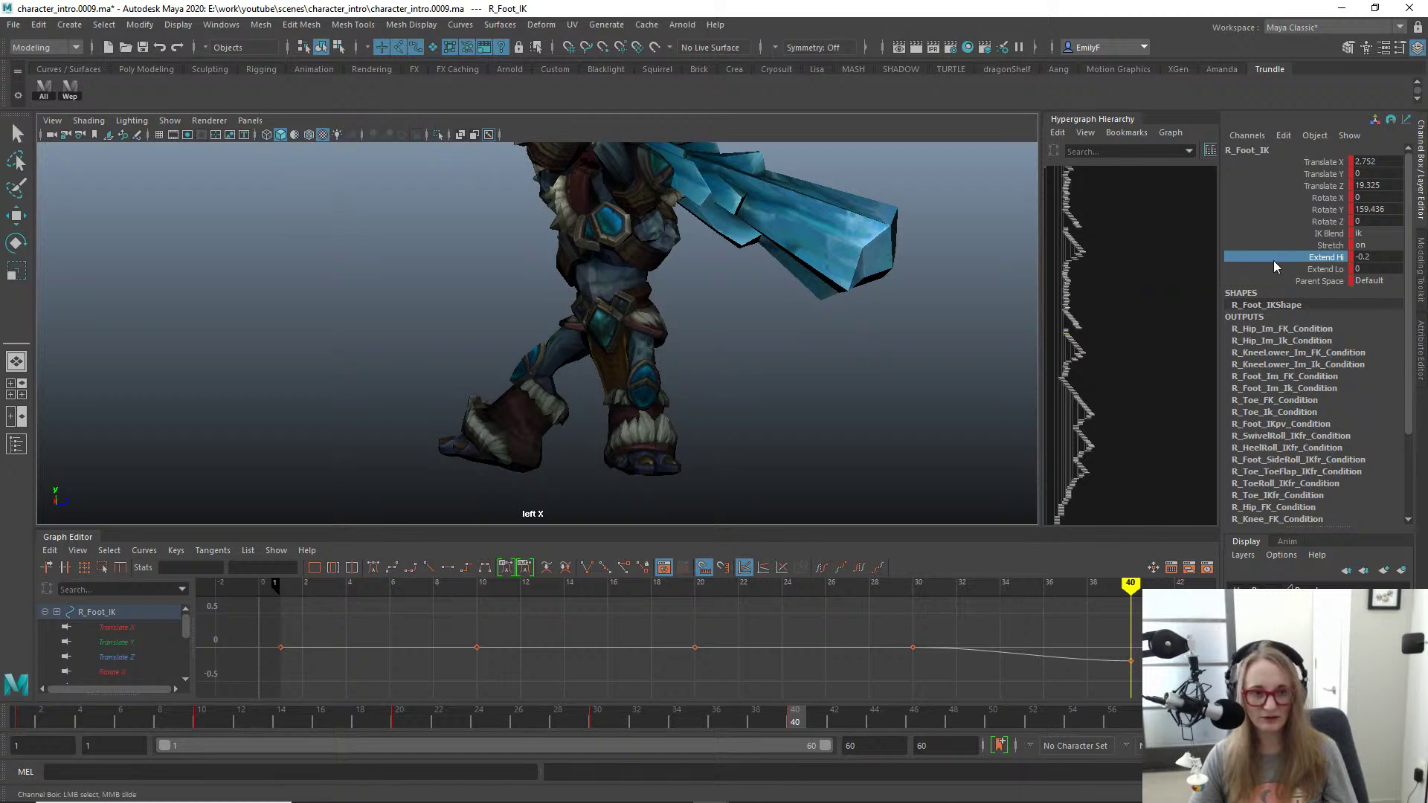
middle_drag(930, 302, 881, 305)
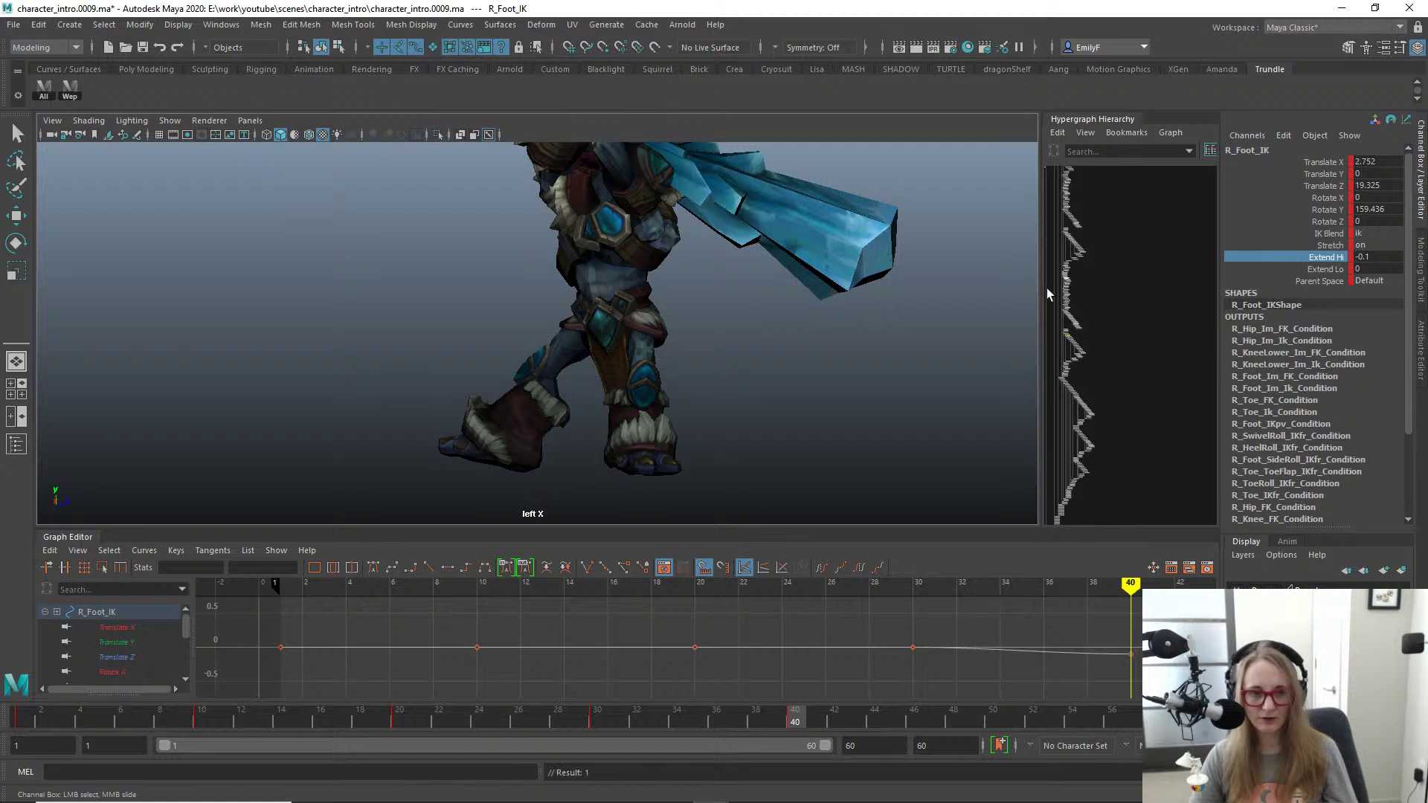
double_click(1369, 258)
text(0)
key(Return)
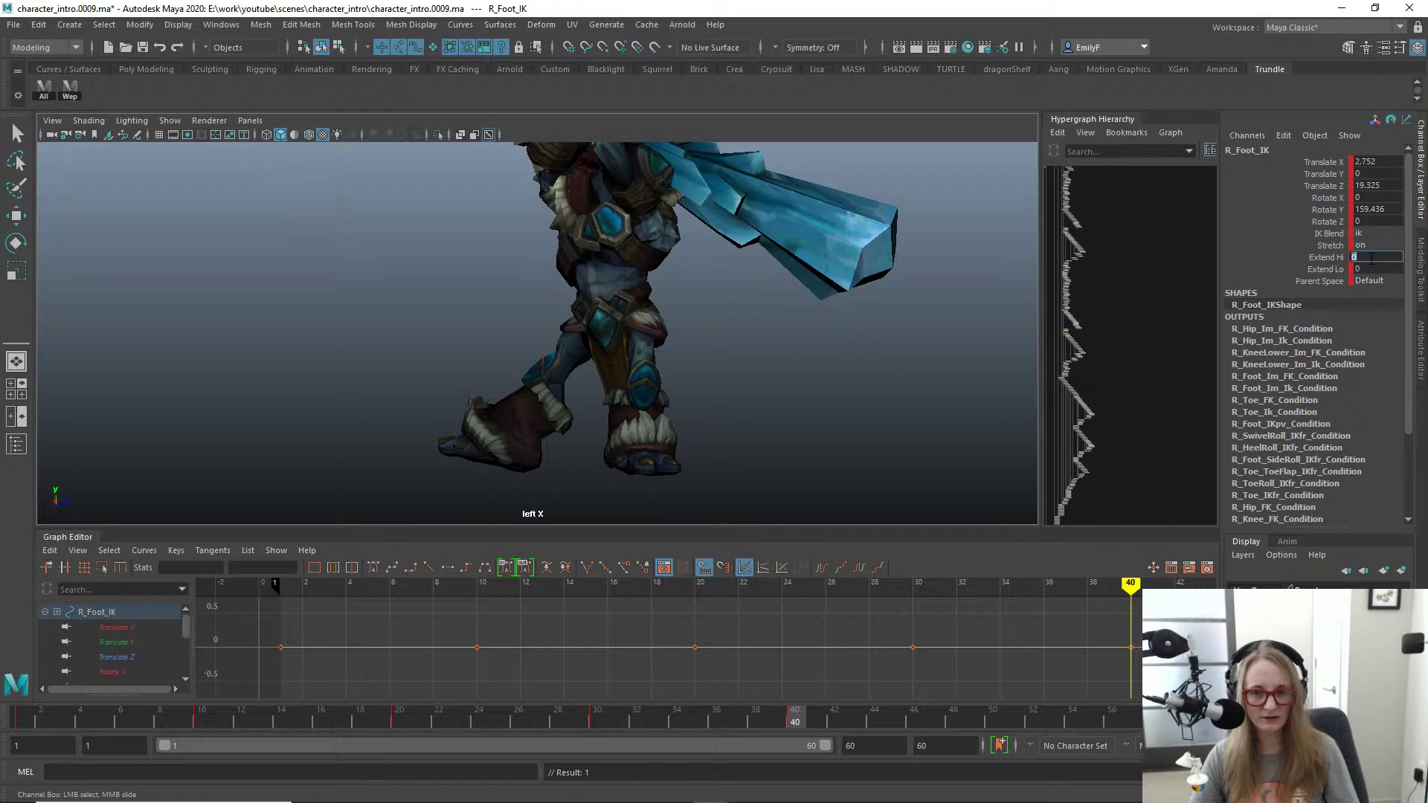
Step: Set Extend Lo on the right foot IK control to -0.1 and scrub the timeline around frame 40 to check it
click(1316, 269)
middle_drag(962, 318, 925, 330)
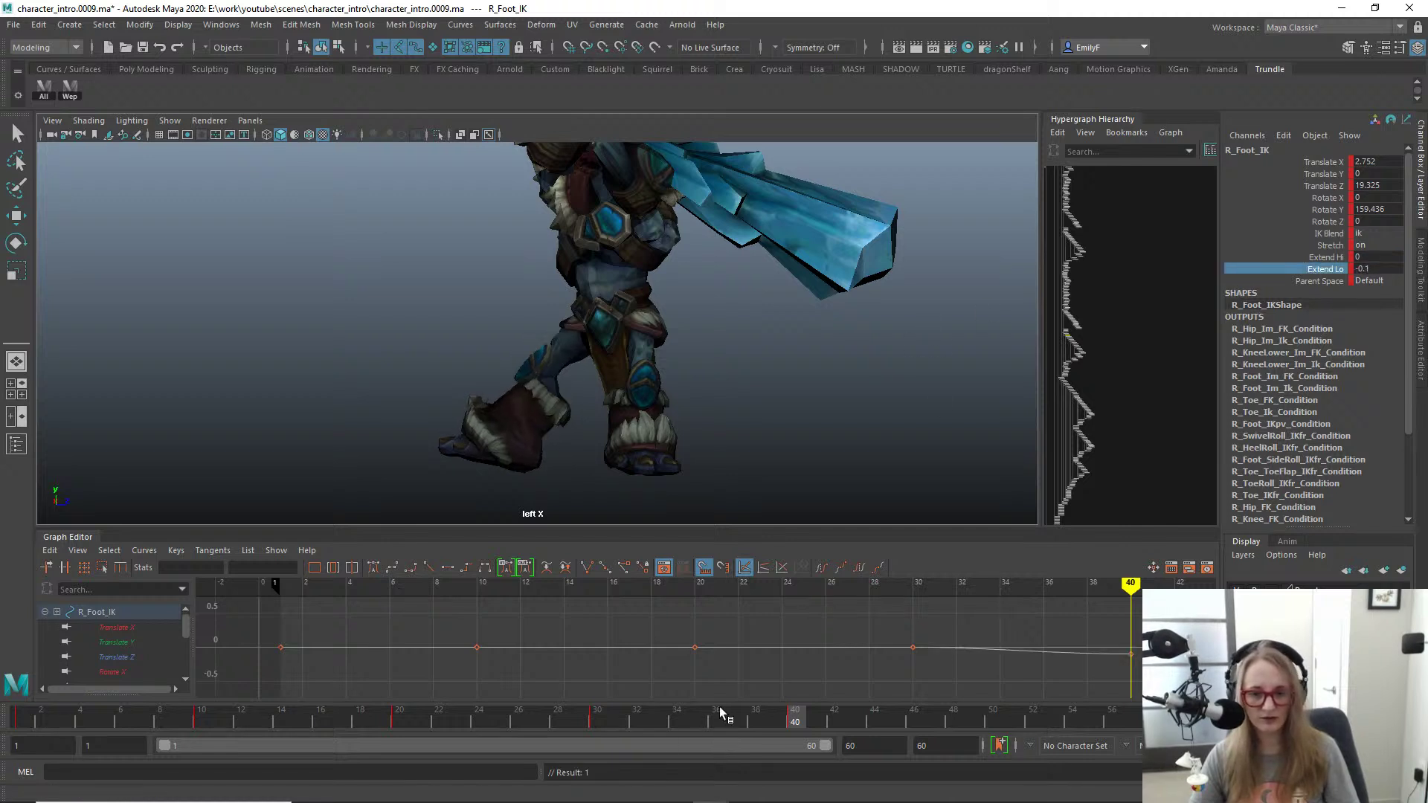
drag(720, 712, 795, 719)
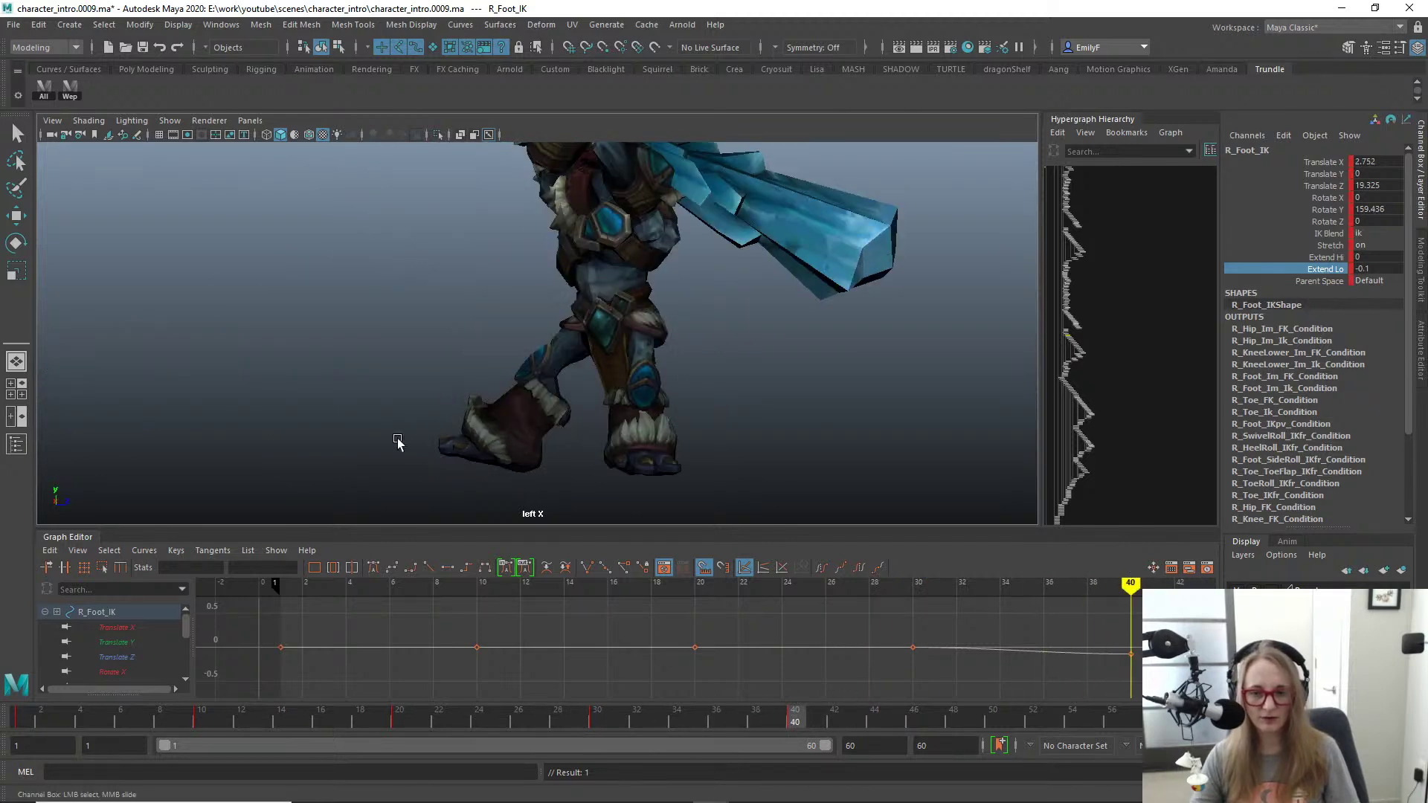
Step: Rotate the right heel roll control to Rotate X about 25.4 to lift the front of the foot
key(q)
scroll(397, 442, up, 4)
click(559, 437)
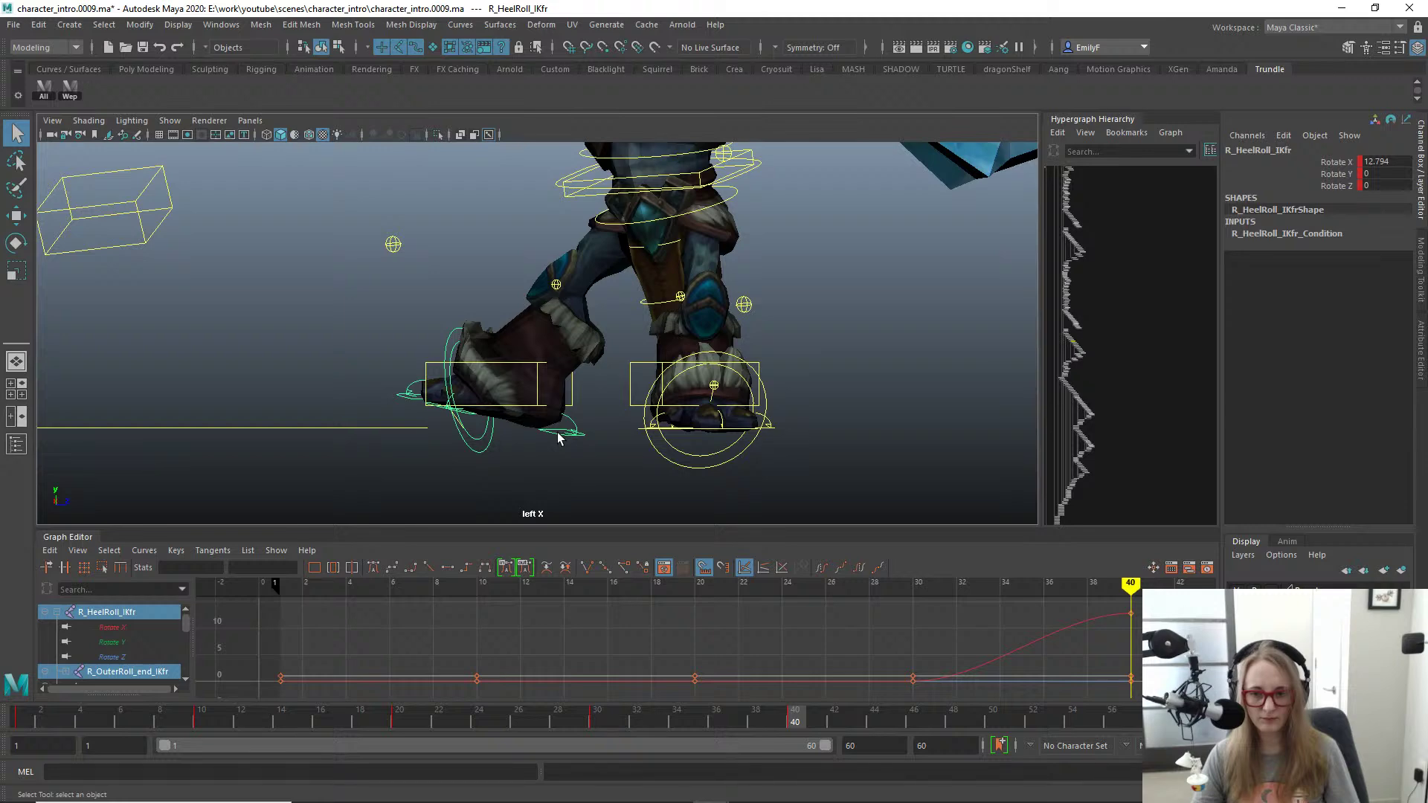
key(e)
drag(559, 437, 653, 407)
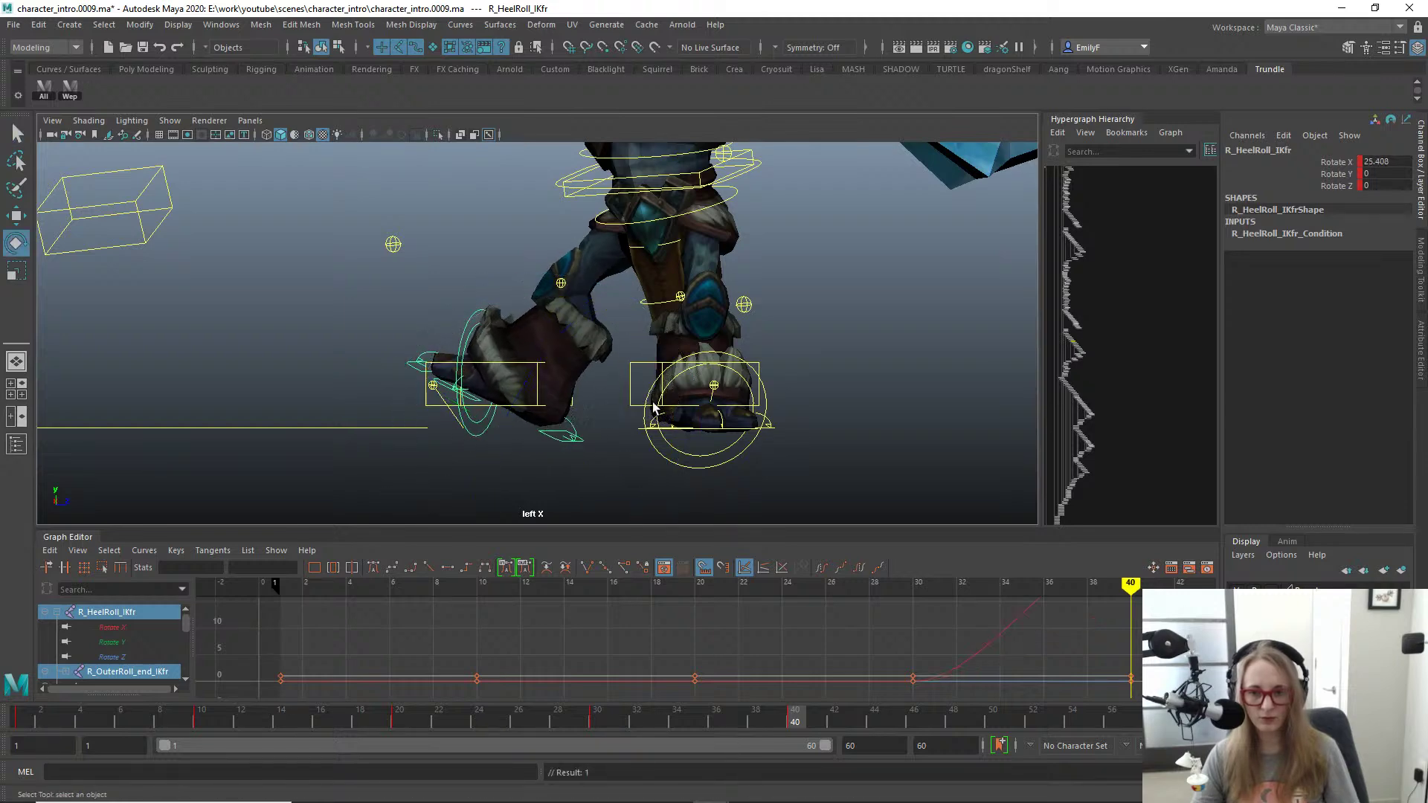
Step: Reset Extend Lo on the right foot IK control to 0
key(q)
click(530, 370)
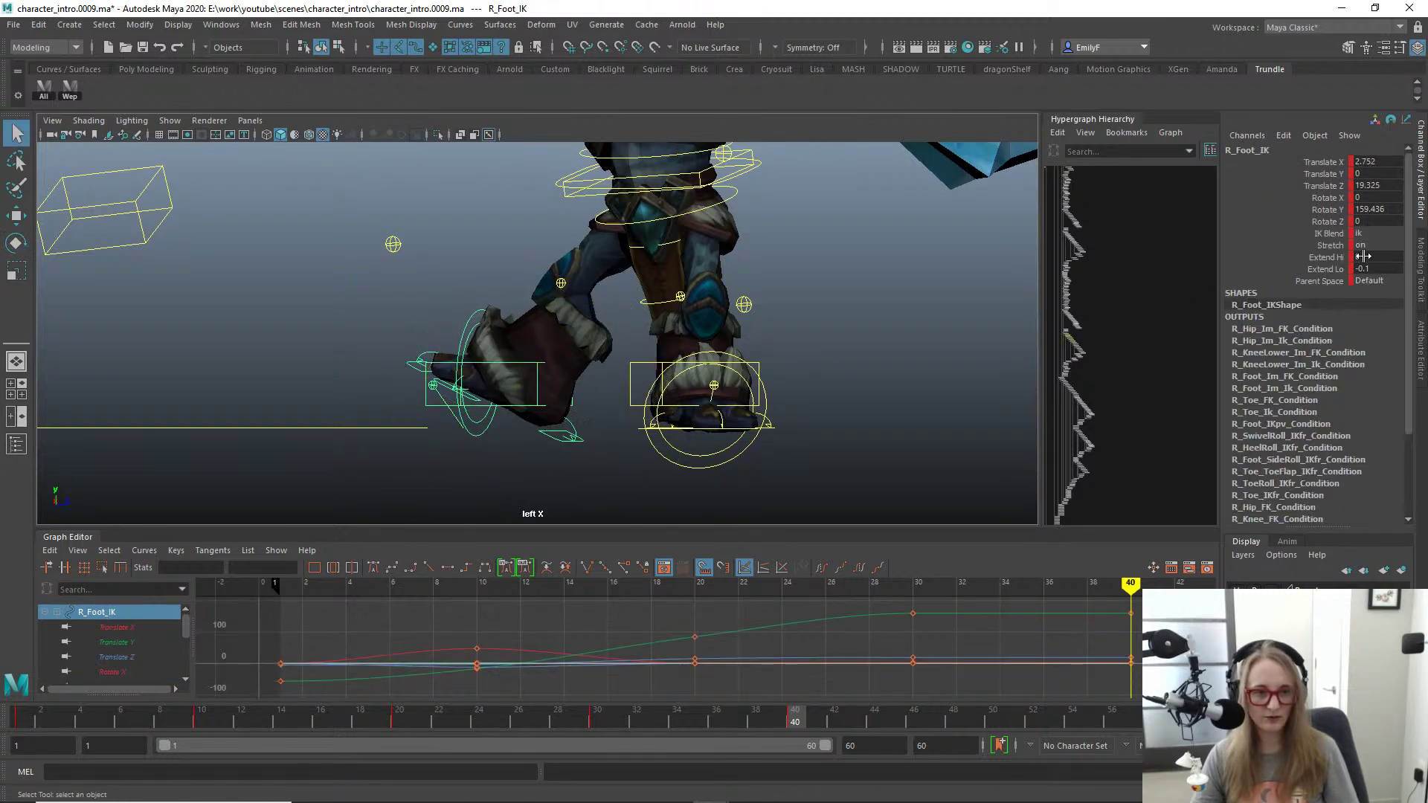
key(Return)
scroll(611, 340, down, 2)
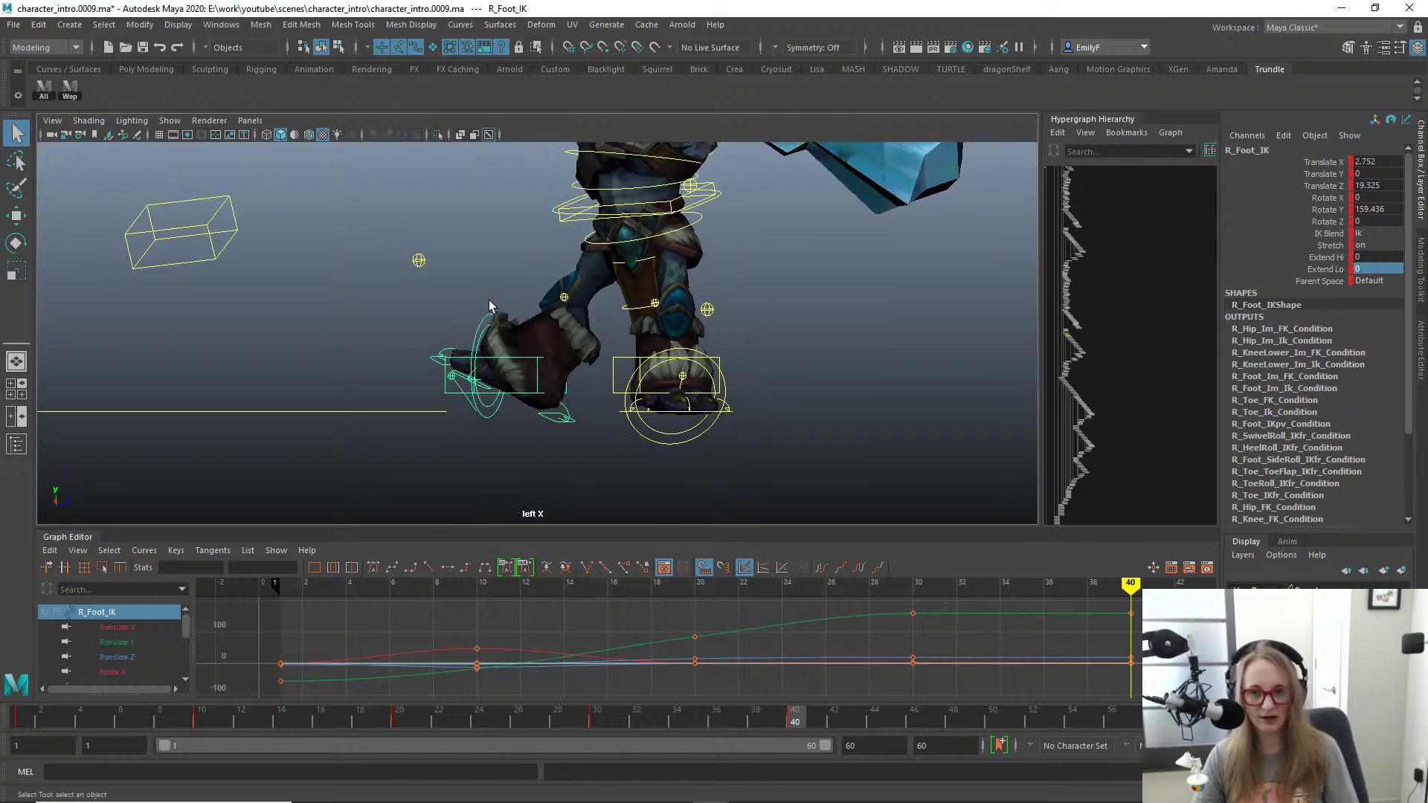
Step: Rotate the right heel roll control further, to Rotate X about 29.55
click(558, 435)
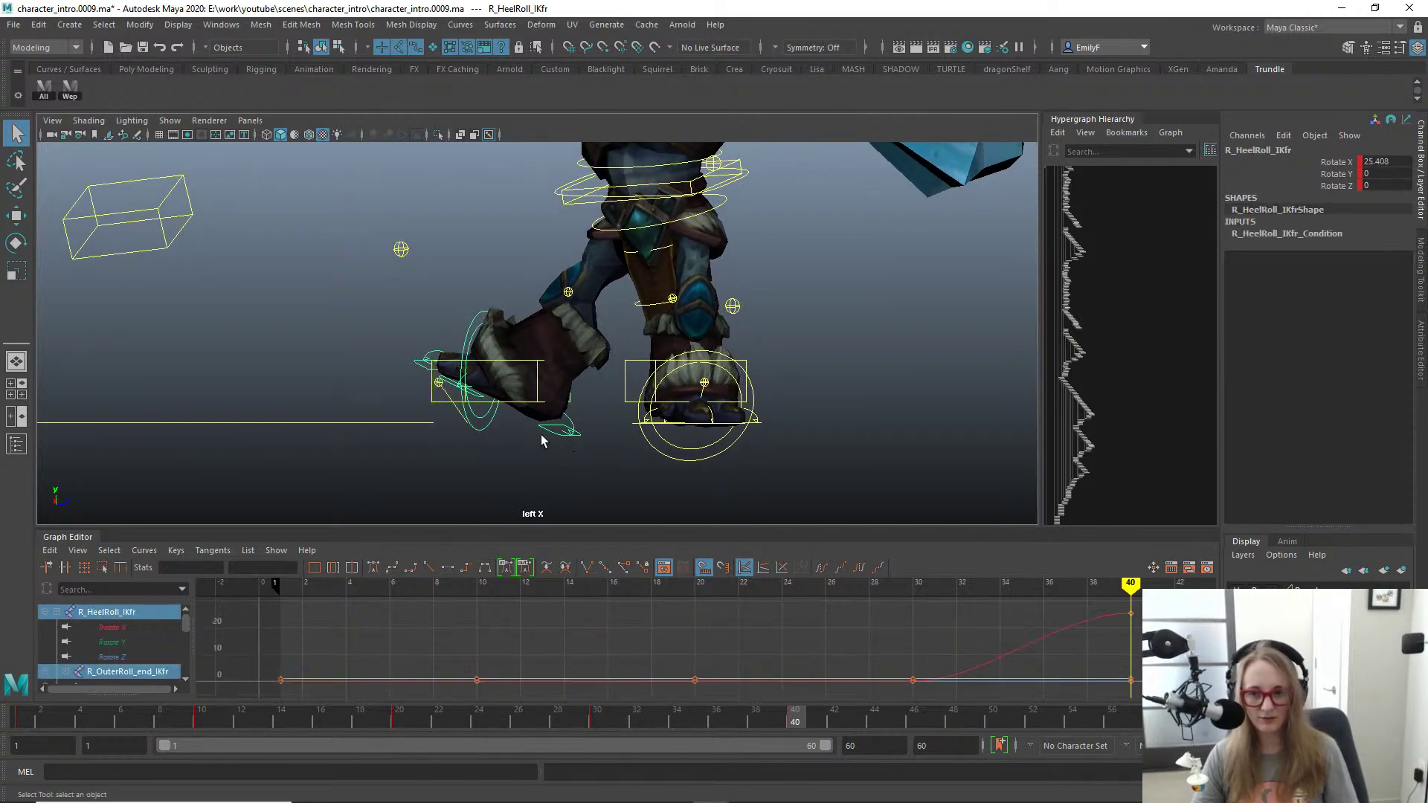
click(555, 435)
key(e)
drag(667, 419, 670, 424)
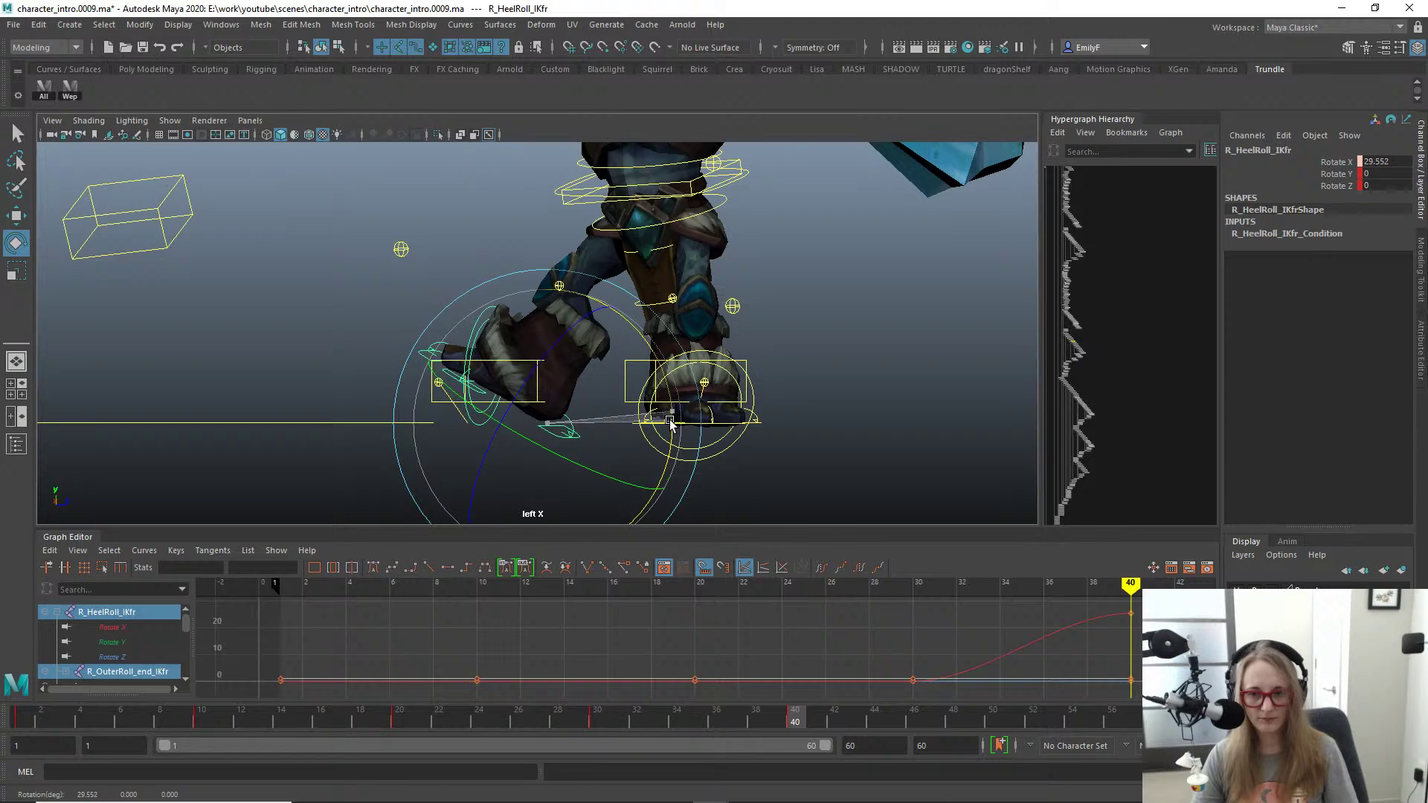
scroll(670, 424, down, 5)
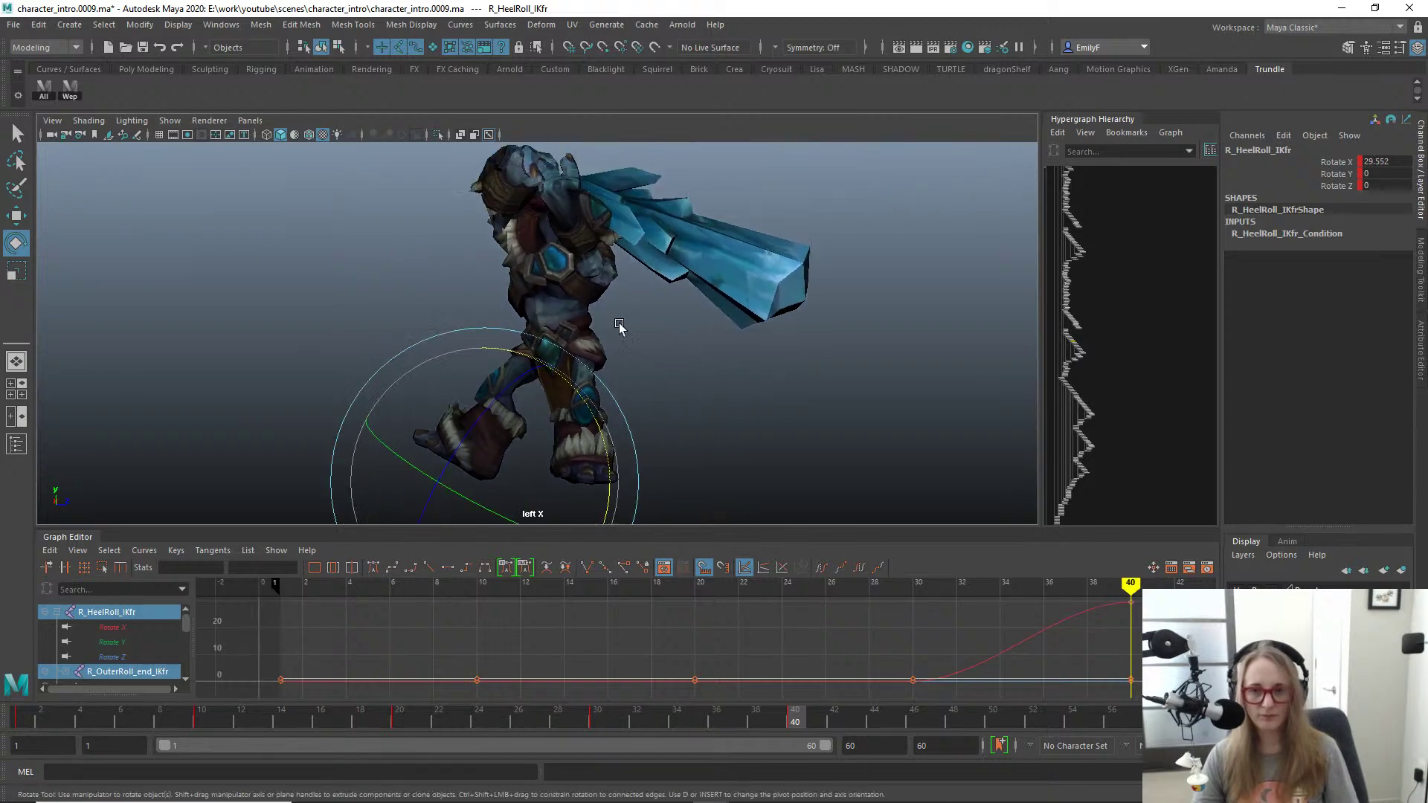
Step: Check frame 40 against the previous key and move the left foot IK and Main_FK controls together along Z, bringing Main_FK to about 25.99
click(619, 319)
key(w)
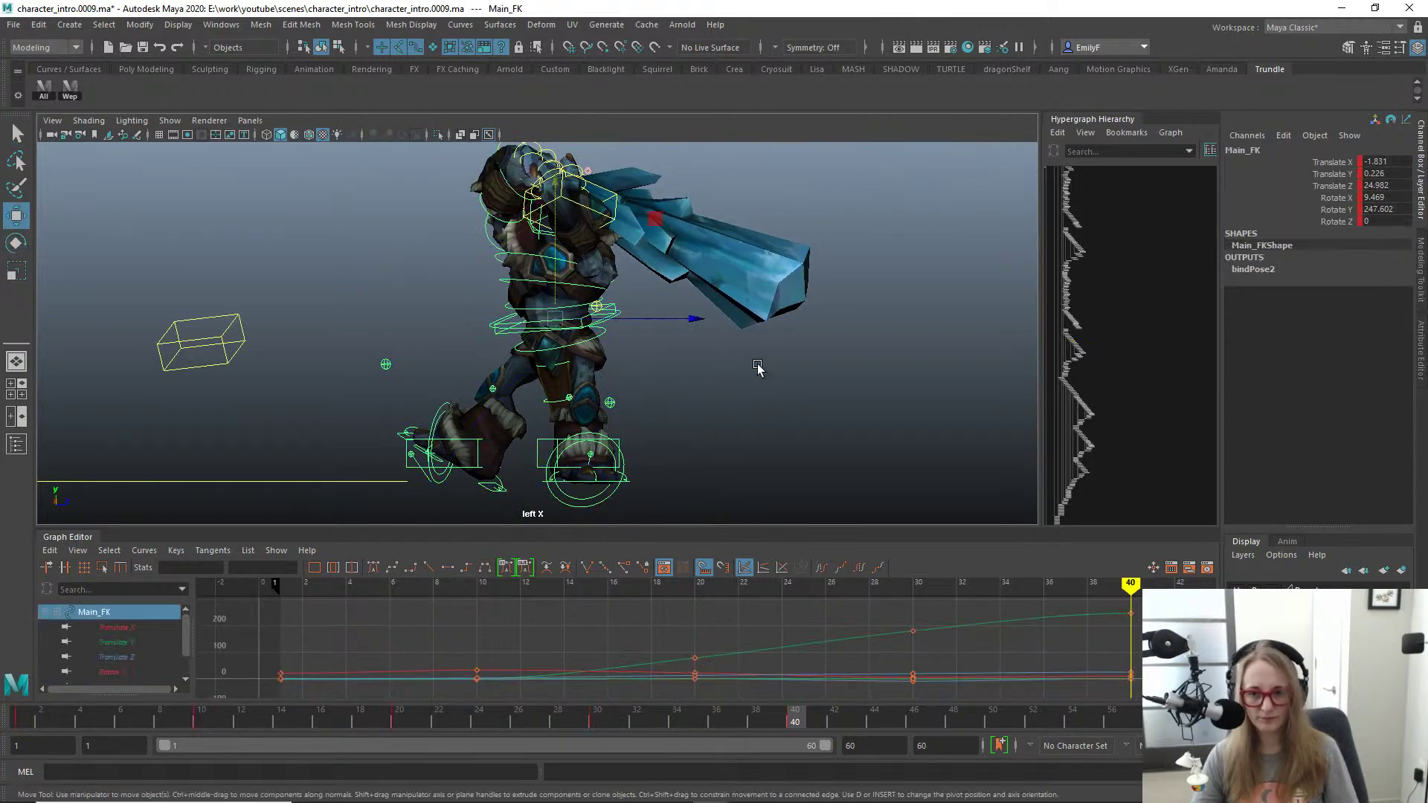
key(comma)
key(period)
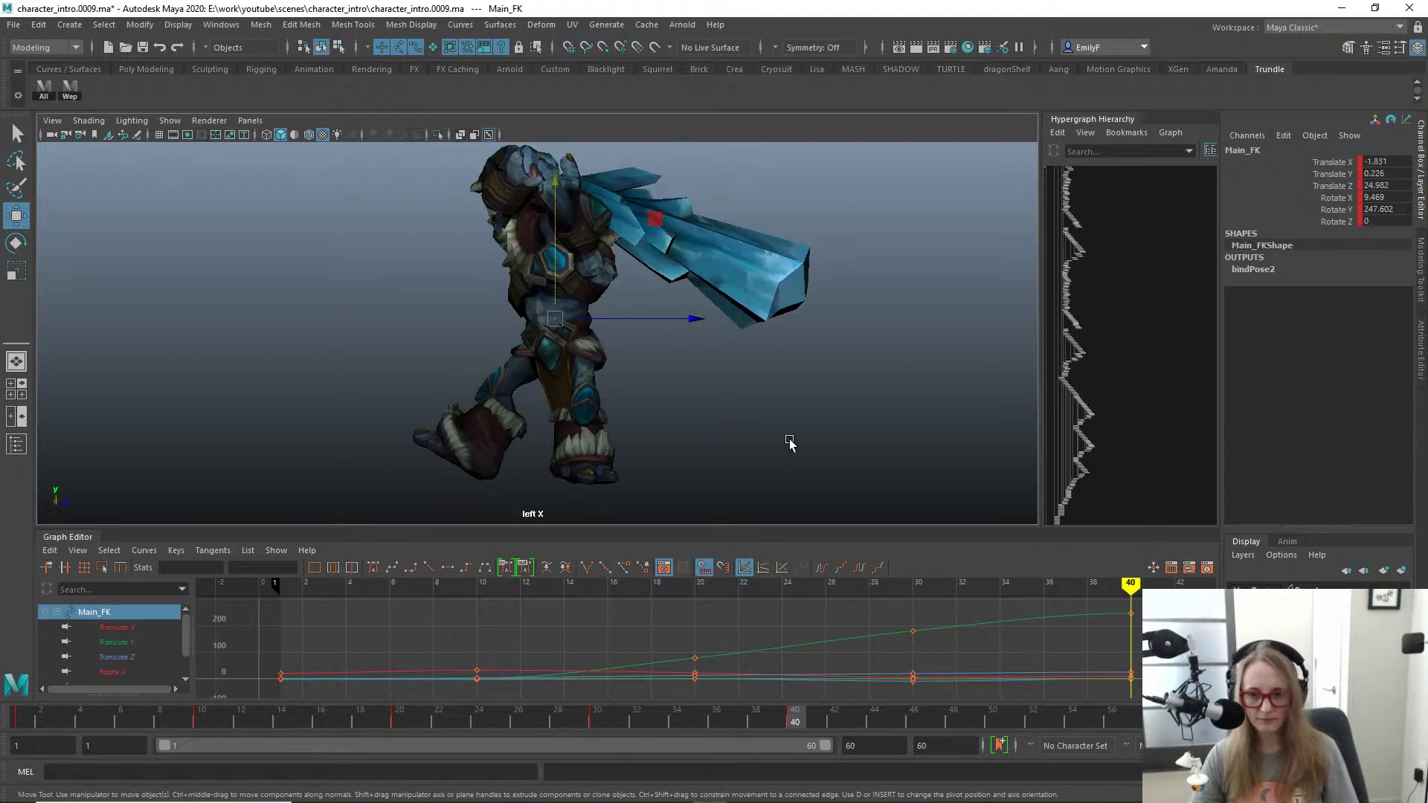
key(comma)
key(period)
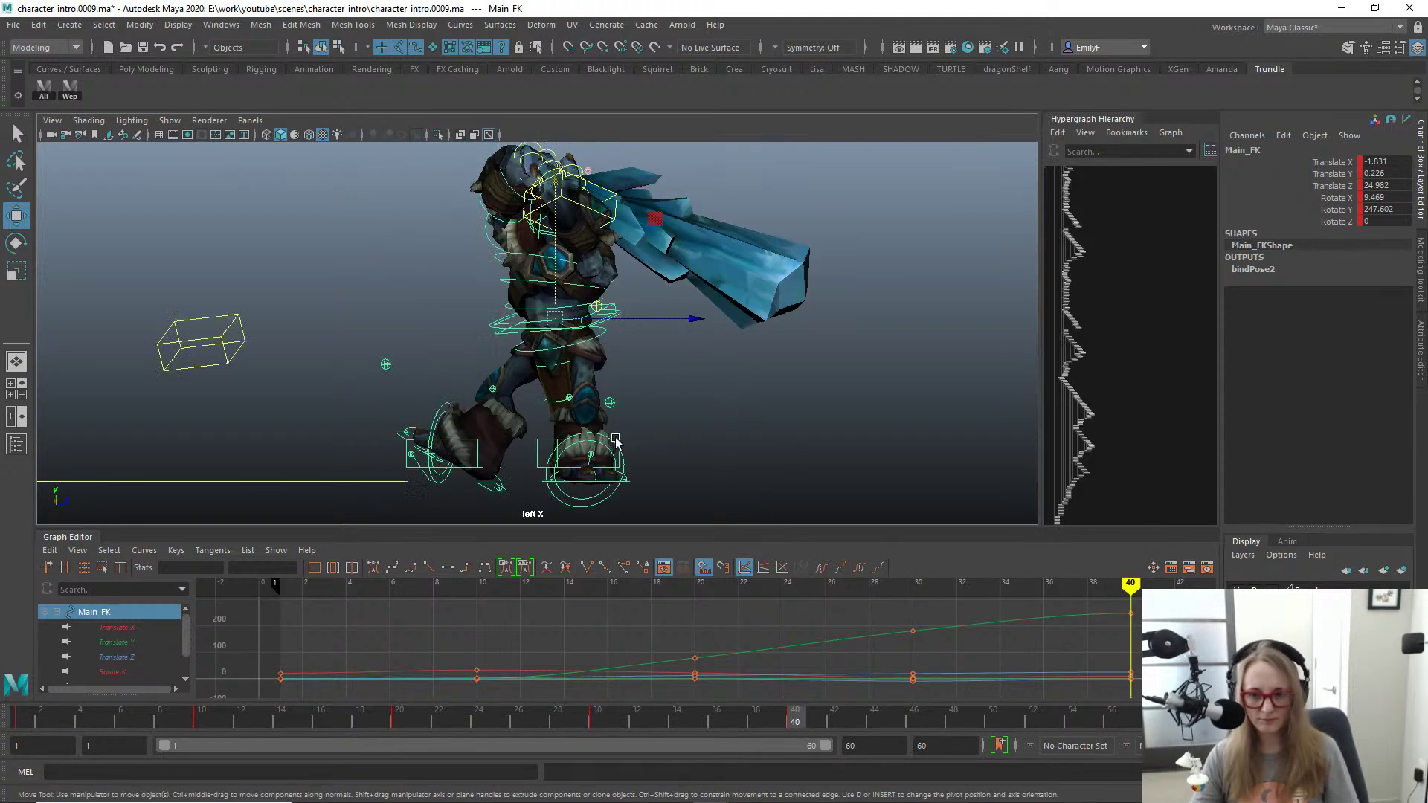
key(q)
click(537, 441)
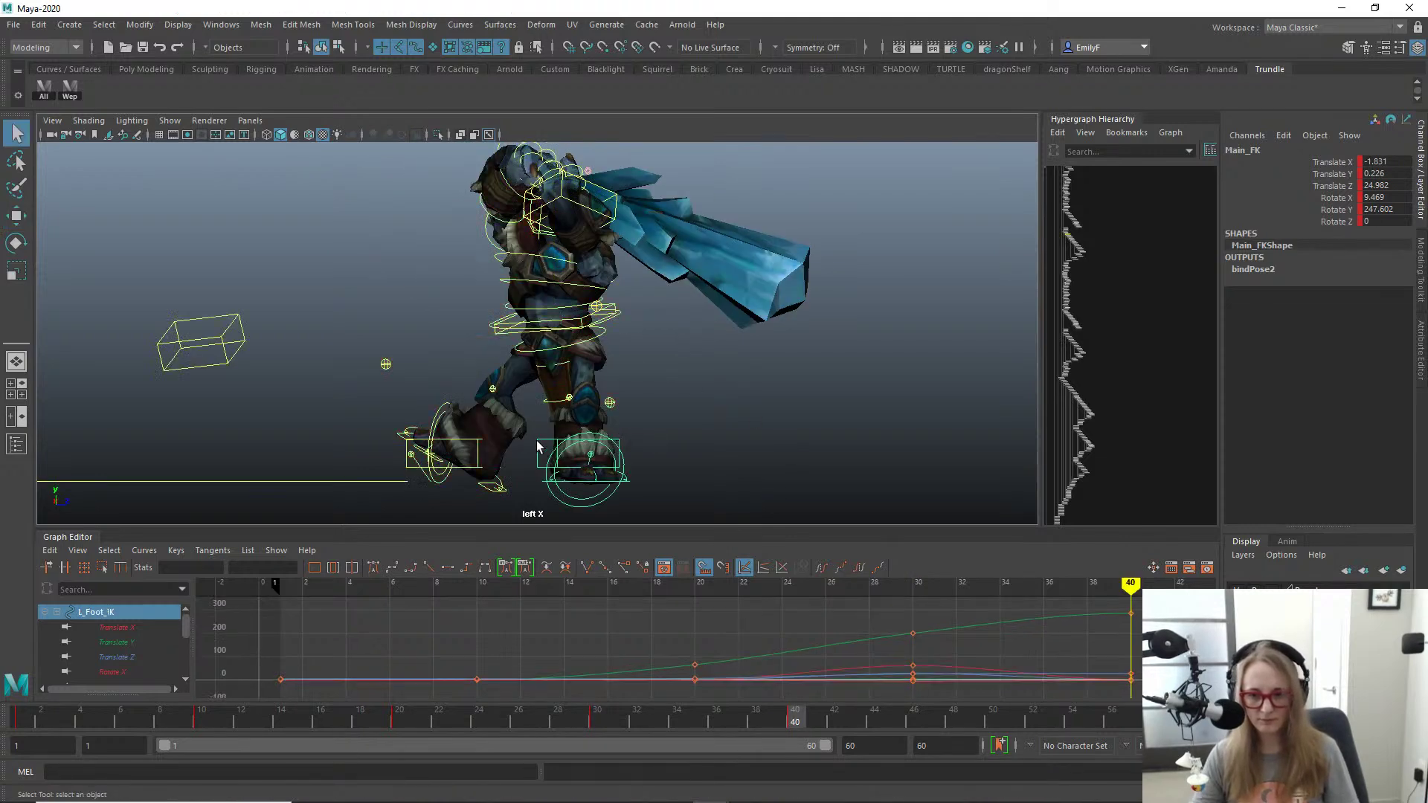
click(620, 310)
key(w)
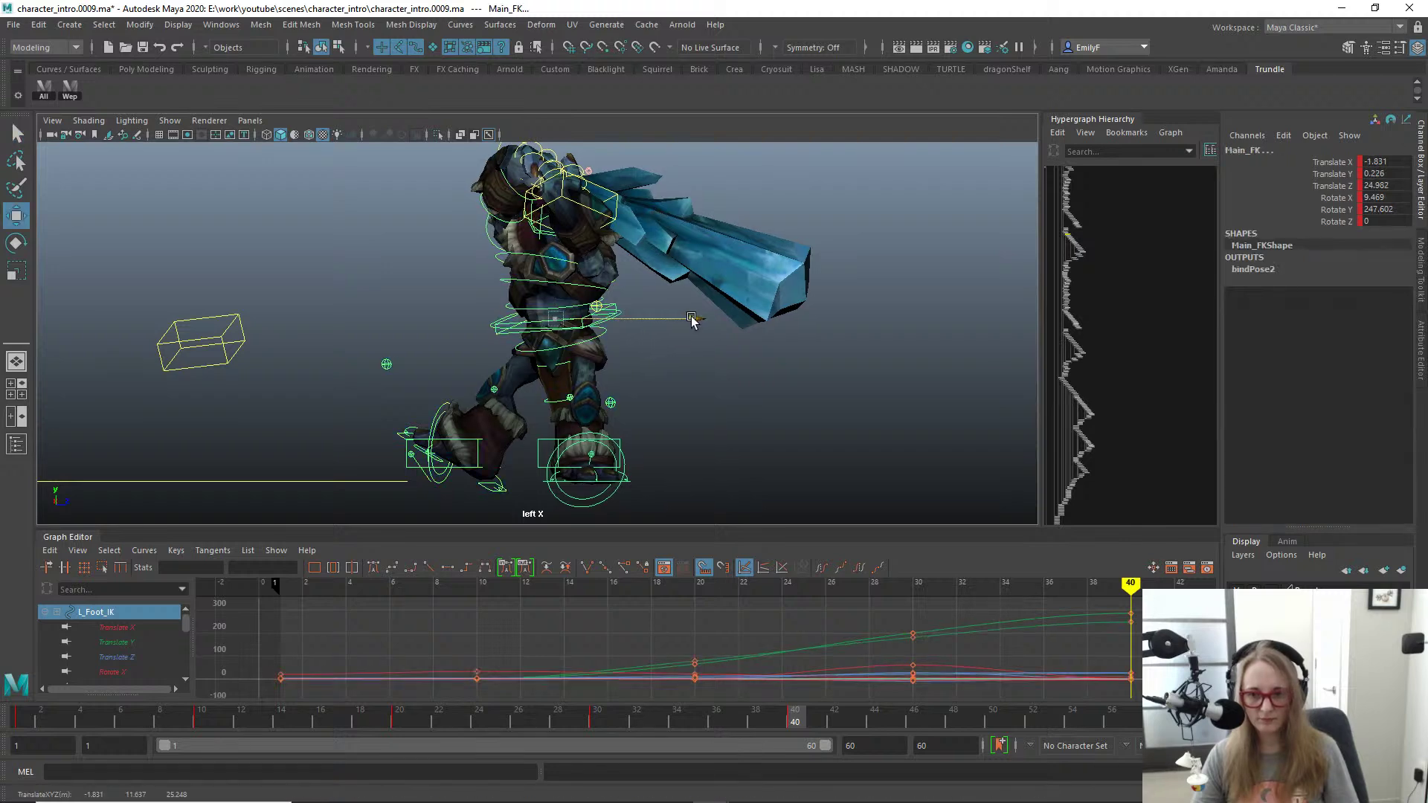
drag(685, 318, 702, 321)
key(q)
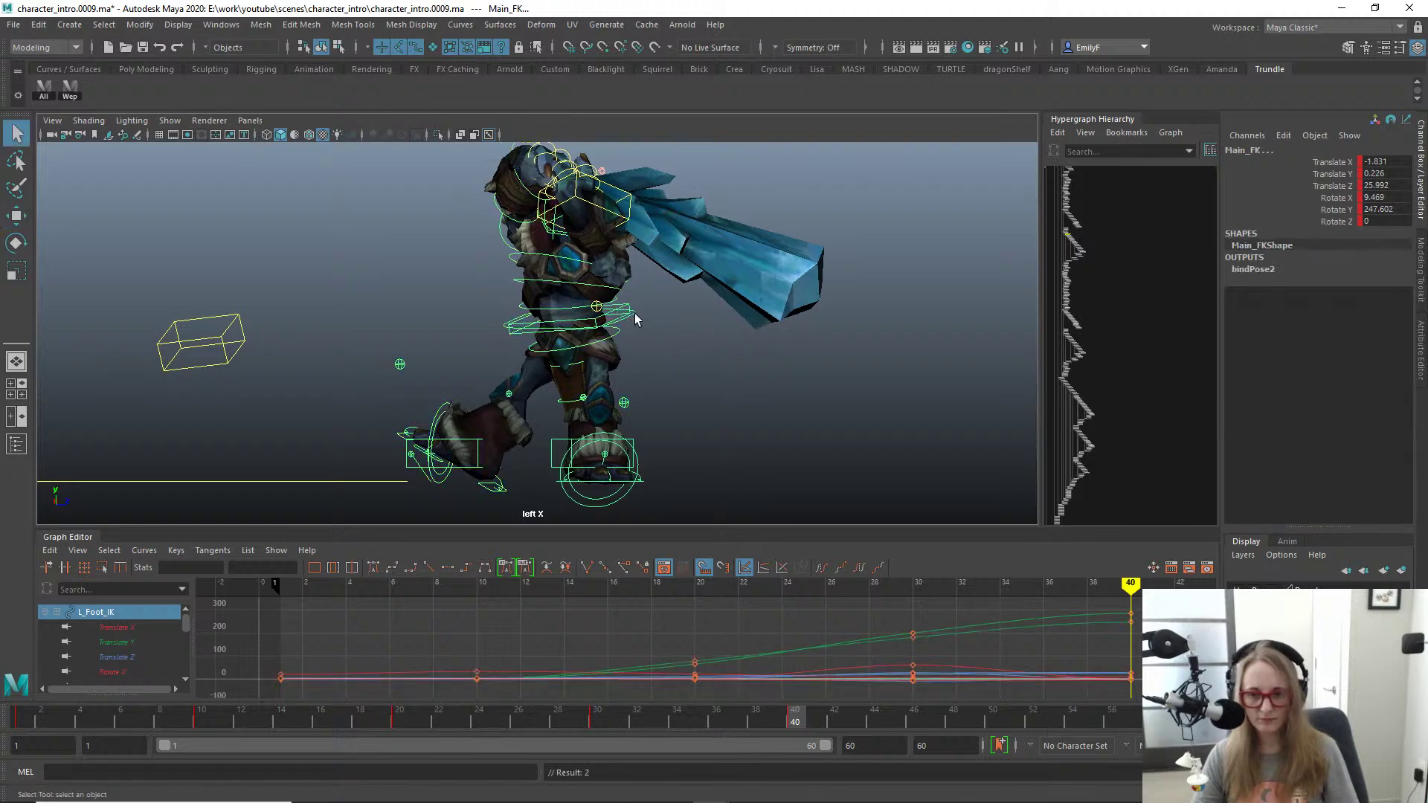
Step: Lower the Main_FK control slightly along Y at frame 40
click(629, 313)
key(w)
drag(564, 213, 564, 223)
Step: Try rotating the Pelvis_FK control at frame 40, and undo the rotations
key(q)
click(618, 337)
key(e)
drag(679, 277, 685, 301)
key(ctrl+z)
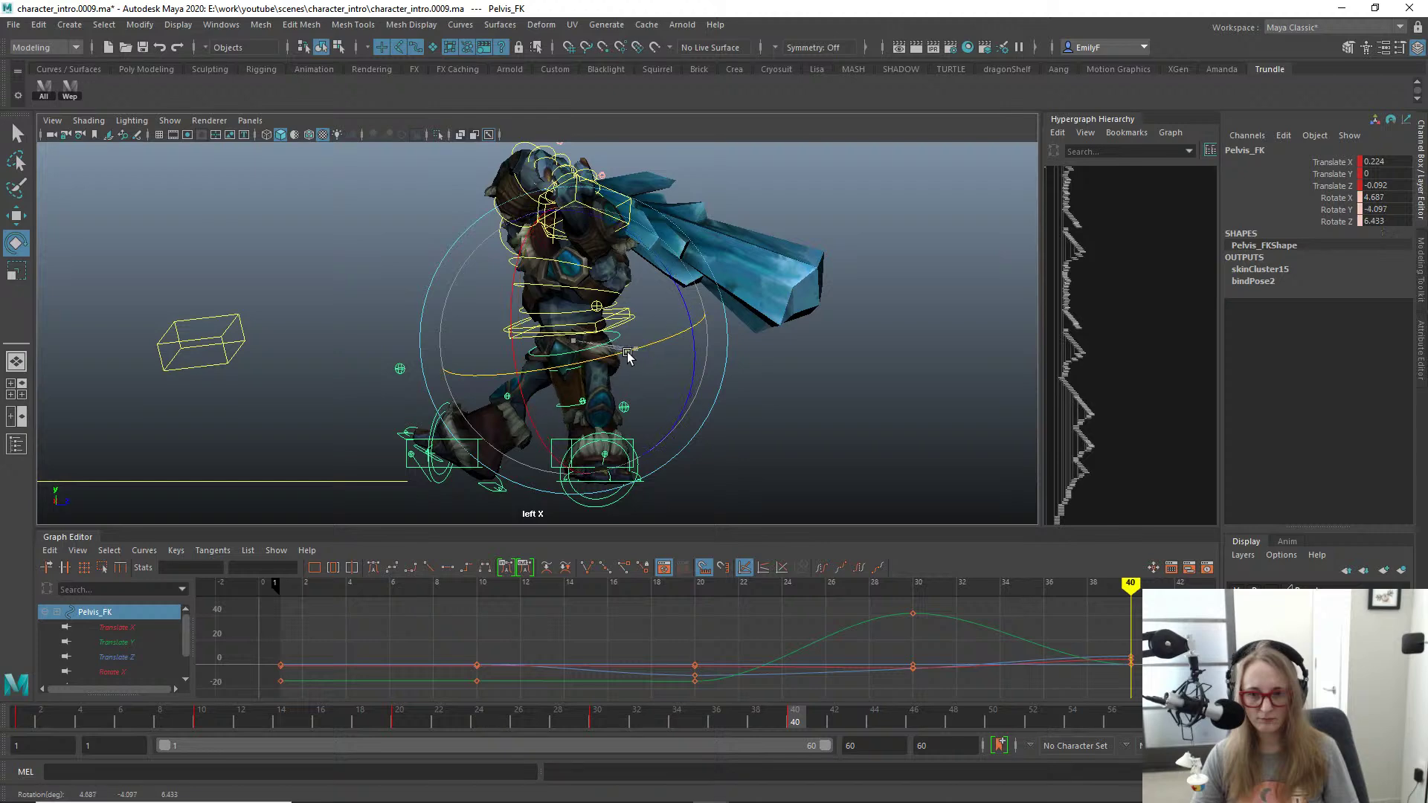
key(ctrl+z)
Step: Set Extend Lo of the R_Foot_IK control to -0.1 at frame 40 and key it
key(q)
alt+middle_drag(472, 393, 494, 313)
click(525, 310)
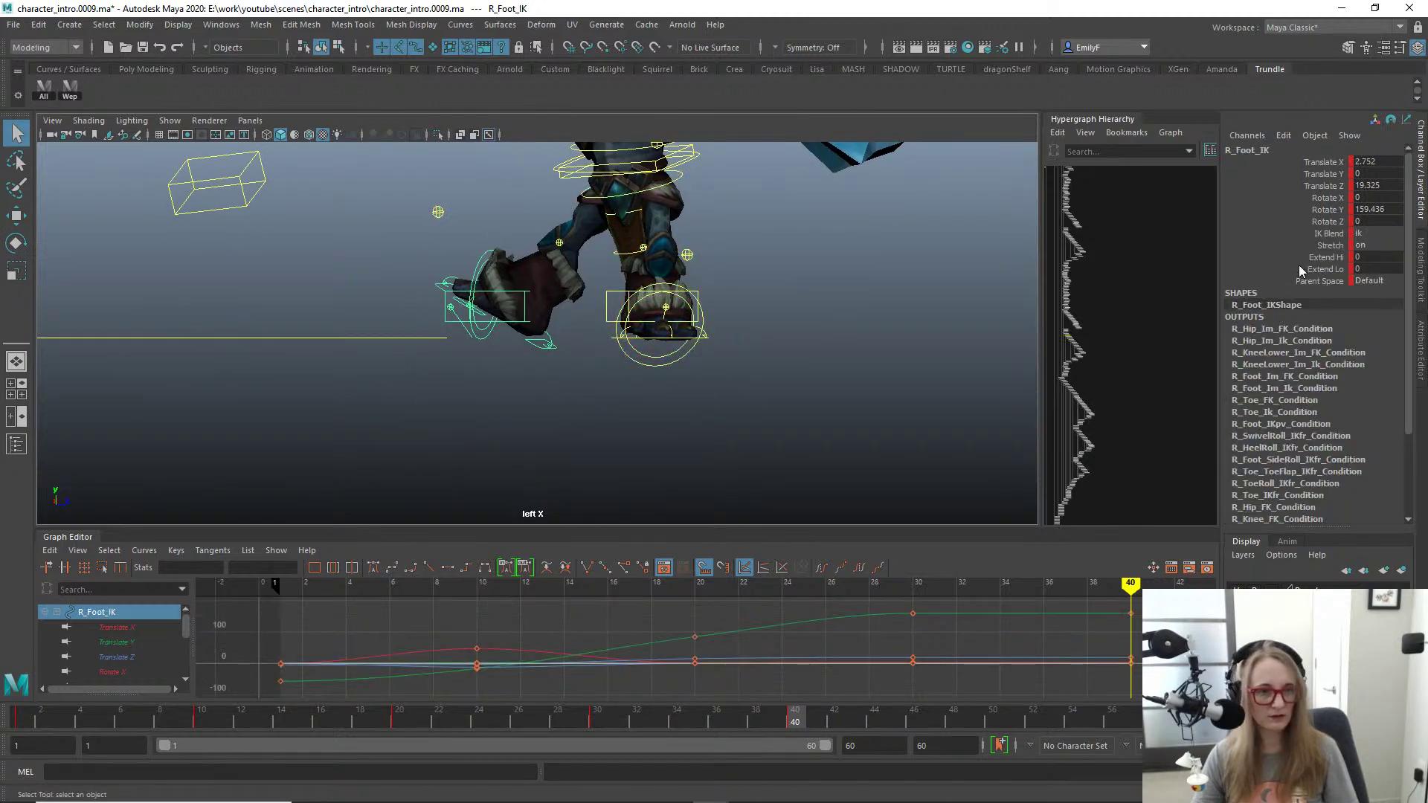
click(1326, 269)
alt+middle_drag(503, 229, 512, 293)
key(s)
double_click(1395, 267)
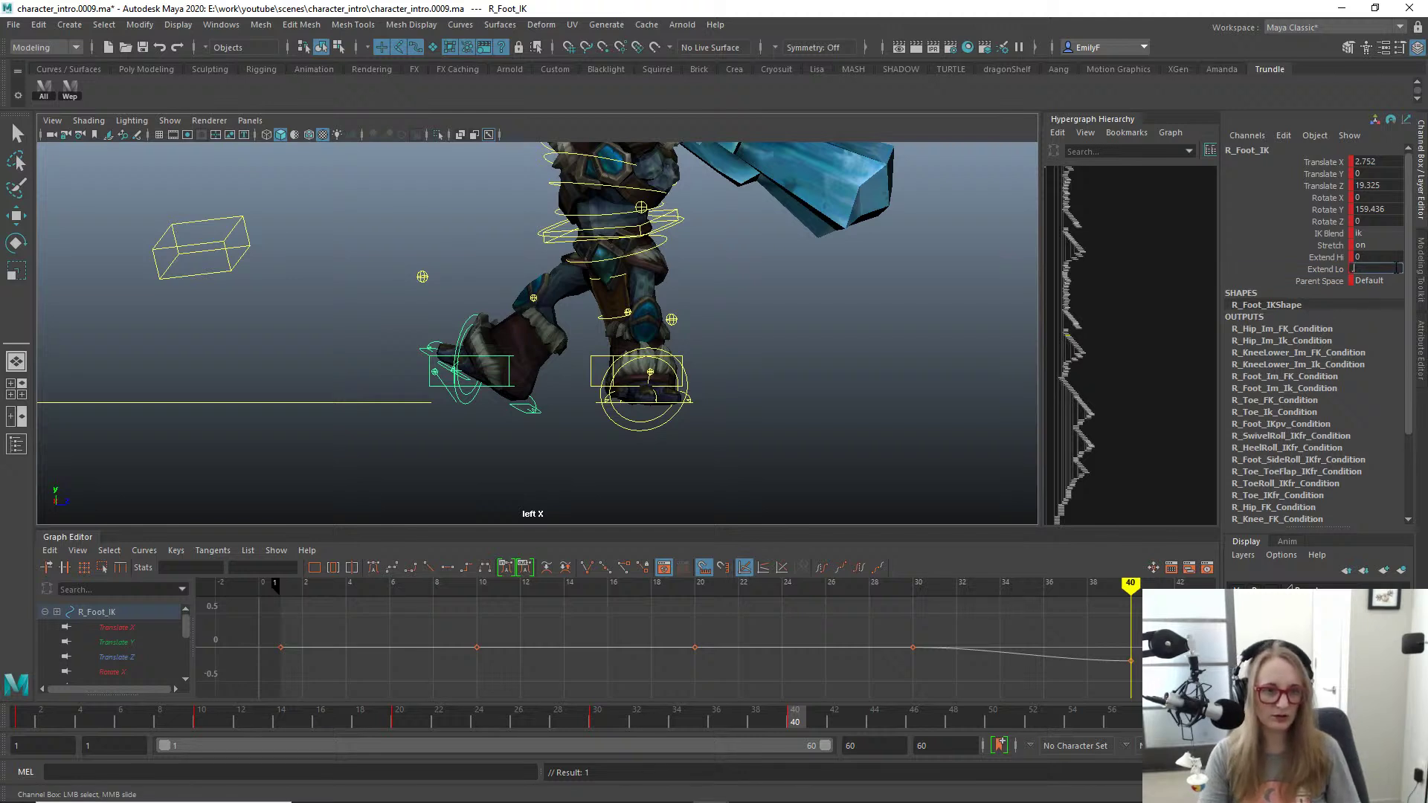
text(-.1)
key(Return)
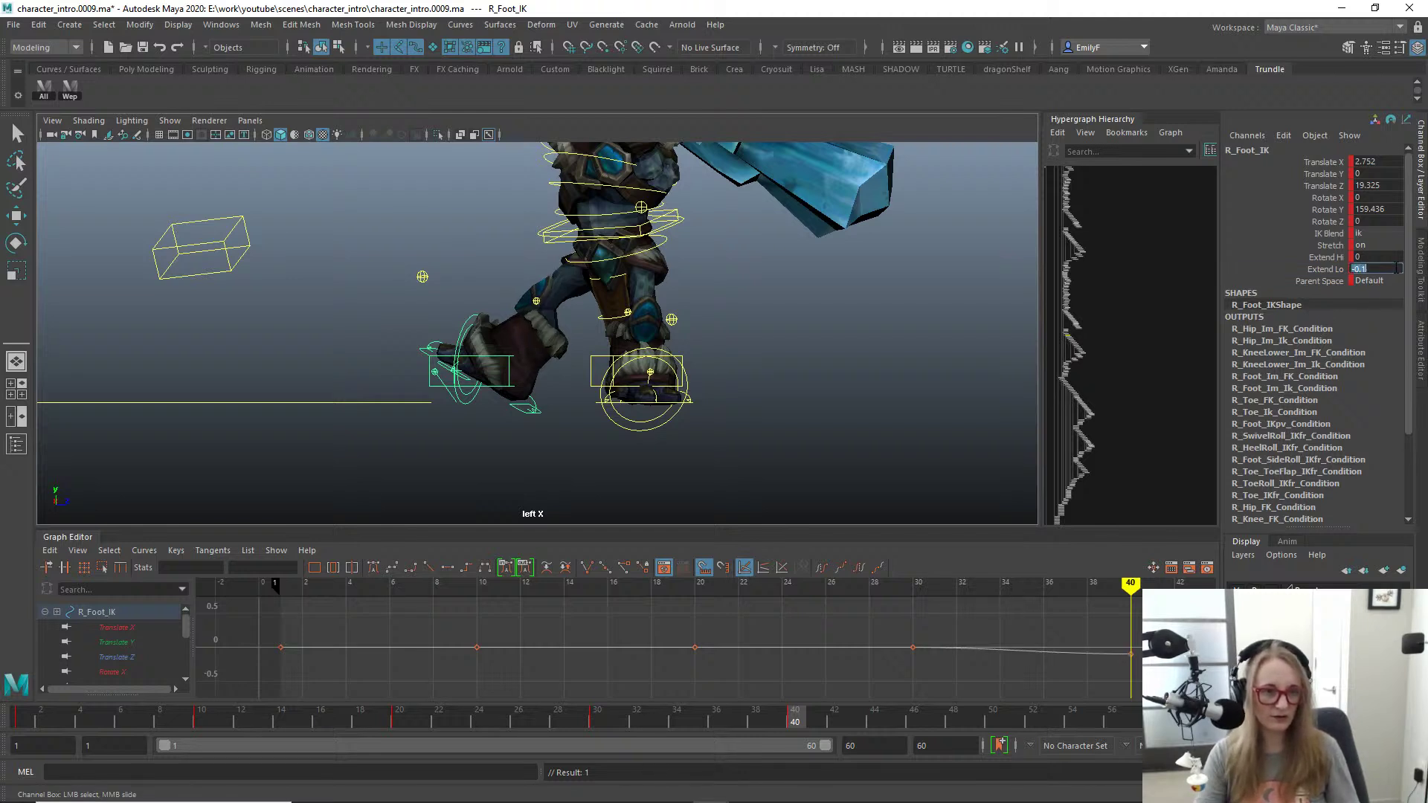
Step: Examine the frame 40 pose in the left view with controls hidden, and the legs and upper body in the perspective view
alt+right_drag(727, 322, 590, 363)
scroll(541, 336, up, 1)
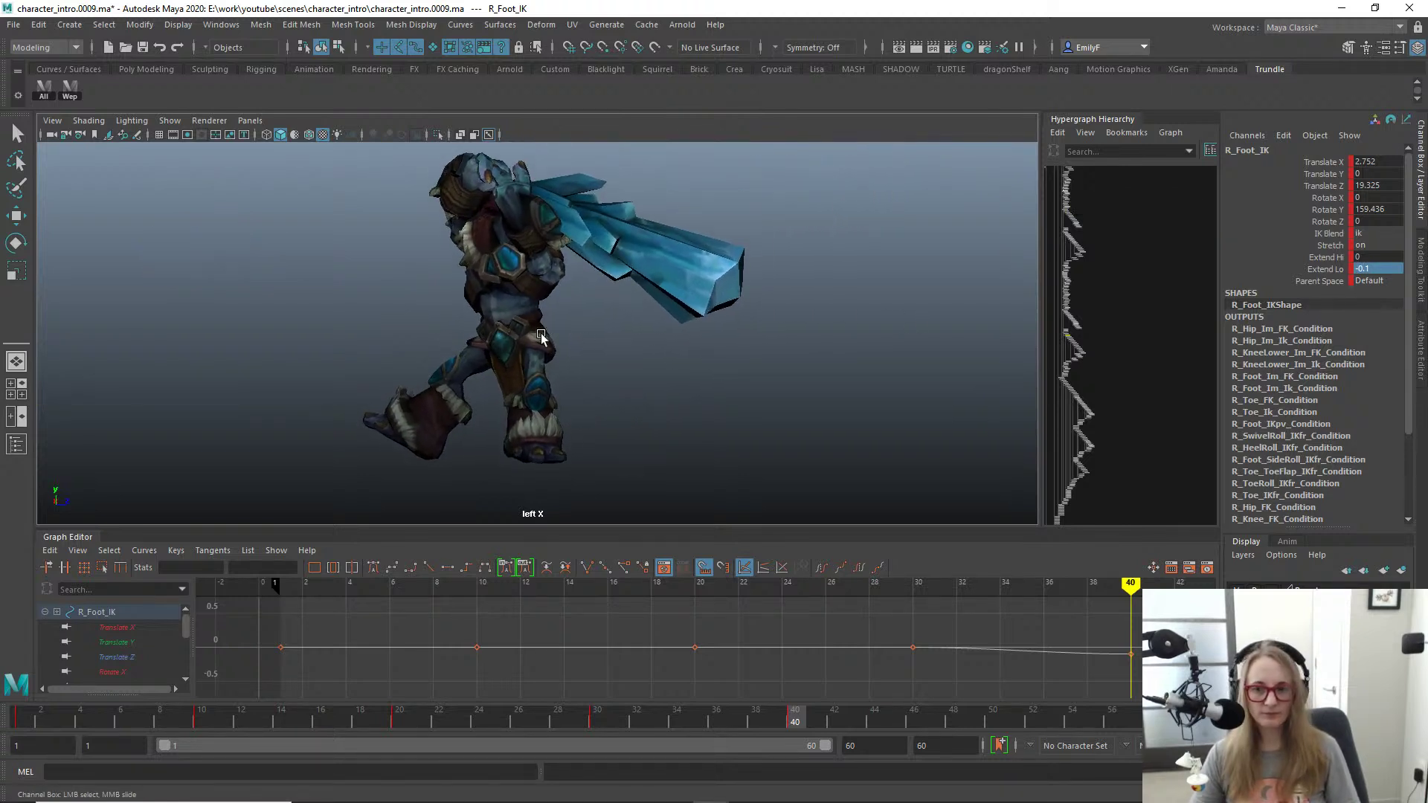
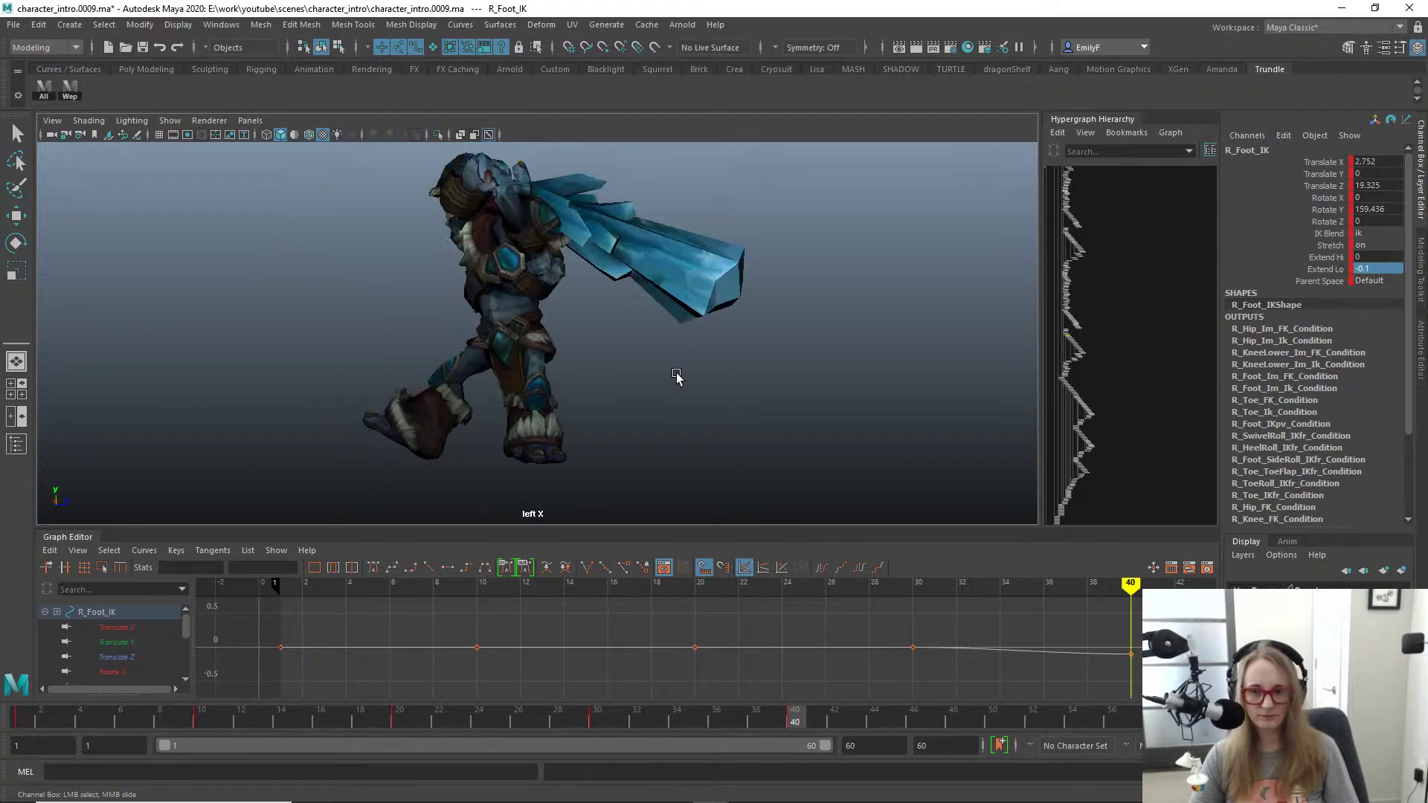
alt+right_drag(506, 268, 709, 274)
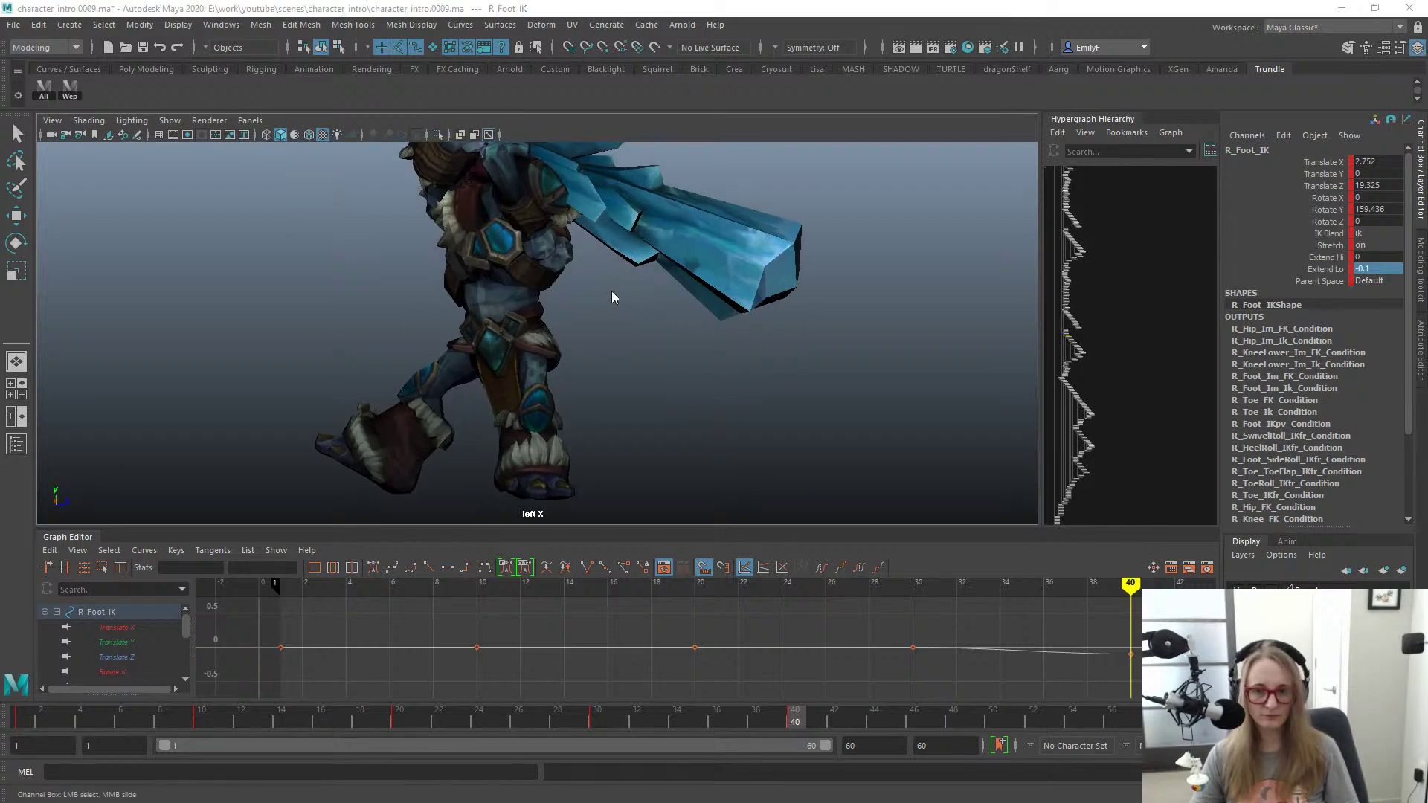
key(space)
drag(612, 292, 752, 315)
alt+drag(454, 342, 526, 348)
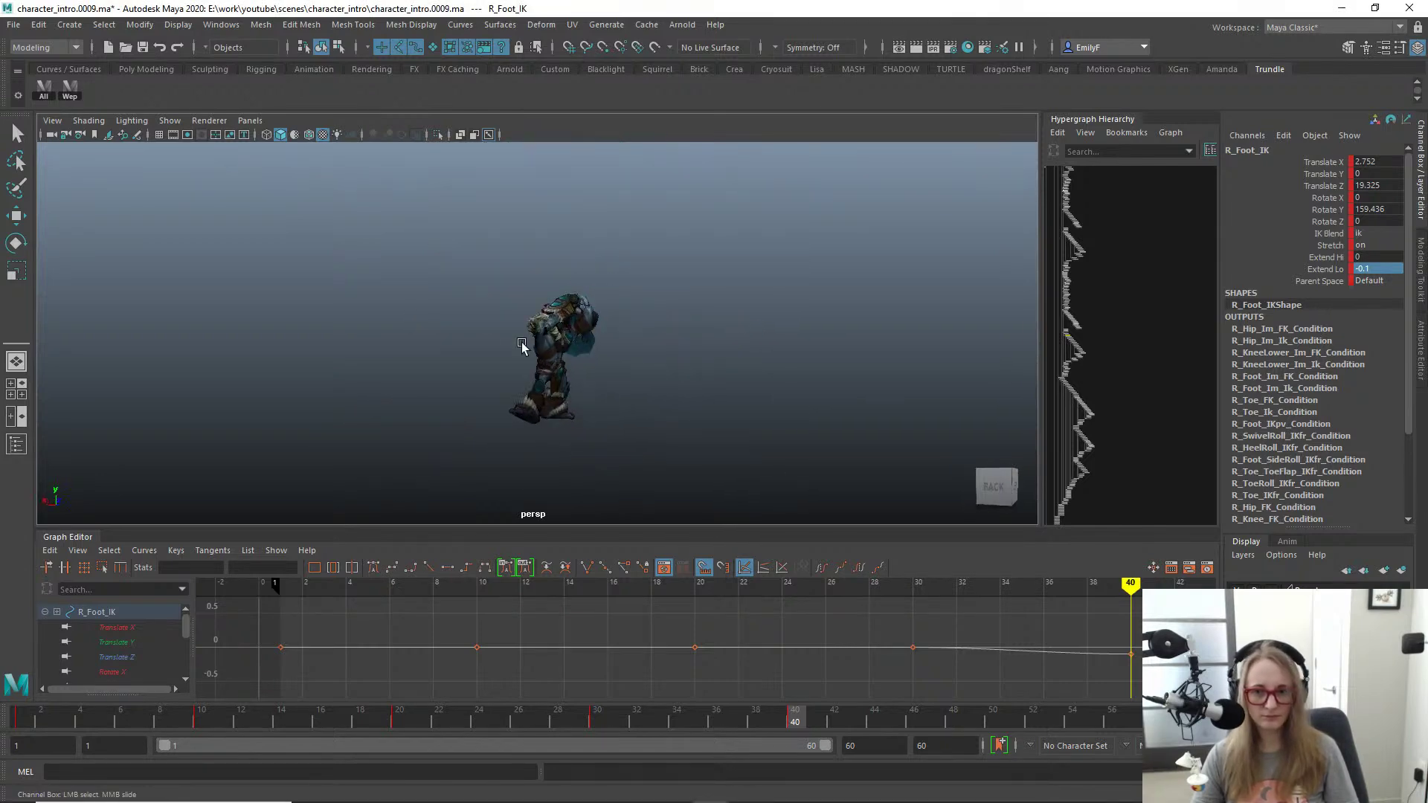
key(alt+1)
alt+right_drag(580, 344, 520, 296)
key(f)
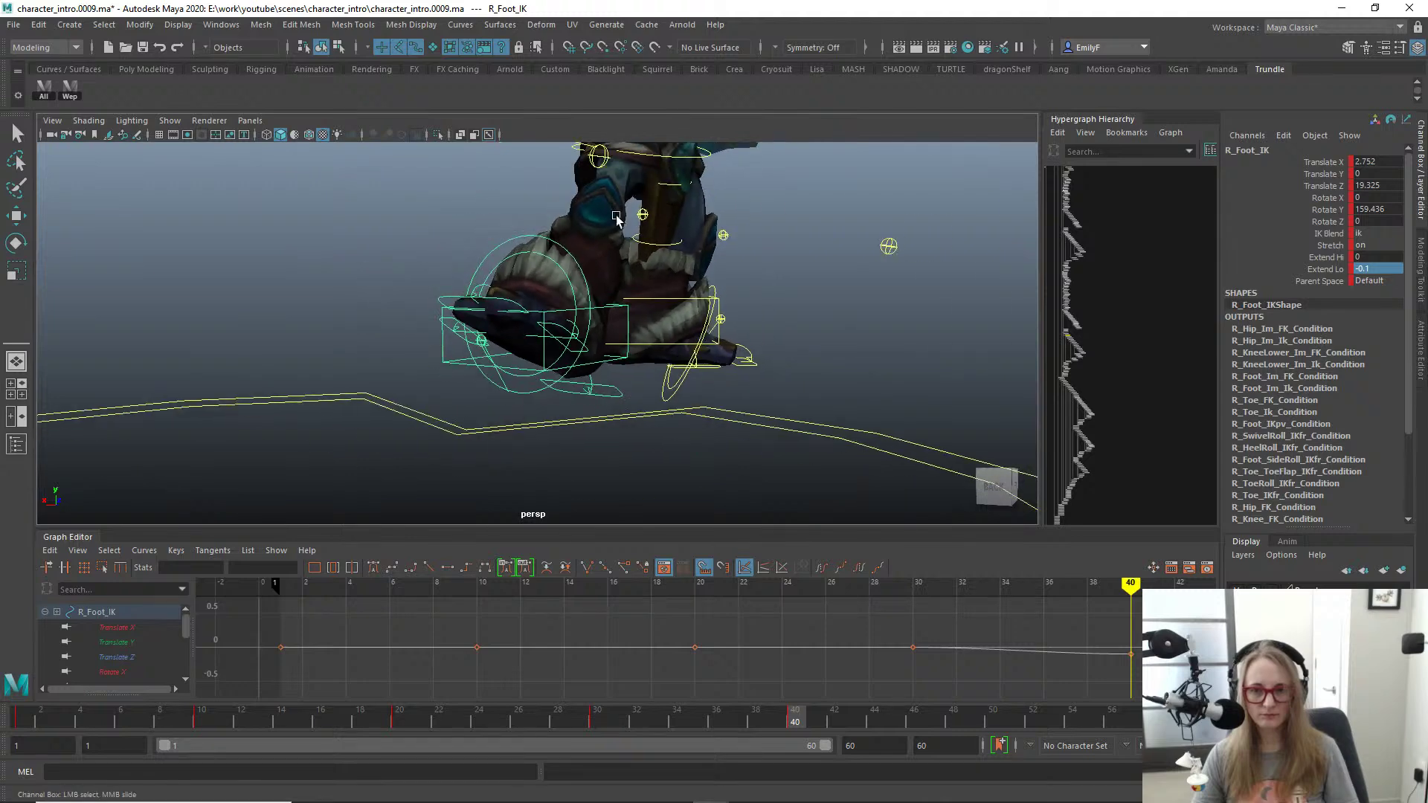
alt+middle_drag(619, 217, 549, 409)
alt+middle_drag(695, 237, 560, 505)
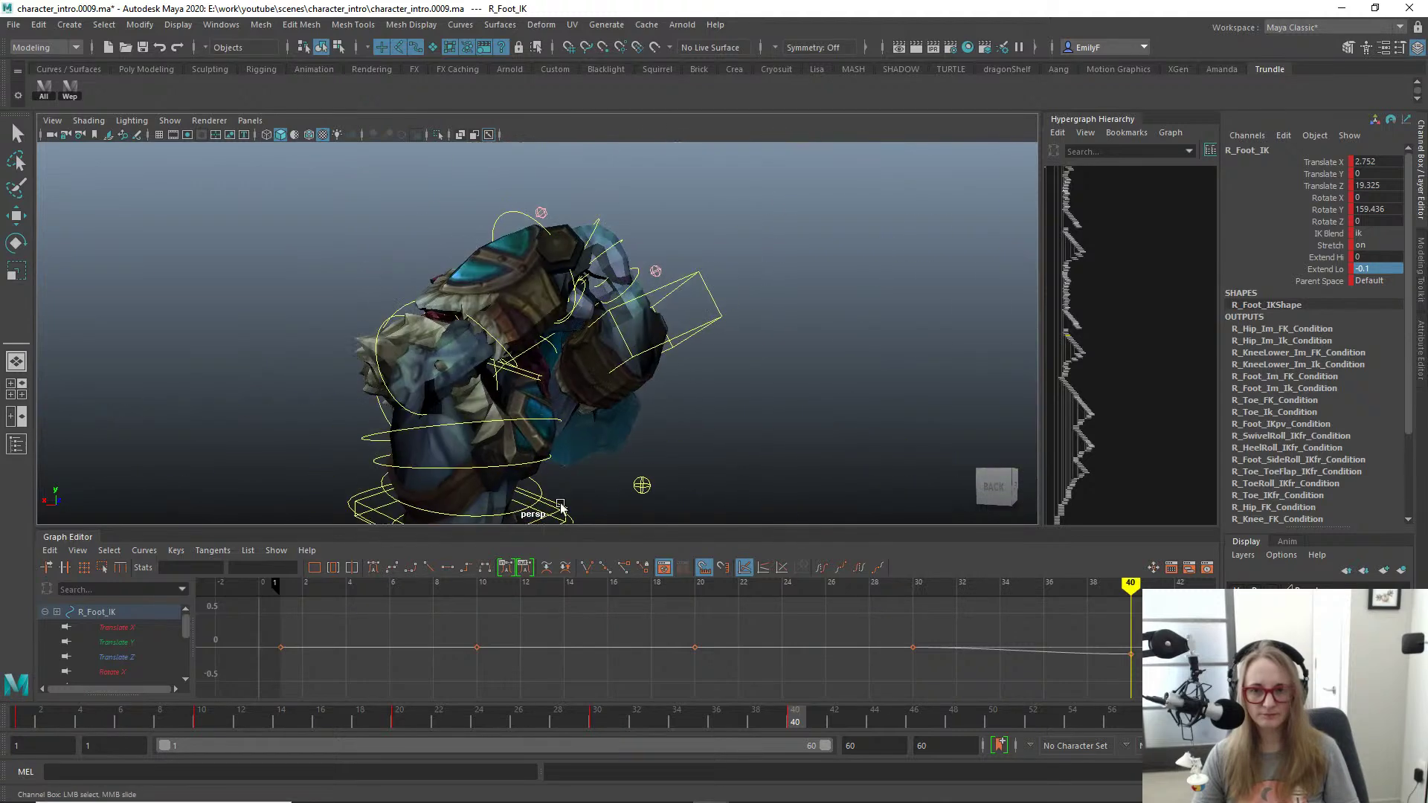
Step: Copy the Weapon_FK pose from frame 30 to frame 40
click(69, 88)
click(597, 713)
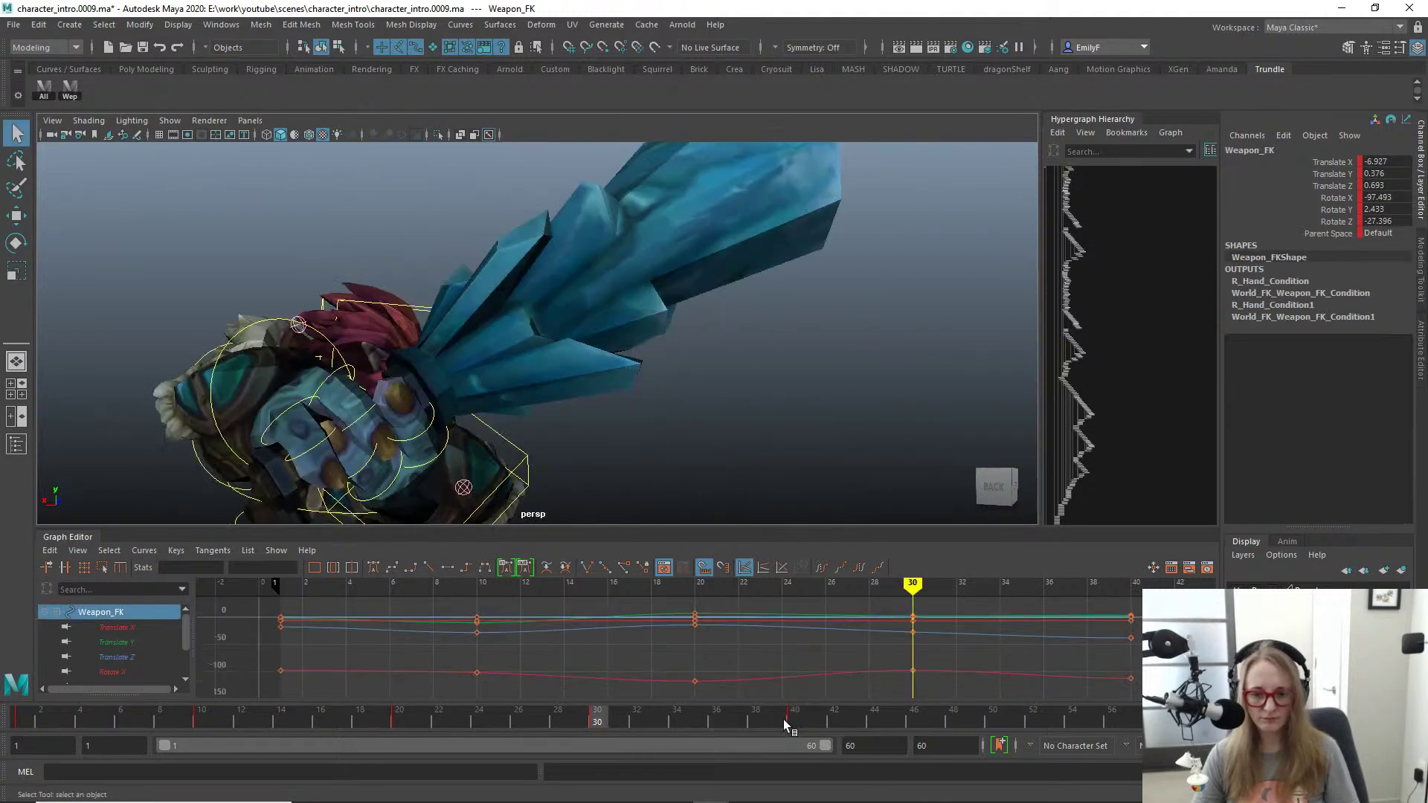
mouse_move(783, 720)
mouse_down()
mouse_move(816, 723)
mouse_move(778, 722)
mouse_move(796, 719)
mouse_up()
alt+drag(632, 349, 528, 207)
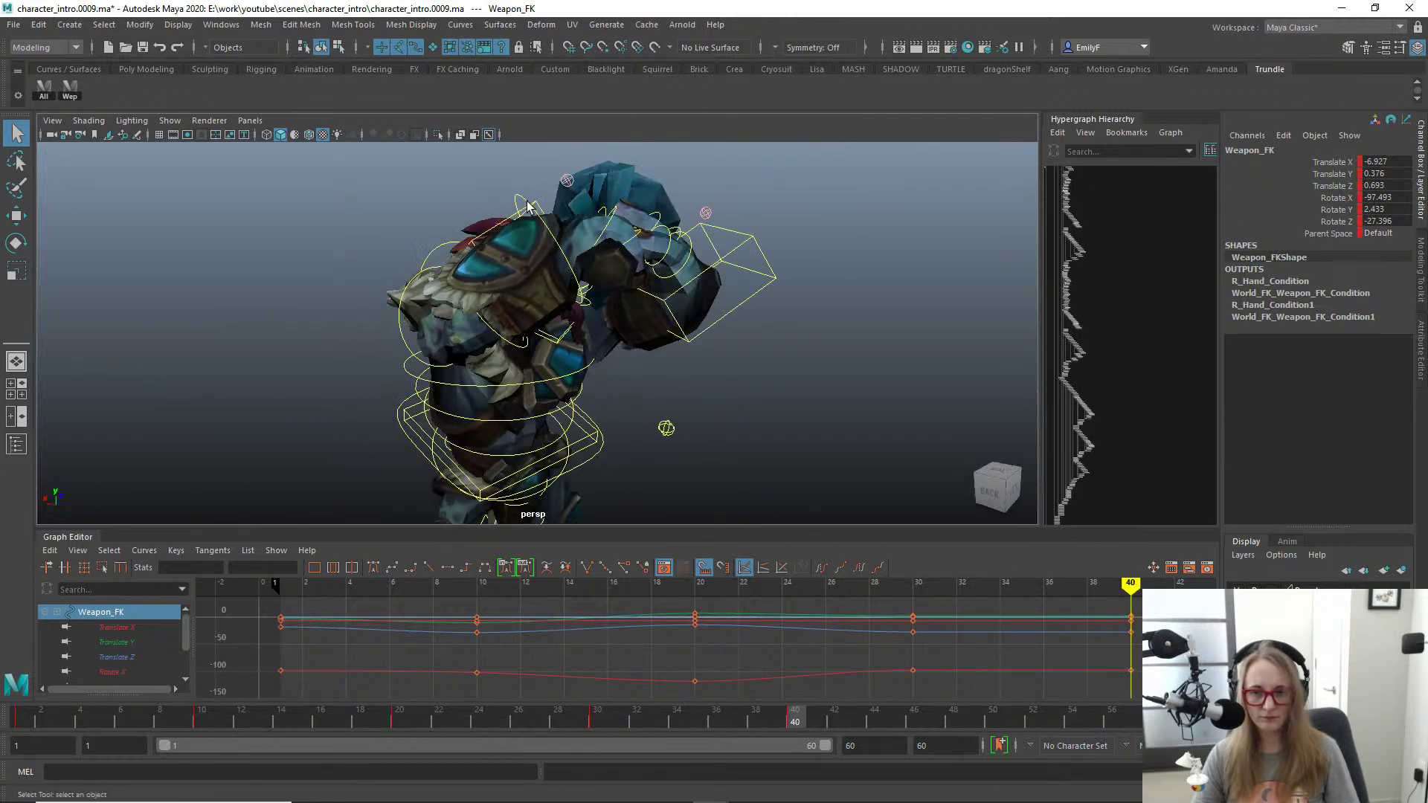
Step: Rotate the R_Elbow_FK control at frame 40 to Rotate Y about -32.28
click(529, 205)
key(e)
alt+drag(606, 276, 517, 353)
alt+drag(536, 297, 614, 353)
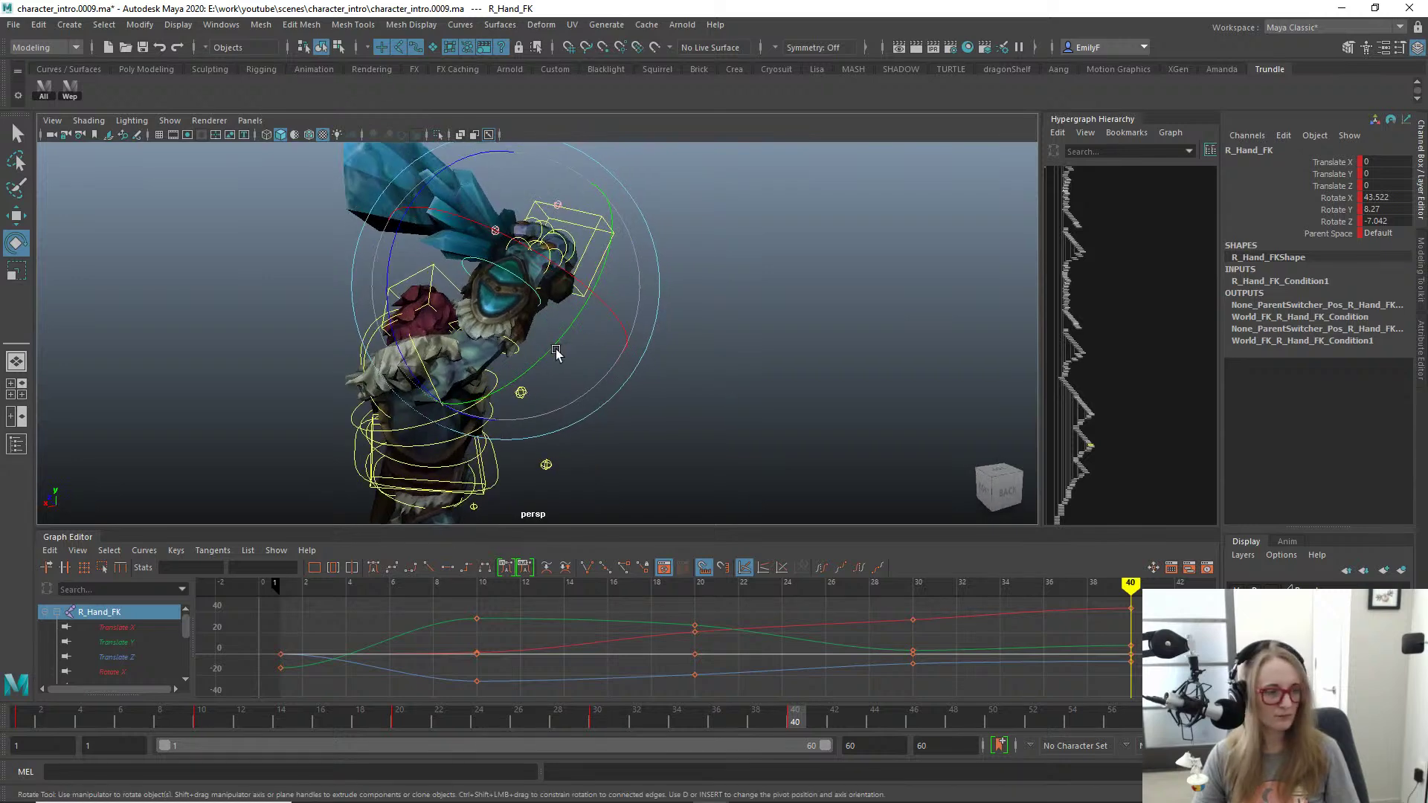
key(q)
click(517, 347)
key(e)
drag(588, 433, 612, 399)
alt+drag(619, 313, 648, 259)
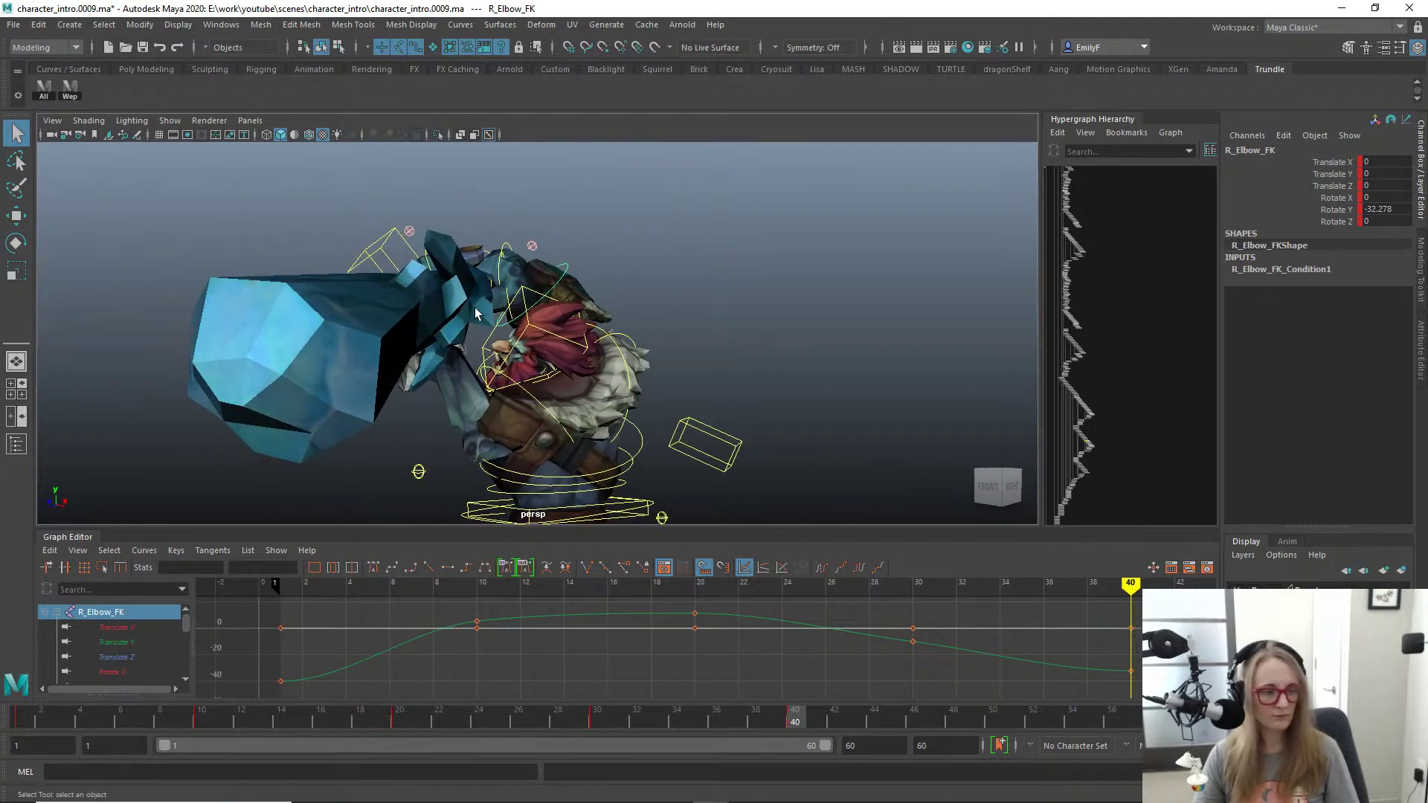
Step: Rotate the R_Hand_FK control at frame 40 to about X 22.6, Y 17.4 and Z 7.3, and key it
alt+drag(474, 307, 367, 322)
click(474, 280)
alt+drag(475, 280, 541, 280)
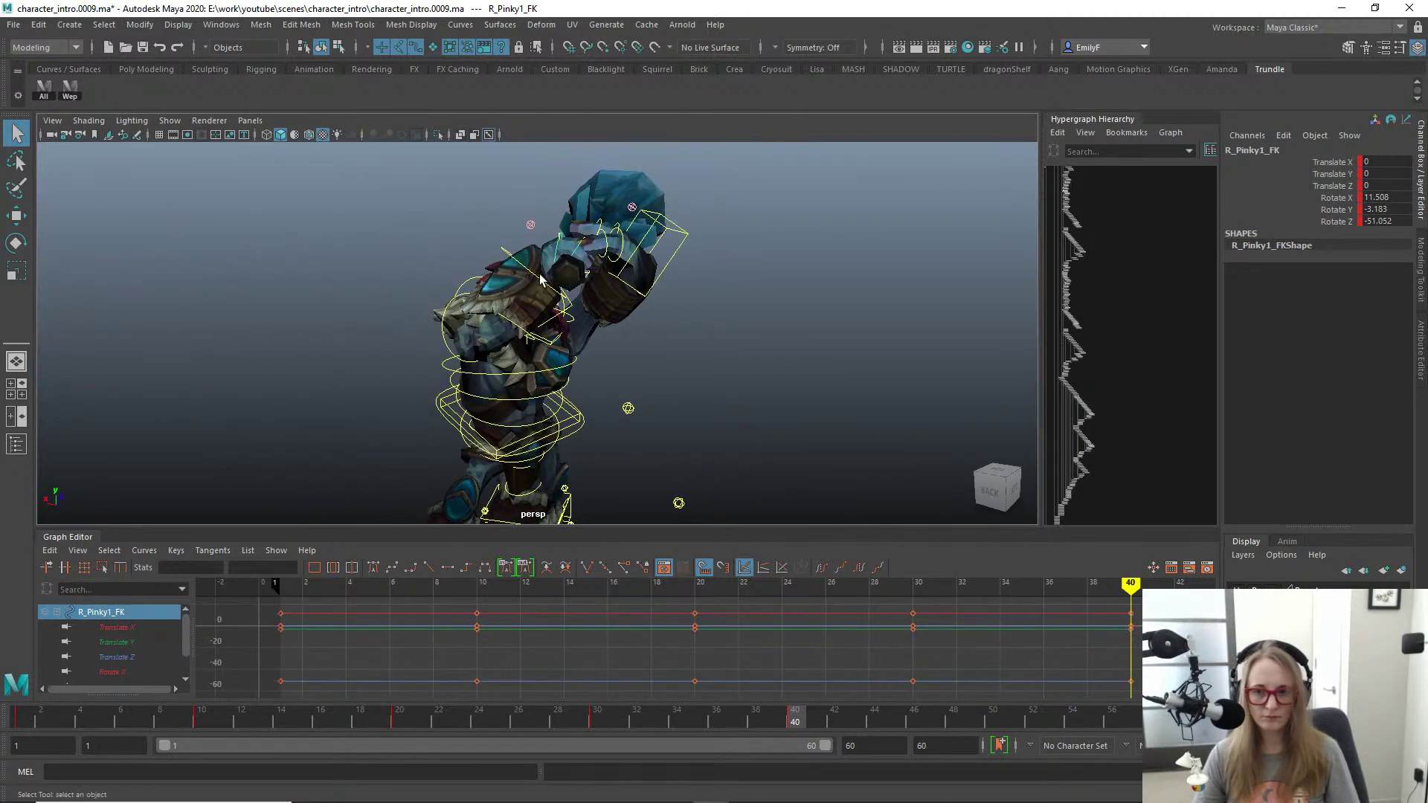
click(526, 272)
drag(608, 350, 466, 280)
key(s)
alt+drag(792, 392, 673, 295)
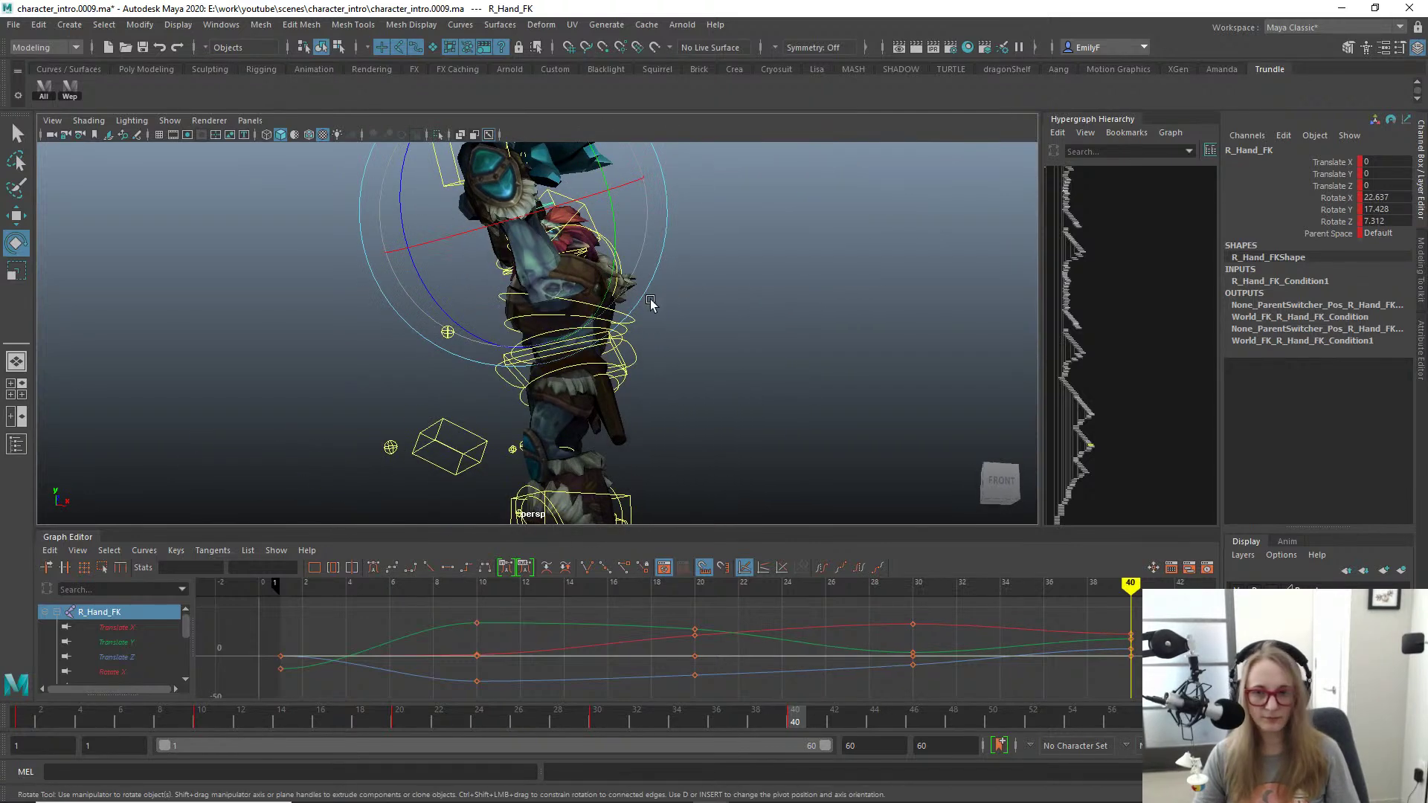
Step: Tilt the Root_FK control at frame 40 to Rotate Z about 7.4
alt+right_drag(653, 303, 638, 277)
key(q)
alt+drag(638, 277, 680, 324)
alt+right_drag(613, 368, 751, 374)
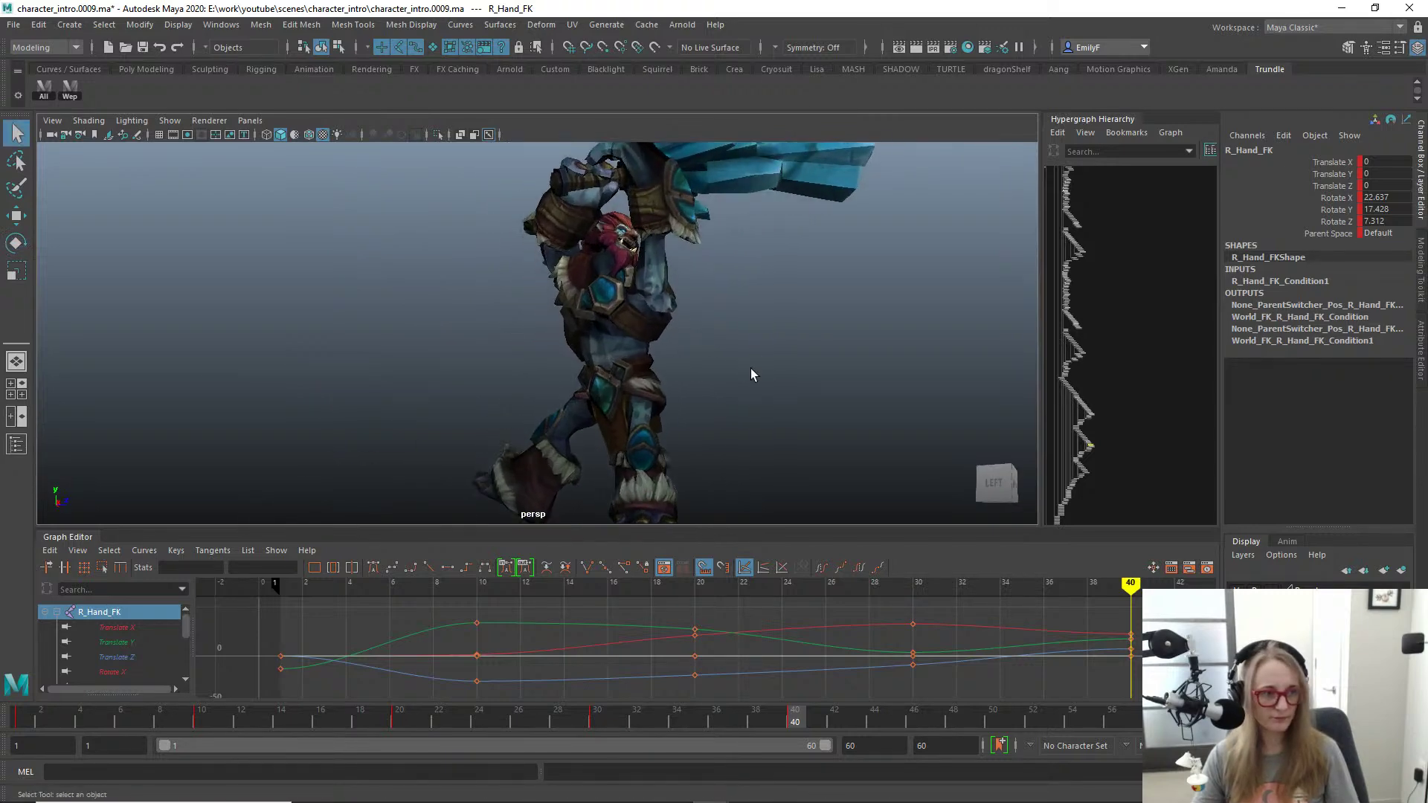
click(676, 351)
key(e)
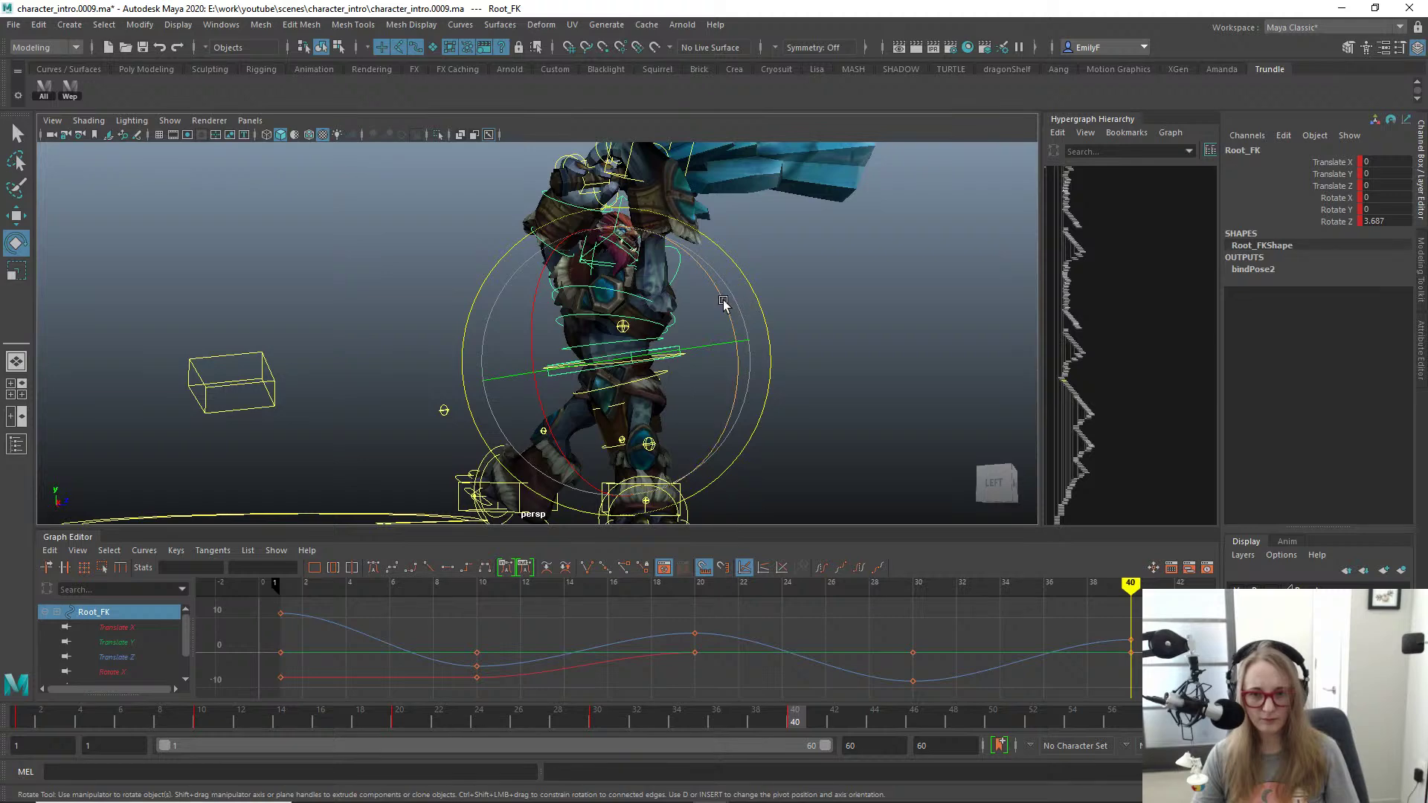
drag(723, 303, 718, 296)
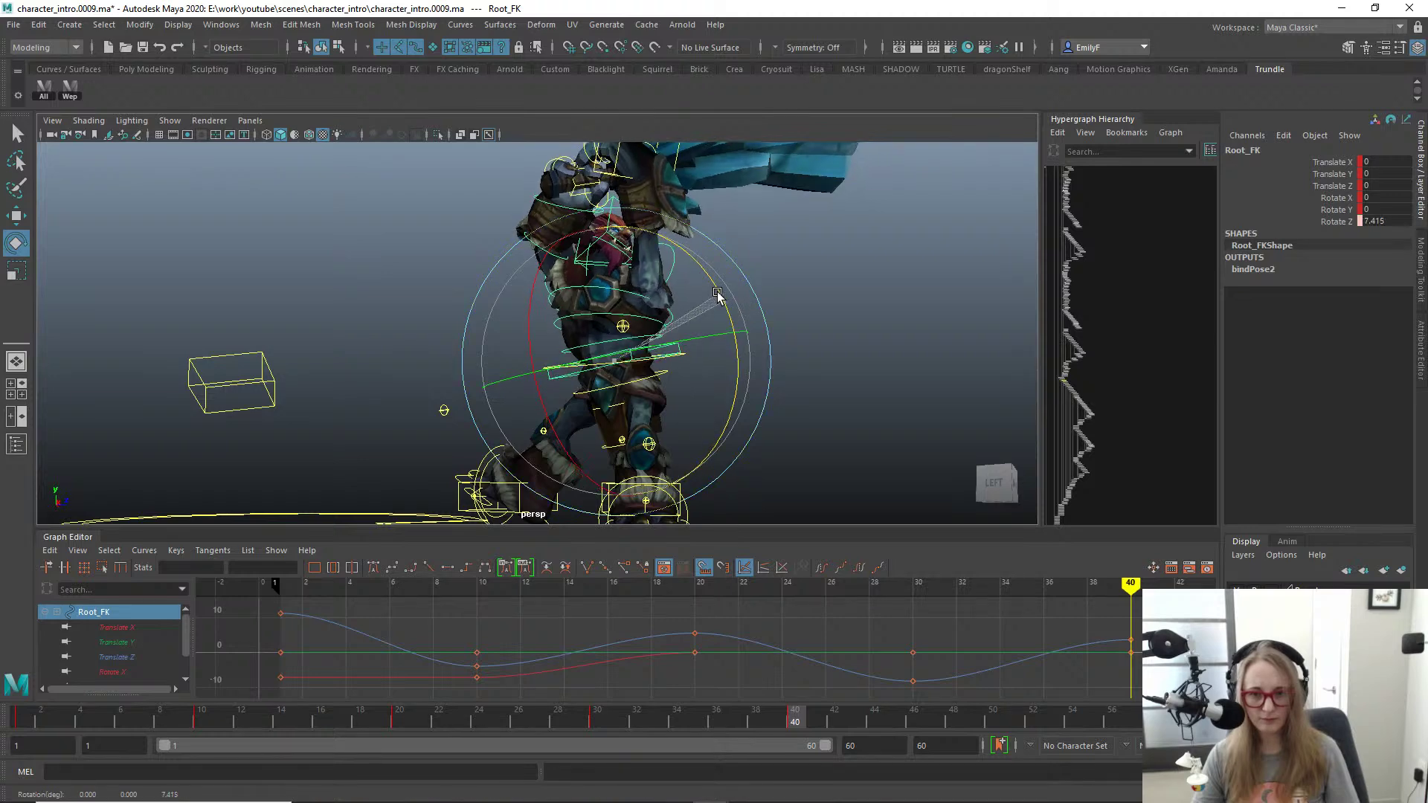
Step: Rotate the Spine3_FK control at frame 40 to about X -8.2, Y -0.7 and Z -5.1
click(652, 323)
mouse_move(714, 378)
mouse_down()
mouse_move(690, 368)
mouse_move(706, 371)
mouse_up()
click(629, 299)
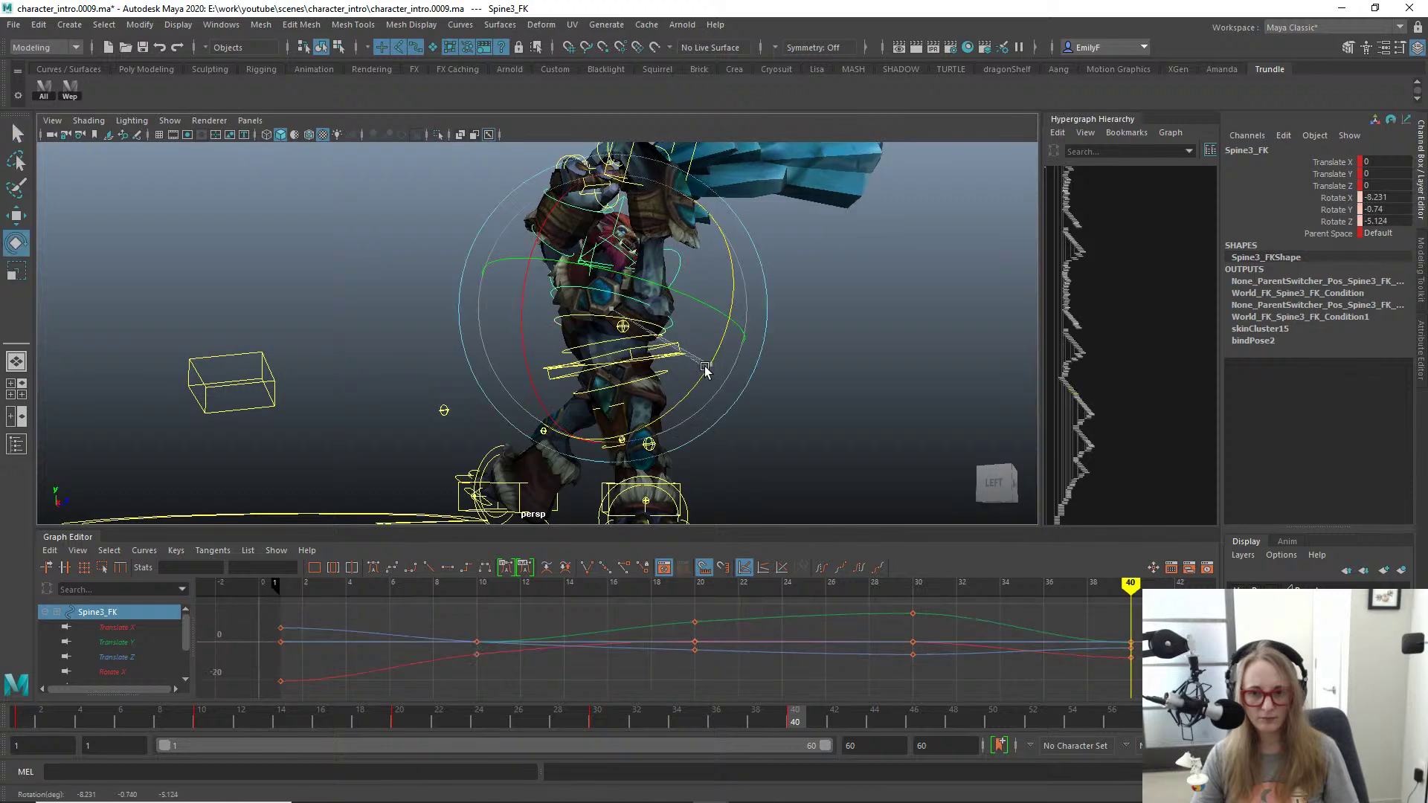
scroll(742, 347, down, 3)
alt+drag(618, 327, 602, 319)
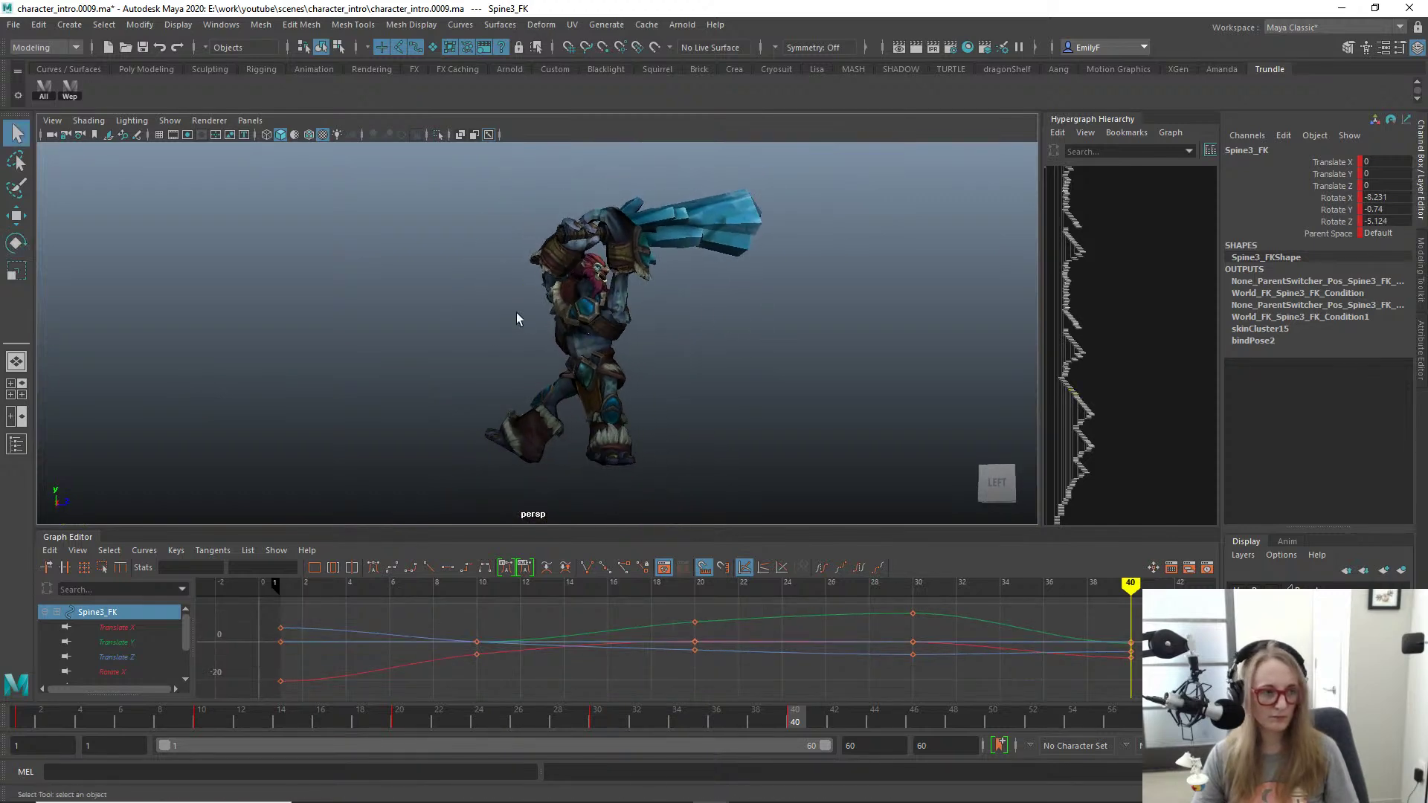
Step: Reset Translate X, Y and Z of the R_Shoulder_FK control to 0 at frame 40
alt+drag(727, 316, 520, 285)
click(514, 288)
key(e)
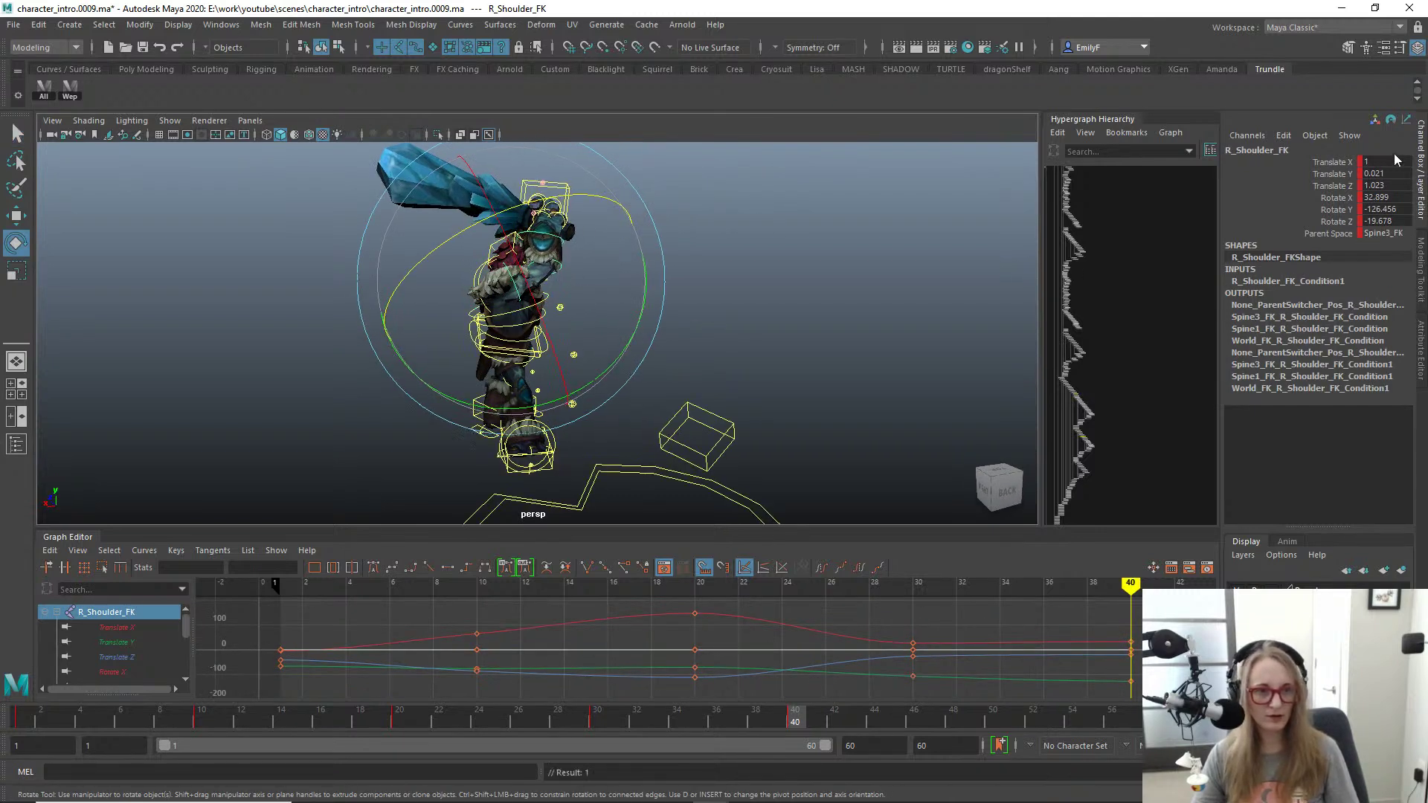
key(Return)
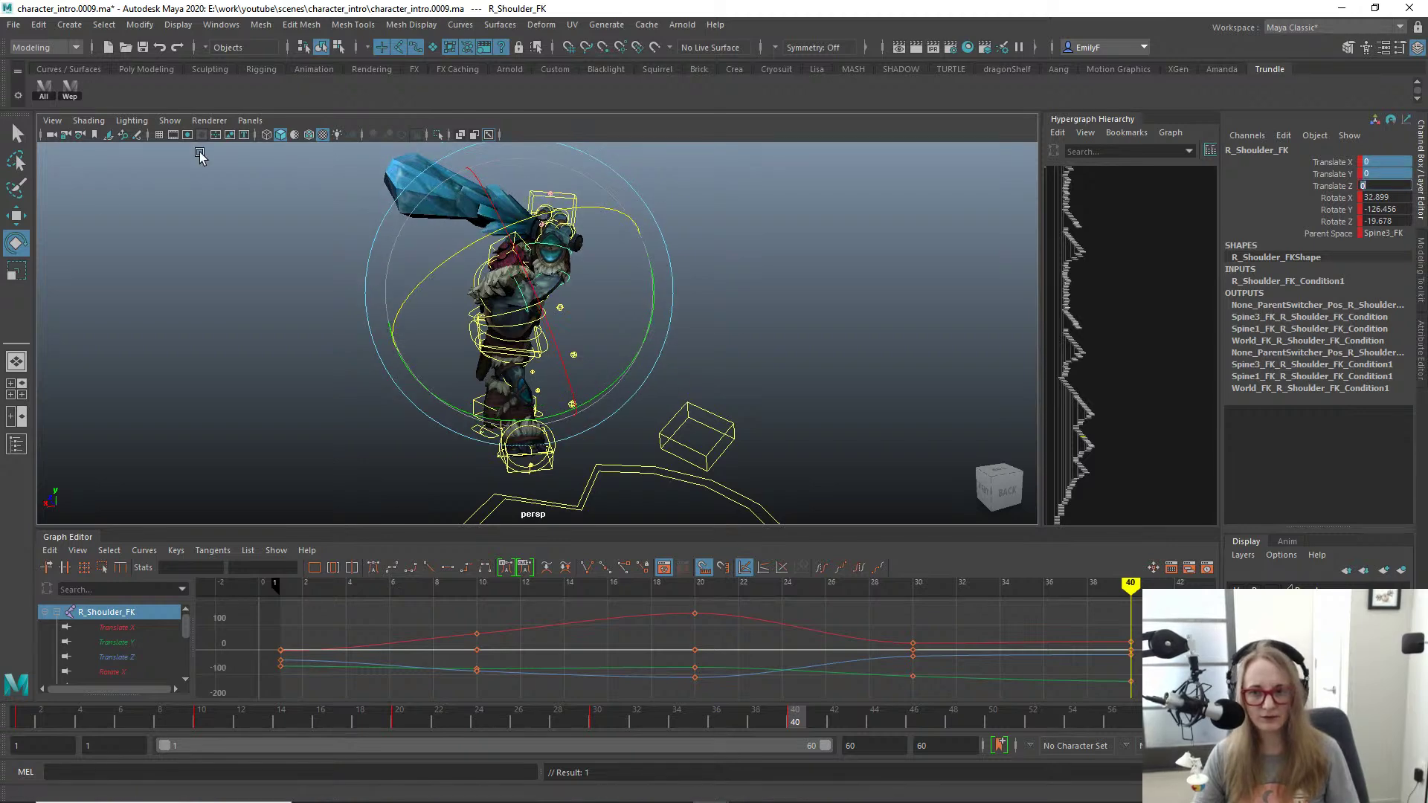
Step: Try moving the R_Clavicle_FK control slightly upward at frame 40, and undo the move
scroll(583, 396, up, 3)
mouse_move(487, 383)
alt+mouse_down()
mouse_move(602, 353)
mouse_move(500, 373)
mouse_move(479, 357)
alt+mouse_up()
scroll(617, 351, up, 5)
key(q)
click(476, 365)
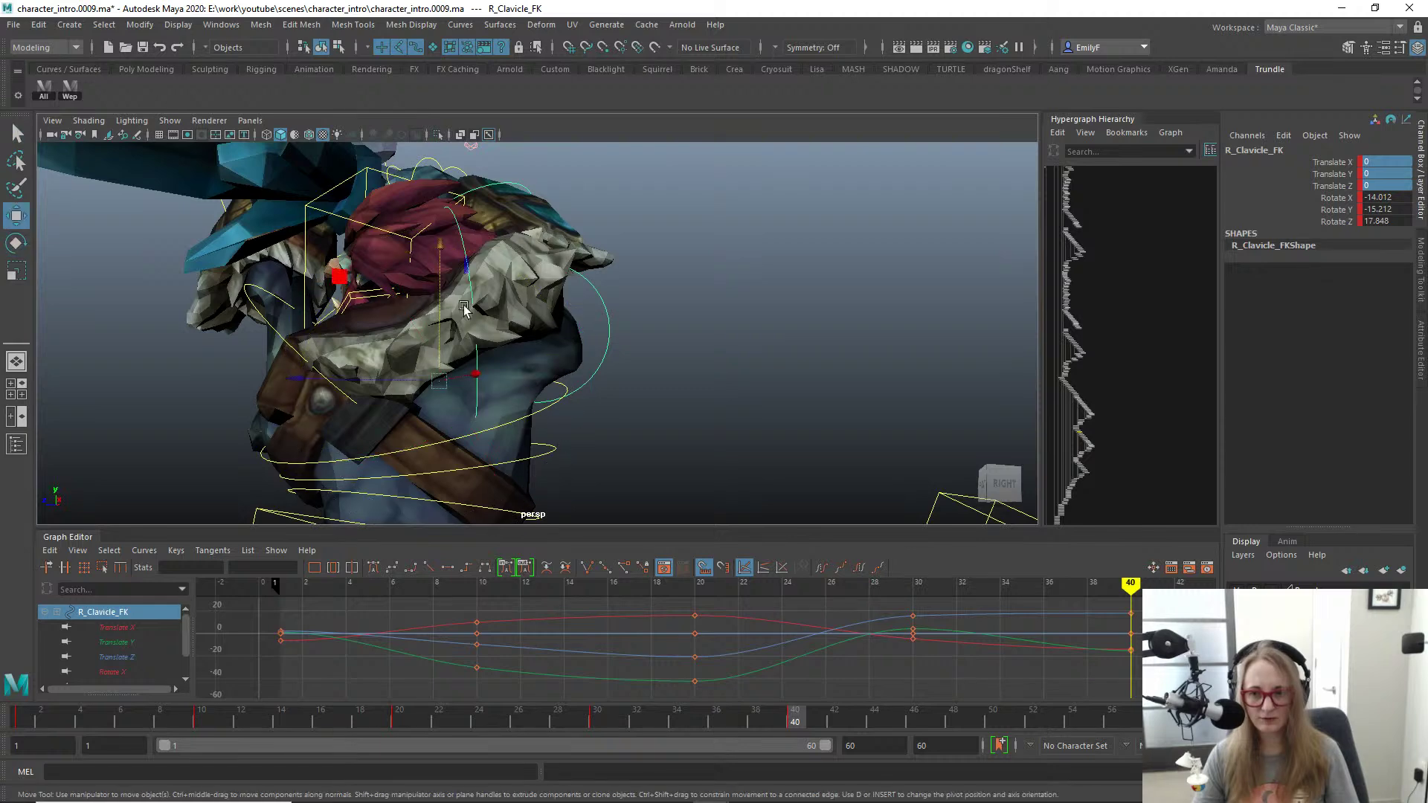
drag(439, 277, 443, 270)
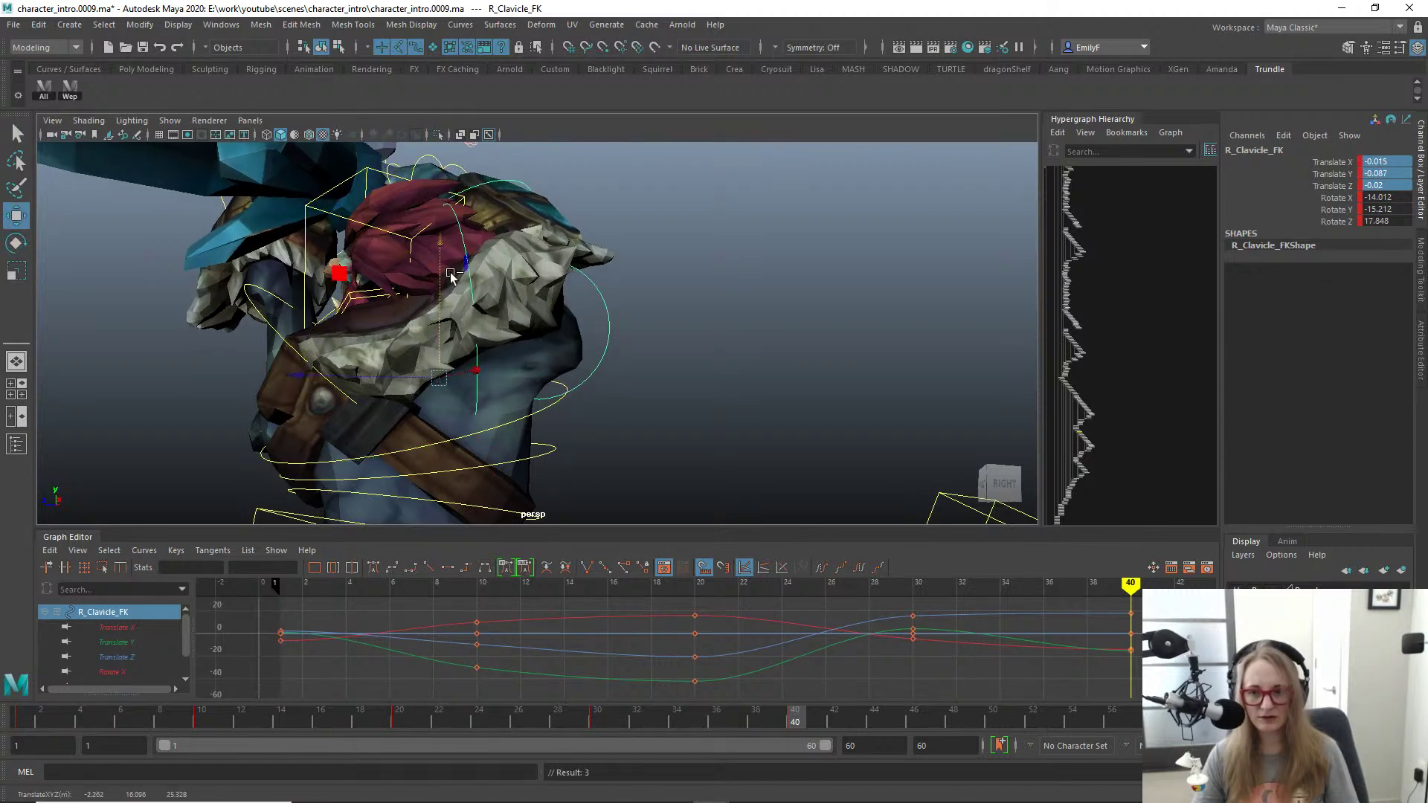
key(ctrl+z)
Step: Rotate the R_Shoulder_FK control at frame 40 to about X 35.5, Y -125.1 and Z -24.9
drag(603, 323, 617, 329)
alt+drag(618, 329, 645, 364)
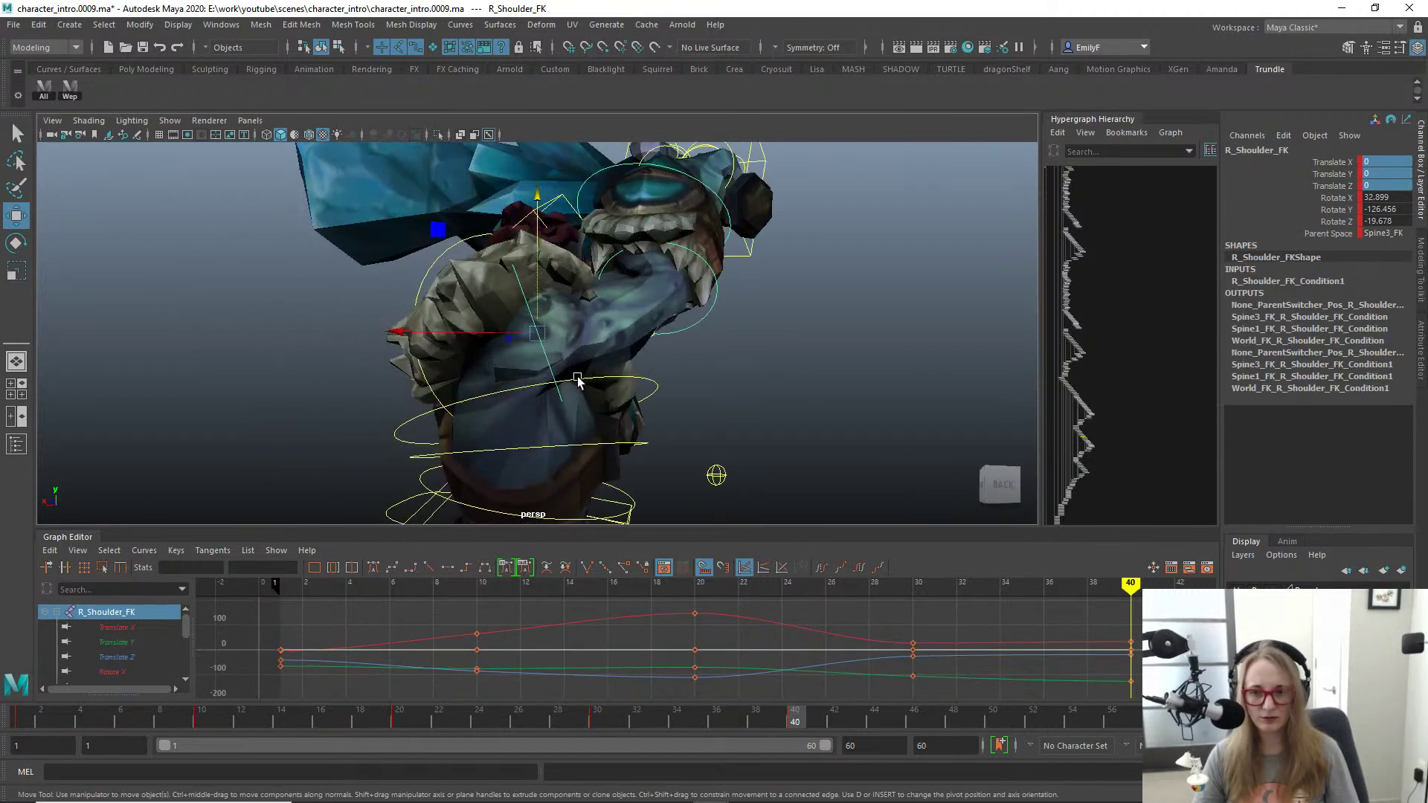
alt+drag(506, 337, 569, 333)
scroll(441, 364, down, 5)
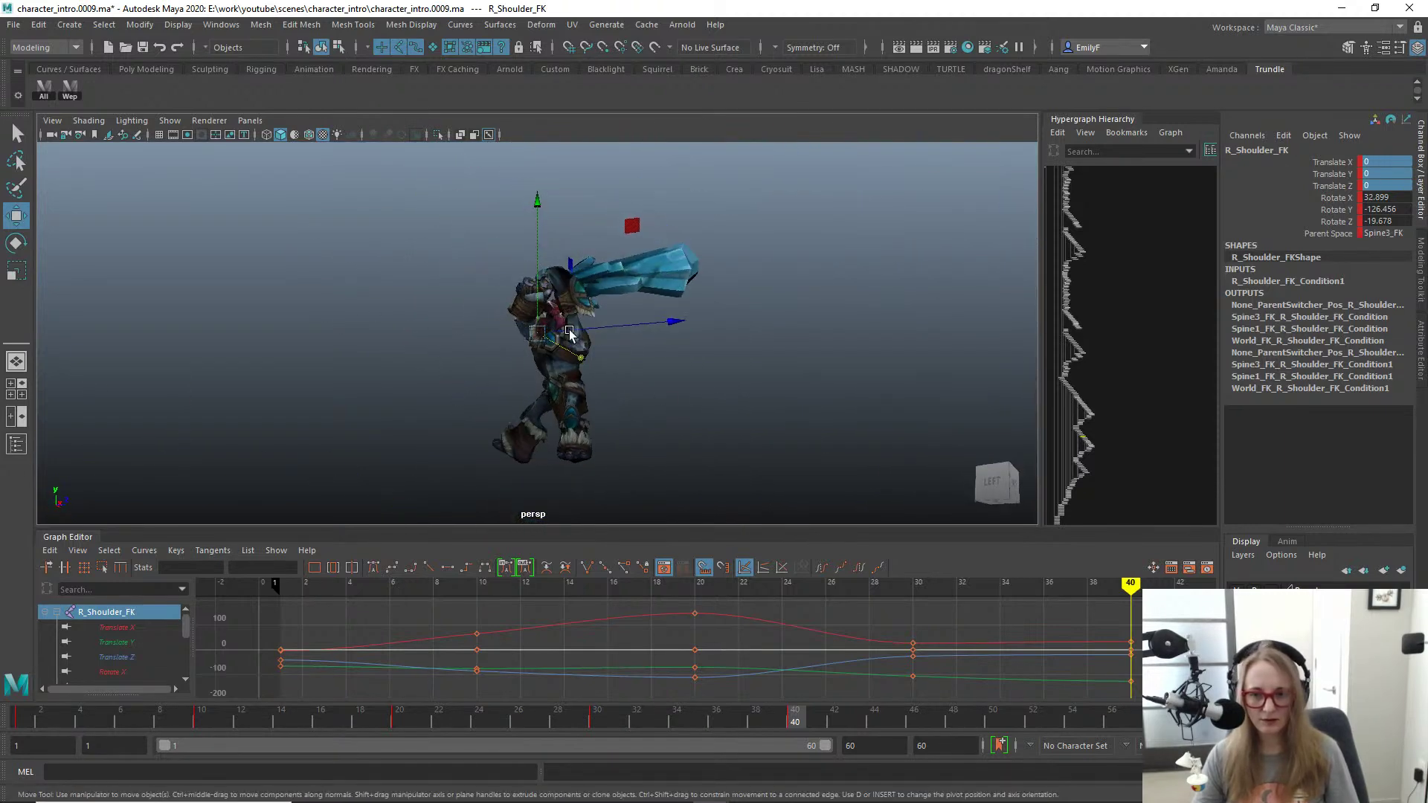
alt+right_drag(569, 333, 614, 359)
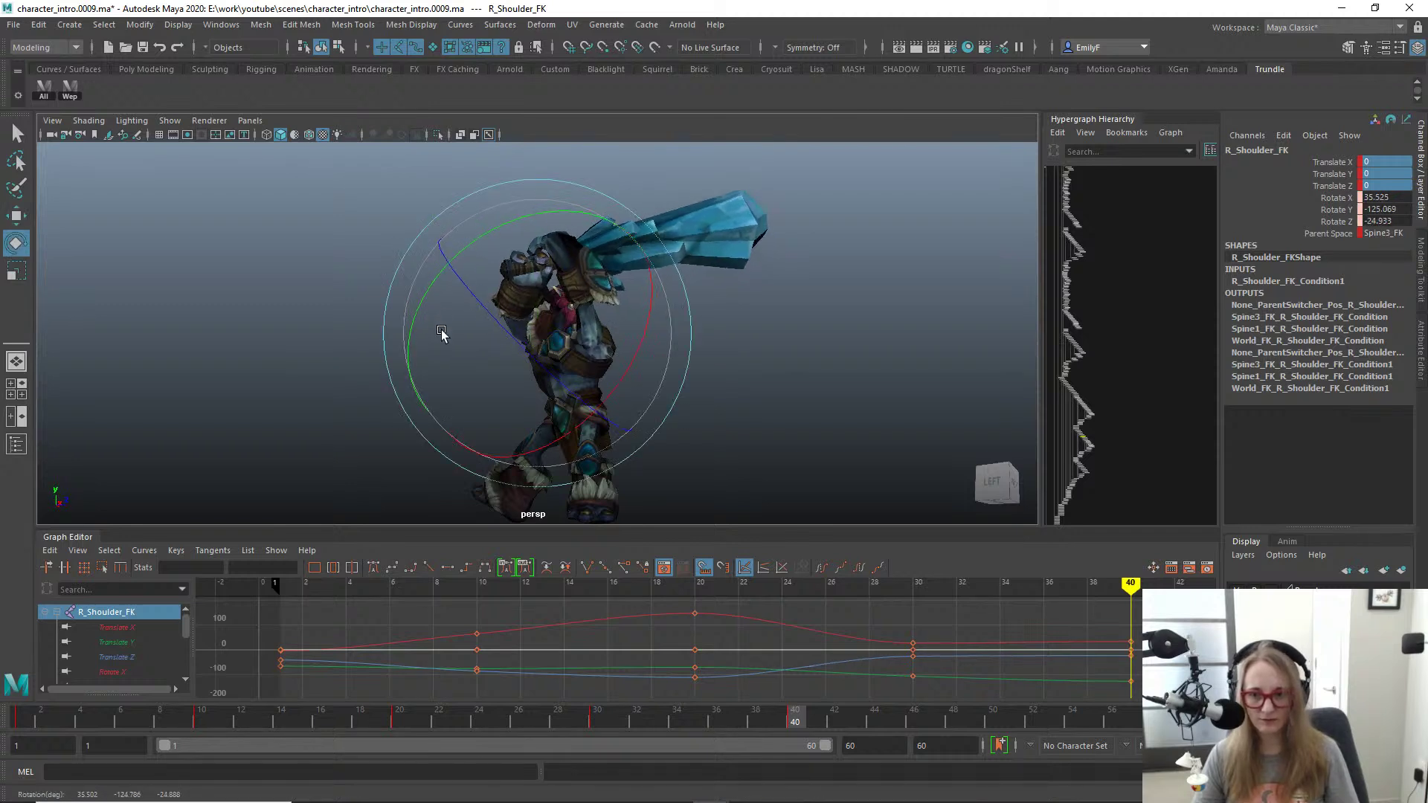
Step: Move the L_Hand_IK control at frame 40 to bring the left hand to the weapon's handle
alt+drag(708, 407, 499, 409)
scroll(582, 372, up, 4)
click(689, 185)
click(687, 193)
key(w)
key(f)
drag(596, 362, 521, 473)
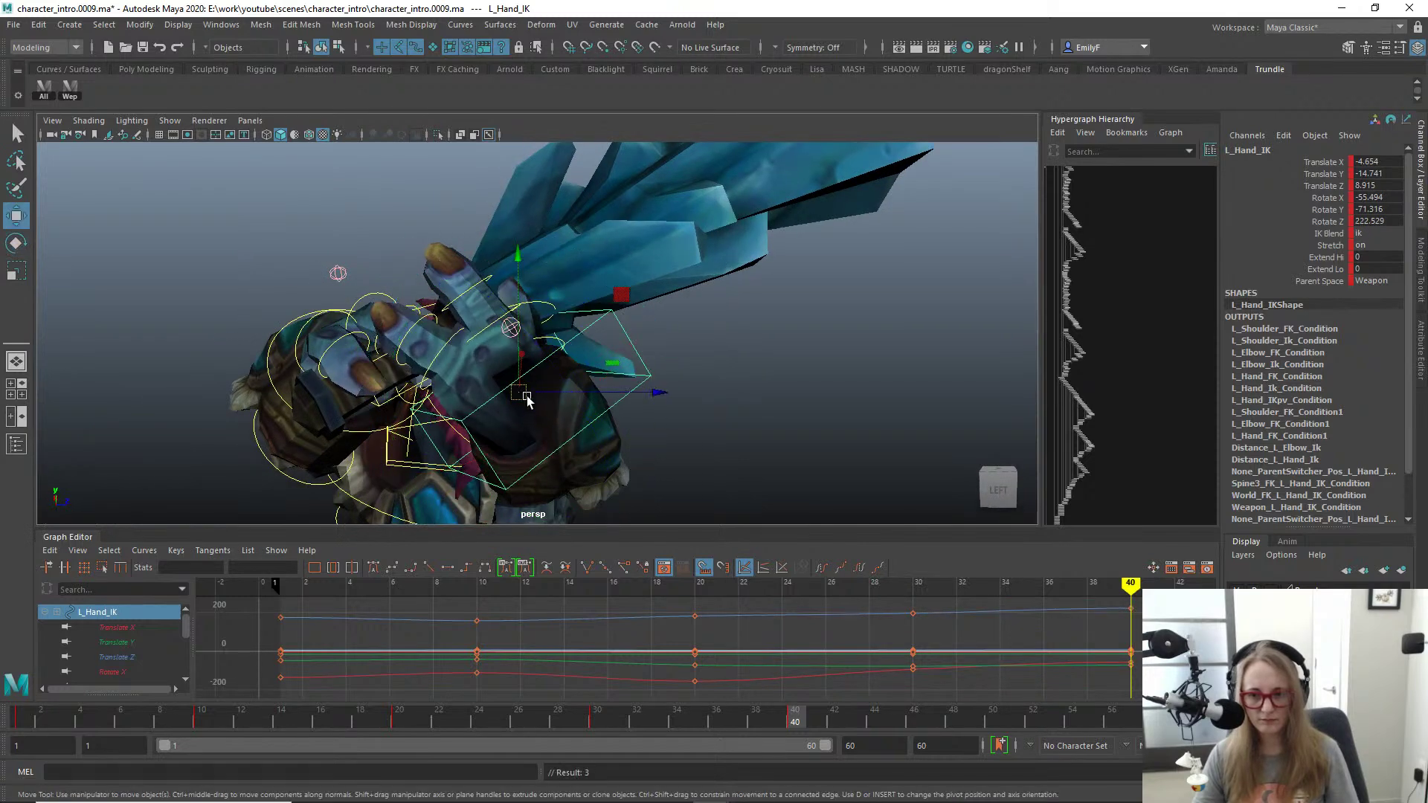
drag(526, 399, 365, 397)
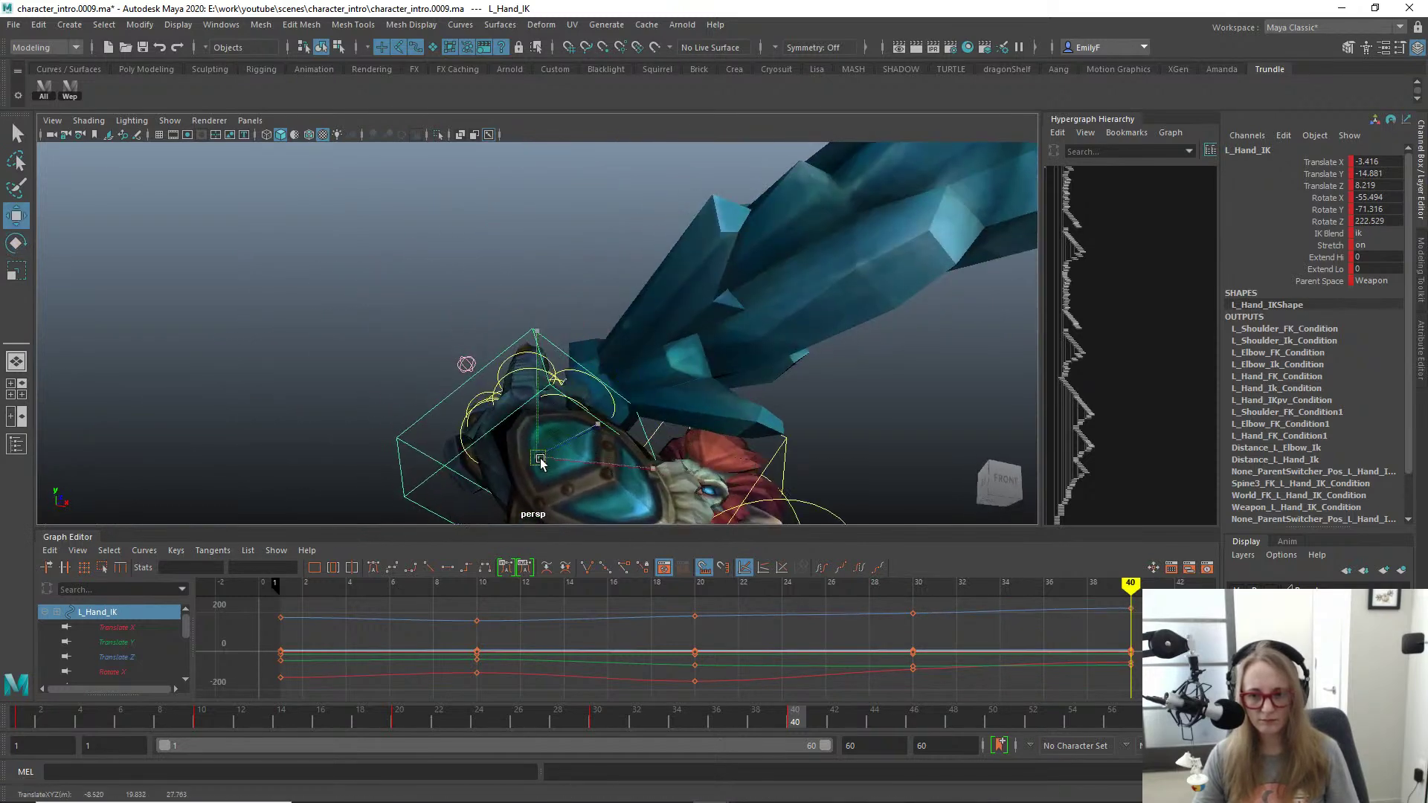
drag(541, 463, 562, 535)
Step: Rotate the L_Hand_IK control to about X -112.7, Y -78.5 and Z 201 to match the weapon grip at frame 40
key(e)
drag(519, 375, 595, 430)
alt+middle_drag(596, 430, 748, 372)
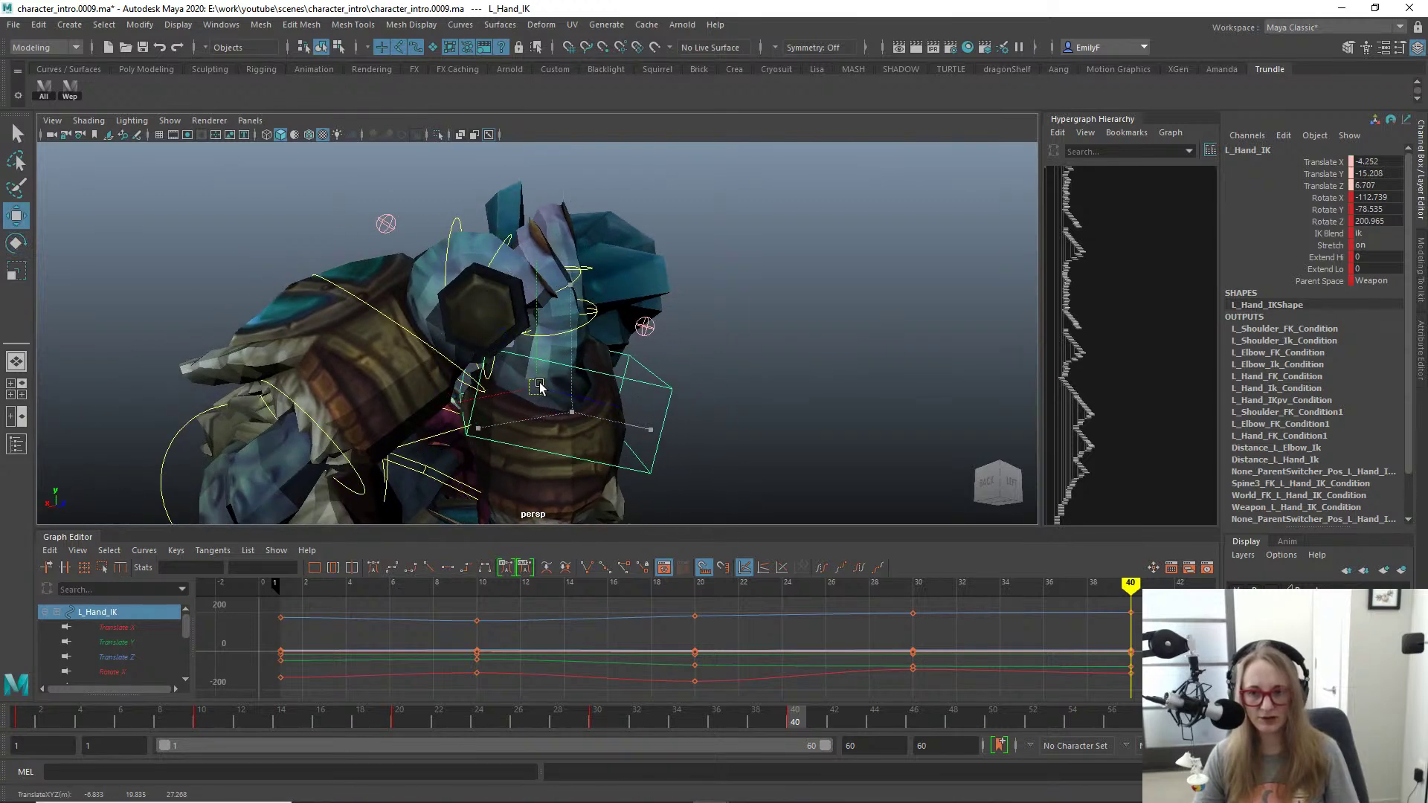
Step: Fine-tune the L_Hand_IK control's position on the weapon handle at frame 40 from several angles
alt+drag(539, 385, 400, 389)
alt+right_drag(401, 388, 525, 336)
drag(523, 337, 584, 365)
key(e)
key(w)
drag(527, 421, 510, 436)
alt+drag(510, 436, 661, 438)
Step: Try rotating the L_Clavicle_FK control at frame 40, and undo the rotation
key(e)
key(q)
click(636, 379)
key(e)
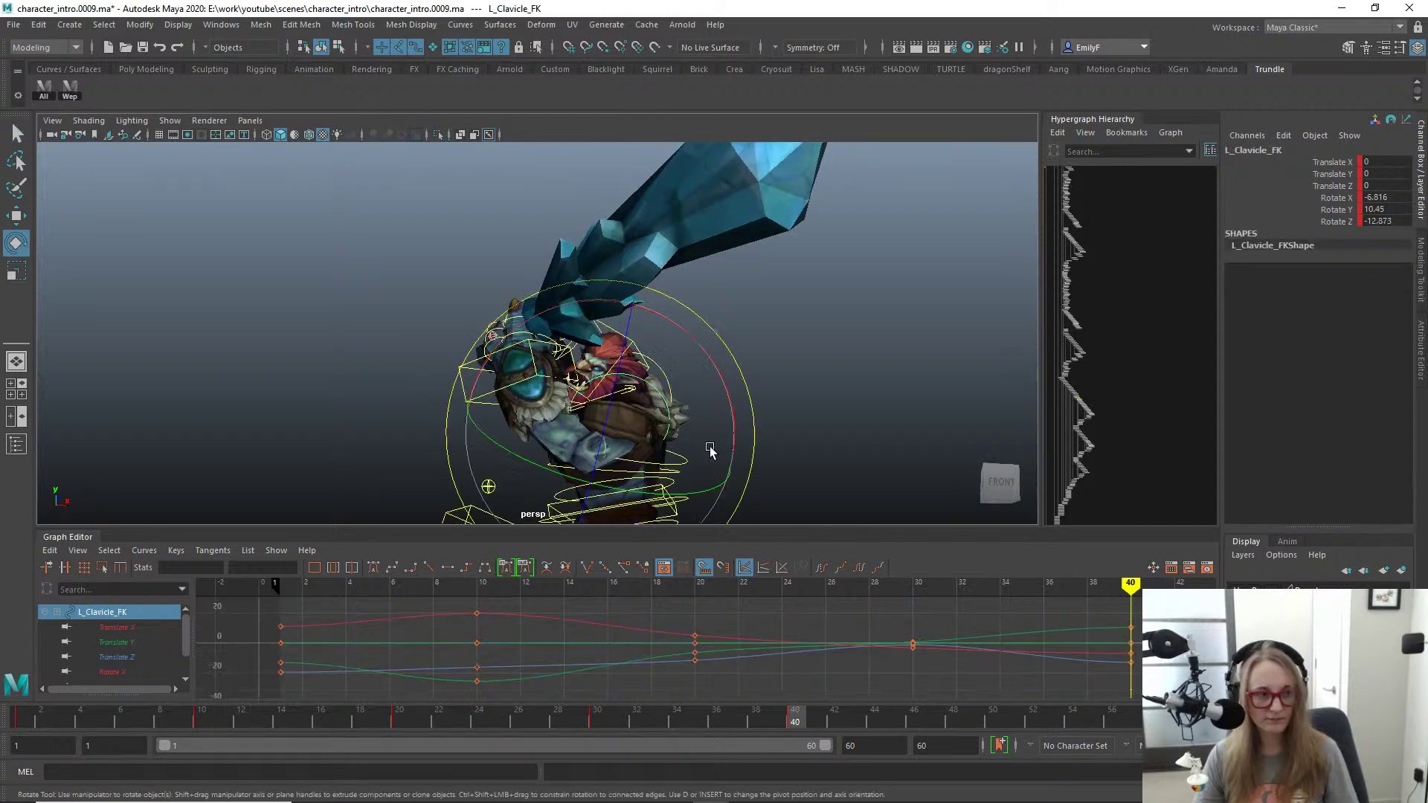
alt+drag(636, 379, 643, 319)
alt+right_drag(670, 327, 871, 354)
key(ctrl+z)
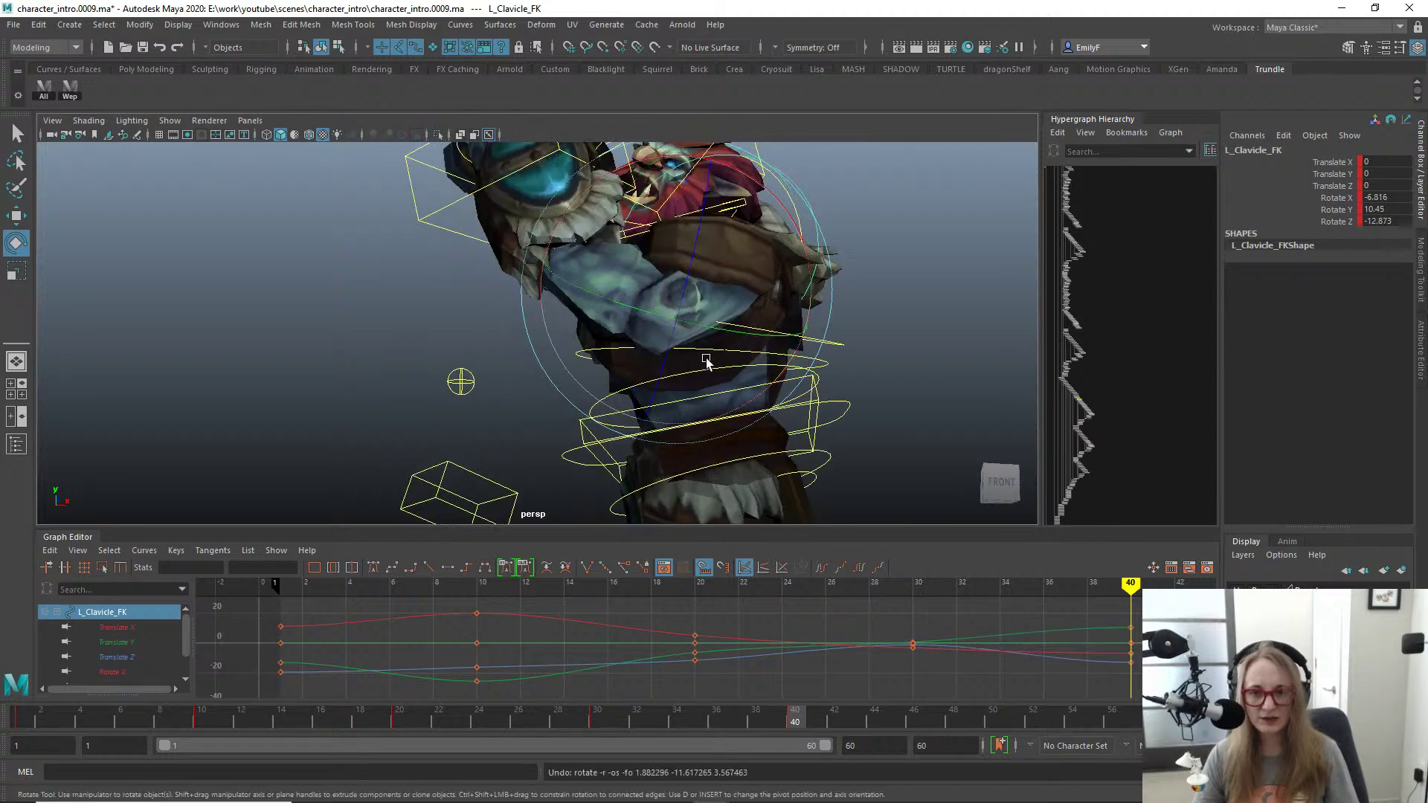
Step: Examine the left shoulder and upper arm deformation around the L_Clavicle_FK control at frame 40
alt+right_drag(707, 360, 811, 305)
alt+middle_drag(811, 297, 662, 382)
alt+right_drag(486, 422, 413, 317)
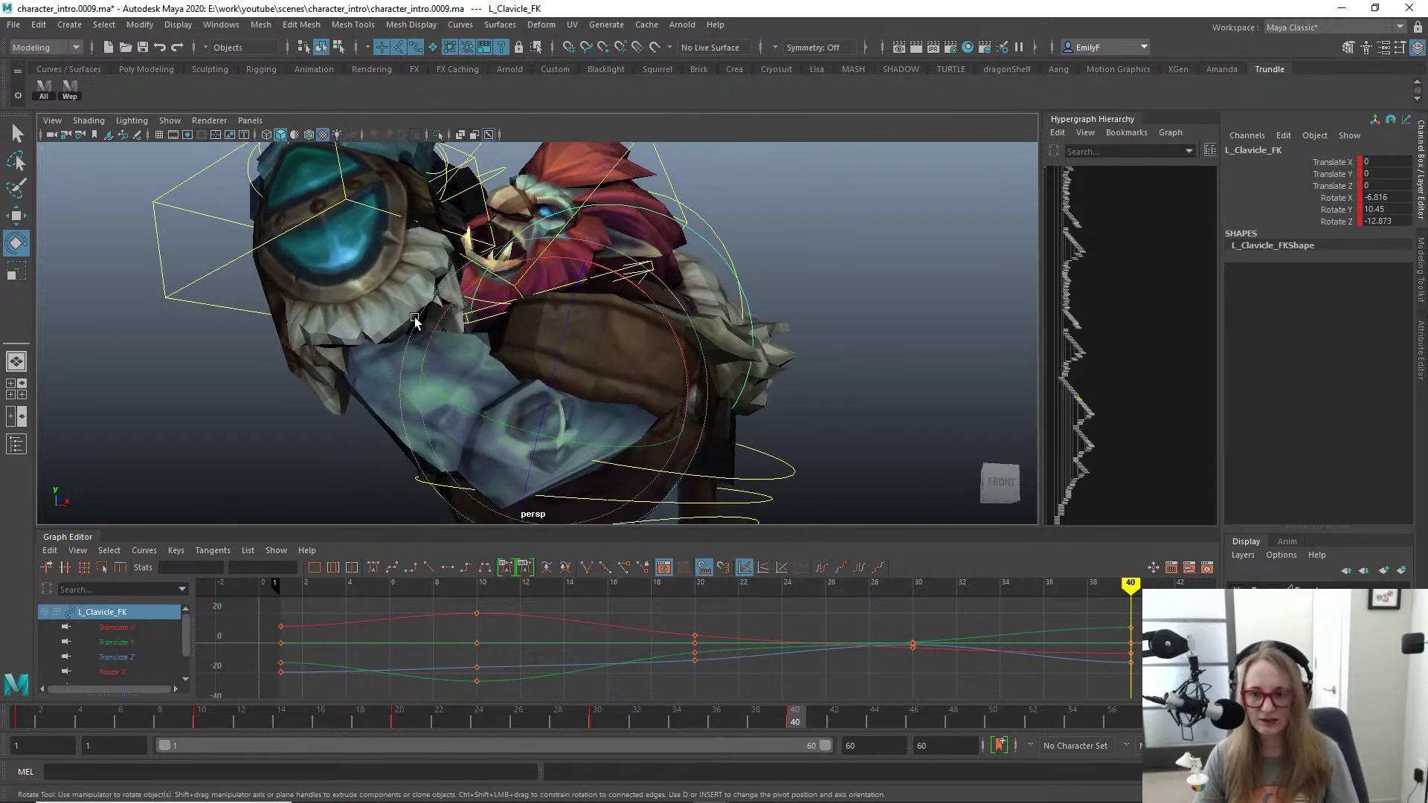
drag(594, 472, 569, 409)
alt+right_drag(623, 408, 458, 354)
key(q)
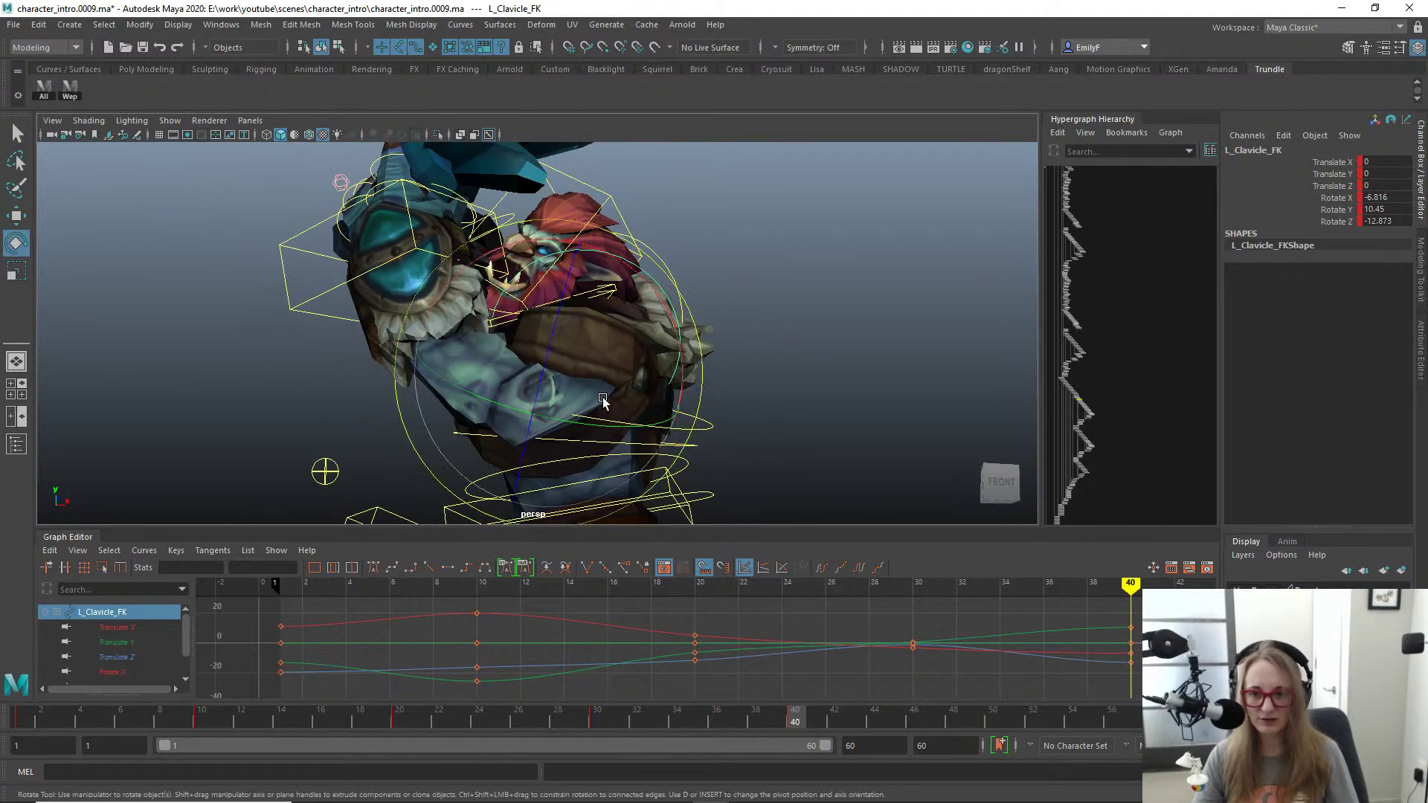
alt+right_drag(548, 394, 588, 381)
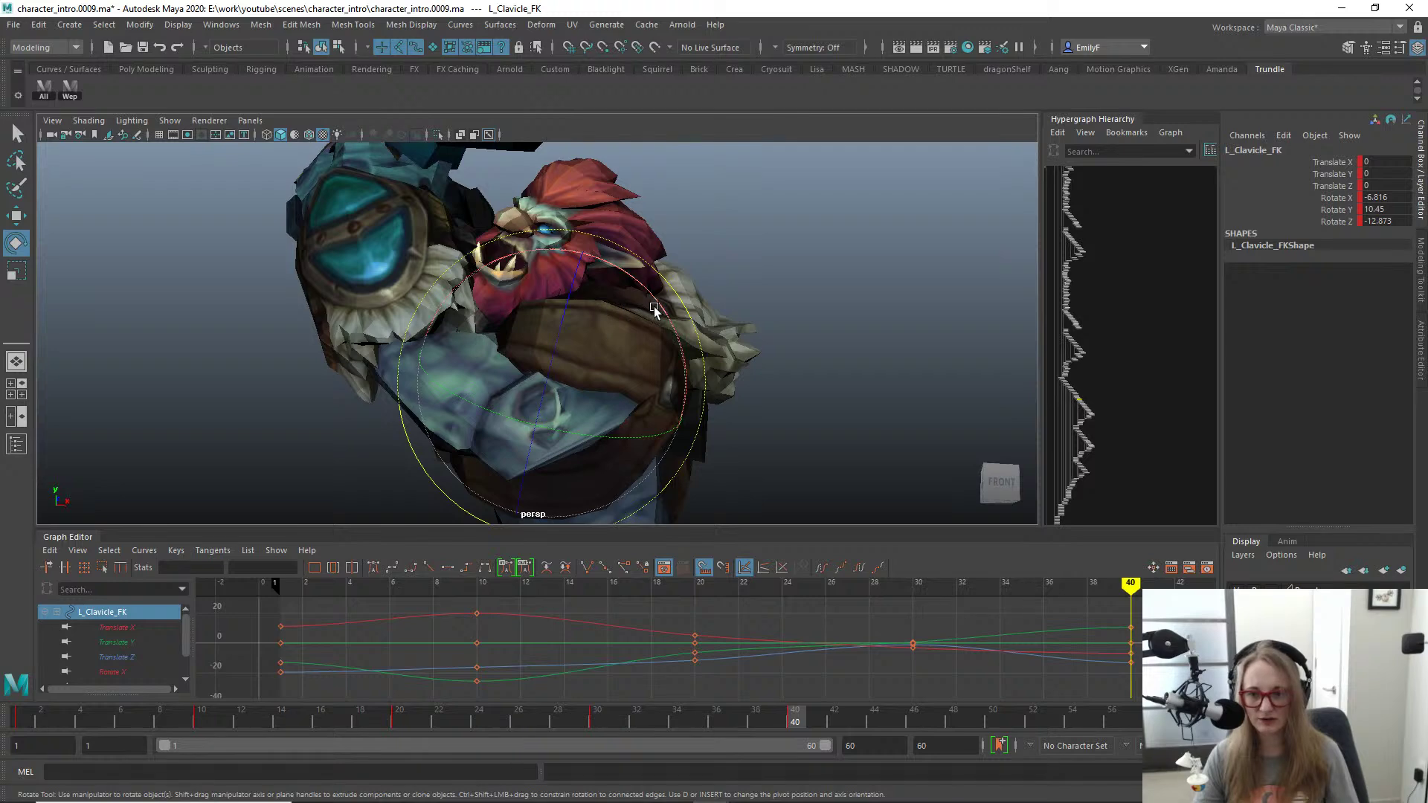
Step: Rotate the L_Clavicle_FK control to about X -6.8, Y -9.5, Z -10.5 at frame 40 and check the left hand IK controls
drag(654, 306, 661, 369)
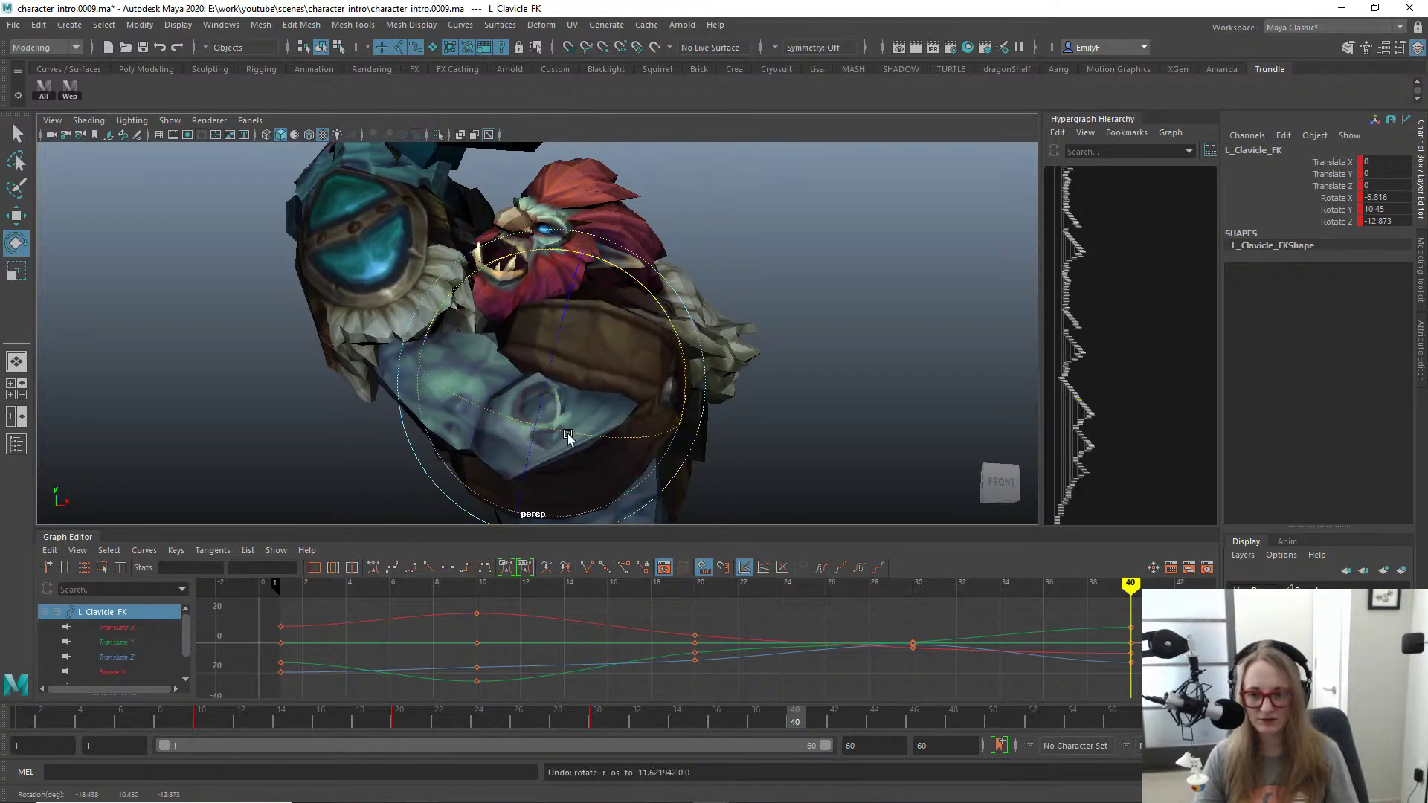
drag(569, 434, 357, 443)
click(374, 449)
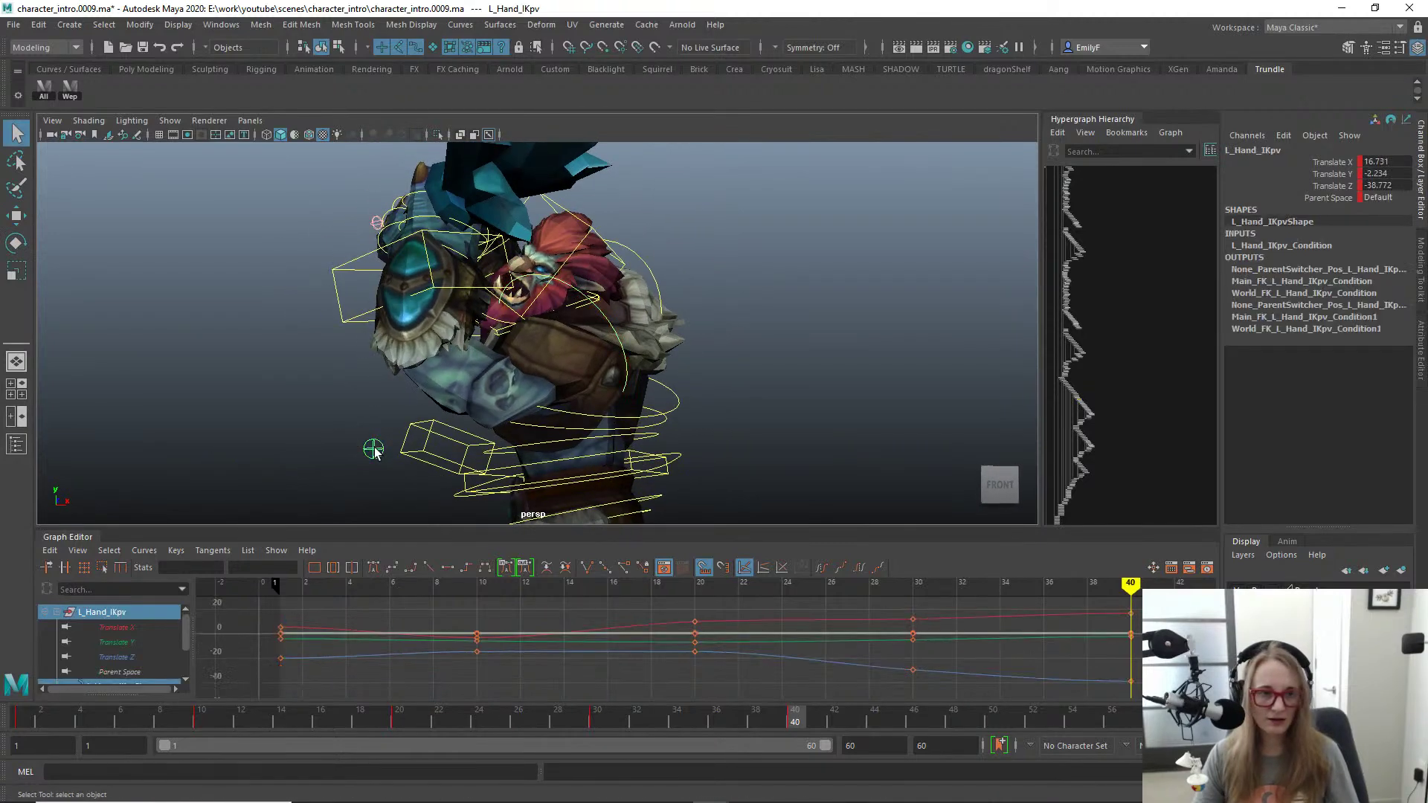
click(340, 315)
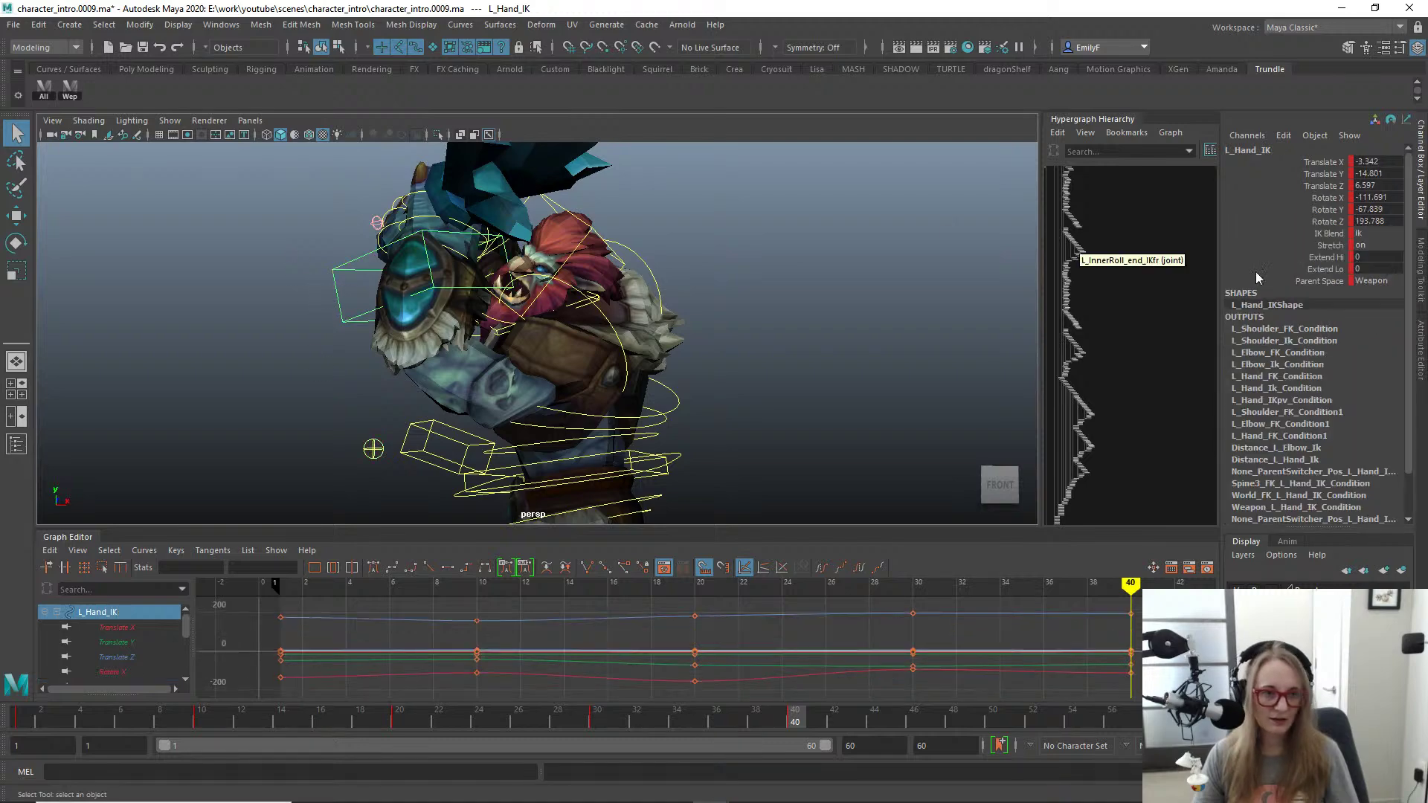
alt+drag(527, 249, 311, 305)
alt+right_drag(311, 306, 515, 384)
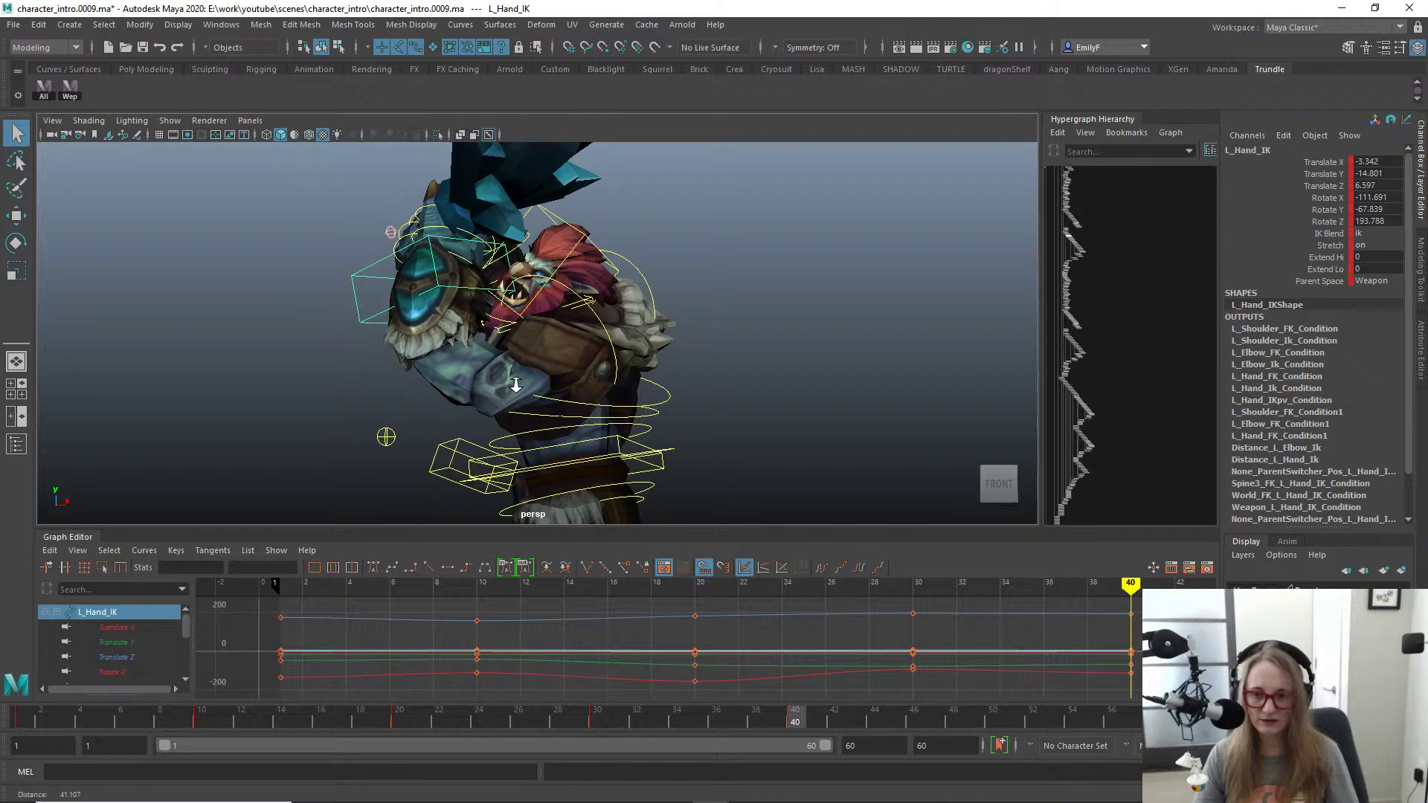
Step: Try rotating and keying the L_Clavicle_FK control at about X -11.3, Y 0.8, Z 33.2 at frame 40, and undo it
click(600, 338)
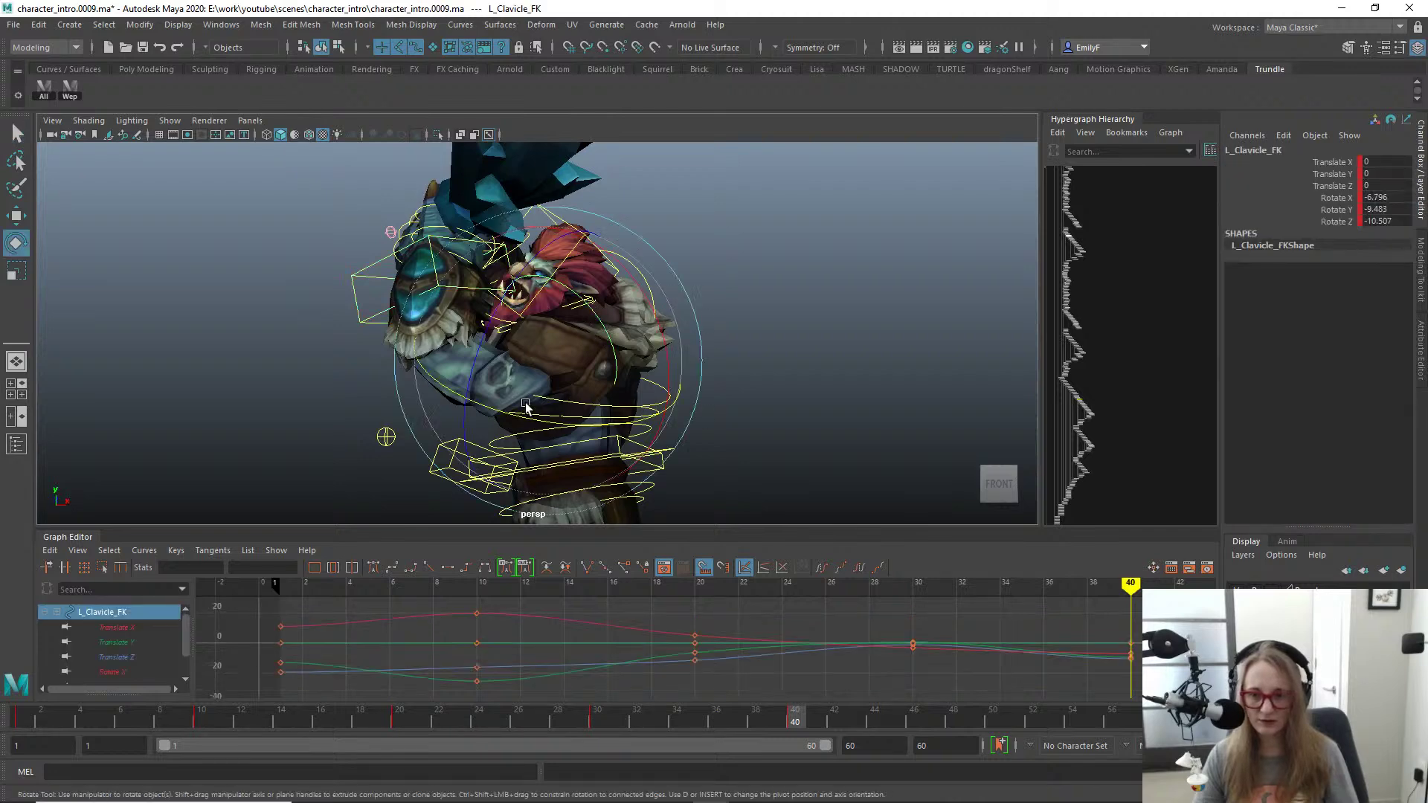
drag(468, 430, 514, 333)
key(s)
alt+right_drag(513, 334, 670, 360)
key(q)
alt+drag(335, 394, 543, 408)
alt+right_drag(543, 407, 686, 417)
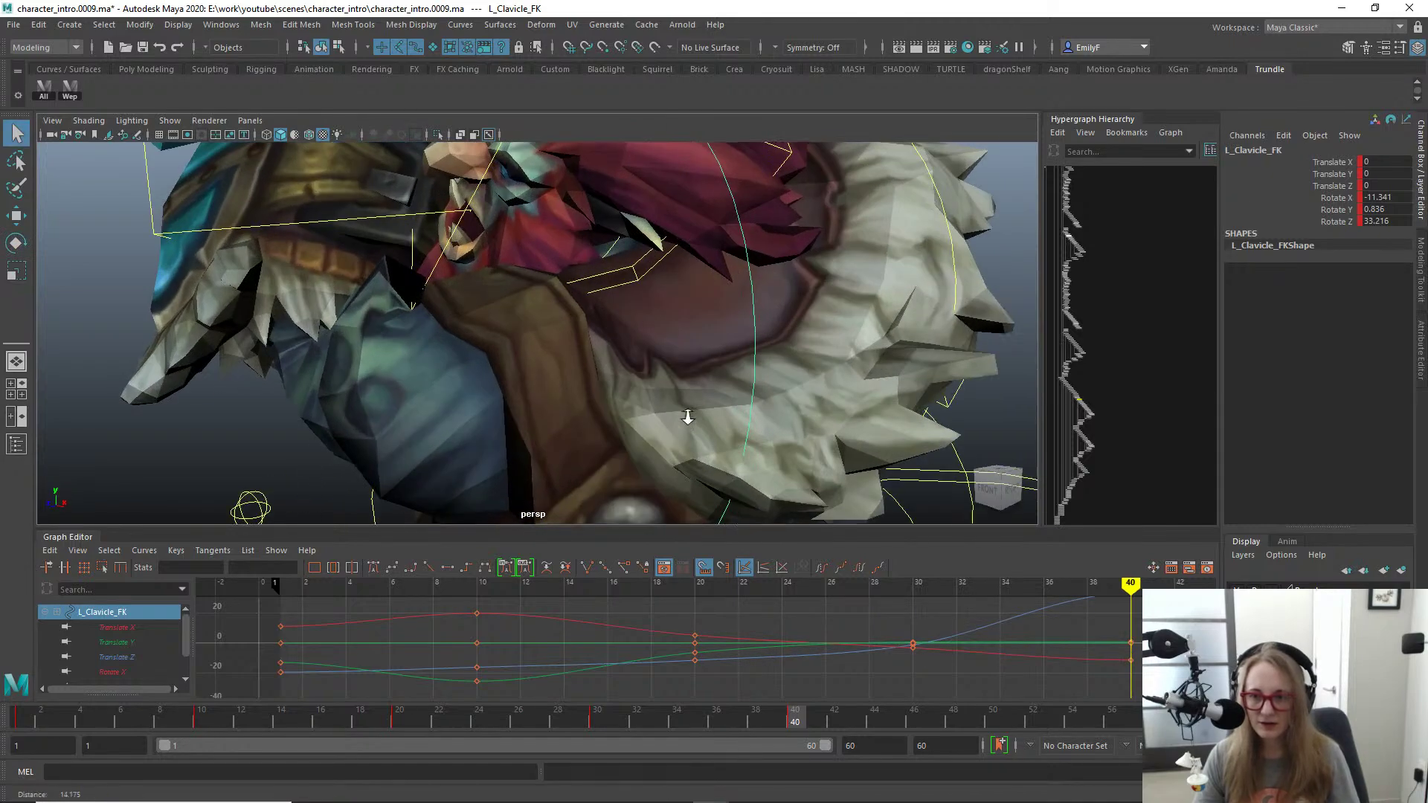
alt+drag(685, 417, 351, 383)
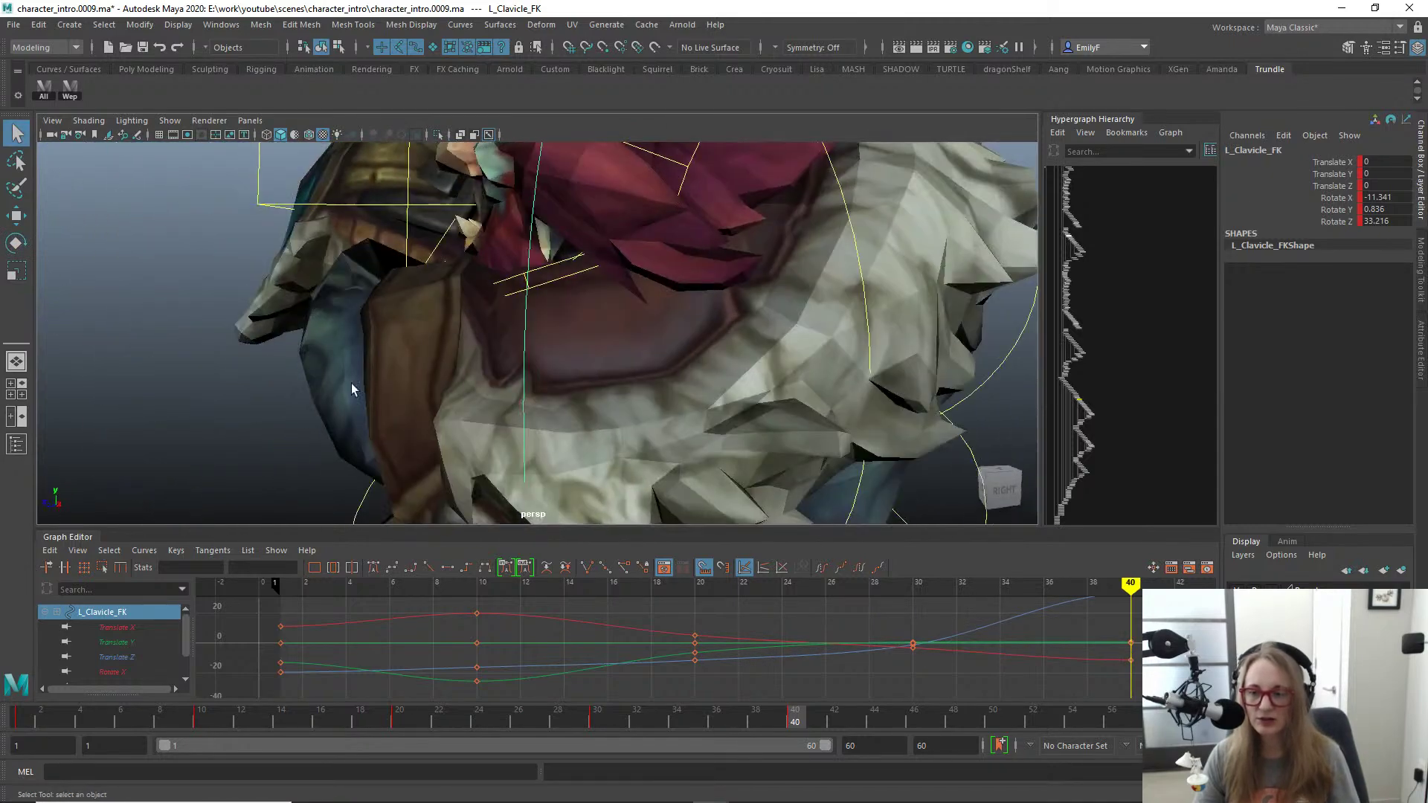
key(ctrl+z)
Step: Examine the left arm mesh and the L_Shoulder joint from several angles at frame 40
alt+right_drag(418, 395, 324, 402)
alt+drag(324, 401, 561, 336)
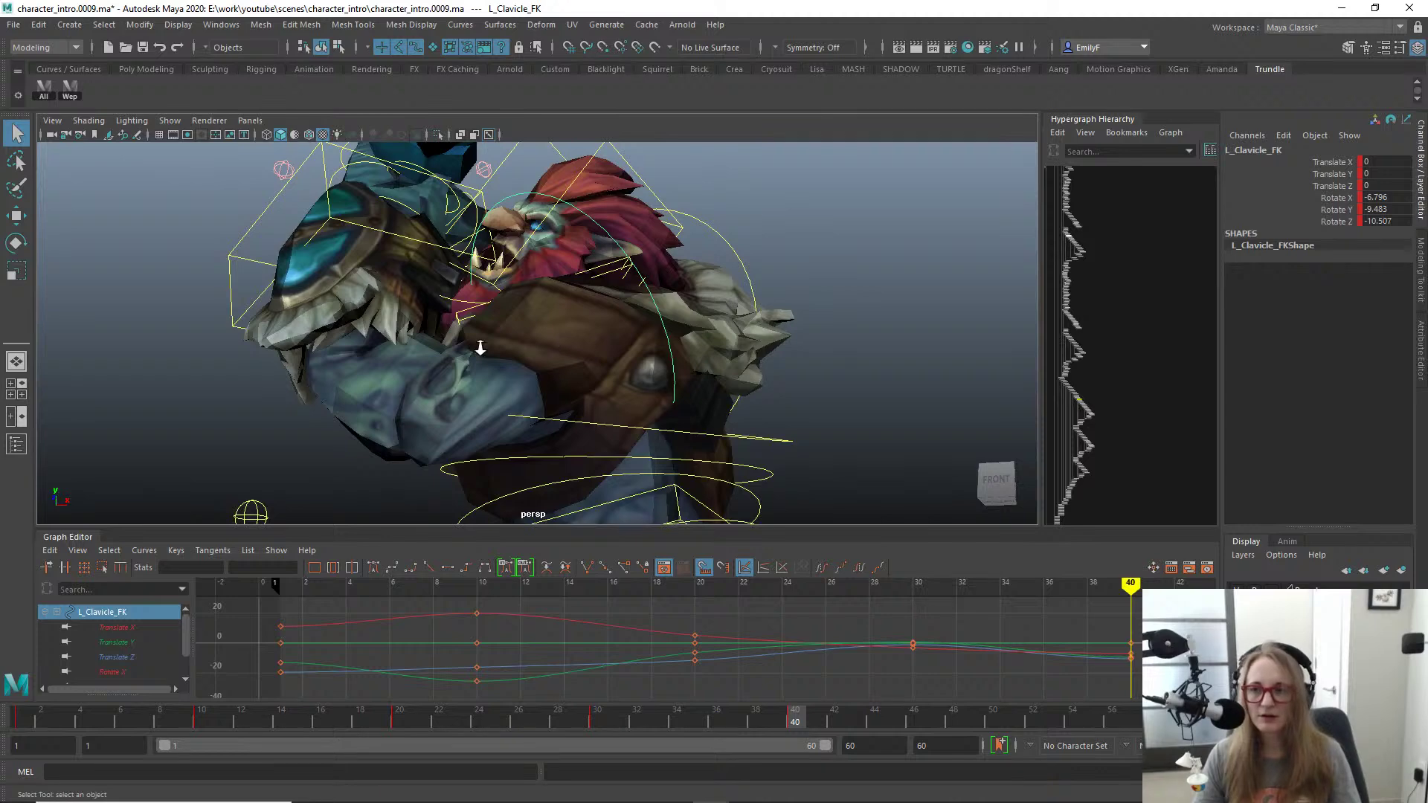
alt+right_drag(478, 345, 394, 301)
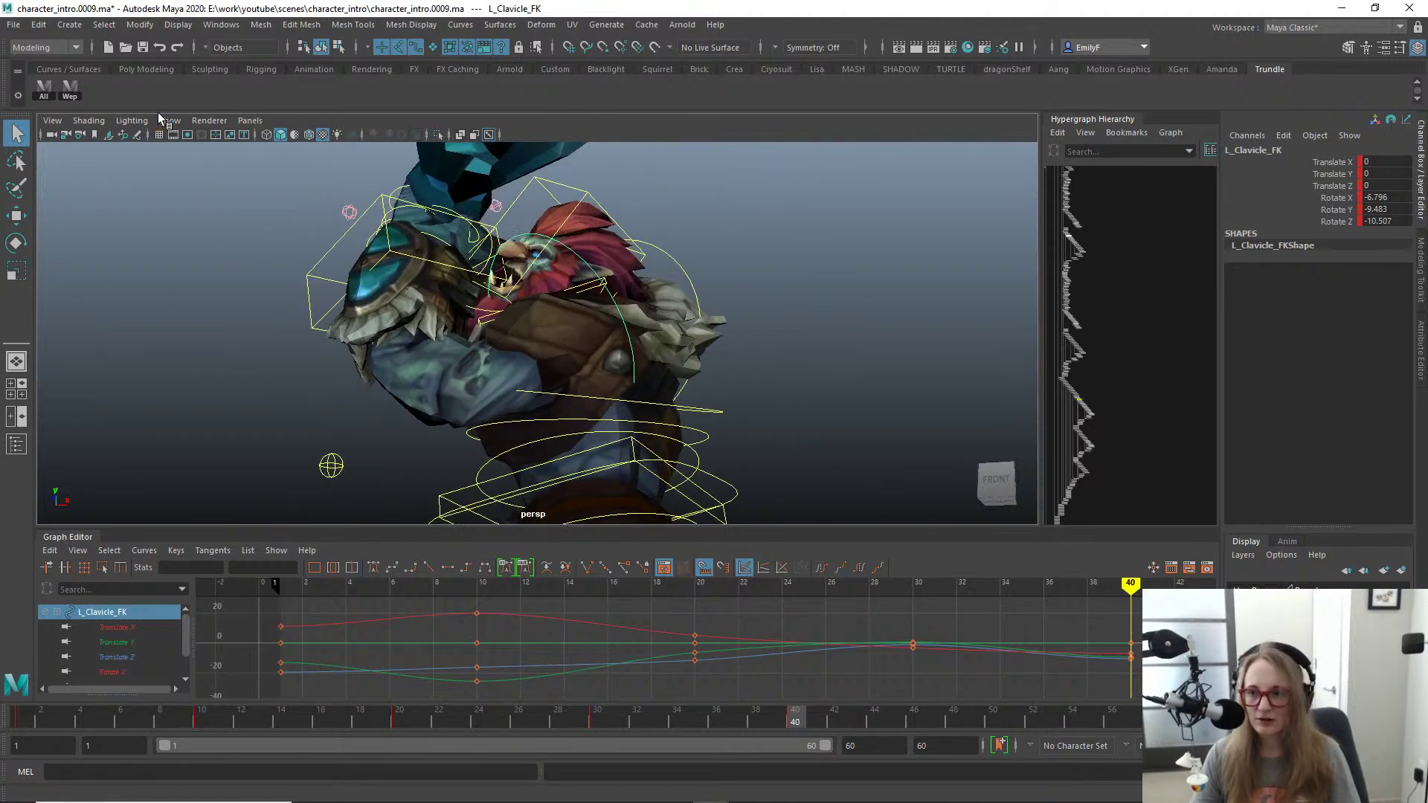
scroll(801, 320, up, 2)
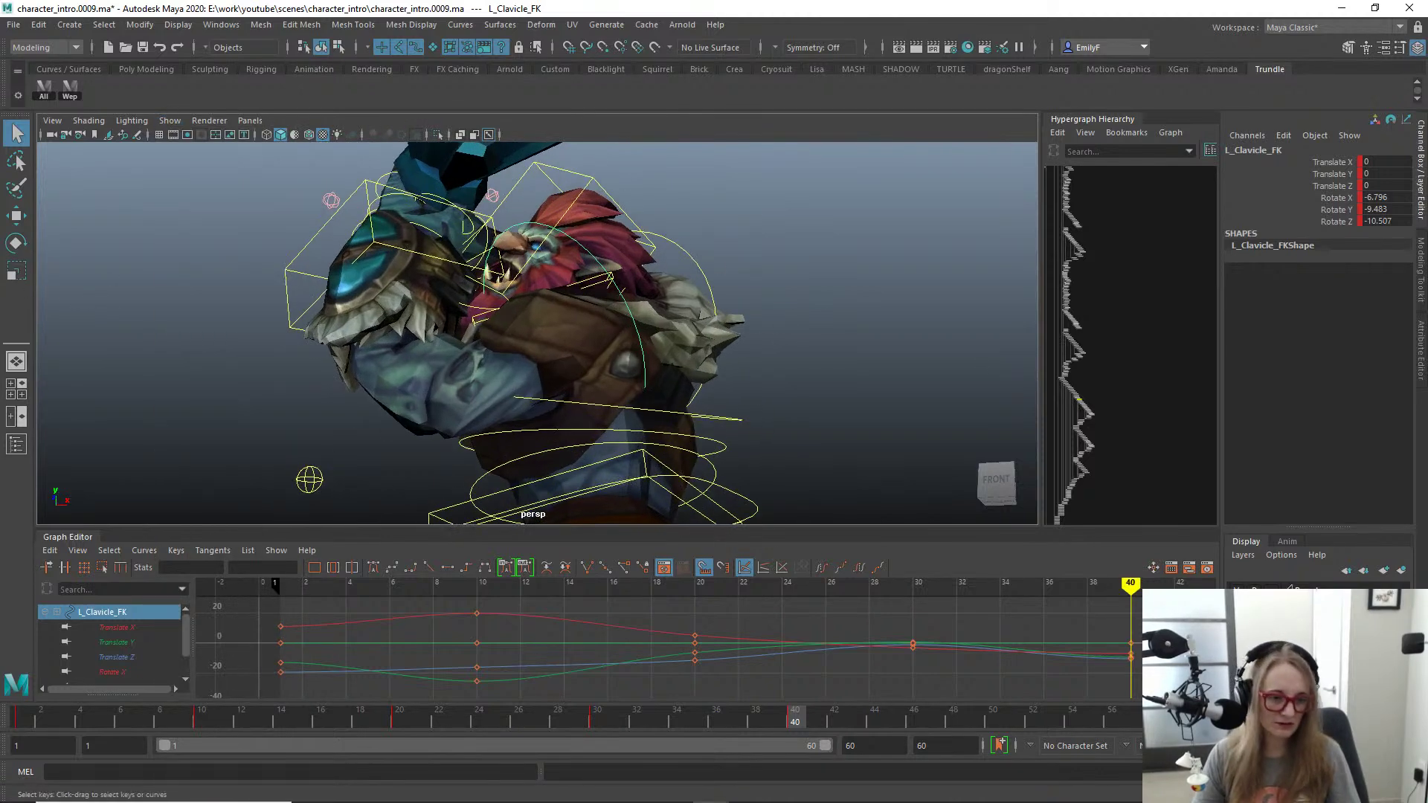
alt+drag(645, 368, 523, 421)
click(524, 417)
key(f)
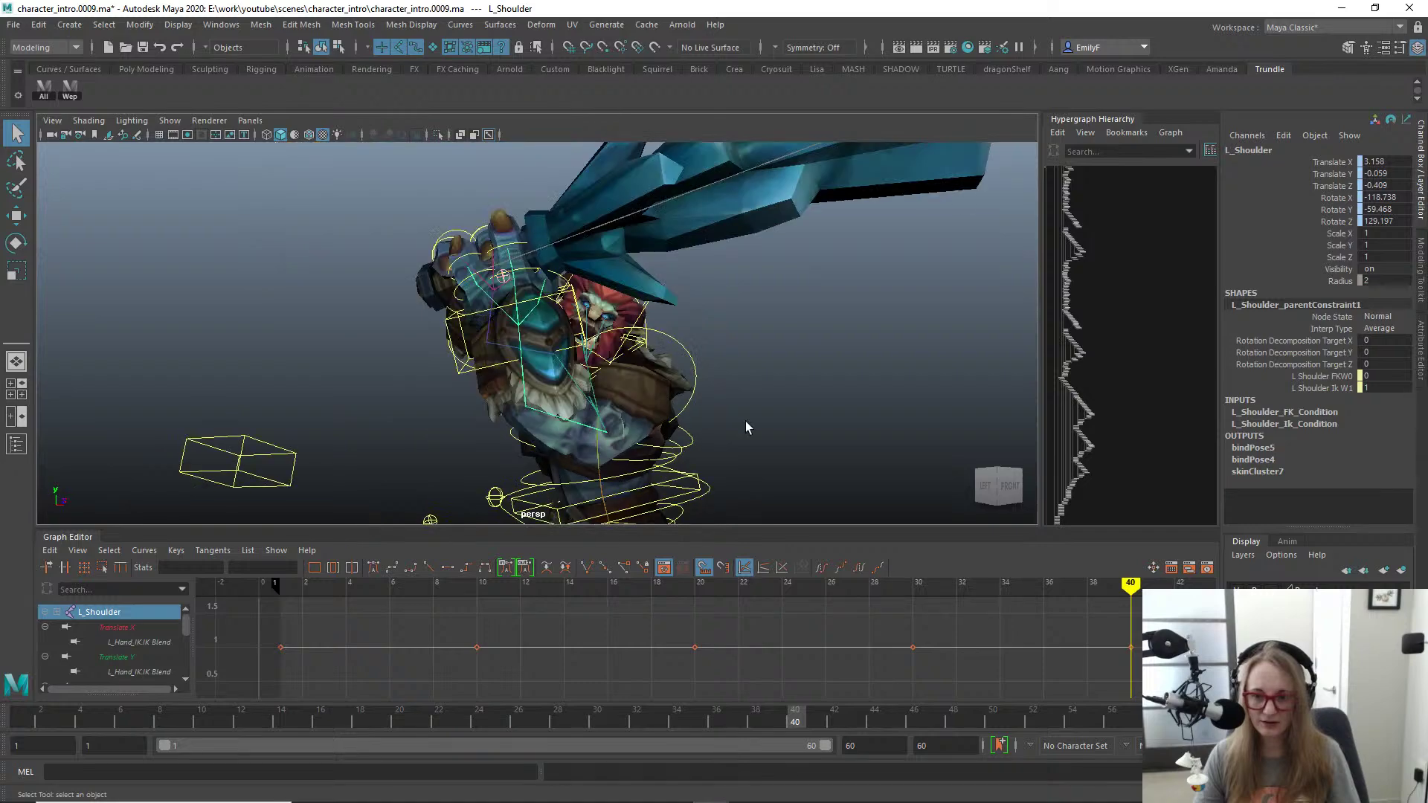
alt+drag(745, 421, 573, 410)
alt+right_drag(572, 410, 627, 389)
alt+drag(627, 390, 450, 360)
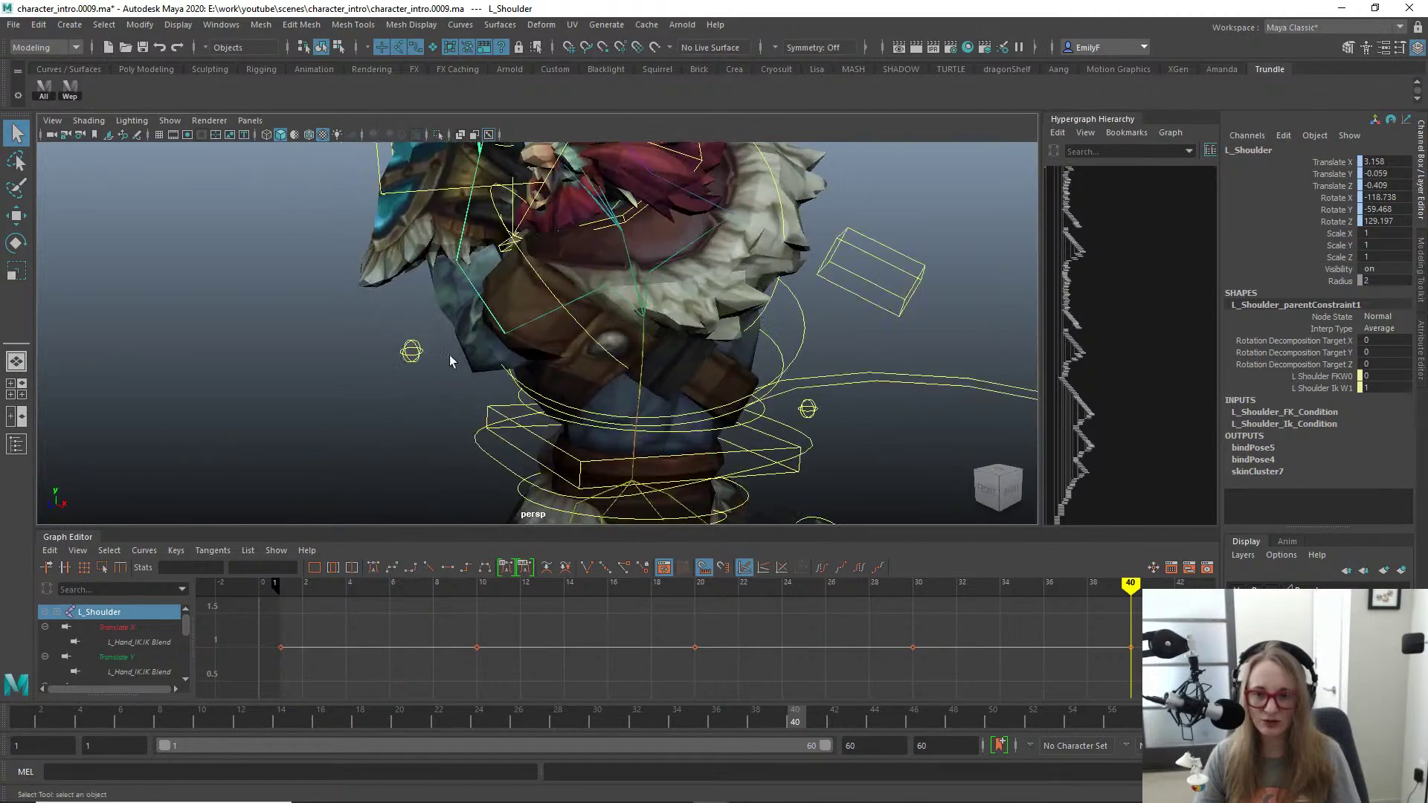
alt+drag(525, 297, 720, 304)
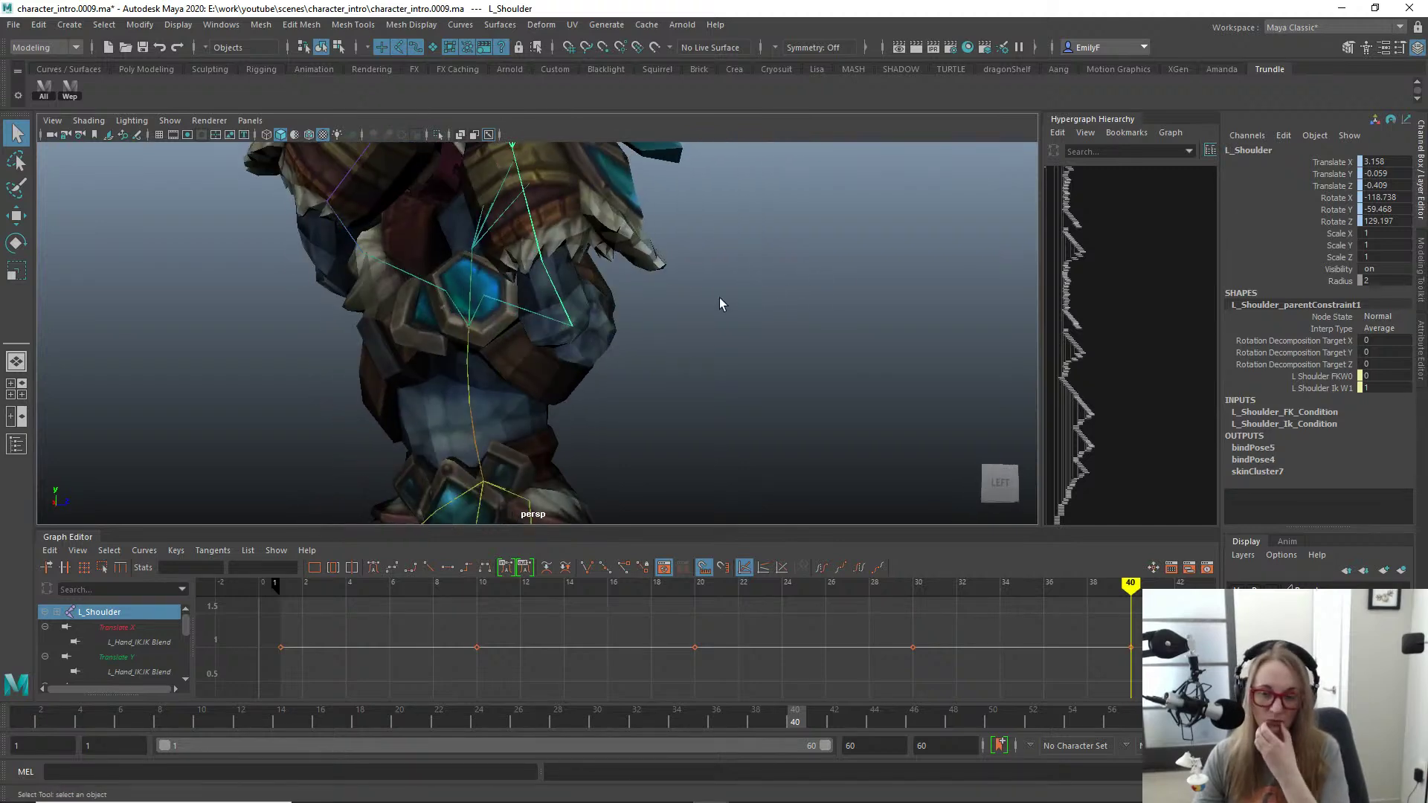
alt+drag(720, 297, 524, 302)
alt+drag(520, 358, 611, 343)
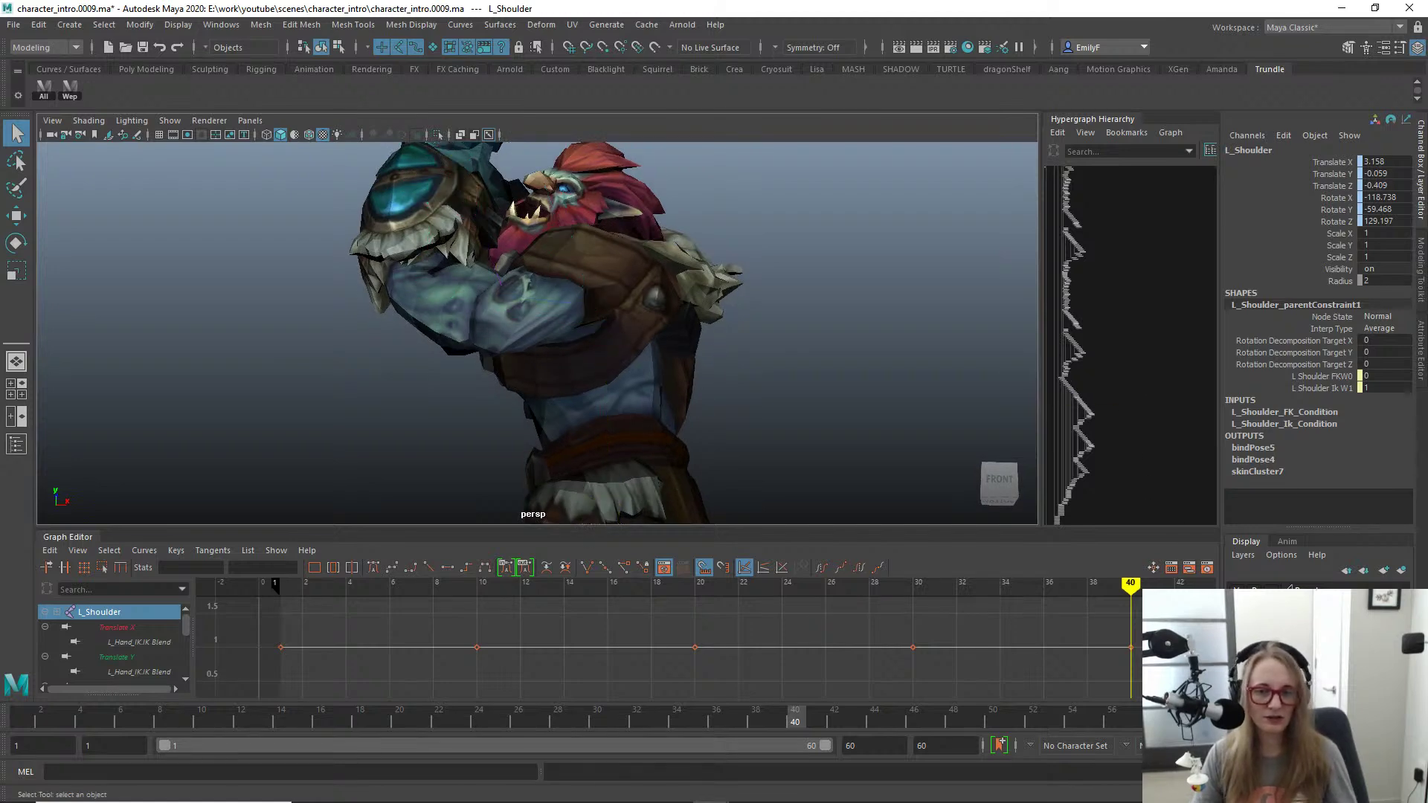
Step: Show the rig controls and inspect the L_Clavicle_FK and R_Shoulder_FK controls from the front and back of the character
key(alt+1)
click(655, 242)
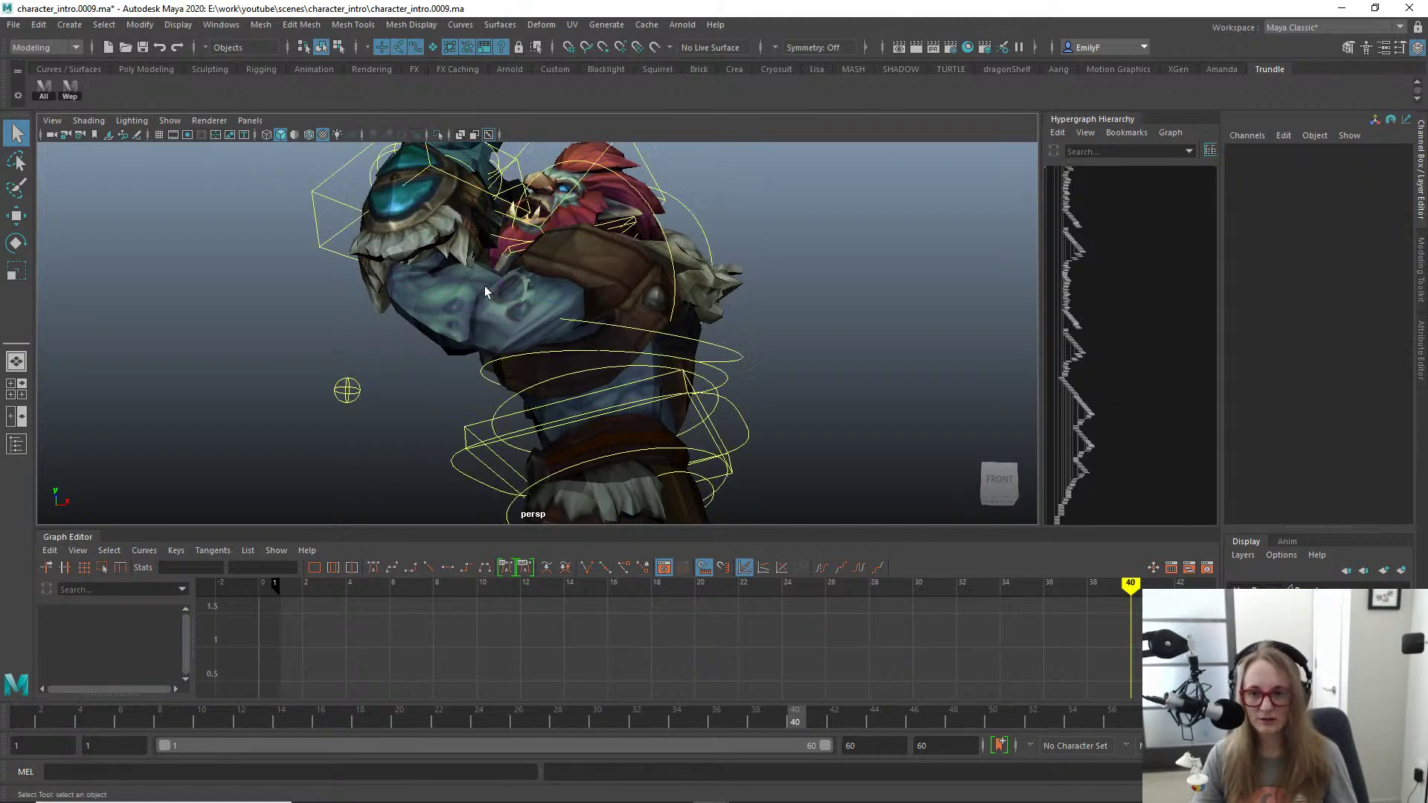
alt+drag(484, 286, 575, 290)
click(669, 231)
alt+drag(669, 231, 580, 294)
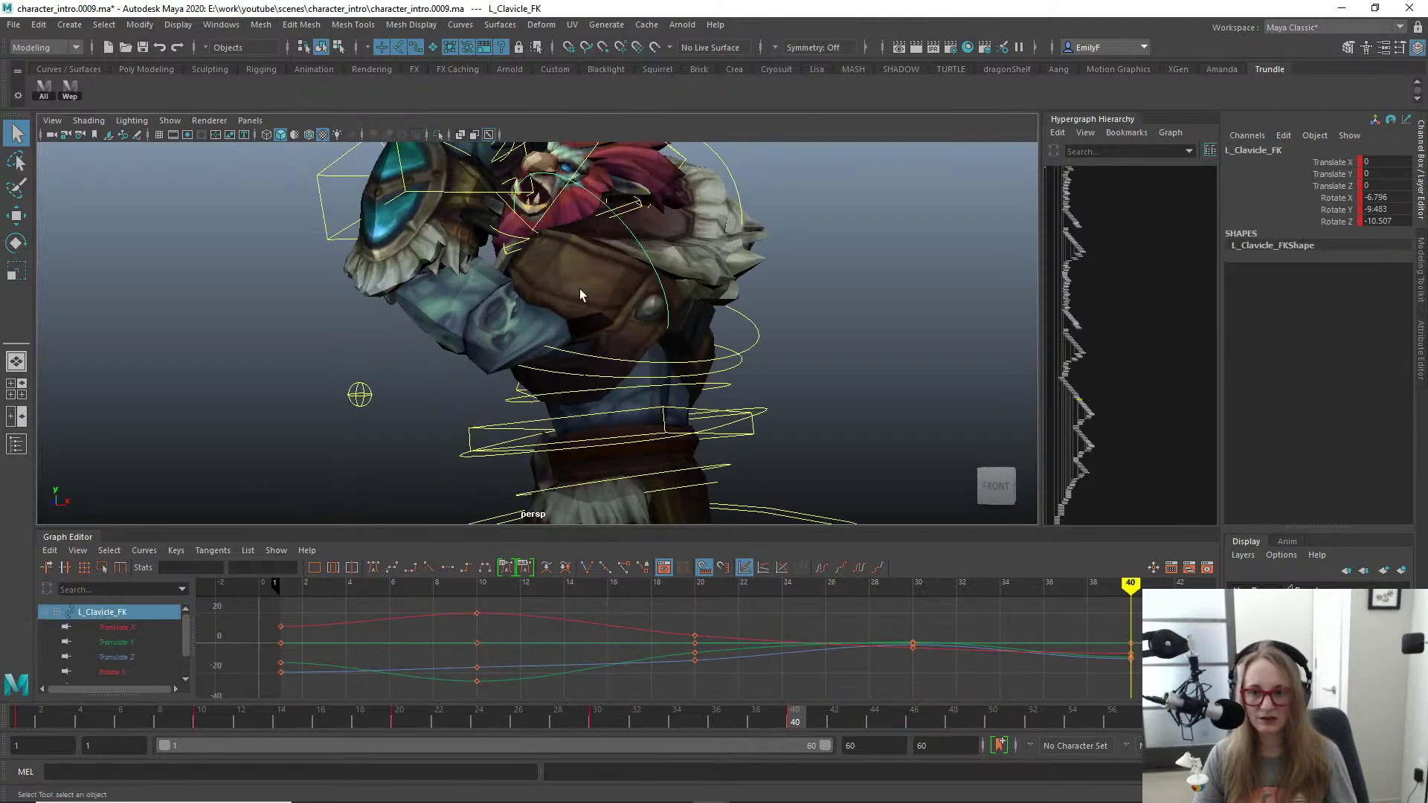
alt+drag(663, 336, 498, 284)
alt+drag(549, 232, 312, 253)
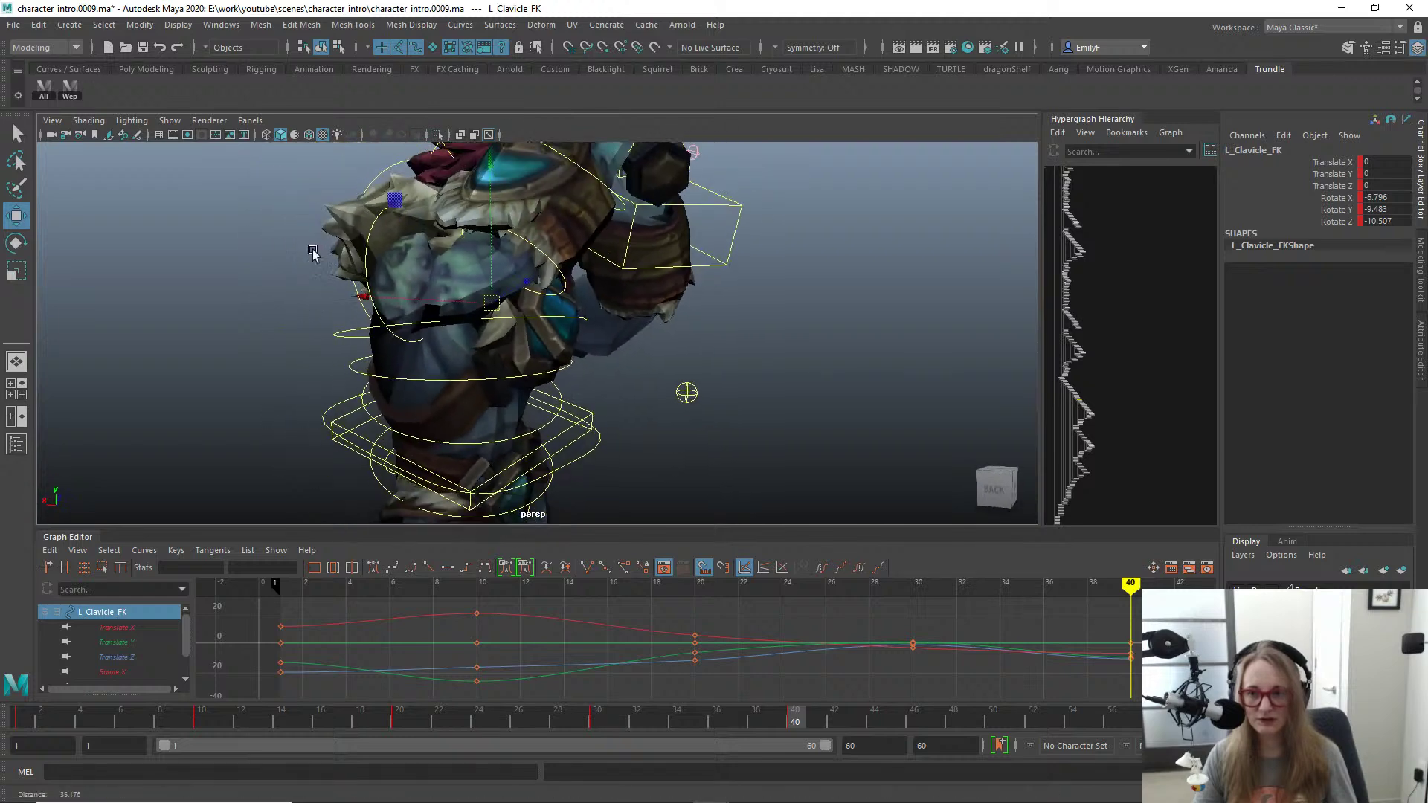
click(377, 236)
click(366, 237)
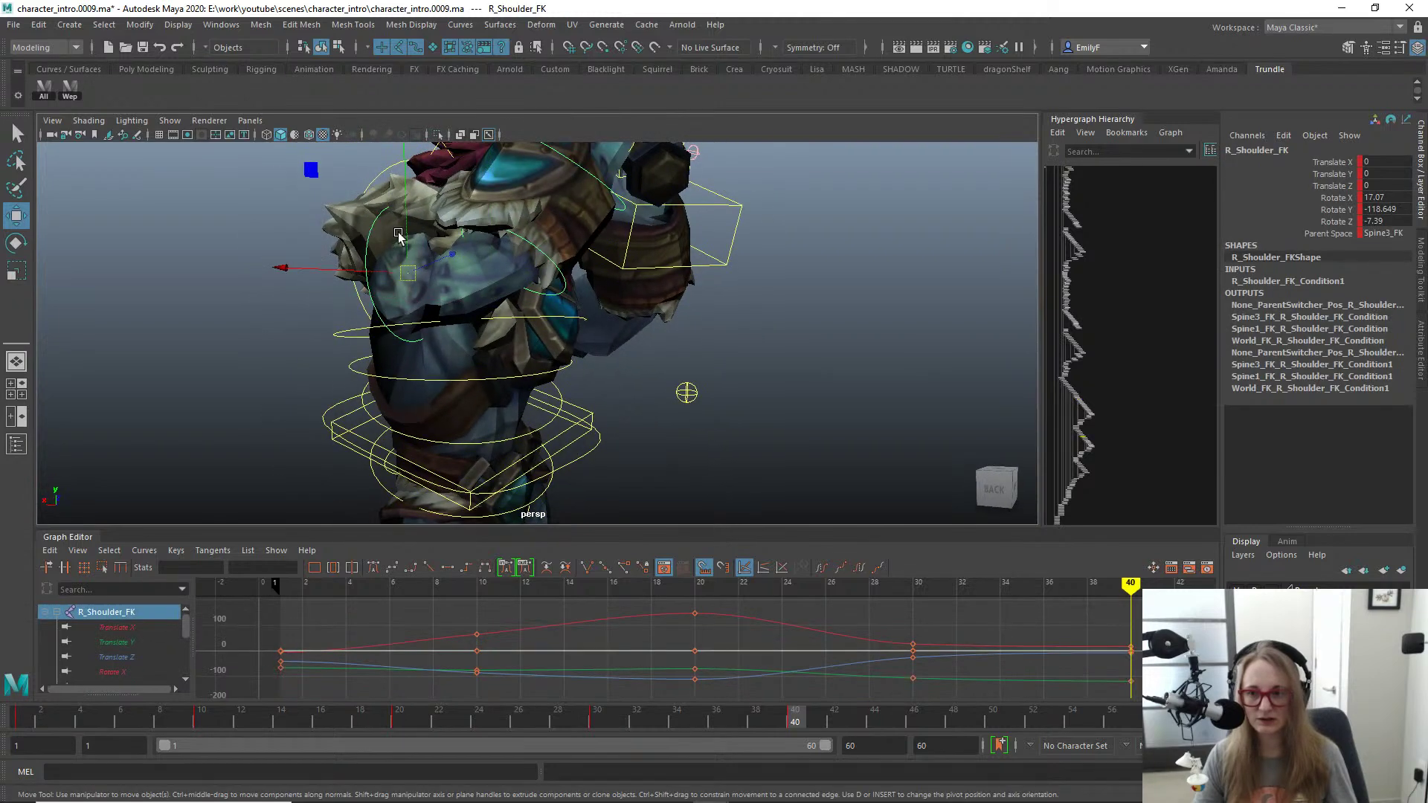
alt+drag(399, 235, 728, 323)
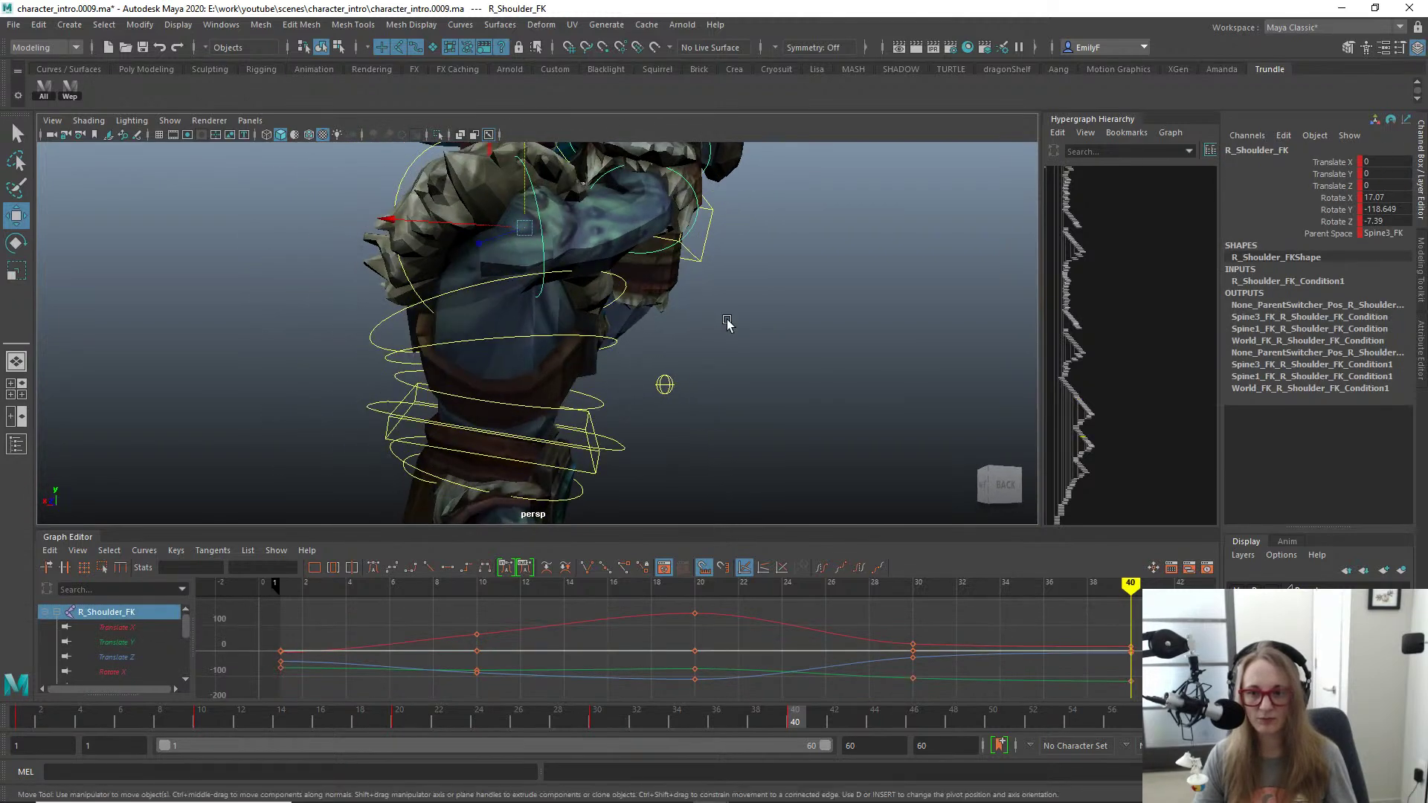
key(q)
alt+right_drag(727, 322, 669, 320)
alt+drag(670, 319, 405, 292)
alt+right_drag(405, 292, 365, 293)
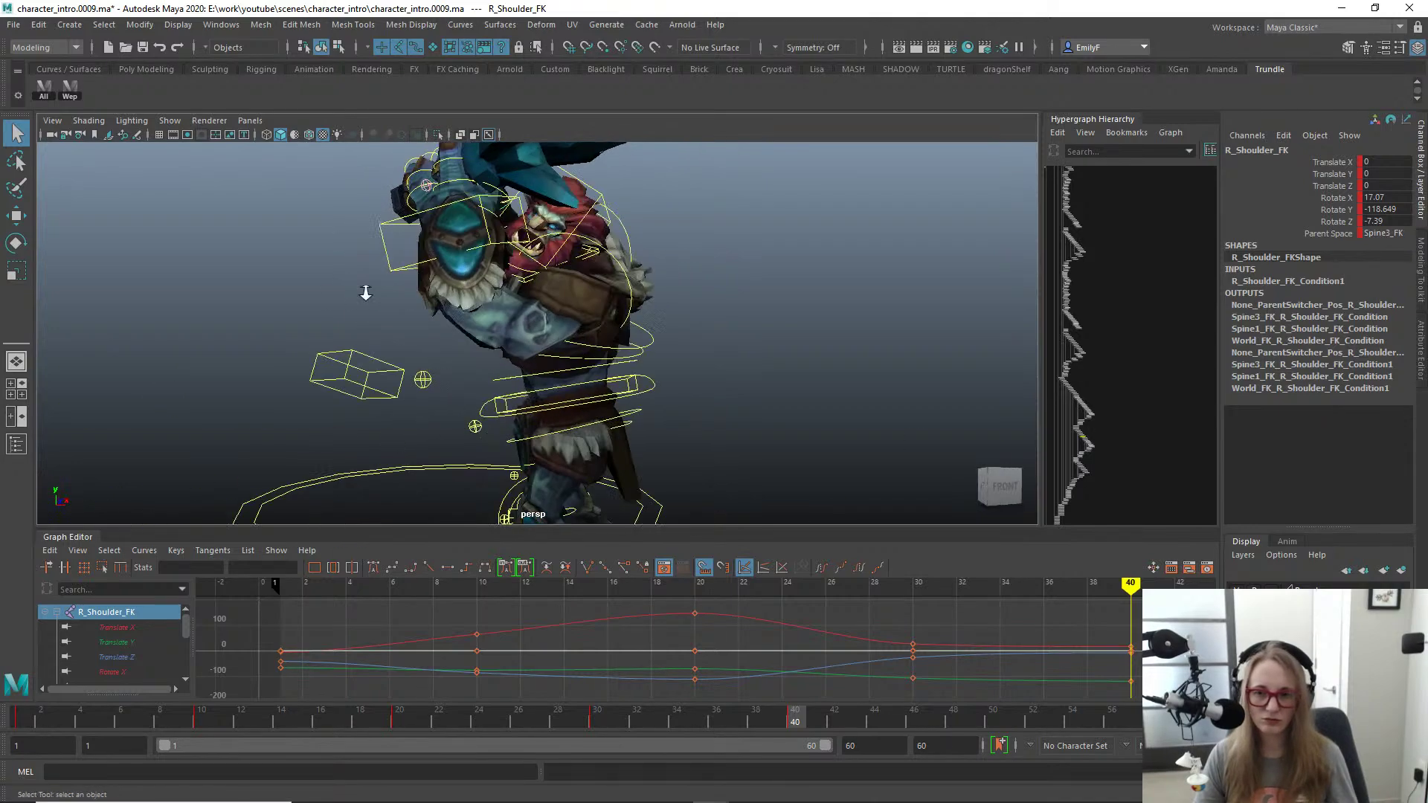
Step: Try a combined rotation of the L_Clavicle_FK control on all axes at frame 40, and undo it
alt+drag(365, 293, 297, 330)
click(411, 405)
drag(369, 249, 359, 285)
alt+drag(499, 318, 637, 265)
key(q)
click(587, 232)
click(578, 236)
key(e)
key(ctrl+z)
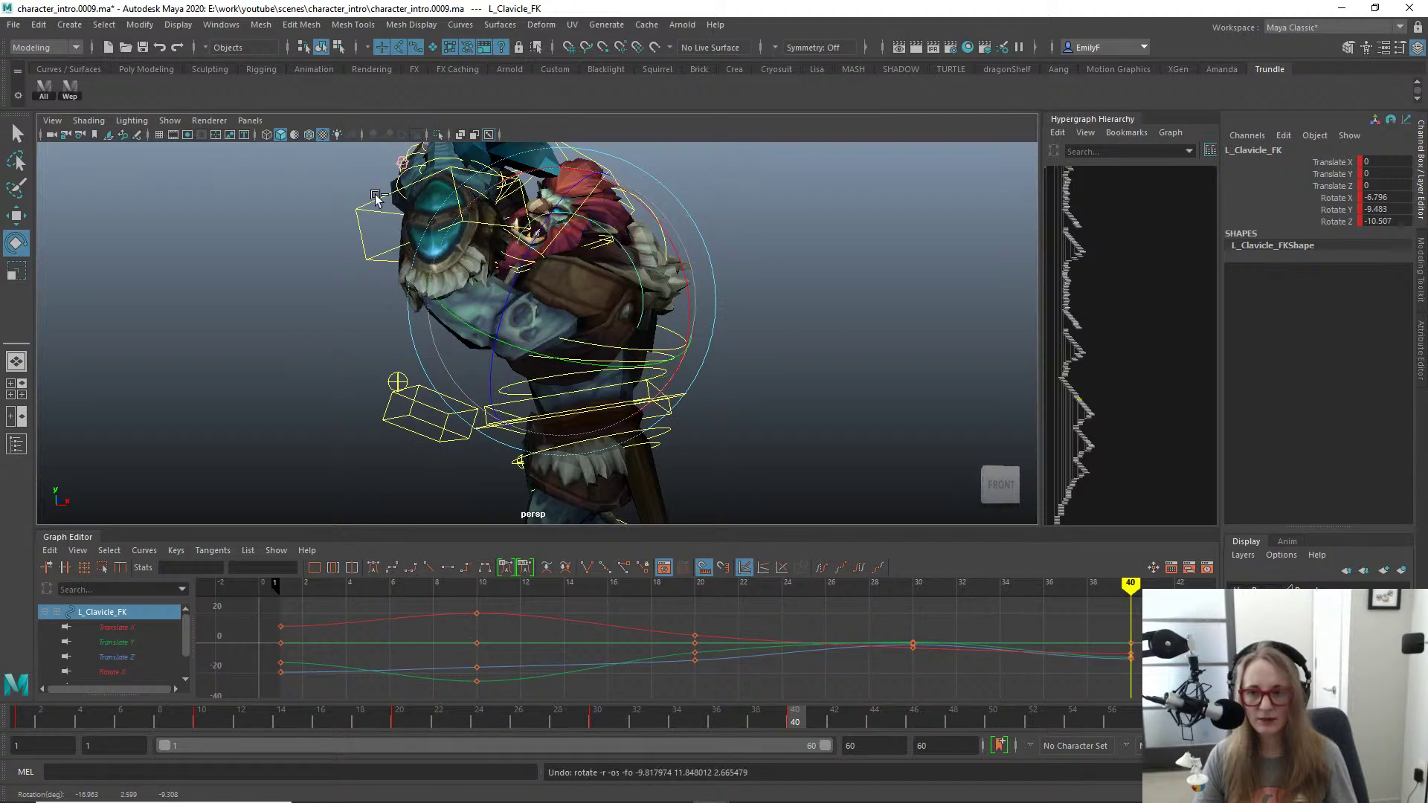
Step: Try adjusting Extend Hi and Extend Lo on the L_Hand_IK control, and return both to 0
click(371, 240)
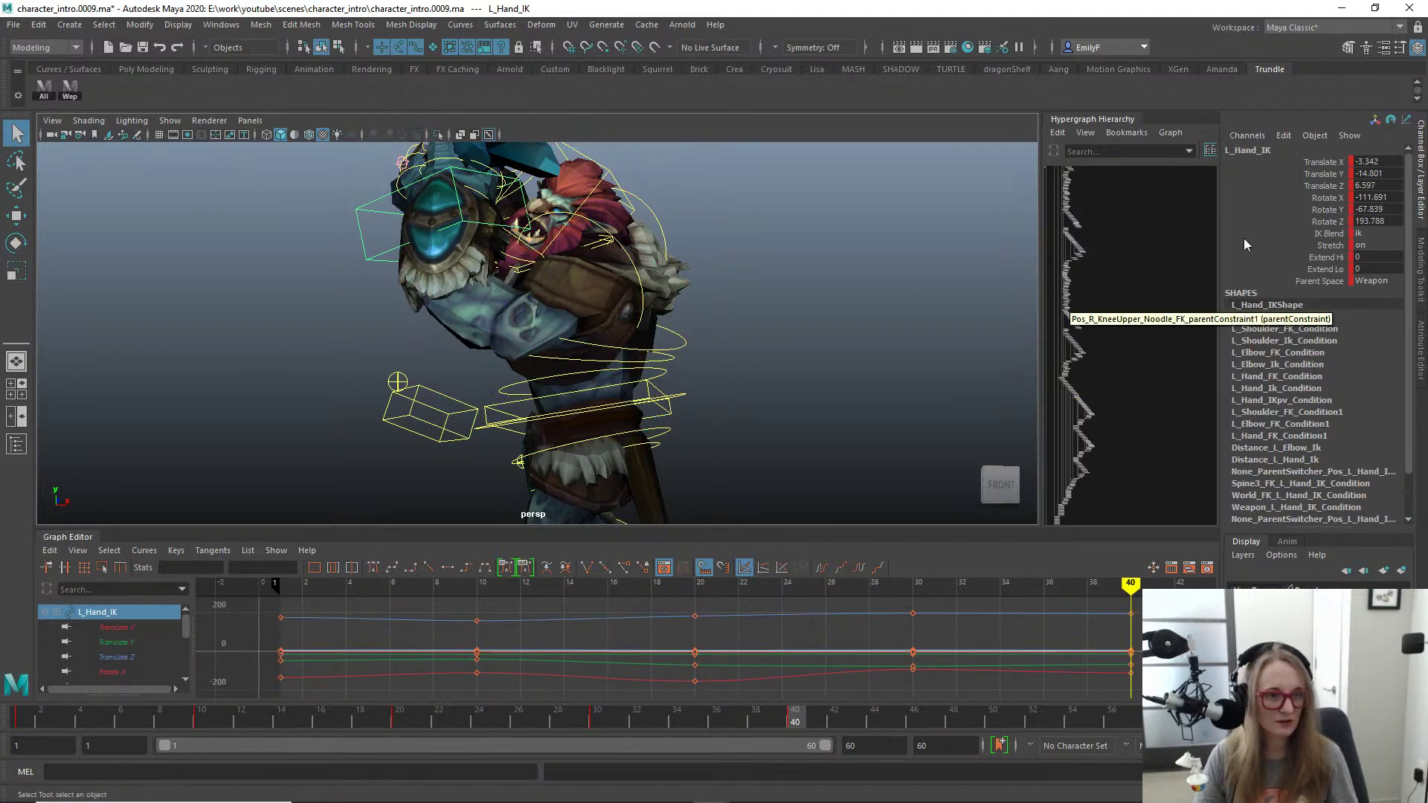
middle_drag(655, 246, 662, 245)
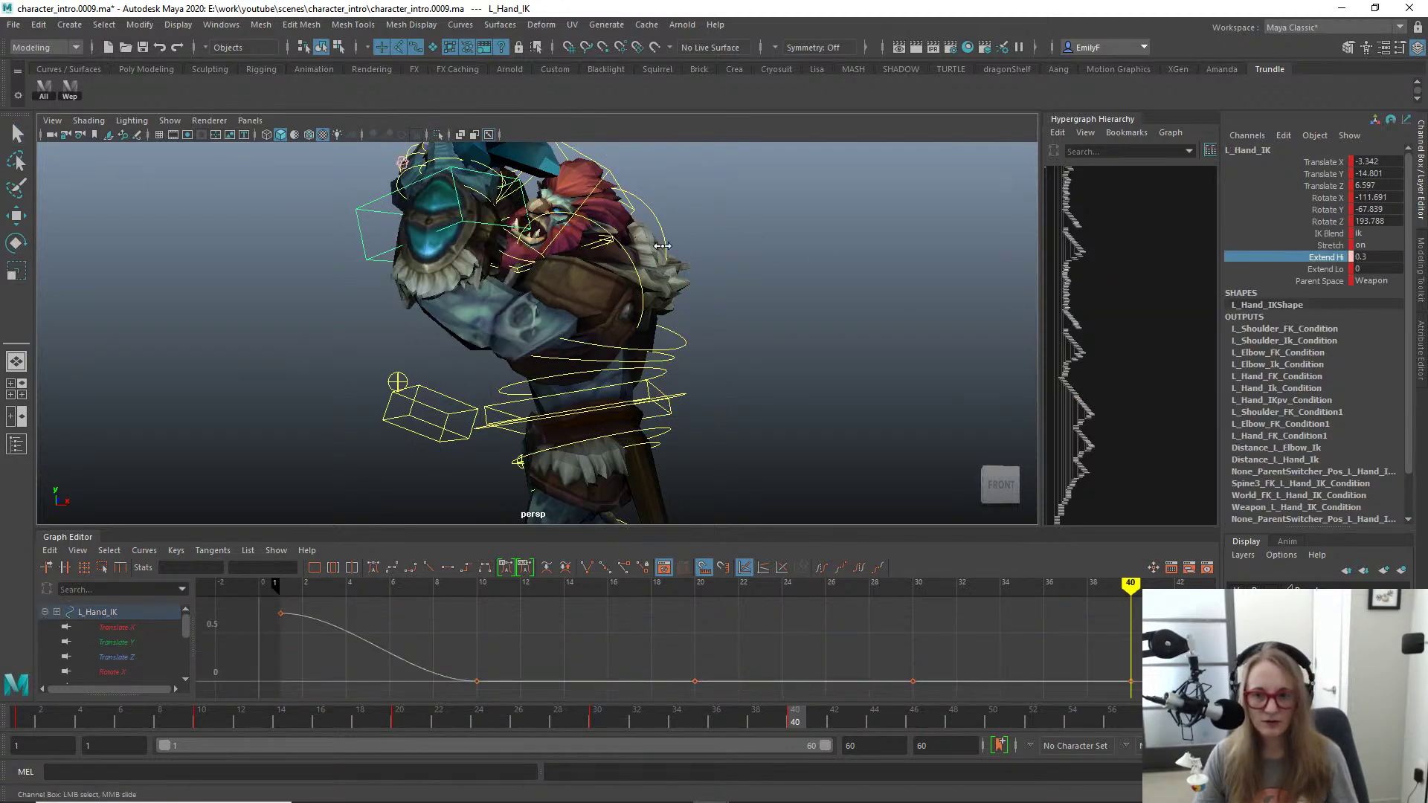
middle_drag(830, 217, 828, 221)
alt+drag(836, 266, 808, 302)
alt+drag(702, 284, 671, 283)
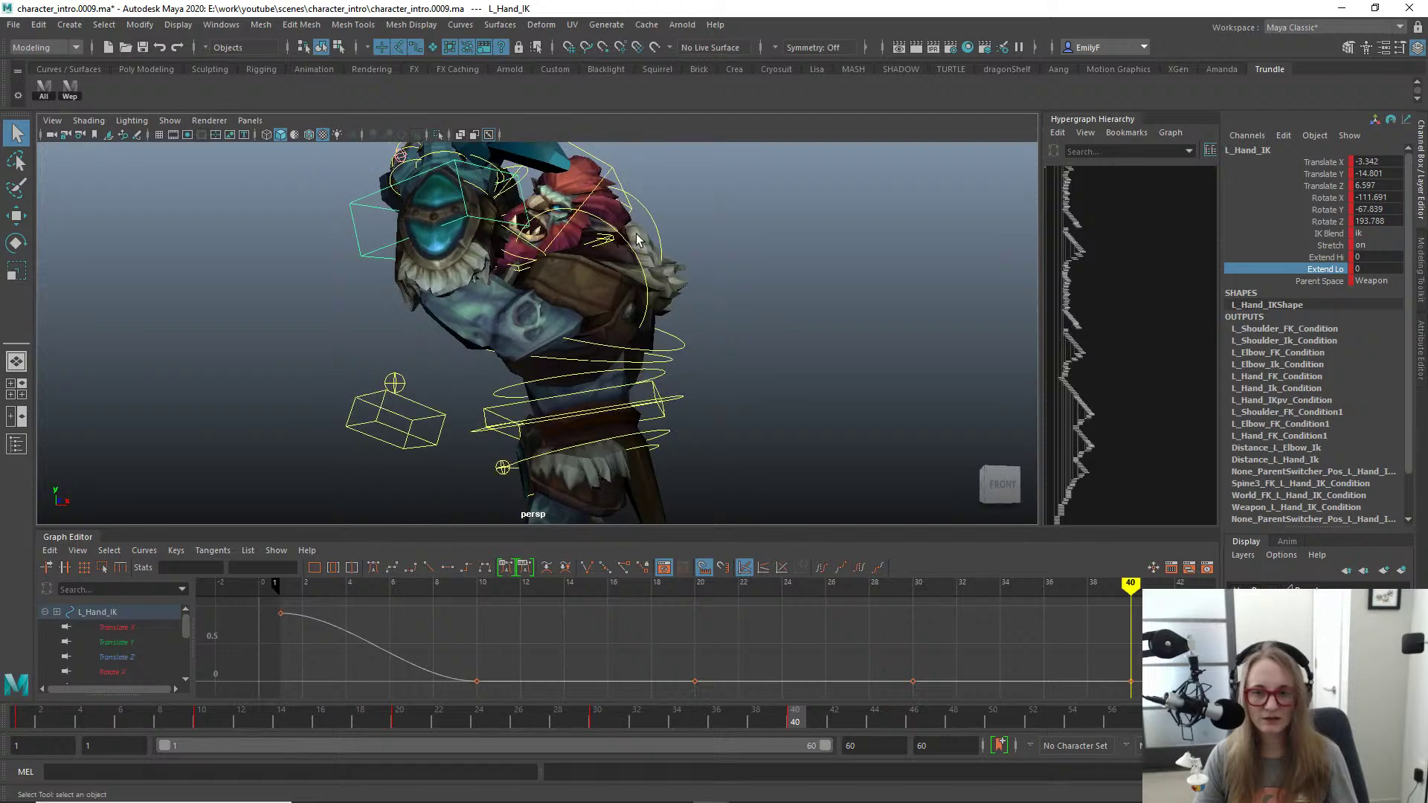
Step: Rotate the L_Clavicle_FK control to about X -41, Y -7, Z 17 at frame 40 to raise the left shoulder
click(618, 231)
key(w)
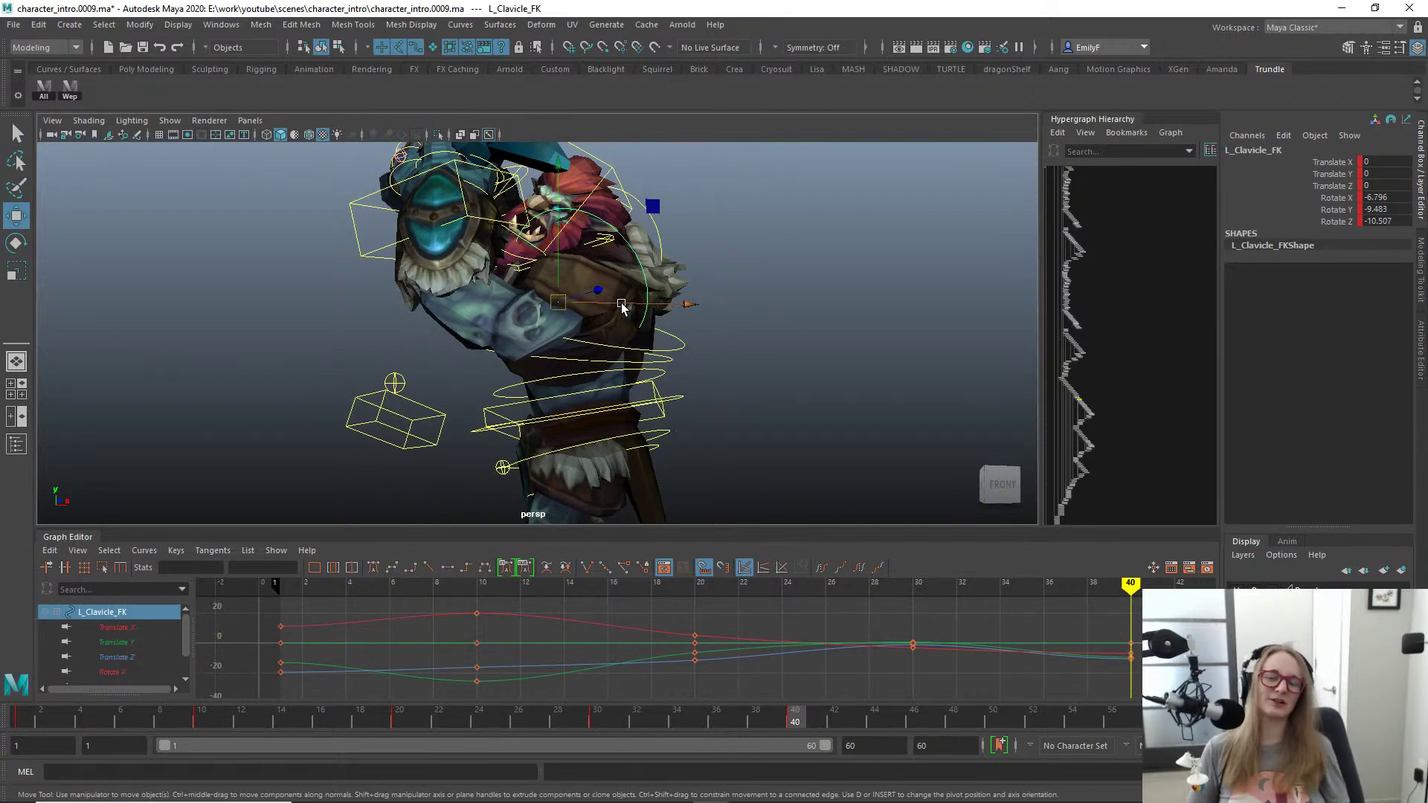
alt+drag(622, 306, 725, 402)
key(e)
drag(692, 357, 732, 342)
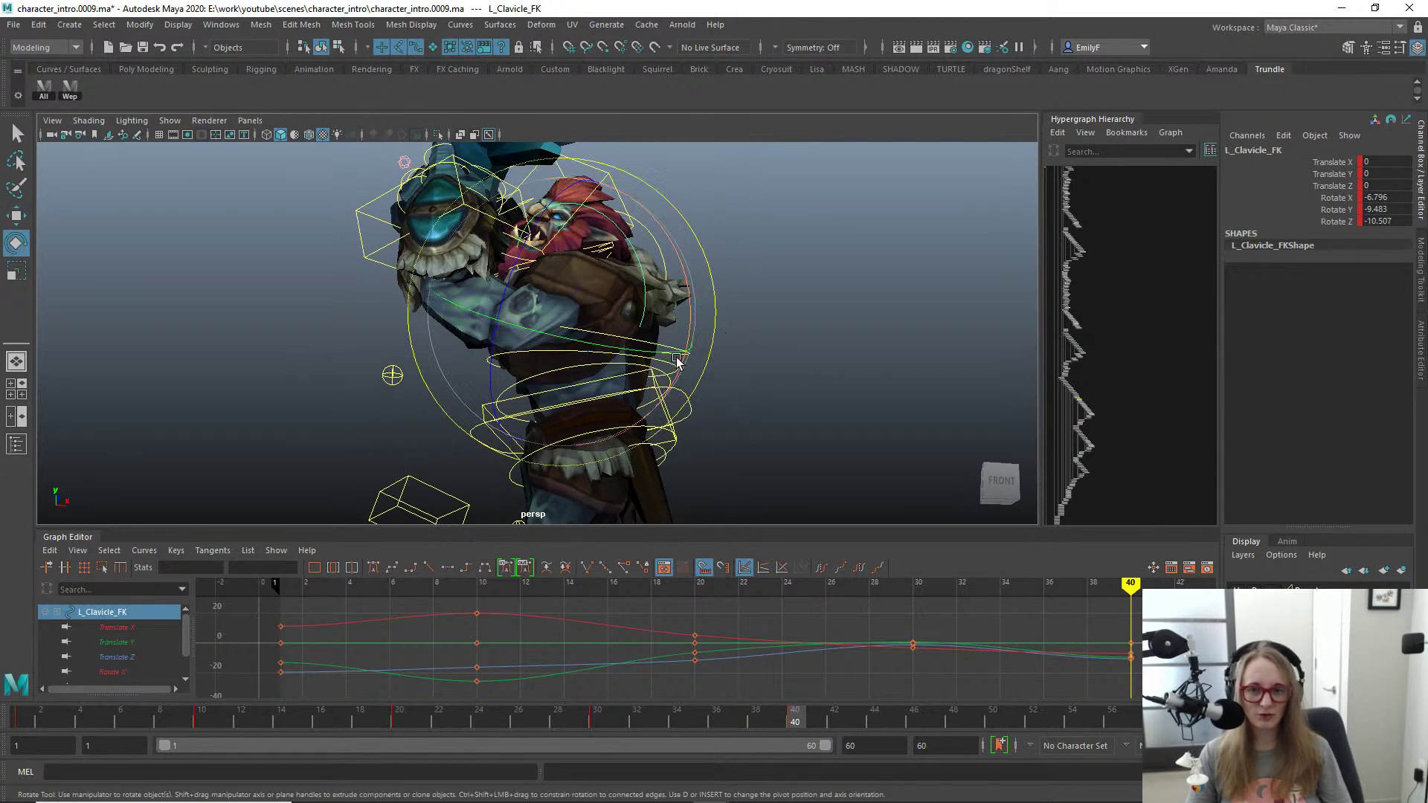
mouse_move(642, 261)
mouse_down()
mouse_move(573, 229)
mouse_move(627, 253)
mouse_up()
drag(575, 432, 464, 306)
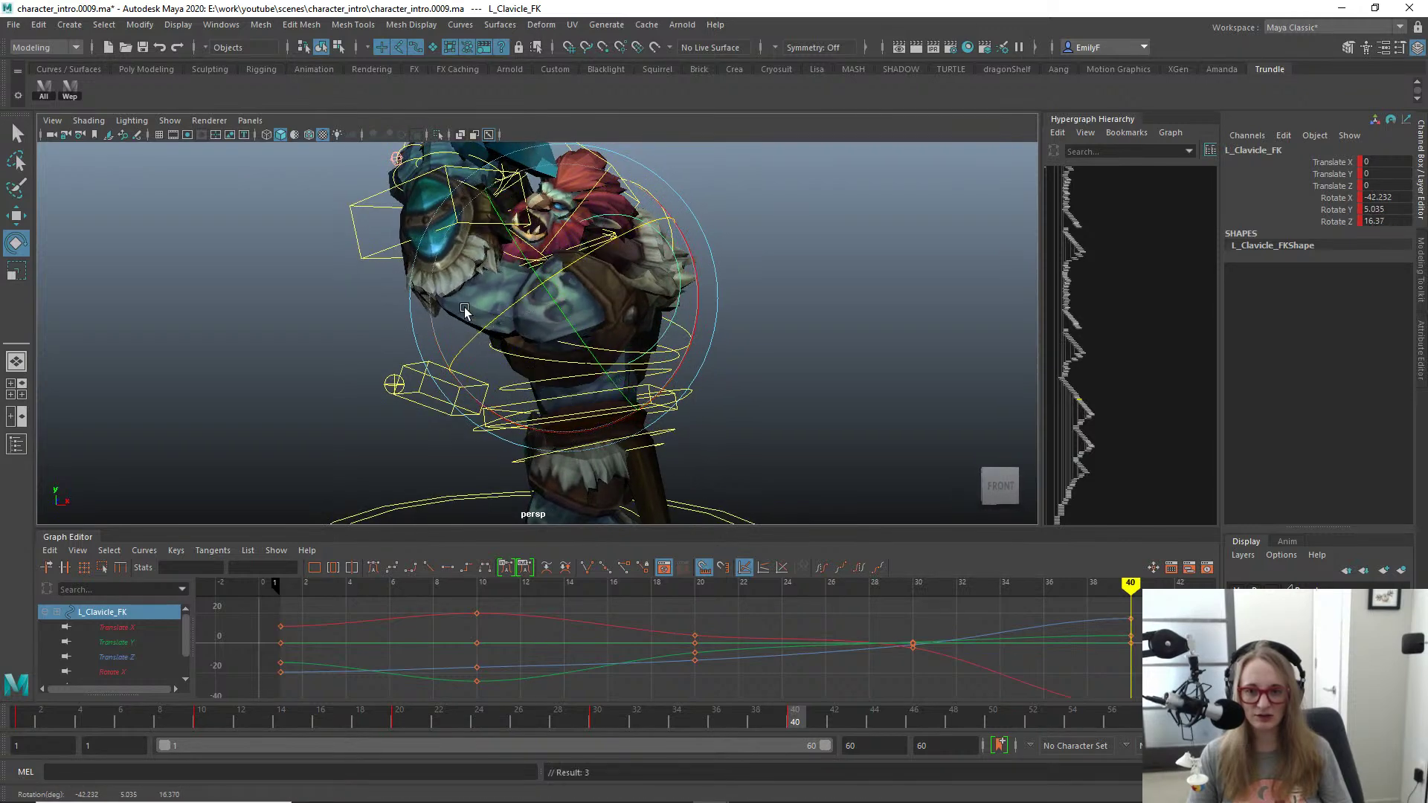
drag(539, 241, 553, 223)
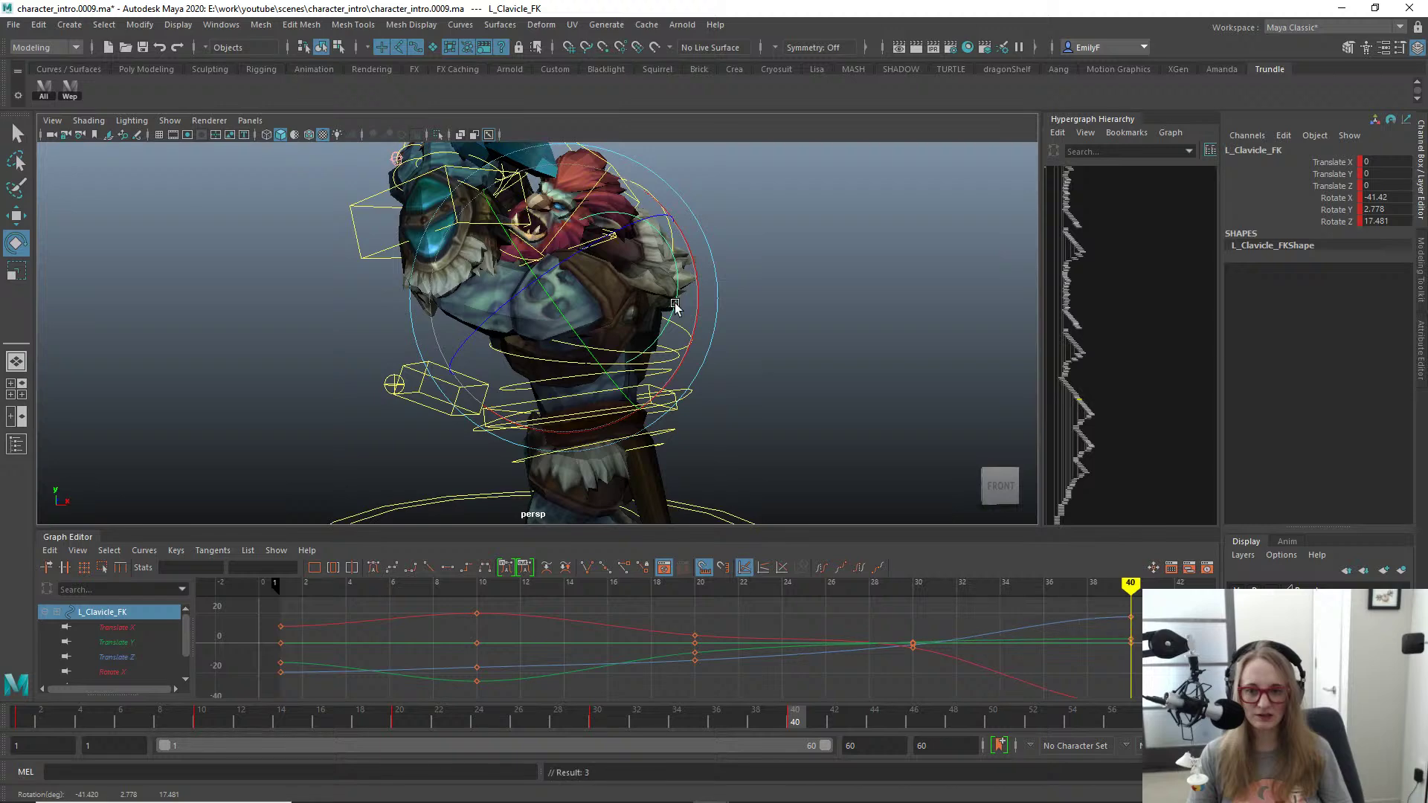
drag(675, 305, 657, 299)
Step: Turn off the timeline's stepped preview and go to frame 30
drag(703, 719, 645, 715)
right_click(645, 716)
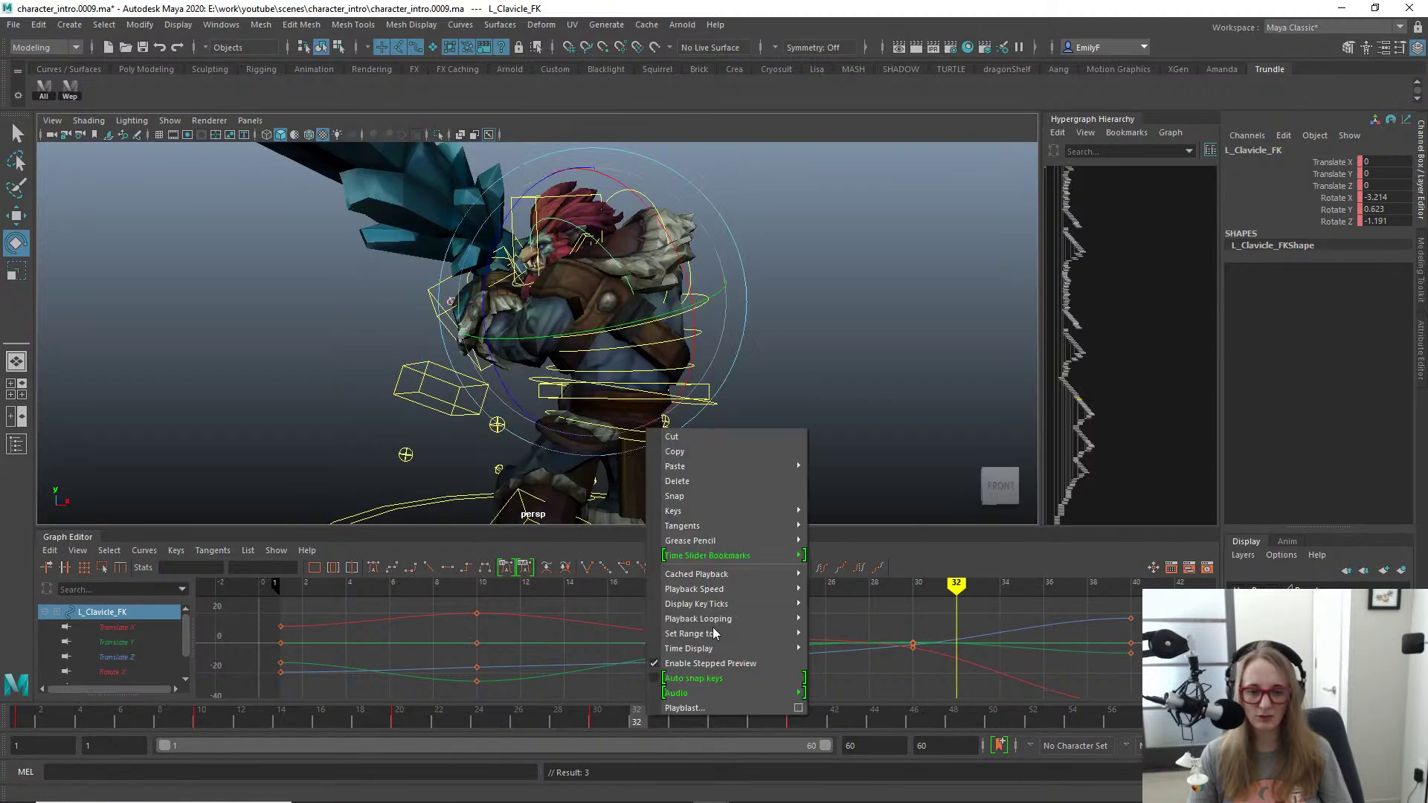
click(687, 421)
alt+drag(686, 421, 676, 394)
drag(539, 707, 592, 721)
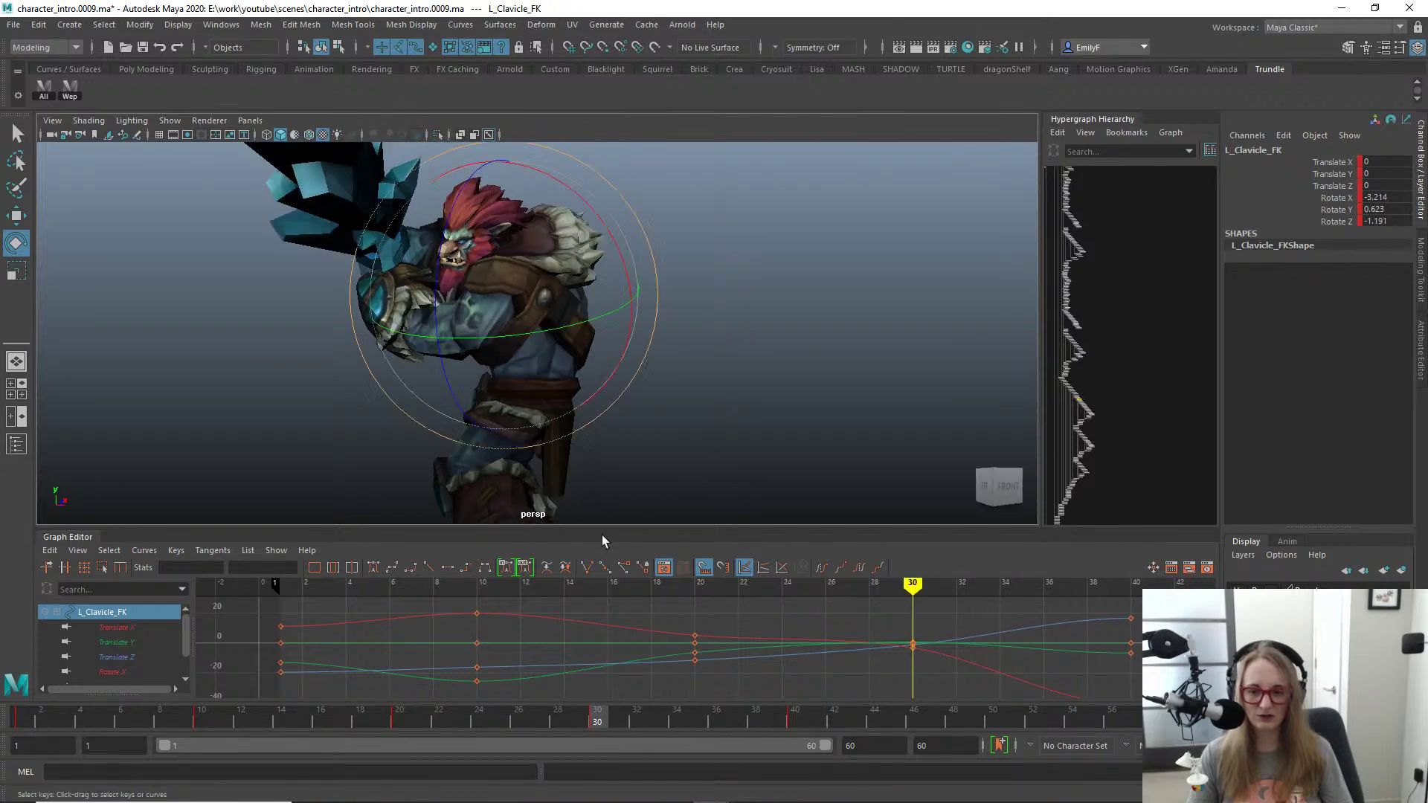
Step: Rotate the L_Clavicle_FK control to about X -15.1, Y -9.5, Z 16 and key it at frame 30
drag(621, 253, 512, 354)
key(s)
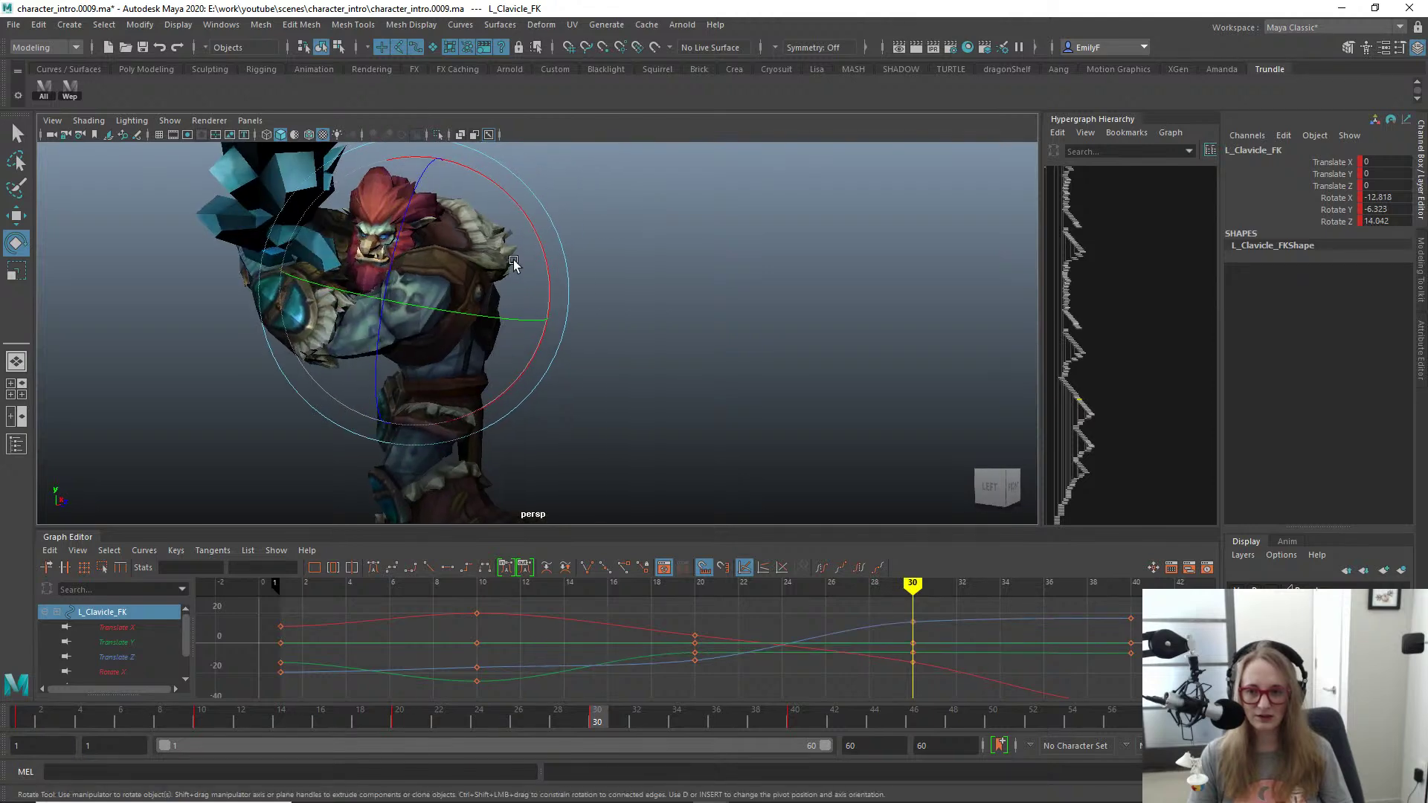
drag(514, 261, 519, 273)
key(s)
drag(426, 280, 544, 366)
key(s)
key(q)
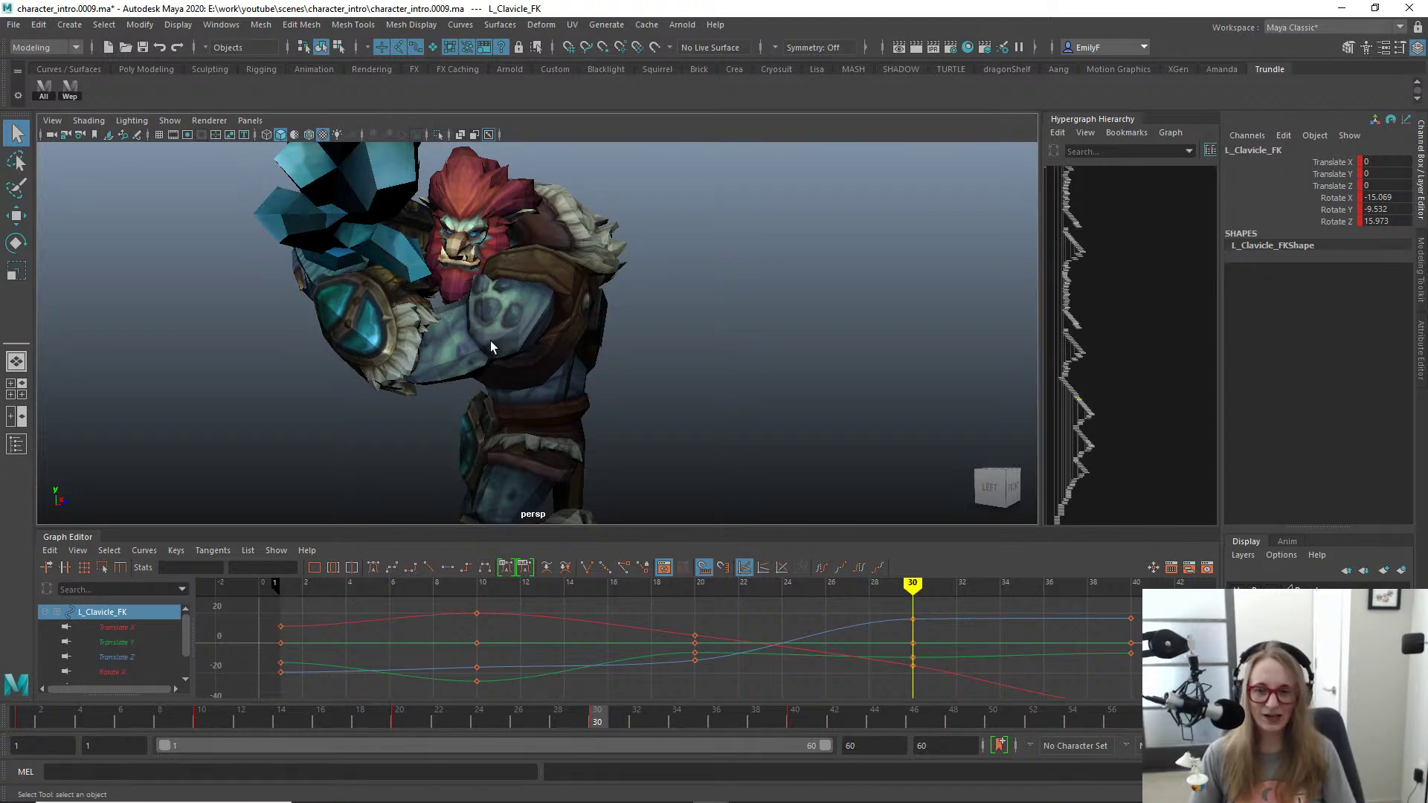
Step: Turn the timeline's stepped preview back on and save the scene as a new incremental version, character_intro.0010.ma
drag(612, 715, 776, 718)
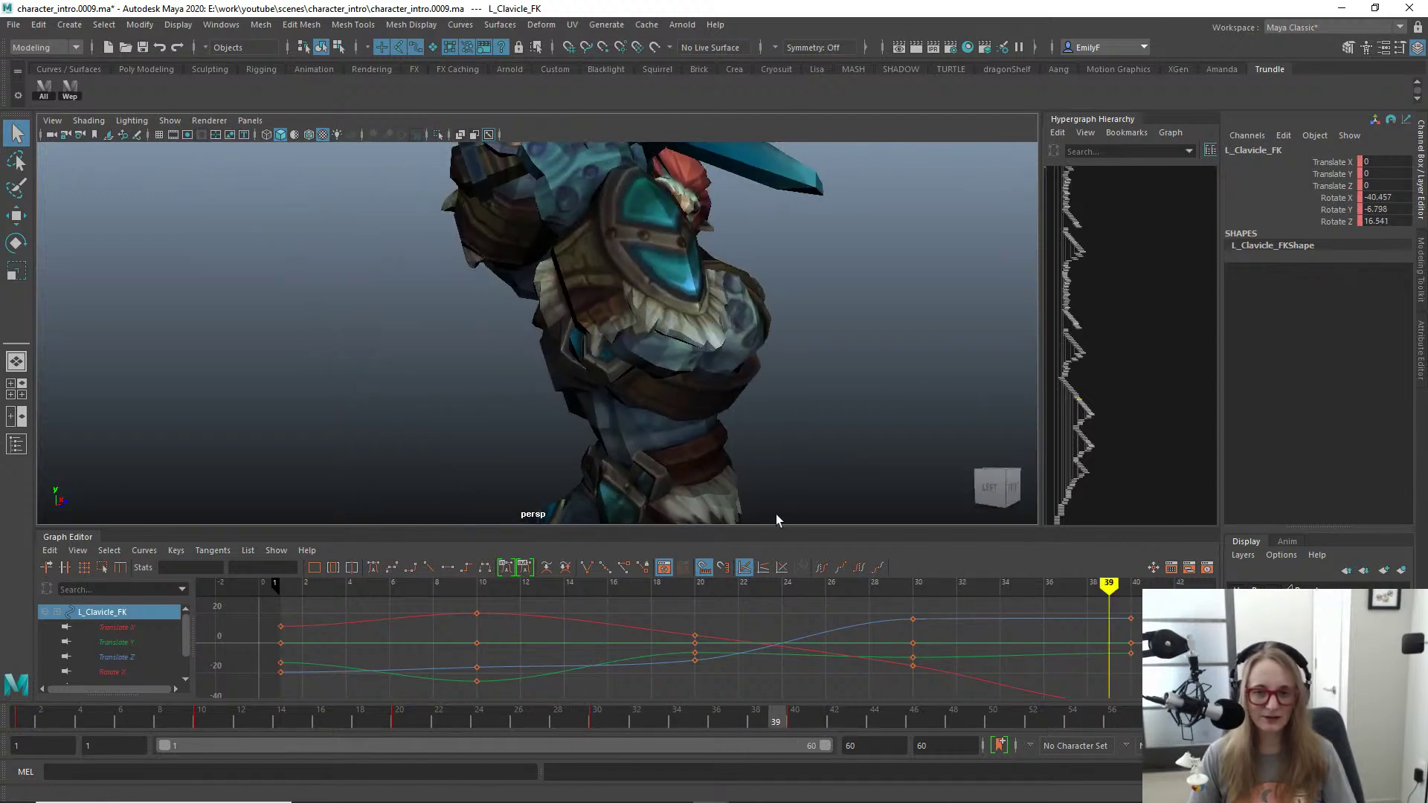
alt+right_drag(777, 417, 699, 341)
mouse_move(698, 342)
alt+mouse_down()
mouse_move(768, 400)
mouse_move(673, 360)
mouse_move(712, 324)
alt+mouse_up()
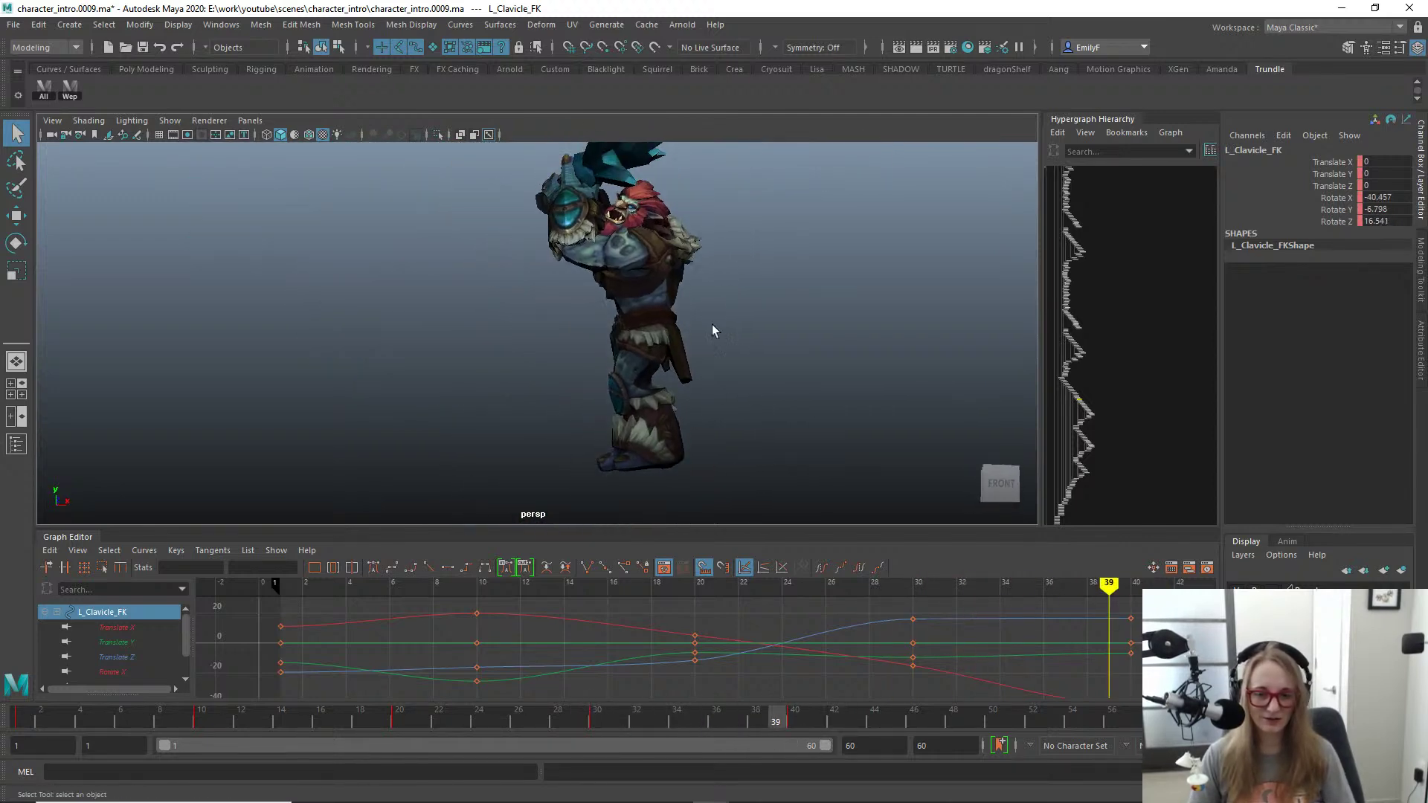
right_click(760, 726)
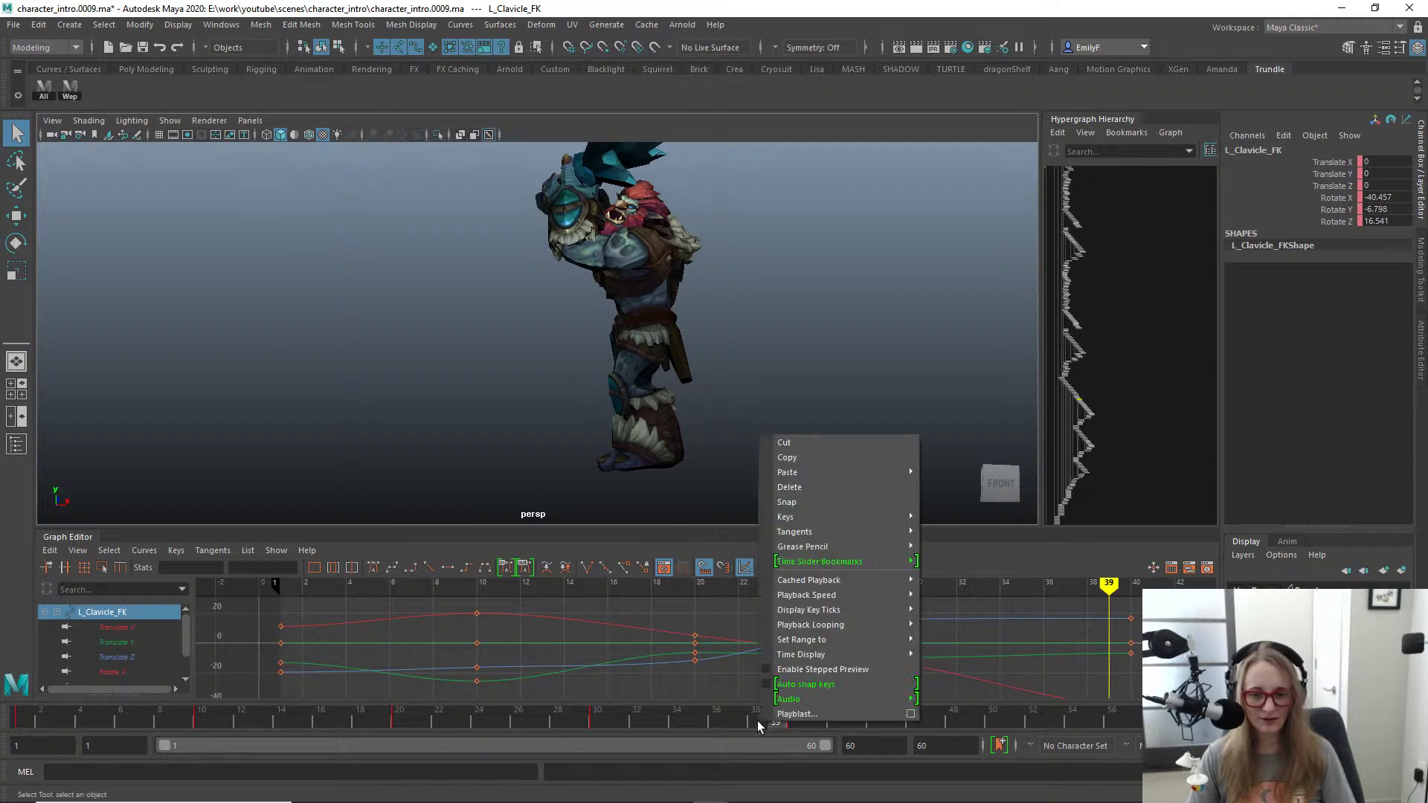
click(846, 670)
alt+drag(703, 328, 704, 332)
key(ctrl+alt+s)
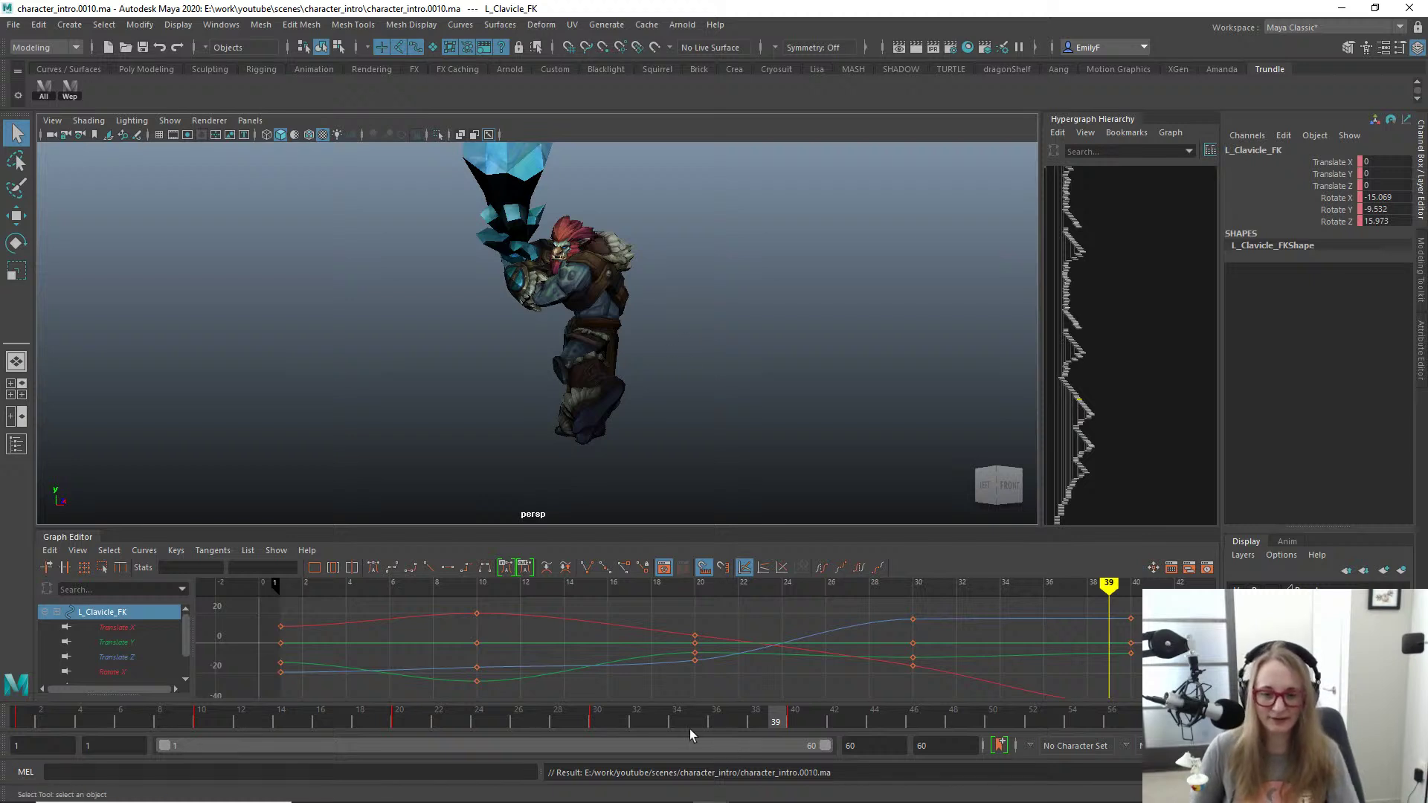
Step: Try further rotations of the L_Clavicle_FK control at frame 30, undoing each one
drag(634, 710, 592, 717)
alt+middle_drag(878, 312, 631, 328)
scroll(622, 275, up, 1)
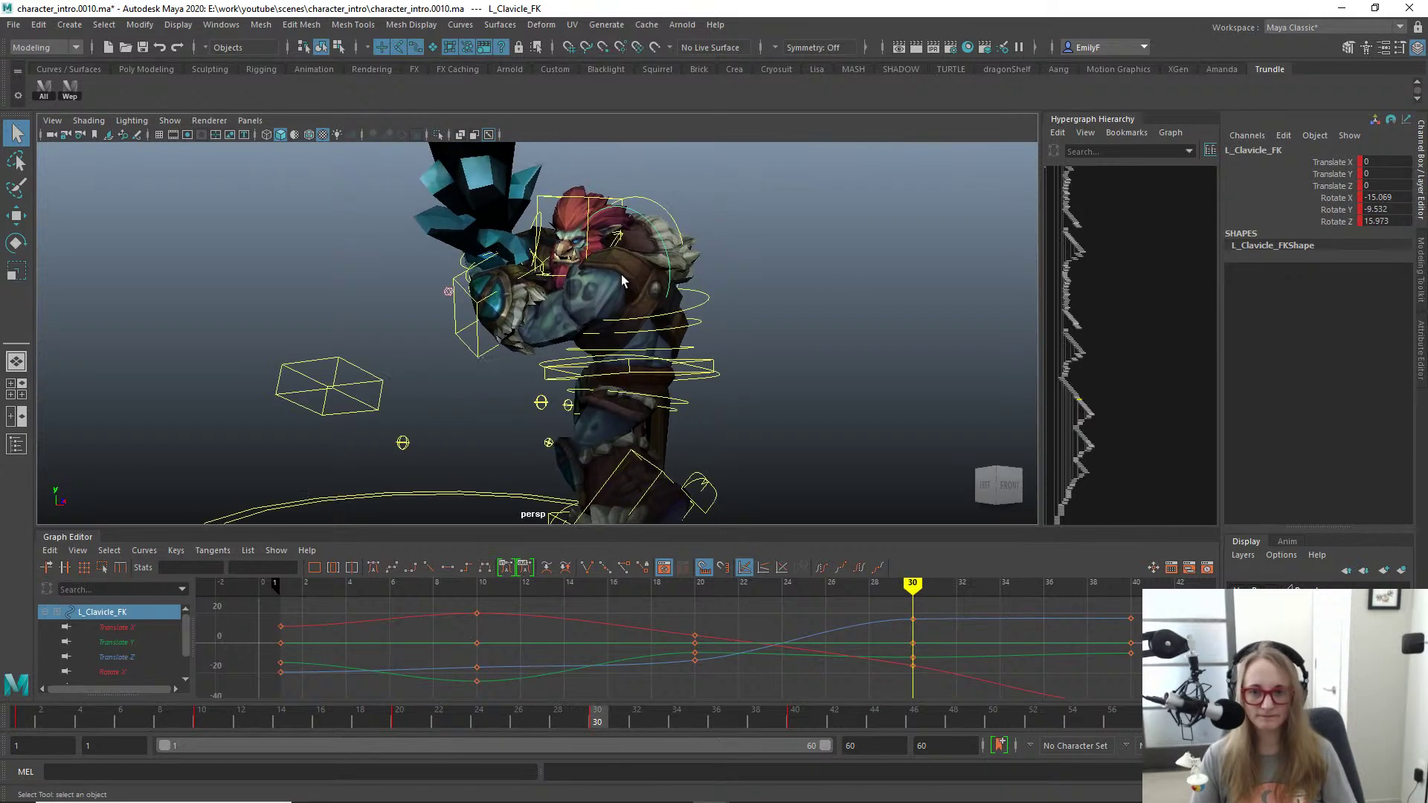
key(e)
mouse_move(609, 363)
mouse_down()
mouse_move(589, 366)
mouse_move(623, 361)
mouse_up()
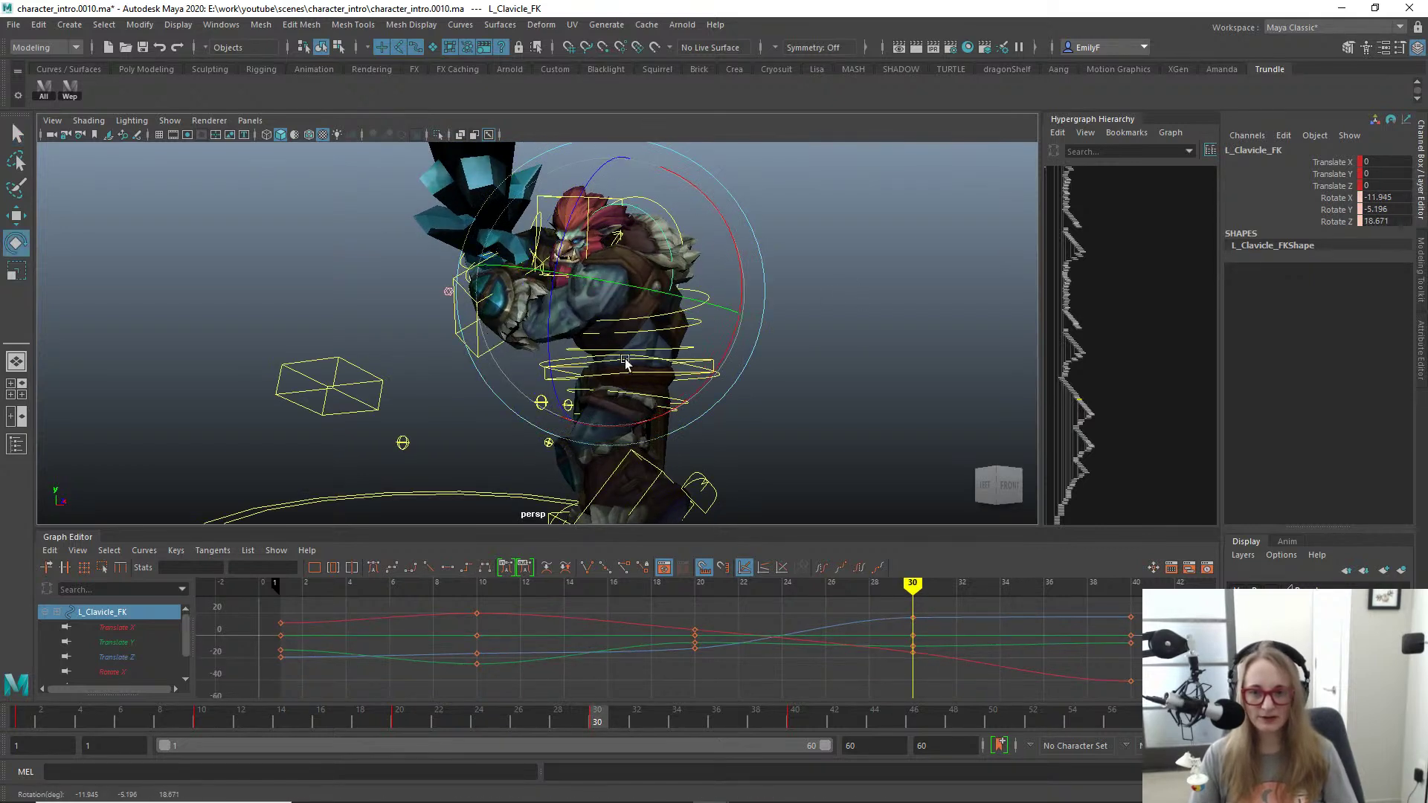
key(ctrl+z)
mouse_move(641, 299)
mouse_down()
mouse_move(659, 305)
mouse_move(618, 295)
mouse_up()
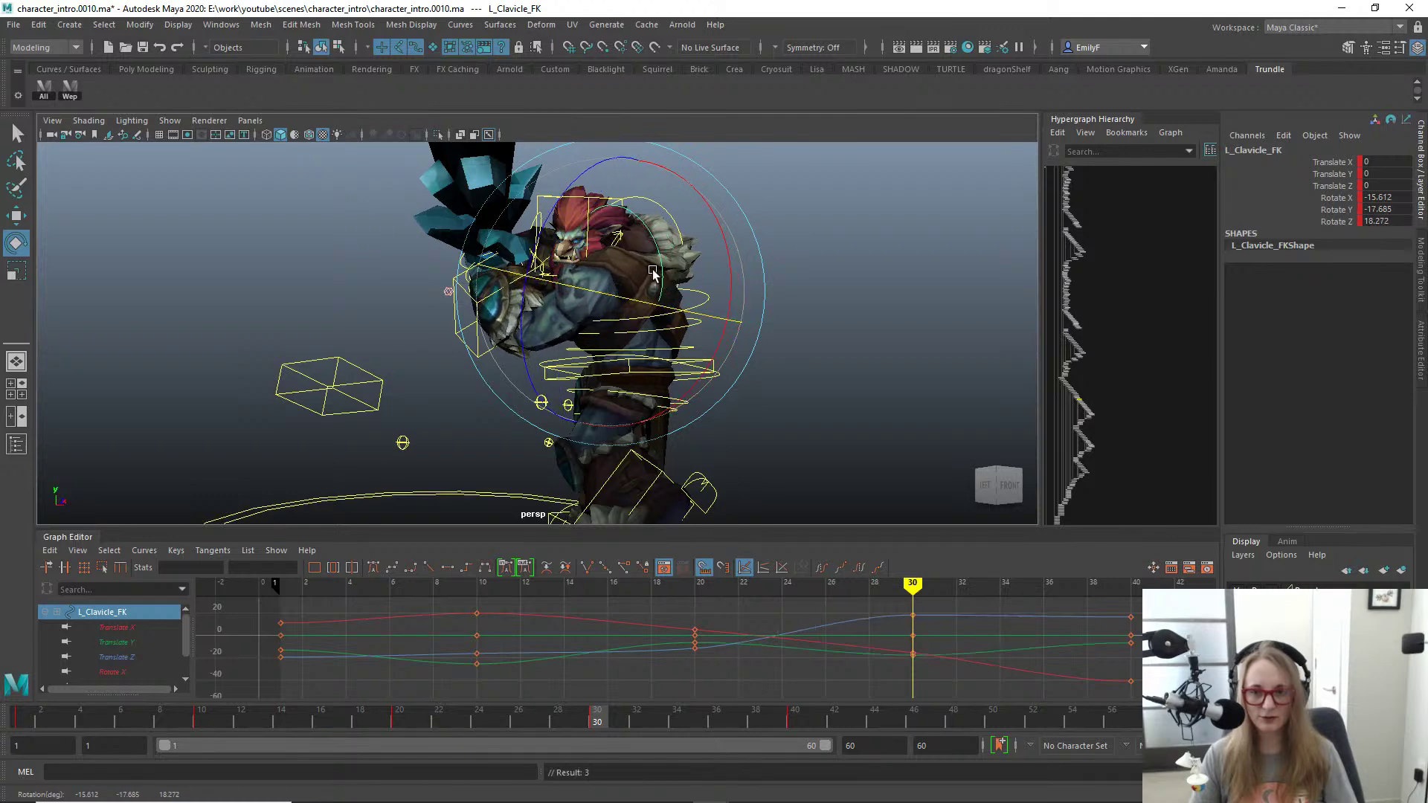
key(ctrl+z)
scroll(801, 269, up, 1)
drag(748, 264, 743, 311)
key(ctrl+z)
Step: Examine the left arm and shoulder deformation at frame 30 from several angles, checking the neck and clavicle controls
key(q)
alt+right_drag(418, 239, 738, 274)
click(684, 238)
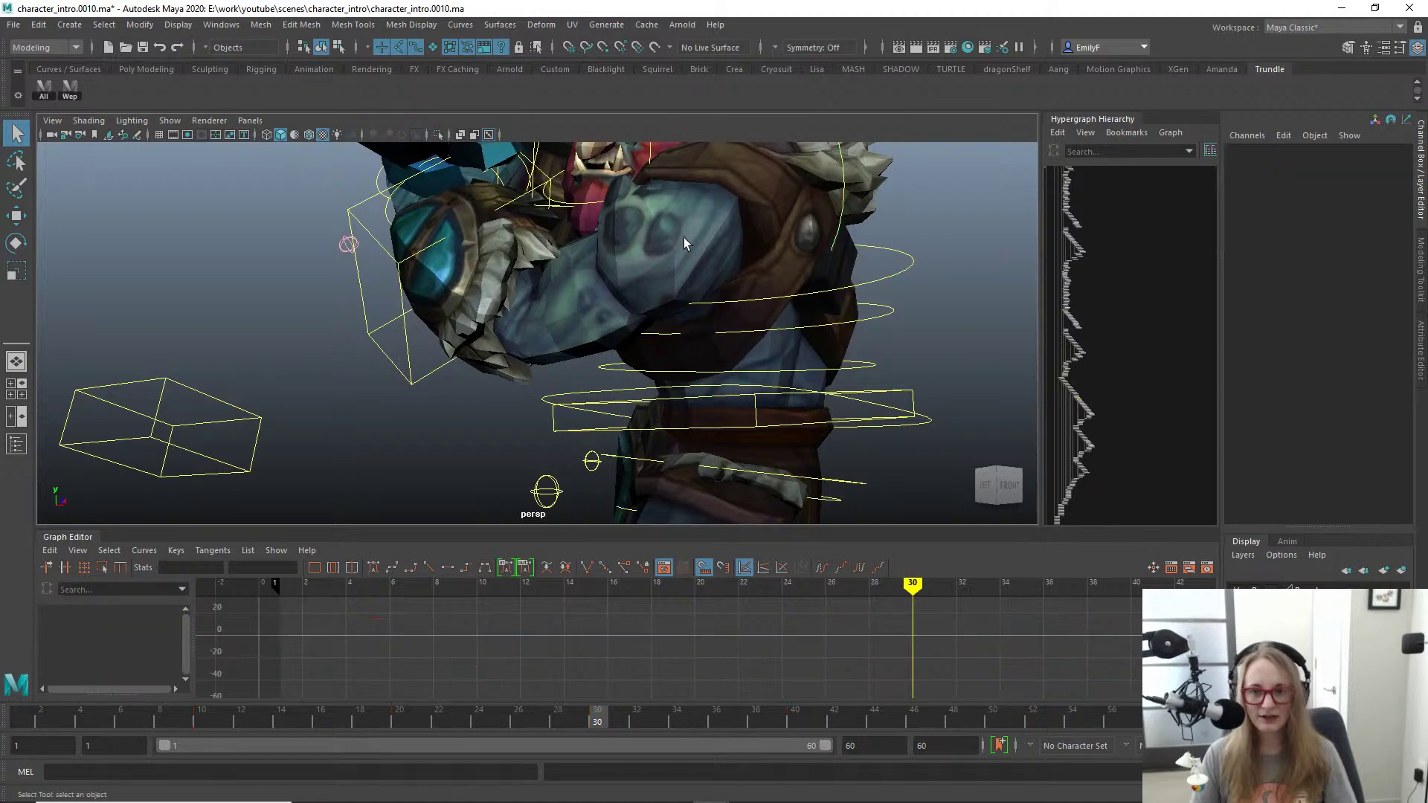
alt+middle_drag(684, 238, 666, 308)
alt+right_drag(667, 308, 676, 355)
alt+drag(676, 356, 759, 266)
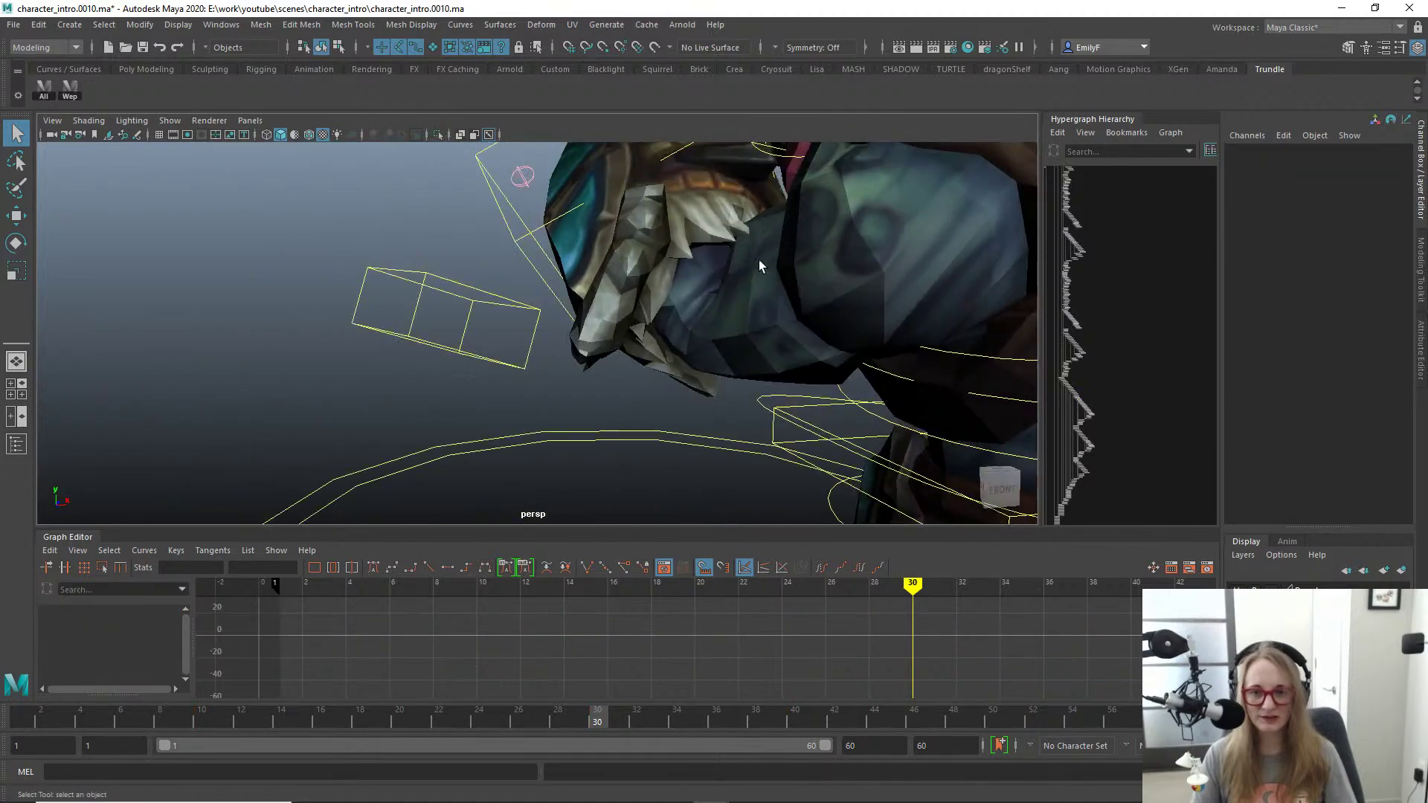
click(510, 222)
alt+drag(521, 238, 720, 296)
click(694, 418)
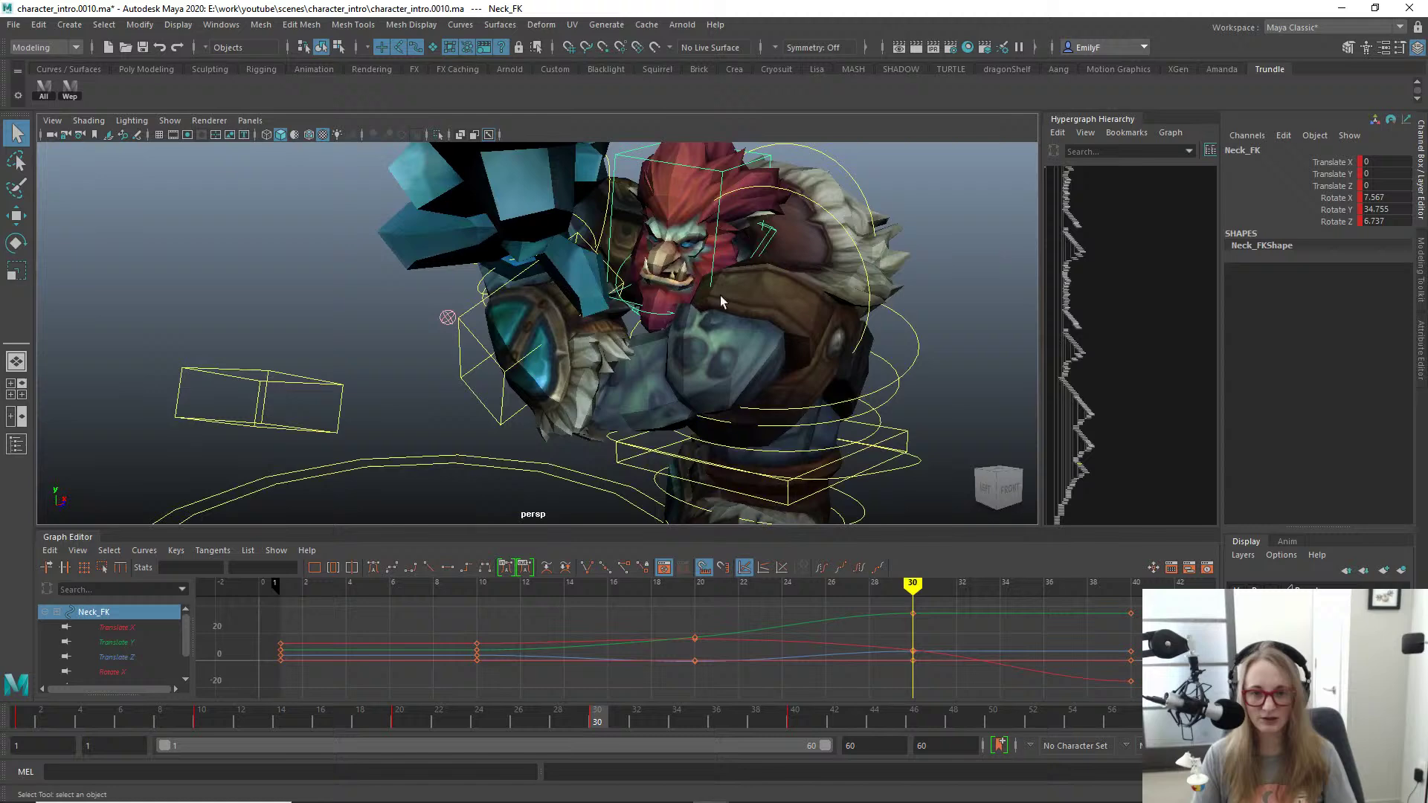
click(838, 224)
click(834, 220)
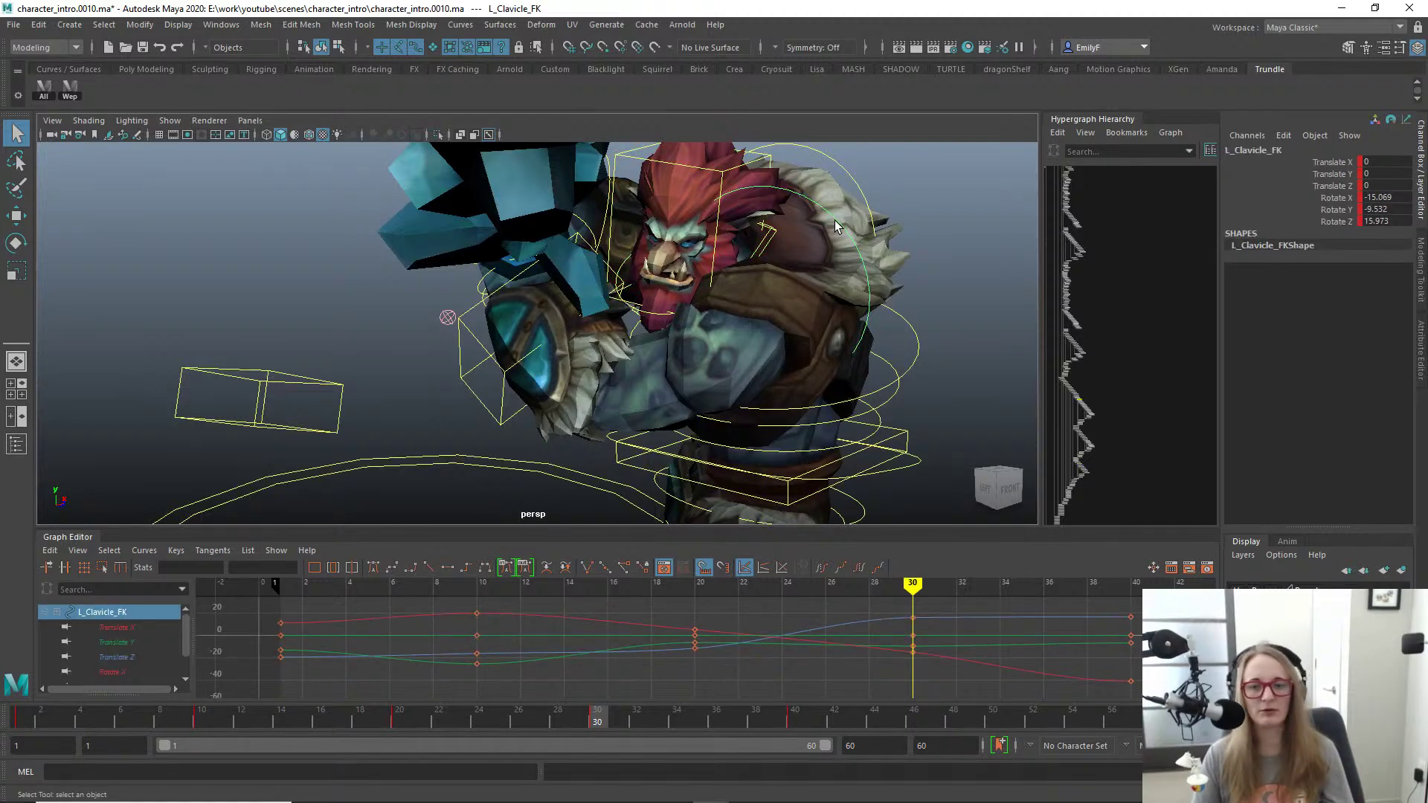
mouse_move(834, 221)
alt+mouse_down()
mouse_move(577, 264)
mouse_move(684, 259)
alt+mouse_up()
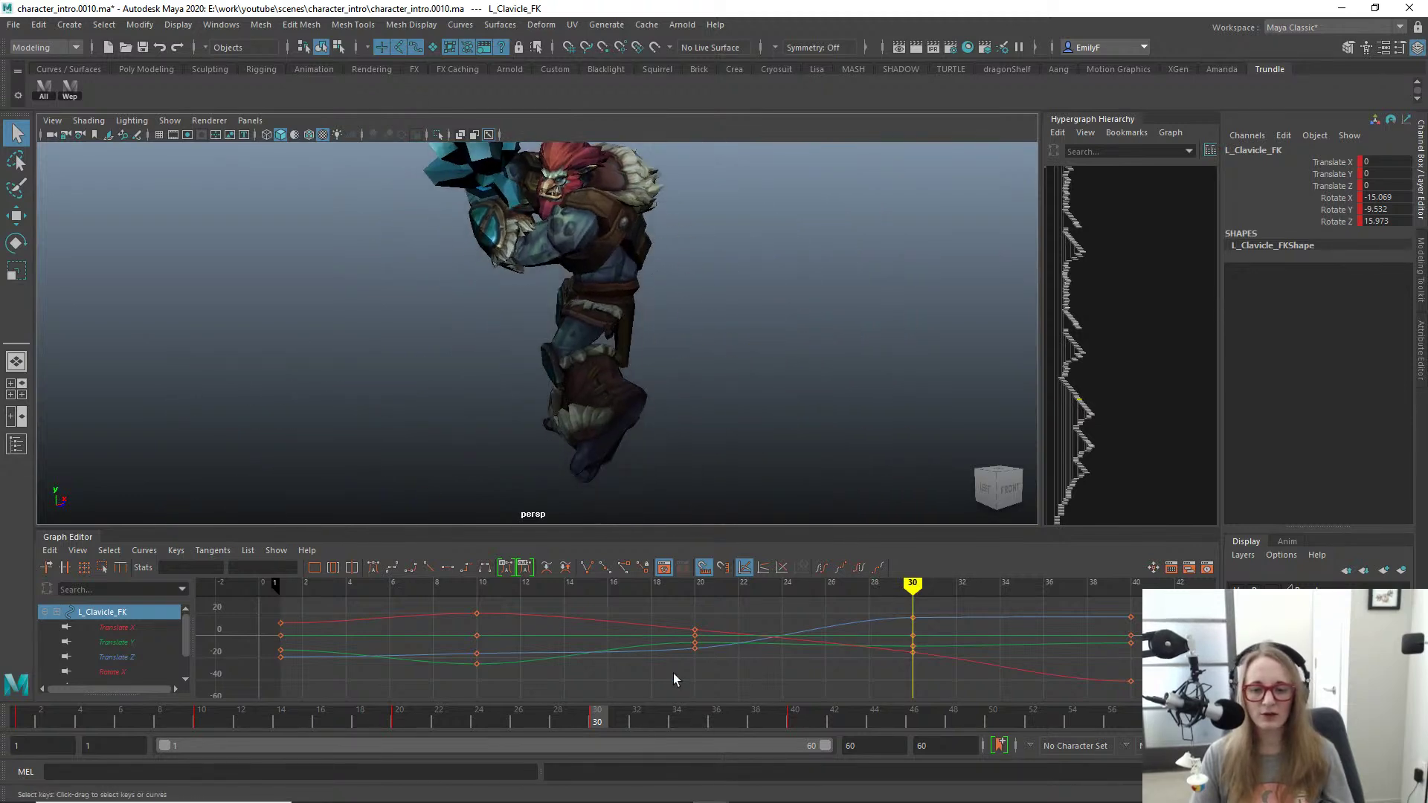
Step: Go to frame 40 and examine the overhead weapon pose from several sides
drag(679, 715, 800, 712)
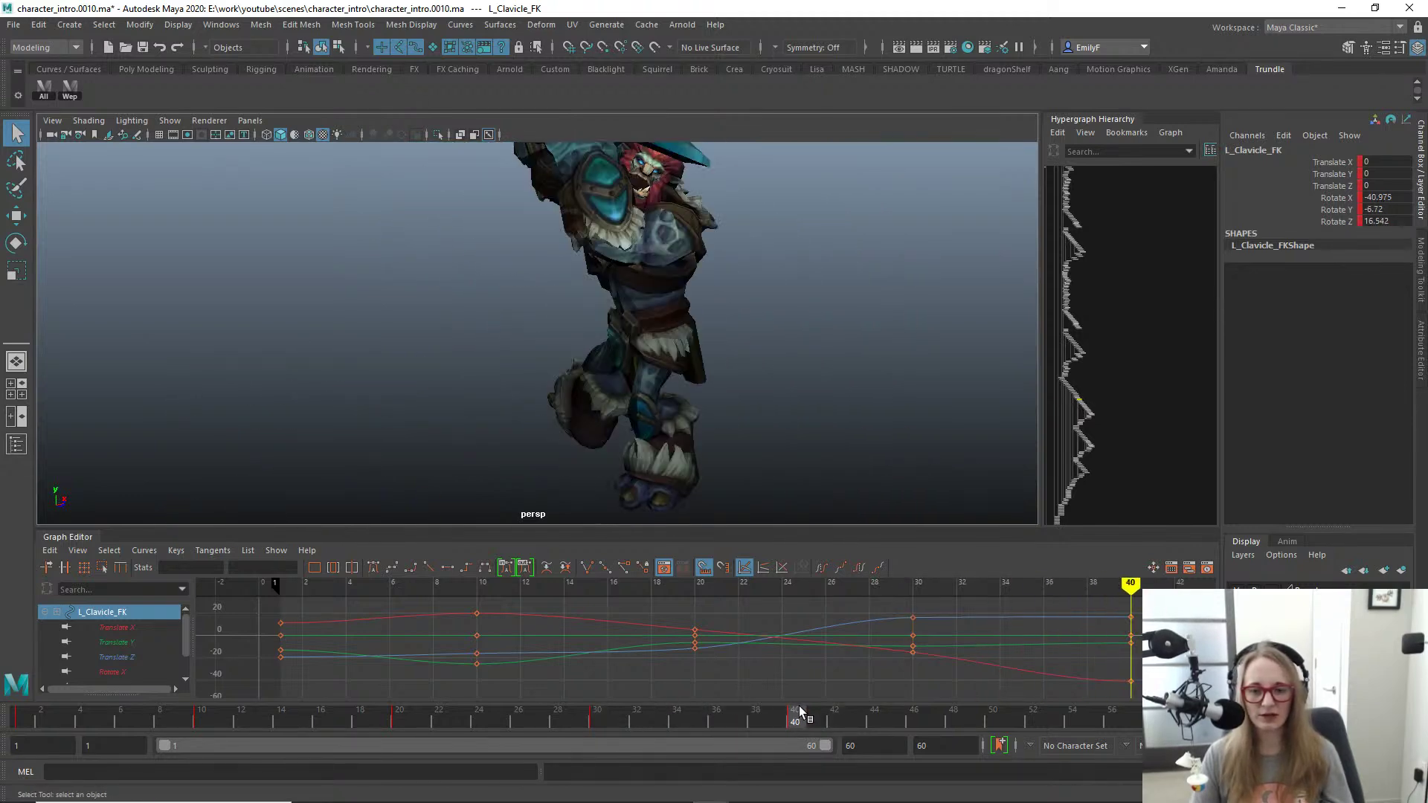
alt+right_drag(747, 441, 628, 303)
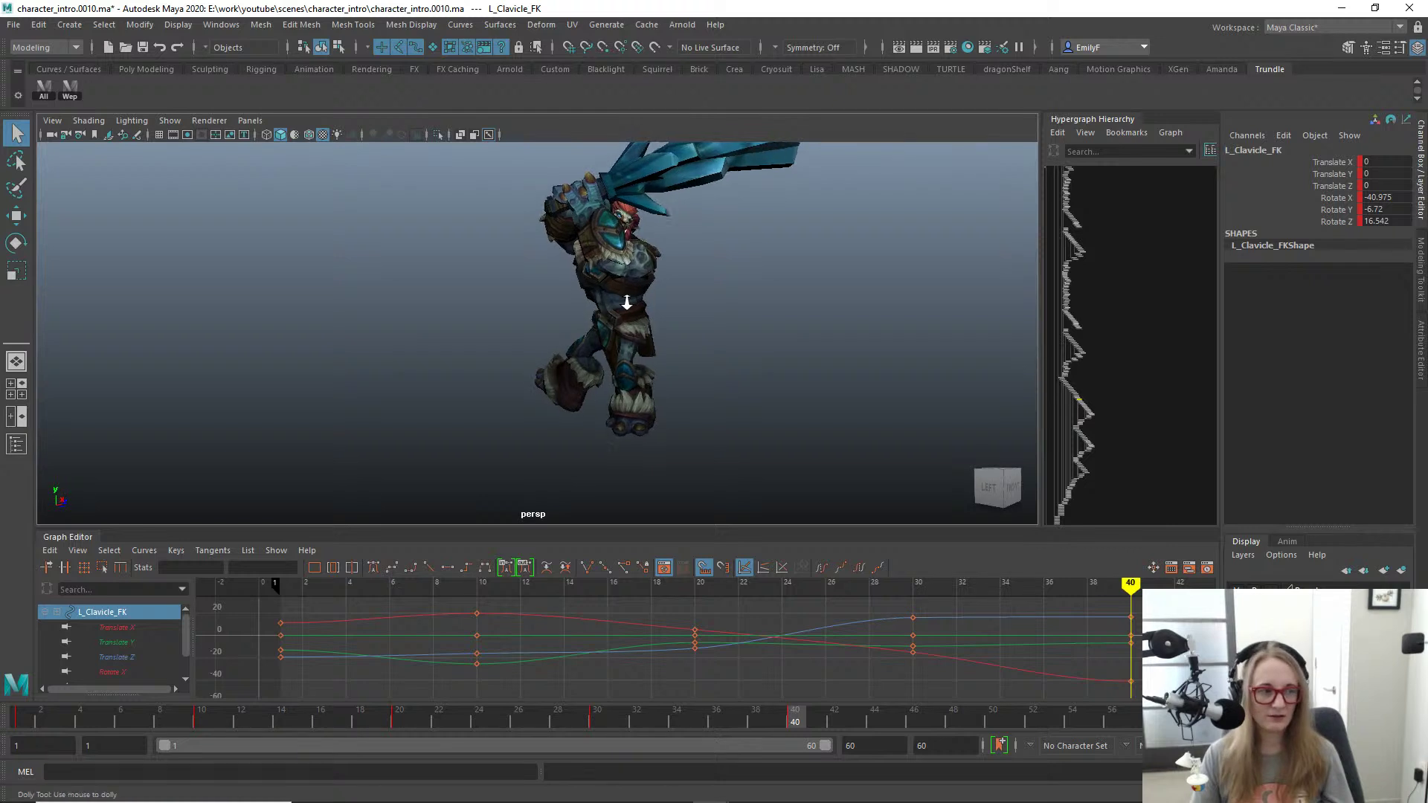
alt+drag(628, 303, 787, 301)
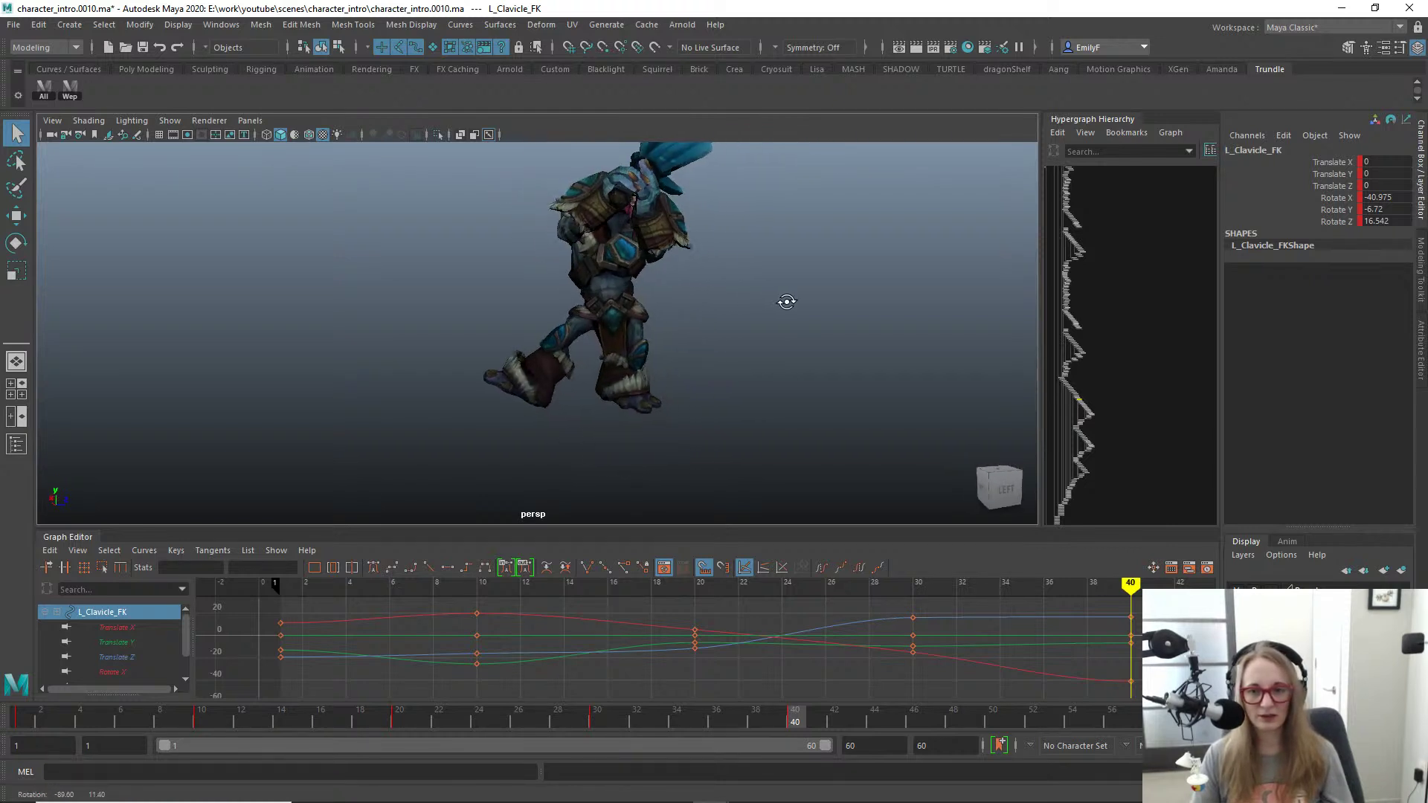
alt+right_drag(686, 311, 671, 275)
alt+drag(671, 276, 665, 437)
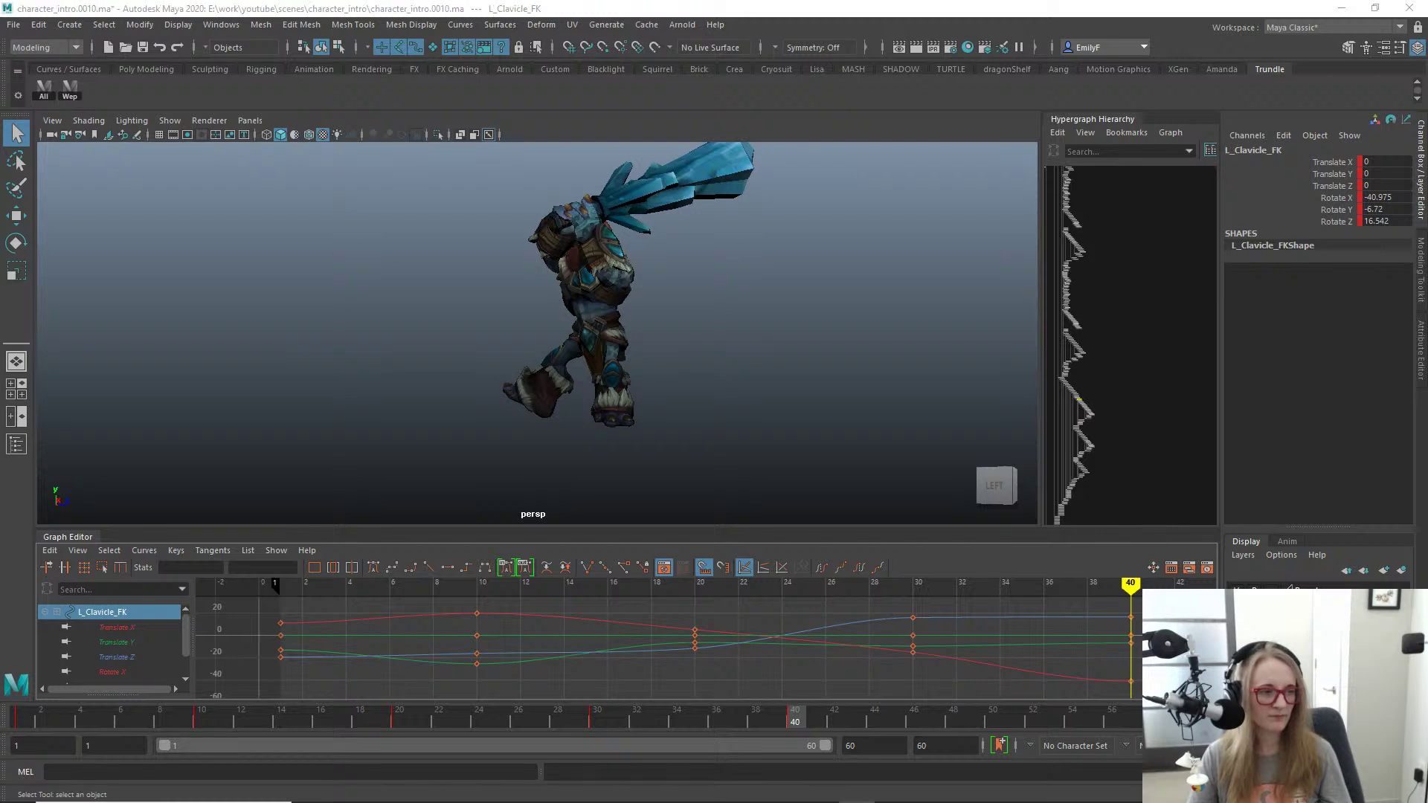
Step: Bring the character_intro reference video over the scene and step forward through the overhead club swing, examining the fighters' poses
drag(1427, 714, 563, 655)
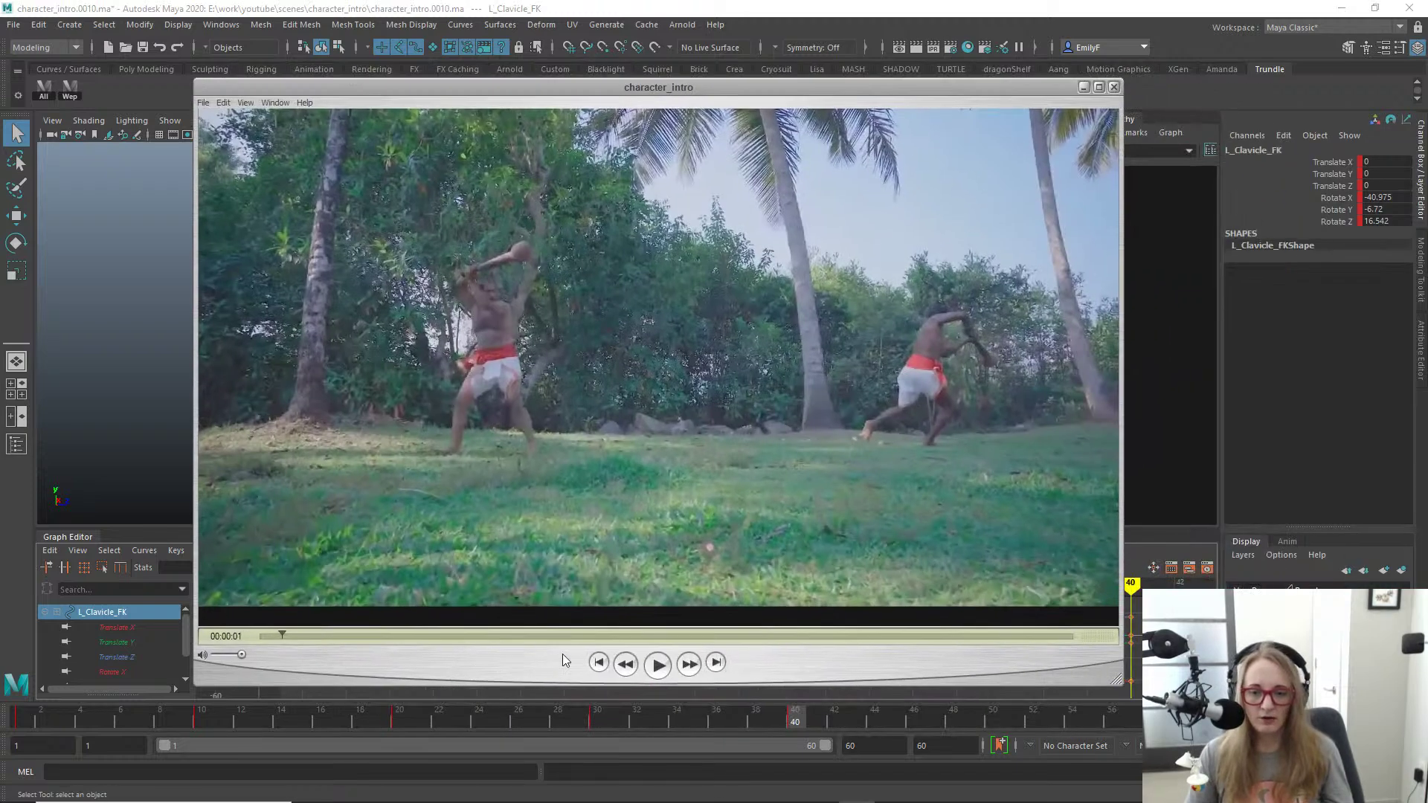
key(Right)
key(Right)
key(Right)
key(Right)
key(Right)
key(Right)
key(Right)
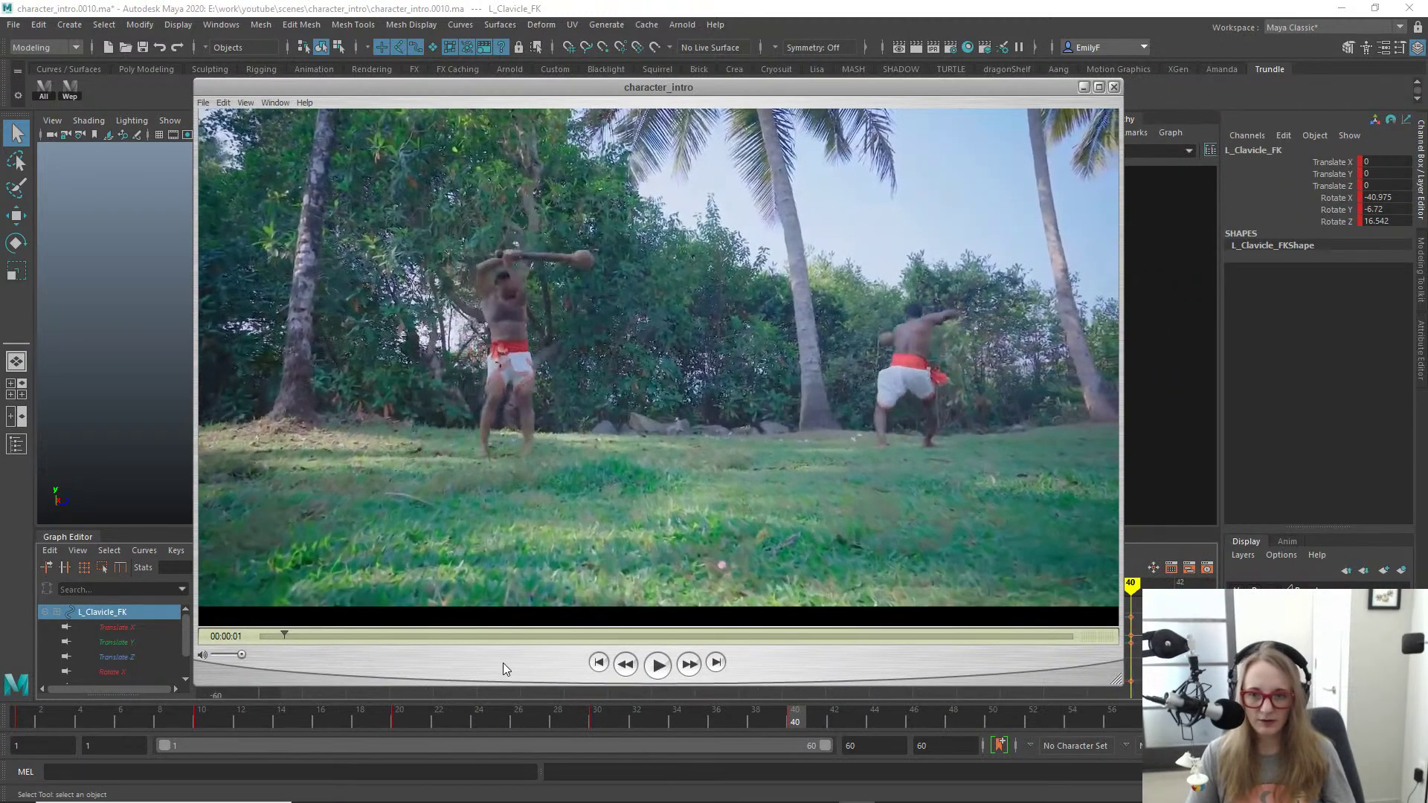
key(Right)
key(Right)
key(Right)
key(Right)
key(Right)
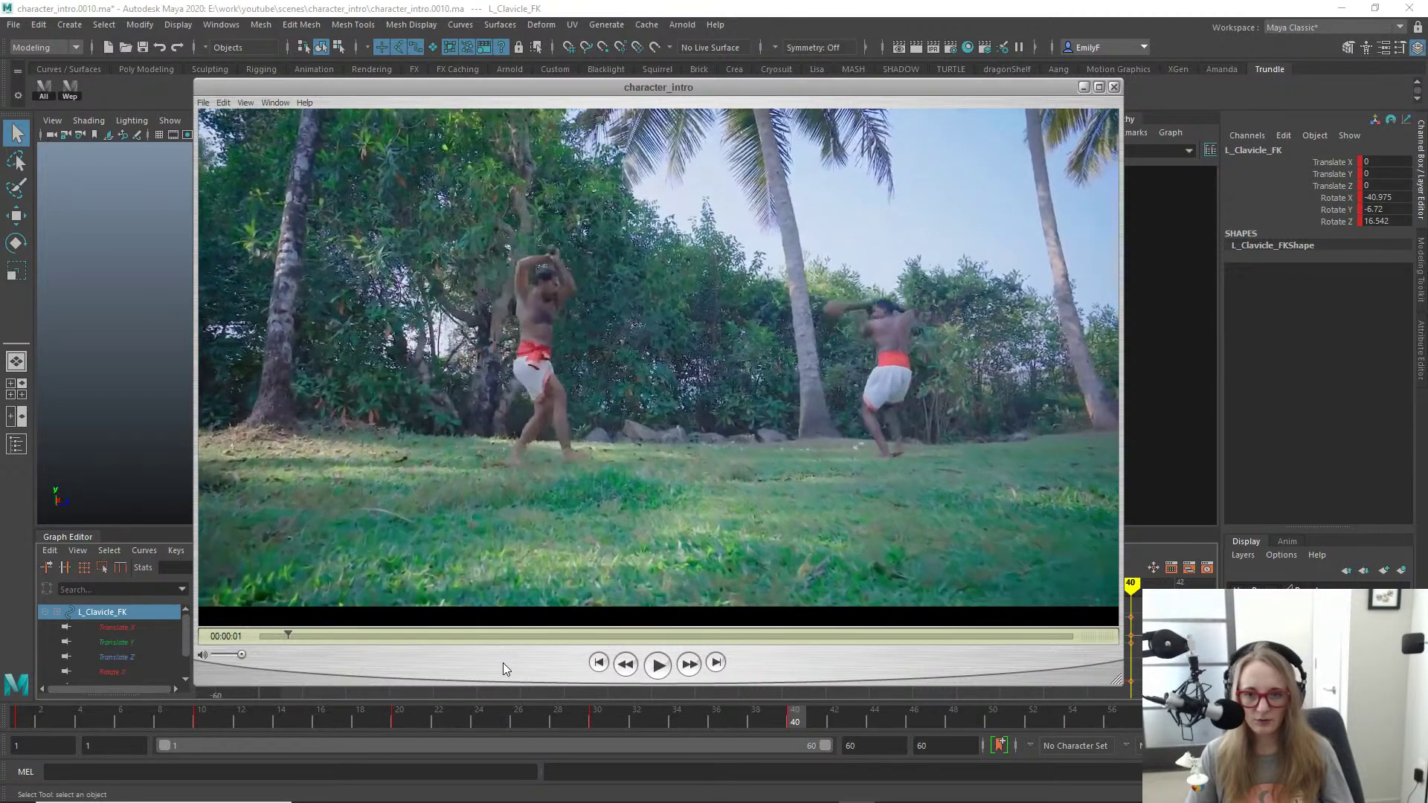
key(Right)
key(Right)
key(Right)
key(Right)
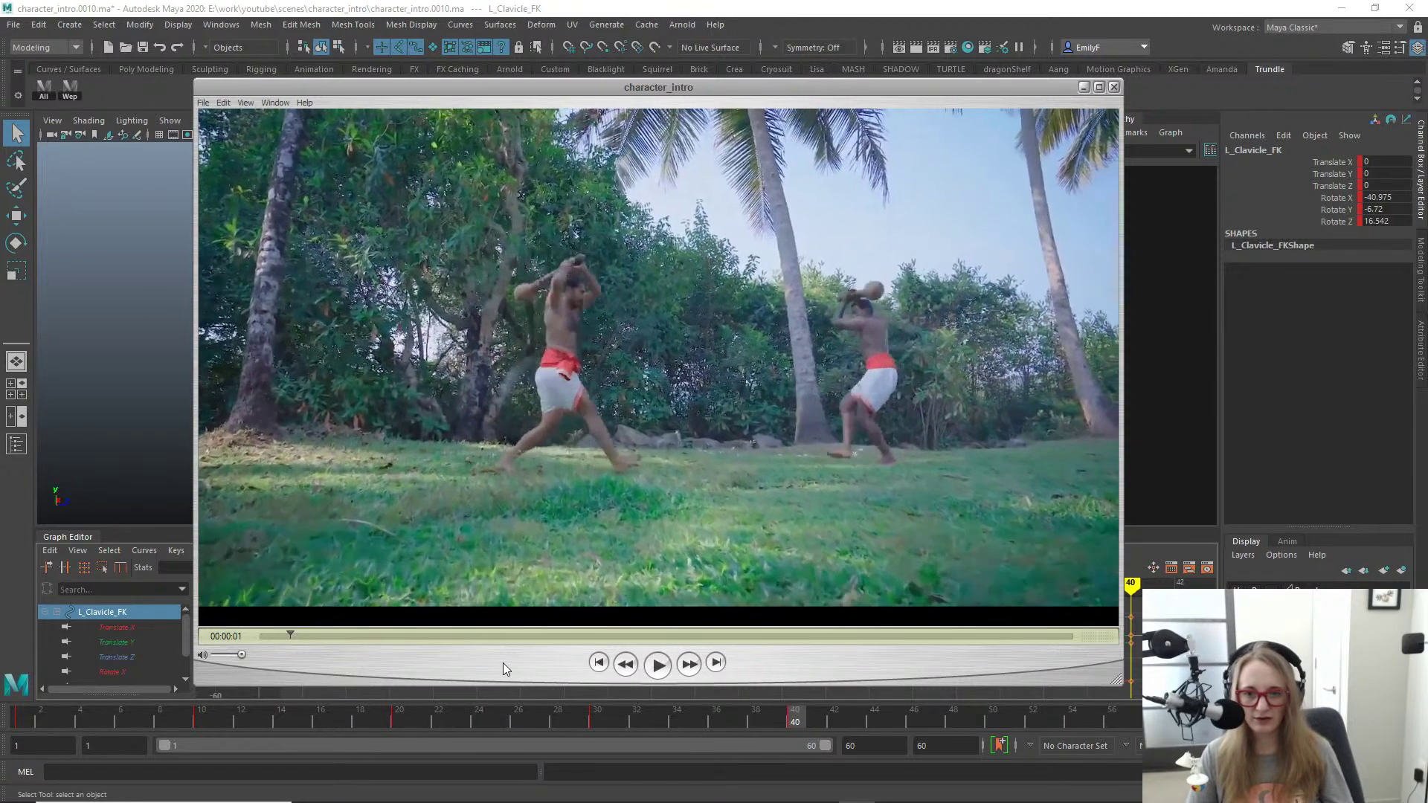
key(Right)
key(Right)
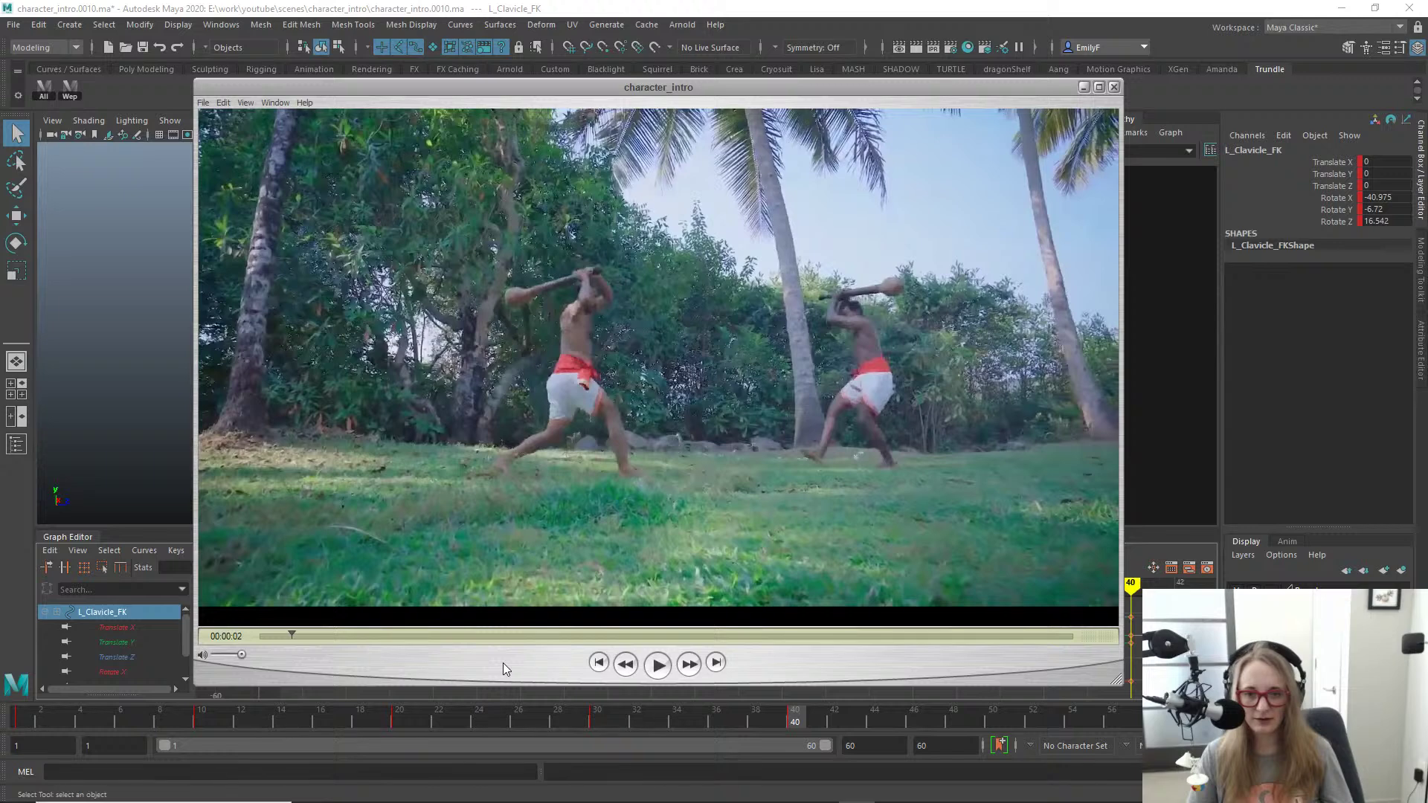
Step: Step back through the reference video to the start of the overhead swing, examining the arm and foot positions
key(Left)
key(Left)
key(Left)
key(Left)
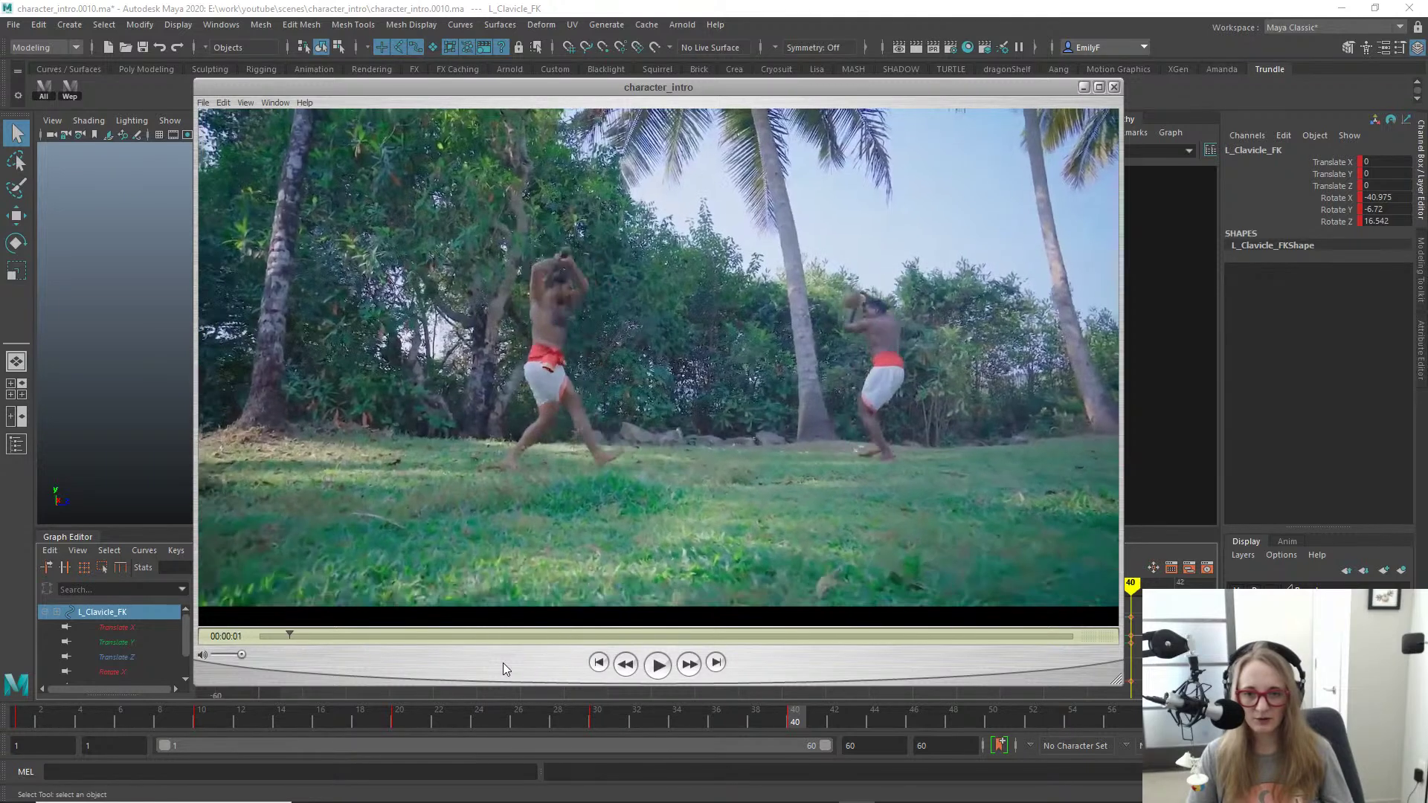
key(Left)
key(Left)
key(Left)
key(Left)
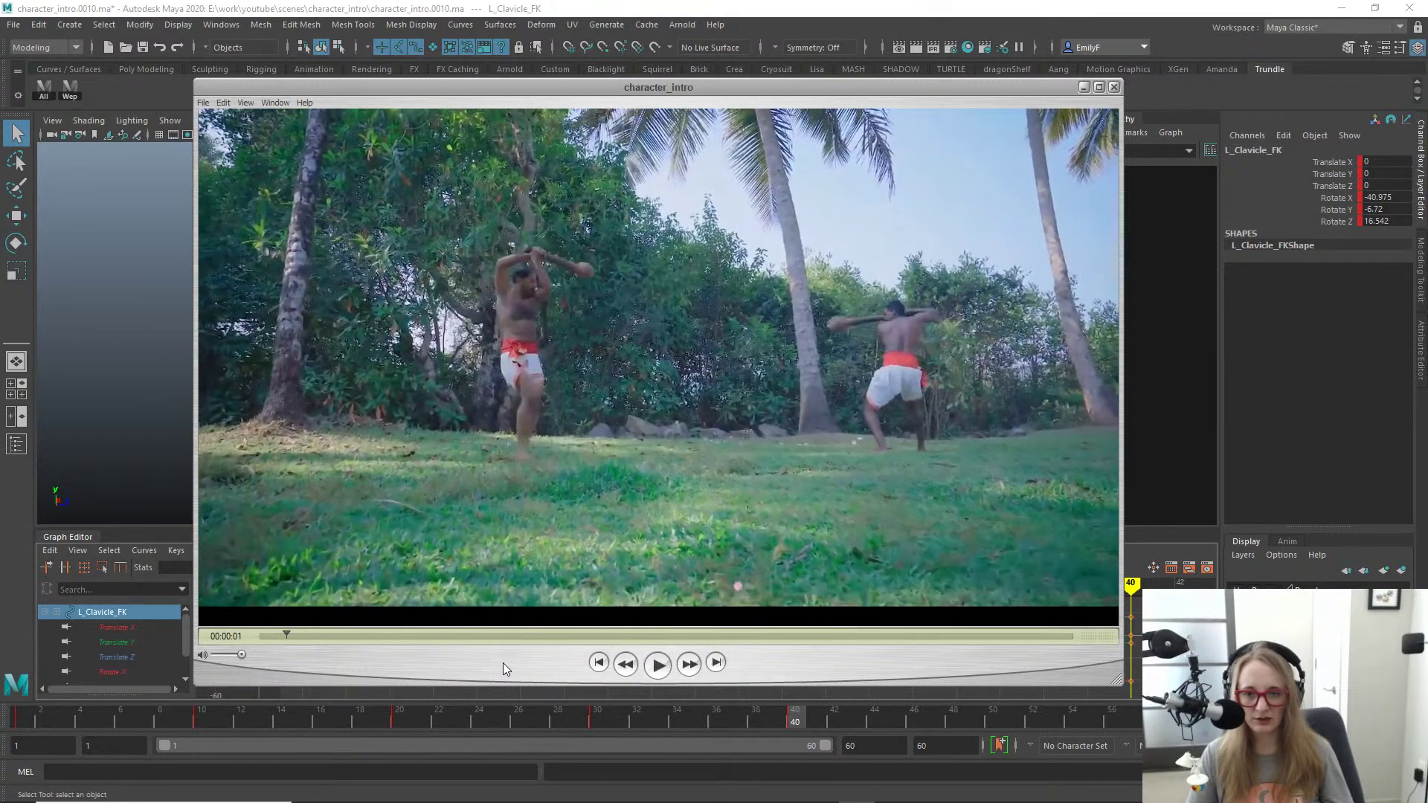
key(Left)
key(Left)
key(Left)
key(Left)
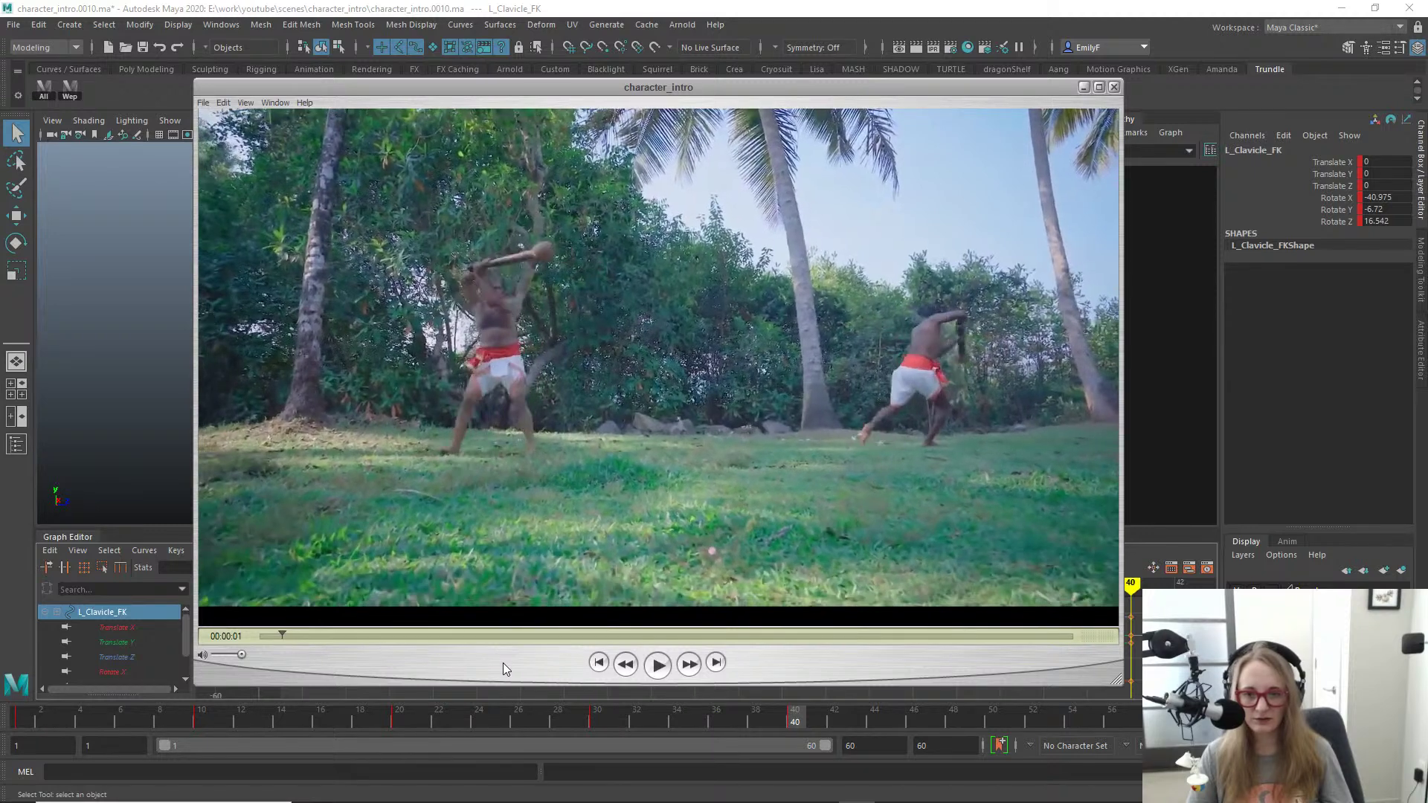
Step: Step forward through the reference swing again to the wide stance with the club behind the head, and move the video off the scene
key(Right)
key(Right)
key(Right)
key(Right)
key(Right)
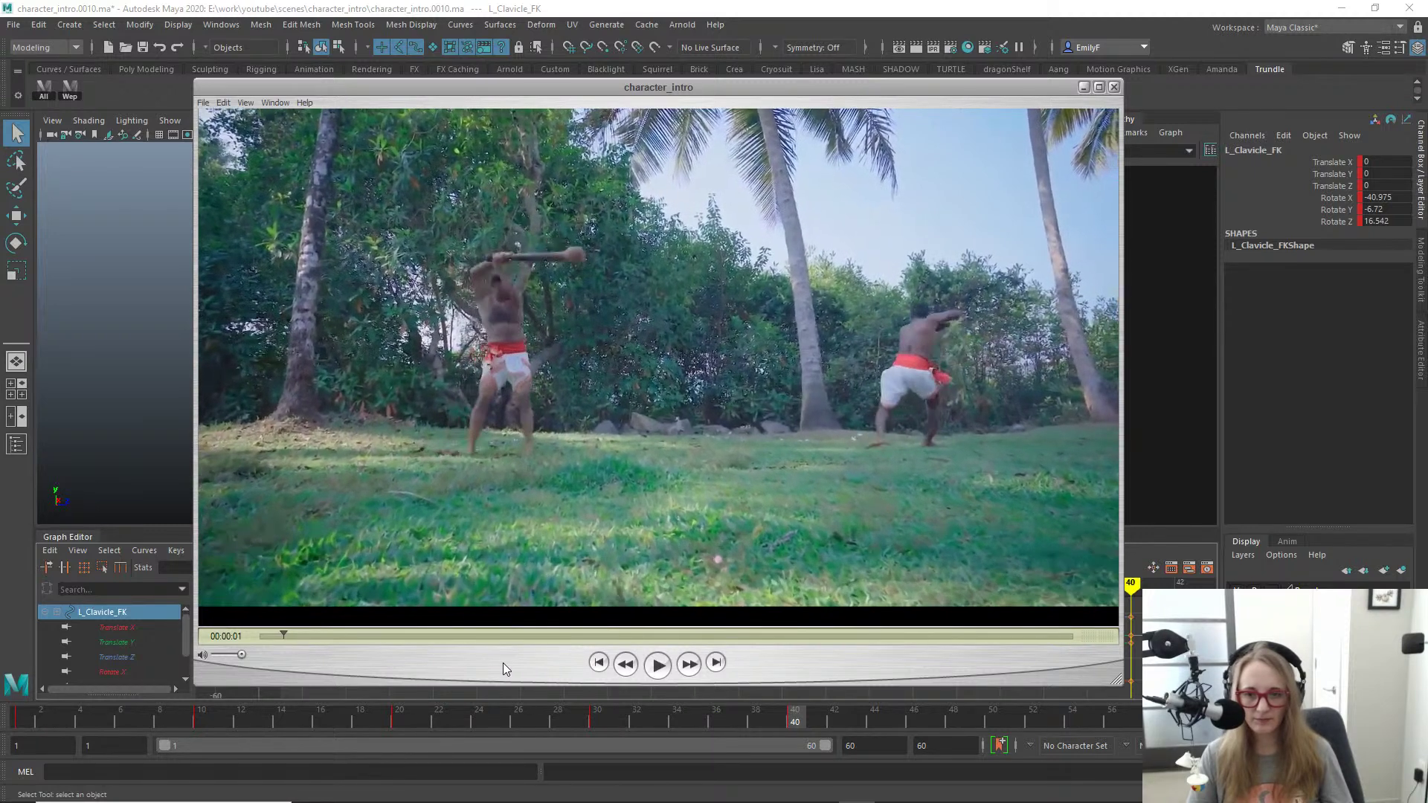
key(Right)
key(Right)
key(Right)
key(Right)
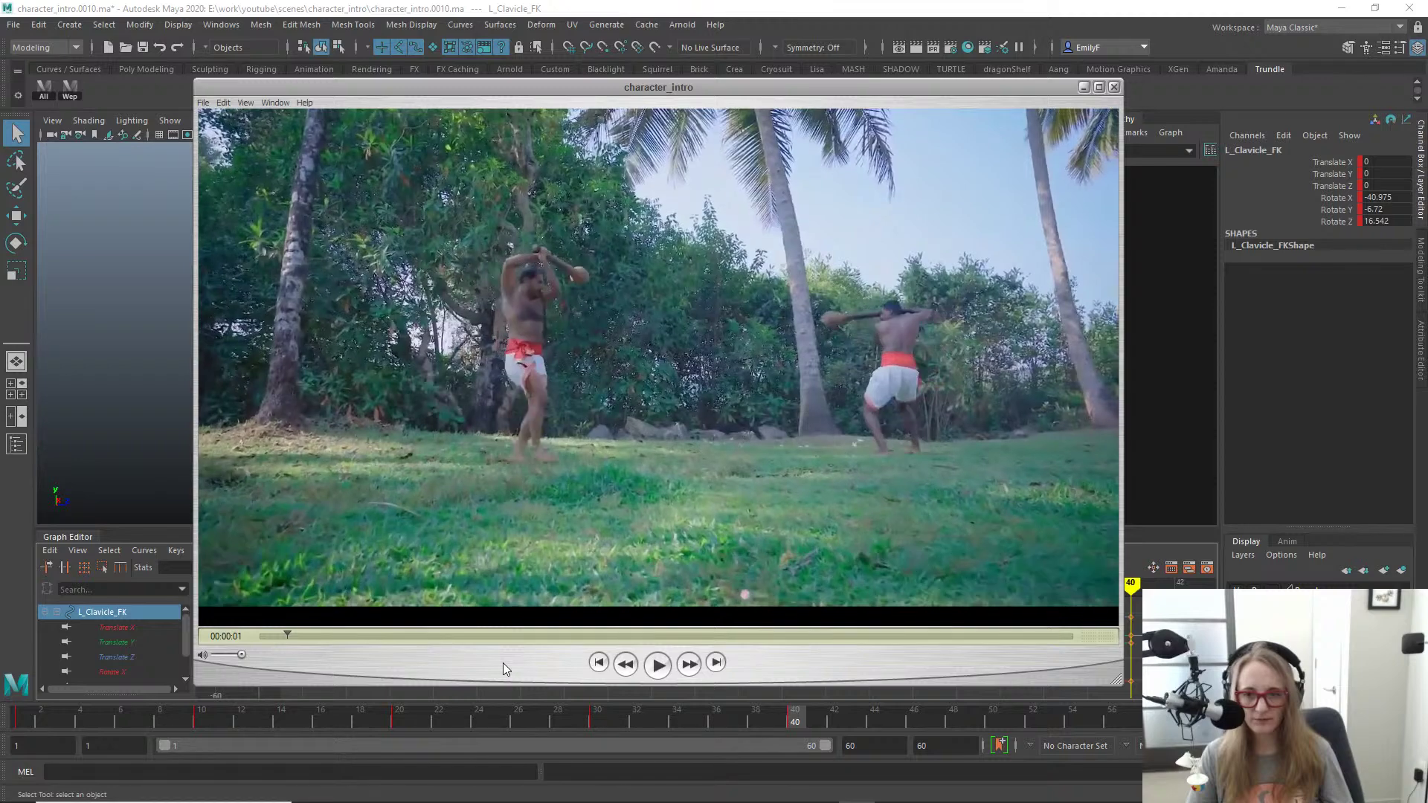
key(Right)
key(Right)
key(Right)
key(Right)
key(Right)
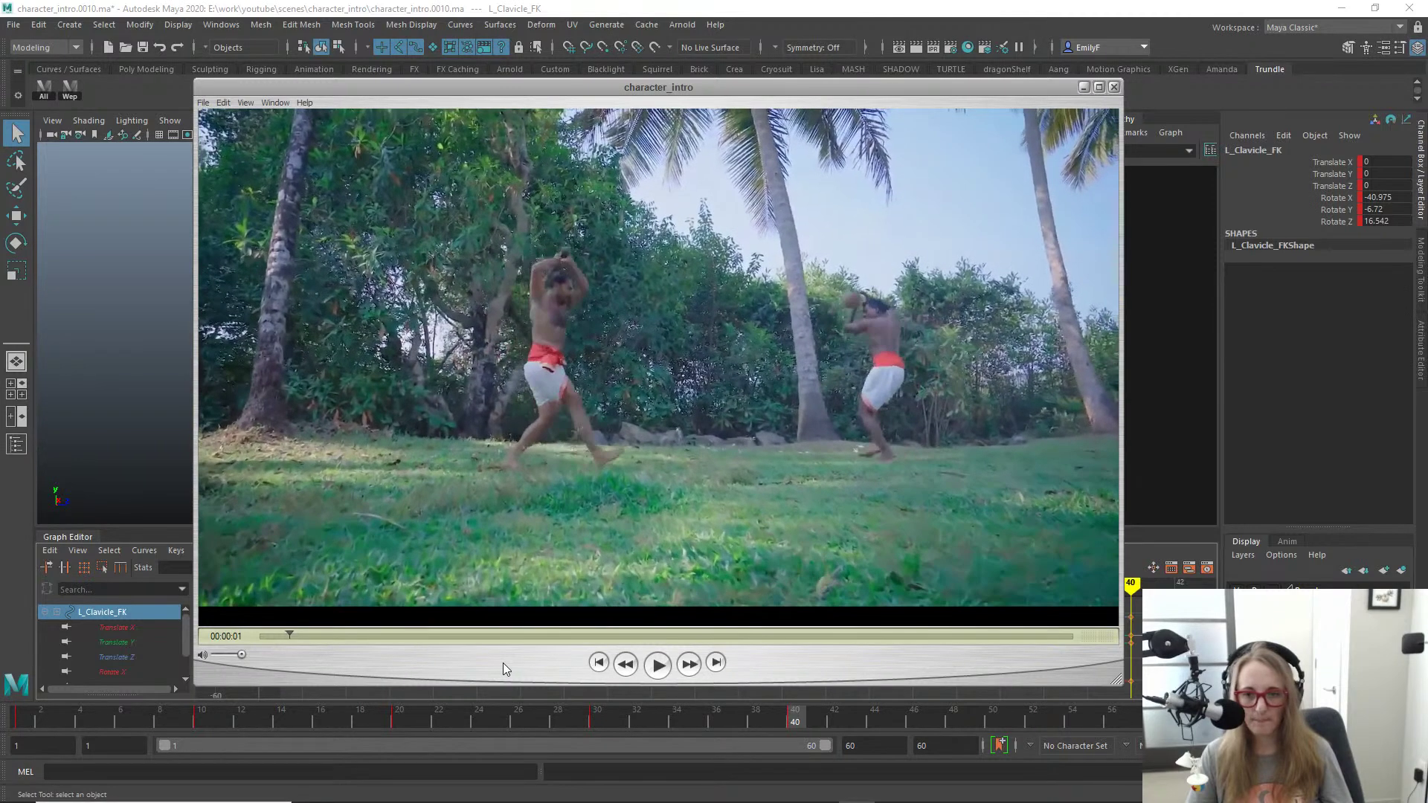
key(Right)
key(Right)
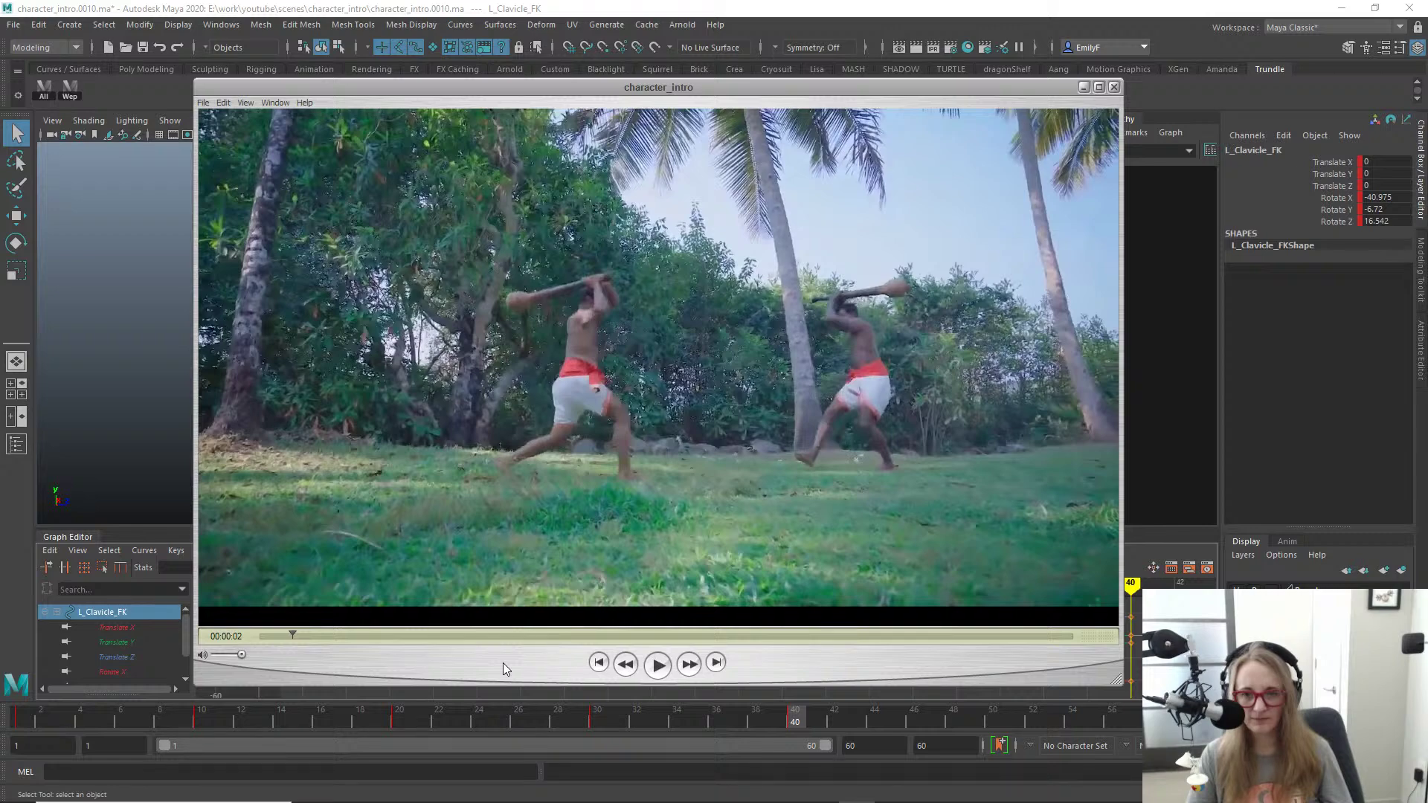
key(Right)
key(Left)
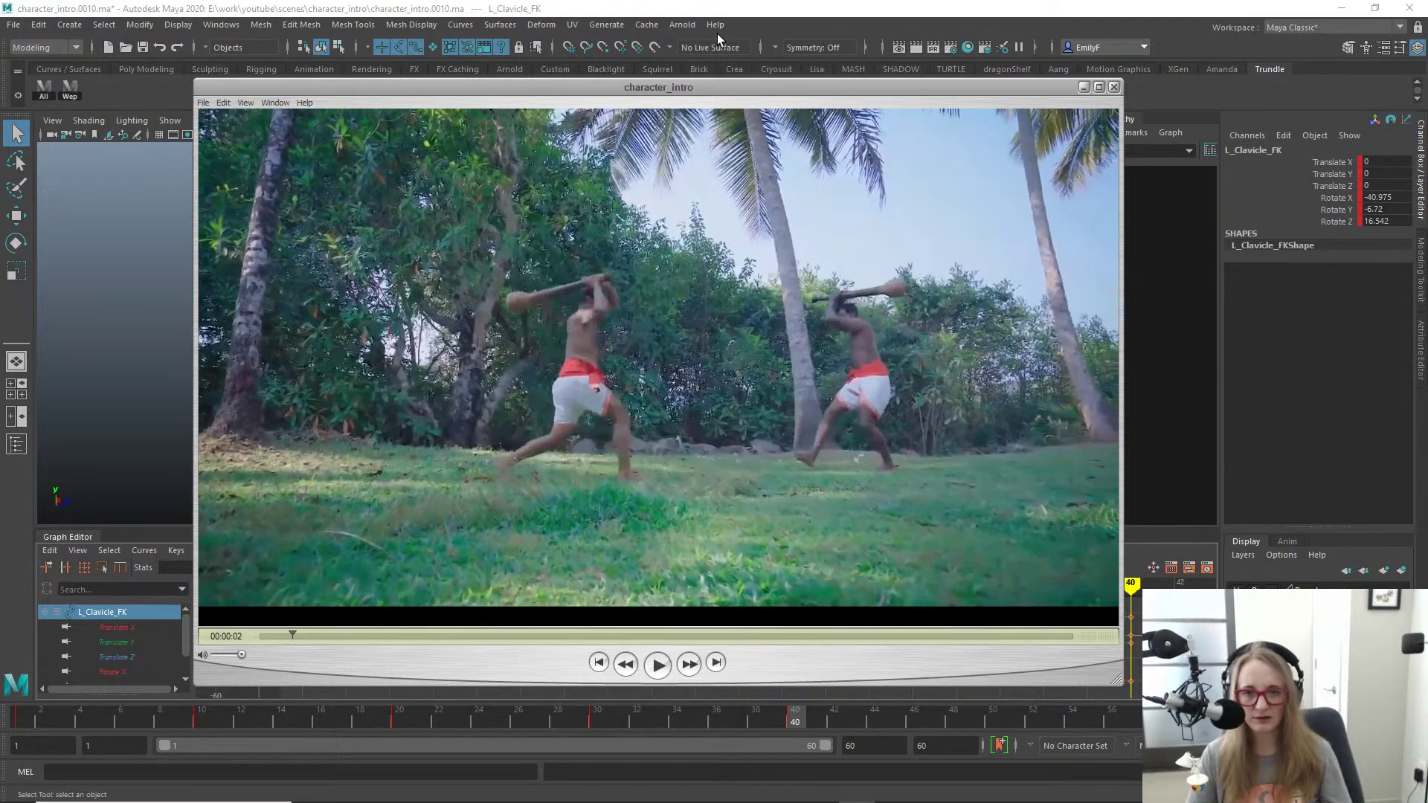
drag(689, 83, 1427, 283)
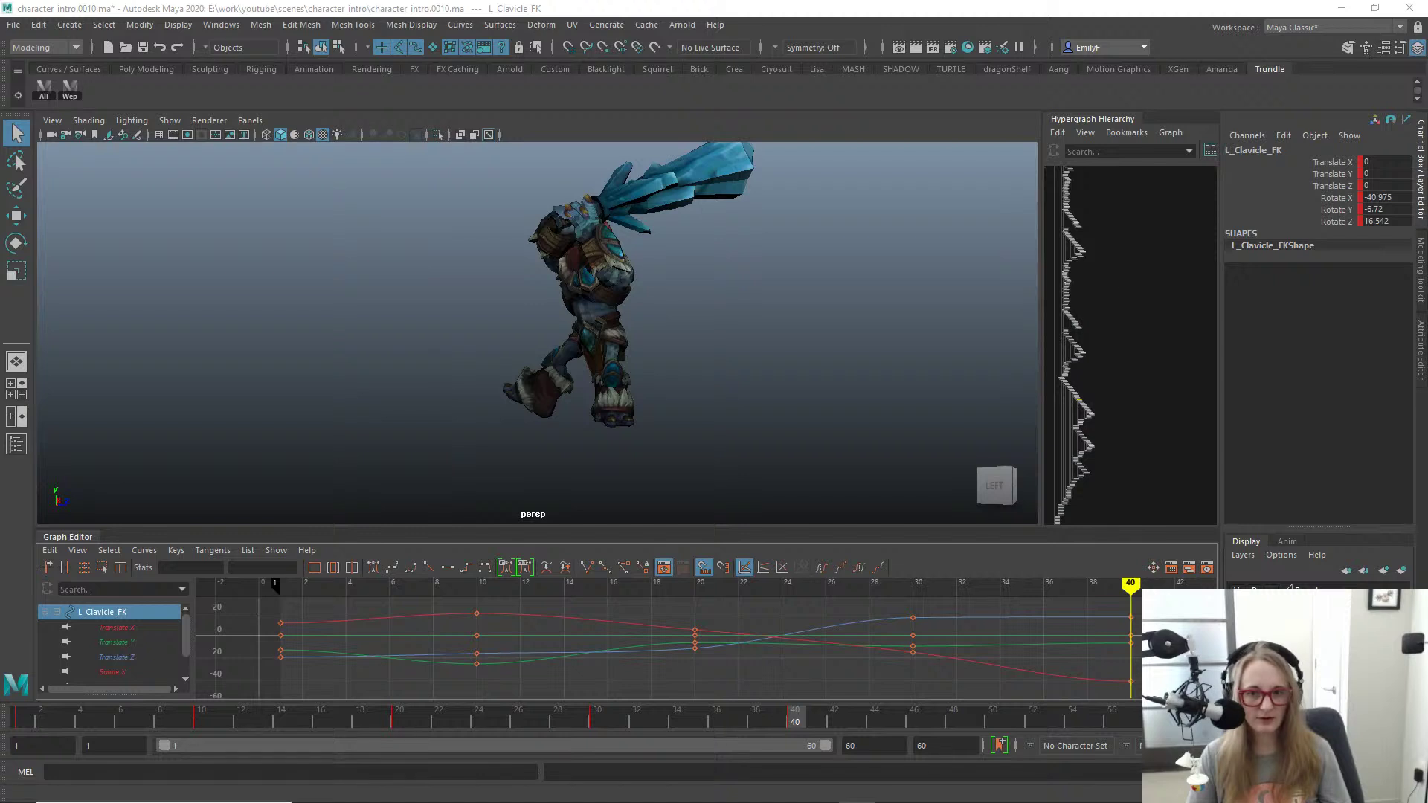
Step: Save the scene as character_intro.0011.ma, and select and key all the character's controls at frame 50
alt+right_drag(673, 278, 812, 302)
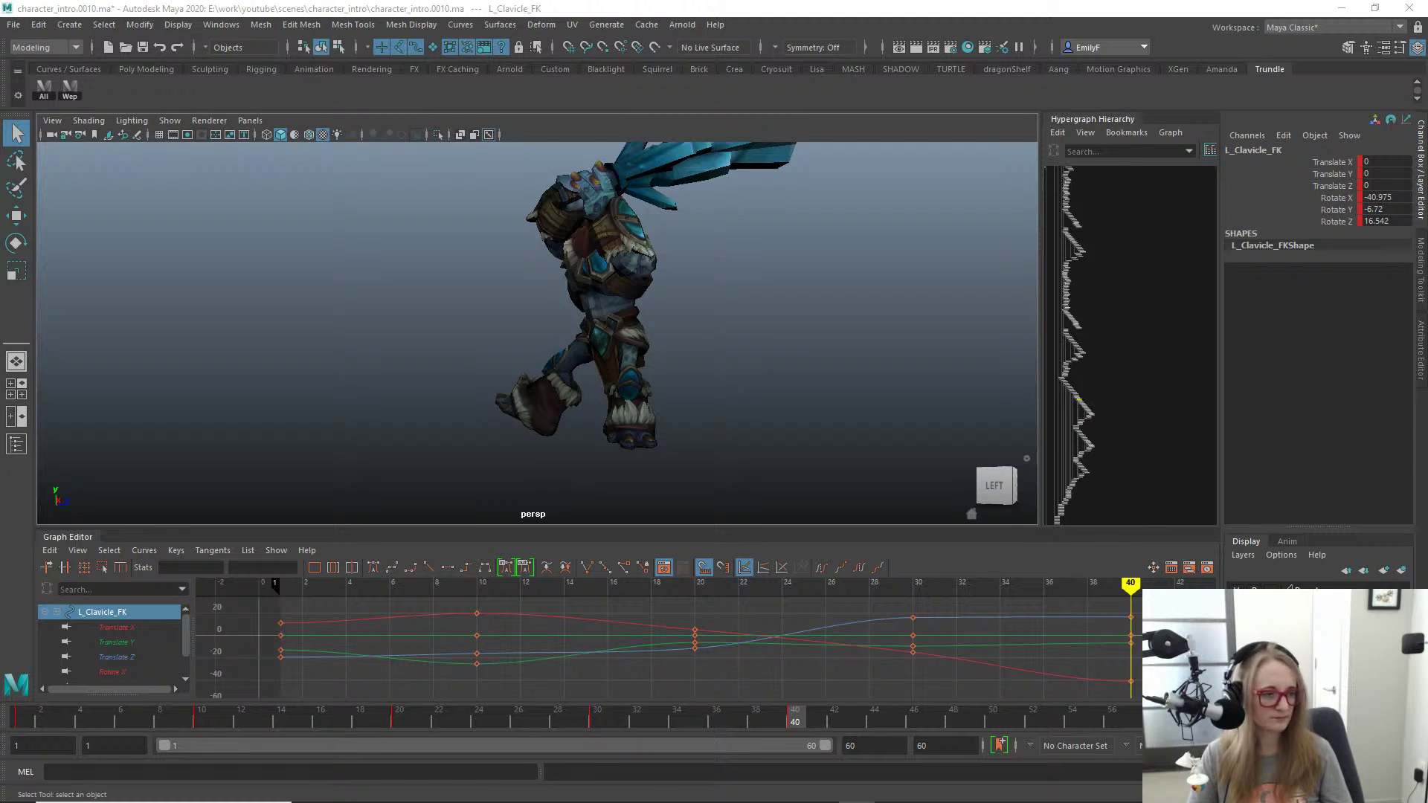
scroll(692, 399, down, 5)
alt+drag(692, 399, 721, 399)
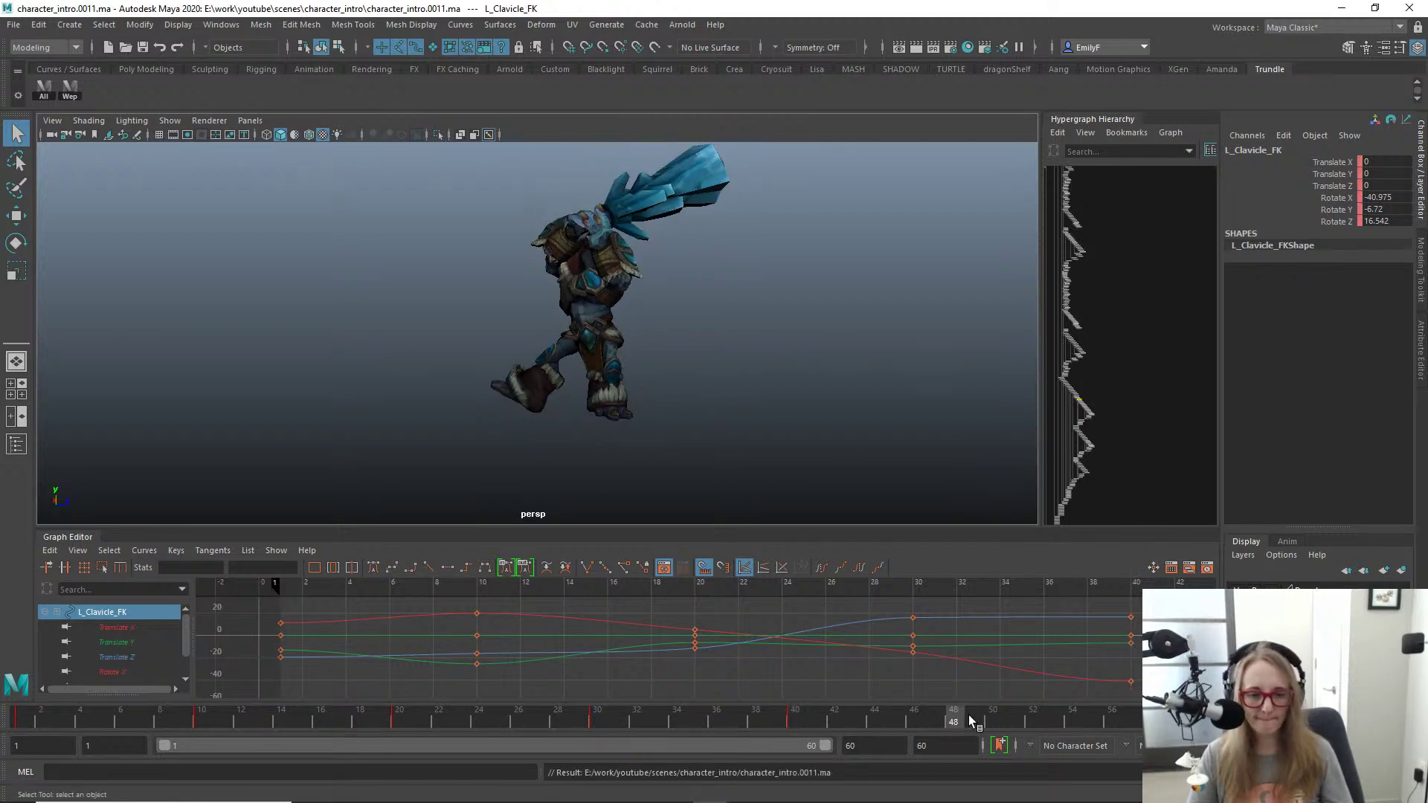
click(47, 83)
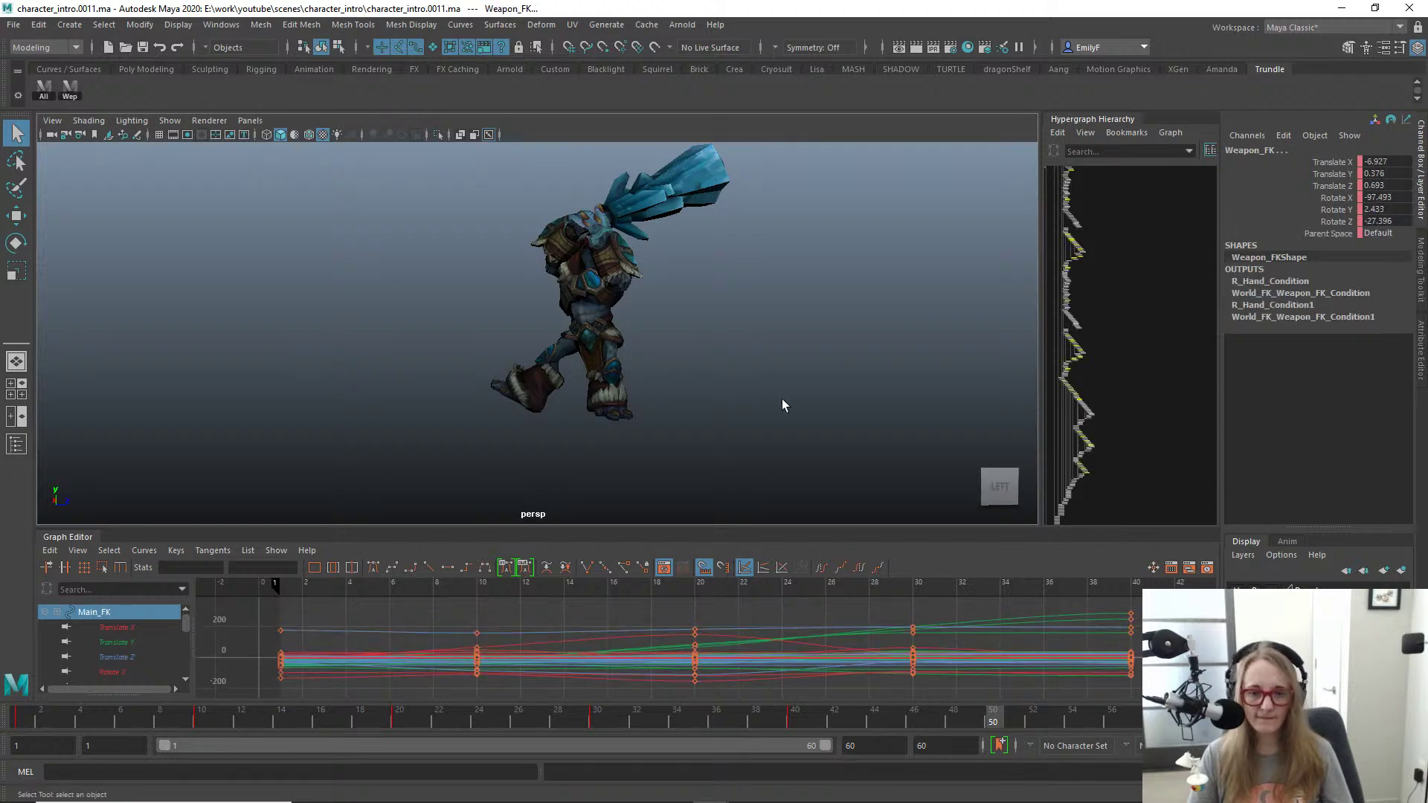
Step: Show the rig controls in the perspective view and select the right foot's IK control at frame 50
alt+drag(709, 390, 546, 395)
key(alt+1)
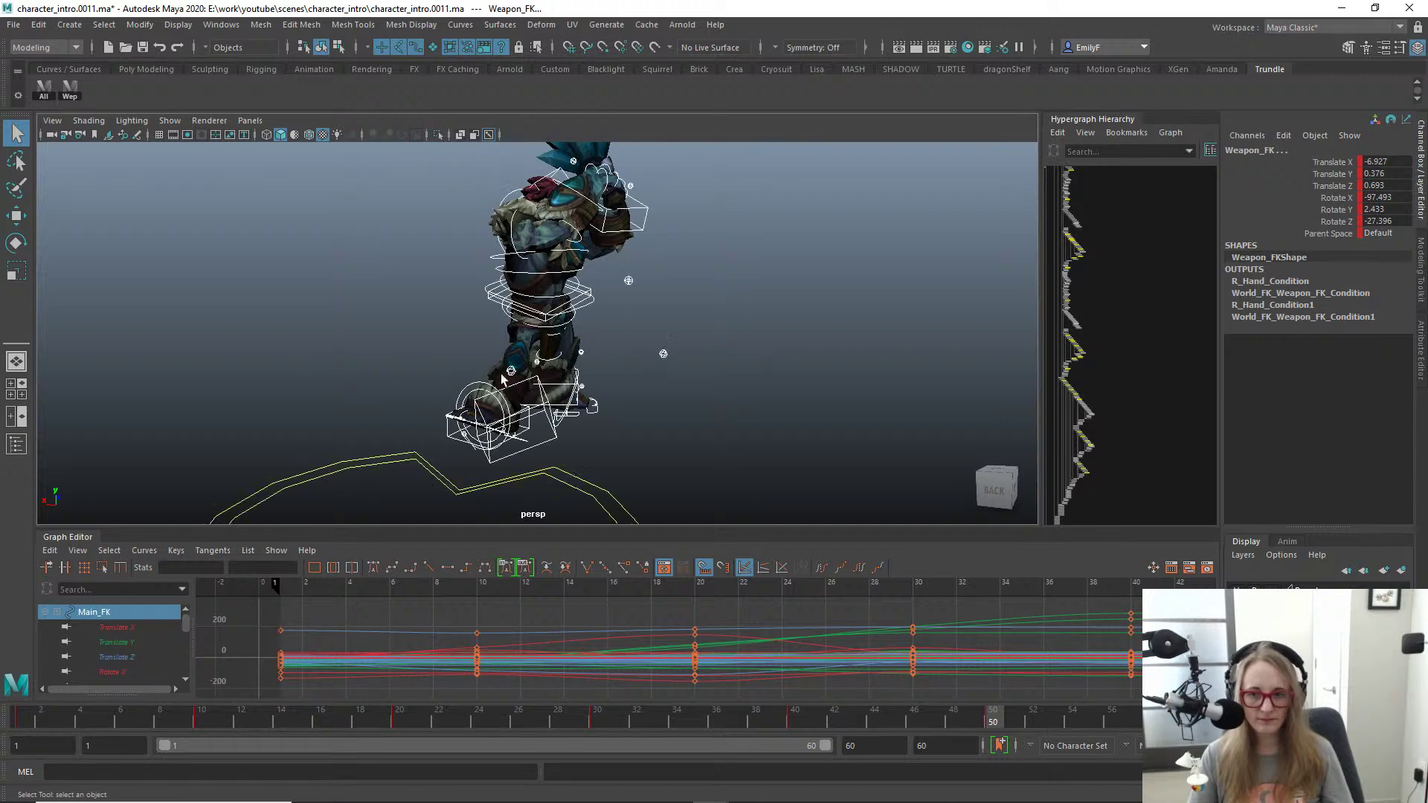
click(511, 420)
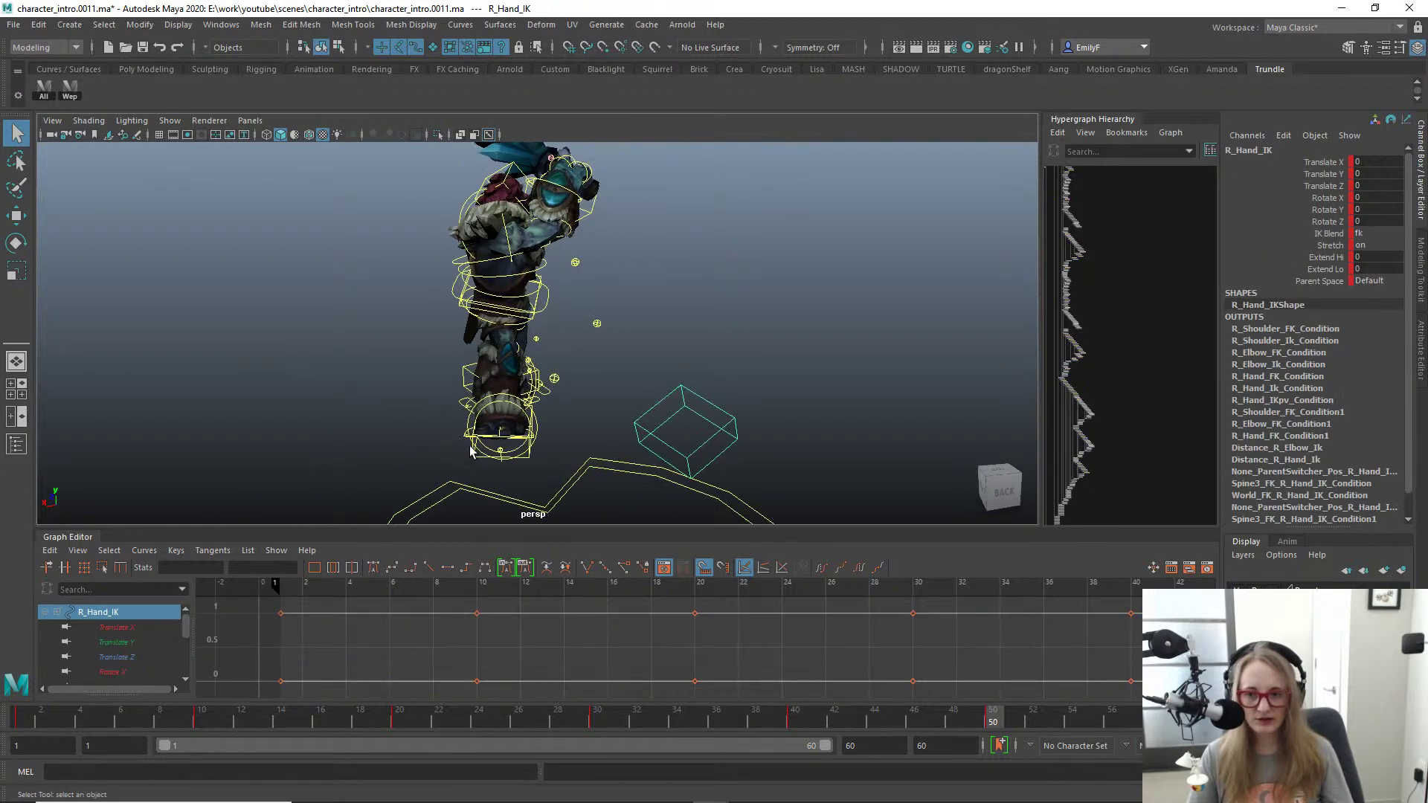
click(471, 448)
key(w)
alt+right_drag(622, 483, 542, 419)
alt+drag(542, 419, 495, 409)
key(q)
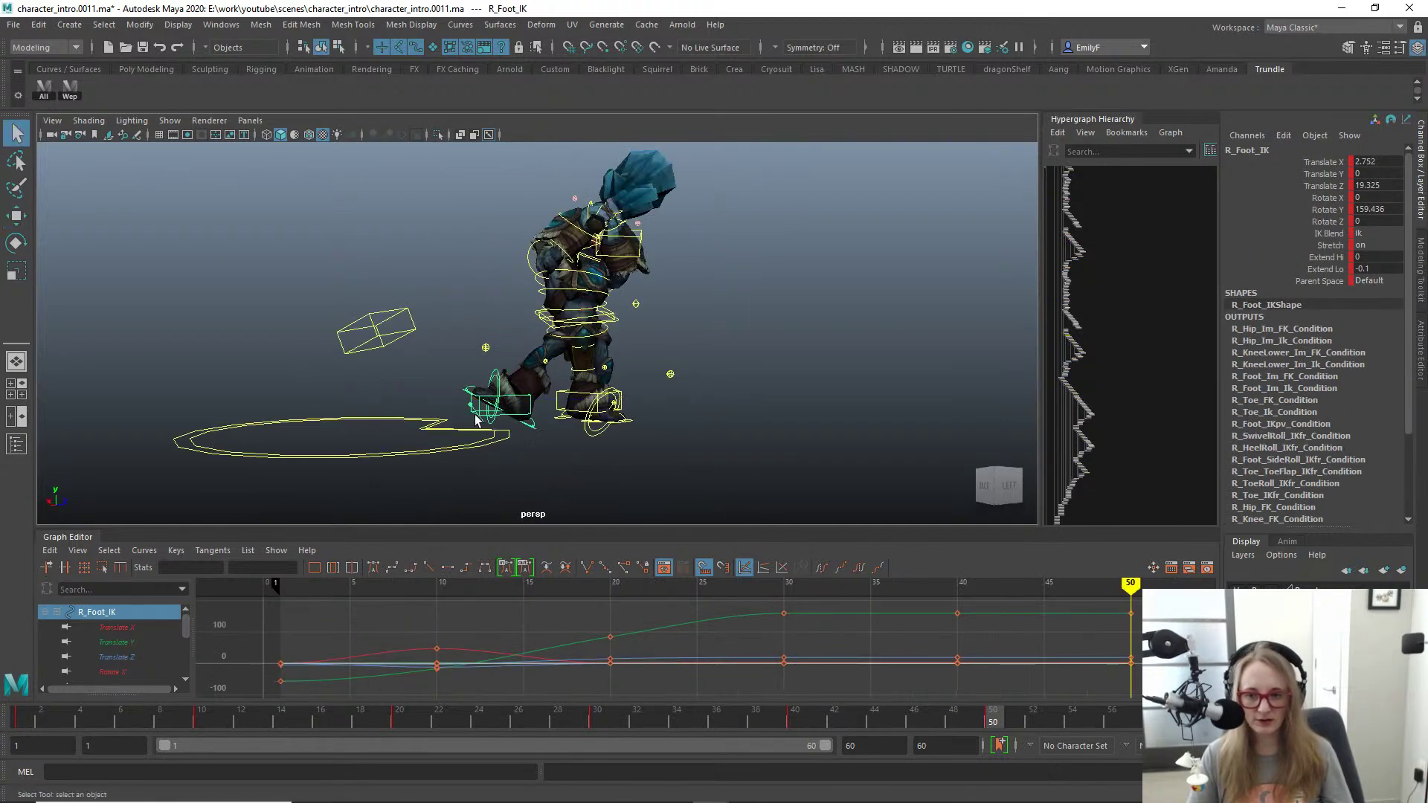
Step: Try turning the right foot's IK control to Rotate Y 360 and moving it forward, and undo both changes
key(w)
scroll(479, 418, up, 3)
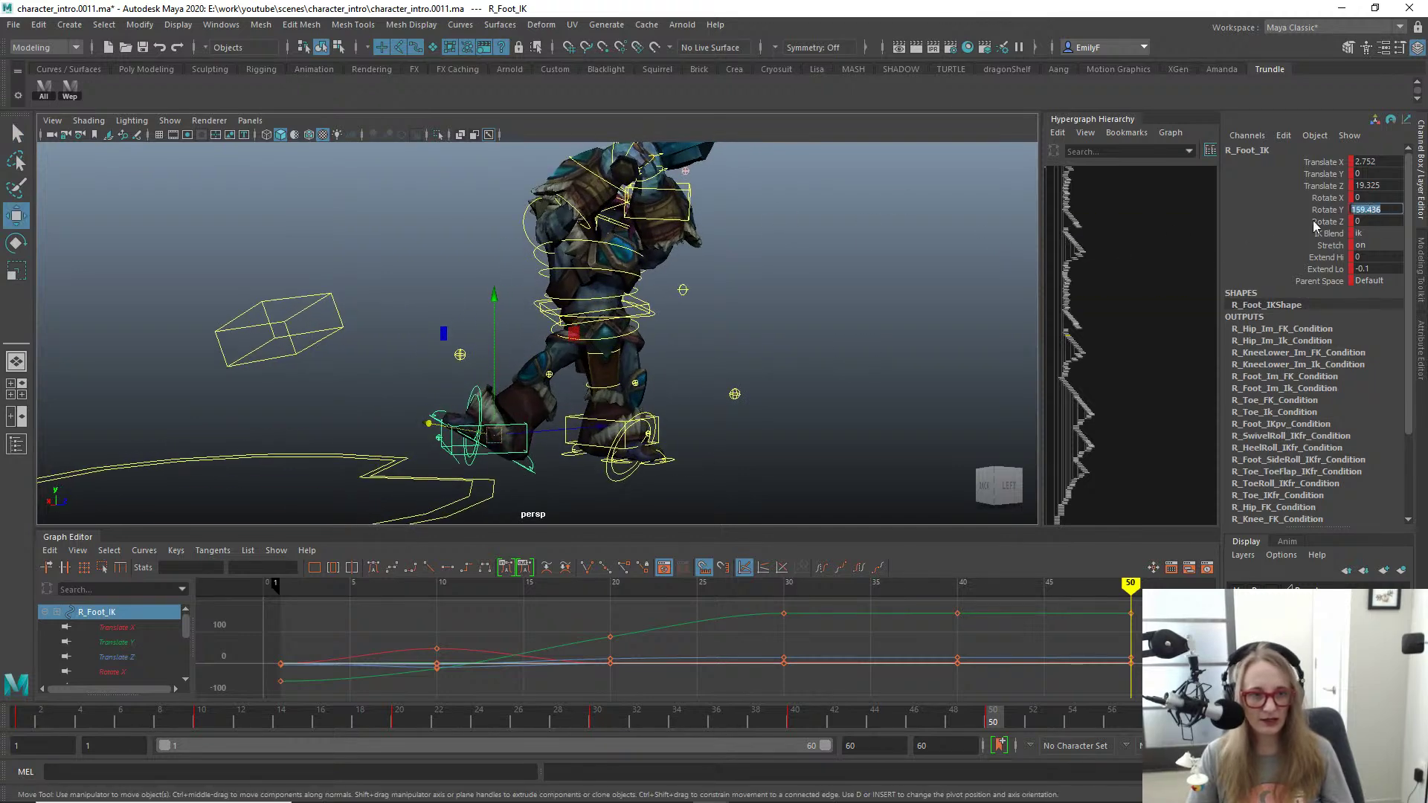
key(Return)
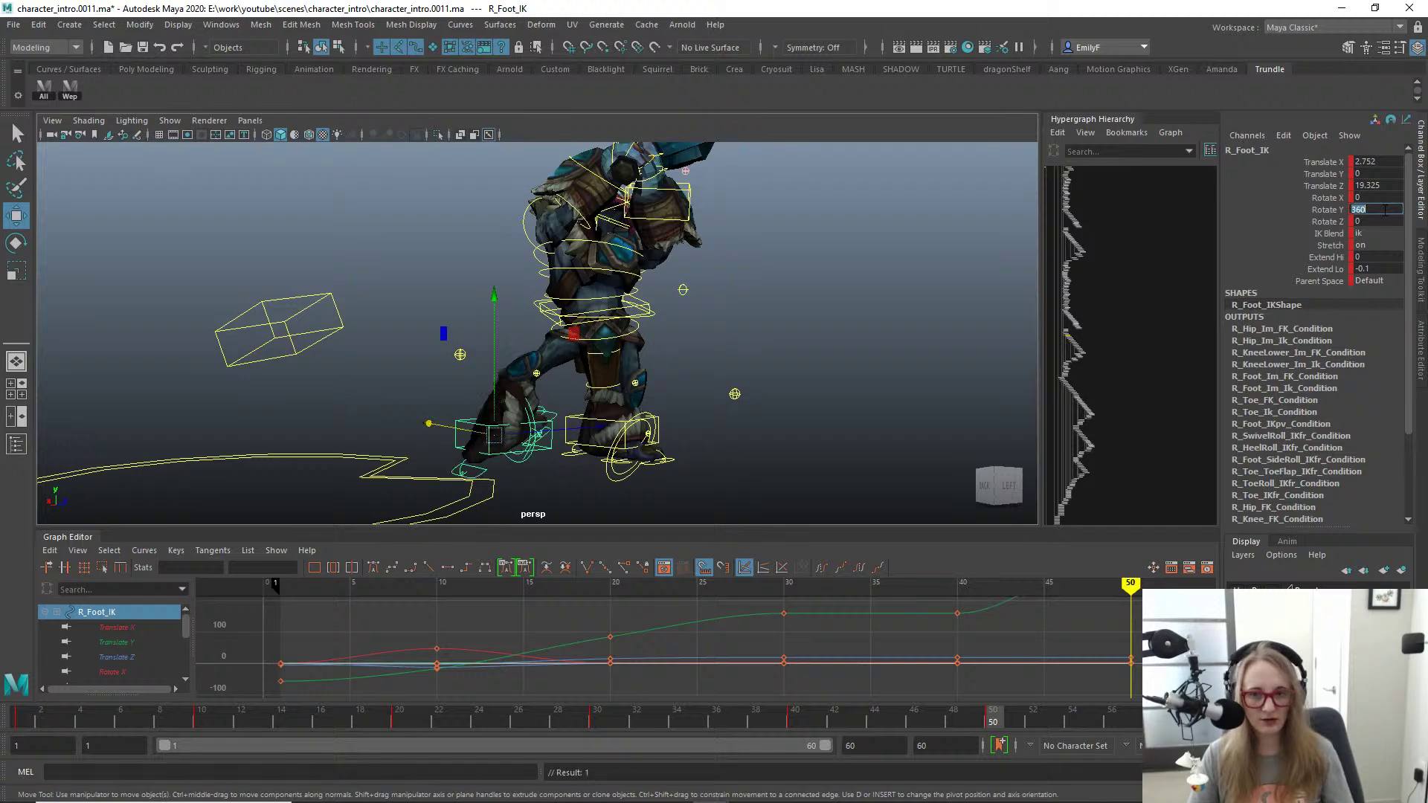
alt+drag(491, 301, 491, 360)
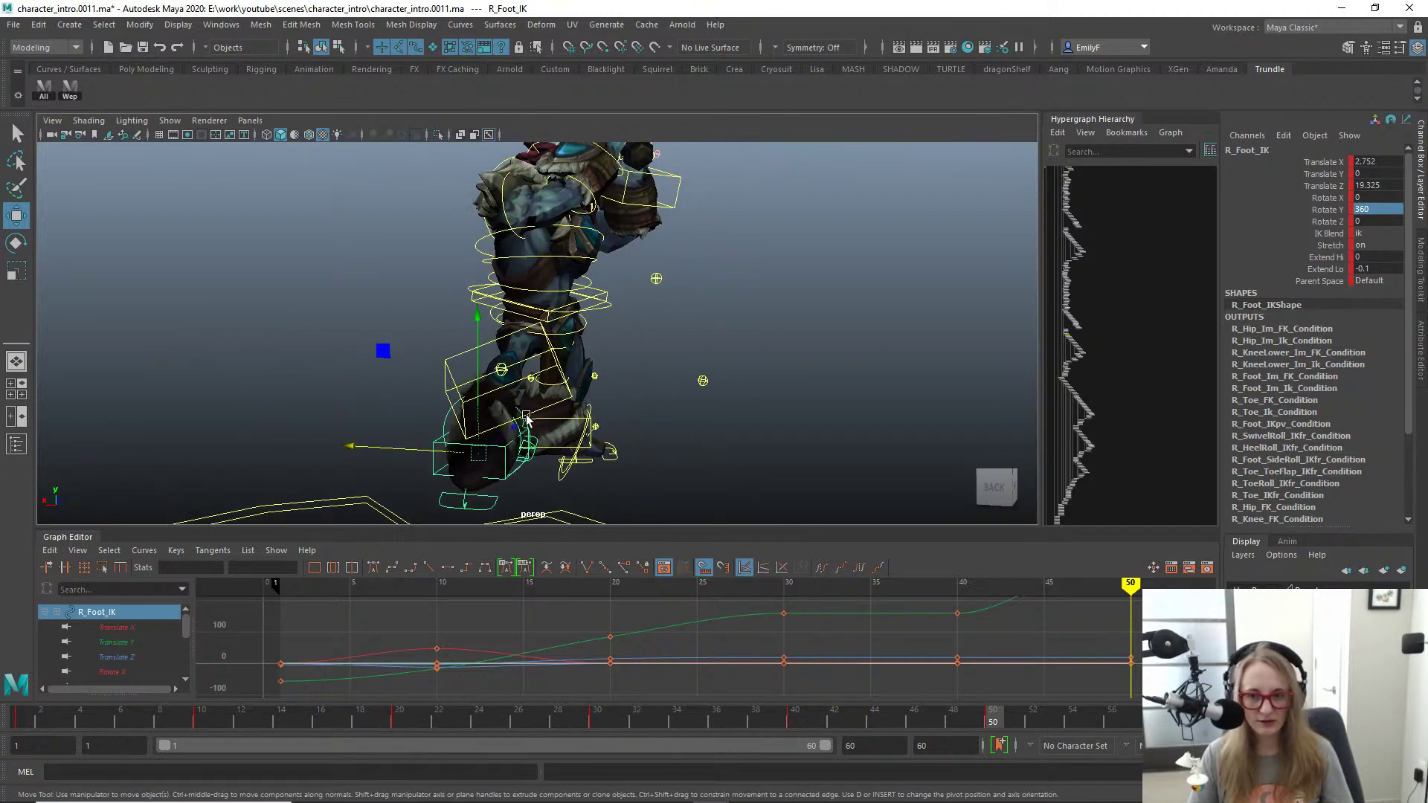
drag(493, 435, 563, 384)
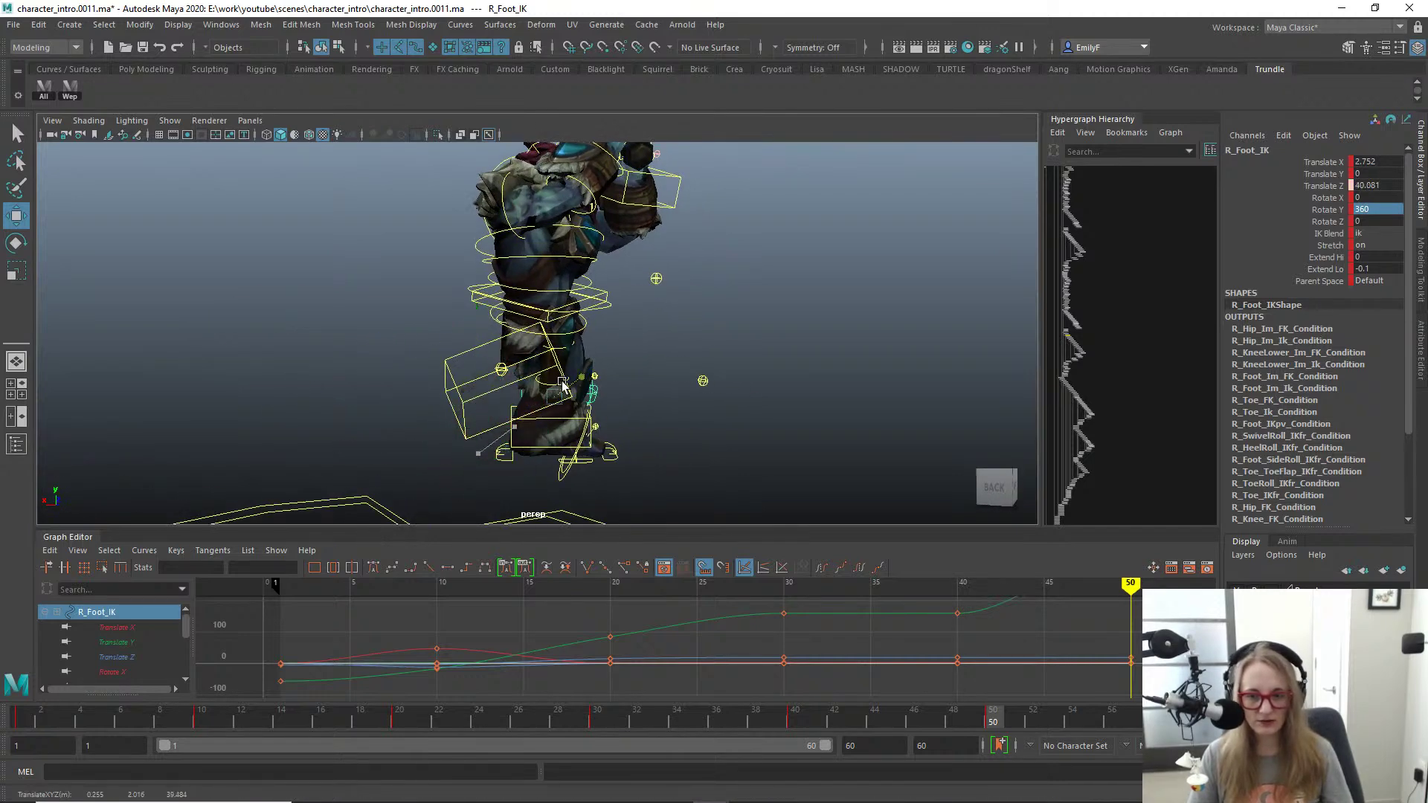
key(ctrl+z)
key(ctrl+z)
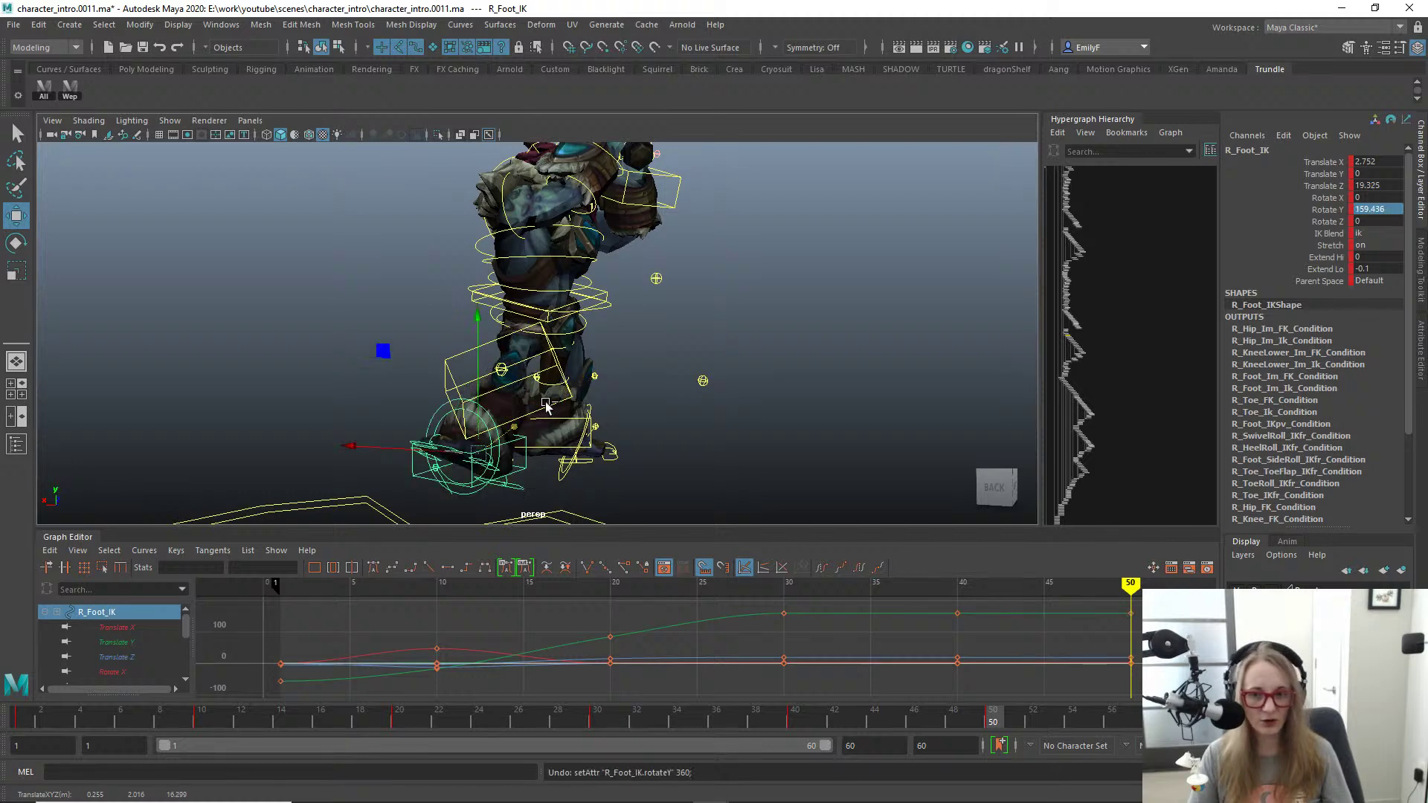
Step: Set the right foot IK control's Rotate Y to 360 at frame 50
key(q)
alt+drag(616, 416, 537, 375)
alt+drag(510, 374, 565, 372)
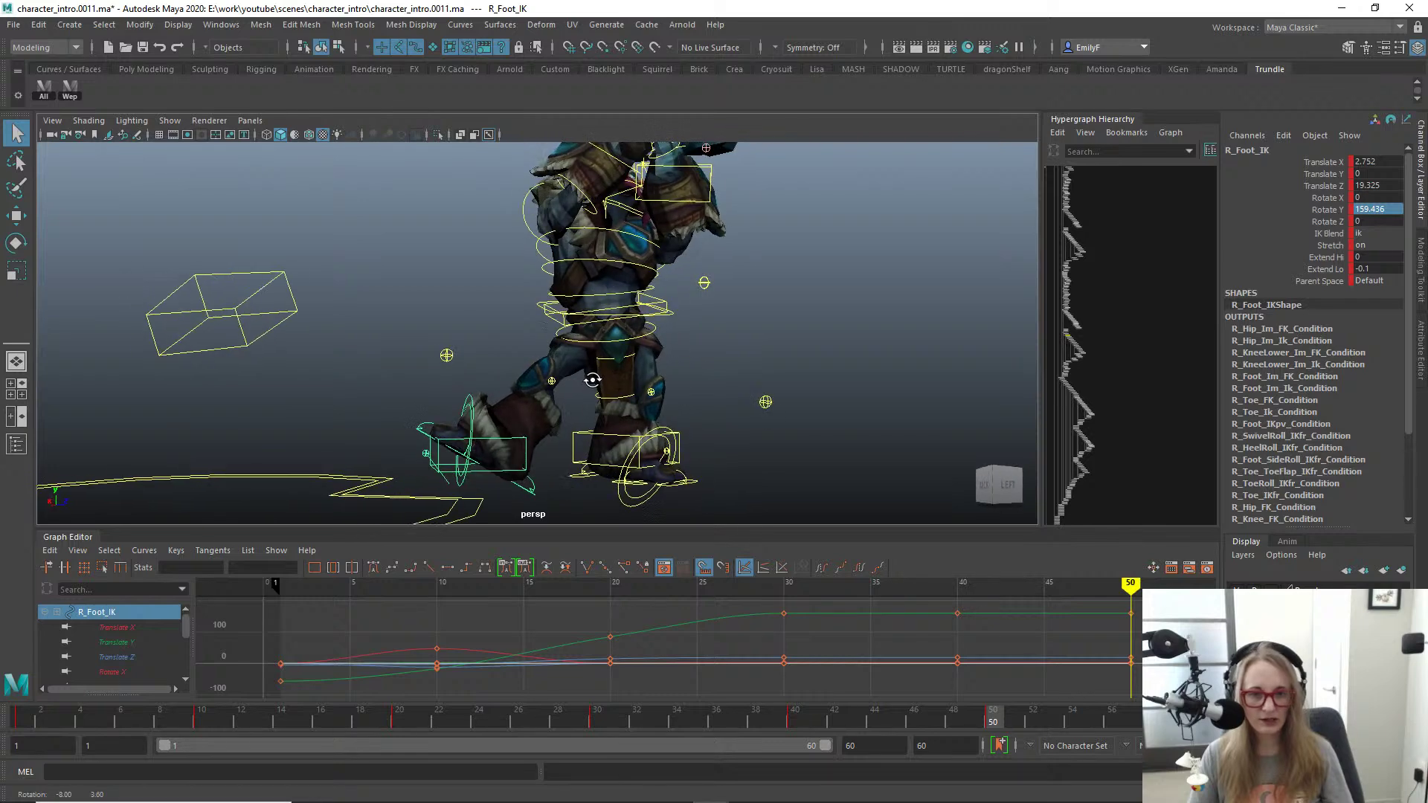
click(1373, 210)
text(36)
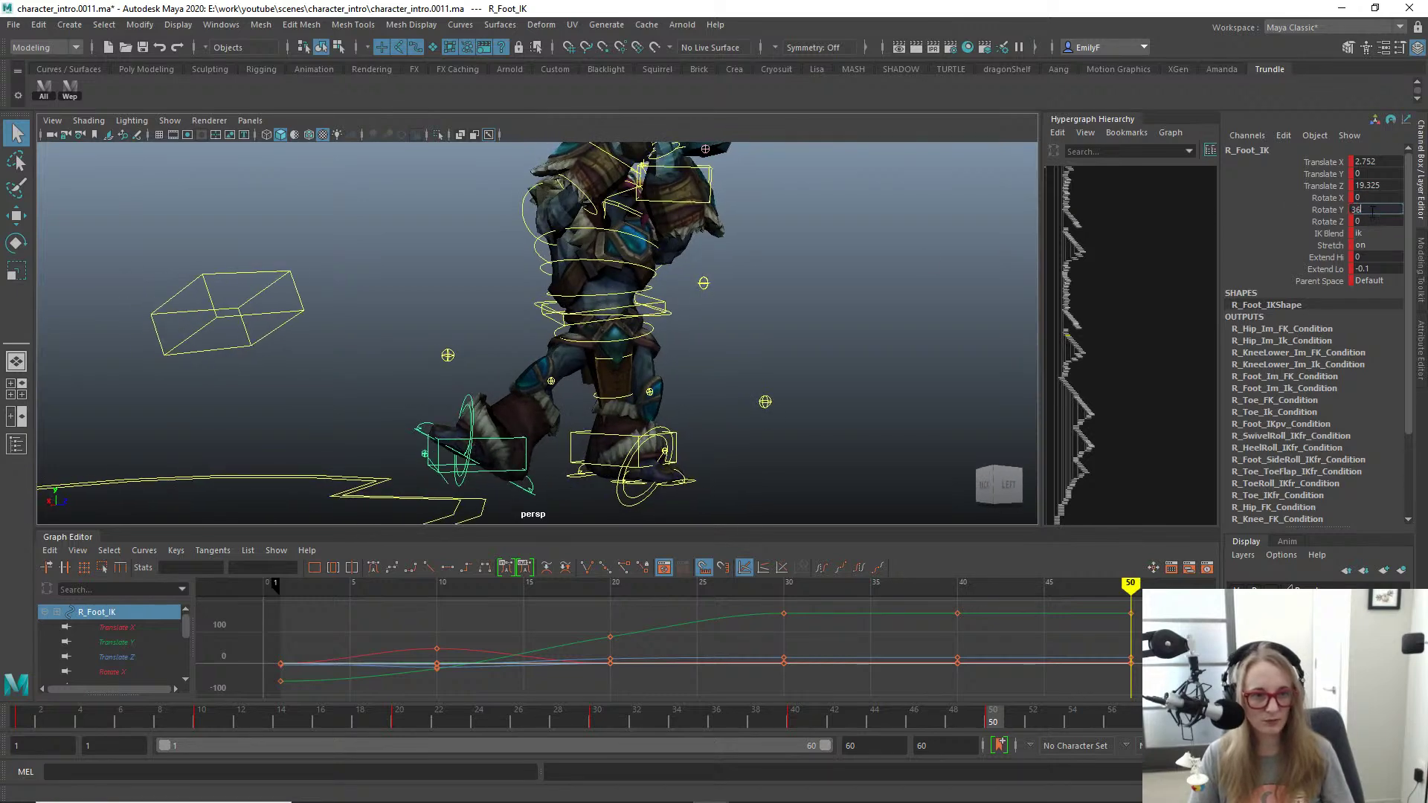
text(0)
key(Return)
alt+drag(627, 355, 598, 373)
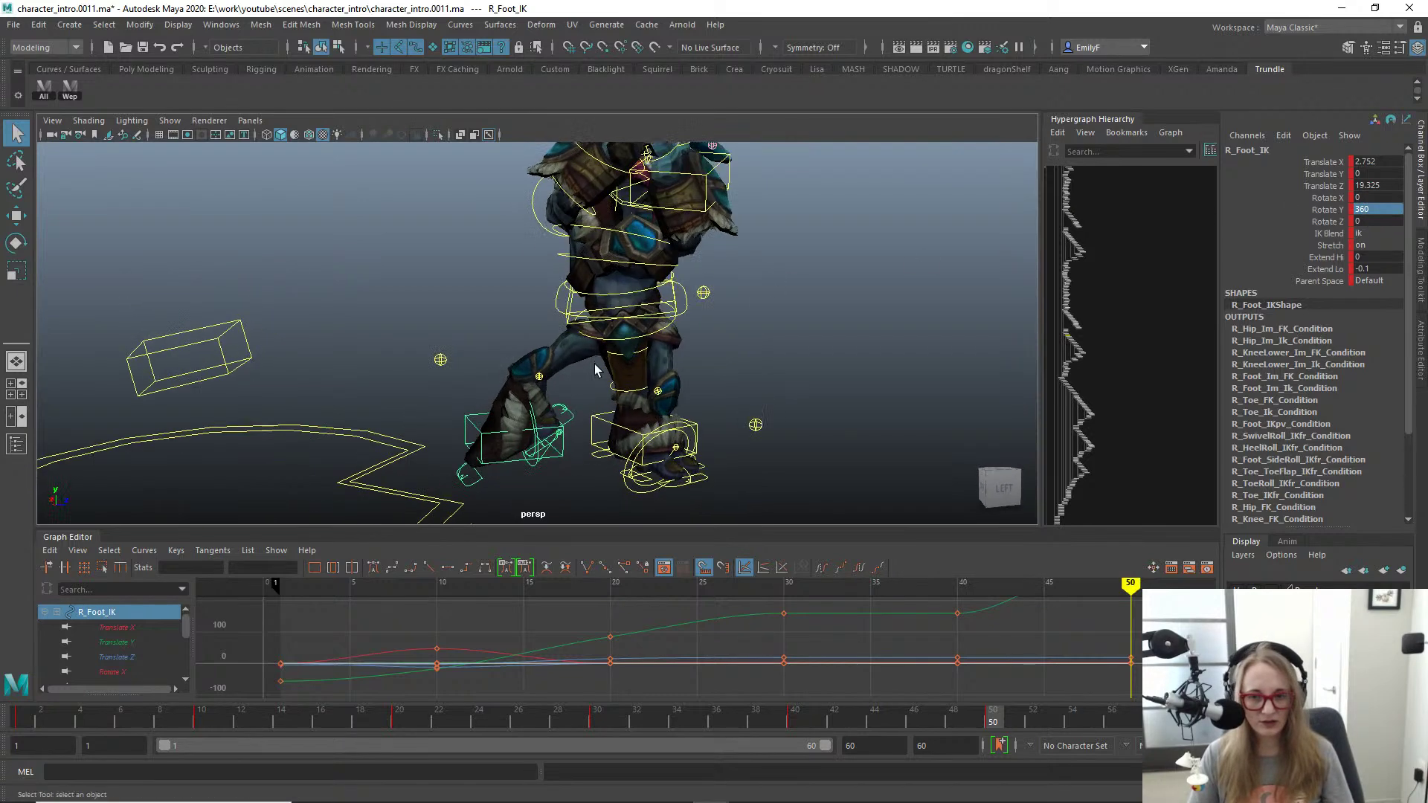
Step: Move the right foot to about Translate X -2.307 and Translate Z 32.201, checking the pose from the front against earlier frames
key(w)
alt+drag(826, 473, 686, 444)
key(q)
alt+drag(546, 381, 512, 367)
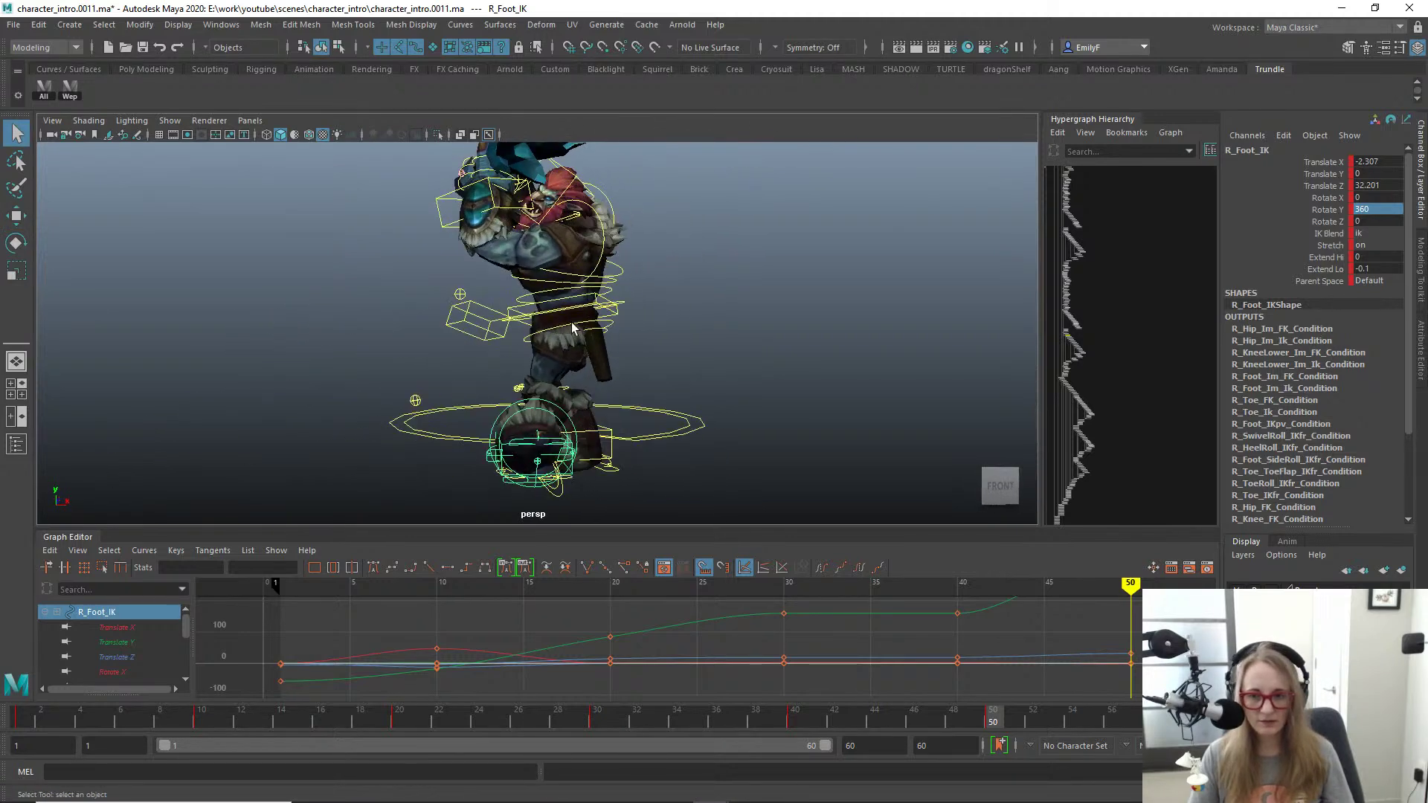
key(space)
drag(572, 325, 575, 364)
key(alt+1)
alt+right_drag(627, 350, 429, 258)
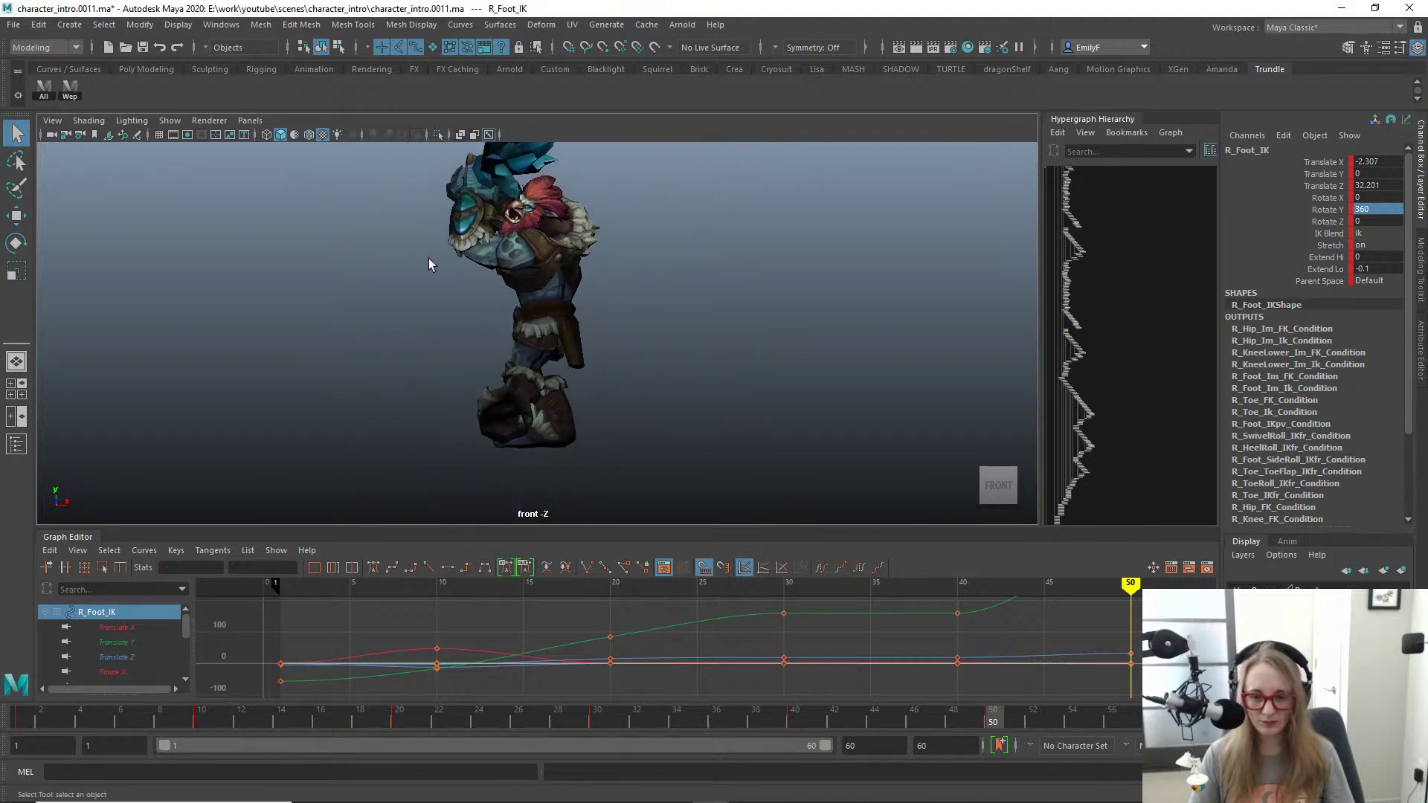
drag(394, 718, 993, 693)
Step: Flatten the right foot at frame 50 by setting its heel roll control's Rotate X to 0
key(space)
click(623, 311)
alt+drag(622, 310, 673, 402)
key(alt+1)
alt+right_drag(679, 404, 751, 438)
key(w)
alt+drag(761, 434, 714, 353)
scroll(664, 461, up, 2)
key(q)
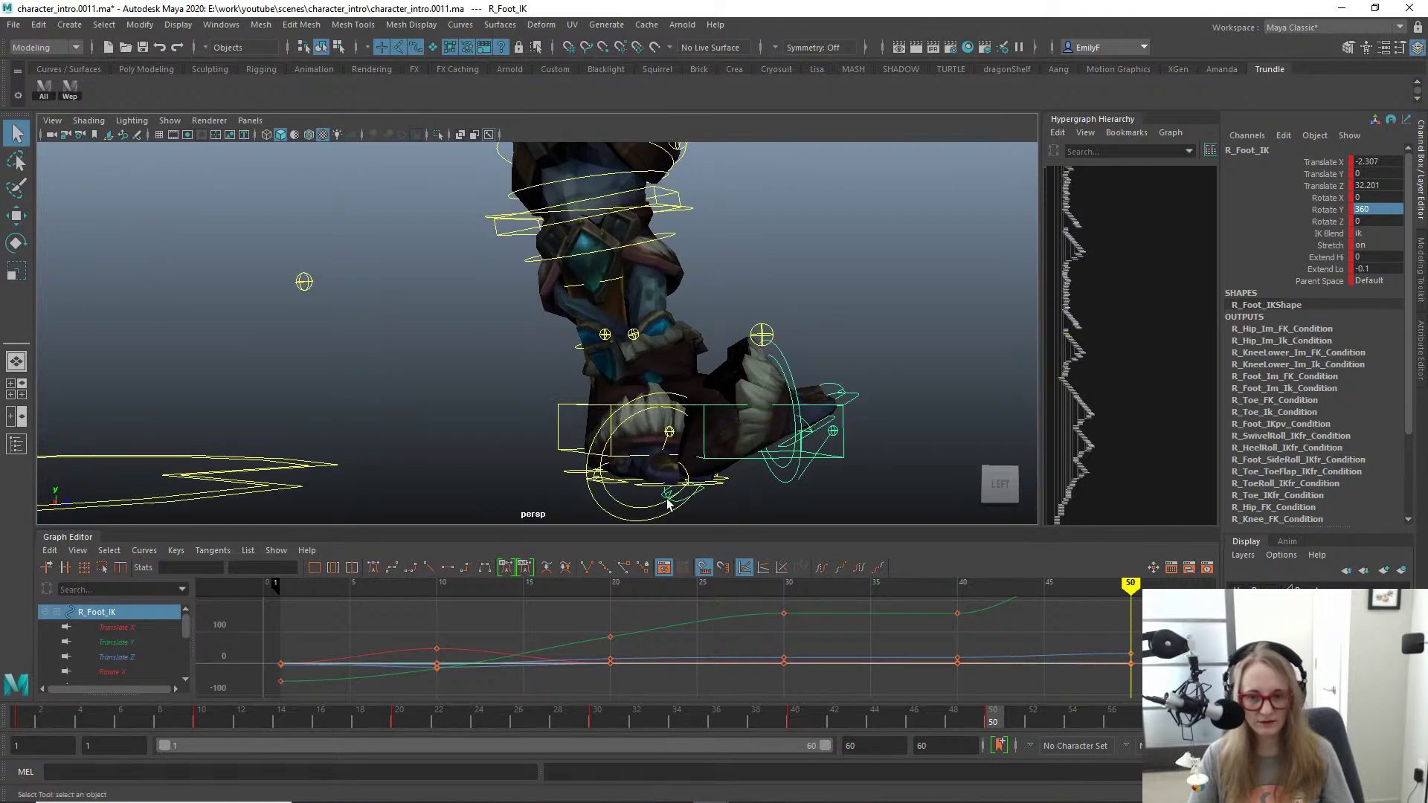
click(690, 496)
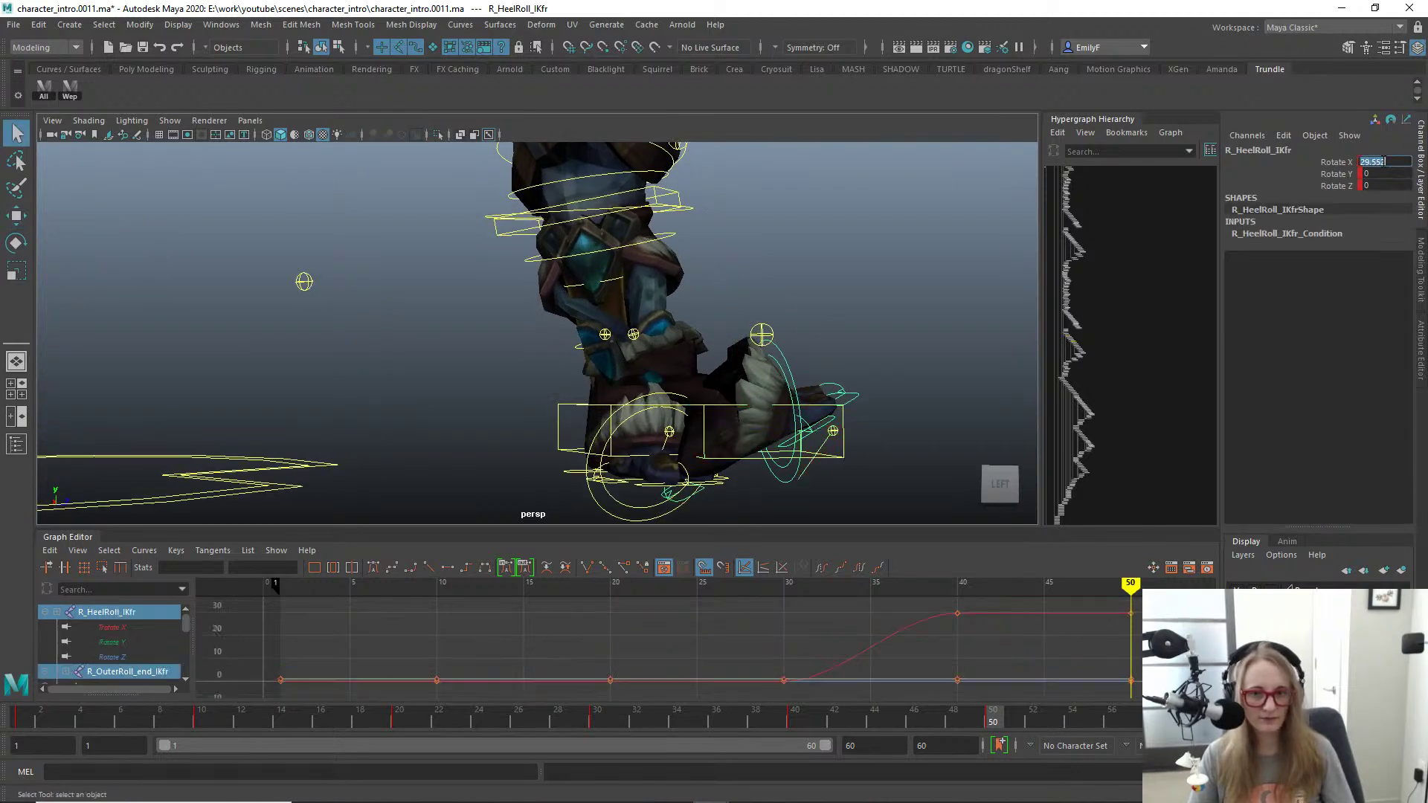
text(0)
key(Return)
alt+drag(623, 406, 624, 374)
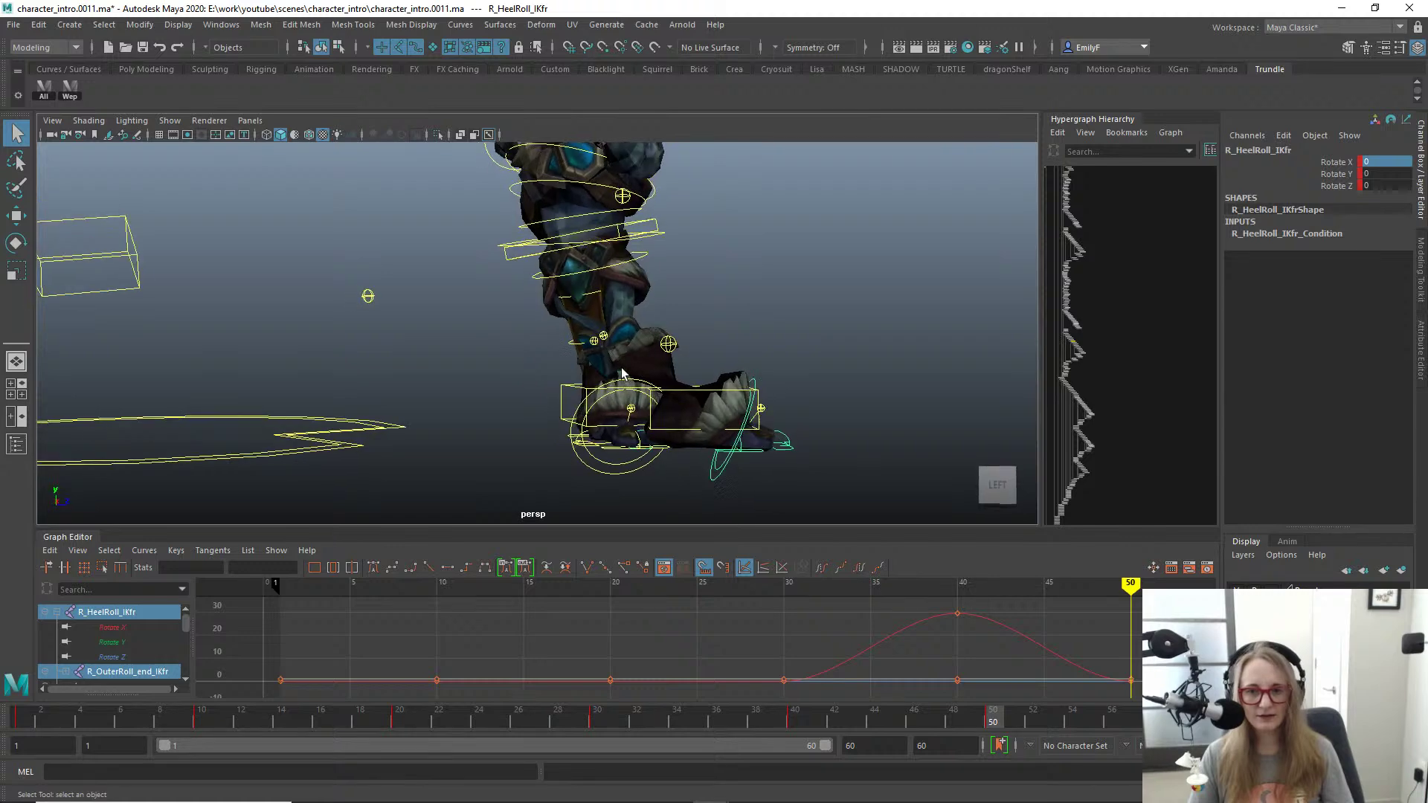
Step: Move the right foot's IK control sideways to about Translate X -3.919
click(707, 406)
key(w)
alt+drag(708, 405, 707, 372)
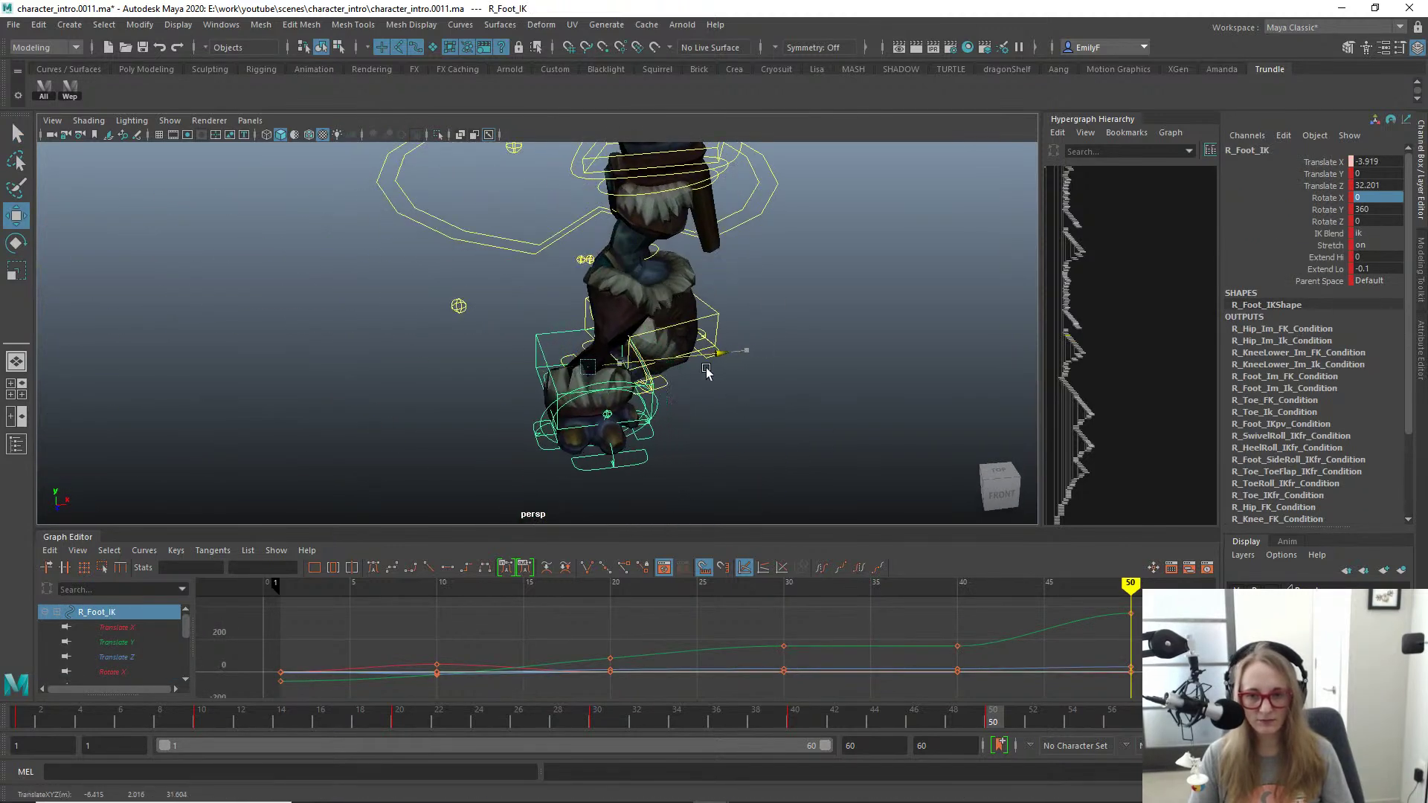
key(q)
Step: Rotate the left foot's IK control to about Rotate Y 326.556 and key it, comparing with frame 40 from the right side
click(726, 308)
click(719, 317)
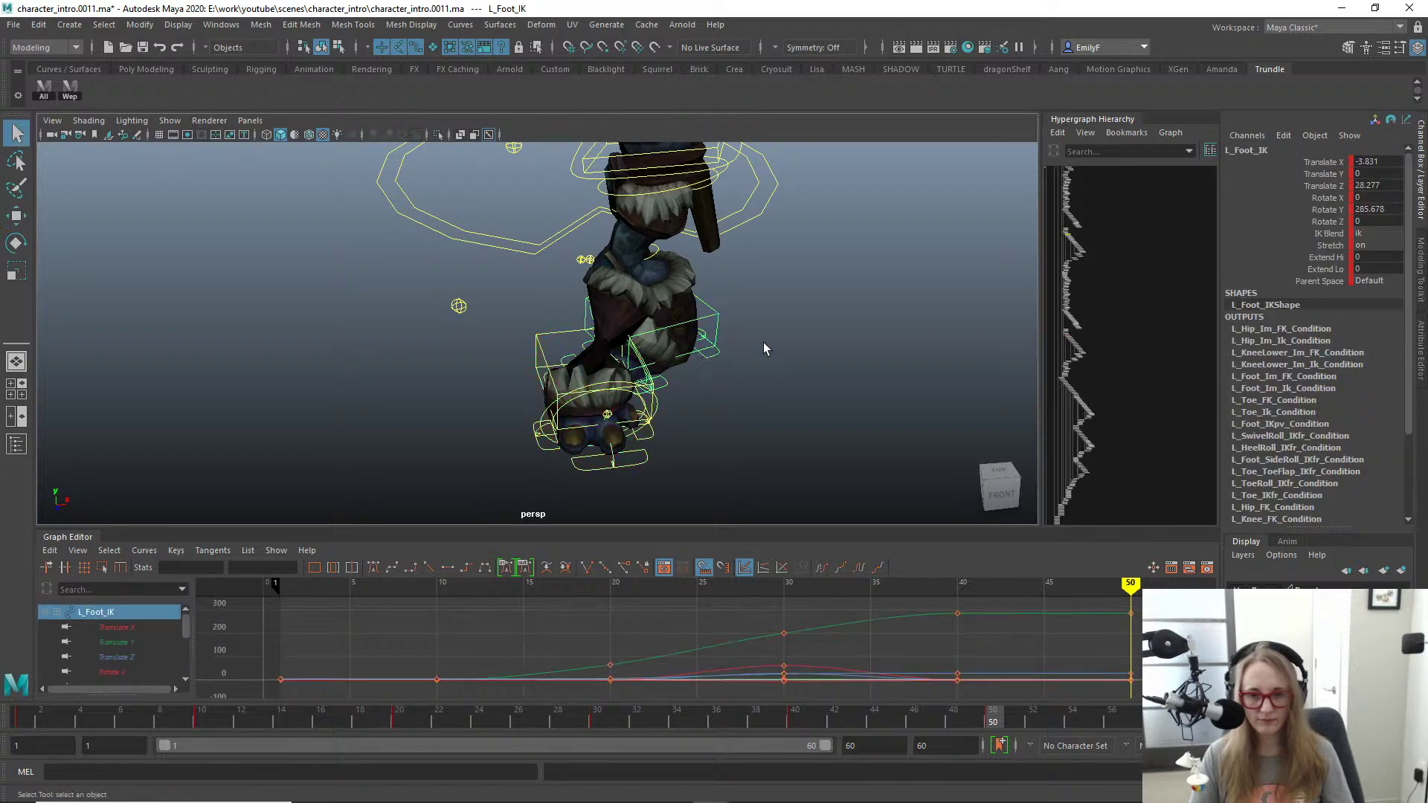
alt+drag(719, 317, 688, 322)
key(e)
key(space)
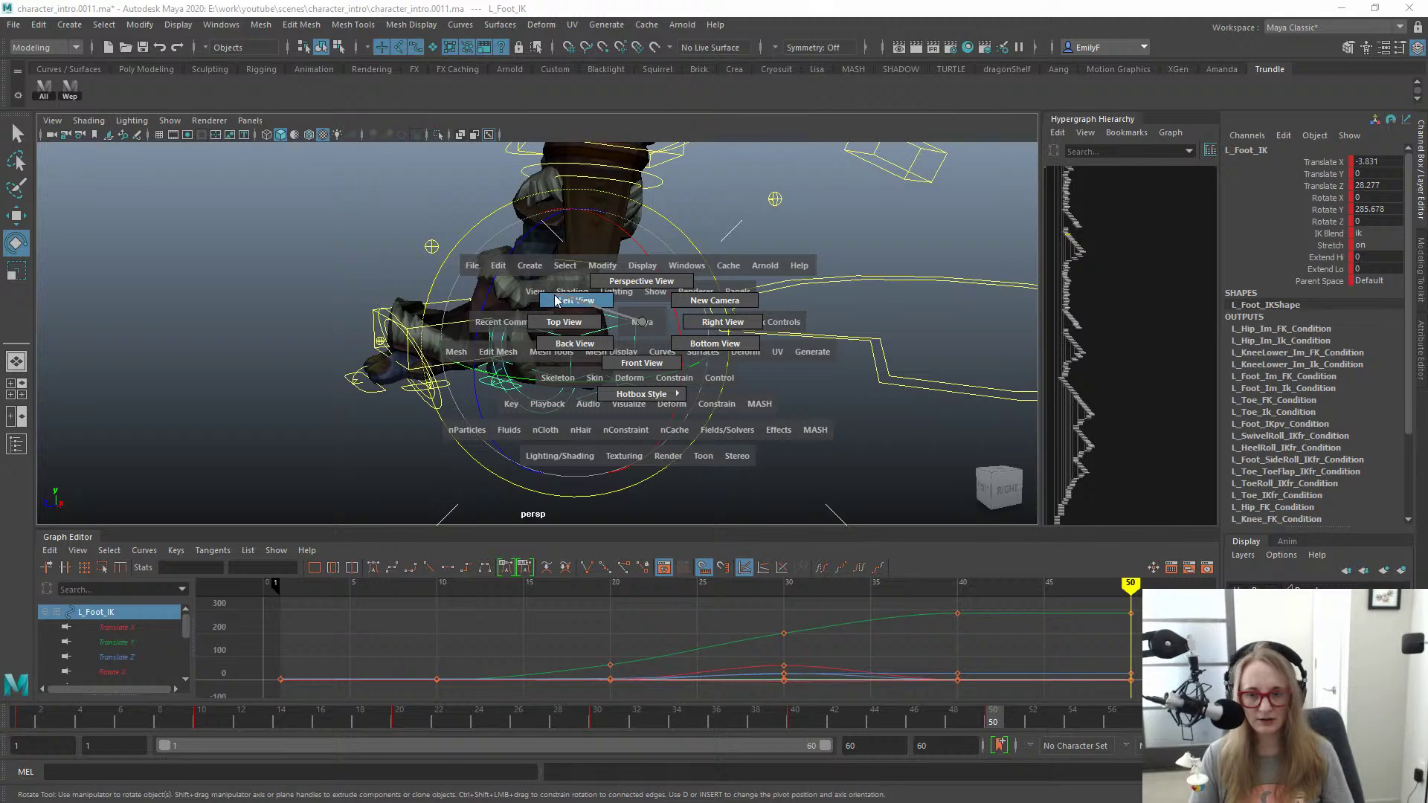
drag(555, 300, 611, 342)
key(space)
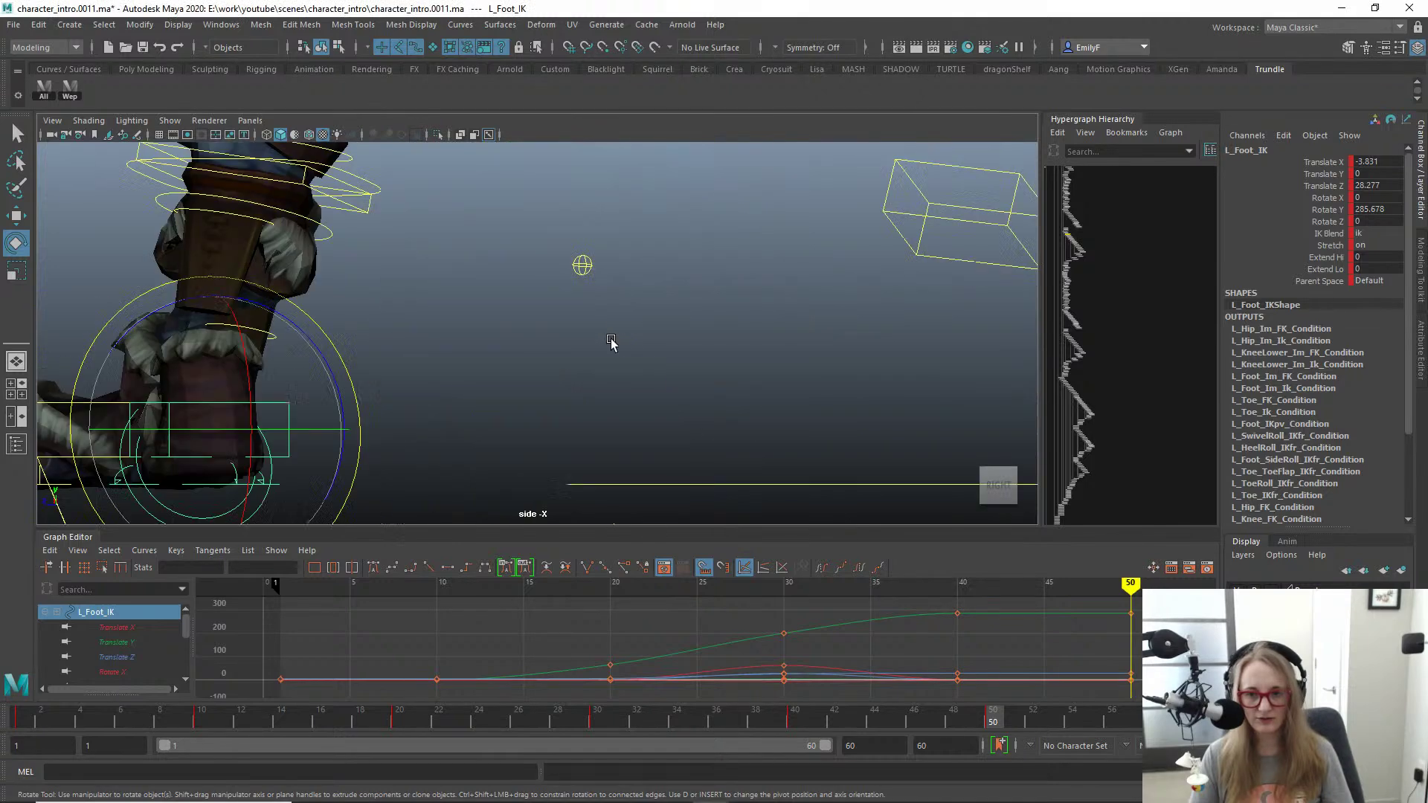
alt+middle_drag(300, 400, 772, 350)
key(alt+1)
alt+right_drag(771, 350, 404, 310)
alt+middle_drag(403, 309, 378, 331)
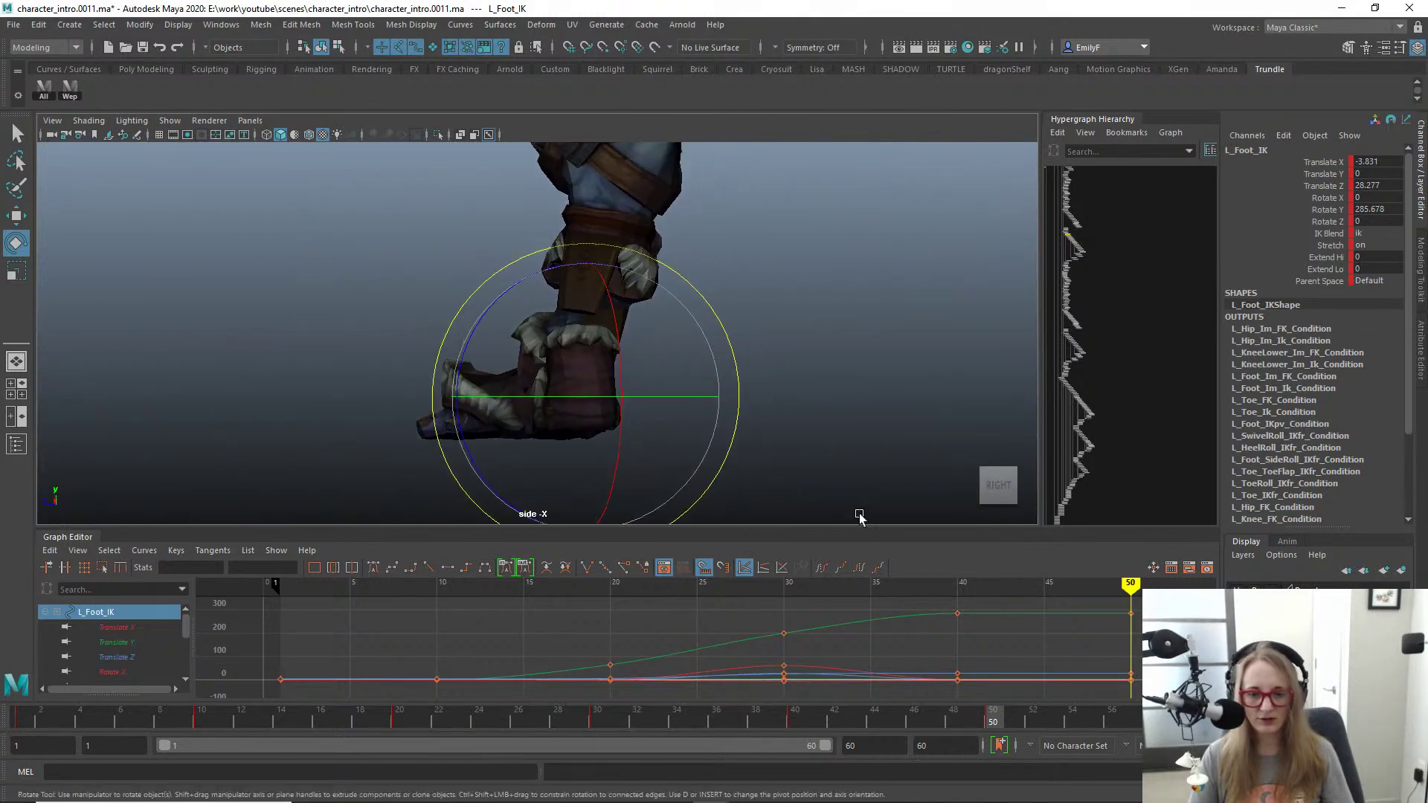
key(comma)
key(period)
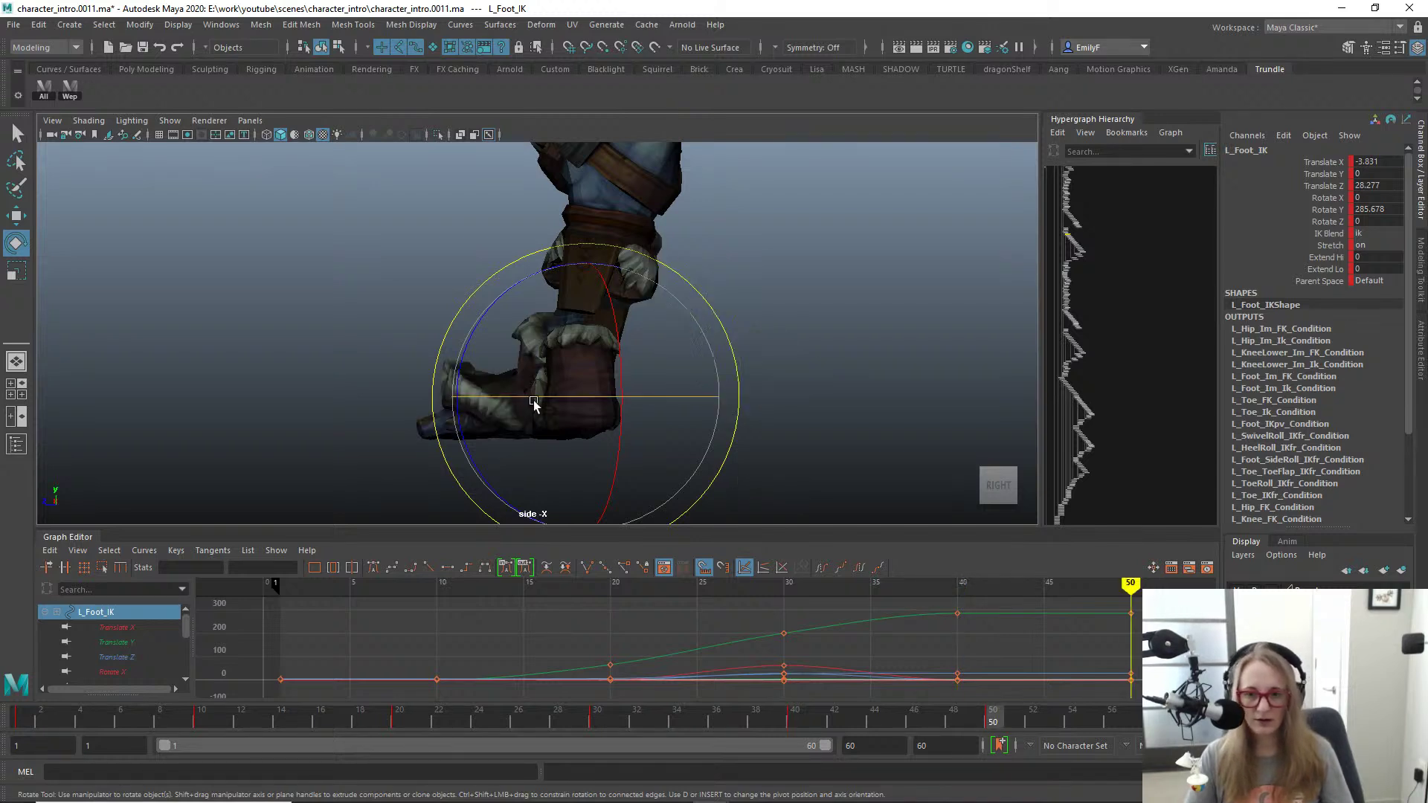
drag(552, 402, 647, 402)
key(s)
key(comma)
key(period)
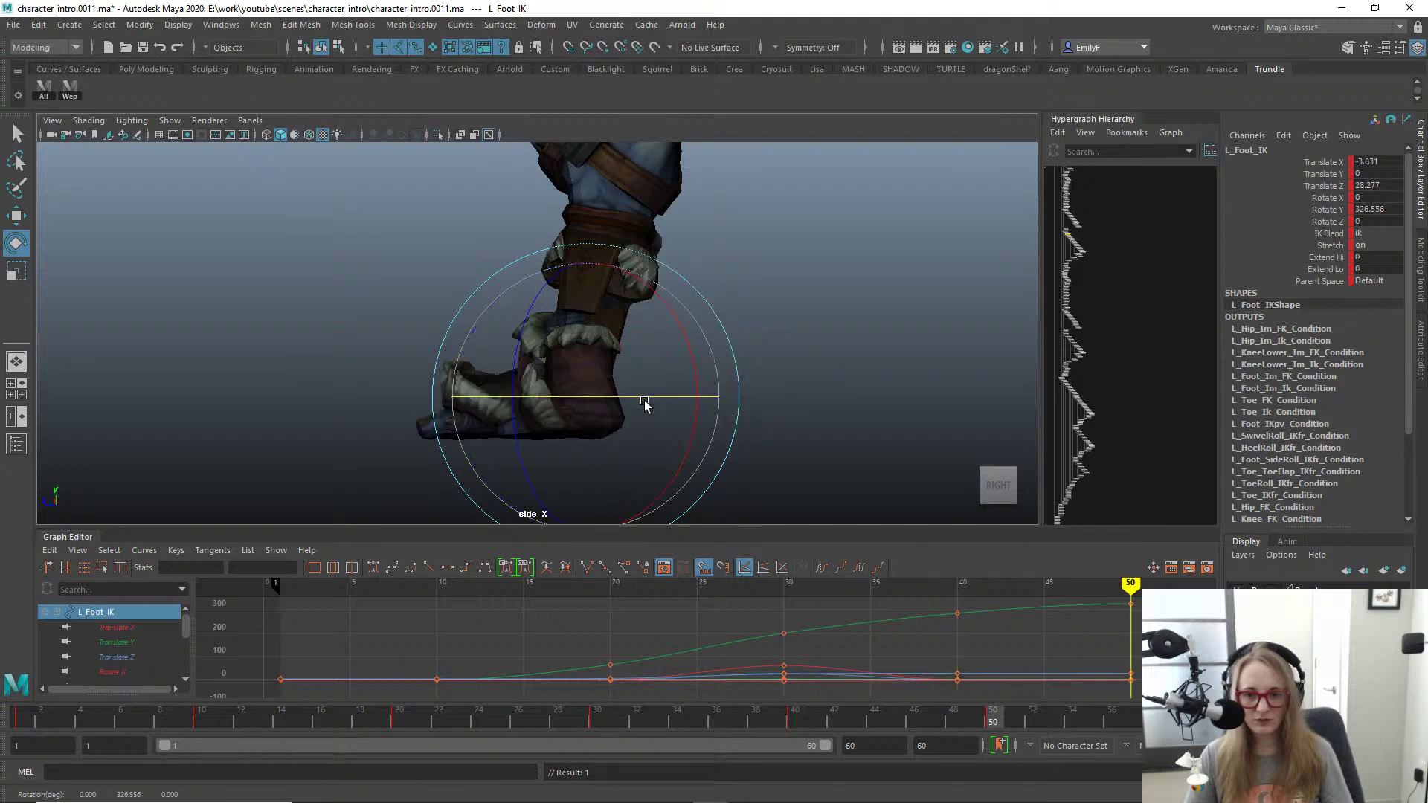
key(comma)
key(period)
Step: Move the left foot to about Translate Z 26.524 at frame 50, comparing its toe position with frame 40
key(w)
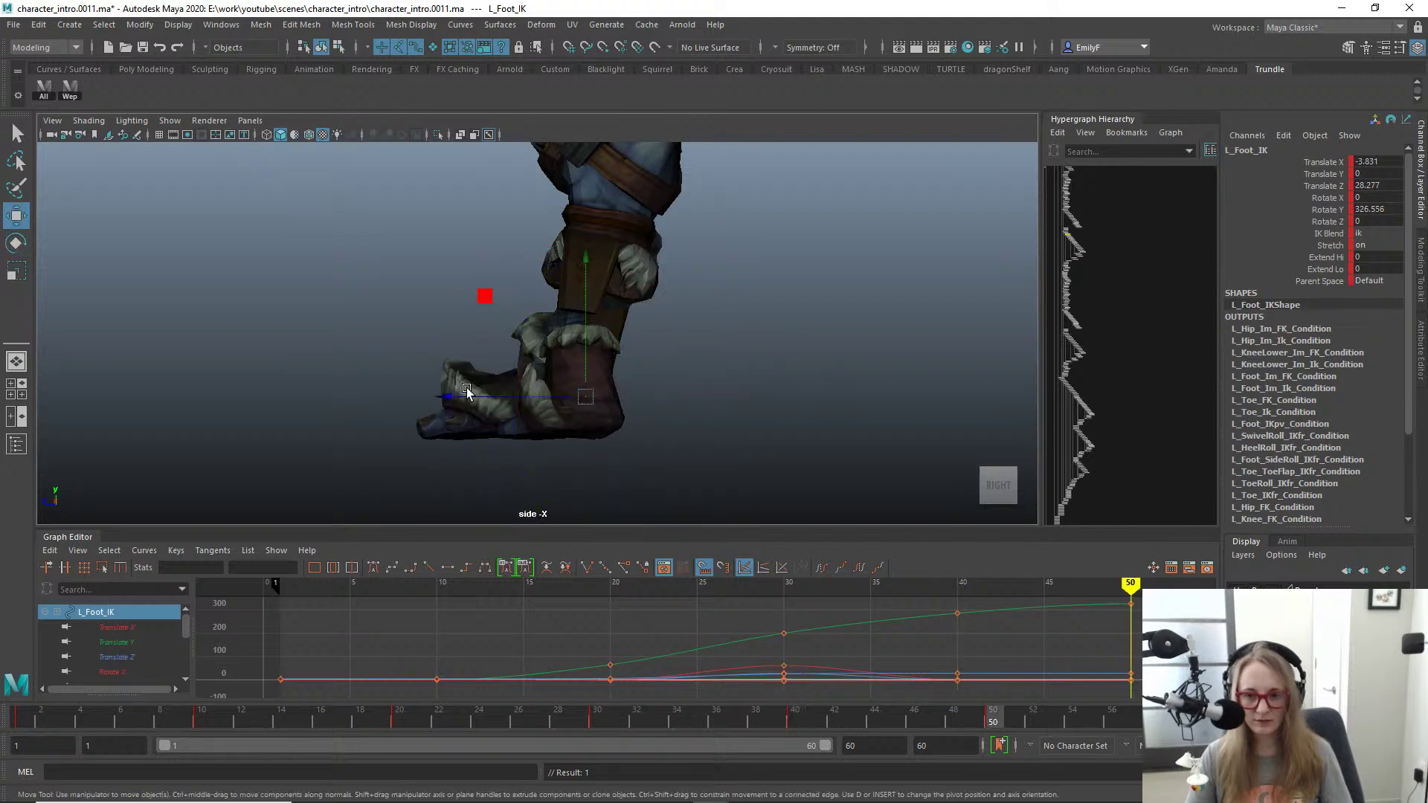
drag(467, 392, 482, 394)
key(comma)
key(period)
key(comma)
key(period)
key(comma)
key(period)
key(comma)
key(period)
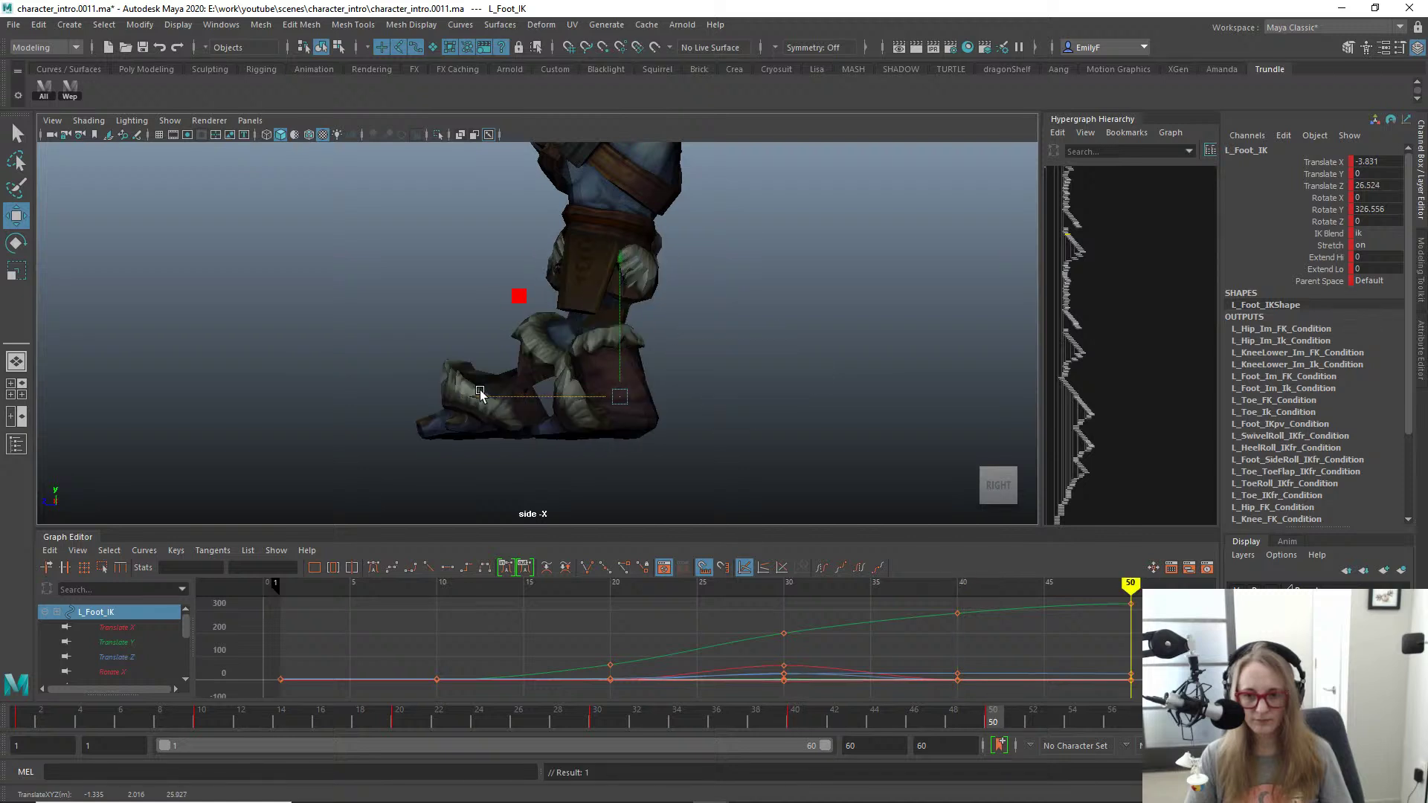
Step: Compare the left foot's sideways position at frames 40 and 50 in a front wireframe view
key(space)
drag(547, 289, 564, 296)
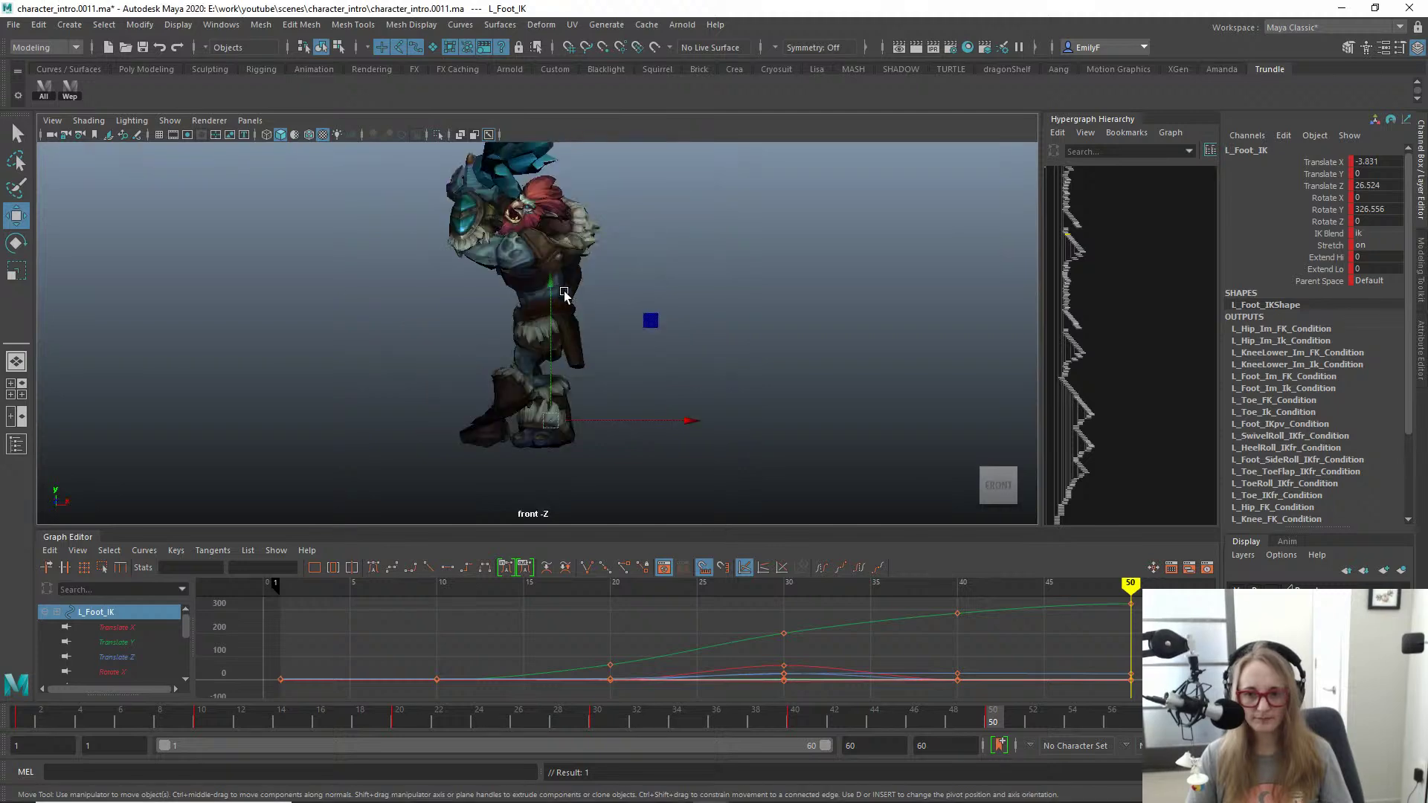
key(comma)
key(period)
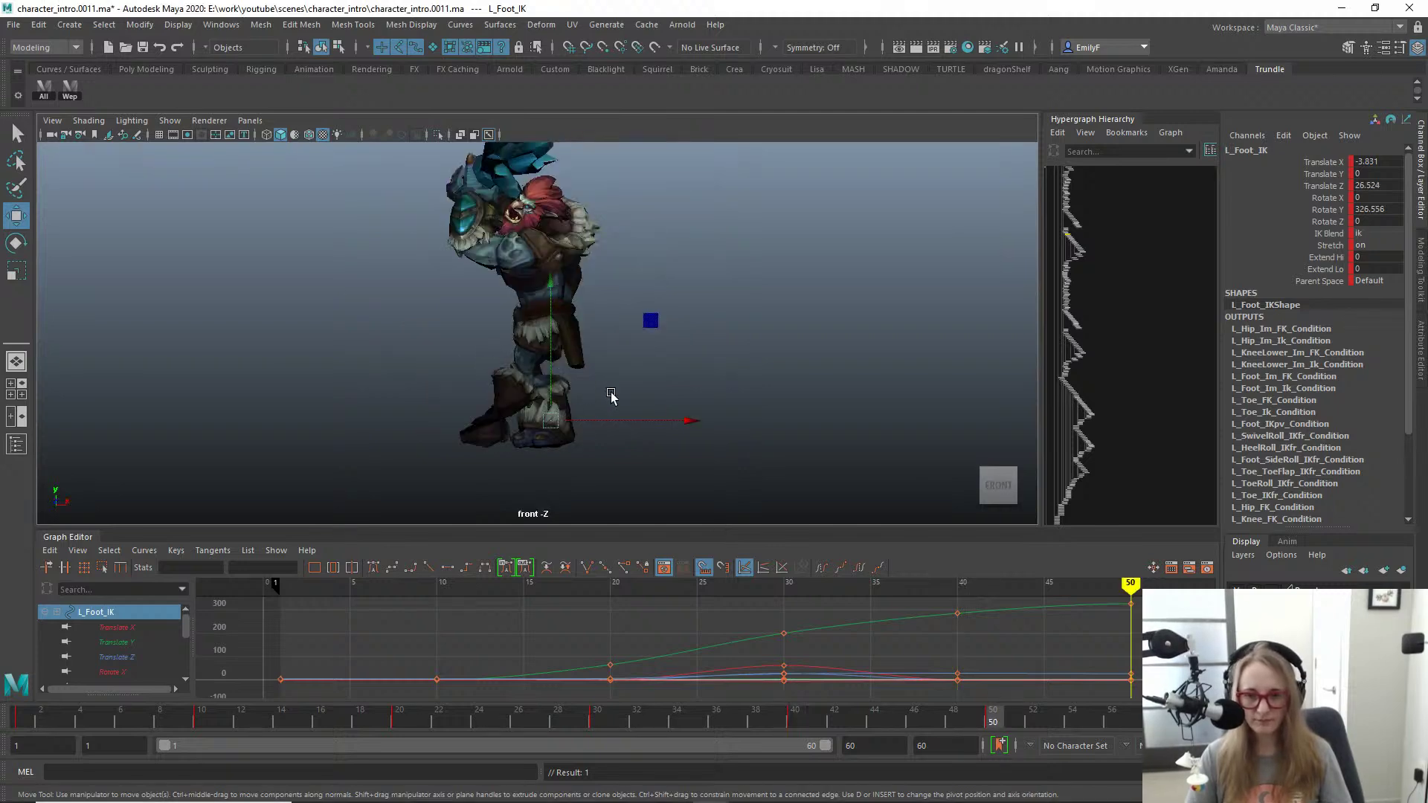
key(4)
alt+right_drag(670, 249, 843, 358)
key(alt+shift+v)
key(comma)
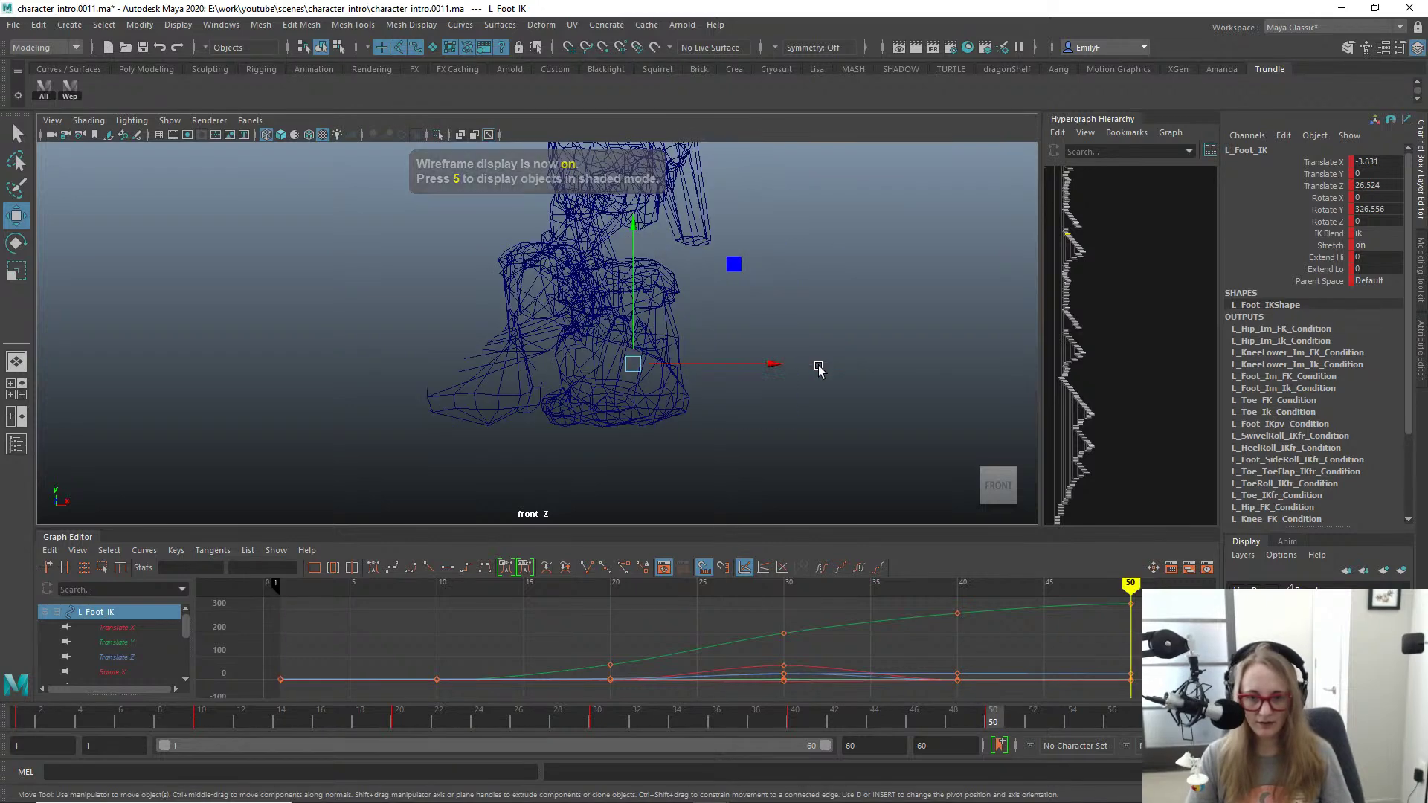
key(period)
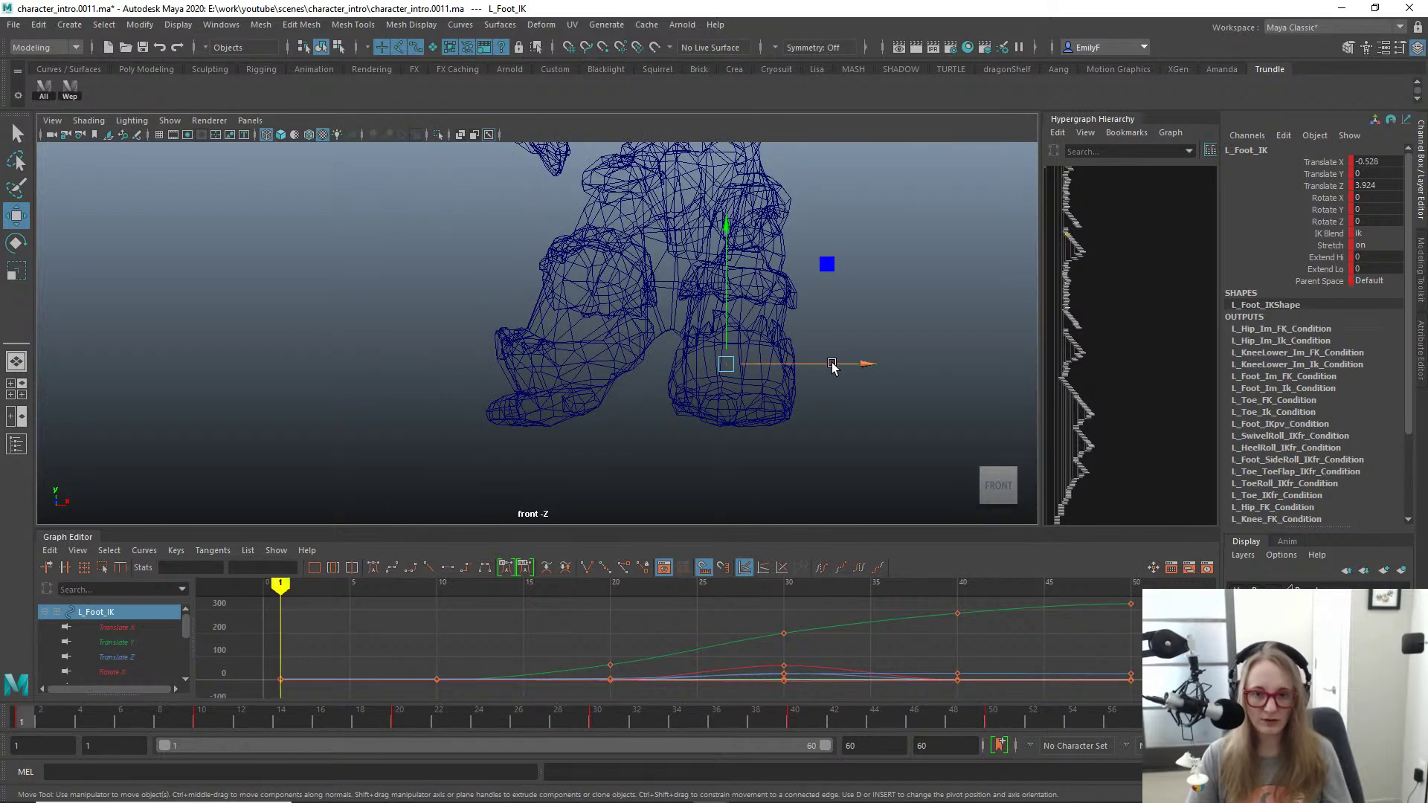
key(period)
key(comma)
key(comma)
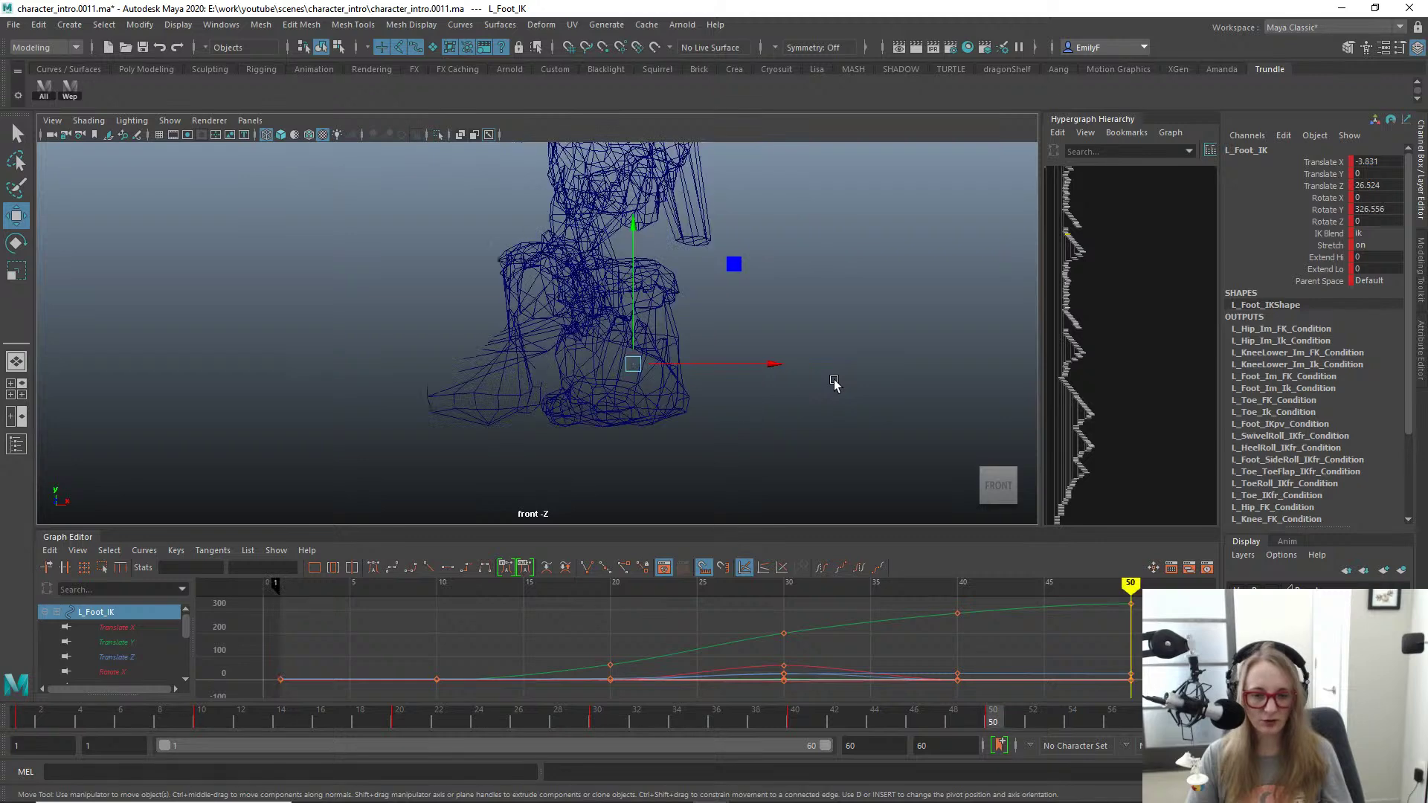
key(comma)
key(period)
key(comma)
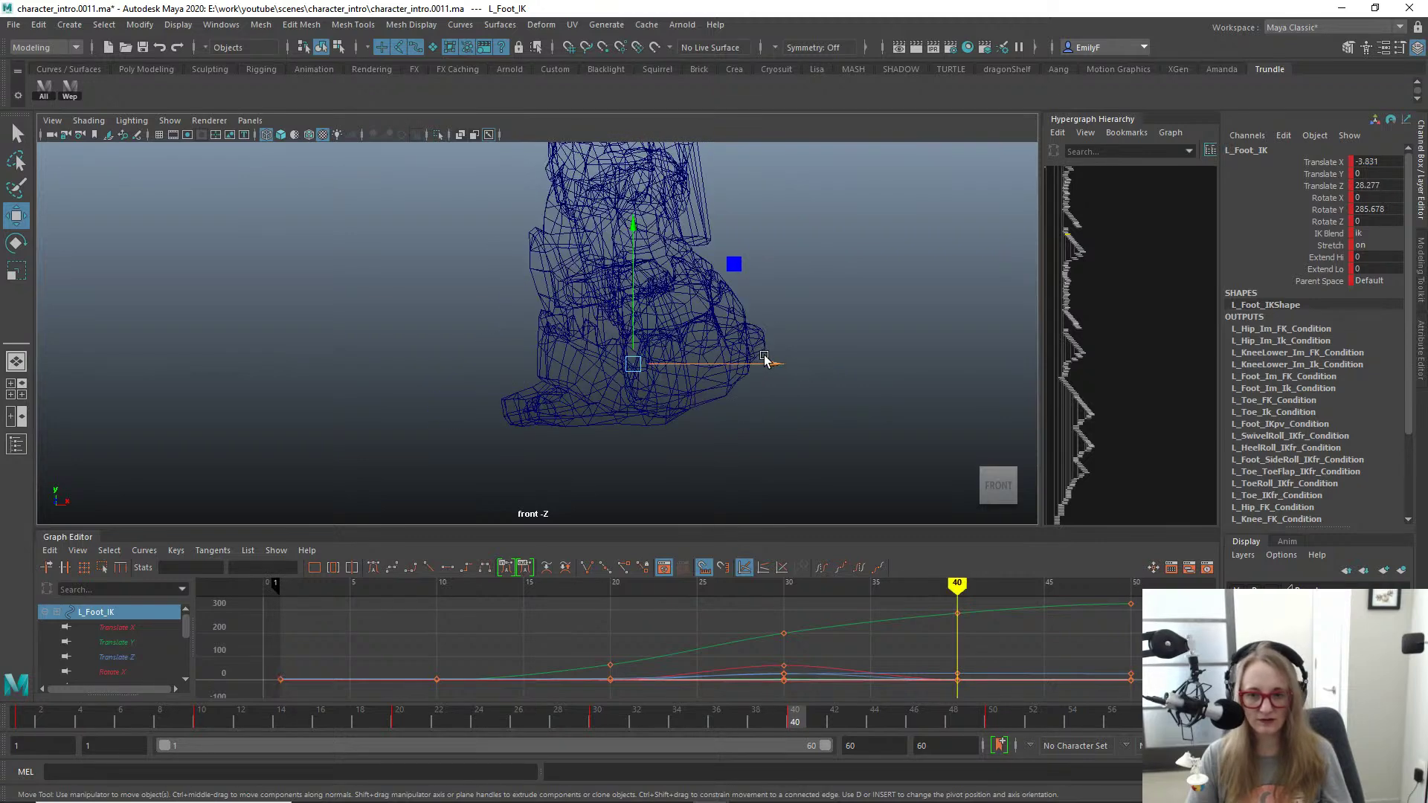
Step: Move the left foot to about Translate X -5.467 at frame 50, compare it with frame 40, and restore textured shading
key(period)
drag(769, 364, 736, 363)
key(comma)
key(period)
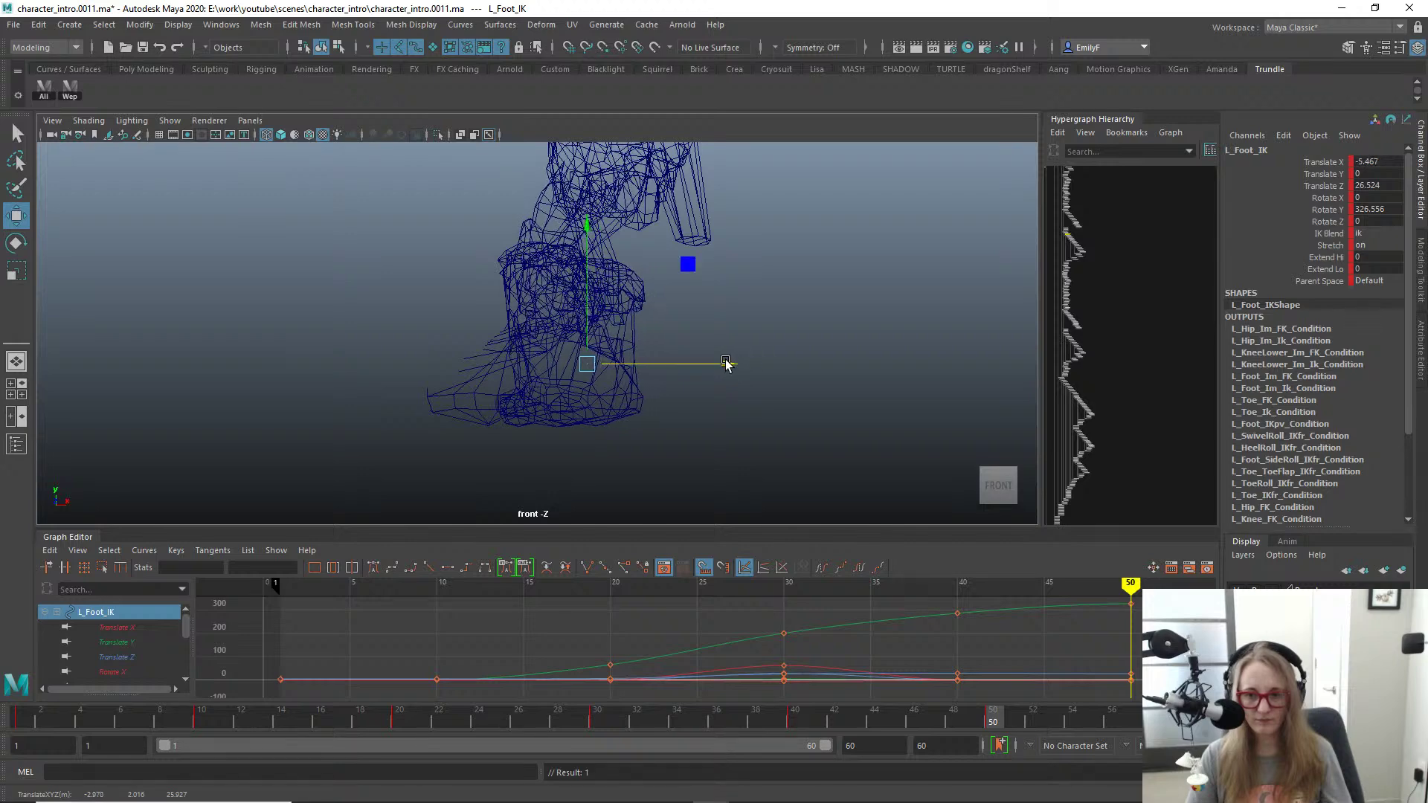
key(comma)
key(period)
key(comma)
key(period)
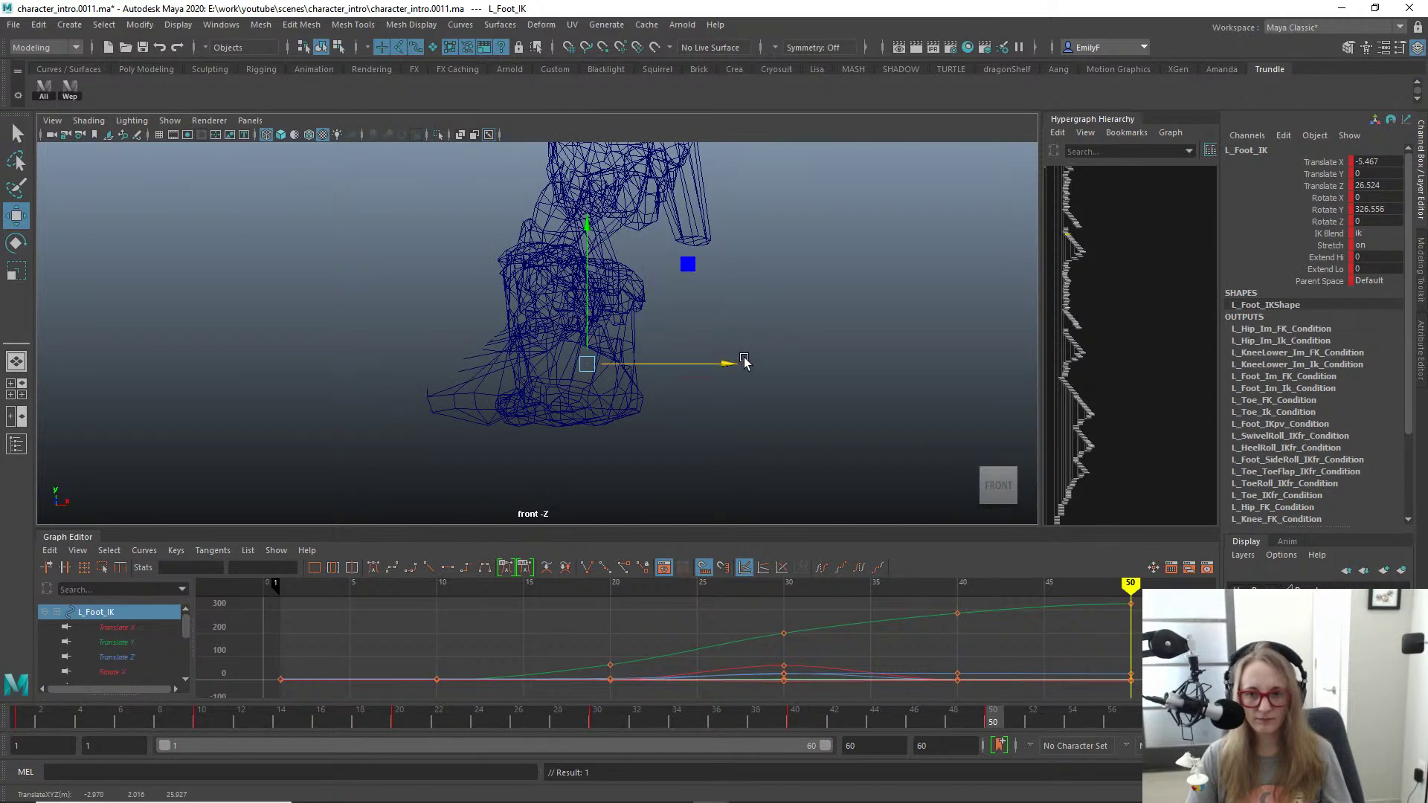
key(6)
Step: Return to the perspective view with controls shown and move the right foot's IK control to about Translate X -5.187
alt+middle_drag(727, 353, 726, 462)
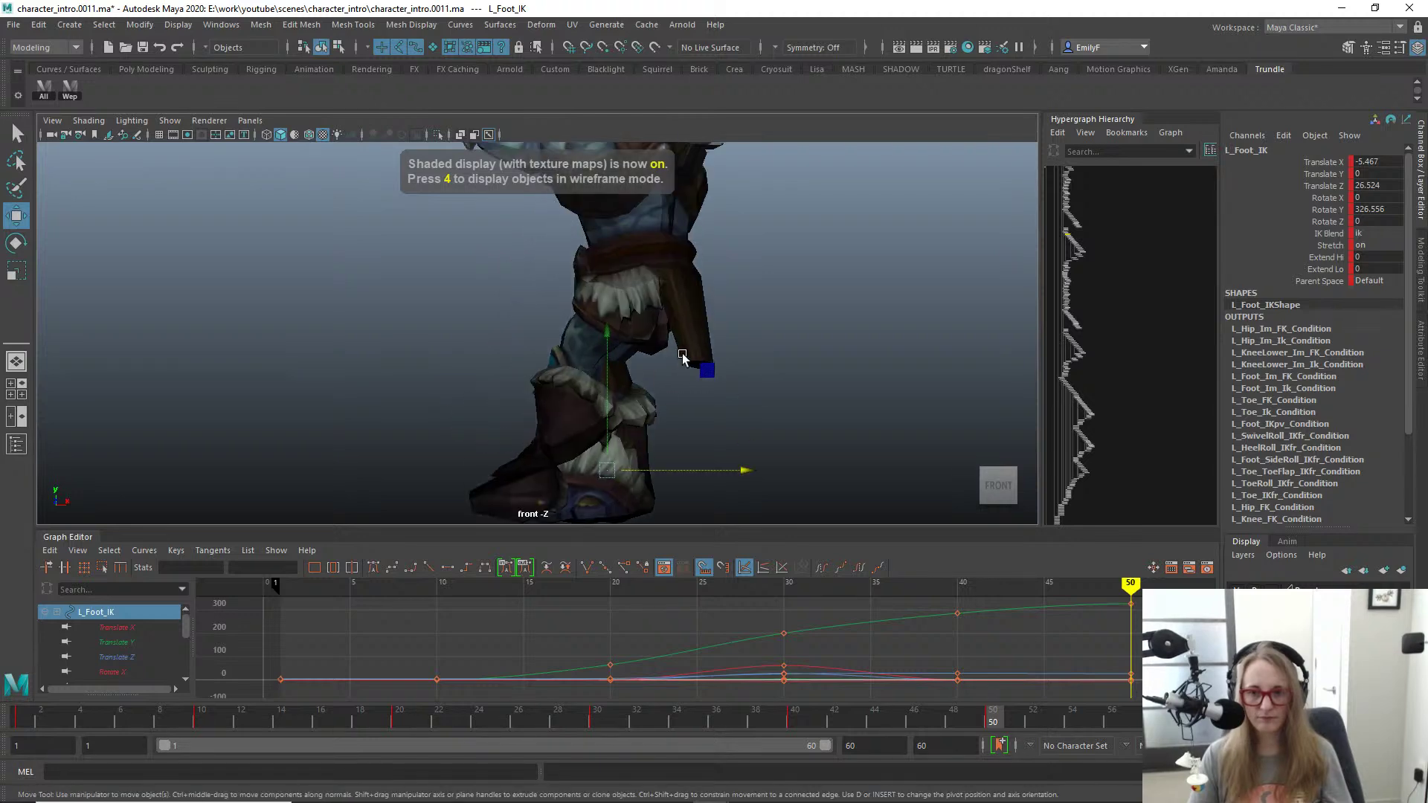
key(space)
drag(681, 296, 712, 334)
alt+middle_drag(712, 334, 737, 424)
key(q)
alt+drag(569, 422, 609, 462)
key(alt+1)
click(673, 431)
key(w)
key(q)
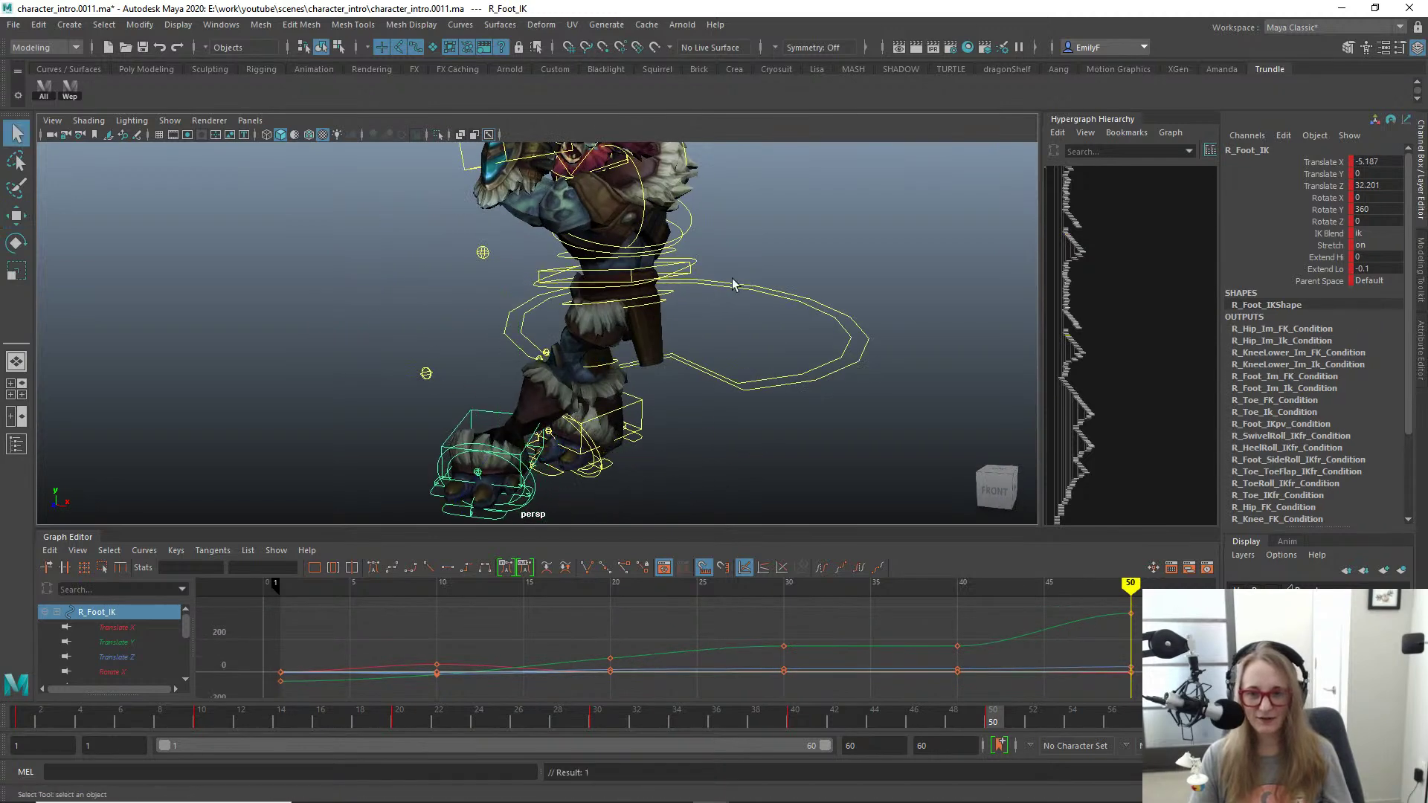
Step: Set the main body control's Rotate Y to 360 at frame 50
click(668, 279)
key(w)
alt+drag(608, 322, 549, 337)
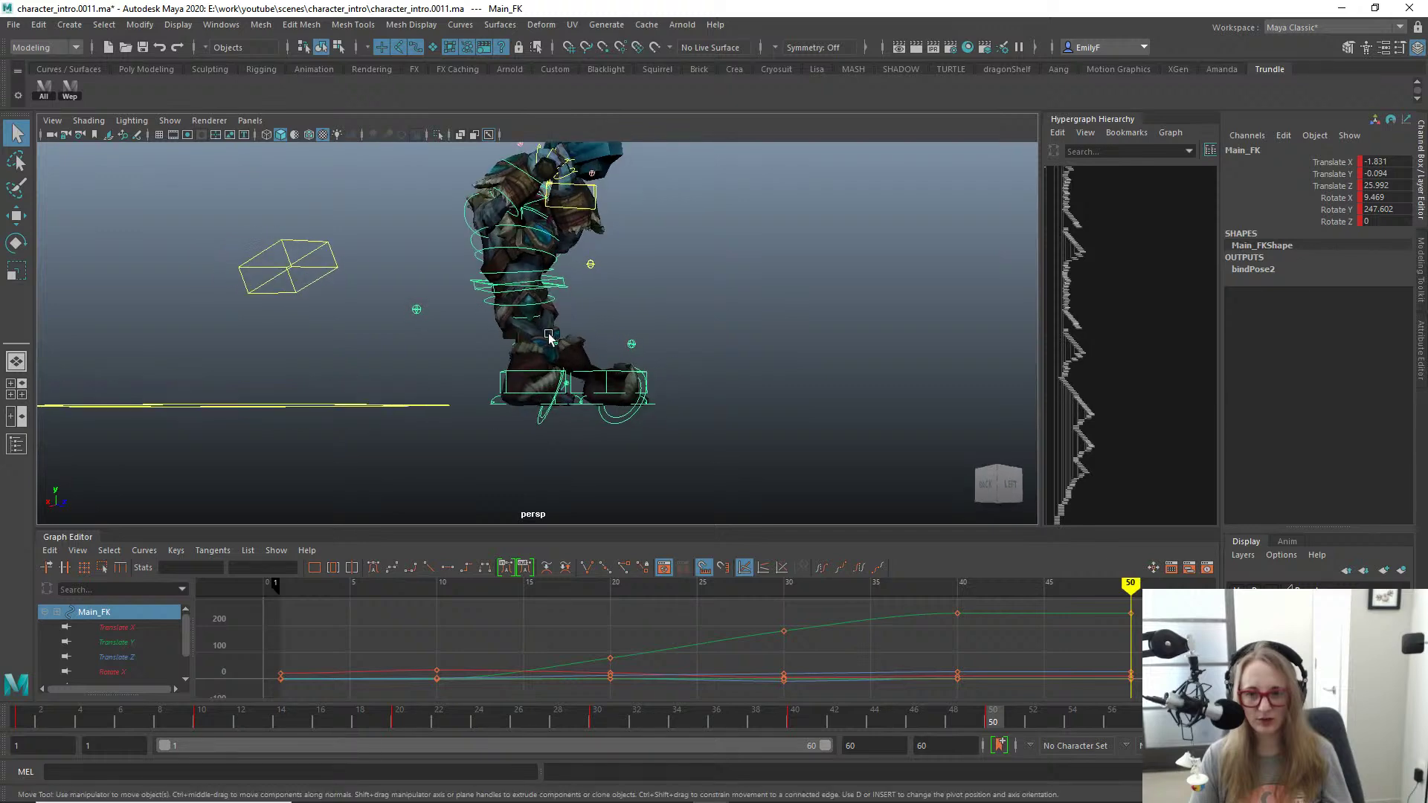
key(e)
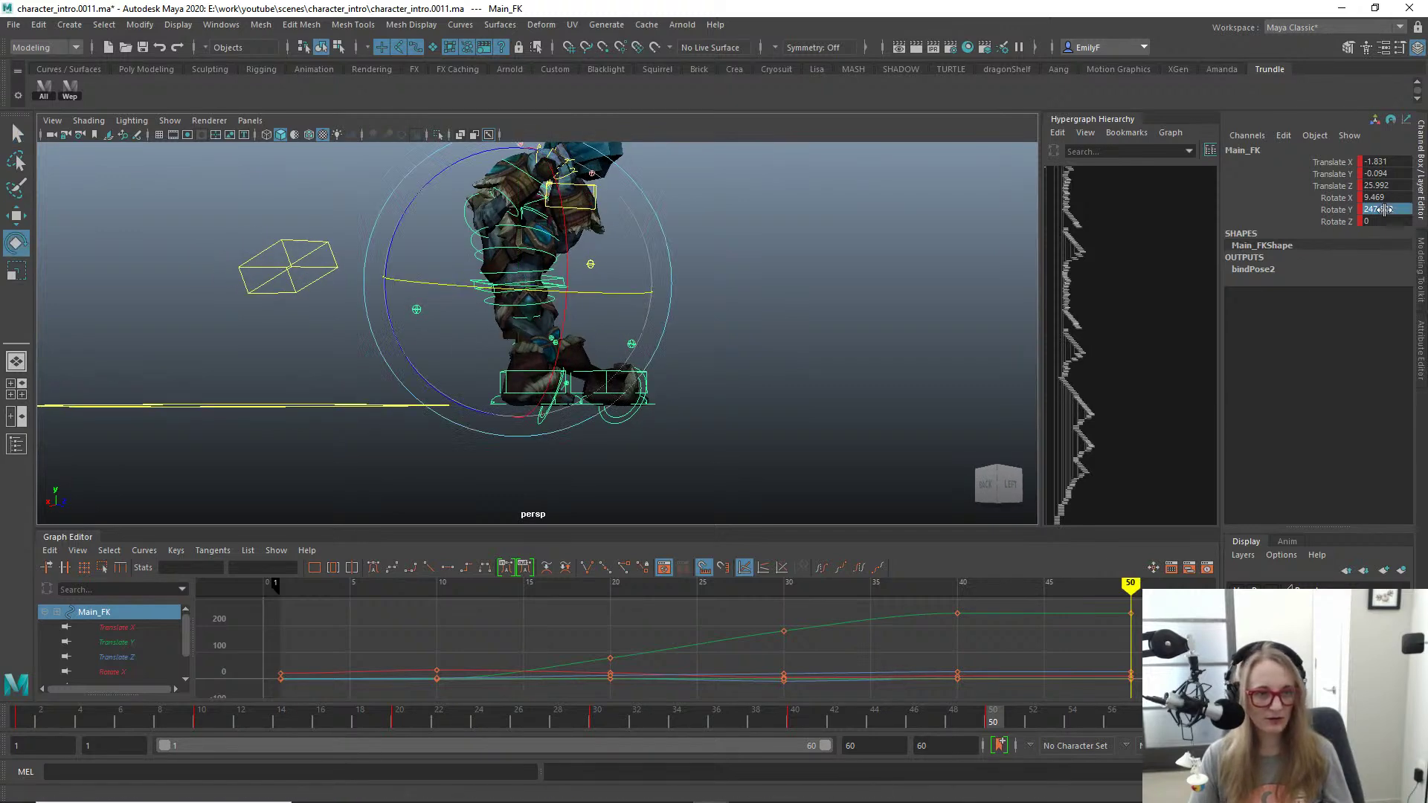
key(Return)
Step: Inspect the pelvis control's Rotate X, Y and Z channels from several angles around the hips
alt+drag(565, 320, 602, 331)
key(q)
click(642, 292)
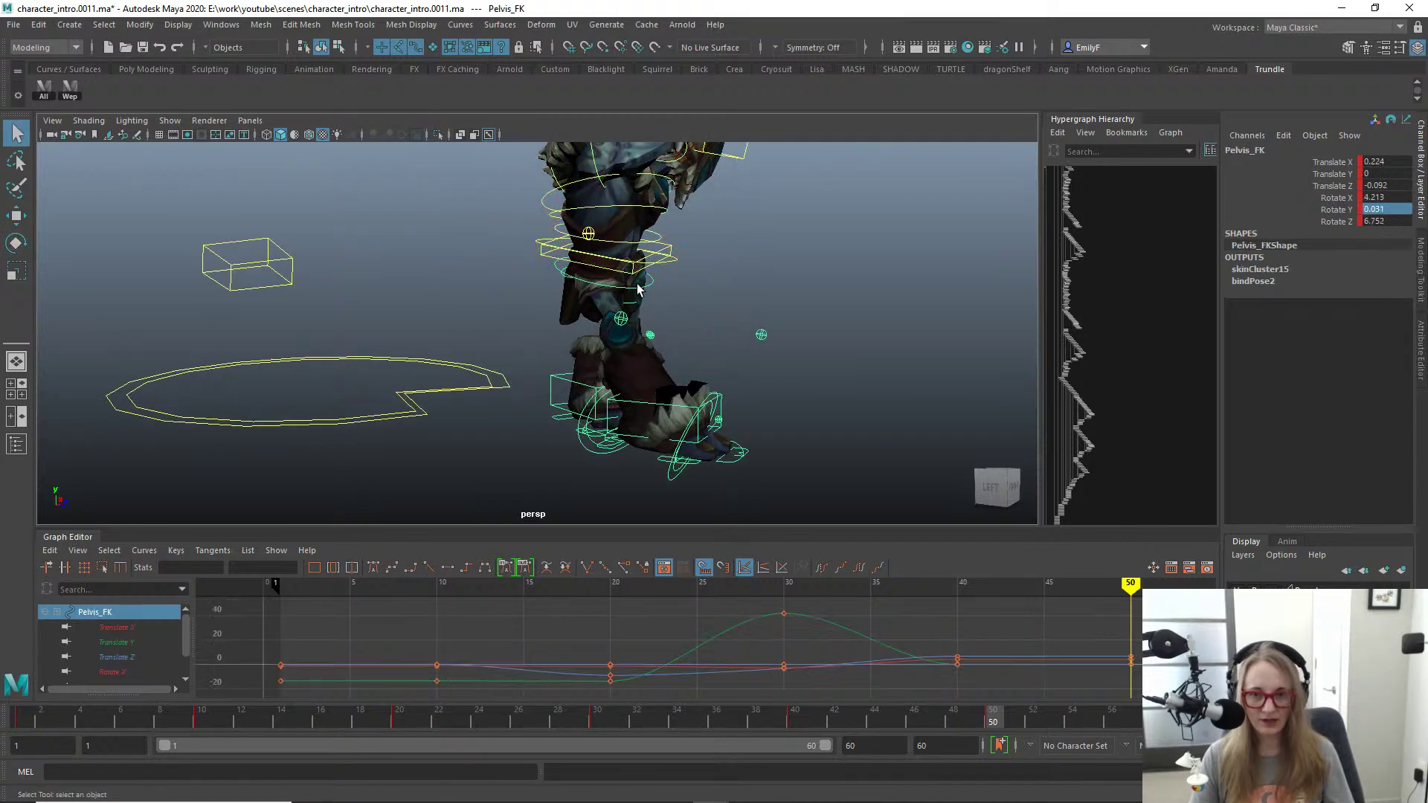
mouse_move(699, 322)
alt+mouse_down()
mouse_move(622, 320)
mouse_move(699, 322)
alt+mouse_up()
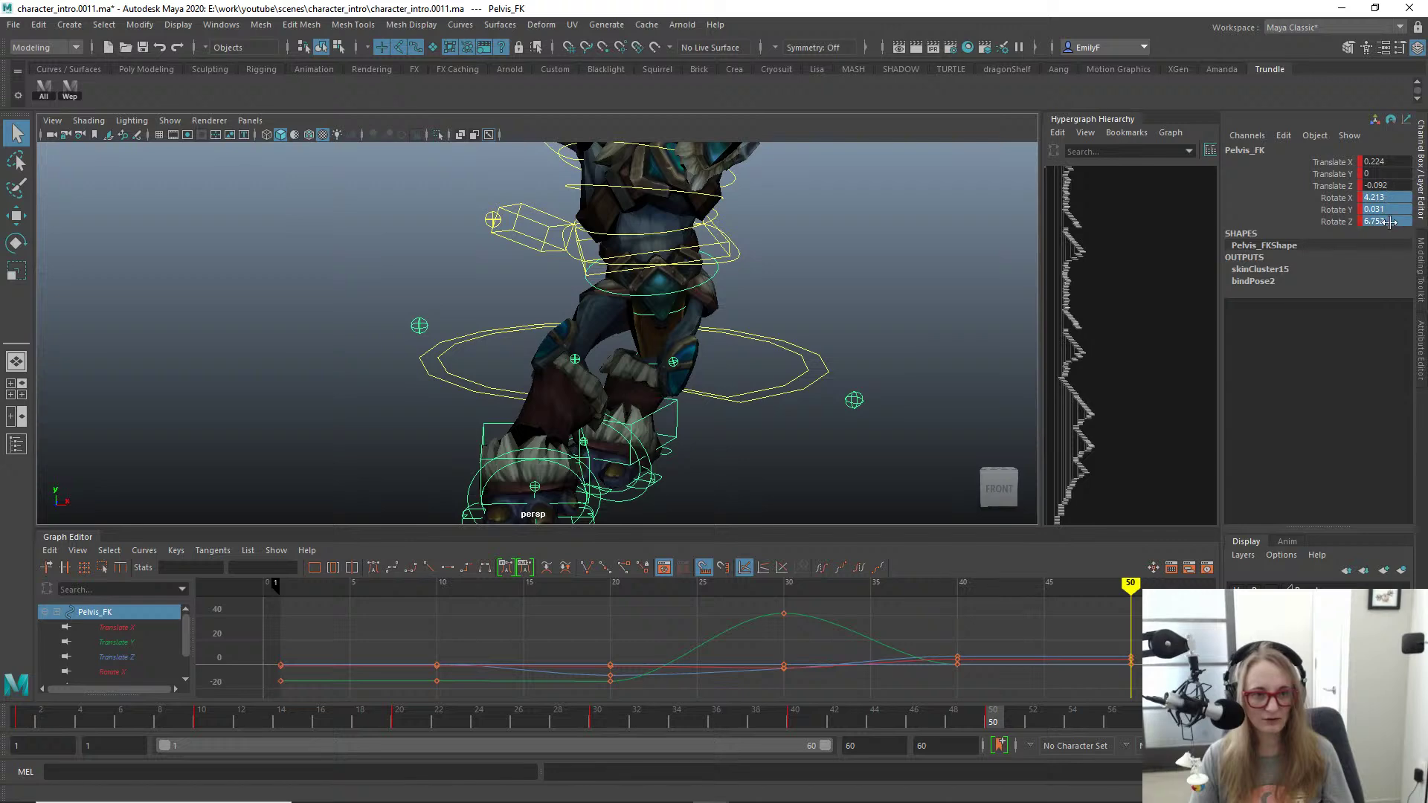
alt+drag(699, 297, 581, 269)
Step: Move the main body control sideways over the feet to about Translate X -5.589
click(743, 262)
key(w)
key(ctrl+z)
drag(773, 243, 514, 416)
Step: Step the right foot's IK control forward to about Translate X -7.173 and Translate Z 40.545, using the left view
key(q)
click(655, 425)
key(w)
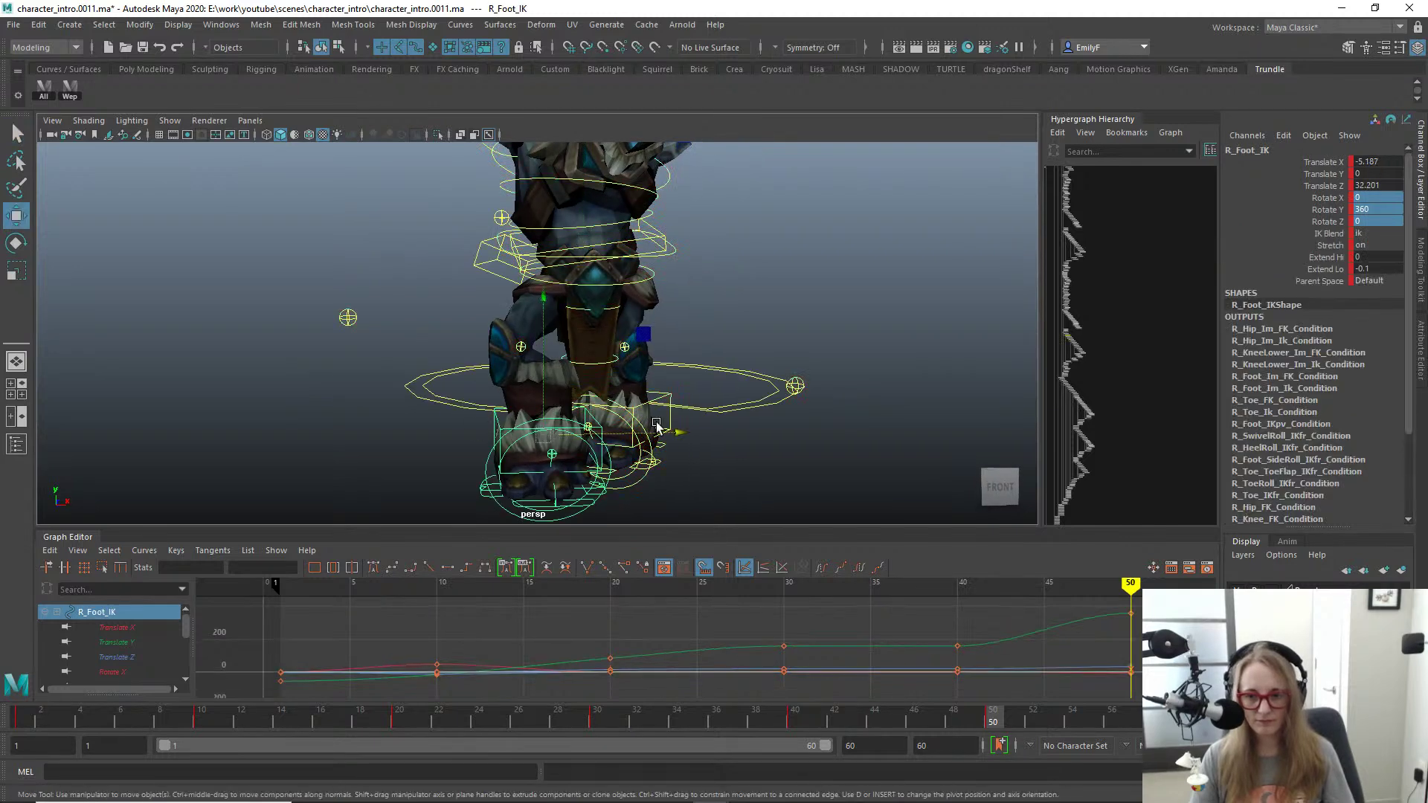
drag(638, 439, 668, 346)
key(ctrl+z)
key(space)
alt+middle_drag(772, 399, 708, 347)
drag(674, 418, 816, 422)
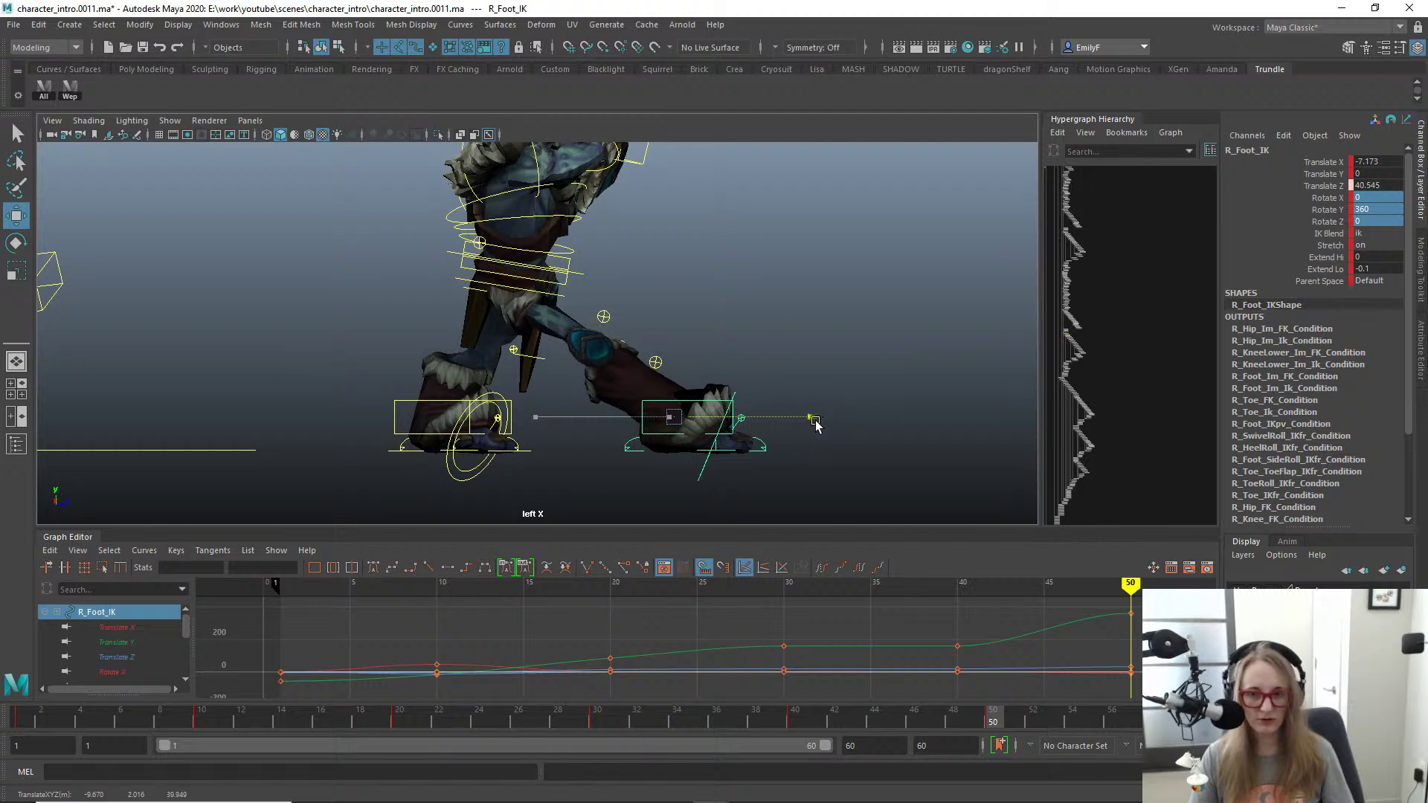
Step: Move the main body control forward between the feet to about Translate Z 36.438
key(q)
click(575, 273)
key(w)
drag(654, 267, 761, 329)
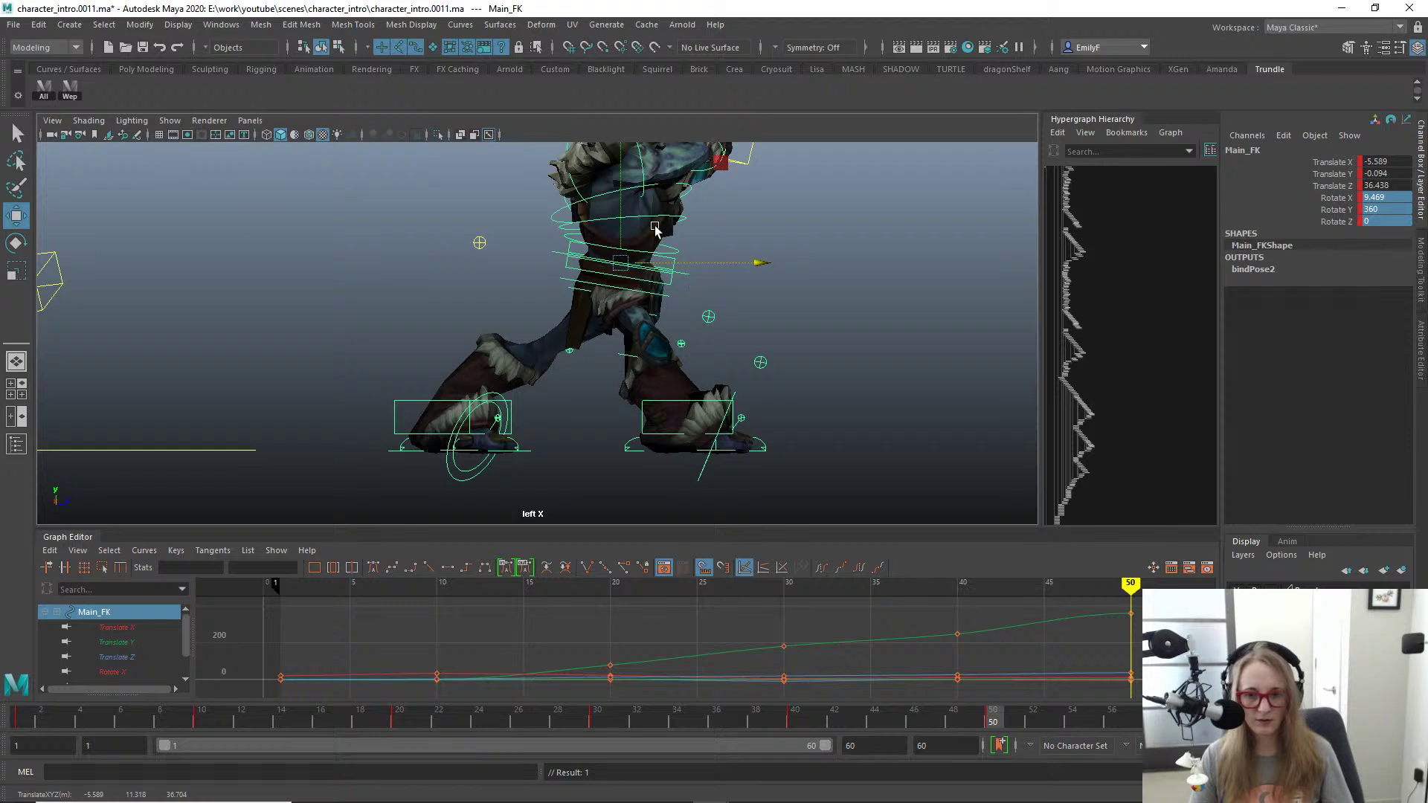
Step: Rotate the left foot's toe control to about Rotate Z -31.984 so the rear heel lifts
key(q)
alt+right_drag(454, 419, 503, 427)
alt+middle_drag(504, 427, 519, 376)
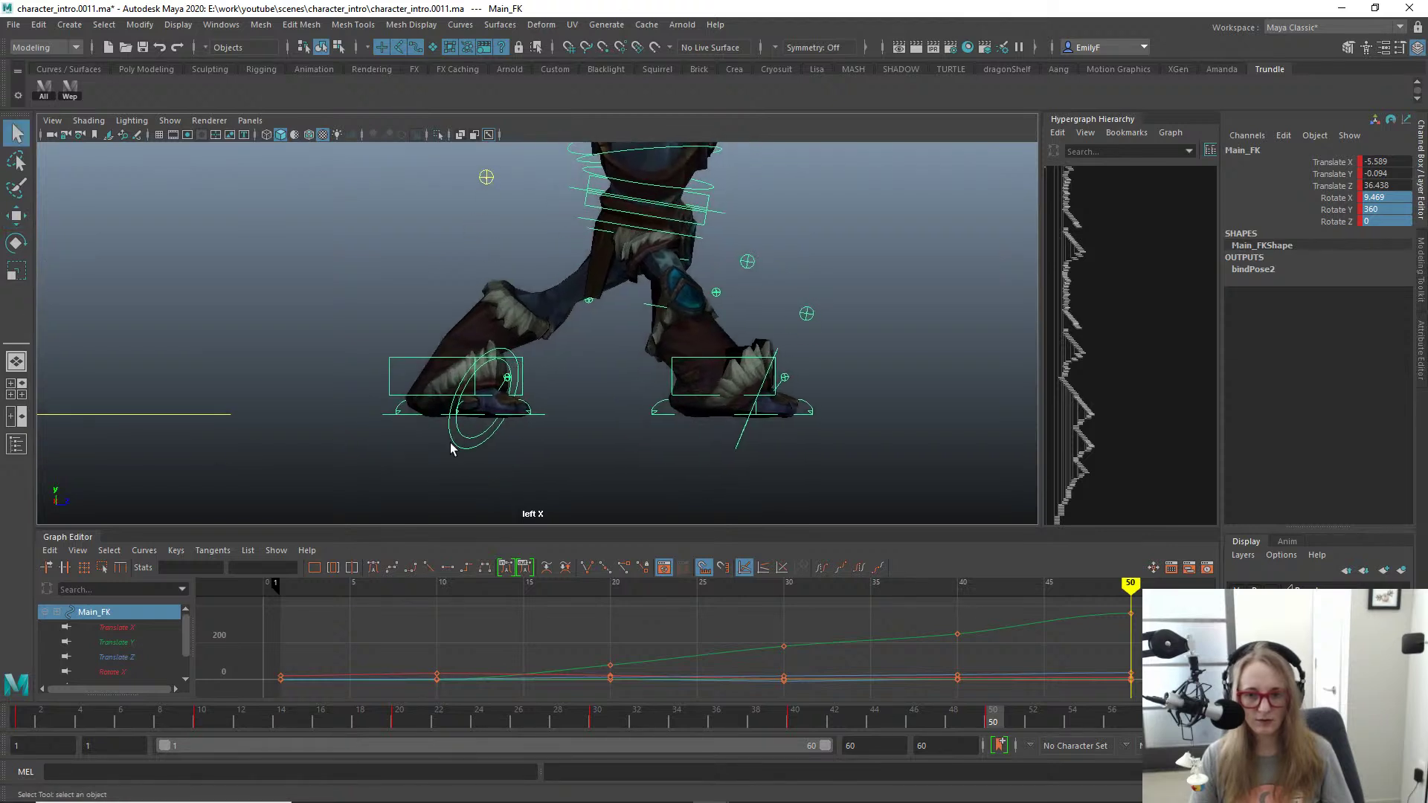
click(450, 446)
key(e)
drag(590, 398, 581, 467)
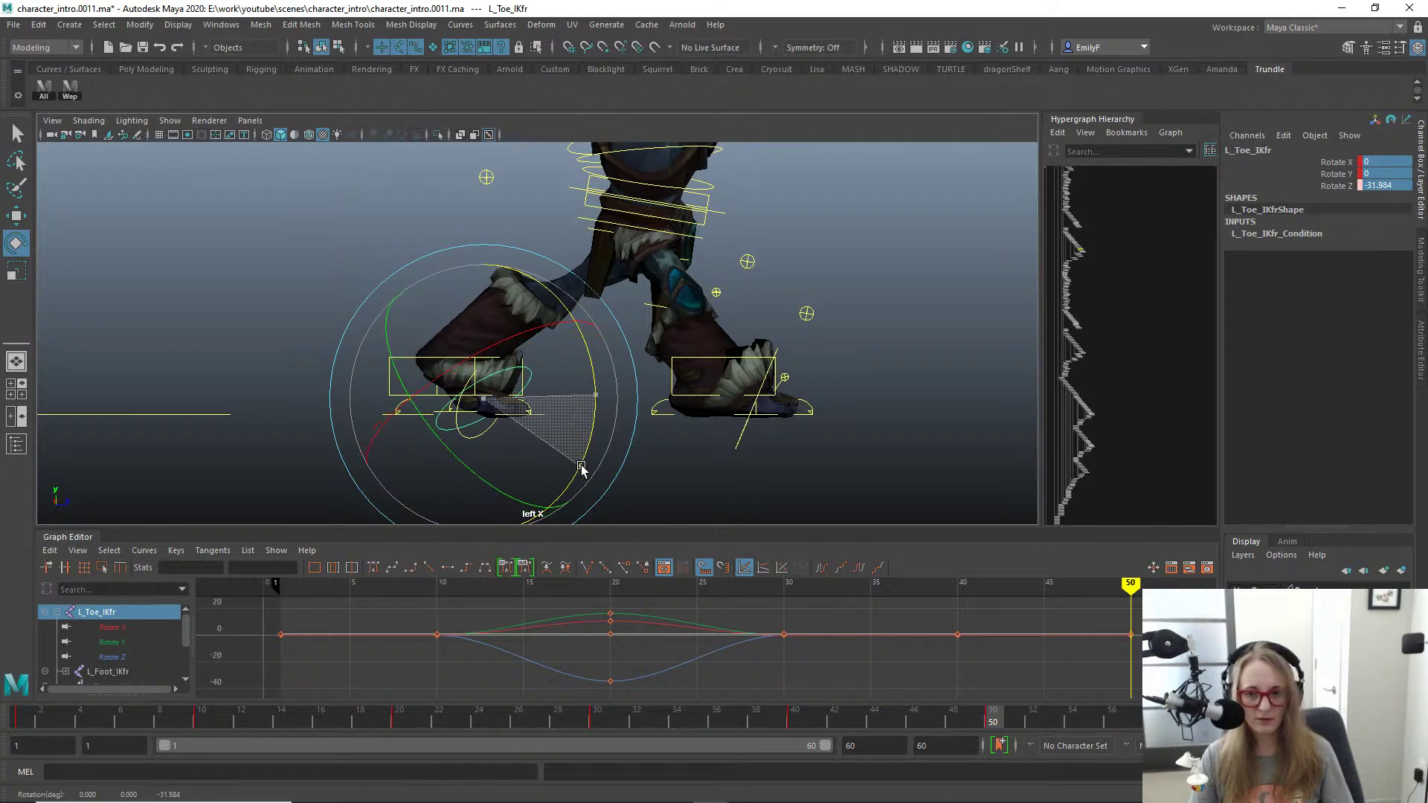
Step: Set the main body control's Rotate X to 0 at frame 50
key(q)
click(726, 203)
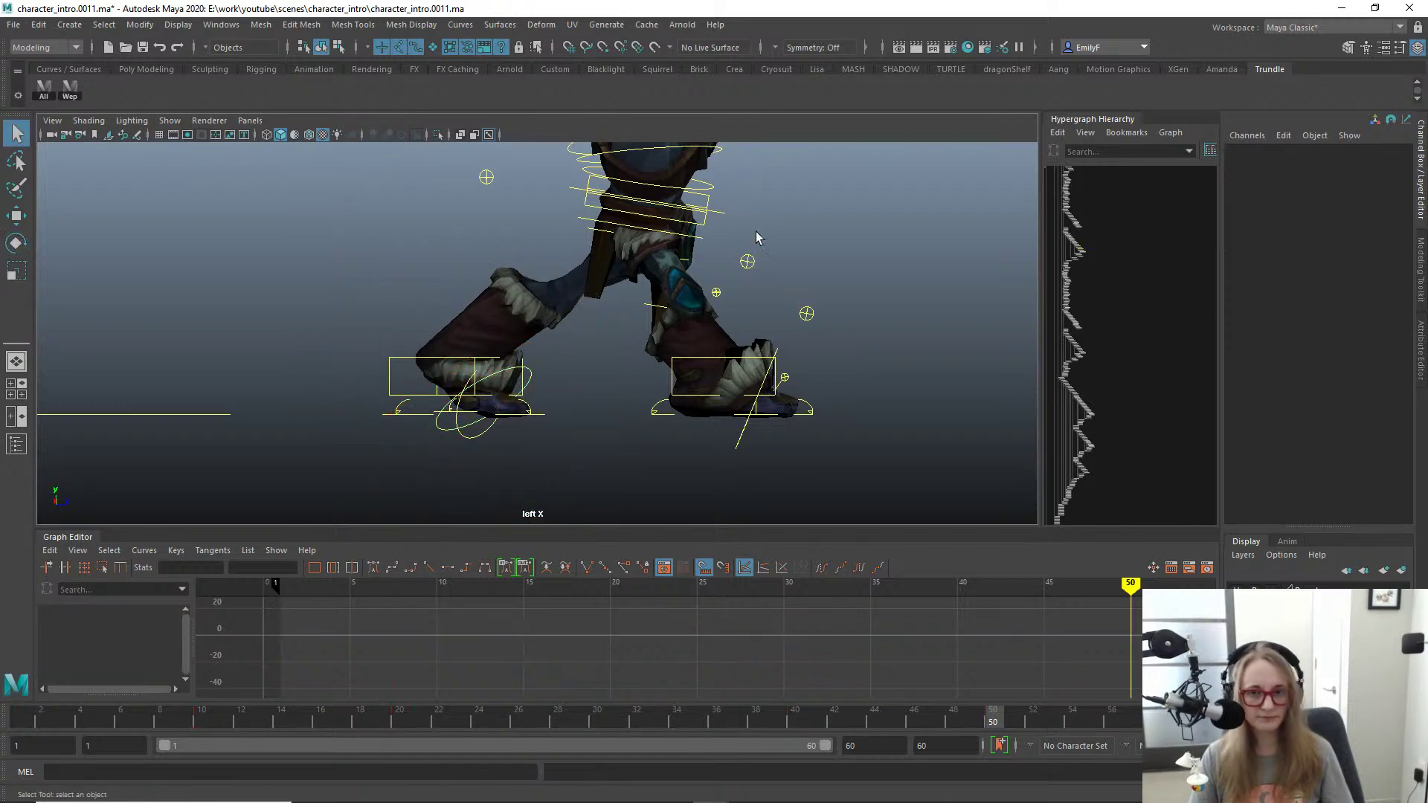
click(720, 212)
key(e)
alt+middle_drag(746, 263, 704, 334)
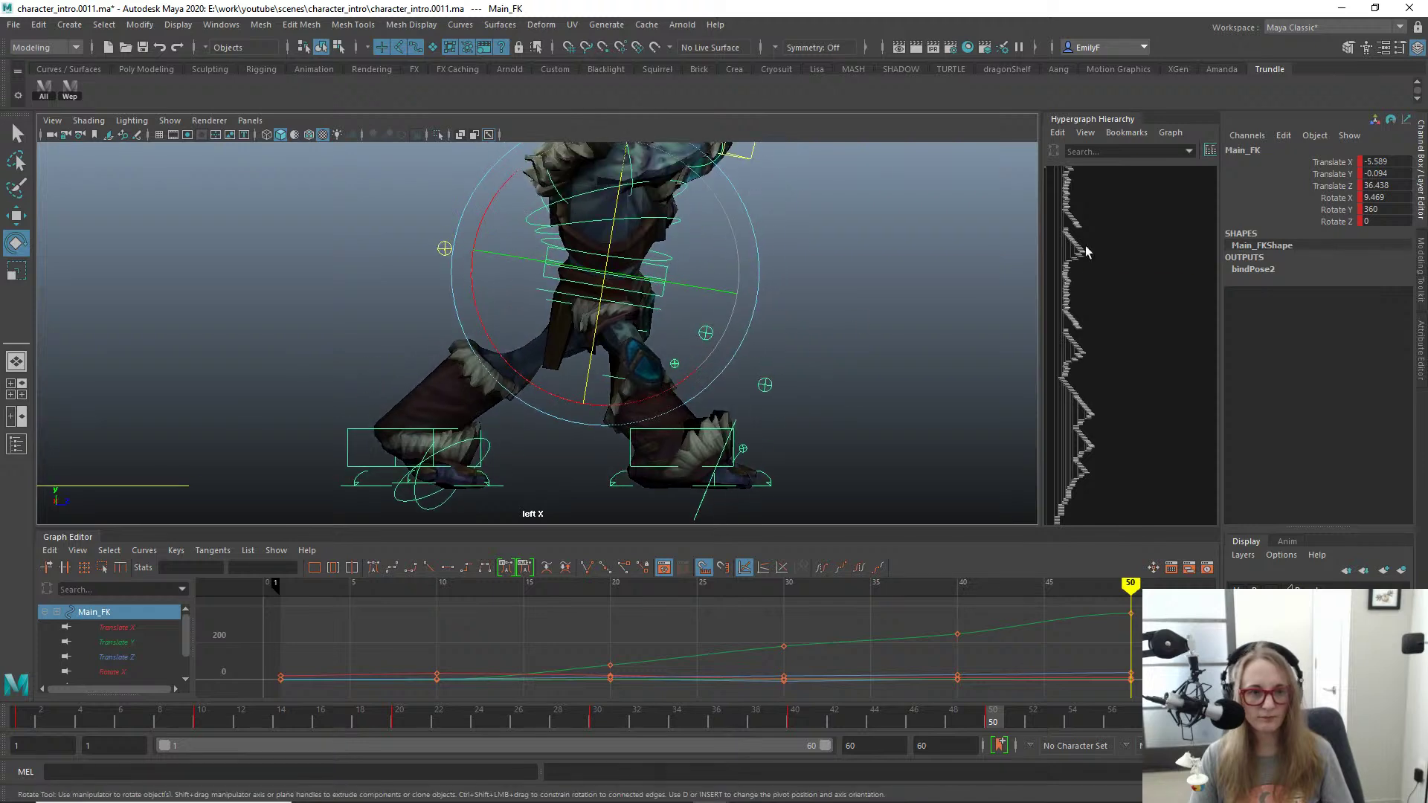
text(0)
key(Return)
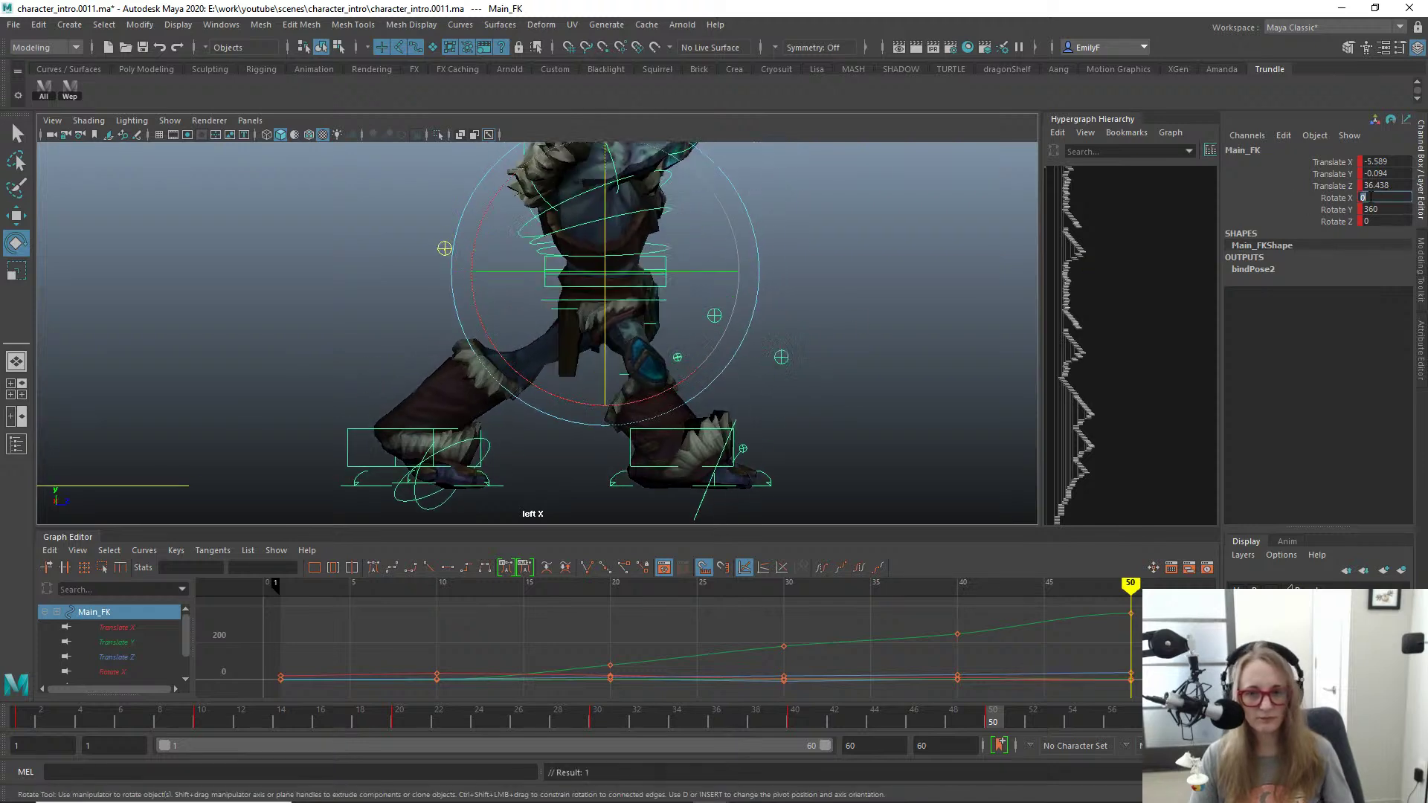
Step: Pull the main body control slightly back to about Translate Z 35.666 in the left view
alt+right_drag(827, 245, 848, 257)
key(w)
mouse_move(741, 266)
mouse_down()
mouse_move(725, 267)
mouse_move(727, 252)
mouse_up()
Step: Shift the main body control sideways to about Translate X -5.967 in the front view
key(space)
drag(736, 300, 737, 302)
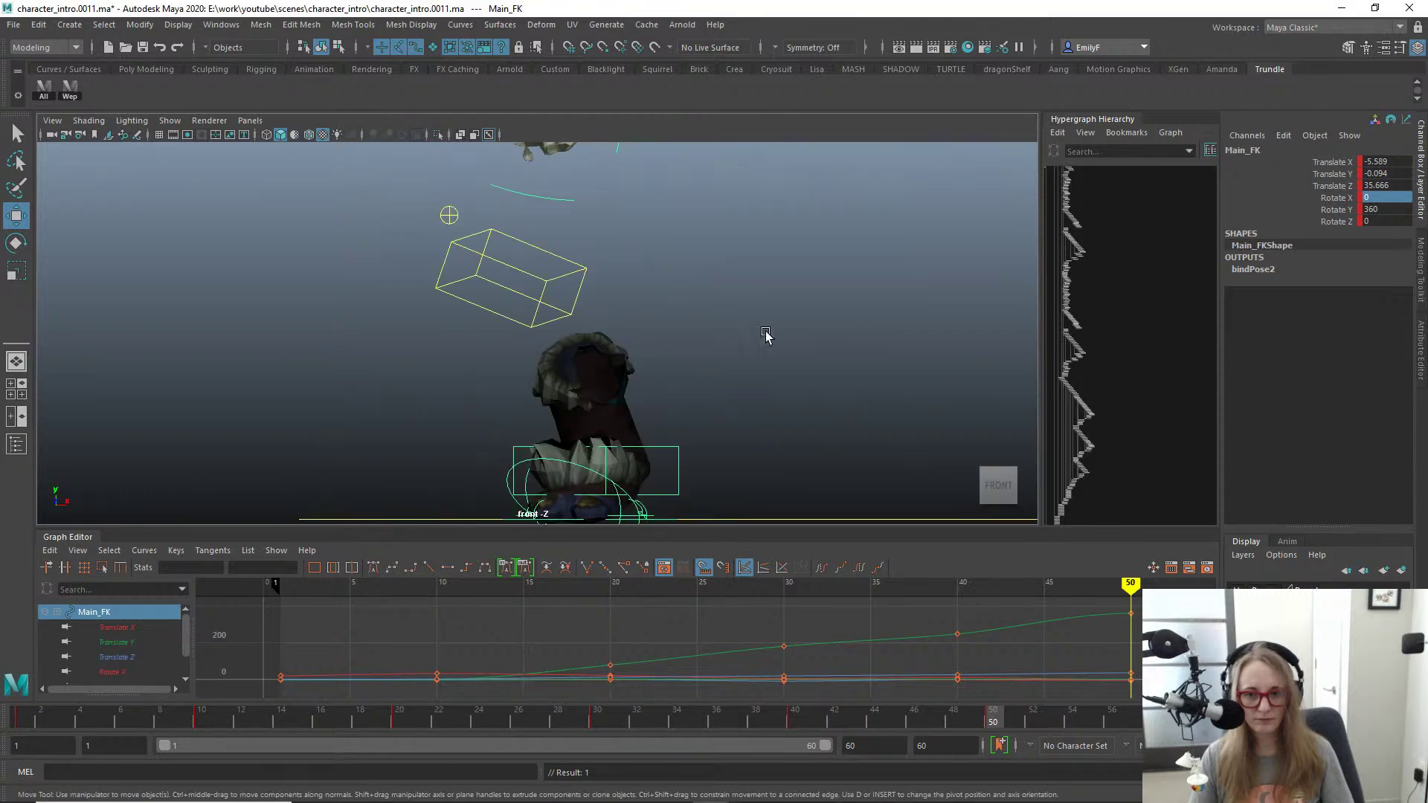
alt+right_drag(875, 300, 873, 386)
alt+middle_drag(810, 377, 788, 285)
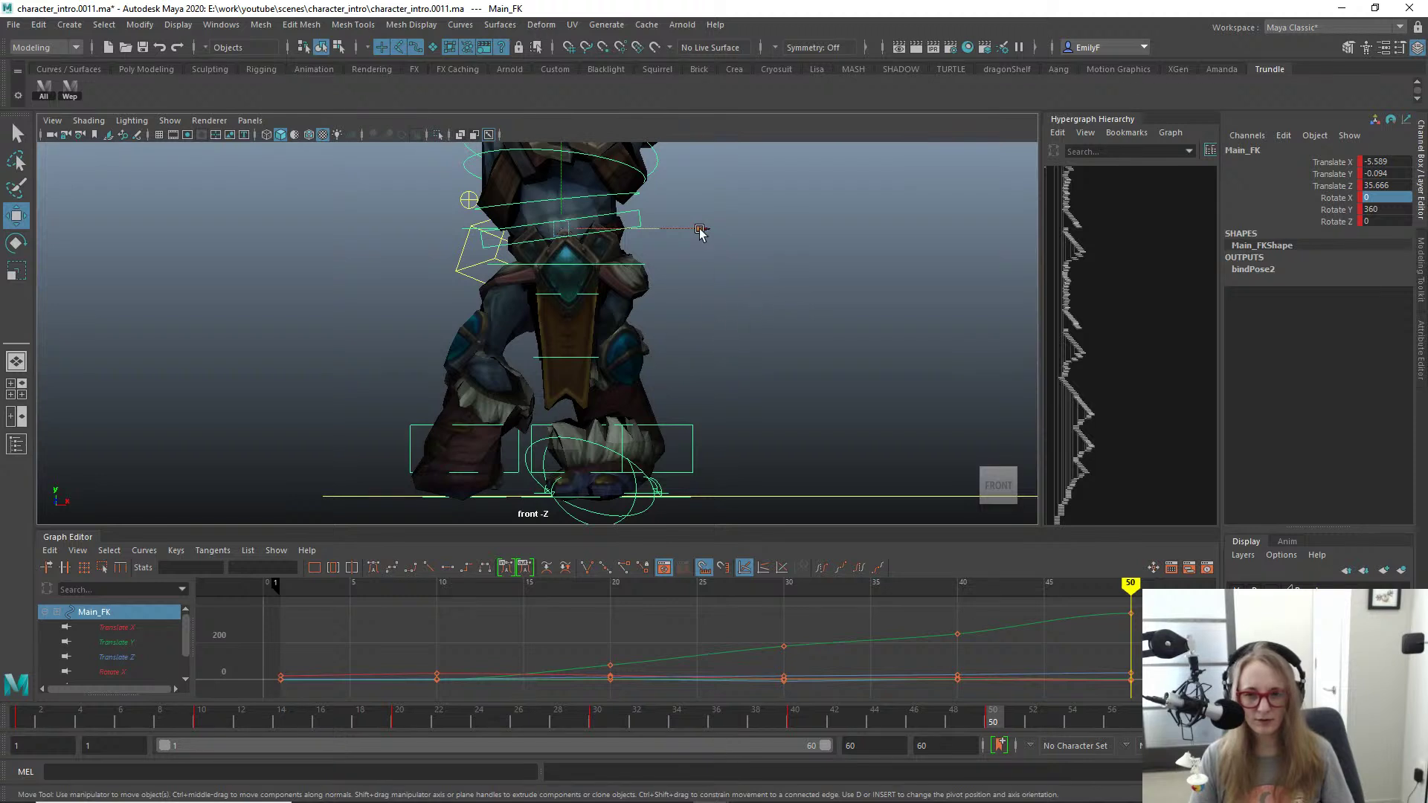
drag(699, 231, 688, 235)
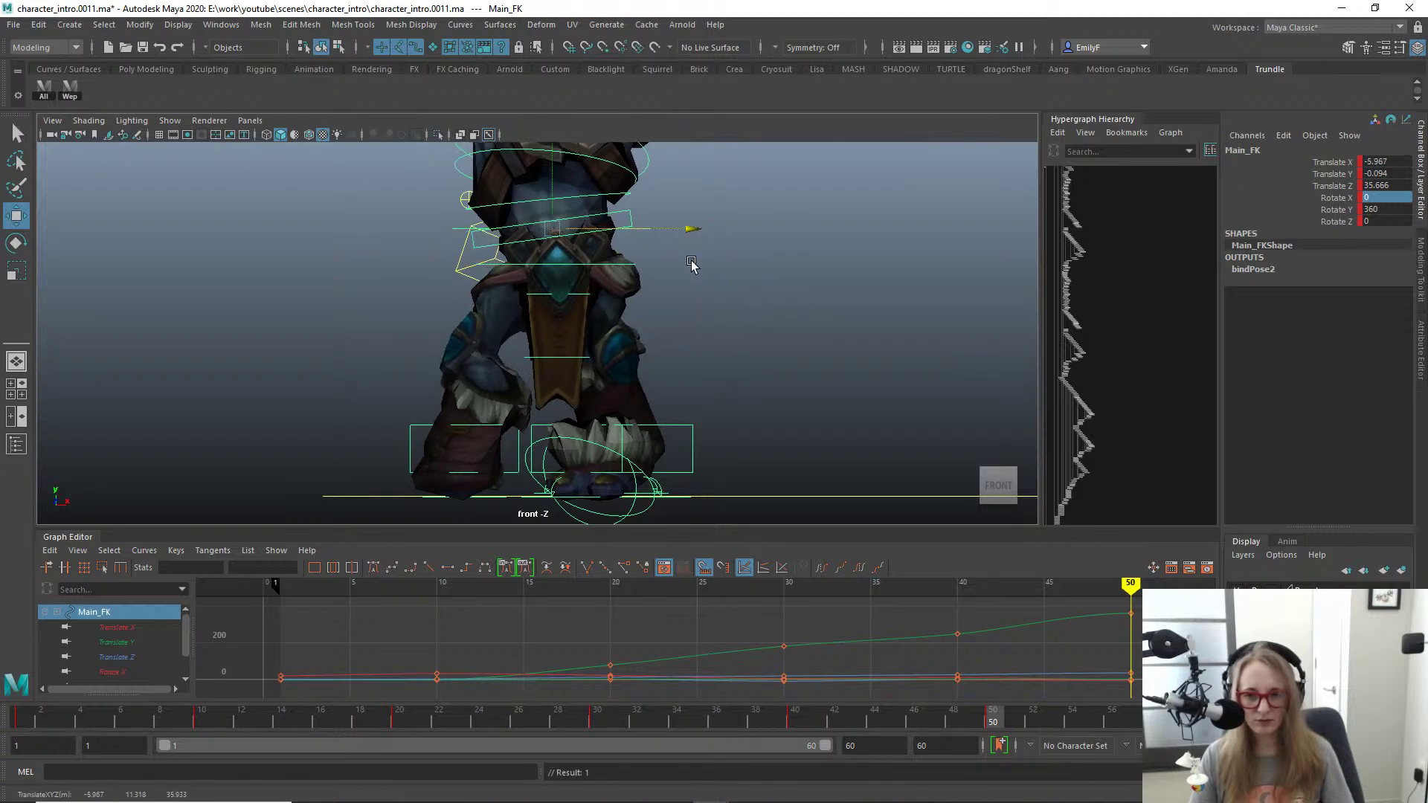
Step: Hide the rig controls and examine the frame 50 legs and feet in the front view for clipping
key(space)
drag(684, 300, 685, 305)
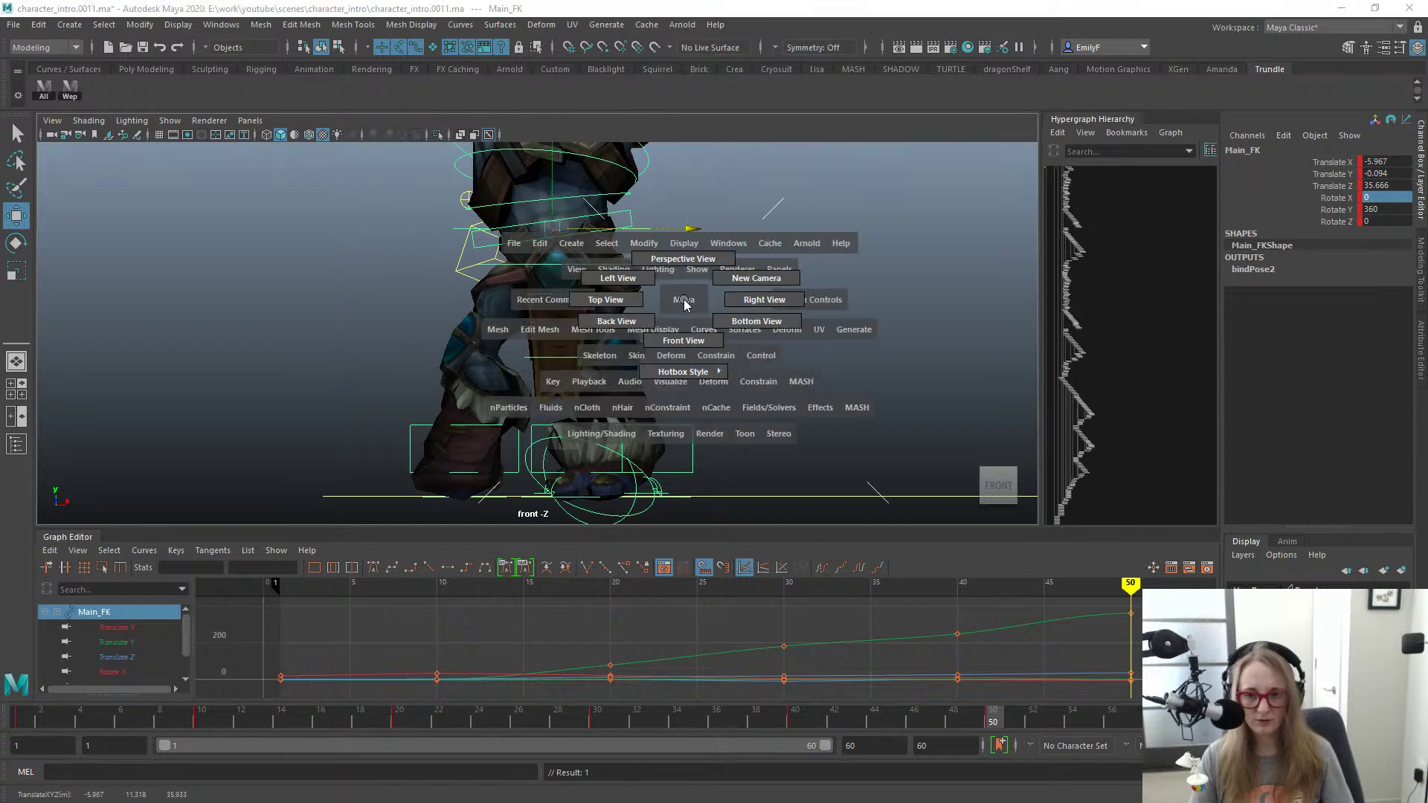
alt+right_drag(661, 304, 462, 258)
alt+middle_drag(462, 258, 491, 323)
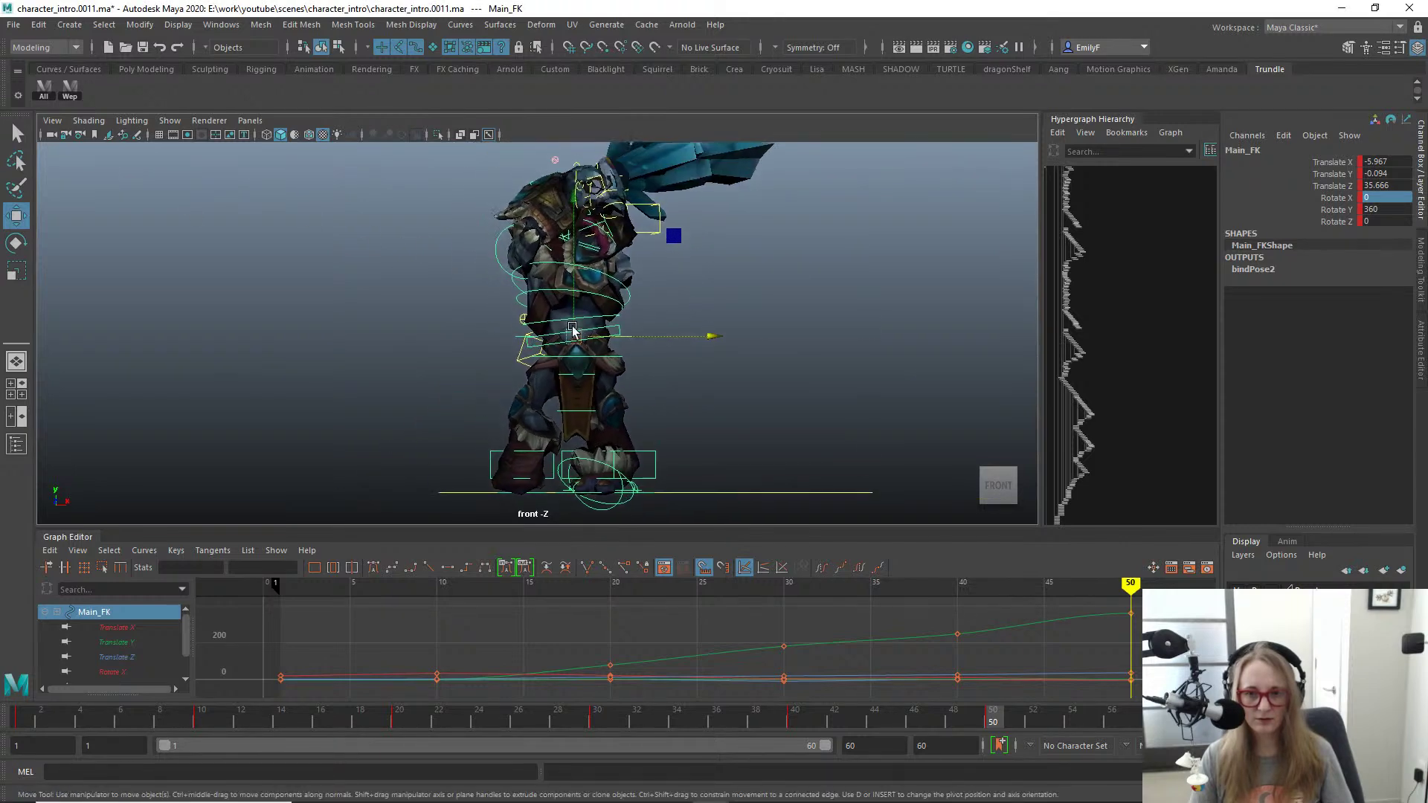
key(space)
drag(596, 322, 573, 277)
key(space)
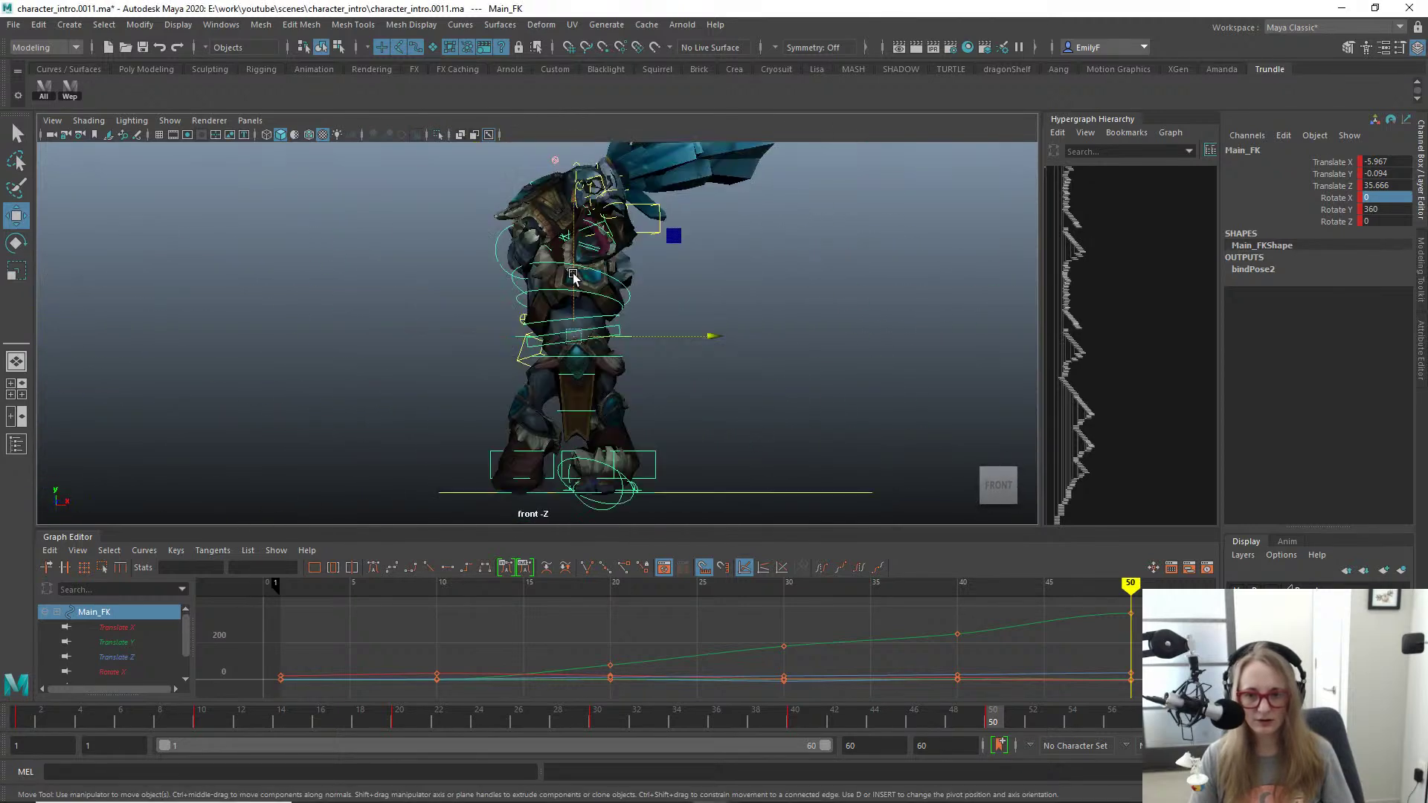
alt+right_drag(585, 349, 762, 408)
alt+middle_drag(762, 408, 720, 272)
alt+right_drag(459, 375, 452, 344)
alt+middle_drag(453, 343, 482, 426)
alt+right_drag(582, 374, 289, 292)
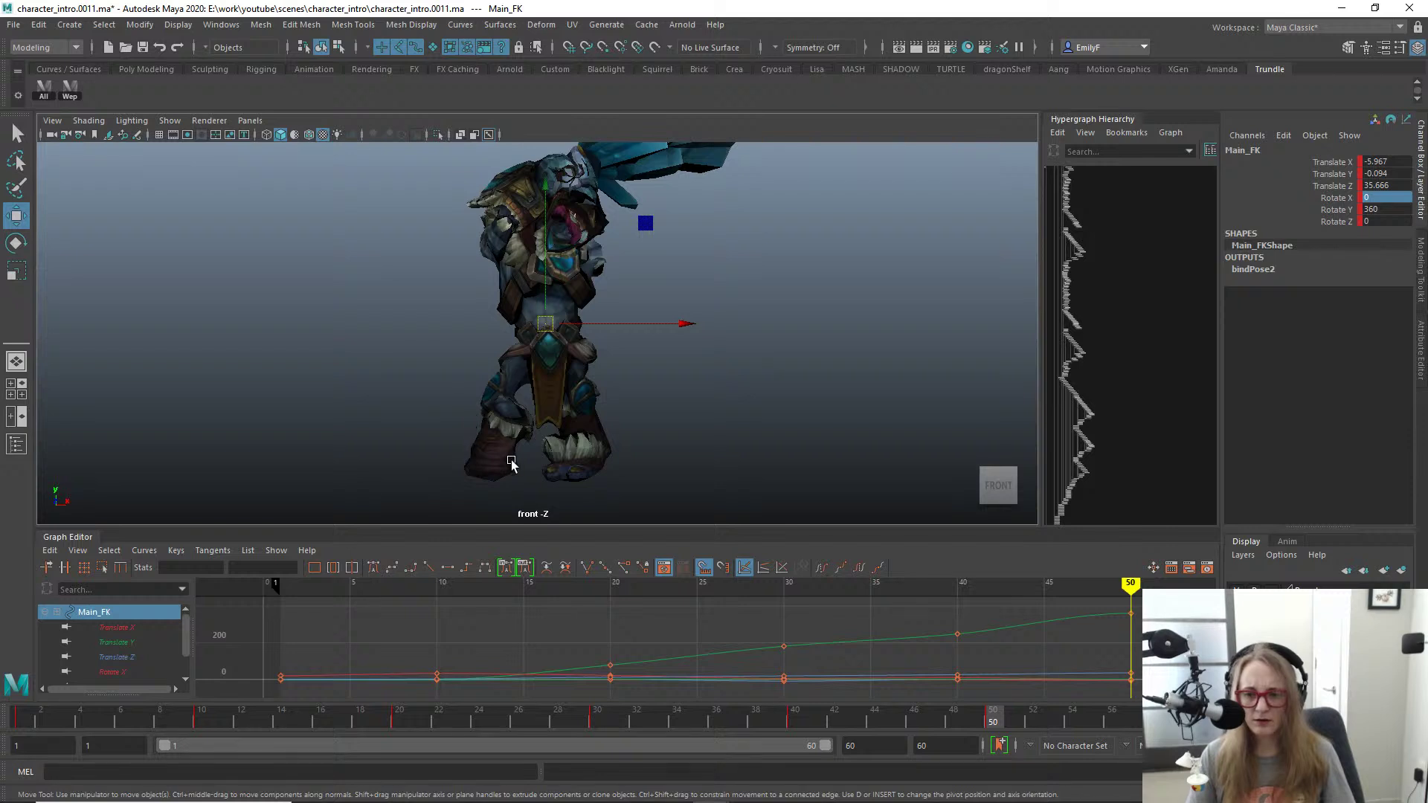
alt+right_drag(305, 372, 395, 396)
alt+middle_drag(395, 395, 402, 299)
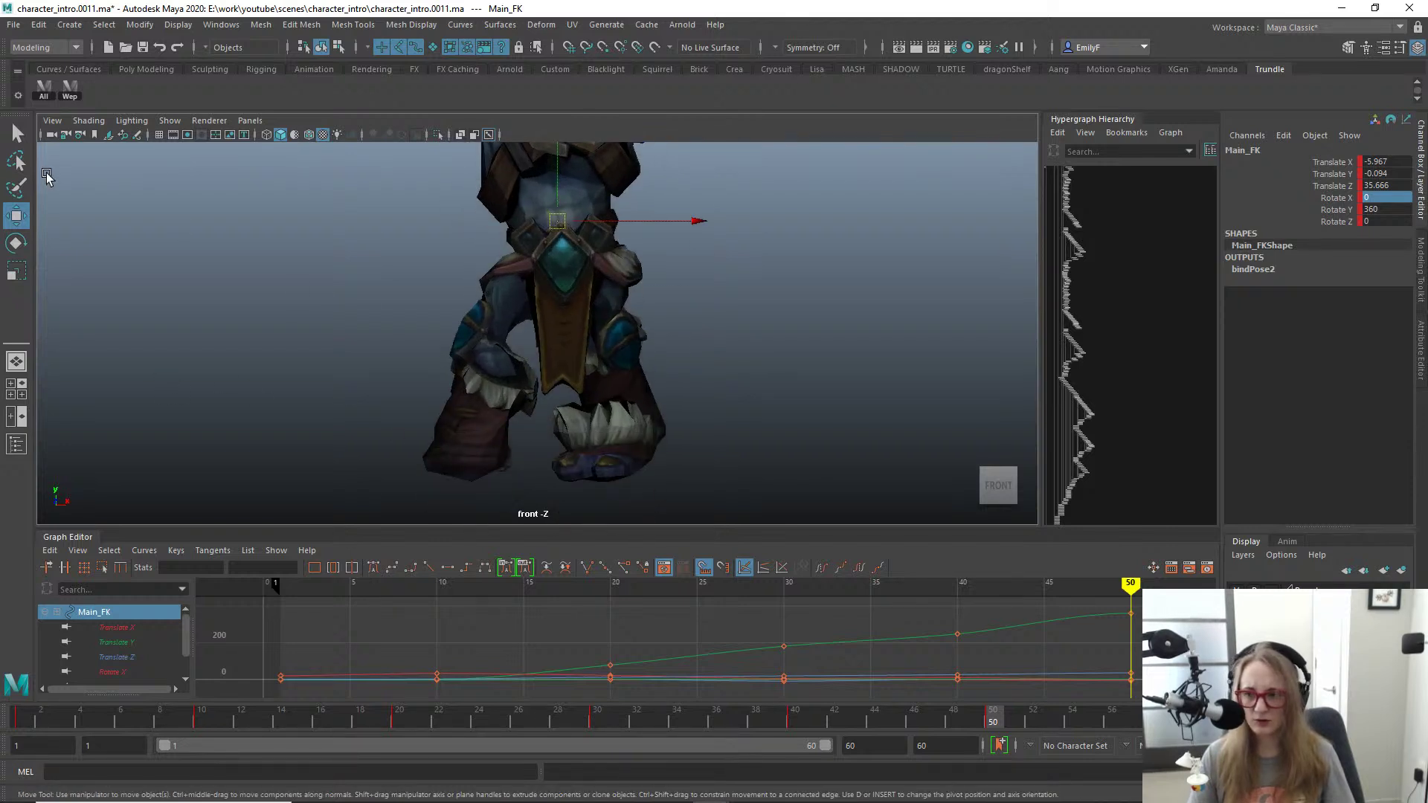
Step: Look for the front camera among the nodes in the Hypergraph
key(space)
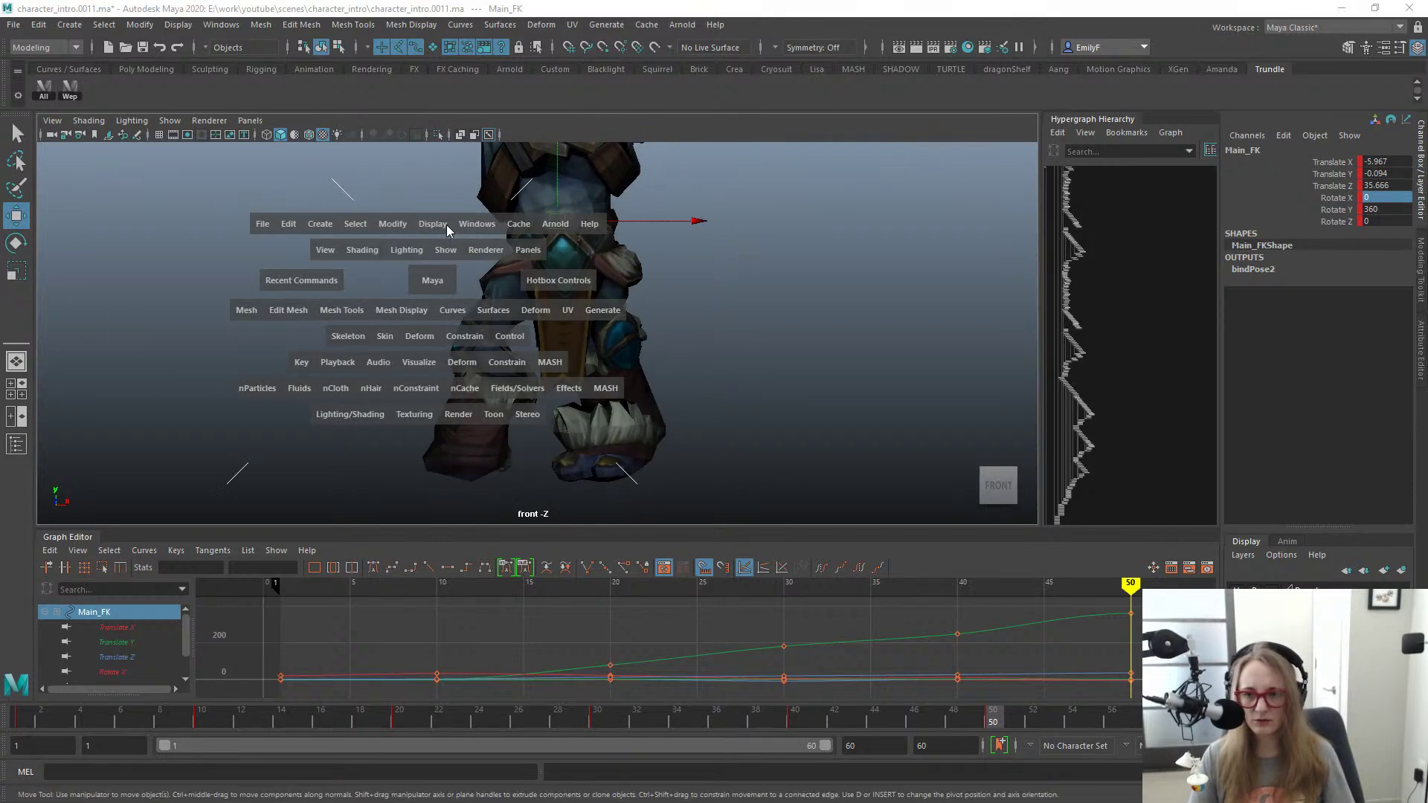
scroll(1113, 345, up, 5)
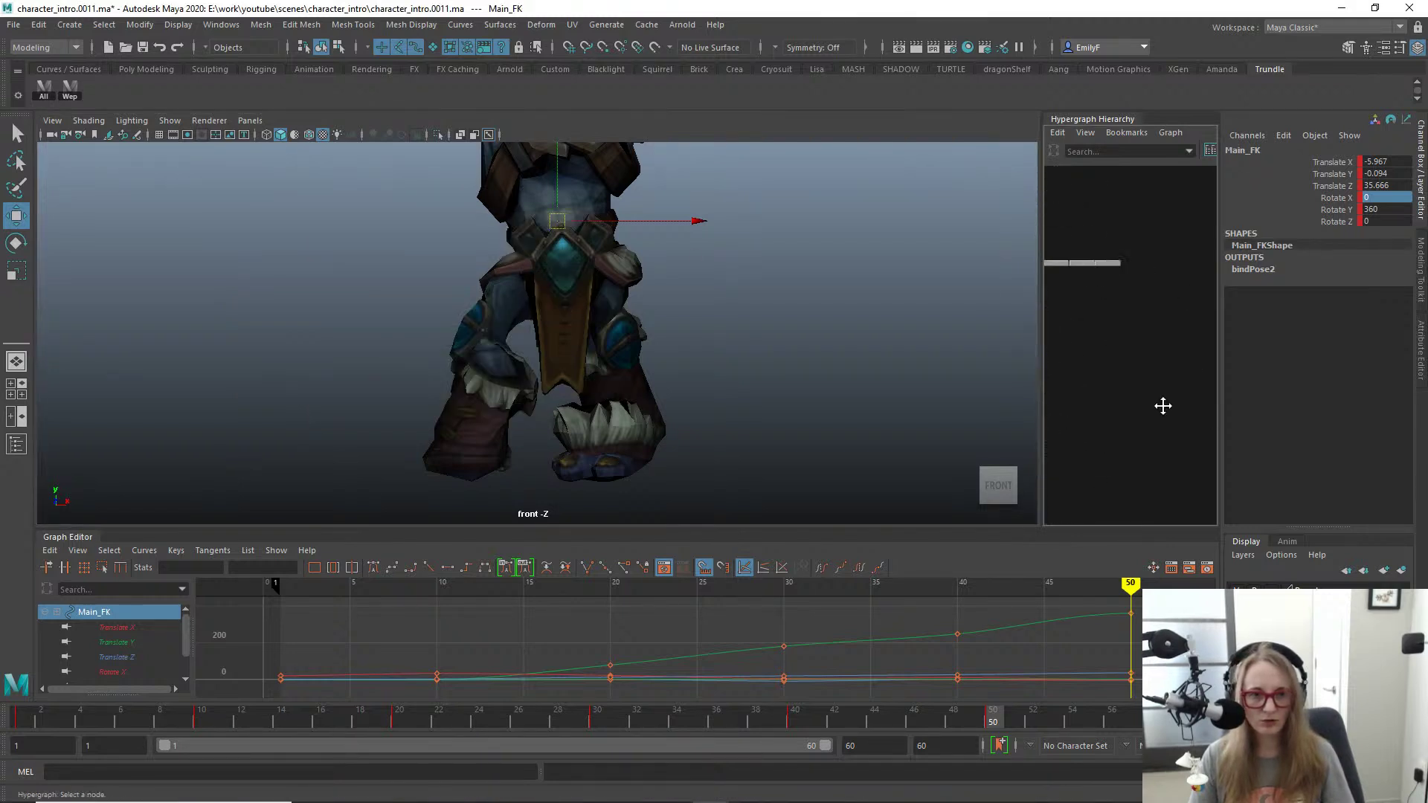
drag(1150, 391, 1142, 410)
click(1137, 399)
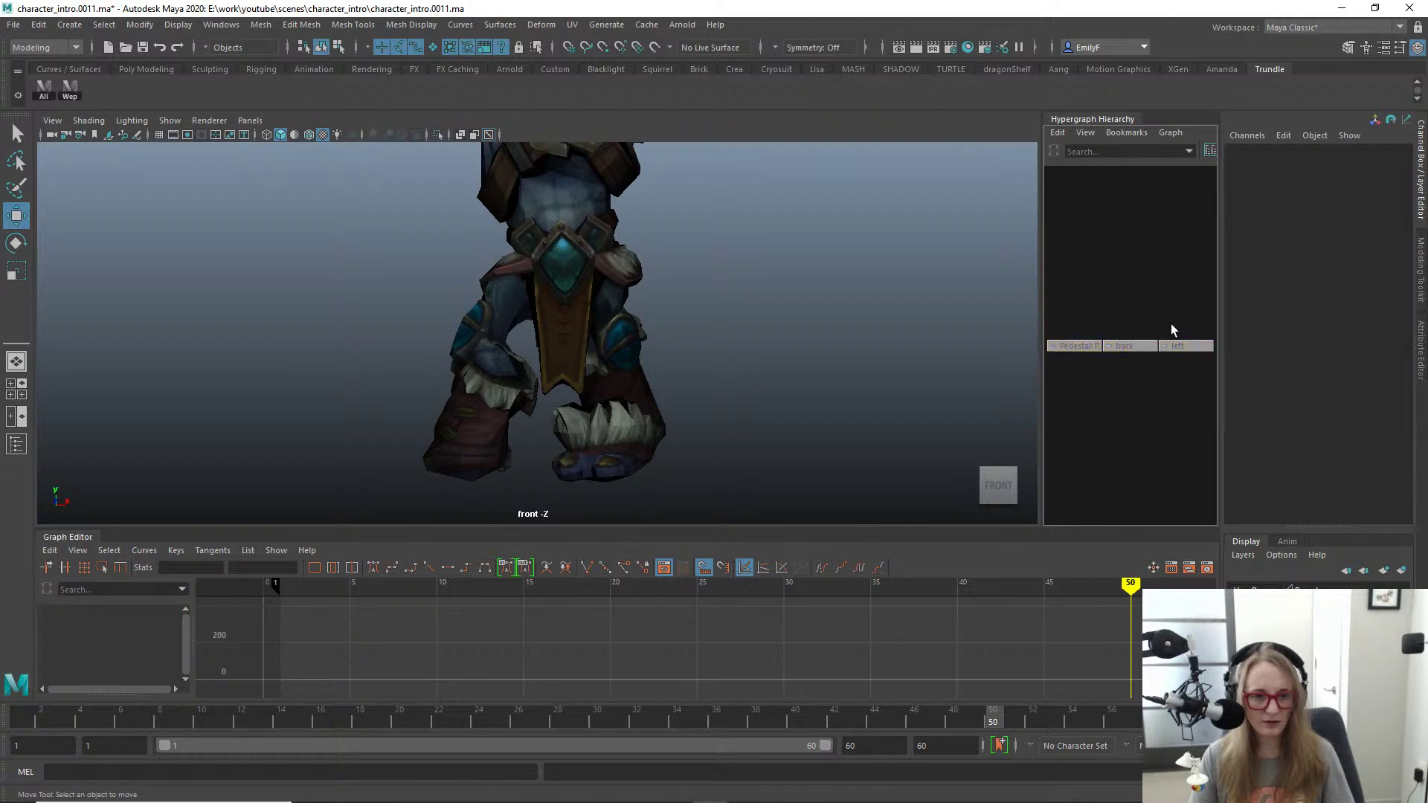
click(1133, 346)
scroll(1073, 389, down, 2)
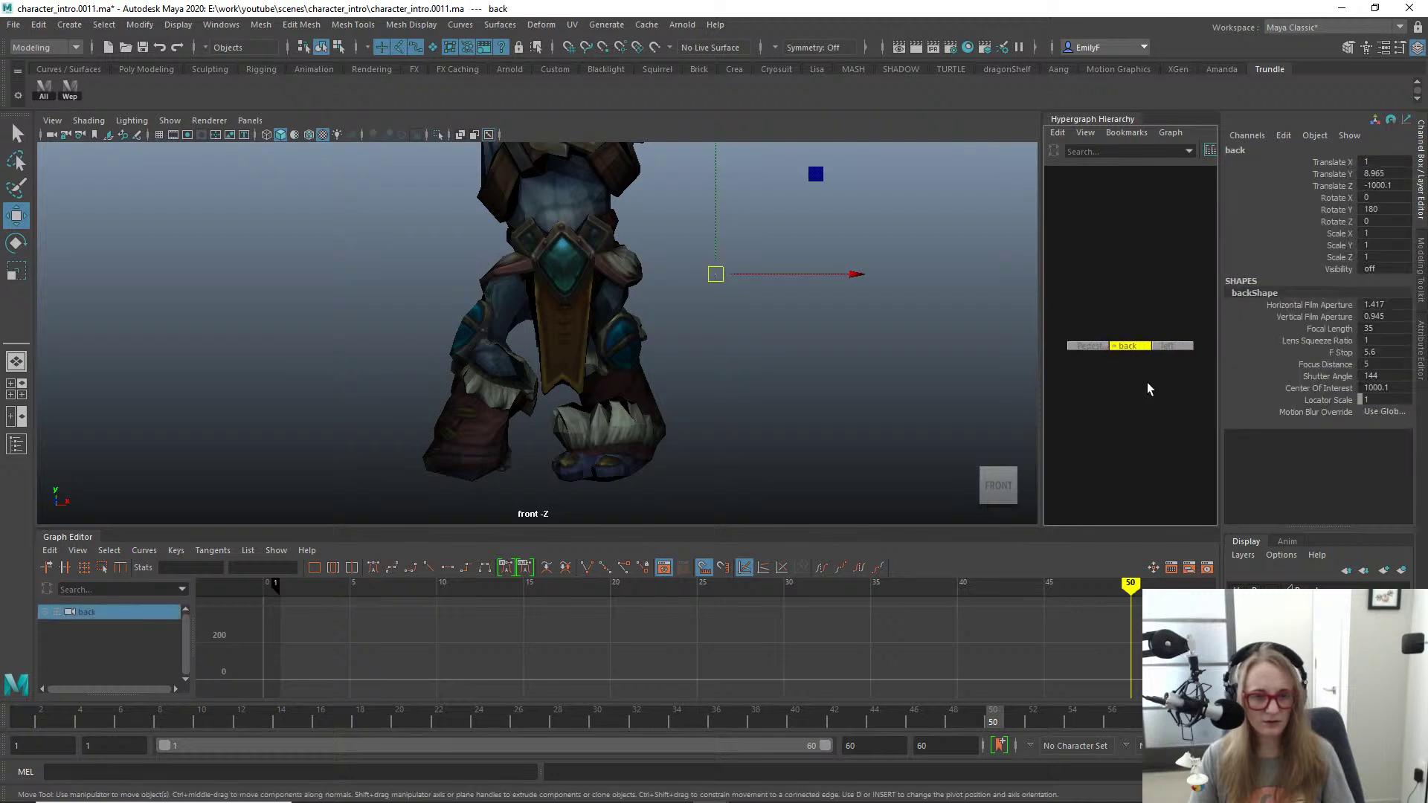
scroll(1138, 364, up, 2)
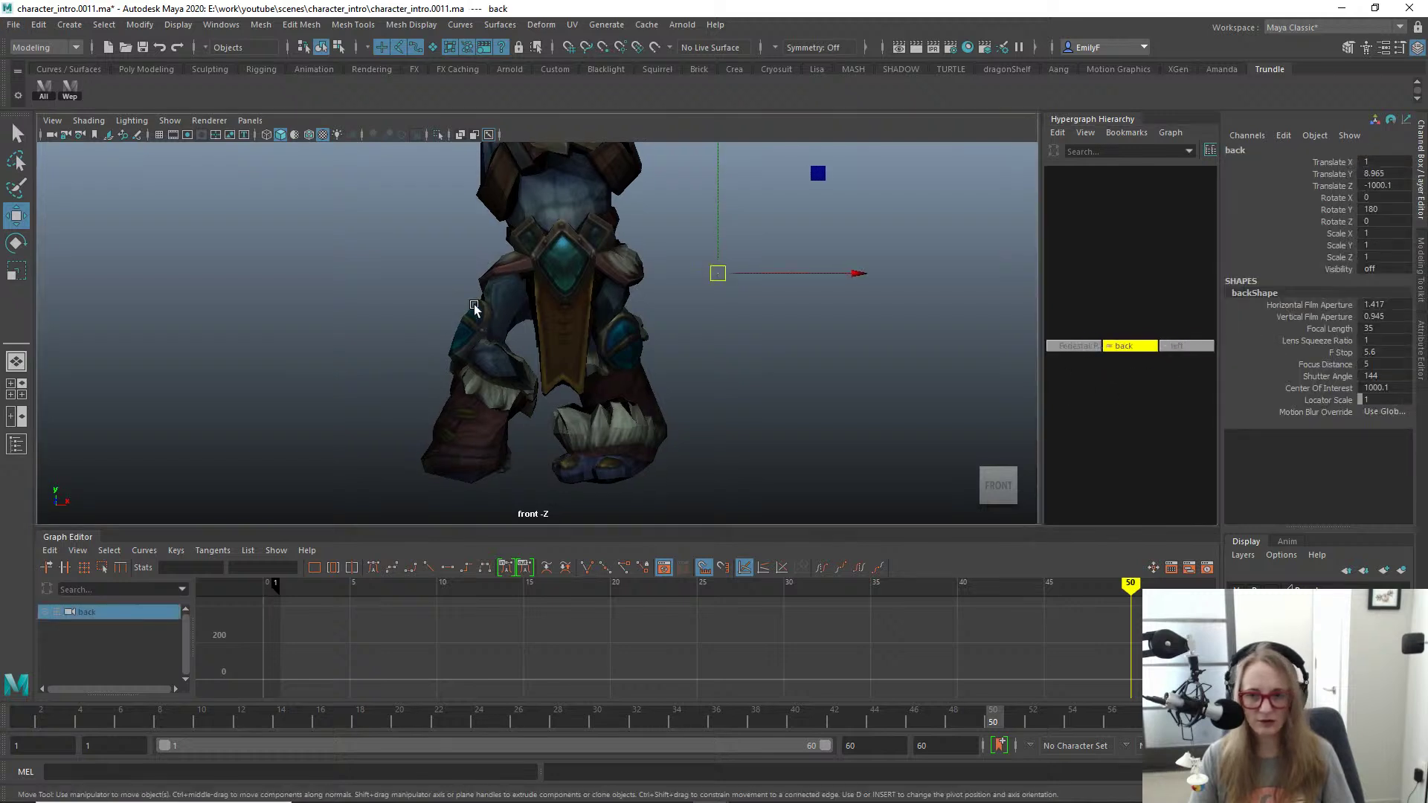
Step: Select the front camera in the Outliner and show its camera attributes
key(space)
drag(521, 255, 547, 424)
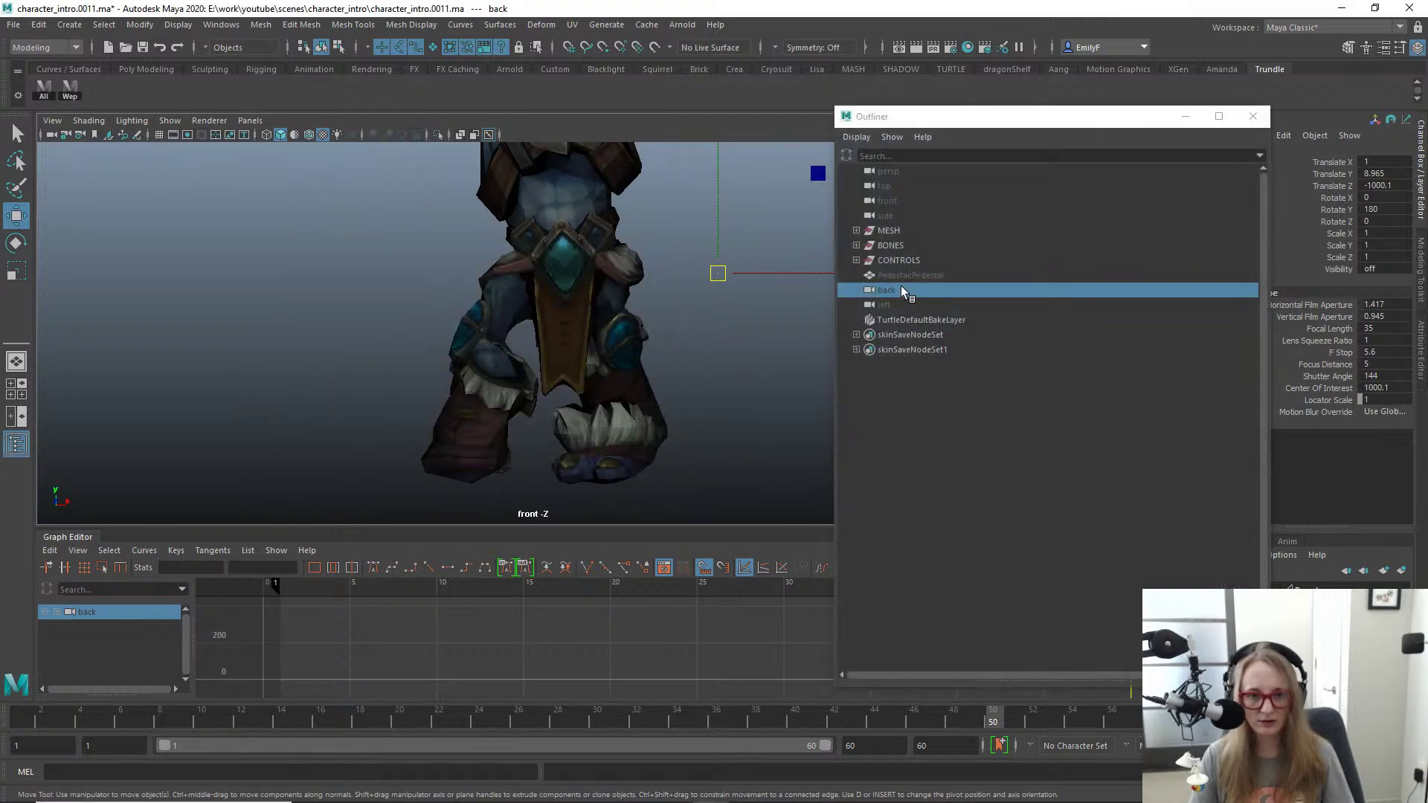
click(927, 186)
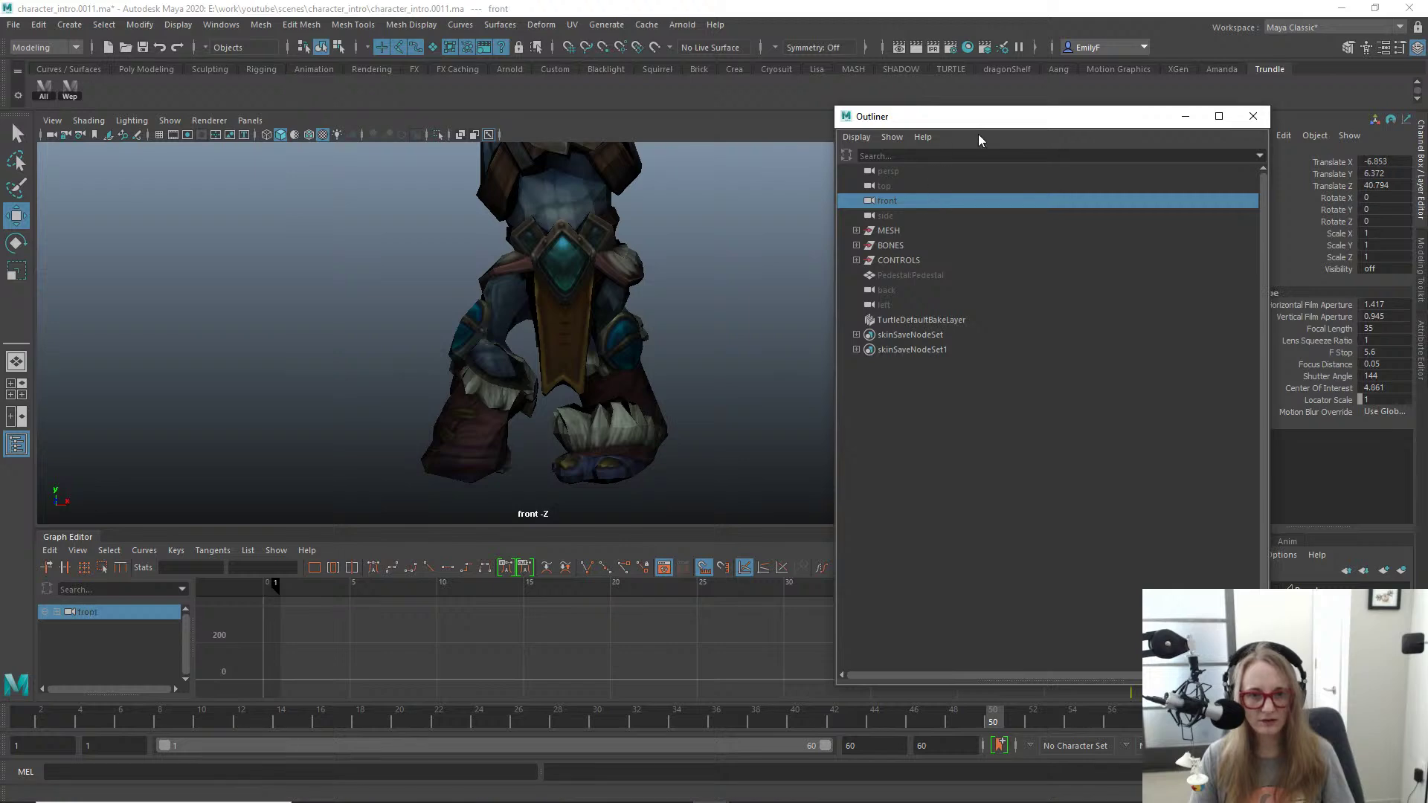
drag(979, 117, 632, 77)
key(ctrl+a)
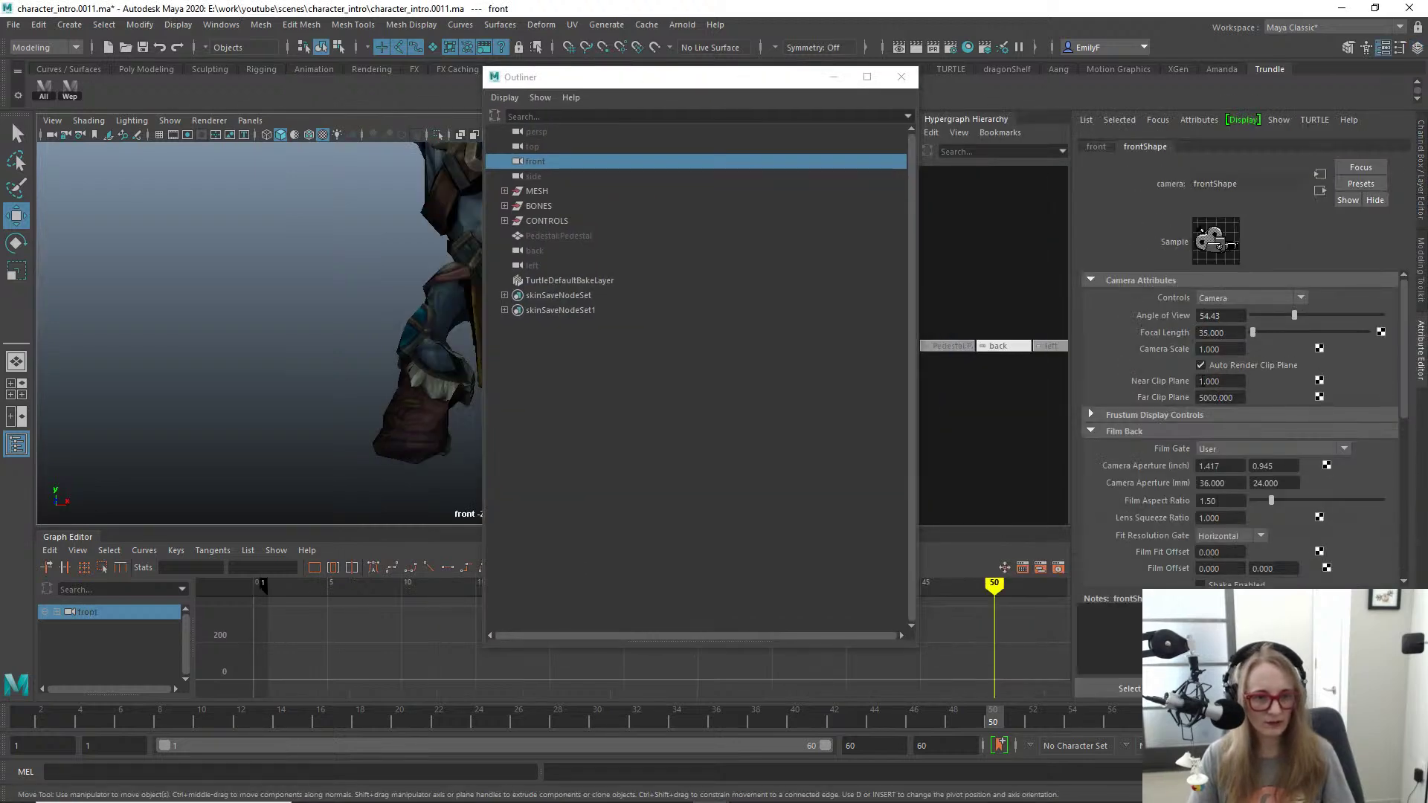
drag(737, 78, 854, 85)
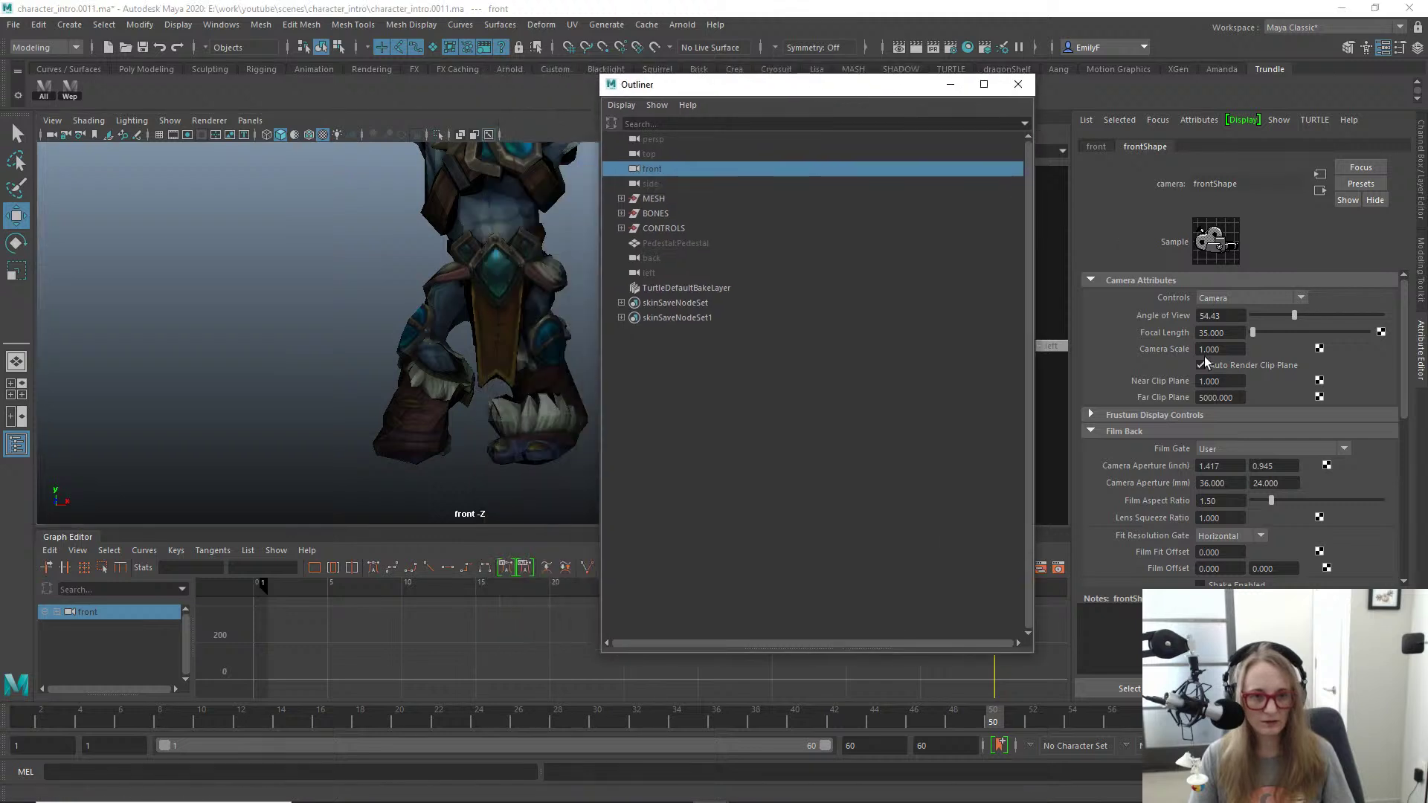
Step: Set the front camera's Near Clip Plane to 0.001, close the Outliner and return to the Channel Box
double_click(1206, 382)
text(0.1)
key(Return)
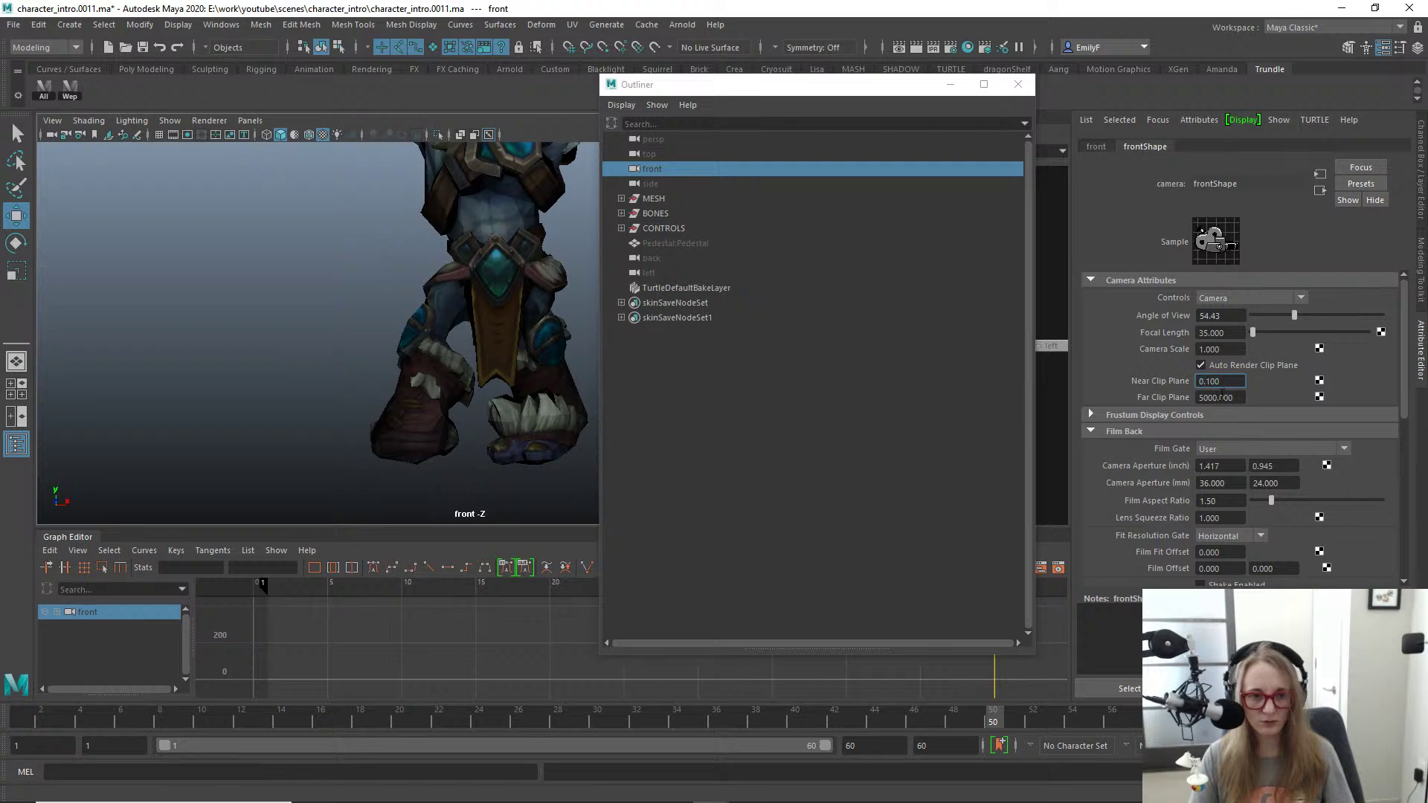
text(0.01)
key(Return)
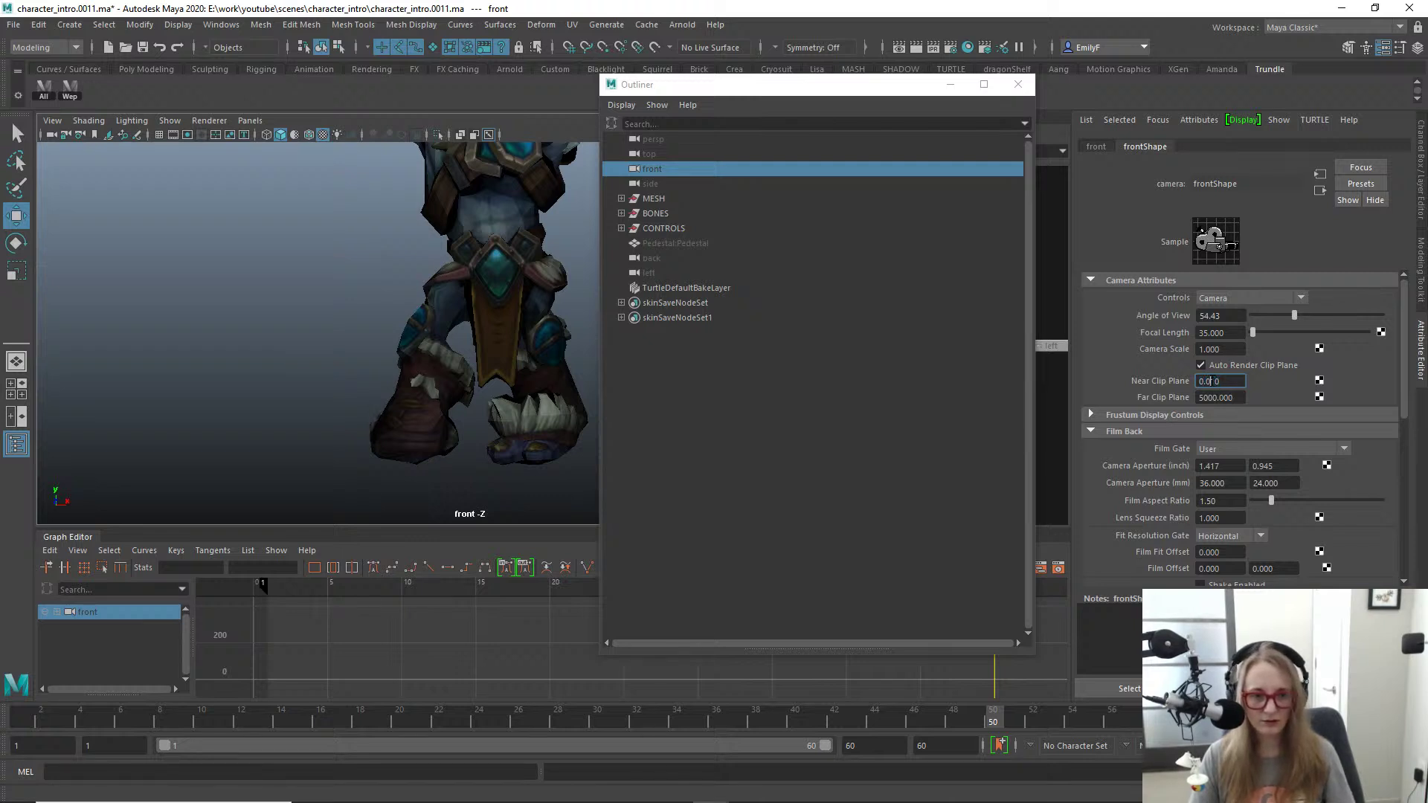
text(00)
key(Return)
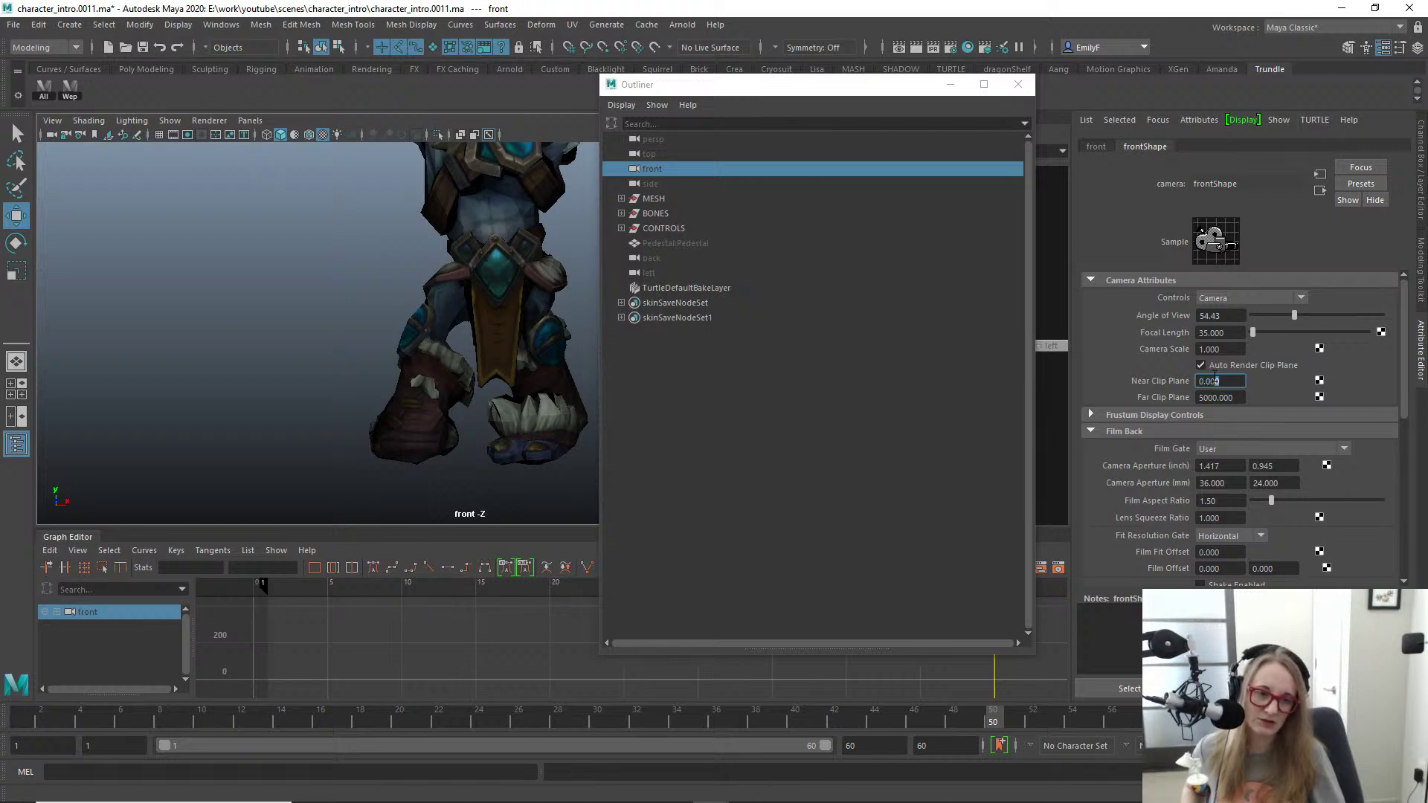
key(BackSpace)
text(1)
key(Return)
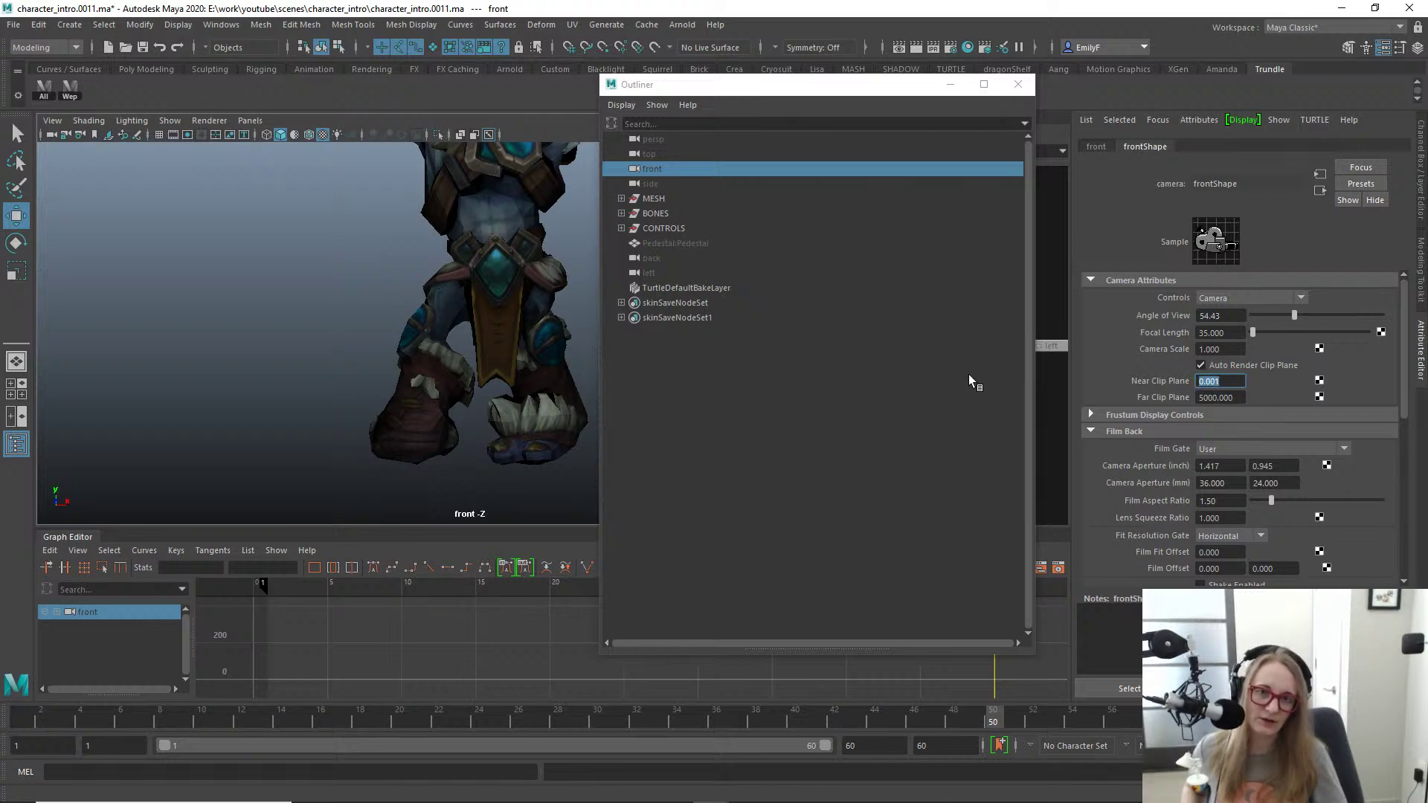
click(1018, 84)
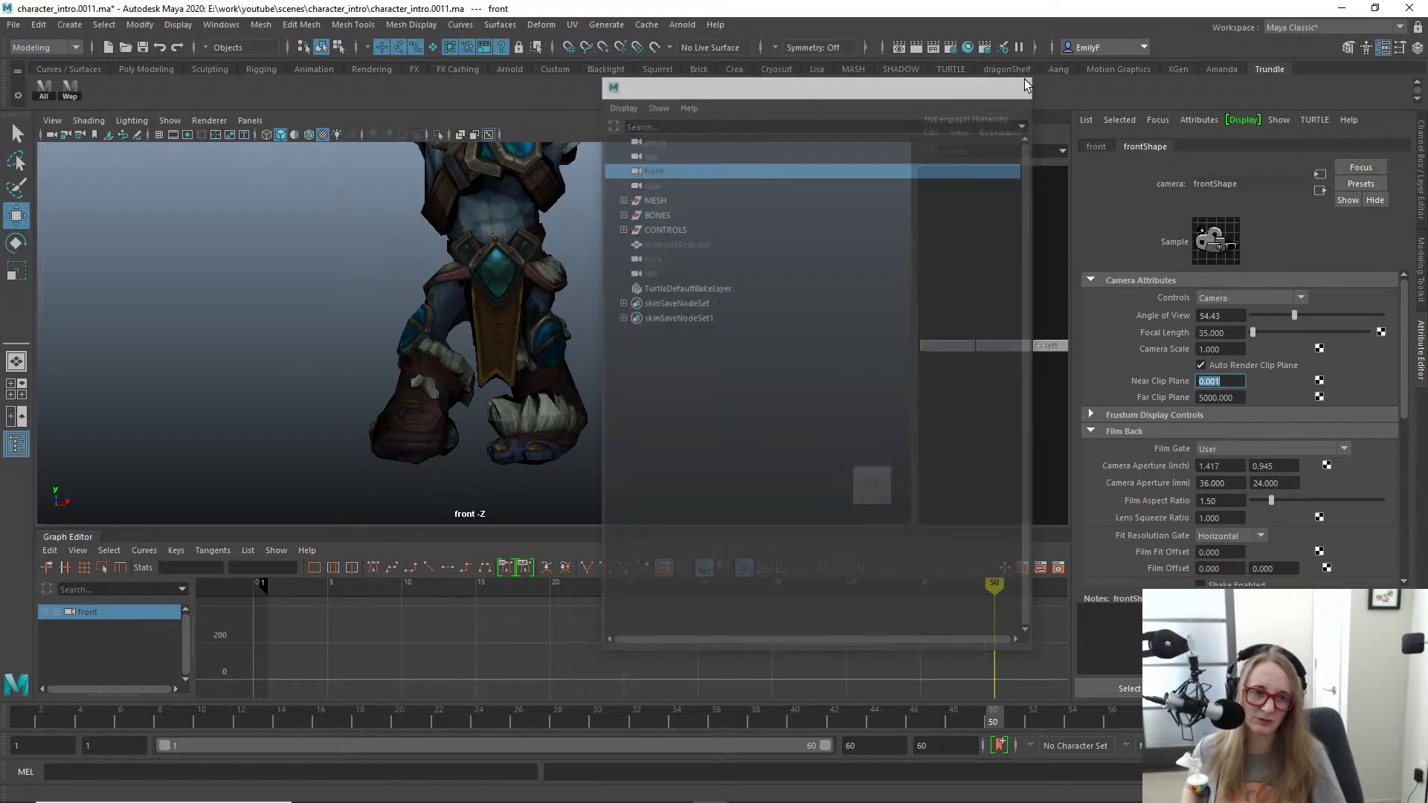
click(1421, 168)
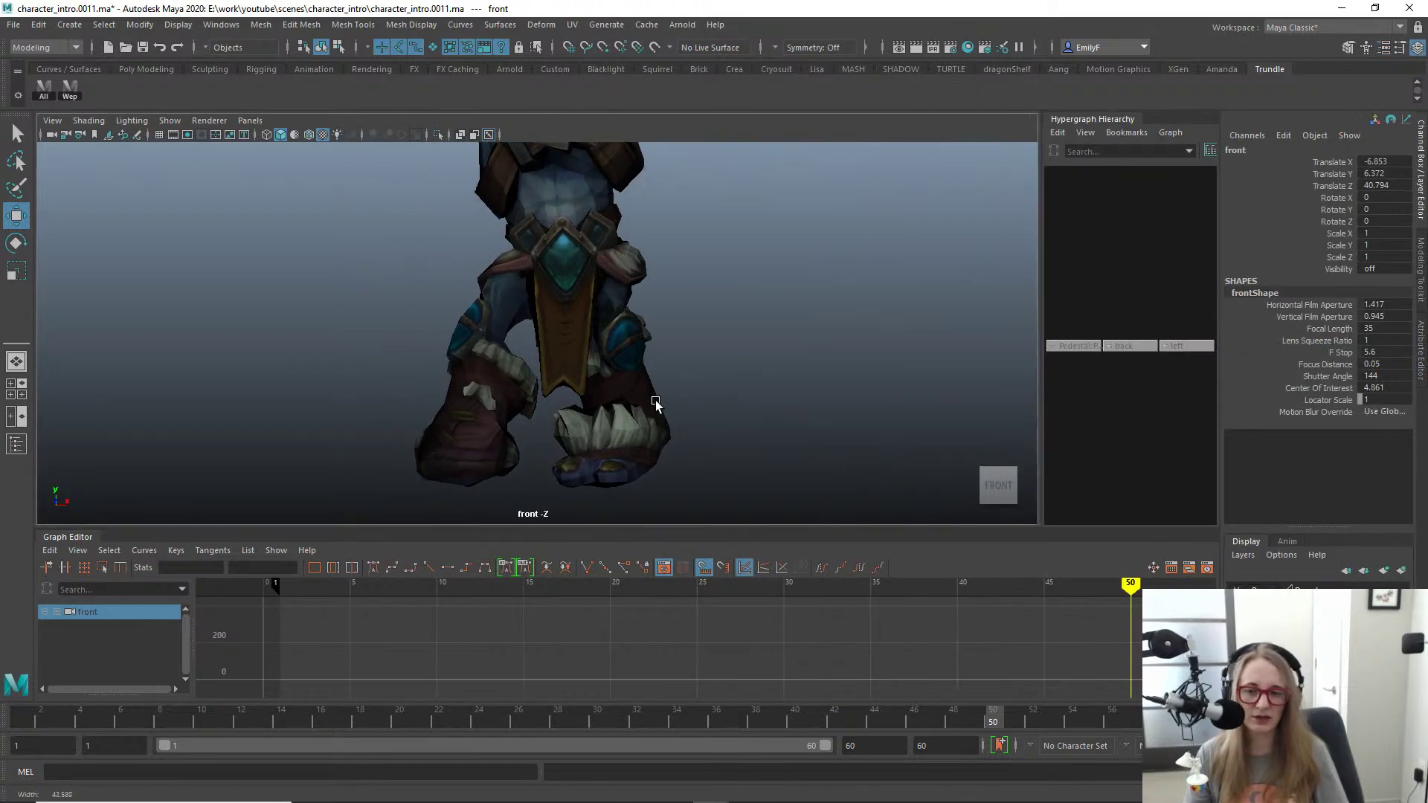
Step: Select the World_FK_Gimbal ground control in the perspective view
key(space)
drag(794, 379, 796, 340)
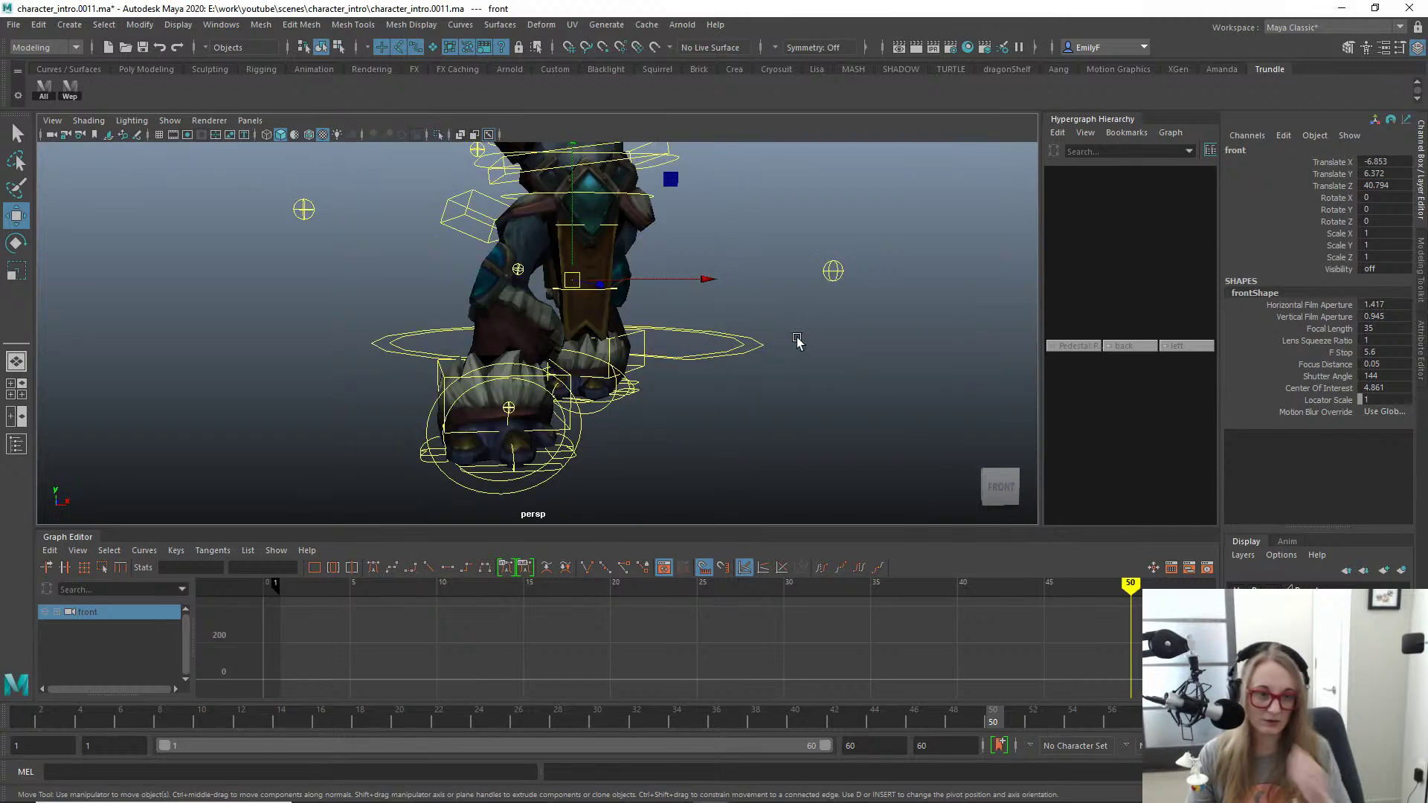
click(755, 346)
alt+drag(670, 430, 233, 325)
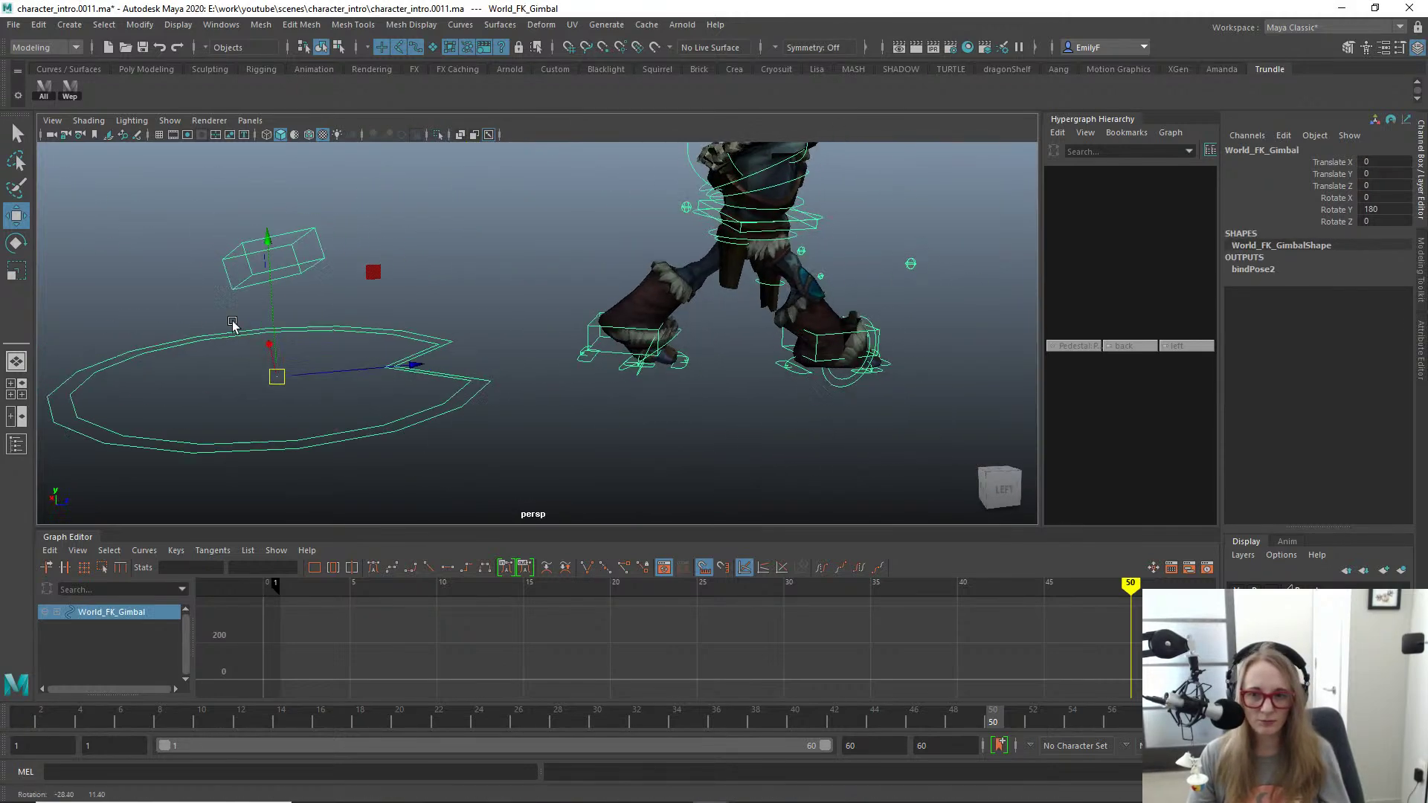
alt+middle_drag(233, 325, 526, 342)
key(q)
click(364, 419)
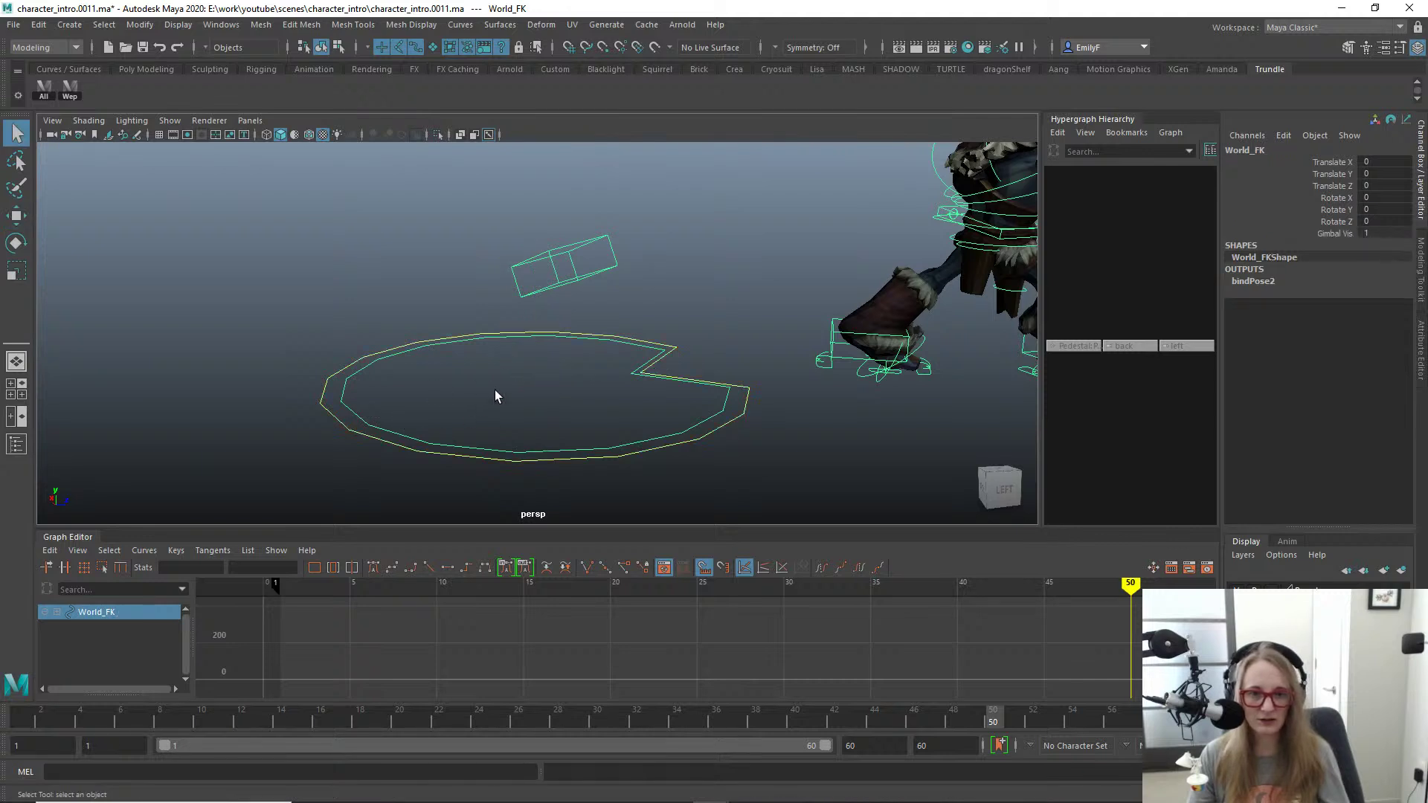
click(372, 448)
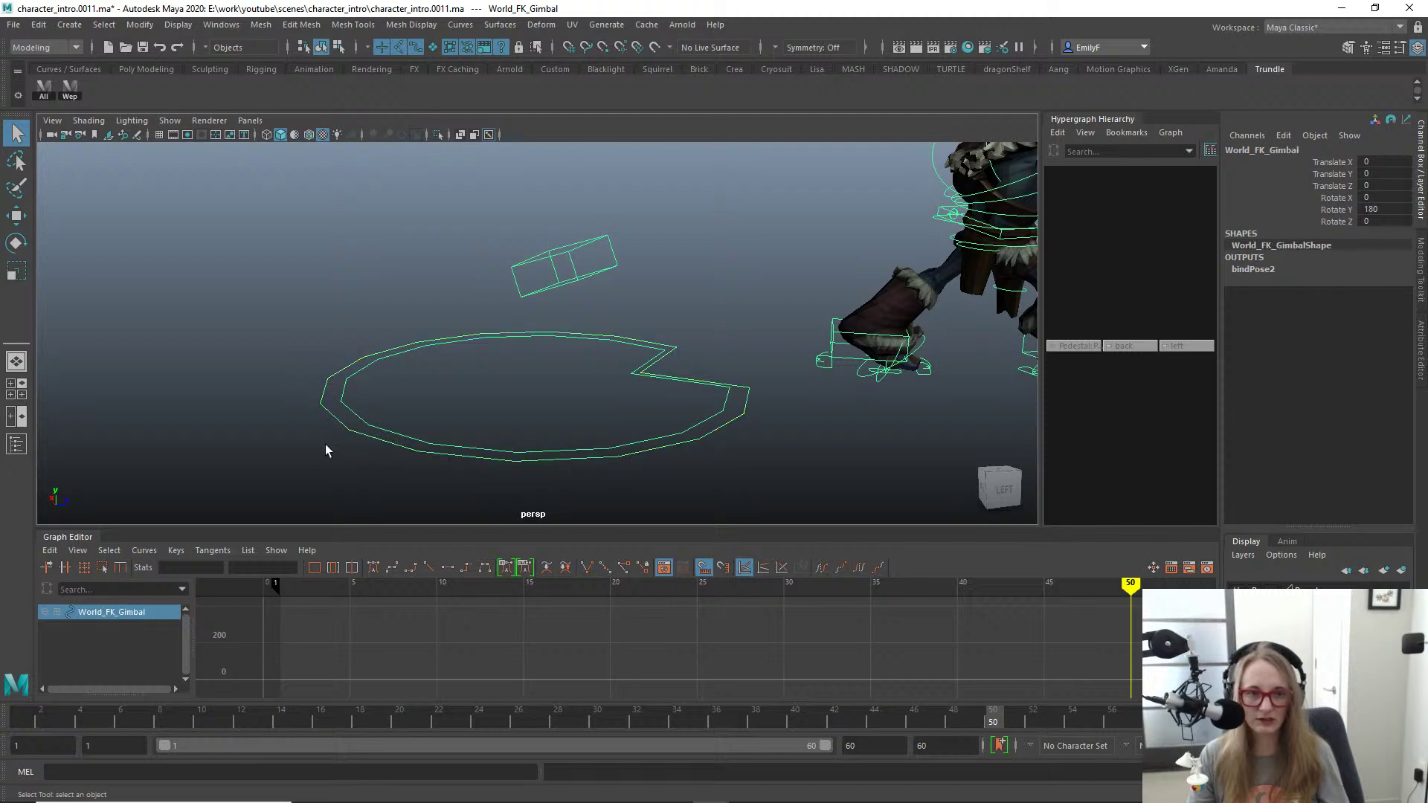
Step: At frame 1, move the World_FK_Gimbal control backward to a Translate Z of -41.055
key(r)
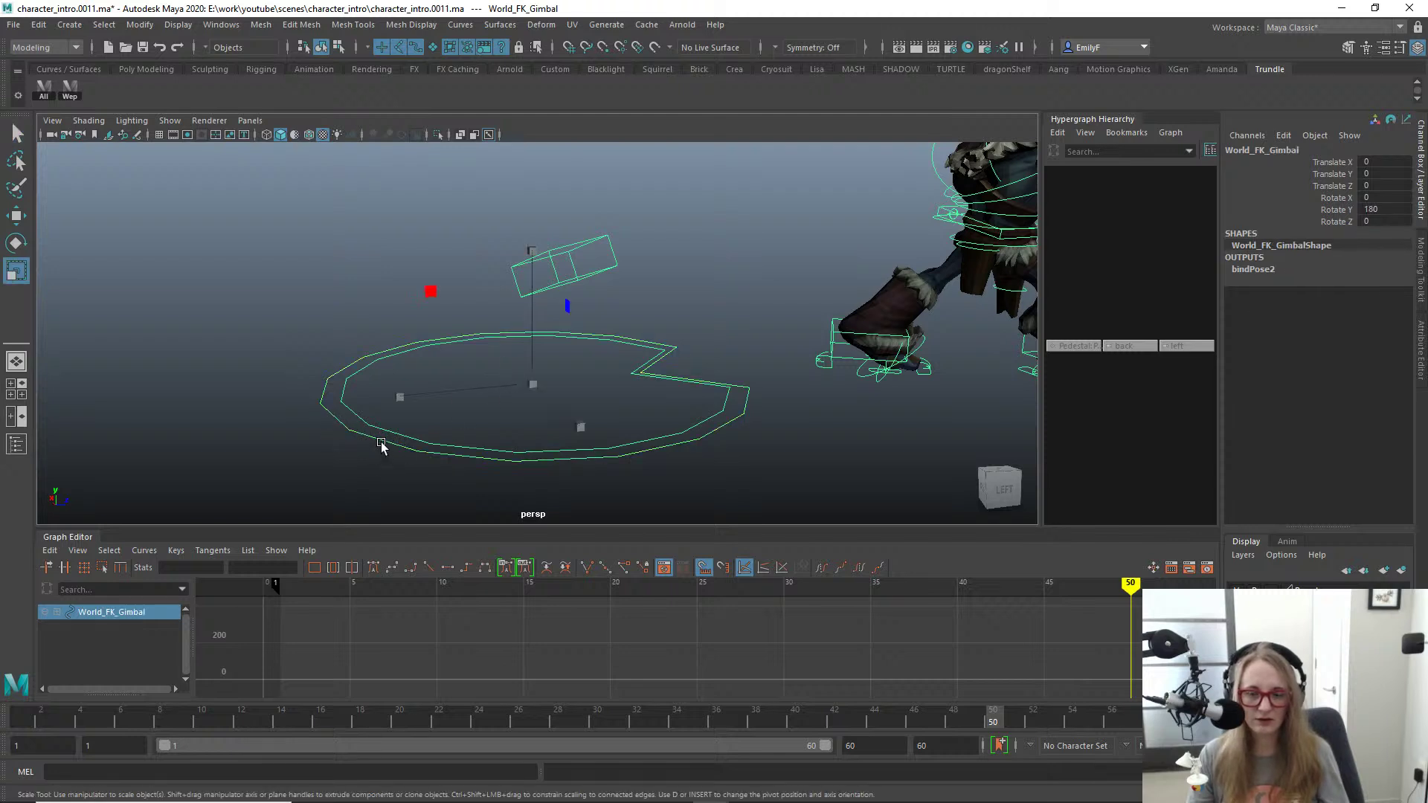
key(w)
alt+right_drag(606, 401, 412, 359)
alt+drag(411, 359, 560, 362)
alt+middle_drag(560, 364, 414, 293)
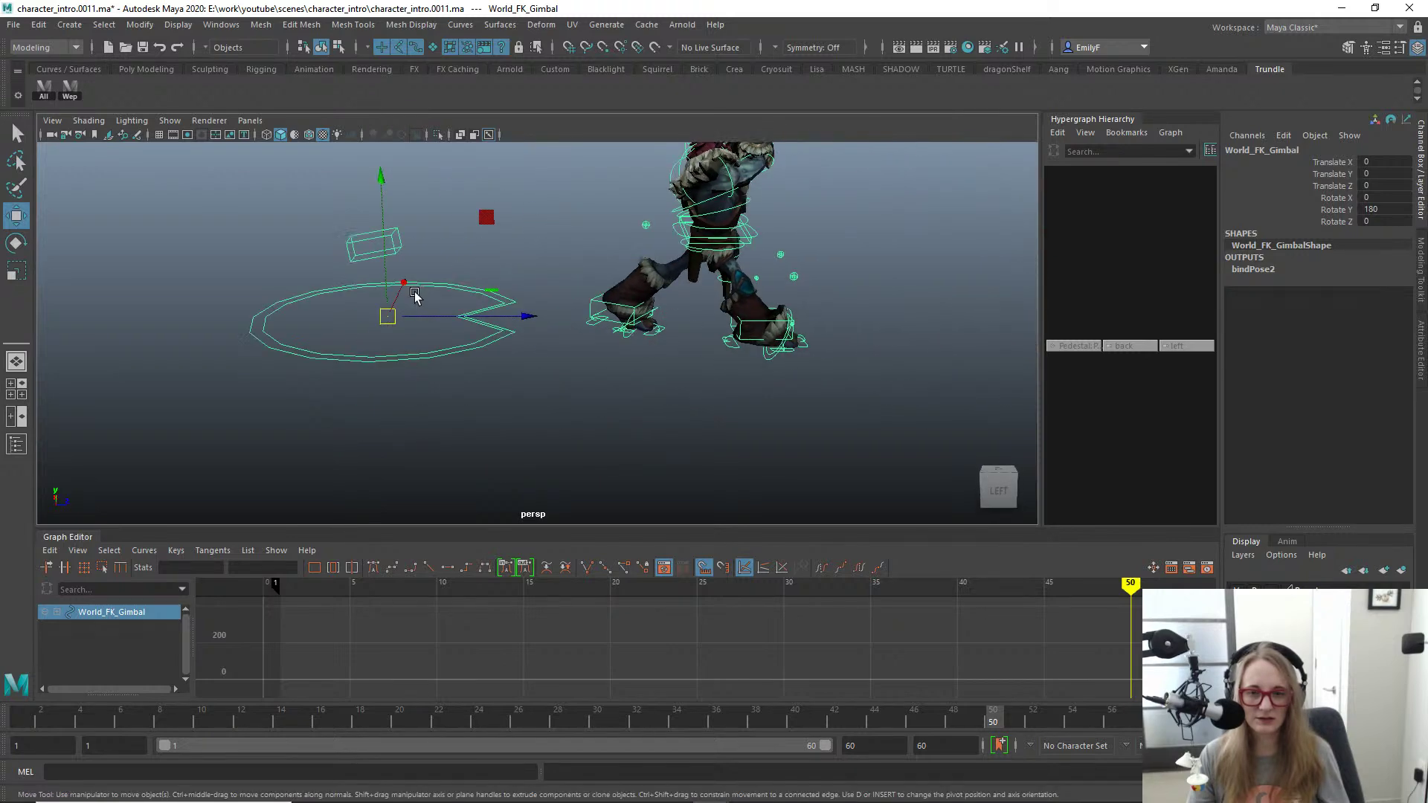
key(q)
scroll(551, 298, down, 2)
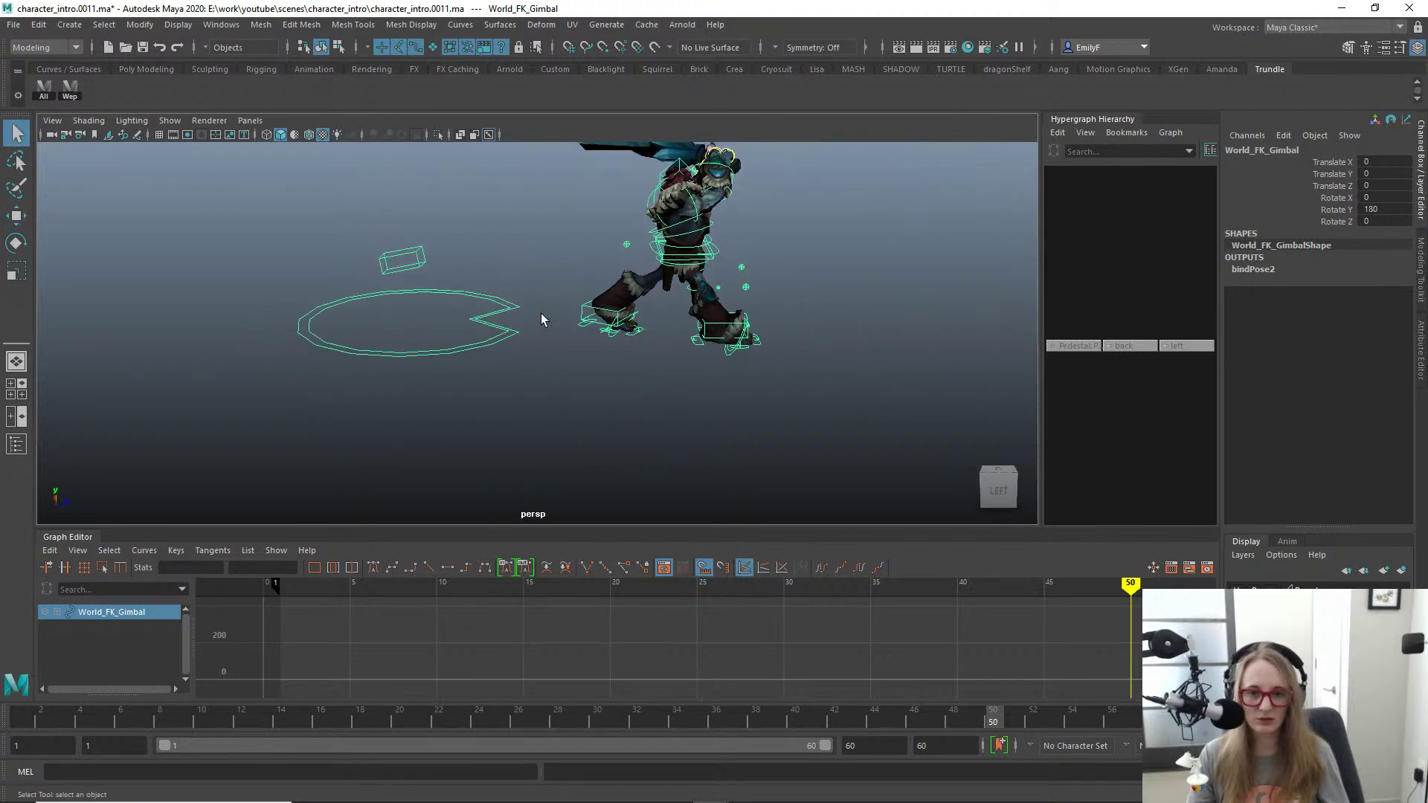
key(w)
alt+middle_drag(396, 389, 526, 405)
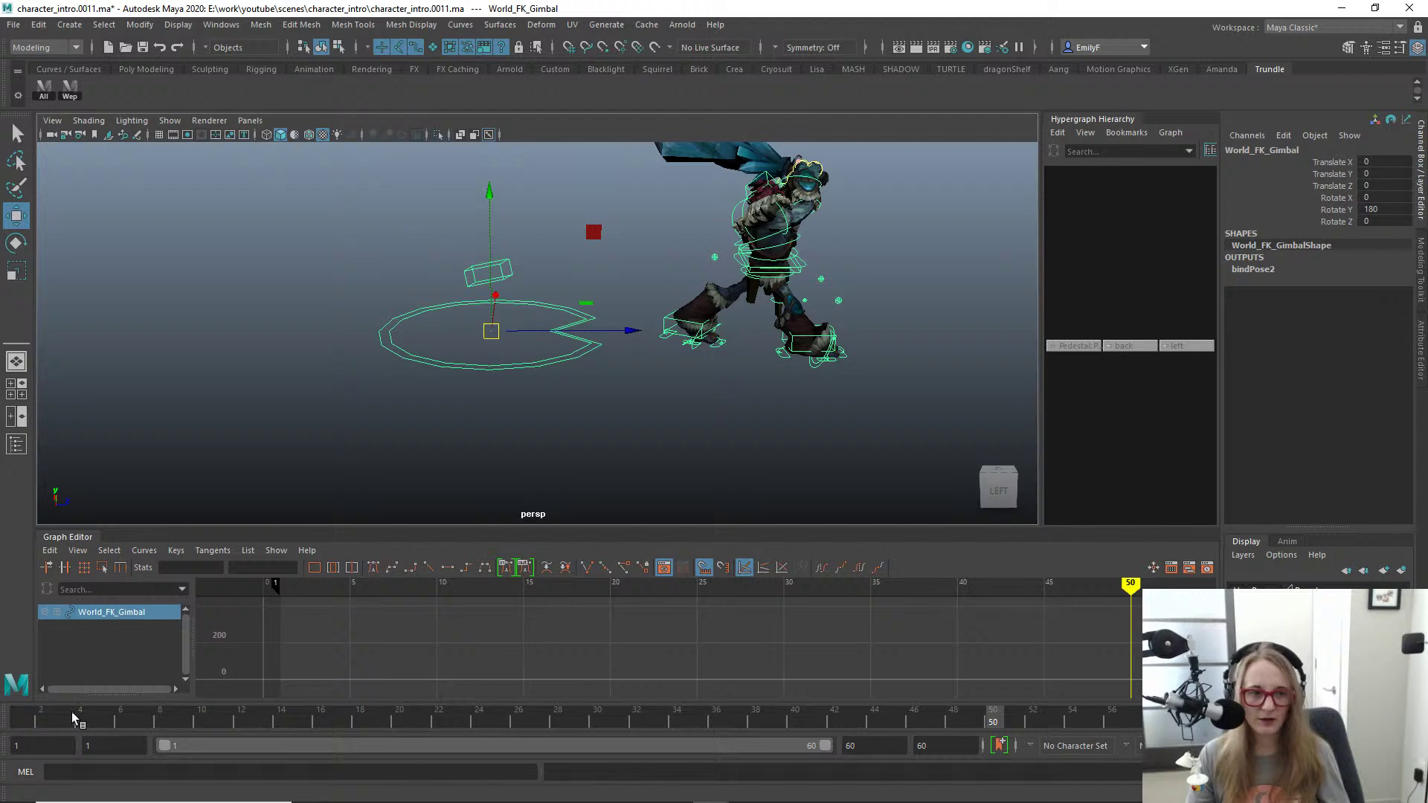
drag(75, 717, 21, 718)
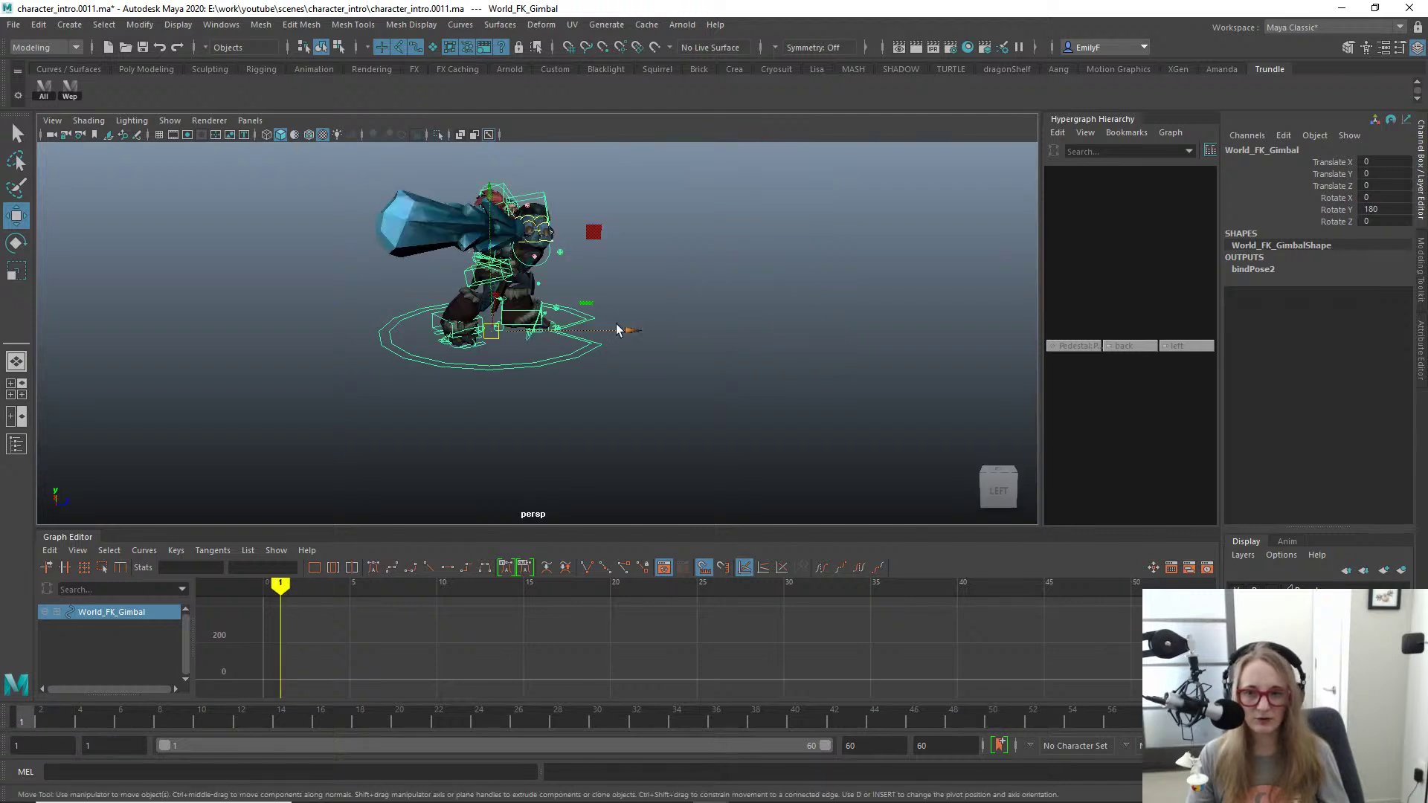
drag(616, 329, 316, 361)
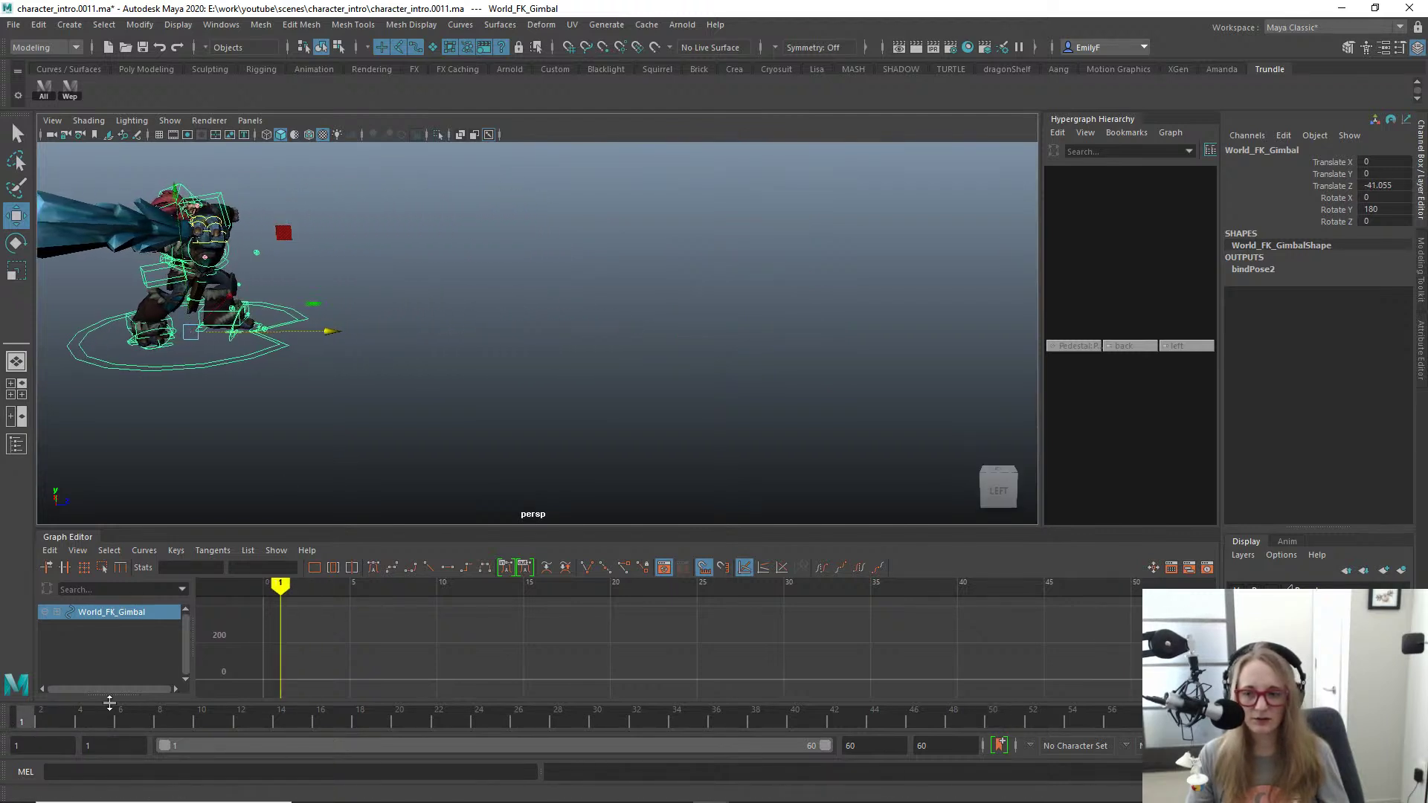
Step: At frame 60, move the R_Foot_IK control inward to Translate X -6.642 in the front view
drag(103, 717, 1192, 726)
key(space)
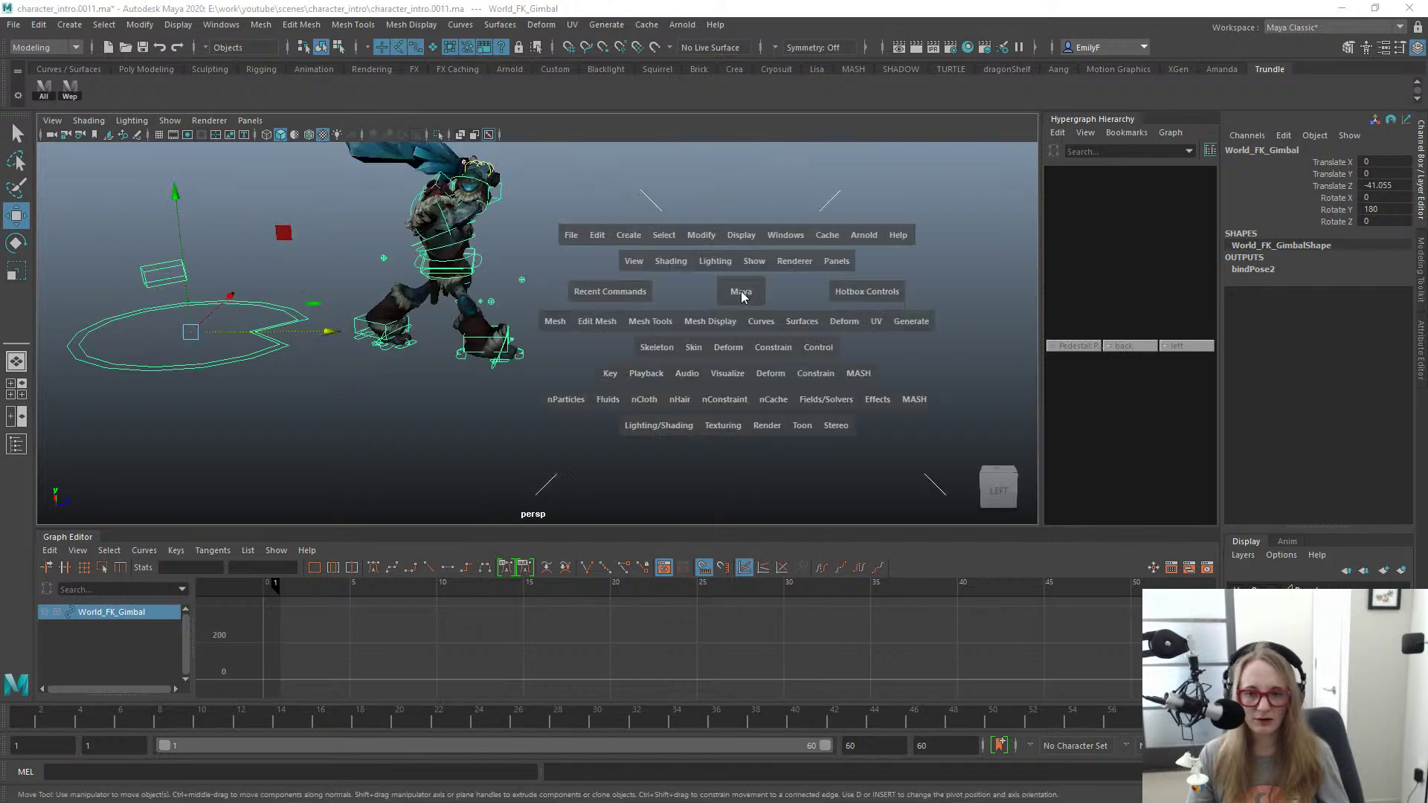
drag(739, 293, 423, 337)
alt+right_drag(424, 337, 370, 309)
alt+middle_drag(370, 309, 427, 303)
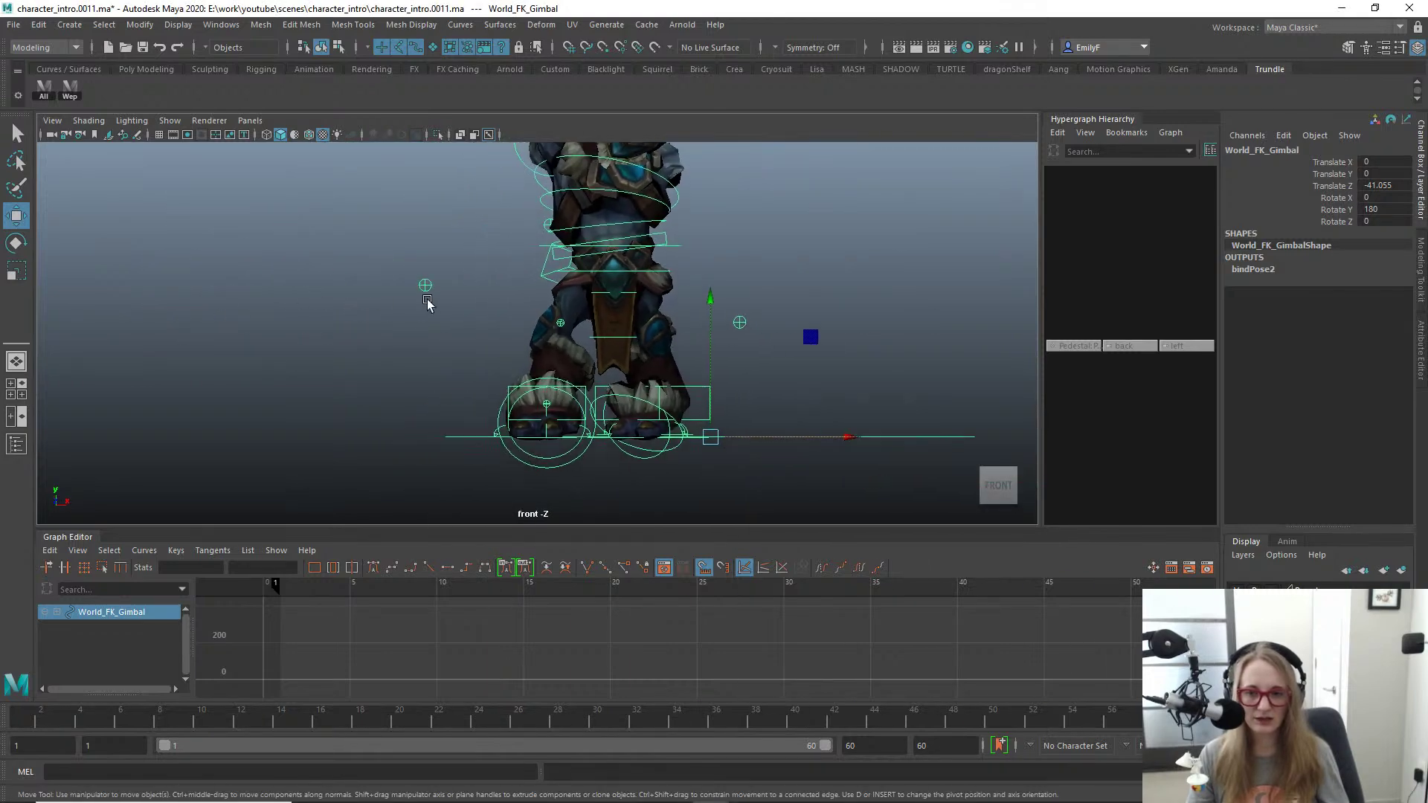
alt+right_drag(551, 305, 618, 309)
key(q)
click(501, 397)
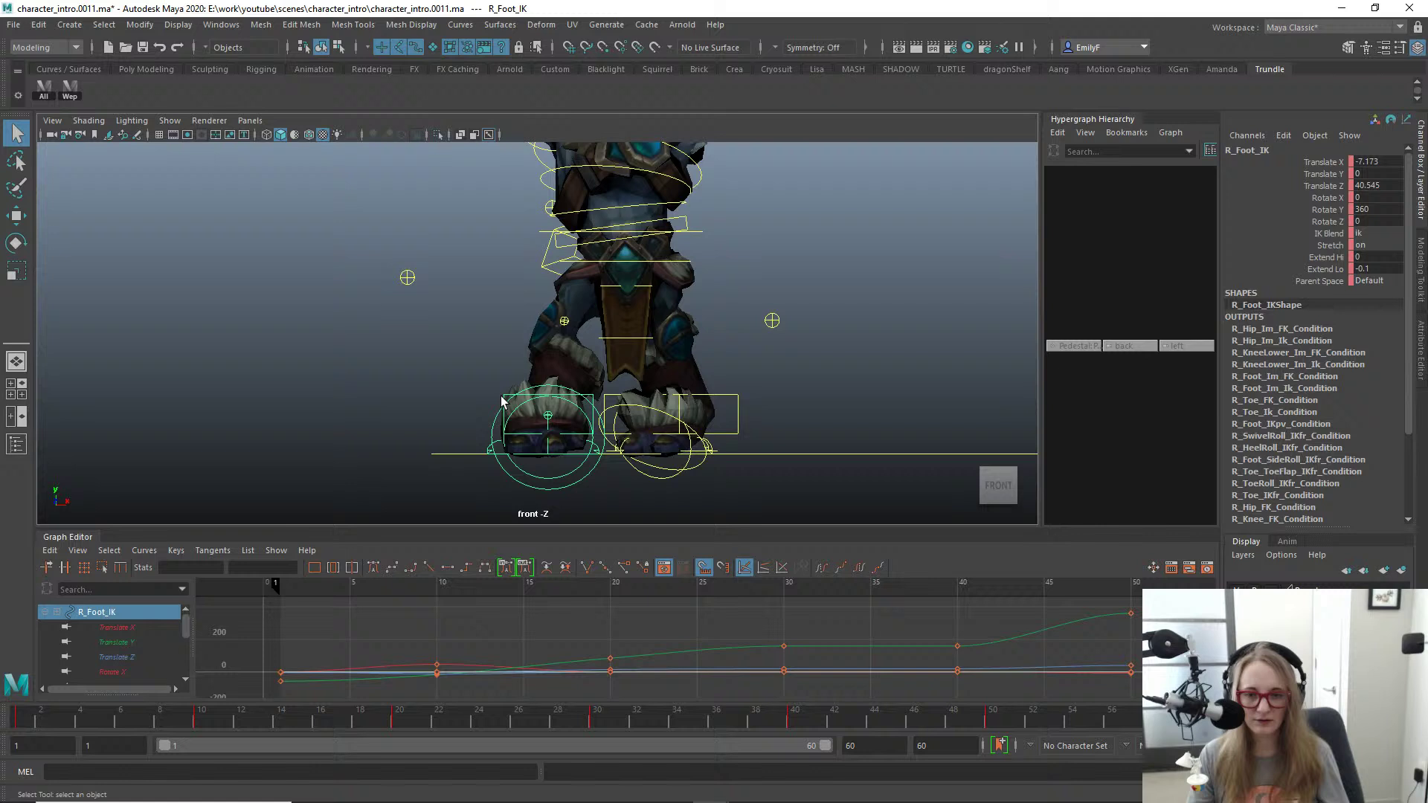
key(w)
drag(640, 405, 651, 406)
Step: Move the right knee's pole vector control R_Foot_IKpv inward to Translate X -0.404
key(q)
click(407, 278)
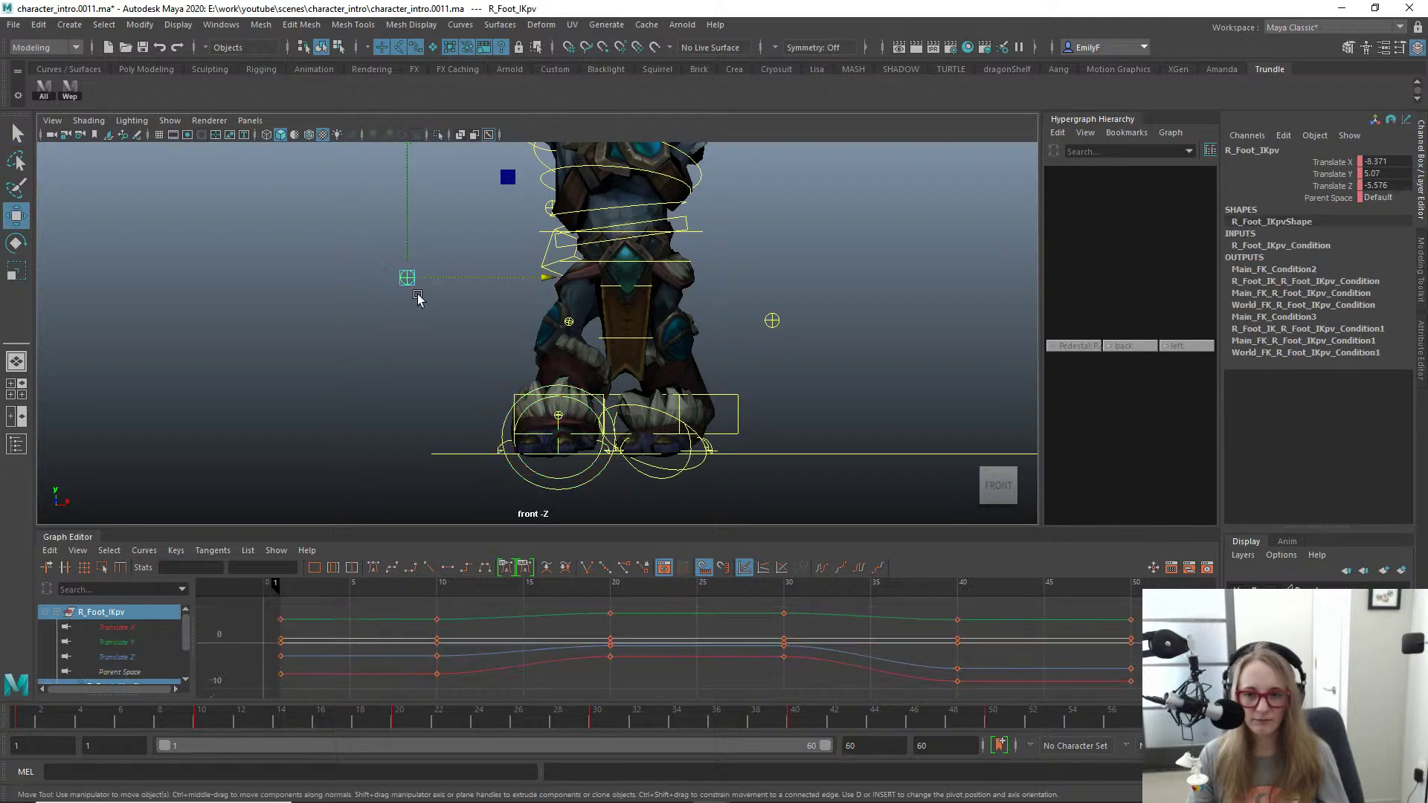
key(w)
middle_drag(488, 290, 627, 292)
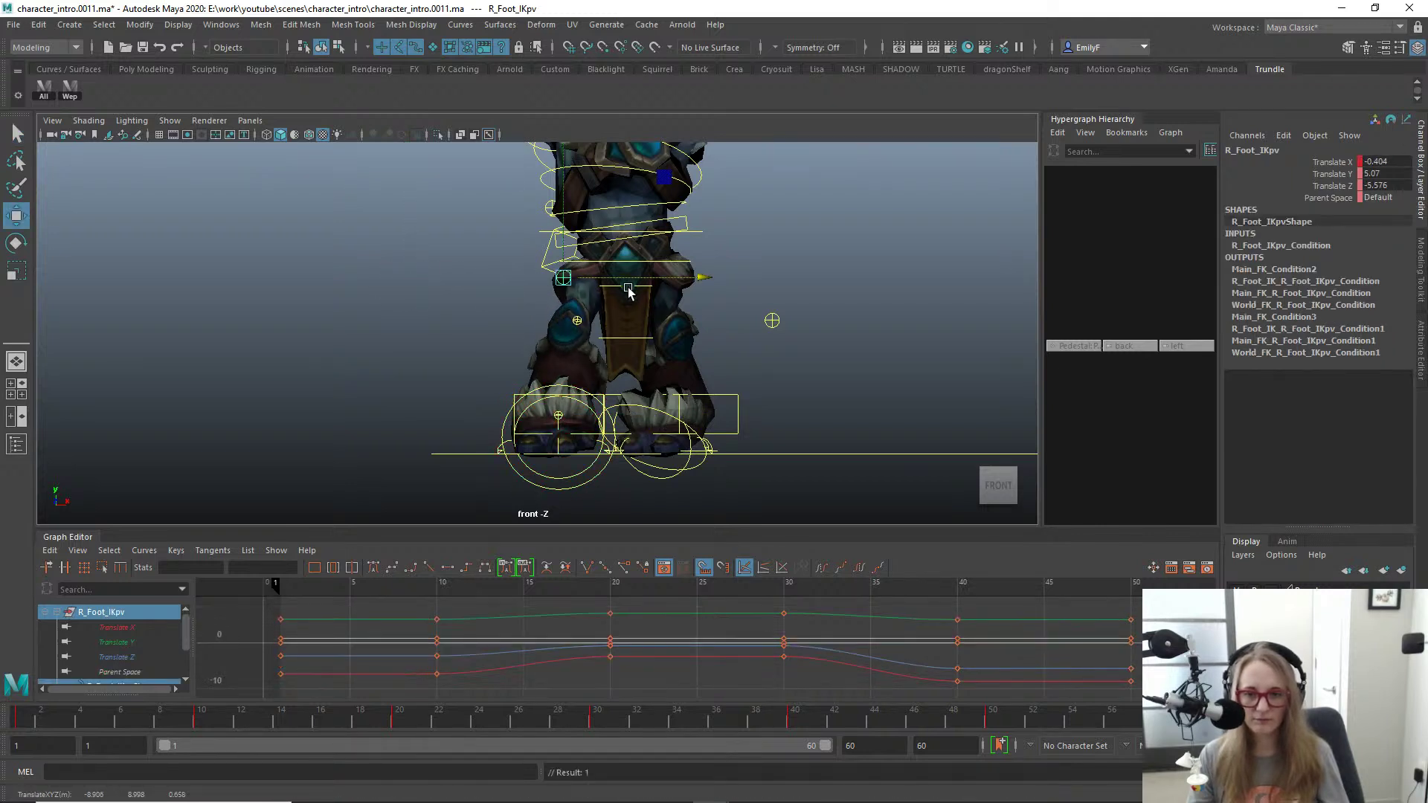
alt+right_drag(615, 380, 674, 424)
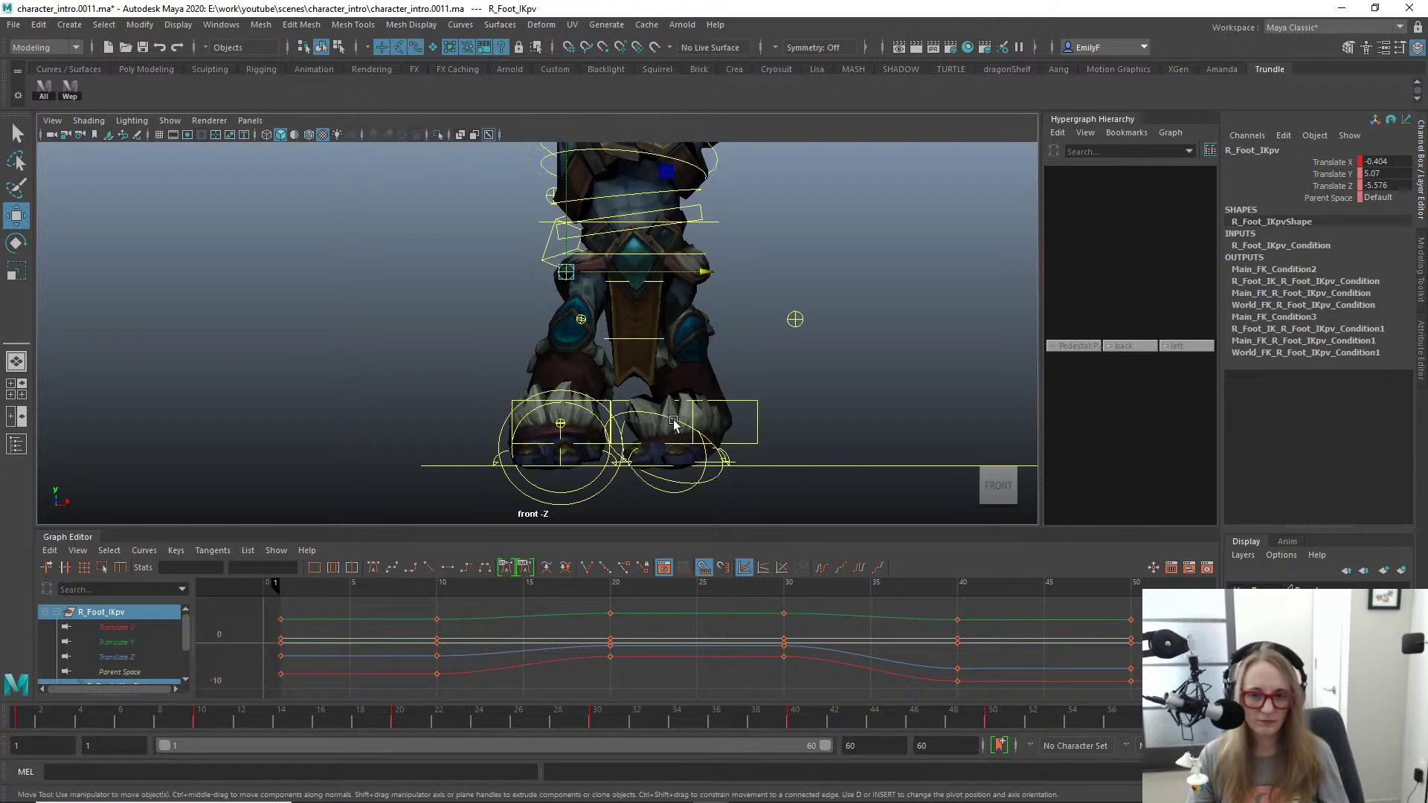
Step: Turn the right foot outward by rotating R_Foot_IK to Rotate Y 341.413
click(515, 406)
key(e)
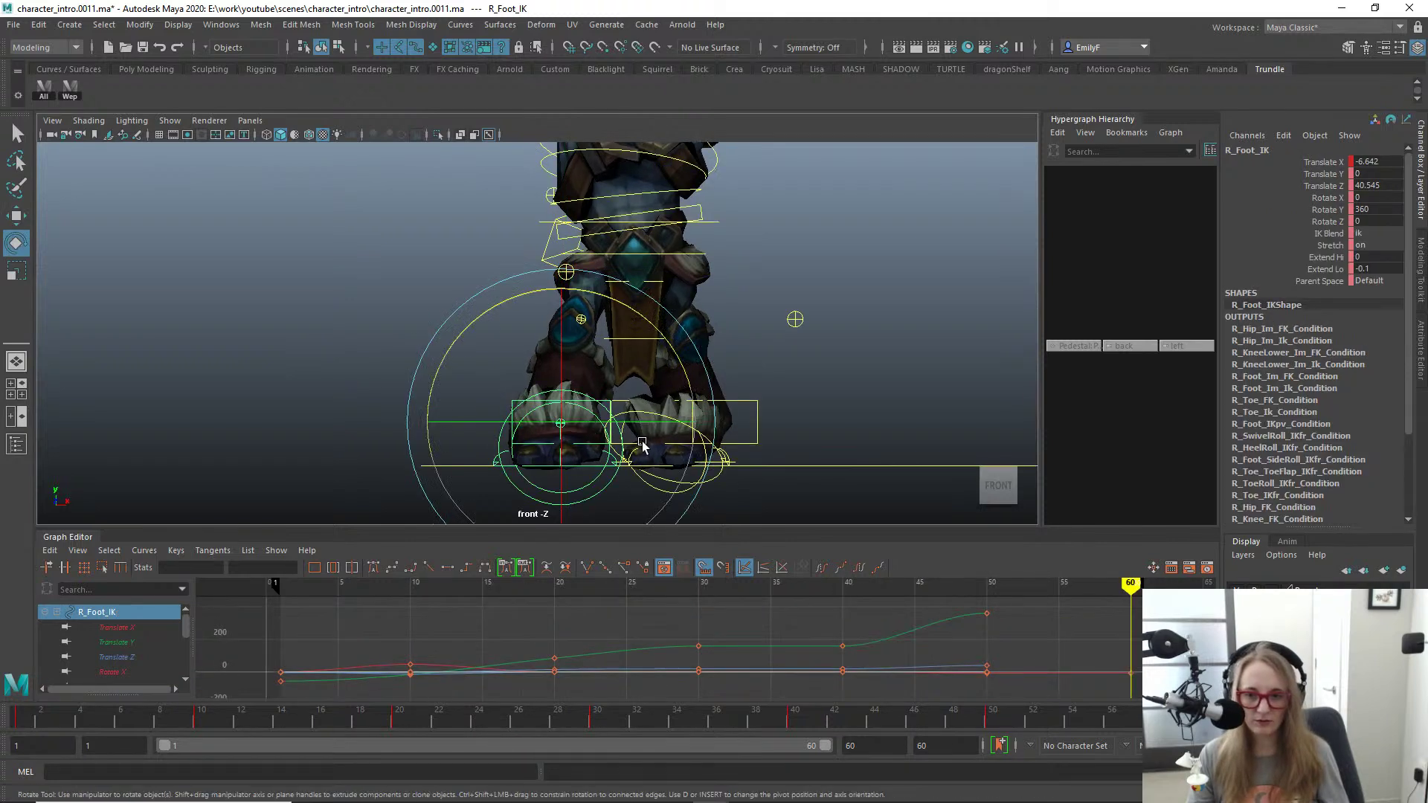
middle_drag(643, 444, 601, 432)
Step: Check the pose in perspective and turn the R_Foot_IK control further to Rotate Y 334.77
key(space)
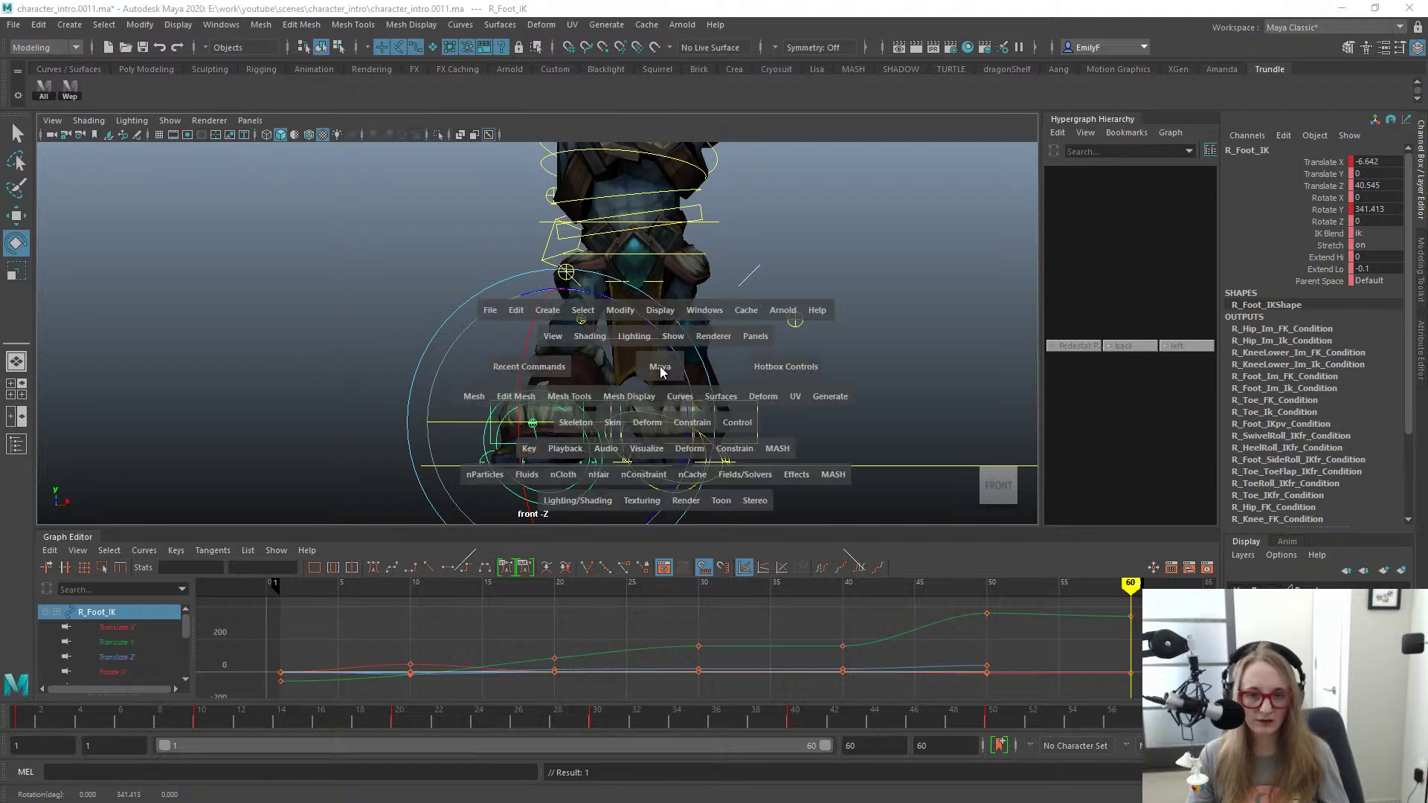
drag(661, 368, 657, 334)
key(q)
alt+drag(765, 367, 725, 369)
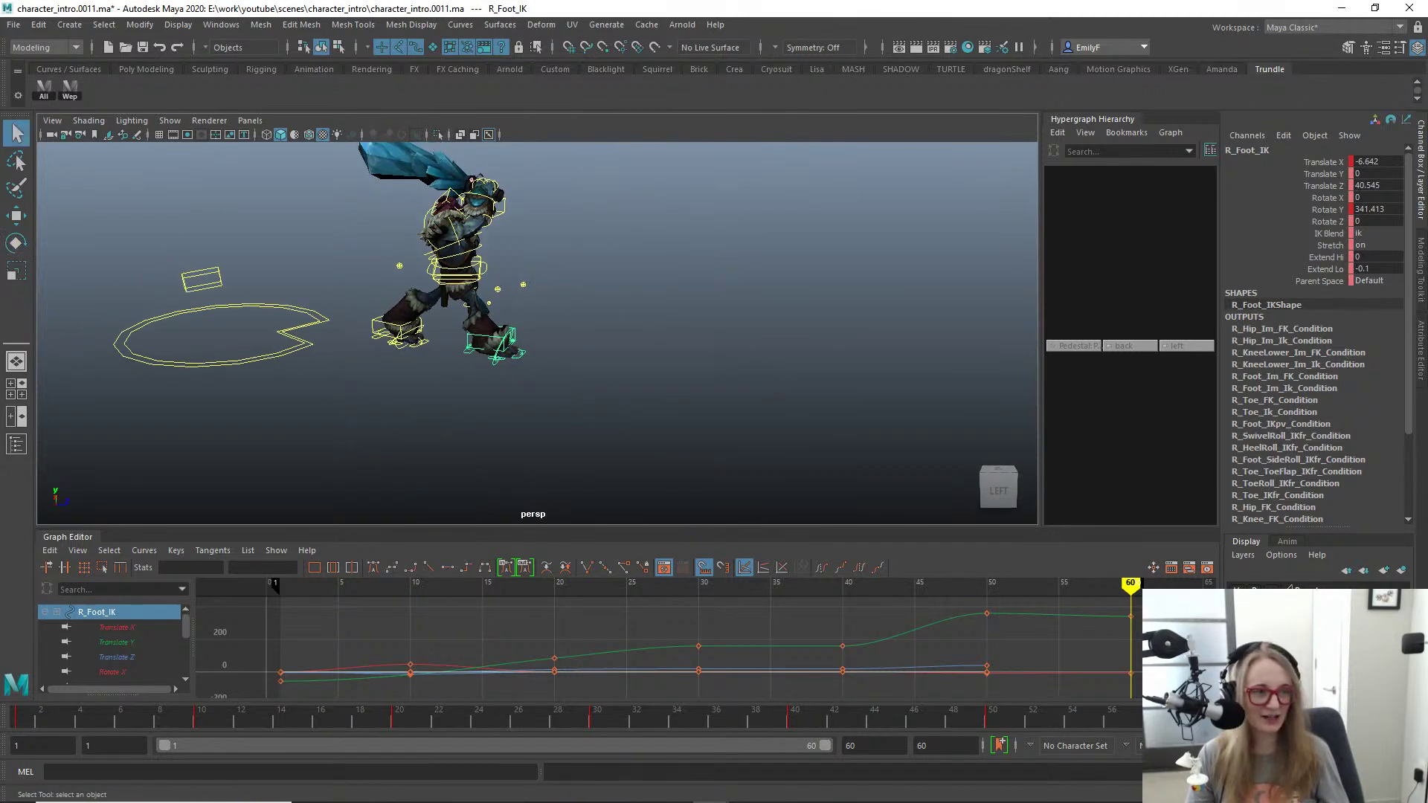
alt+right_drag(698, 356, 705, 346)
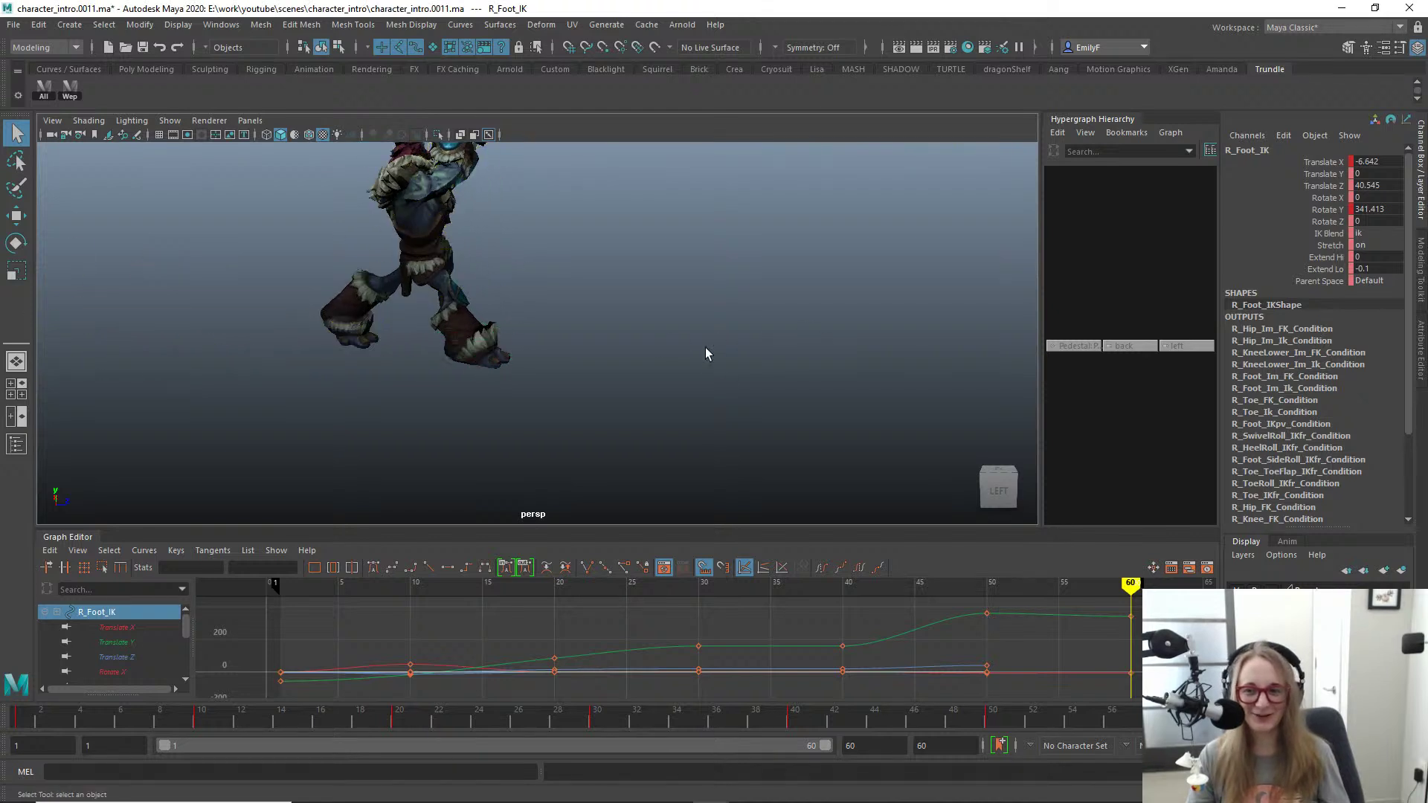
alt+drag(568, 336, 650, 418)
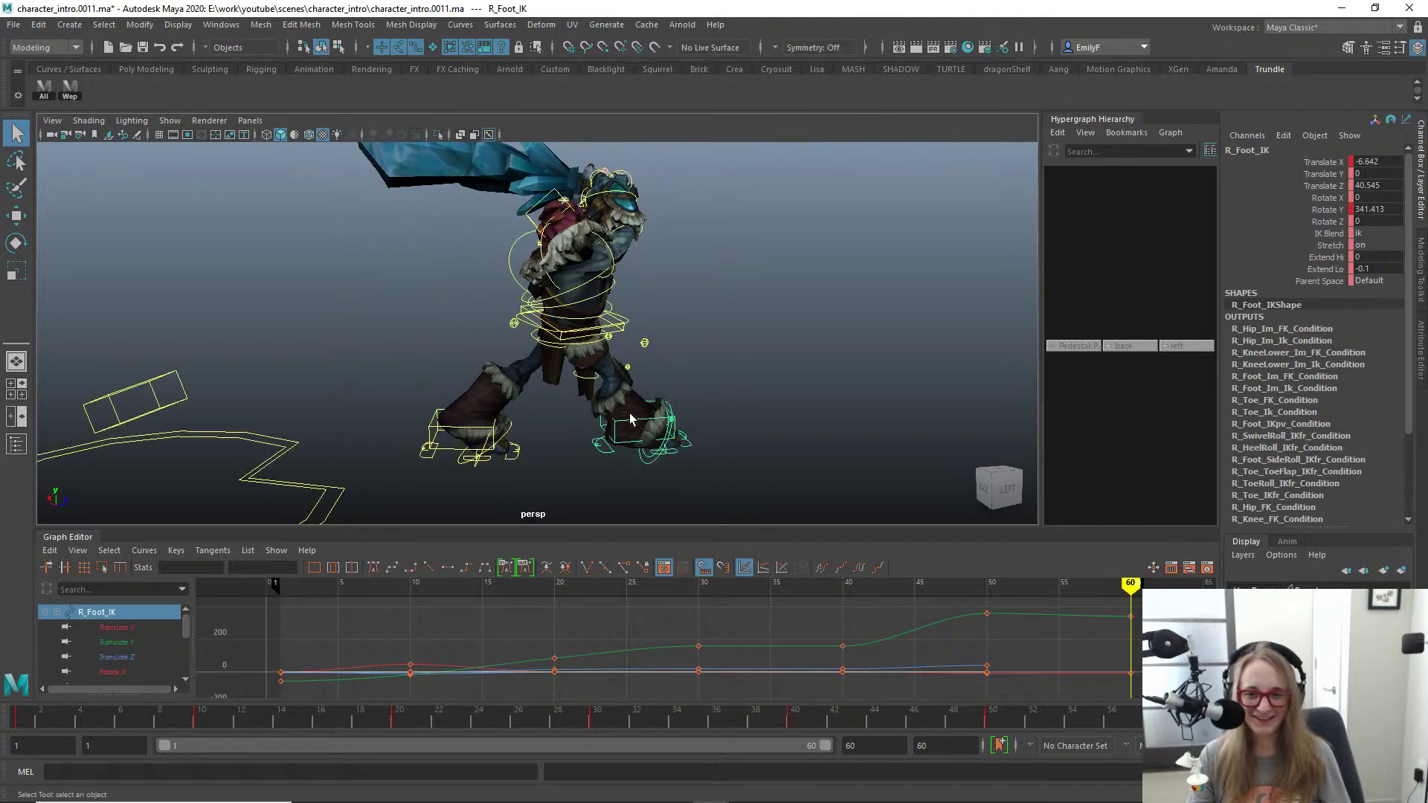
click(630, 419)
click(633, 421)
key(e)
drag(693, 476, 581, 437)
key(q)
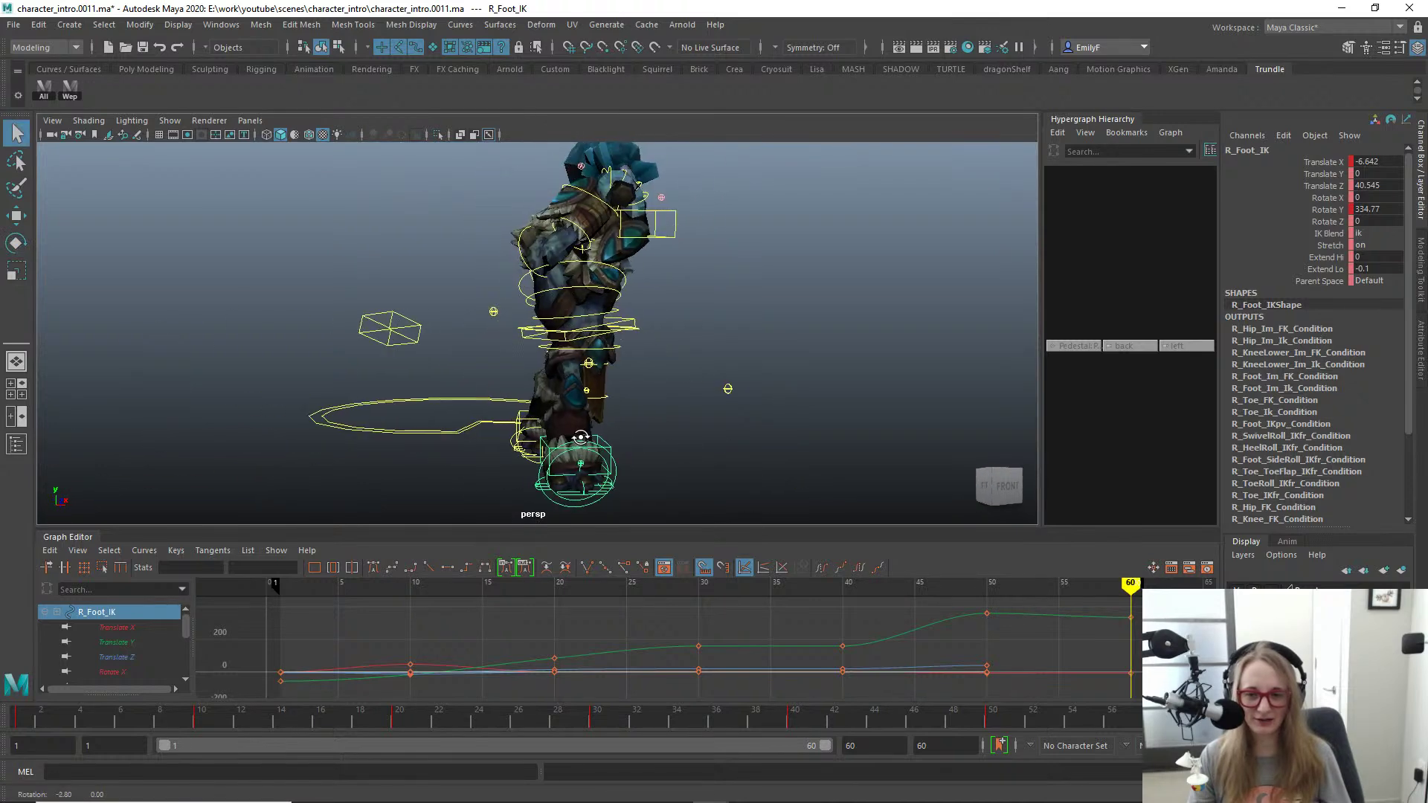
Step: Select the Main_FK body control and inspect the legs from the front in perspective
click(610, 330)
key(w)
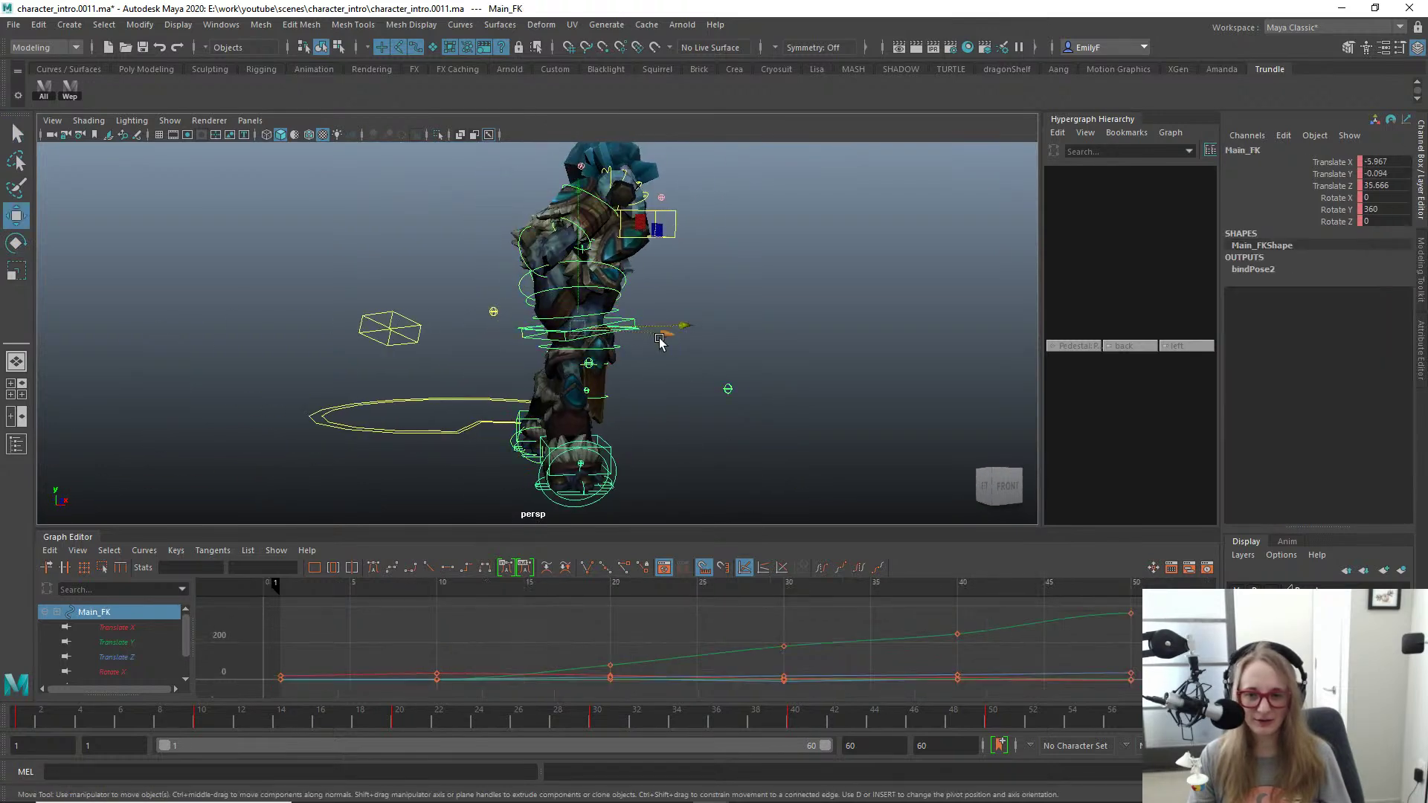
alt+drag(658, 338, 590, 349)
key(alt+1)
alt+right_drag(530, 422, 632, 419)
alt+middle_drag(633, 422, 677, 354)
key(alt+1)
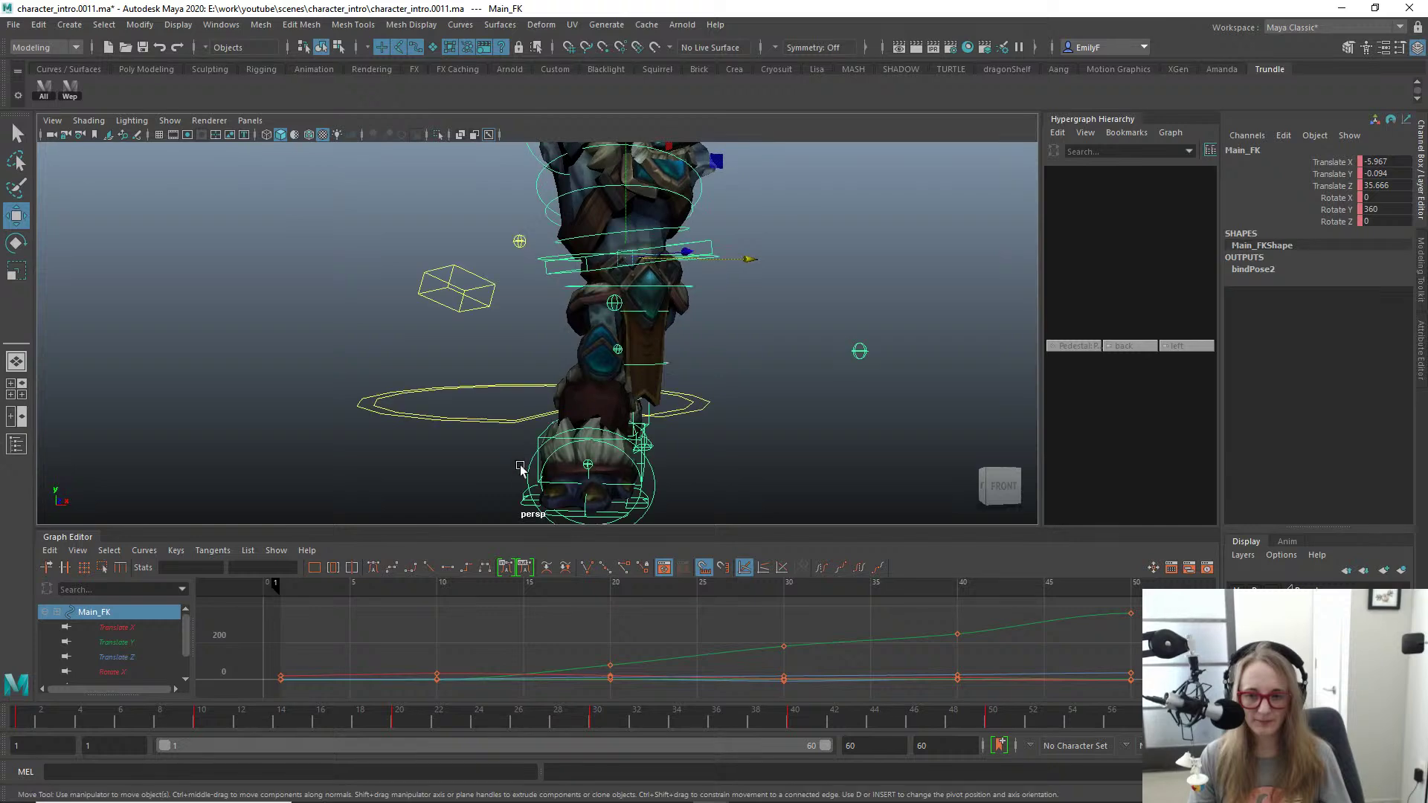
Step: Examine the right foot with its toe and side roll controls up close from several angles
click(527, 477)
key(f)
alt+right_drag(689, 414, 665, 415)
alt+drag(664, 415, 593, 448)
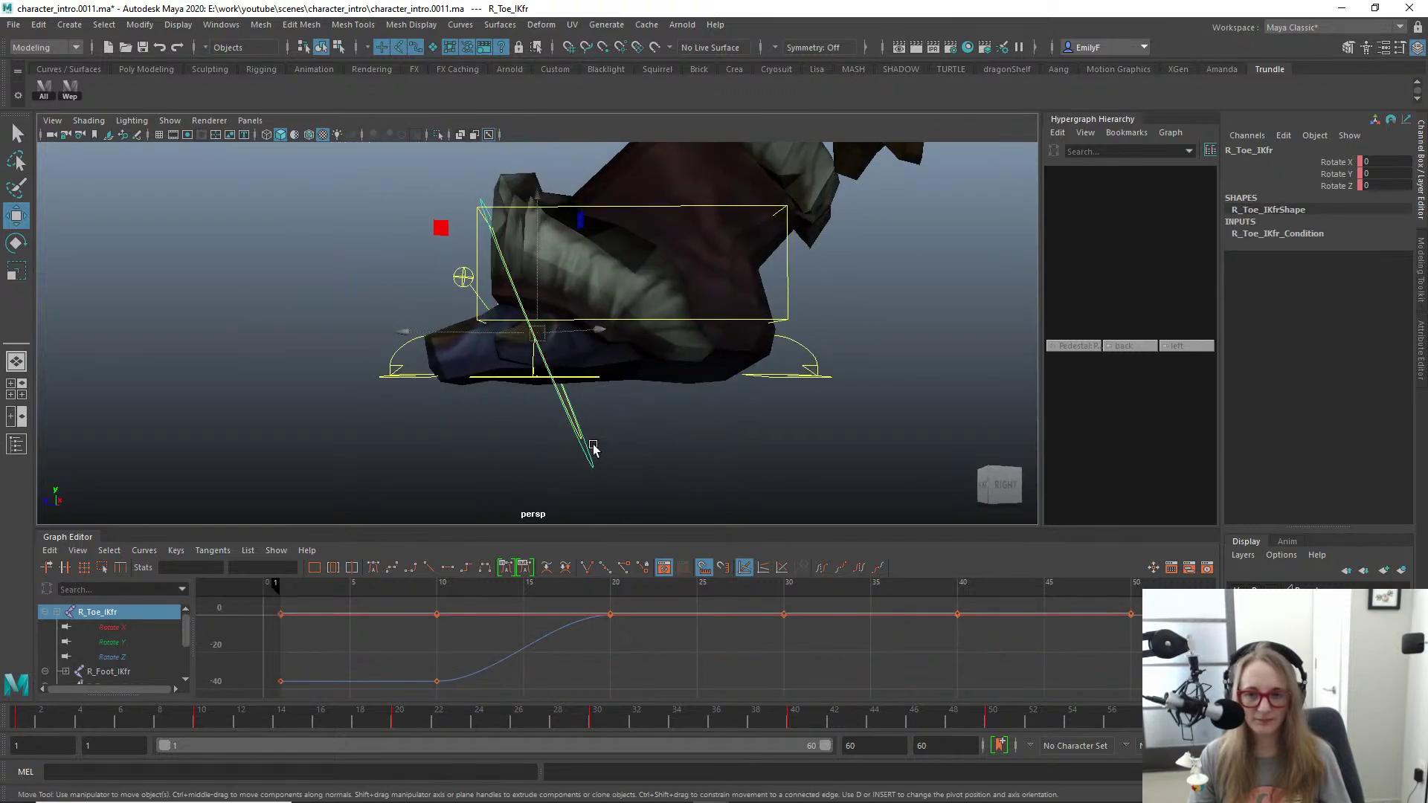
click(593, 478)
alt+drag(685, 478, 731, 422)
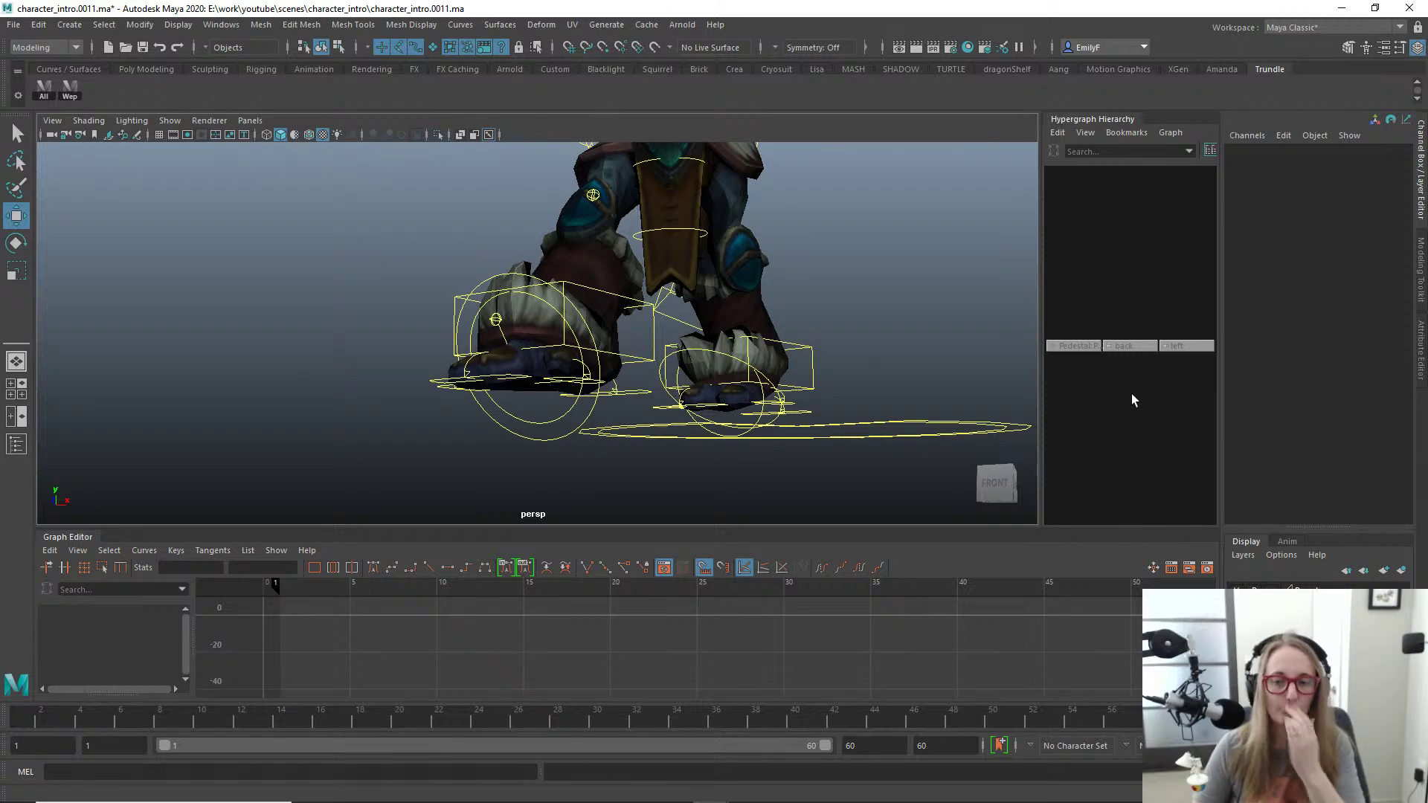
alt+drag(795, 372, 595, 335)
scroll(588, 333, up, 8)
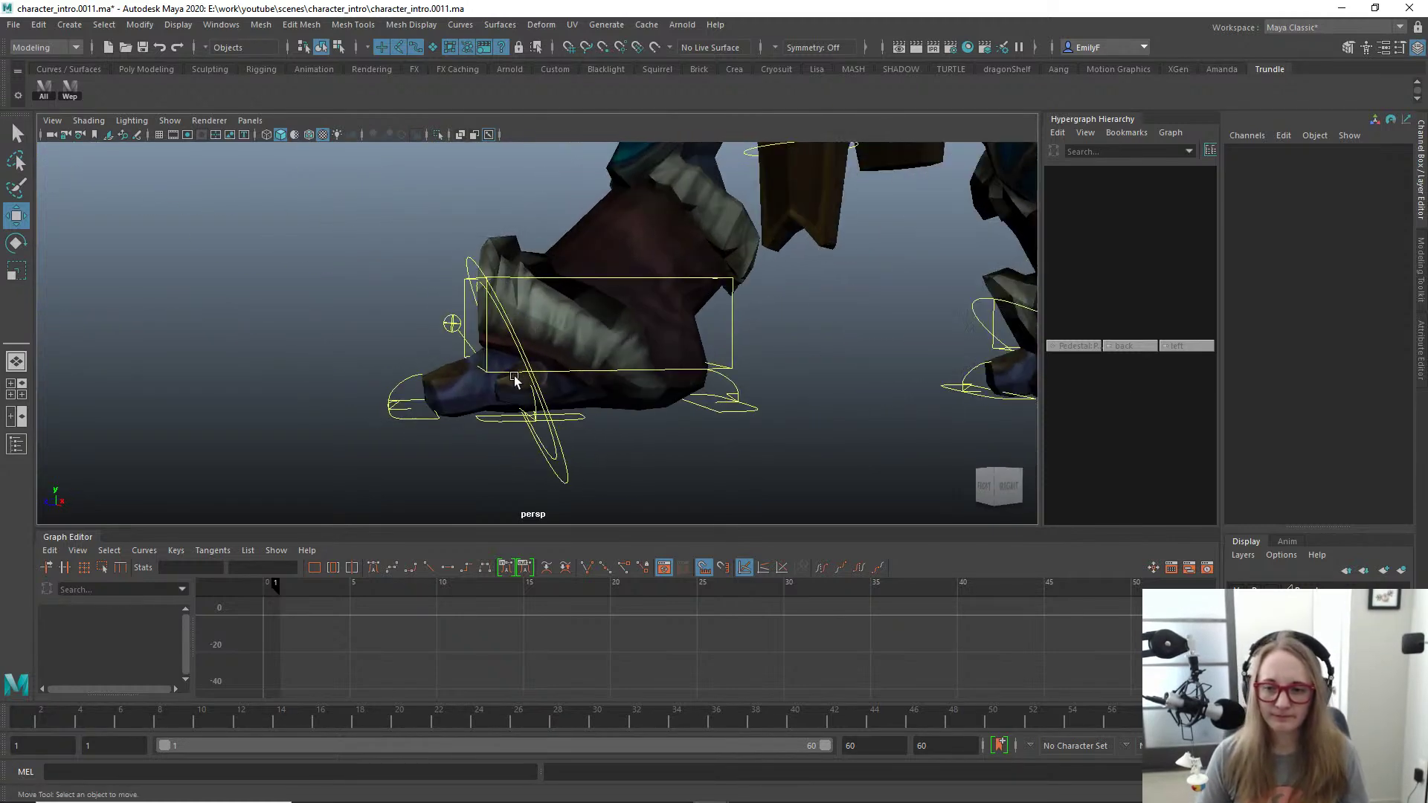
click(532, 413)
key(q)
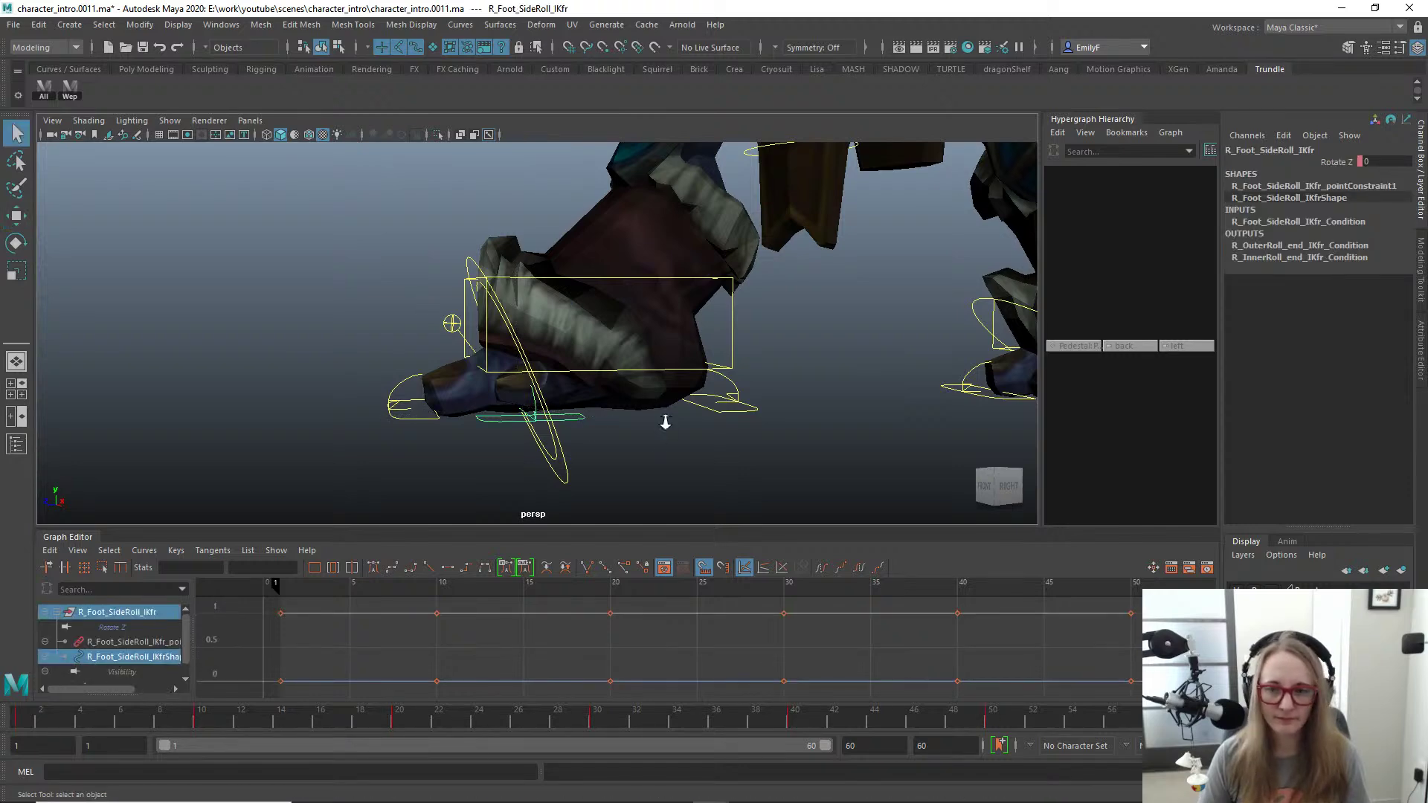
scroll(601, 400, down, 4)
click(672, 313)
alt+drag(734, 310, 573, 301)
Step: Select the Main_FK control and frame the hips in the left view
click(620, 180)
key(space)
key(f)
scroll(766, 343, down, 8)
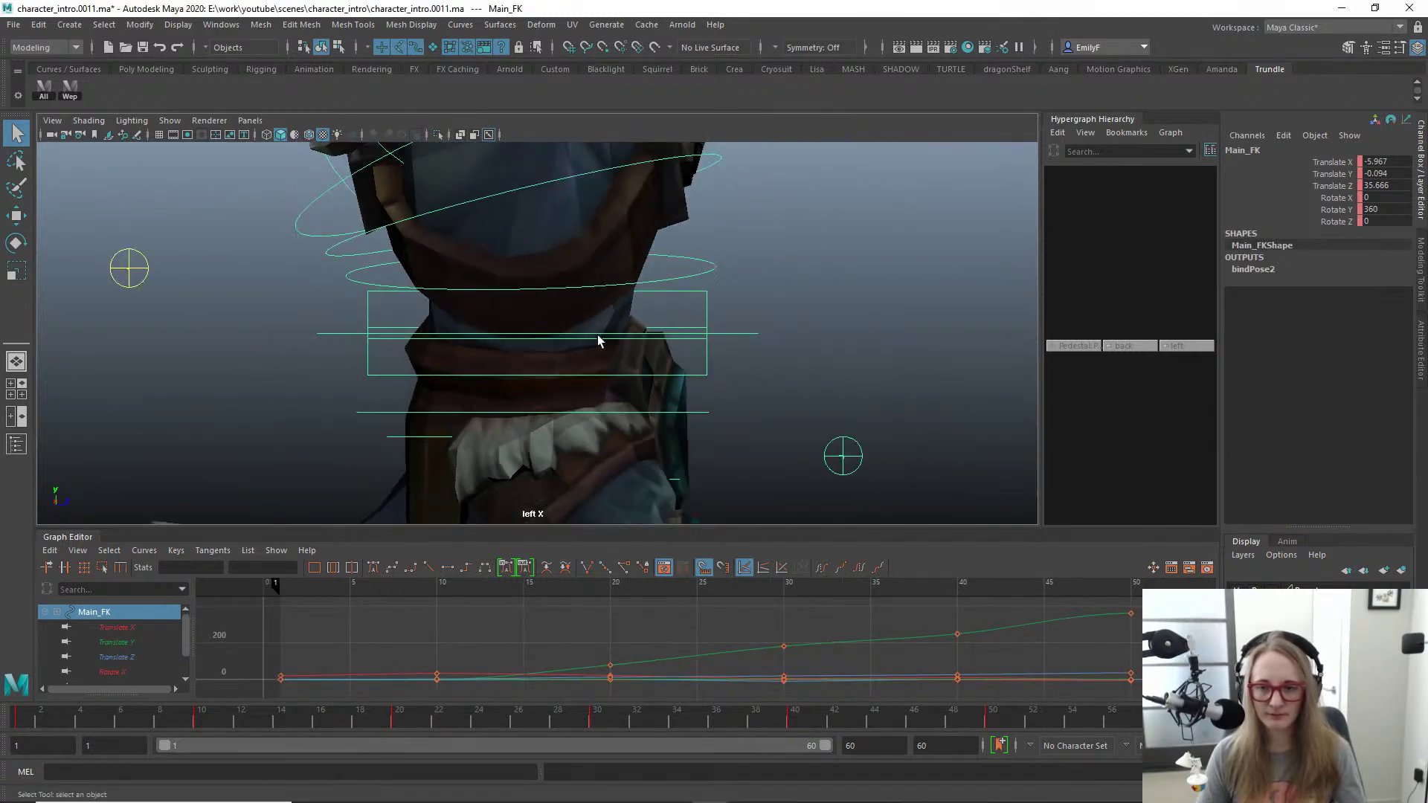
scroll(631, 266, down, 1)
scroll(630, 266, up, 2)
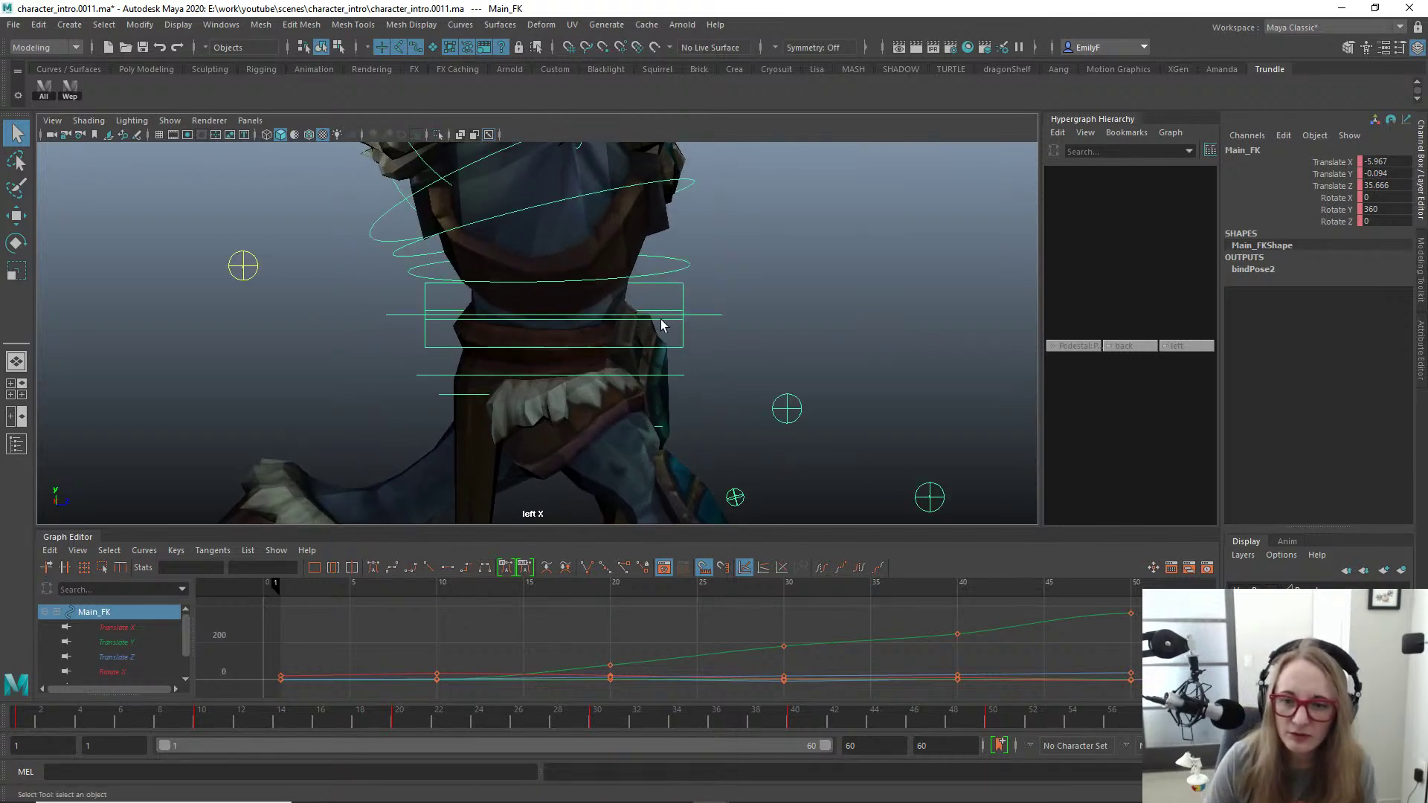
Step: Try to tilt the Root_FK control around its X axis in the left view
click(689, 325)
key(e)
drag(658, 257, 664, 247)
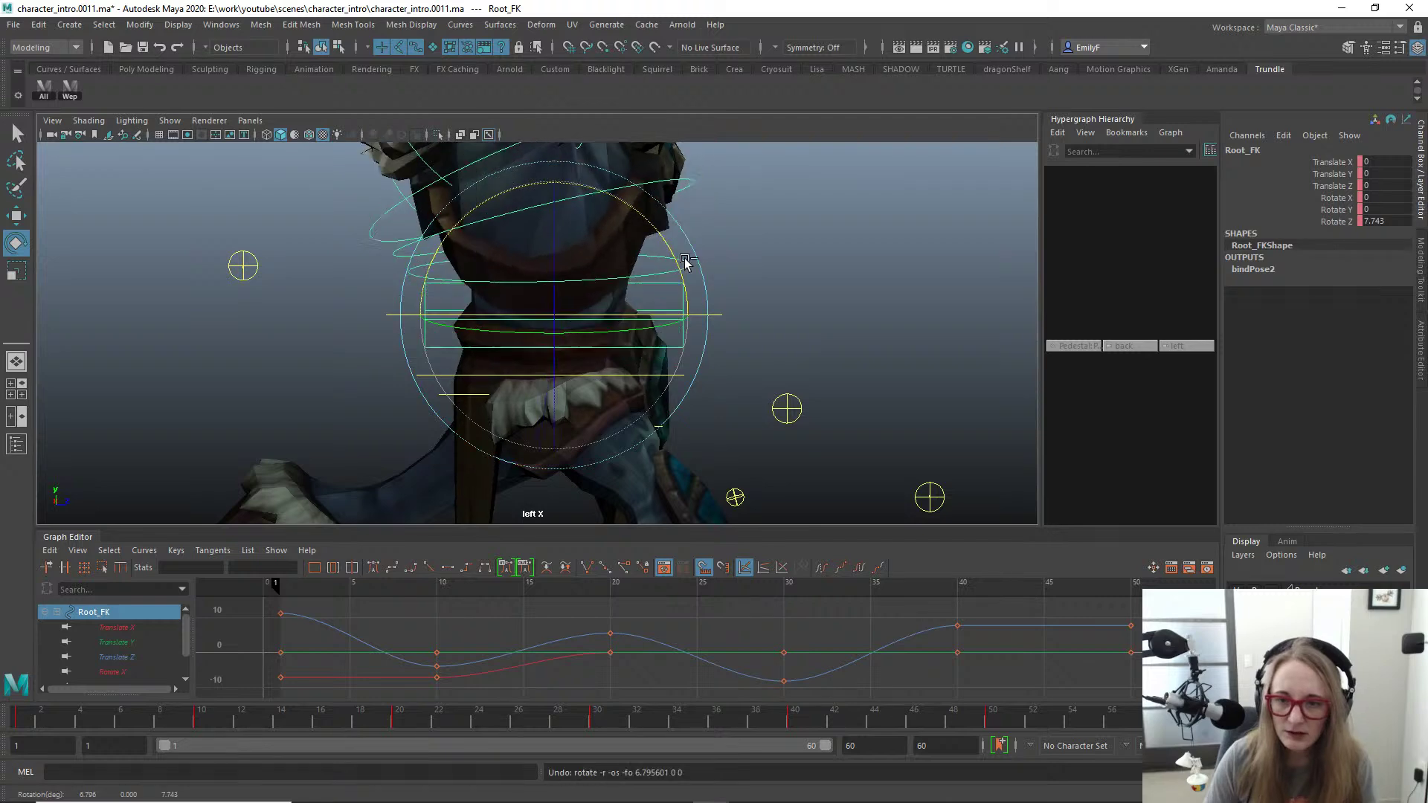
Step: Rotate the Pelvis_FK control to Rotate X 12.353 and Rotate Y 26.573, and check the hips from the front
click(671, 374)
click(674, 372)
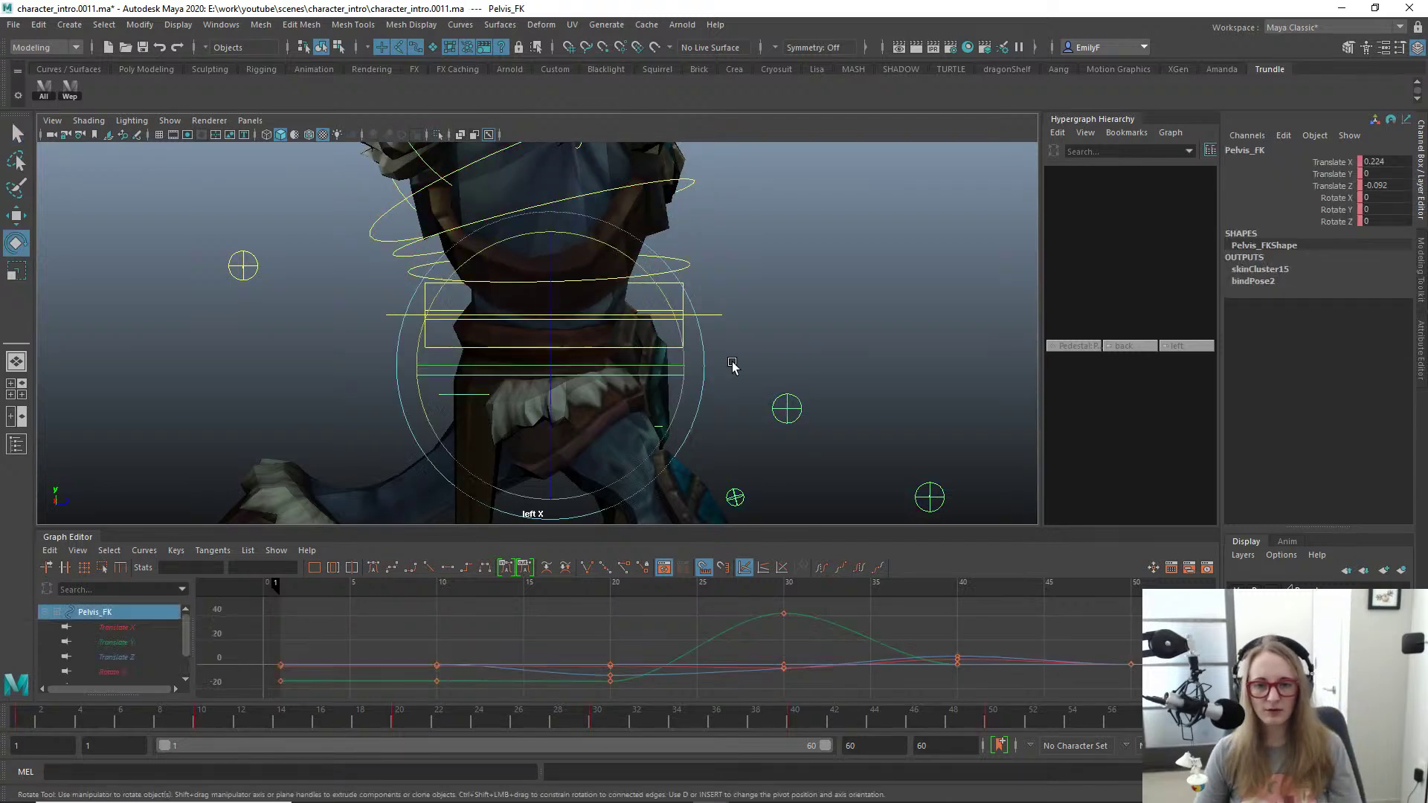
scroll(675, 299, down, 2)
drag(672, 282, 502, 338)
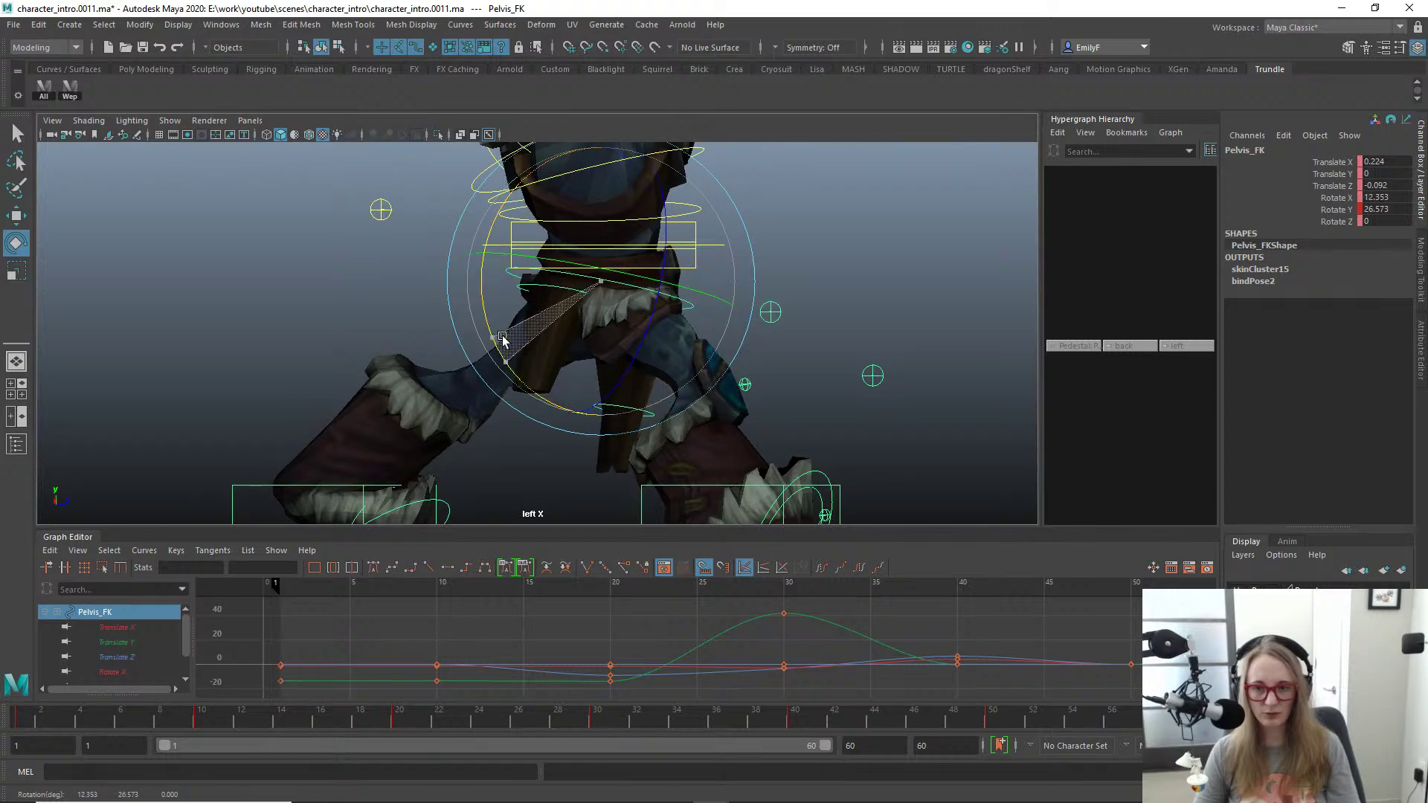
scroll(638, 306, down, 2)
alt+middle_drag(614, 333, 604, 301)
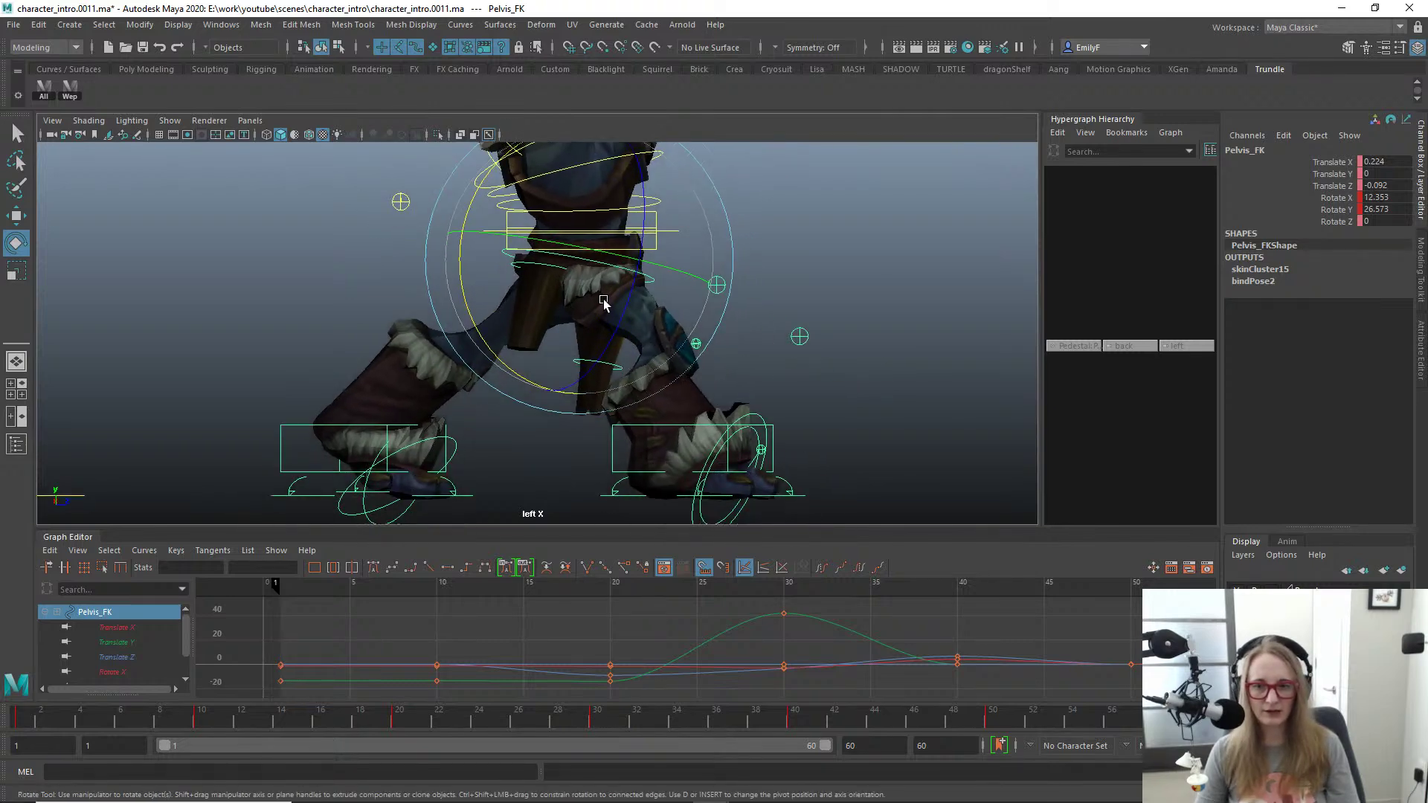
key(space)
drag(664, 283, 663, 331)
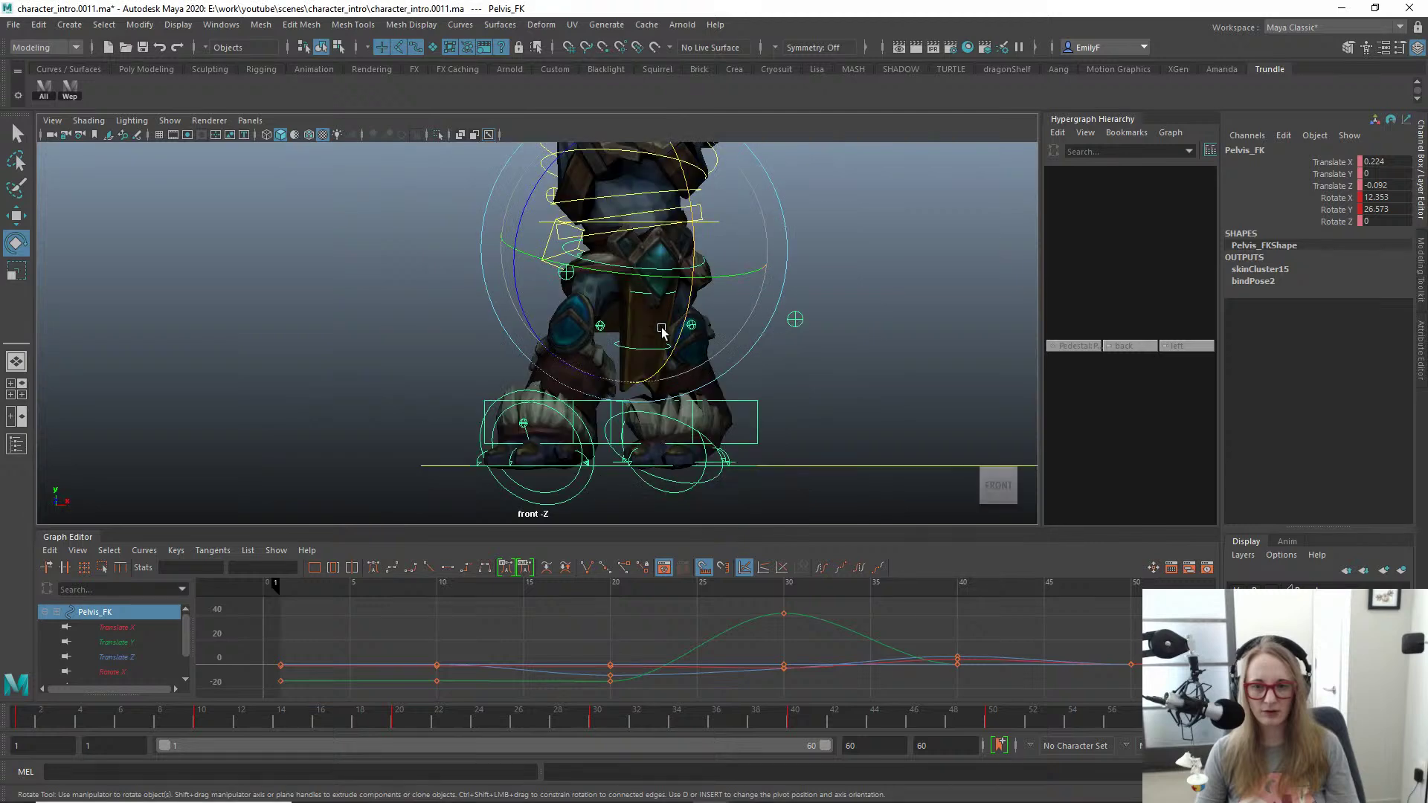
Step: Rotate the Pelvis_FK control to Rotate X 12.376, Rotate Y 27.349 and Rotate Z -3.537 in the front view
drag(523, 285, 525, 299)
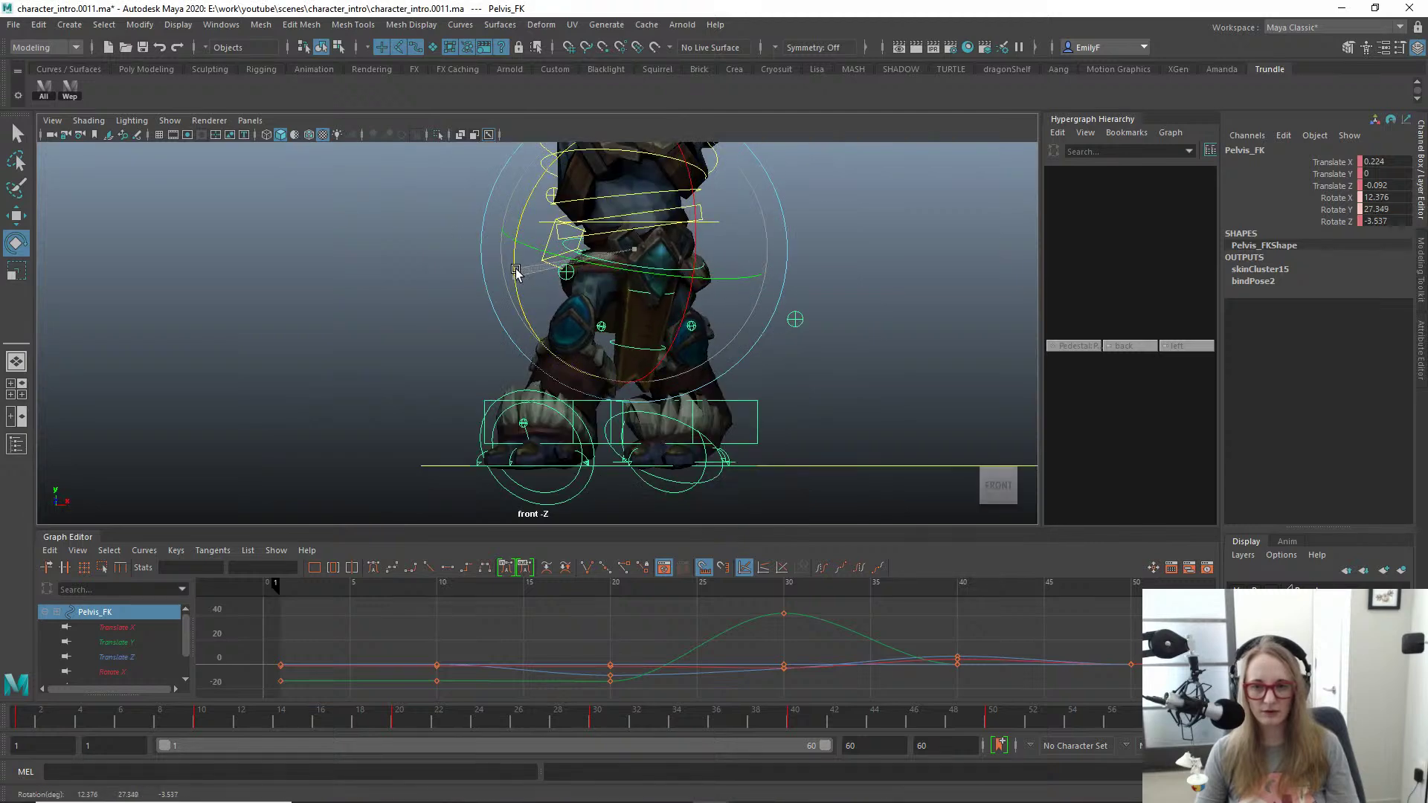
key(q)
scroll(546, 279, up, 1)
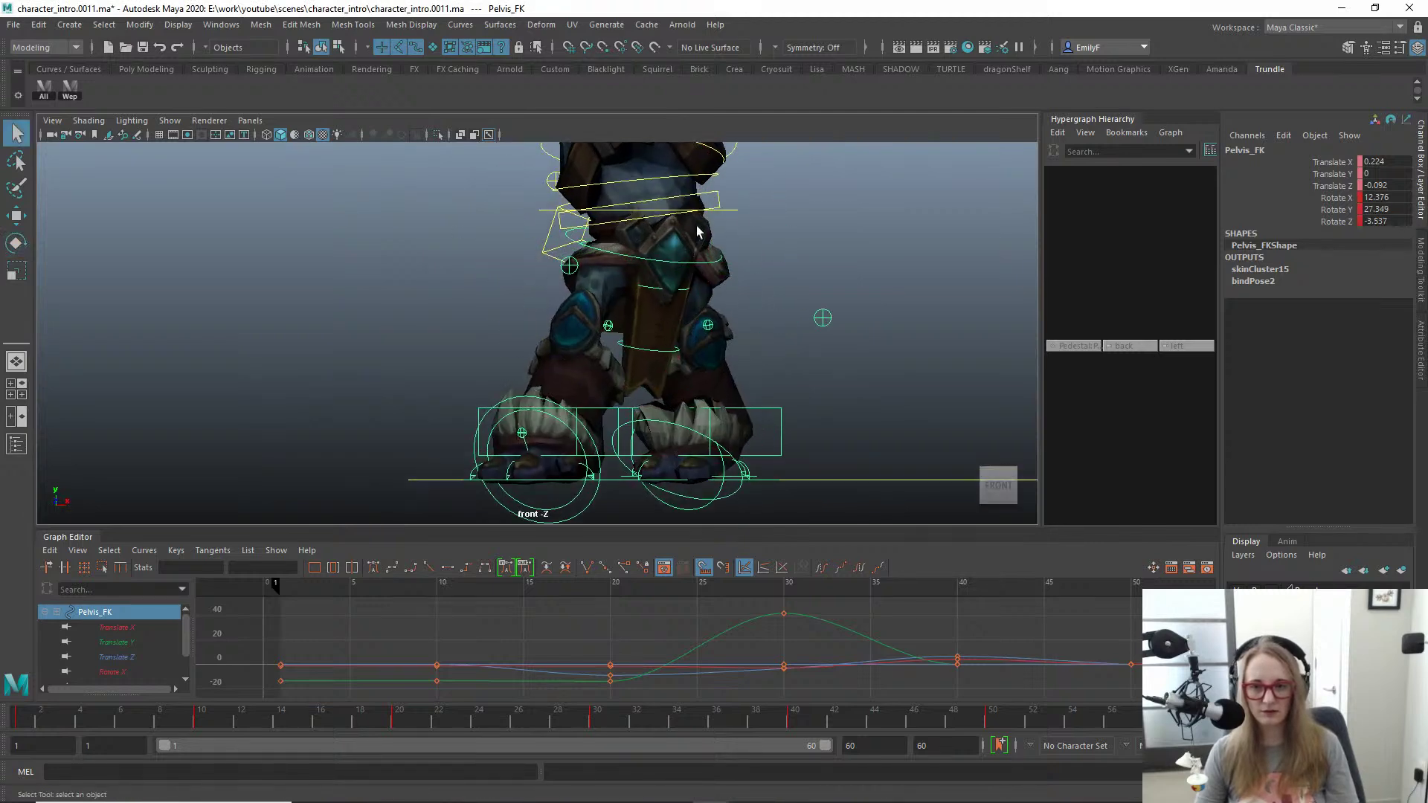
Step: Move the Main_FK control sideways in the front view to Translate X -7.34
click(735, 207)
key(w)
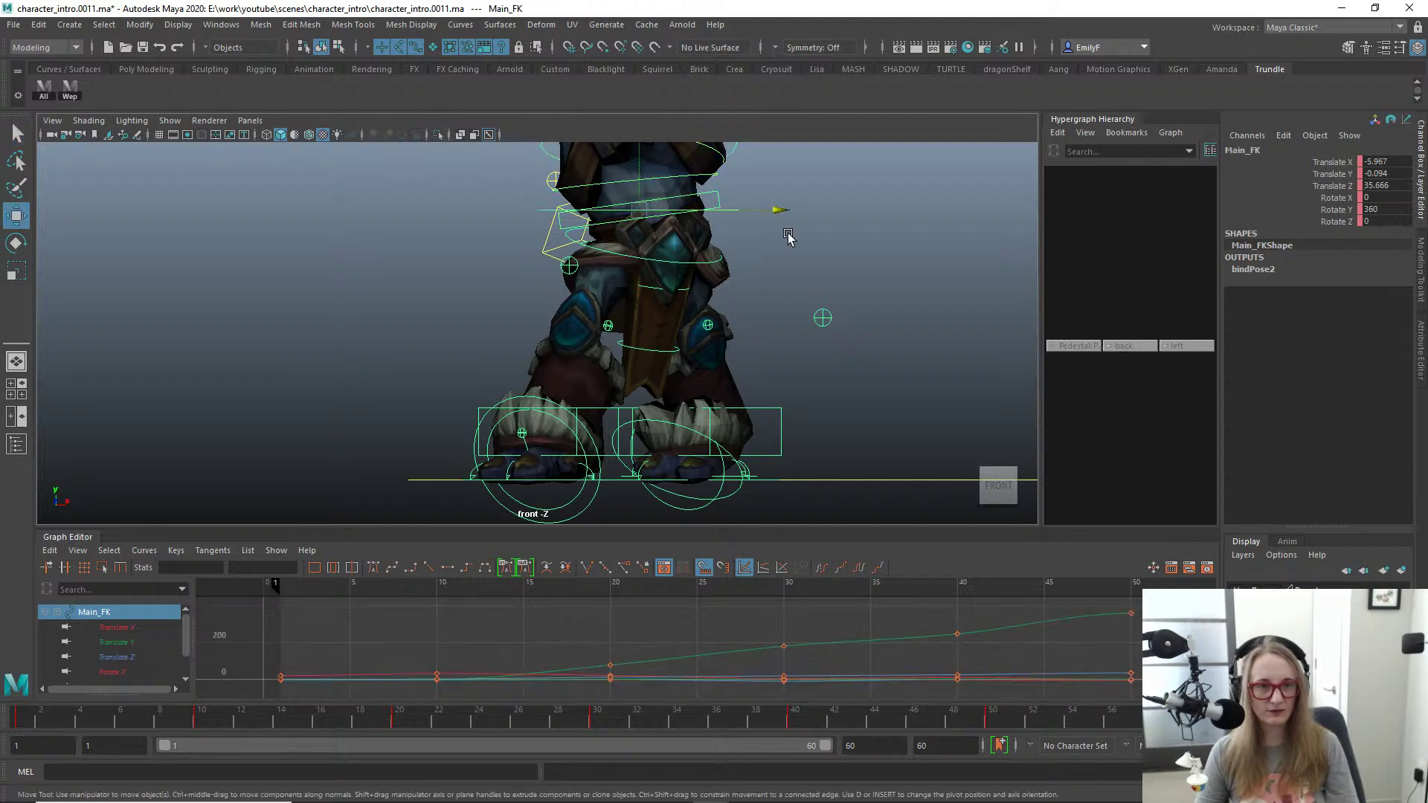
drag(776, 210, 745, 216)
key(q)
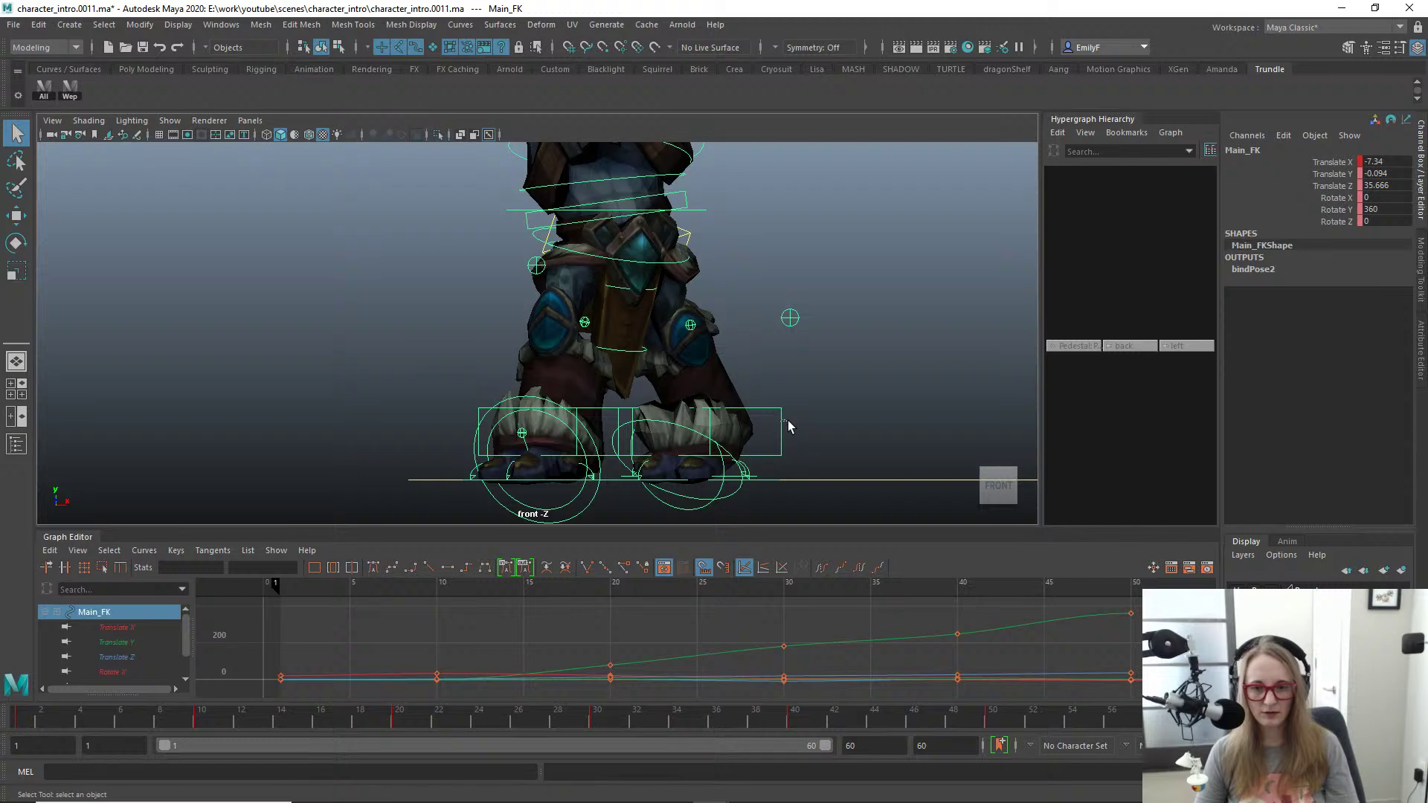
Step: Rotate the L_Foot_IK control to Rotate Y 349.27 and compare it with the previous key pose
click(788, 427)
key(e)
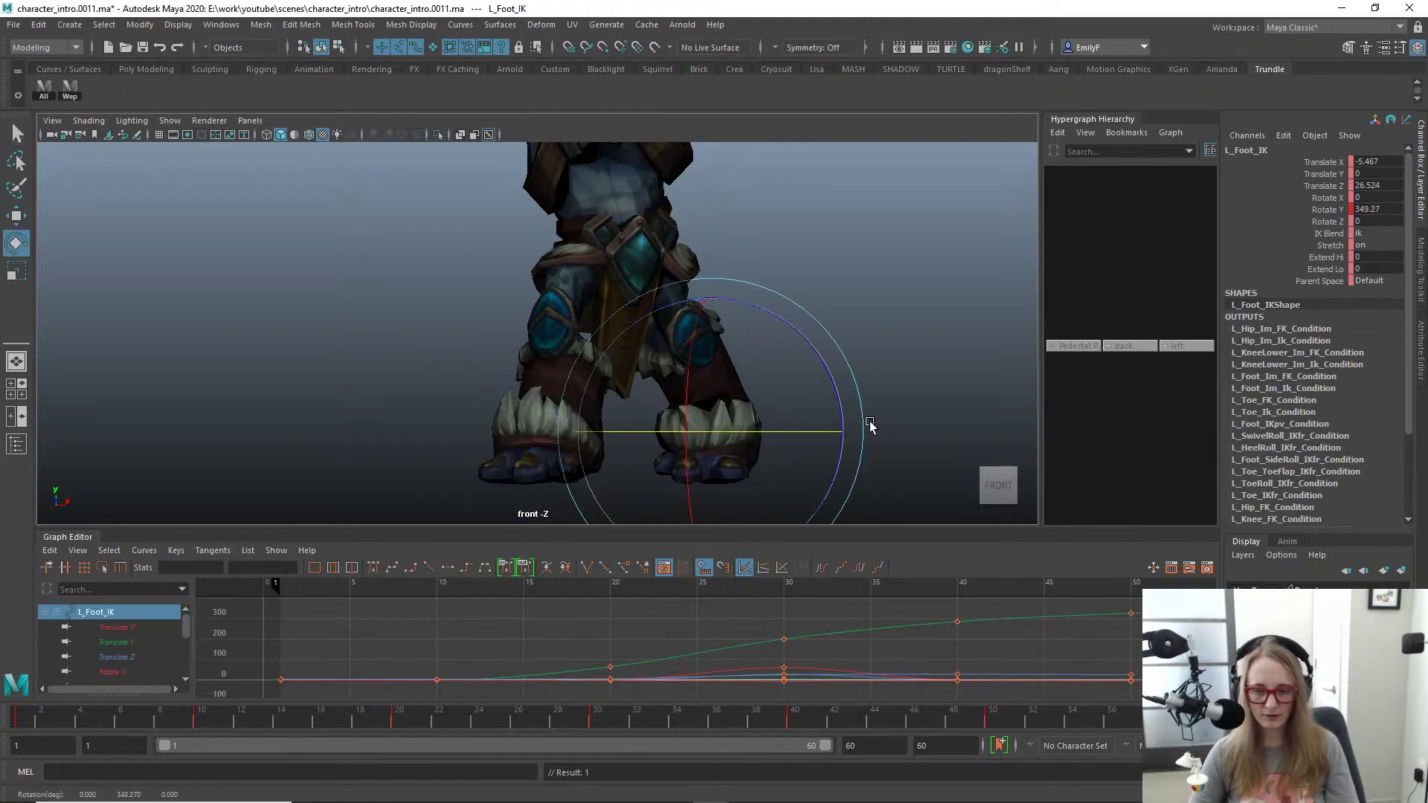
key(comma)
key(period)
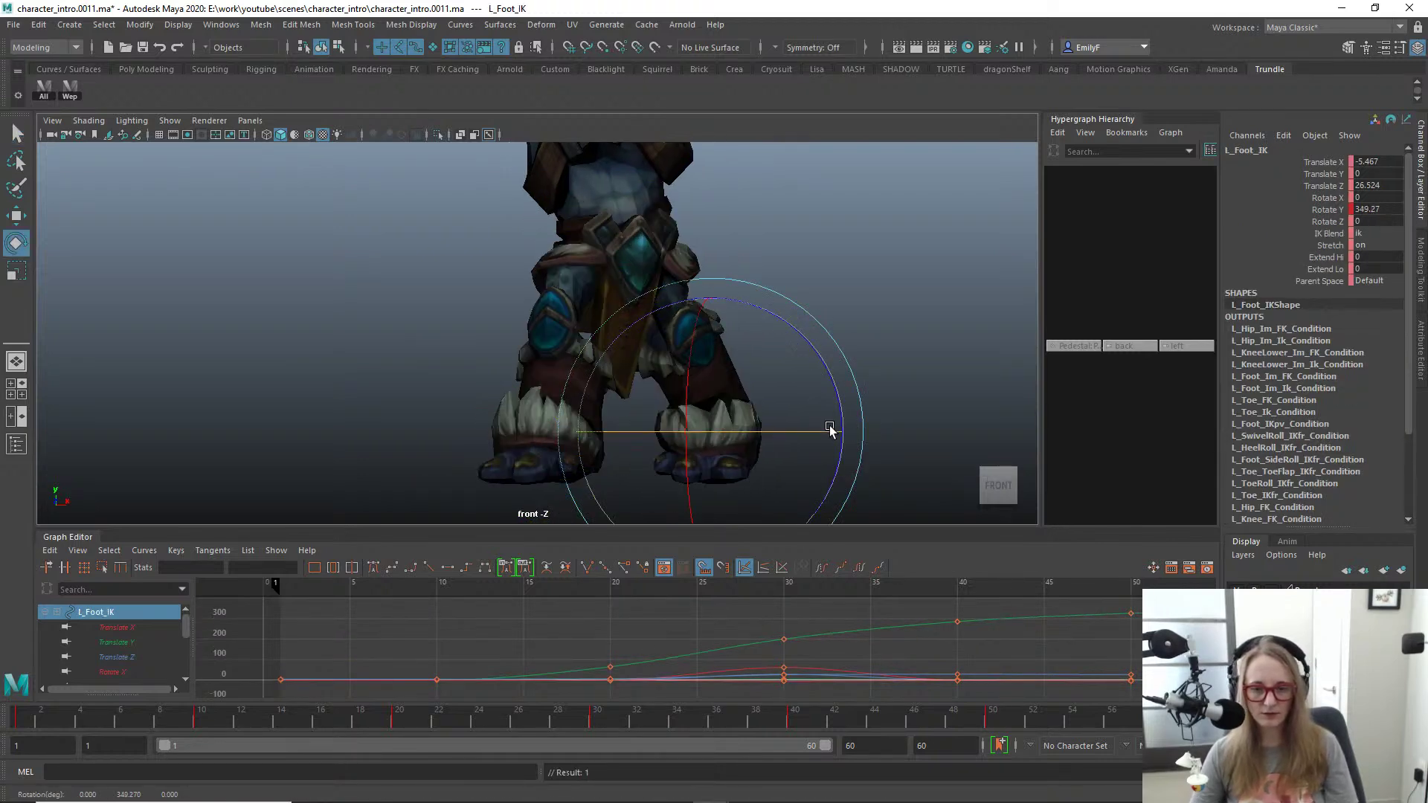
Step: Move L_Foot_IK to Translate X -6.966 at frame 60, checking the foot's placement against frame 50
key(w)
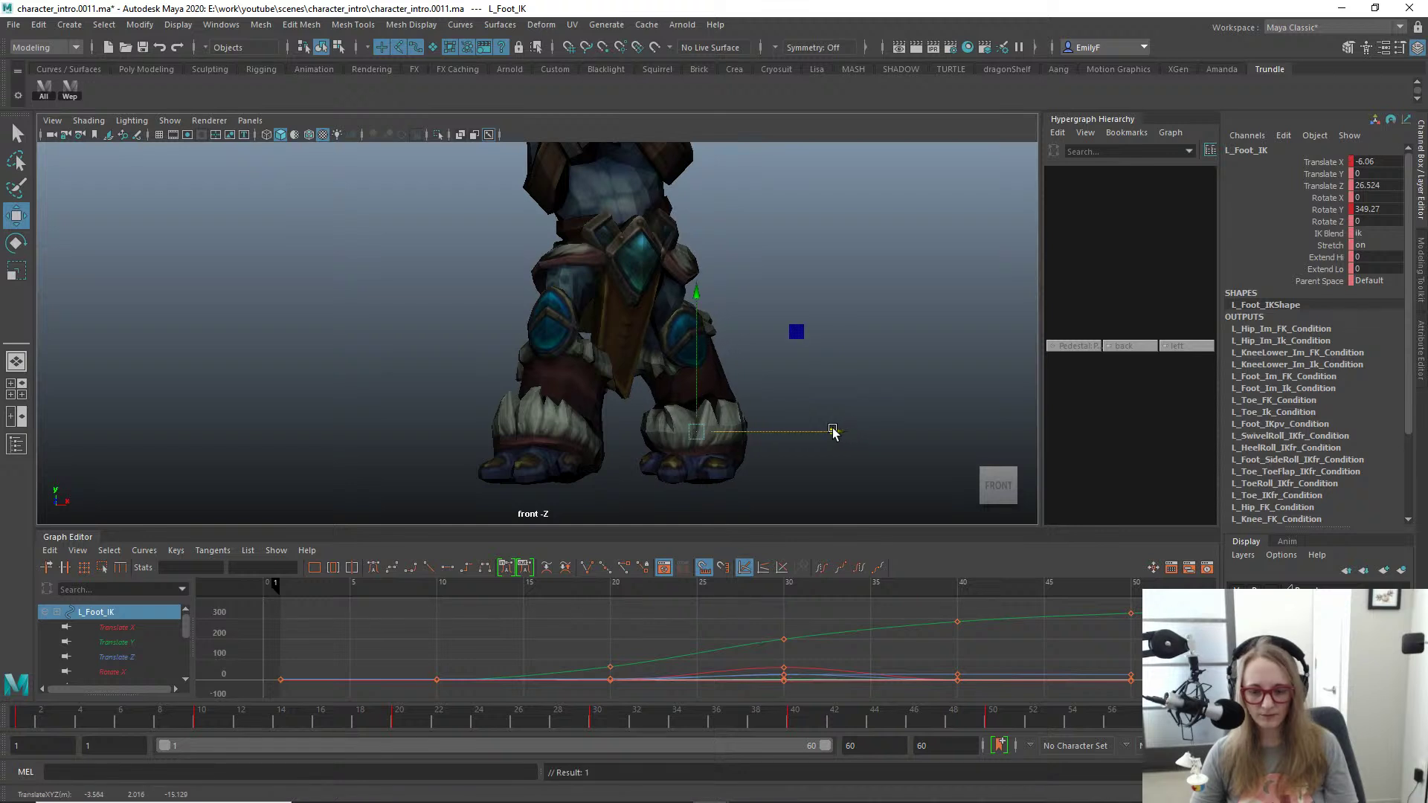
key(period)
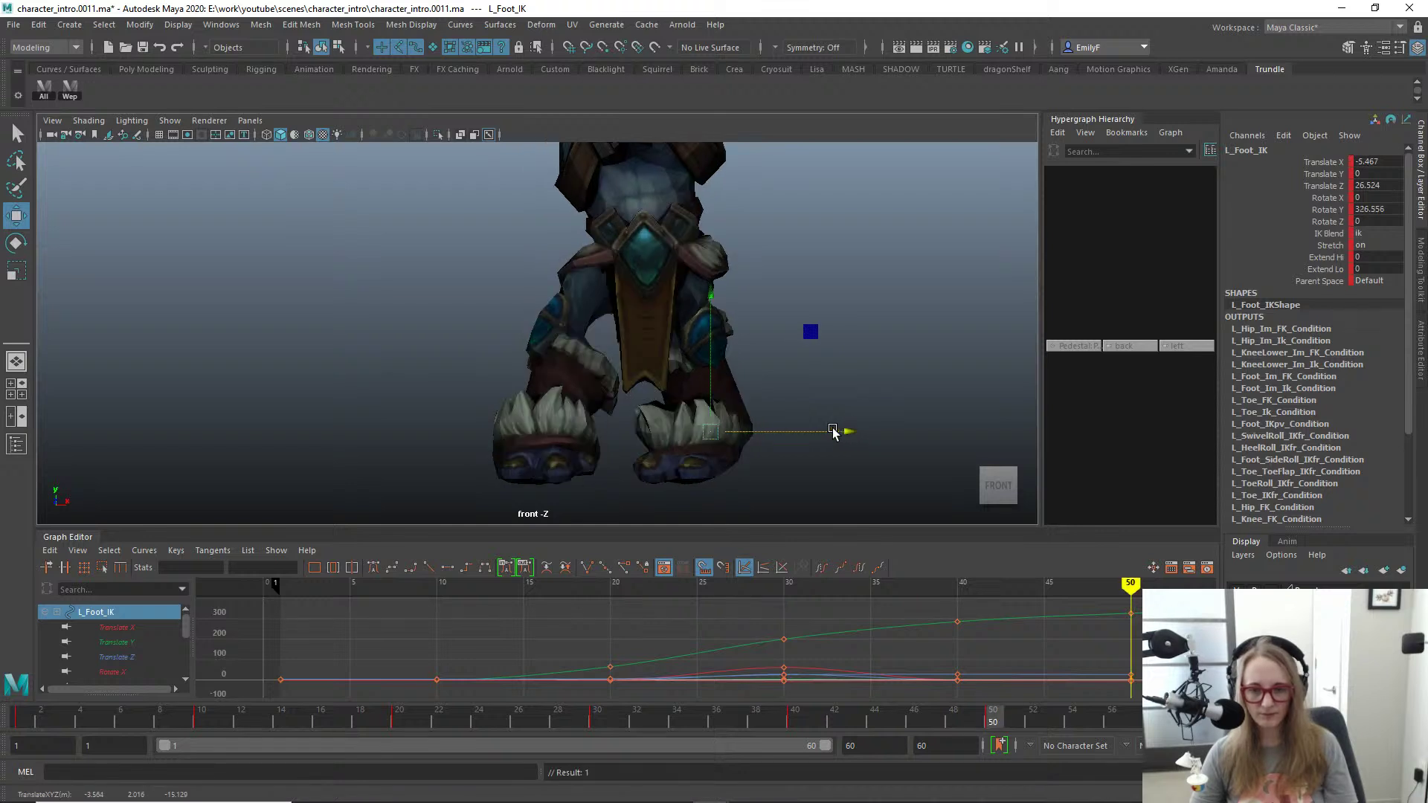
key(period)
drag(846, 431, 812, 431)
key(comma)
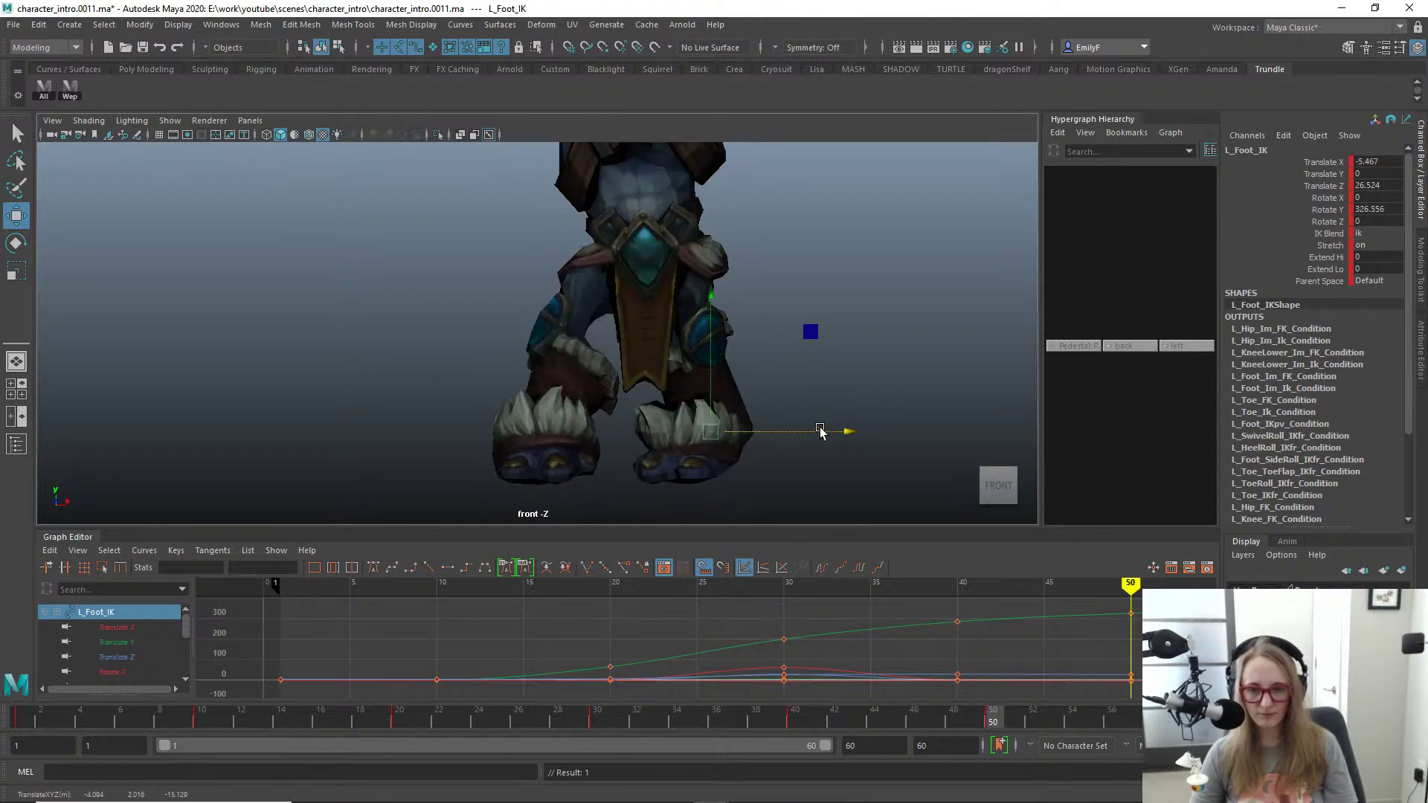
key(period)
key(comma)
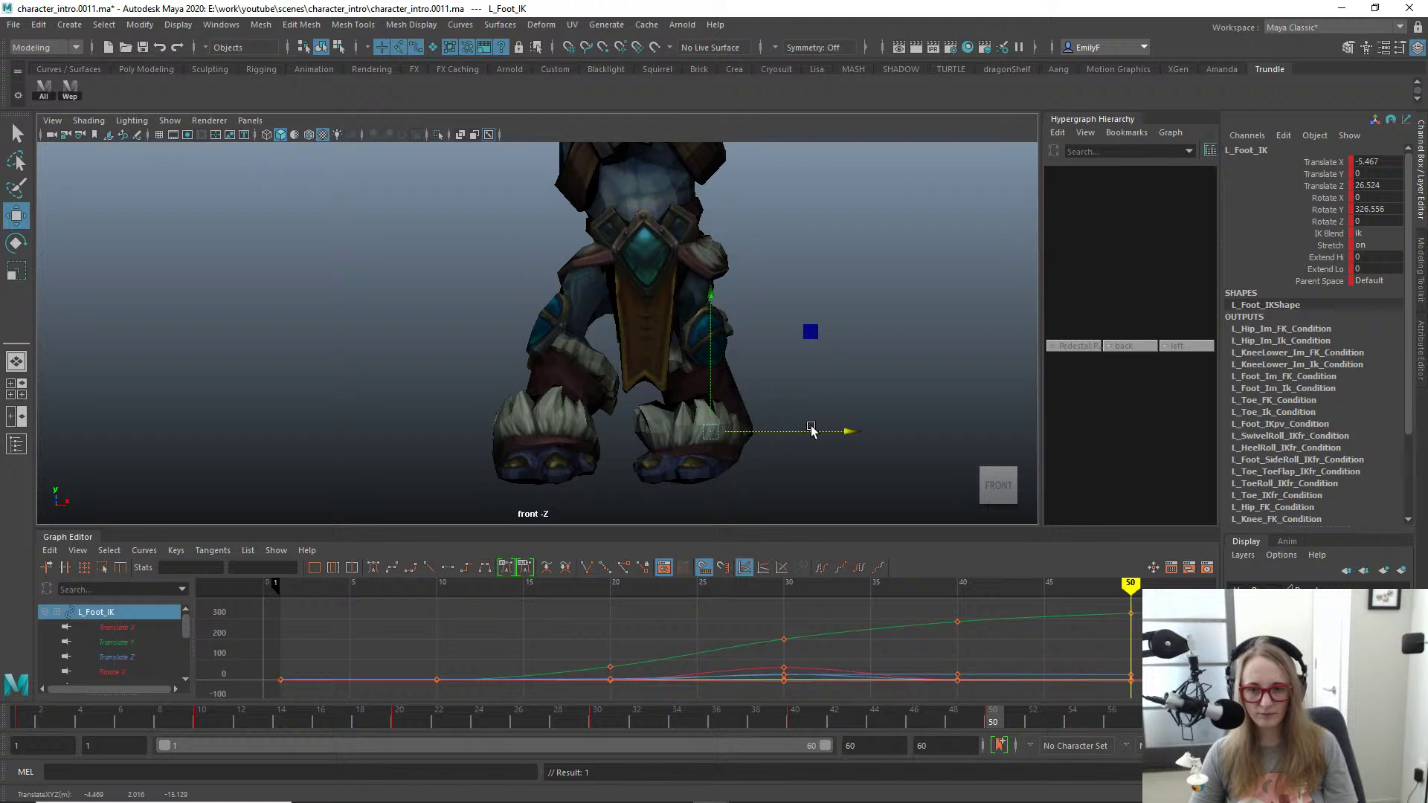
key(period)
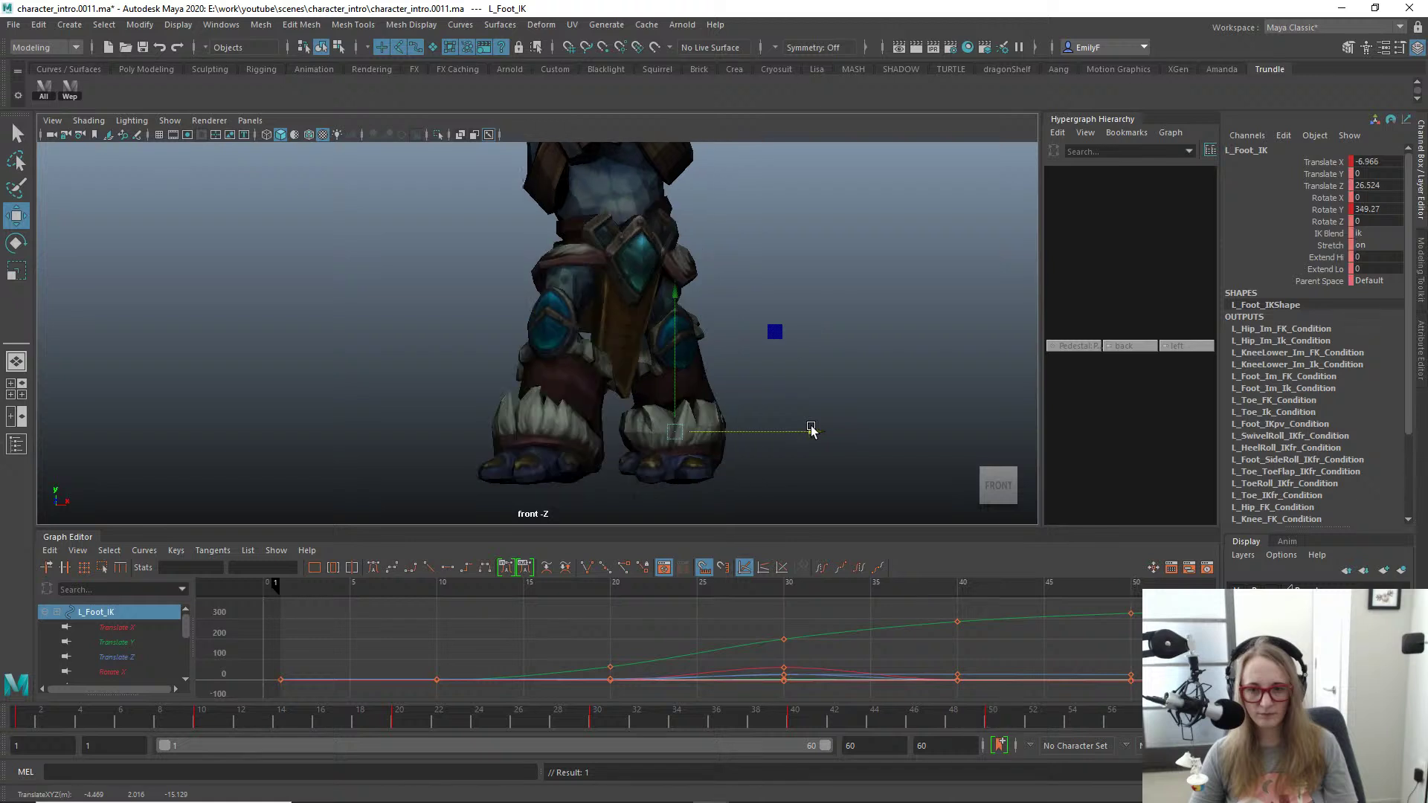
Step: Compare the left foot's poses at frames 50 and 60 in the side view and show the rig controls
key(space)
drag(794, 381, 831, 383)
key(f)
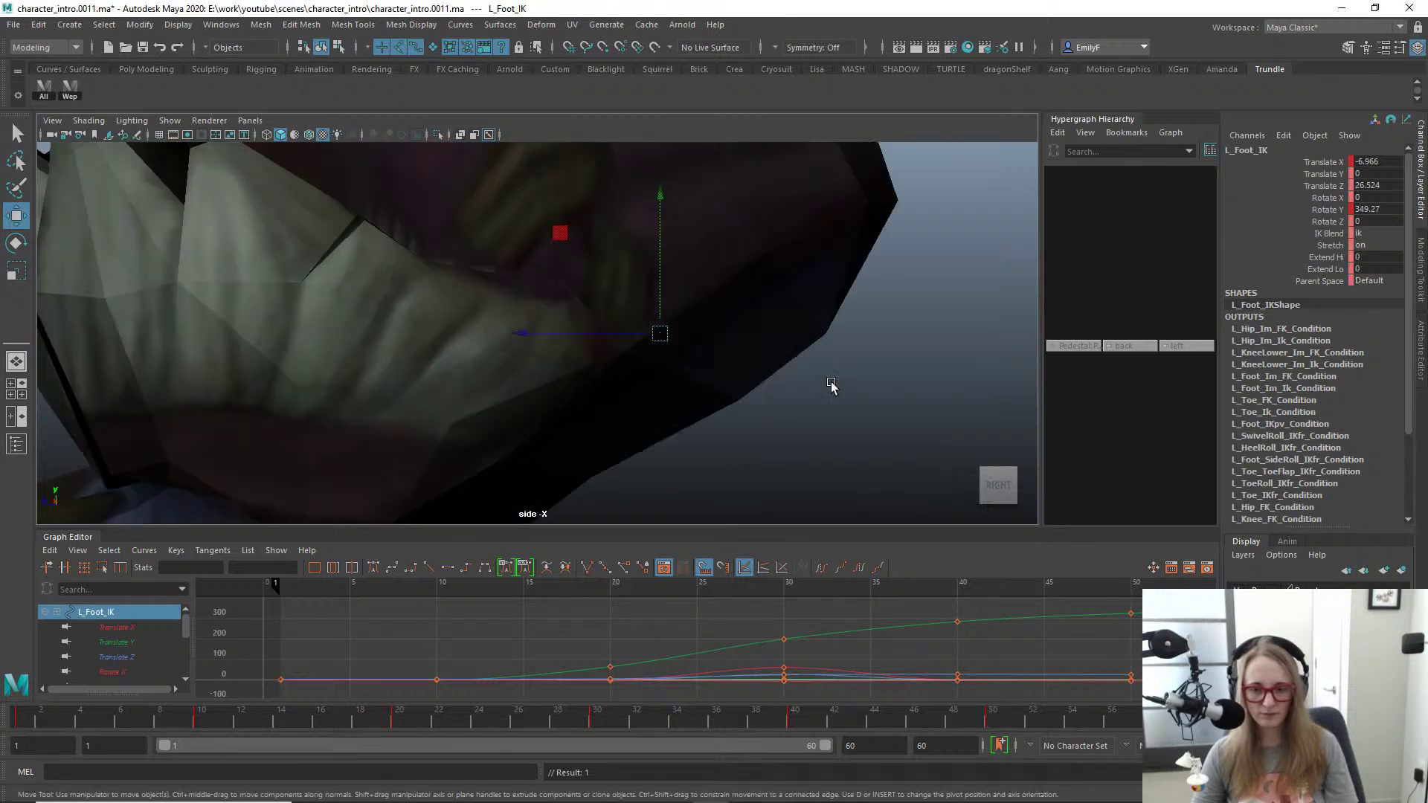
alt+right_drag(832, 383, 0, 78)
alt+right_drag(997, 325, 59, 253)
alt+middle_drag(497, 341, 670, 360)
key(comma)
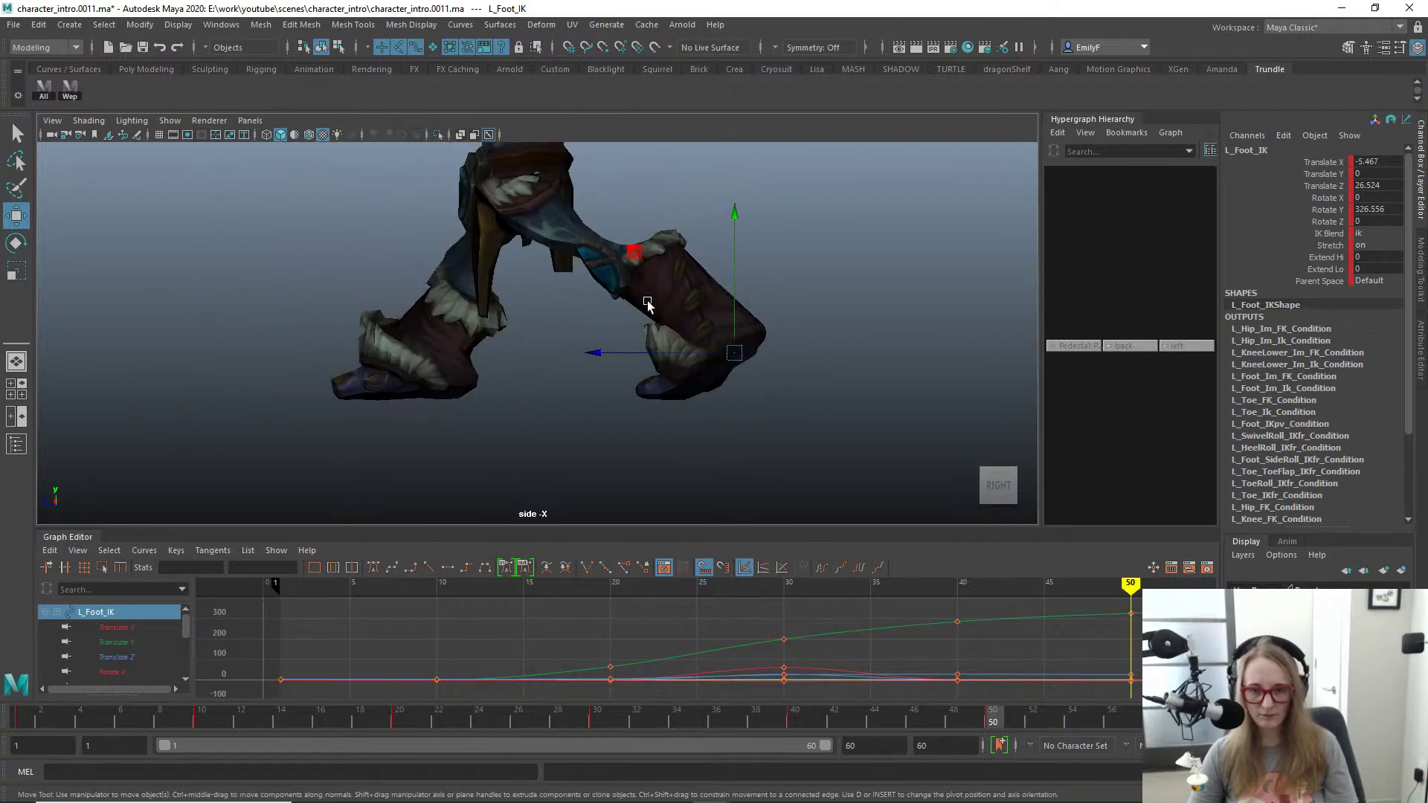
key(period)
key(comma)
key(period)
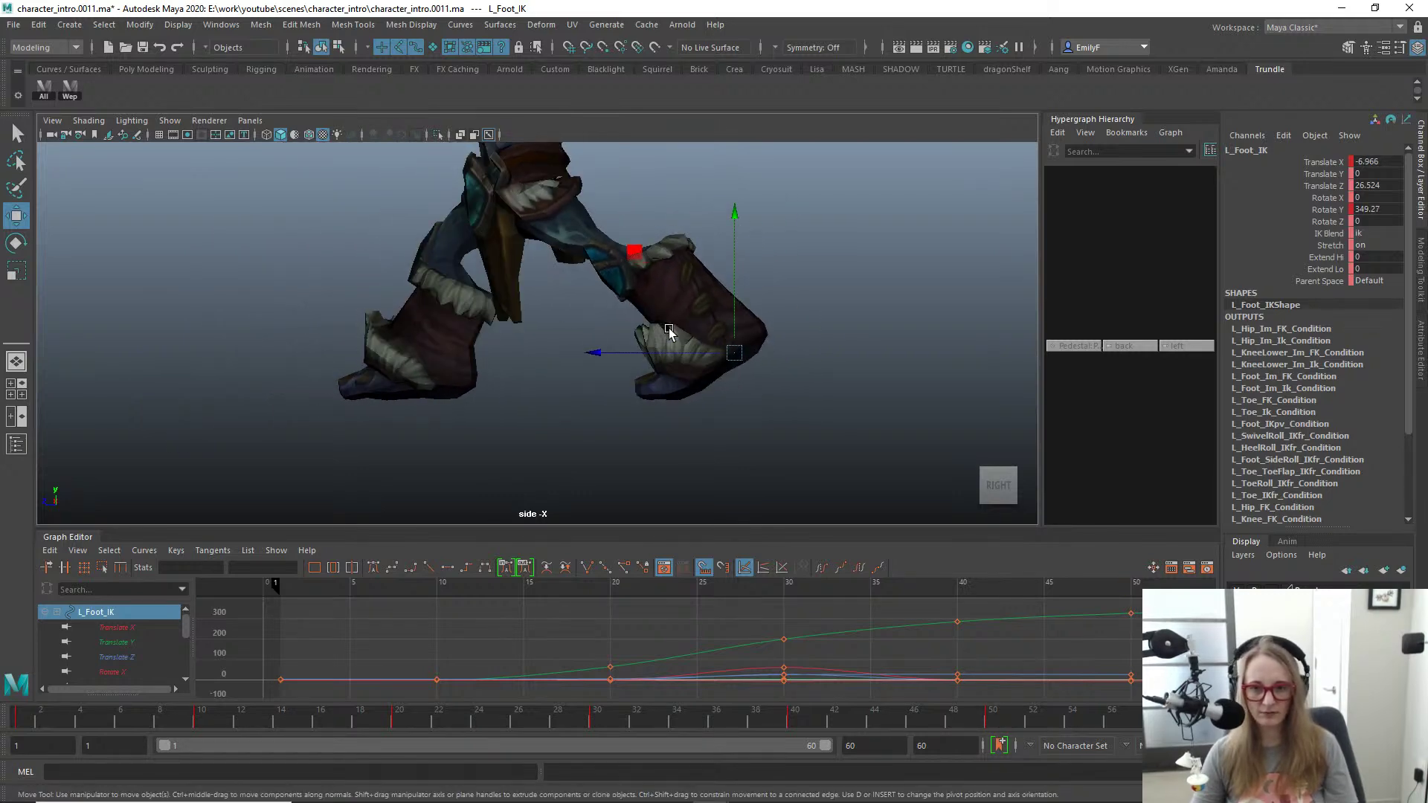
key(alt+1)
alt+right_drag(631, 353, 897, 440)
Step: Try to rotate one of the left foot's toe controls in the side view
drag(845, 478, 850, 481)
drag(881, 473, 885, 515)
click(854, 495)
key(e)
drag(940, 410, 934, 370)
key(ctrl+z)
key(q)
click(895, 487)
key(e)
key(q)
Step: Rotate the L_ToeRoll_IKfr control around X to roll the left foot up onto its toe
click(709, 422)
key(e)
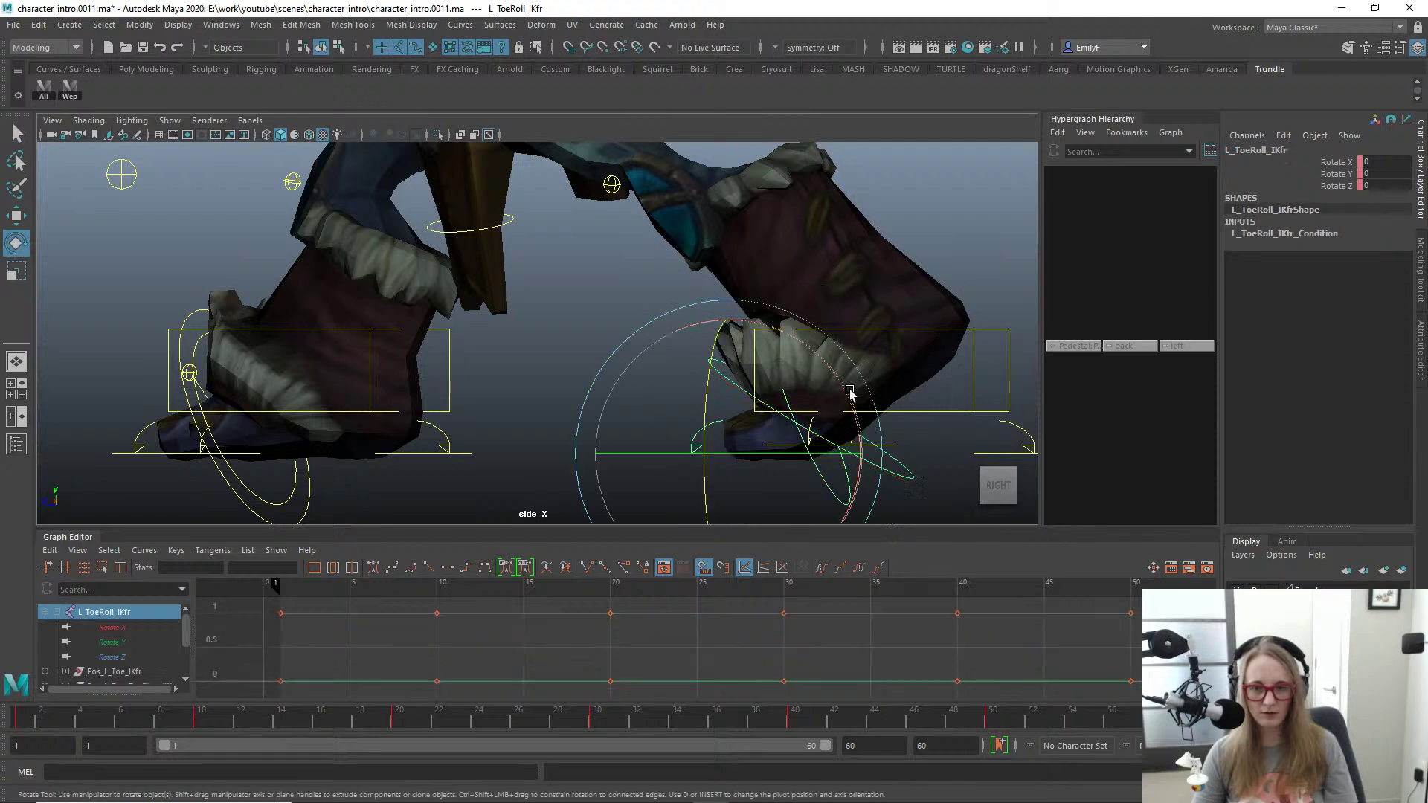
drag(851, 395, 845, 383)
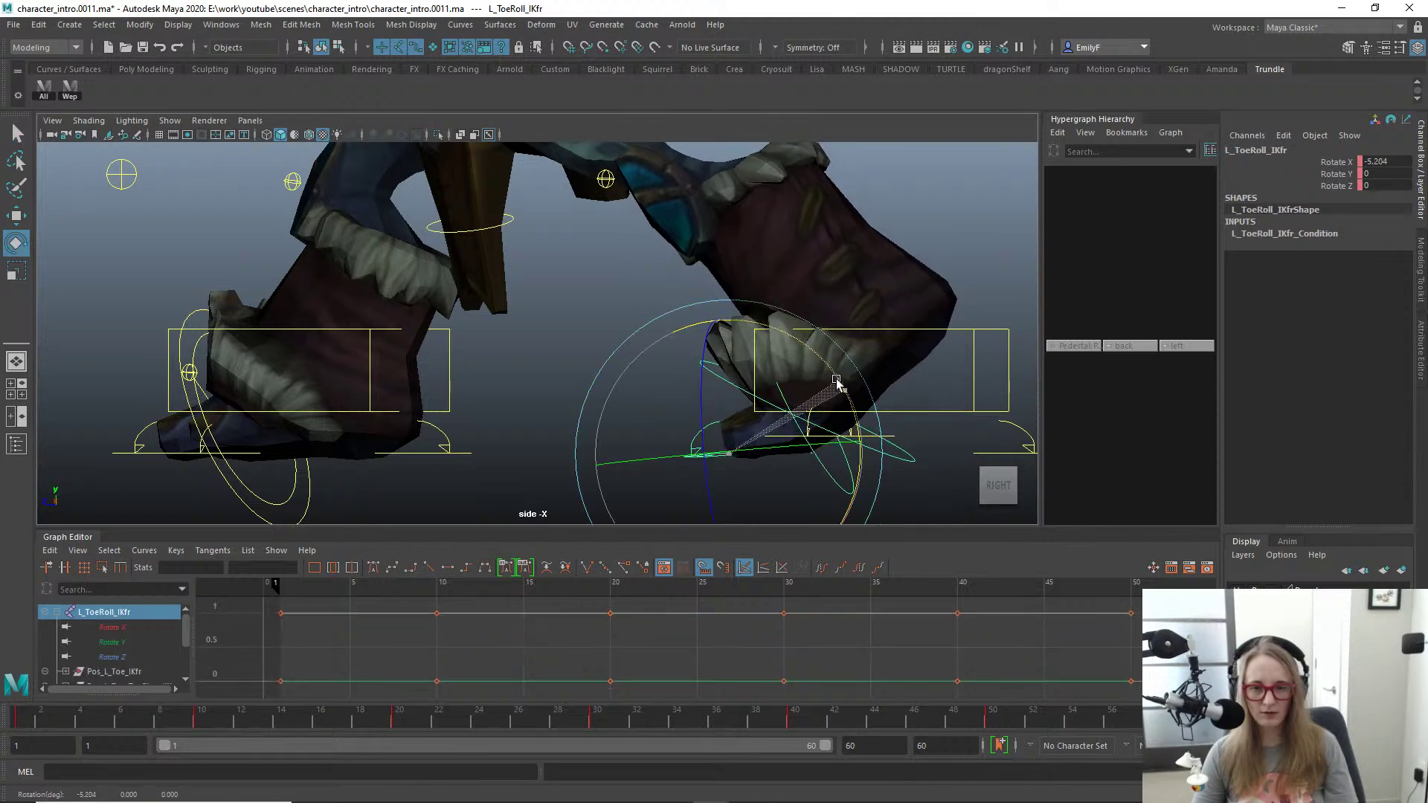
key(q)
Step: Rotate the L_Toe_IKfr control to Rotate Z -41.792
click(924, 446)
key(e)
drag(938, 406, 937, 400)
key(q)
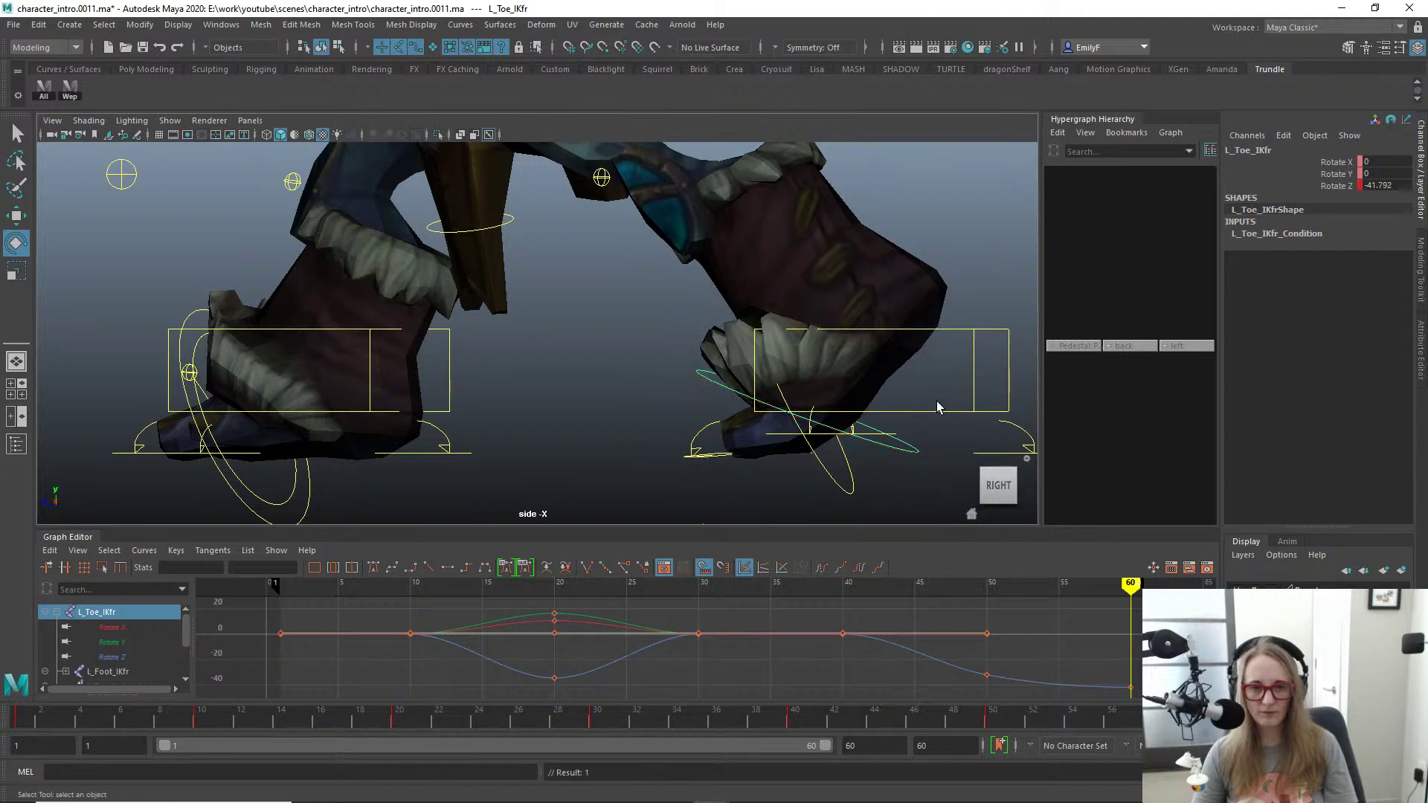
Step: Move the Main_FK control forward in the side view to Translate Z 36.634
alt+right_drag(936, 400, 533, 214)
alt+middle_drag(533, 214, 583, 319)
alt+middle_drag(677, 353, 707, 273)
alt+middle_drag(486, 220, 494, 301)
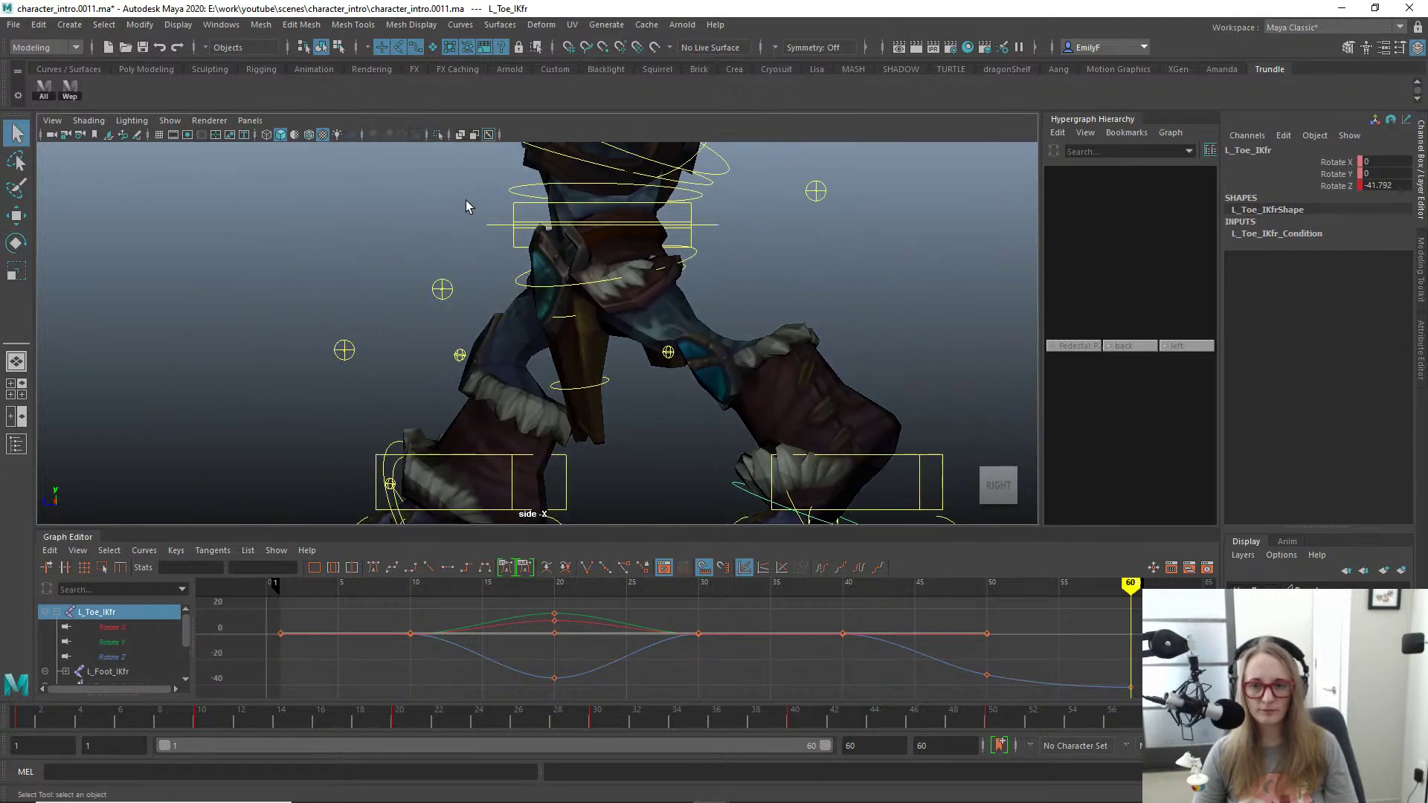
drag(497, 248, 482, 225)
key(w)
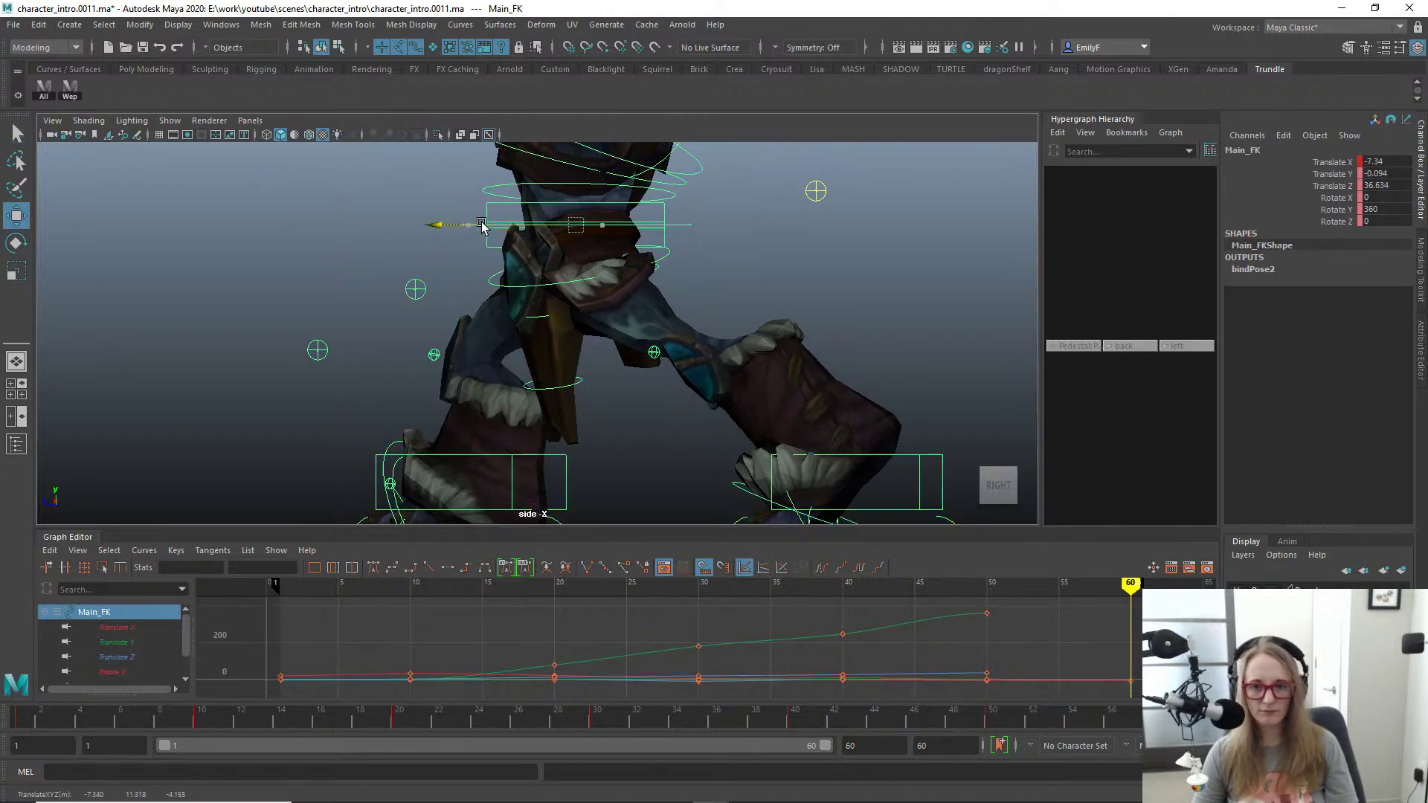
Step: Rotate the Pelvis_FK control to Rotate X 13.192, Rotate Y 30.677 and Rotate Z -2.89 in the side view
scroll(487, 225, down, 2)
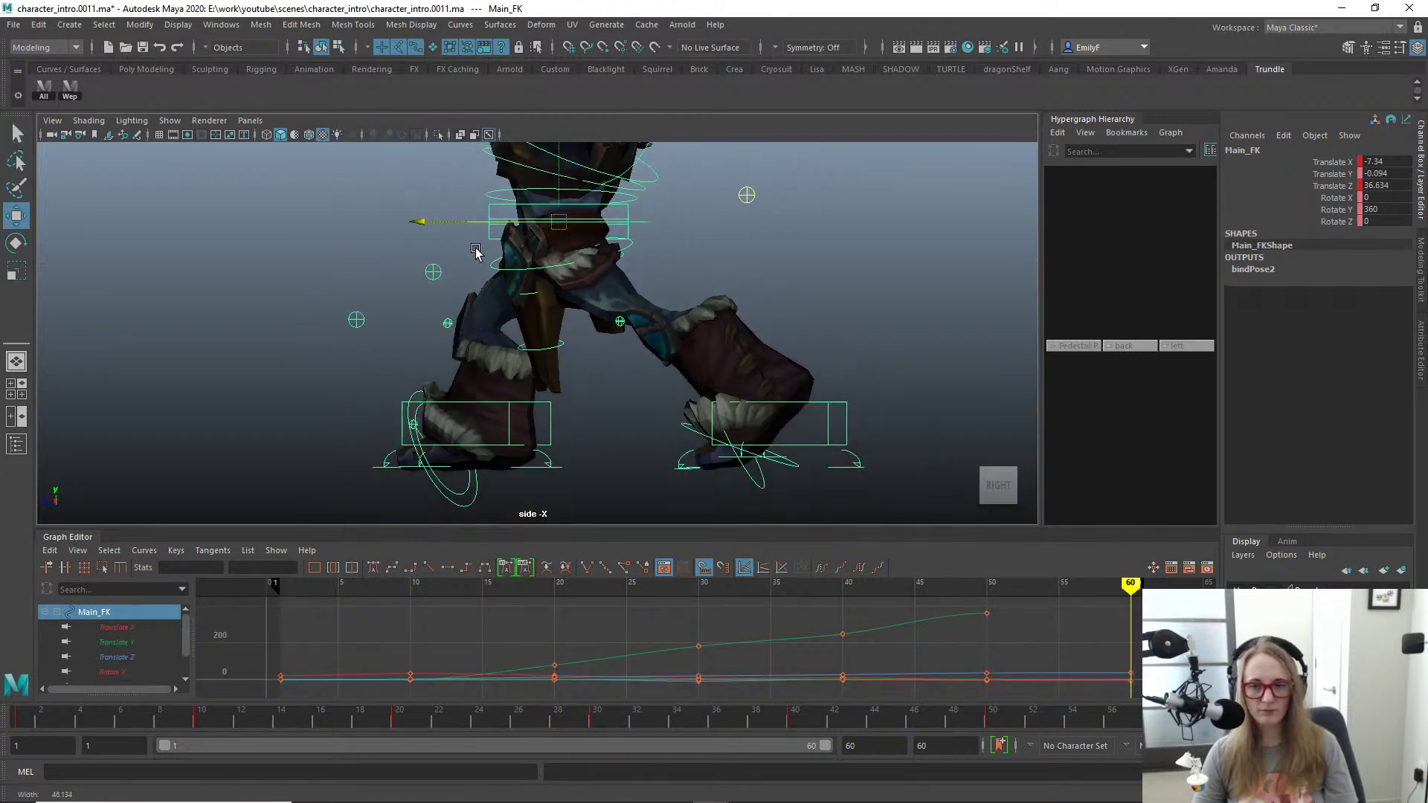
click(526, 286)
key(e)
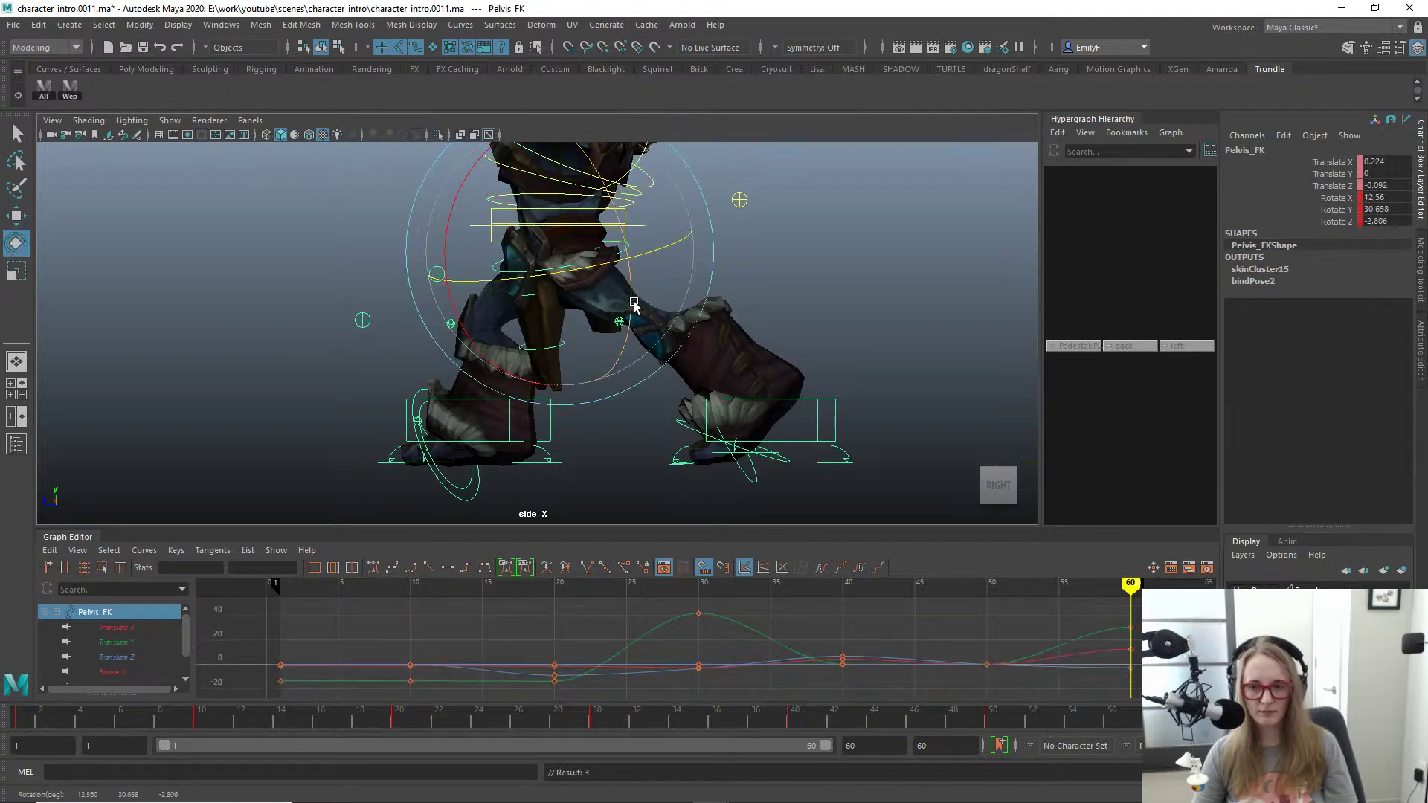
mouse_move(634, 303)
mouse_down()
mouse_move(627, 320)
mouse_move(630, 301)
mouse_up()
drag(521, 379, 521, 377)
key(q)
scroll(614, 304, up, 1)
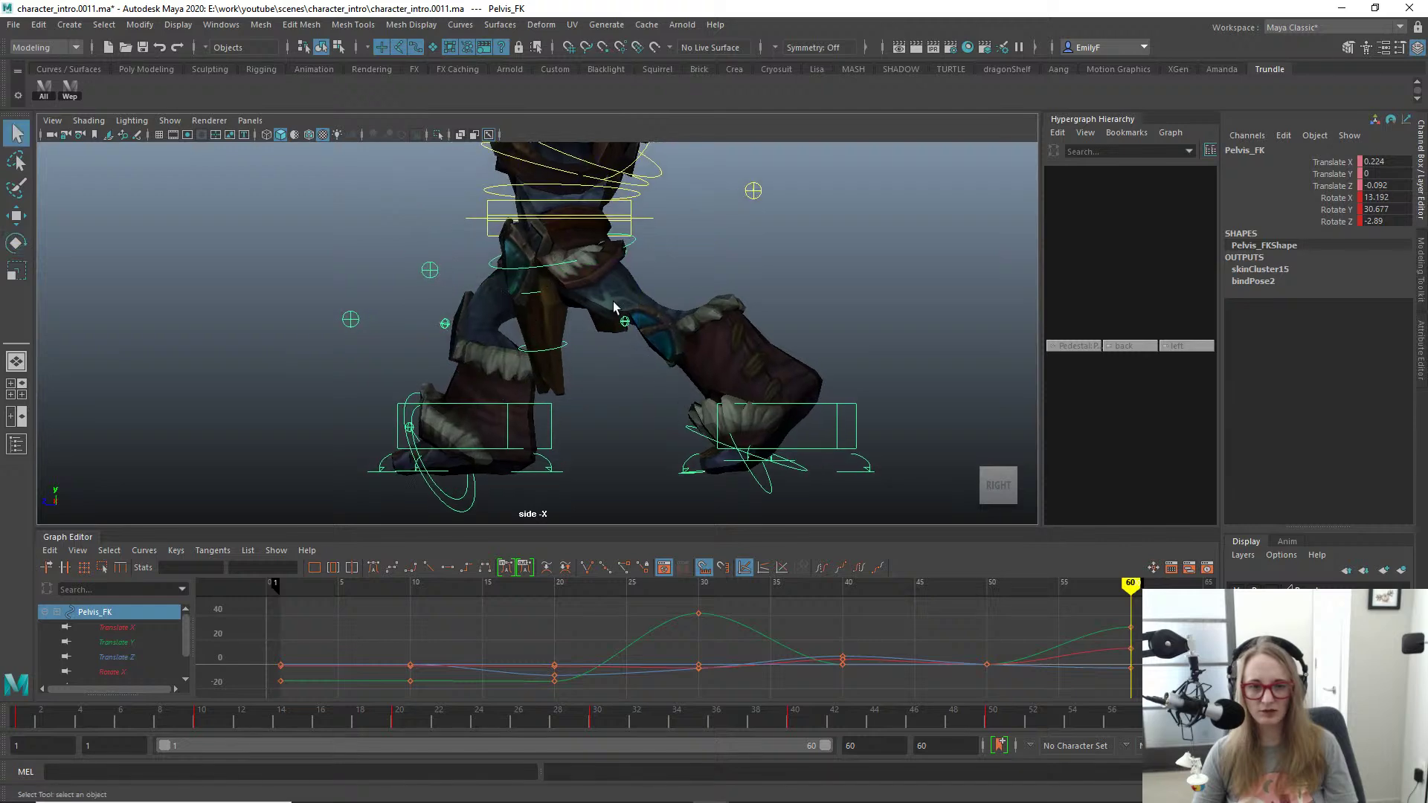
Step: Move the R_Foot_IK control forward in the side view to Translate Z 41.093
alt+drag(661, 310, 674, 313)
alt+middle_drag(696, 297, 750, 396)
alt+right_drag(751, 402, 624, 284)
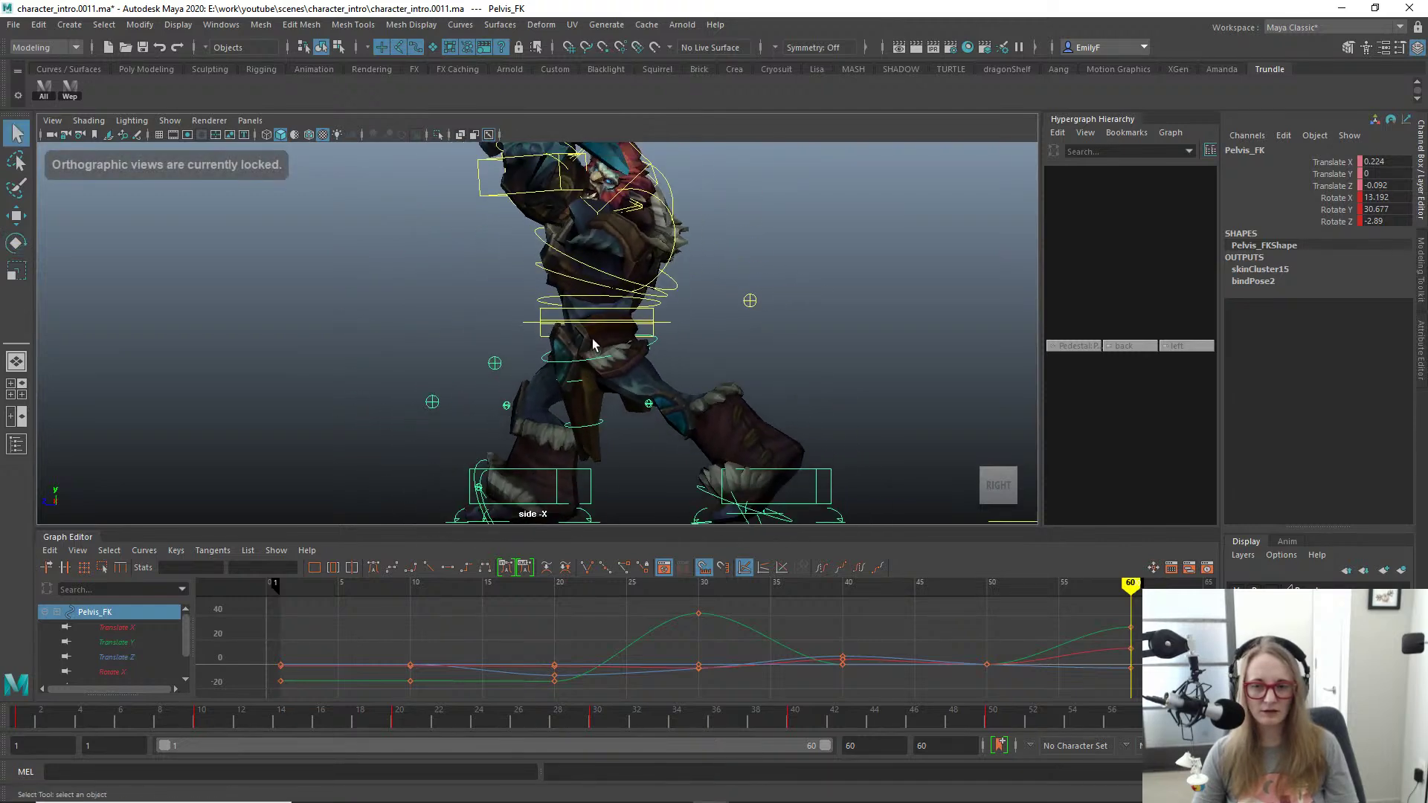
alt+middle_drag(747, 388, 740, 288)
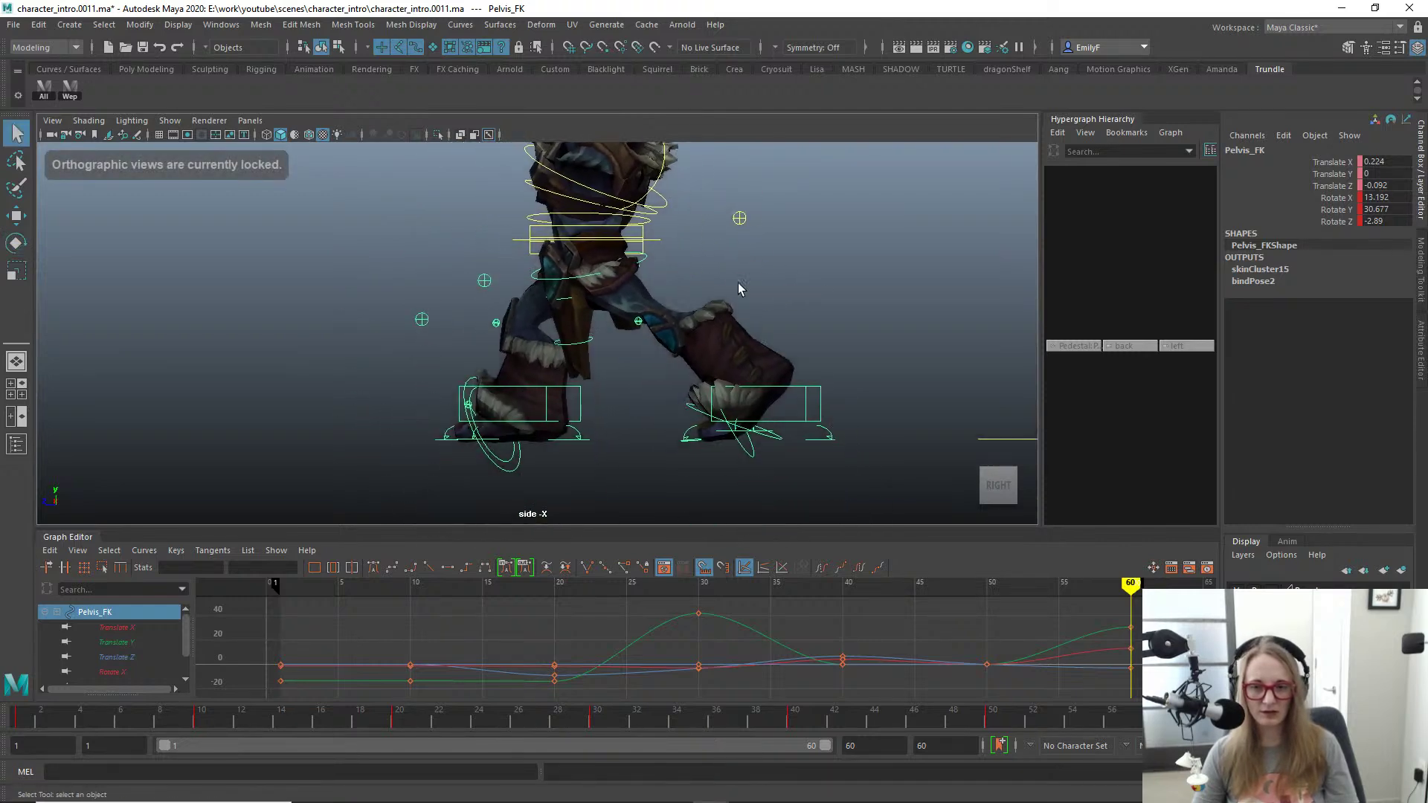
click(591, 403)
key(w)
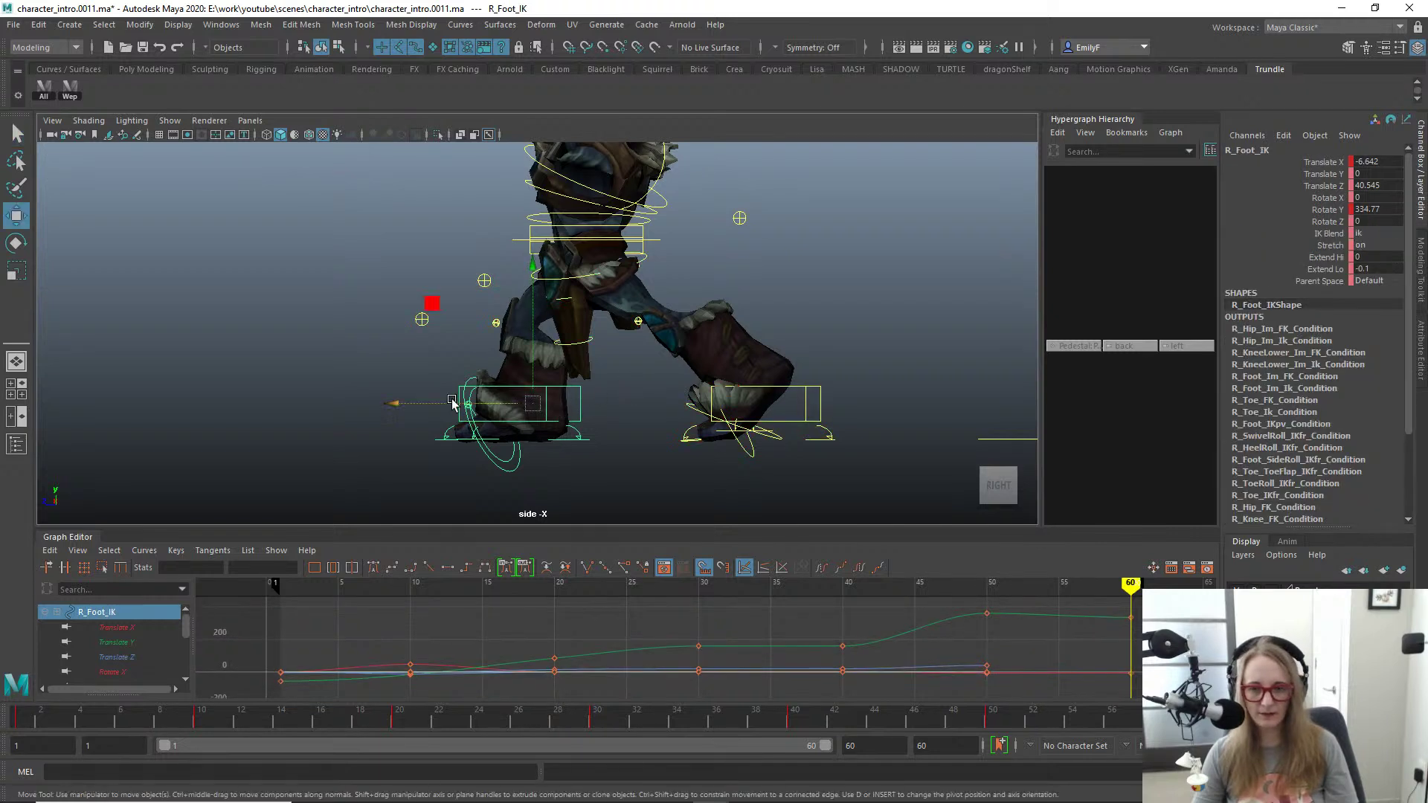
drag(453, 402, 443, 402)
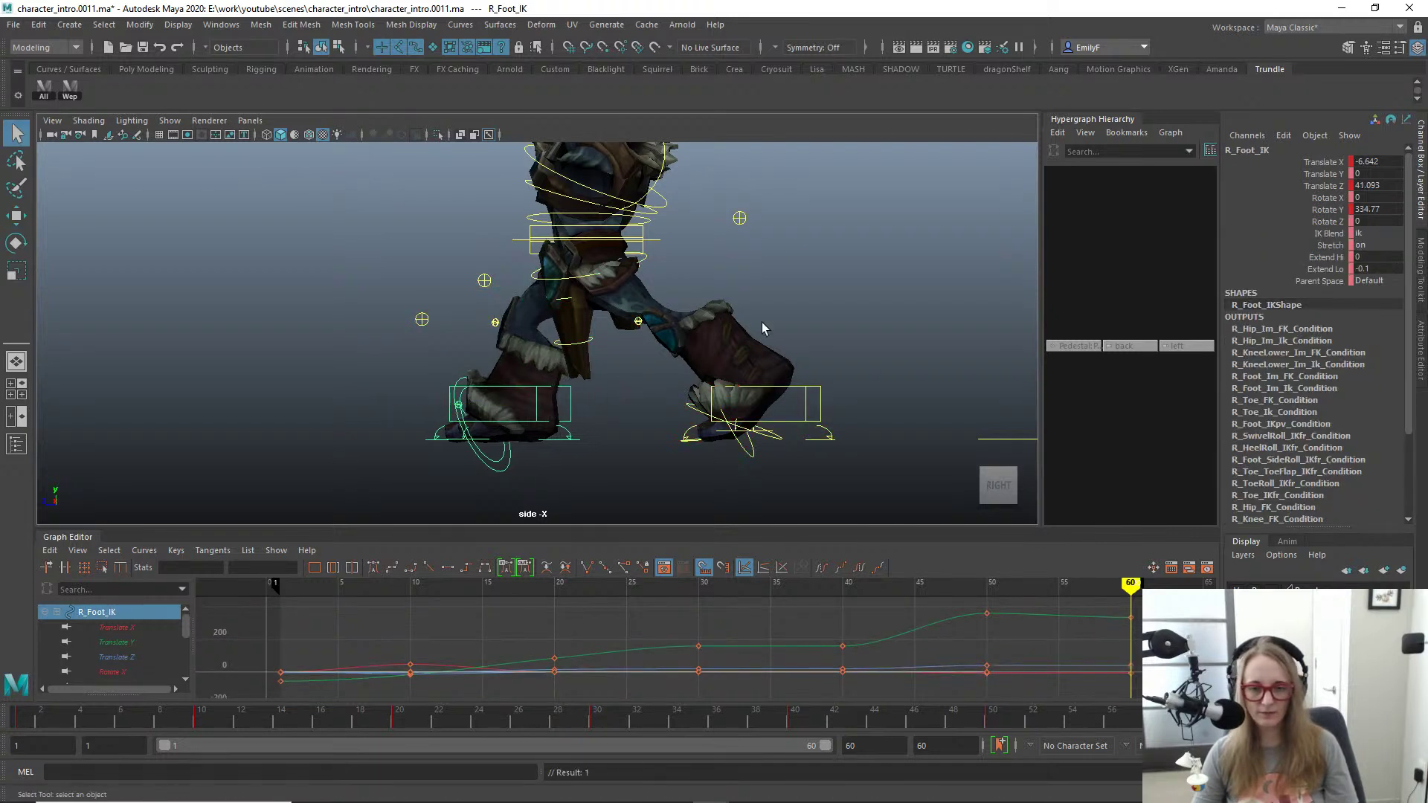
Step: Set the Extend Hi of L_Foot_IK to 0.1 to lengthen the upper left leg
scroll(762, 323, up, 1)
click(836, 420)
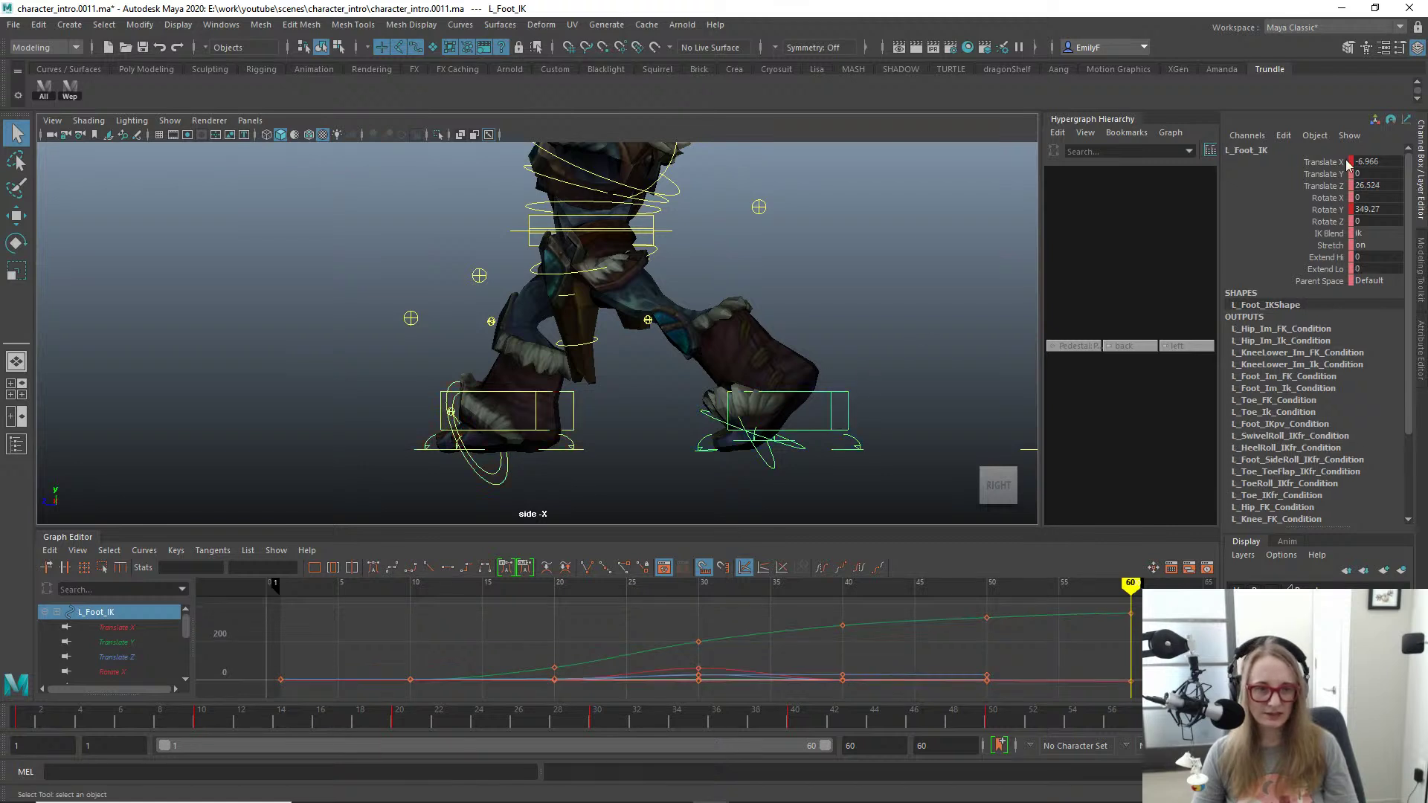
click(1300, 254)
middle_drag(865, 321, 907, 308)
key(ctrl+z)
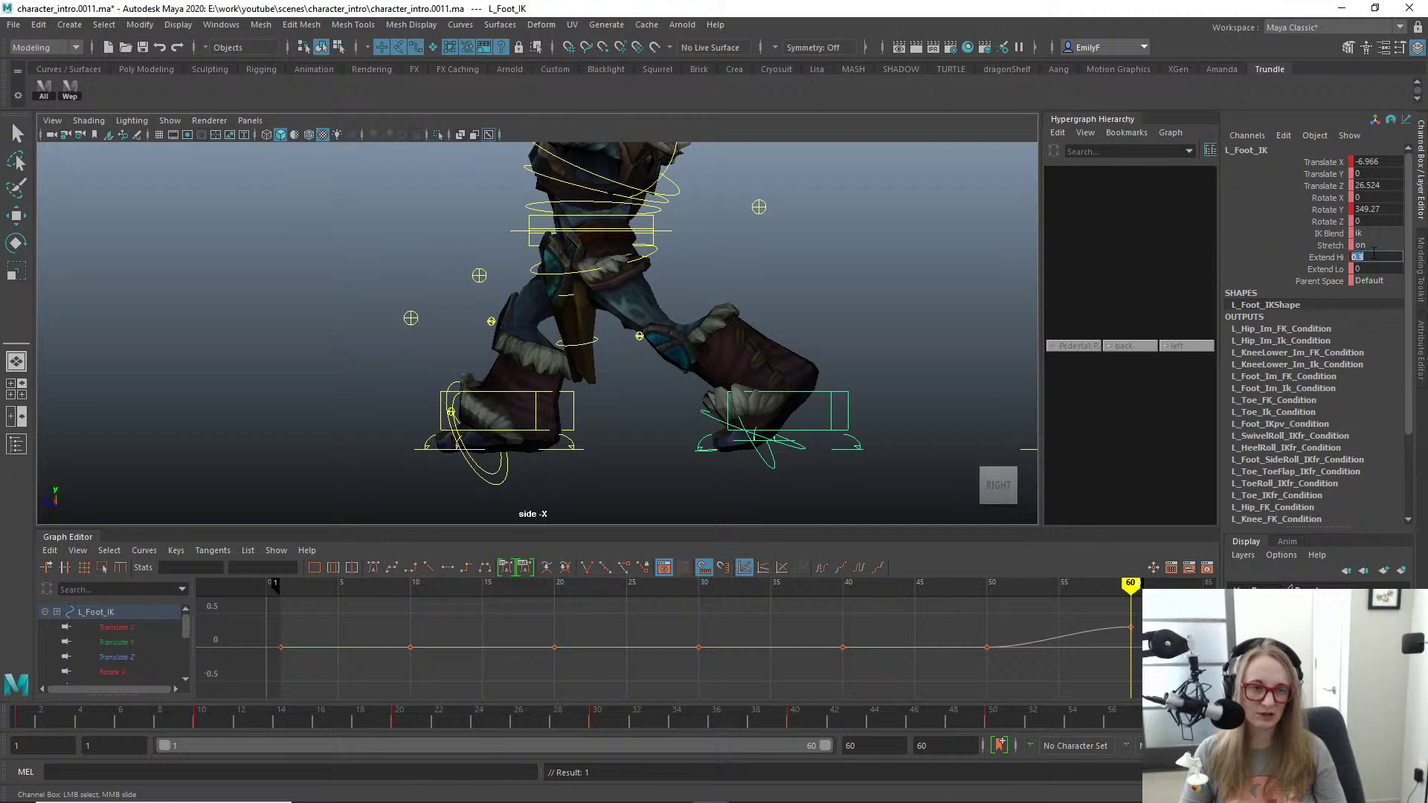
text(0.1)
key(Return)
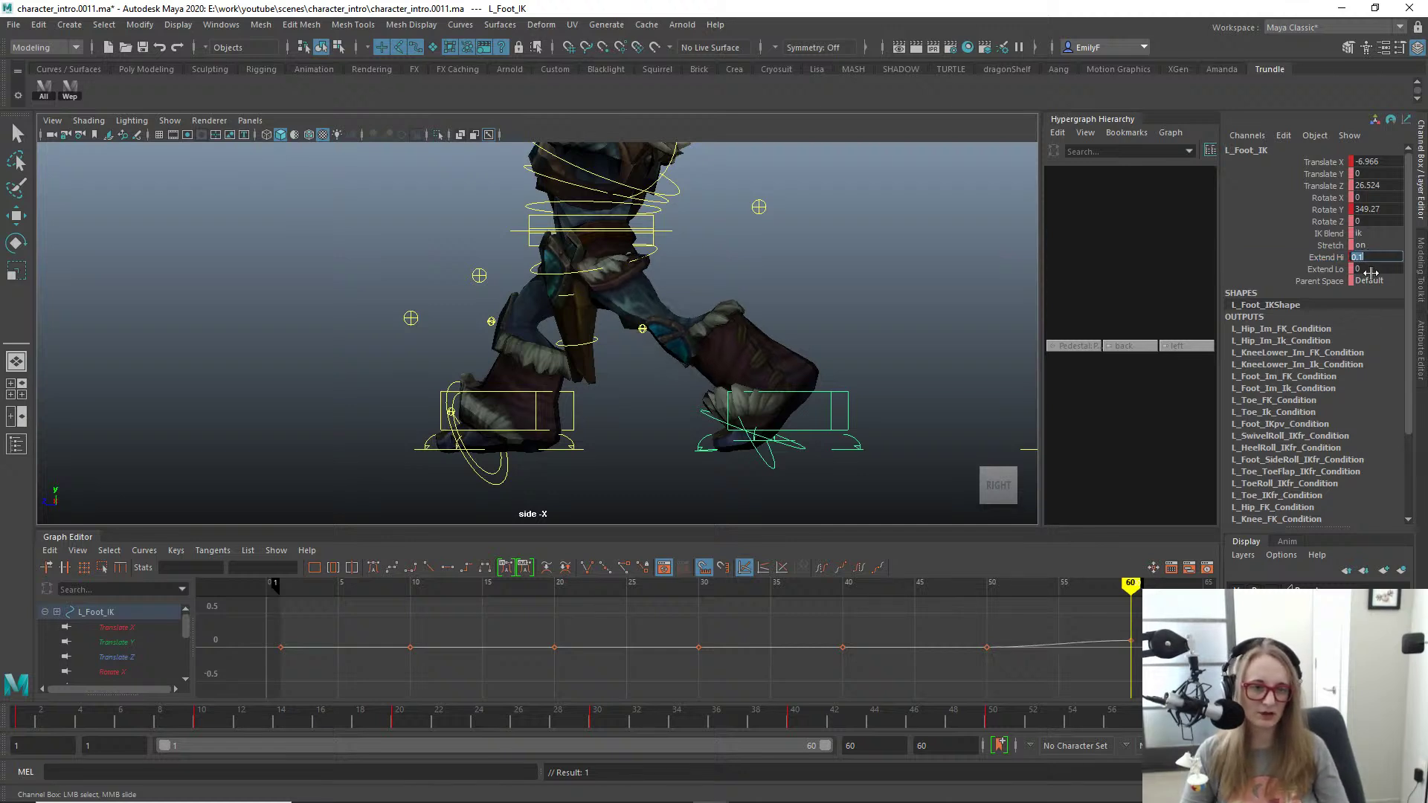
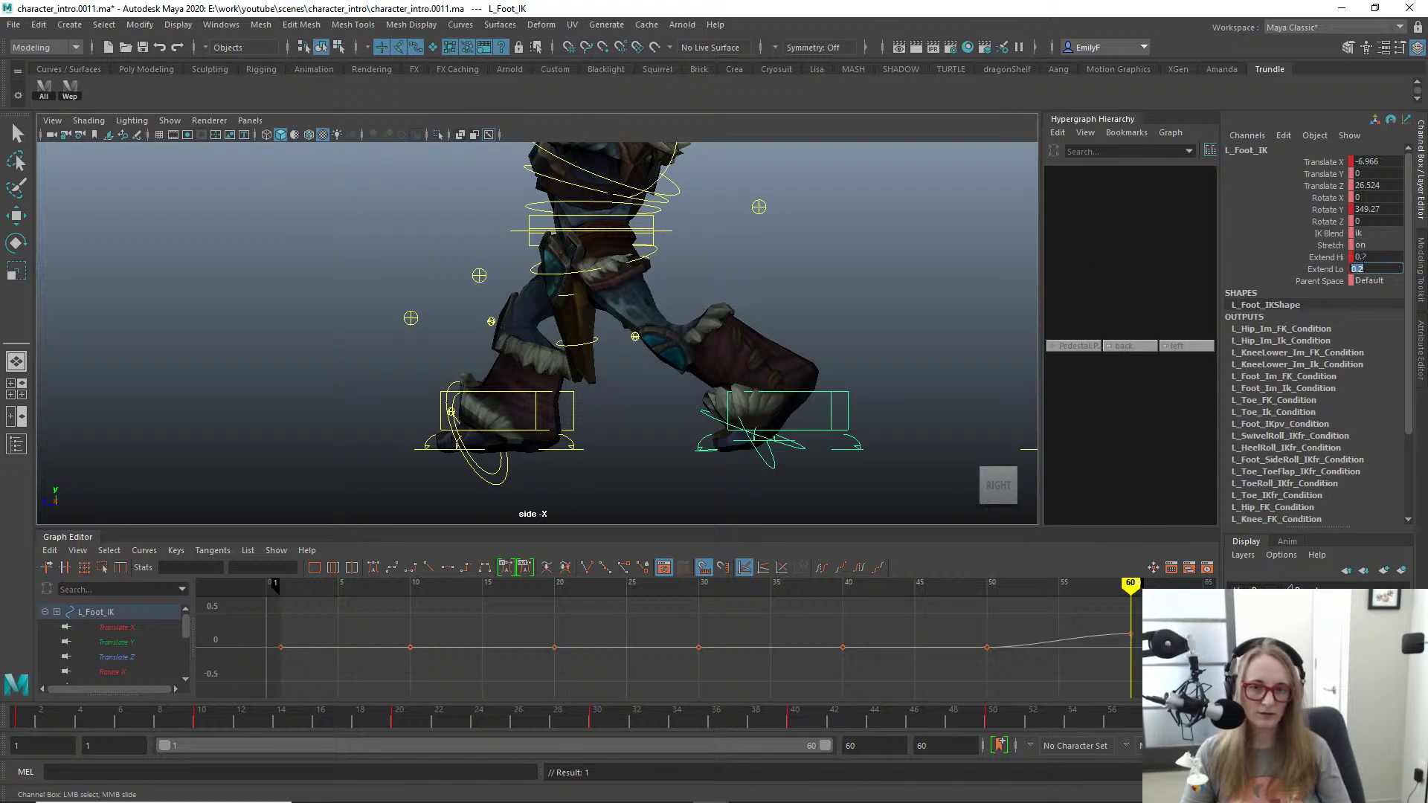
Step: Move the left knee's pole vector control L_Foot_IKpv inward along X in the perspective view
key(space)
drag(712, 314, 431, 320)
click(690, 361)
key(w)
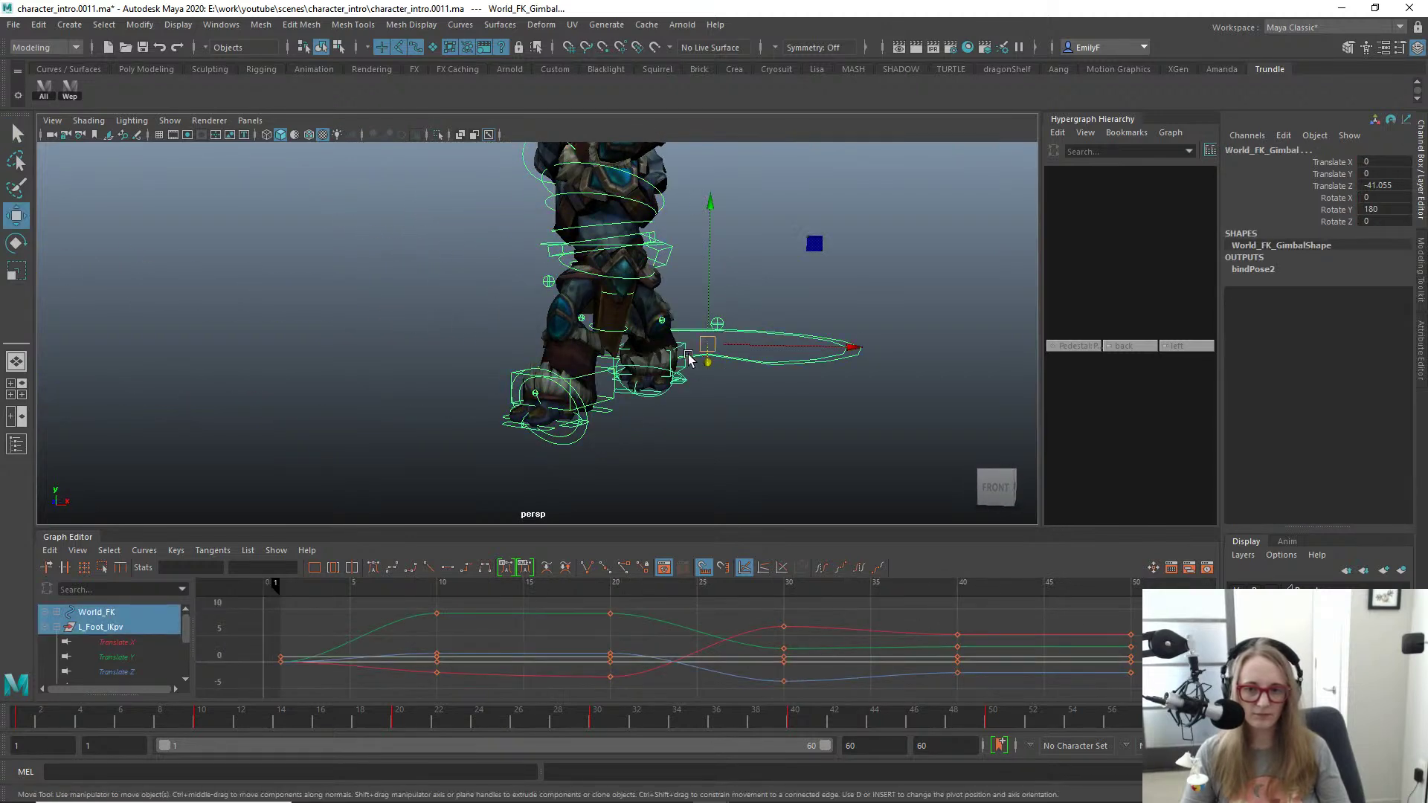
click(722, 320)
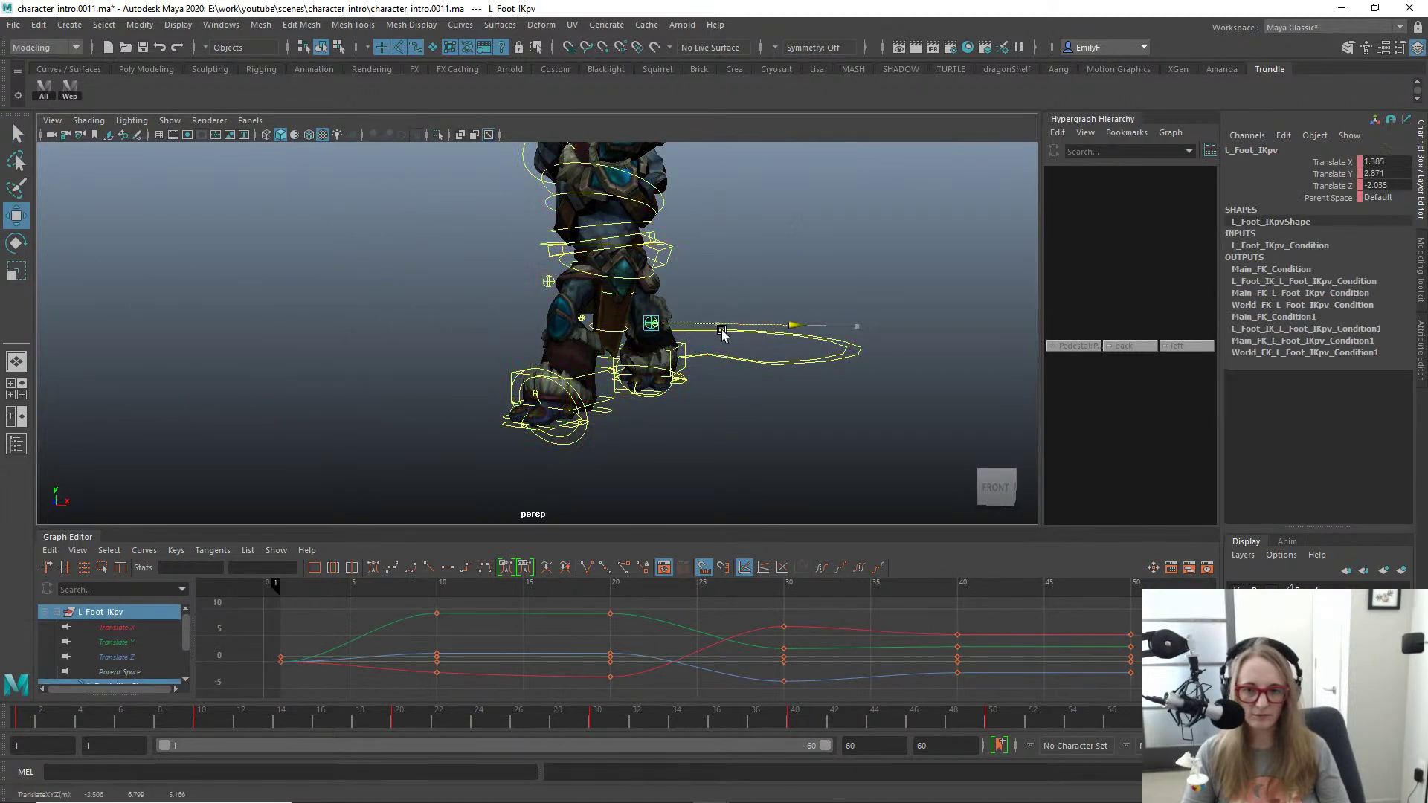
alt+drag(768, 322, 648, 313)
Step: Shift the Main_FK control further sideways over the feet in the front view
key(space)
alt+right_drag(752, 326, 619, 323)
alt+middle_drag(619, 323, 642, 378)
click(692, 293)
key(e)
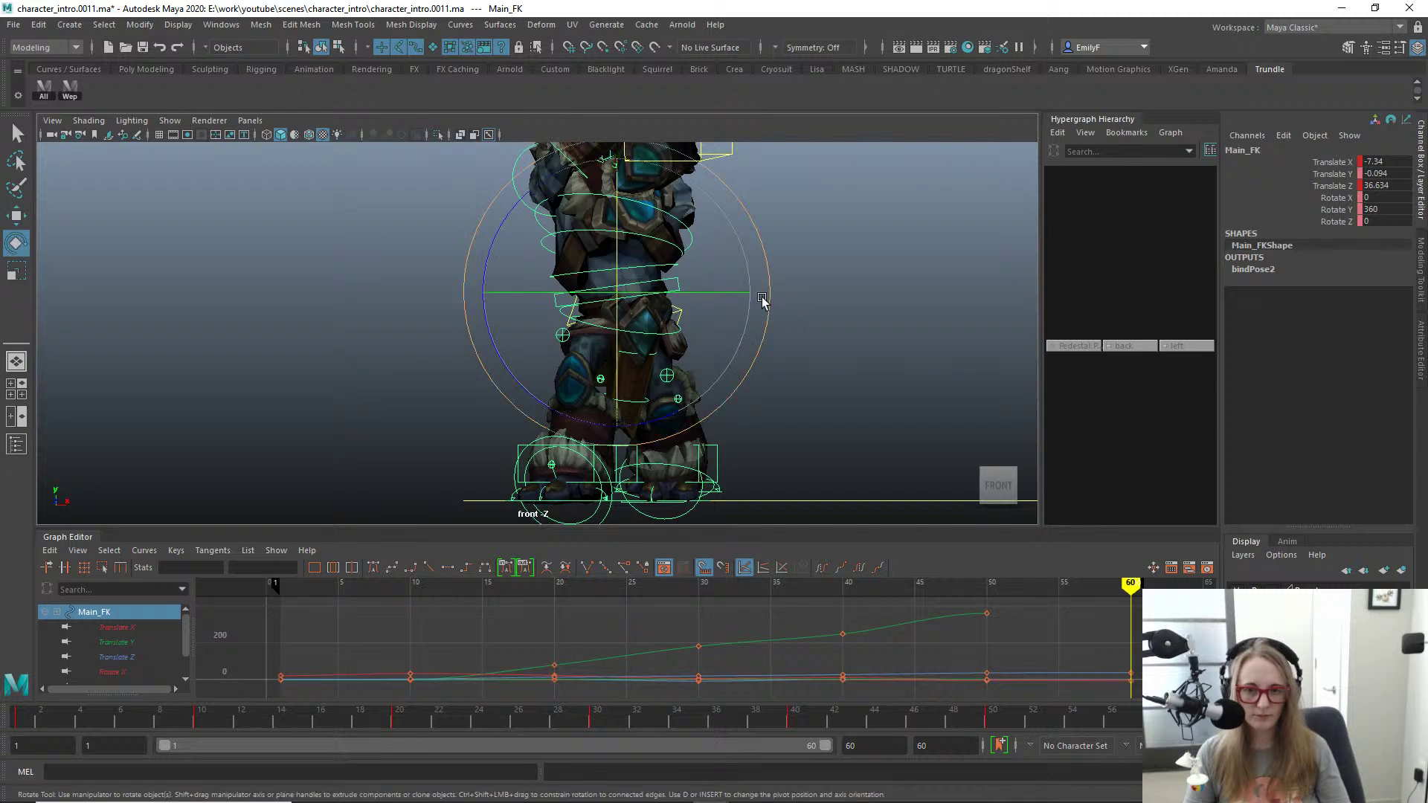
key(w)
mouse_move(750, 291)
mouse_down()
mouse_move(734, 293)
mouse_move(745, 307)
mouse_move(730, 294)
mouse_up()
Step: Set the Rotate Z of the Root_FK control to 0
click(651, 286)
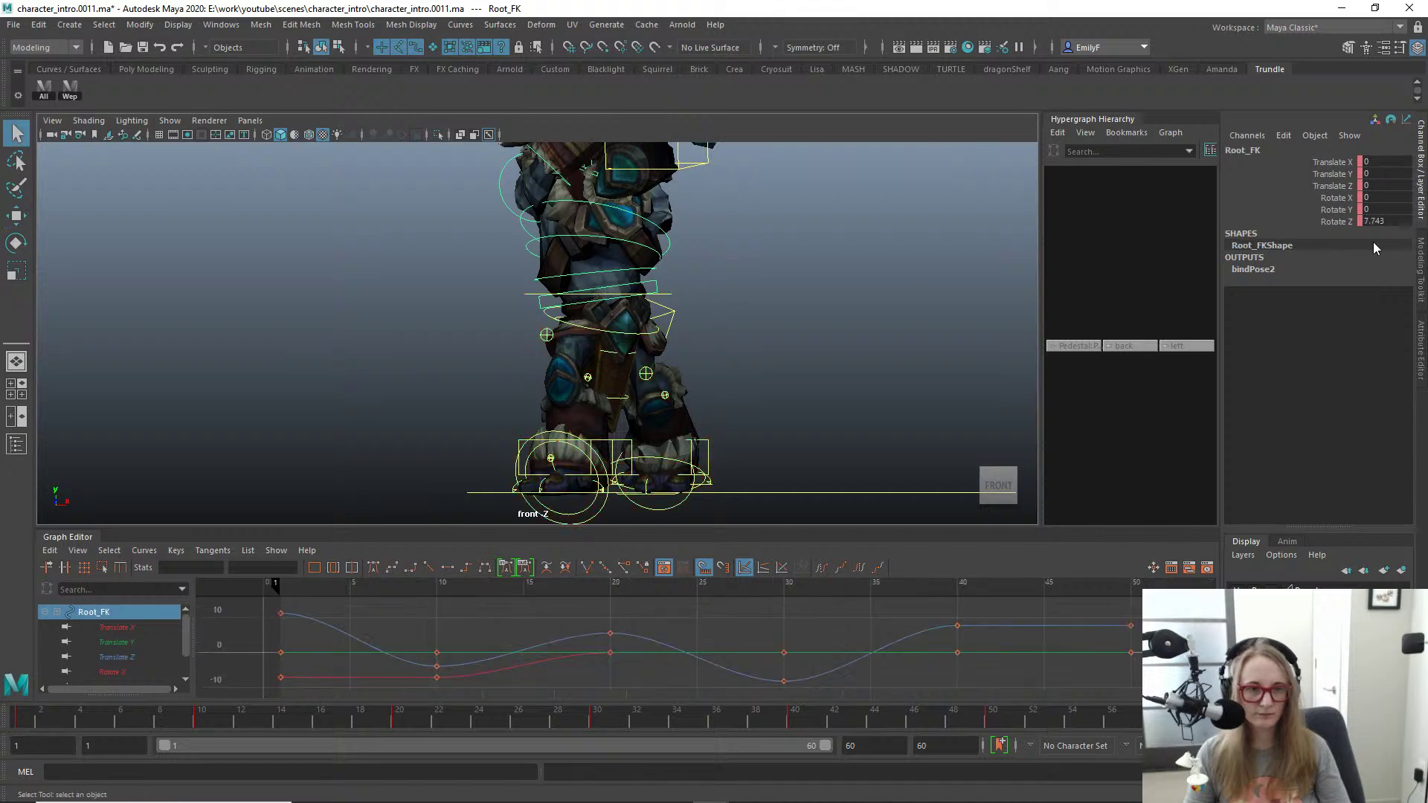
key(Return)
scroll(408, 287, down, 2)
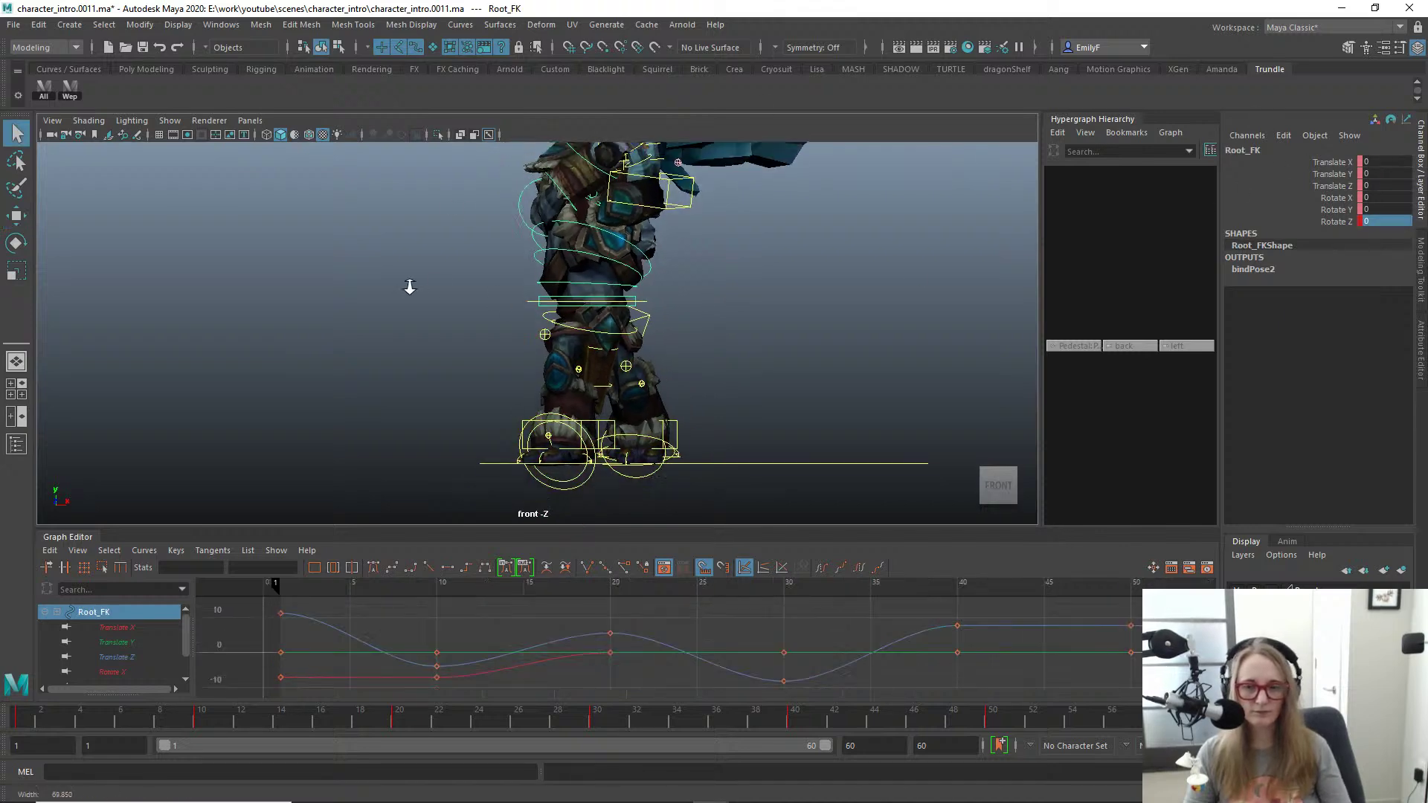
Step: Examine the full frame 60 pose in the perspective view with the rig controls hidden
key(alt+1)
alt+drag(690, 265, 729, 305)
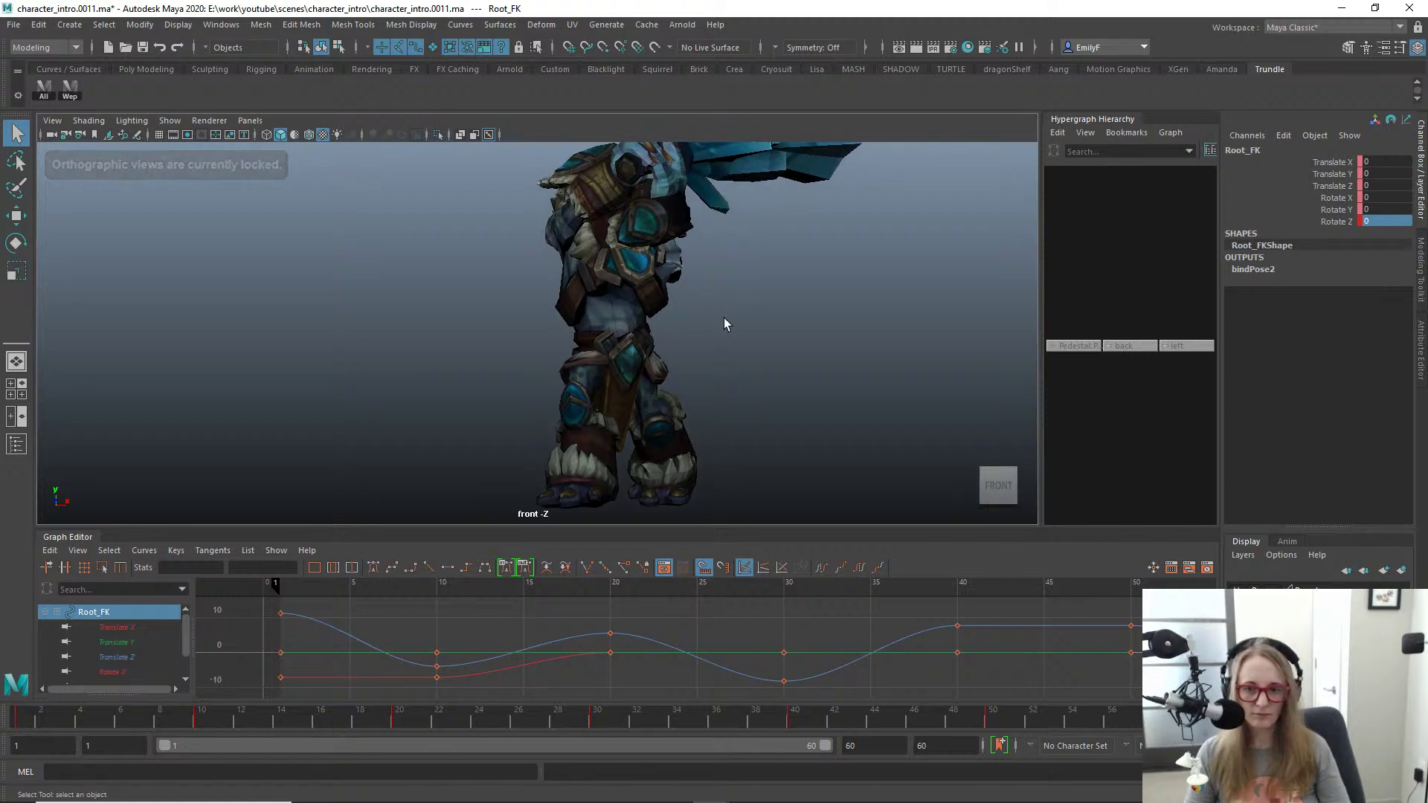
key(space)
drag(738, 327, 739, 287)
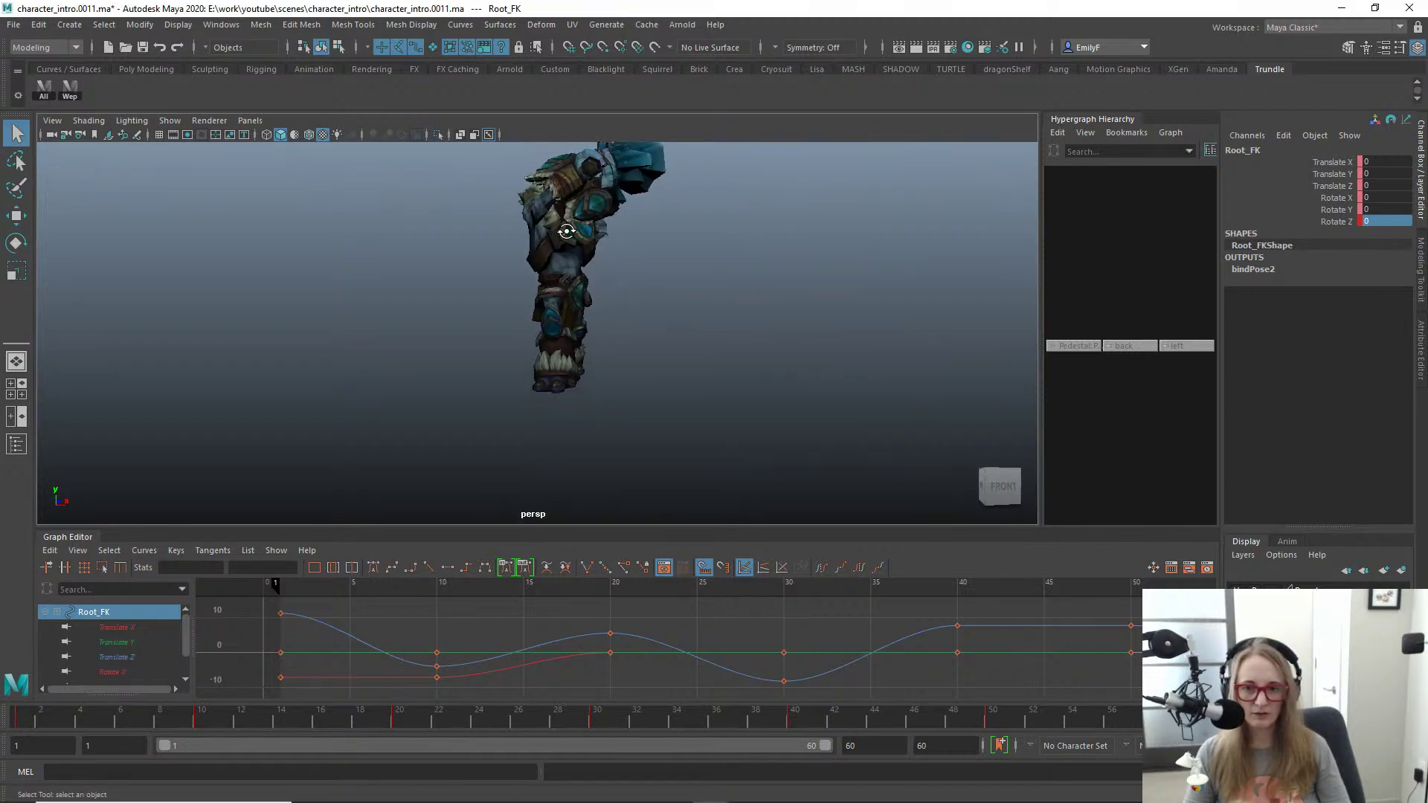
alt+drag(569, 231, 615, 255)
key(f)
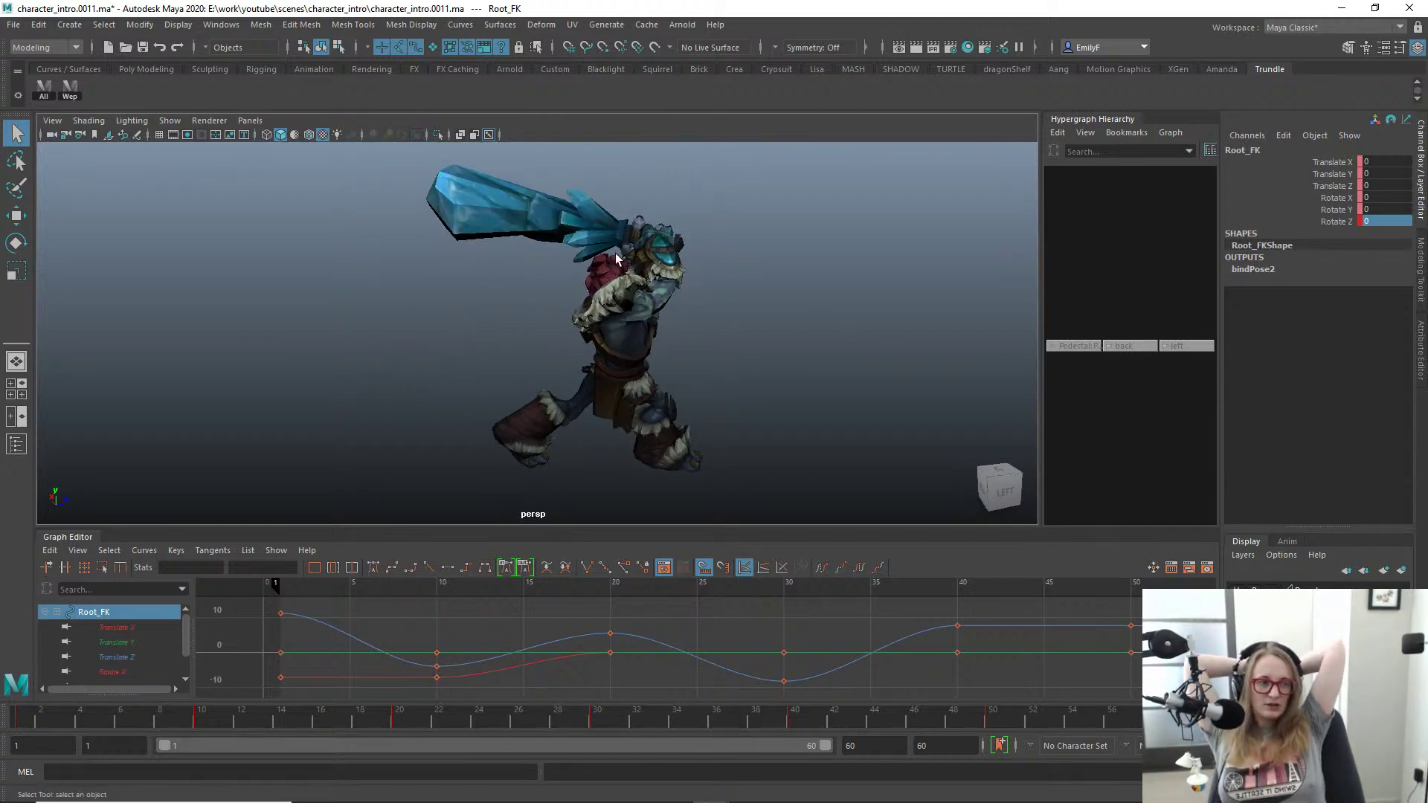
alt+right_drag(616, 257, 895, 308)
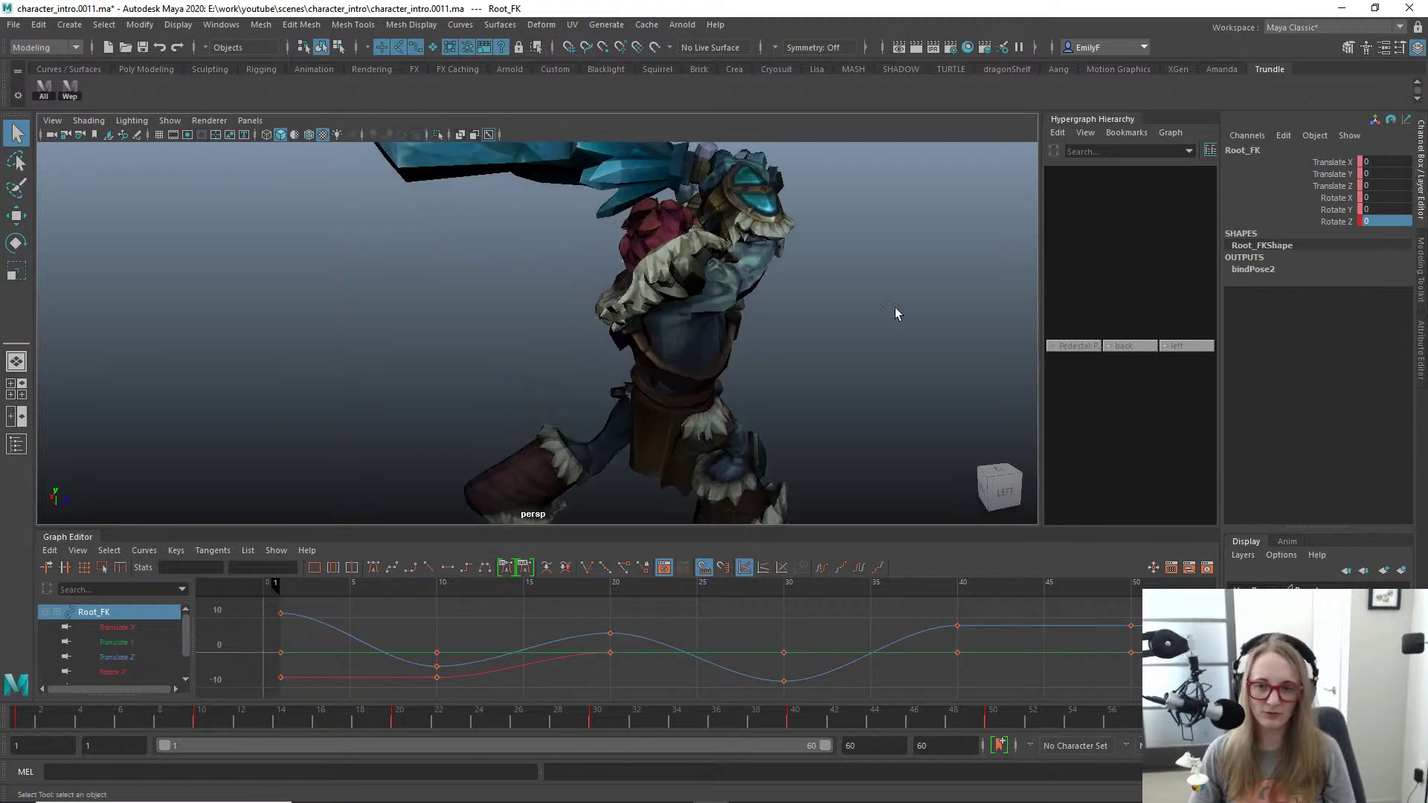
Step: Rotate R_Shoulder_FK in the perspective view to repose the right arm across the chest
key(alt+1)
alt+drag(788, 306, 697, 335)
click(580, 327)
click(591, 329)
key(e)
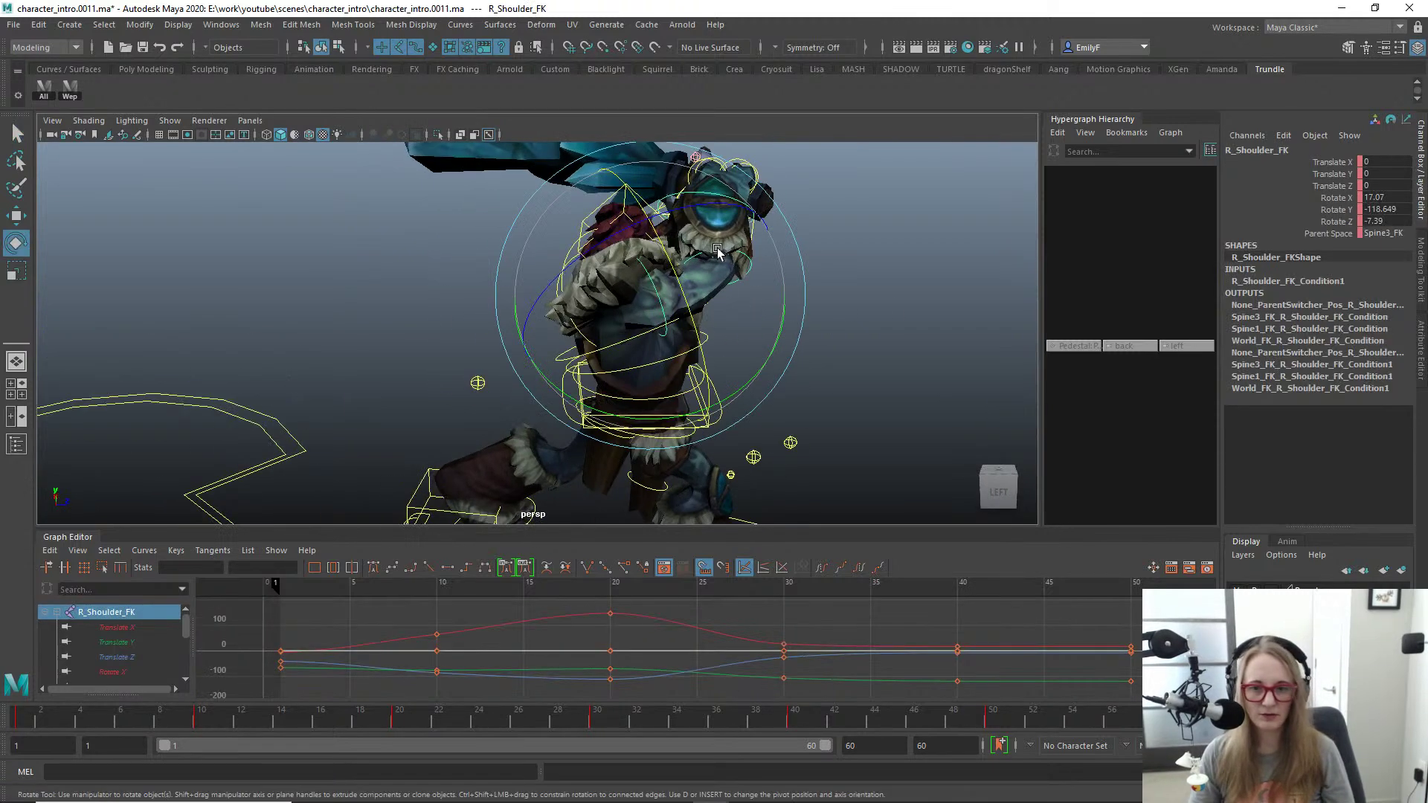
drag(715, 253, 727, 304)
key(q)
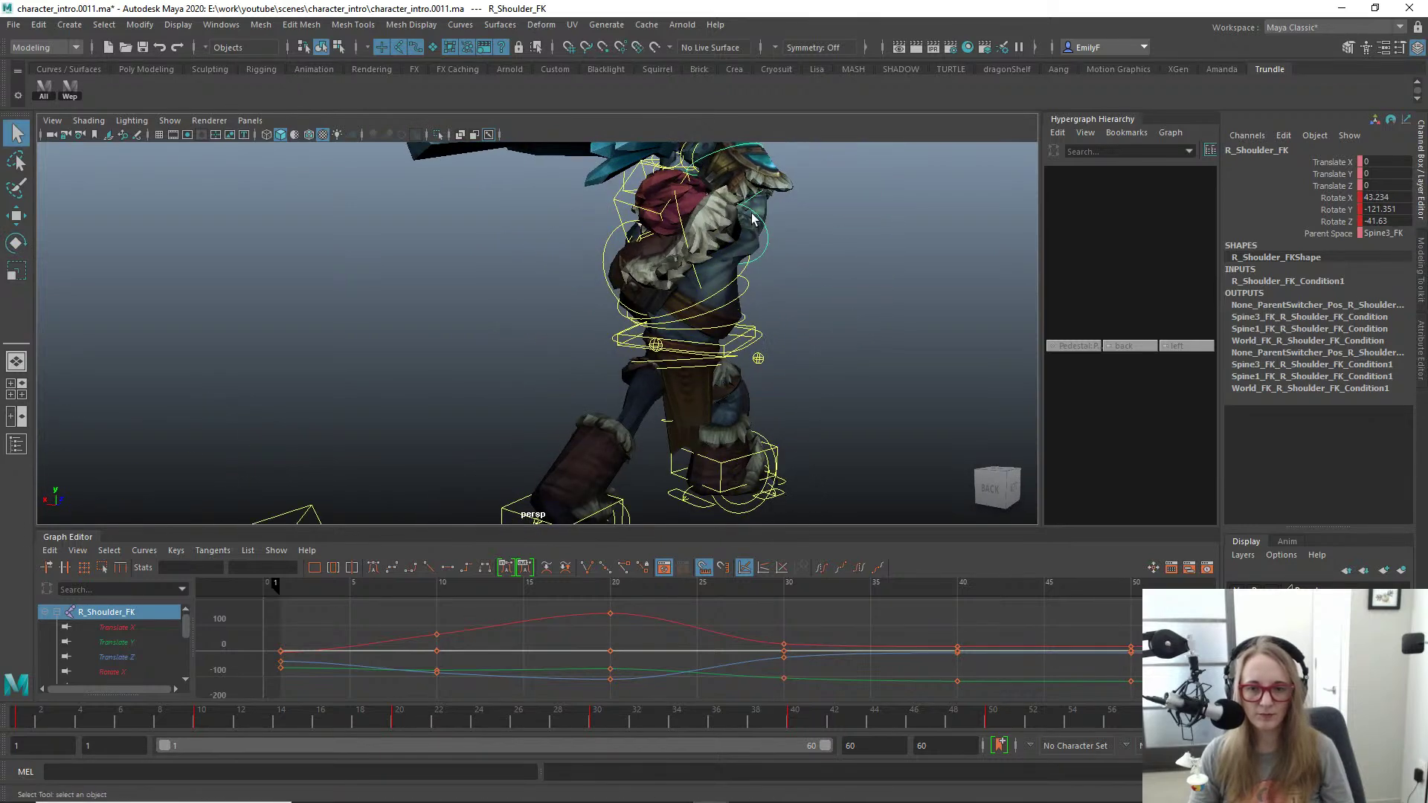
key(e)
drag(733, 234, 716, 303)
key(q)
Step: Zero the rotation channels of R_Clavicle_FK and rotate it to about 12.4 in Y and 13.7 in Z
click(681, 233)
key(e)
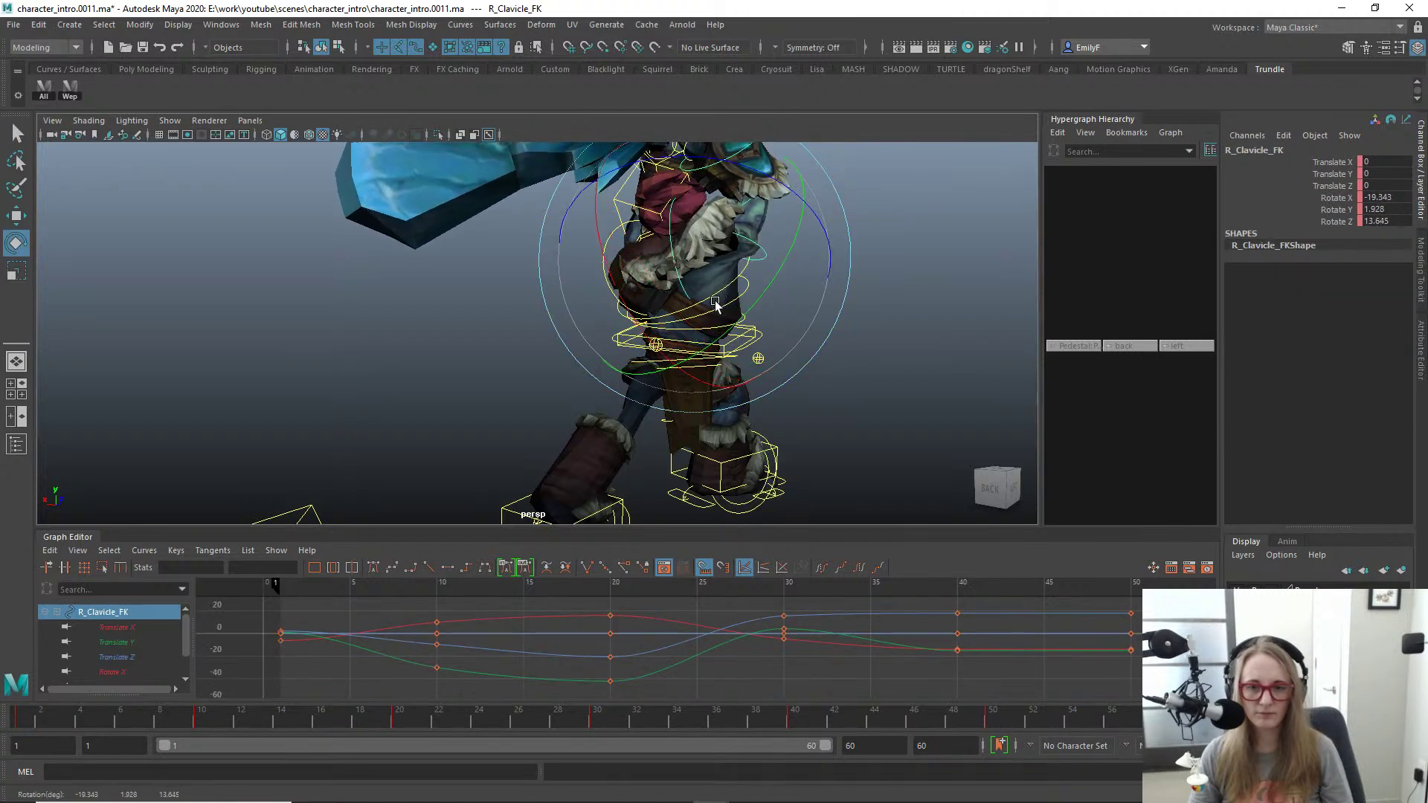
text(0)
key(Return)
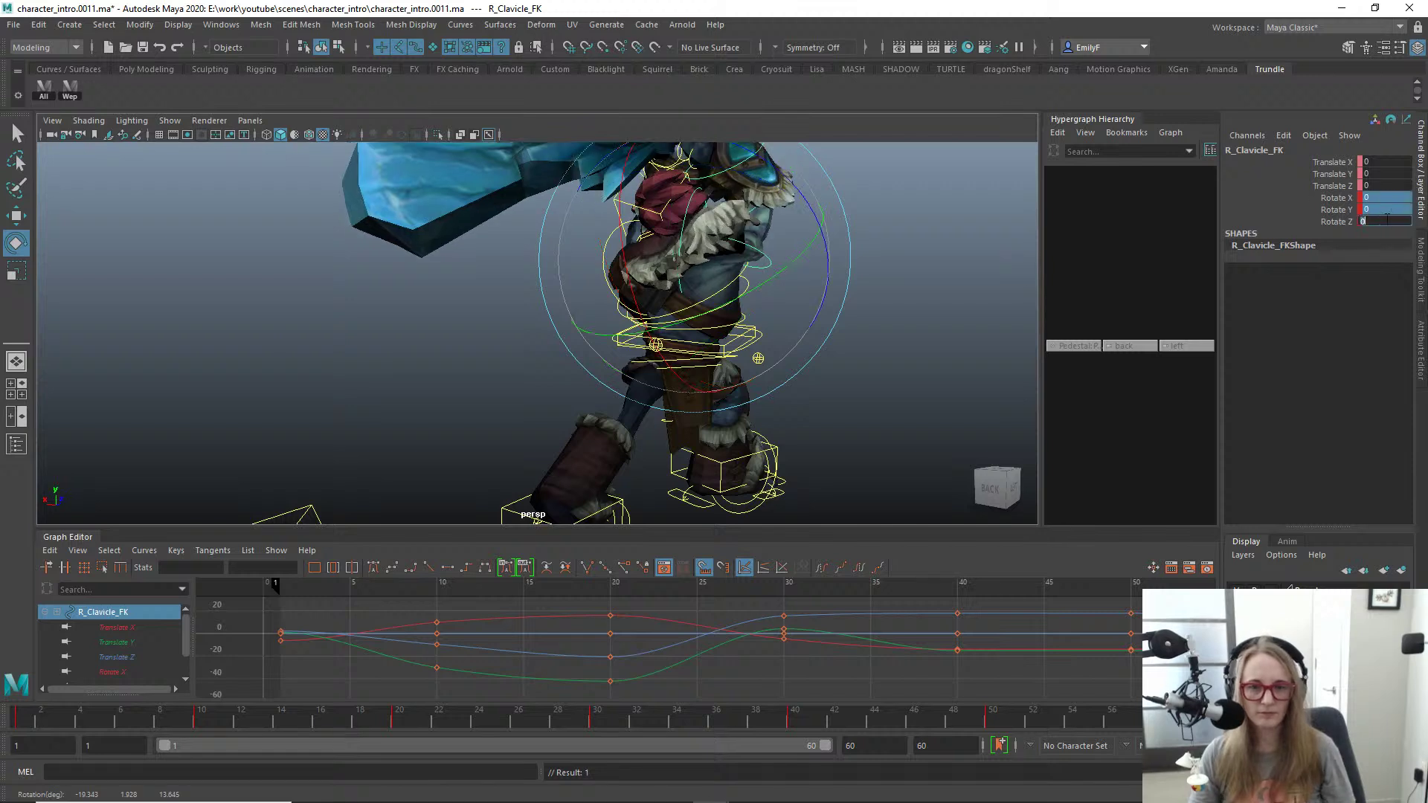
drag(777, 271, 749, 289)
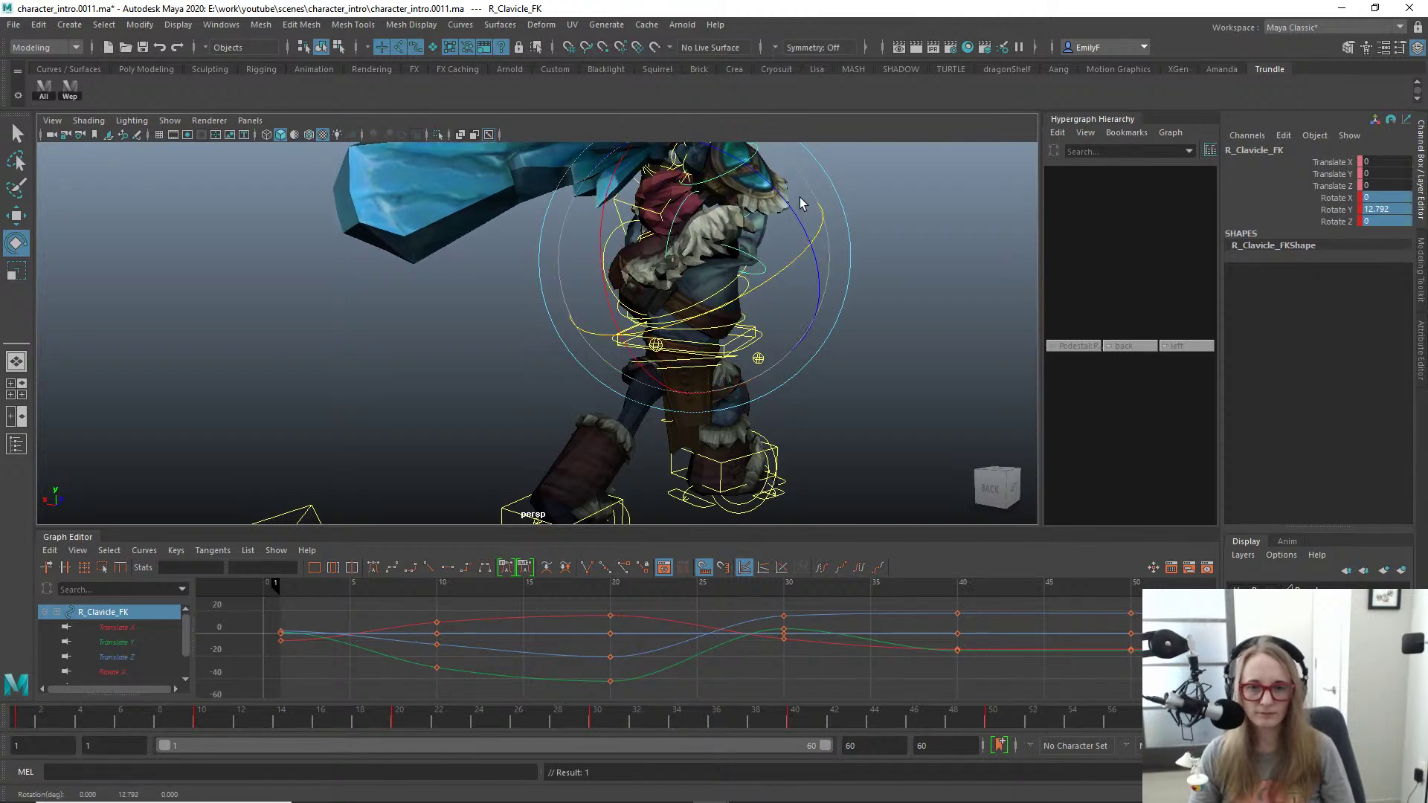
drag(801, 217, 742, 321)
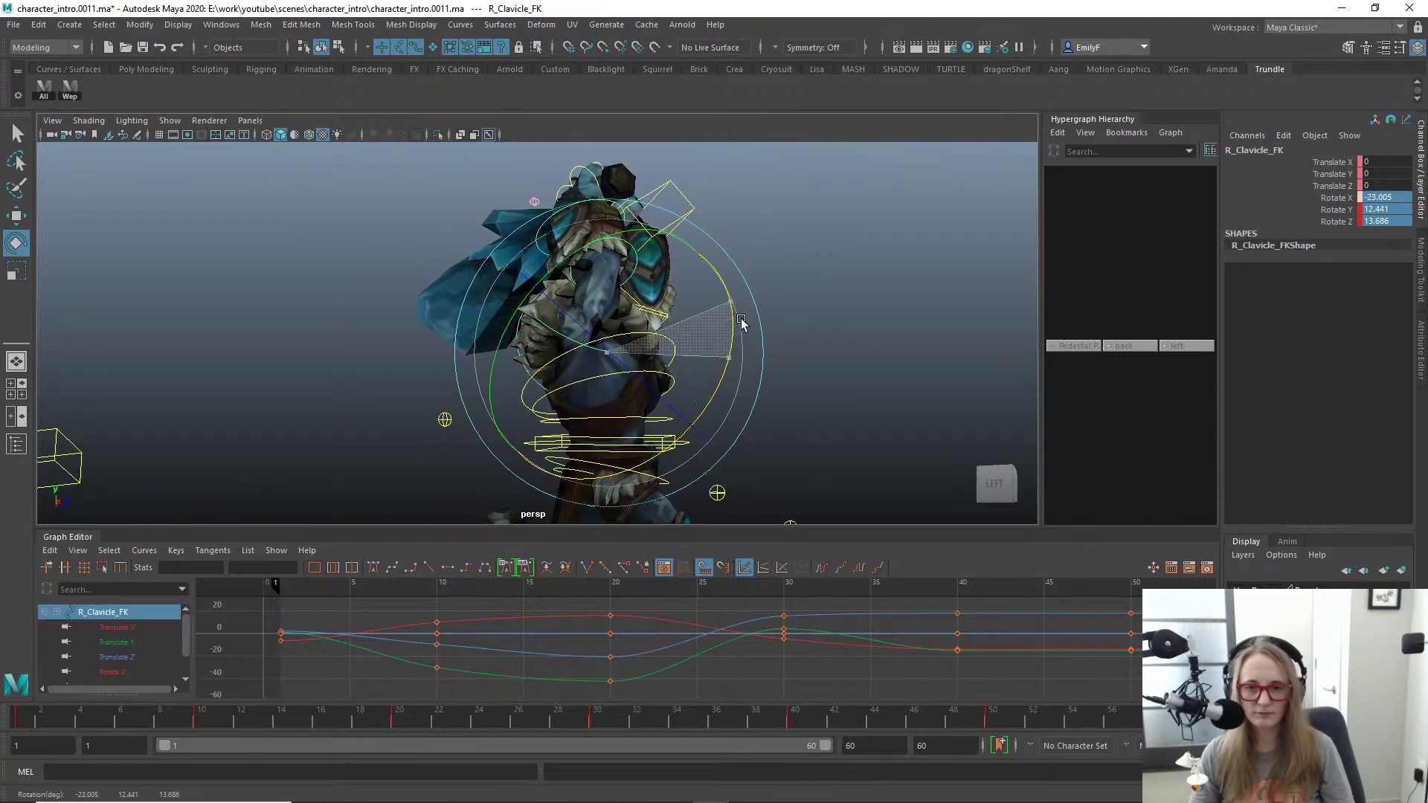
Step: Undo the last rotation adjustments and rotate R_Clavicle_FK slightly again
key(ctrl+z)
key(ctrl+z)
key(ctrl+z)
key(ctrl+z)
key(ctrl+z)
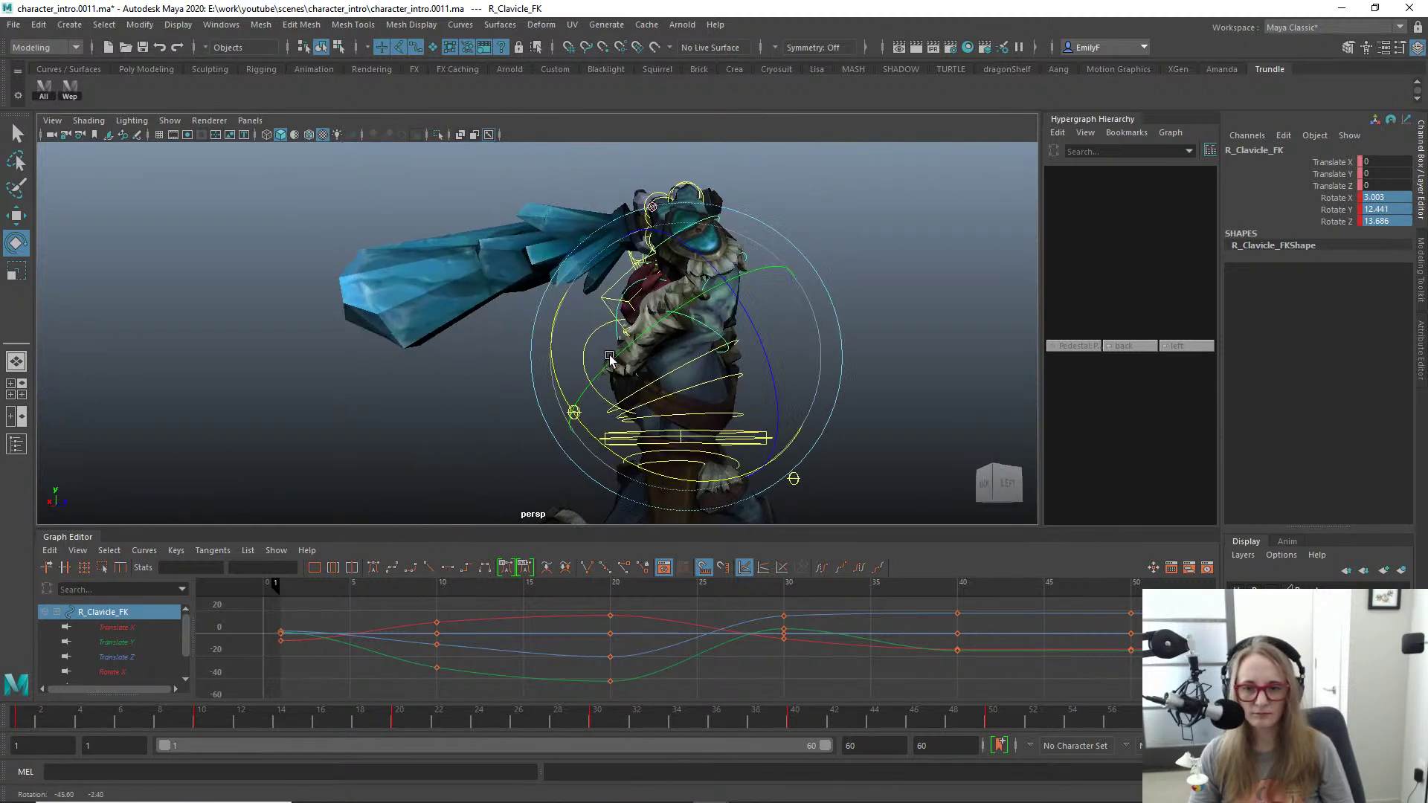
key(q)
key(e)
drag(645, 456, 657, 467)
key(q)
Step: Bend the right elbow by rotating R_Elbow_FK to about -46.8 in Y
click(708, 316)
key(w)
key(q)
alt+drag(779, 320, 707, 294)
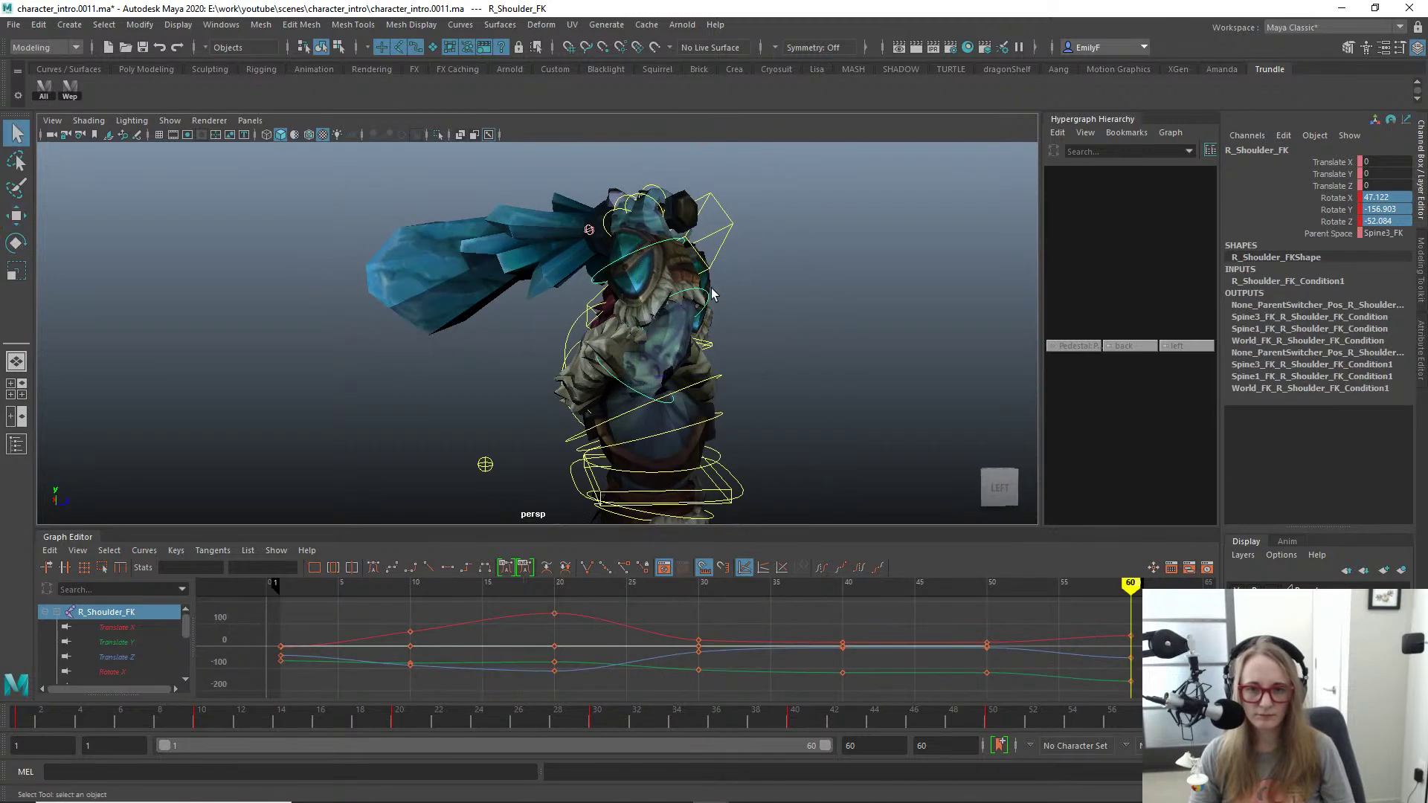
click(700, 295)
click(704, 296)
key(e)
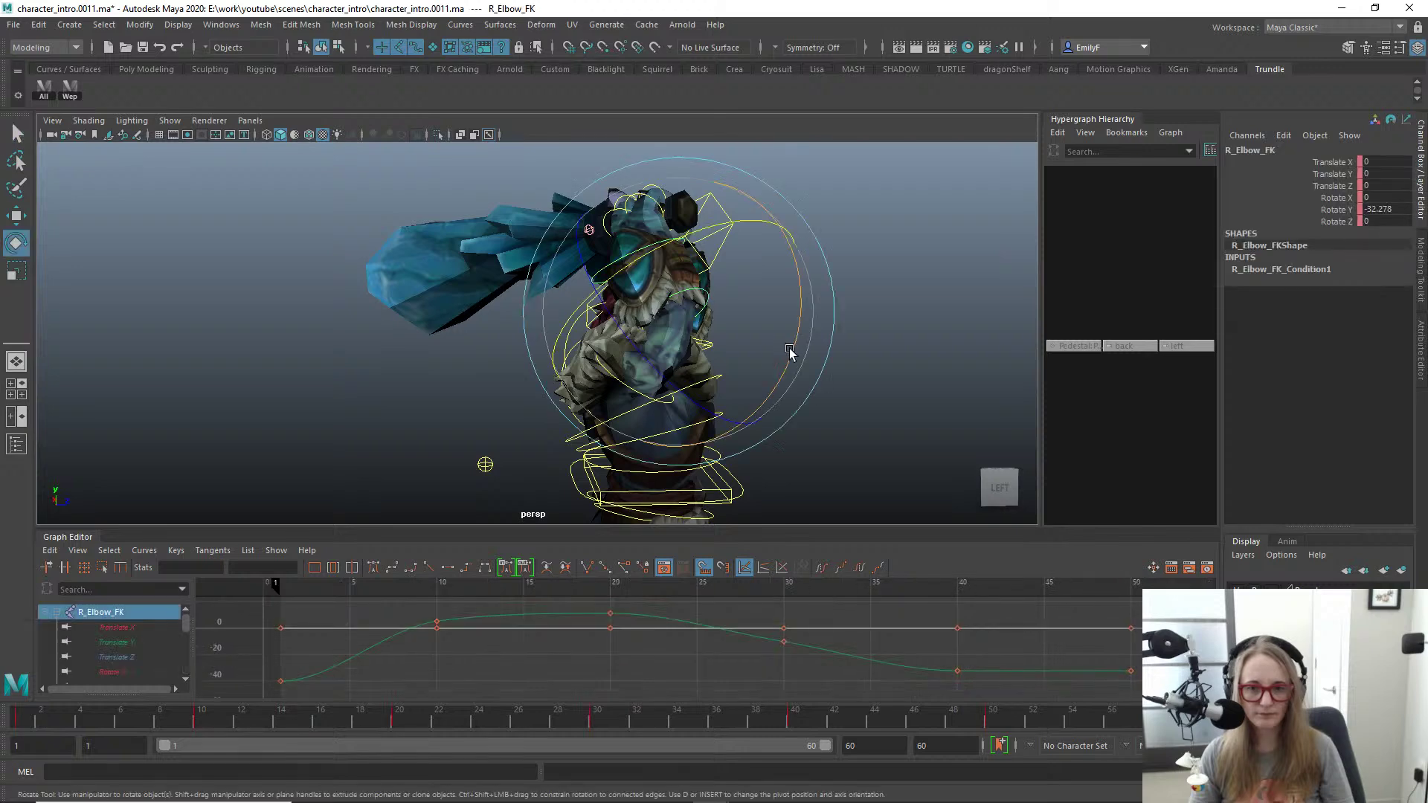
drag(798, 342, 880, 319)
scroll(620, 347, up, 5)
scroll(749, 274, up, 5)
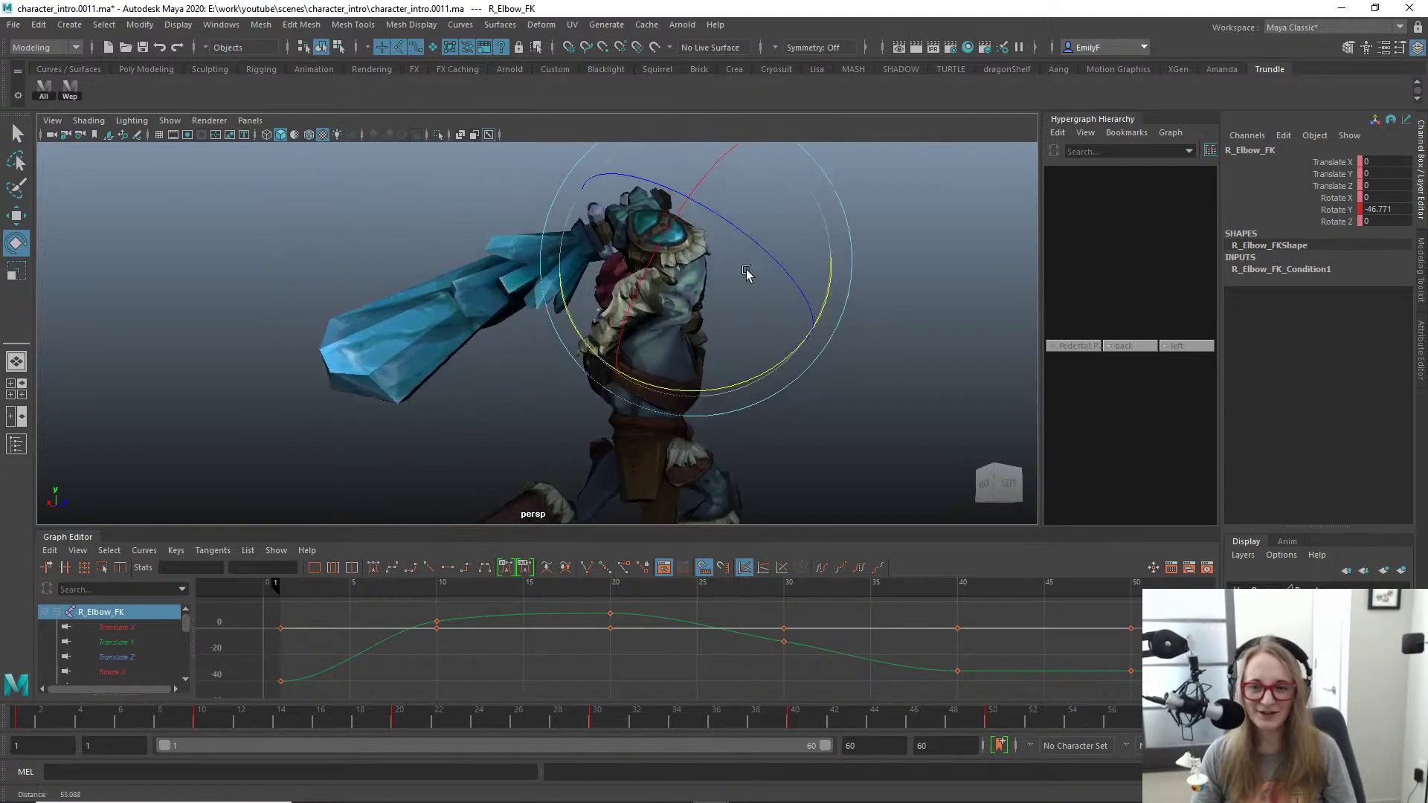
Step: Rotate the Spine2_FK control to adjust the lean of the torso
alt+drag(729, 347, 803, 363)
scroll(681, 330, up, 1)
alt+middle_drag(681, 332, 669, 216)
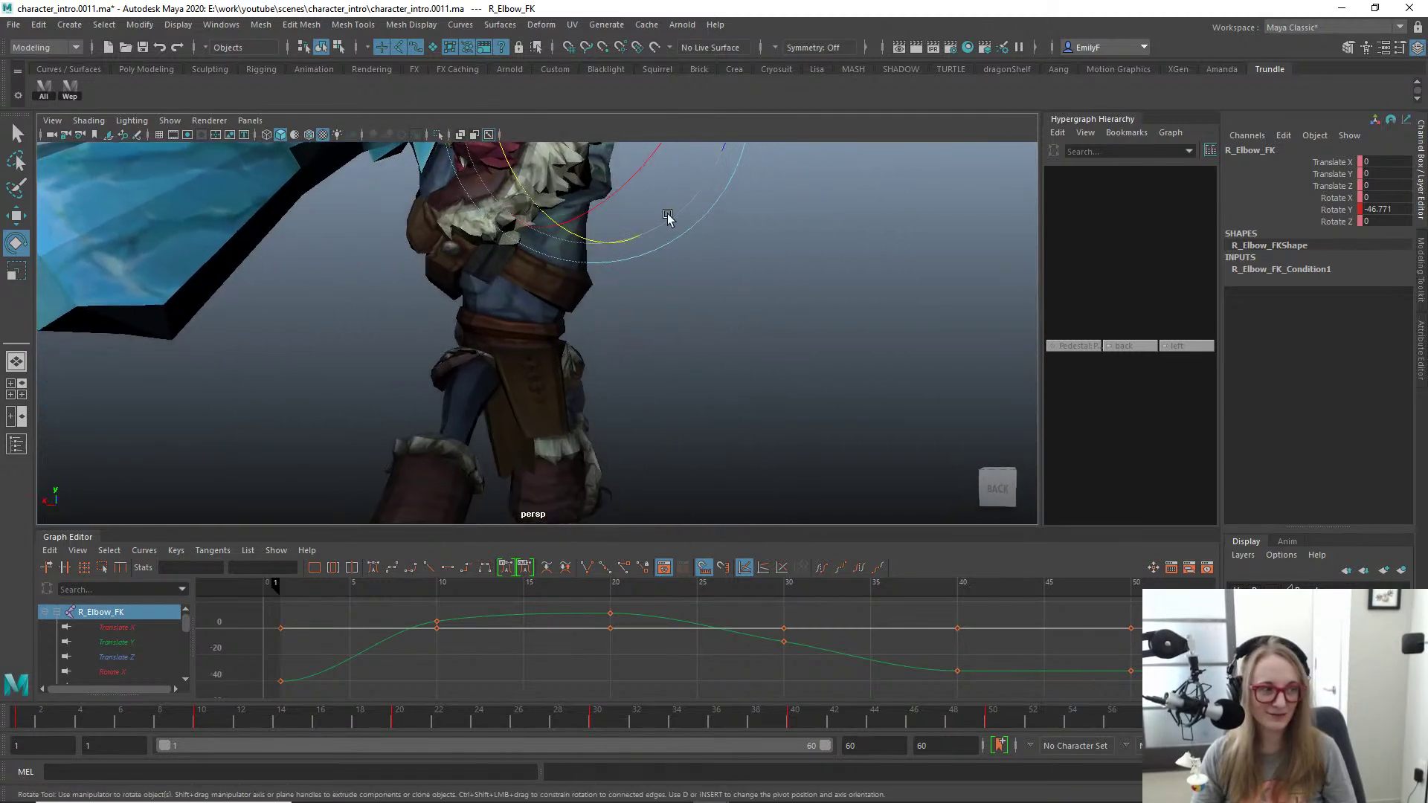
click(616, 229)
key(q)
scroll(595, 260, up, 2)
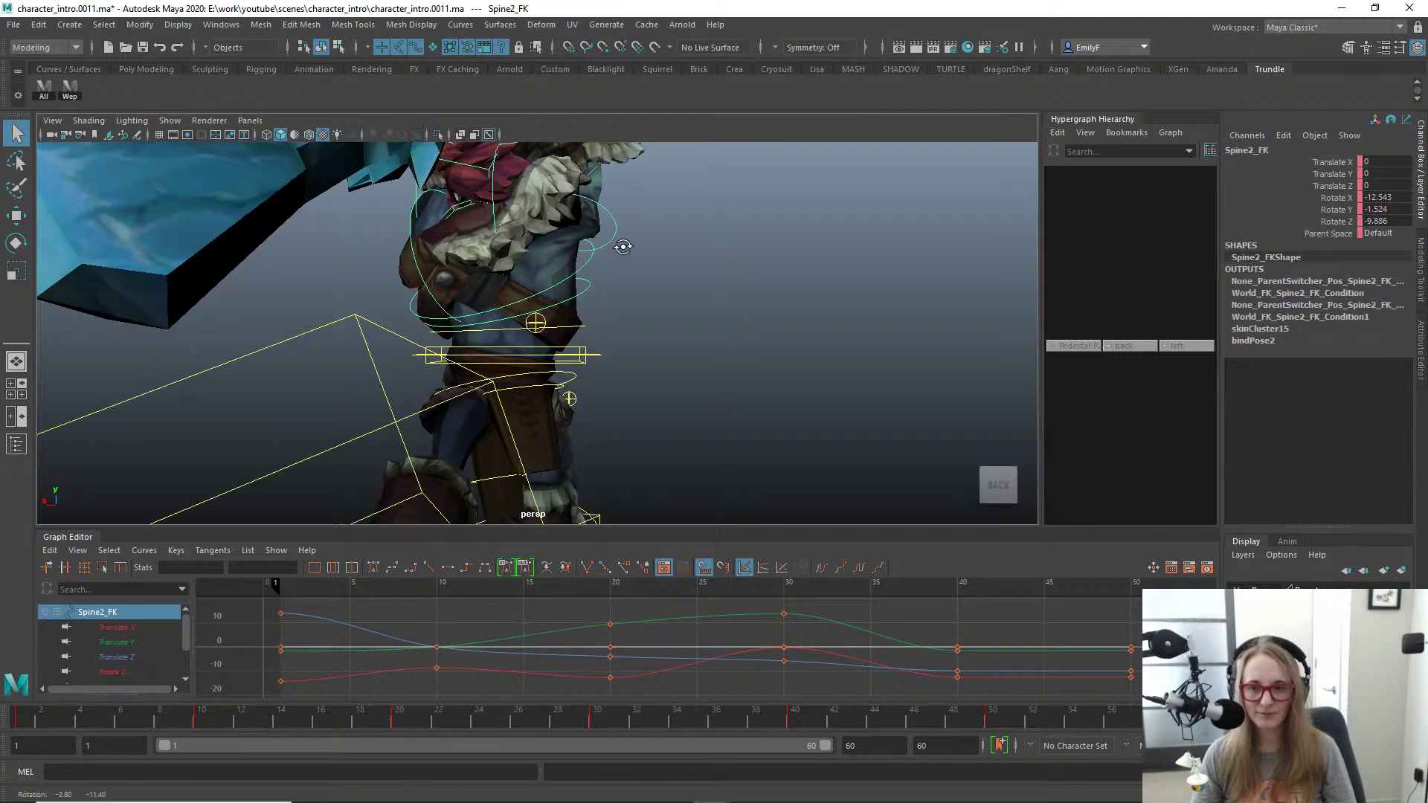
key(e)
drag(625, 233, 729, 296)
key(q)
Step: Rotate the Spine1_FK control to about -9.9 in X
scroll(655, 260, down, 3)
click(691, 308)
key(w)
key(q)
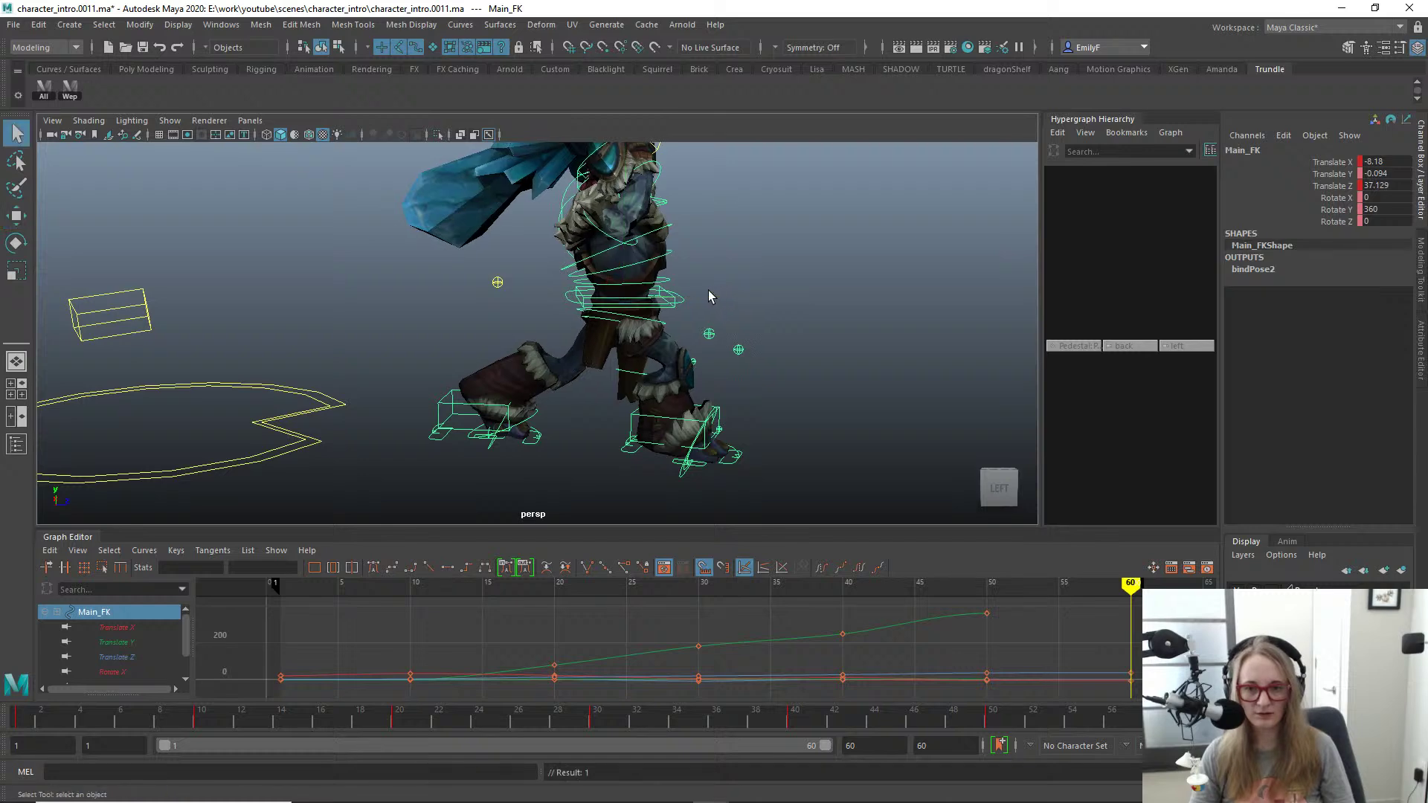
click(659, 285)
key(e)
drag(513, 353, 522, 324)
key(q)
scroll(818, 300, up, 6)
scroll(728, 311, up, 1)
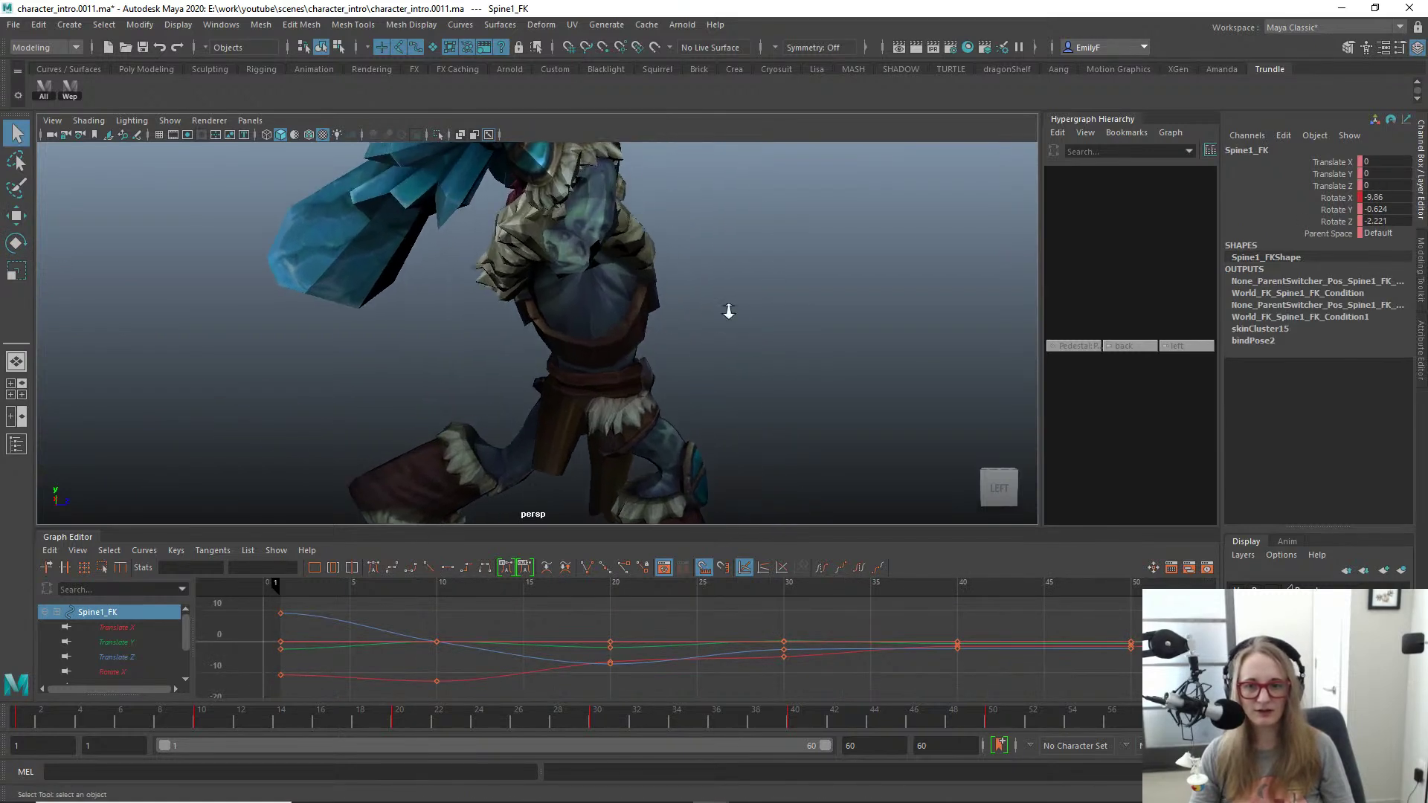
Step: Rotate the spine control around the mid-torso a little further to refine the upper body's pose
scroll(729, 311, down, 5)
alt+drag(548, 252, 597, 315)
scroll(596, 314, up, 4)
scroll(597, 314, up, 1)
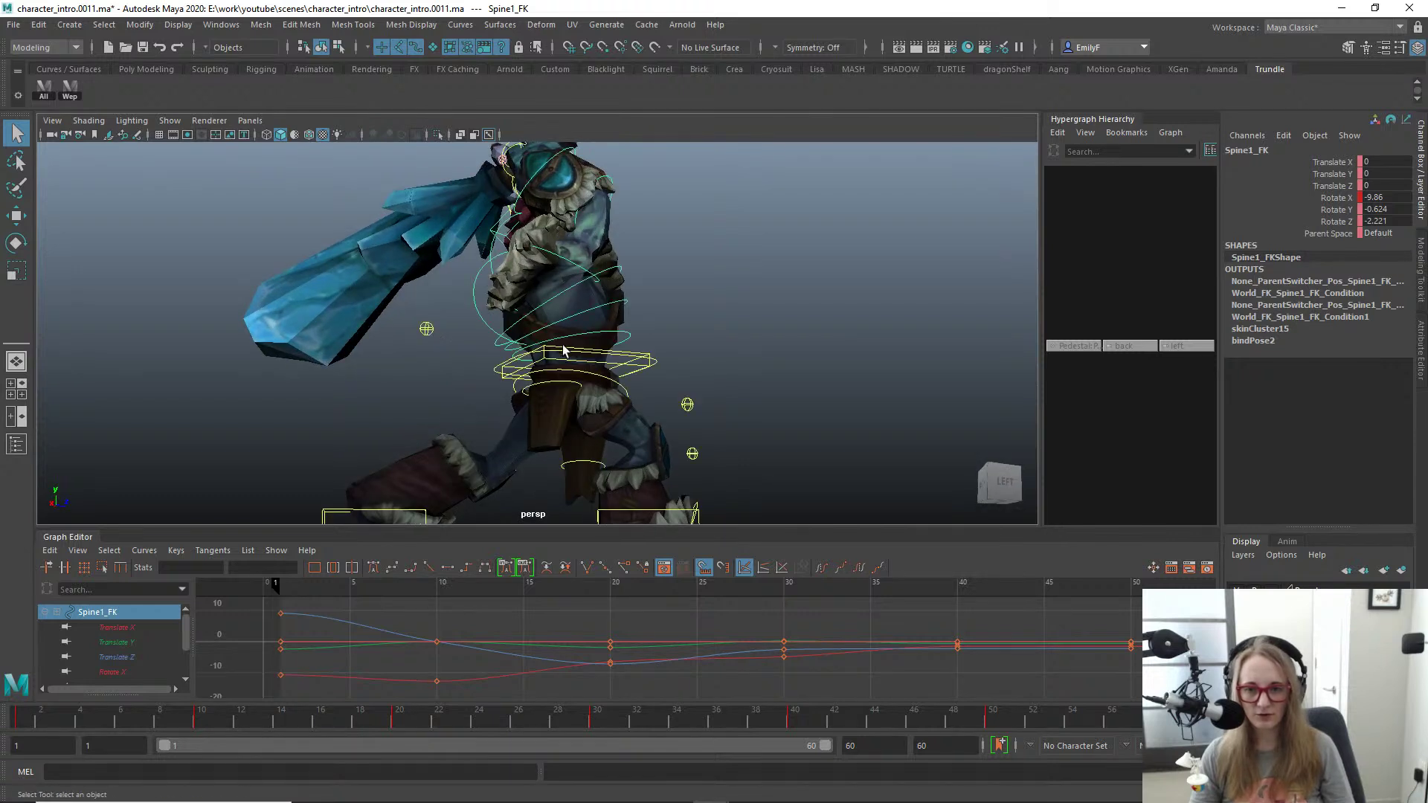
click(581, 309)
key(e)
drag(523, 442, 506, 426)
key(q)
click(543, 333)
key(e)
key(q)
Step: Rotate Main_FK to about 12.7 in X and move it to about 37.2 in Z
click(655, 363)
key(e)
alt+right_drag(657, 365, 607, 388)
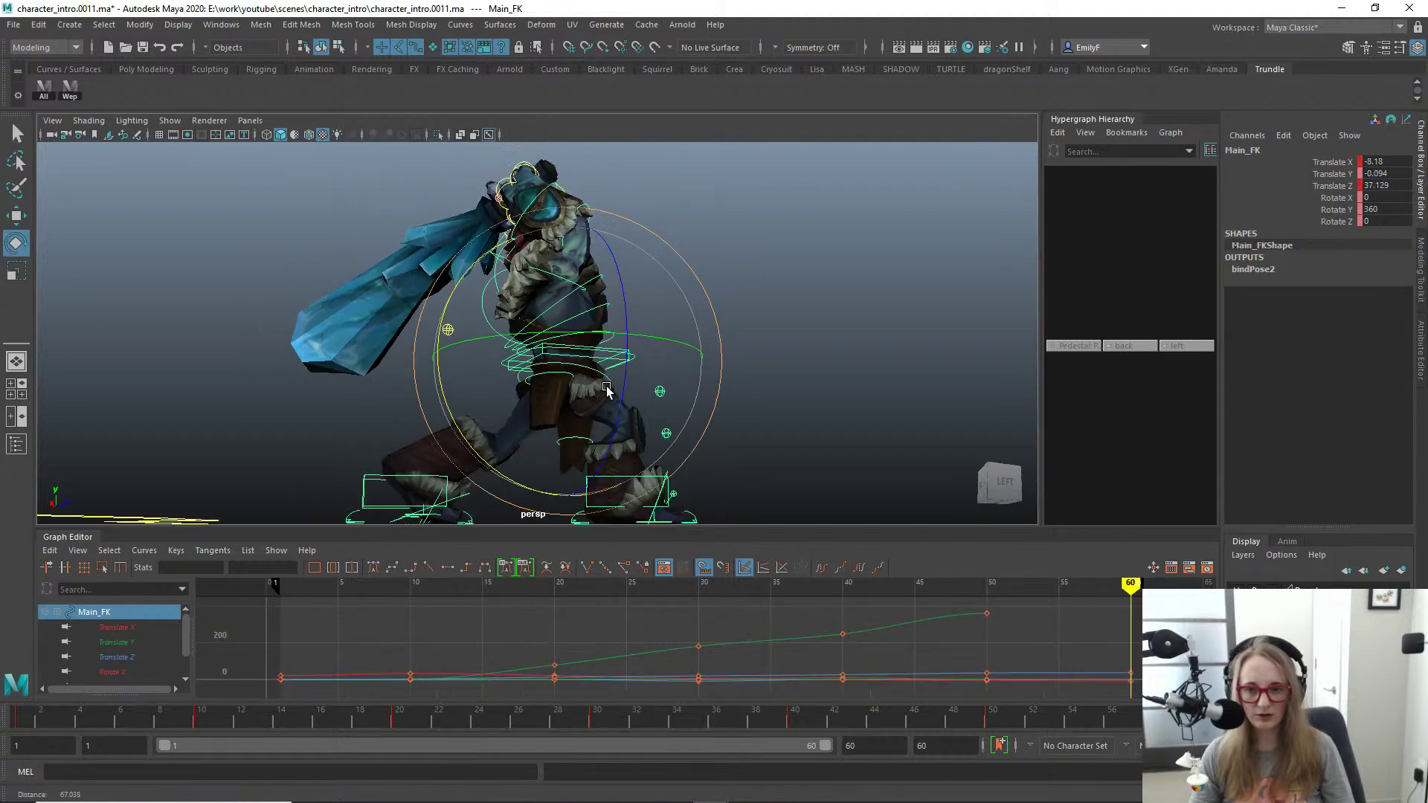
key(alt+1)
alt+drag(607, 388, 581, 407)
drag(497, 461, 640, 357)
key(w)
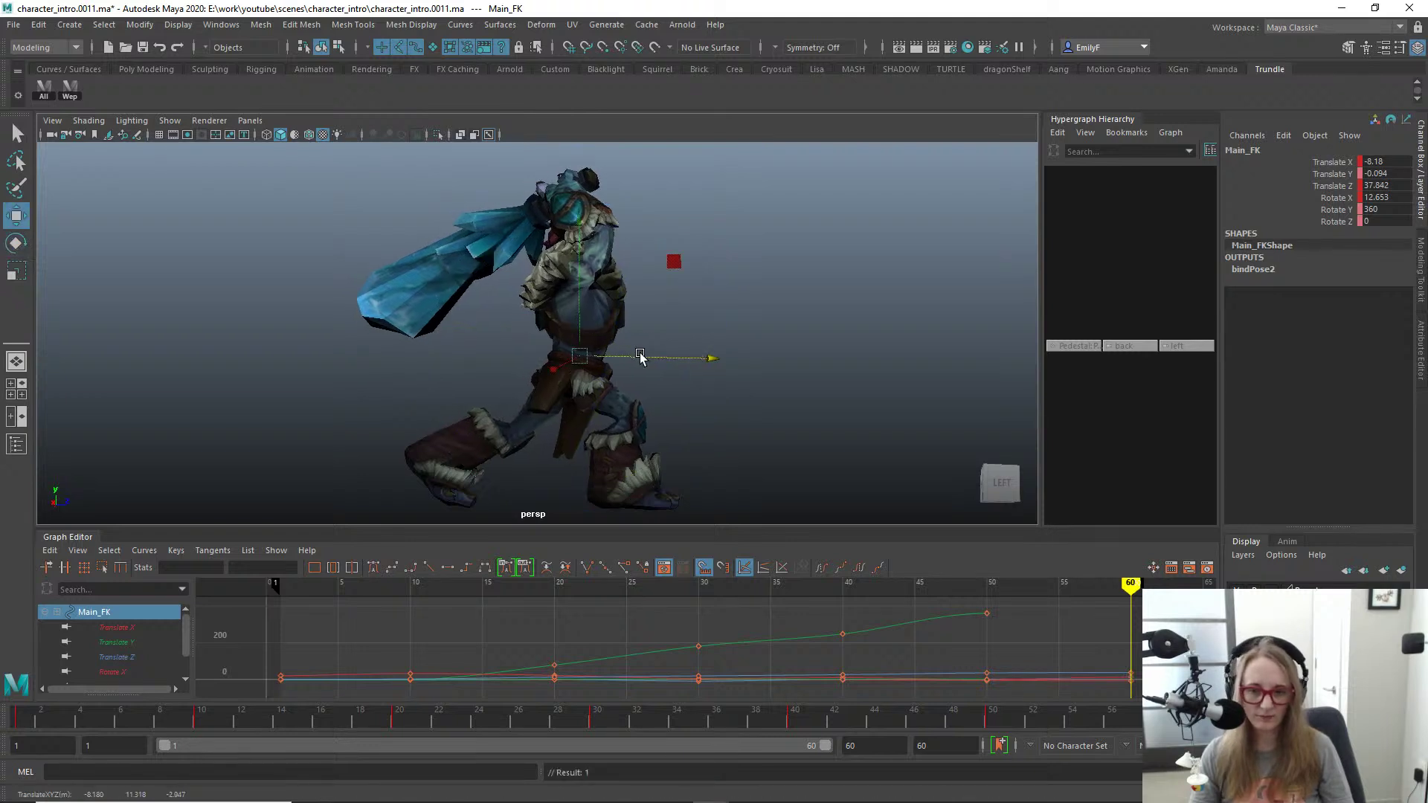
drag(640, 357, 631, 358)
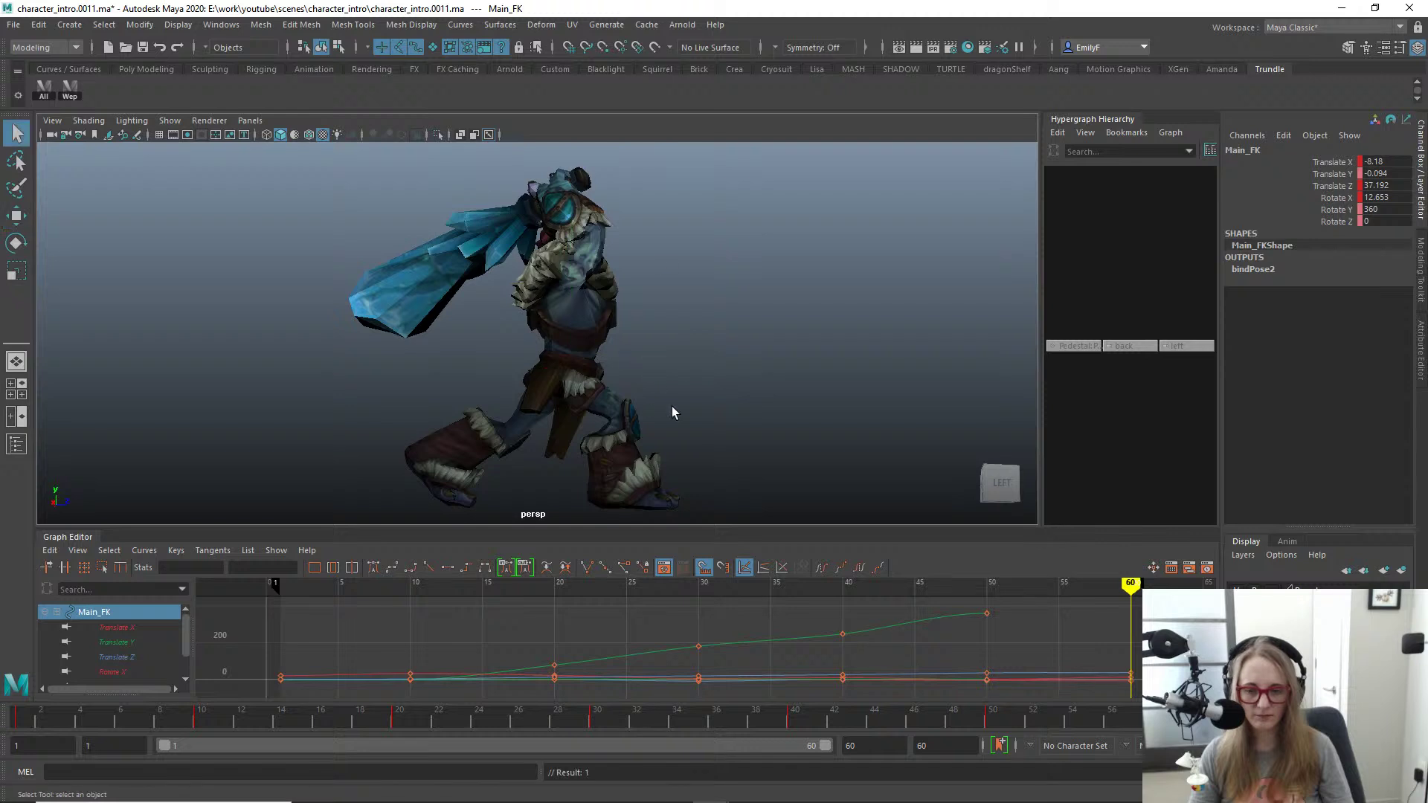
Step: Move the right foot control R_Foot_IK back to about 40.2 in Z
alt+right_drag(672, 406, 712, 385)
alt+middle_drag(712, 385, 702, 341)
key(alt+1)
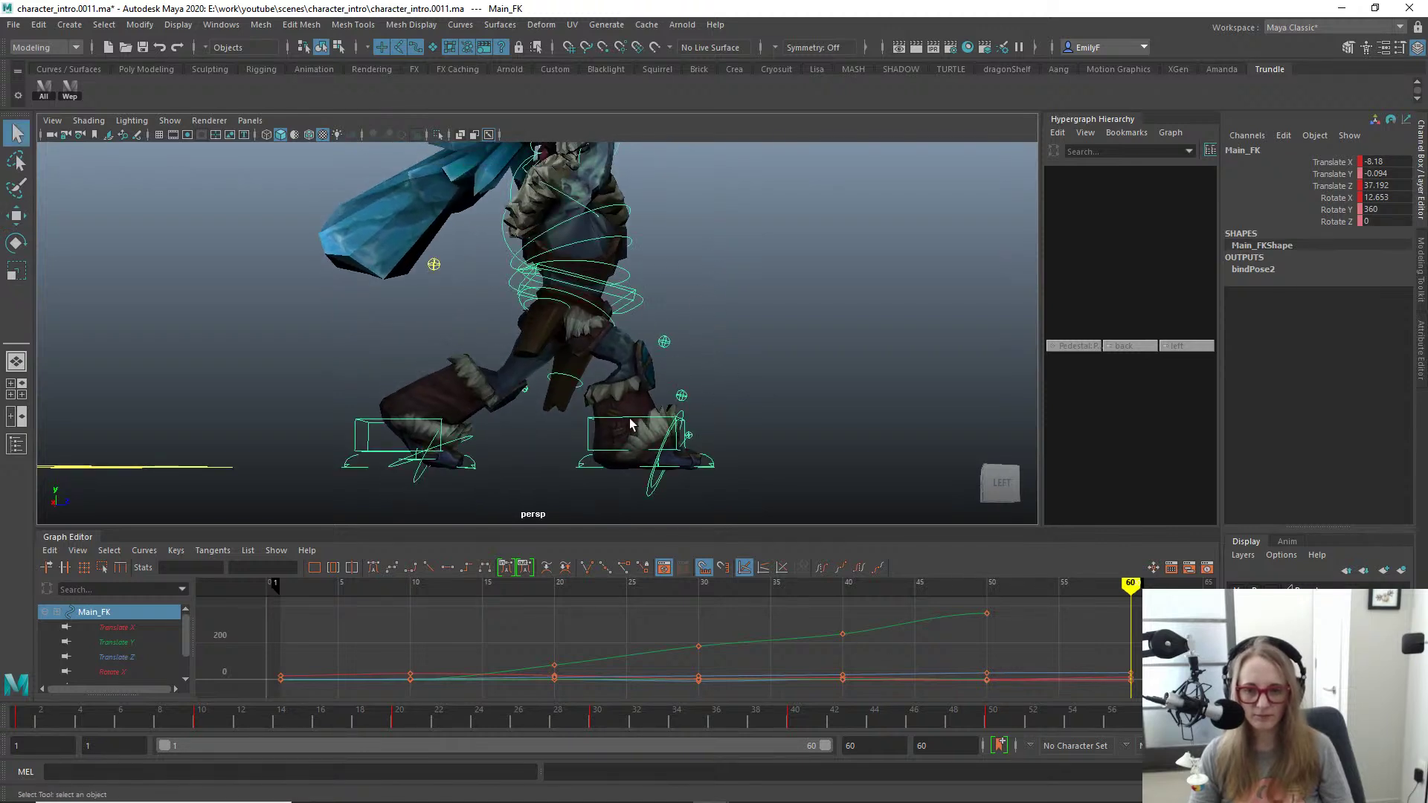
click(630, 425)
key(w)
drag(727, 437, 690, 402)
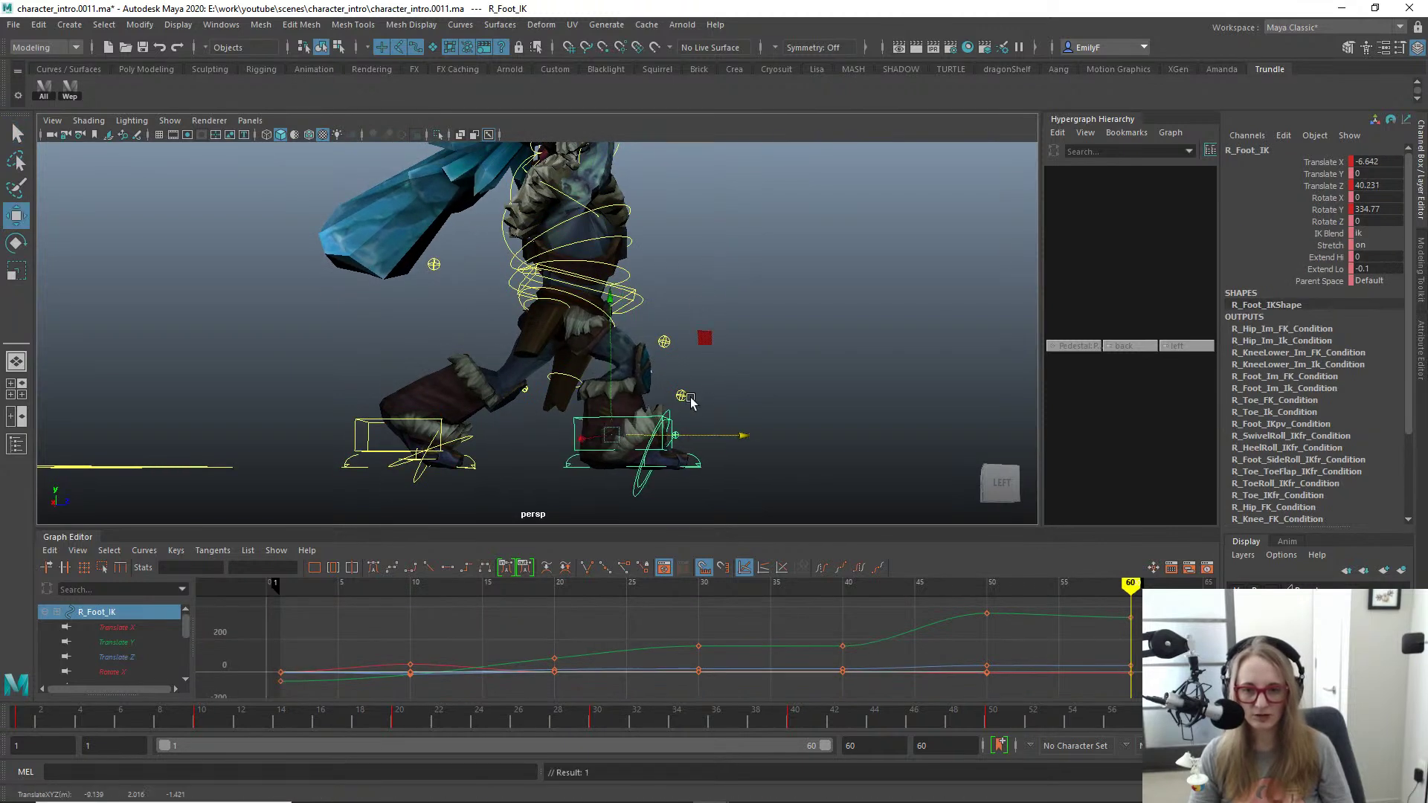
Step: Shift the Main_FK control back to about 36.7 in Z over the feet
click(644, 308)
drag(694, 300, 699, 298)
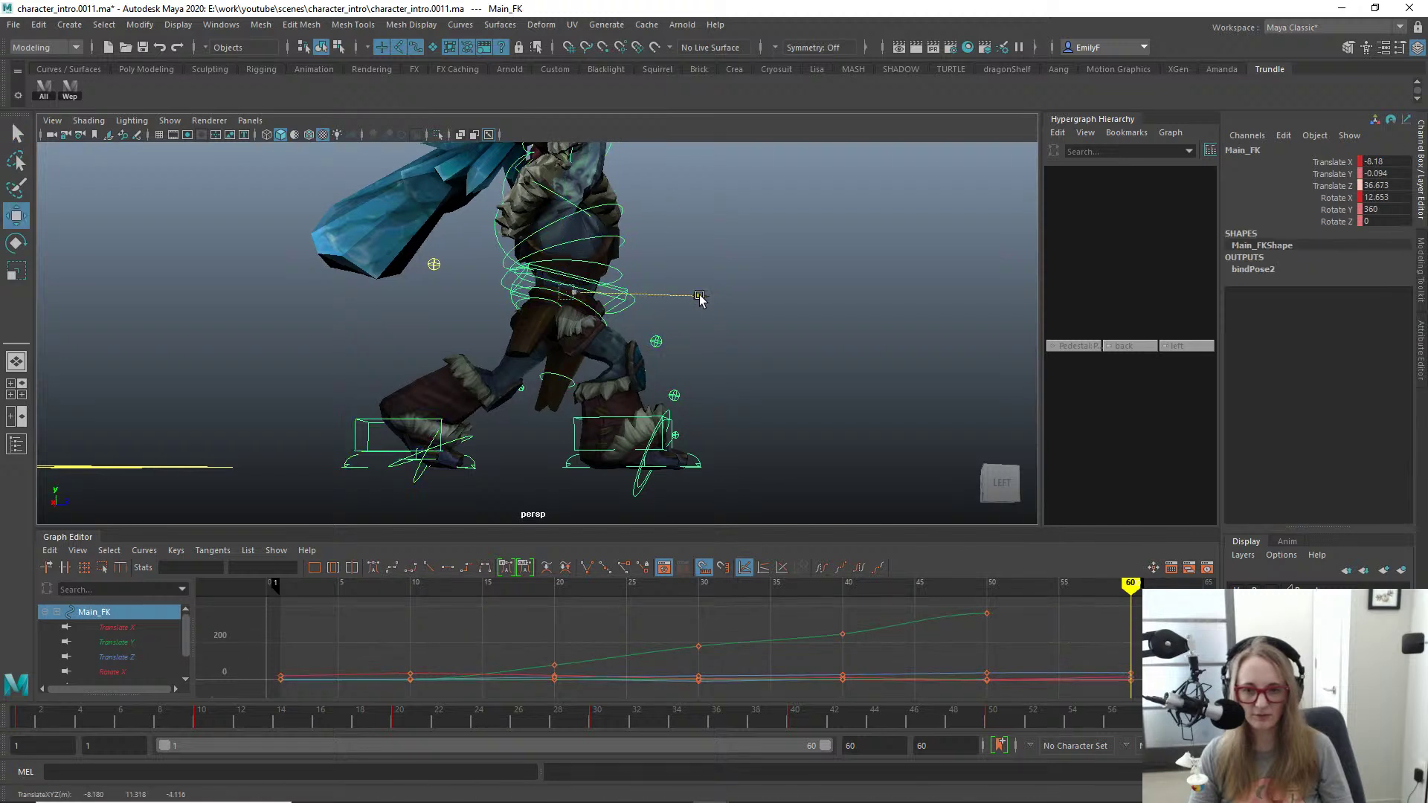
alt+right_drag(686, 280, 579, 281)
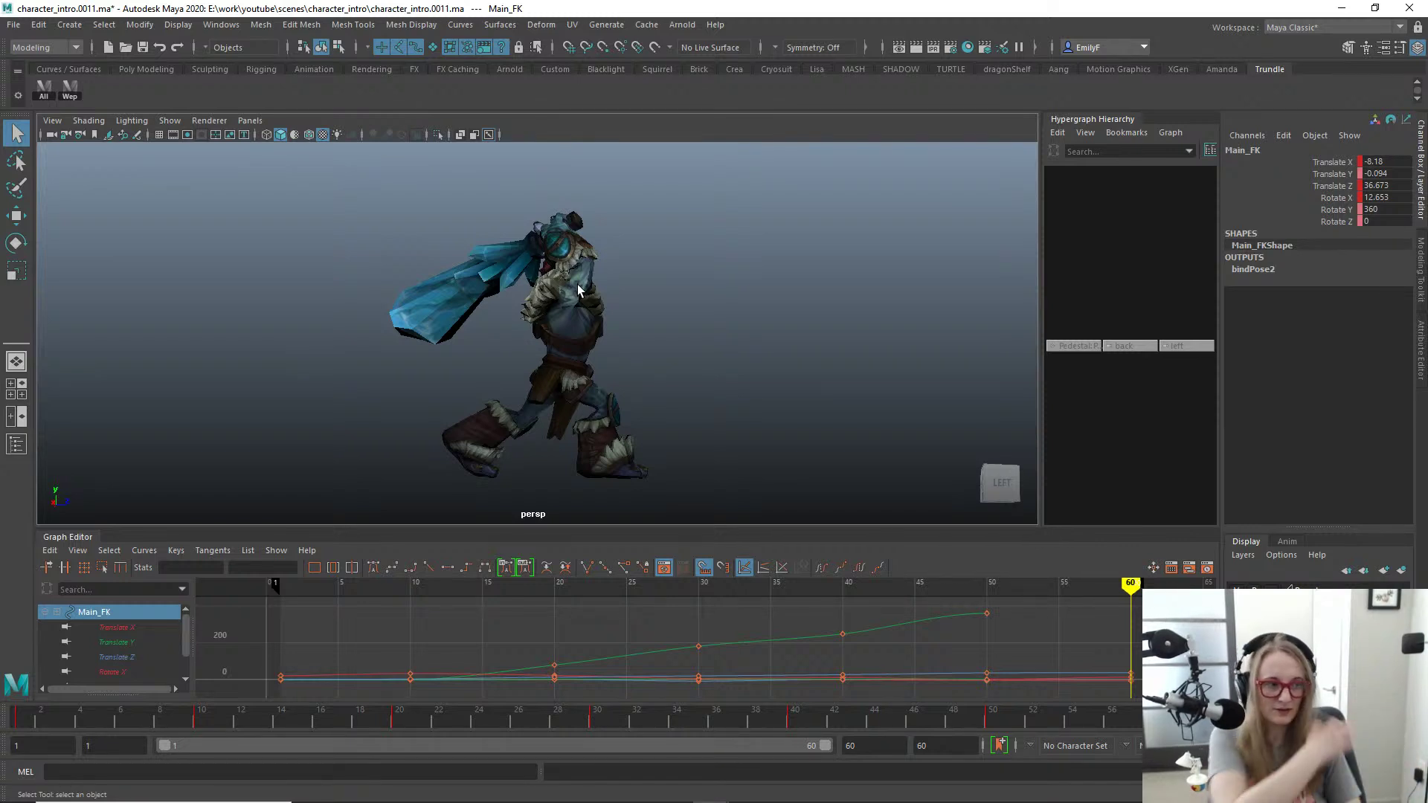
key(space)
drag(655, 299, 509, 293)
Step: Move the left arm's pole vector L_Hand_IKpv to about X 8.5, Y 1.4, Z -52.8
alt+right_drag(509, 293, 616, 312)
alt+drag(616, 312, 653, 280)
alt+middle_drag(653, 280, 616, 374)
key(alt+1)
alt+drag(616, 373, 746, 324)
click(462, 416)
key(w)
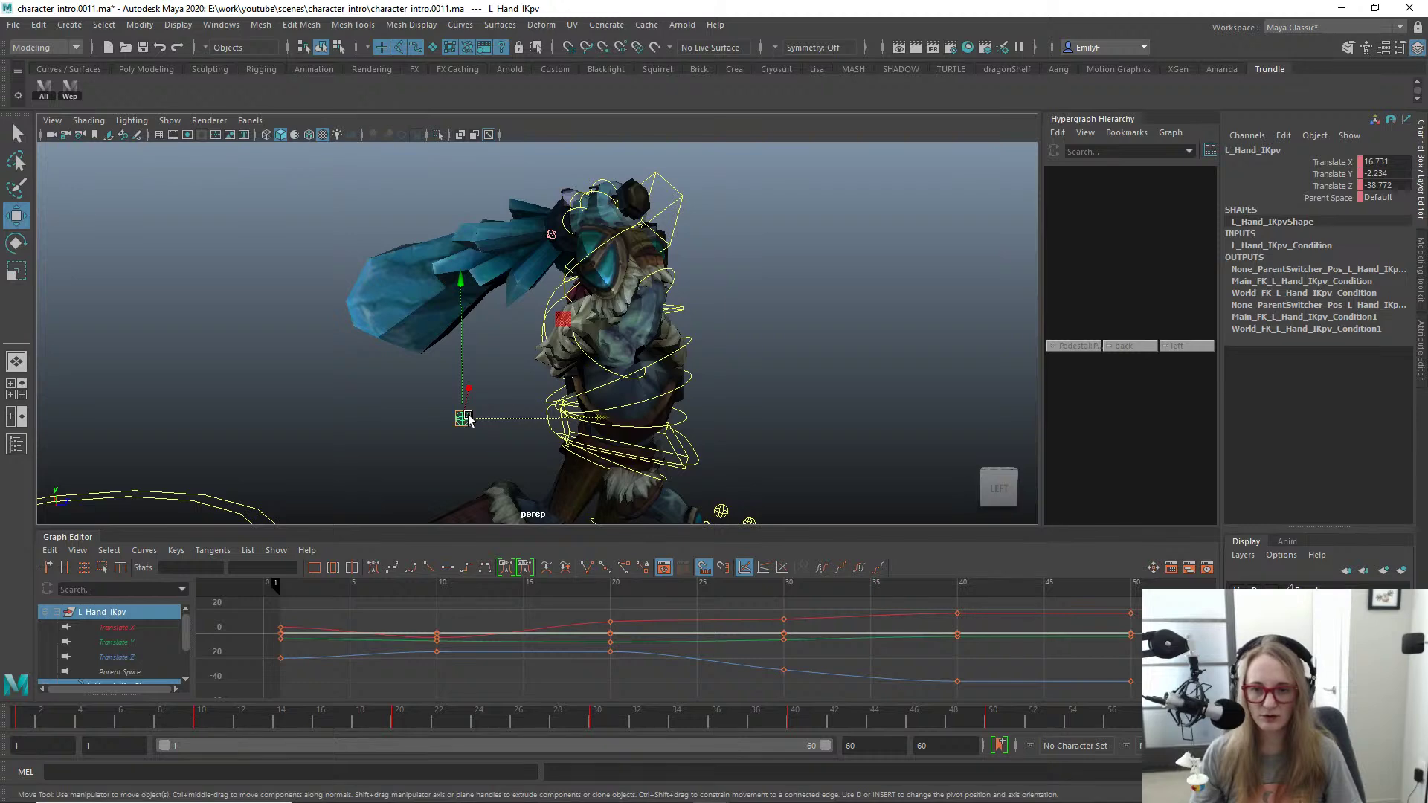
drag(469, 421, 689, 342)
key(alt+1)
alt+drag(596, 347, 700, 348)
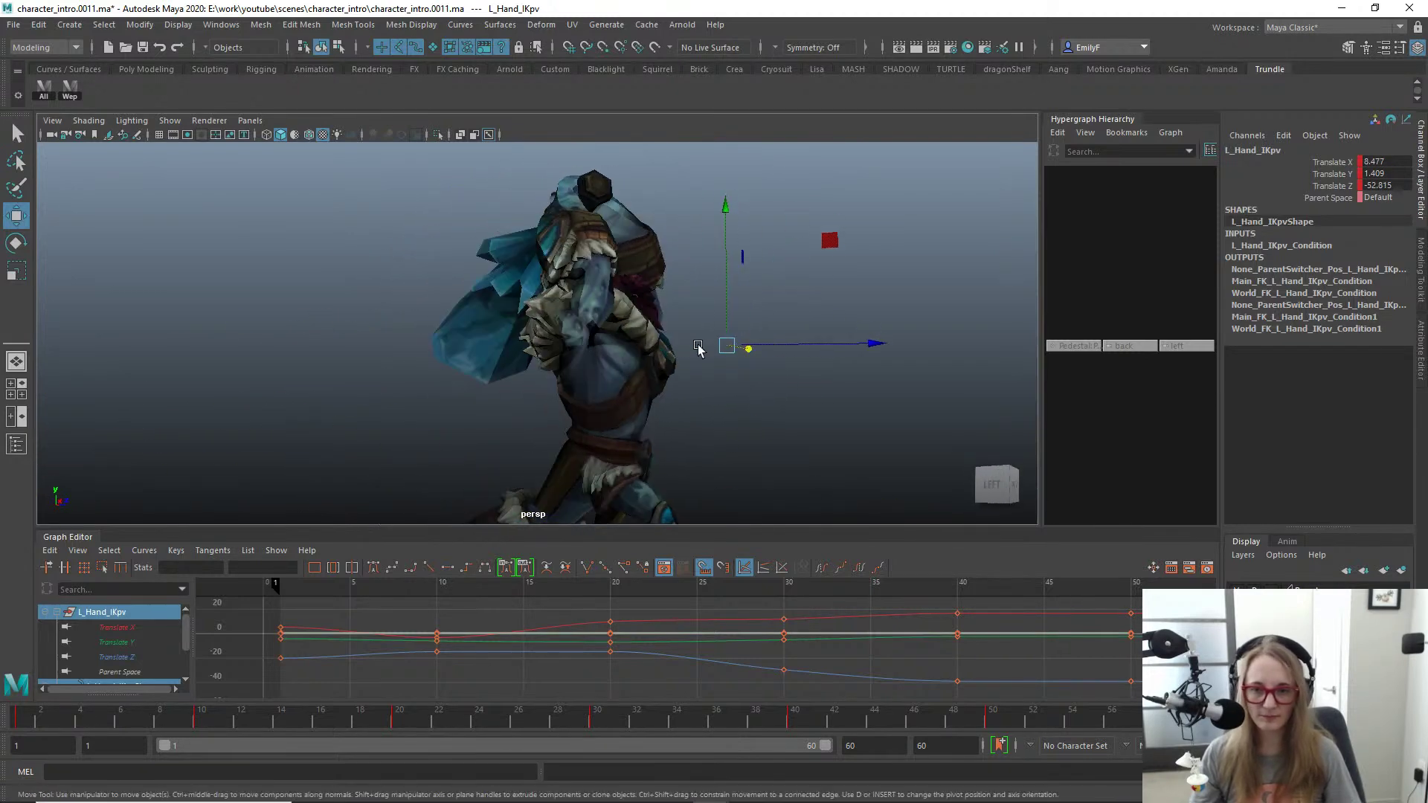
alt+drag(595, 214, 721, 217)
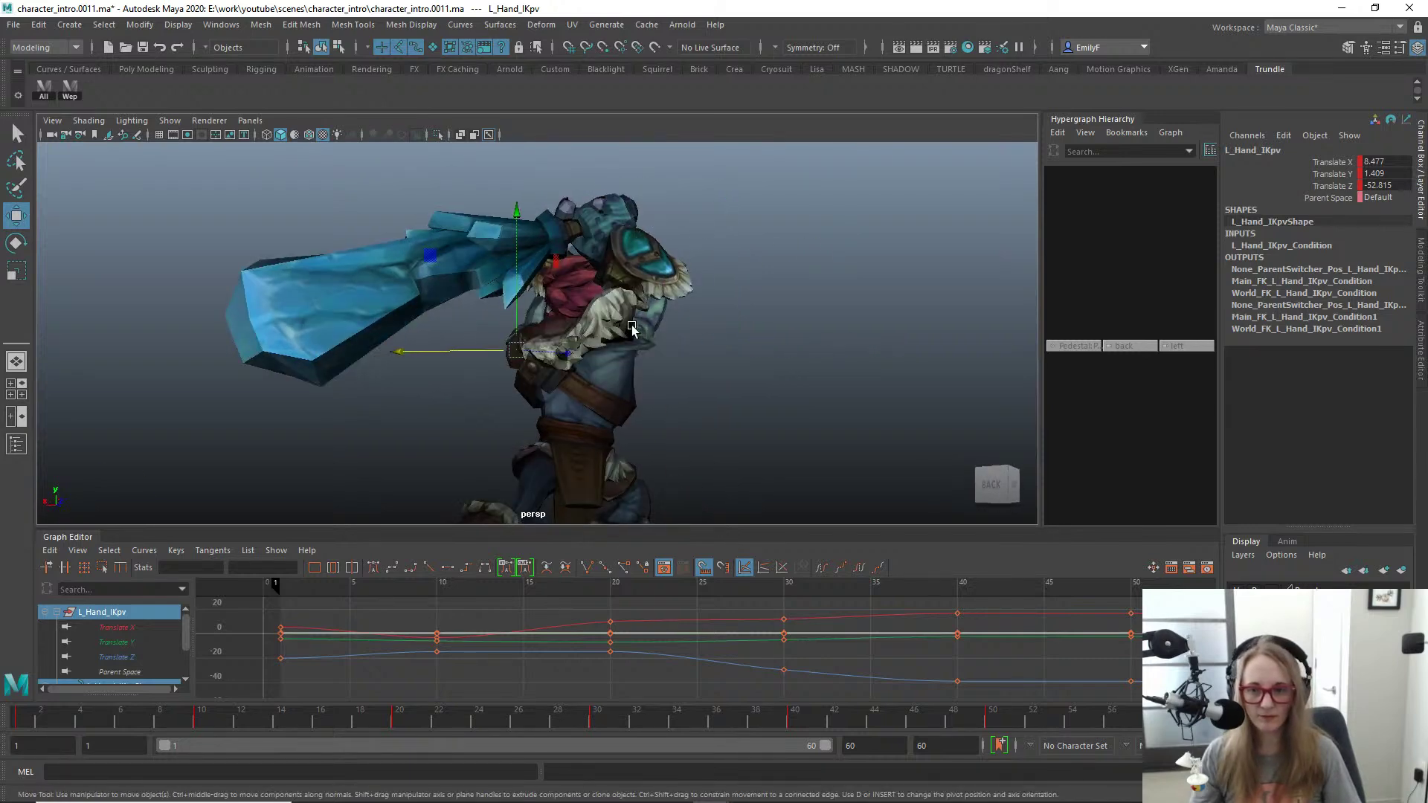
Step: Rotate R_Shoulder_FK to about 62.5, -162.5, -61.4 and offset it to about 0.5, -0.7, 0.6
key(alt+1)
click(660, 359)
key(e)
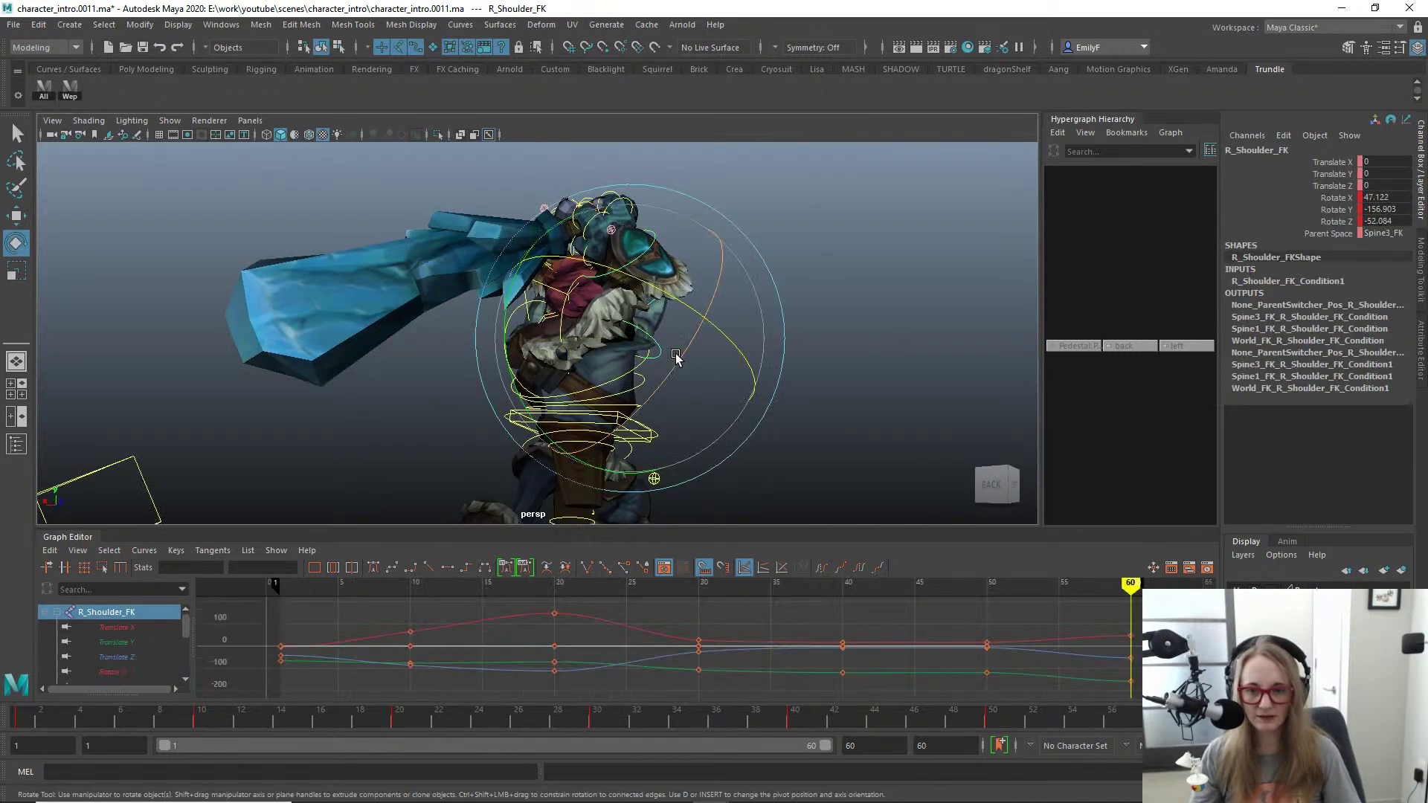
alt+drag(679, 357, 633, 323)
key(w)
alt+drag(619, 342, 680, 329)
scroll(637, 277, up, 3)
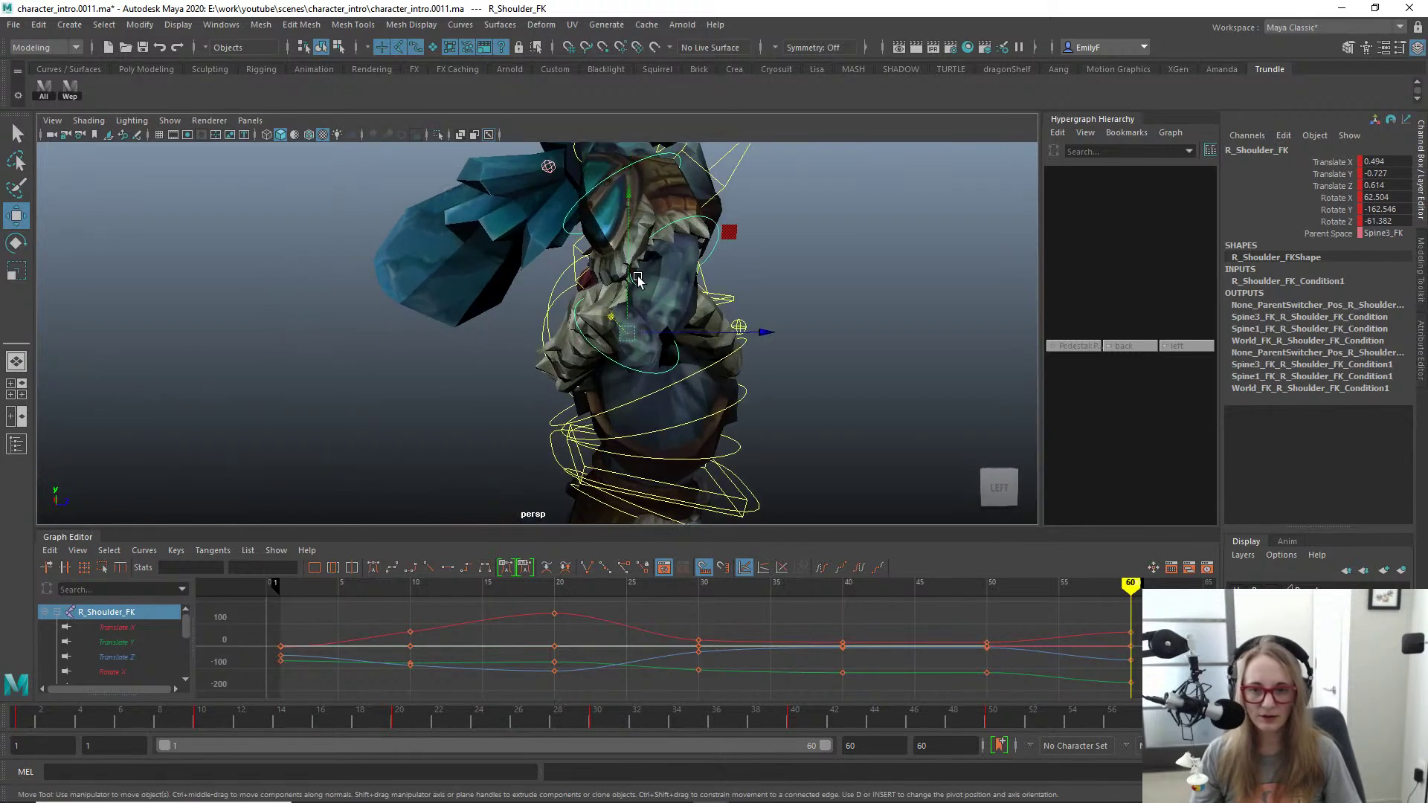
alt+drag(637, 276, 629, 313)
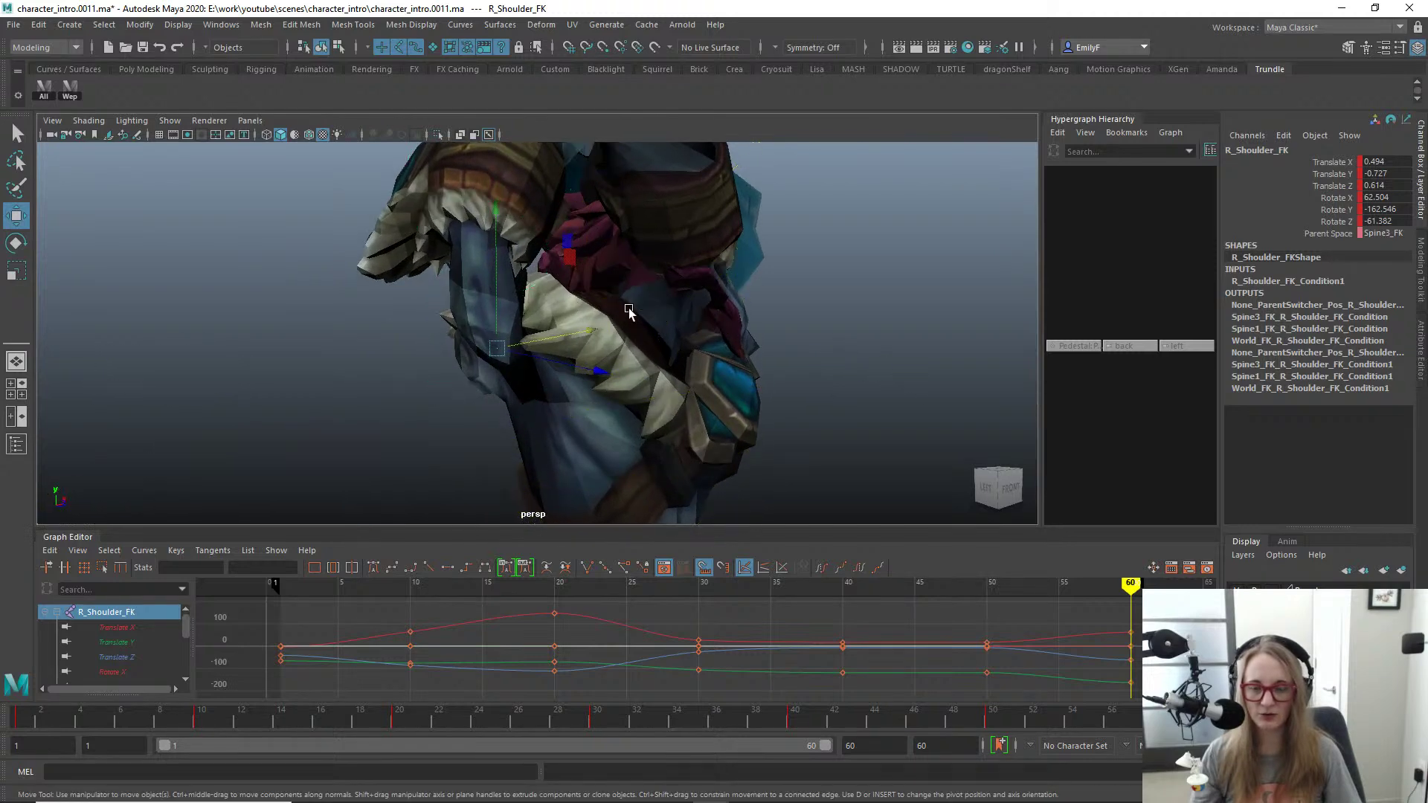
Step: Refine the R_Shoulder_FK rotation to about 54.4, -164.5, -63.9
alt+right_drag(628, 310, 429, 293)
alt+drag(429, 293, 711, 280)
key(e)
drag(583, 286, 636, 298)
alt+right_drag(638, 298, 695, 300)
key(f)
alt+drag(705, 298, 614, 291)
Step: Move the left hand control L_Hand_IK to about X -4.1, Y -14.0, Z 7.0
key(w)
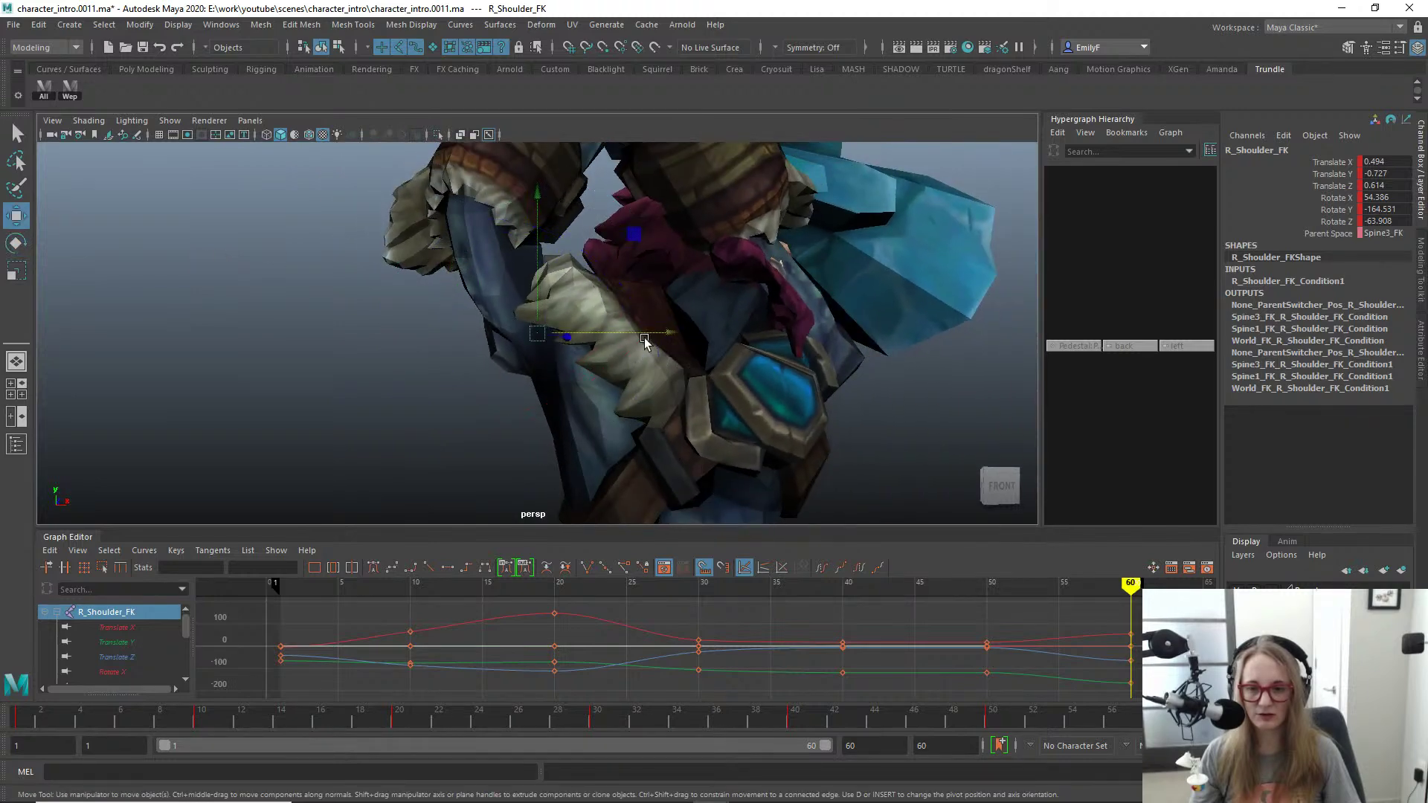
alt+drag(644, 340, 627, 213)
click(597, 209)
key(ctrl+z)
alt+drag(488, 261, 434, 257)
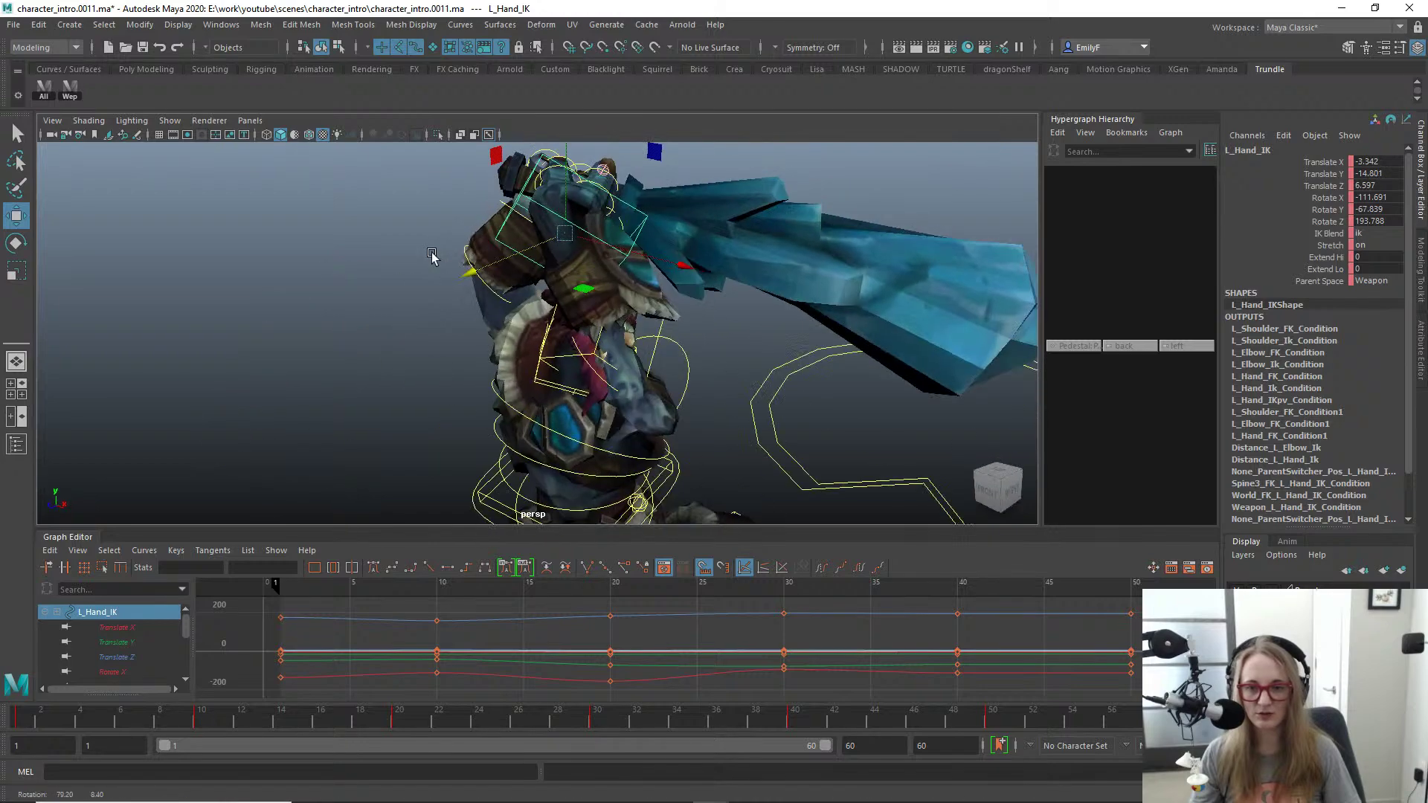
drag(640, 252, 727, 222)
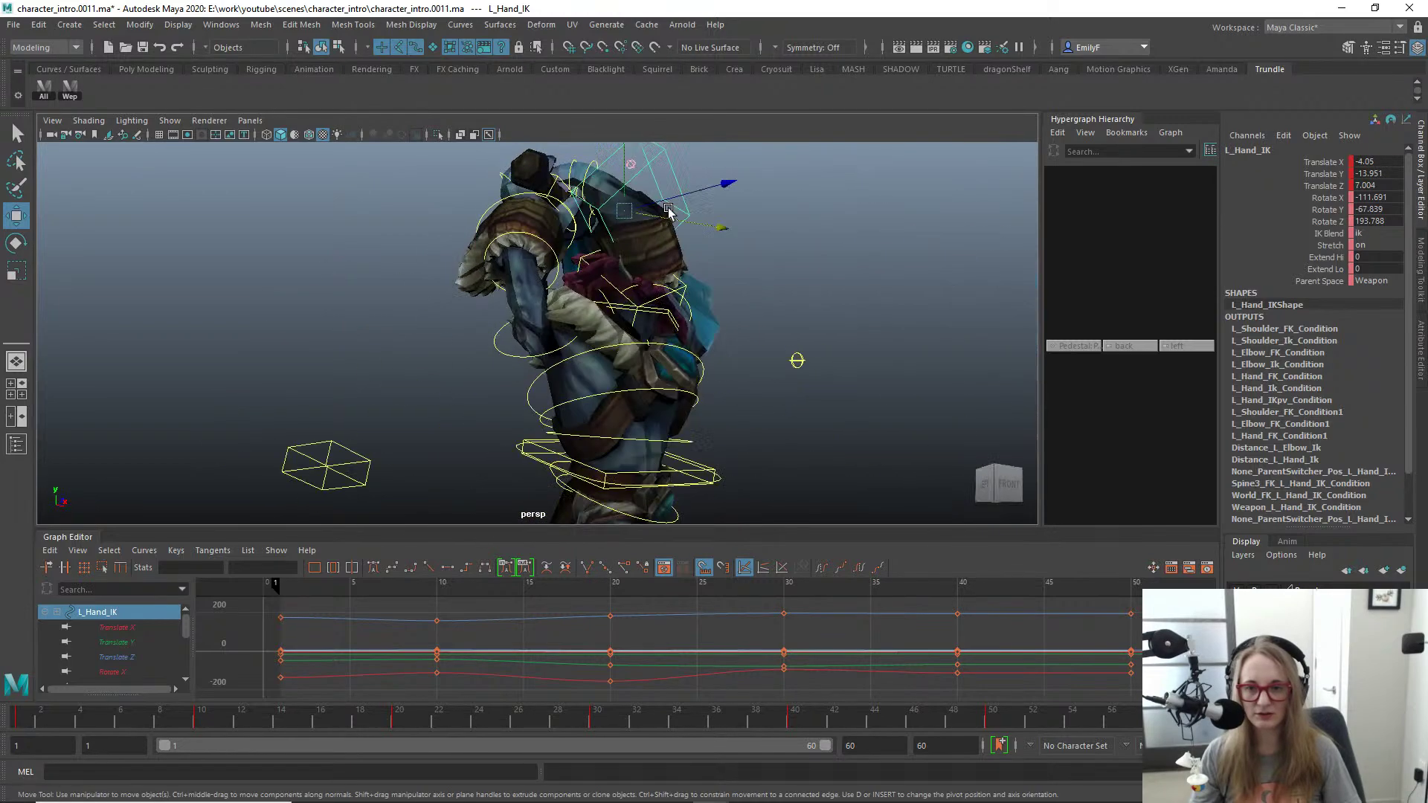
Step: Select the left clavicle control L_Clavicle_FK and reset its X, Y and Z rotations to 0
alt+middle_drag(728, 221, 666, 301)
scroll(666, 302, up, 5)
alt+drag(666, 301, 395, 301)
key(e)
key(w)
alt+right_drag(394, 301, 356, 291)
mouse_move(591, 346)
alt+mouse_down()
mouse_move(623, 360)
mouse_move(573, 346)
alt+mouse_up()
click(623, 358)
key(q)
click(593, 343)
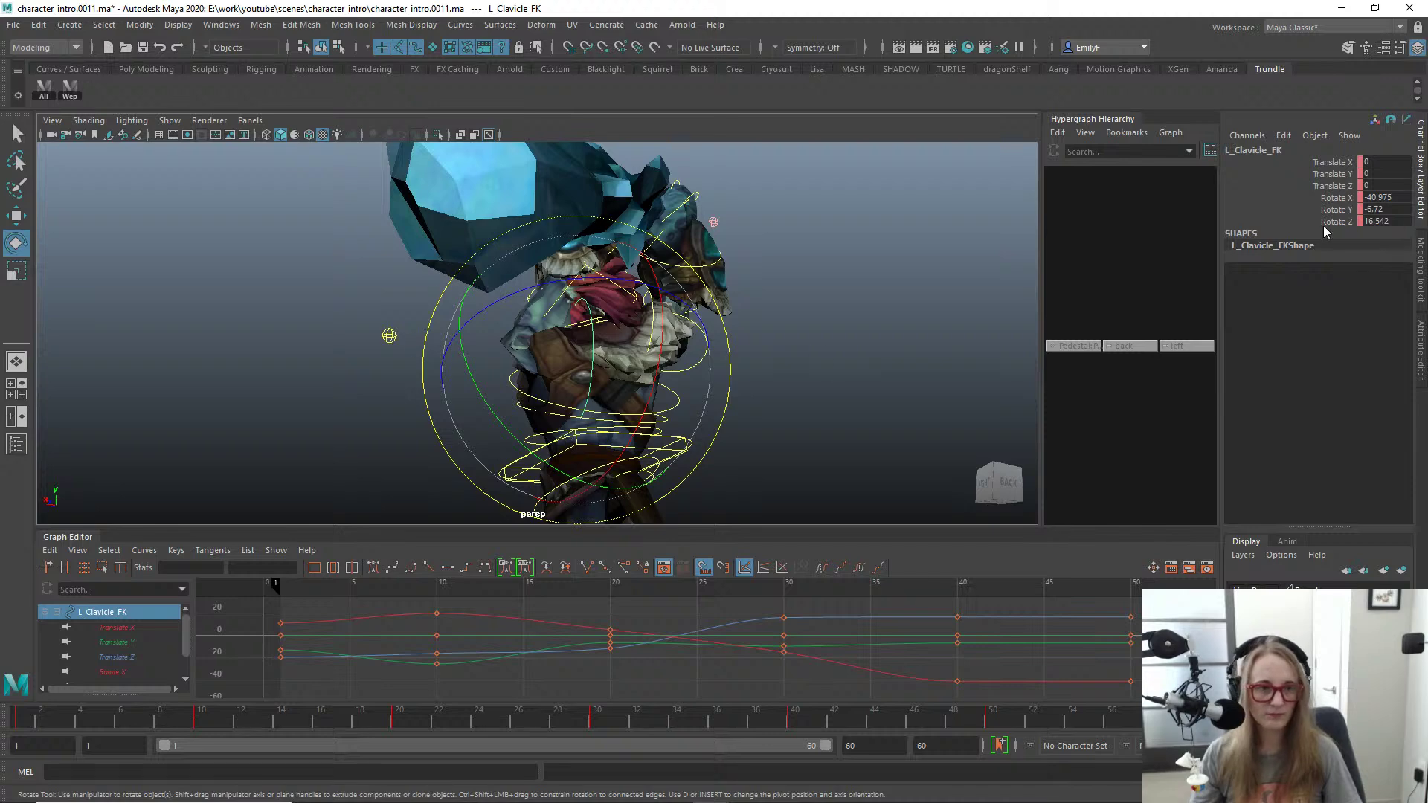
text(0)
key(Return)
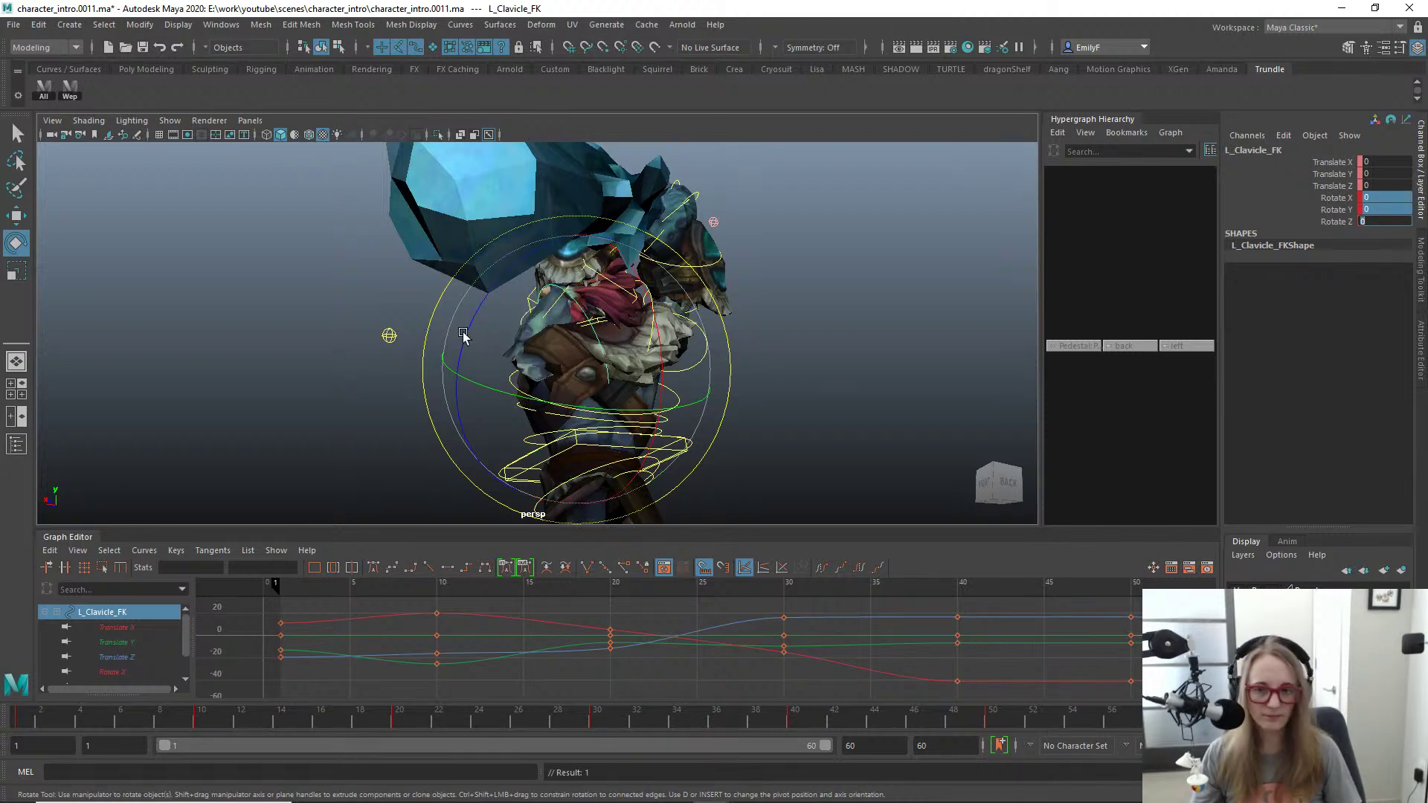
Step: Rotate L_Clavicle_FK to about -1.6, -20.3, 18.1 and offset it to about 0.2, 0.9, 0.8
drag(463, 336, 455, 397)
alt+drag(567, 431, 606, 409)
key(shift+e)
key(w)
drag(546, 367, 698, 325)
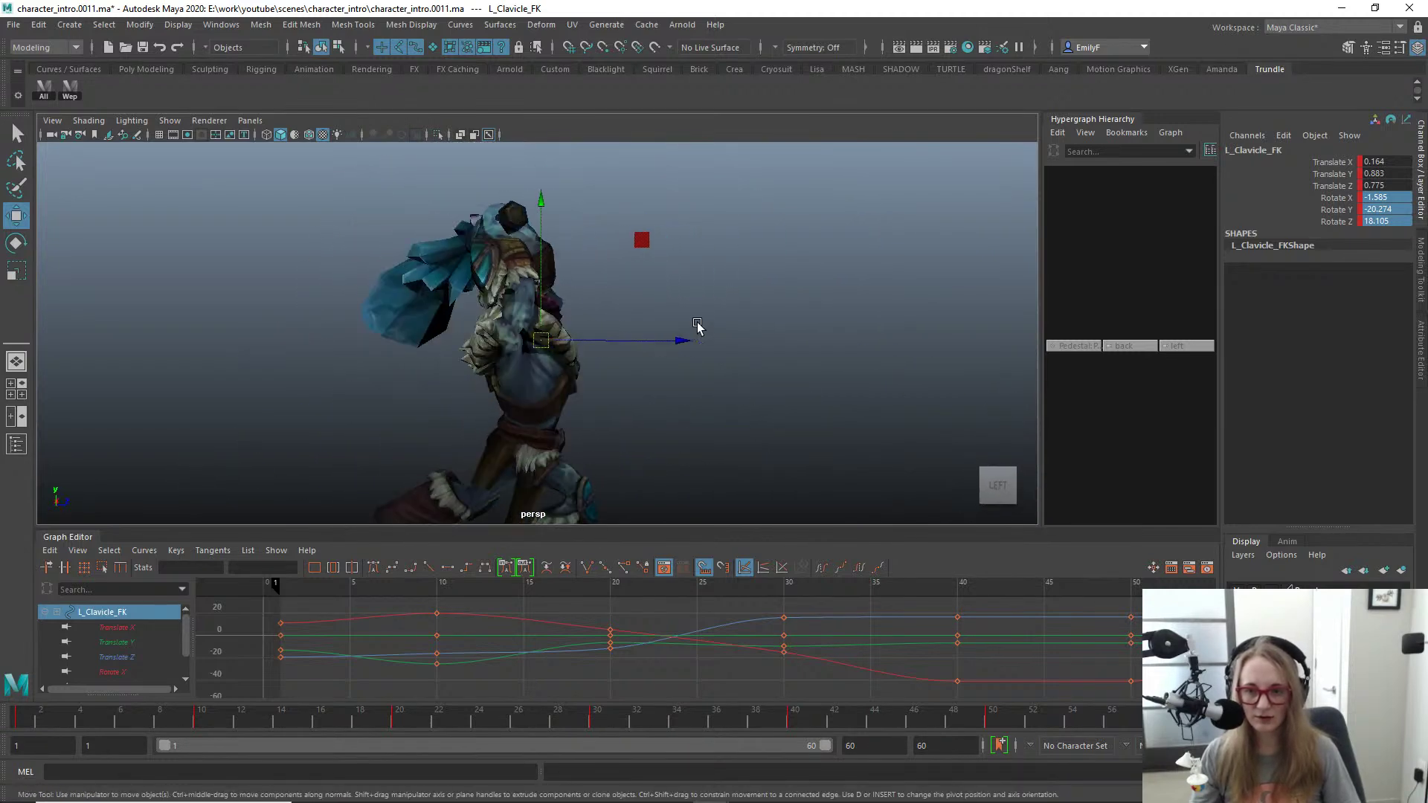
Step: Move the left arm's pole vector L_Hand_IKpv to about X 5.9, Y 4.6, Z -52.2
alt+drag(545, 355, 637, 354)
alt+right_drag(477, 369, 695, 385)
key(q)
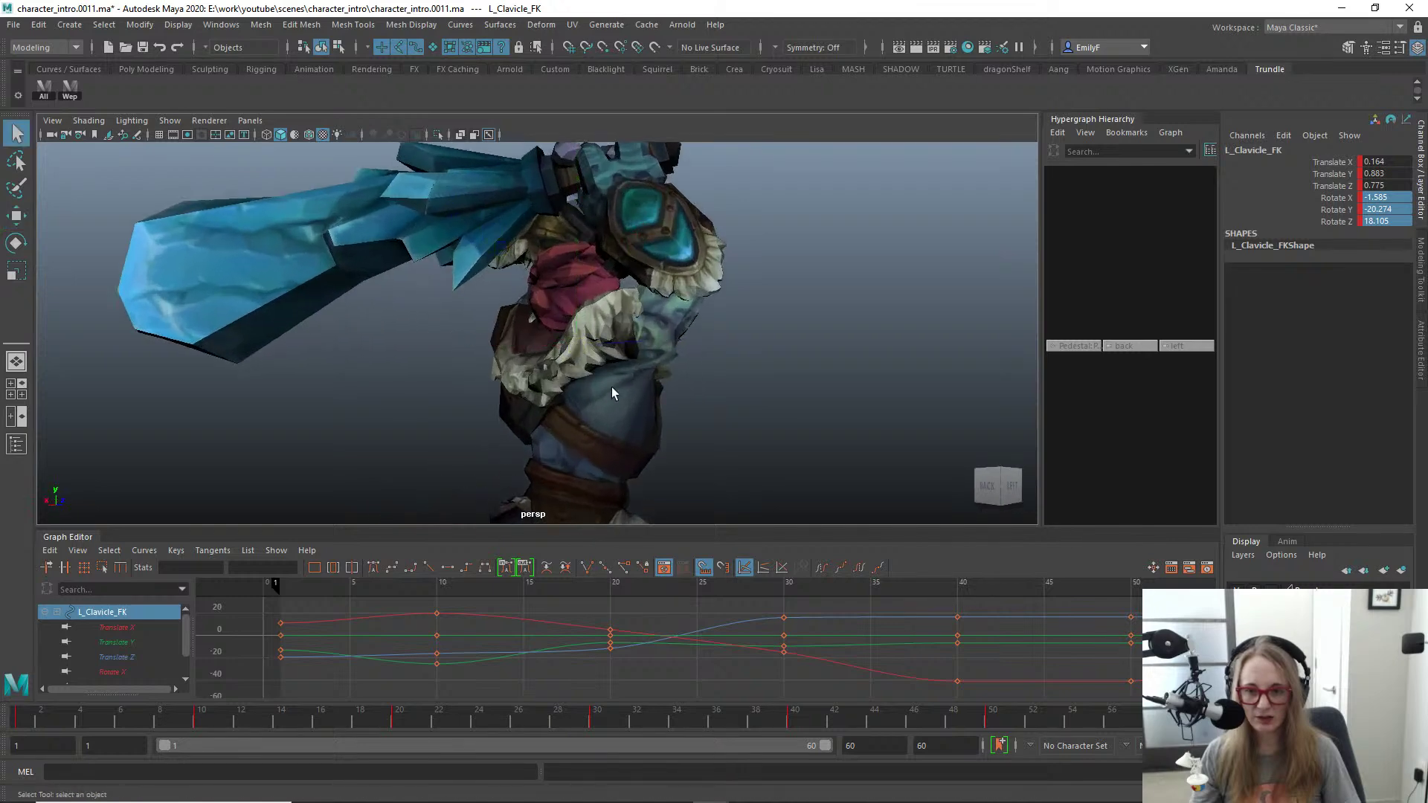
alt+drag(611, 387, 578, 359)
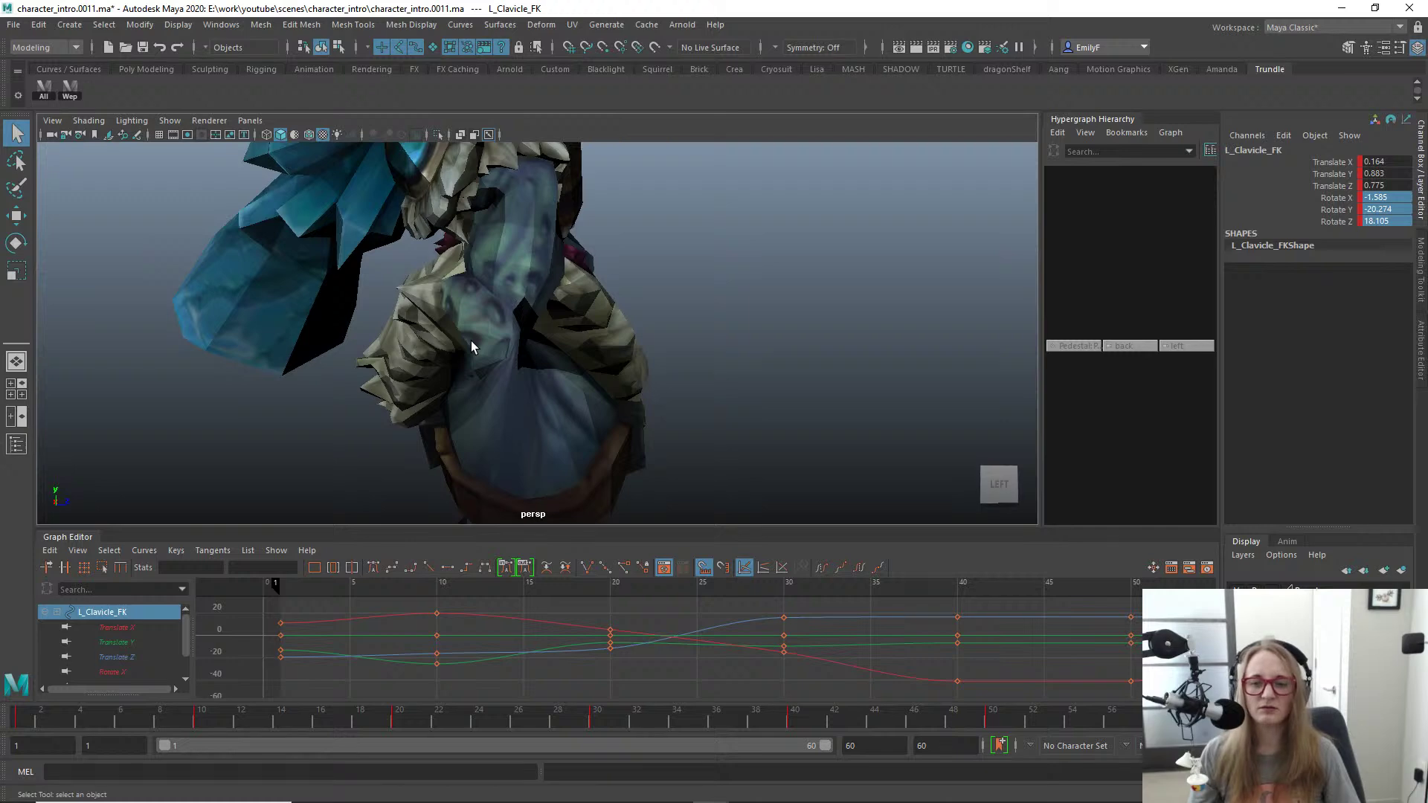
alt+drag(672, 337, 852, 319)
alt+right_drag(663, 297, 510, 278)
key(alt+1)
alt+drag(441, 310, 553, 304)
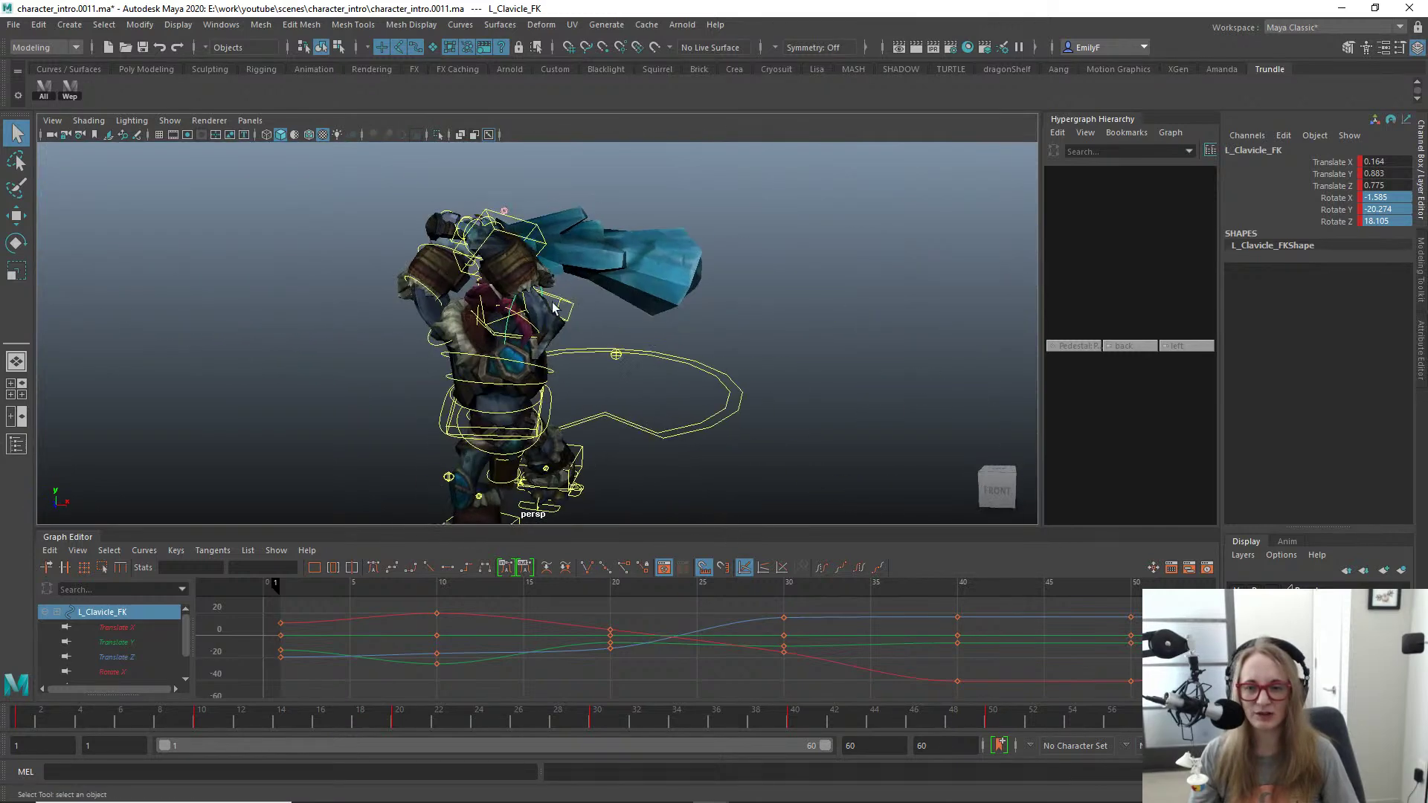
alt+right_drag(553, 306, 667, 344)
click(634, 360)
key(w)
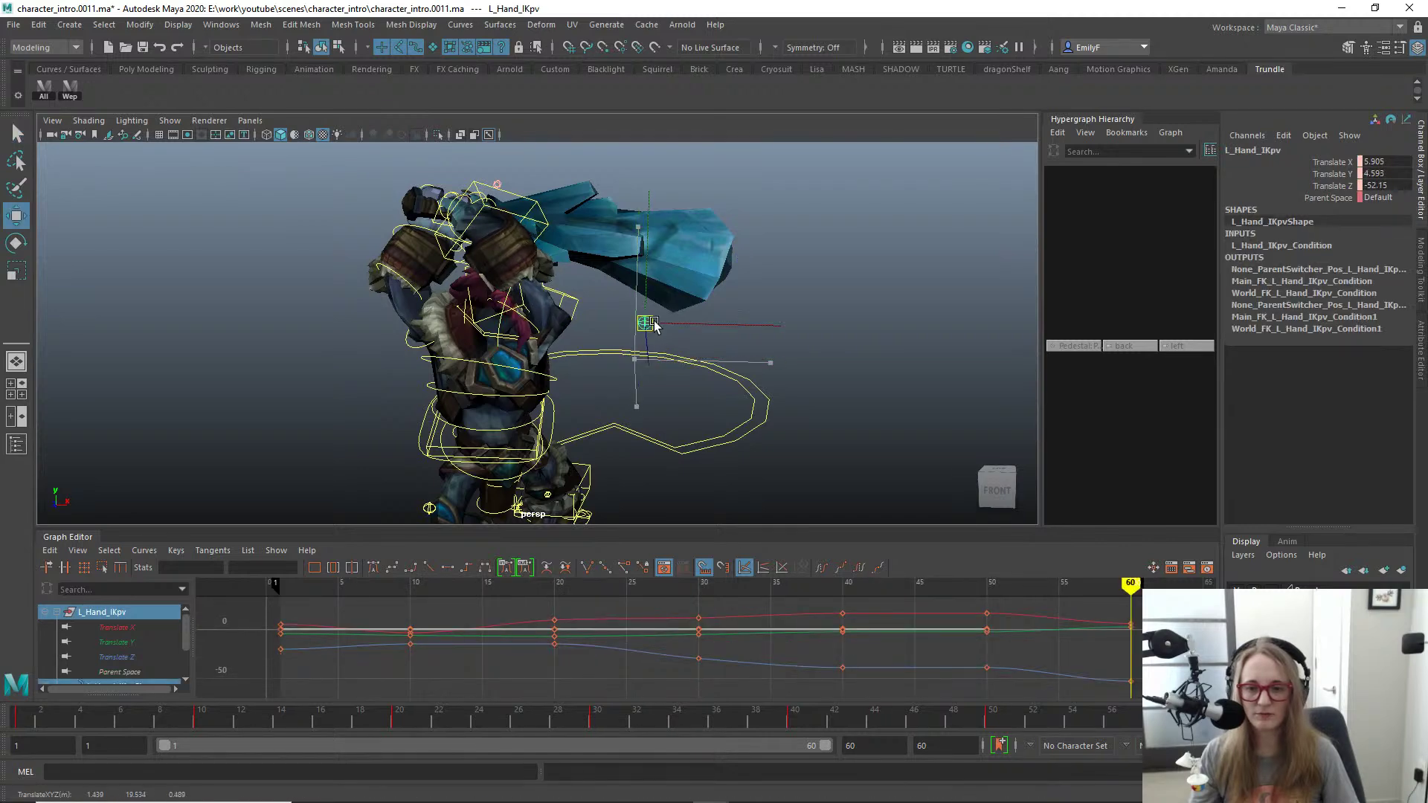
alt+drag(604, 363, 567, 328)
alt+drag(332, 253, 552, 327)
Step: Rotate the right hand control R_Hand_FK to about -21.6, 7.1, 15.4 to reposition the weapon behind the character
click(551, 348)
key(e)
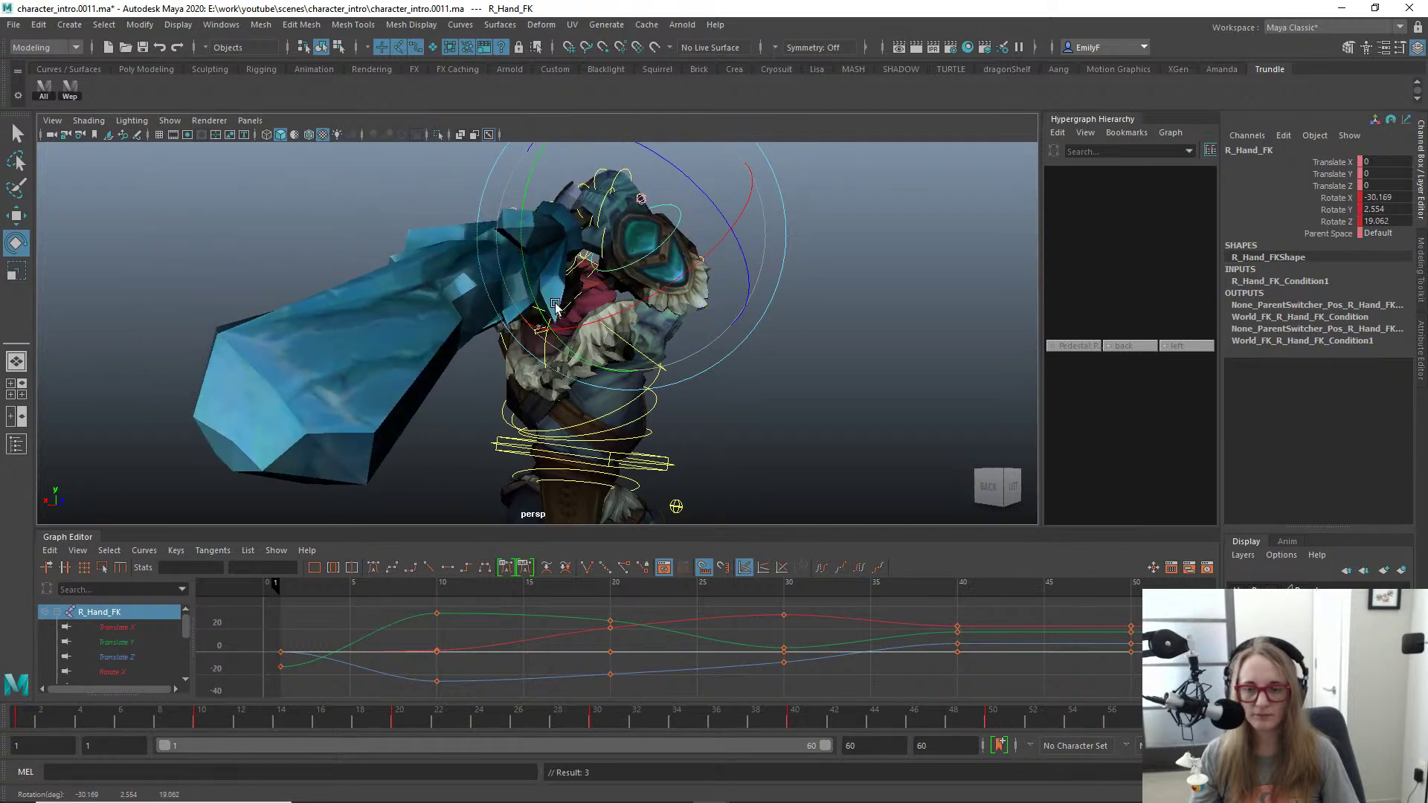
alt+drag(669, 316, 575, 274)
key(q)
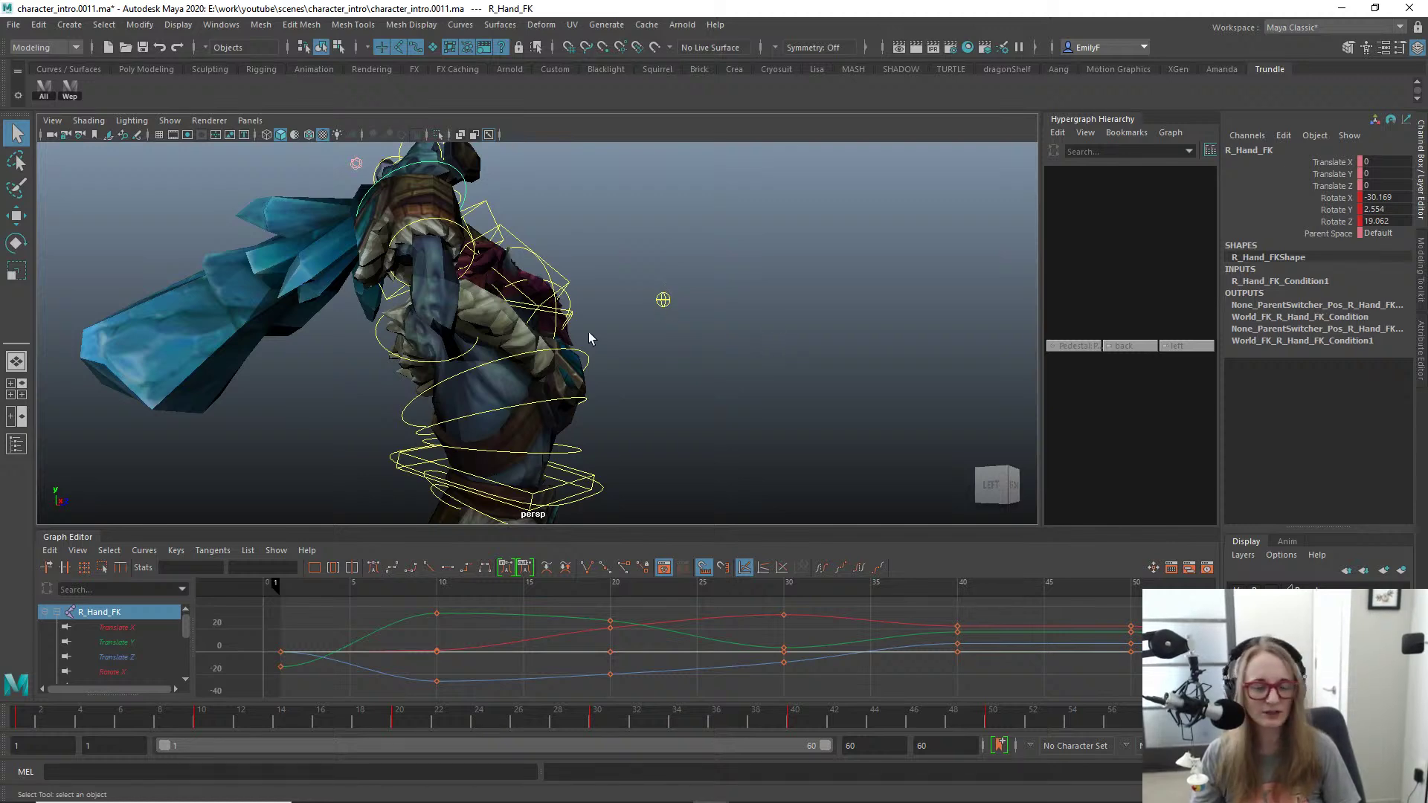
alt+drag(580, 332, 503, 280)
key(e)
drag(501, 225, 520, 209)
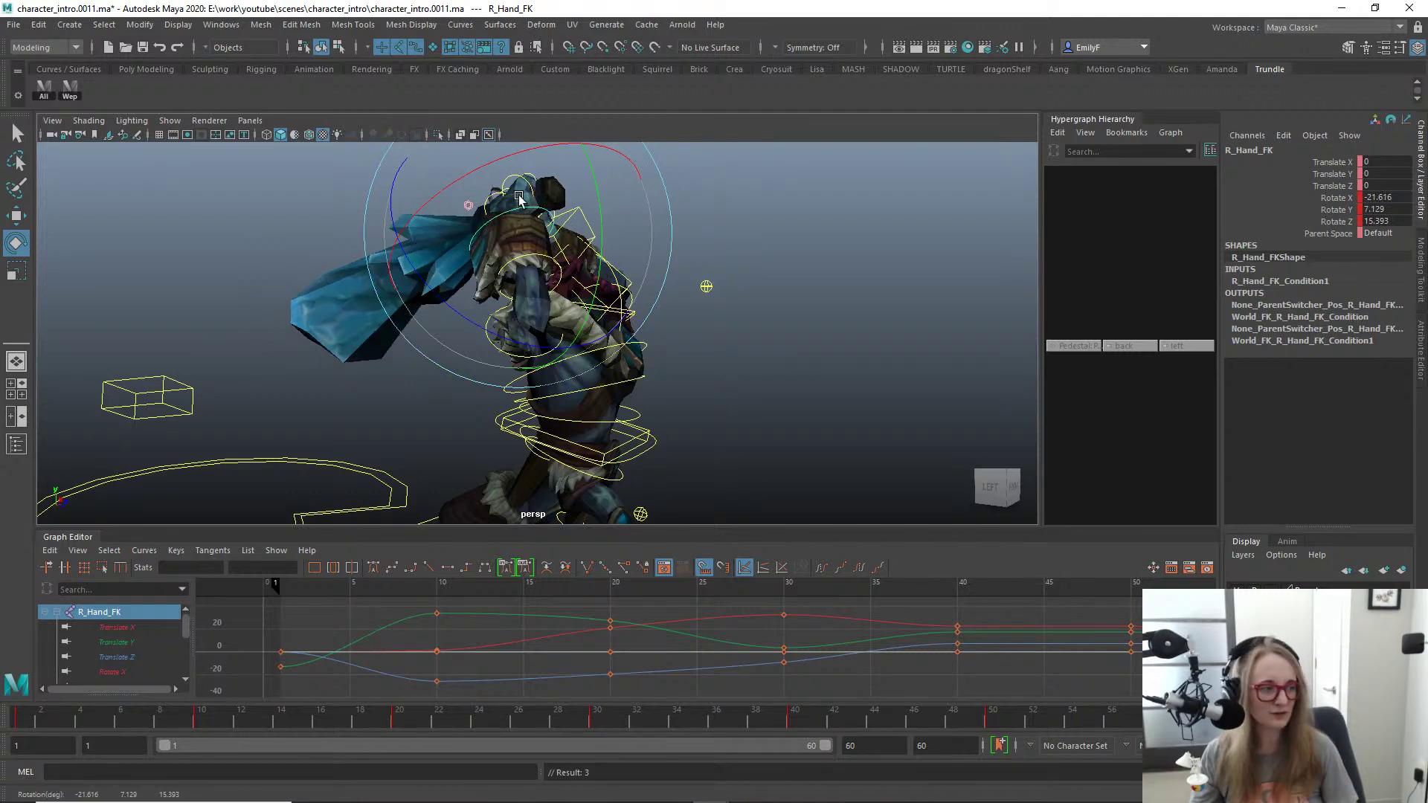
alt+drag(587, 255, 623, 260)
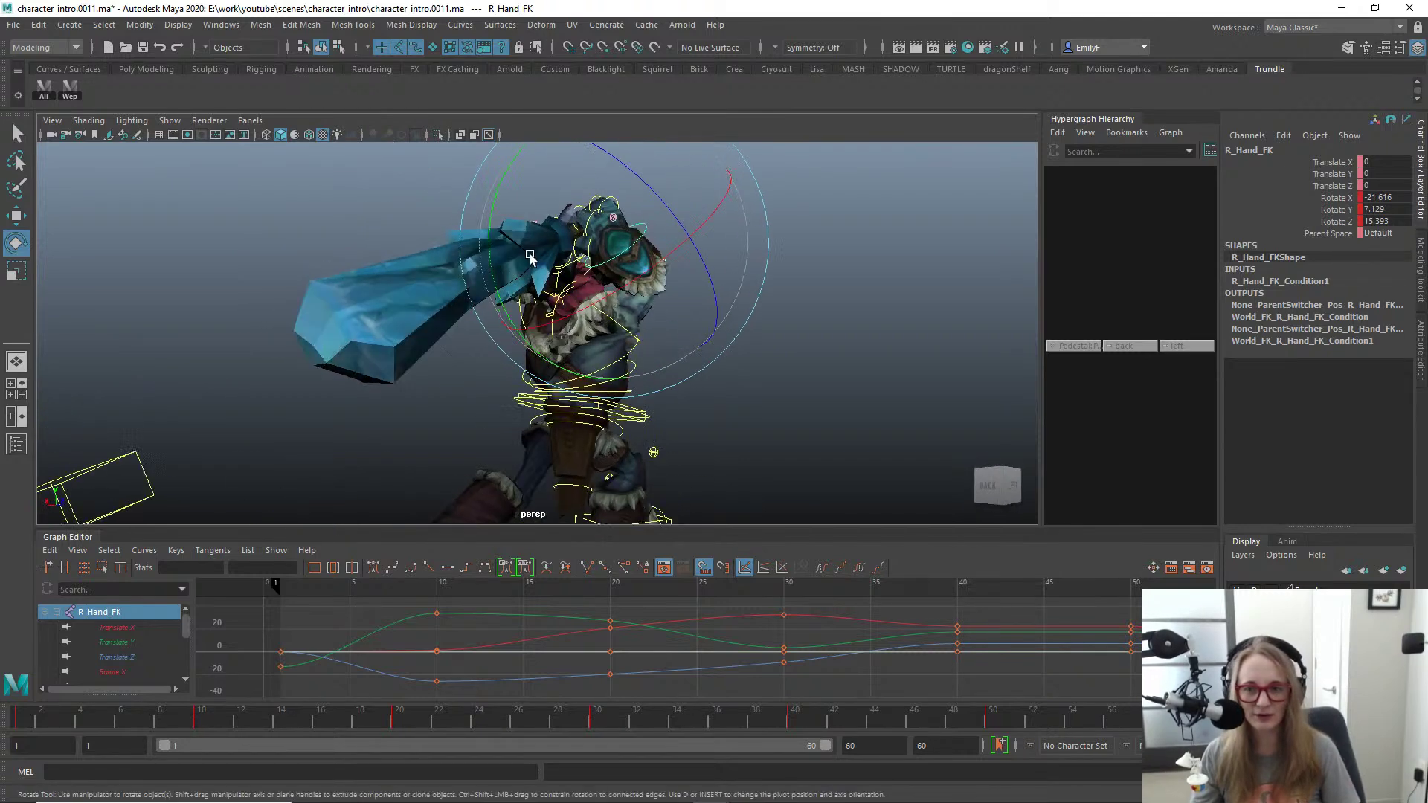
drag(521, 257, 549, 268)
mouse_move(549, 268)
alt+mouse_down()
mouse_move(601, 279)
mouse_move(580, 223)
mouse_move(590, 201)
mouse_move(608, 211)
mouse_move(520, 270)
mouse_move(636, 269)
mouse_move(482, 261)
mouse_move(535, 301)
mouse_move(444, 311)
mouse_move(271, 247)
alt+mouse_up()
Step: Reset the Neck_FK rotations to 0 and rotate the neck to about 3.2, -4.0, -1.5
key(q)
click(530, 305)
key(e)
key(q)
scroll(272, 247, down, 4)
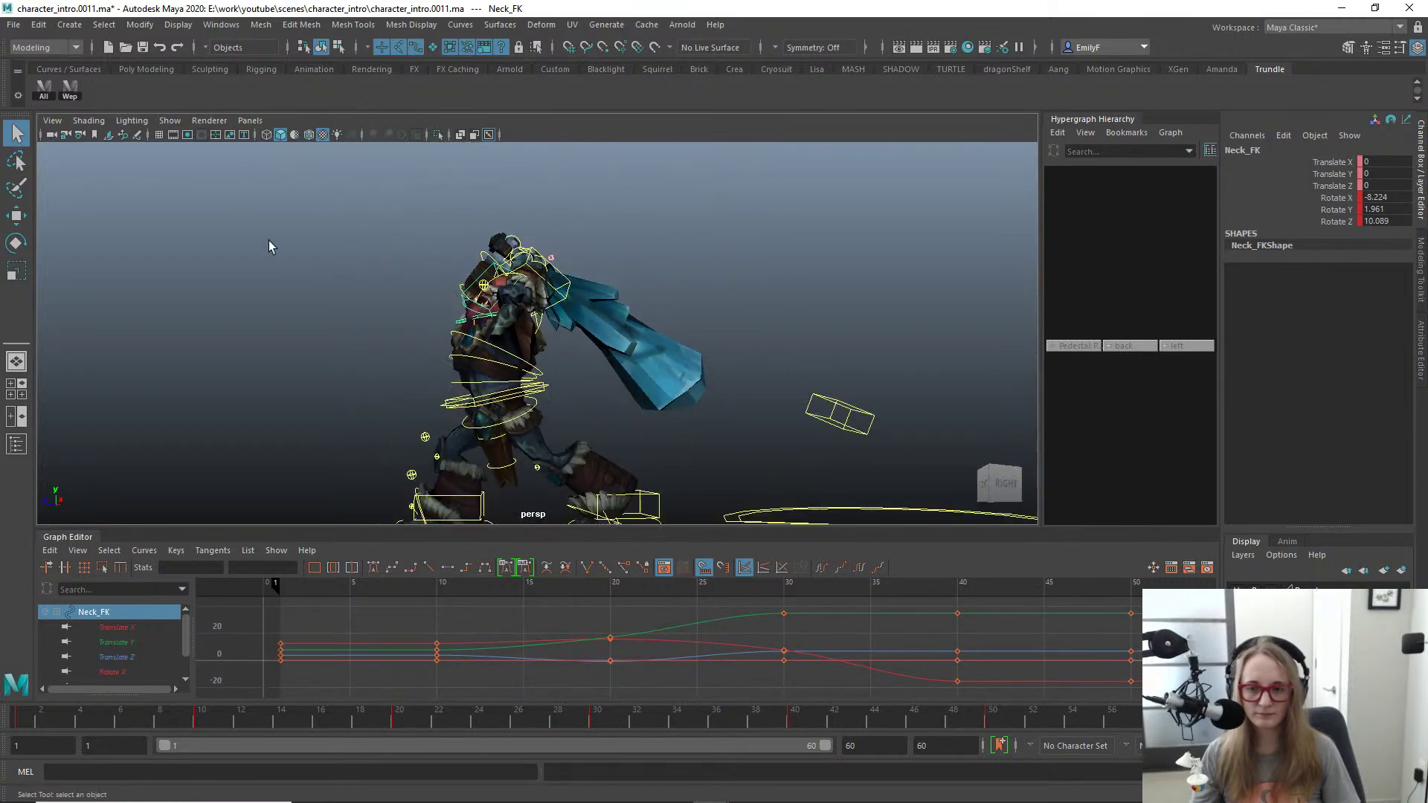
alt+drag(500, 340, 640, 335)
key(e)
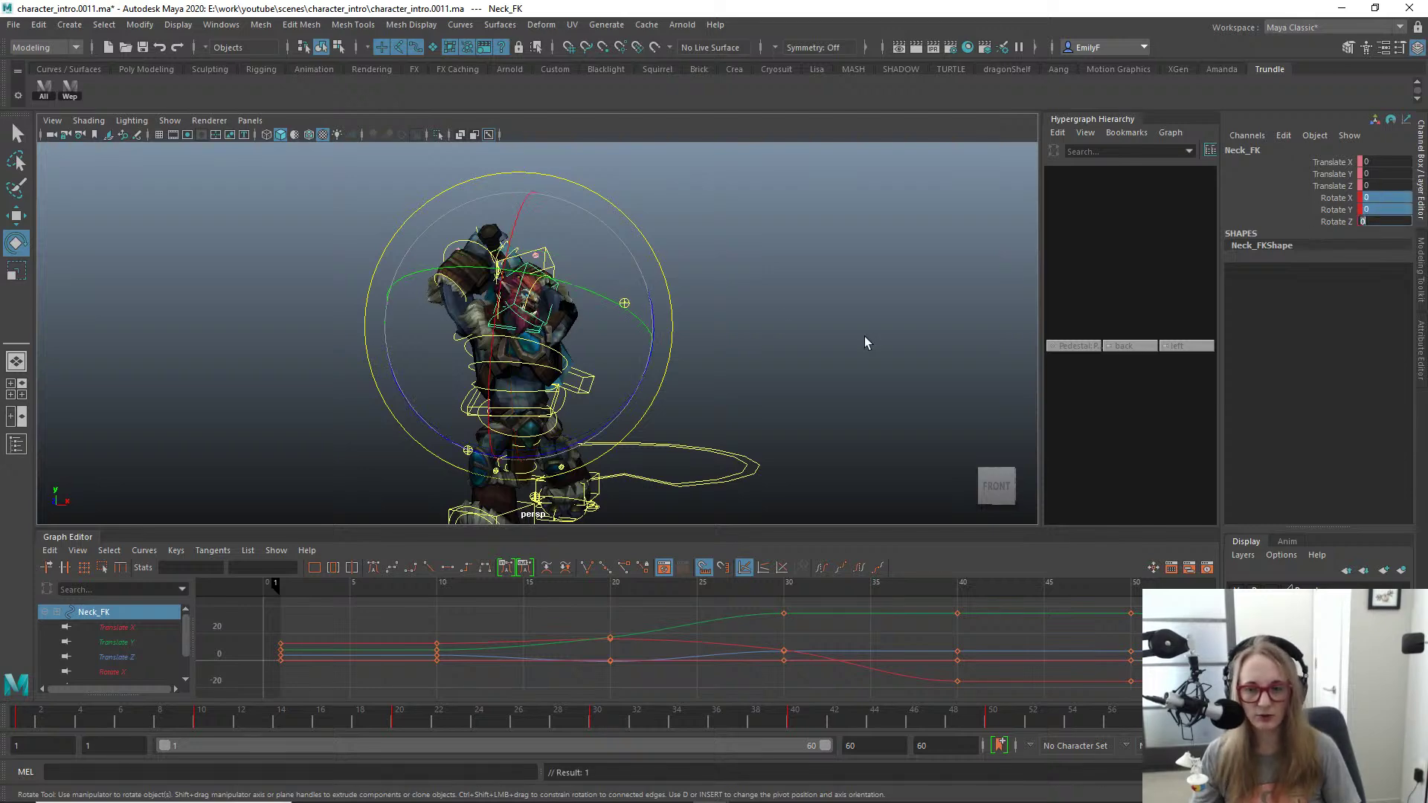
mouse_move(521, 290)
mouse_down()
mouse_move(482, 311)
mouse_move(504, 312)
mouse_up()
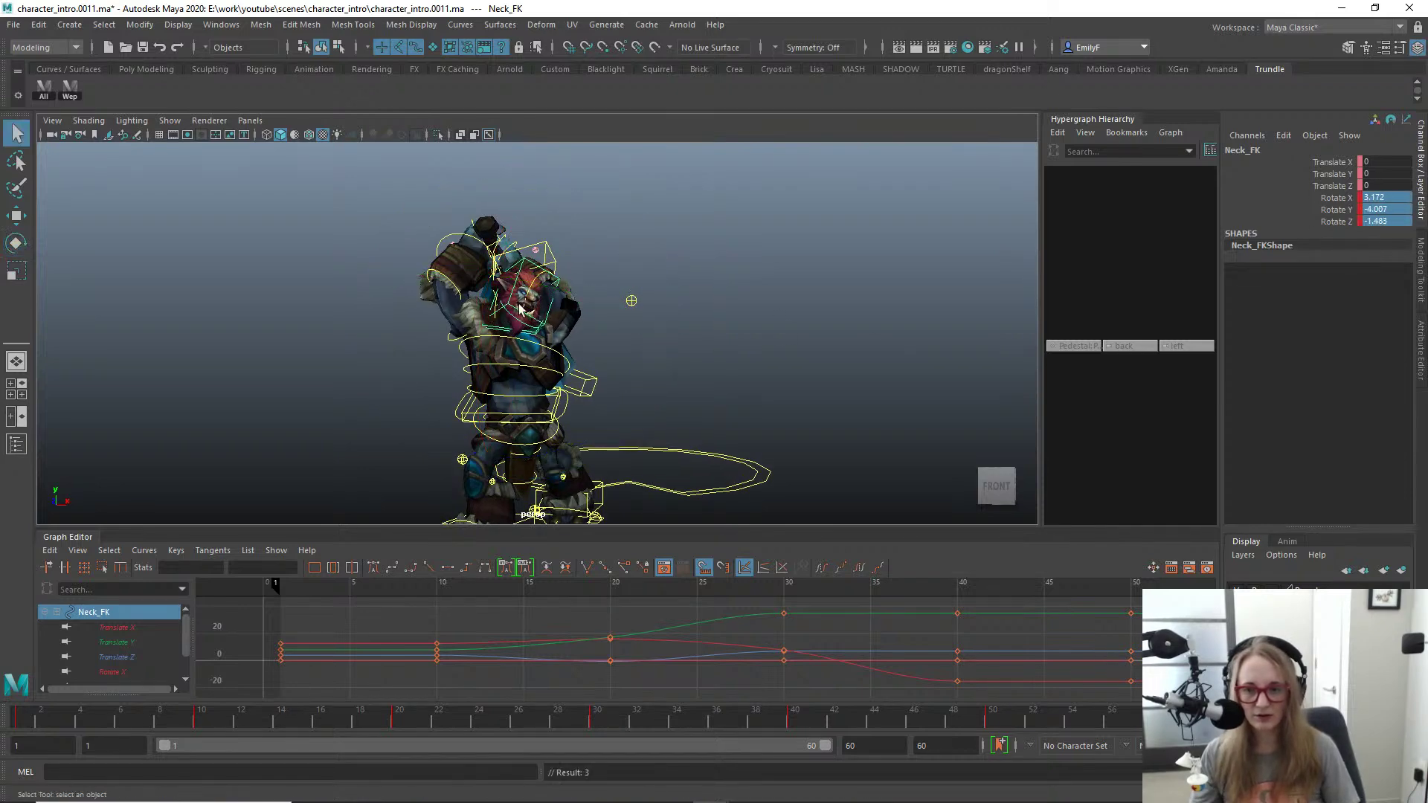
Step: Reset the Head_FK control's X, Y and Z rotations to 0
click(521, 309)
key(e)
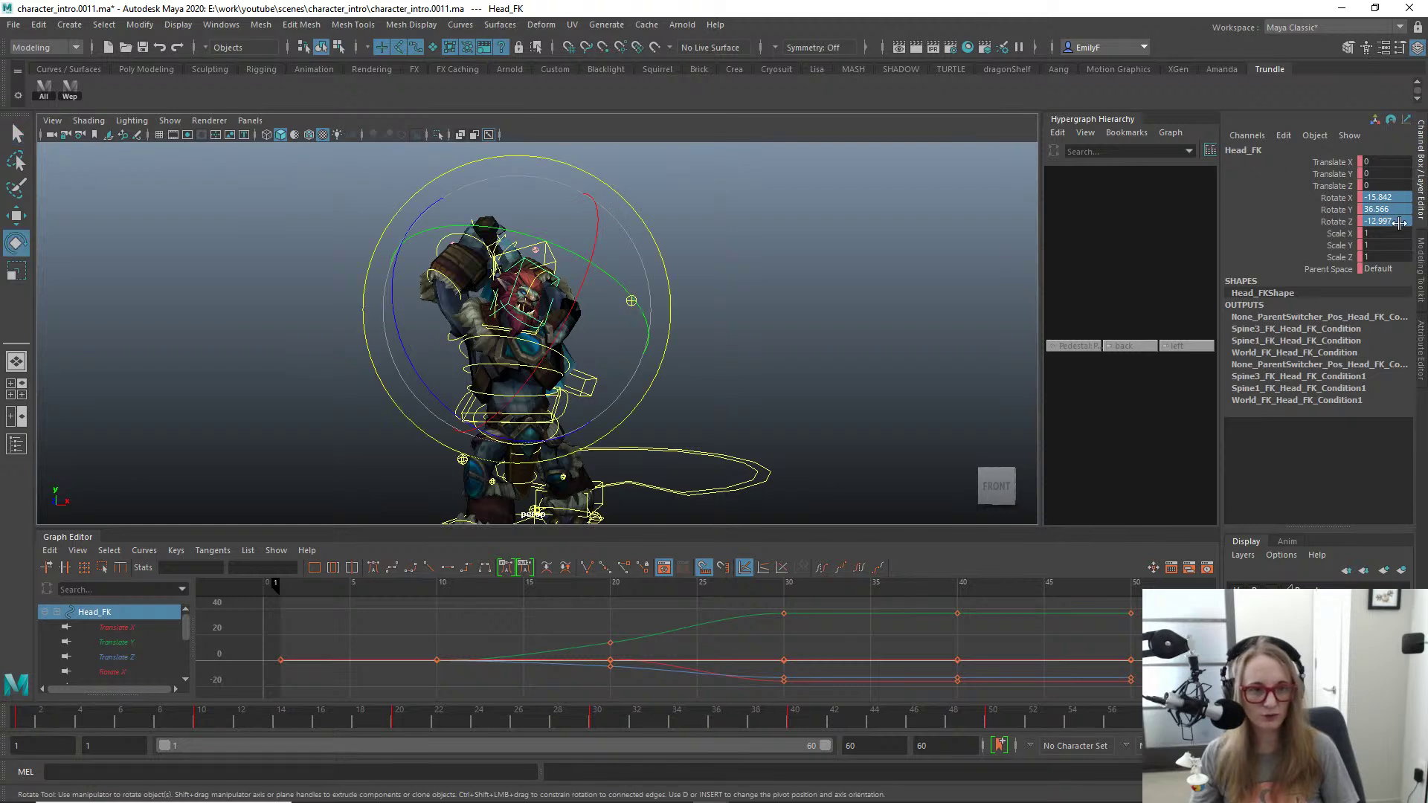
alt+drag(638, 374, 652, 259)
alt+right_drag(651, 259, 683, 335)
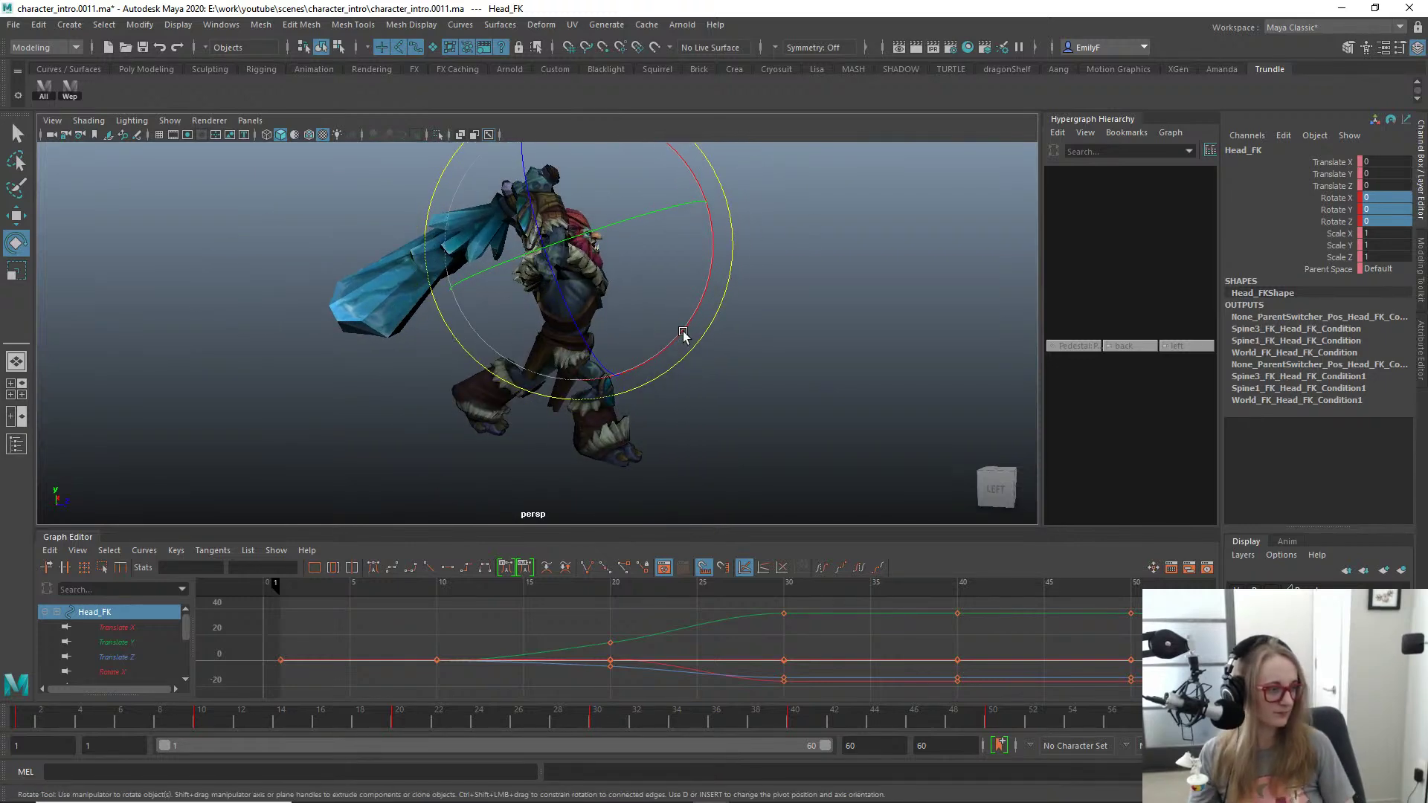
alt+drag(647, 259, 494, 293)
key(alt+1)
alt+right_drag(494, 293, 607, 271)
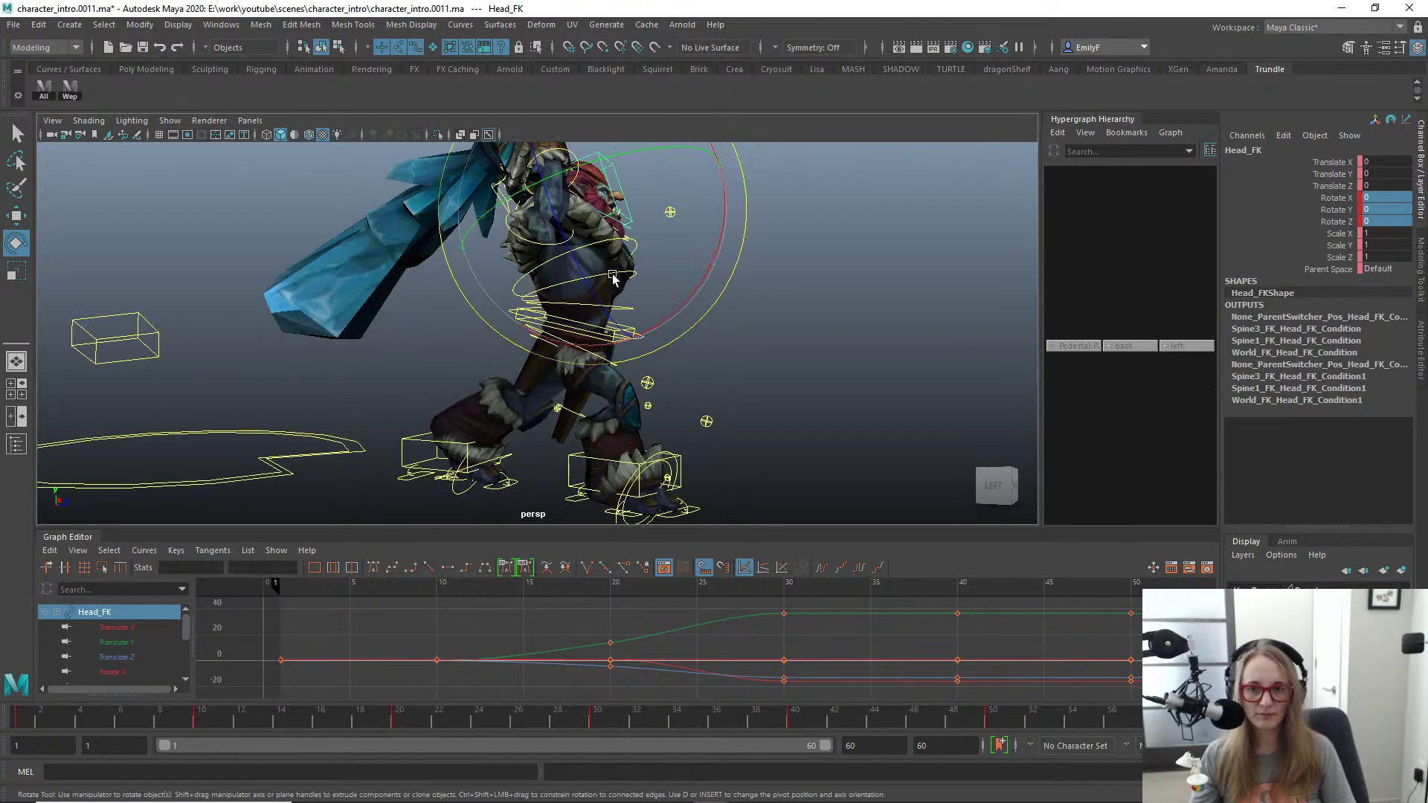
Step: Rotate R_Shoulder_FK to about 69.6, -185.1, -84.0 and key the control on frame 60
key(q)
alt+middle_drag(589, 252, 586, 293)
click(552, 296)
key(e)
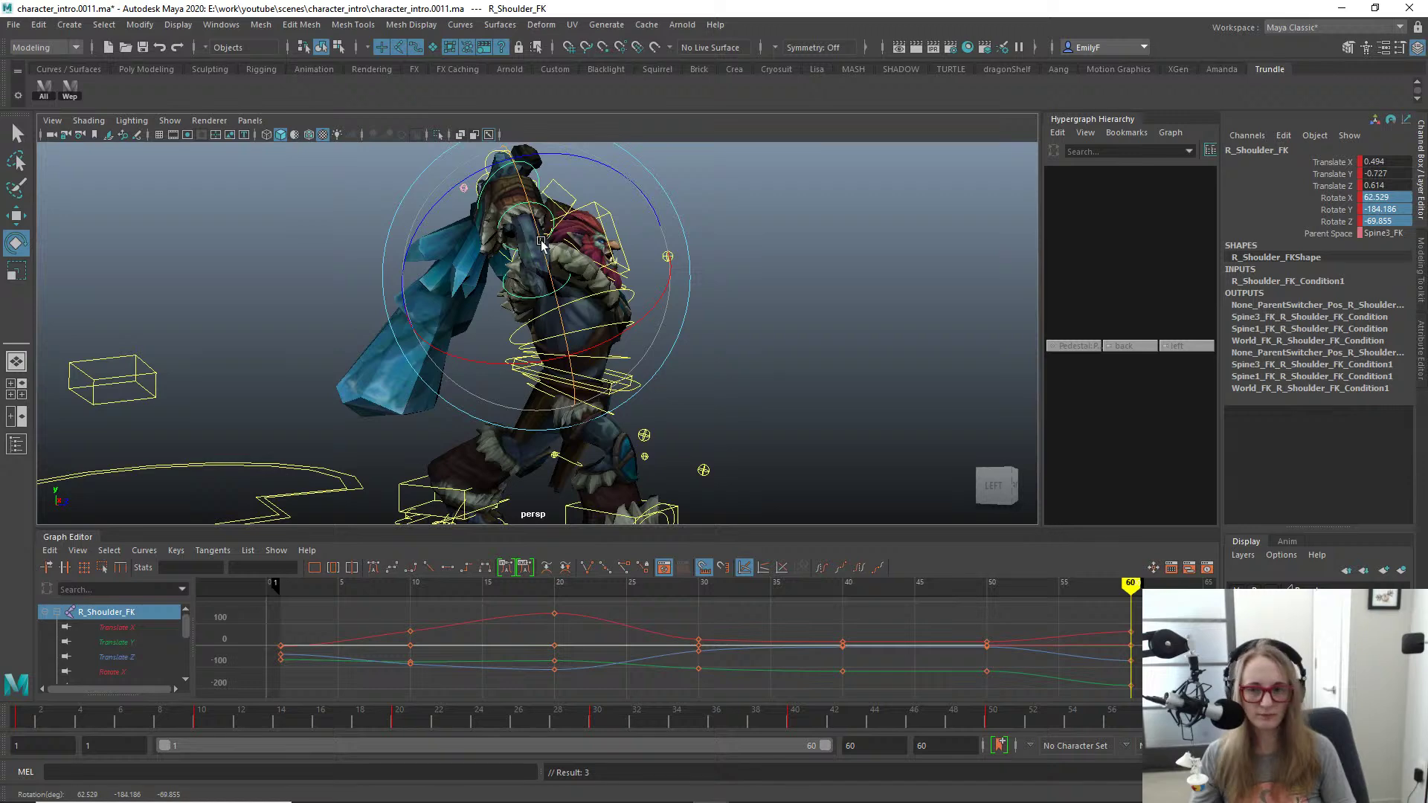
key(s)
alt+right_drag(583, 247, 543, 256)
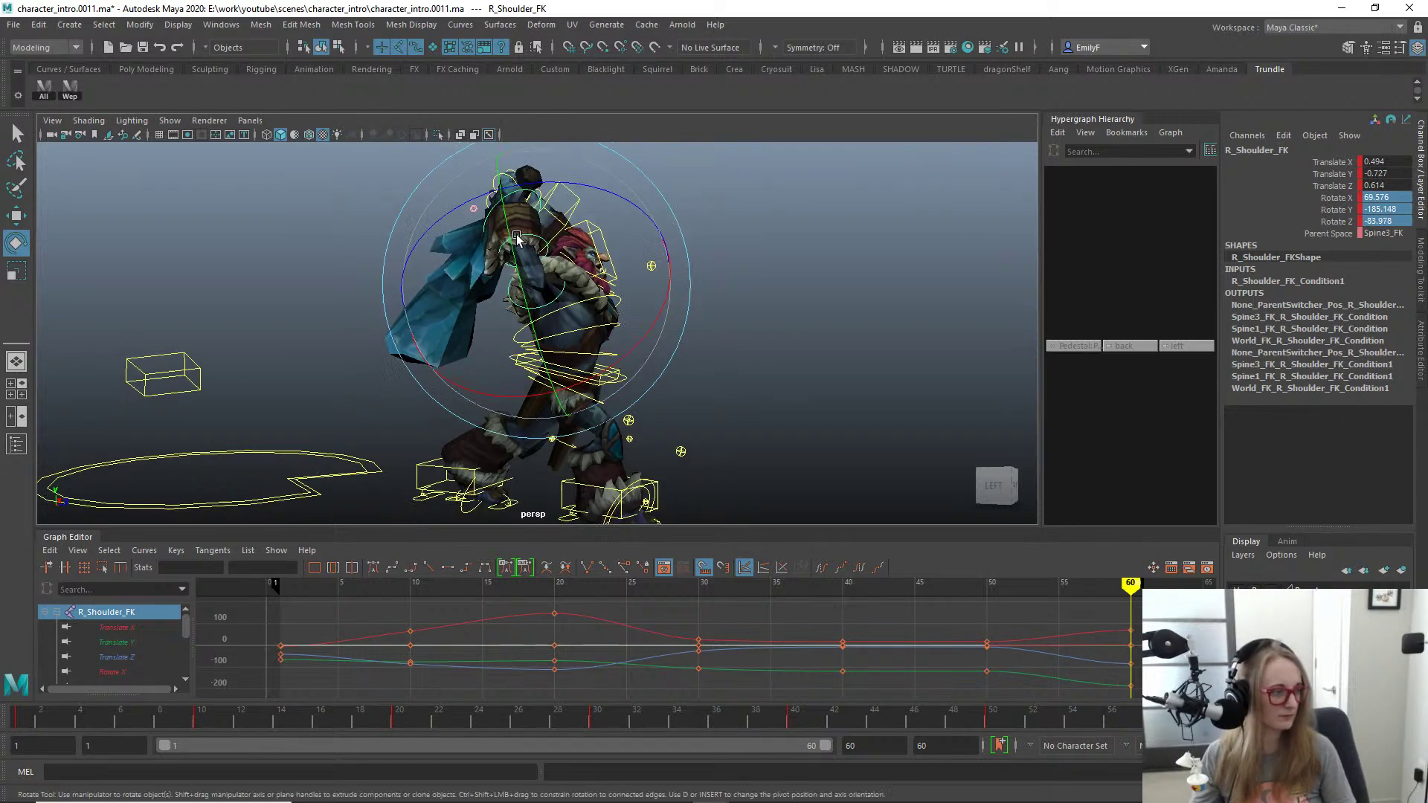
key(q)
alt+drag(692, 264, 668, 238)
key(e)
key(q)
key(e)
drag(362, 331, 338, 274)
scroll(571, 287, up, 3)
alt+drag(494, 219, 640, 279)
Step: Try to offset the right clavicle control R_Clavicle_FK to about -0.1, -0.6, -0.3
key(q)
click(531, 242)
key(w)
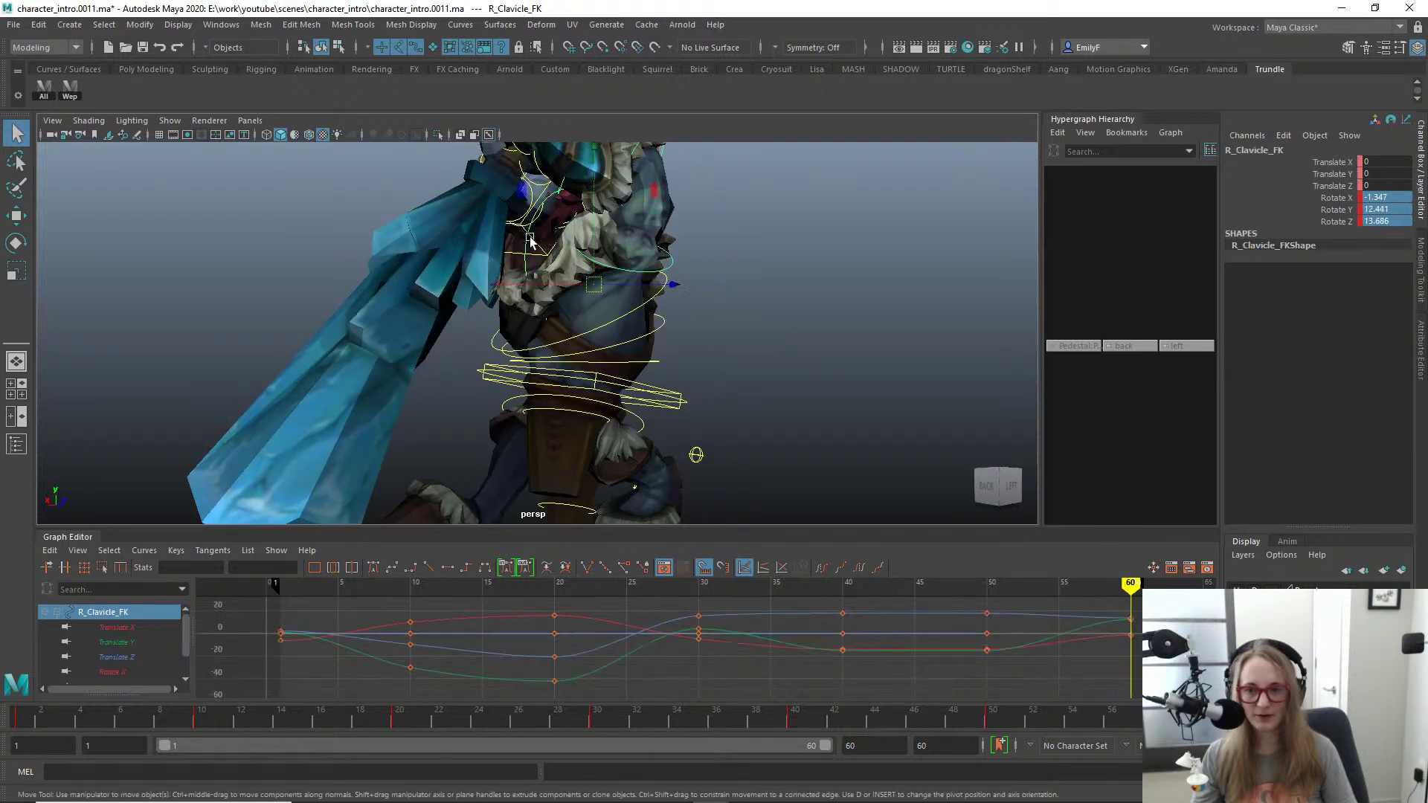
drag(595, 197, 362, 199)
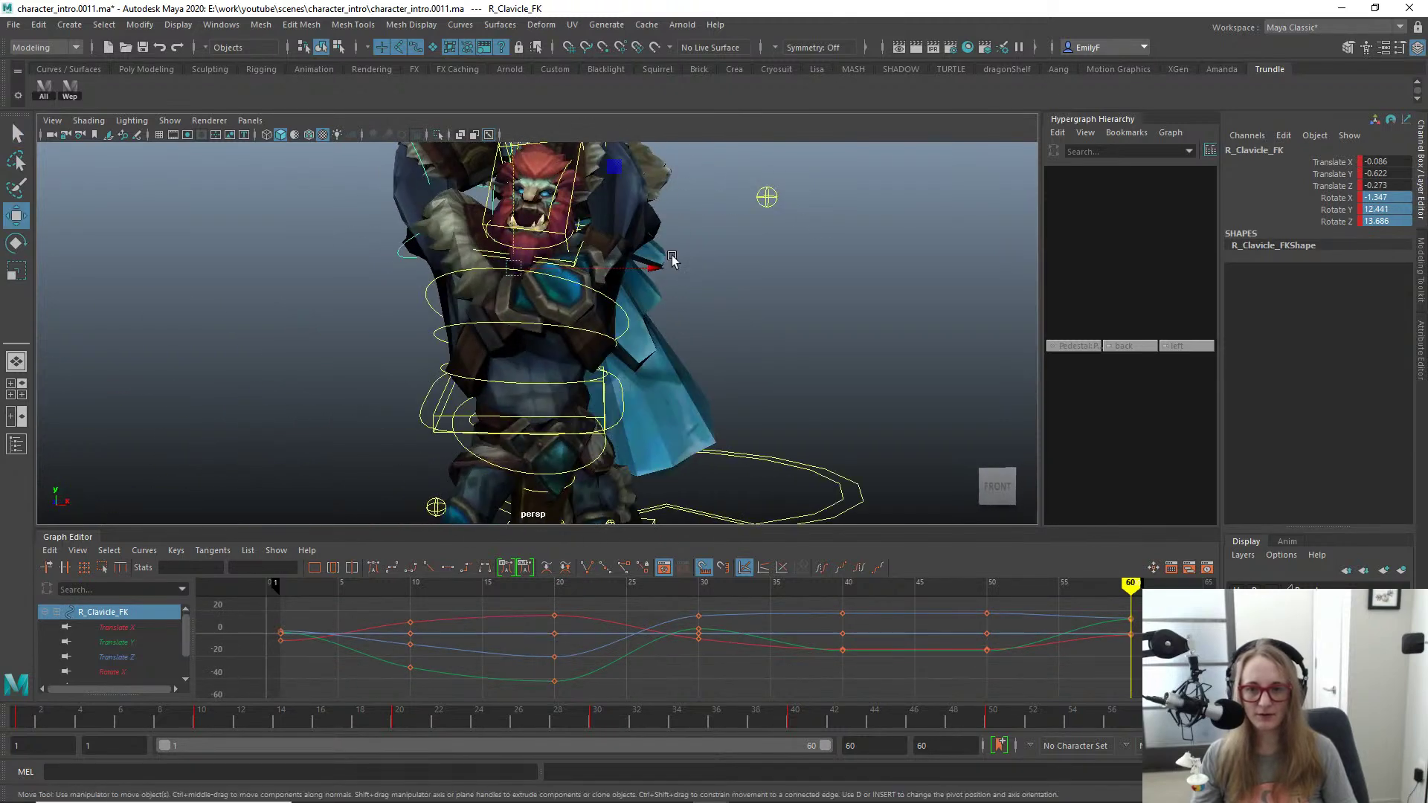
key(ctrl+z)
Step: Rotate R_Shoulder_FK to about 74.6, -194.5, -55.4
key(e)
mouse_move(648, 291)
mouse_down()
mouse_move(619, 339)
mouse_move(561, 241)
mouse_move(550, 262)
mouse_move(576, 312)
mouse_move(654, 230)
mouse_move(636, 199)
mouse_move(613, 252)
mouse_move(730, 264)
mouse_move(663, 288)
mouse_move(424, 290)
mouse_move(526, 274)
mouse_move(774, 287)
mouse_move(510, 310)
mouse_move(628, 309)
mouse_move(612, 300)
mouse_move(637, 290)
mouse_up()
key(alt+1)
key(q)
click(574, 275)
key(e)
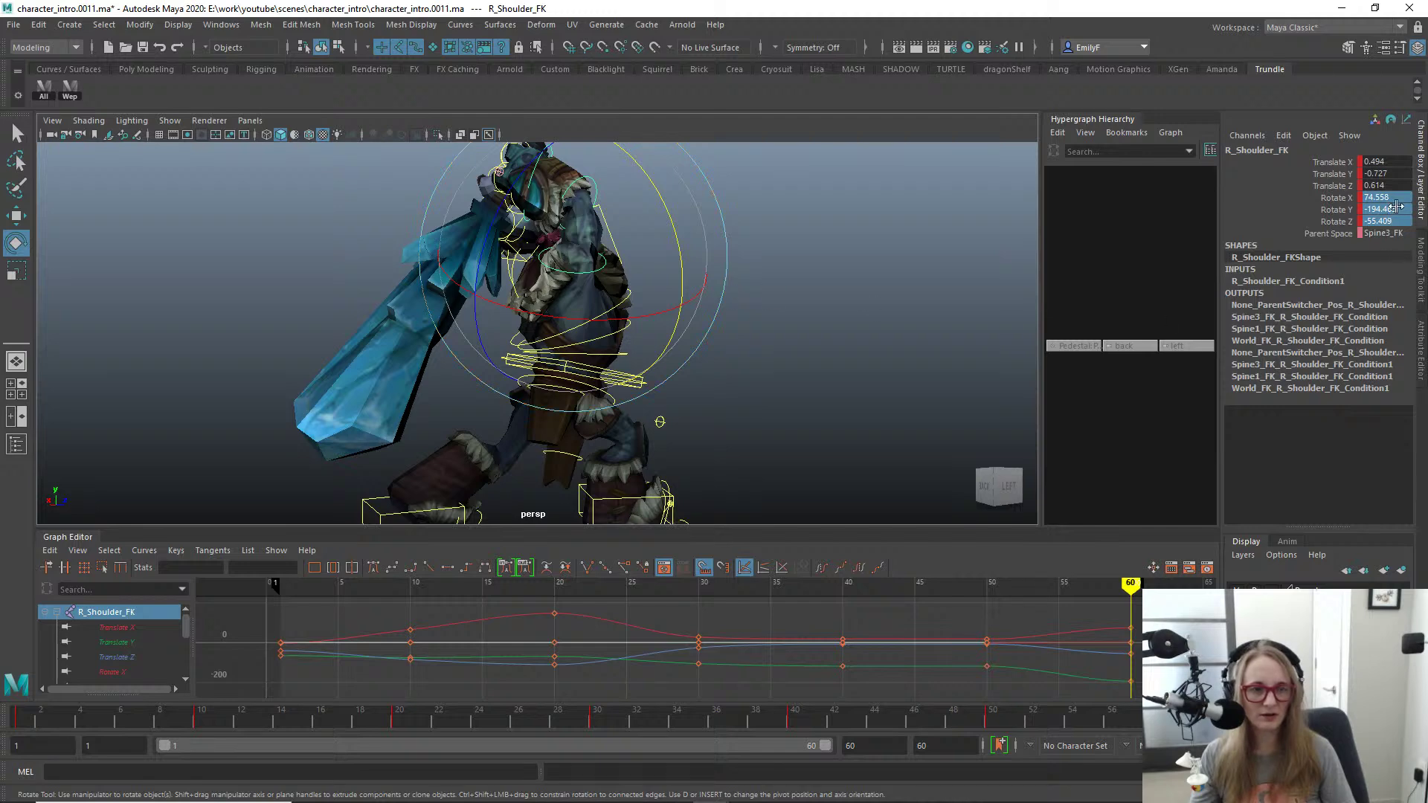
Step: Try to re-pose R_Shoulder_FK from zeroed rotations to about -101.9, 14.1, 116.7
text(0)
key(Return)
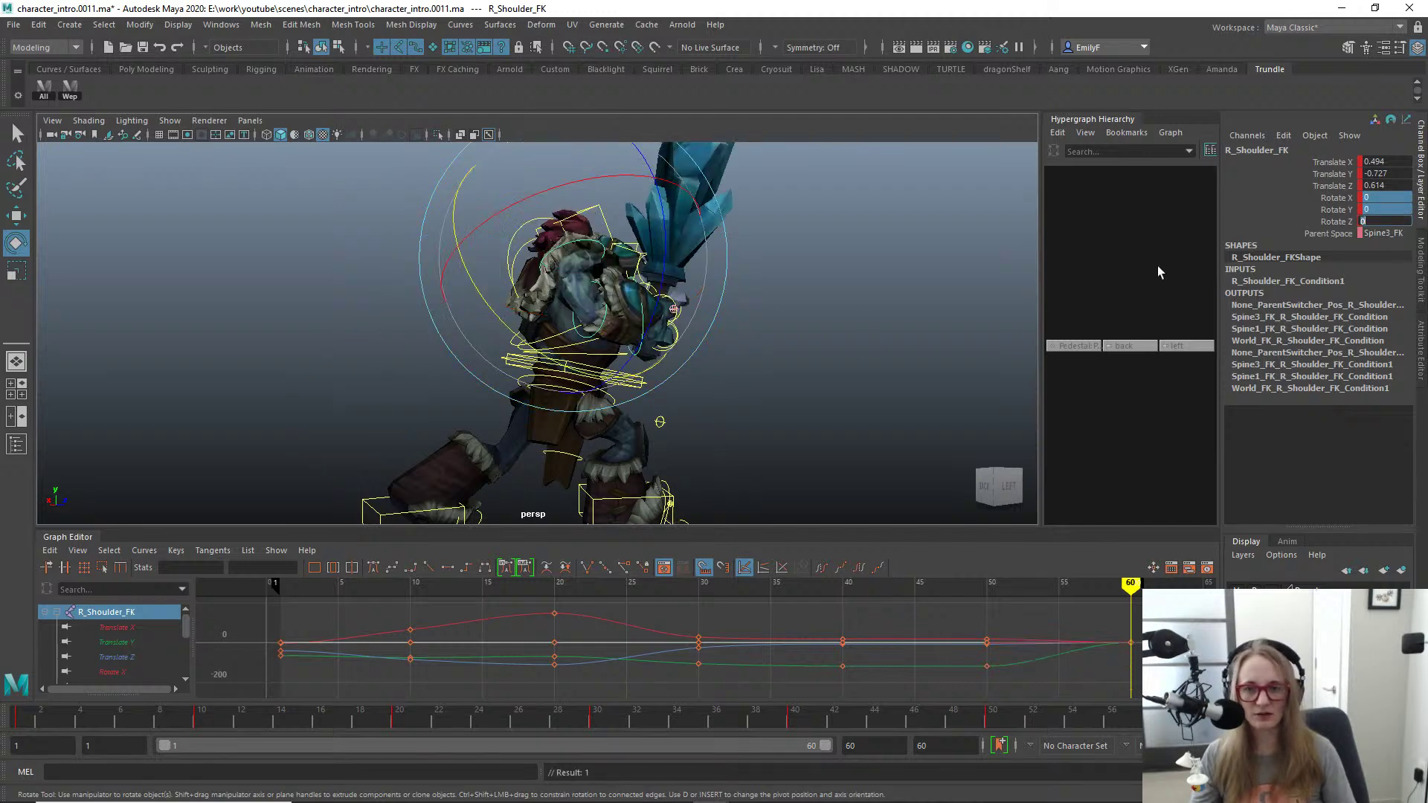
alt+drag(630, 299, 526, 158)
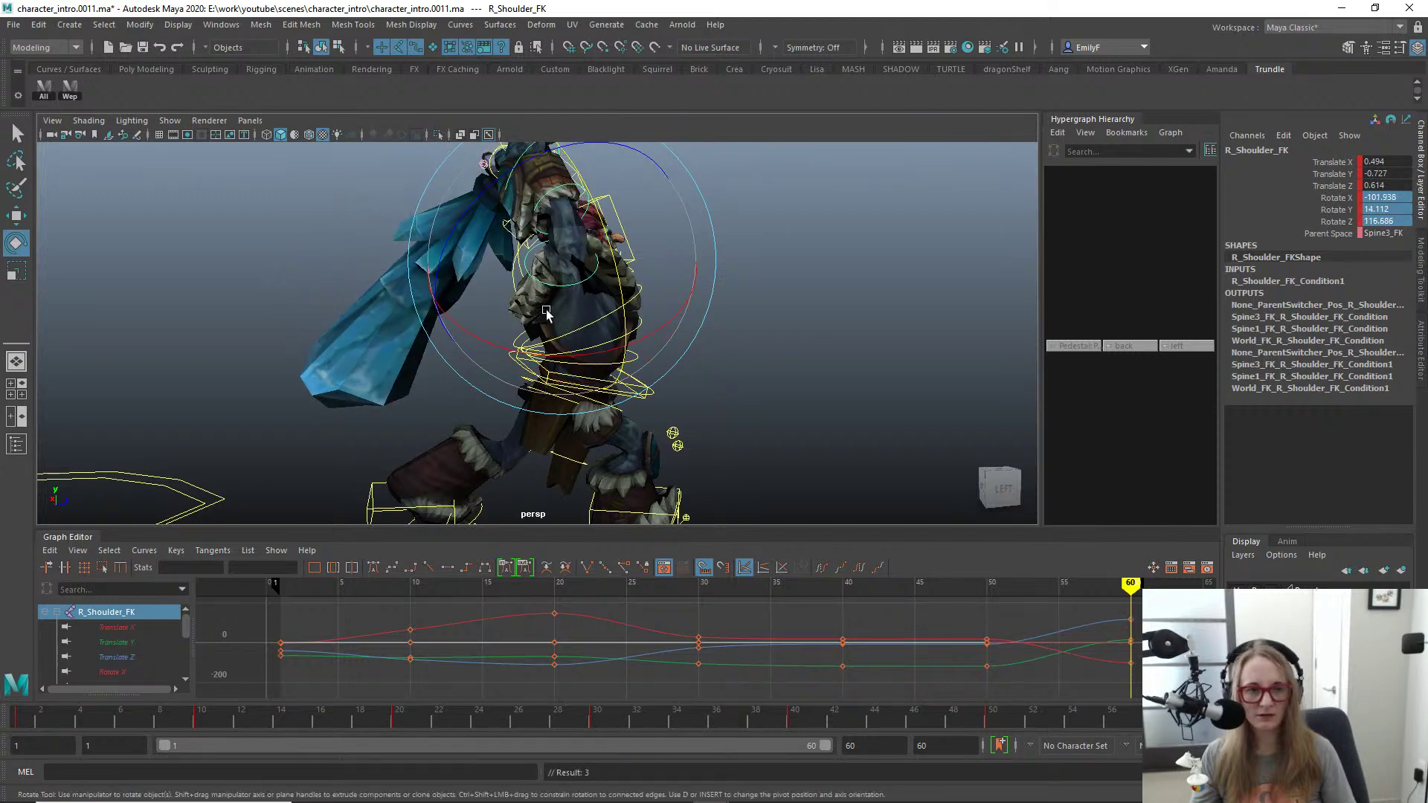
key(ctrl+z)
key(ctrl+z)
key(ctrl+z)
key(ctrl+z)
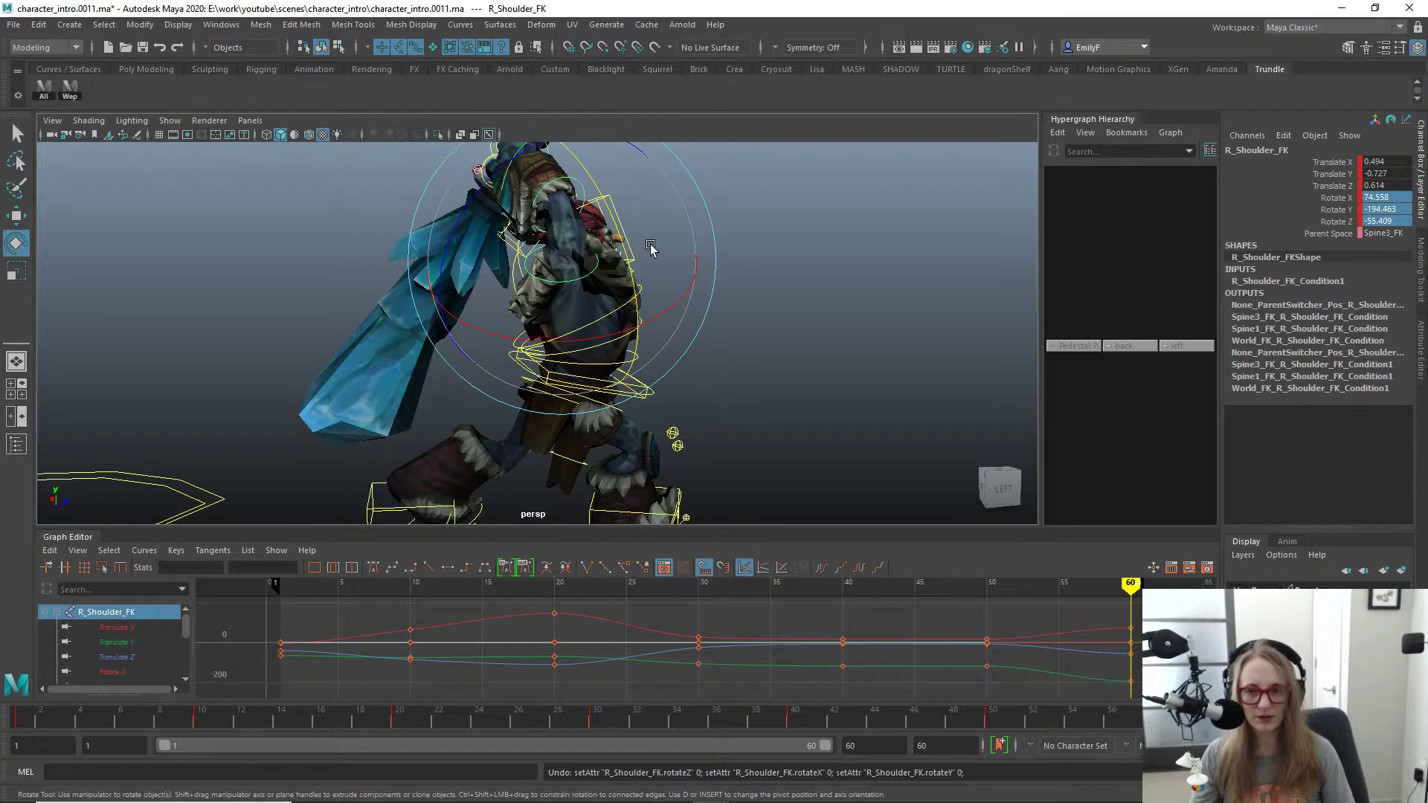
Step: Rotate R_Shoulder_FK to about 50.6, -191.0, -46.3 to lower the raised arm and weapon
drag(654, 248, 597, 266)
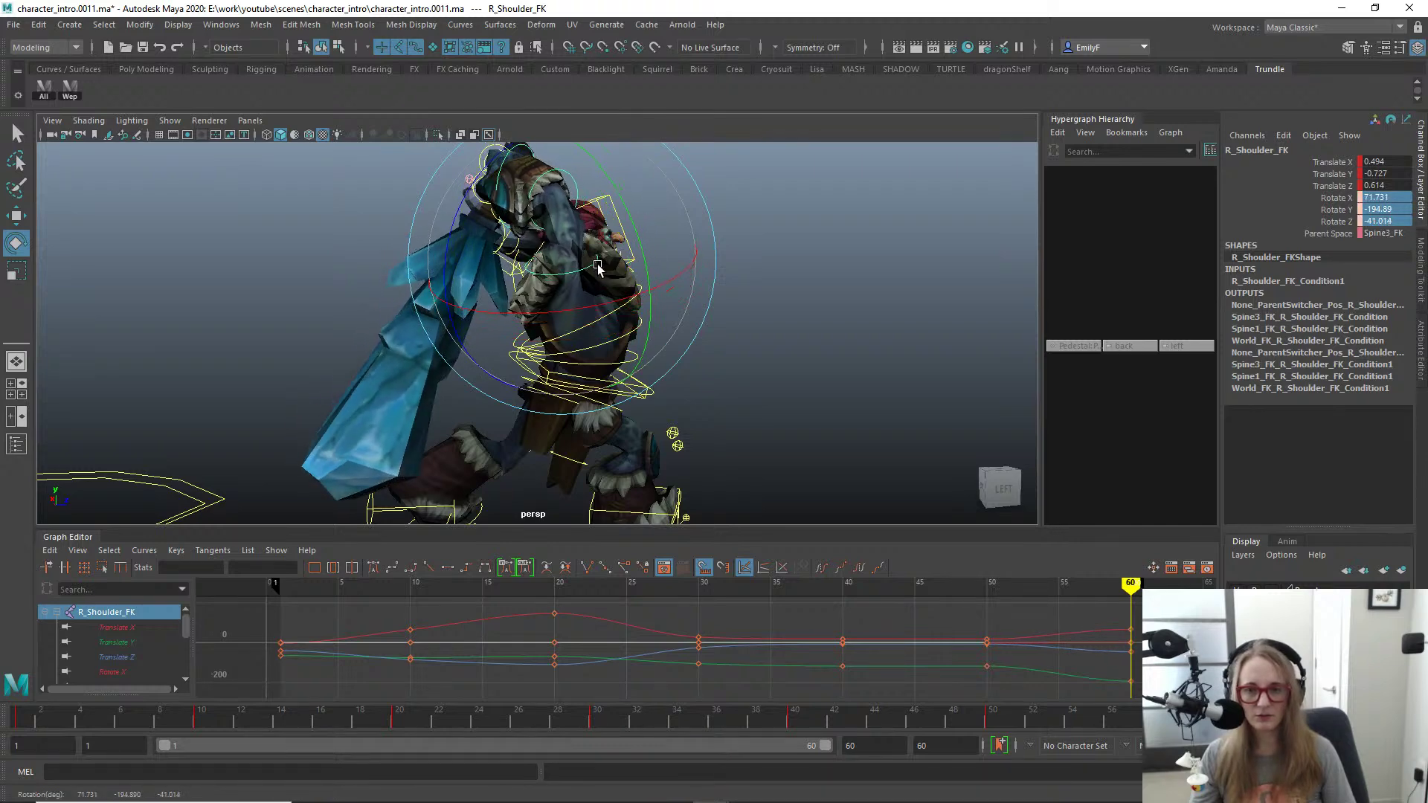
alt+drag(474, 312, 733, 288)
drag(569, 212, 627, 331)
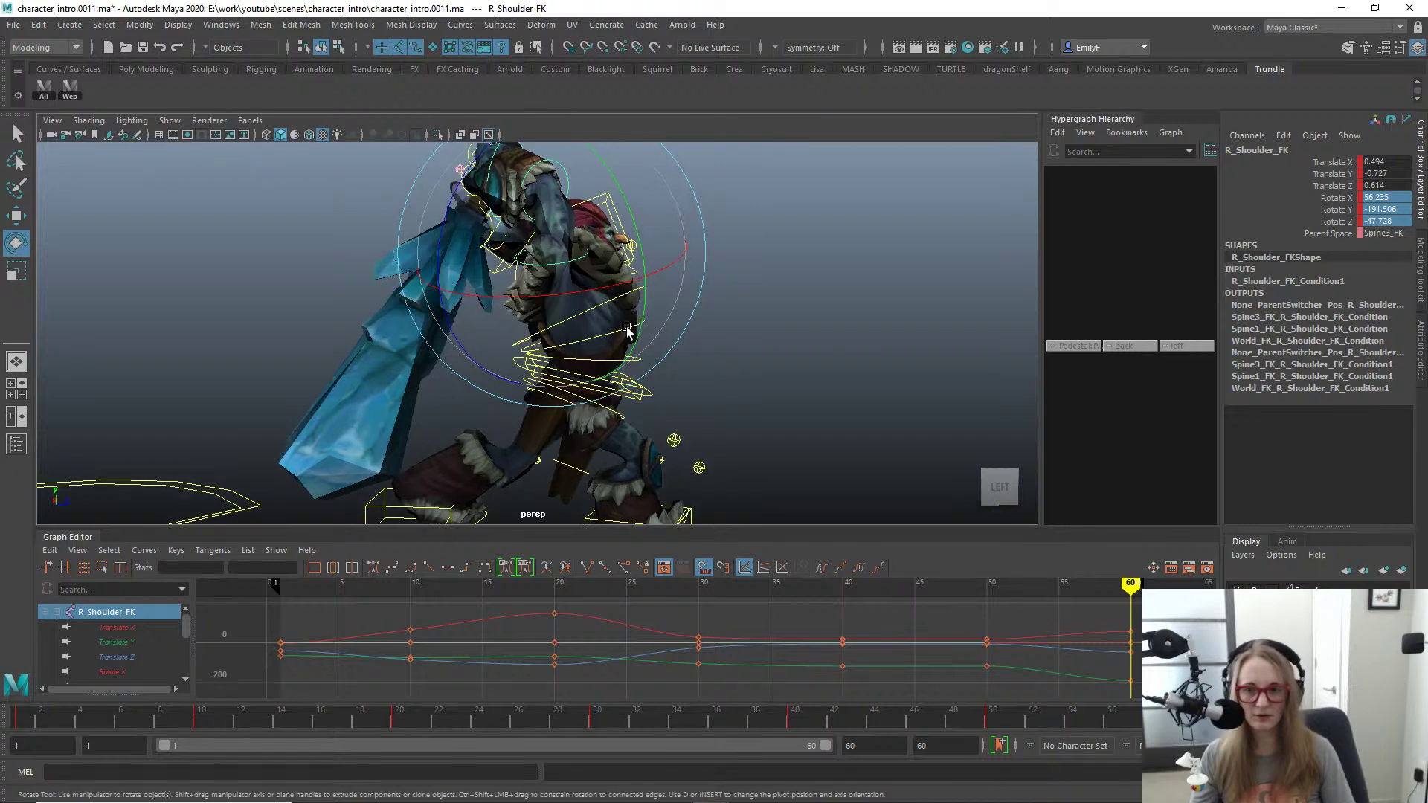
drag(578, 277, 596, 272)
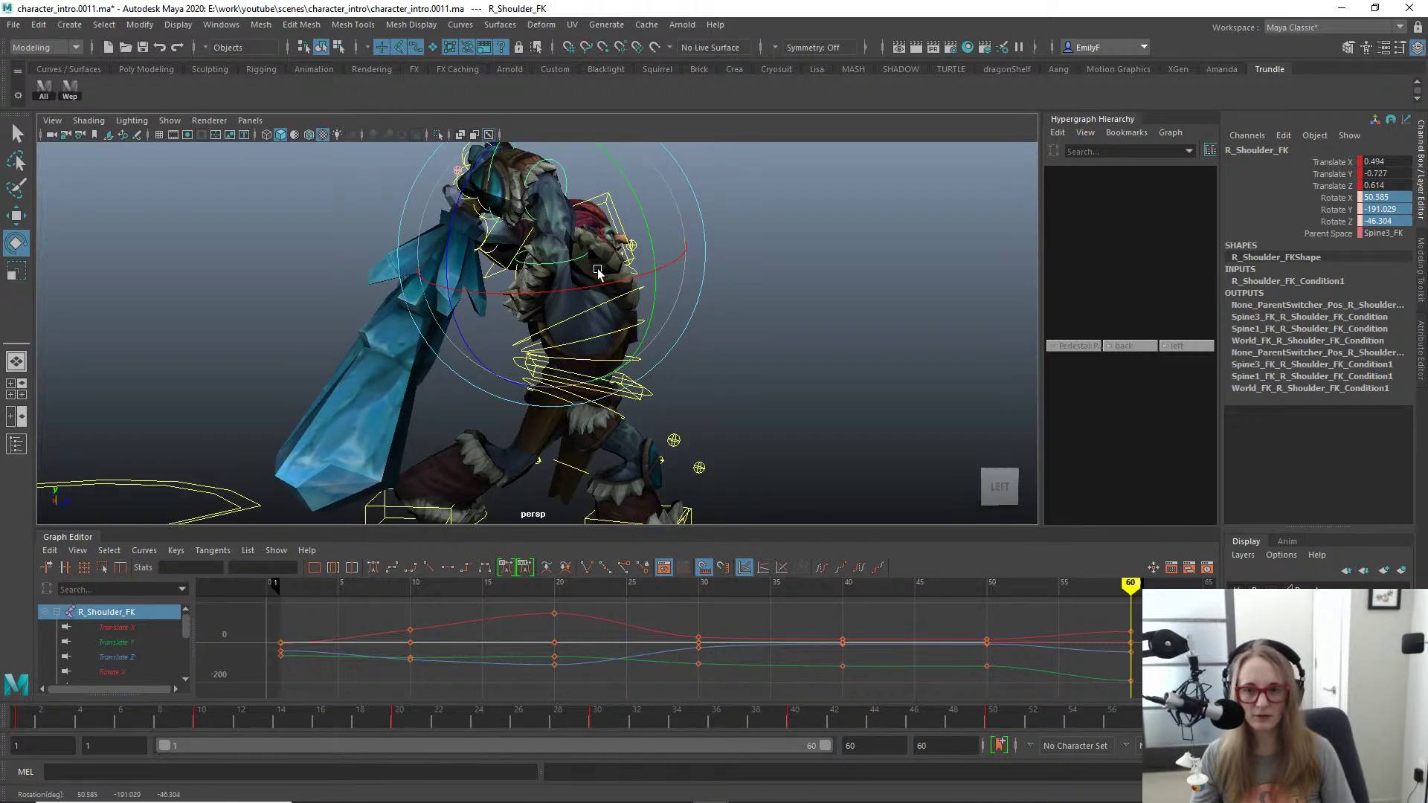
Step: Select Head_FK and examine the head and arm pose from the back, front and side
key(q)
alt+drag(364, 311, 534, 305)
click(565, 230)
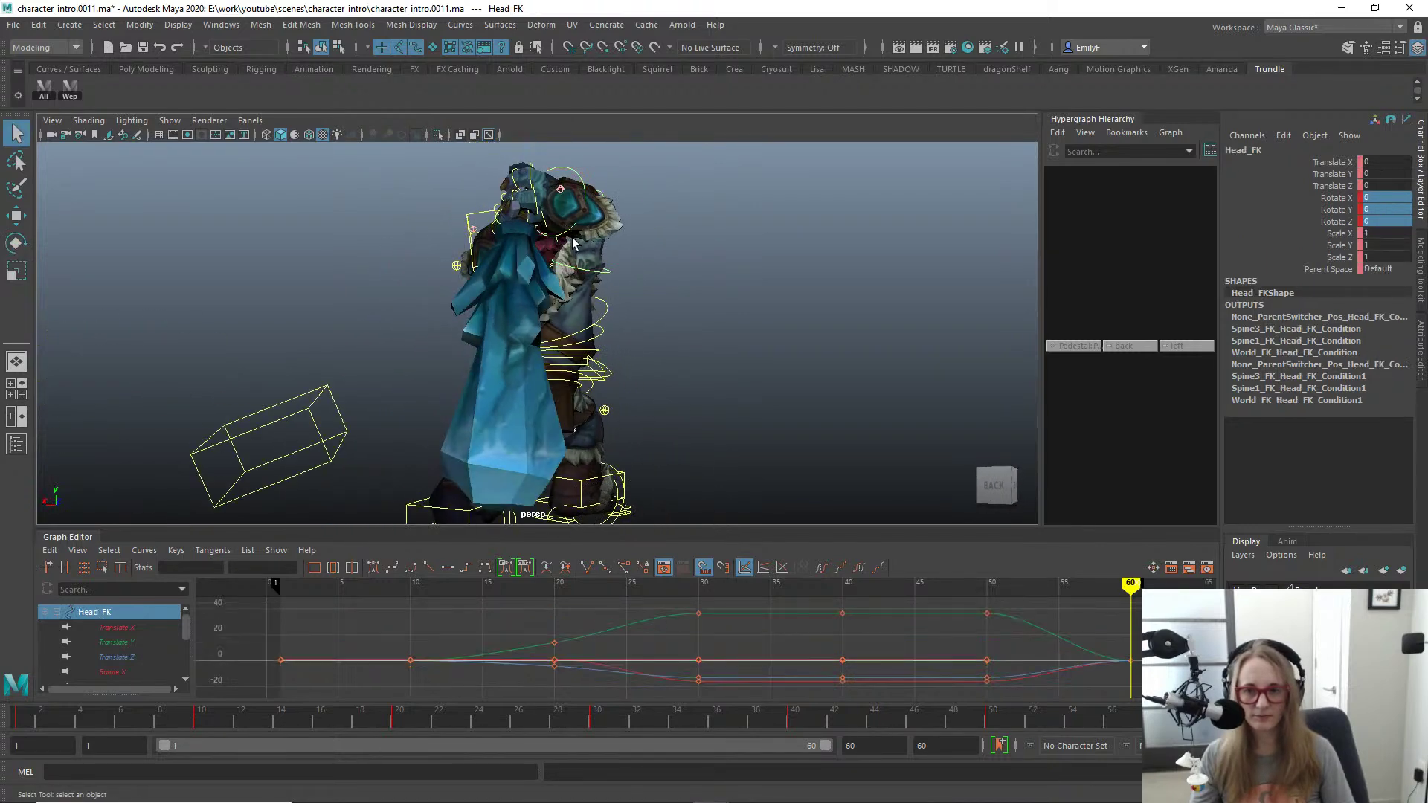
alt+drag(565, 230, 247, 287)
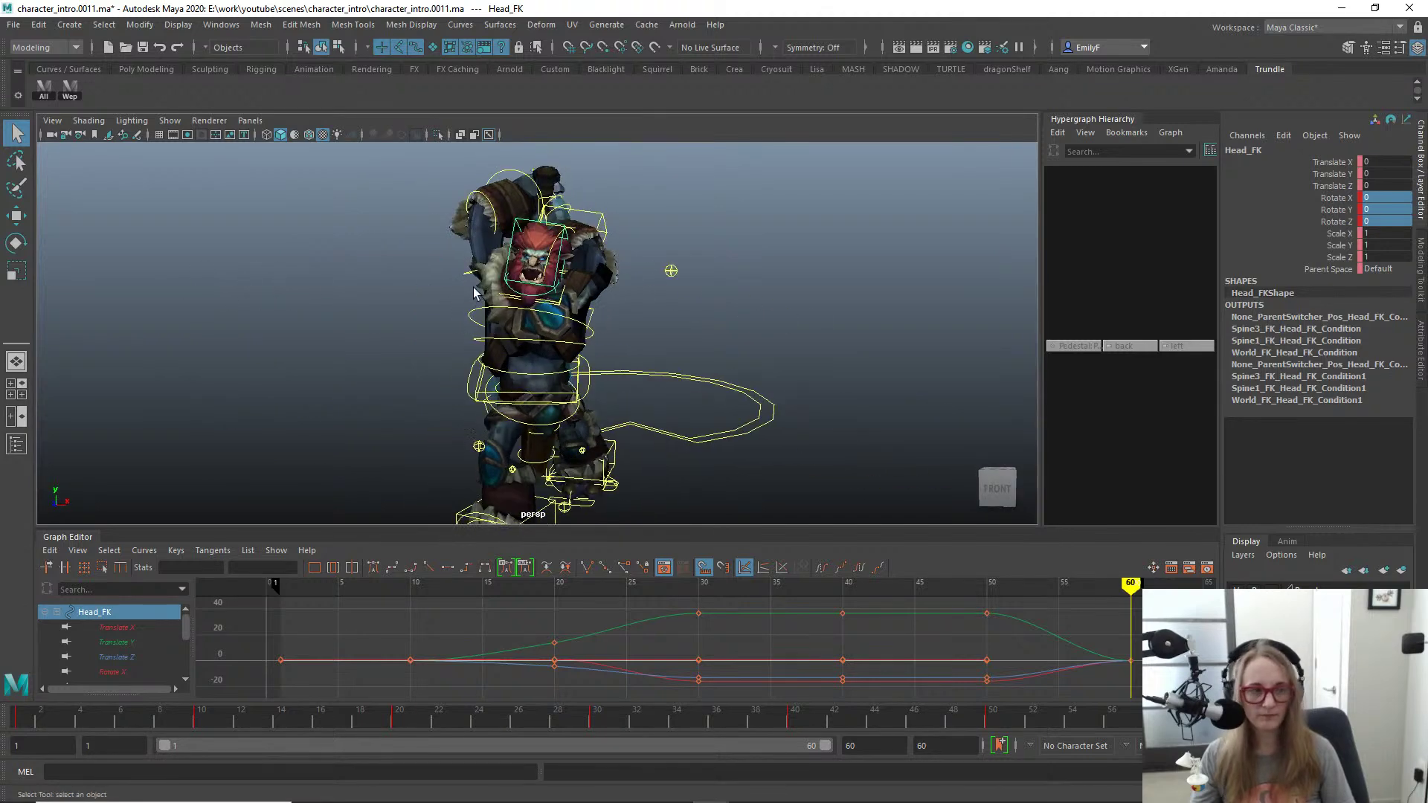
alt+right_drag(474, 287, 485, 281)
alt+drag(519, 320, 632, 327)
key(e)
drag(575, 222, 548, 310)
key(q)
alt+drag(446, 287, 539, 202)
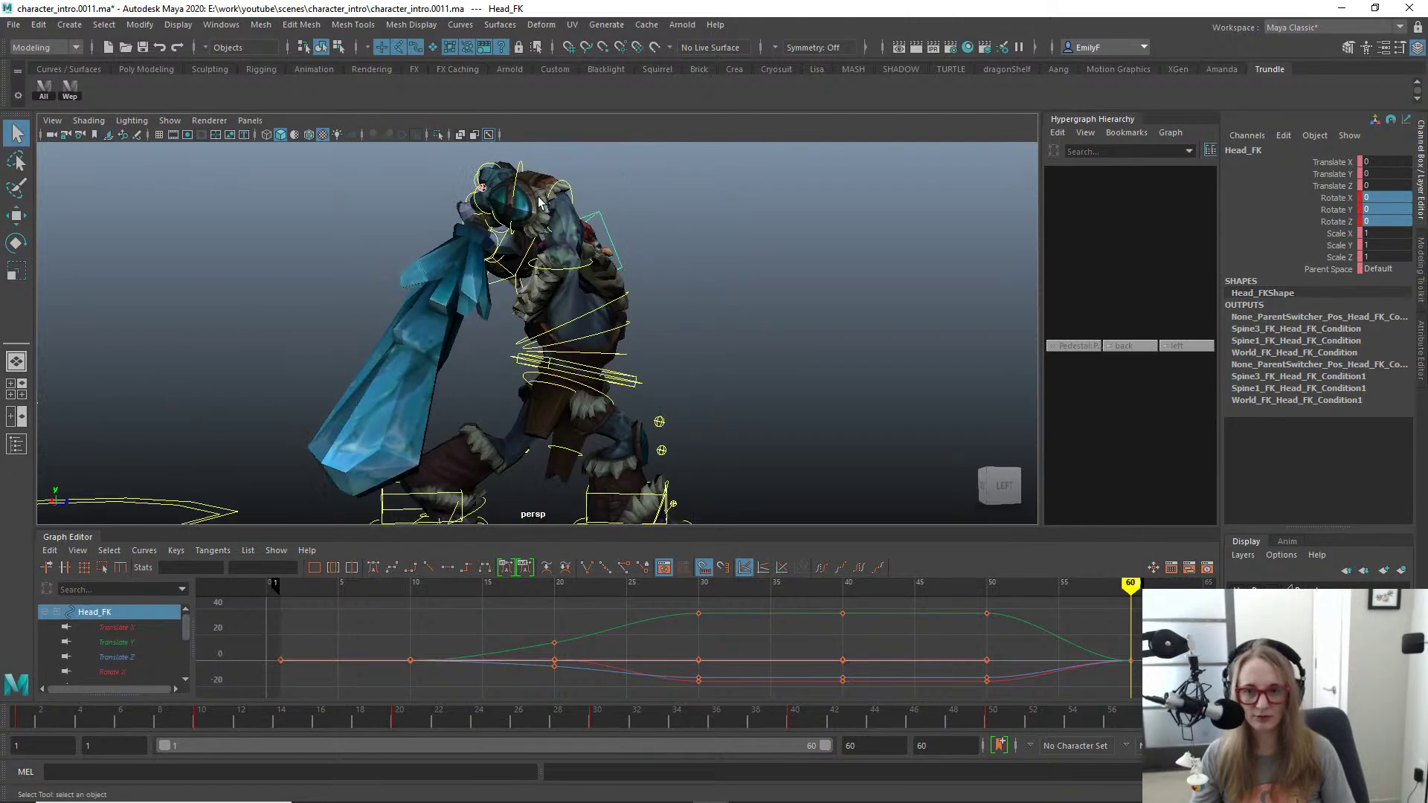
Step: Rotate the right hand control R_Hand_FK to about -24.4, 17.8, 36.4
click(513, 188)
key(e)
alt+drag(531, 280, 668, 309)
alt+drag(583, 227, 614, 230)
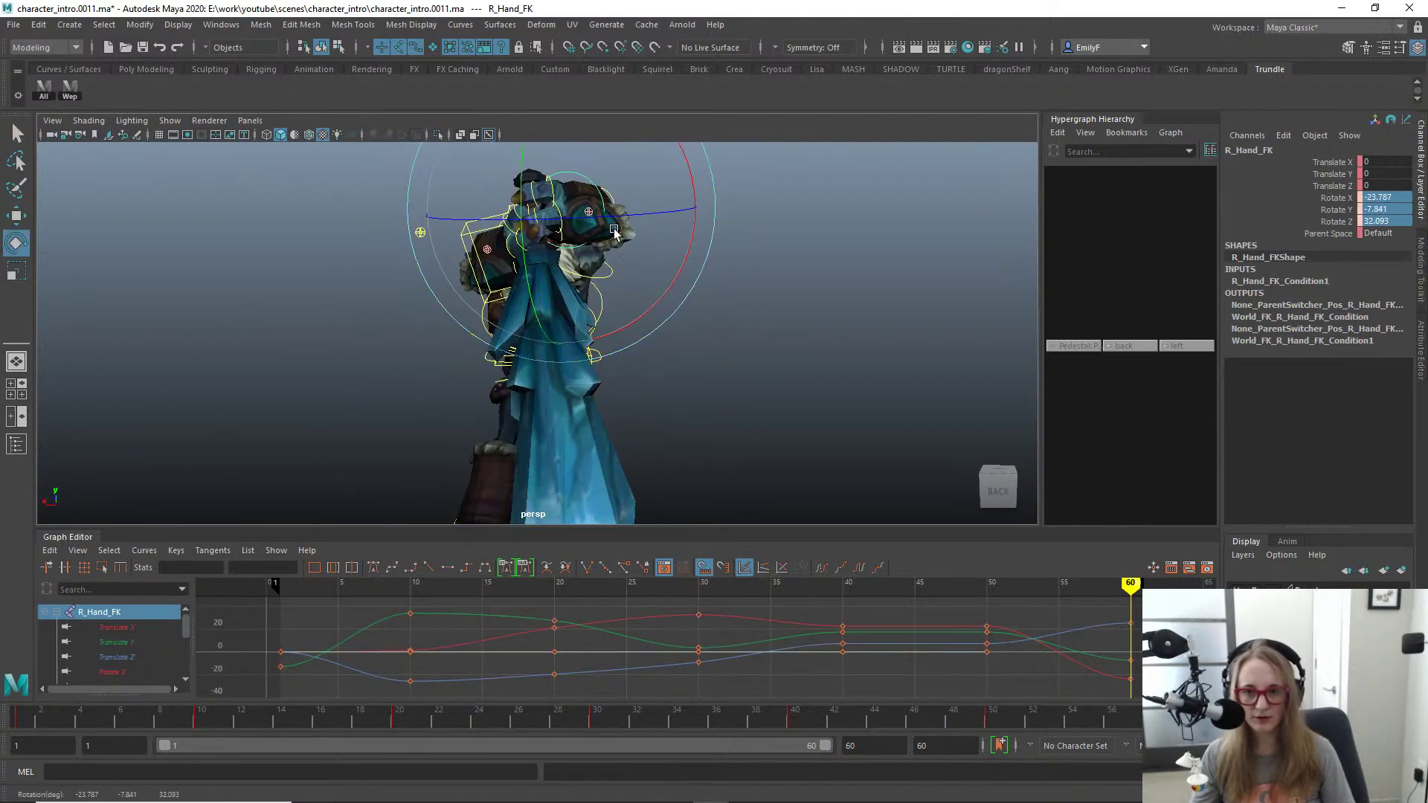
drag(676, 275, 431, 292)
key(f)
drag(603, 303, 673, 312)
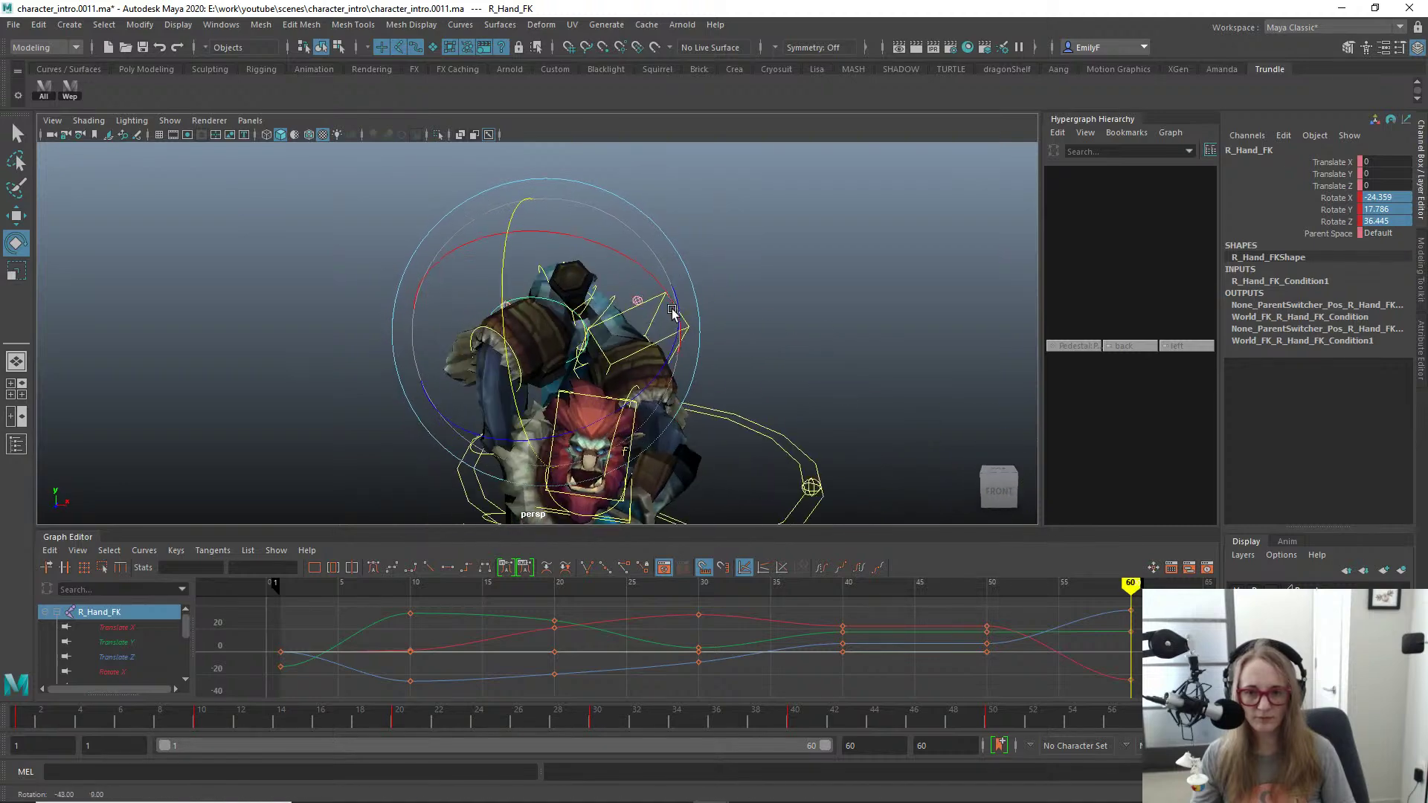
Step: Refine the R_Hand_FK rotation to about -19.7, 7.3, 5.4, checking the grip from above and the side
alt+drag(545, 340, 558, 366)
alt+right_drag(595, 364, 739, 353)
alt+middle_drag(739, 353, 685, 226)
alt+middle_drag(600, 333, 593, 401)
alt+right_drag(588, 398, 564, 381)
drag(596, 312, 518, 387)
drag(446, 326, 460, 259)
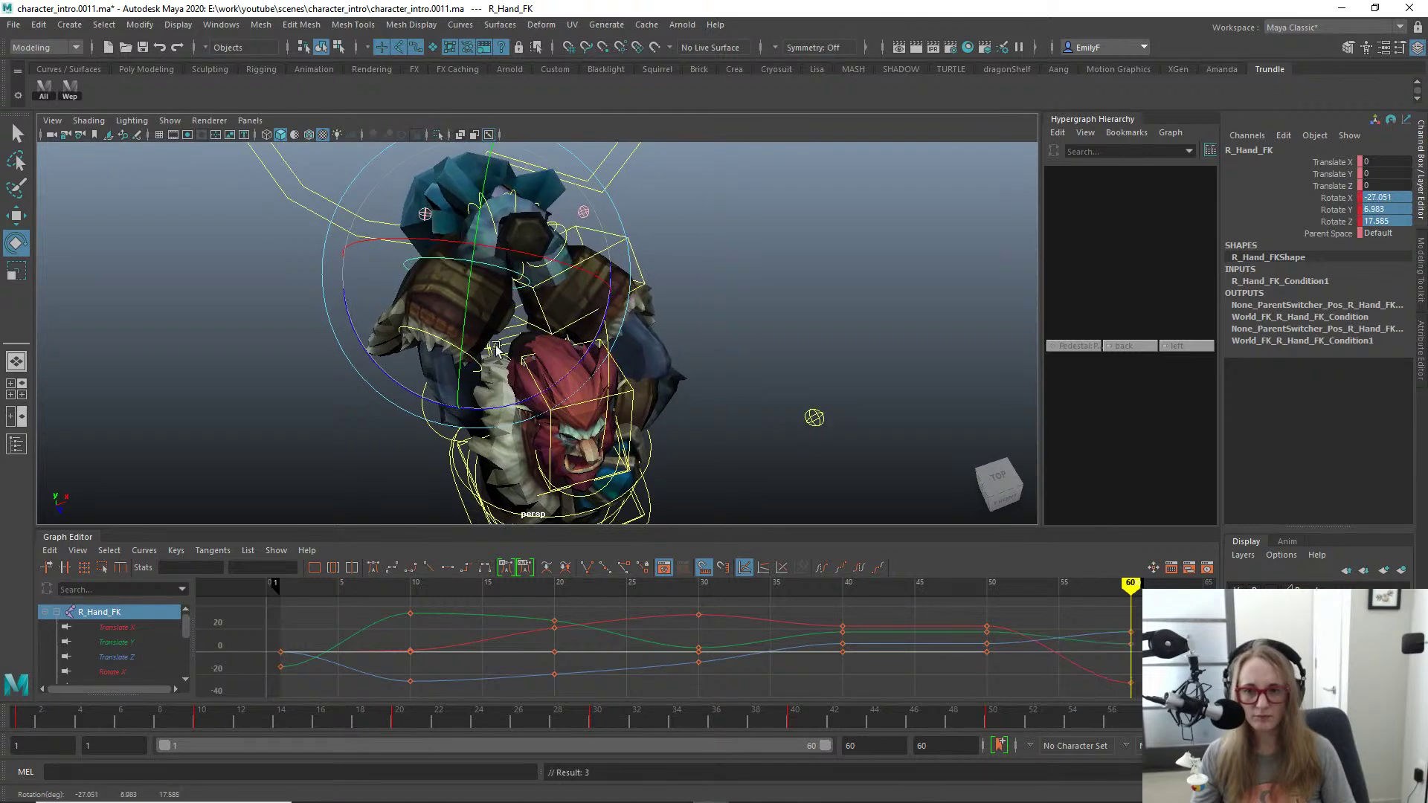
drag(496, 350, 481, 394)
drag(476, 308, 580, 171)
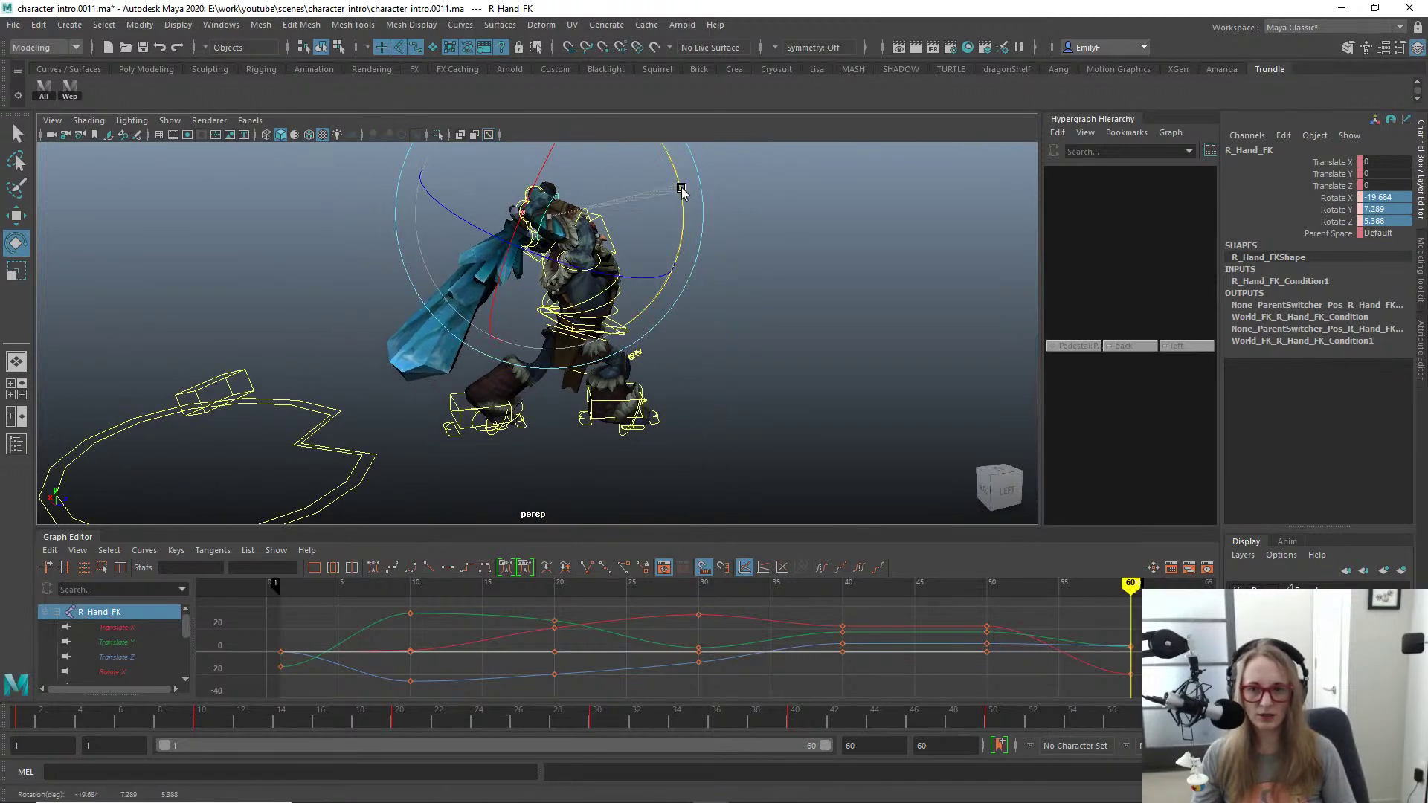
Step: Rotate R_Hand_FK to about -20.8, 18.6, 5.6, hide the rig controls and save the scene as character_intro.0012.ma
drag(679, 186, 687, 215)
alt+right_drag(556, 321, 685, 276)
alt+drag(685, 311, 680, 290)
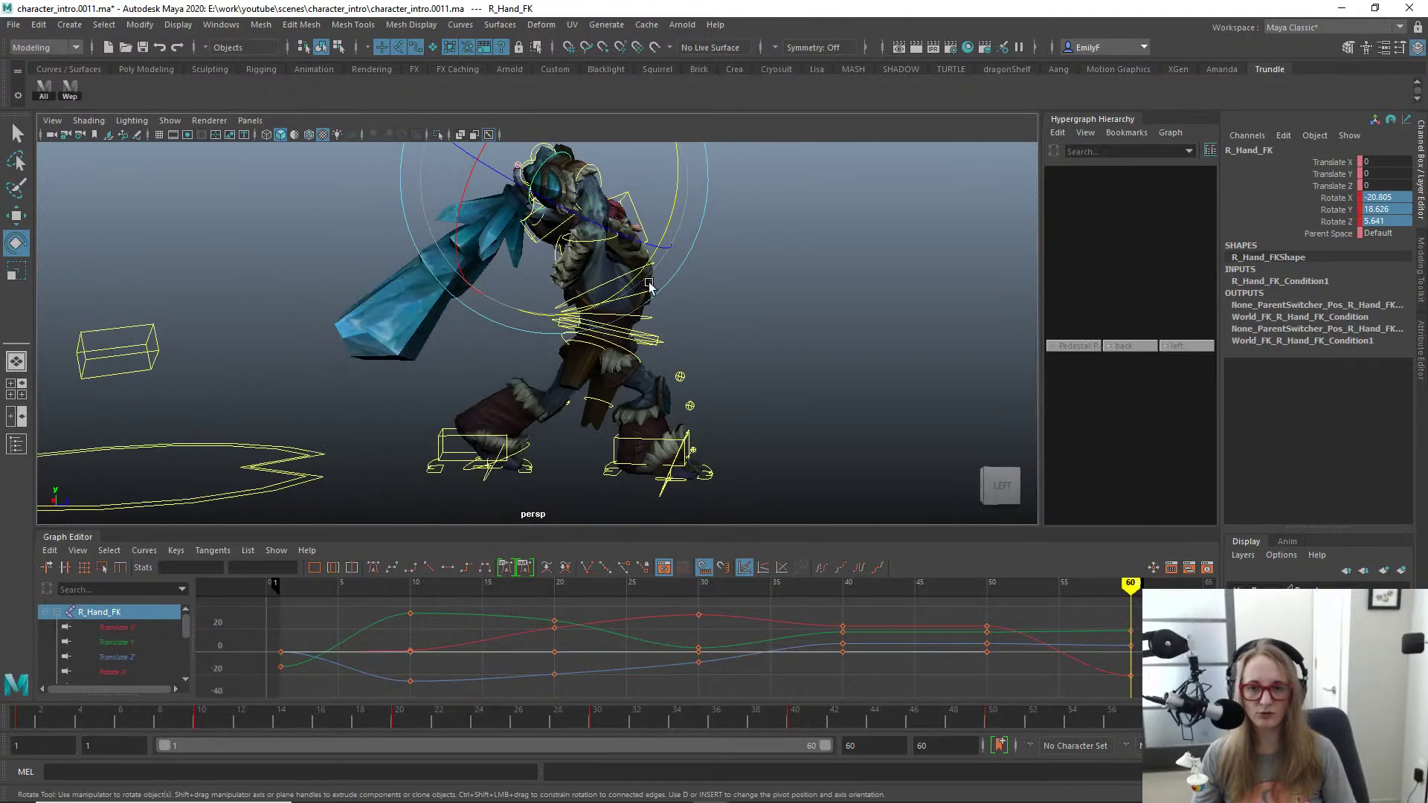
key(alt+1)
alt+right_drag(695, 276, 656, 285)
key(q)
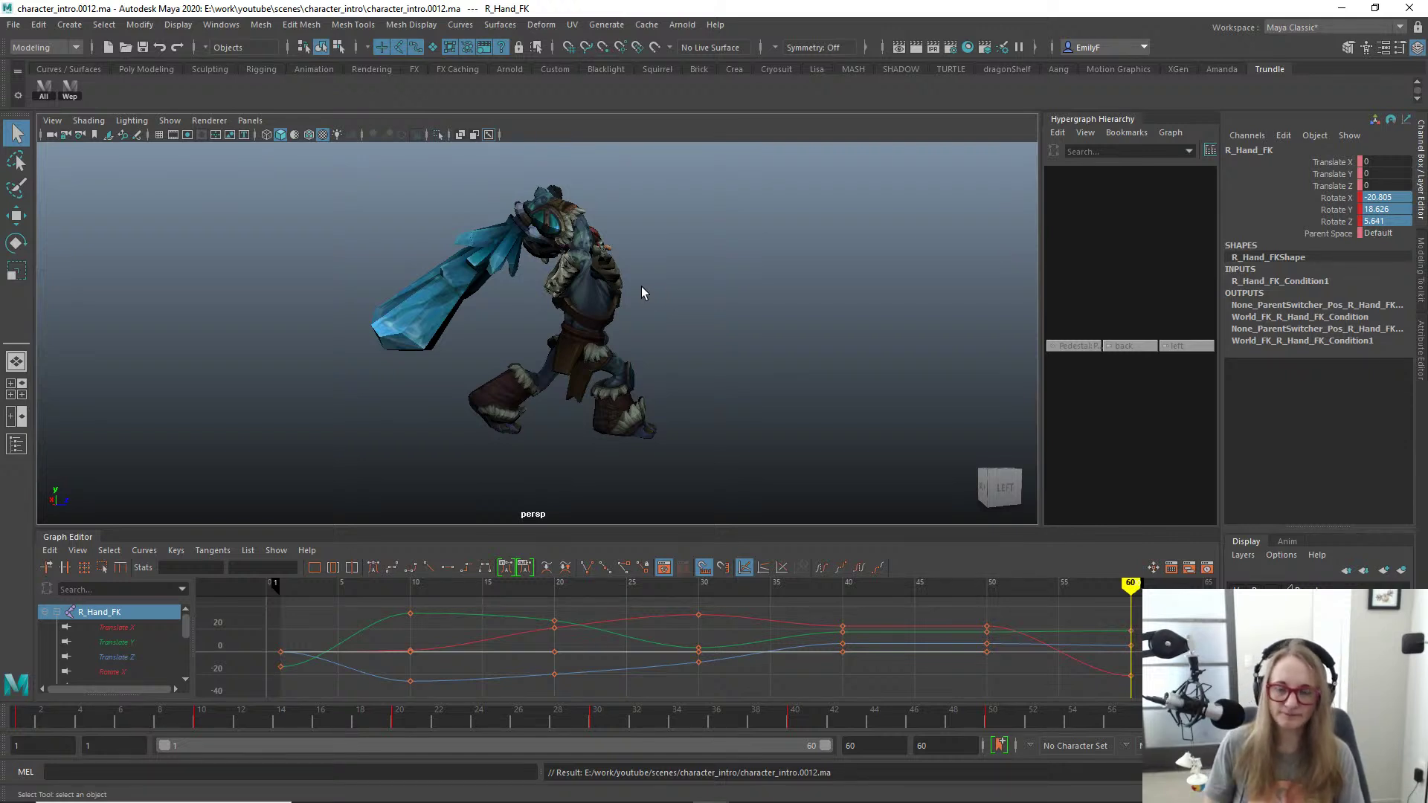
Step: Examine the raised arms, weapon and legs from the side, below and front with the rig controls hidden
alt+drag(651, 284, 608, 323)
alt+right_drag(609, 323, 661, 290)
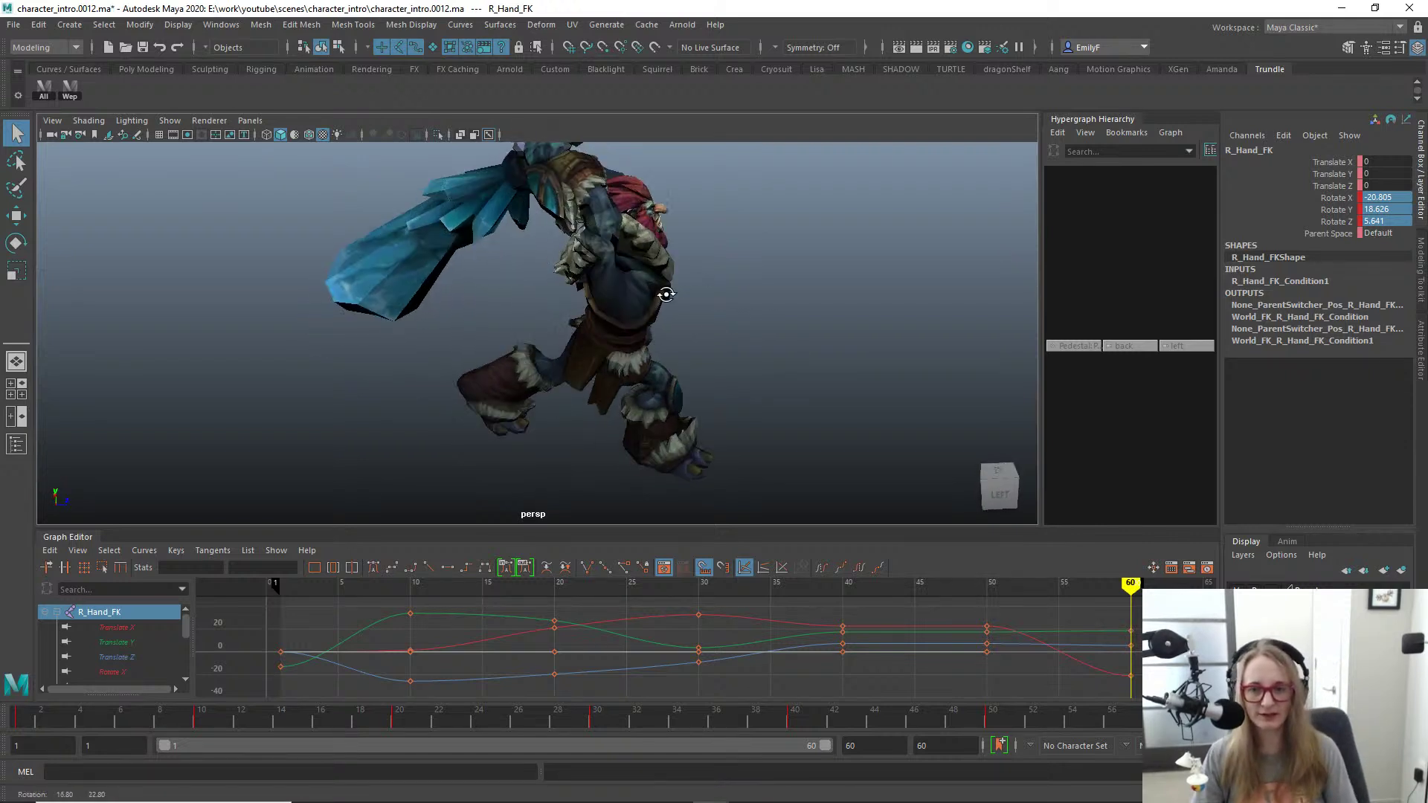
alt+middle_drag(688, 240, 613, 431)
alt+drag(614, 431, 659, 382)
alt+drag(521, 376, 668, 372)
alt+right_drag(543, 372, 594, 355)
alt+drag(594, 361, 685, 443)
Step: Show the rig controls, move L_Hand_IK to about -3.2, -13.9, 8.5 and rotate it to about -120.2, -66.4, 154.2
key(alt+1)
click(617, 318)
key(w)
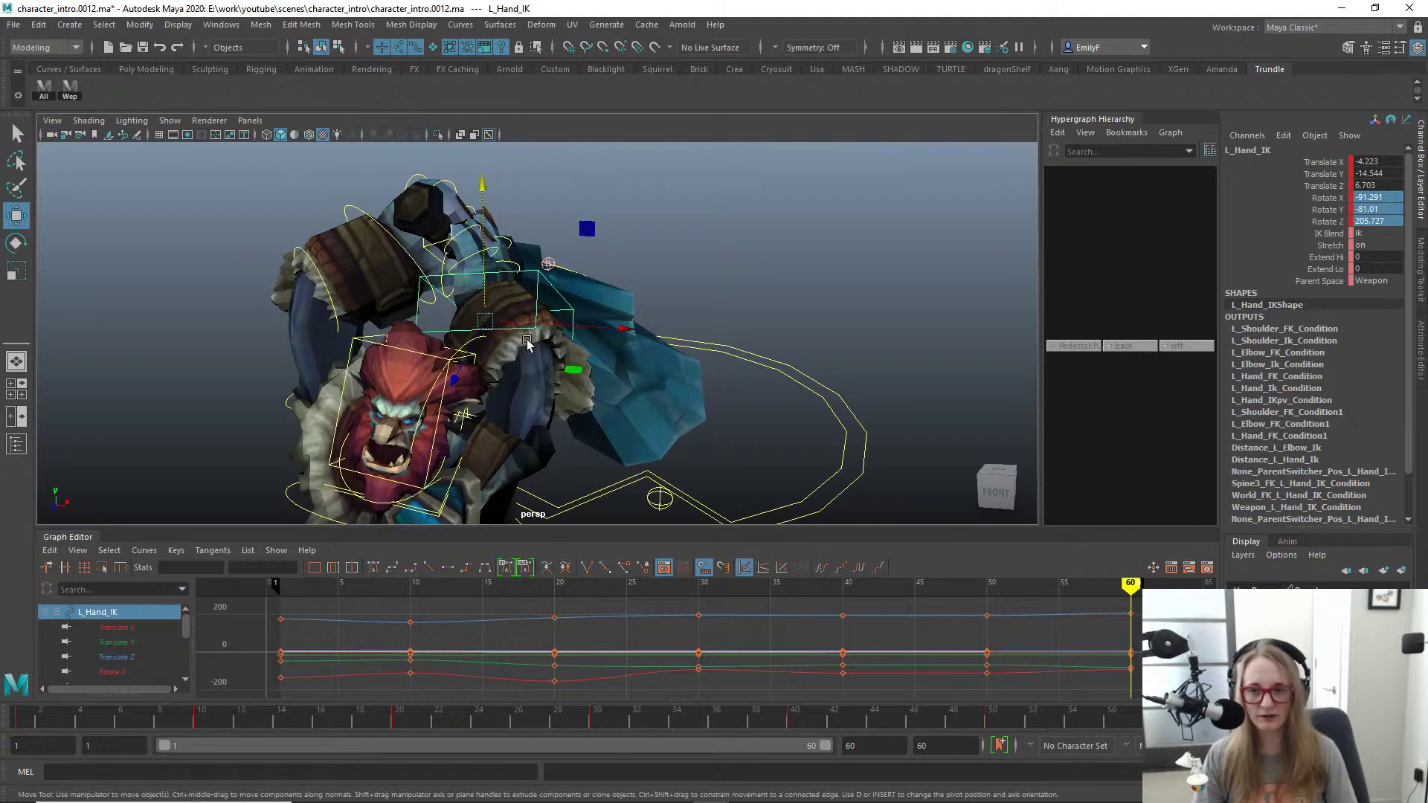
drag(488, 323, 350, 309)
key(ctrl+z)
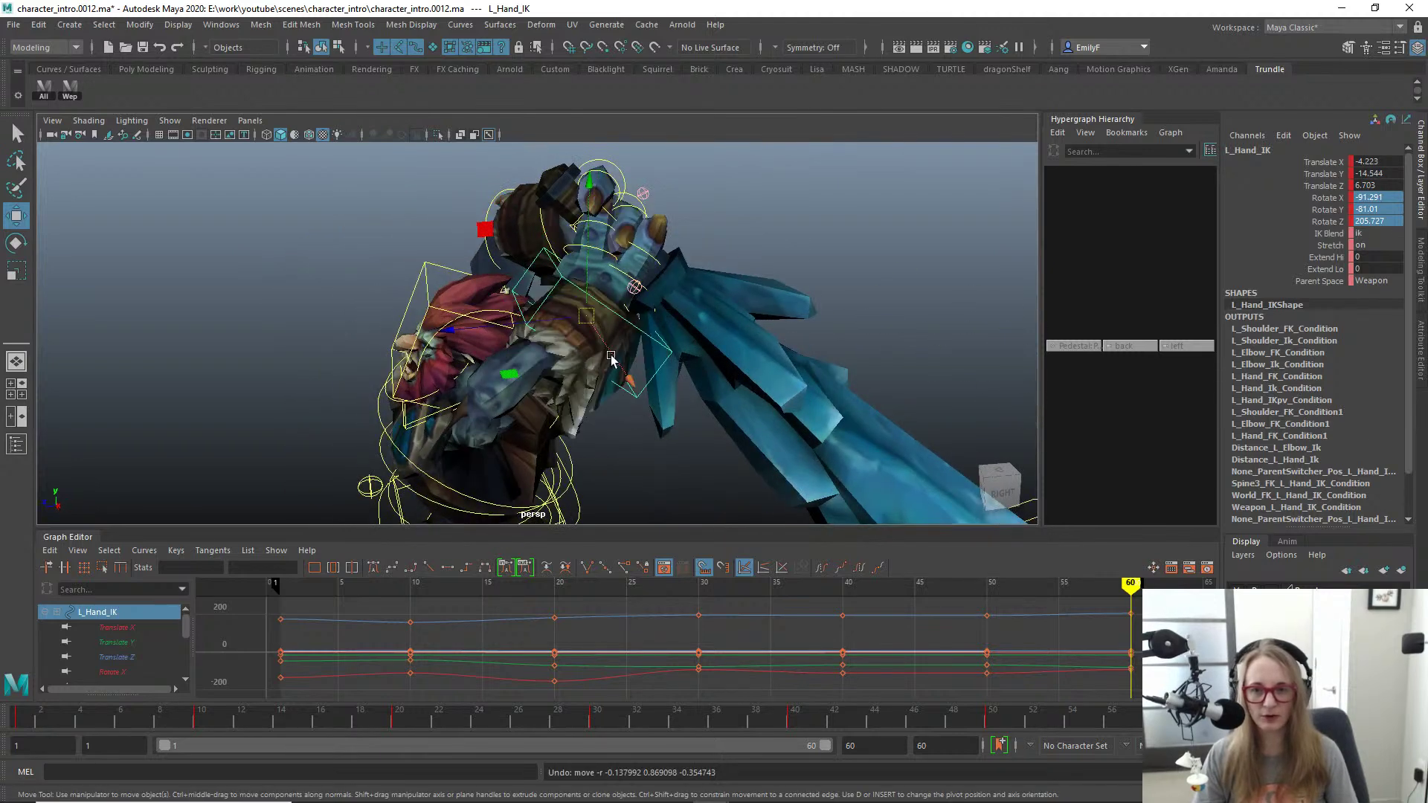
alt+drag(623, 359, 768, 335)
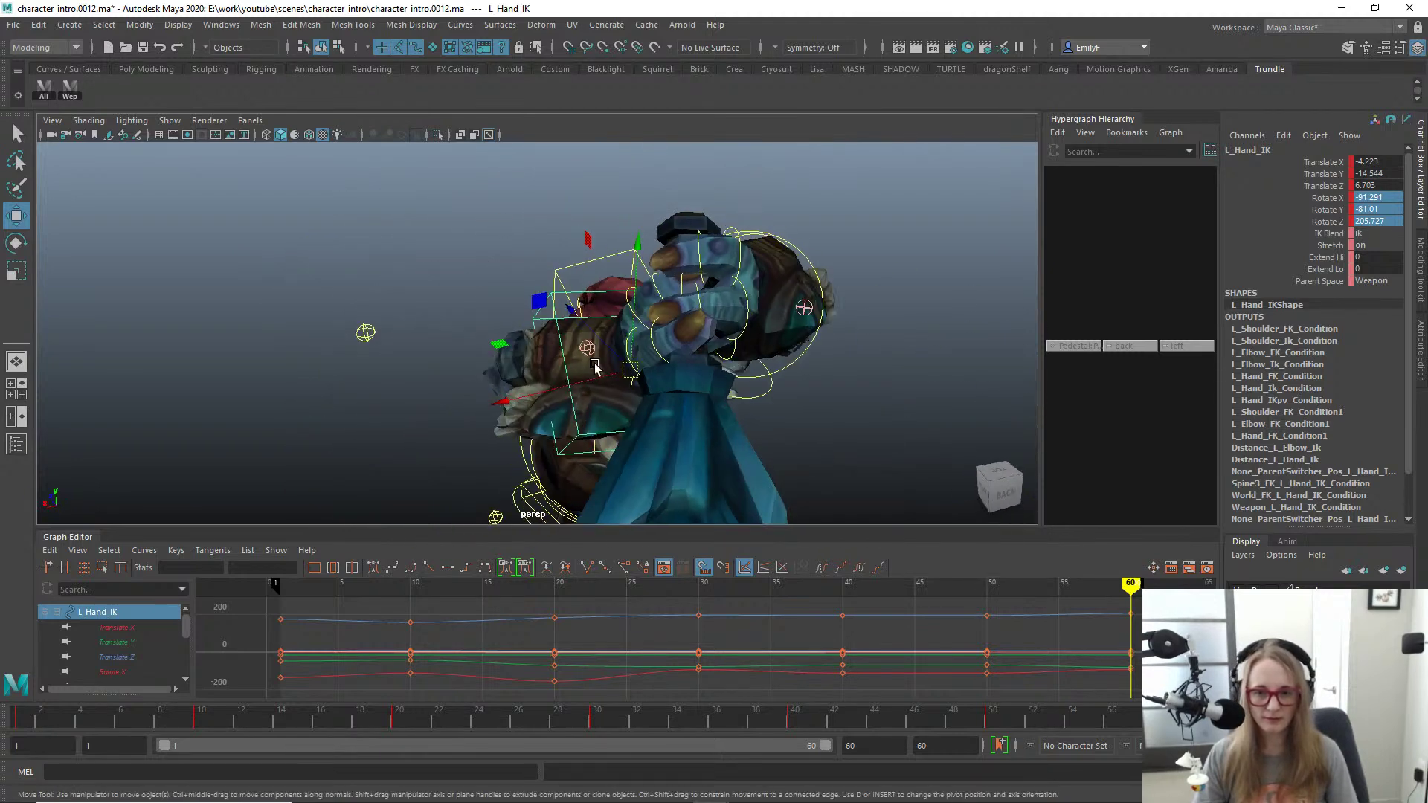
drag(637, 369, 621, 347)
key(e)
drag(706, 304, 555, 347)
key(w)
alt+drag(547, 359, 588, 417)
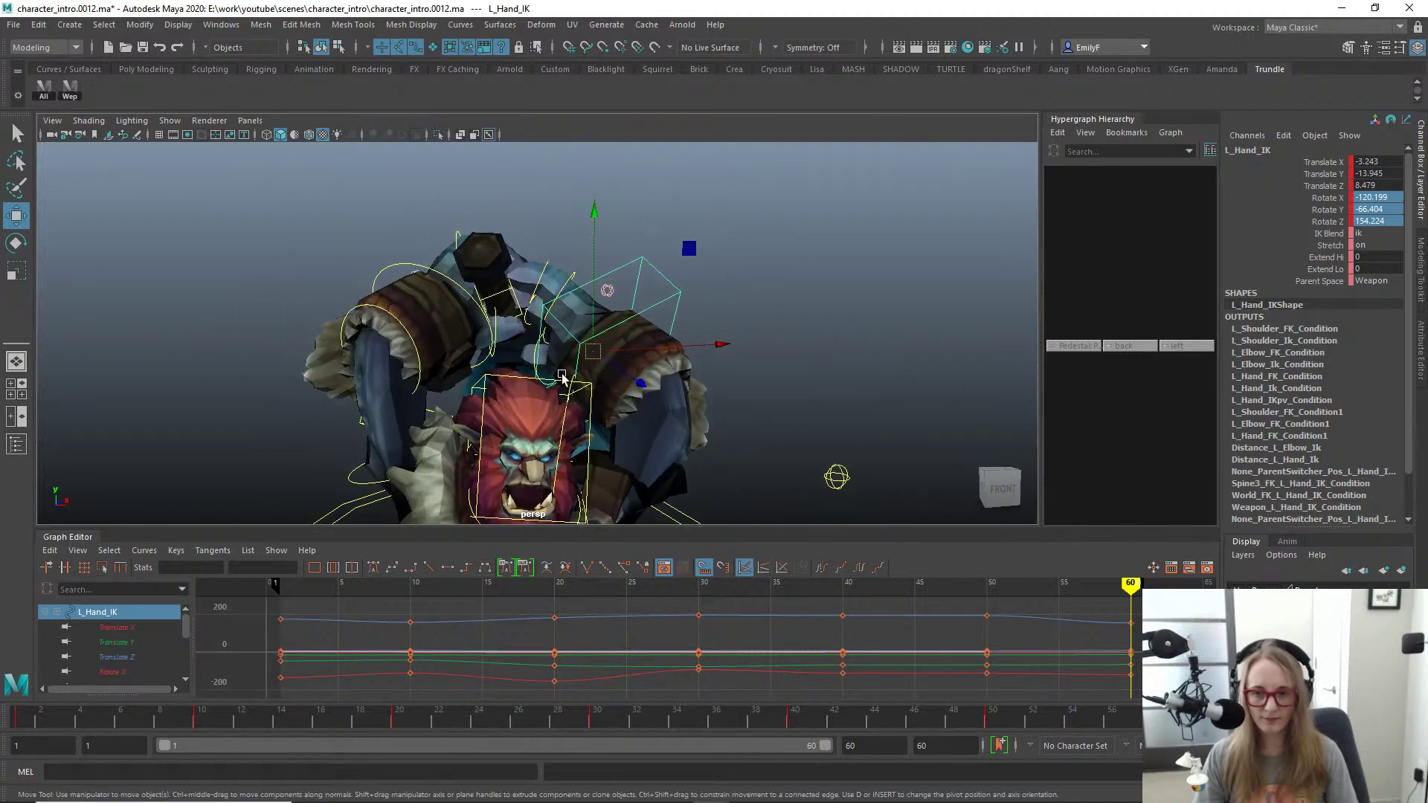
Step: Refine the L_Hand_IK translation to about -3.4, -14.8, 8.6 and check the grip with the rig controls hidden
drag(593, 340, 669, 316)
mouse_move(507, 292)
mouse_down()
mouse_move(490, 301)
mouse_move(505, 308)
mouse_up()
alt+drag(699, 339, 561, 357)
scroll(565, 372, down, 3)
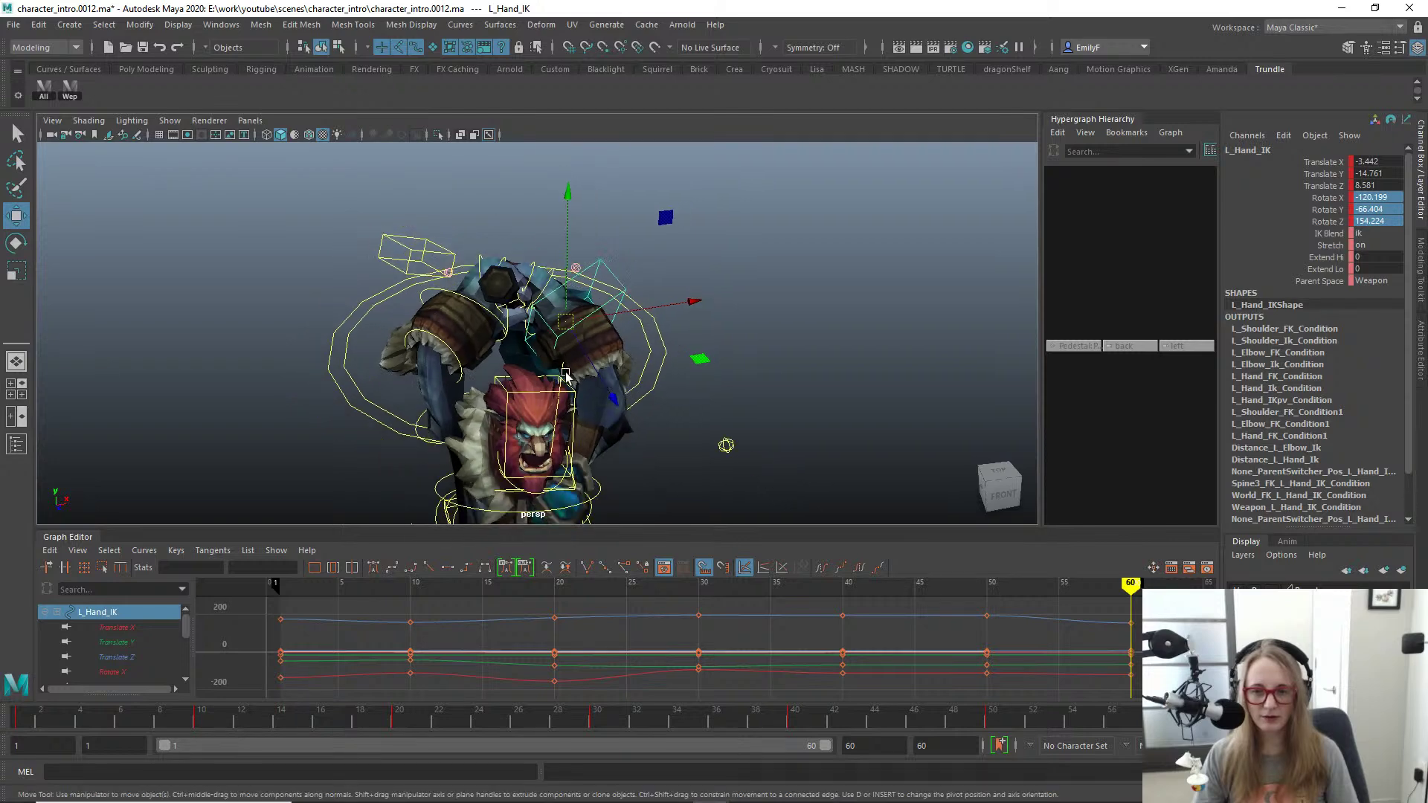
alt+middle_drag(566, 376, 626, 303)
key(q)
scroll(632, 306, up, 4)
alt+drag(815, 360, 540, 260)
key(alt+1)
scroll(765, 332, down, 4)
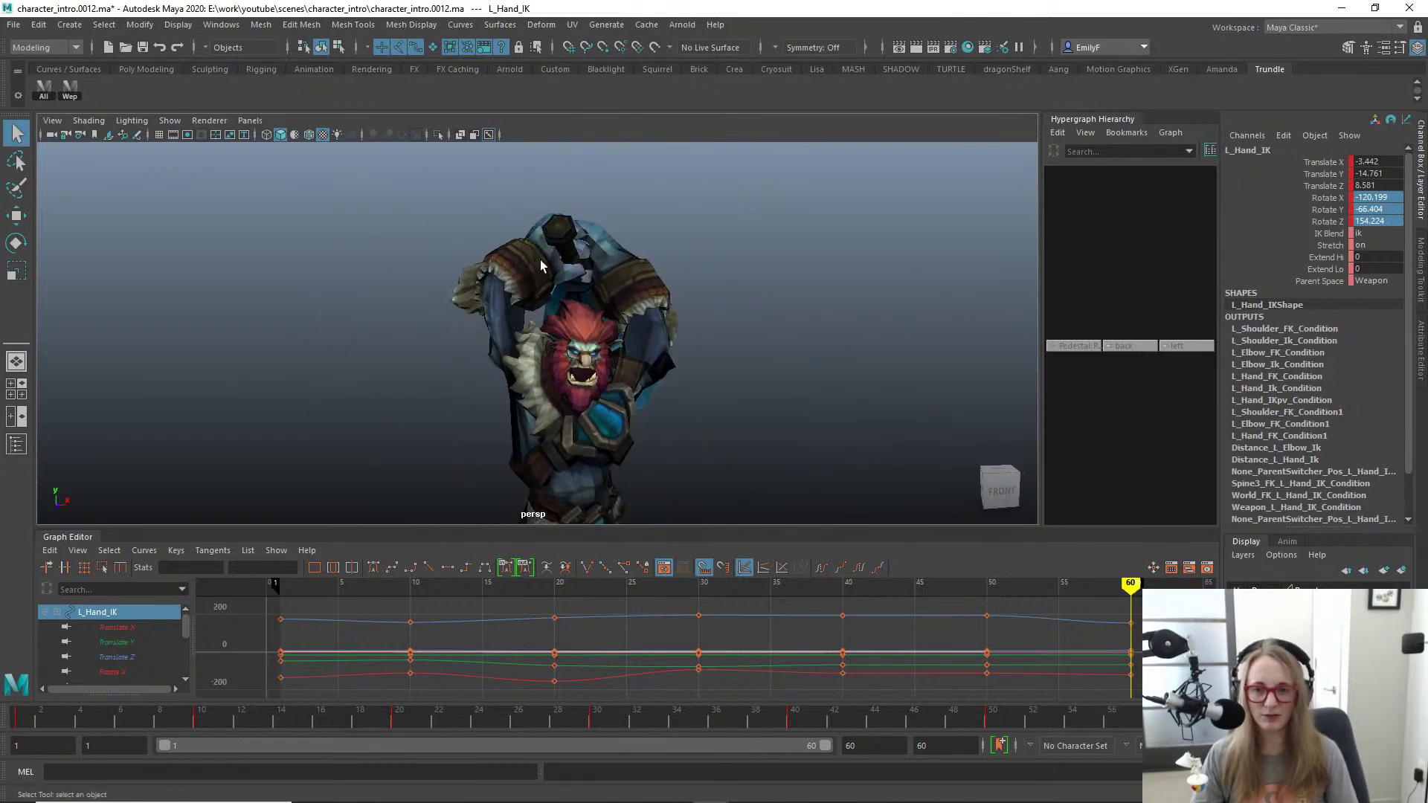
Step: Show the rig controls again and select L_Clavicle_FK for rotation
key(alt+1)
alt+drag(680, 378, 599, 312)
click(508, 340)
click(506, 340)
key(e)
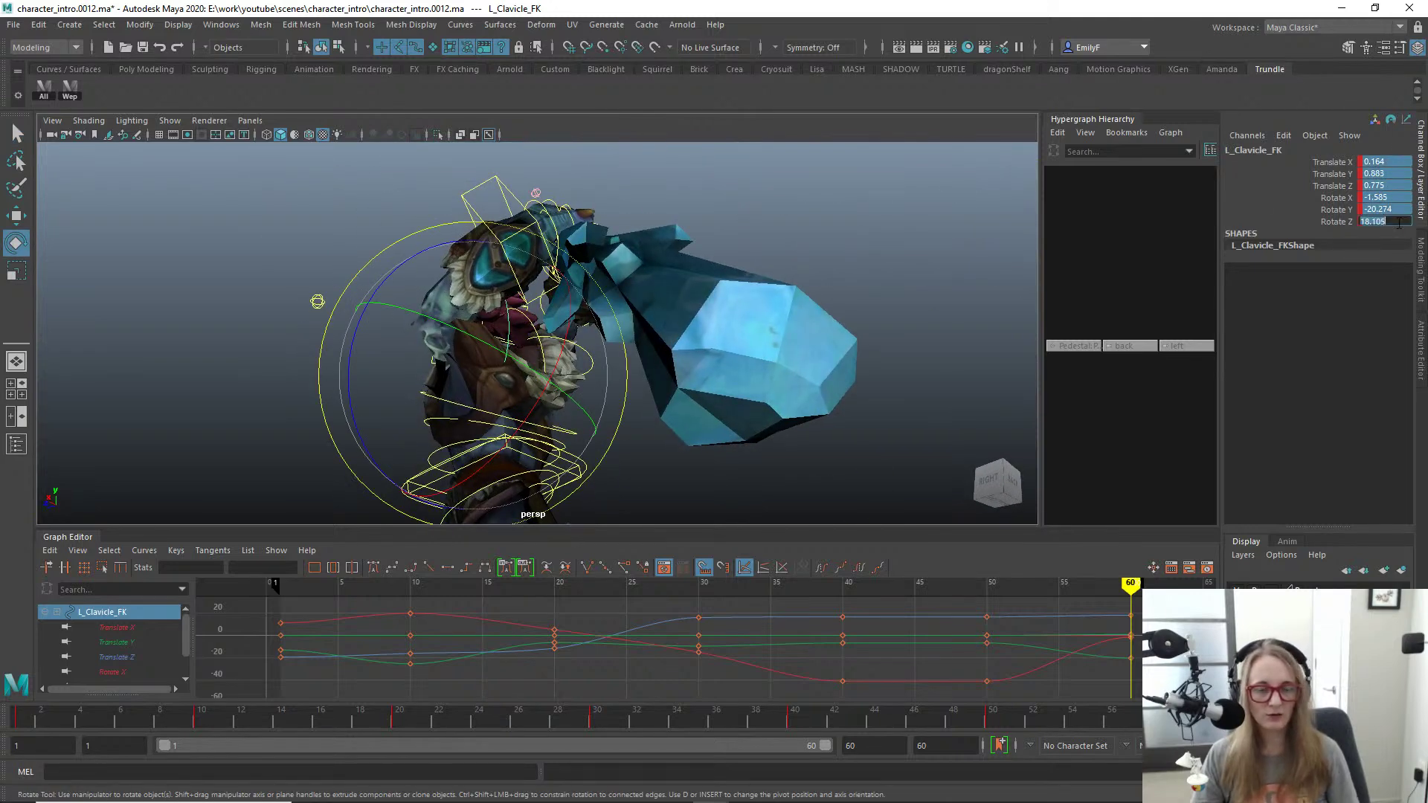
Step: Try setting the selected L_Clavicle_FK channels to 0 and check the shoulder
text(0)
key(Return)
alt+drag(446, 335, 733, 374)
key(ctrl+z)
Step: Rotate L_Clavicle_FK to about -7.2, -19.1, 34.7 to raise the left shoulder
key(q)
key(e)
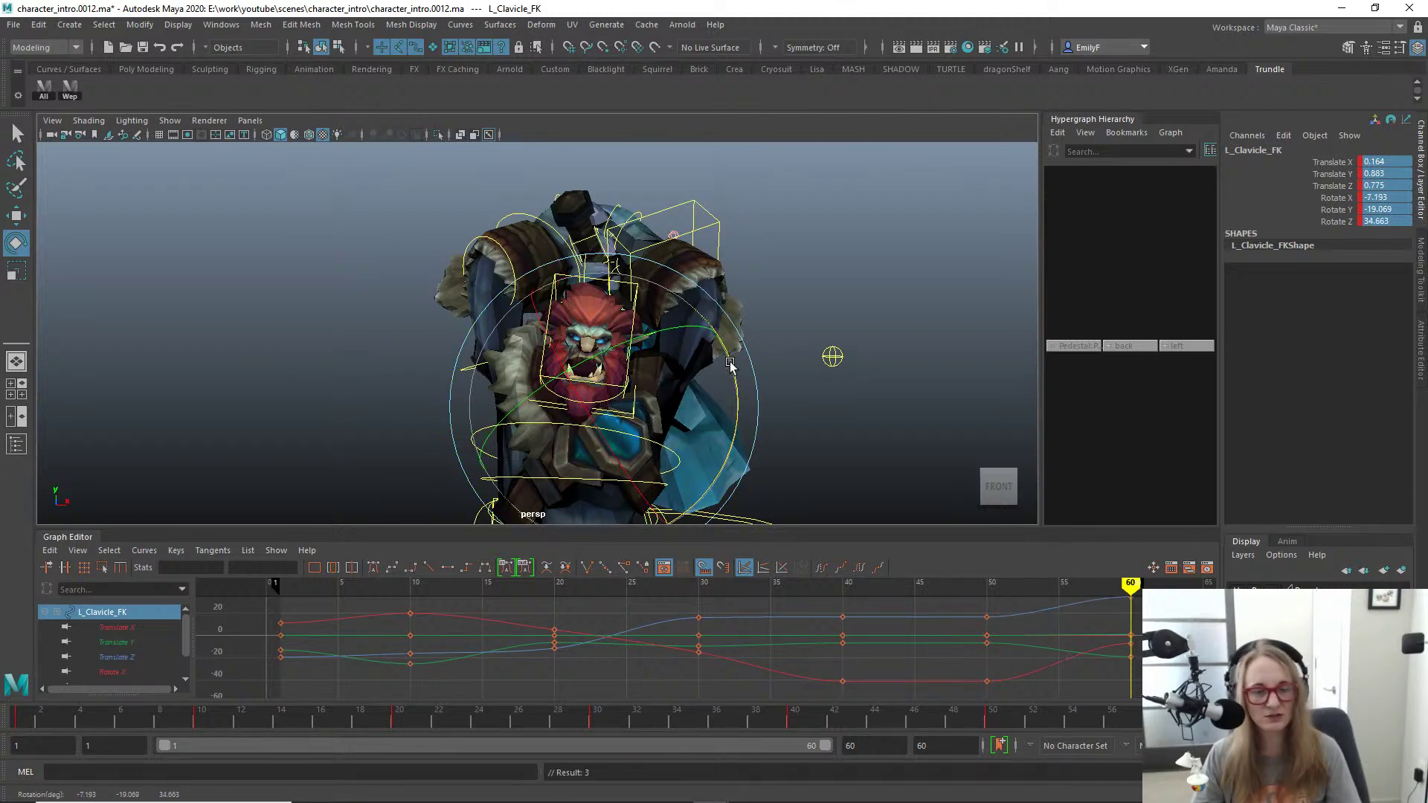
alt+drag(670, 360, 649, 351)
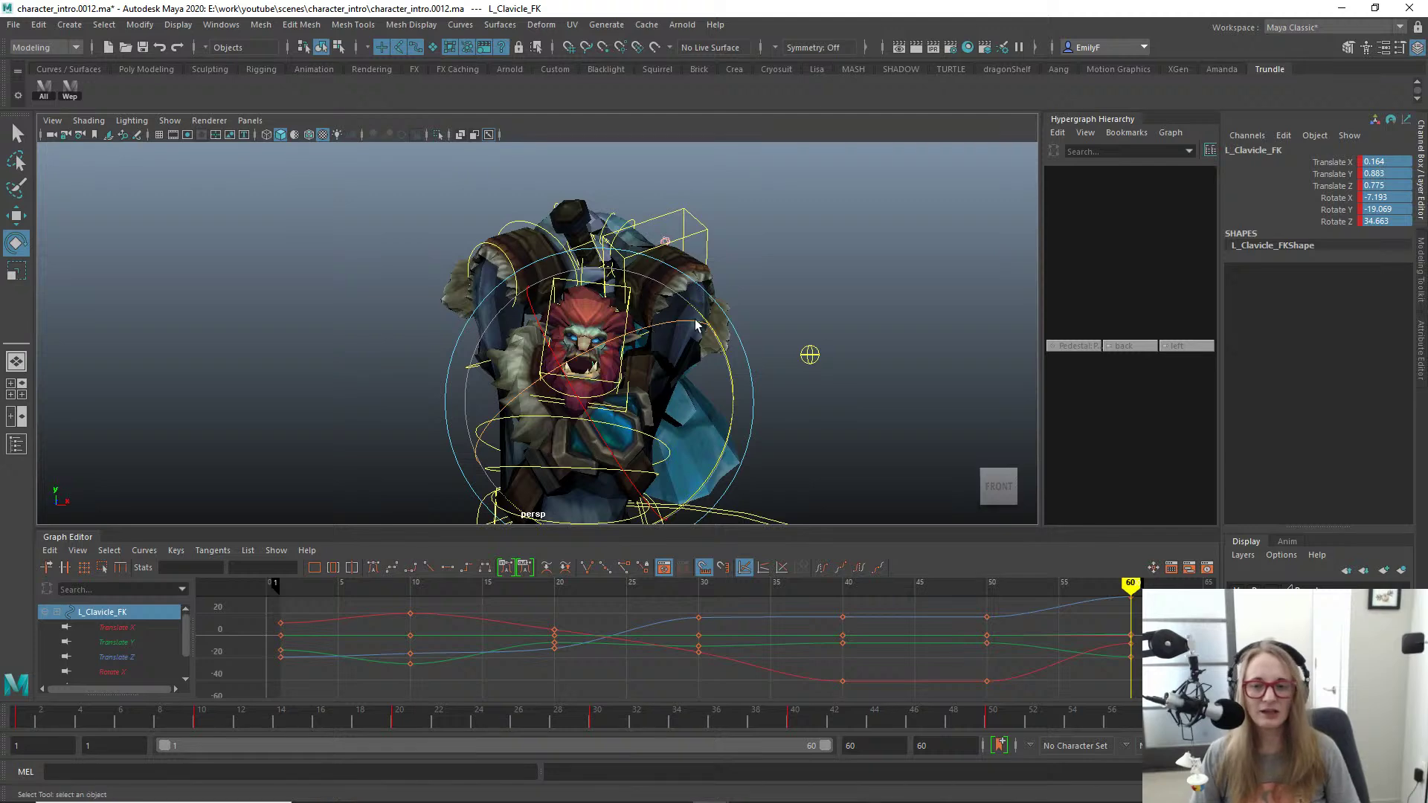
alt+drag(697, 326, 628, 312)
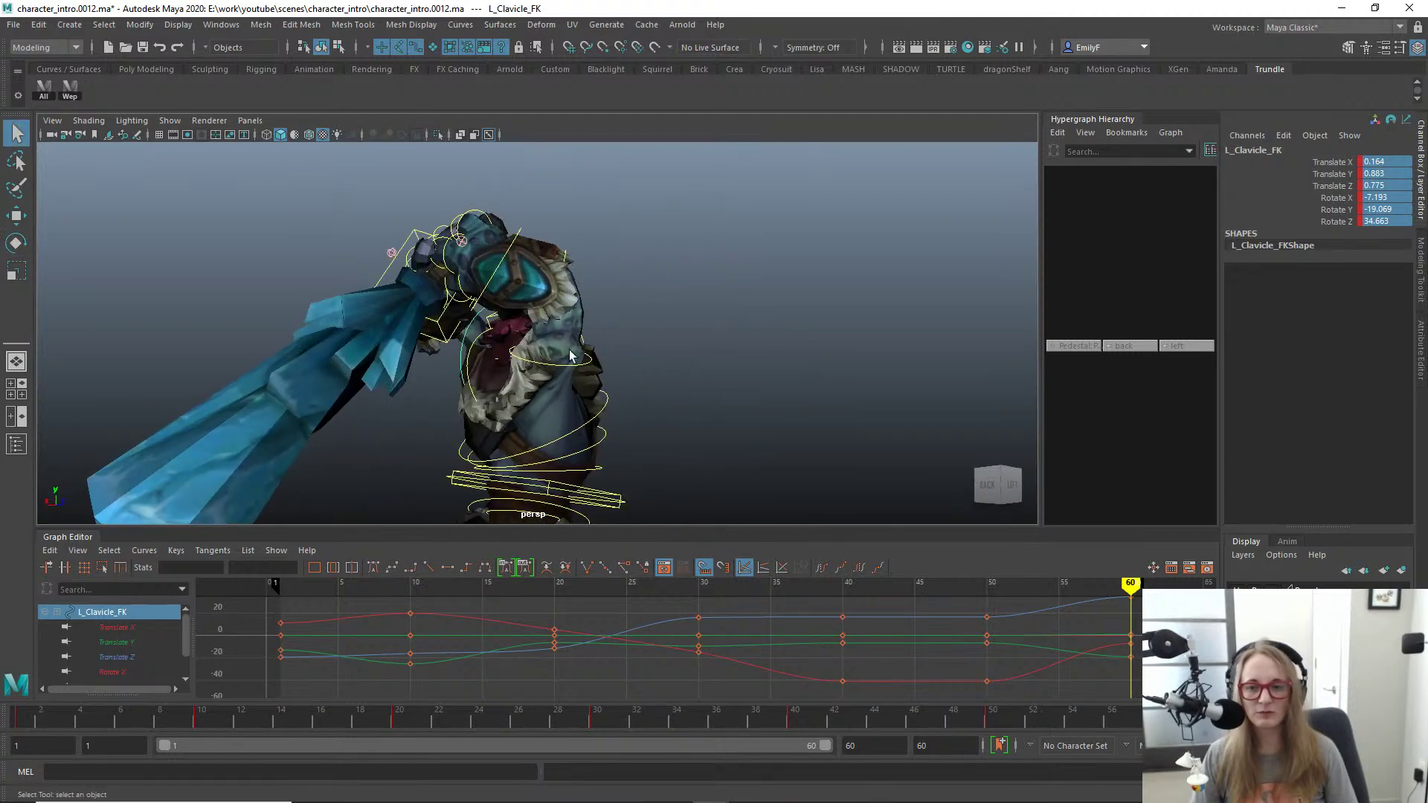
Step: Adjust the R_Clavicle_FK rotation to about 5.2, 12.2, 44.9
click(557, 376)
alt+drag(584, 369, 632, 312)
key(e)
key(q)
Step: Try rotating R_Elbow_FK by about 32 degrees in Y
click(517, 271)
key(e)
key(ctrl+z)
scroll(568, 257, up, 5)
key(ctrl+z)
key(q)
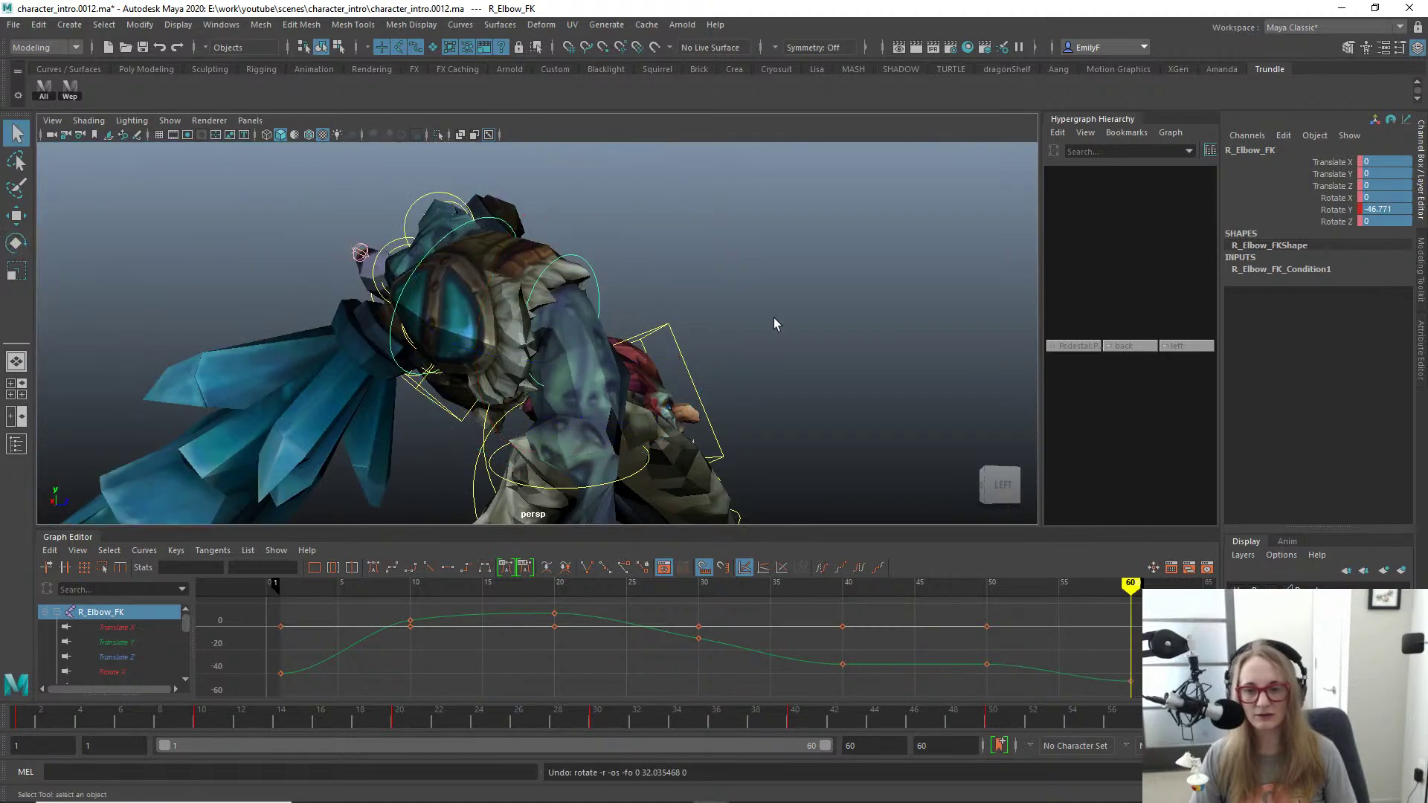
Step: Examine the right elbow, upper arm and shoulder up close from the side, front and back
alt+drag(775, 318, 657, 316)
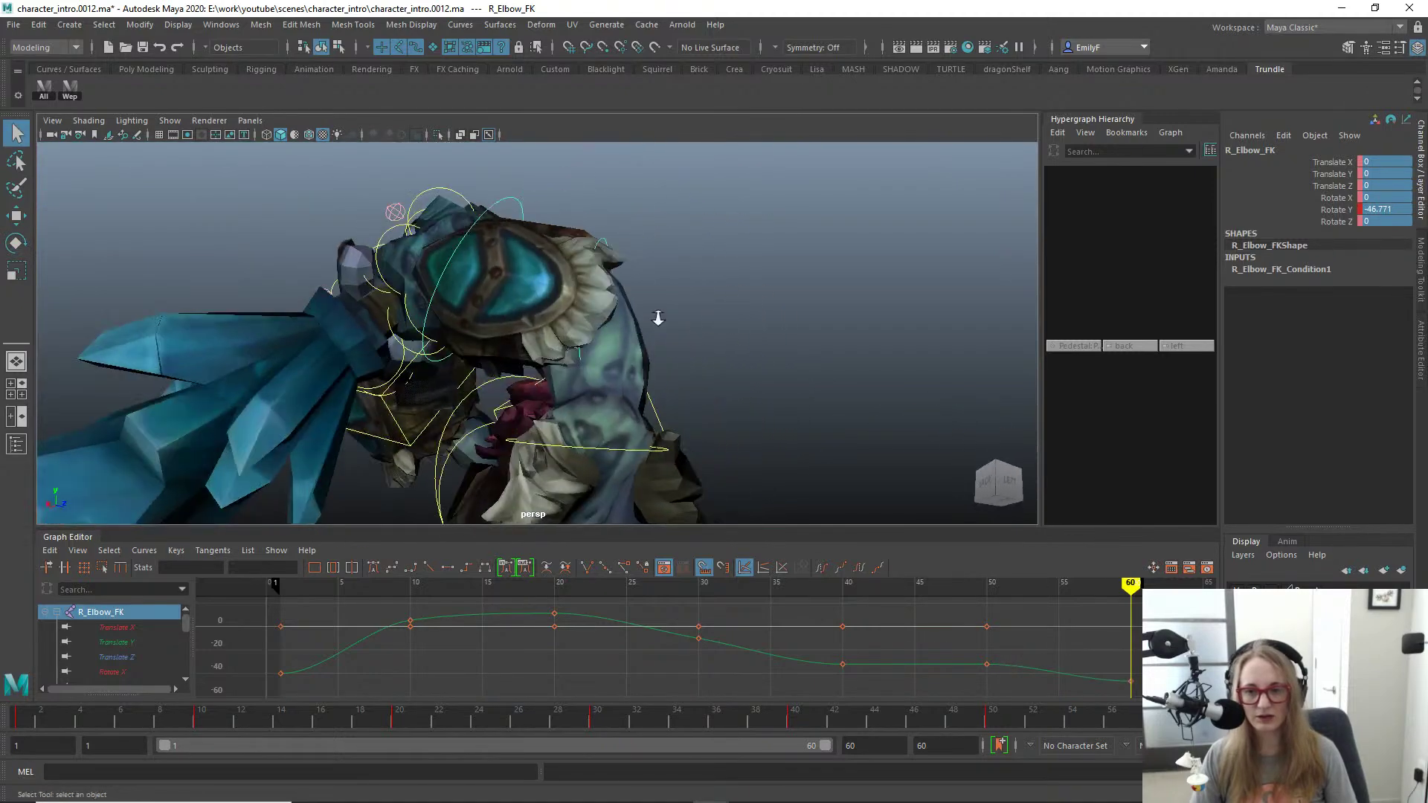
alt+right_drag(656, 316, 644, 372)
alt+middle_drag(644, 372, 603, 307)
alt+drag(762, 400, 566, 317)
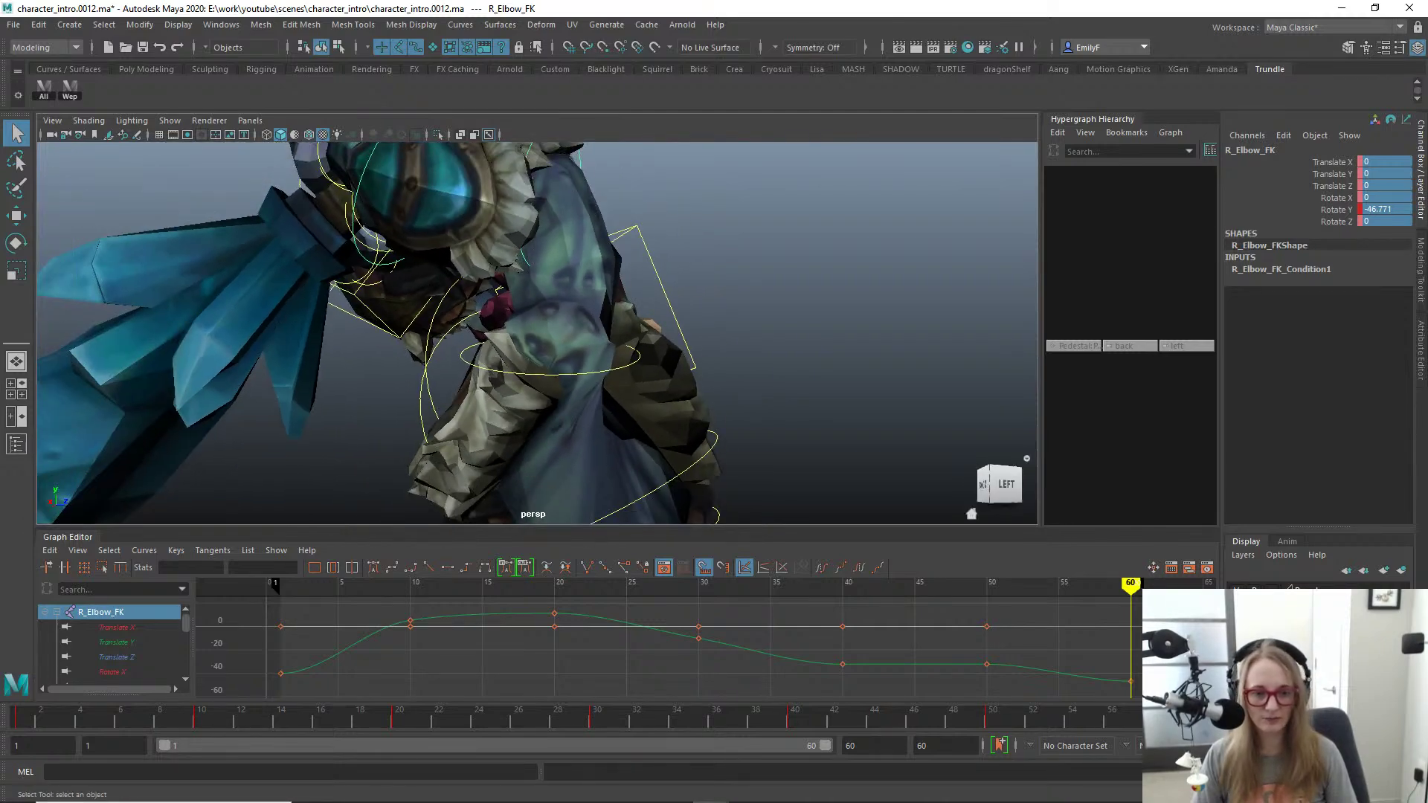
alt+drag(637, 414, 547, 337)
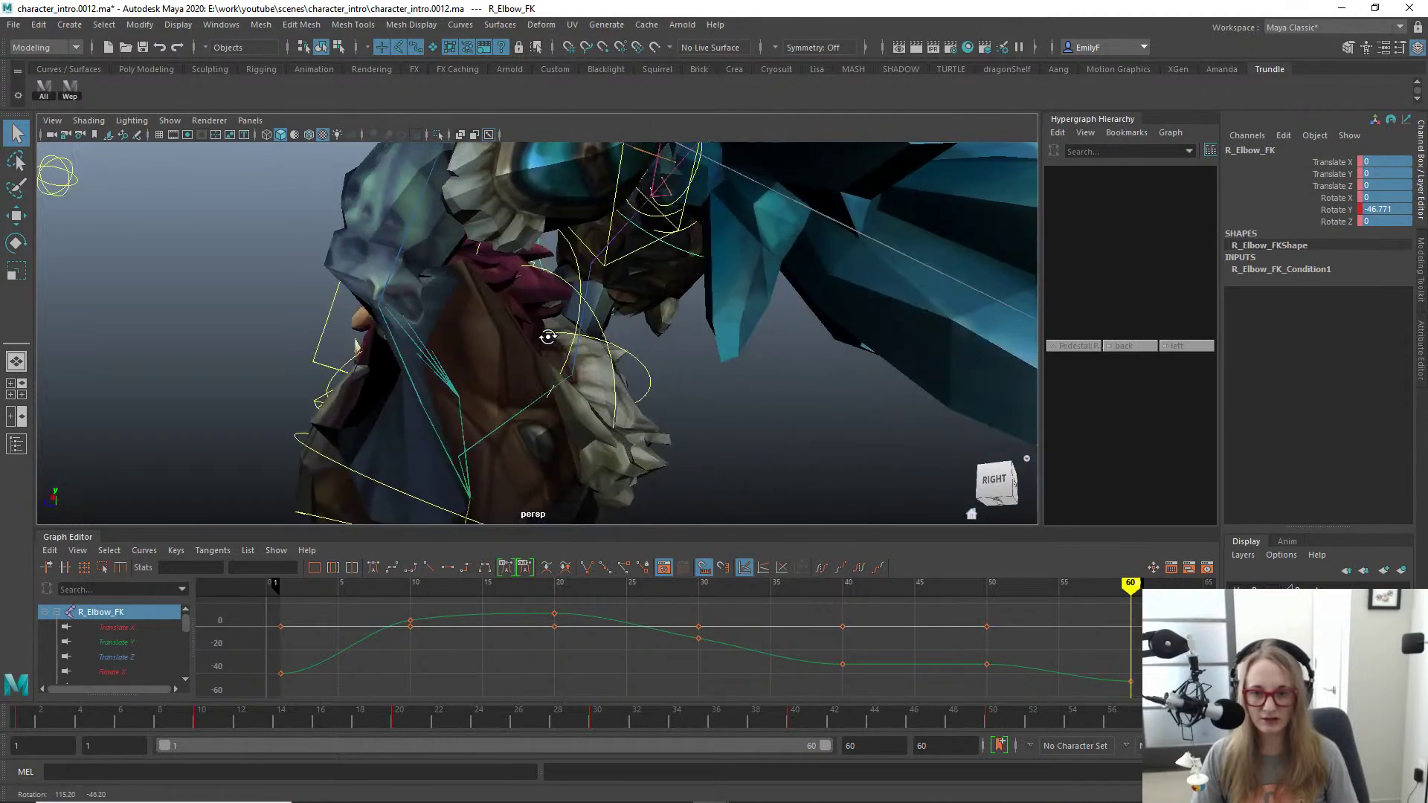
alt+drag(347, 341, 295, 312)
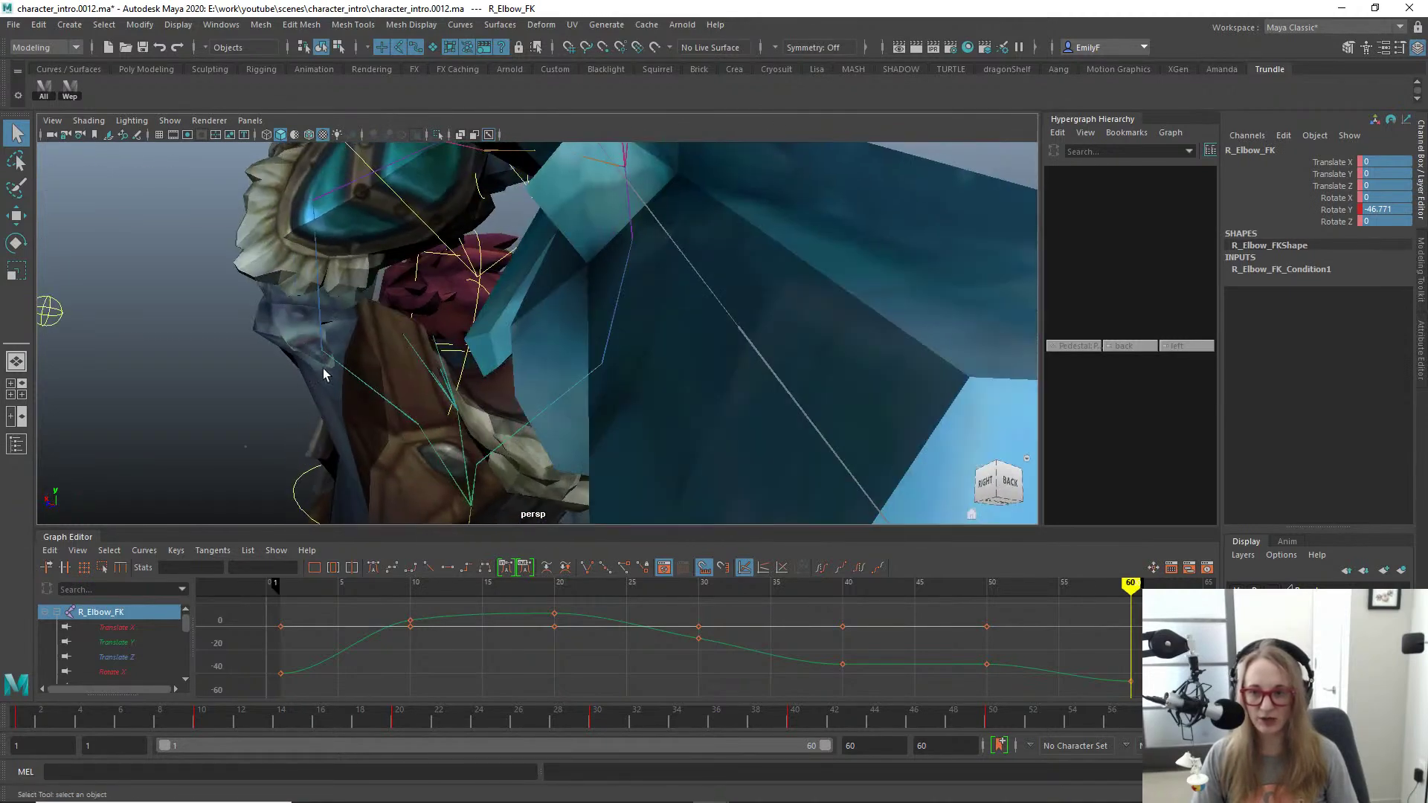
alt+drag(376, 355, 958, 376)
scroll(599, 339, up, 3)
alt+drag(631, 358, 1136, 544)
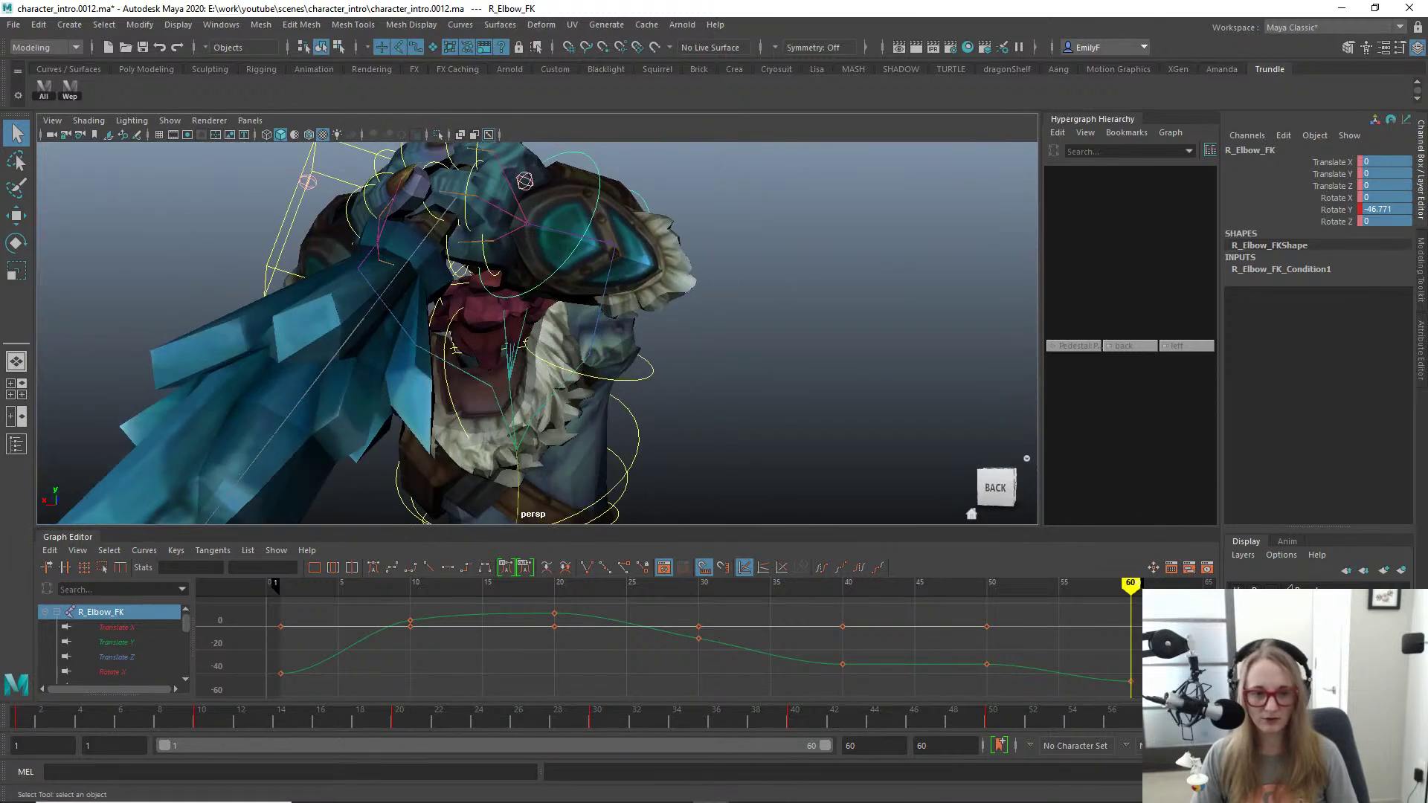
scroll(625, 357, down, 4)
alt+drag(625, 357, 464, 360)
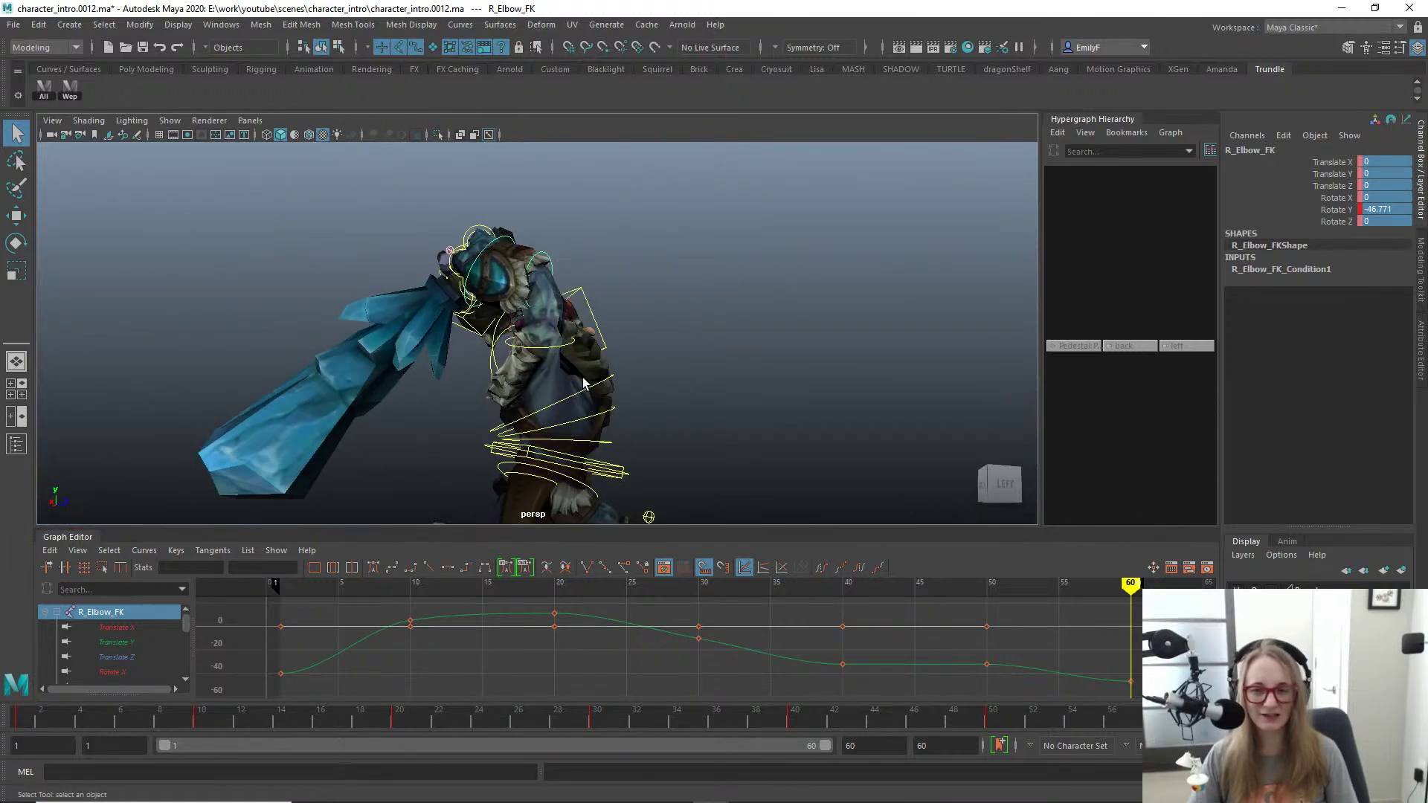
Step: Make surface objects selectable, inspect the Trundle_Base mesh's wireframe around the torso, and deselect it
click(492, 357)
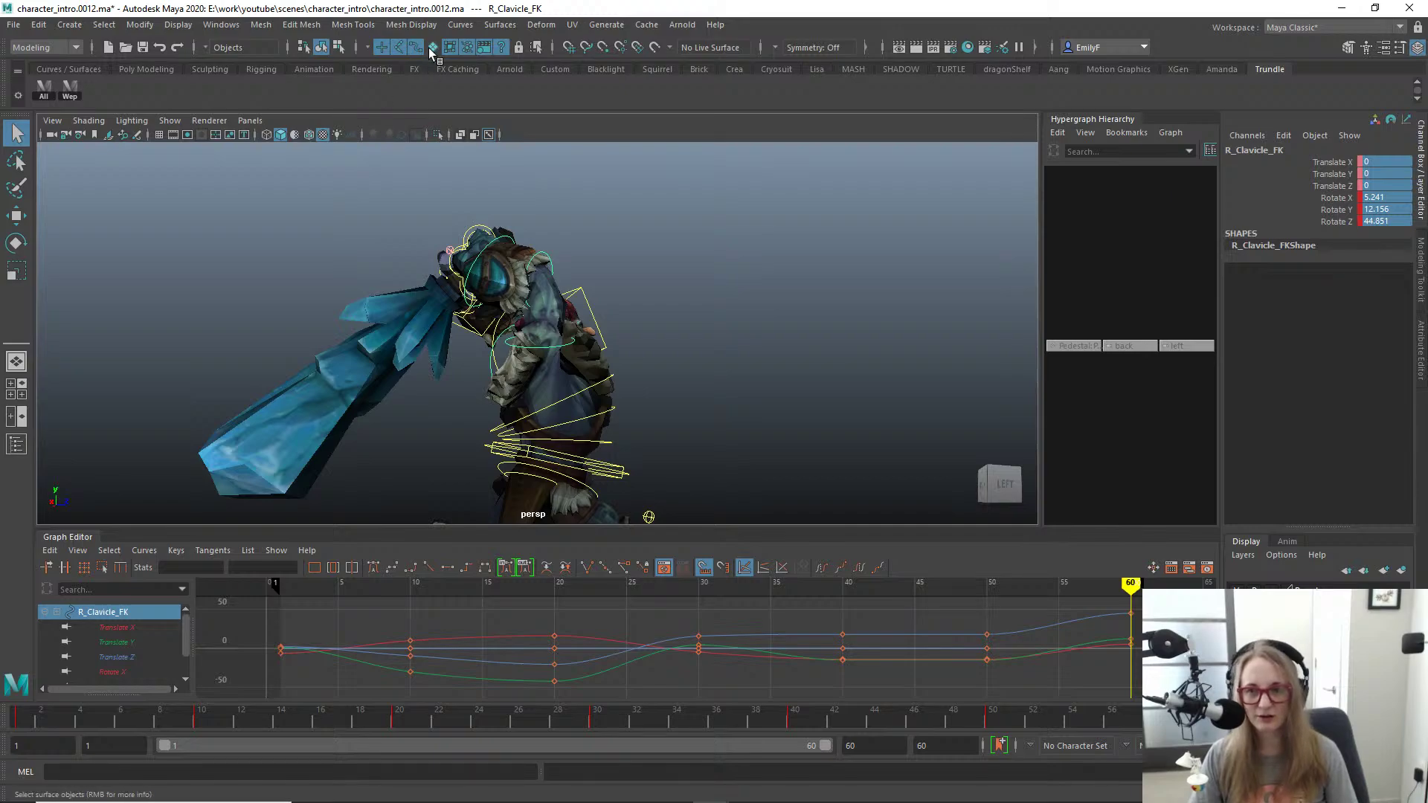
click(583, 316)
mouse_move(707, 406)
alt+mouse_down()
mouse_move(727, 328)
mouse_move(848, 331)
mouse_move(732, 399)
alt+mouse_up()
scroll(733, 399, up, 6)
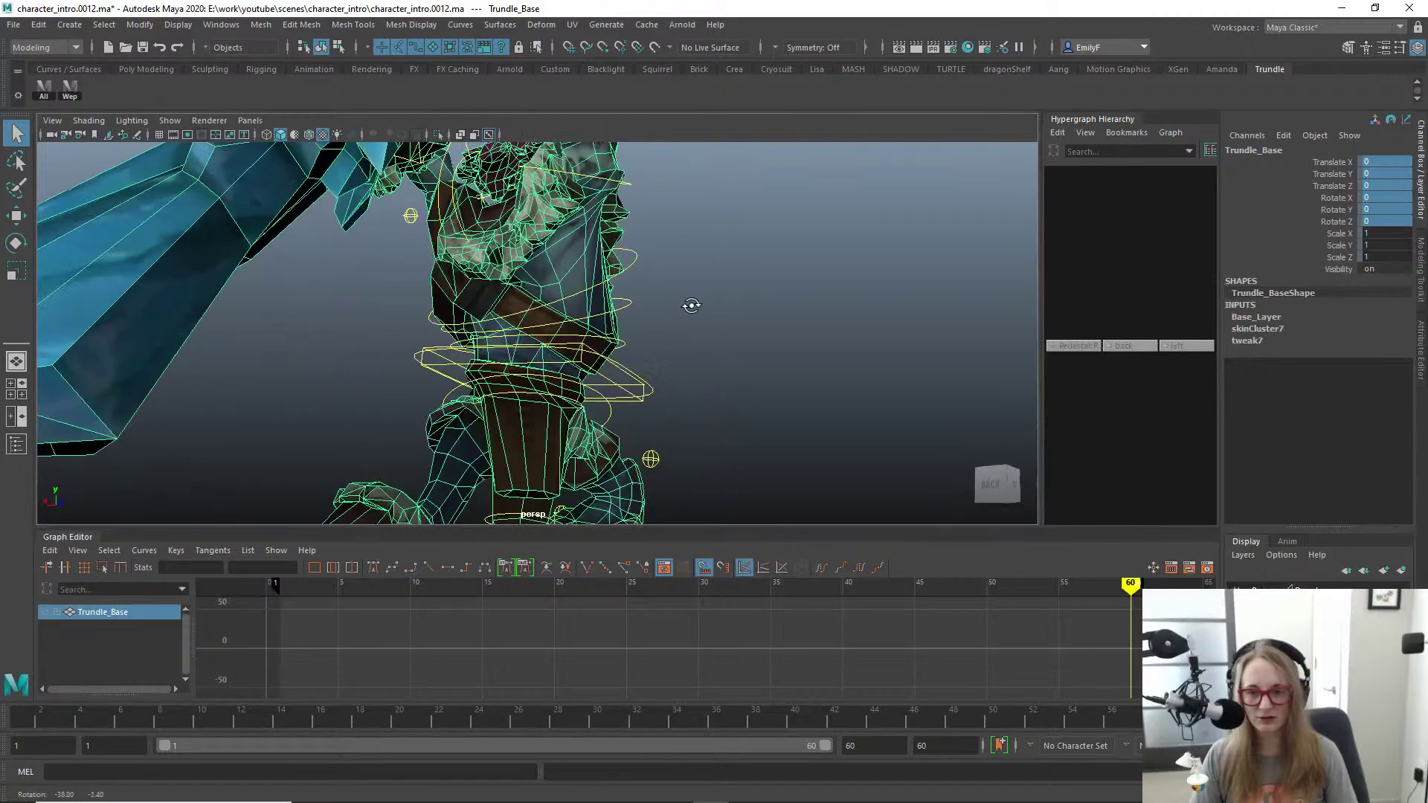
alt+drag(503, 315, 402, 357)
click(402, 357)
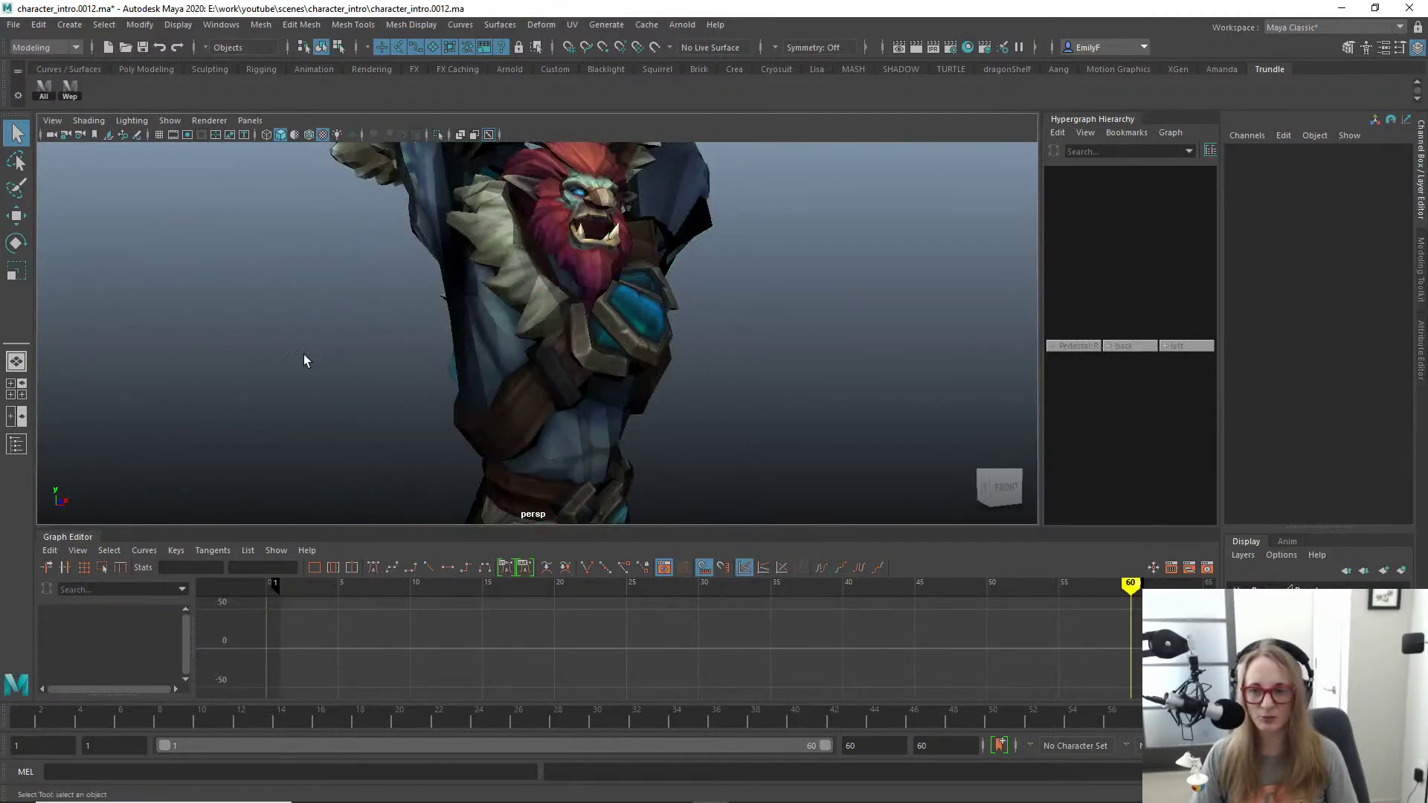
Step: Select the Trundle_Base mesh and examine how its wireframe deforms across the ribs, torso and arm from all sides
click(439, 341)
alt+drag(257, 350, 491, 330)
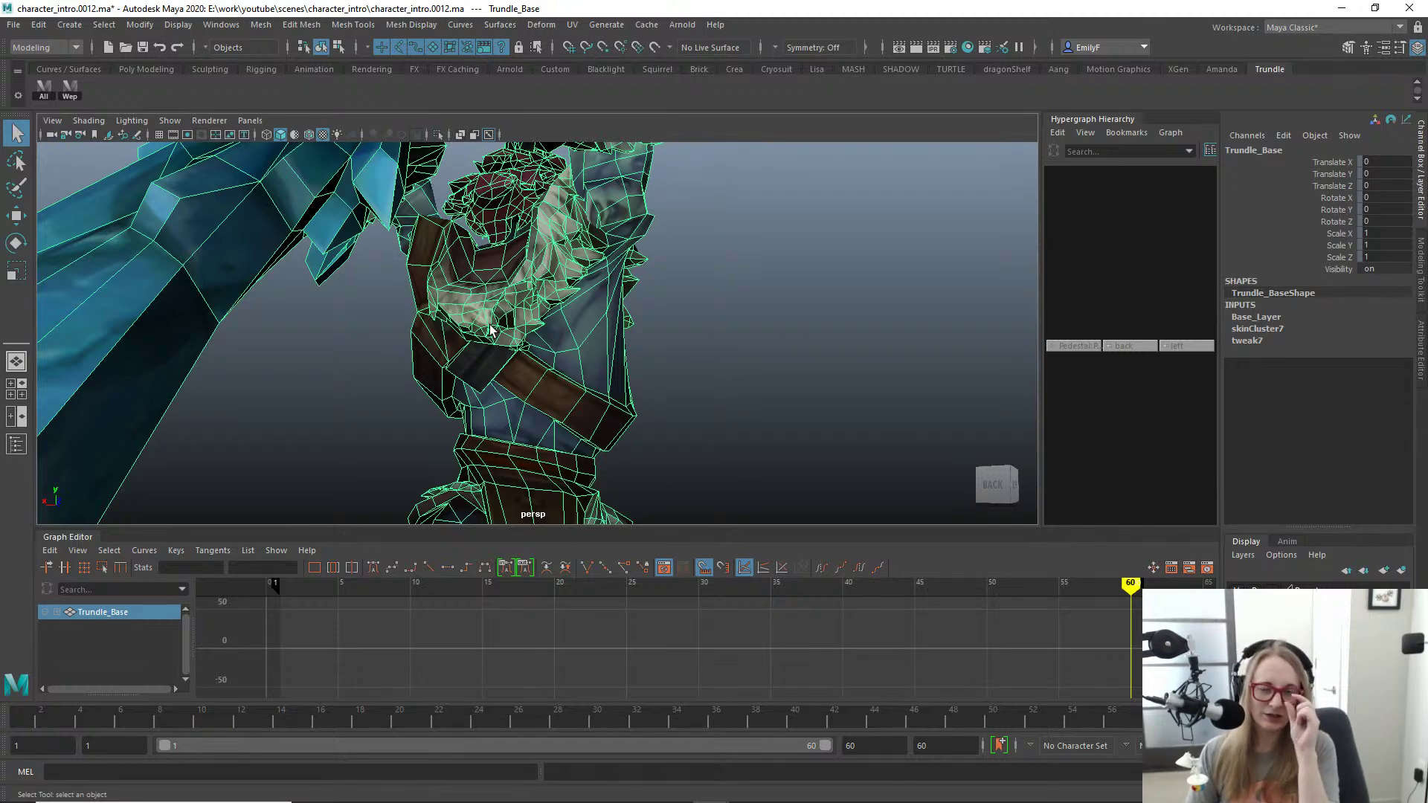
alt+drag(647, 339, 508, 371)
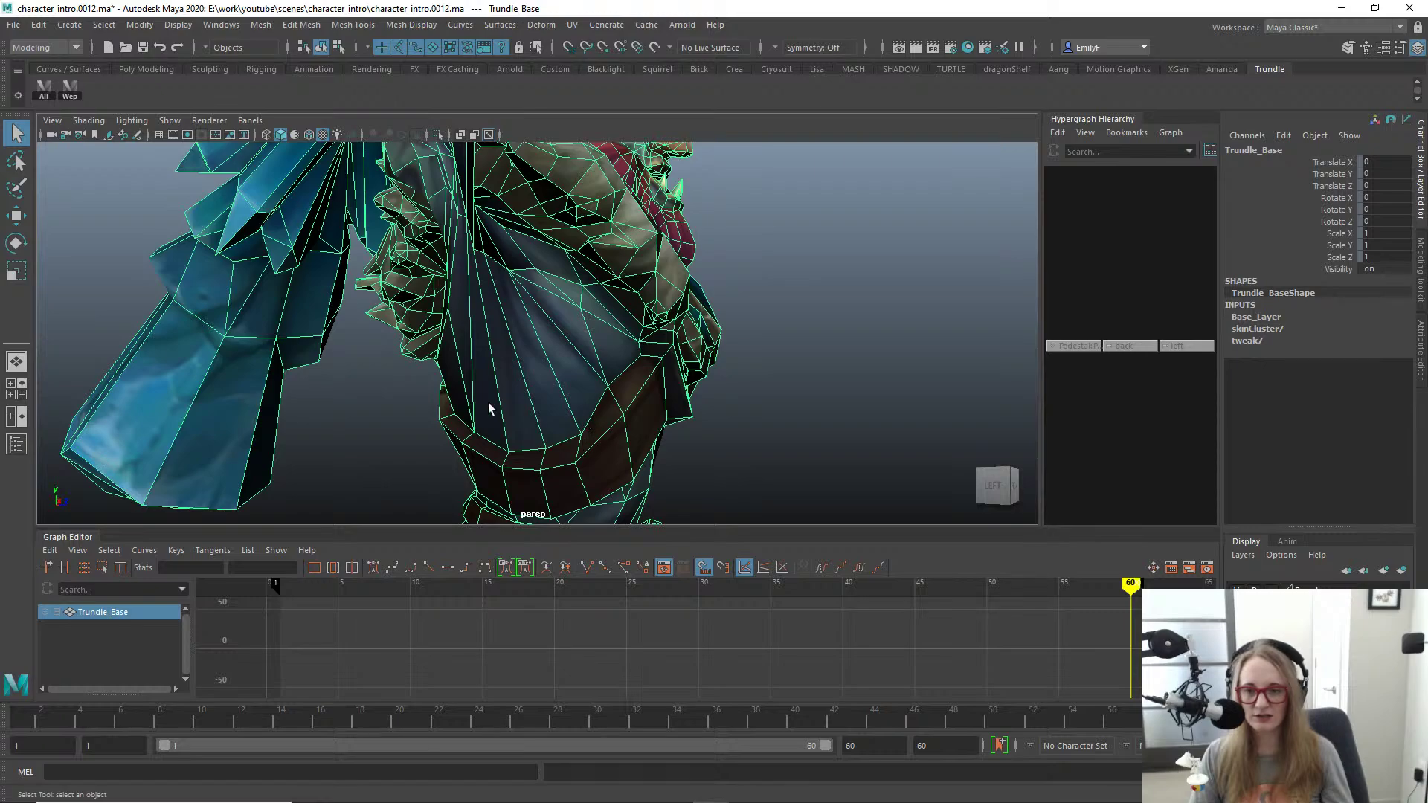
alt+drag(489, 408, 342, 387)
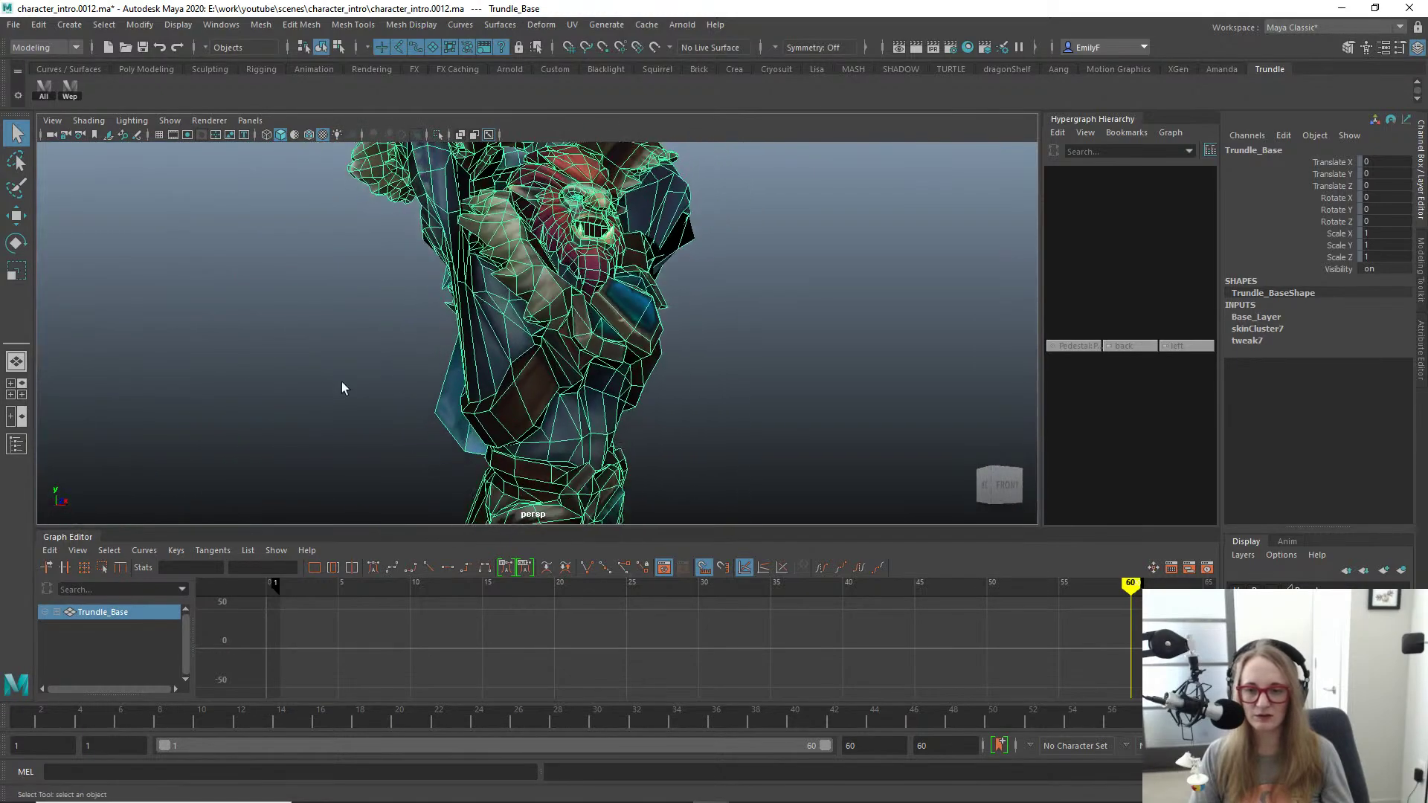
alt+drag(432, 370, 405, 371)
alt+middle_drag(587, 299, 712, 376)
alt+right_drag(711, 377, 547, 309)
alt+drag(547, 309, 656, 323)
alt+middle_drag(655, 323, 768, 161)
alt+right_drag(689, 279, 667, 273)
alt+middle_drag(668, 273, 636, 341)
alt+right_drag(636, 341, 710, 351)
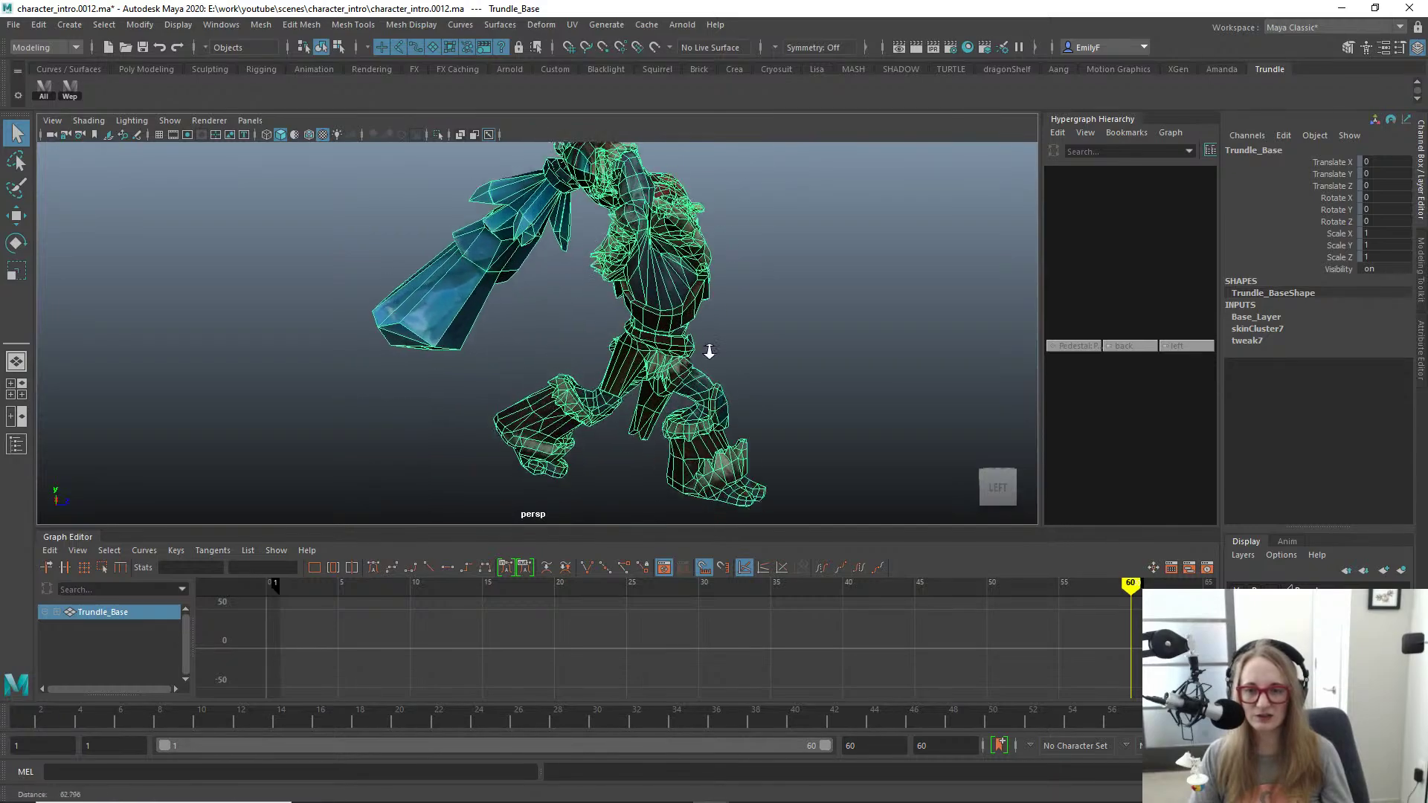
alt+drag(710, 351, 754, 330)
Step: Deselect the character mesh and view the whole pose from a distance, from the front, side and above
click(292, 227)
alt+drag(435, 311, 480, 260)
alt+right_drag(481, 261, 603, 340)
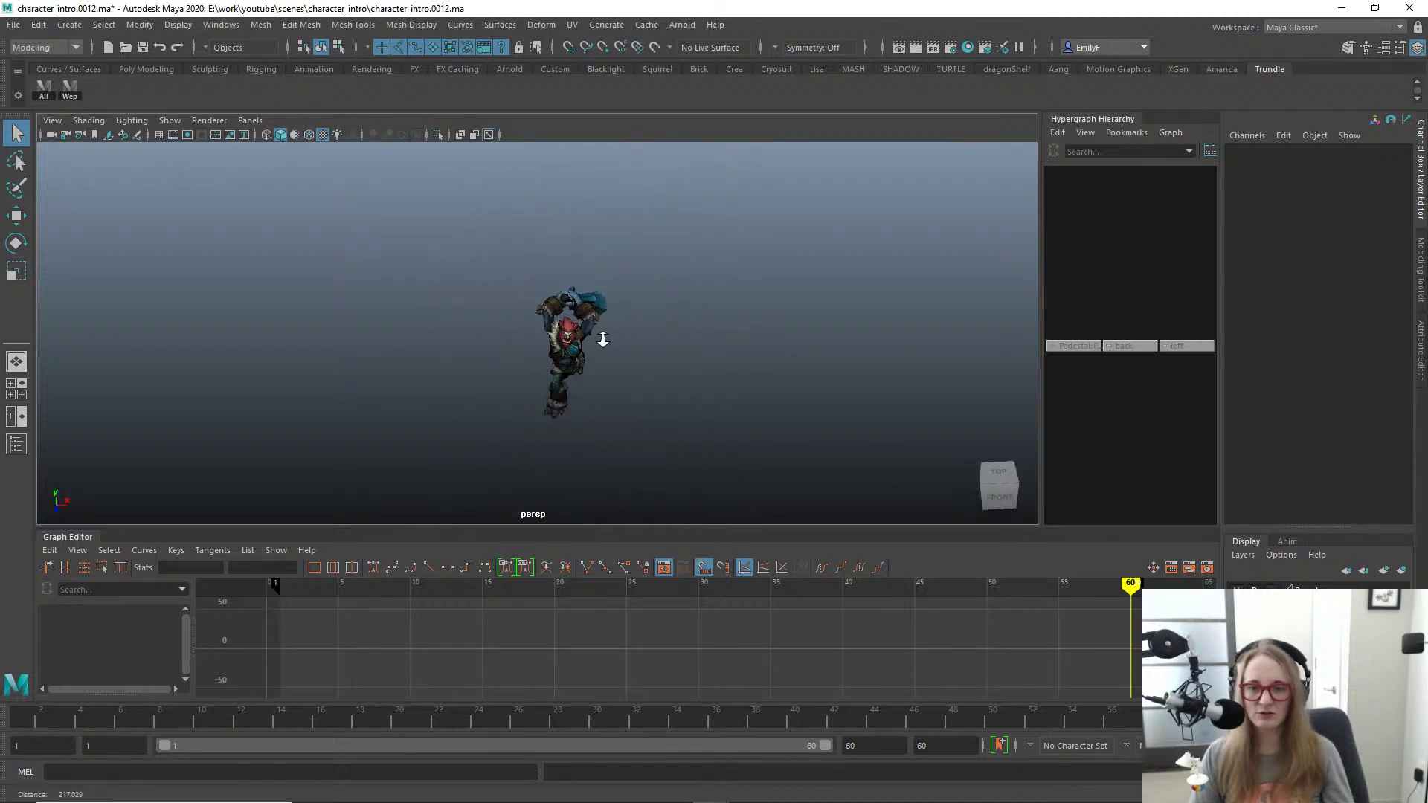
alt+middle_drag(591, 348, 541, 402)
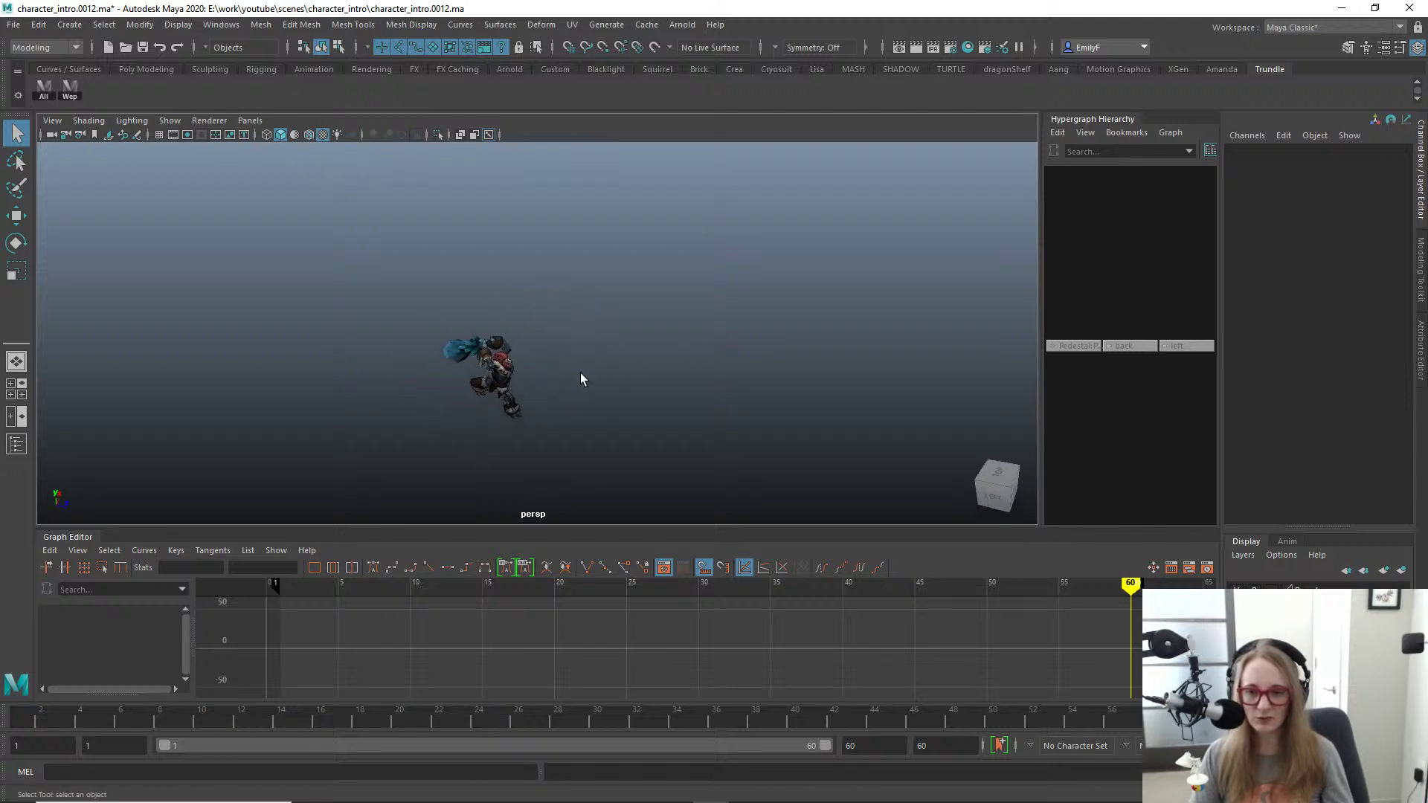
alt+drag(561, 382, 676, 388)
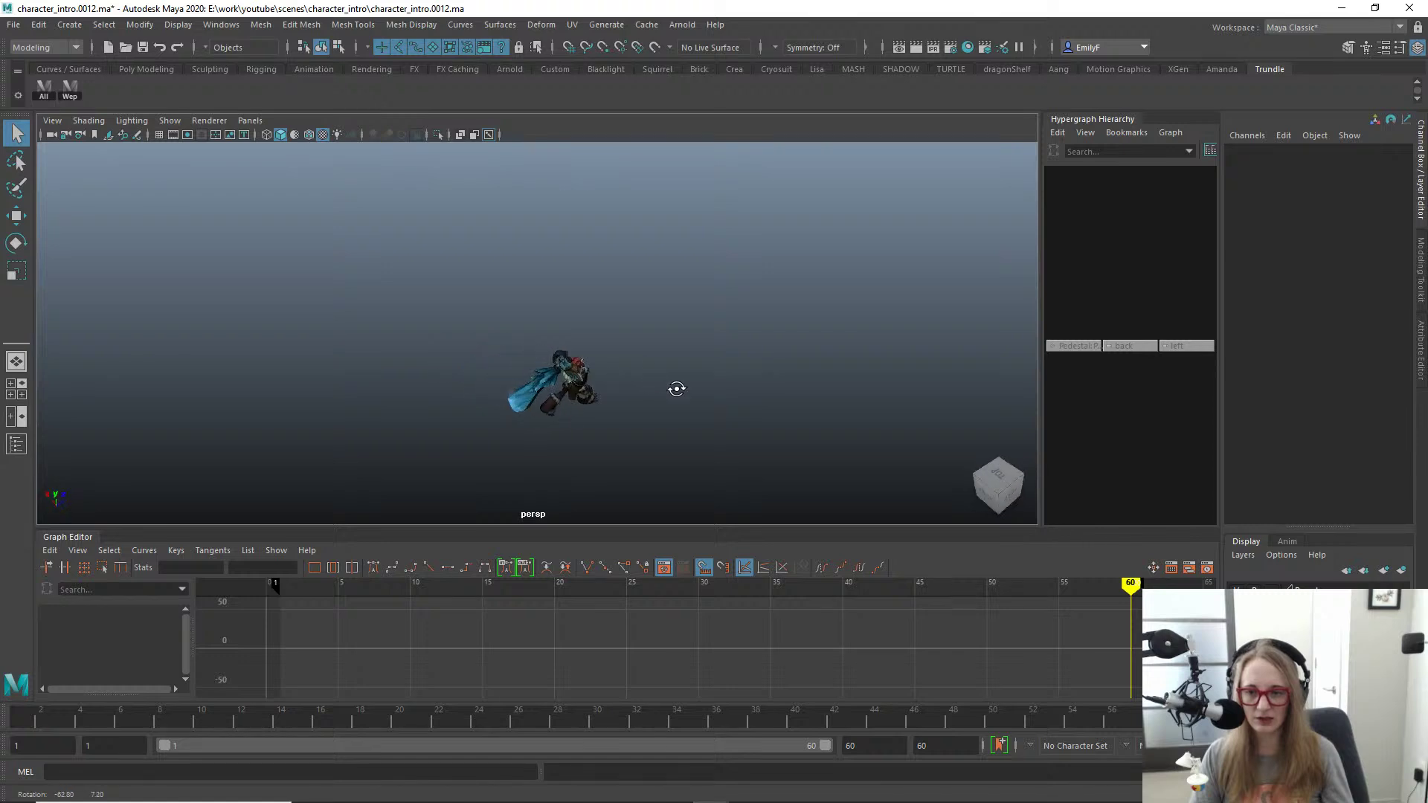
Step: Frame the whole character and examine the overhead weapon pose at frame 60 from the side
alt+drag(537, 445, 418, 381)
alt+right_drag(551, 366, 880, 399)
alt+right_drag(409, 363, 595, 356)
alt+middle_drag(625, 350, 619, 244)
alt+right_drag(625, 298, 750, 311)
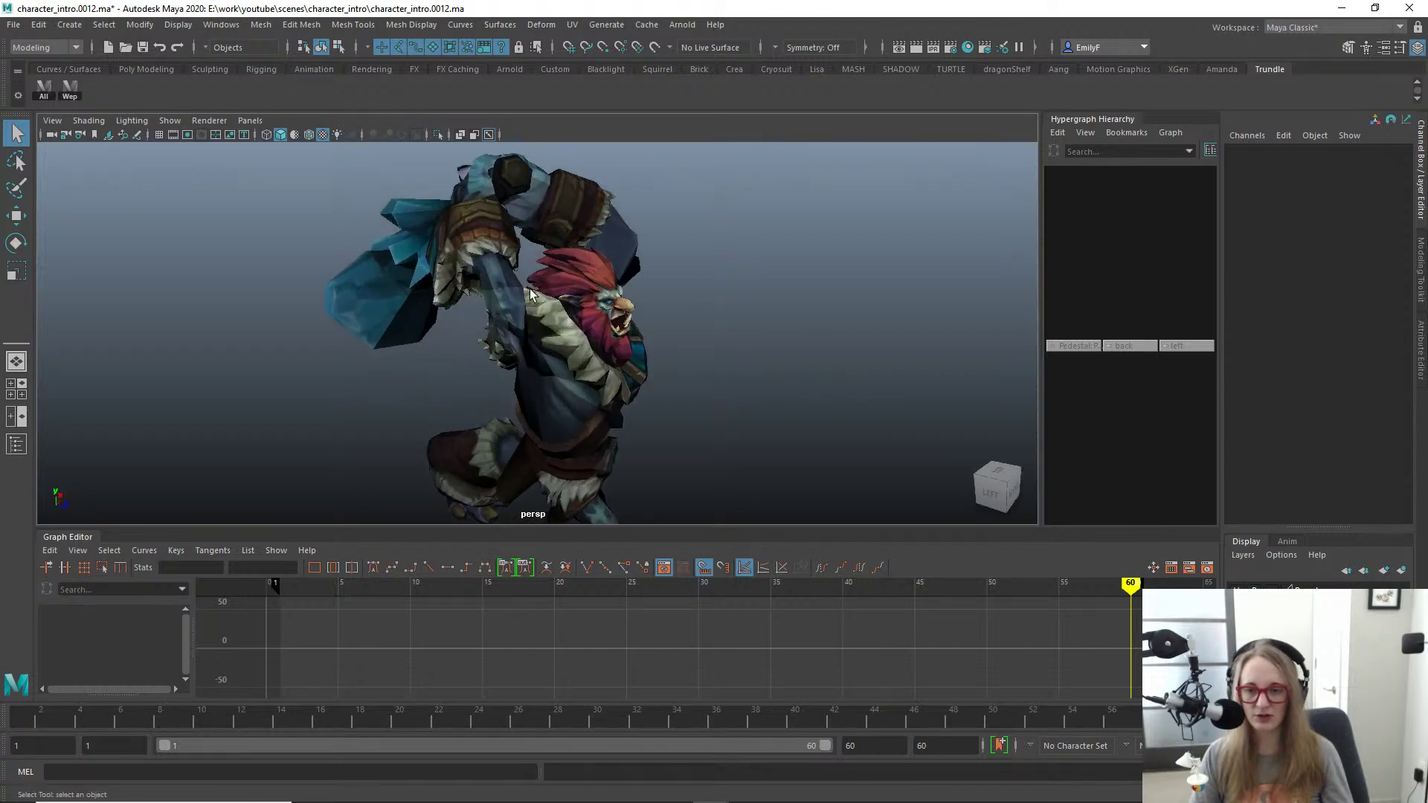
click(509, 340)
alt+right_drag(766, 398, 610, 389)
alt+drag(390, 368, 454, 352)
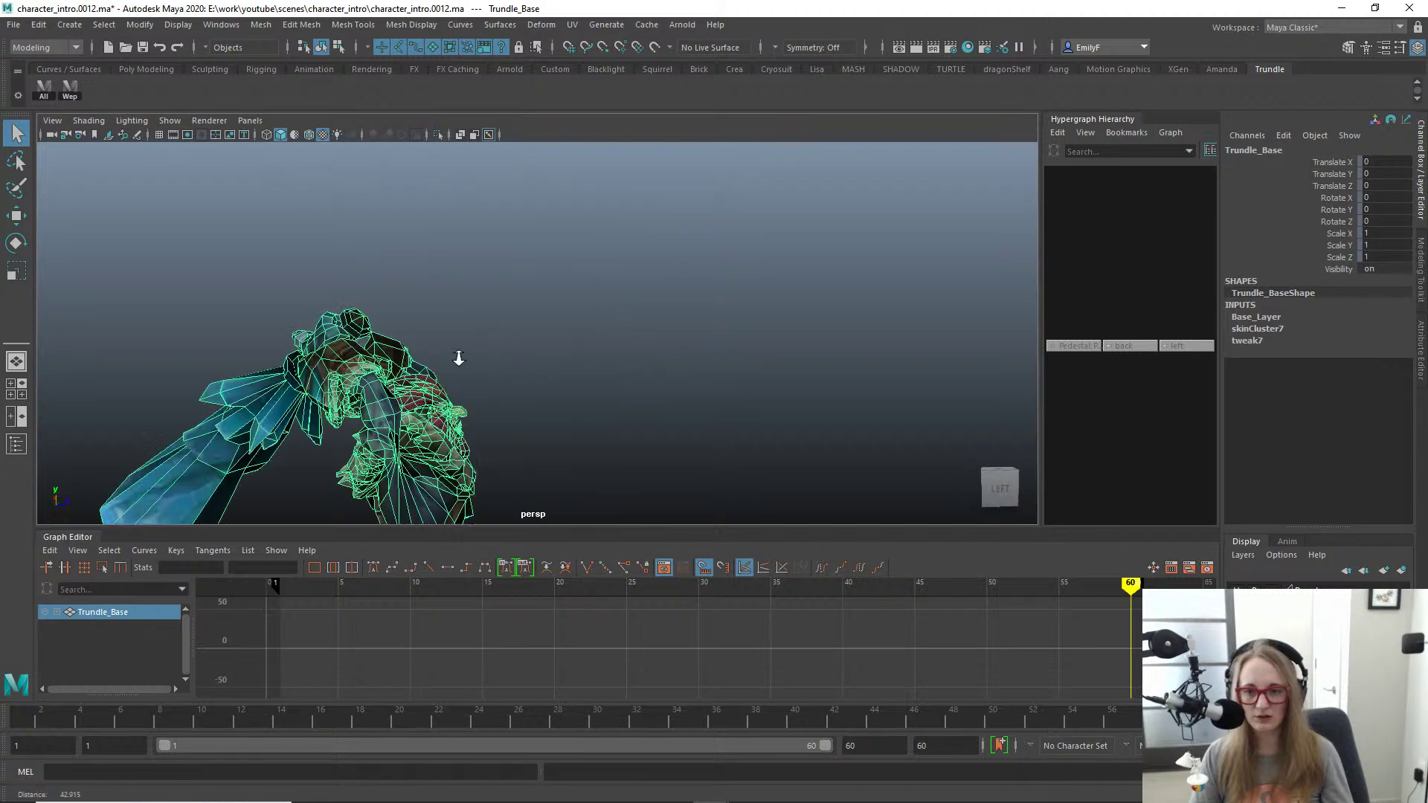
key(f)
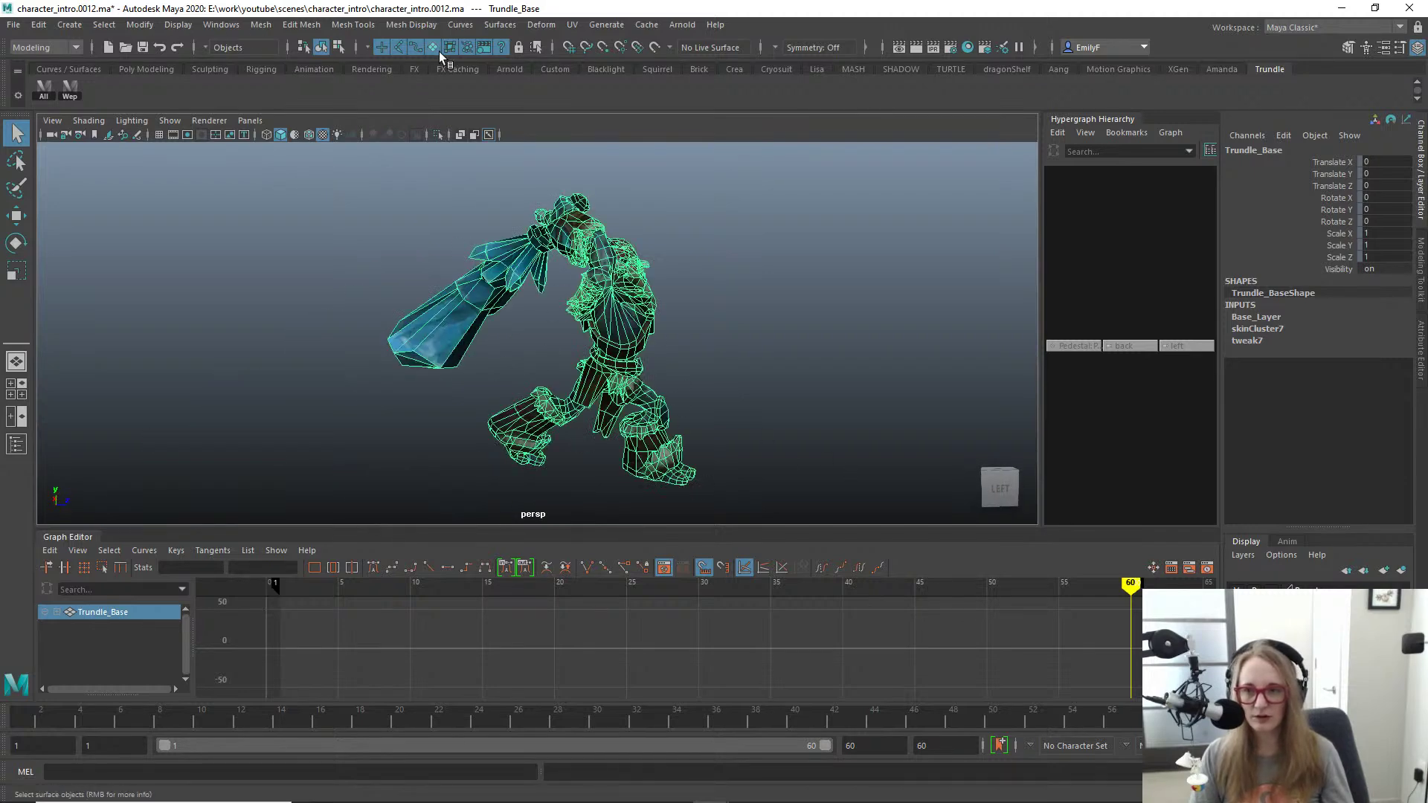
Step: Select the R_Shoulder_FK control and examine the raised arm and full silhouette with the rig controls hidden
key(alt+1)
click(585, 280)
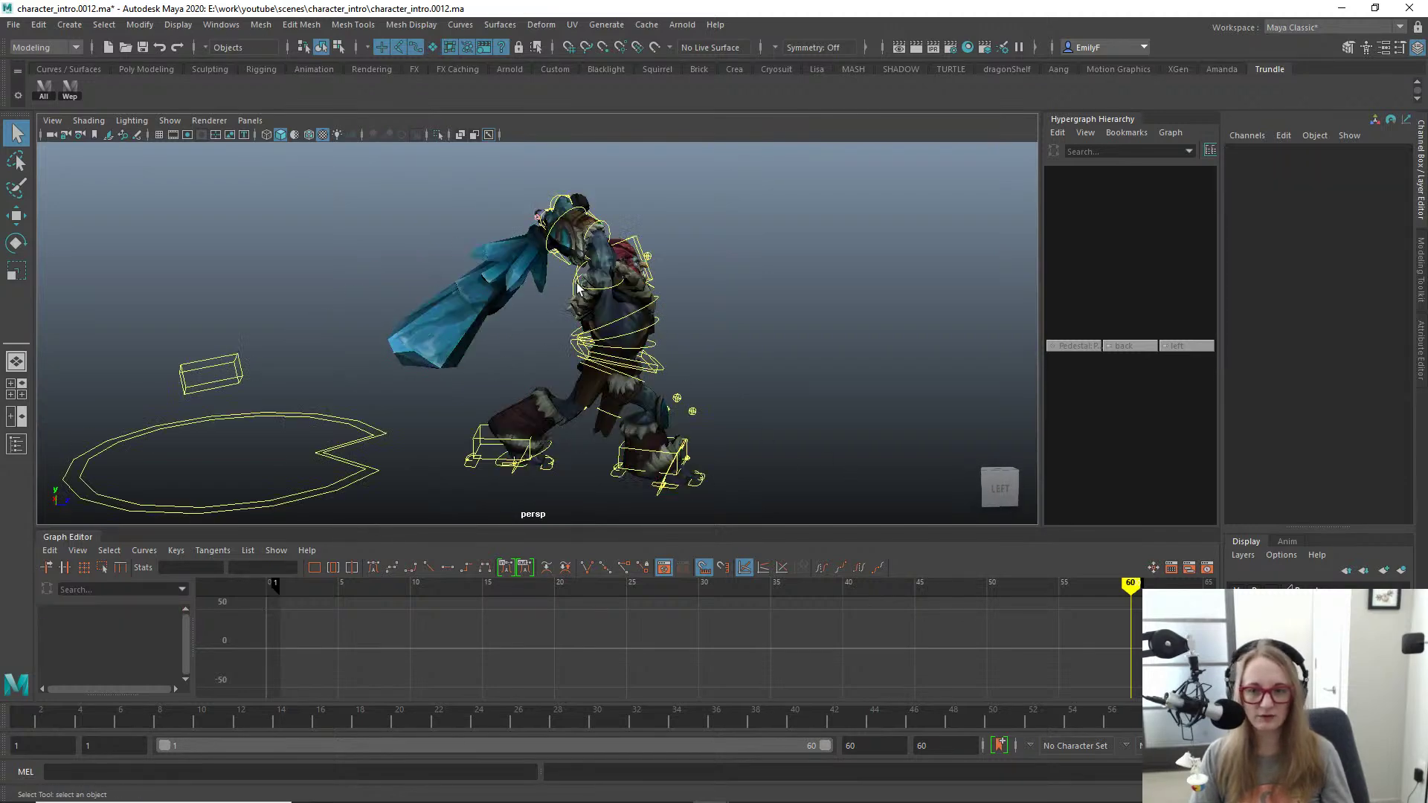
click(576, 284)
key(f)
alt+right_drag(618, 296, 488, 271)
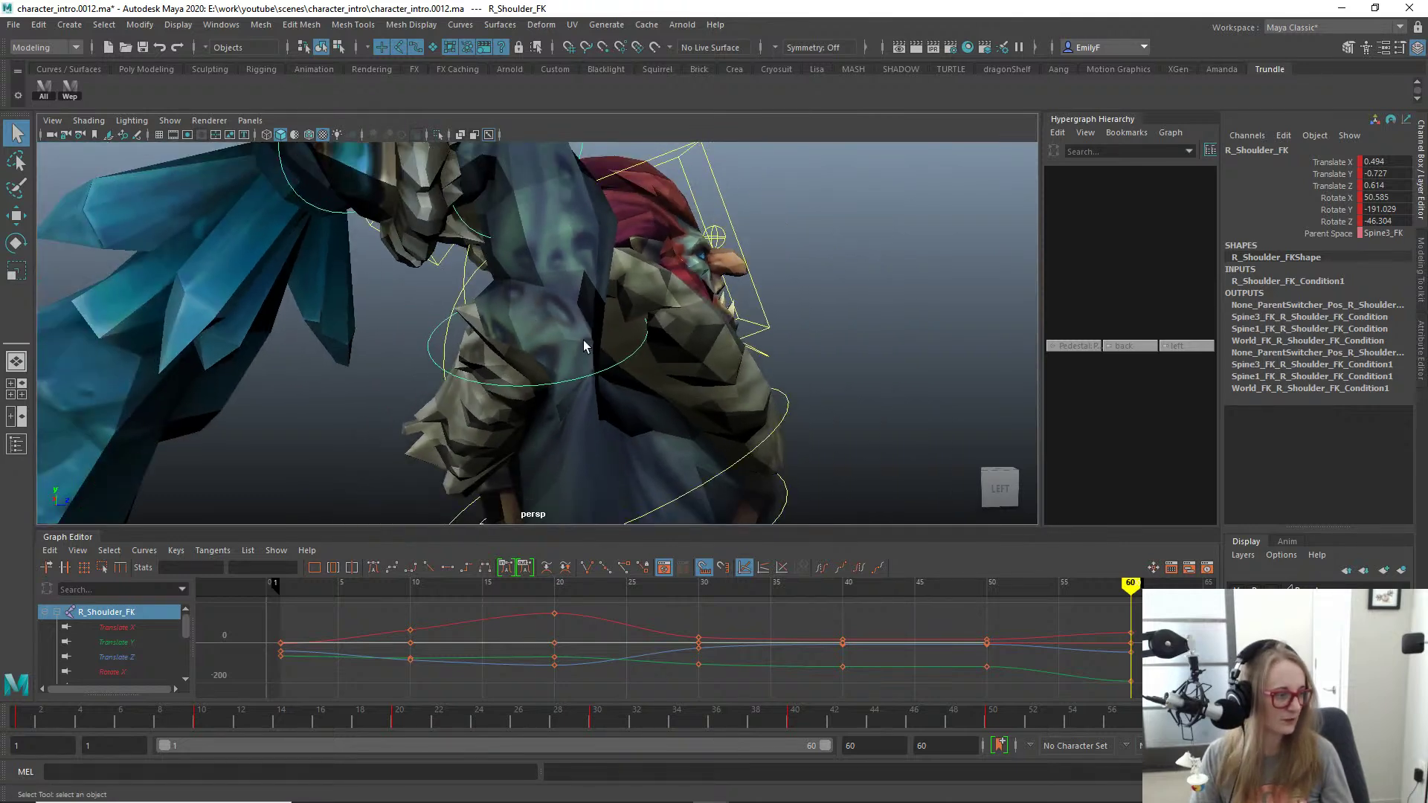
alt+right_drag(482, 347, 466, 375)
alt+middle_drag(564, 382, 514, 319)
key(alt+1)
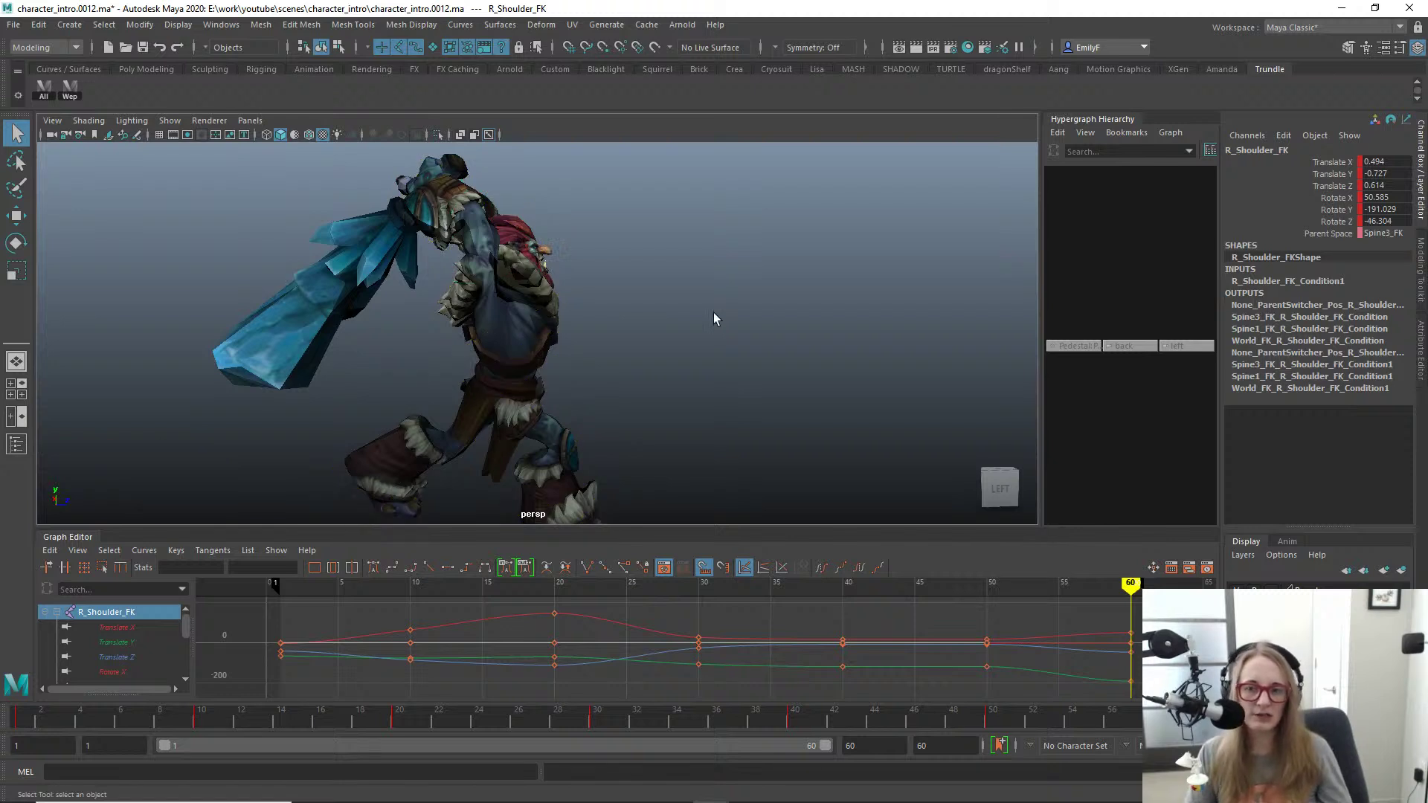
alt+right_drag(697, 308, 474, 290)
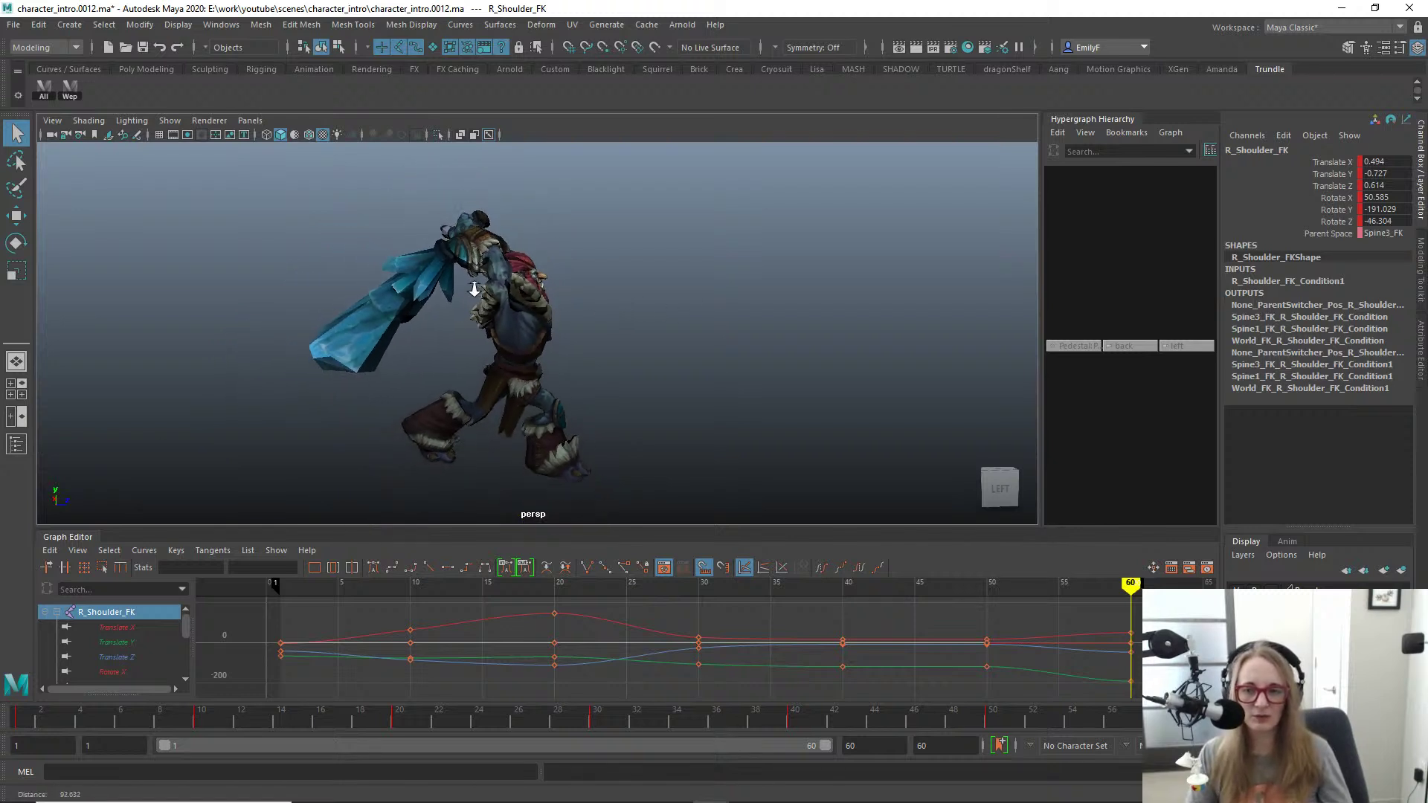
alt+drag(517, 295, 514, 306)
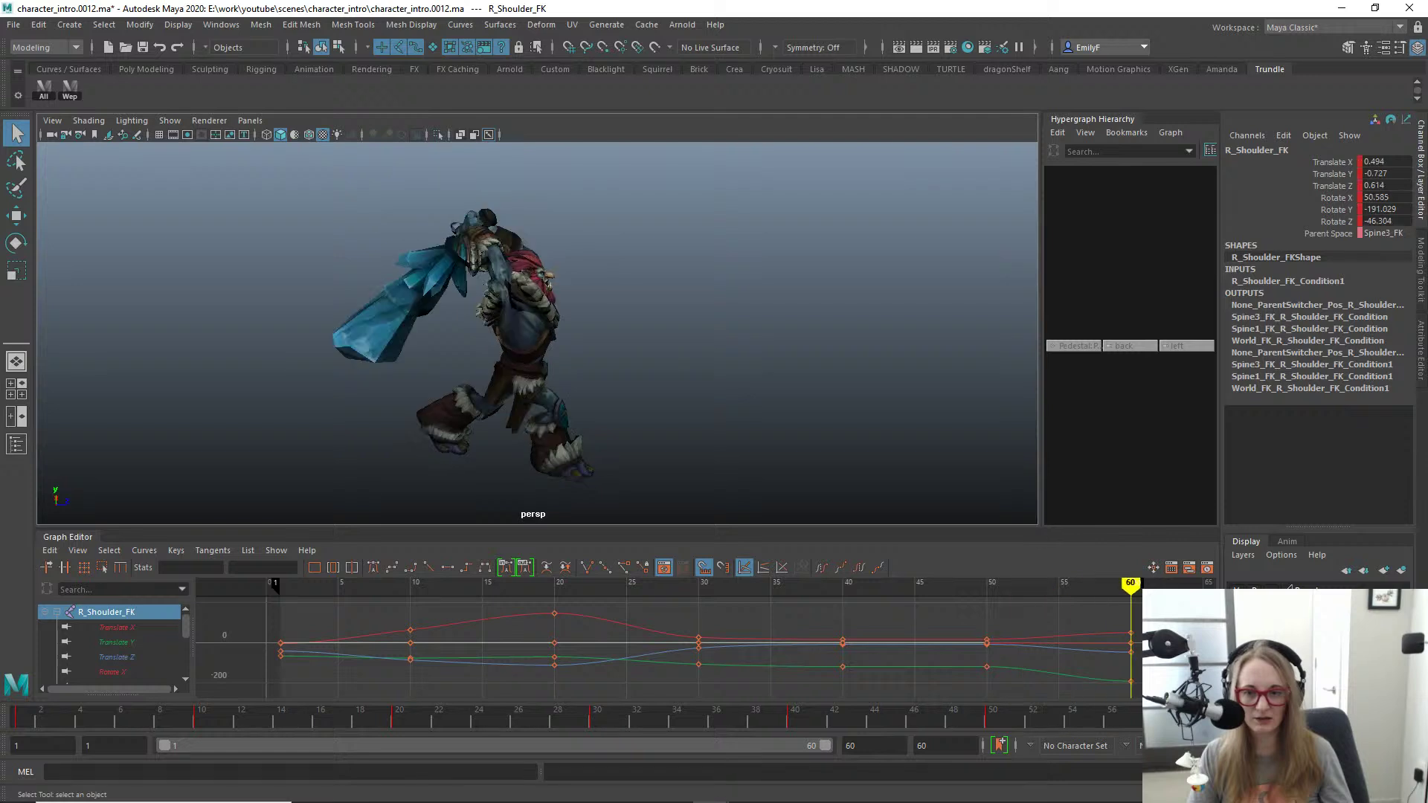
mouse_move(1183, 715)
mouse_down()
mouse_move(916, 709)
mouse_move(985, 692)
mouse_move(856, 677)
mouse_move(707, 679)
mouse_move(1161, 684)
mouse_up()
alt+drag(454, 364, 546, 360)
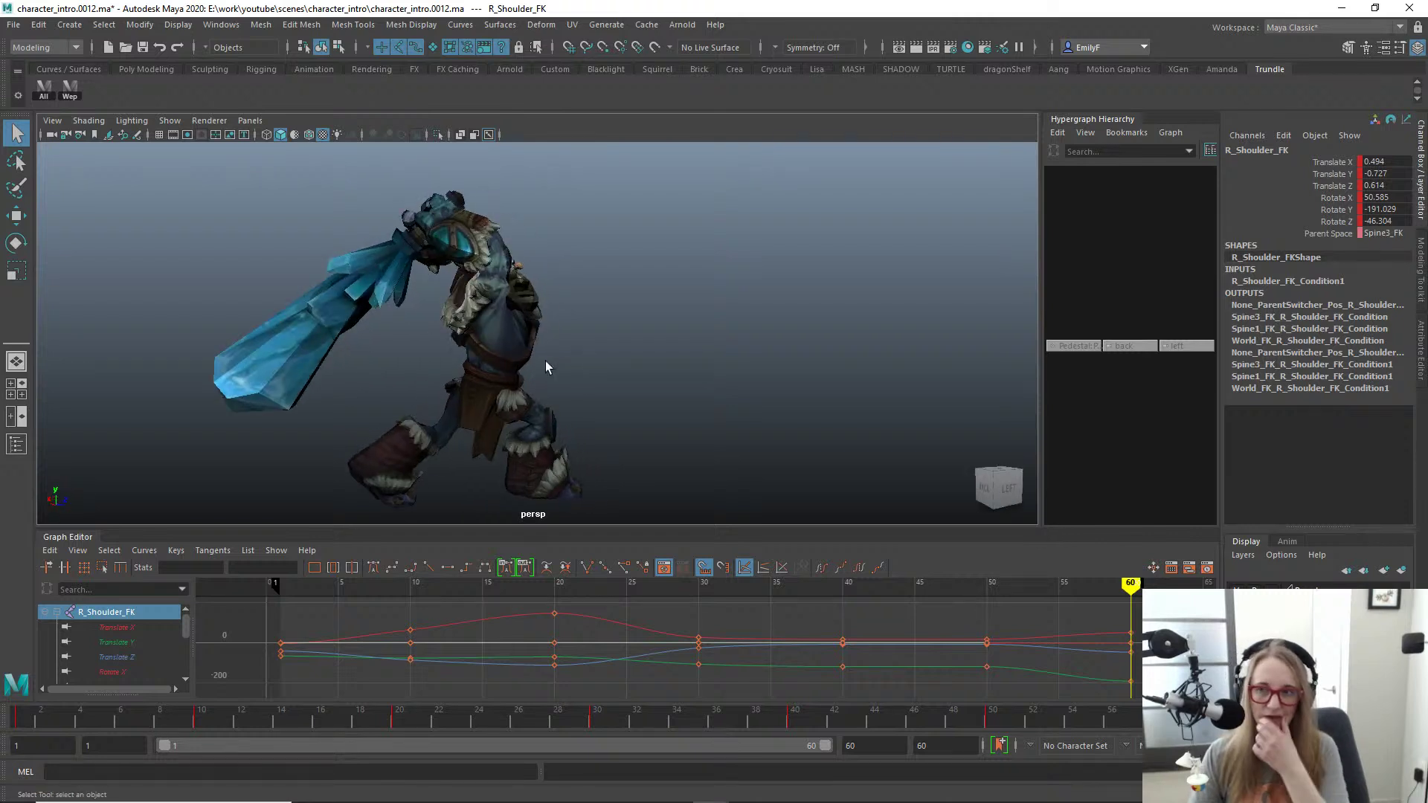
Step: Select all rig controls and copy the frame 60 pose to frame 50 as a key
click(49, 82)
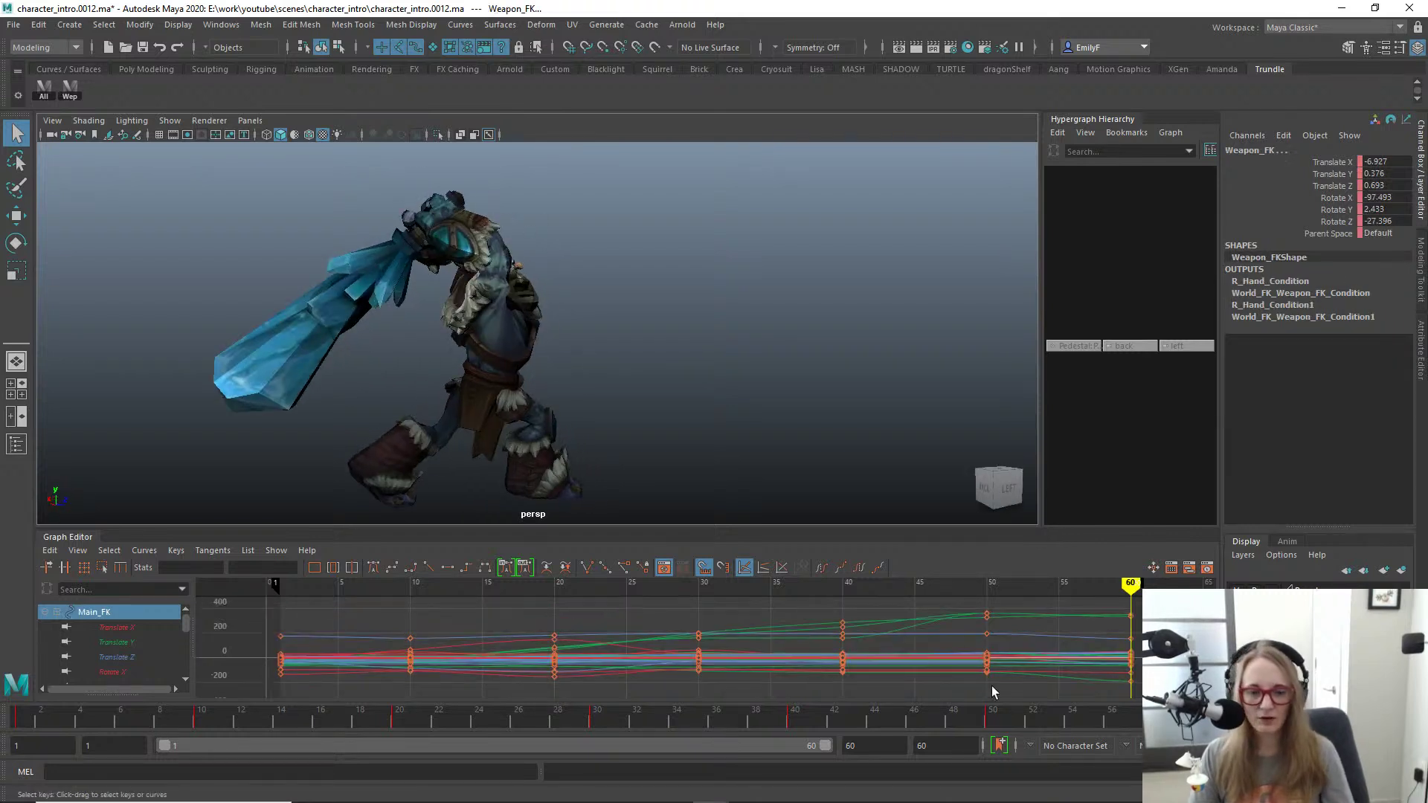
mouse_move(1179, 708)
mouse_down()
mouse_move(1074, 708)
mouse_move(1183, 708)
mouse_up()
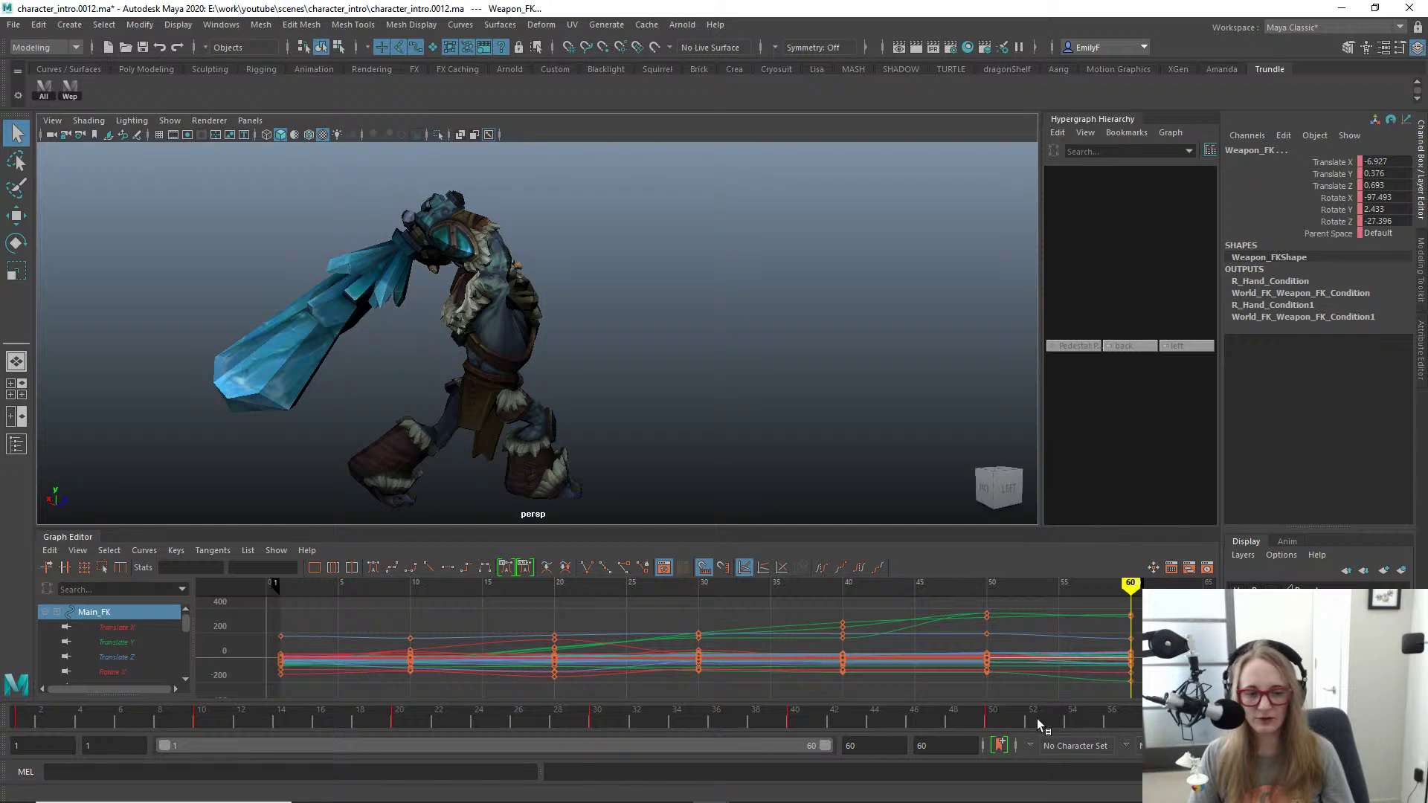
key(s)
mouse_move(991, 716)
mouse_down()
mouse_move(696, 716)
mouse_move(1009, 701)
mouse_up()
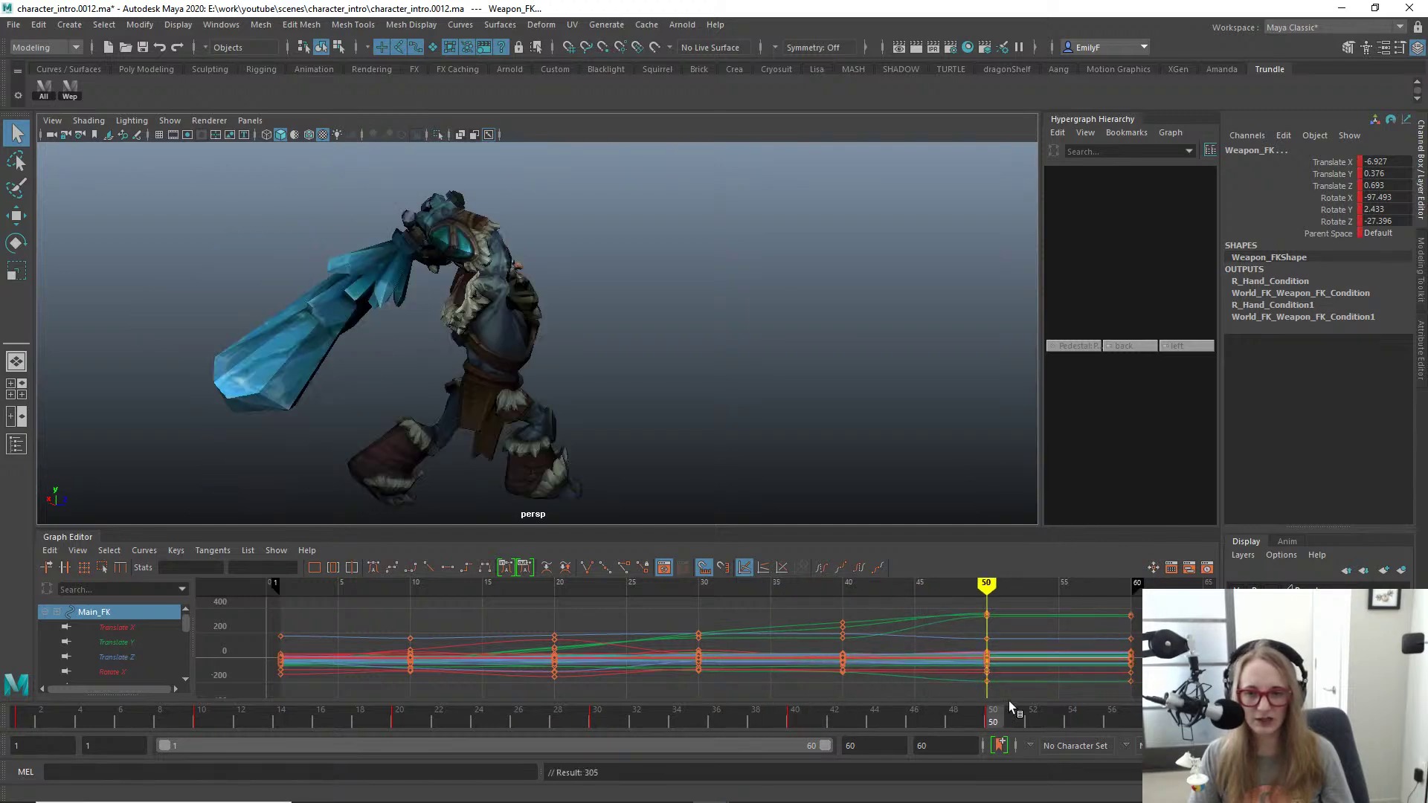
Step: Play the animation from frame 1 and review the transitions between poses from several angles
click(1037, 696)
alt+right_drag(536, 350, 549, 351)
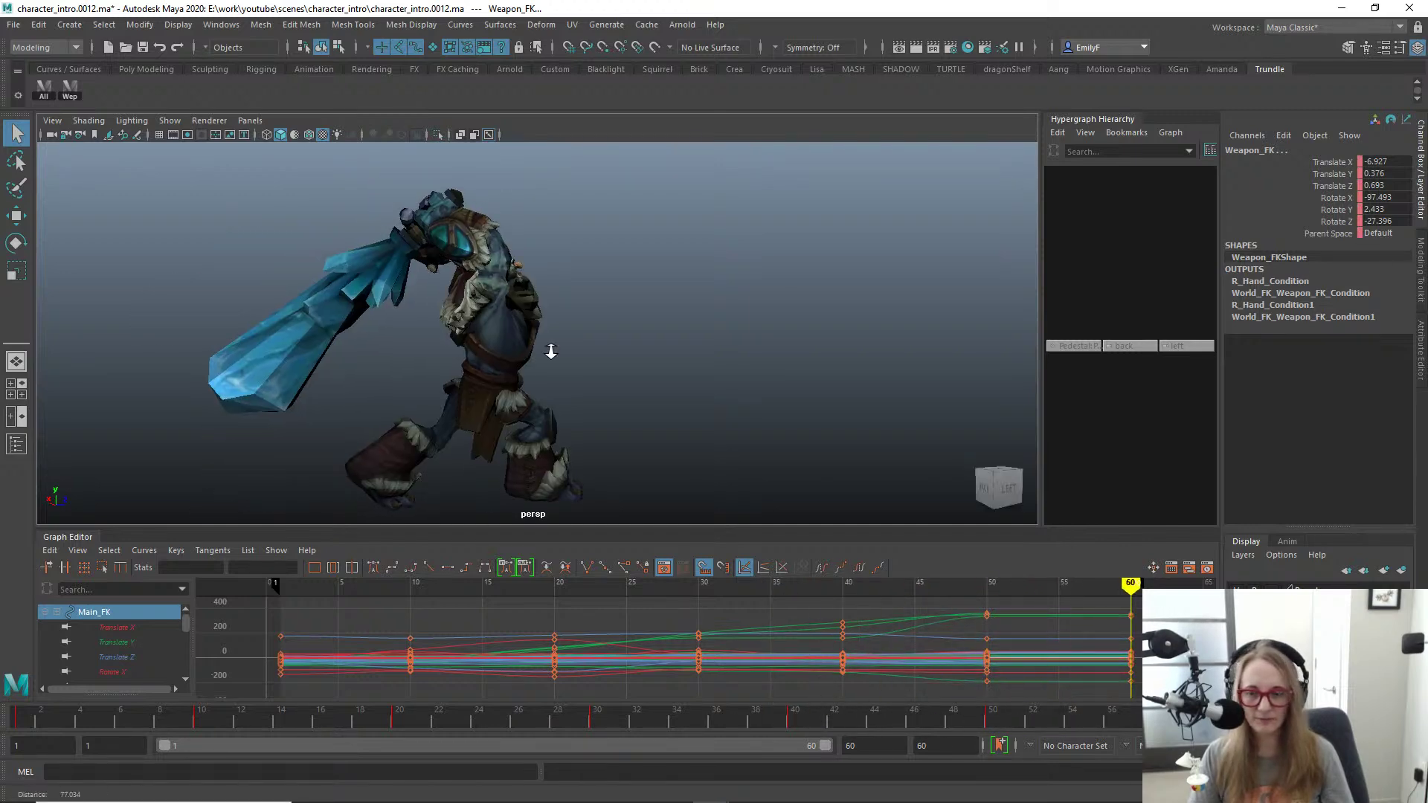
key(alt+1)
key(alt+1)
alt+right_drag(347, 338, 492, 344)
key(alt+v)
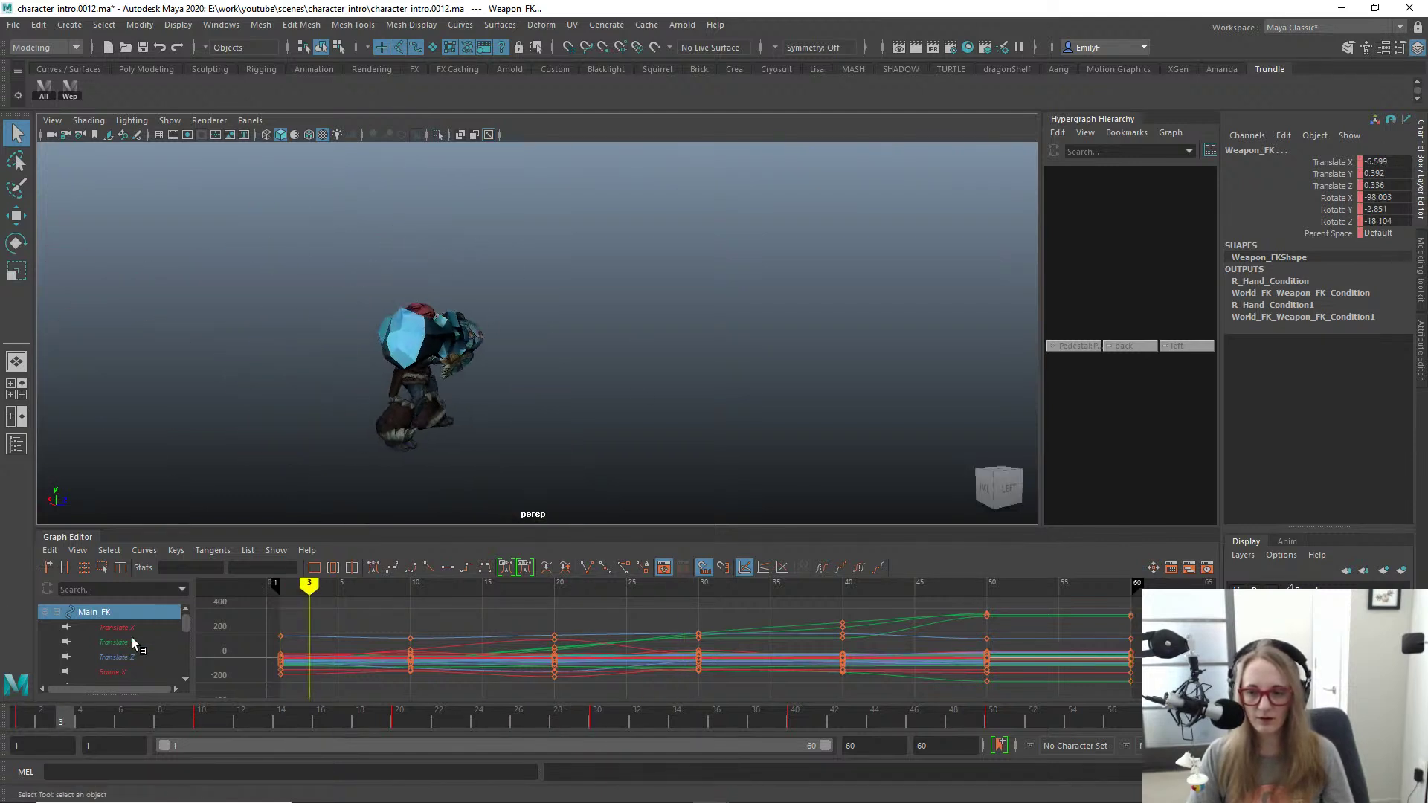
key(alt+shift+v)
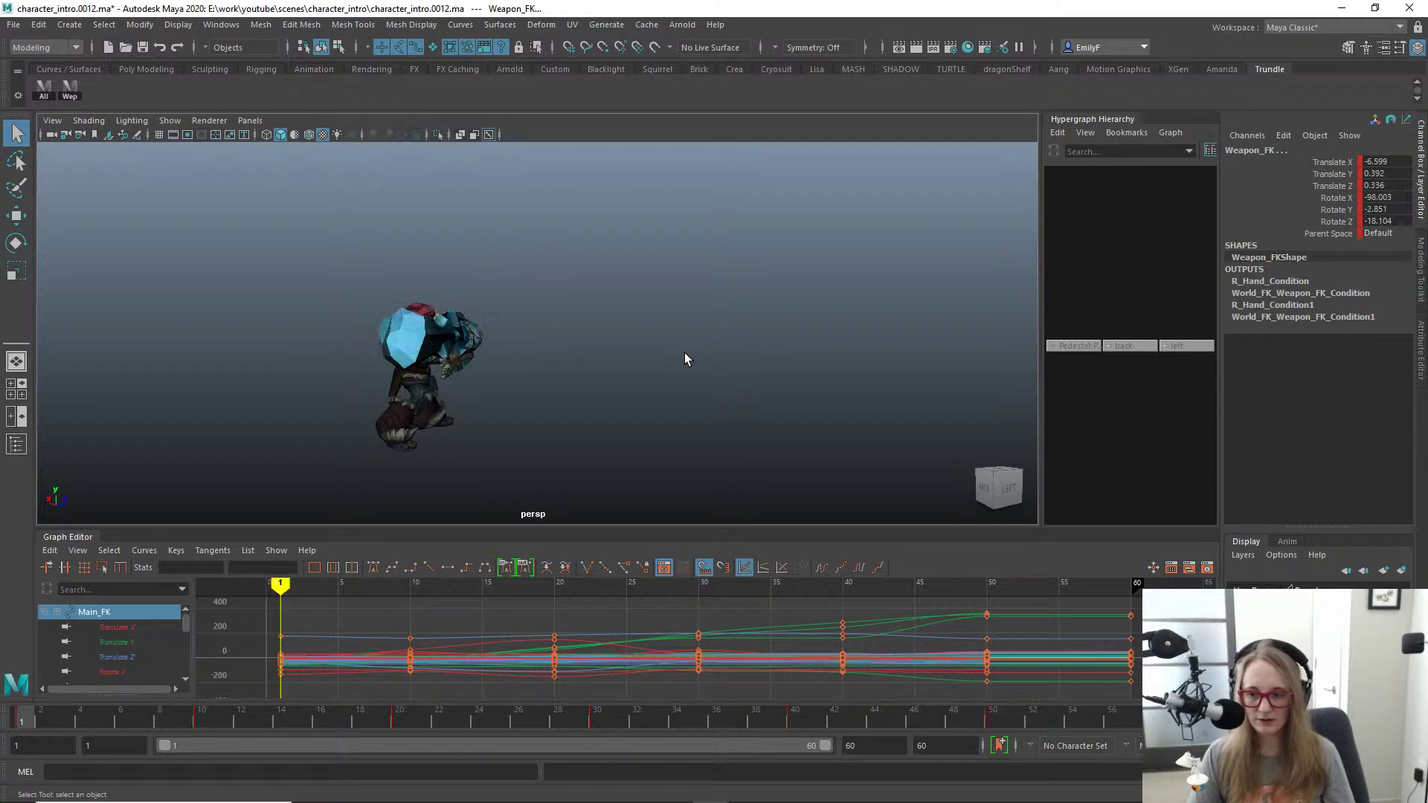
alt+drag(615, 361, 512, 382)
key(alt+v)
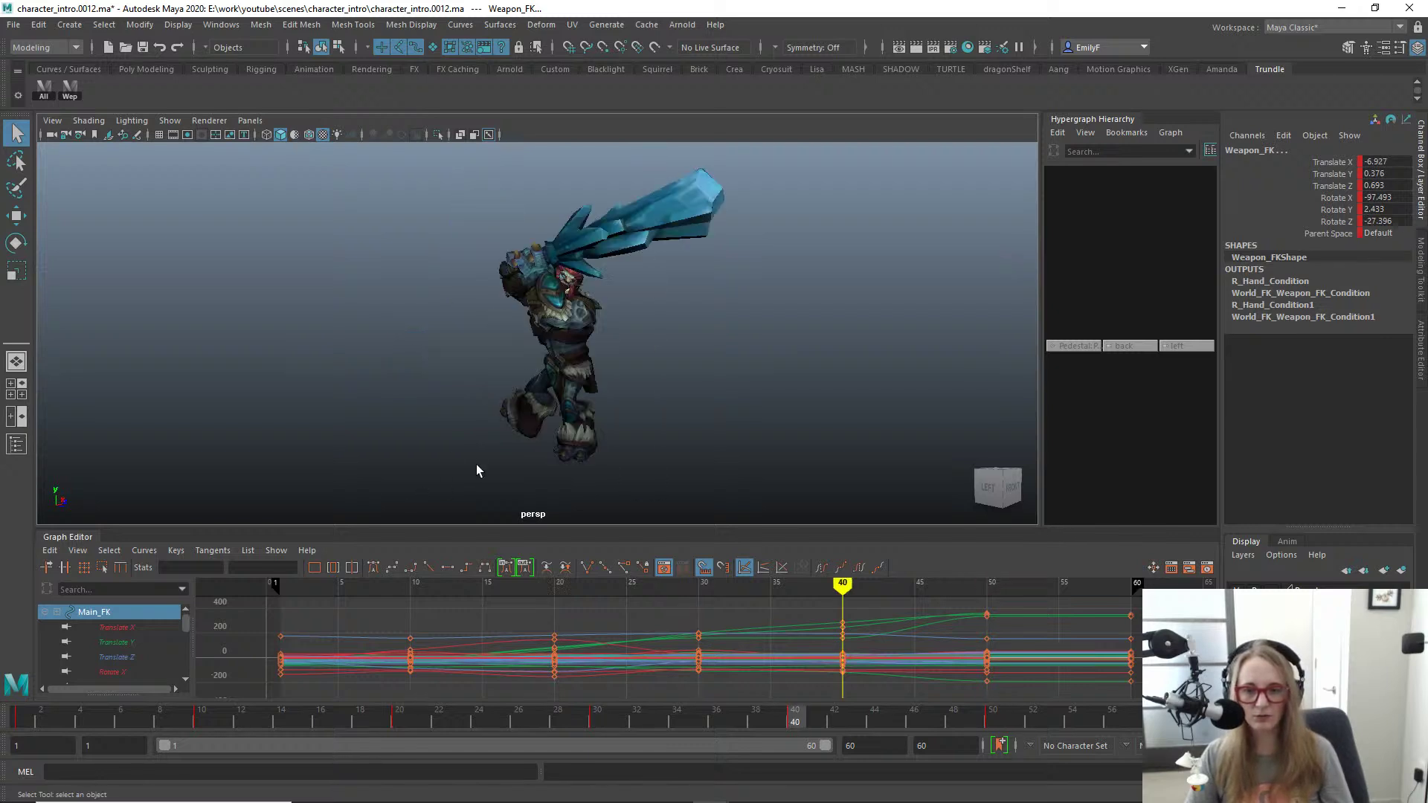
alt+drag(553, 343, 677, 336)
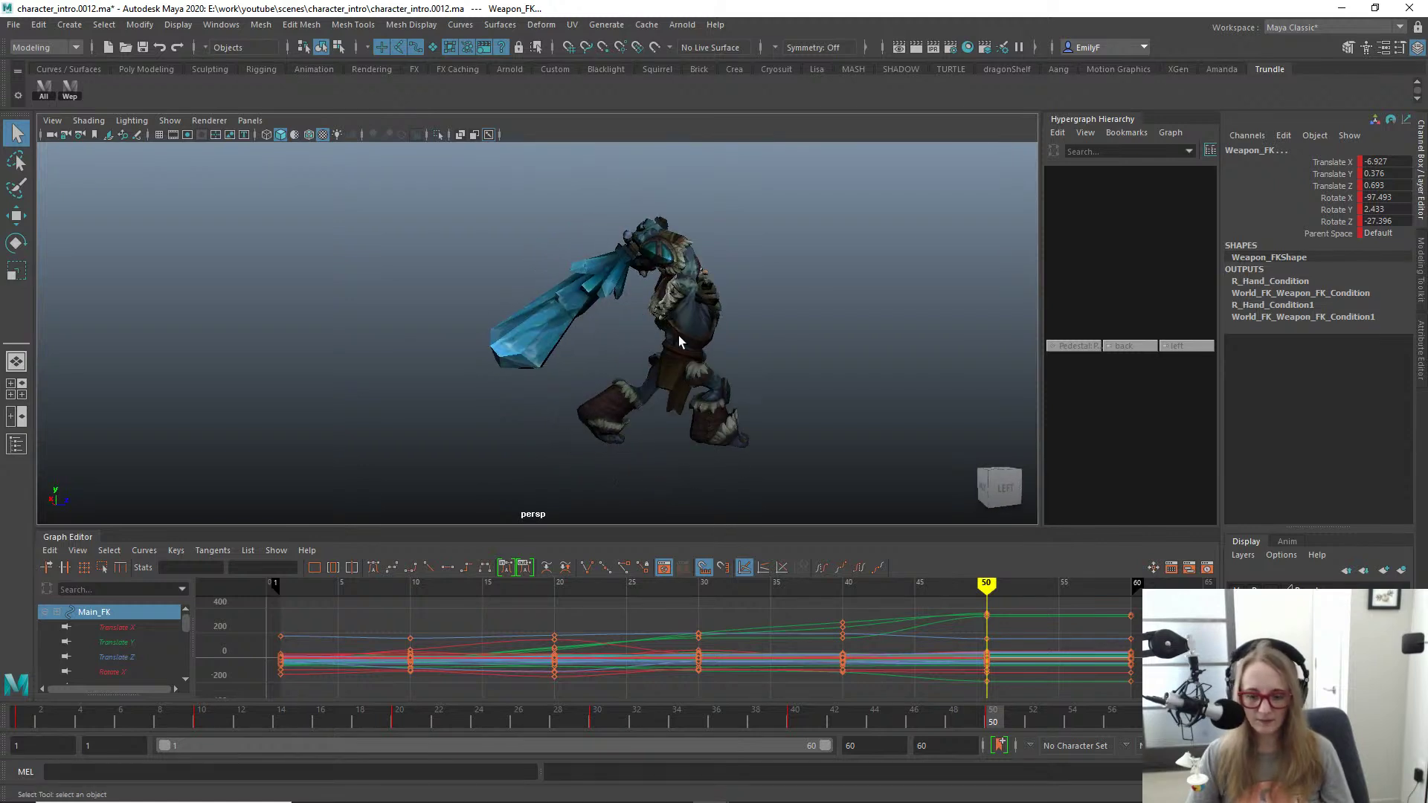
Step: Compare the frame 50 pose with the preceding keyed pose from the side
key(comma)
key(period)
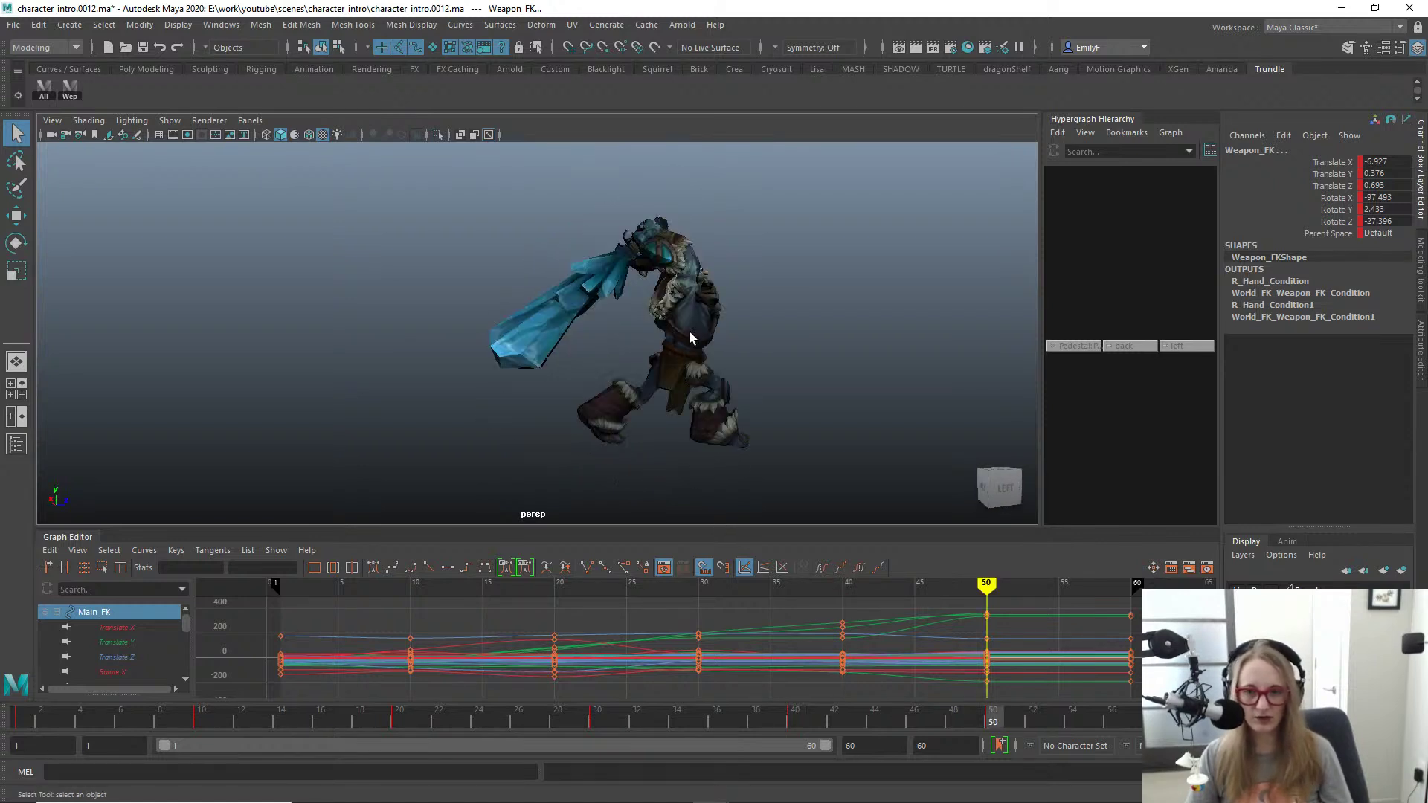
key(comma)
key(period)
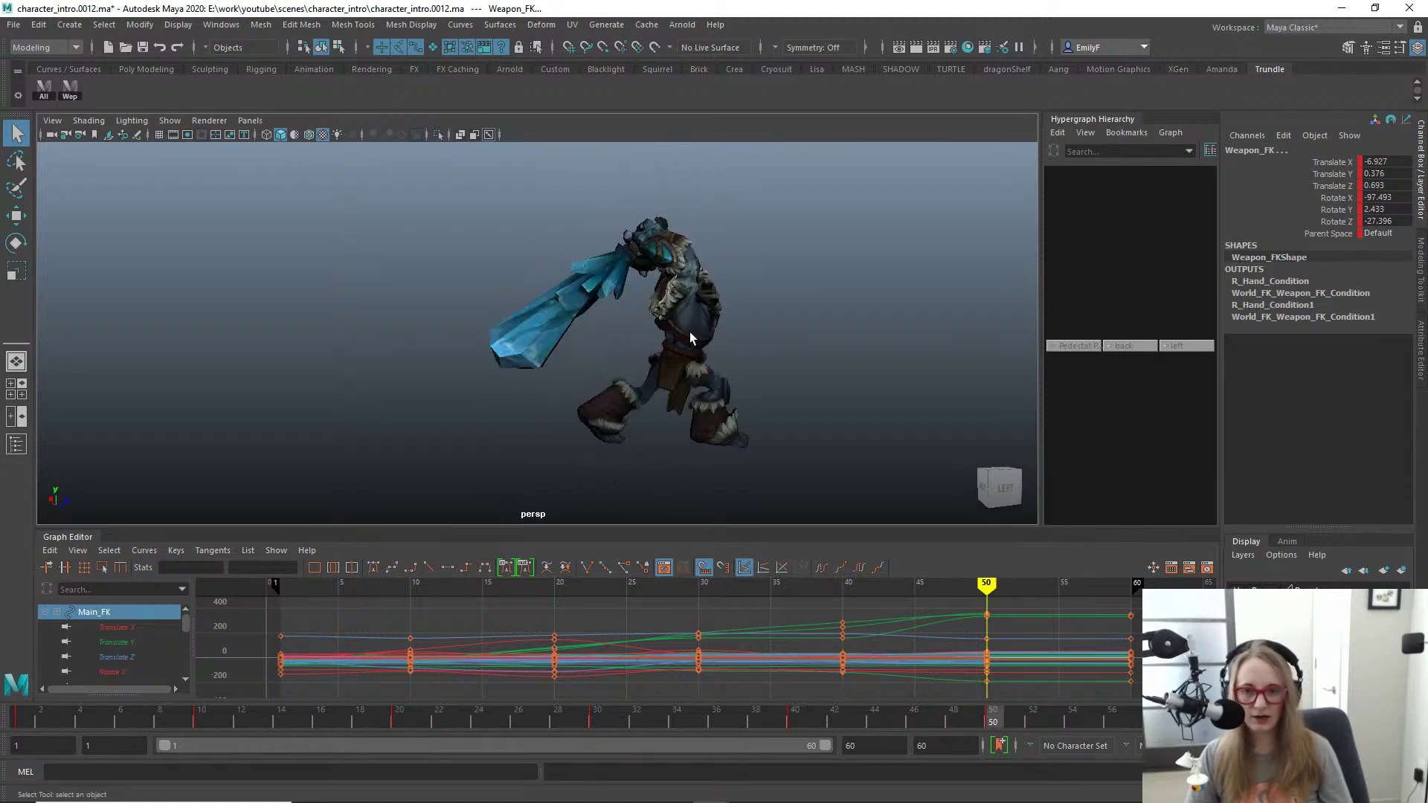
alt+middle_drag(765, 333, 583, 325)
alt+right_drag(582, 324, 702, 302)
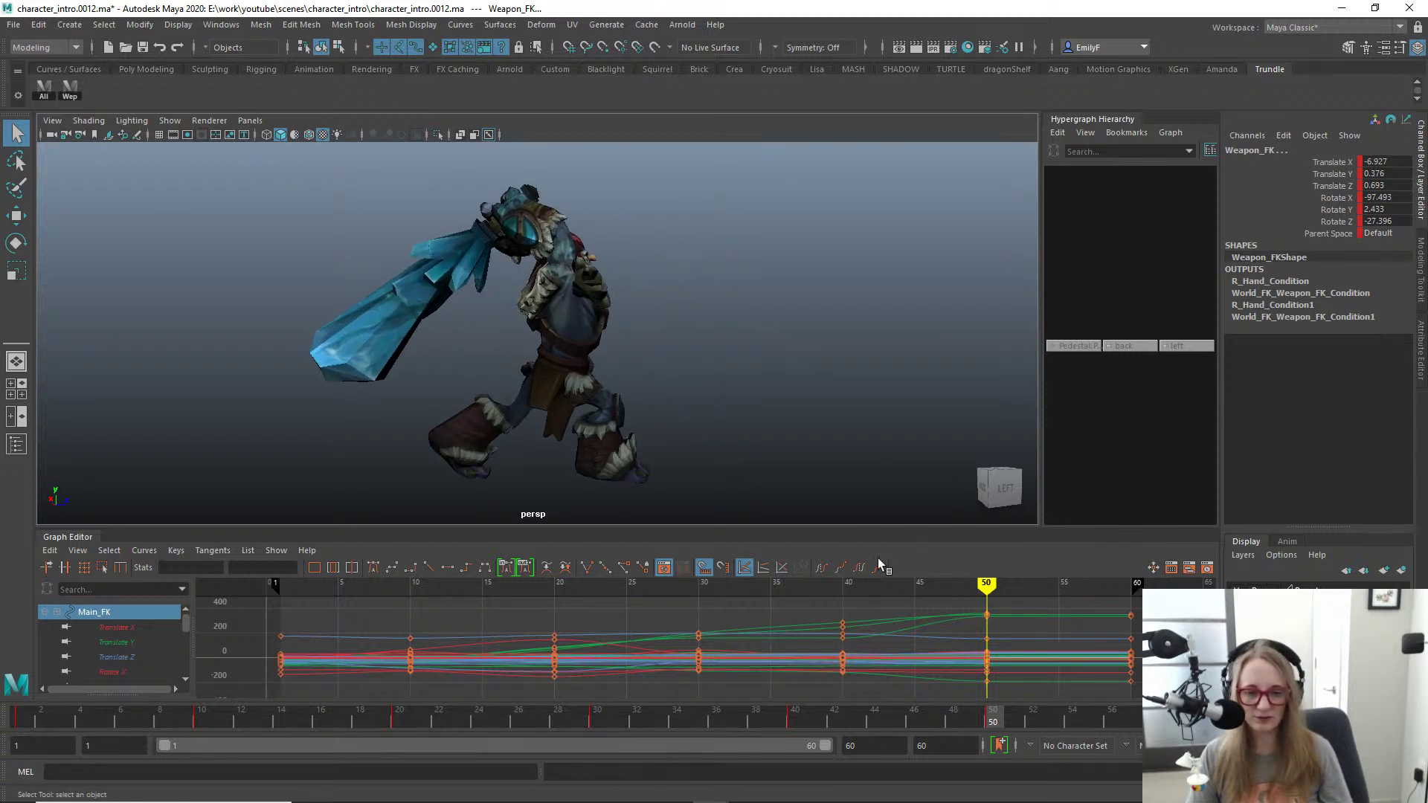
Step: Examine the frame 50 pose from the front, checking the head and torso with and without rig controls
alt+drag(572, 470, 530, 324)
key(alt+1)
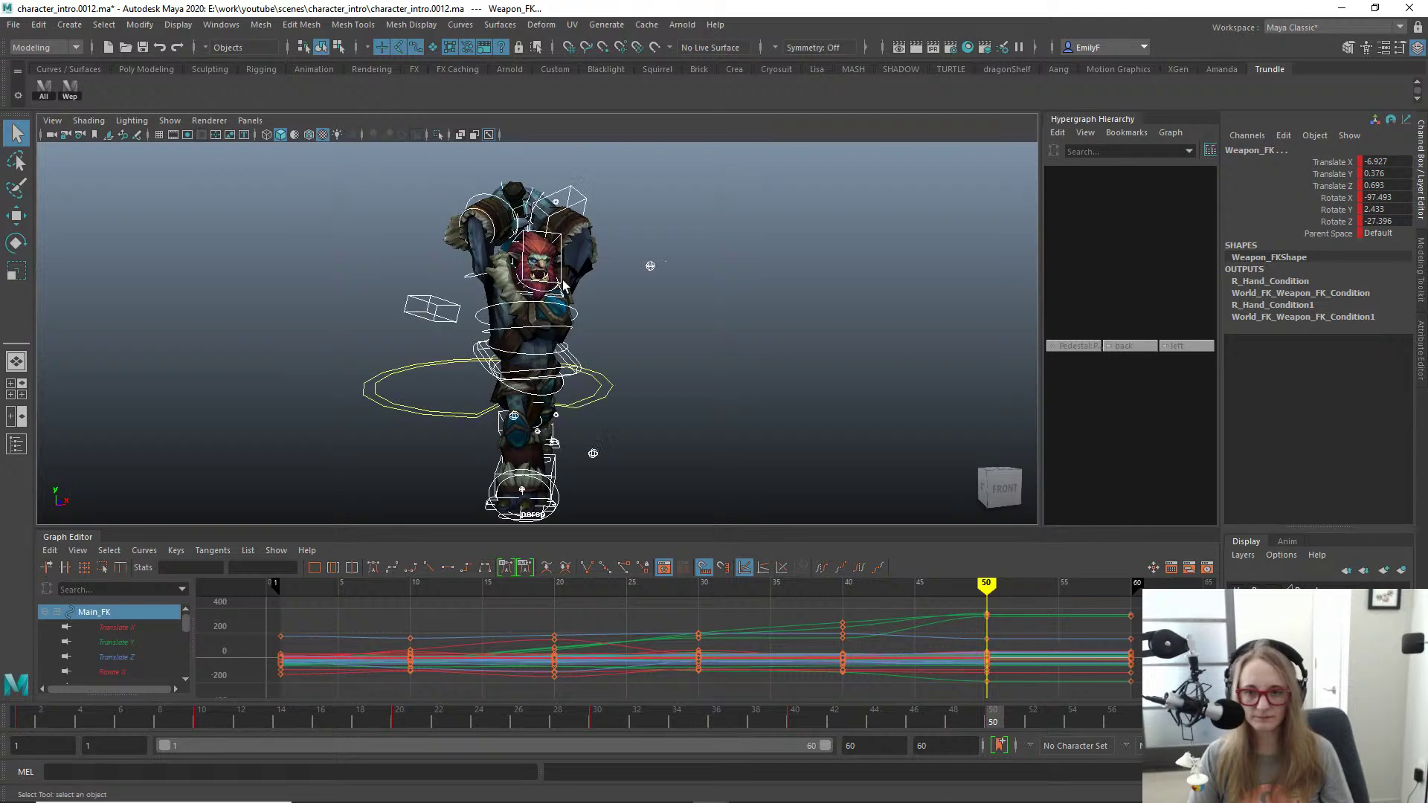
click(520, 290)
alt+right_drag(584, 358, 597, 327)
alt+middle_drag(593, 318, 614, 311)
key(alt+1)
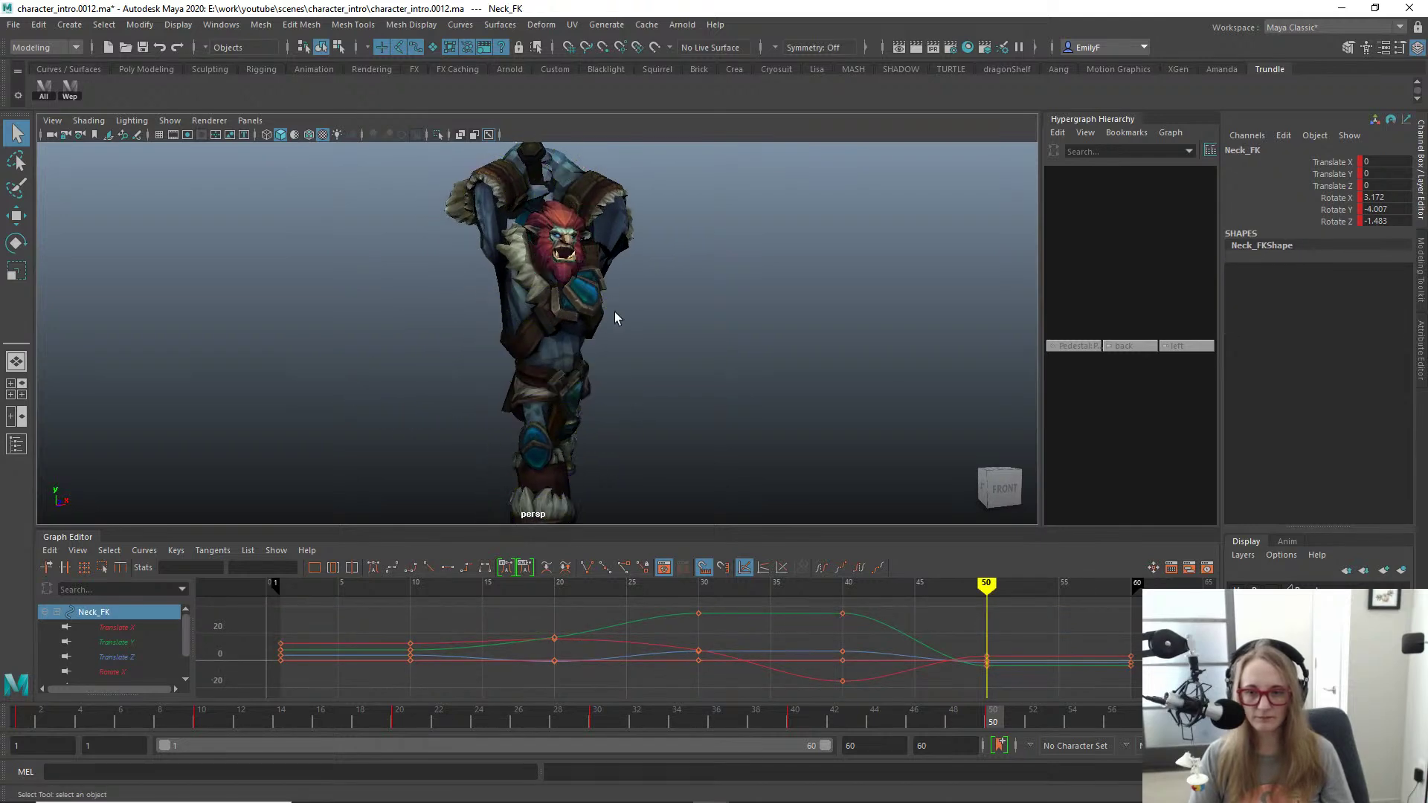
alt+drag(615, 311, 534, 320)
key(alt+1)
click(563, 372)
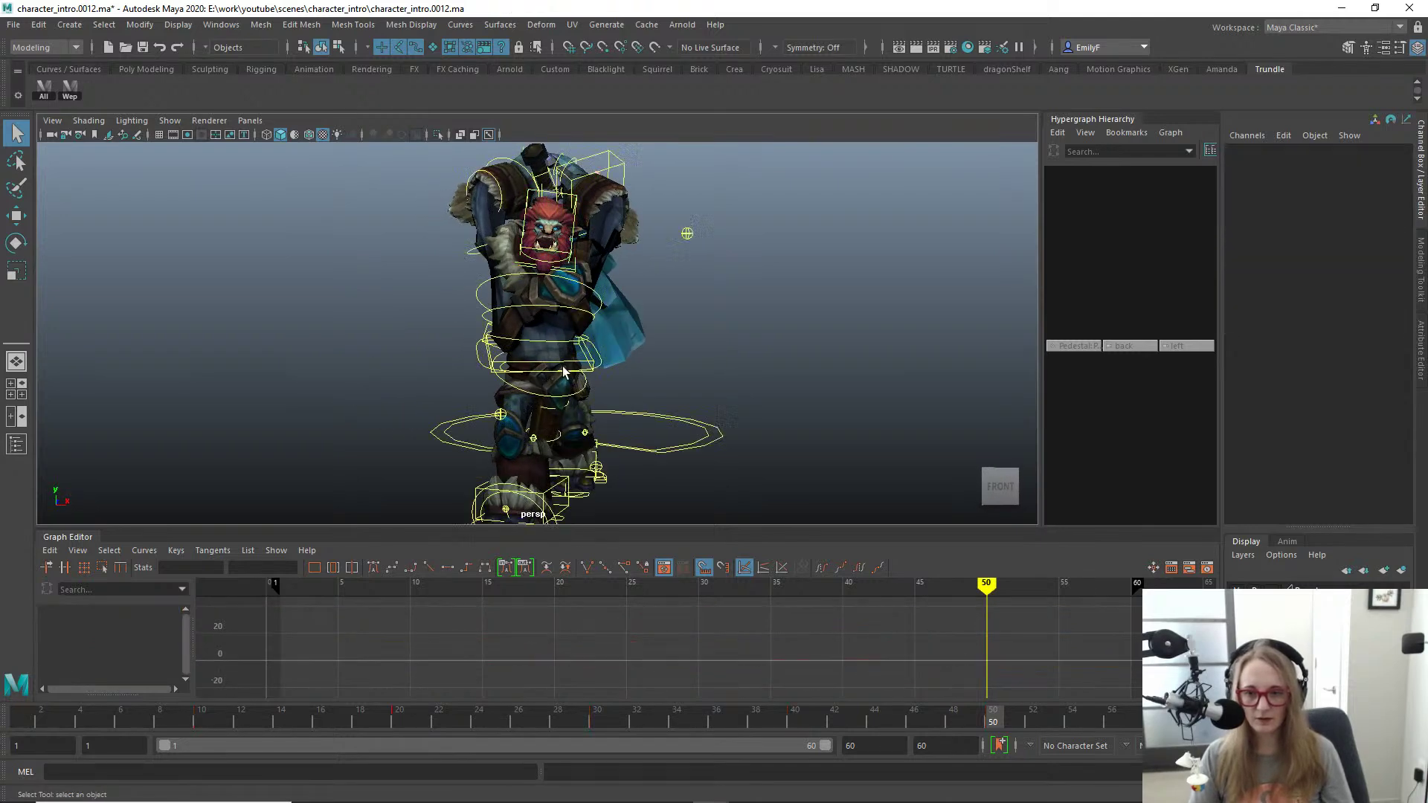
Step: Shift the Main_FK control slightly along the X axis at frame 50
click(482, 348)
key(e)
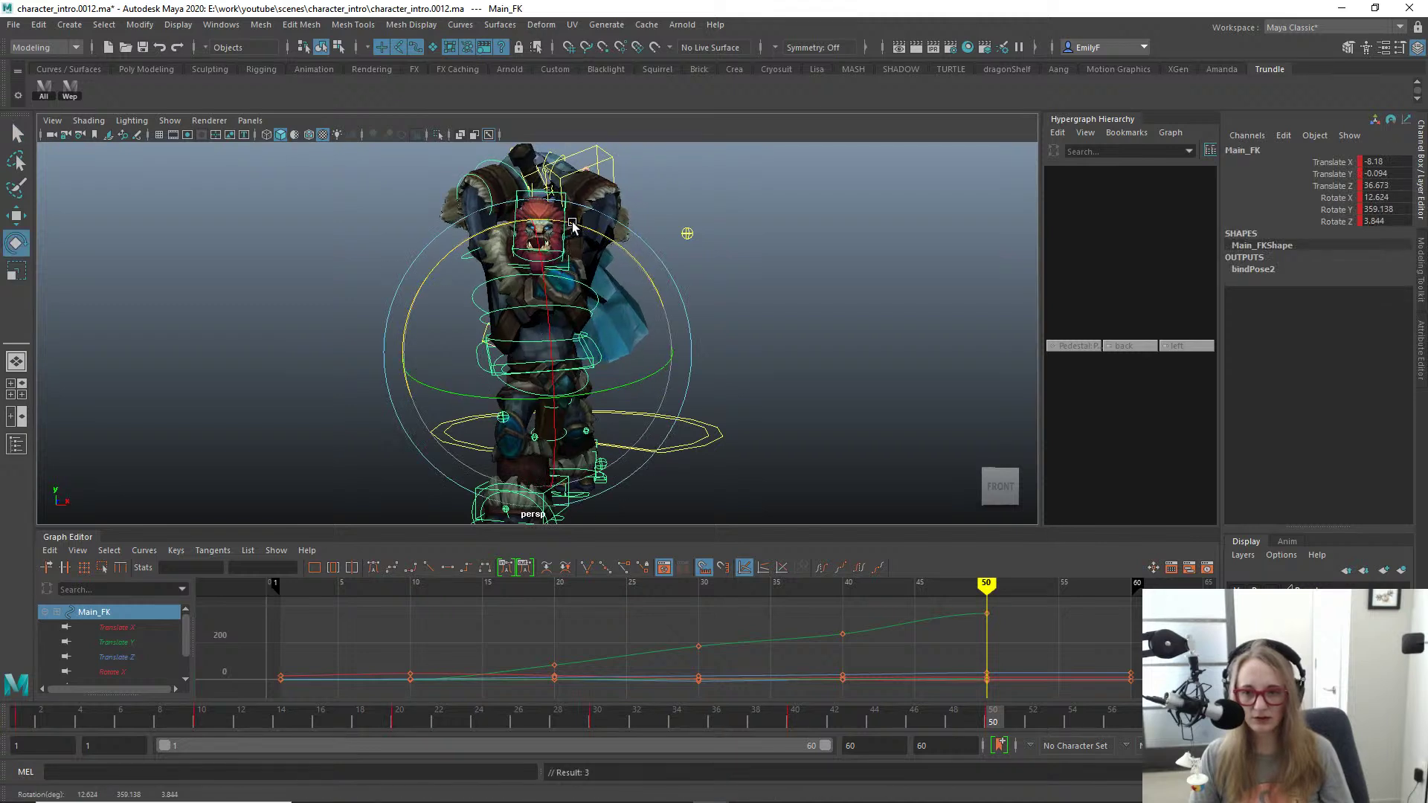
key(ctrl+z)
key(w)
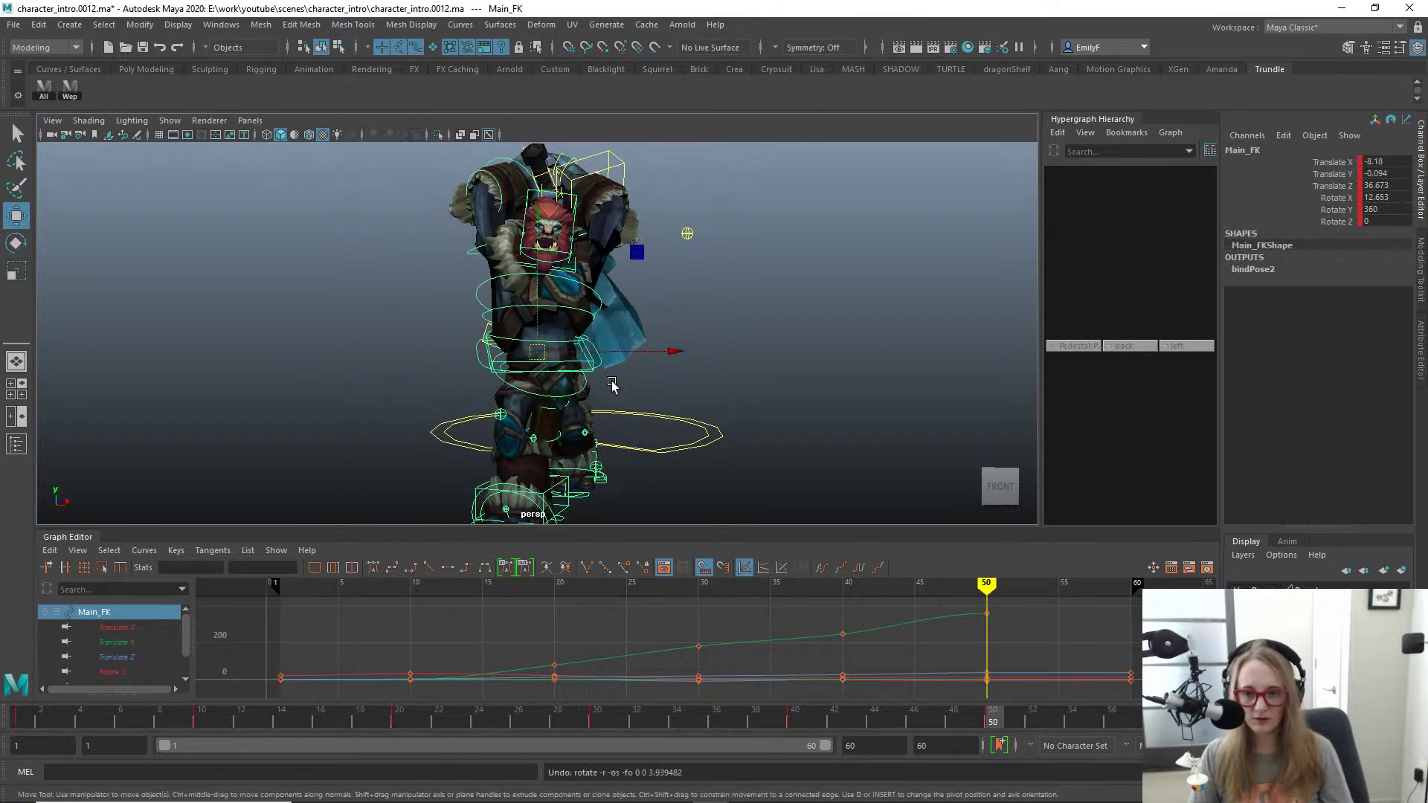
drag(648, 358, 645, 355)
Step: Tilt the hips at frame 50 by rotating Root_FK to a Rotate Z of about -1.46
click(497, 366)
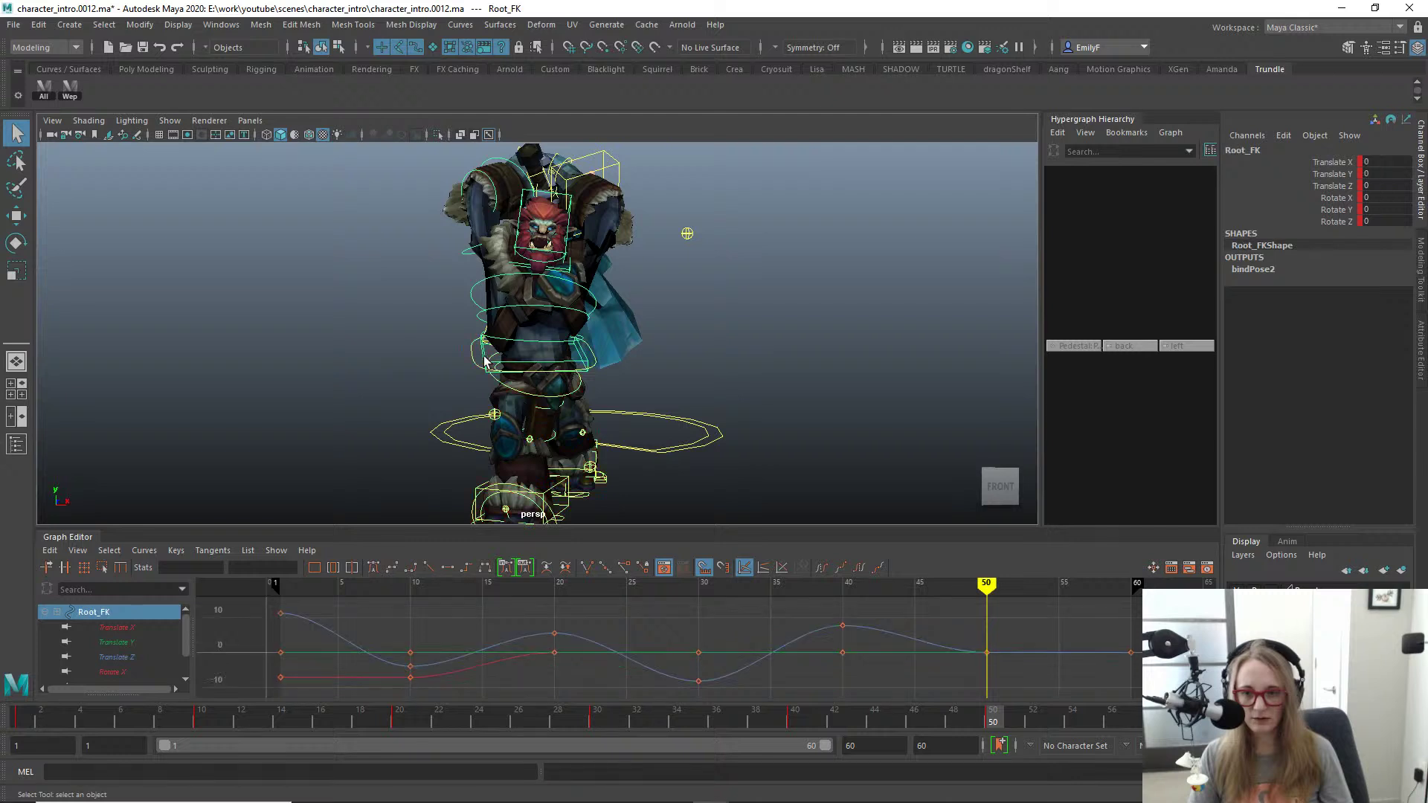
key(e)
drag(604, 237, 593, 240)
key(q)
click(489, 343)
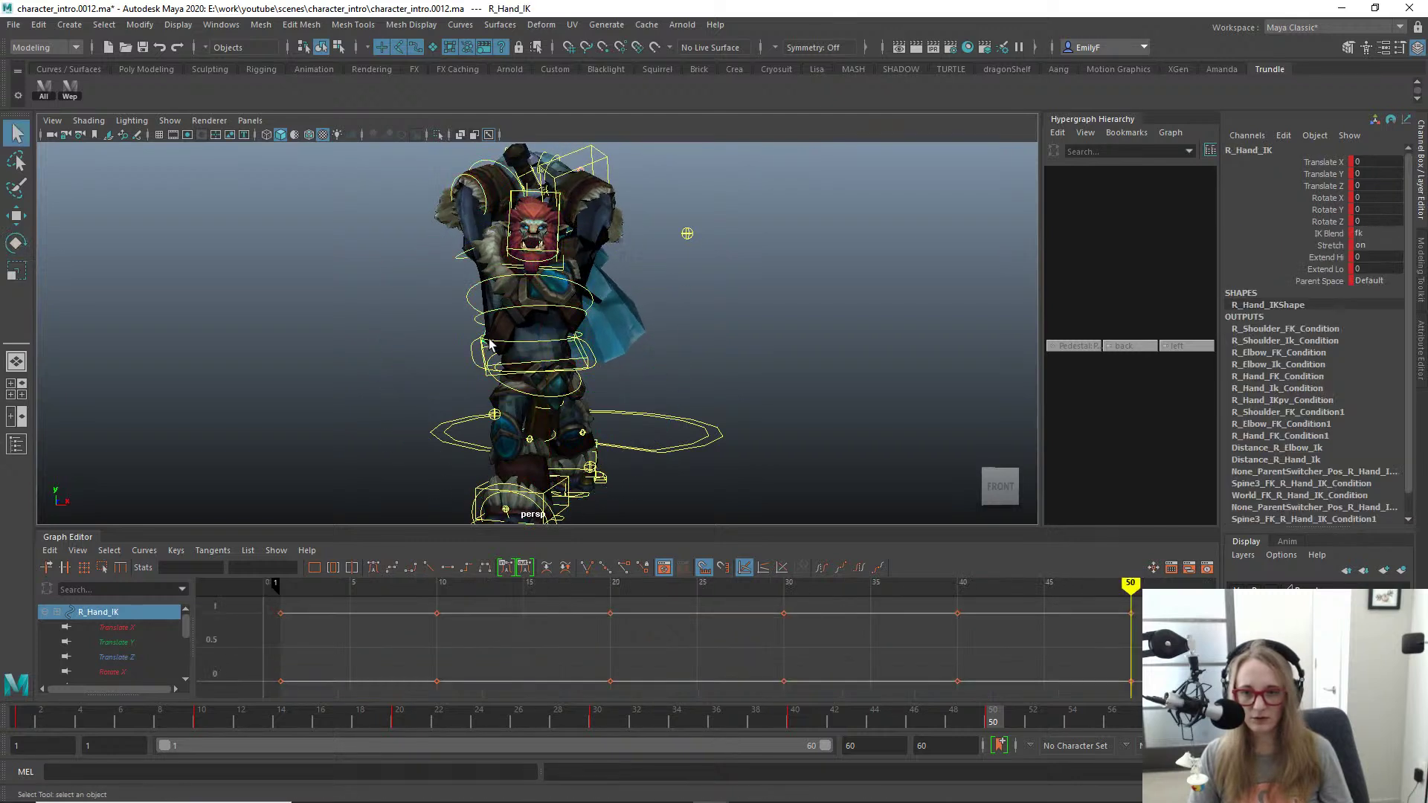
click(497, 349)
key(e)
drag(601, 245, 563, 278)
Step: Rotate the Spine2_FK control at frame 50 to a Rotate Z of about -2.97
click(529, 309)
click(530, 306)
key(e)
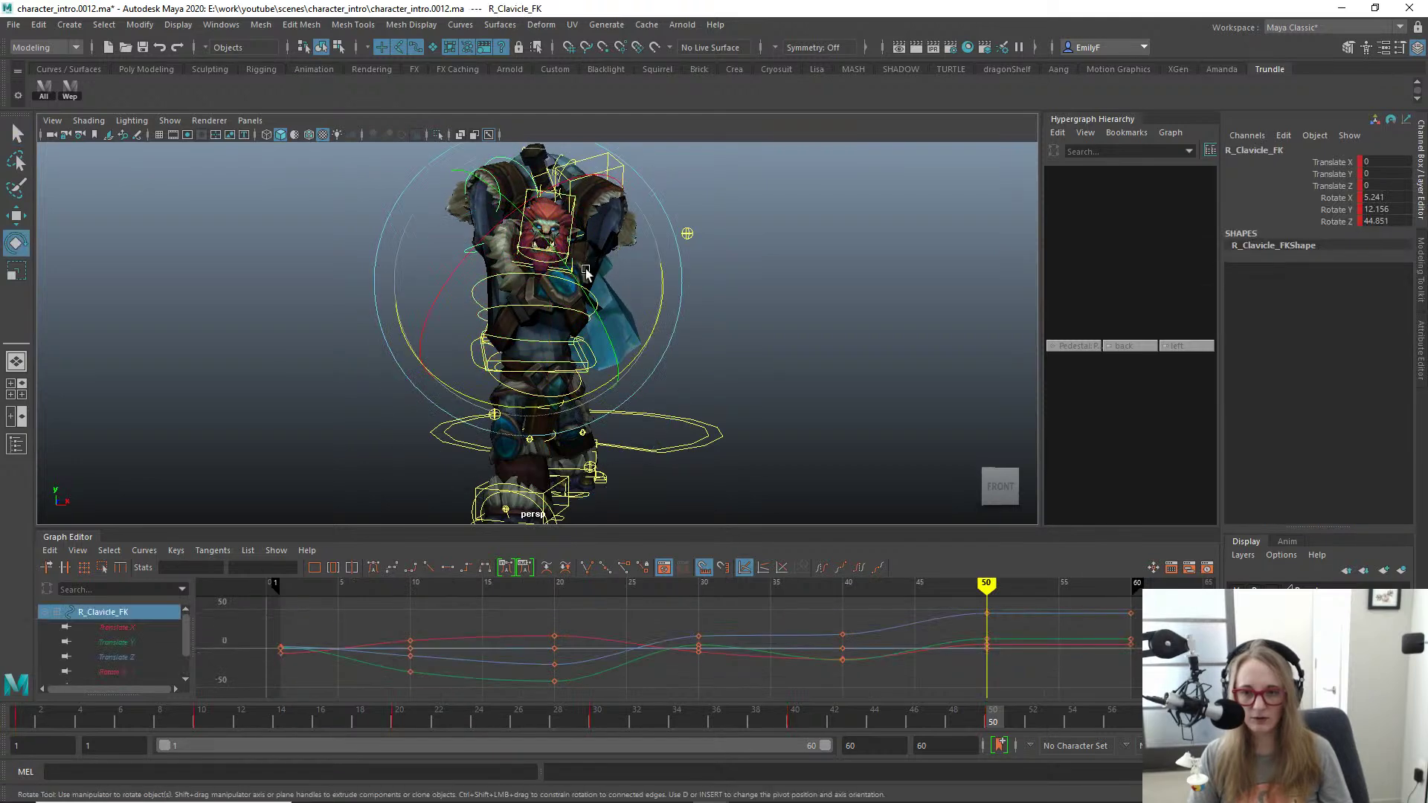
key(q)
click(481, 311)
key(e)
drag(421, 361, 413, 350)
key(q)
scroll(485, 293, down, 3)
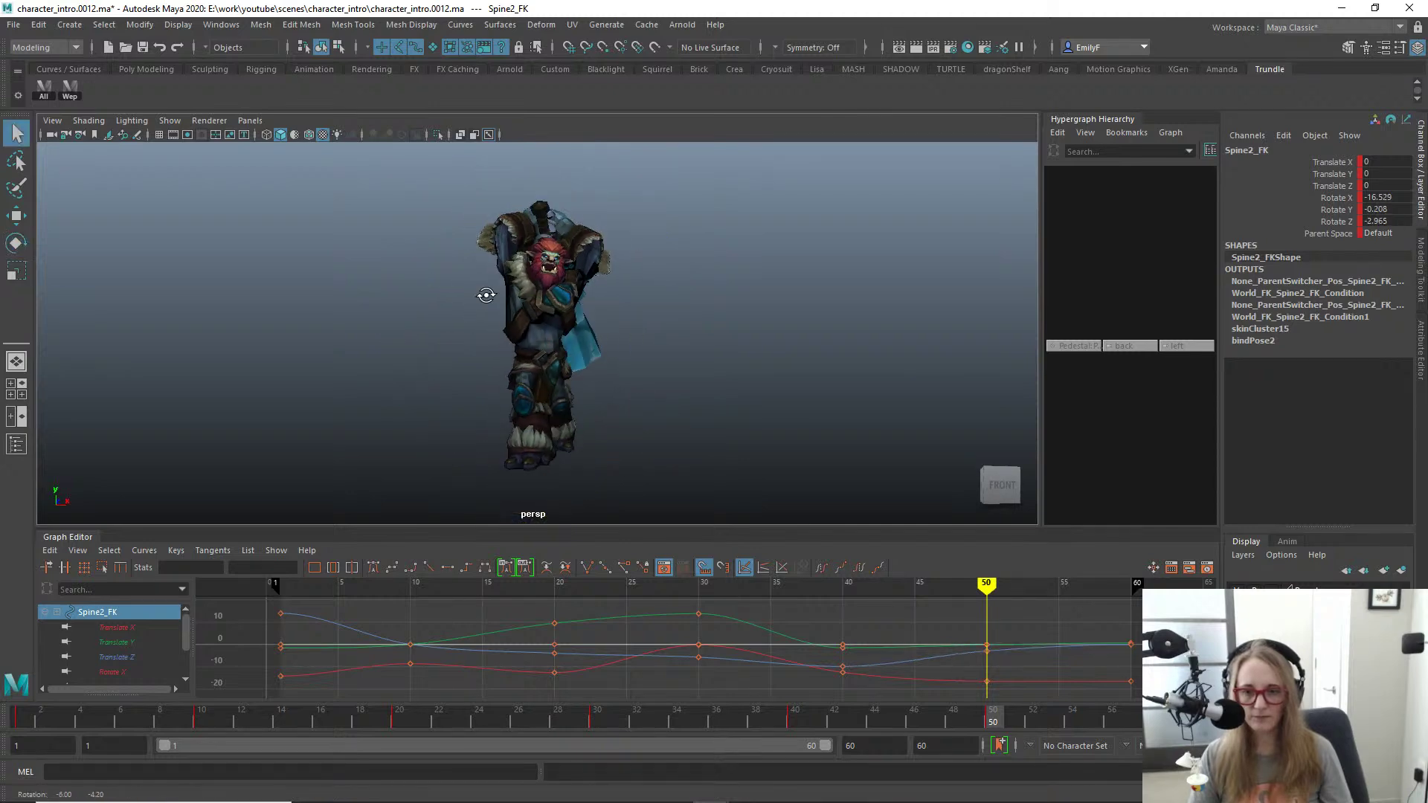
Step: Select the spine FK controls, including Spine3_FK and Spine1_FK, and set their Rotate Y to 0 at frame 50
click(551, 296)
key(e)
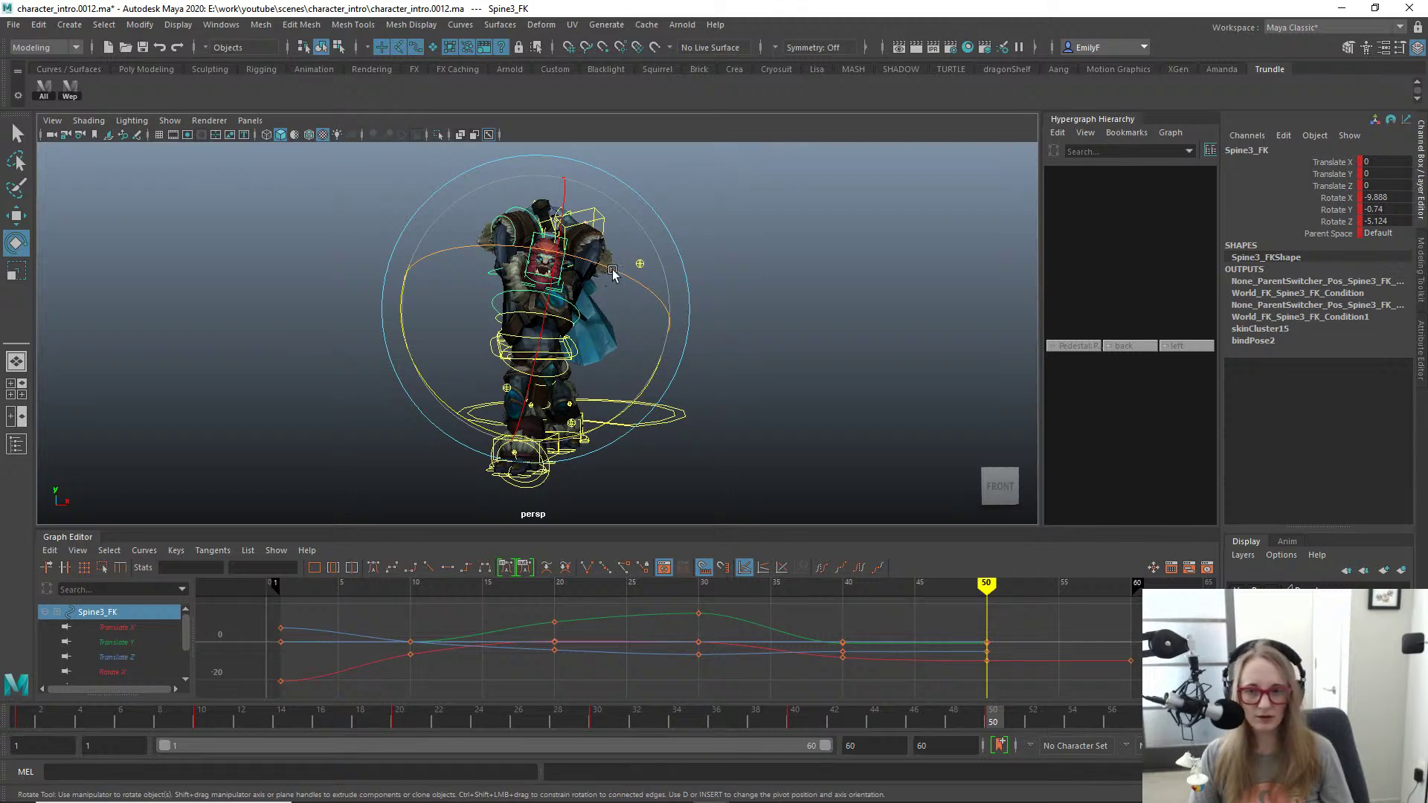
key(q)
alt+drag(472, 338, 599, 315)
key(e)
key(q)
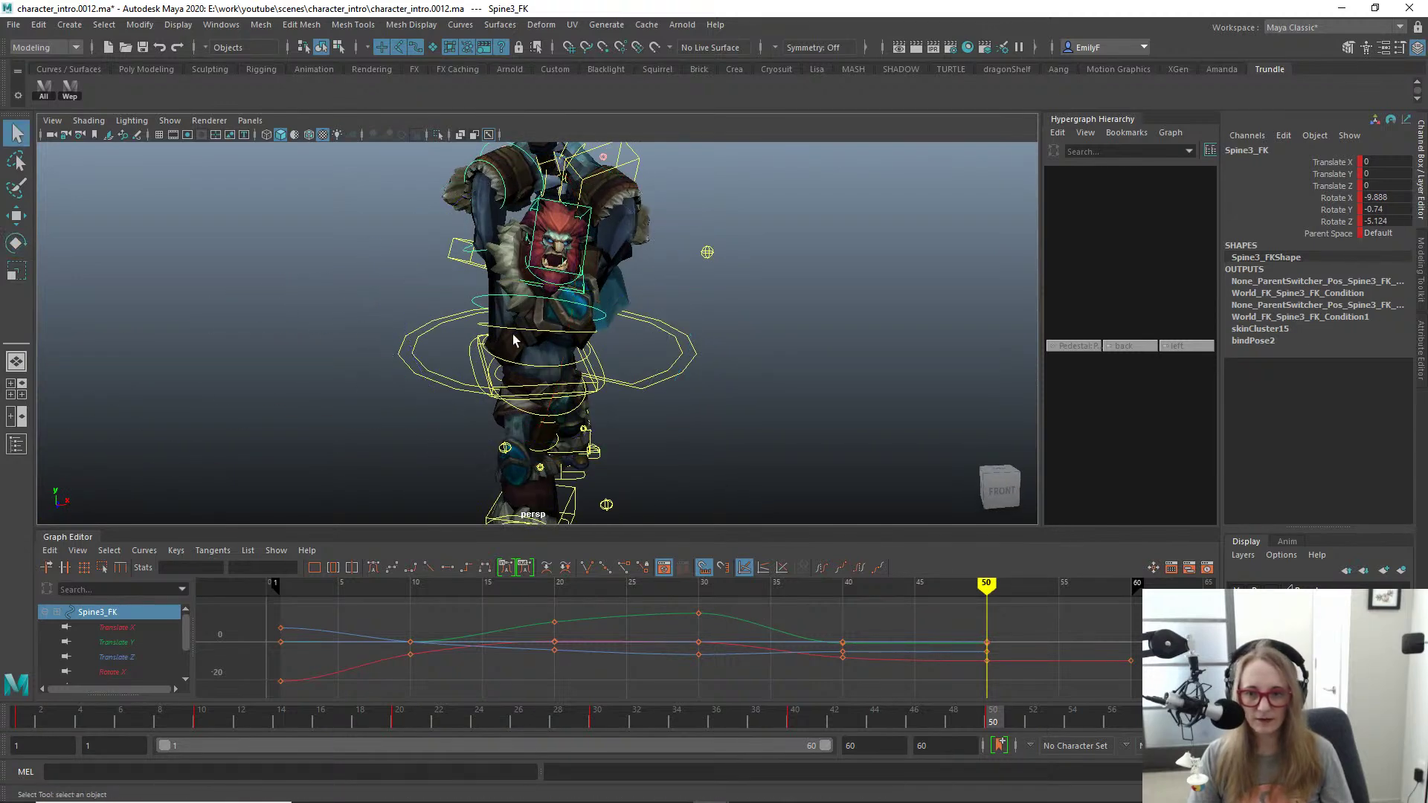
shift+click(529, 340)
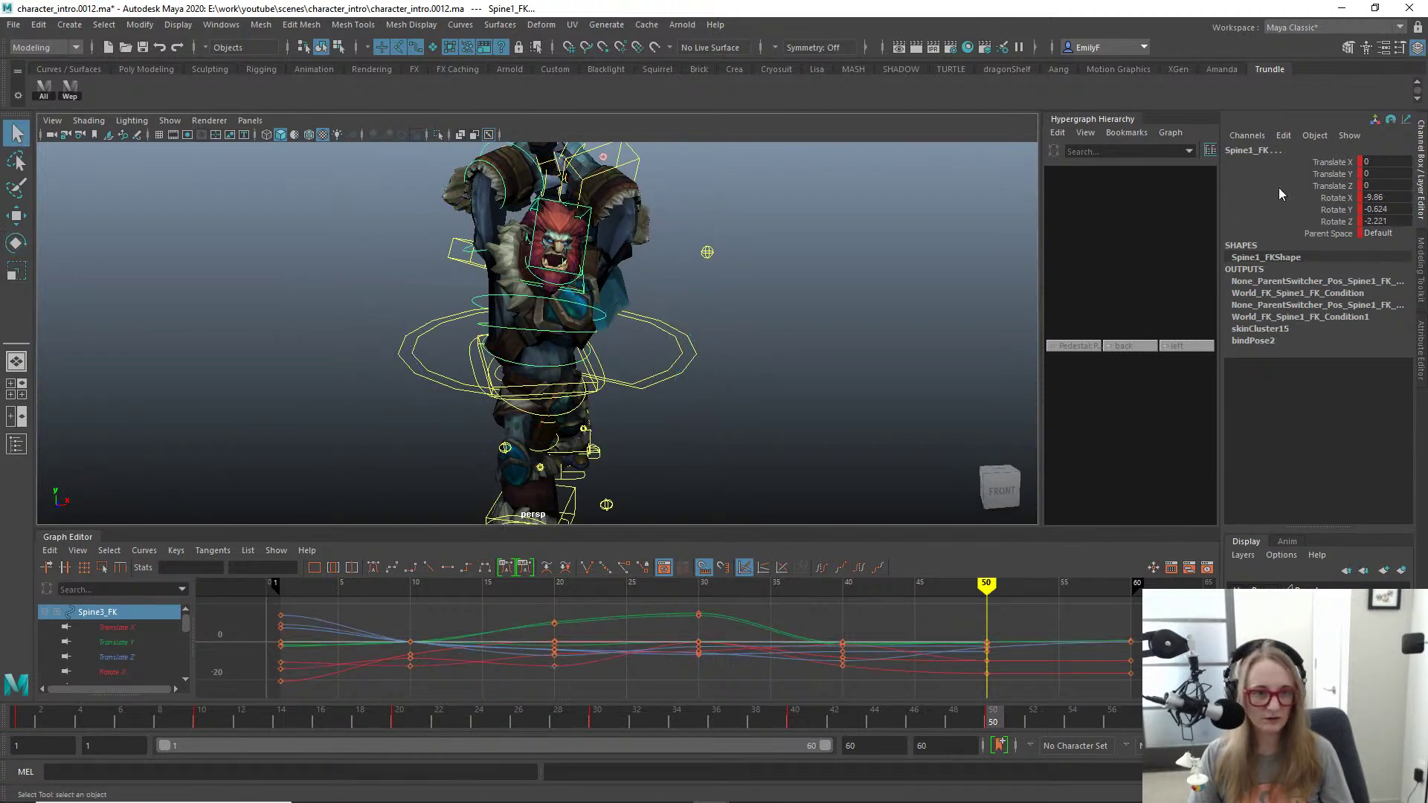
key(e)
mouse_move(700, 326)
alt+mouse_down()
mouse_move(649, 309)
mouse_move(713, 310)
alt+mouse_up()
key(e)
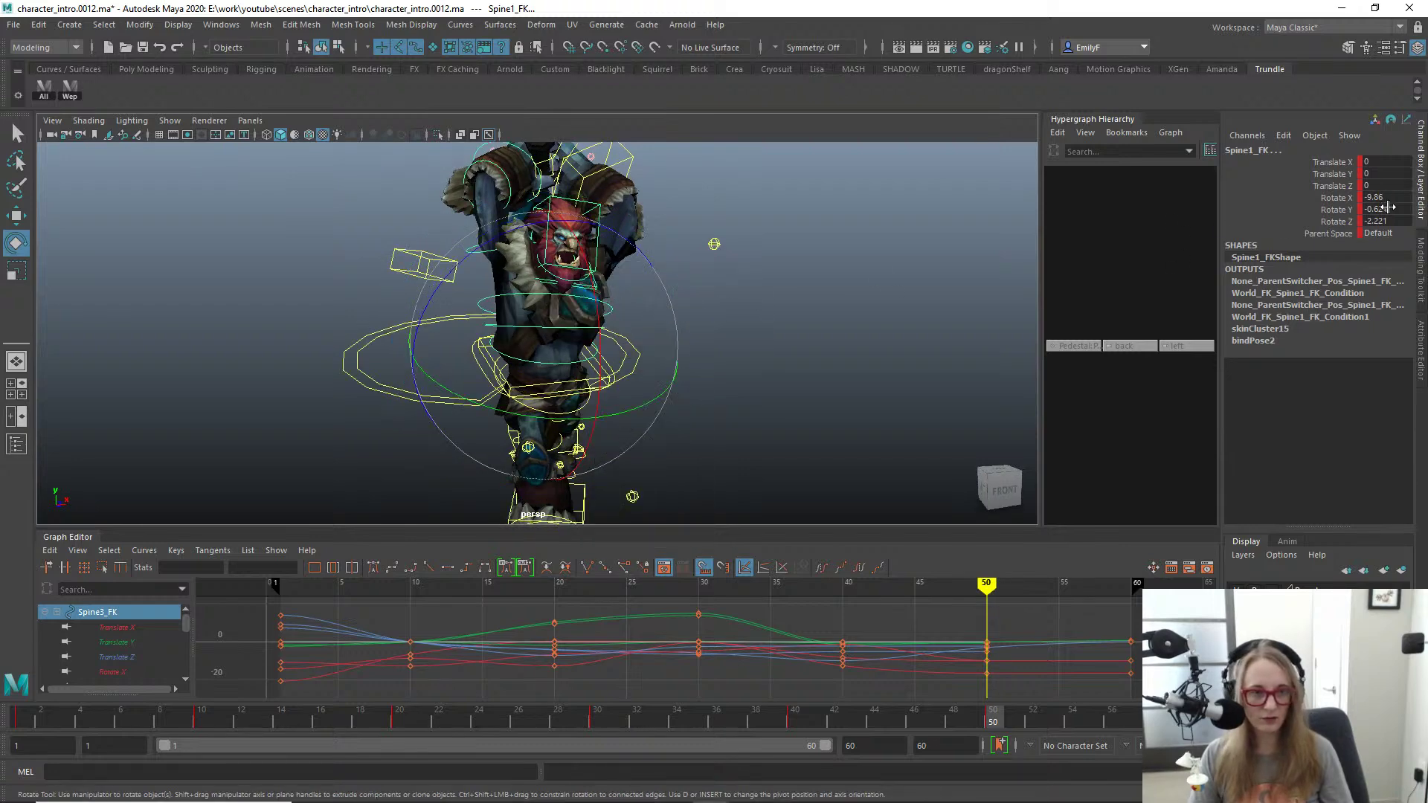
text(0)
key(Return)
Step: Rotate the Spine3_FK control at frame 50 to a Rotate Y of about -19.7 and a Rotate Z of about 11.29
alt+drag(536, 321, 555, 381)
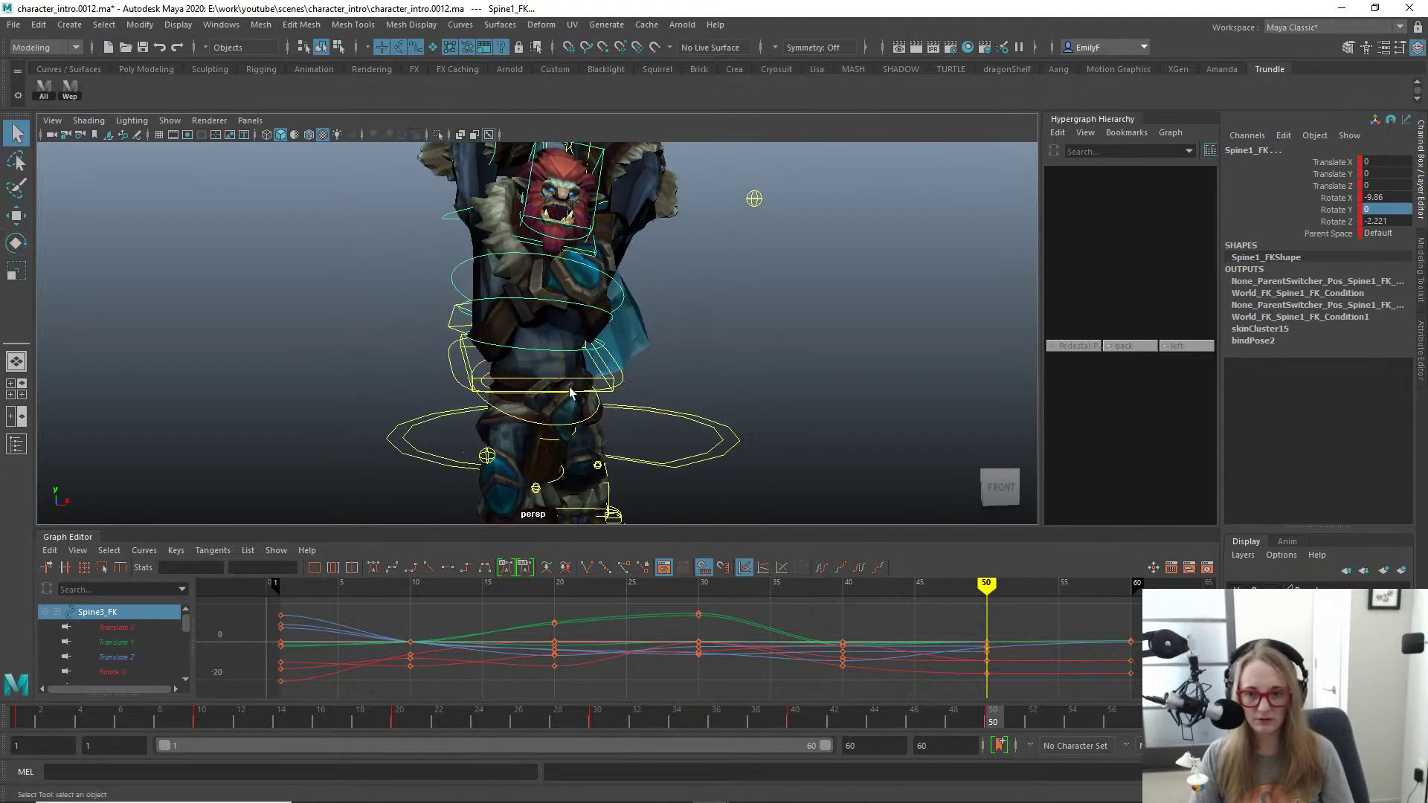
click(456, 385)
click(472, 378)
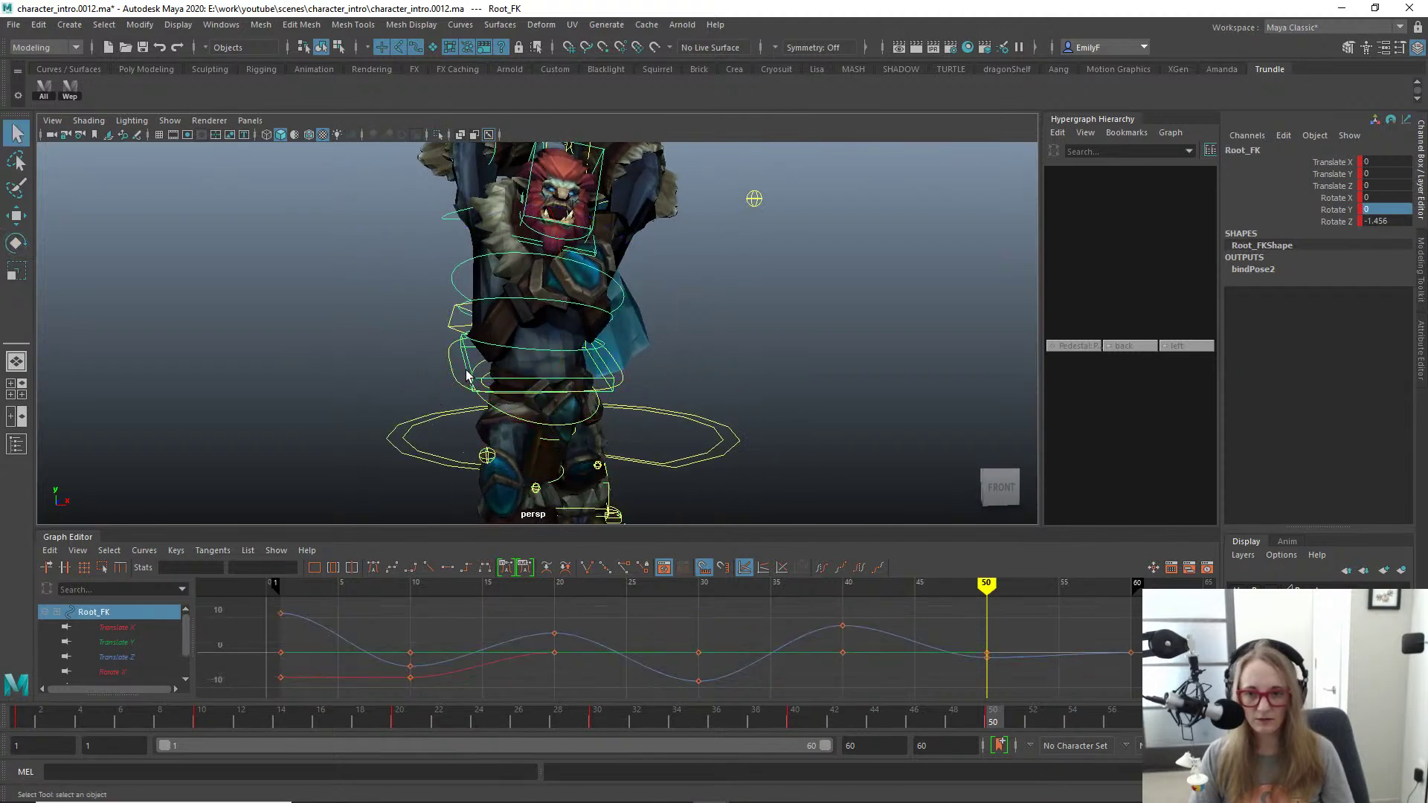
key(e)
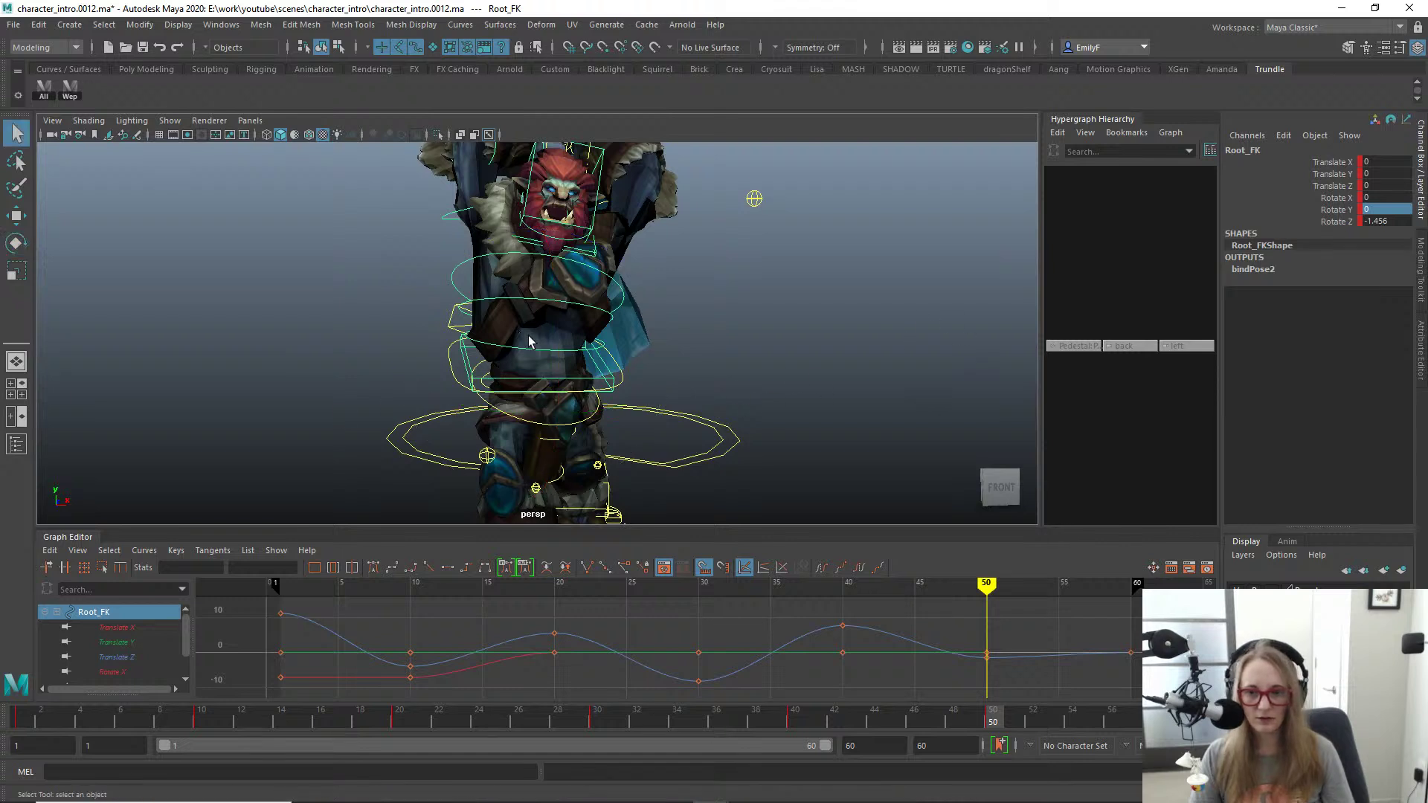
click(534, 247)
key(e)
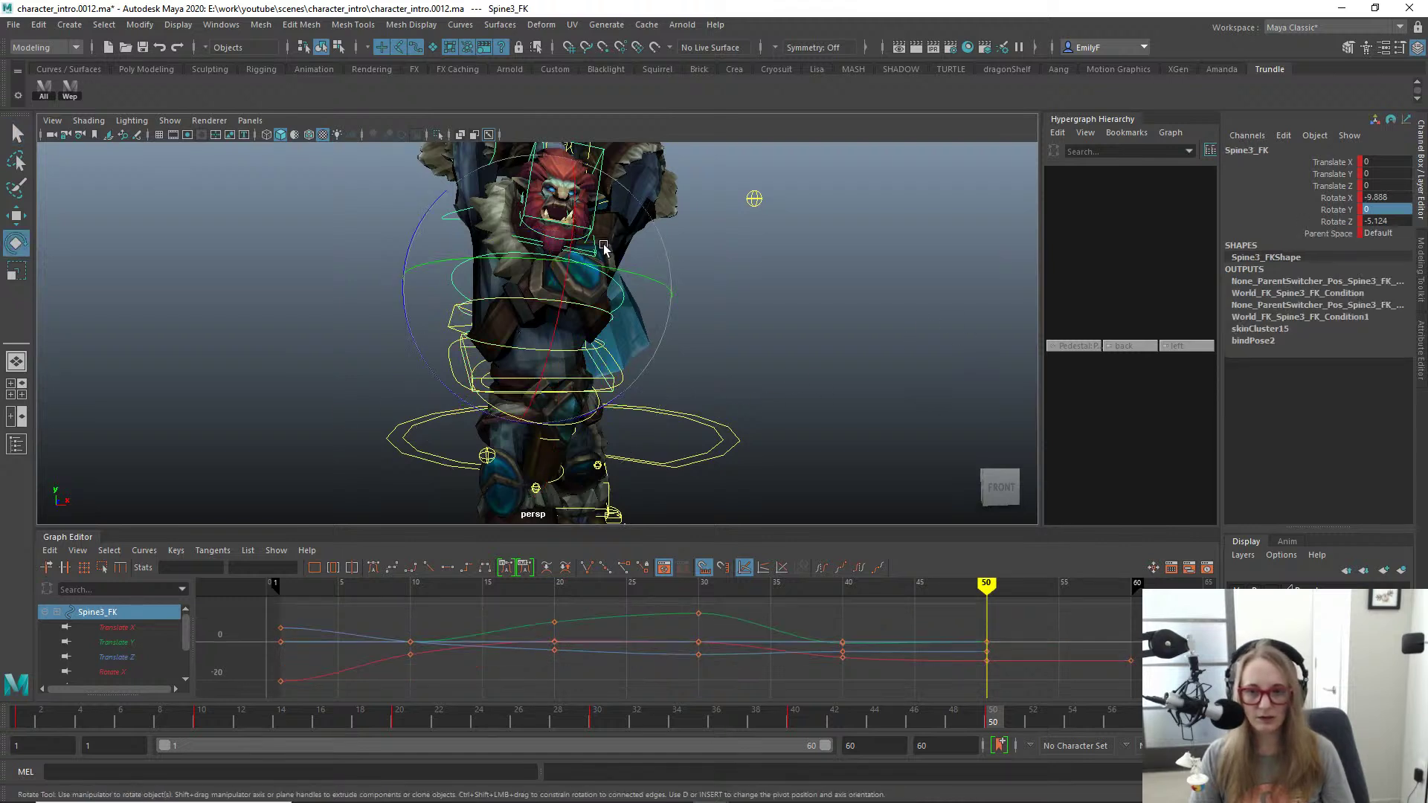
drag(606, 247, 552, 285)
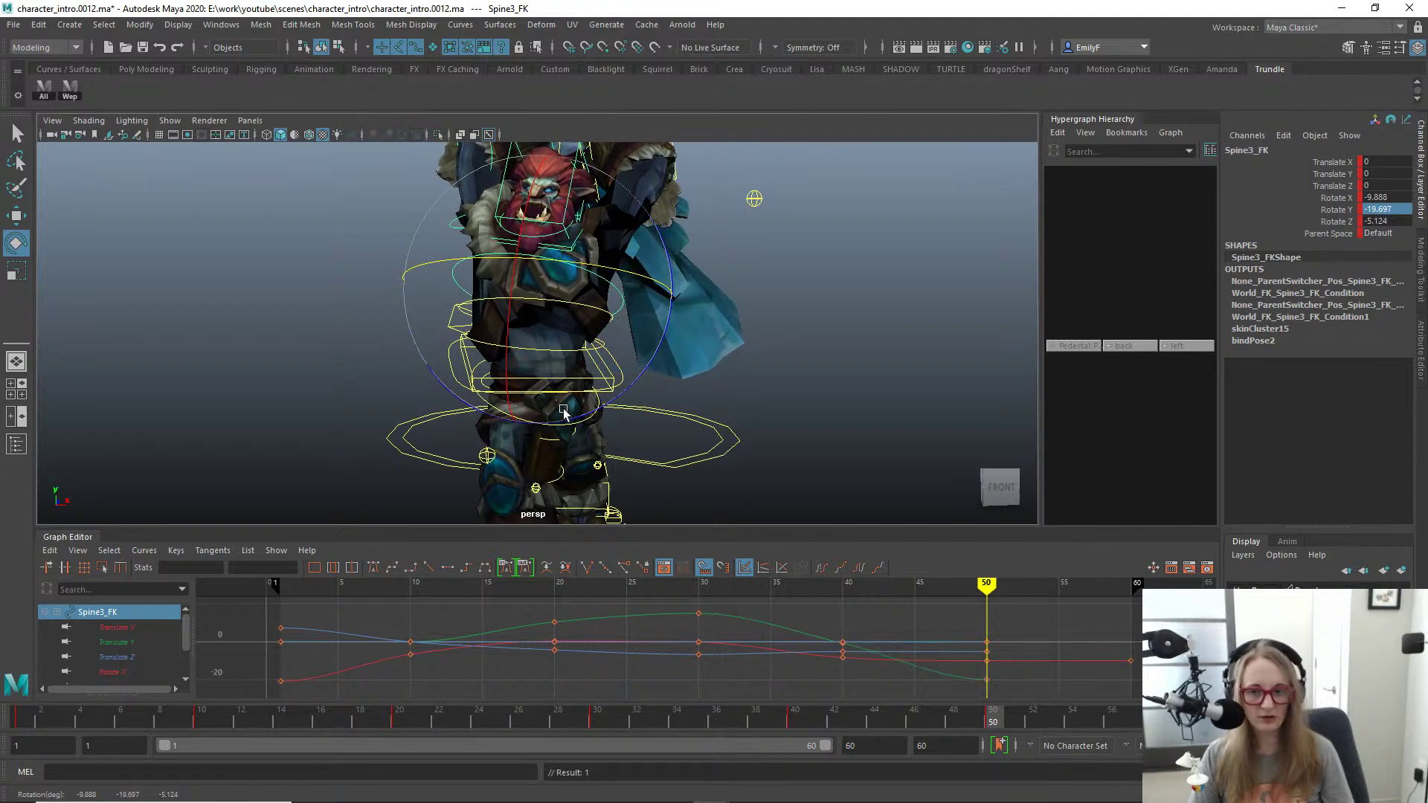
drag(563, 413, 582, 324)
key(q)
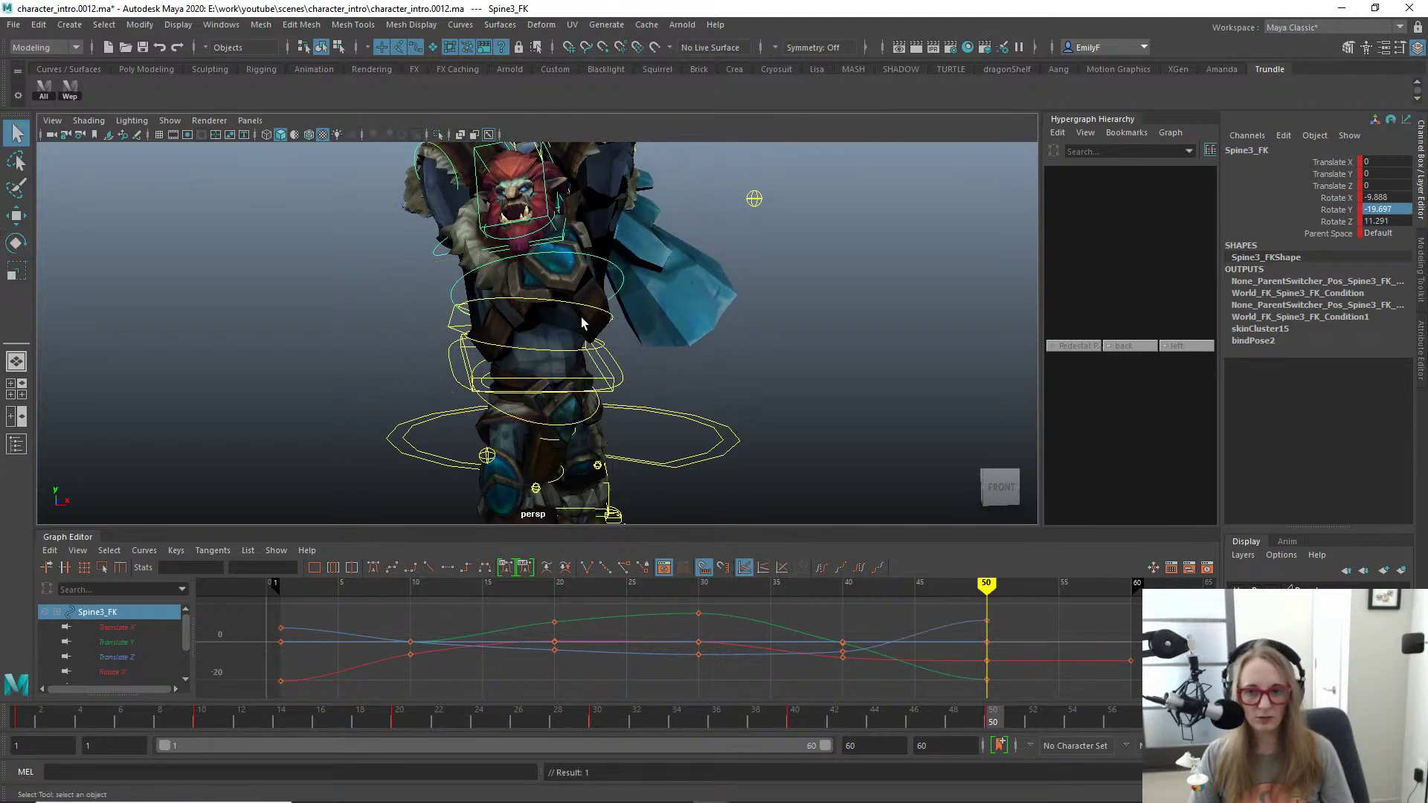
Step: Rotate the Spine2_FK control at frame 50 to a Rotate Y of about -10.11 and a Rotate Z of about 5.87
click(570, 305)
click(619, 293)
key(e)
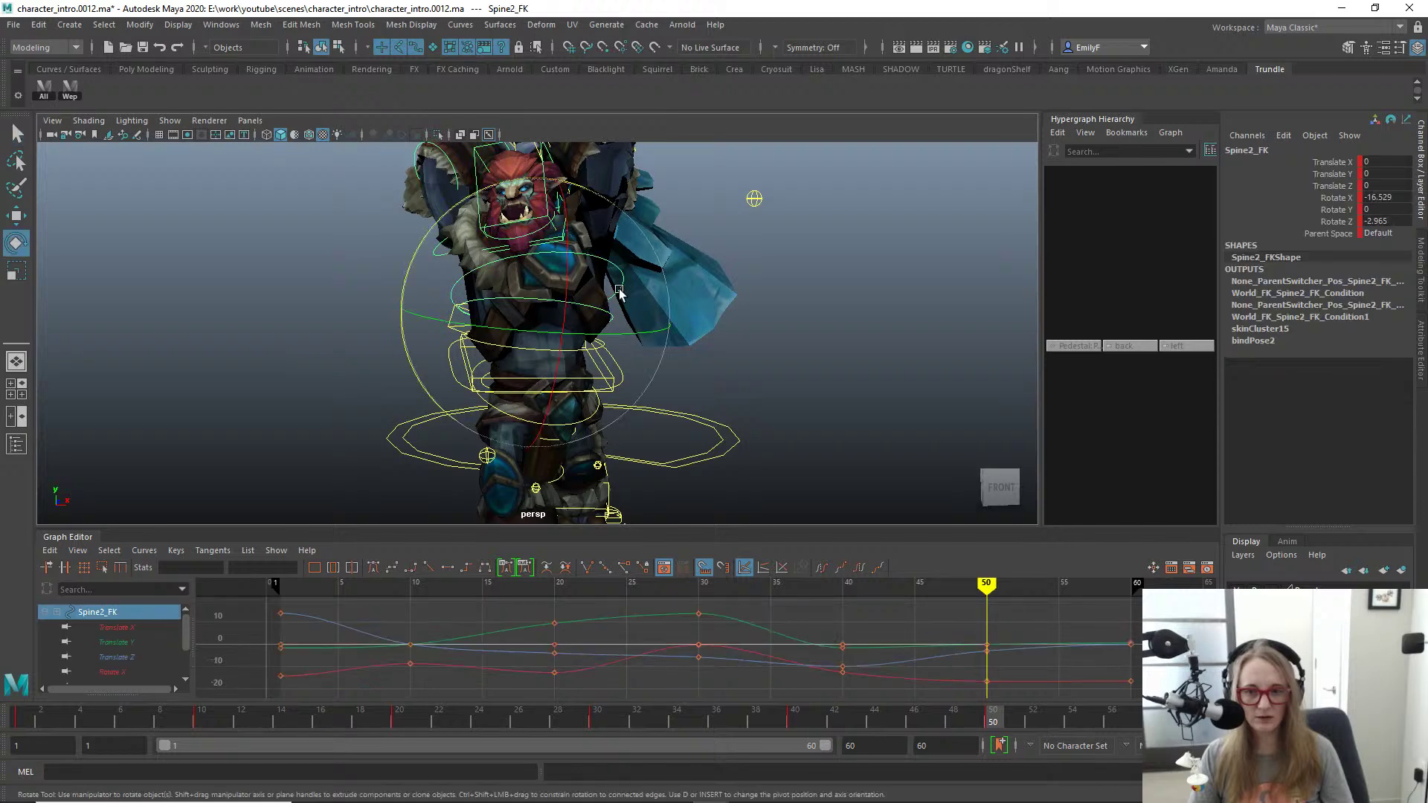
drag(614, 335, 610, 189)
key(q)
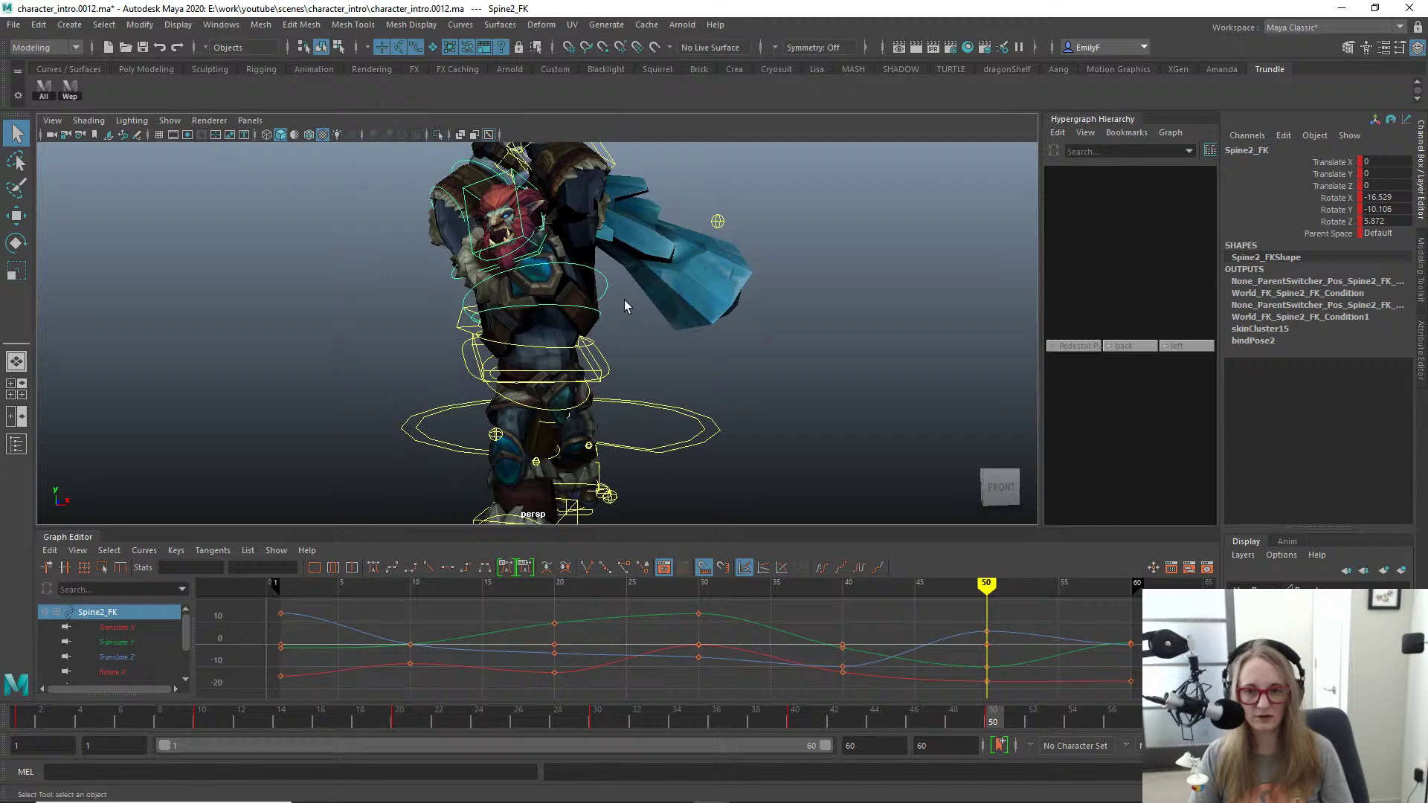
Step: Rotate the Spine1_FK control at frame 50 to a Rotate Y of about -4.71 and a Rotate Z of about 3.69
click(572, 354)
key(e)
drag(640, 384, 637, 379)
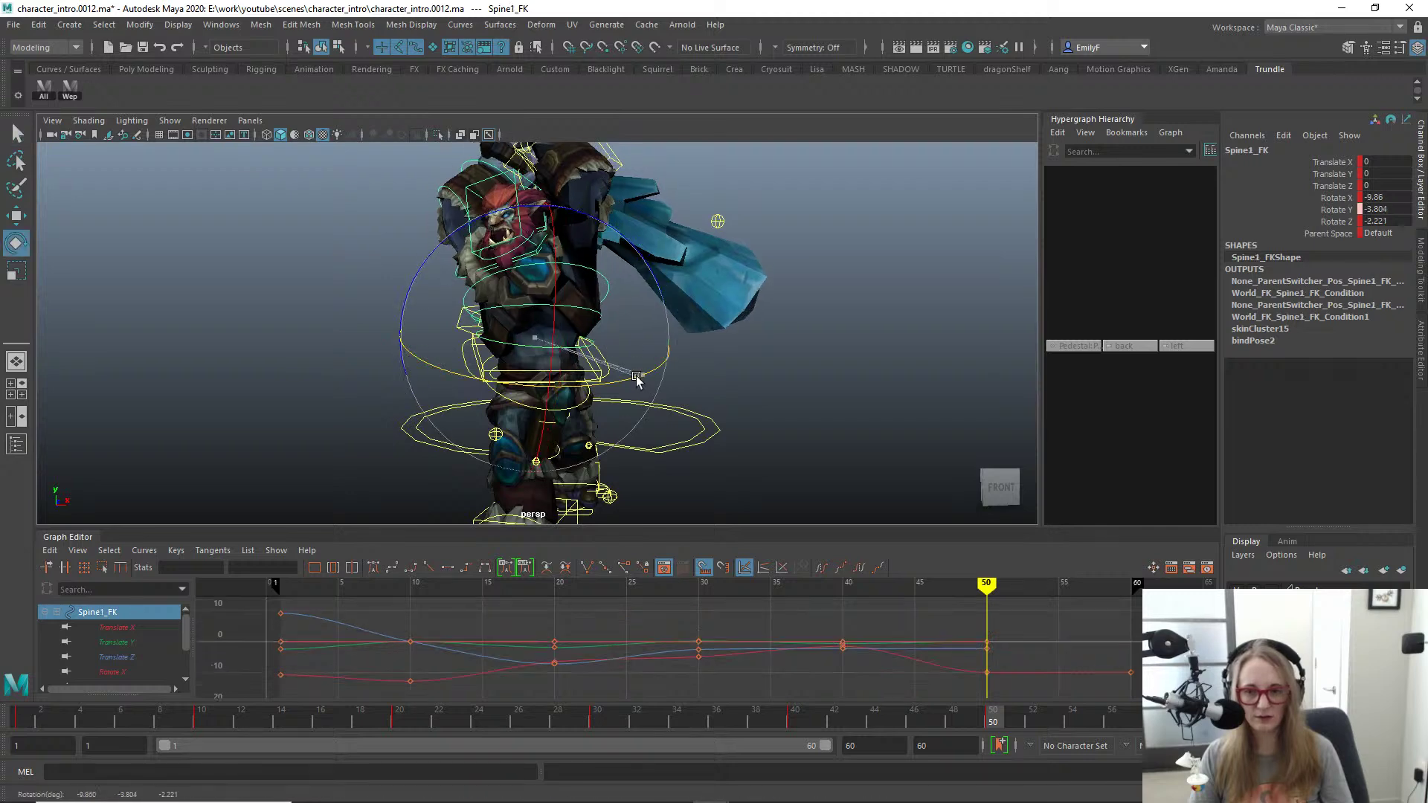
drag(654, 305, 595, 331)
key(q)
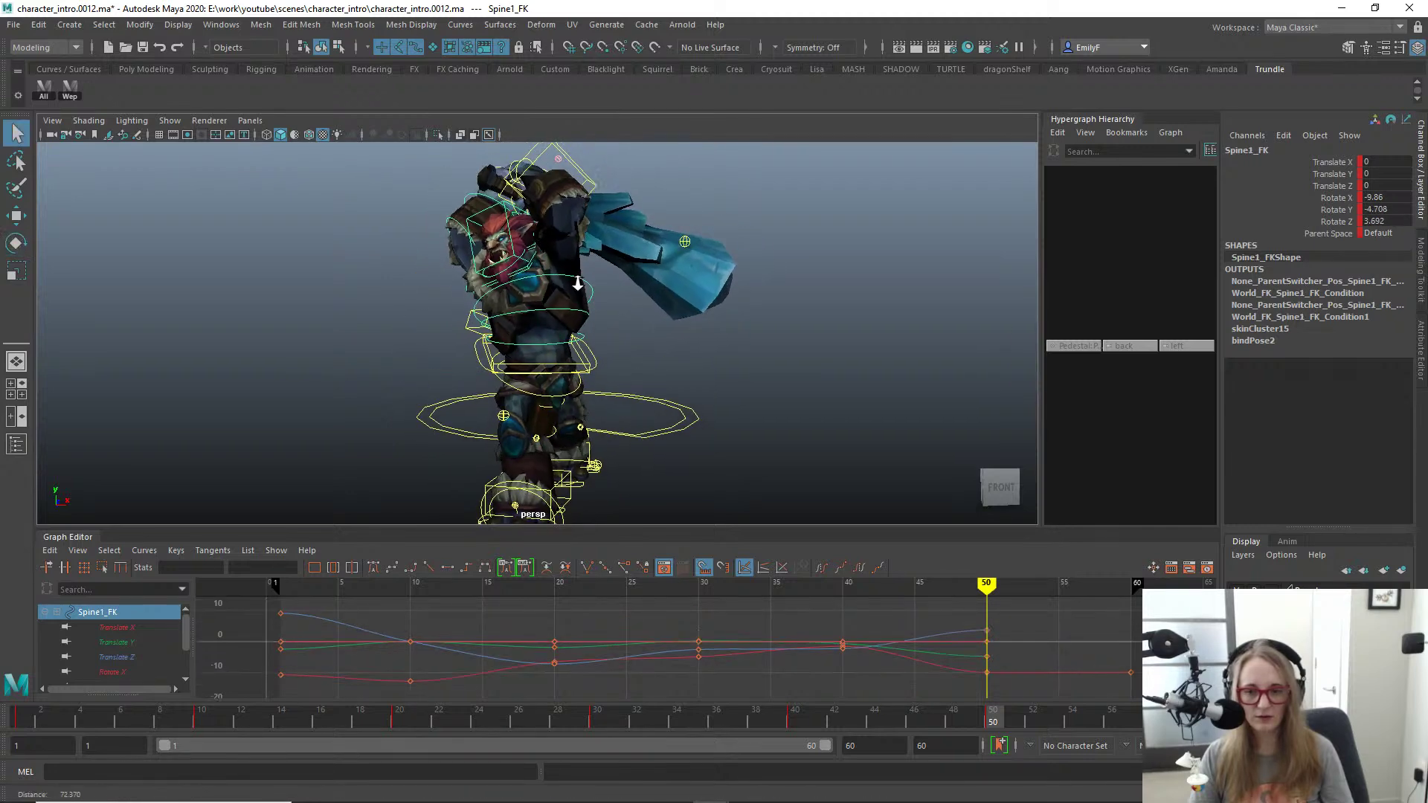
Step: Tilt the hips further at frame 50 by rotating Root_FK to a Rotate Z of about -9.8
click(575, 366)
key(e)
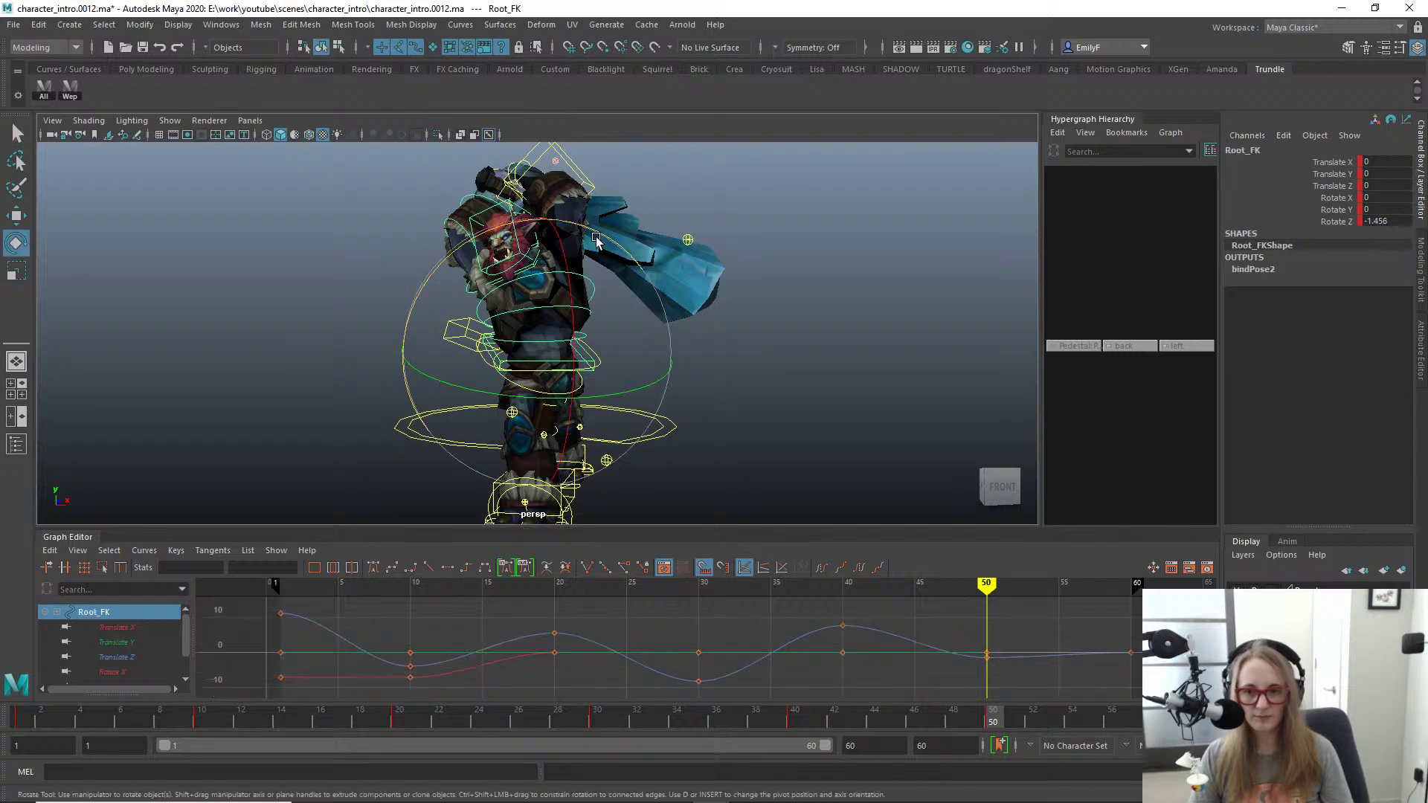
drag(596, 238, 612, 250)
key(q)
alt+drag(567, 310, 503, 329)
key(ctrl+1)
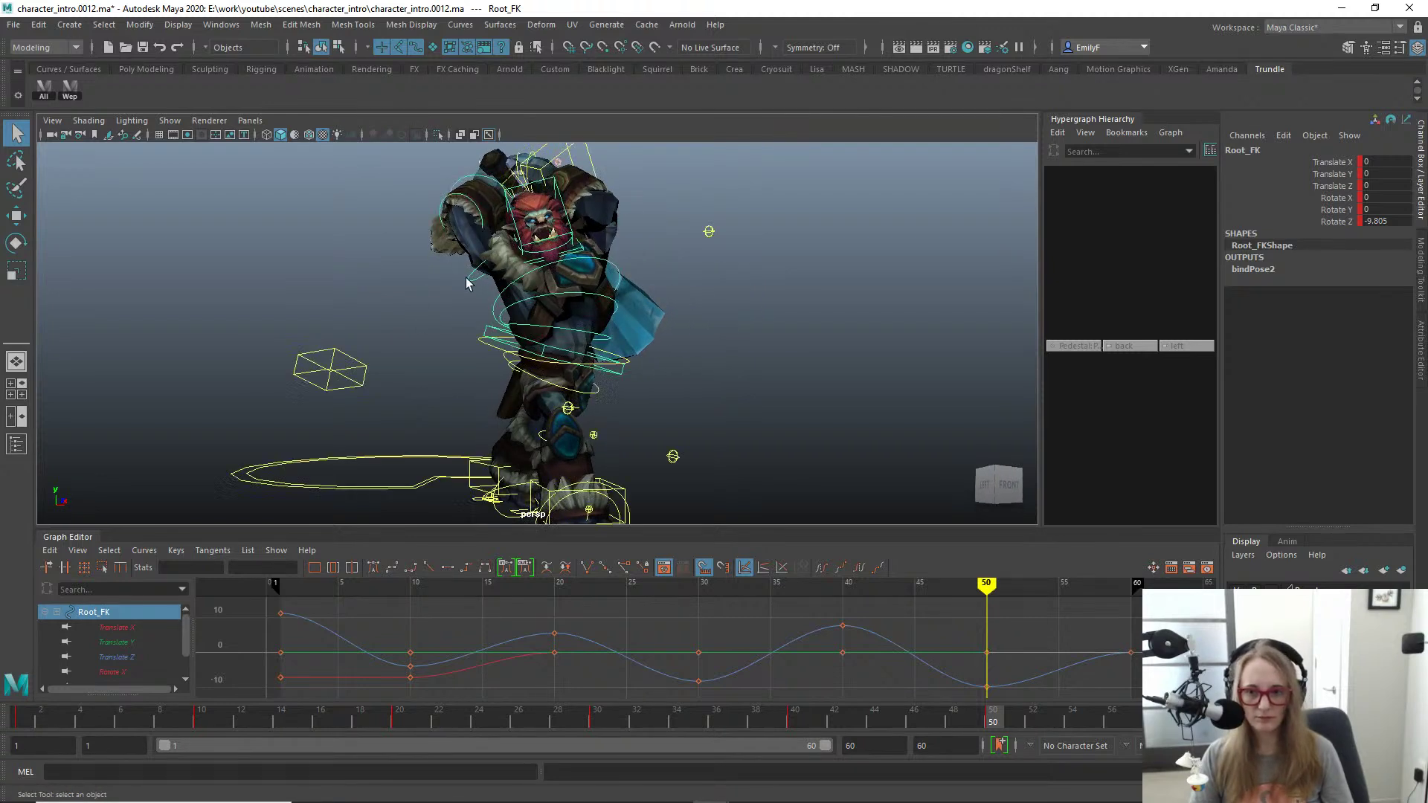
Step: Try a different rotation of the R_Shoulder_FK control at frame 50, undo it, and check the pose from behind
click(484, 274)
key(e)
drag(458, 238, 610, 316)
key(ctrl+z)
key(q)
alt+right_drag(610, 316, 627, 318)
mouse_move(626, 318)
alt+mouse_down()
mouse_move(586, 329)
mouse_move(615, 315)
mouse_move(605, 307)
alt+mouse_up()
key(alt+1)
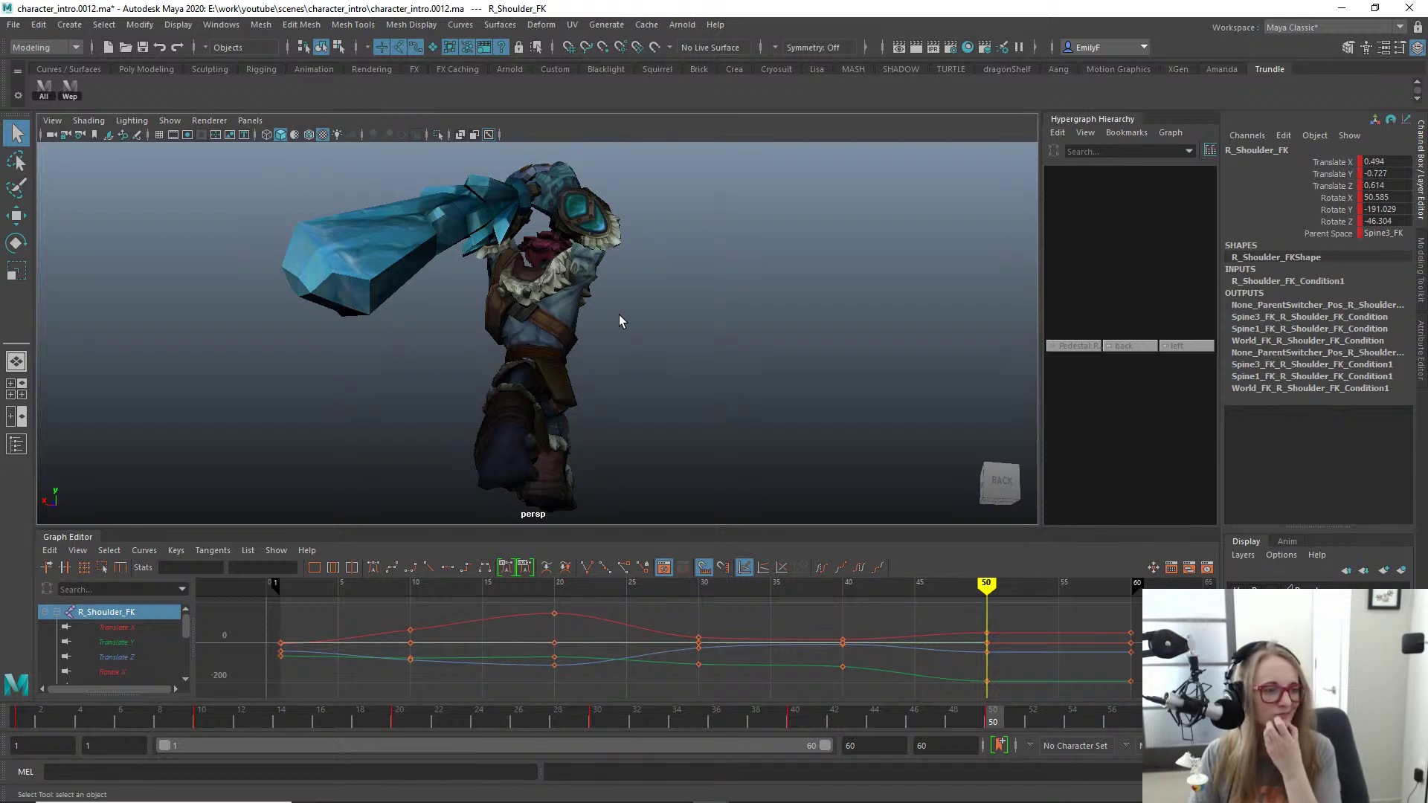
mouse_move(619, 318)
alt+mouse_down()
mouse_move(341, 335)
mouse_move(610, 336)
alt+mouse_up()
alt+right_drag(610, 336, 621, 338)
key(alt+1)
Step: Turn the hips at frame 50 by rotating Root_FK to a Rotate Y of about 9.04
alt+drag(622, 339, 629, 421)
click(601, 379)
click(590, 375)
key(e)
key(q)
key(ctrl+z)
click(546, 383)
key(e)
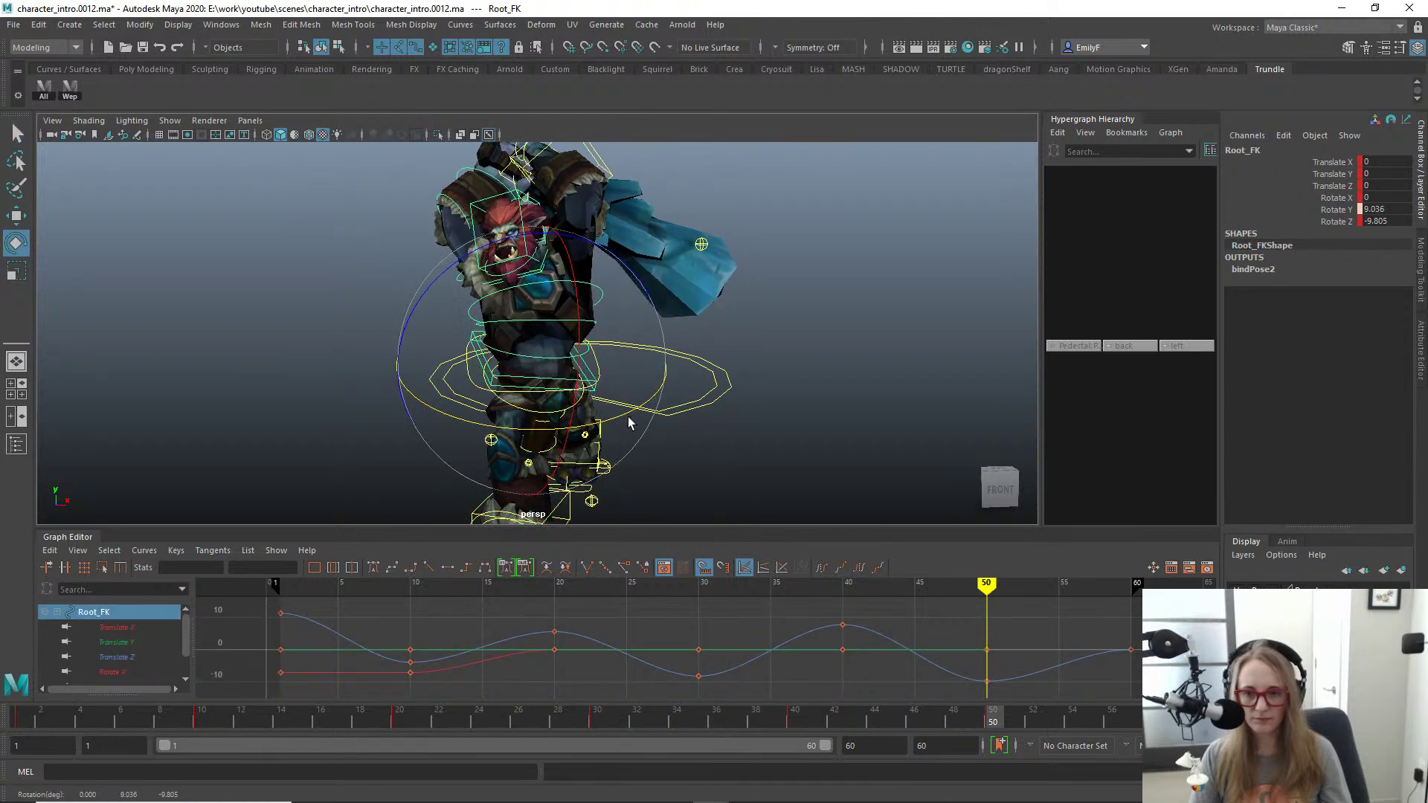
key(q)
Step: Increase the hip tilt at frame 50 by rotating Root_FK to a Rotate Z of about -14.85
alt+drag(612, 373, 622, 337)
key(e)
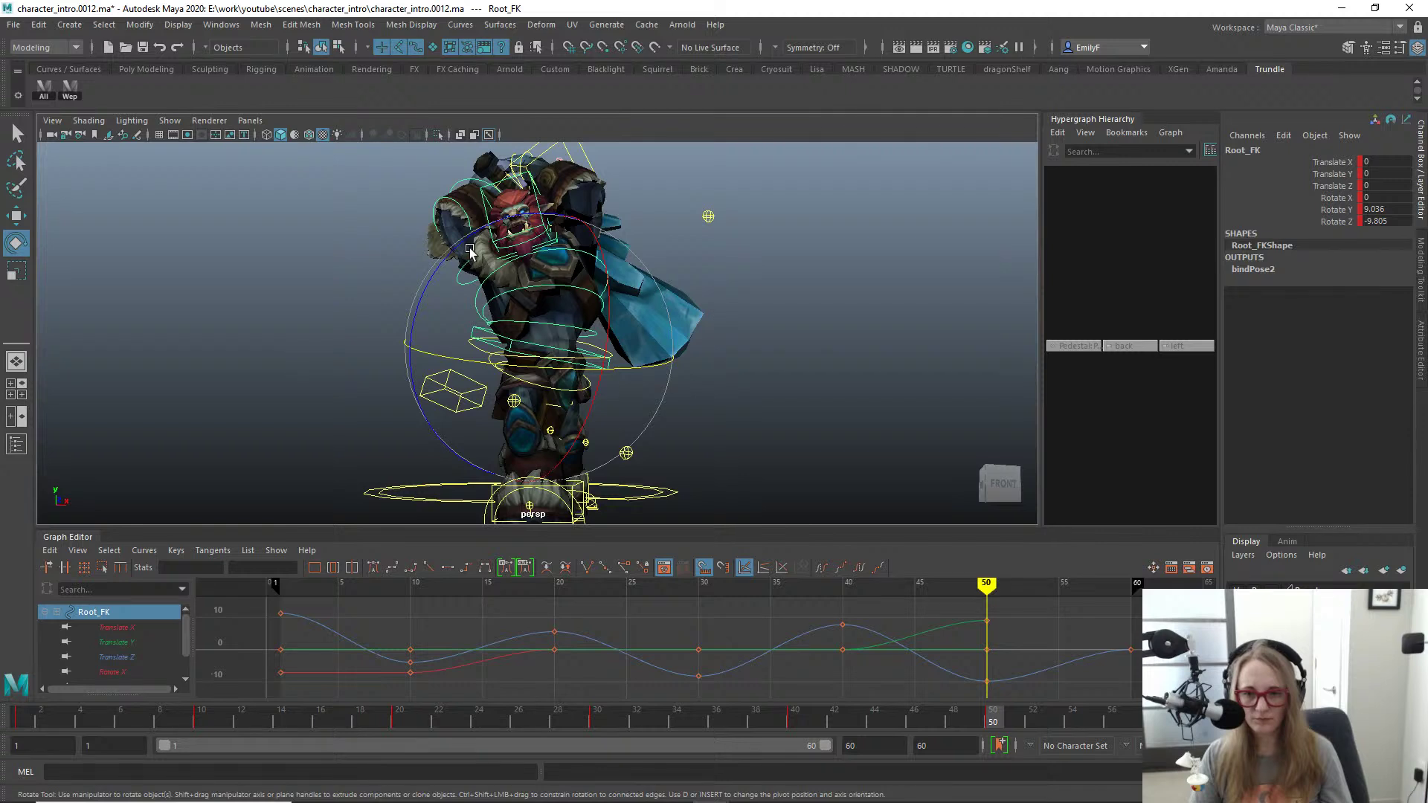
drag(468, 235, 479, 229)
key(q)
key(alt+1)
alt+right_drag(514, 290, 476, 307)
alt+drag(476, 306, 469, 320)
alt+right_drag(469, 320, 465, 326)
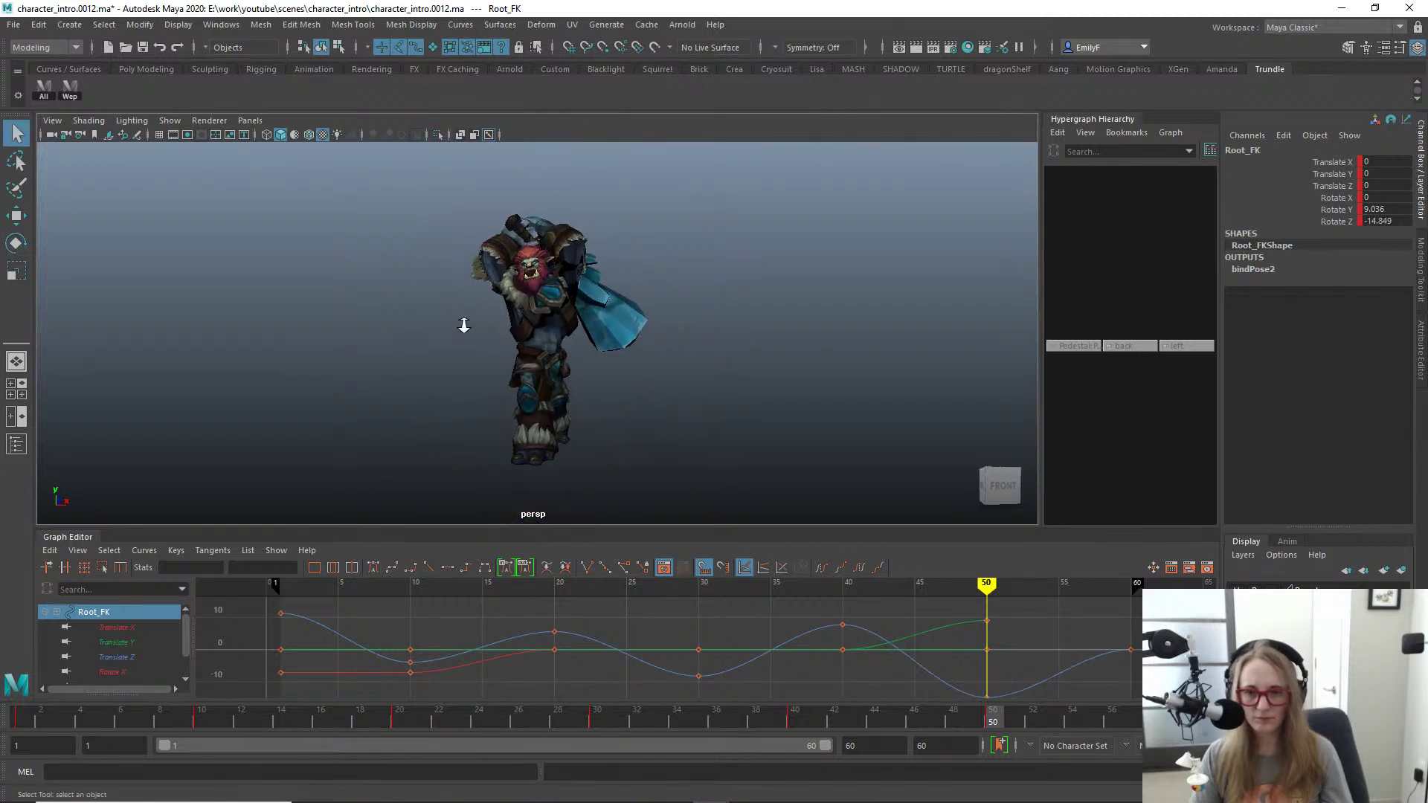
alt+drag(464, 326, 521, 342)
key(alt+1)
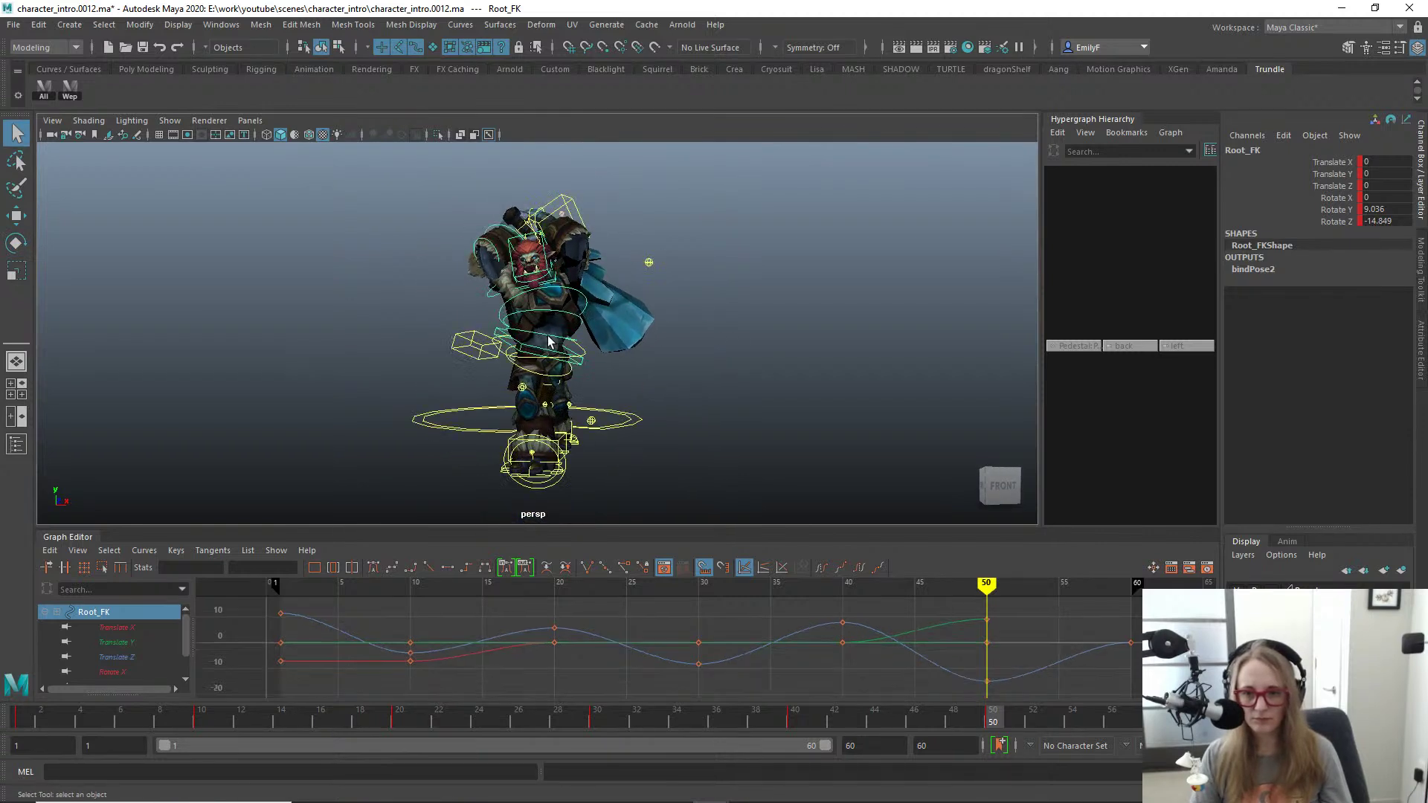
Step: Counter-rotate the Spine1_FK control at frame 50 to a Rotate Z of about -4.29 and a Rotate Y of about 3.66
click(549, 341)
key(e)
drag(413, 377, 423, 351)
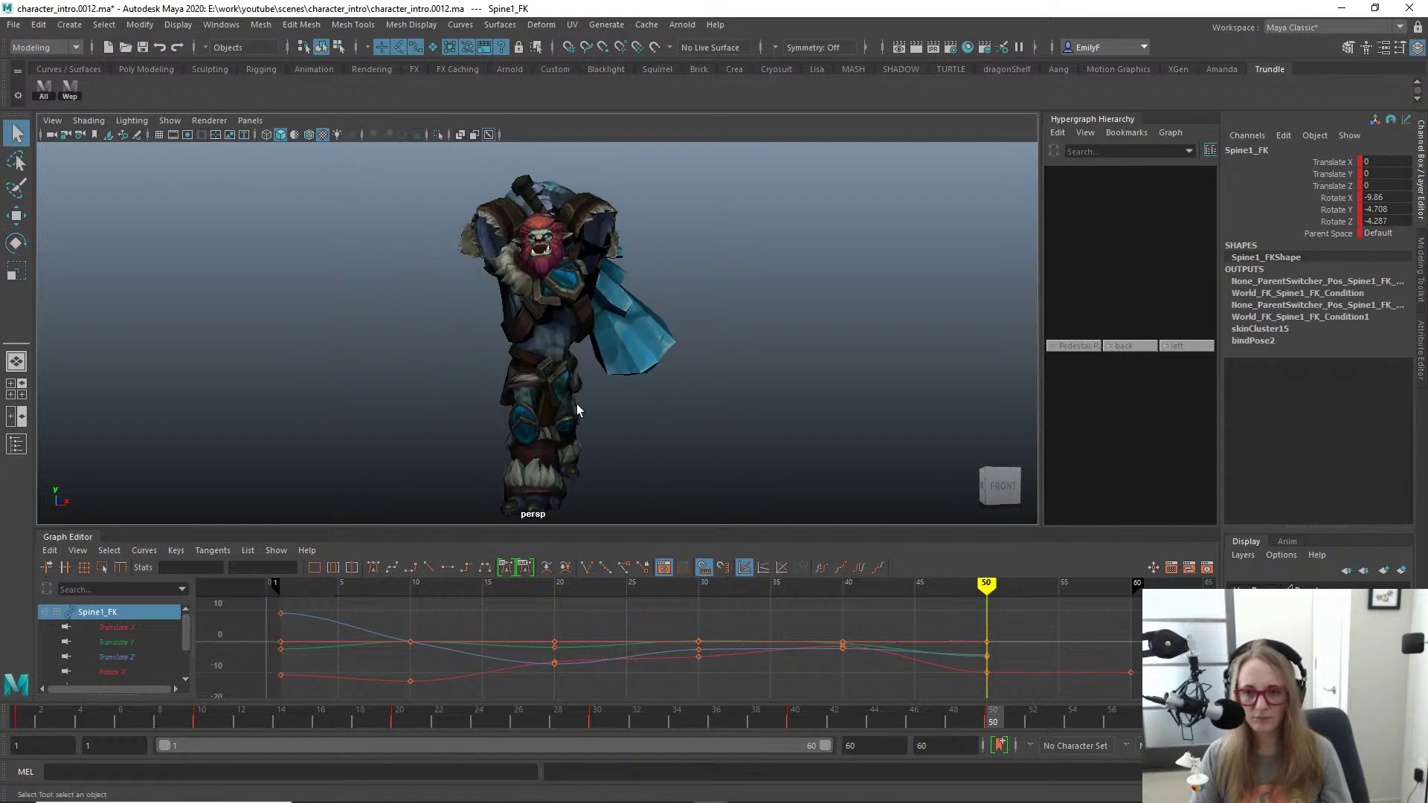
drag(565, 351, 582, 365)
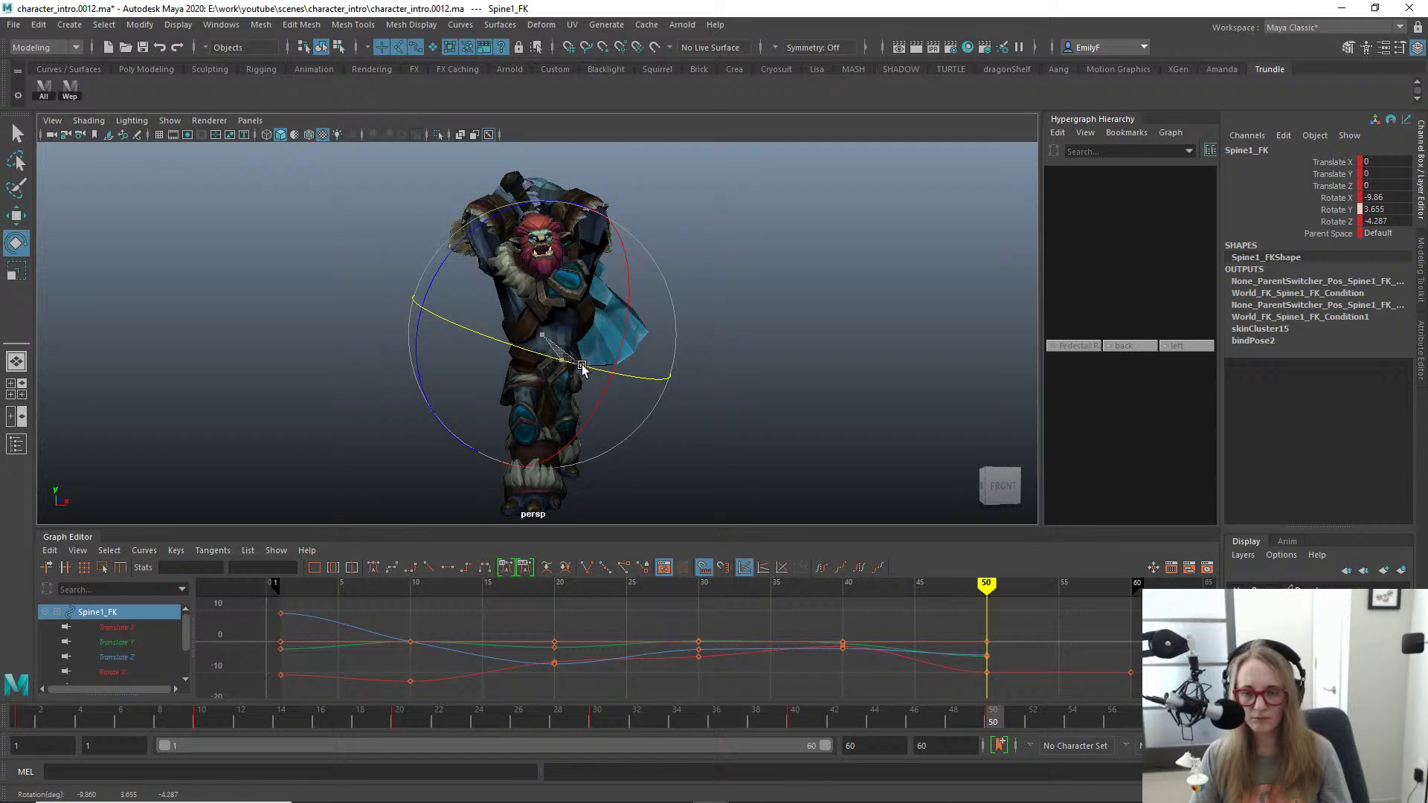
key(q)
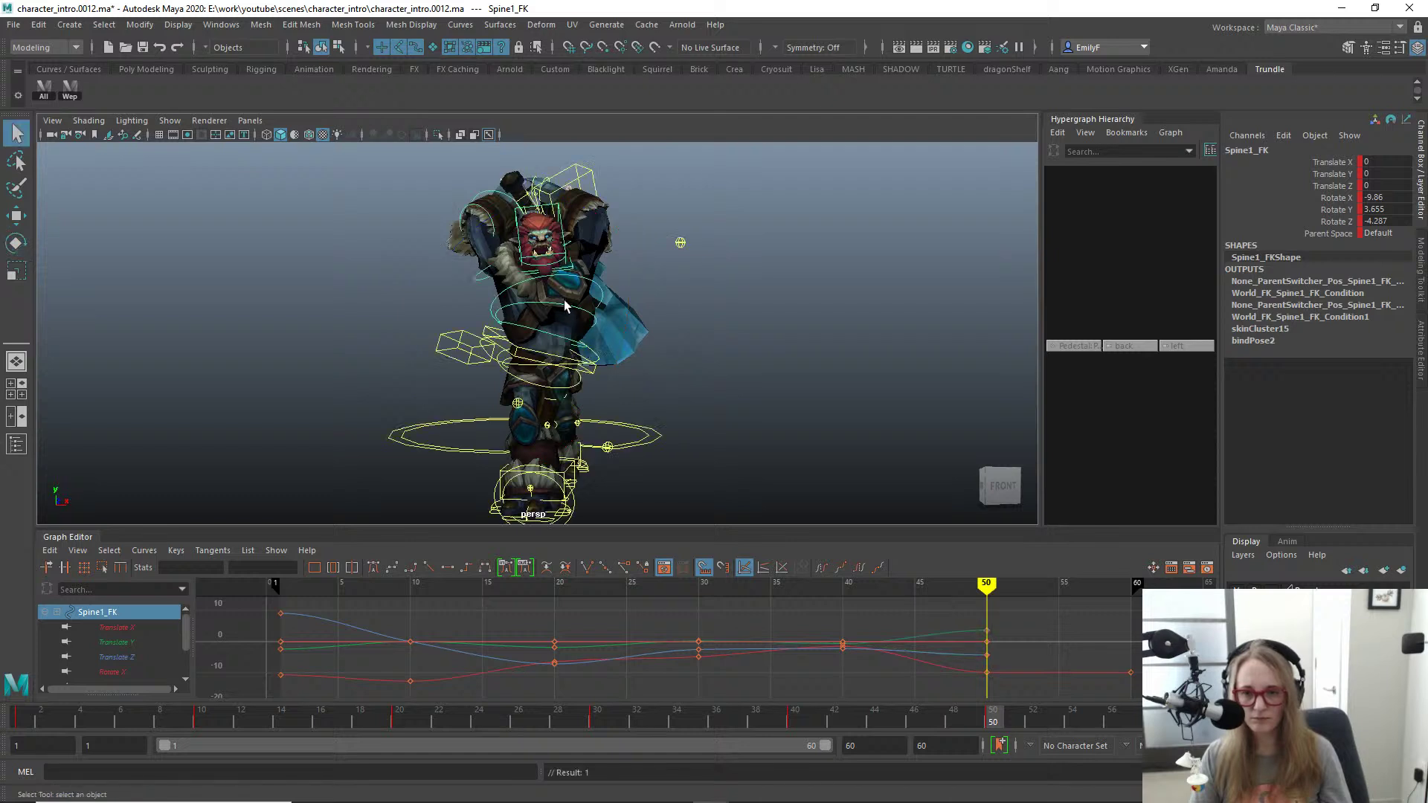
Step: Rotate the Spine2_FK control at frame 50 to about -13.4 in X, -6.4 in Y and 7.3 in Z
click(568, 314)
key(e)
drag(555, 308, 560, 310)
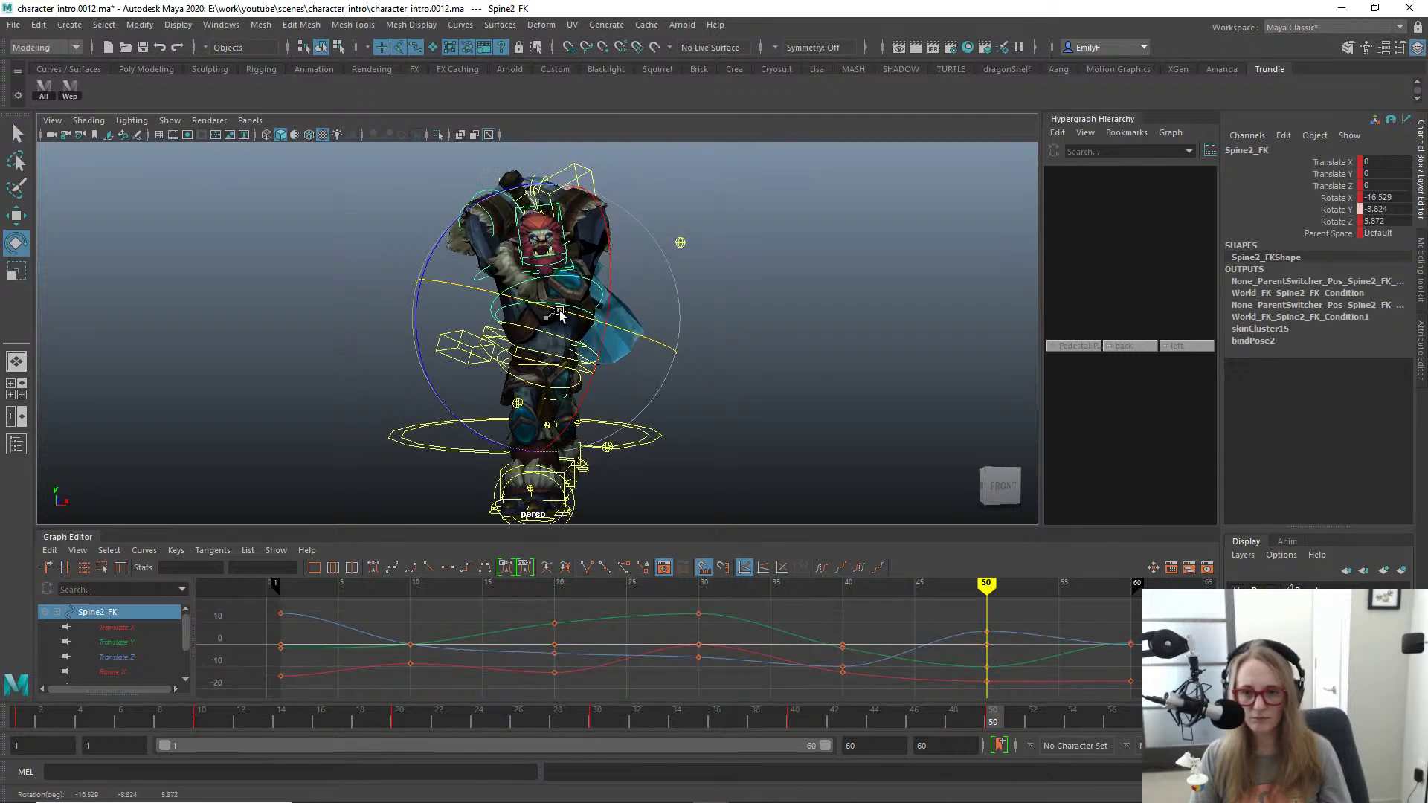
right_click(521, 329)
alt+drag(520, 330, 574, 340)
drag(666, 347, 508, 357)
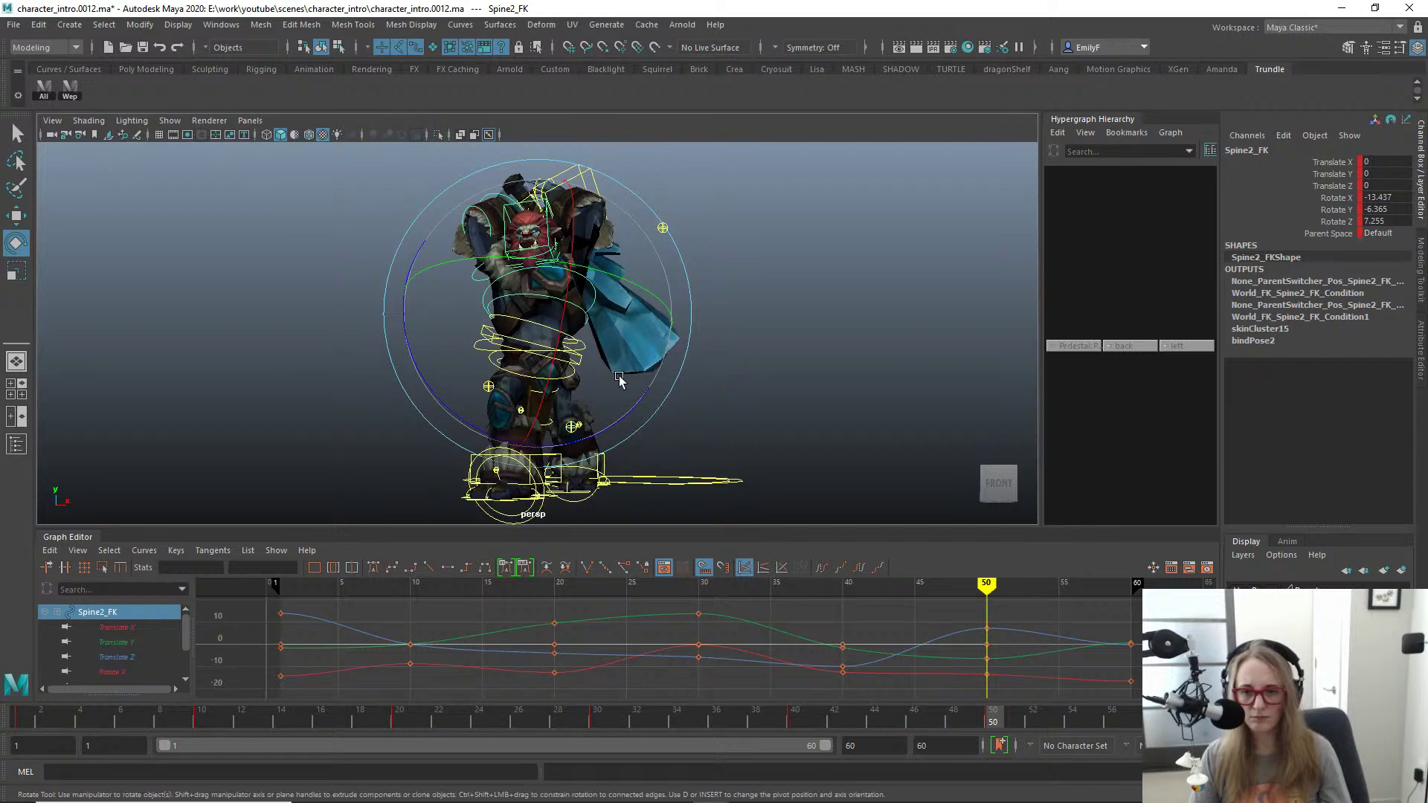
drag(640, 394, 453, 372)
key(q)
Step: Refine the rotation of the upper spine control at the chest on frame 50
click(563, 263)
click(572, 276)
key(e)
key(alt+1)
drag(610, 397, 536, 279)
key(q)
key(alt+1)
Step: Reposition R_Clavicle_FK at frame 50, translating it to about (-0.01, -0.53, 0.31) and rotating it to about (1.6, 20.07, 52.01)
click(582, 294)
key(e)
click(633, 313)
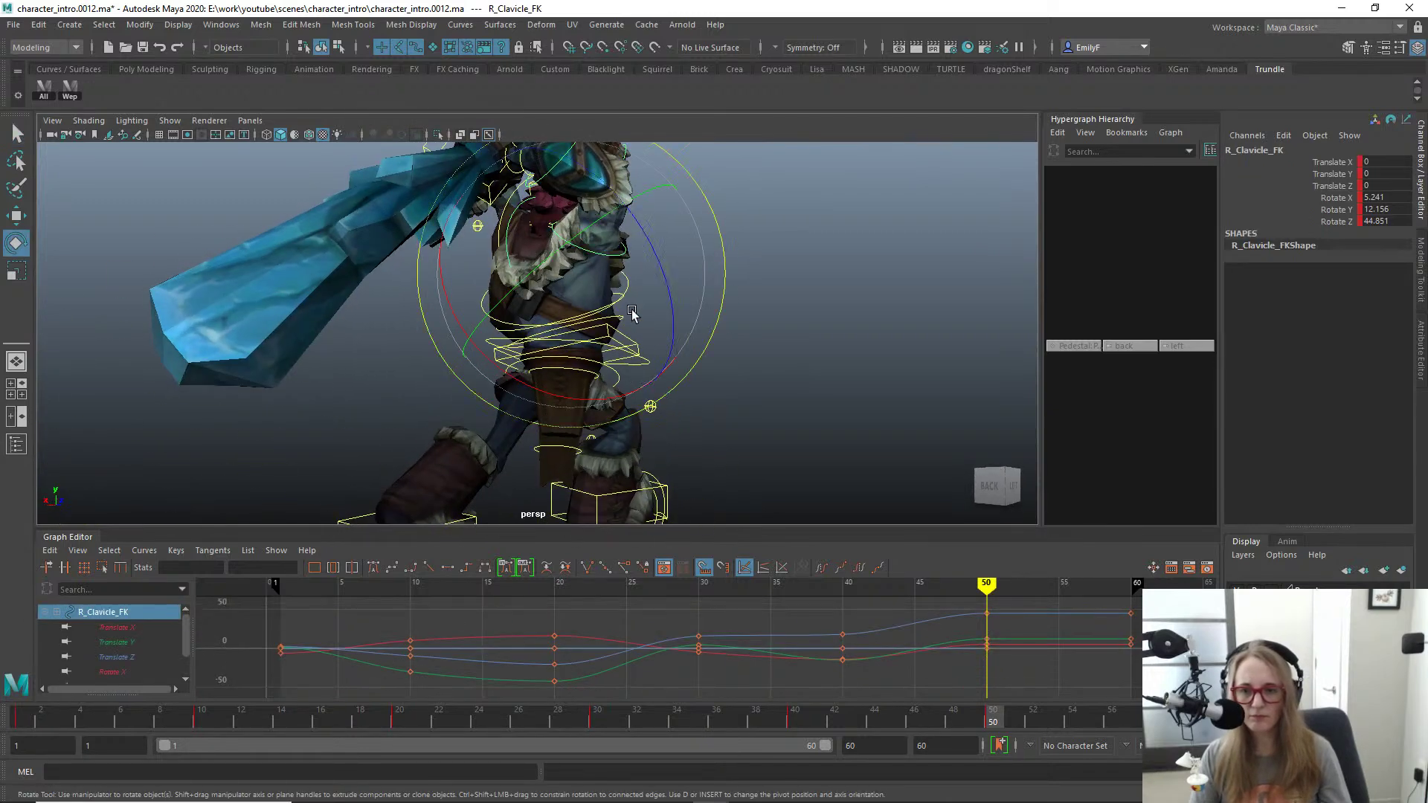
drag(659, 283, 650, 272)
key(w)
drag(568, 246, 568, 235)
alt+drag(570, 236, 405, 302)
key(ctrl+z)
drag(714, 279, 688, 260)
key(e)
key(q)
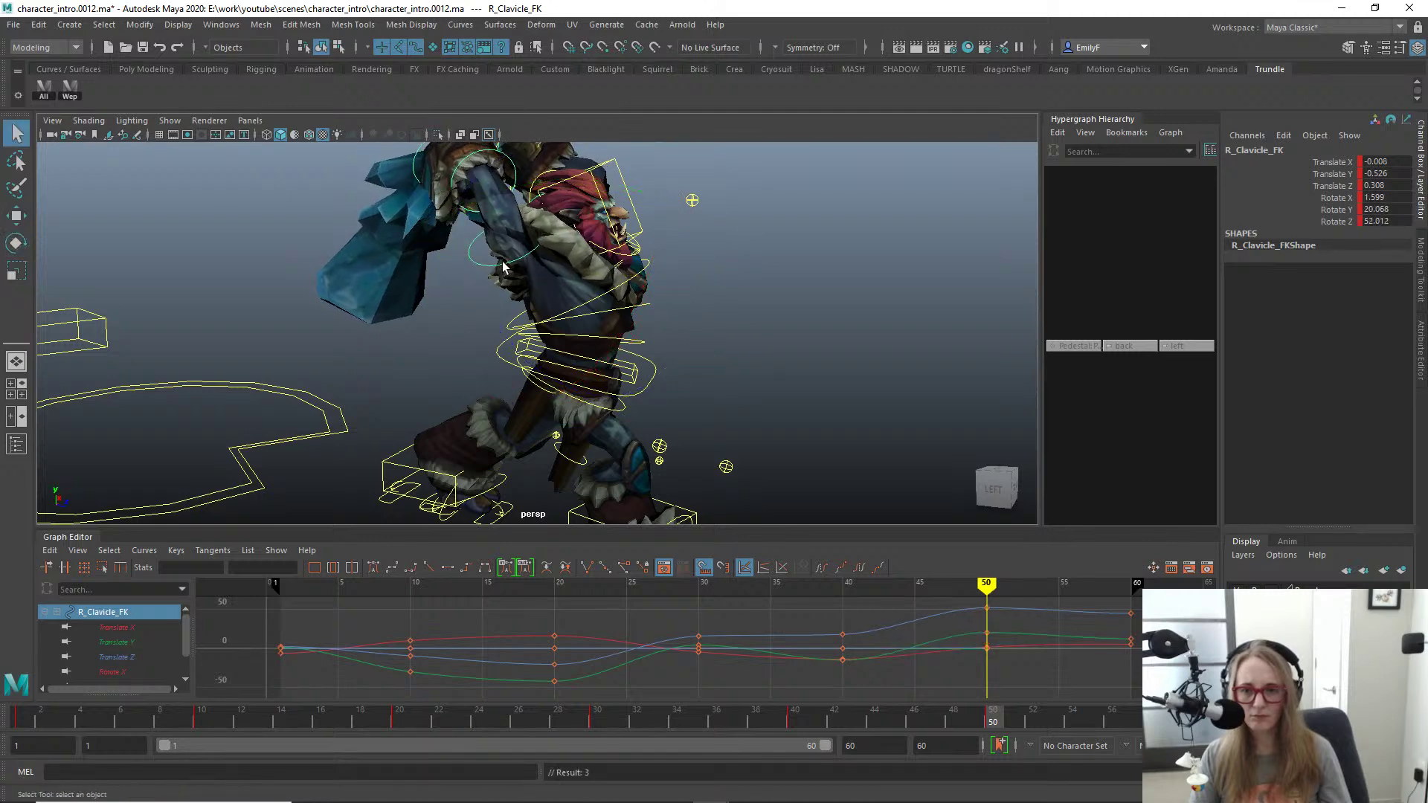
Step: Rotate the R_Shoulder_FK control at frame 50 to about 43.6 in X, -196.5 in Y and -52.2 in Z
click(609, 285)
key(e)
drag(606, 231, 600, 244)
alt+drag(513, 257, 660, 316)
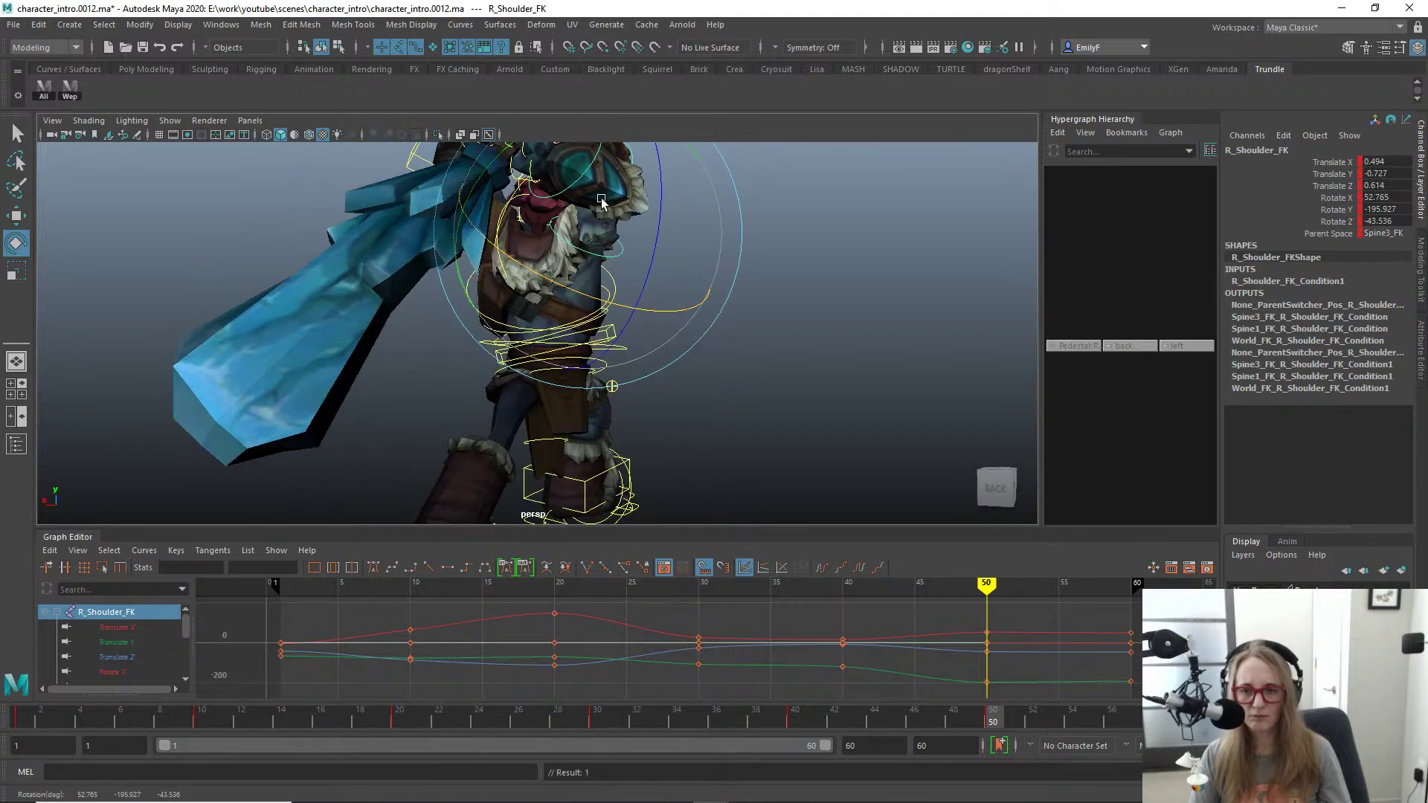
drag(601, 199, 607, 231)
key(q)
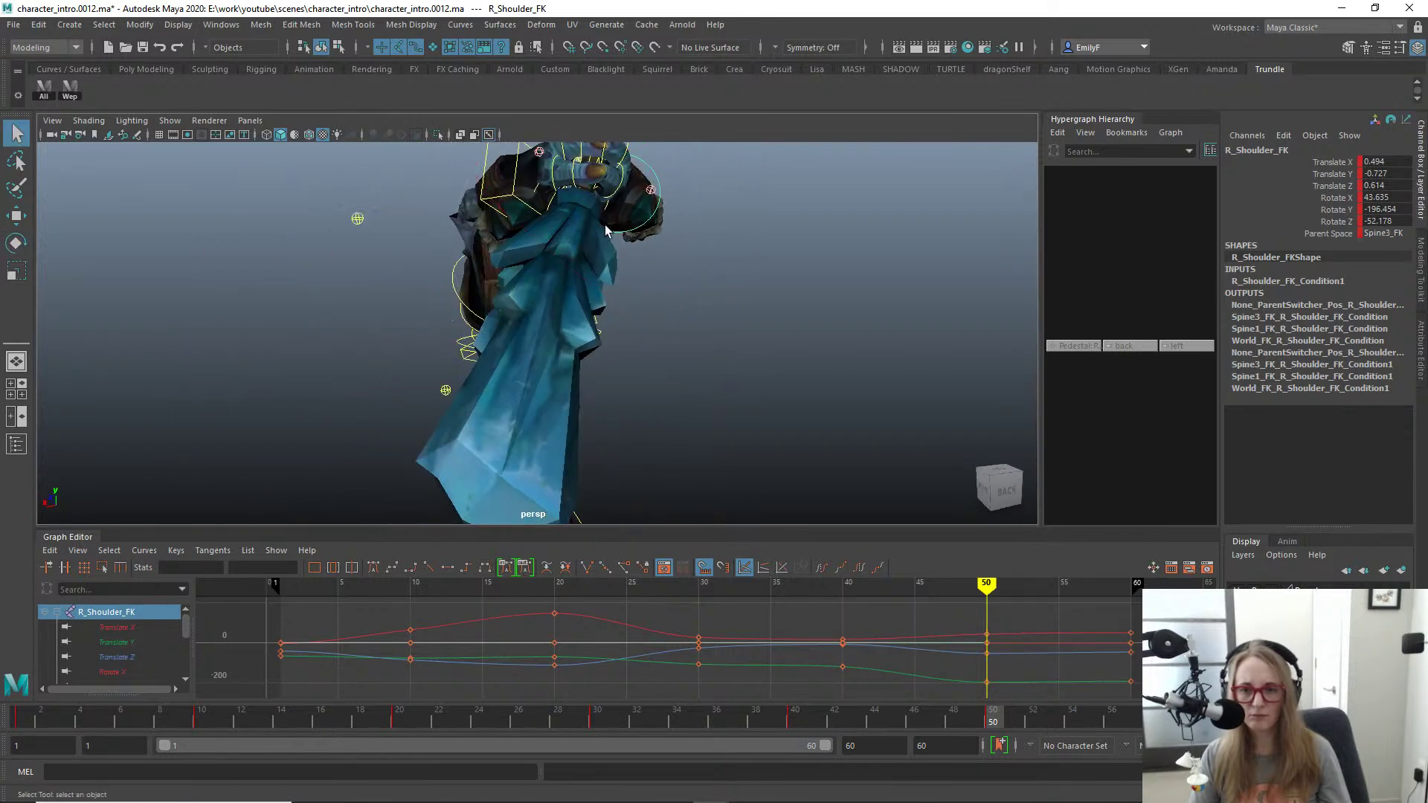
Step: Rotate the R_Hand_FK control at frame 50 to about -35.1 in X, 16 in Y and 17.5 in Z
click(623, 239)
click(617, 195)
key(e)
alt+drag(733, 339, 595, 327)
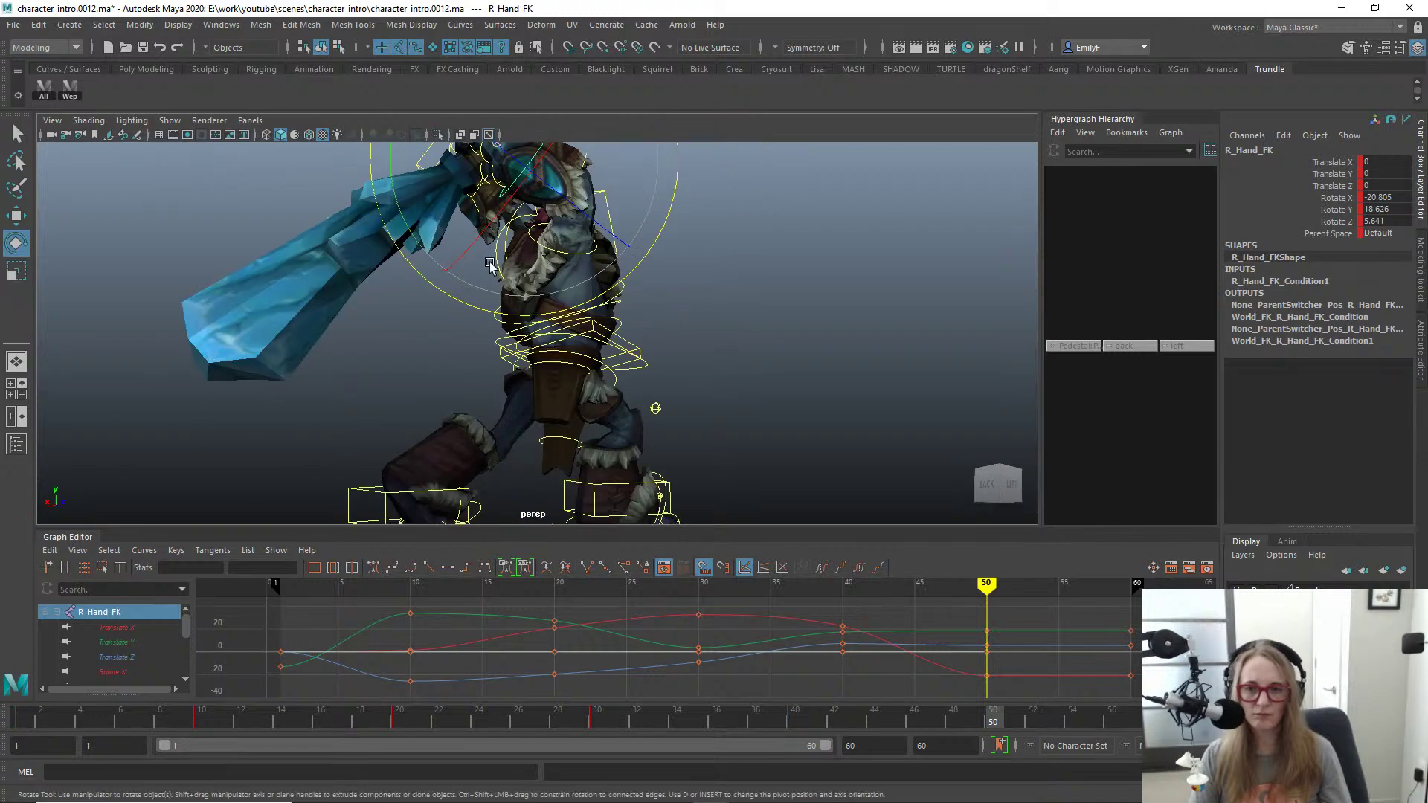
drag(542, 204, 600, 226)
alt+drag(655, 225, 589, 212)
key(ctrl+z)
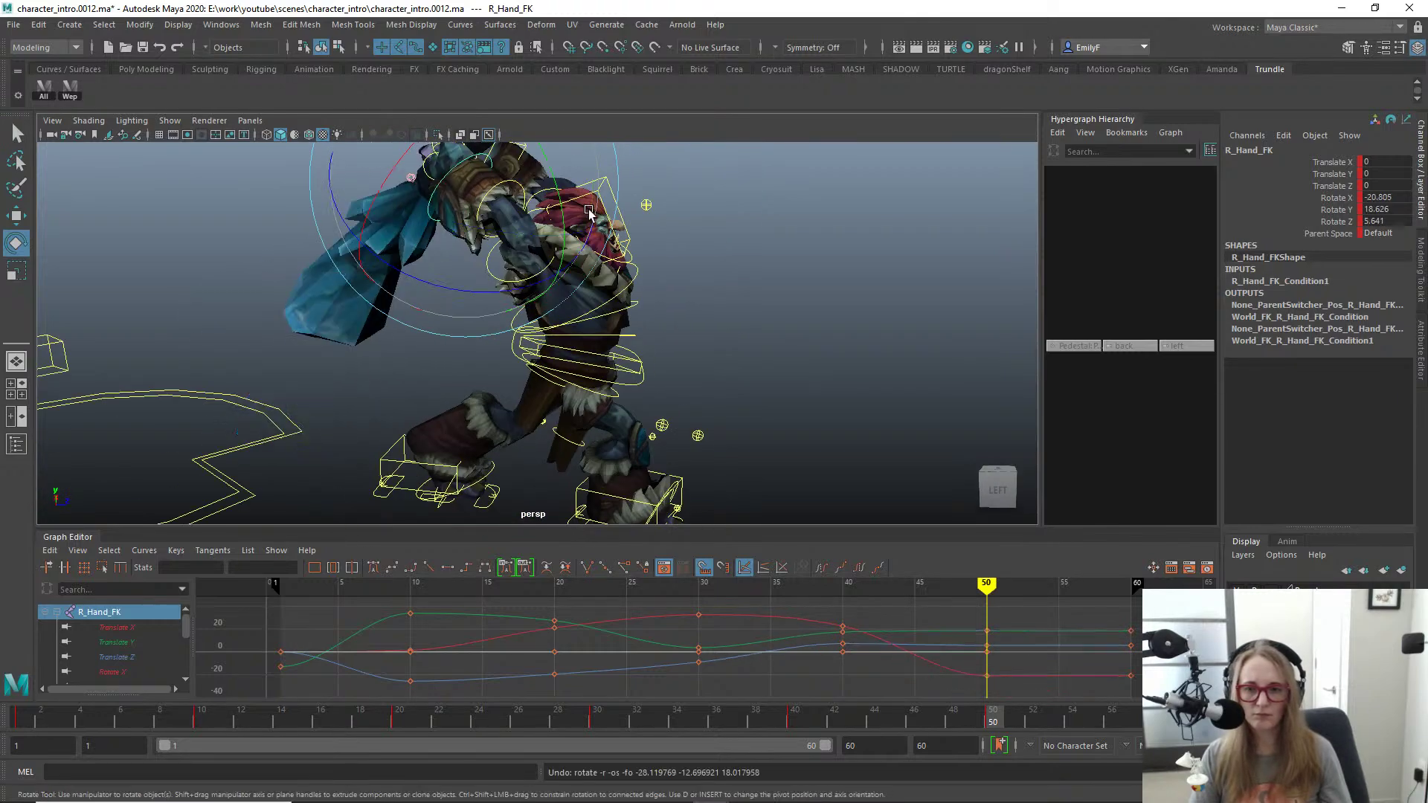
alt+drag(399, 267, 607, 339)
alt+drag(504, 380, 584, 320)
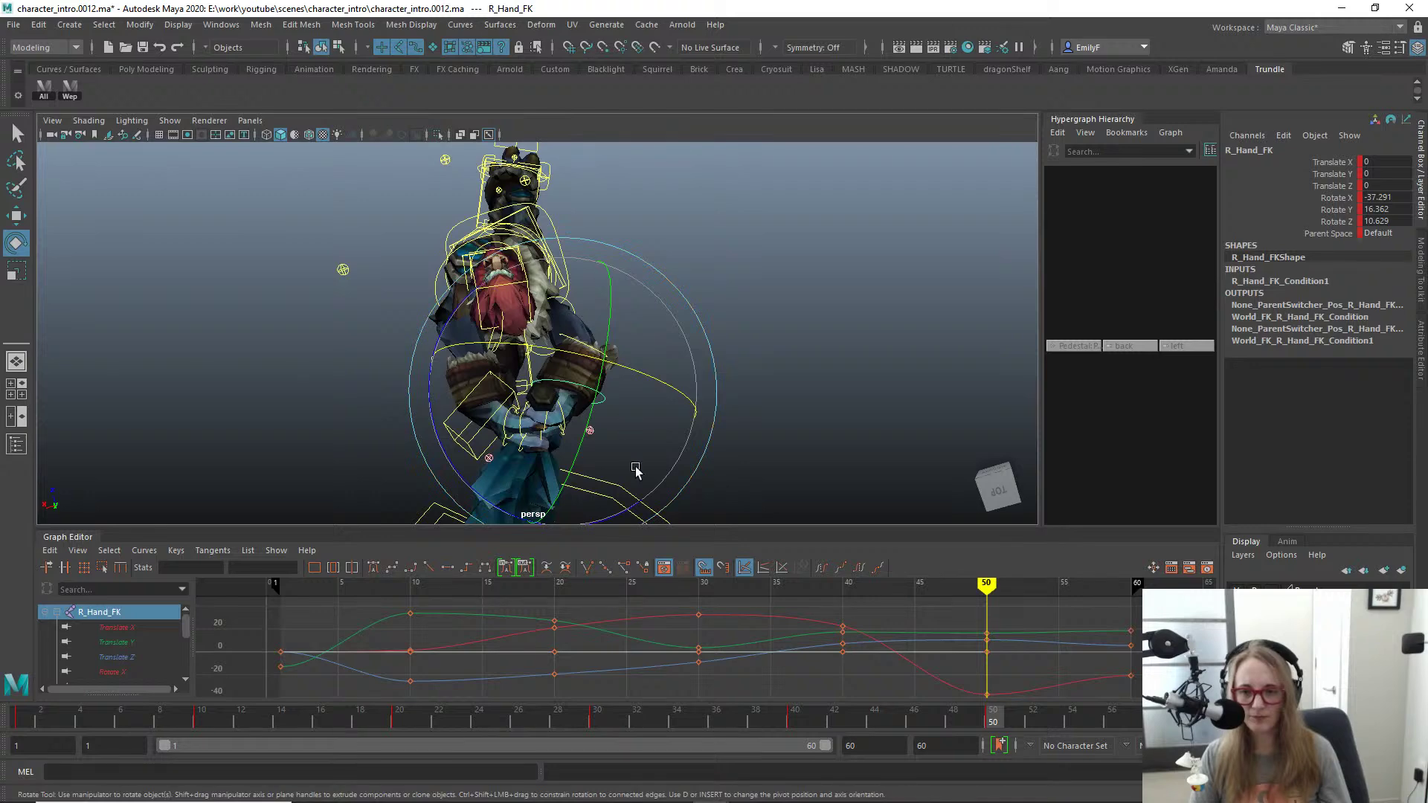
drag(636, 470, 641, 456)
drag(611, 398, 593, 418)
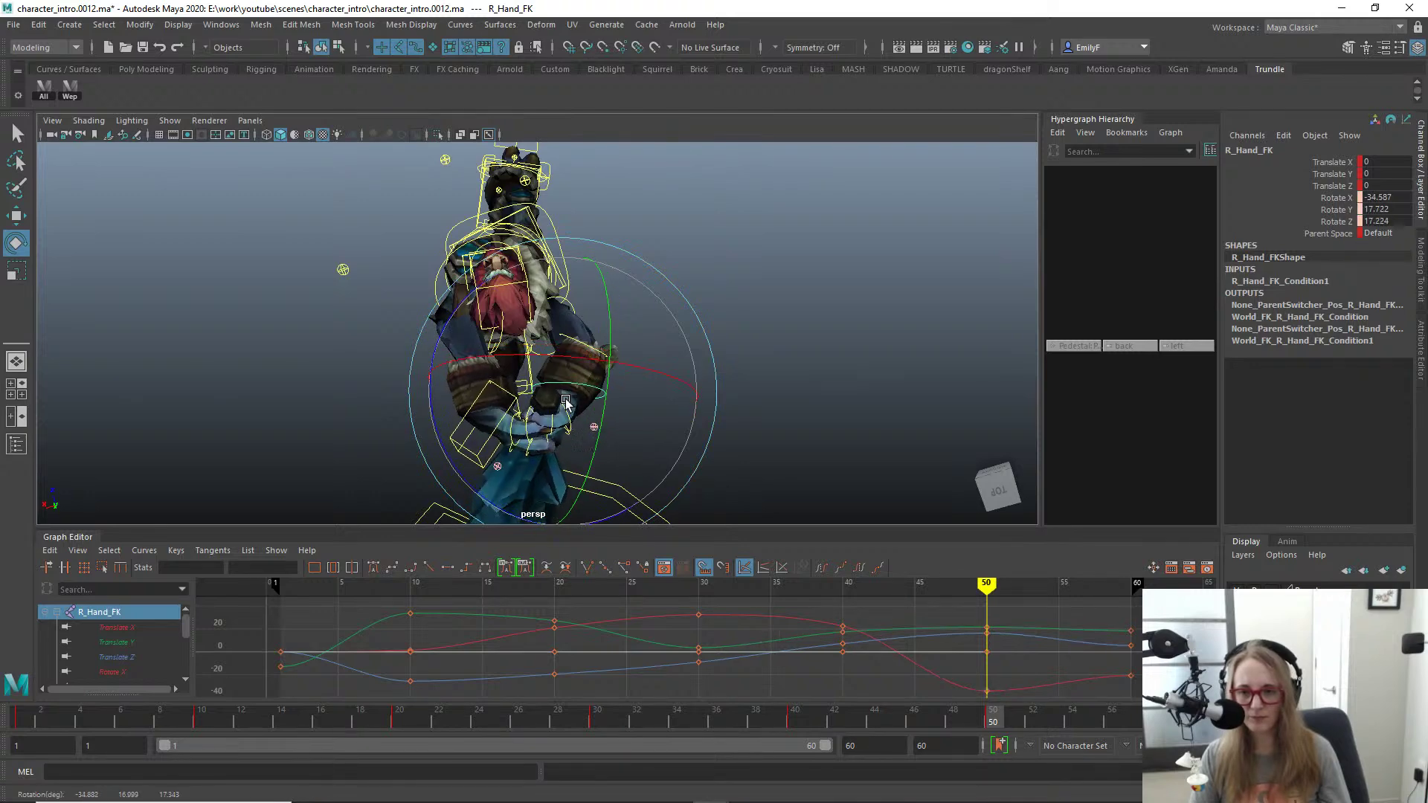
key(alt+1)
alt+drag(578, 353, 485, 320)
Step: From the top view, swing the weapon by rotating R_Hand_FK at frame 50 to about -18.8 in X, 1.1 in Y and 13.3 in Z
key(space)
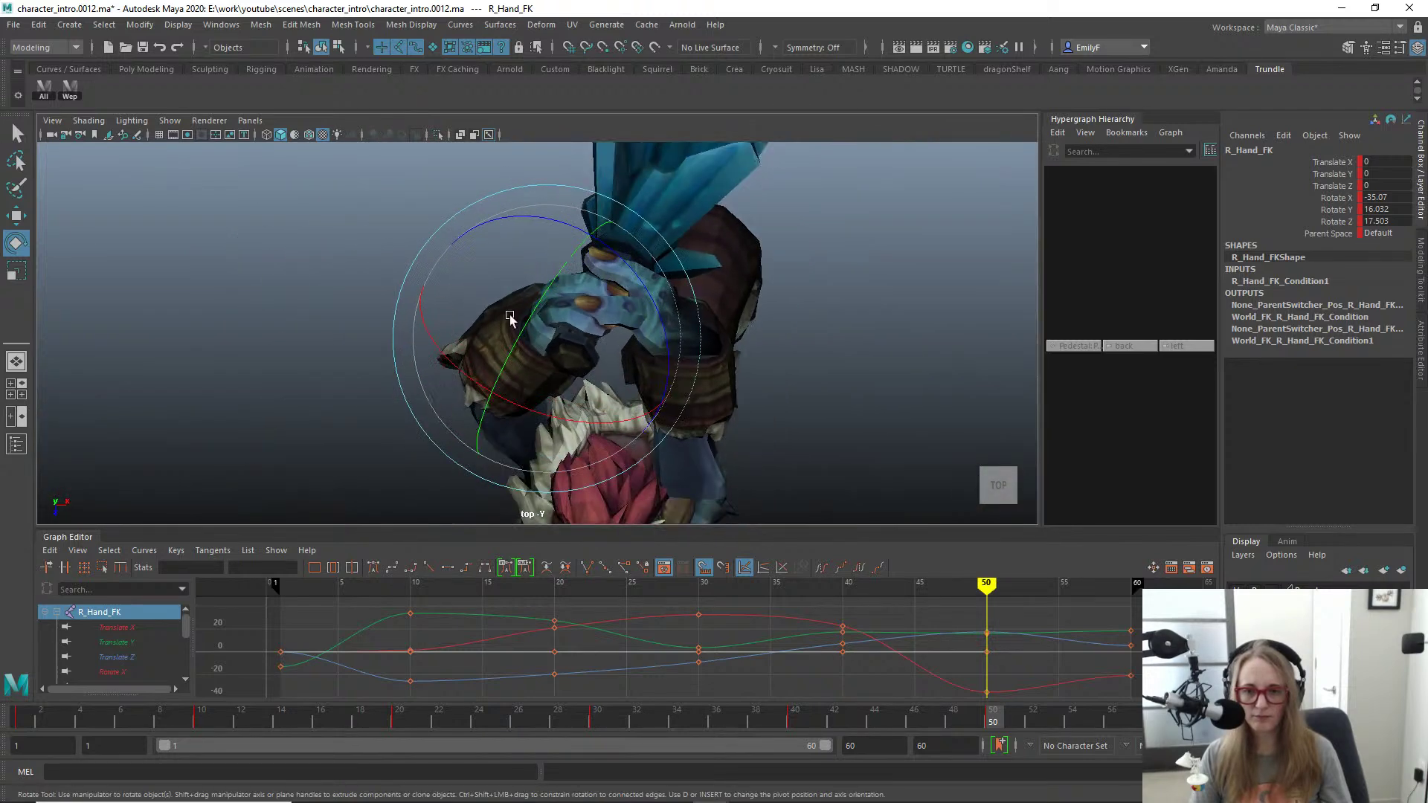
scroll(511, 314, down, 4)
alt+middle_drag(754, 435, 717, 379)
alt+middle_drag(680, 314, 663, 349)
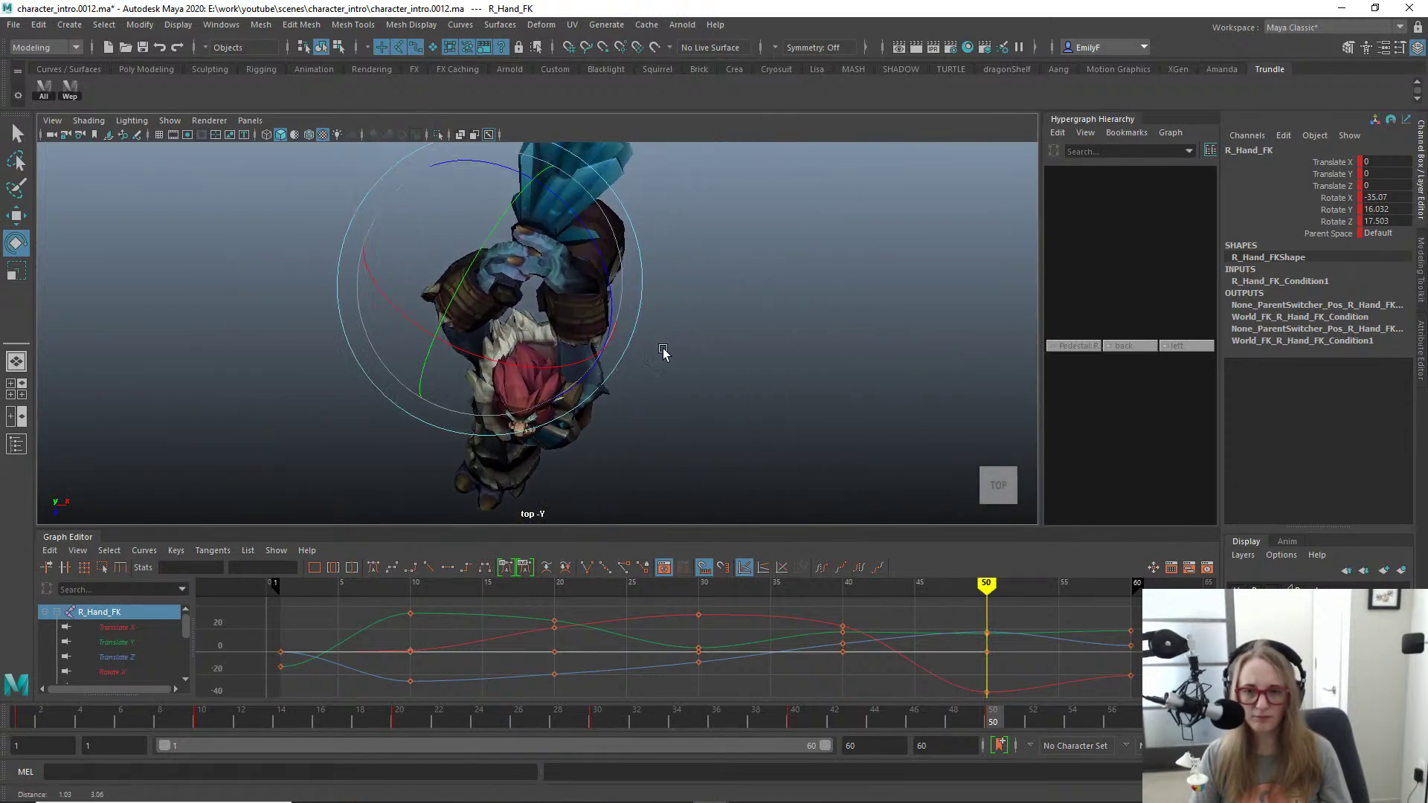
drag(477, 306, 550, 229)
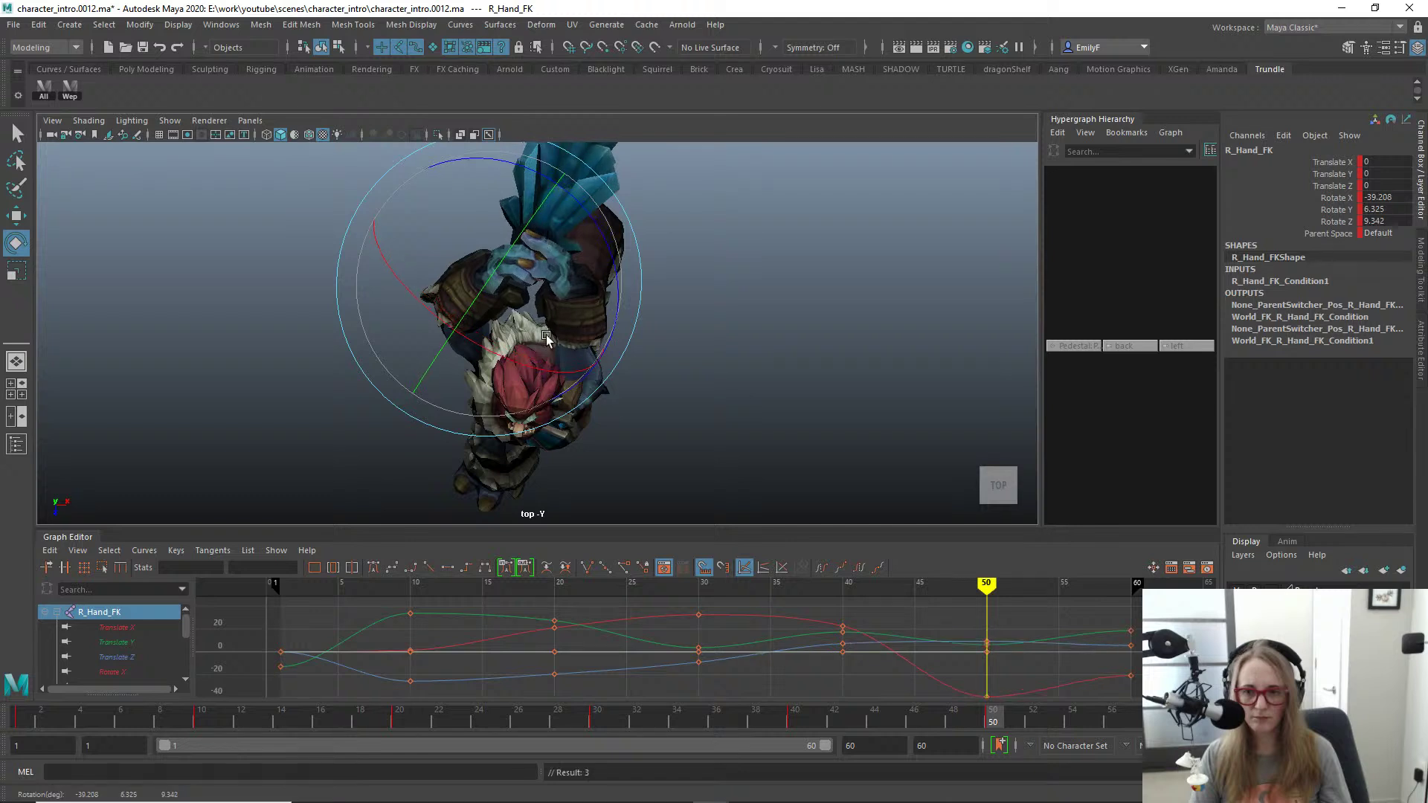
drag(547, 339, 504, 279)
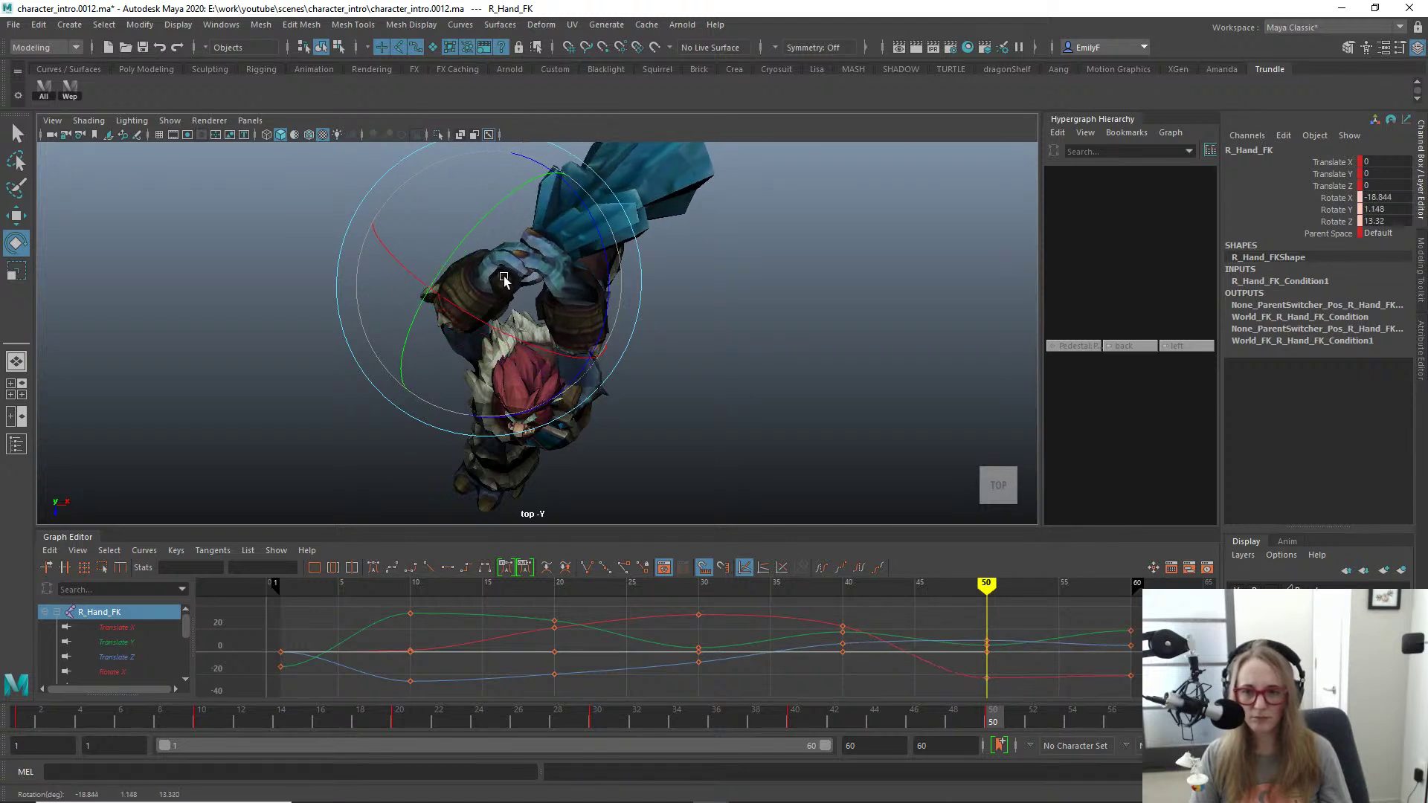
key(q)
alt+right_drag(608, 342, 551, 342)
alt+drag(520, 342, 476, 342)
key(alt+1)
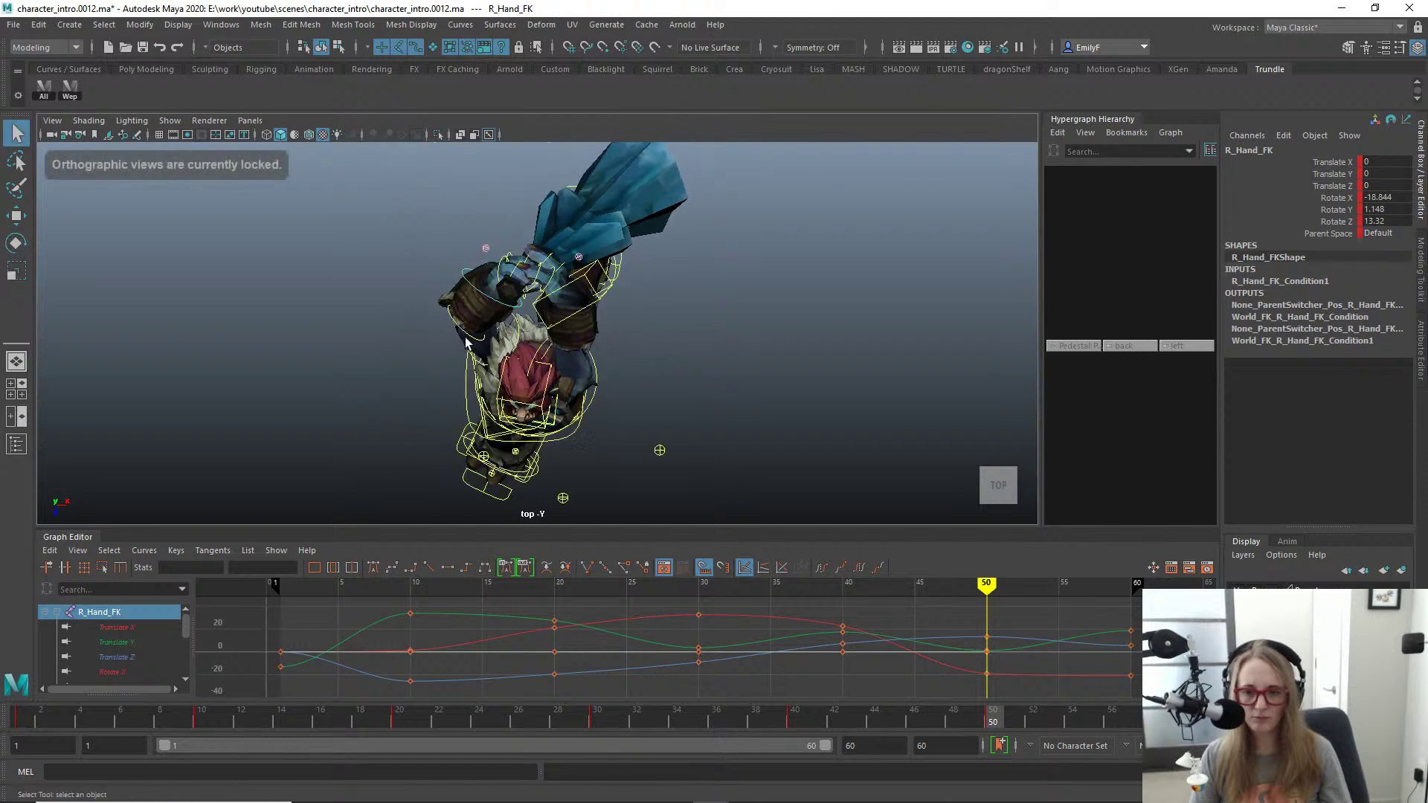
click(513, 342)
key(e)
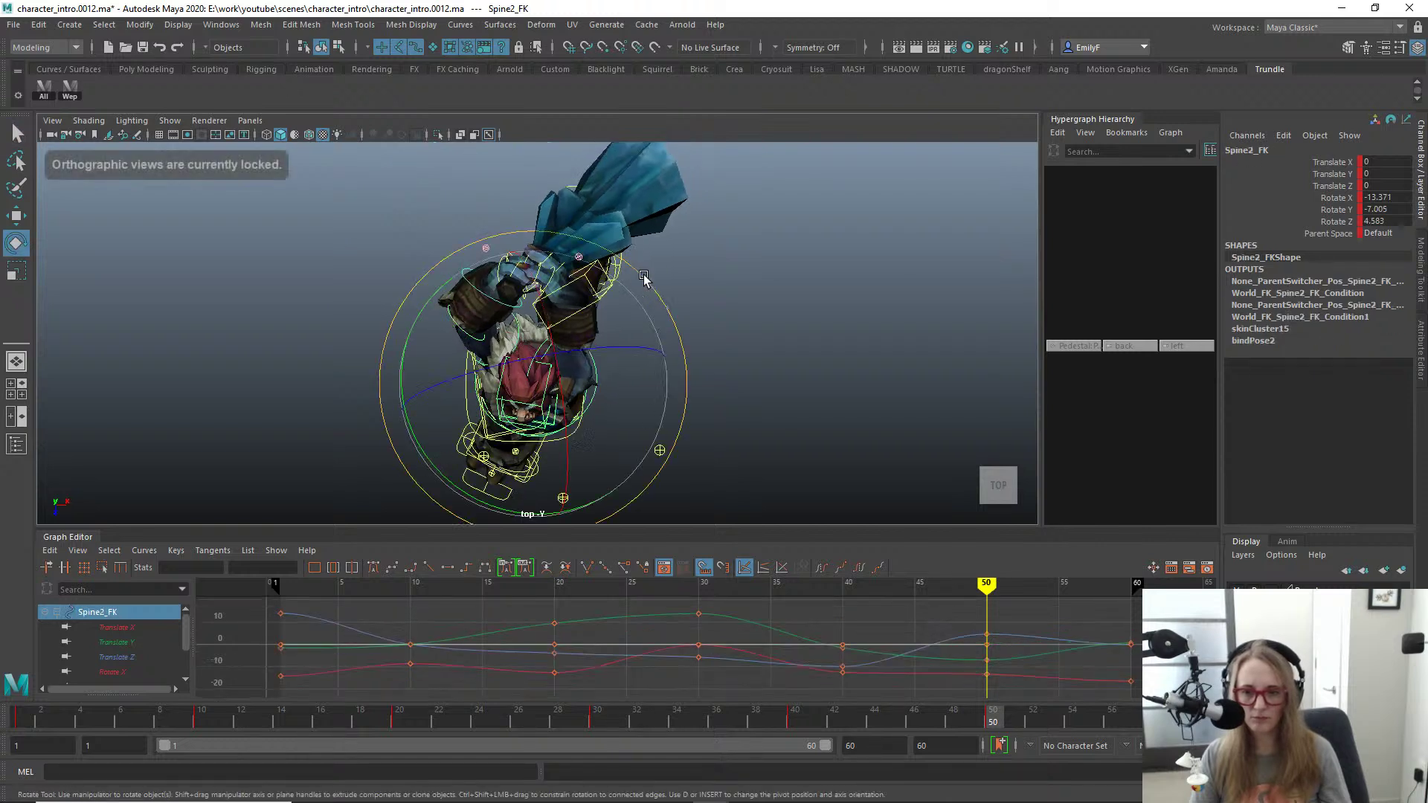
key(q)
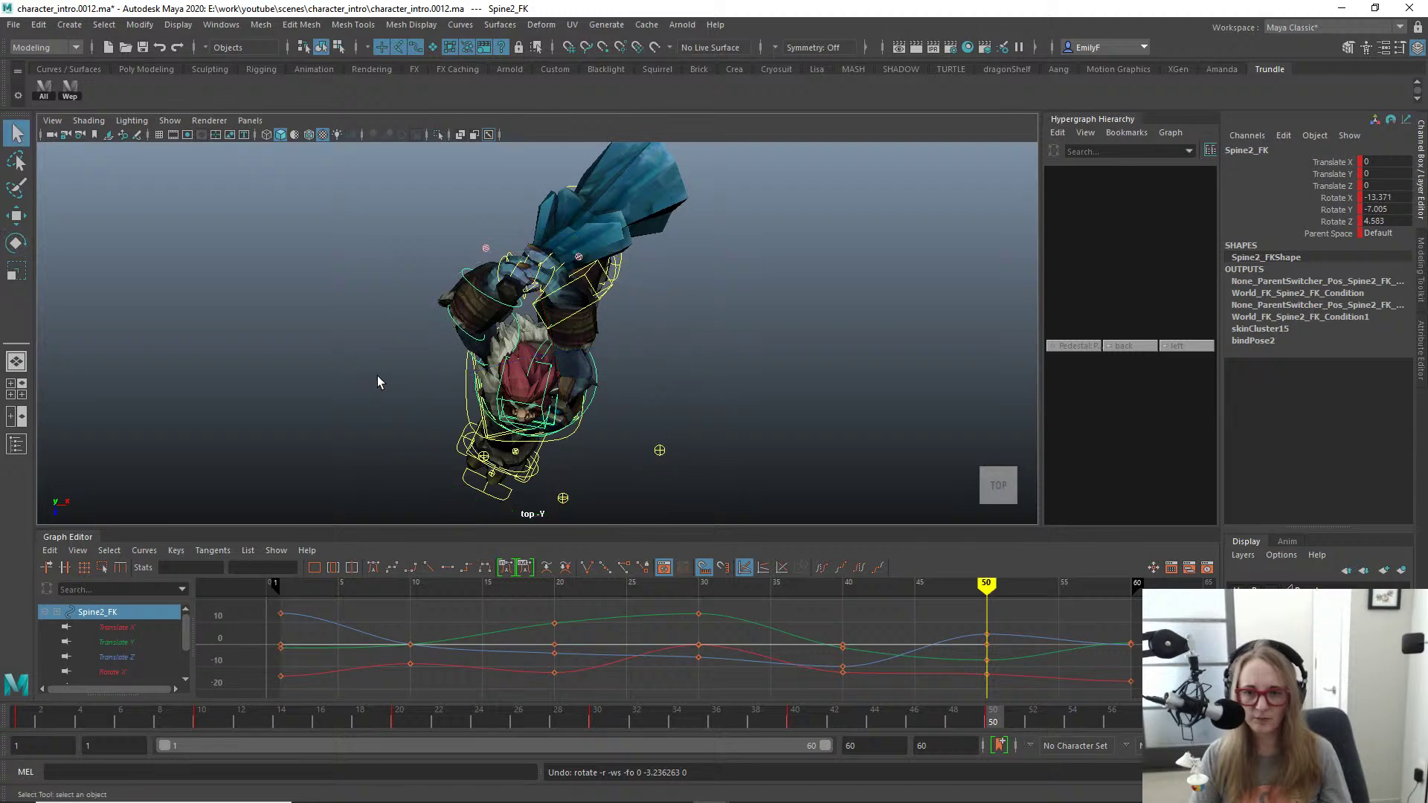
Step: Rotate the R_Shoulder_FK control at frame 50 to swing the raised right arm
alt+right_drag(377, 376, 503, 336)
click(600, 230)
key(e)
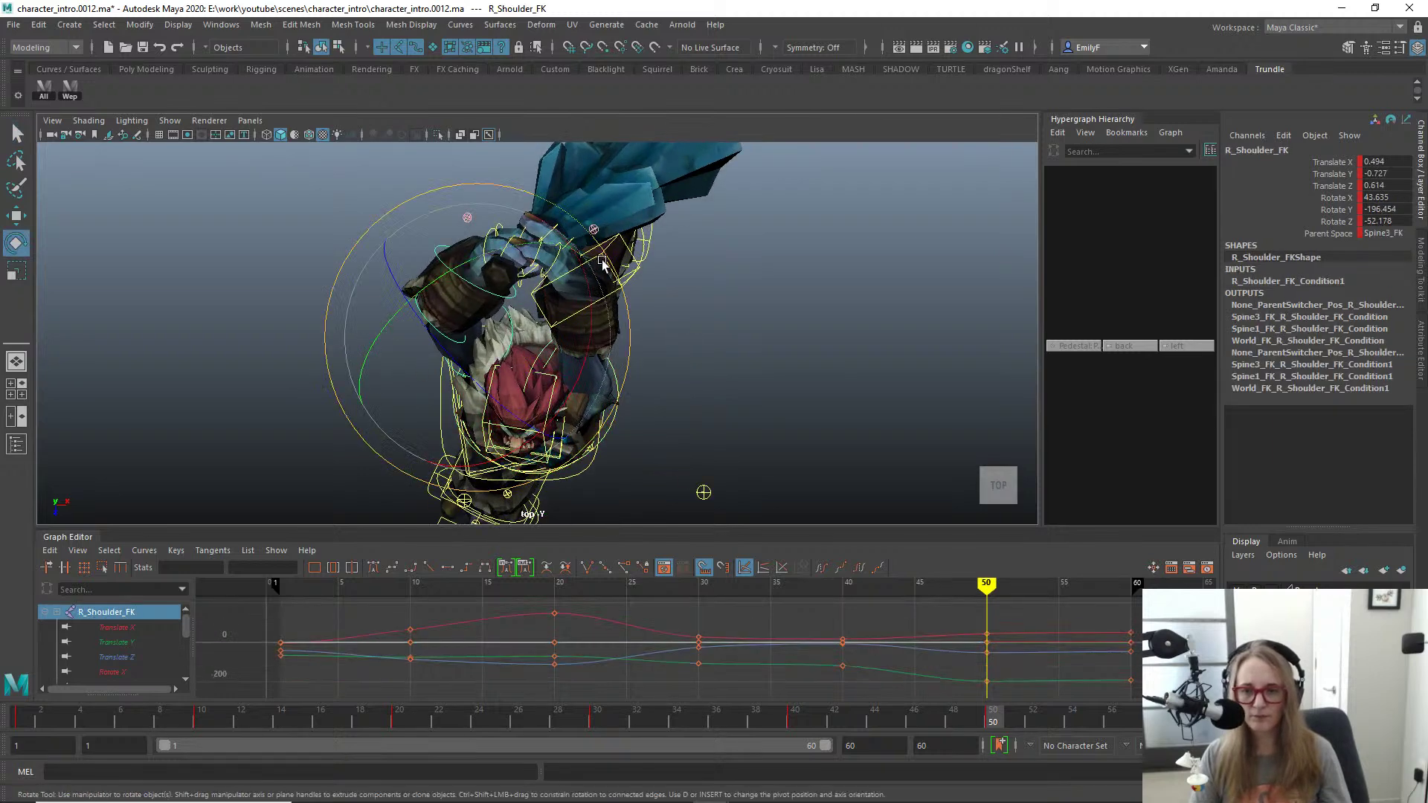
drag(603, 264, 596, 336)
key(q)
Step: Rotate R_Hand_FK at frame 50 to about -38.7 in X, -11.4 in Y and 9.1 in Z, and key it
click(508, 302)
key(e)
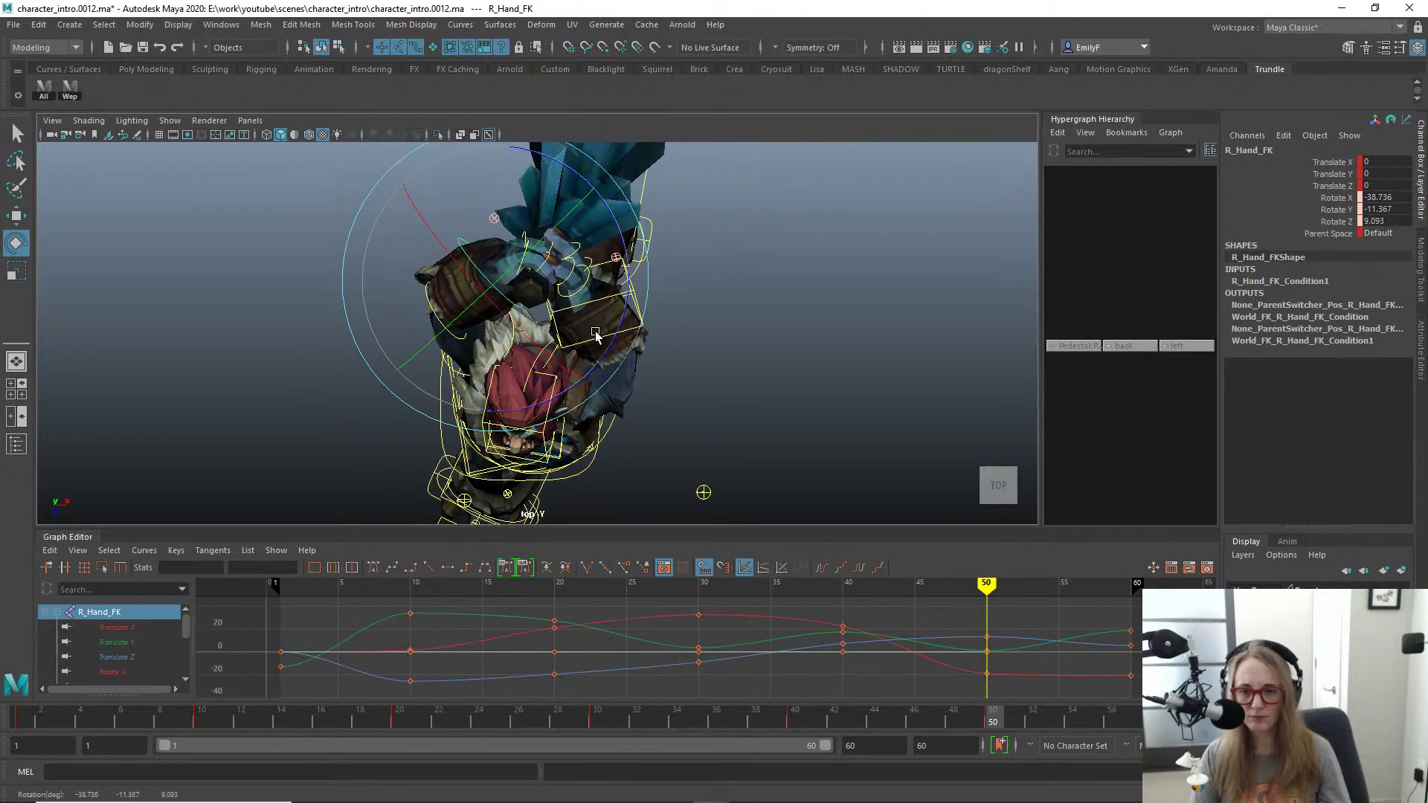
key(s)
Step: In the perspective view, rotate Weapon_FK at frame 50 to about -97.6 in X, -9.1 in Y and -25.9 in Z
key(q)
key(space)
drag(582, 236, 582, 236)
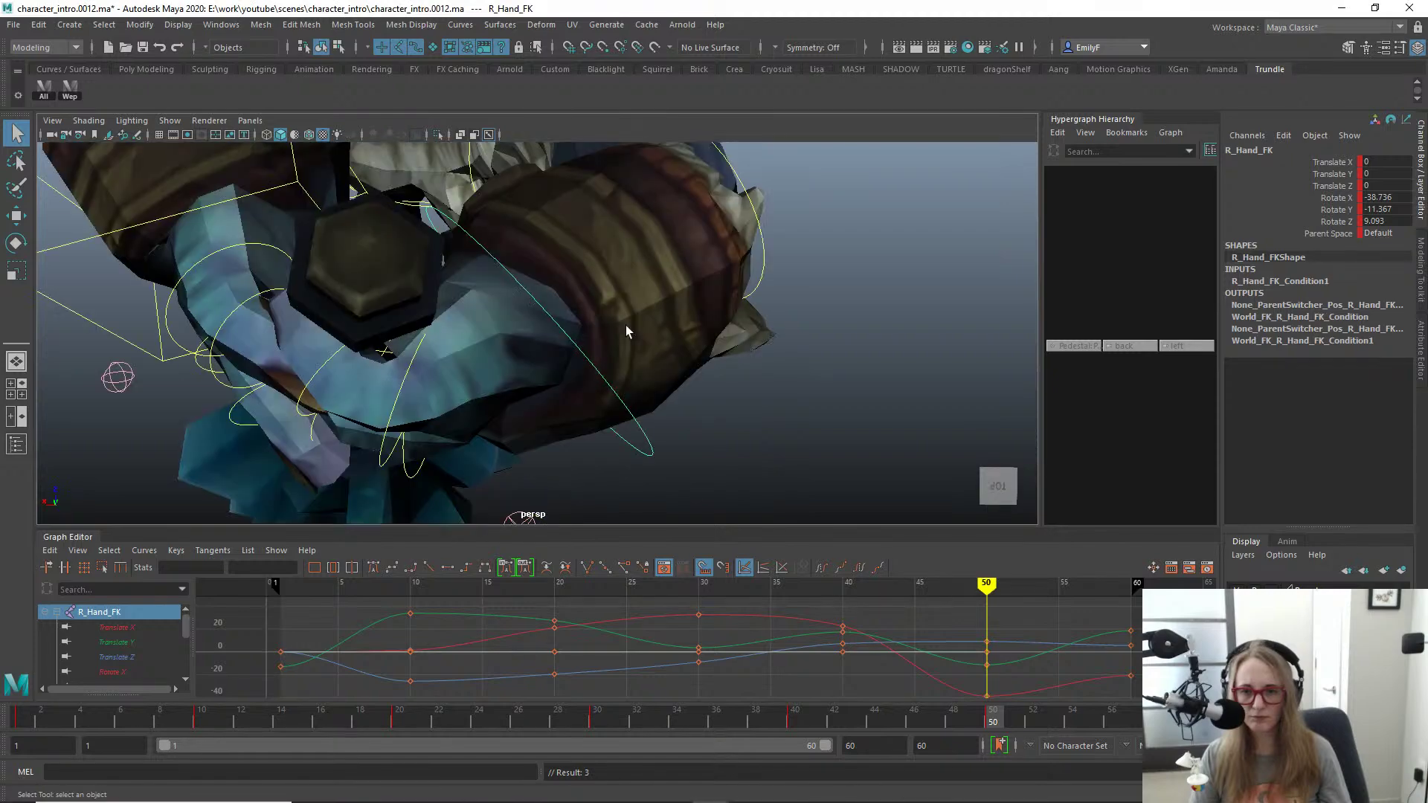
alt+drag(627, 324, 713, 306)
alt+right_drag(712, 306, 354, 187)
alt+drag(658, 292, 457, 274)
click(77, 93)
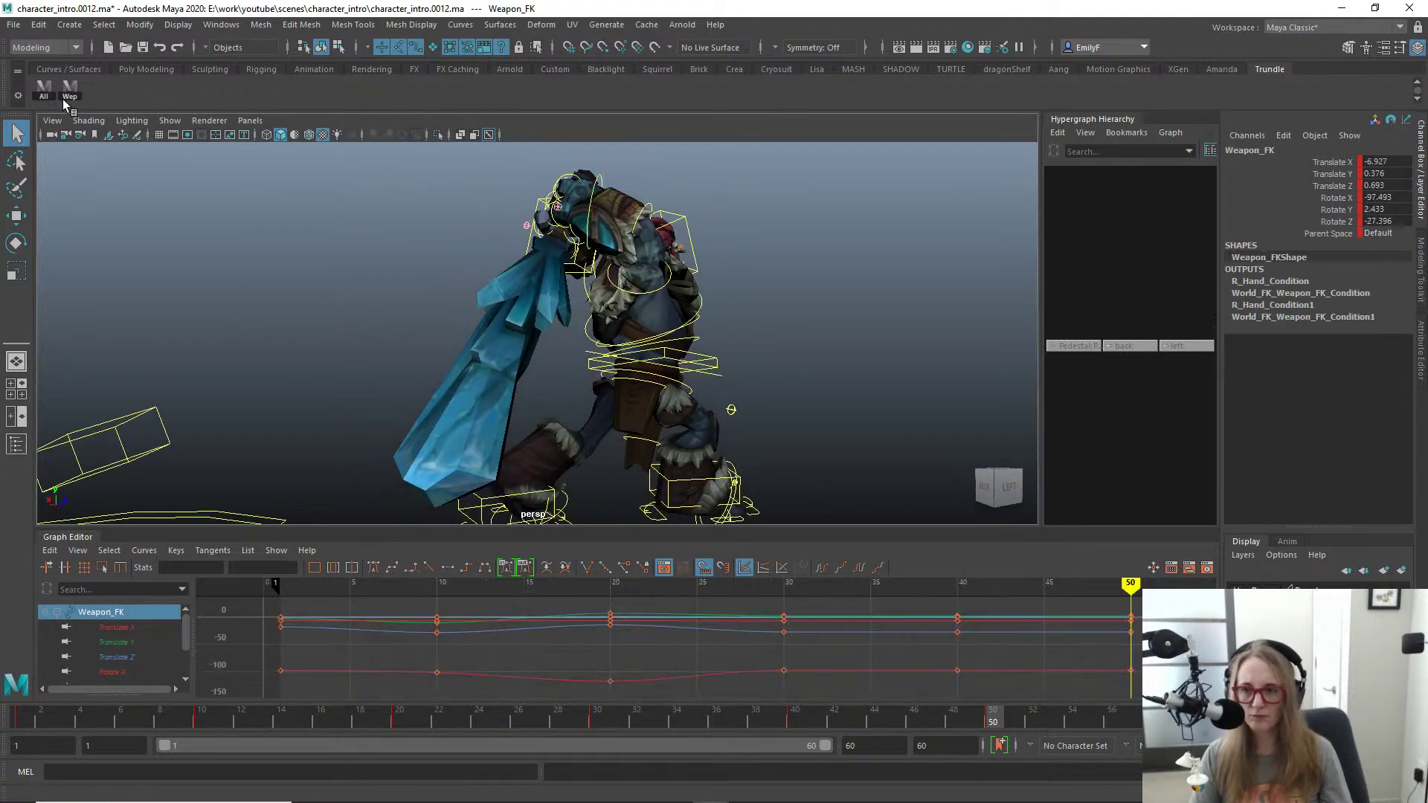
key(e)
drag(446, 260, 447, 224)
Step: Adjust the weapon's tilt by rotating Weapon_FK at frame 50 to about -91.3 in X
key(f)
mouse_move(706, 373)
alt+mouse_down()
mouse_move(548, 372)
mouse_move(654, 332)
mouse_move(593, 409)
mouse_move(629, 378)
mouse_move(714, 357)
alt+mouse_up()
key(w)
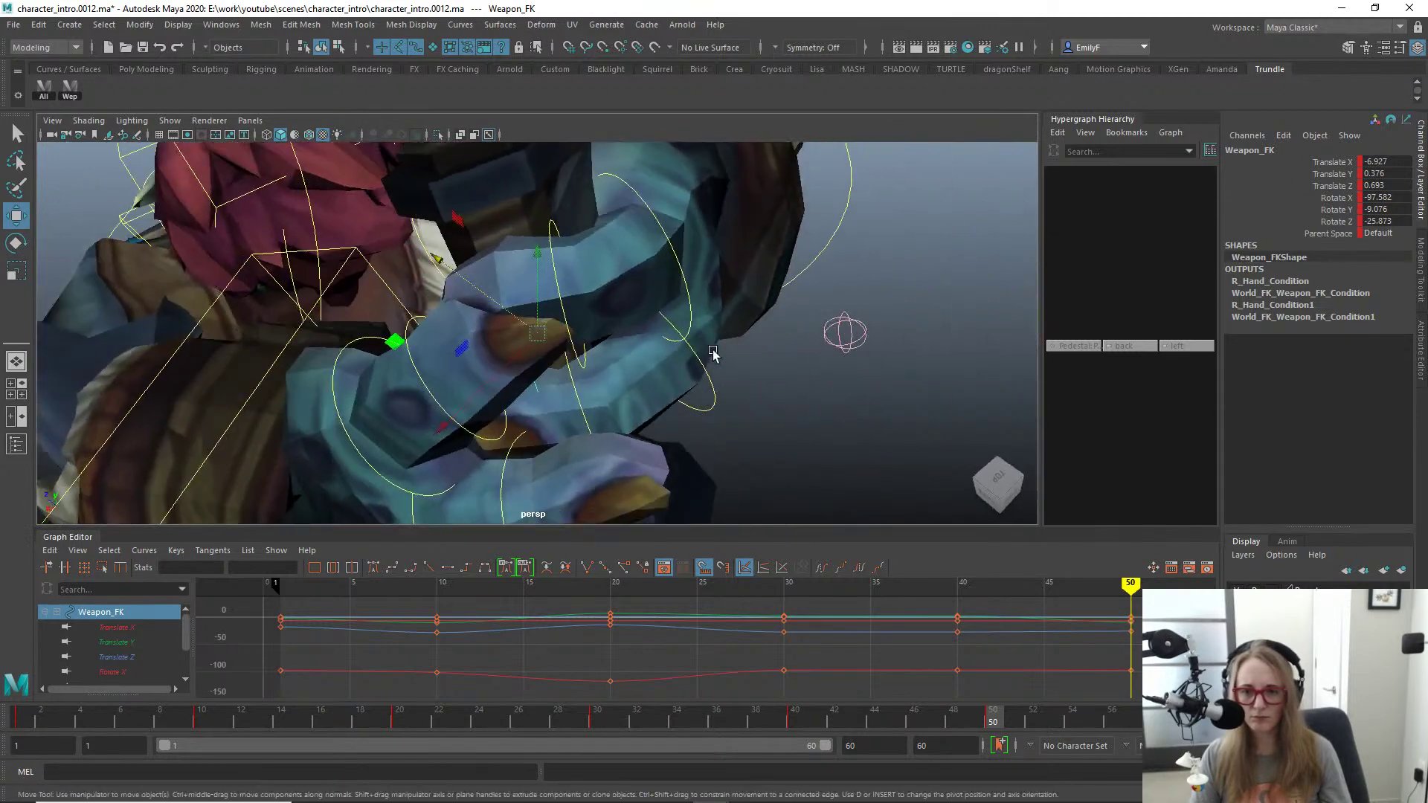
alt+right_drag(714, 357, 692, 342)
alt+drag(692, 341, 454, 294)
alt+right_drag(454, 294, 355, 268)
alt+drag(354, 267, 586, 377)
key(e)
drag(475, 435, 494, 446)
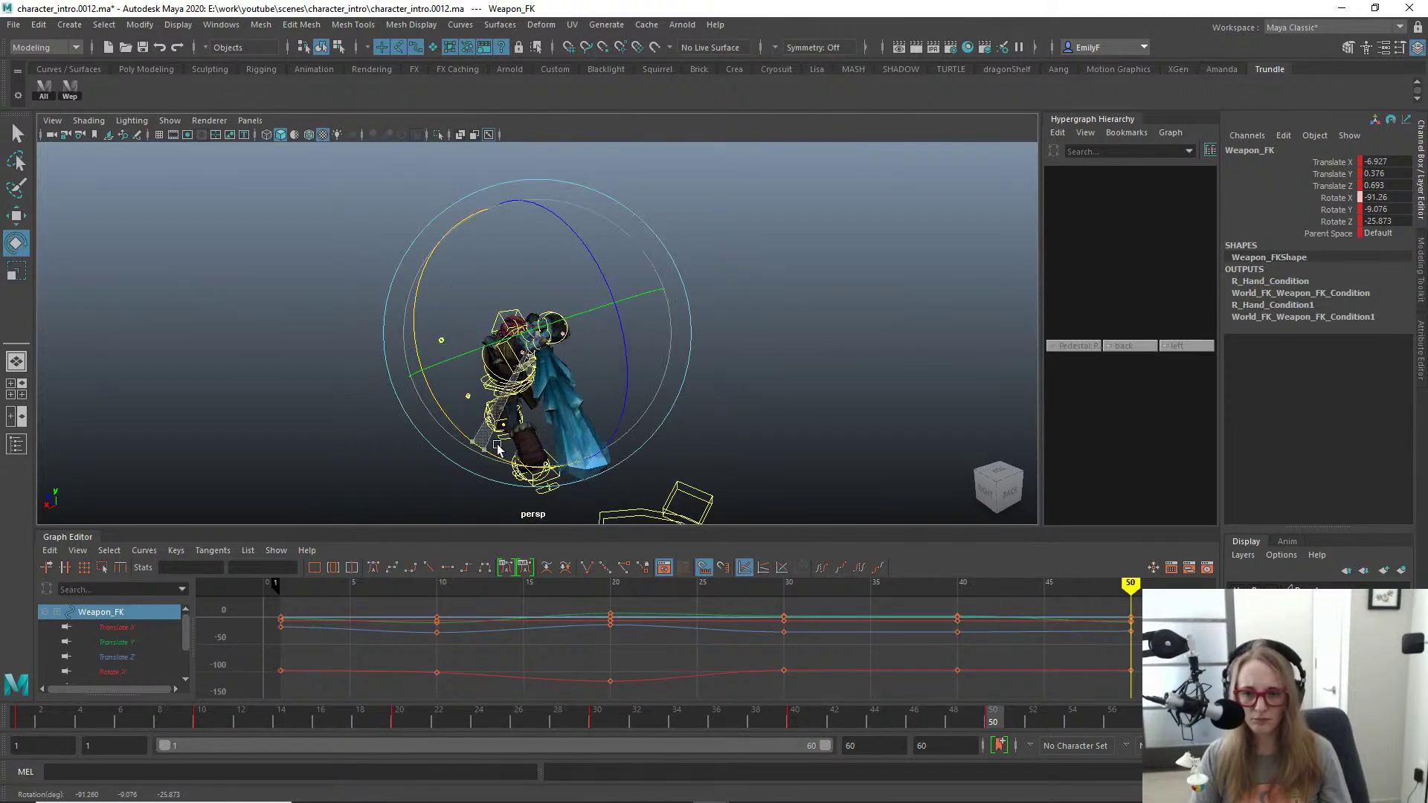
key(q)
Step: Try to move L_Clavicle_FK vertically at frame 50
key(f)
alt+drag(468, 389, 671, 356)
alt+right_drag(671, 356, 529, 504)
alt+drag(529, 503, 455, 316)
click(421, 279)
alt+drag(597, 363, 559, 336)
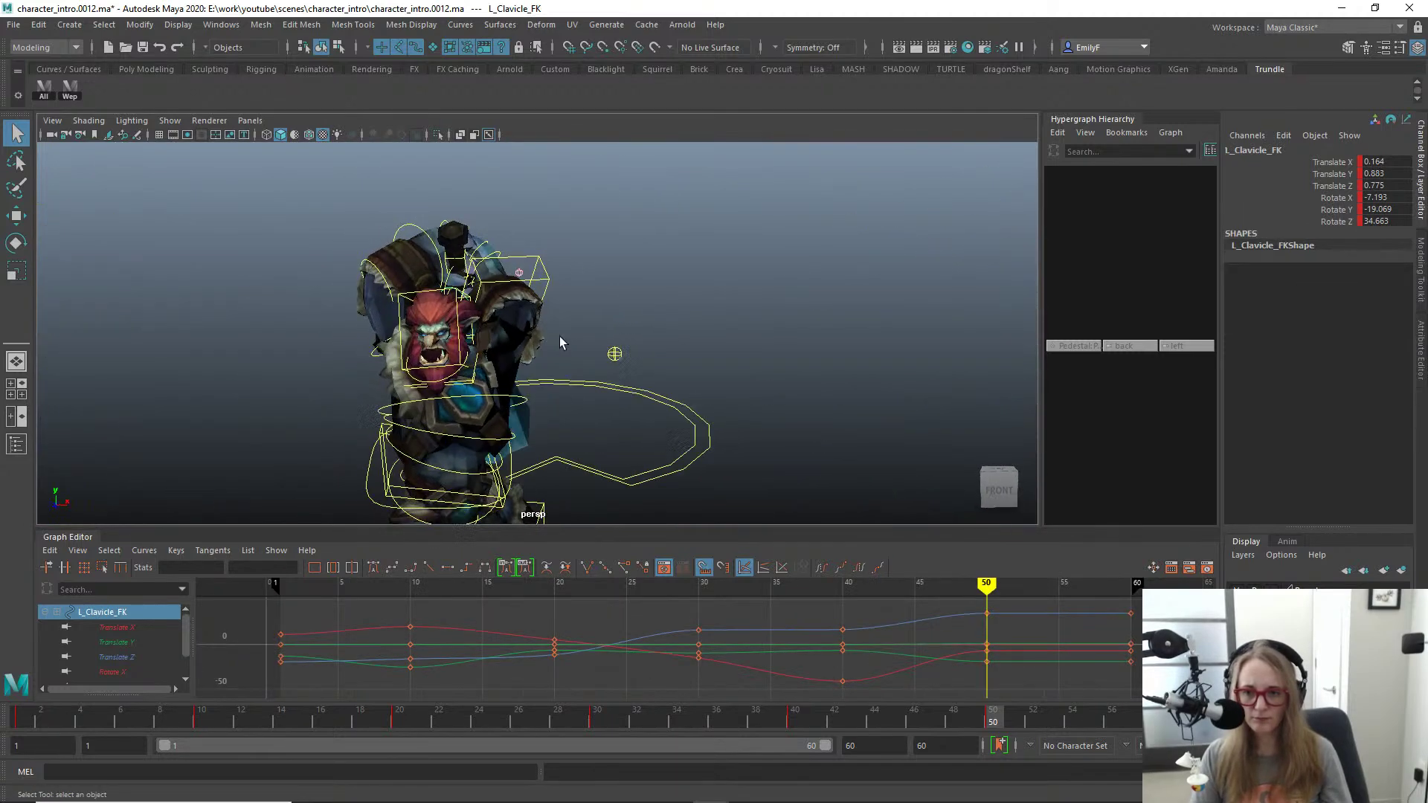
key(w)
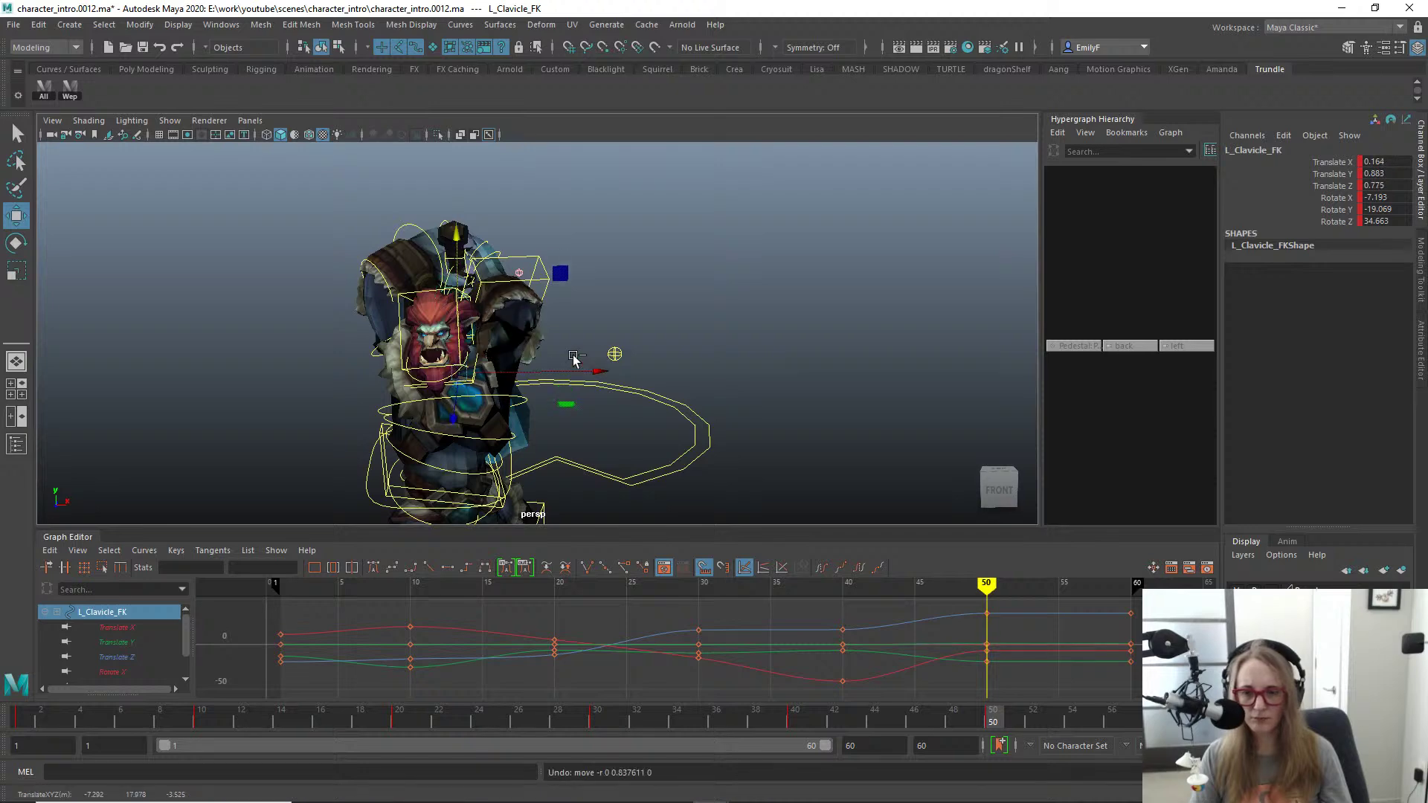
Step: Try resetting all translate and rotate channels of L_Clavicle_FK to 0 at frame 50
alt+drag(447, 356, 509, 355)
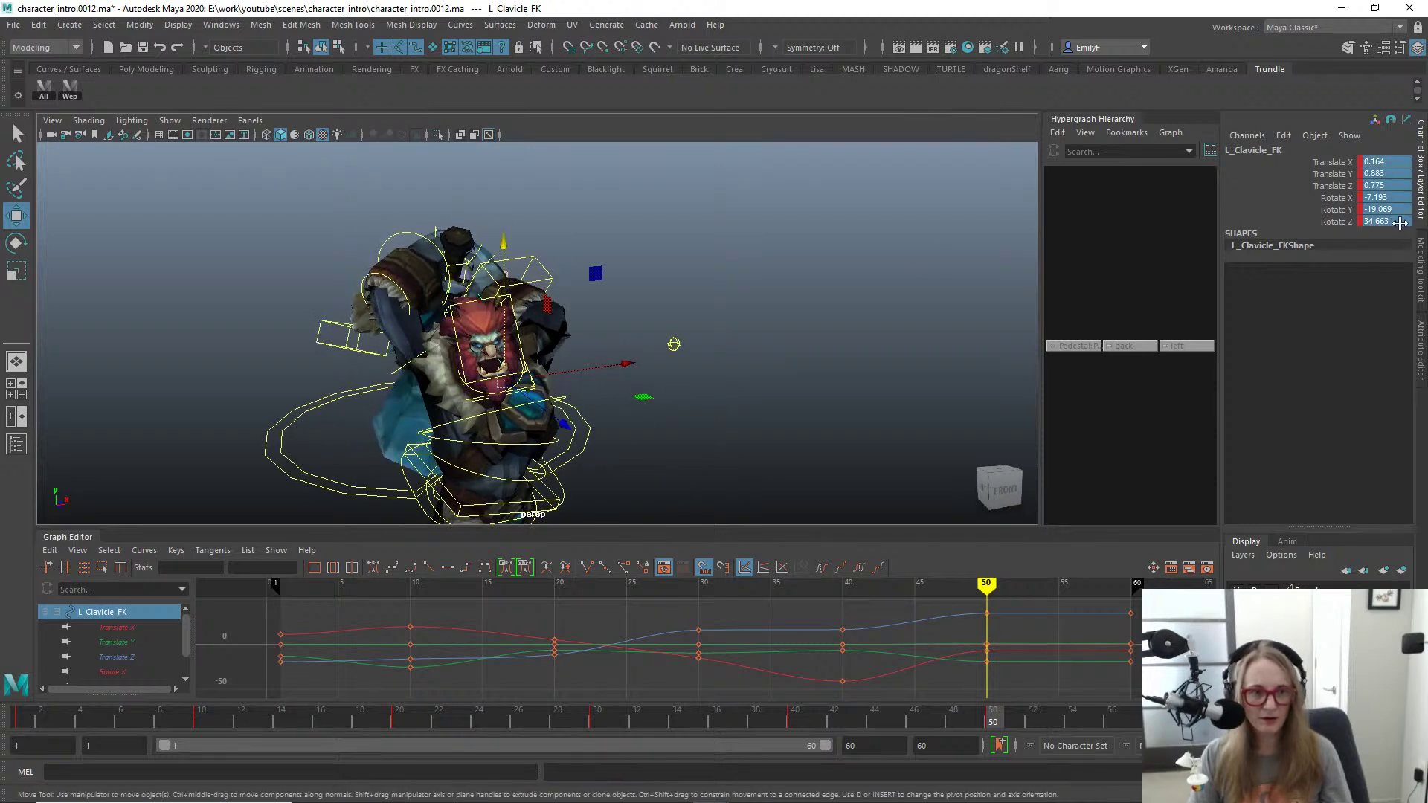
text(0)
key(Return)
alt+right_drag(781, 315, 878, 321)
alt+drag(878, 321, 526, 314)
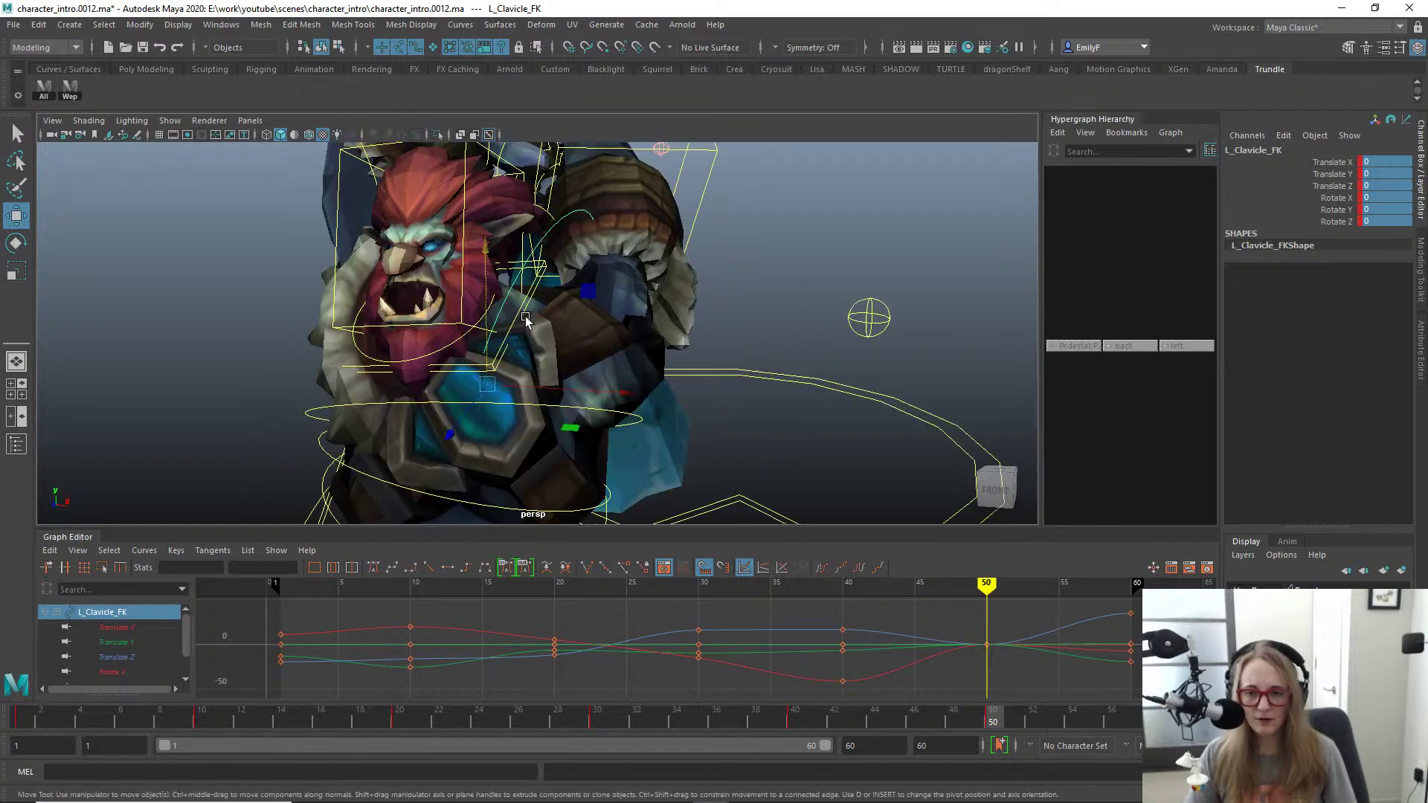
alt+right_drag(719, 390, 573, 352)
alt+drag(572, 350, 509, 285)
drag(502, 221, 508, 171)
key(ctrl+z)
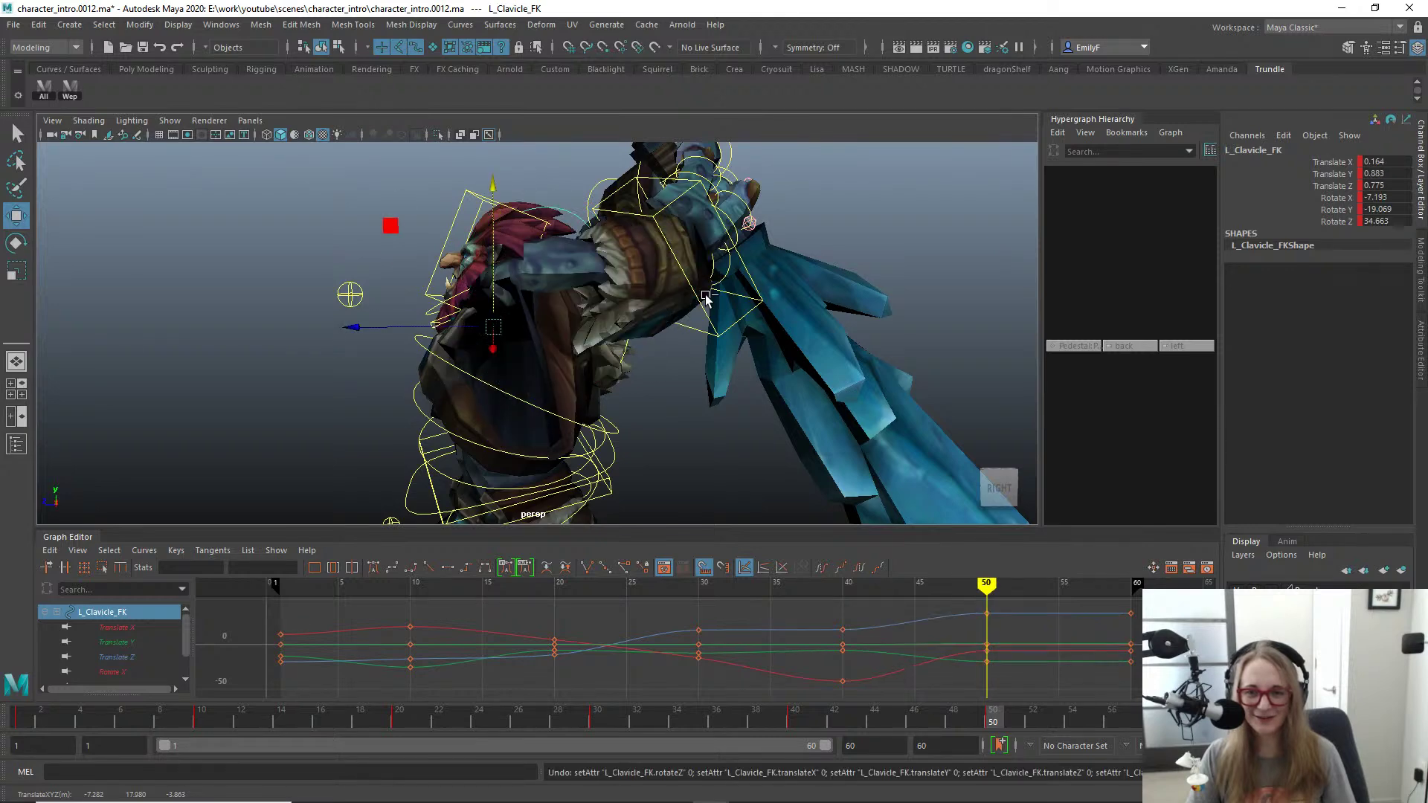
Step: Shift the L_Hand_IKpv pole vector control closer to the character's body at frame 50
click(350, 295)
alt+drag(376, 319, 731, 364)
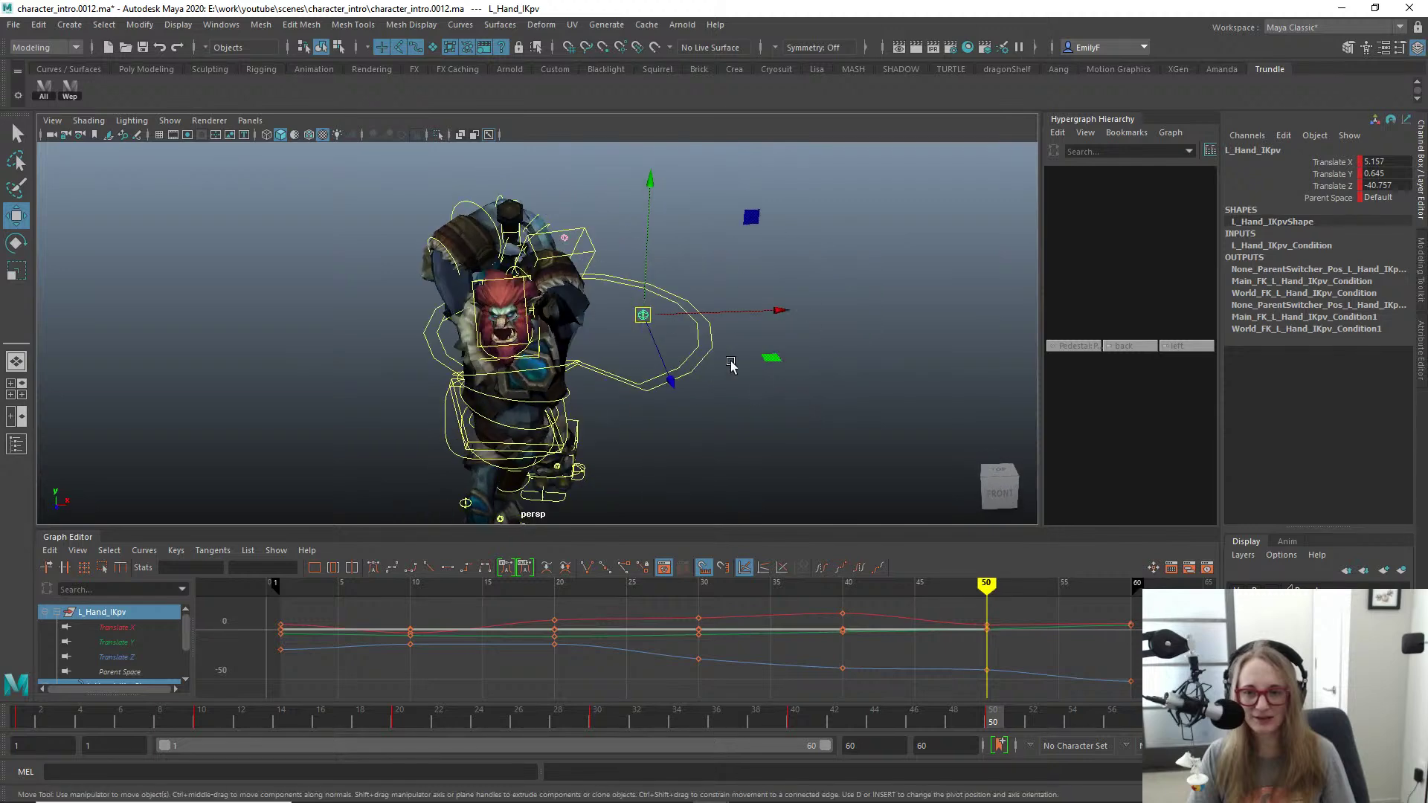
drag(653, 257, 580, 259)
alt+drag(567, 347, 599, 320)
alt+right_drag(418, 341, 506, 300)
alt+drag(506, 300, 590, 328)
Step: Return to object selection mode and scrub the timeline back to frame 50 to check the pose
click(354, 197)
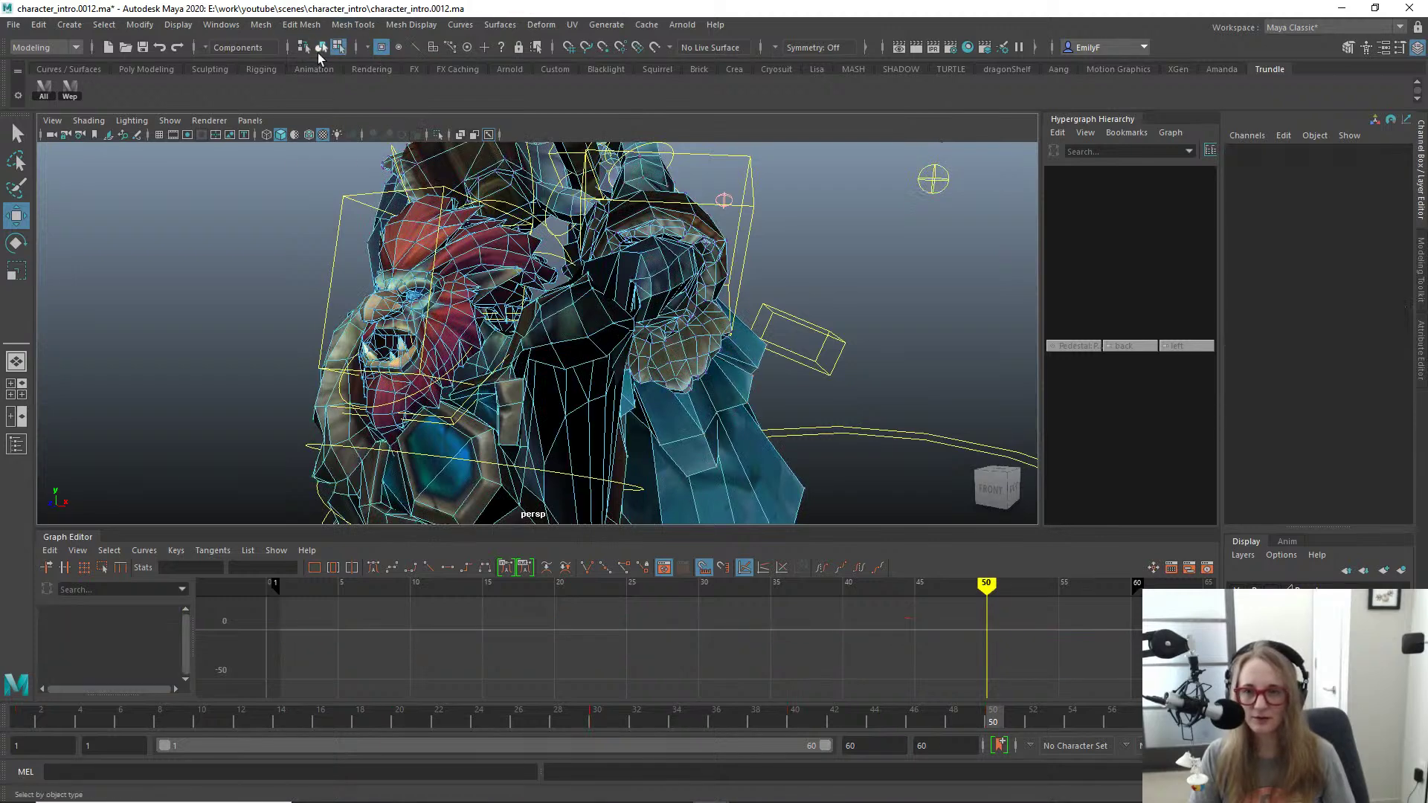
click(319, 51)
alt+drag(417, 283, 576, 375)
drag(961, 723, 988, 713)
alt+drag(595, 405, 544, 413)
Step: Select the Trundle_Base mesh and examine its geometry around the left shoulder and armpit from several angles
click(751, 349)
alt+drag(733, 351, 377, 284)
click(541, 341)
alt+right_drag(377, 285, 513, 349)
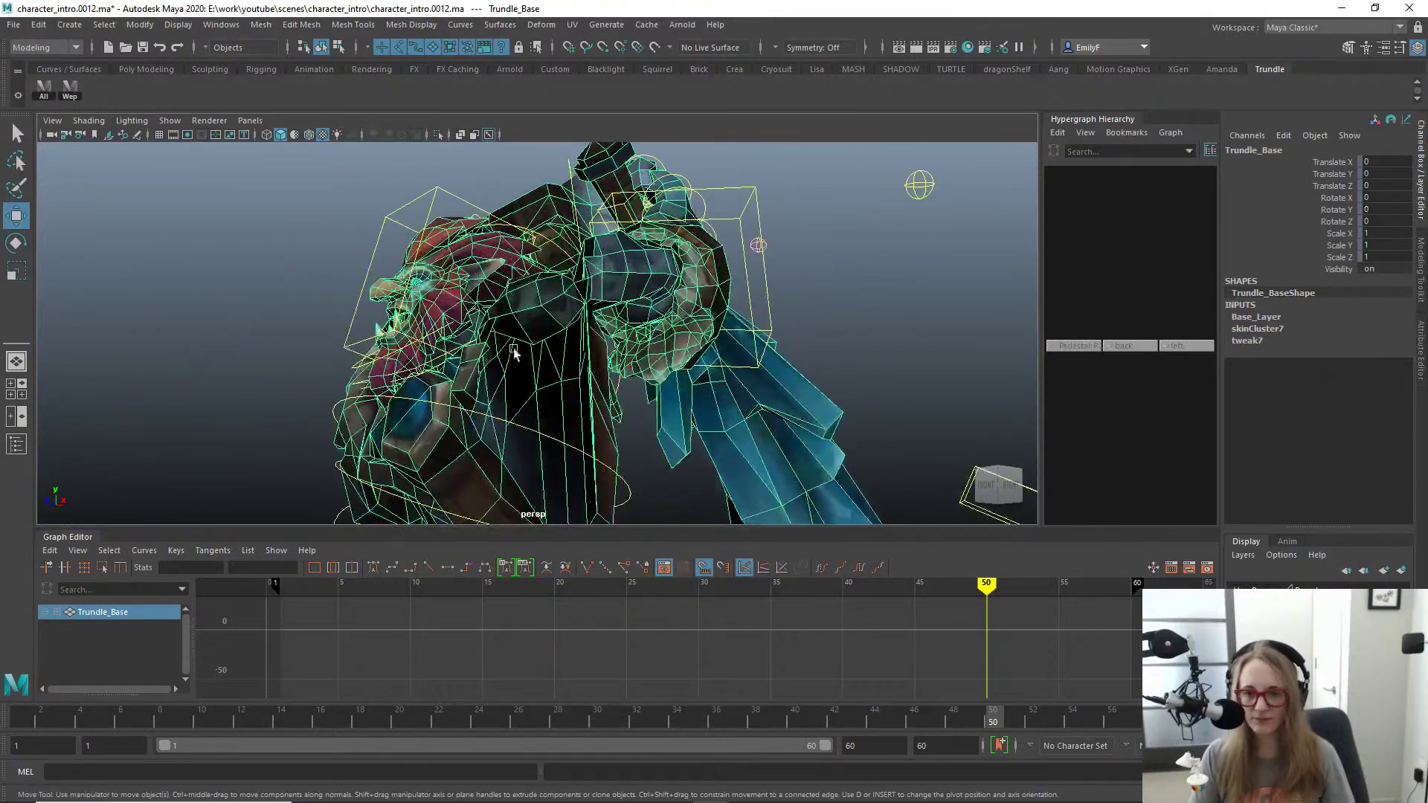
click(318, 318)
alt+drag(317, 318, 461, 320)
click(606, 290)
alt+drag(605, 290, 690, 305)
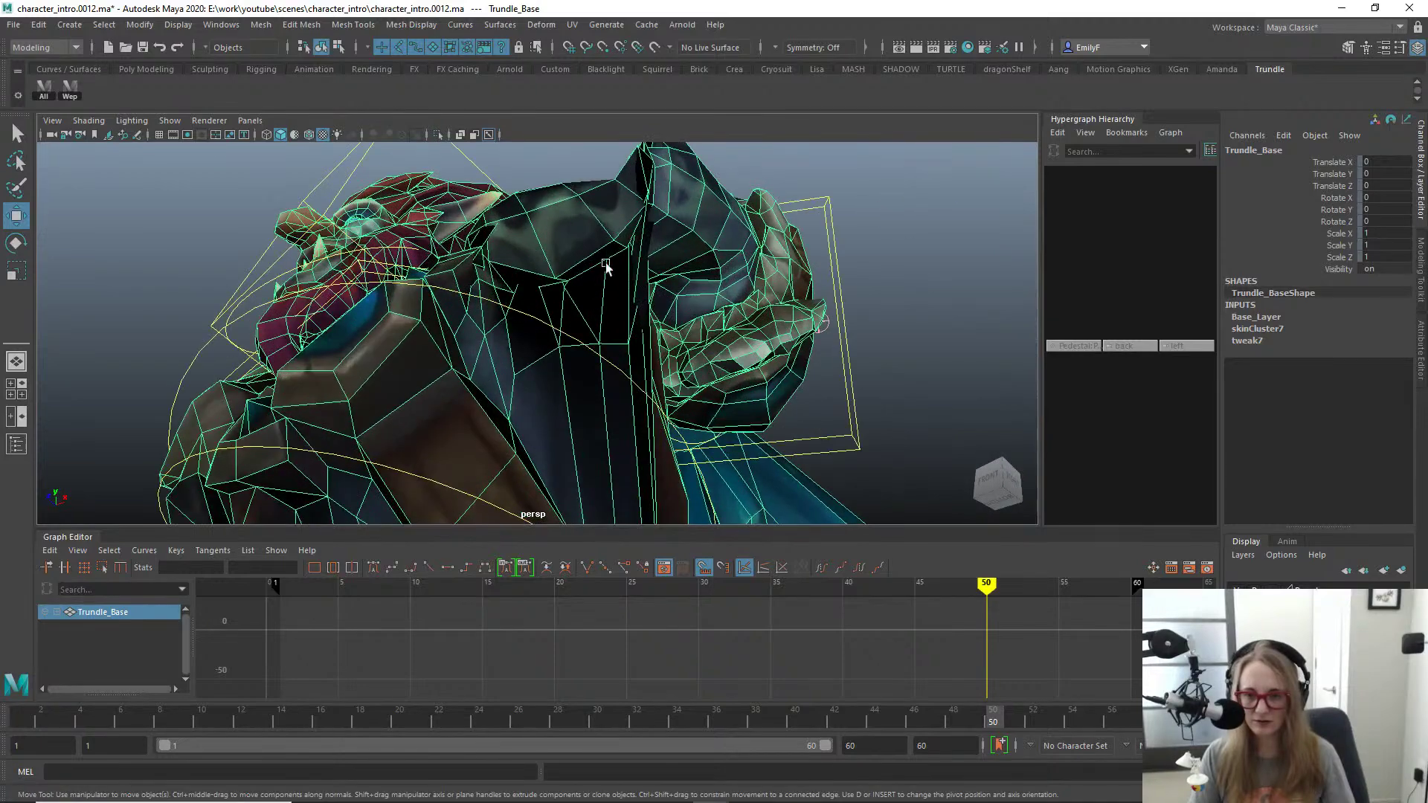
alt+drag(607, 266, 239, 293)
click(181, 256)
click(503, 293)
alt+drag(525, 310, 698, 312)
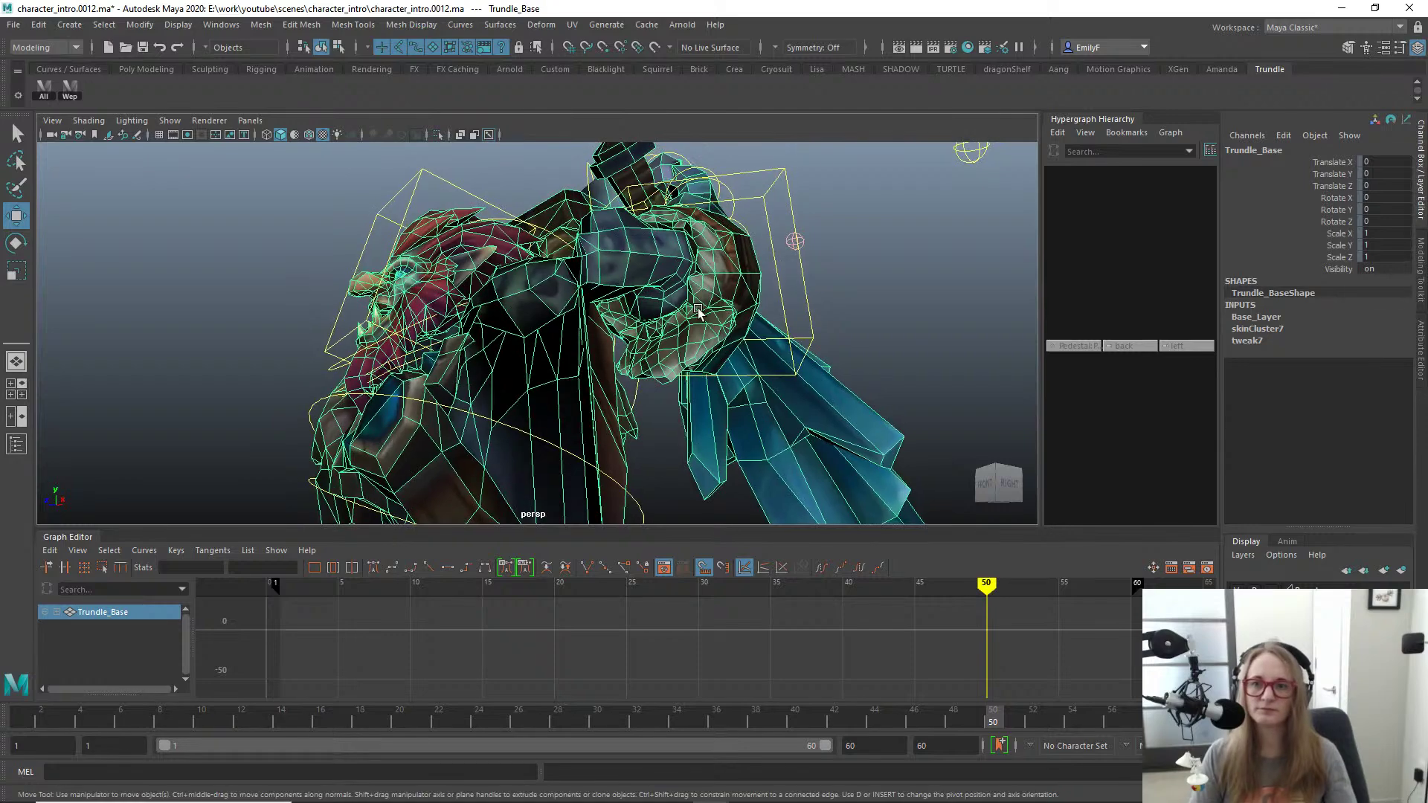
Step: Save a new incremental version of the scene and select the Trundle_Base vertices around the left armpit
key(ctrl+alt+s)
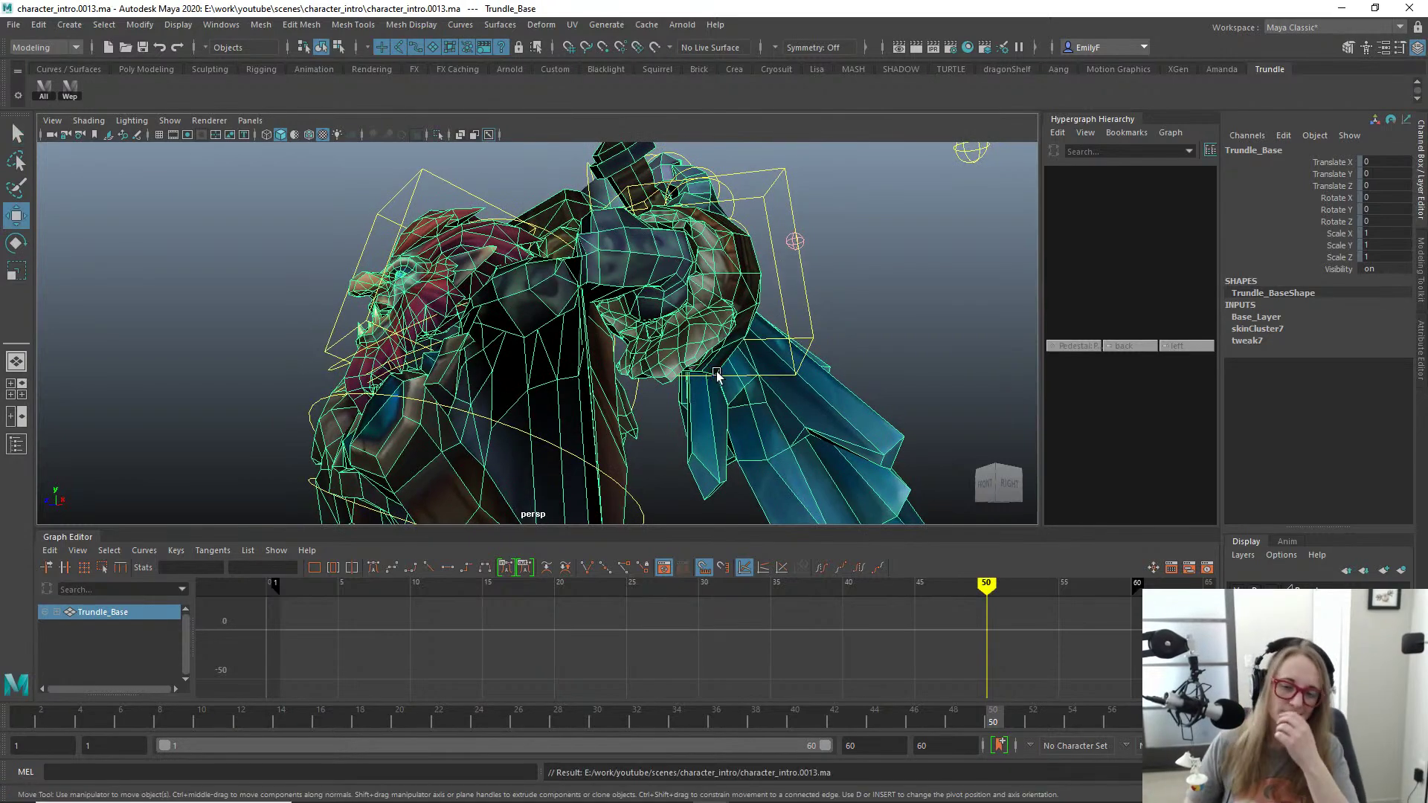
alt+drag(450, 455, 396, 238)
click(513, 264)
key(q)
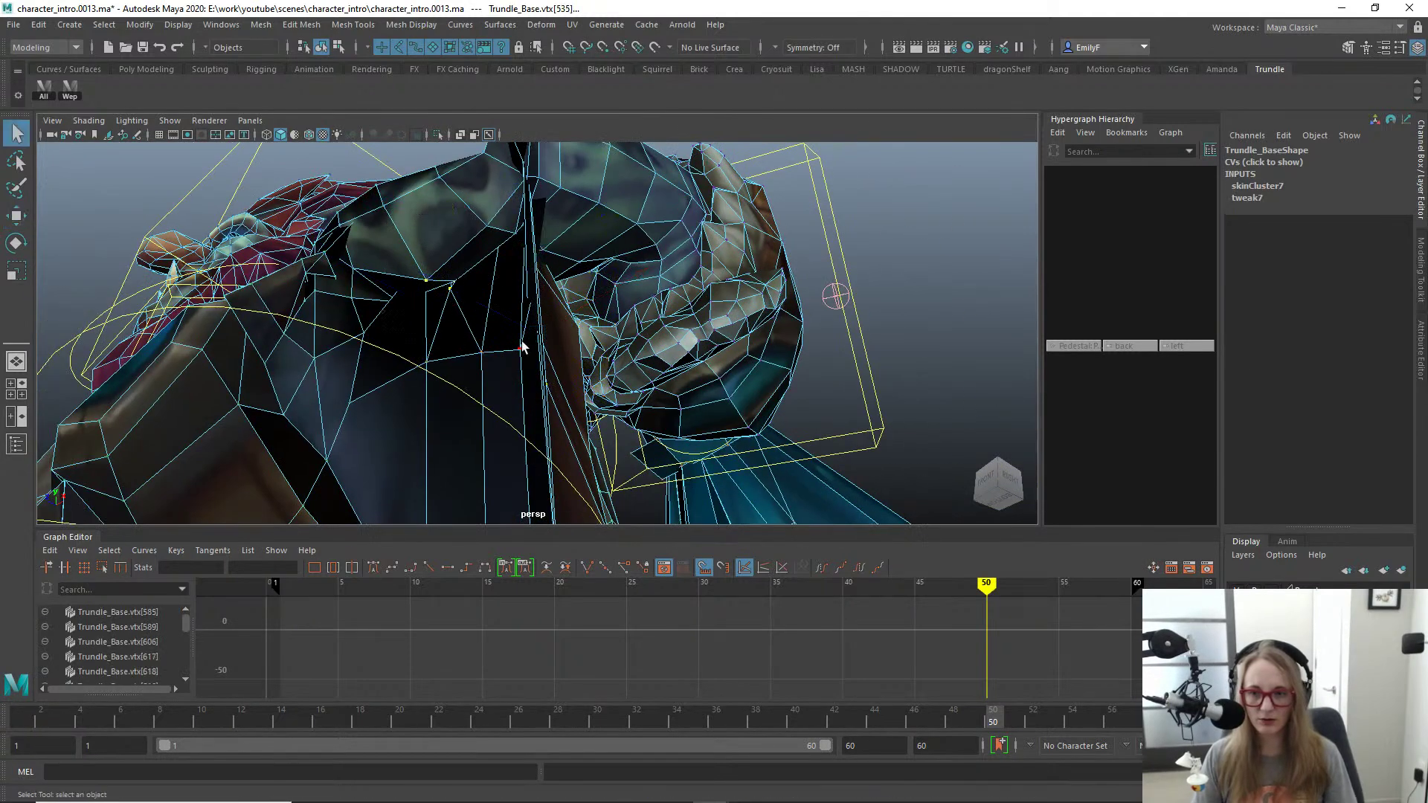
Step: Open the Component Editor, enlarge it and place it beside the character
key(space)
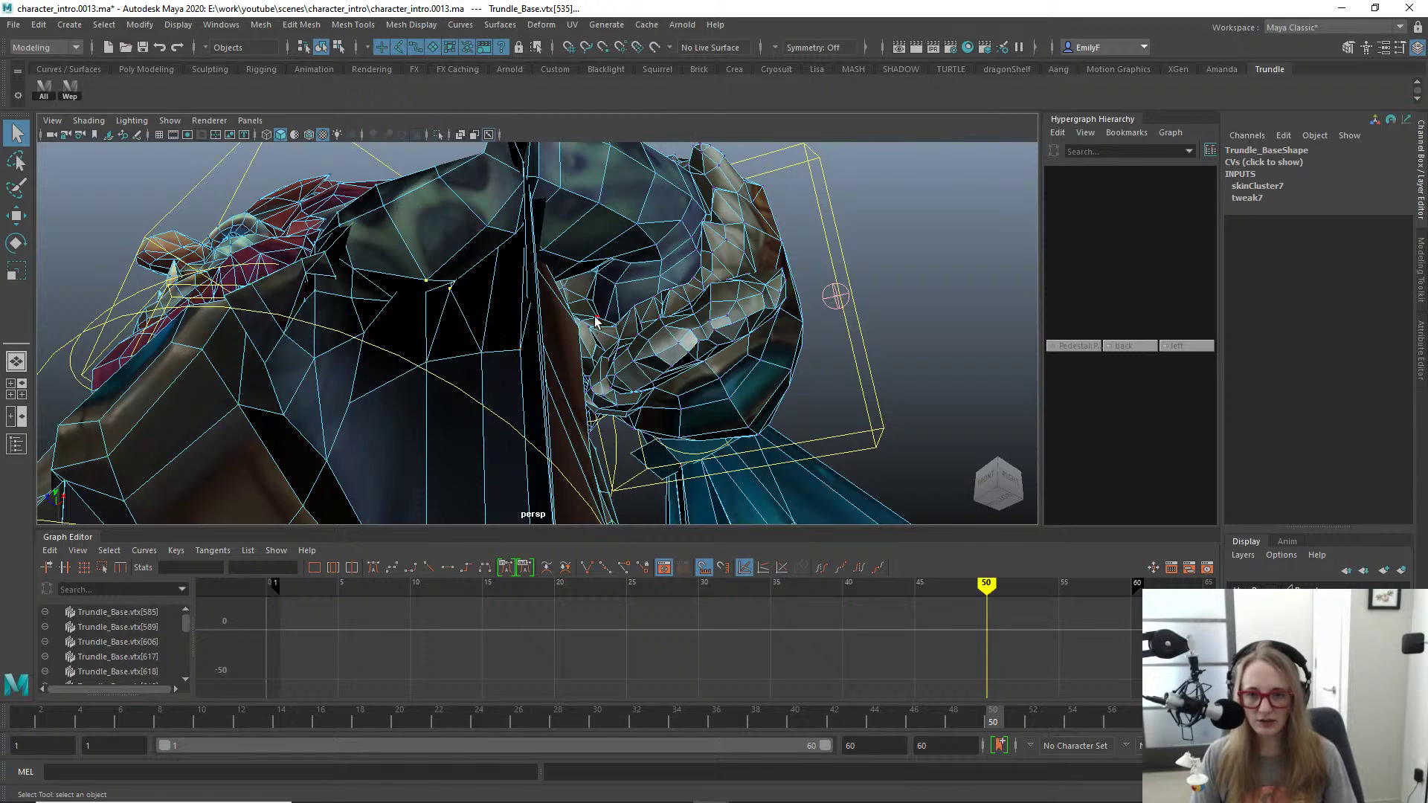
key(space)
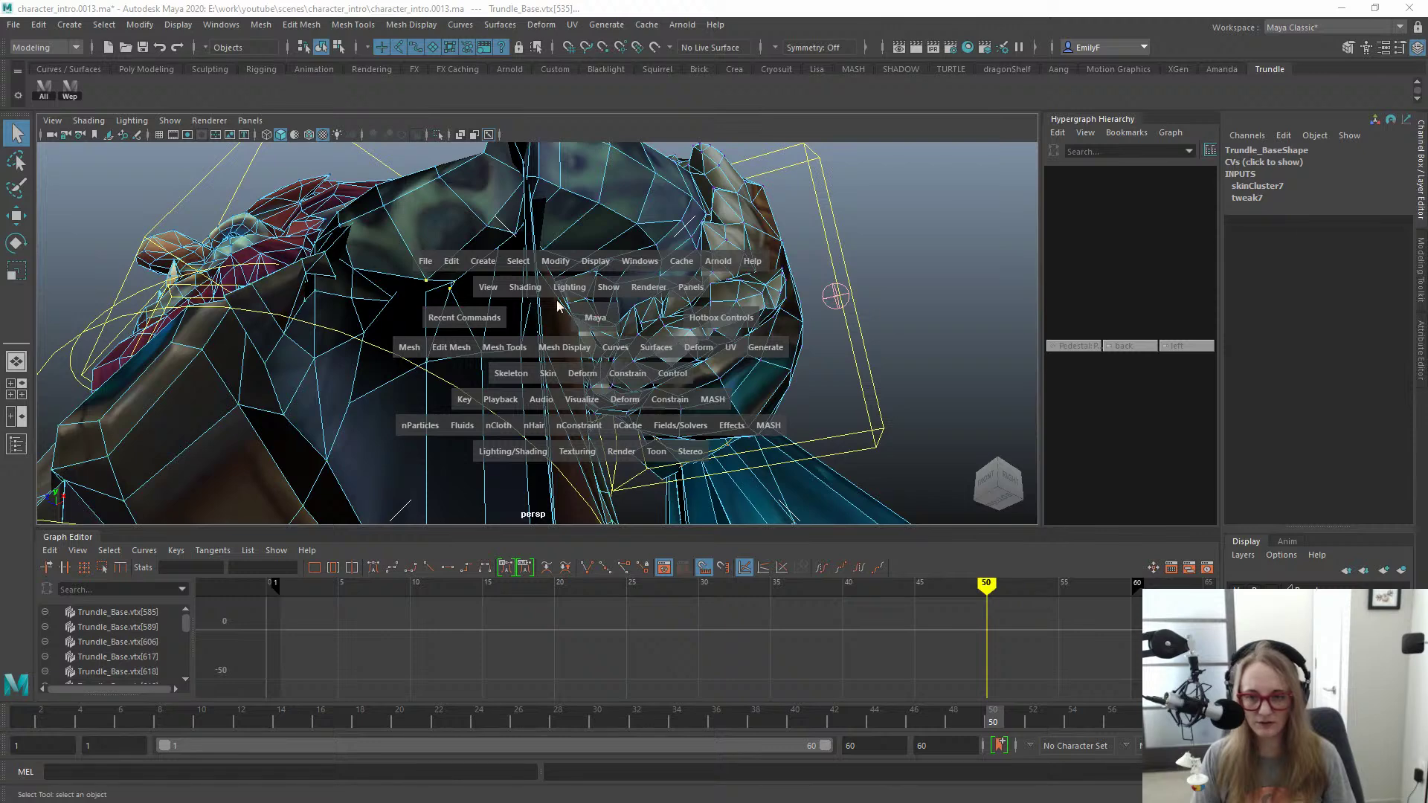
click(616, 266)
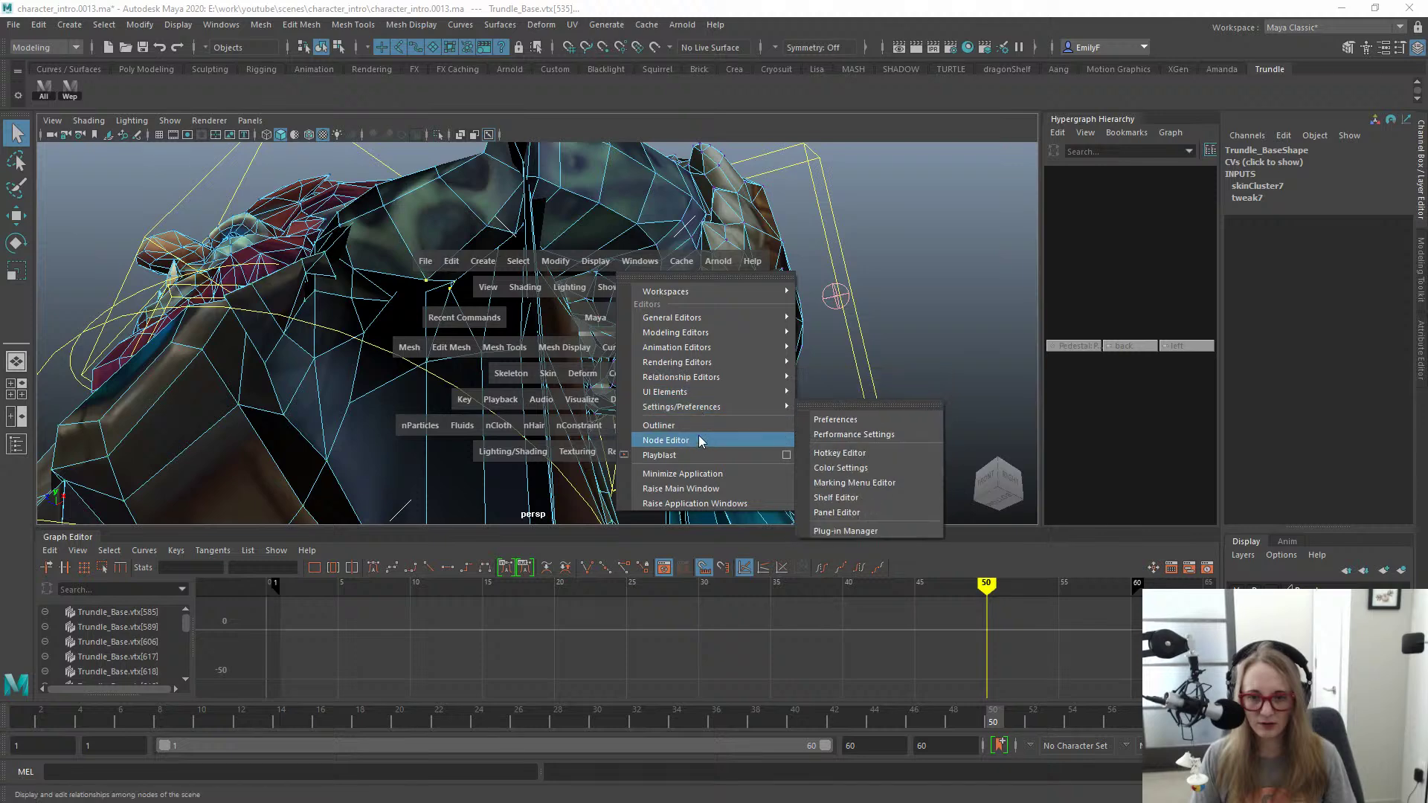
mouse_move(704, 320)
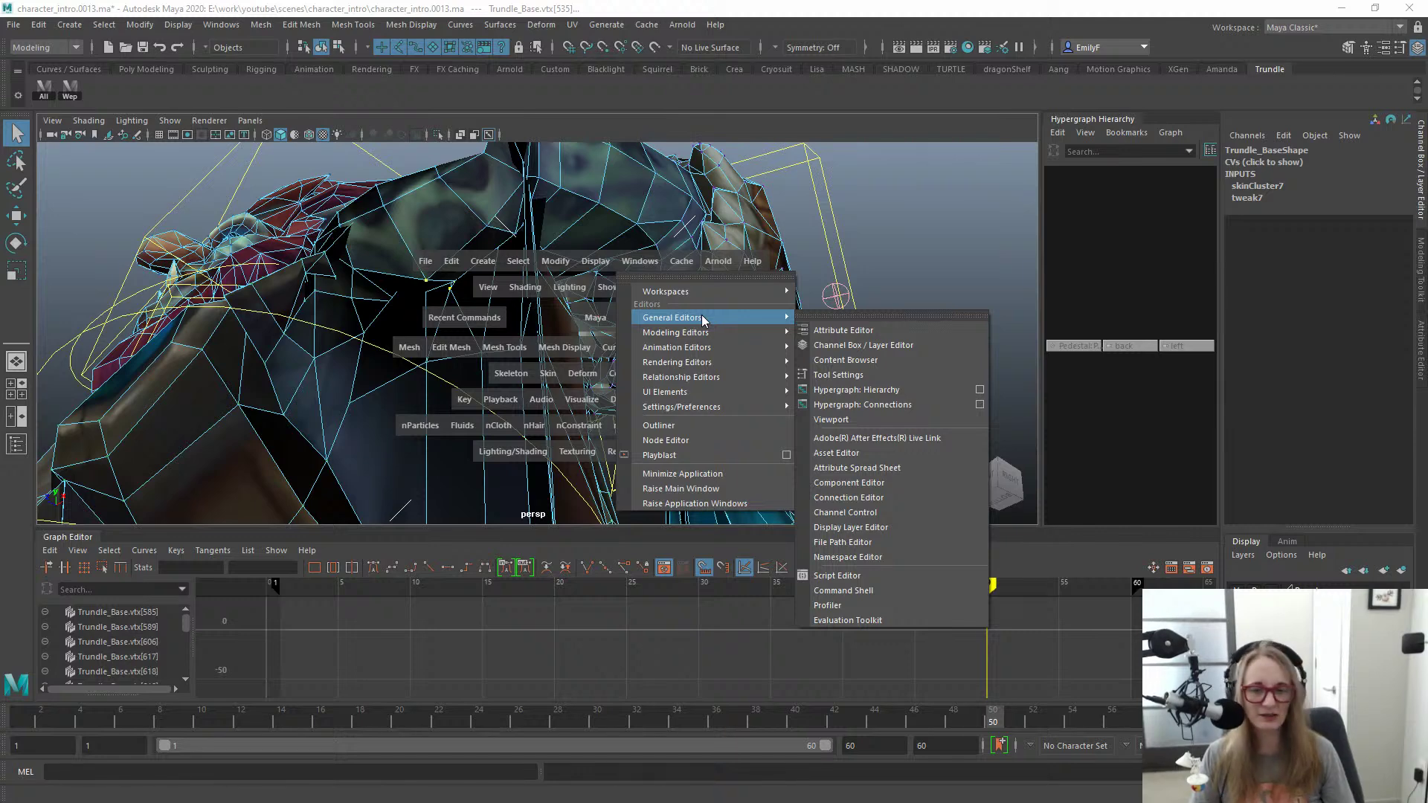
mouse_move(679, 341)
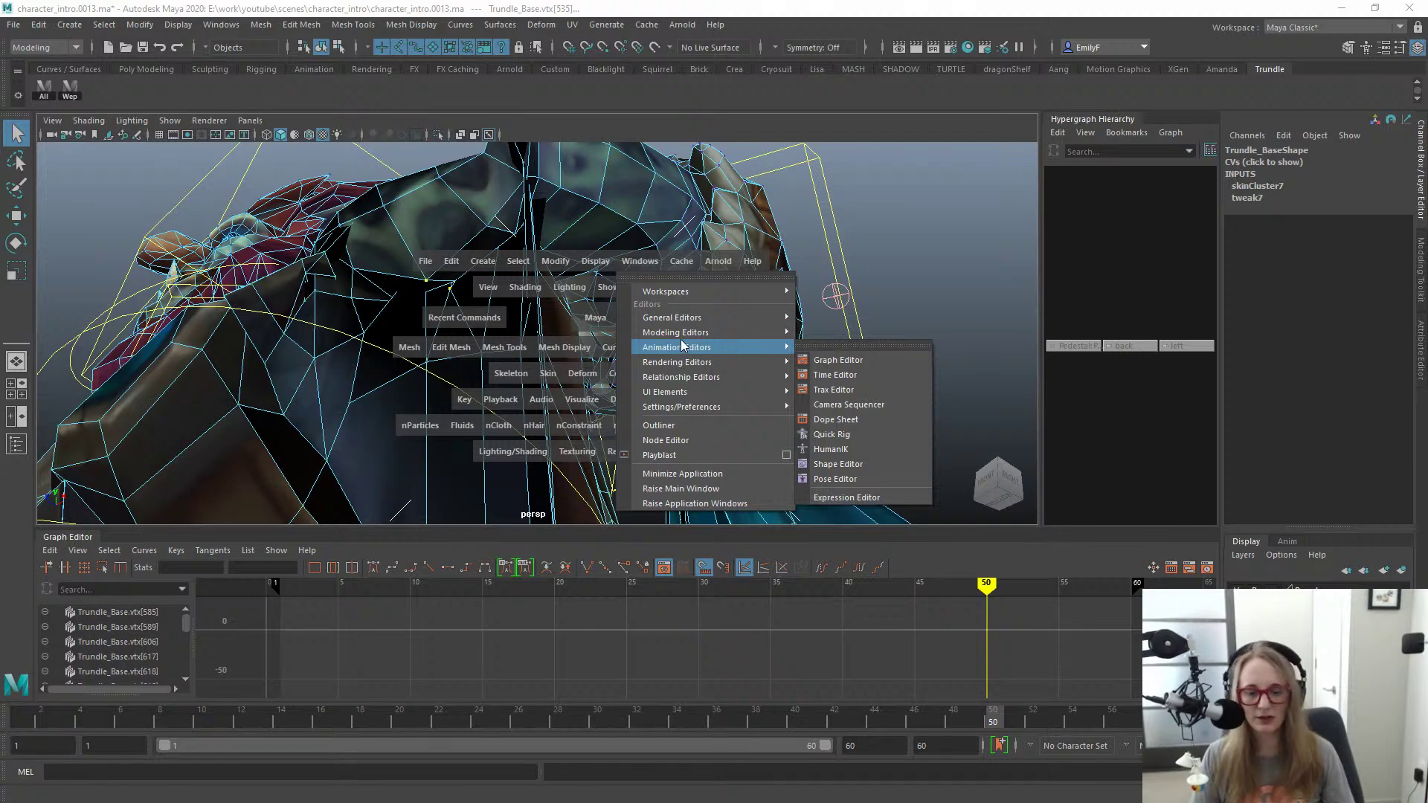
click(518, 232)
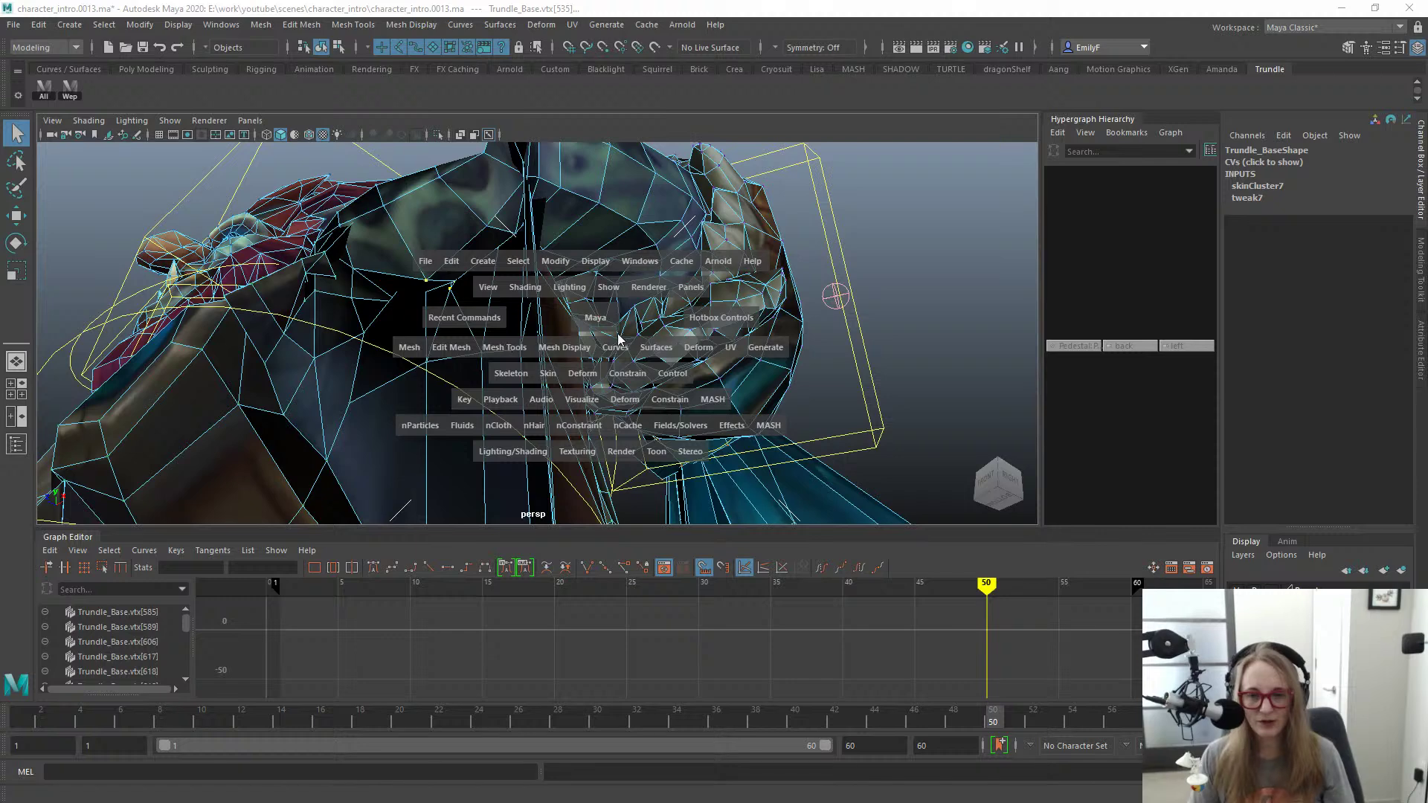
click(638, 267)
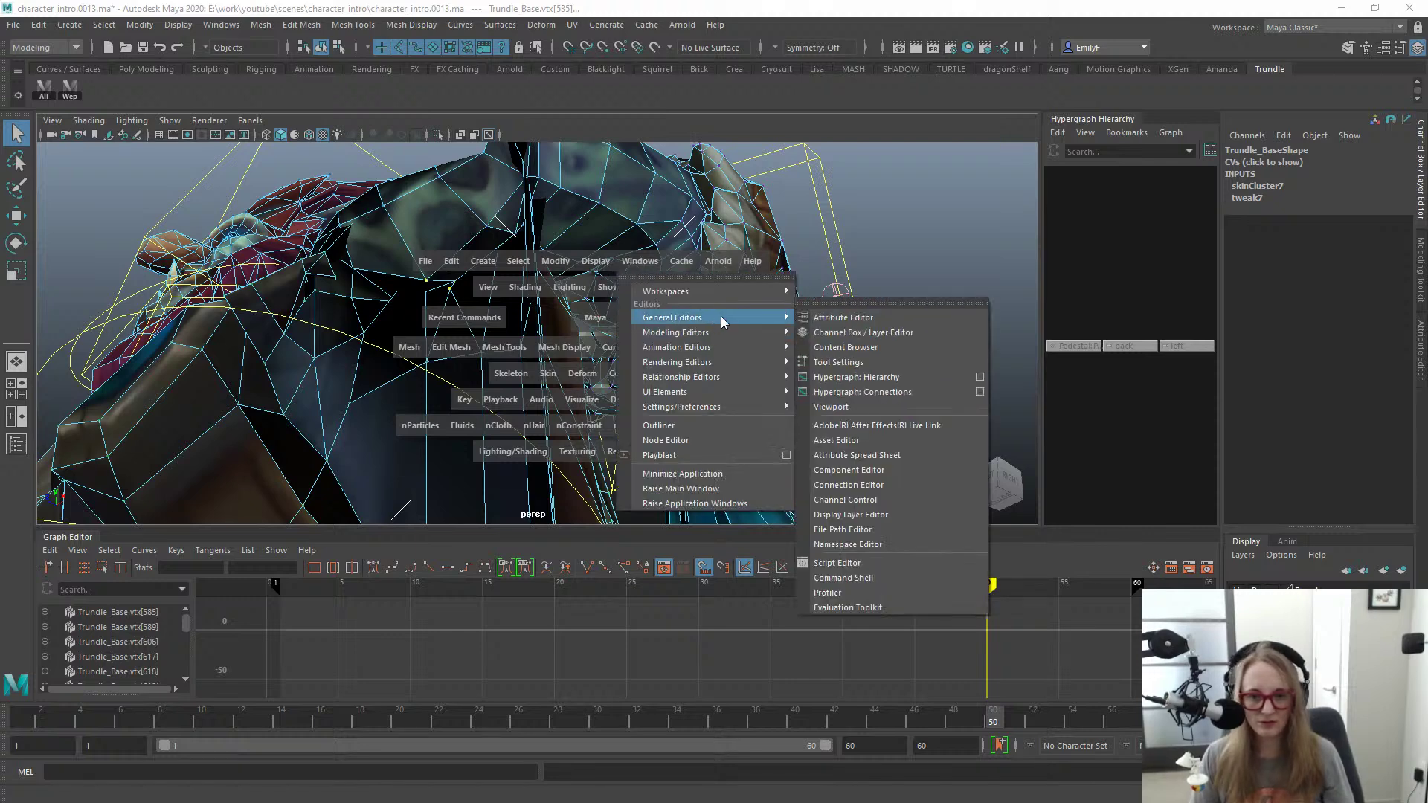
click(900, 471)
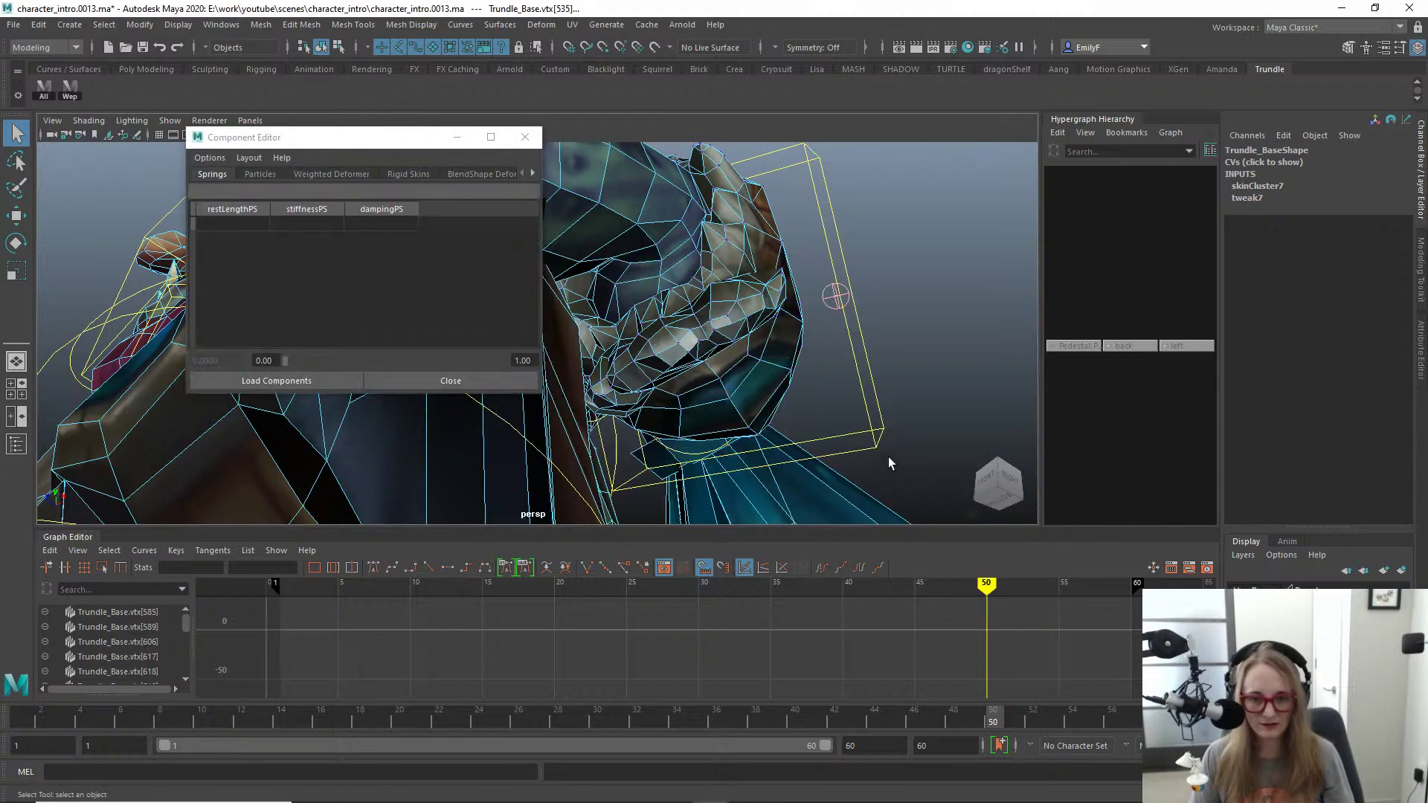
drag(331, 141, 773, 160)
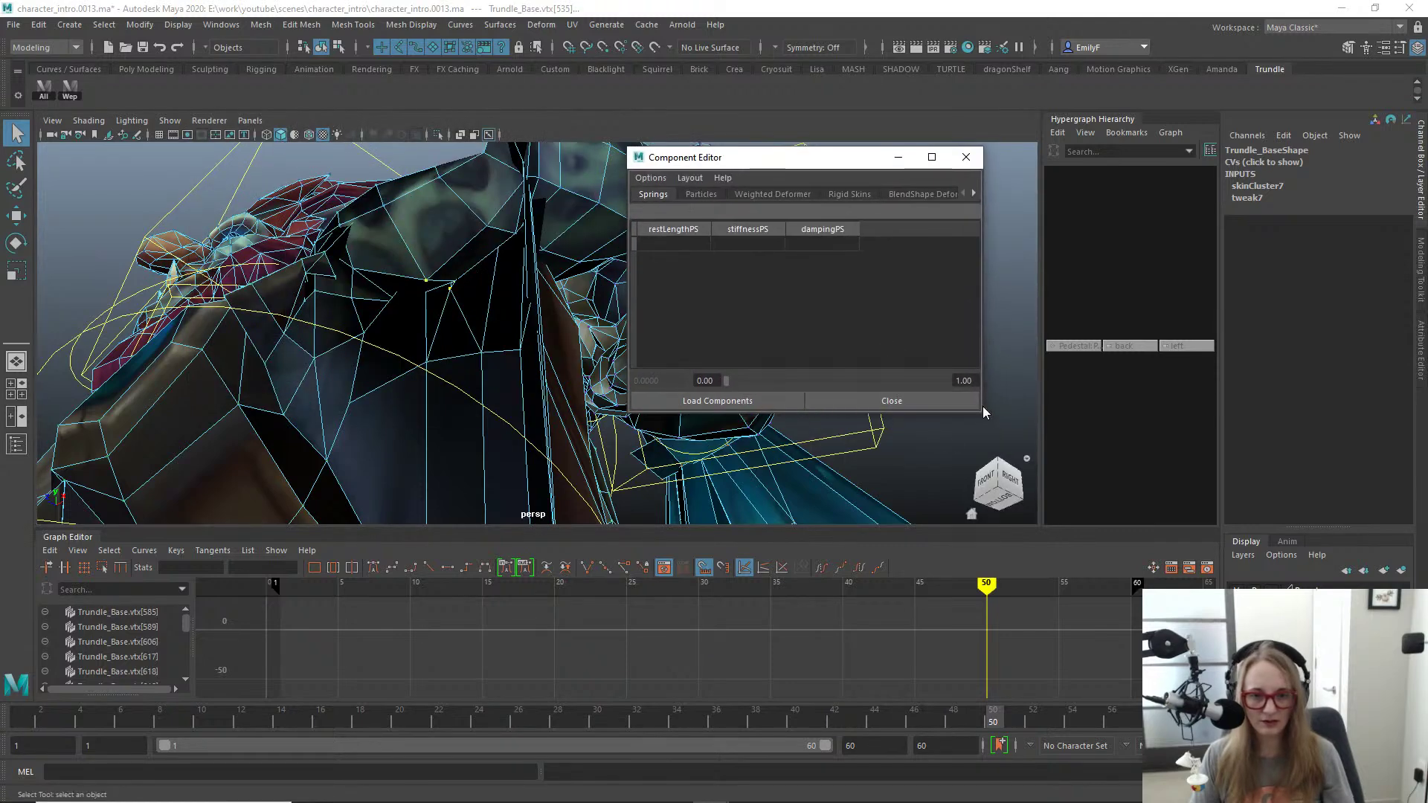
drag(984, 418, 1221, 617)
drag(882, 160, 936, 149)
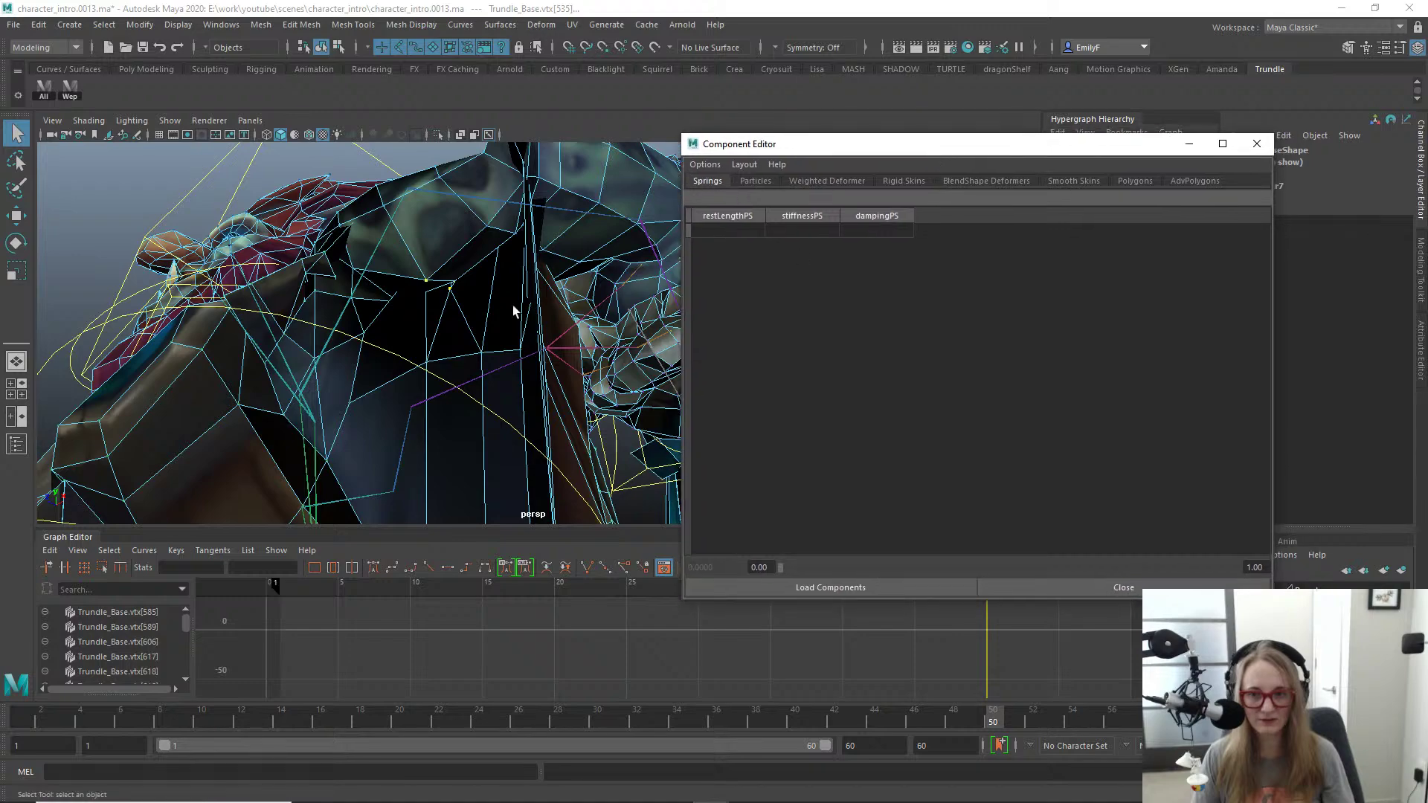
Step: Show the selected vertices' Smooth Skins weights in the enlarged Component Editor and look through the joint influences
alt+drag(512, 307, 320, 302)
alt+right_drag(320, 302, 466, 339)
alt+middle_drag(466, 338, 421, 297)
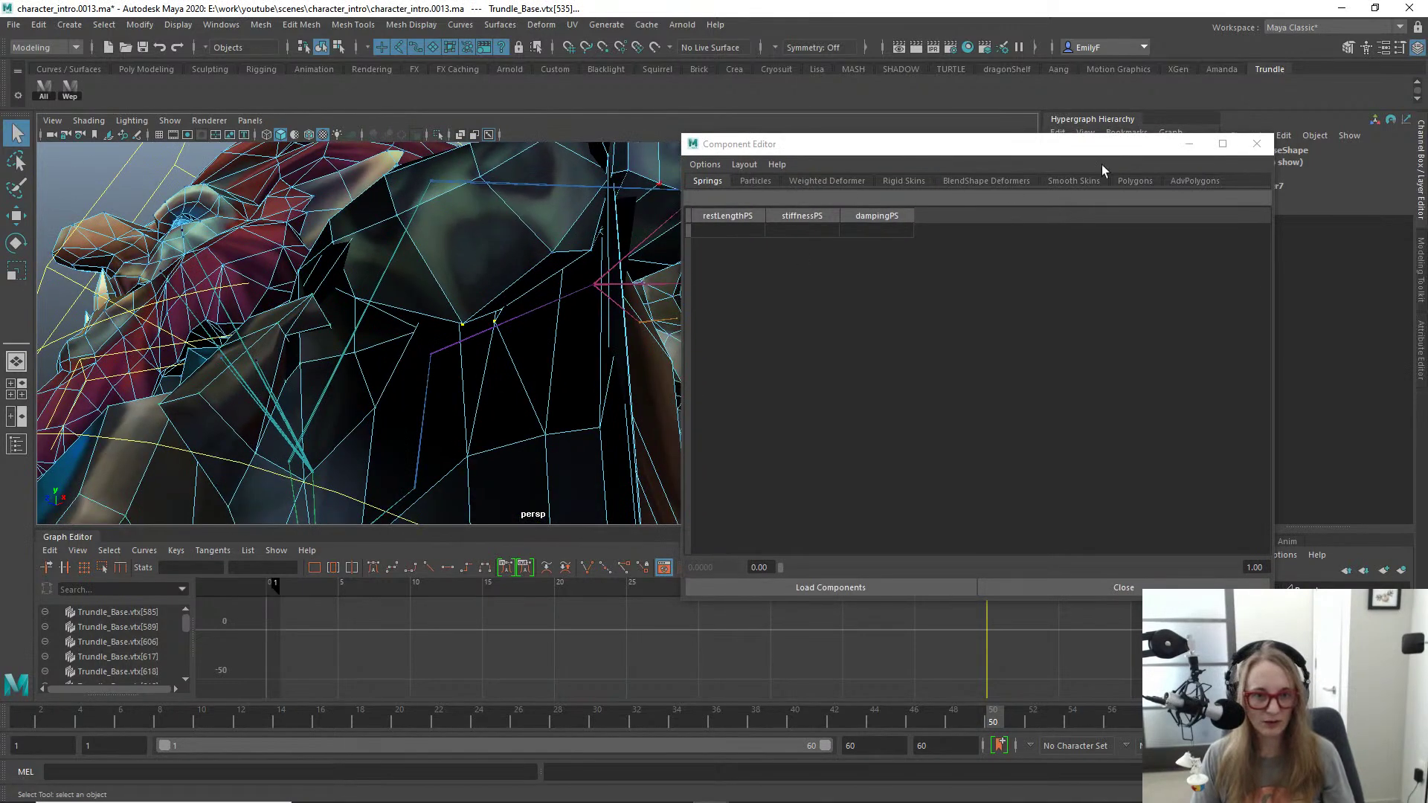
click(1075, 181)
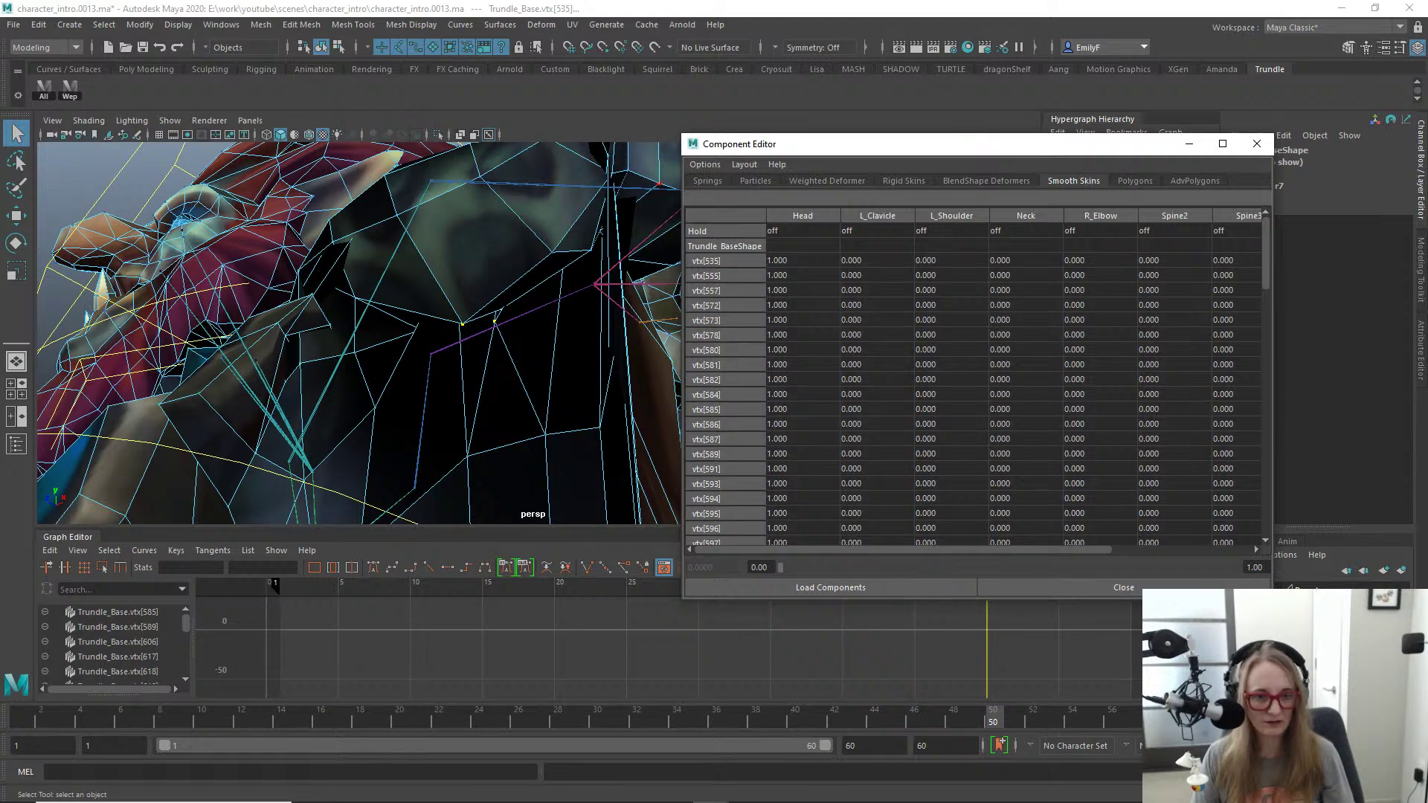
drag(1273, 599, 1374, 699)
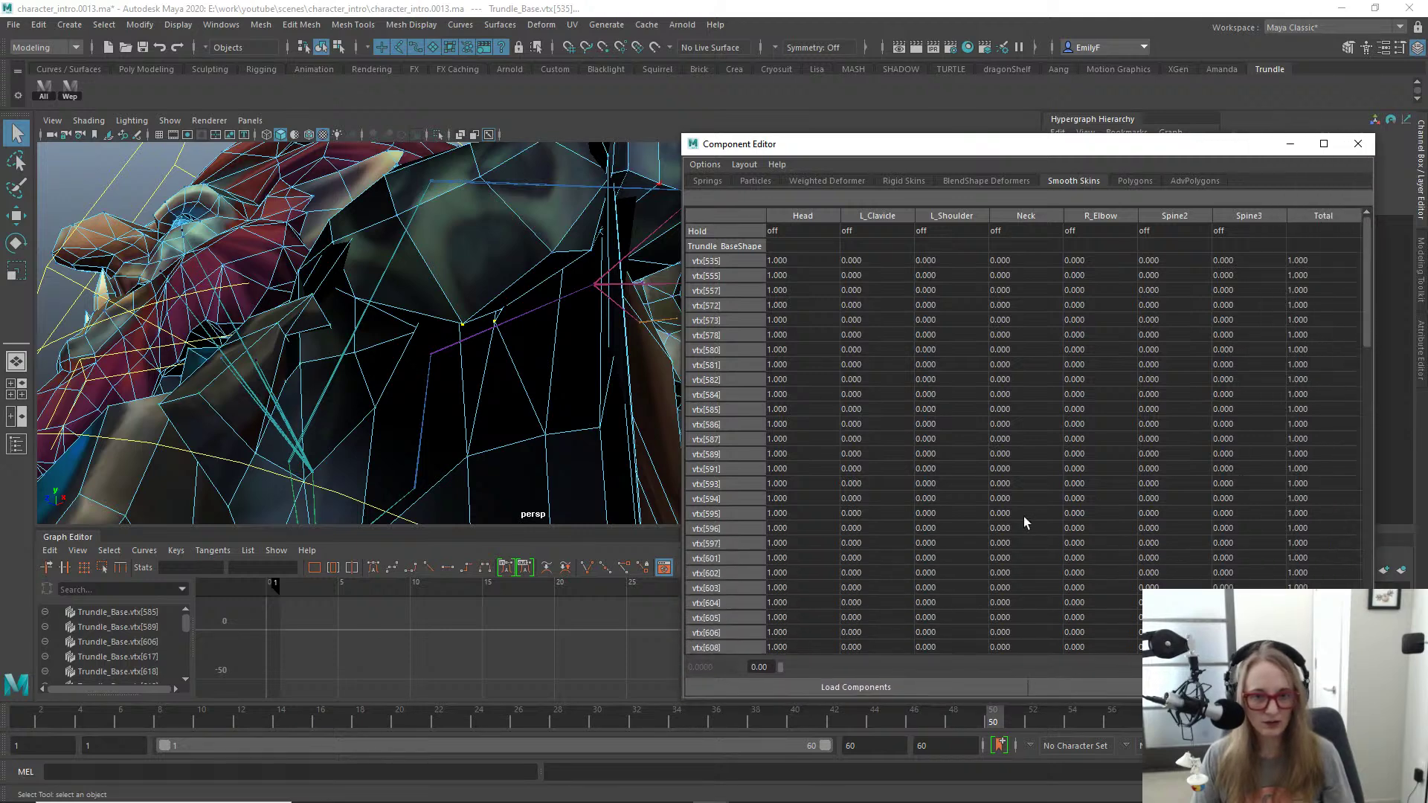
scroll(874, 517, down, 10)
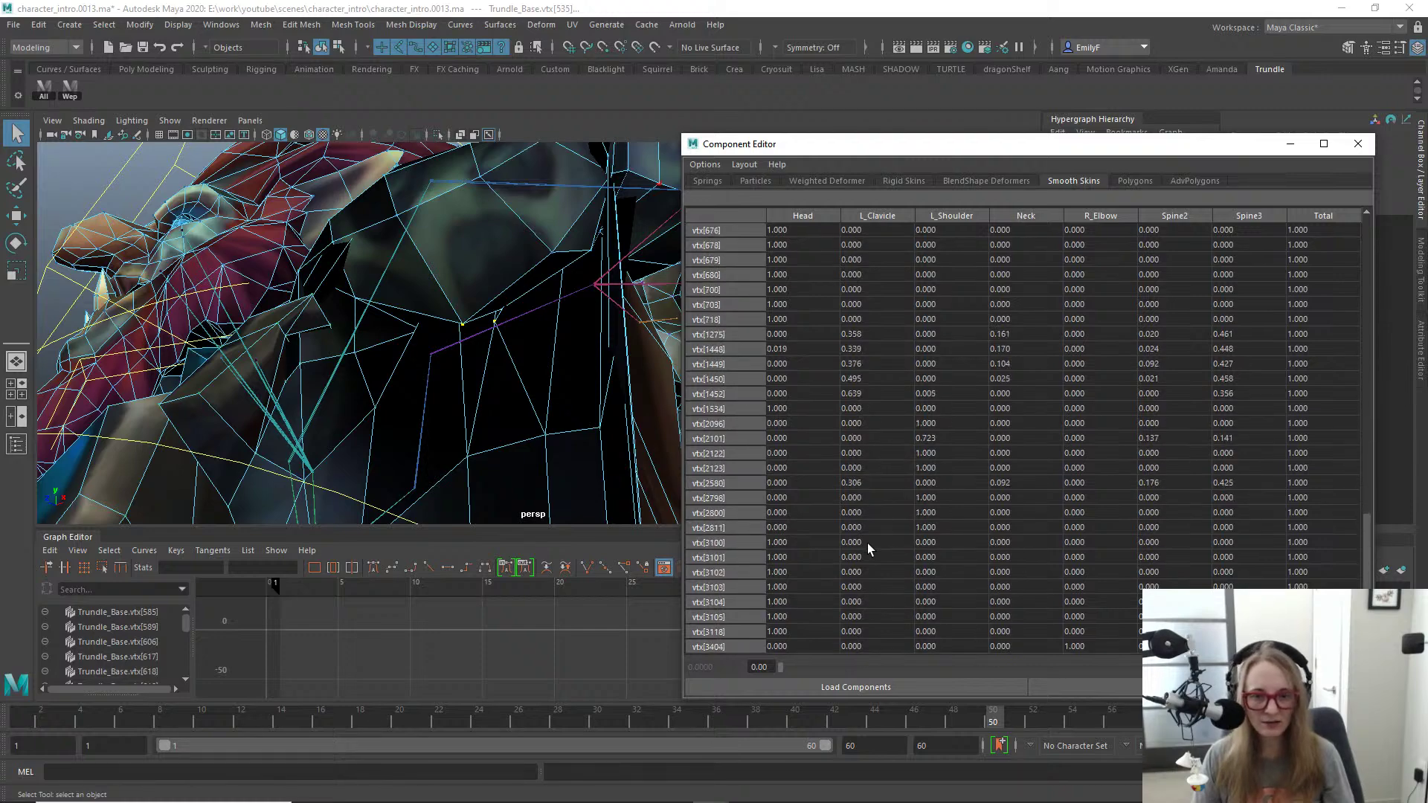
scroll(854, 542, up, 15)
Step: Switch the viewport to wireframe display to examine which vertices around the shoulder are selected
alt+drag(325, 294, 376, 354)
alt+middle_drag(376, 354, 252, 248)
key(4)
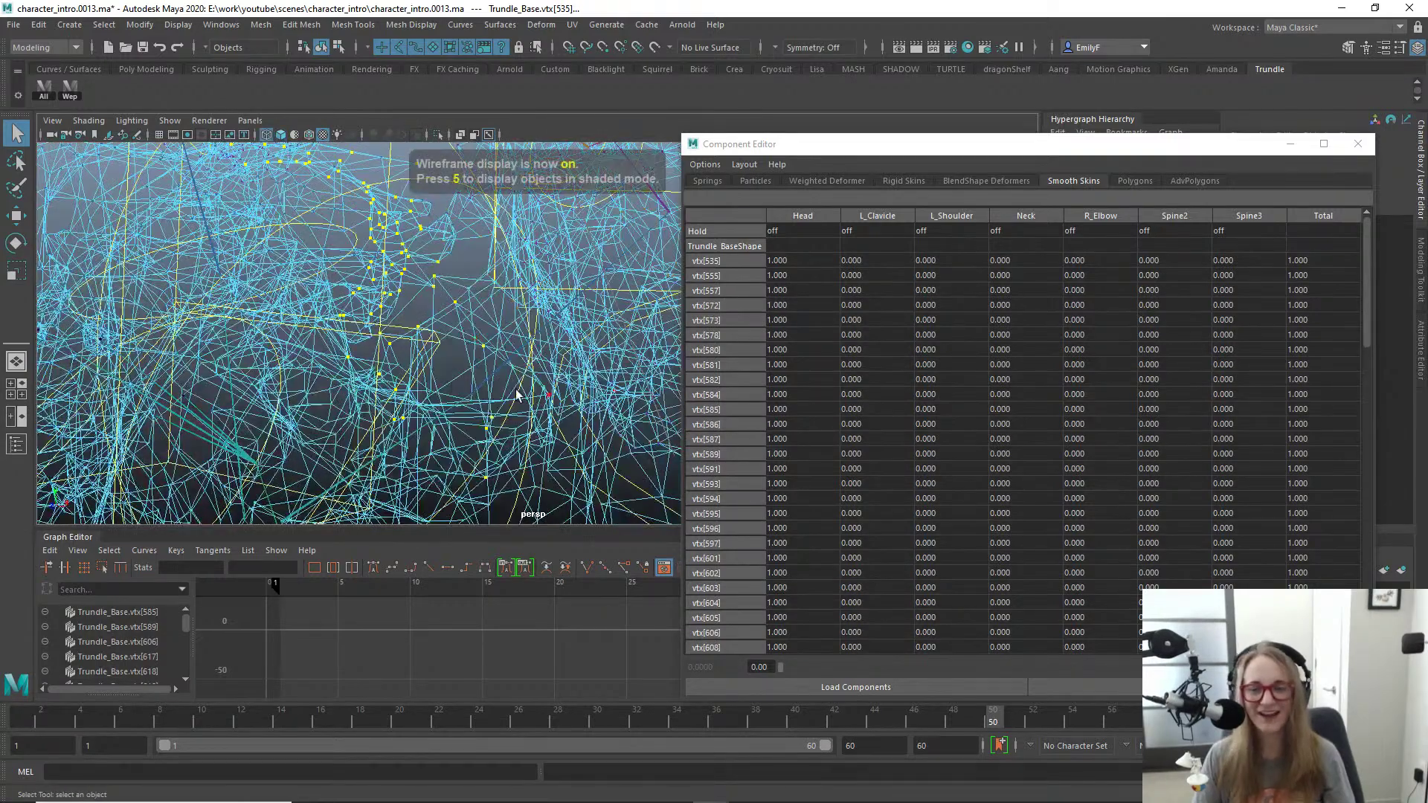
Step: Return the viewport to textured shading and select the single Trundle_Base vertex vtx[2101] at the left armpit
mouse_move(533, 354)
alt+mouse_down()
mouse_move(426, 314)
mouse_move(355, 242)
alt+mouse_up()
key(7)
key(6)
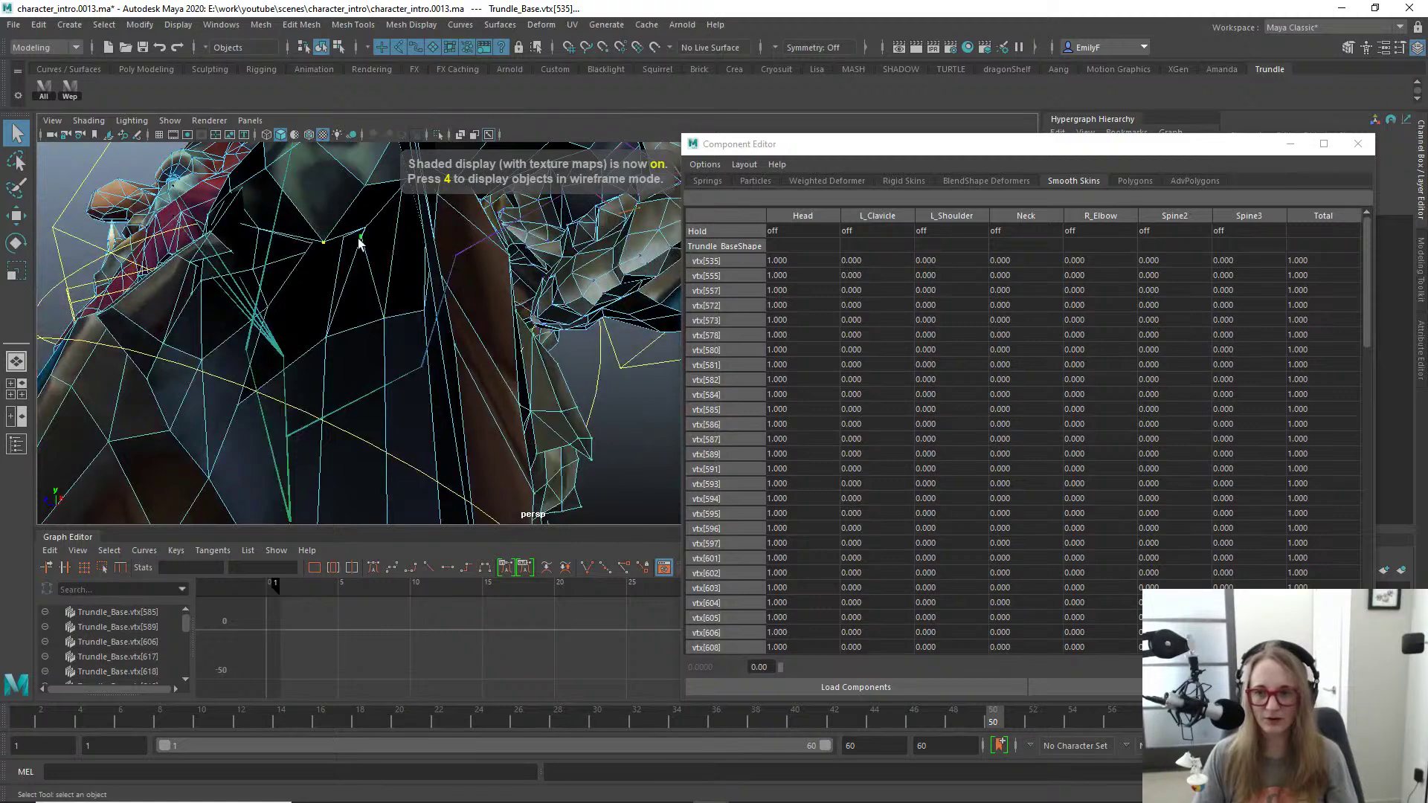
click(364, 235)
click(365, 226)
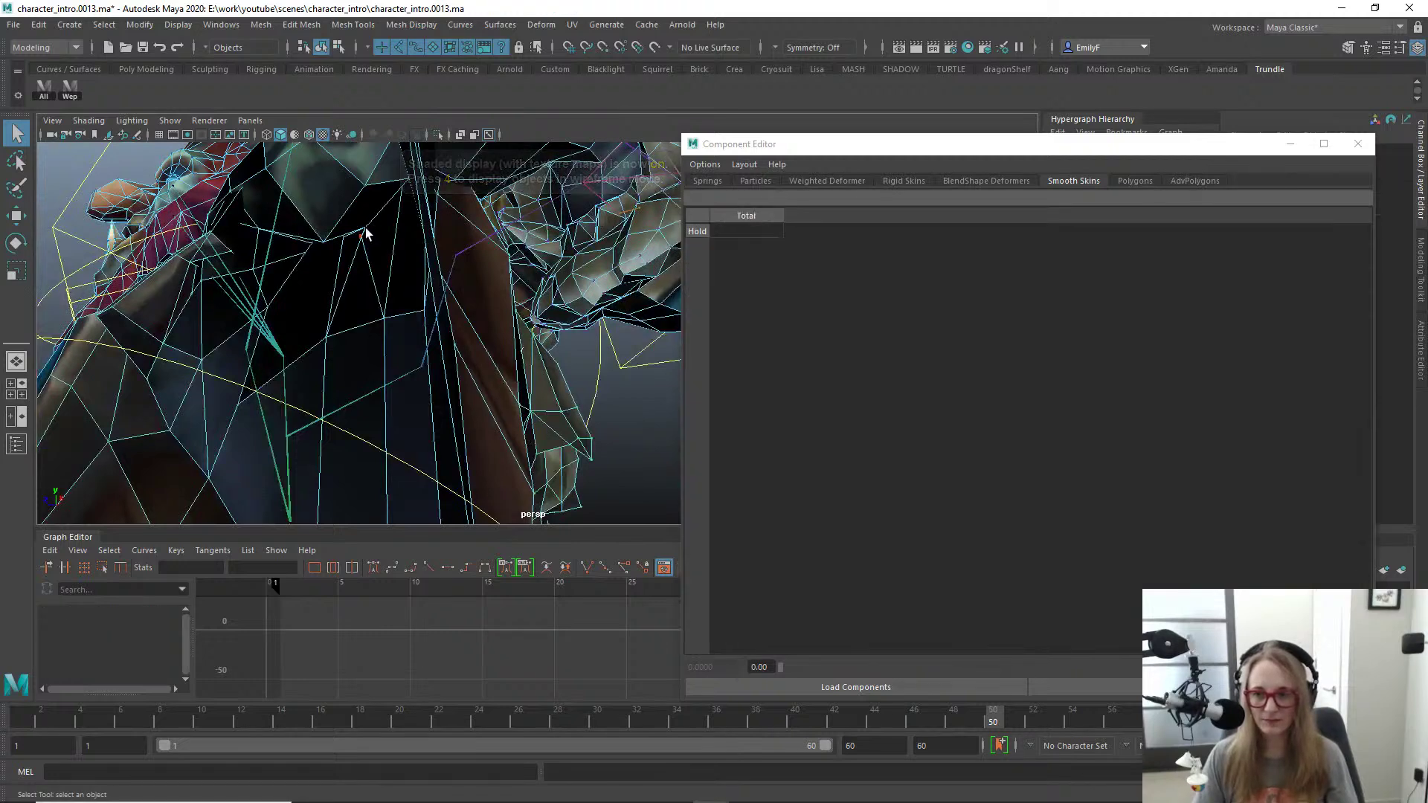
key(a)
key(bracketleft)
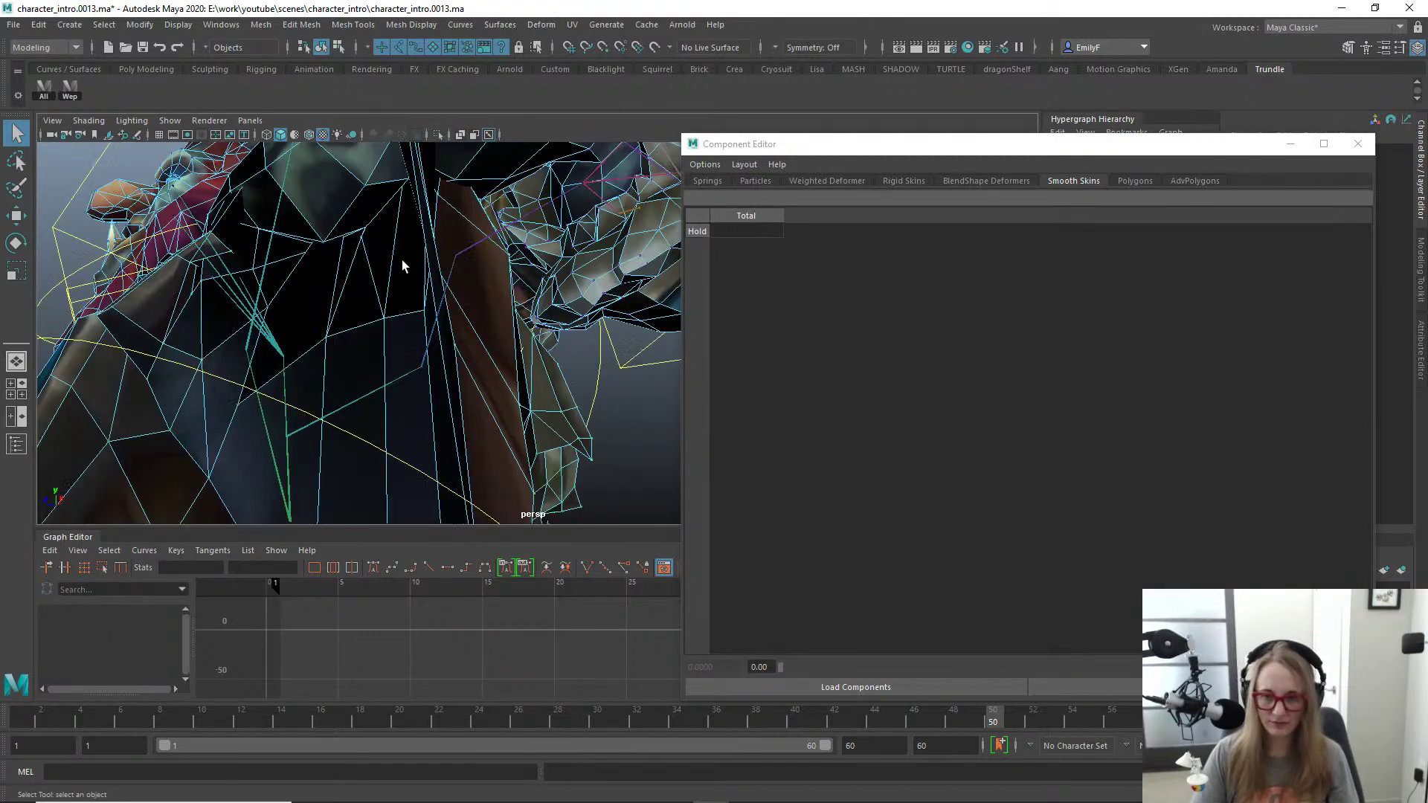
alt+middle_drag(485, 249, 418, 318)
alt+drag(418, 319, 325, 271)
click(270, 285)
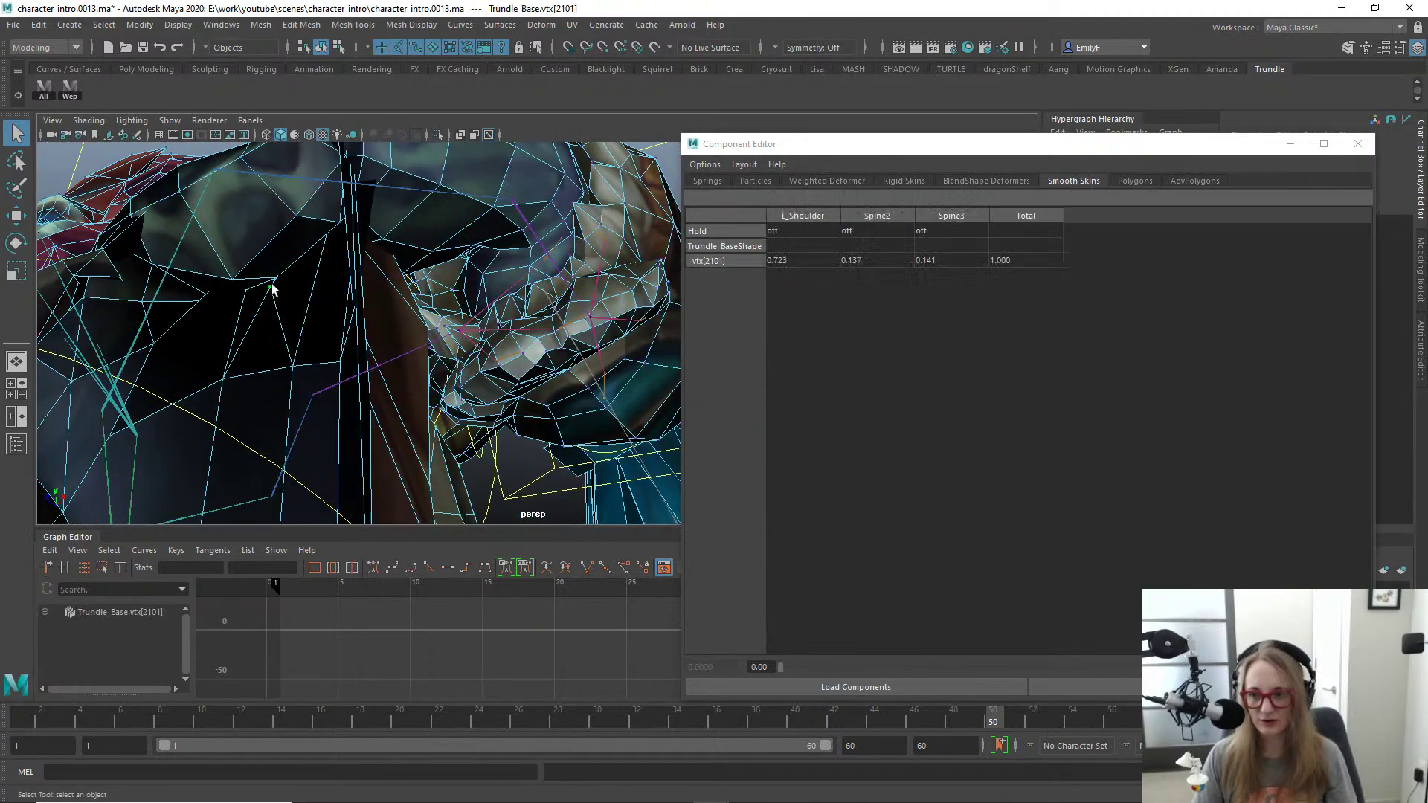
Step: Frame the selected armpit vertex and examine the surrounding mesh up close in wireframe and textured display
key(f)
alt+right_drag(426, 326, 175, 265)
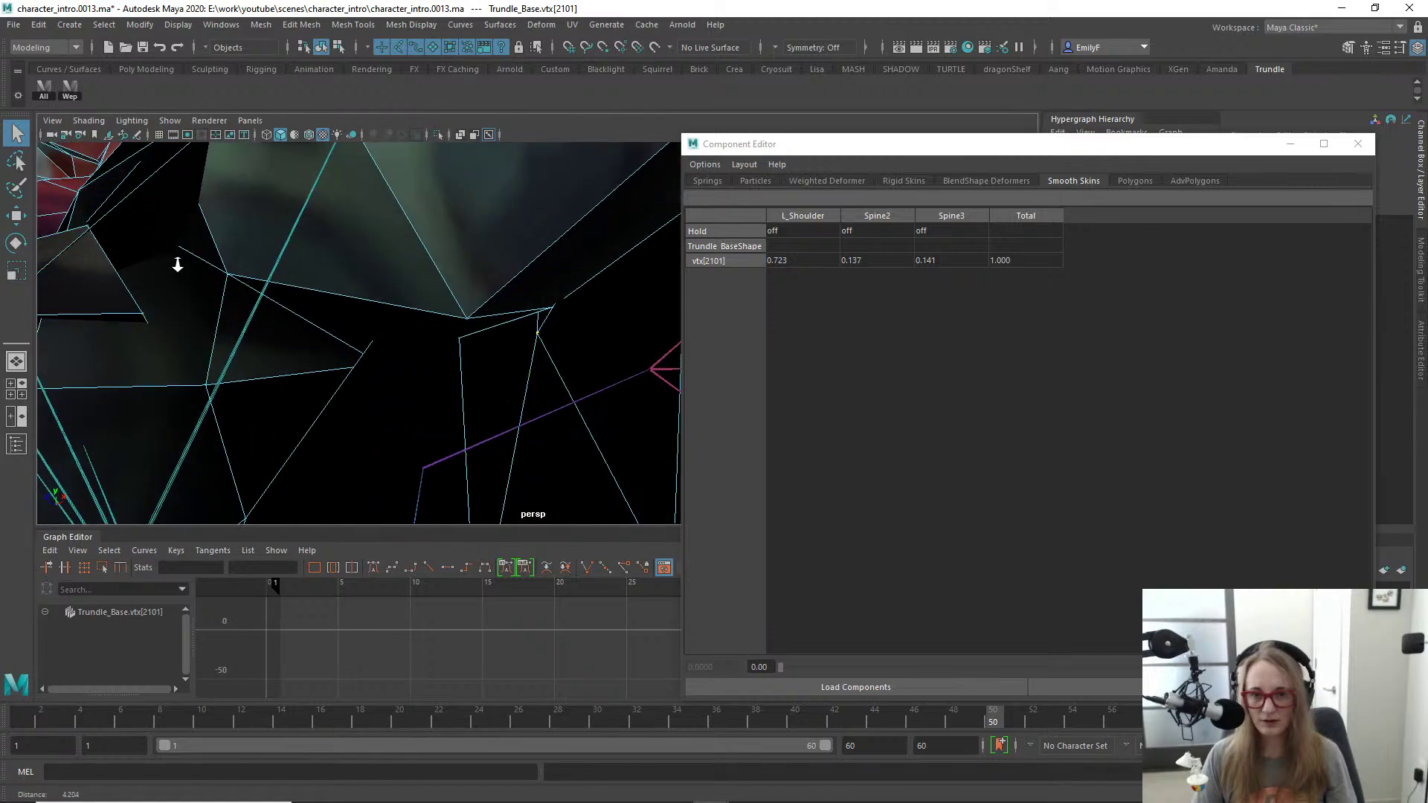
mouse_move(386, 327)
alt+mouse_down()
mouse_move(347, 320)
mouse_move(289, 355)
alt+mouse_up()
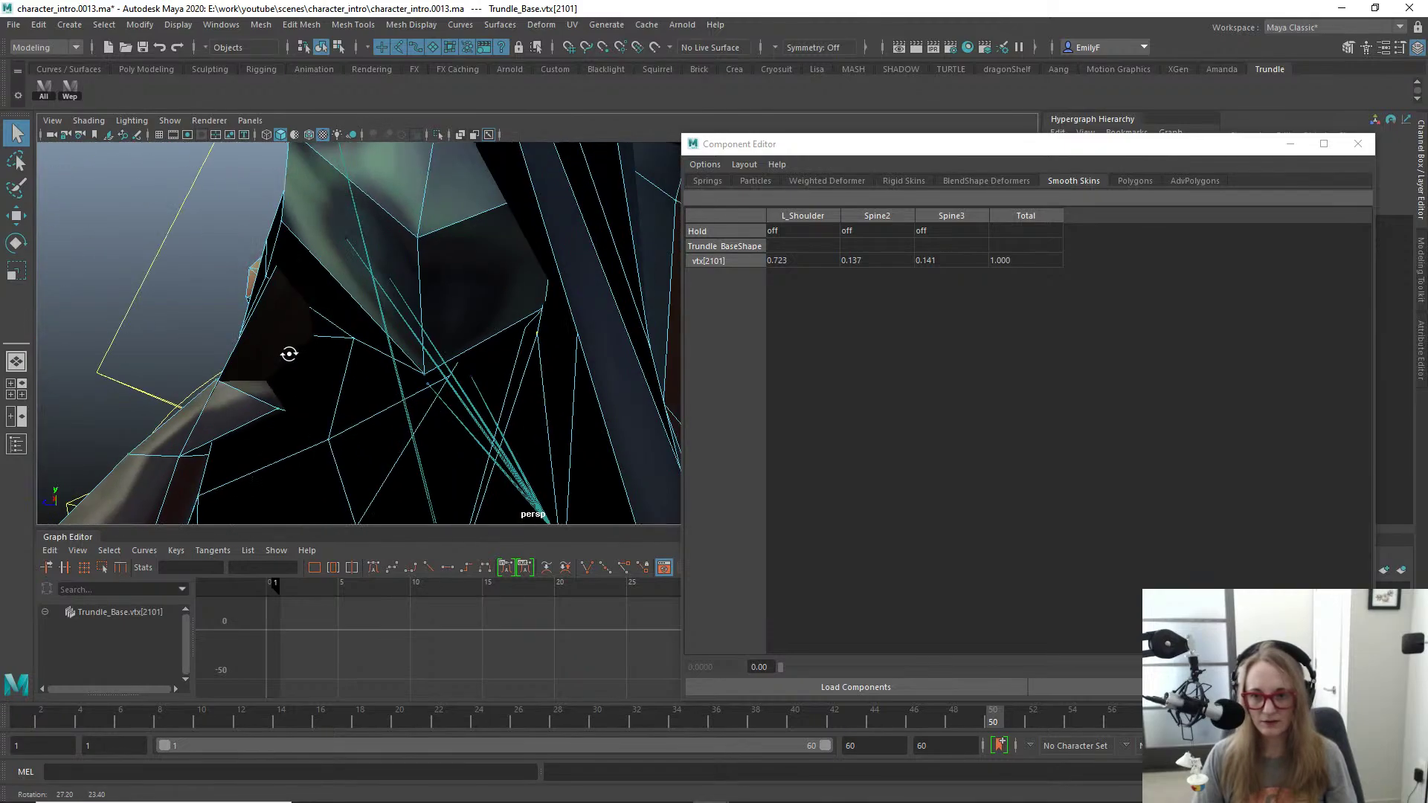
key(4)
mouse_move(374, 378)
alt+mouse_down()
mouse_move(352, 343)
mouse_move(367, 328)
mouse_move(469, 351)
mouse_move(478, 303)
mouse_move(520, 287)
alt+mouse_up()
key(6)
alt+right_drag(520, 287, 660, 354)
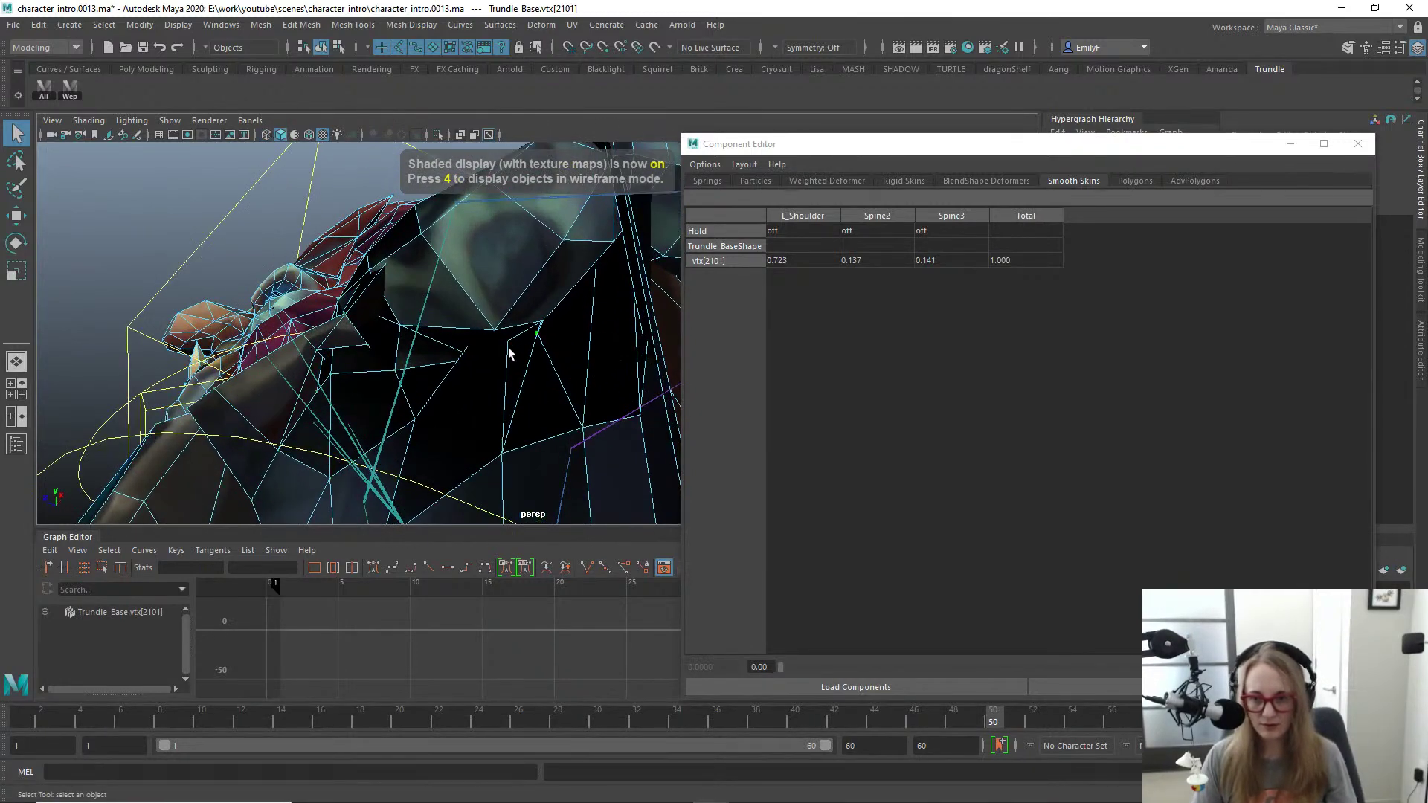
alt+right_drag(510, 350, 726, 466)
Step: Scrub the timeline back to frame 44 and move the Component Editor clear of the viewport
click(952, 720)
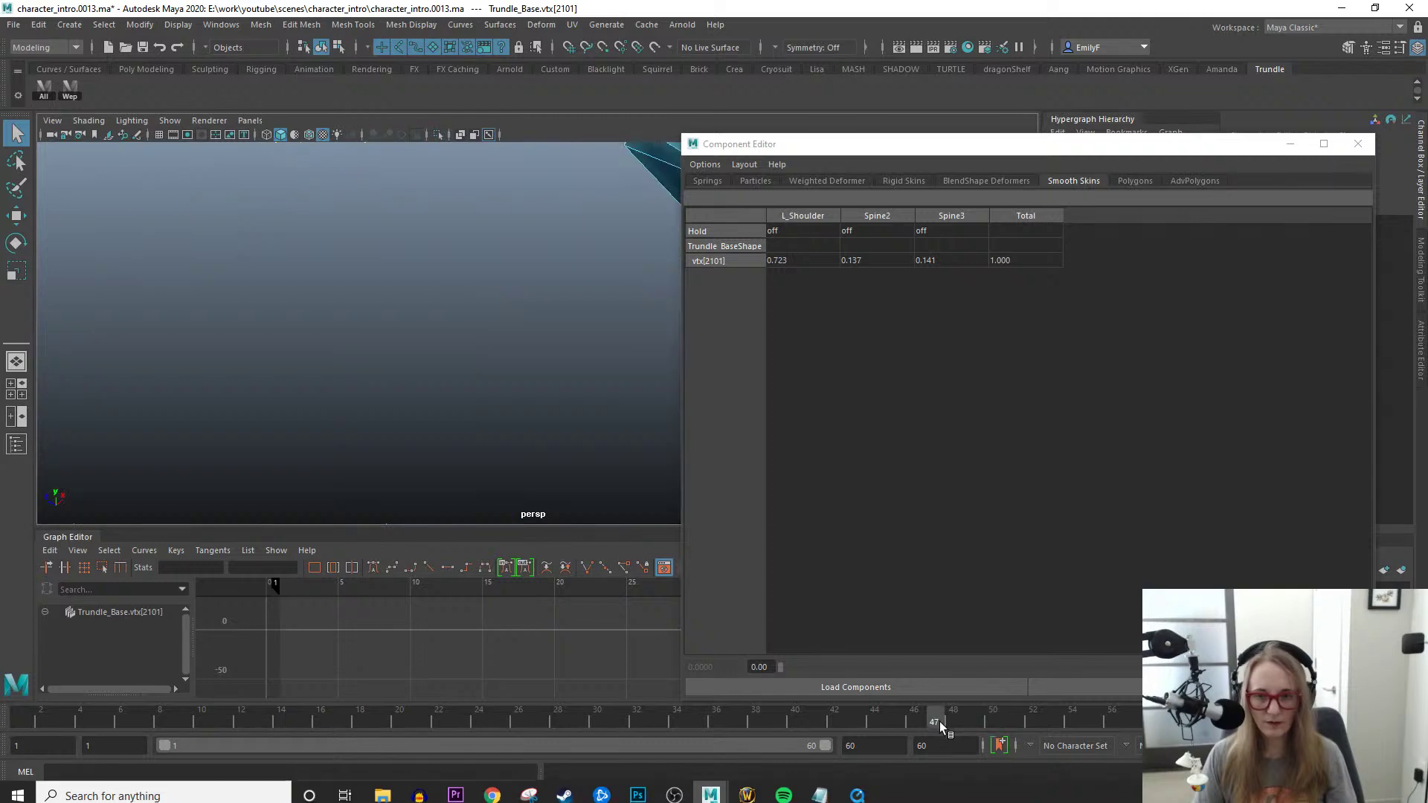
right_click(950, 723)
click(1022, 665)
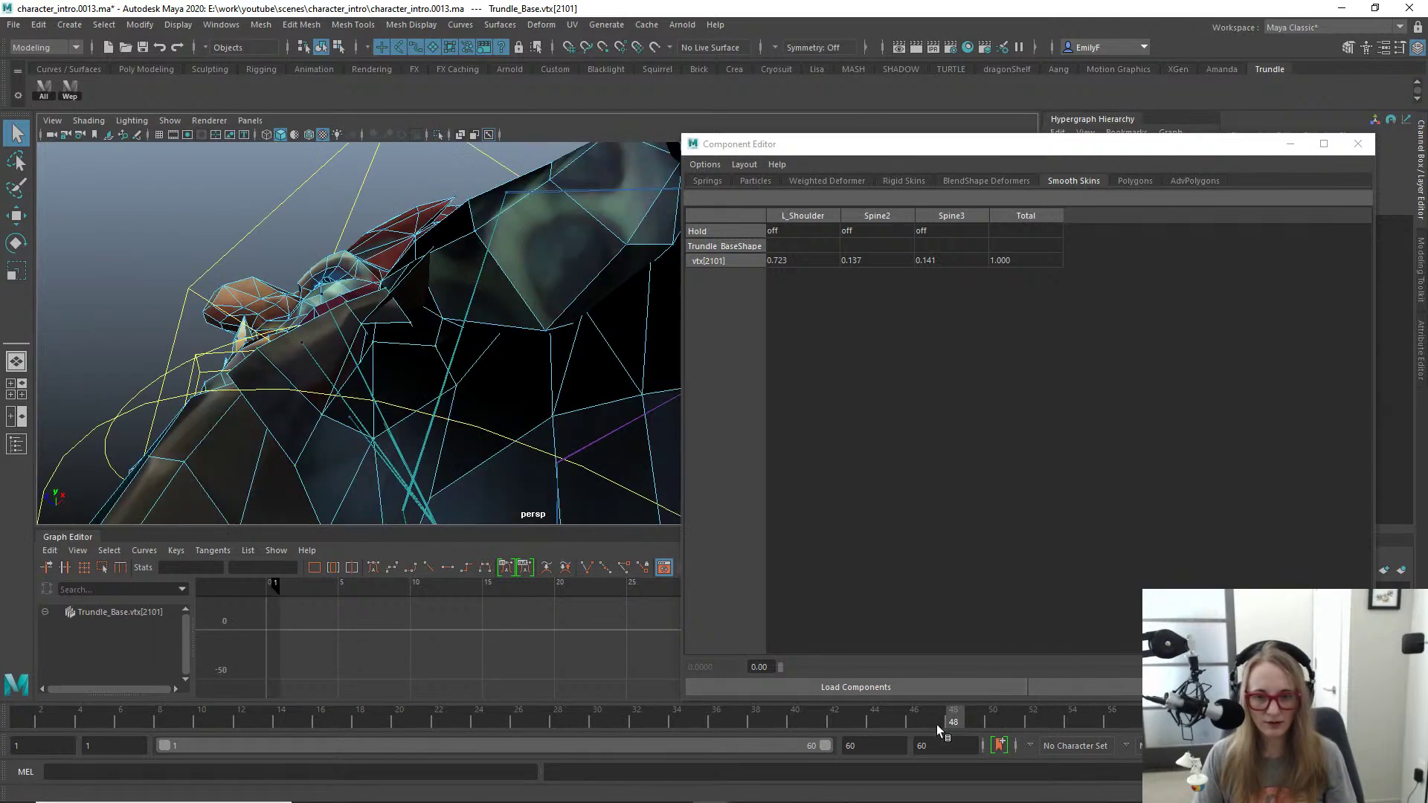
click(933, 715)
drag(932, 712, 875, 717)
drag(759, 144, 1427, 181)
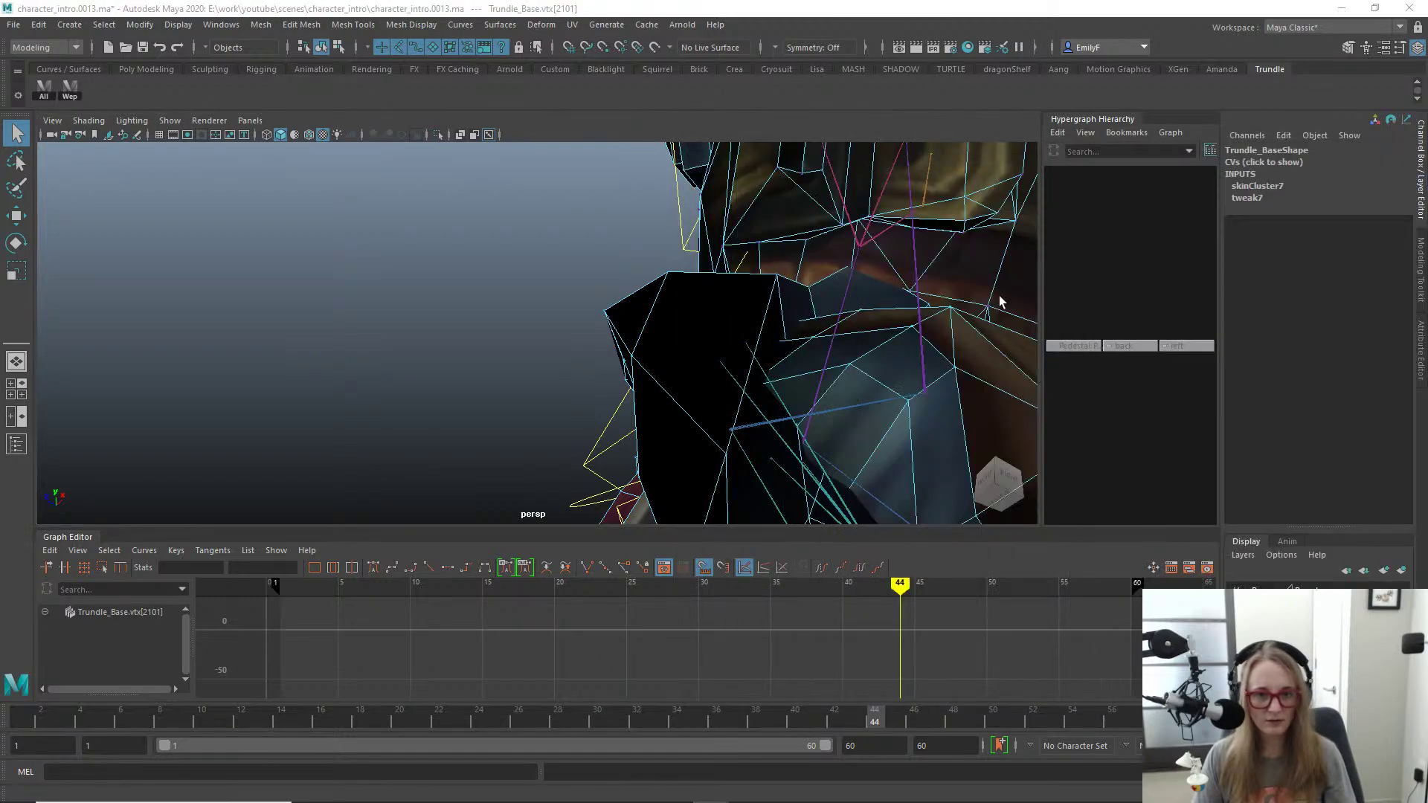
Step: Examine the shoulder and armpit mesh at frame 44 from several angles, up close and on the whole character
alt+middle_drag(767, 302, 544, 312)
alt+right_drag(544, 313, 497, 318)
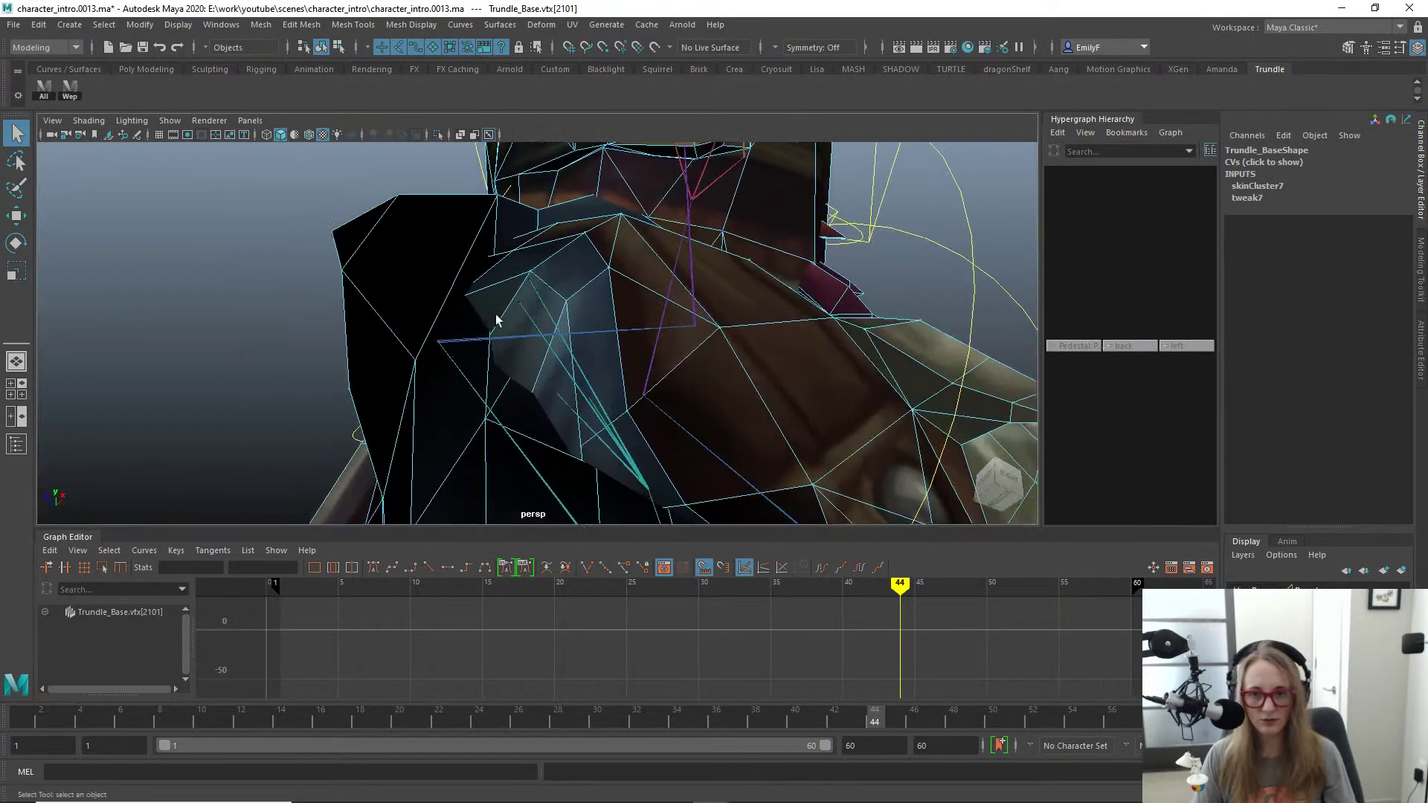
alt+drag(496, 319, 632, 346)
alt+right_drag(632, 347, 372, 342)
alt+drag(373, 341, 313, 344)
drag(756, 710, 875, 715)
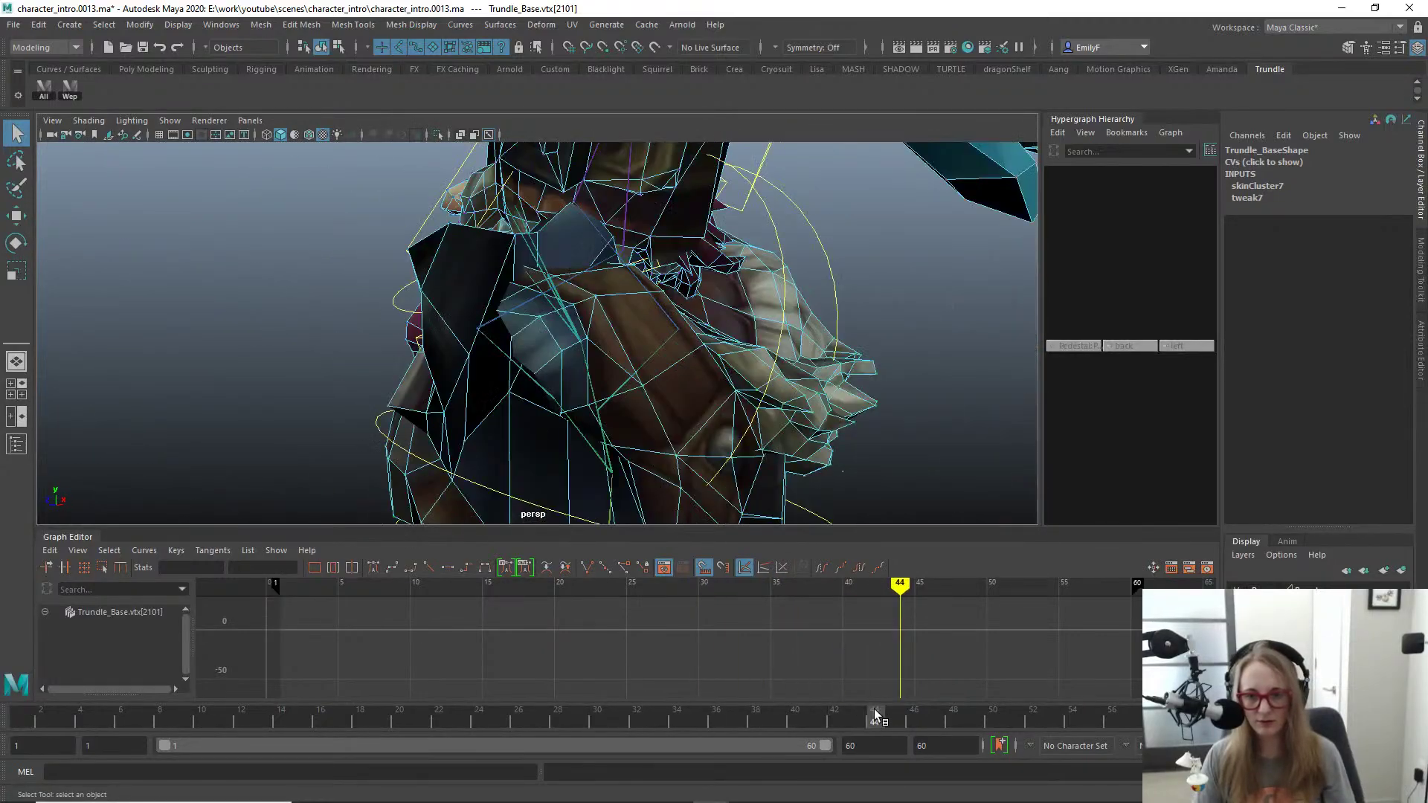
alt+drag(622, 389, 762, 367)
key(alt+1)
alt+drag(587, 386, 667, 414)
alt+right_drag(666, 415, 520, 368)
alt+drag(521, 368, 480, 362)
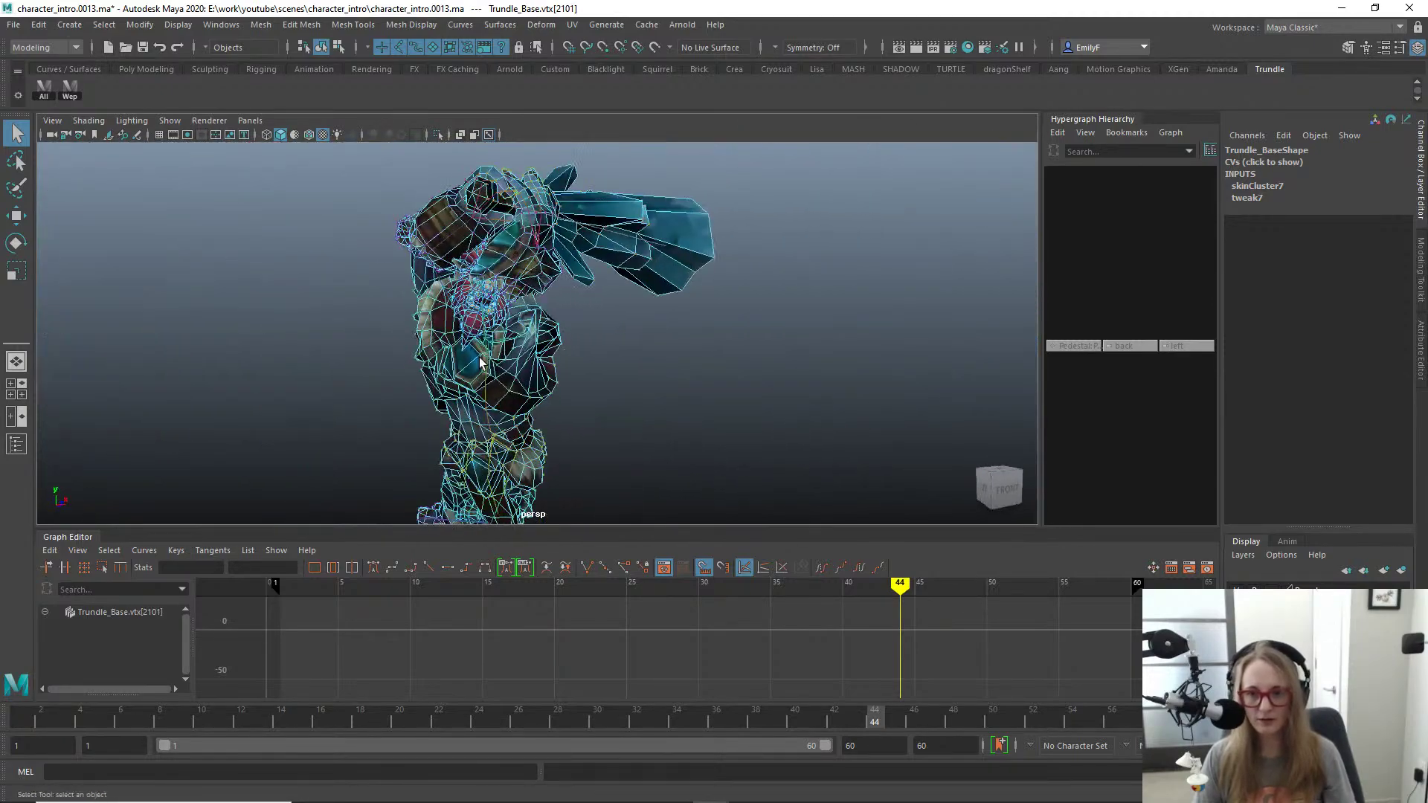
alt+right_drag(480, 362, 615, 408)
click(898, 664)
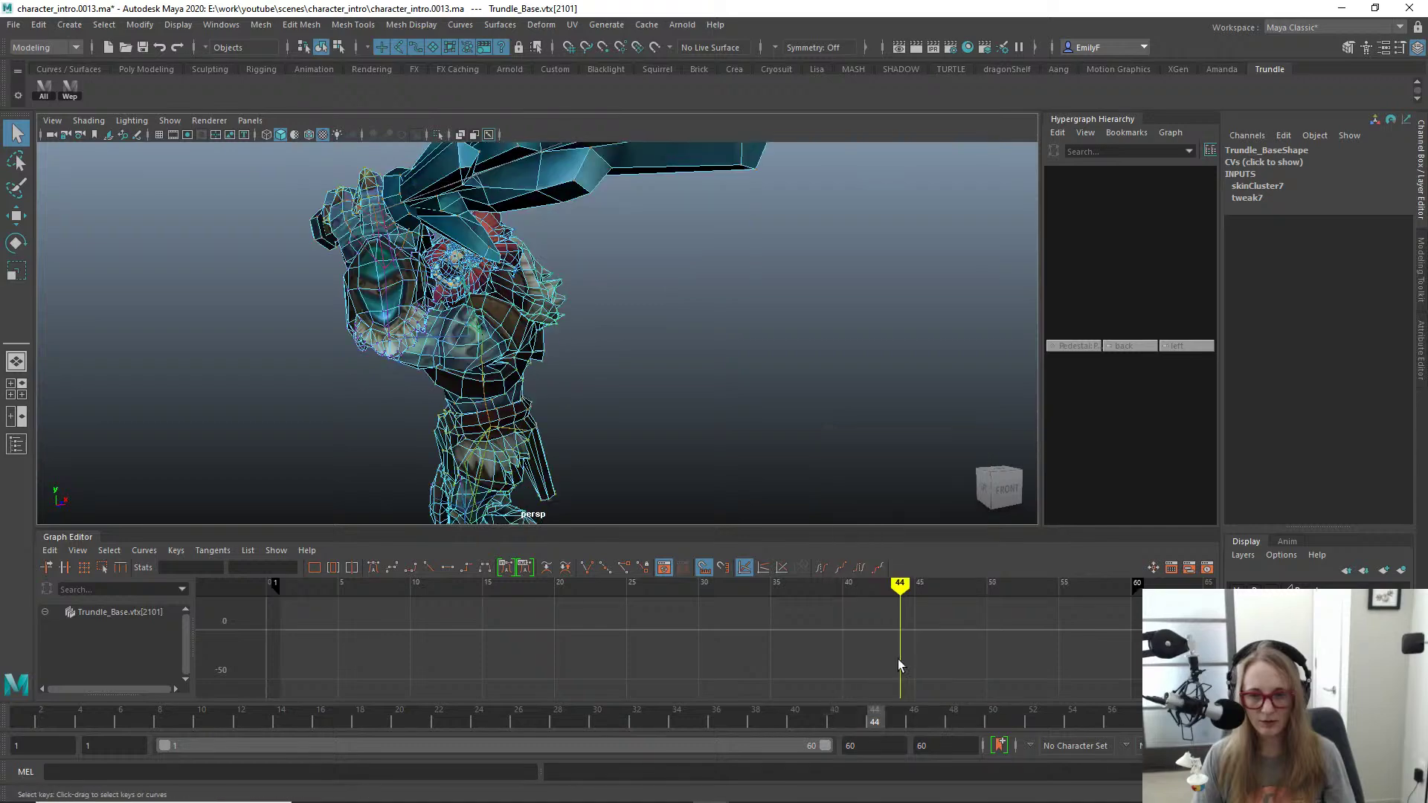
Step: Go back to frame 50, inspect the left armpit vertex up close and activate the Move tool
drag(880, 720, 979, 719)
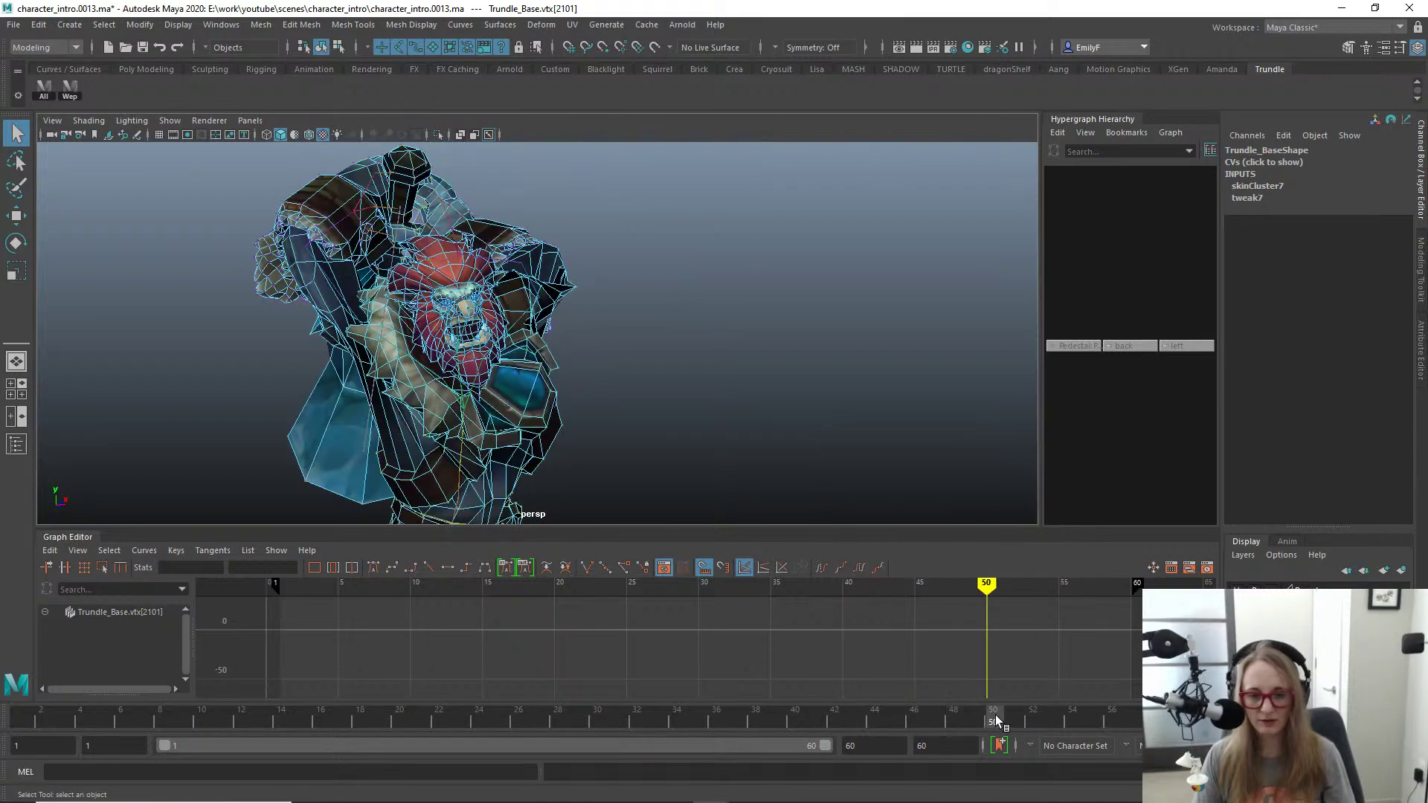
alt+drag(521, 365, 467, 304)
alt+right_drag(467, 305, 765, 400)
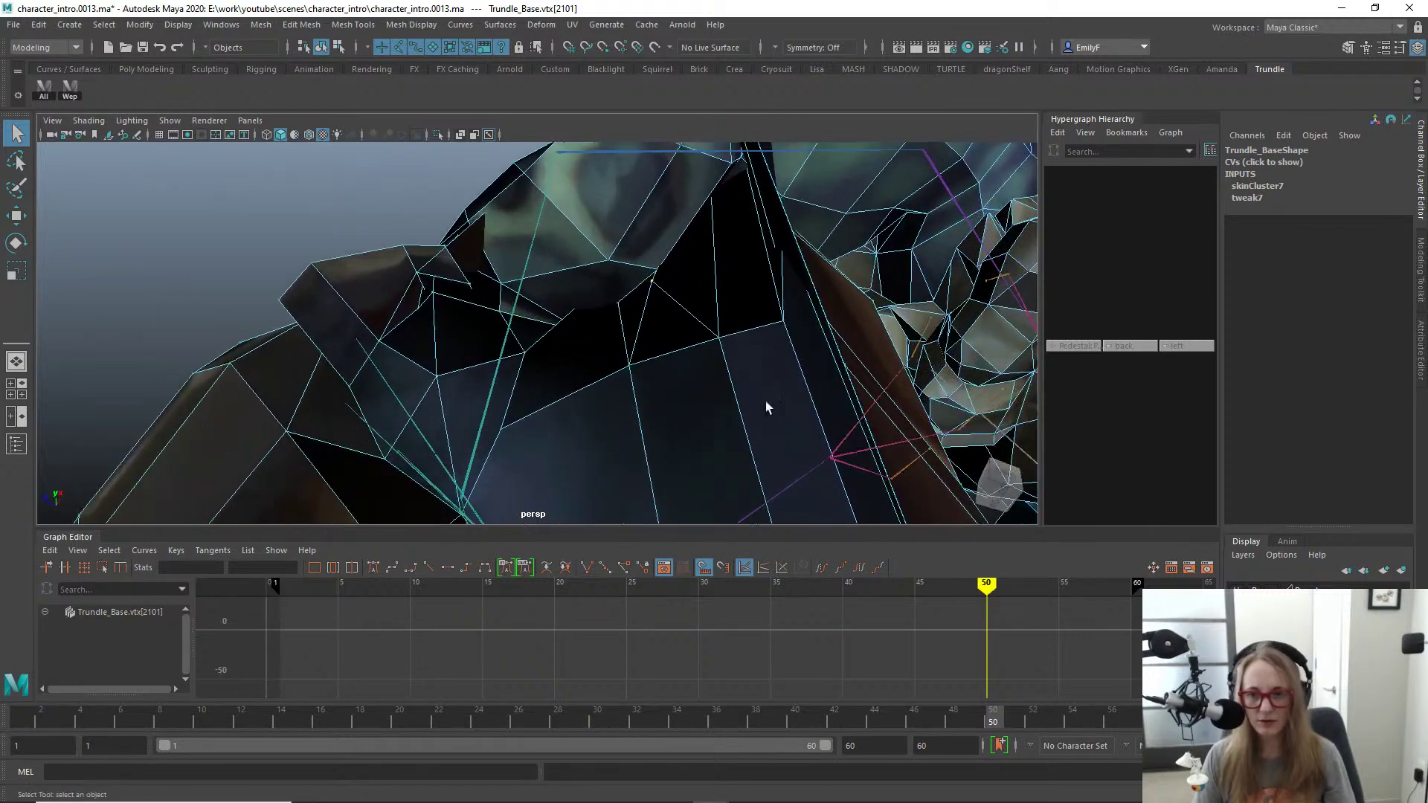
alt+drag(765, 400, 558, 363)
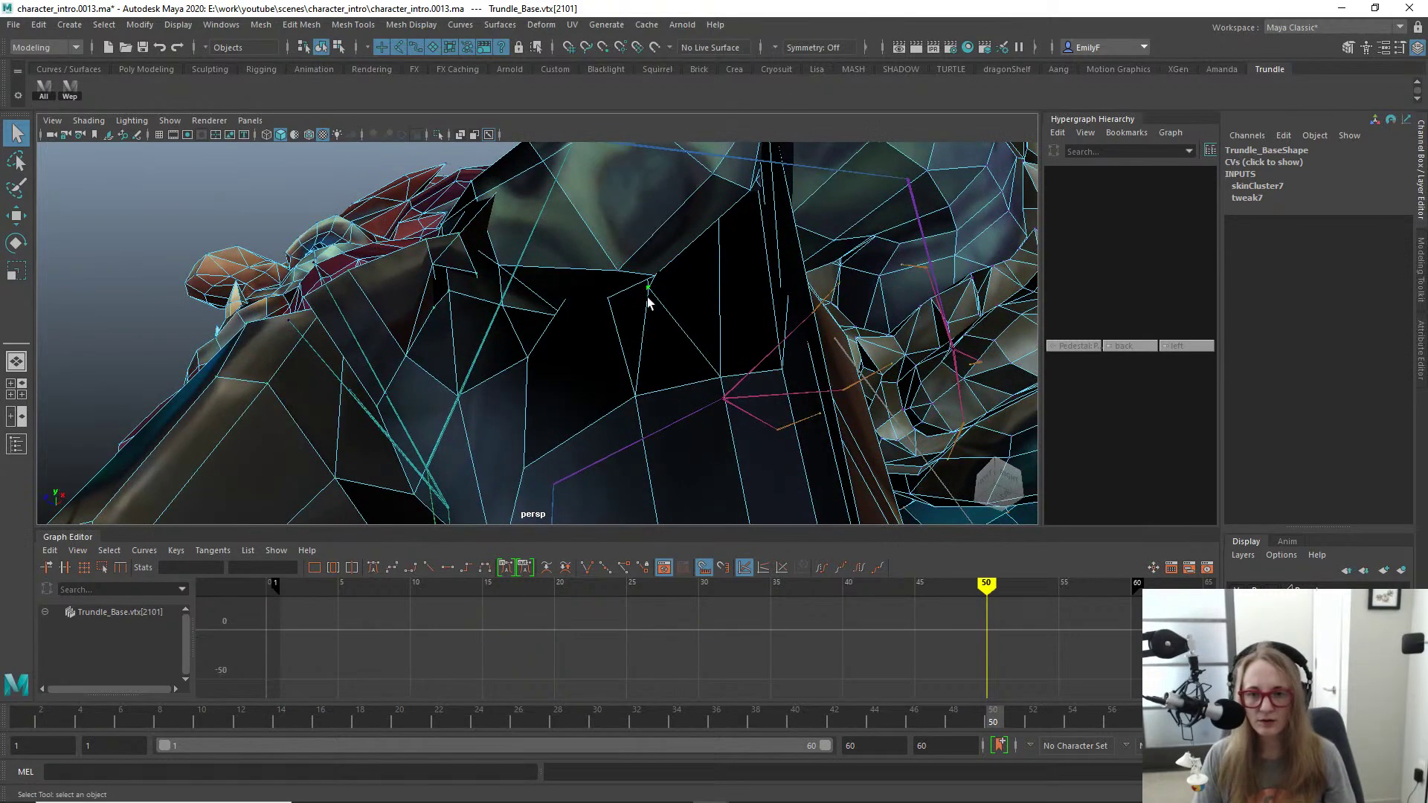
key(w)
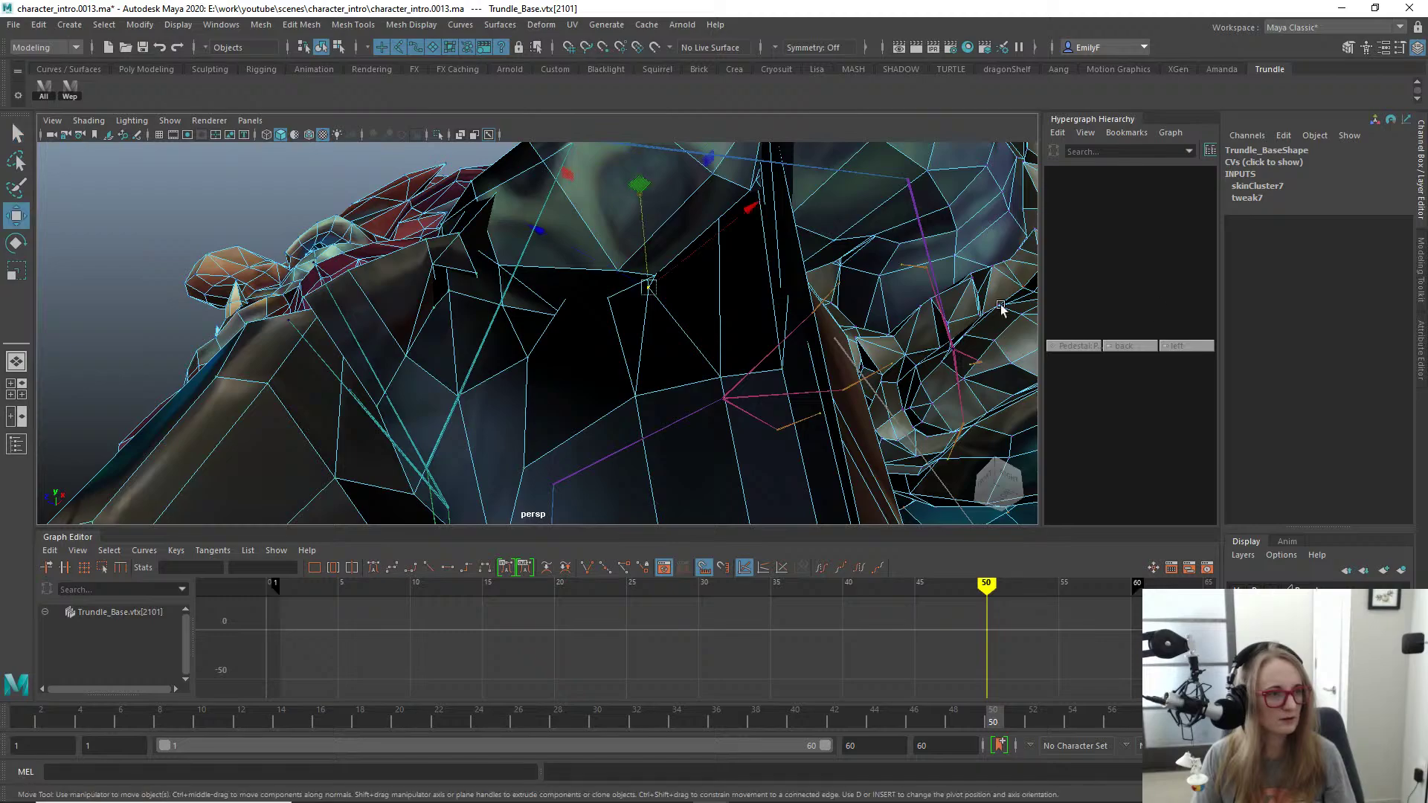
Step: Bring the Component Editor back beside the character and set the Spine2 weight of vtx[2101] to 0.3
alt+drag(811, 344, 473, 241)
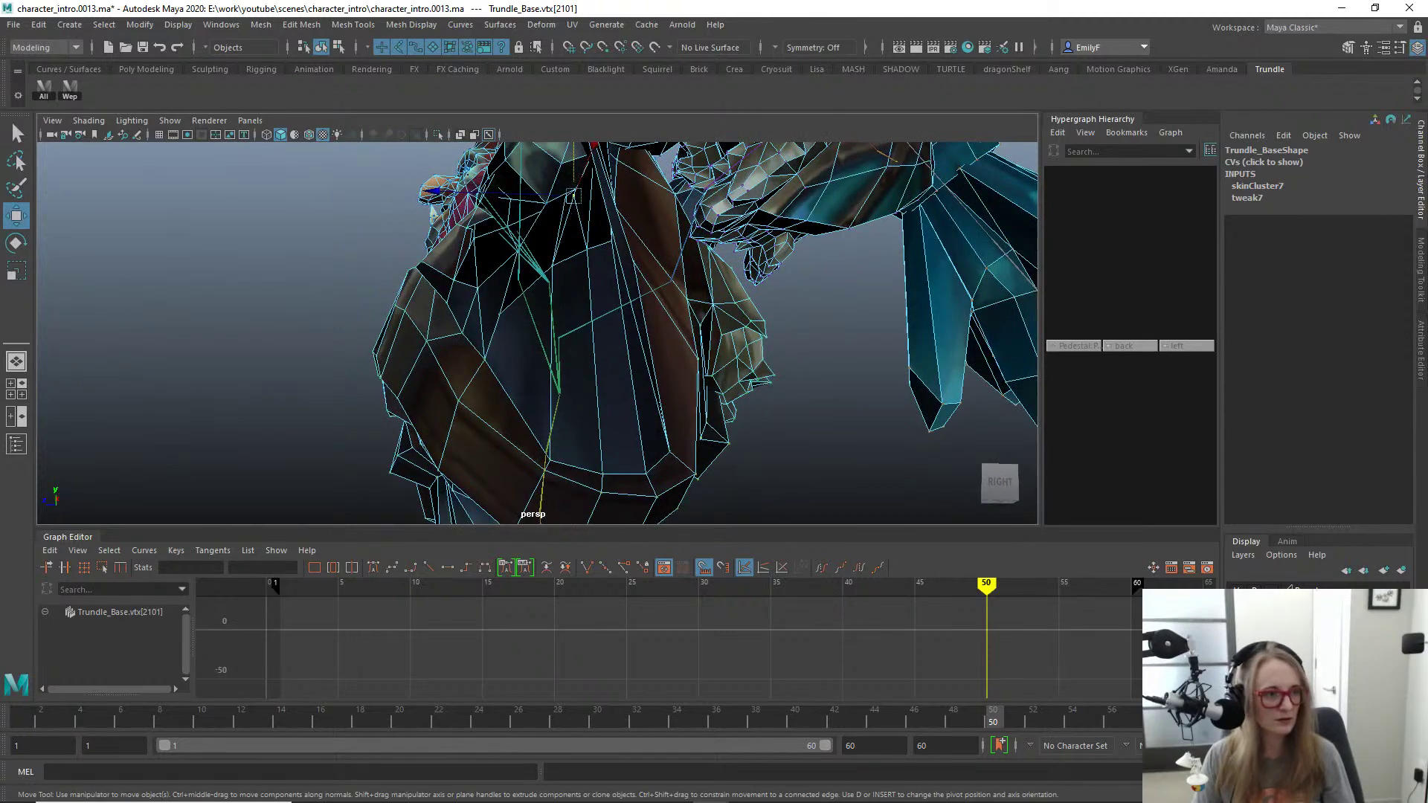
drag(903, 229, 913, 149)
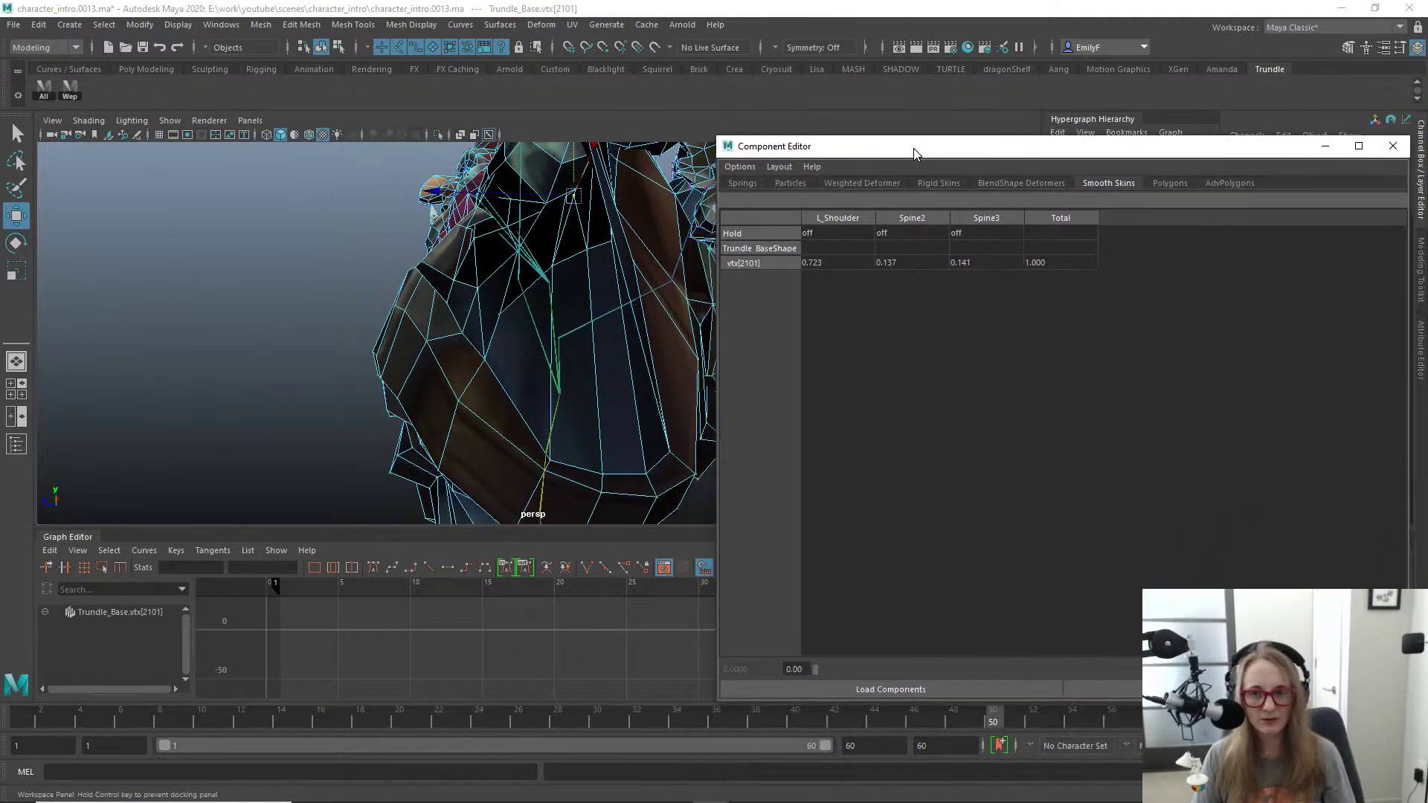
click(900, 262)
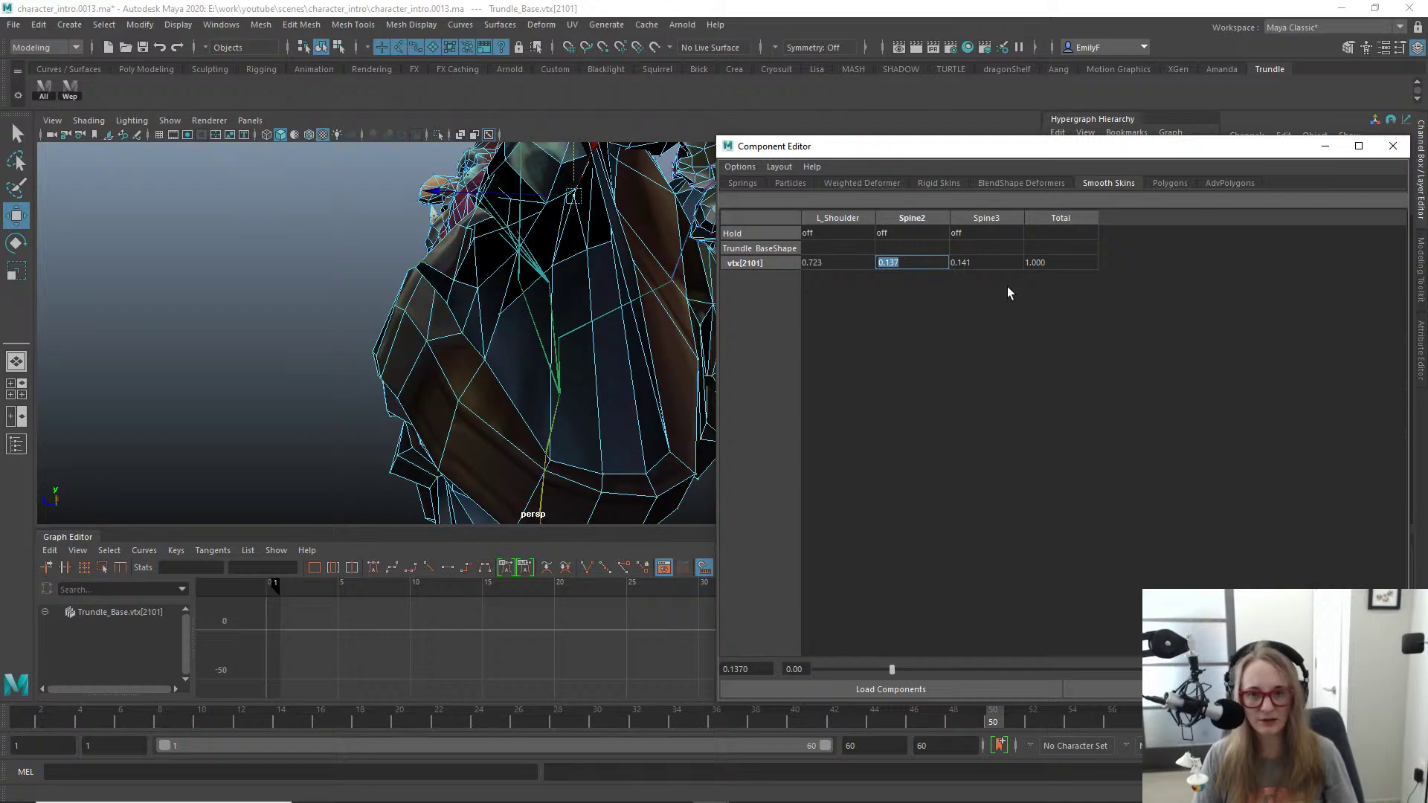
text(0.3)
key(Return)
alt+drag(699, 238, 543, 378)
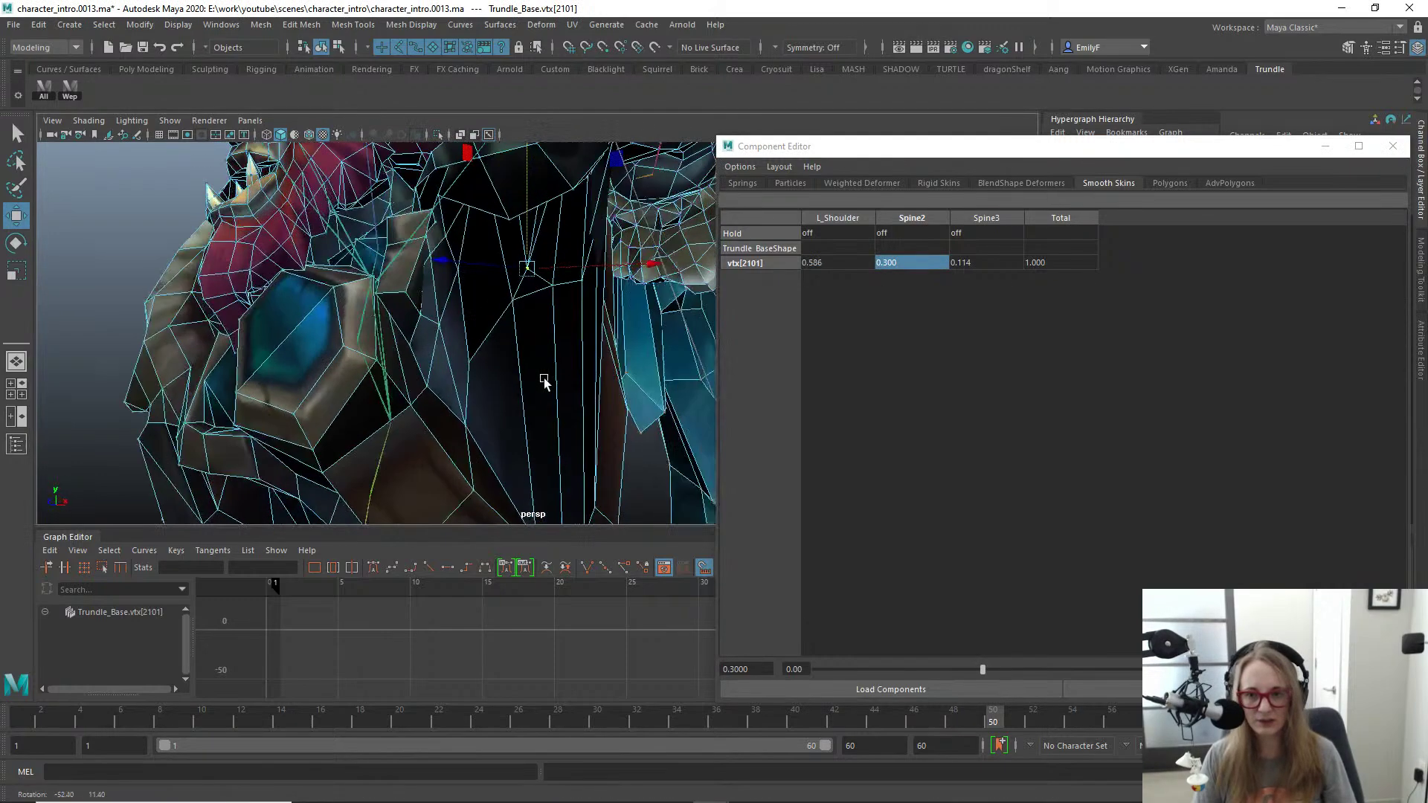
Step: Set the Spine3 weight of armpit vertex vtx[2101] to 0.15
click(975, 260)
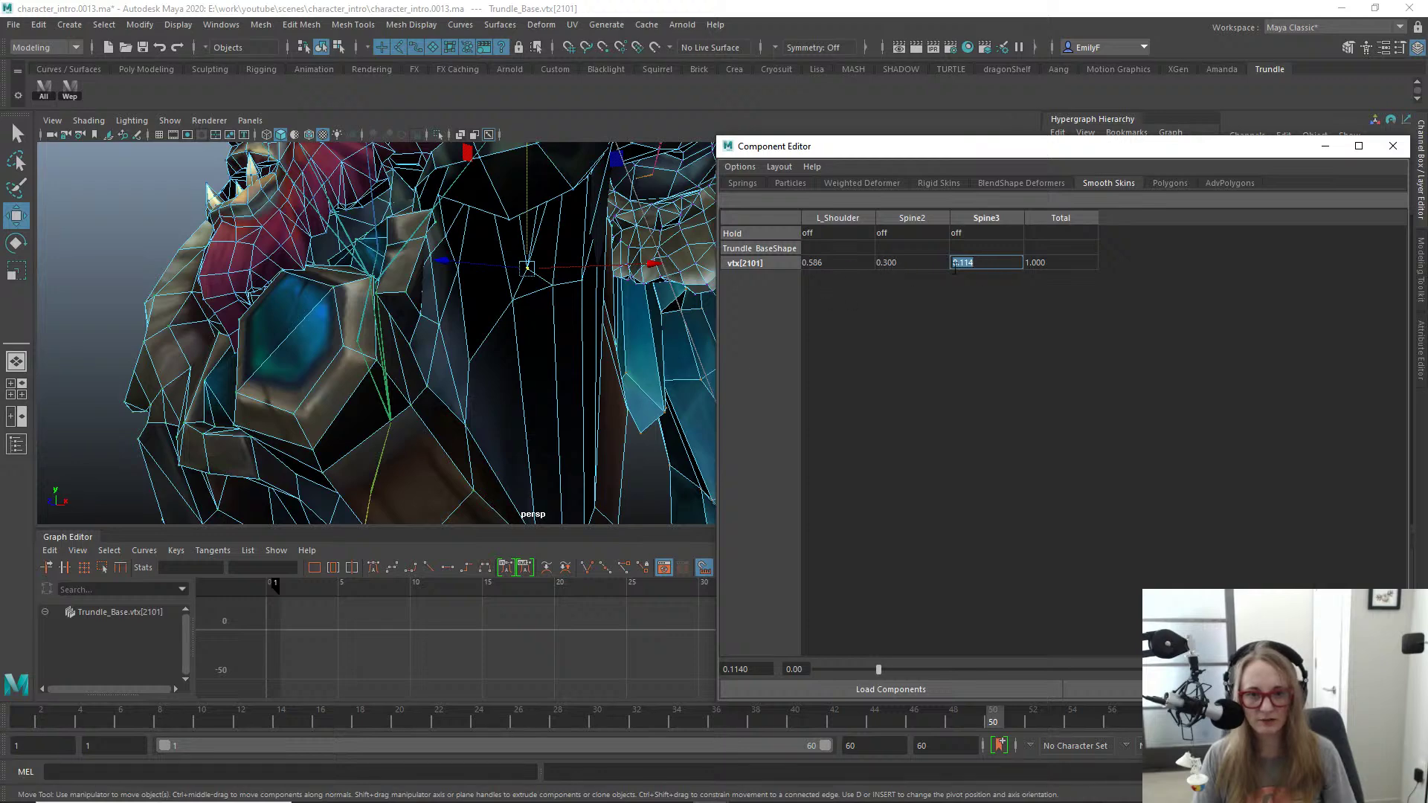
key(BackSpace)
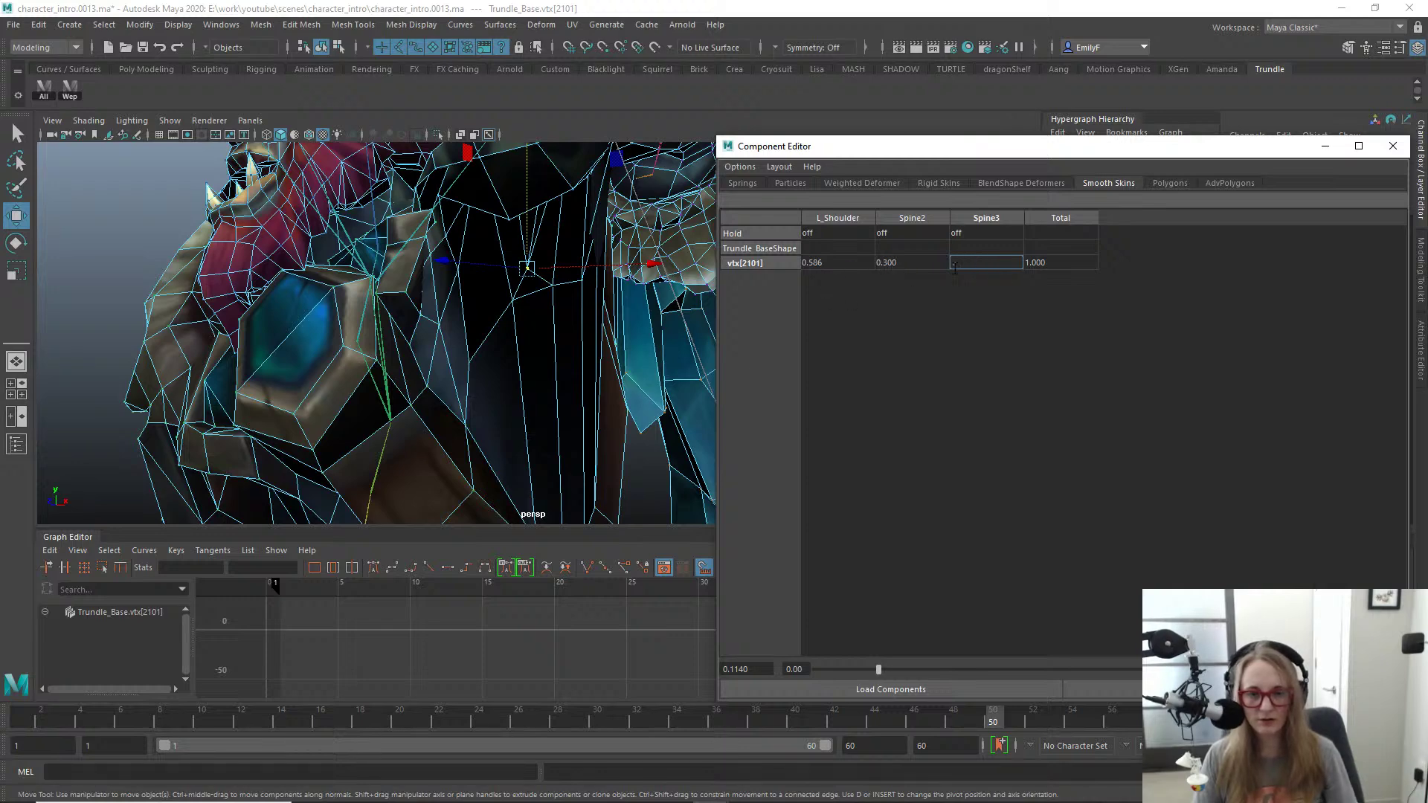
key(Return)
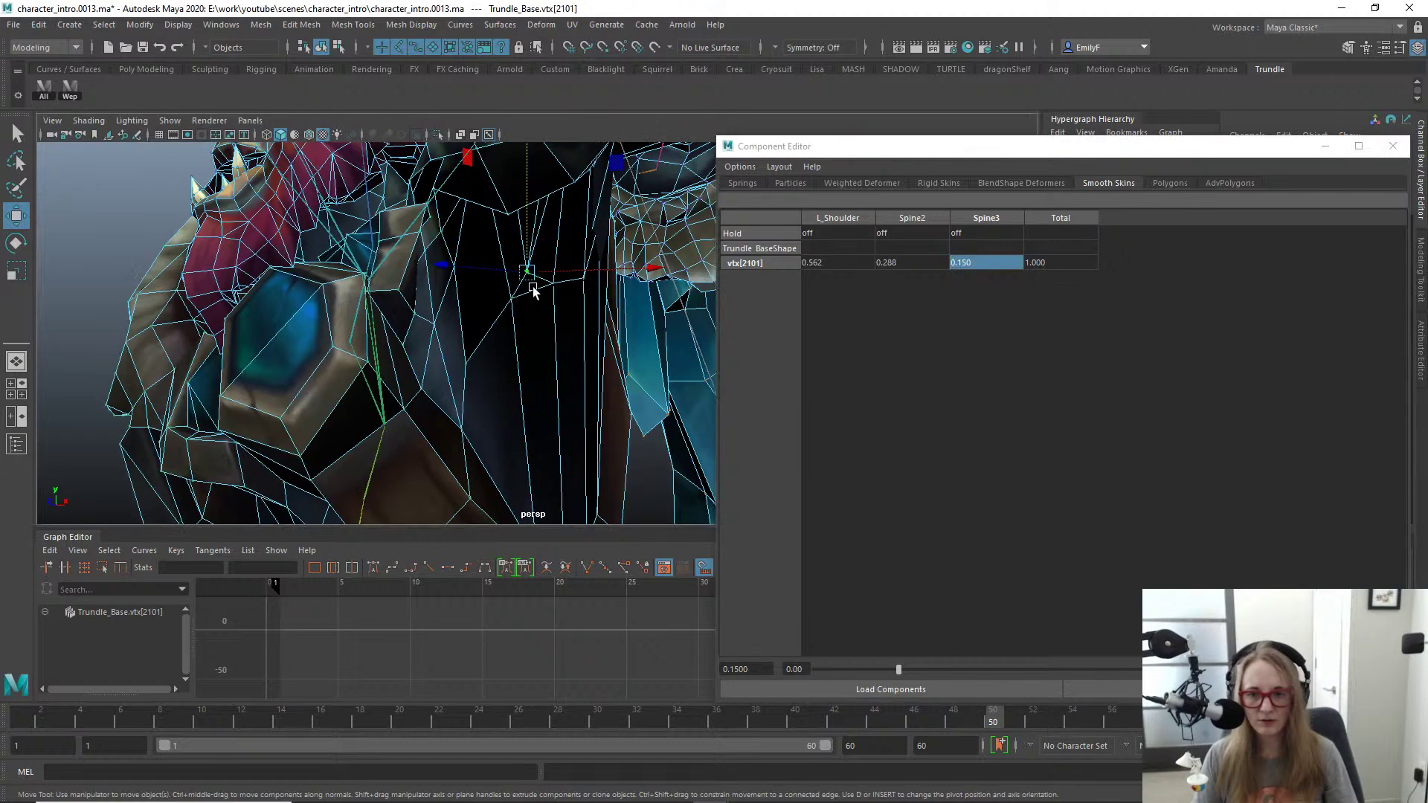
Step: Select the neighbouring armpit vertex vtx[2124] and adjust its Spine2 weight, trying 0.3 and settling on 0.4
click(584, 279)
key(q)
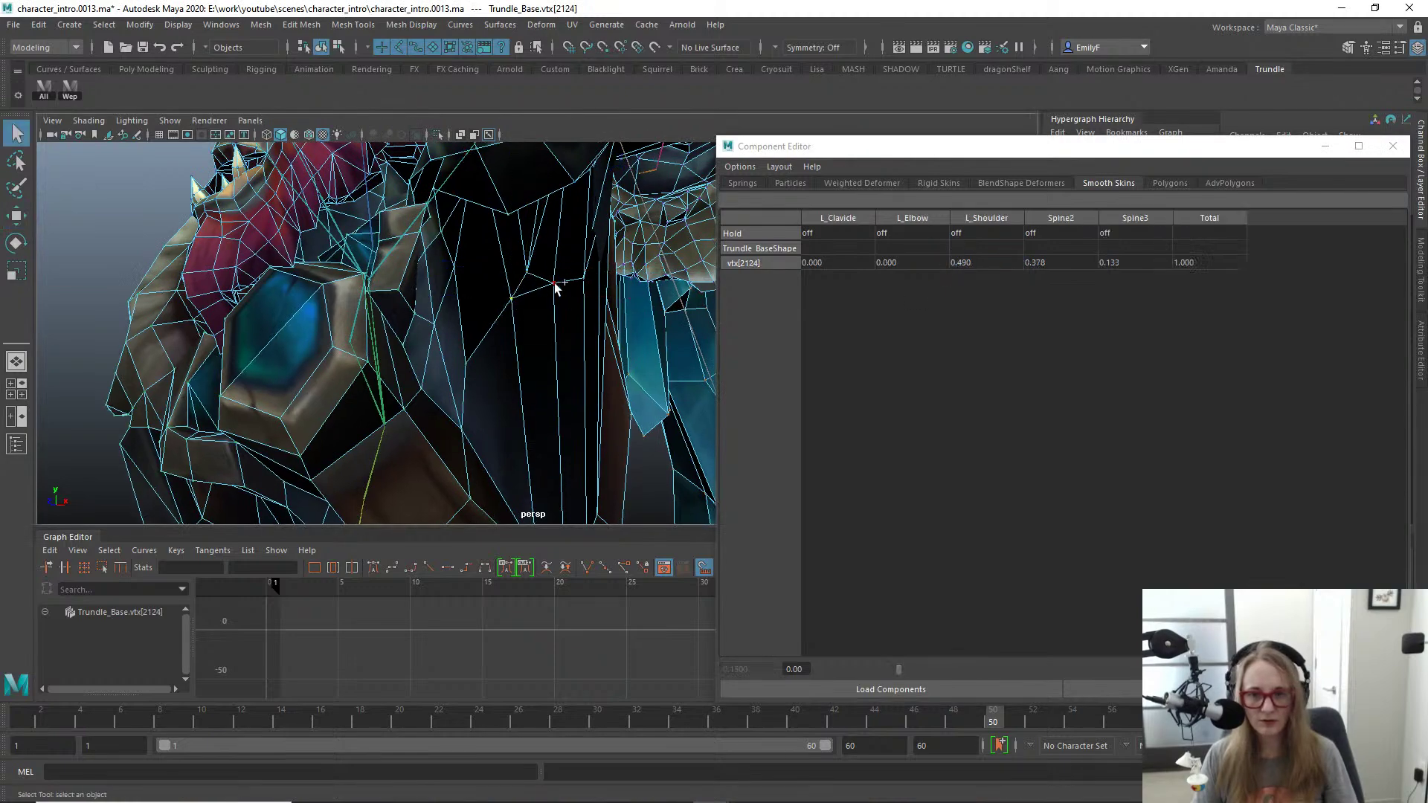
alt+drag(550, 279, 436, 311)
alt+right_drag(437, 310, 788, 305)
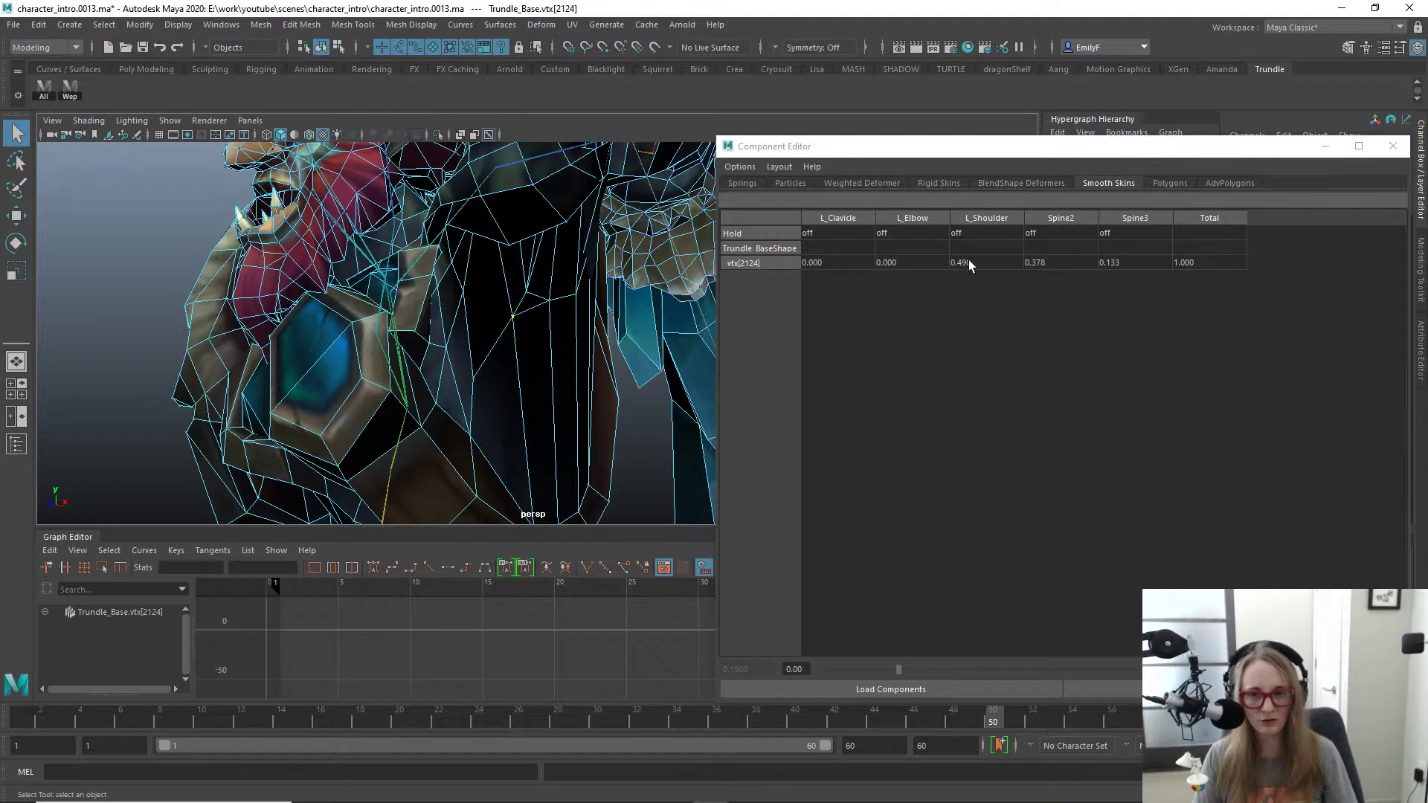
alt+right_drag(477, 310, 338, 290)
alt+drag(338, 290, 344, 289)
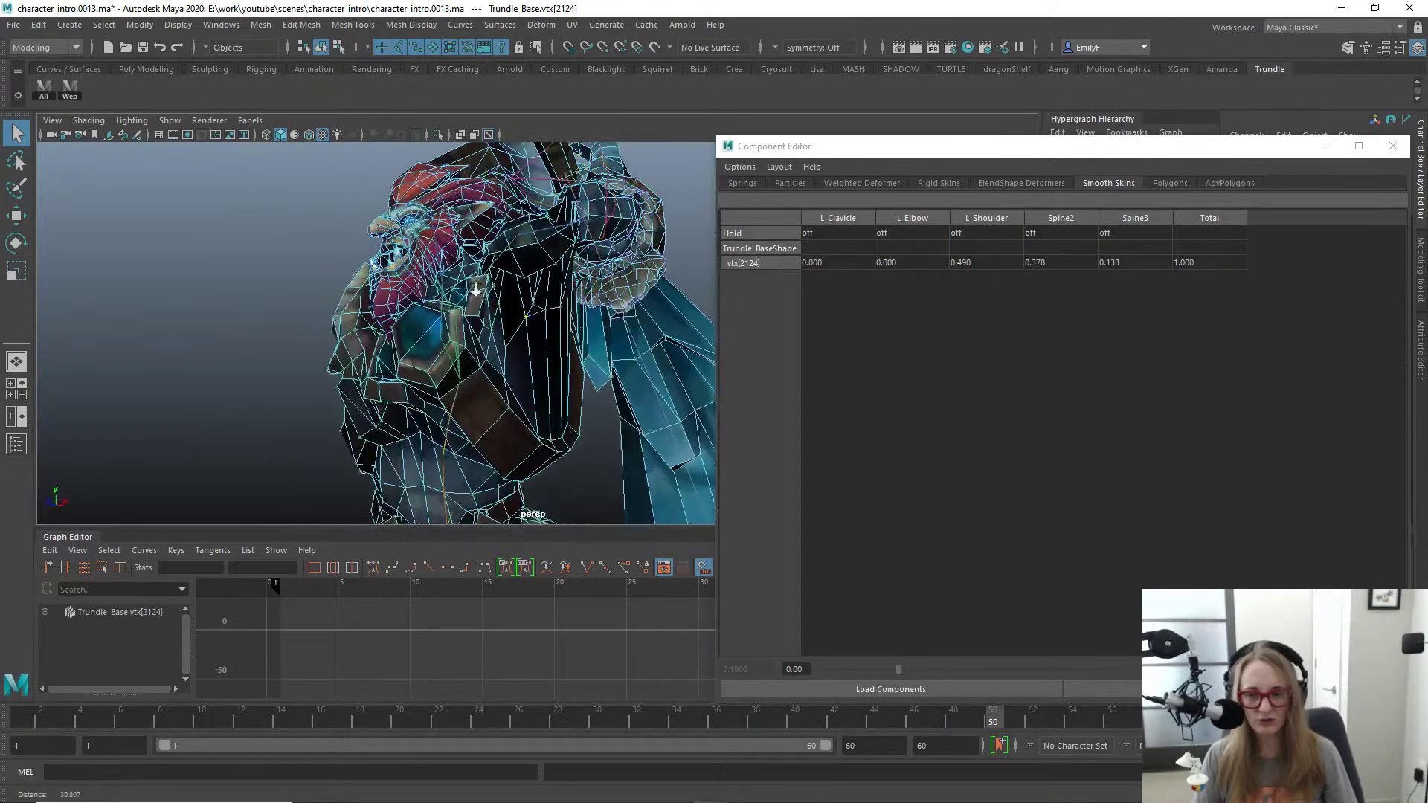
alt+right_drag(344, 288, 416, 286)
click(1052, 261)
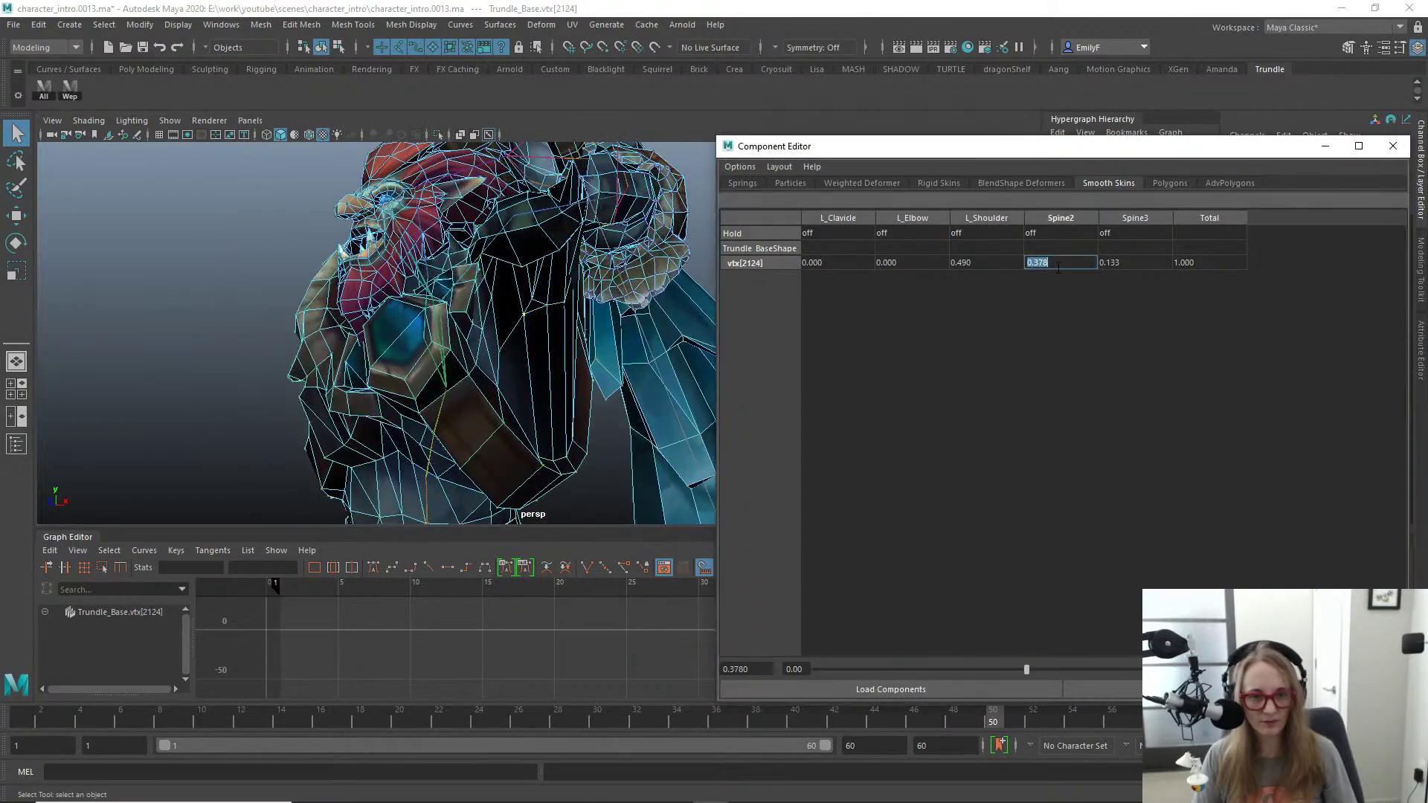
text(.3)
key(Return)
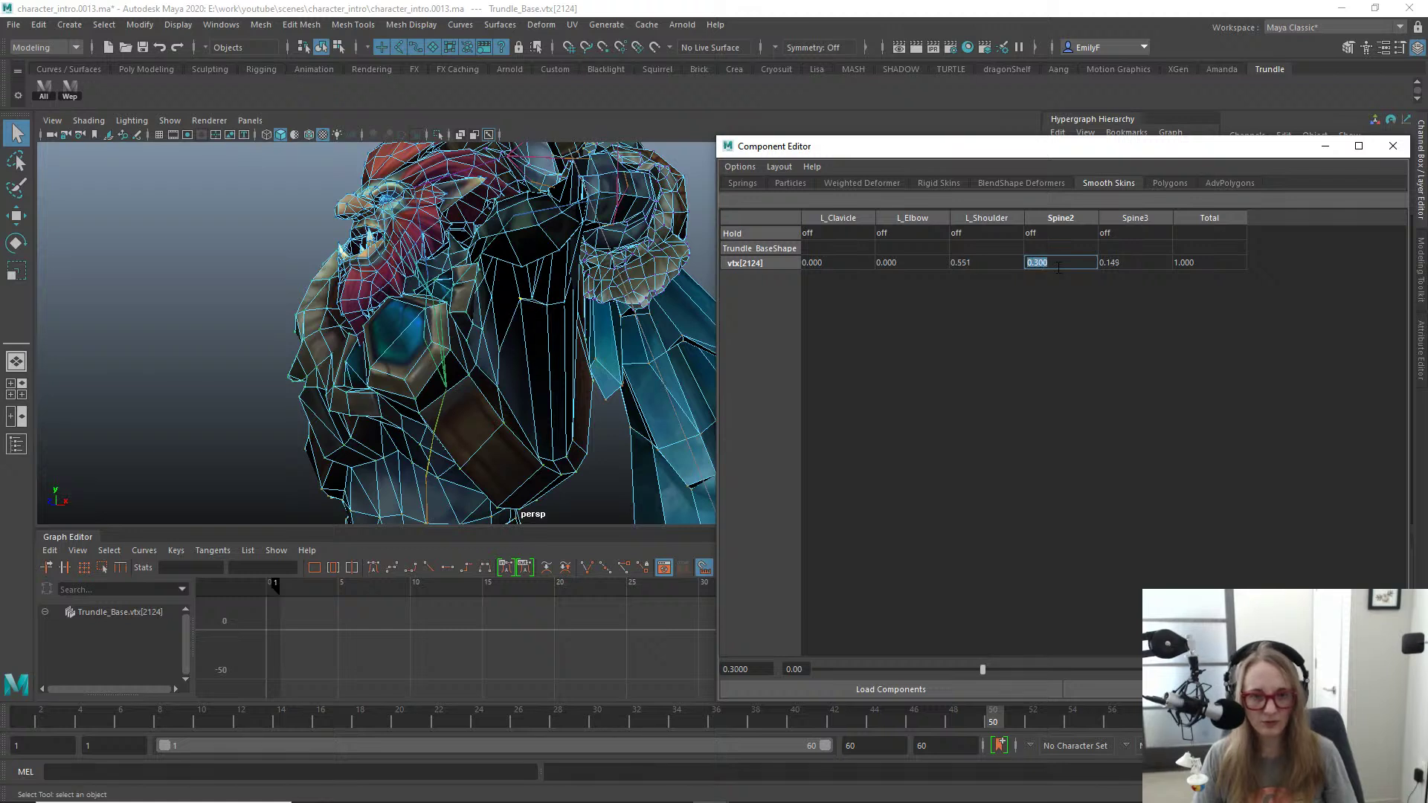
text(.4)
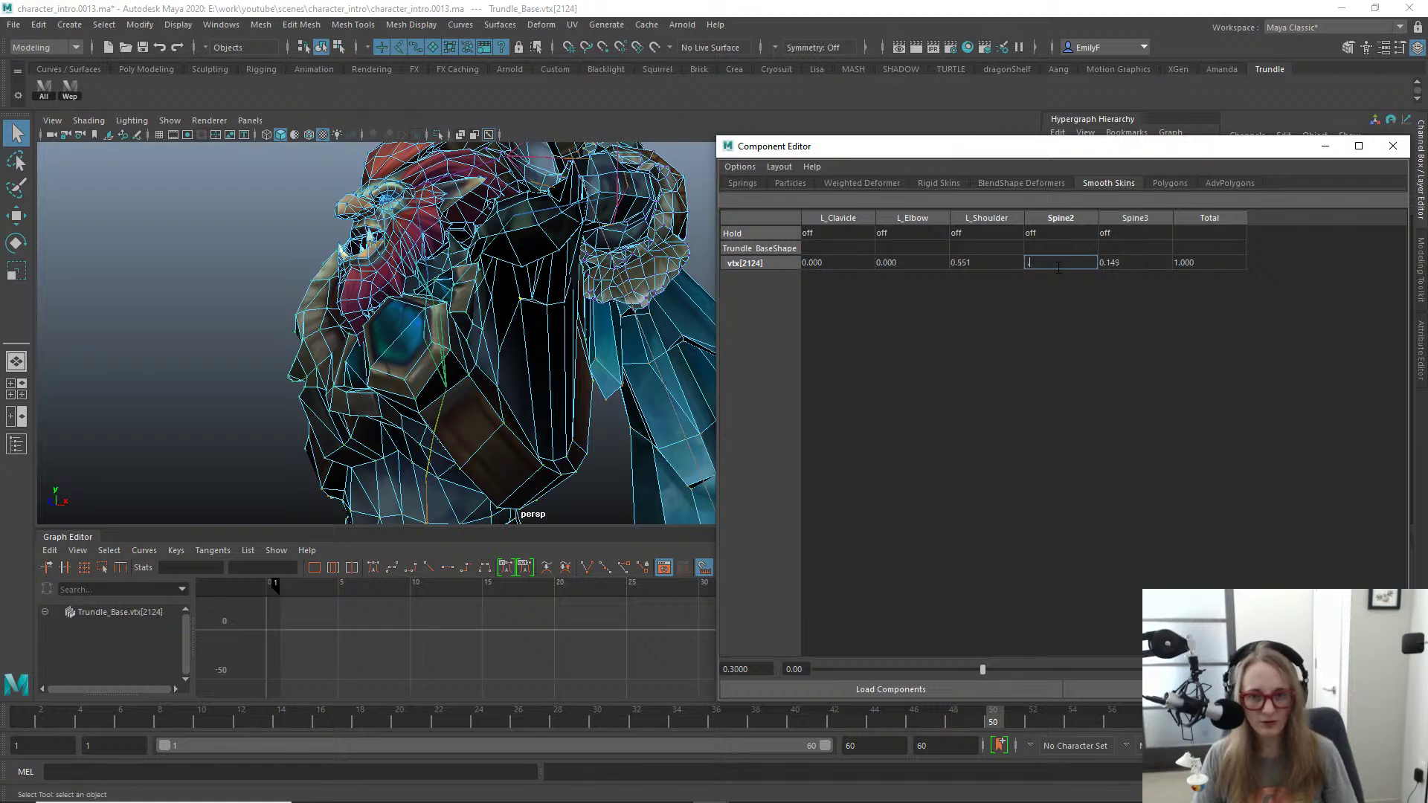
key(Return)
Step: Raise the Spine3 weight of vtx[2124], first to 0.2 and finally to 0.3
click(1142, 260)
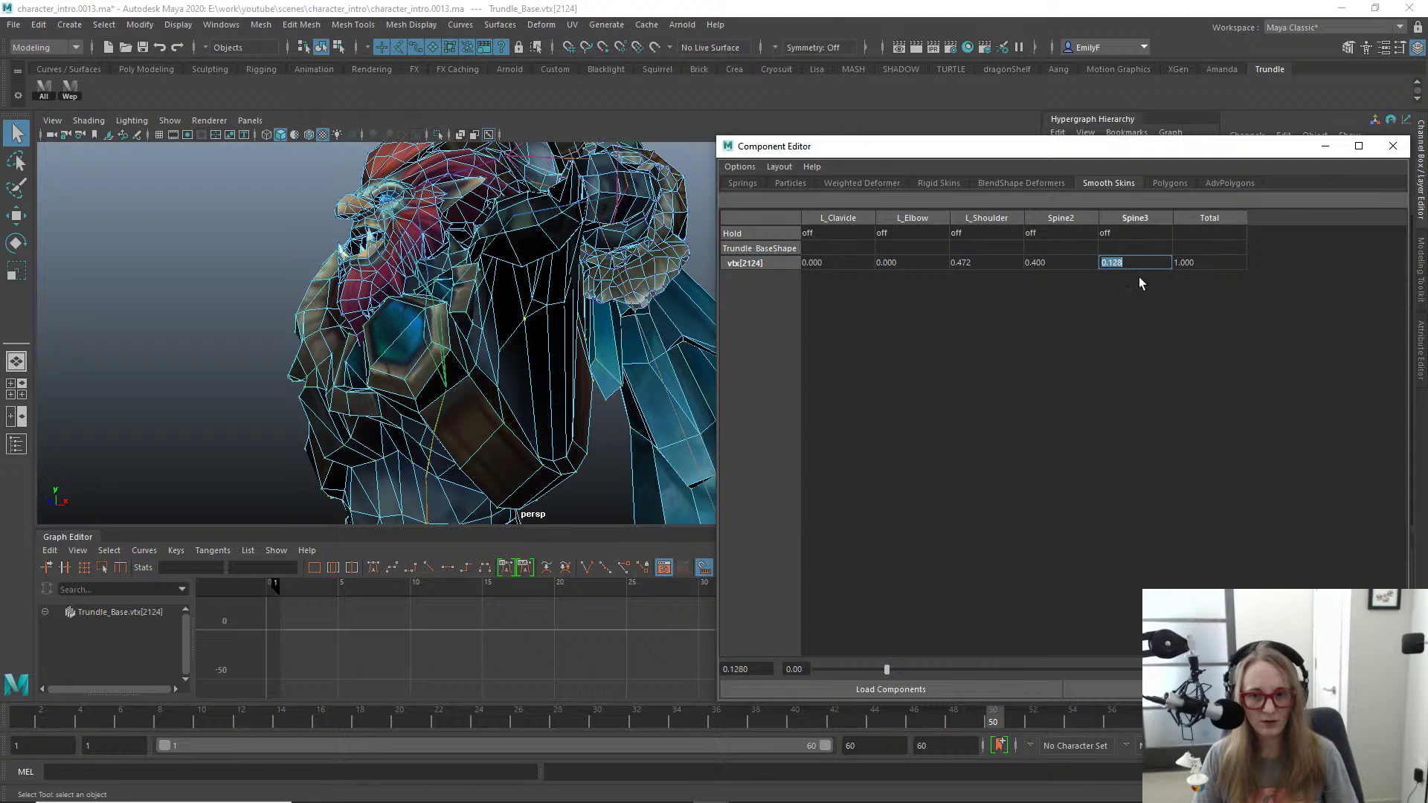
text(.2)
key(Return)
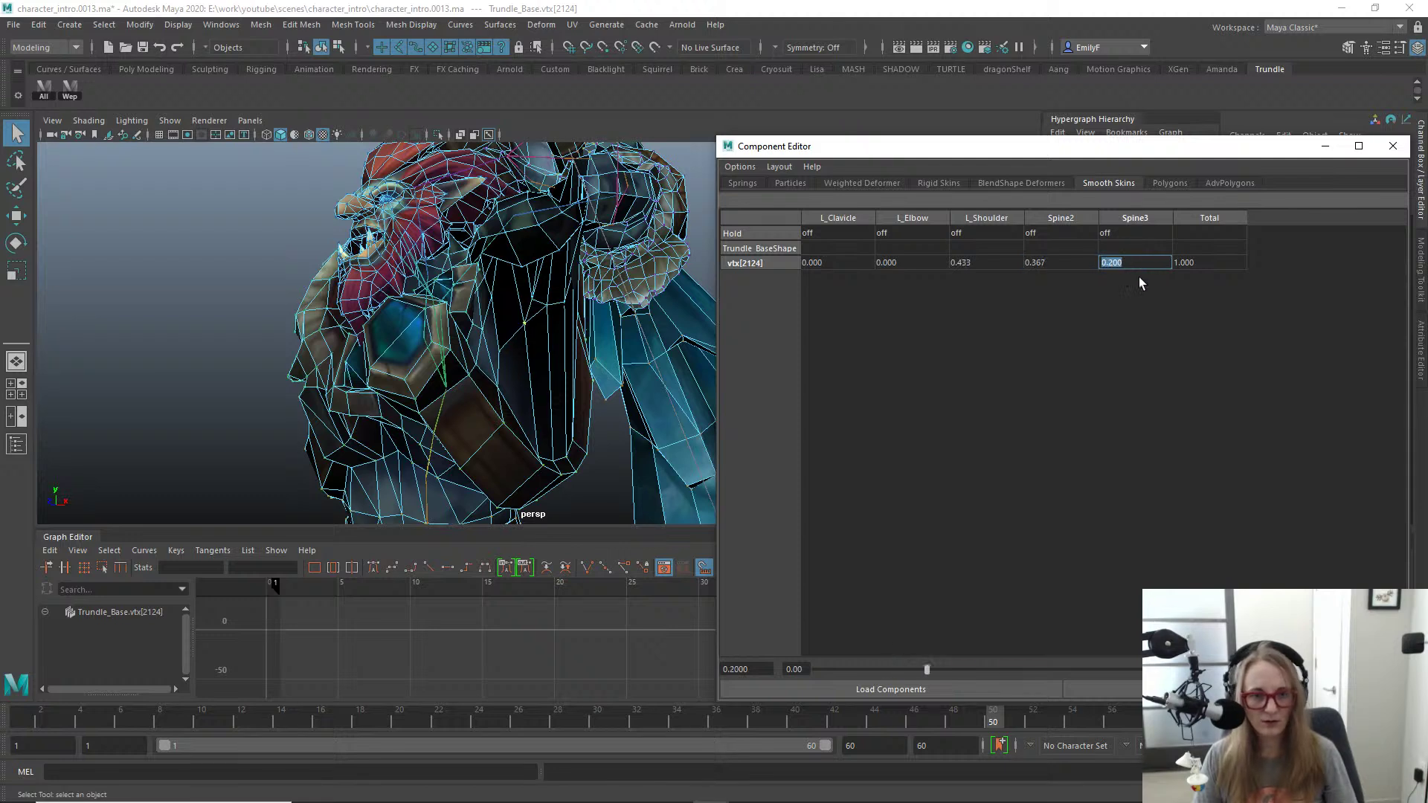
text(.3)
key(Return)
Step: Set the Spine2 weight of armpit vertex vtx[2124] to 0.4 and its L_Shoulder weight to 0.2
click(1068, 263)
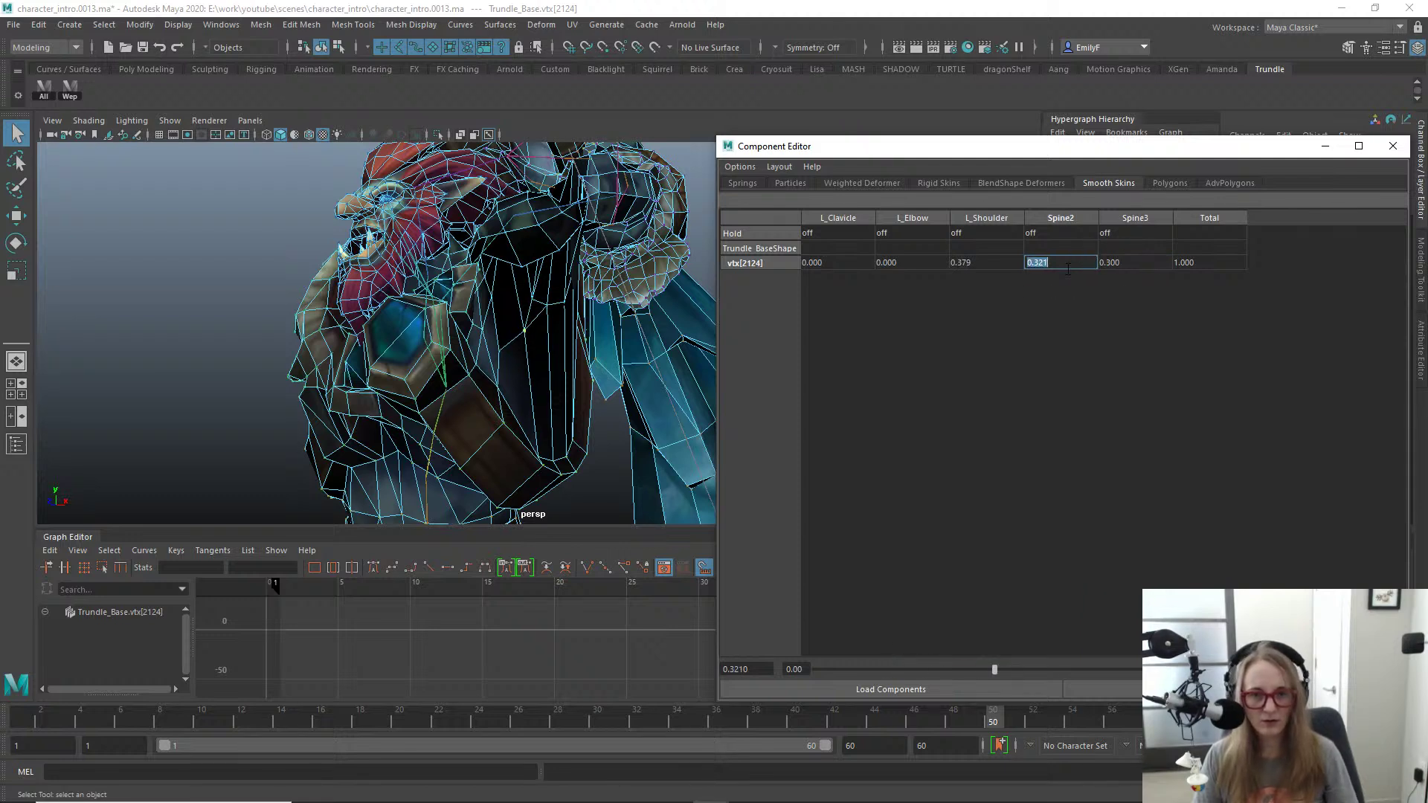
text(.4)
key(Return)
click(1001, 264)
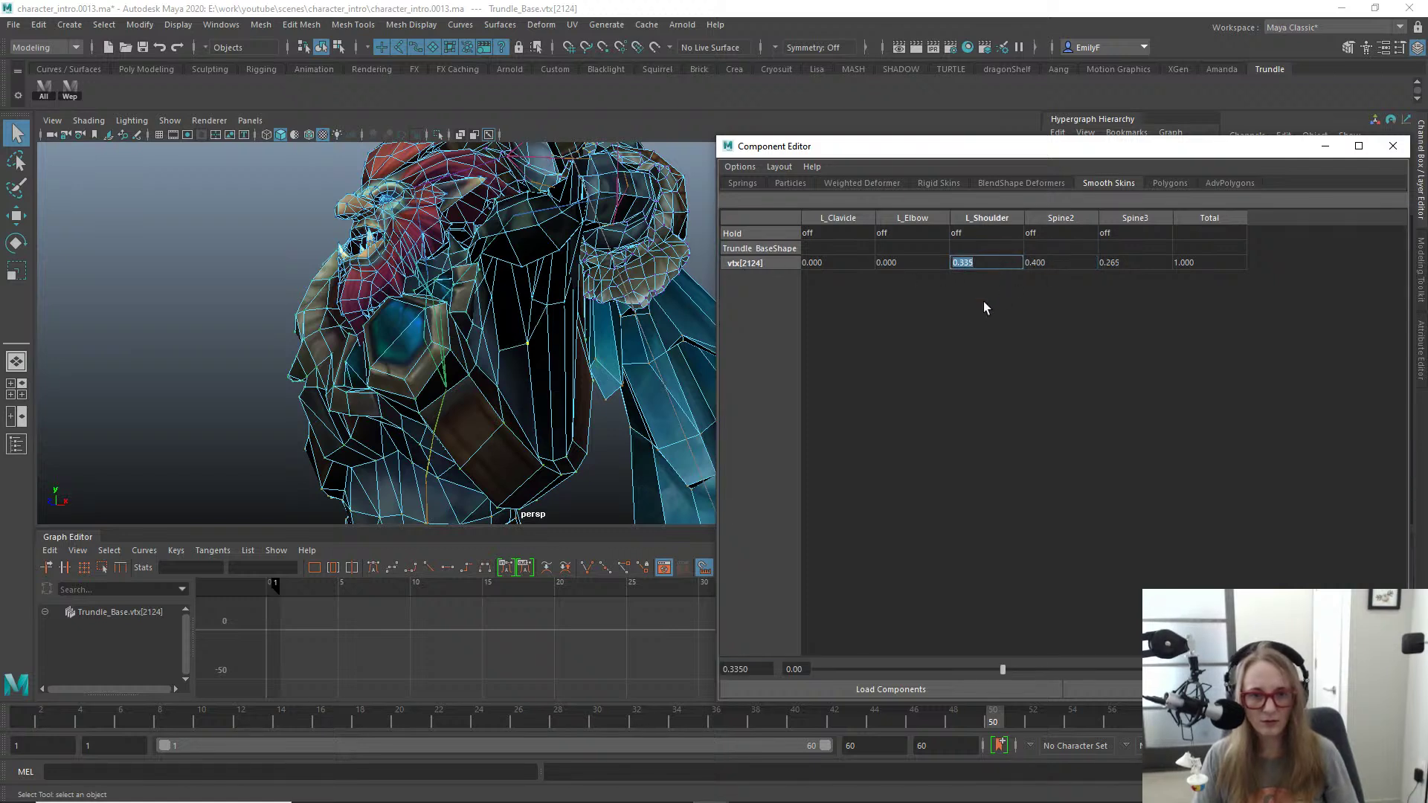
text(.2)
key(Return)
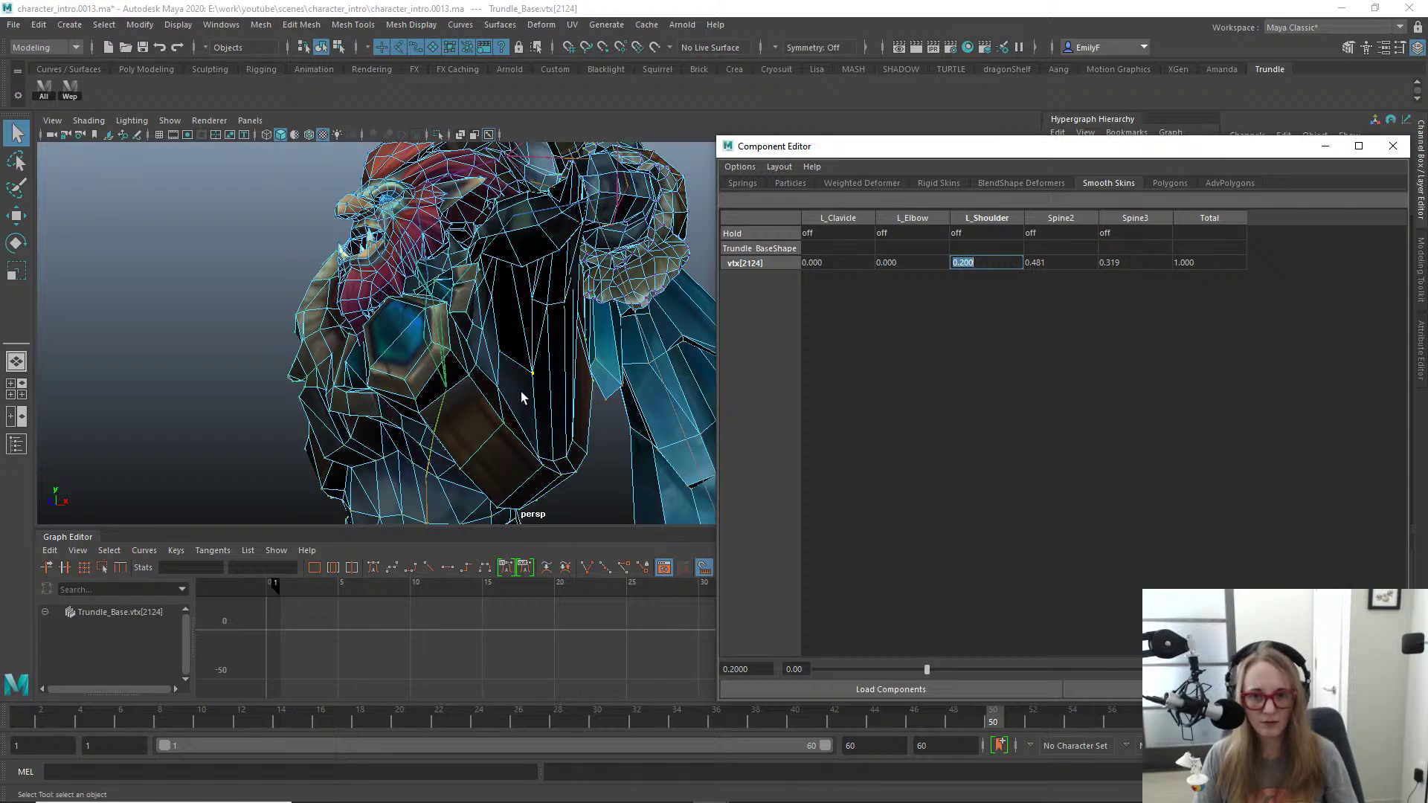
Step: Select armpit vertex vtx[2118] on its own and raise its Spine3 weight, first to 0.1 and then 0.2
alt+drag(520, 398, 499, 341)
click(519, 290)
alt+drag(519, 290, 496, 340)
alt+drag(555, 284, 506, 300)
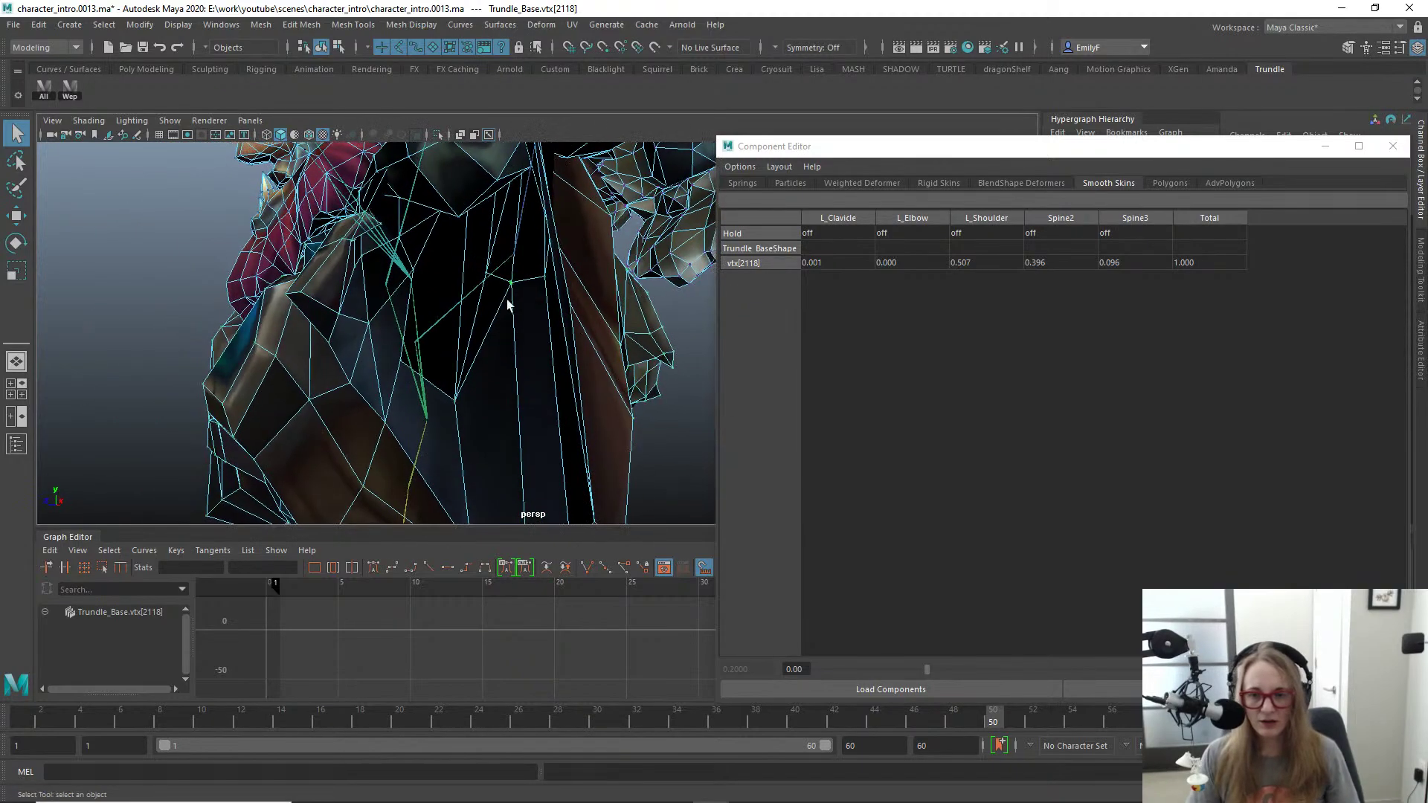
shift+click(545, 278)
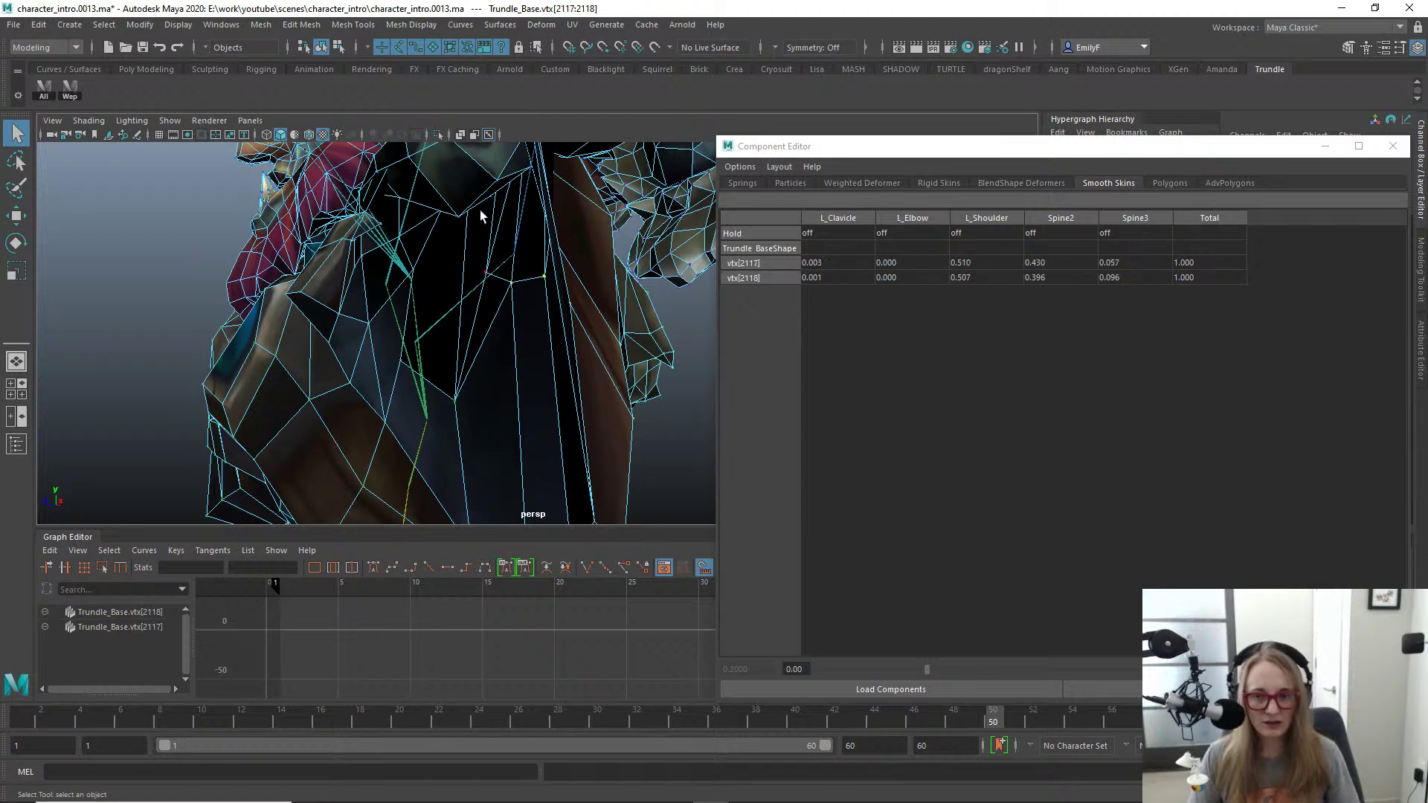
key(ctrl+z)
click(1136, 262)
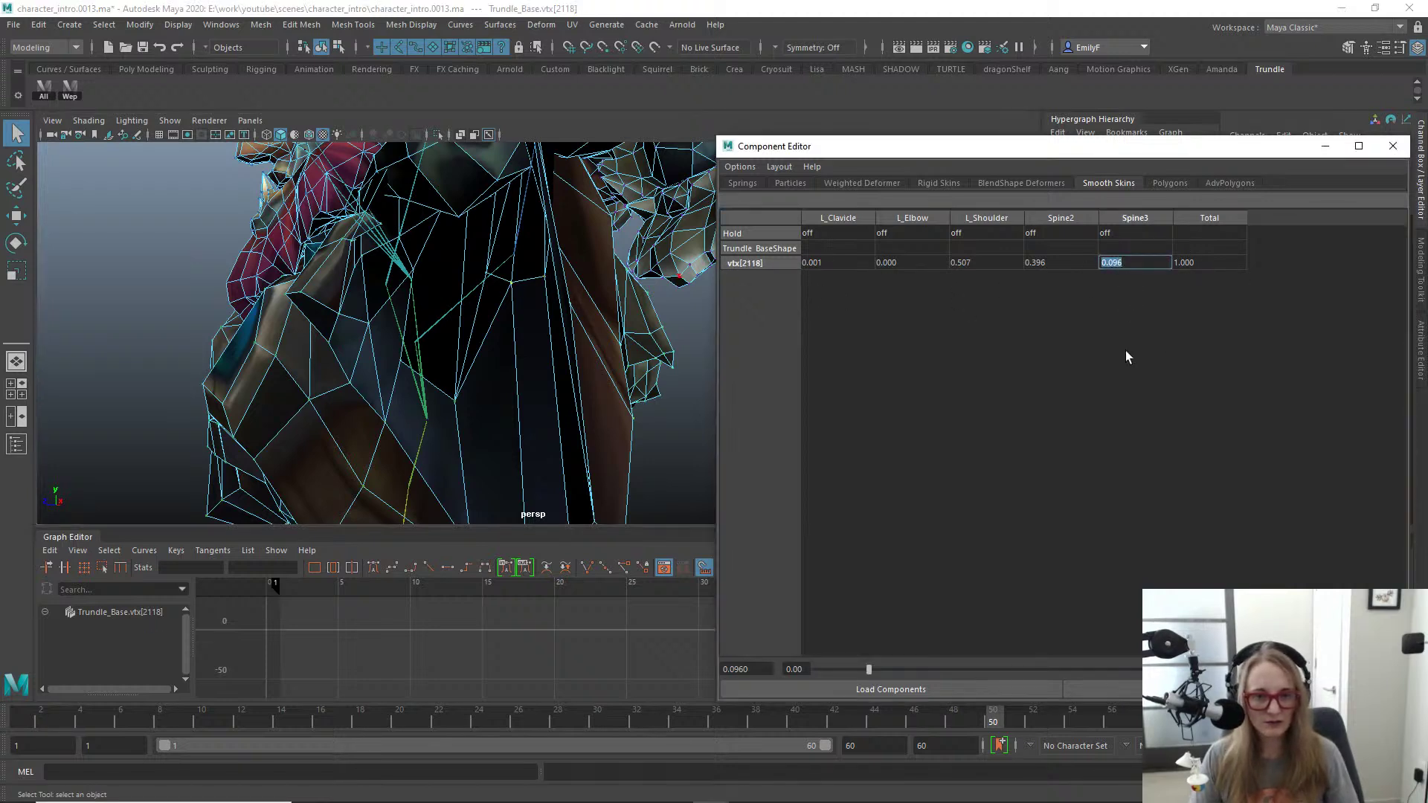
text(0.1)
key(Return)
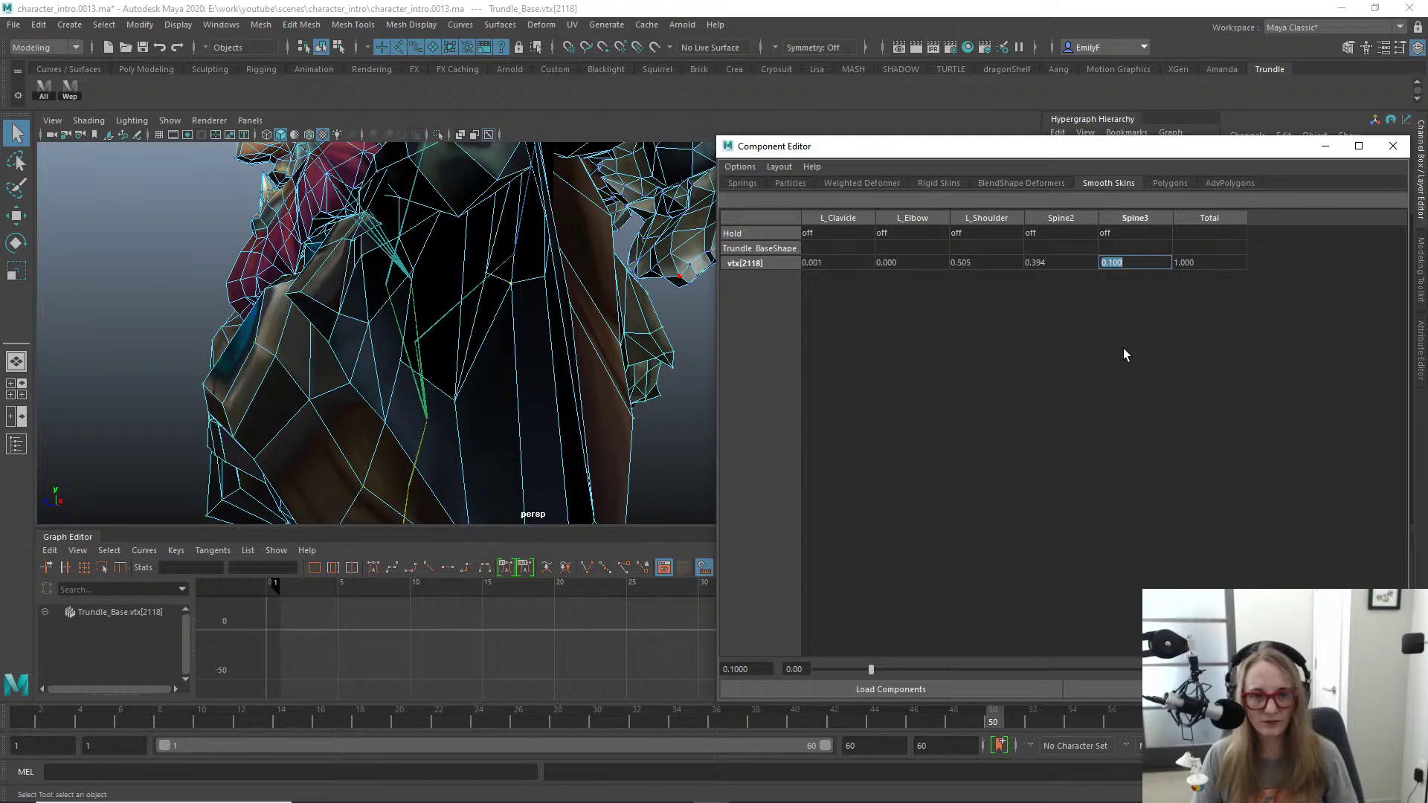
text(0.2)
key(Return)
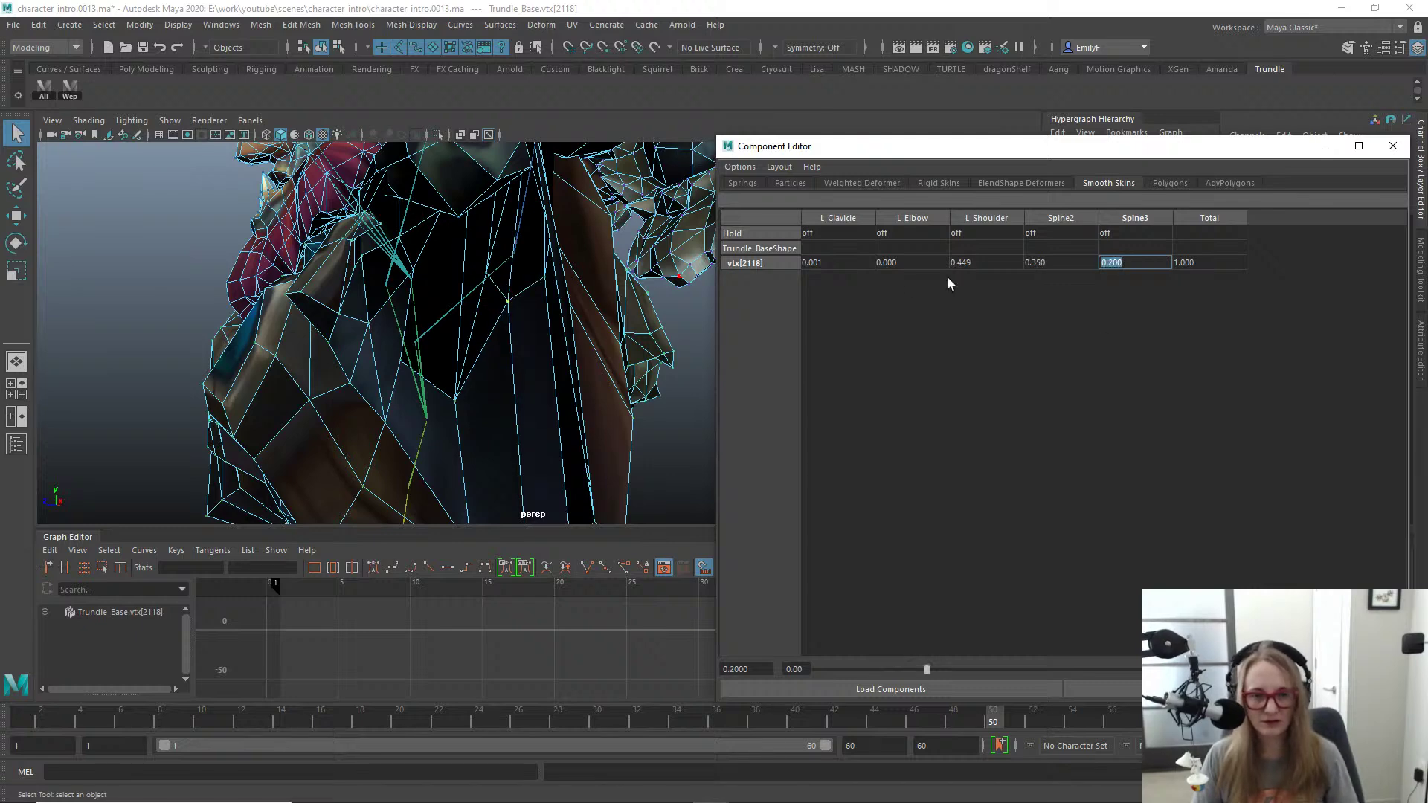
Step: Set the Spine3 weight of vtx[2118] to 0.25 and its L_Shoulder weight to 0.3
alt+drag(628, 307, 574, 321)
double_click(1149, 262)
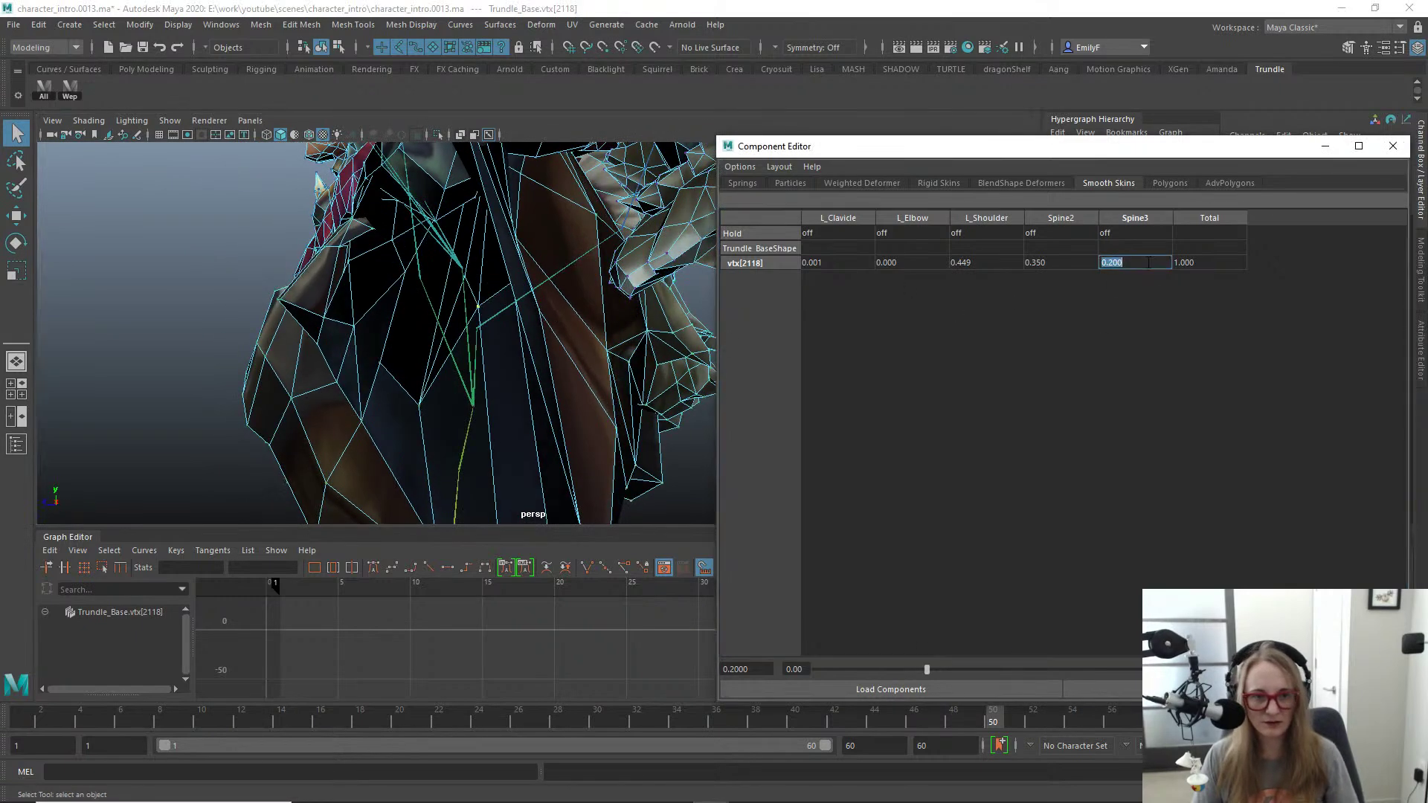
text(.25)
key(Return)
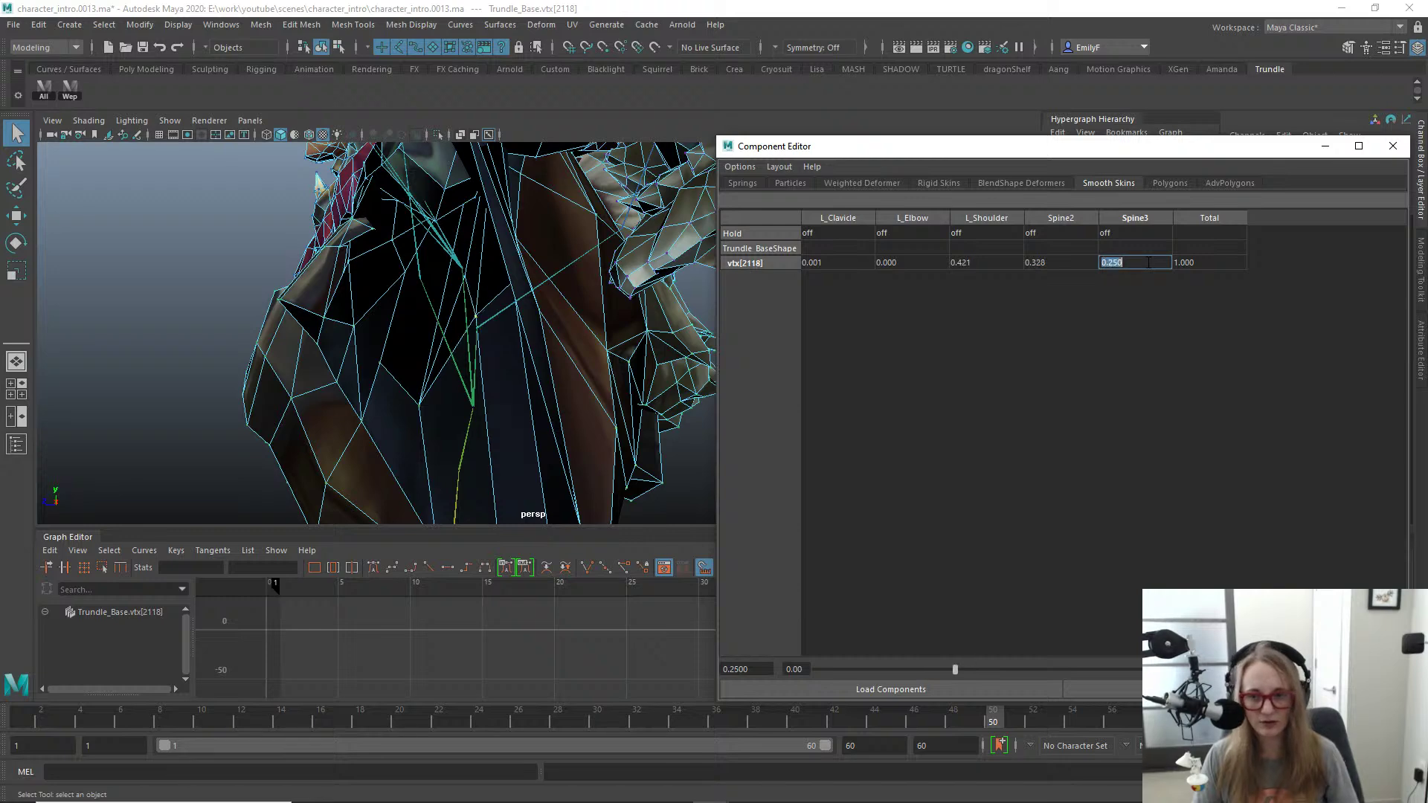
click(1046, 265)
double_click(980, 266)
text(.3)
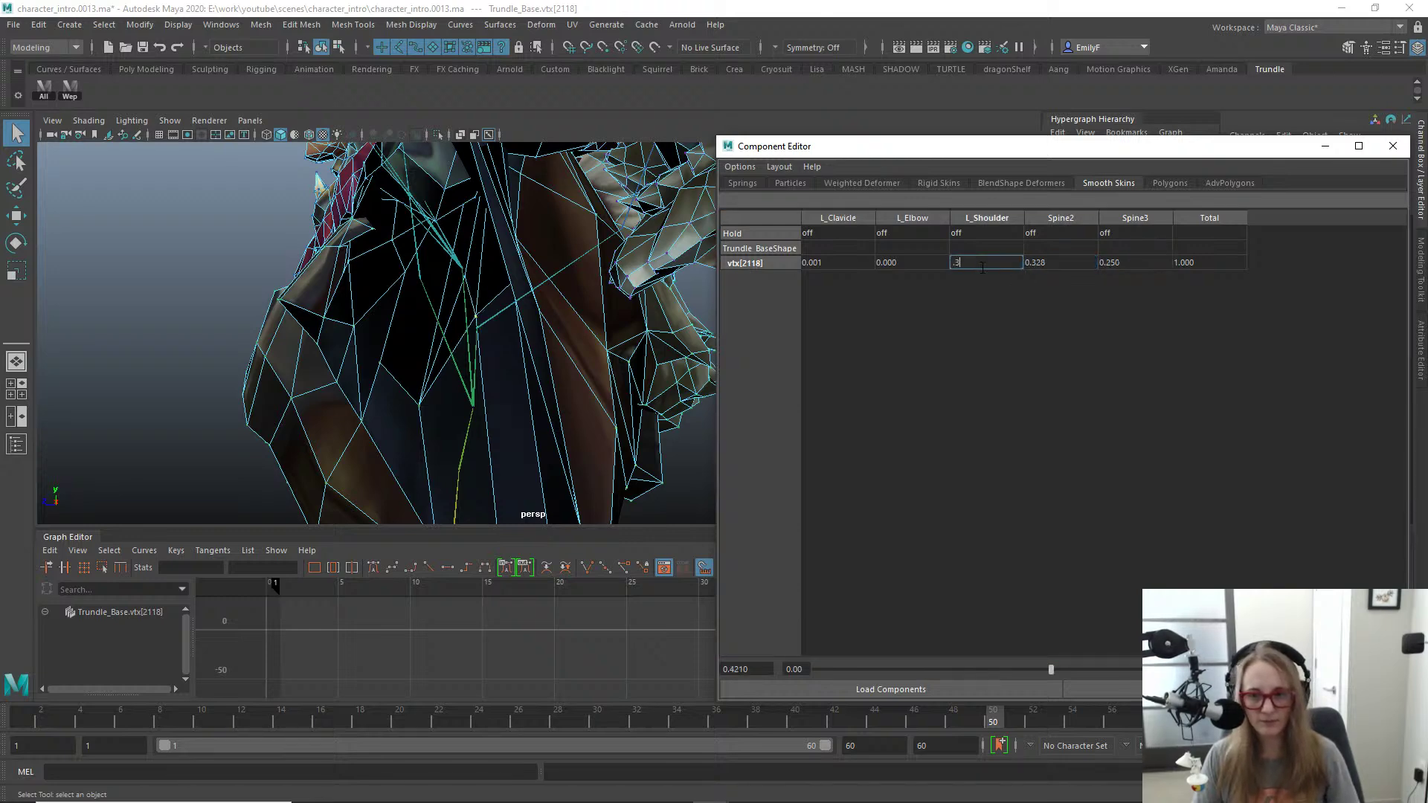
key(Return)
Step: Try a Spine3 weight of 1 on armpit vertex vtx[2101], and undo it
alt+drag(449, 299, 494, 289)
click(541, 275)
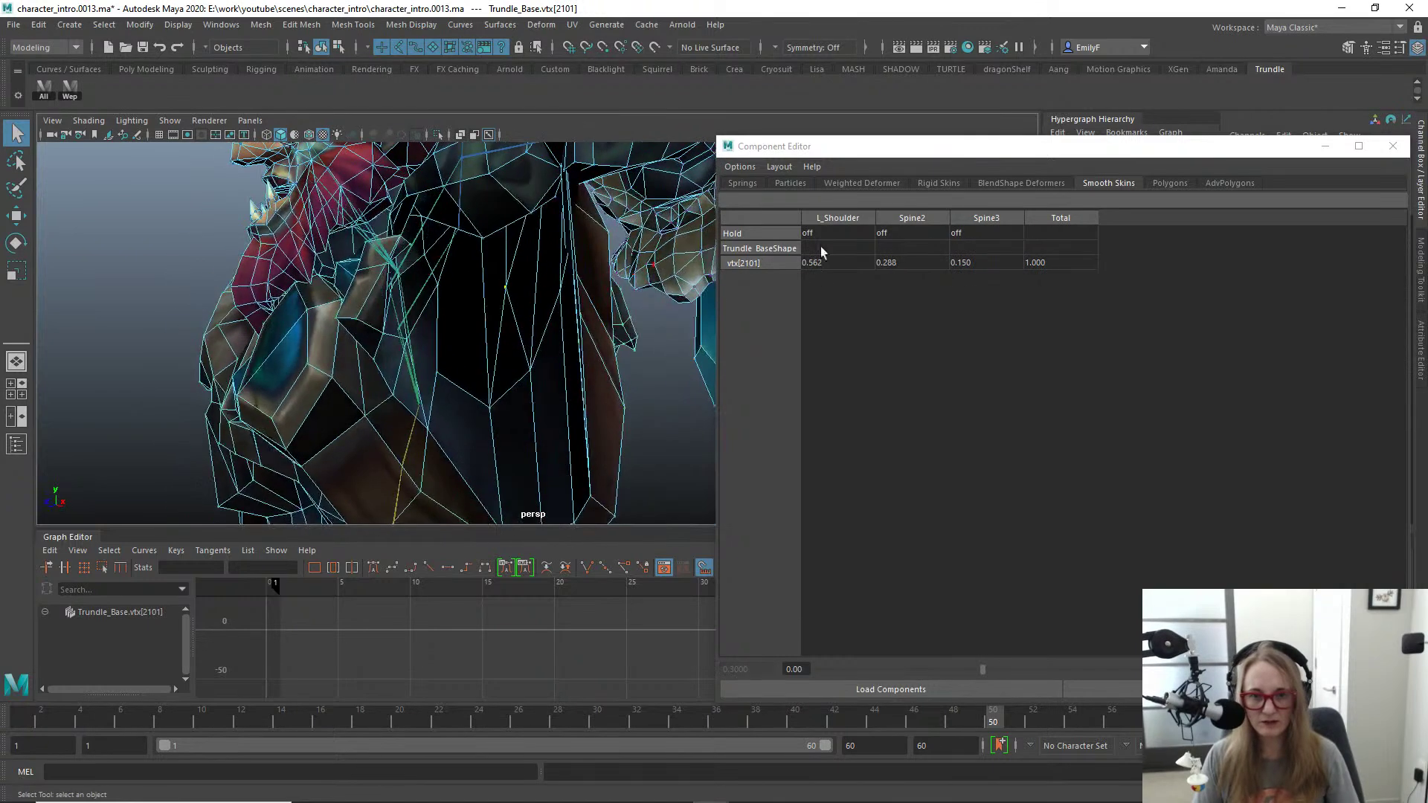
double_click(978, 263)
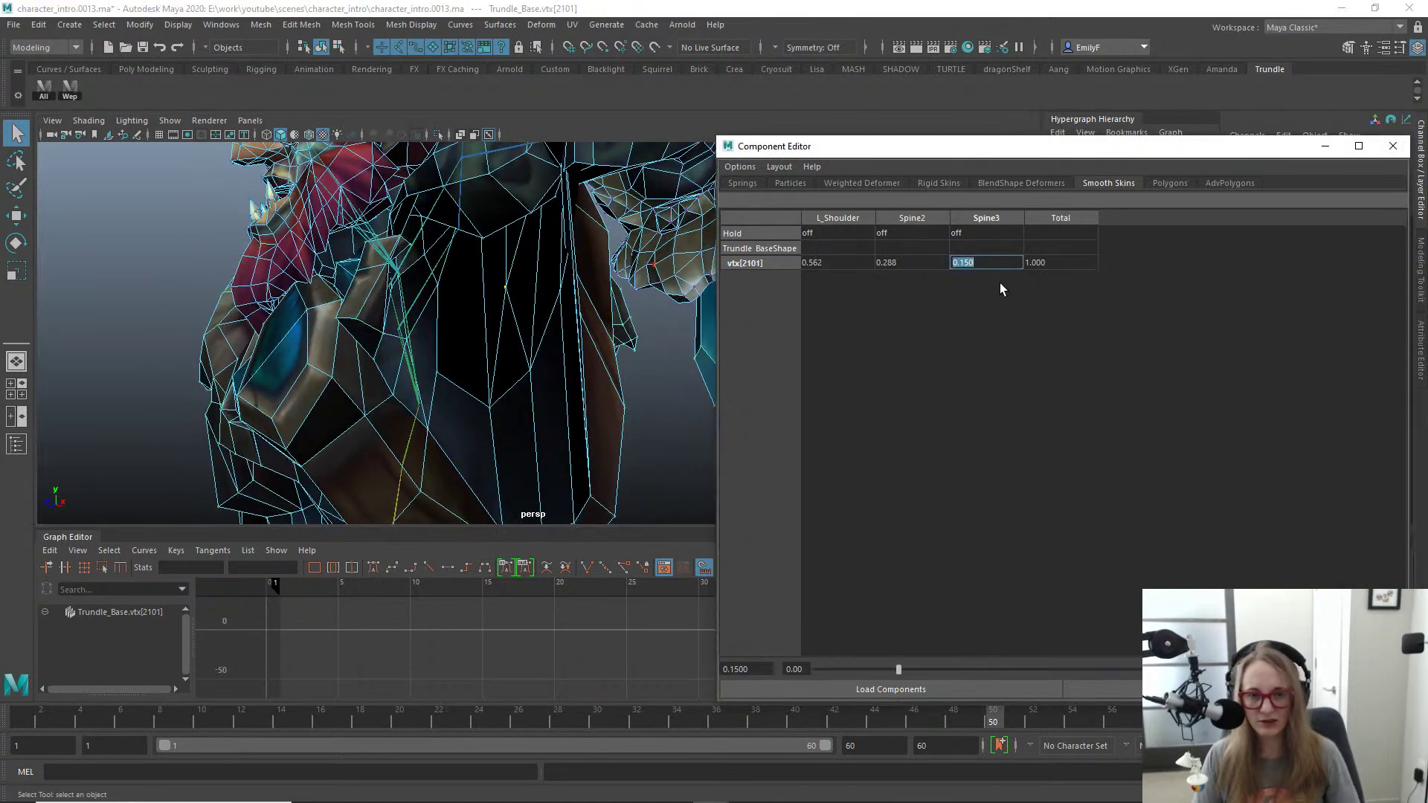
text(1)
key(Return)
alt+drag(655, 298, 580, 285)
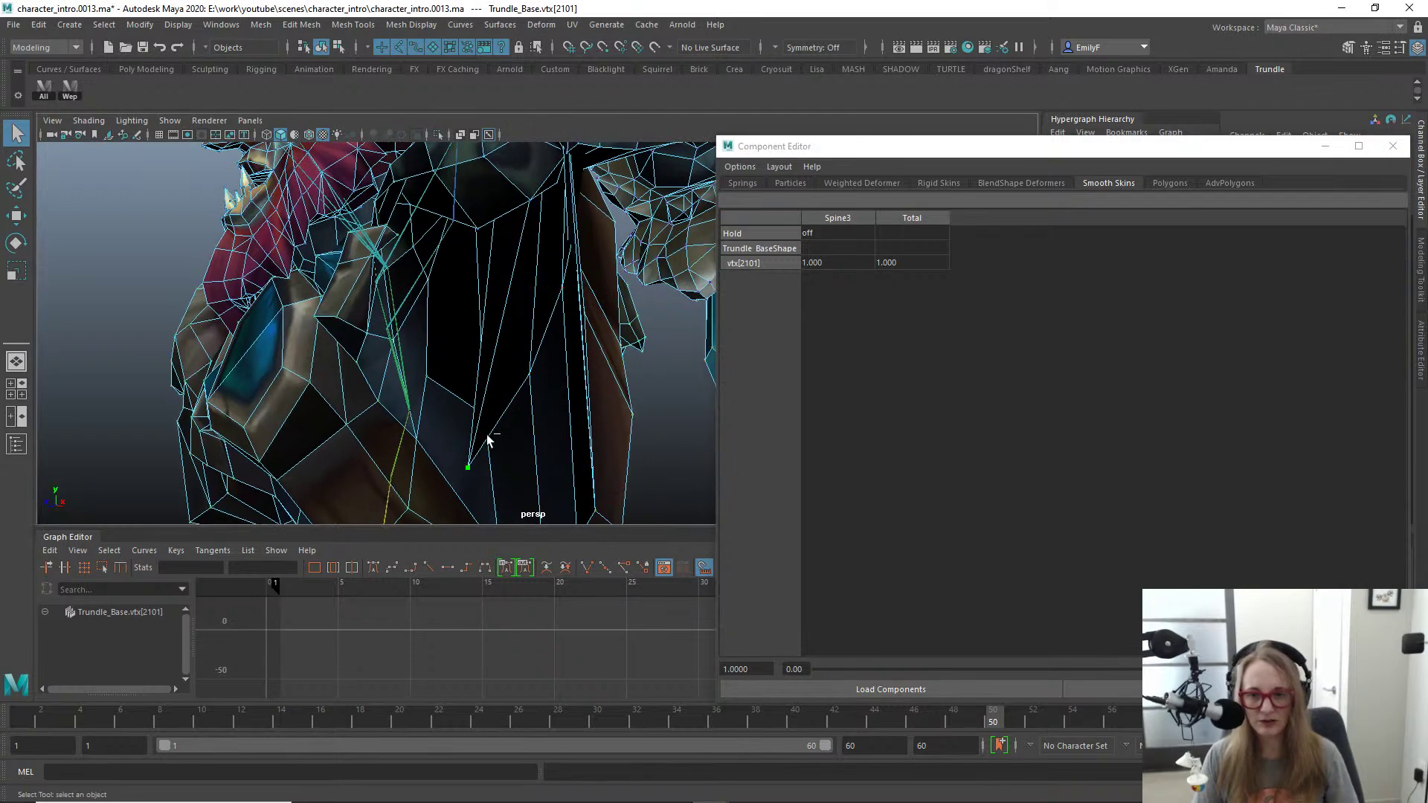
key(ctrl+z)
Step: Reselect armpit vertex vtx[2101] and set its Spine3 weight to 0.2
click(502, 281)
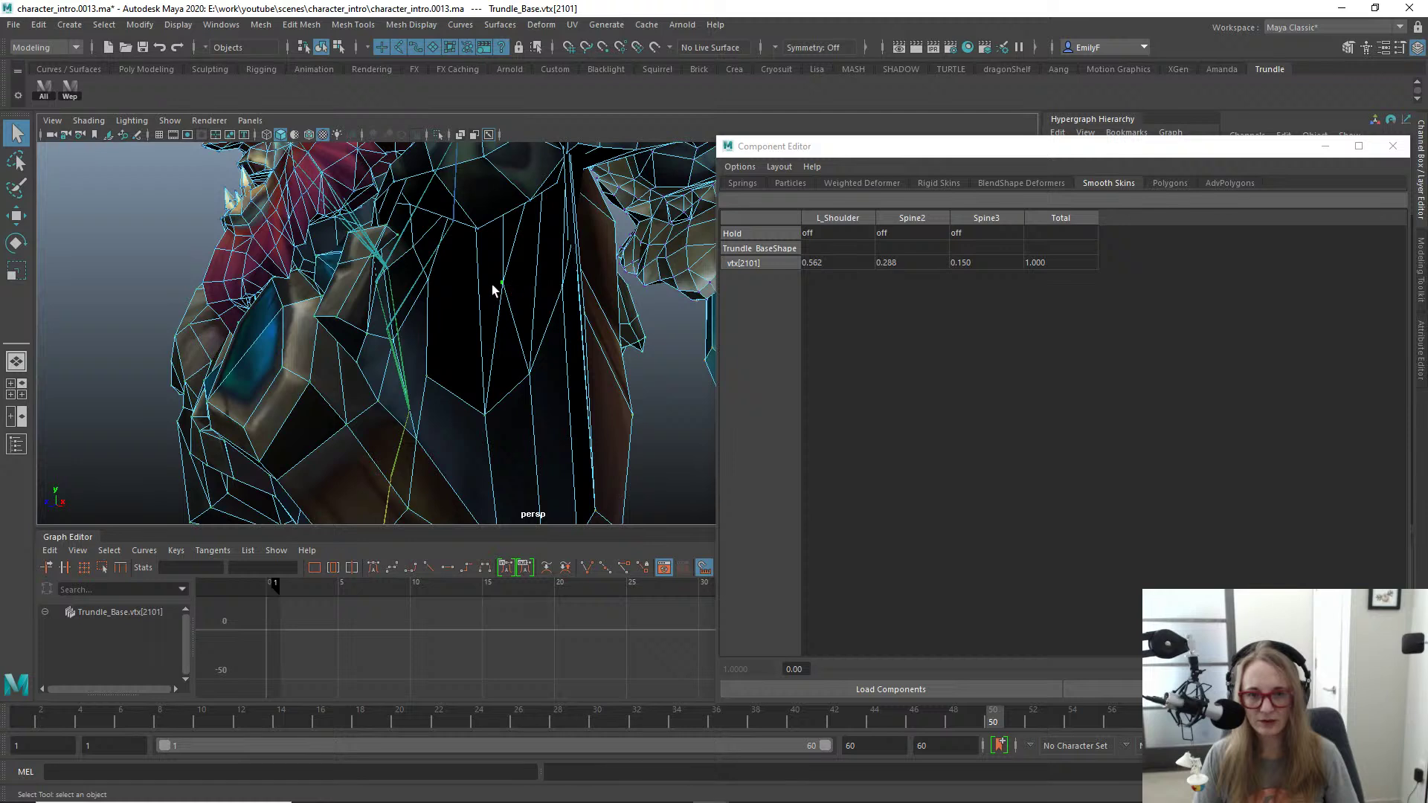
click(989, 270)
click(982, 262)
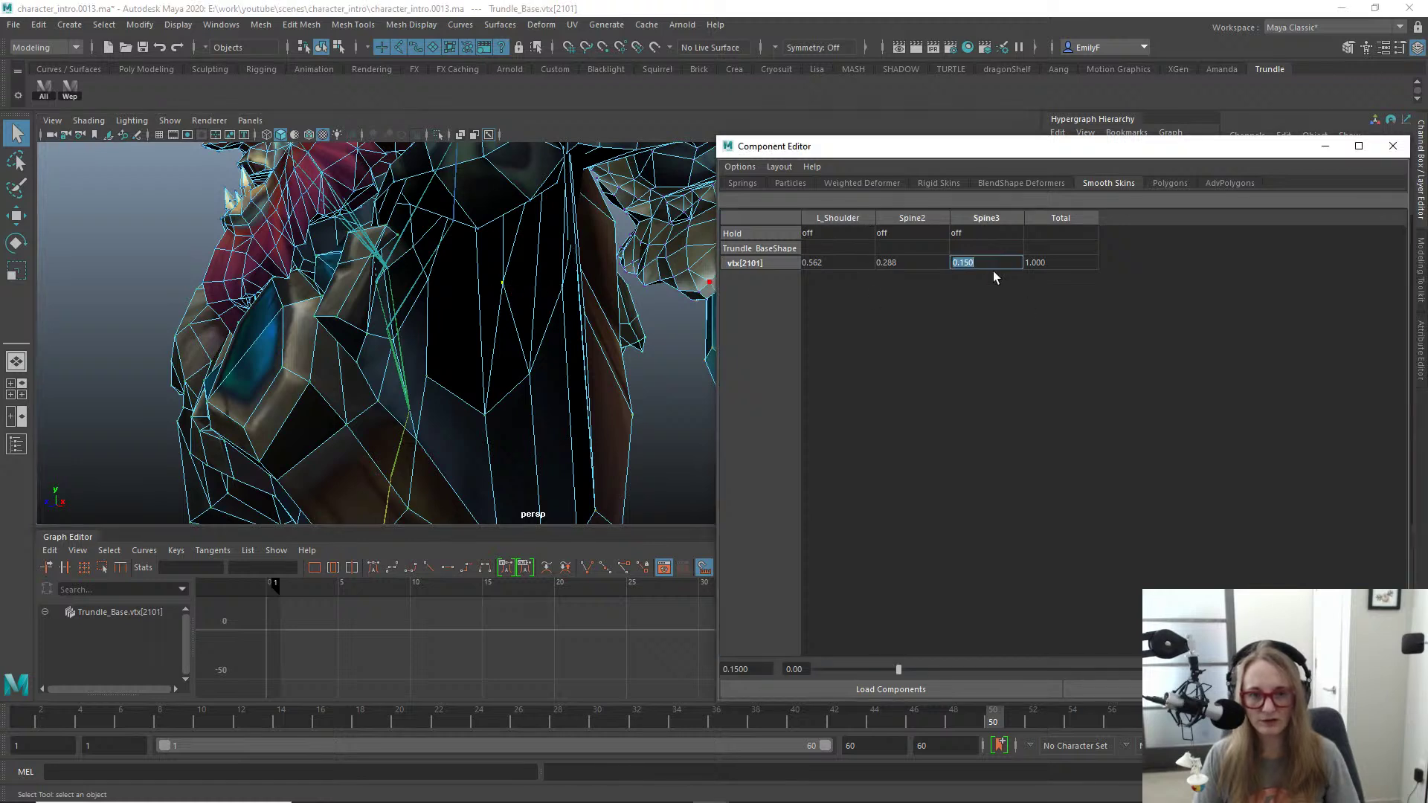
text(.2)
Step: Adjust the L_Shoulder weight of vtx[2101], trying 0.3 and 0.4 and settling on 0.45
click(840, 263)
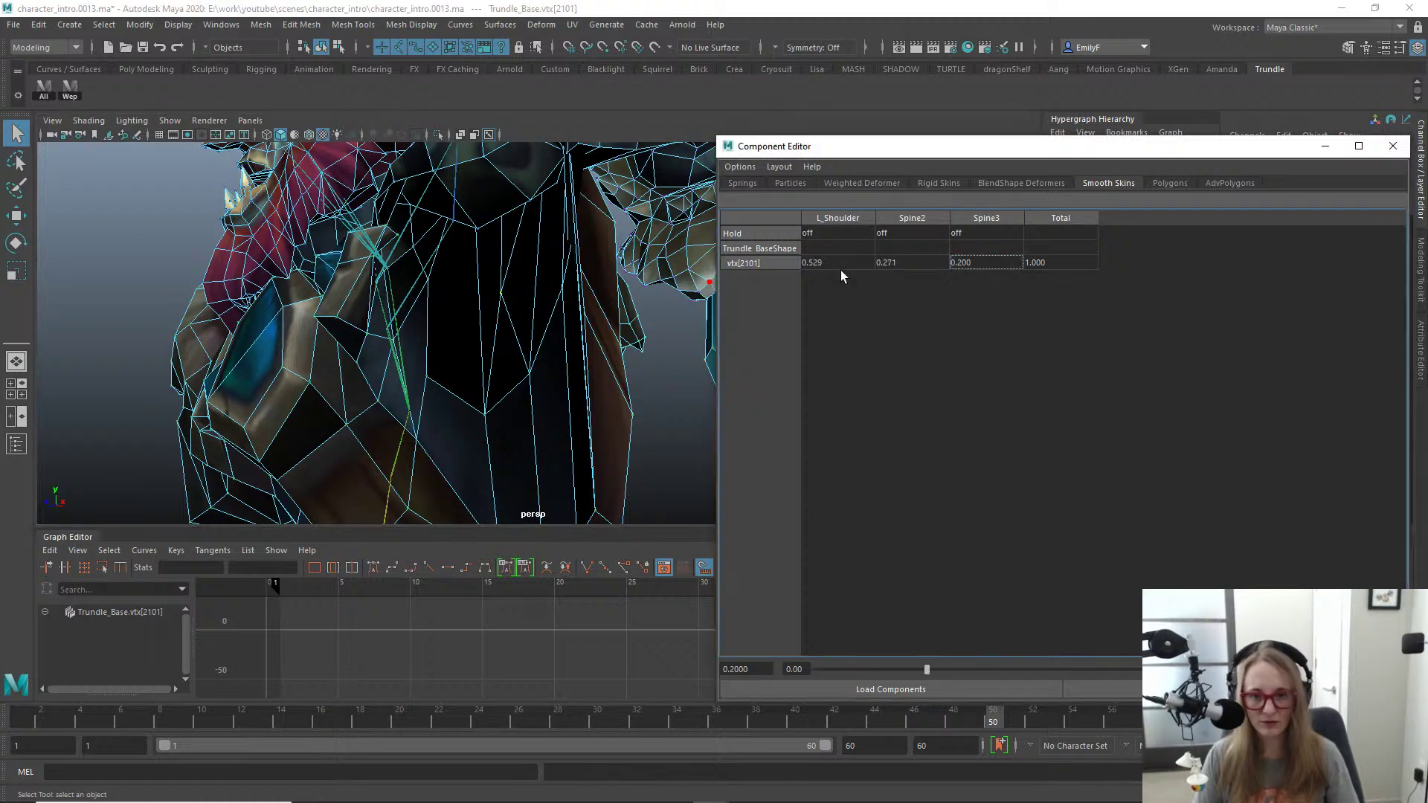
text(.)
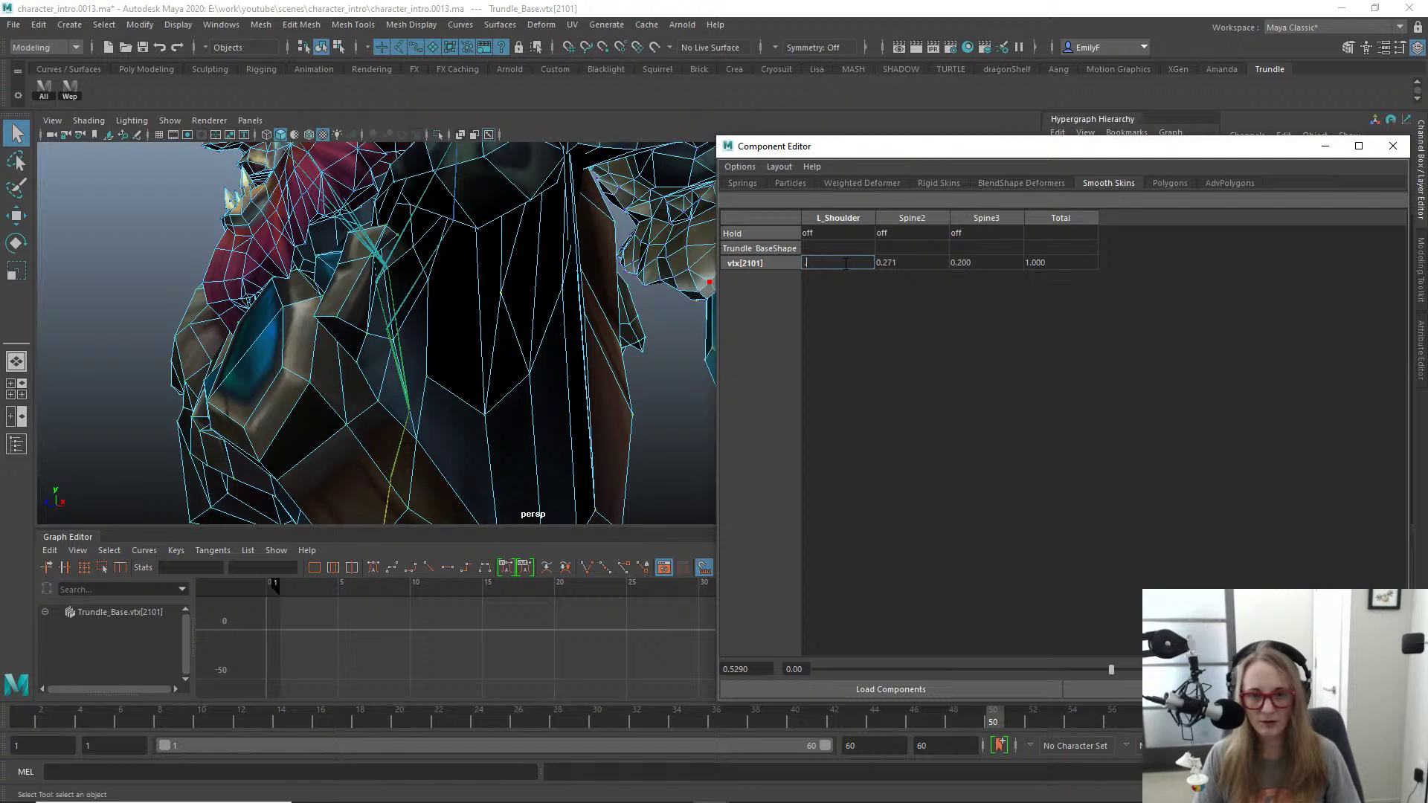
text(3)
key(Return)
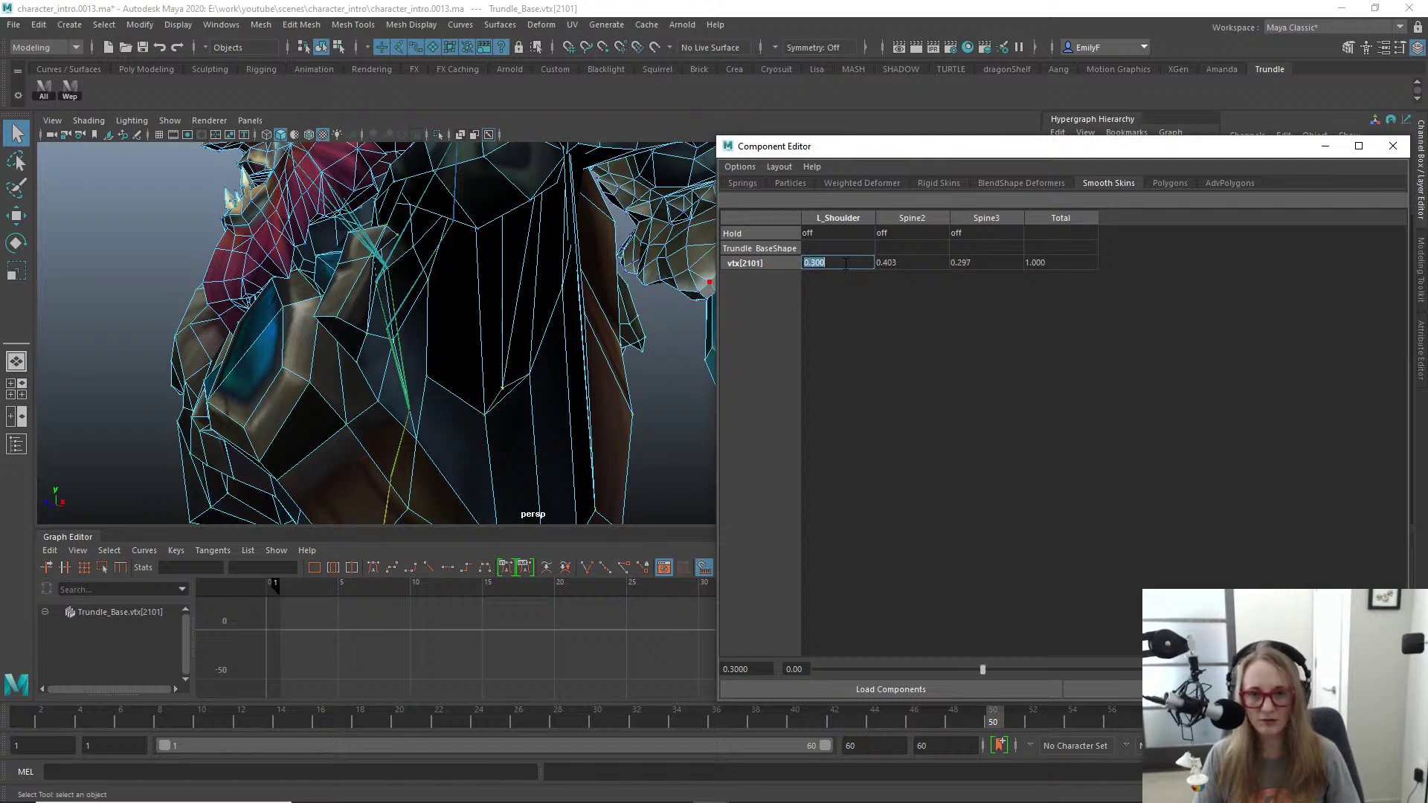
text(.4)
key(Return)
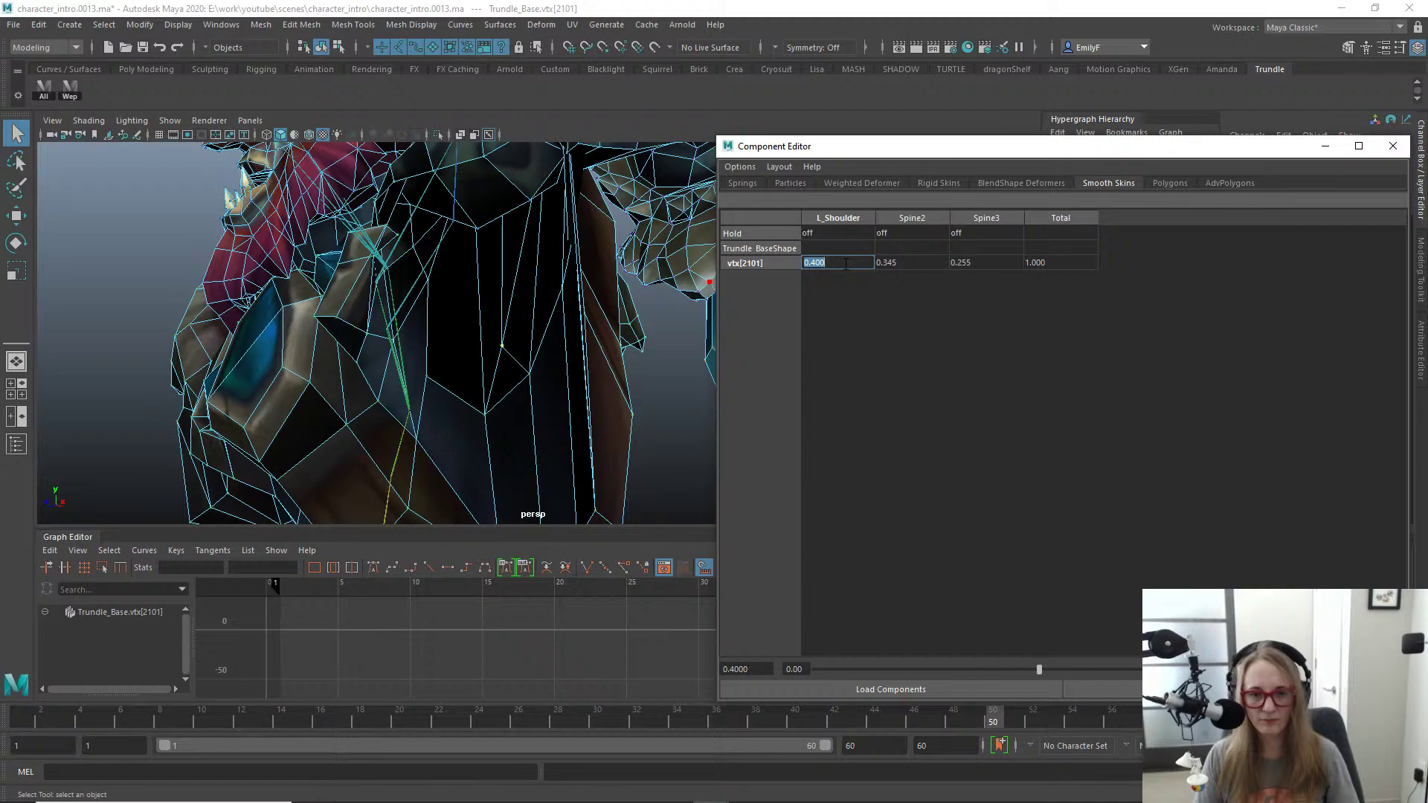
text(.45)
key(Return)
Step: Check the armpit deformation in textured display while scrubbing the animation, ending on frame 53
mouse_move(416, 282)
alt+mouse_down()
mouse_move(441, 274)
mouse_move(399, 214)
mouse_move(517, 226)
mouse_move(573, 344)
mouse_move(386, 373)
mouse_move(261, 319)
mouse_move(351, 315)
mouse_move(482, 374)
mouse_move(488, 357)
mouse_move(525, 367)
mouse_move(469, 377)
mouse_move(491, 402)
alt+mouse_up()
key(4)
key(6)
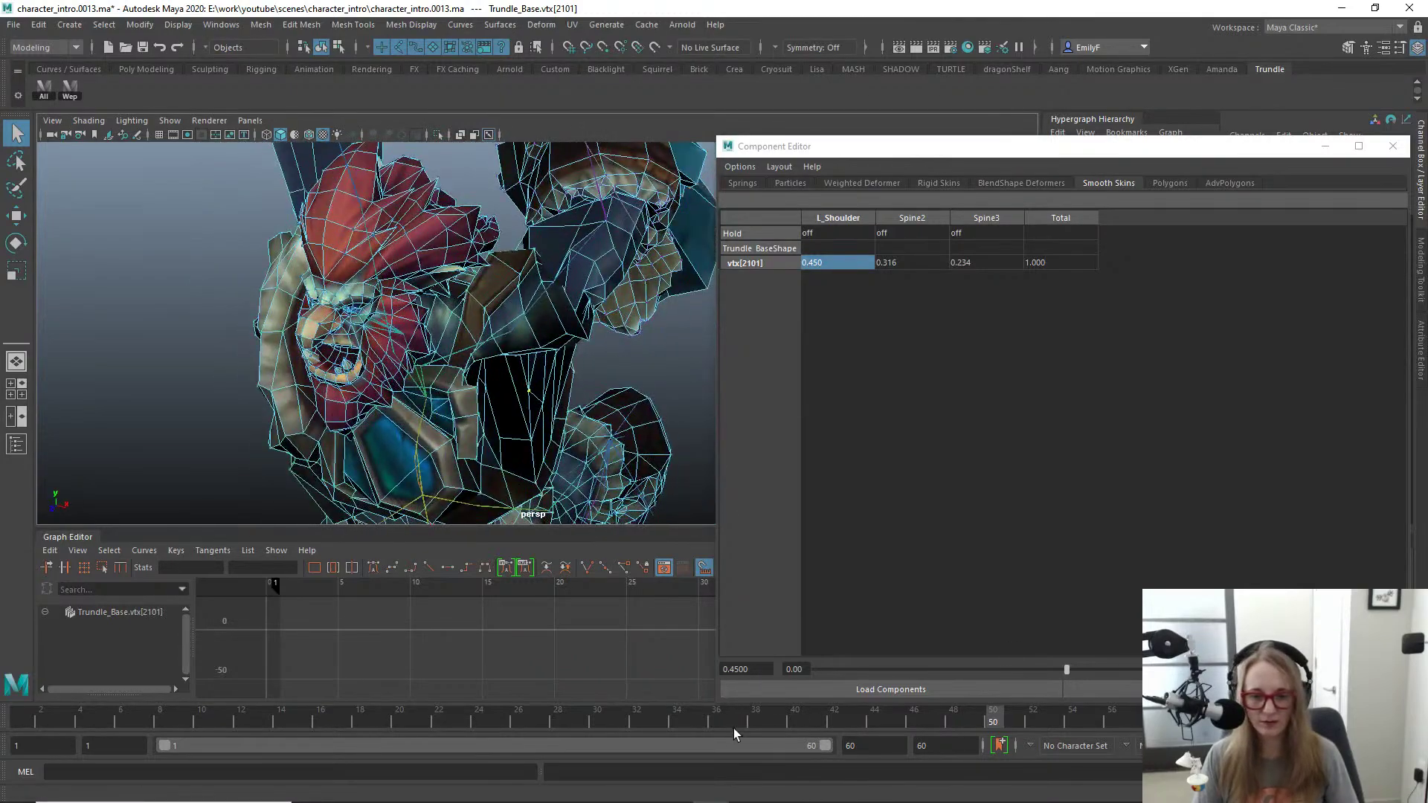
drag(734, 729, 442, 710)
key(f)
alt+right_drag(577, 329, 447, 280)
mouse_move(446, 281)
alt+mouse_down()
mouse_move(520, 262)
mouse_move(494, 271)
mouse_move(475, 212)
mouse_move(443, 268)
alt+mouse_up()
drag(439, 718, 1045, 757)
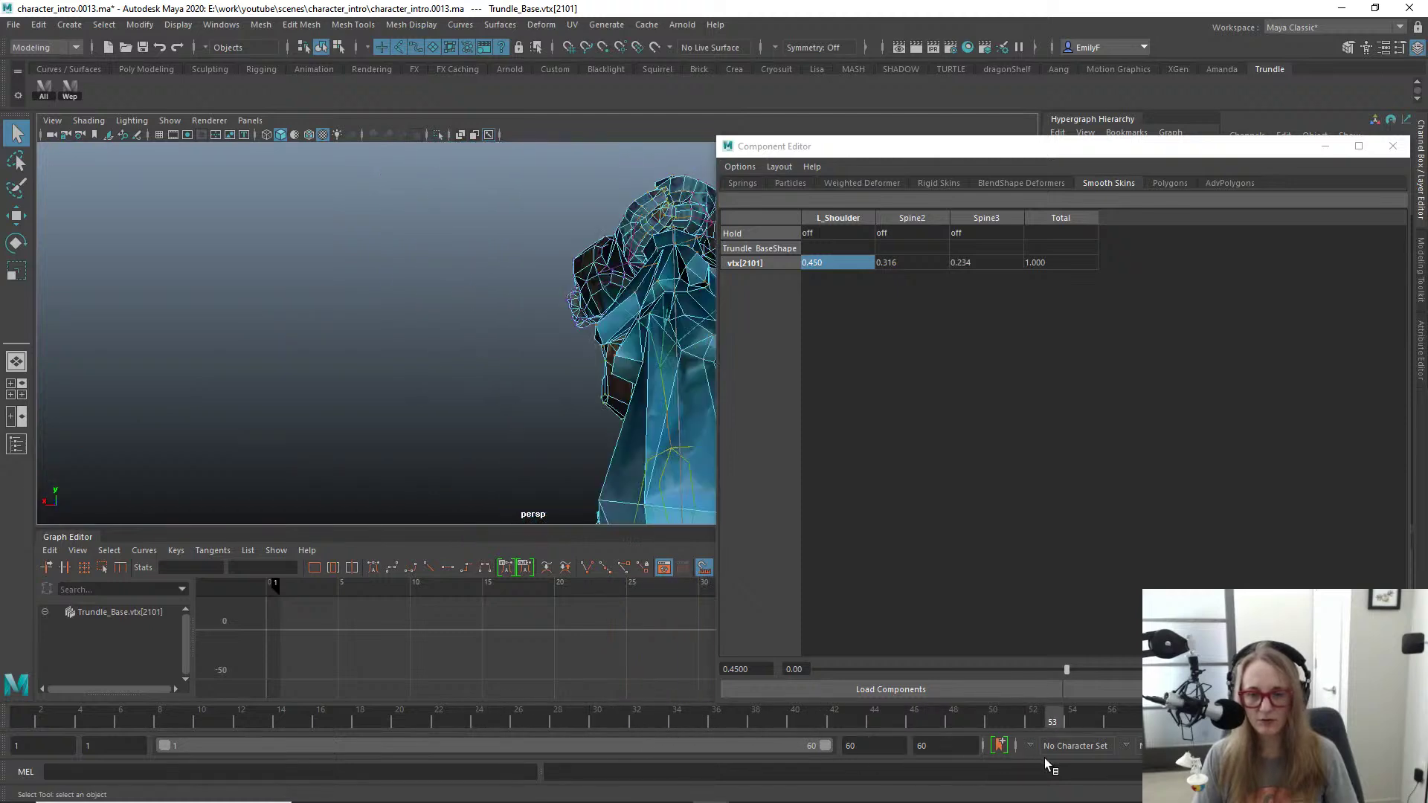
Step: Move the Component Editor off the viewport and inspect the reweighted armpit from several angles at frame 53
drag(1098, 151, 1427, 236)
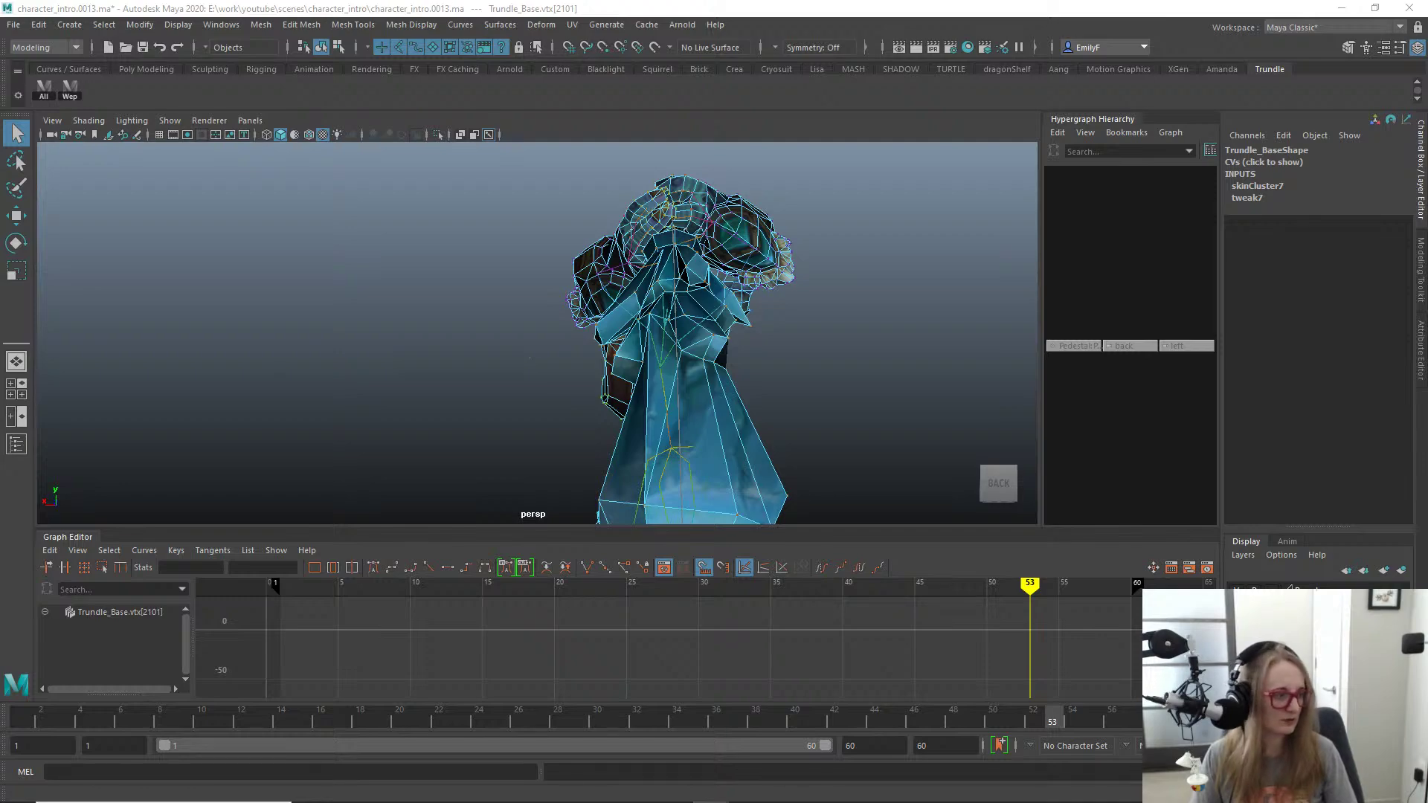
scroll(707, 303, down, 2)
alt+drag(707, 303, 461, 342)
key(f)
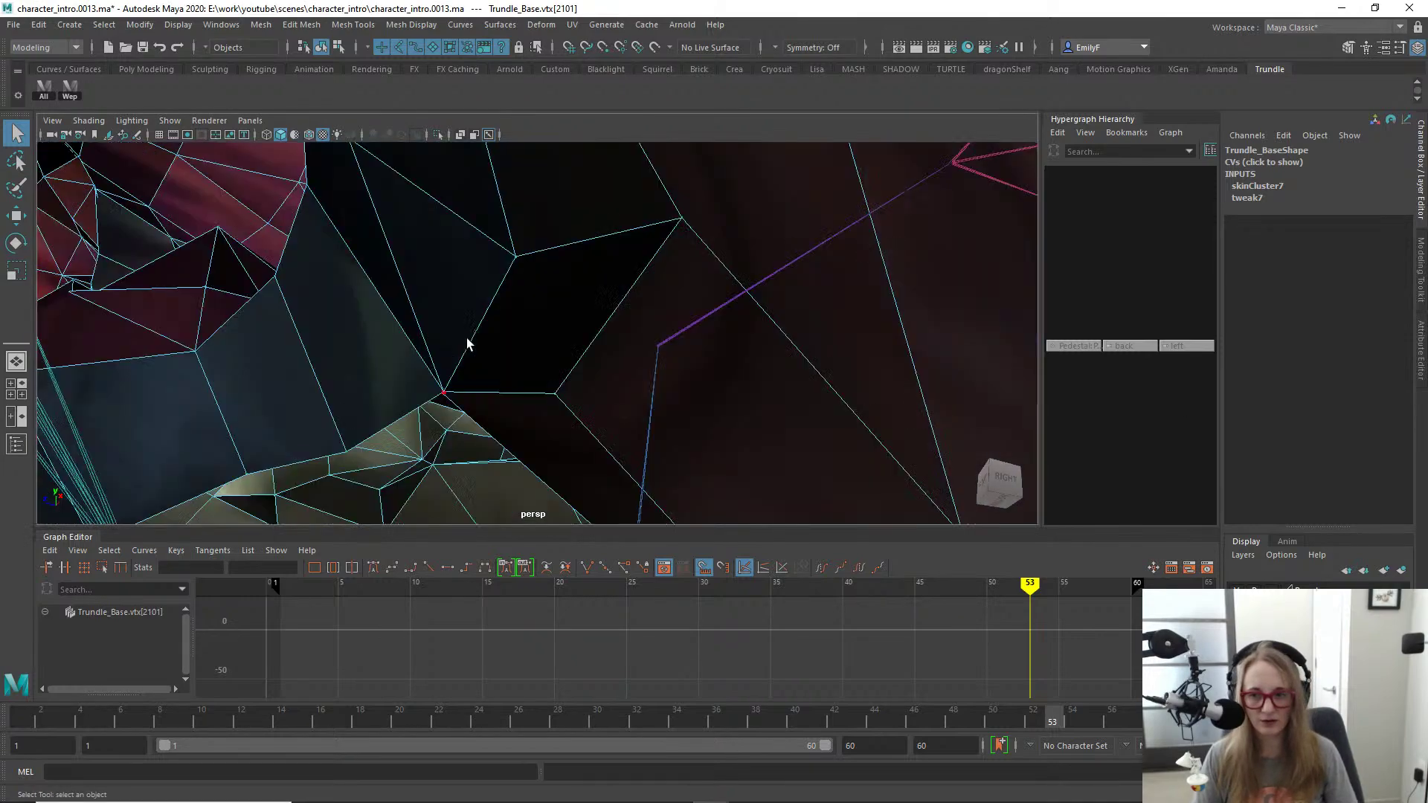
alt+right_drag(466, 337, 357, 310)
alt+drag(441, 326, 360, 326)
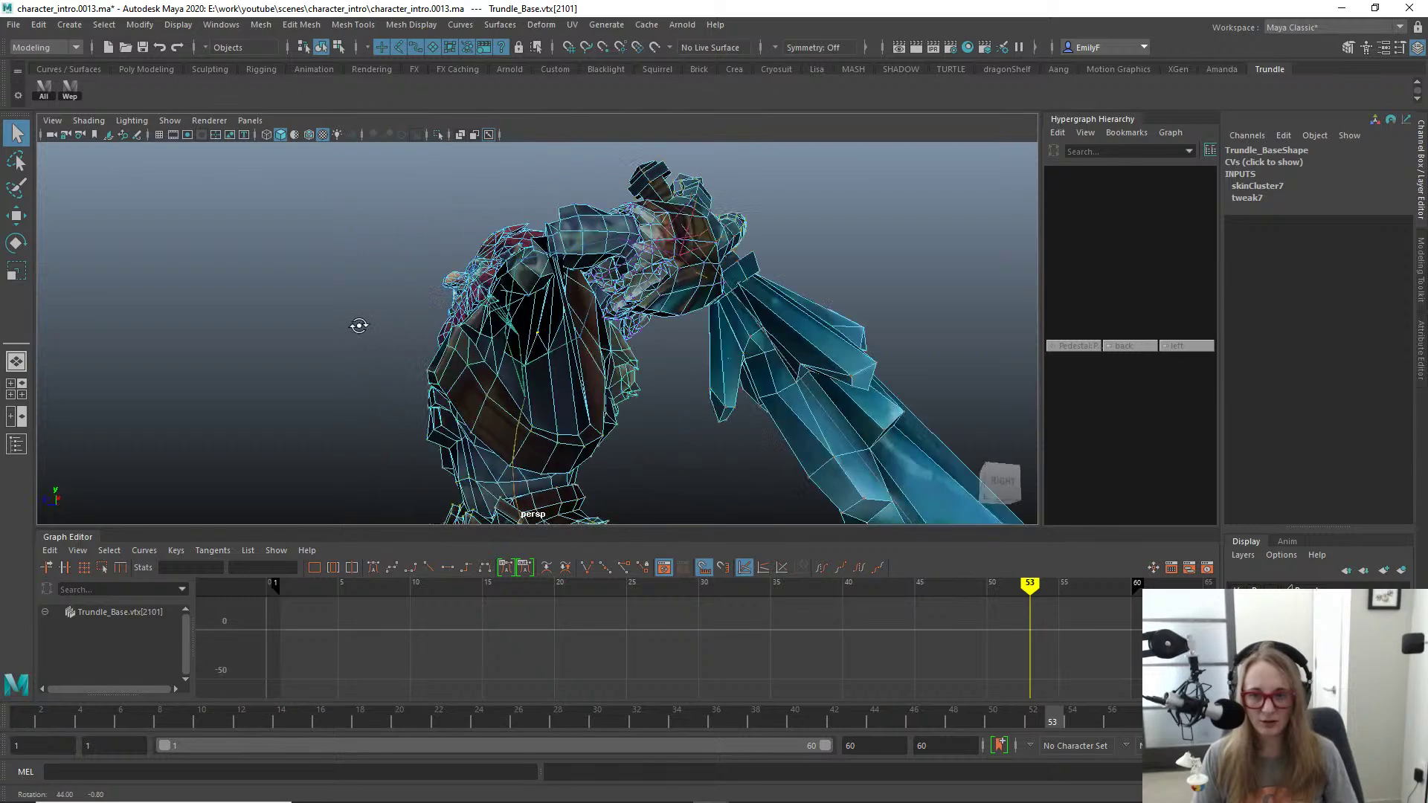
alt+right_drag(358, 326, 500, 339)
key(6)
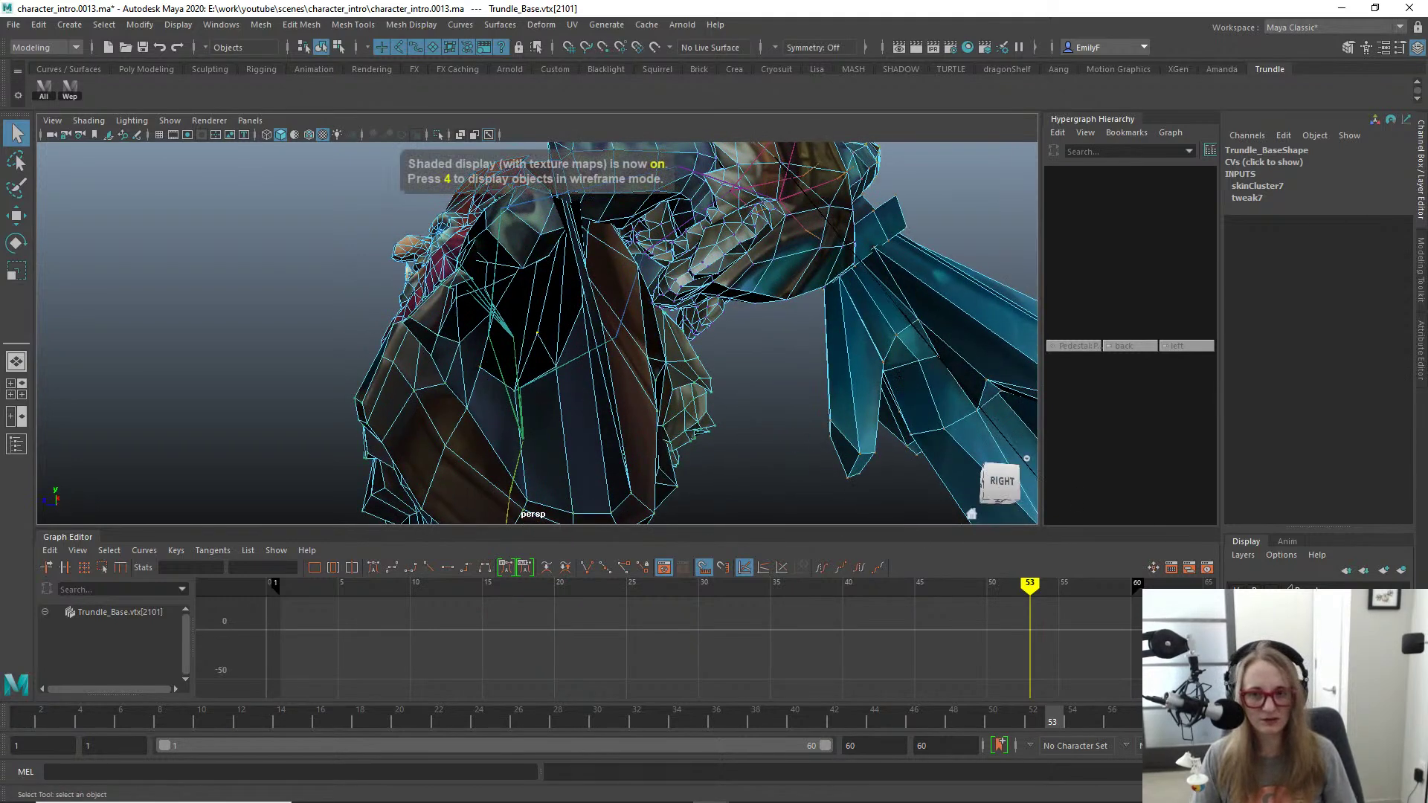
click(685, 441)
alt+right_drag(684, 440, 606, 373)
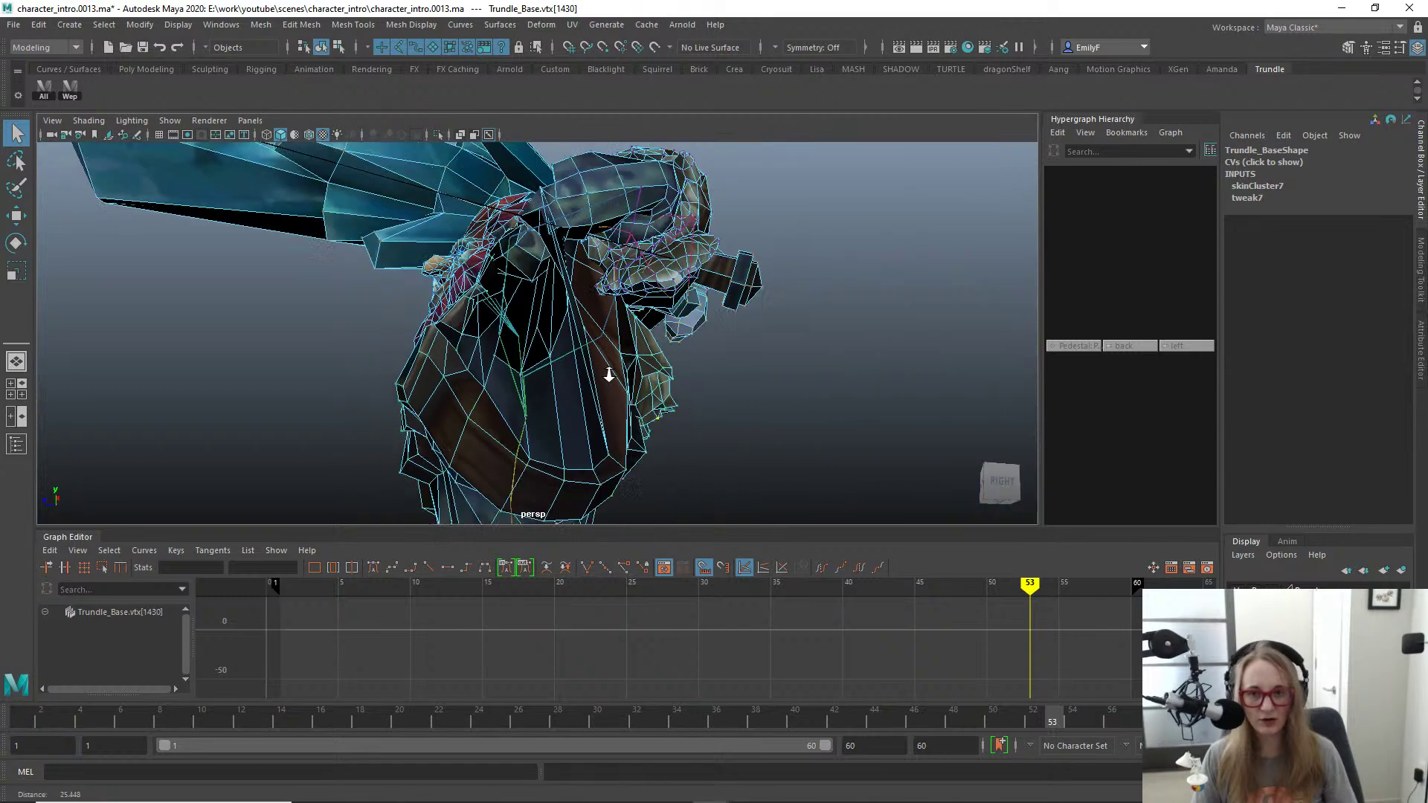
alt+drag(606, 373, 647, 360)
key(ctrl+z)
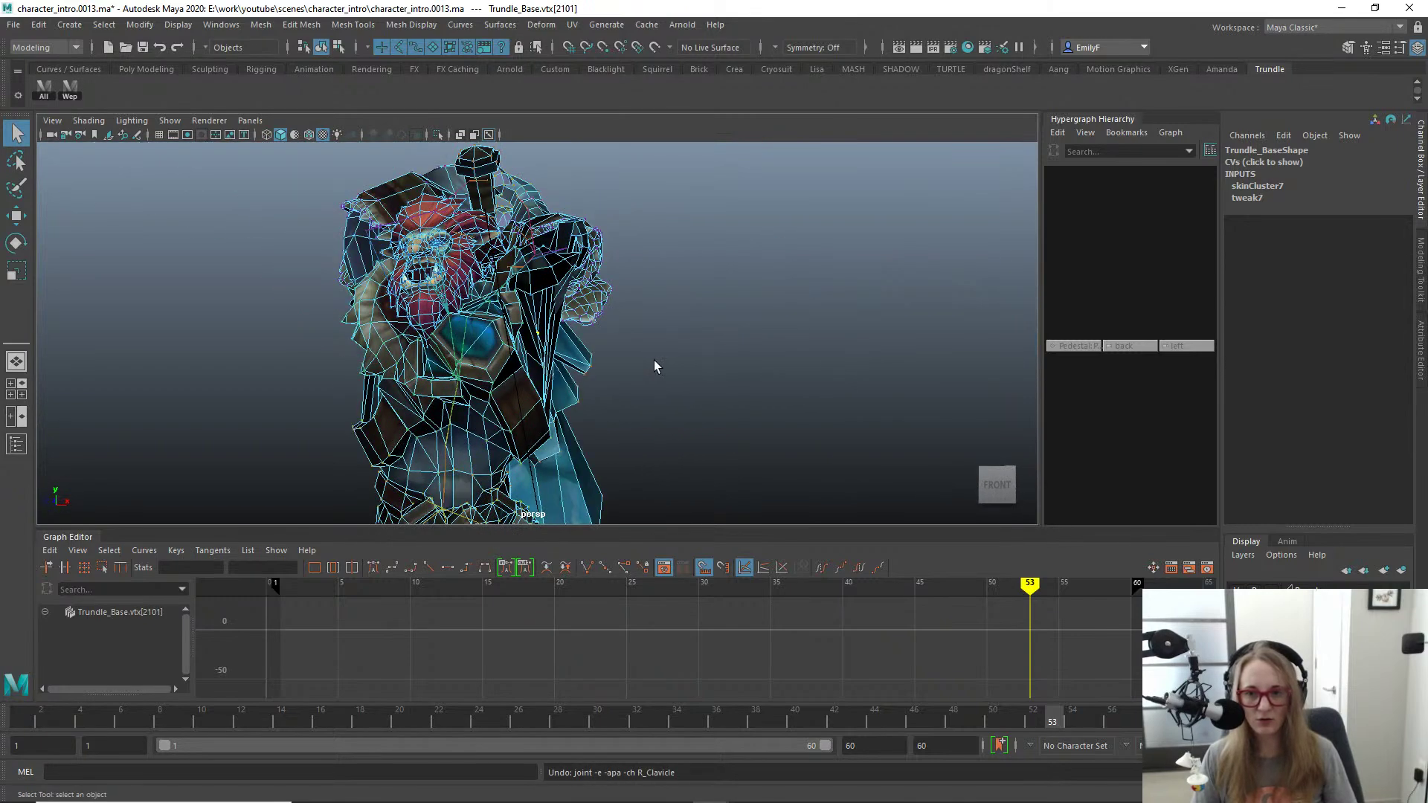
Step: Return the character mesh to object mode and examine the deformation around both armpits, leaving nothing selected
right_drag(606, 293, 673, 260)
click(832, 319)
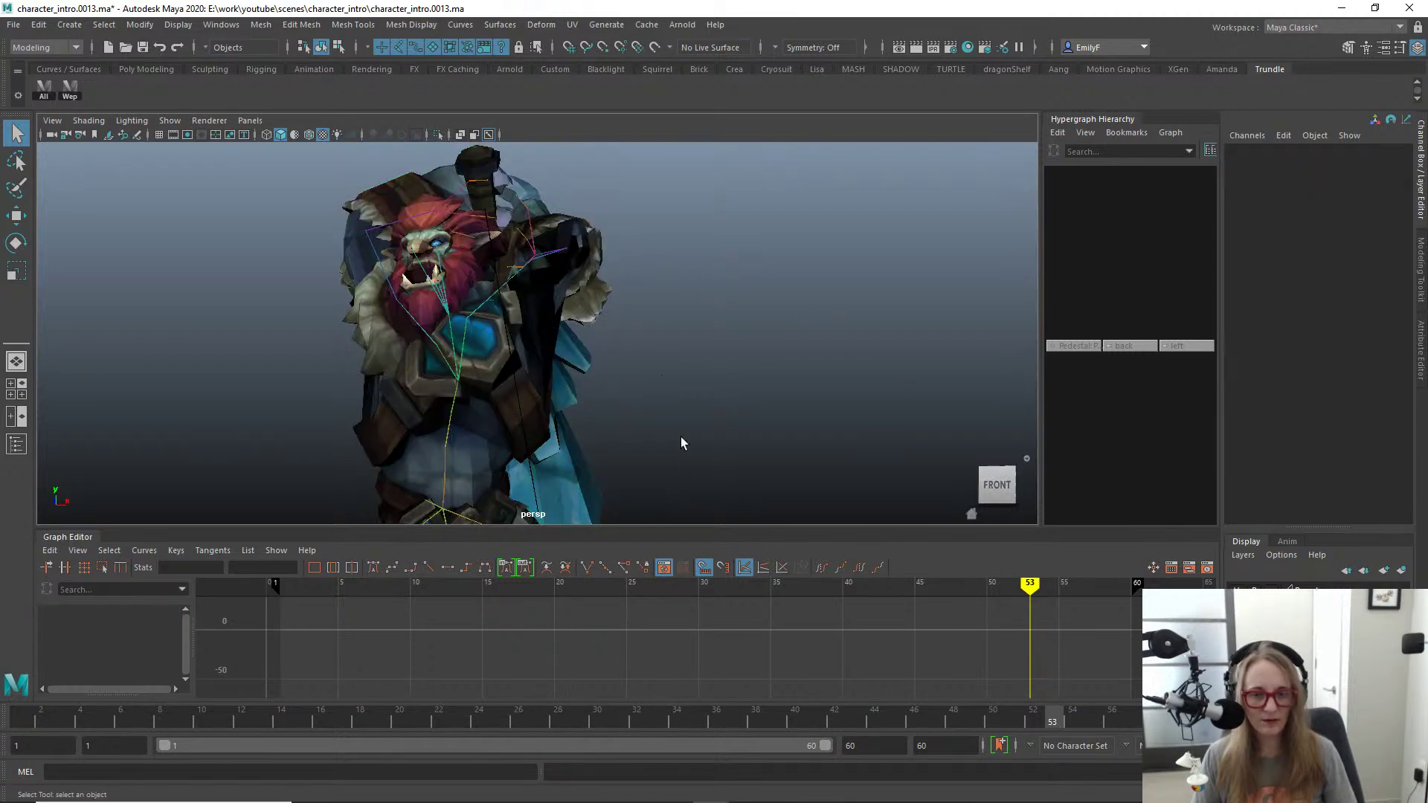
alt+drag(679, 443, 1131, 540)
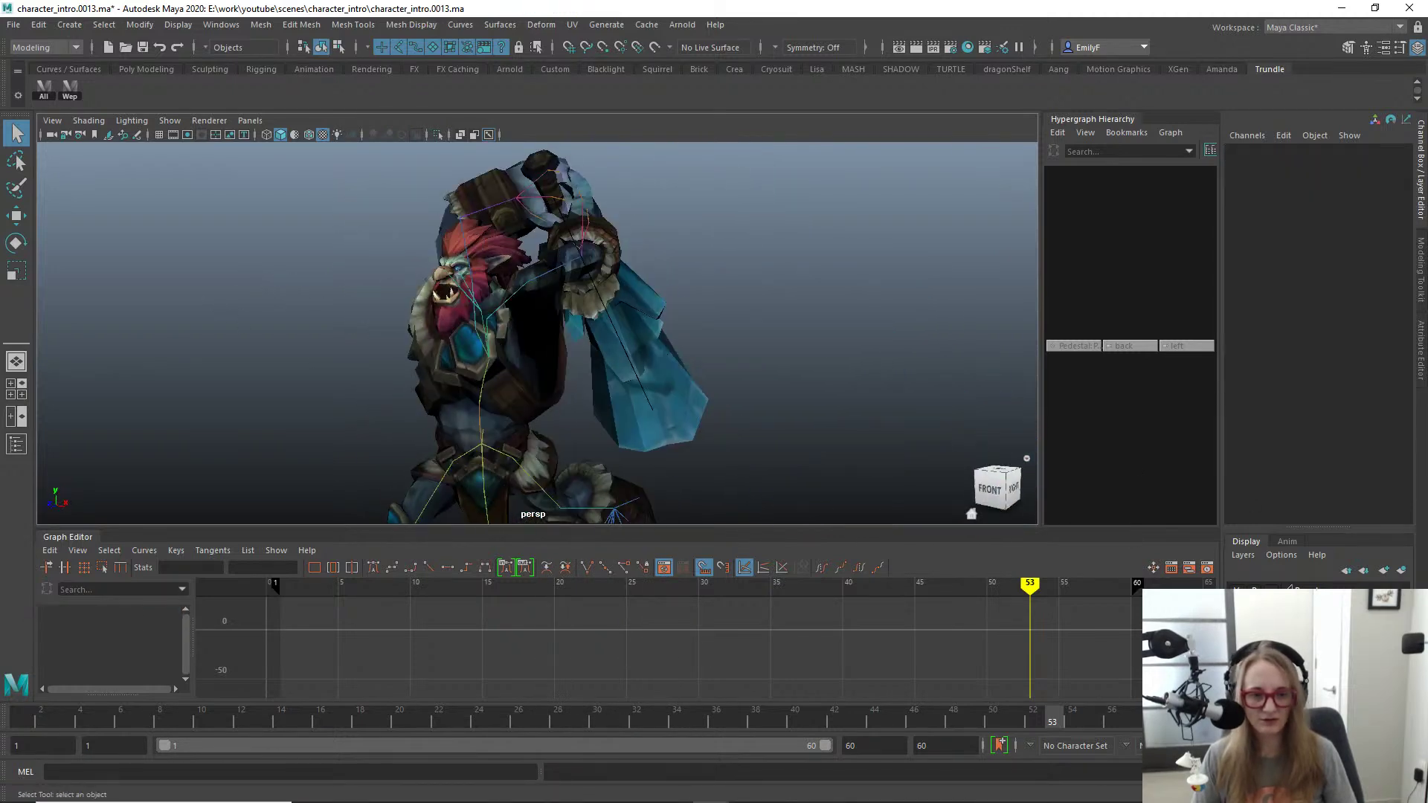
alt+drag(469, 372, 566, 428)
scroll(640, 367, up, 3)
click(537, 368)
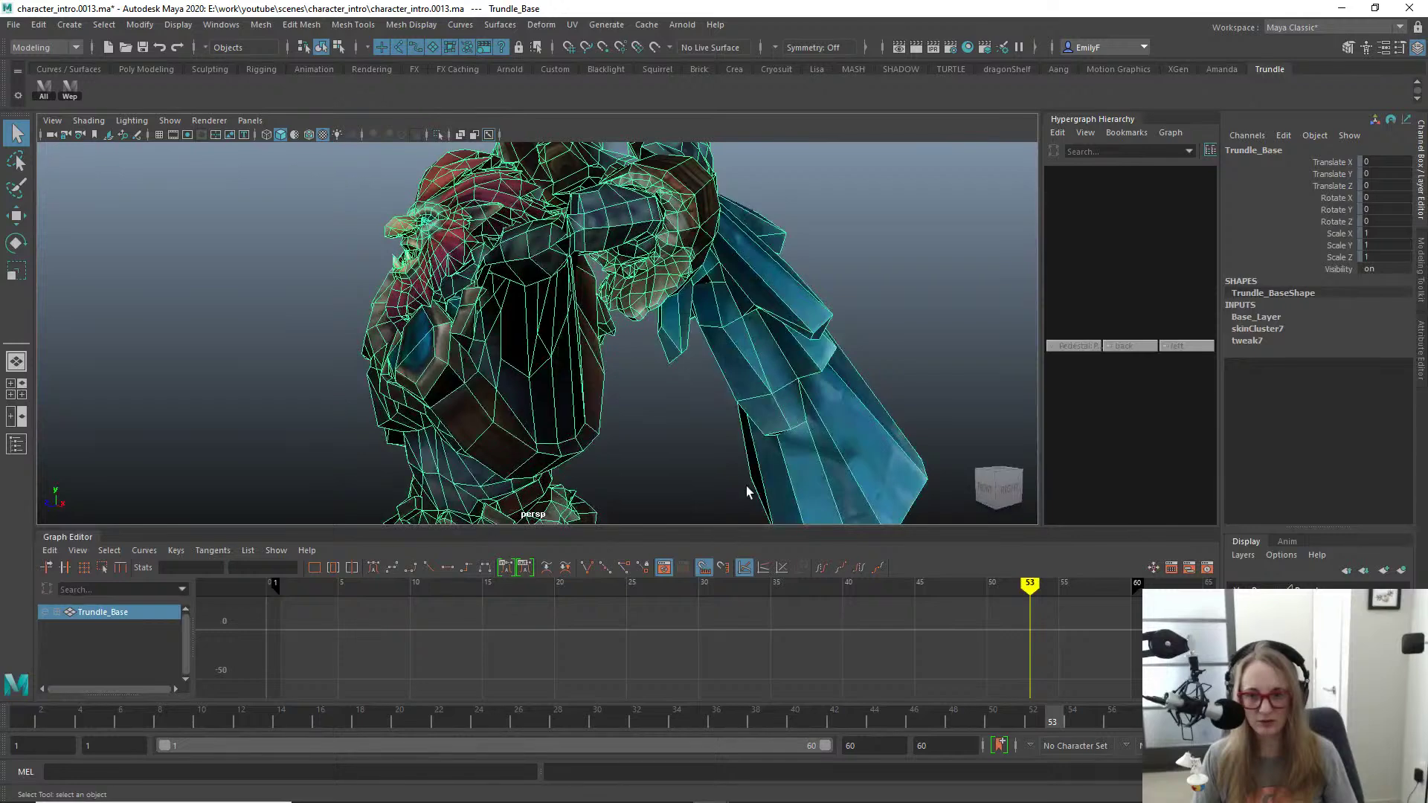
click(667, 454)
alt+drag(666, 454, 880, 411)
click(492, 340)
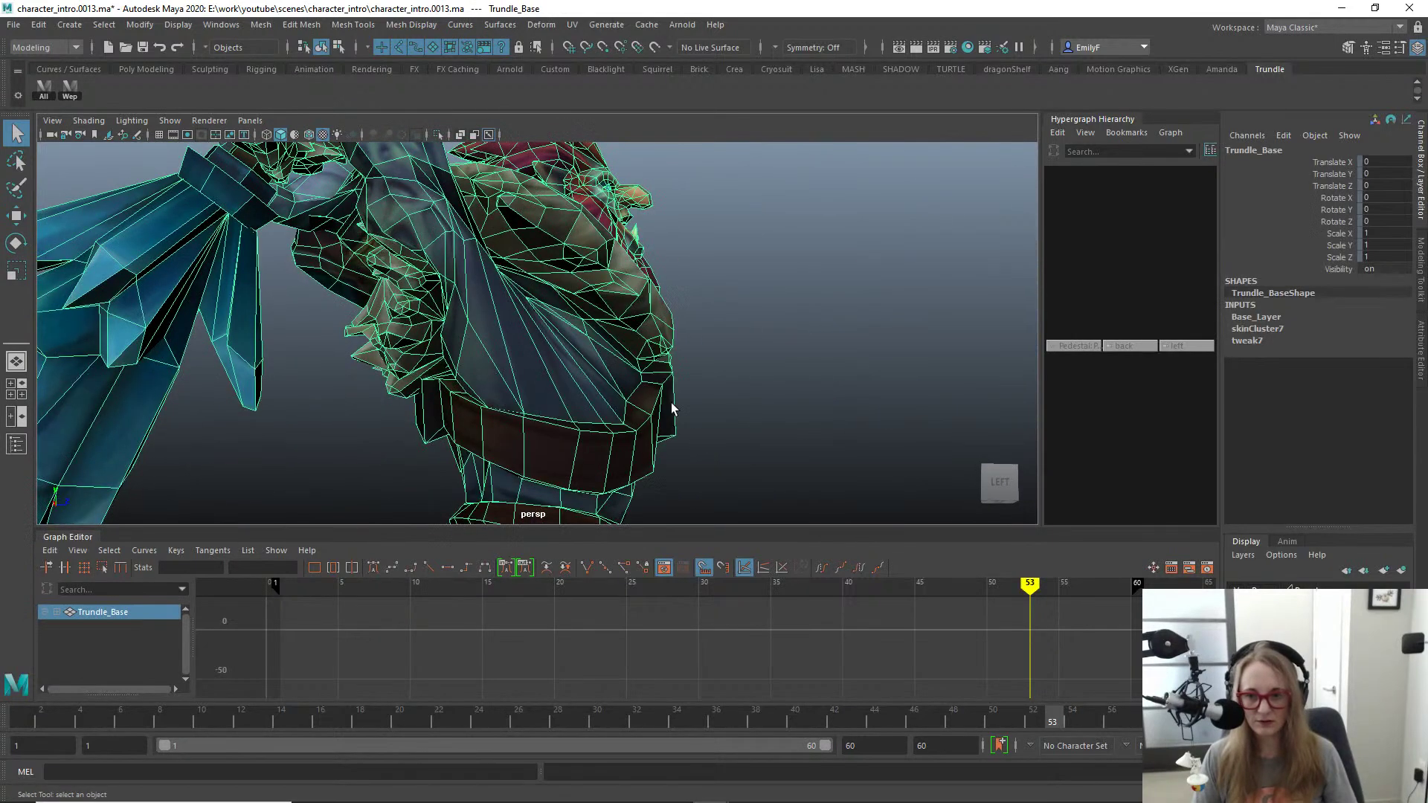
alt+drag(671, 408, 764, 381)
click(767, 375)
alt+right_drag(766, 375, 477, 284)
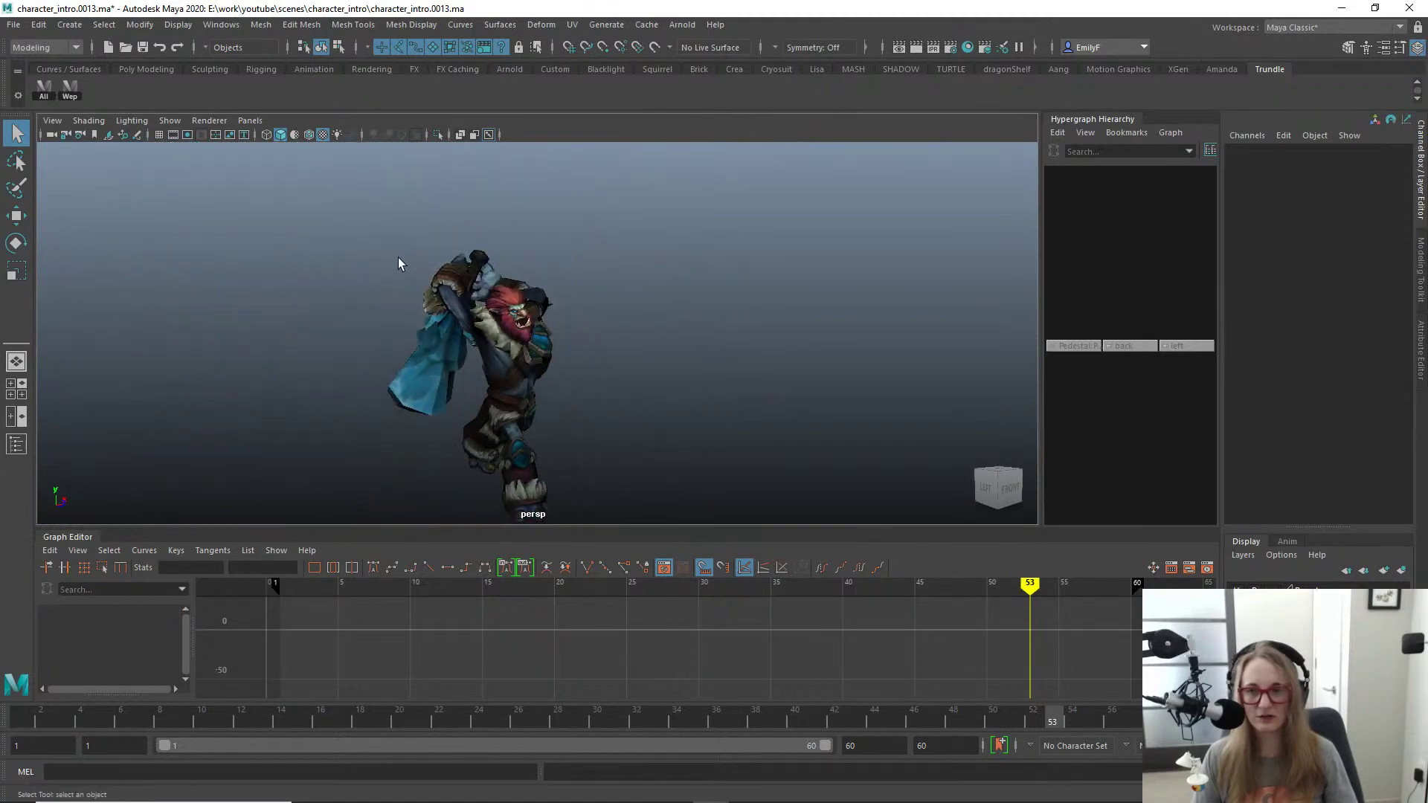
Step: Frame the full character in a side view and save the scene incrementally as character_intro.0014.ma
alt+middle_drag(527, 378, 566, 349)
alt+drag(525, 377, 572, 360)
key(ctrl+alt+s)
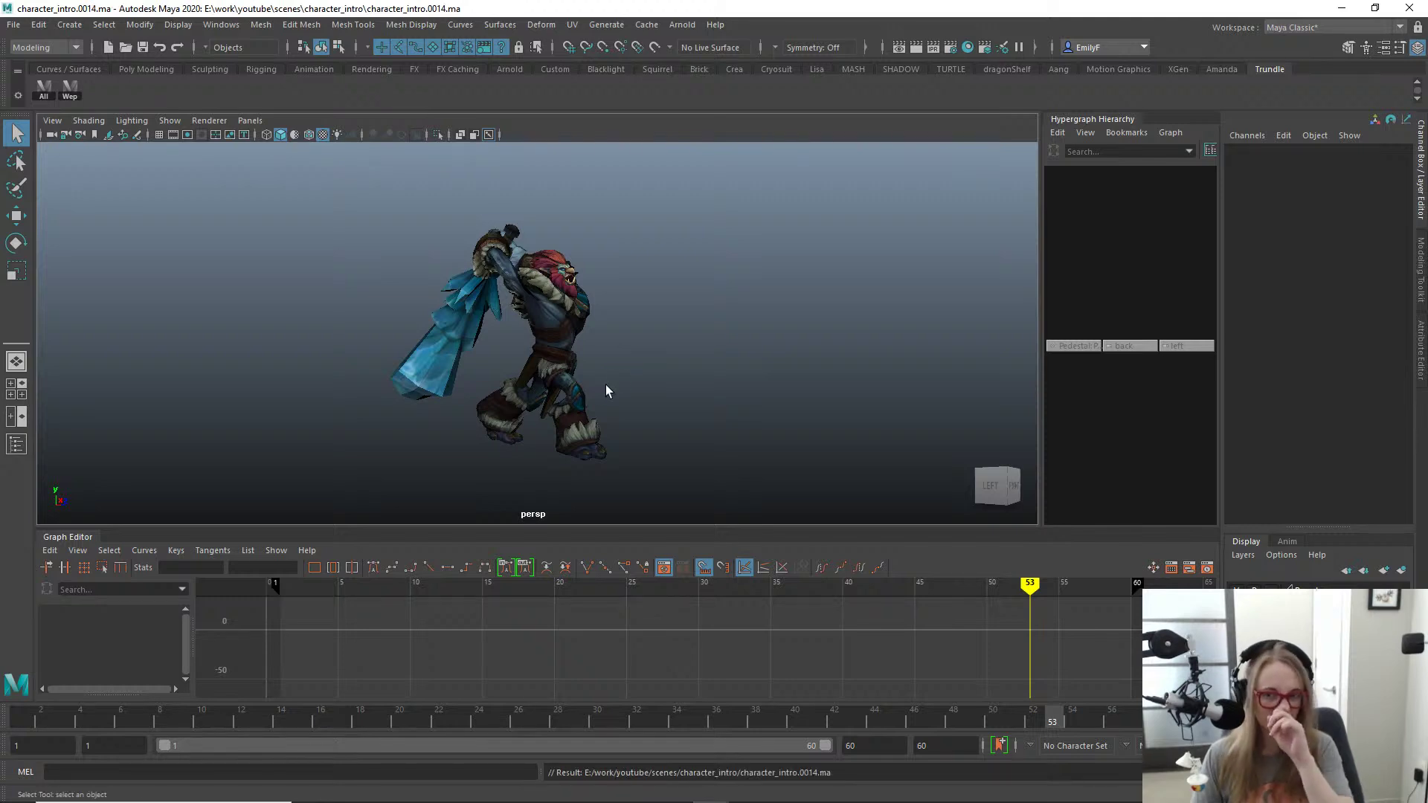
alt+drag(607, 390, 761, 392)
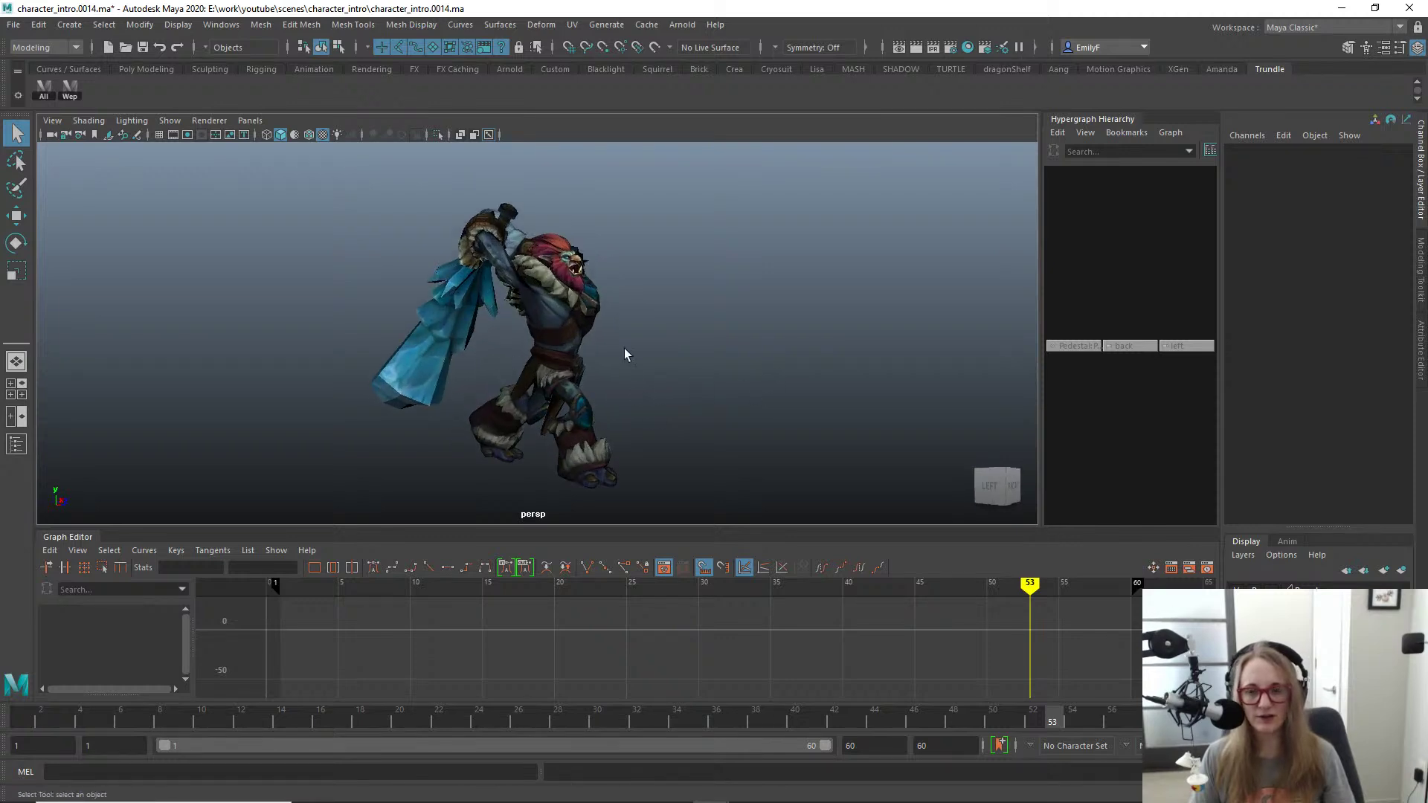
Step: In the front view at frame 52, shift the Main_FK control sideways over the feet to about -7.689 in Translate X
alt+drag(625, 355, 385, 356)
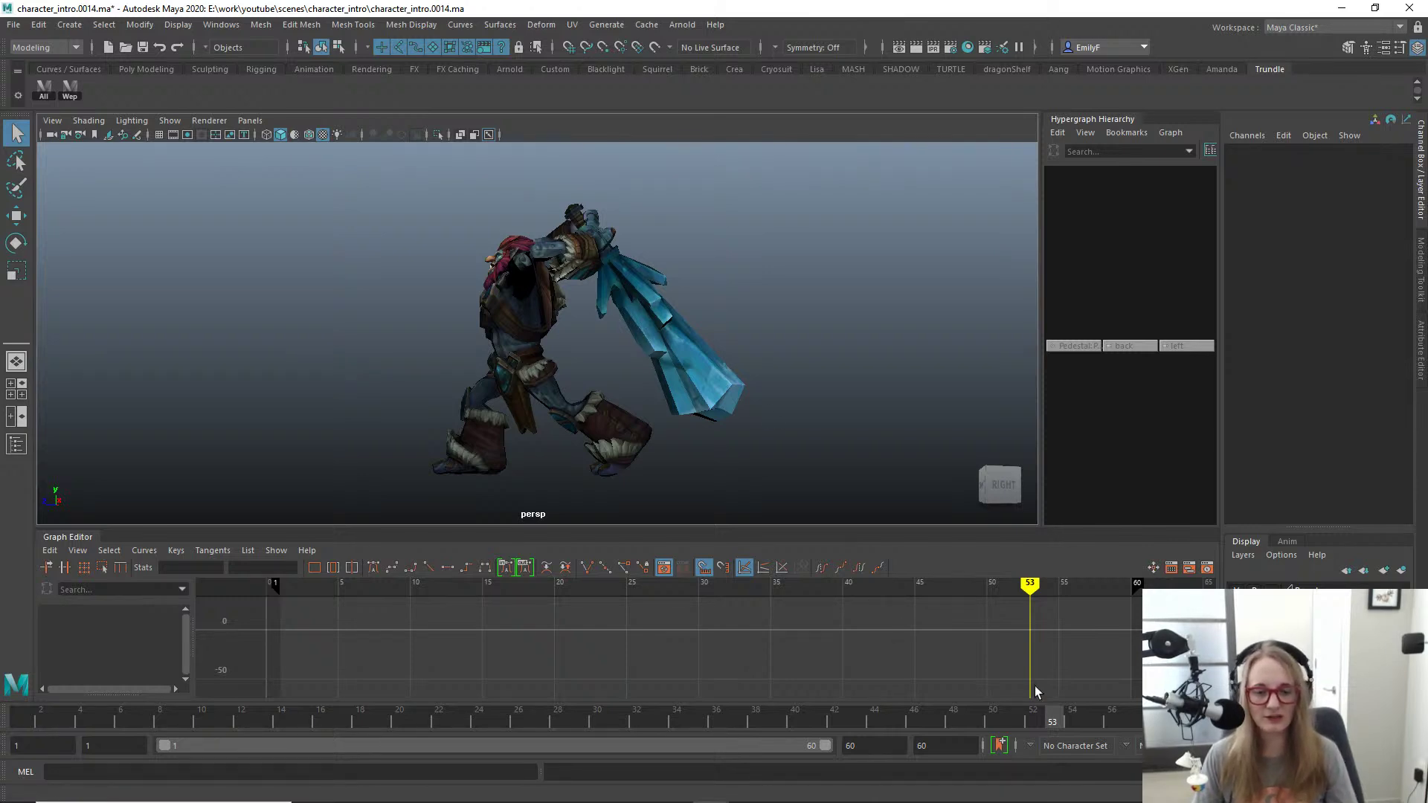
drag(963, 721, 1172, 710)
mouse_move(1030, 682)
mouse_down()
mouse_move(953, 682)
mouse_move(1190, 688)
mouse_move(1033, 682)
mouse_up()
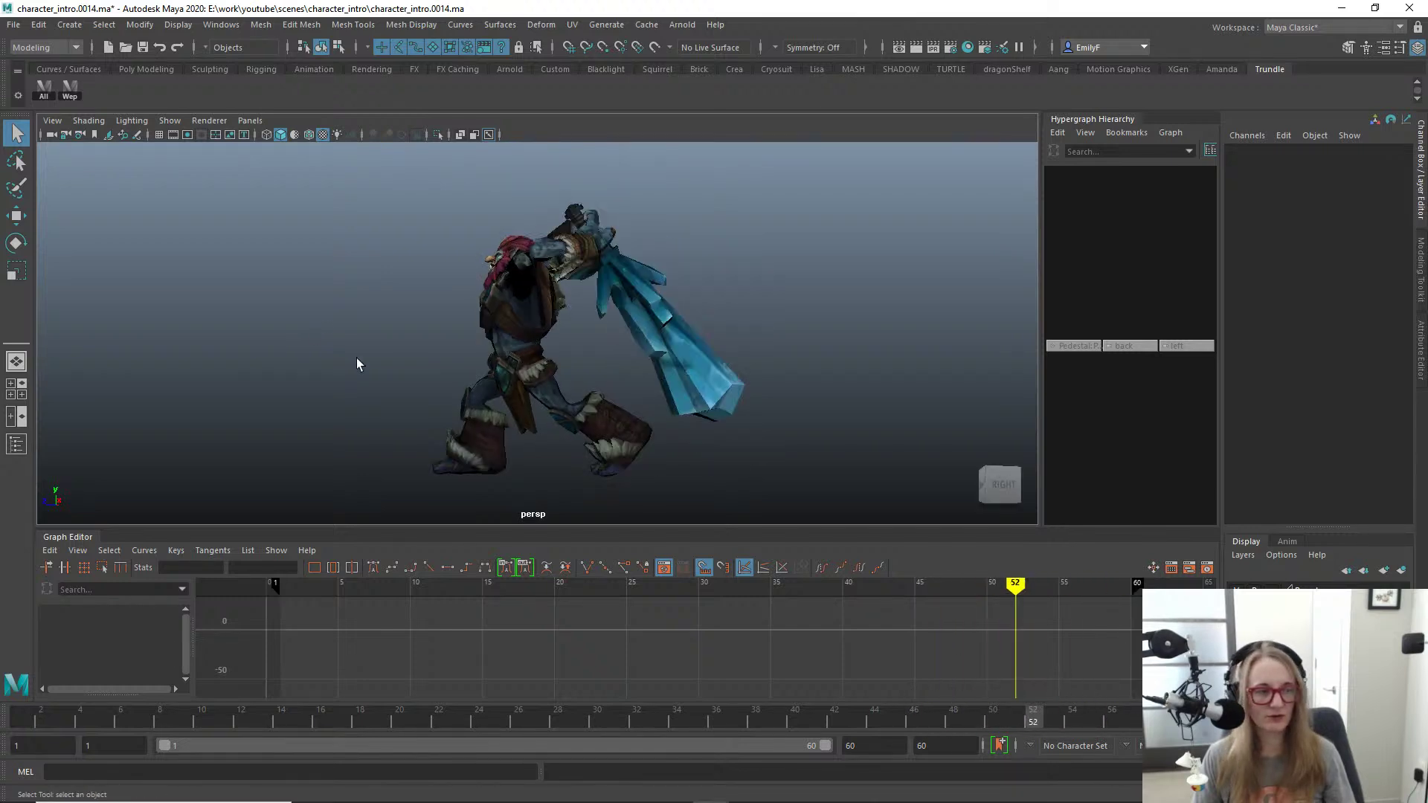
alt+drag(217, 234, 555, 292)
key(space)
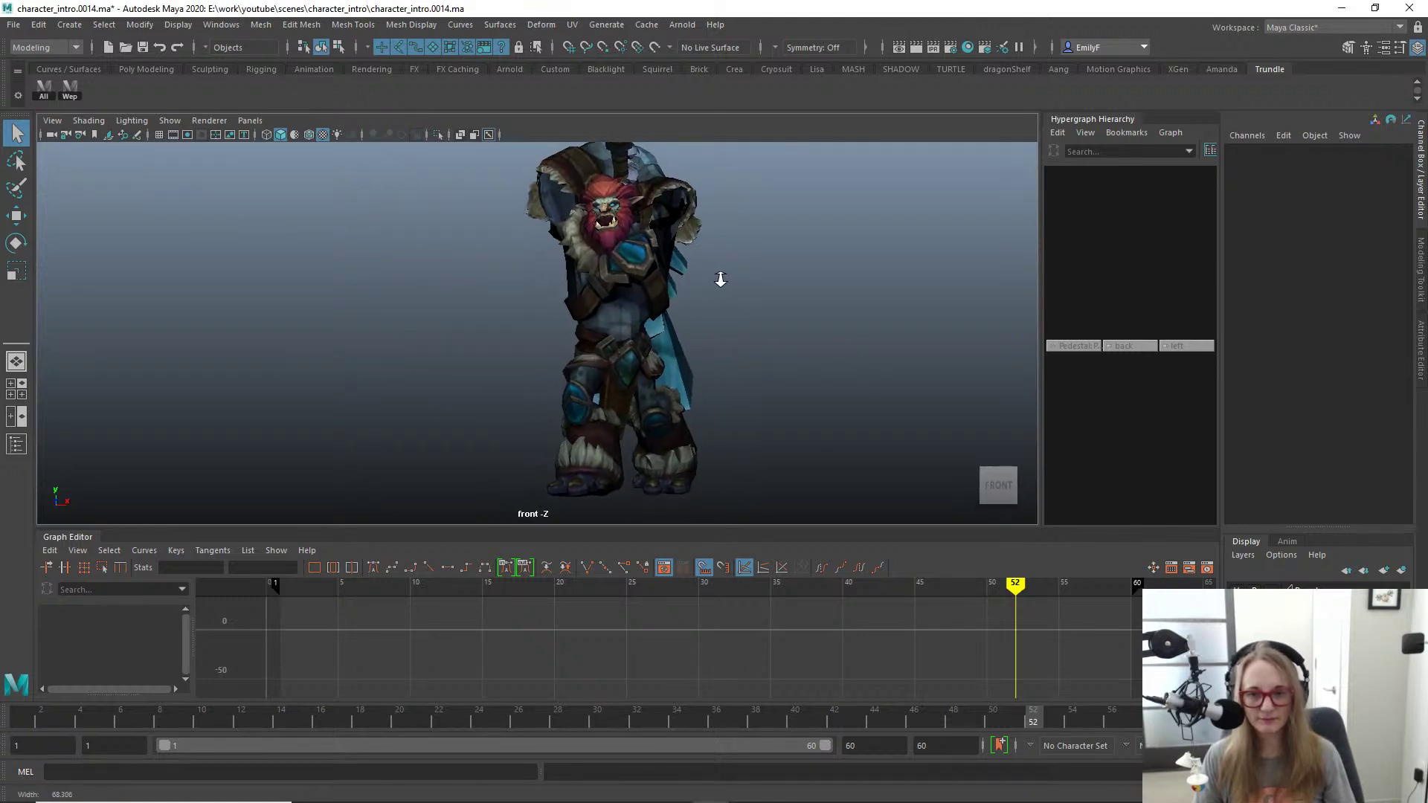
alt+drag(678, 375, 701, 376)
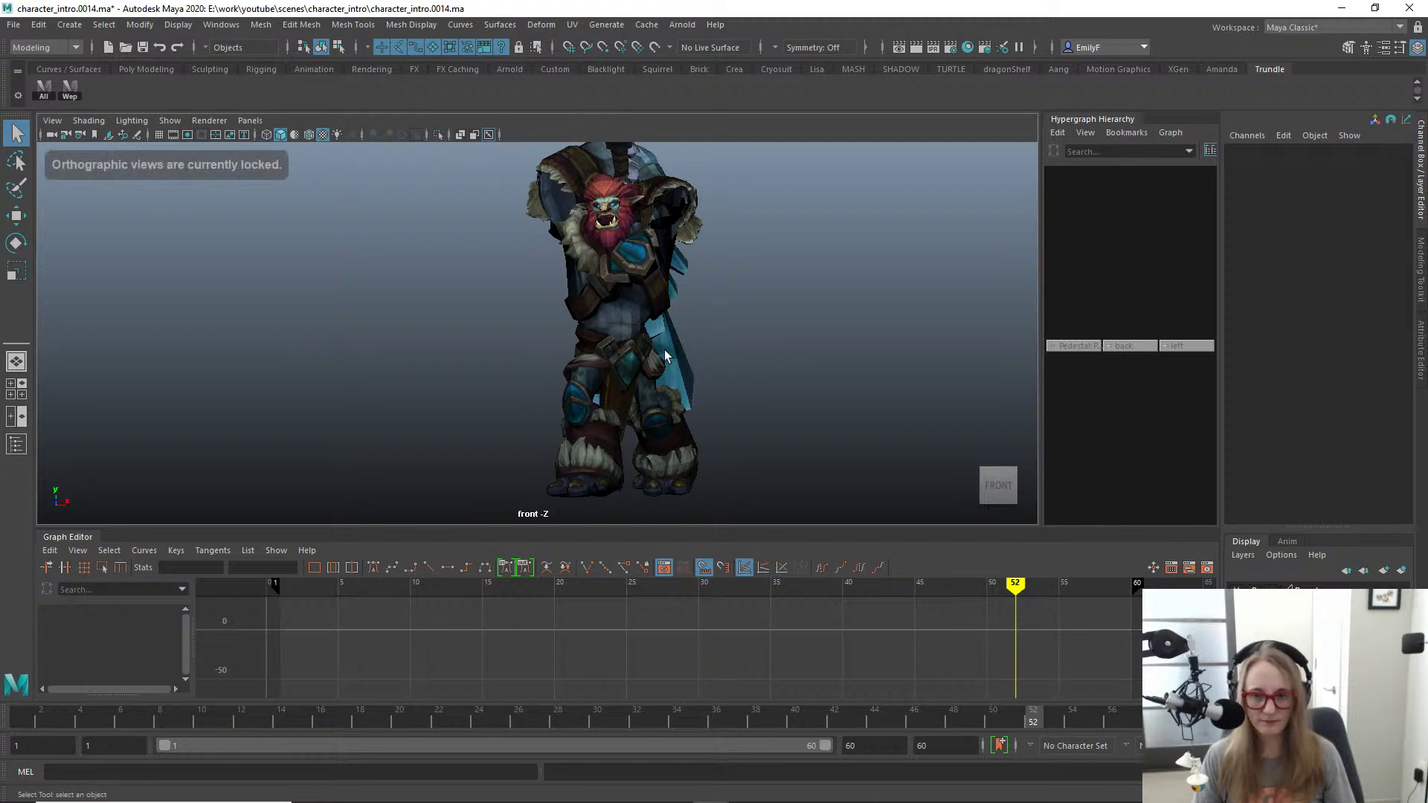
key(alt+1)
click(549, 332)
key(w)
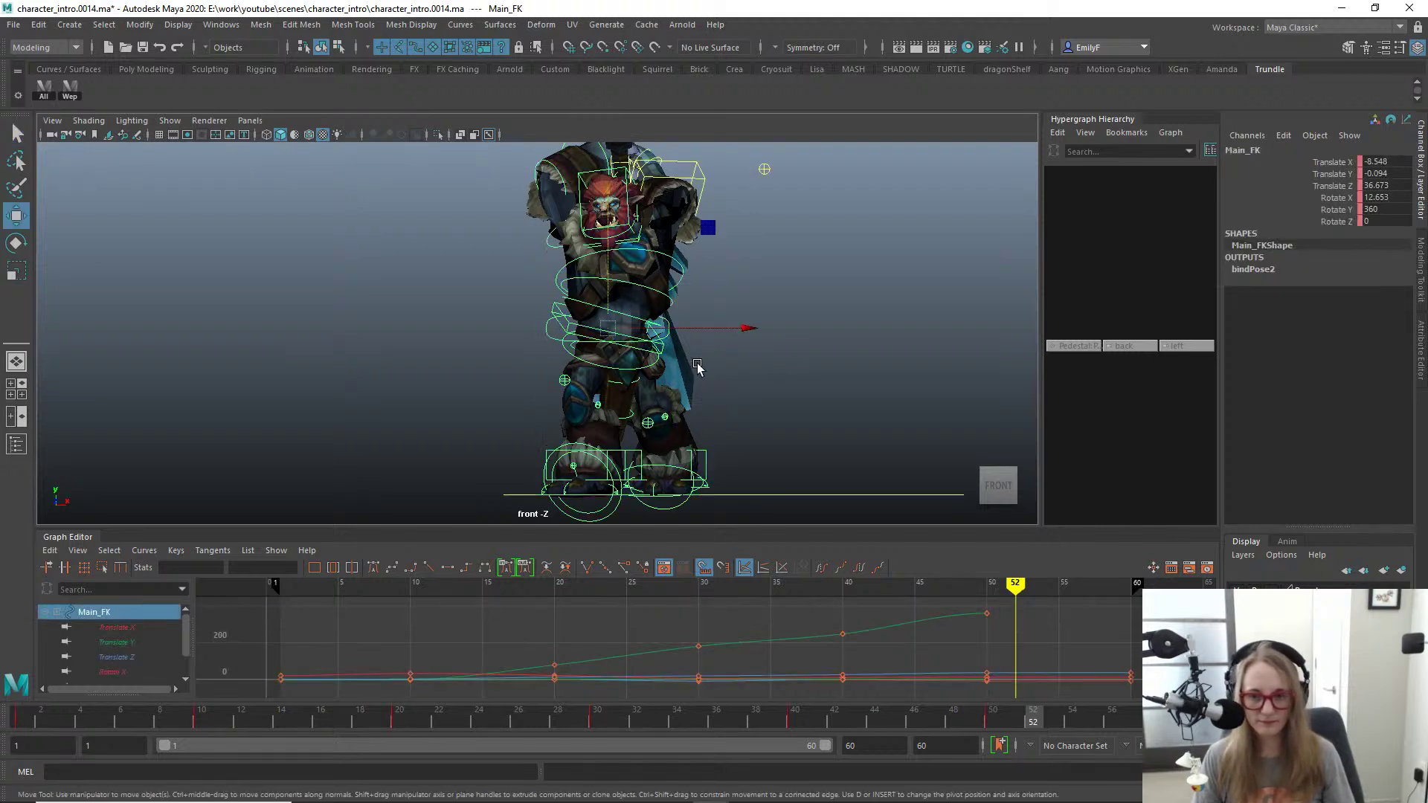
drag(733, 330, 751, 328)
key(alt+1)
key(q)
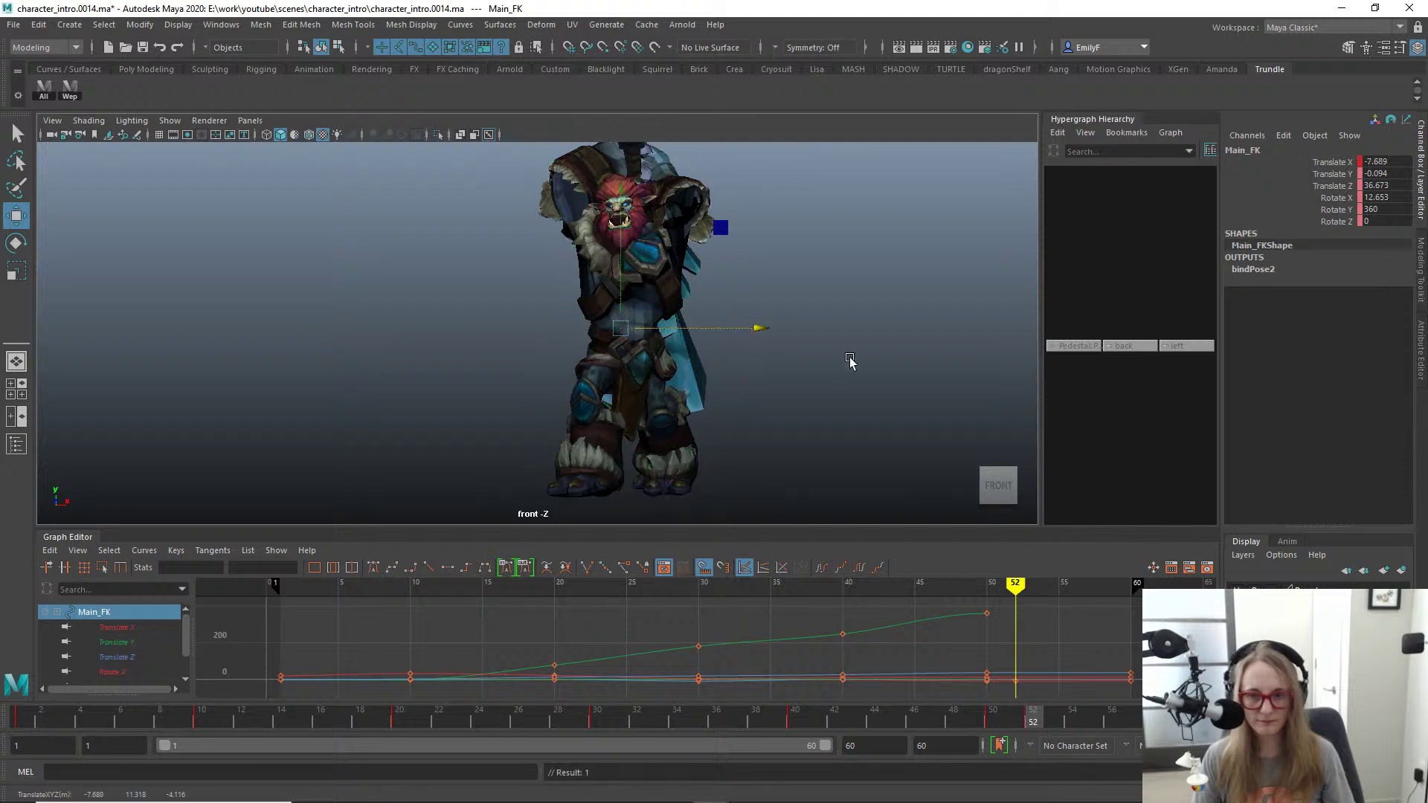
alt+right_drag(765, 351, 703, 351)
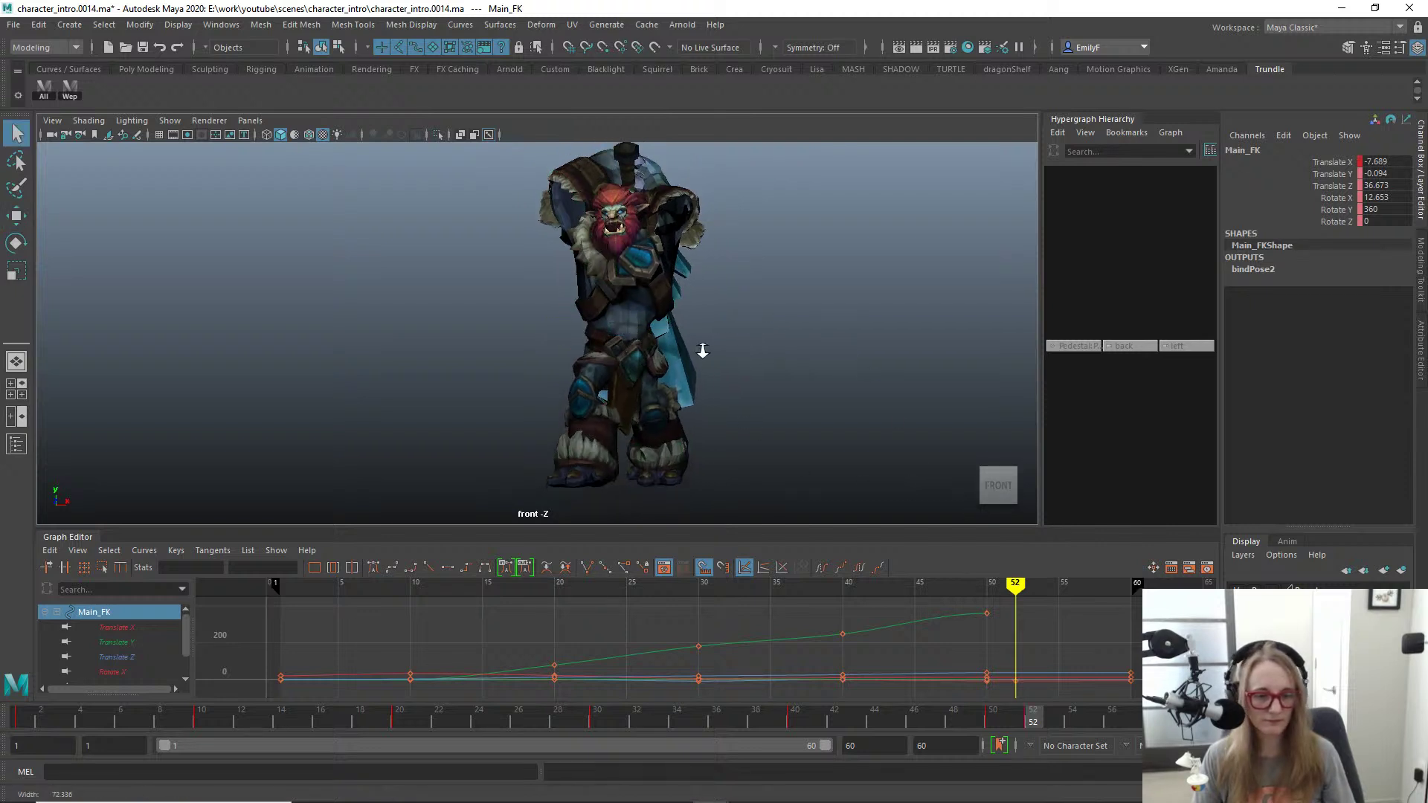
Step: Copy the Main_FK pose from frame 52 onto frame 50, delete its key at frame 52, and return to frame 50
drag(1006, 723, 1000, 720)
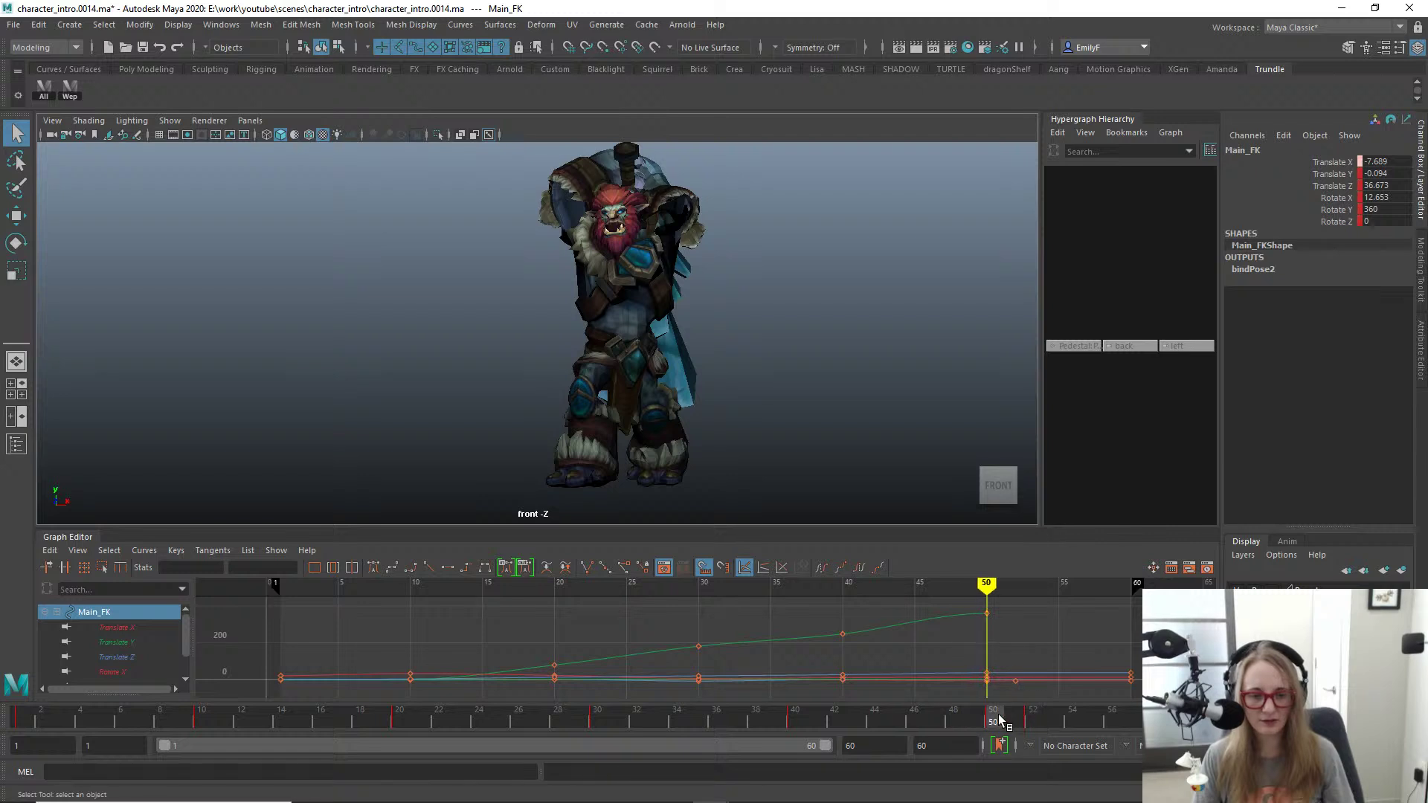
click(1028, 721)
right_click(1031, 721)
click(1097, 483)
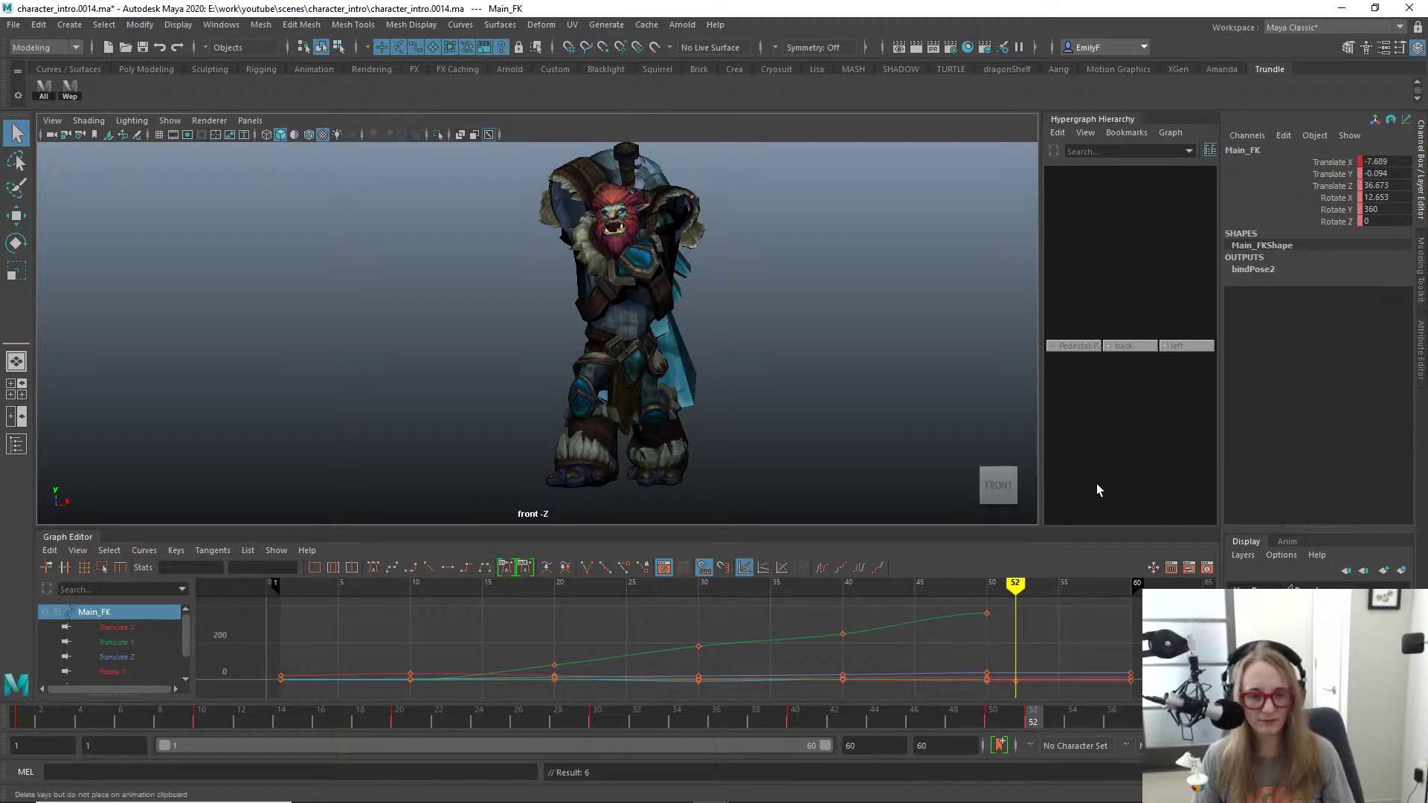
click(999, 710)
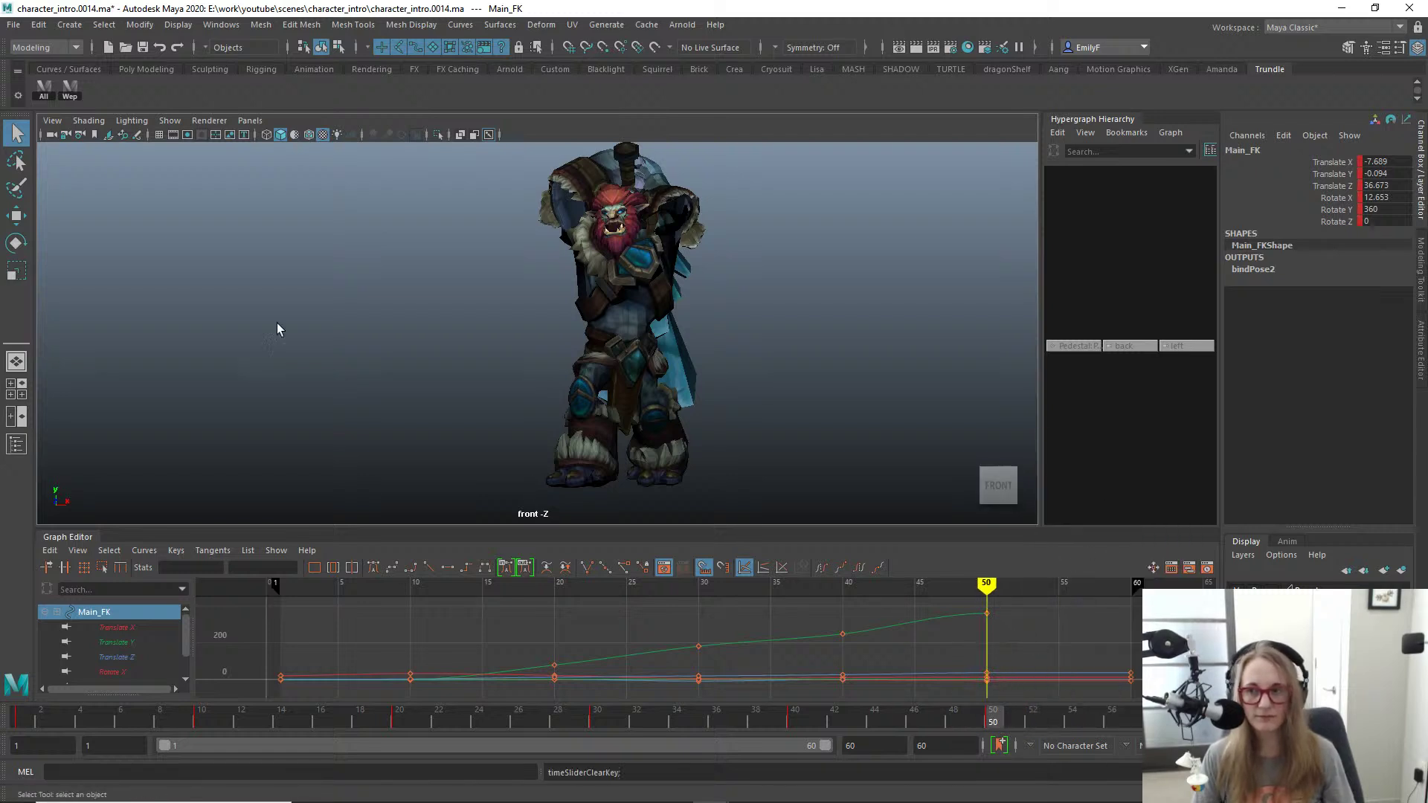
Step: Select all of Trundle's controls, copy the frame 50 pose to frame 60, key it there, and compare the two frames
click(41, 82)
key(period)
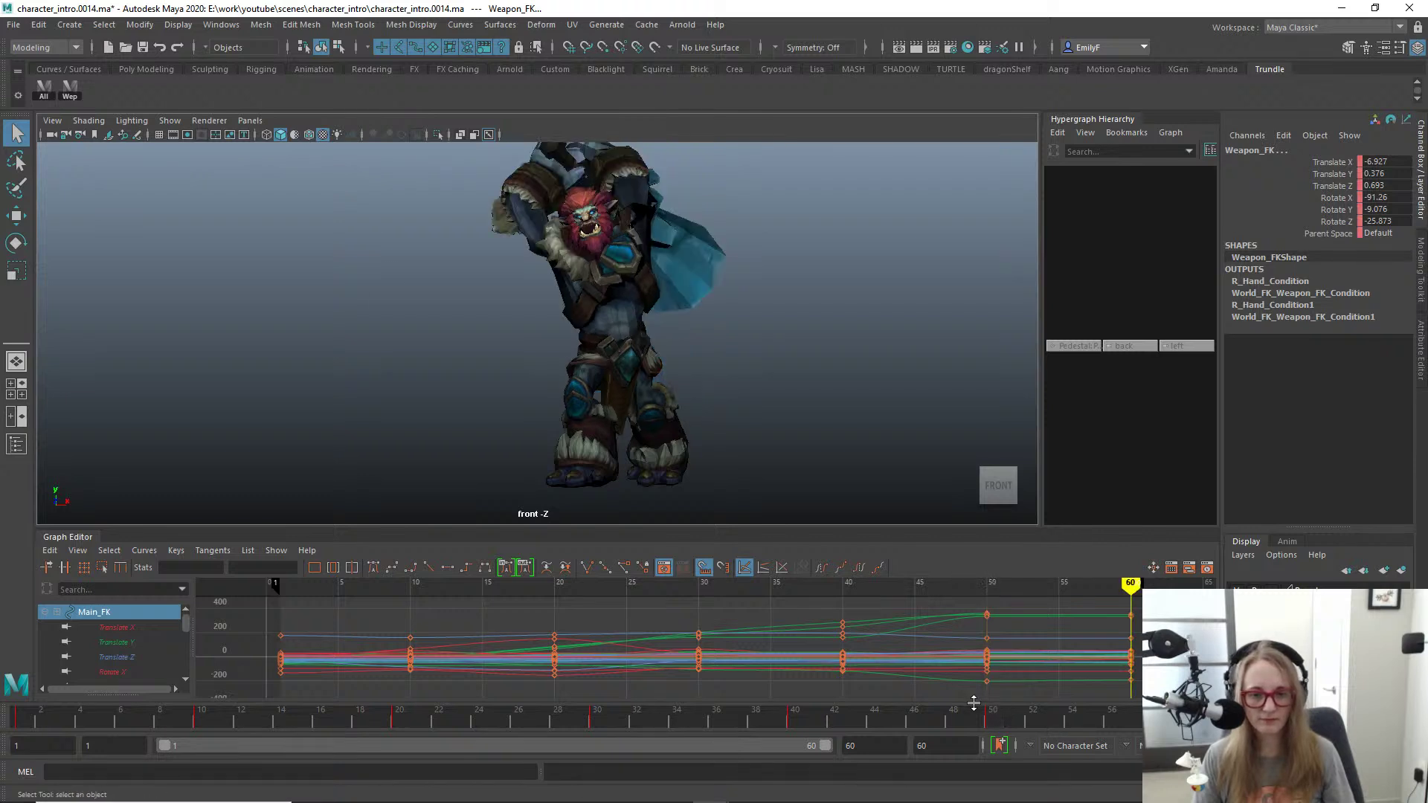
click(992, 719)
middle_drag(995, 722, 1191, 722)
key(s)
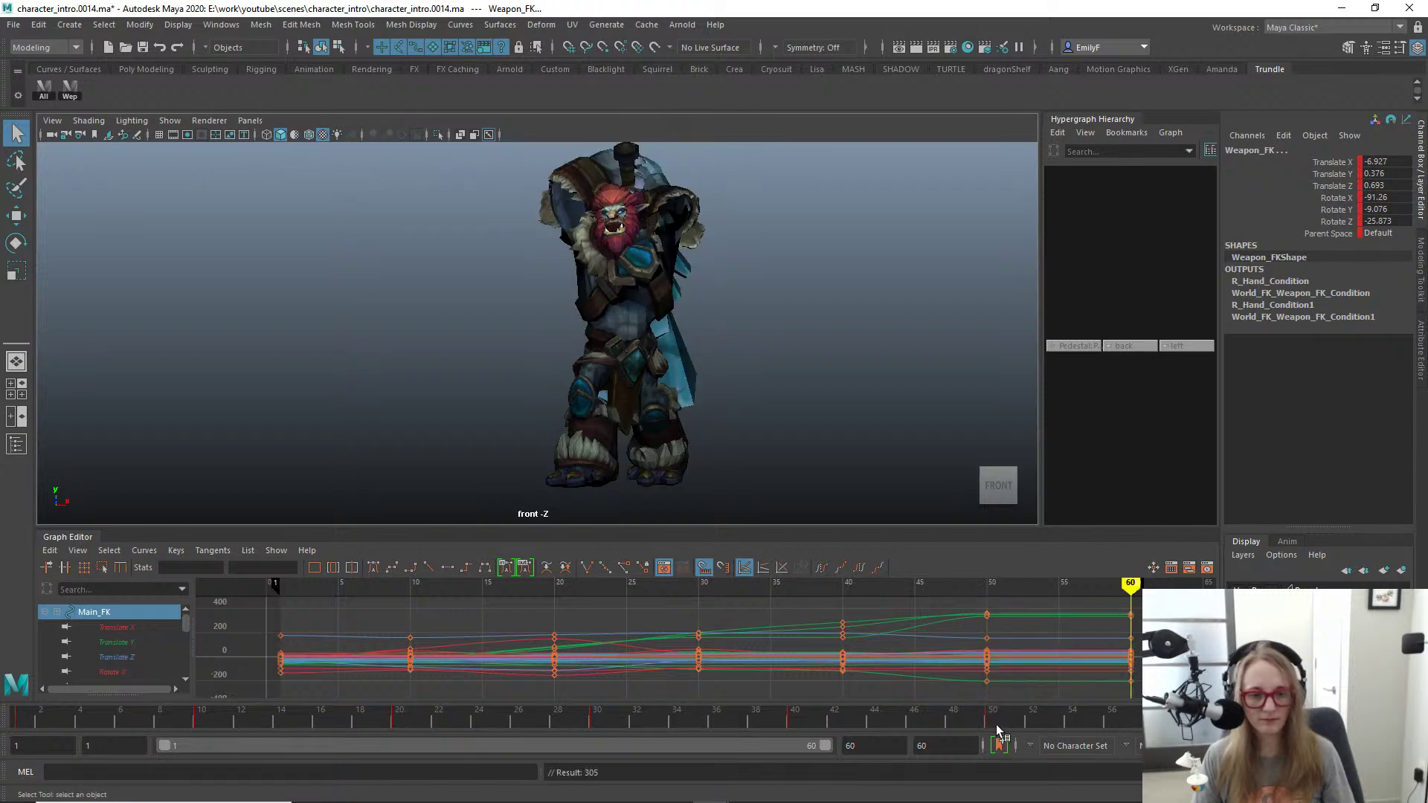
drag(997, 725, 1192, 725)
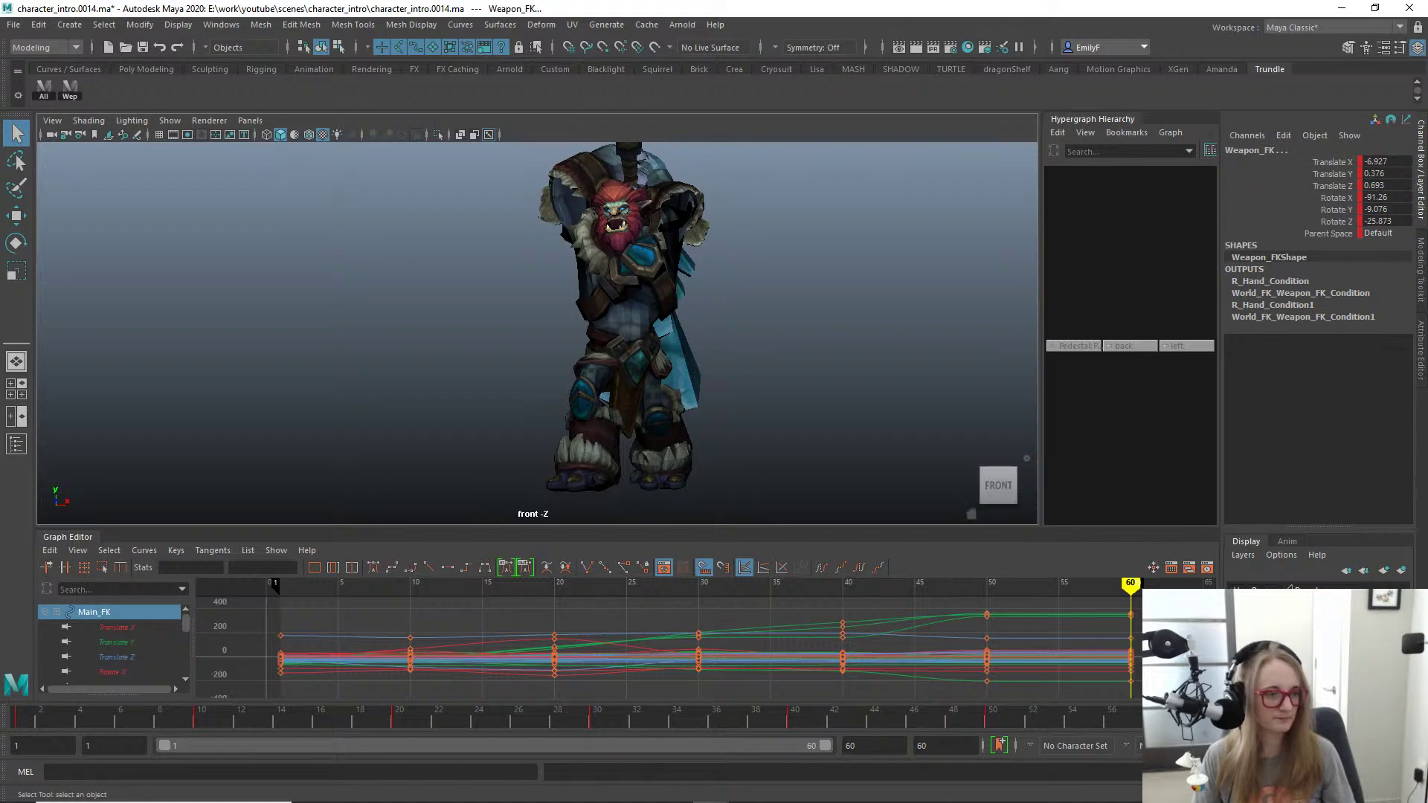
Step: Study the heavy sword swing in the character_intro reference video, and move the player off the scene when done
drag(1427, 610, 285, 675)
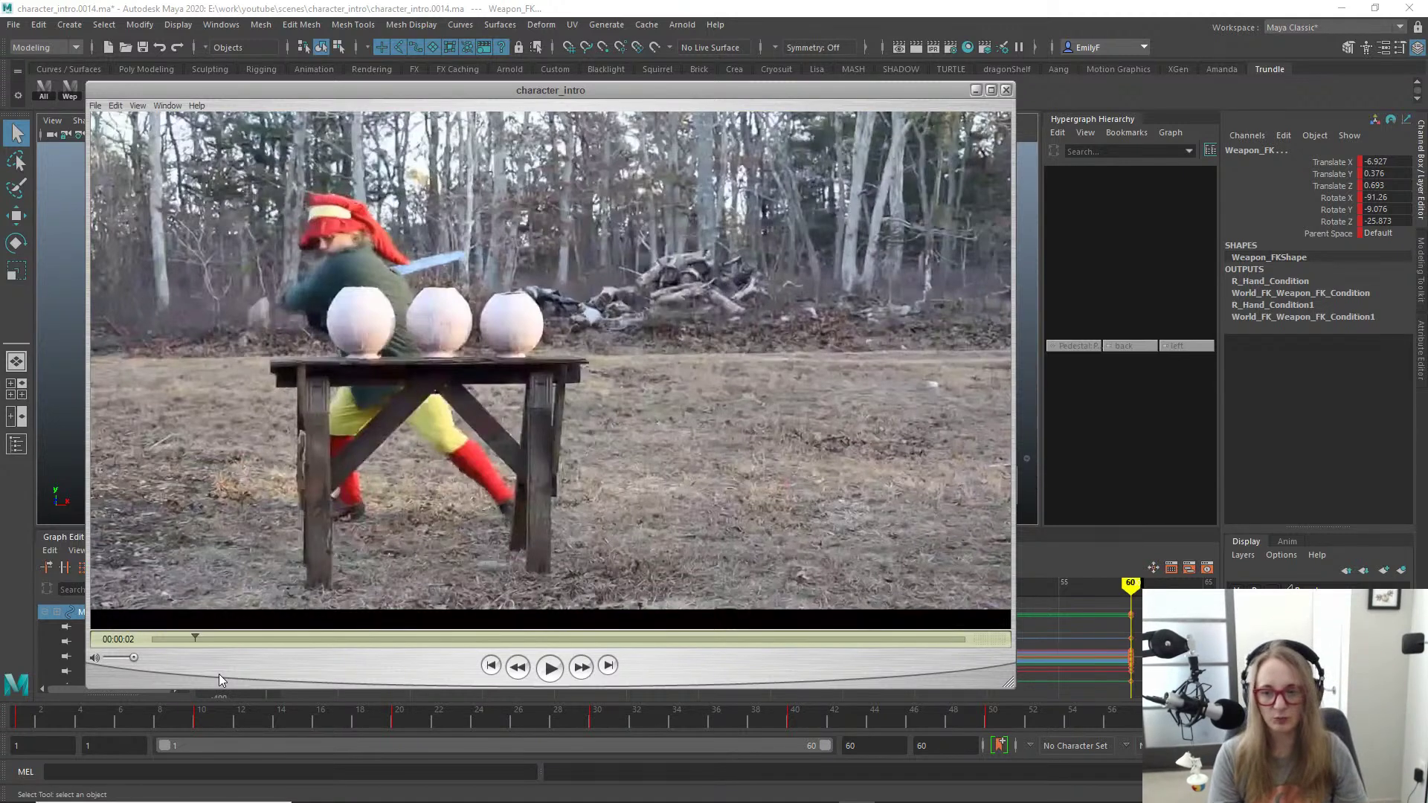
drag(199, 635, 473, 635)
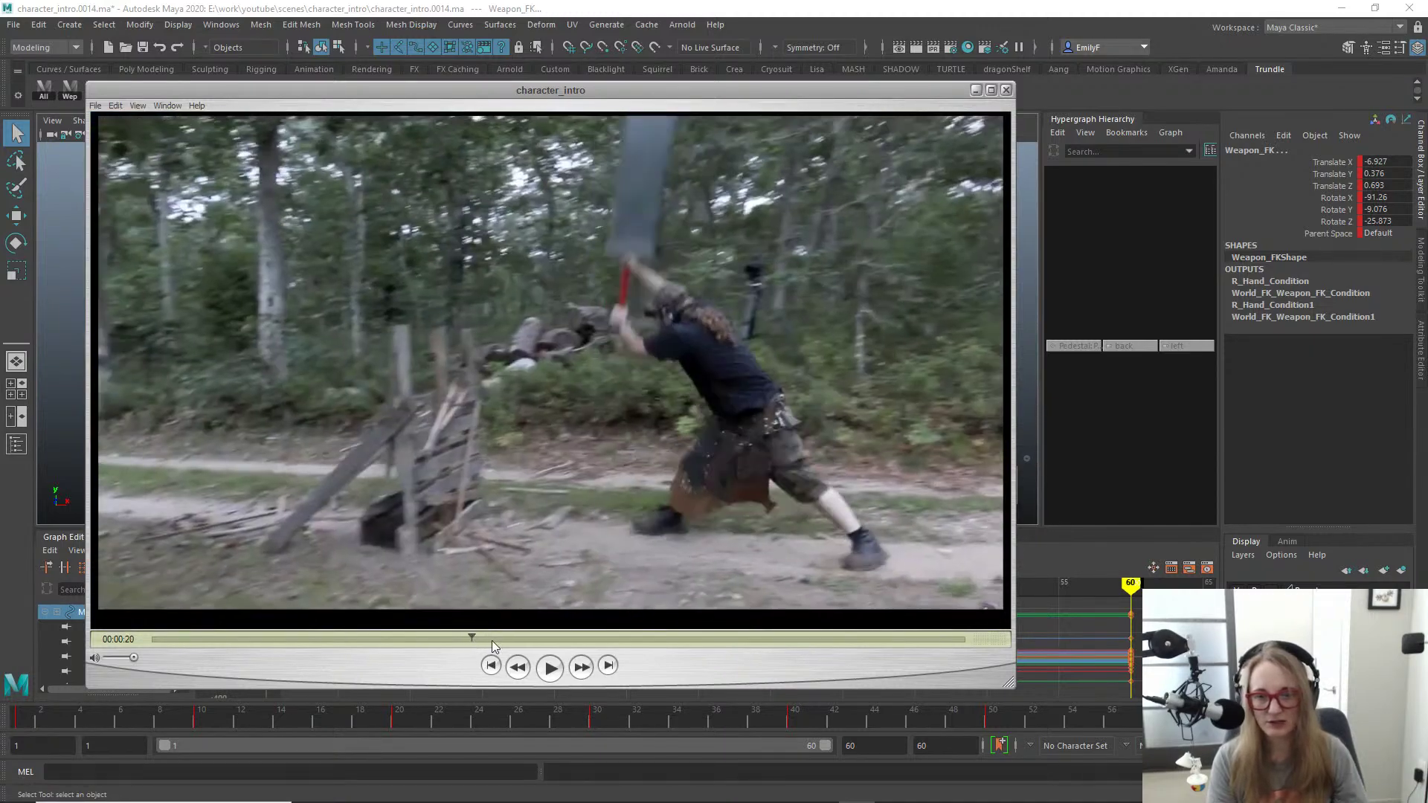
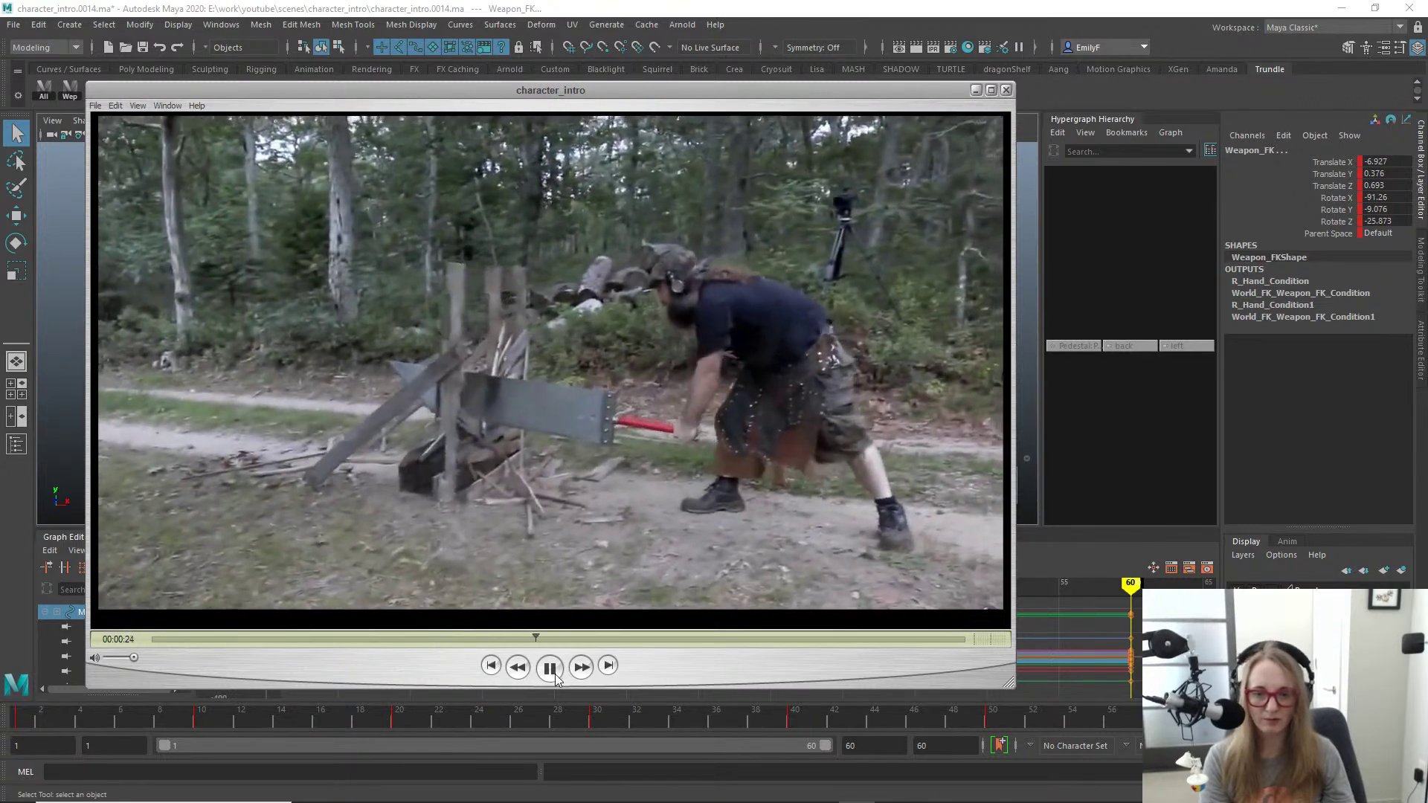
click(553, 672)
drag(532, 97, 1427, 158)
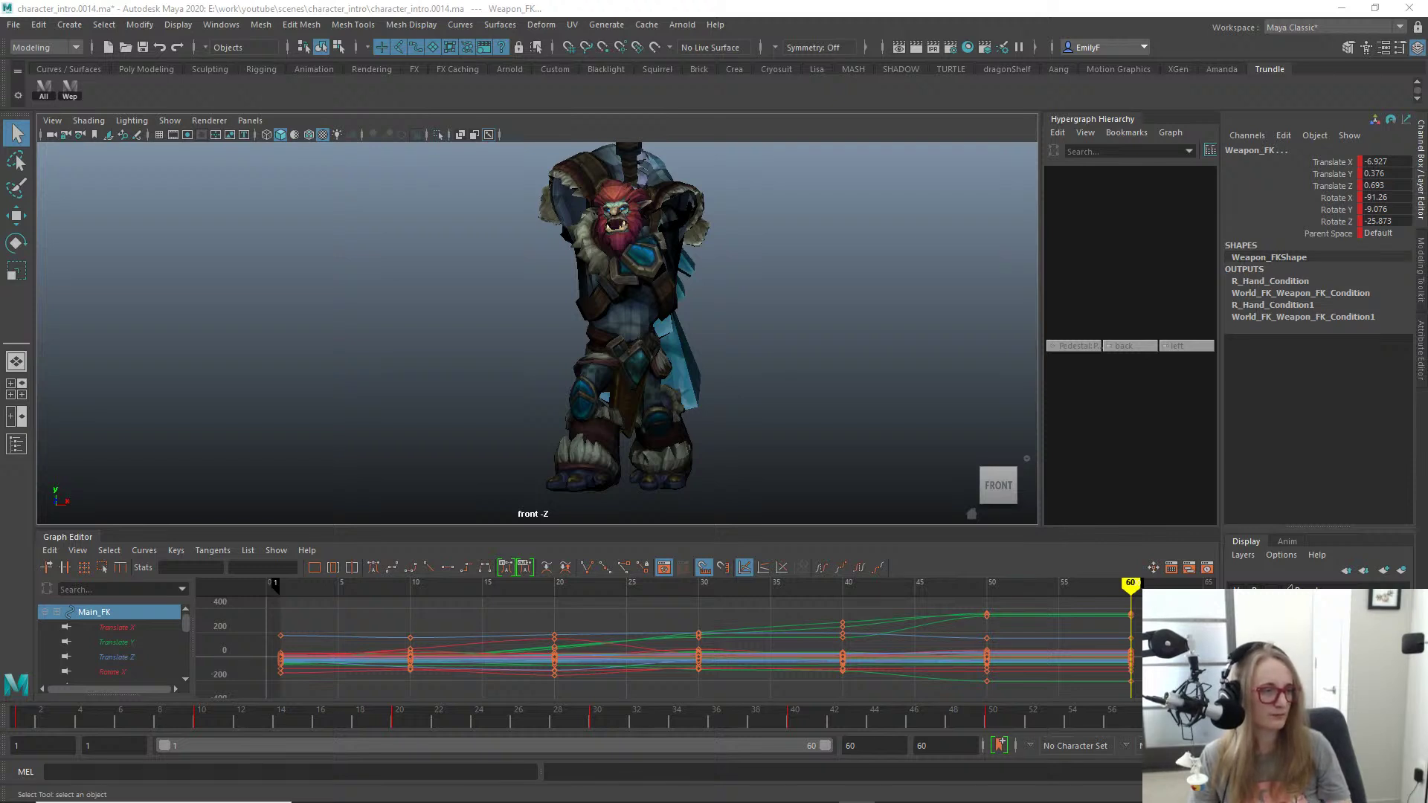
Step: In the perspective view at frame 60, zero Main_FK's Rotate X and tilt the body forward to about 38 degrees
alt+drag(531, 275, 625, 340)
key(space)
mouse_move(625, 340)
alt+right_down()
mouse_move(646, 333)
mouse_move(618, 353)
alt+right_up()
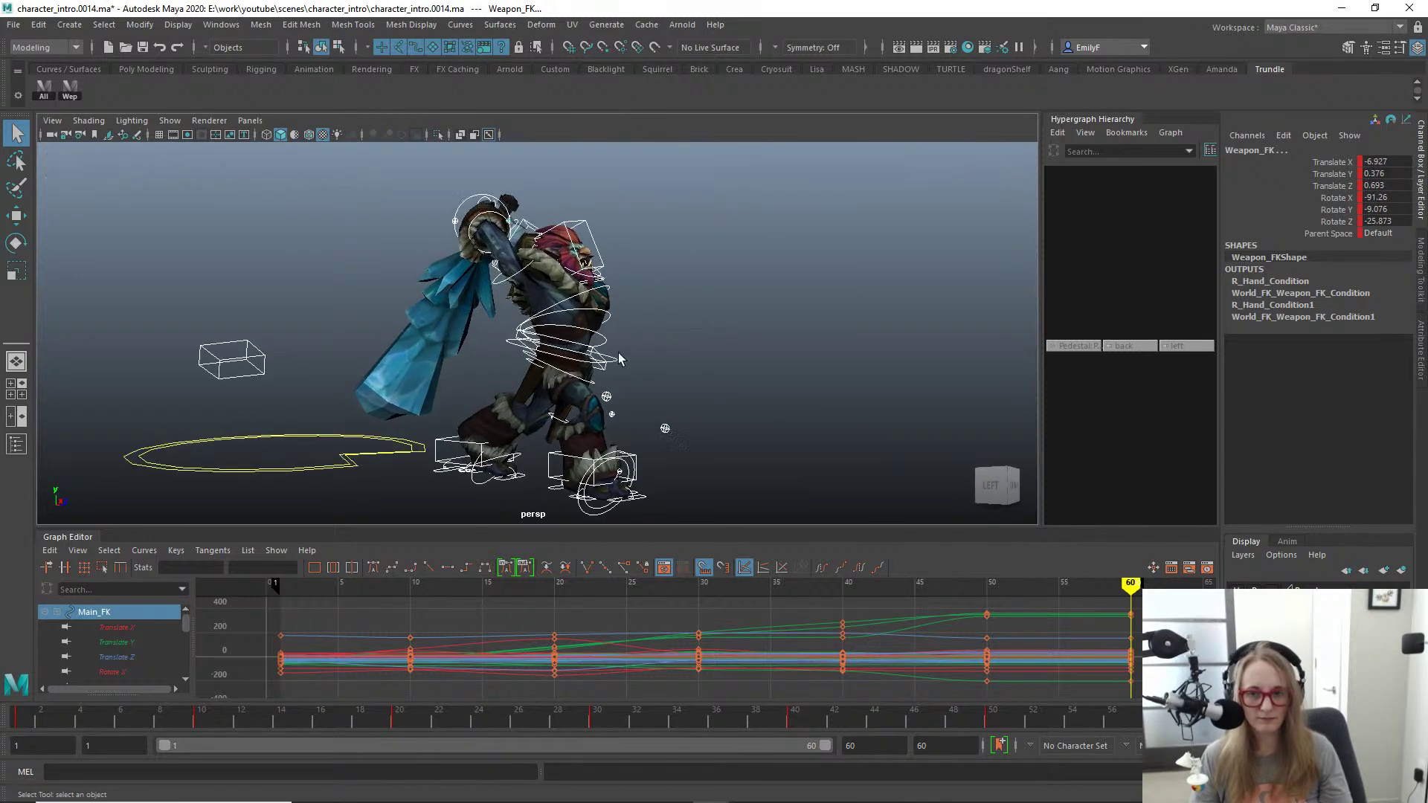
click(616, 366)
click(617, 359)
alt+drag(617, 359, 536, 366)
key(e)
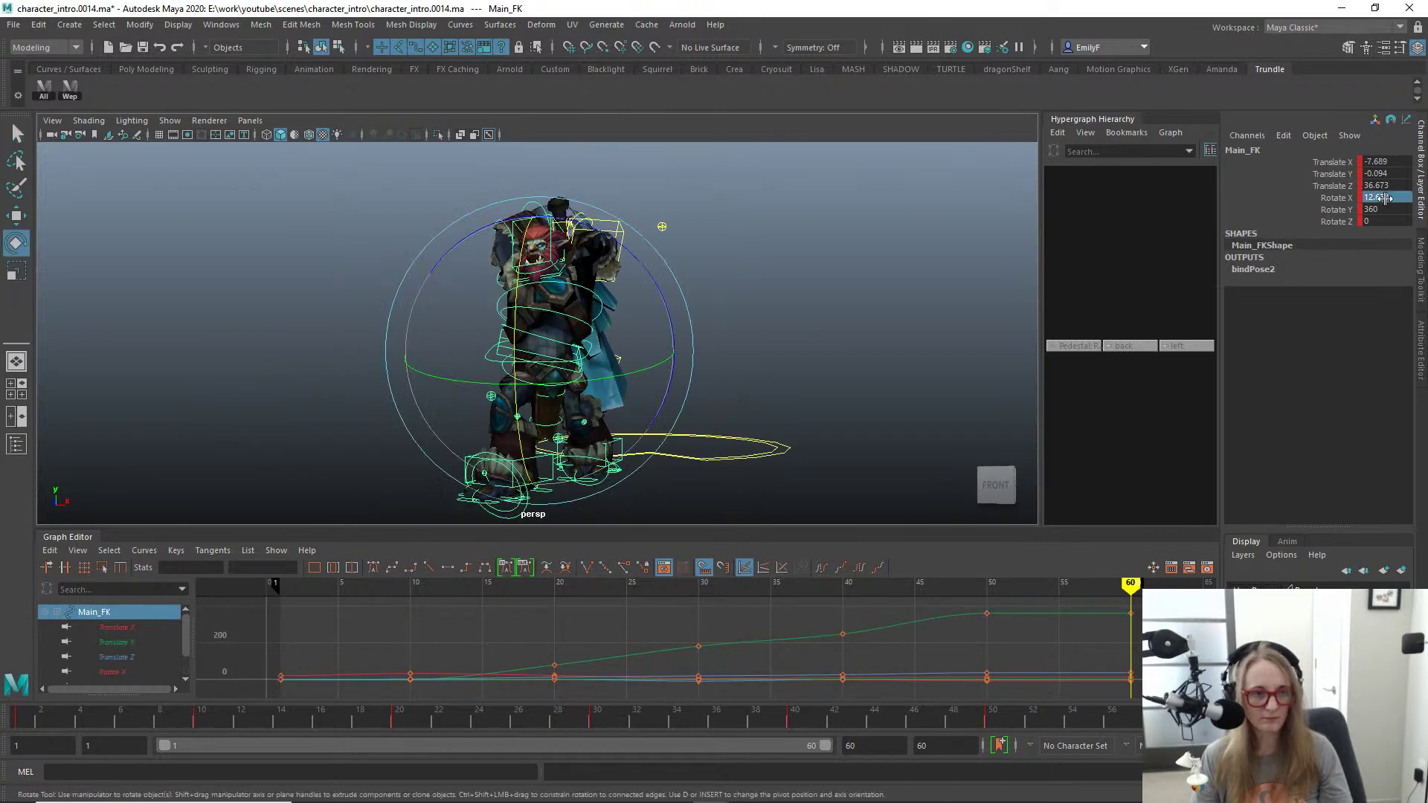
text(0)
key(Return)
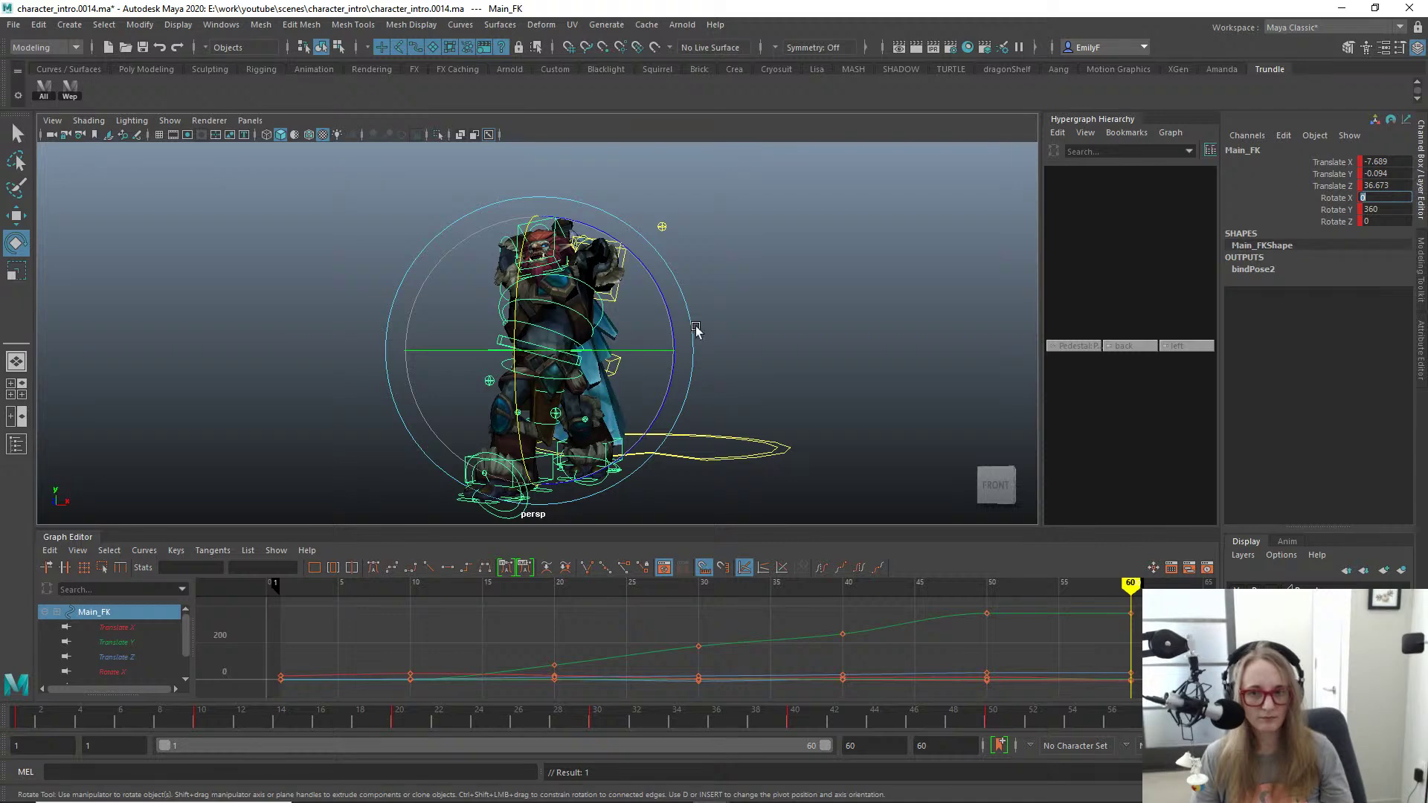
alt+drag(696, 331, 662, 297)
drag(662, 298, 610, 379)
key(q)
Step: Select the Spine1_FK, Spine2_FK and Spine3_FK controls and set their X, Y and Z rotations to 0 at frame 60
scroll(628, 373, up, 1)
click(620, 369)
shift+click(540, 311)
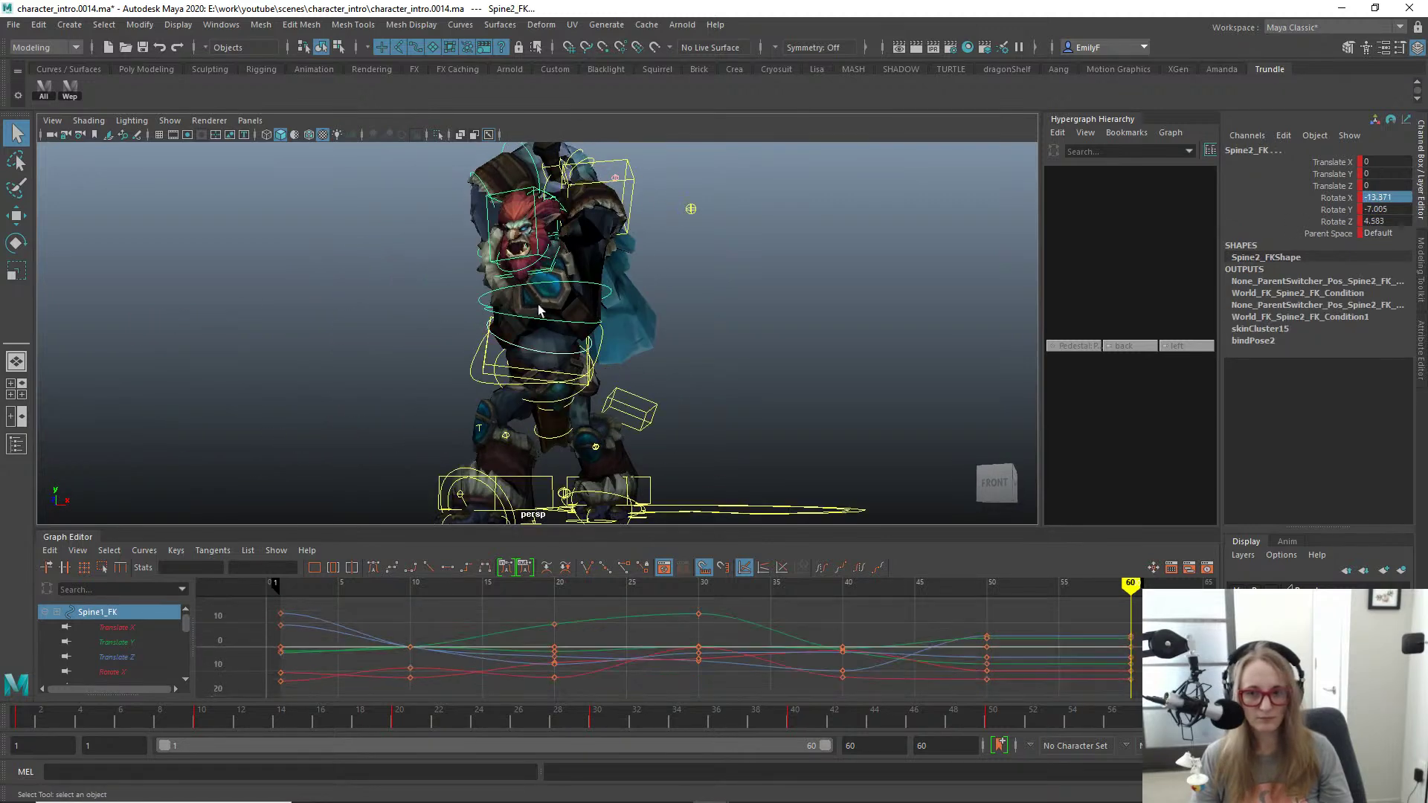
shift+click(547, 286)
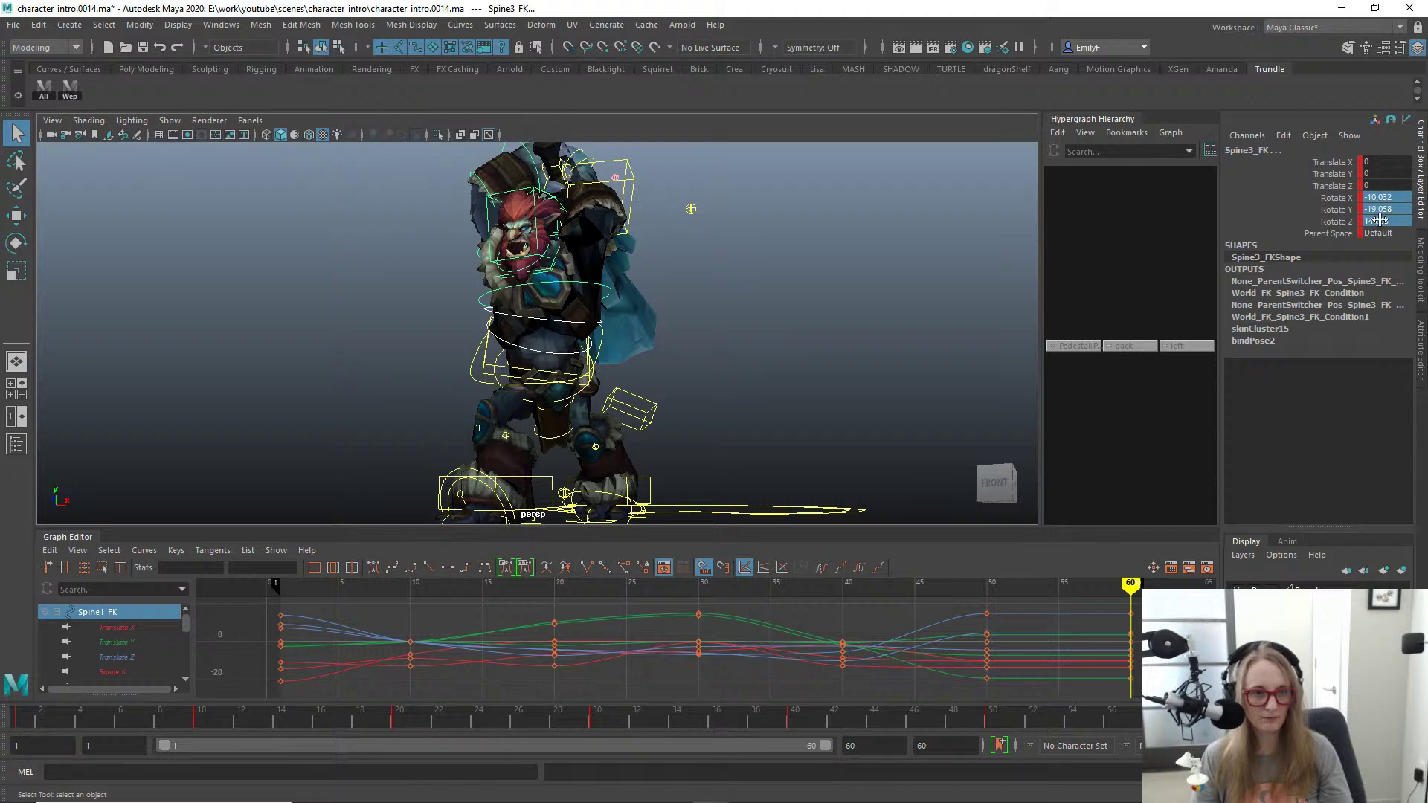
text(0)
key(Return)
alt+drag(714, 245, 666, 365)
scroll(563, 313, up, 3)
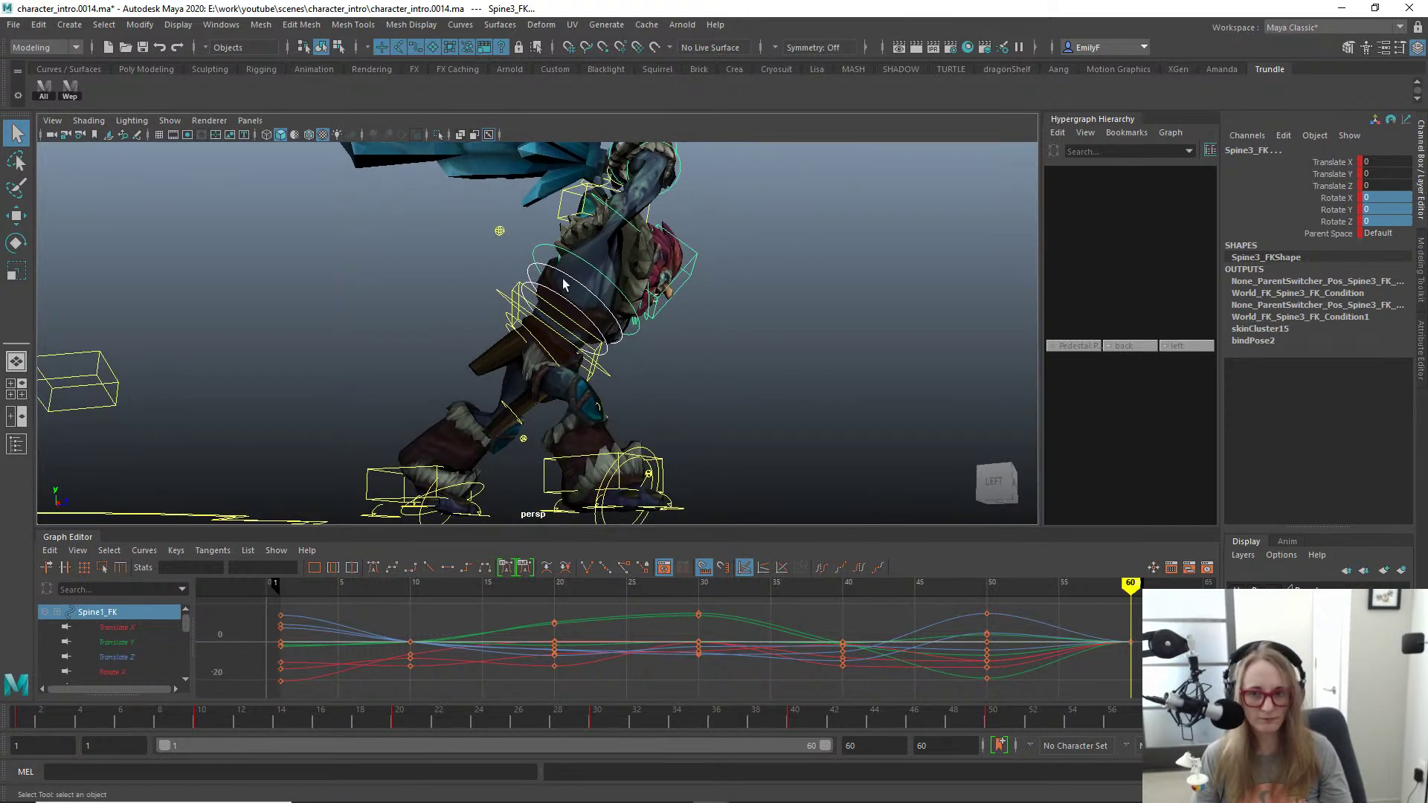
Step: Curl the torso further forward at frame 60 by rotating the spine FK controls, including Spine2_FK and Spine1_FK
click(593, 318)
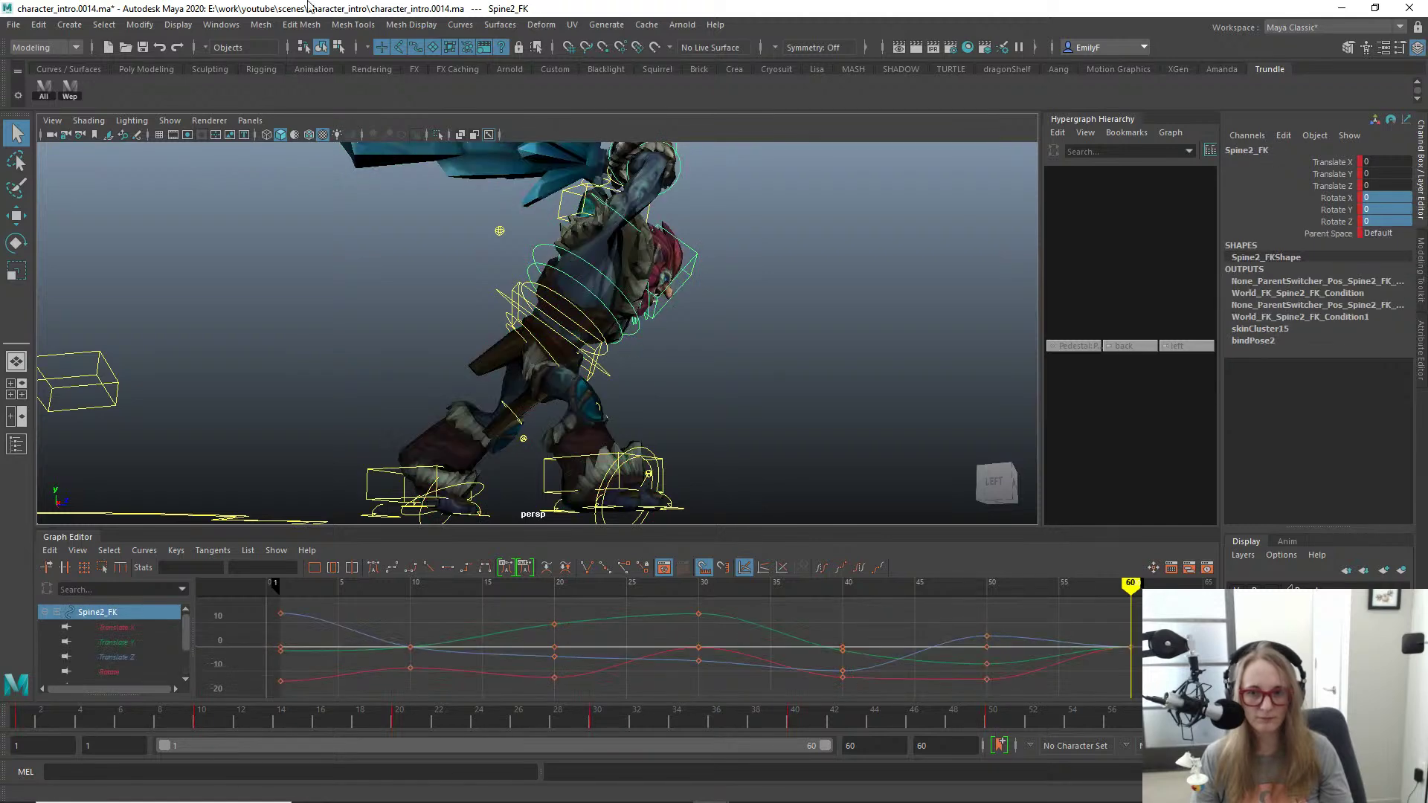
key(e)
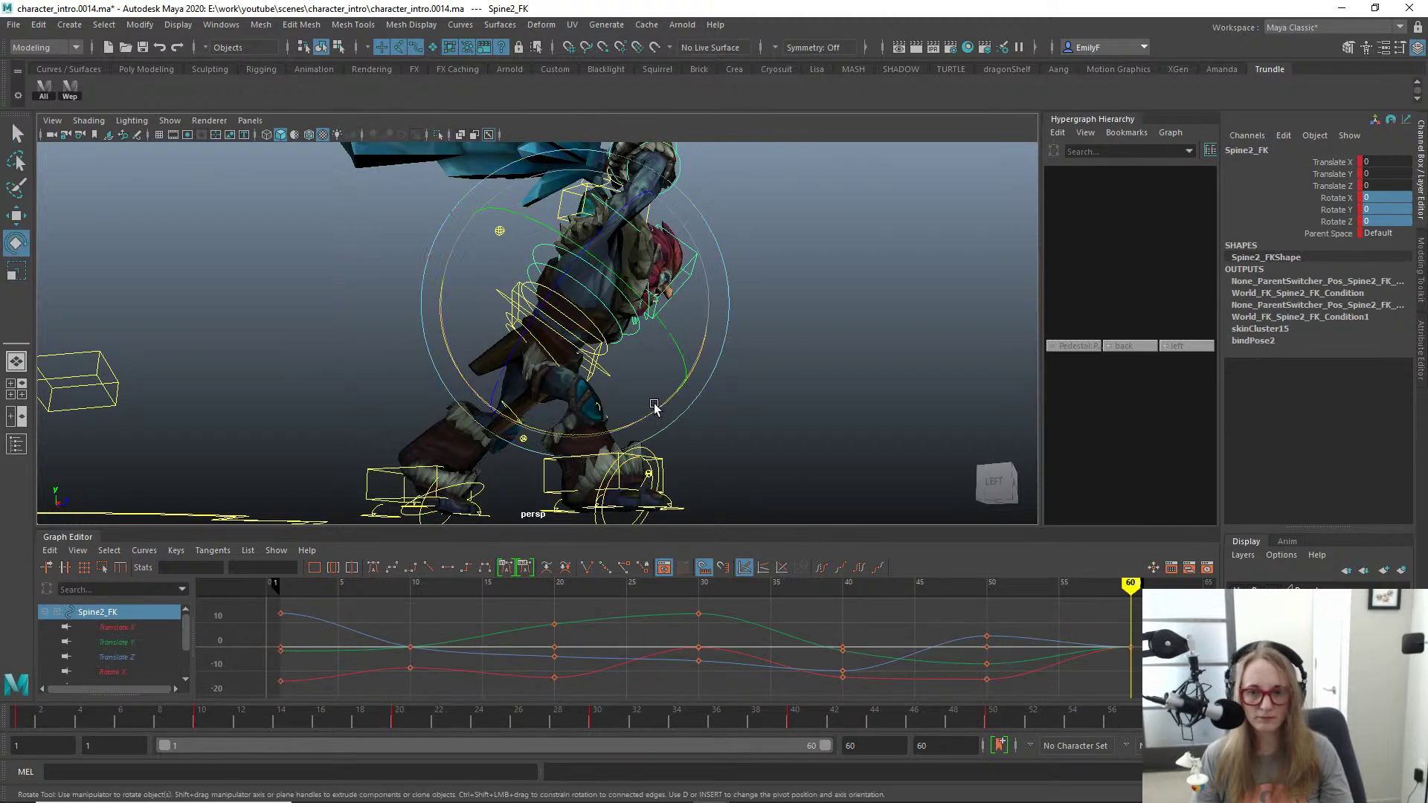
drag(654, 406, 566, 343)
key(q)
click(634, 340)
key(e)
key(q)
click(552, 294)
key(e)
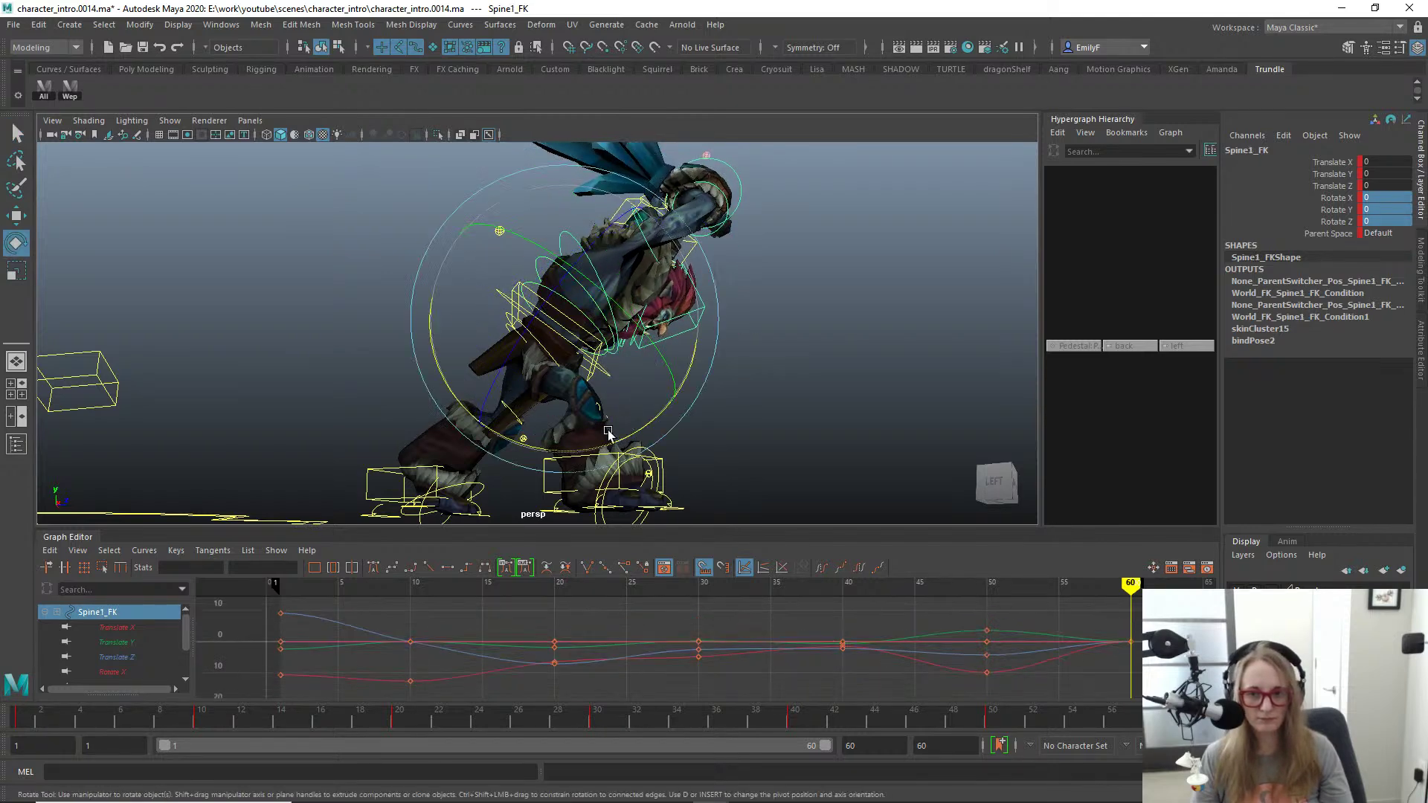
drag(610, 431, 596, 357)
key(q)
Step: Nudge the Main_FK control forward to about 37.06 in Translate Z at frame 60
click(597, 336)
key(w)
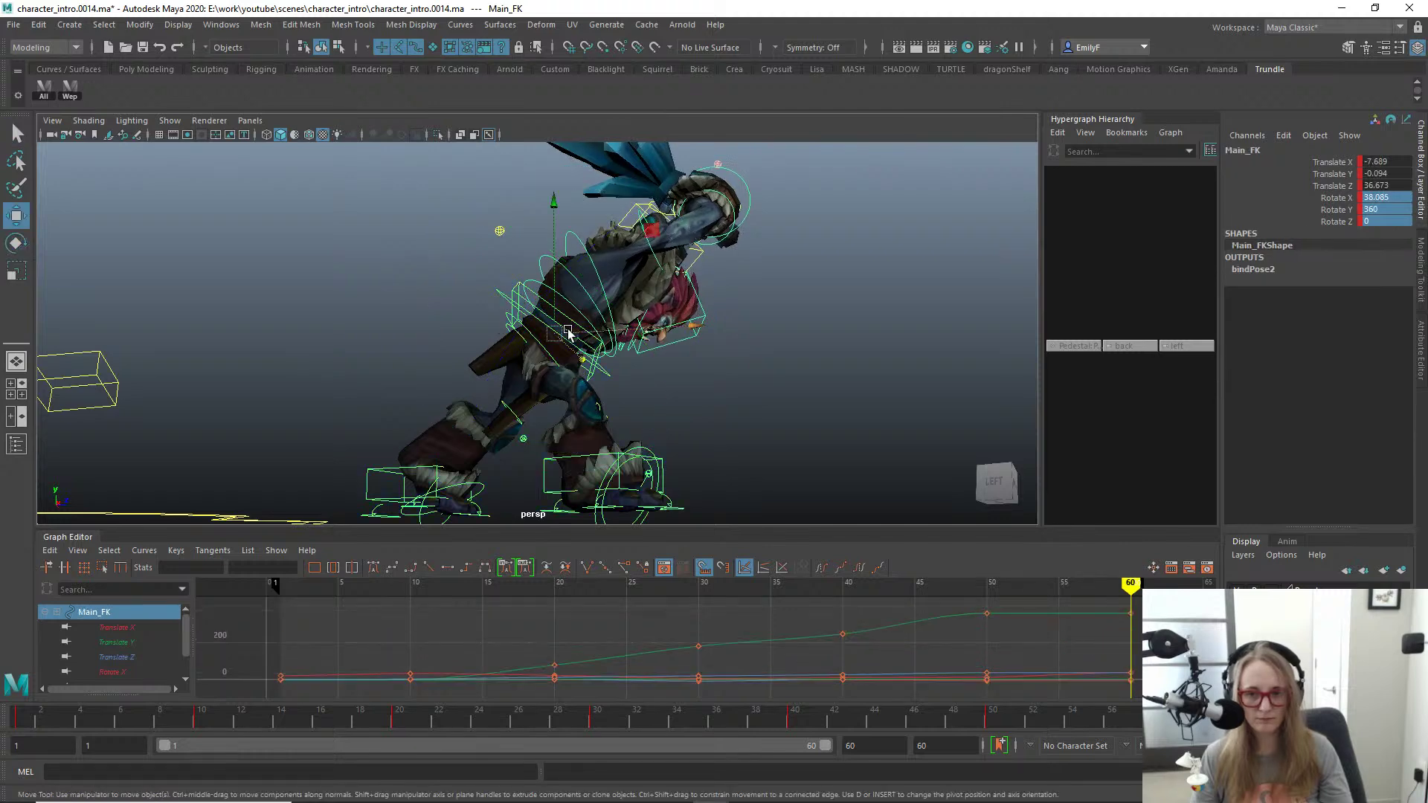
middle_drag(598, 336, 599, 337)
key(q)
Step: Rotate the left foot's L_ToeRoll_IKfr control to adjust the rear foot's roll at frame 60
alt+middle_drag(592, 405, 598, 345)
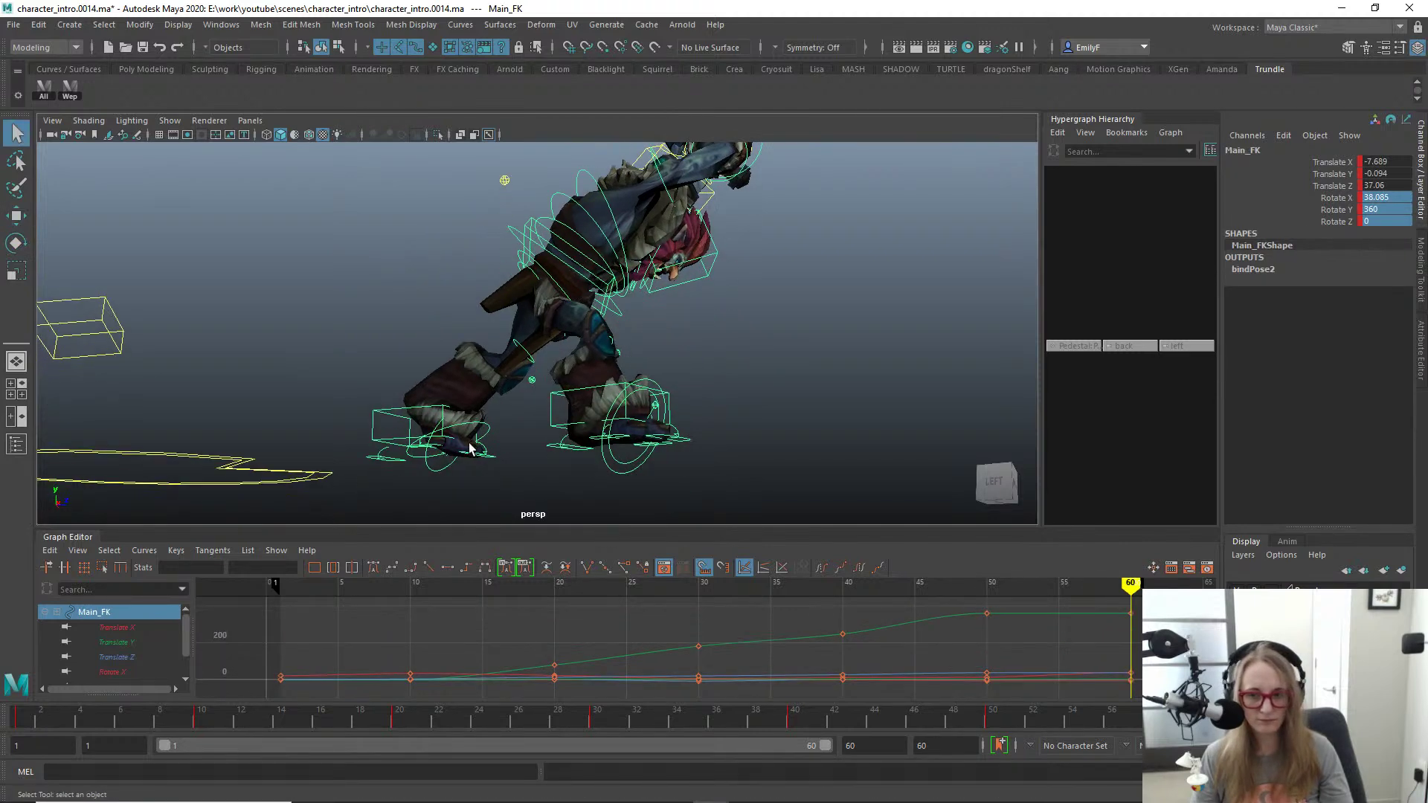
click(491, 457)
key(e)
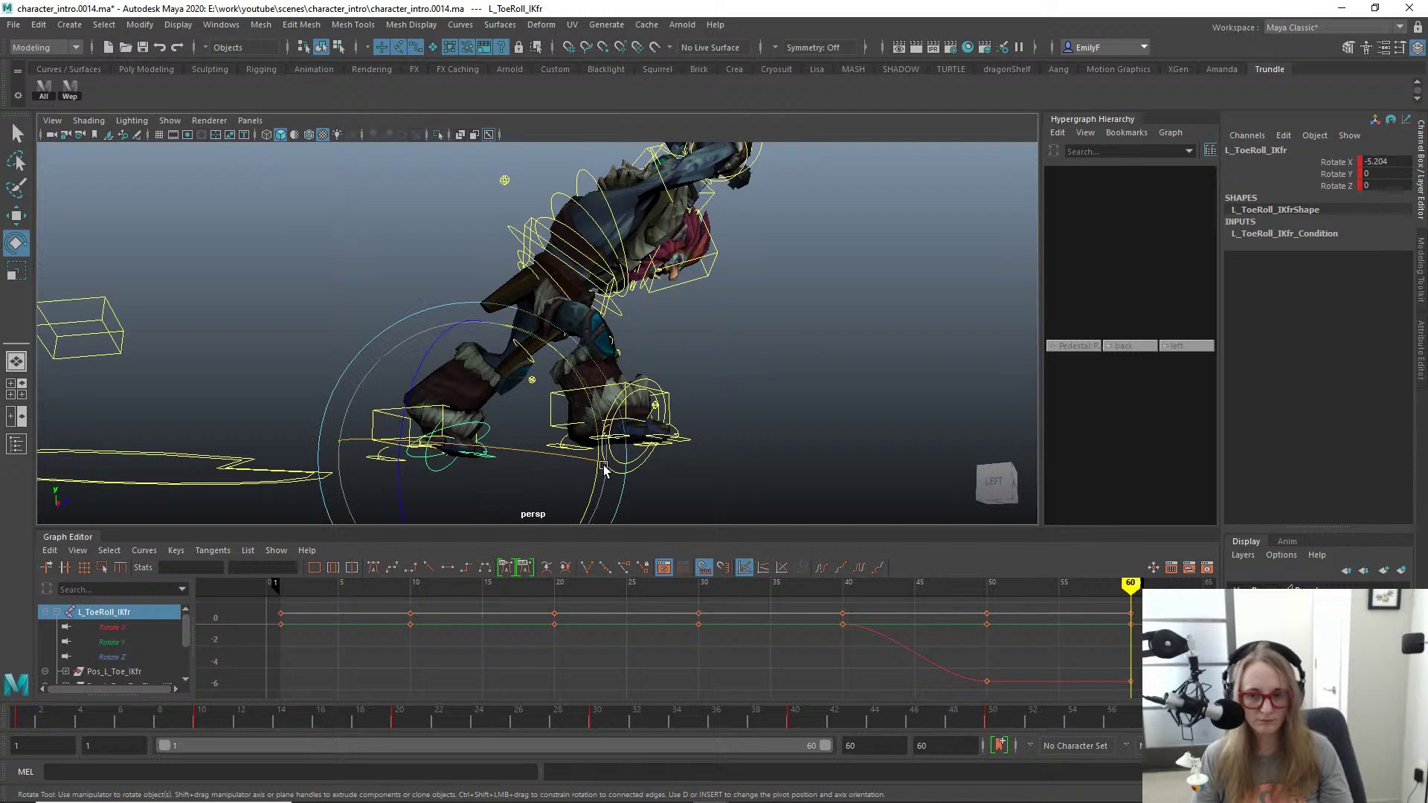
drag(601, 476, 586, 517)
key(q)
Step: Set all translation and rotation channels of the R_Shoulder_FK control to 0 at frame 60
alt+drag(581, 446, 651, 285)
click(612, 245)
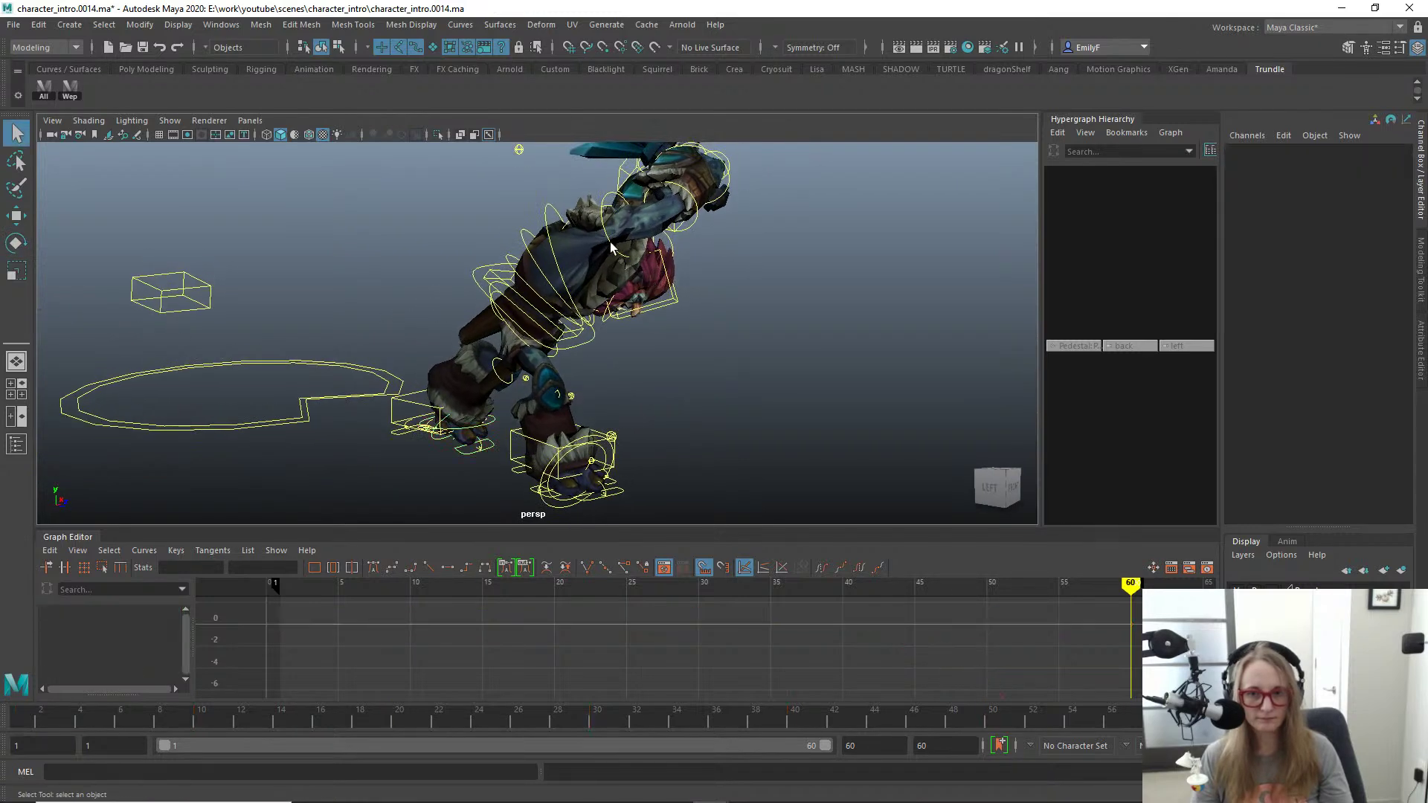
click(615, 245)
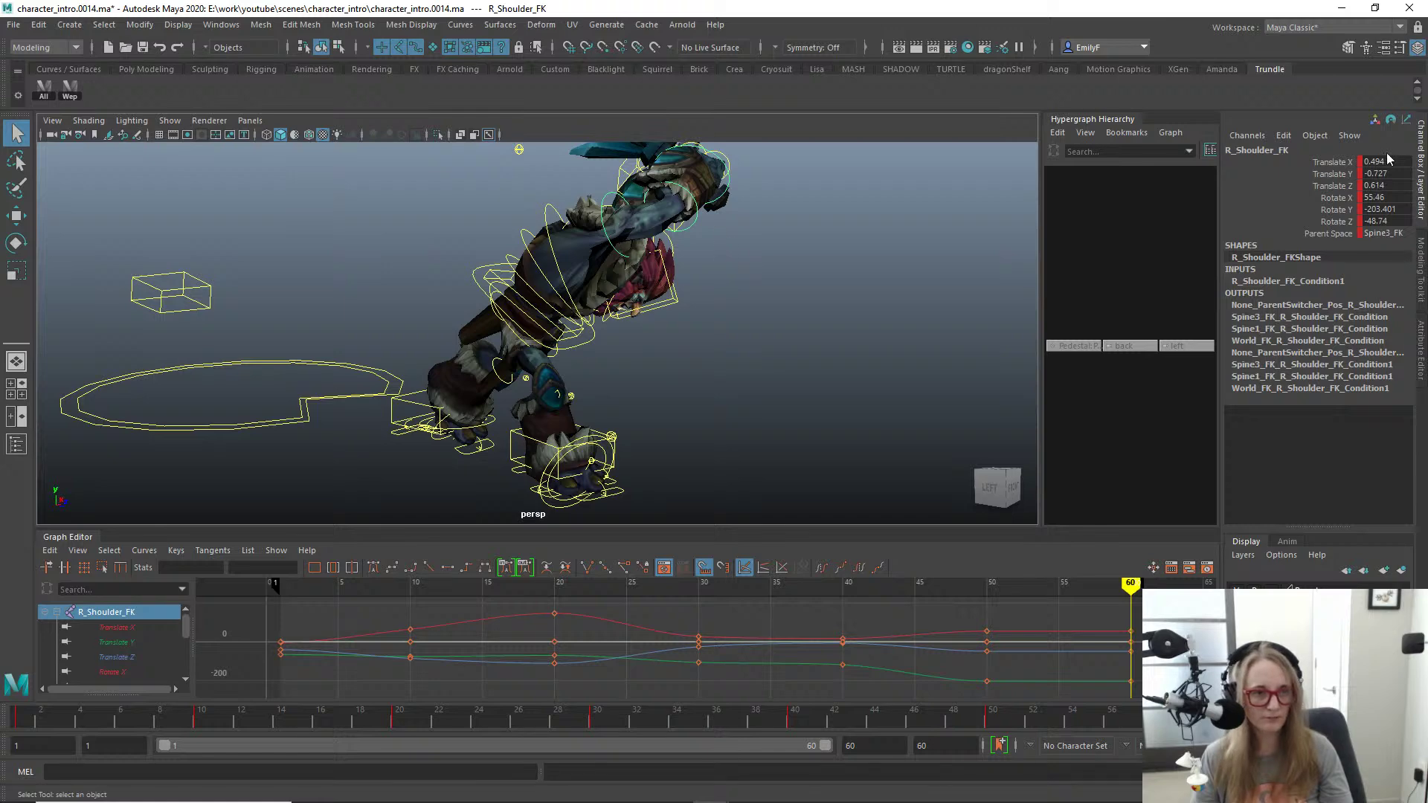
drag(1388, 158, 1380, 203)
text(0)
key(Return)
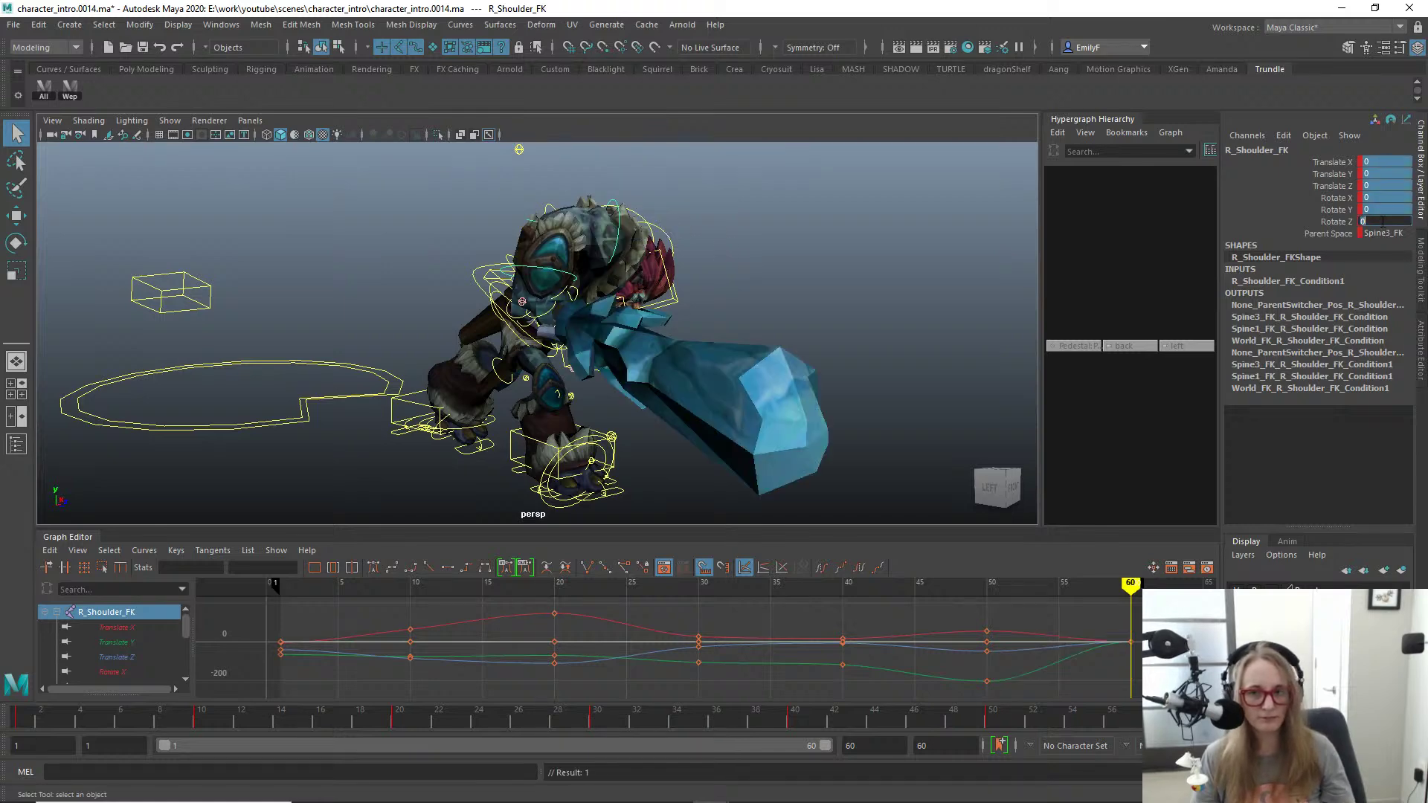
Step: Set the Root_FK control's X, Y and Z rotations to 0 at frame 60
alt+drag(825, 160, 546, 312)
click(547, 312)
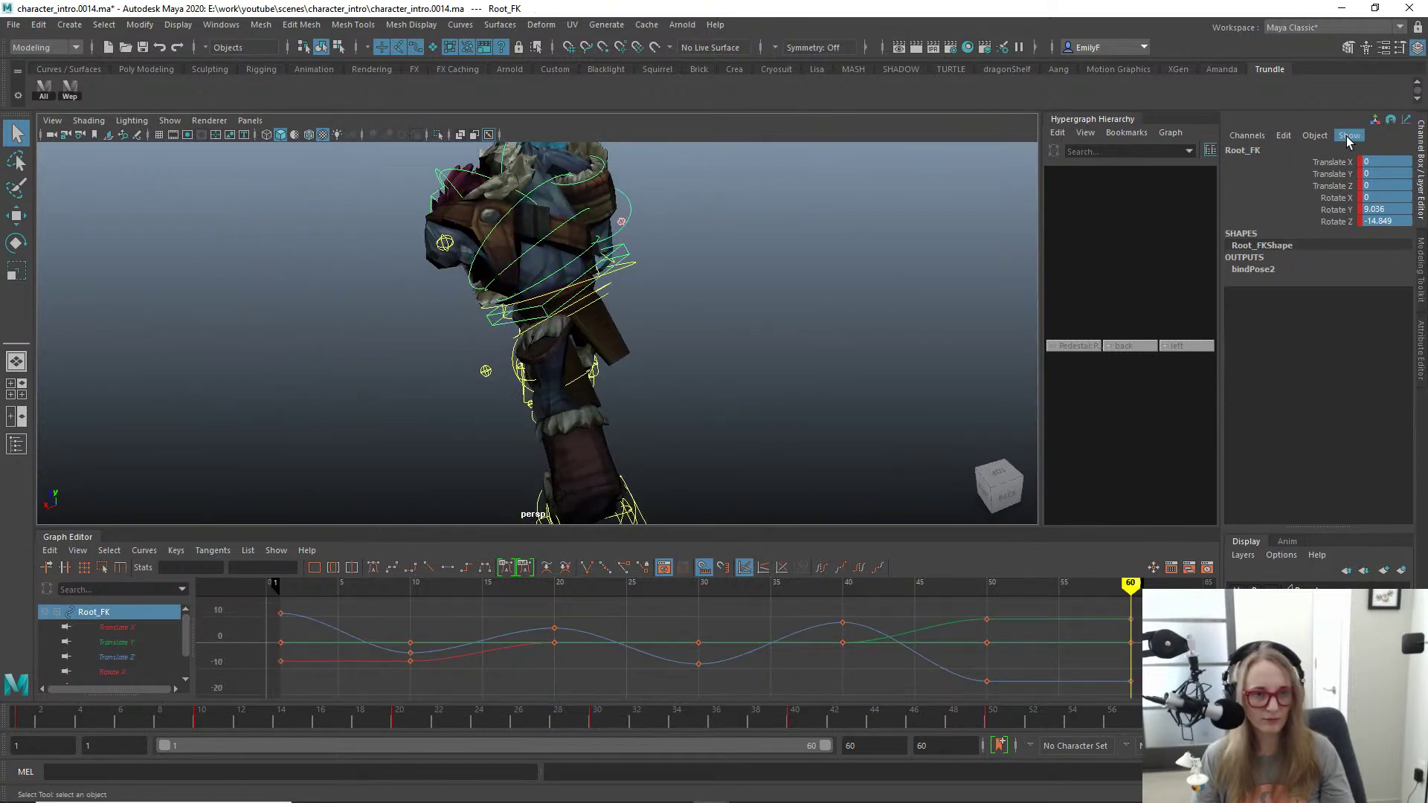
drag(1389, 198, 1390, 221)
text(0)
key(Return)
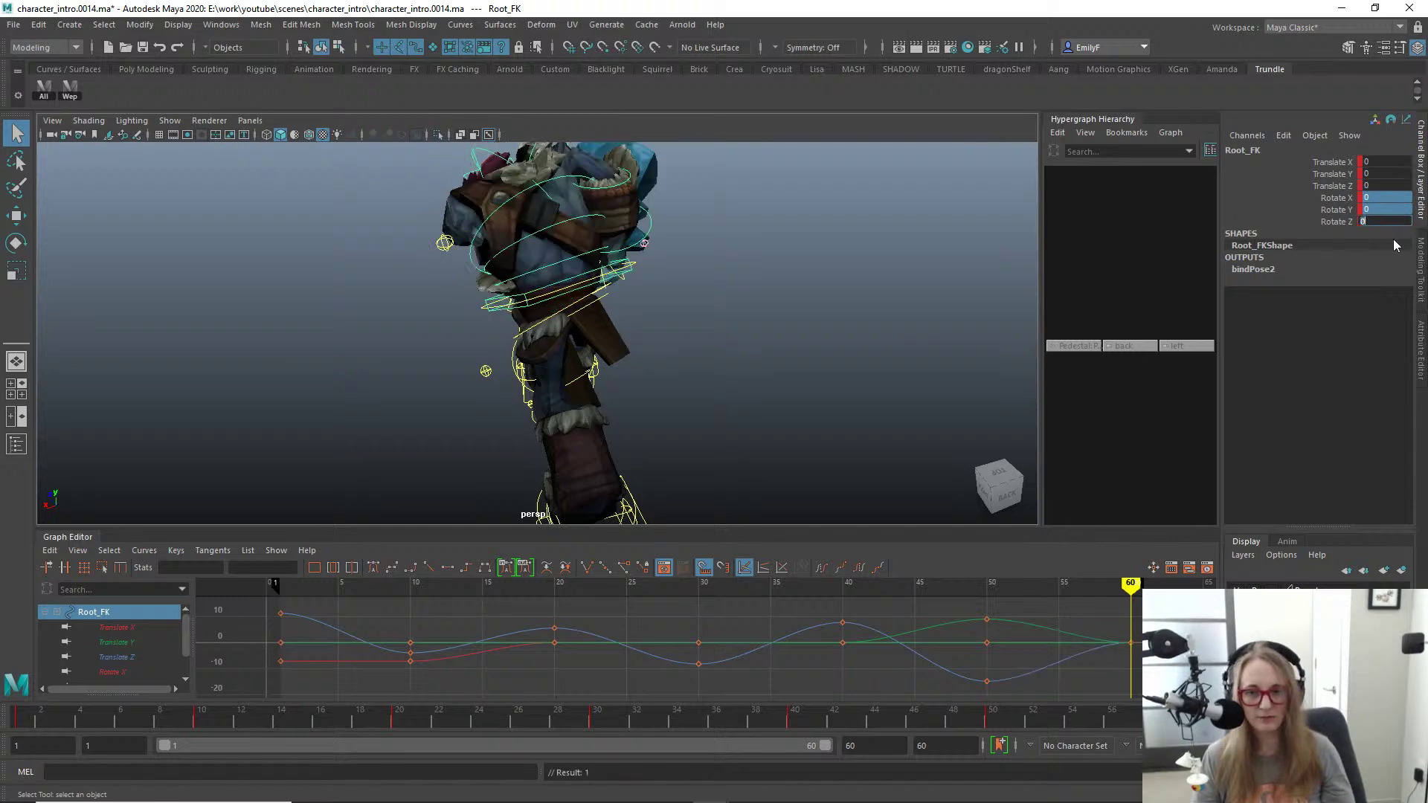
alt+drag(797, 257, 450, 377)
click(584, 238)
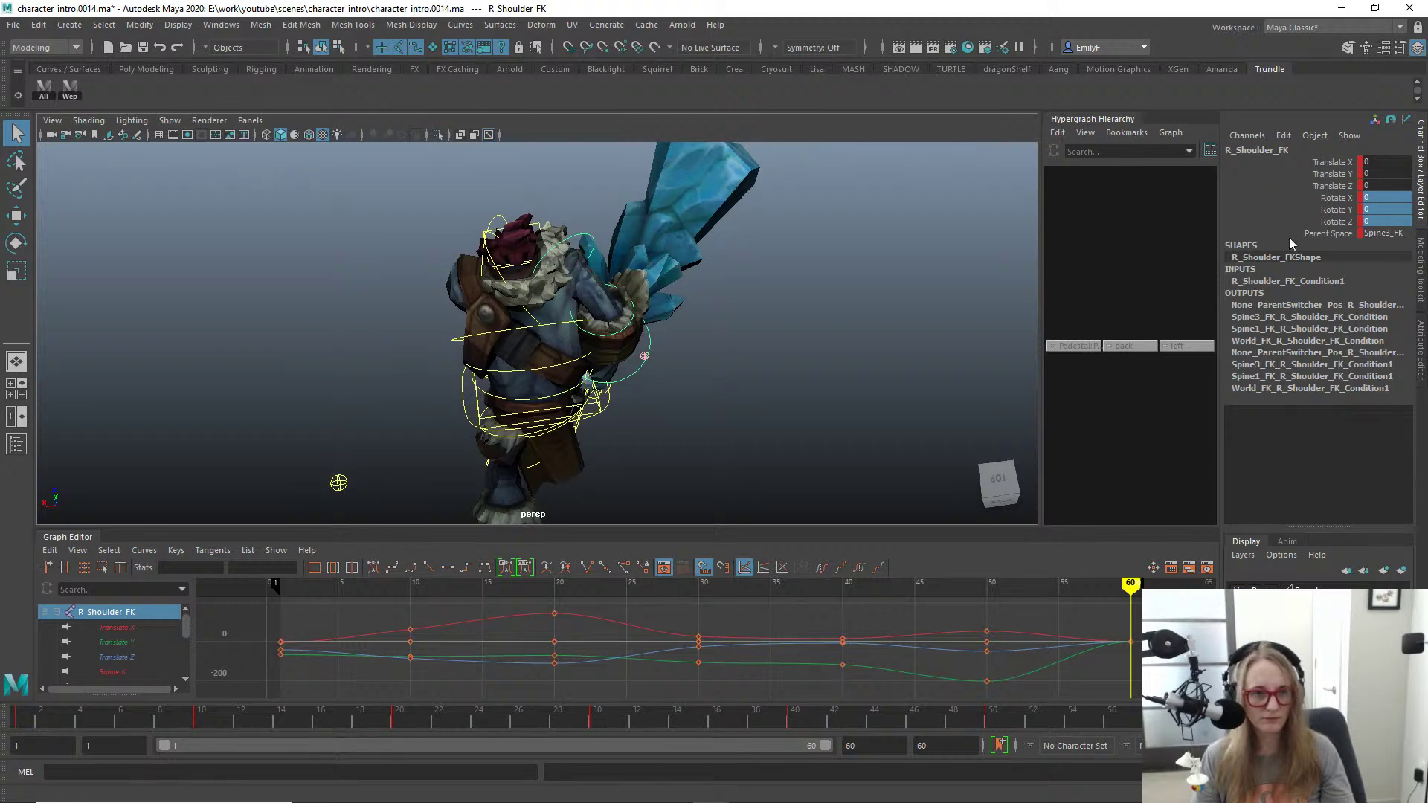
alt+drag(625, 223, 429, 261)
key(w)
drag(614, 333, 490, 272)
key(ctrl+z)
Step: Set all translation and rotation channels of the R_Clavicle_FK control to 0 at frame 60
alt+right_drag(489, 271, 573, 302)
alt+drag(573, 302, 668, 347)
key(q)
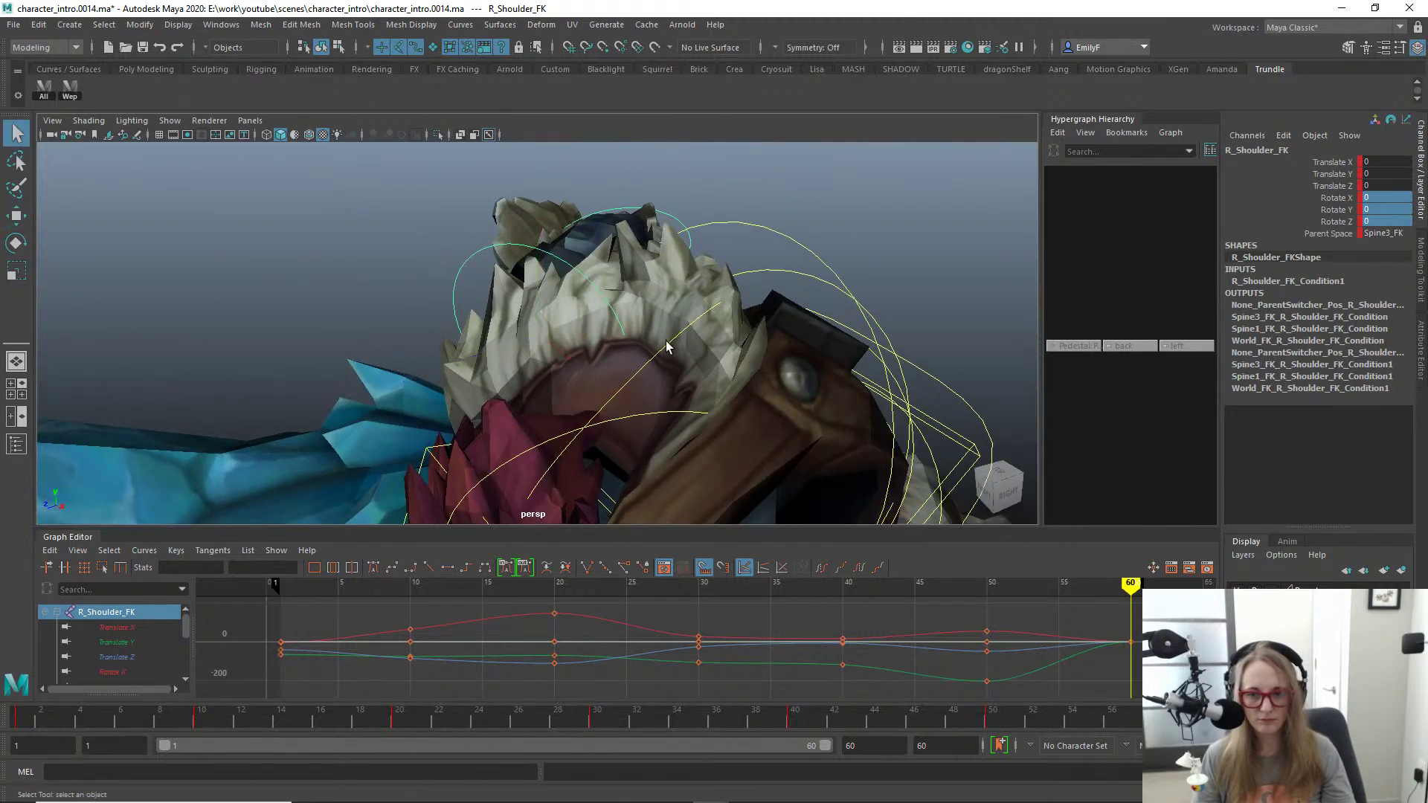
click(666, 342)
alt+right_drag(667, 343, 642, 272)
drag(1393, 161, 1390, 222)
text(0)
key(Return)
alt+right_drag(209, 301, 229, 274)
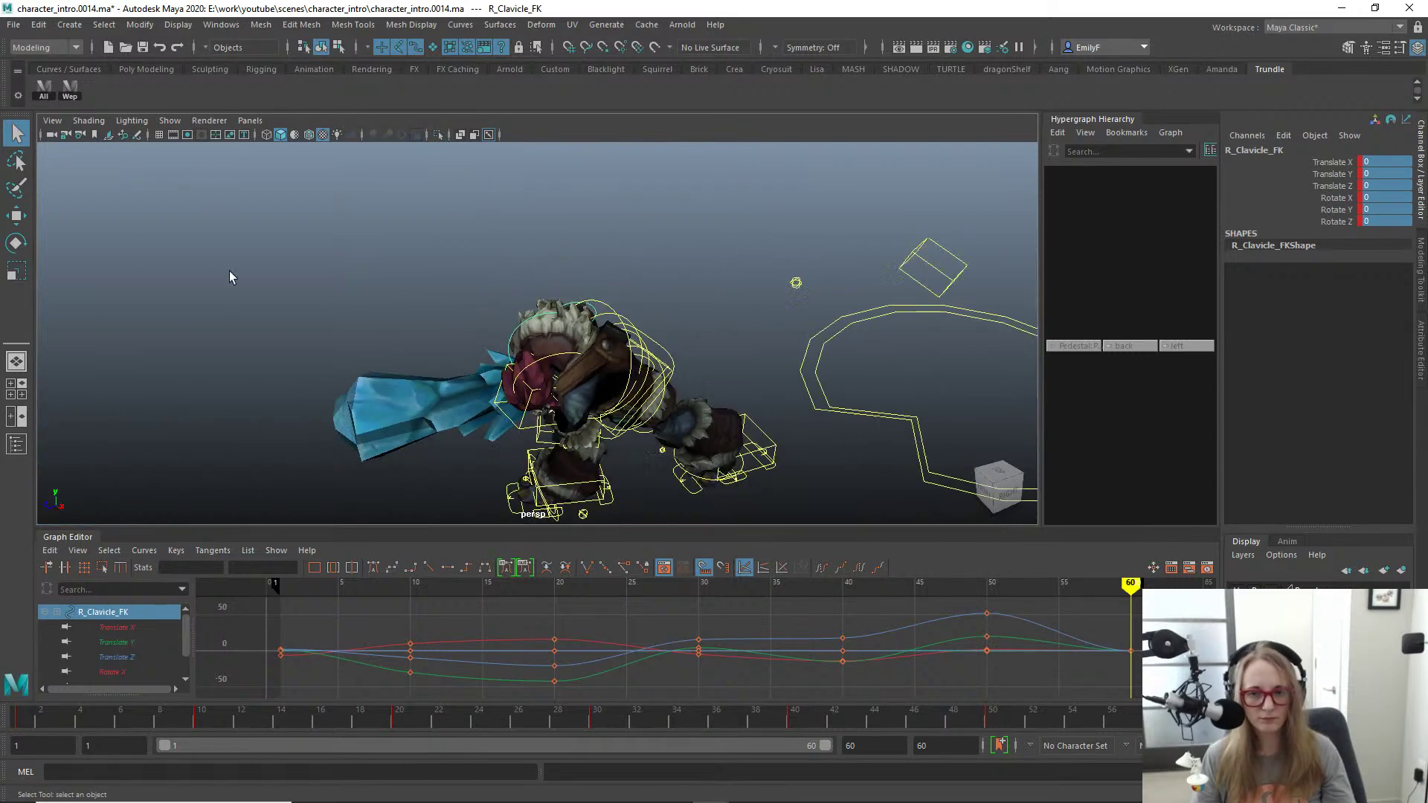
Step: Rotate R_Shoulder_FK to swing the weapon arm down in front, and R_Elbow_FK to about -5.785 in Rotate Y, at frame 60
alt+drag(229, 274, 673, 358)
click(614, 247)
key(e)
drag(552, 173, 588, 234)
drag(688, 236, 484, 150)
key(q)
click(547, 322)
key(e)
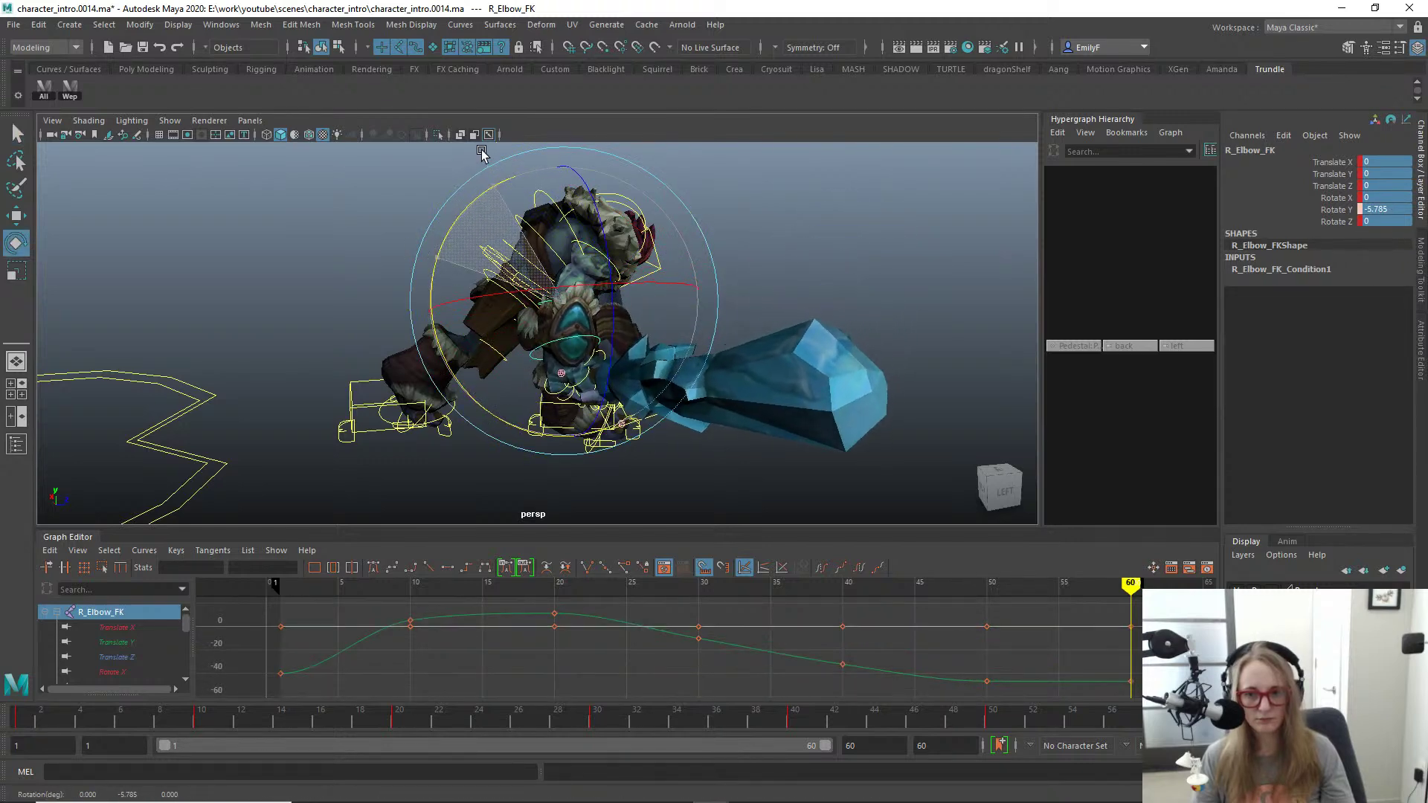
key(q)
Step: Rotate the R_Clavicle_FK control to bring the right shoulder forward into the slam at frame 60
click(588, 253)
alt+drag(615, 244, 572, 258)
click(557, 247)
key(e)
drag(630, 322, 633, 309)
drag(566, 266, 559, 264)
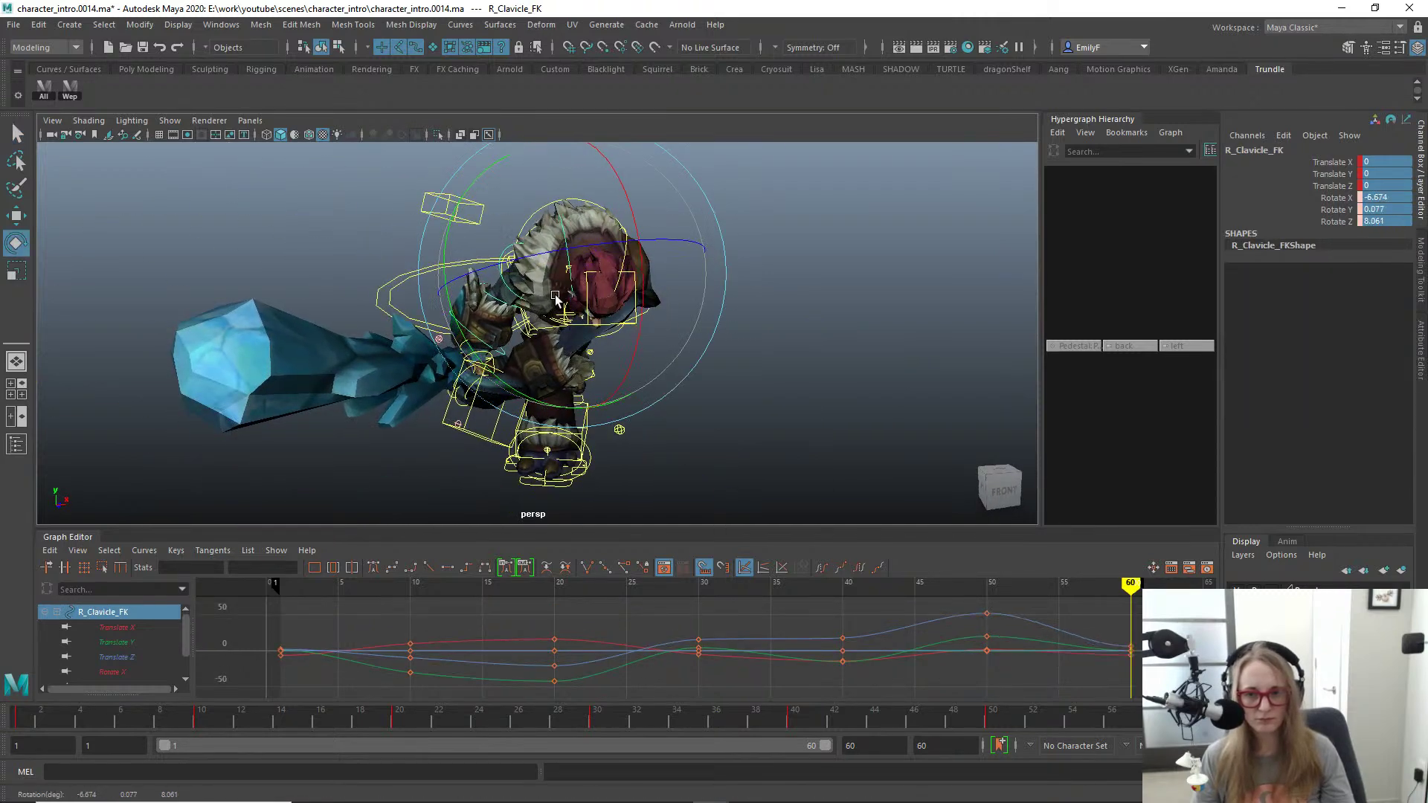
key(q)
alt+drag(502, 224, 579, 219)
click(560, 205)
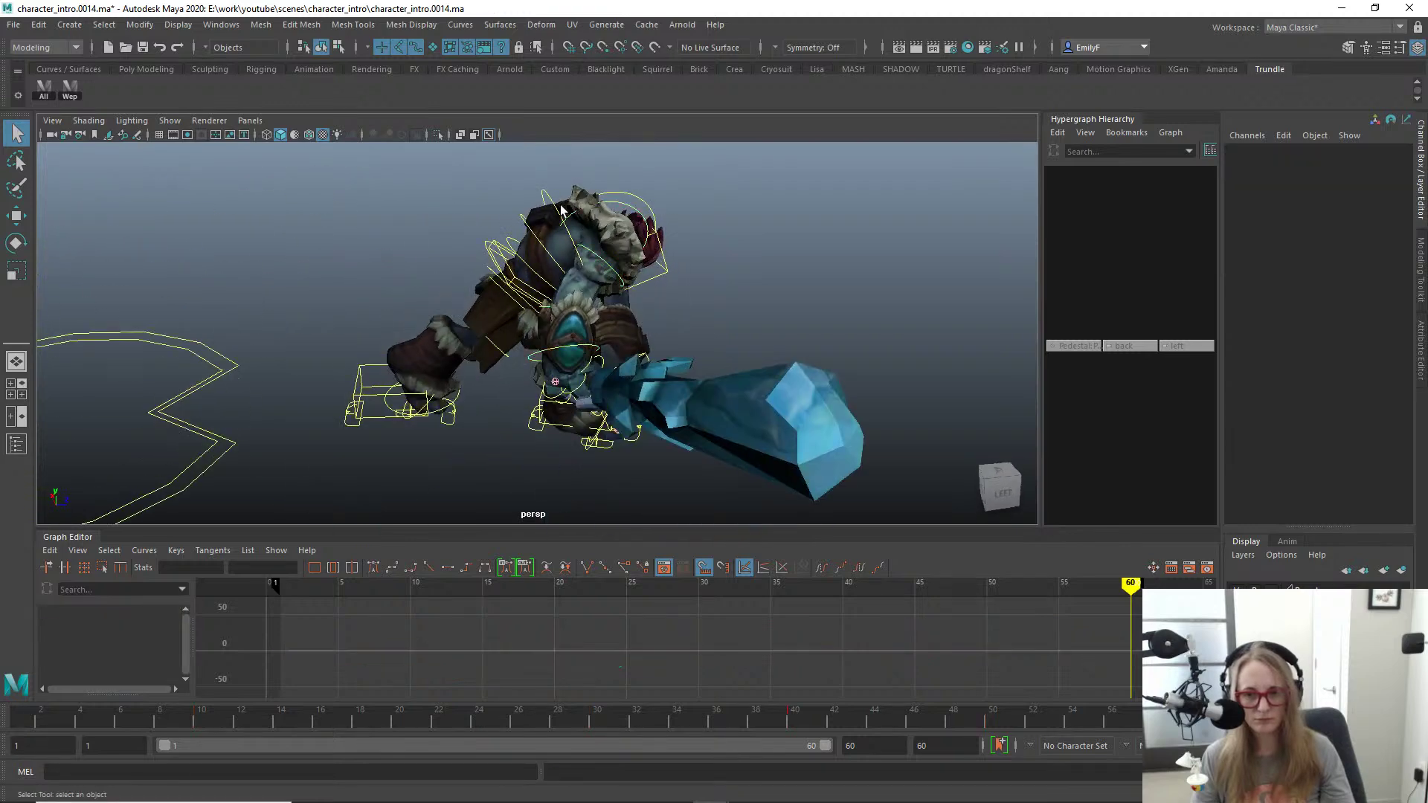
click(558, 205)
key(e)
drag(468, 165, 452, 179)
key(q)
Step: Rotate the R_Shoulder_FK control to reach the weapon arm forward and key it at frame 60
alt+drag(521, 246, 563, 266)
alt+drag(451, 293, 547, 295)
click(567, 283)
click(563, 292)
key(e)
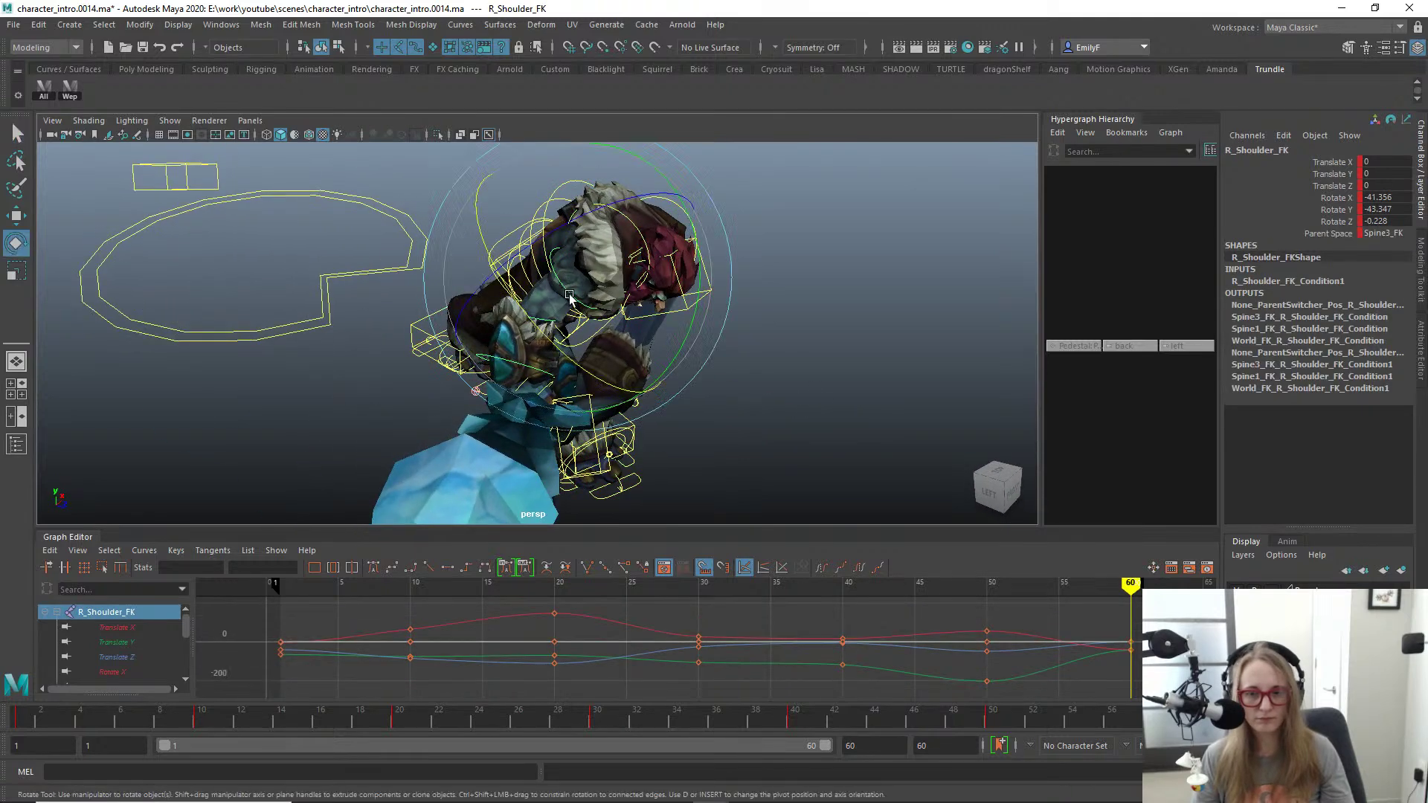
drag(686, 309, 595, 301)
alt+drag(595, 302, 708, 277)
drag(563, 226, 645, 304)
key(s)
key(q)
Step: Rotate the R_Hand_FK control to about -12.6, 16.3 and -0.6 in X, Y and Z to point the weapon forward
click(641, 333)
key(e)
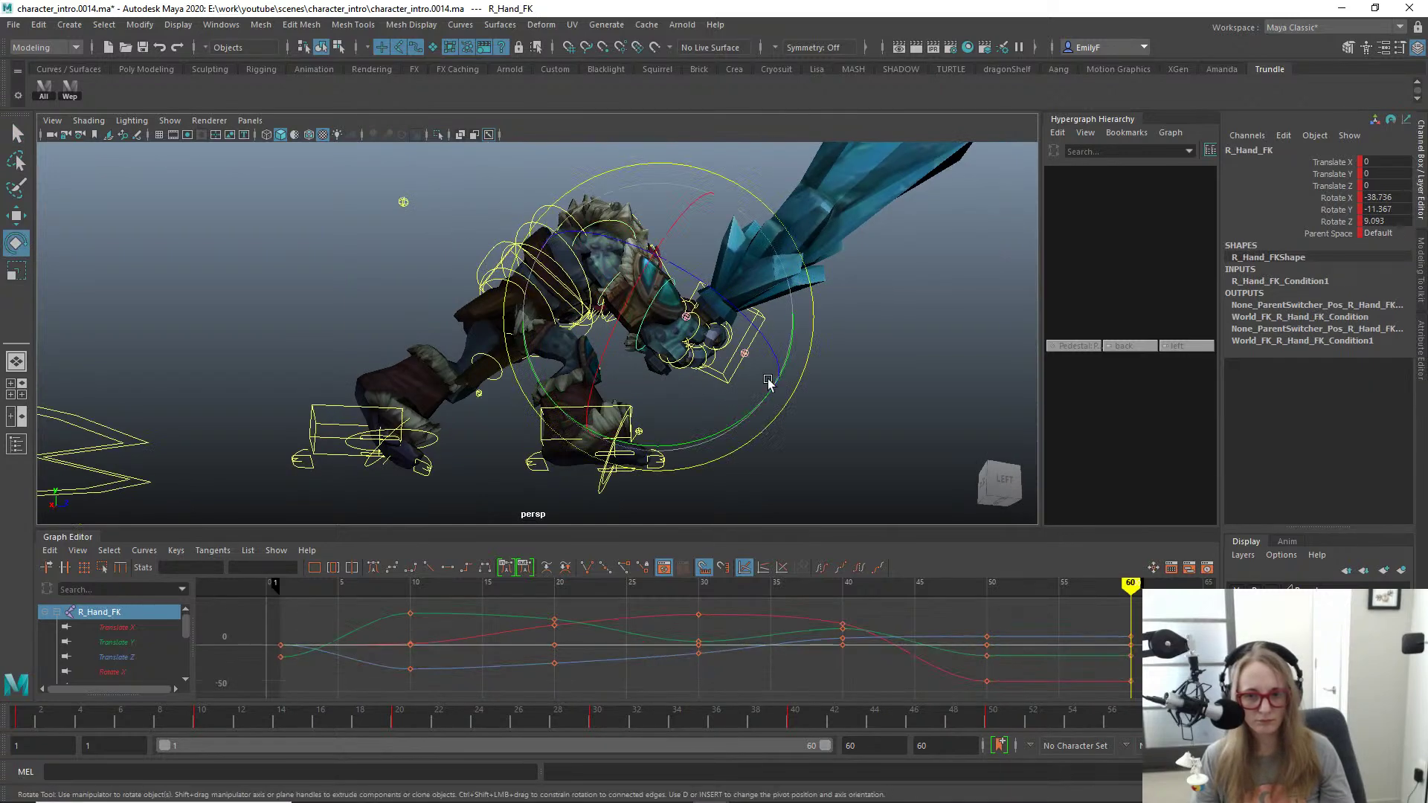
drag(744, 387, 719, 452)
key(ctrl+z)
alt+drag(727, 296, 610, 381)
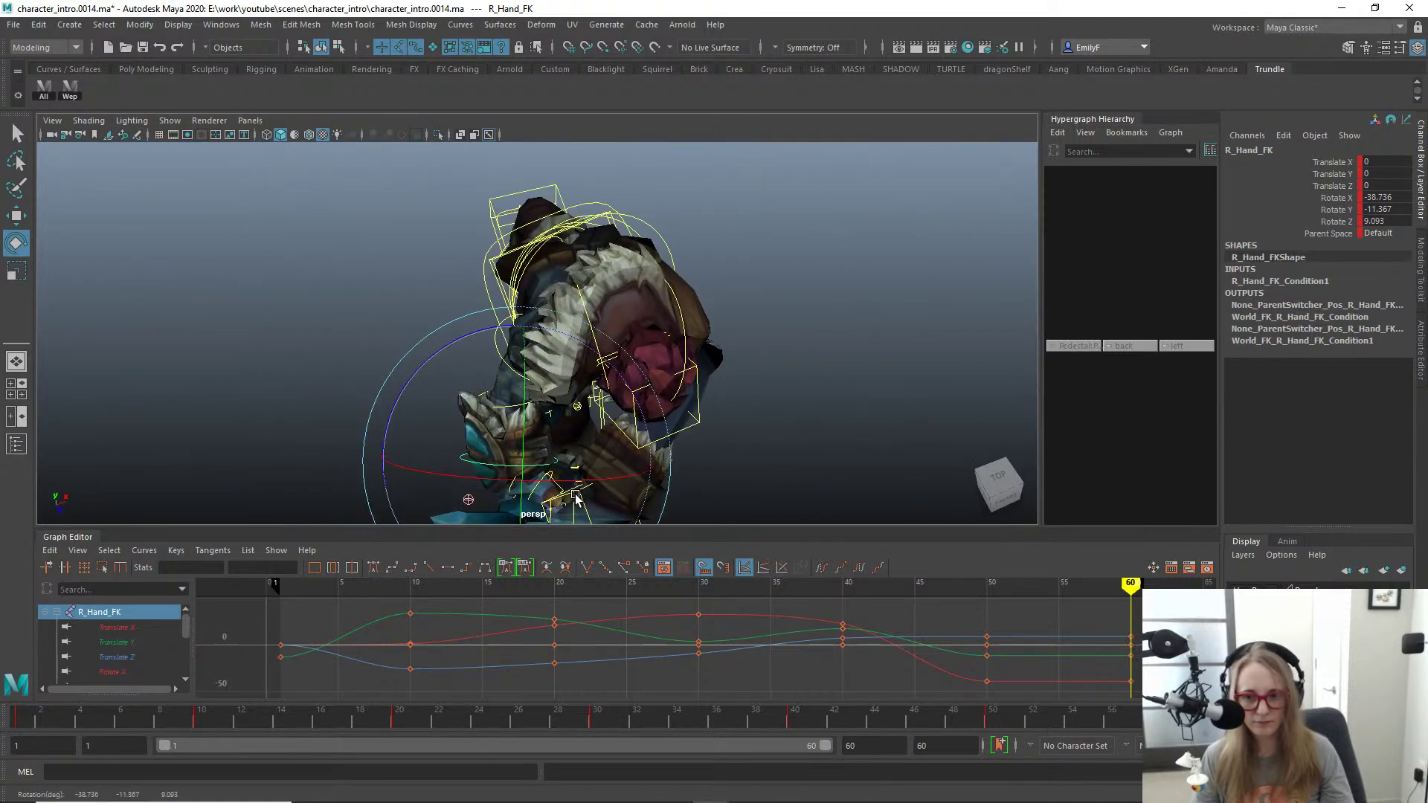
drag(572, 491, 726, 302)
key(q)
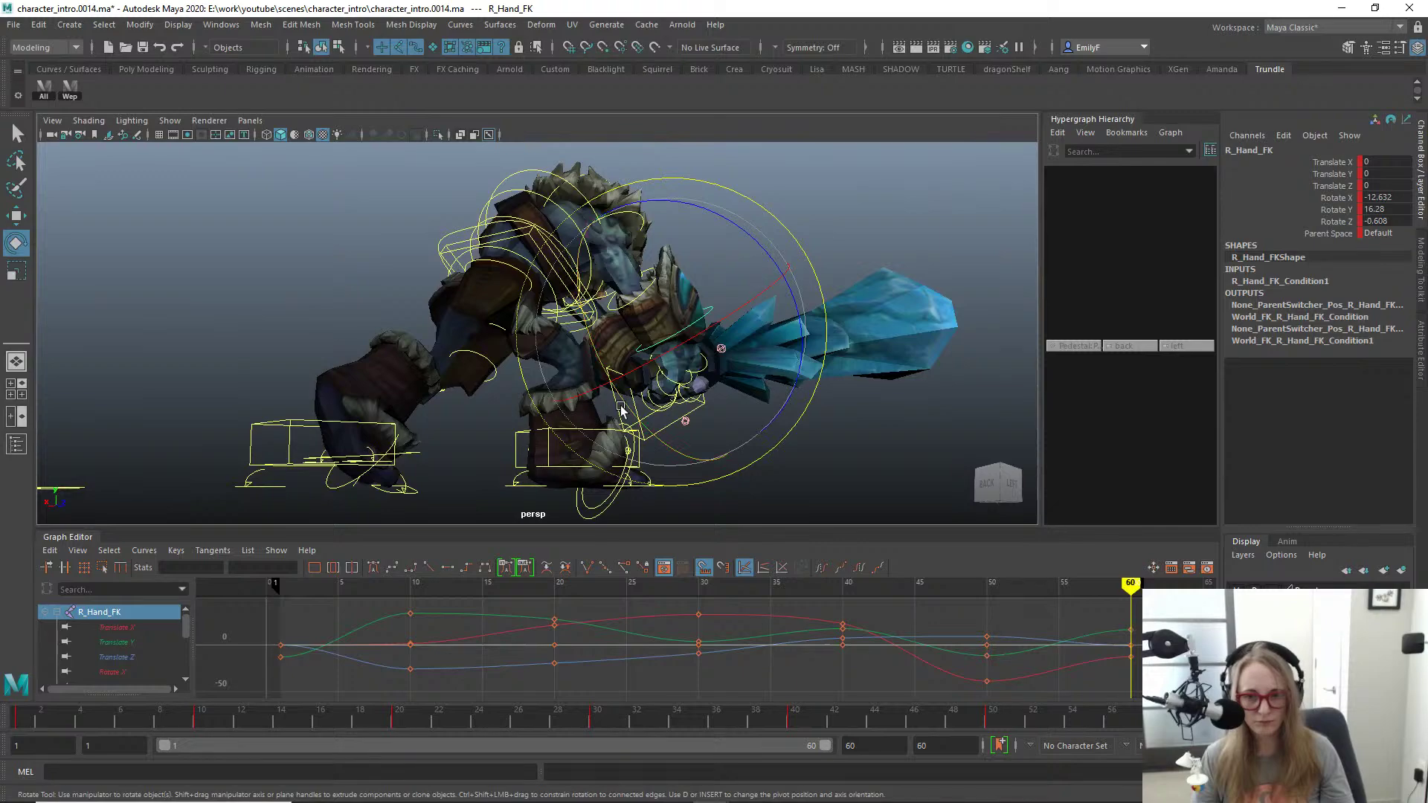
Step: Refine the right hand's rotation to about 6.05, 30.44 and -14.16 in X, Y and Z at frame 60
drag(621, 408, 597, 382)
key(q)
key(e)
alt+drag(648, 254, 427, 328)
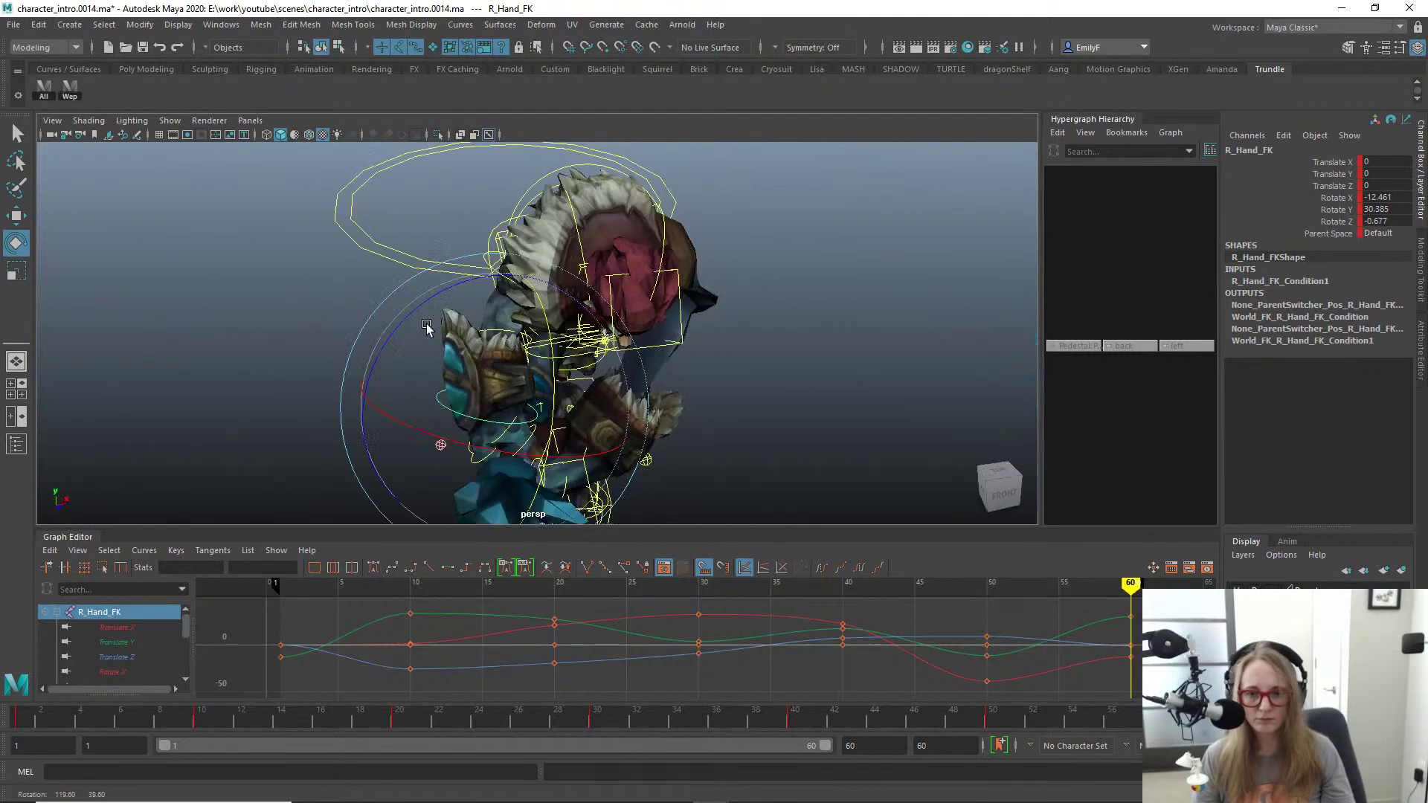
alt+middle_drag(427, 328, 439, 215)
alt+drag(607, 305, 619, 262)
drag(519, 308, 210, 155)
key(q)
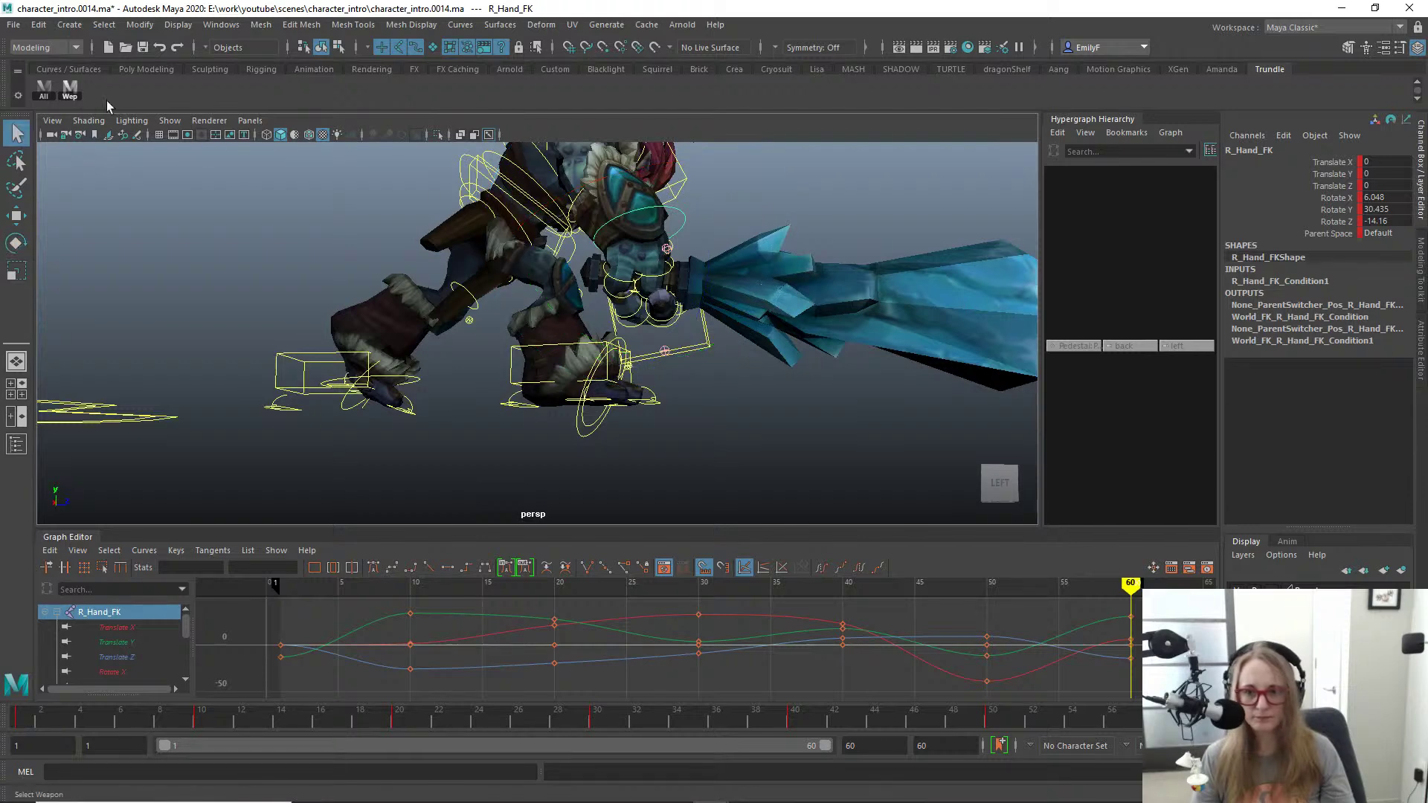
Step: Rotate the Weapon_FK control to about -104.12, -9.08 and -25.87 in X, Y and Z, angling the weapon toward the ground
click(69, 91)
key(e)
drag(740, 214, 593, 279)
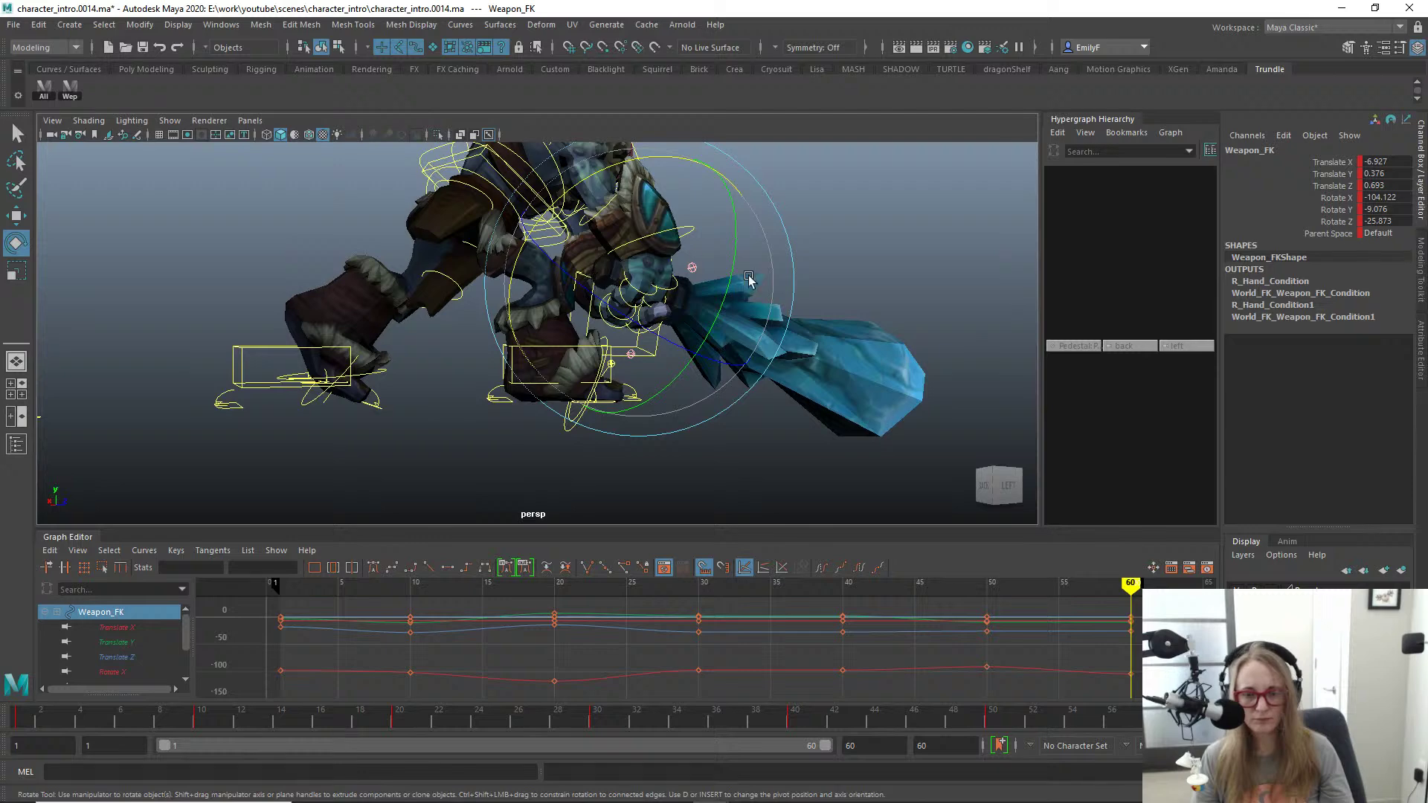
key(q)
Step: Switch the viewport to the left orthographic view and examine the slam pose in profile
alt+right_drag(733, 300, 445, 279)
alt+middle_drag(565, 318, 578, 359)
alt+right_drag(578, 358, 637, 280)
key(space)
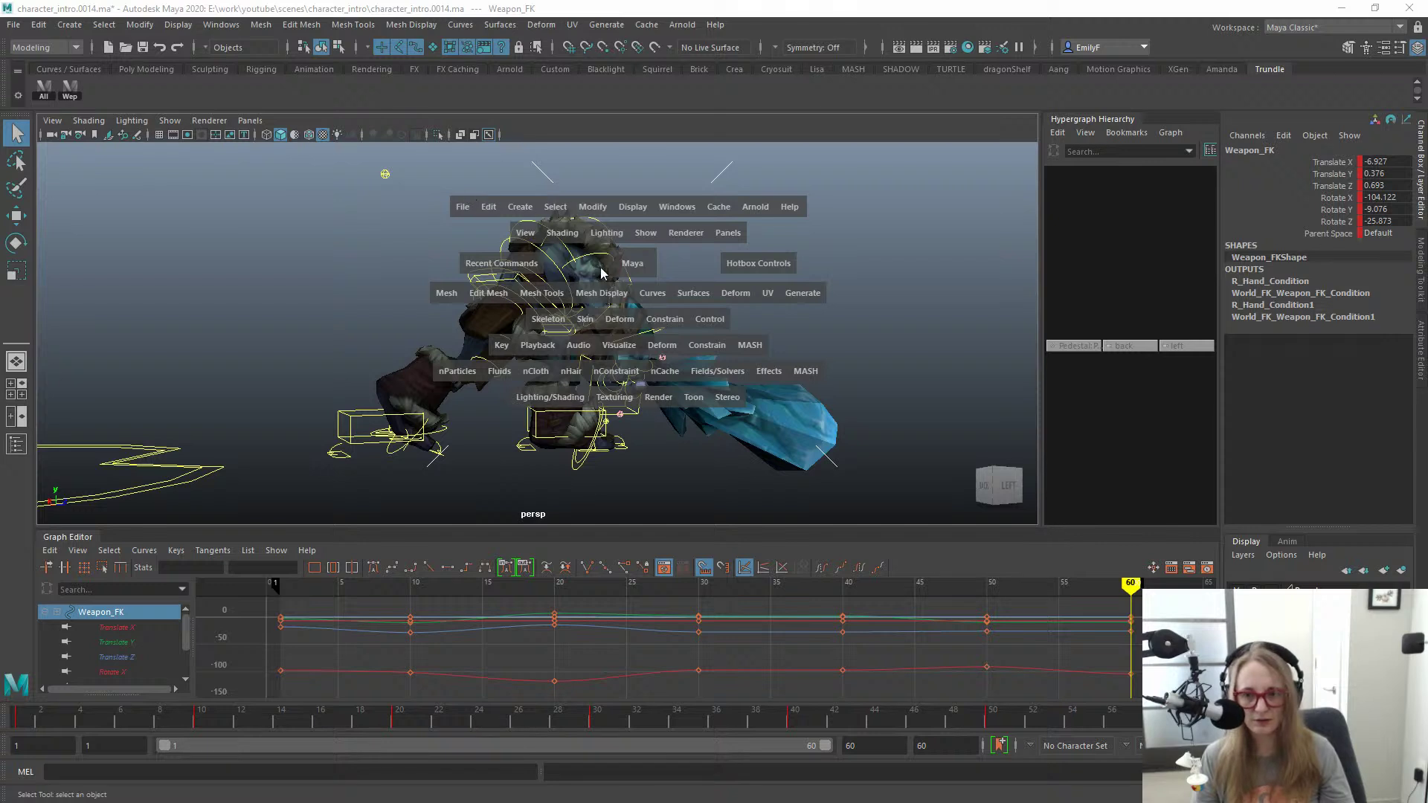
key(space)
drag(645, 281, 584, 265)
alt+right_drag(770, 306, 725, 294)
alt+middle_drag(735, 292, 621, 260)
alt+right_drag(597, 267, 617, 271)
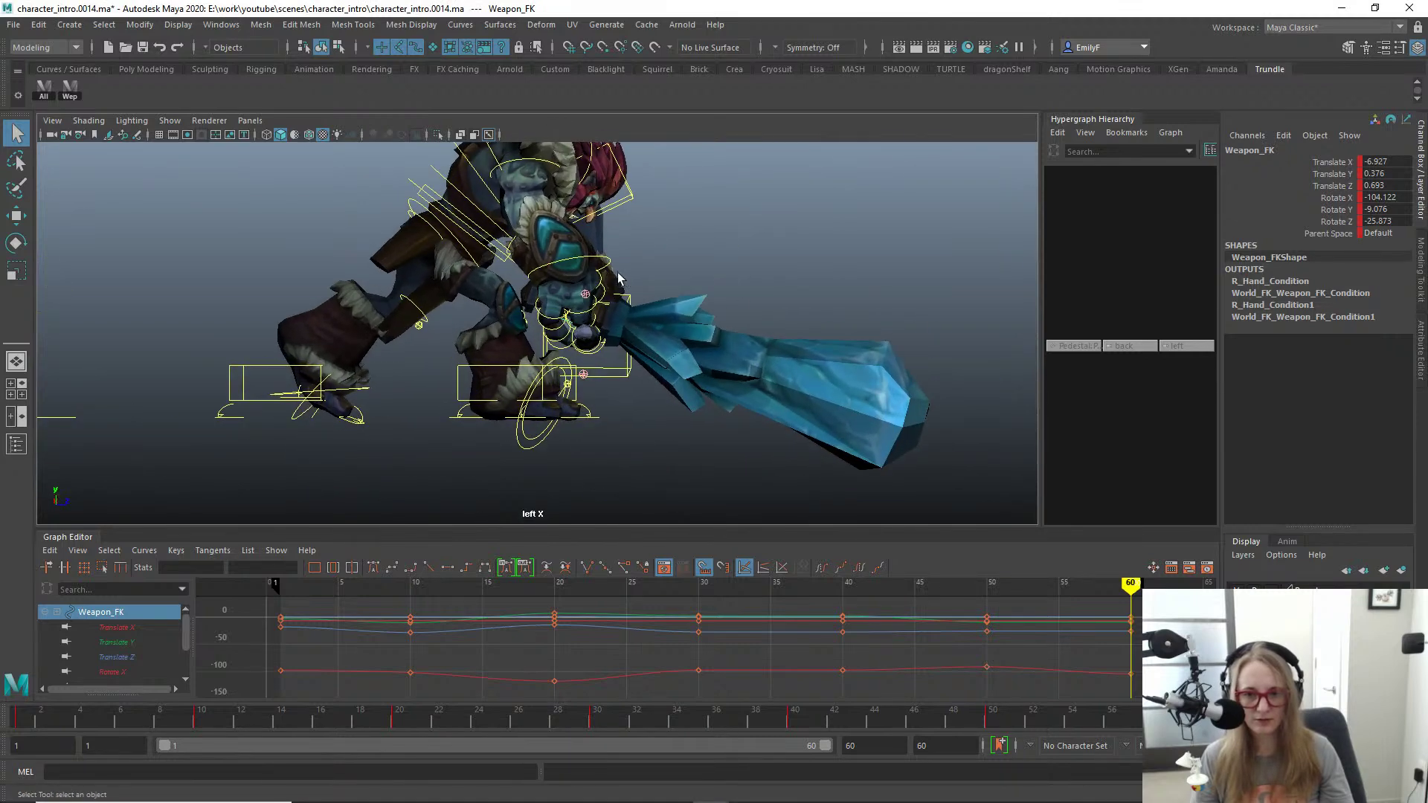
alt+drag(600, 273, 630, 261)
alt+middle_drag(629, 262, 597, 292)
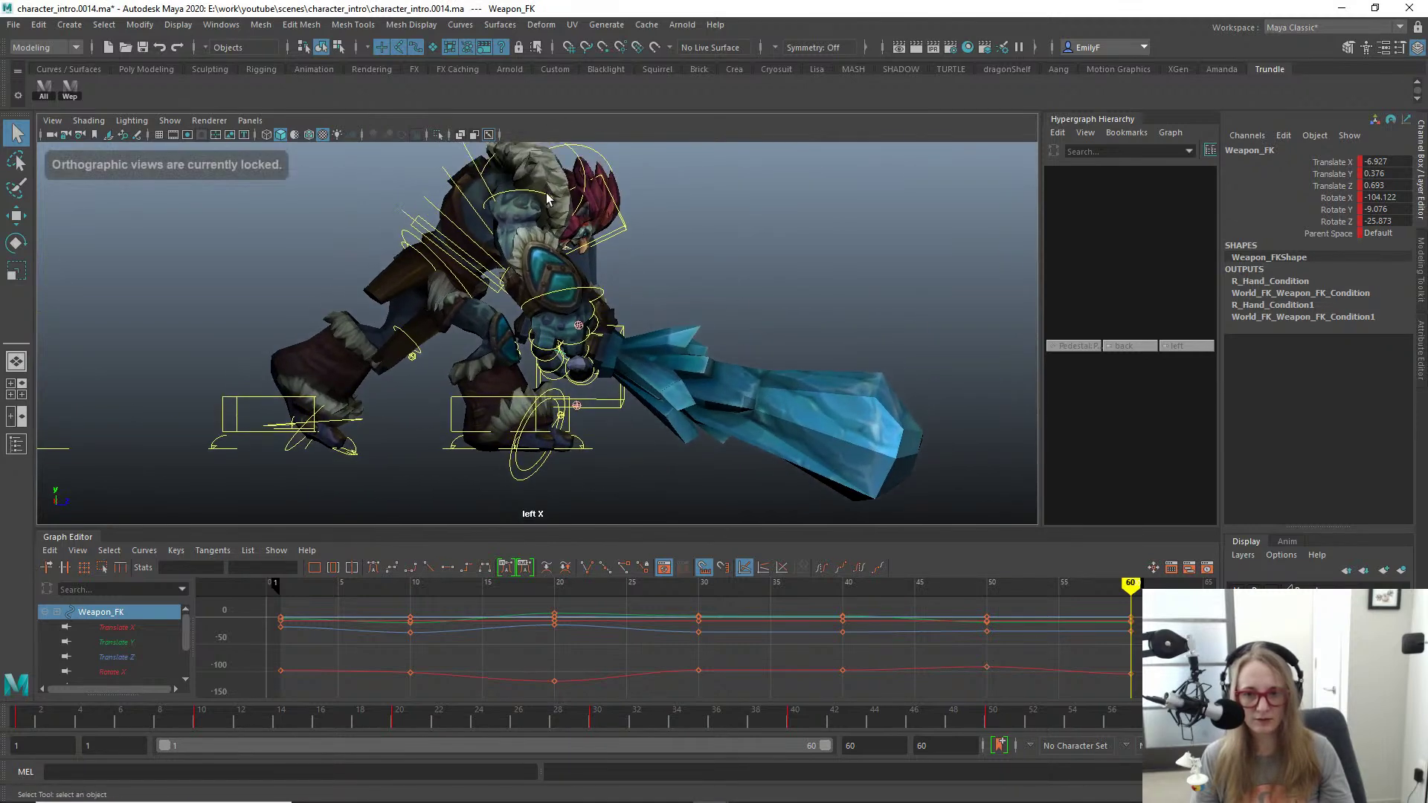
Step: Rotate the R_Shoulder_FK control in the left view to swing the weapon arm further forward at frame 60
click(548, 197)
key(e)
drag(651, 308, 655, 249)
key(q)
Step: Rotate the R_Hand_FK control to about 9.35, 40.4 and -16.08 in X, Y and Z to lower the weapon
click(613, 257)
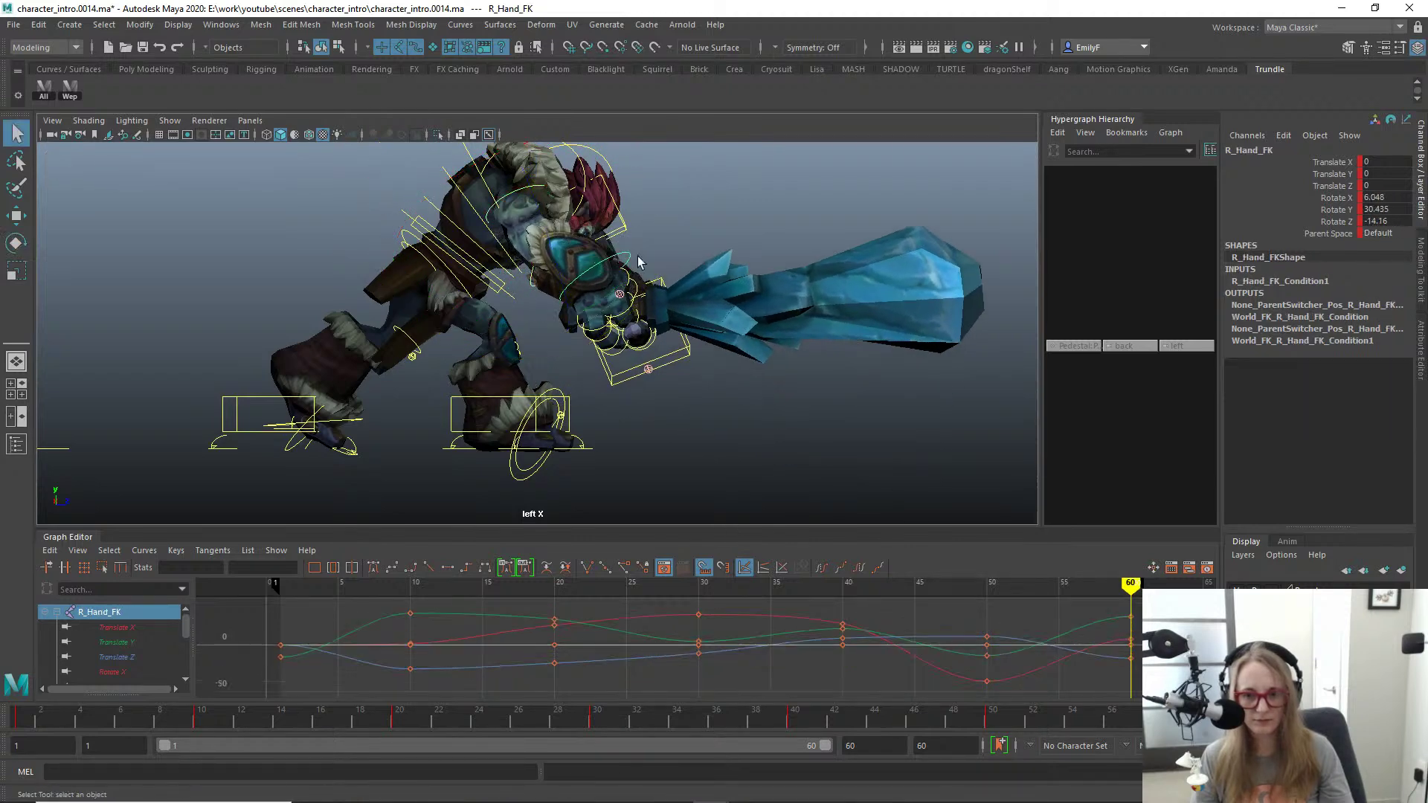
key(e)
drag(700, 322, 686, 381)
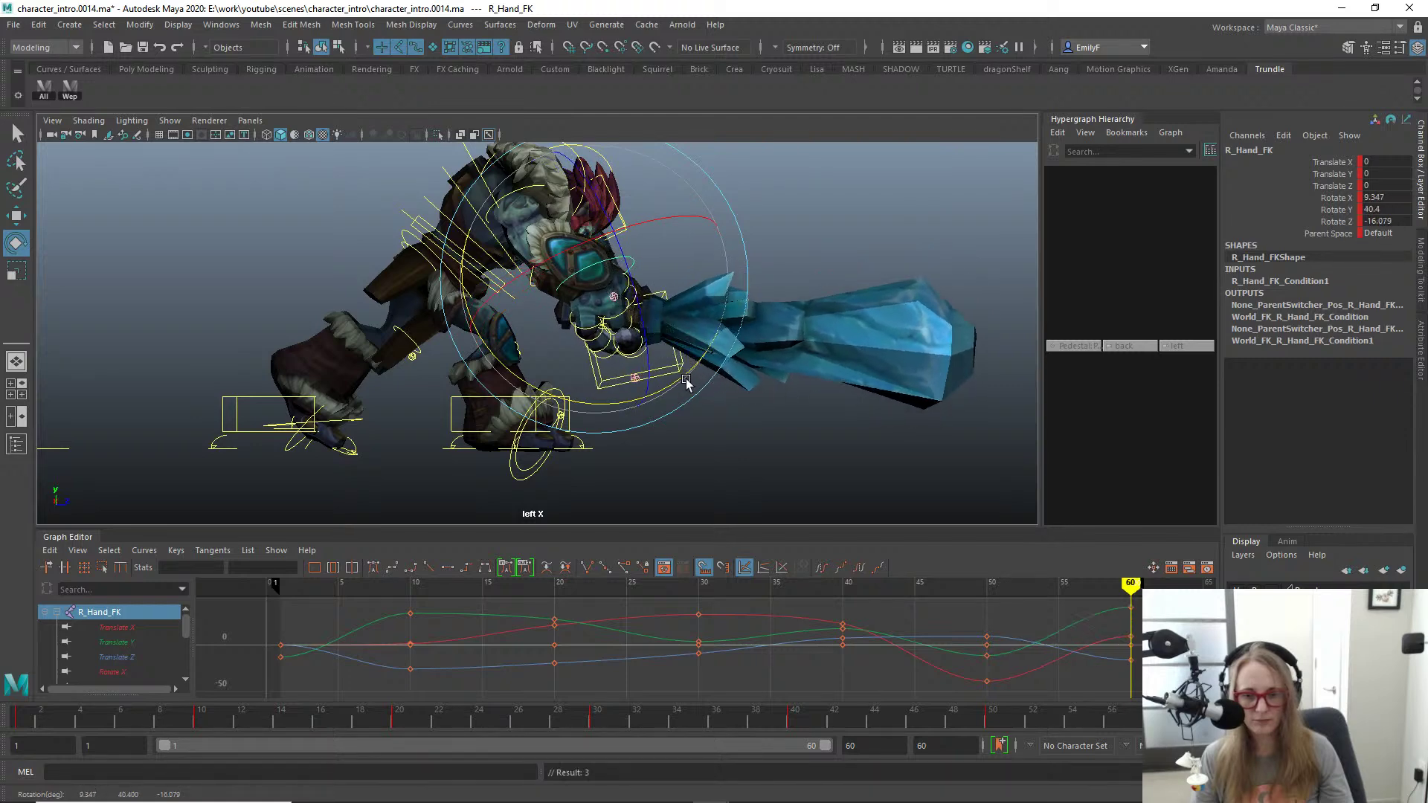
Step: Tilt the weapon down by rotating Weapon_FK to about -114.75, -14.41 and -22.88 in X, Y and Z
click(69, 90)
drag(766, 286, 749, 312)
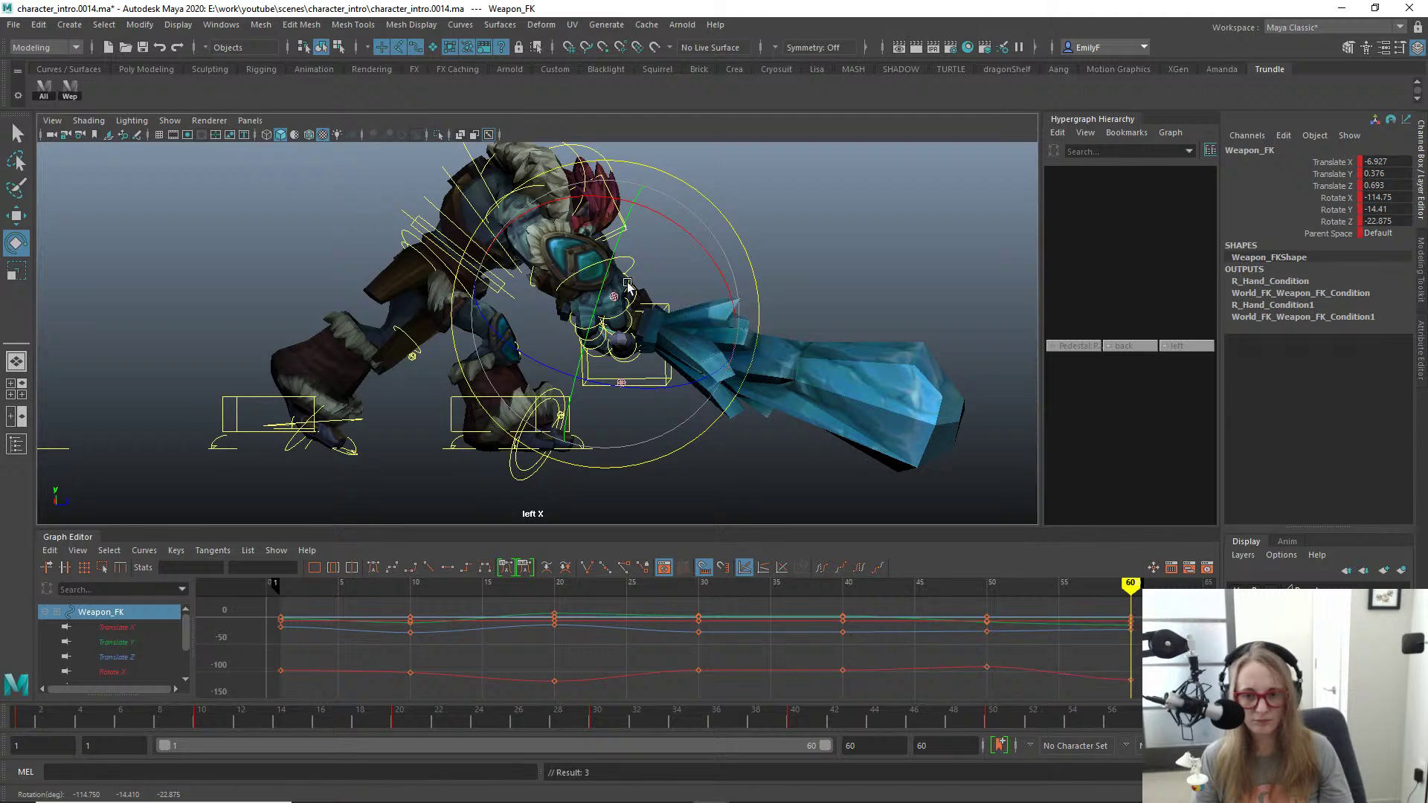
scroll(814, 343, down, 2)
key(q)
Step: Adjust the R_Shoulder_FK control's rotation to about -132.95, -48.2 and 112.81 in X, Y and Z at frame 60
alt+middle_drag(755, 298, 697, 322)
click(465, 238)
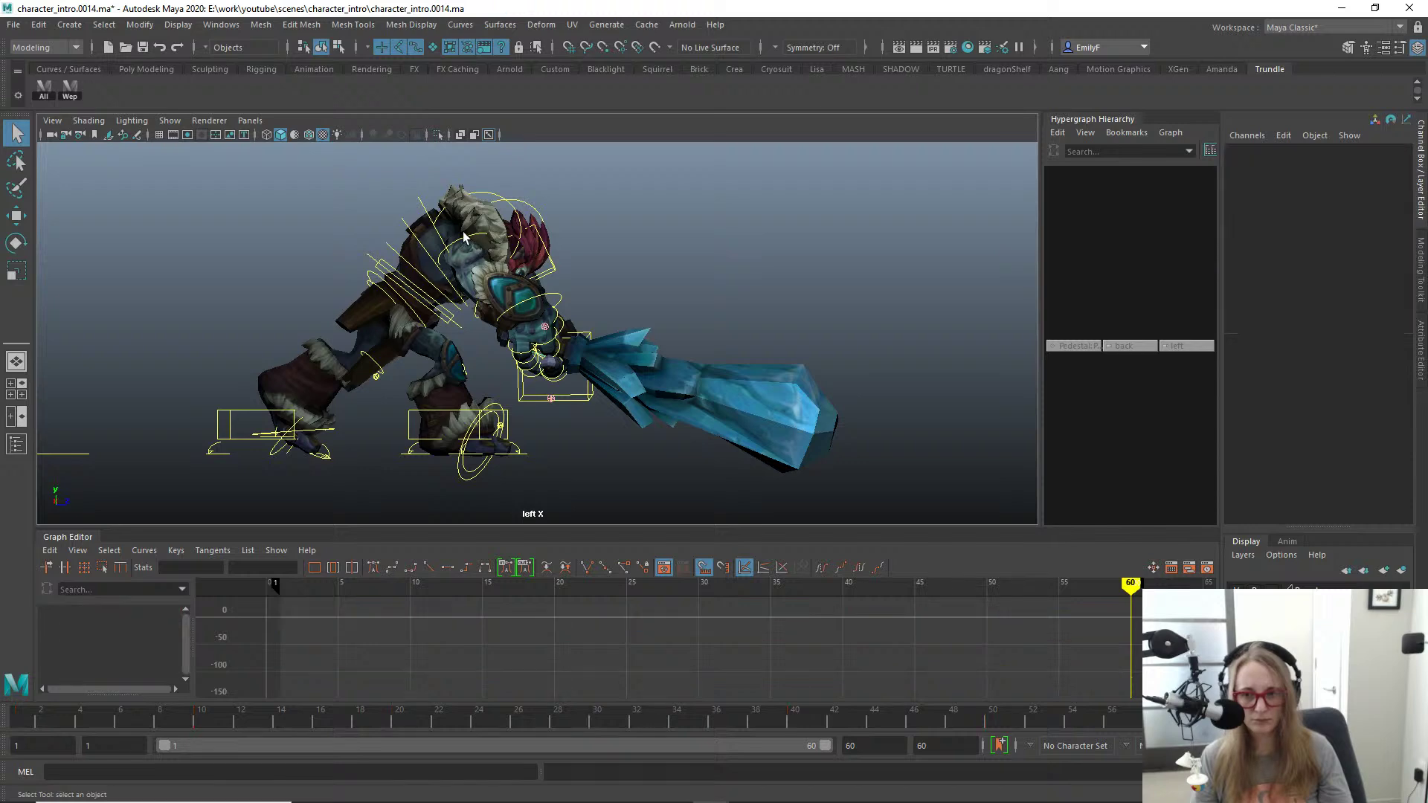
click(491, 281)
key(e)
drag(557, 327, 598, 401)
click(574, 374)
key(q)
click(461, 246)
key(e)
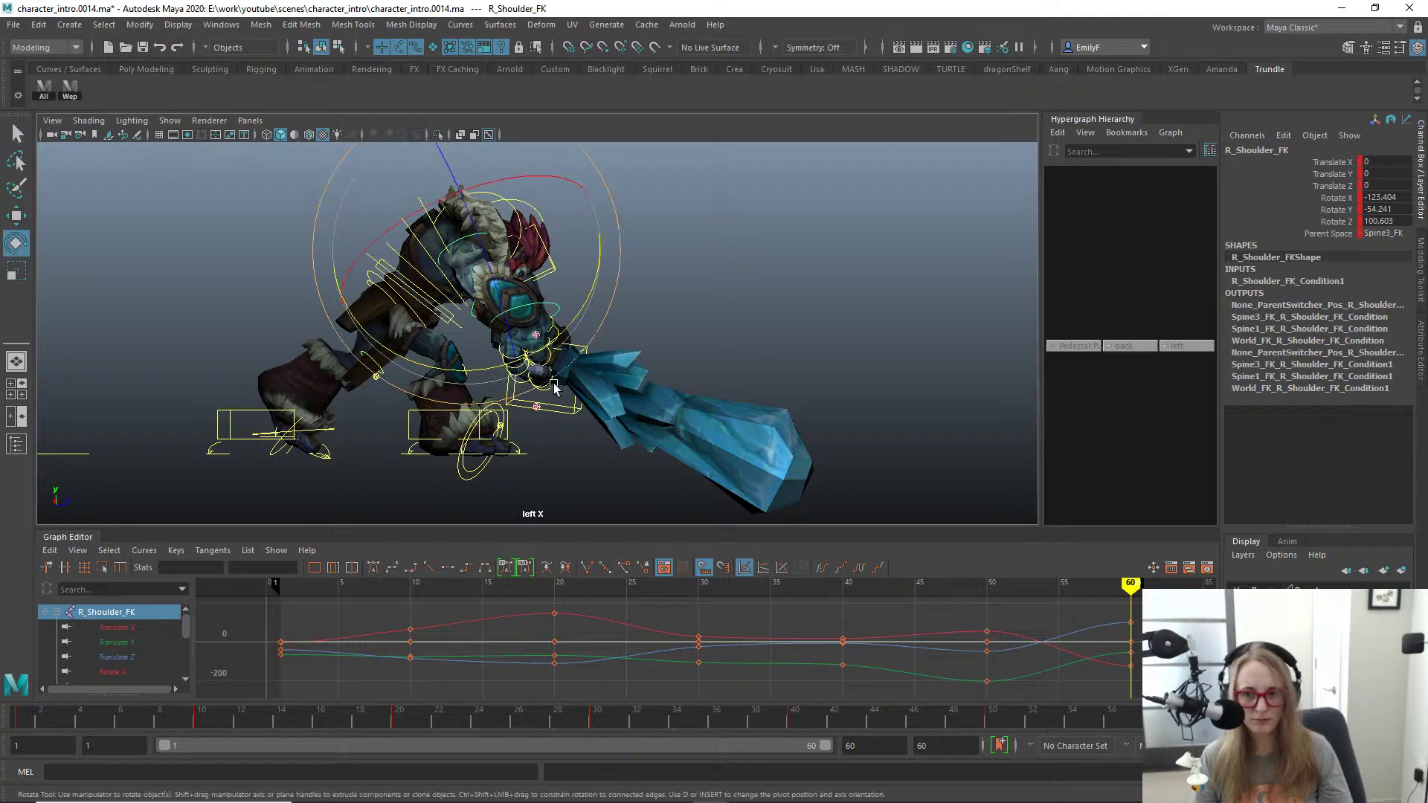
drag(565, 321, 572, 327)
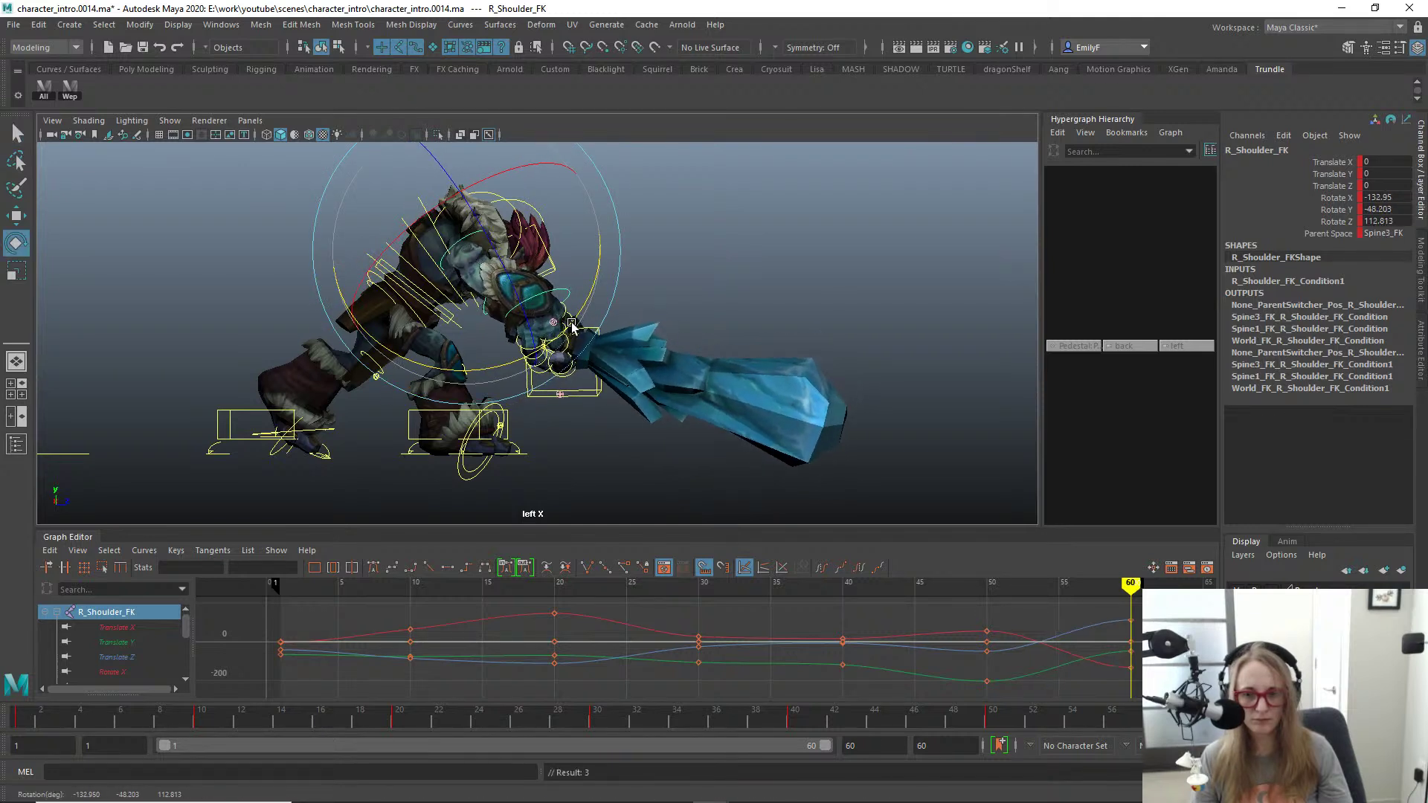
key(q)
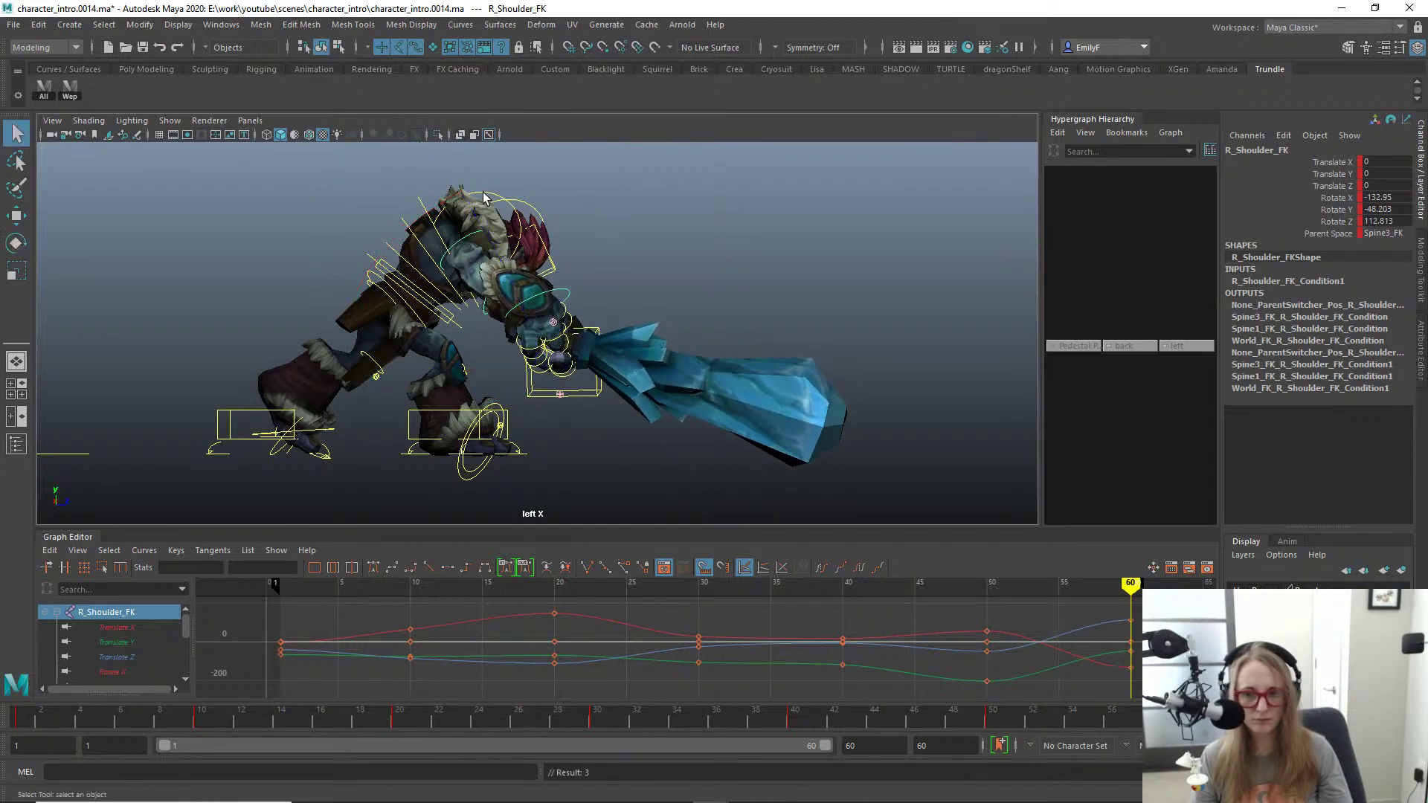
Step: Rotate the R_Clavicle_FK control to about -8.8, -12.78 and 18.57 in X, Y and Z to push the arm forward
click(470, 248)
key(e)
mouse_move(493, 278)
mouse_down()
mouse_move(517, 297)
mouse_move(471, 285)
mouse_move(476, 268)
mouse_up()
key(q)
click(480, 242)
key(e)
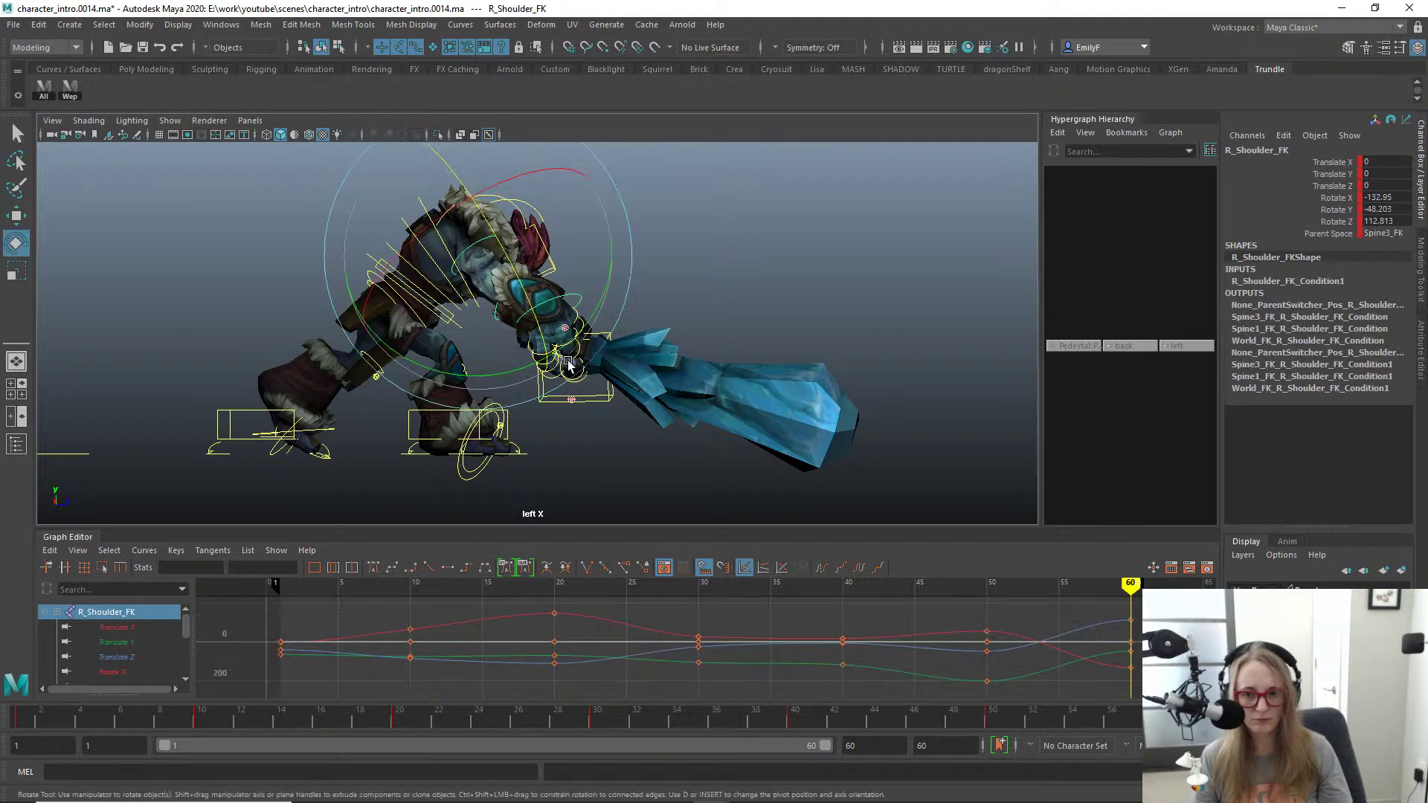
drag(566, 392, 585, 369)
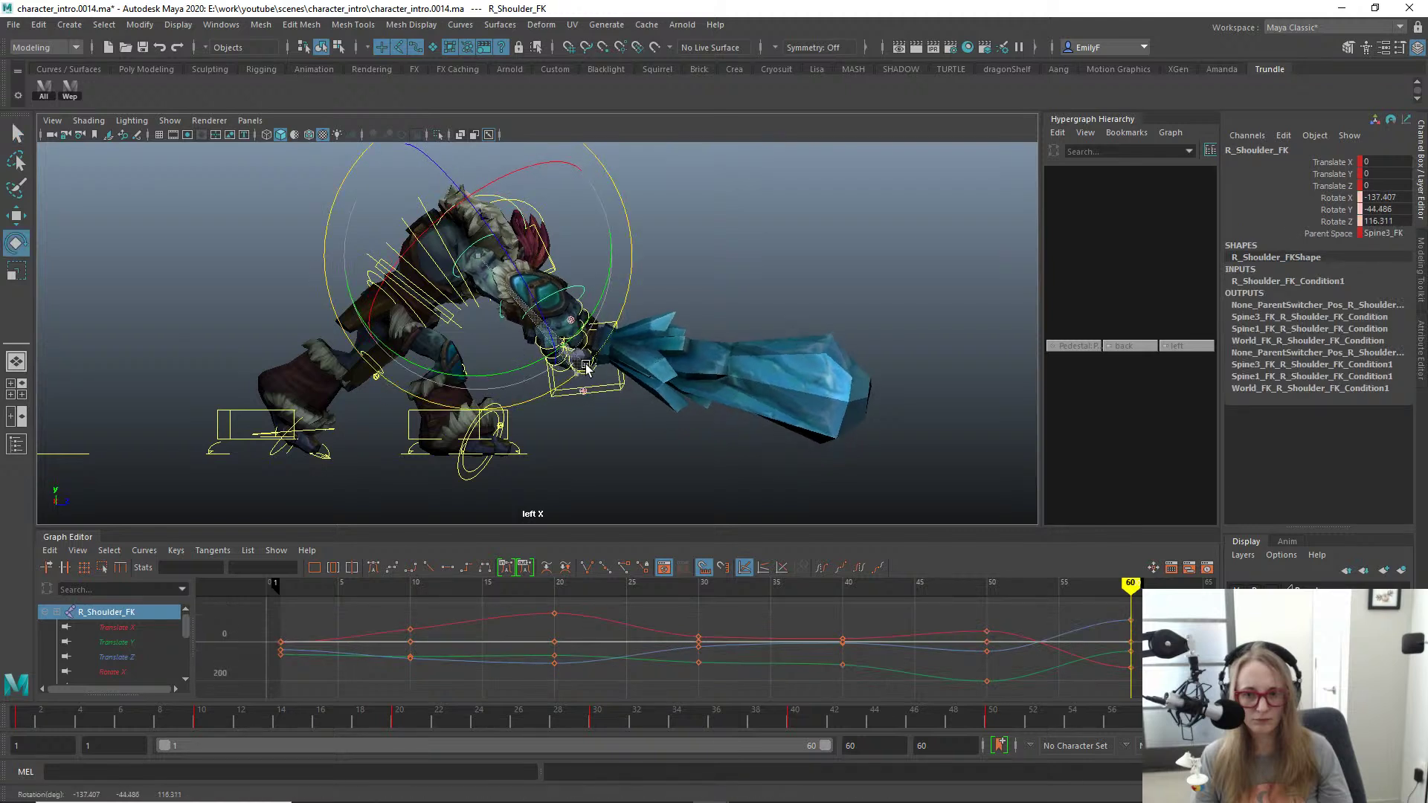
key(q)
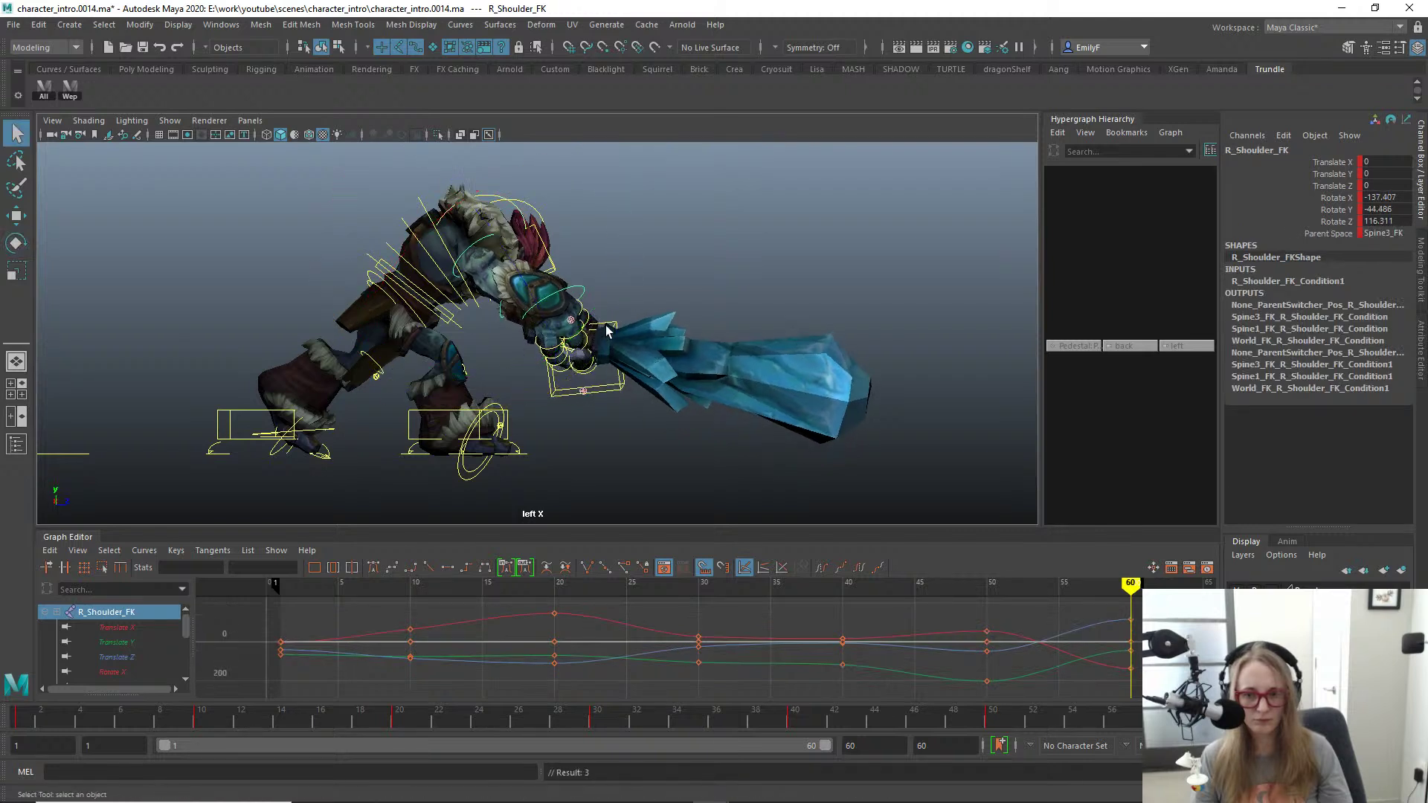
click(570, 289)
key(ctrl+z)
key(ctrl+z)
key(ctrl+z)
key(ctrl+z)
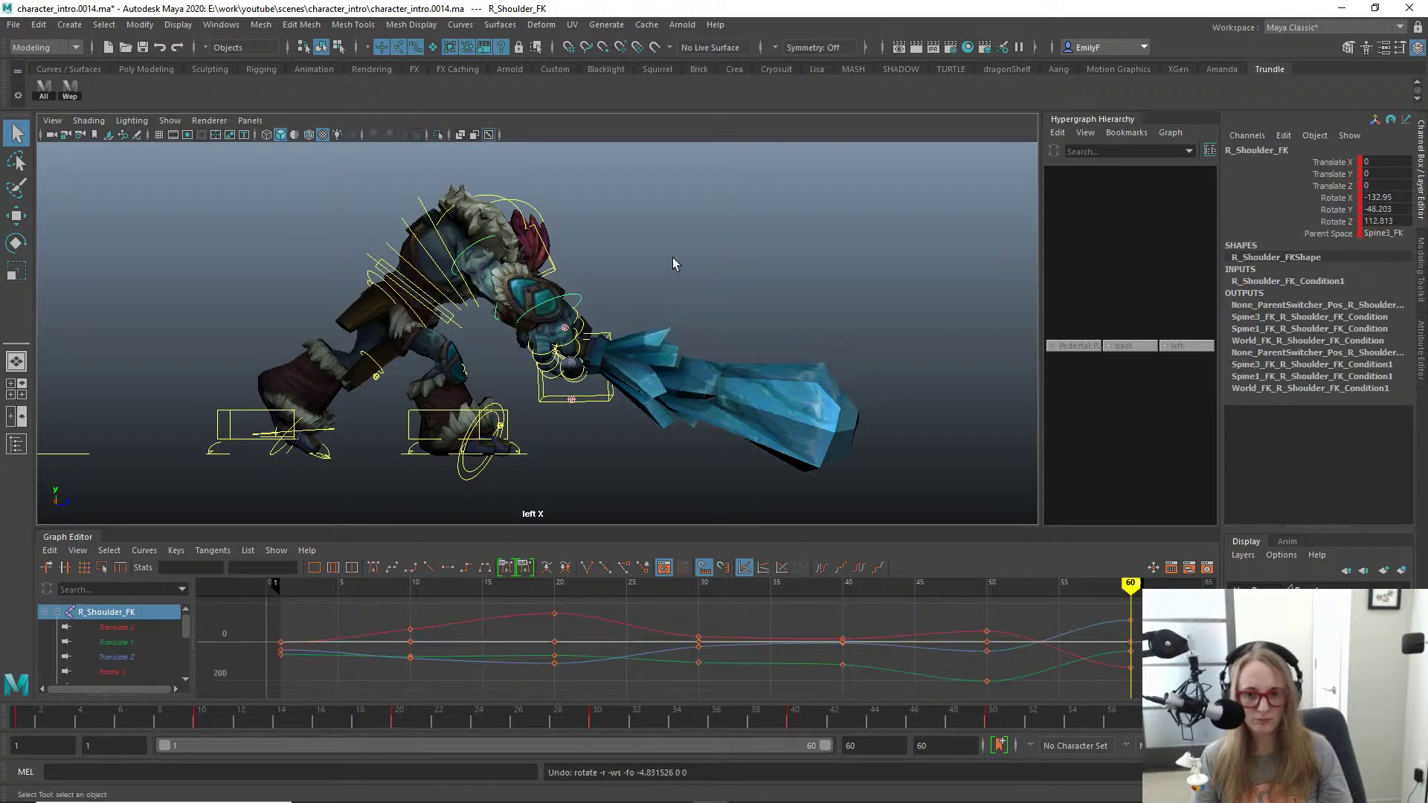
Step: Raise the R_Clavicle_FK control slightly, to about -0.175 in Translate Y and 0.317 in Translate Z
click(499, 216)
key(w)
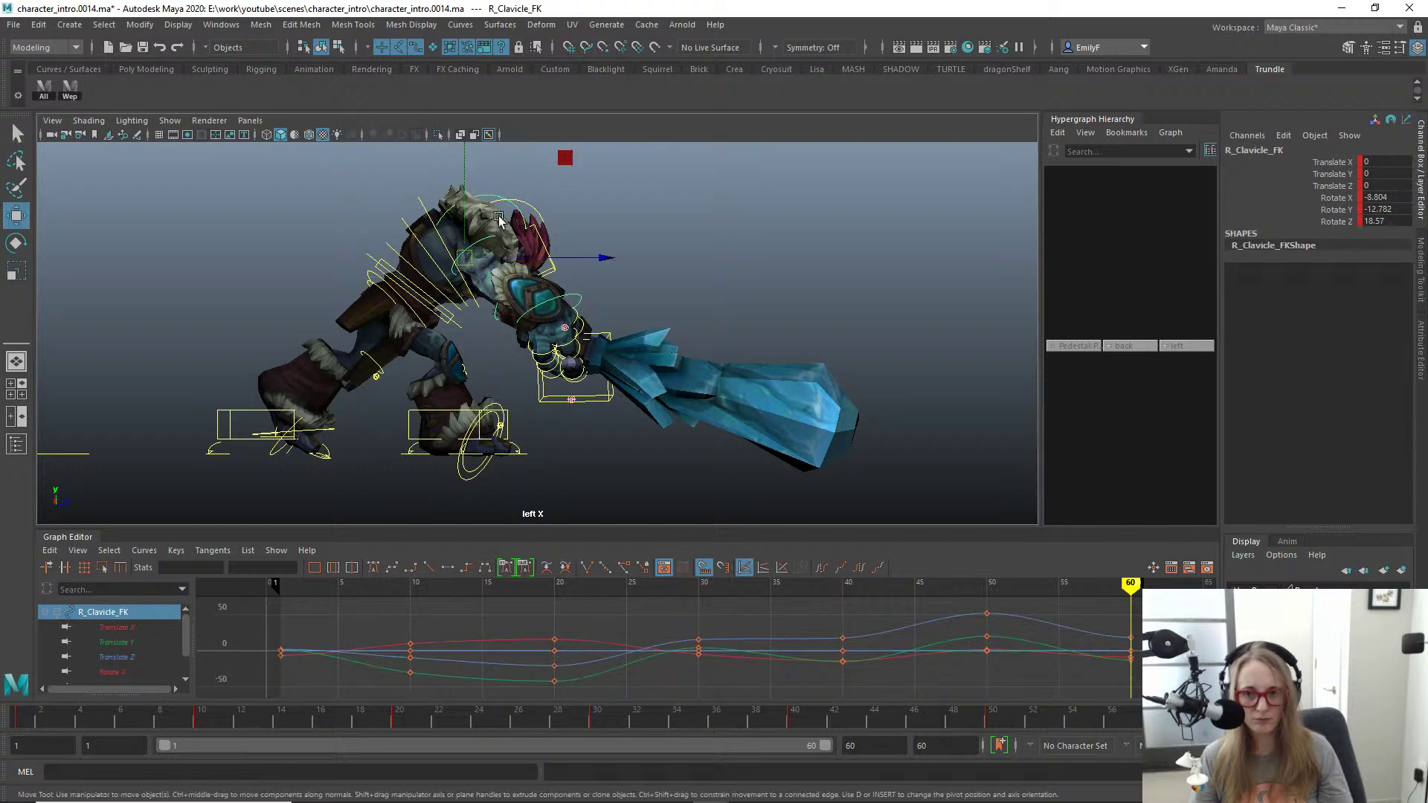
drag(469, 185, 462, 178)
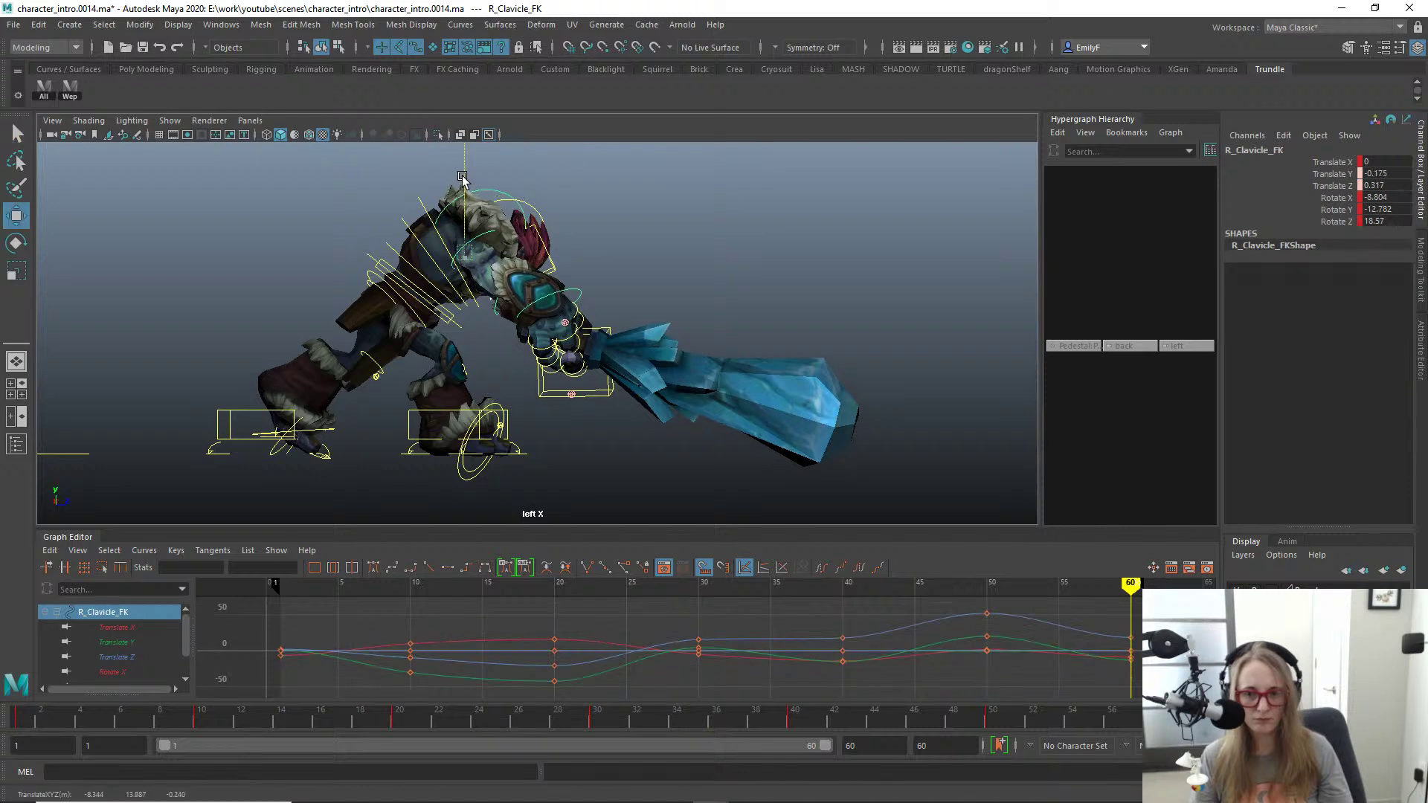
key(q)
Step: In the front view, rotate R_Shoulder_FK to about -177.3, -60 and 149 to bring the weapon toward the body's centre
drag(691, 309, 717, 355)
scroll(717, 365, down, 1)
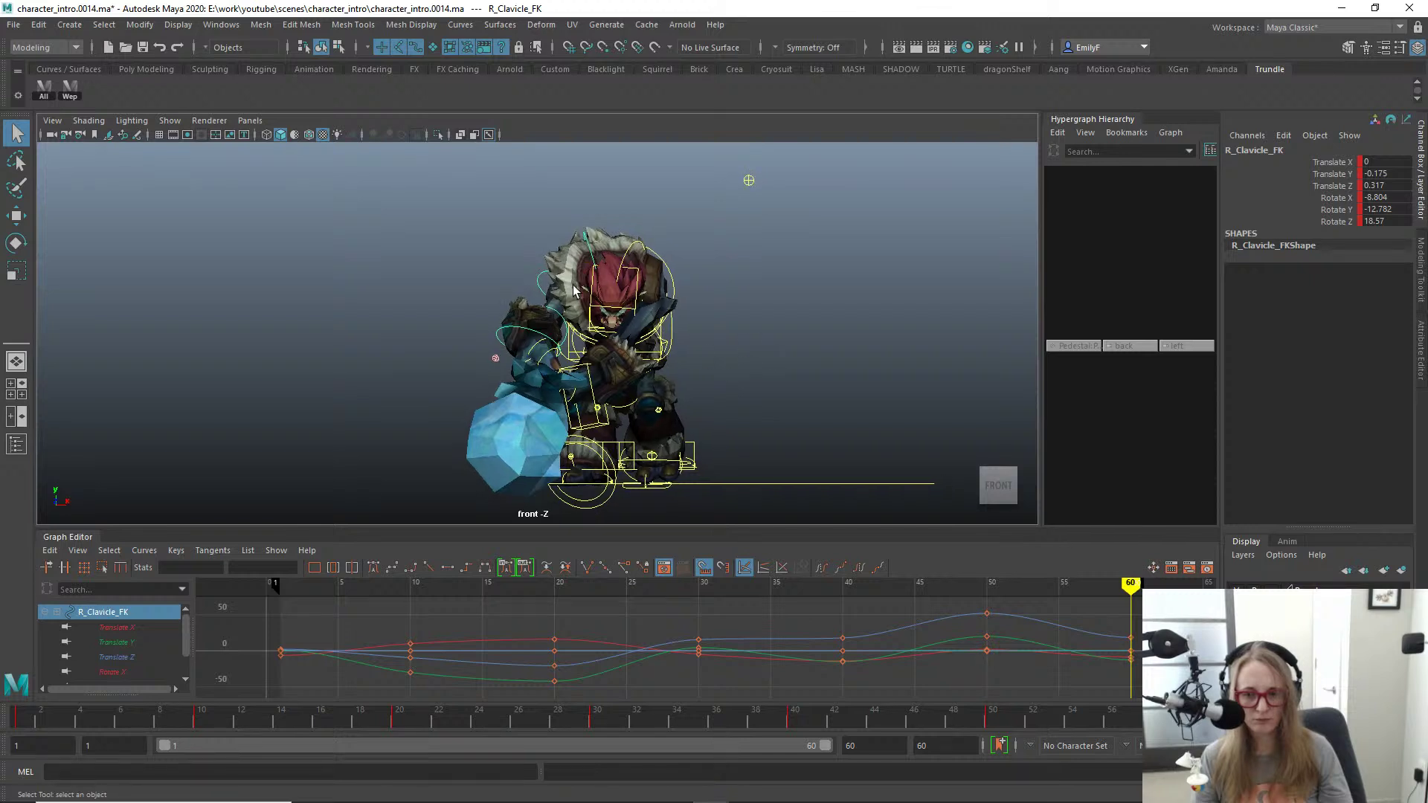
click(537, 279)
key(e)
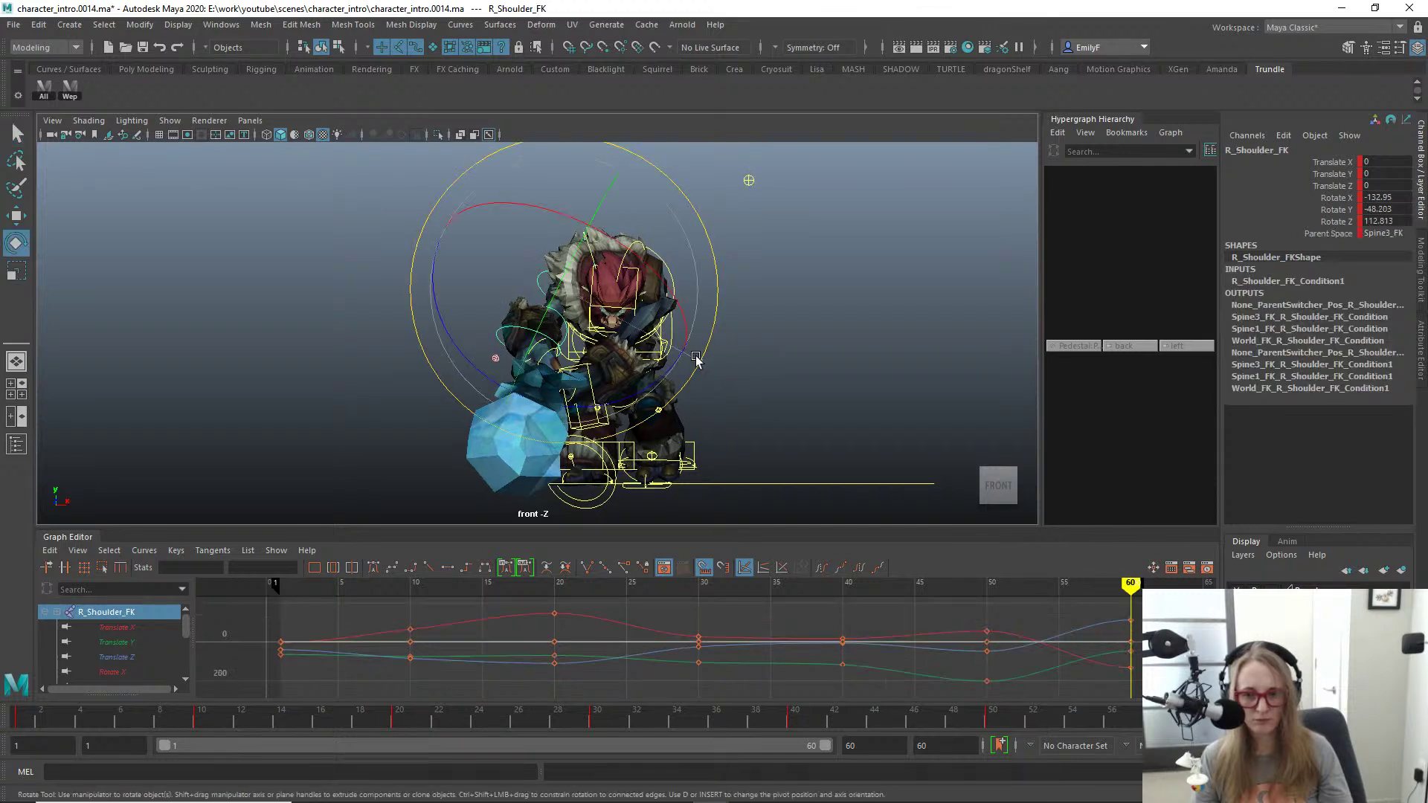
drag(695, 359, 736, 291)
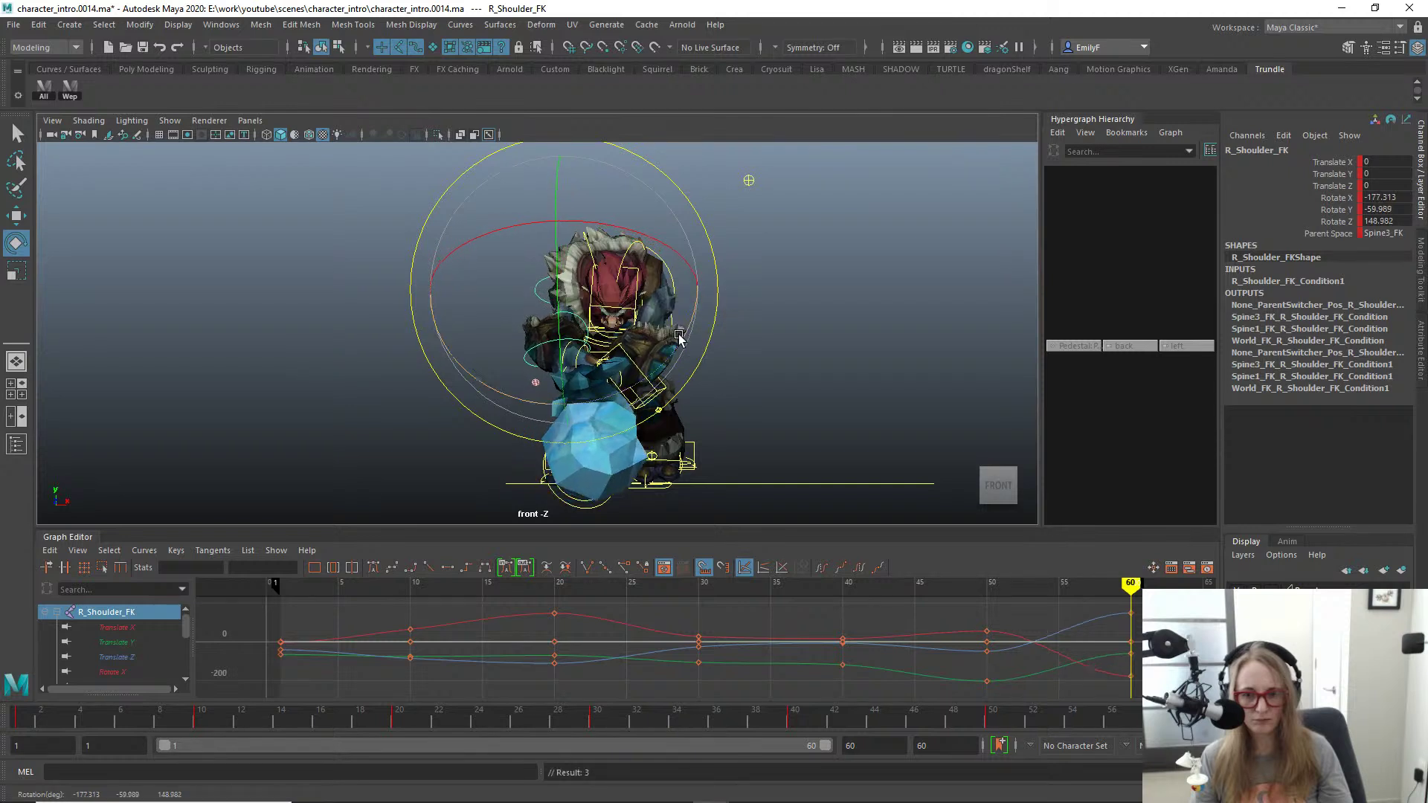
key(q)
alt+drag(610, 364, 612, 366)
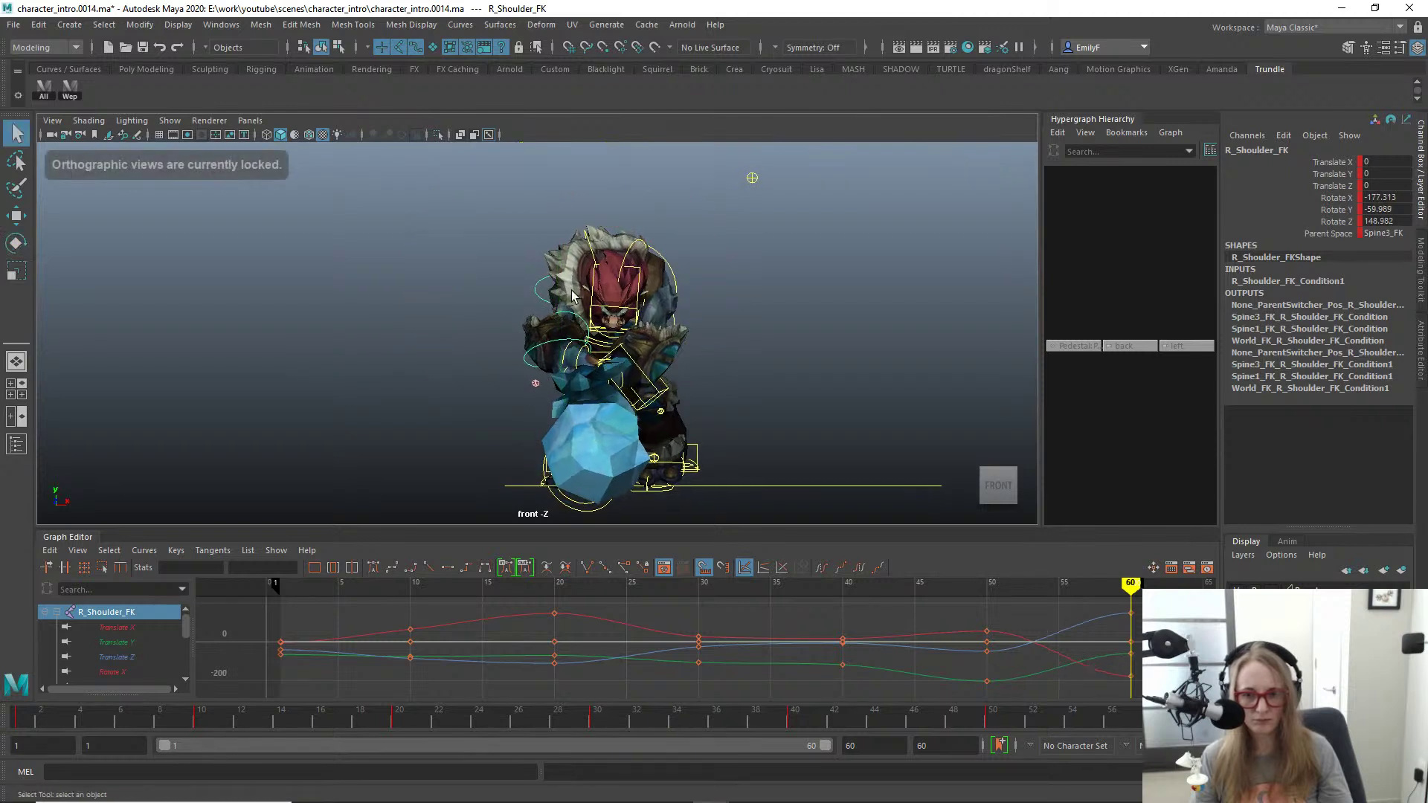
Step: Refine the R_Shoulder_FK rotation to about -151.7, -54.9 and 141 in X, Y and Z, swinging the weapon across the body
key(e)
drag(607, 225, 652, 237)
drag(730, 322, 638, 235)
drag(522, 328, 503, 319)
key(q)
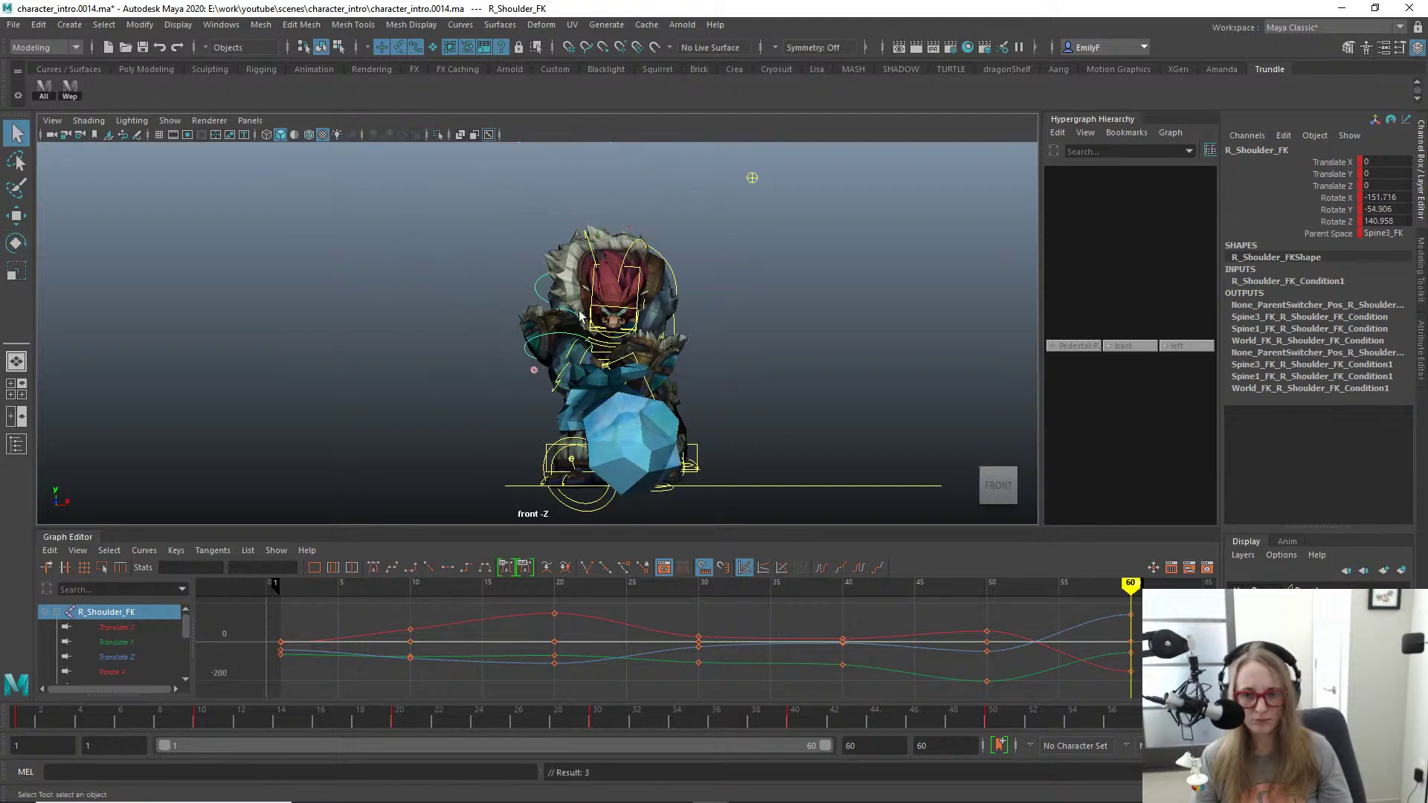
Step: Examine the frame 60 slam pose from several angles in the perspective view, including the head, side and back
key(space)
drag(619, 291, 620, 270)
alt+drag(732, 276, 614, 289)
click(593, 299)
click(595, 292)
key(f)
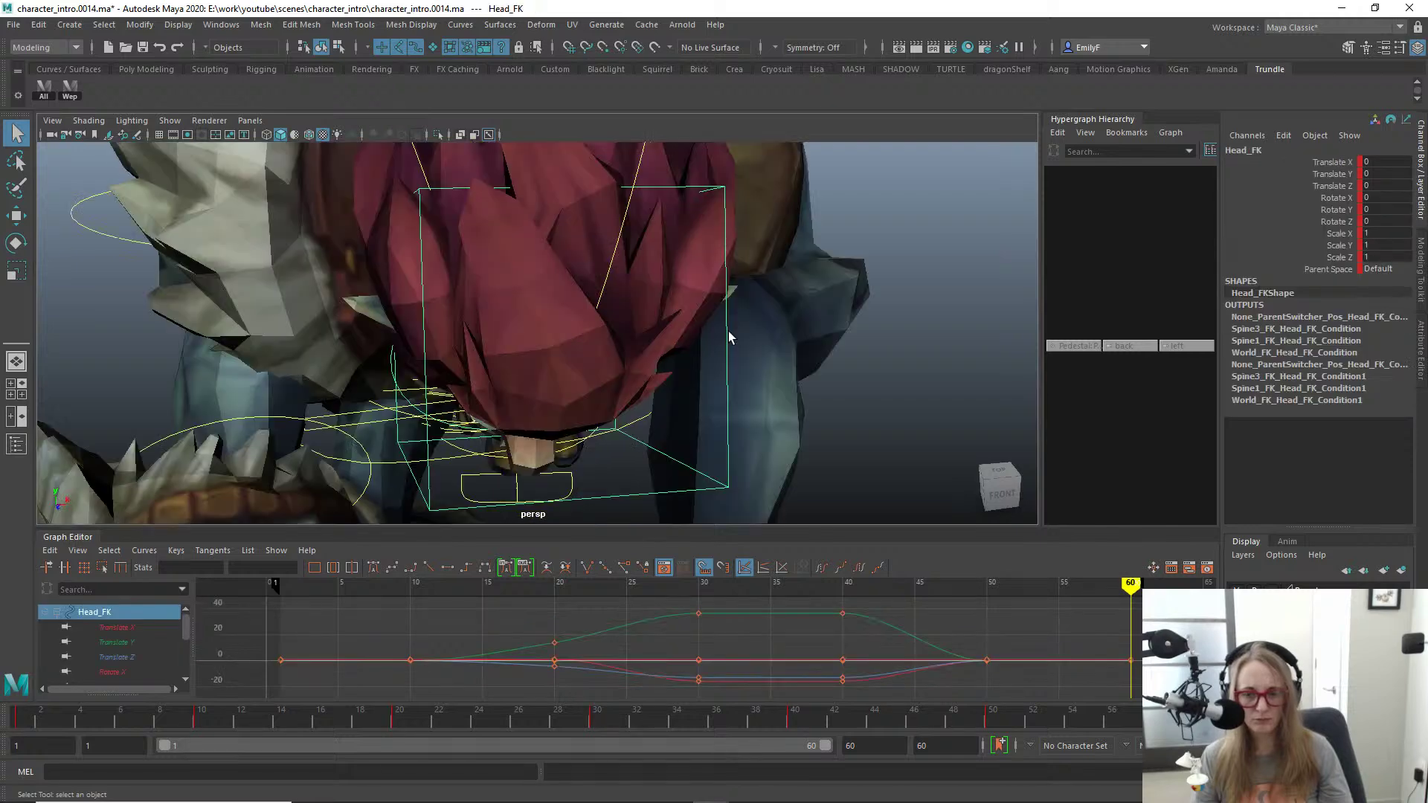
alt+right_drag(729, 332, 367, 223)
alt+drag(366, 223, 573, 226)
alt+right_drag(572, 226, 596, 228)
alt+drag(595, 228, 654, 296)
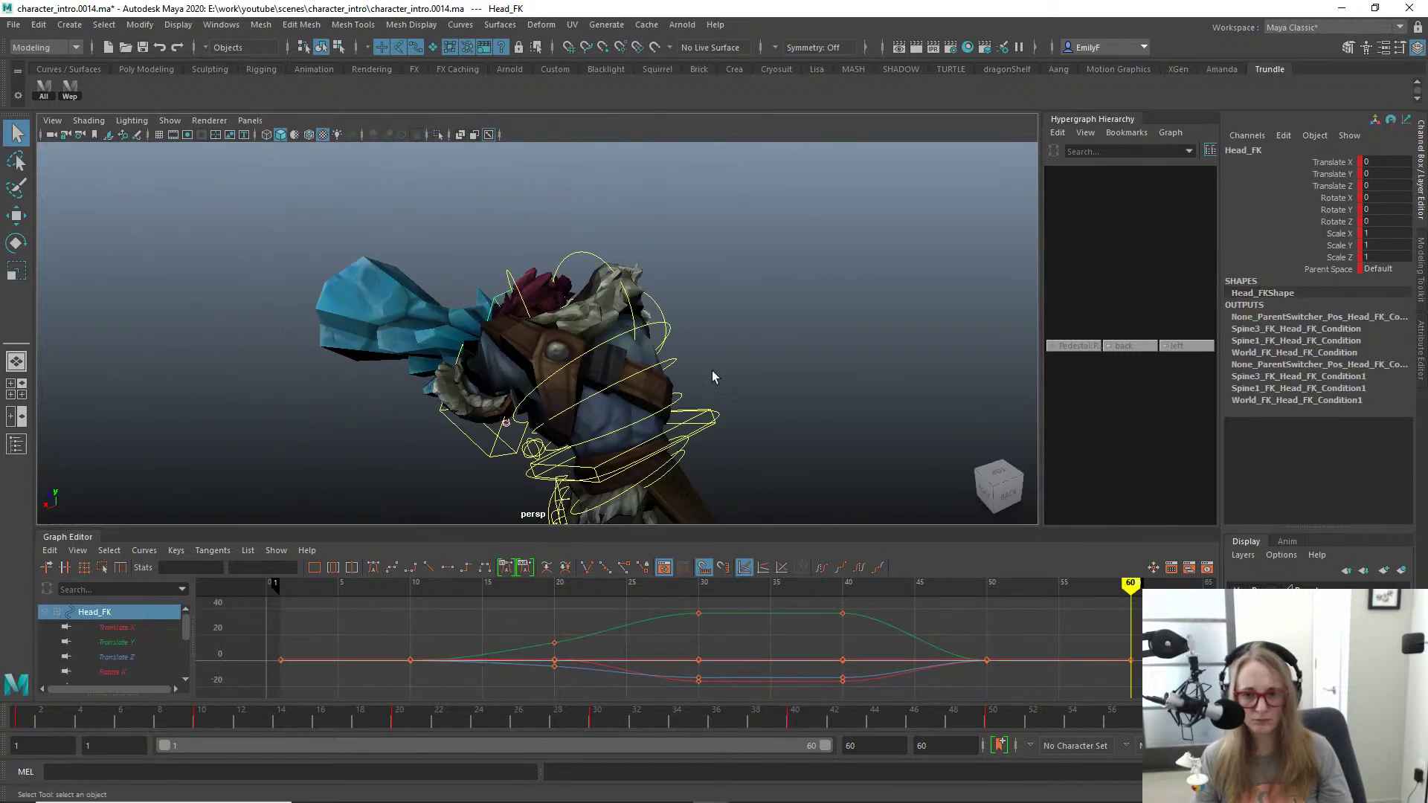
alt+drag(712, 371, 871, 301)
alt+right_drag(872, 301, 507, 188)
alt+drag(506, 189, 570, 341)
click(556, 322)
key(w)
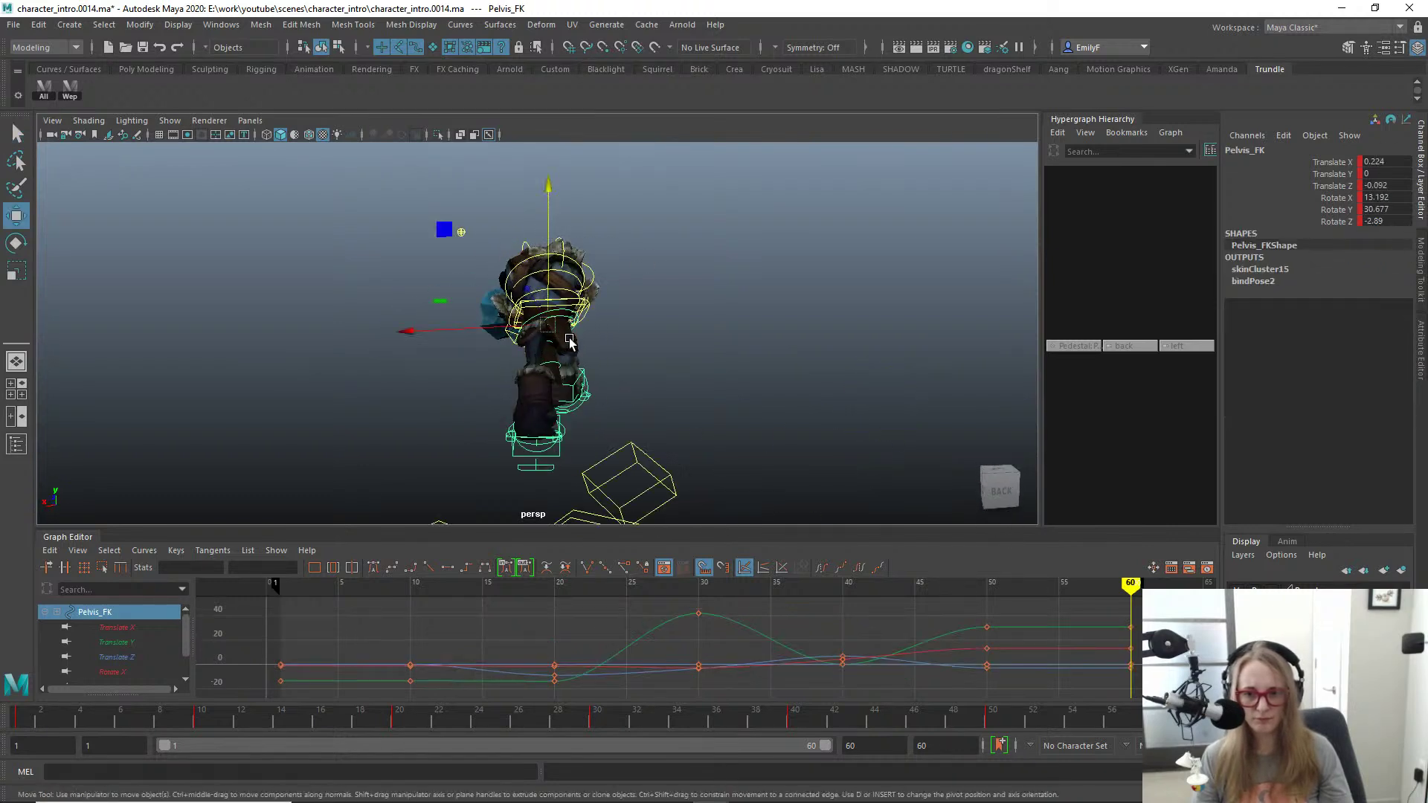
key(q)
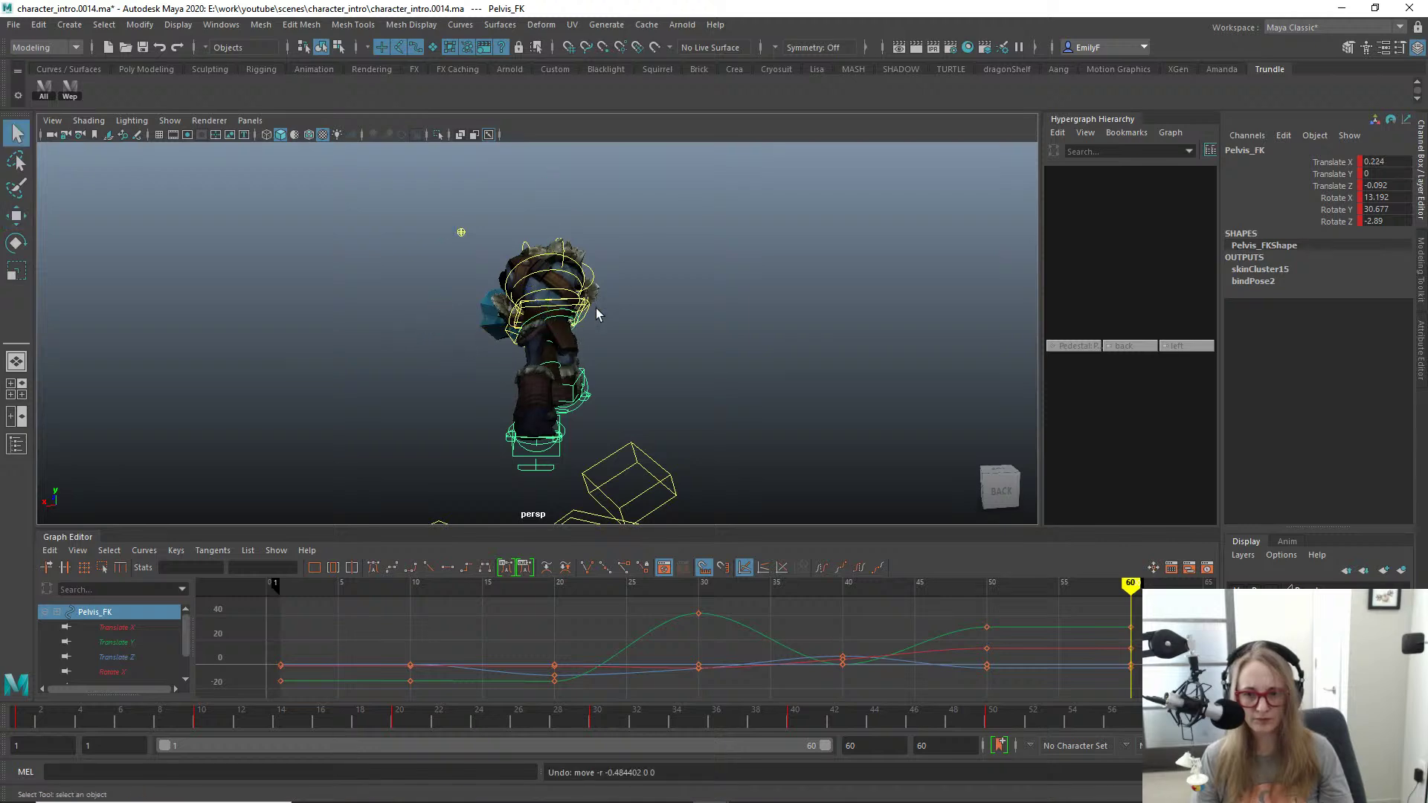
Step: Shift the Main_FK control sideways to about -7.92 in Translate X
click(590, 315)
key(f)
alt+right_drag(588, 315, 497, 299)
key(w)
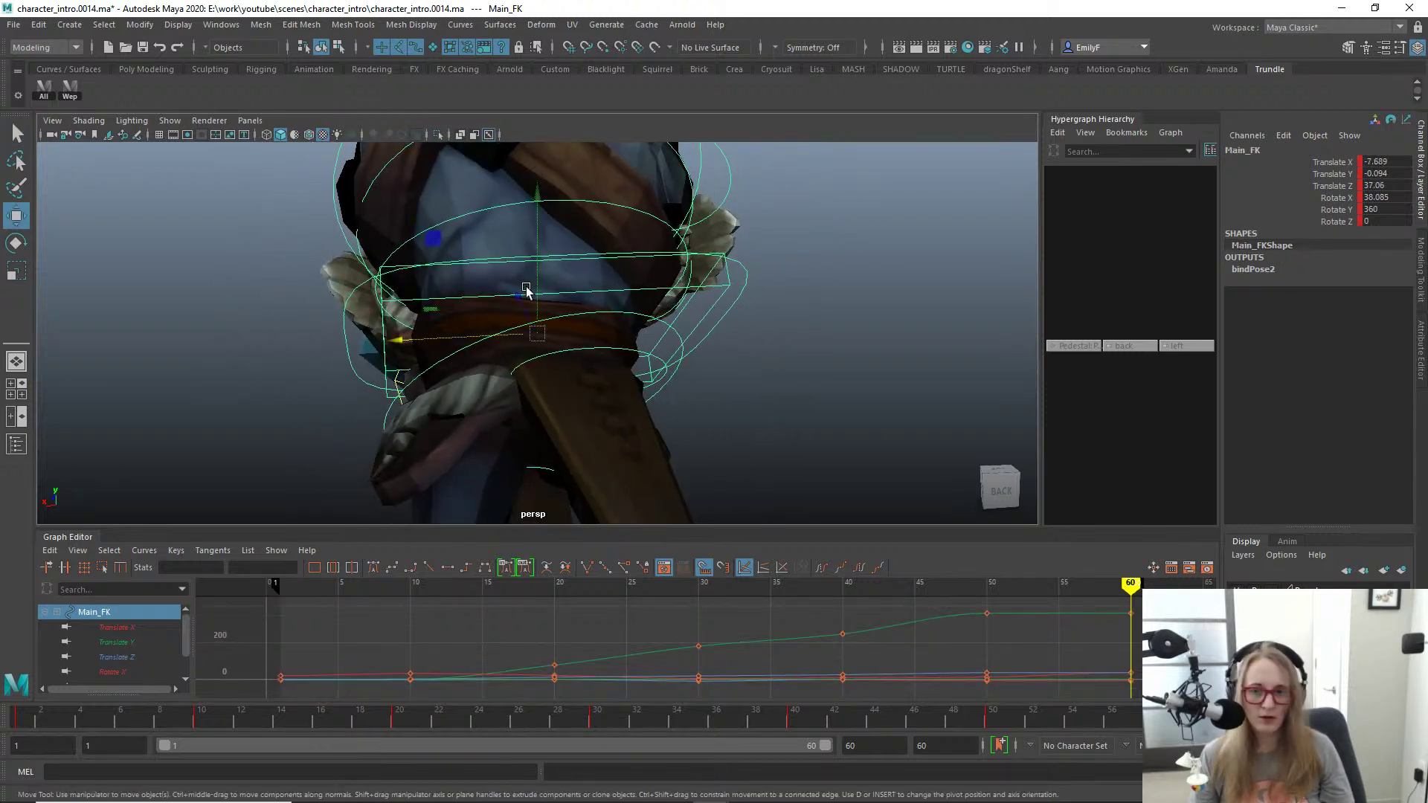
drag(464, 328, 604, 324)
key(q)
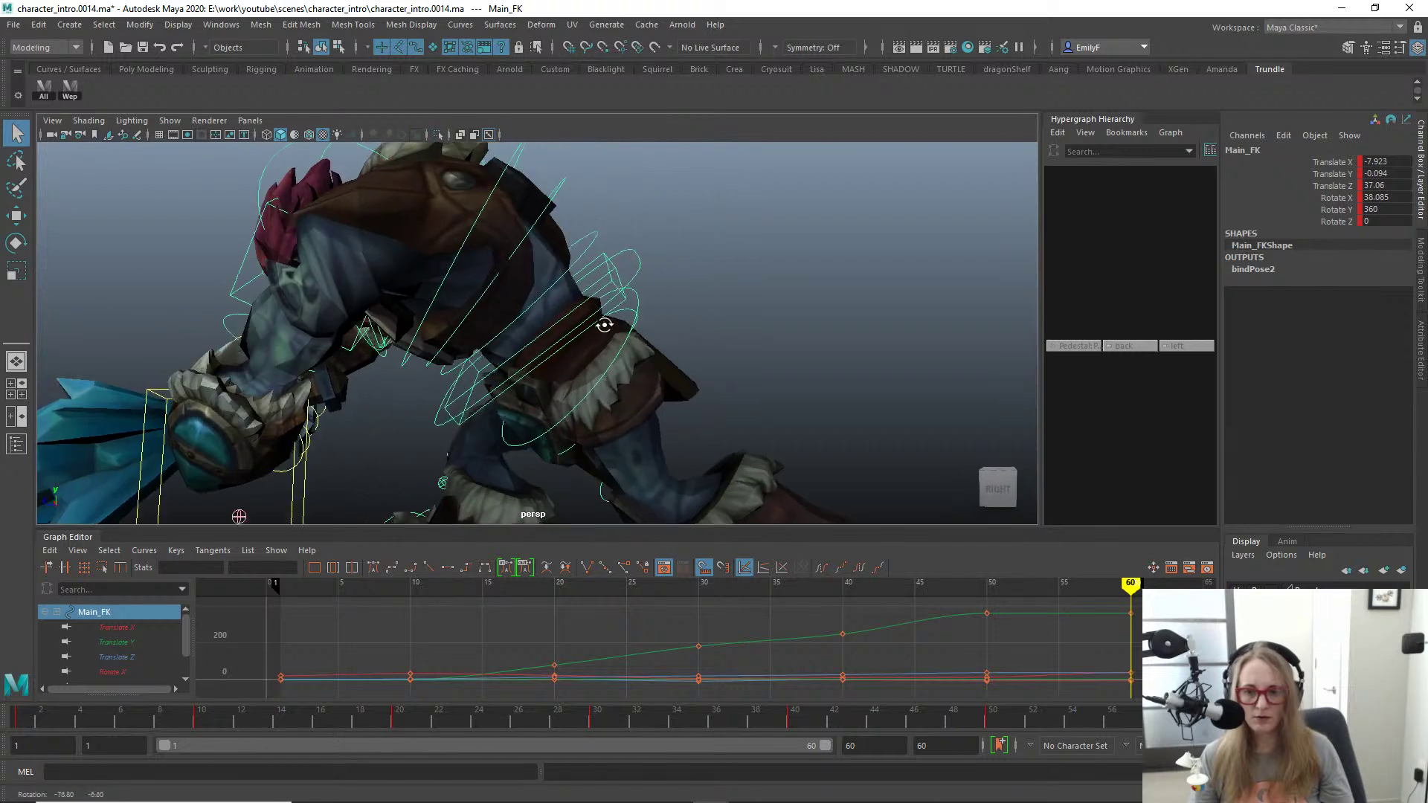
Step: Hide the rig controls to check the side silhouette and save an incremental version of the scene
key(alt+1)
alt+right_drag(604, 324, 470, 312)
alt+drag(470, 312, 519, 280)
key(ctrl+alt+s)
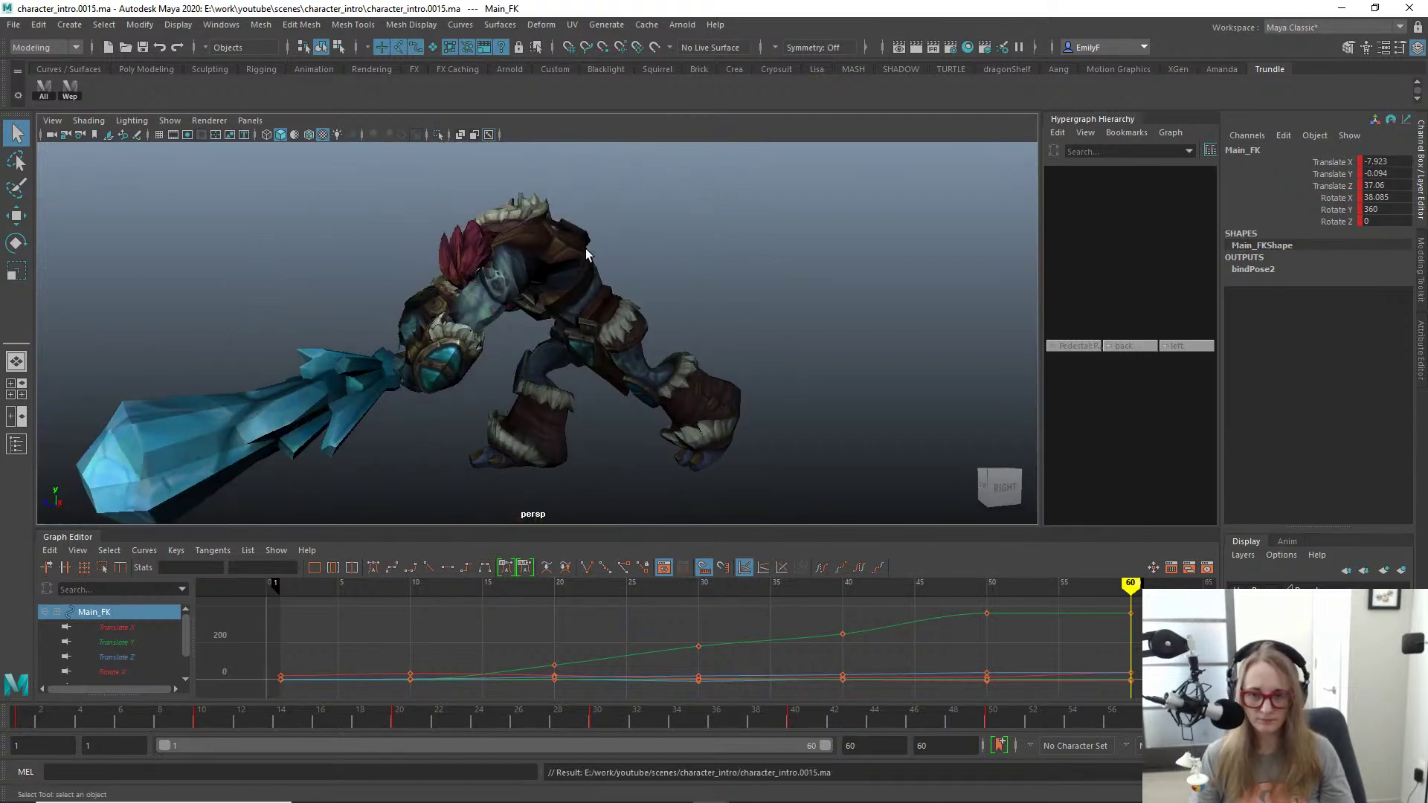
Step: Show the rig controls and move Main_FK forward to about 38.5 in Translate Z
alt+drag(590, 256, 541, 247)
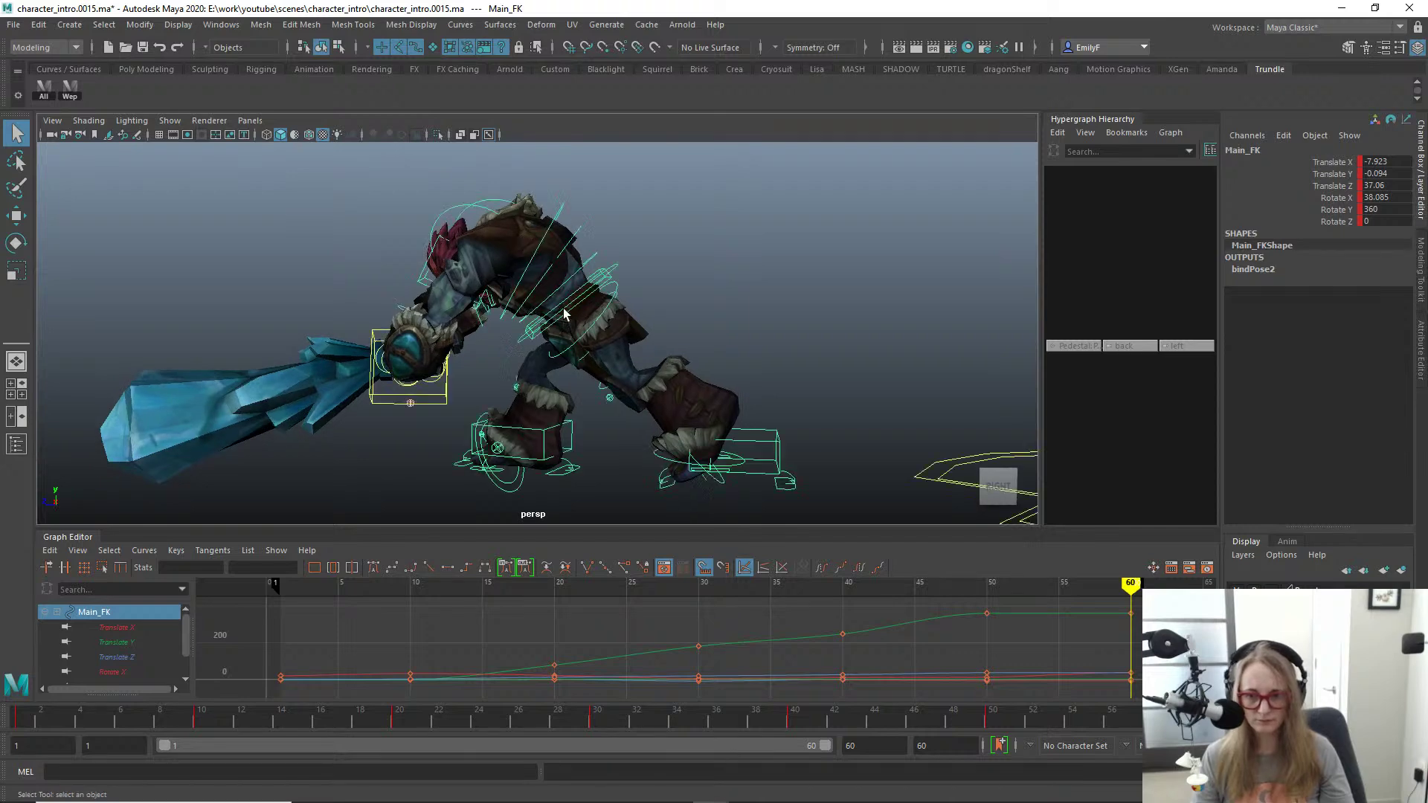
key(w)
drag(489, 307, 460, 307)
Step: Raise the L_Foot_IK control off the ground to about 1.03 in Translate Y
click(768, 429)
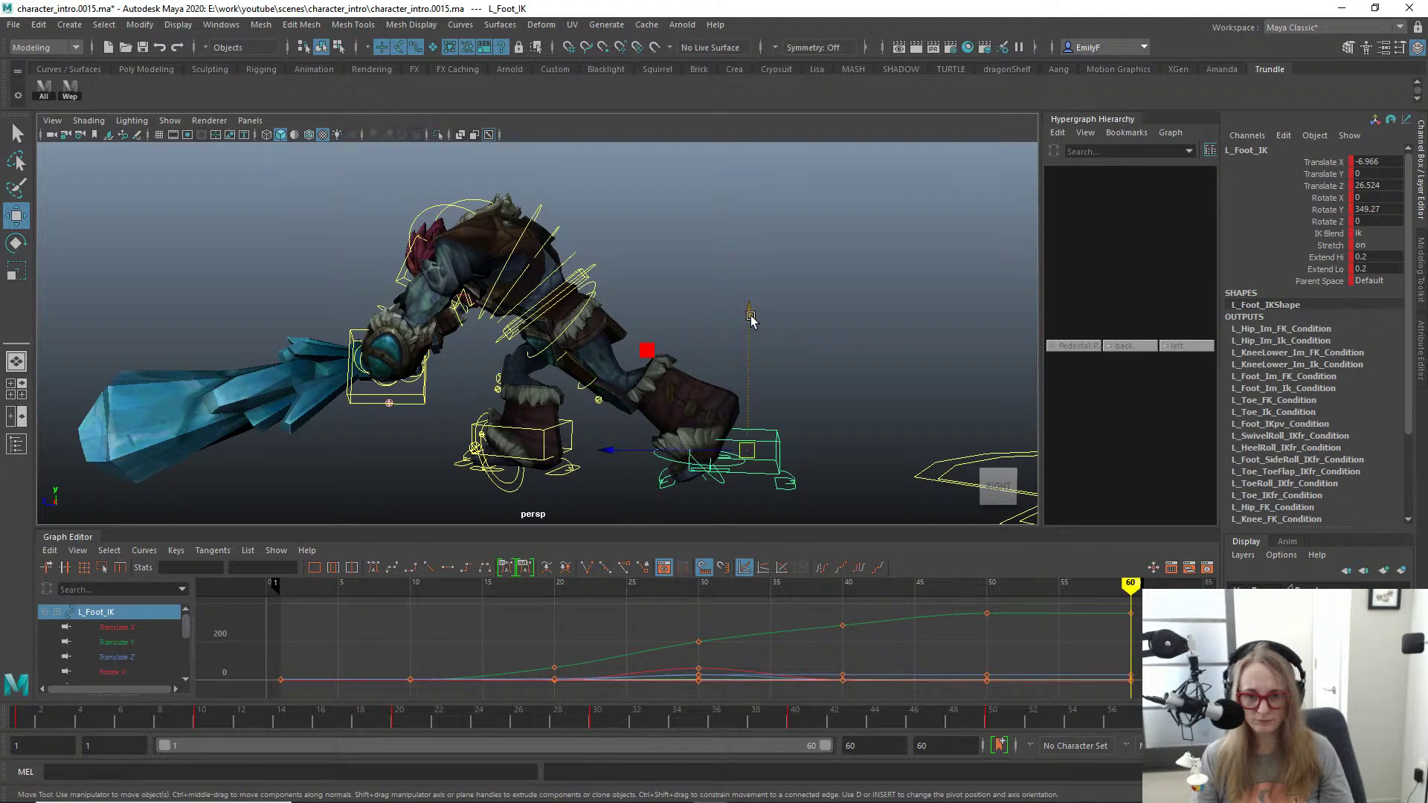
drag(752, 320, 748, 302)
key(q)
Step: Reset the rotations of the left toe controls L_Toe_IKfr and L_Toe_ToeFlap_IKfr to 0
click(658, 444)
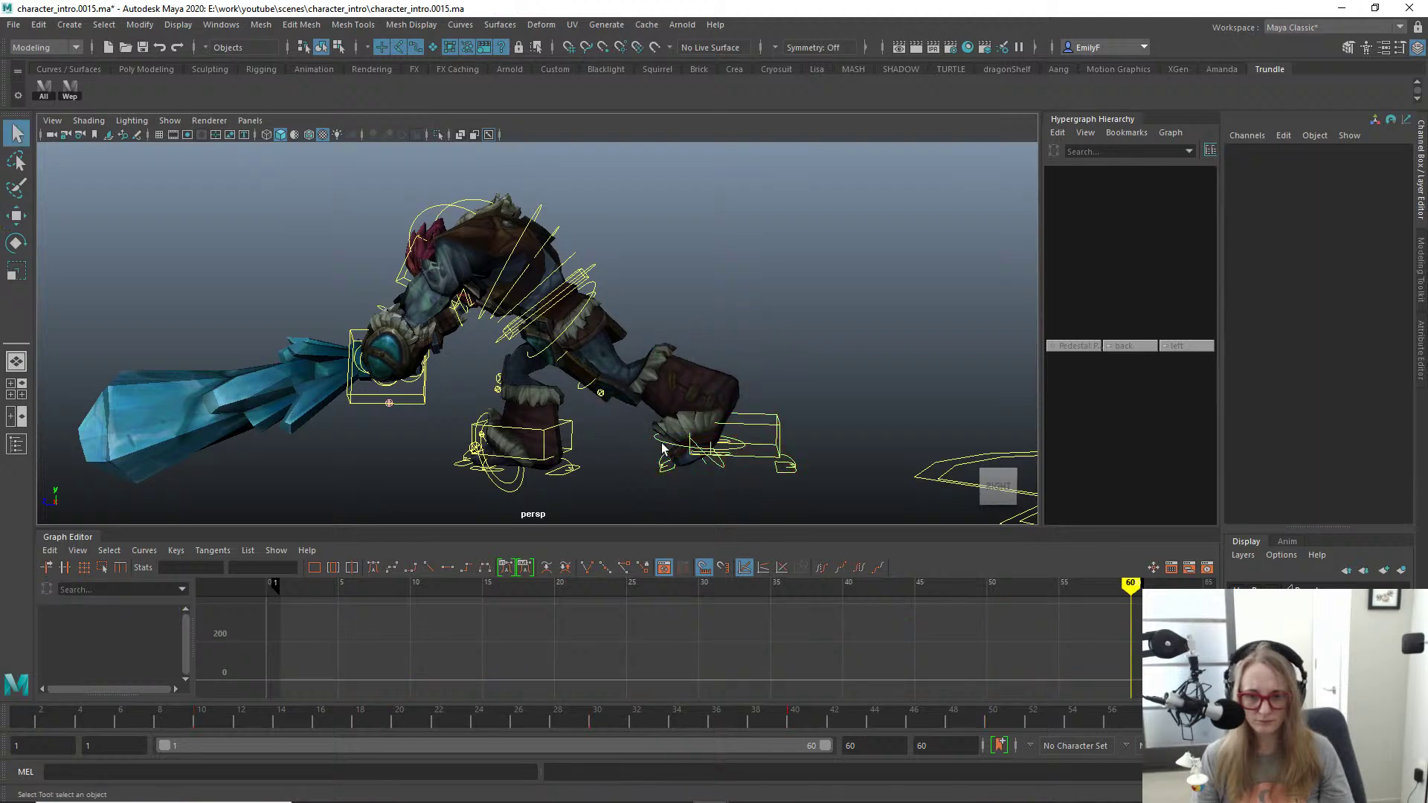
alt+right_drag(662, 444, 827, 410)
alt+middle_drag(827, 410, 676, 261)
click(673, 344)
click(637, 338)
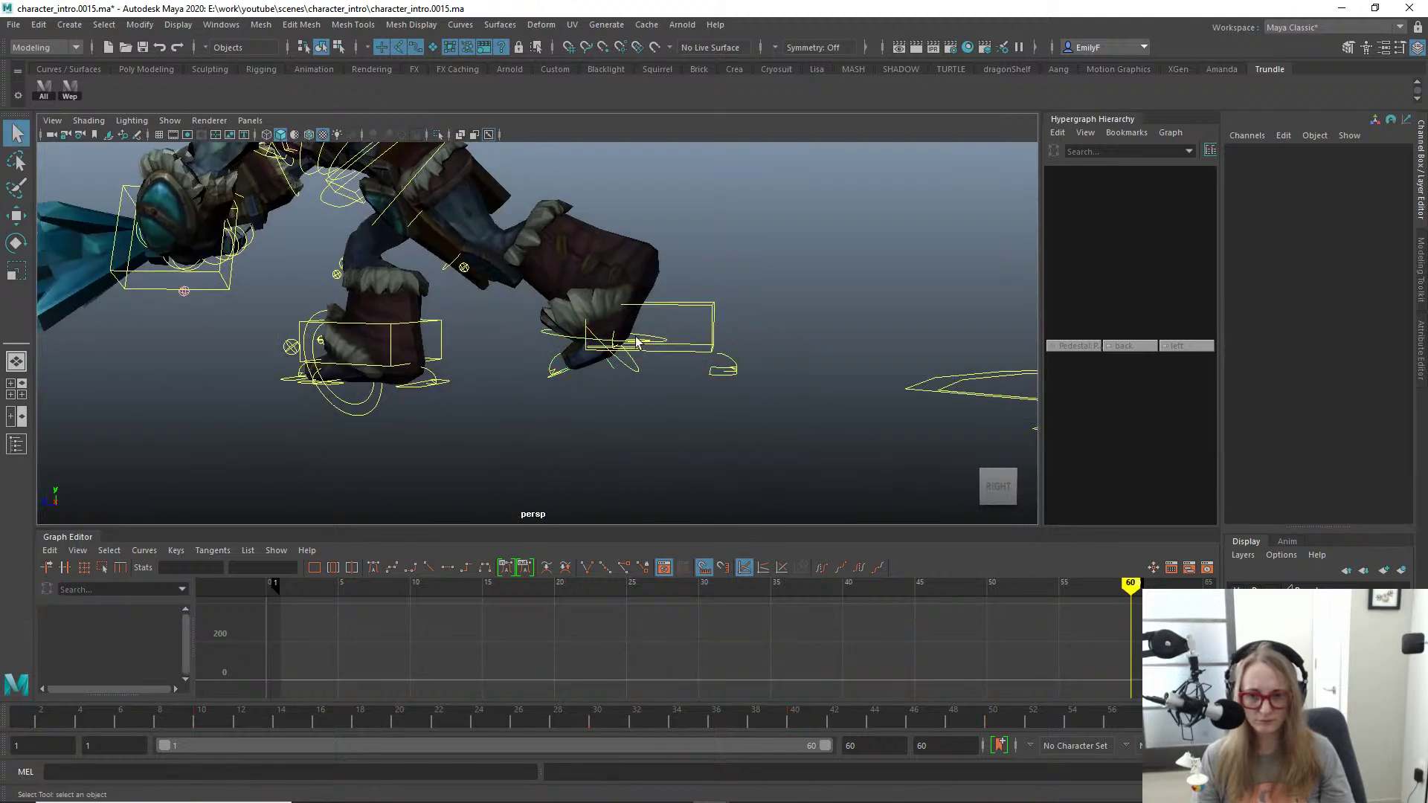
click(563, 357)
click(637, 375)
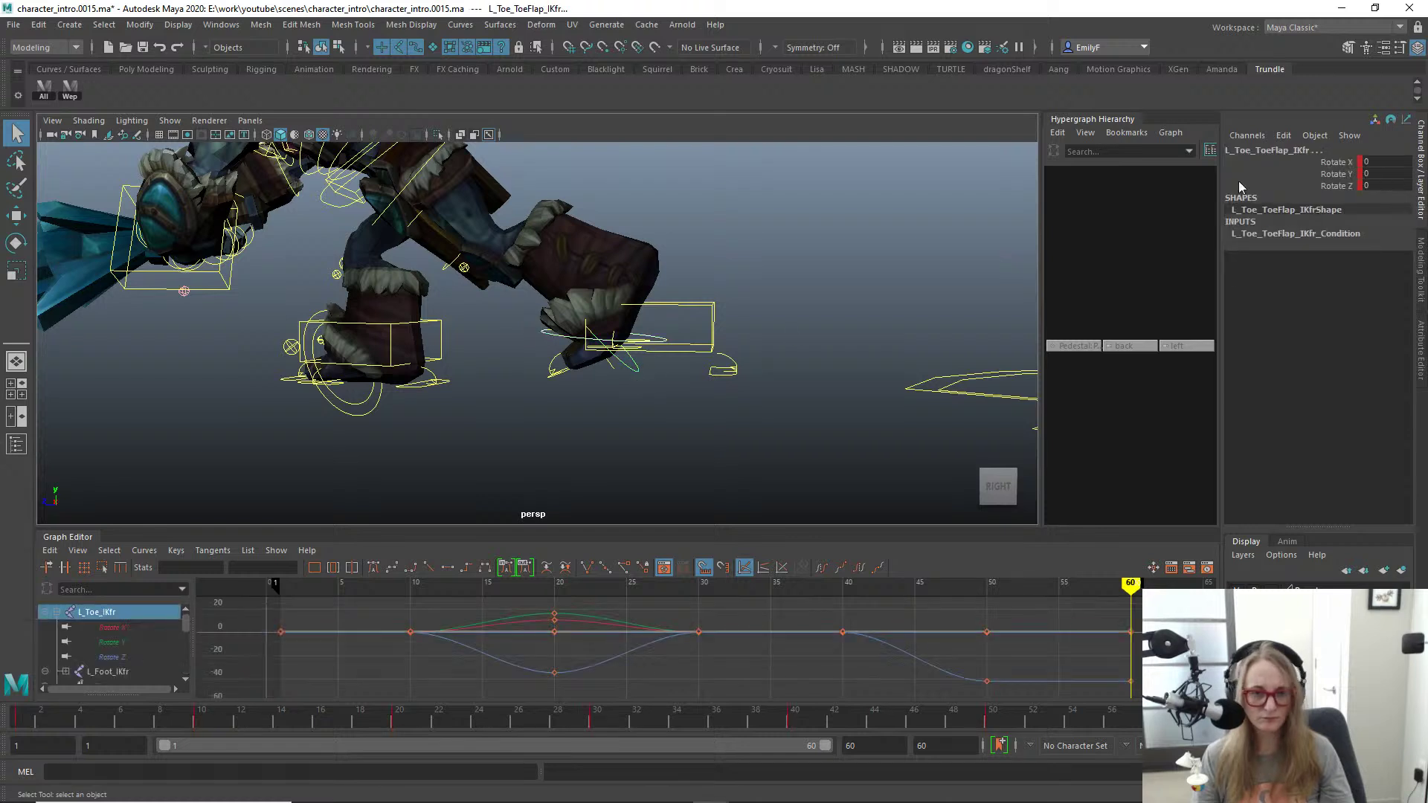
drag(1359, 165, 1393, 184)
text(0)
key(Return)
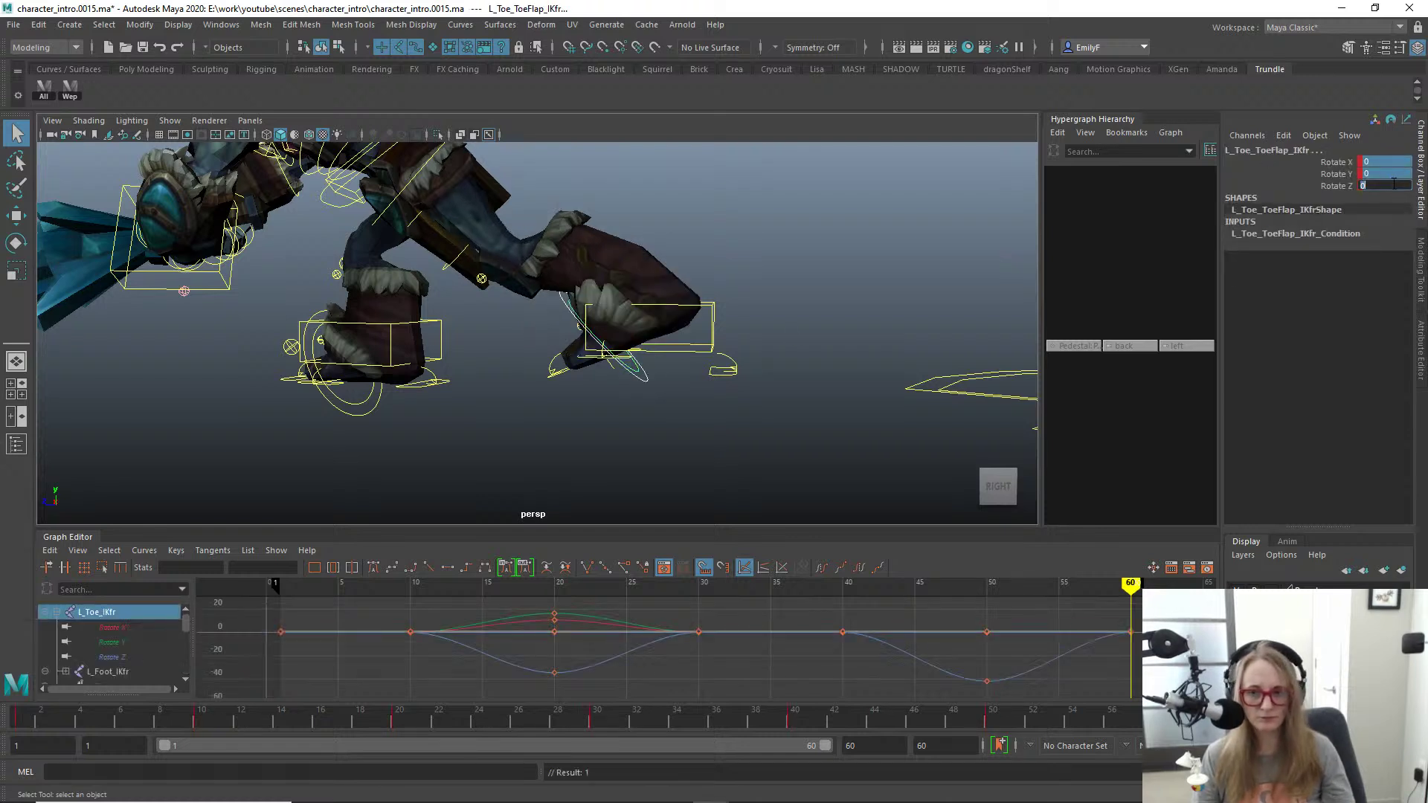
Step: Set Rotate X of the L_ToeRoll_IKfr control to 0
click(556, 368)
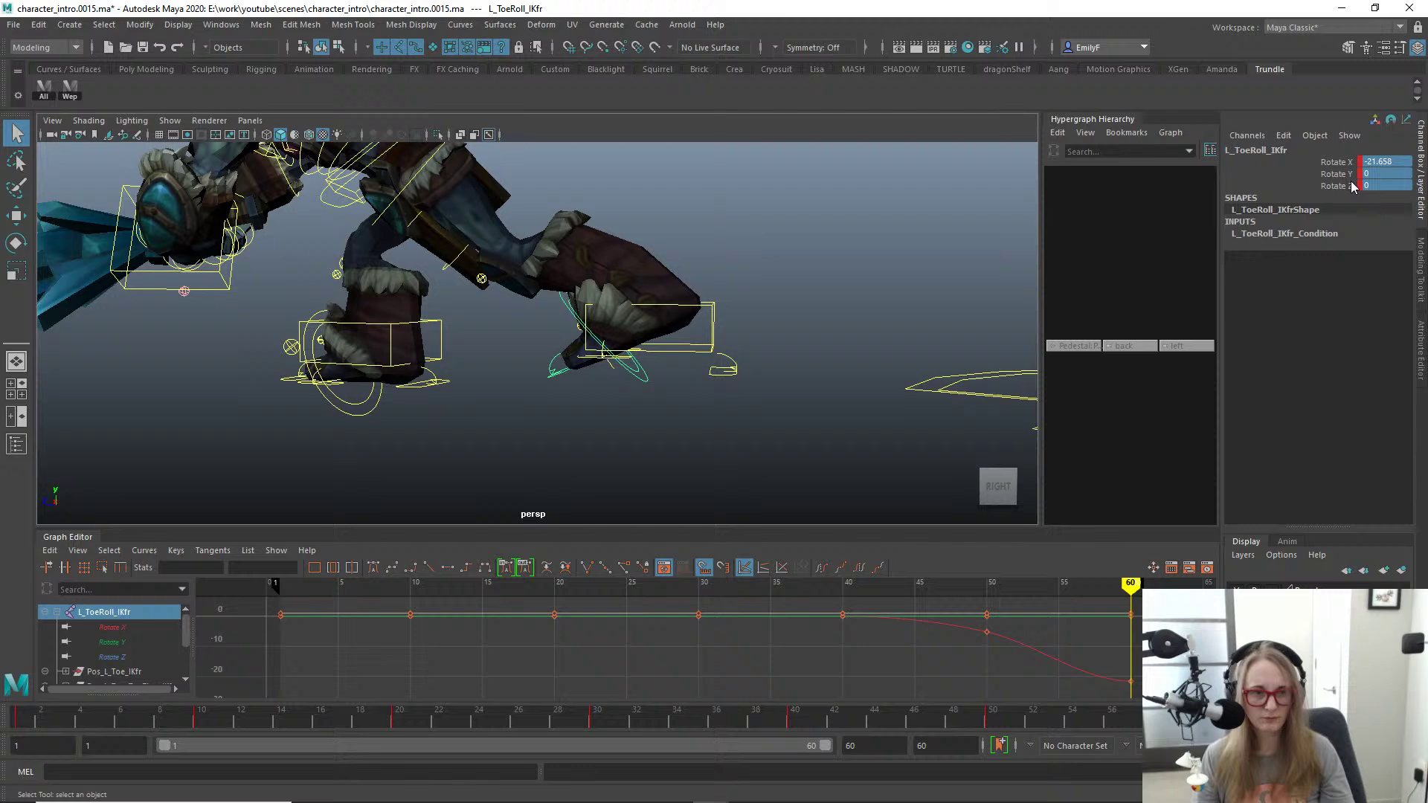
click(1384, 162)
text(0)
key(Return)
scroll(775, 275, up, 1)
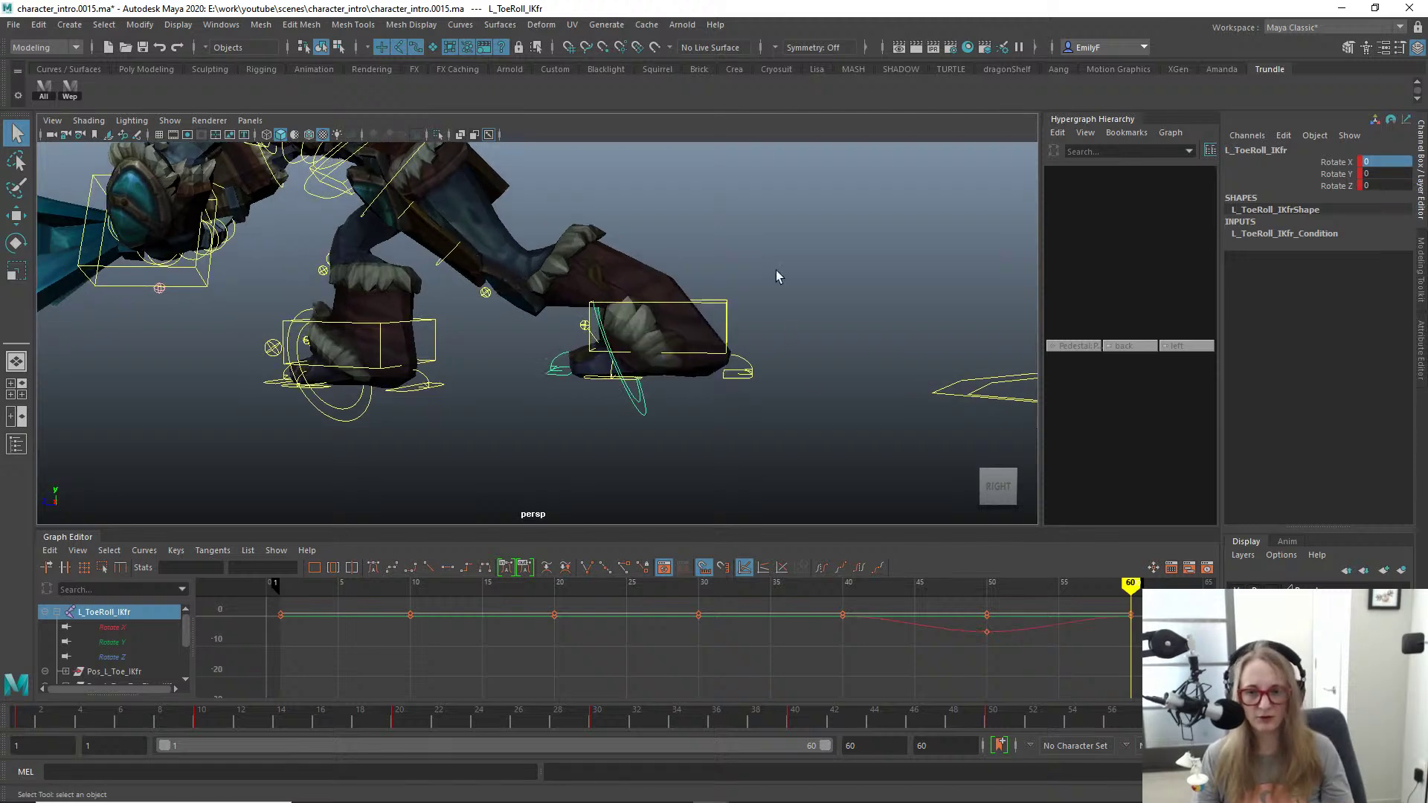
Step: Rotate L_Foot_IK to about 55.5 in Rotate X and raise it to about 2.62 in Translate Y, lifting the heel
click(738, 366)
key(e)
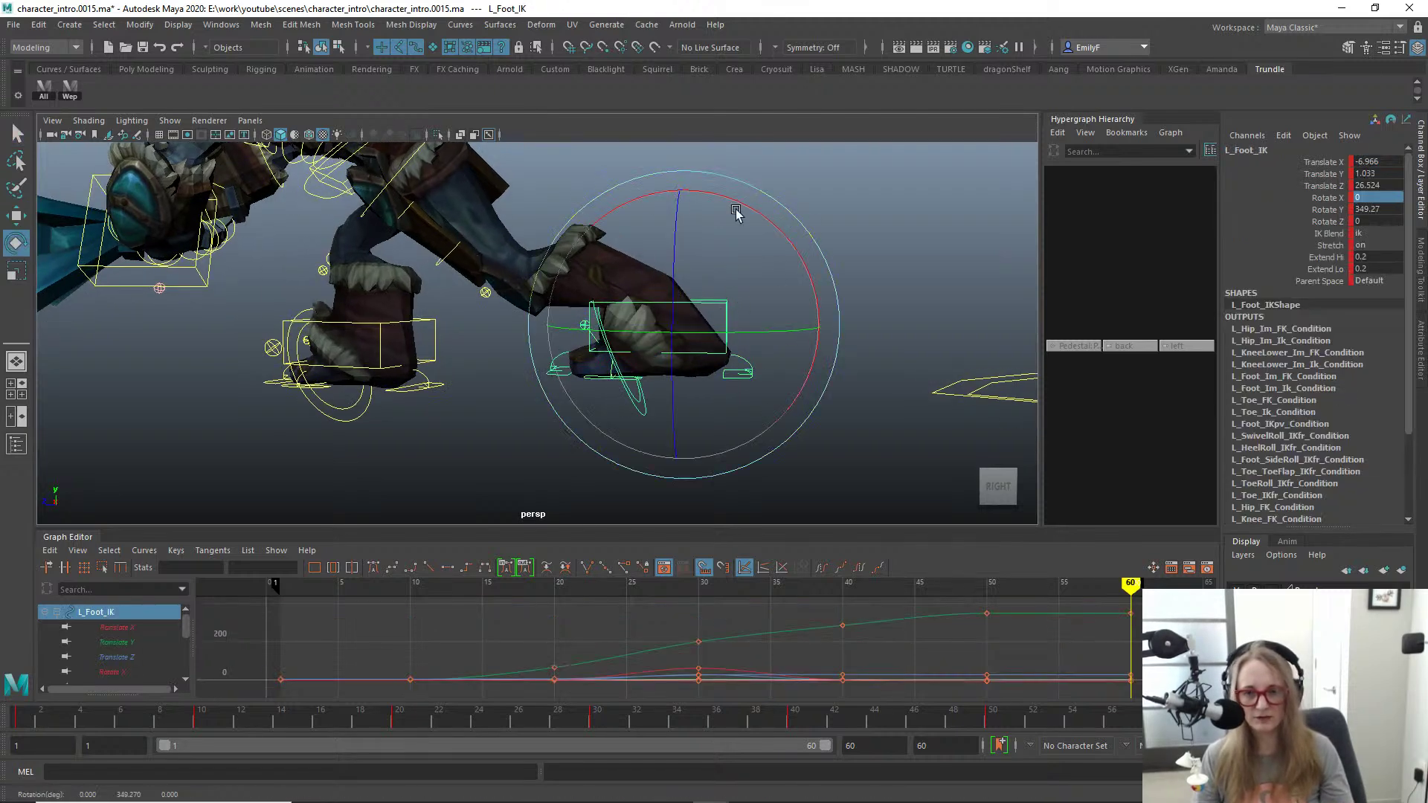
drag(737, 213, 676, 177)
key(ctrl+z)
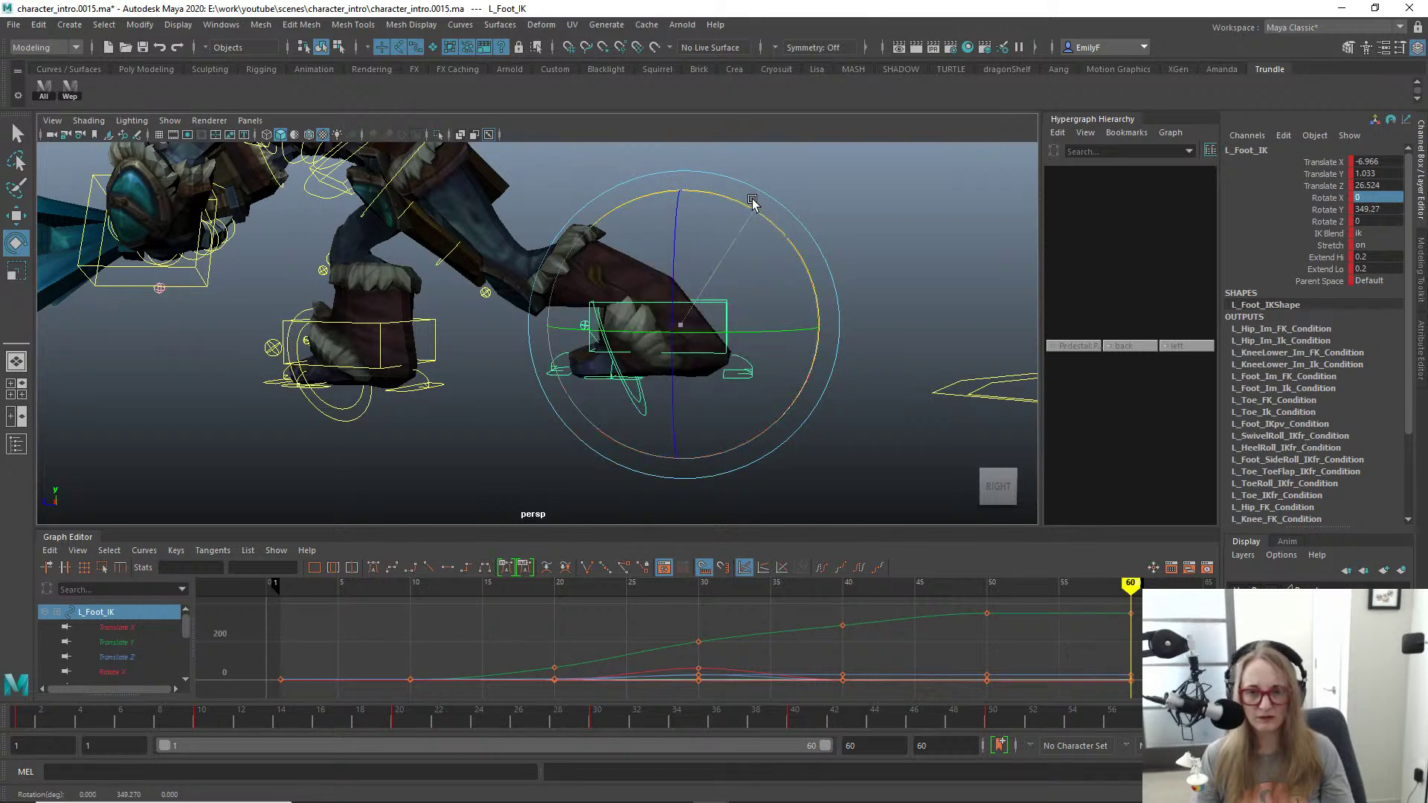
drag(752, 206, 580, 102)
alt+middle_drag(662, 289, 708, 293)
key(w)
drag(721, 276, 723, 223)
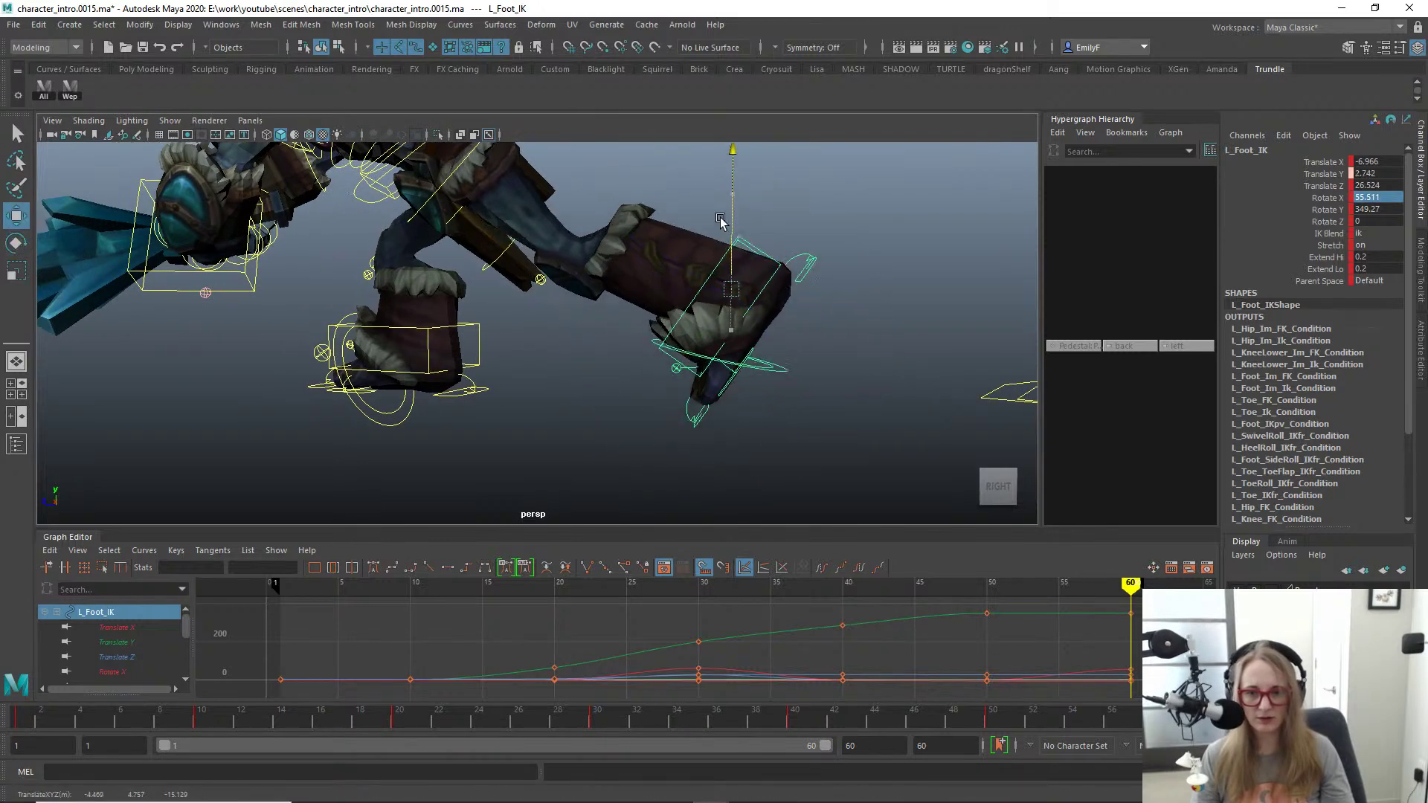
key(q)
Step: Set Extend Hi and Extend Lo of L_Foot_IK to 0
drag(1378, 257, 1385, 275)
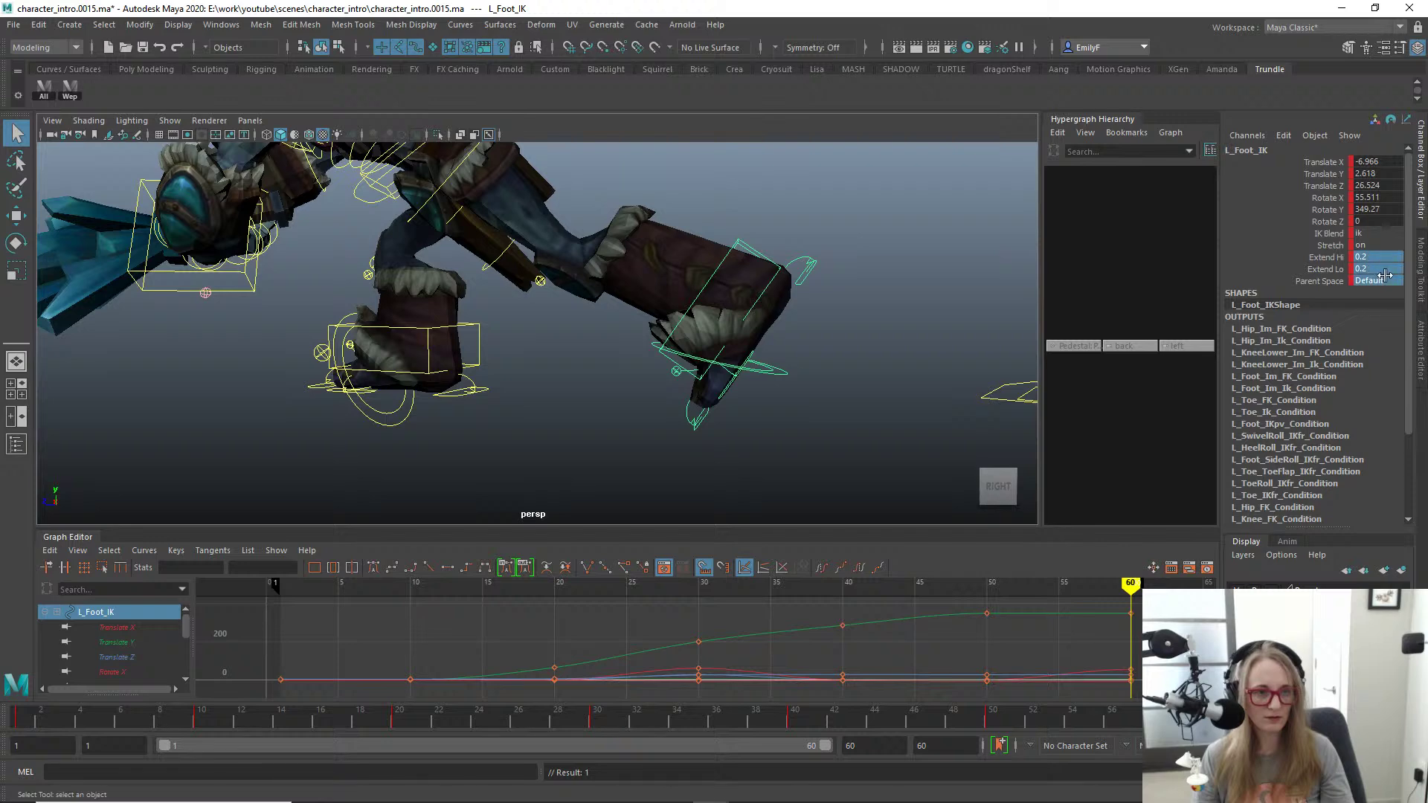
text(0)
key(Return)
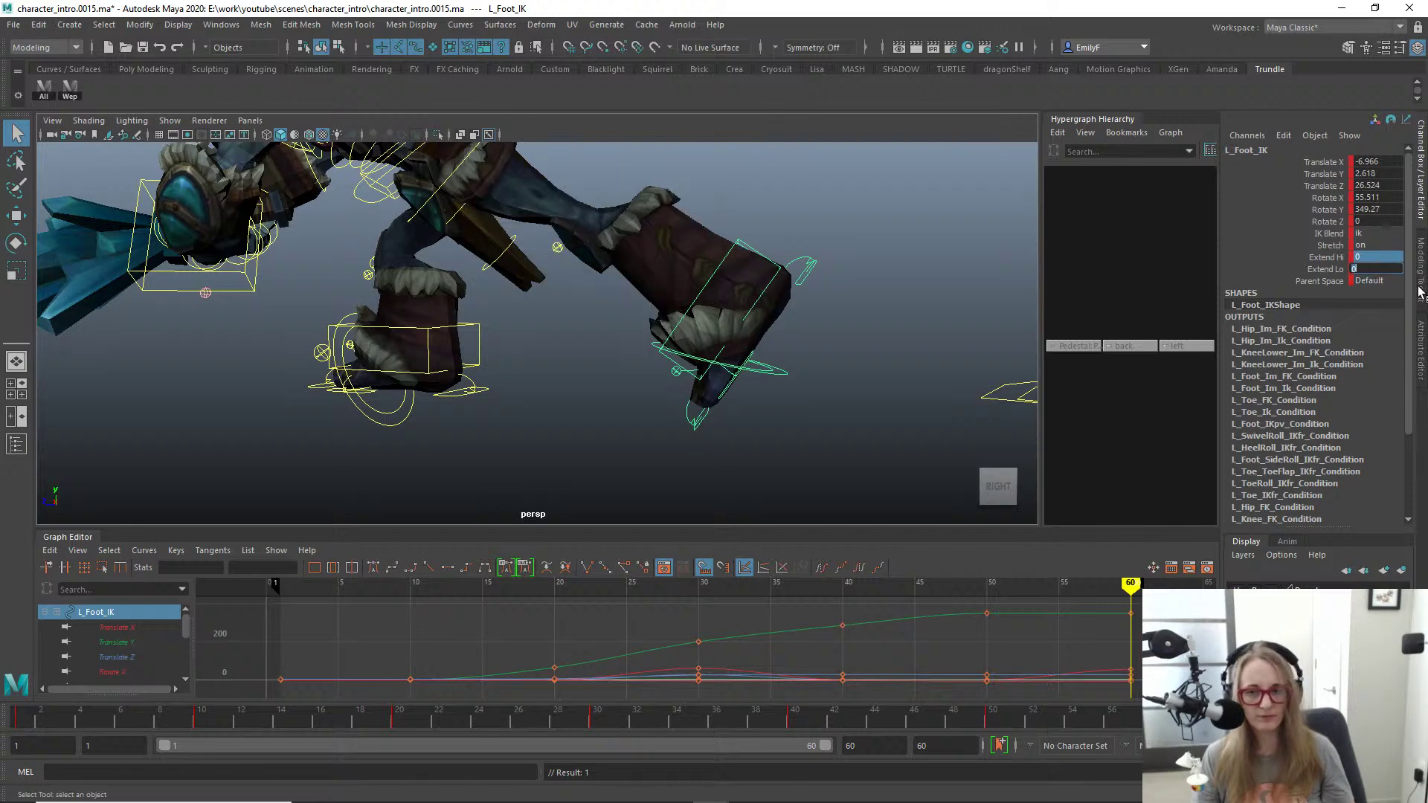
Step: Move L_Foot_IK forward to about 29.3 in Translate Z and rotate it to about 96 in Rotate X
alt+right_drag(630, 281, 673, 277)
key(w)
drag(688, 296, 616, 302)
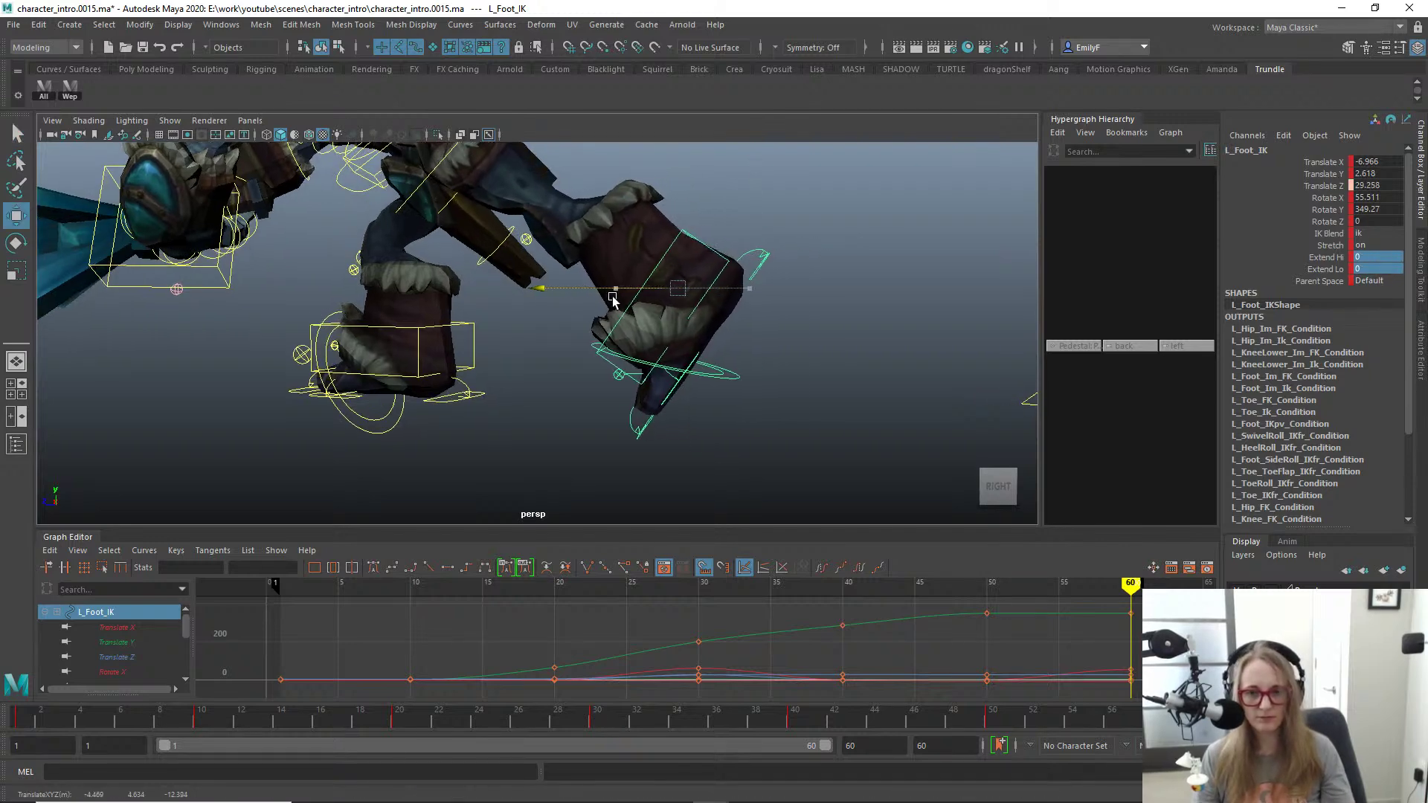
key(e)
drag(726, 402, 365, 253)
Step: Move L_Foot_IK to about 32.95 in Translate Z and rotate it to about 94.1, 347.5 and -16.1 in X, Y and Z
key(w)
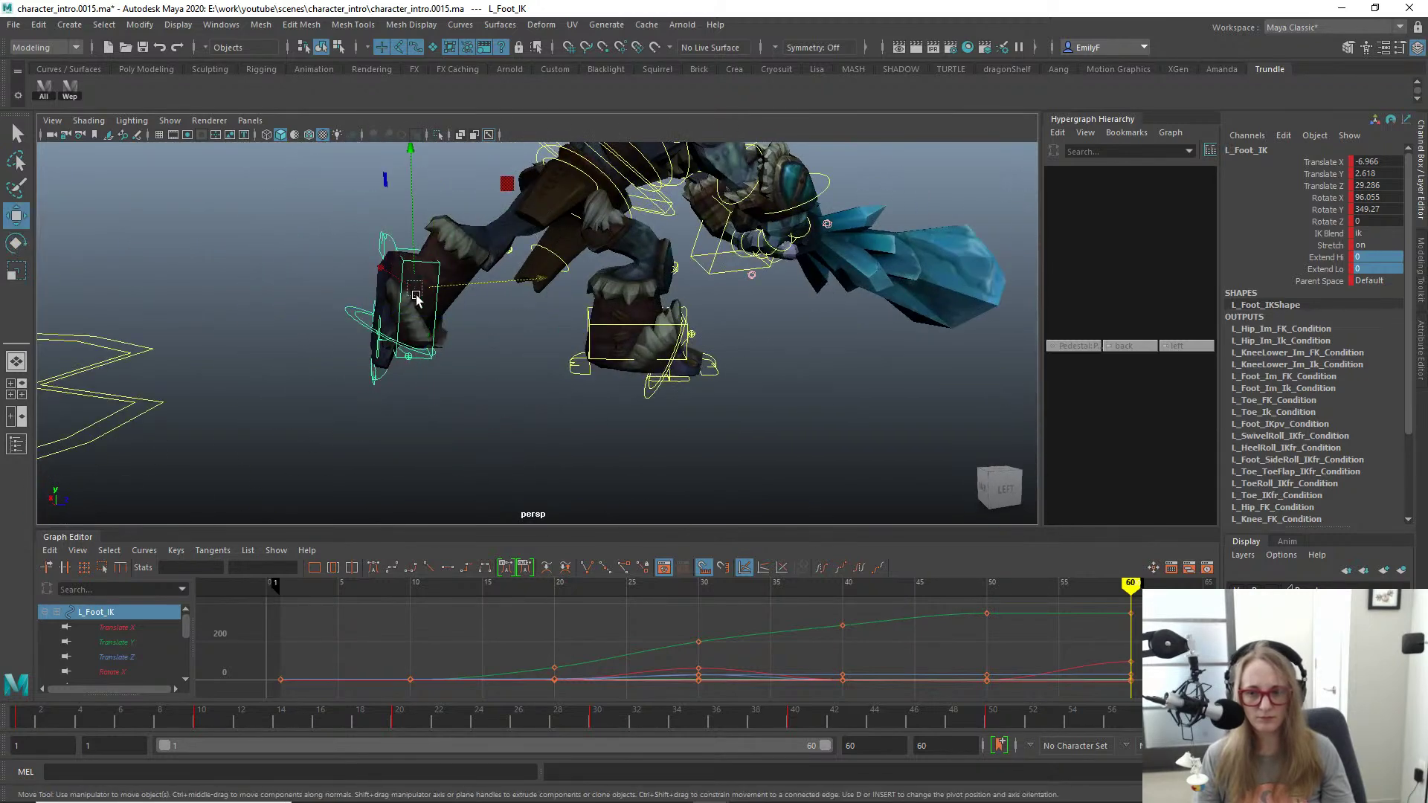
drag(416, 294, 366, 292)
drag(501, 282, 561, 275)
alt+drag(223, 297, 456, 277)
key(e)
drag(528, 249, 539, 247)
key(q)
Step: Check the pose without rig controls, and move Main_FK forward to about 39.7 in Translate Z
key(alt+1)
alt+right_drag(539, 247, 524, 272)
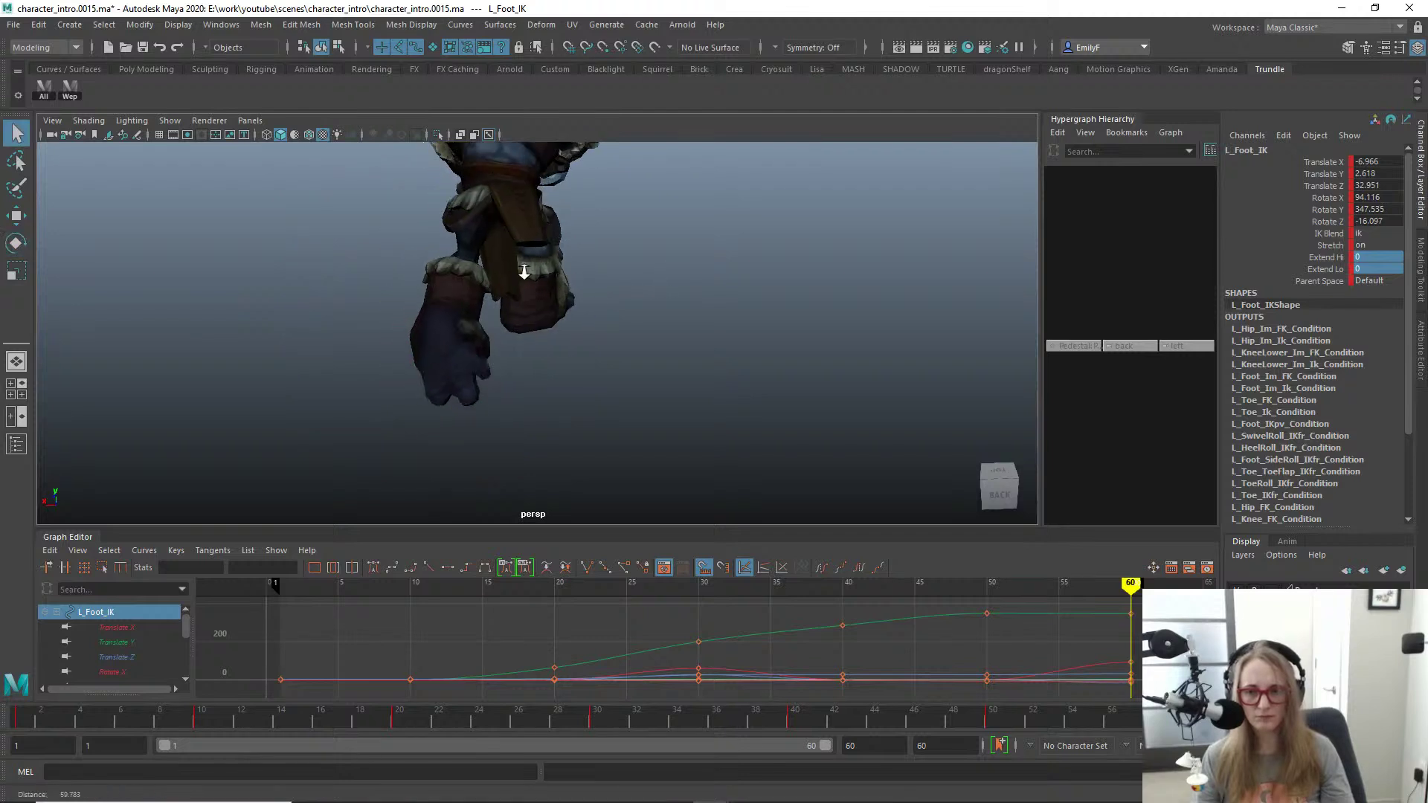
alt+drag(525, 273, 705, 252)
alt+middle_drag(705, 252, 733, 303)
key(alt+1)
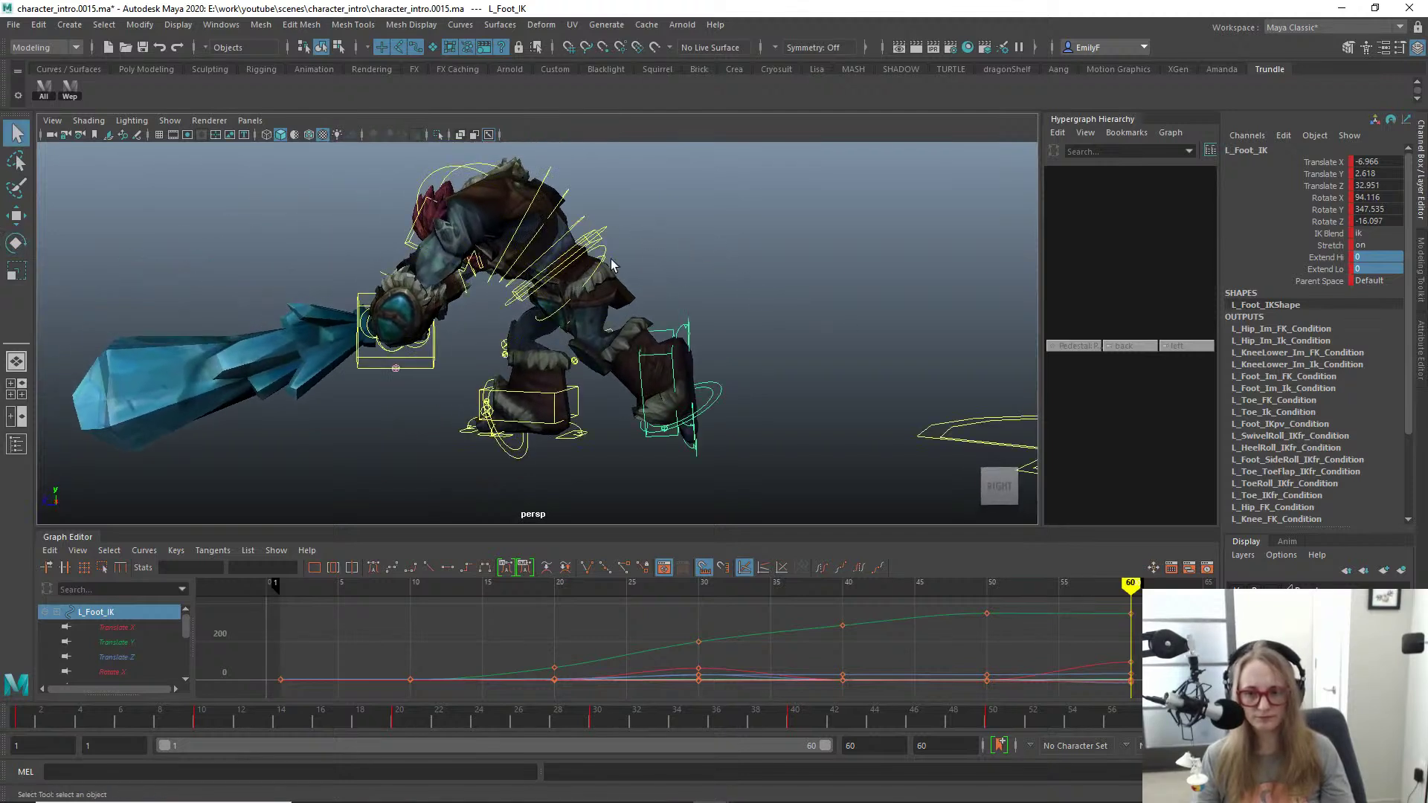
click(602, 223)
click(604, 225)
key(w)
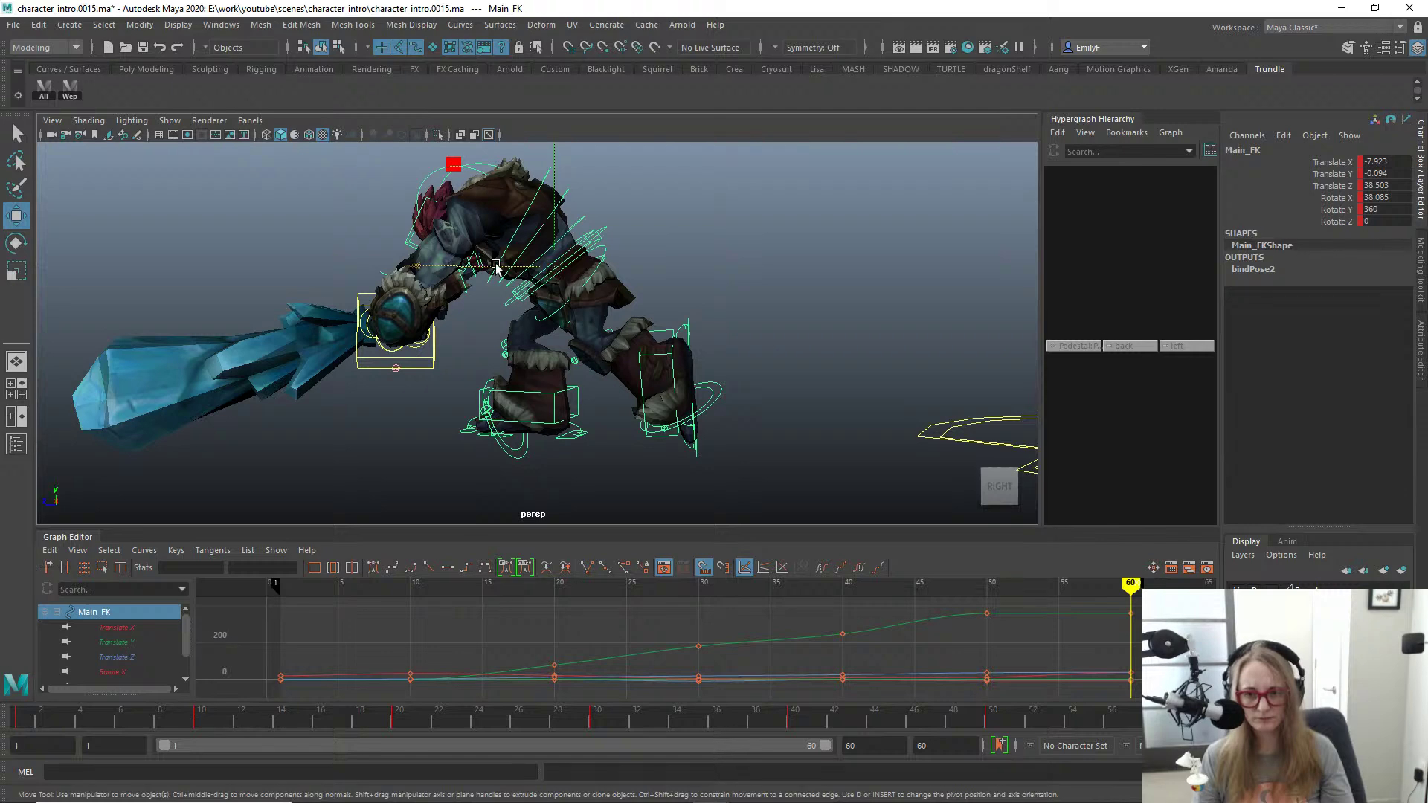
drag(496, 264, 476, 266)
key(q)
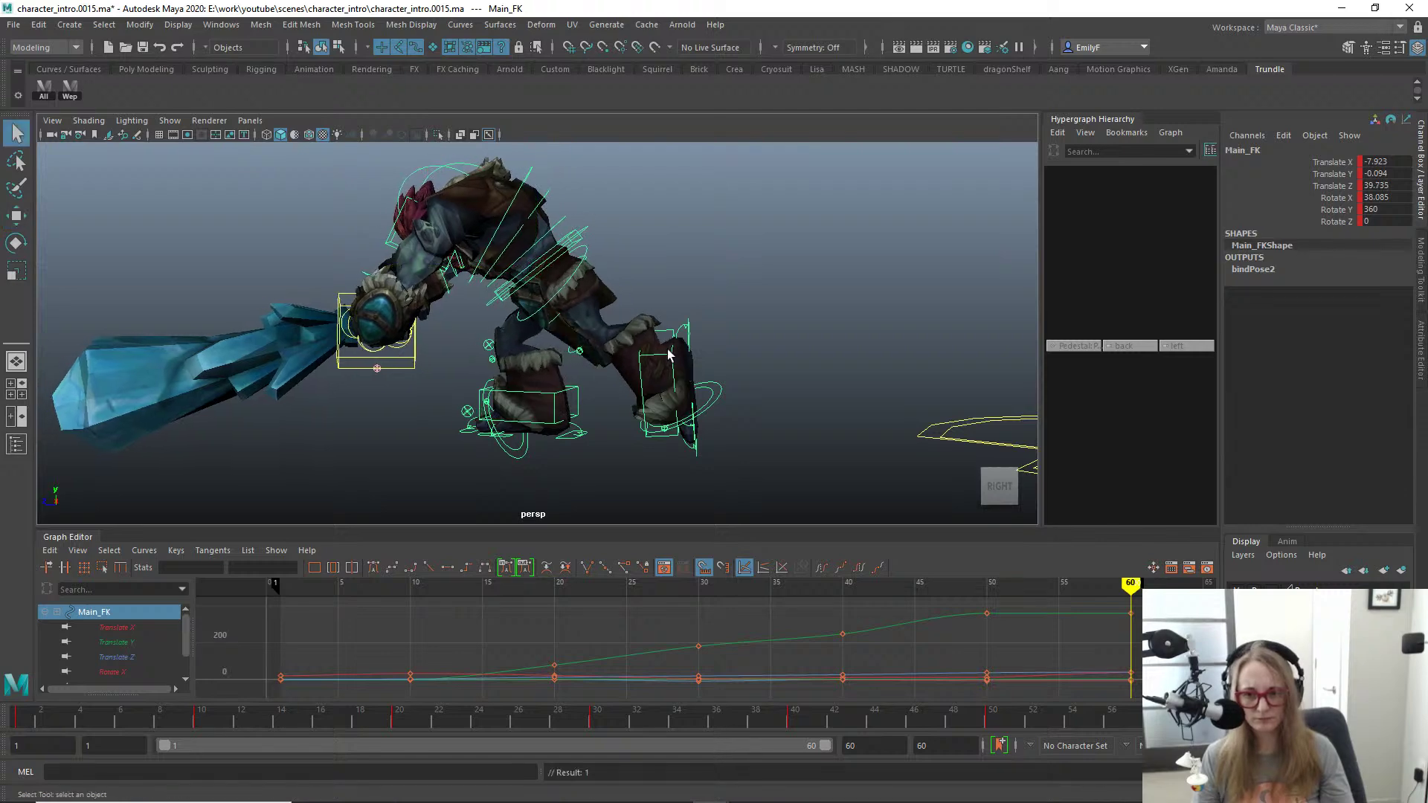
Step: Shift L_Foot_IK sideways to about -7.43 in Translate X
click(668, 355)
key(w)
click(656, 360)
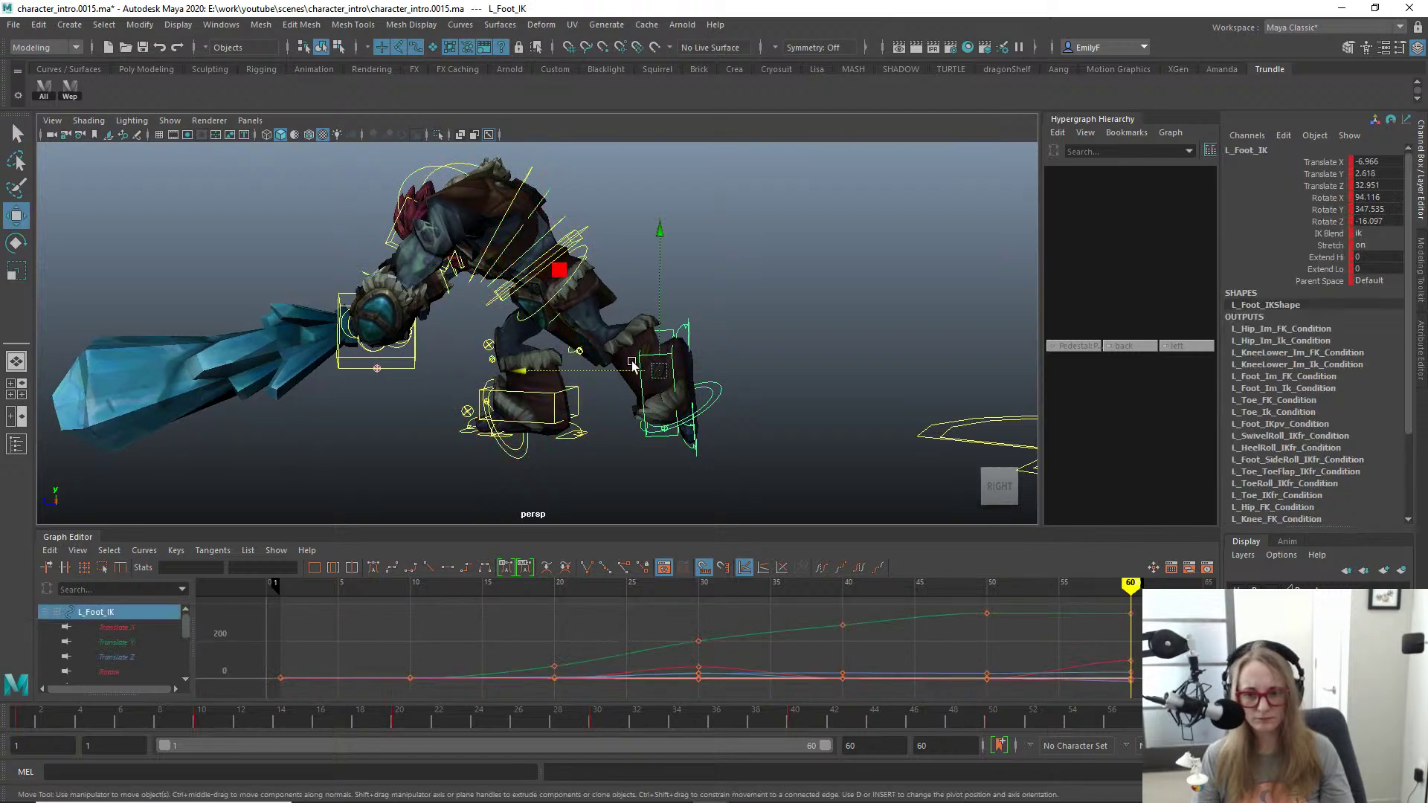
alt+drag(656, 361, 500, 357)
key(q)
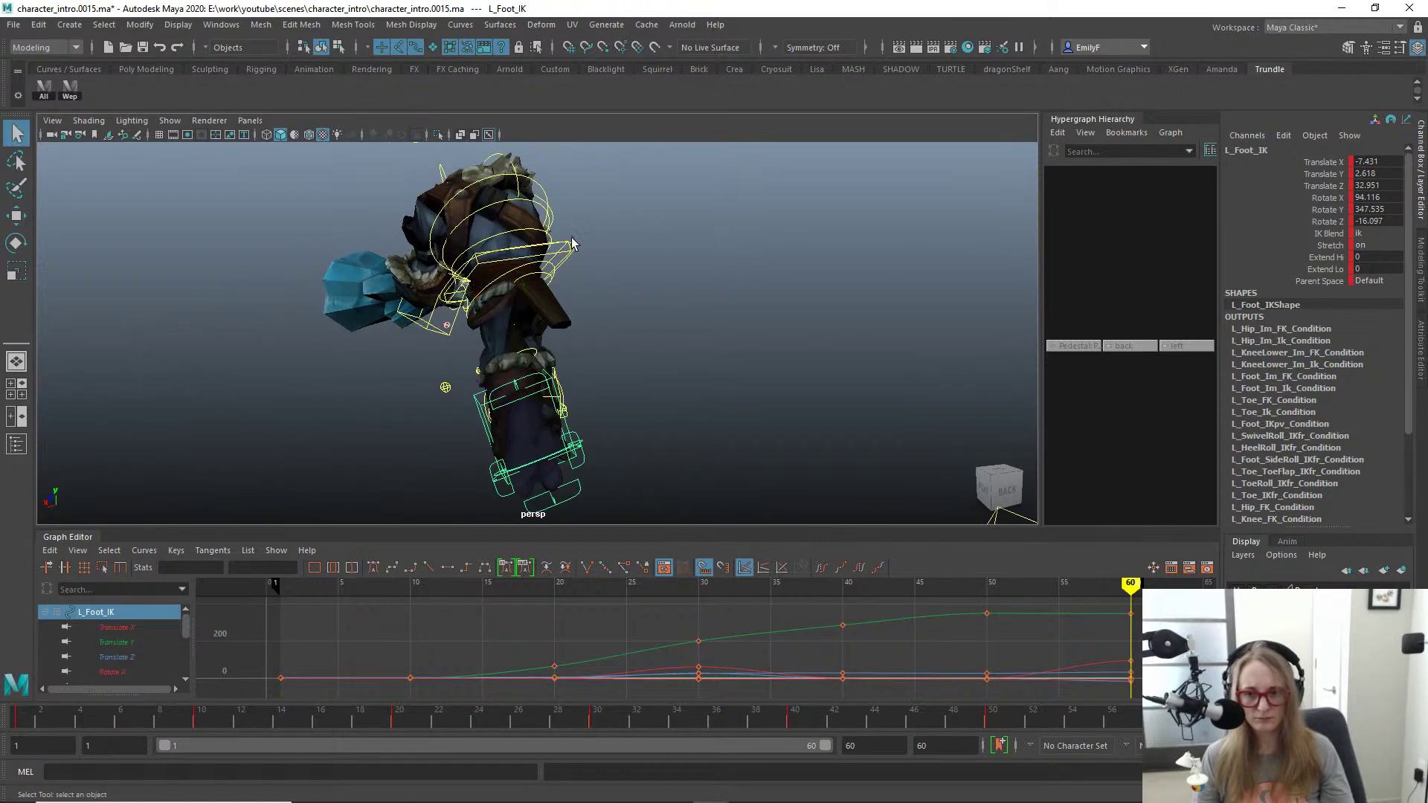
Step: In the back view, shift Main_FK over the planted right foot, to about -9.45 in Translate X
key(space)
drag(584, 276, 514, 295)
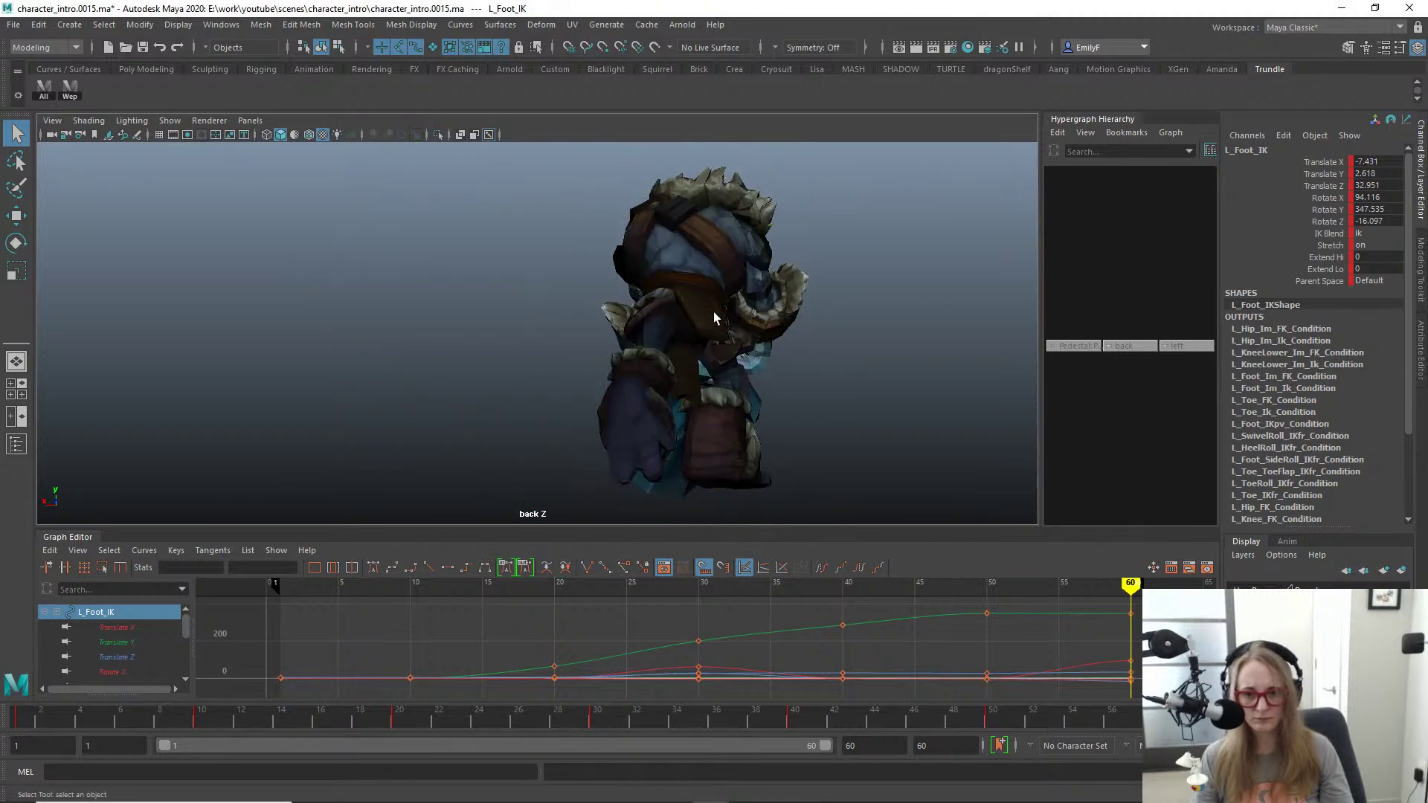
click(759, 311)
key(w)
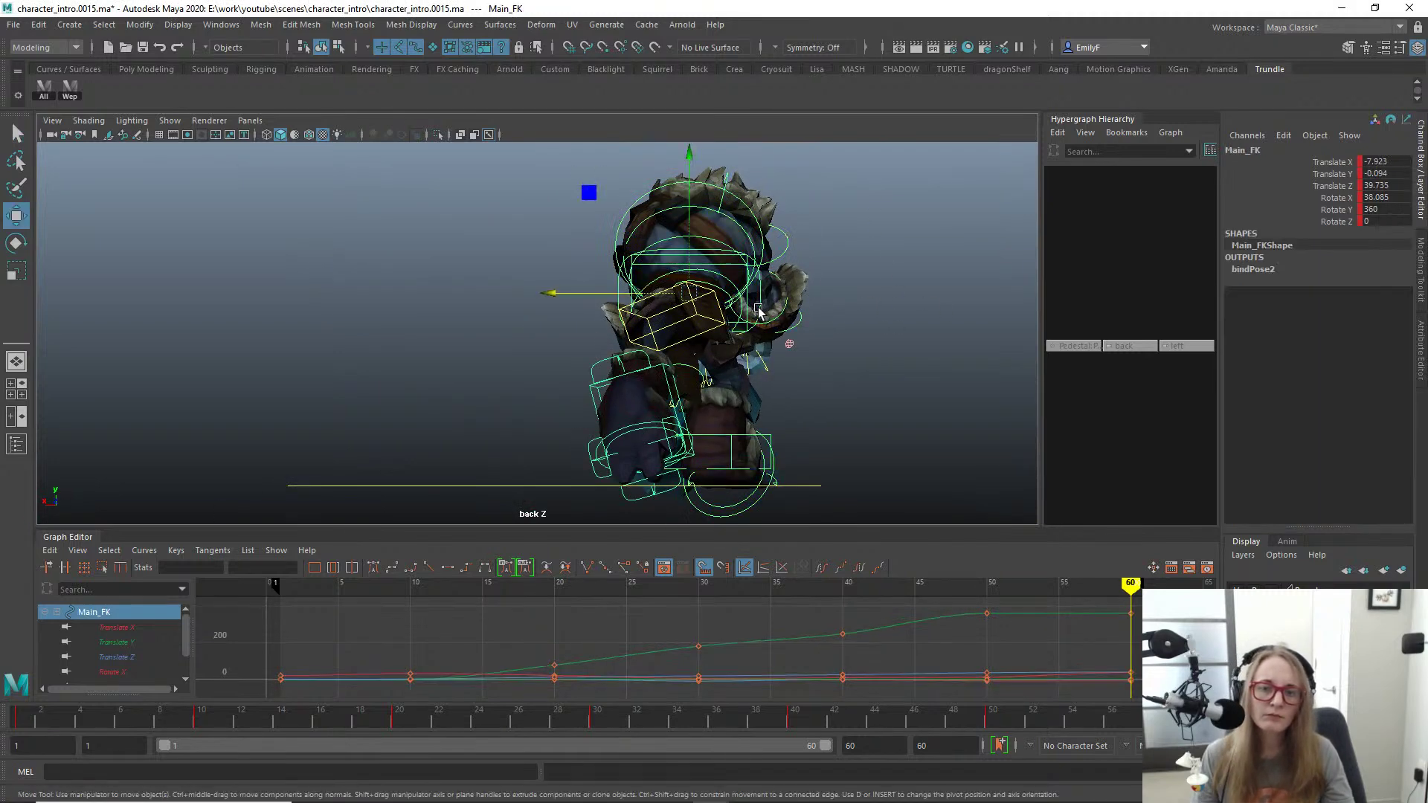
drag(590, 299, 617, 292)
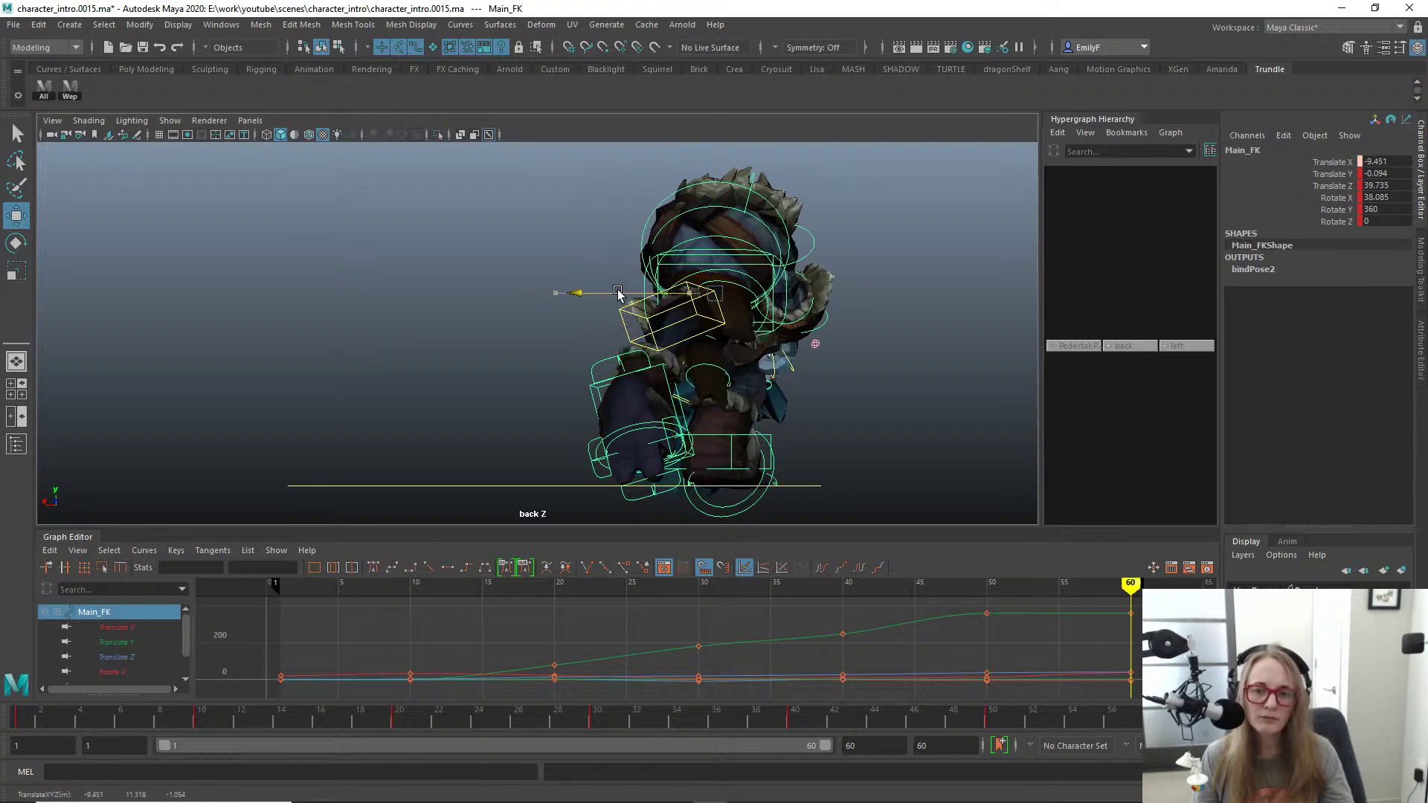
Step: Shift L_Foot_IK inward to about -8.87 in Translate X
click(674, 389)
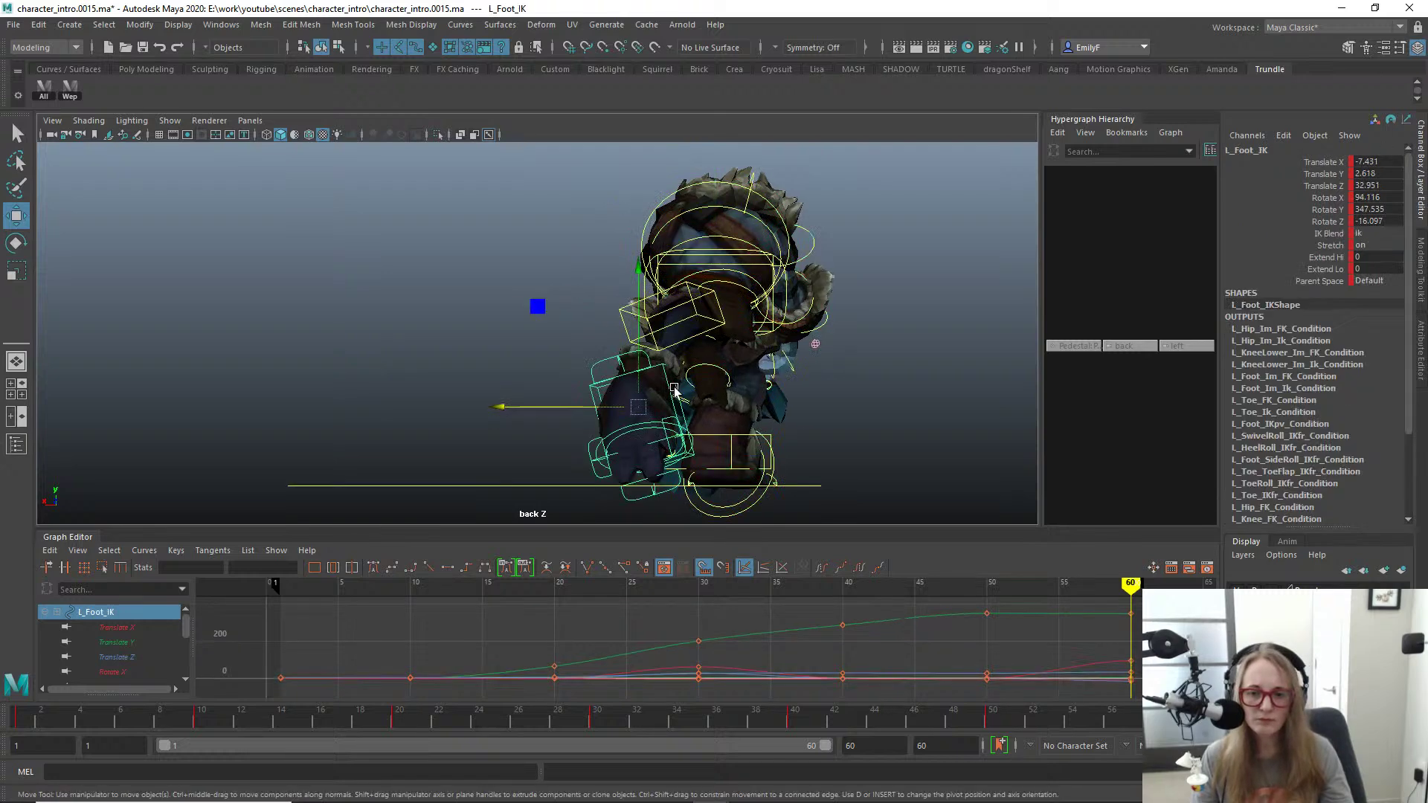
drag(558, 400, 596, 404)
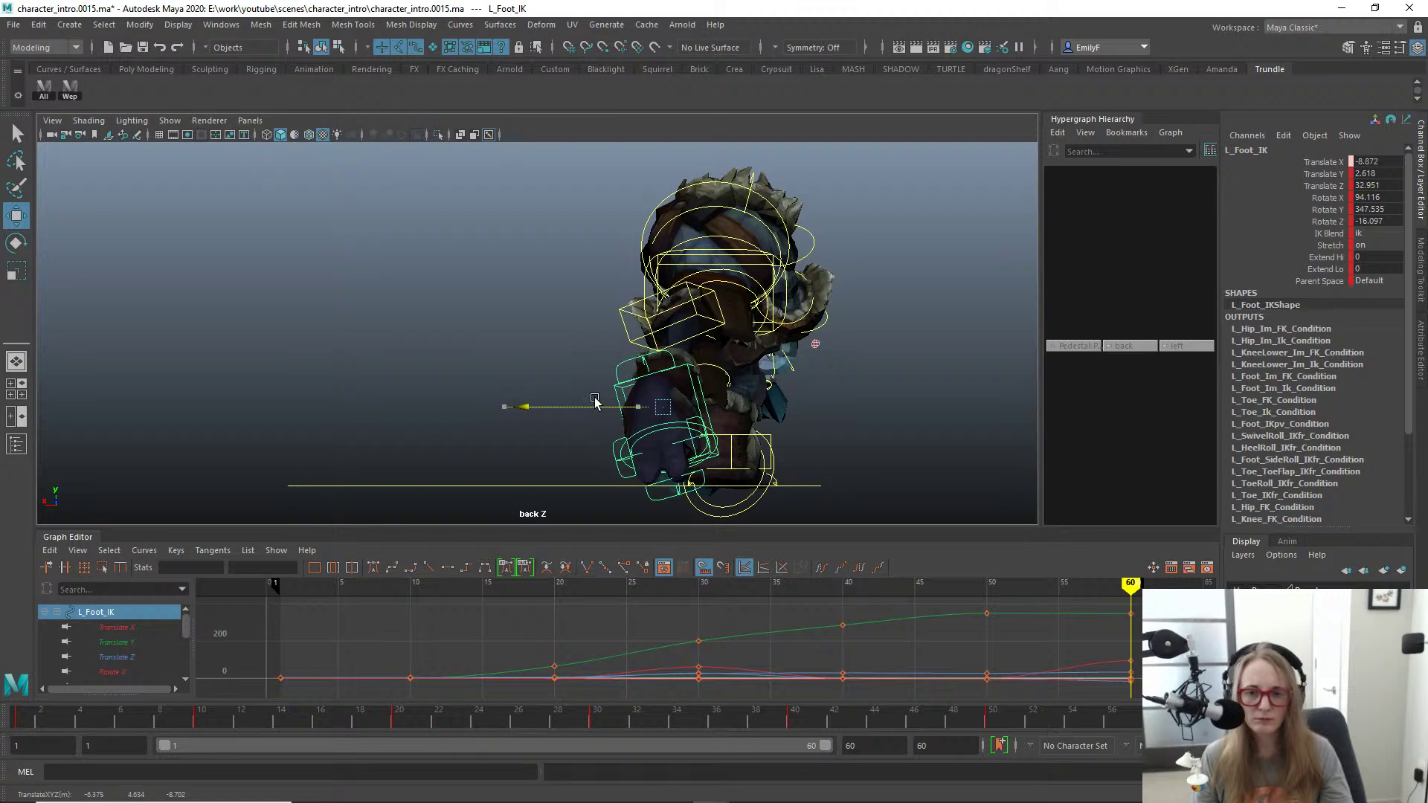
key(q)
Step: Back in the perspective view, move L_Foot_IK to about 3.48 in Translate Y and 33.5 in Translate Z
alt+right_drag(697, 381, 692, 372)
alt+drag(691, 372, 365, 336)
key(space)
key(w)
key(q)
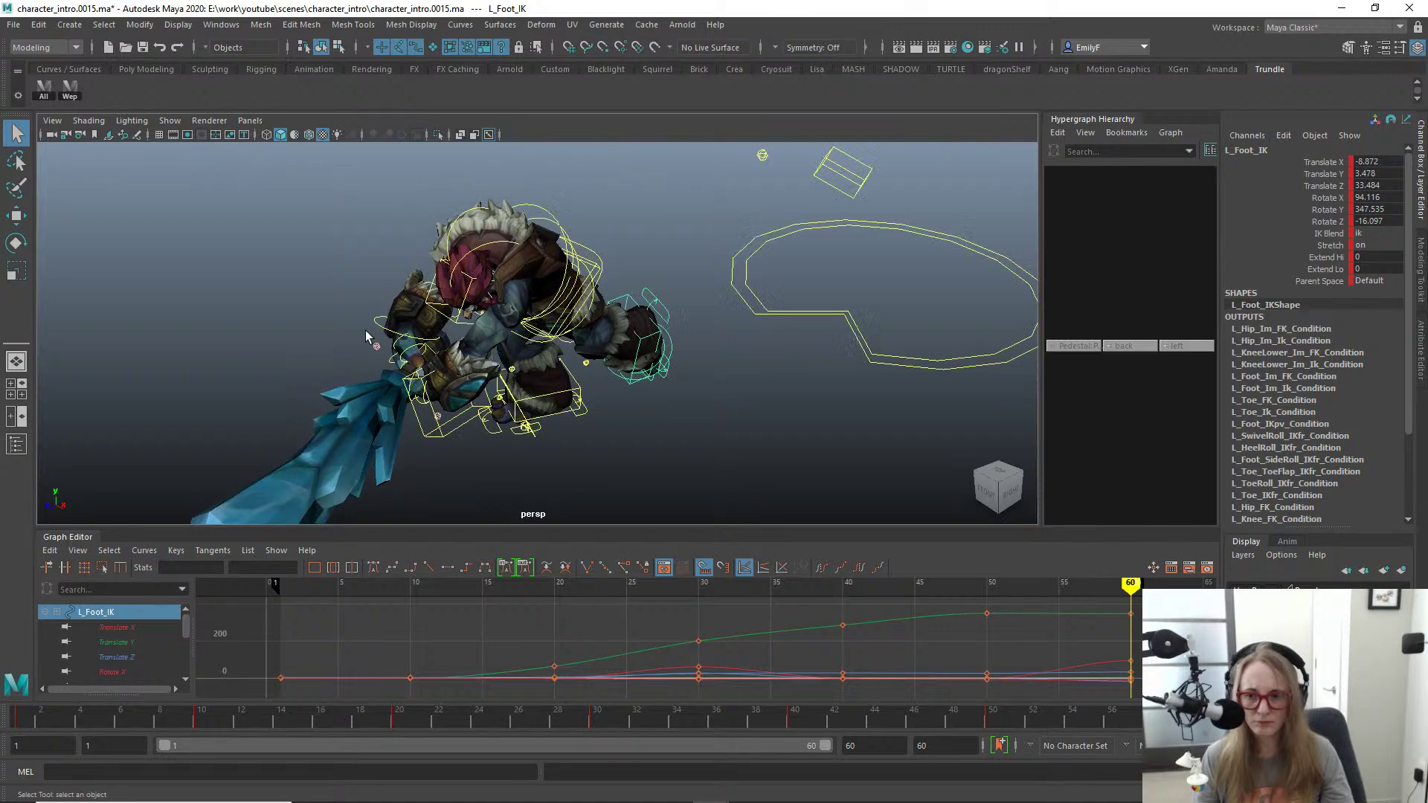
Step: Move L_Hand_IK toward the weapon grip, to about -2.60, -14.83, 7.77 in Translate X, Y and Z
click(444, 445)
key(f)
alt+drag(807, 331, 654, 270)
key(w)
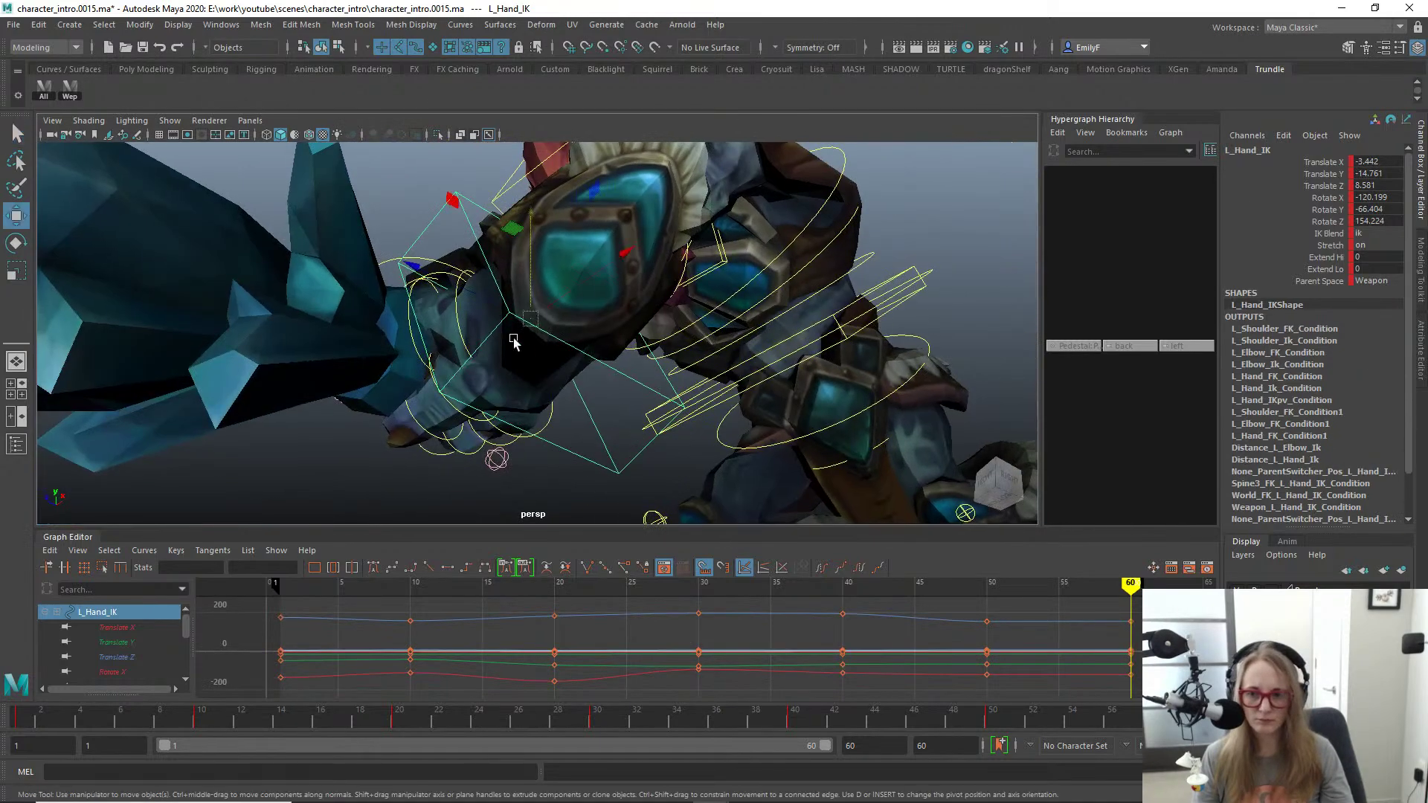
drag(535, 320, 640, 389)
alt+middle_drag(641, 389, 728, 386)
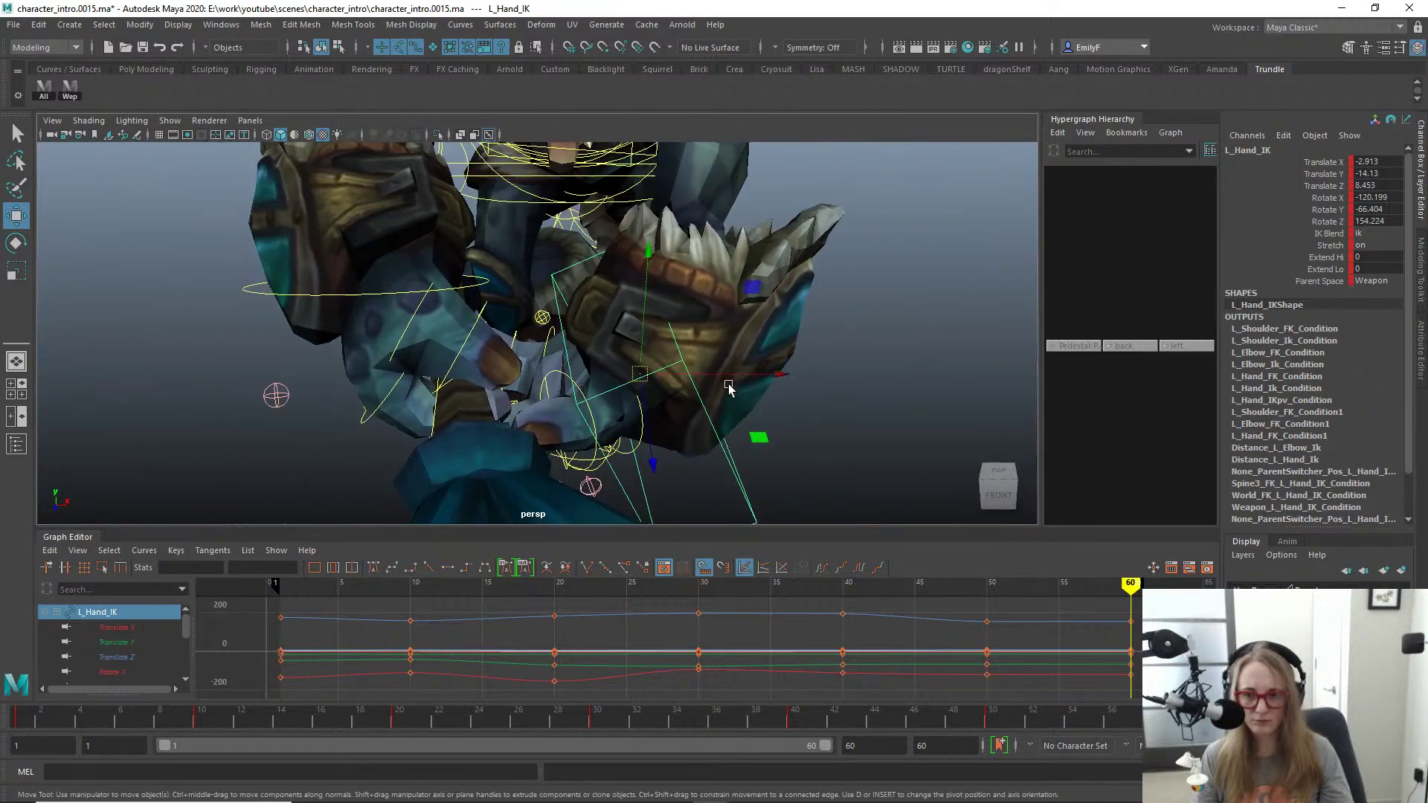
drag(642, 373, 604, 345)
Step: Rotate L_Hand_IK to about -123.9, -33.4, 182.7 and move it to about -1.88, -15.96, 7.71
key(e)
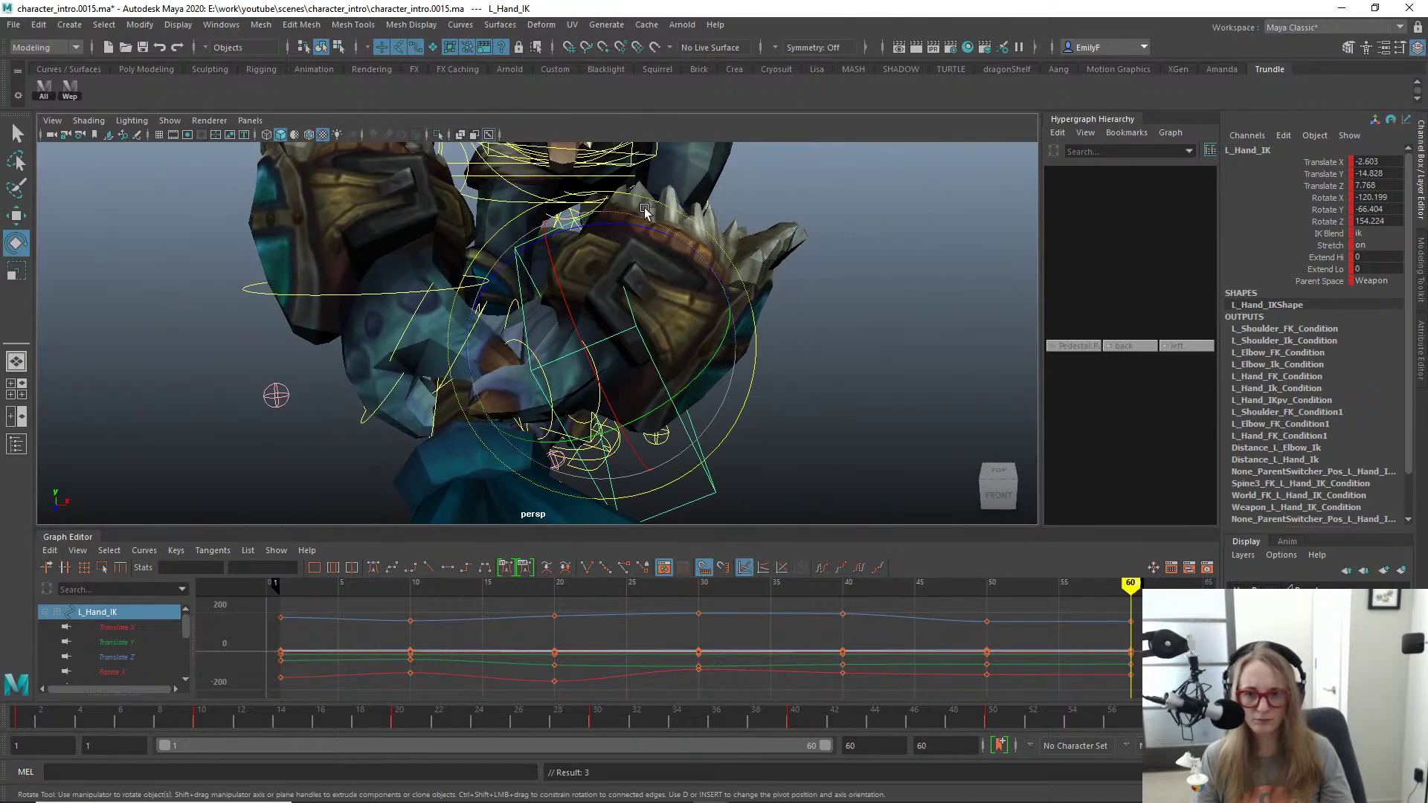
drag(642, 208, 600, 212)
key(ctrl+z)
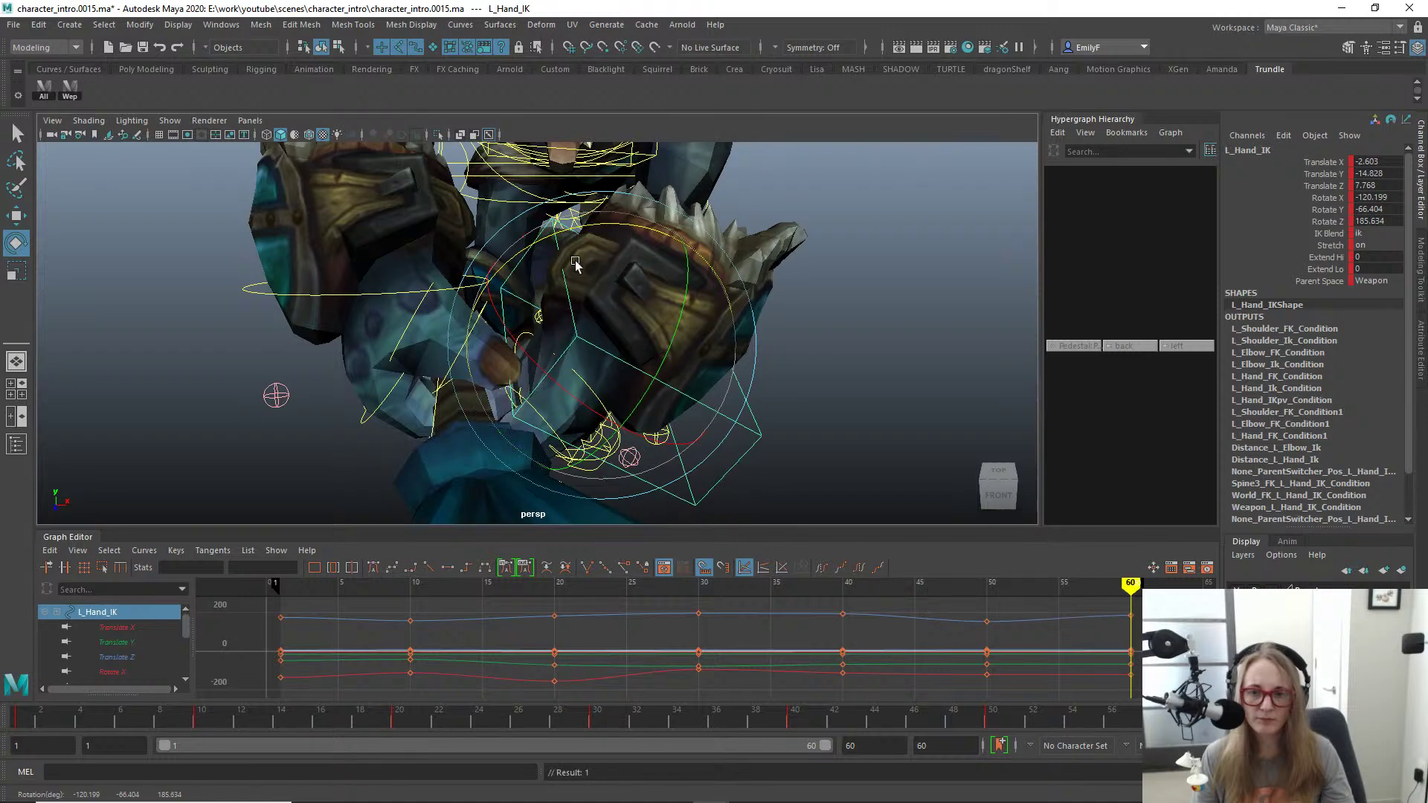
alt+drag(575, 264, 527, 330)
drag(467, 211, 698, 418)
key(w)
drag(666, 345, 625, 339)
alt+right_drag(624, 339, 584, 289)
alt+drag(584, 289, 354, 243)
Step: Reposition the left elbow's pole vector L_Hand_IKpv to about 9.58, -10.21, -54.50
click(609, 427)
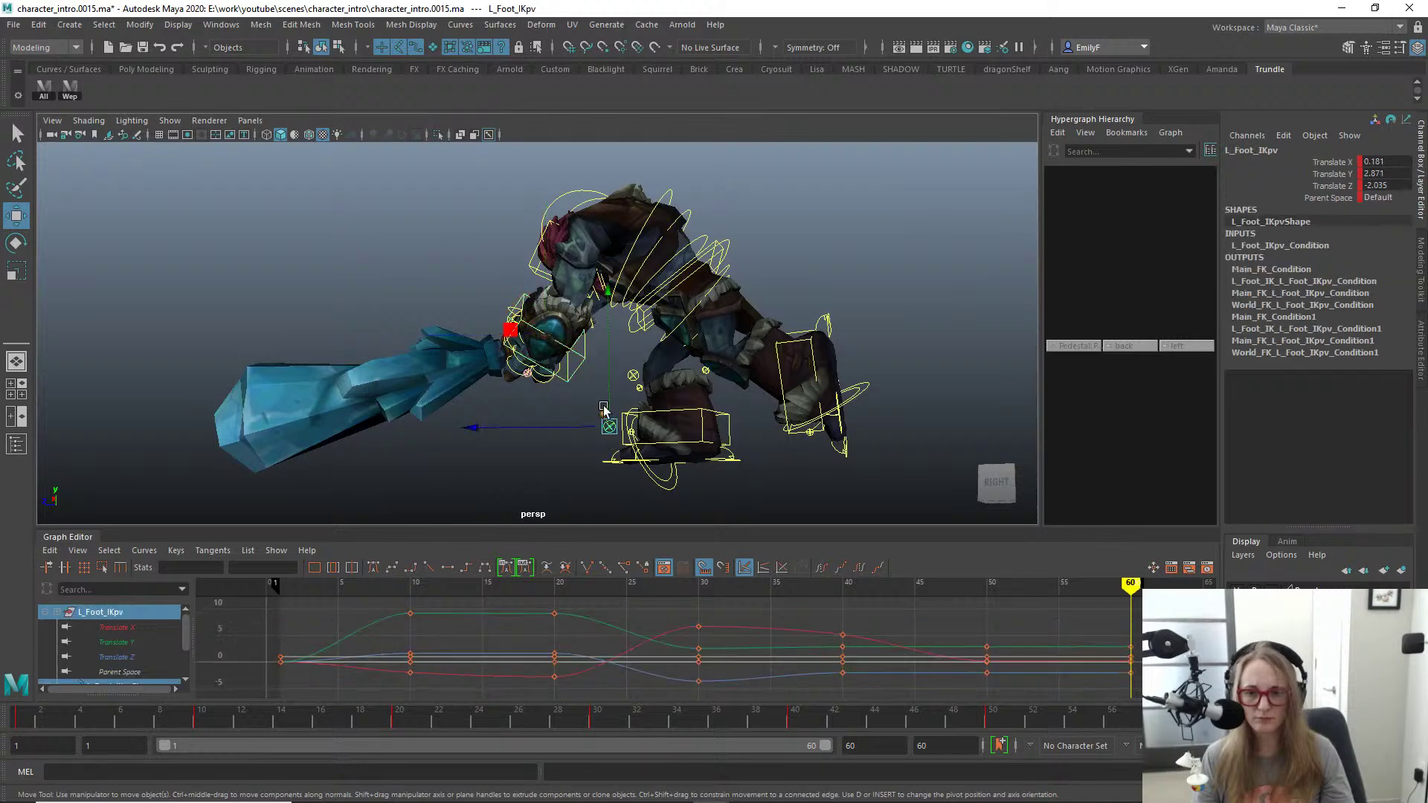
drag(608, 427, 911, 181)
click(790, 178)
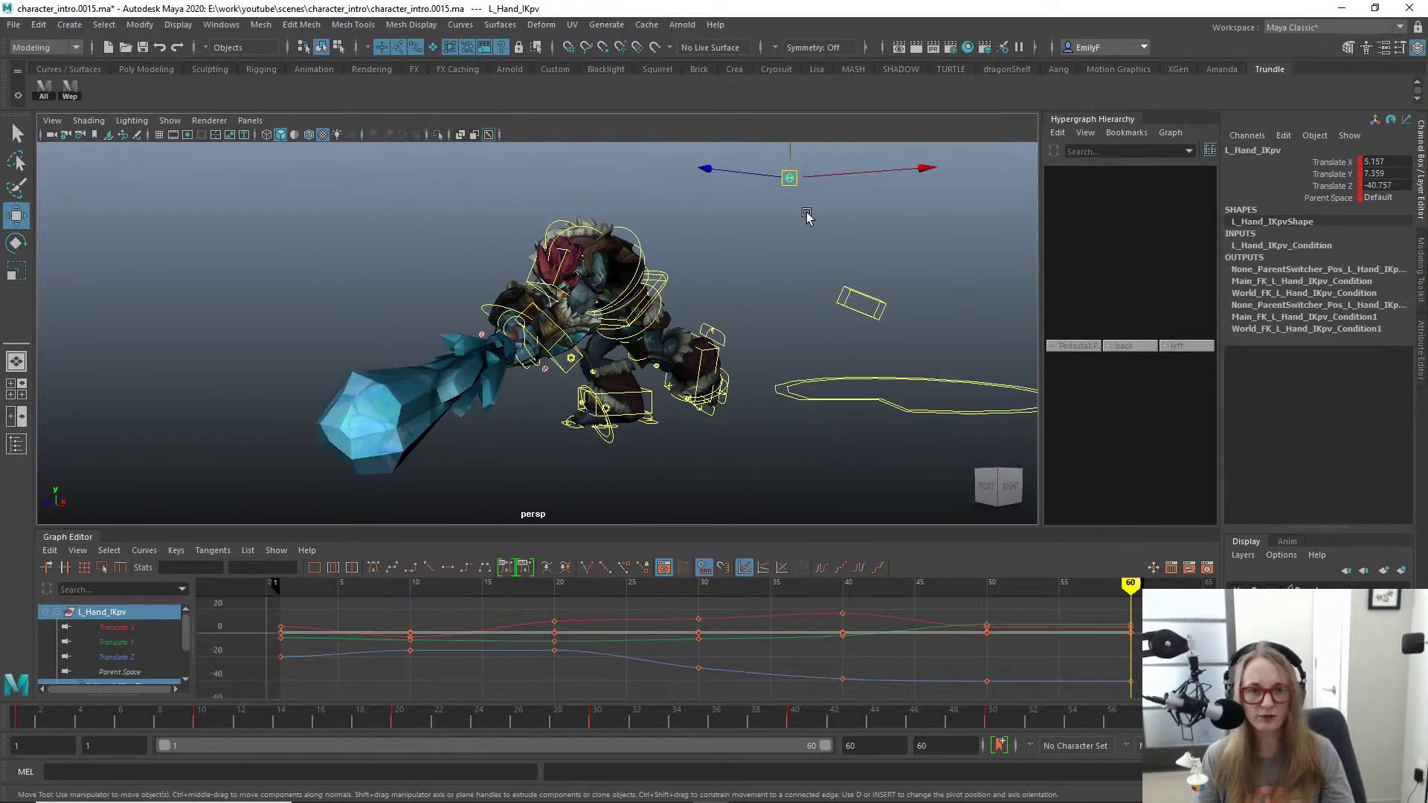
alt+drag(810, 217, 593, 239)
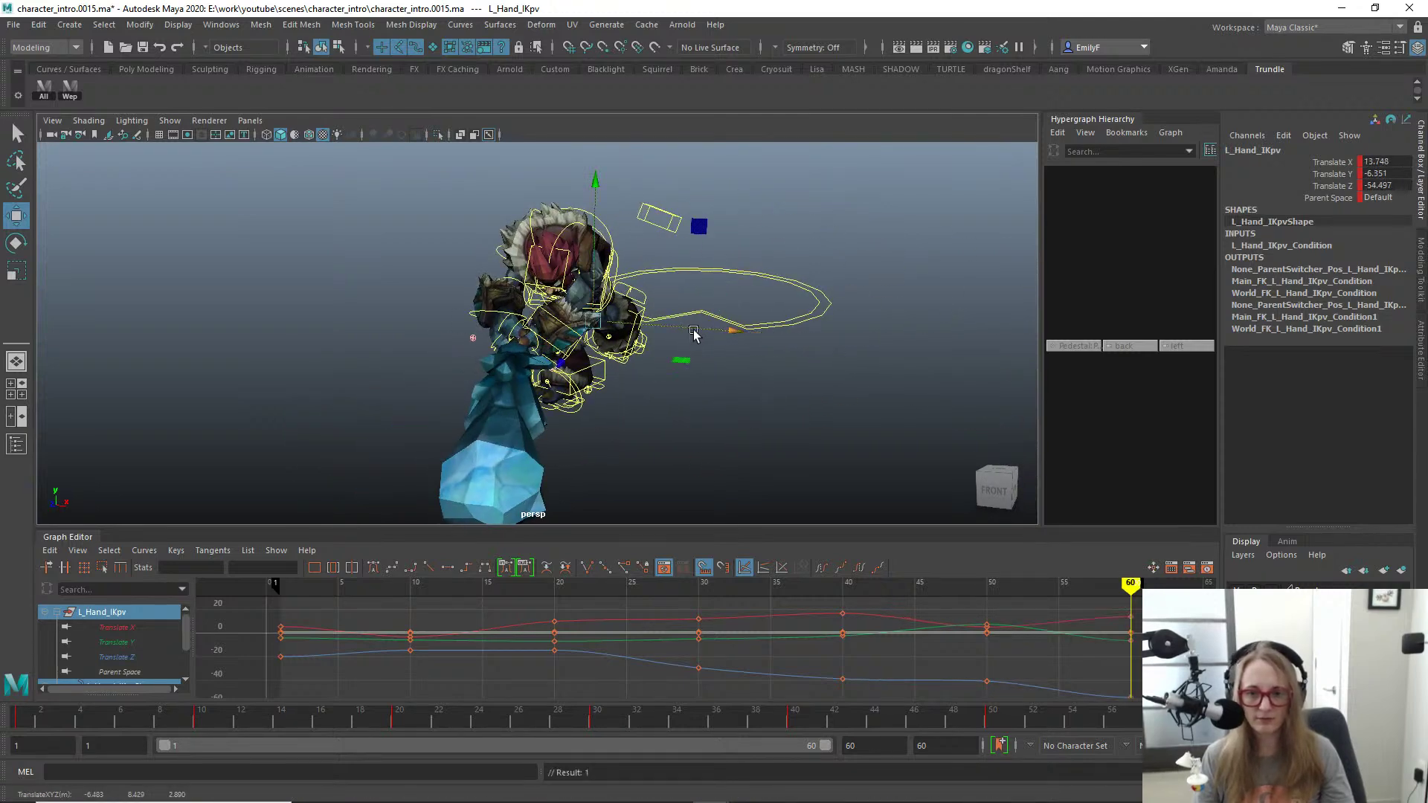
drag(694, 335, 740, 332)
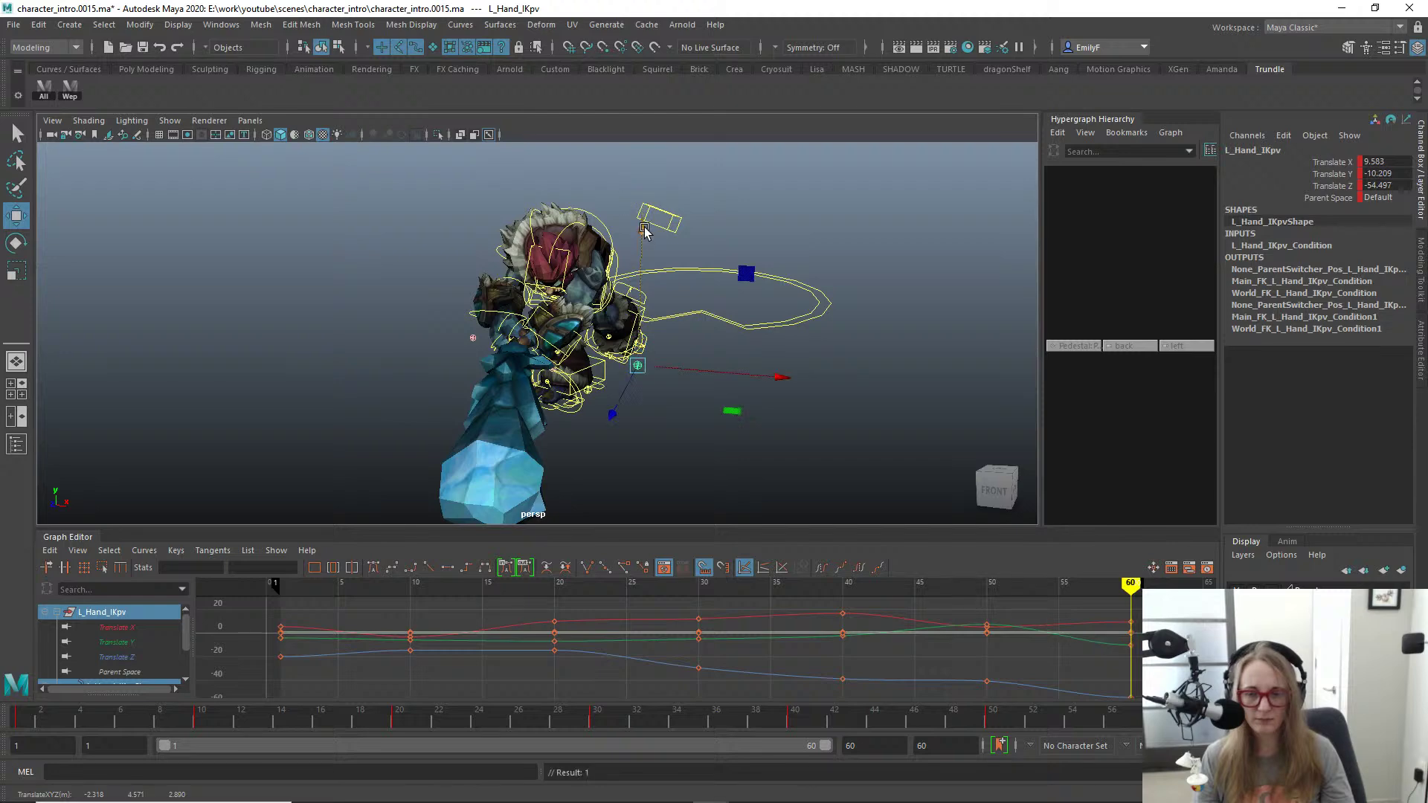
mouse_move(645, 232)
alt+mouse_down()
mouse_move(585, 221)
mouse_move(647, 223)
alt+mouse_up()
Step: Zero all translate and rotate channels of L_Clavicle_FK and turn it to -28.85 in Rotate Y
key(q)
click(586, 221)
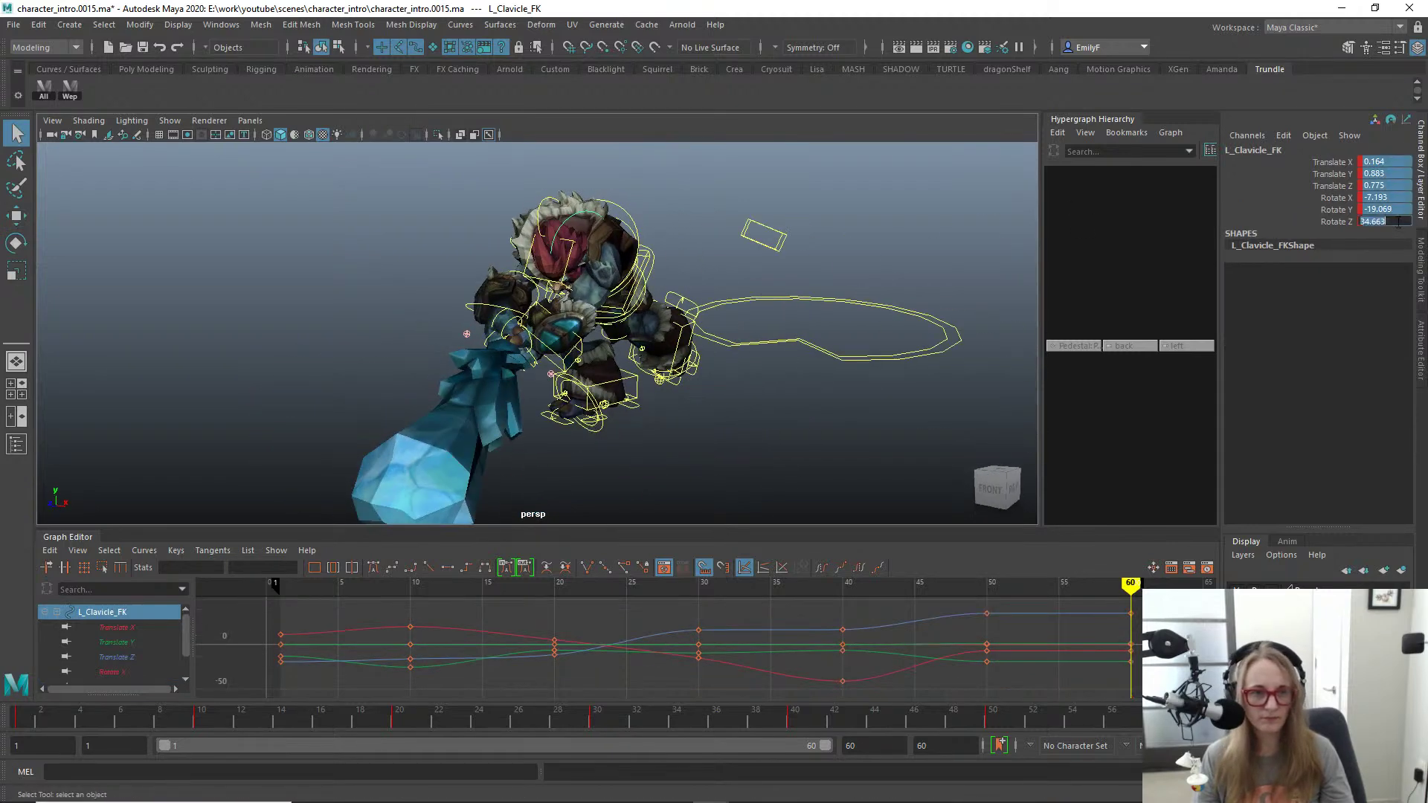
text(0)
key(Return)
alt+drag(718, 265, 686, 329)
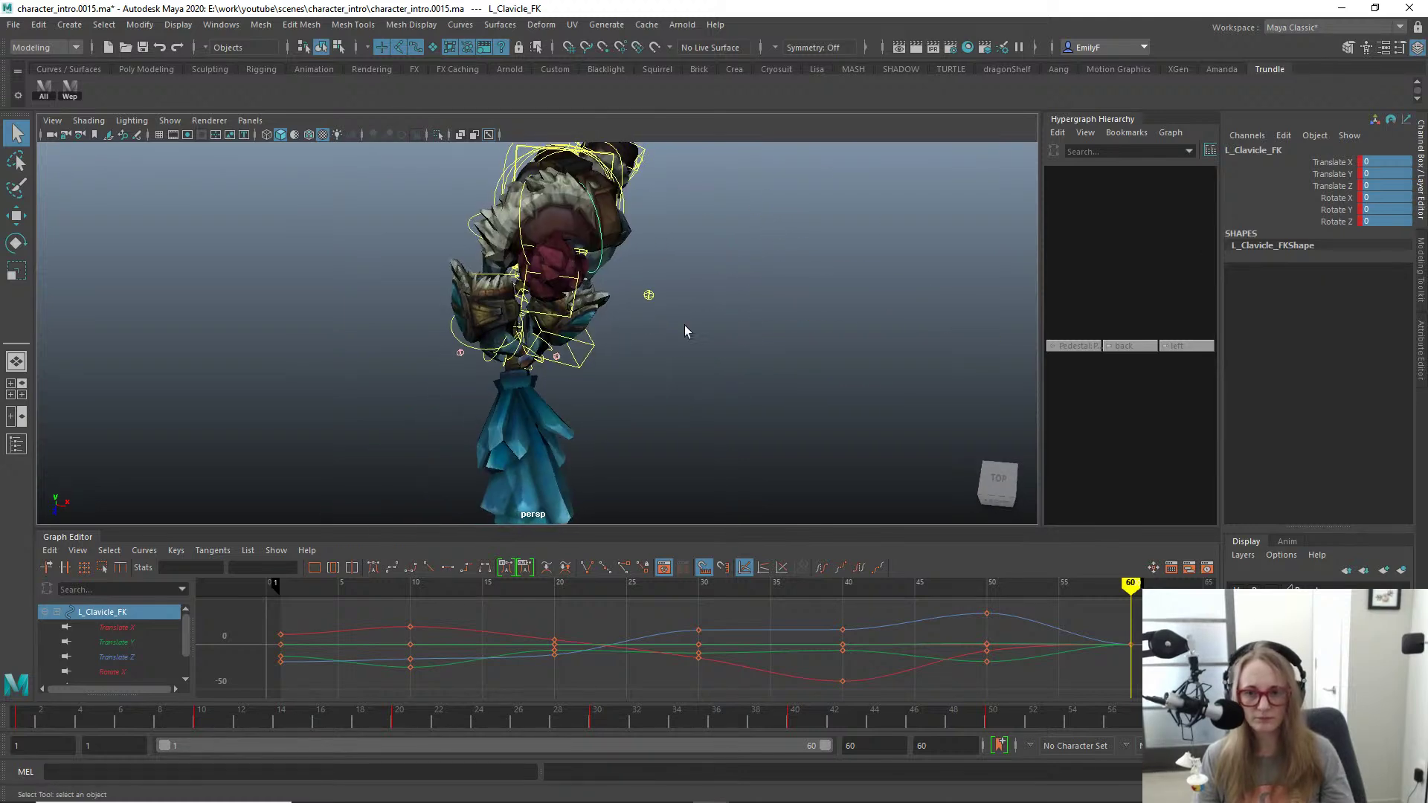
key(e)
drag(444, 175, 623, 354)
Step: In the front view, rotate R_Hand_FK to about 13.5, 38.0, -21.5 to redirect the weapon
key(space)
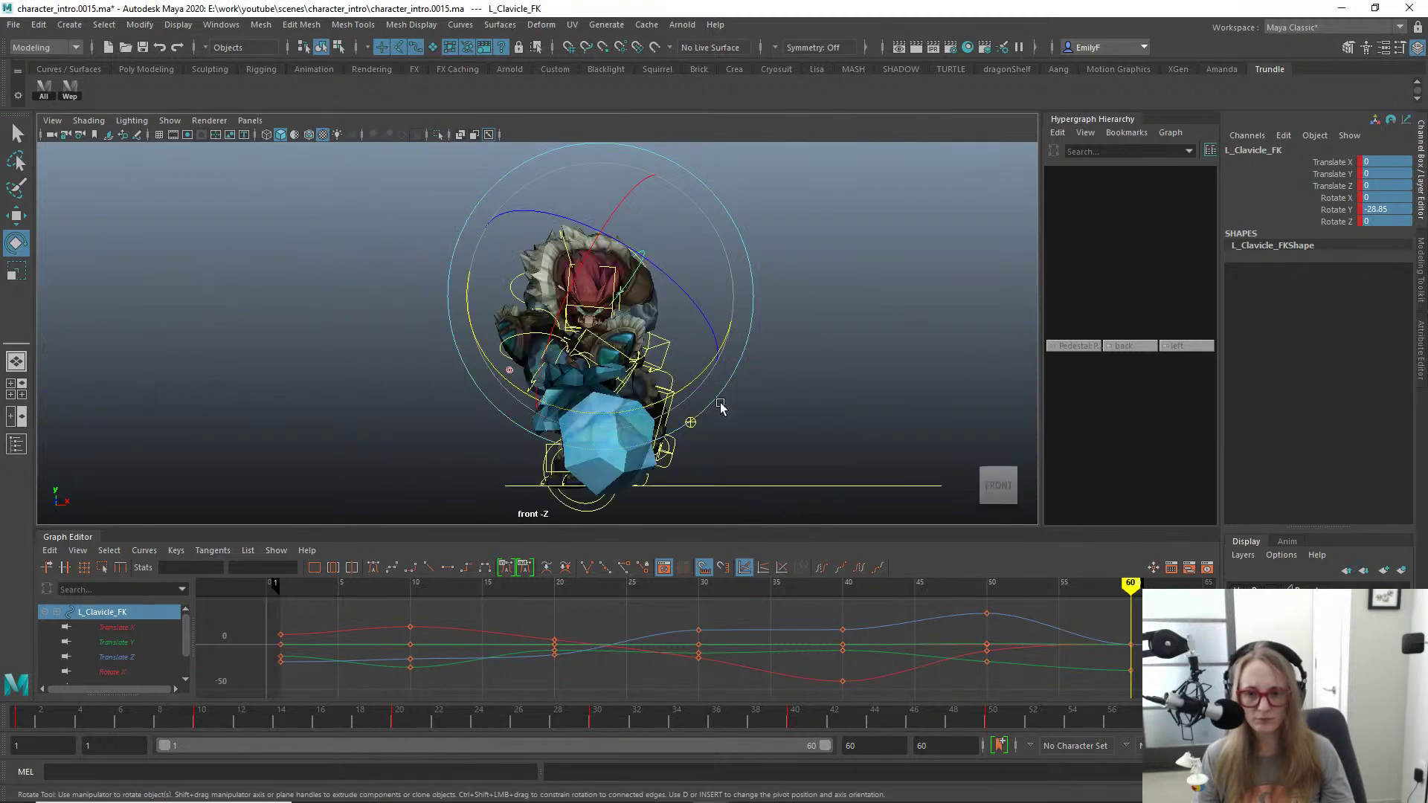
click(523, 336)
mouse_move(525, 339)
mouse_down()
mouse_move(570, 377)
mouse_move(531, 365)
mouse_up()
key(q)
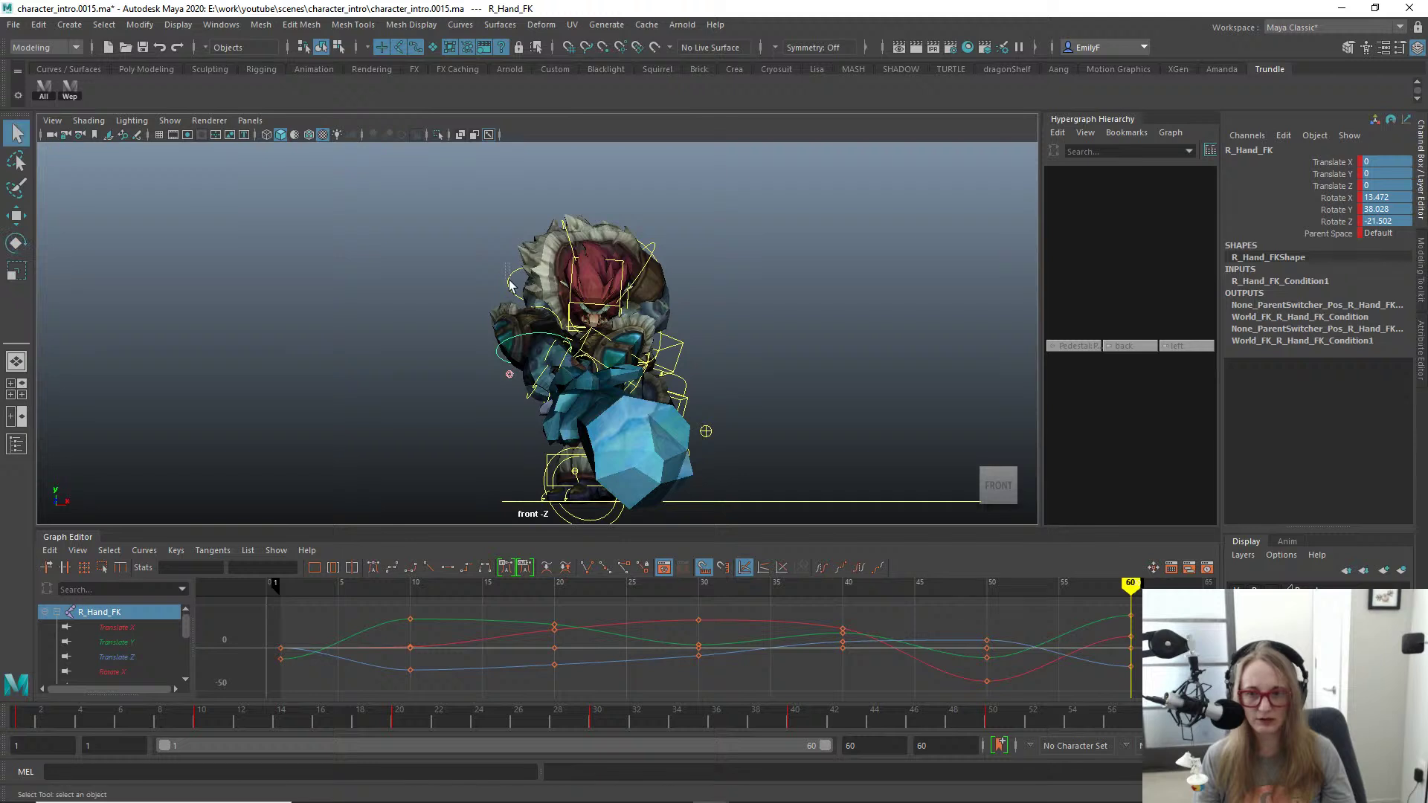
Step: Rotate R_Shoulder_FK to about -138.9, -53.2, 133.4 to adjust the right arm
click(578, 276)
key(e)
drag(520, 214, 529, 210)
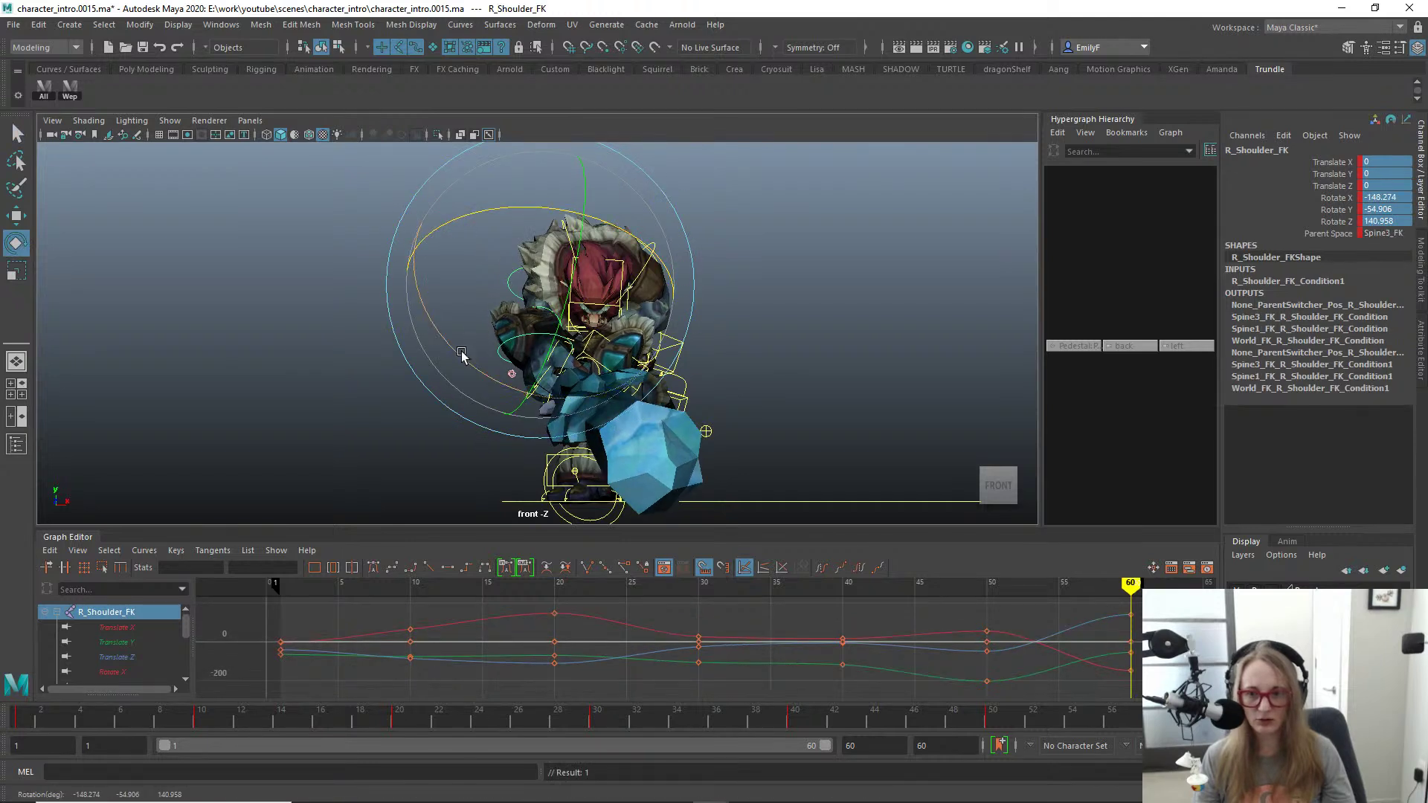
drag(430, 395, 417, 373)
key(q)
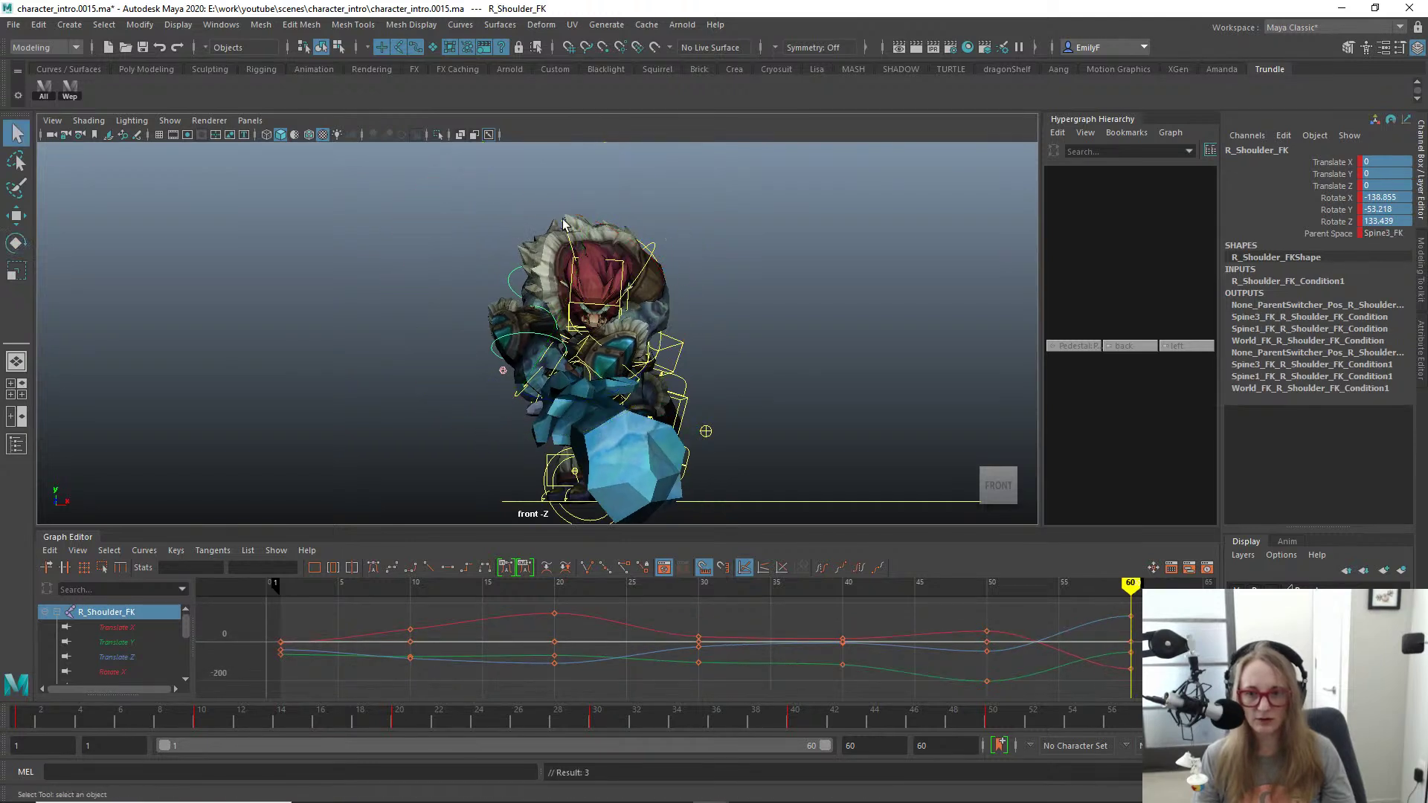
Step: Rotate R_Clavicle_FK to about -7.4 in Rotate Y and about 19 in Rotate Z
click(565, 223)
key(e)
drag(466, 235, 457, 193)
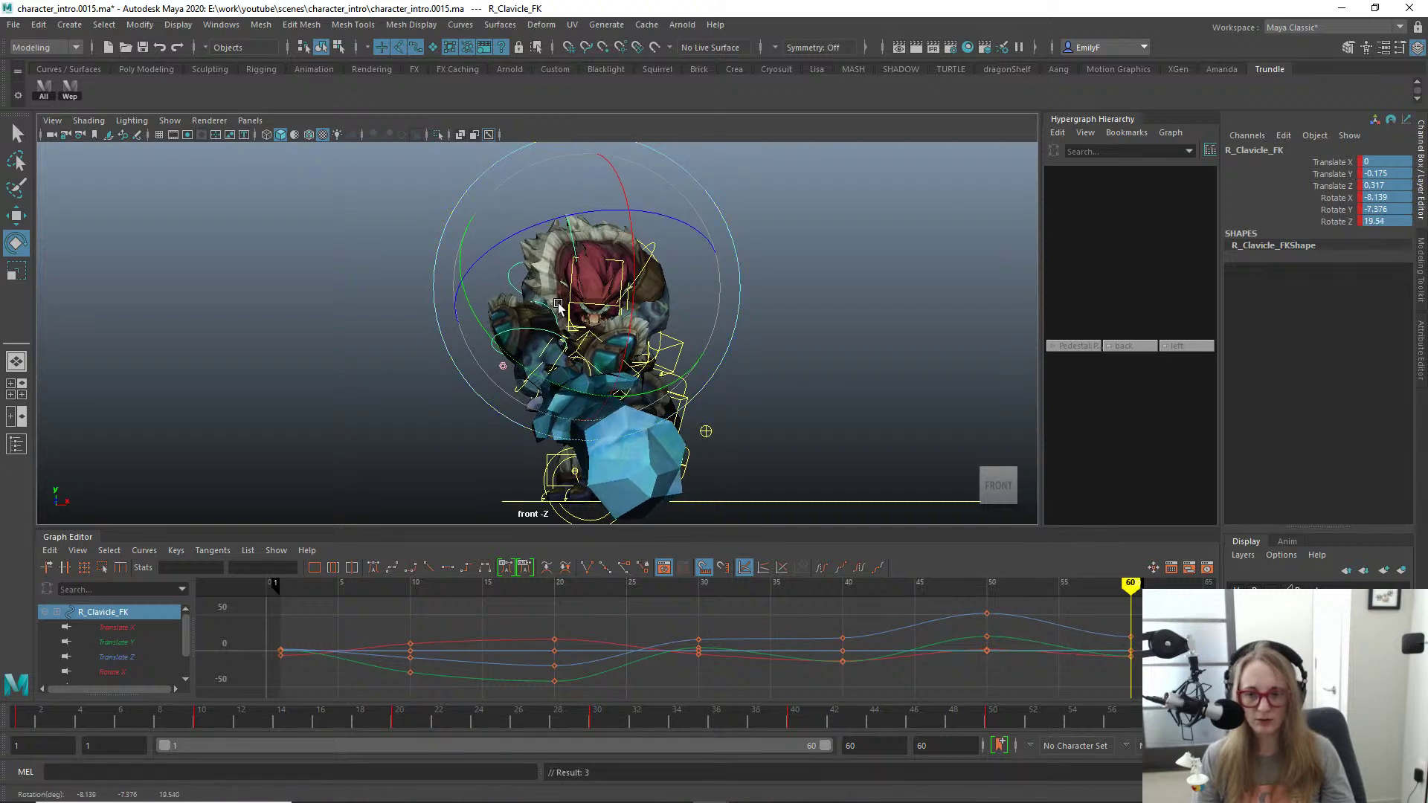
key(q)
Step: Check the pose in perspective, and in the front view refine R_Hand_FK's rotation to about 17.3, 37.8, -26.0
click(577, 346)
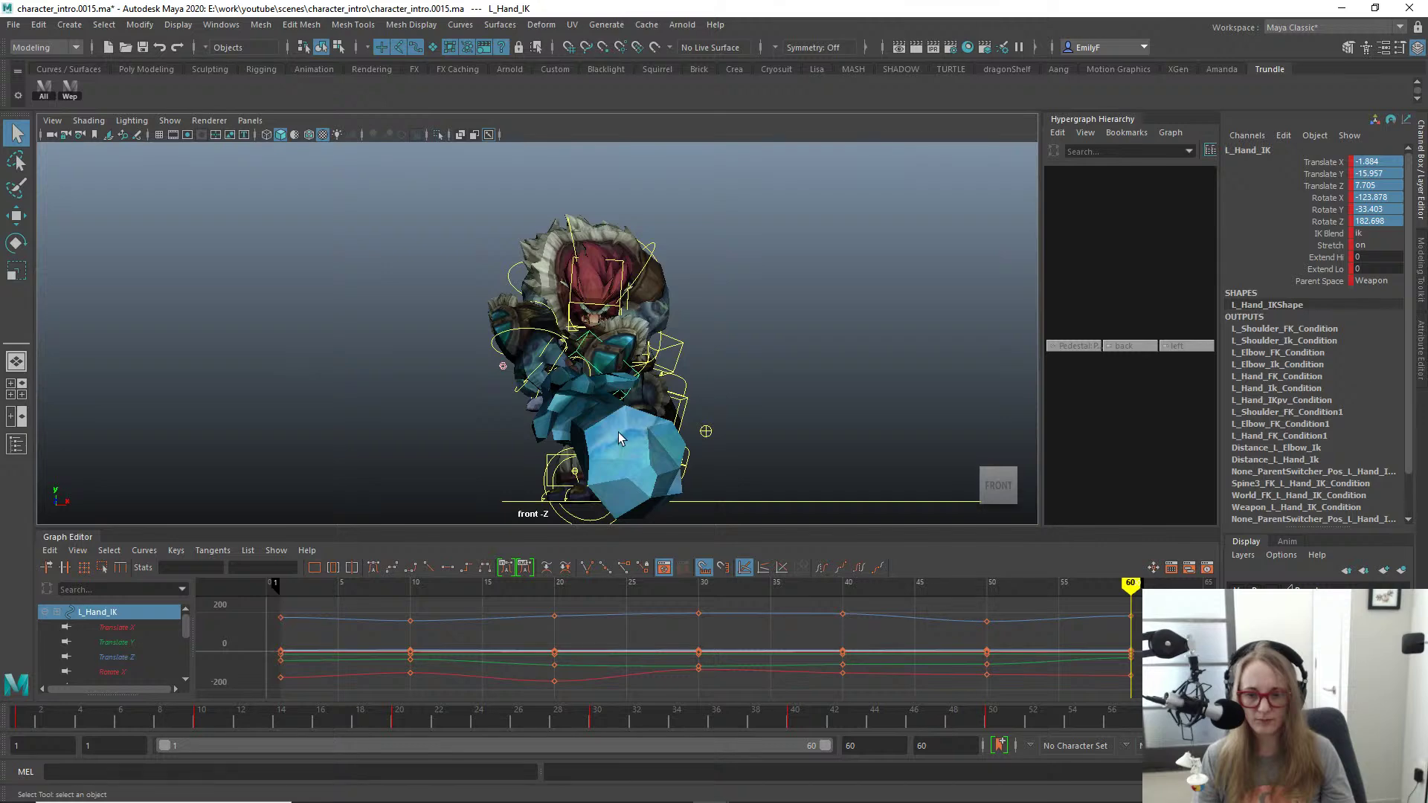
alt+right_drag(645, 370, 673, 315)
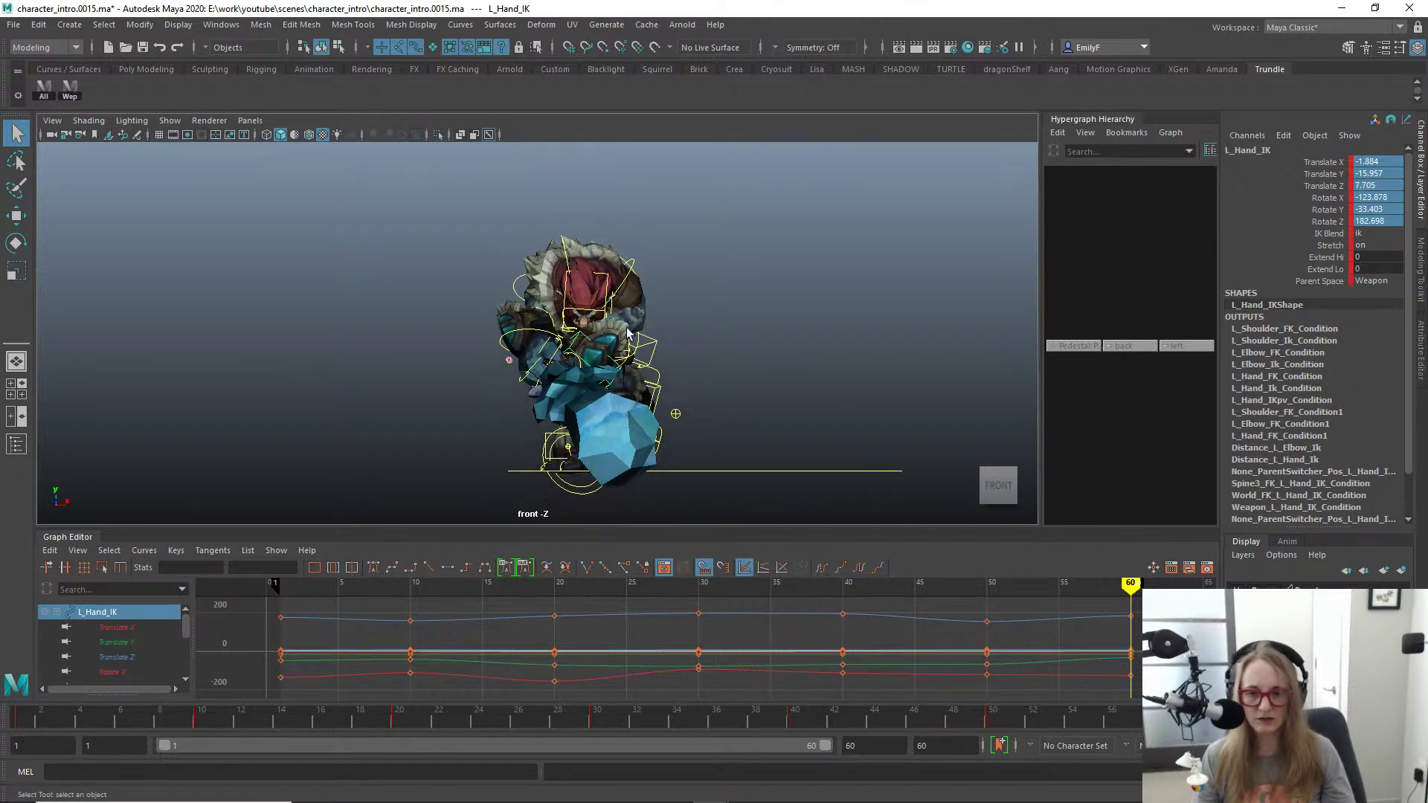
key(space)
drag(628, 335, 628, 301)
scroll(649, 347, up, 3)
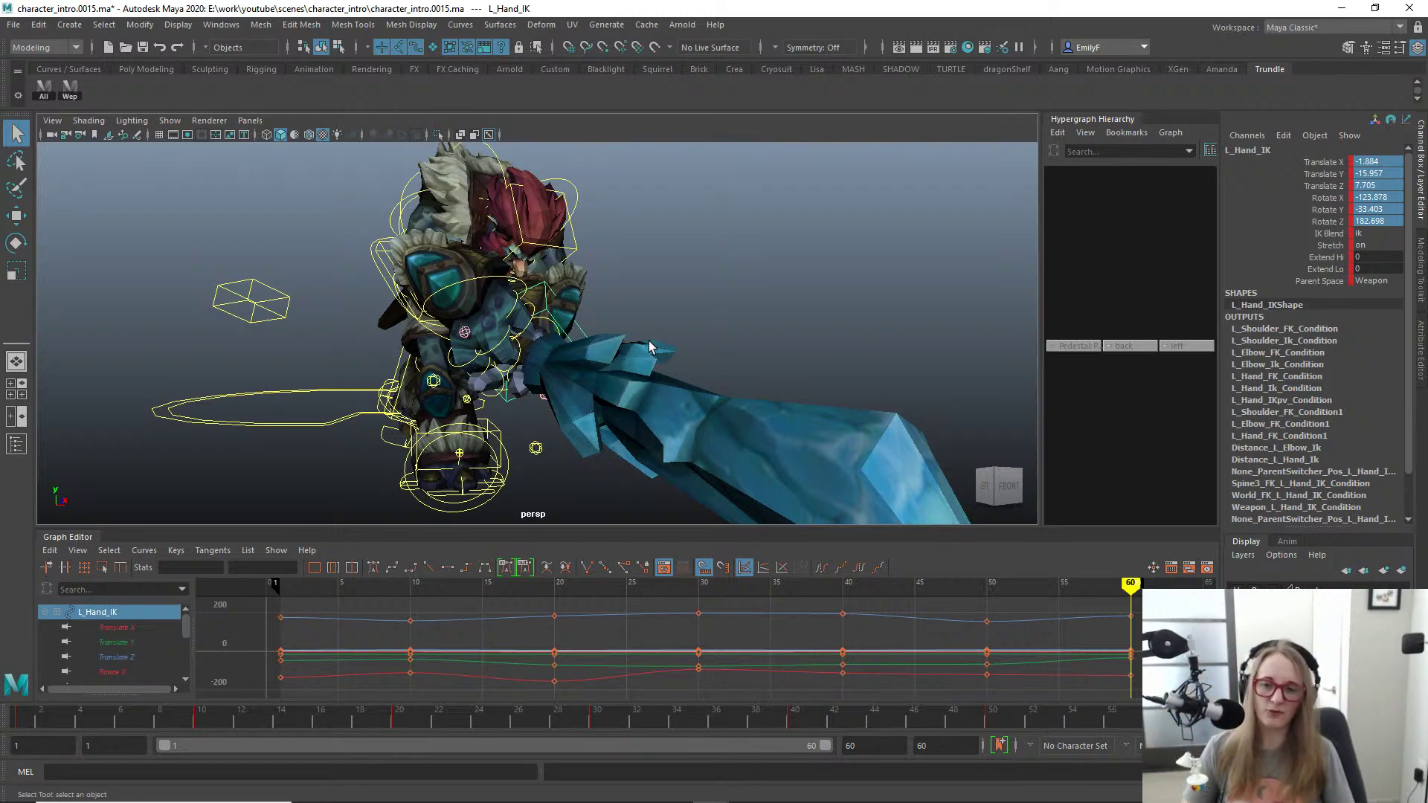
alt+drag(719, 347, 580, 376)
click(470, 301)
key(space)
key(e)
key(q)
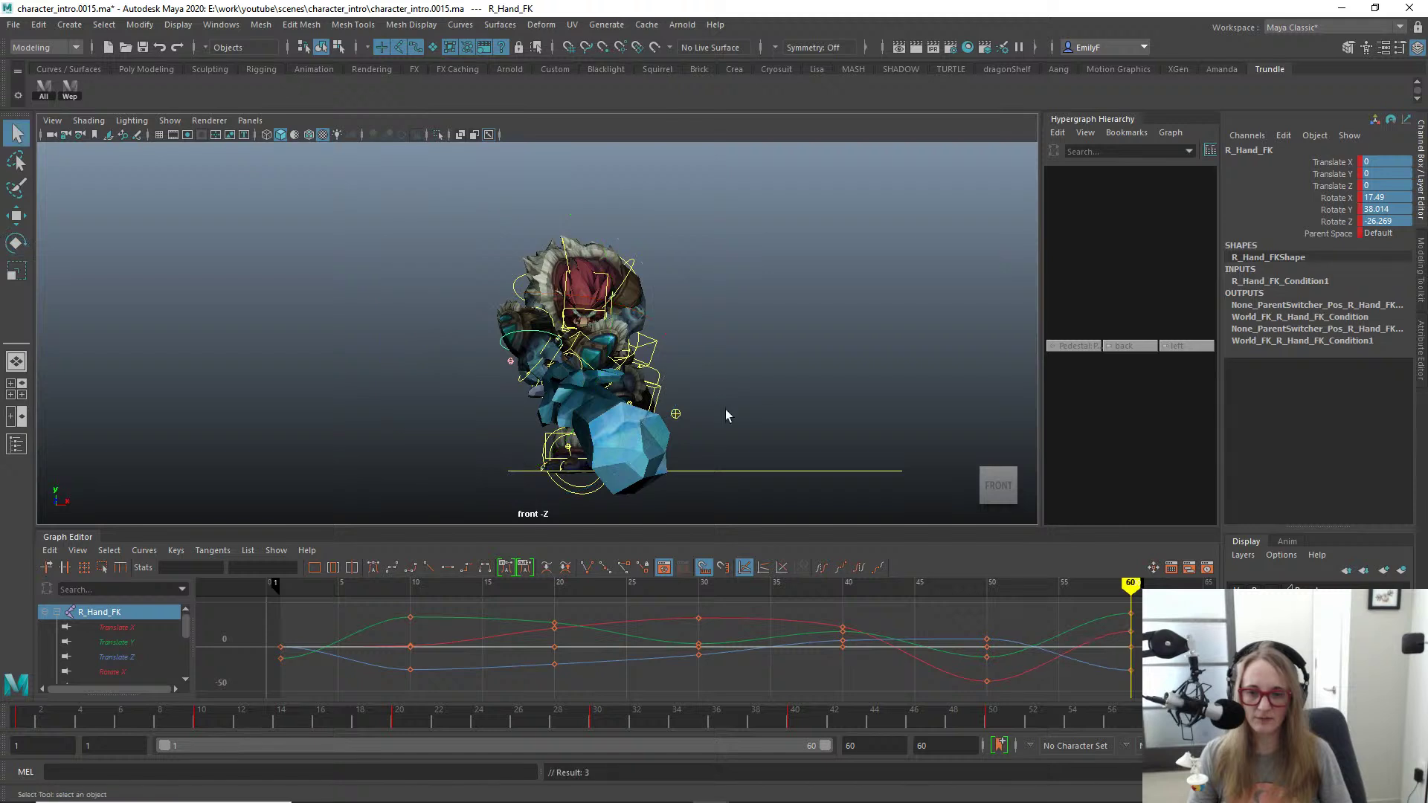
key(e)
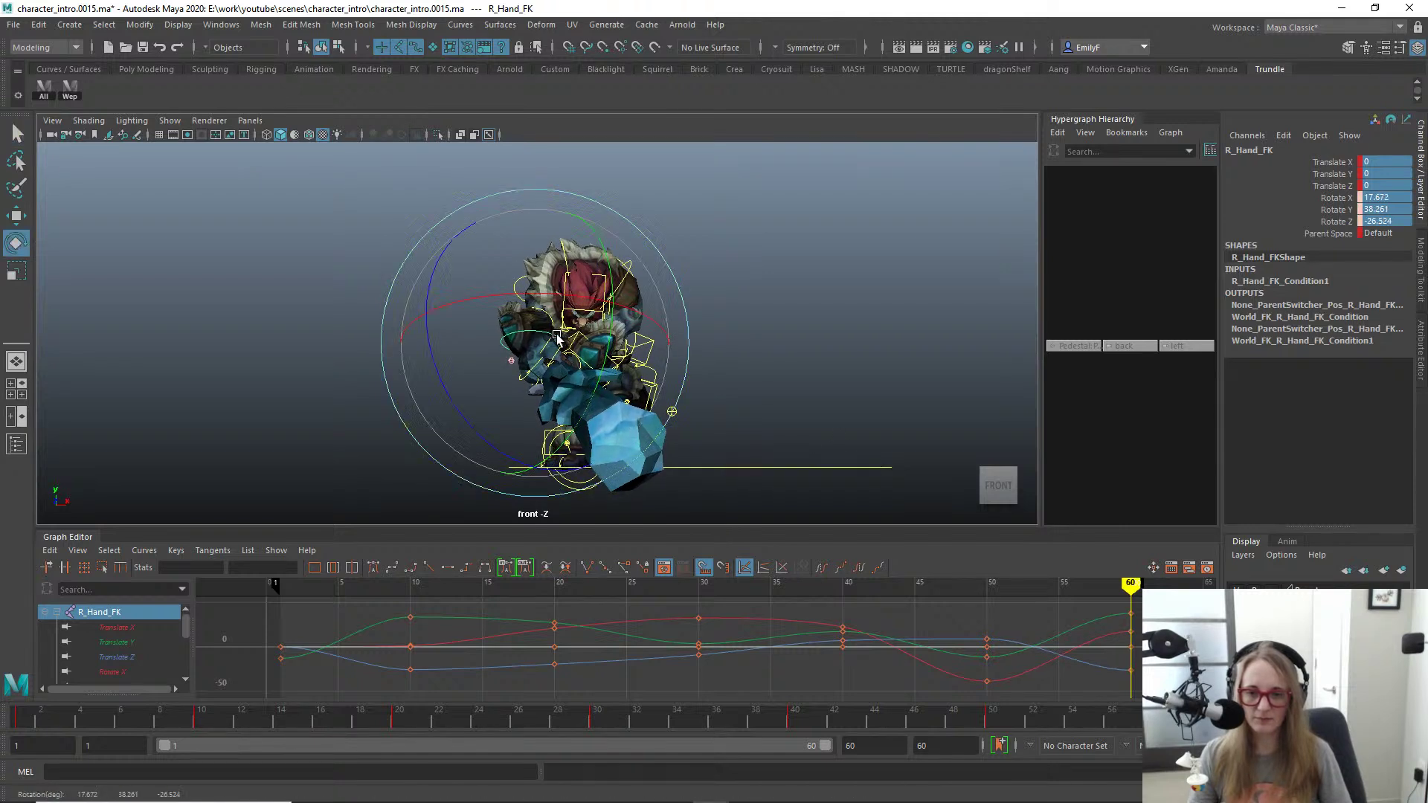
drag(559, 358, 560, 337)
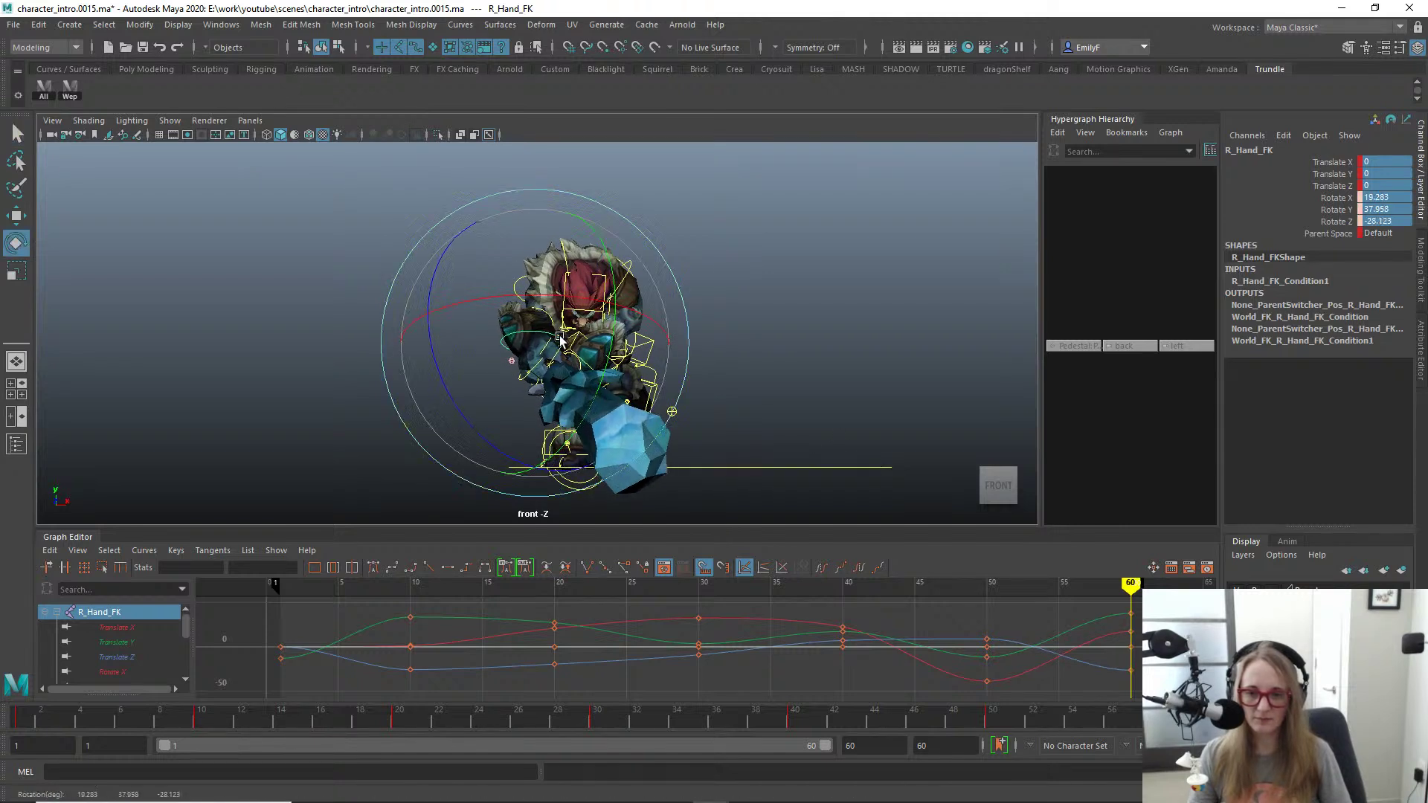
Step: Back in the perspective view, rotate L_Hand_IK to about -131.9, -36.5, 162.0 around the weapon grip
key(space)
drag(636, 328, 549, 367)
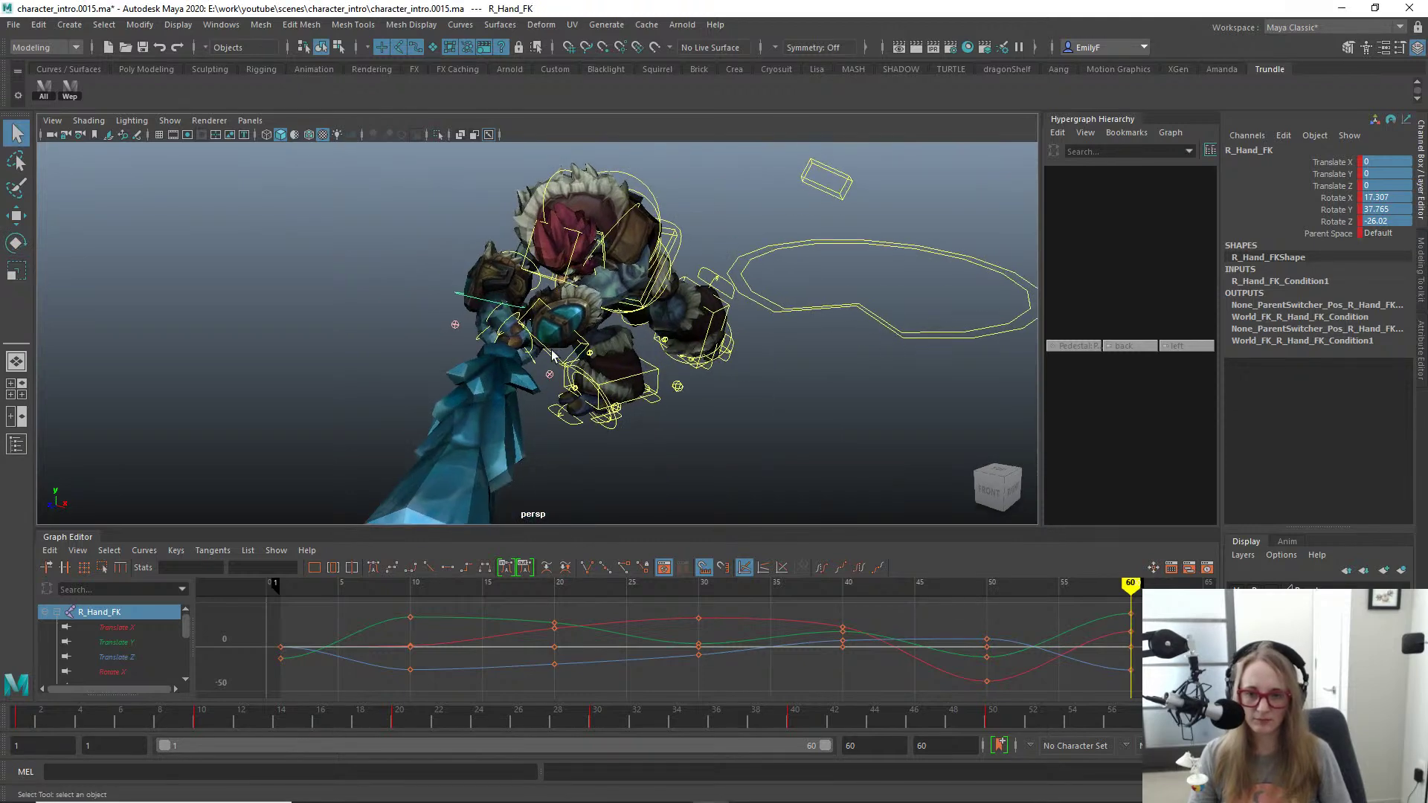
click(552, 355)
key(f)
alt+right_drag(561, 357, 533, 357)
alt+drag(532, 357, 568, 360)
alt+right_drag(568, 360, 608, 353)
alt+drag(609, 352, 821, 310)
key(e)
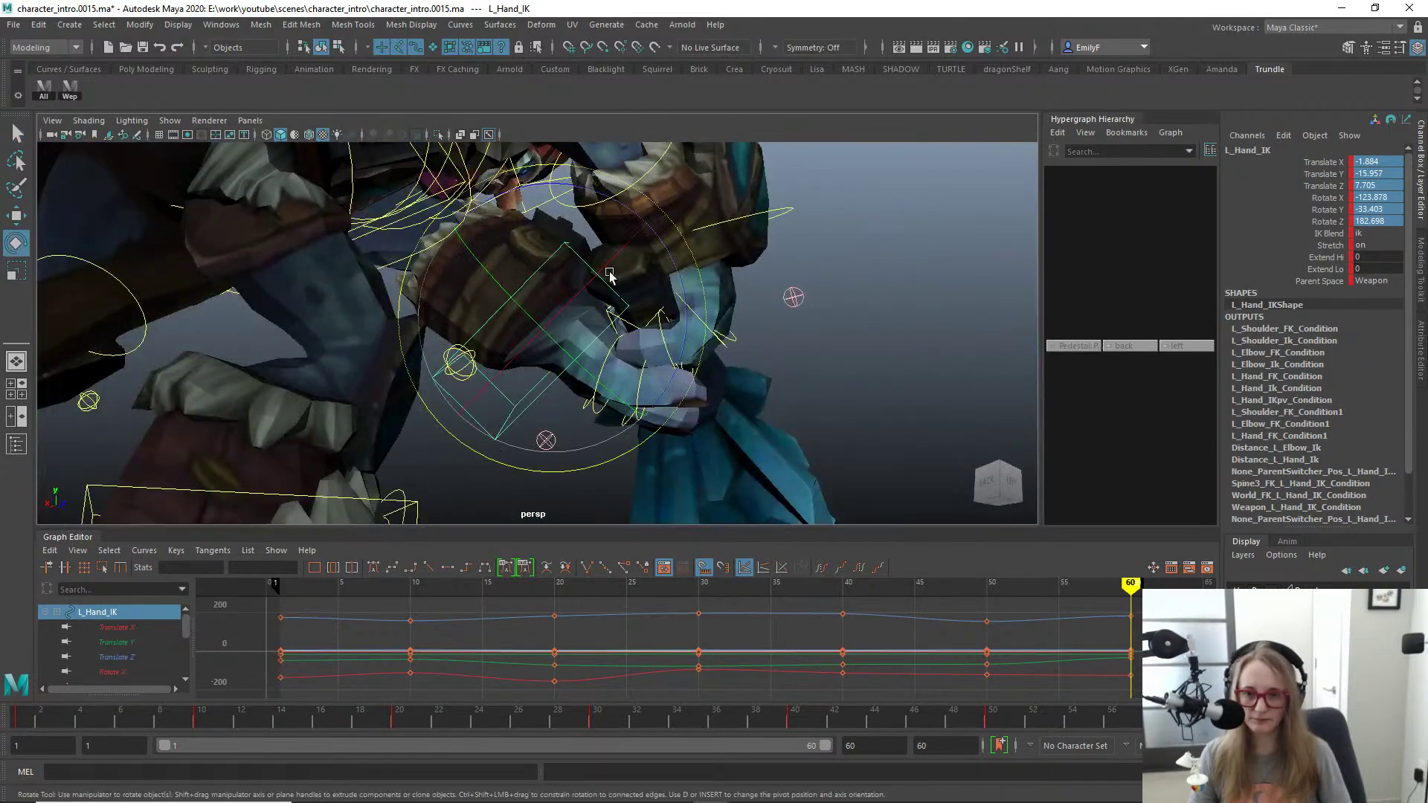
drag(613, 278, 474, 296)
Step: Shift L_Hand_IK against the weapon handle, to about -2.36, -14.25, 7.64 in Translate X, Y and Z
key(w)
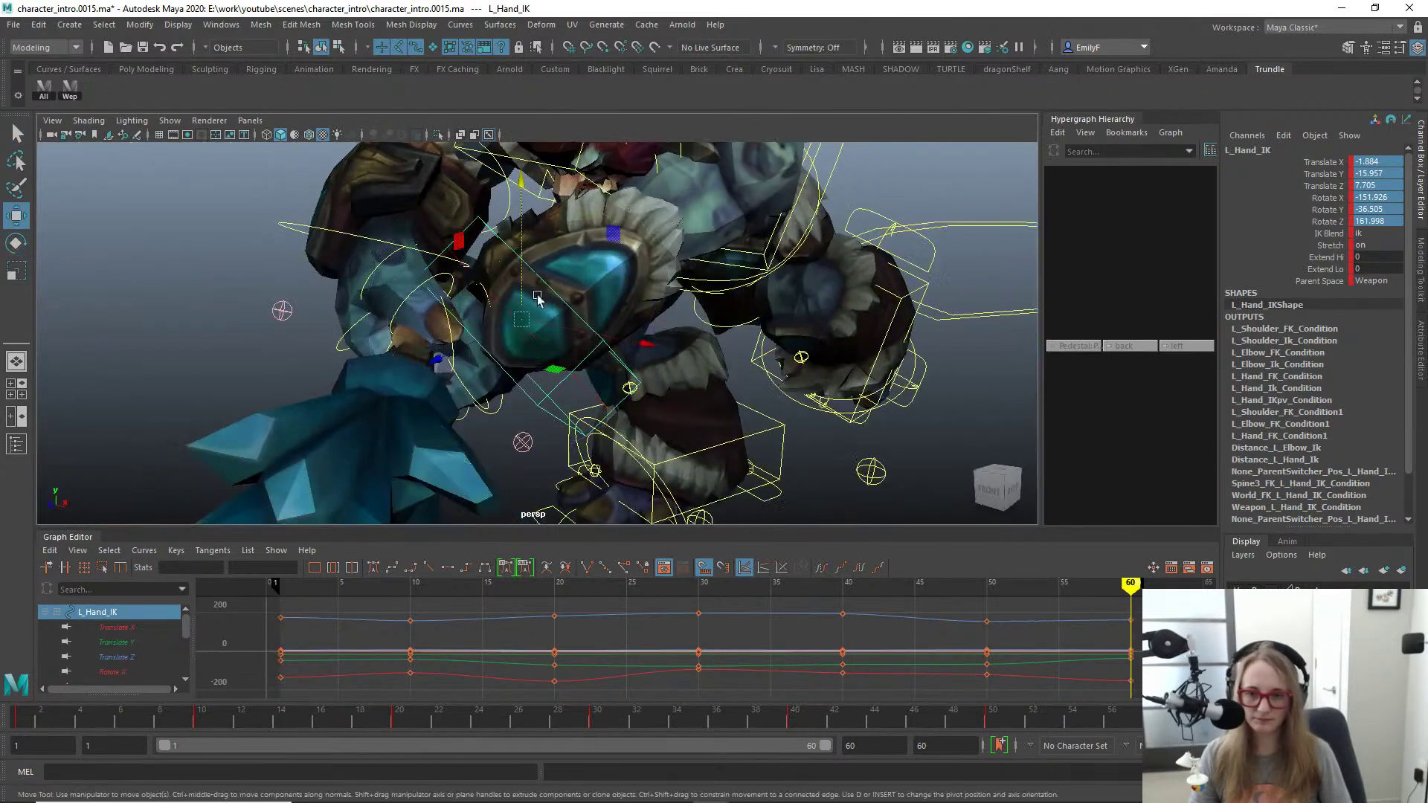
mouse_move(558, 325)
mouse_down()
mouse_move(590, 311)
mouse_move(543, 309)
mouse_up()
drag(500, 262, 493, 232)
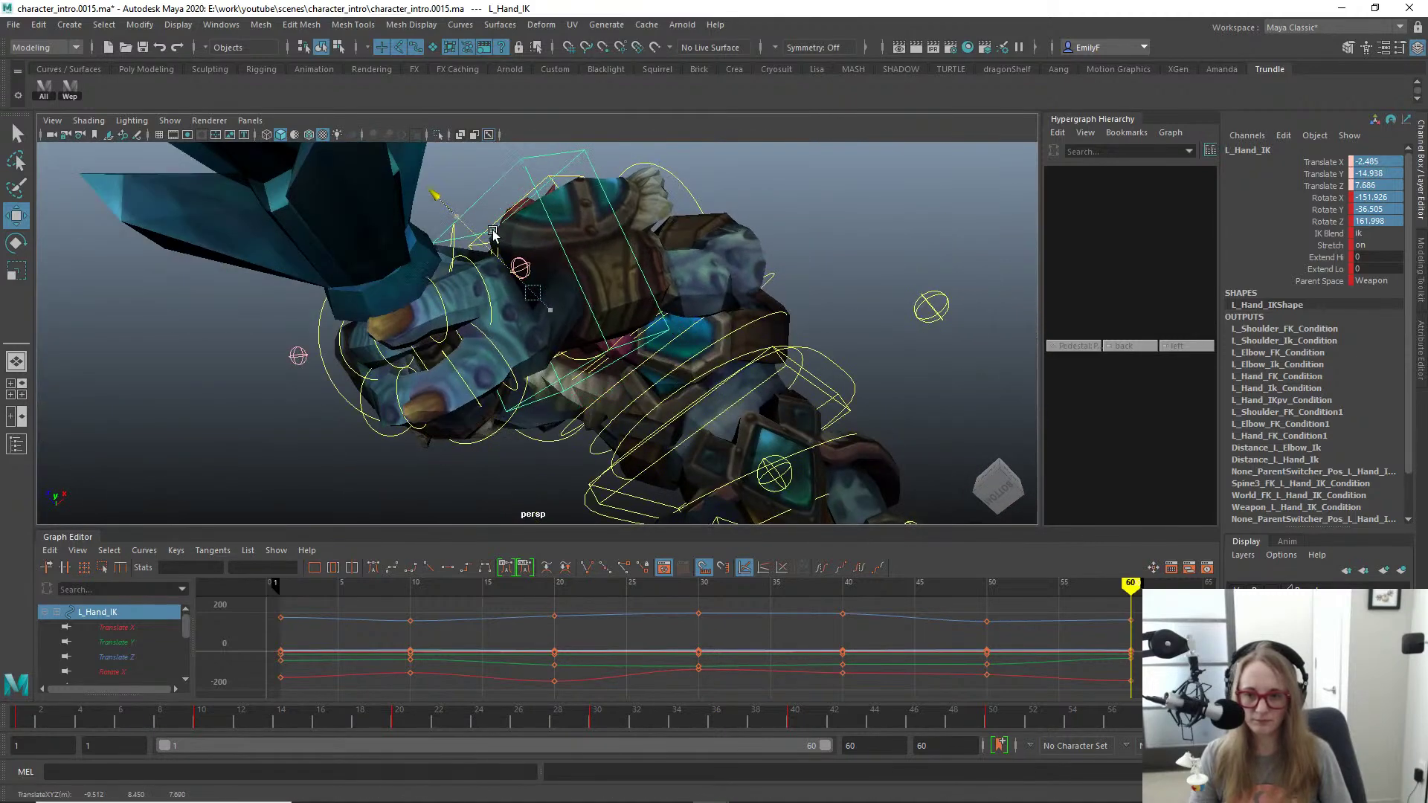
drag(532, 287, 498, 385)
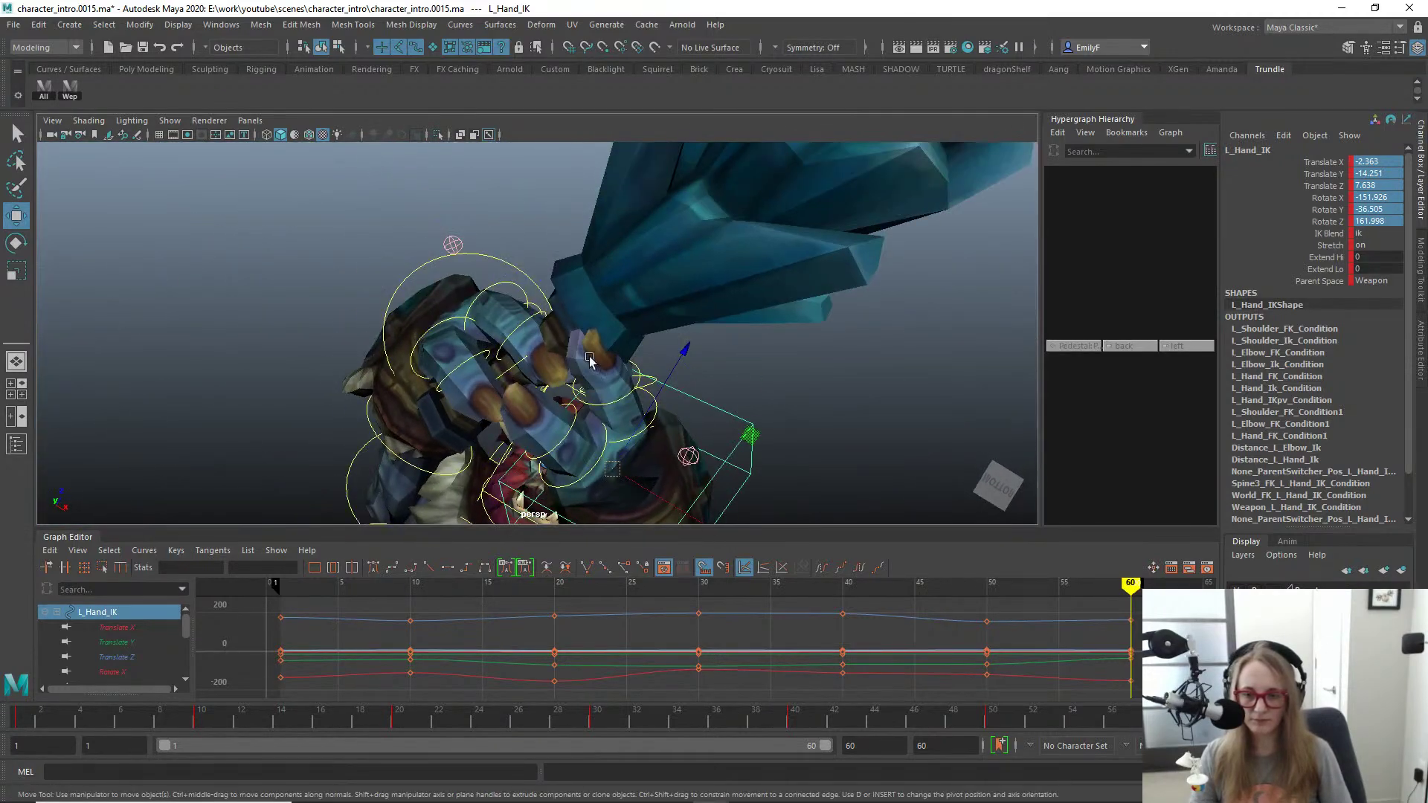
Step: Rotate L_Hand_IK to about -145.4, -46.2, 163.1 and move it to about -2.83, -15.01, 6.75
key(e)
drag(632, 463, 568, 436)
key(w)
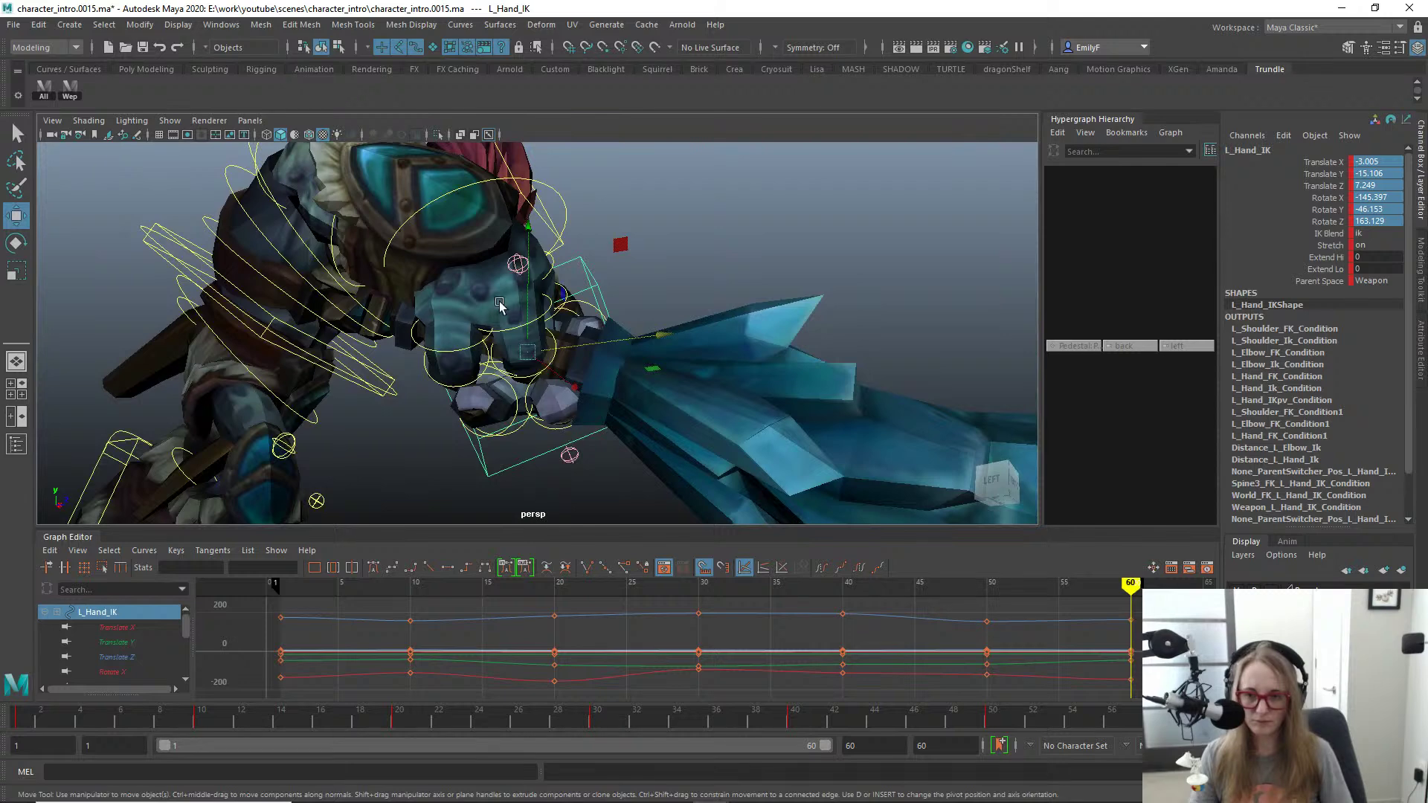
drag(528, 352, 527, 333)
Step: Refine the left grip by rotating L_Hand_IK to about -120.4, -57.1, 183.2 and moving it to about -2.92, -14.96, 6.70
key(e)
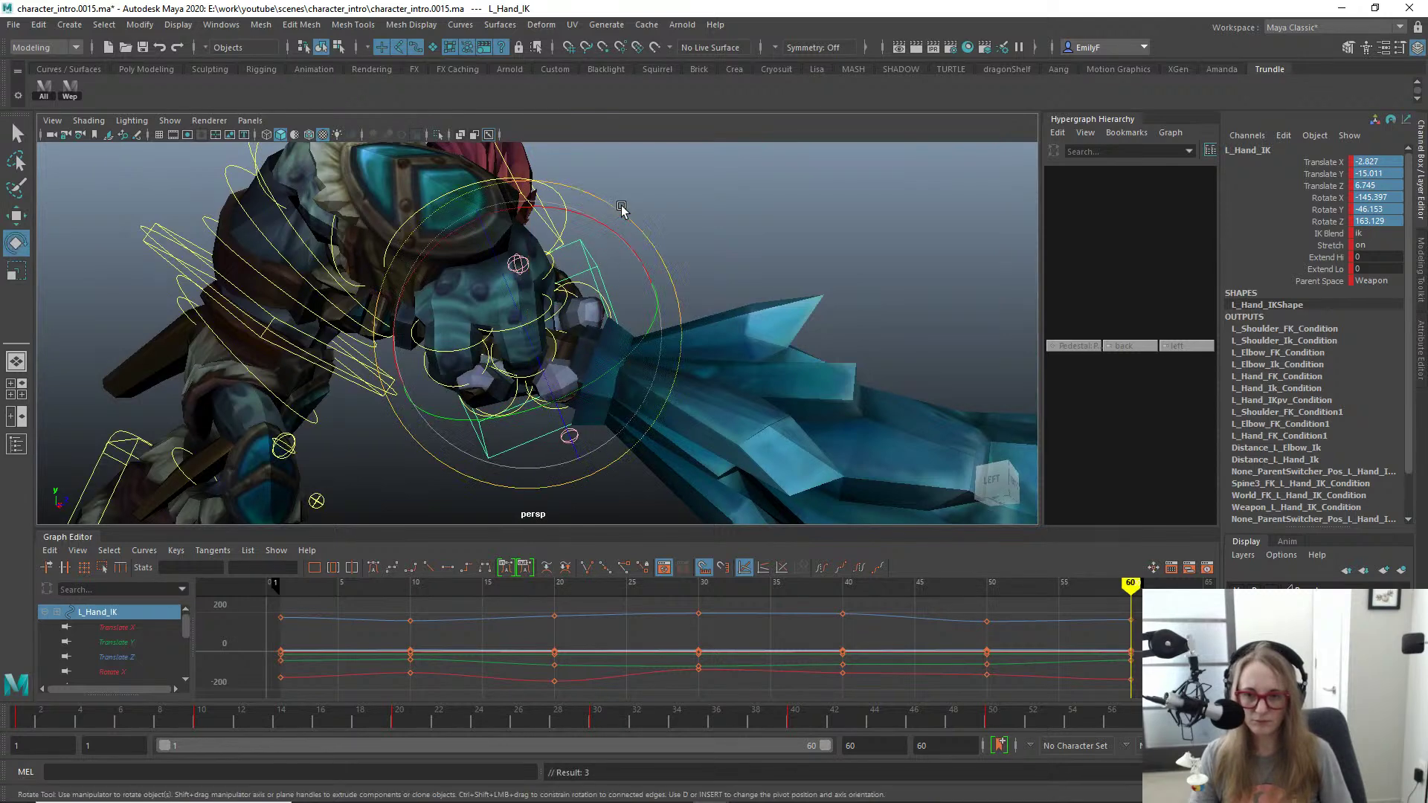
drag(666, 280, 666, 280)
key(ctrl+z)
drag(625, 219, 650, 266)
key(w)
mouse_move(525, 274)
mouse_down()
mouse_move(532, 255)
mouse_move(527, 276)
mouse_up()
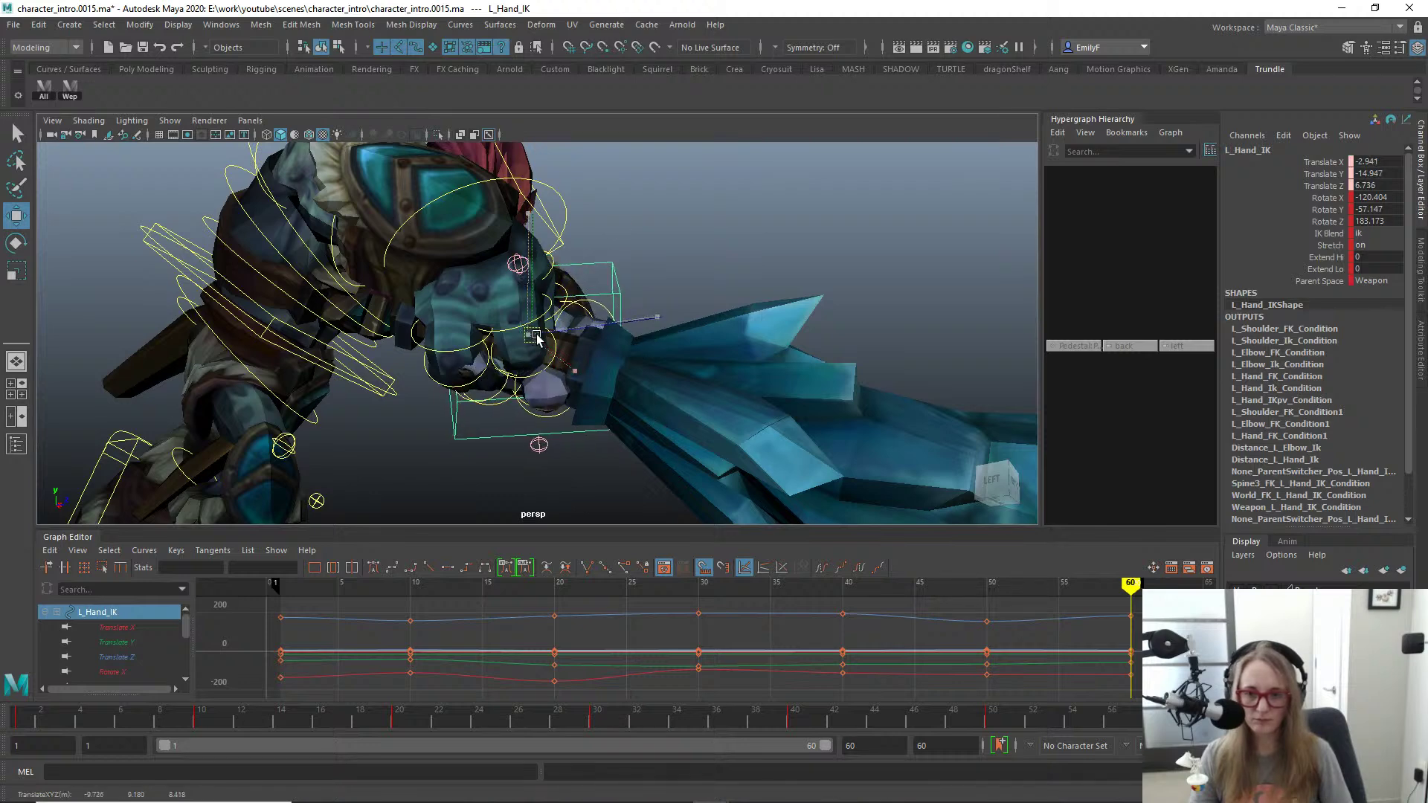
drag(536, 335, 538, 337)
key(q)
Step: Rotate L_Clavicle_FK to about -24.7, -45.1, 34.0 so the left shoulder reaches toward the weapon
alt+drag(717, 322, 462, 335)
scroll(462, 335, down, 3)
alt+drag(670, 324, 755, 336)
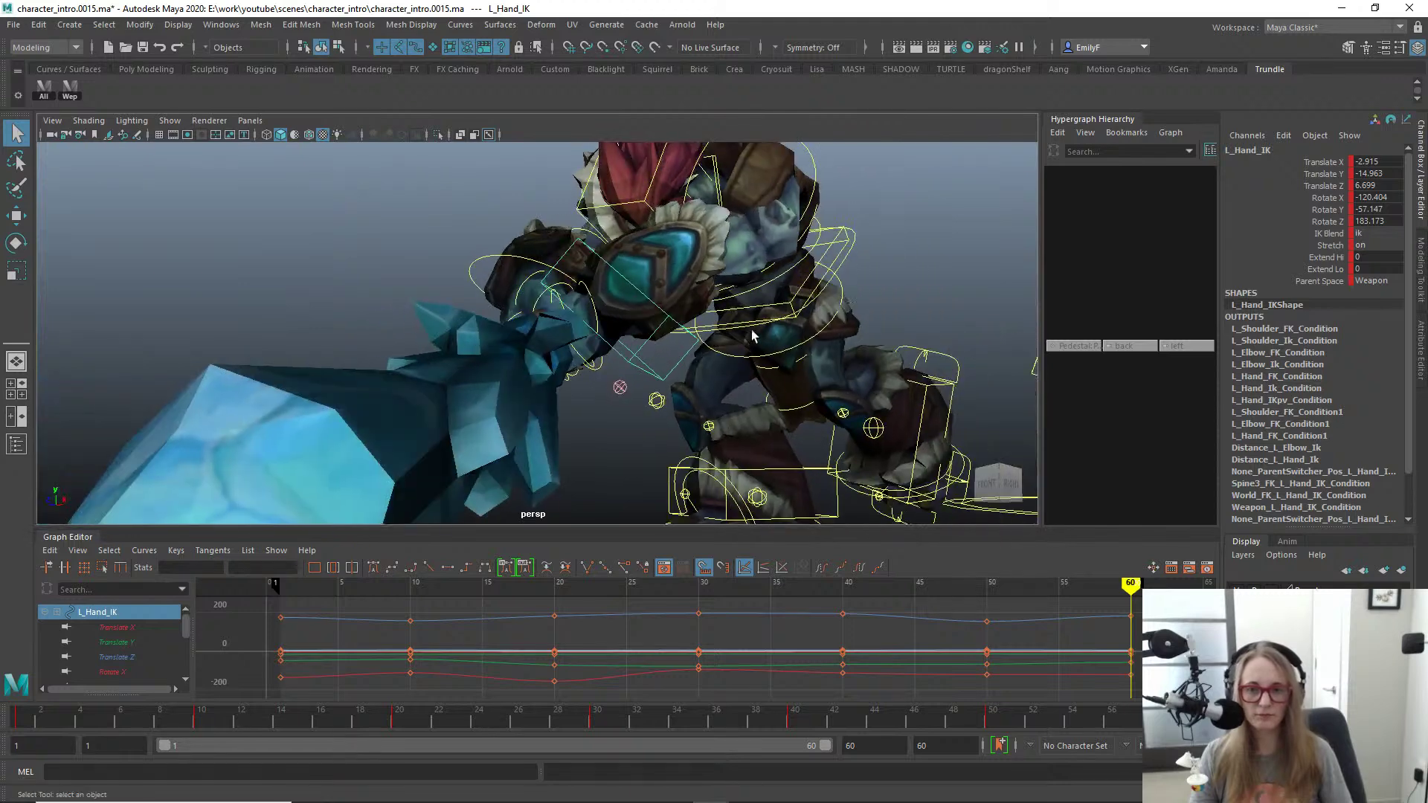
alt+right_drag(751, 336, 703, 331)
click(696, 168)
key(w)
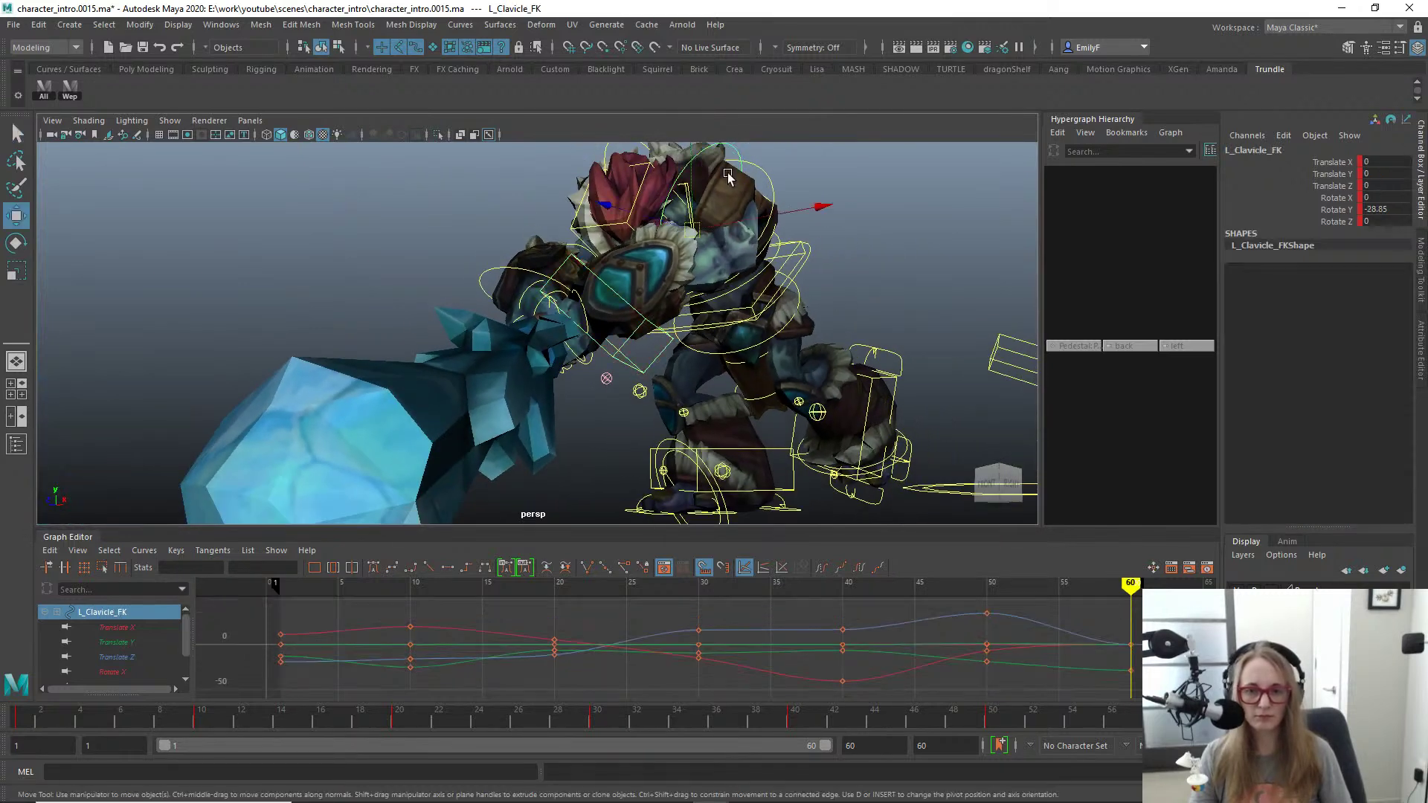
drag(703, 223, 687, 235)
key(ctrl+z)
key(e)
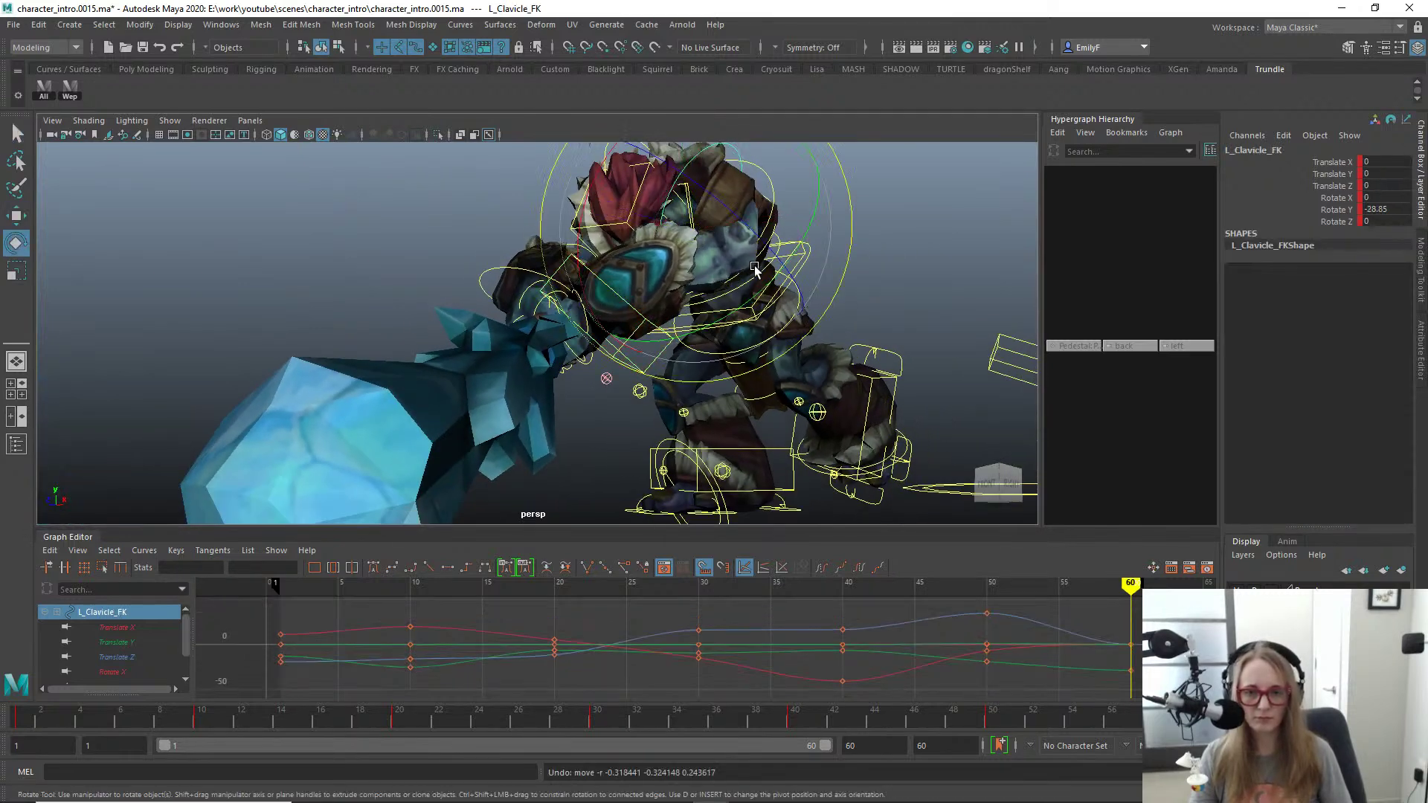
drag(749, 297, 600, 305)
drag(693, 320, 555, 333)
key(q)
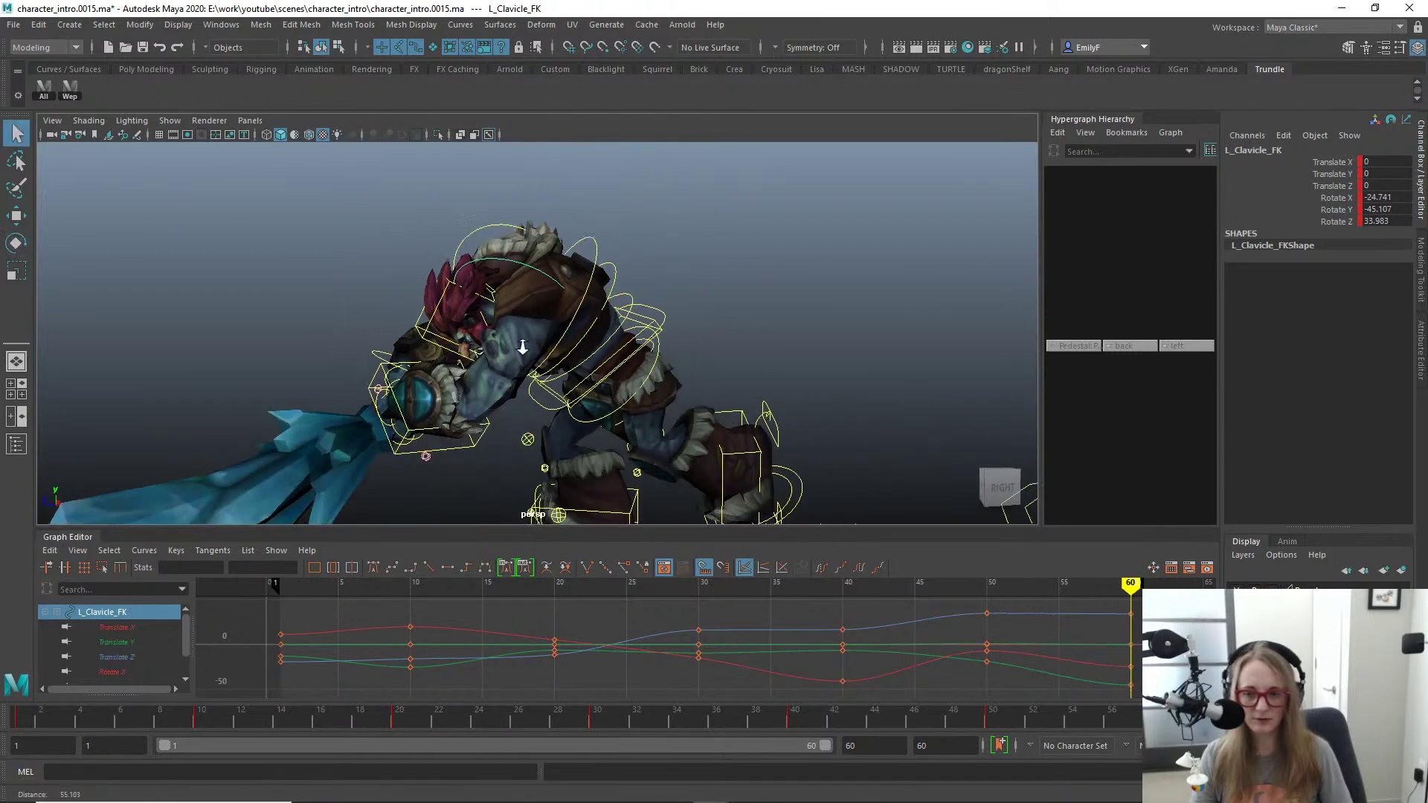
Step: Hide the rig's control curves and examine the slam pose from the front view
alt+right_drag(555, 333, 561, 334)
alt+drag(561, 334, 613, 378)
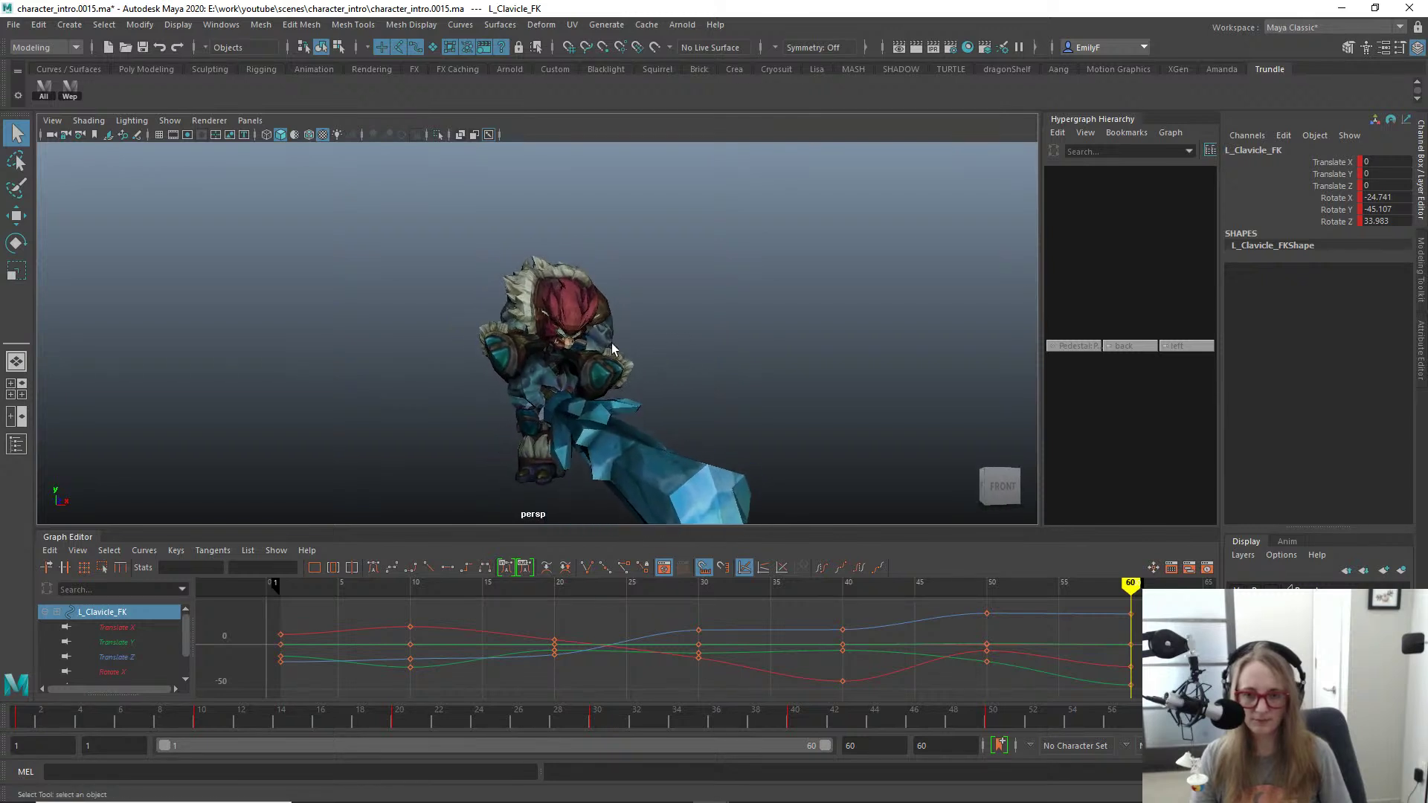
key(space)
click(613, 378)
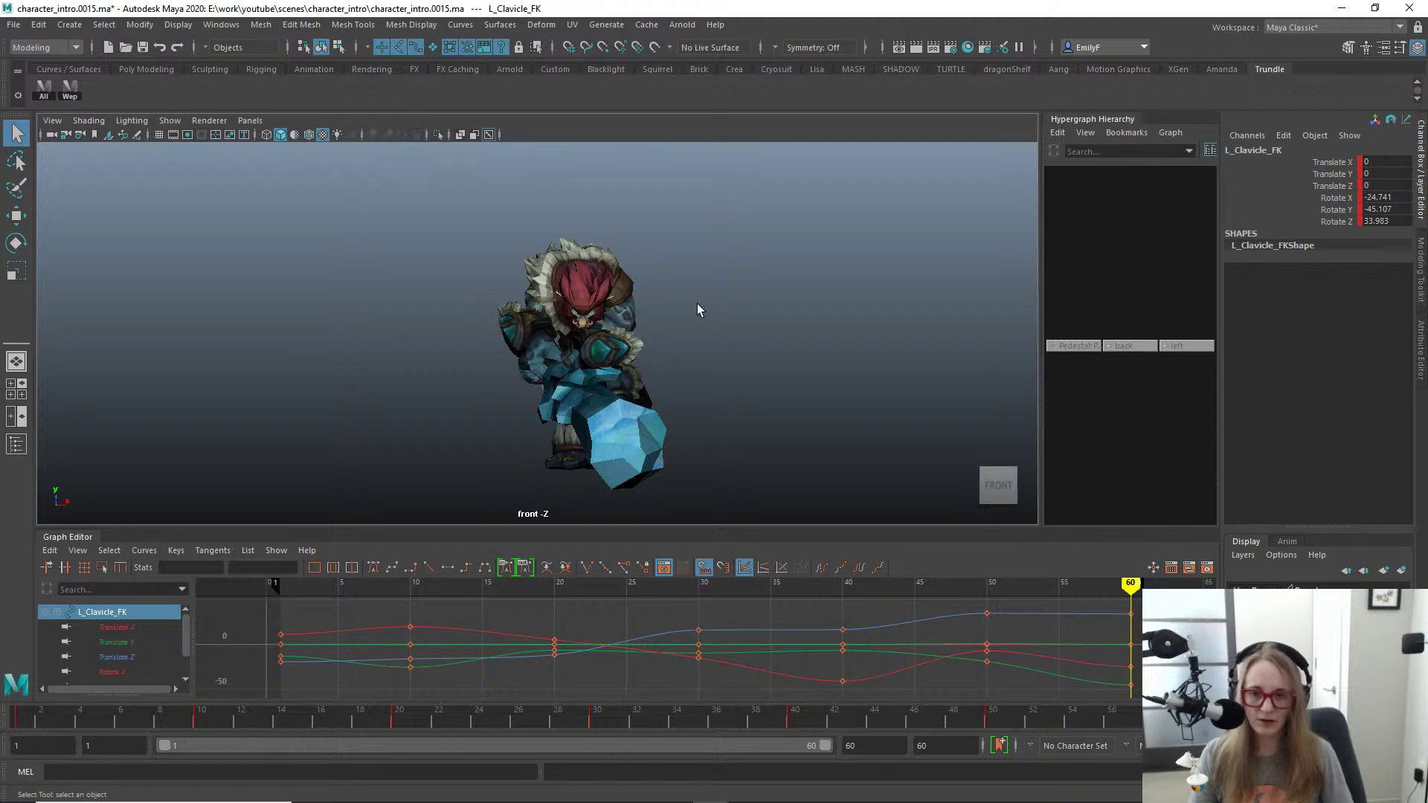
Step: Move Main_FK sideways to a Translate X of about -9.7 at frame 60, shifting the body's weight
key(space)
click(640, 297)
alt+drag(632, 286, 507, 364)
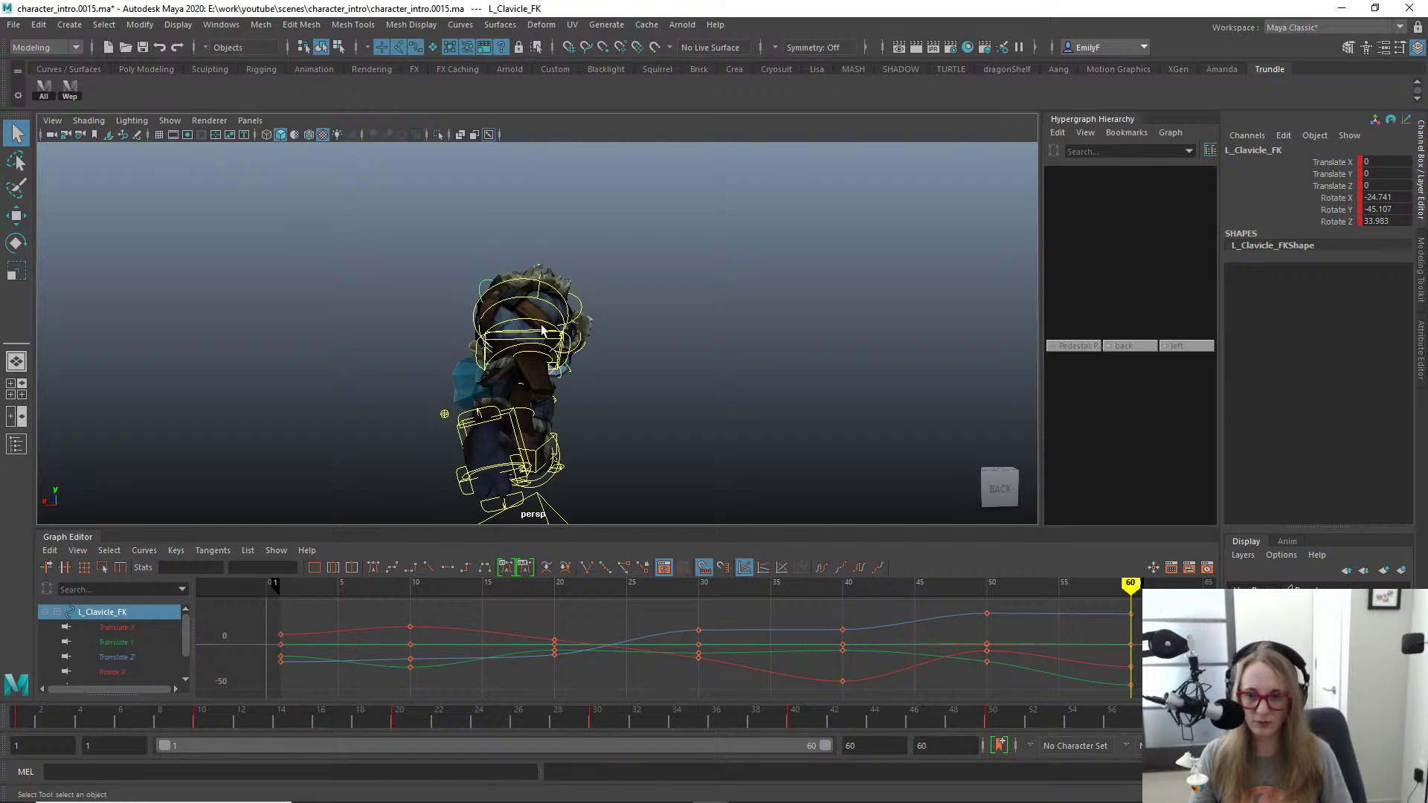
click(498, 340)
alt+right_drag(498, 340, 665, 353)
click(509, 308)
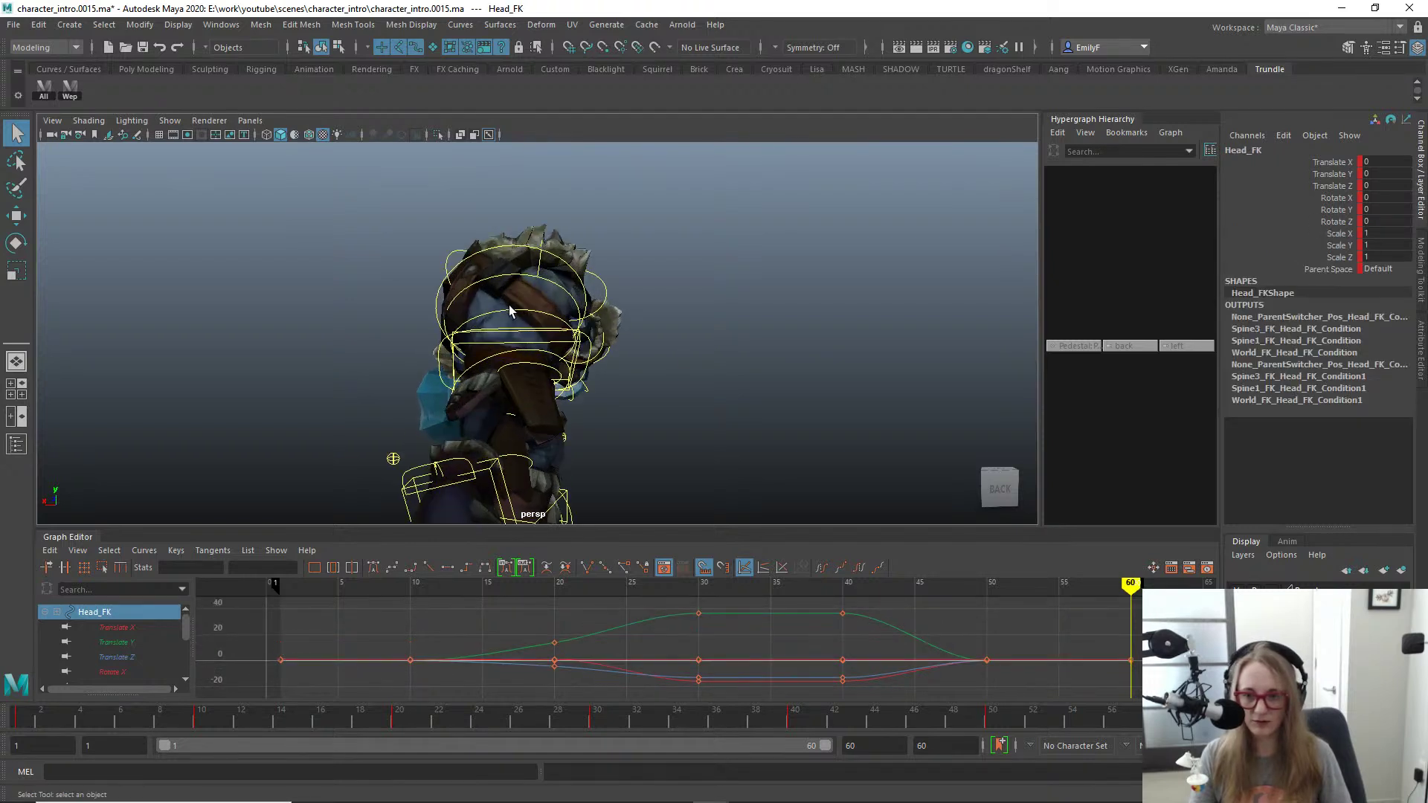
click(438, 358)
key(w)
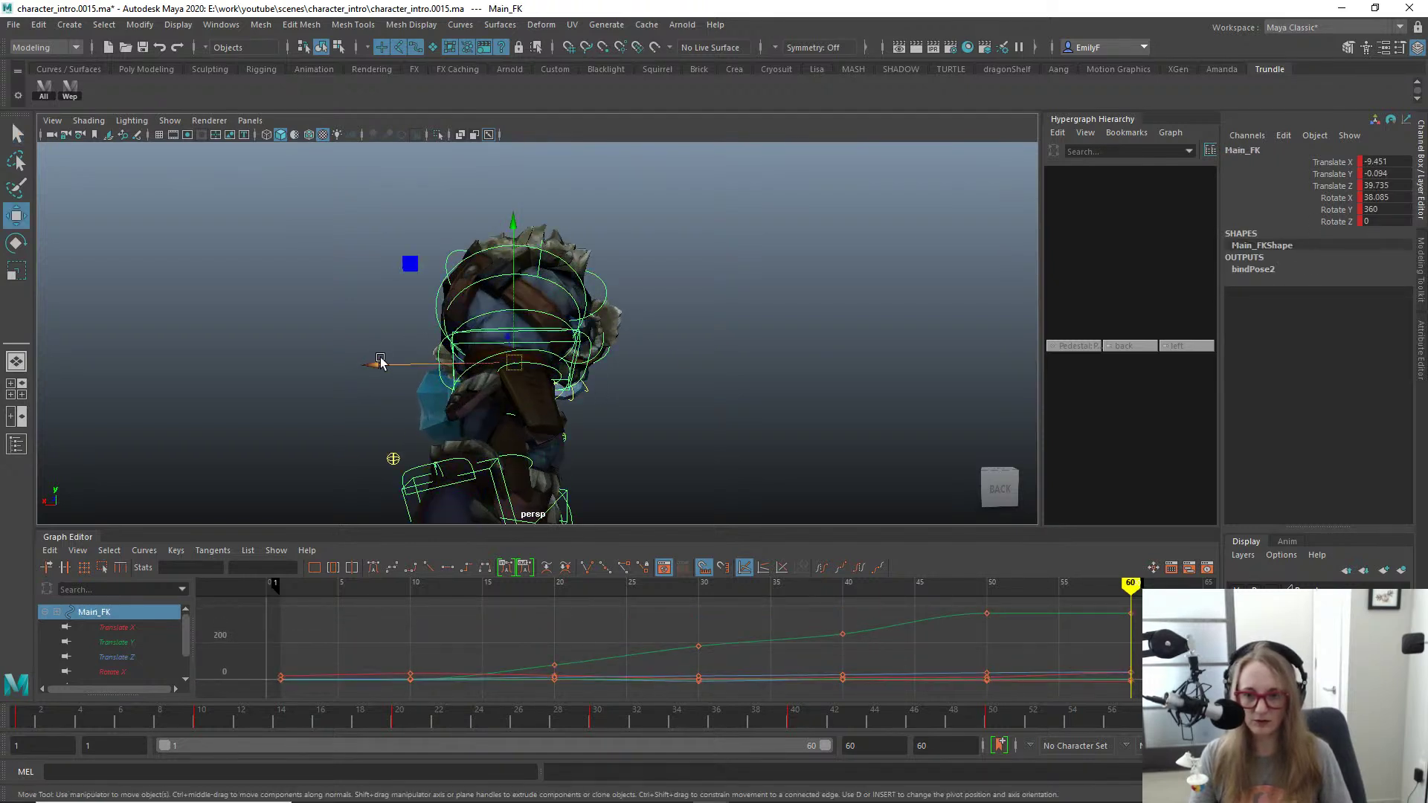
drag(380, 361, 399, 363)
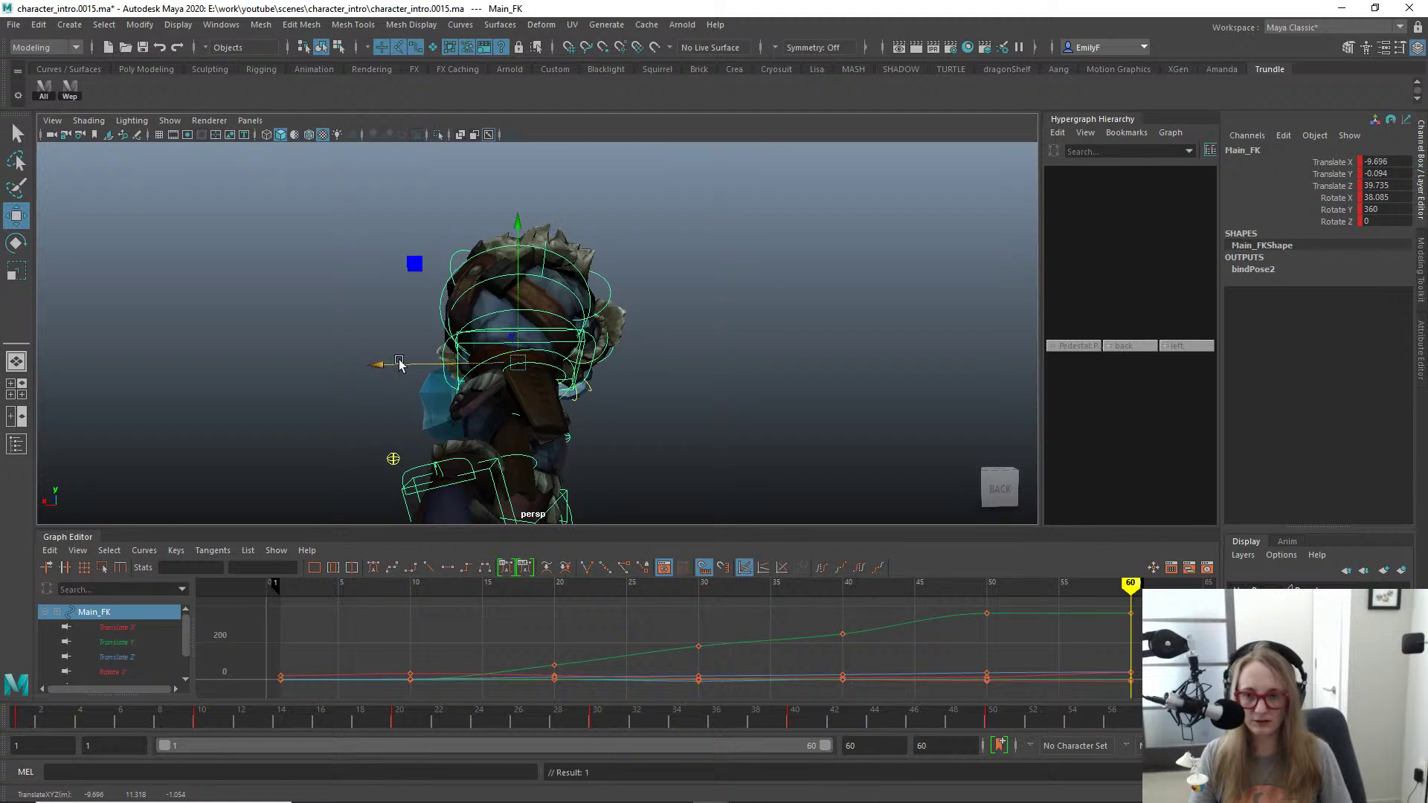
Step: Rotate Spine1_FK to about 5.5, 0.0, -3.8 and Spine2_FK to about 11.4, 0.8, -3.8
click(556, 319)
key(e)
drag(601, 434, 609, 427)
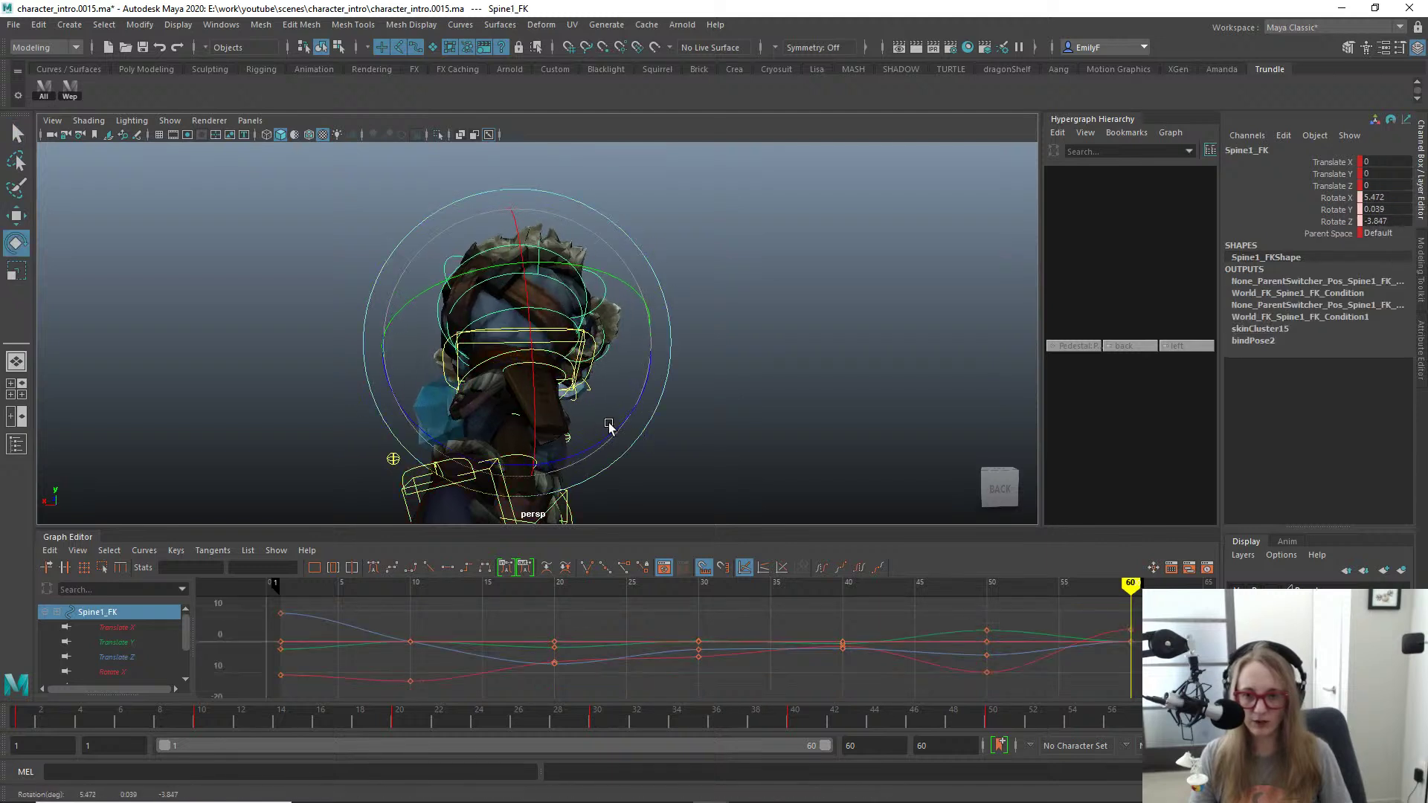
click(600, 358)
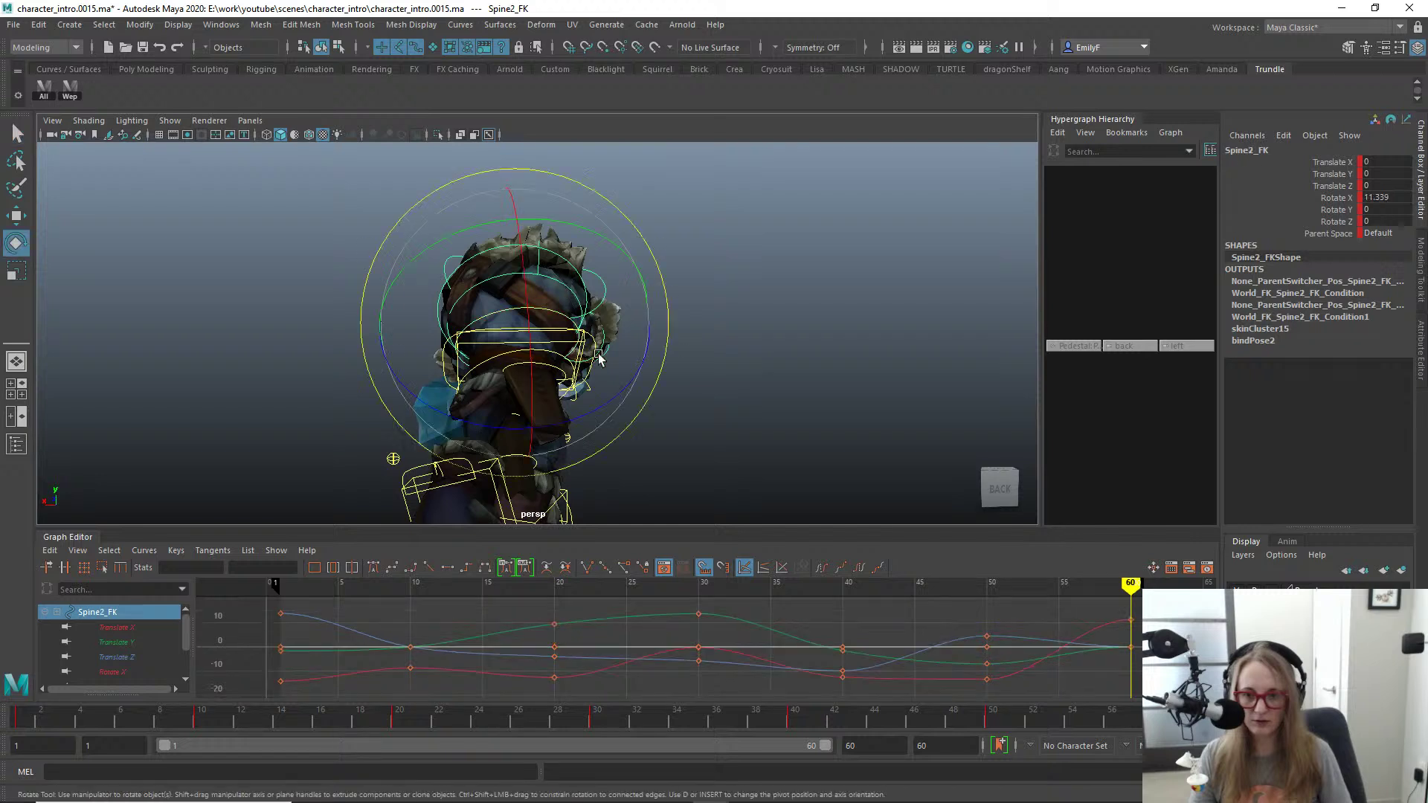
drag(604, 414, 612, 395)
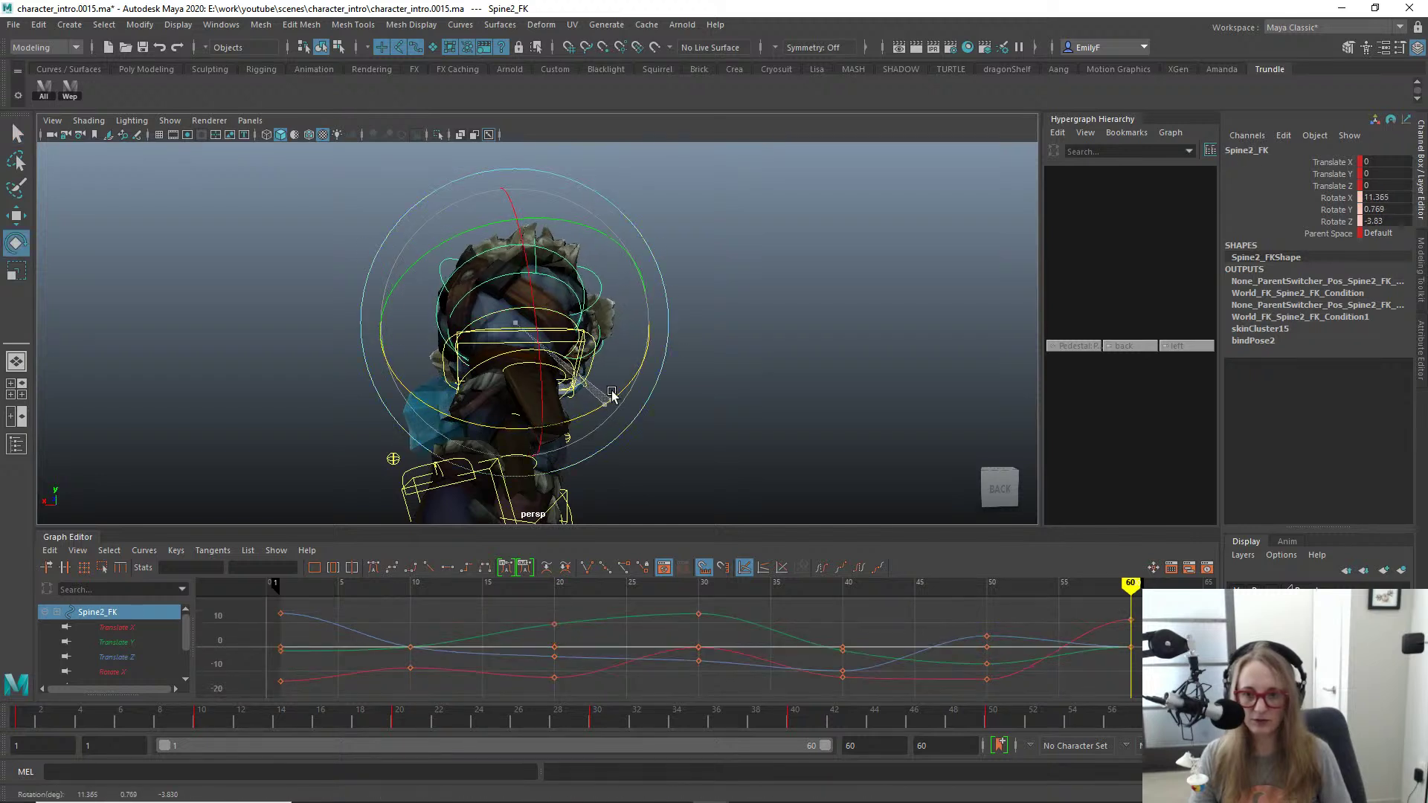
key(q)
Step: Rotate Spine3_FK to about 7.2, 0.8, -3.0, checking the upper-body lean from the front view
click(575, 271)
key(e)
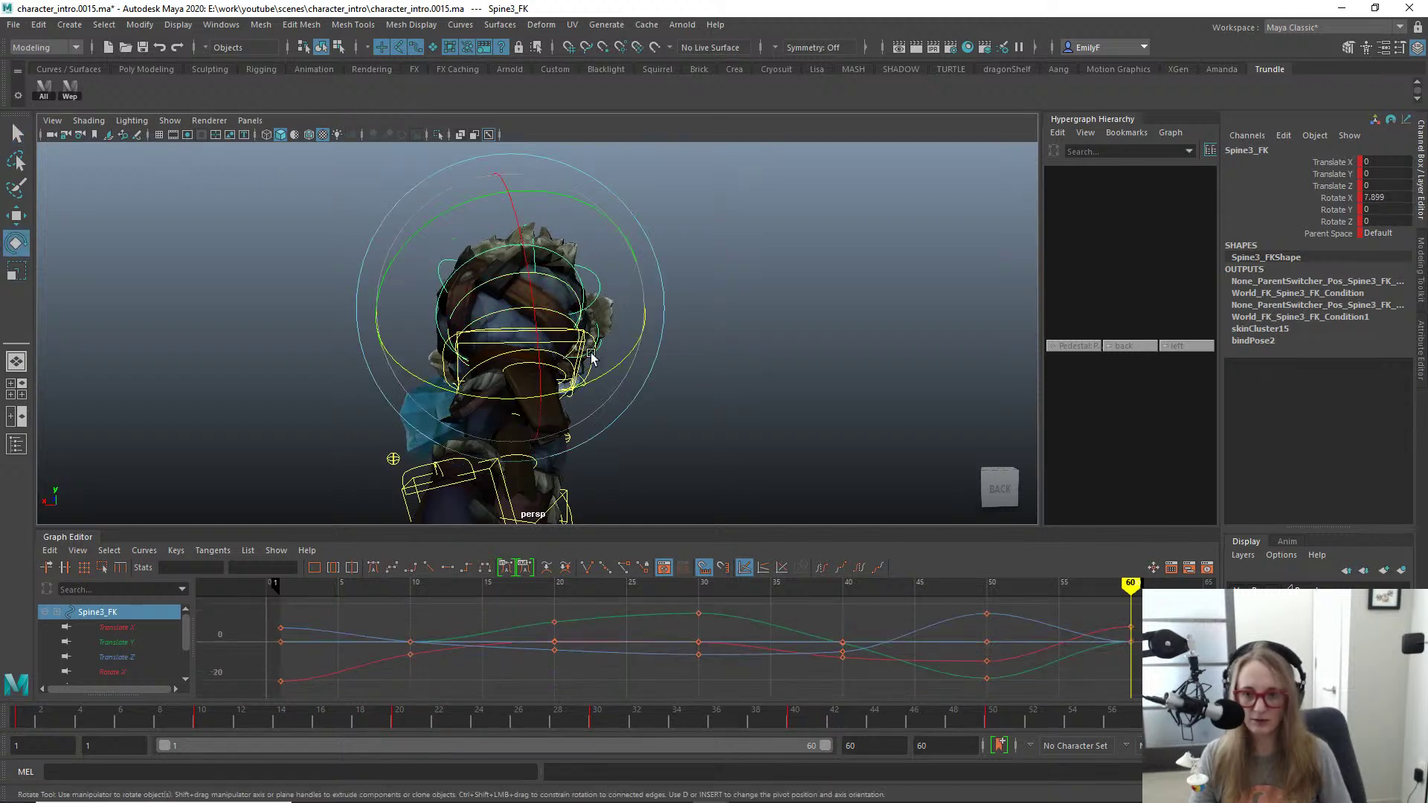
drag(598, 378, 611, 372)
key(q)
key(space)
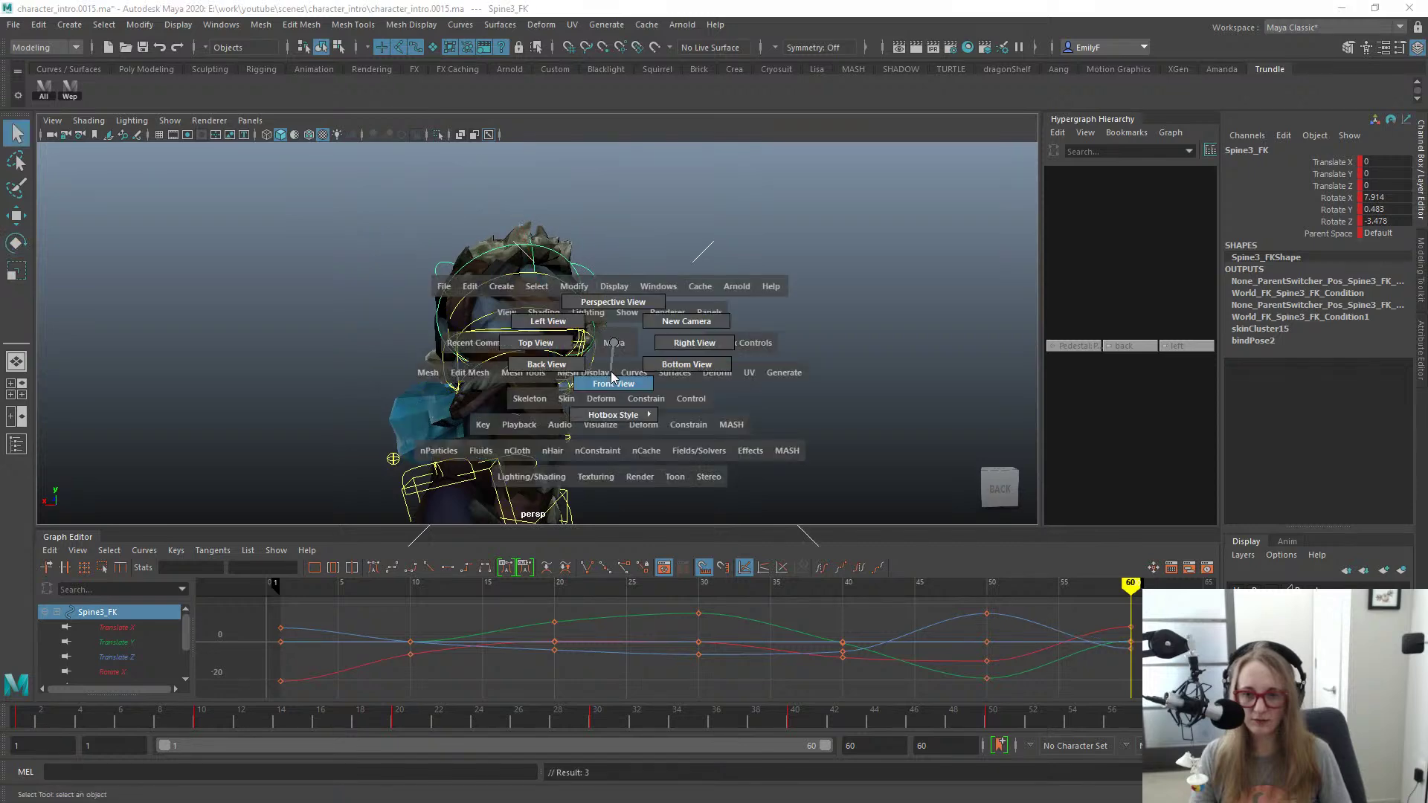
key(alt+1)
alt+right_drag(649, 372, 751, 371)
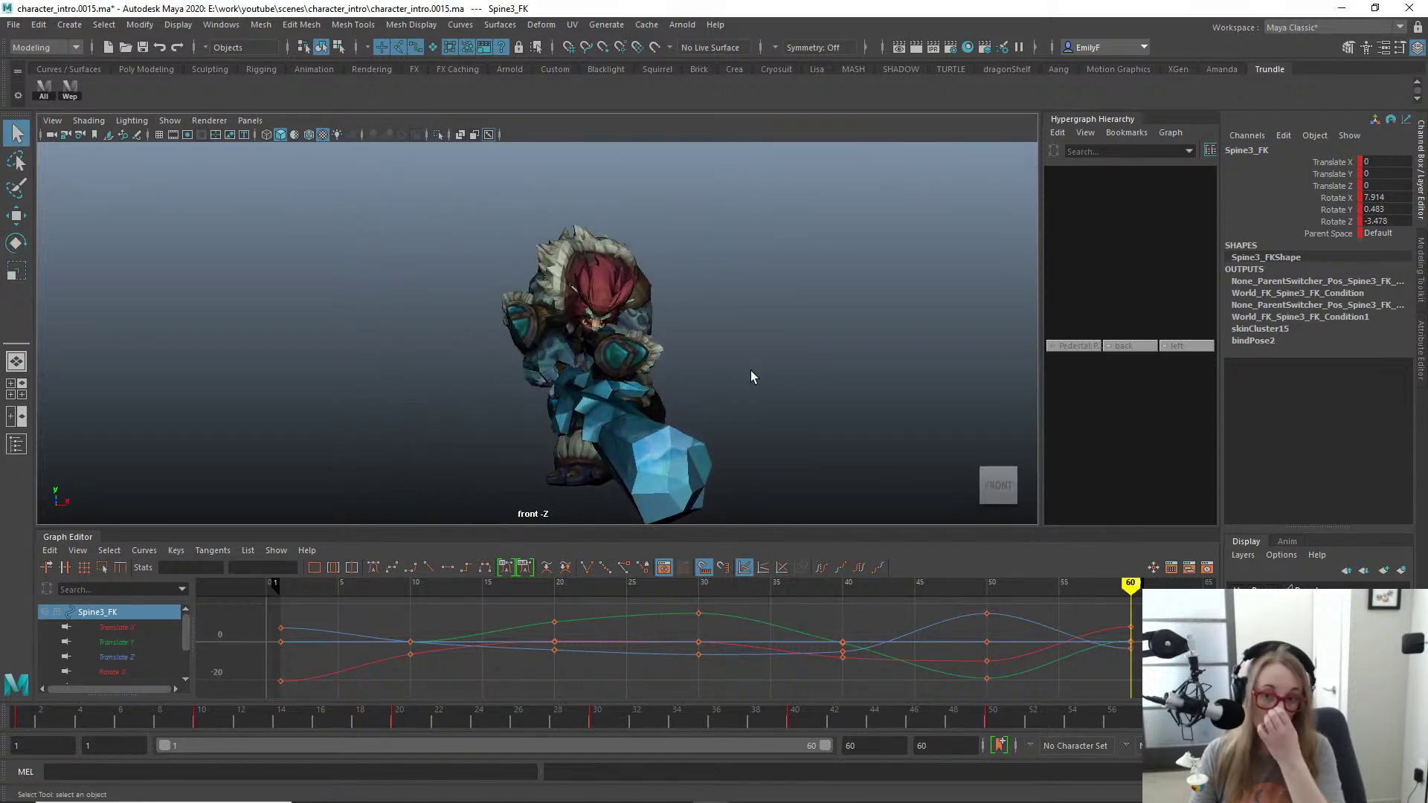
key(e)
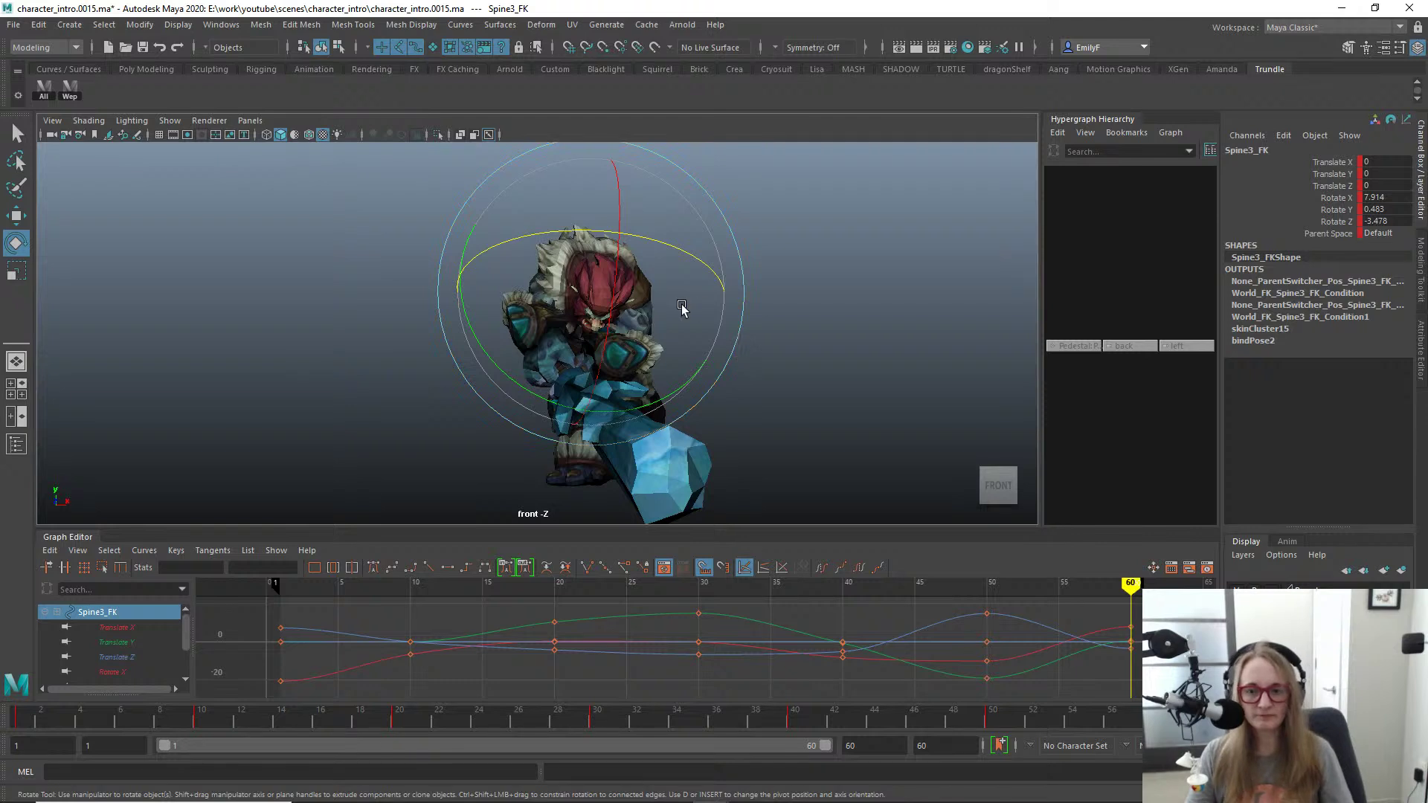
drag(682, 307, 687, 308)
key(q)
Step: Reset Neck_FK's rotation to 0 on all three axes
key(space)
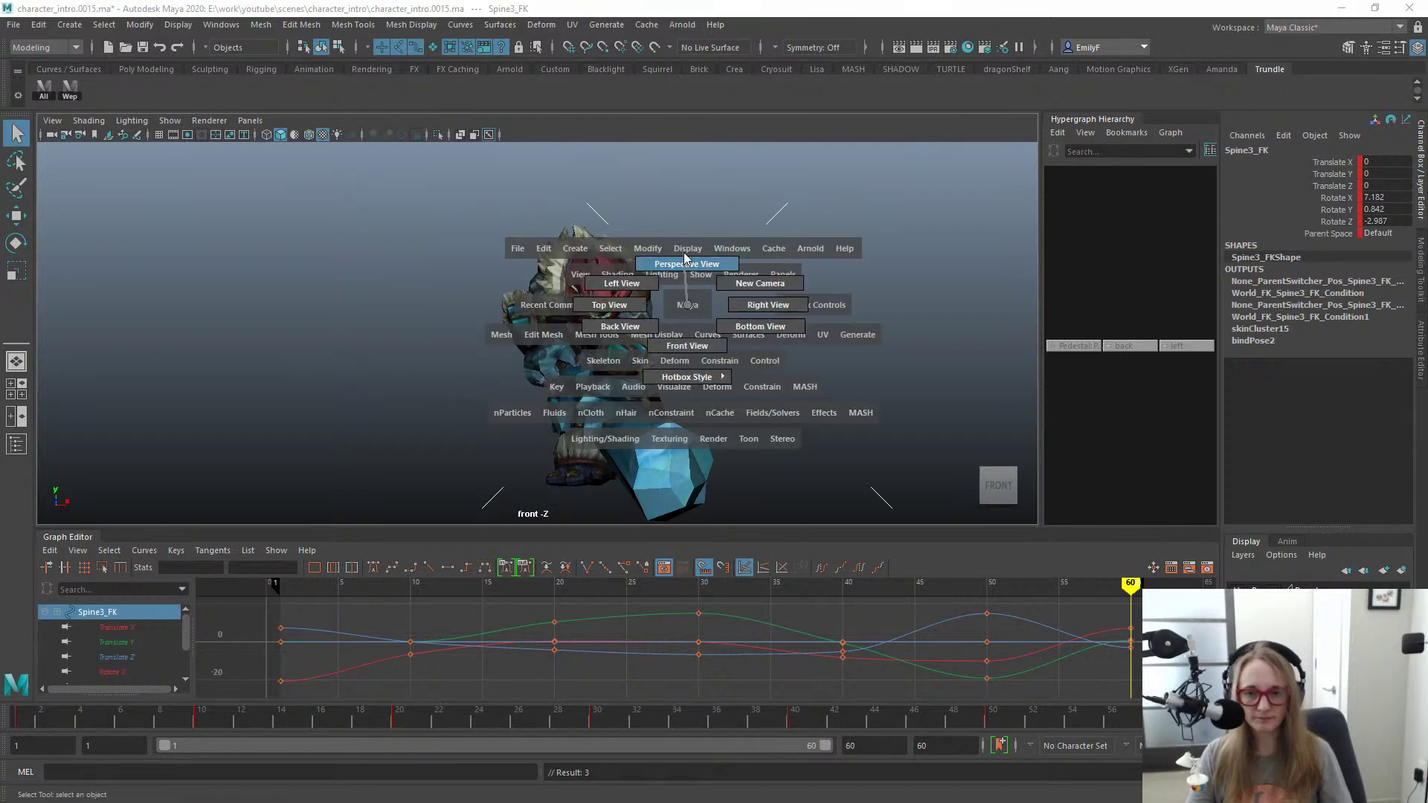
drag(685, 258, 685, 261)
alt+drag(638, 331, 614, 233)
click(563, 371)
key(f)
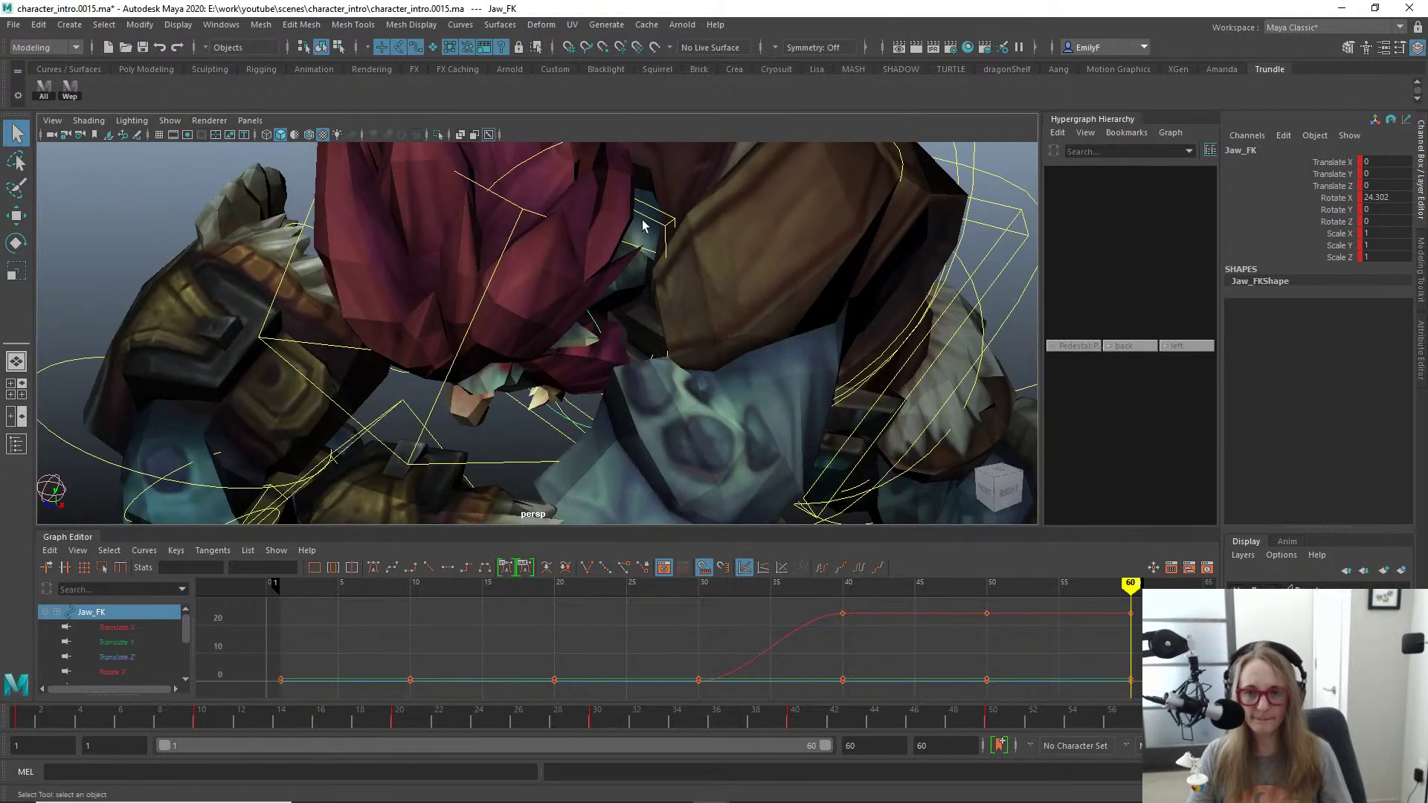
click(643, 225)
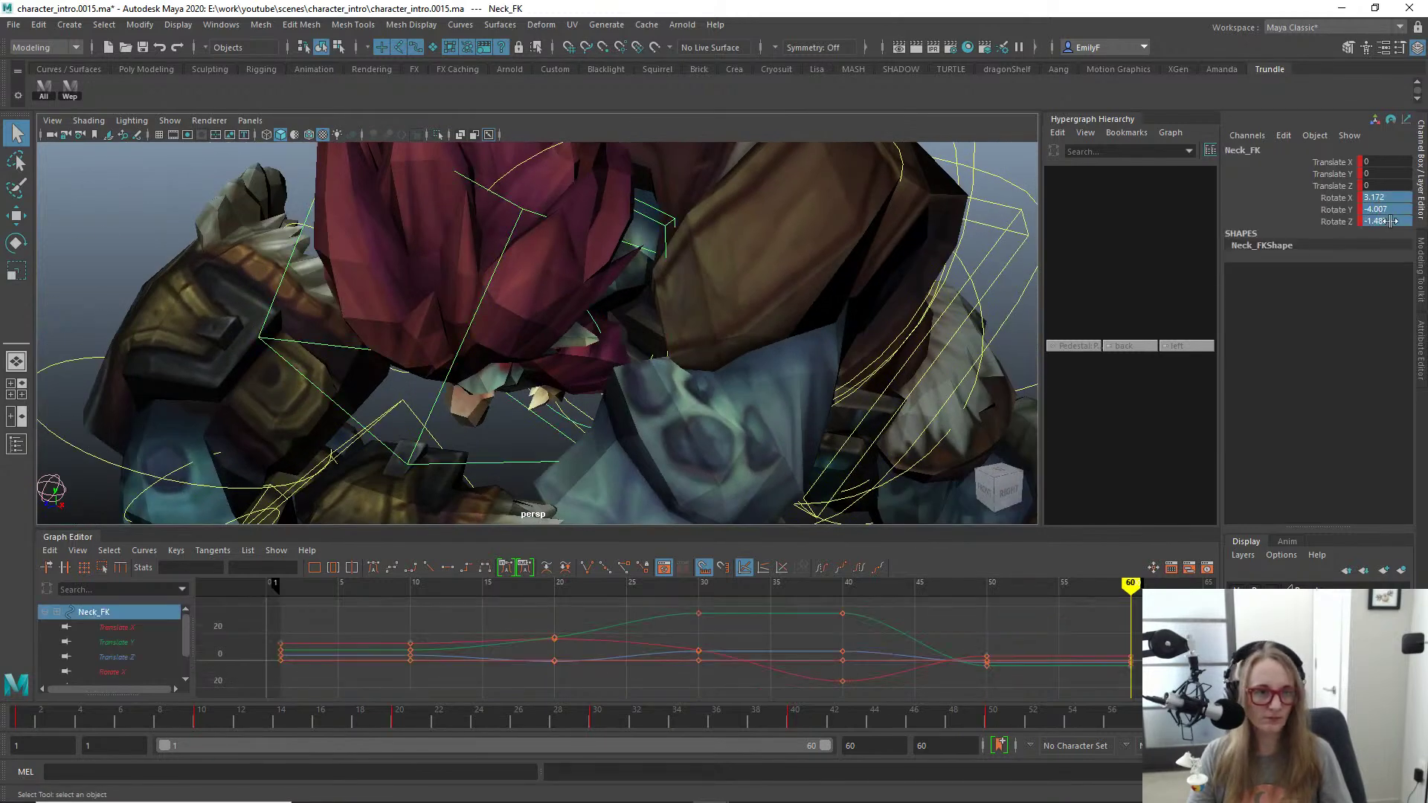
text(0)
key(Return)
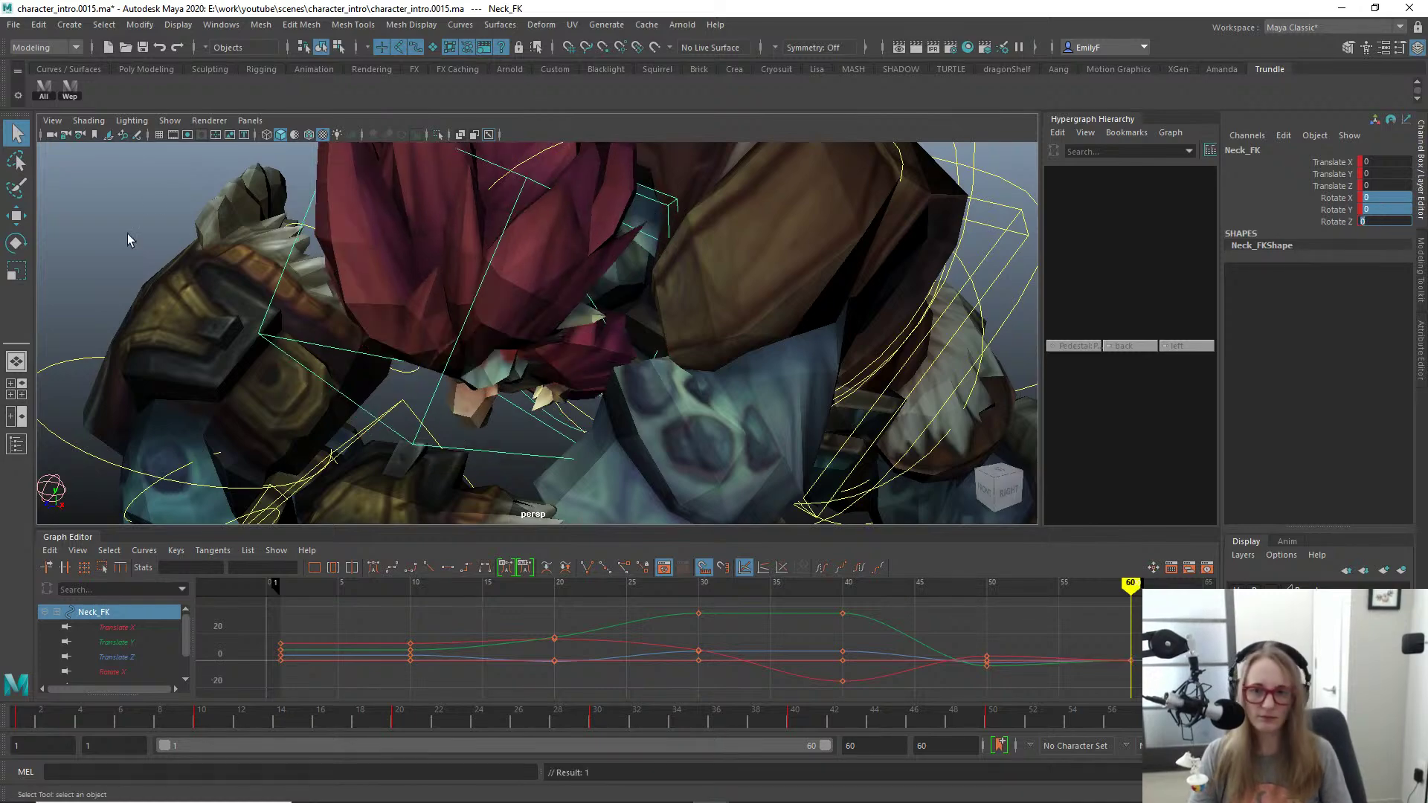
Step: Rotate Neck_FK to about -20.1 in X to raise the neck
alt+drag(469, 260, 622, 245)
key(e)
key(q)
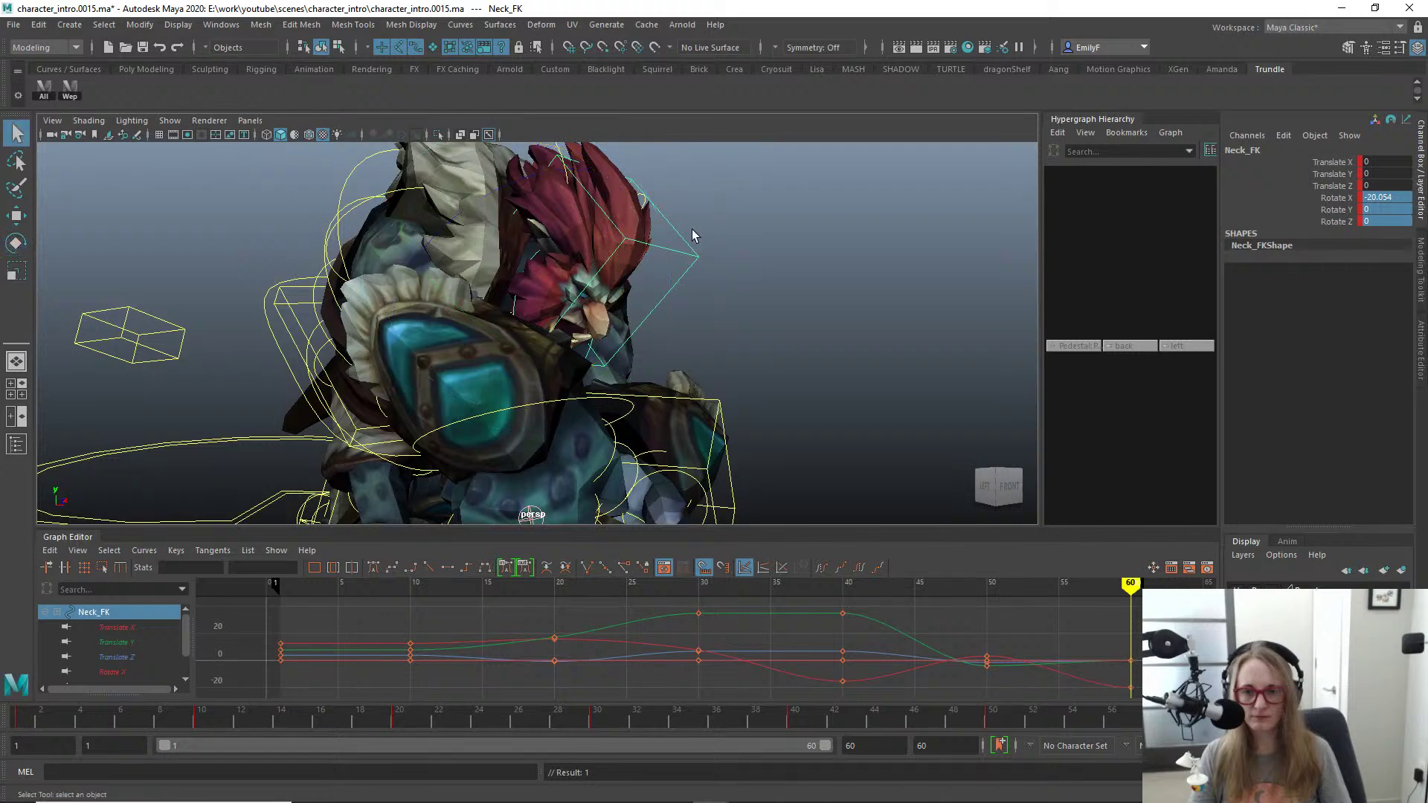
Step: Rotate Head_FK to about -17.9, -8.6, 1.5 so the face looks forward over the weapon
click(690, 245)
key(e)
drag(681, 282, 665, 217)
drag(510, 217, 811, 282)
alt+right_drag(811, 282, 621, 255)
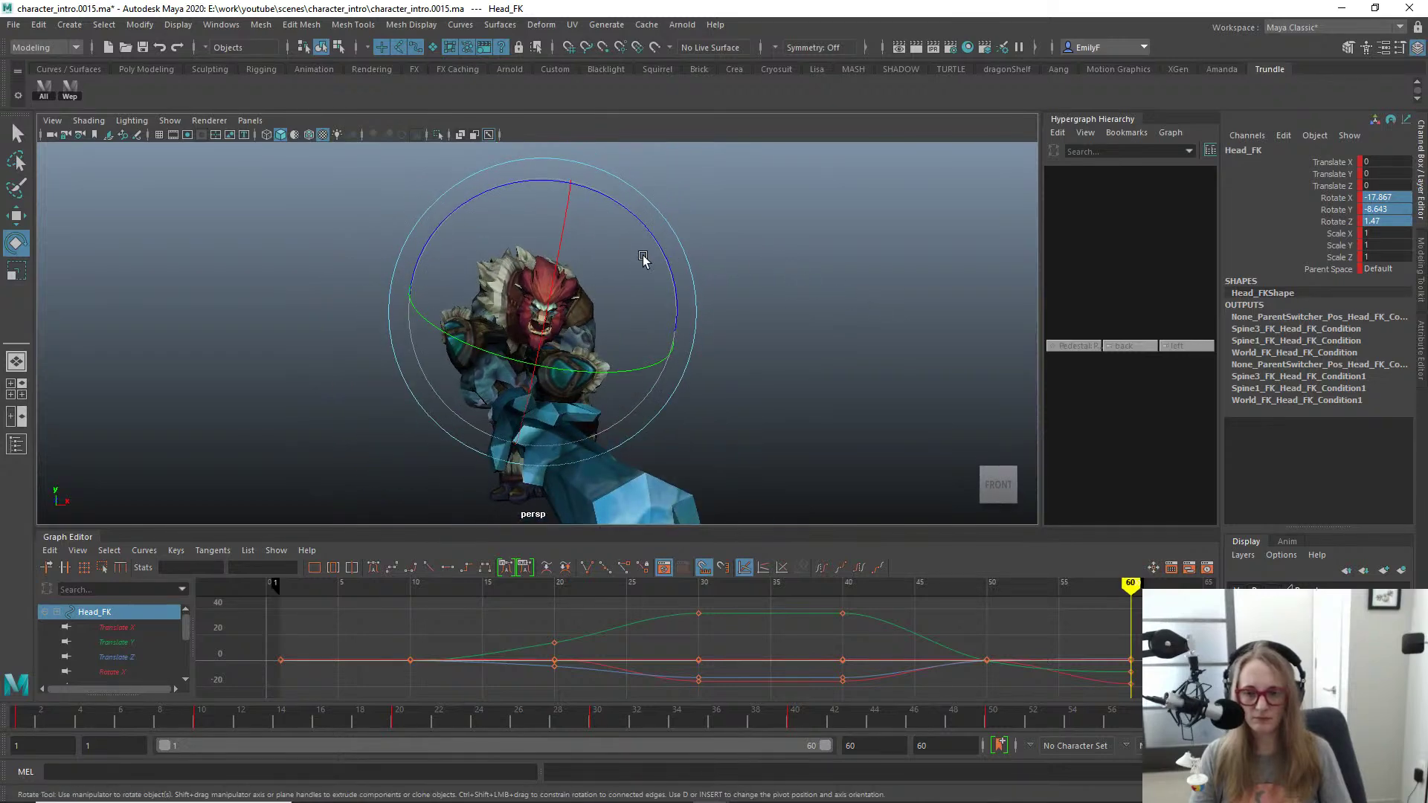
key(q)
alt+right_drag(732, 287, 712, 285)
alt+middle_drag(712, 285, 660, 286)
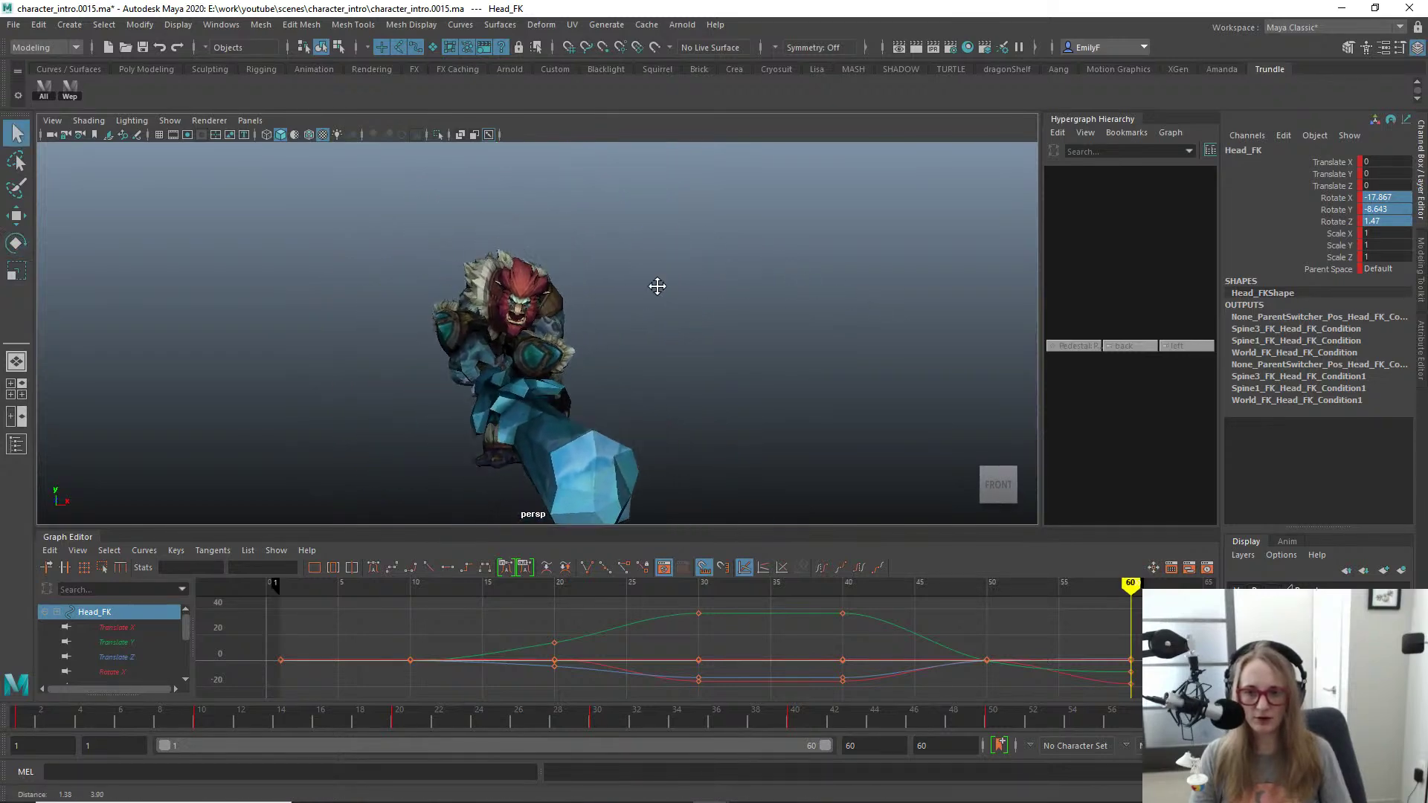
scroll(699, 257, up, 5)
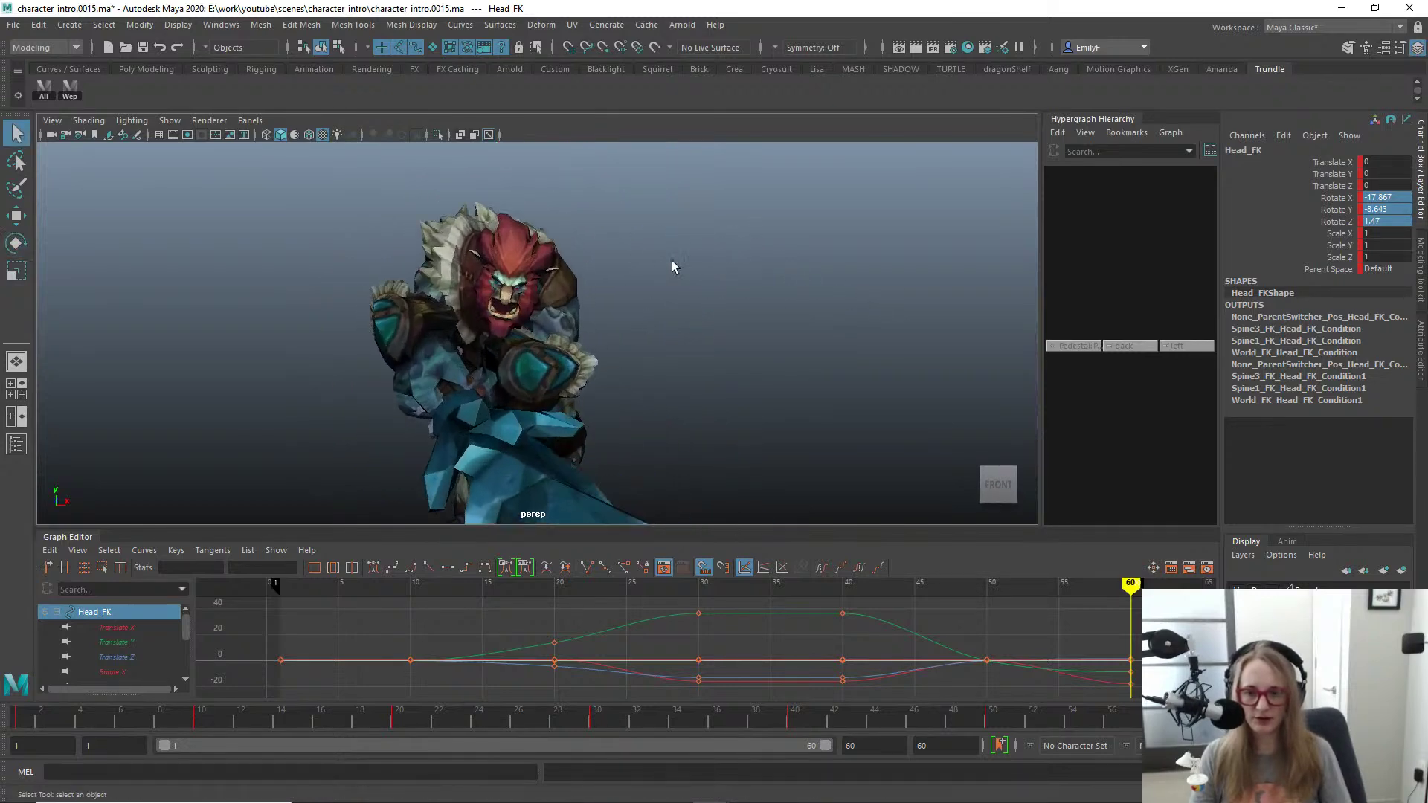
Step: Move Pelvis_FK to about -0.49 in X and rotate it to about 13.5, 34.7, -2.8
alt+drag(673, 261, 660, 302)
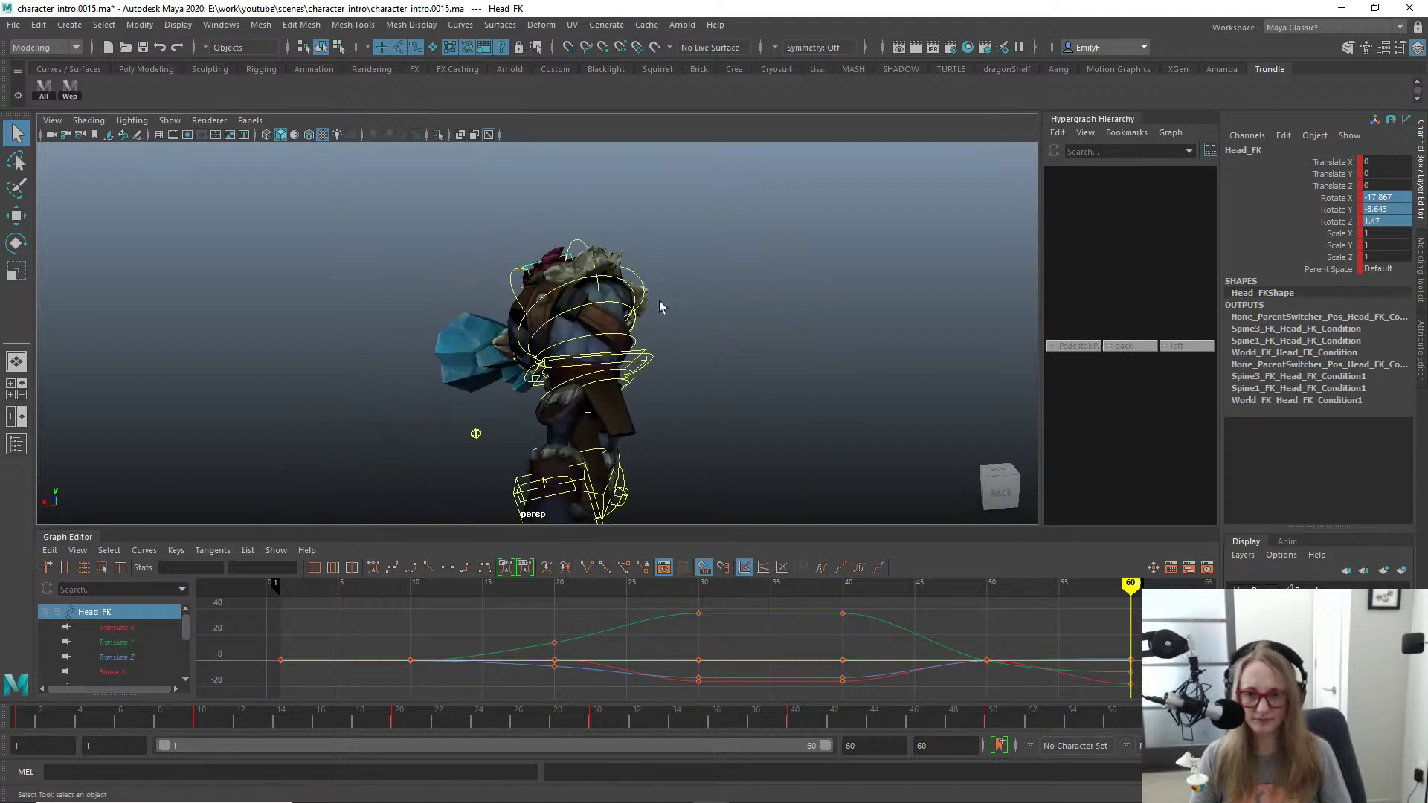
click(654, 359)
key(w)
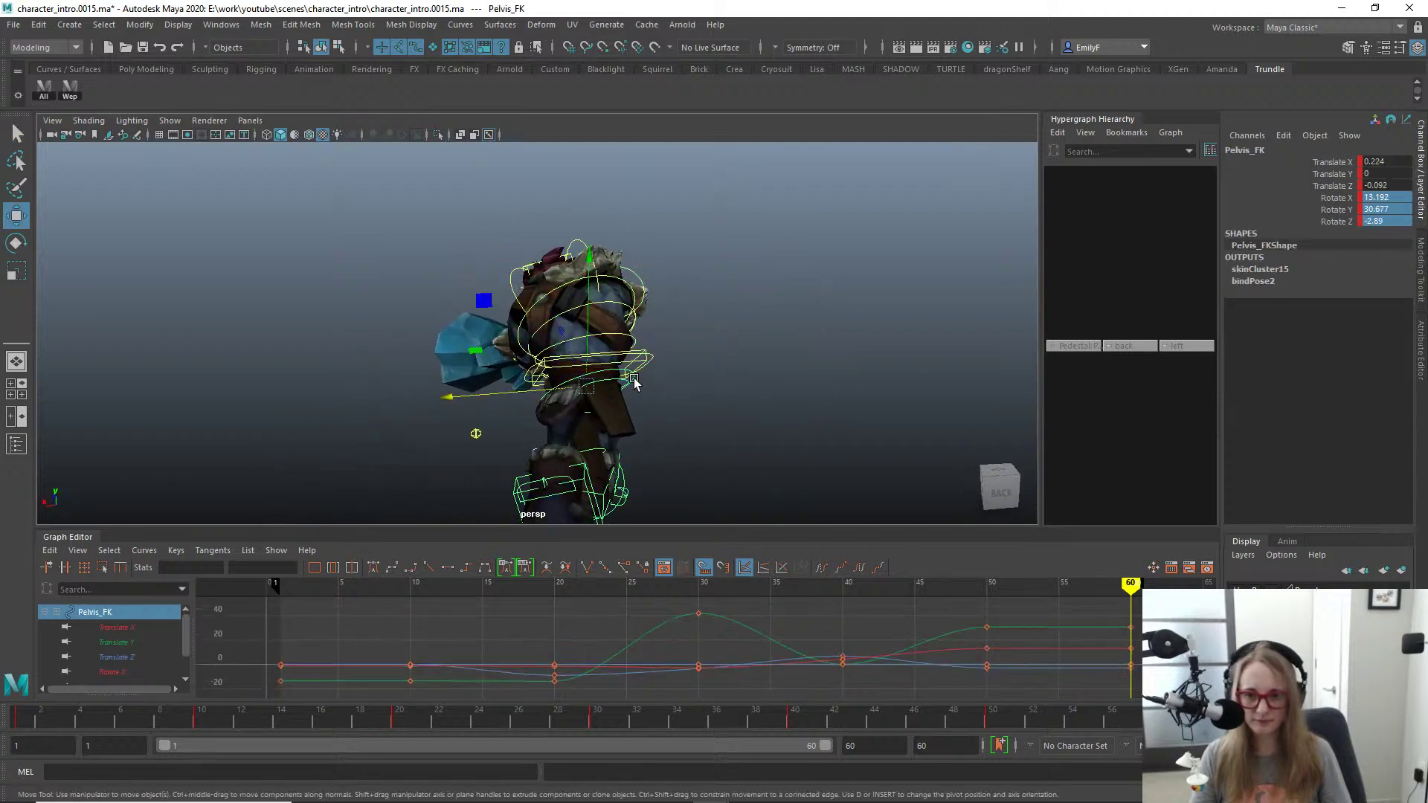
drag(507, 398, 415, 278)
mouse_move(483, 361)
mouse_down()
mouse_move(466, 357)
mouse_move(490, 364)
mouse_up()
alt+drag(490, 365, 540, 308)
key(q)
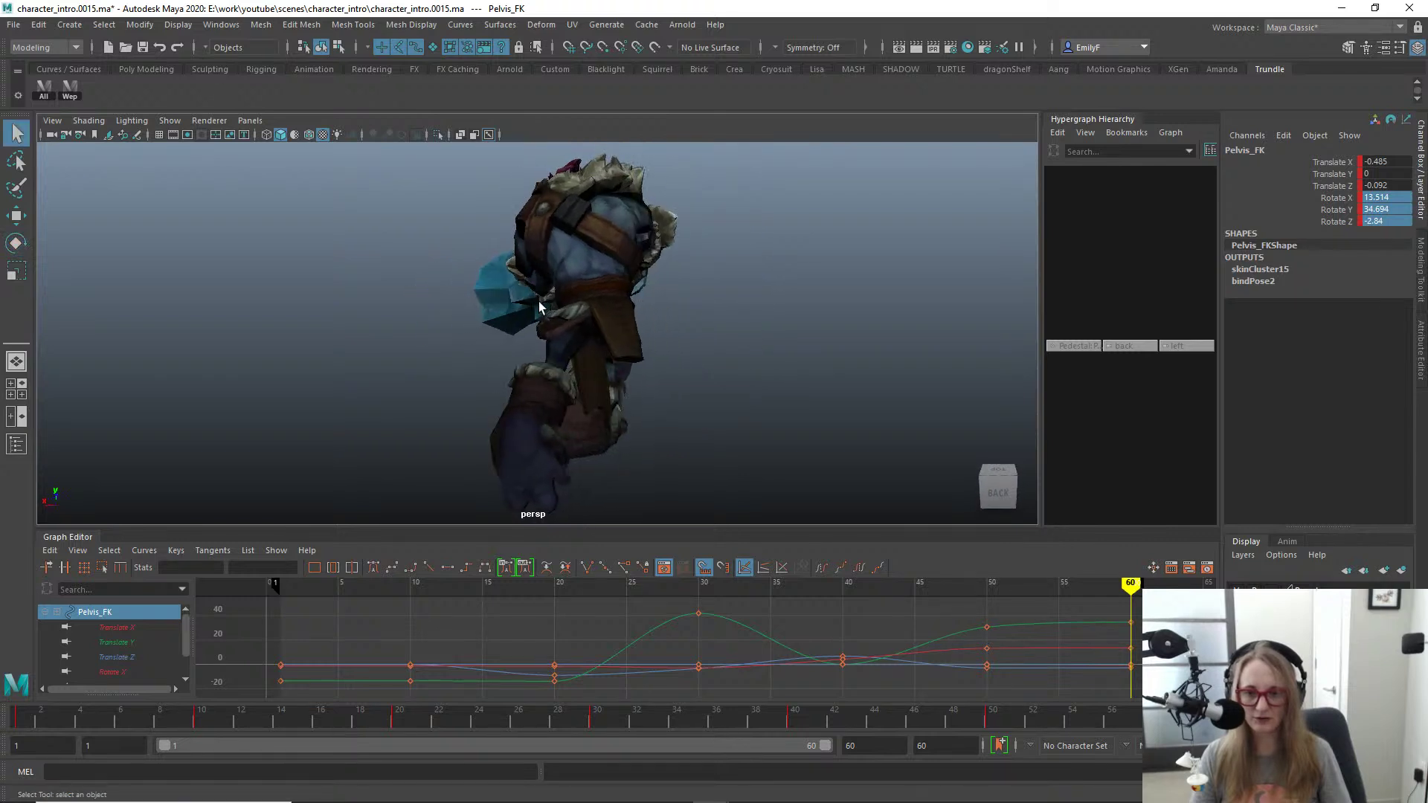
Step: Rotate Root_FK to about -3.3 in Z to tilt the hips
click(641, 282)
key(e)
drag(697, 358, 689, 373)
key(q)
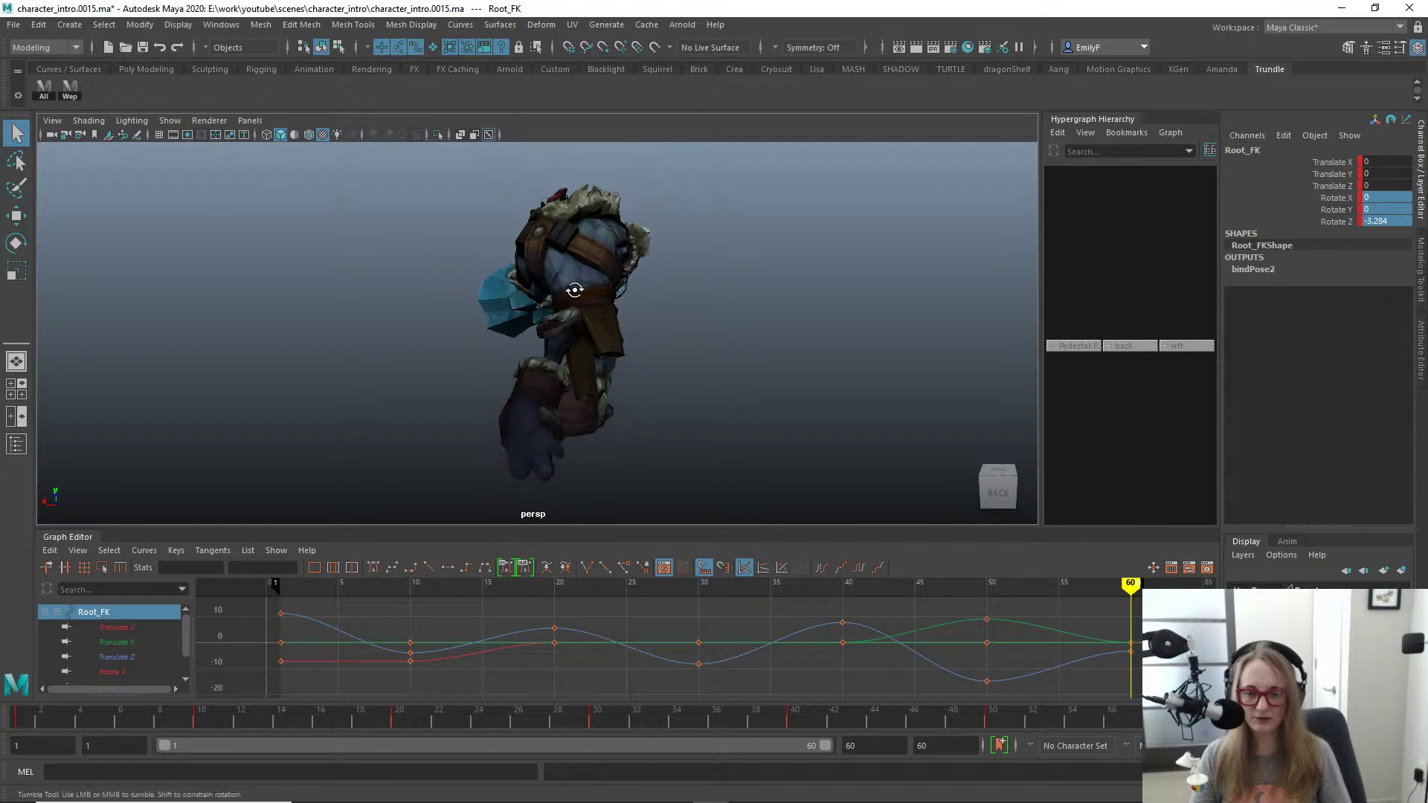
Step: Twist the upper torso by rotating Spine3_FK to about 7.5, 7.0, -2.2
alt+drag(575, 290, 623, 274)
click(559, 270)
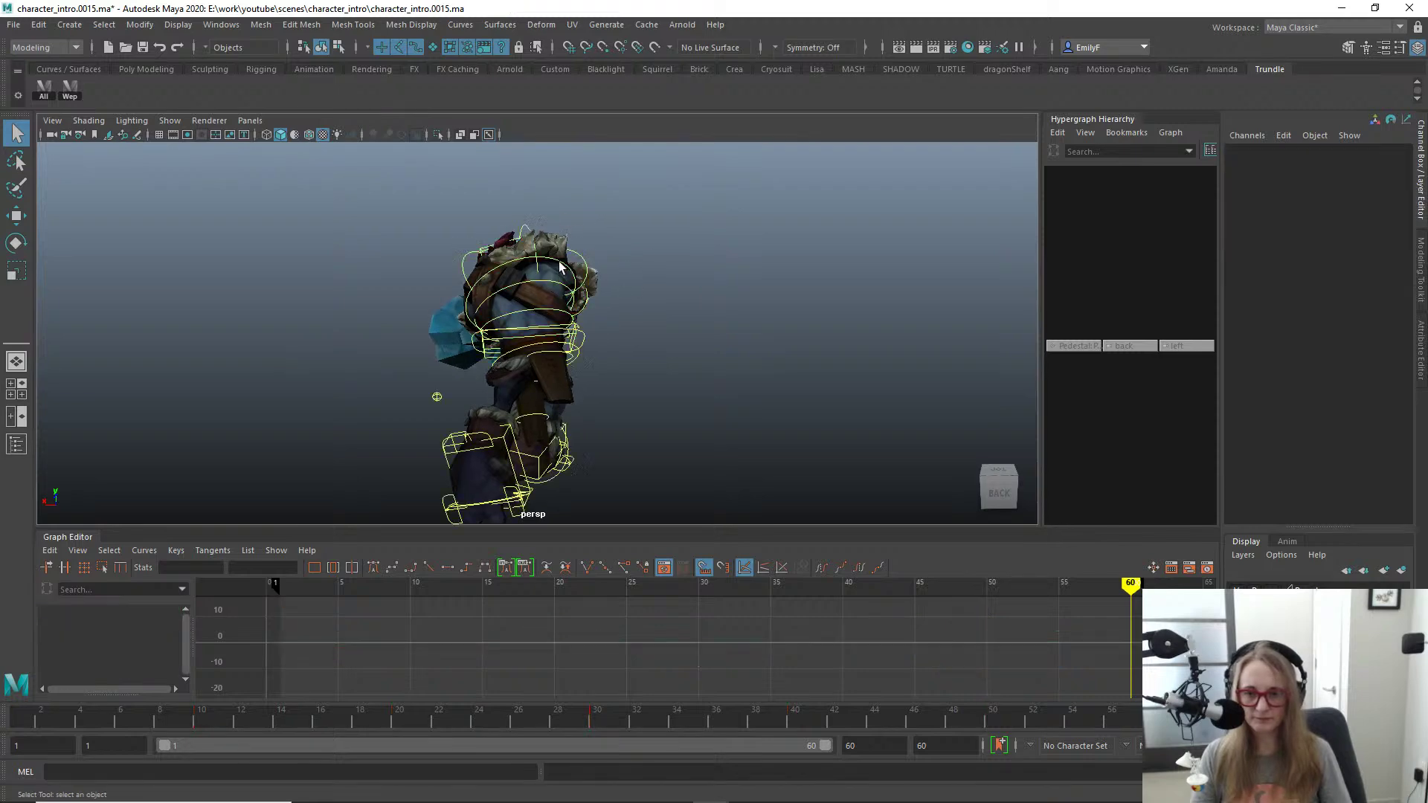
key(e)
drag(543, 186, 642, 277)
key(q)
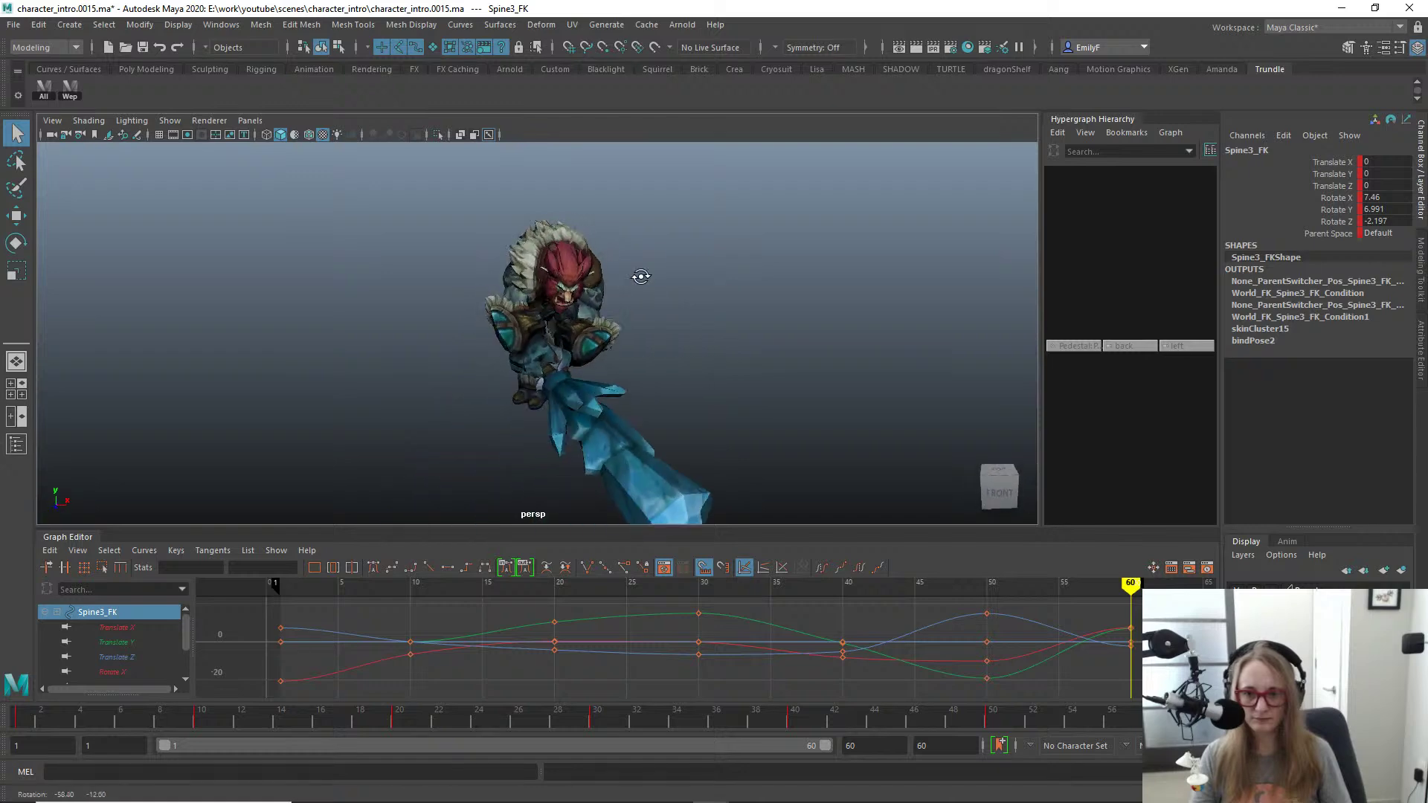
Step: Rotate R_Shoulder_FK to adjust the right arm, and rotate R_Hand_FK to about 9.8, 42.7, -10.2 to re-aim the weapon
mouse_move(540, 287)
alt+mouse_down()
mouse_move(525, 280)
mouse_move(559, 283)
mouse_move(525, 288)
alt+mouse_up()
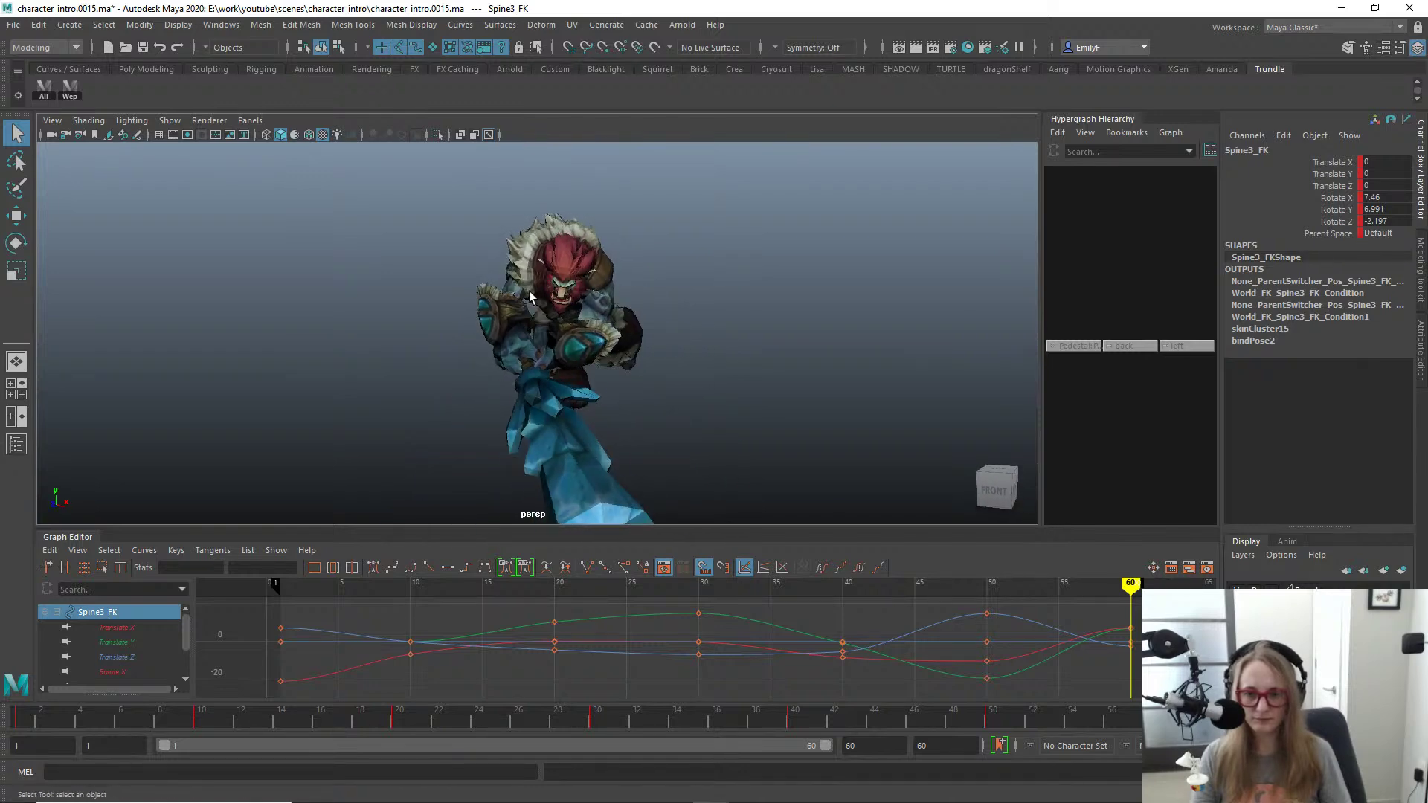
alt+right_drag(525, 289, 537, 312)
click(503, 250)
key(space)
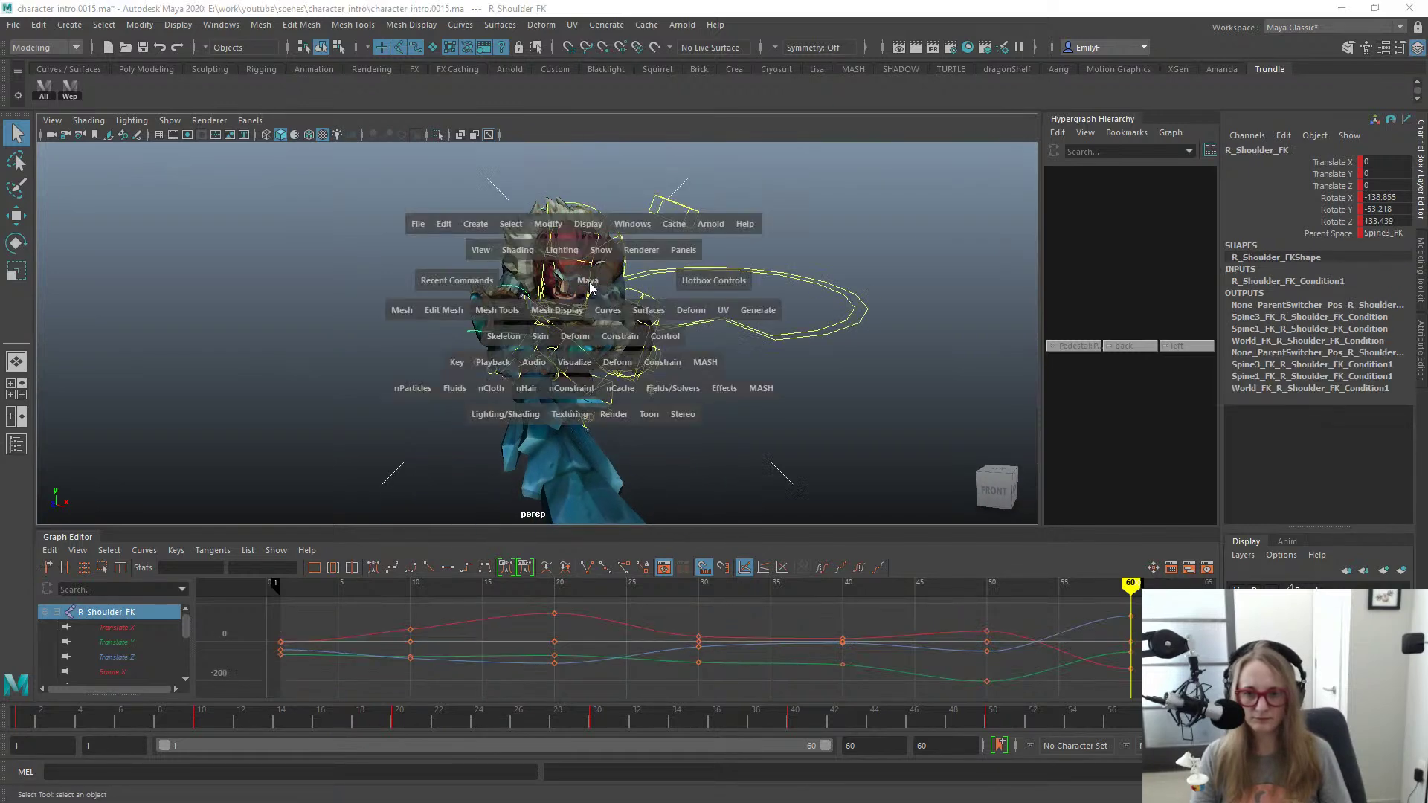
drag(582, 276, 598, 311)
key(e)
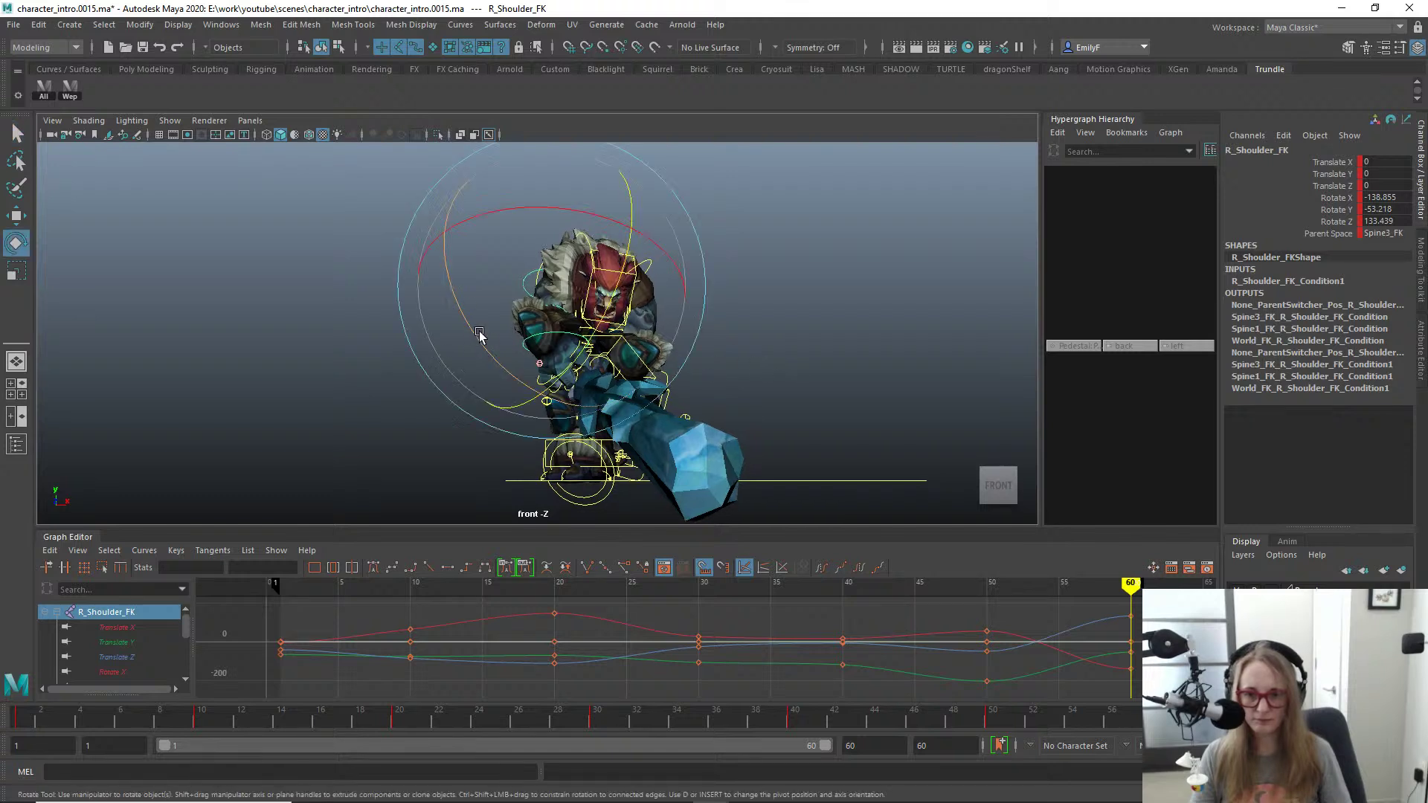
drag(480, 336, 501, 332)
drag(613, 354, 714, 379)
click(548, 365)
key(q)
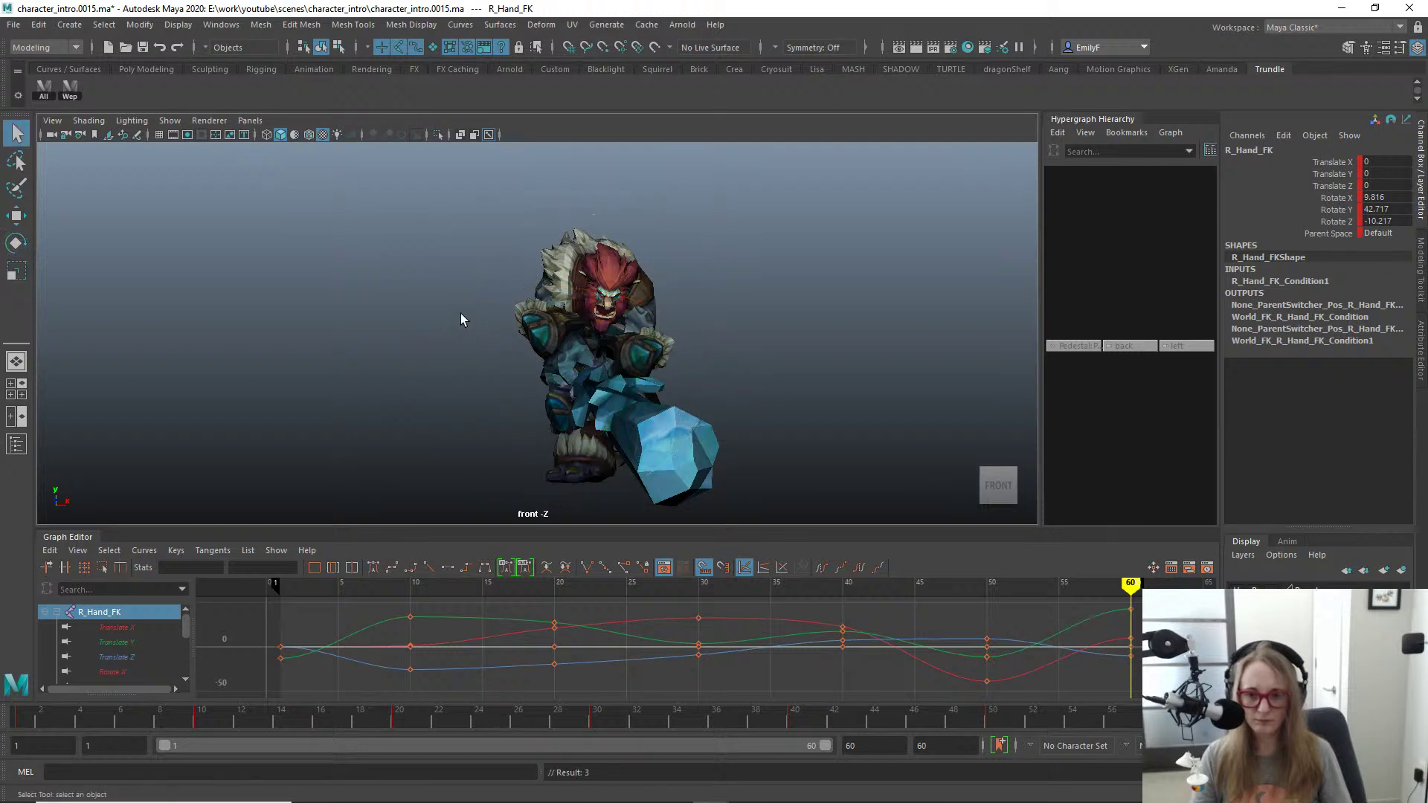
Step: Check the frame 60 pose as a black silhouette from front, left, back, top and perspective views, and restore textured shading
scroll(461, 314, up, 2)
alt+drag(632, 325, 666, 322)
alt+middle_drag(668, 321, 636, 279)
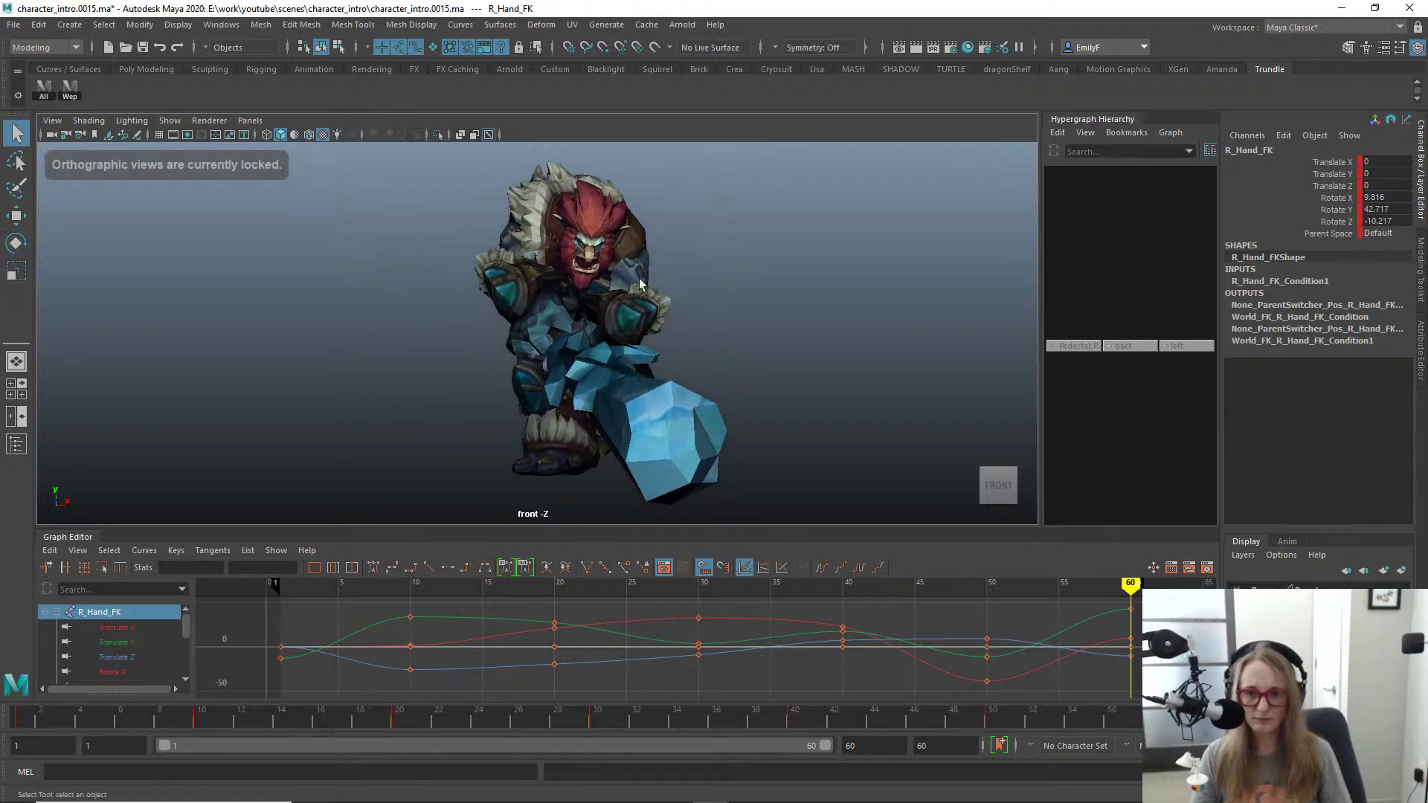
scroll(647, 260, down, 2)
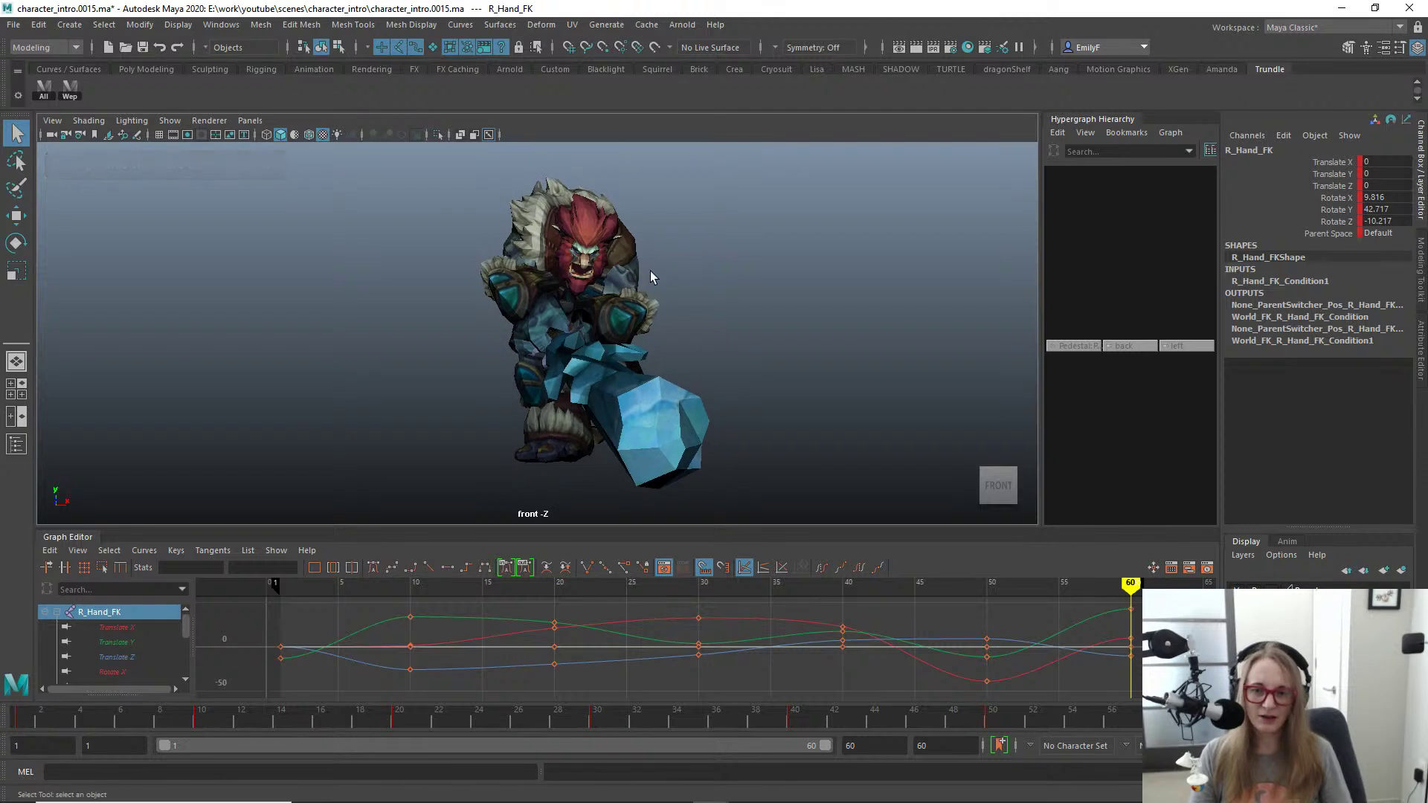
key(7)
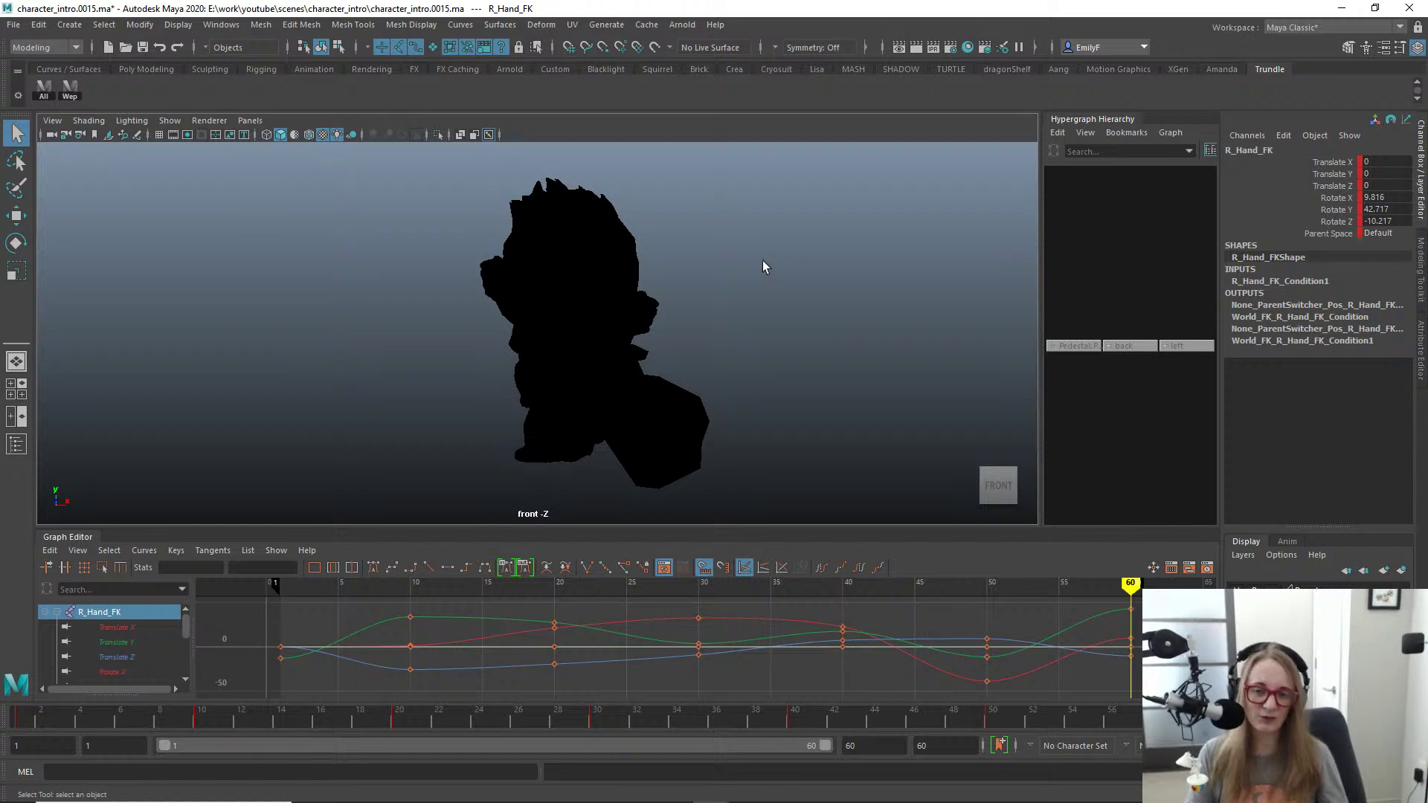
key(space)
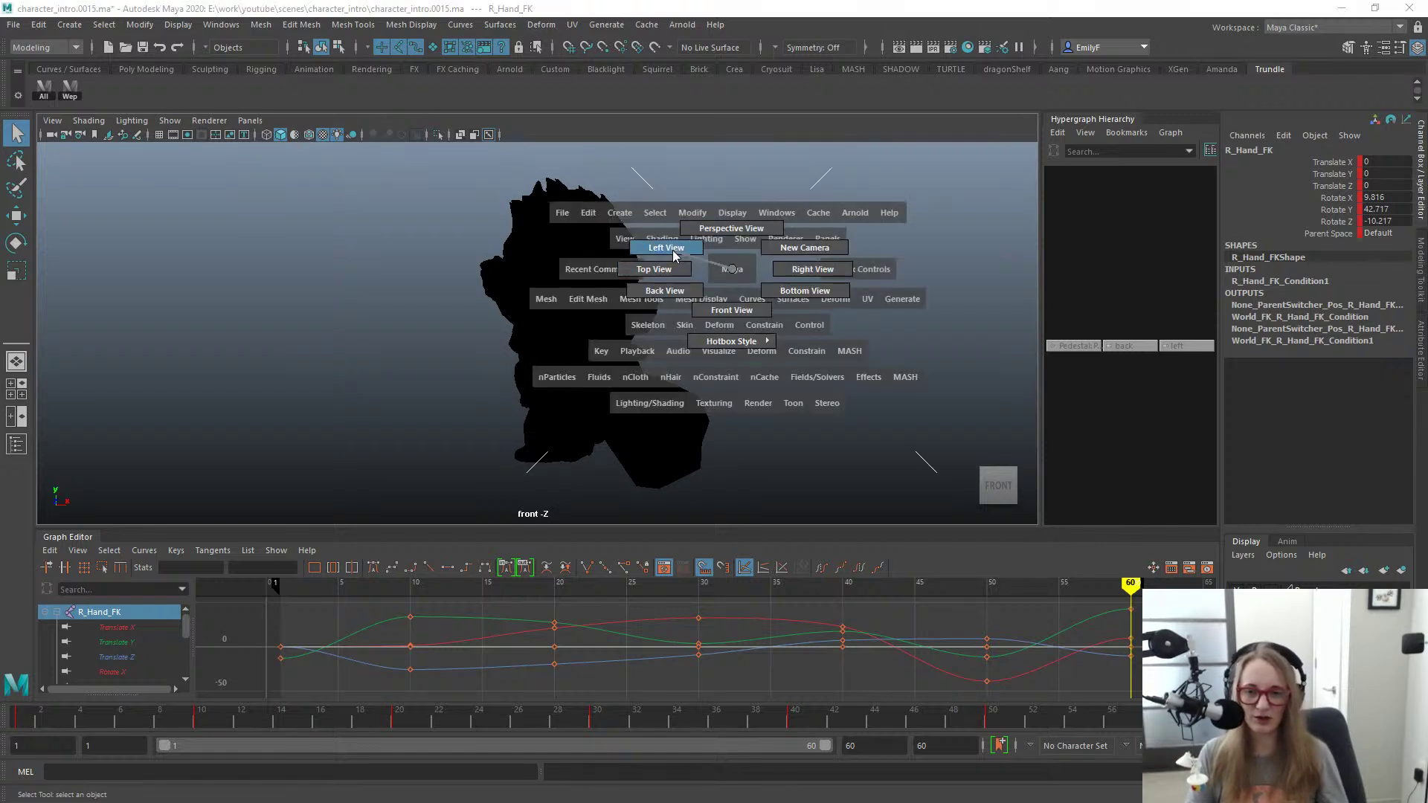
drag(732, 271, 752, 265)
alt+right_drag(996, 257, 791, 312)
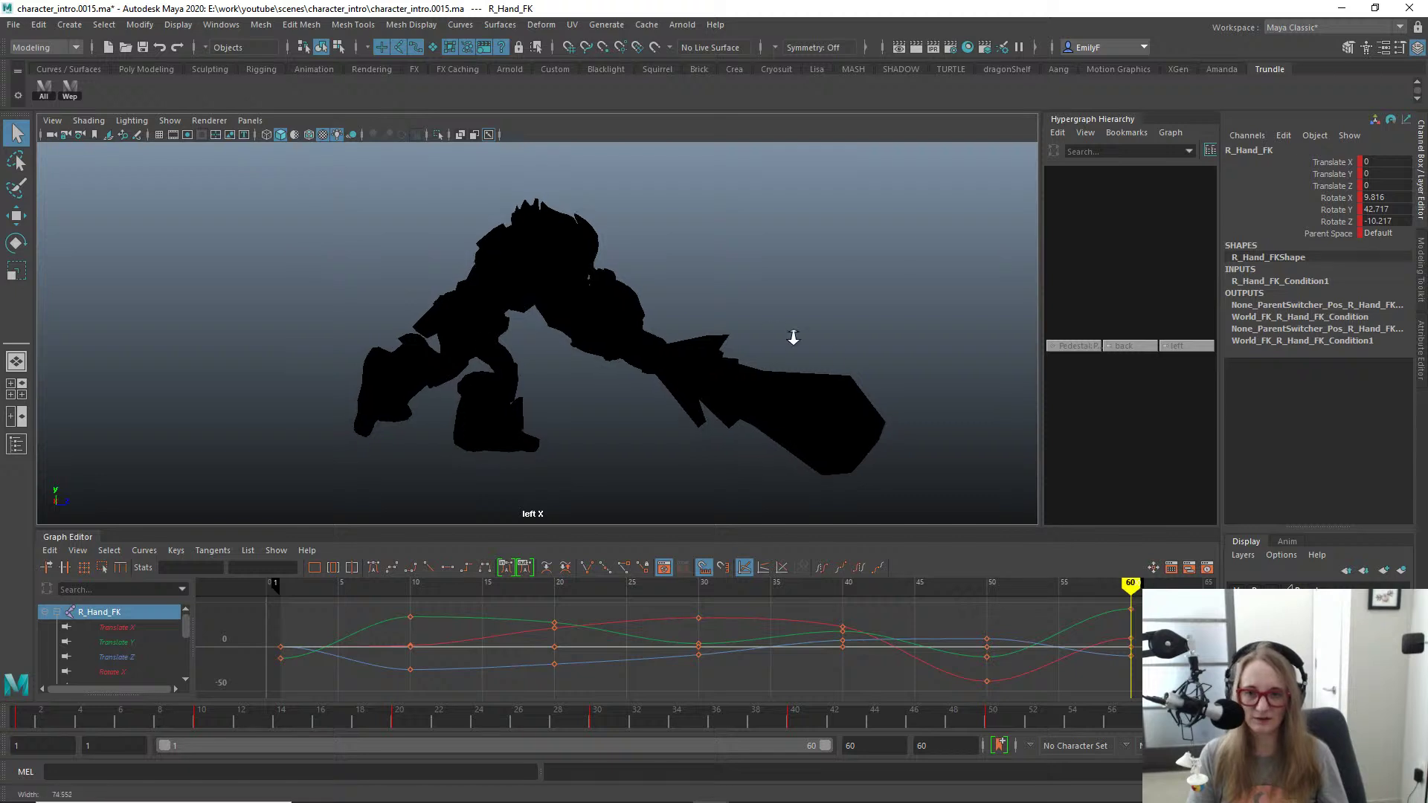
alt+right_drag(791, 332, 668, 318)
key(space)
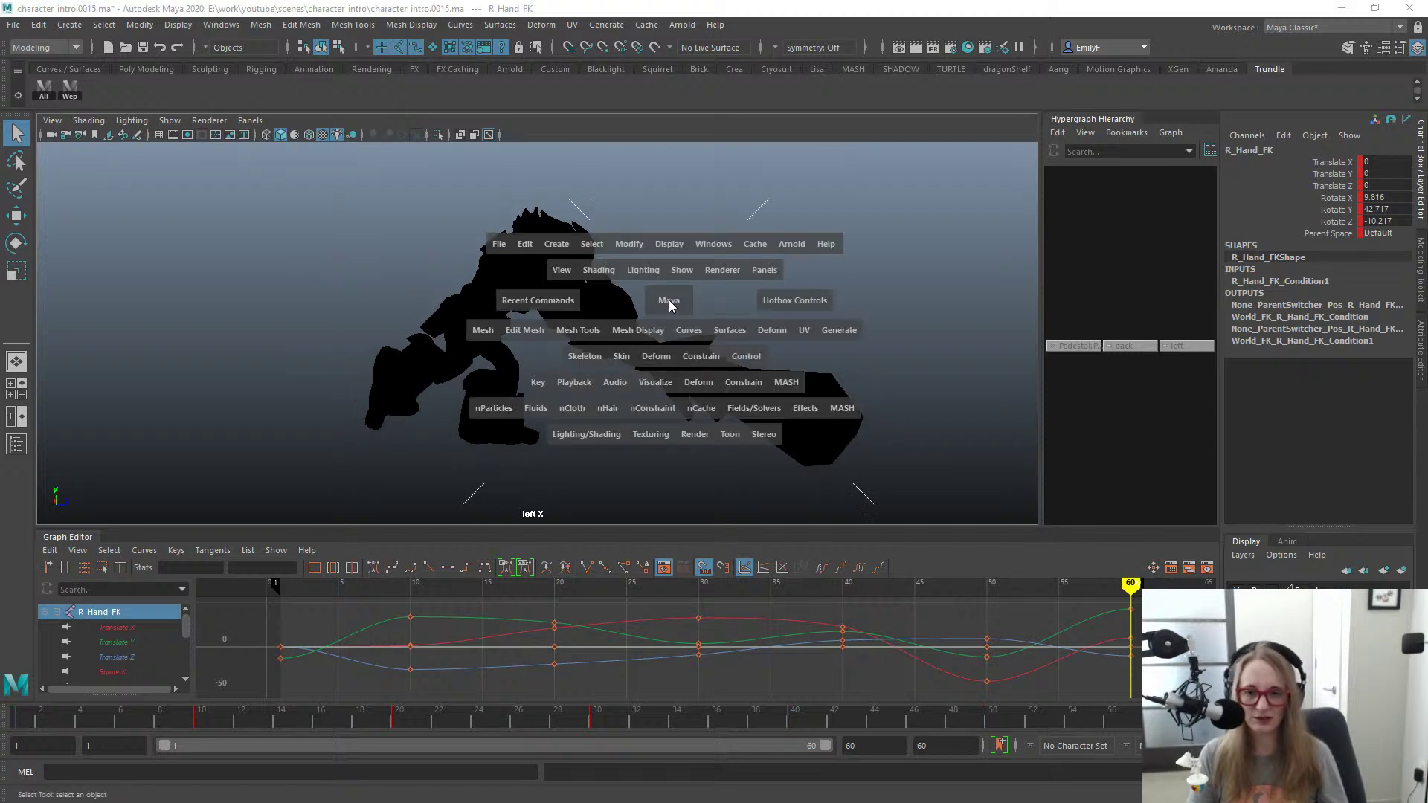
drag(669, 301, 601, 321)
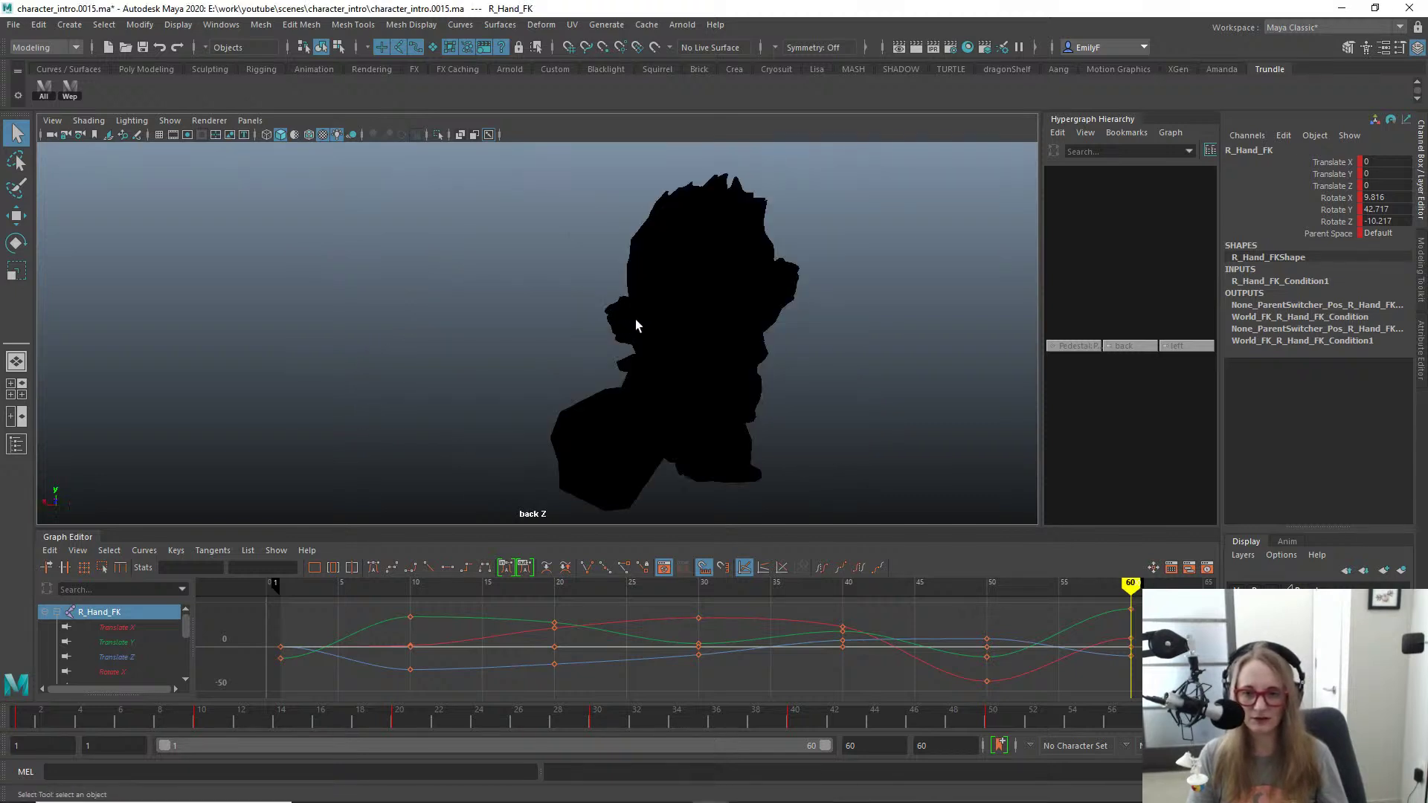
key(space)
drag(705, 320, 628, 323)
alt+drag(776, 329, 578, 422)
alt+right_drag(578, 422, 854, 307)
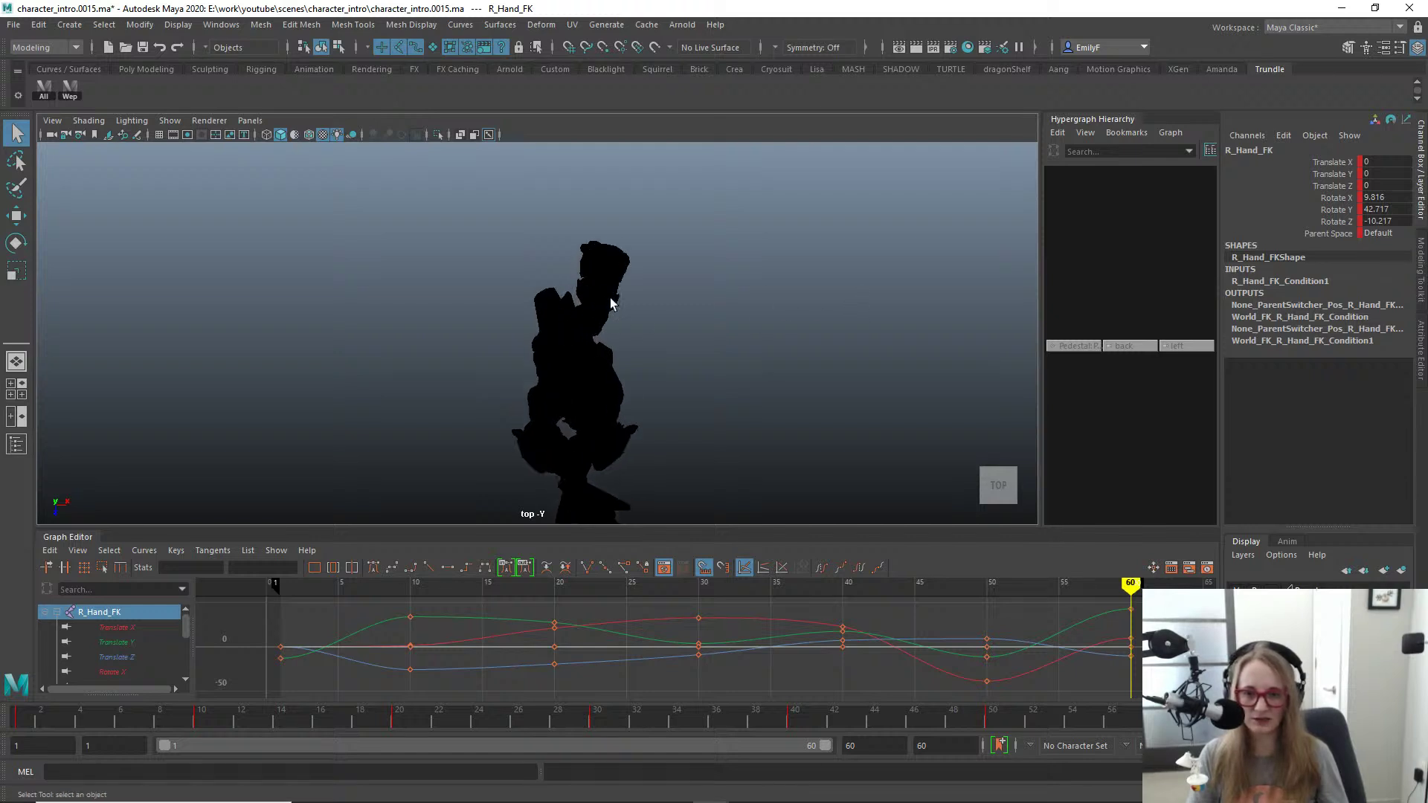
alt+right_drag(823, 390, 619, 356)
mouse_move(771, 413)
alt+middle_down()
mouse_move(735, 284)
mouse_move(738, 362)
alt+middle_up()
key(space)
drag(681, 307, 667, 262)
alt+drag(683, 314, 494, 330)
alt+drag(683, 333, 710, 241)
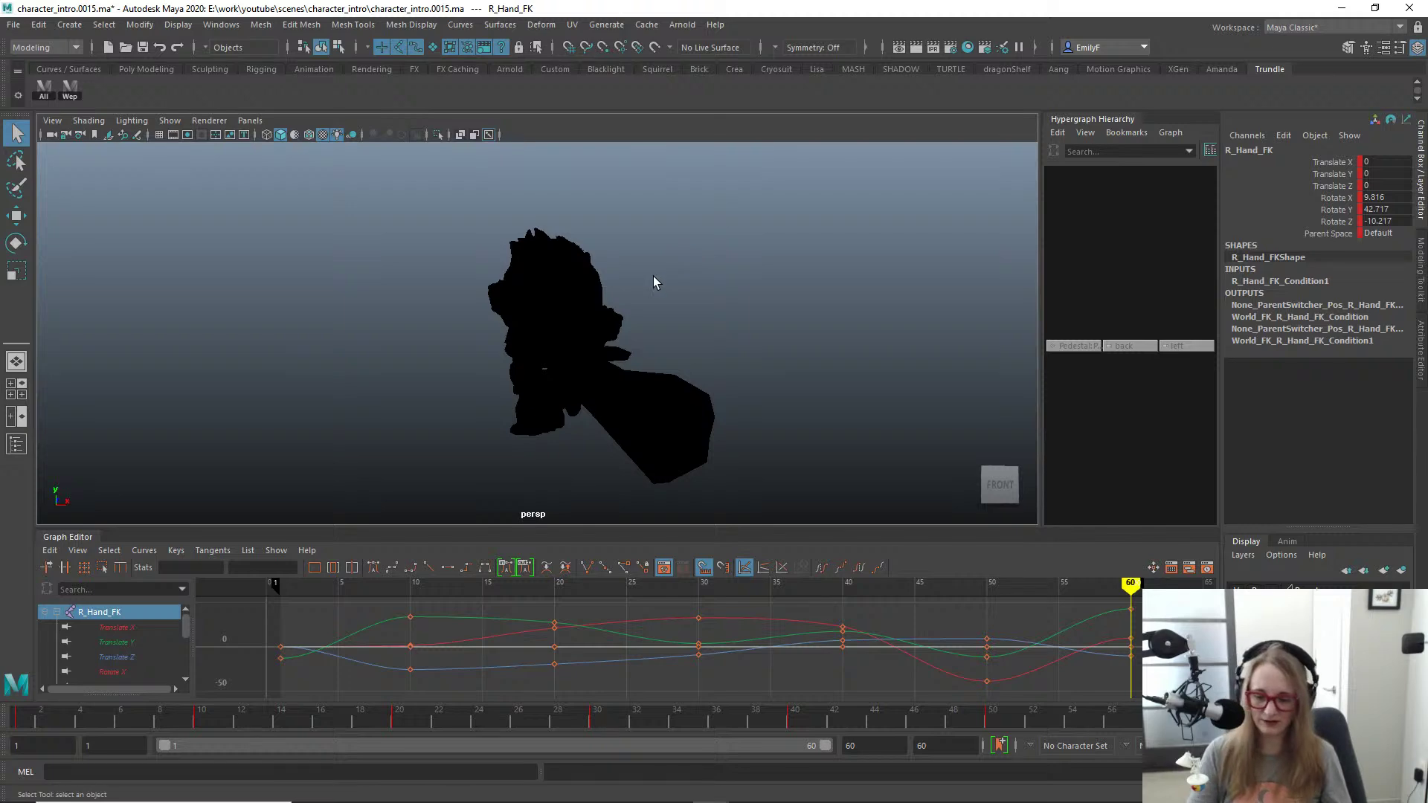
key(6)
Step: Examine the textured slam pose and the left arm's L_Hand_IKpv control from several angles in perspective view
alt+drag(597, 366, 555, 364)
alt+right_drag(554, 364, 797, 367)
alt+drag(796, 367, 568, 359)
key(alt+1)
alt+right_drag(568, 358, 543, 389)
click(586, 382)
alt+drag(591, 385, 315, 315)
click(459, 417)
key(w)
key(q)
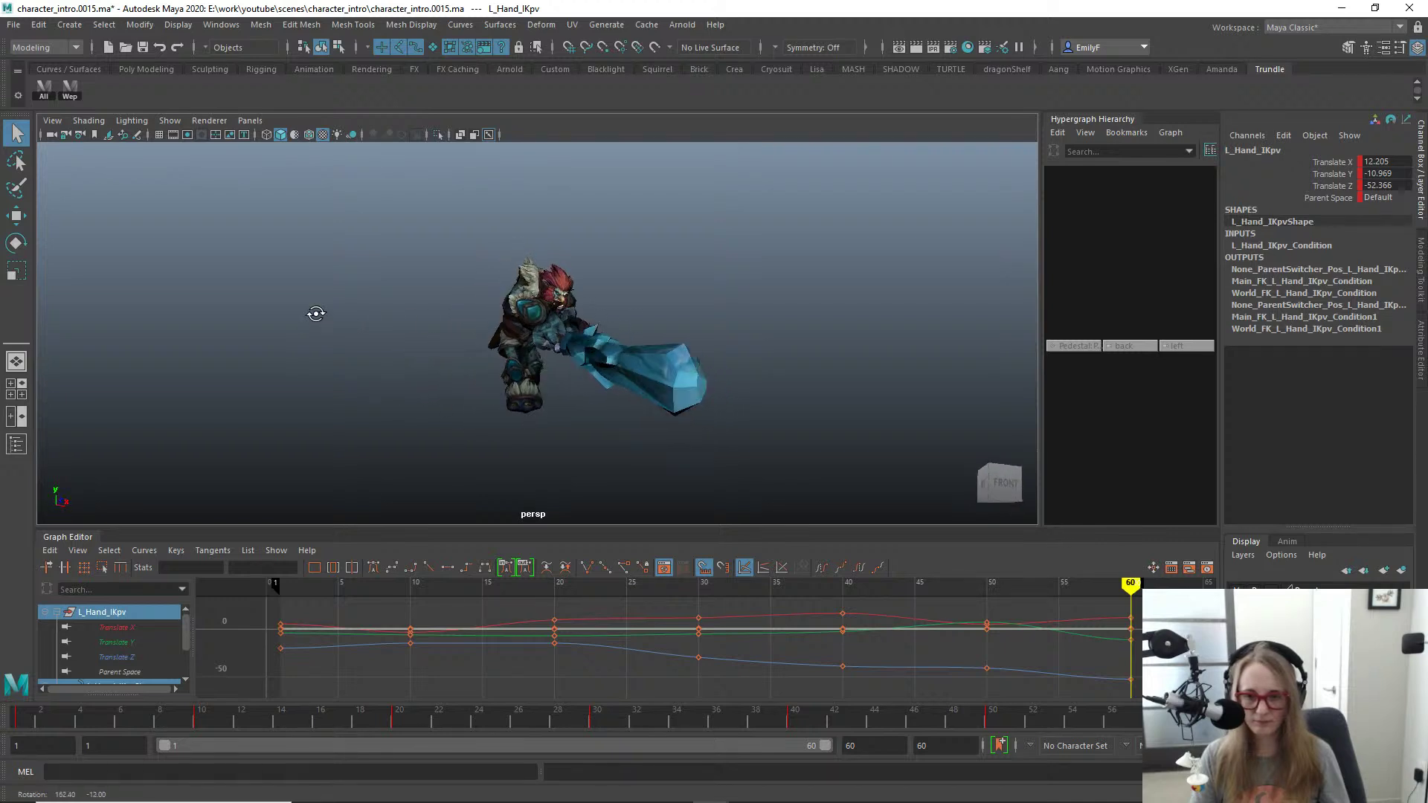
alt+right_drag(310, 315, 484, 332)
alt+right_drag(514, 415, 569, 416)
key(alt+1)
click(496, 405)
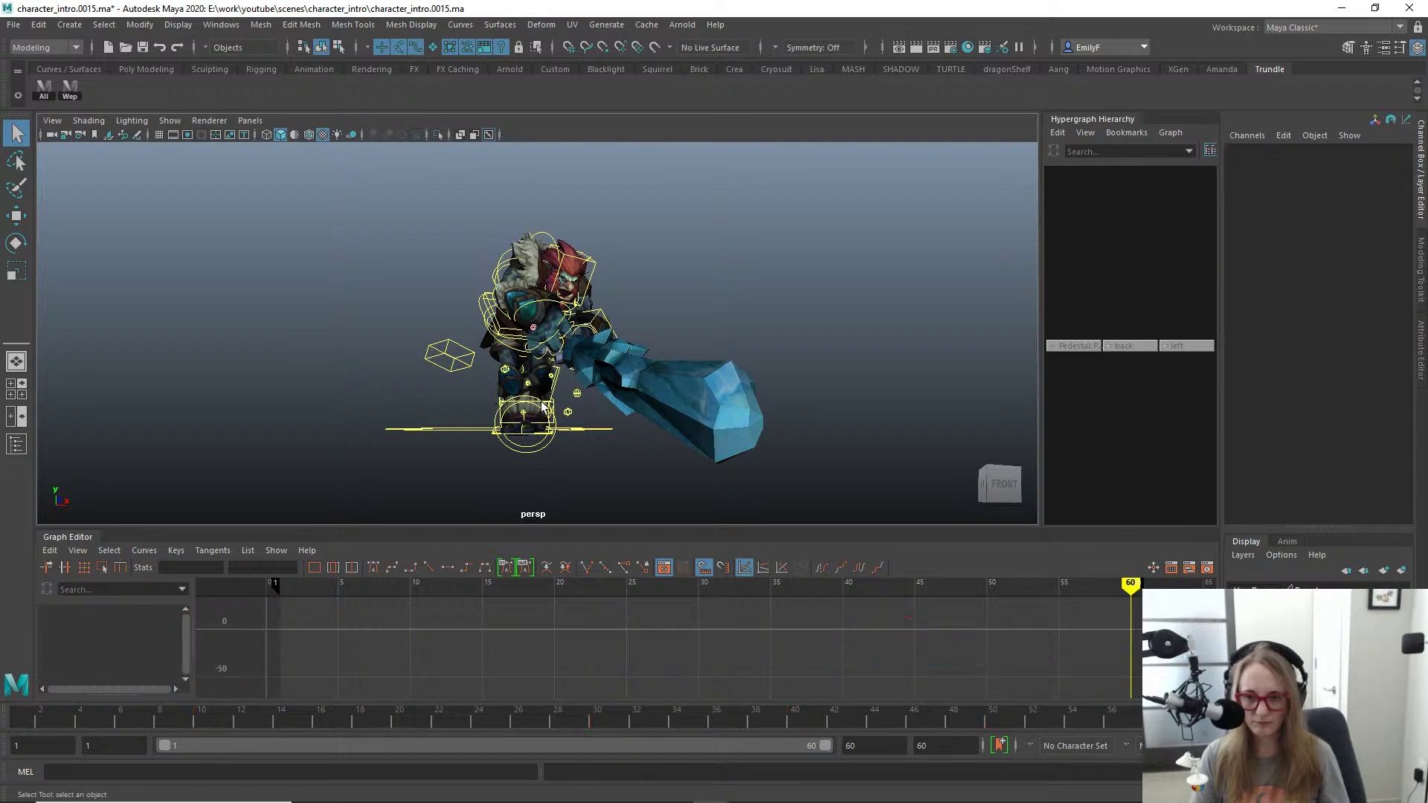
Step: Try turning the right foot by rotating R_Foot_IK to about 324.6 in Y, and undo the rotation
click(554, 401)
click(554, 402)
click(565, 428)
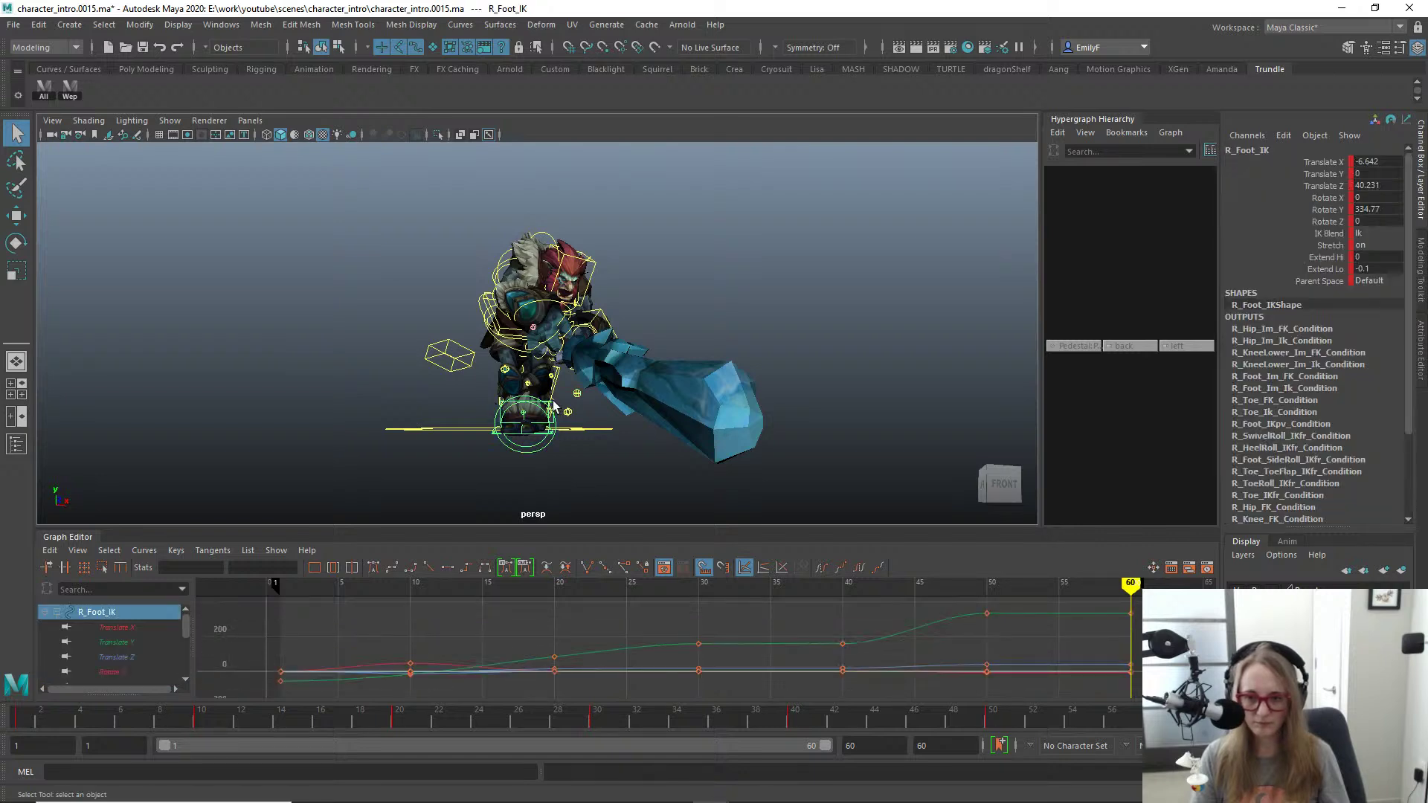
key(e)
mouse_move(585, 416)
mouse_down()
mouse_move(608, 421)
mouse_move(593, 419)
mouse_up()
key(q)
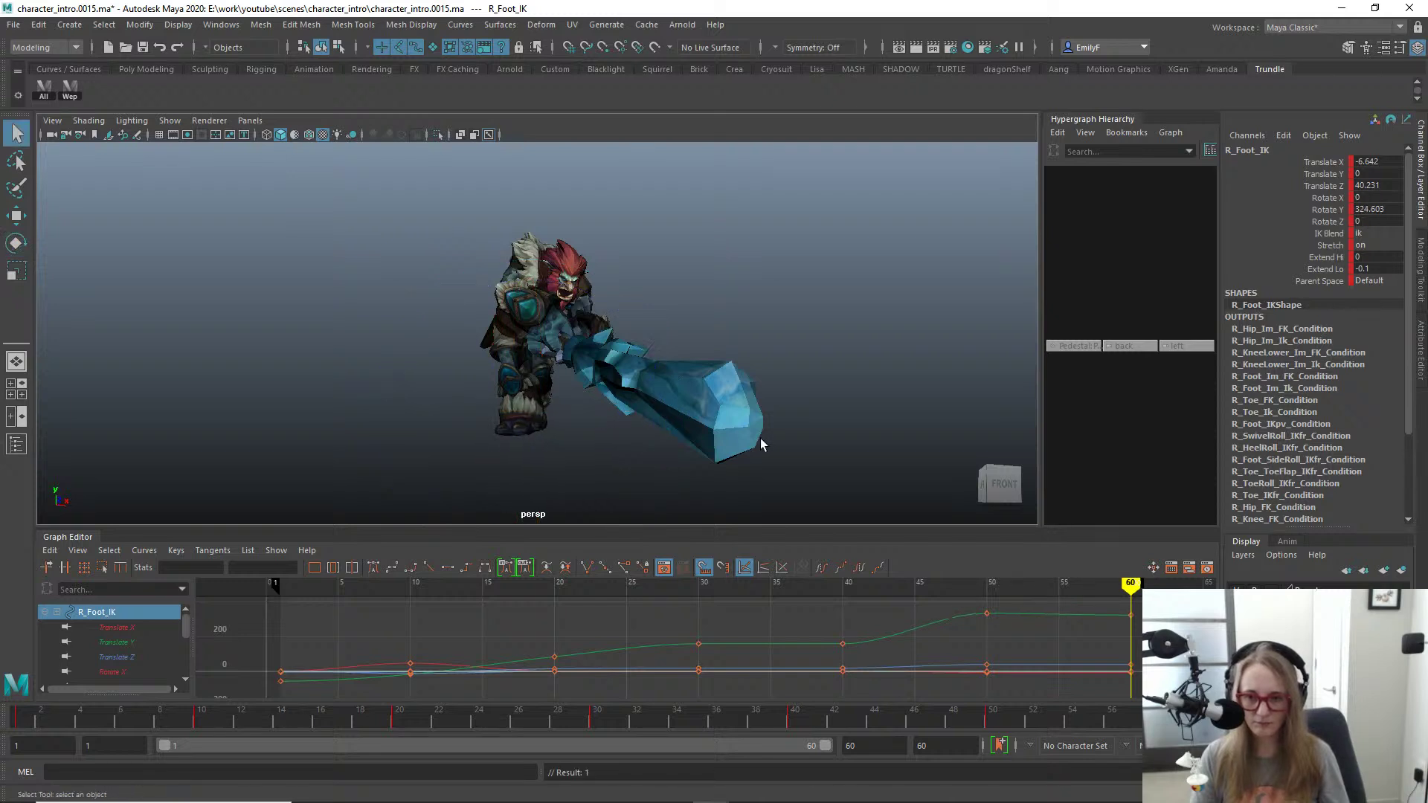
key(ctrl+z)
Step: Try turning the hips by rotating Root_FK about -5.8 in Y from a rear view, and undo the rotation
alt+right_drag(761, 444, 596, 377)
key(alt+1)
alt+right_drag(613, 210, 693, 259)
key(space)
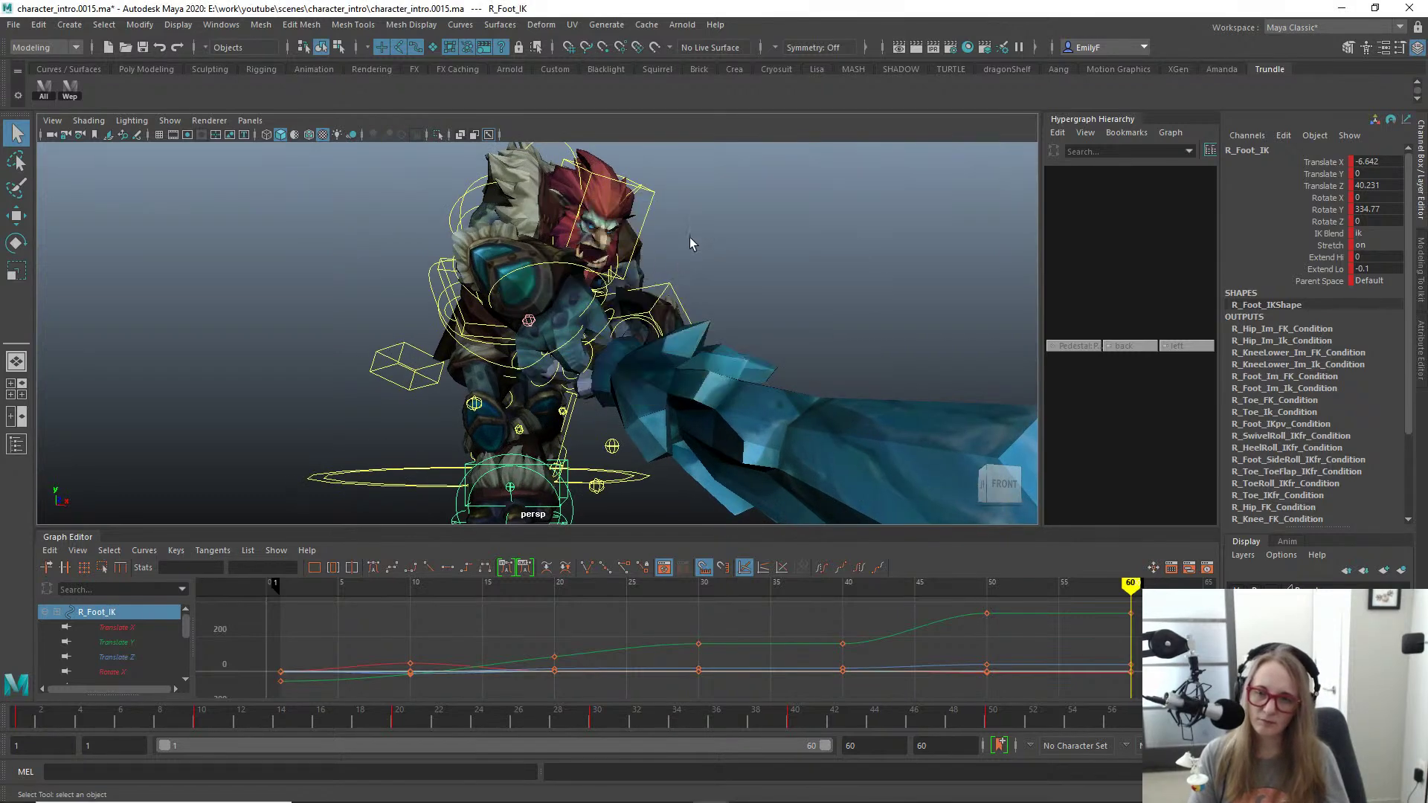
alt+drag(690, 239, 743, 297)
alt+right_drag(743, 297, 639, 272)
alt+drag(639, 272, 500, 328)
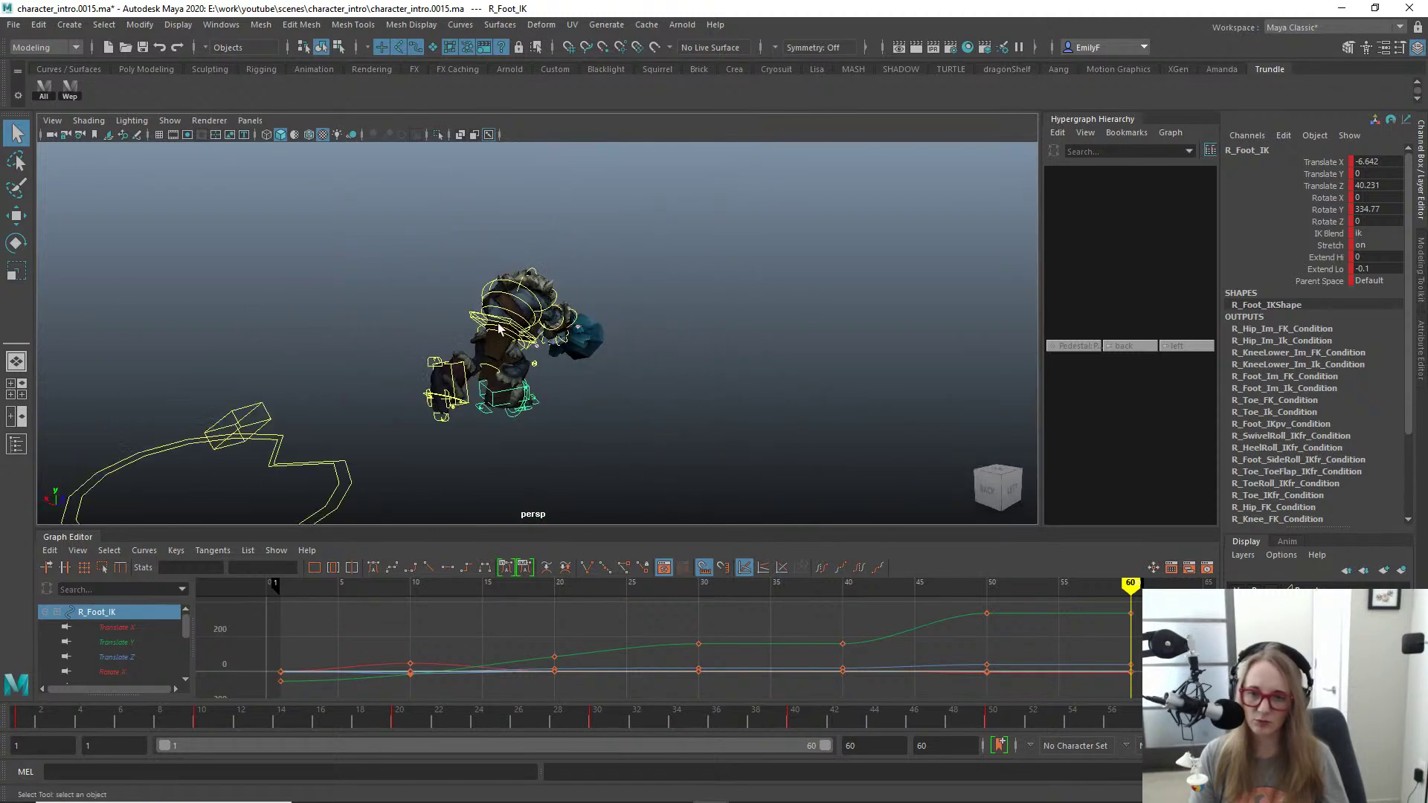
alt+right_drag(500, 328, 676, 364)
alt+drag(675, 364, 638, 352)
click(597, 342)
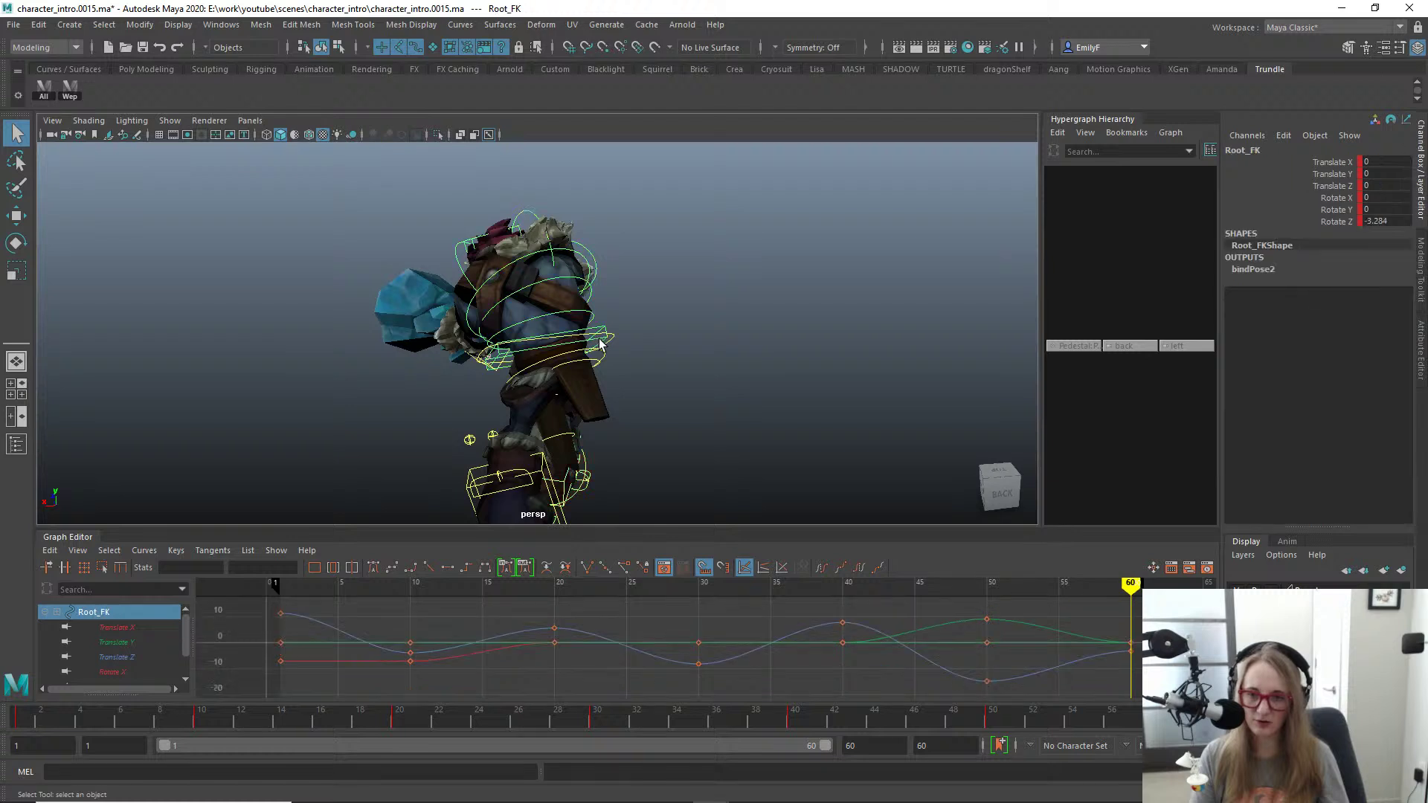
key(e)
alt+drag(695, 384, 634, 419)
key(ctrl+z)
drag(620, 304, 610, 306)
key(ctrl+z)
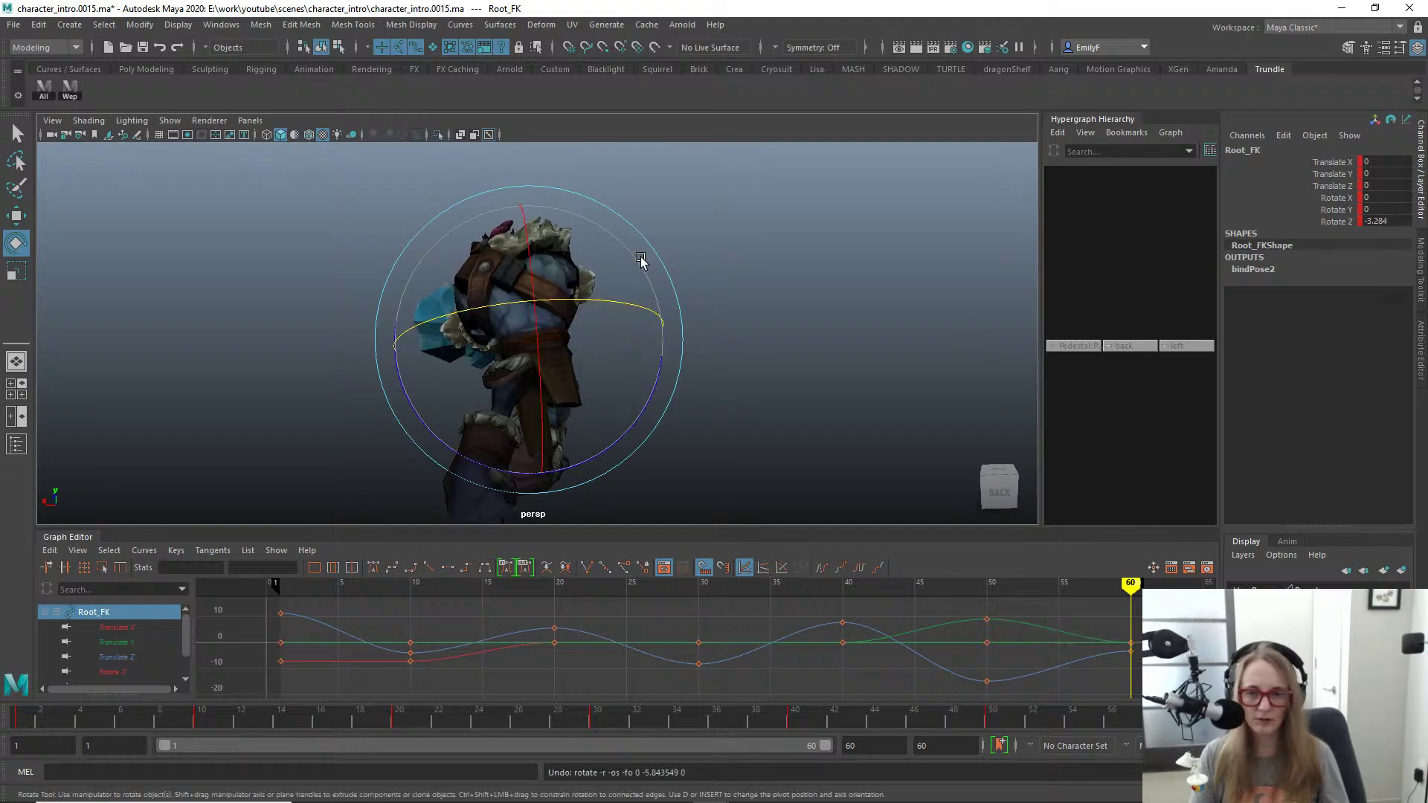
Step: Rotate Neck_FK to about -28.5, -7.4, 3.5 in front view to lift and turn the neck
alt+drag(609, 378, 660, 301)
key(alt+1)
alt+right_drag(488, 261, 633, 276)
alt+drag(632, 275, 603, 257)
key(q)
alt+drag(653, 192, 566, 224)
alt+right_drag(567, 225, 744, 223)
alt+middle_drag(744, 223, 729, 284)
alt+drag(618, 328, 543, 294)
click(620, 325)
key(space)
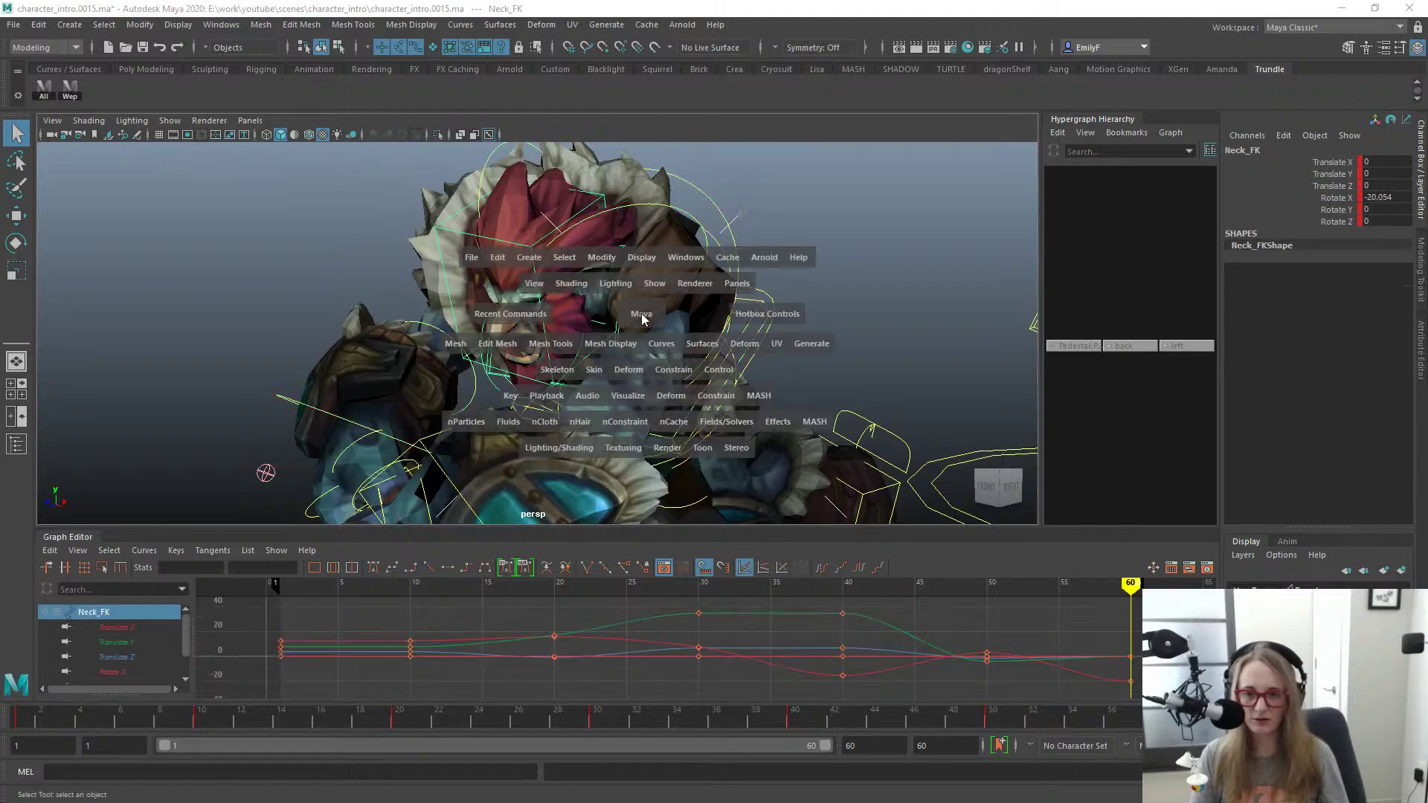
drag(642, 315, 644, 354)
key(e)
drag(595, 268, 549, 285)
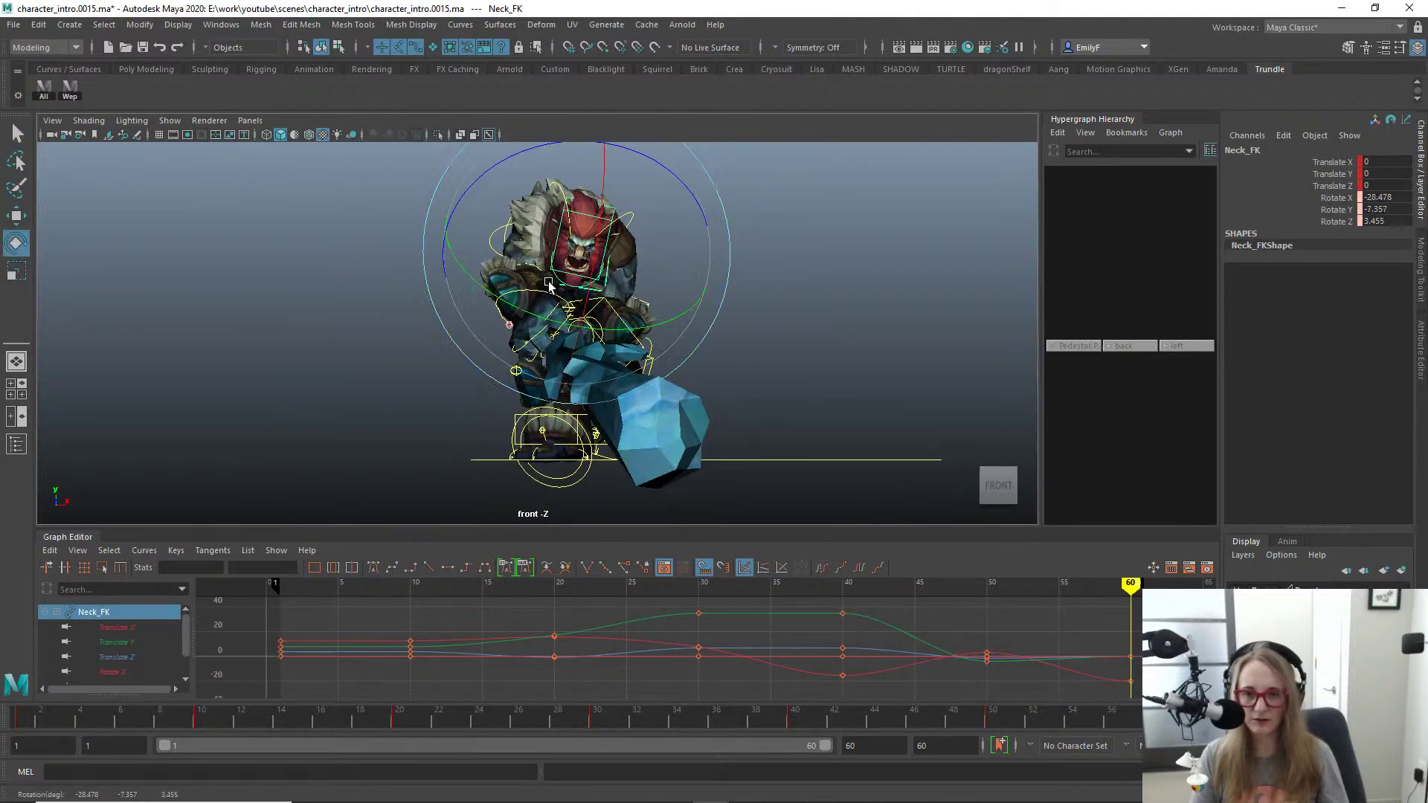
key(q)
Step: Fine-tune the neck's lift and tilt by rotating Neck_FK further in a closer front view
alt+right_drag(549, 275, 683, 257)
alt+middle_drag(683, 257, 654, 302)
key(e)
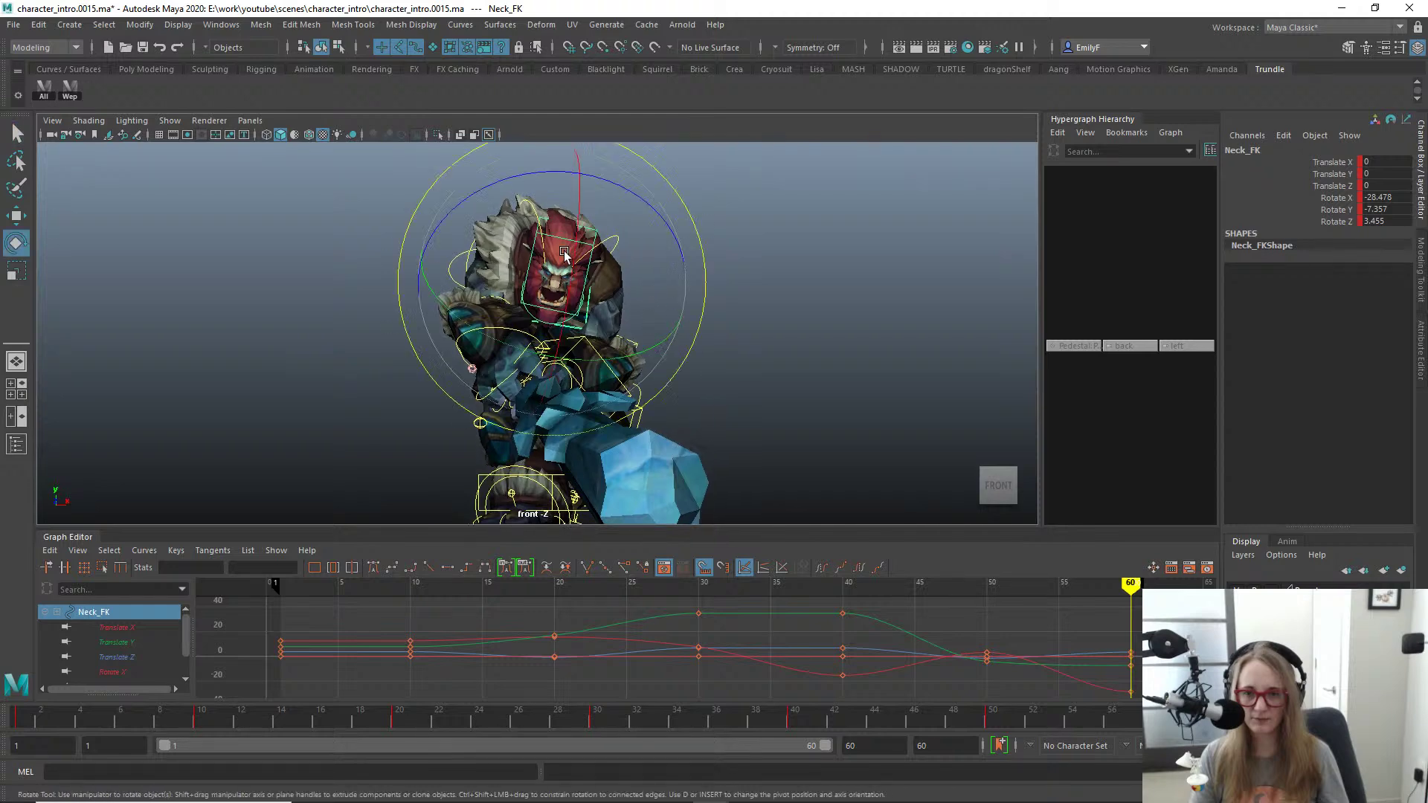
drag(565, 256, 566, 247)
drag(679, 215, 629, 180)
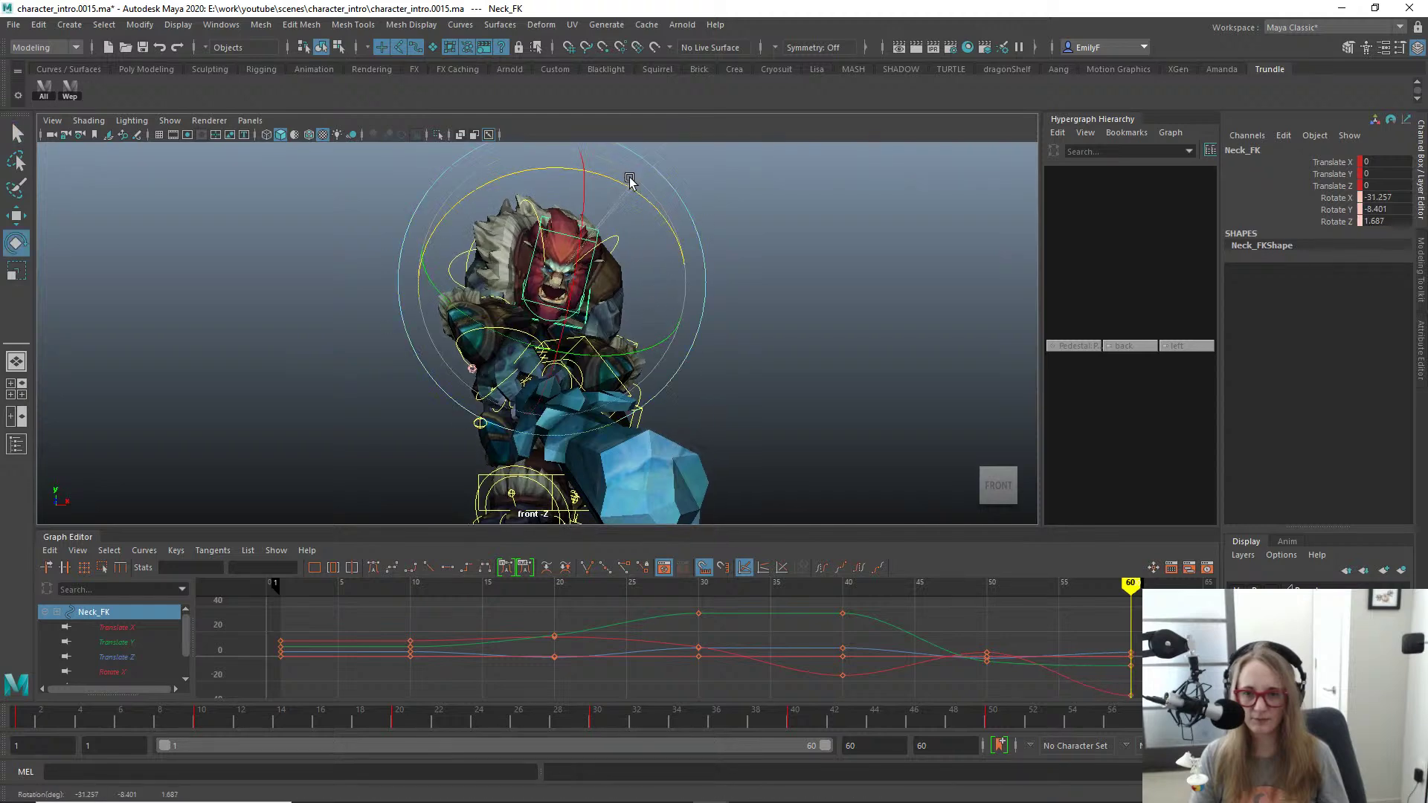
drag(608, 248, 502, 294)
key(q)
Step: Rotate Head_FK to about -26.1, -9.2, -1.2 to aim the face, and hide the rig controls
click(610, 239)
key(e)
key(q)
click(532, 280)
key(e)
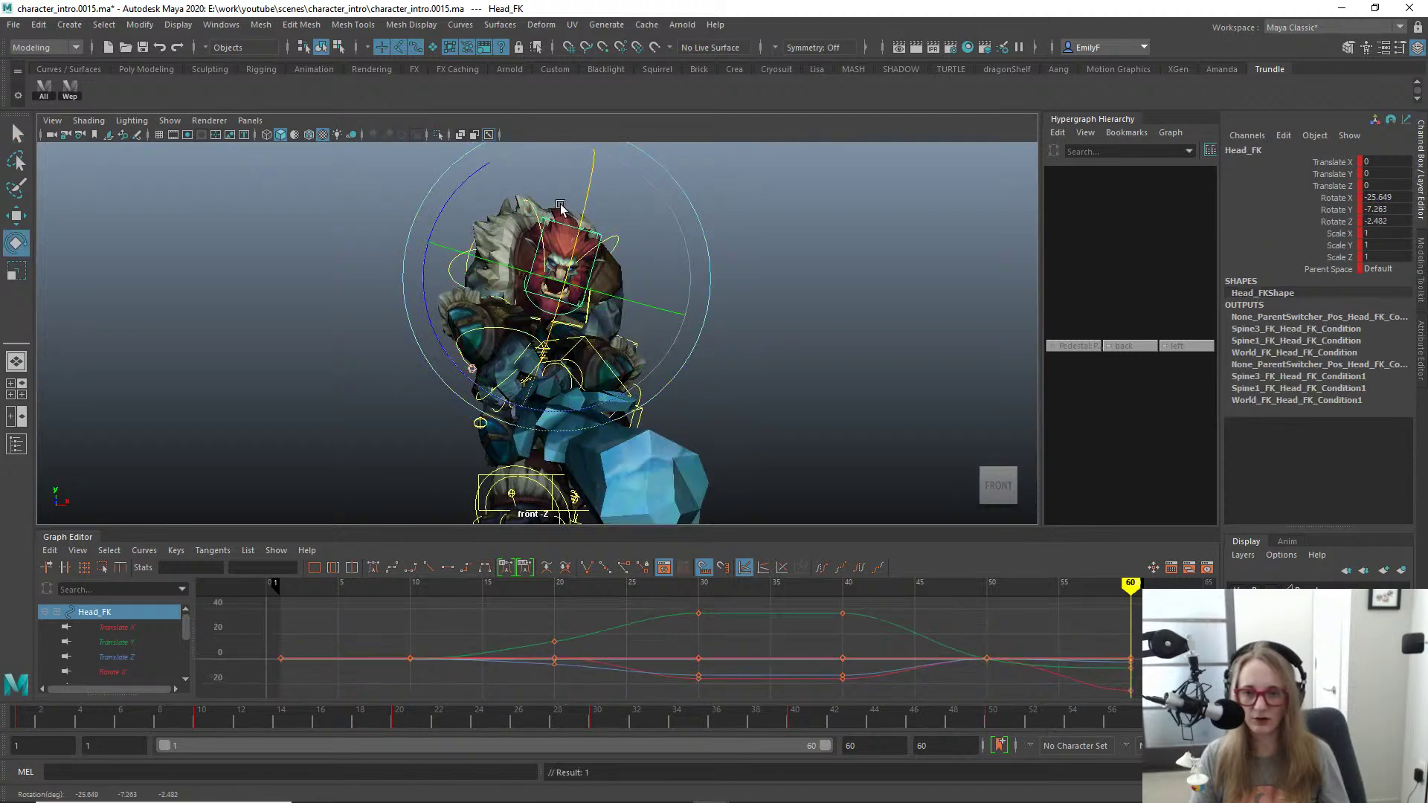
drag(566, 250, 561, 255)
key(q)
key(alt+1)
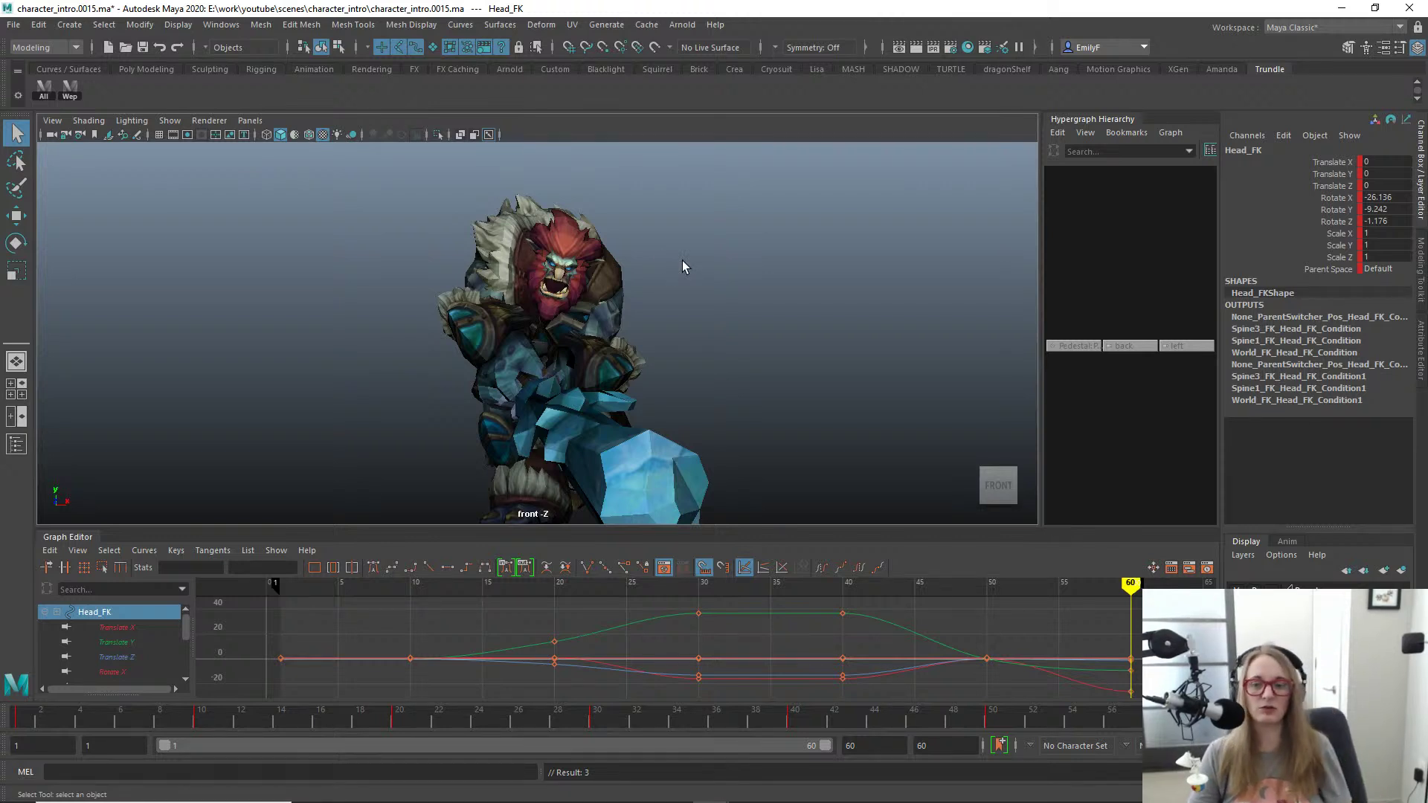
Step: Review the pose in front and perspective views with nothing selected, and save an incremental version of the scene
alt+right_drag(753, 266, 372, 289)
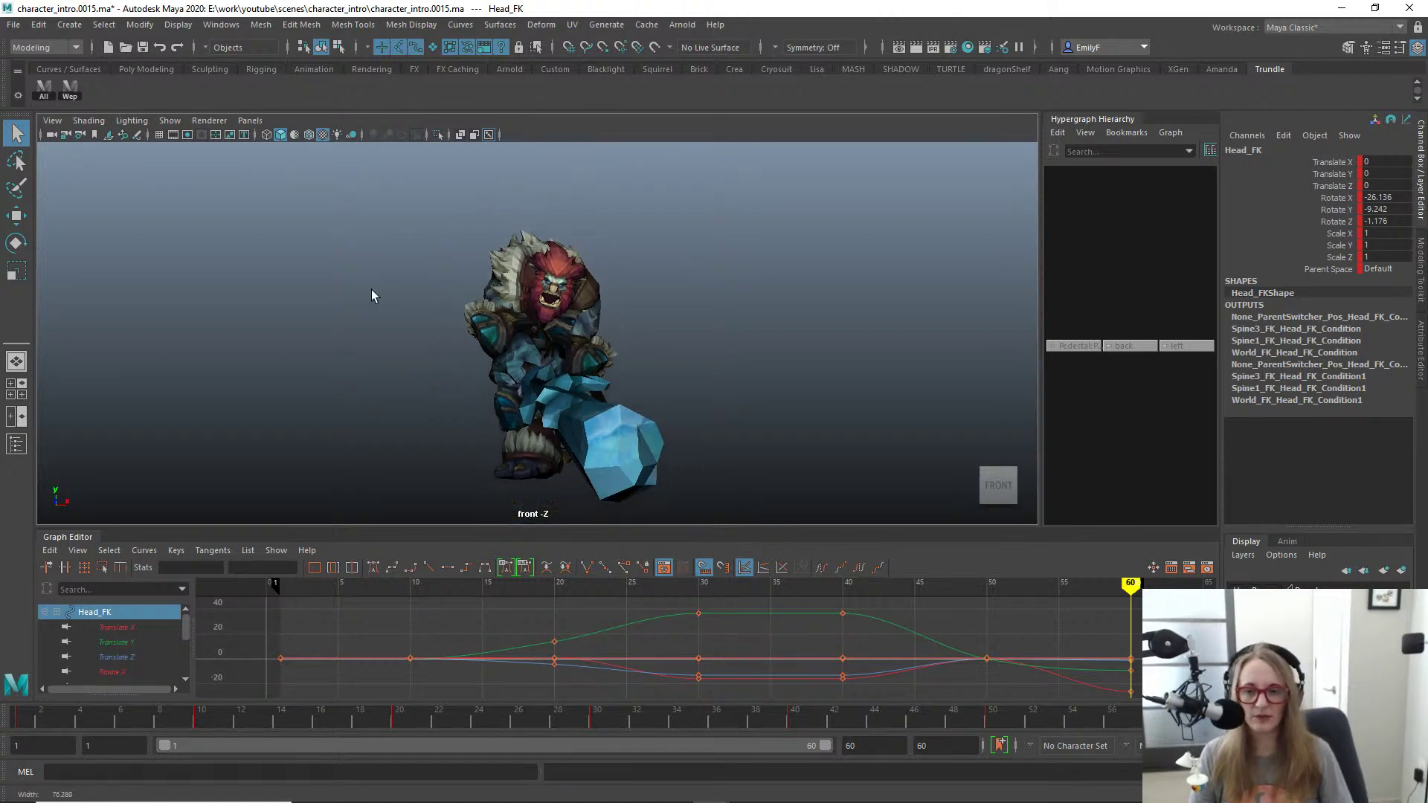
alt+middle_drag(573, 330, 600, 286)
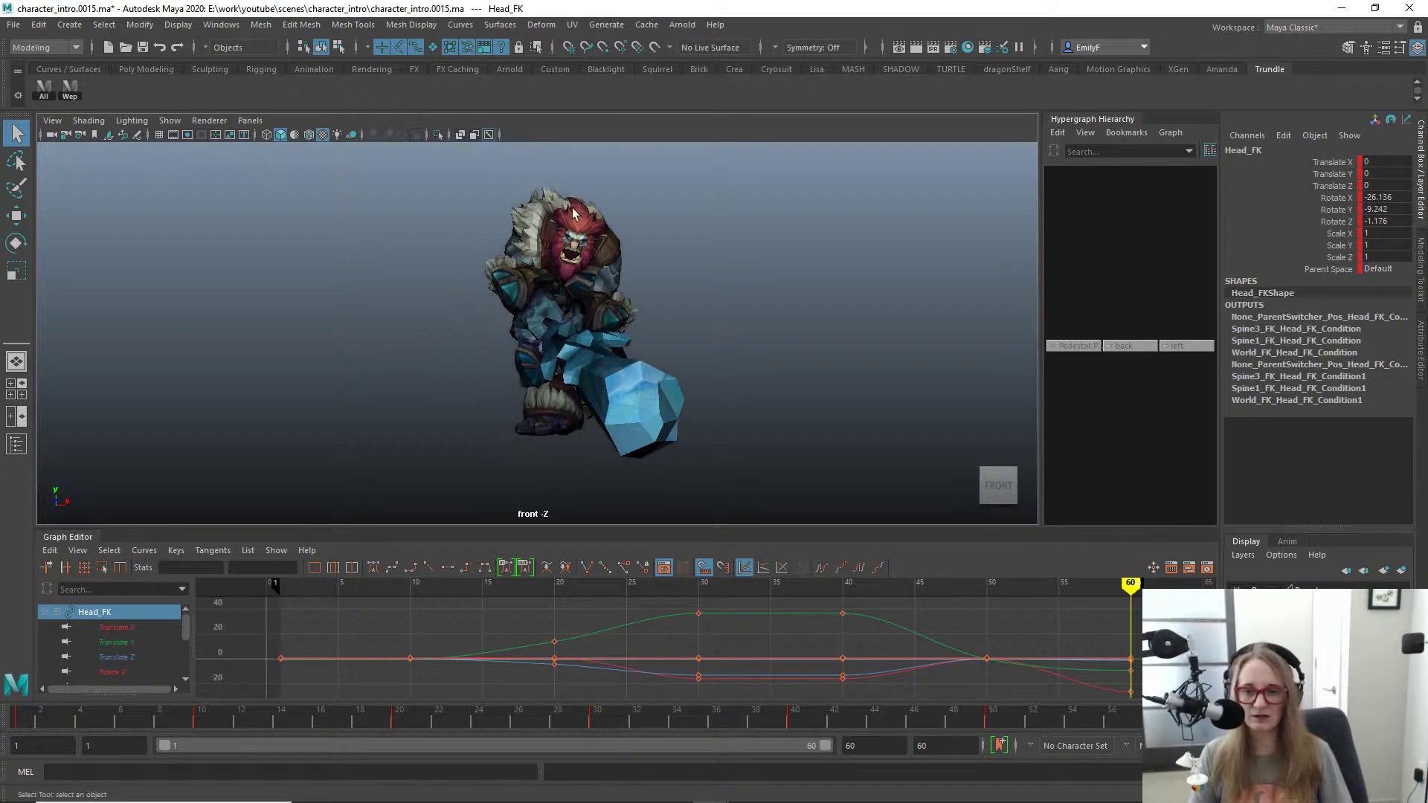
alt+right_drag(599, 237, 648, 228)
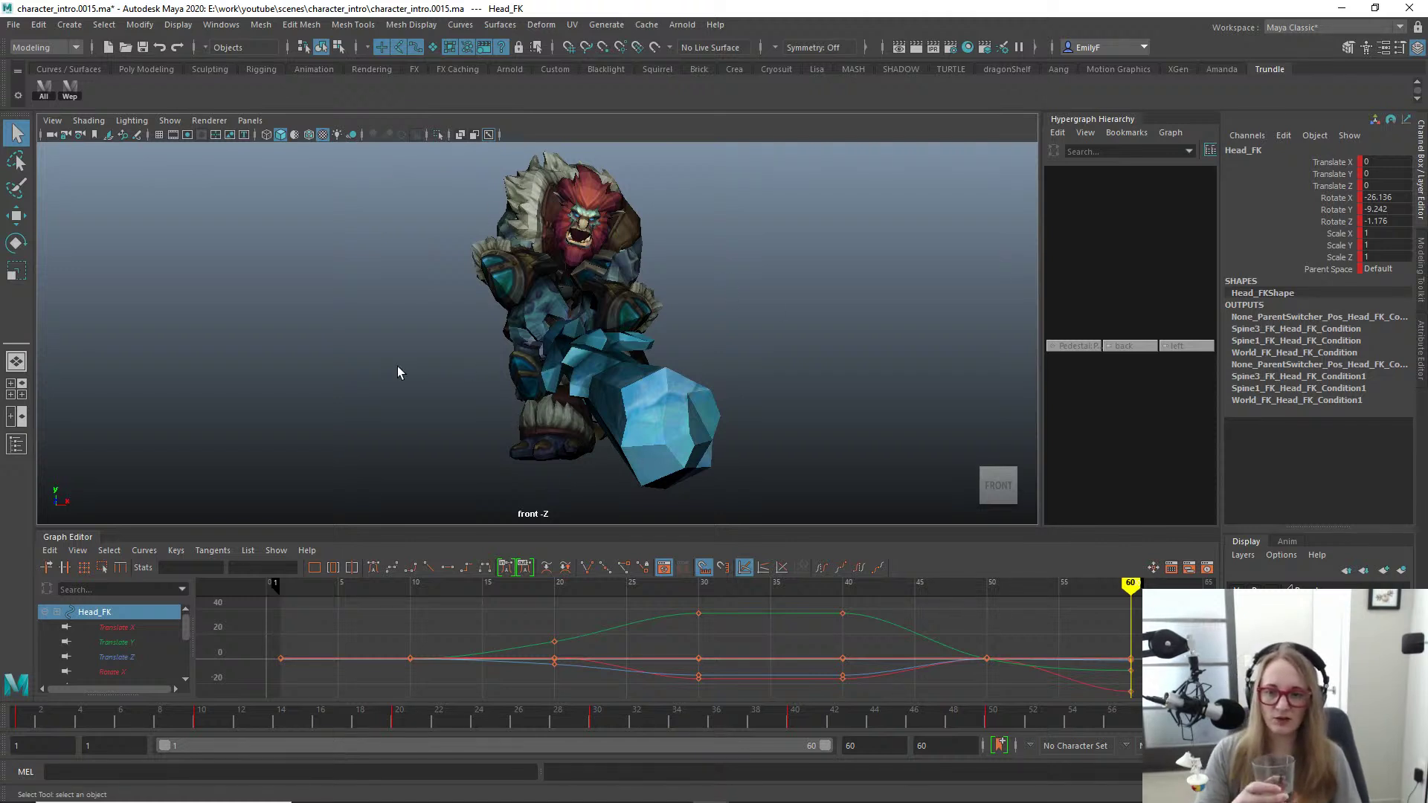
click(533, 418)
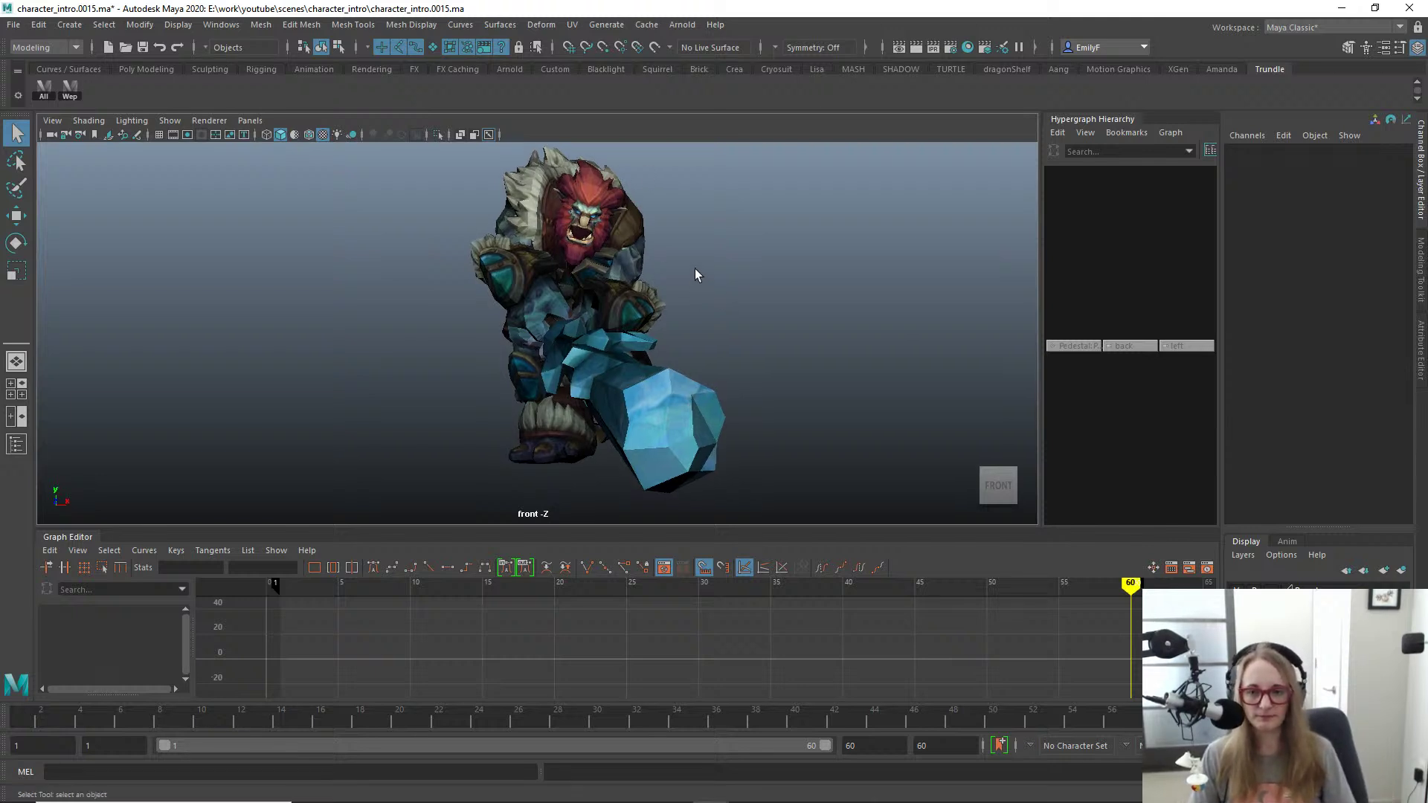
key(space)
drag(696, 270, 698, 232)
alt+right_drag(698, 232, 549, 282)
alt+drag(548, 283, 800, 289)
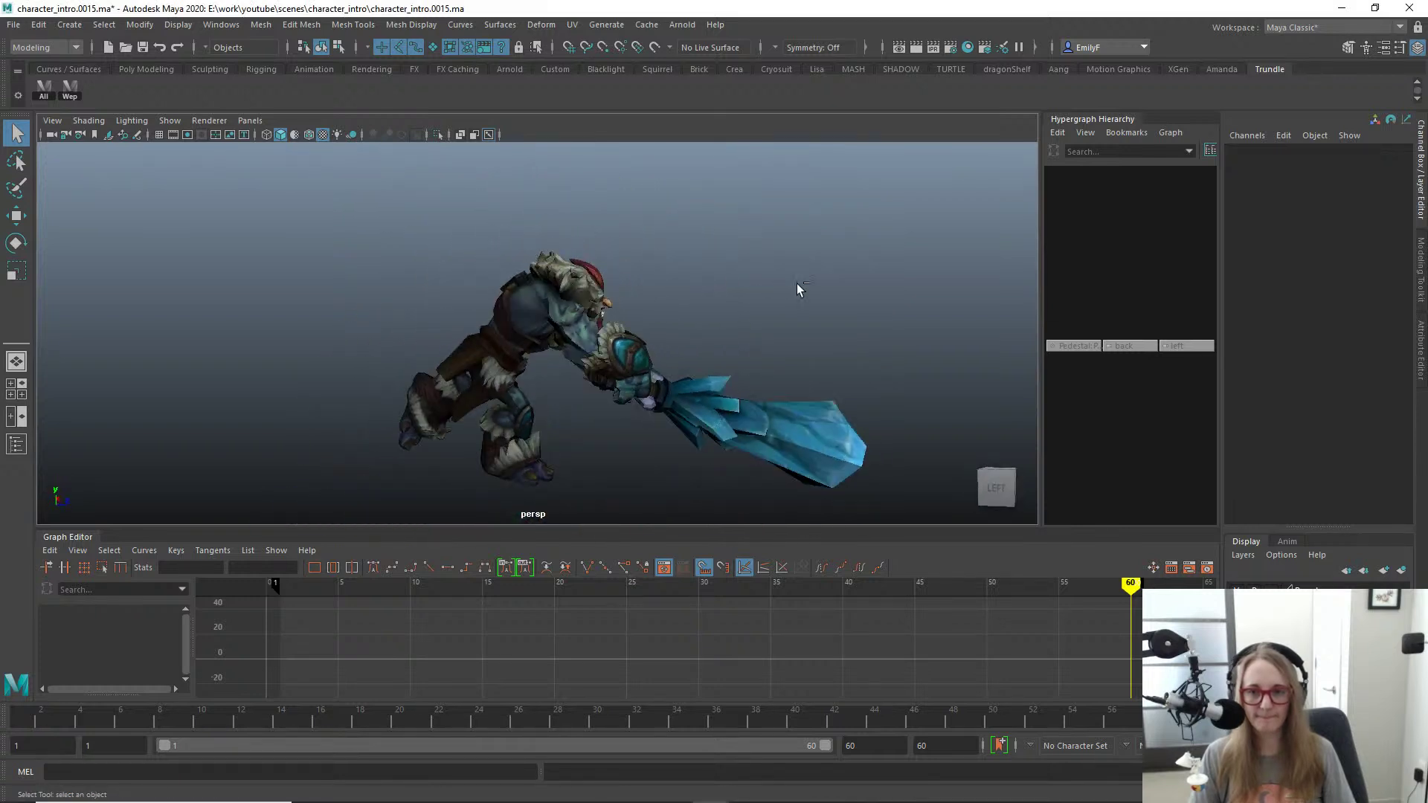
key(ctrl+alt+s)
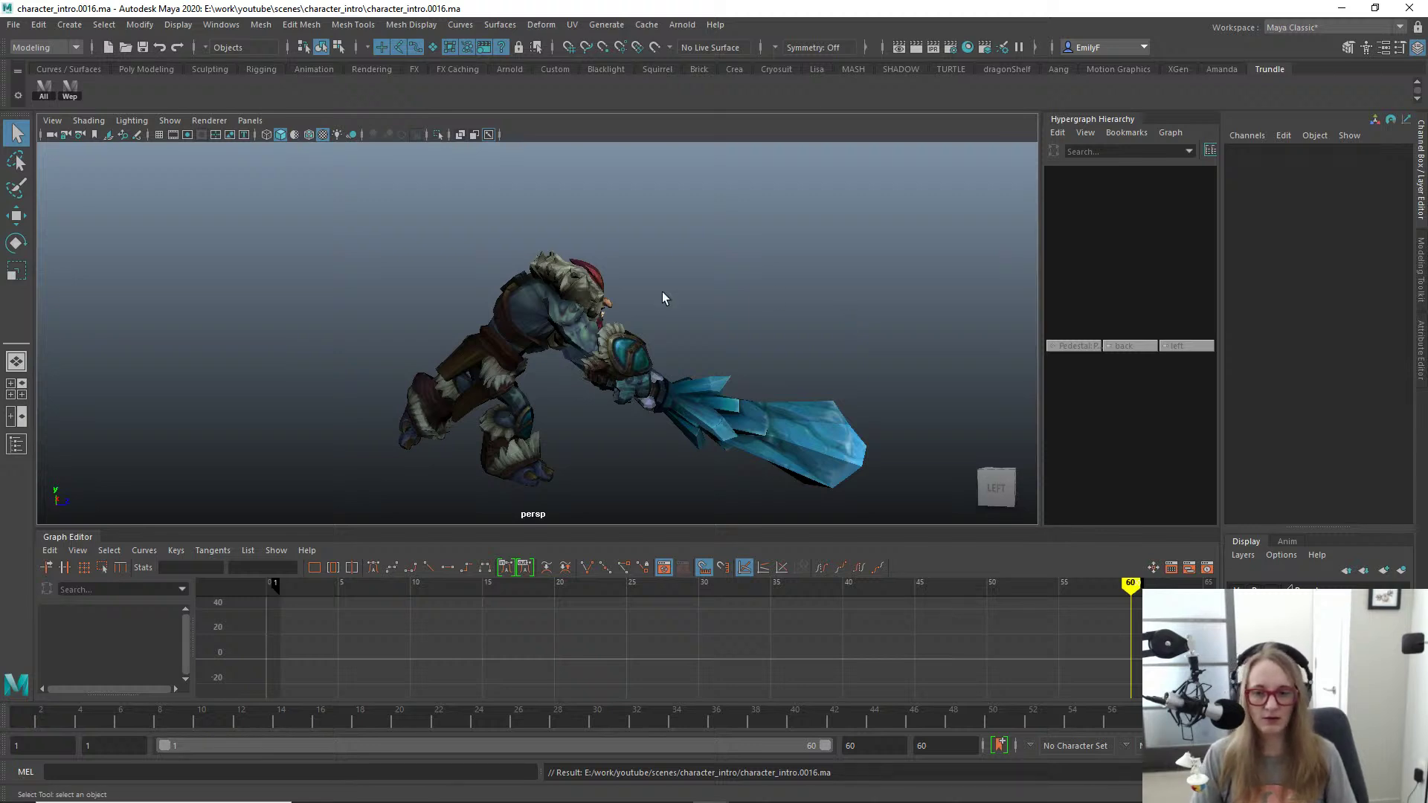
Step: Play and scrub the blocking from the start up to frame 51 to review how the poses flow
alt+right_drag(664, 298, 453, 291)
click(43, 721)
key(alt+v)
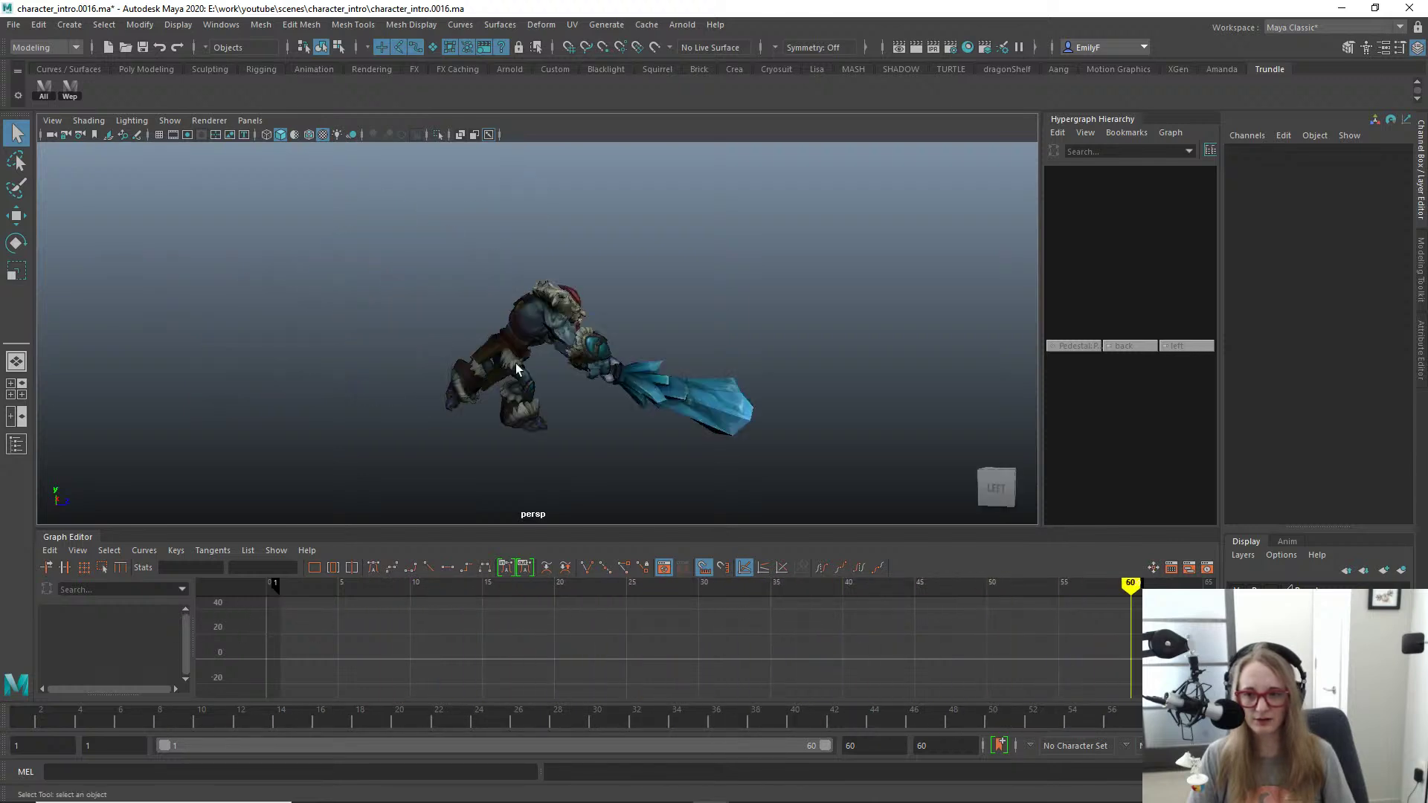
alt+drag(417, 369, 631, 382)
drag(719, 751, 334, 623)
scroll(364, 374, down, 5)
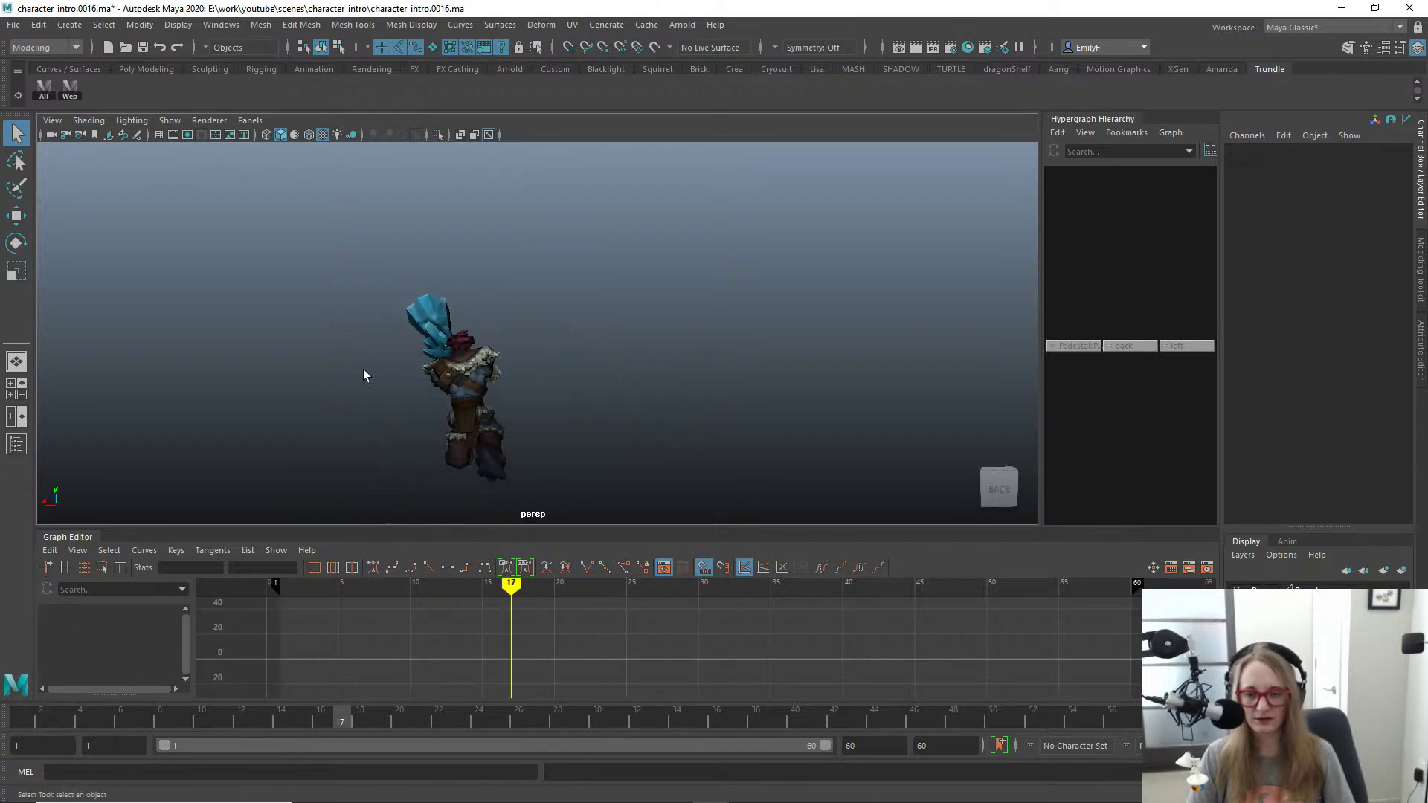
alt+middle_drag(413, 358, 460, 305)
mouse_move(87, 709)
mouse_down()
mouse_move(23, 719)
mouse_move(838, 650)
mouse_move(1138, 603)
mouse_move(785, 586)
mouse_move(459, 542)
mouse_move(459, 523)
mouse_move(4, 479)
mouse_move(514, 499)
mouse_move(181, 491)
mouse_move(194, 469)
mouse_move(466, 466)
mouse_move(714, 485)
mouse_move(1125, 581)
mouse_move(972, 593)
mouse_move(669, 484)
mouse_move(967, 521)
mouse_move(601, 355)
mouse_move(392, 360)
mouse_move(596, 357)
mouse_move(636, 379)
mouse_up()
alt+right_drag(595, 365, 558, 354)
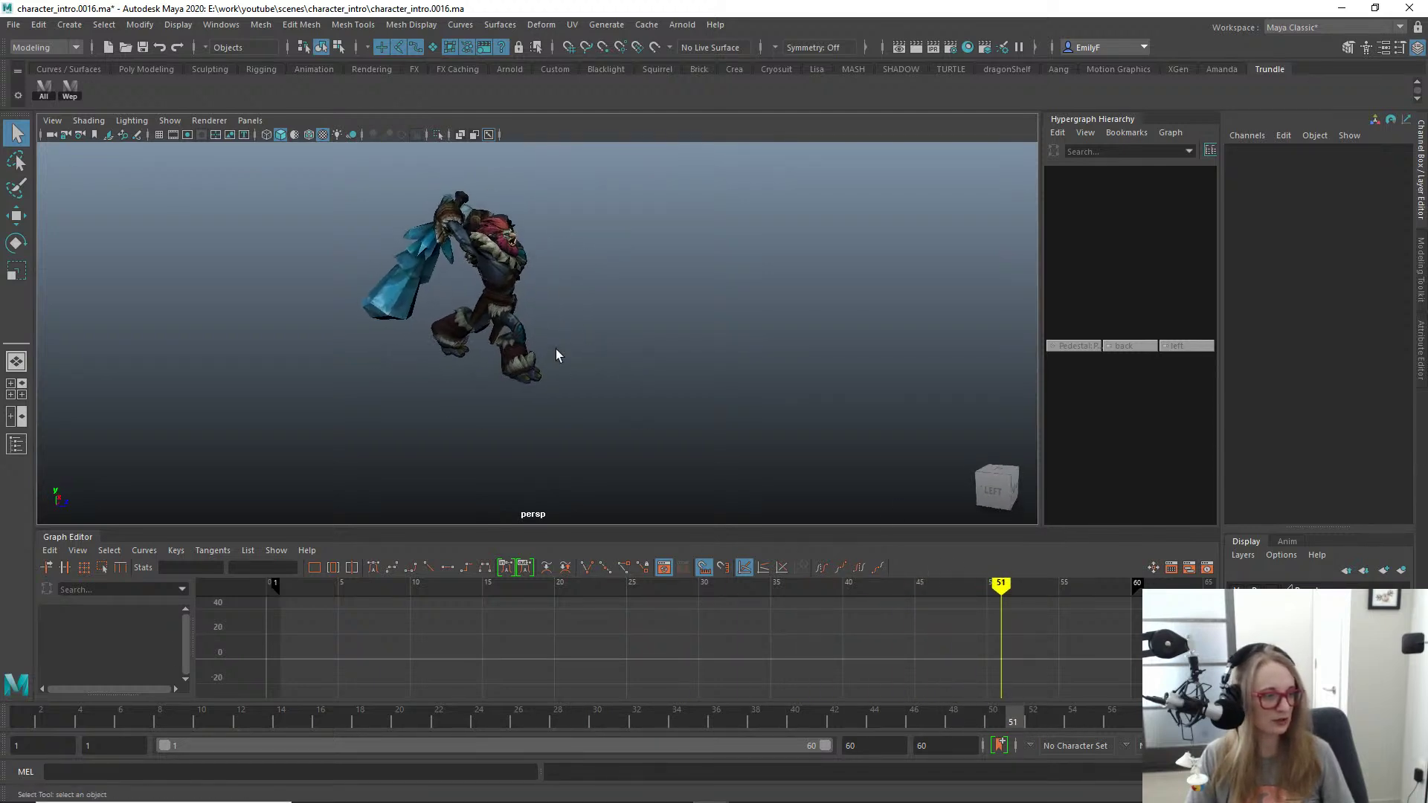
Step: Examine the overhead windup pose at frame 51 from several angles and scrub on to the slam at frame 60
alt+right_drag(409, 331, 502, 323)
alt+drag(504, 323, 669, 428)
alt+right_drag(670, 428, 491, 380)
alt+drag(491, 379, 583, 309)
alt+middle_drag(583, 308, 648, 330)
alt+right_drag(649, 334, 762, 360)
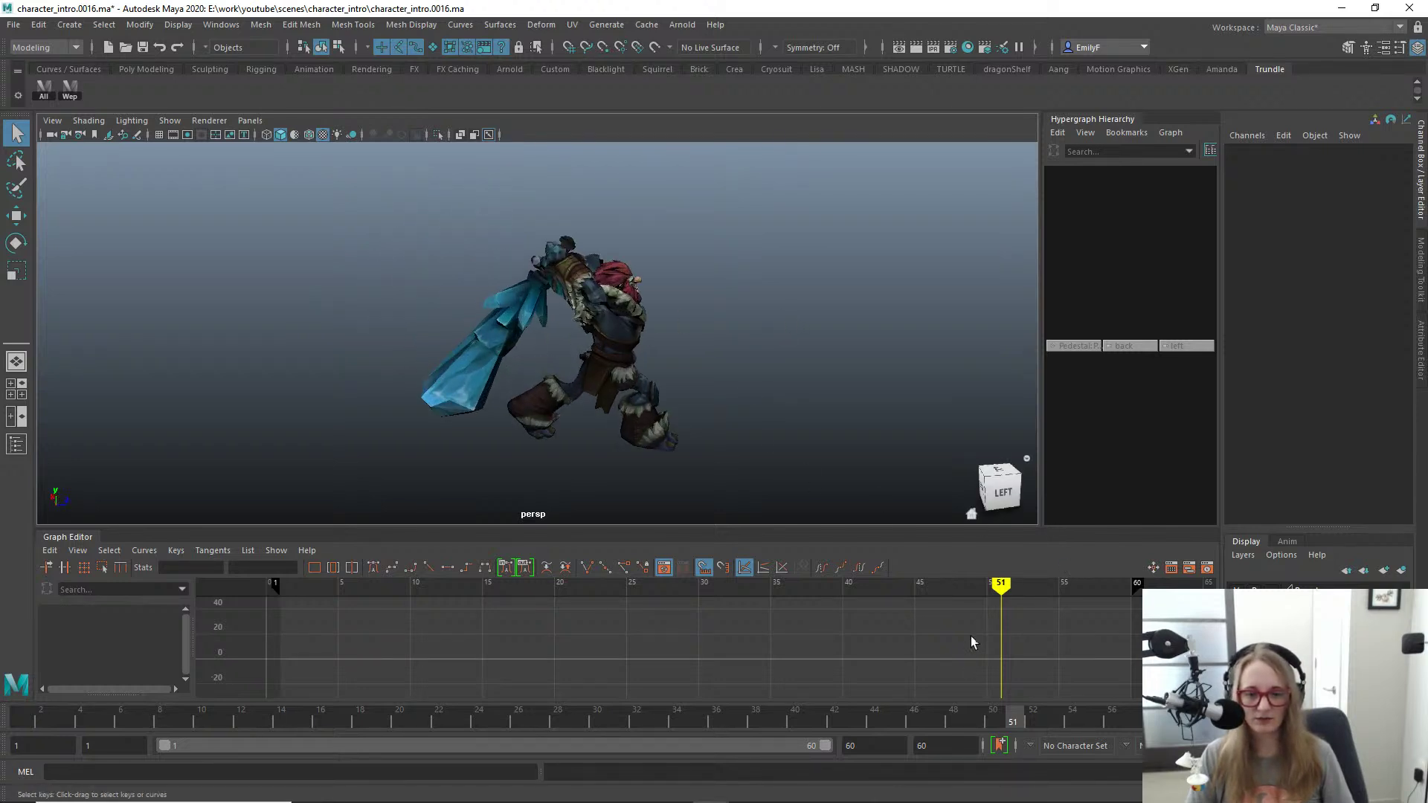
drag(1006, 734, 1190, 726)
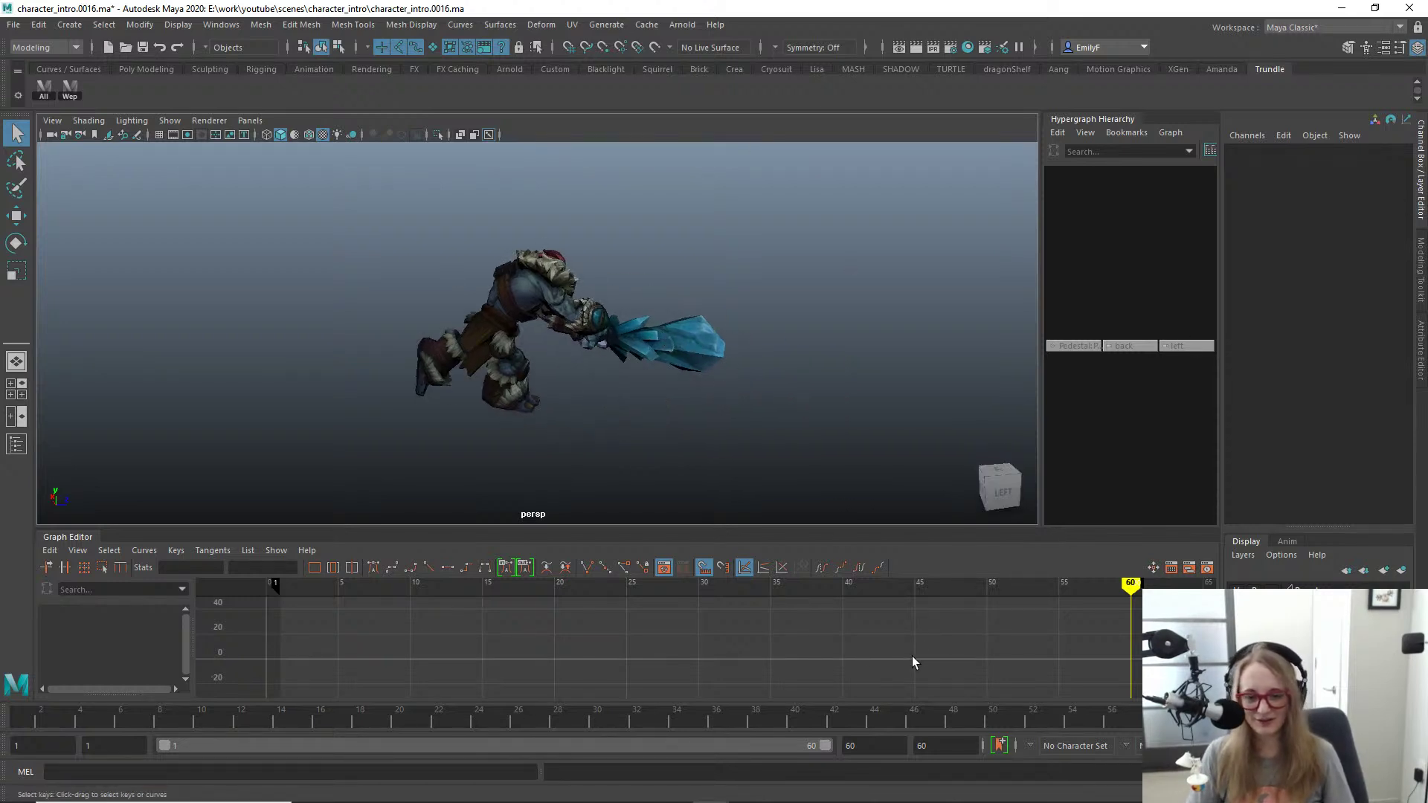
Step: Extend the playback range to end at frame 90 and select all of Trundle's animation controls
text(90)
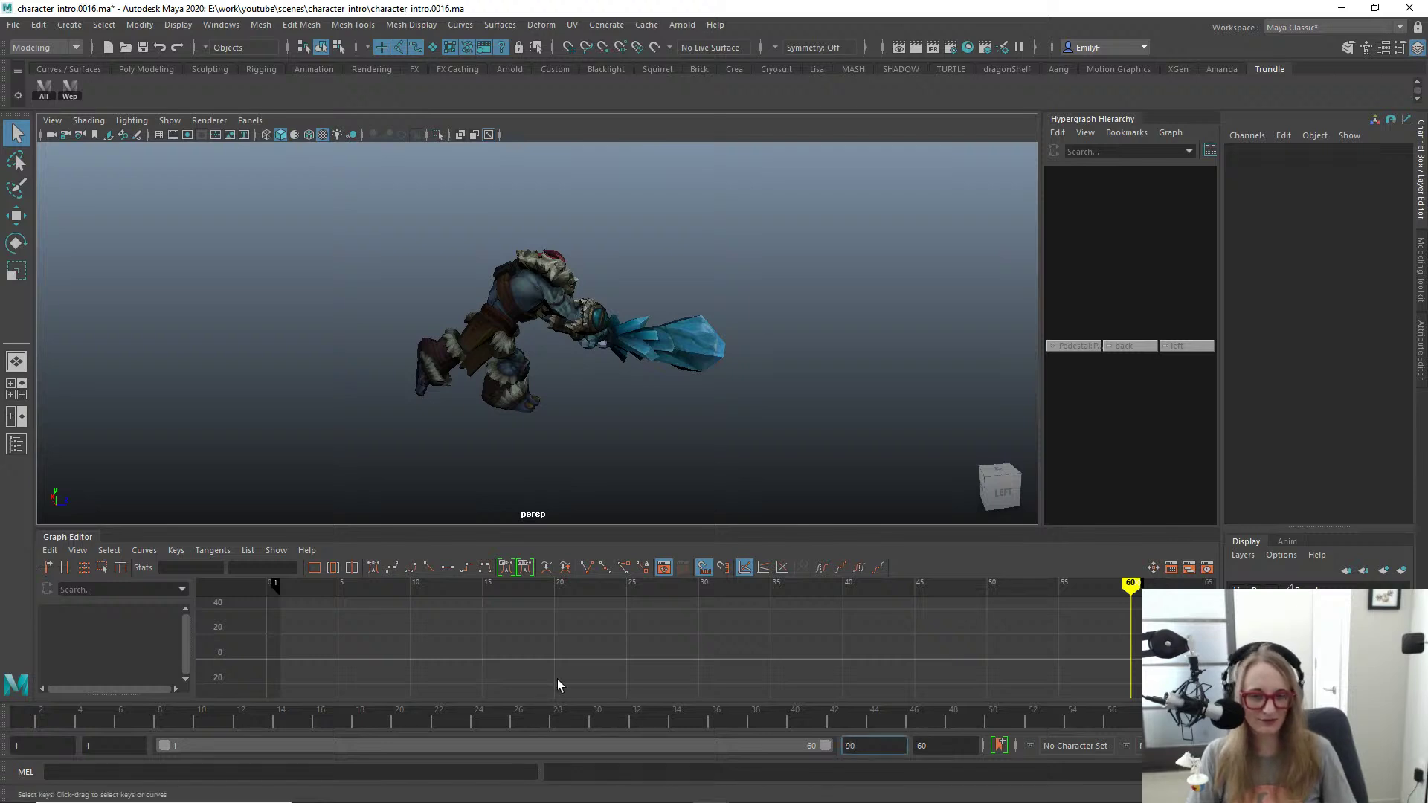
key(Return)
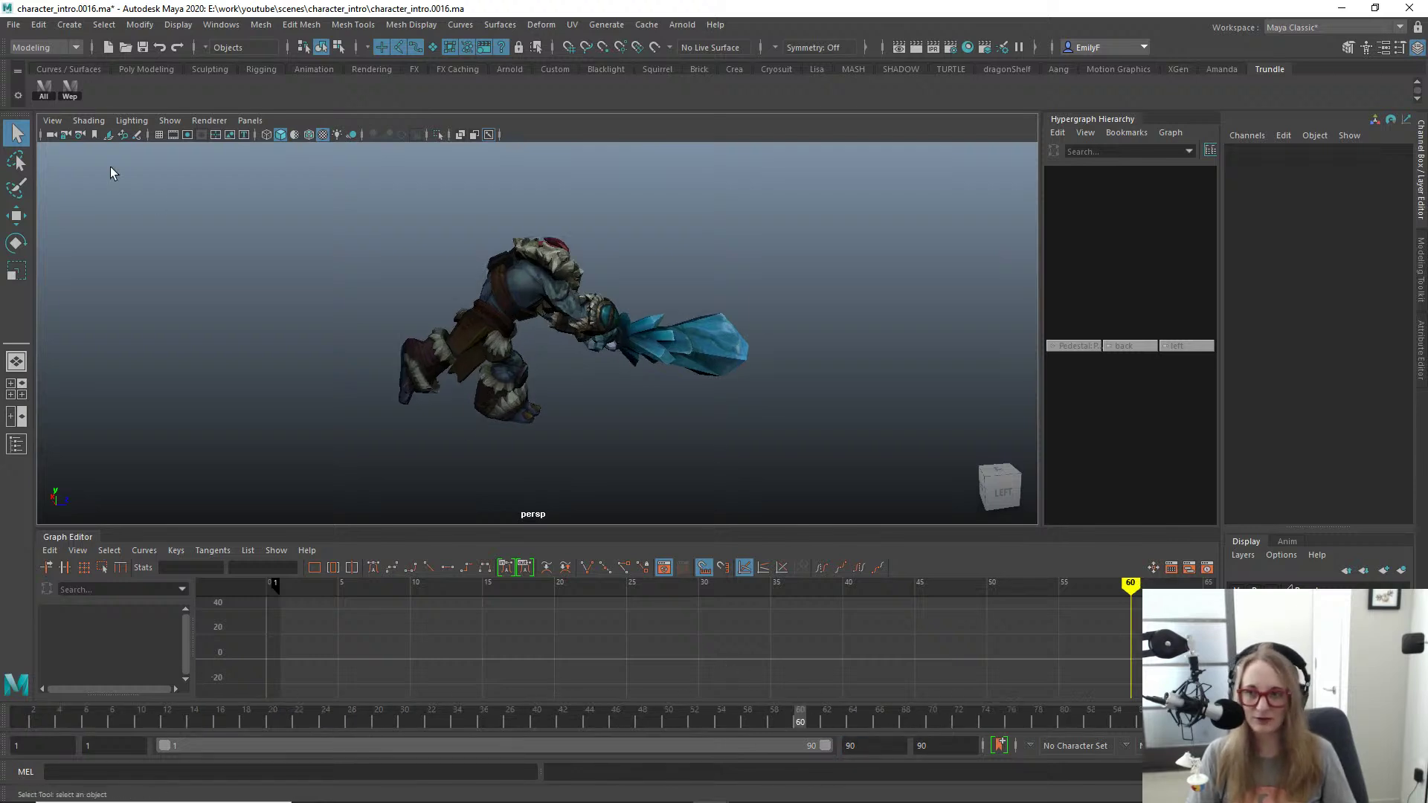
click(39, 95)
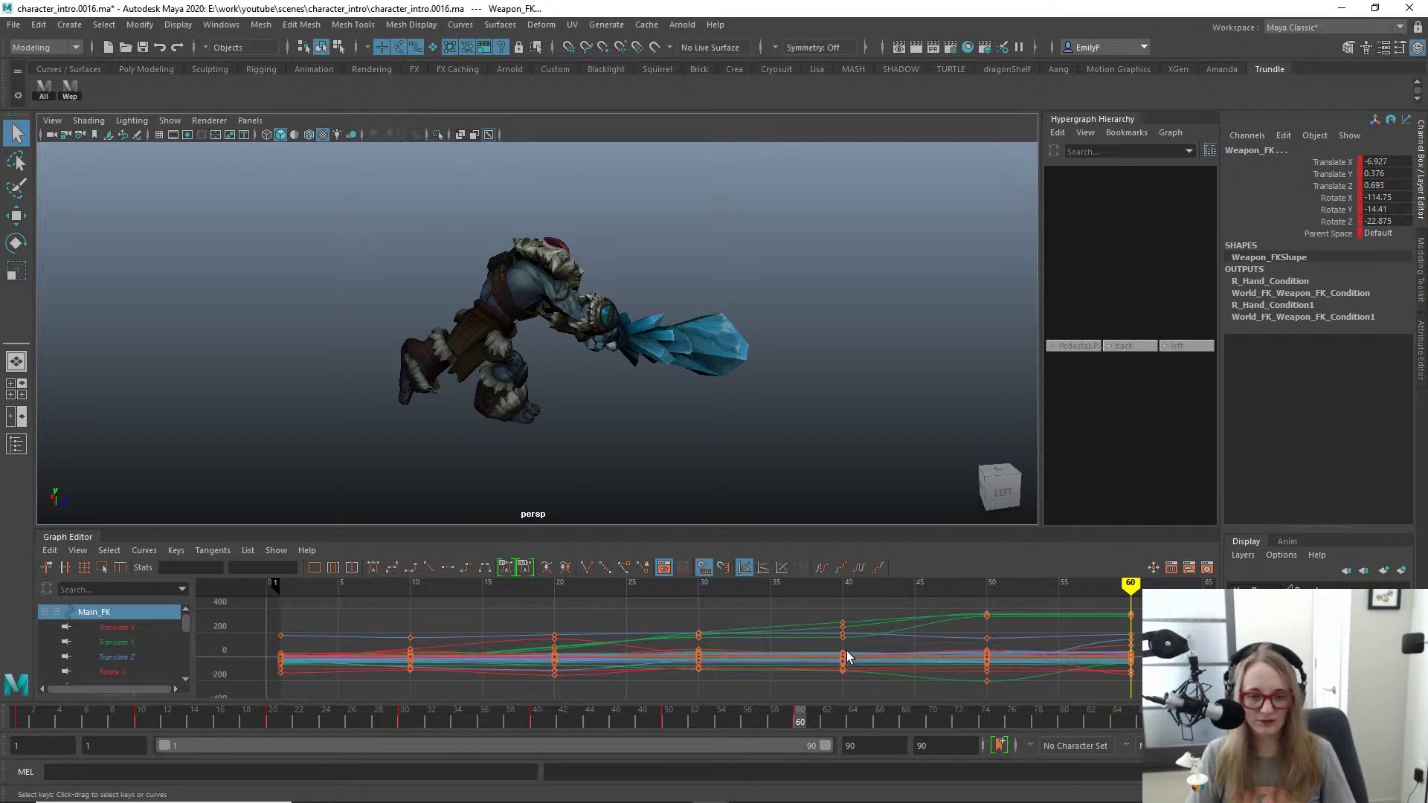
Step: Copy the frame 60 pose of all controls to frame 70 and key it there
click(914, 721)
scroll(765, 390, up, 3)
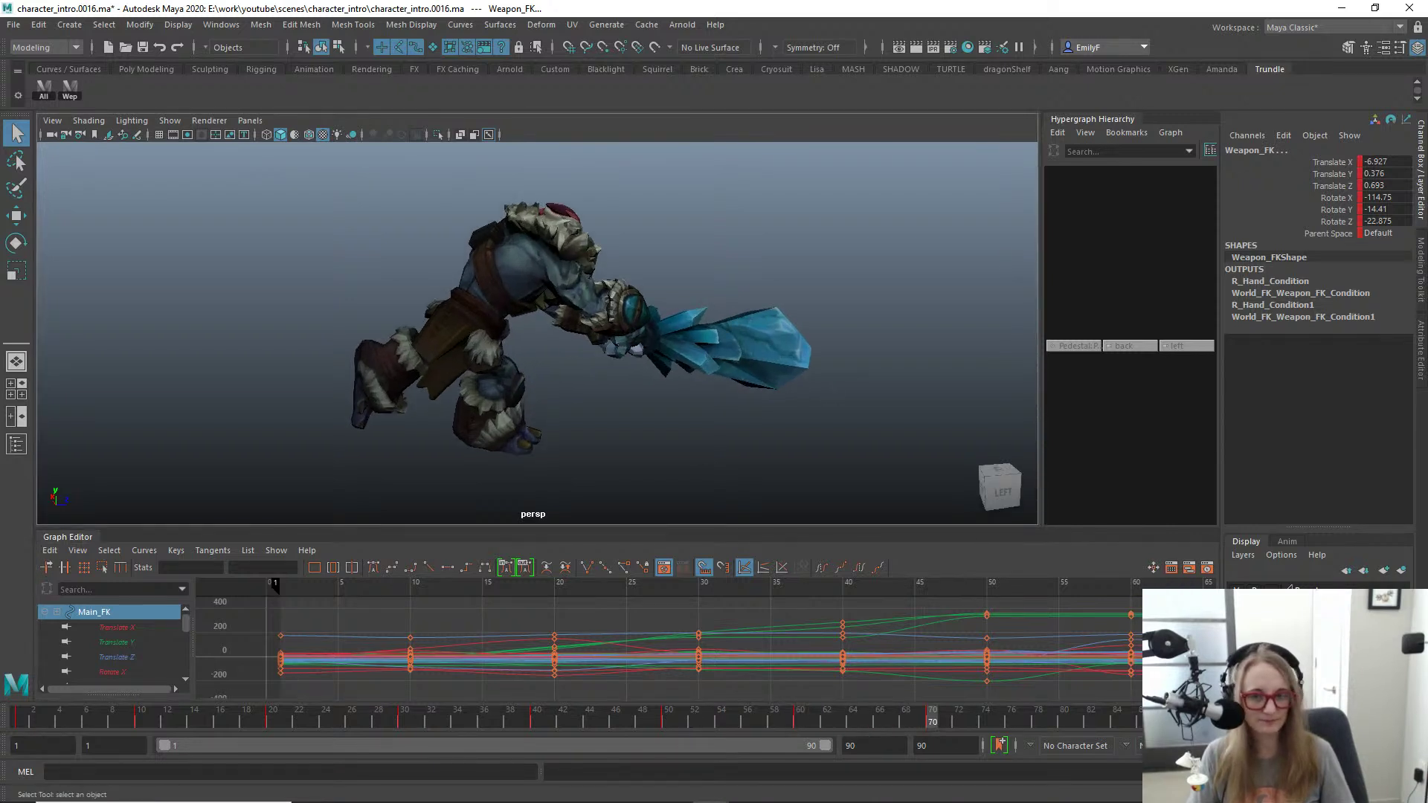
alt+drag(591, 345, 714, 358)
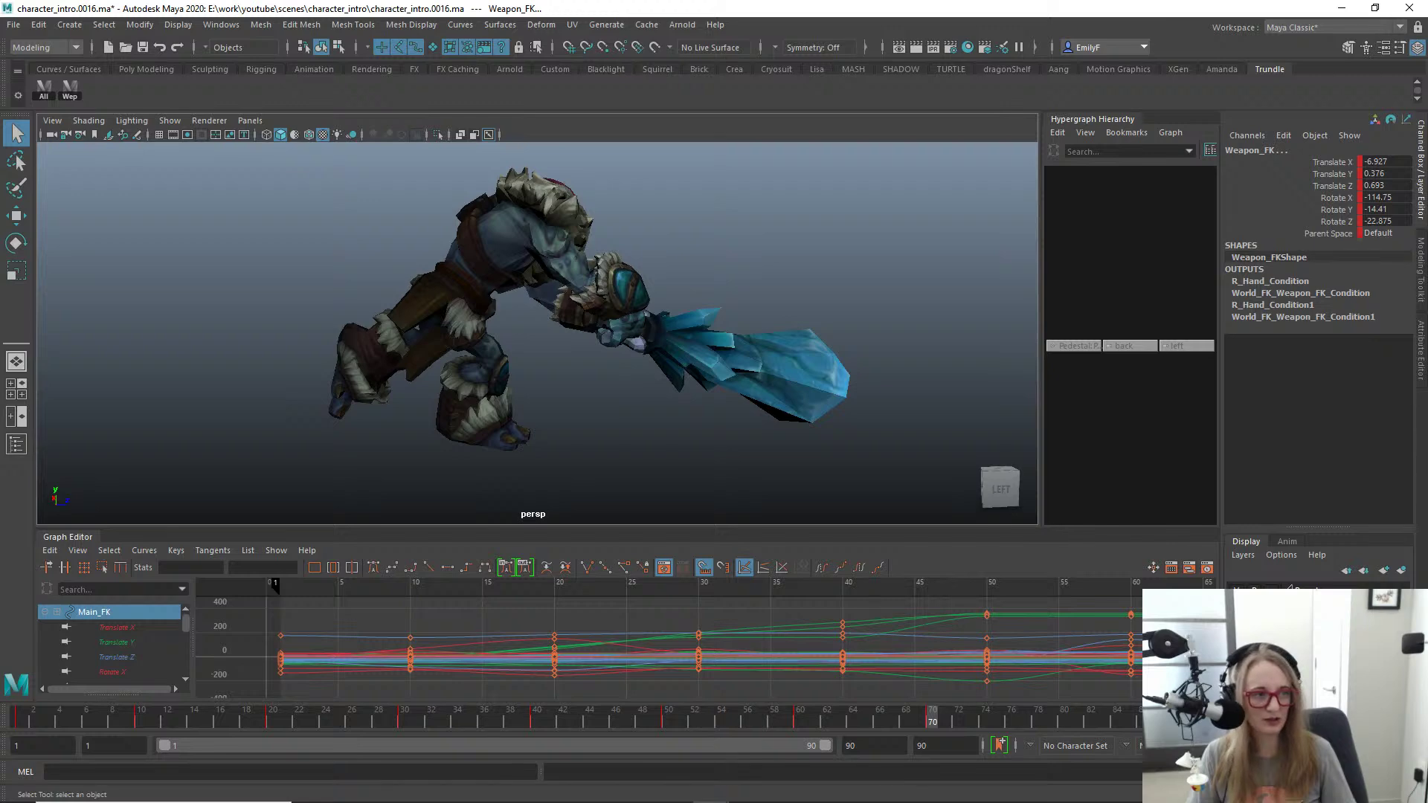
Step: Scrub through the character_intro reference video to study the poses of the weapon swing
drag(1427, 186, 764, 84)
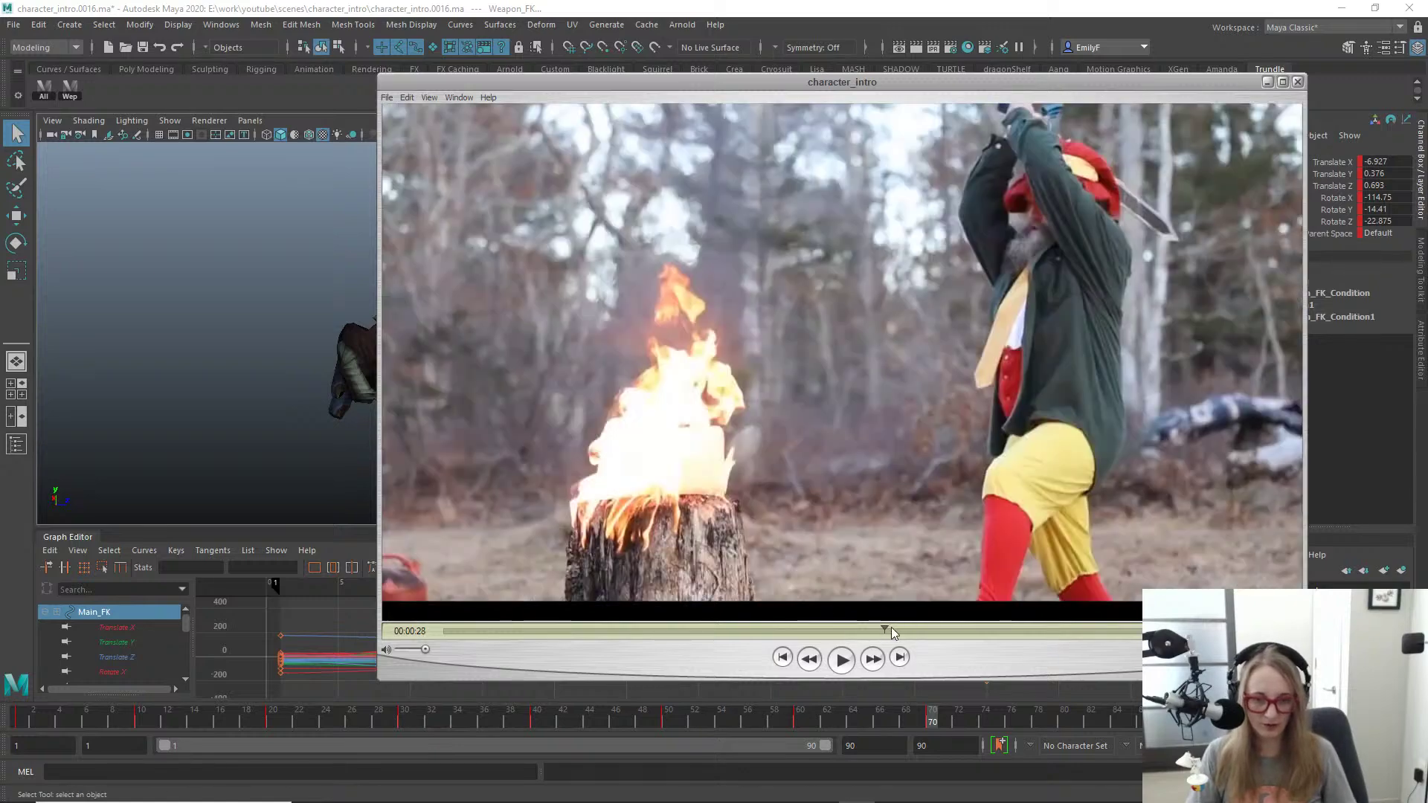
drag(892, 628, 1122, 640)
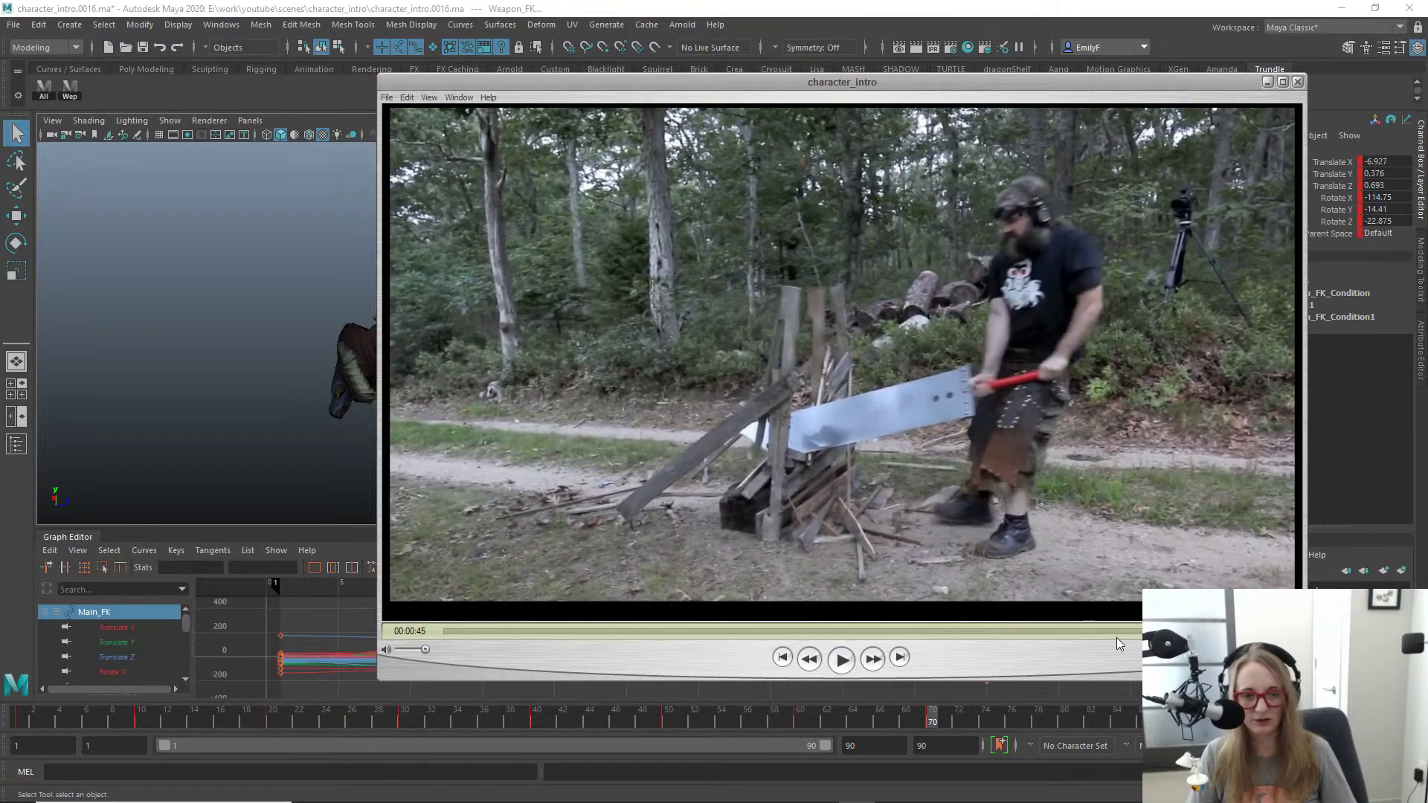
drag(800, 99, 1427, 104)
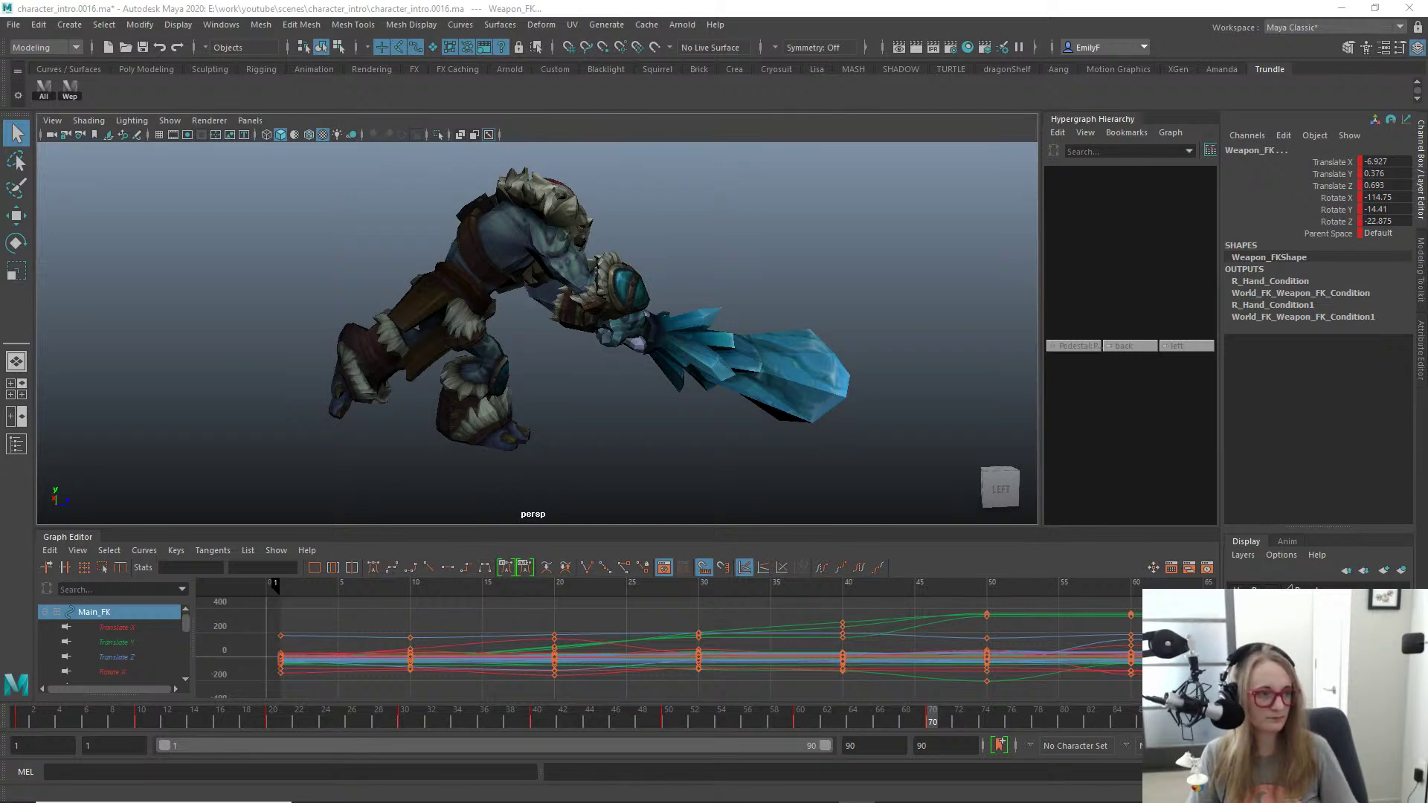
Step: Copy the frame 70 pose of all controls to frame 80 and key it there
scroll(644, 280, up, 1)
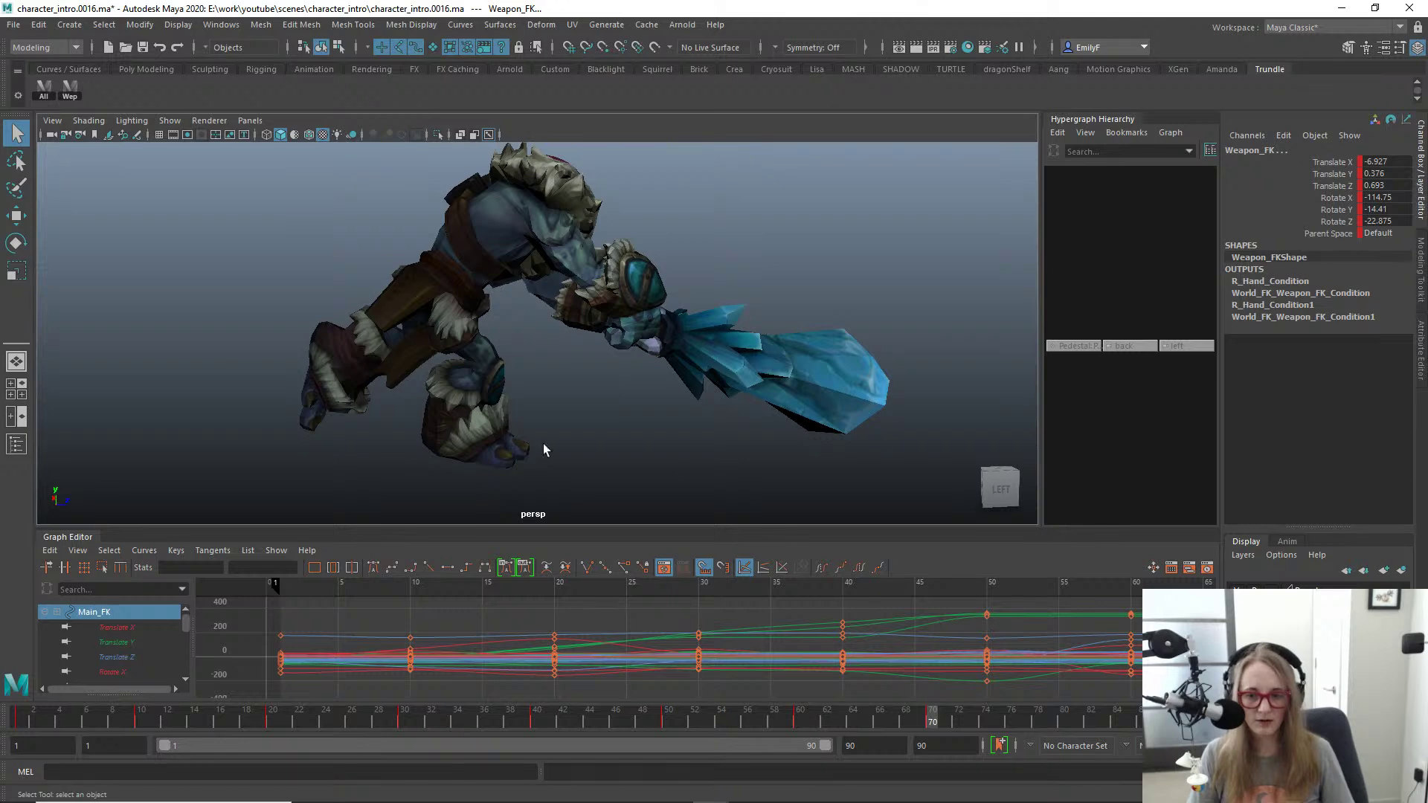
alt+drag(543, 450, 617, 447)
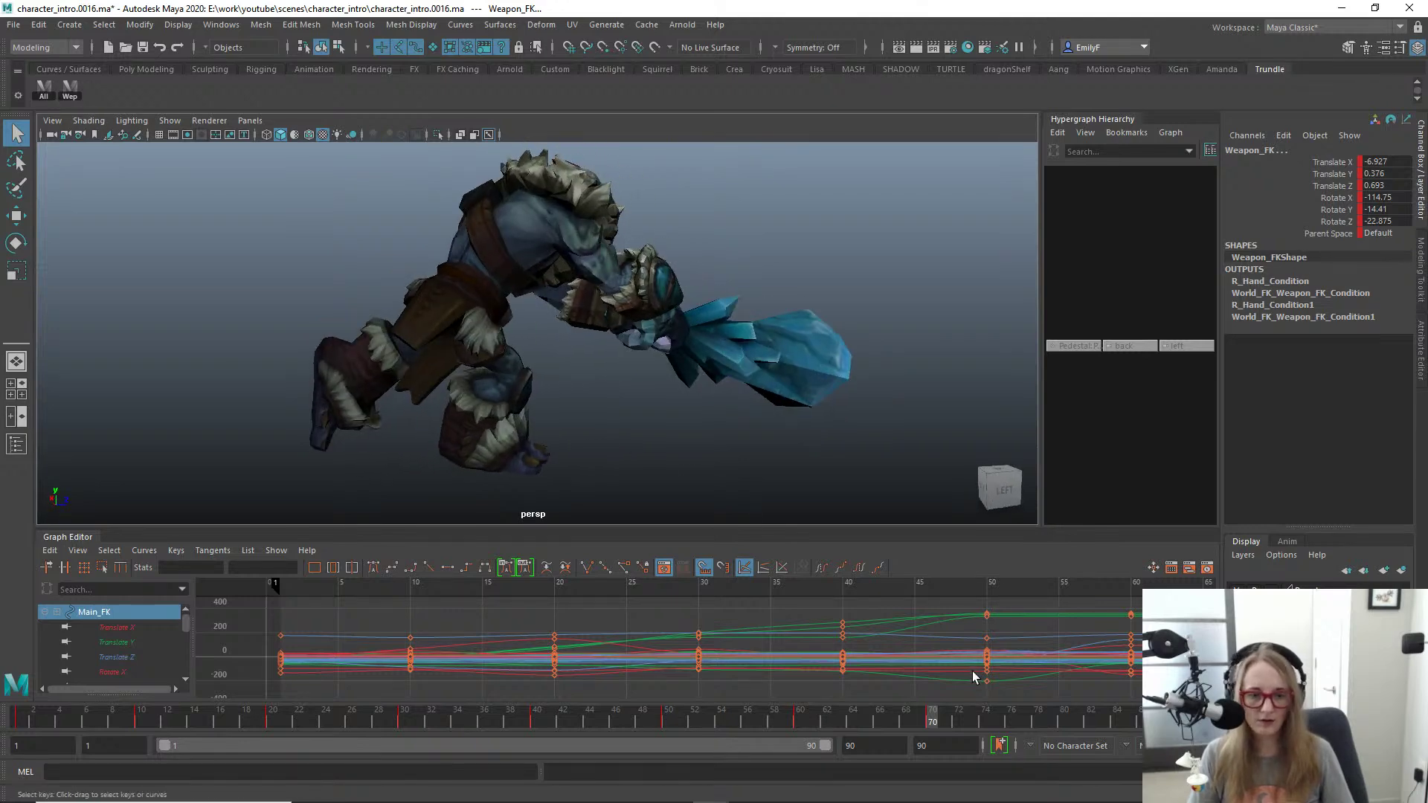
click(1066, 724)
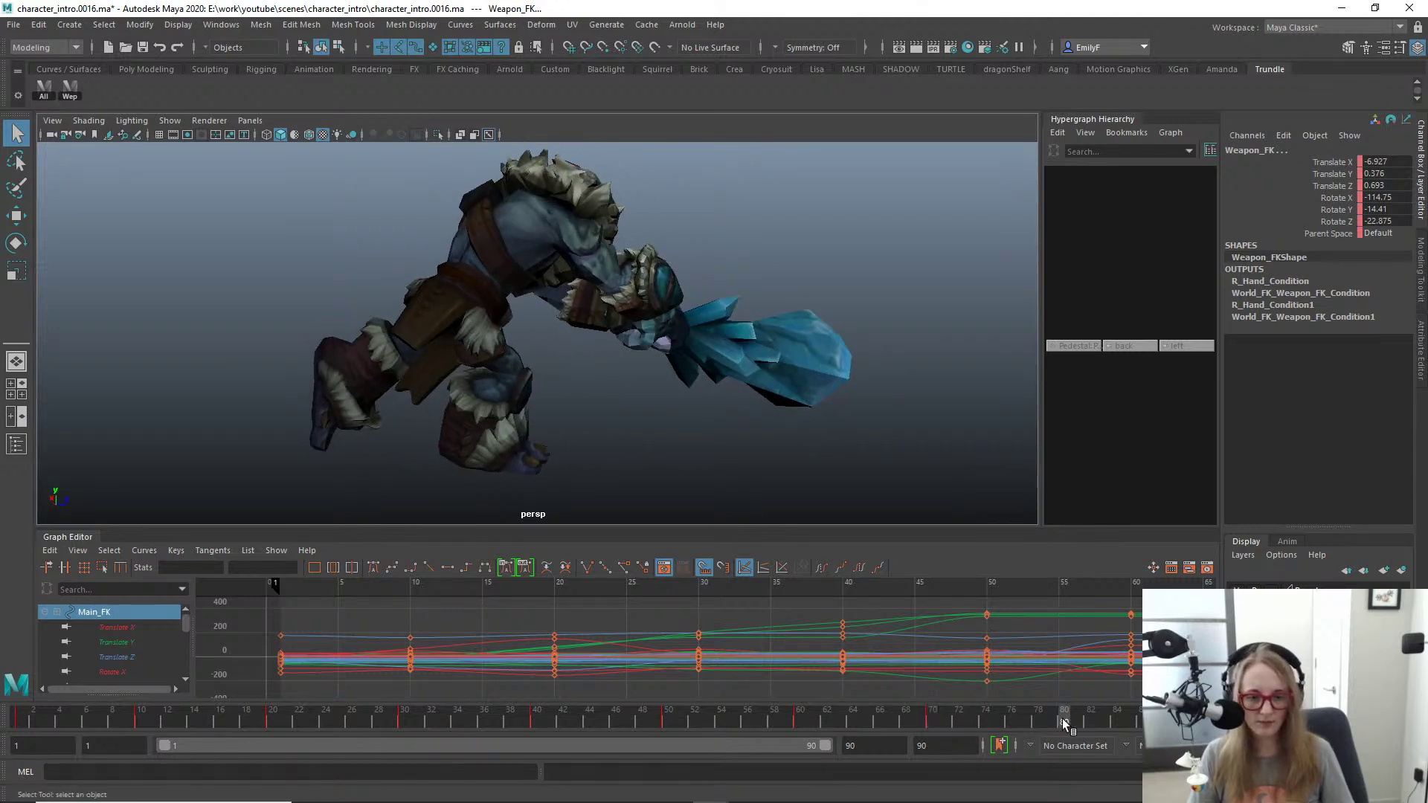
key(s)
drag(947, 721, 1058, 718)
alt+drag(655, 365, 692, 362)
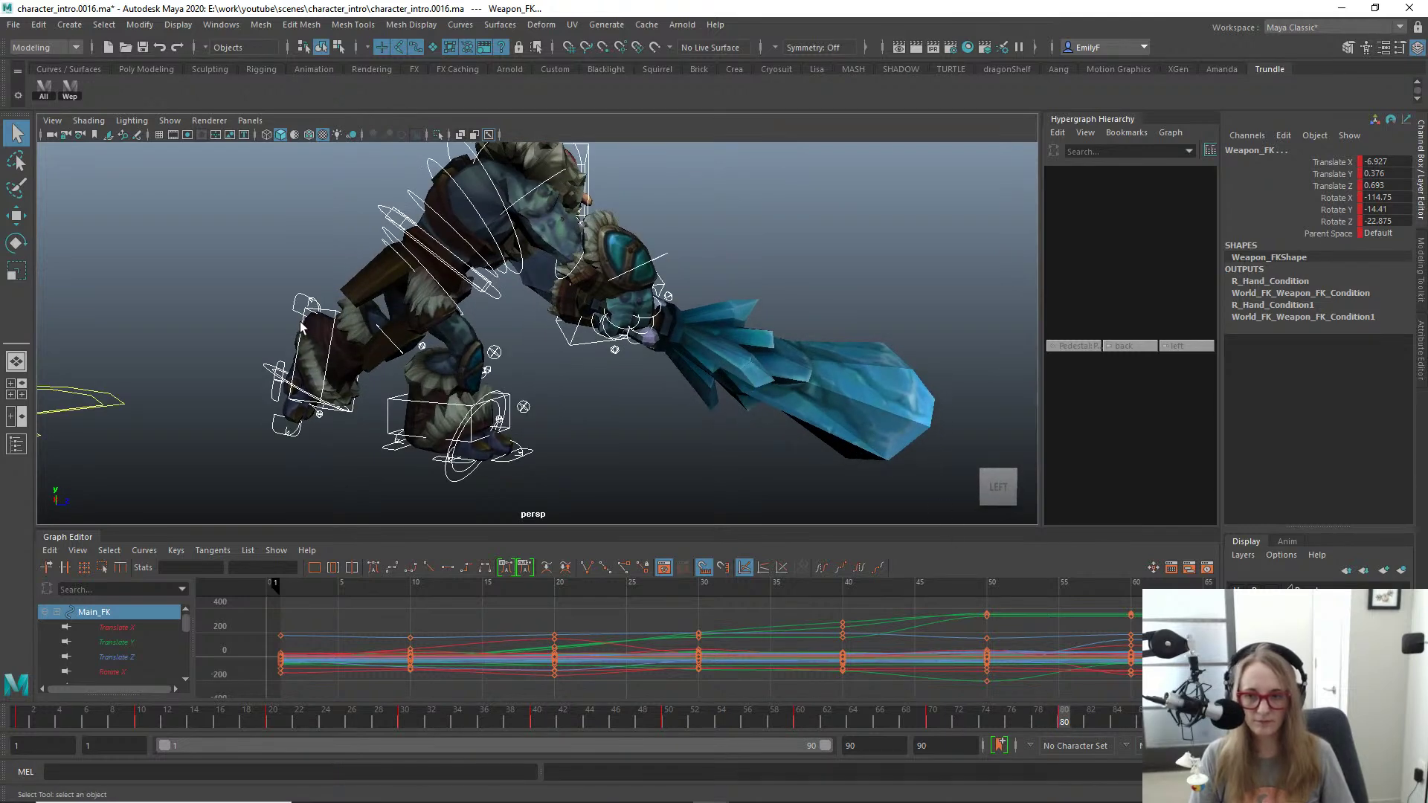
Step: Set the left foot IK control's Rotate X, Rotate Z and Translate Y to 0, and move it forward to about Translate Z 44.07
click(301, 328)
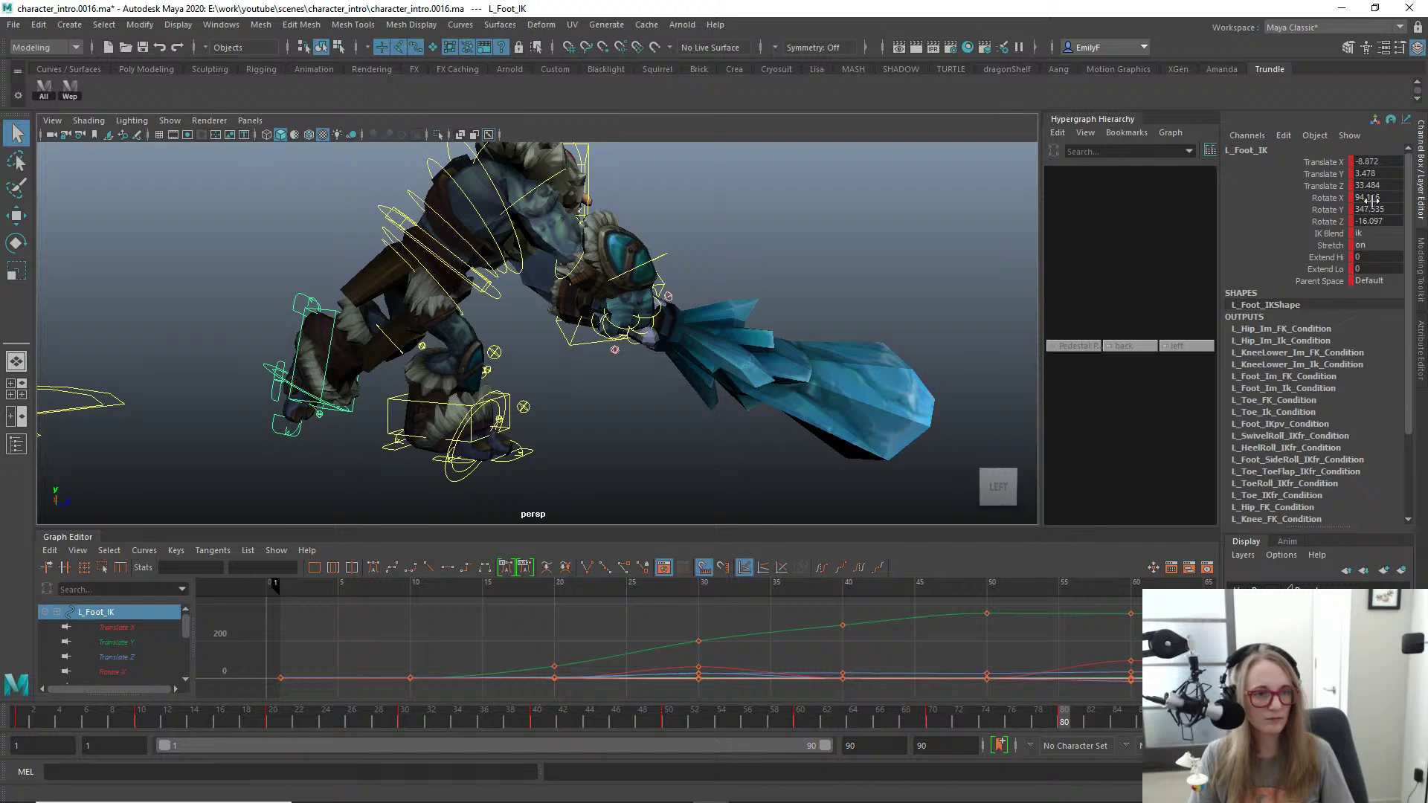
ctrl+click(1393, 221)
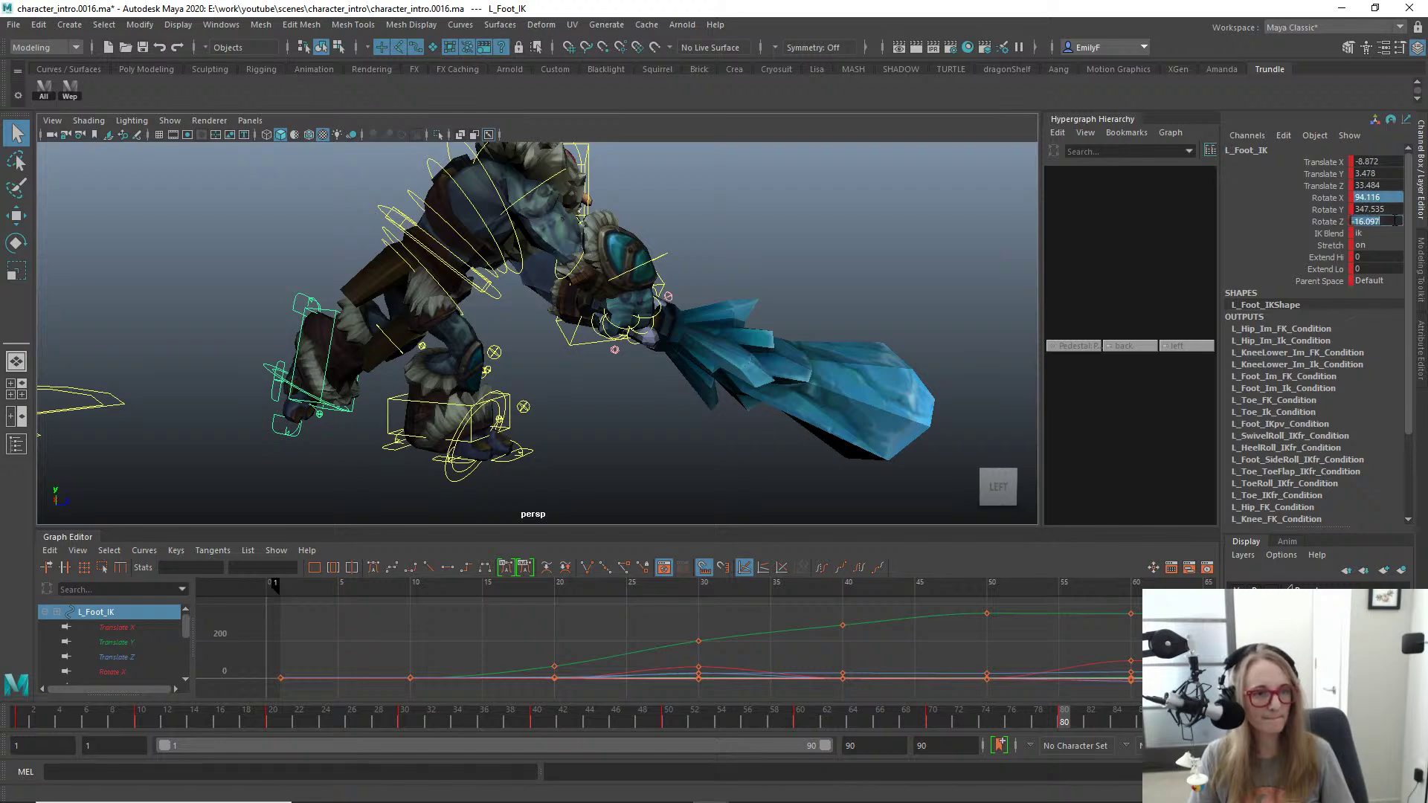
key(Return)
click(1375, 174)
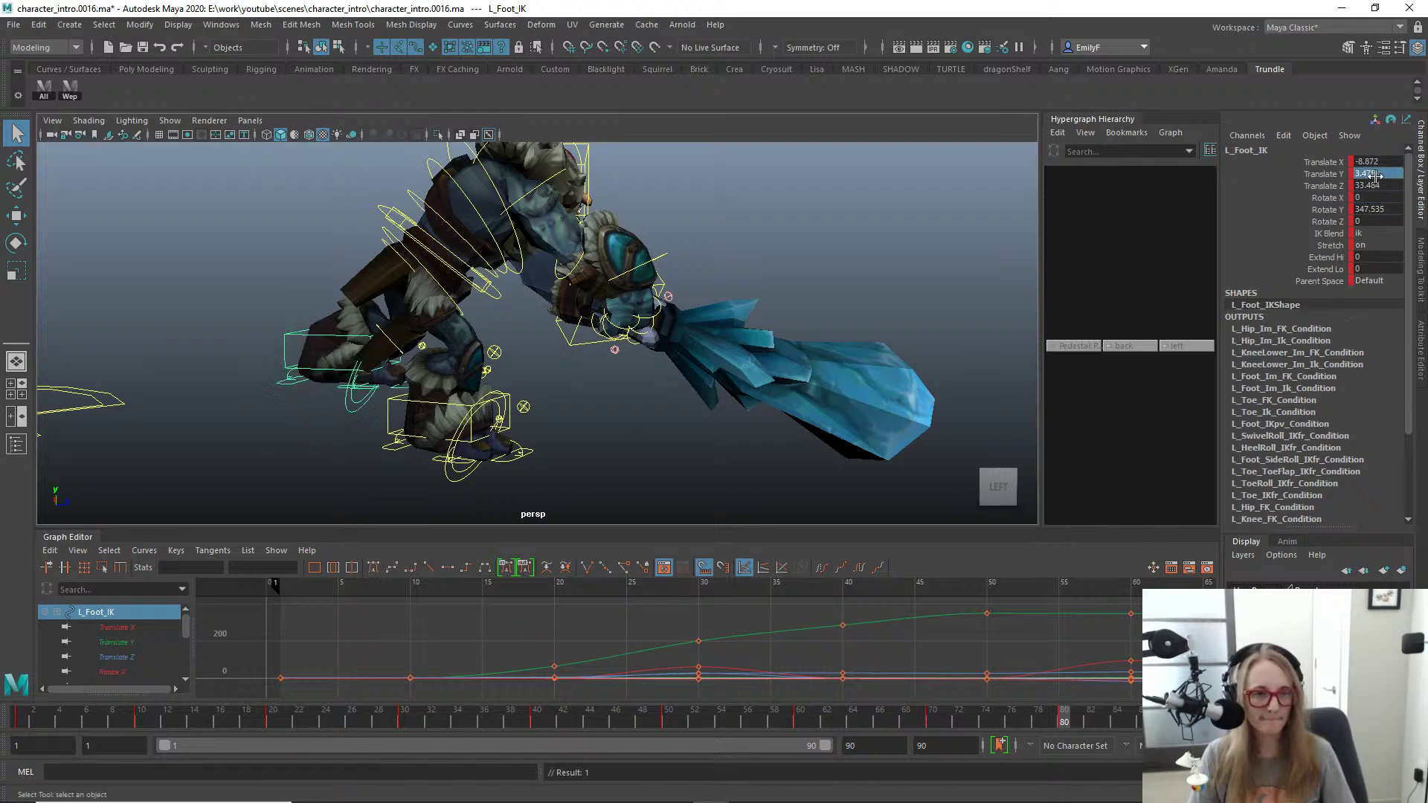
key(Return)
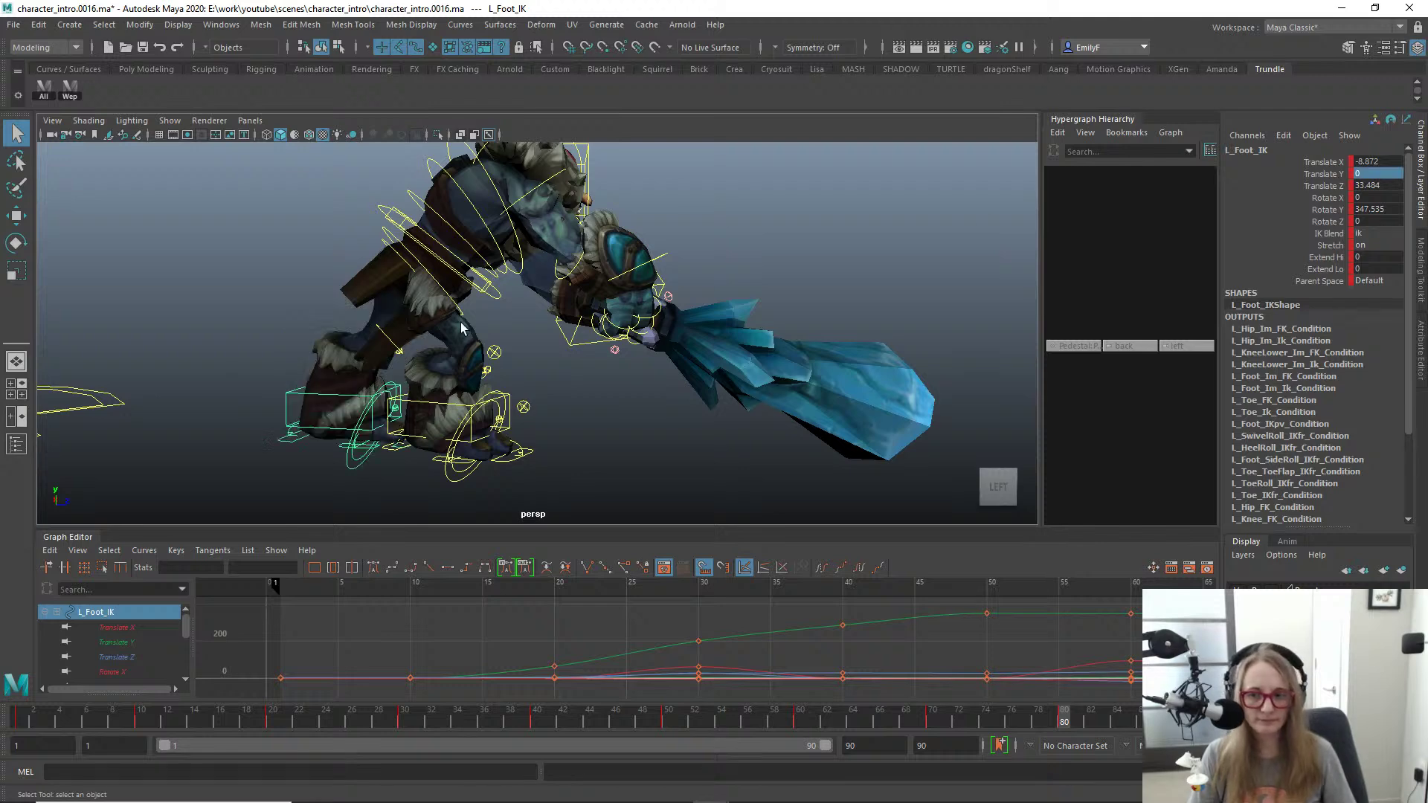
key(w)
drag(451, 414, 635, 415)
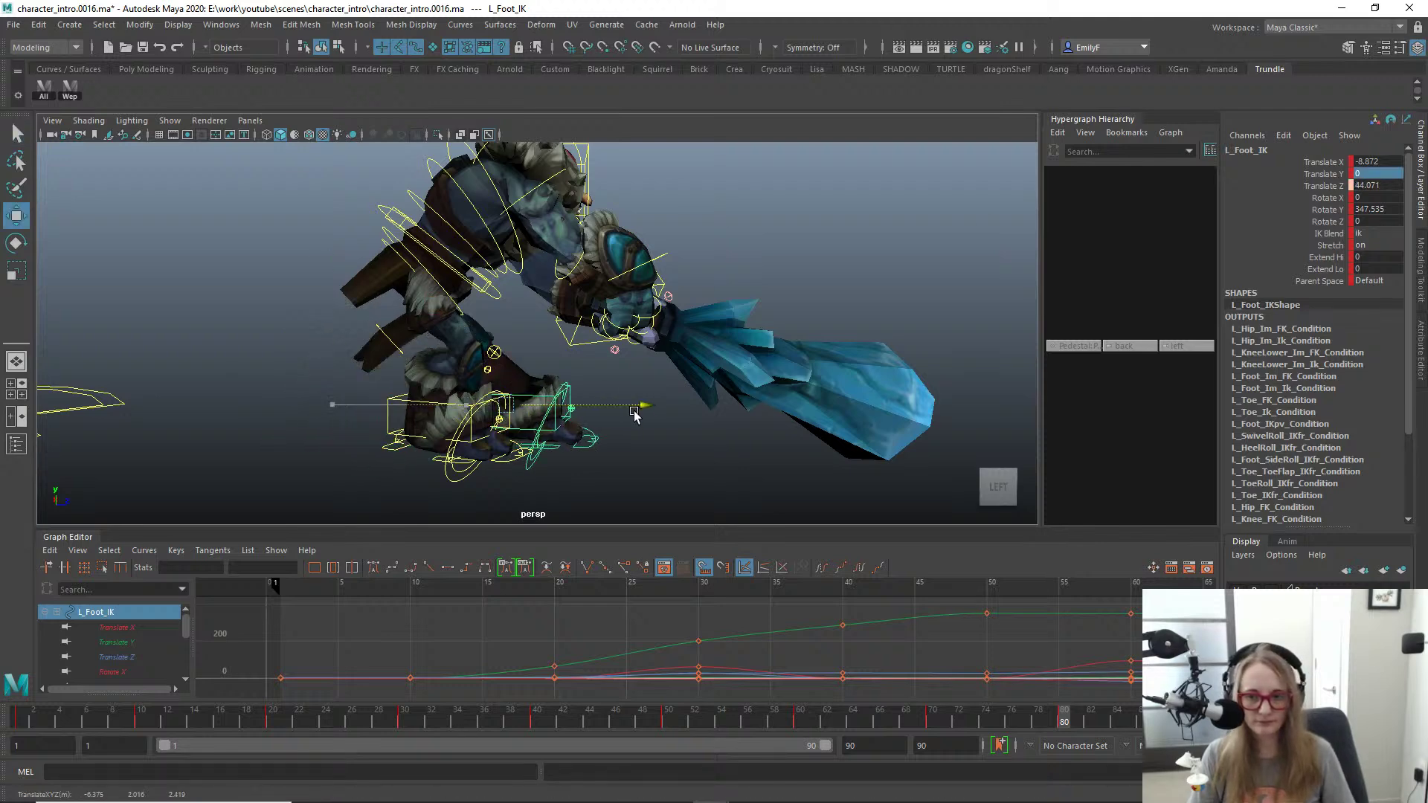
Step: Try to move the Main_FK body control forward to about Translate Z 43.4
click(377, 205)
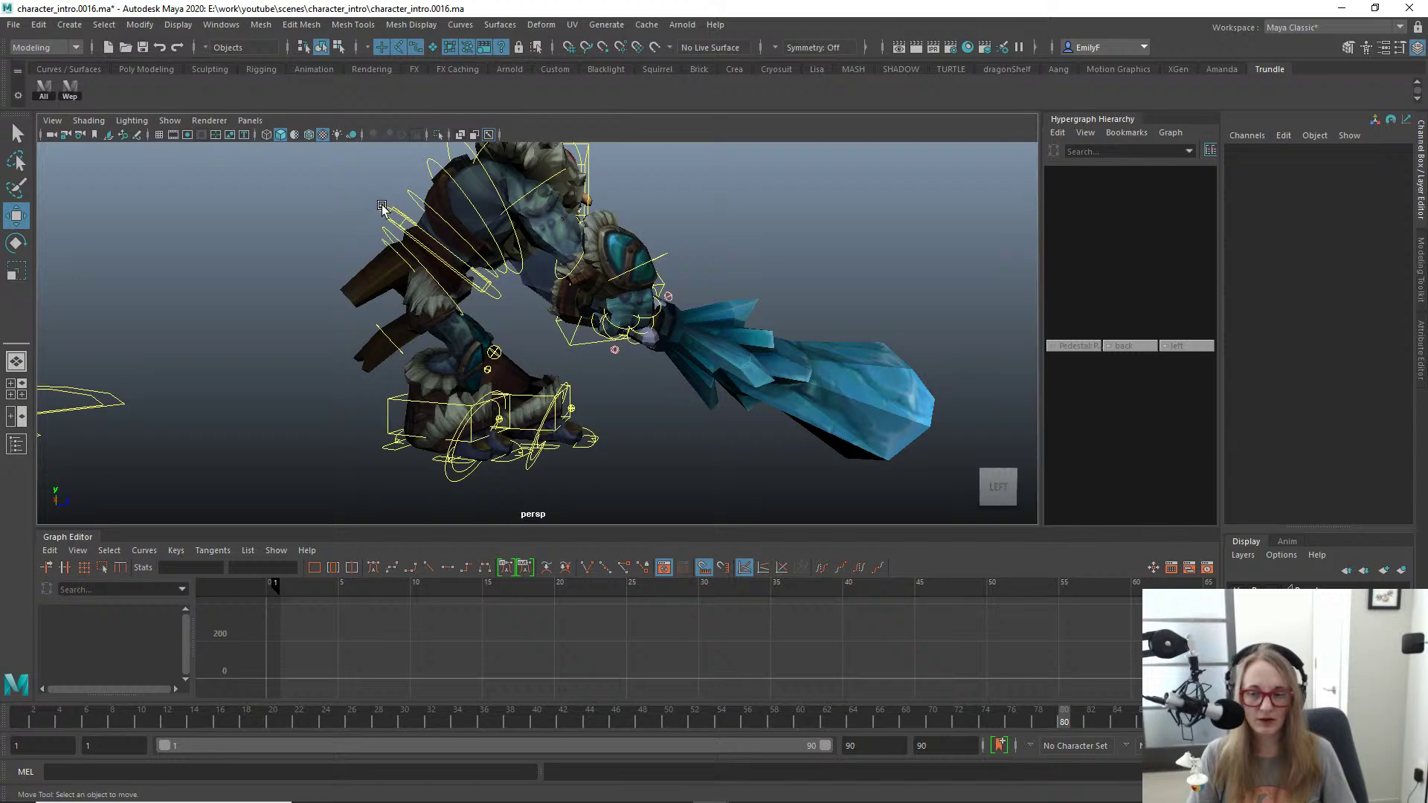
click(382, 206)
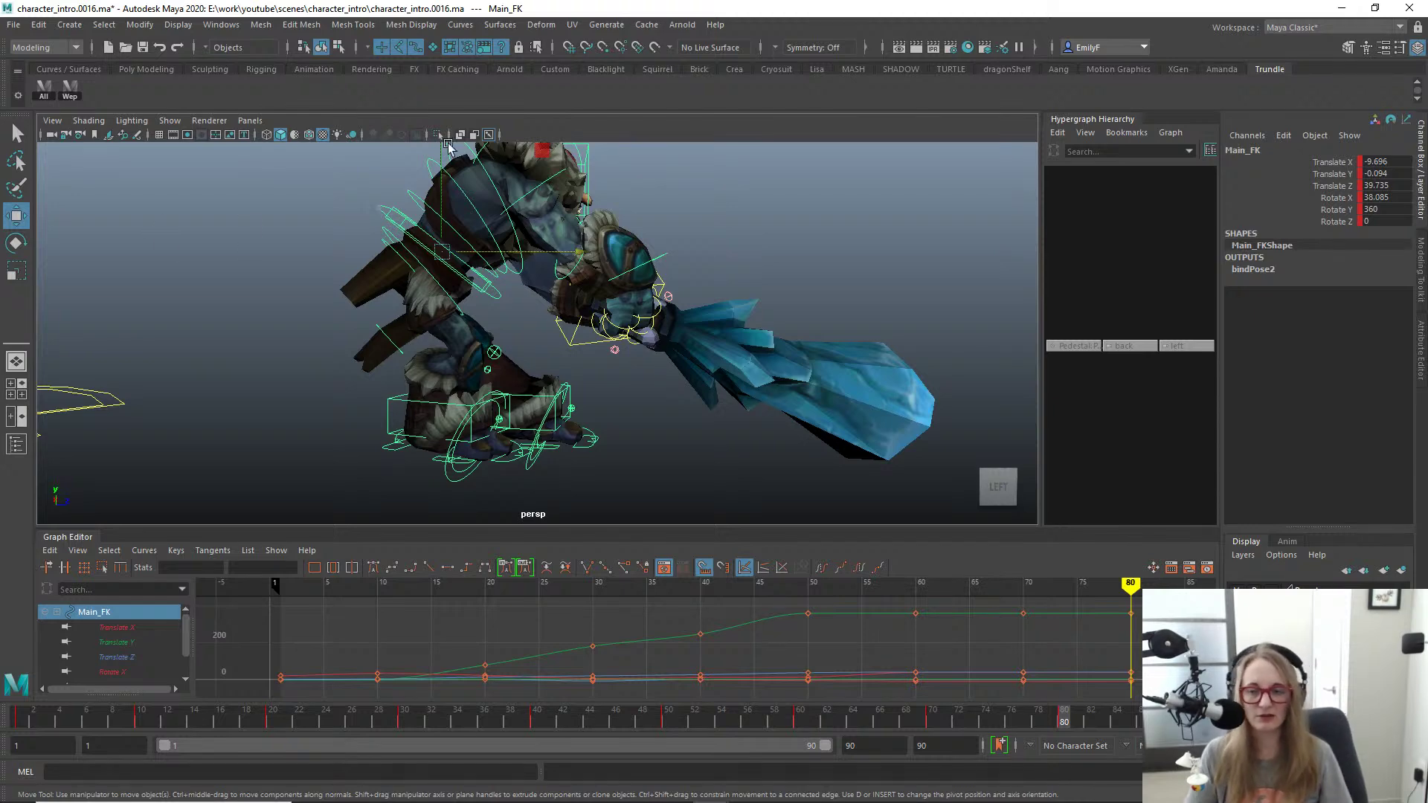
alt+drag(449, 146, 612, 382)
click(559, 394)
alt+drag(507, 342, 535, 357)
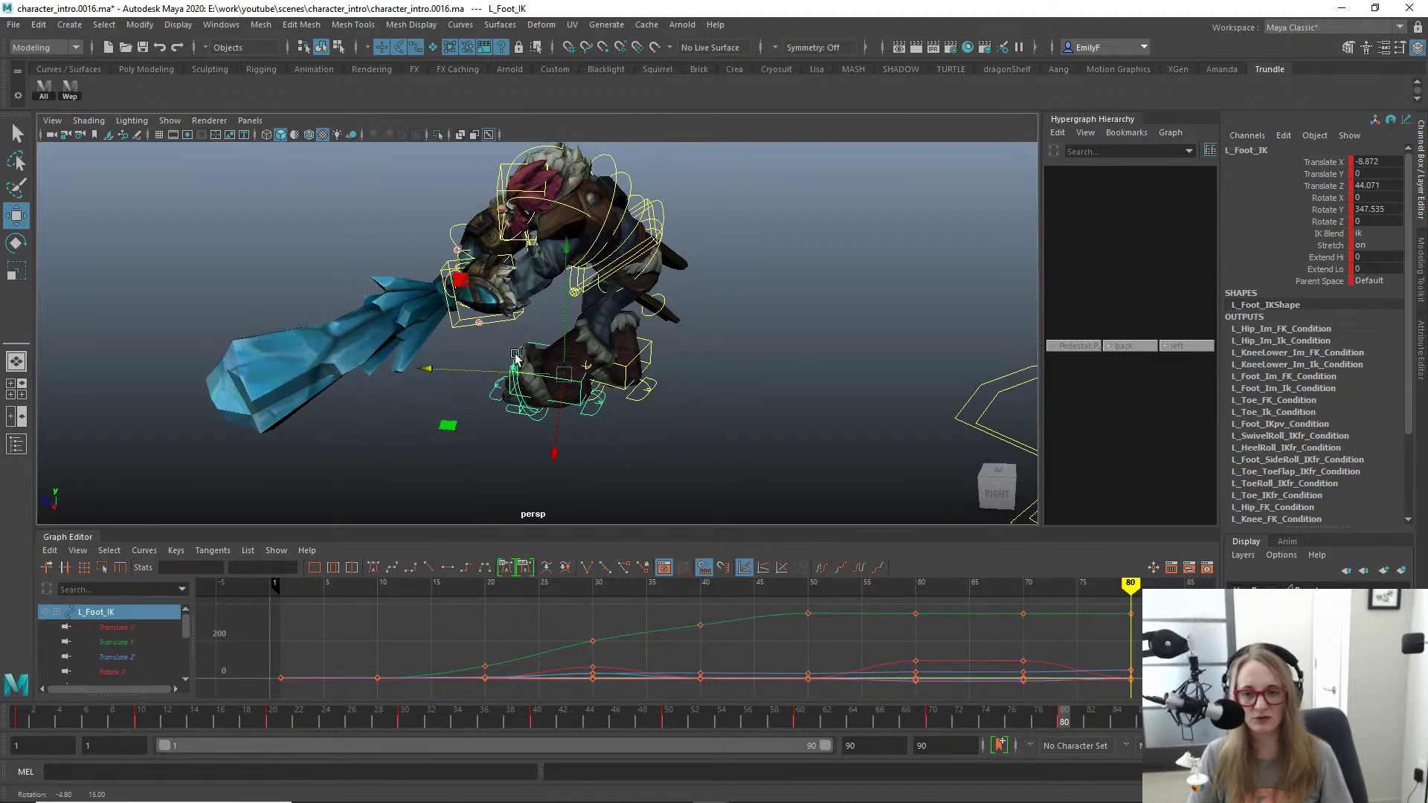
click(663, 212)
alt+drag(647, 219, 508, 242)
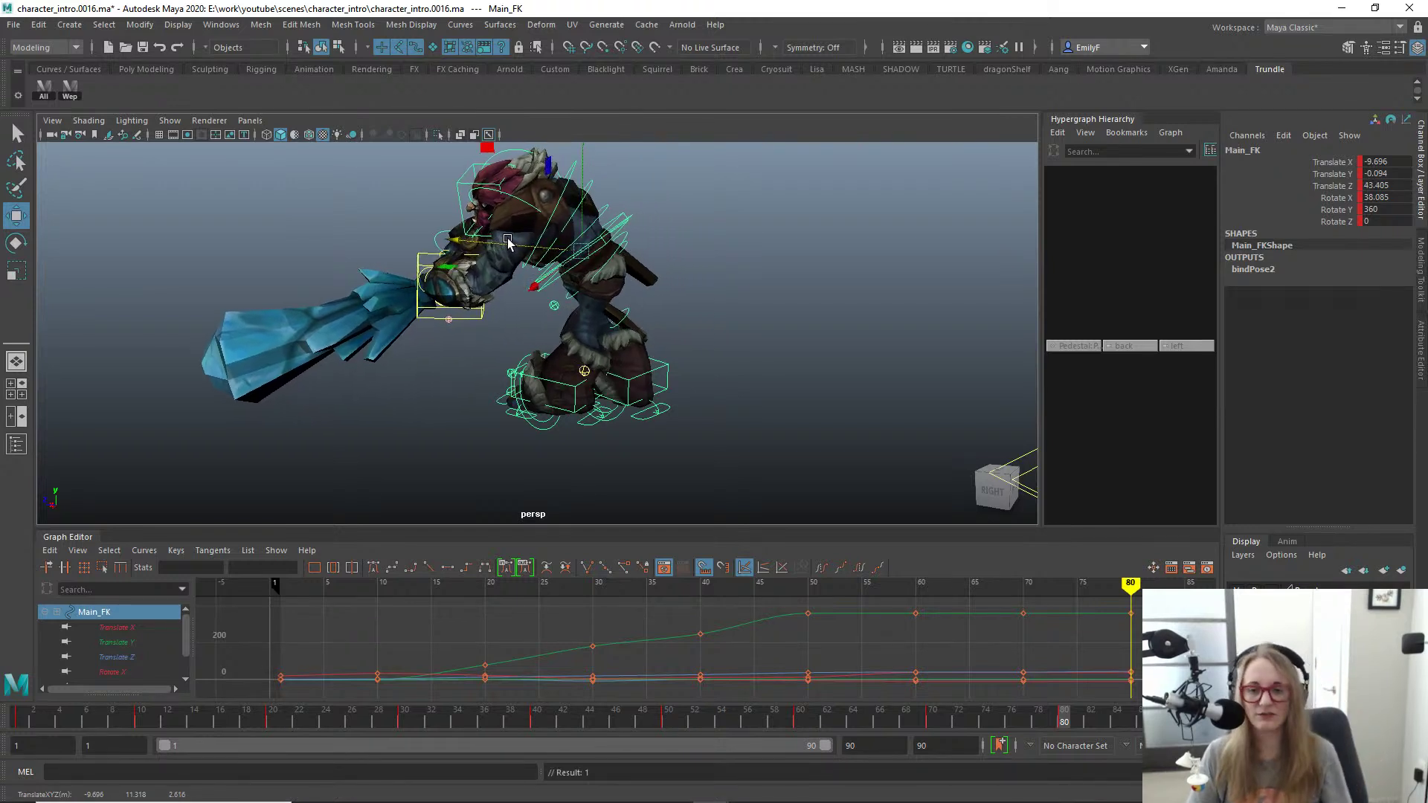
key(ctrl+z)
Step: Move the left foot IK control slightly outward to about Translate X -7.45
alt+drag(509, 245, 432, 400)
click(567, 379)
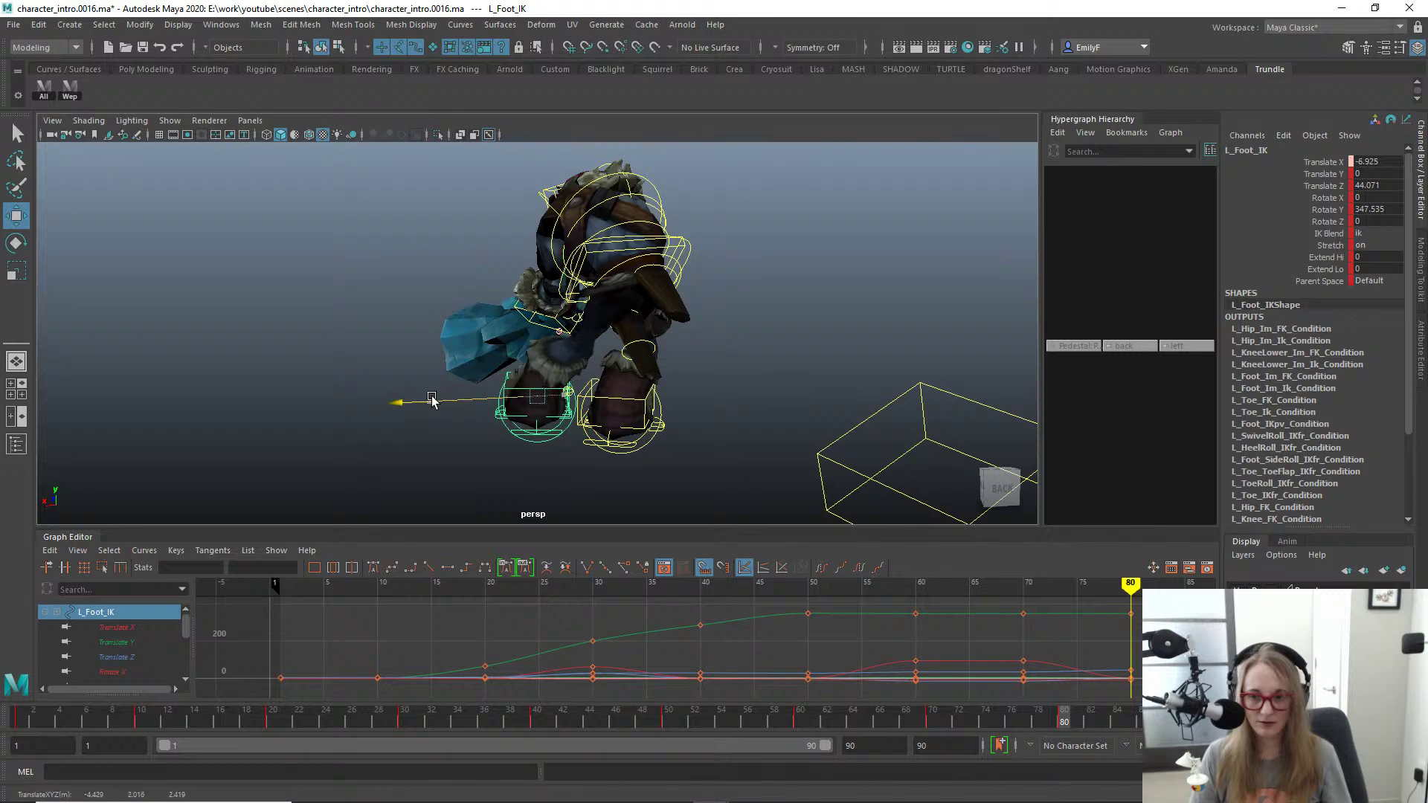
key(q)
Step: Shift the Main_FK body control sideways to about Translate X -7.03 at frame 80
click(685, 244)
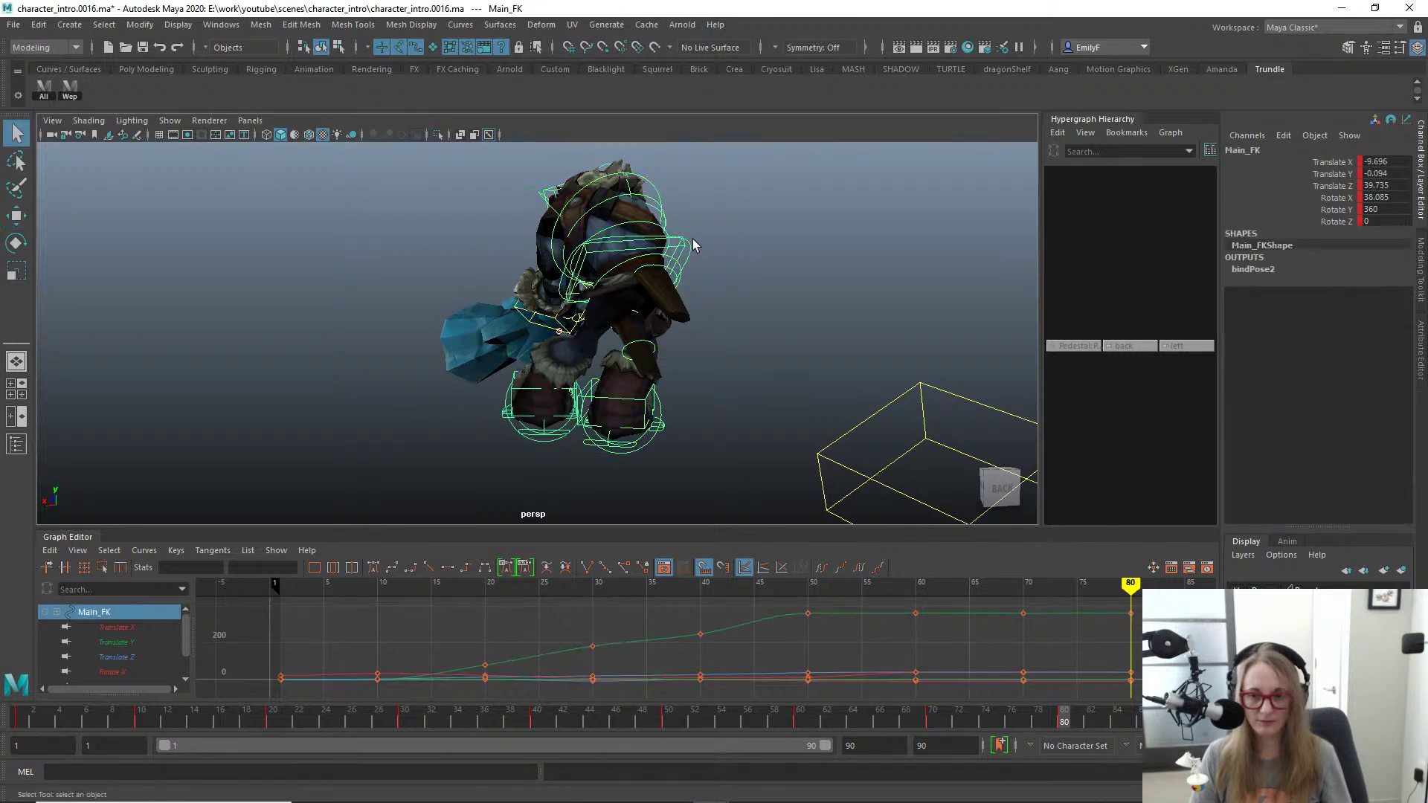
click(693, 238)
click(689, 242)
alt+drag(712, 261, 761, 283)
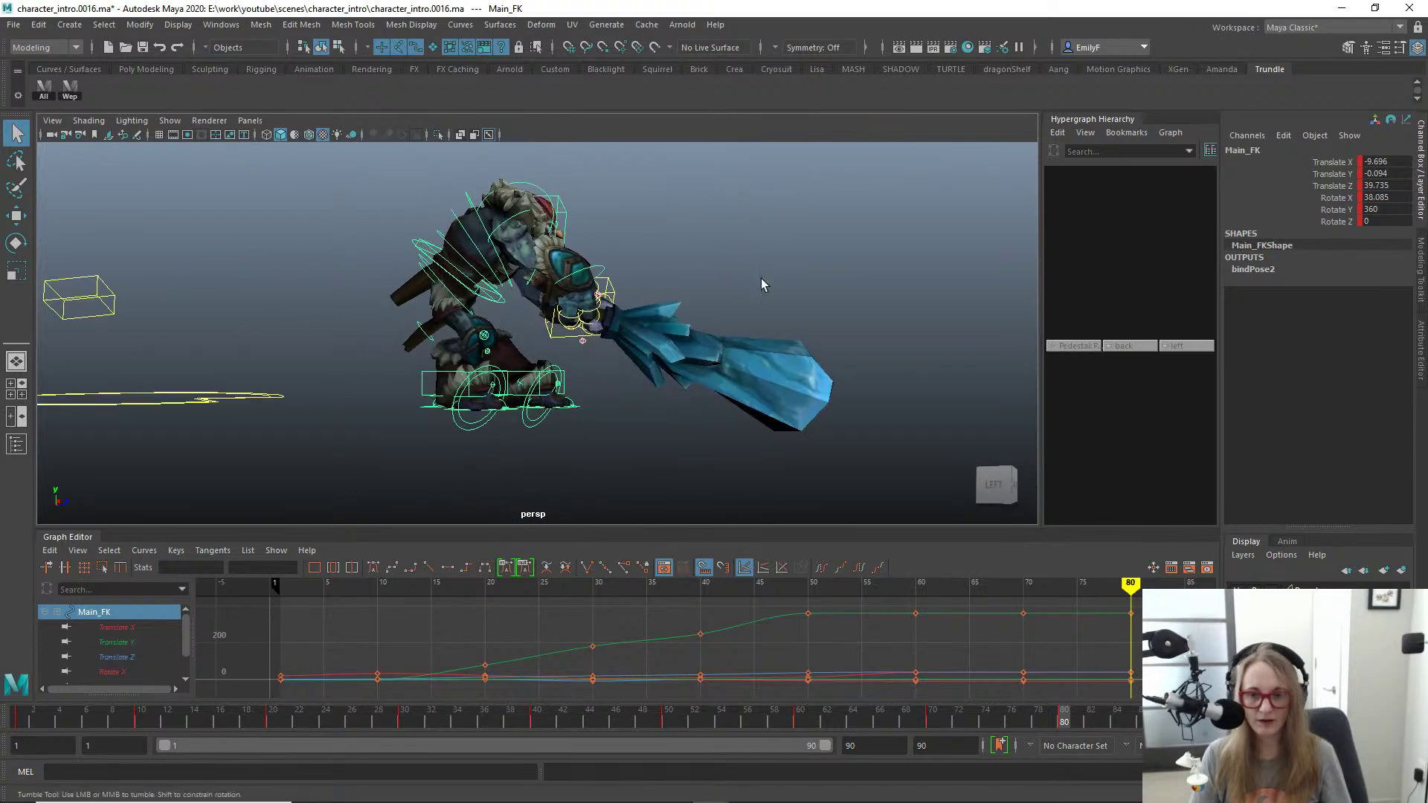
alt+drag(744, 337, 573, 313)
key(w)
key(space)
key(q)
key(space)
key(w)
Step: Compare with the frame 70 pose, then move Main_FK forward to about Translate Z 42.16 and tilt it upright to about Rotate X 20.7
key(comma)
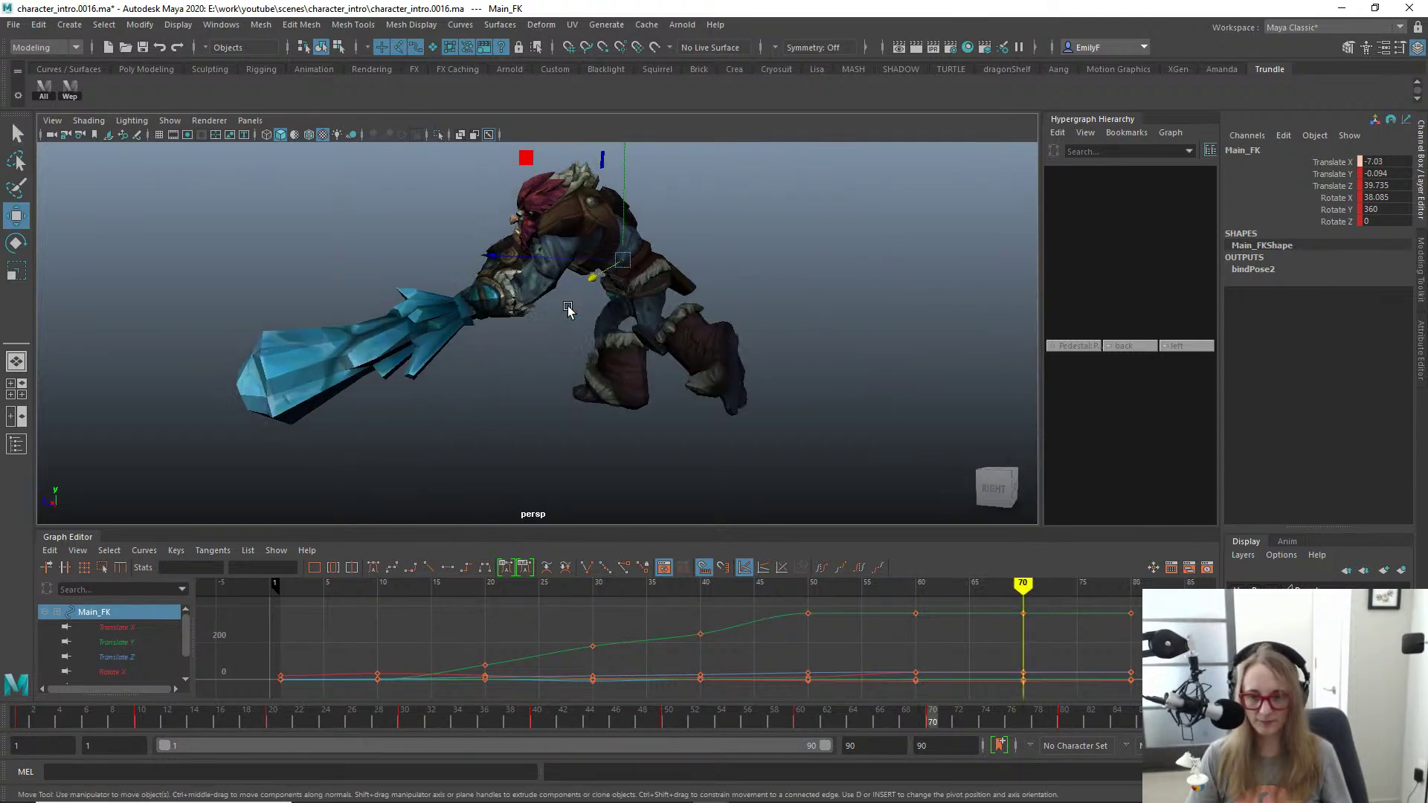
key(period)
drag(519, 255, 452, 249)
key(e)
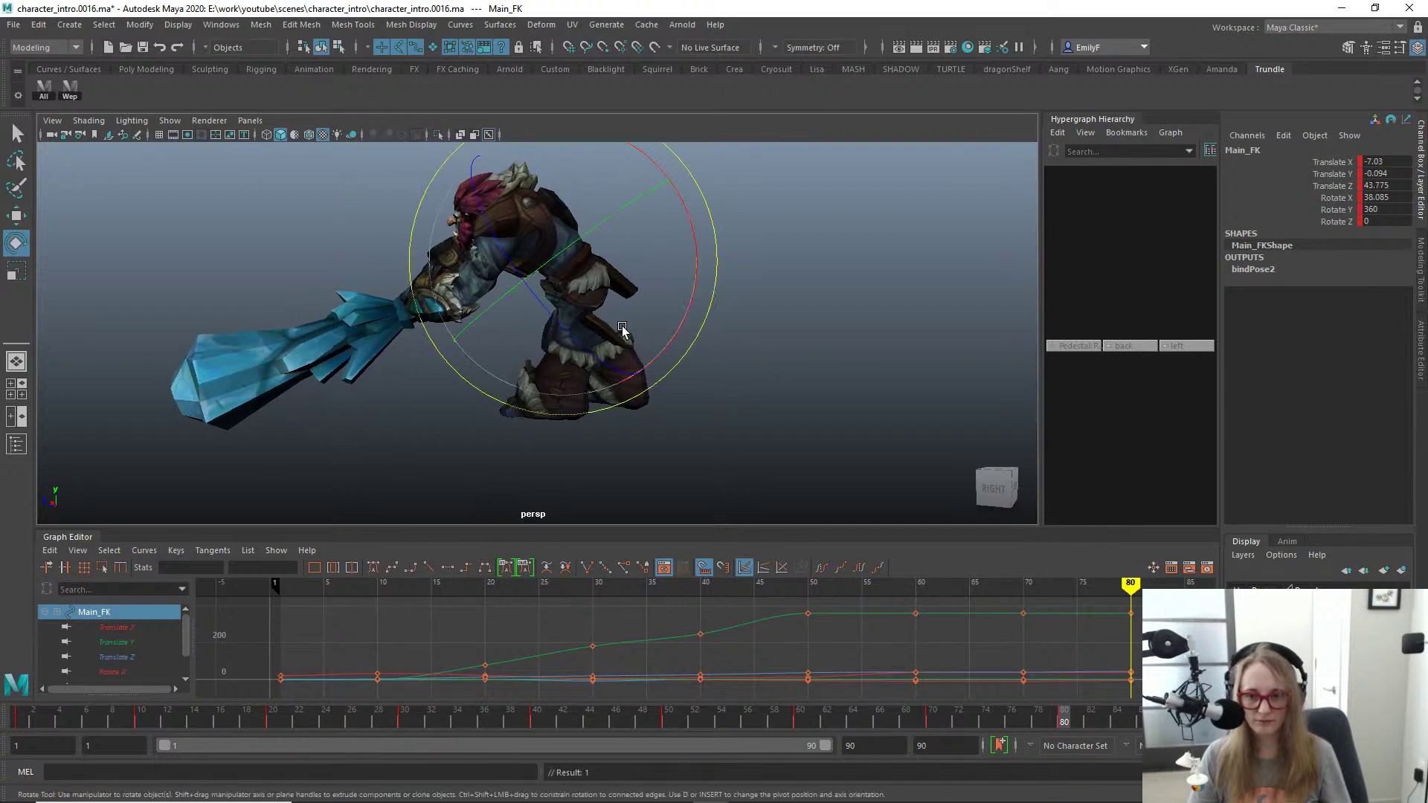
drag(679, 273, 695, 269)
drag(691, 288, 681, 320)
key(w)
drag(487, 257, 517, 270)
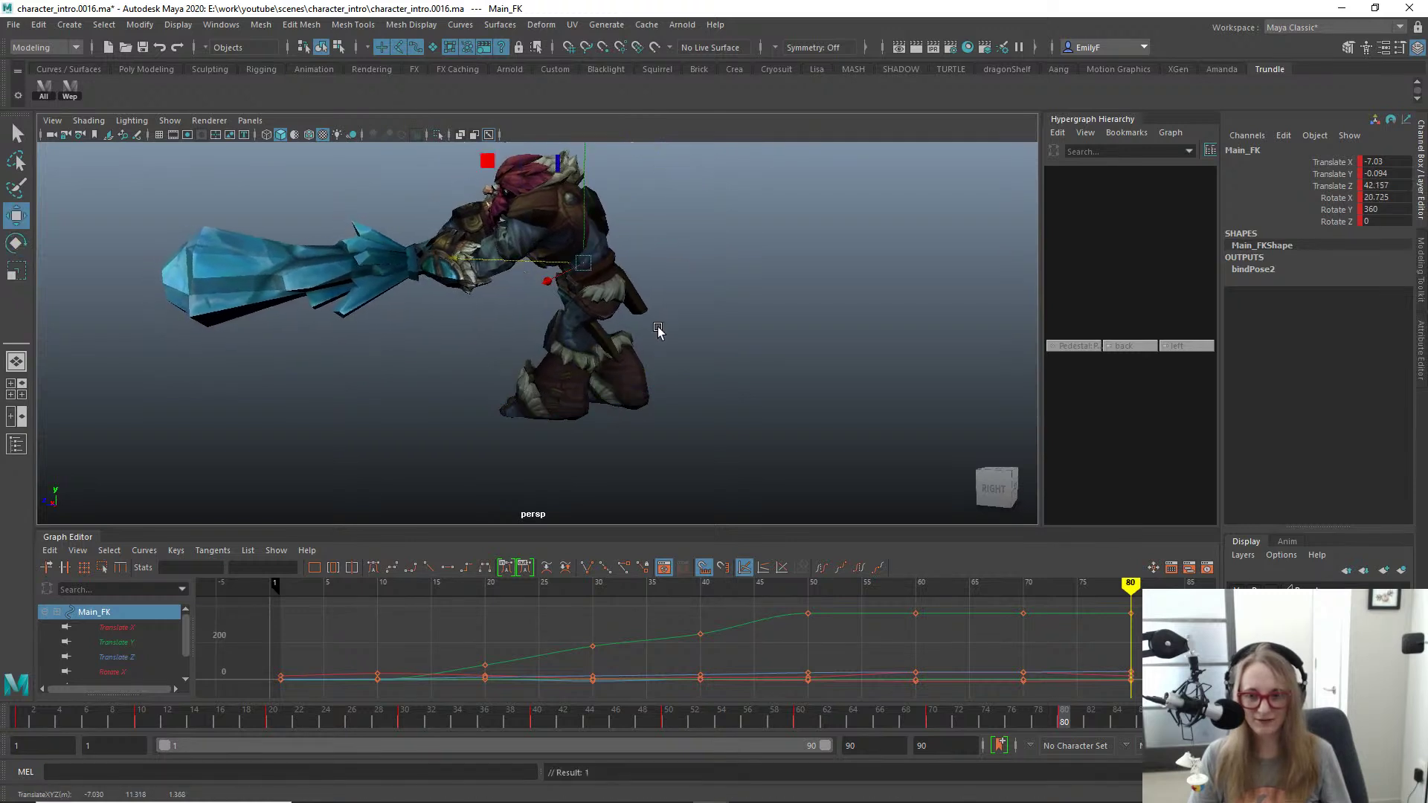
Step: Turn the left foot IK control to about Rotate Y 365.4 and move it outward to about Translate X -6.76
key(space)
drag(631, 334, 566, 329)
key(alt+1)
key(q)
click(565, 380)
key(e)
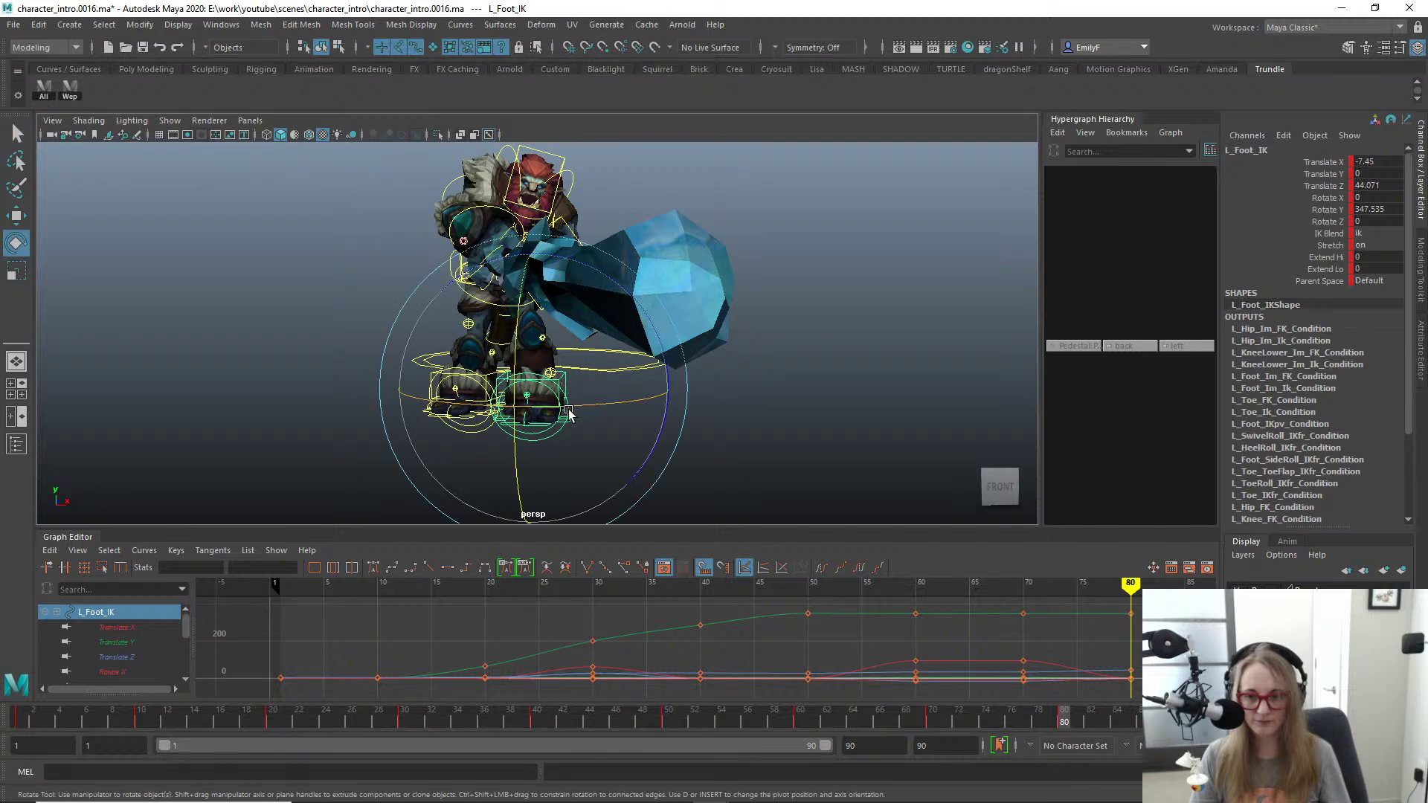
drag(566, 410, 414, 343)
key(w)
key(q)
Step: Reset the Pelvis_FK control's Rotate X, Y and Z to 0
alt+right_drag(402, 339, 513, 306)
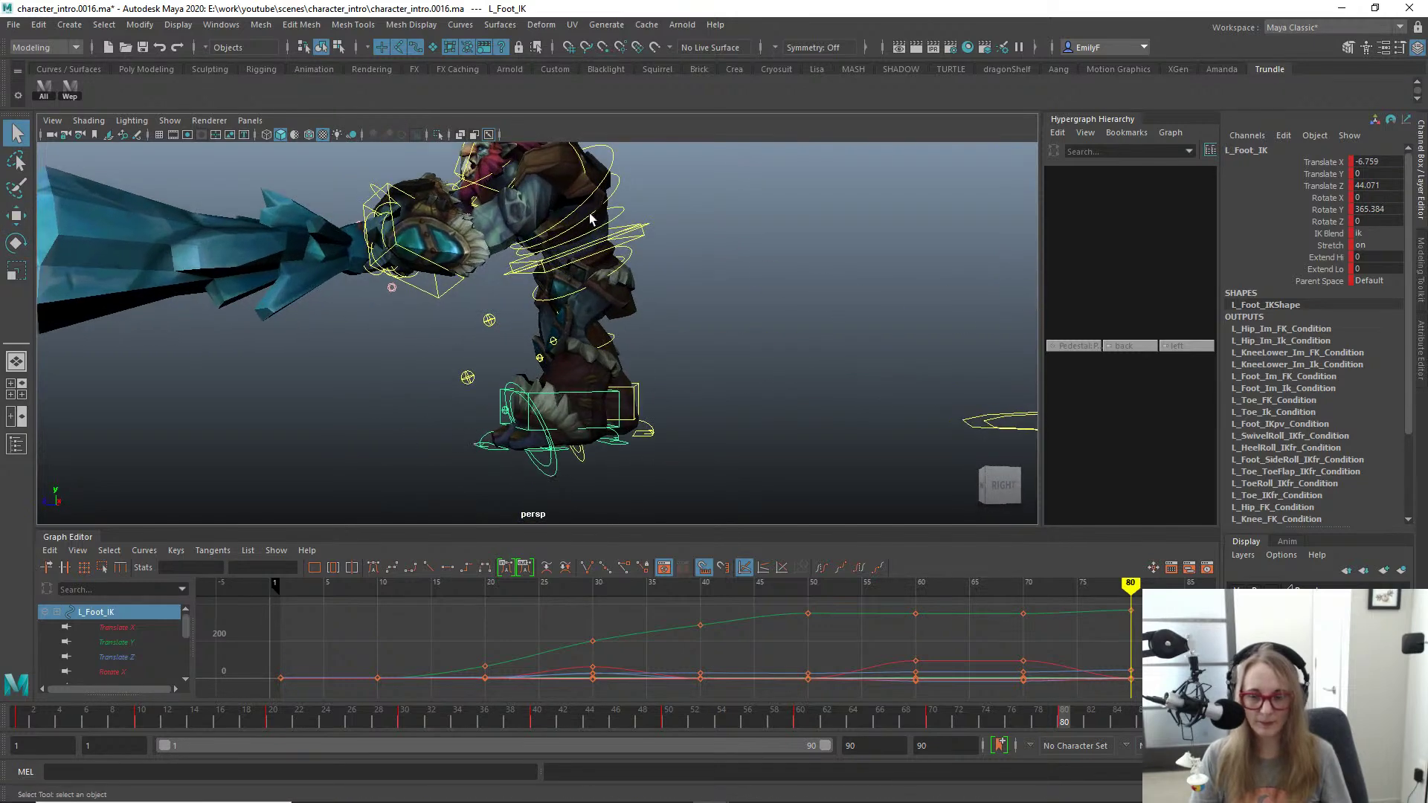
alt+drag(591, 218, 436, 301)
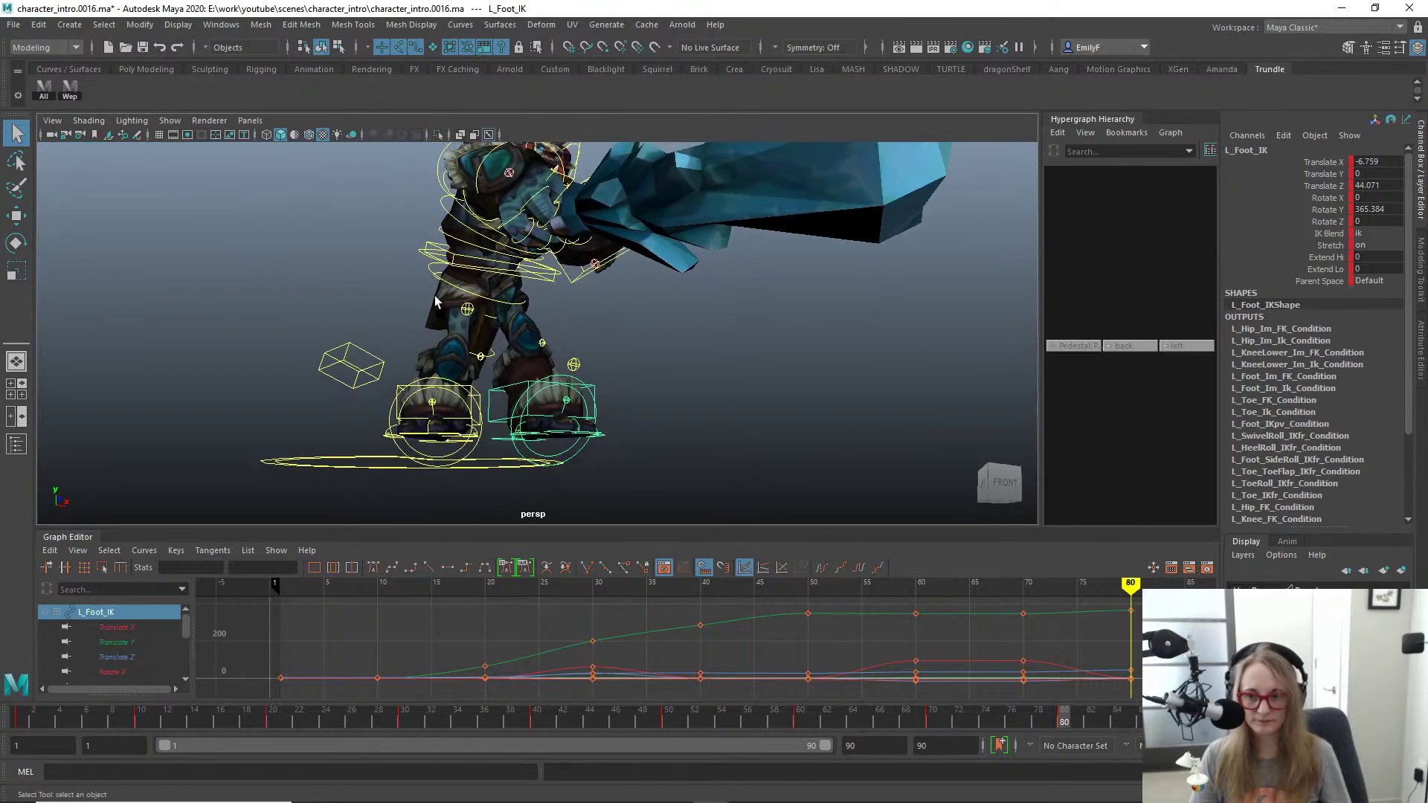
click(465, 292)
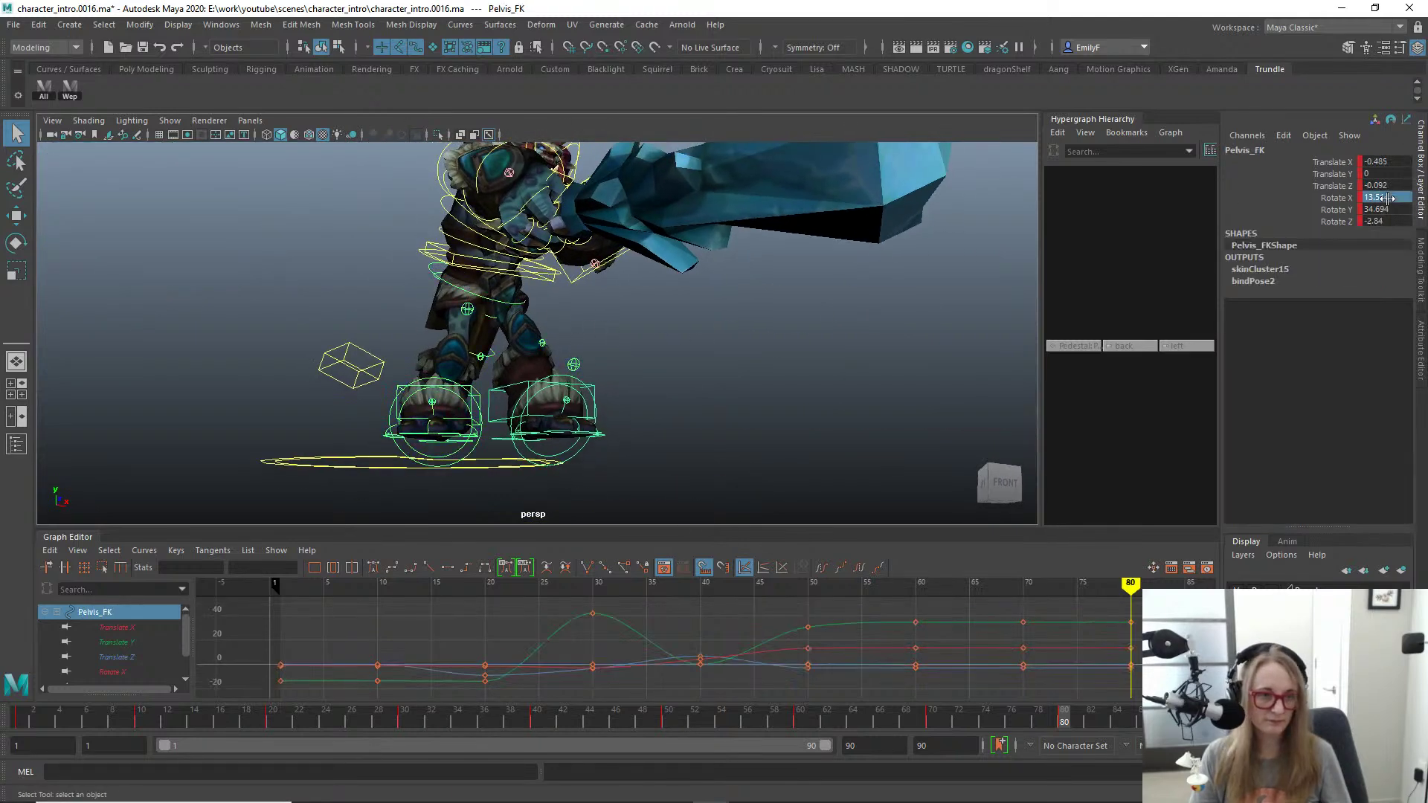
text(0)
key(Return)
Step: Rotate the Pelvis_FK control to about X -5.95, Y -13.06 and Z 4.46
alt+drag(966, 351, 612, 408)
key(e)
drag(453, 186, 467, 176)
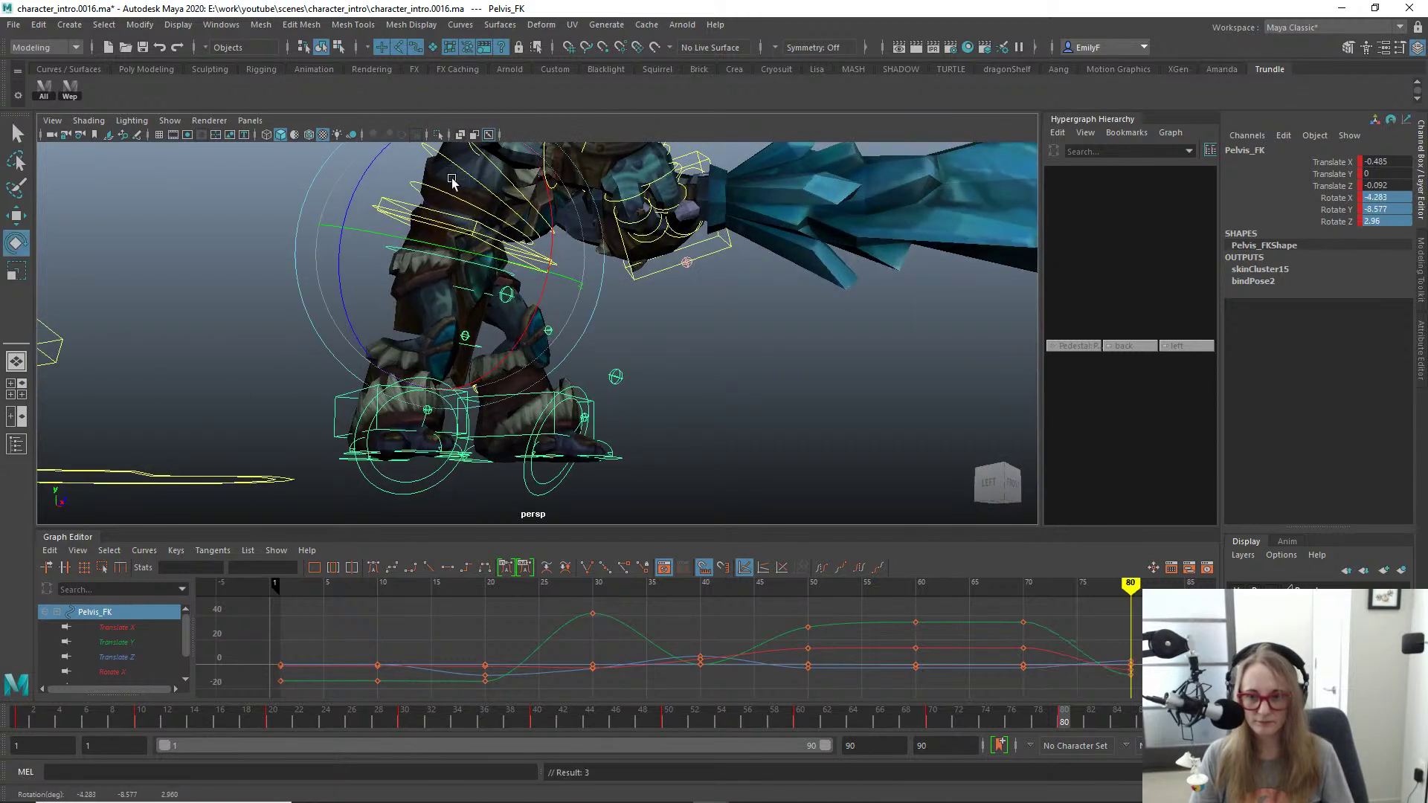
drag(520, 216, 530, 226)
key(q)
Step: Move the Main_FK body control back slightly to about Translate Z 41.03 so the hips sit over the feet
scroll(521, 276, down, 1)
alt+drag(500, 299, 555, 292)
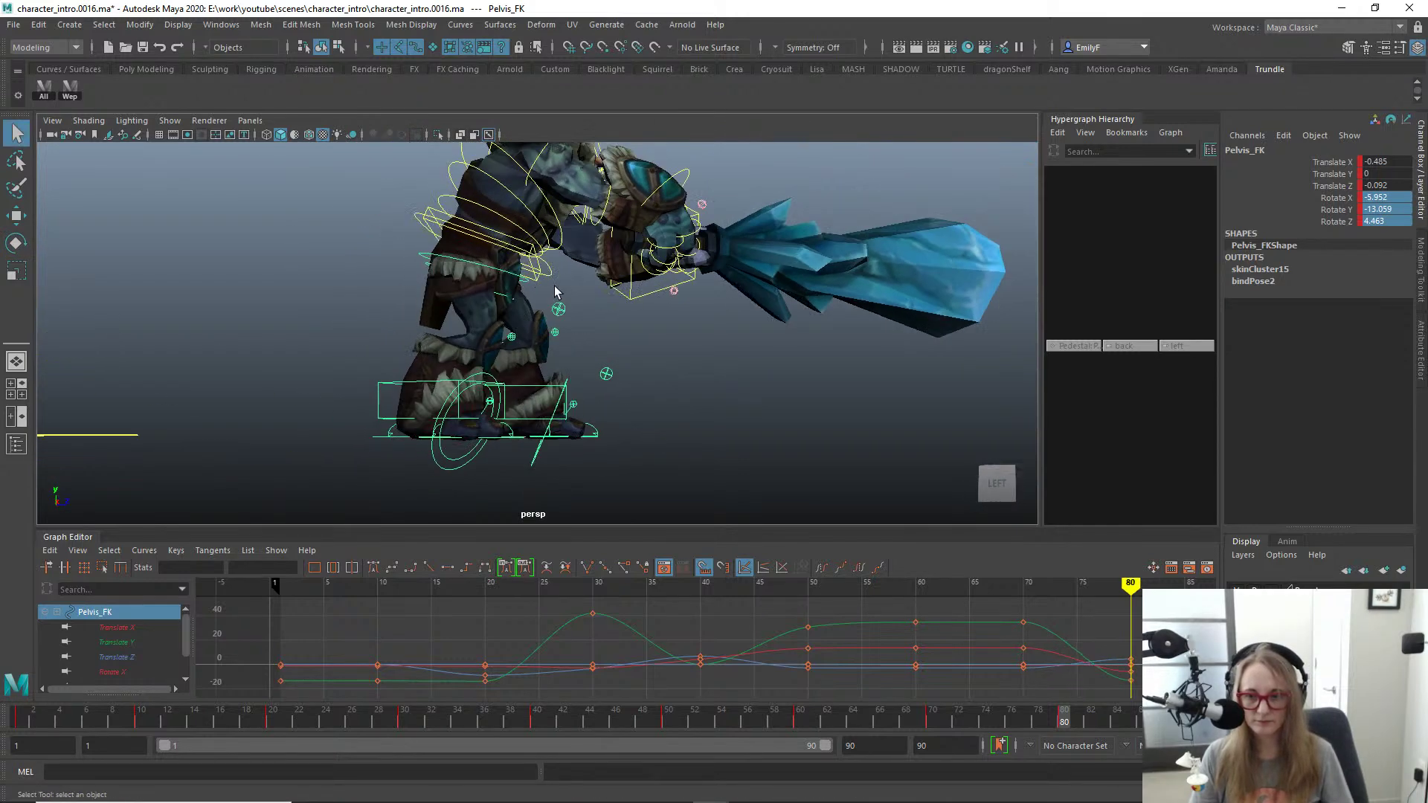
click(423, 214)
click(417, 222)
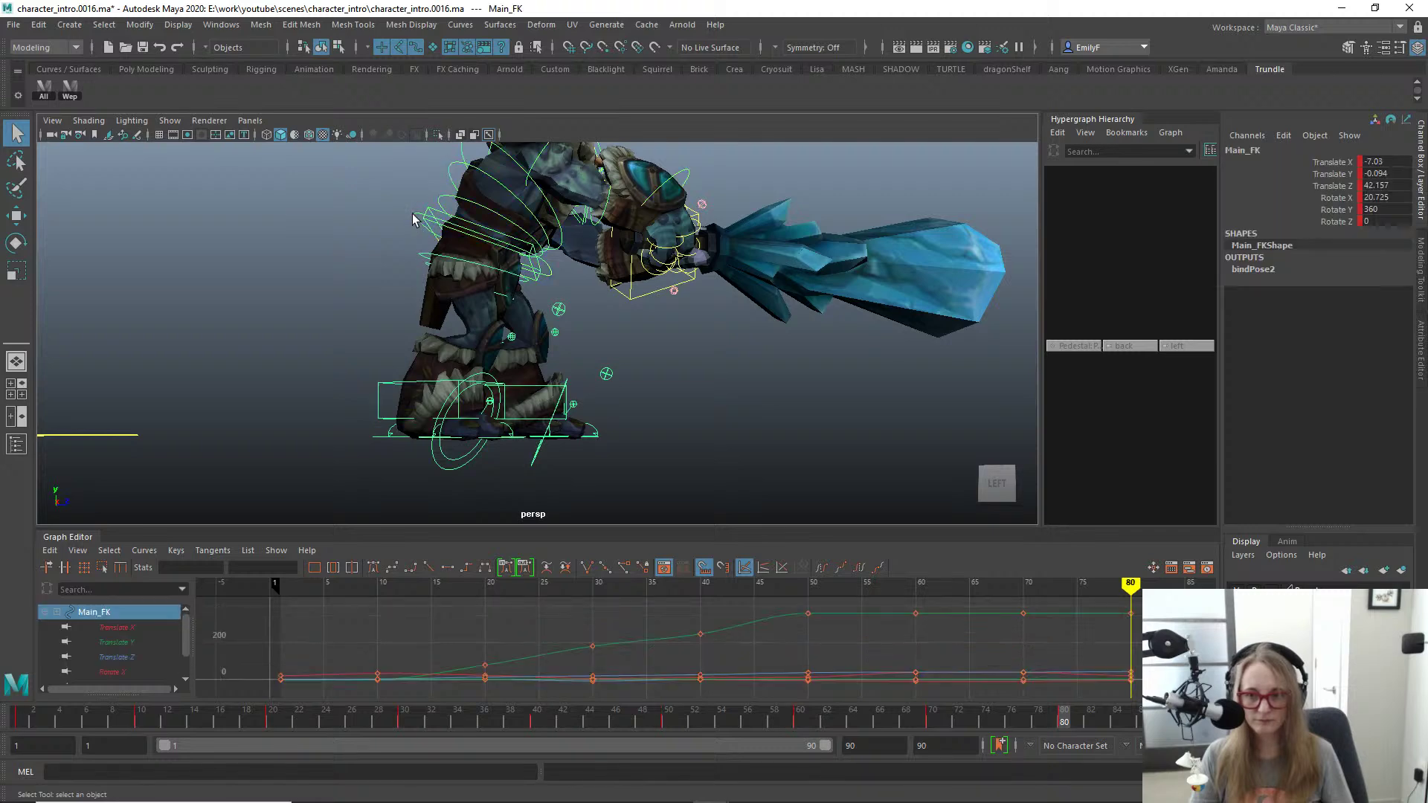
key(w)
drag(584, 249, 645, 266)
click(438, 245)
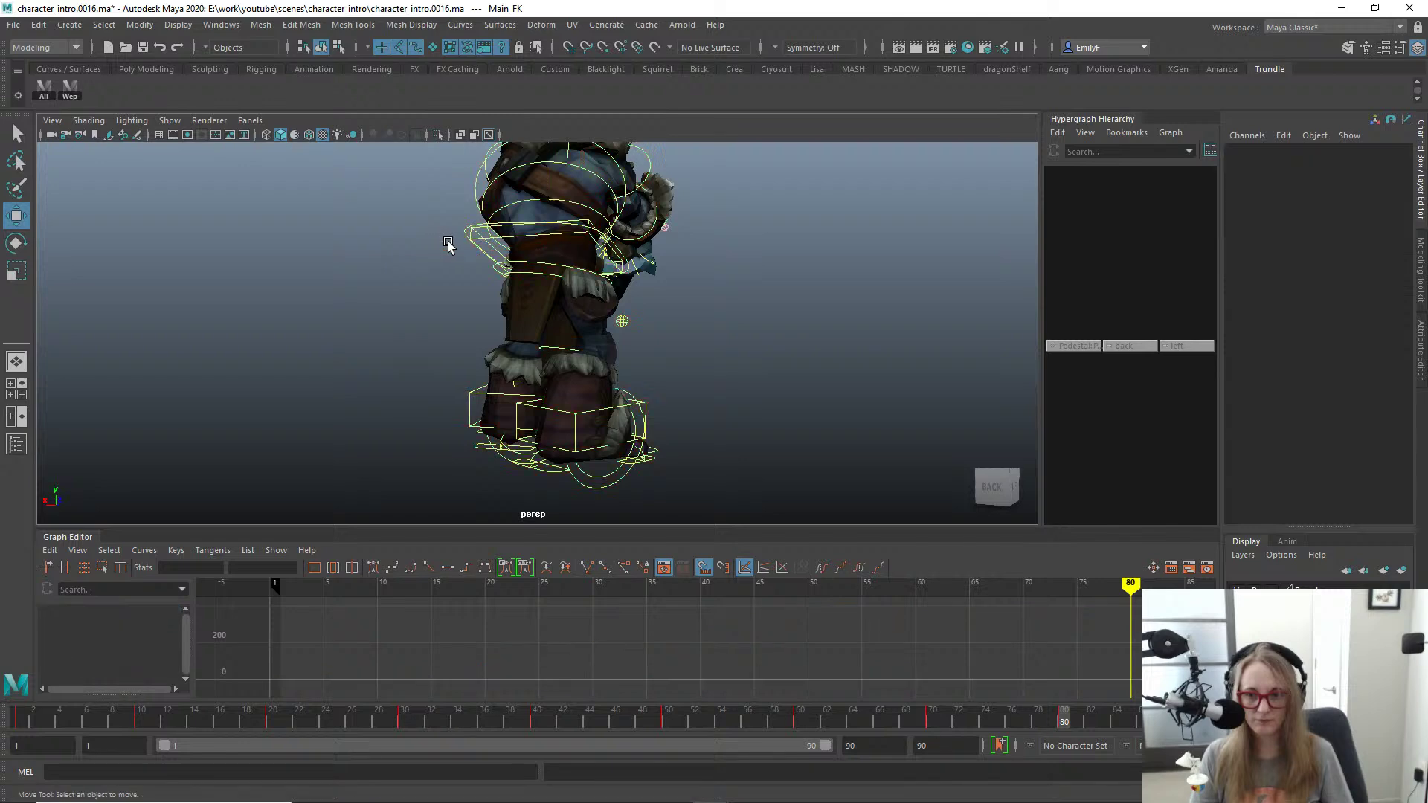
click(428, 253)
alt+drag(417, 256, 493, 250)
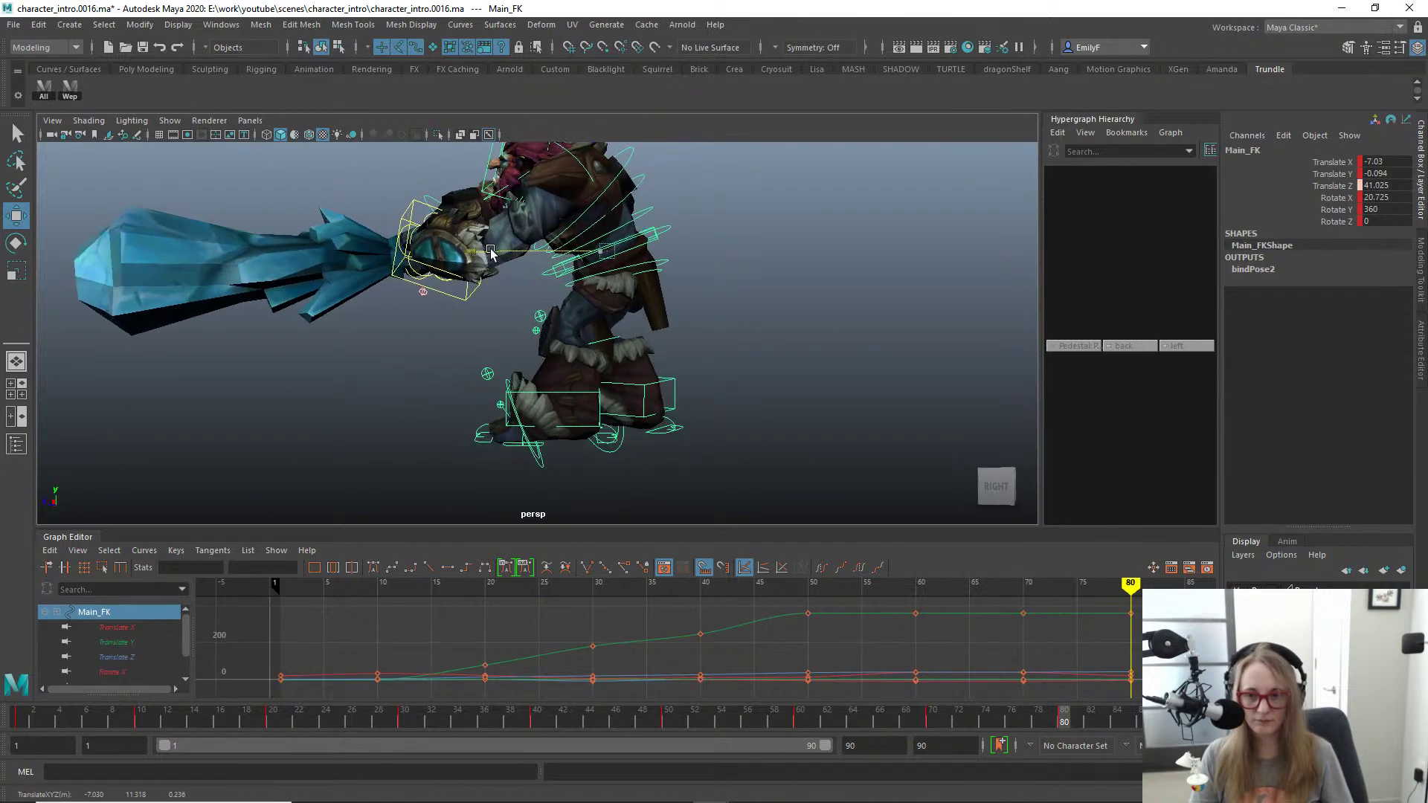
Step: Rotate the Spine1_FK control to adjust the torso's forward lean at frame 80
key(q)
alt+middle_drag(641, 224, 653, 298)
click(664, 285)
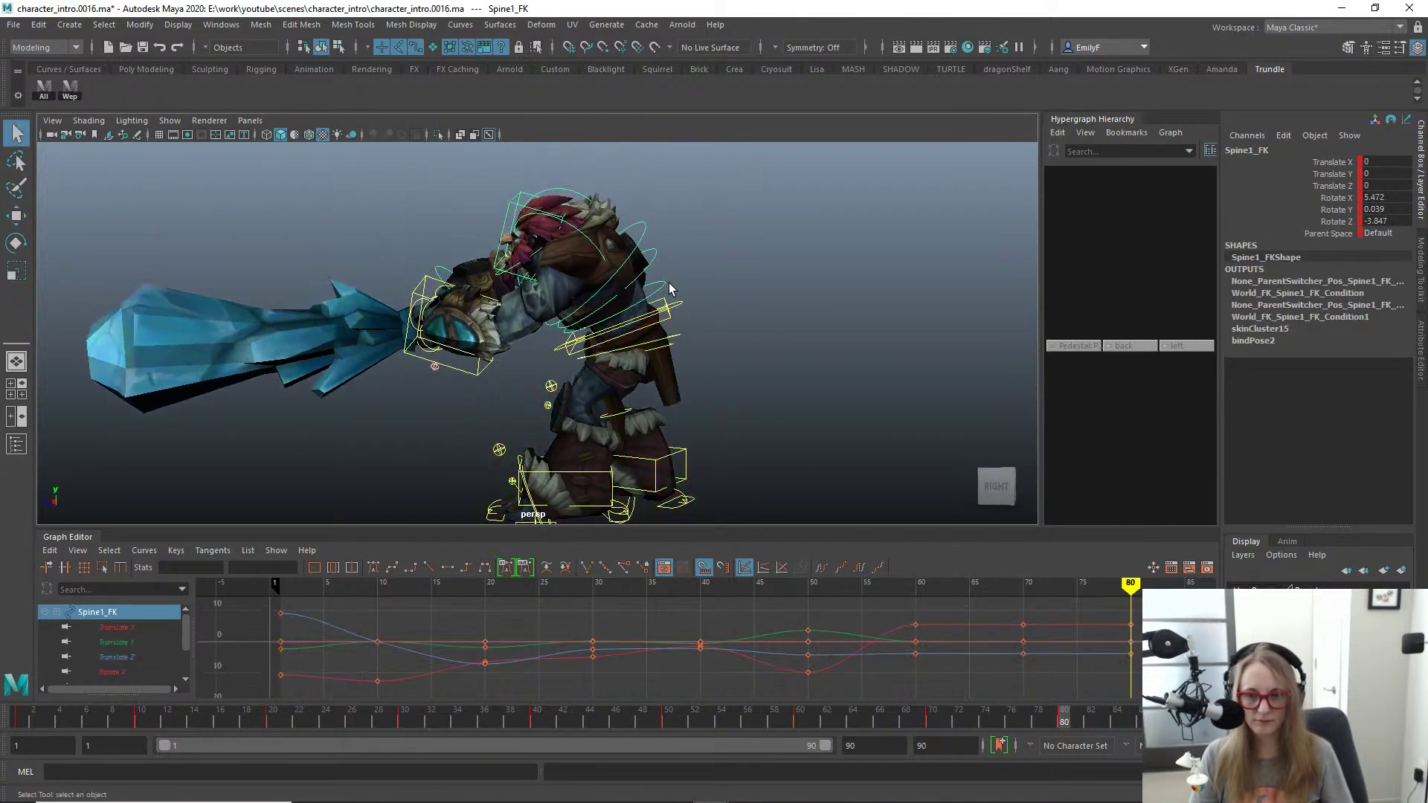
key(e)
drag(711, 208, 729, 320)
key(q)
Step: Rotate the R_Shoulder_FK control to about X -134.15, Y -63.26 and Z 126.75 to lower the weapon at frame 80
click(483, 230)
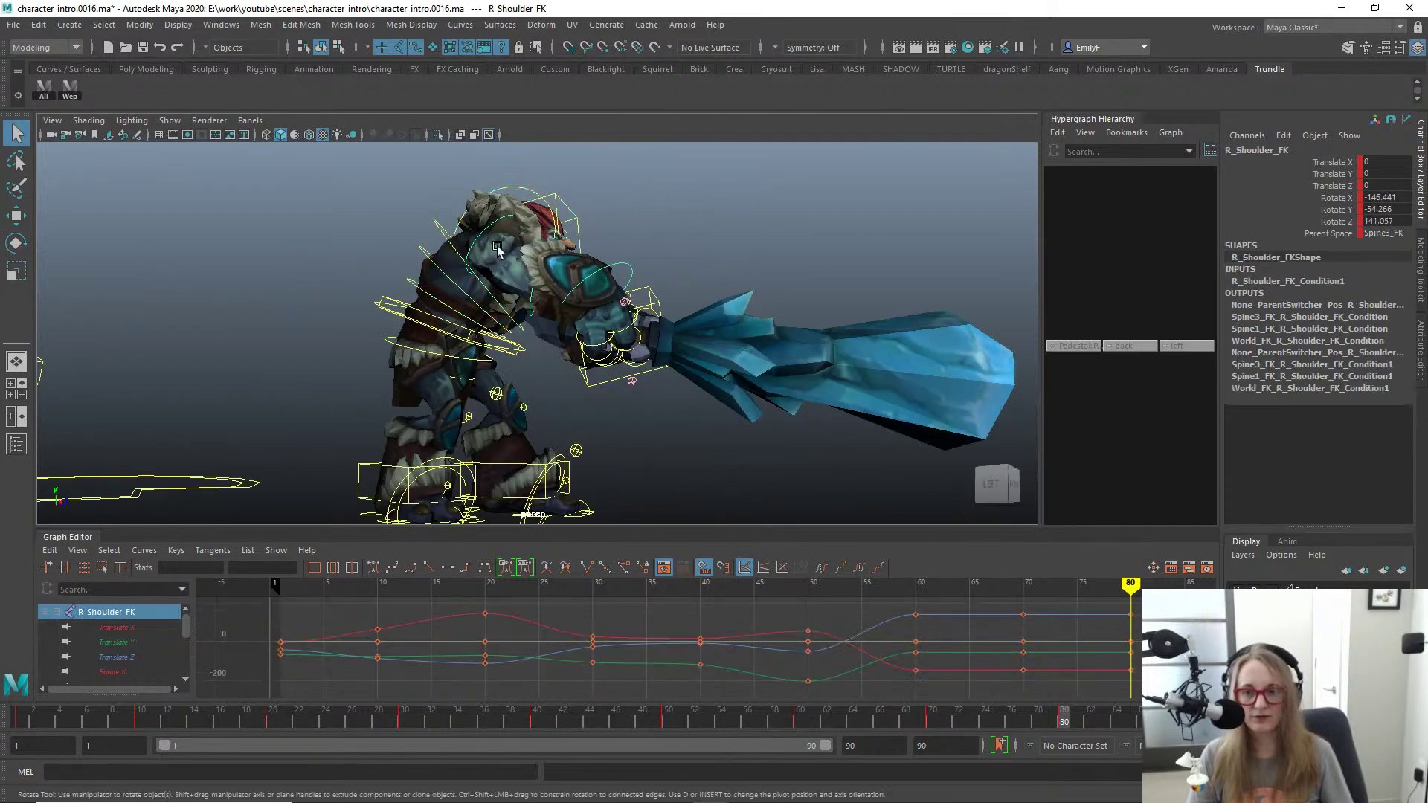
key(e)
drag(548, 353, 519, 368)
alt+right_drag(518, 368, 431, 331)
key(alt+1)
mouse_move(432, 331)
alt+mouse_down()
mouse_move(495, 332)
mouse_move(446, 323)
alt+mouse_up()
key(alt+1)
key(q)
Step: Tilt and shift the Main_FK control to about Rotate X 15.39 and Translate Z 40.92 at frame 80
alt+drag(446, 324, 392, 319)
scroll(437, 314, up, 2)
key(e)
drag(376, 408, 412, 417)
key(q)
key(space)
drag(506, 323, 437, 300)
key(w)
drag(629, 300, 589, 298)
key(q)
scroll(595, 313, up, 2)
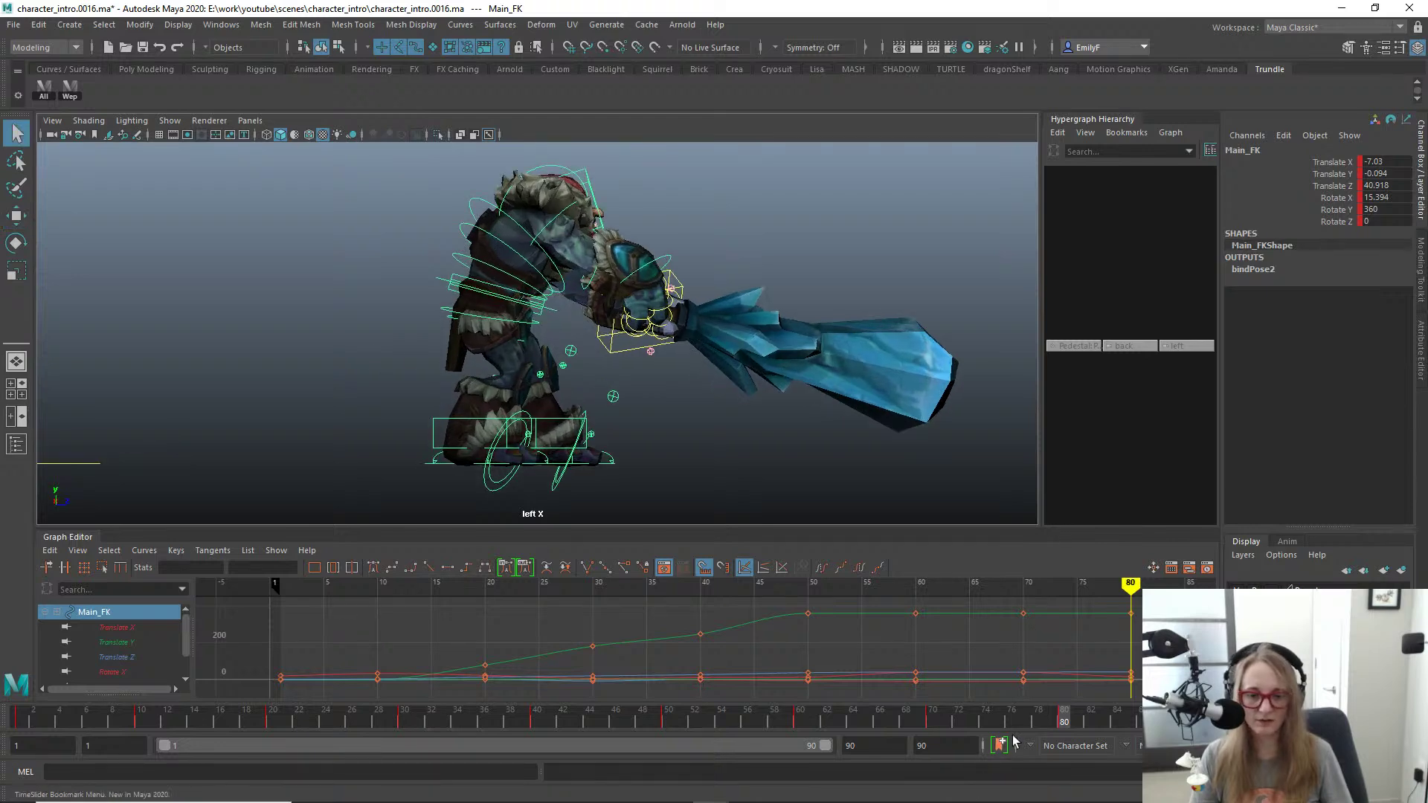
Step: Rotate the Spine2_FK control to about X 12.36, Y 1.23 and Z -5.07
click(893, 716)
drag(1005, 711, 1069, 686)
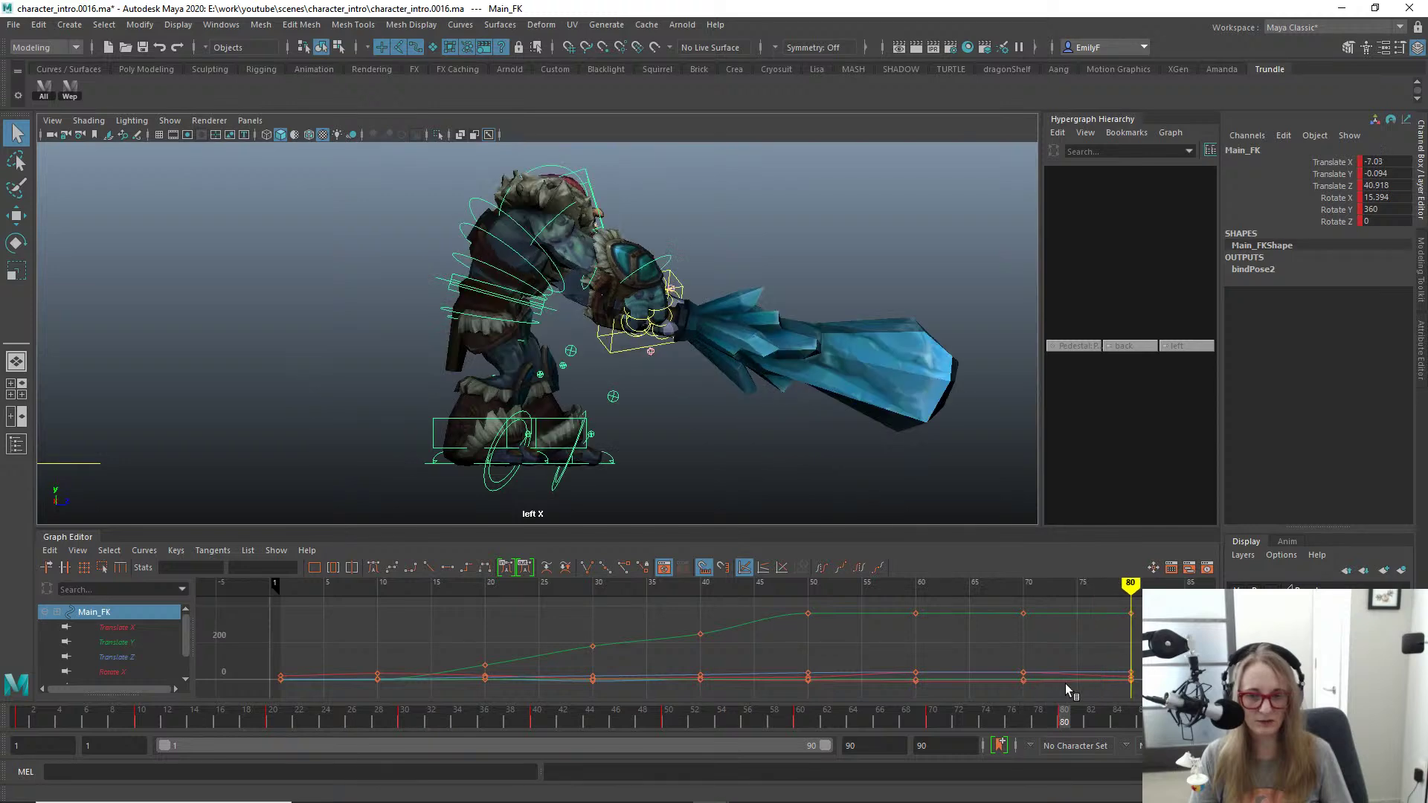
scroll(595, 247, up, 2)
click(472, 259)
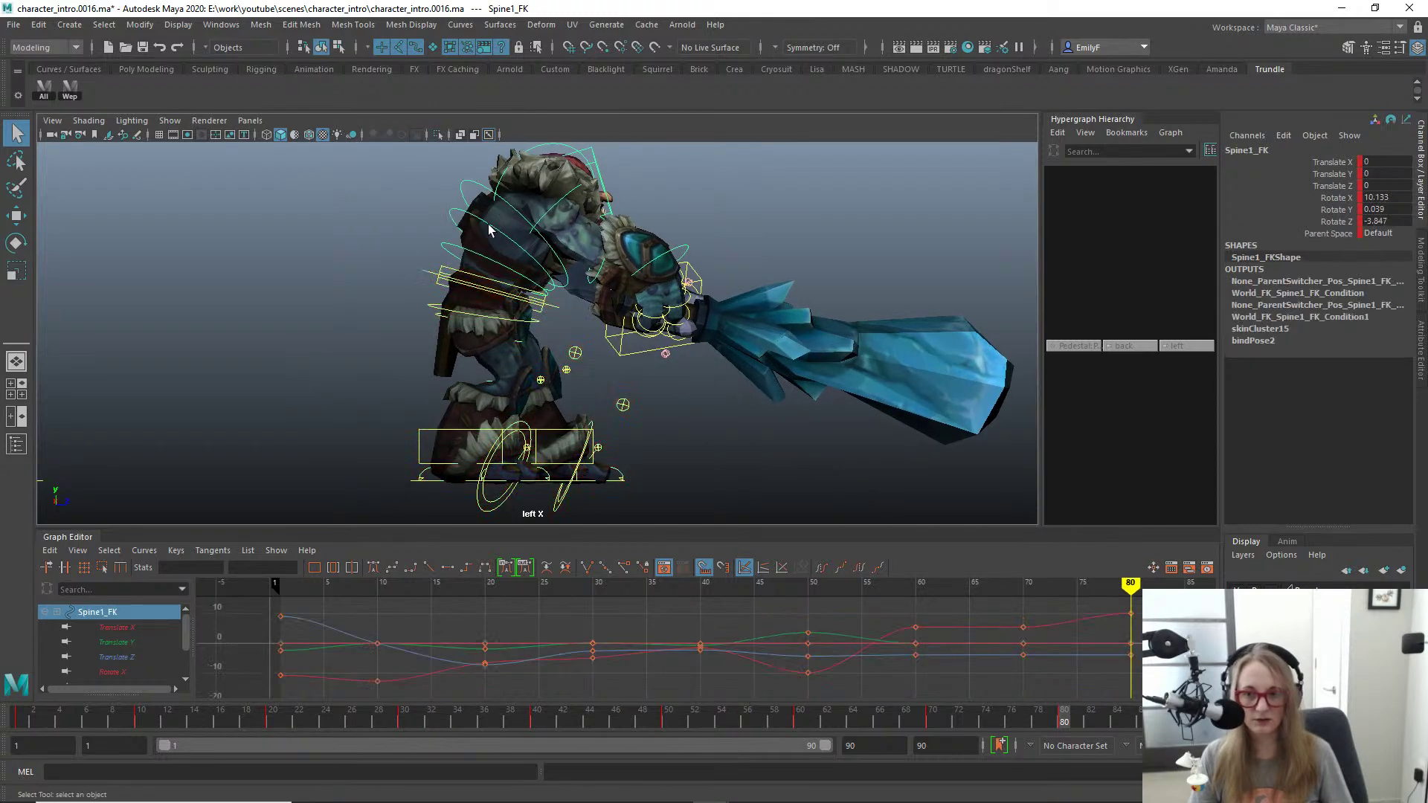
click(599, 289)
key(e)
drag(599, 366, 647, 273)
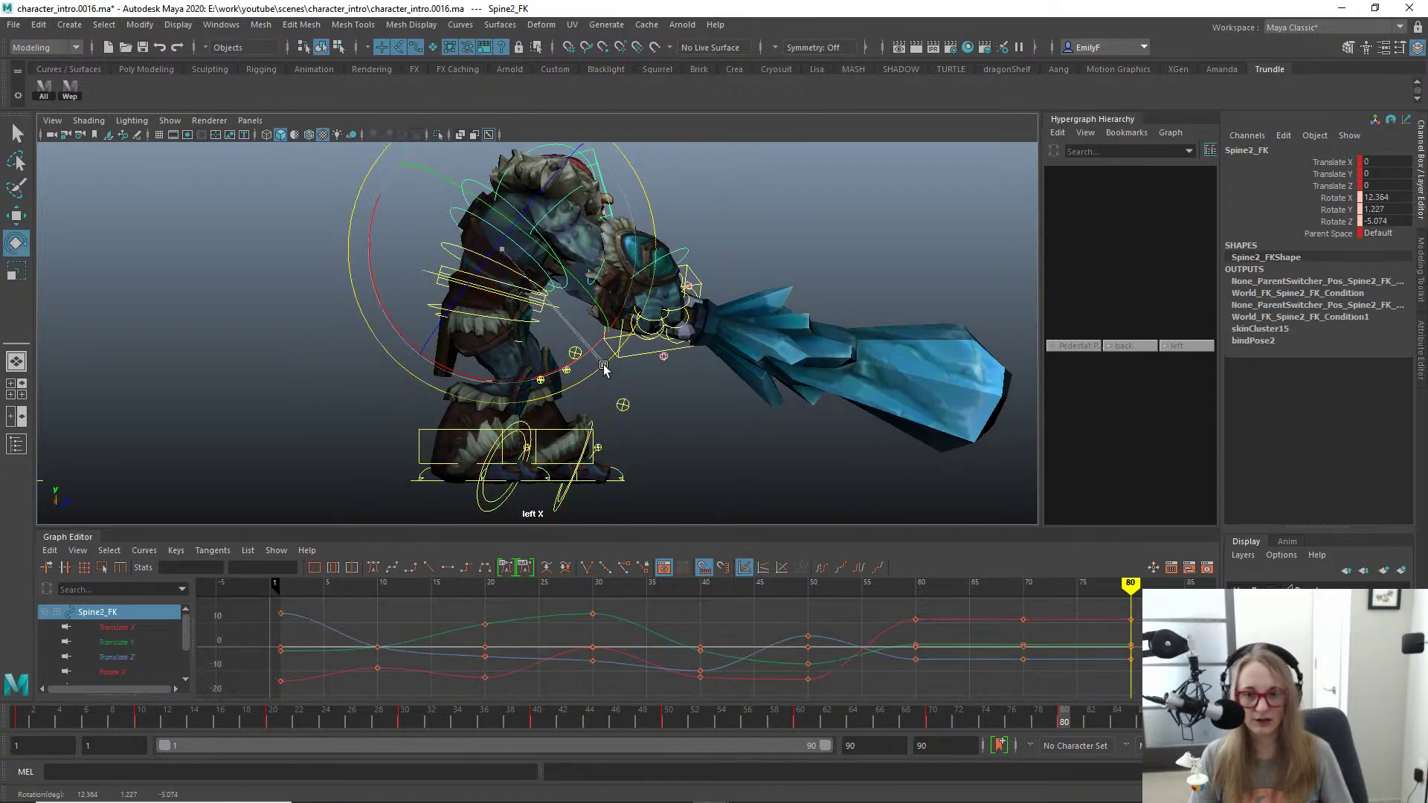
key(q)
Step: Rotate the R_Shoulder_FK control to about X -128.24, Y -71.18 and Z 121.48 to angle the weapon further down
click(606, 318)
key(e)
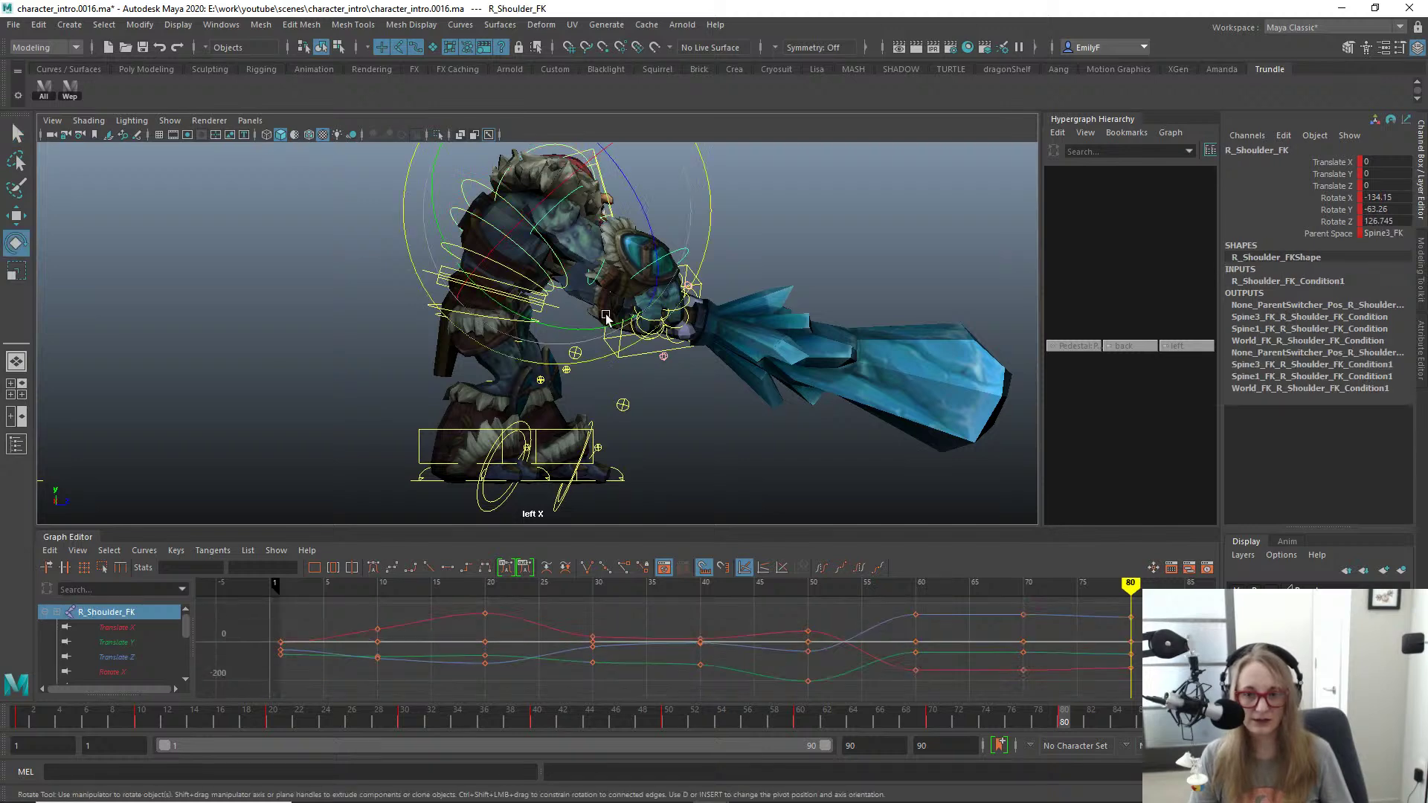
drag(651, 335, 730, 364)
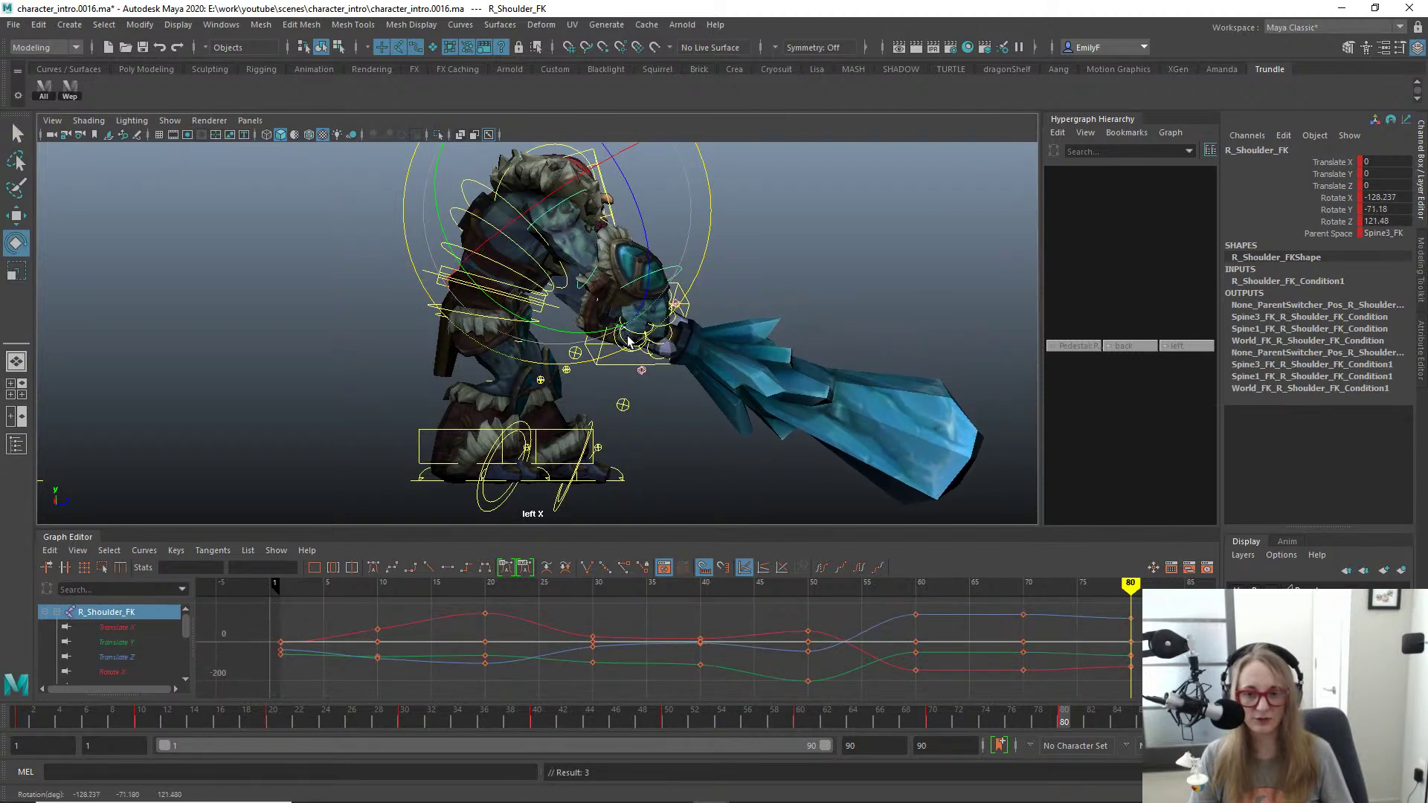
key(q)
Step: Compare the frame 80 pose with the frame 70 key pose from the side
alt+right_drag(731, 365, 588, 292)
alt+middle_drag(588, 292, 541, 299)
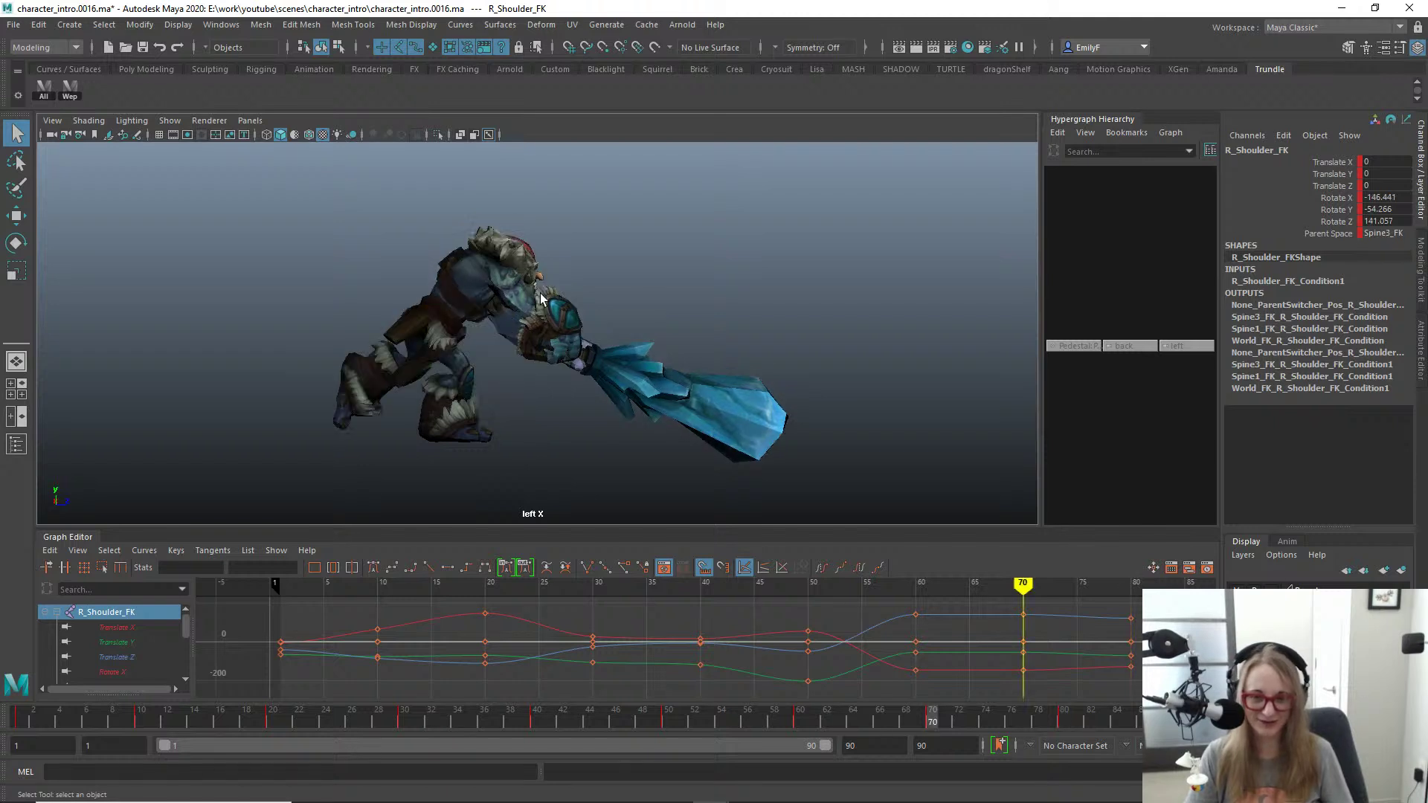
key(.)
key(.)
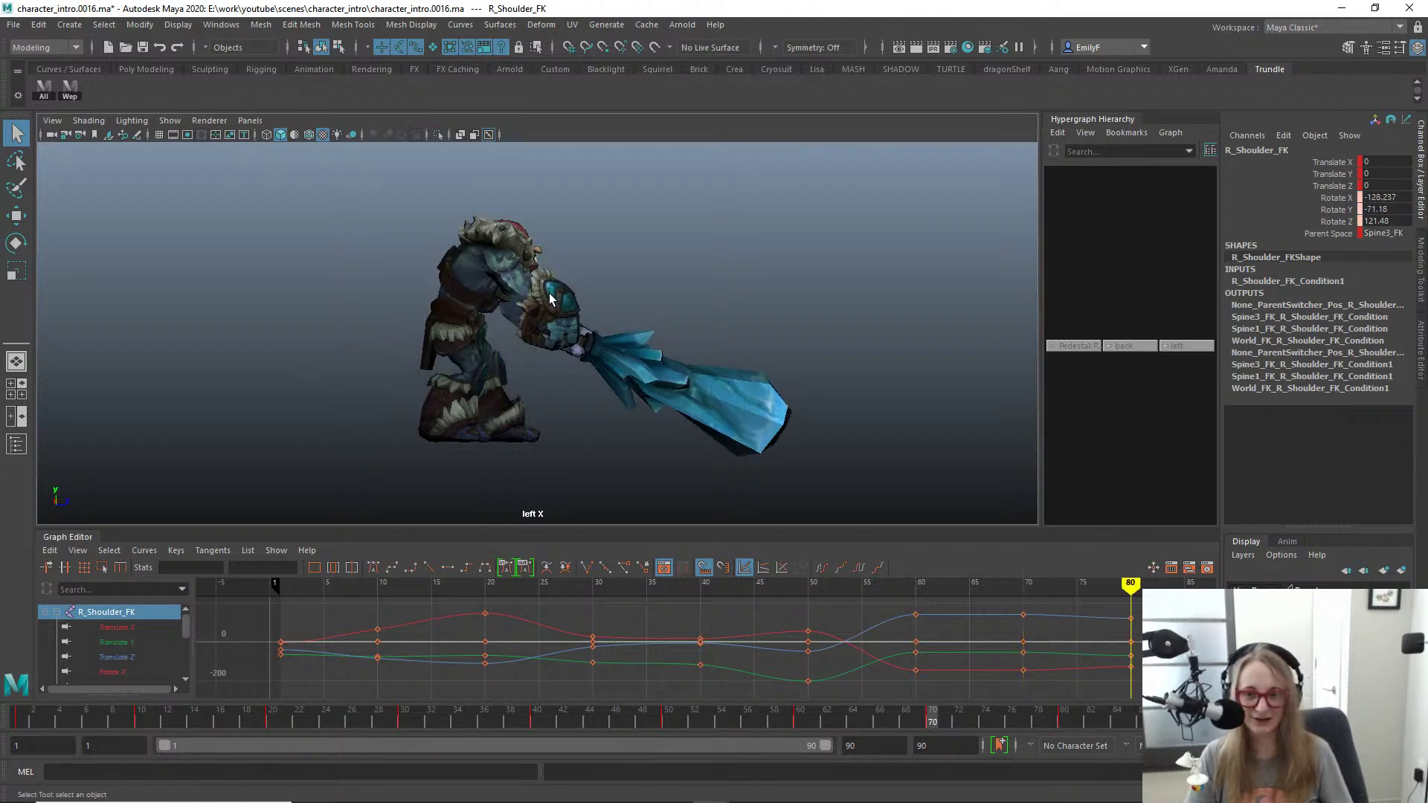
key(period)
key(comma)
key(period)
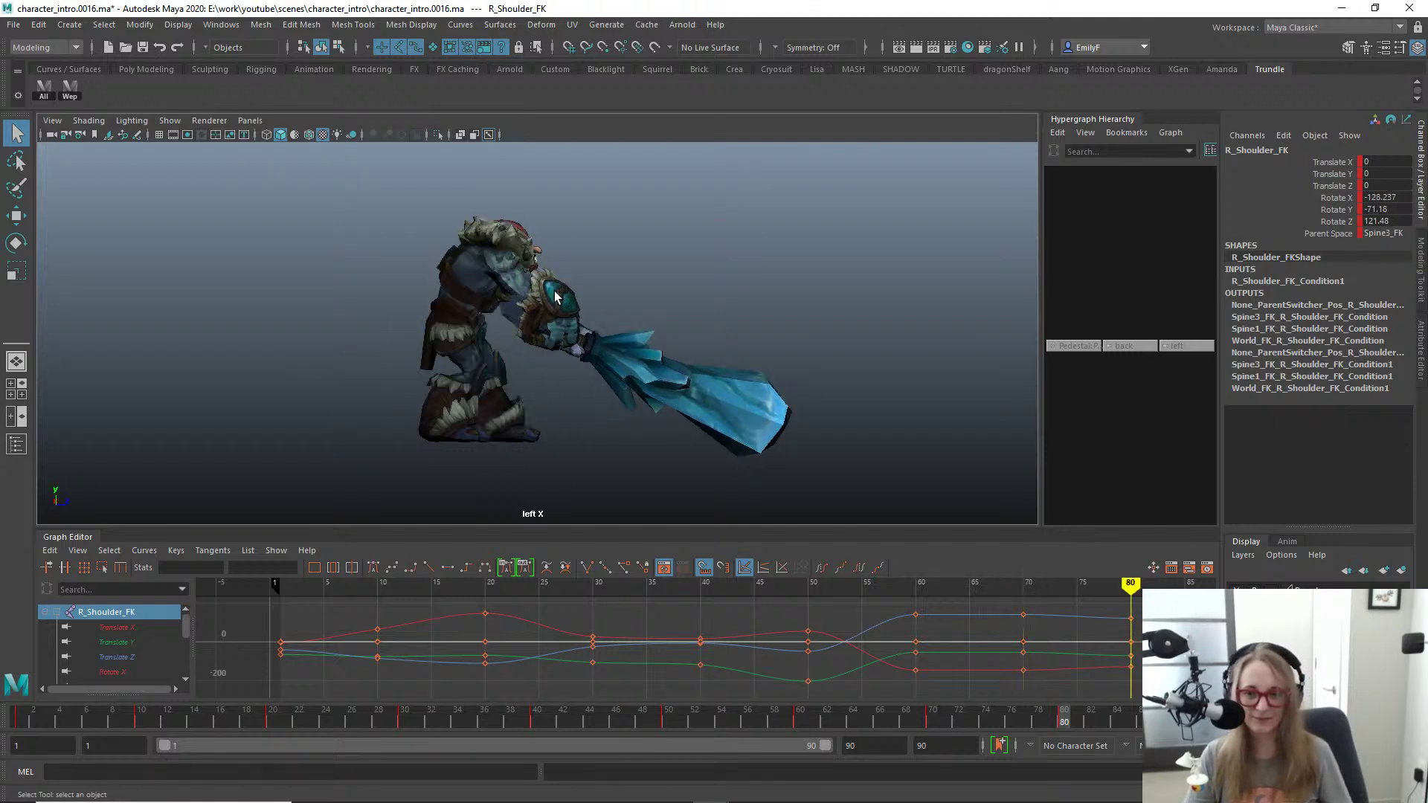
Step: Rotate the Main_FK control back to a Rotate X of about 6 to make the hips more upright
scroll(429, 316, up, 3)
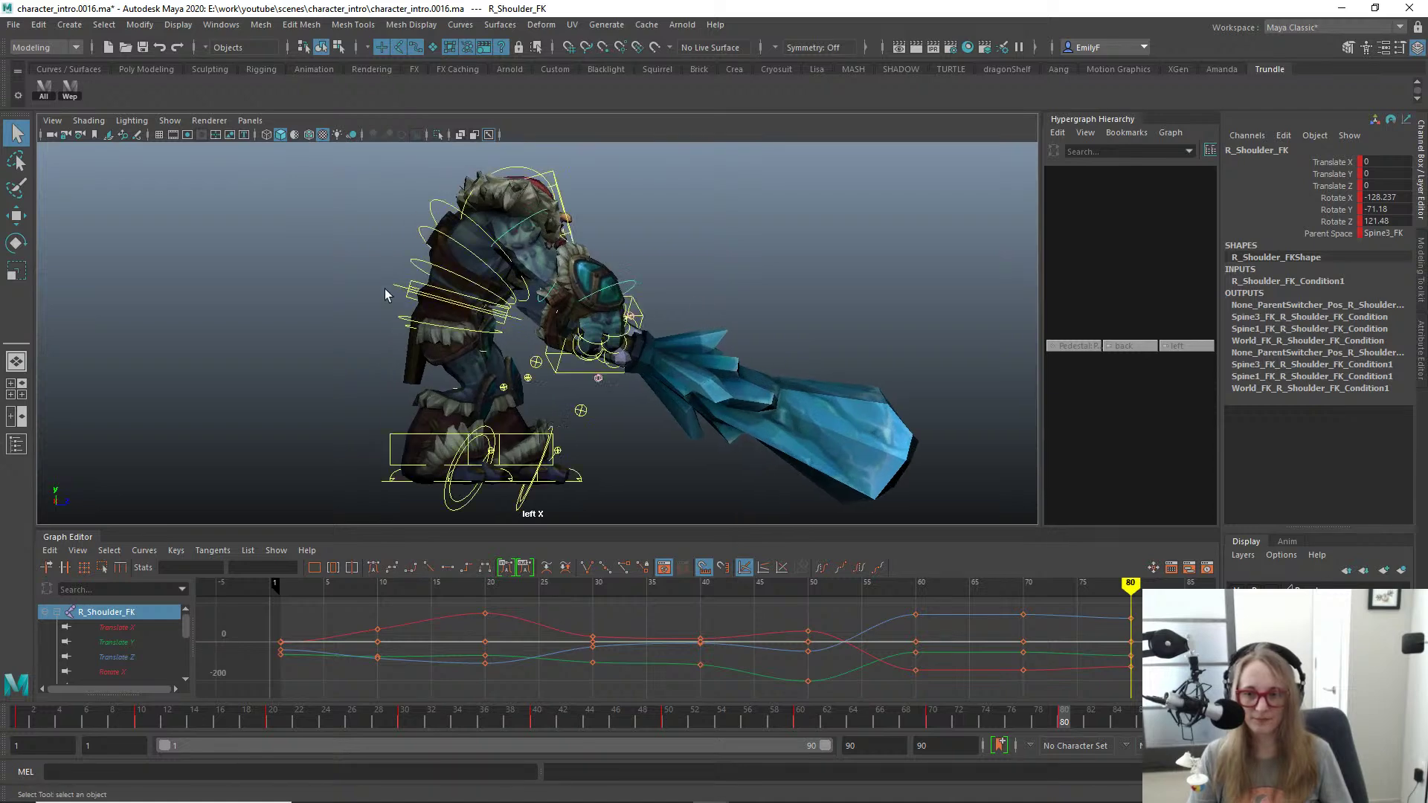
drag(392, 313, 394, 314)
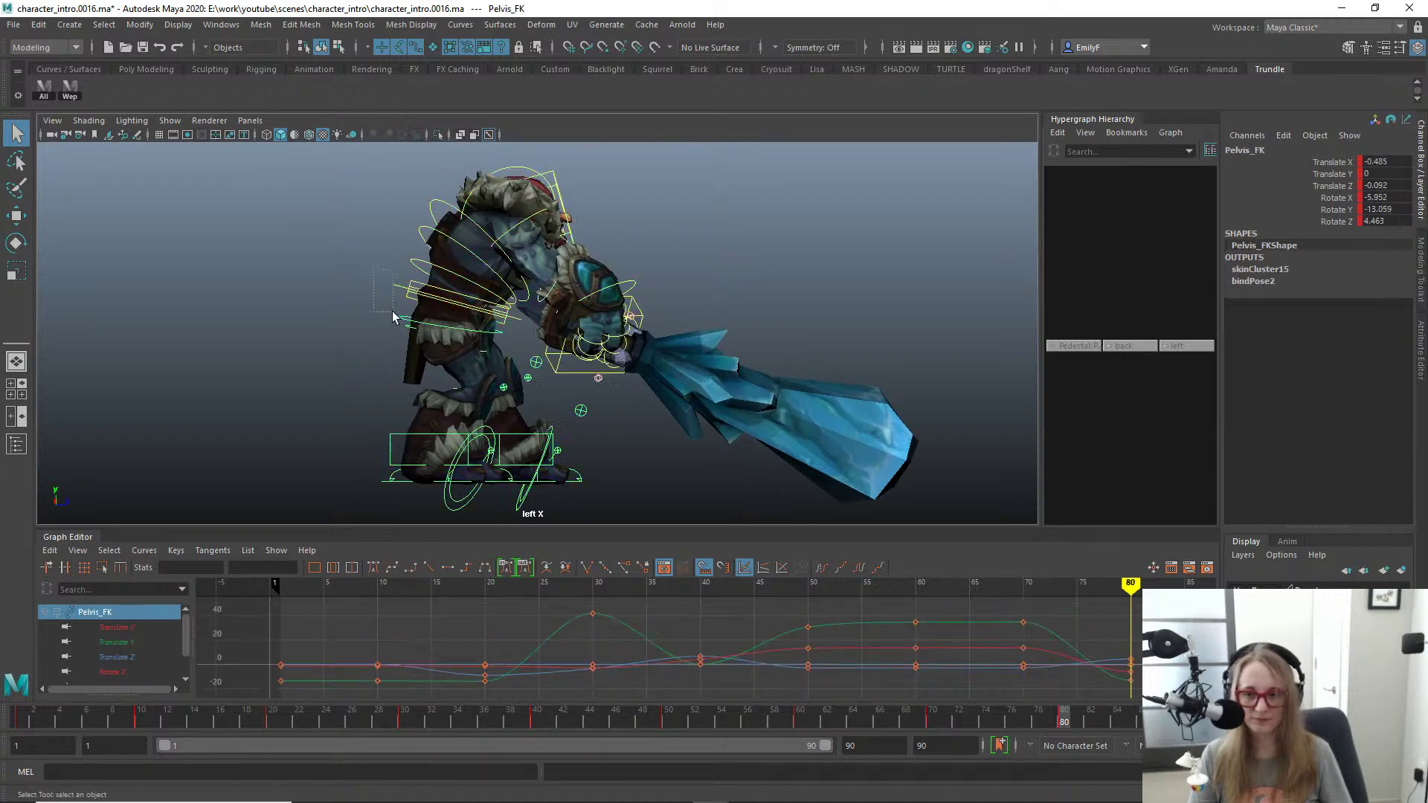
click(392, 312)
key(e)
click(405, 288)
key(w)
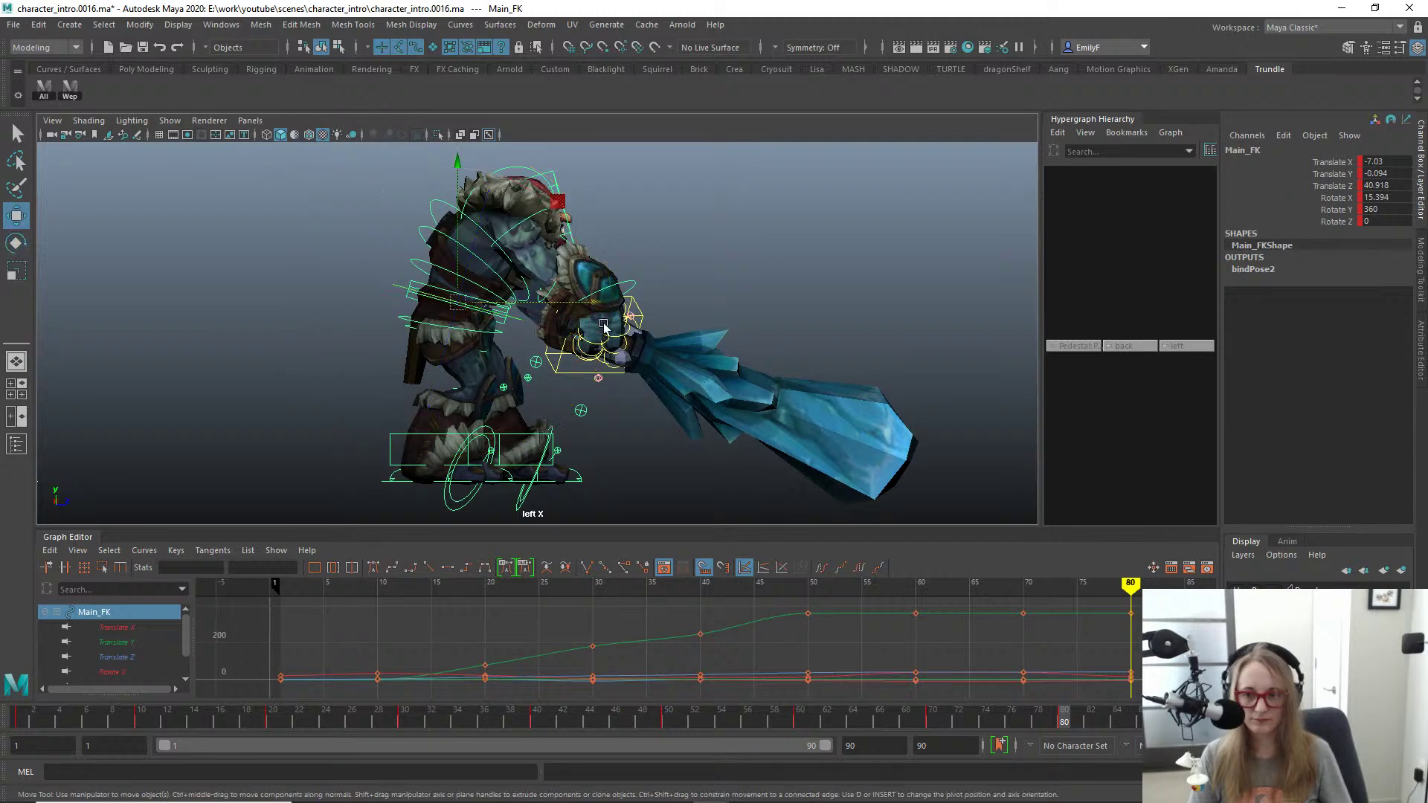
key(e)
drag(595, 321, 549, 394)
key(q)
Step: Rotate the Root_FK and Spine1_FK controls forward to about Rotate X 5.92 and 15.73 to restore the torso's lean
click(406, 283)
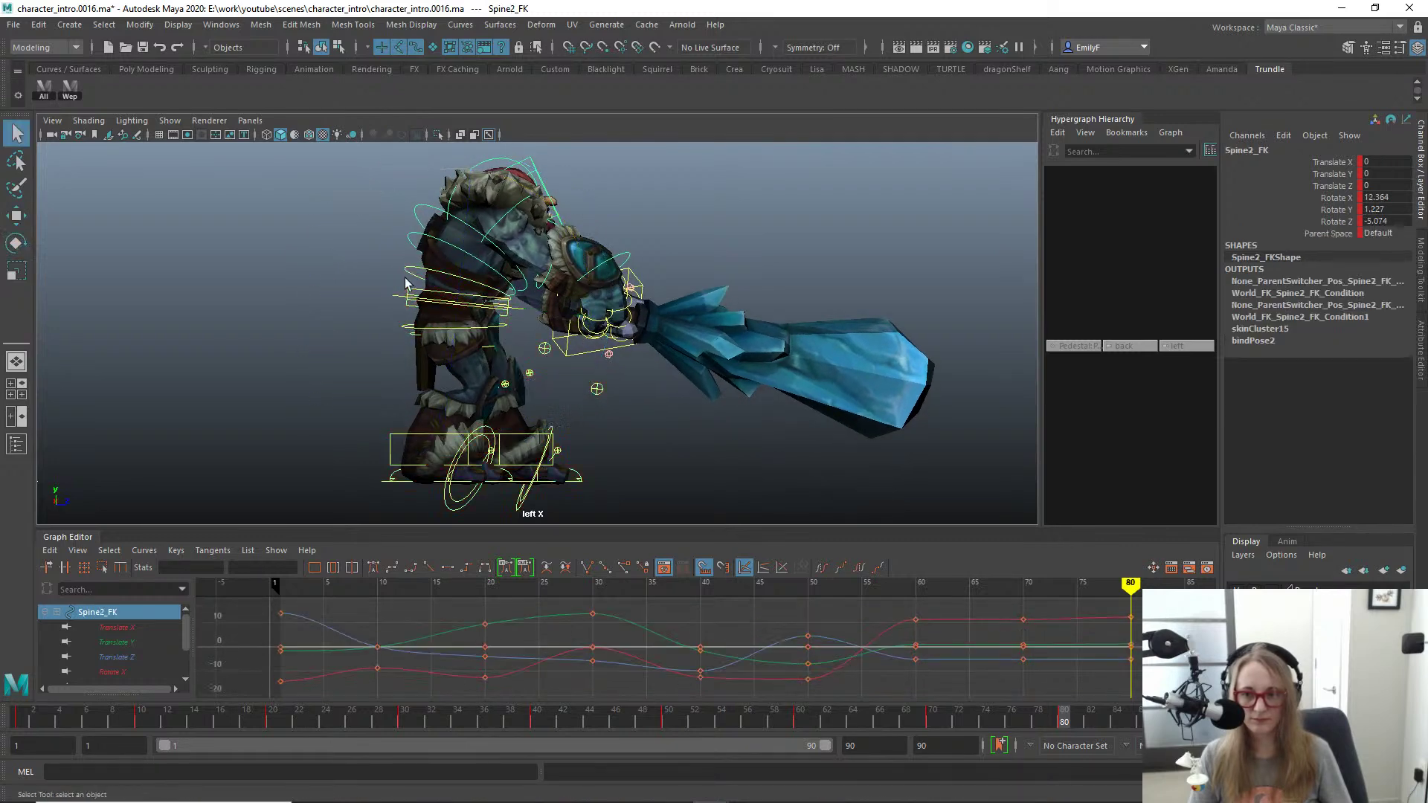
click(413, 297)
key(e)
drag(567, 353, 559, 372)
key(q)
click(421, 231)
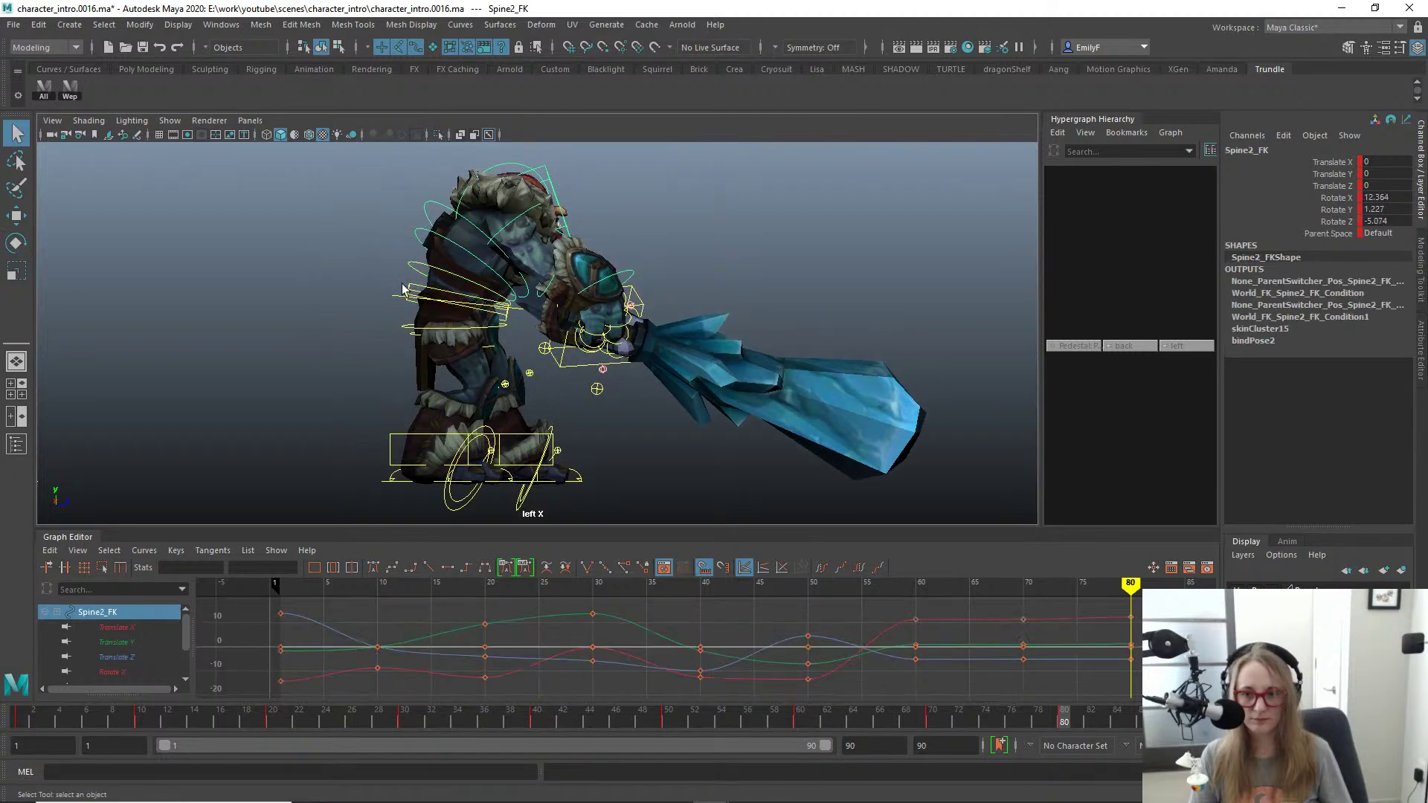
click(405, 289)
key(e)
mouse_move(521, 394)
mouse_down()
mouse_move(525, 418)
mouse_move(526, 381)
mouse_up()
key(q)
Step: Rotate the Spine3_FK control to about Rotate X 10.12 and compare the pose with the frame 70 key
click(441, 213)
key(e)
key(q)
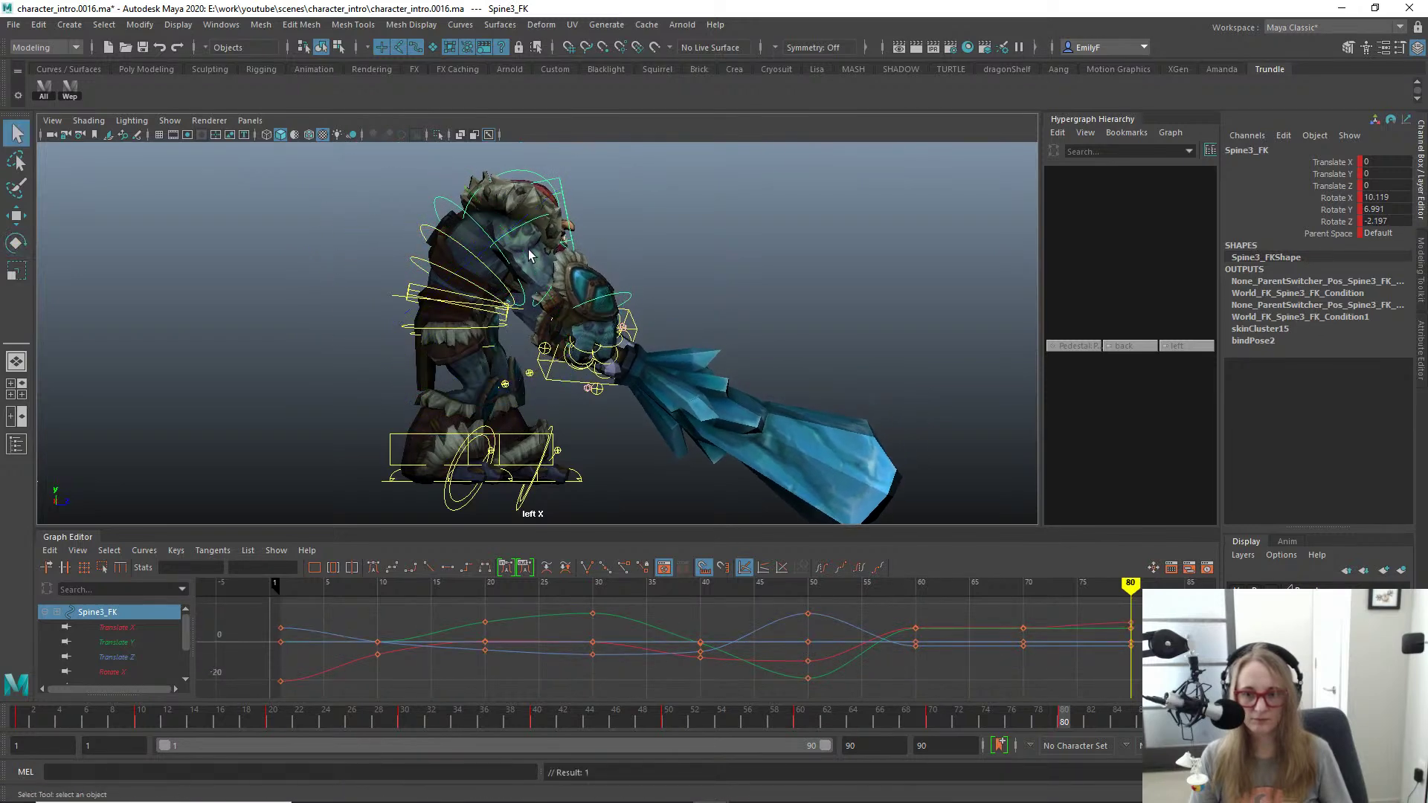
key(alt+1)
alt+right_drag(529, 250, 497, 241)
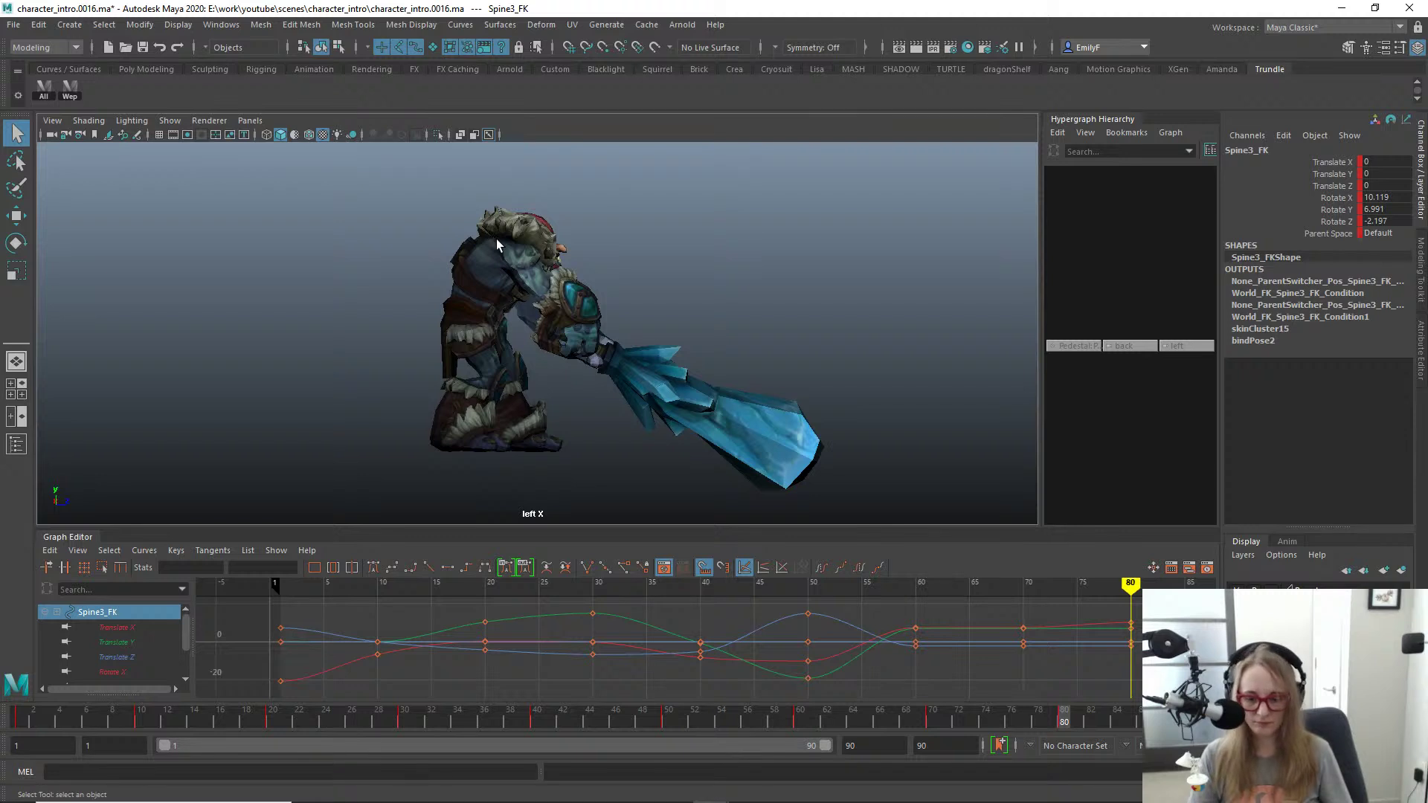
key(comma)
key(period)
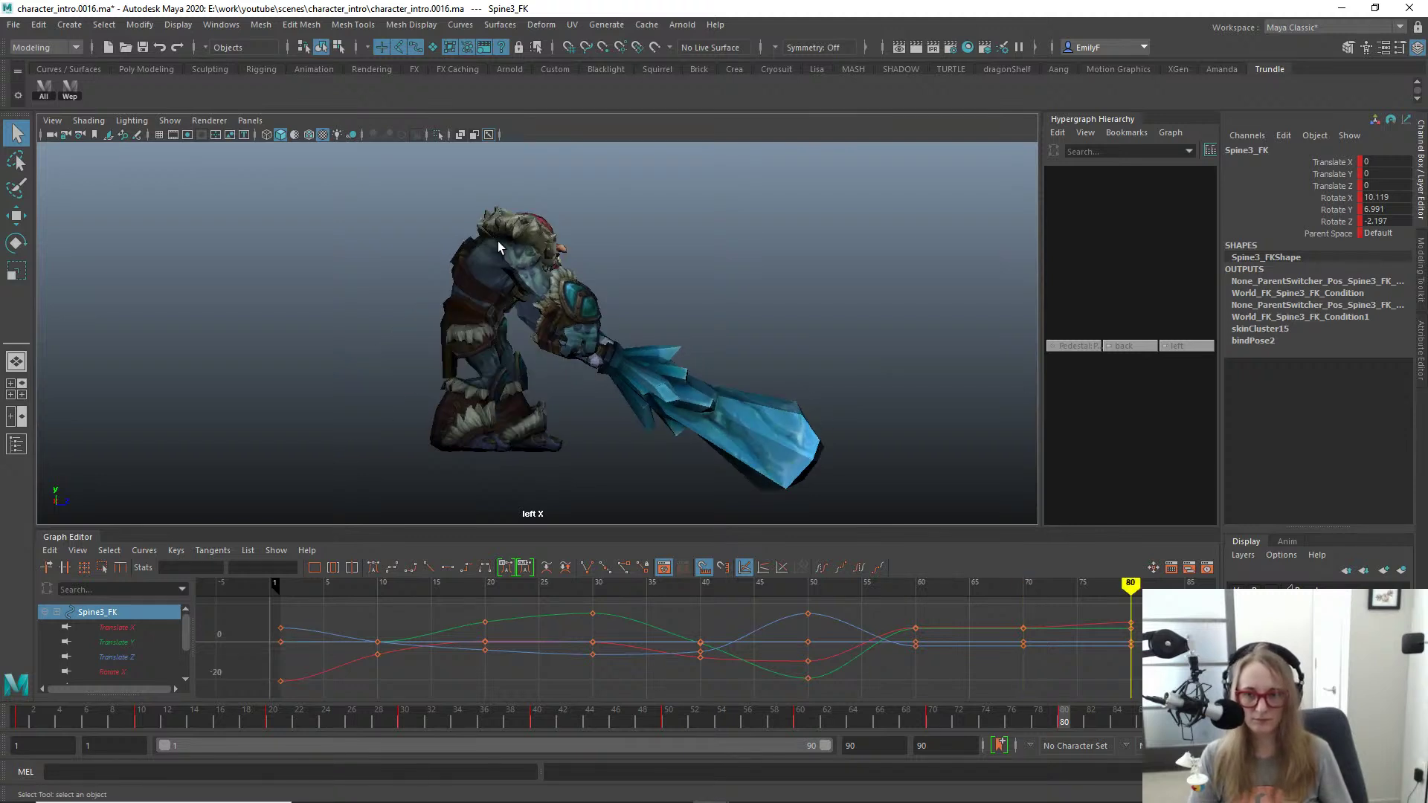
Step: Move the Main_FK control back to about Translate Z 40.5 and check the body shift against frame 70
key(alt+1)
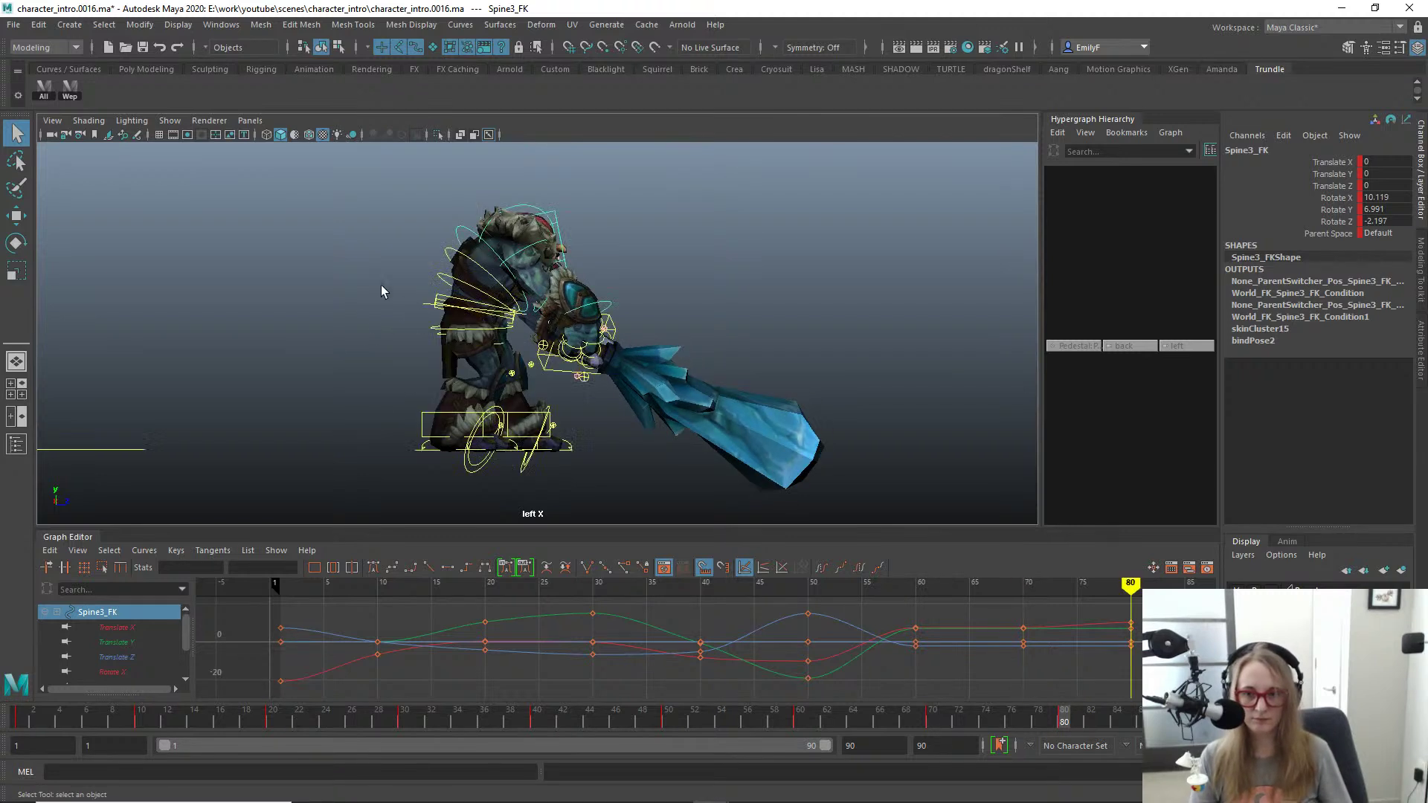
click(440, 307)
key(w)
drag(560, 311, 551, 312)
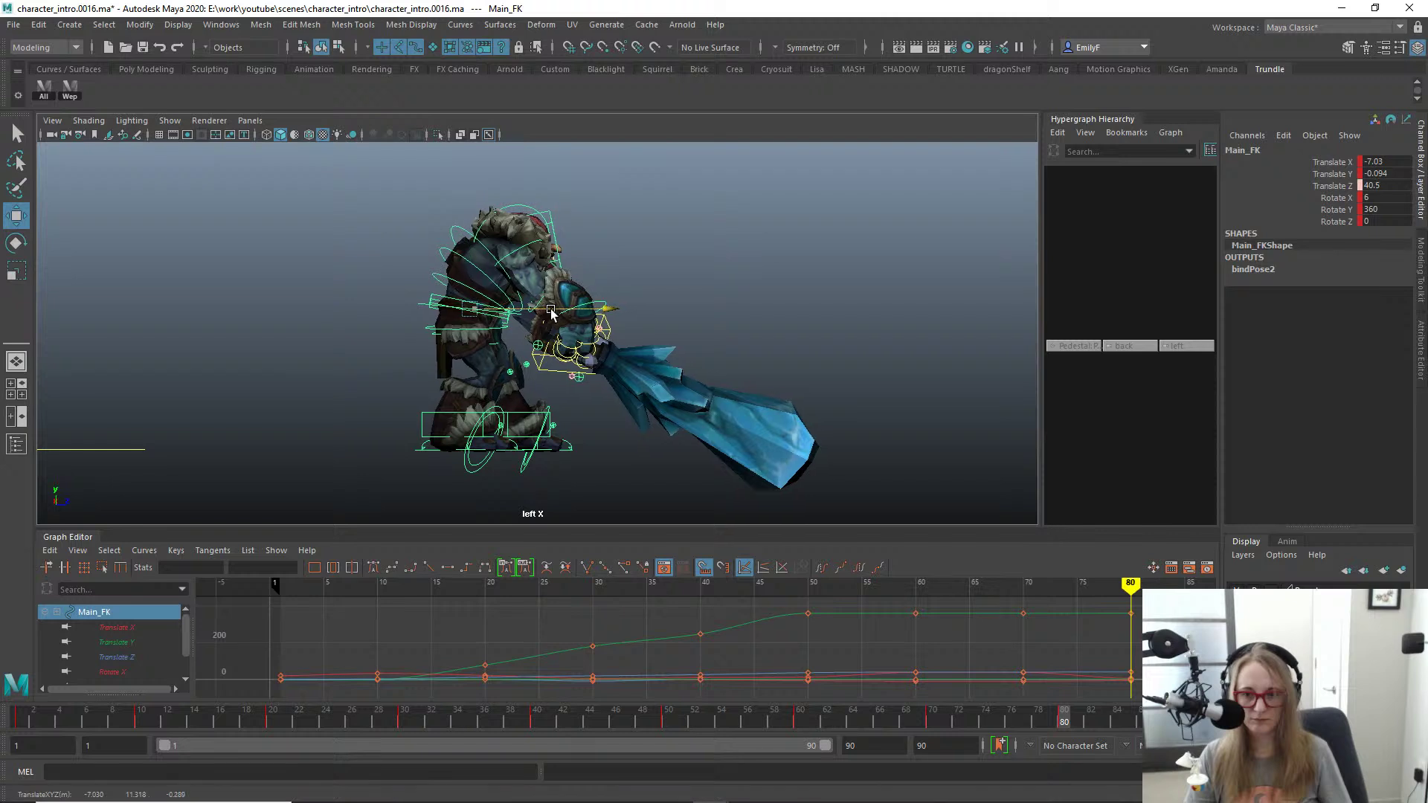
key(q)
key(alt+1)
key(comma)
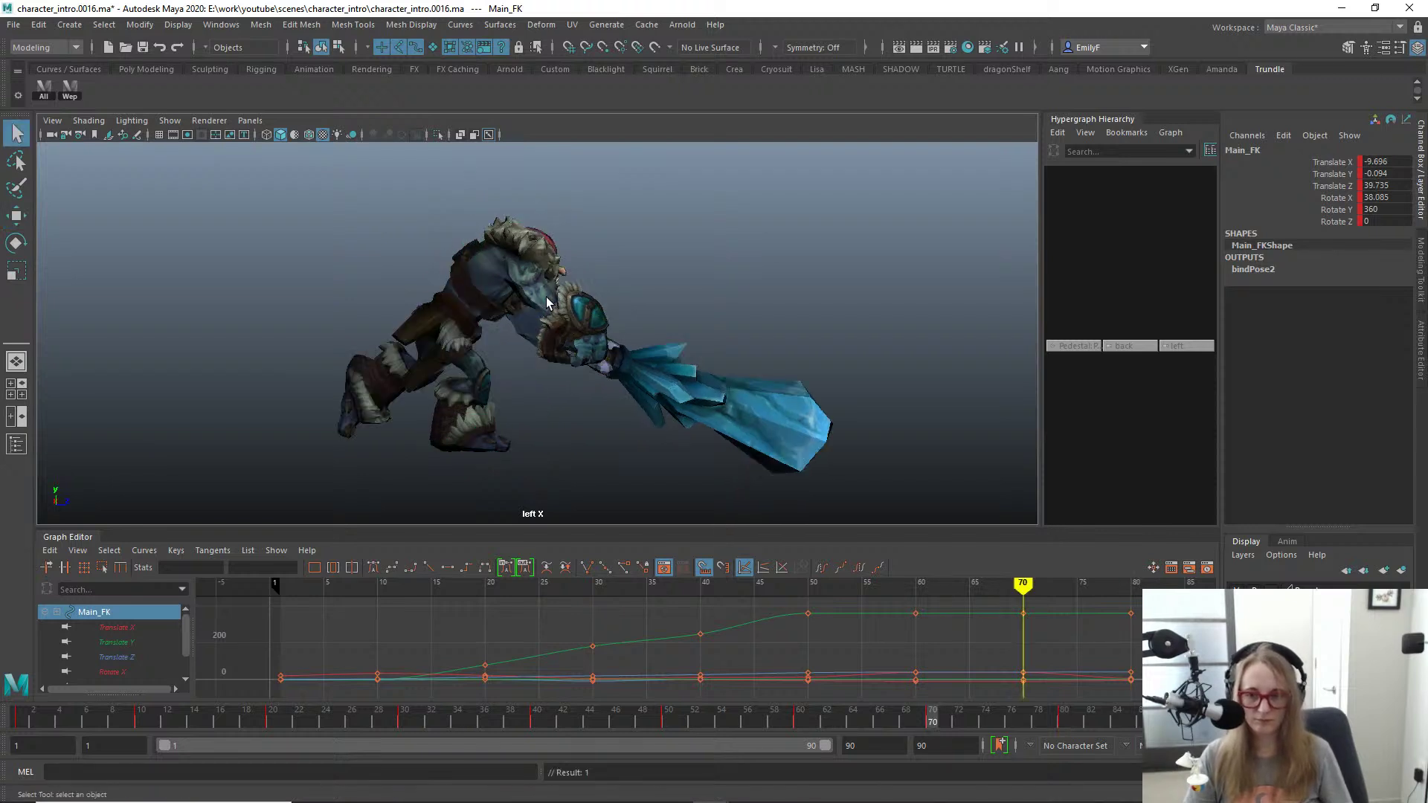
key(period)
key(comma)
key(period)
key(alt+1)
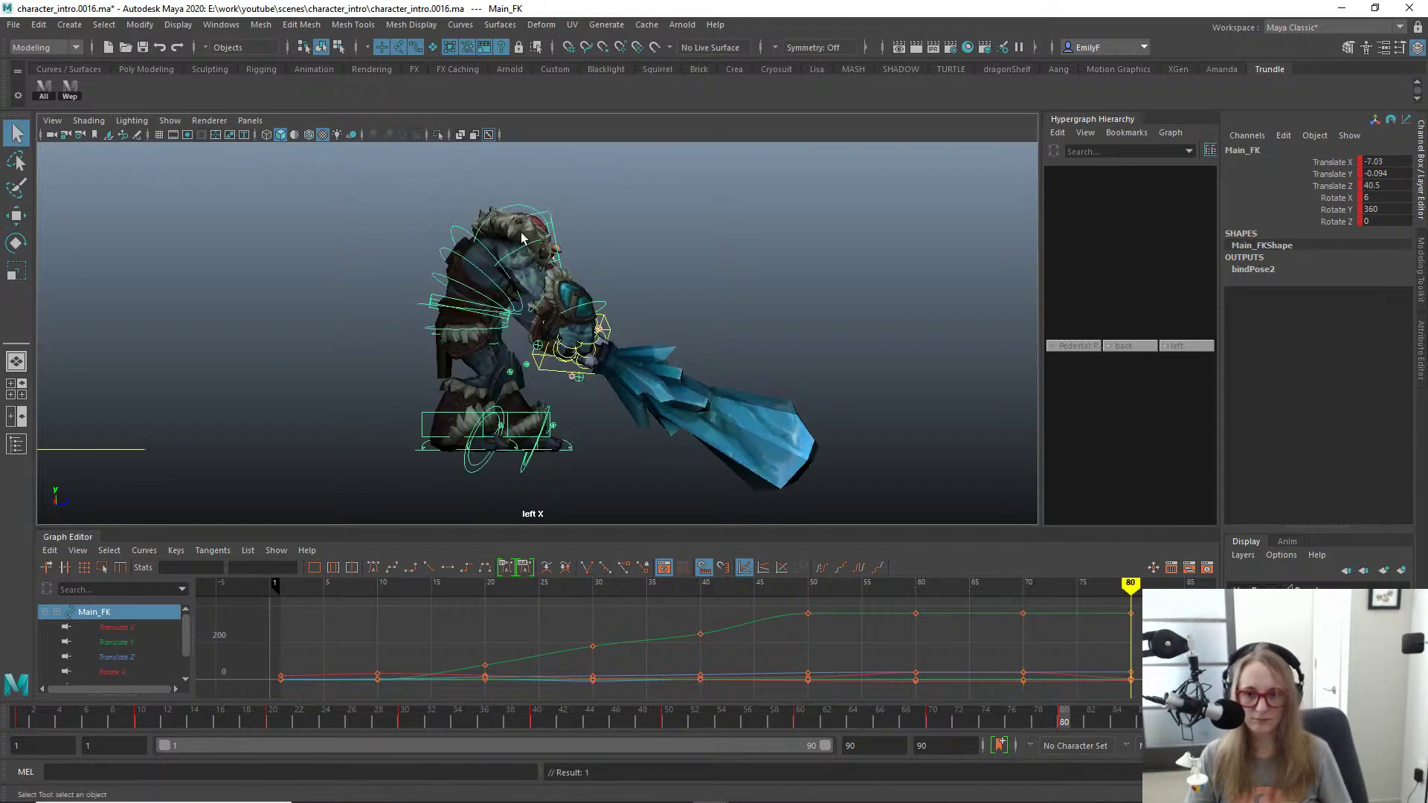
Step: Rotate the R_Shoulder_FK control to about X -132.53, Y -66.41 and Z 125.27 to raise the weapon slightly
click(518, 250)
key(e)
drag(560, 376, 610, 375)
key(shift+e)
Step: Compare the frame 70 and frame 80 poses from the side and from the front with the controls hidden
key(comma)
key(period)
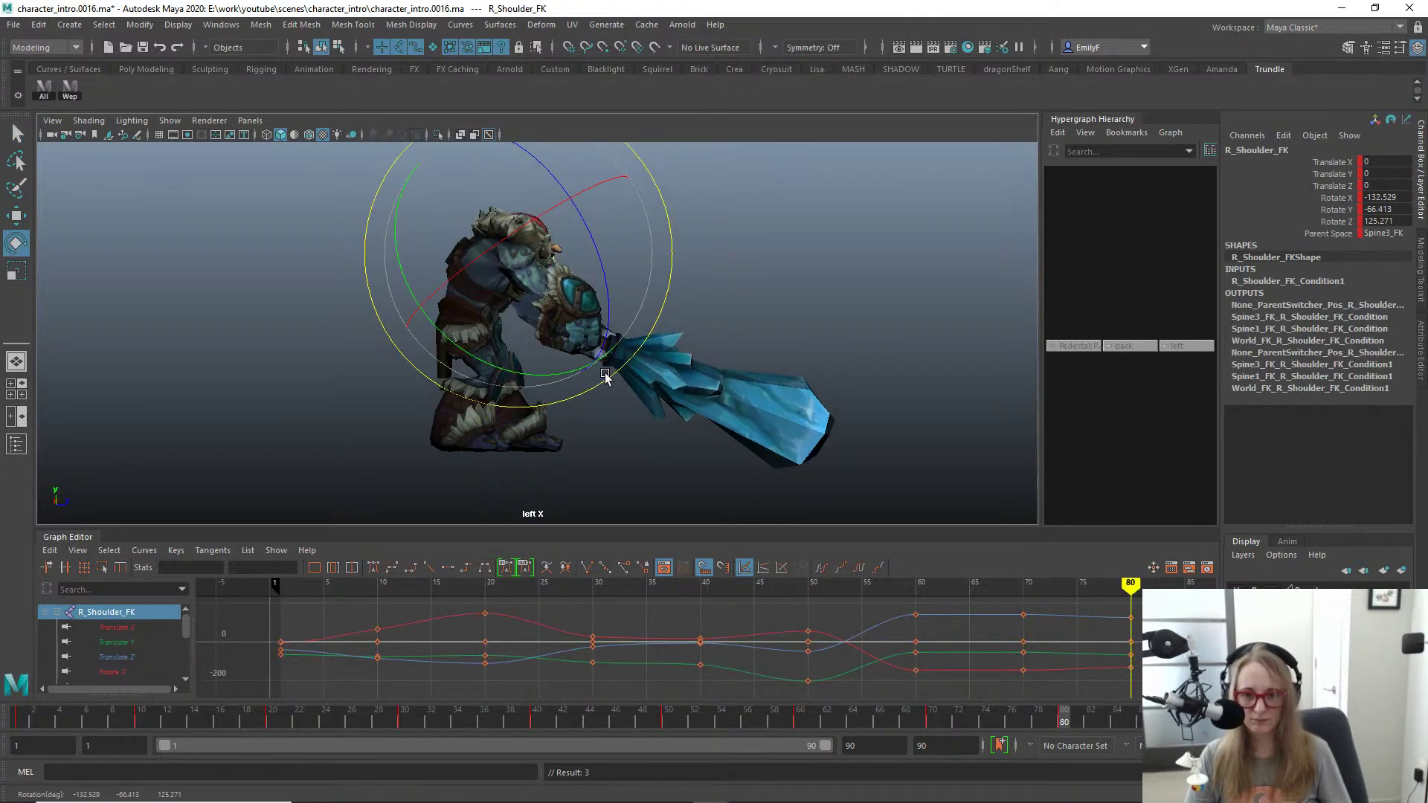
key(comma)
key(period)
key(comma)
key(period)
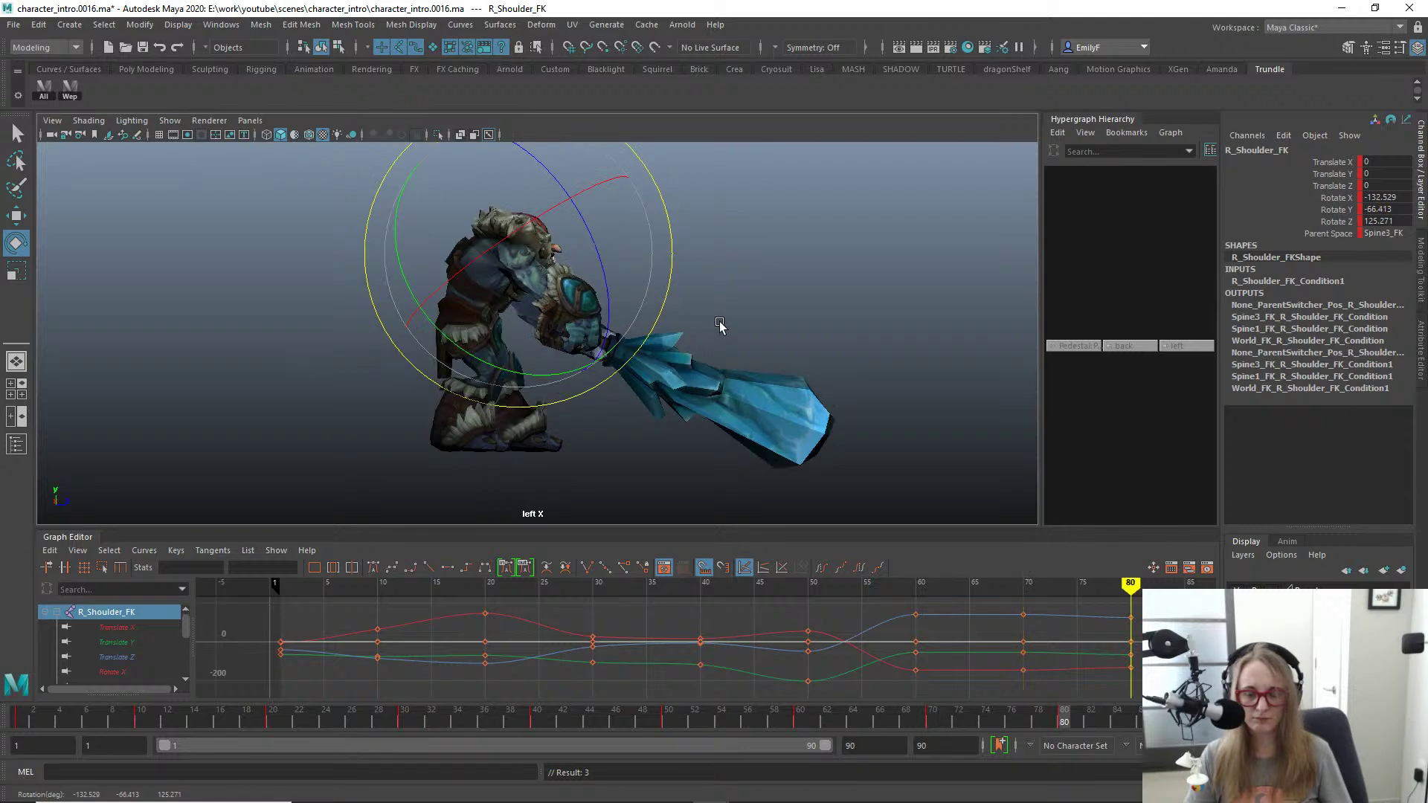
key(space)
drag(720, 328, 726, 342)
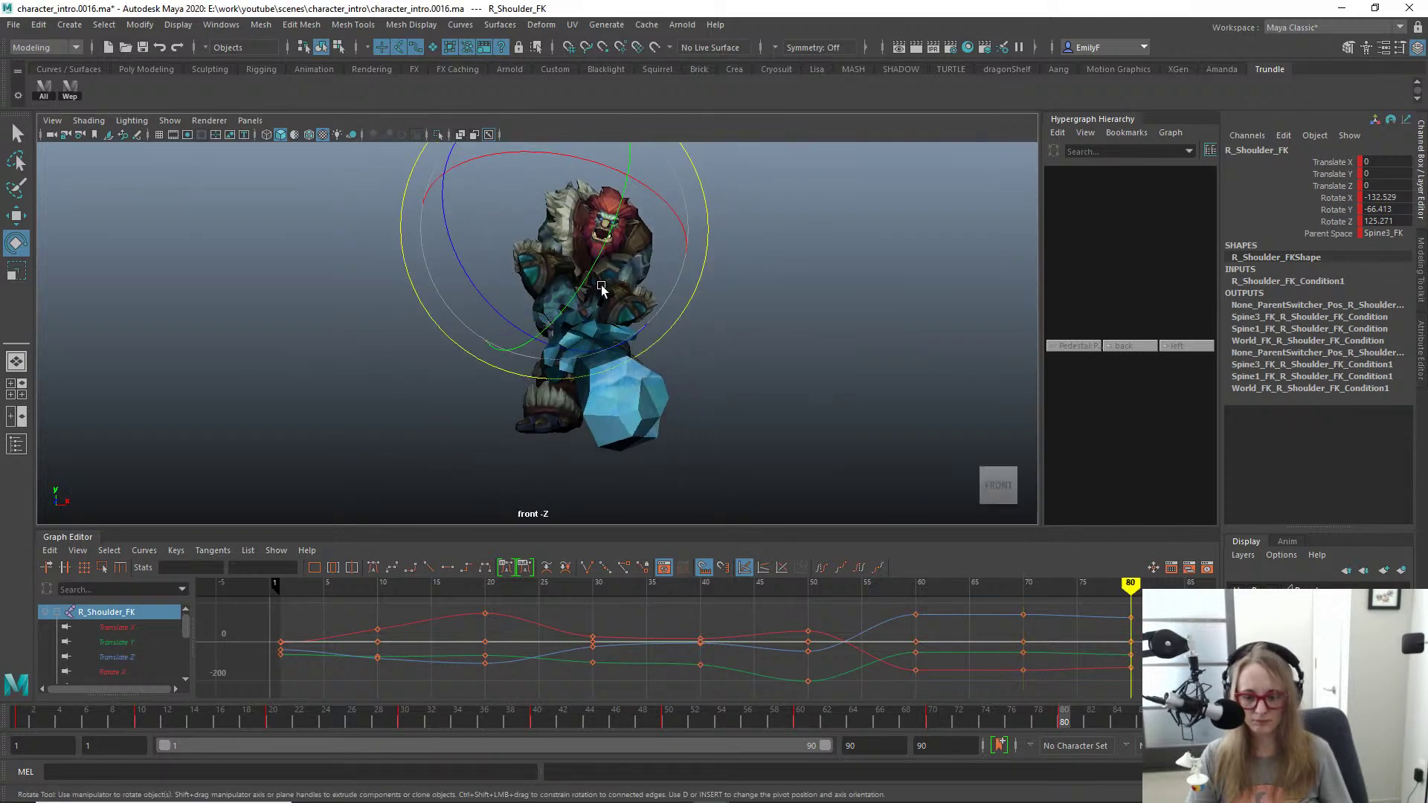
key(comma)
key(period)
Step: Move the Main_FK control sideways to centre the body's weight between the feet at frame 80
key(space)
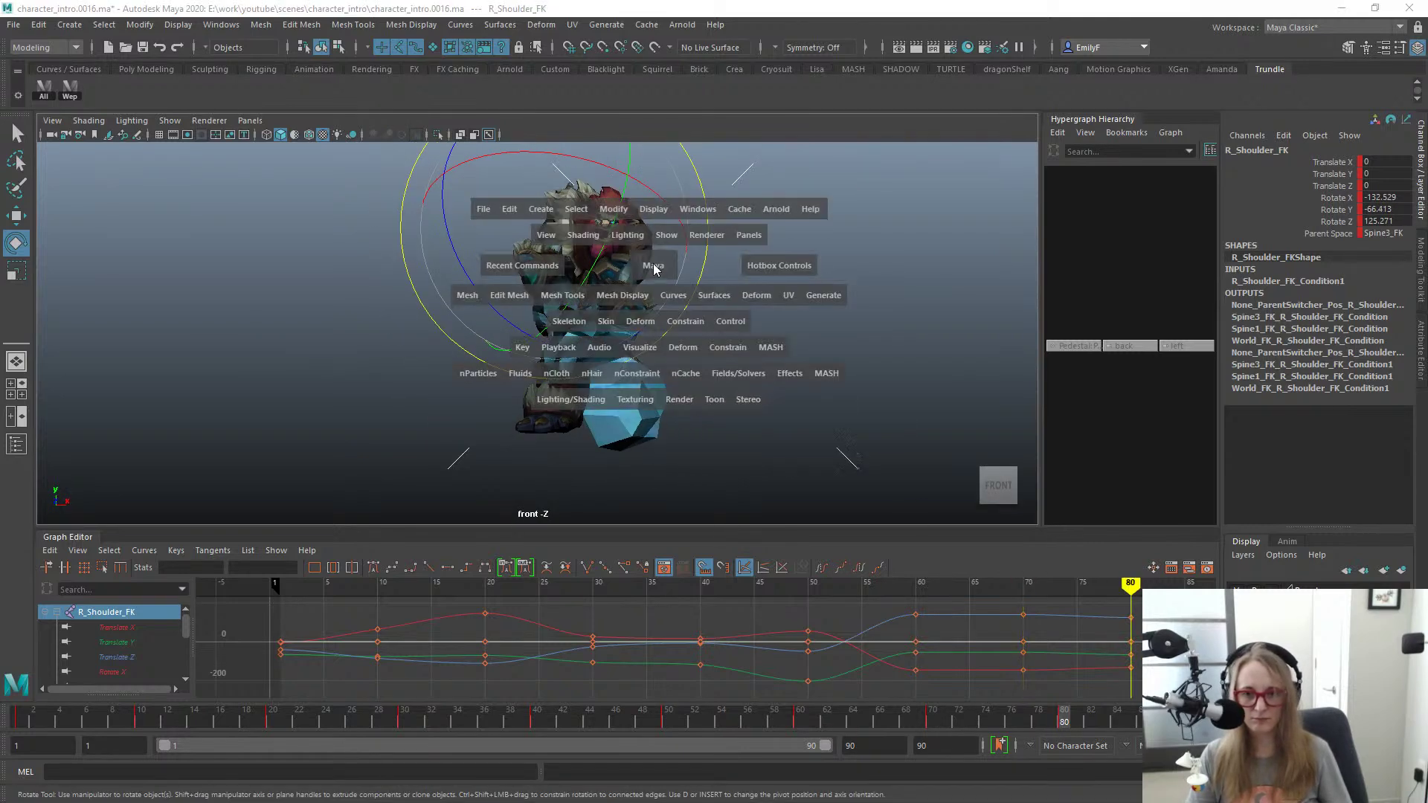
drag(654, 270, 692, 225)
alt+drag(539, 270, 632, 284)
key(alt+1)
alt+drag(528, 305, 555, 337)
key(q)
mouse_move(554, 337)
alt+right_down()
mouse_move(588, 337)
mouse_move(569, 328)
alt+right_up()
click(657, 334)
key(w)
drag(547, 334, 511, 339)
alt+right_drag(461, 300, 520, 304)
key(q)
Step: Set Rotate Y and Rotate Z to 0 on the Root_FK, Spine1_FK, Spine2_FK and Spine3_FK controls together
click(604, 330)
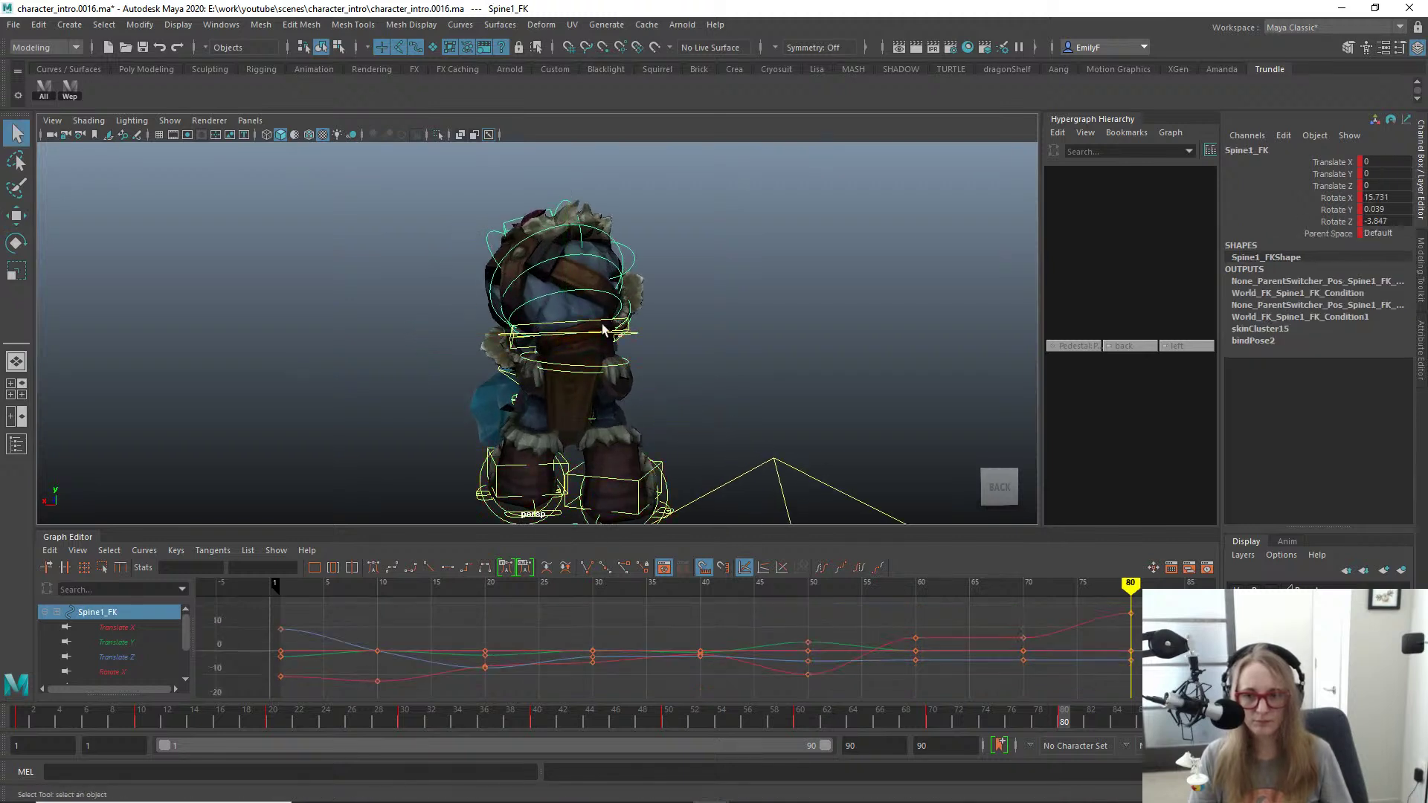
click(587, 298)
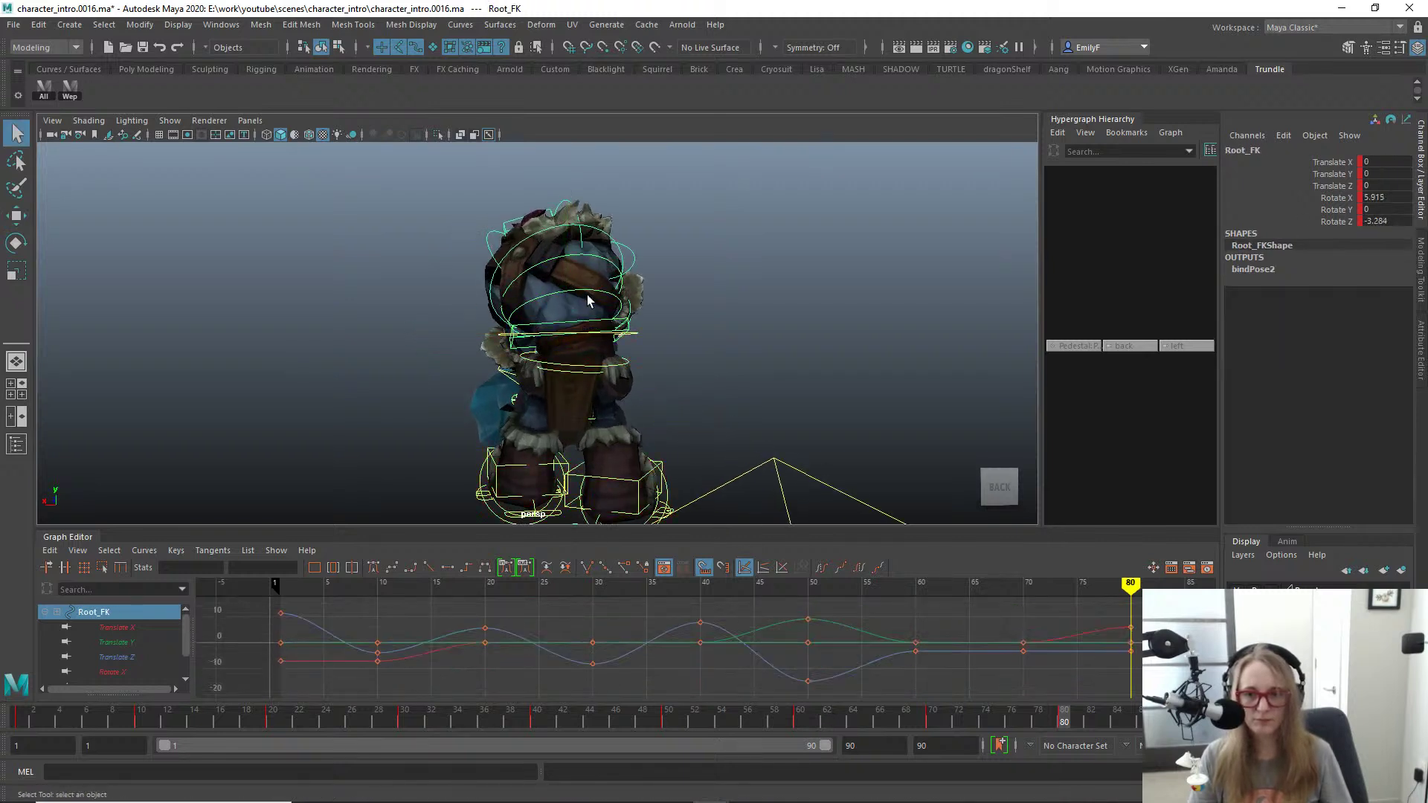
shift+click(589, 290)
click(607, 244)
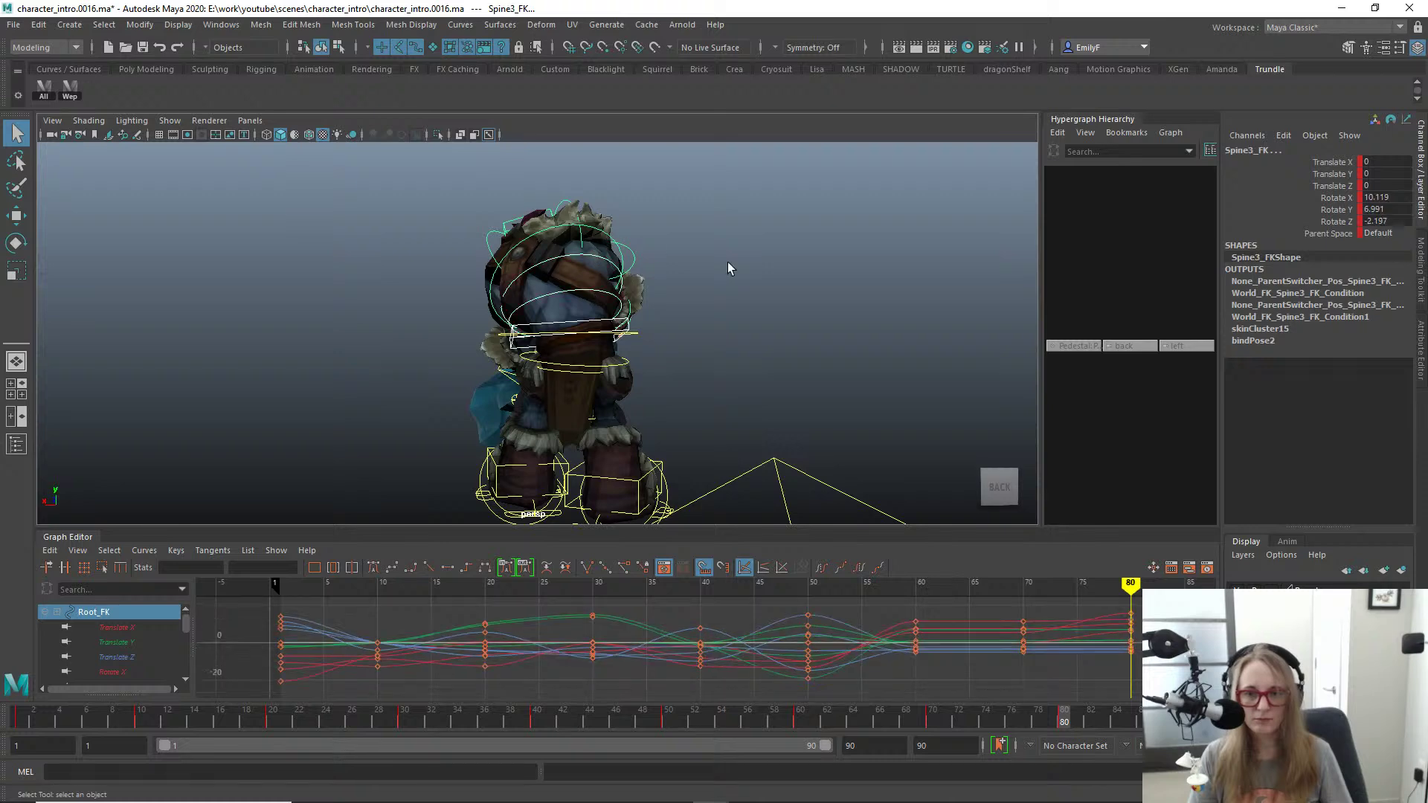
key(e)
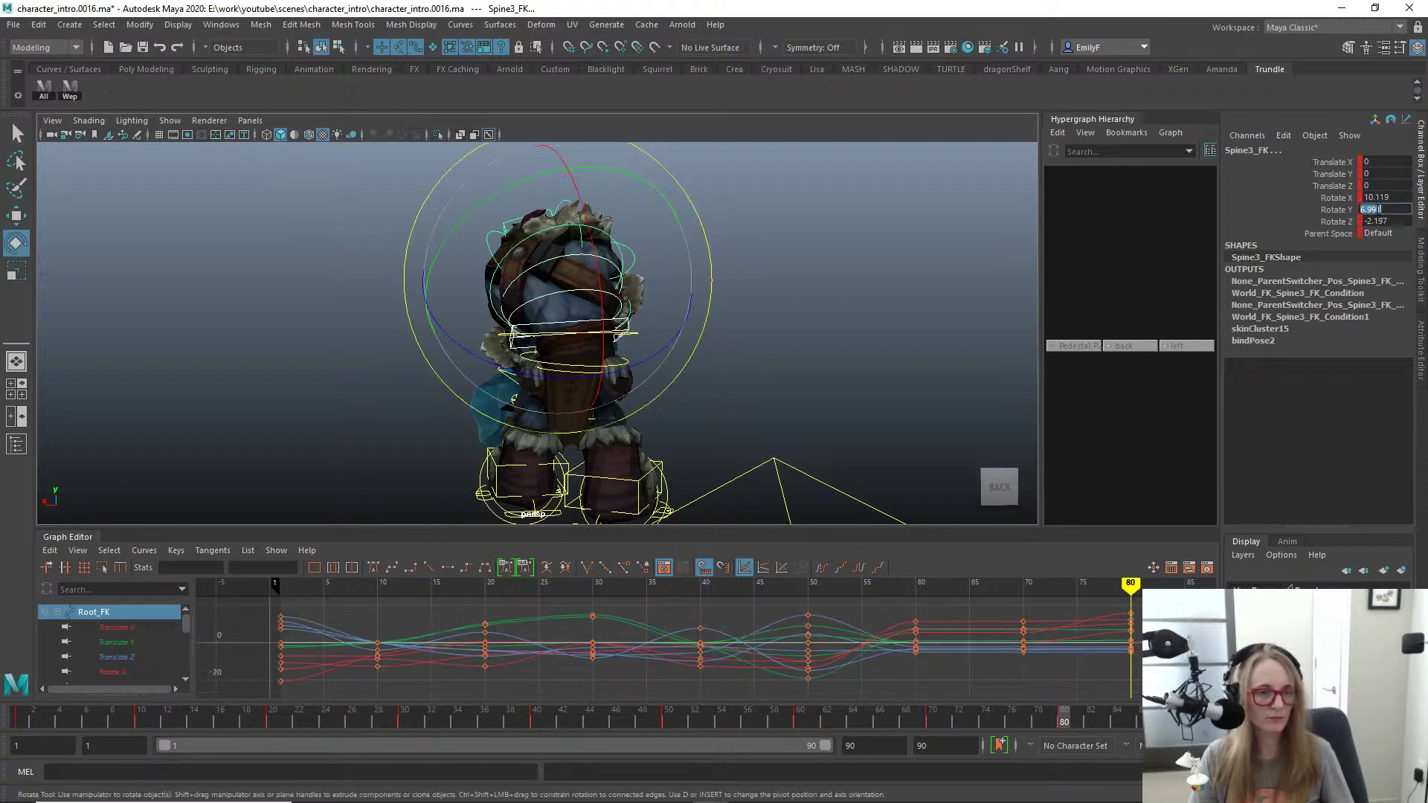
text(0)
key(Return)
alt+drag(774, 216, 522, 386)
text(0)
key(Return)
key(q)
Step: Compare the frame 80 torso with the frame 70 key pose from the front
key(space)
key(alt+1)
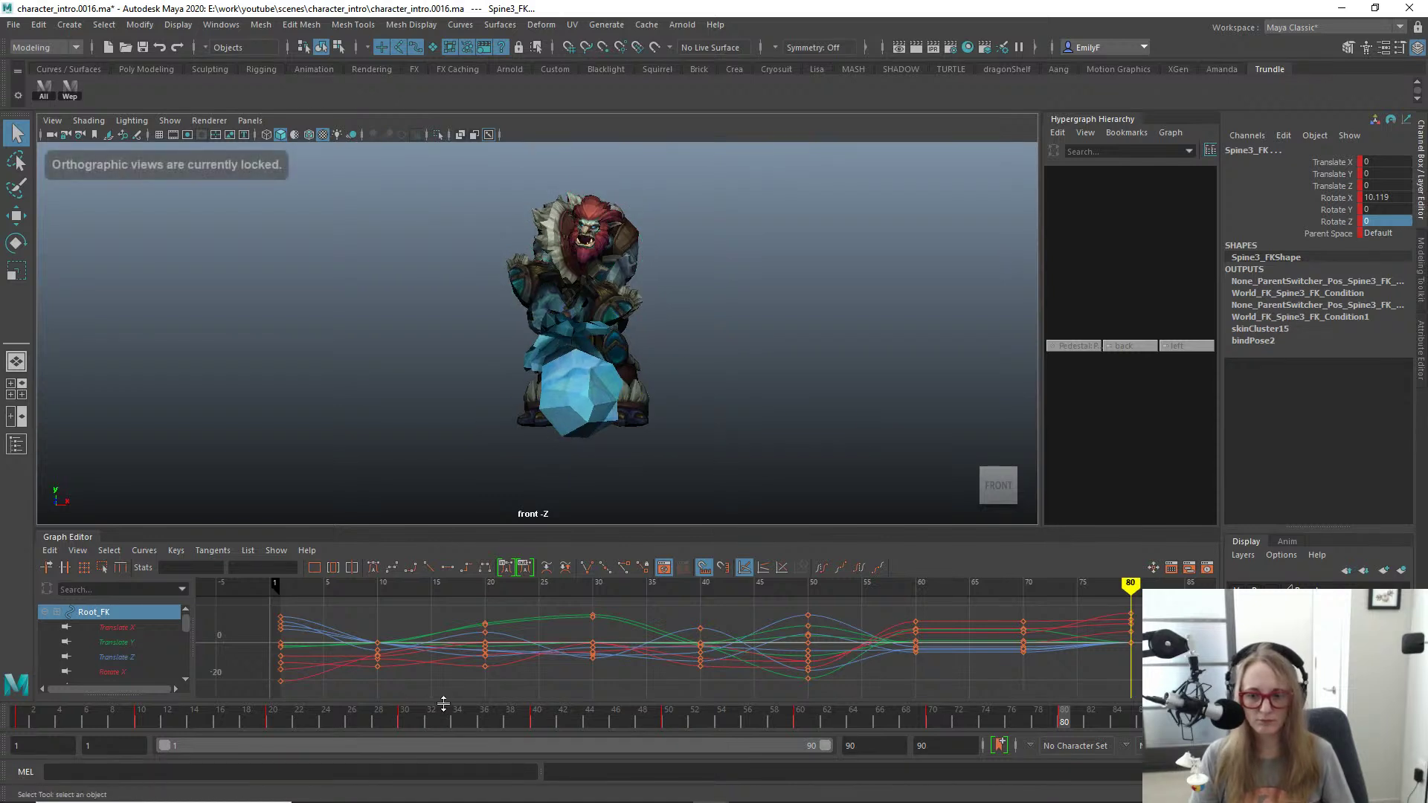
key(comma)
key(period)
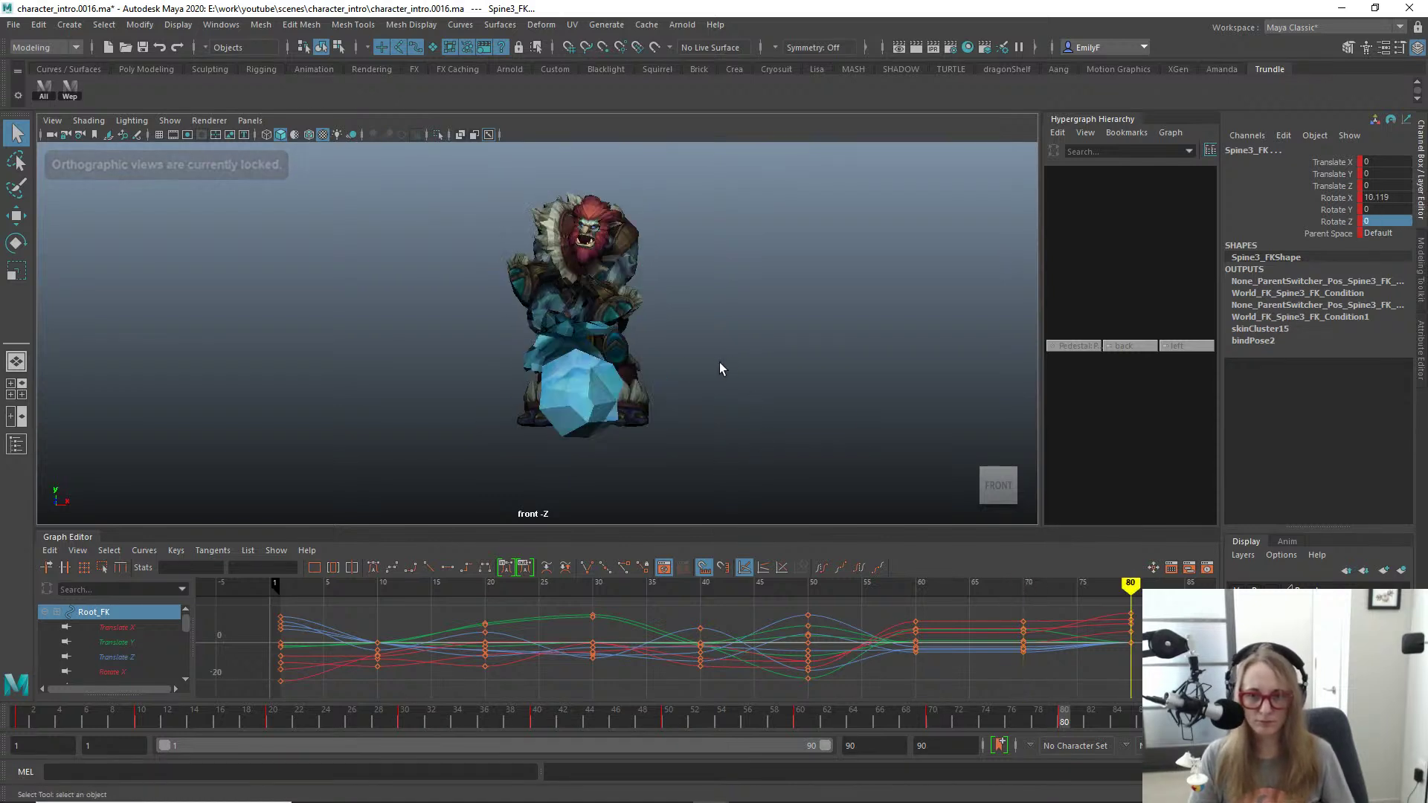
key(comma)
key(period)
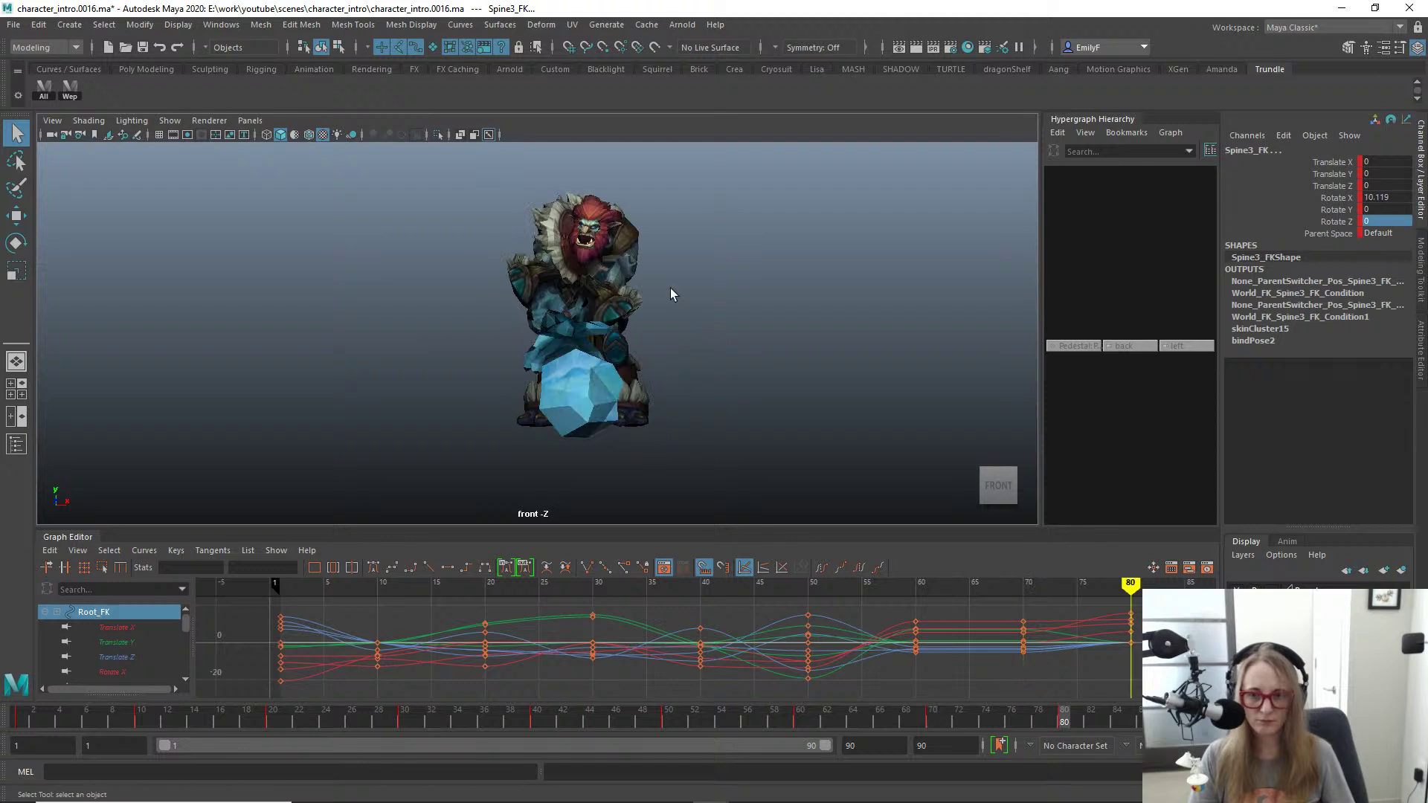
Step: Rotate the R_Shoulder_FK control in the front view to about X -125.89, Y -65.03 and Z 131.08
key(alt+1)
click(529, 237)
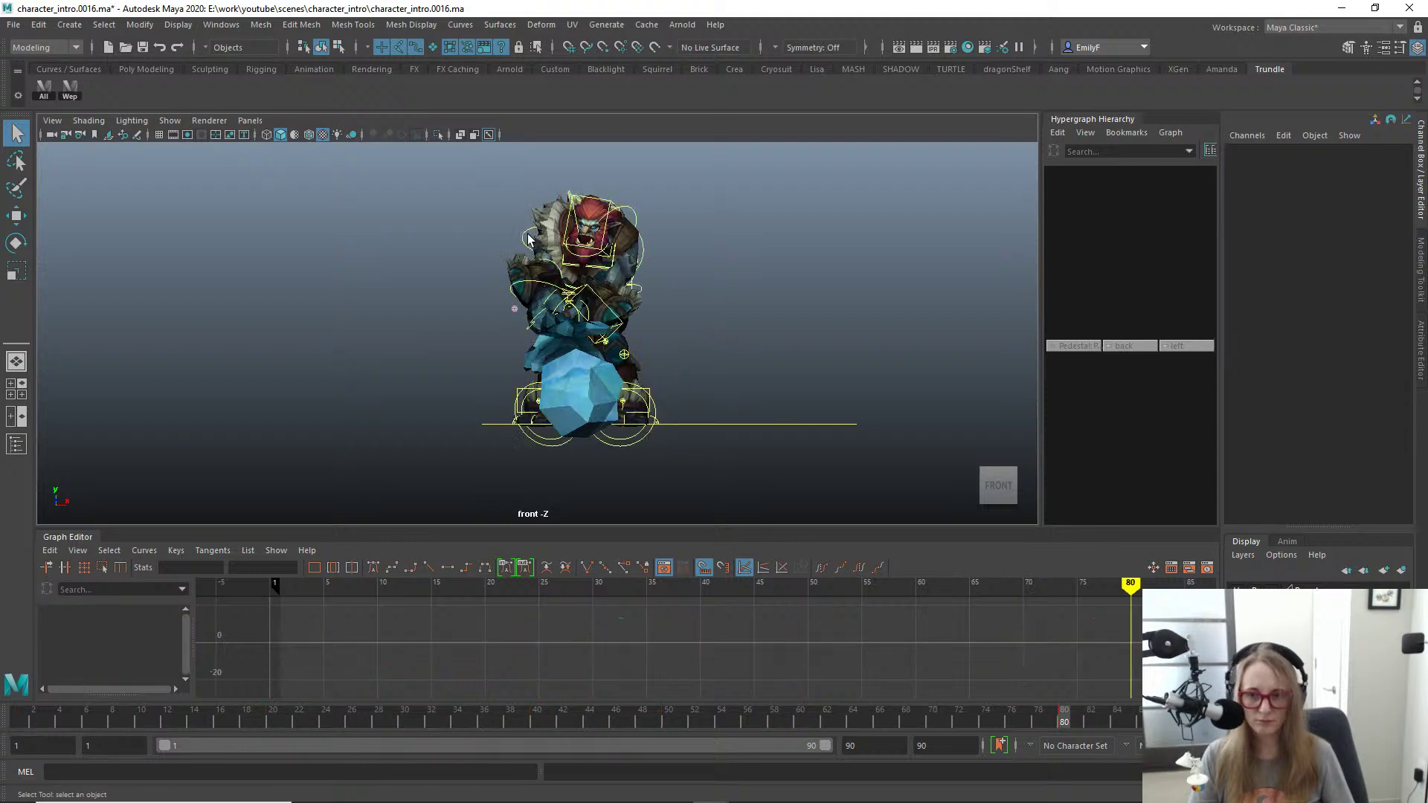
click(523, 236)
key(e)
drag(565, 176, 592, 184)
key(alt+1)
key(comma)
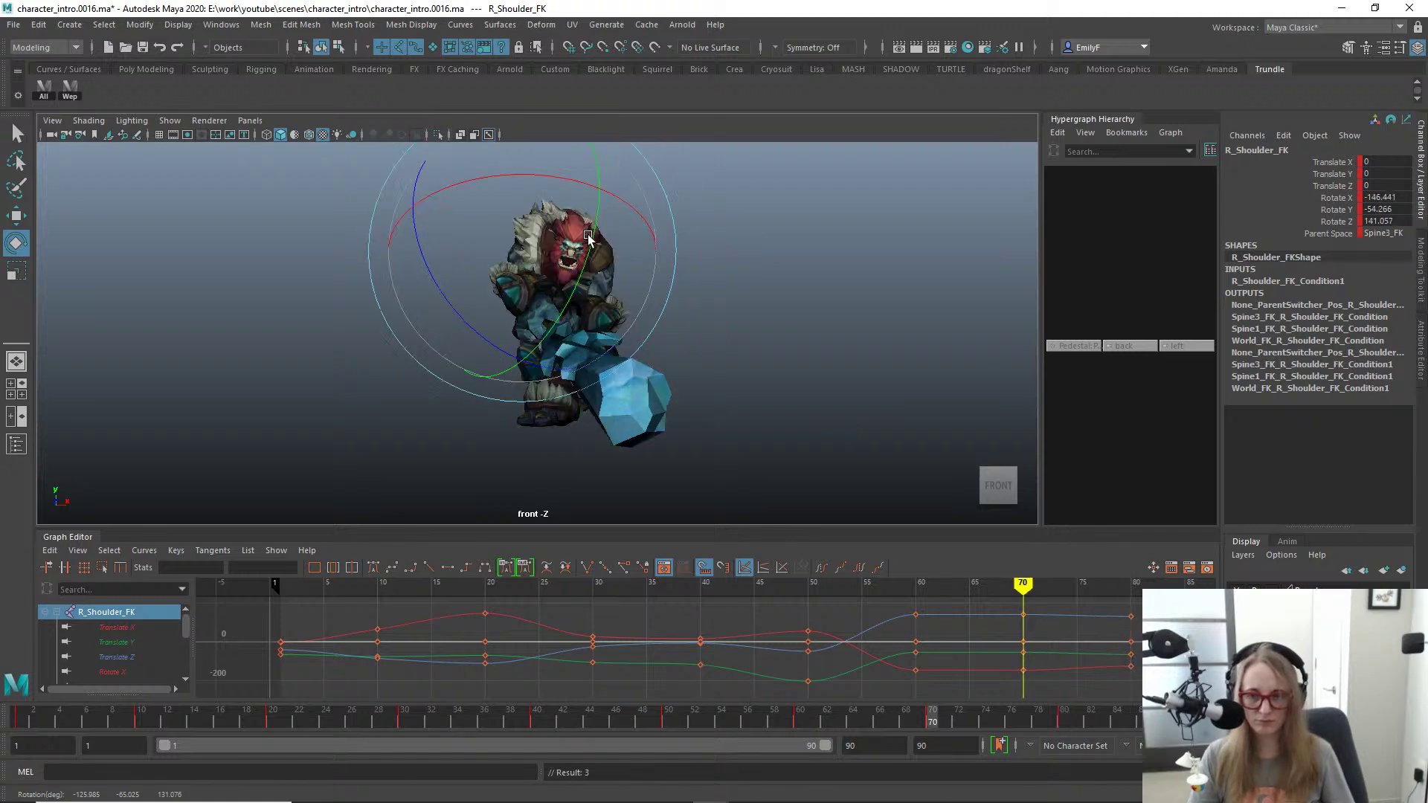
Step: Check frame 80 against frame 70, and reposition Main_FK in the back view to about X -7.094, Y -0.094, Z 40.5
key(period)
key(comma)
key(period)
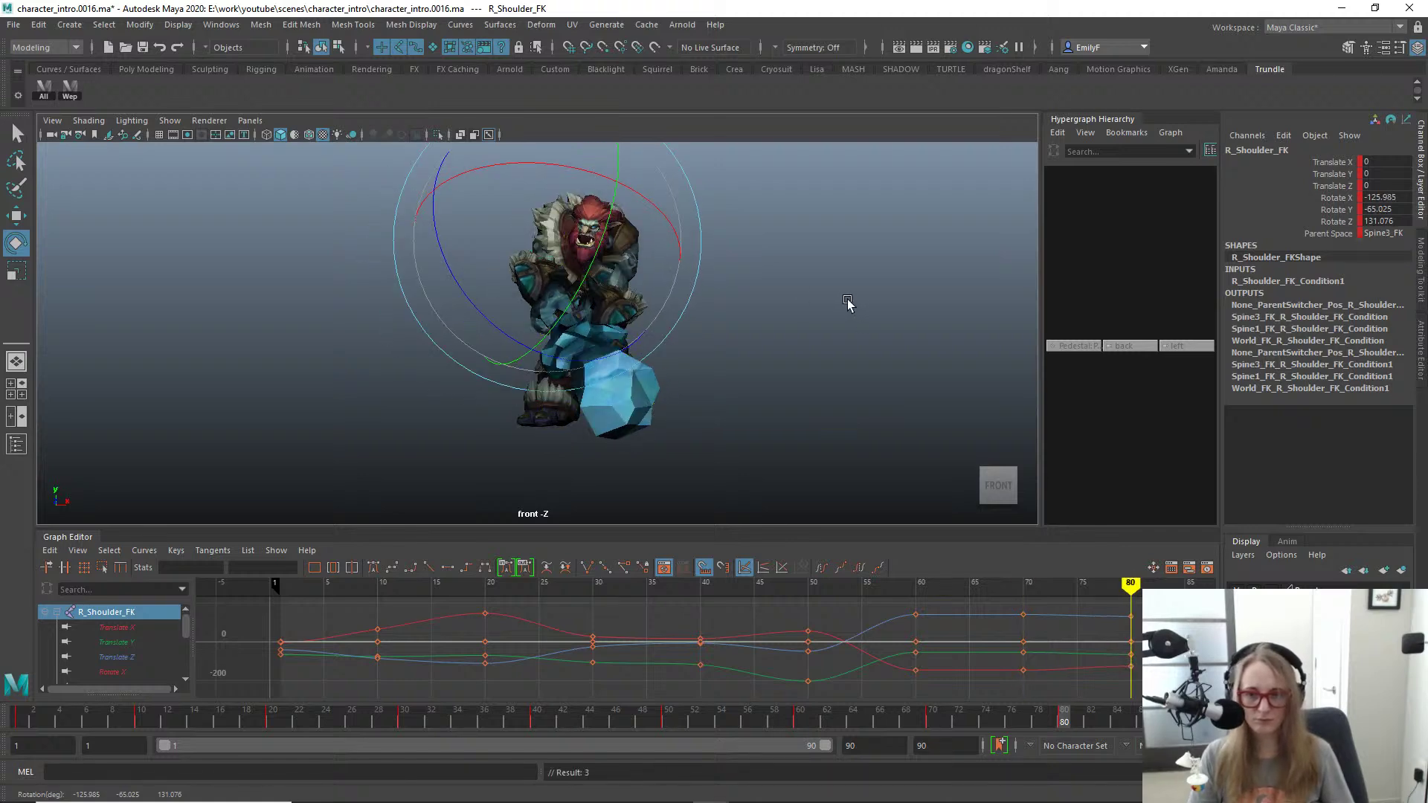
key(period)
key(alt+1)
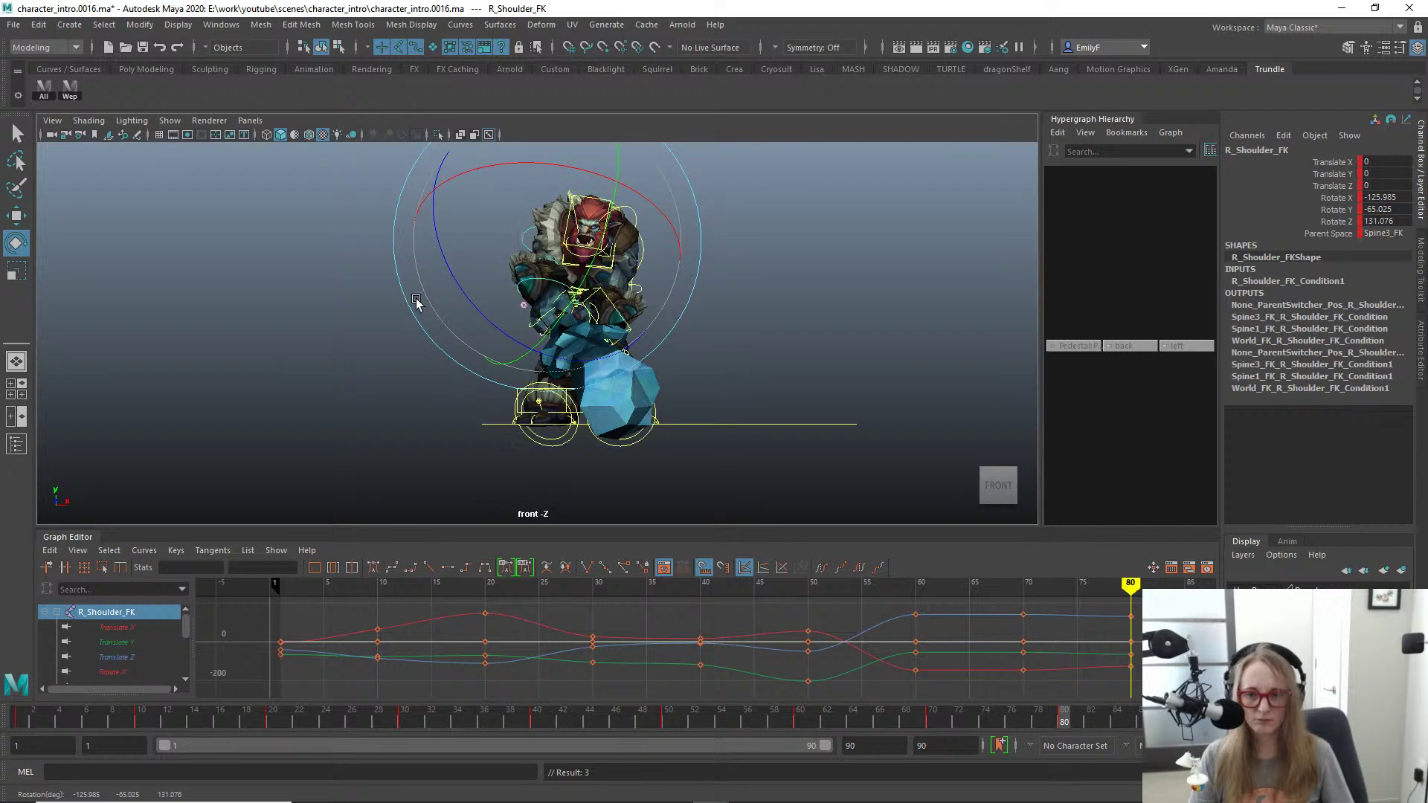
alt+right_drag(417, 301, 774, 266)
key(q)
key(space)
drag(781, 261, 496, 311)
key(w)
click(506, 316)
key(q)
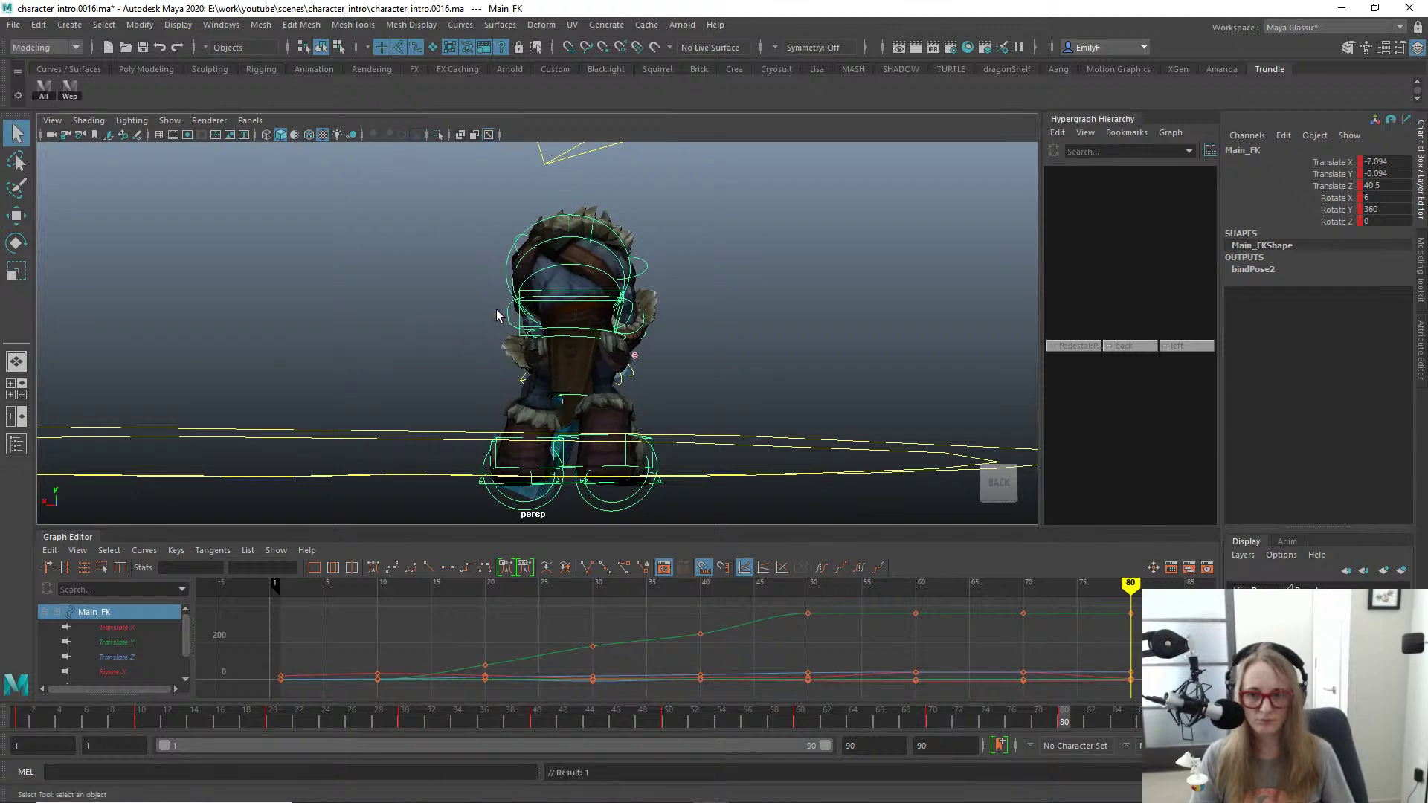
Step: Try to shift the R_Foot_IKpv knee control sideways to about X -5.388
key(alt+1)
alt+right_drag(497, 310, 374, 292)
alt+drag(374, 293, 137, 375)
alt+right_drag(137, 376, 476, 376)
key(alt+1)
alt+drag(499, 450, 415, 393)
click(563, 387)
key(w)
click(573, 358)
alt+drag(518, 355, 436, 386)
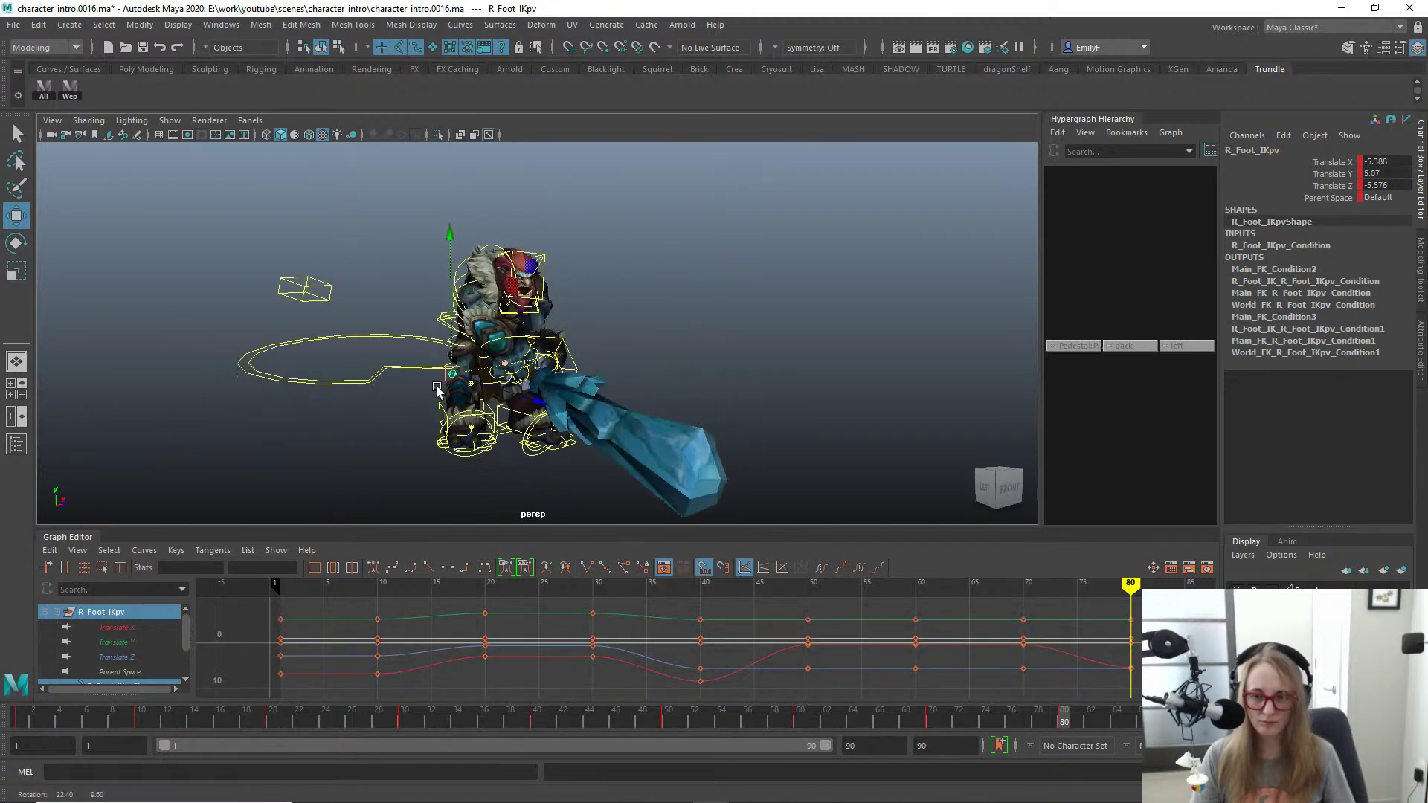
key(ctrl+z)
Step: Lower the R_Foot_IKpv knee control and shift it outward to about X -3.01, Y 1.211 and Z -5.17 at frame 80
drag(502, 322, 497, 365)
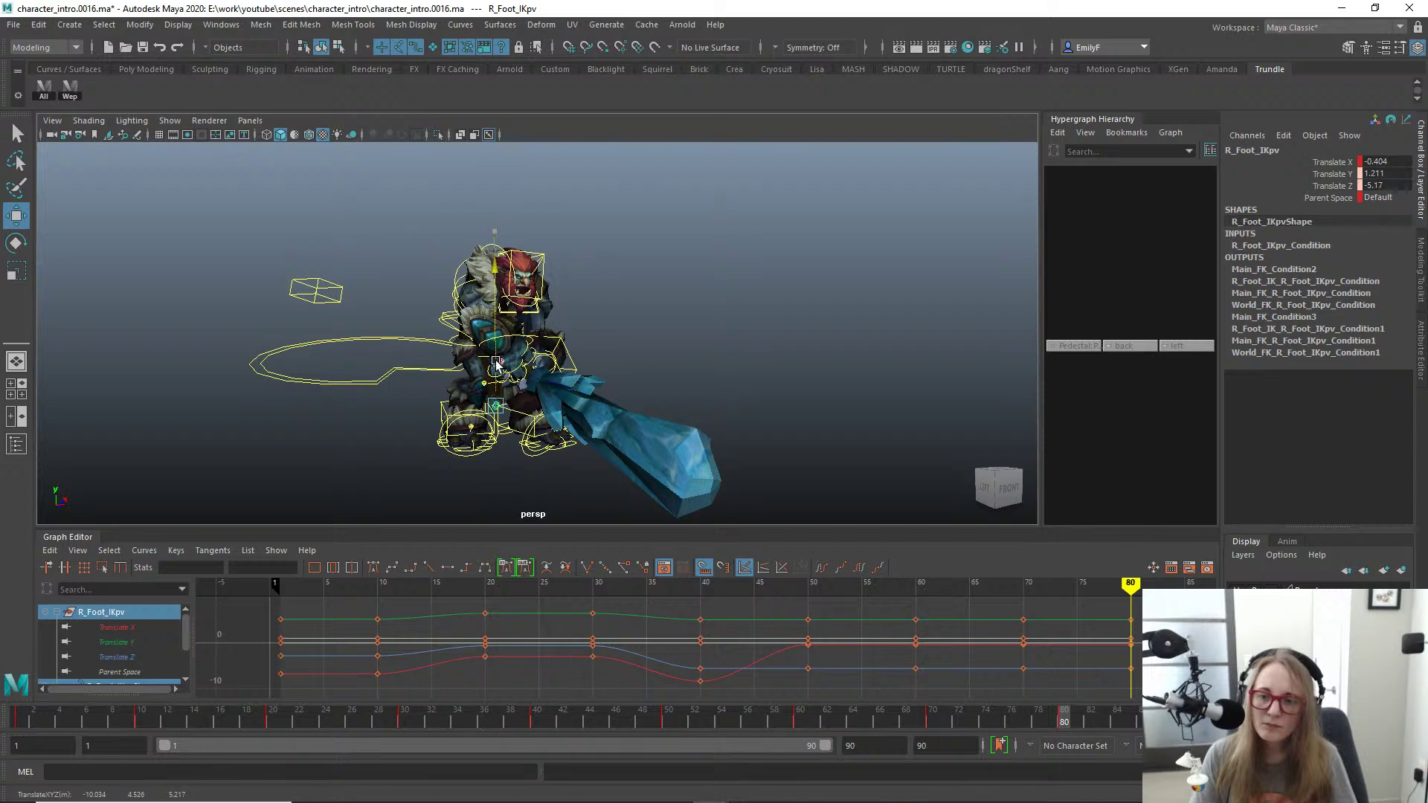
drag(598, 400, 577, 394)
key(alt+1)
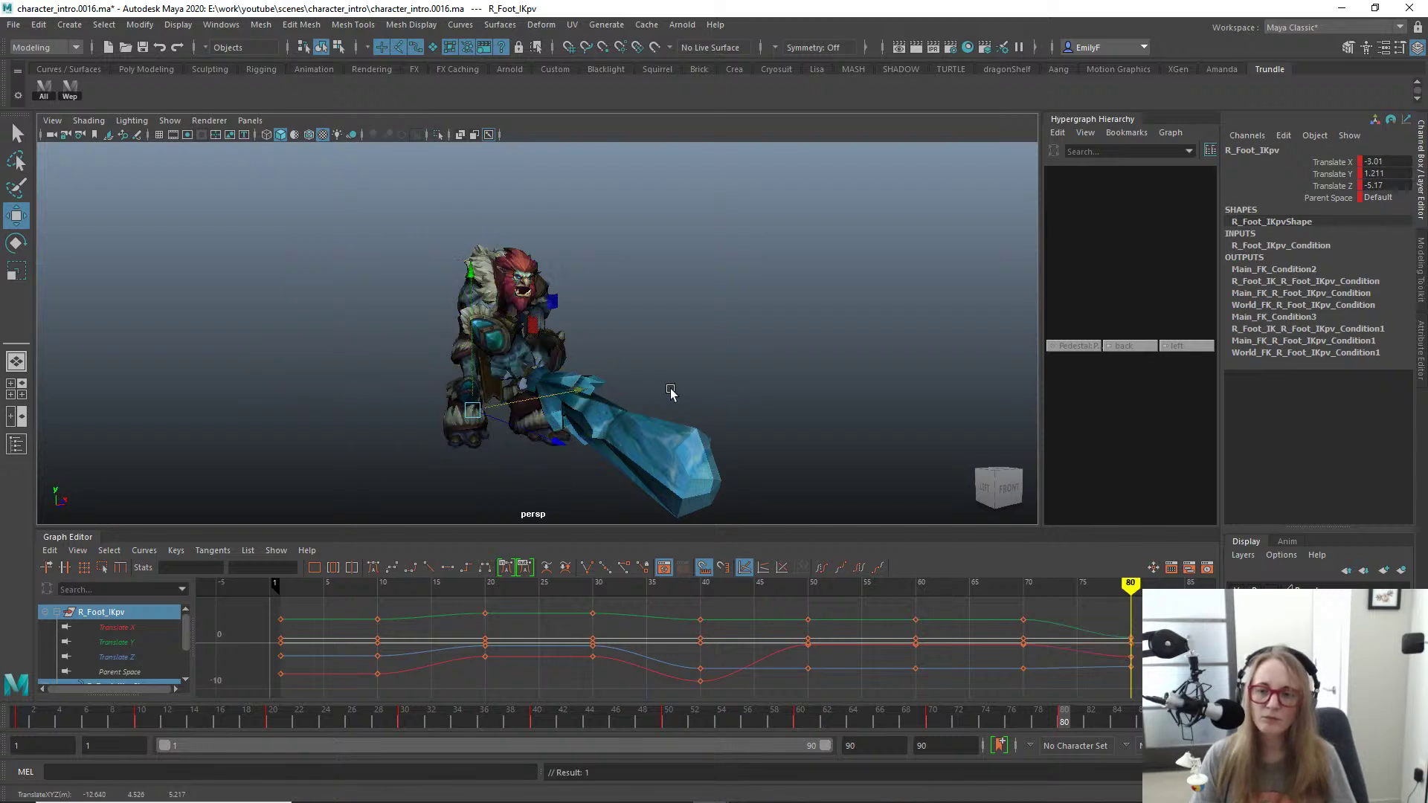
alt+drag(668, 387, 734, 365)
alt+drag(588, 375, 654, 389)
Step: Position and key the L_Foot_IKpv knee control at about X 1.719, Y 2.871 and Z -2.035 on frame 80
key(q)
mouse_move(536, 392)
alt+mouse_down()
mouse_move(614, 398)
mouse_move(676, 376)
mouse_move(551, 390)
mouse_move(616, 395)
mouse_move(632, 367)
mouse_move(548, 348)
mouse_move(465, 372)
mouse_move(491, 390)
mouse_move(538, 386)
mouse_move(510, 388)
alt+mouse_up()
scroll(588, 376, up, 4)
key(alt+1)
click(528, 386)
key(w)
key(q)
key(s)
Step: Move the L_Foot_IK control along Z to about 44.35 in the side view
key(alt+1)
key(alt+1)
alt+right_drag(555, 408, 679, 459)
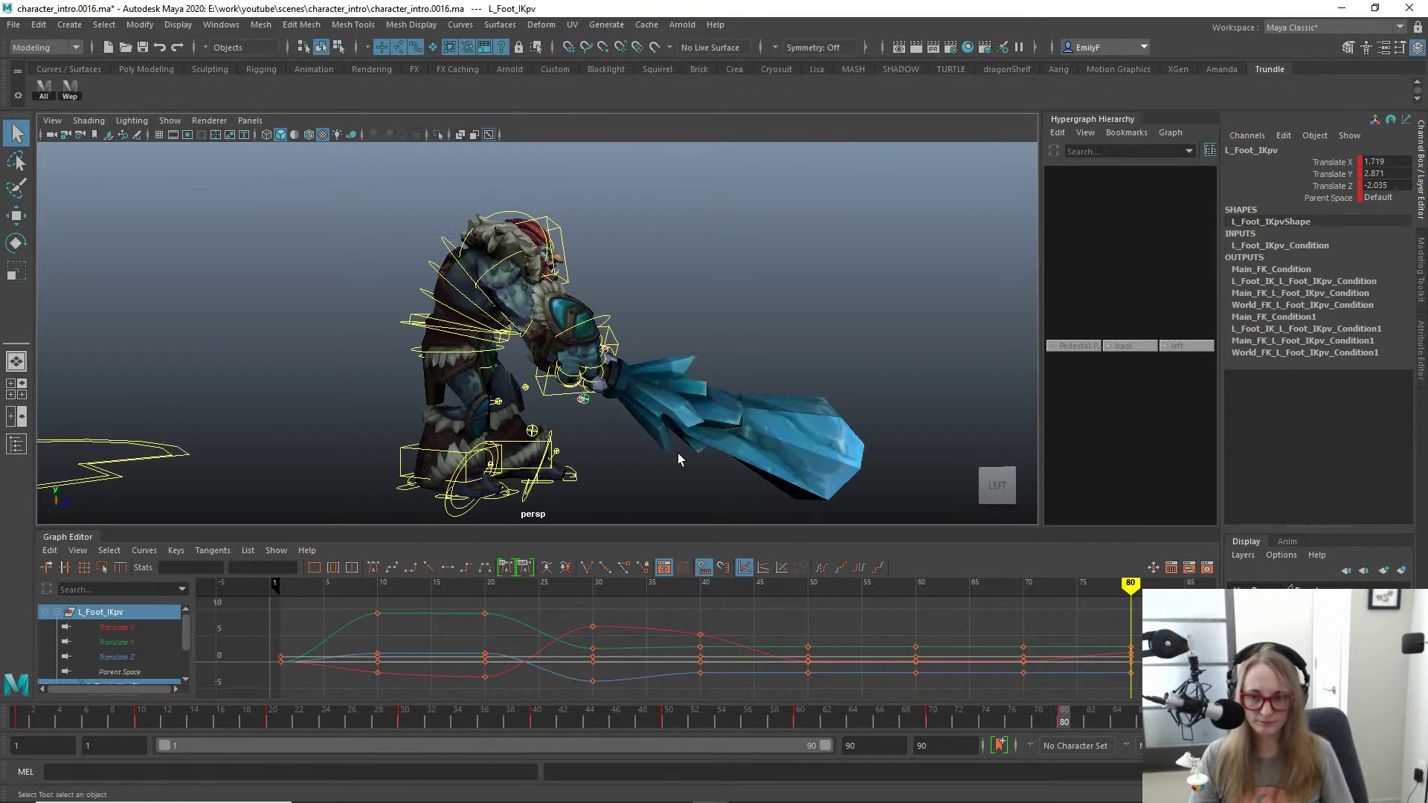
click(517, 441)
key(w)
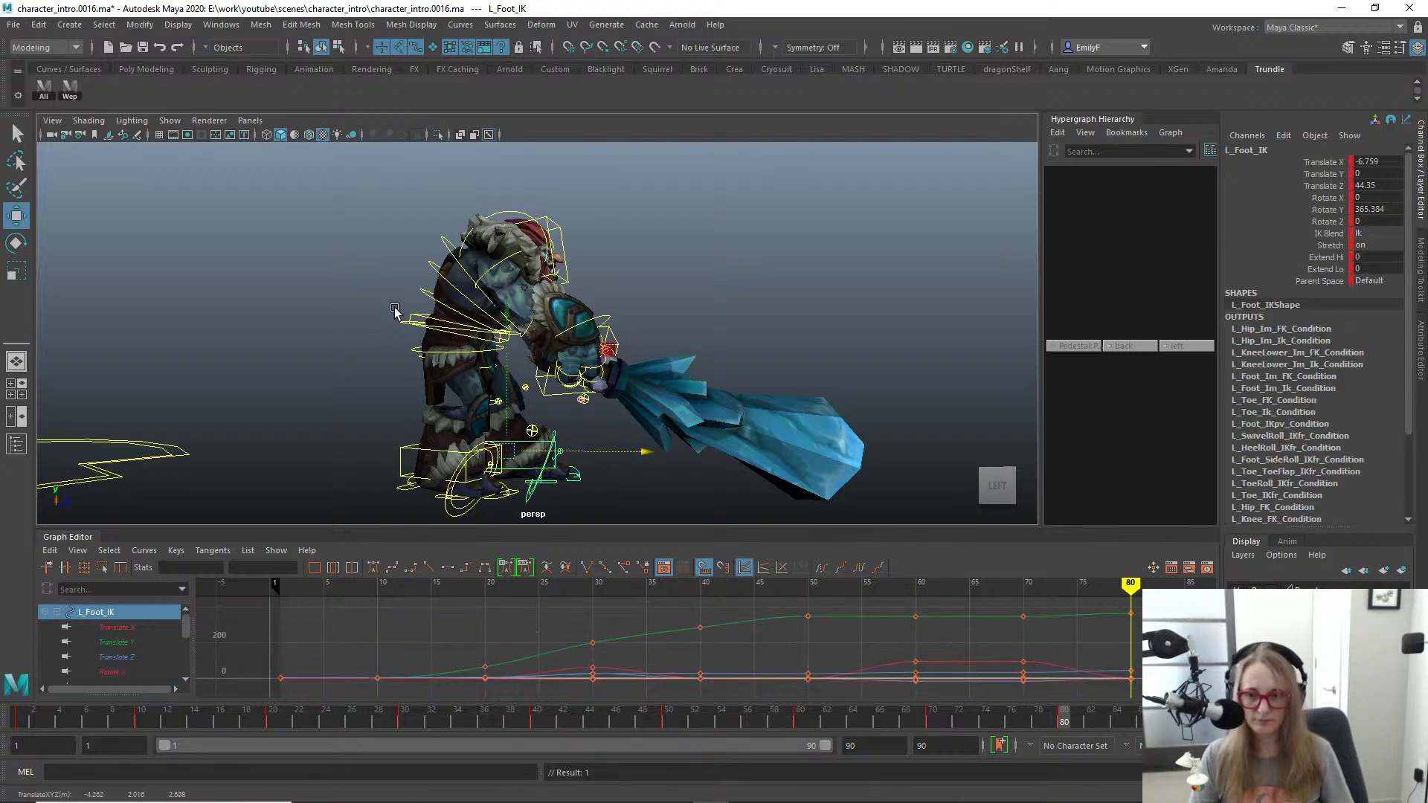
Step: Rotate the Pelvis_FK control at frame 80 to about X -5.109, Y -22.971 and Z 1.294
click(433, 351)
key(e)
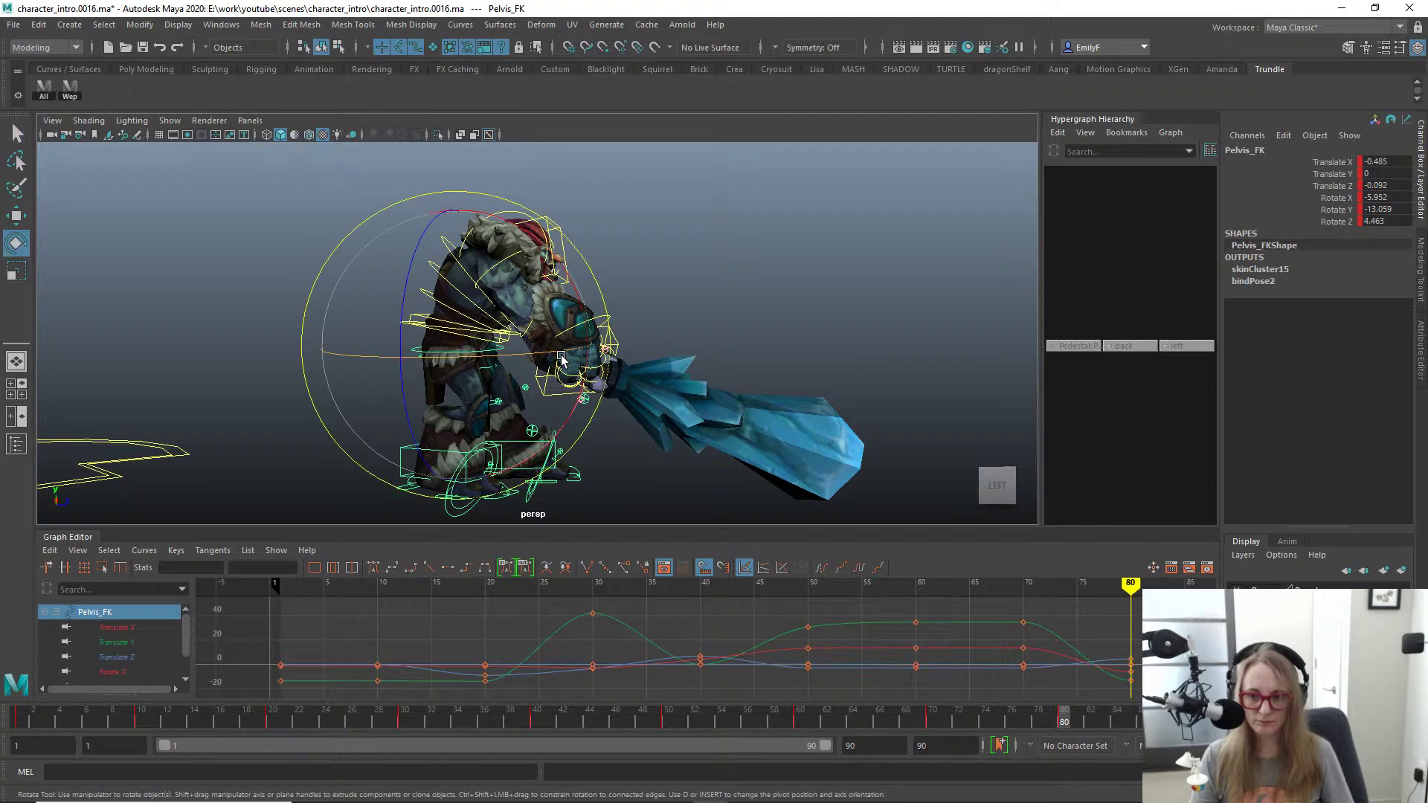
drag(559, 356, 534, 358)
key(q)
alt+drag(555, 424, 383, 392)
key(e)
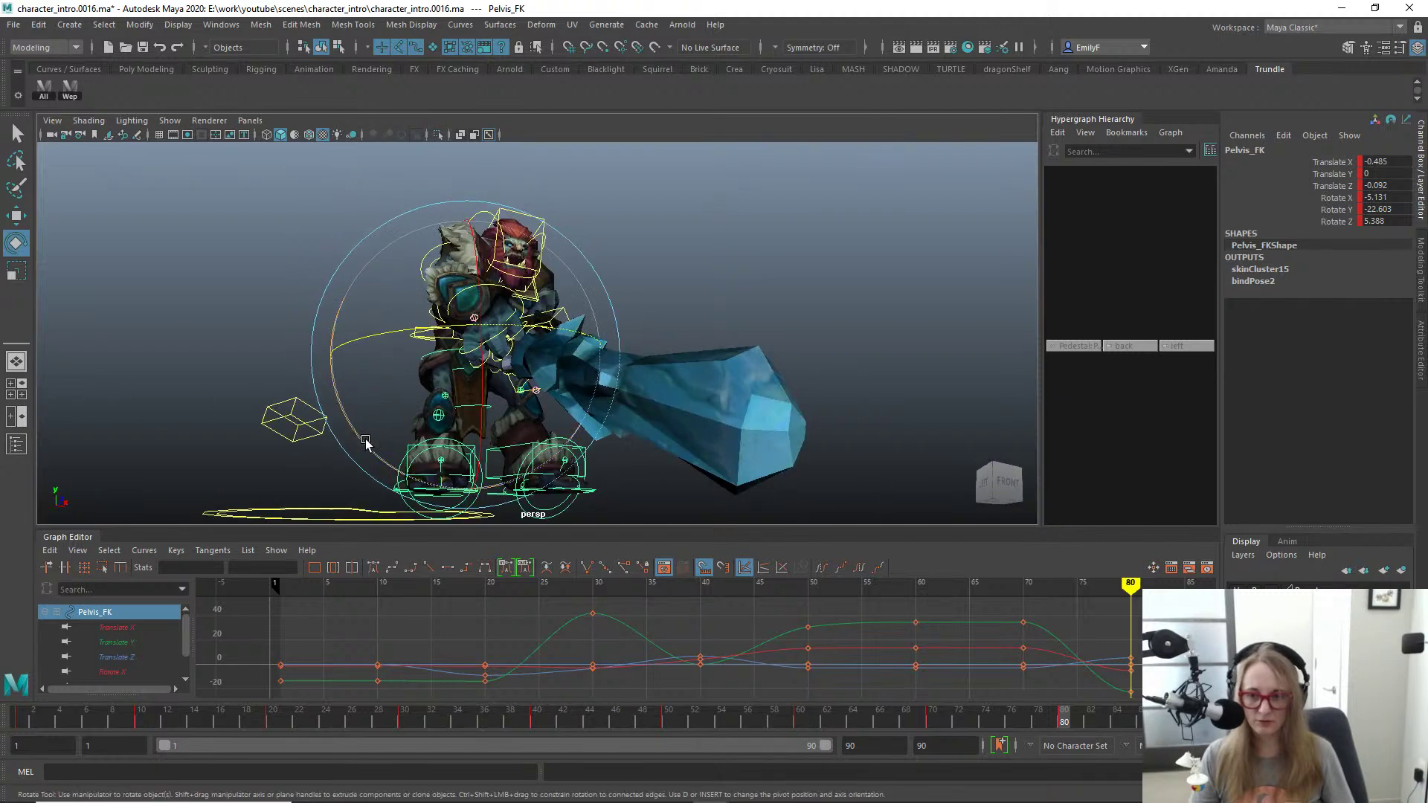
drag(365, 443, 367, 421)
key(q)
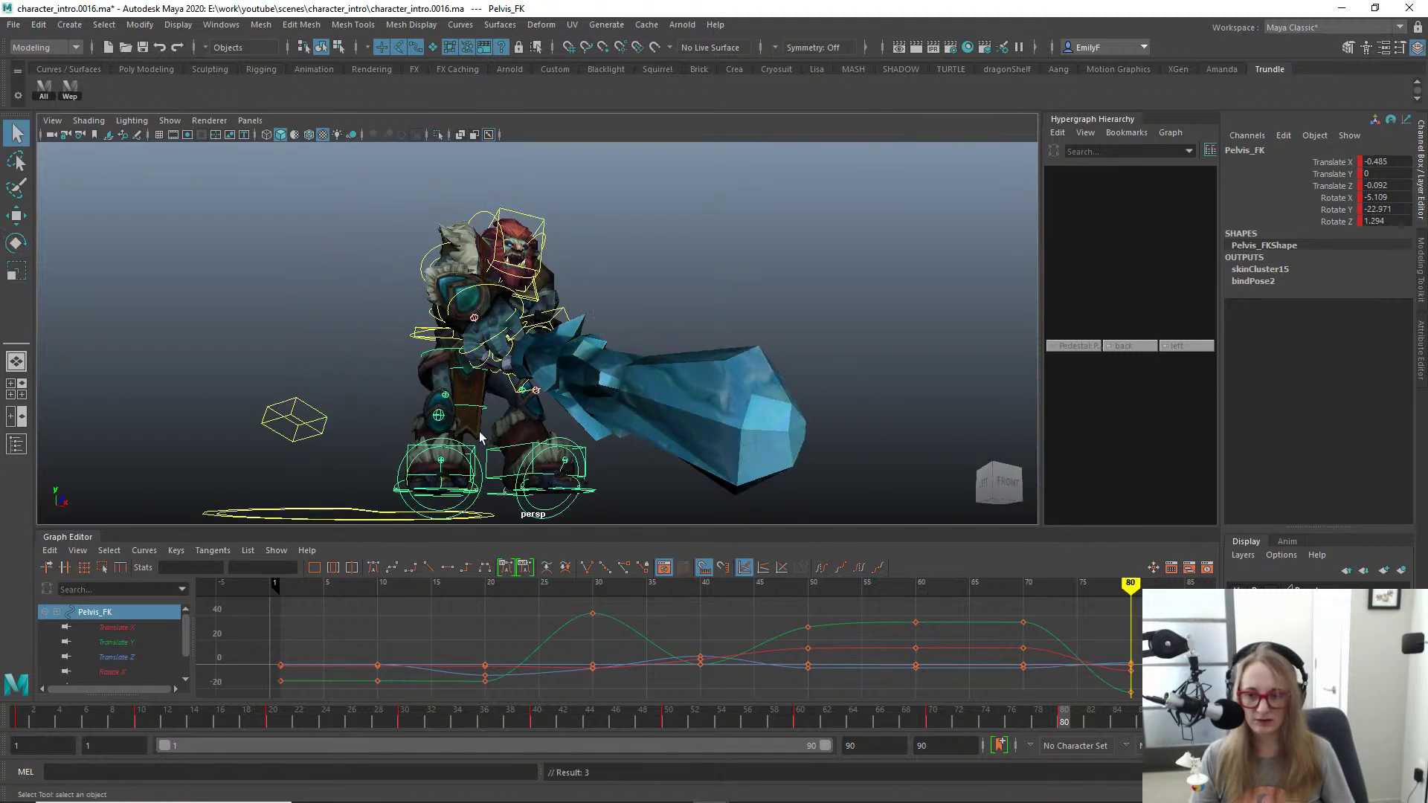
Step: Turn the L_Foot_IK control to a Rotate Y of about 369.082 at frame 80
key(alt+1)
mouse_move(480, 433)
alt+mouse_down()
mouse_move(530, 416)
mouse_move(493, 437)
alt+mouse_up()
alt+drag(468, 450, 639, 426)
key(alt+1)
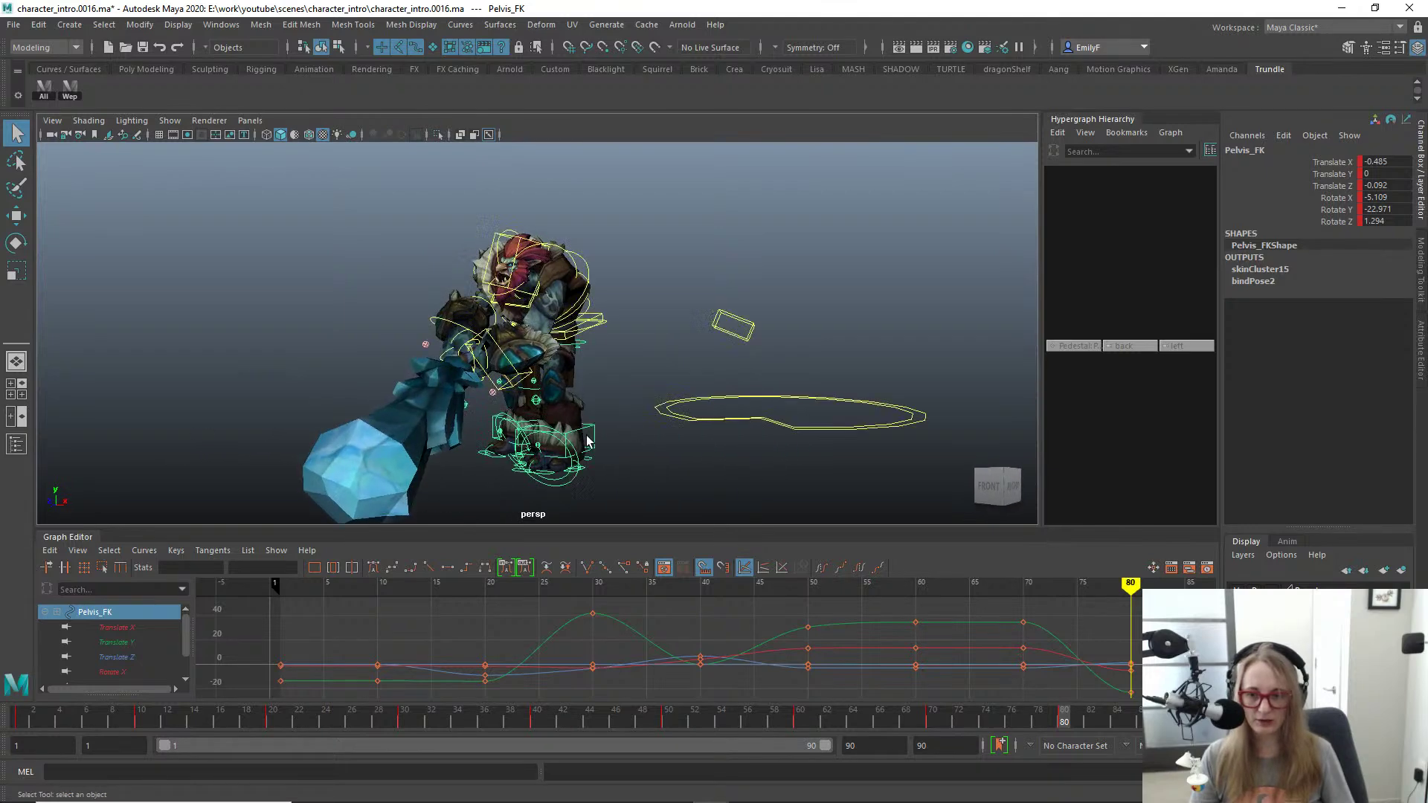
click(604, 438)
alt+drag(525, 446, 686, 378)
key(alt+1)
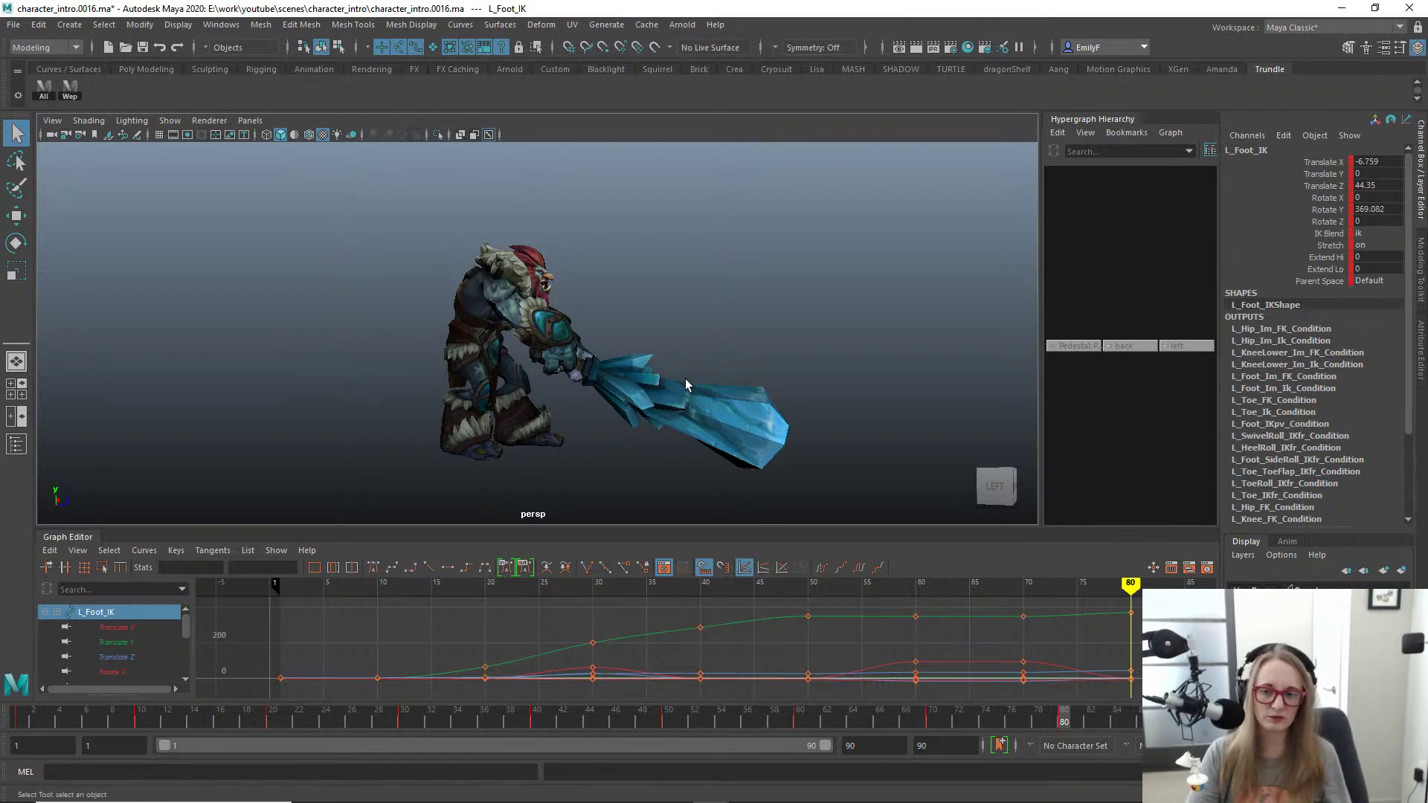
Step: Review the movement between frames 70 and 80, and compare both key poses from the front
alt+drag(637, 296, 427, 290)
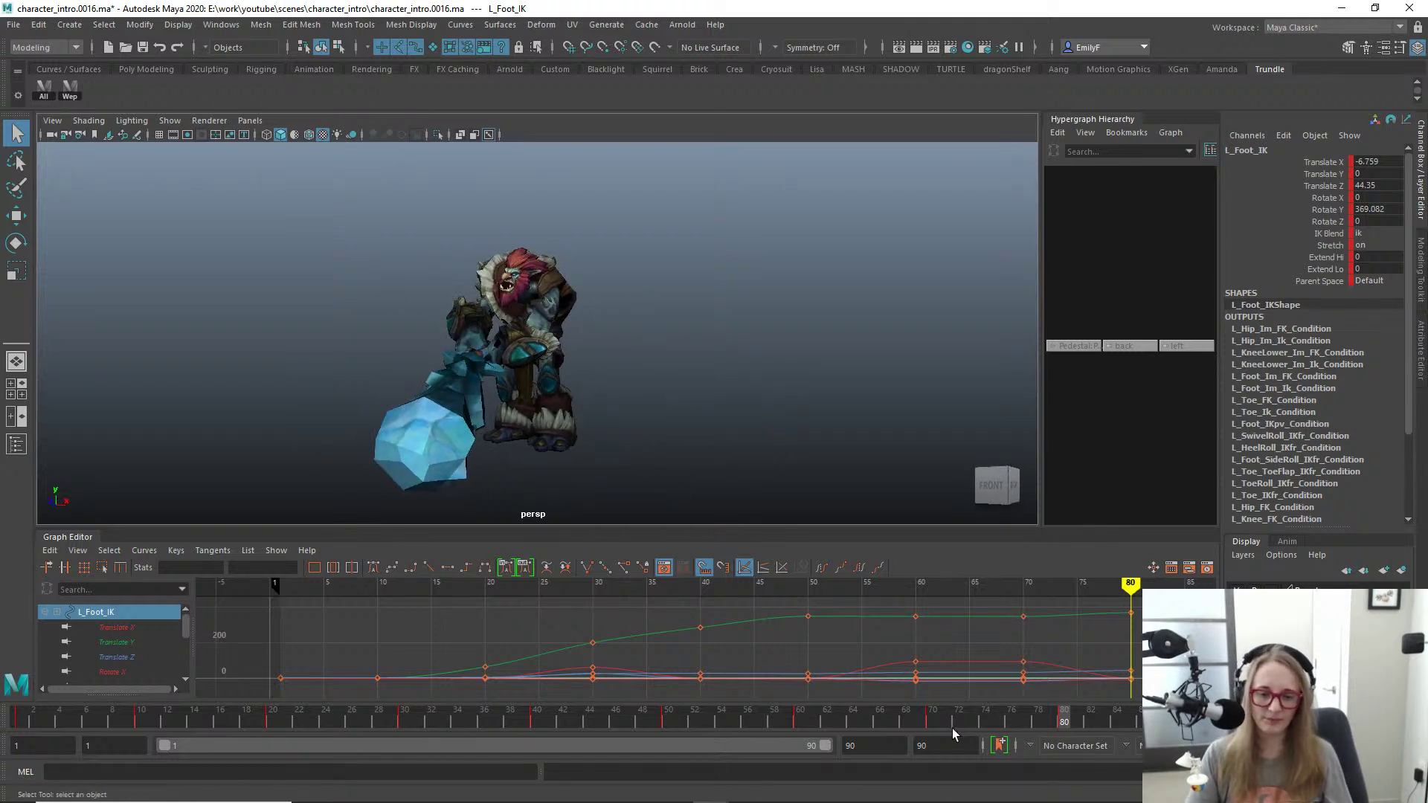
drag(954, 735, 1063, 692)
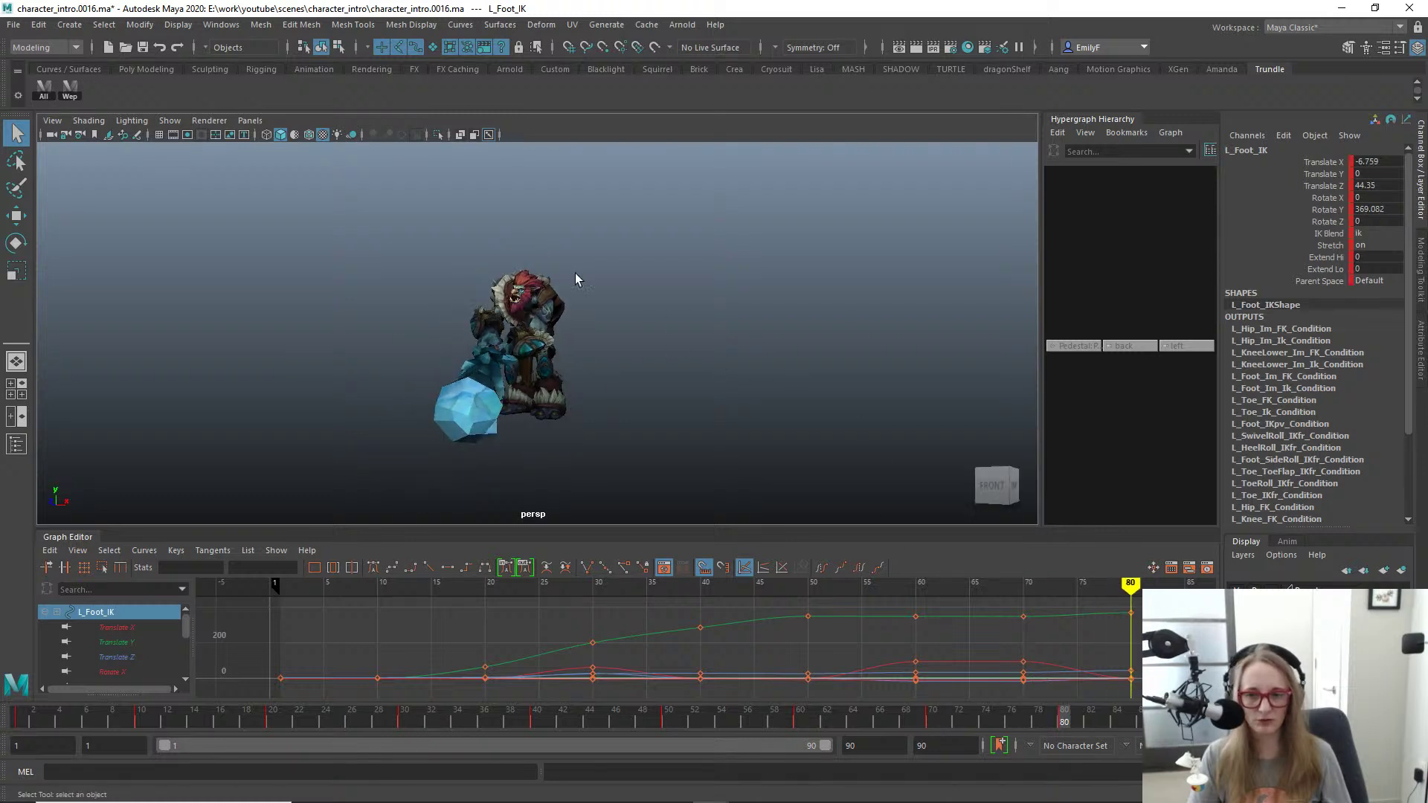
key(space)
drag(574, 274, 572, 307)
alt+right_drag(610, 311, 574, 352)
key(comma)
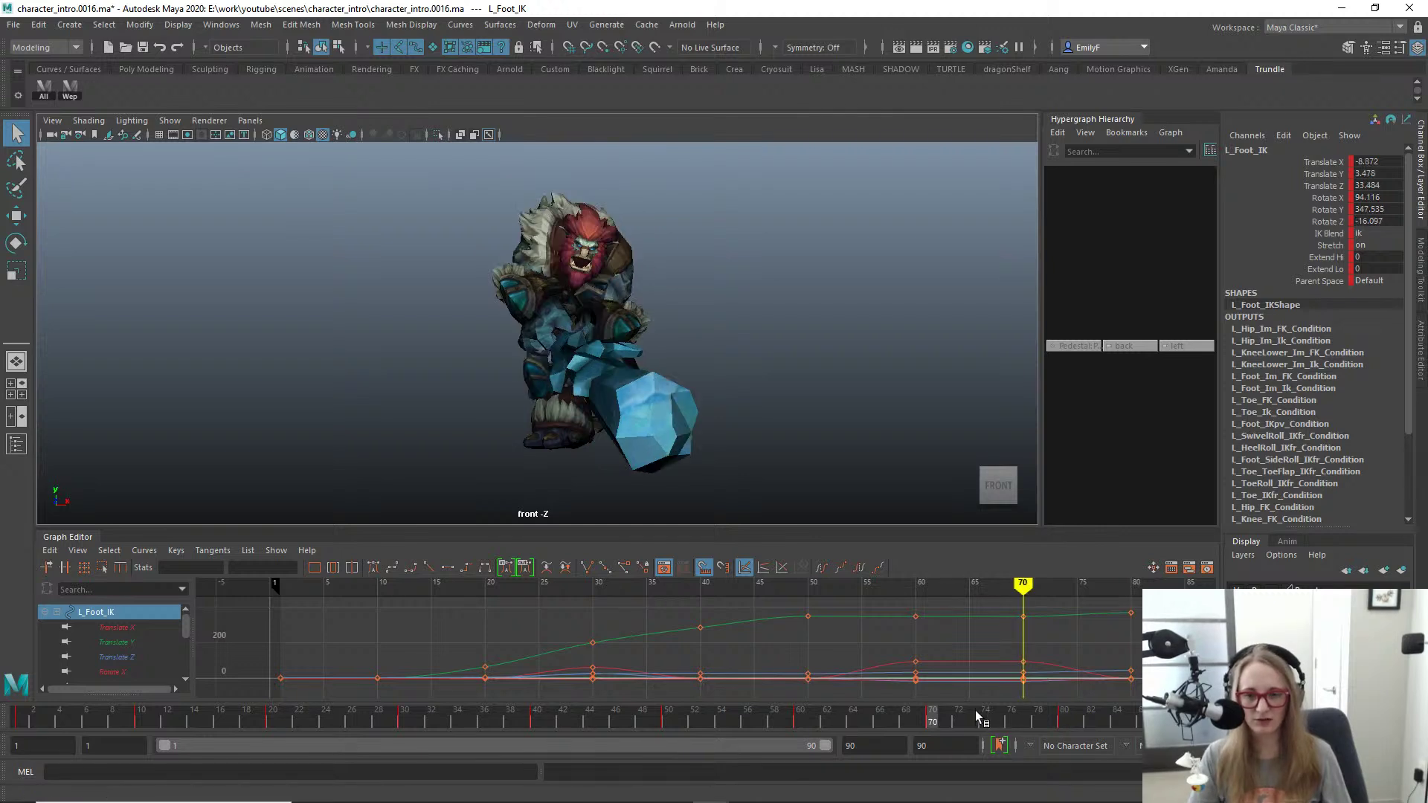
key(period)
key(comma)
key(period)
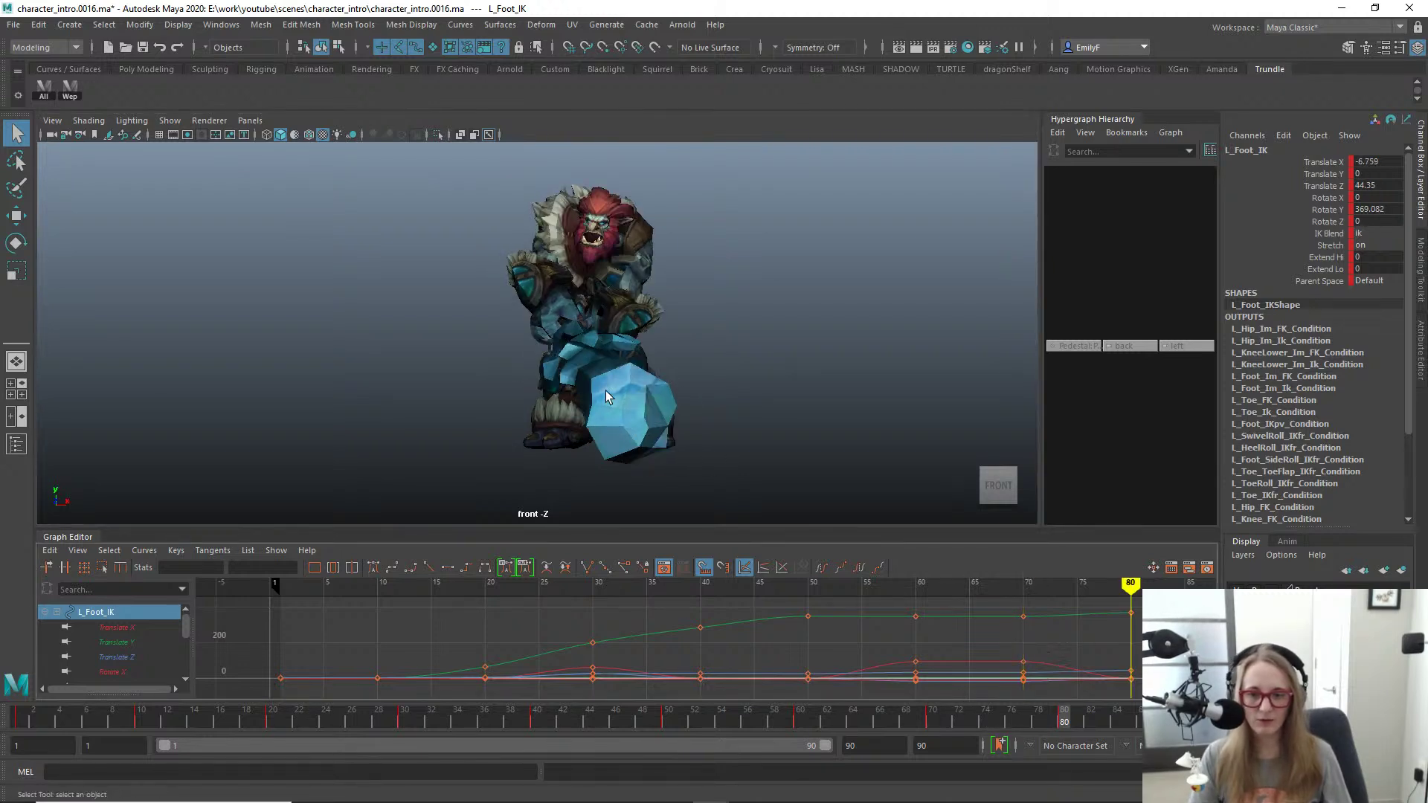
Step: Rotate R_Hand_FK at frame 80 to about X 13.388, Y 39.955 and Z -15.576, checking the weapon angle against frame 70
click(538, 297)
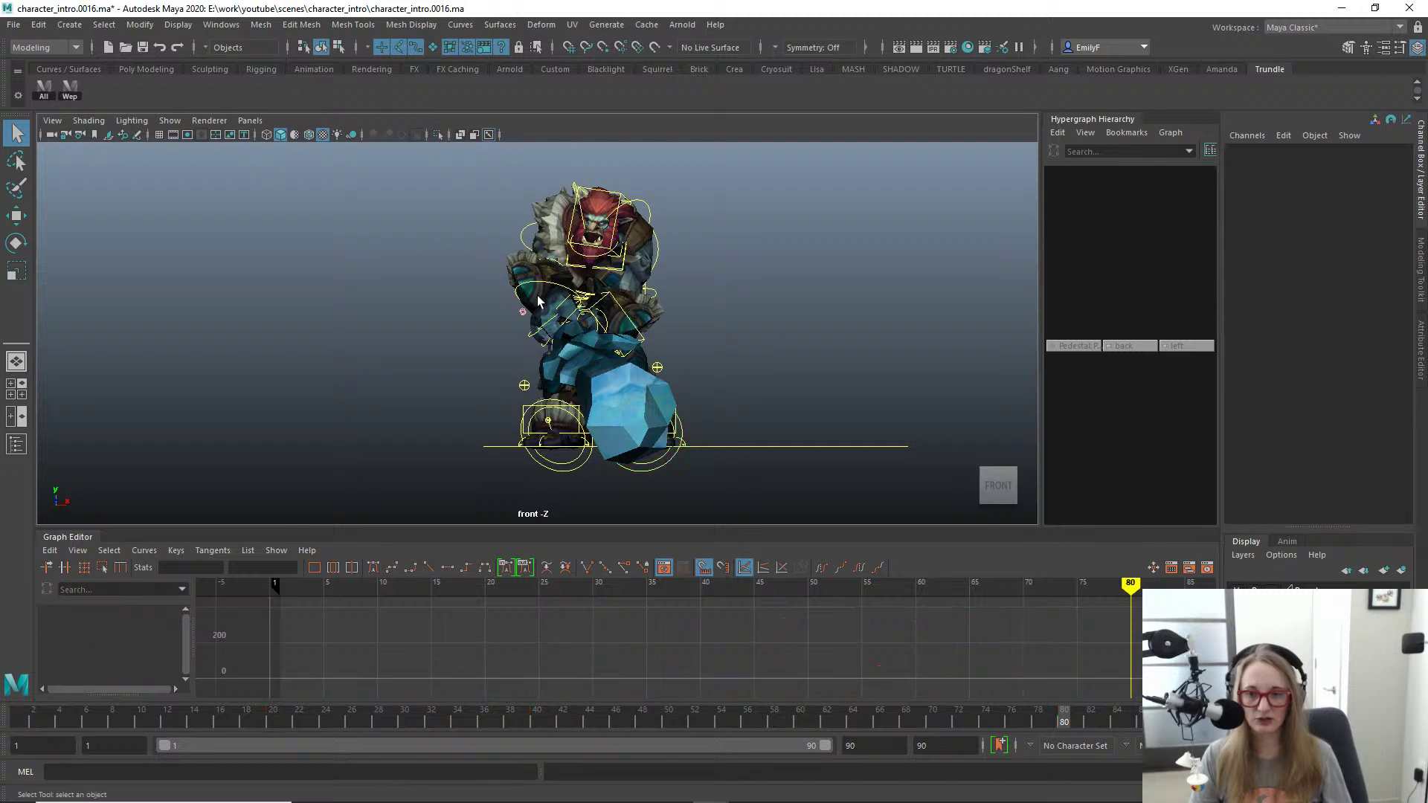
click(539, 281)
key(e)
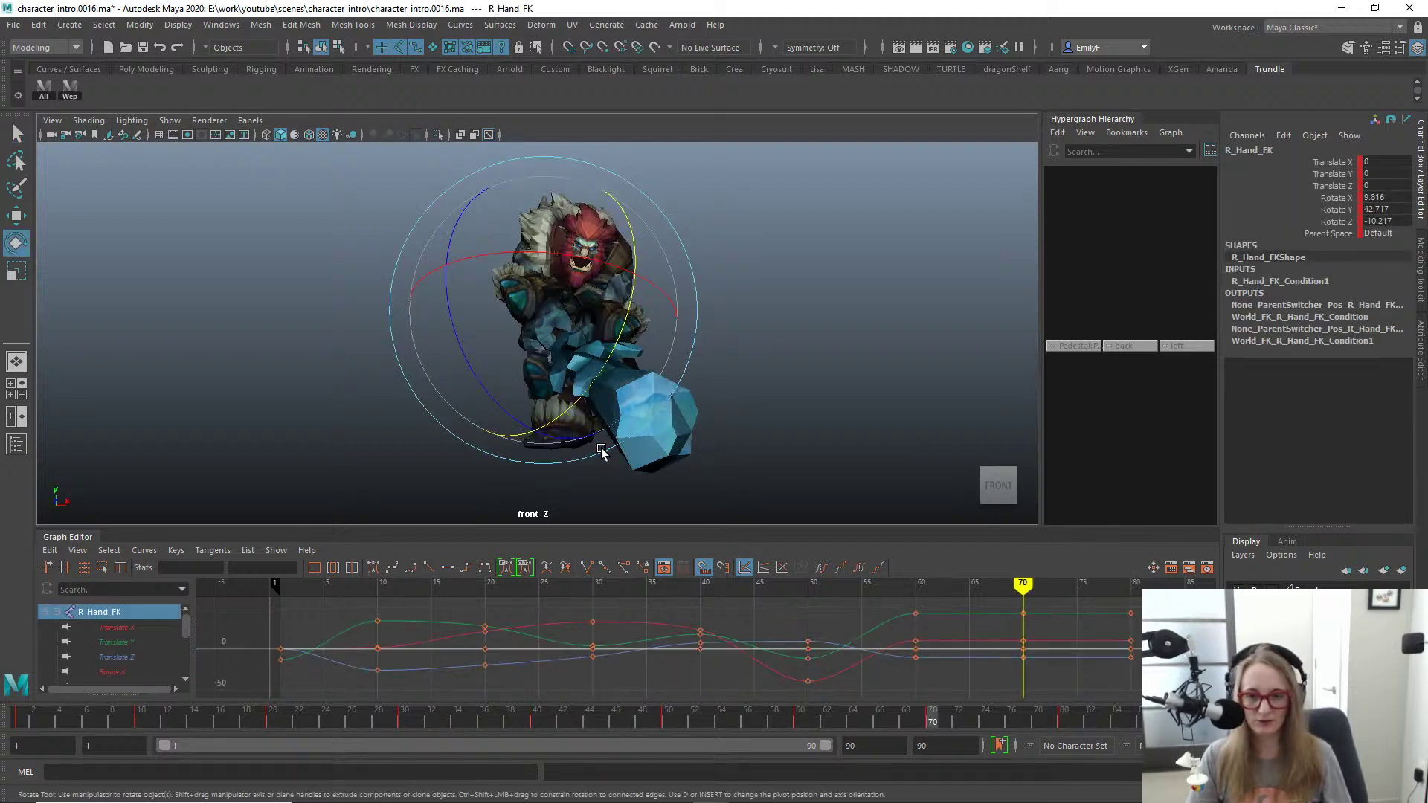
drag(534, 349, 541, 350)
key(comma)
key(period)
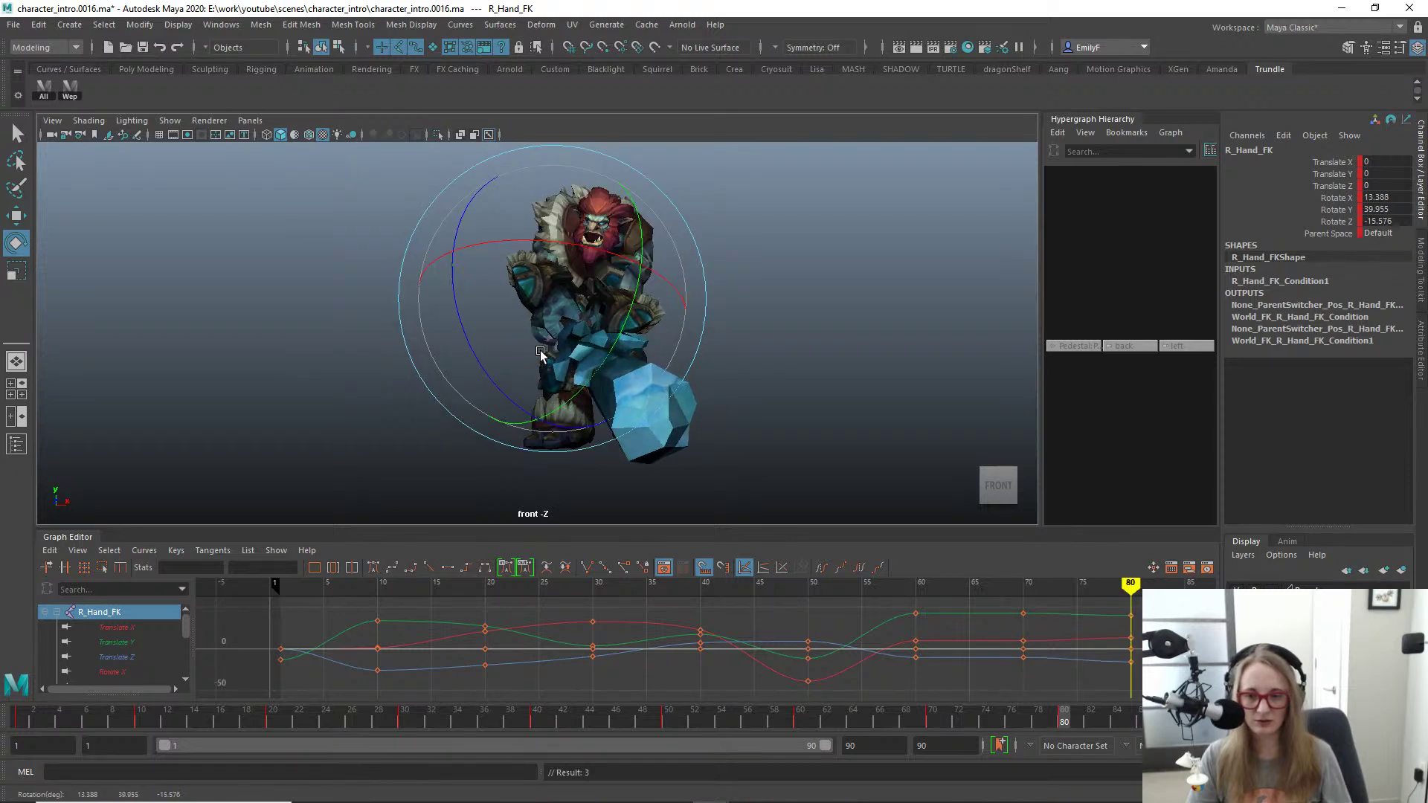
key(comma)
key(period)
key(comma)
key(period)
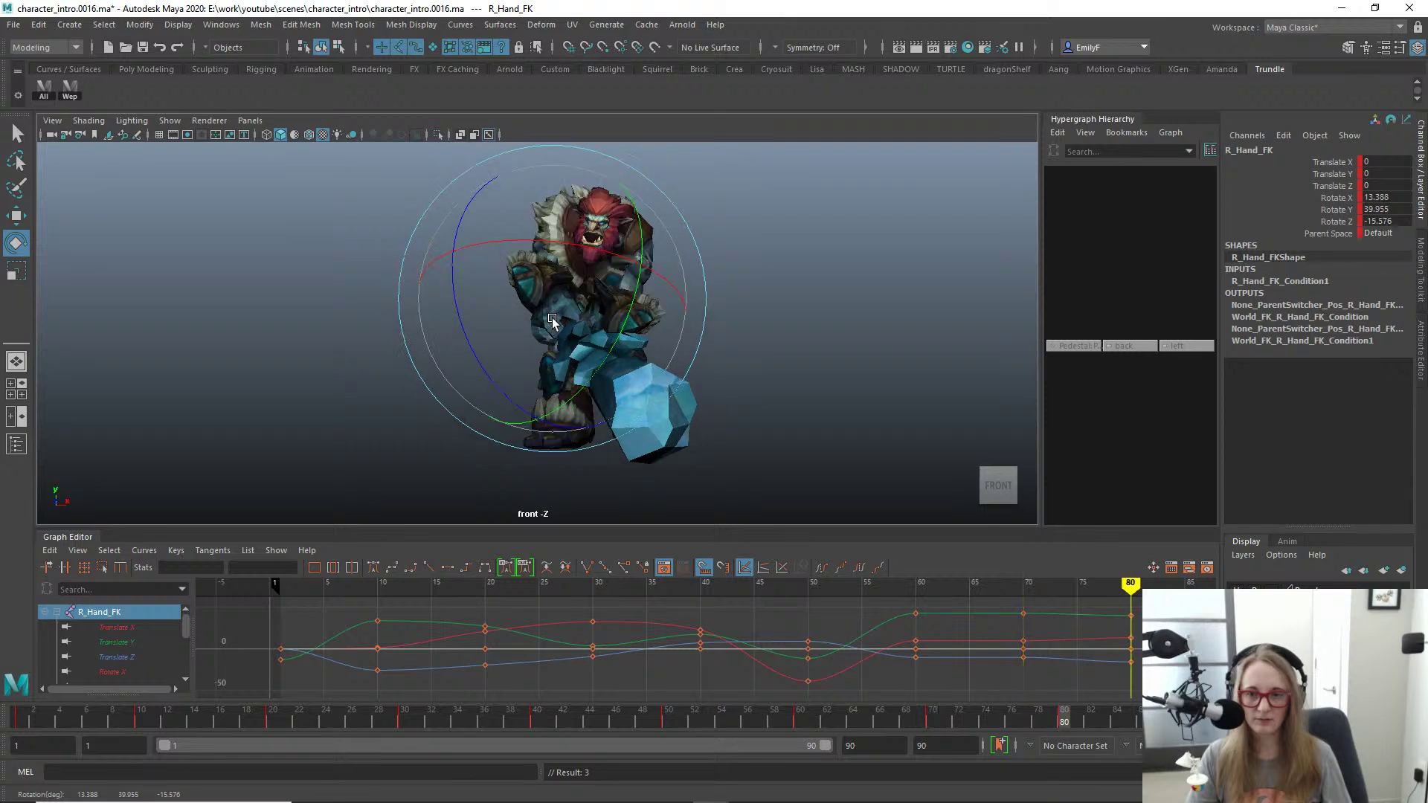
Step: Close the mouth at frame 80 by setting the Jaw_FK control's Rotate X to 0
key(space)
drag(586, 300, 612, 235)
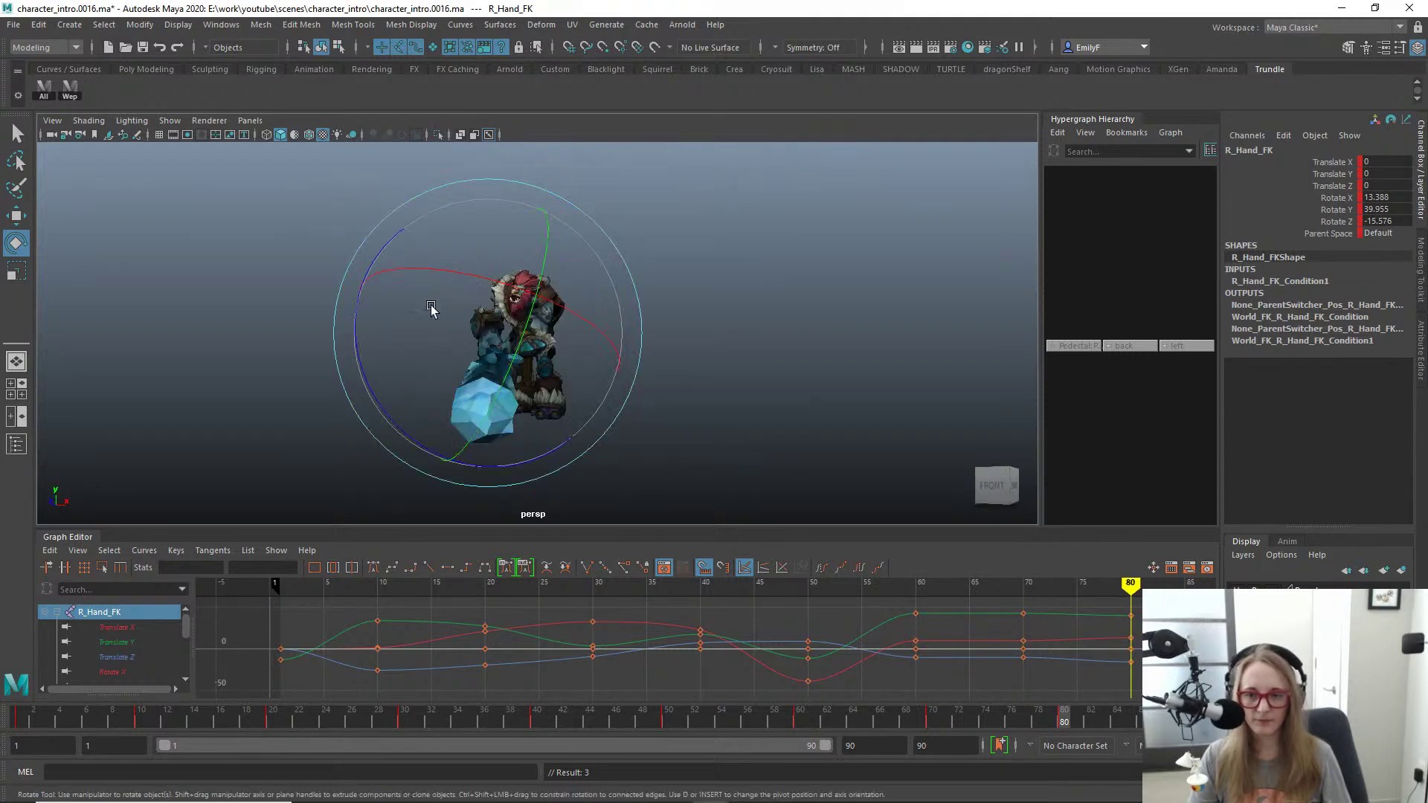
key(q)
click(510, 311)
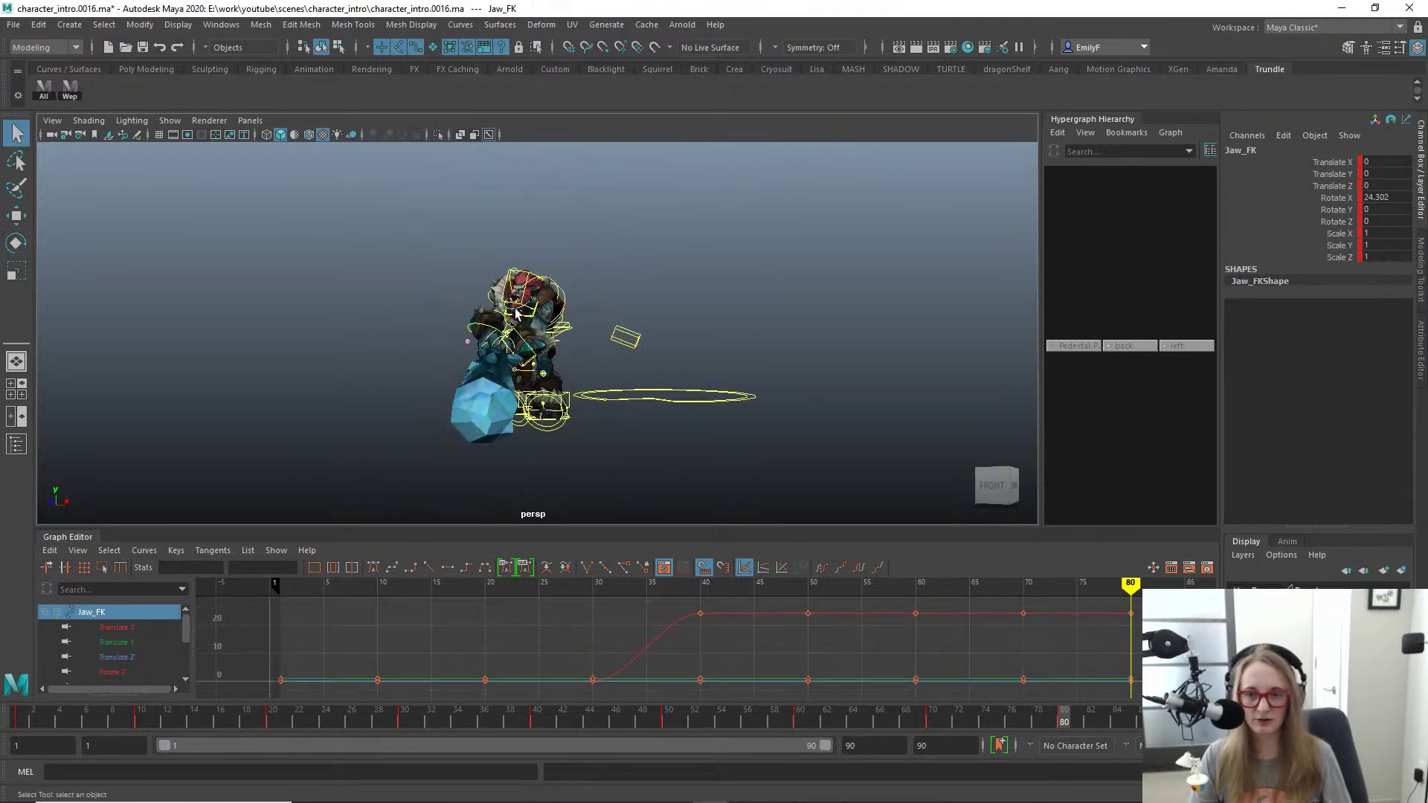
key(f)
key(e)
drag(479, 280, 486, 223)
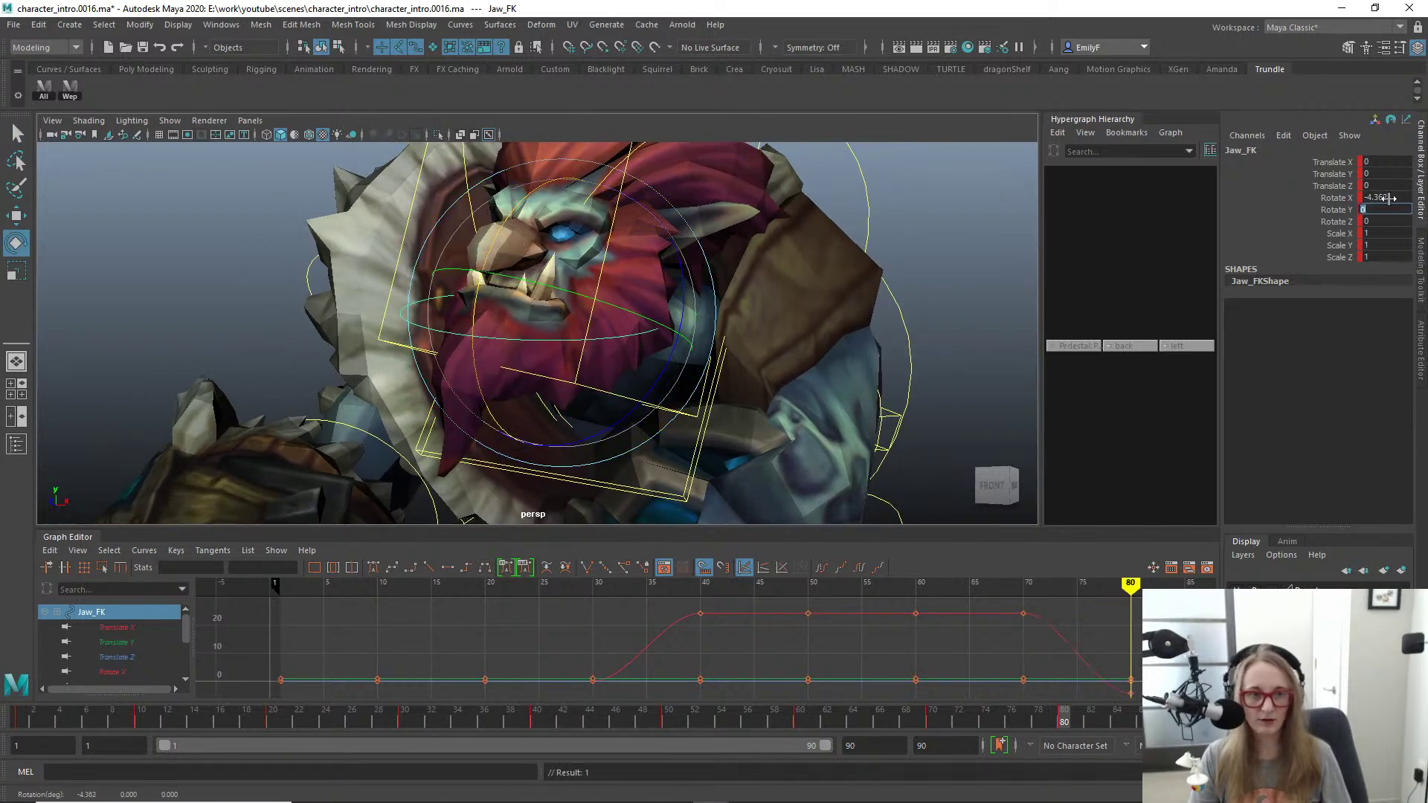
click(1385, 198)
text(0)
key(Return)
key(q)
Step: Save the scene as the incremental version character_intro.0017.ma
scroll(566, 370, down, 3)
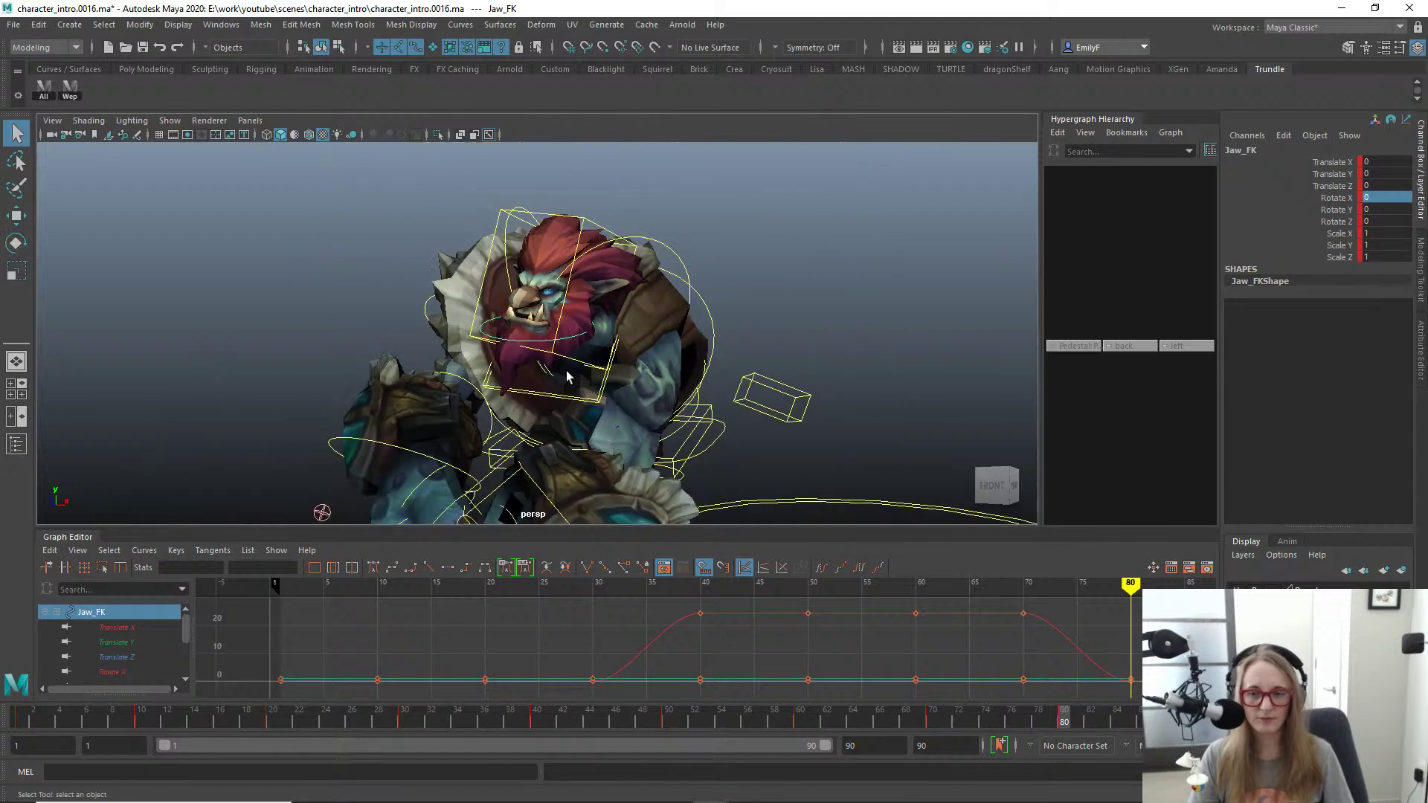
scroll(565, 371, down, 3)
alt+drag(565, 370, 479, 357)
key(ctrl+alt+s)
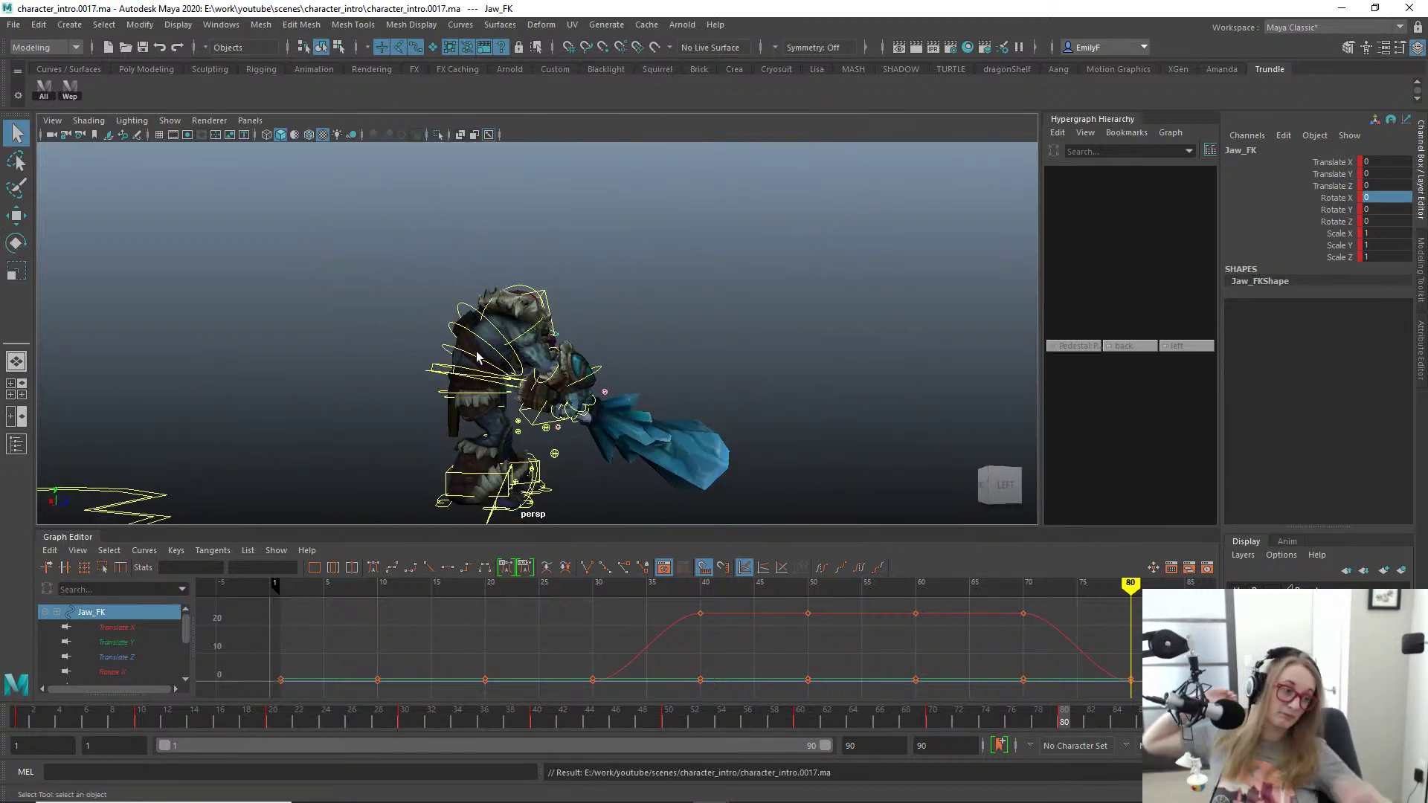
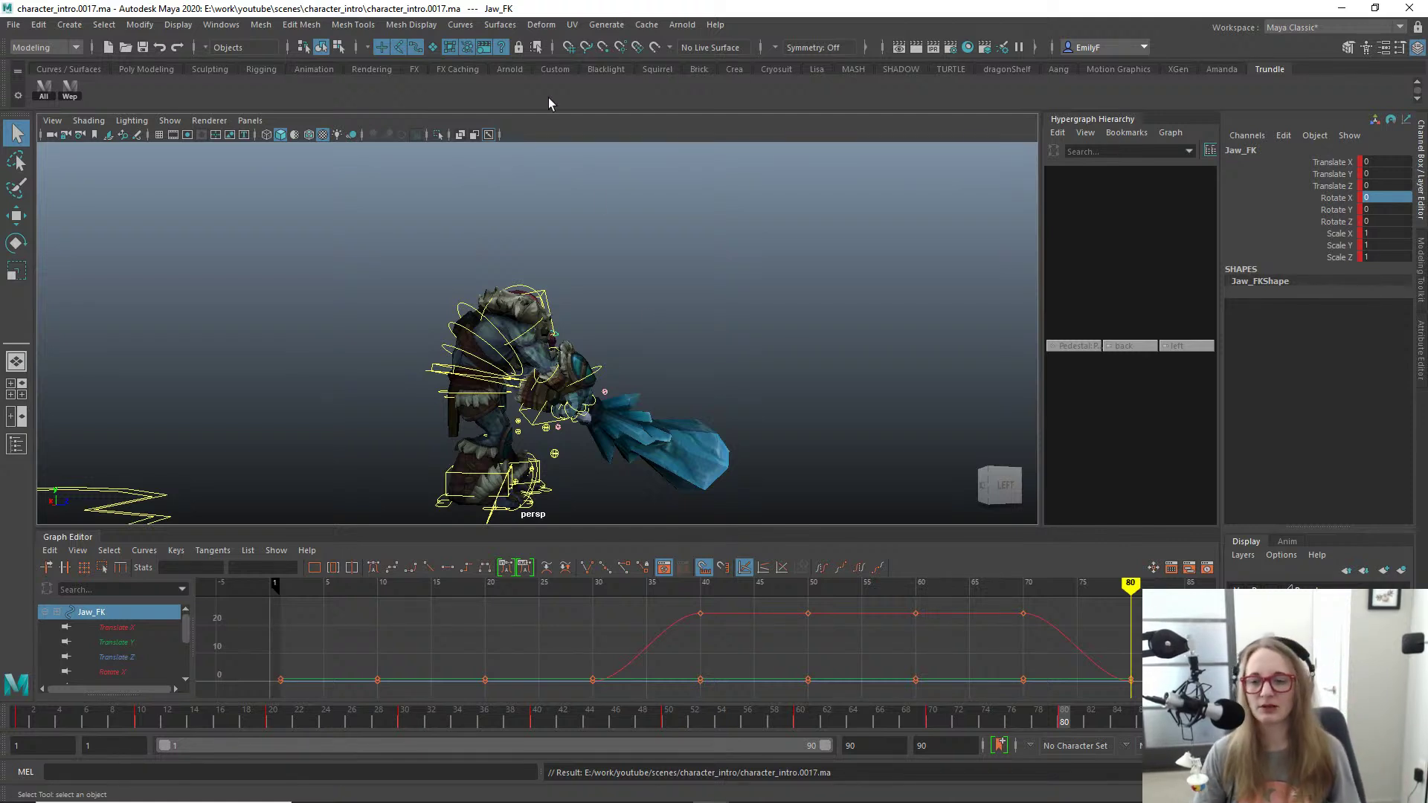
Step: Examine the transition from frame 70 to frame 80 from the side with the rig controls hidden
scroll(638, 287, down, 2)
key(alt+1)
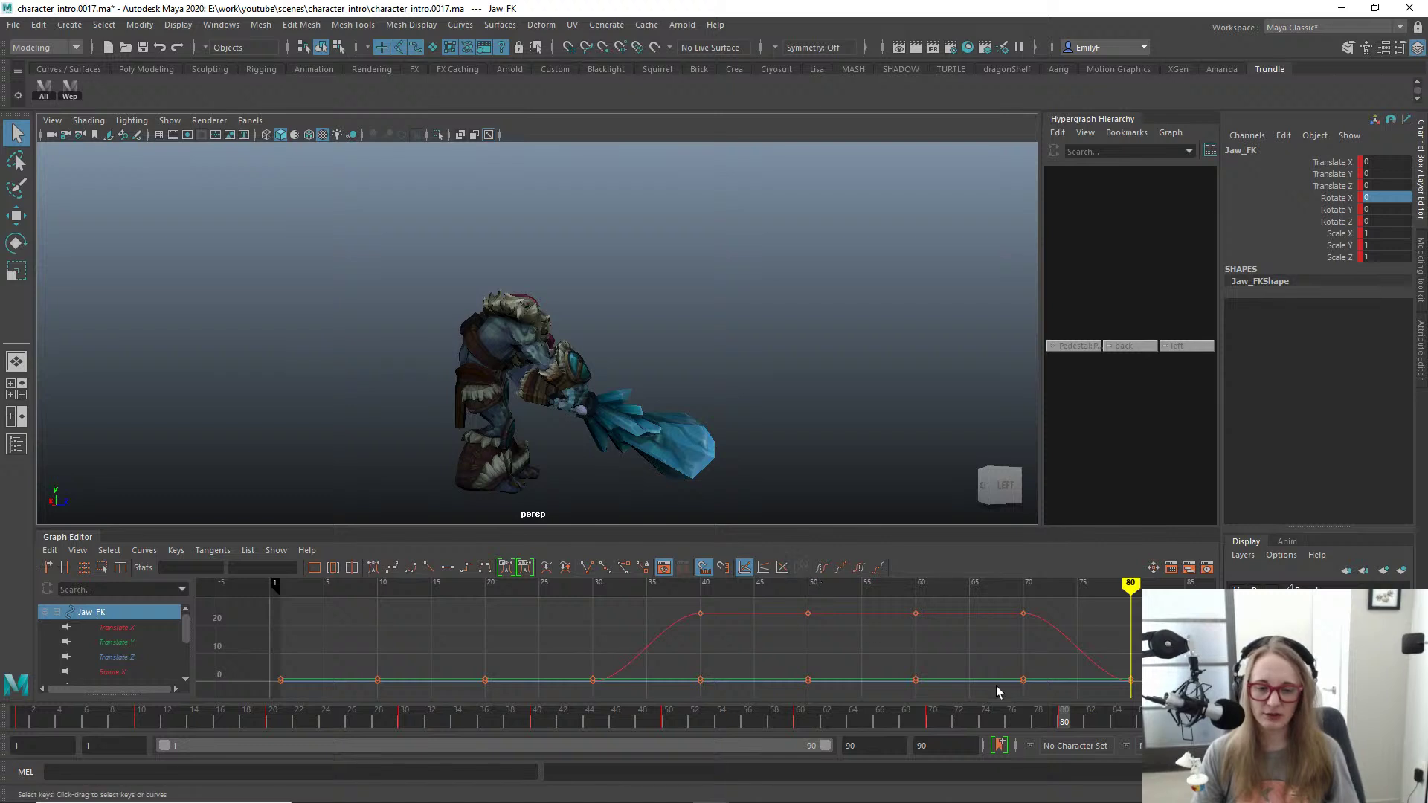
mouse_move(948, 723)
mouse_down()
mouse_move(1112, 717)
mouse_move(1049, 723)
mouse_move(1094, 722)
mouse_move(1070, 718)
mouse_up()
alt+drag(735, 489, 668, 364)
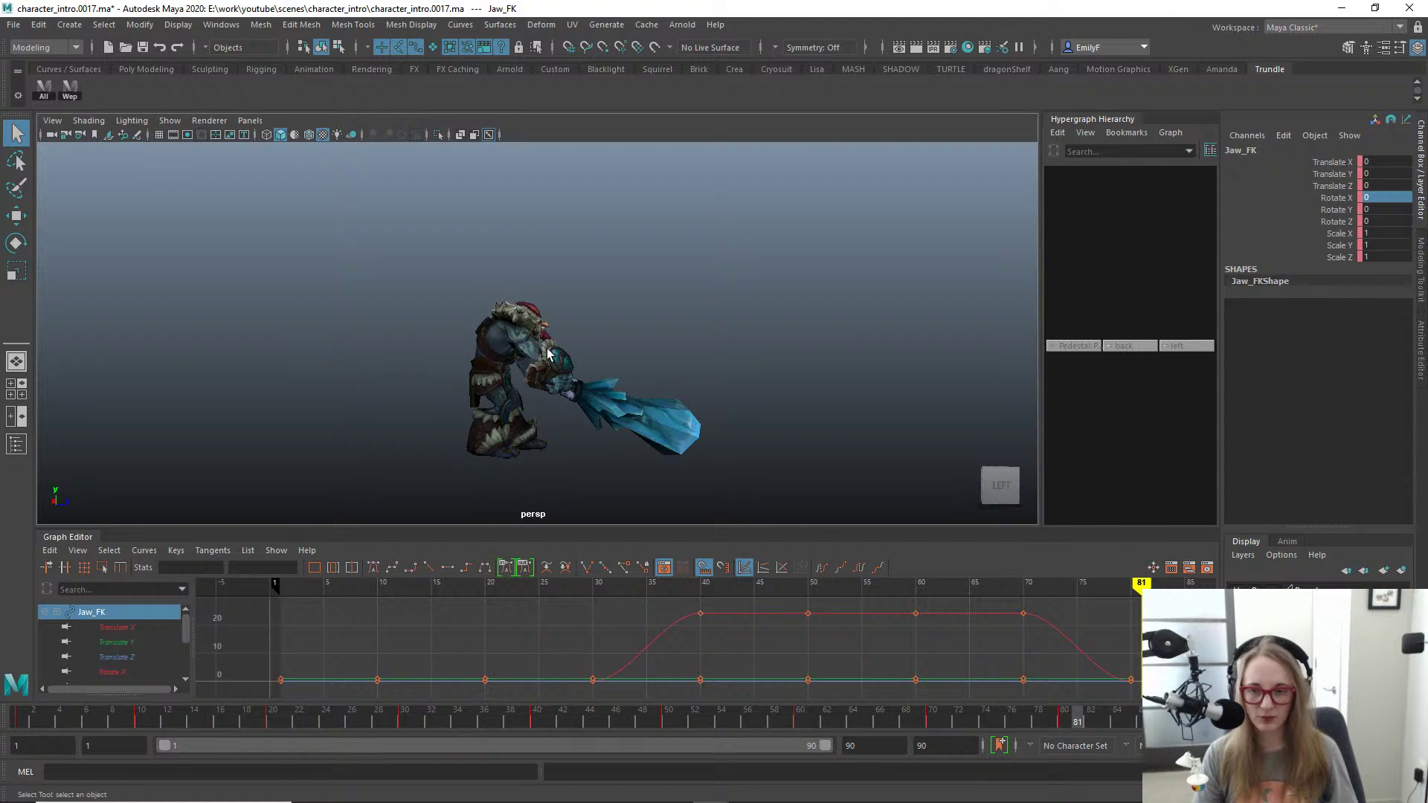
key(comma)
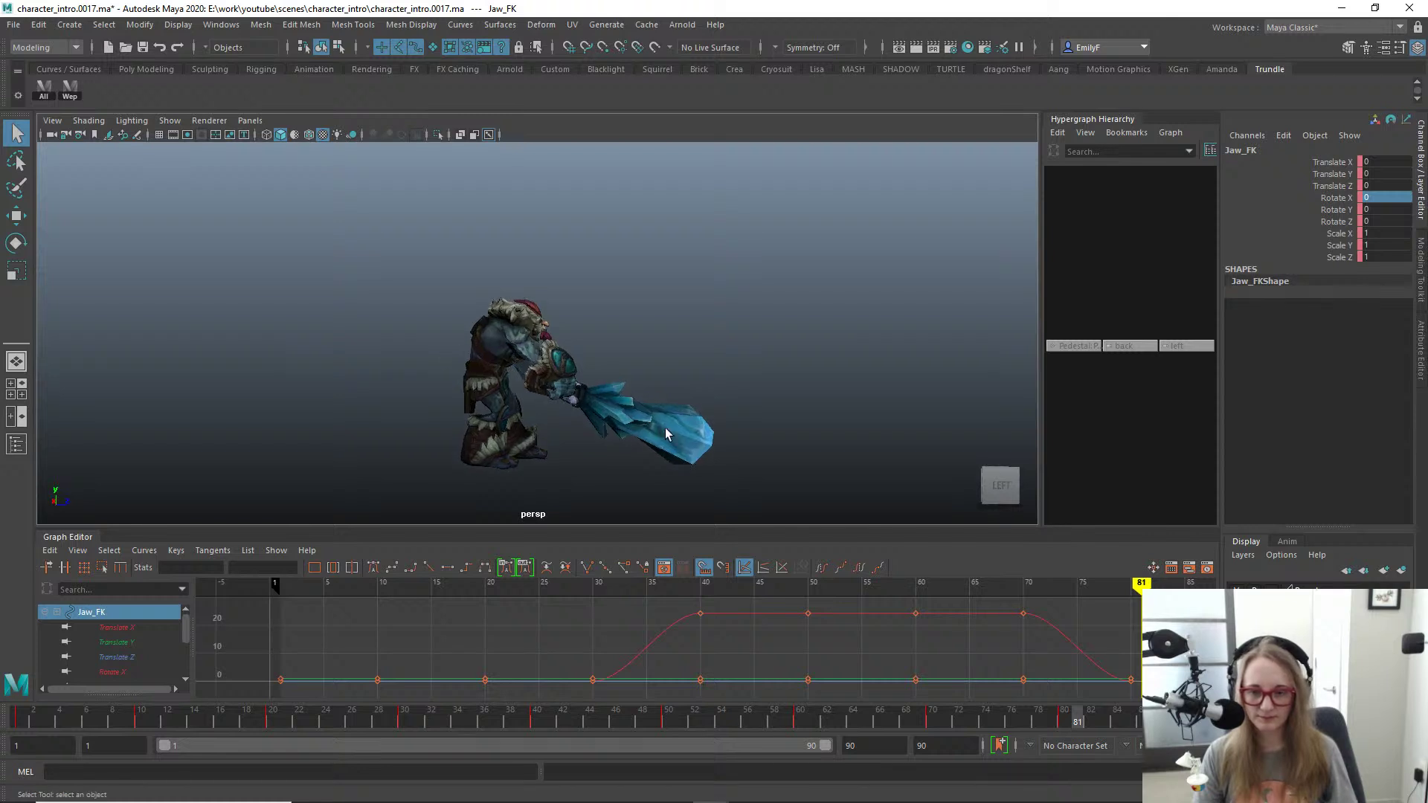
key(comma)
key(period)
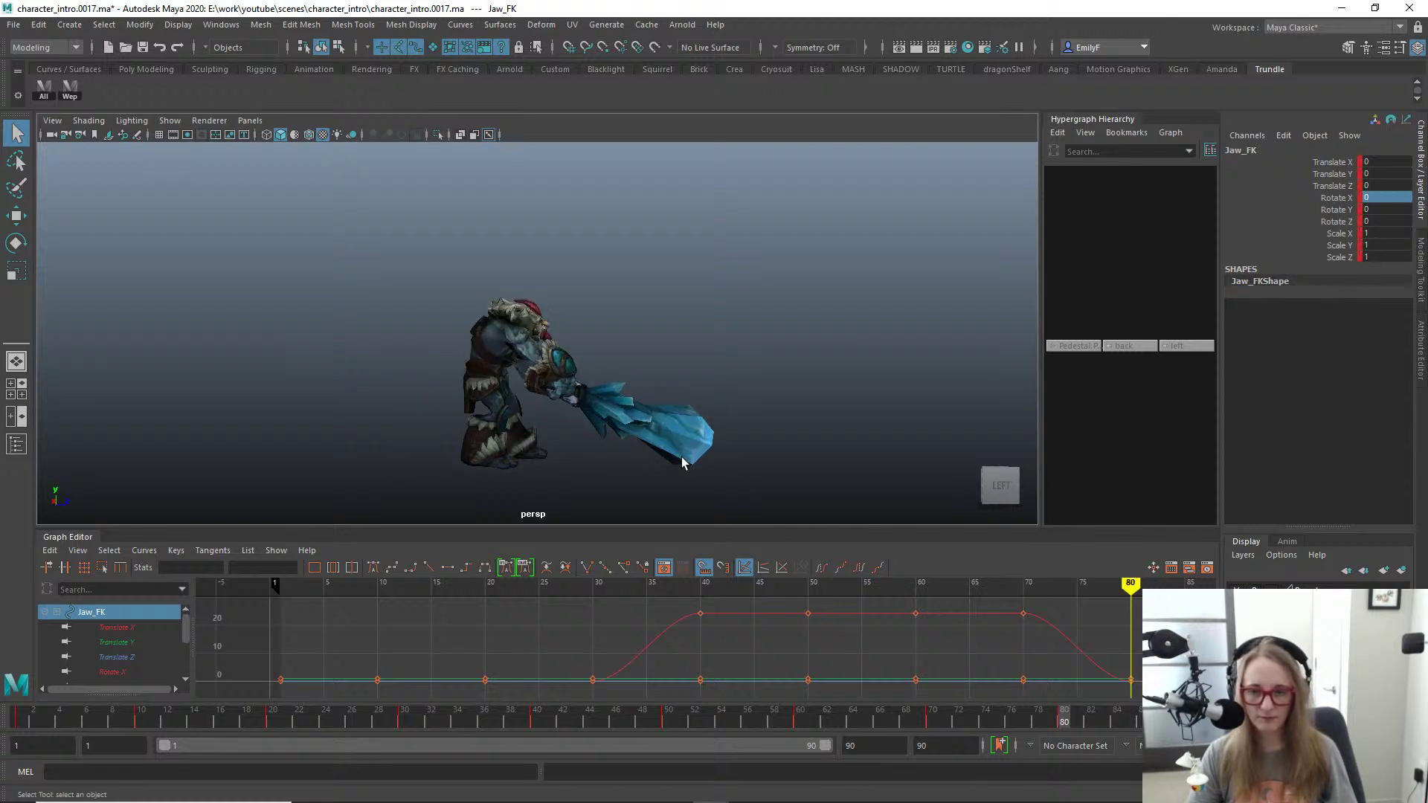
key(comma)
key(period)
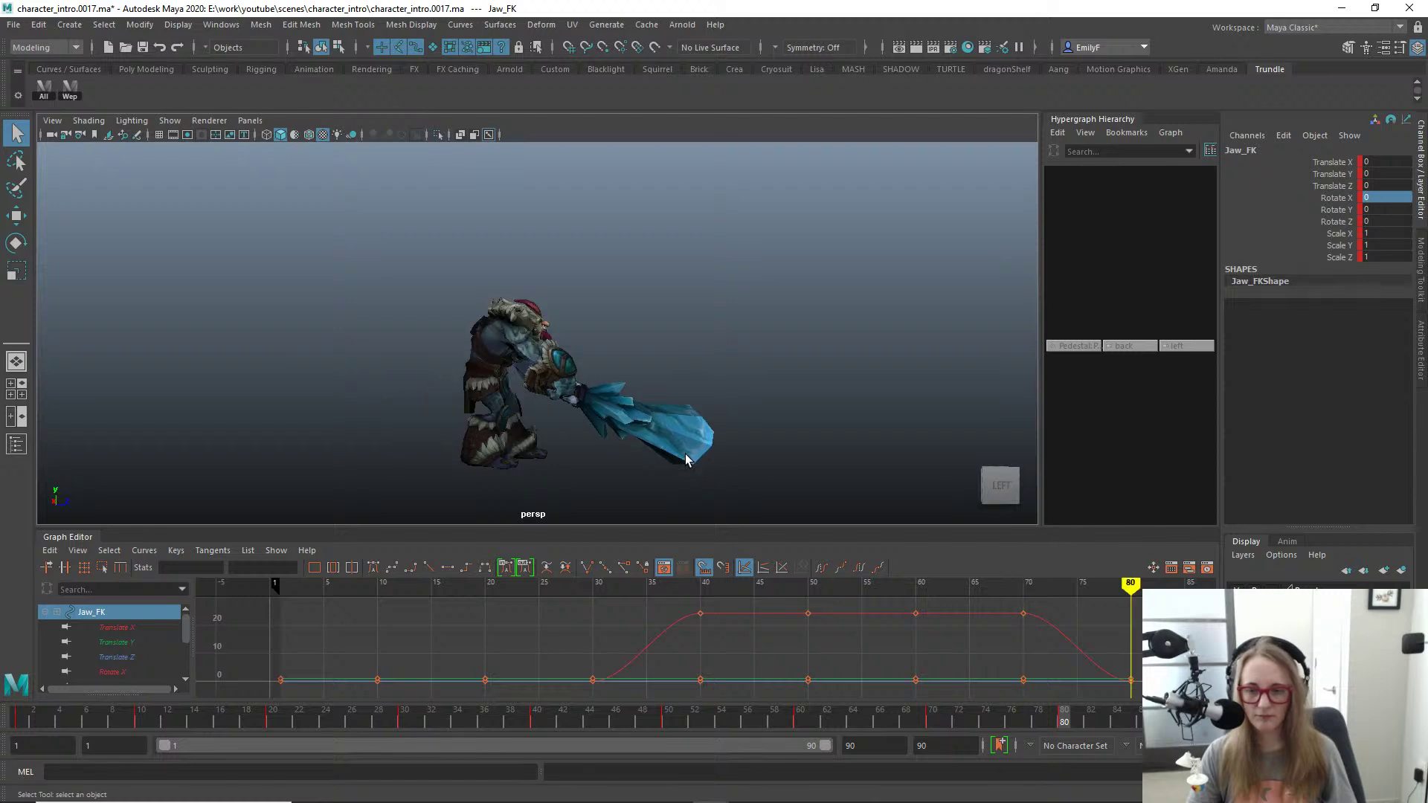
Step: Move the L_Foot_IK and Main_FK controls forward together at frame 80, bringing Main_FK to about Z 41.837
alt+right_drag(473, 382, 547, 376)
alt+middle_drag(547, 376, 587, 299)
key(alt+1)
click(587, 389)
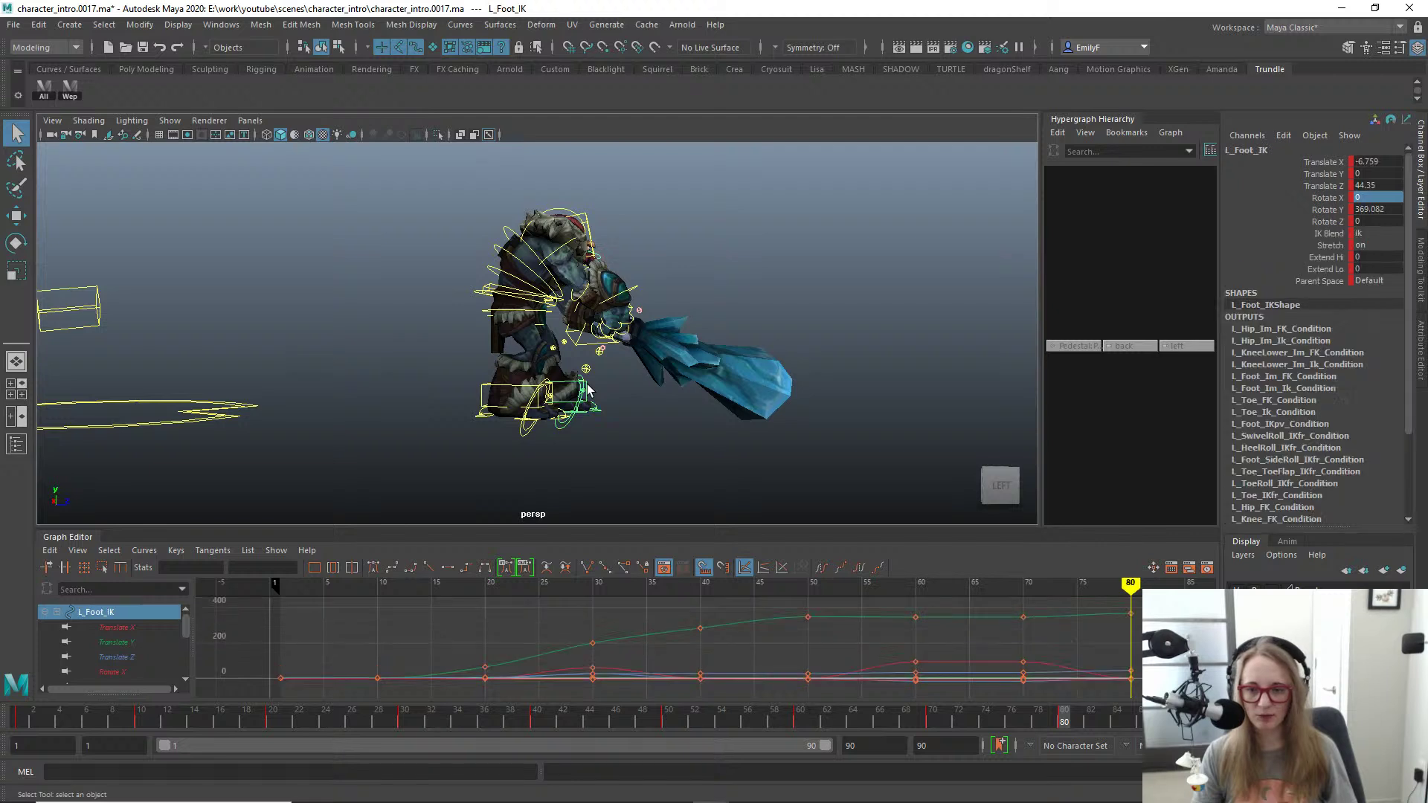
click(478, 294)
key(w)
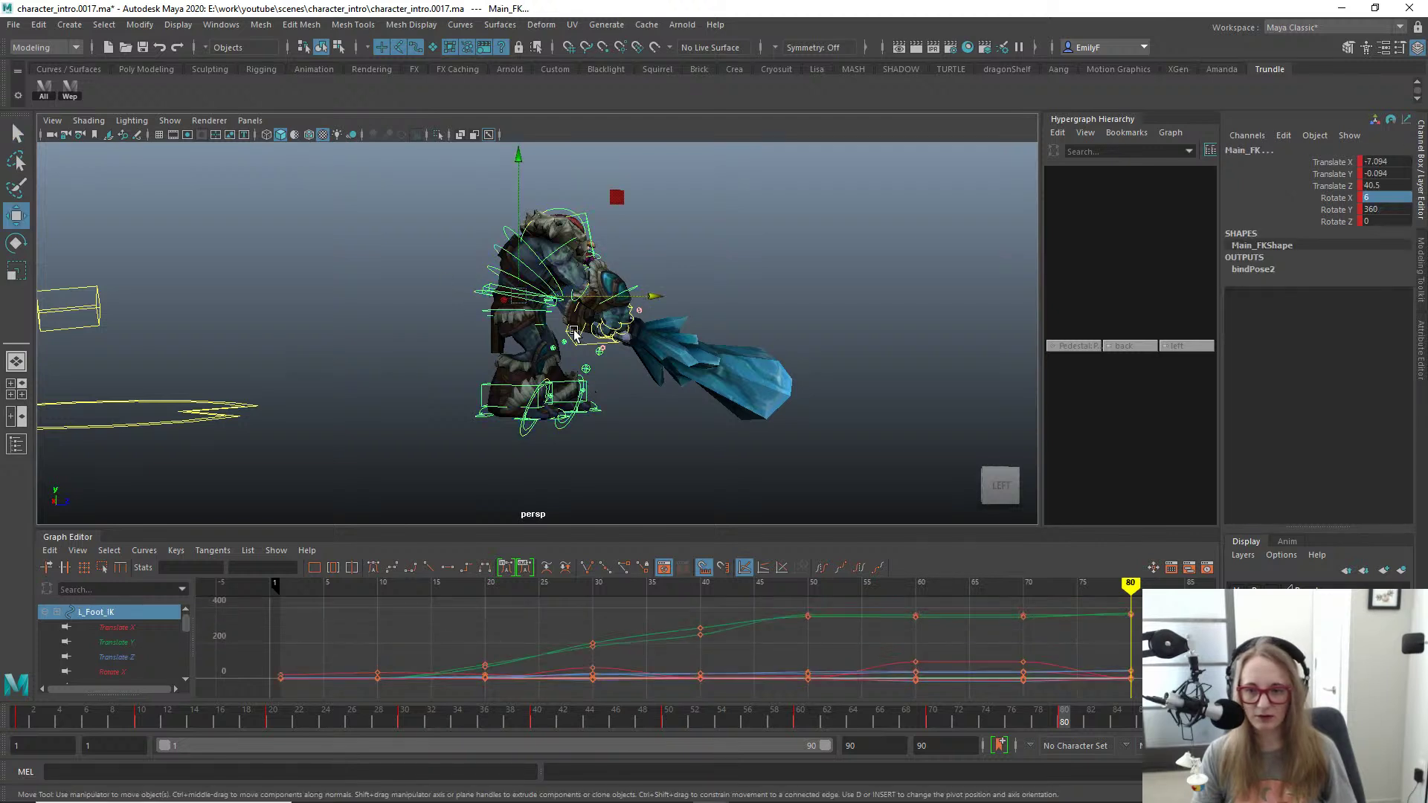
drag(622, 296, 637, 296)
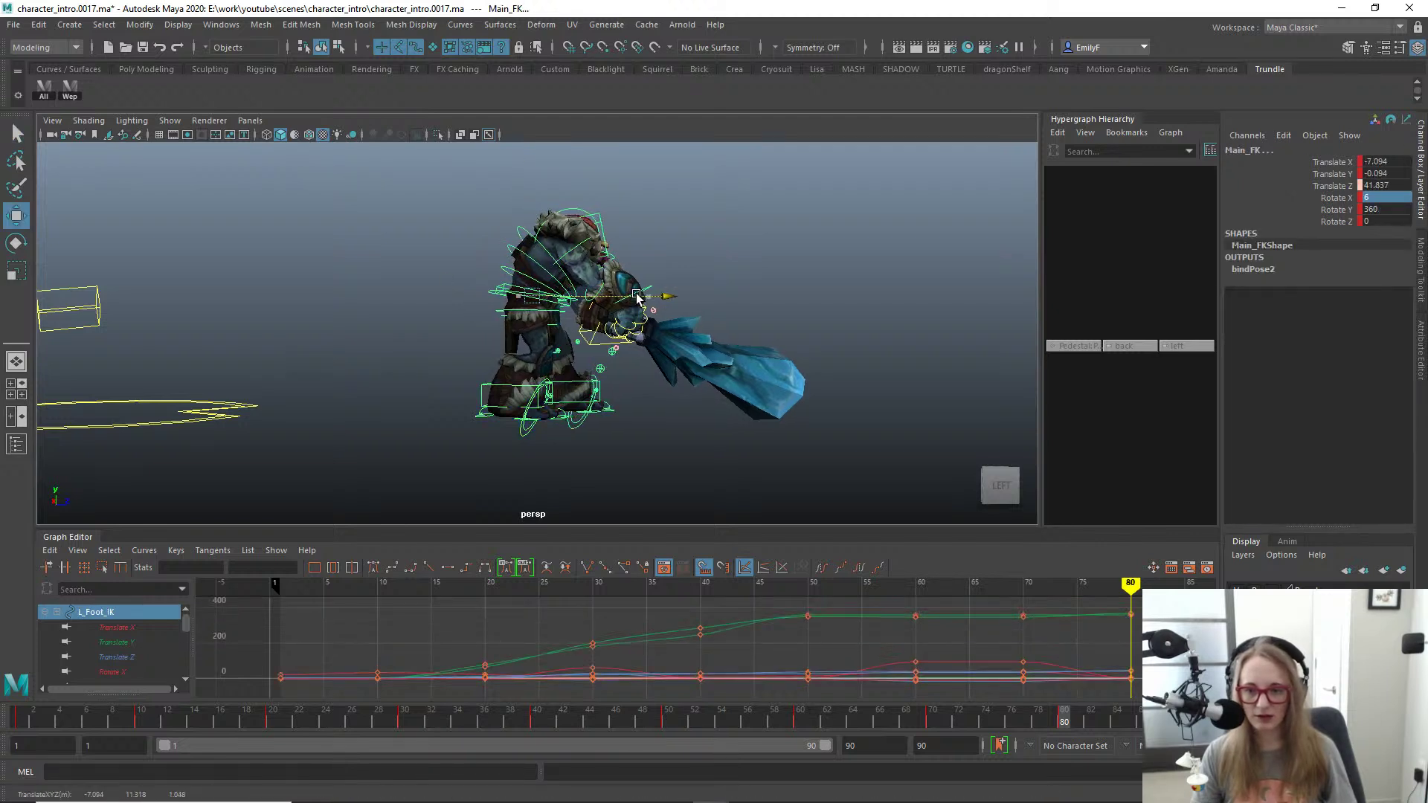
Step: Compare the frame 70 and frame 80 poses from the side without the rig controls to judge the forward shift
key(q)
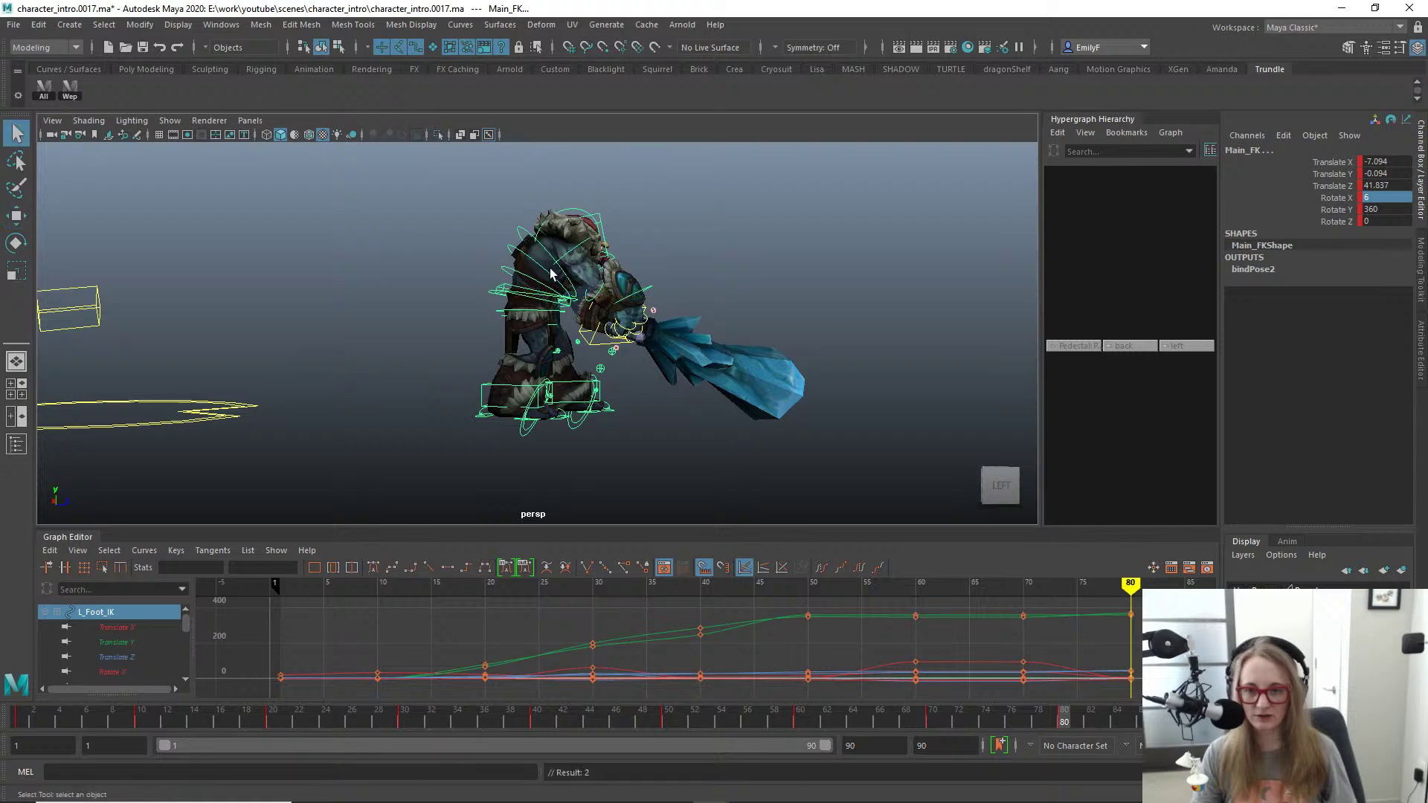
click(339, 293)
scroll(476, 290, up, 1)
alt+drag(543, 295, 672, 341)
key(comma)
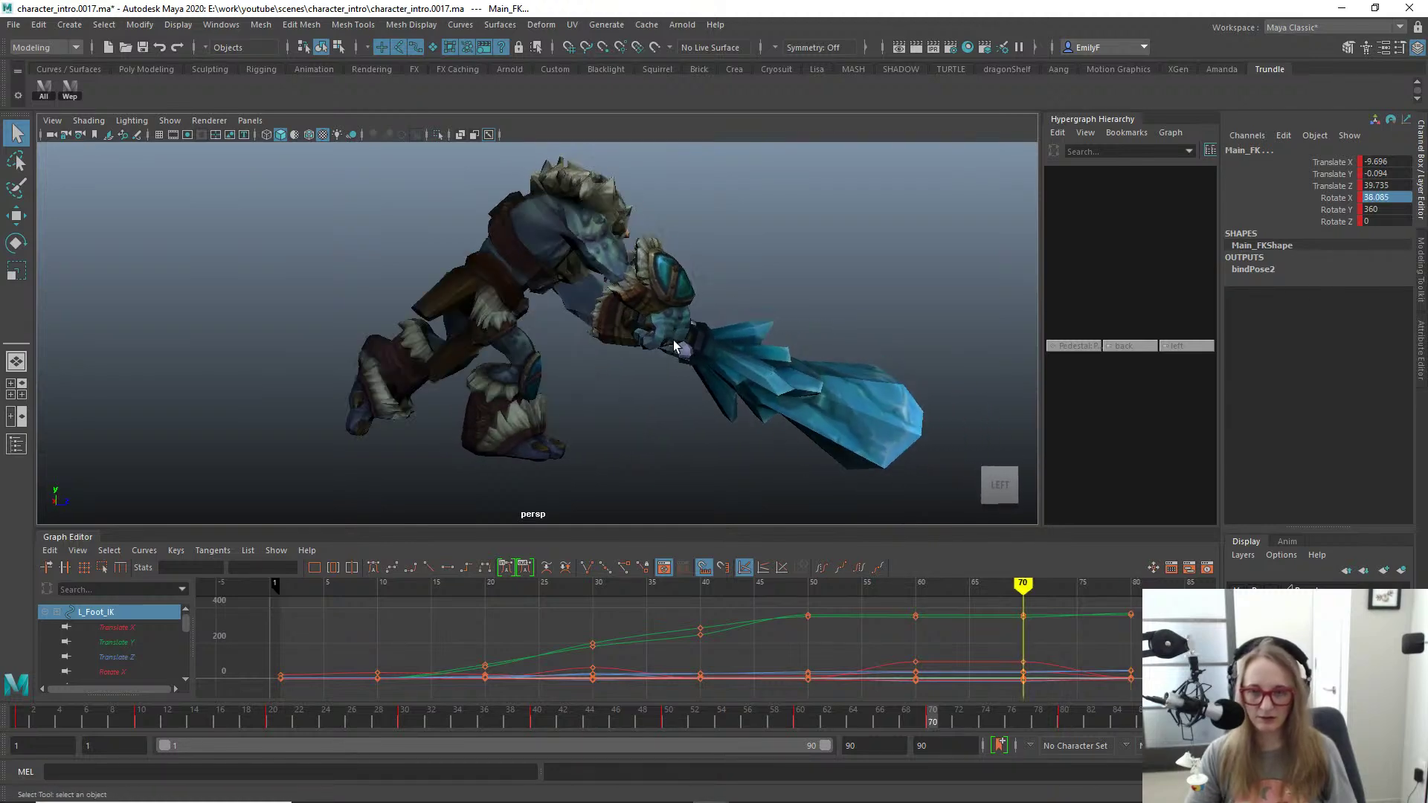
key(period)
key(comma)
key(period)
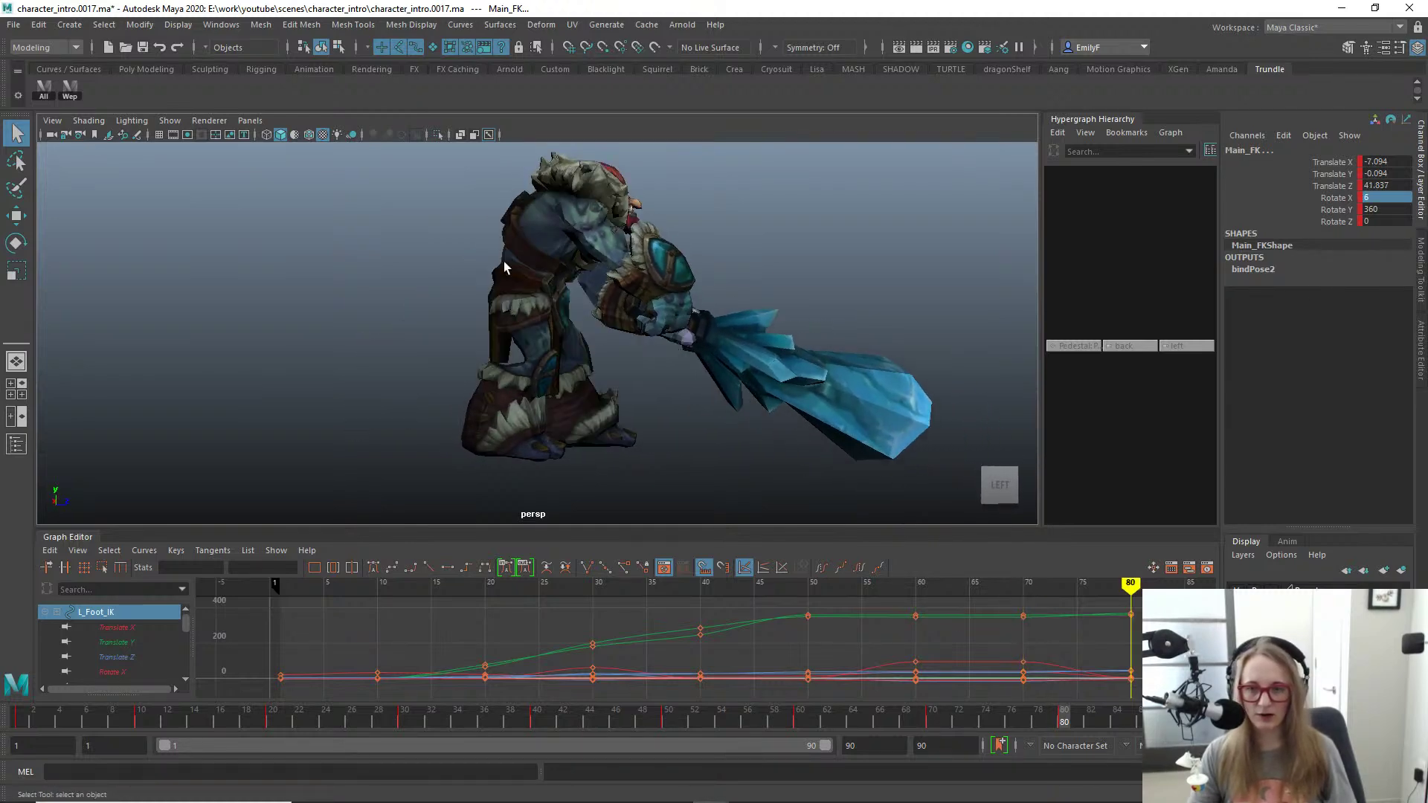
Step: At frame 80, tilt the Main_FK control slightly about X and rotate Root_FK to about 15.595 in Rotate X
key(ctrl+1)
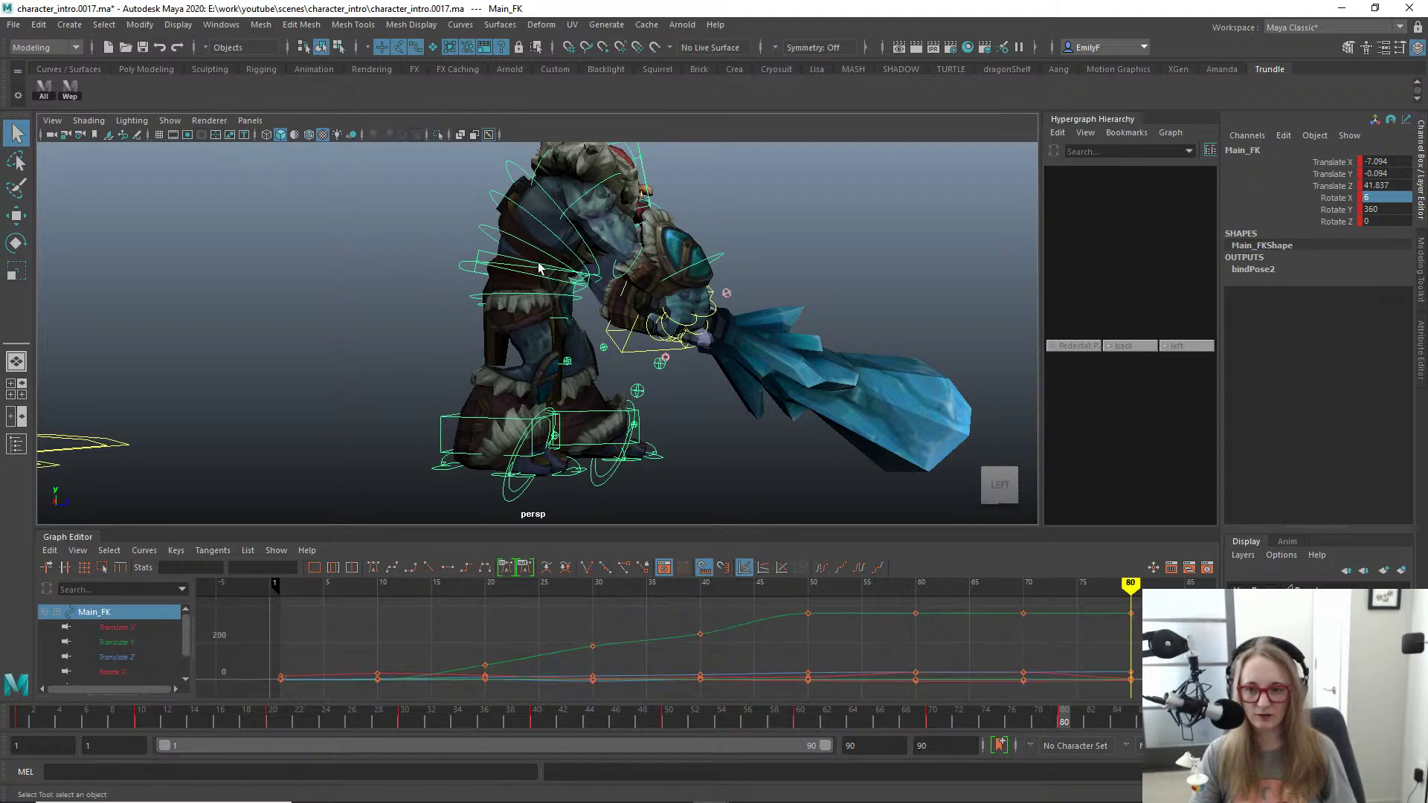
key(e)
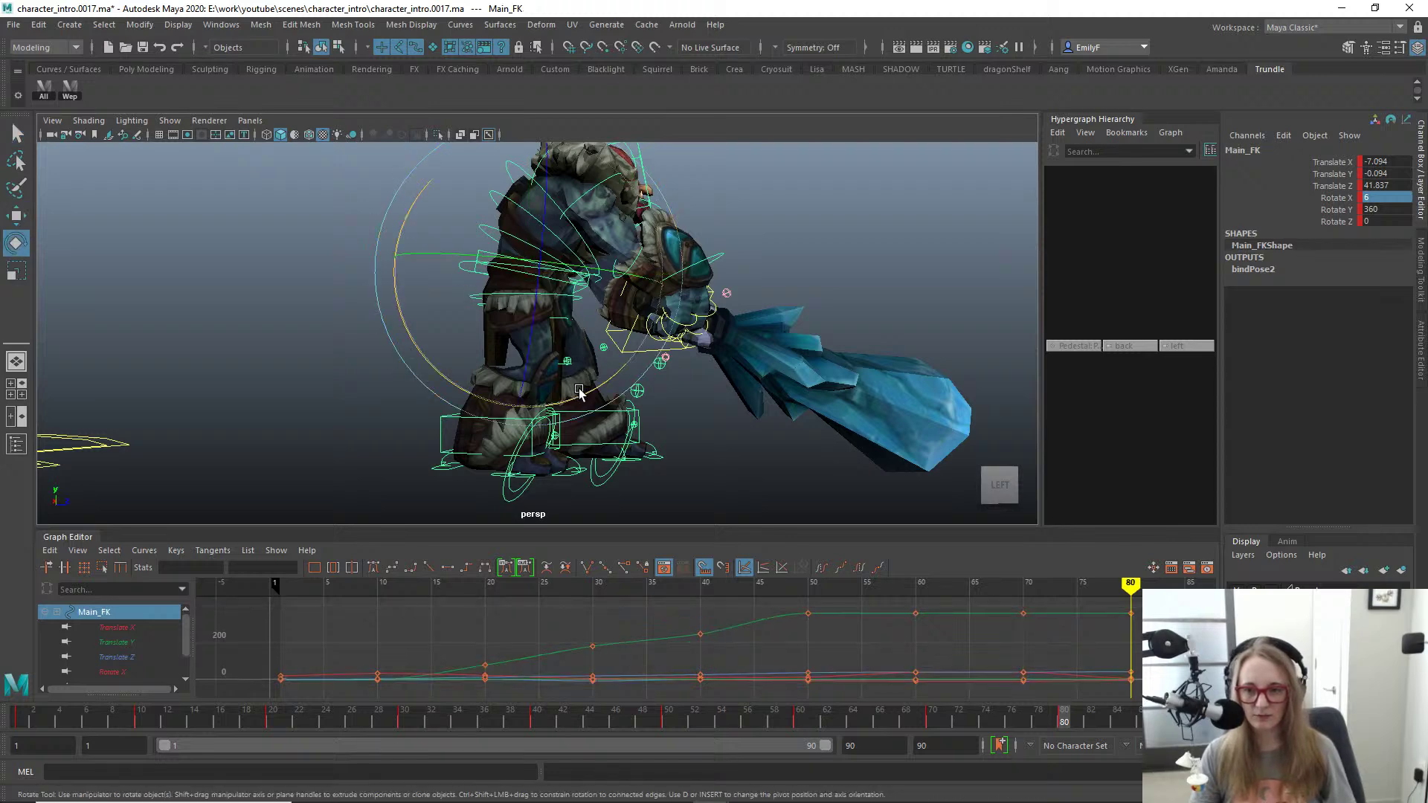
mouse_move(579, 392)
mouse_down()
mouse_move(592, 392)
mouse_move(581, 386)
mouse_up()
key(q)
click(485, 258)
key(e)
key(ctrl+z)
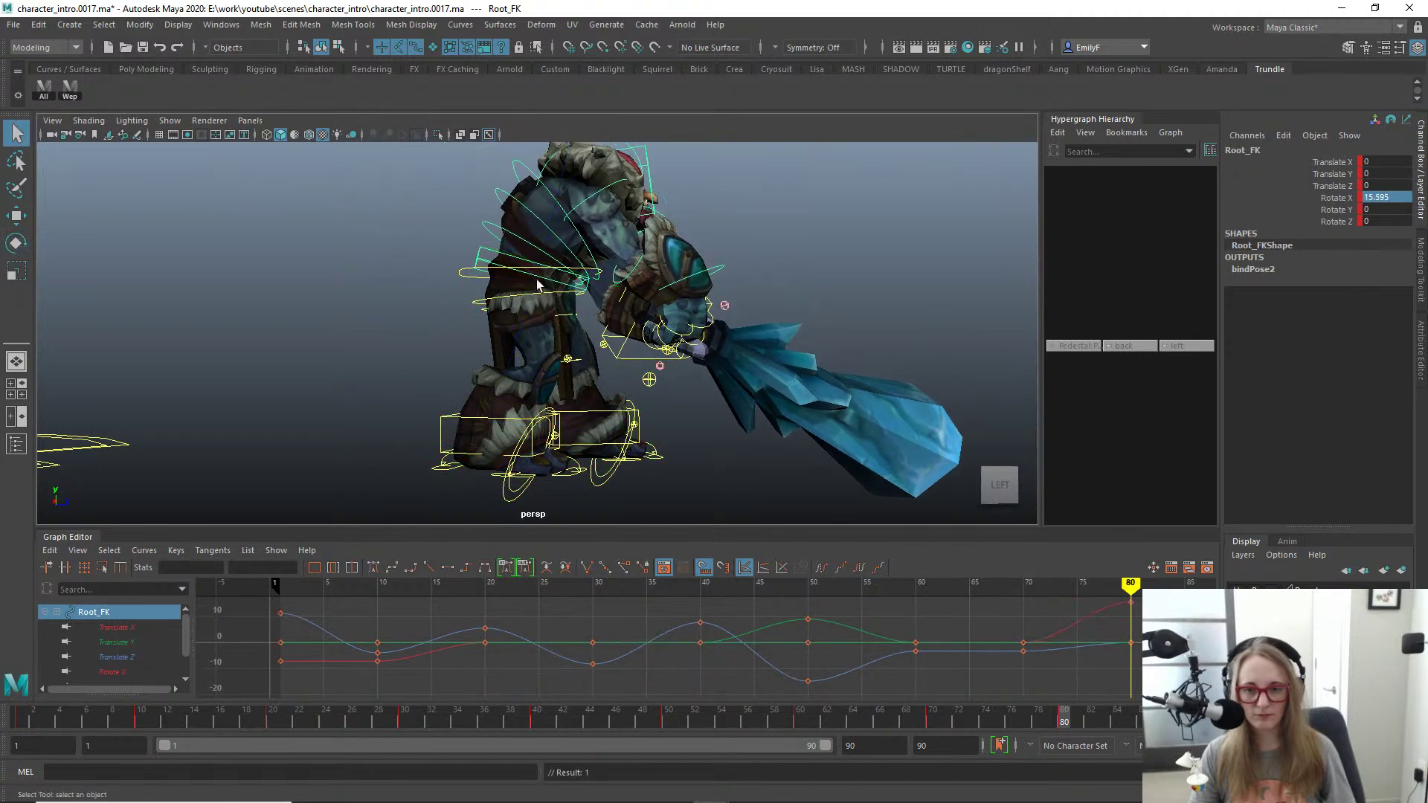
Step: Refine the hip tilt at frame 80 and bring Root_FK's Rotate X to about 12.573
click(506, 304)
drag(586, 381, 571, 335)
key(q)
click(534, 291)
key(e)
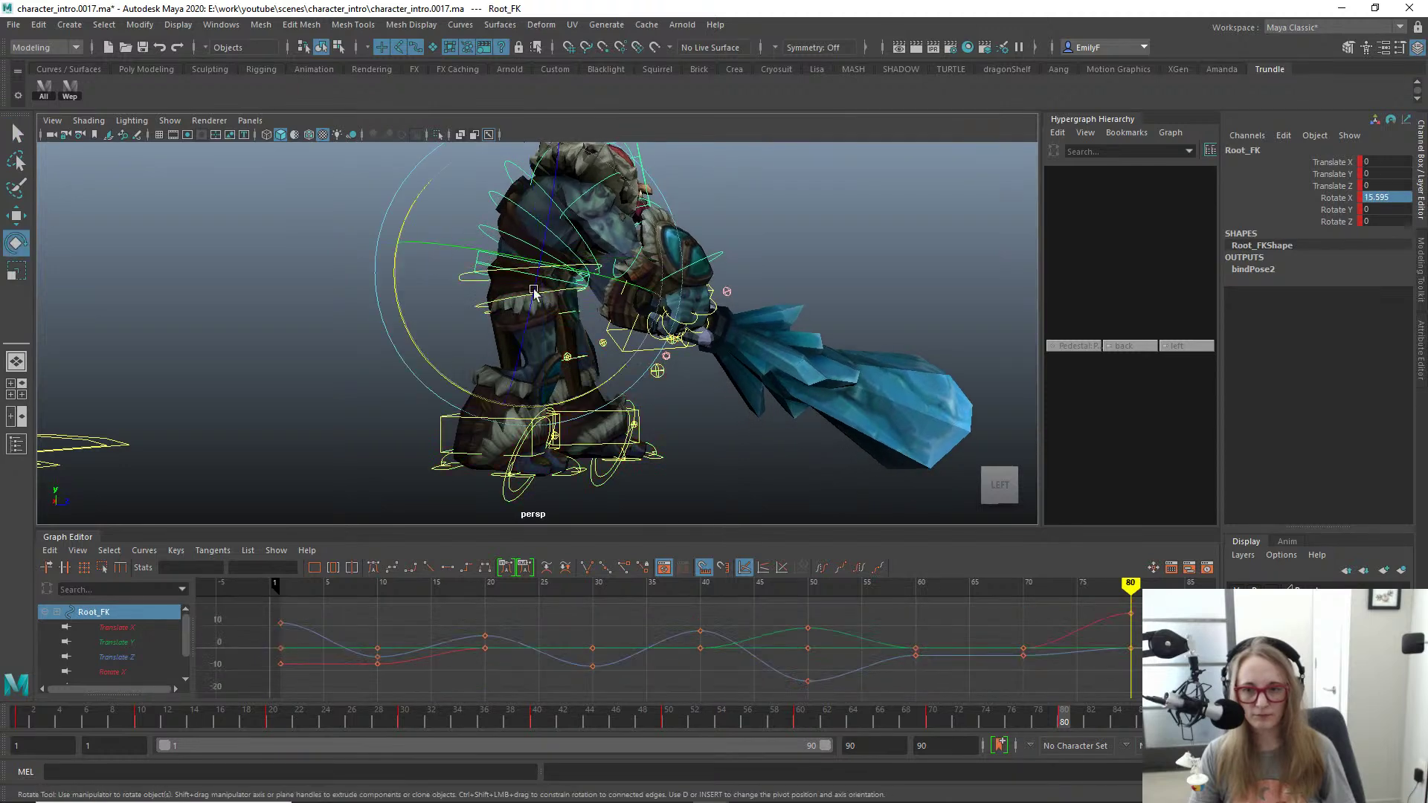
key(ctrl+z)
key(q)
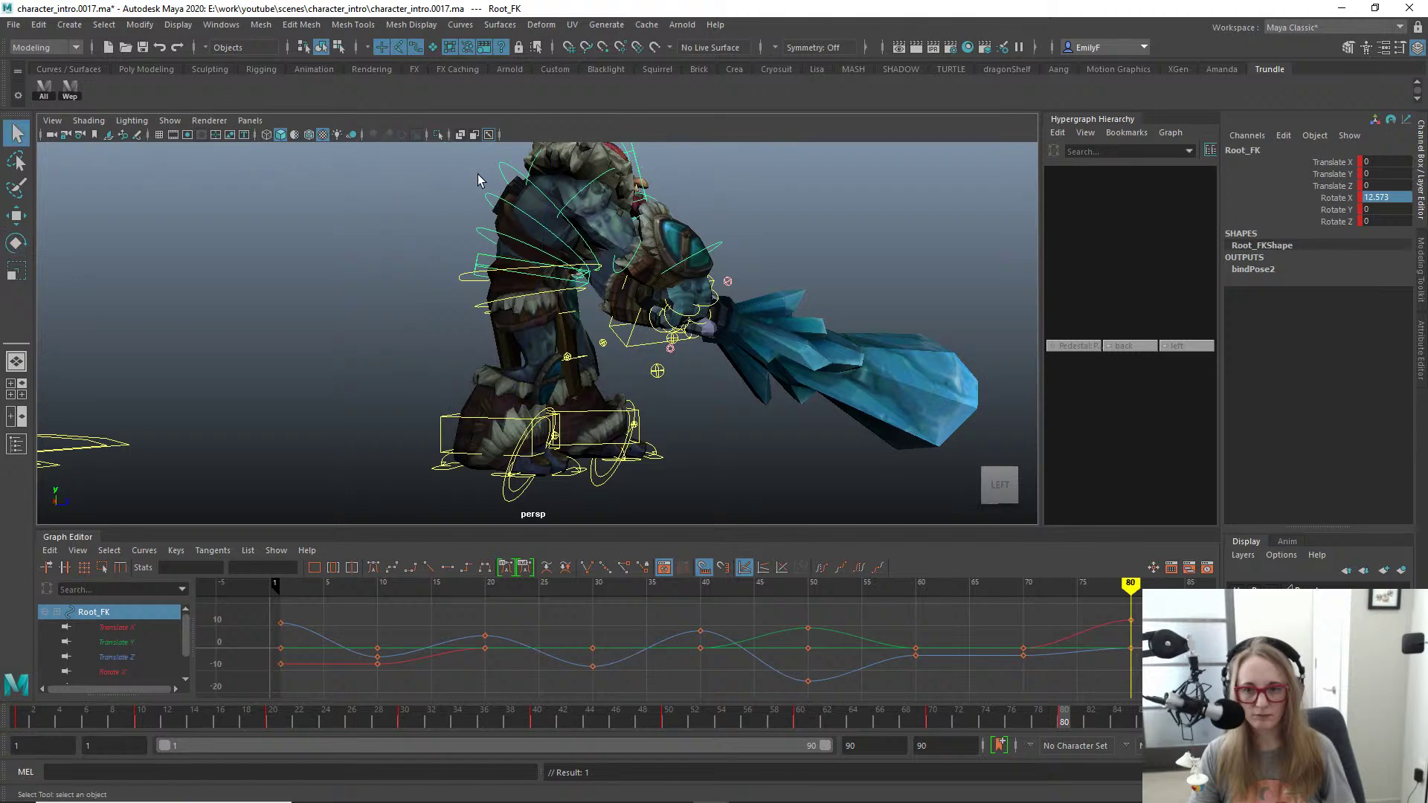
Step: Bend the spine at frame 80 by rotating Spine2_FK to about X 15.984 and Spine3_FK to about X 10.458, and key it
click(490, 208)
key(e)
drag(491, 205, 518, 172)
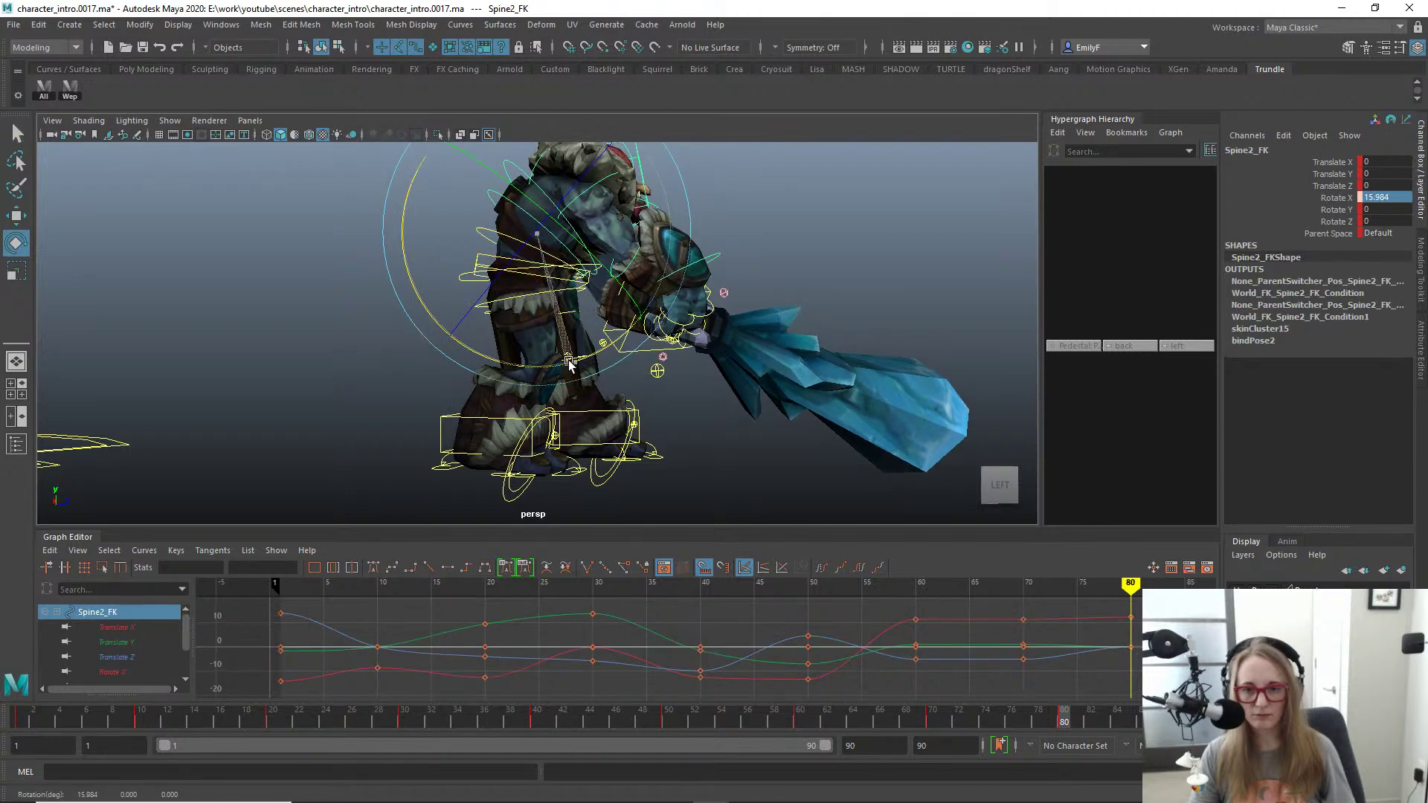
key(q)
click(579, 340)
key(e)
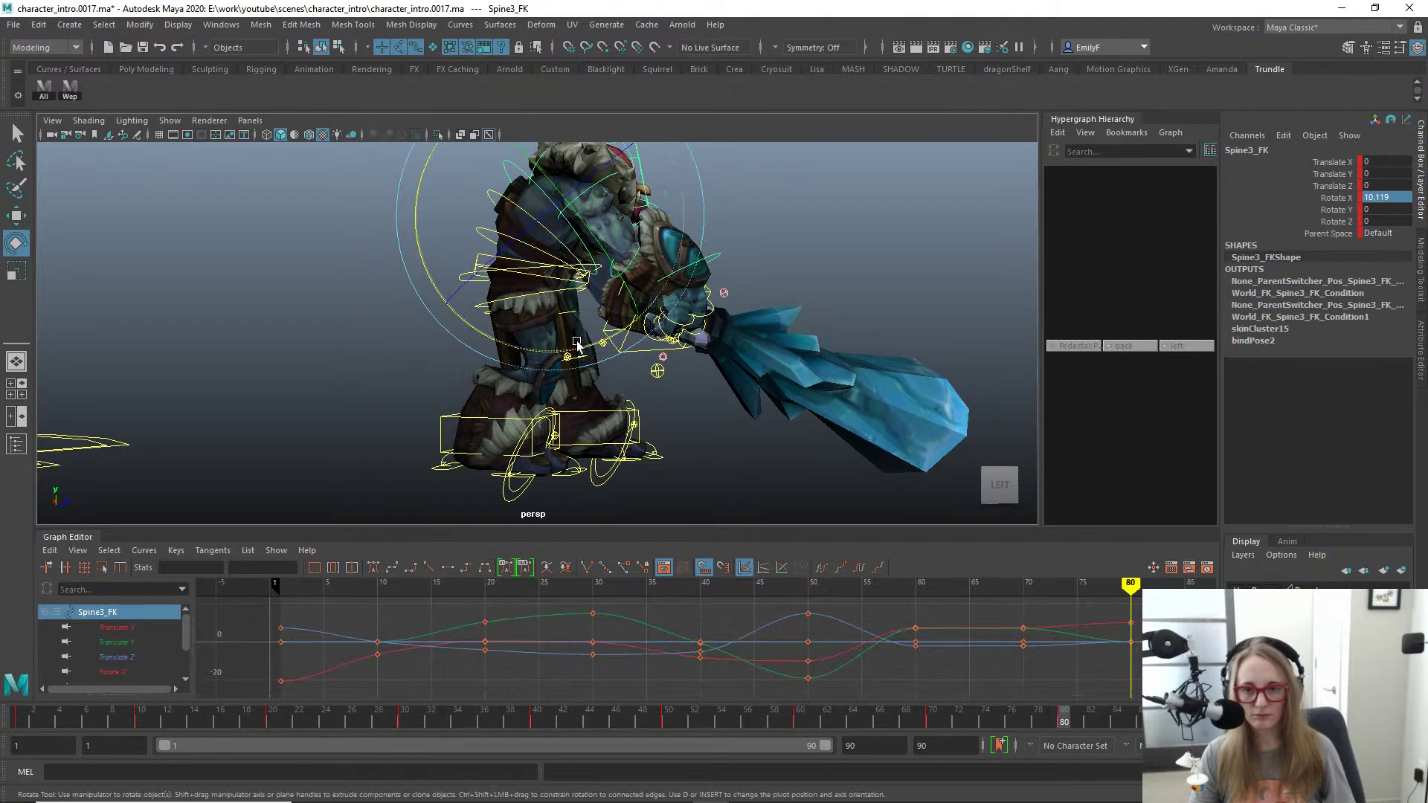
drag(576, 344, 575, 344)
key(s)
key(q)
Step: Rotate R_Clavicle_FK at frame 80 to about X -14.346, Y -16.2, Z 30.767 after comparing with frame 70
key(alt+1)
scroll(478, 238, down, 4)
alt+drag(476, 238, 520, 259)
key(alt+1)
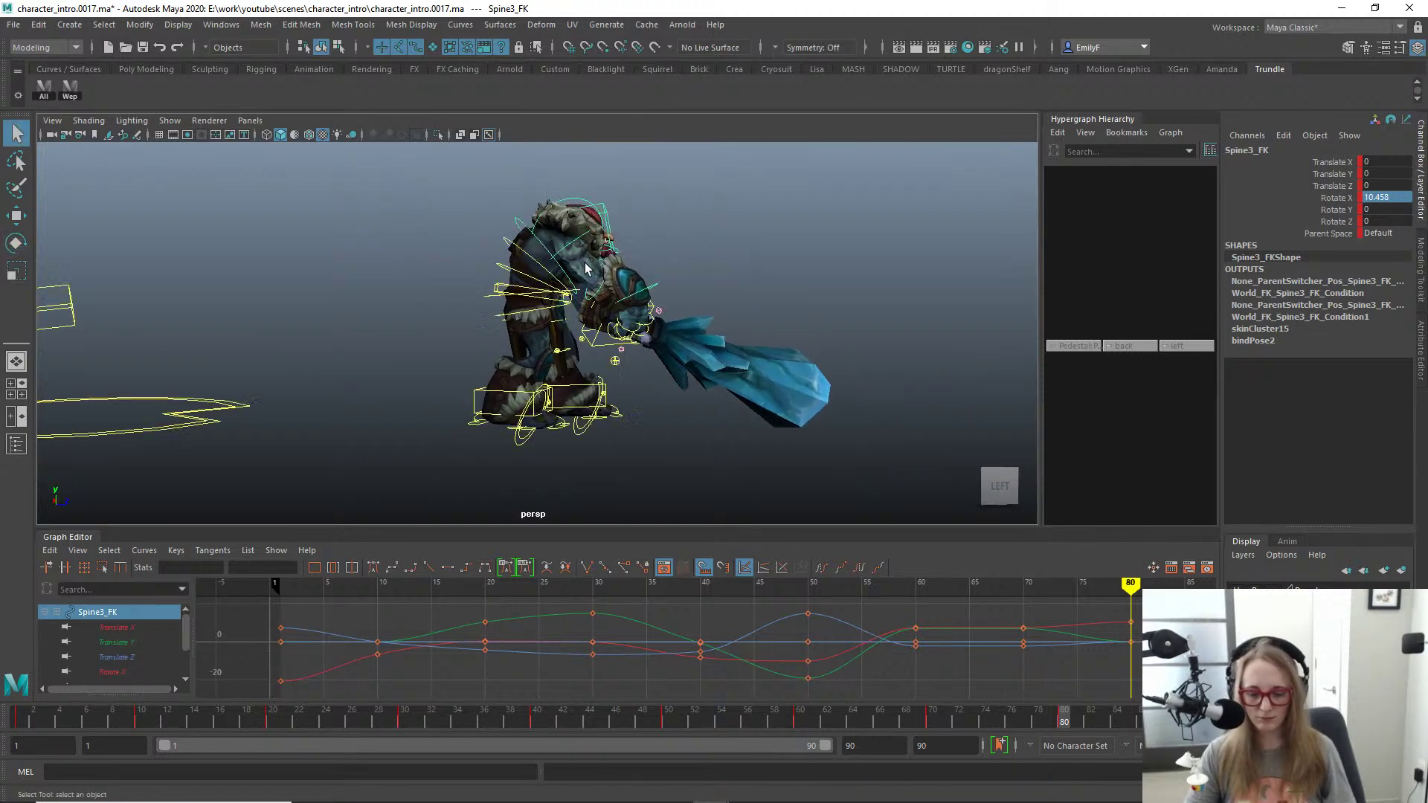
key(comma)
key(period)
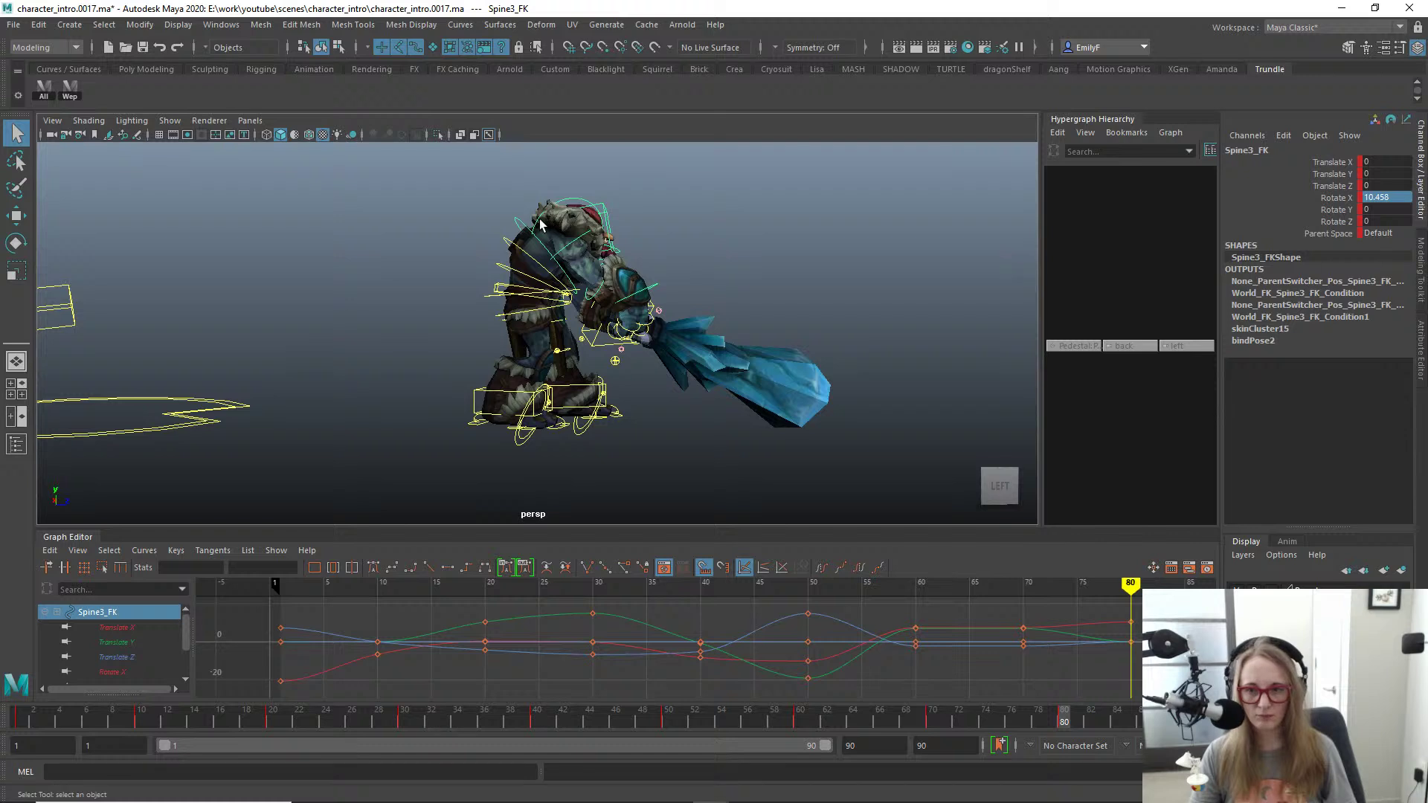
click(554, 231)
key(e)
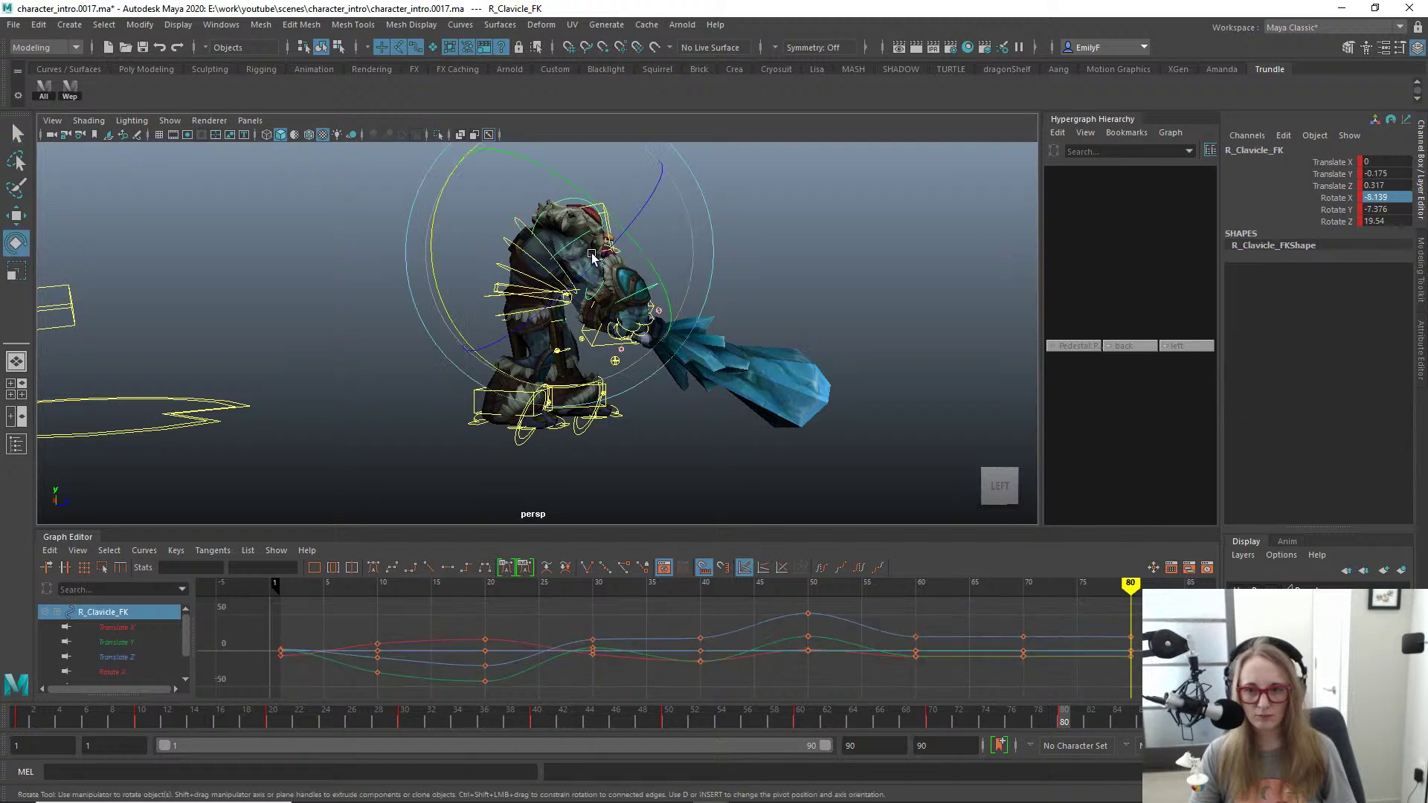
drag(580, 257, 551, 273)
key(q)
key(alt+1)
Step: Check the silhouette against frame 70 and rotate R_Elbow_FK to about Y -2.753 at frame 80
alt+right_drag(552, 271, 615, 270)
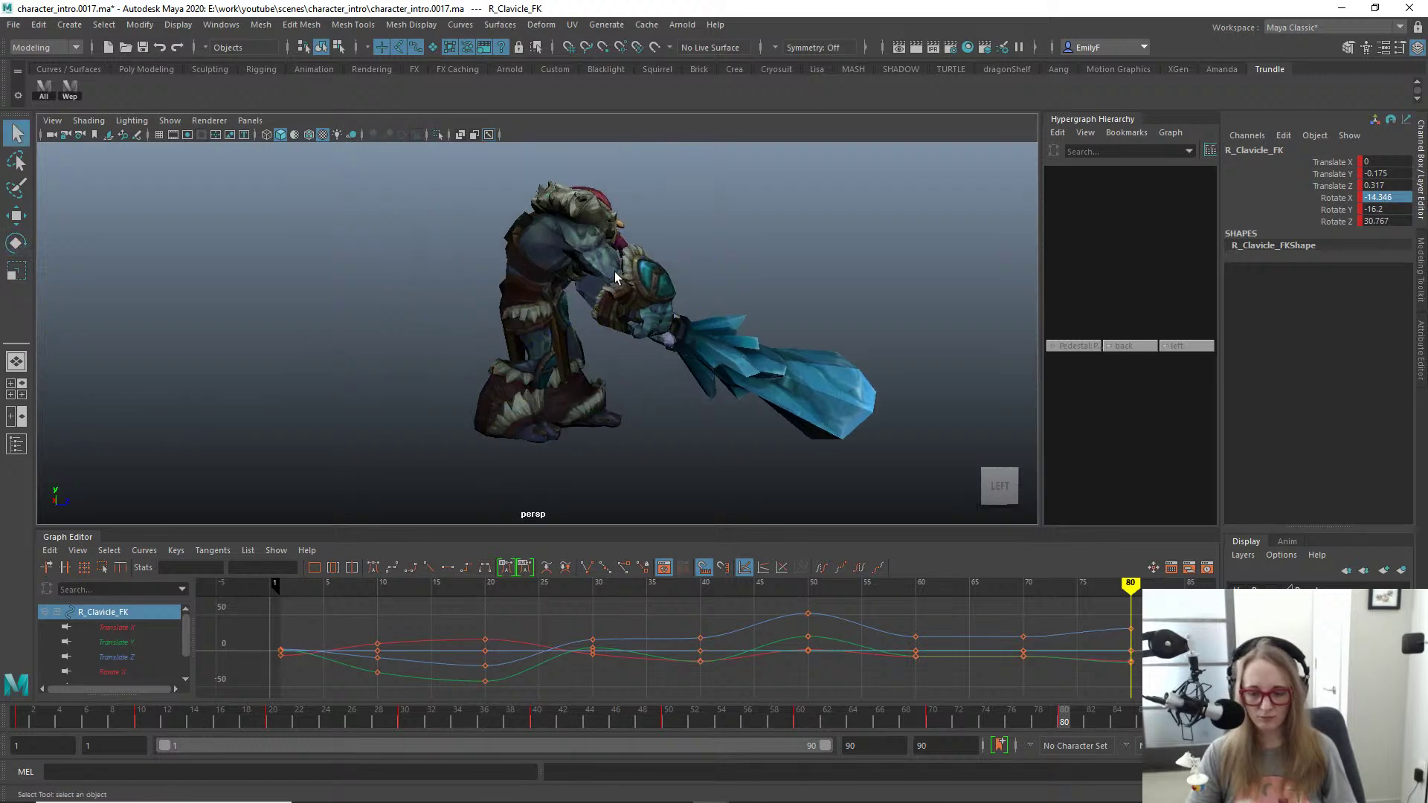
key(comma)
key(period)
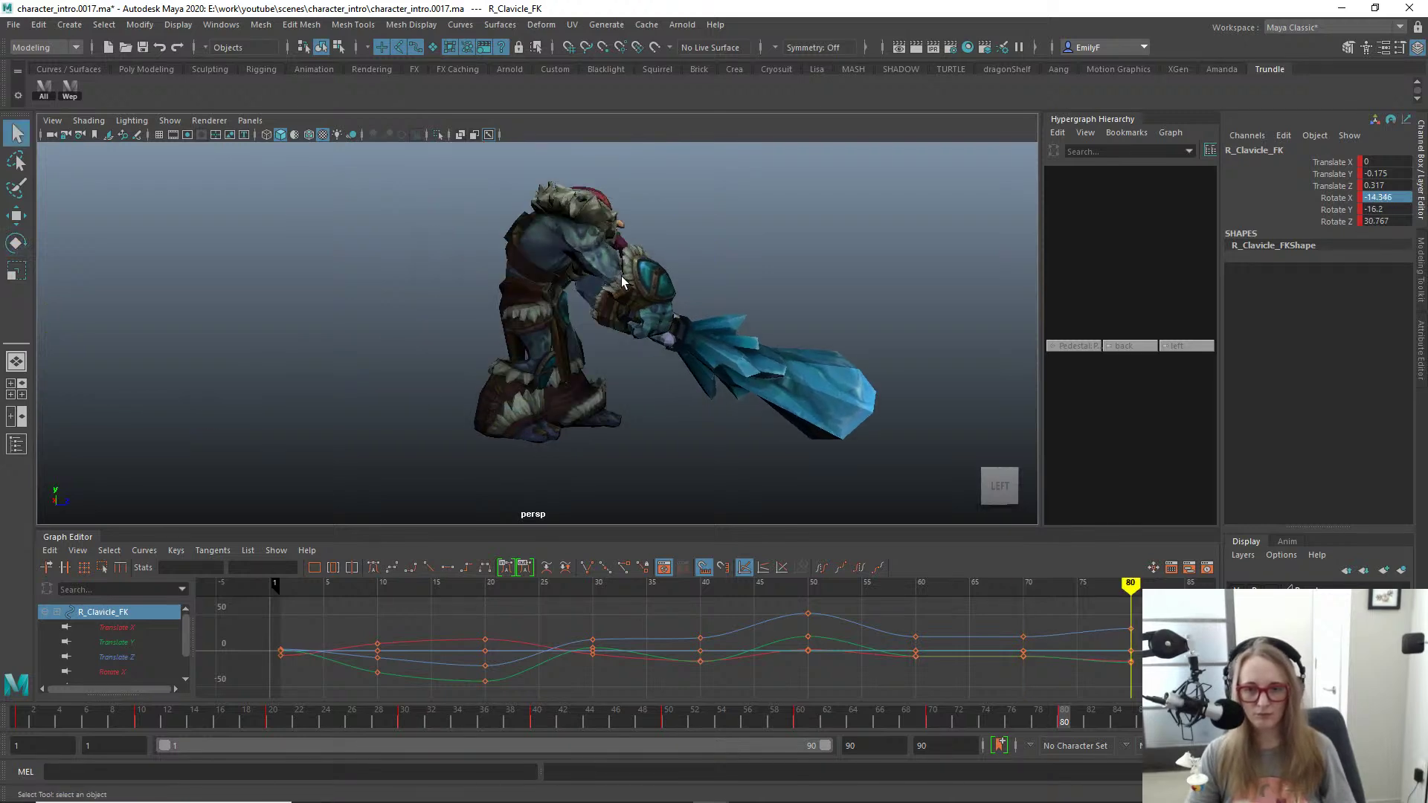
key(alt+1)
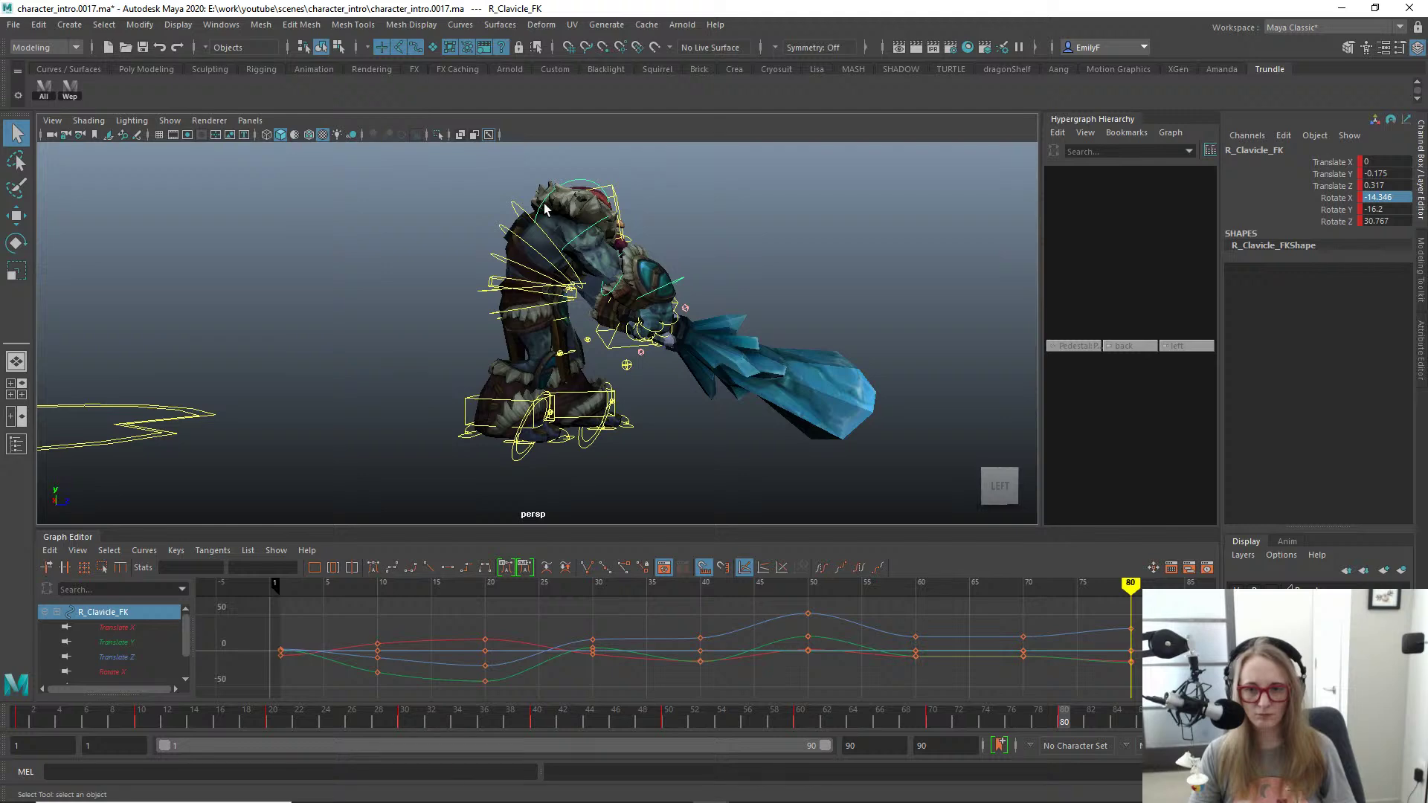
click(582, 236)
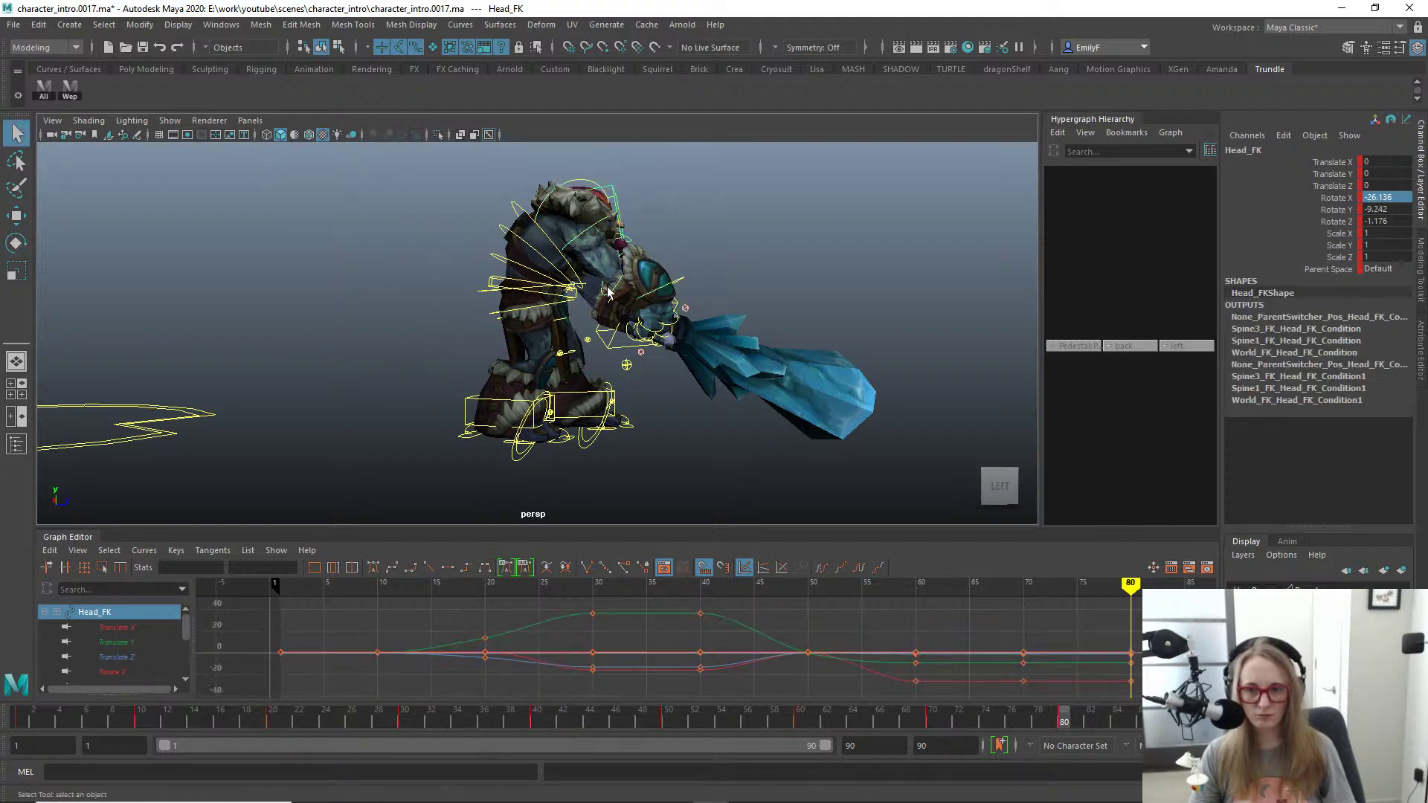
click(609, 306)
click(609, 294)
key(e)
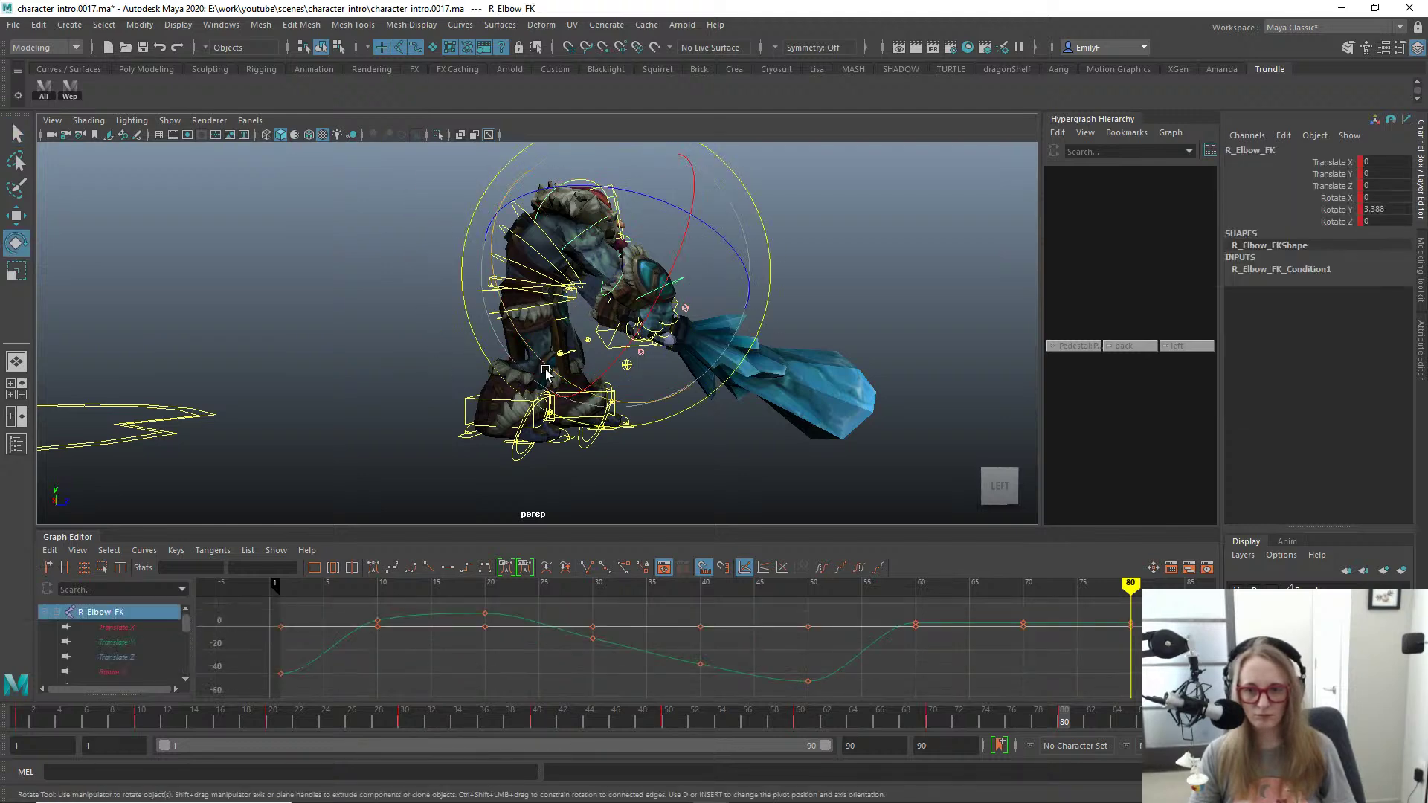
drag(549, 369, 573, 369)
Step: Rotate R_Shoulder_FK at frame 80 in the left view to about X -121.714, Y -68.601, Z 126.927
click(598, 349)
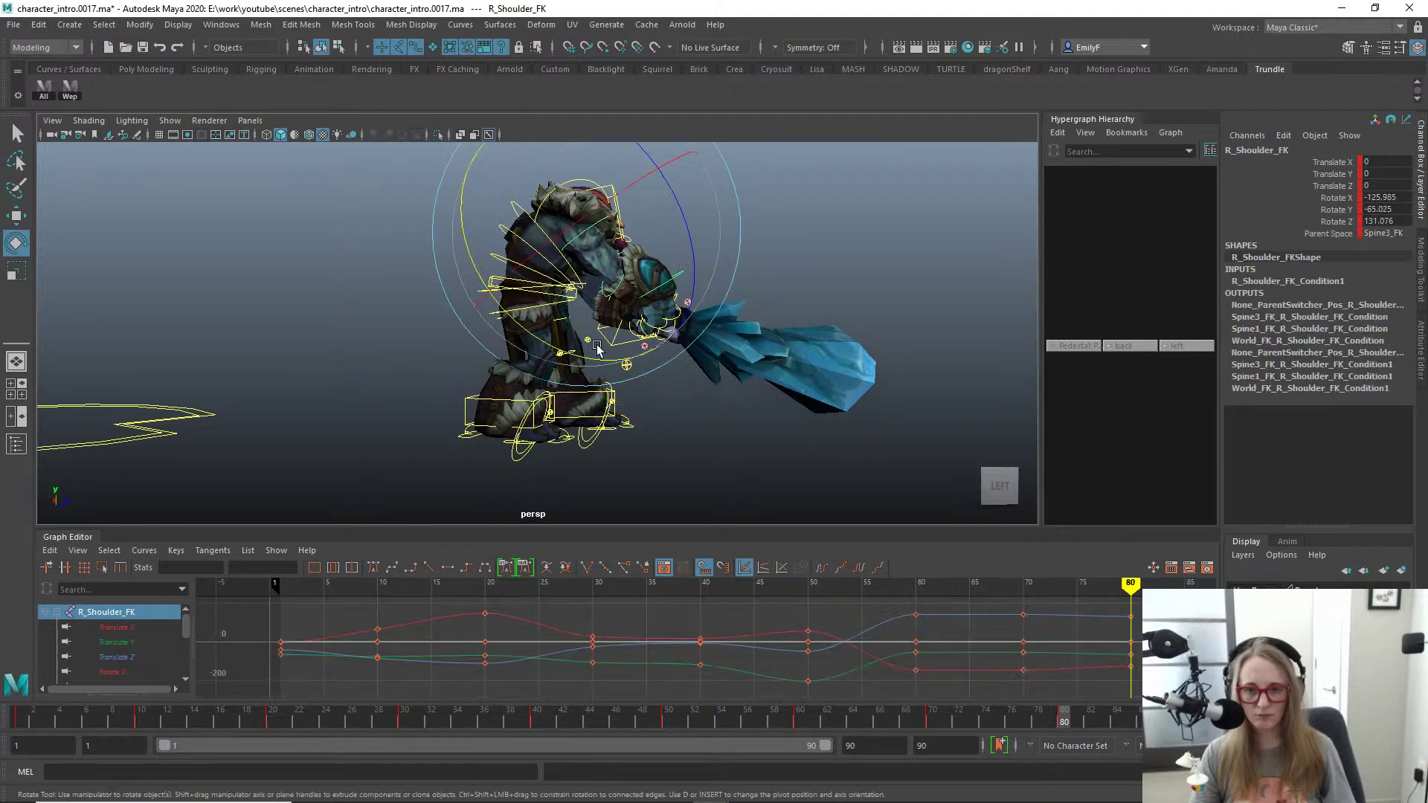
drag(661, 362, 651, 367)
key(q)
key(ctrl+z)
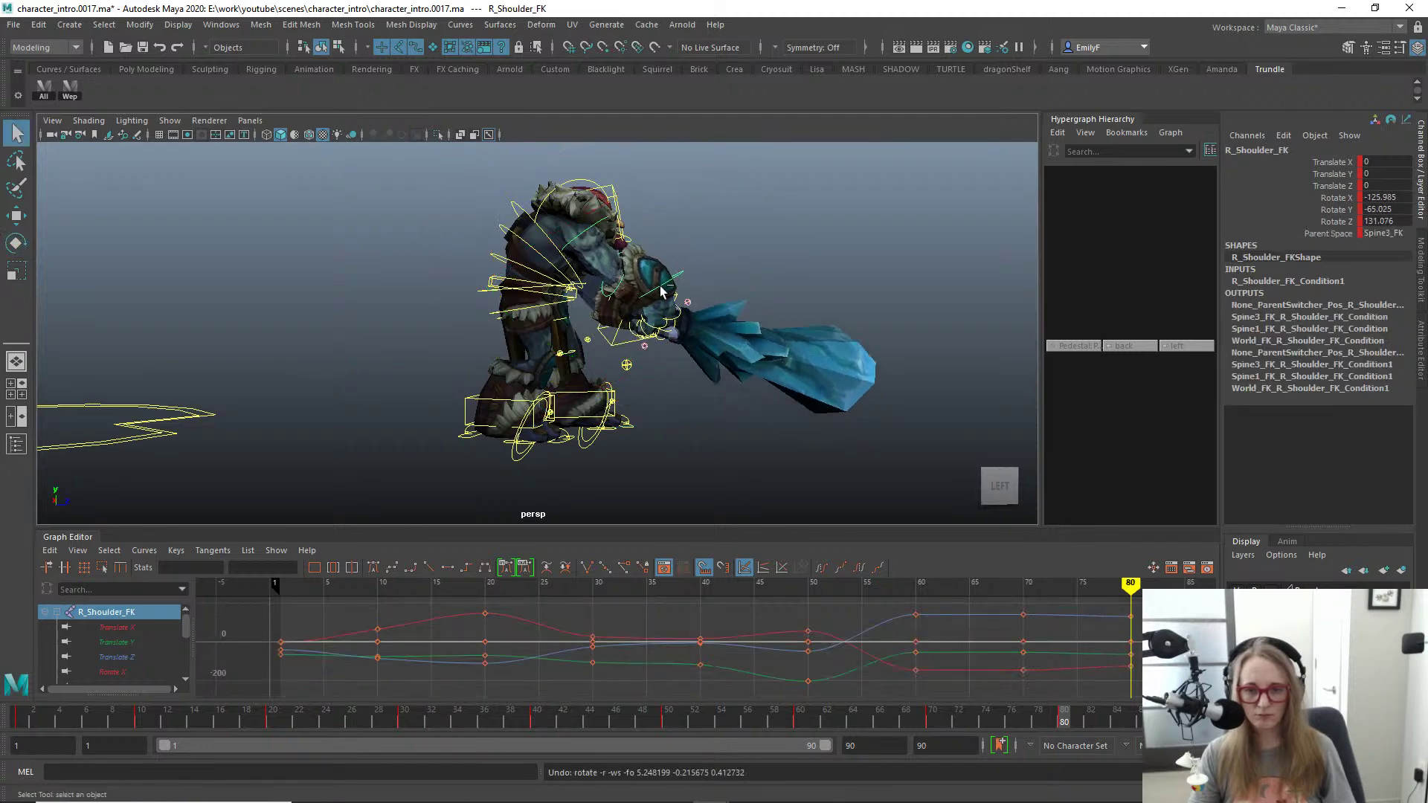
key(space)
drag(660, 280, 592, 261)
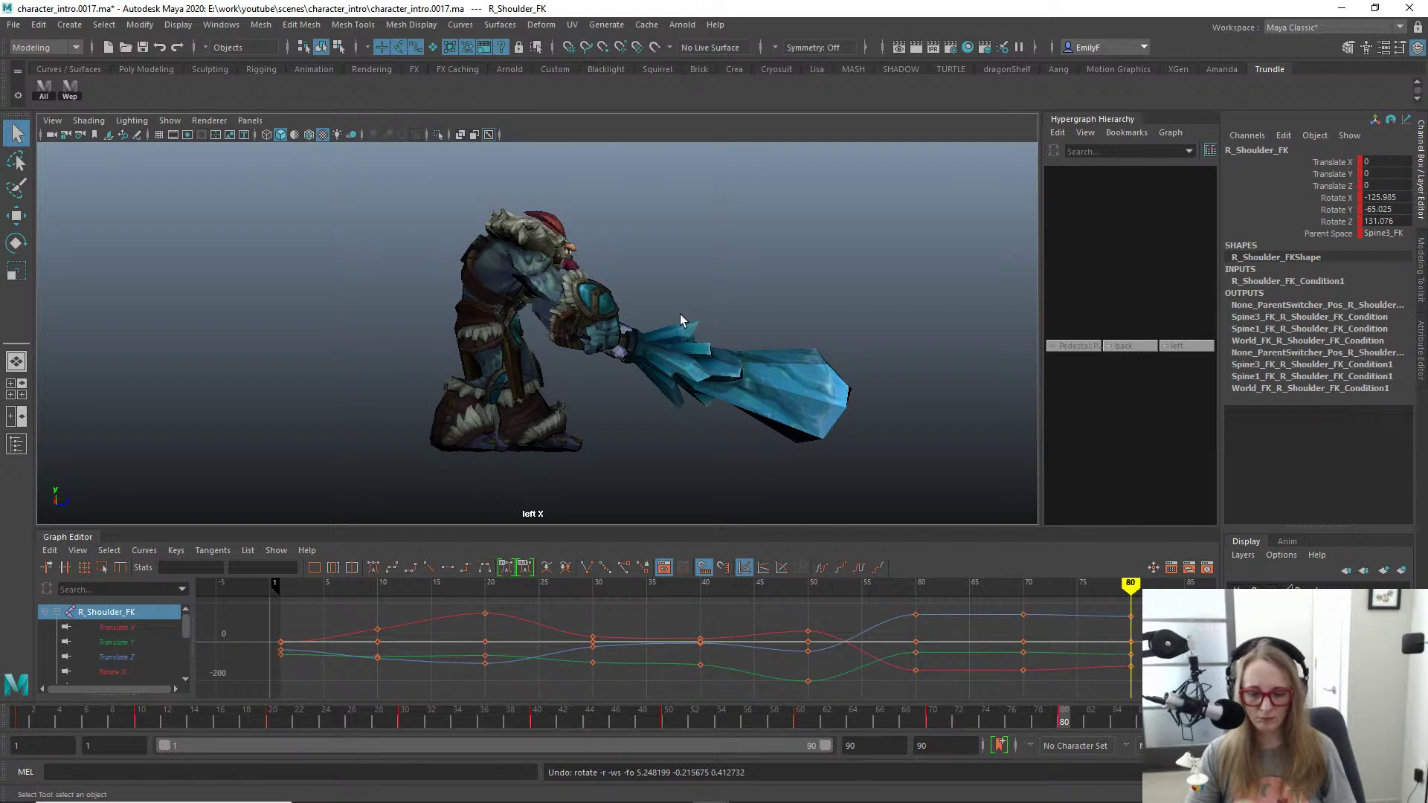
key(comma)
key(period)
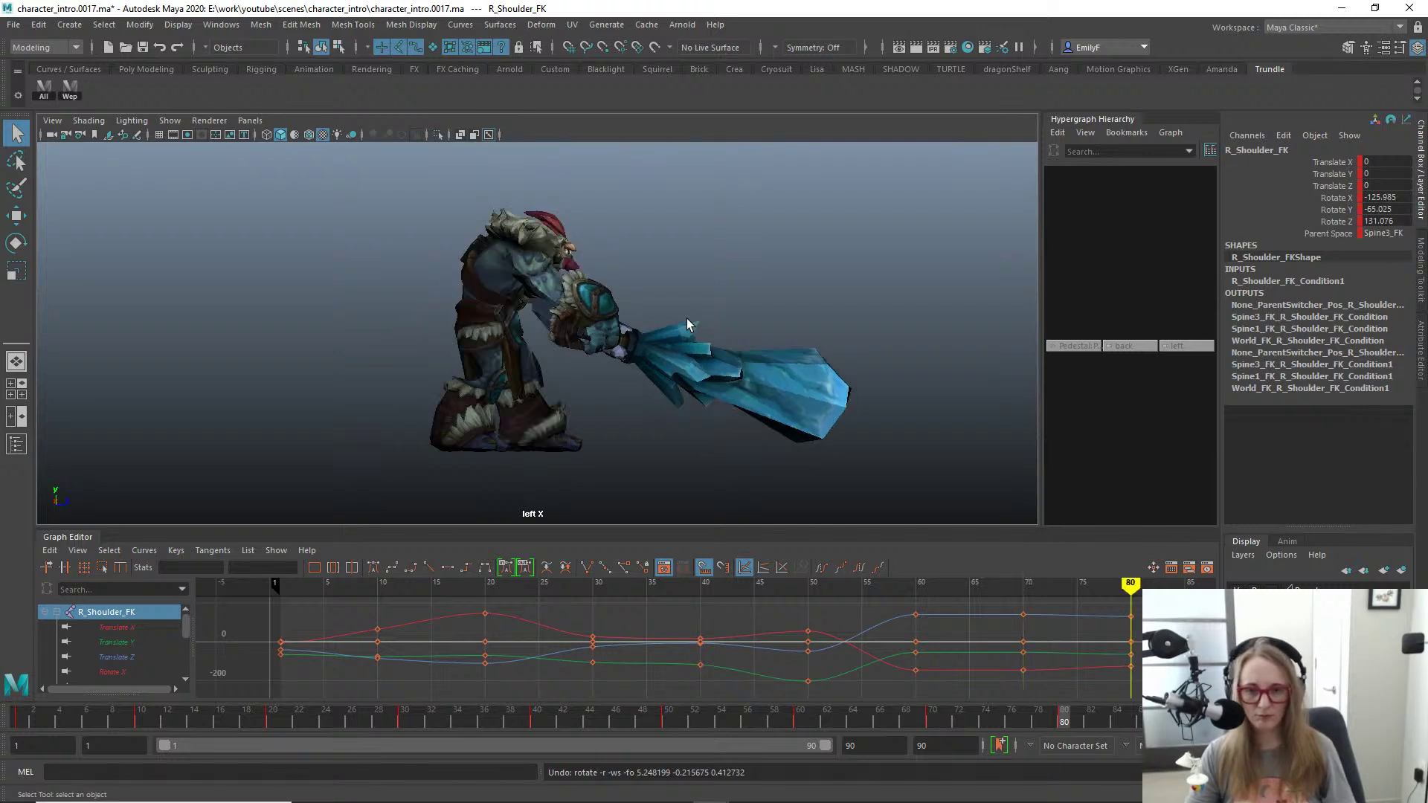
key(e)
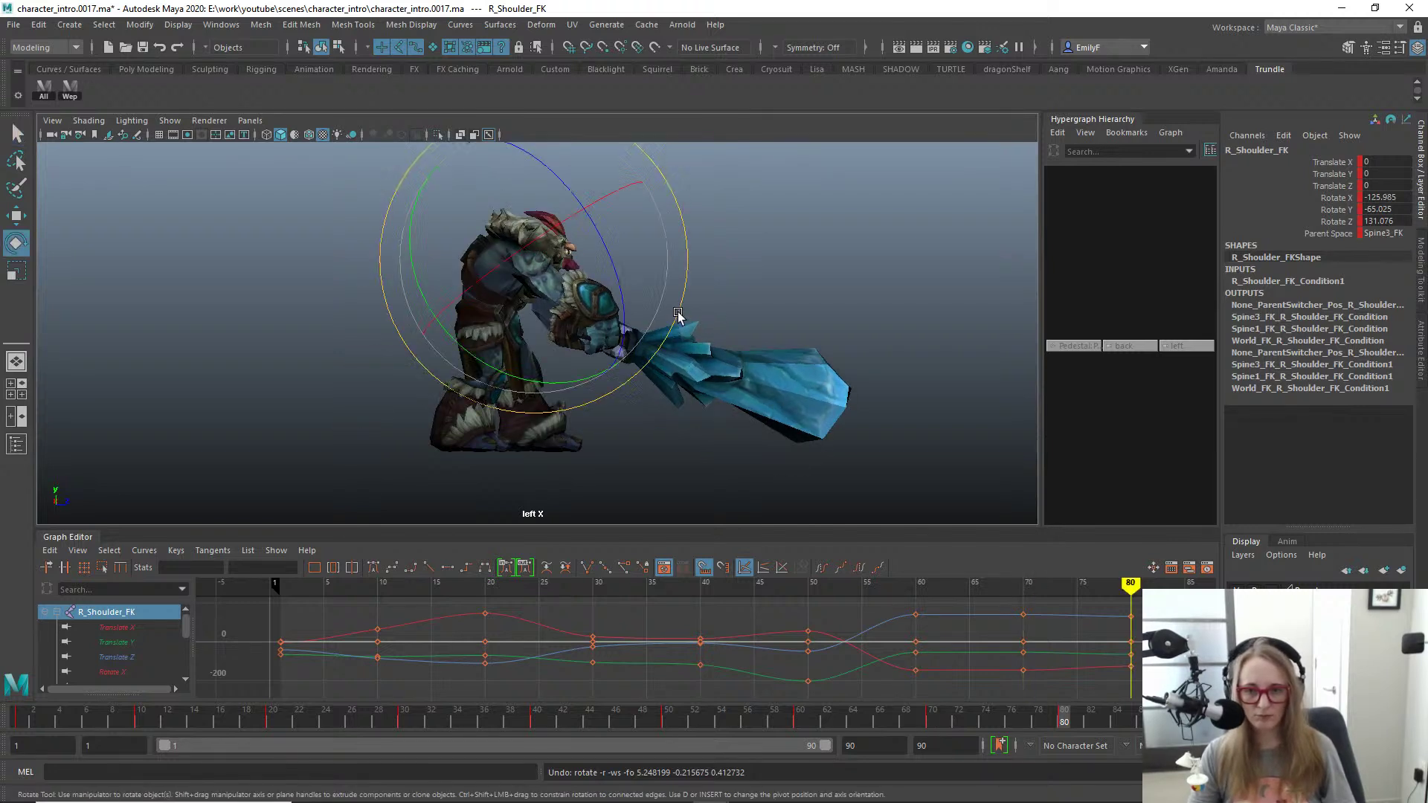
drag(678, 315, 671, 325)
Step: Examine the pose-to-pose flow across frames 50, 60, 70 and 80 in the left view
key(comma)
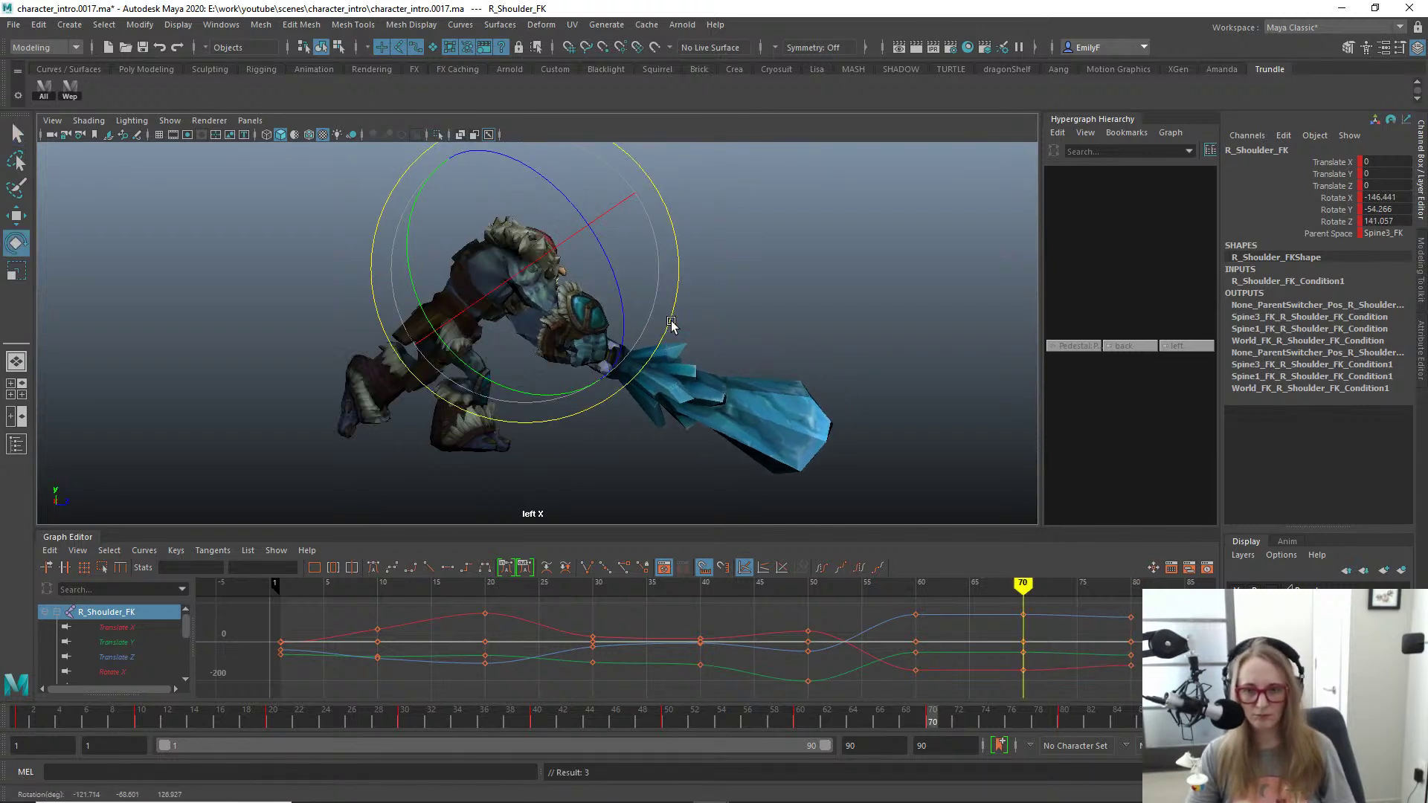
key(period)
key(comma)
key(period)
key(comma)
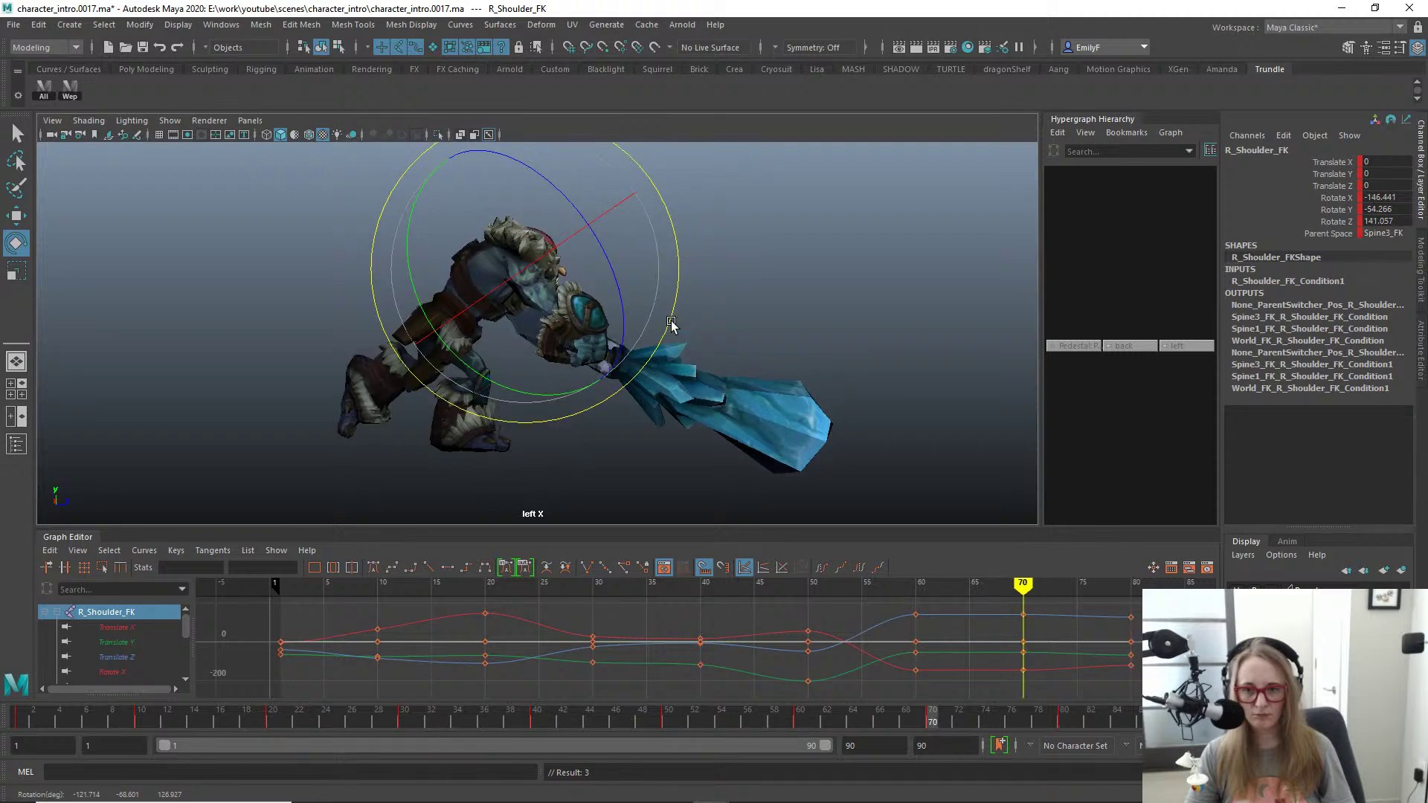
key(comma)
key(comma)
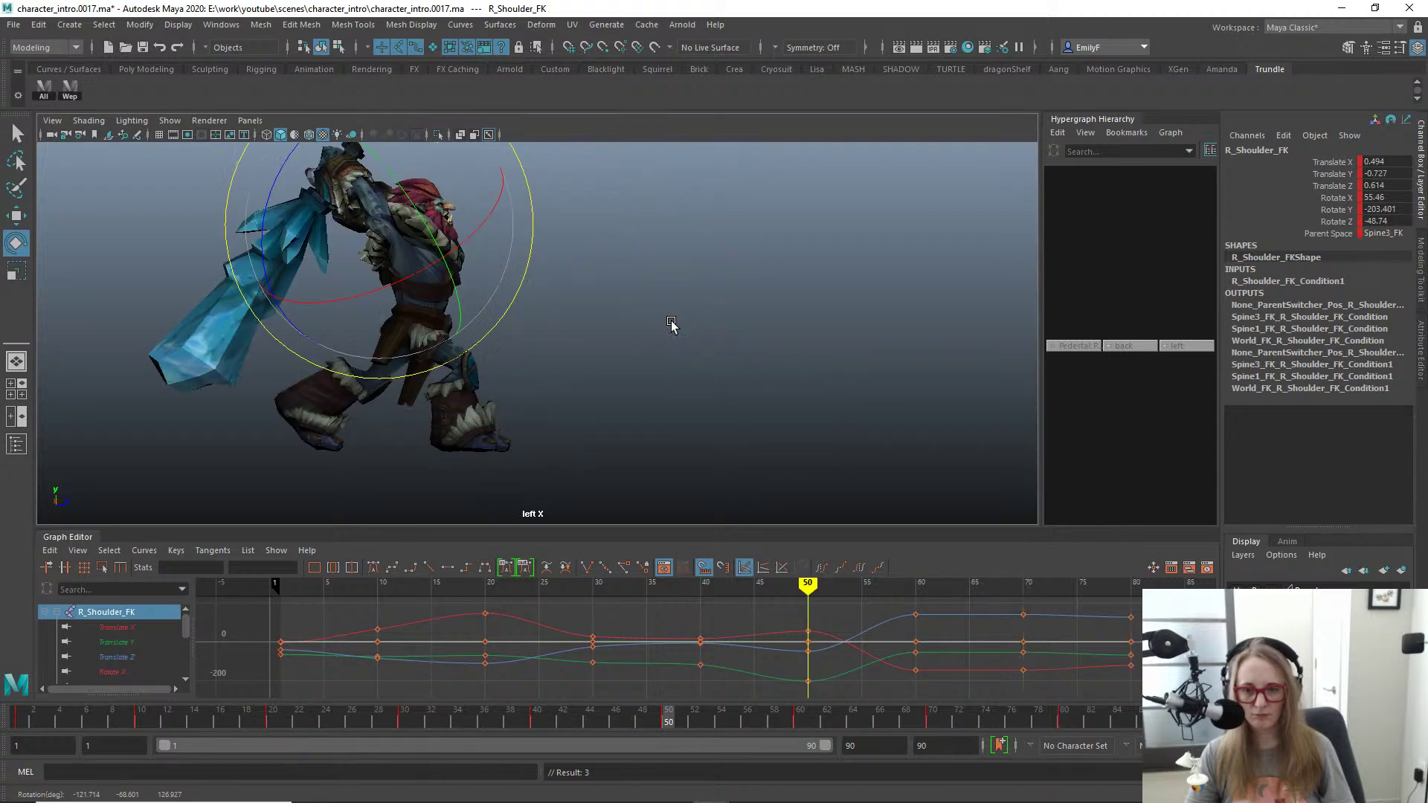
key(period)
key(period)
key(period)
key(comma)
key(comma)
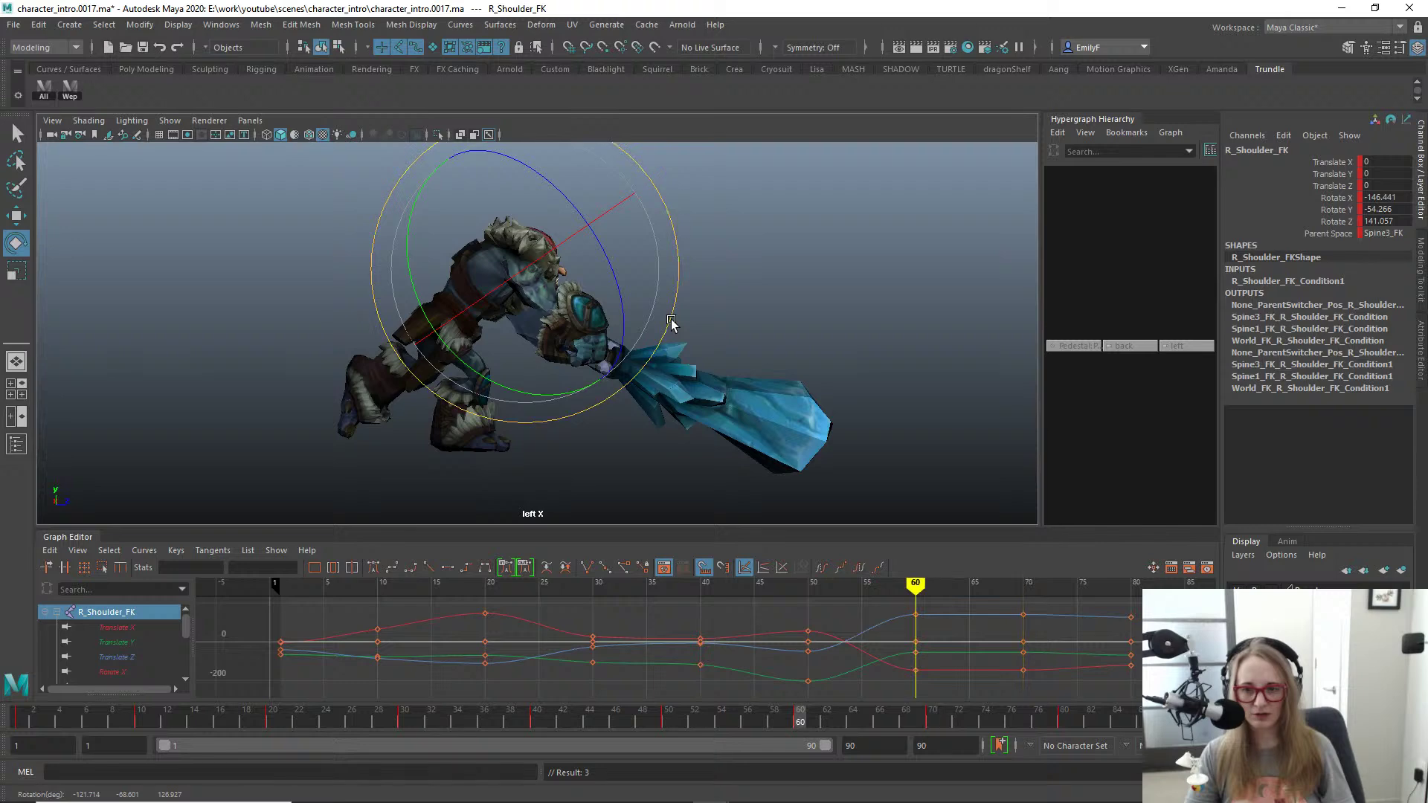
key(comma)
key(period)
key(period)
key(period)
key(comma)
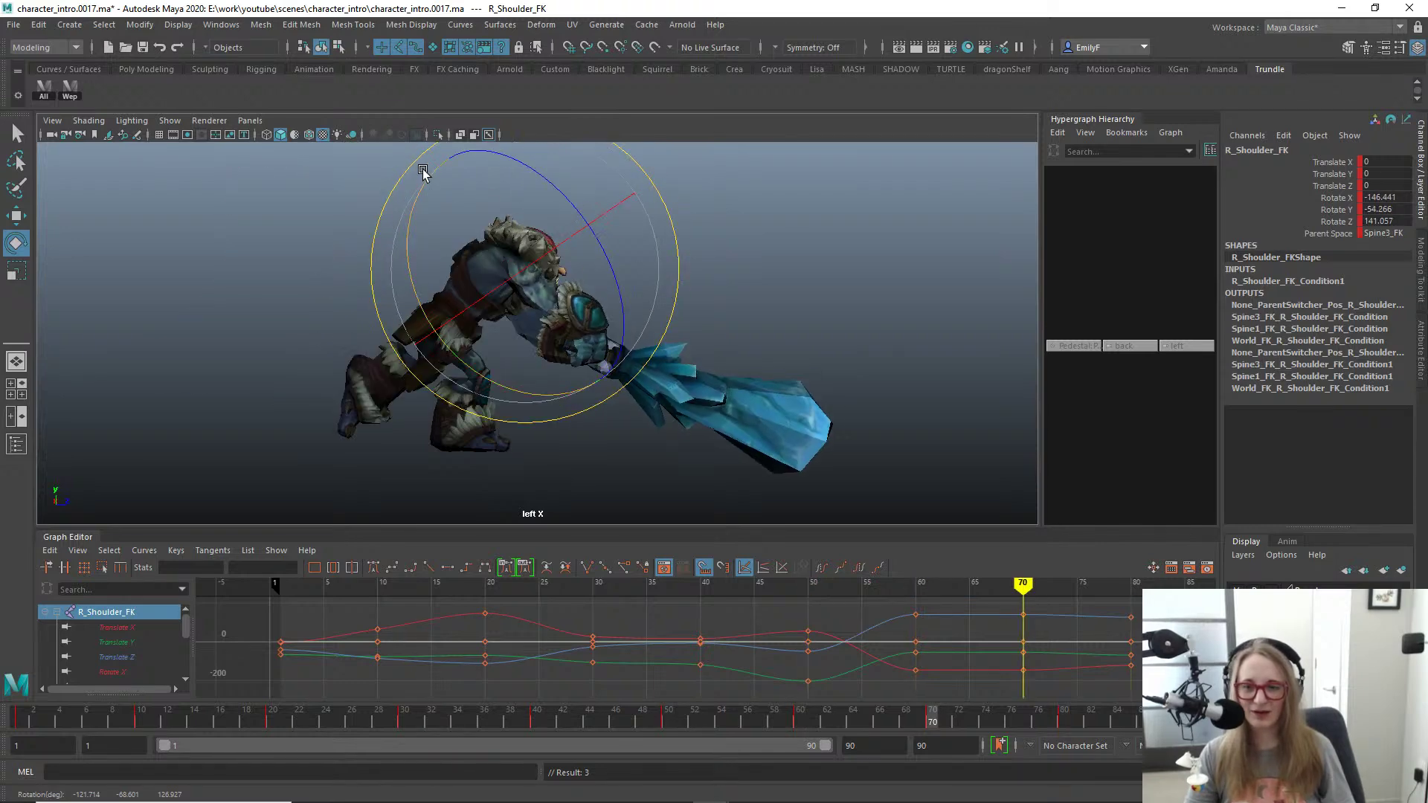
key(period)
Step: Select all the rig controls, copy the full frame 80 pose onto frame 70, and compare it with frame 60
click(47, 90)
key(comma)
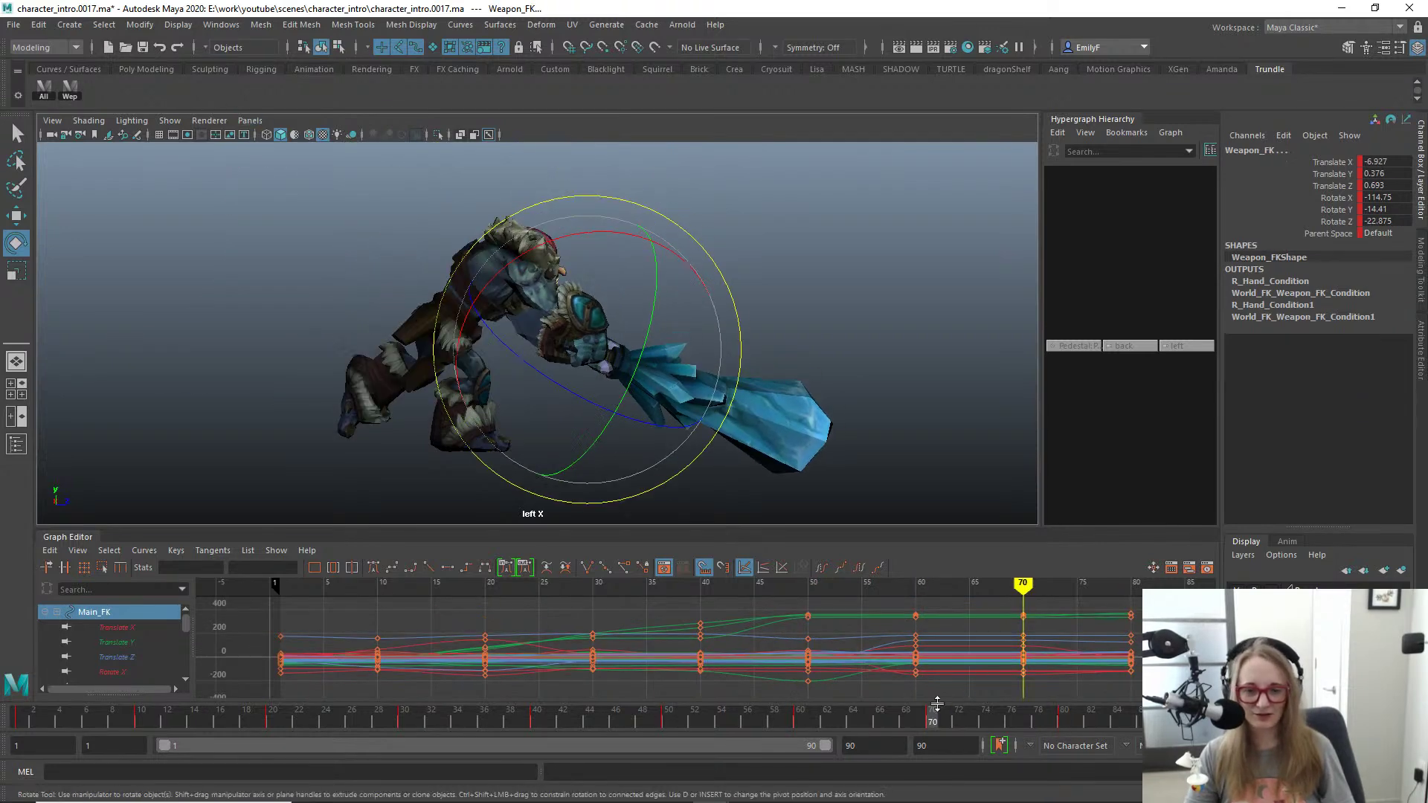
key(comma)
key(comma)
key(period)
key(period)
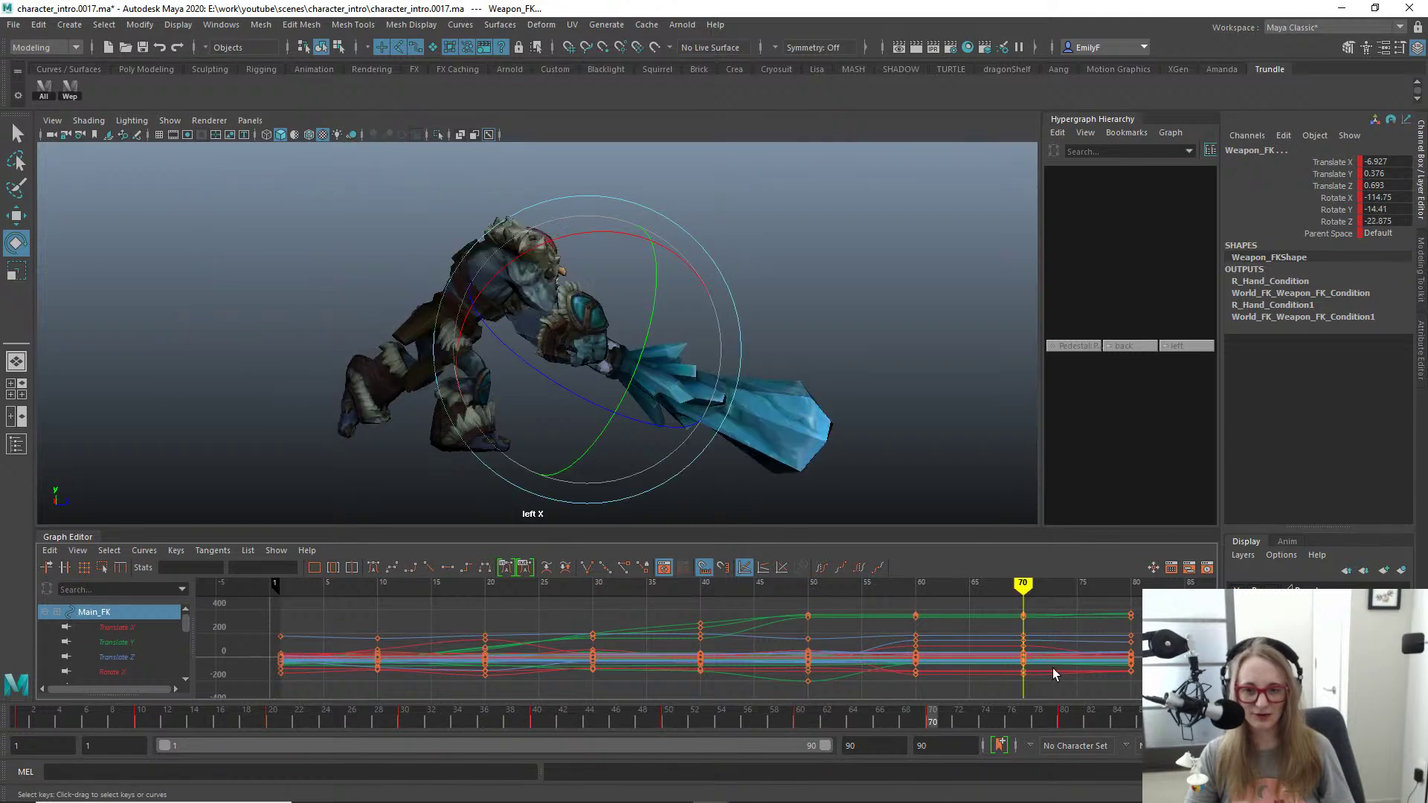
click(1069, 708)
mouse_move(1068, 708)
mouse_down()
mouse_move(868, 714)
mouse_move(933, 711)
mouse_up()
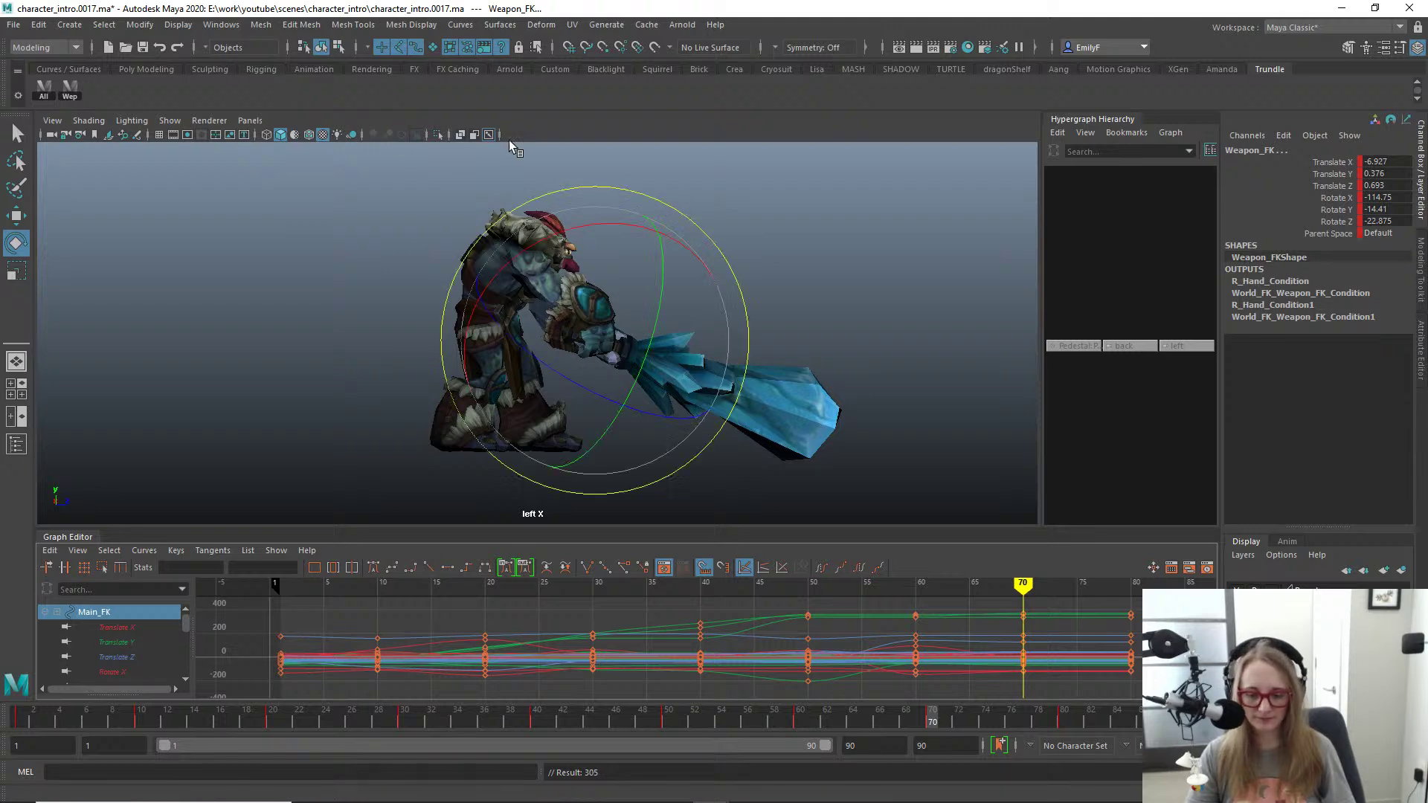
key(comma)
key(period)
key(comma)
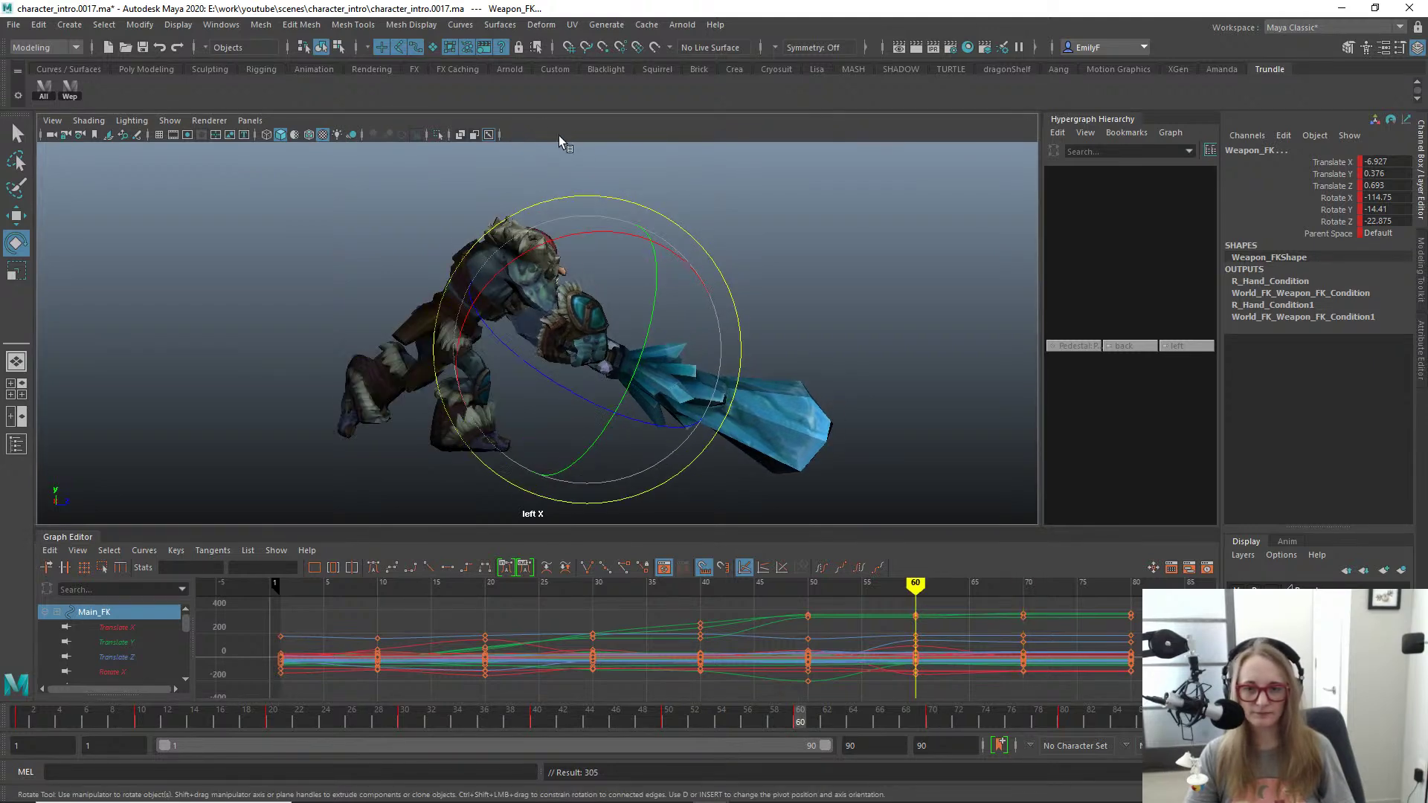
key(period)
Step: Rotate R_Elbow_FK at frame 70 to about Y 7.822 in the left view
click(537, 262)
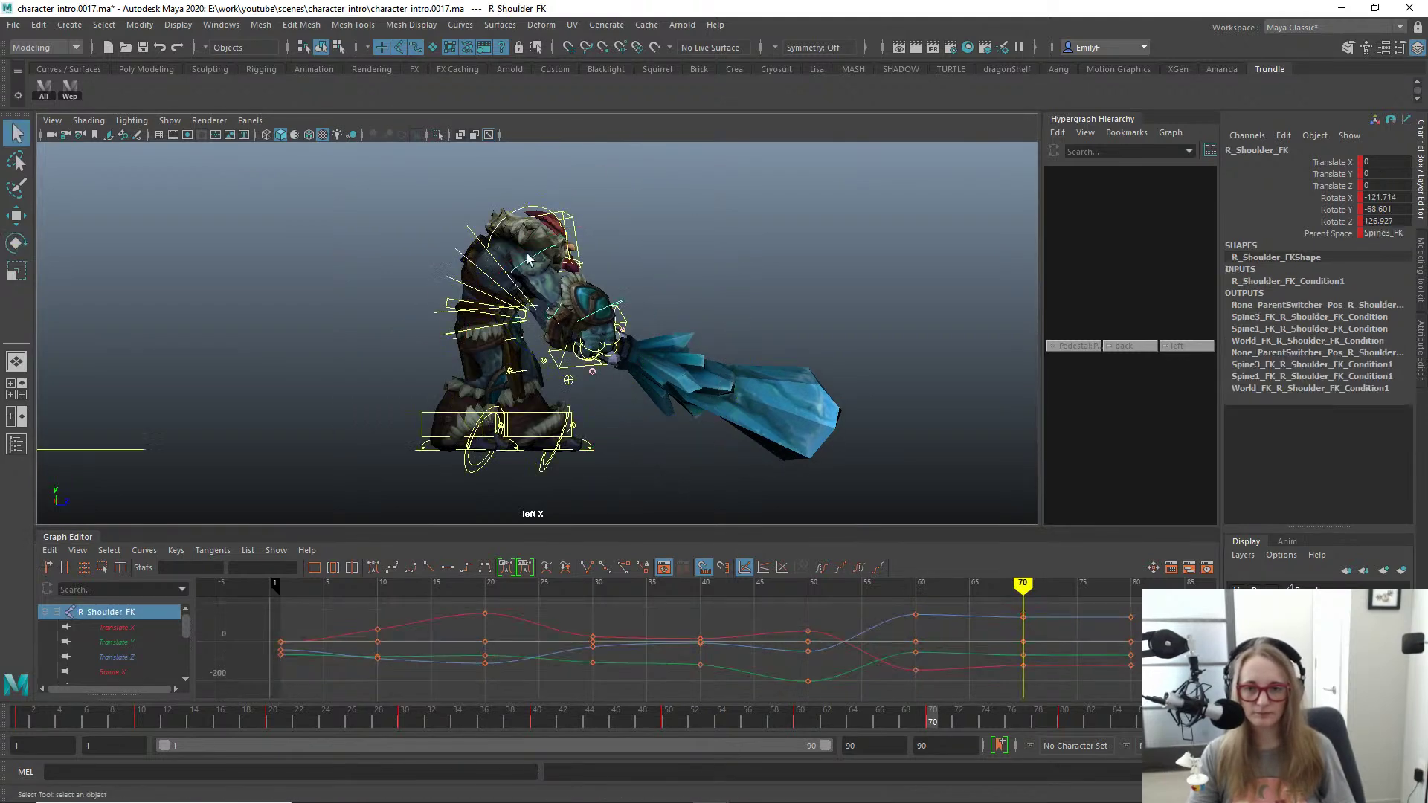
click(595, 383)
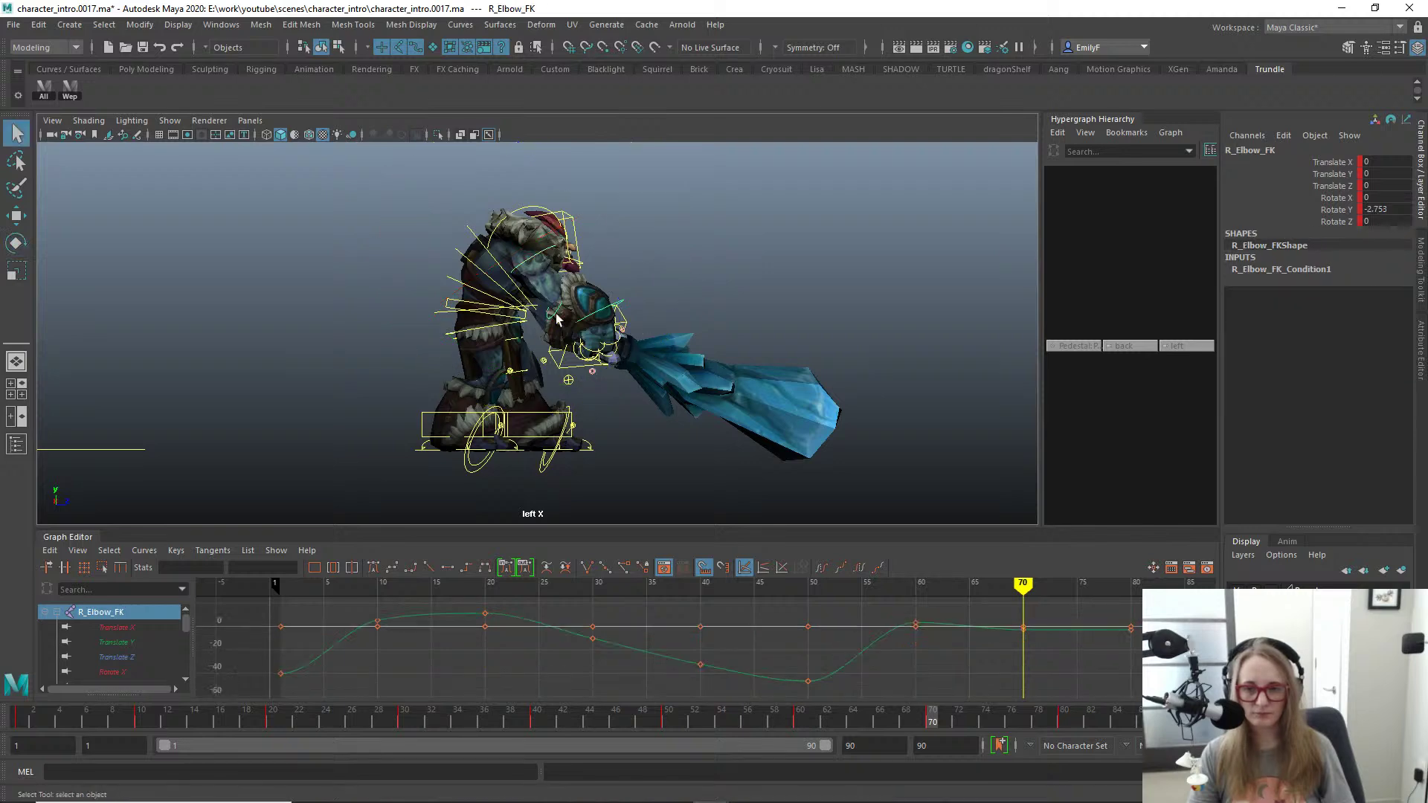
drag(593, 423, 570, 427)
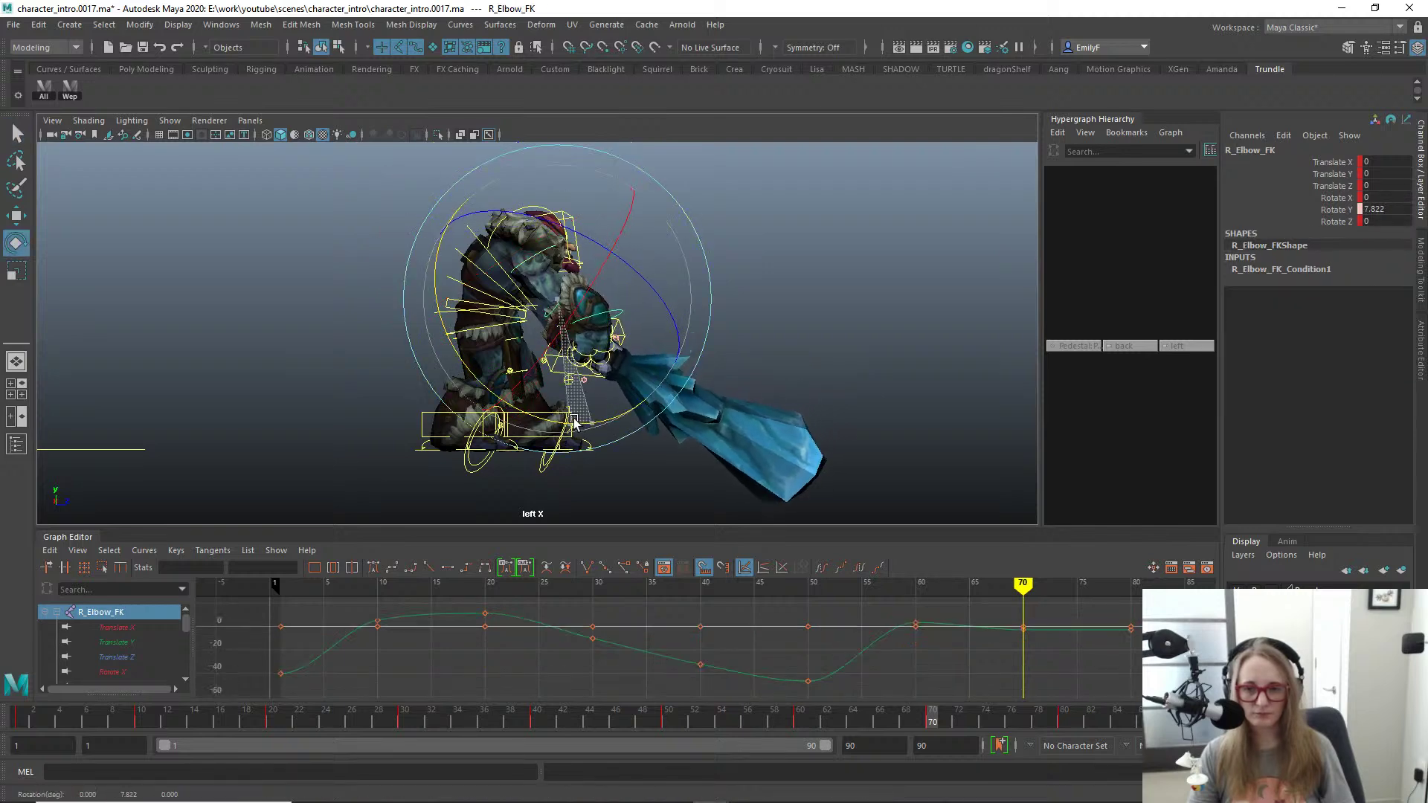
Step: Rotate R_Shoulder_FK at frame 70 to about X -130.358, Y -59.746, Z 135.273, checking the pose against frame 60
key(q)
click(538, 257)
key(e)
drag(661, 345, 687, 298)
key(ctrl+z)
key(comma)
key(period)
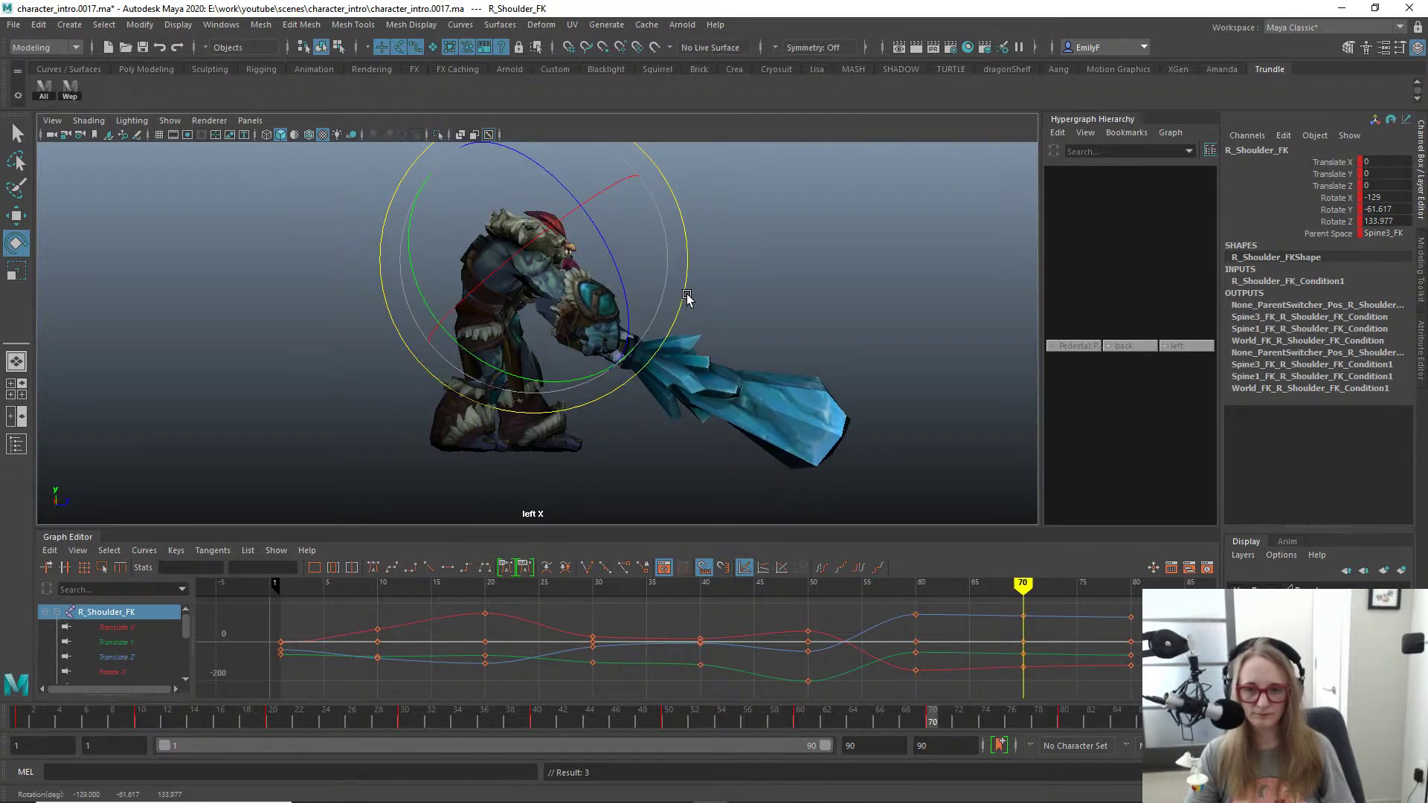
key(comma)
key(period)
drag(686, 279, 679, 268)
key(q)
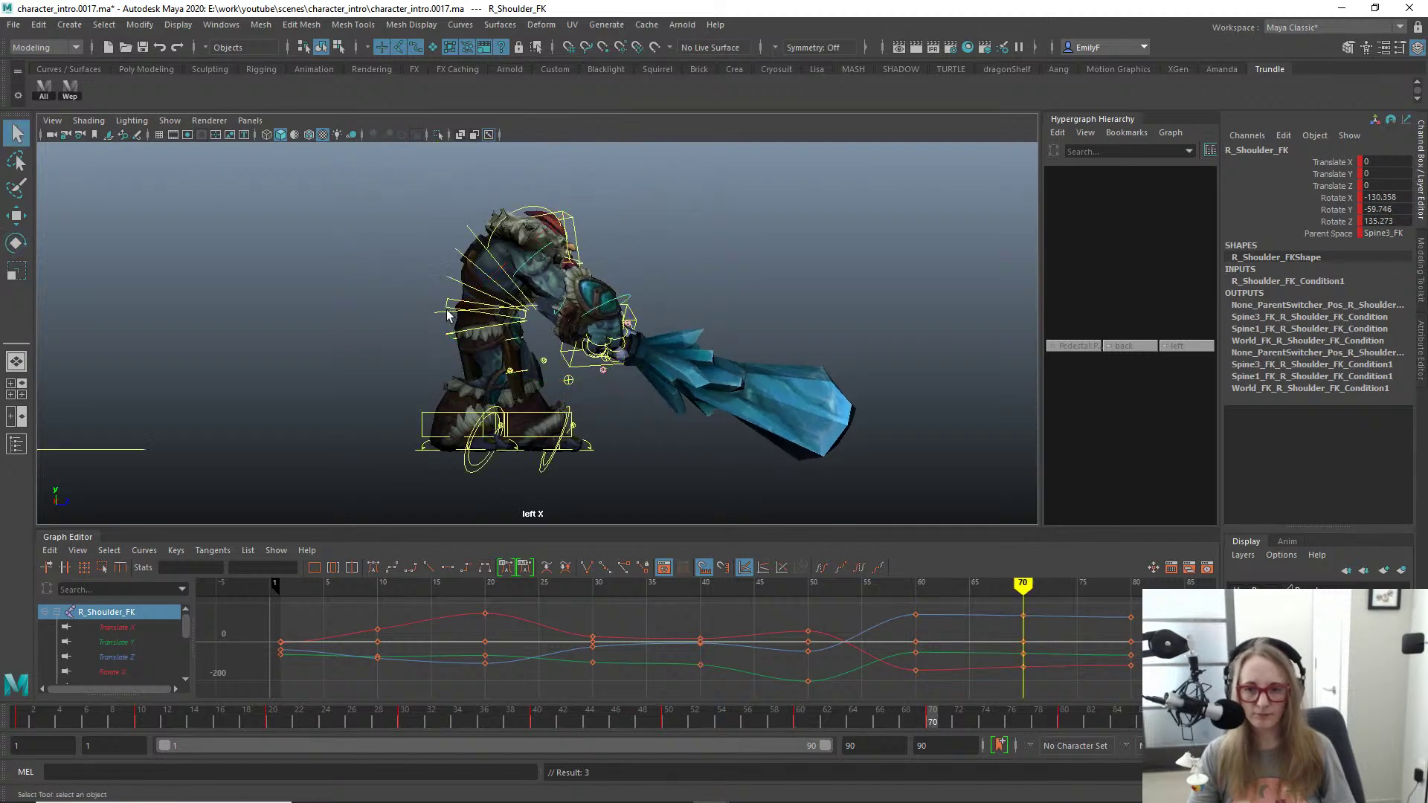
Step: Rotate Main_FK at frame 70 to about X -11.039 to lean the body back
click(439, 331)
key(e)
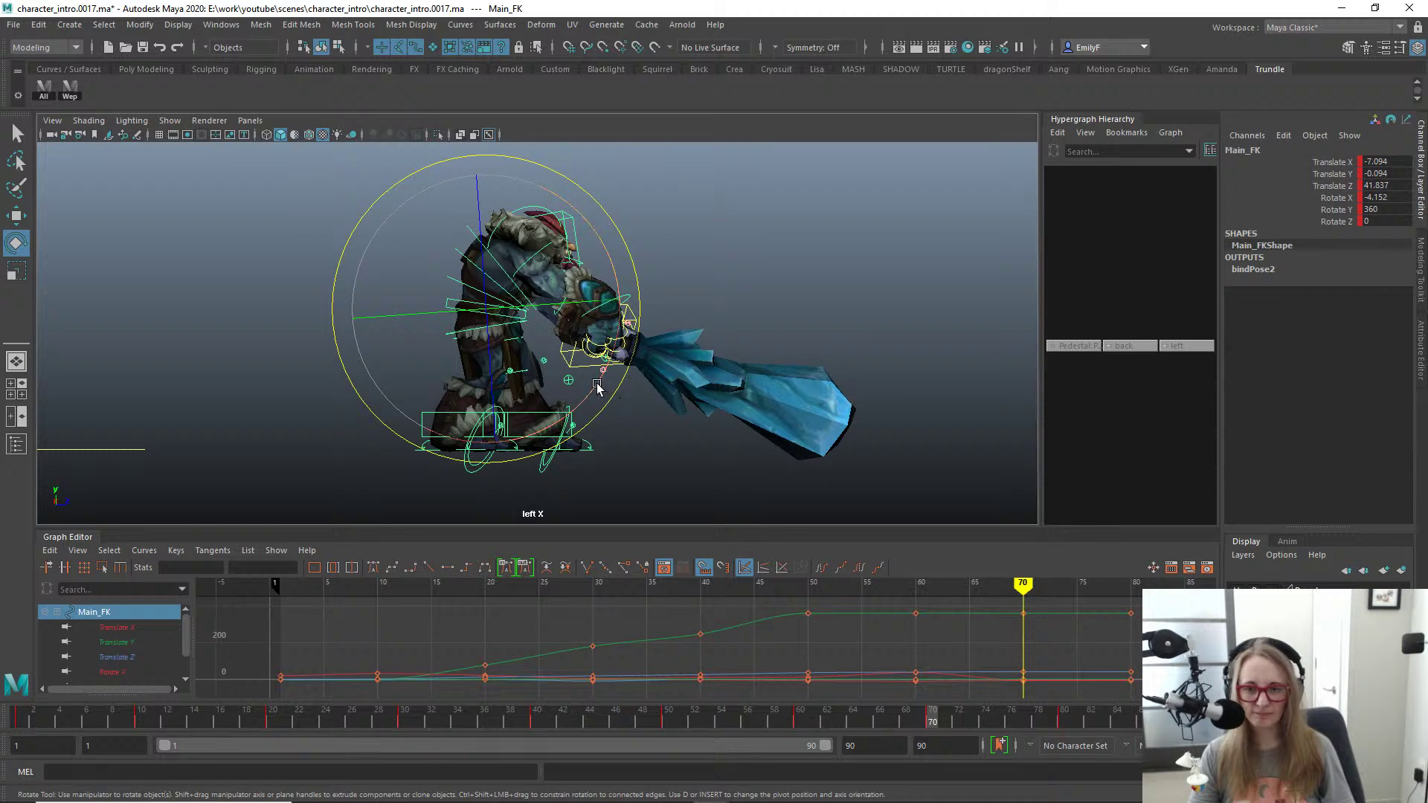
drag(600, 384, 601, 364)
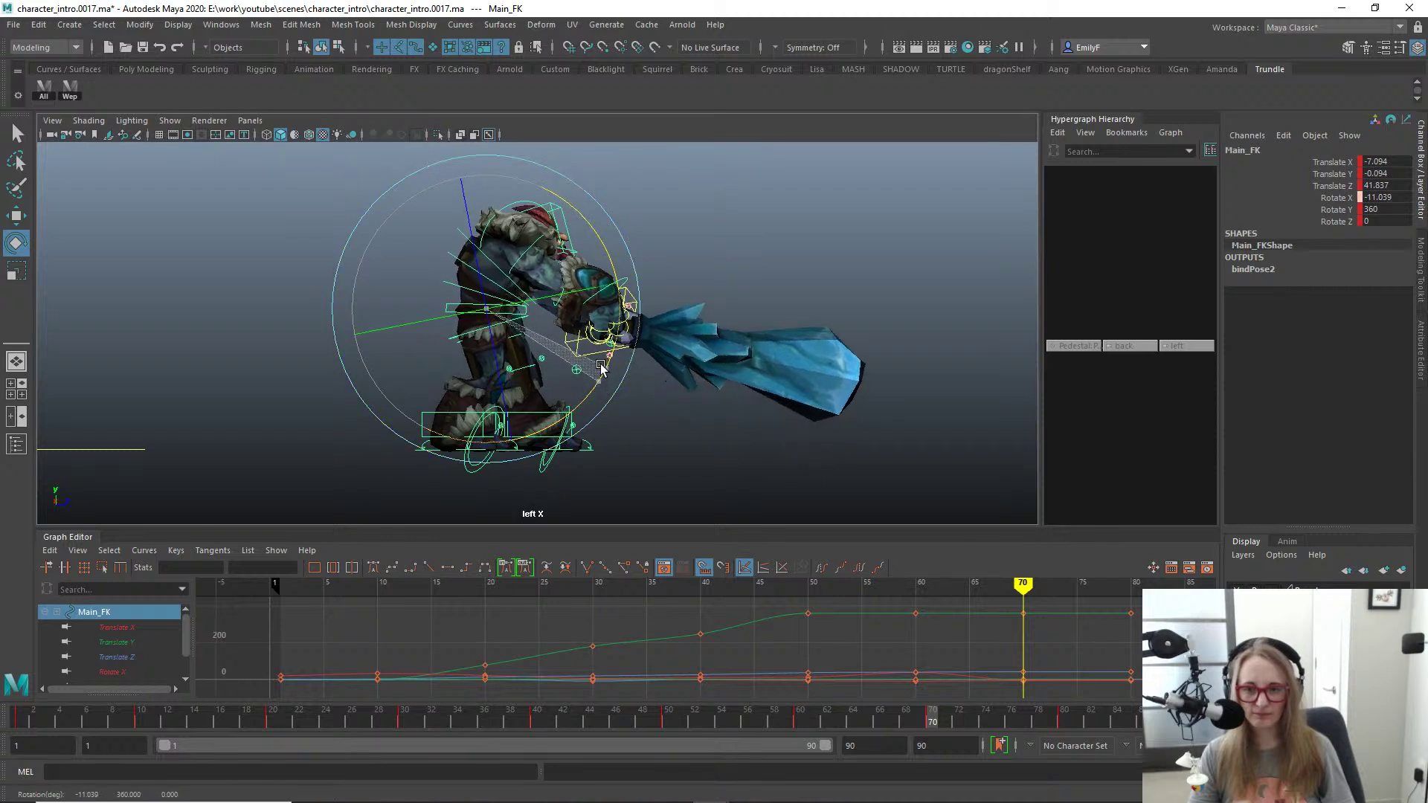
key(q)
click(447, 273)
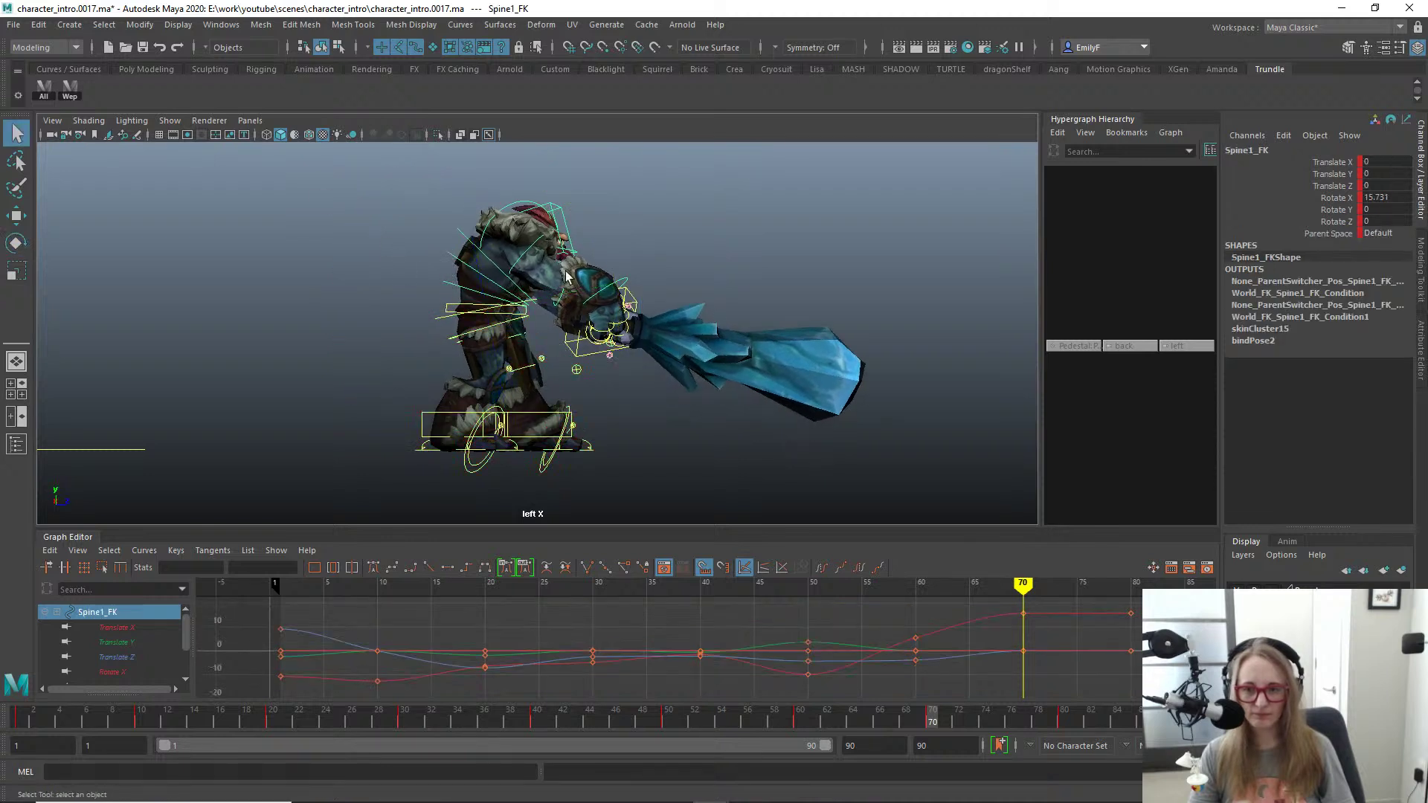
Step: Lower the weapon arm at frame 70 by rotating R_Shoulder_FK to about X -120.124, Y -69.664, Z 125.373, comparing with frame 60
click(538, 257)
key(e)
drag(655, 320, 654, 344)
key(alt+1)
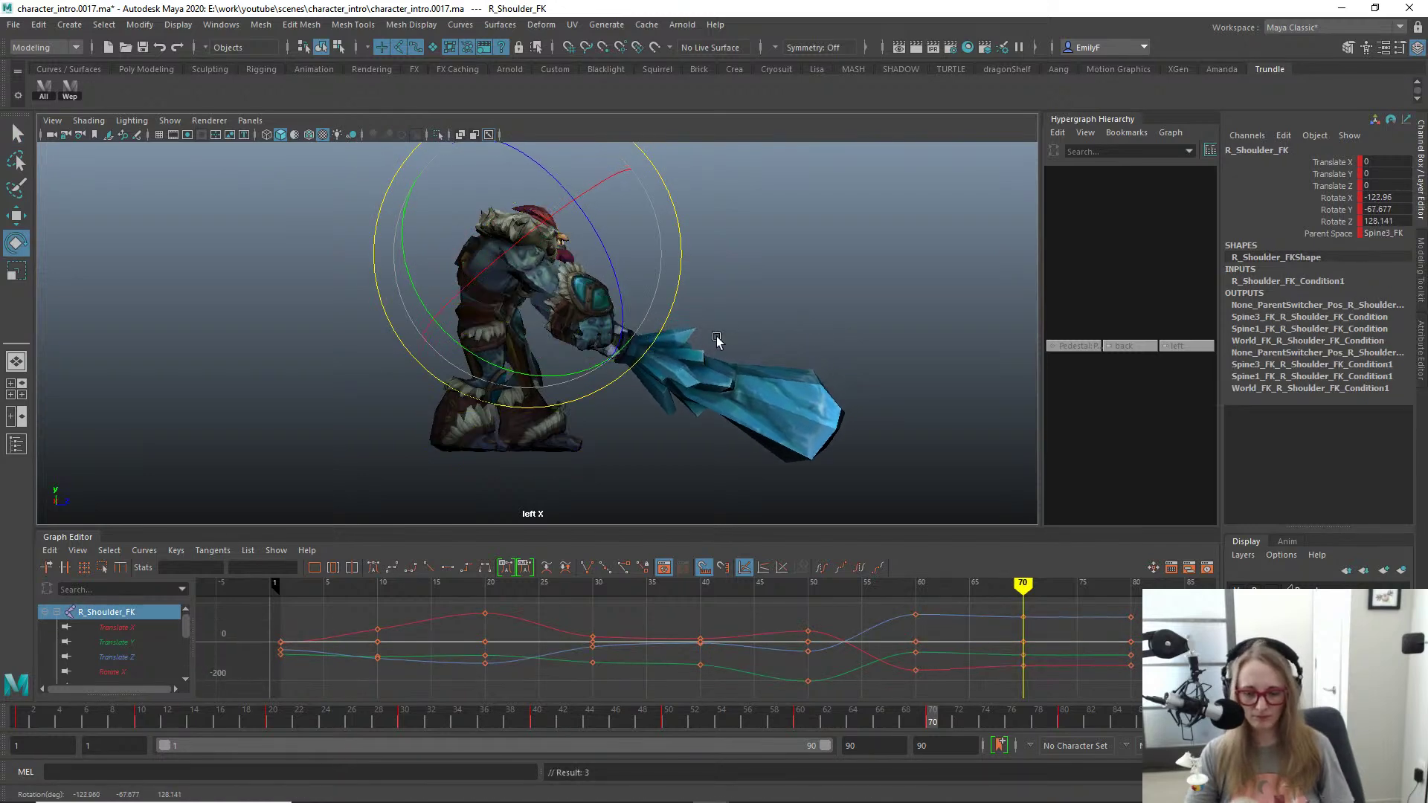
key(comma)
key(period)
key(period)
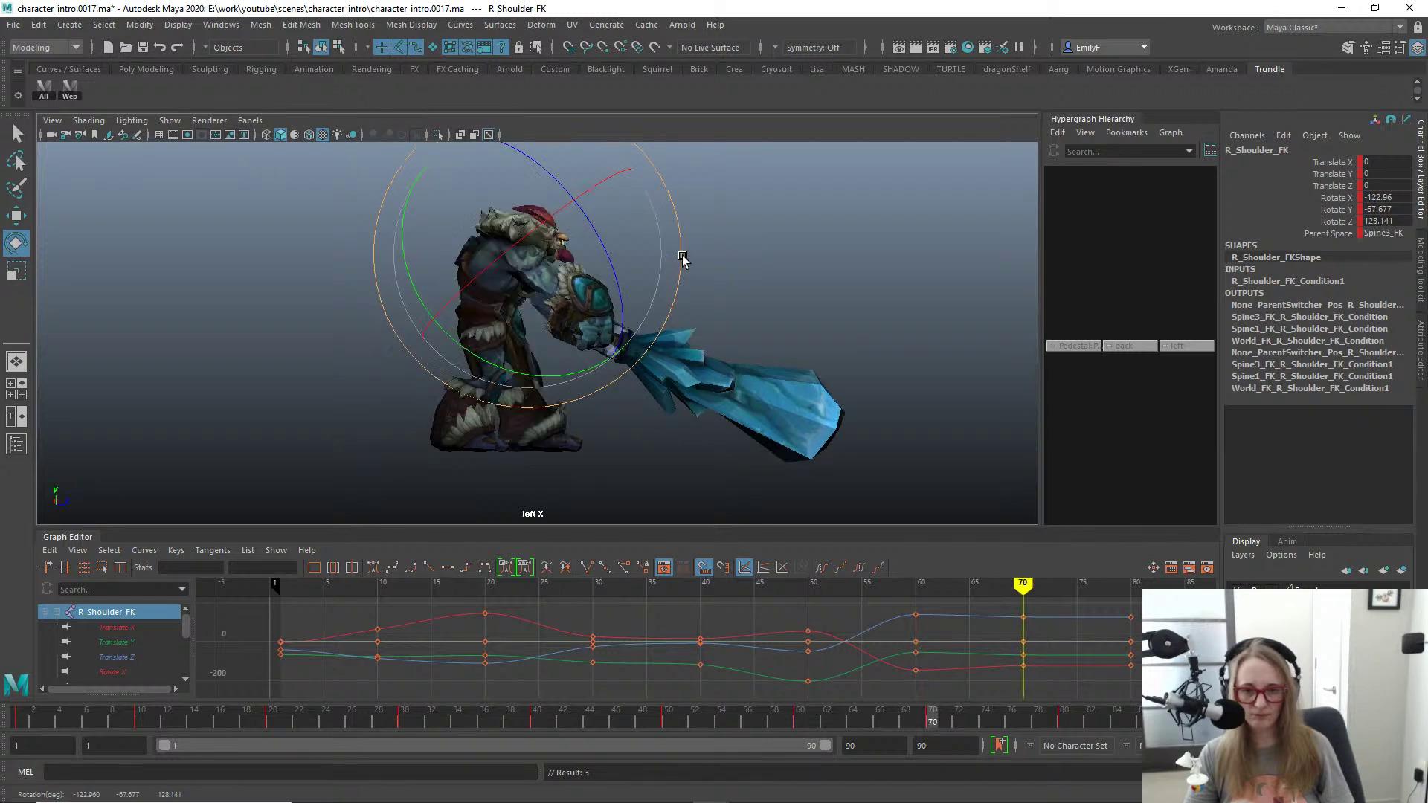
drag(680, 253, 679, 256)
key(comma)
key(period)
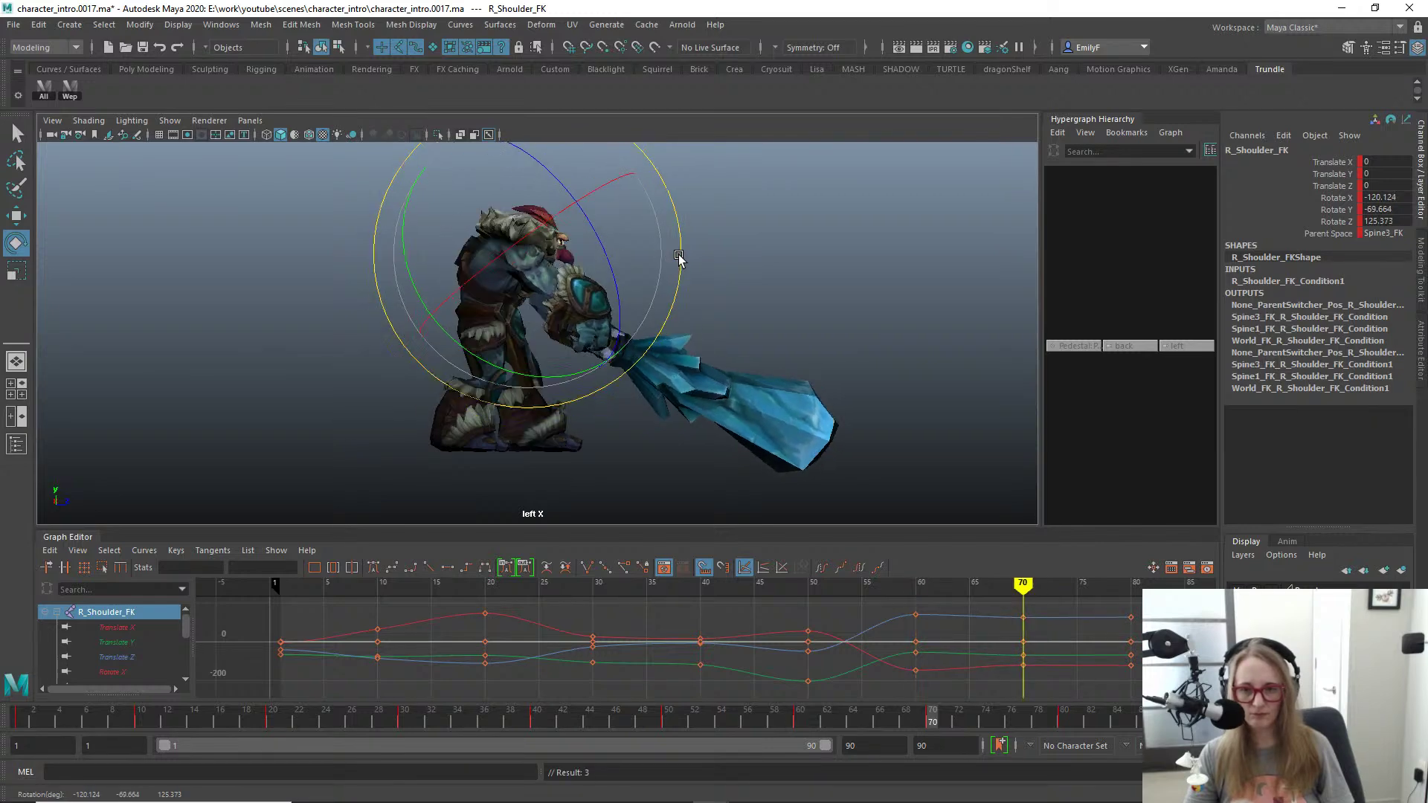
Step: Compare the poses at frames 60 and 70, first in the left view and again in the front view
key(comma)
key(period)
key(comma)
key(period)
key(comma)
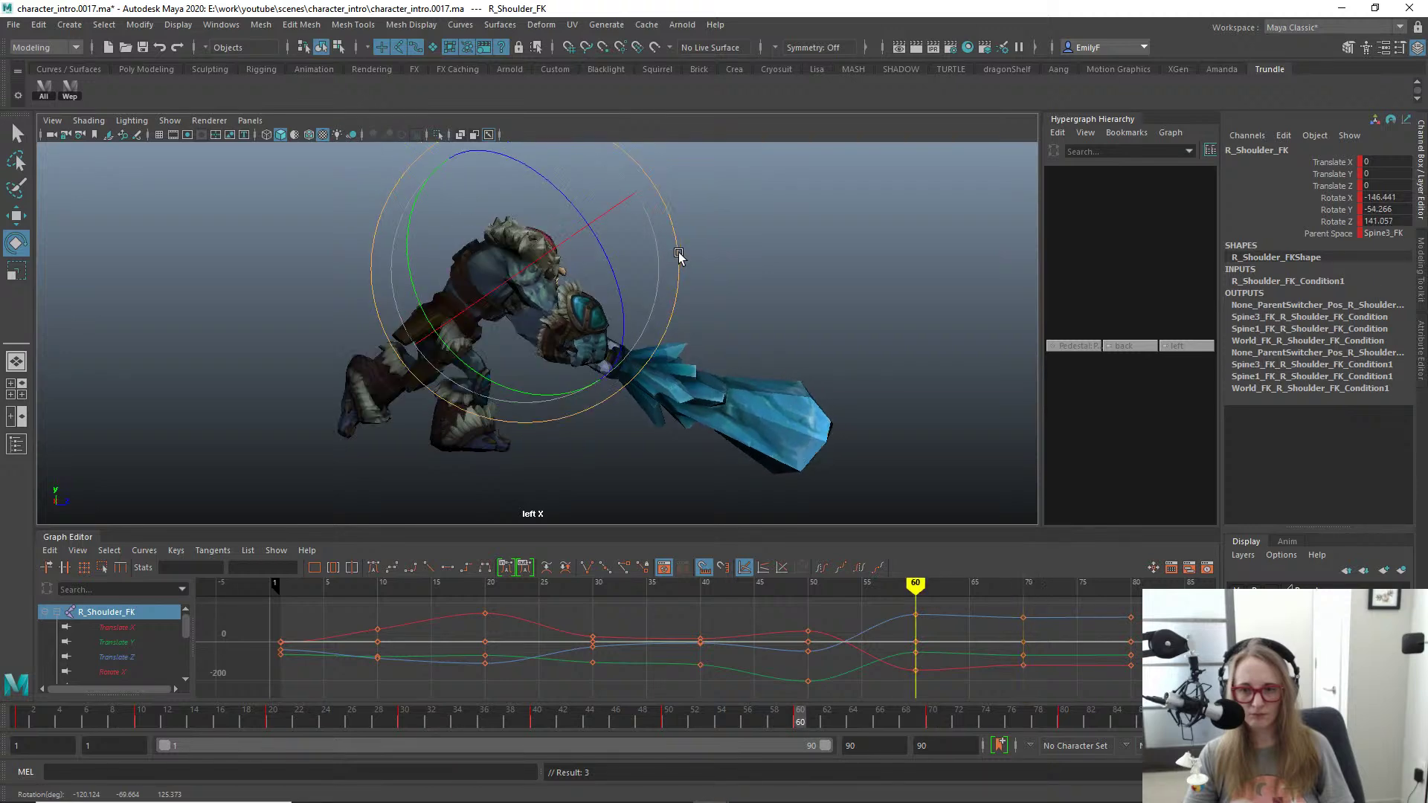
key(period)
alt+right_drag(676, 262, 689, 291)
key(q)
key(space)
drag(689, 292, 694, 315)
alt+right_drag(729, 306, 625, 280)
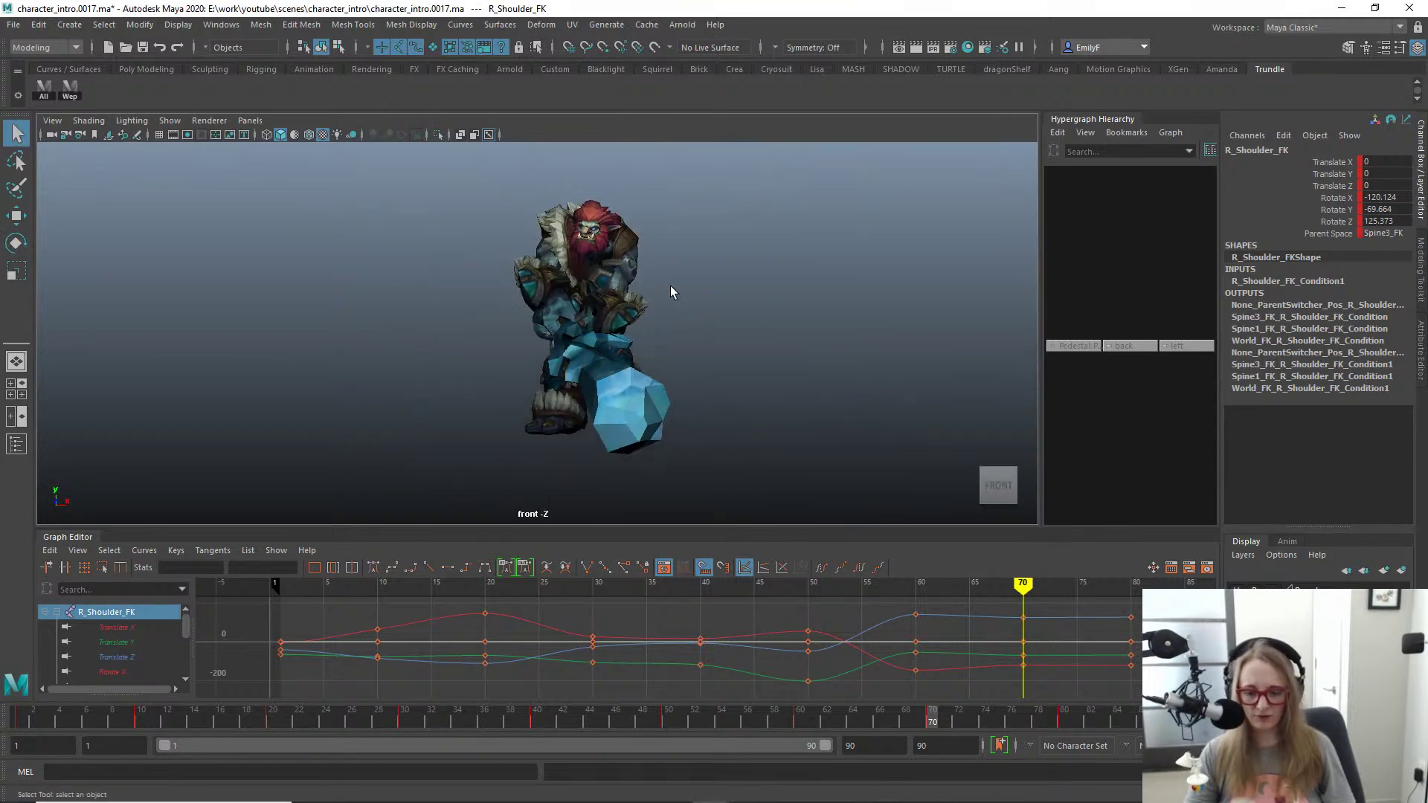
key(comma)
key(period)
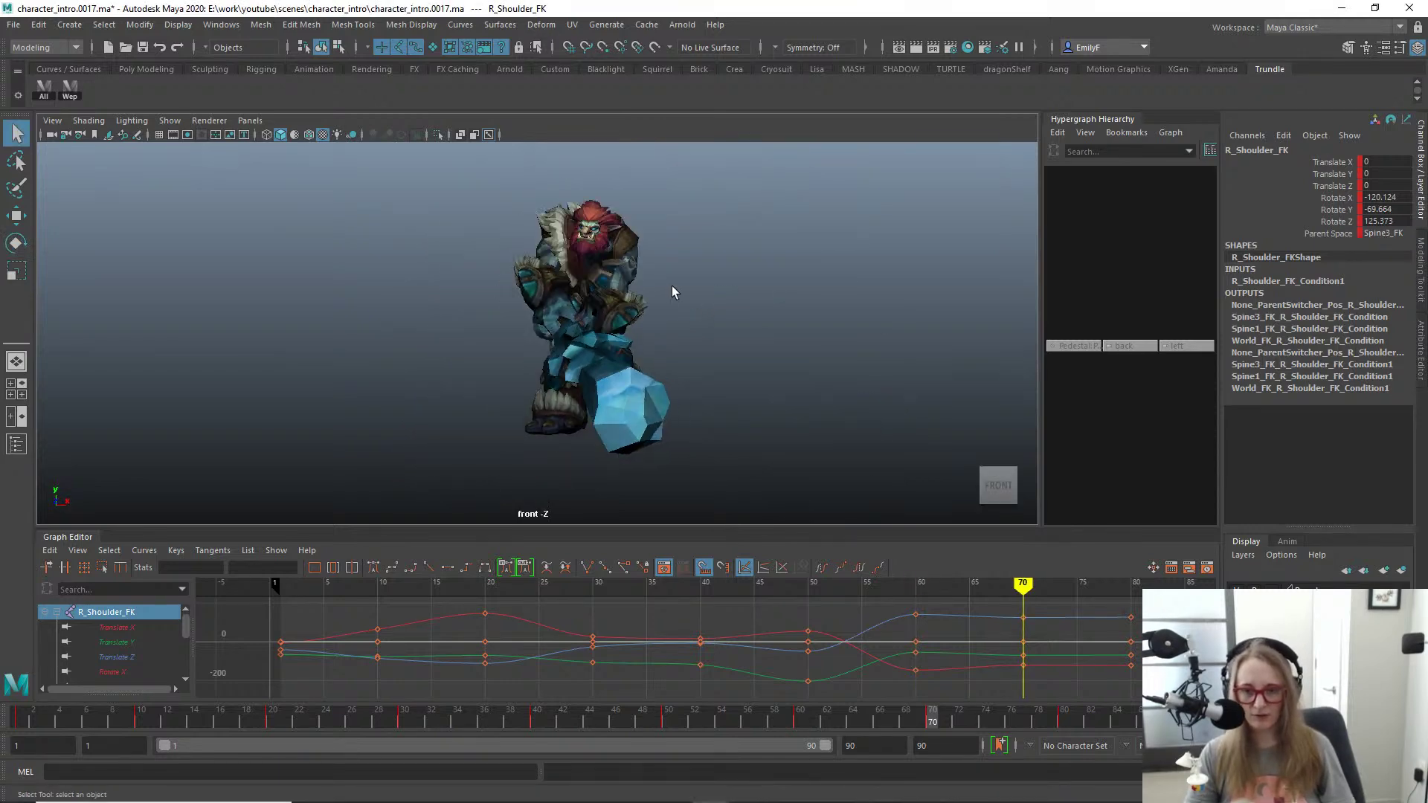
key(comma)
key(period)
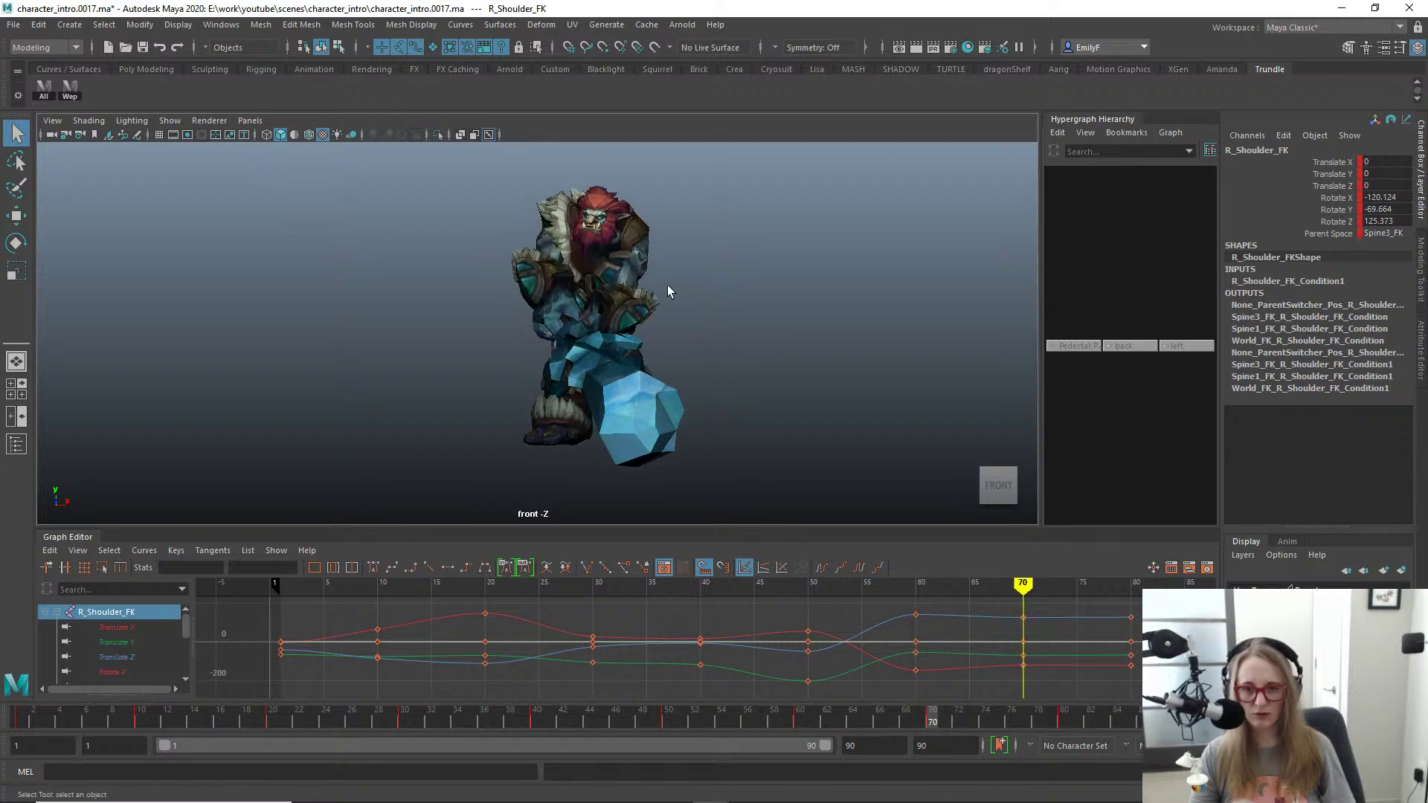
Step: Show the rig controls and rotate R_Shoulder_FK at frame 70 in the front view to about X -135.414, Y -71.664, Z 137.99
key(alt+1)
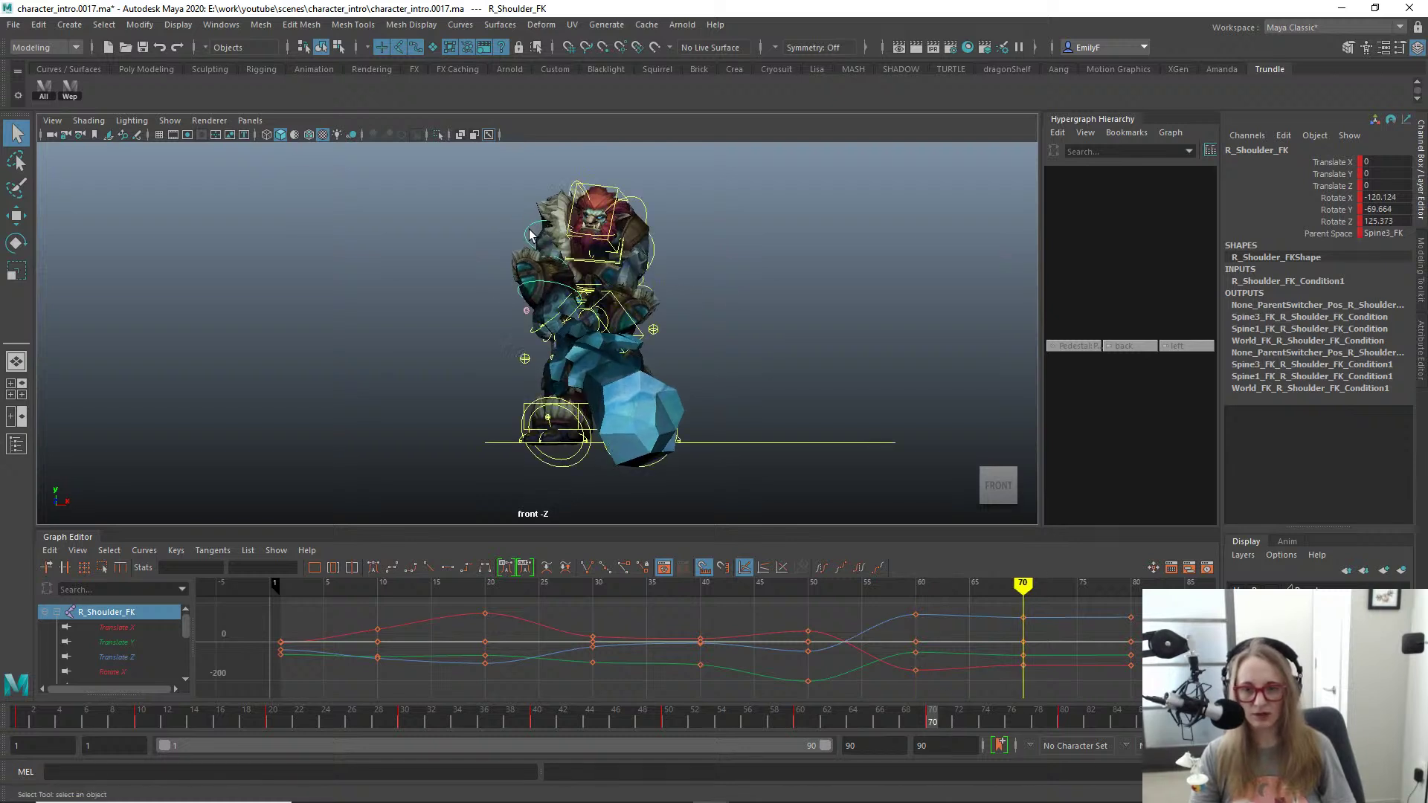
key(e)
drag(655, 326, 675, 337)
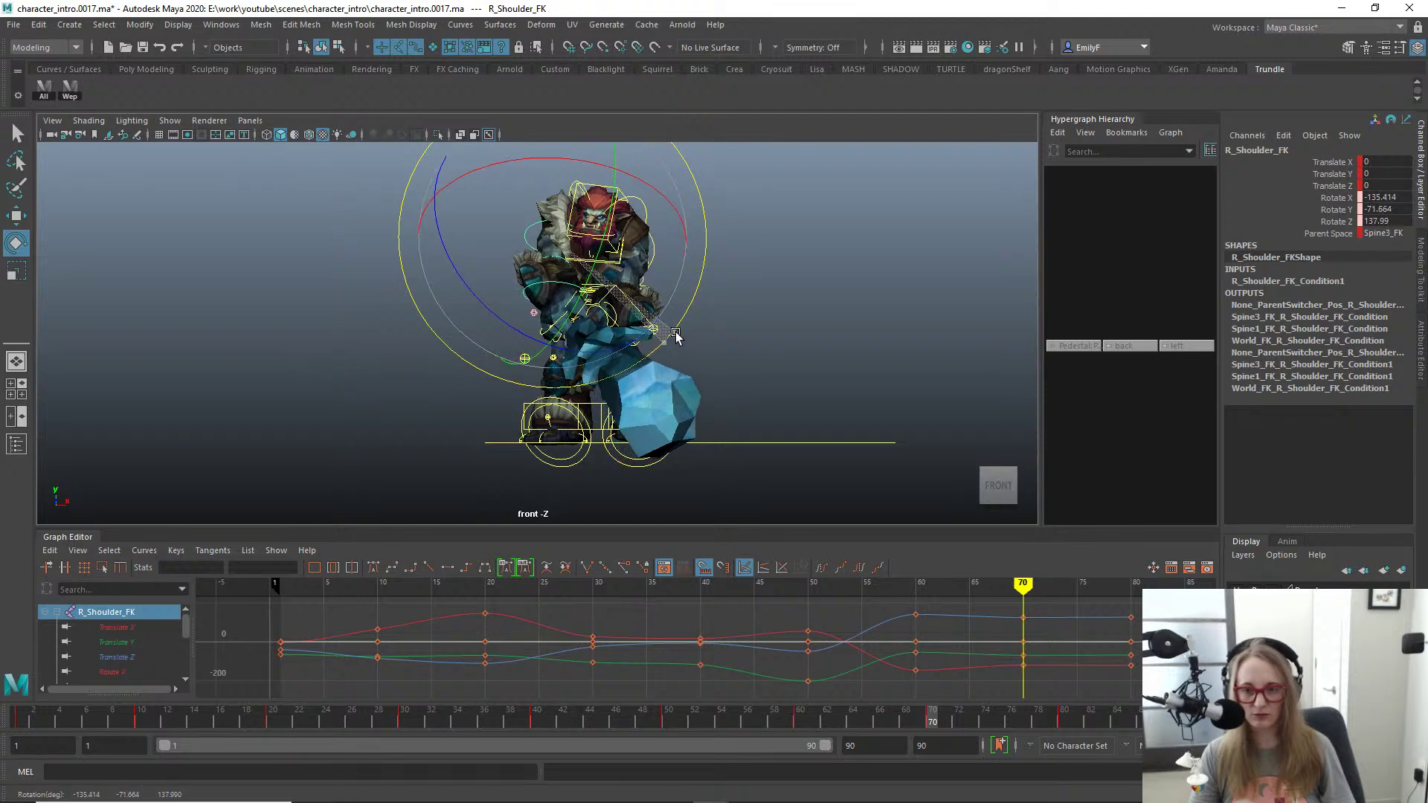
Step: Rotate R_Hand_FK at frame 70 to about X 16.238, Y 41.818, Z -14.369
click(653, 321)
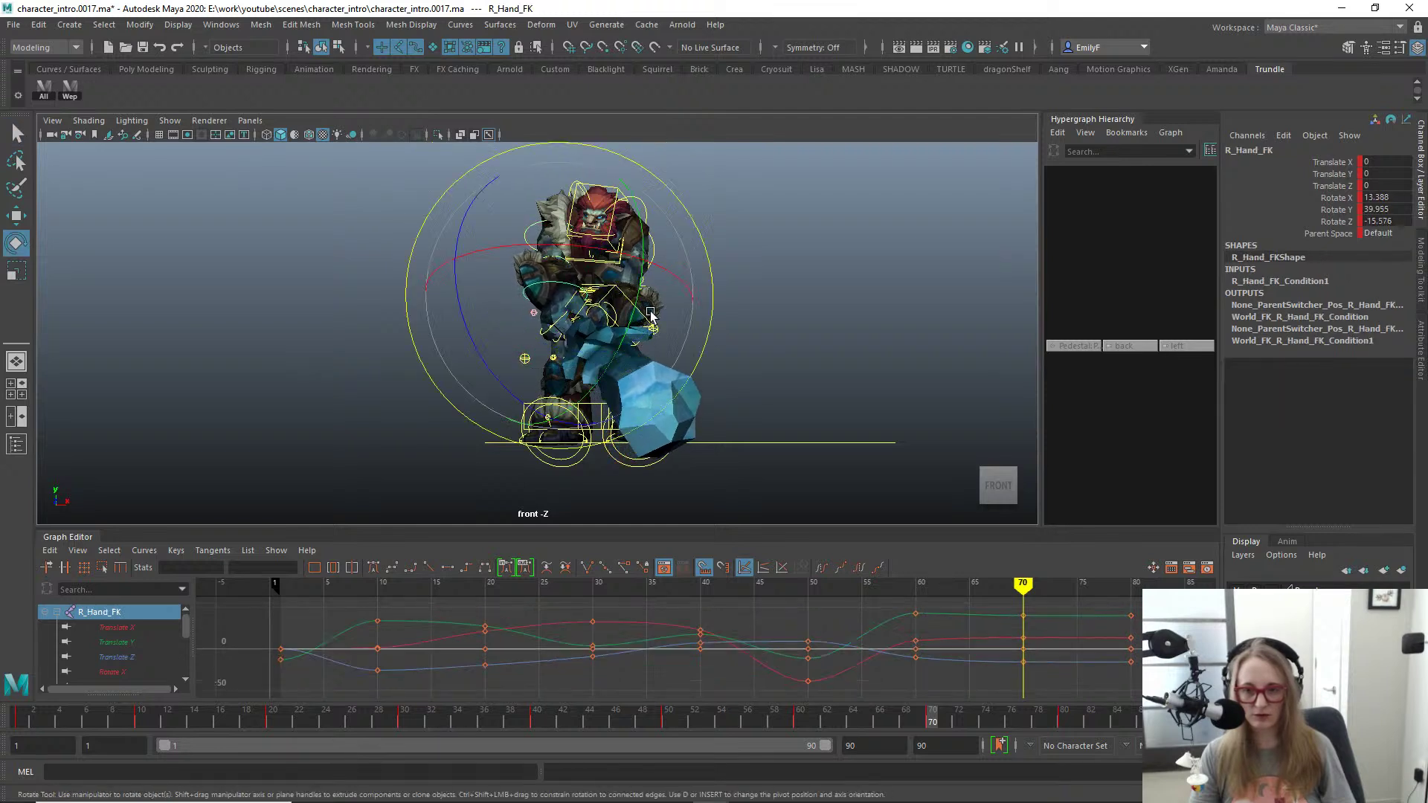
drag(705, 359, 681, 363)
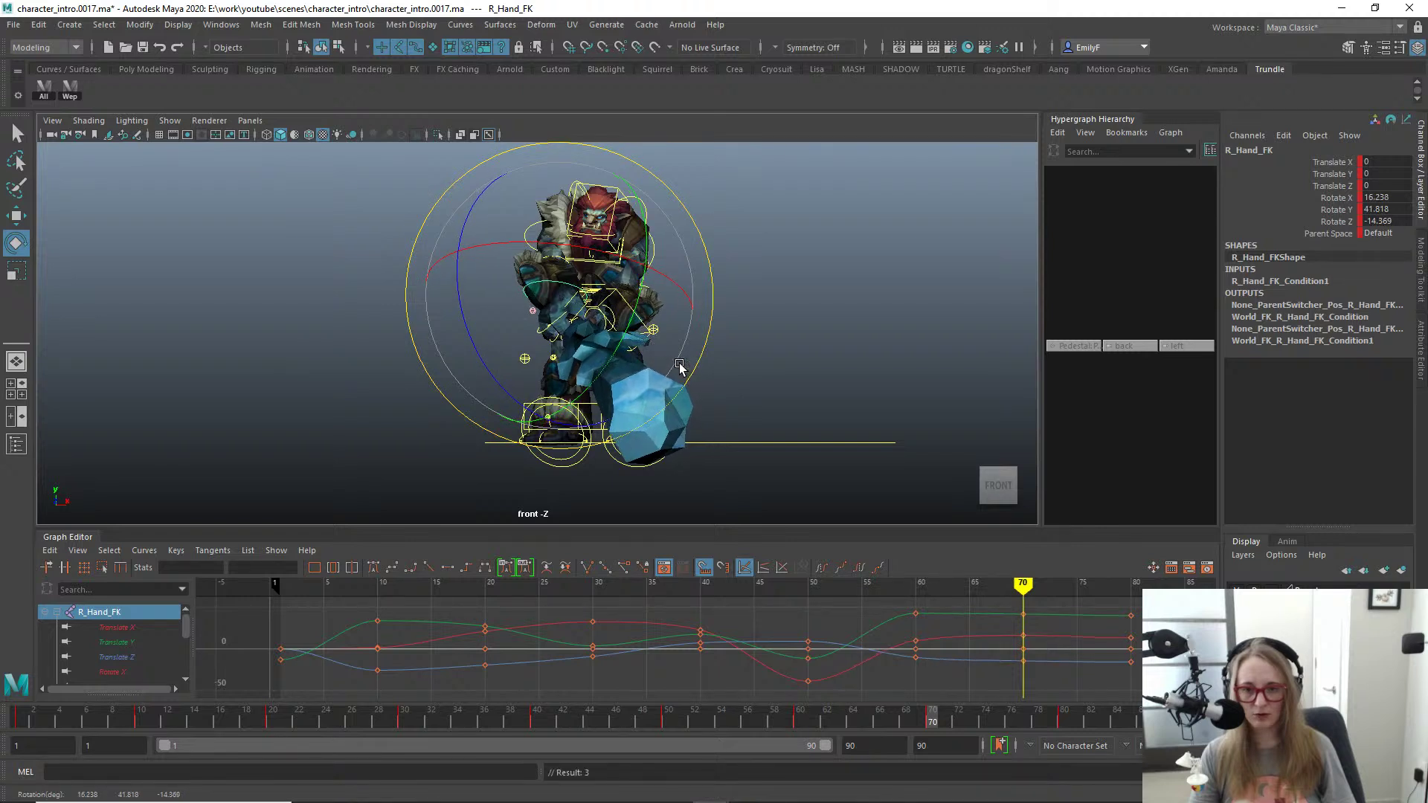
key(q)
Step: Hide the rig controls and examine the movement between frames 60 and 70 in the front view
scroll(551, 328, down, 1)
alt+drag(552, 328, 608, 330)
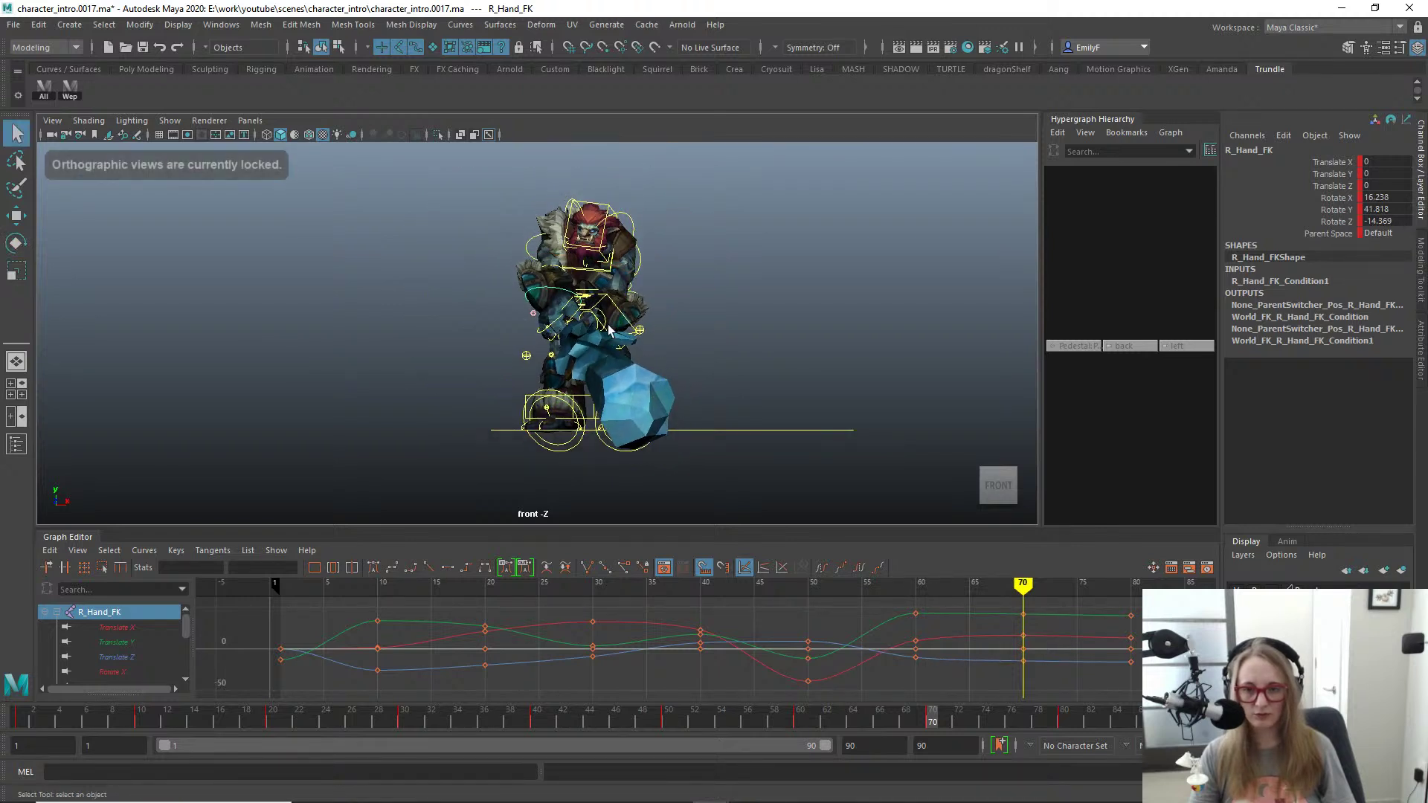
key(alt+F1)
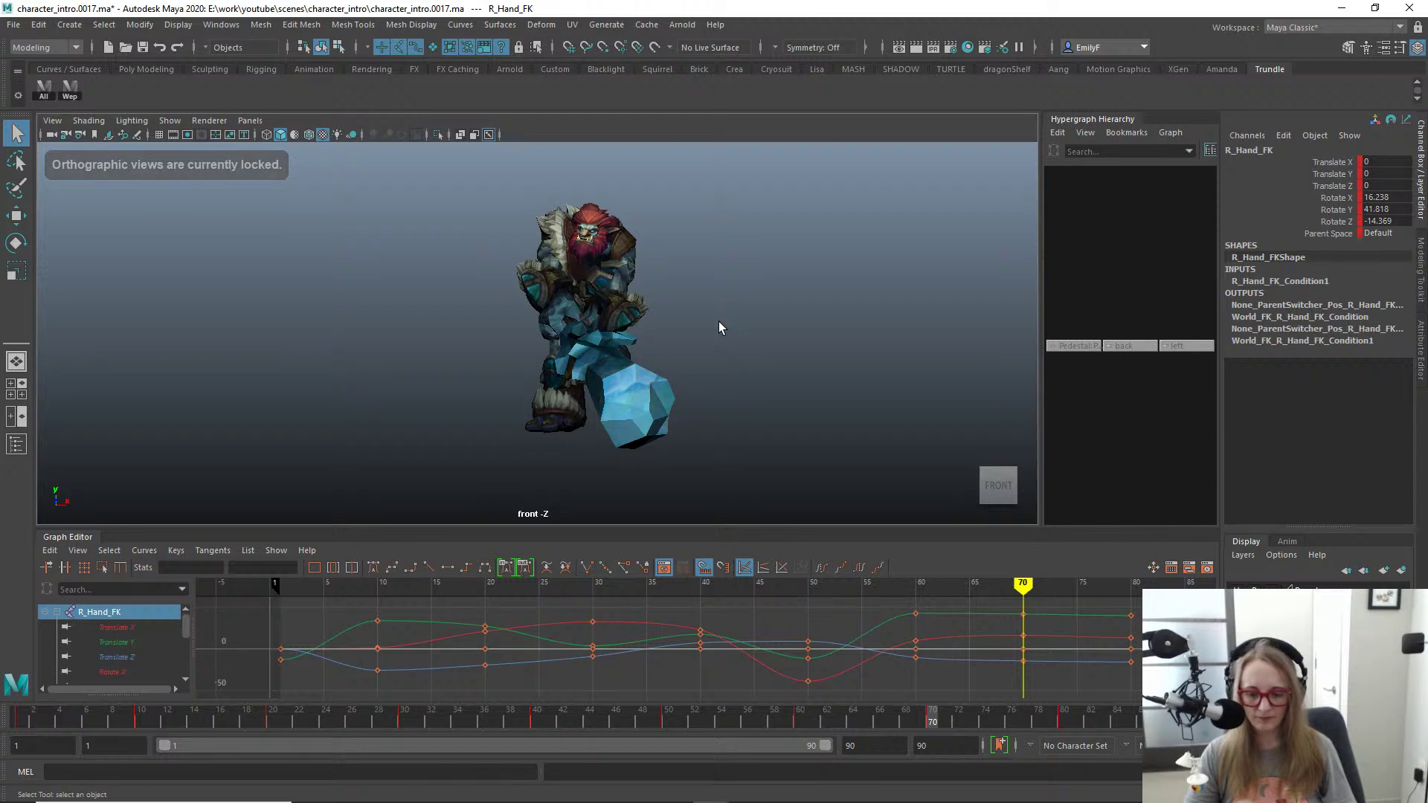
key(comma)
key(period)
key(comma)
key(period)
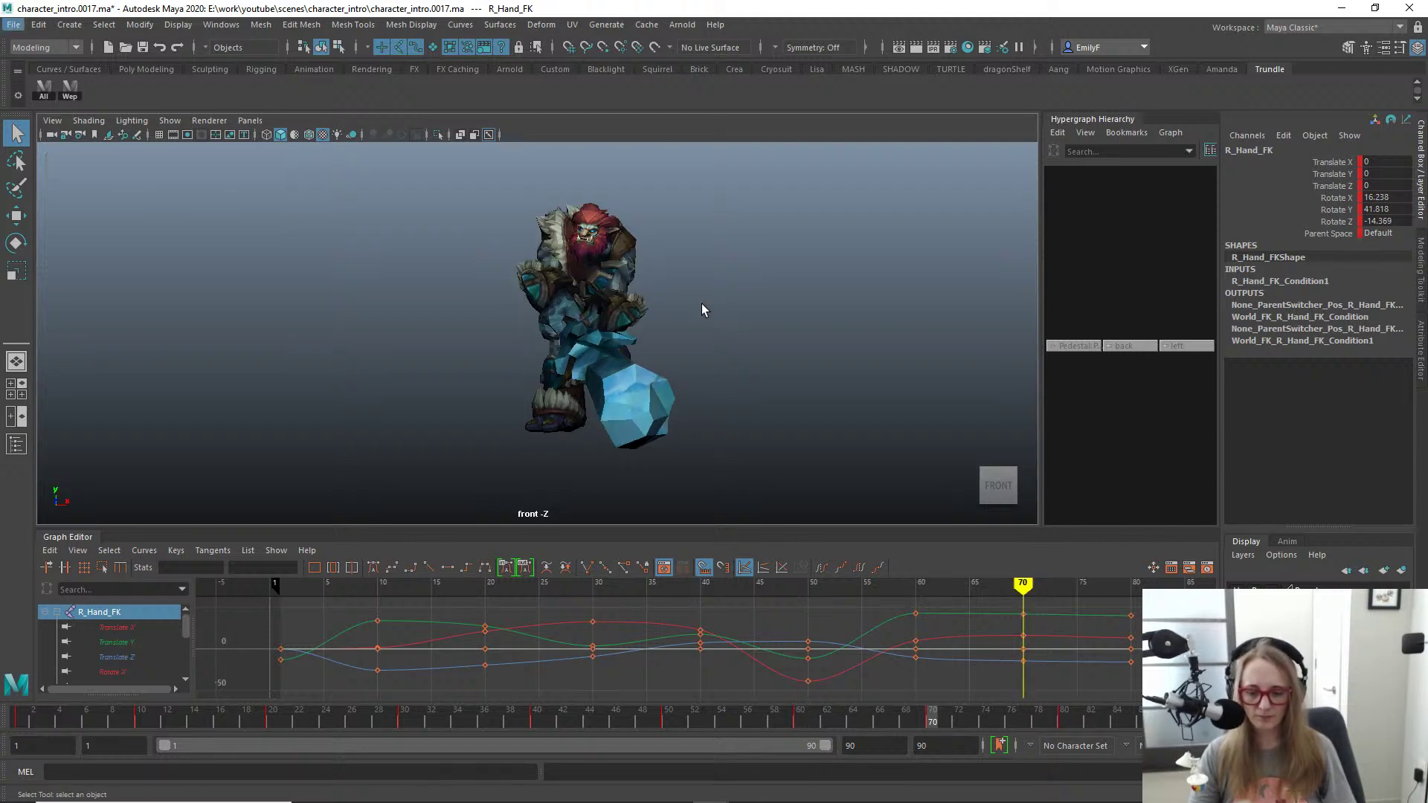
key(comma)
key(period)
key(comma)
key(period)
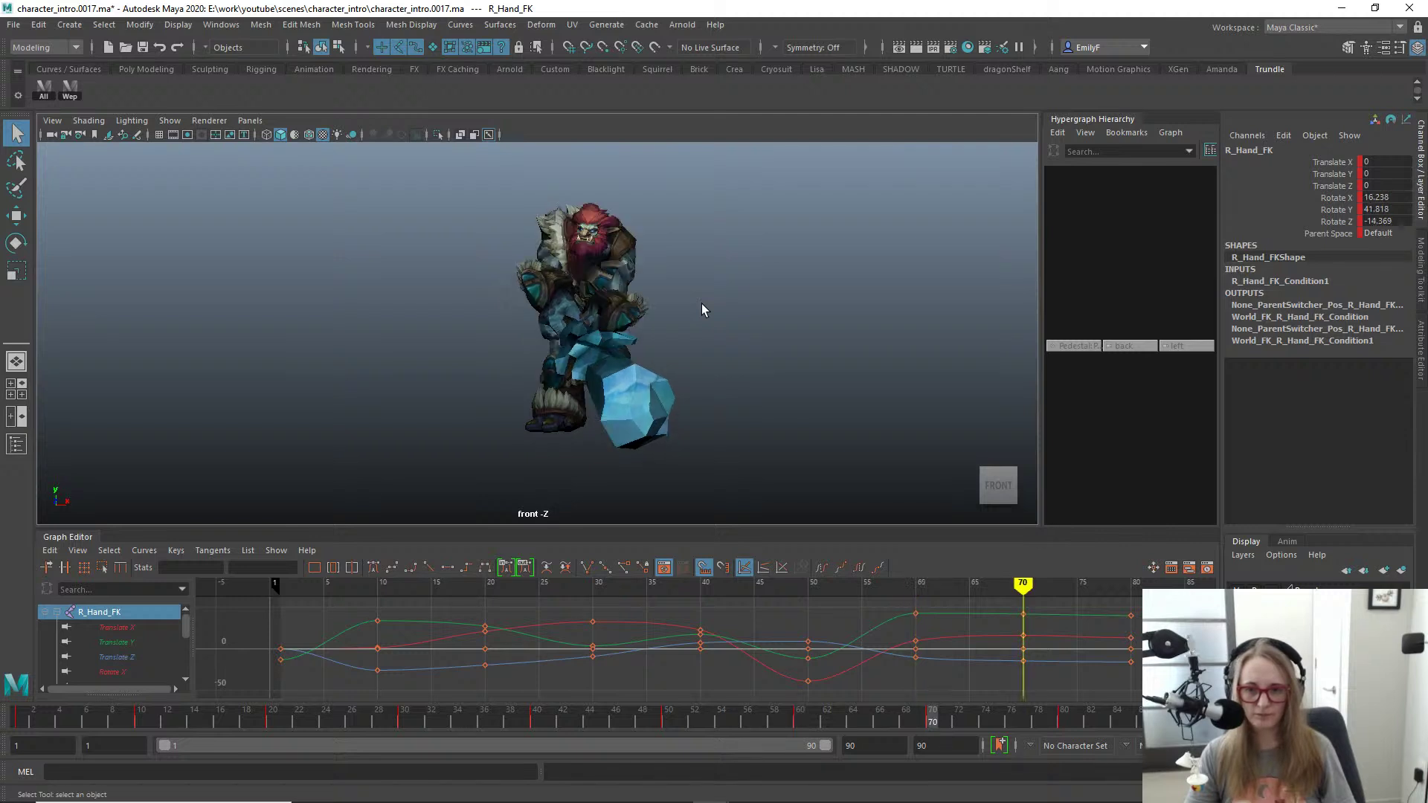
Step: Return to the perspective view and save the scene incrementally as character_intro.0018.ma
key(space)
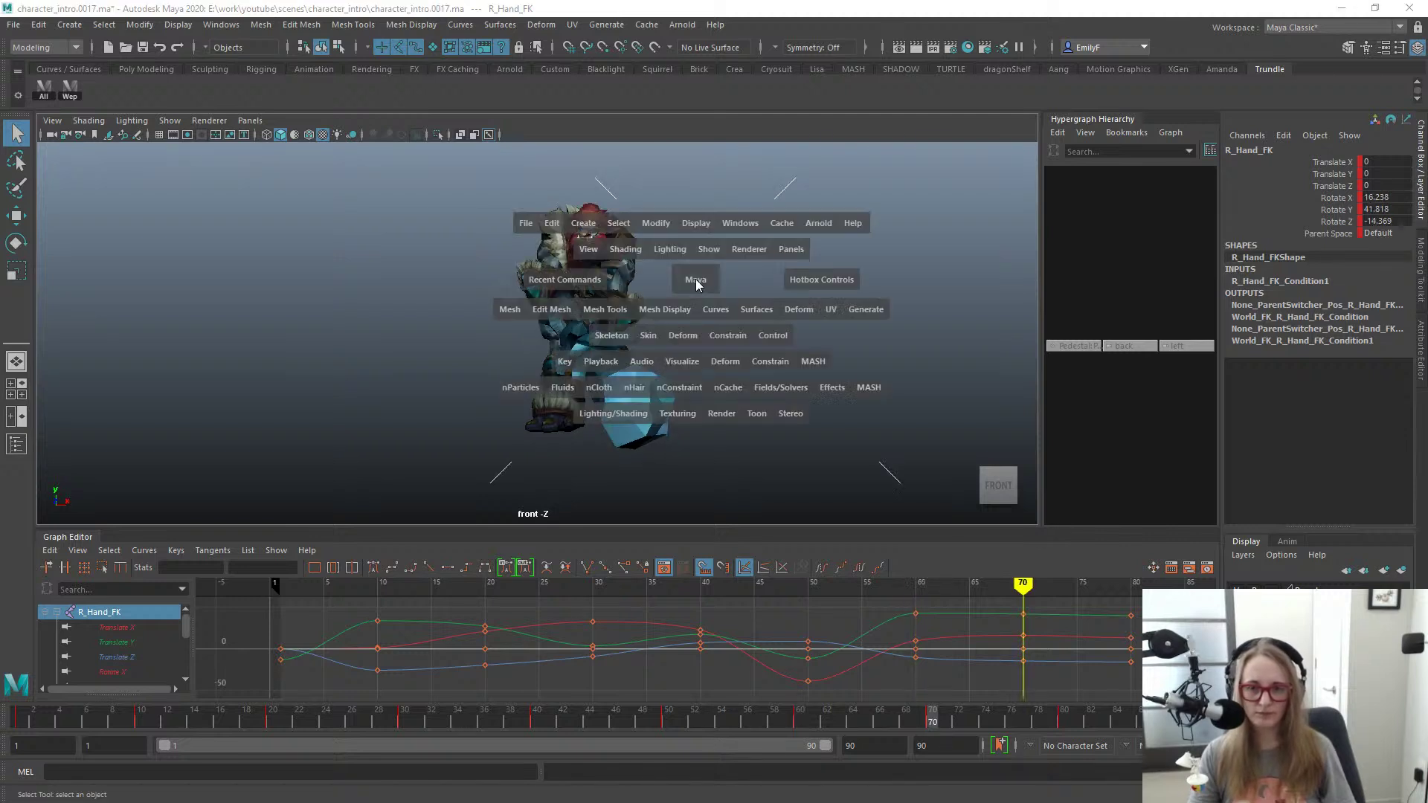
click(694, 279)
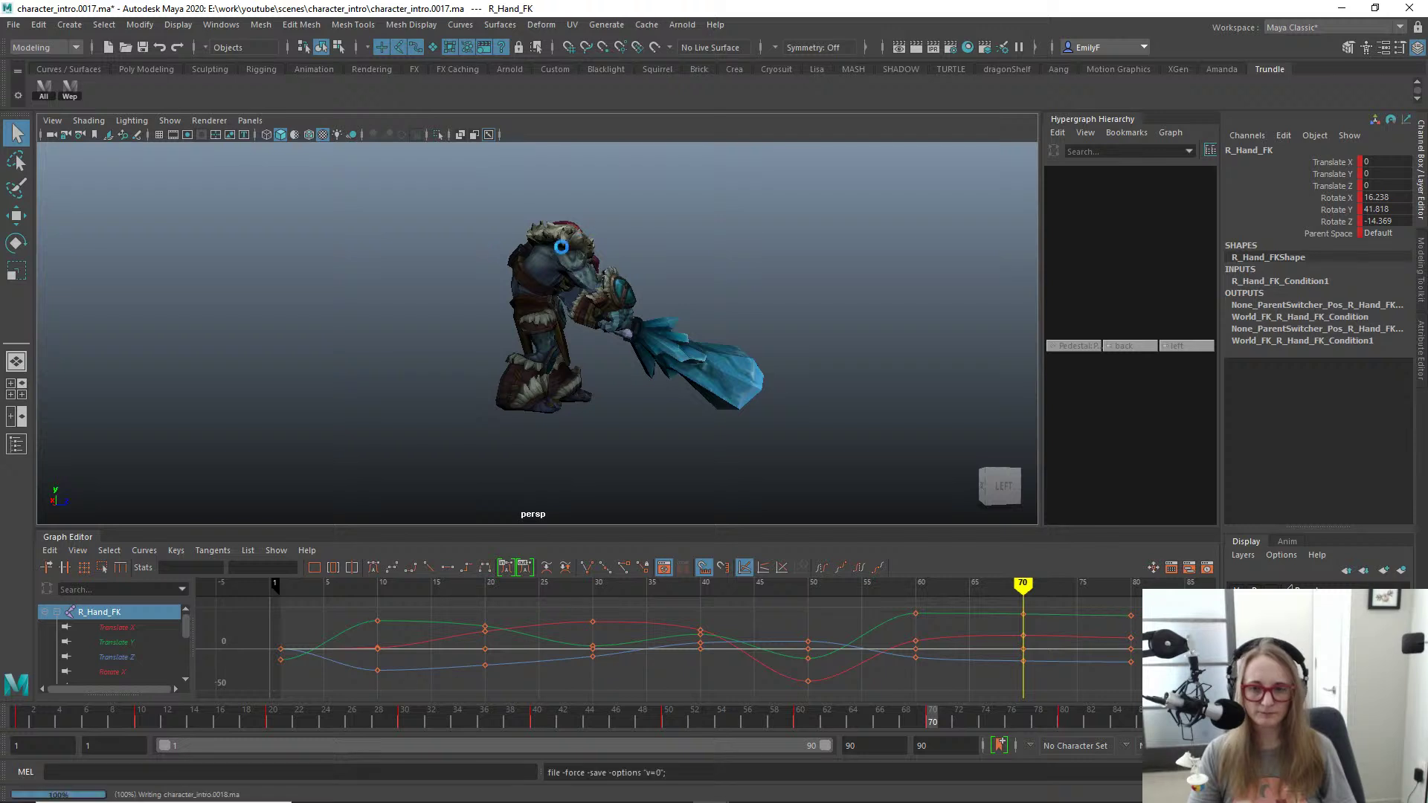
key(ctrl+alt+s)
alt+right_drag(507, 308, 613, 301)
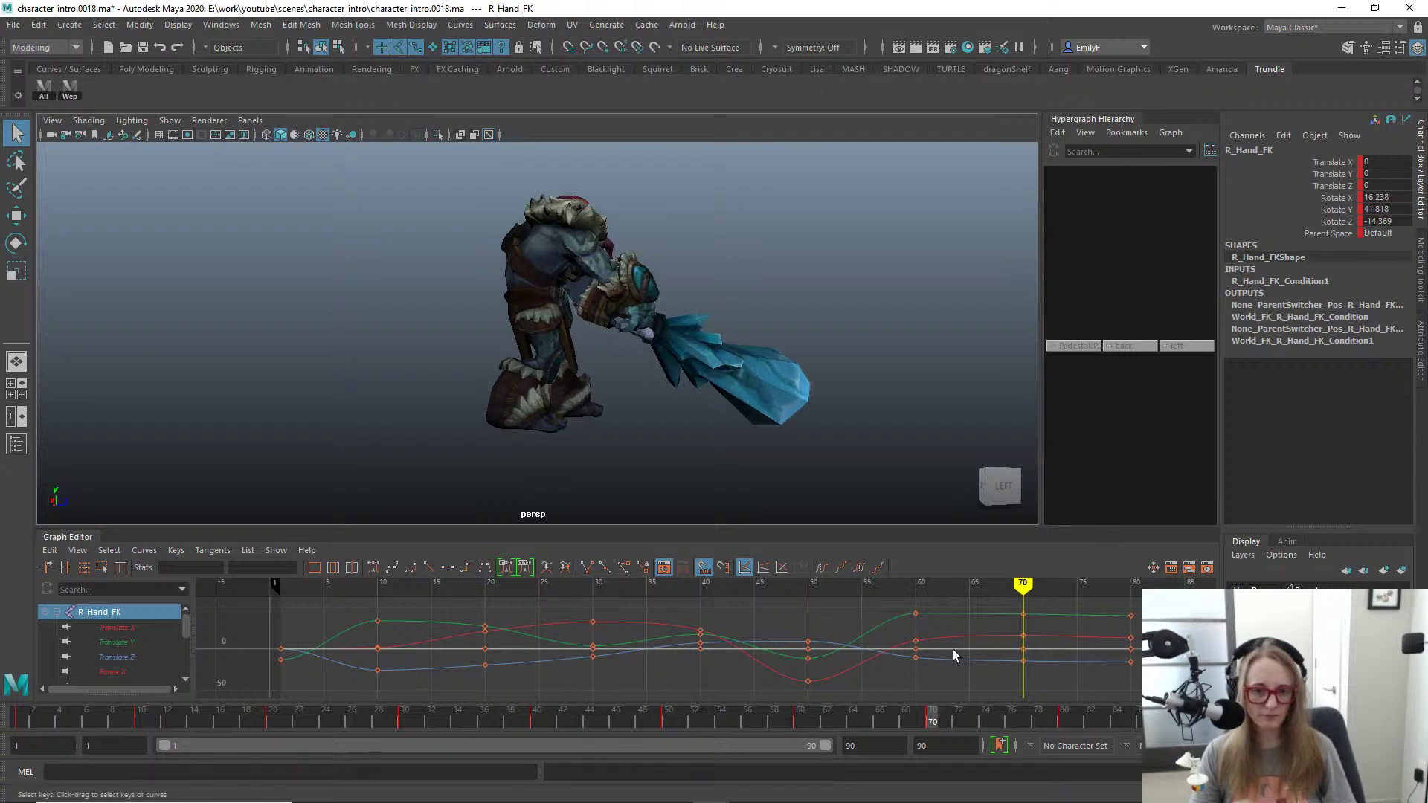
Step: Select all the rig controls and copy the full frame 70 pose onto frame 80
drag(903, 713, 1075, 712)
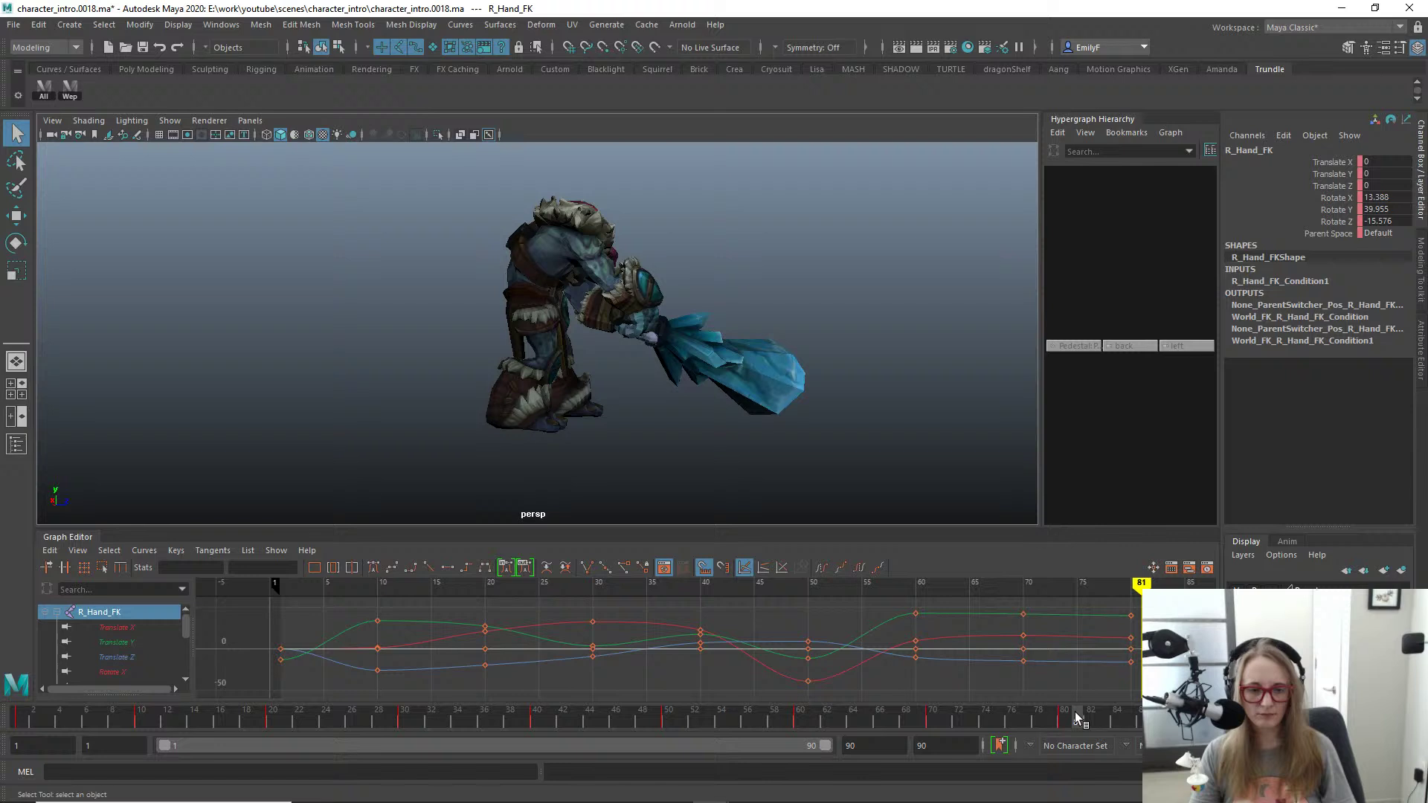
click(35, 86)
key(comma)
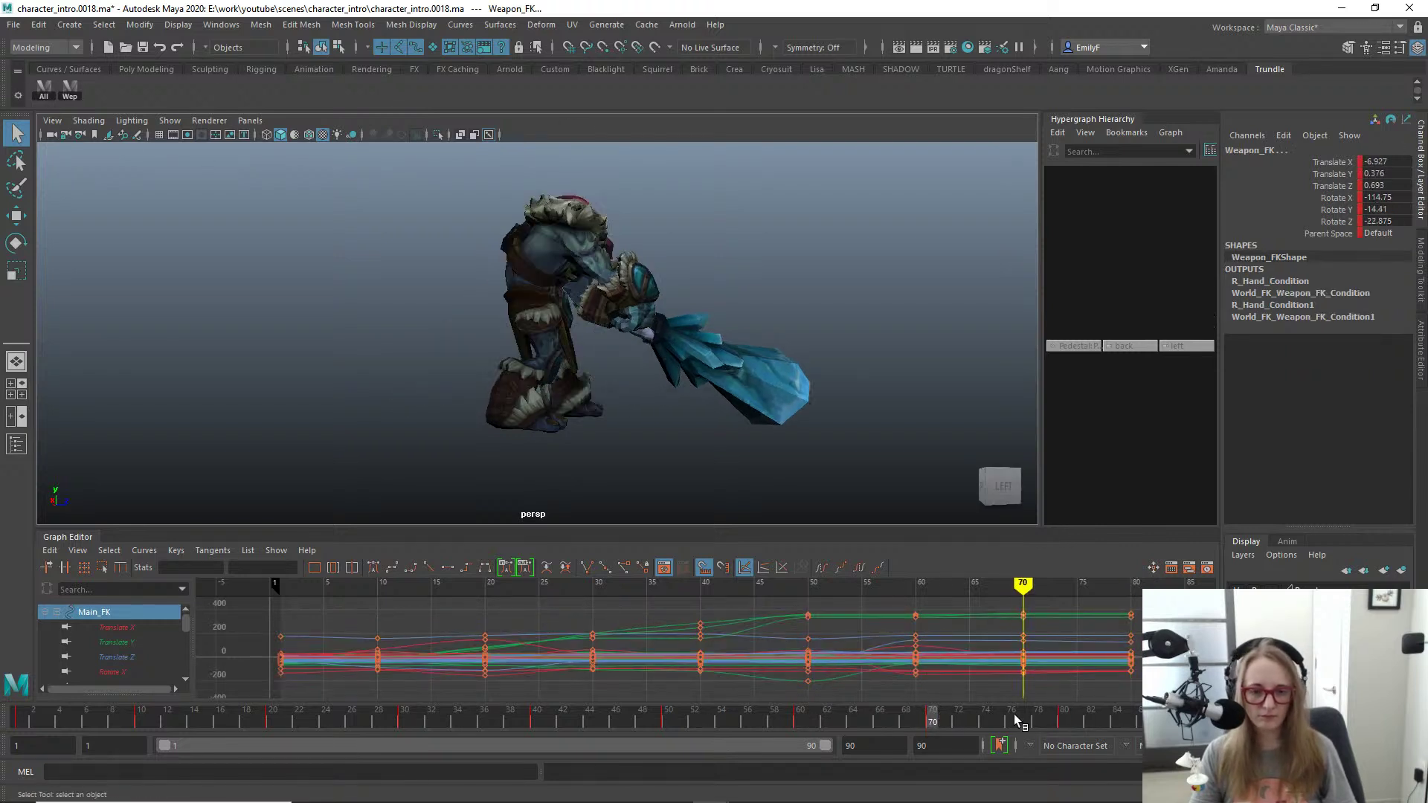
click(1062, 717)
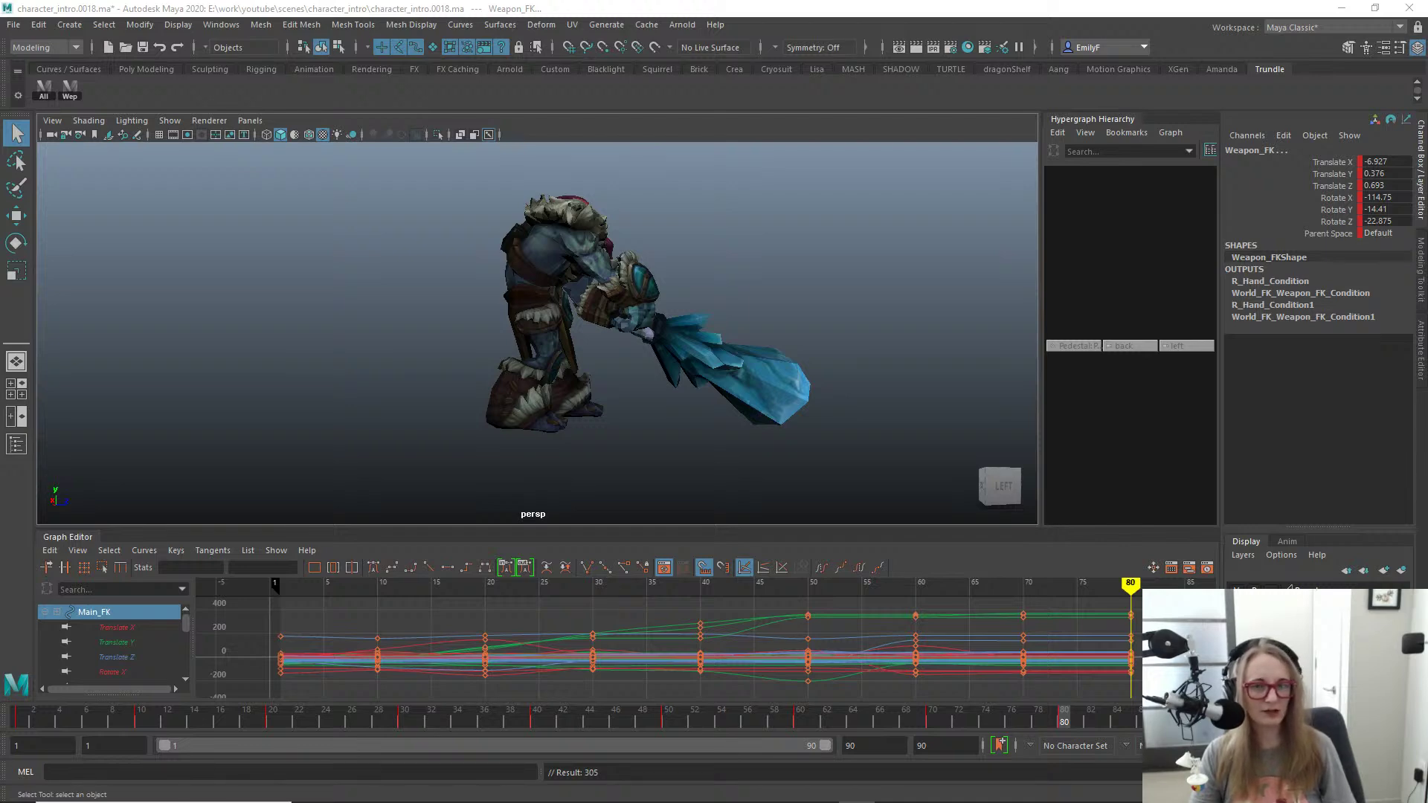
Step: Review the swordsman's stance while lifting the blade in the character_intro reference video
drag(1427, 168, 493, 117)
key(Right)
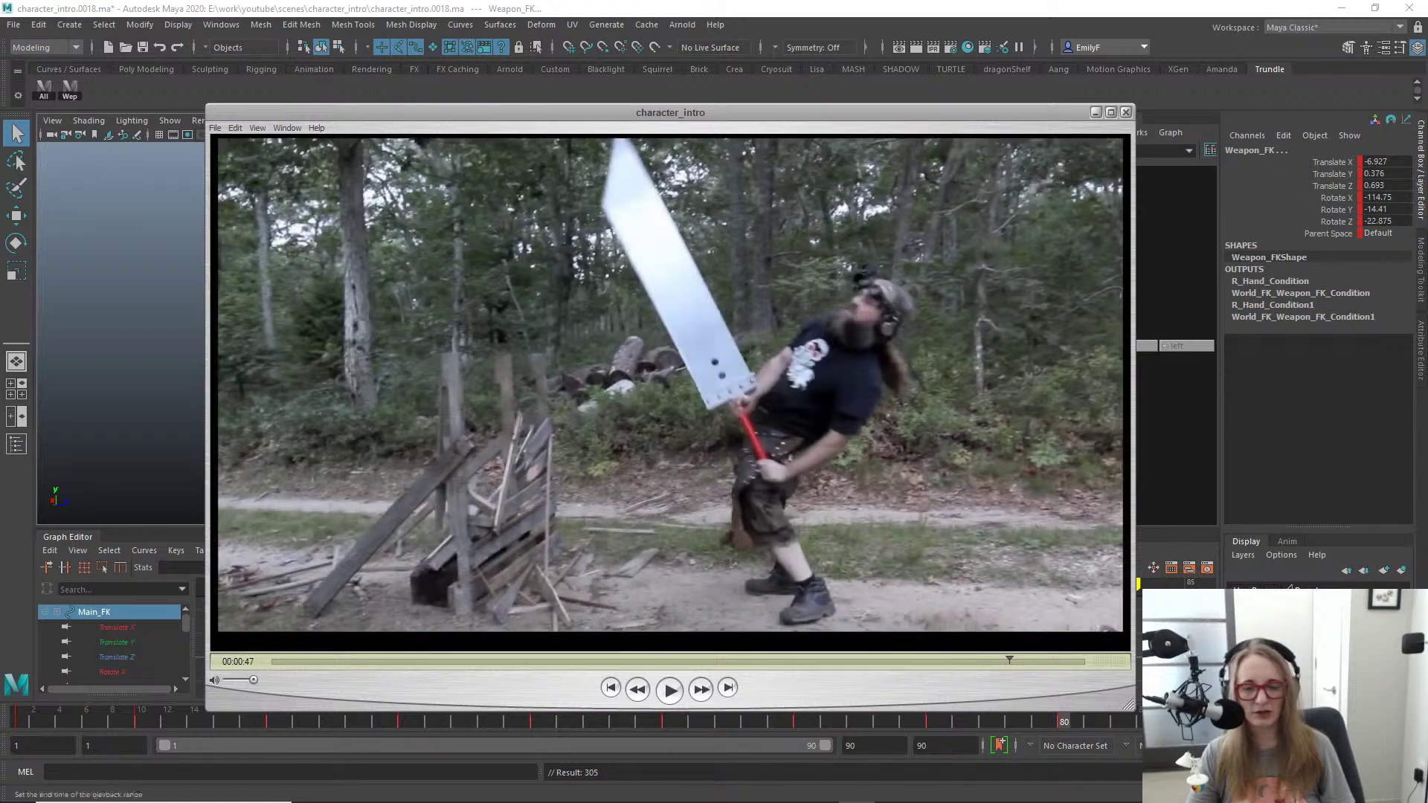
drag(980, 657, 1014, 600)
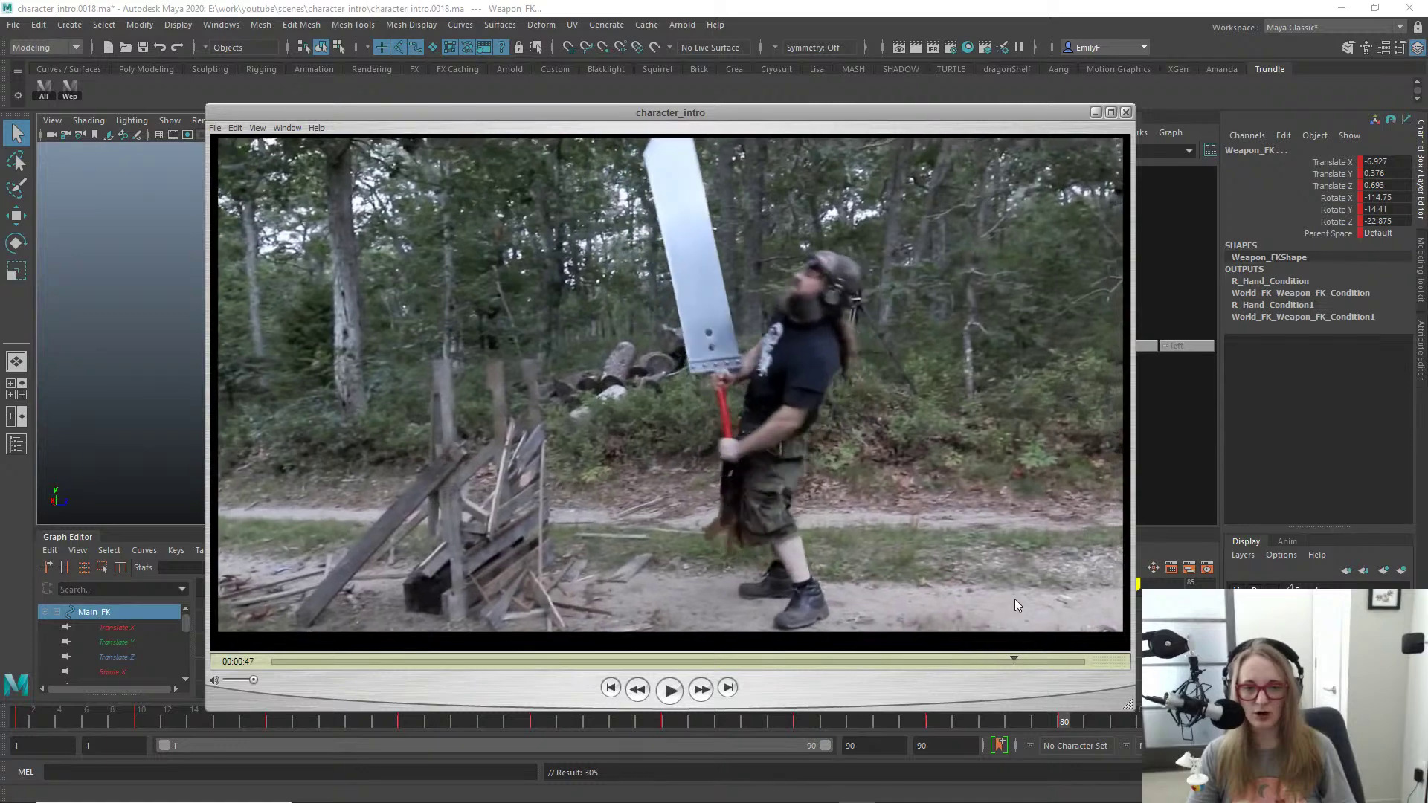
drag(699, 115, 1427, 119)
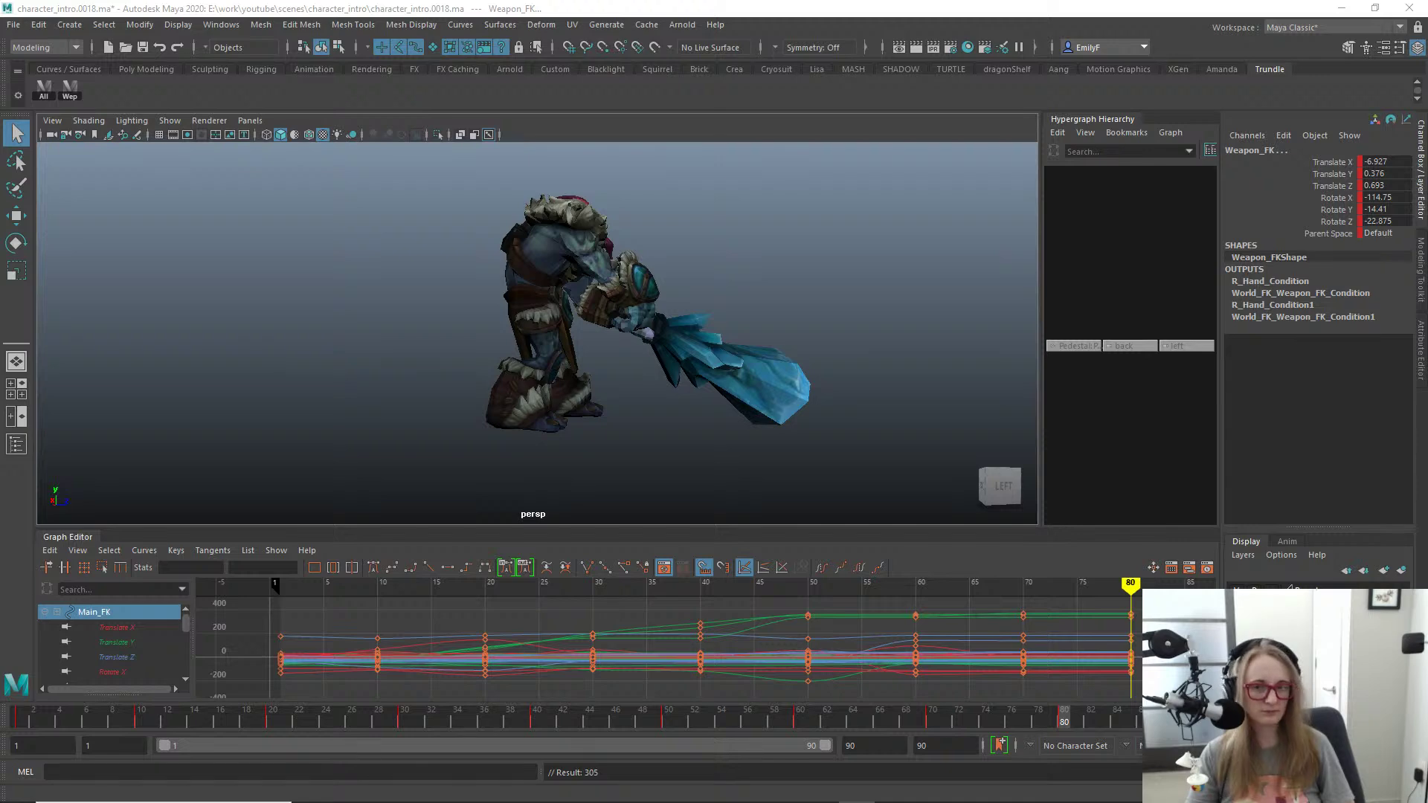
Step: On frame 80, select the Main_FK control and set its Rotate X to 0
alt+drag(418, 239, 575, 302)
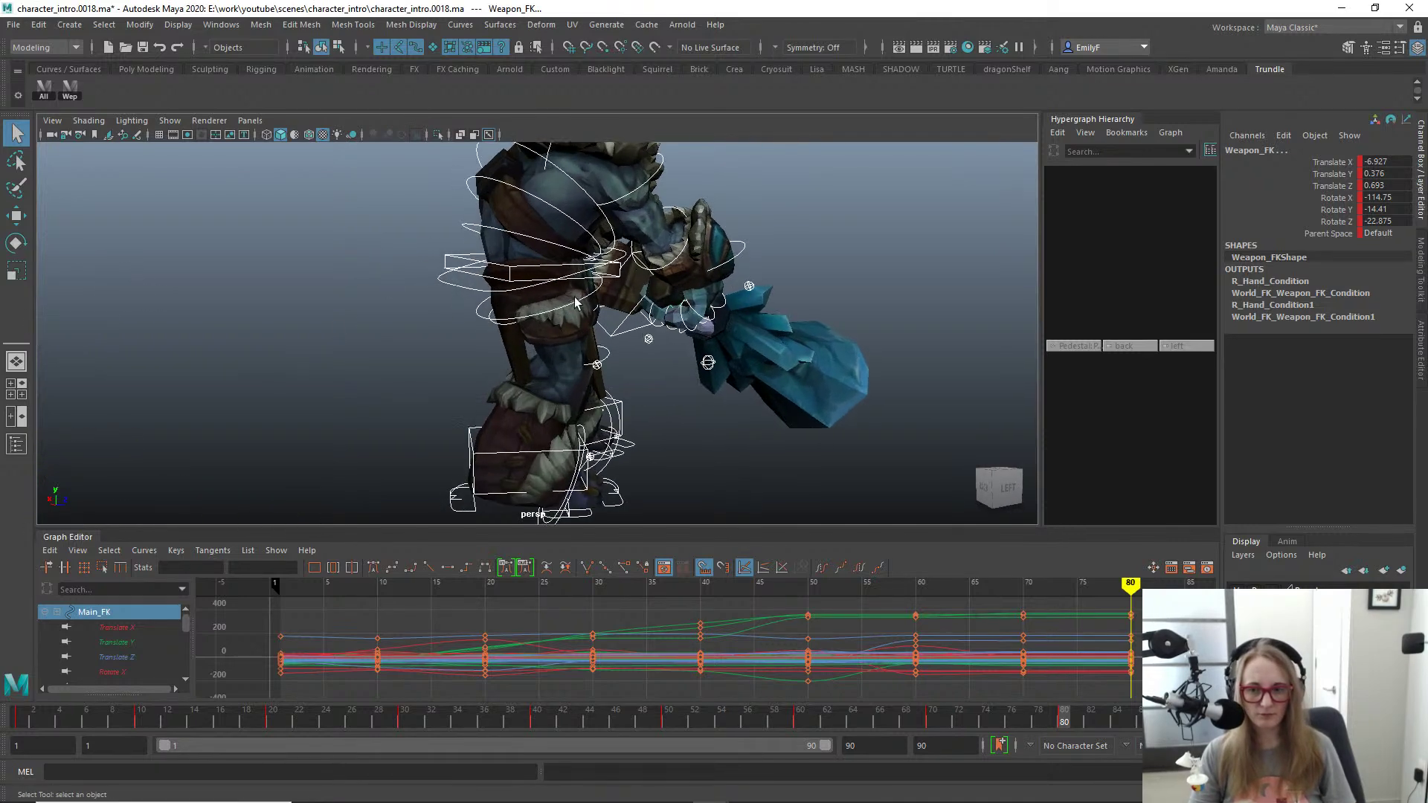
alt+drag(543, 348, 544, 338)
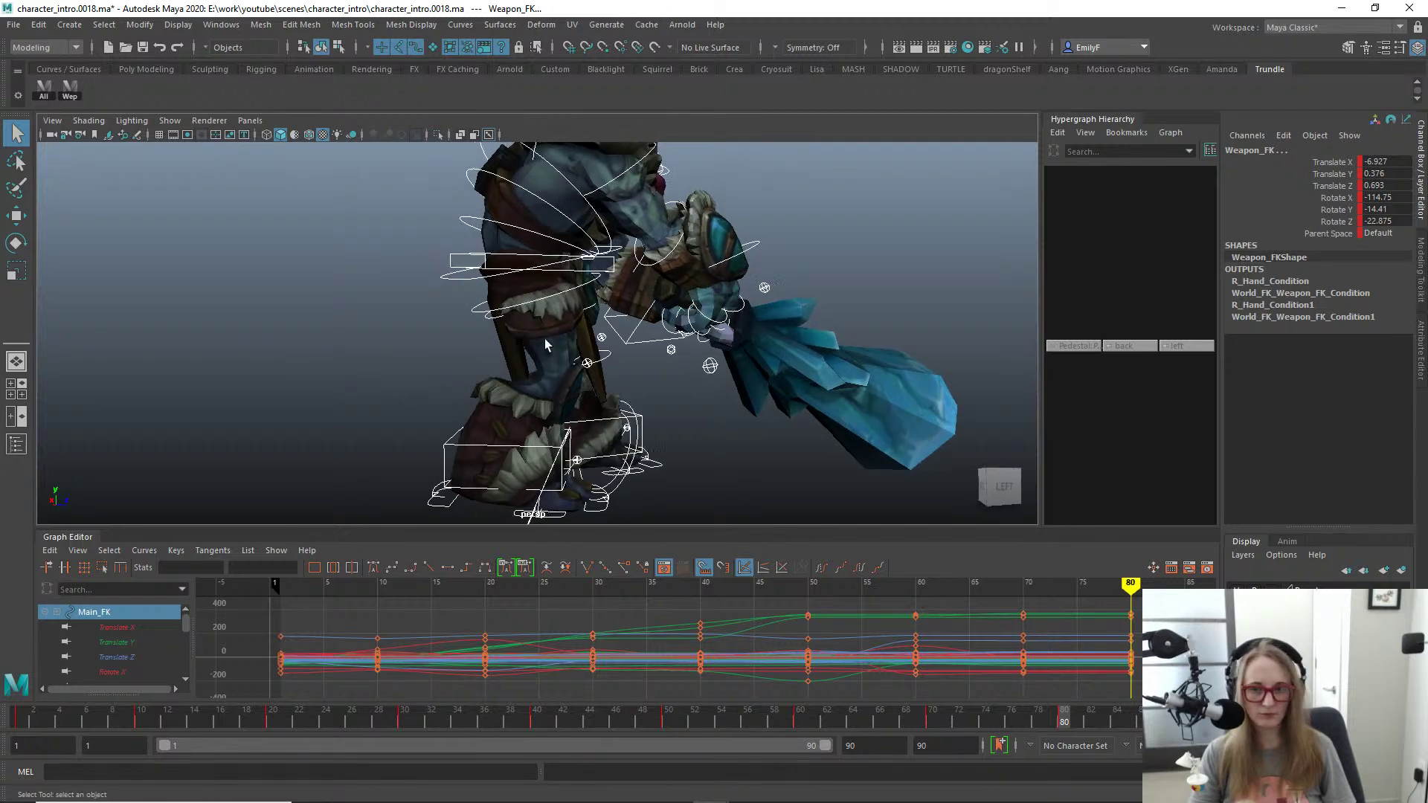
click(452, 273)
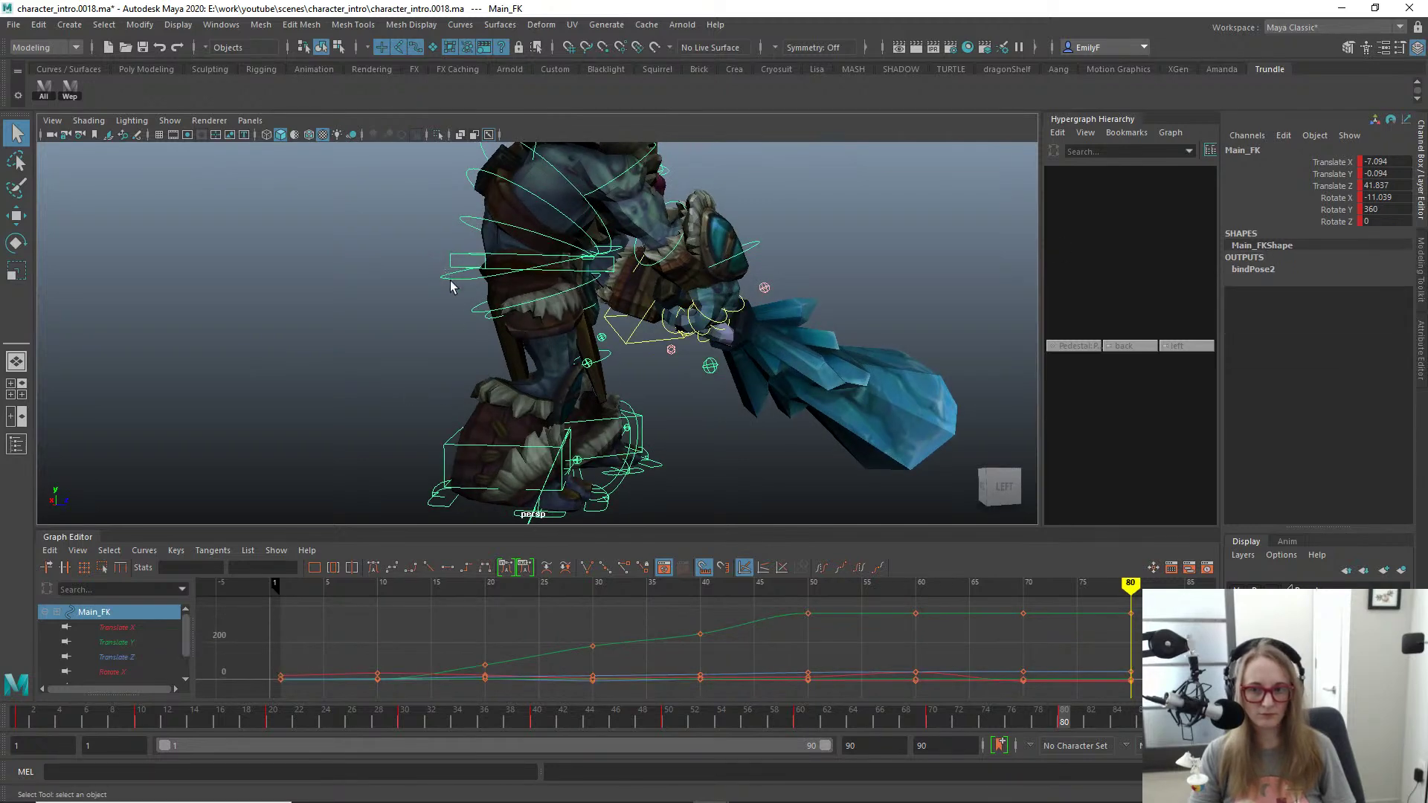
key(e)
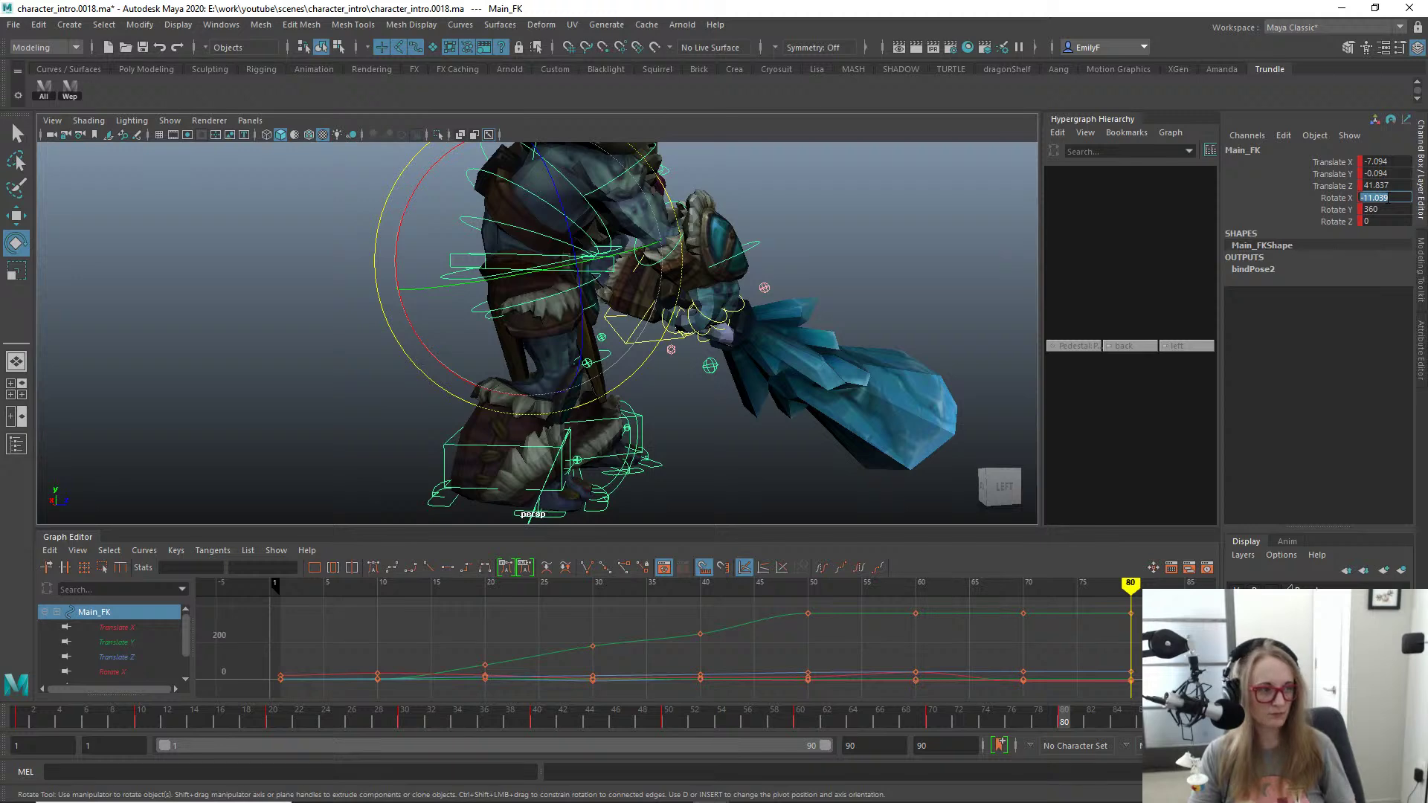
text(0)
key(Return)
alt+drag(435, 279, 447, 233)
key(q)
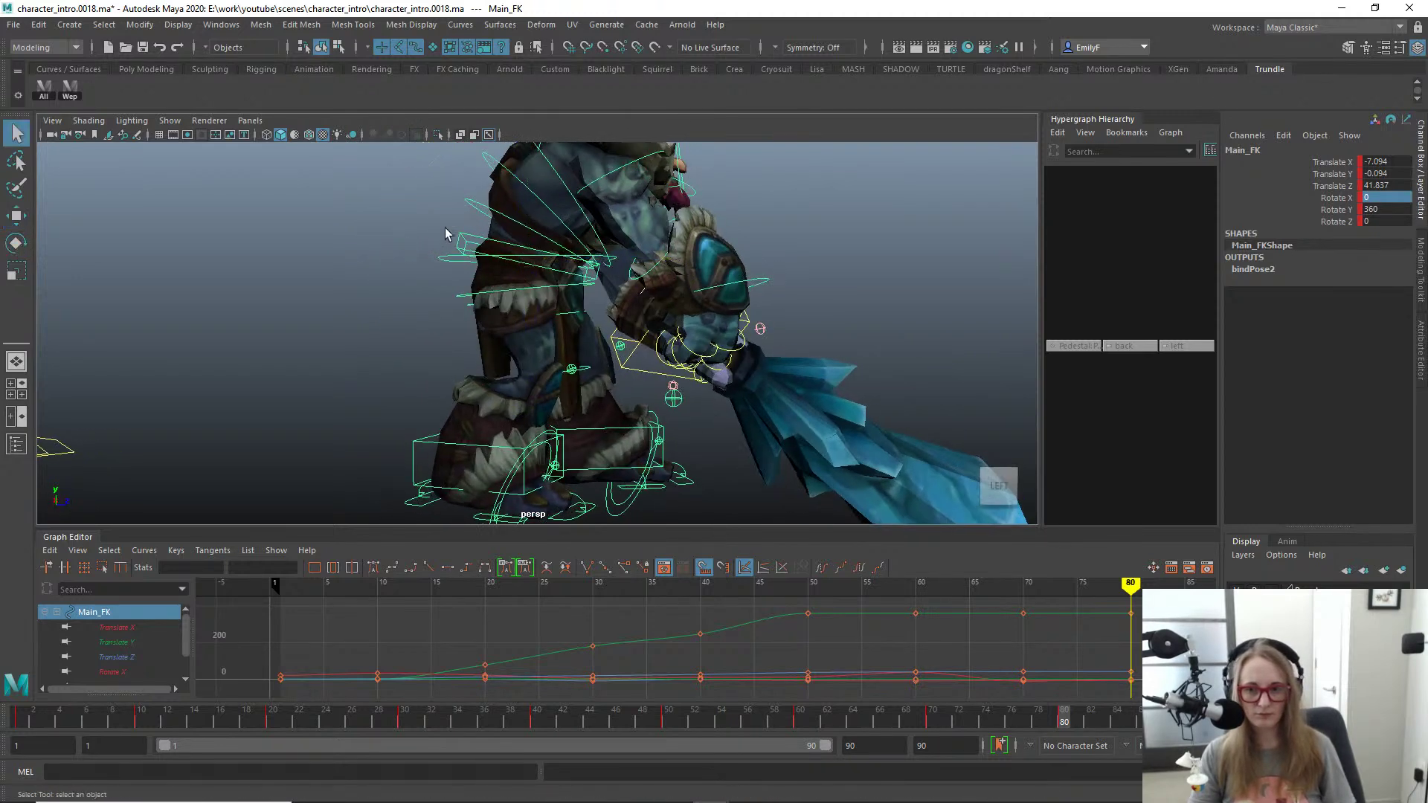
Step: Rotate the Root_FK control slightly to about 1.12 degrees in X on frame 80
click(468, 248)
key(e)
drag(622, 350, 624, 346)
key(q)
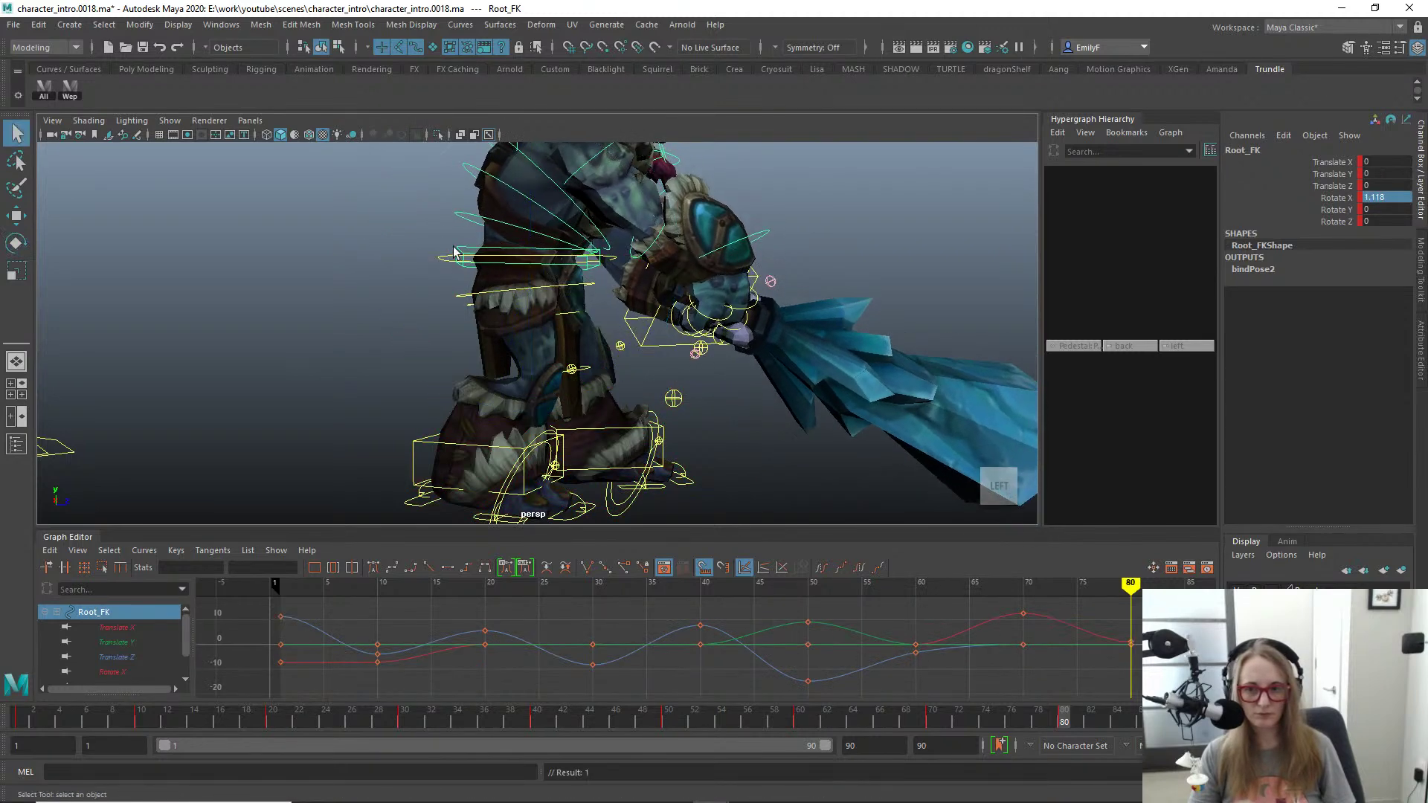
Step: Move Main_FK to about 42.27 in Translate Z and rotate it to about 2.37 degrees in X
click(442, 277)
key(e)
key(w)
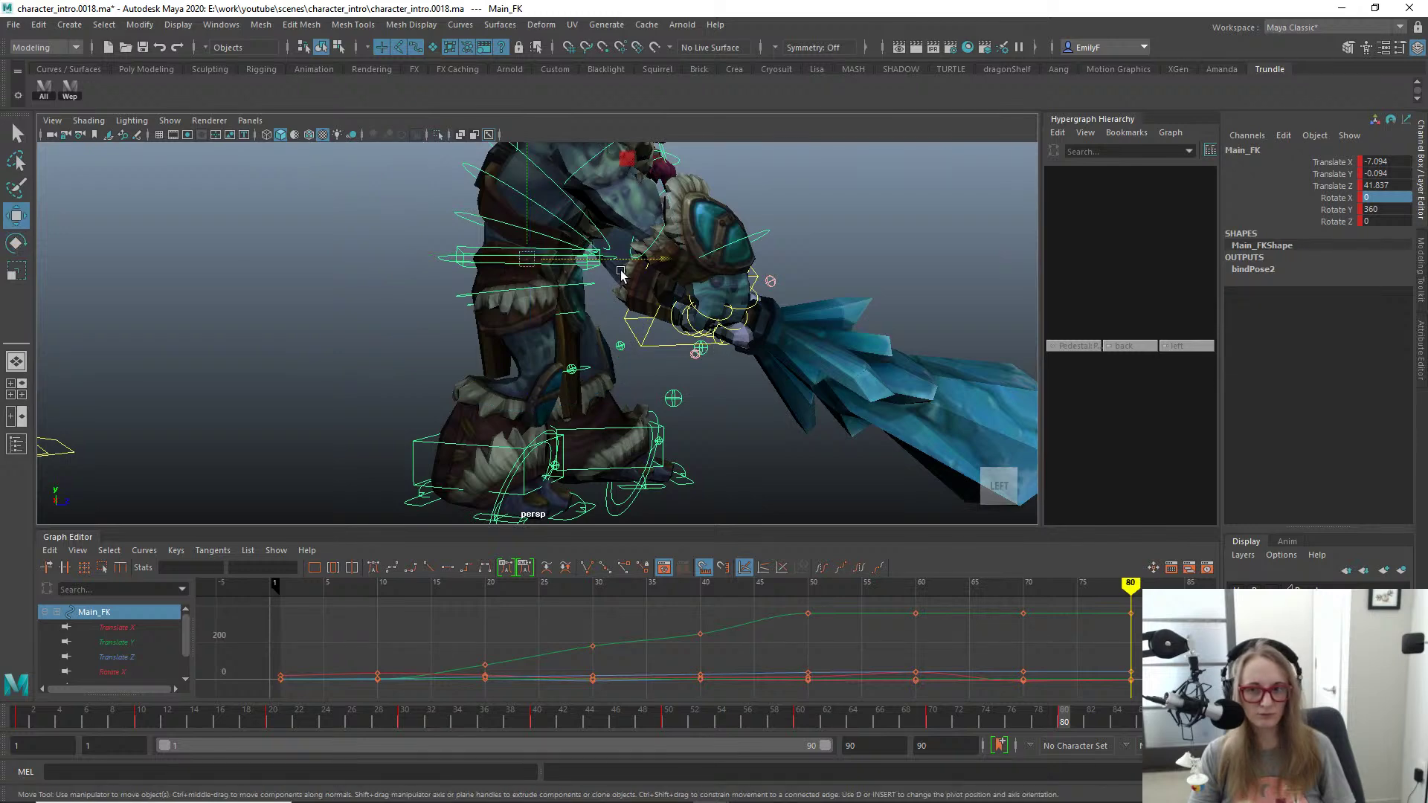
drag(644, 259, 648, 259)
key(e)
drag(625, 354, 587, 331)
key(q)
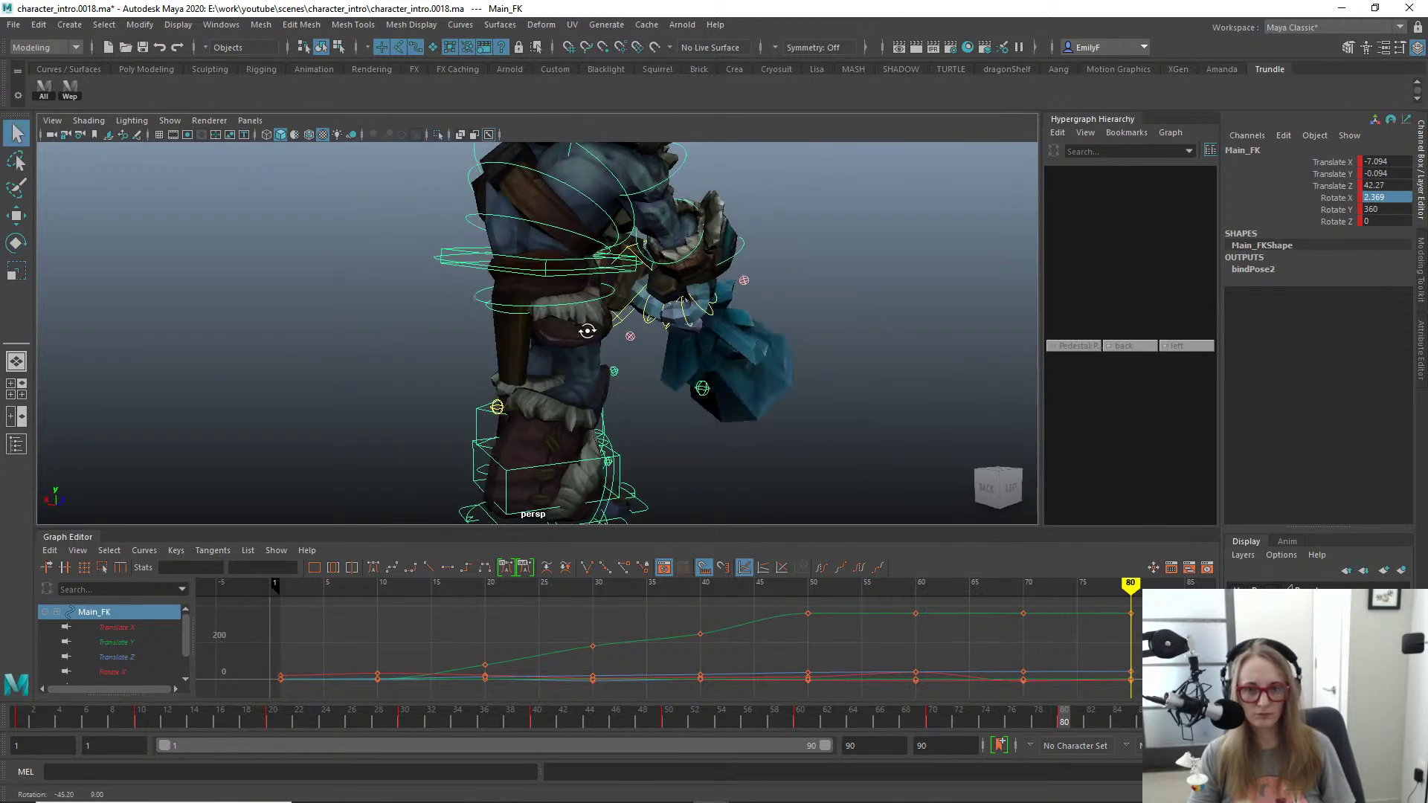
Step: Lean the lower torso back by rotating Spine1_FK to about -15.66 degrees in X
click(535, 227)
key(e)
alt+drag(534, 227, 415, 298)
key(q)
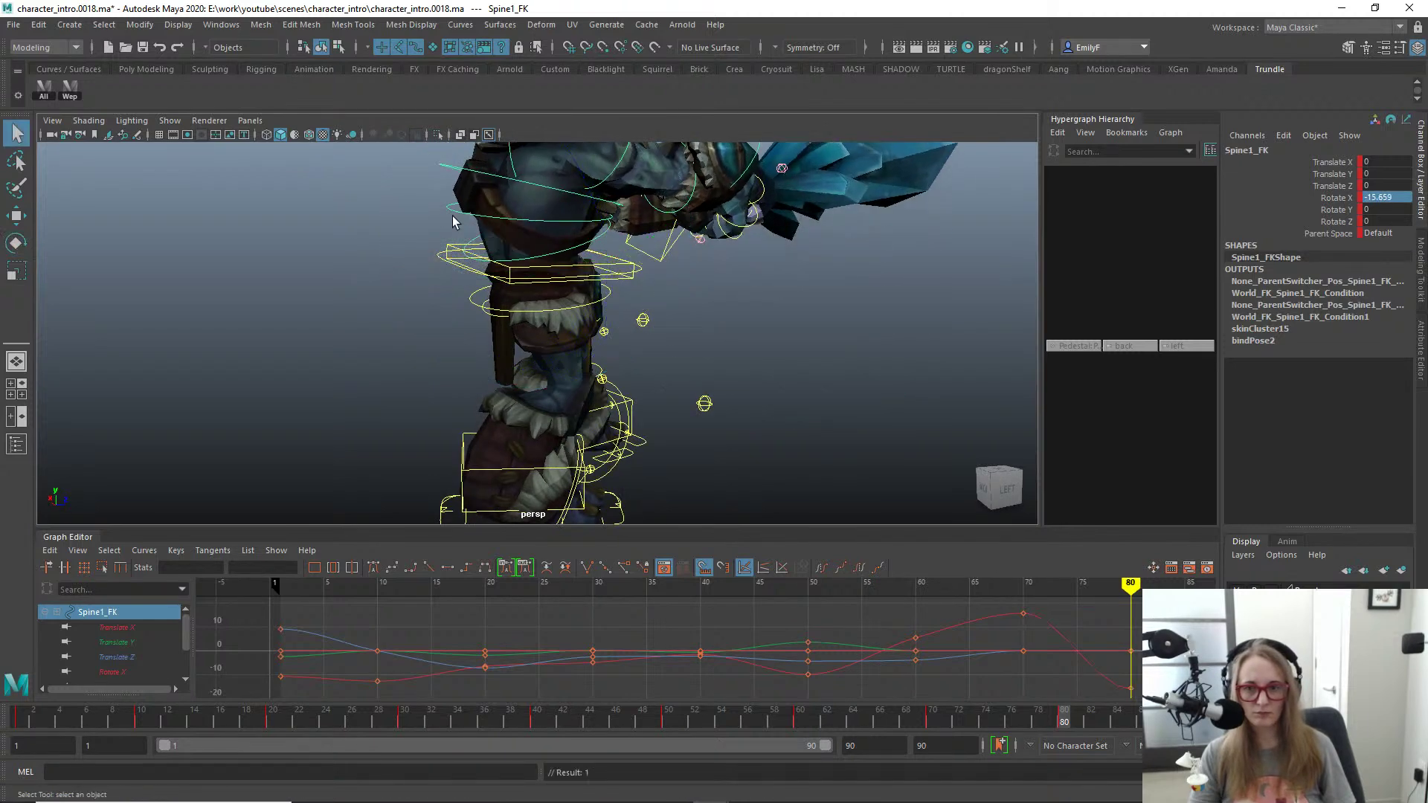
Step: Lean the upper torso back by rotating Spine2_FK to about -4.09 degrees in X and Spine3_FK to about -0.61, 2.63, 2.2 degrees
click(454, 221)
key(e)
drag(420, 186, 456, 193)
key(q)
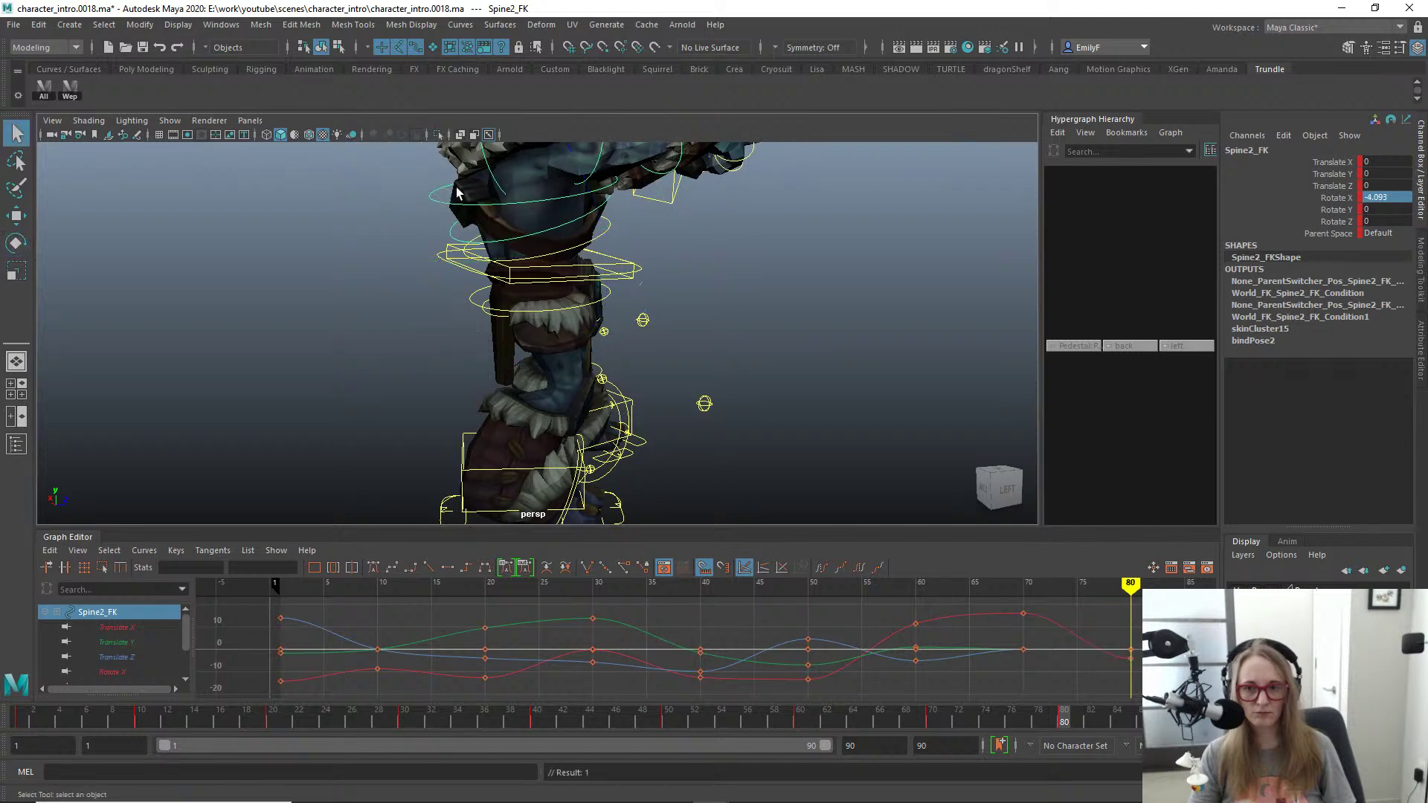
click(434, 215)
key(e)
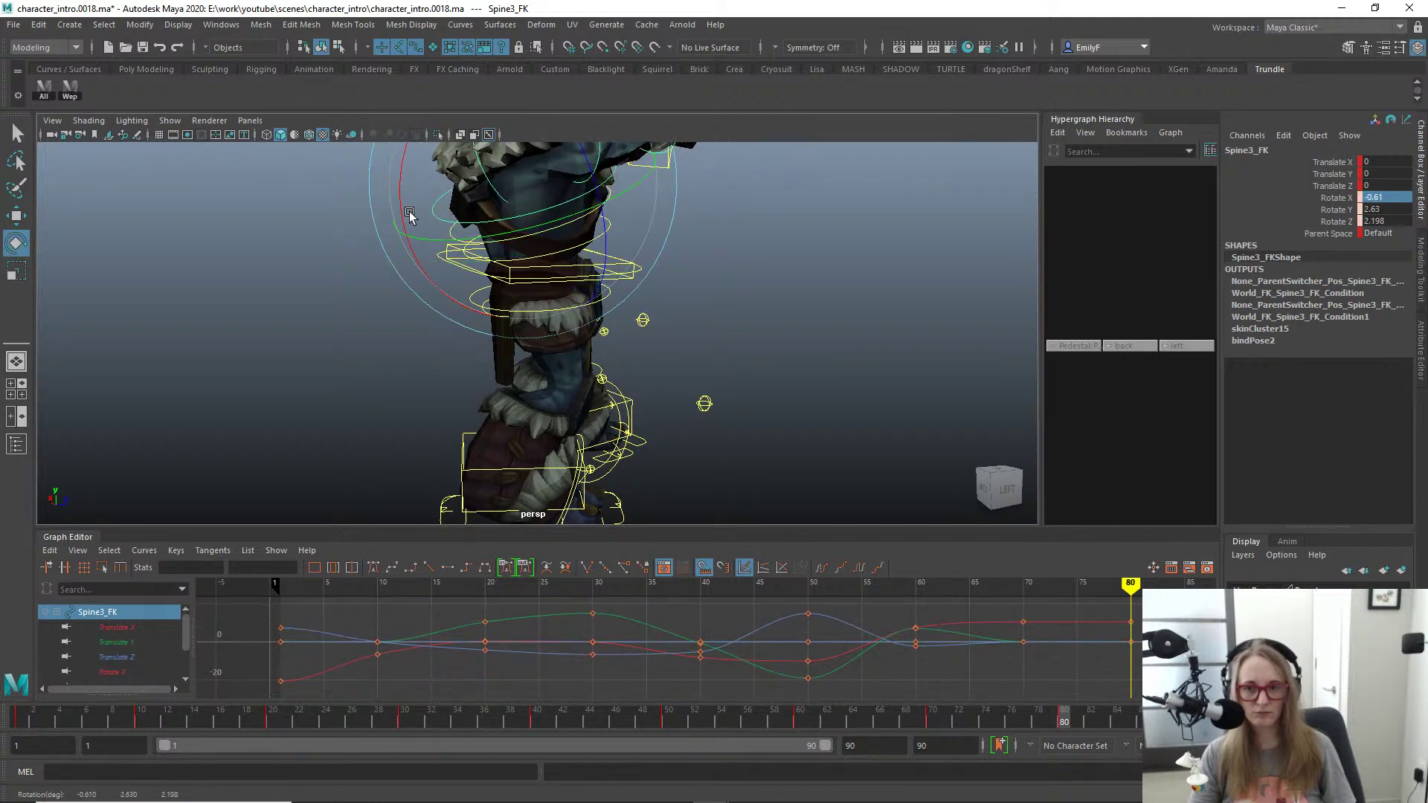
alt+drag(409, 216, 363, 253)
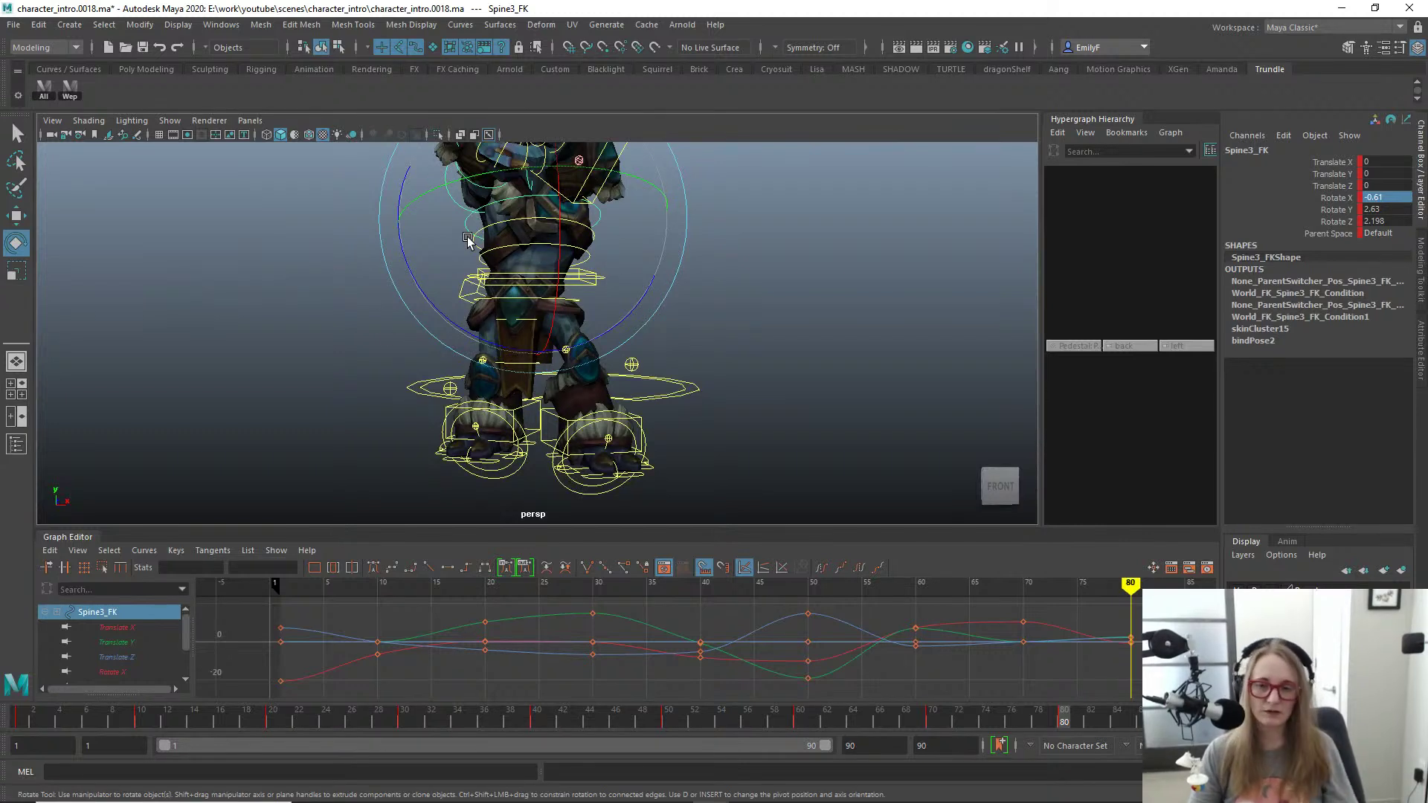
Step: Compare the frame 70 and 80 poses, and examine how the swordsman raises the blade over his shoulder in the character_intro reference video
key(comma)
key(comma)
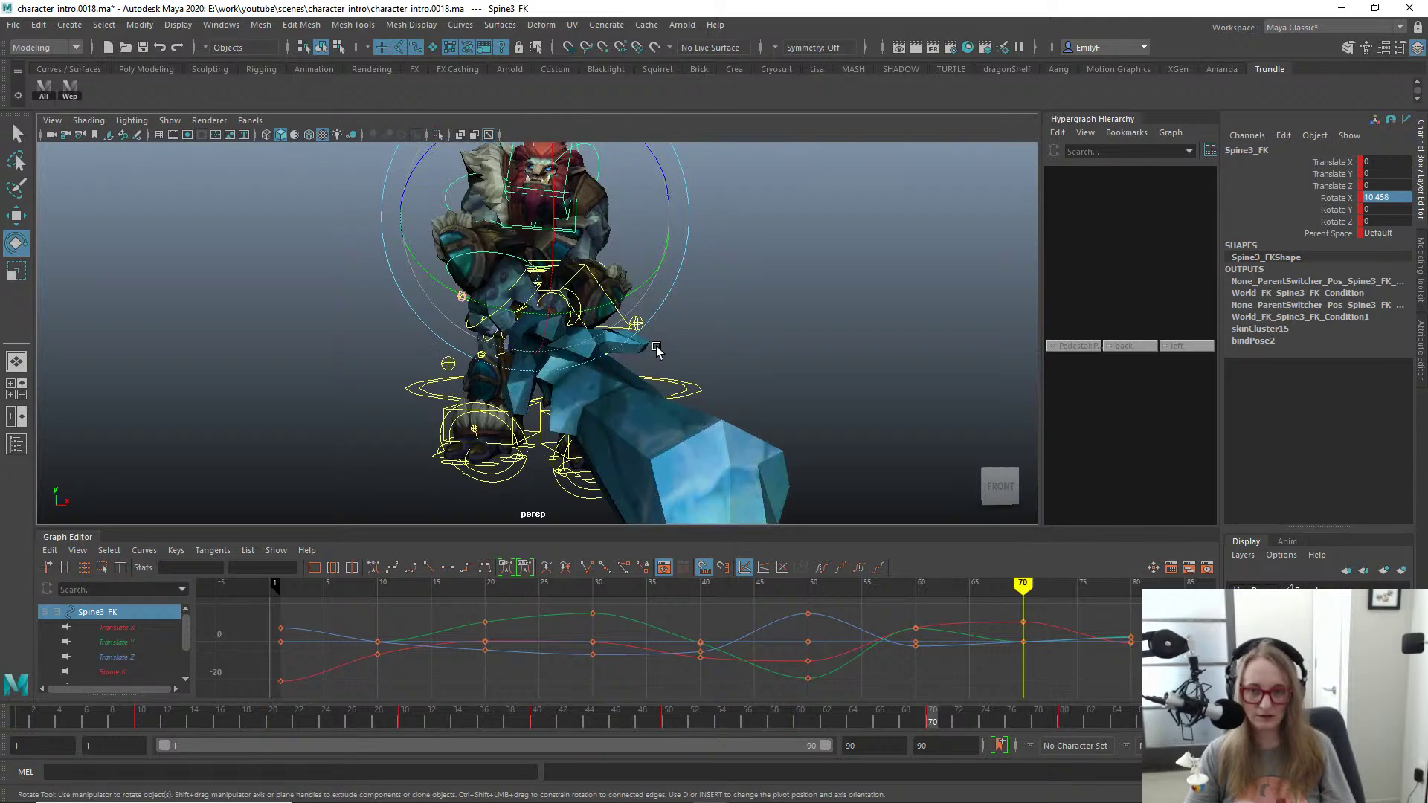
key(period)
key(period)
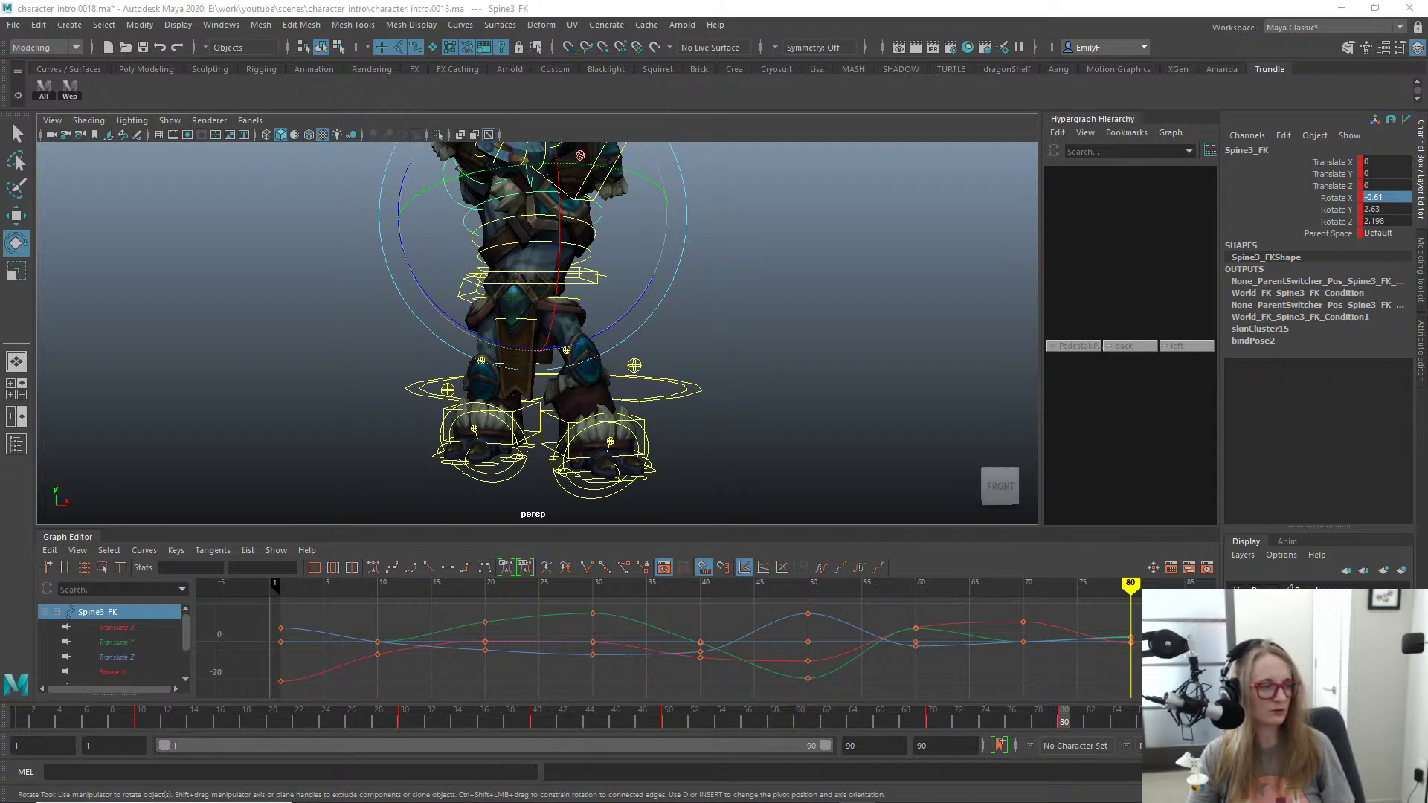
drag(1427, 223, 785, 93)
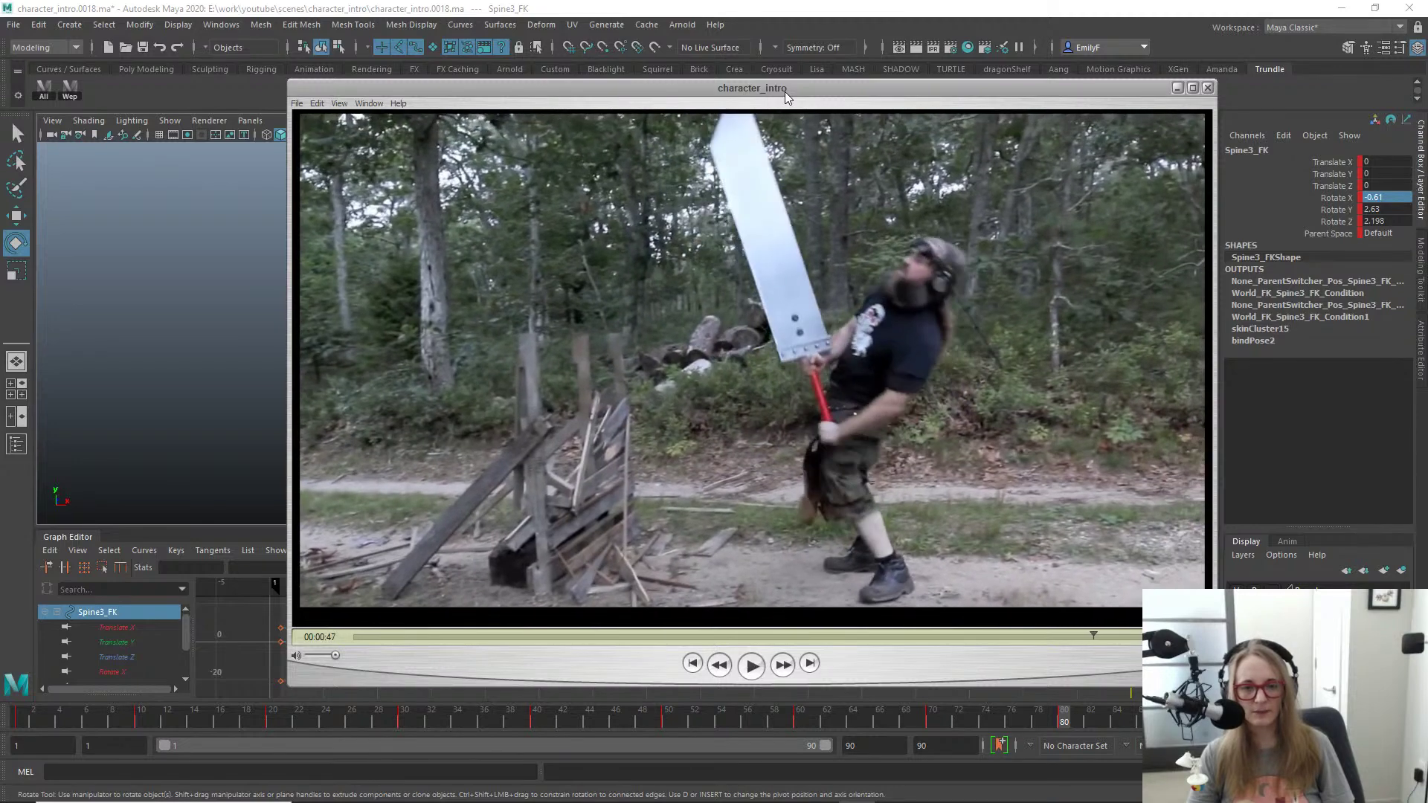
key(Left)
key(Left)
key(Left)
key(Left)
key(Left)
key(Left)
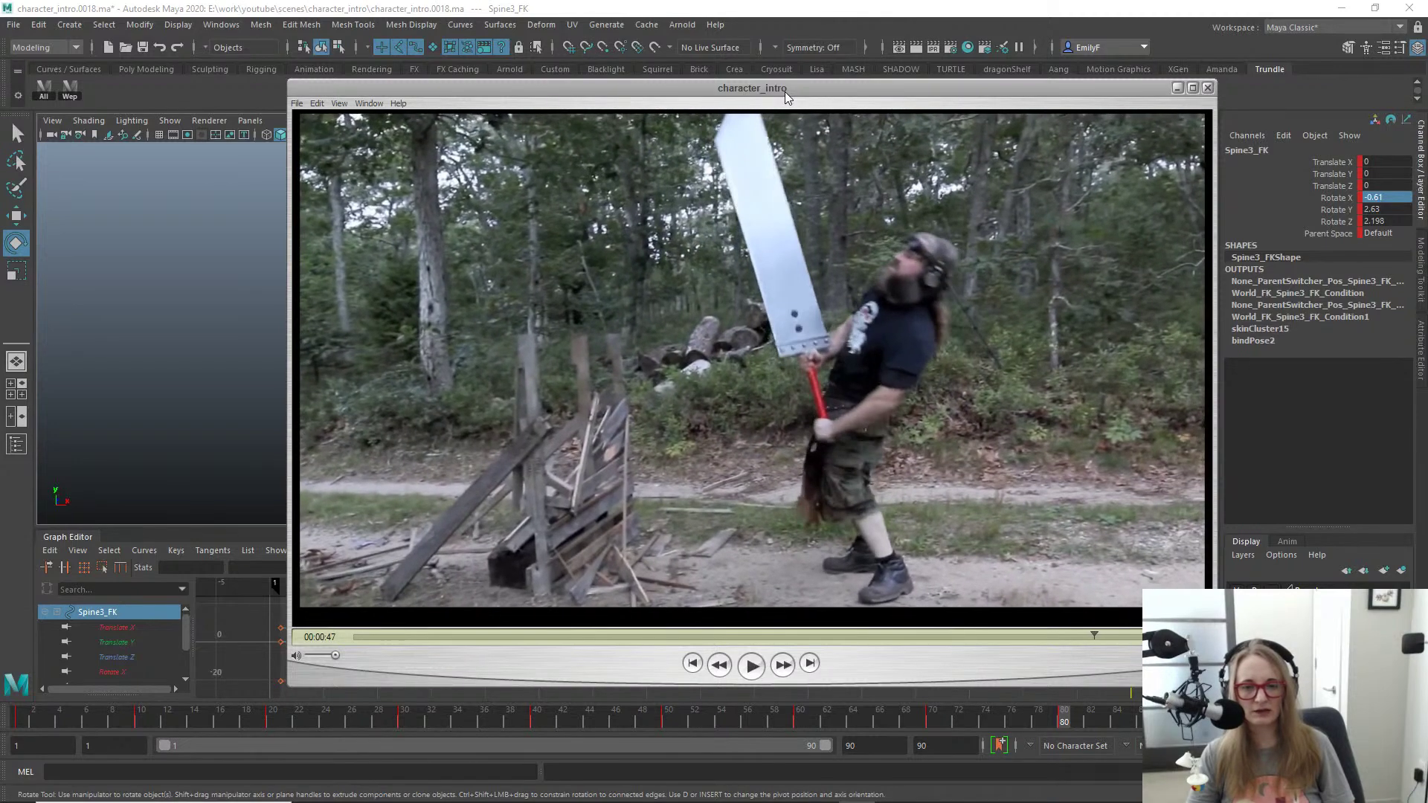
key(Right)
key(Right)
key(Right)
key(Right)
key(Right)
key(Right)
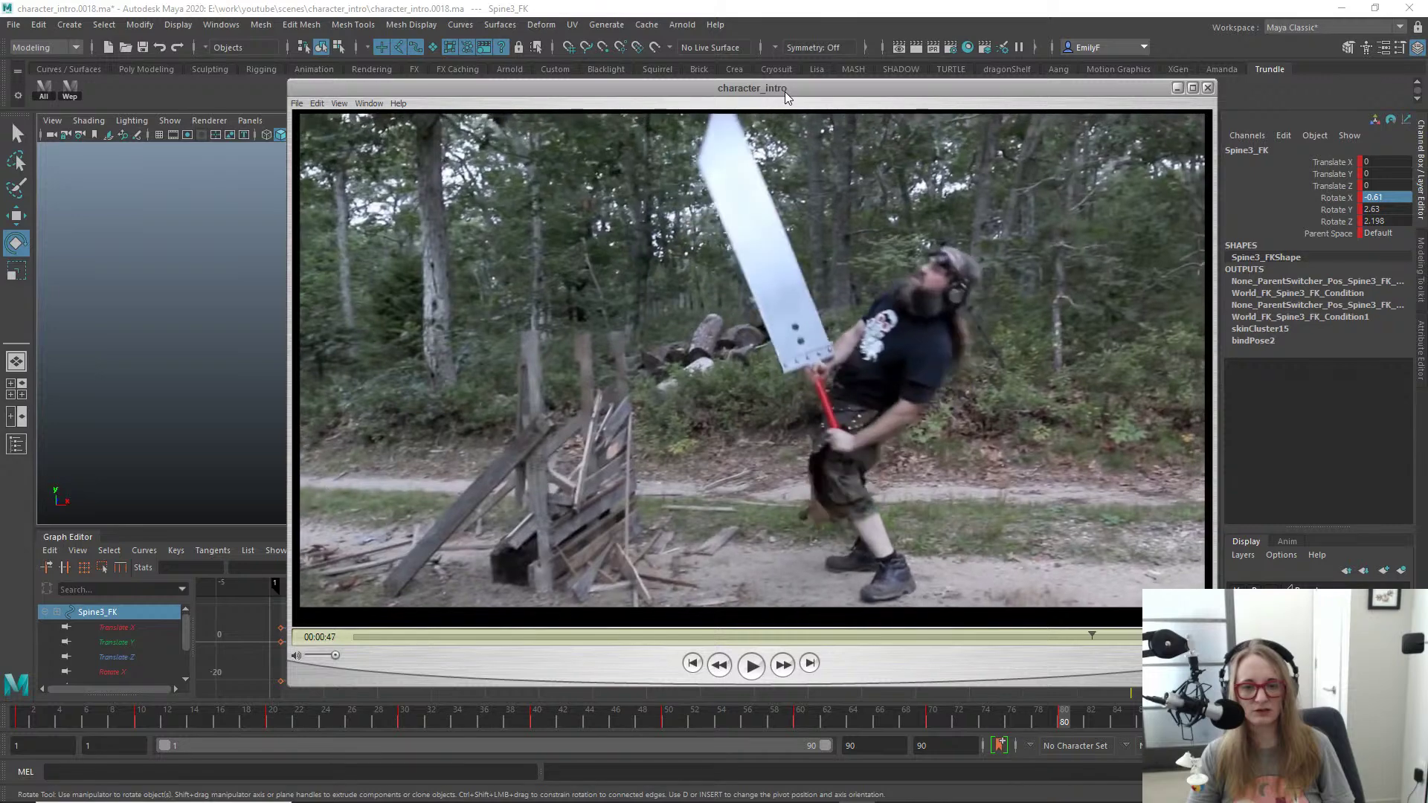
key(Right)
key(Right)
key(Right)
key(Right)
key(Right)
key(Right)
key(Right)
key(Right)
key(Right)
key(Right)
key(Right)
key(Right)
key(Right)
key(Right)
key(Right)
key(Right)
key(Right)
key(Right)
key(Right)
key(Right)
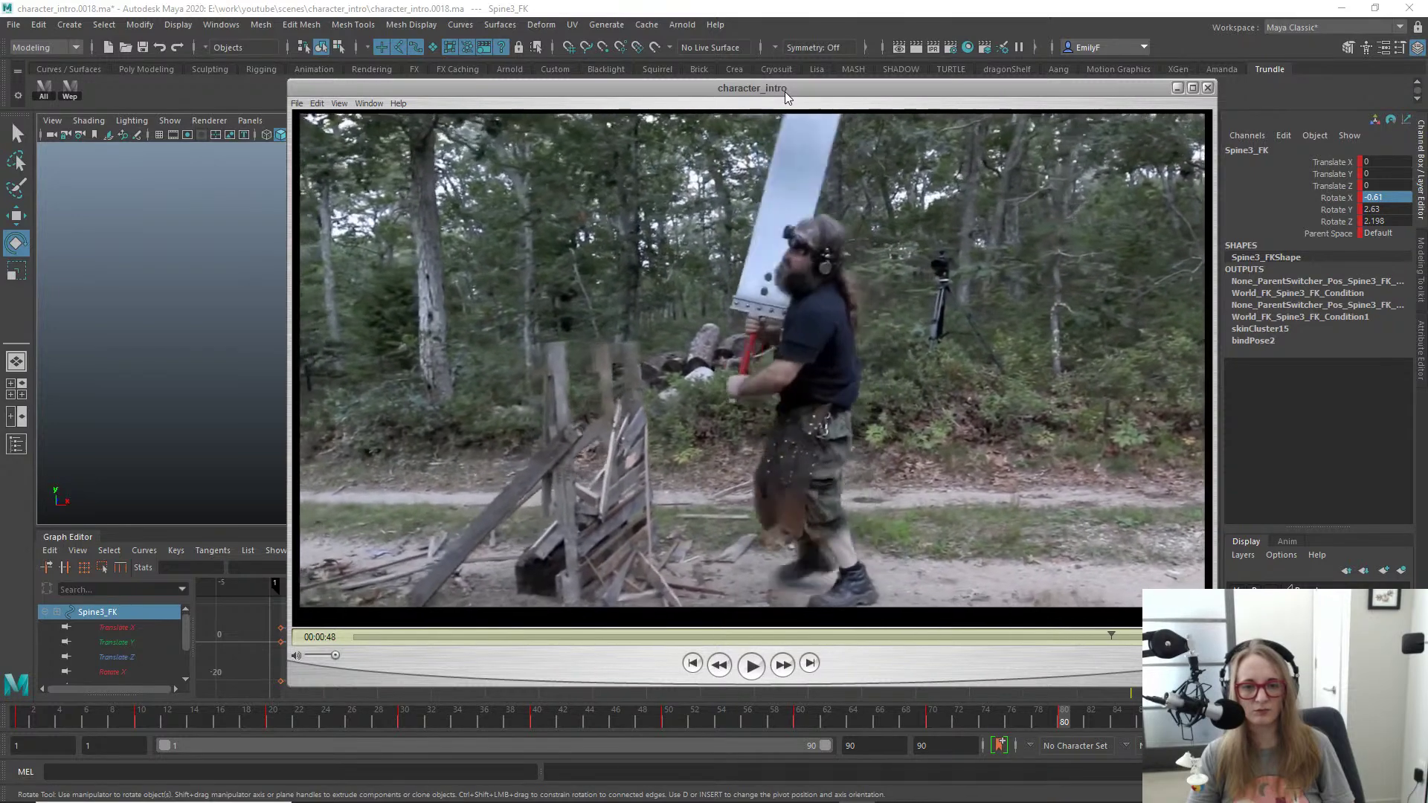
key(Right)
key(Right)
key(Right)
key(Right)
key(Right)
key(Right)
key(Right)
key(Right)
key(Right)
key(Right)
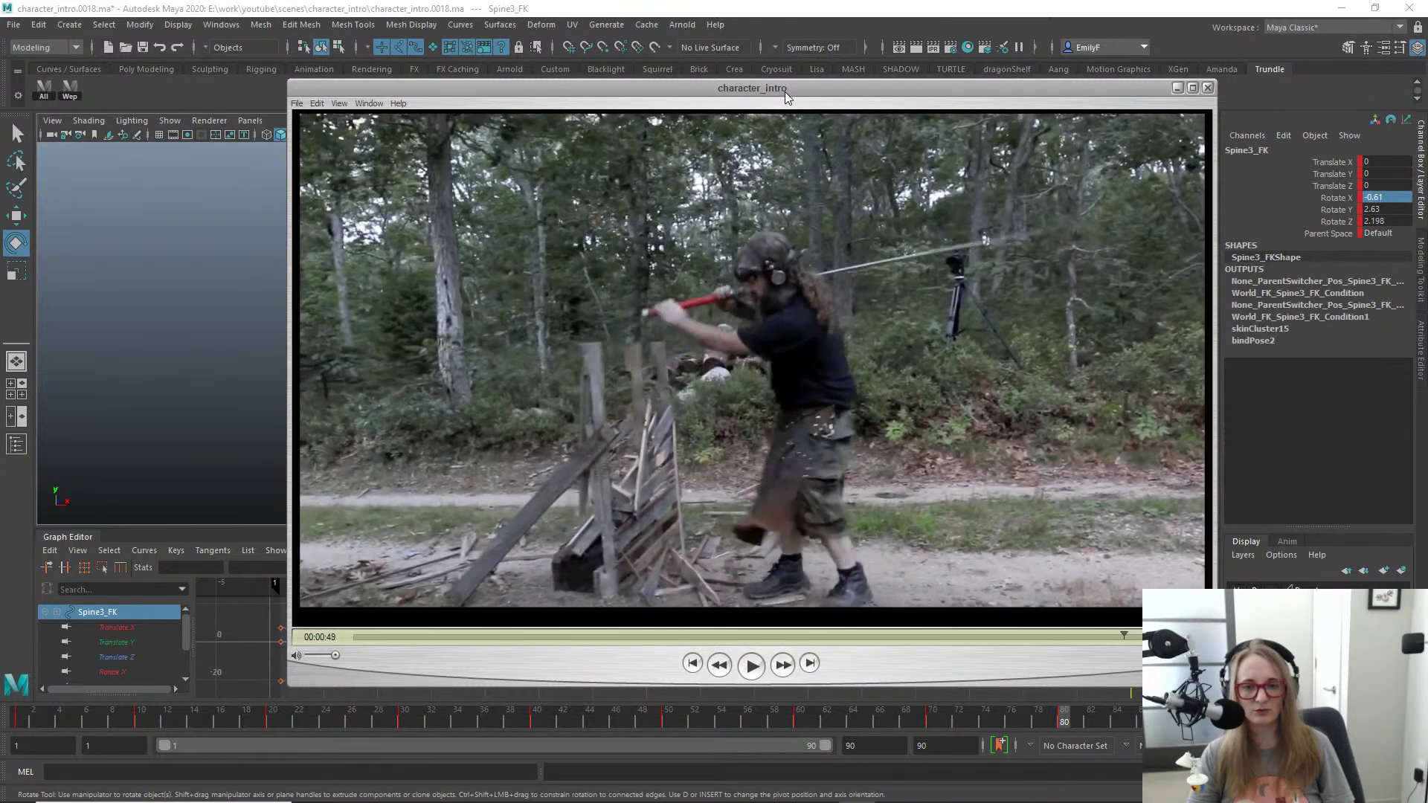
drag(676, 89, 1427, 251)
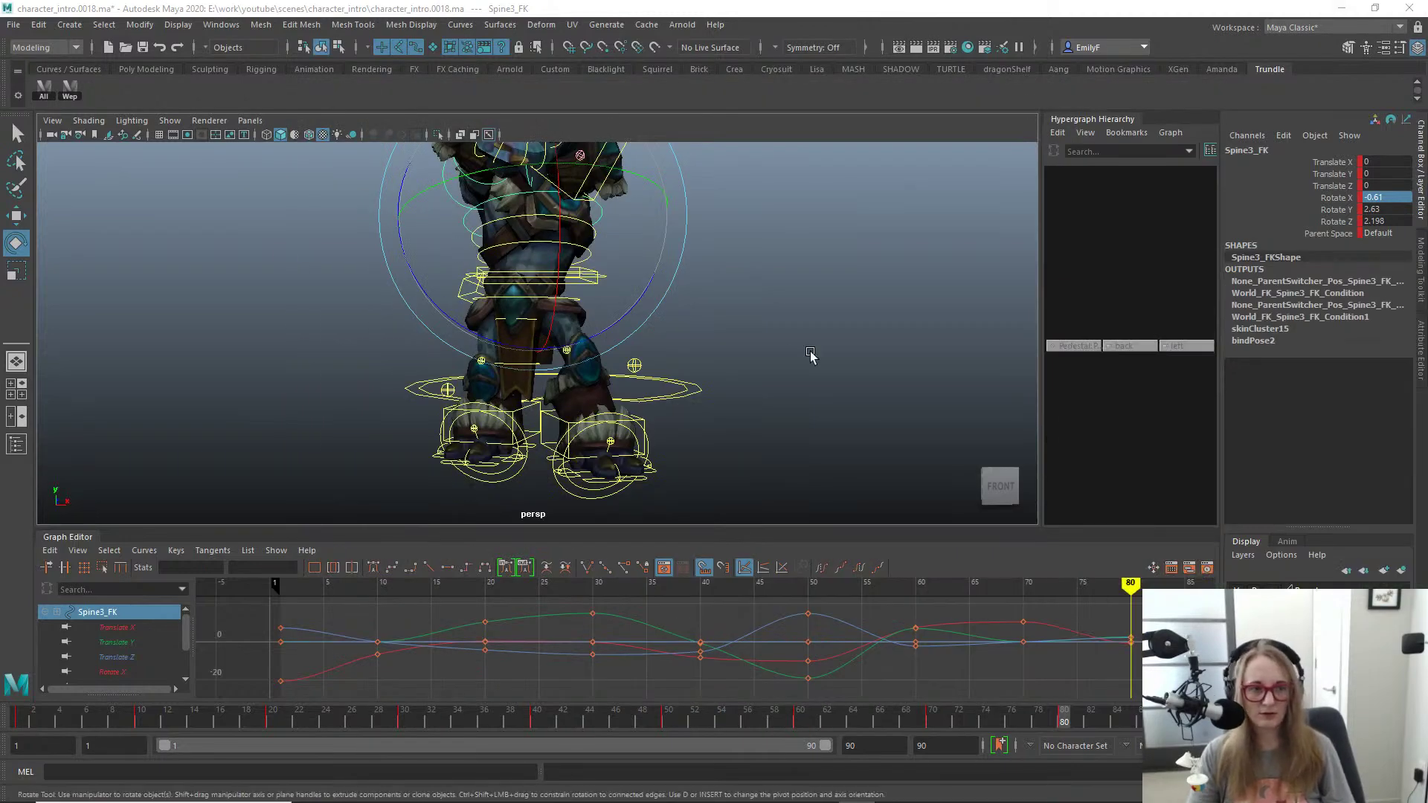
Step: Select Spine1_FK, Spine2_FK and Spine3_FK together and reset their Rotate Y and Rotate Z to 0
alt+right_drag(325, 267, 386, 278)
alt+middle_drag(590, 243, 631, 290)
alt+drag(630, 290, 622, 264)
key(q)
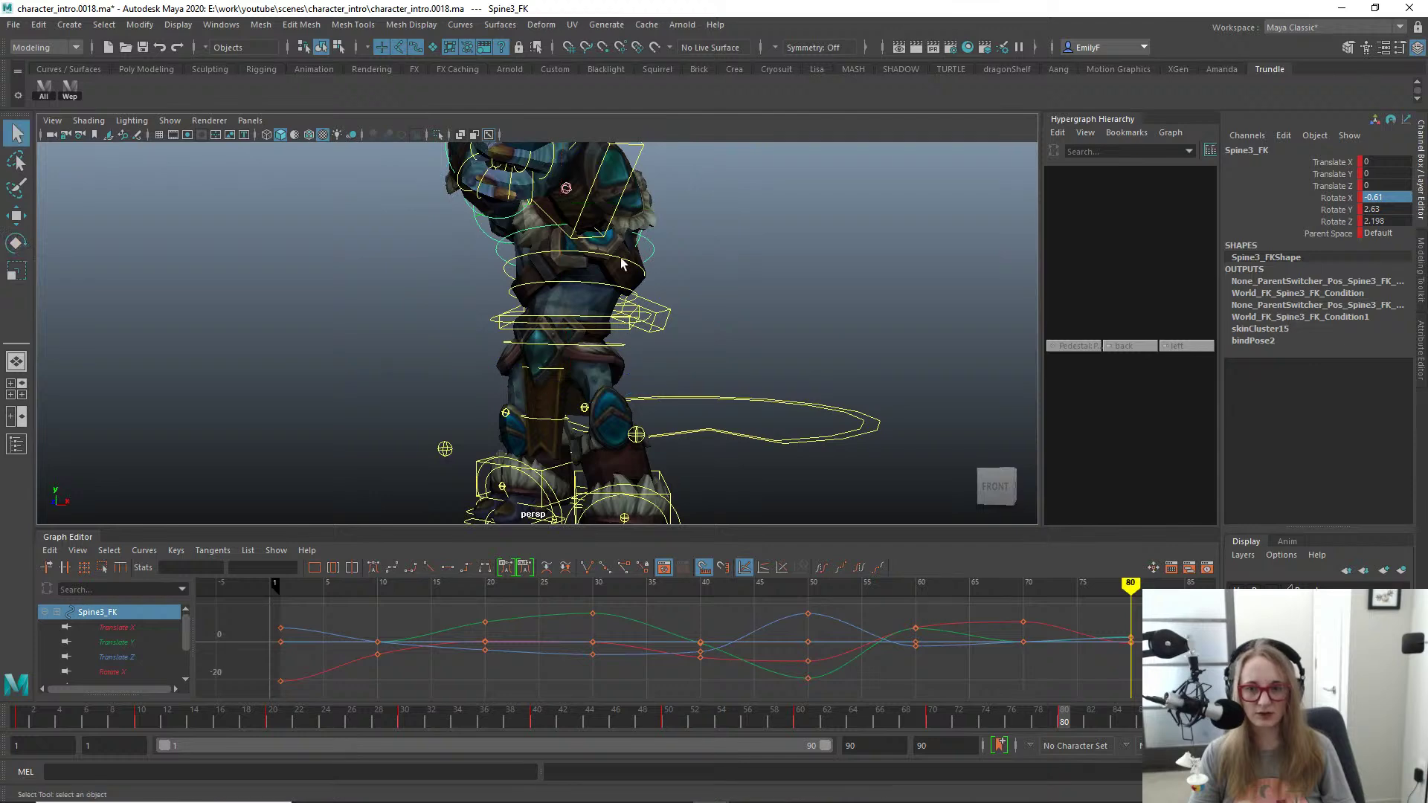
shift+click(604, 262)
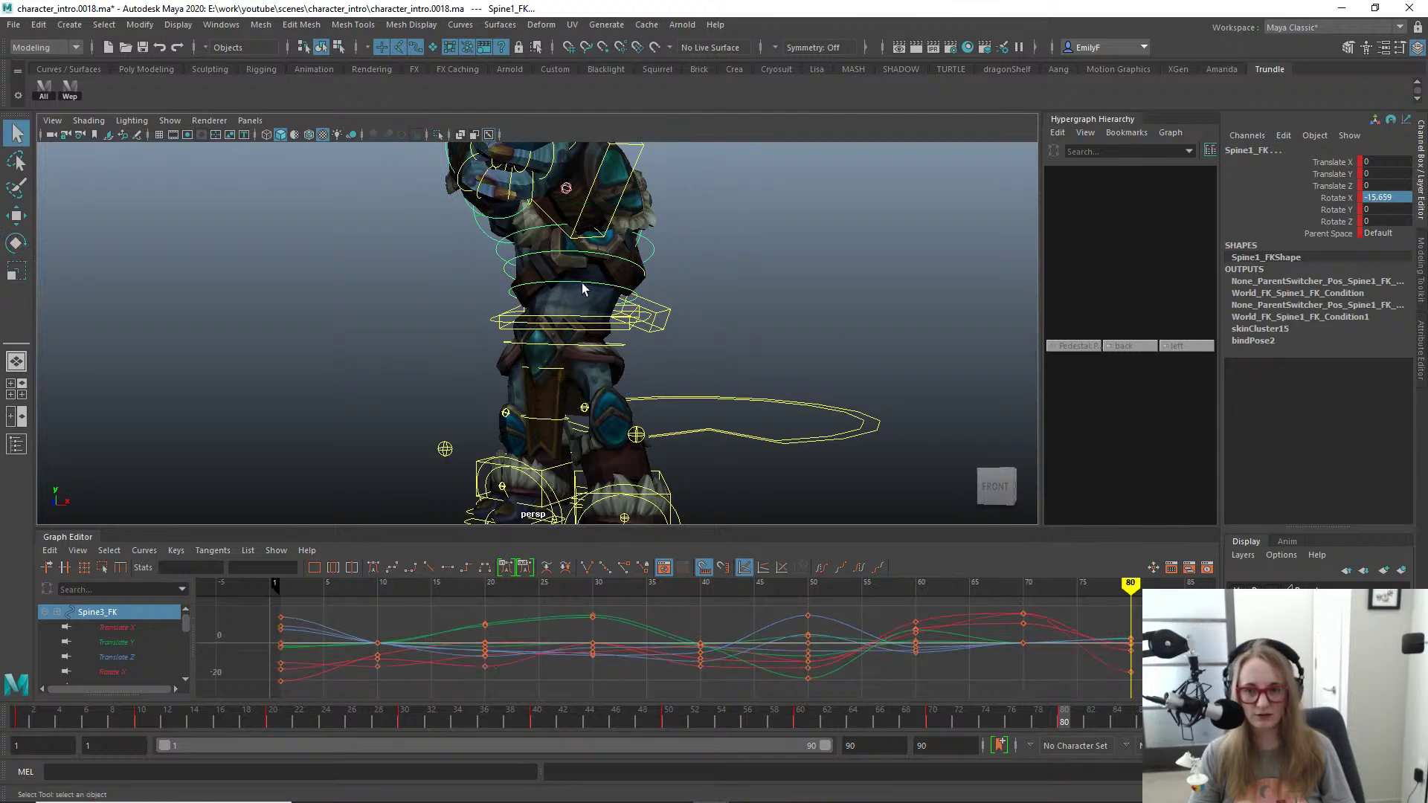
shift+click(582, 284)
double_click(1385, 210)
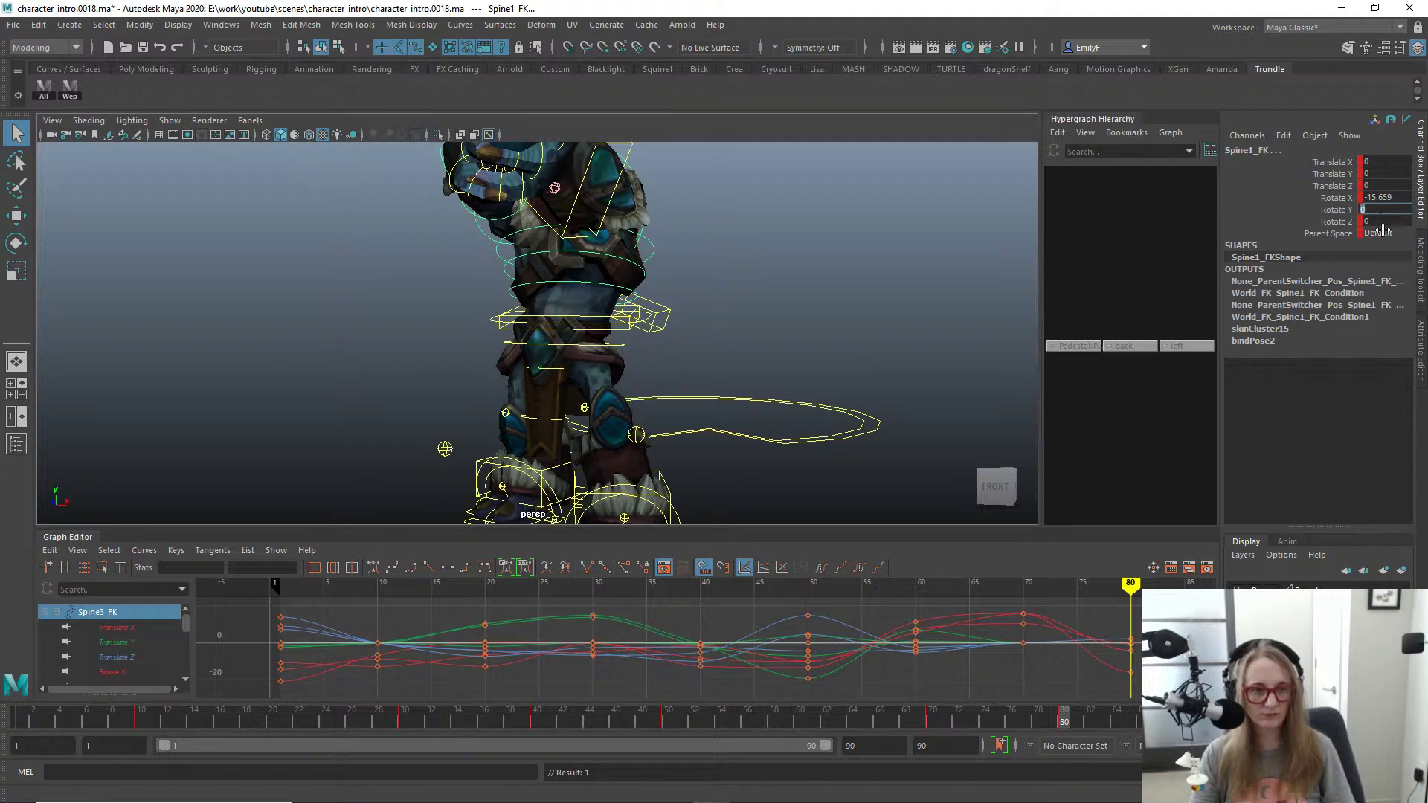
click(1390, 221)
text(0)
key(Return)
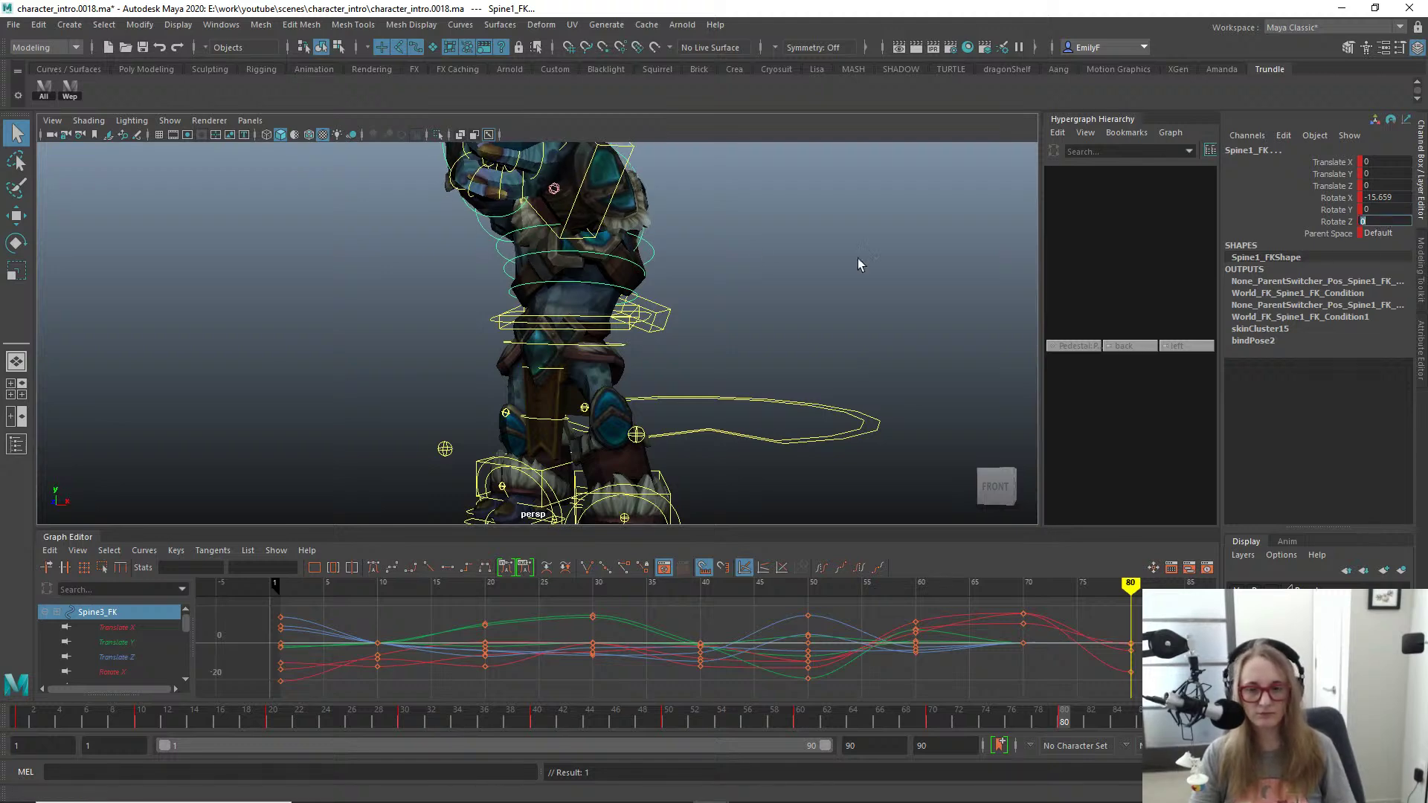
Step: Tilt the torso sideways from the front by rotating Spine2_FK to about -3.16, 0.59, -4.18 degrees
alt+drag(654, 286, 603, 362)
scroll(583, 278, down, 3)
click(591, 264)
key(e)
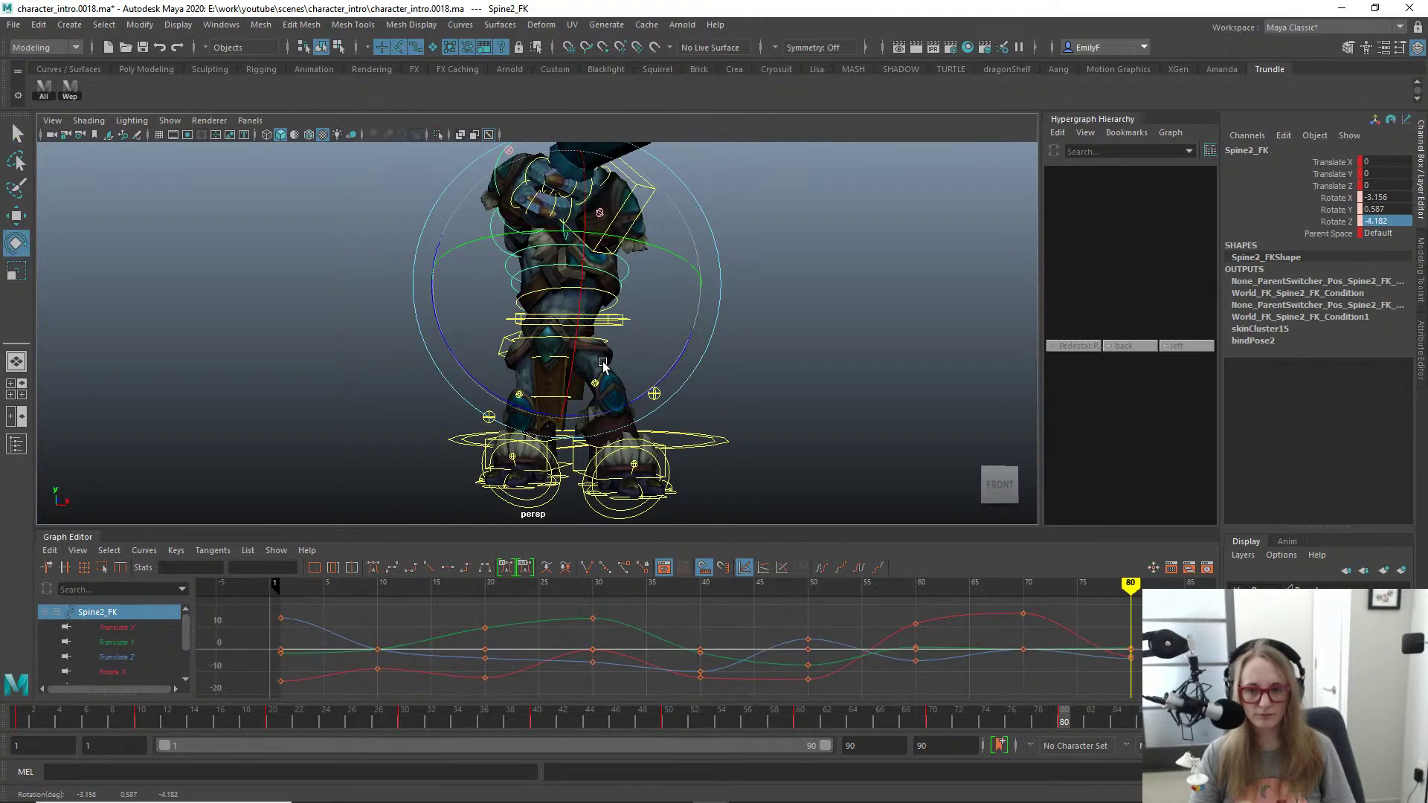
key(q)
Step: Select the Pelvis_FK control and set its Translate Z to 0
click(612, 302)
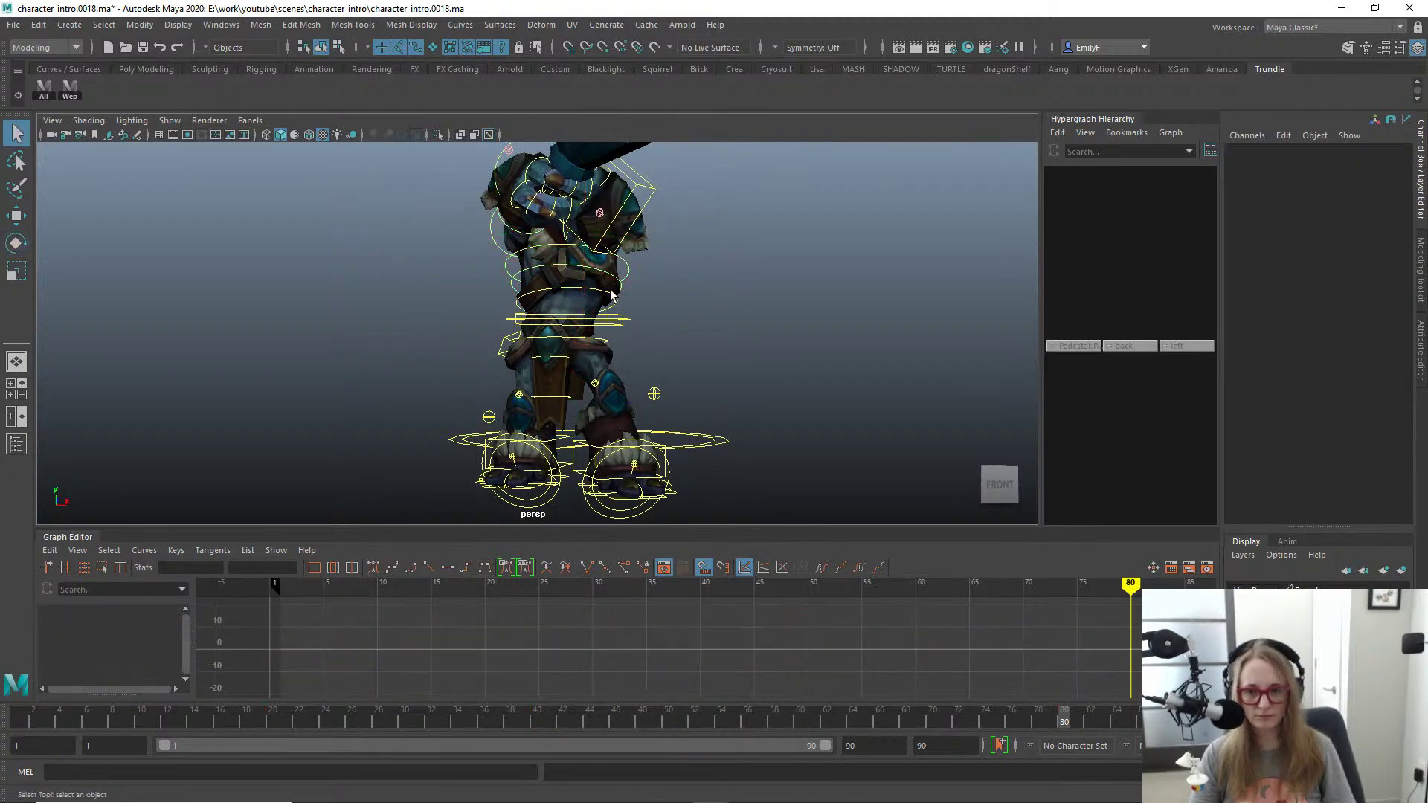
click(611, 297)
scroll(658, 338, up, 2)
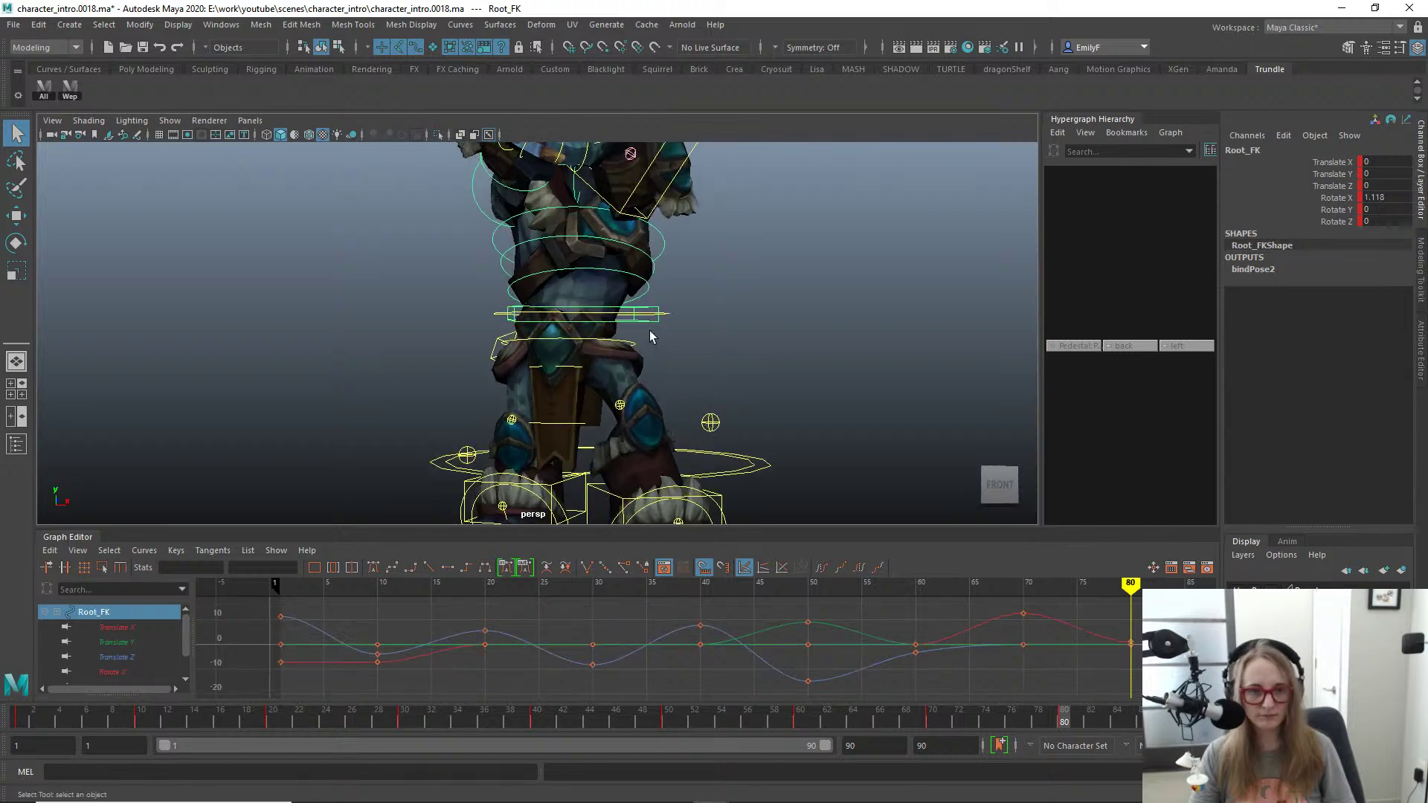
click(571, 348)
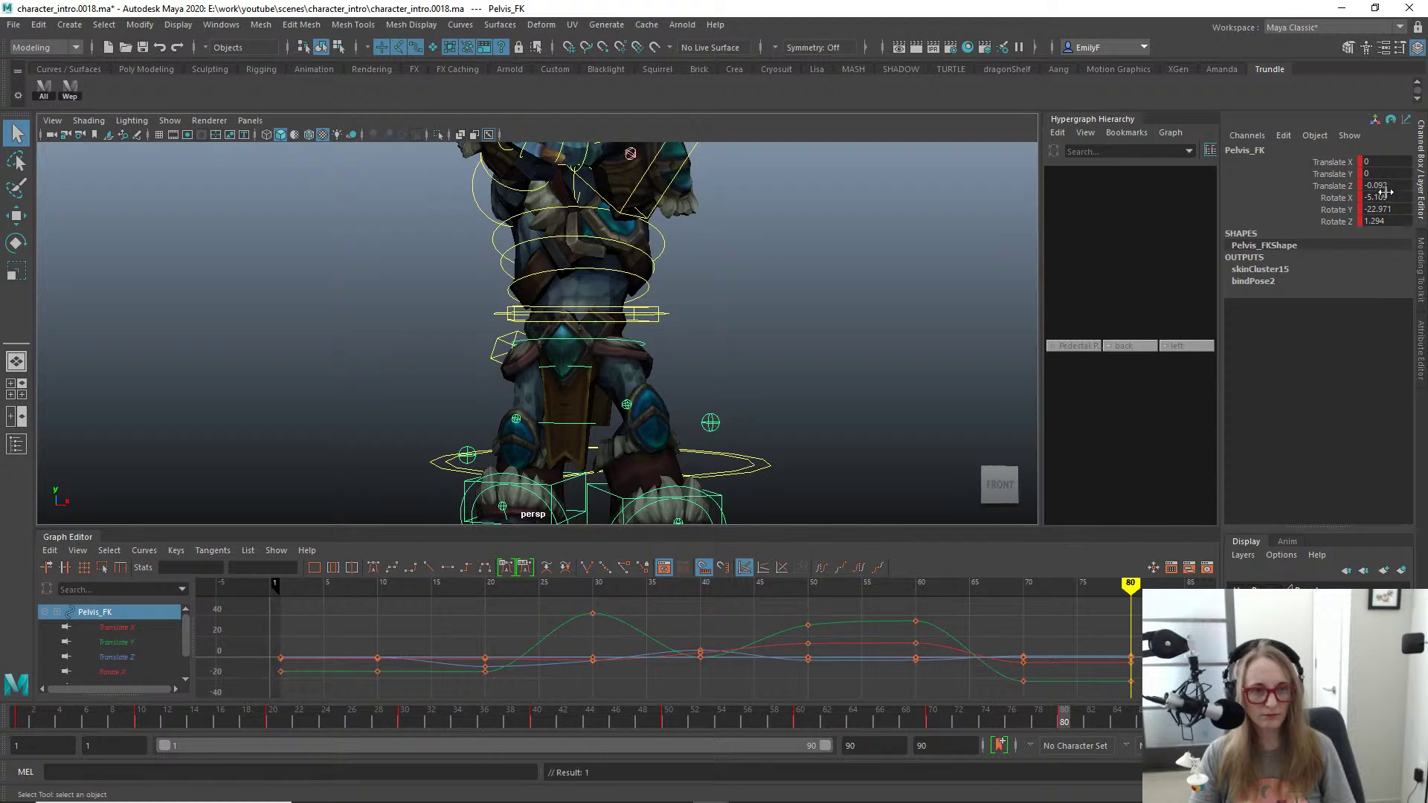
scroll(609, 357, down, 4)
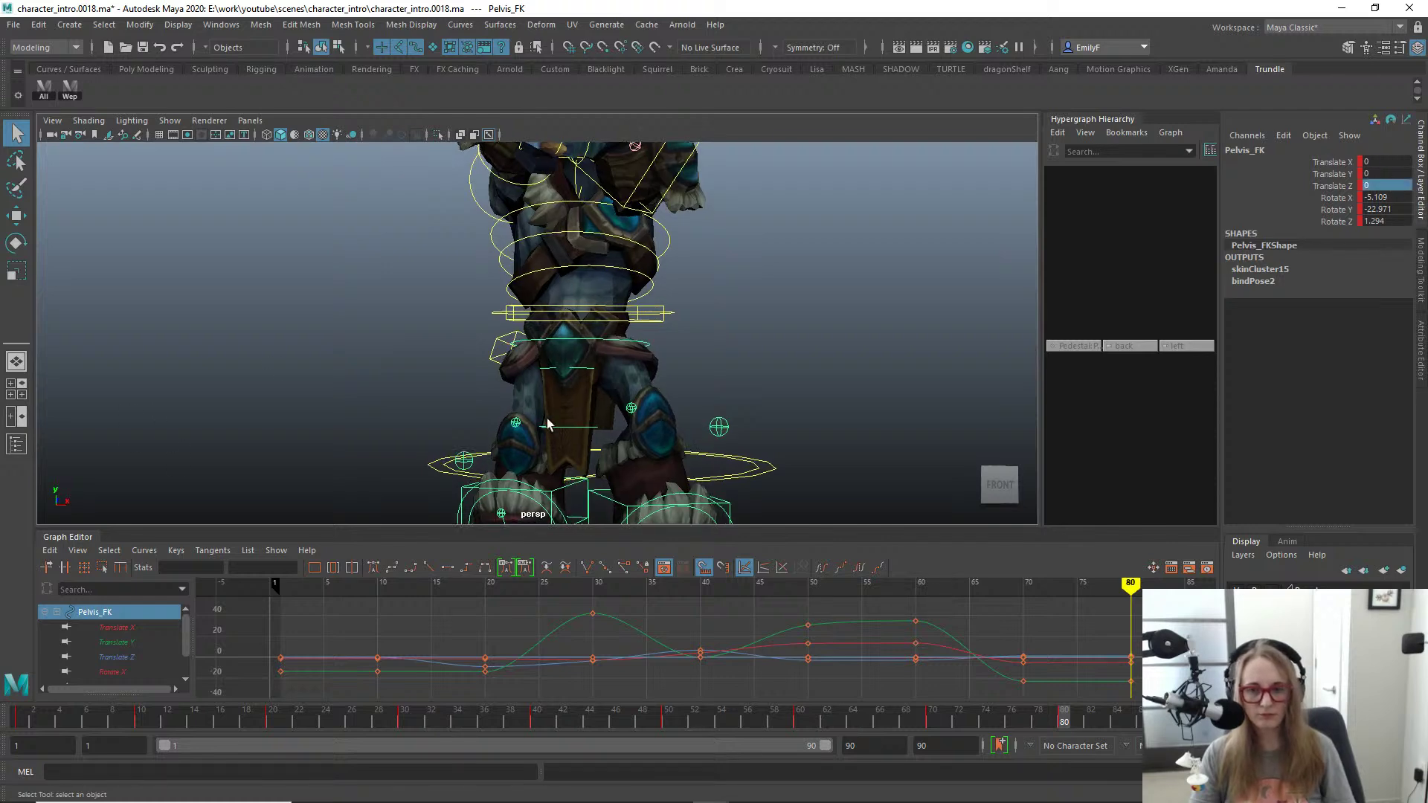
Step: Shift the body's weight sideways by moving Main_FK to about -8.68 in Translate X
click(619, 324)
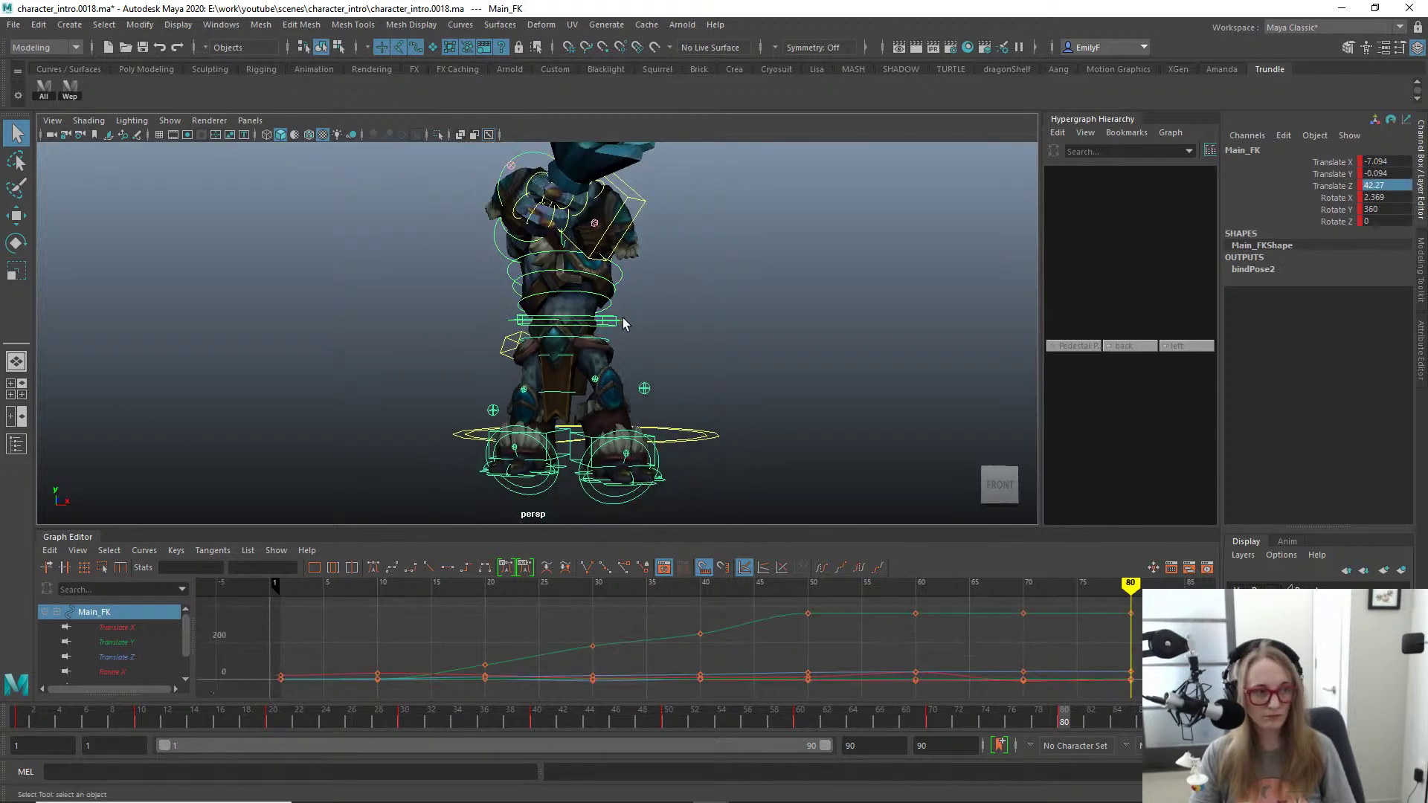
key(w)
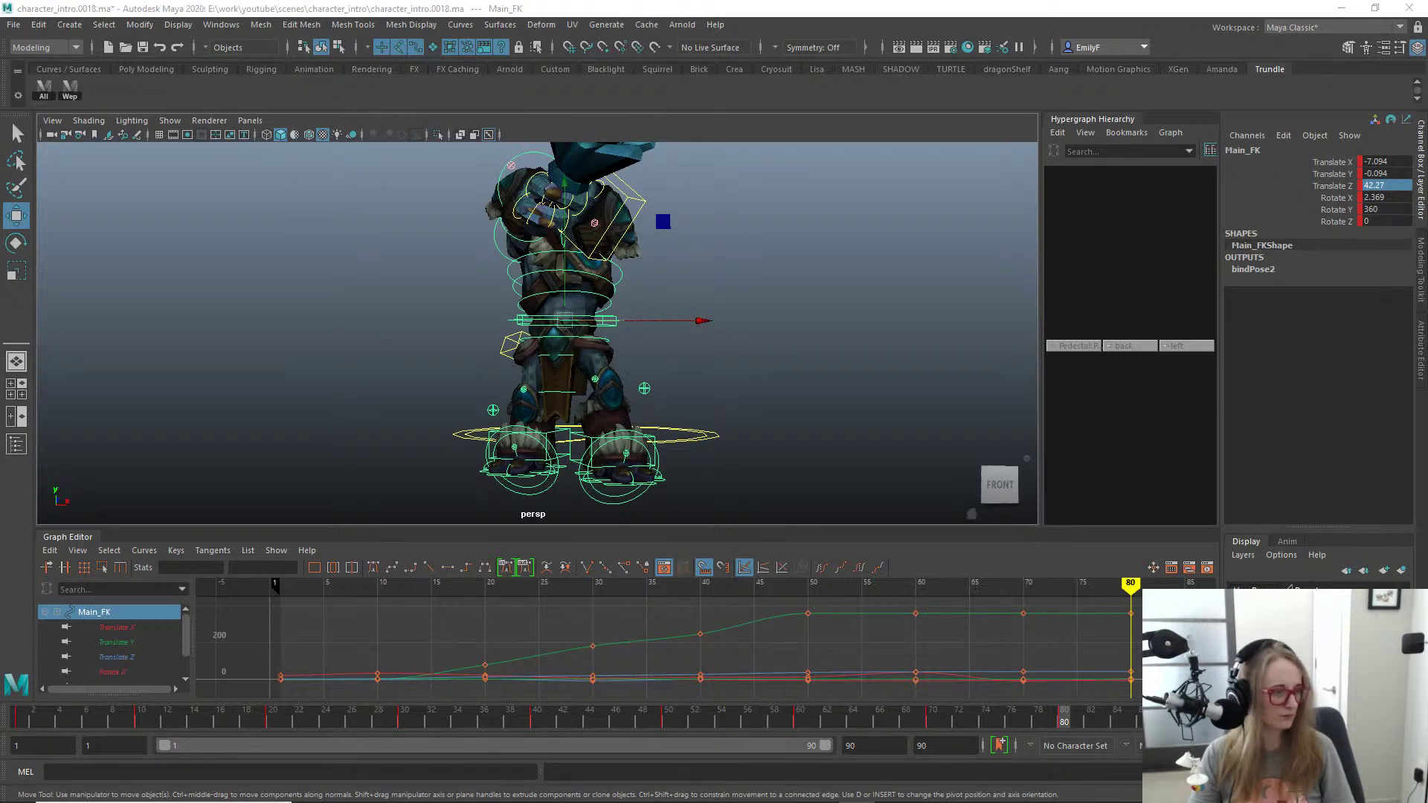
drag(700, 320, 679, 320)
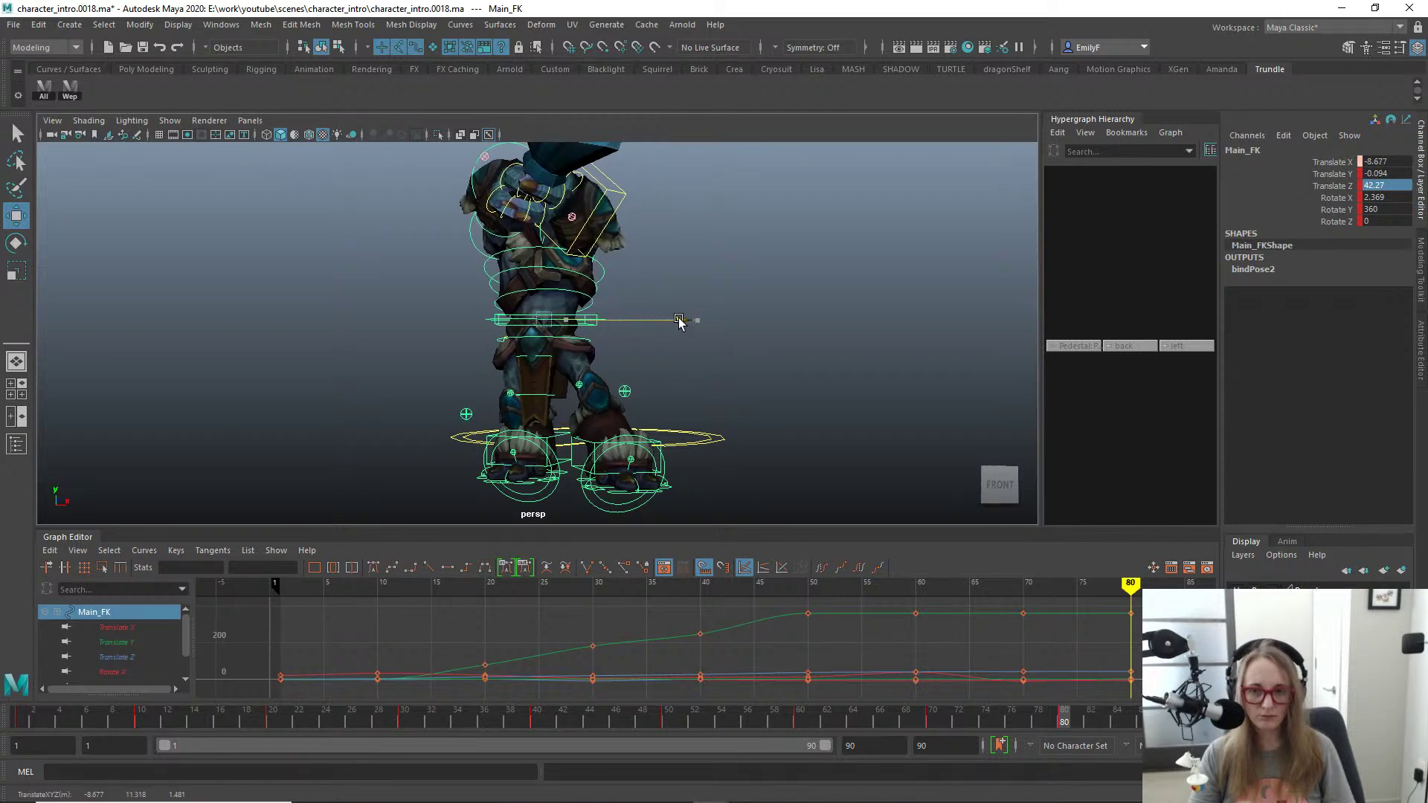
Step: Lean the torso further sideways by rotating Spine2_FK to about -3.77, -3.19, -9.72 degrees
click(591, 288)
key(e)
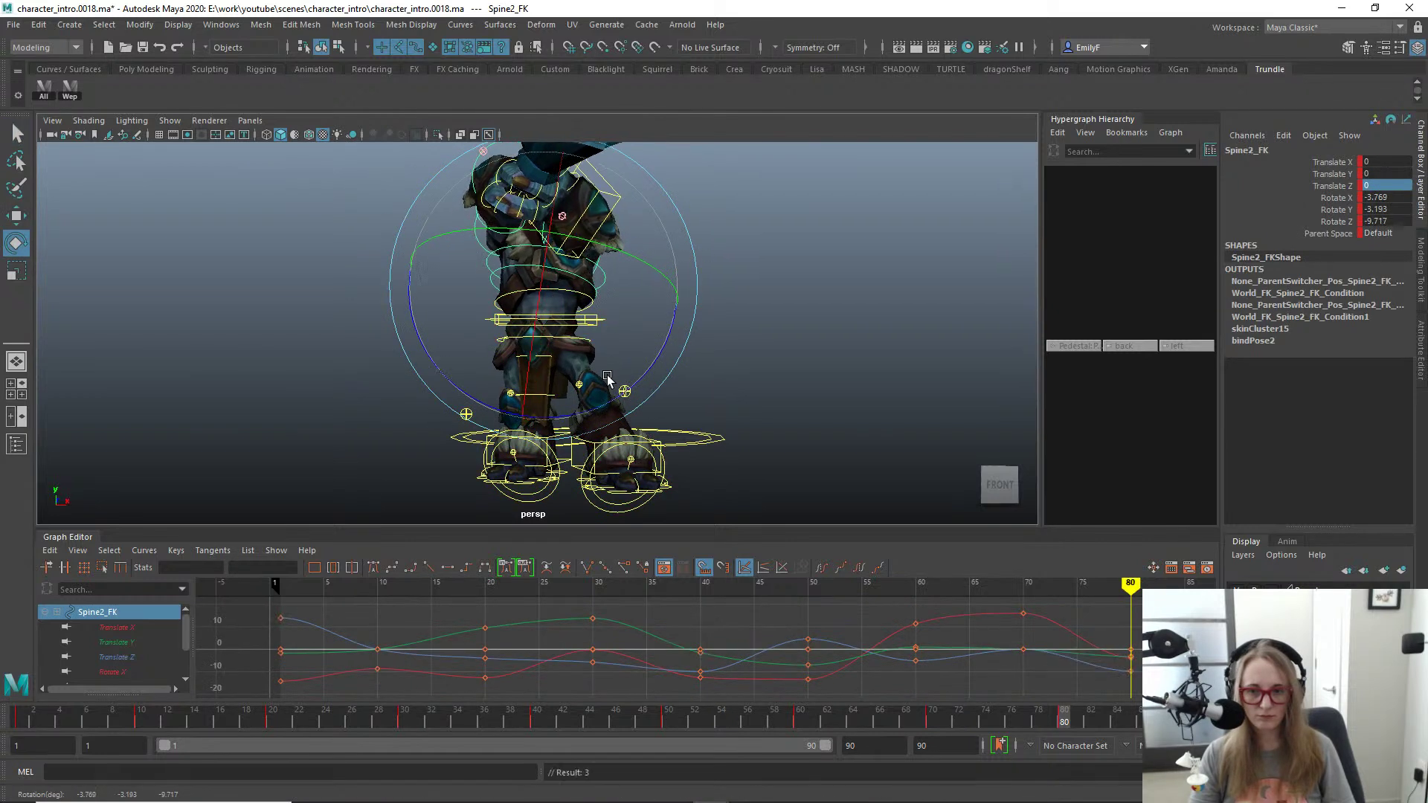
drag(599, 296, 595, 306)
key(q)
Step: Twist and tilt the lower torso by rotating Spine1_FK to about -11.44, -6.41, -5.78 degrees
click(589, 297)
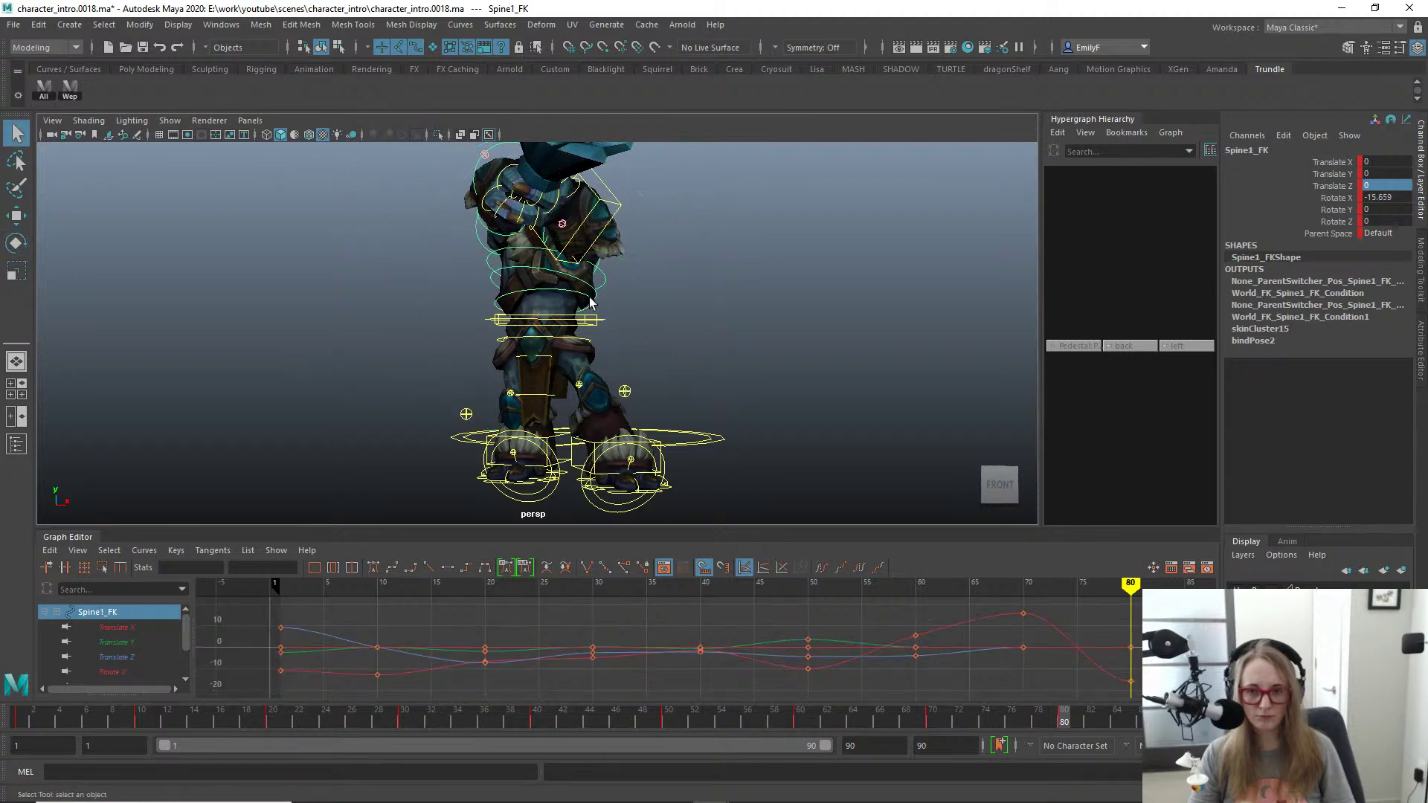
key(e)
drag(597, 381, 616, 337)
key(q)
Step: Examine the frame 80 pose from several angles and compare it with the preceding frames
key(alt+1)
key(space)
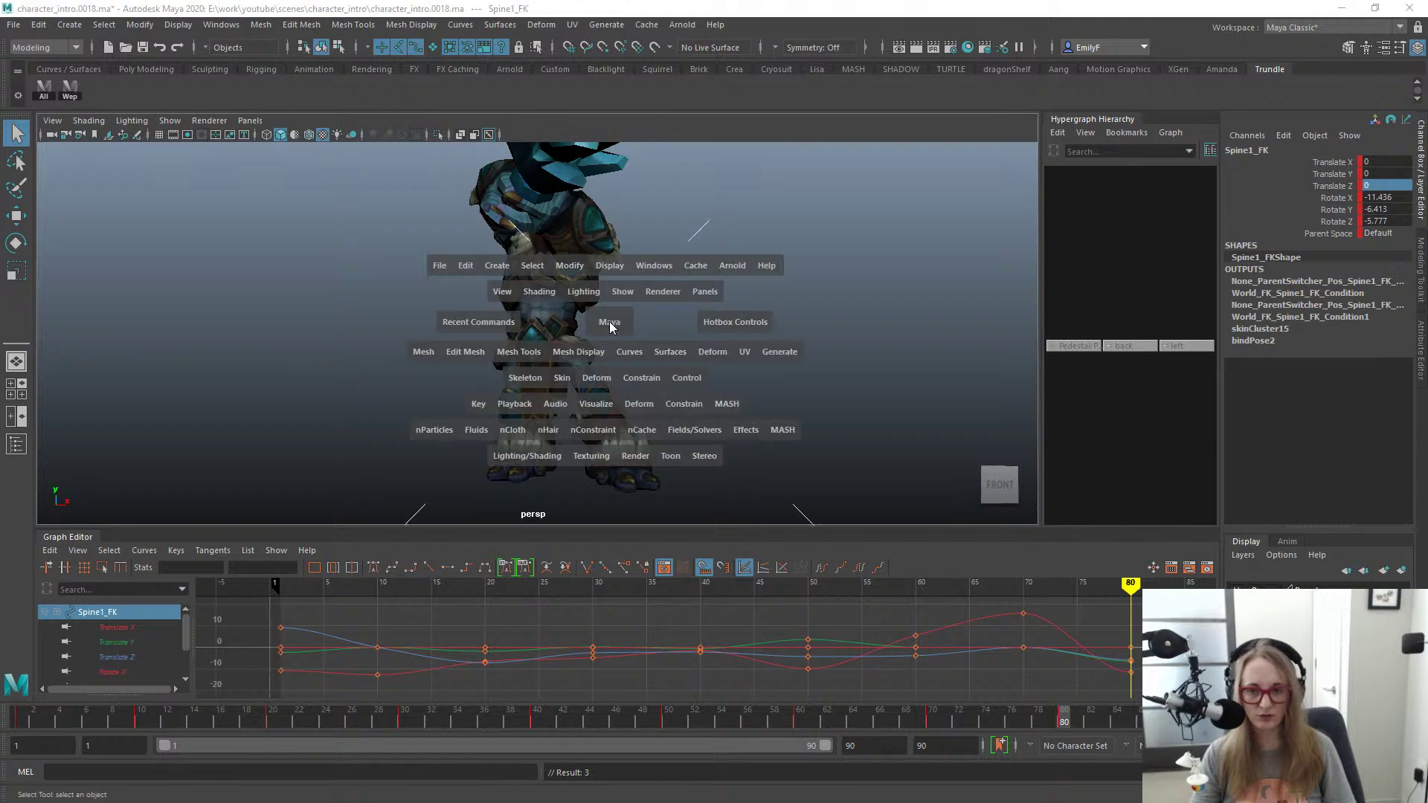
alt+right_drag(649, 378, 397, 326)
alt+drag(397, 325, 524, 347)
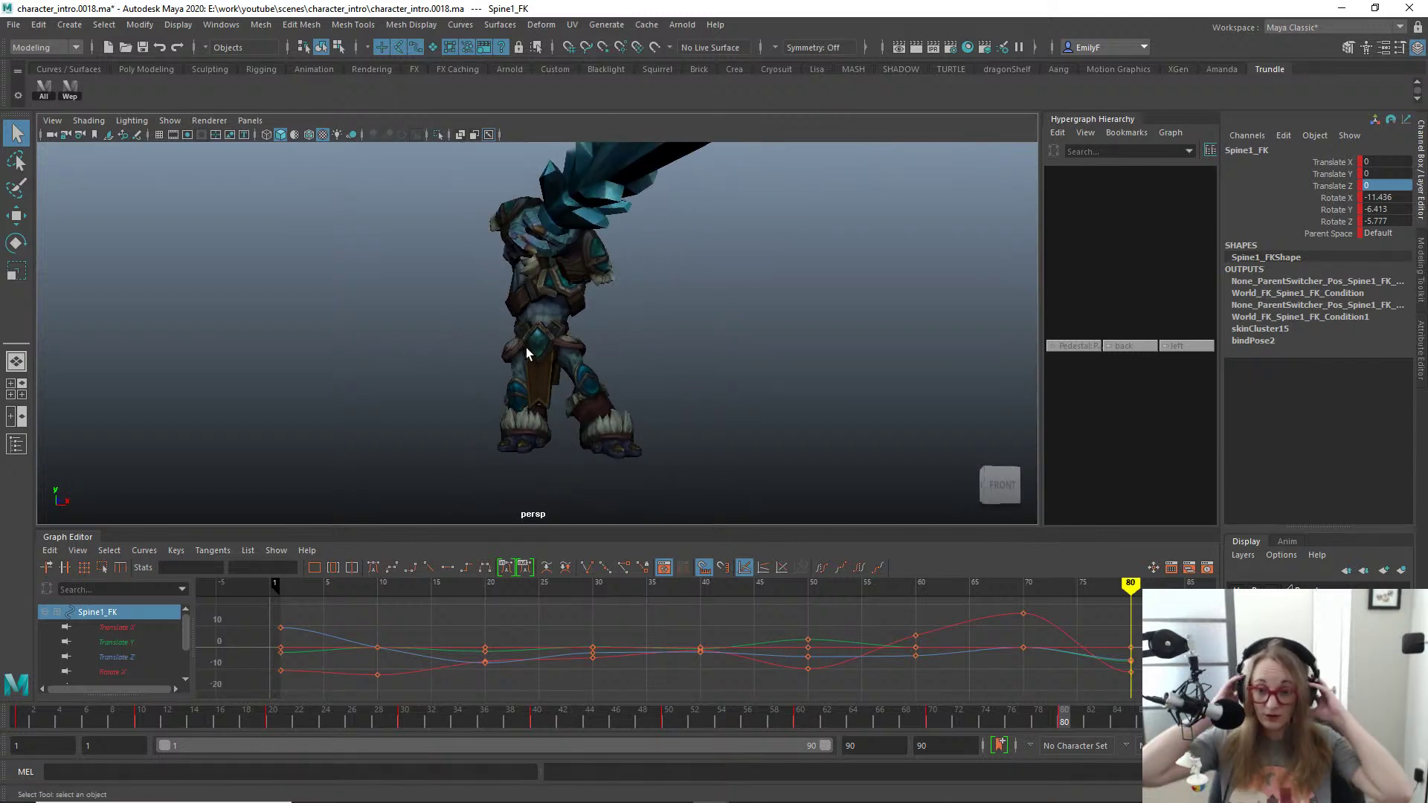
alt+drag(520, 275, 526, 317)
drag(1005, 723, 1060, 690)
alt+right_drag(687, 327, 687, 314)
alt+drag(687, 314, 481, 258)
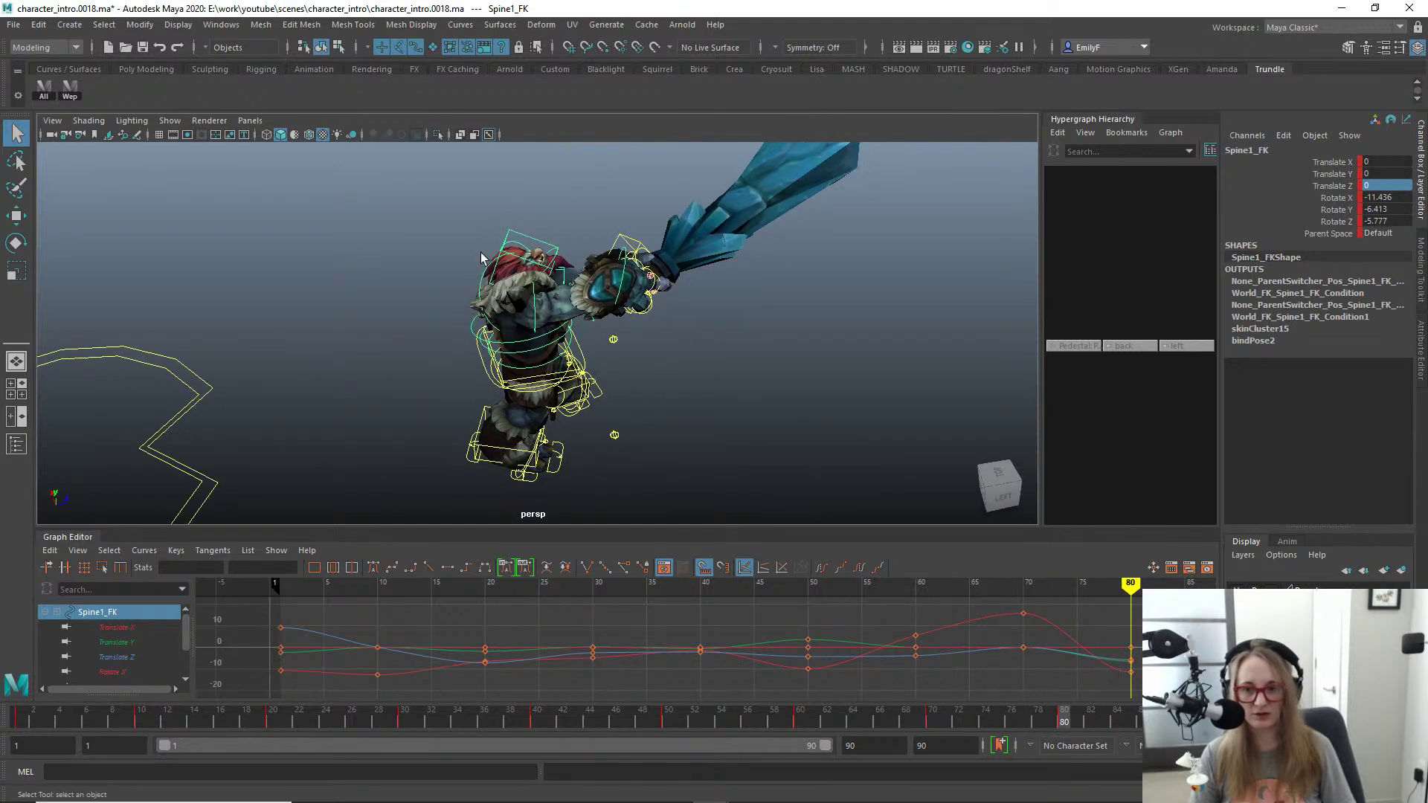
Step: Reset all translate and rotate channels of R_Clavicle_FK to 0
click(485, 280)
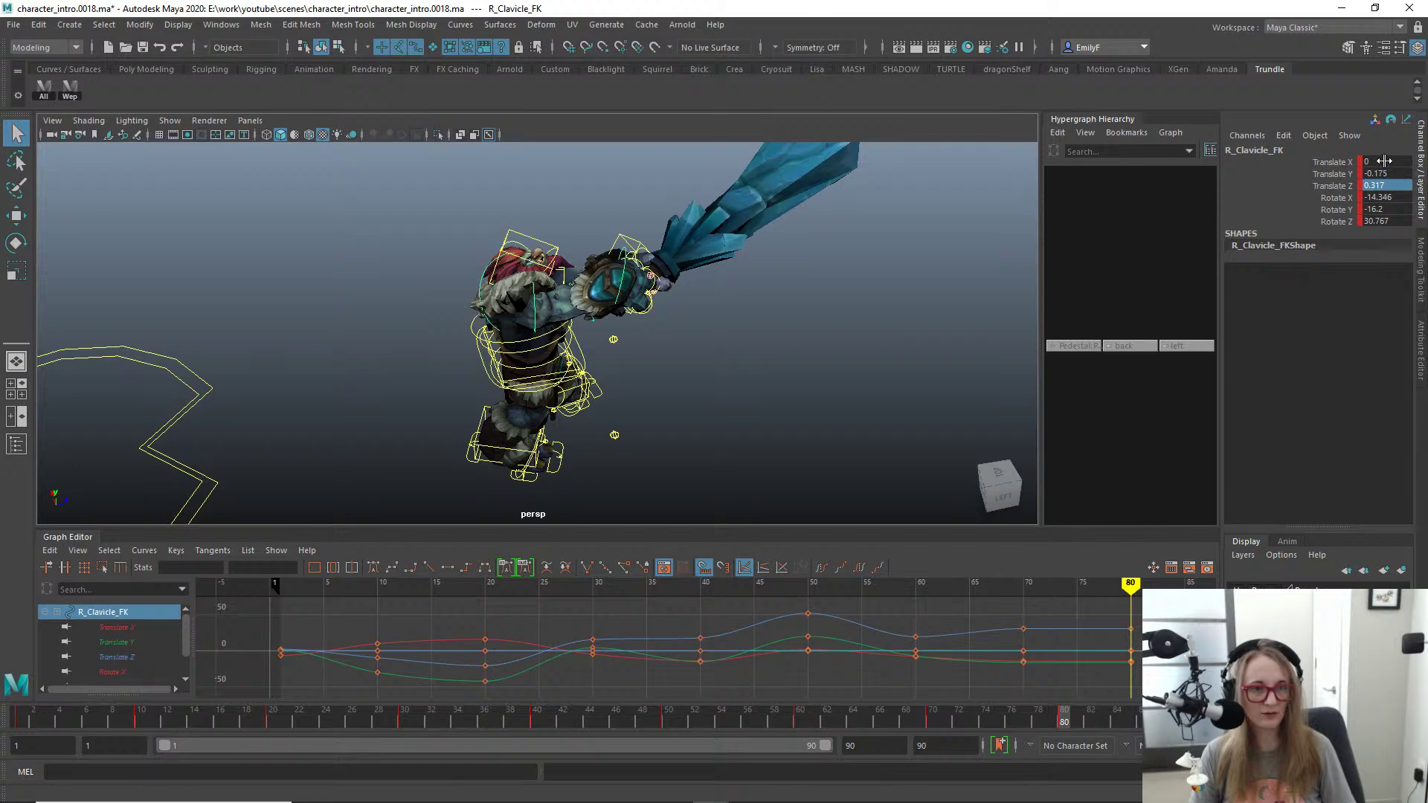
text(0)
key(Return)
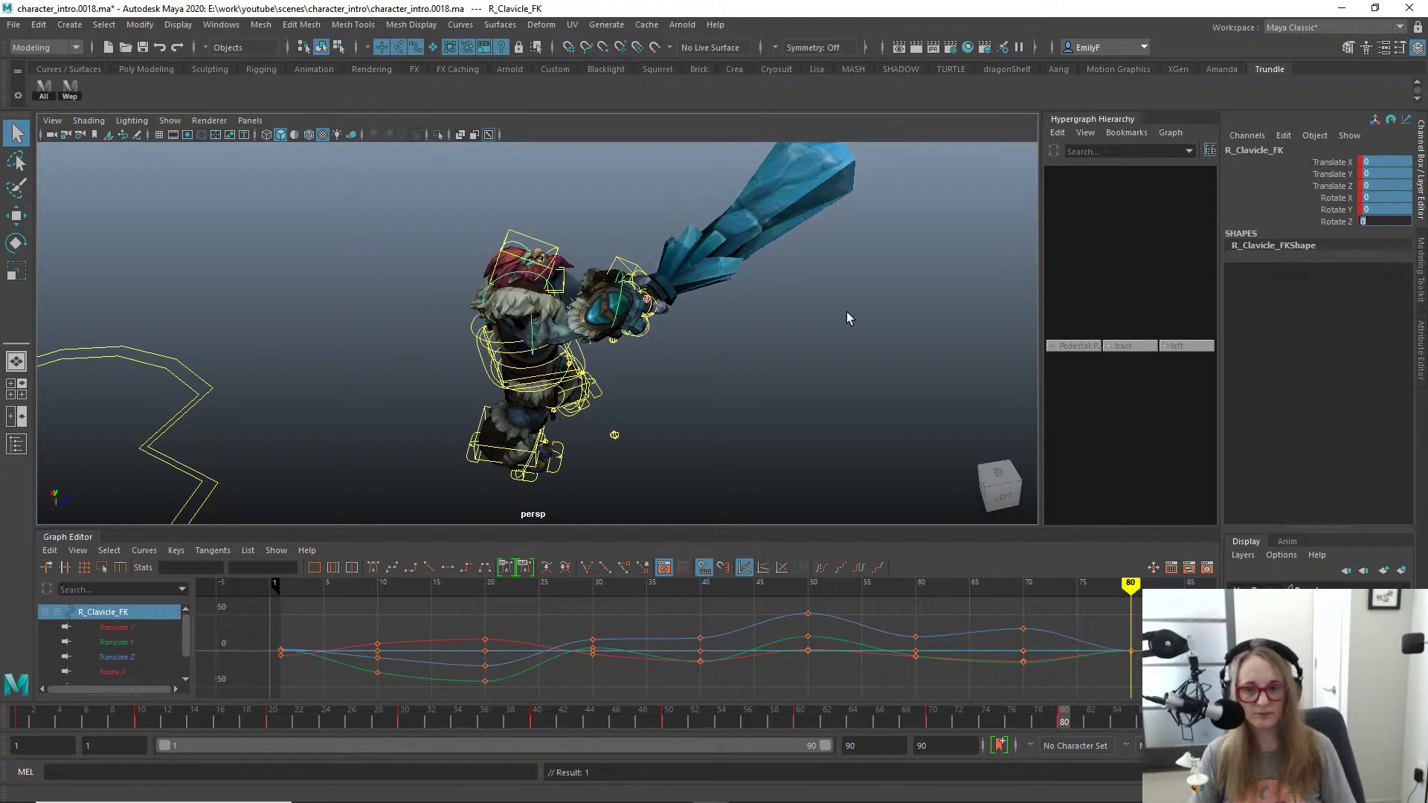
Step: Rotate R_Shoulder_FK to about -25.61, -69.98, 9.98 degrees so the weapon arm reaches forward
alt+drag(847, 318, 542, 283)
click(557, 279)
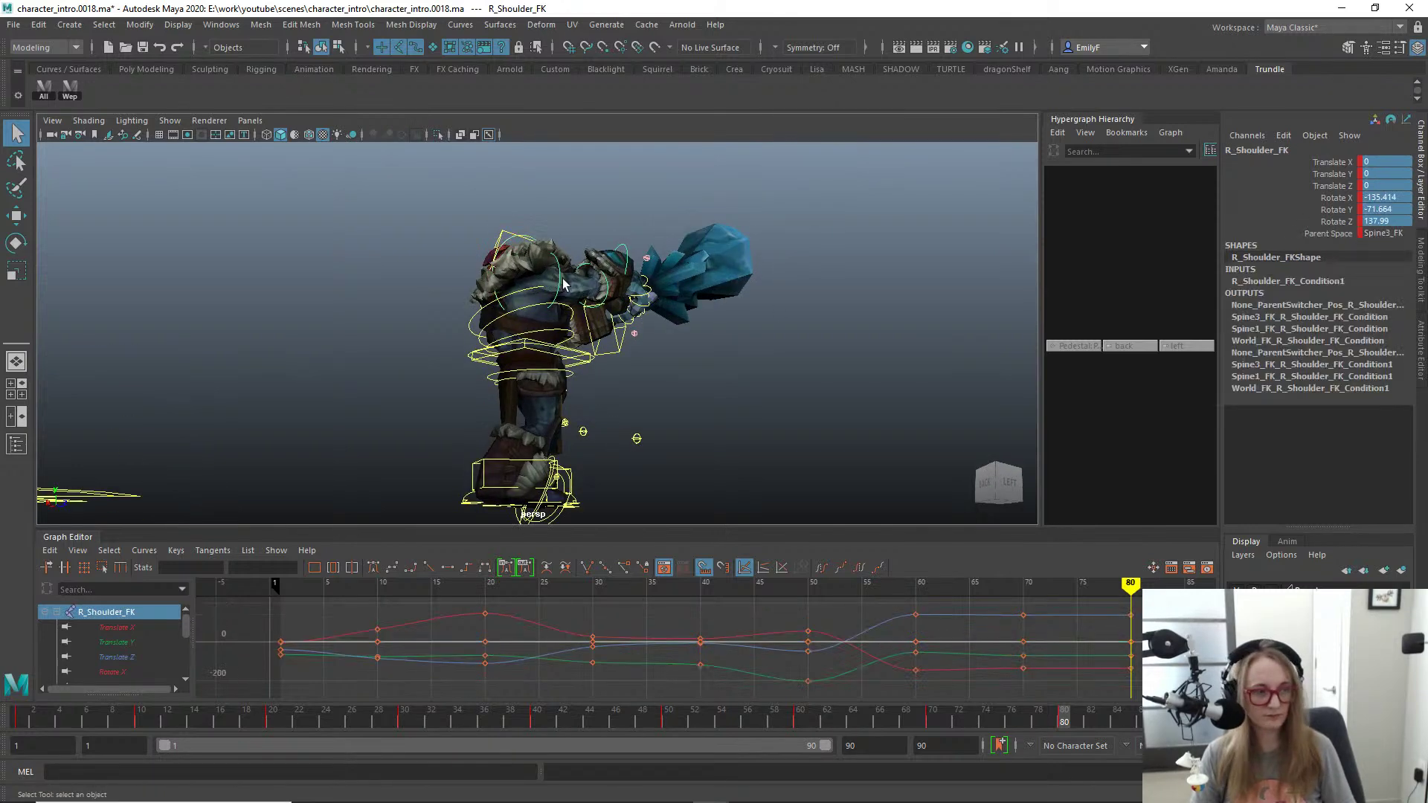
key(e)
alt+drag(662, 336, 563, 388)
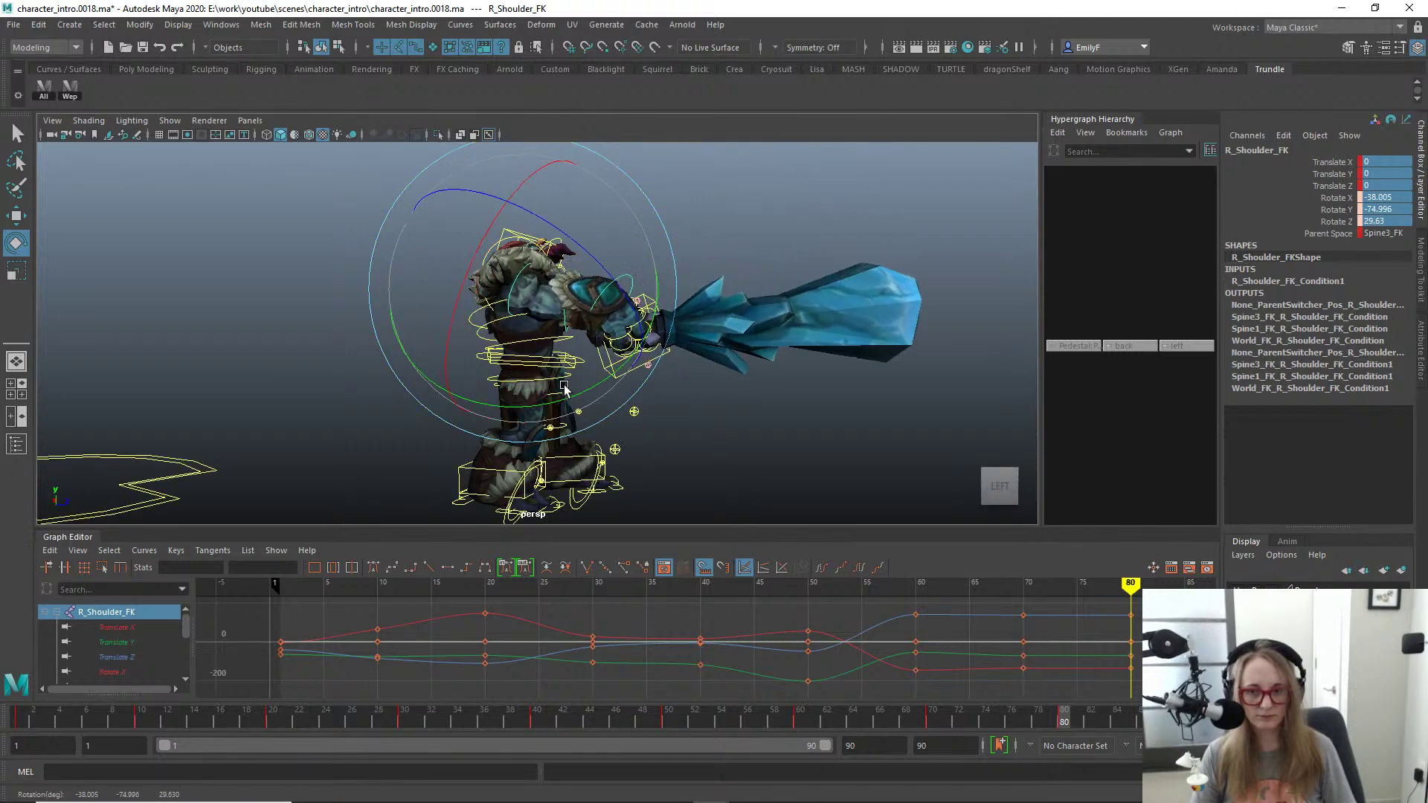
drag(548, 205, 632, 268)
key(q)
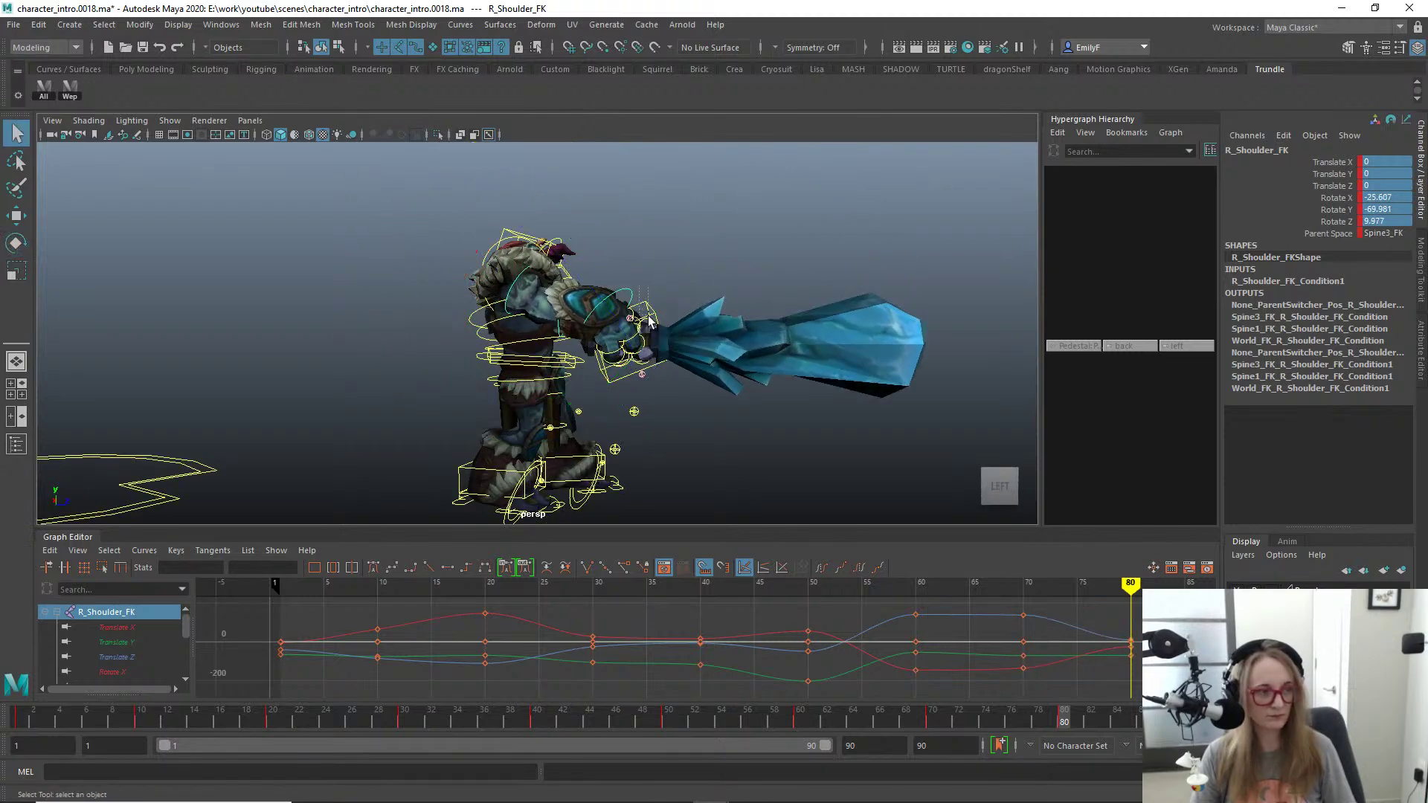
Step: Adjust the rotation of the control near the right hand that holds the weapon
drag(603, 375, 667, 299)
click(640, 334)
key(e)
drag(718, 372, 523, 325)
key(q)
Step: Rotate R_Shoulder_FK further to lower the weapon arm in front of the body
click(521, 235)
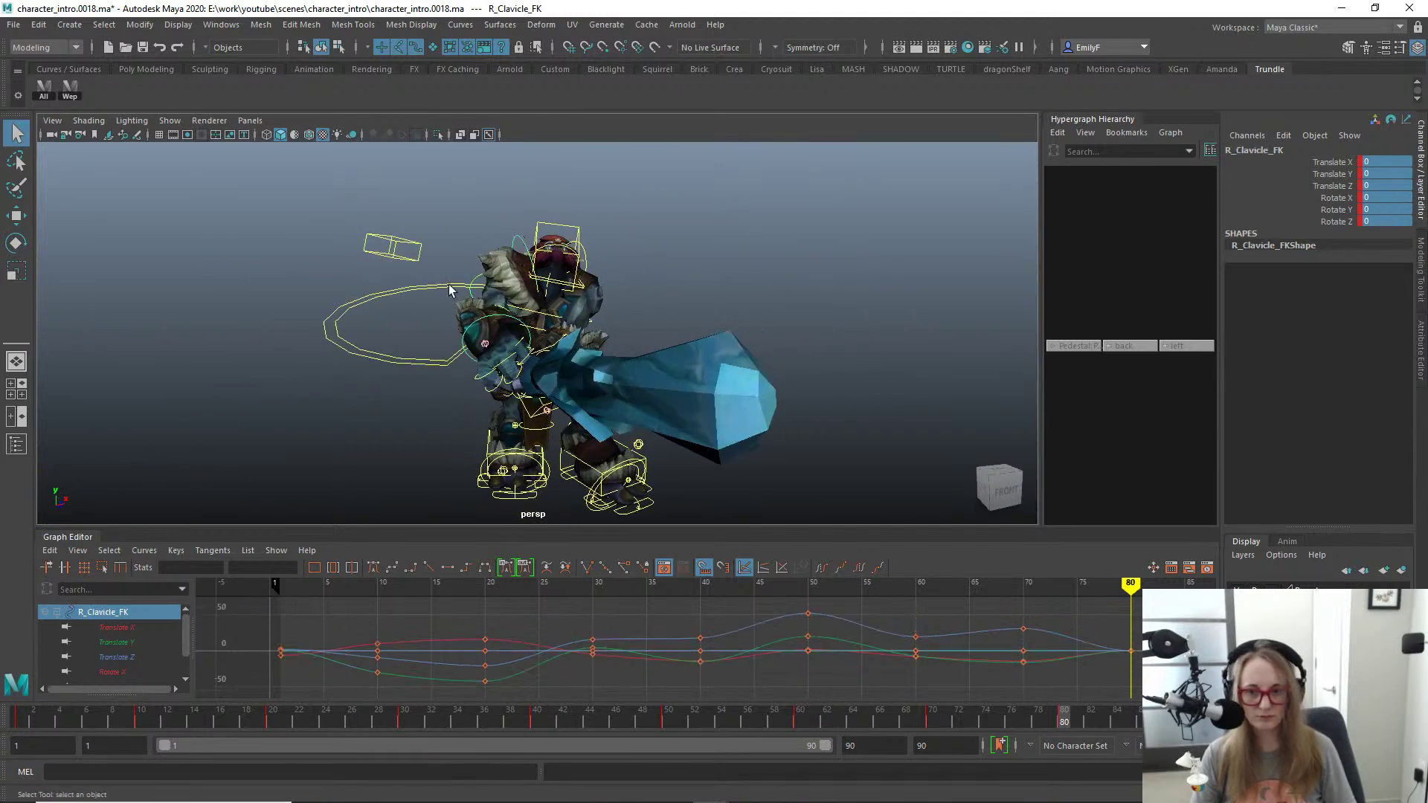
key(e)
alt+drag(399, 309, 497, 340)
key(q)
click(495, 289)
key(e)
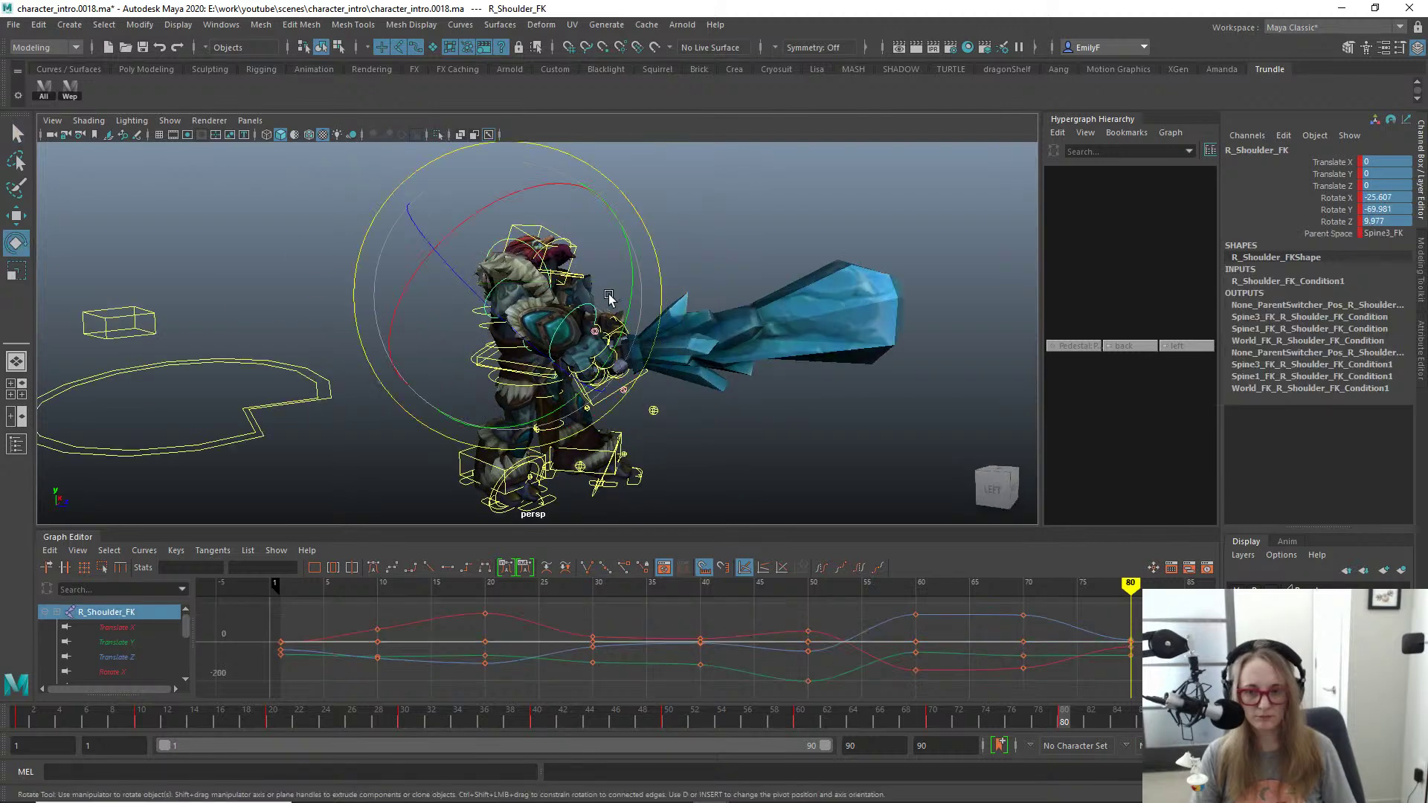
drag(584, 284, 595, 318)
key(q)
alt+drag(595, 318, 580, 286)
key(e)
key(q)
Step: Set Rotate X, Y and Z of Neck_FK and Head_FK to 0 to lift the head
click(561, 289)
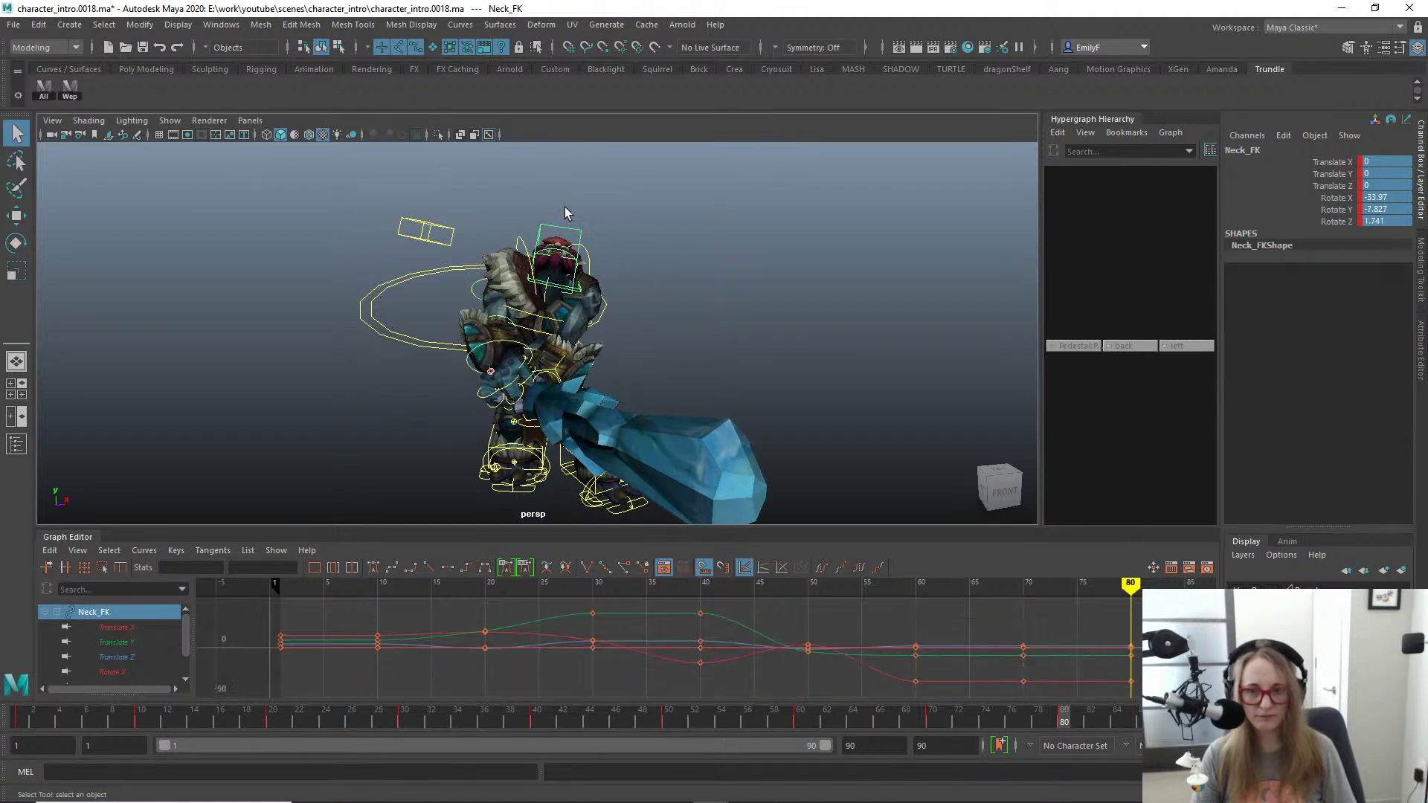
click(569, 233)
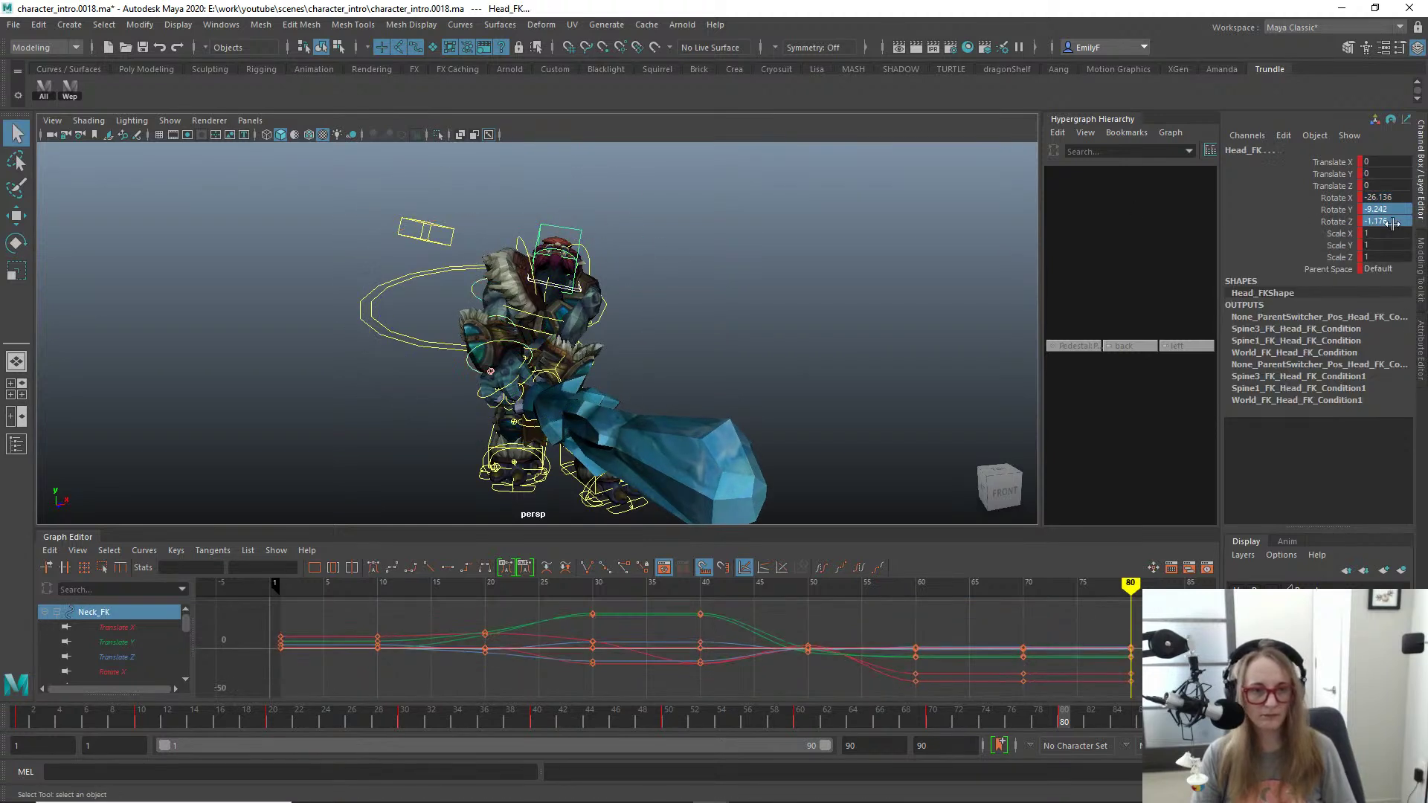
text(0)
key(Return)
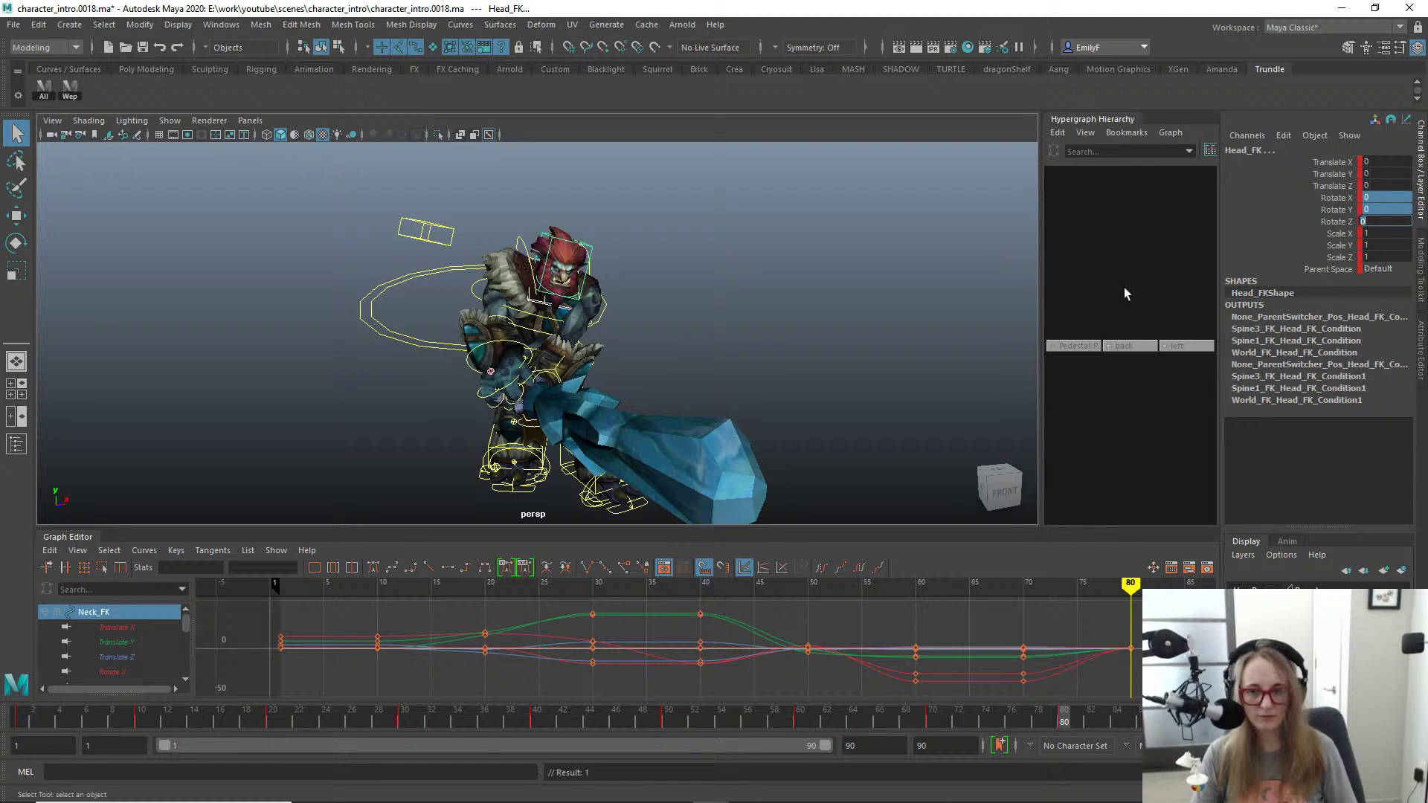
Step: Examine the pose in the front view without rig controls and compare it with neighbouring frames
alt+drag(707, 299, 613, 291)
key(alt+1)
alt+right_drag(613, 292, 554, 282)
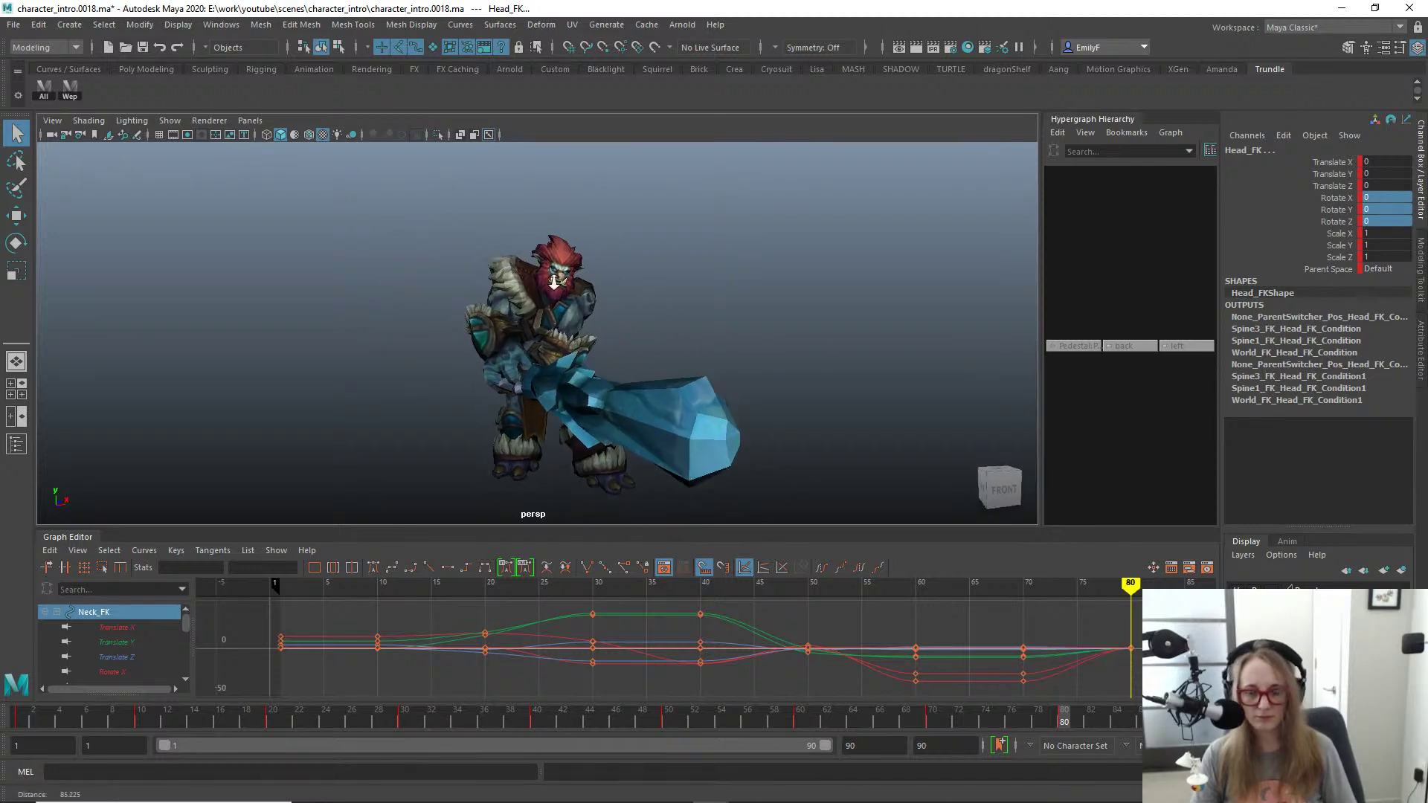
alt+drag(554, 282, 573, 343)
key(space)
drag(690, 343, 595, 365)
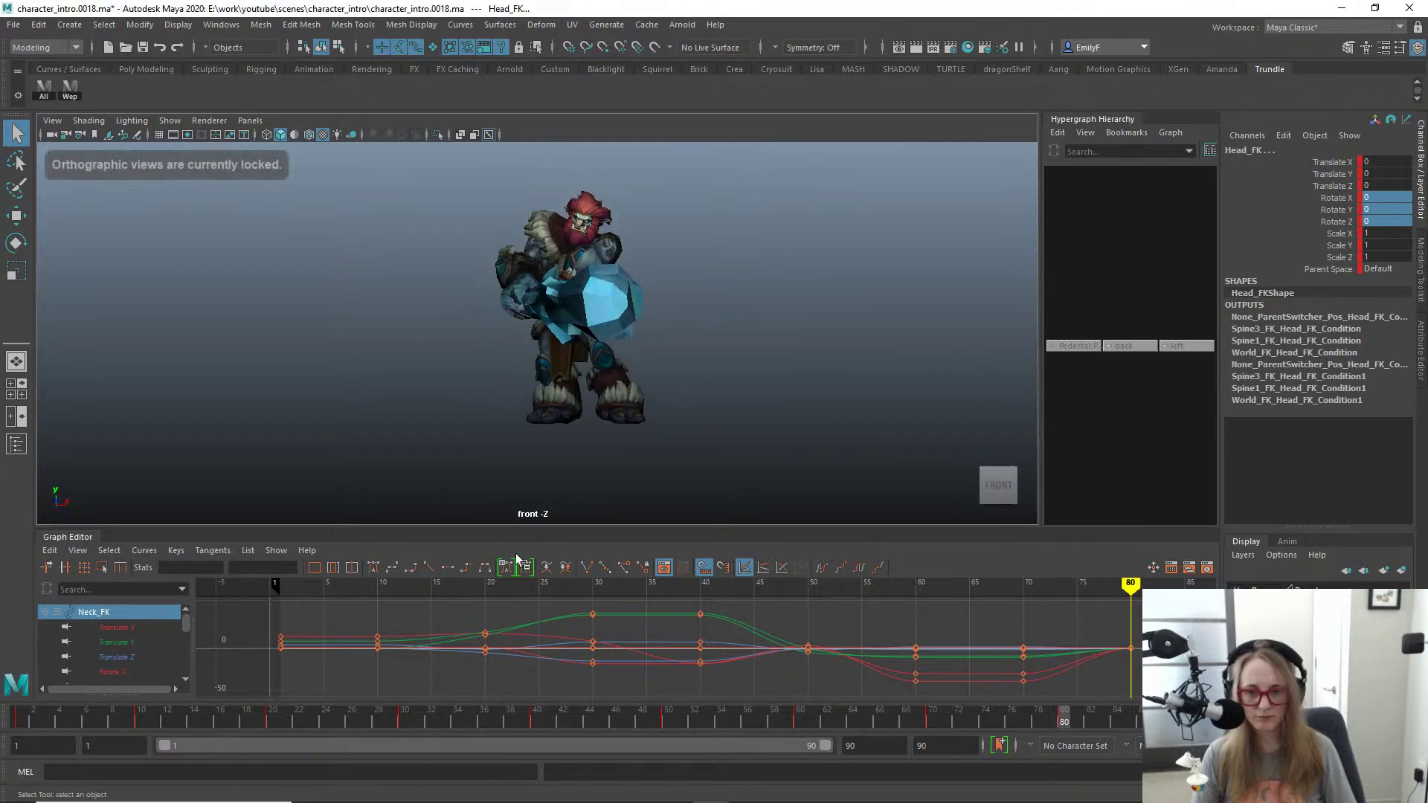
drag(987, 720, 1085, 693)
key(space)
drag(551, 282, 472, 365)
click(596, 352)
click(593, 355)
key(w)
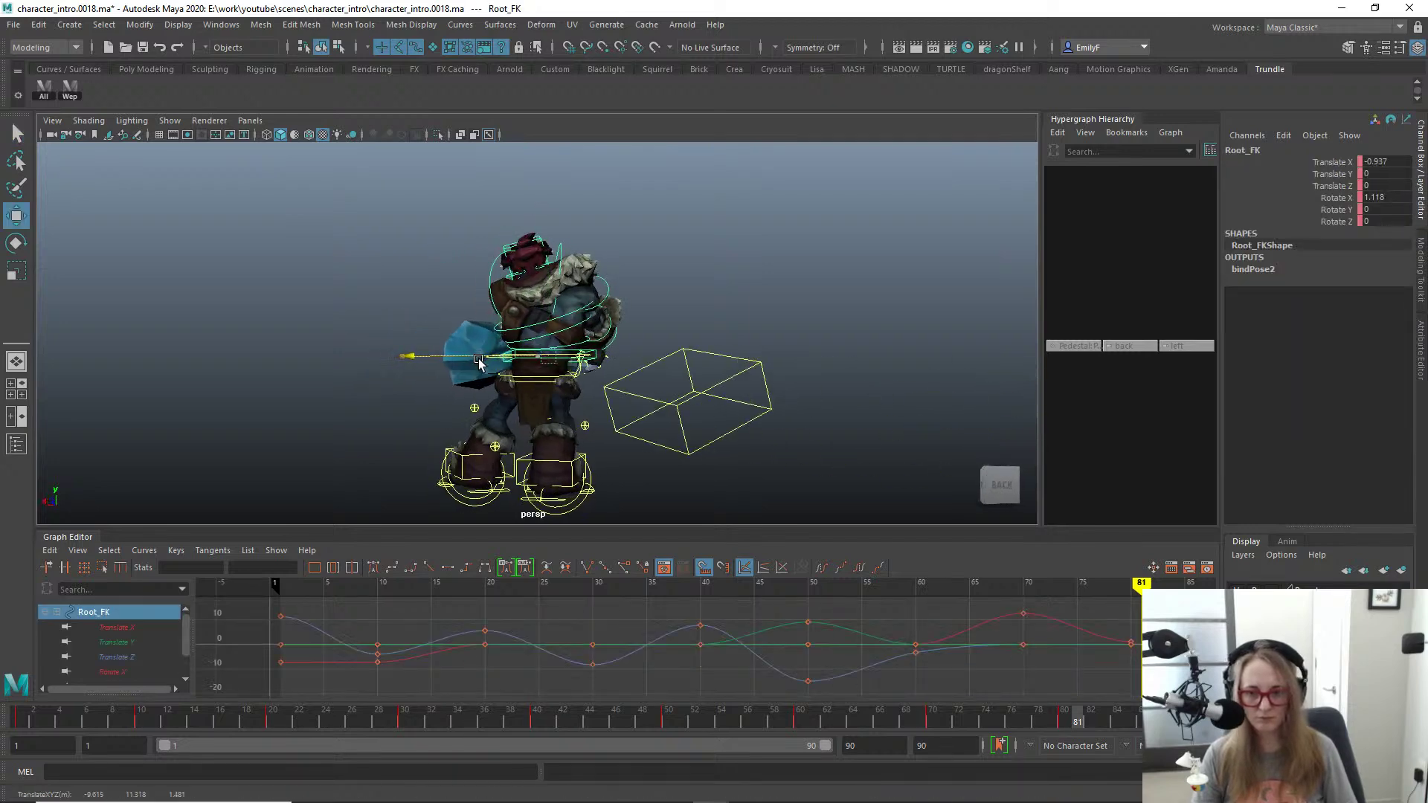
alt+right_drag(360, 354, 684, 351)
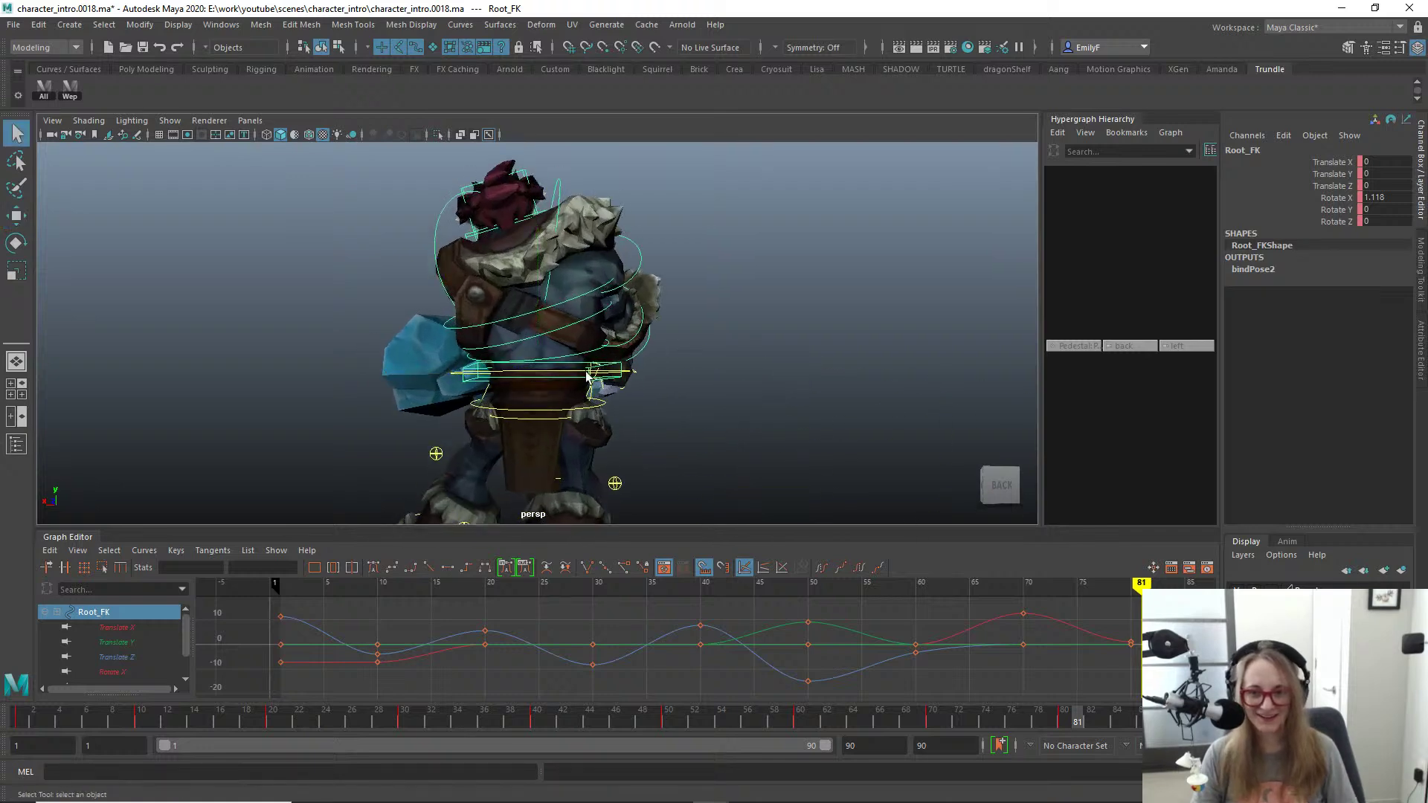
Step: Move Main_FK sideways in Translate X to shift the body's weight over the feet
click(440, 376)
key(w)
scroll(443, 365, down, 3)
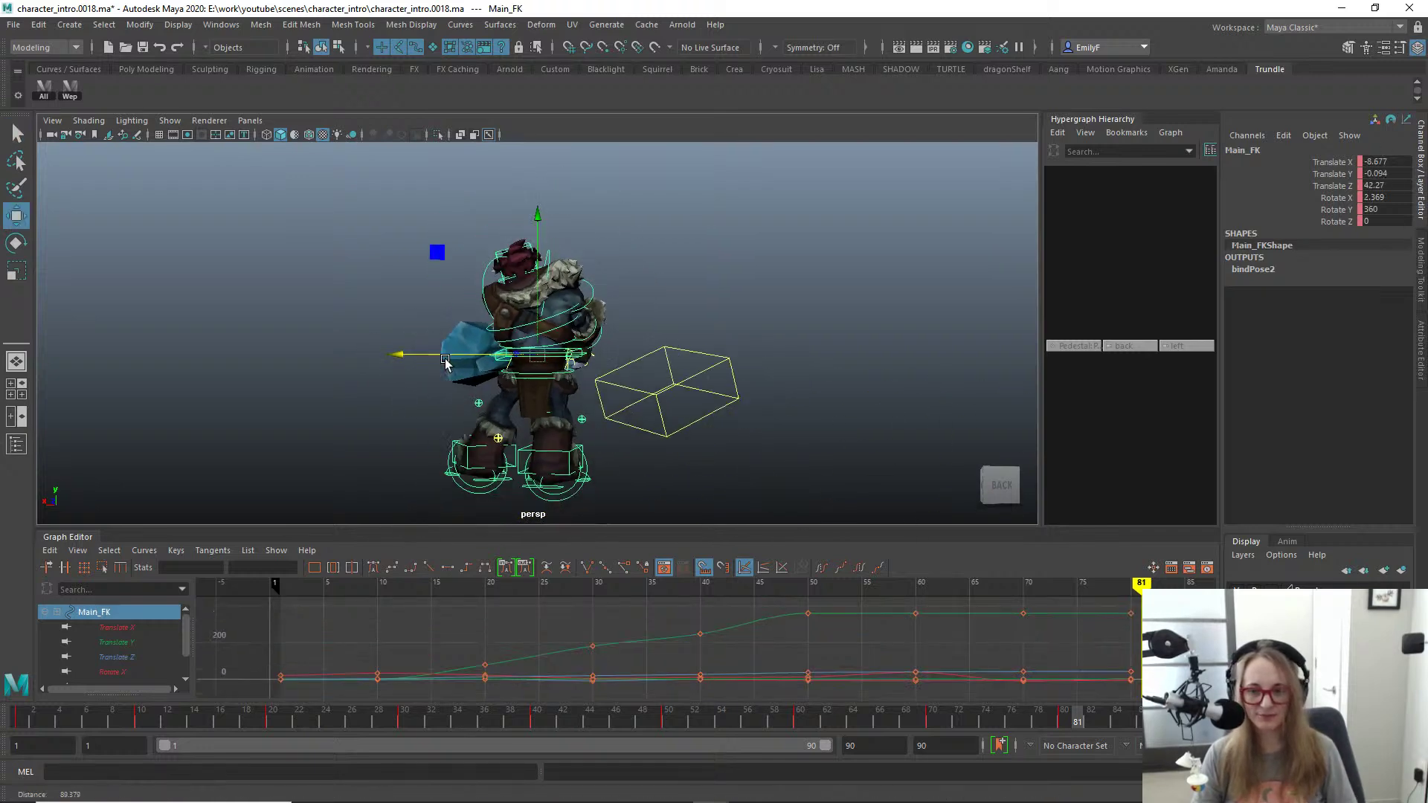
drag(444, 357, 673, 390)
Step: Rotate Pelvis_FK to about 3.36, -28.33, 1.77 degrees to turn and tilt the hips
key(q)
click(548, 378)
key(e)
drag(616, 236, 691, 370)
alt+drag(568, 443, 528, 380)
key(q)
alt+drag(494, 332, 535, 386)
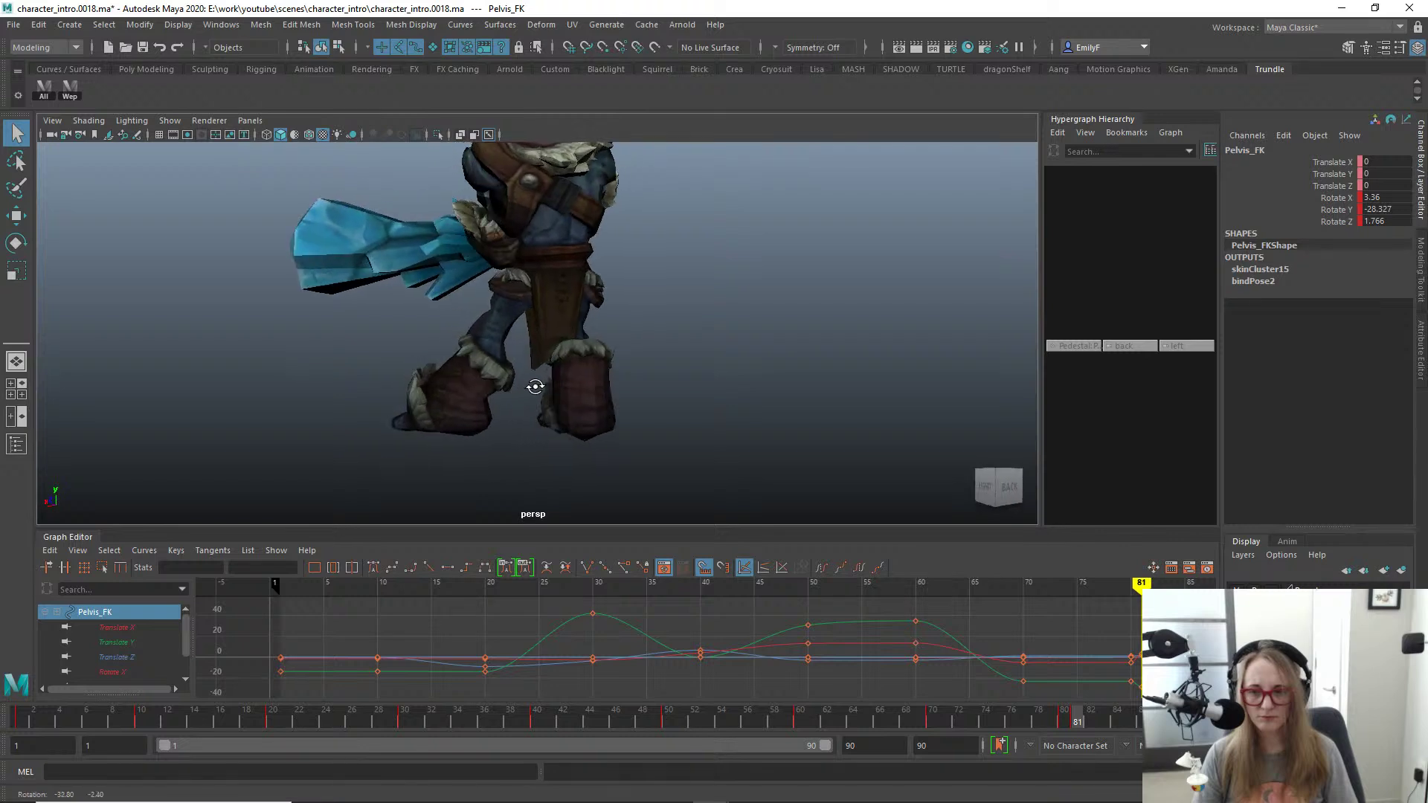
Step: Try to tilt the left foot by rotating L_HeelRoll_IKfr
alt+drag(477, 430, 515, 427)
click(547, 416)
key(e)
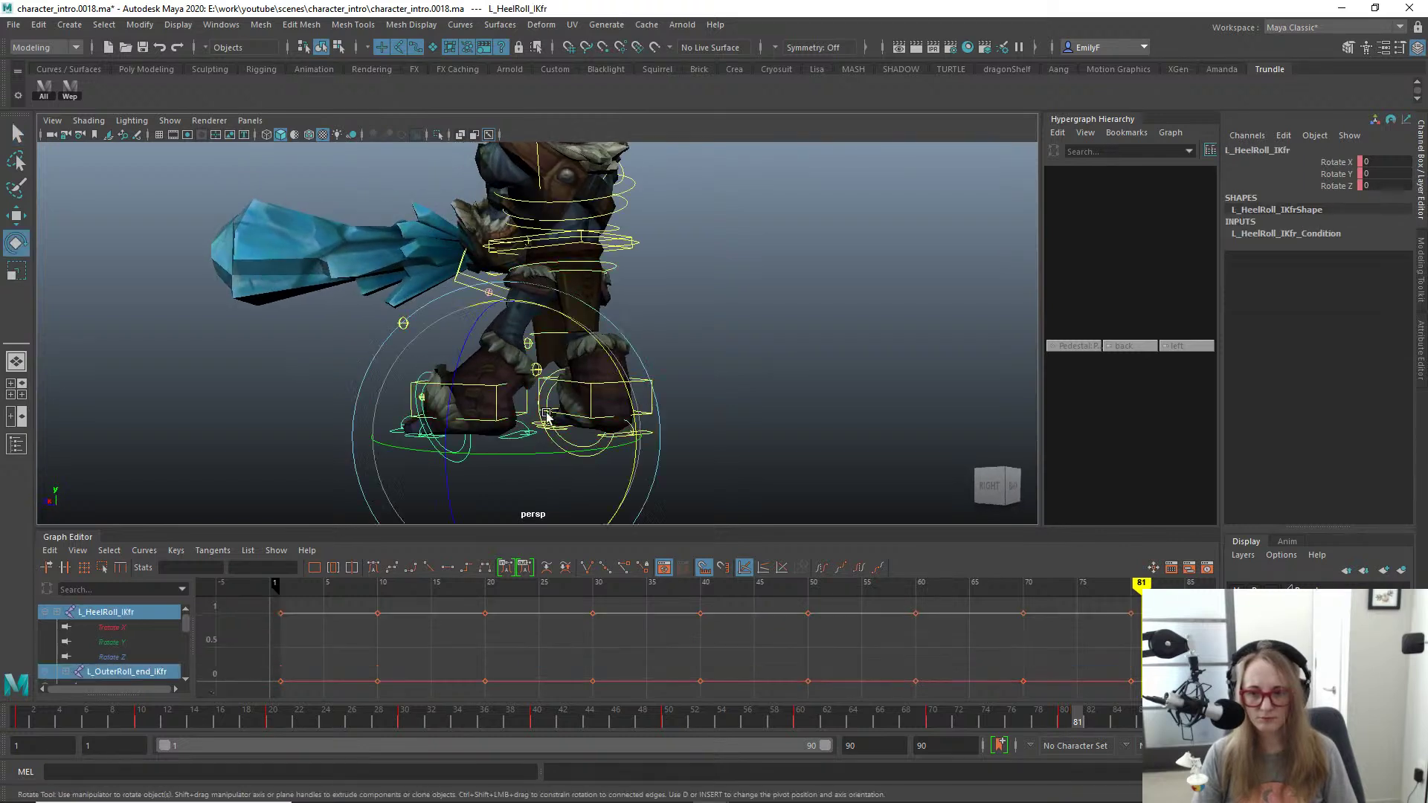
mouse_move(606, 352)
mouse_down()
mouse_move(625, 336)
mouse_move(583, 364)
mouse_up()
key(q)
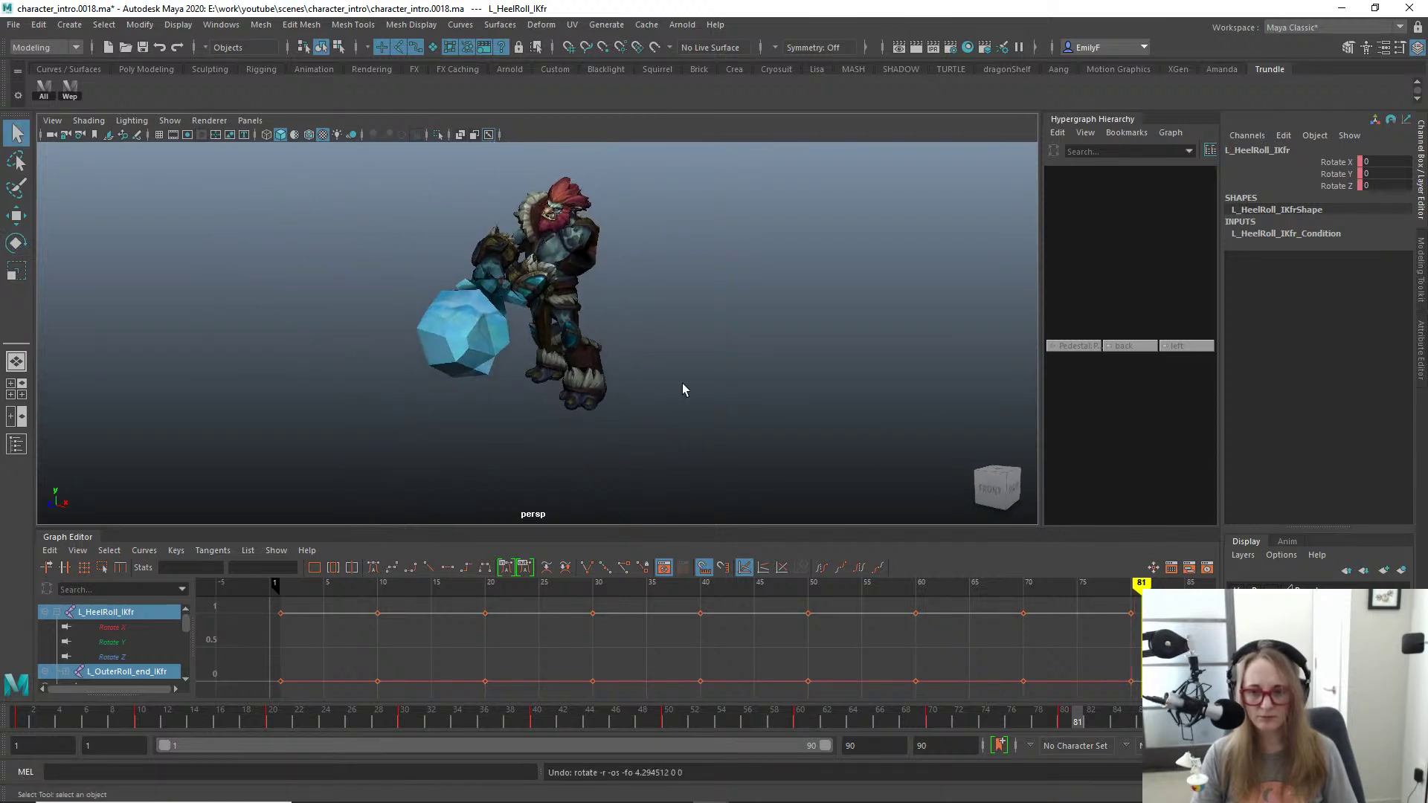
key(e)
drag(657, 319, 559, 361)
drag(494, 475, 499, 481)
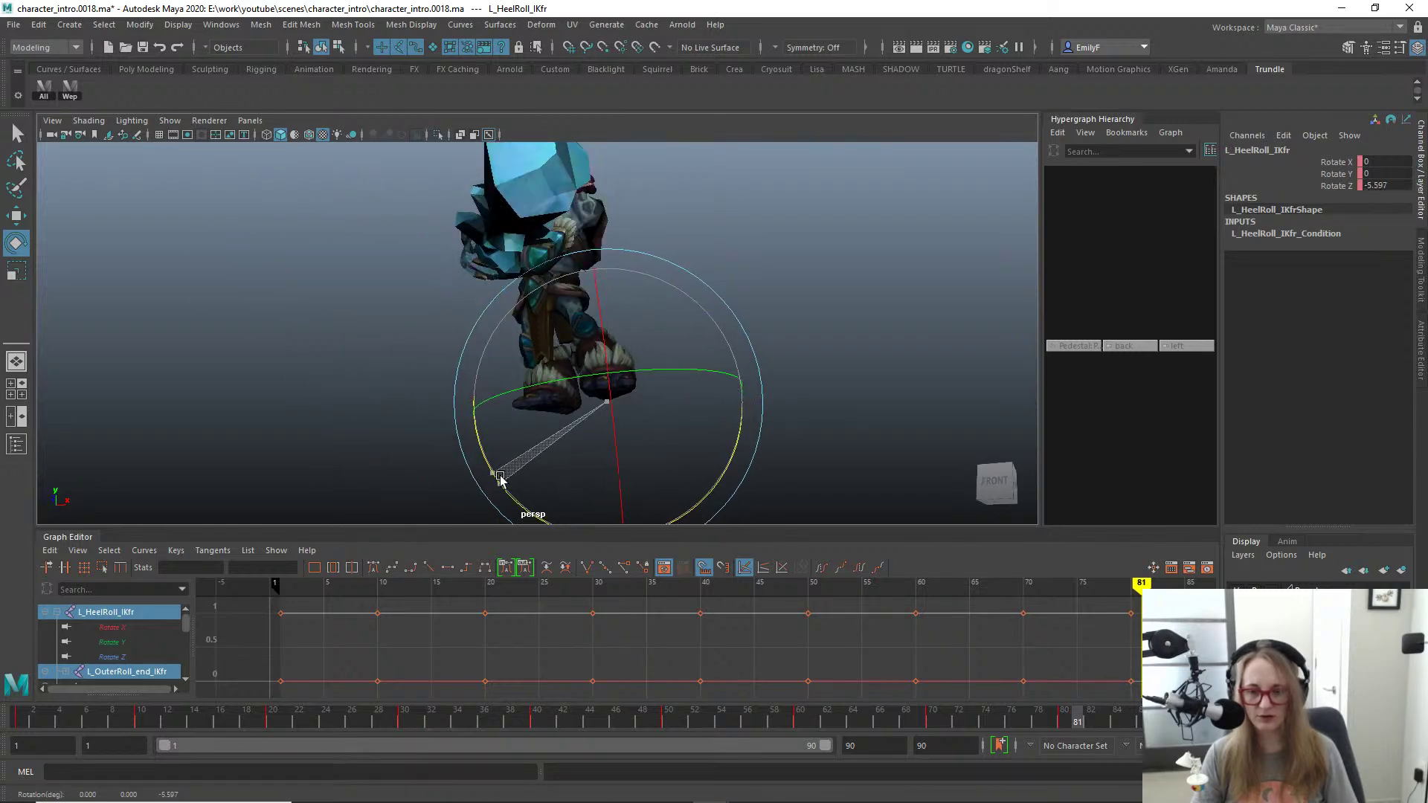
key(ctrl+z)
Step: Rotate L_Toe_IKfr on the left foot to about 2.9 degrees in X and -3.99 in Z, with a slight turn in Y
alt+drag(546, 387, 389, 402)
alt+right_drag(390, 402, 416, 425)
key(q)
click(450, 513)
key(e)
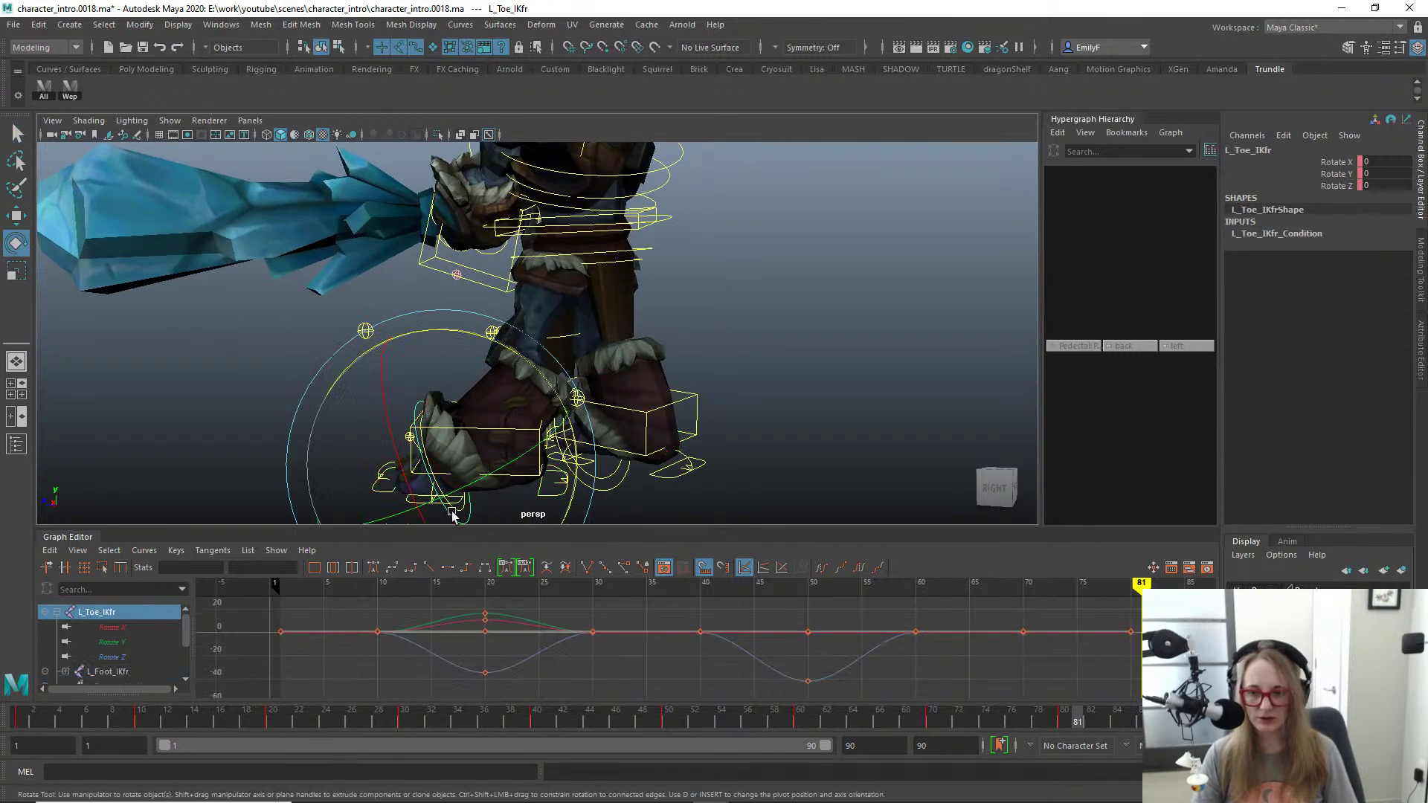
drag(389, 436, 388, 414)
key(ctrl+z)
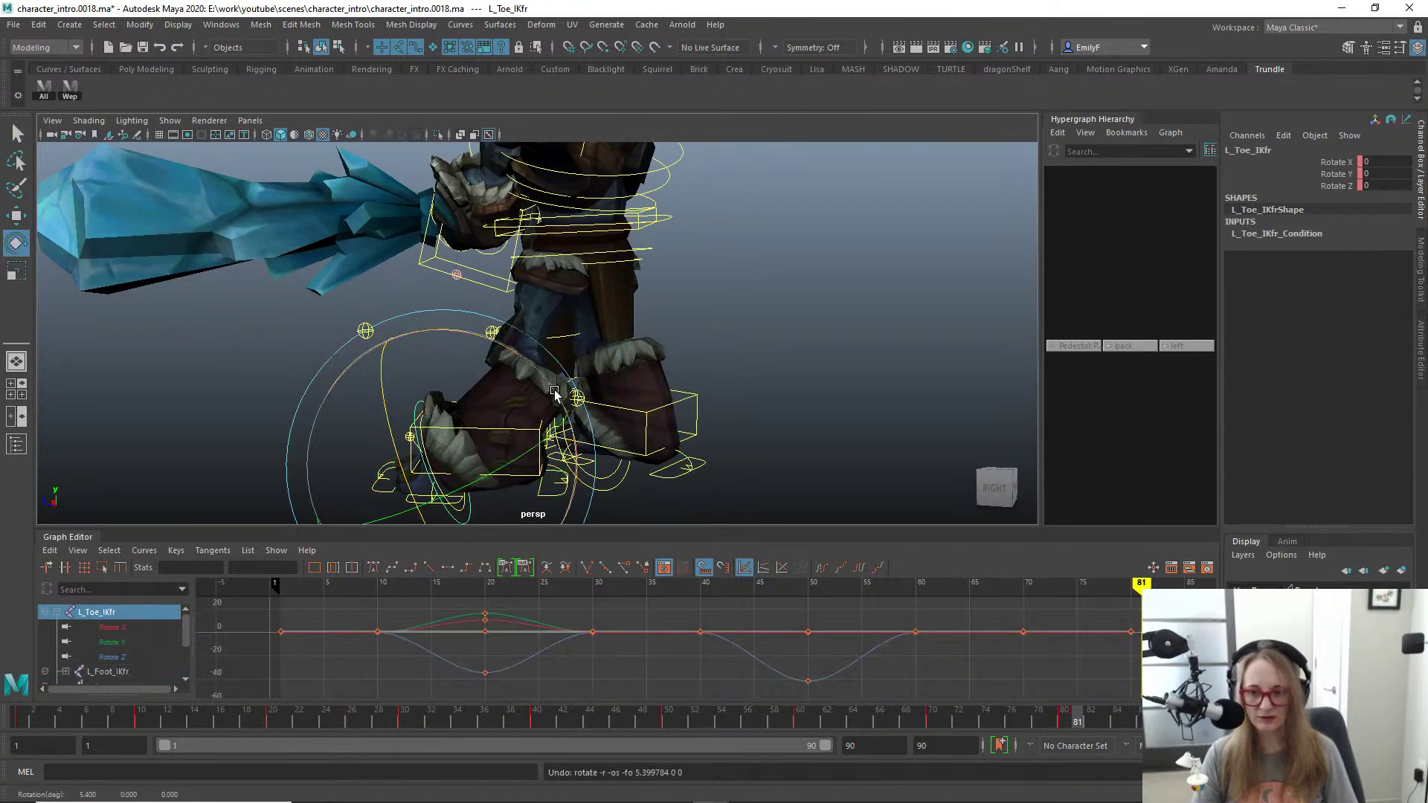
key(q)
key(e)
drag(554, 384, 549, 303)
key(q)
key(e)
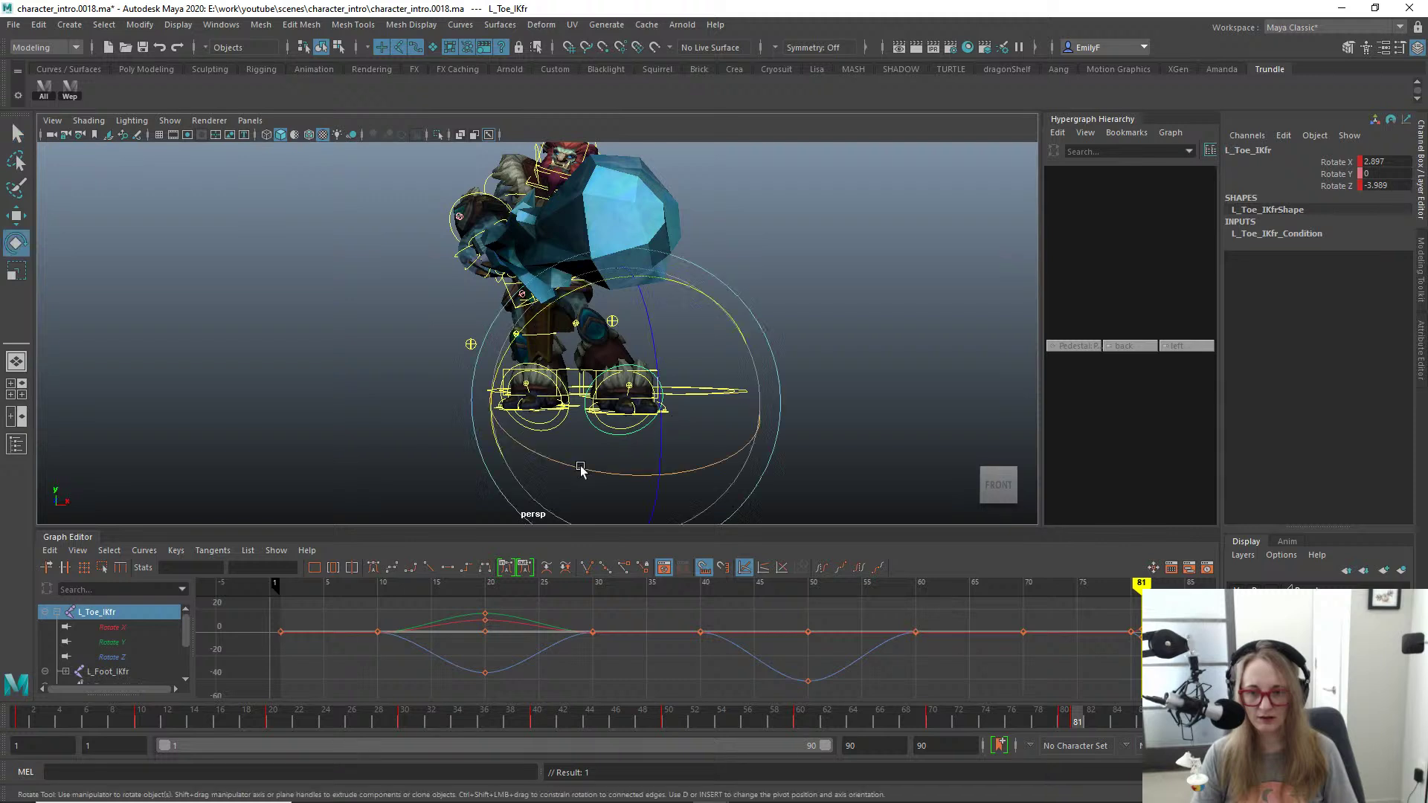
drag(595, 473, 604, 480)
key(q)
Step: Select R_Shoulder_FK and check the pose in the front view, comparing it with frames 80 and 1
alt+right_drag(764, 398, 452, 351)
alt+drag(452, 351, 554, 382)
mouse_move(462, 341)
alt+mouse_down()
mouse_move(673, 289)
mouse_move(708, 309)
mouse_move(644, 272)
mouse_move(682, 308)
mouse_move(677, 330)
alt+mouse_up()
key(alt+1)
click(549, 241)
key(e)
key(space)
key(alt+1)
key(alt+comma)
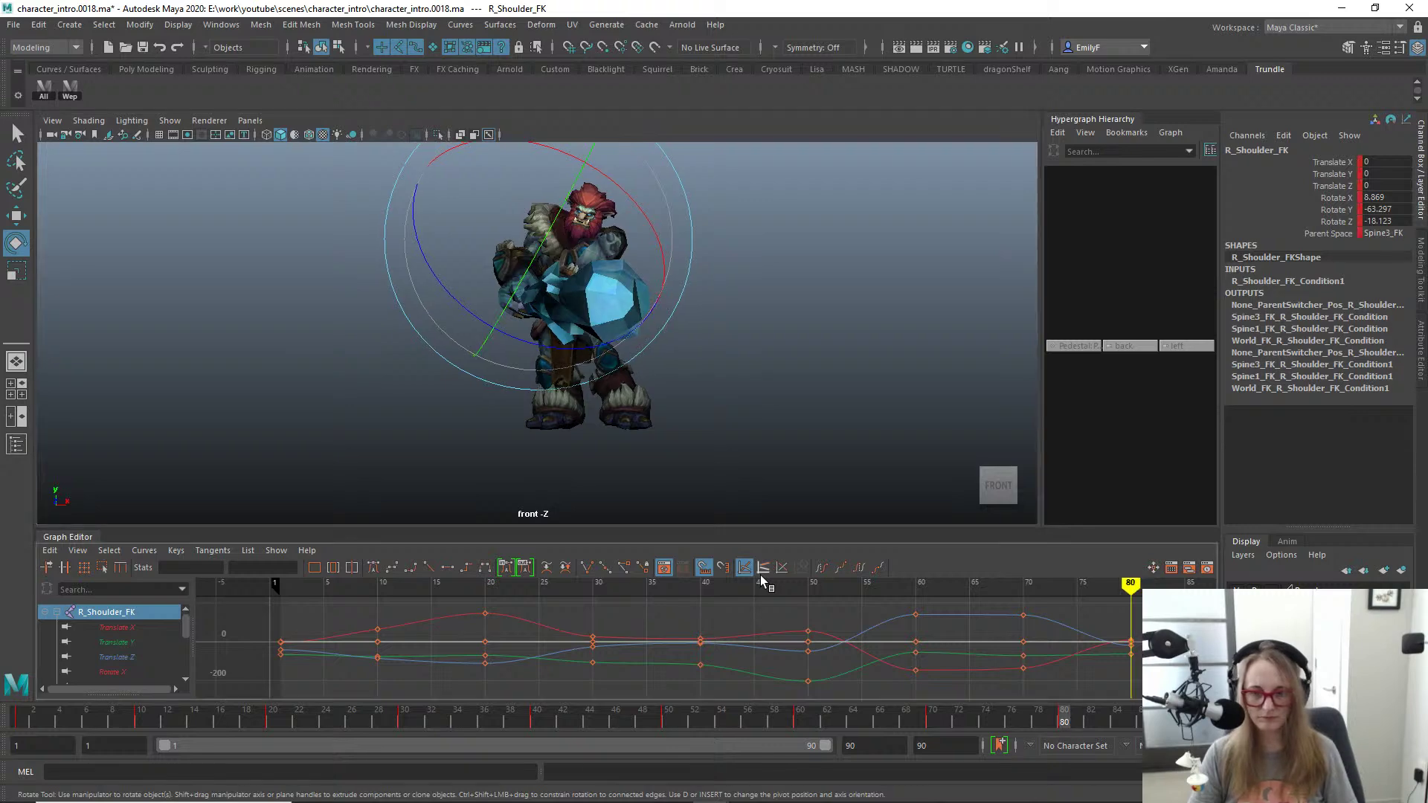
key(alt+shift+v)
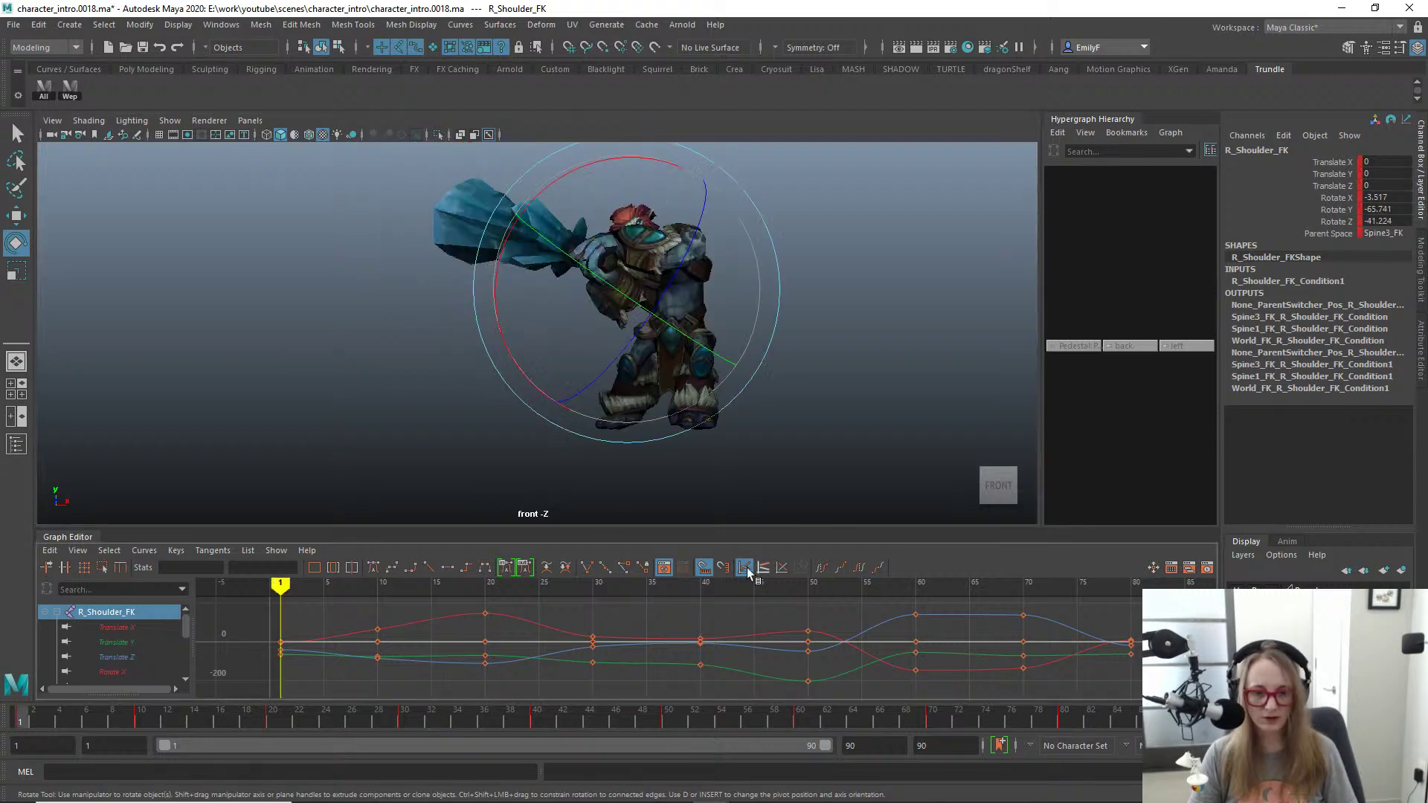
Step: Select all rig controls, move their keyed pose from frame 81 to frame 80, and clear the frame 81 keys
click(41, 96)
click(1078, 715)
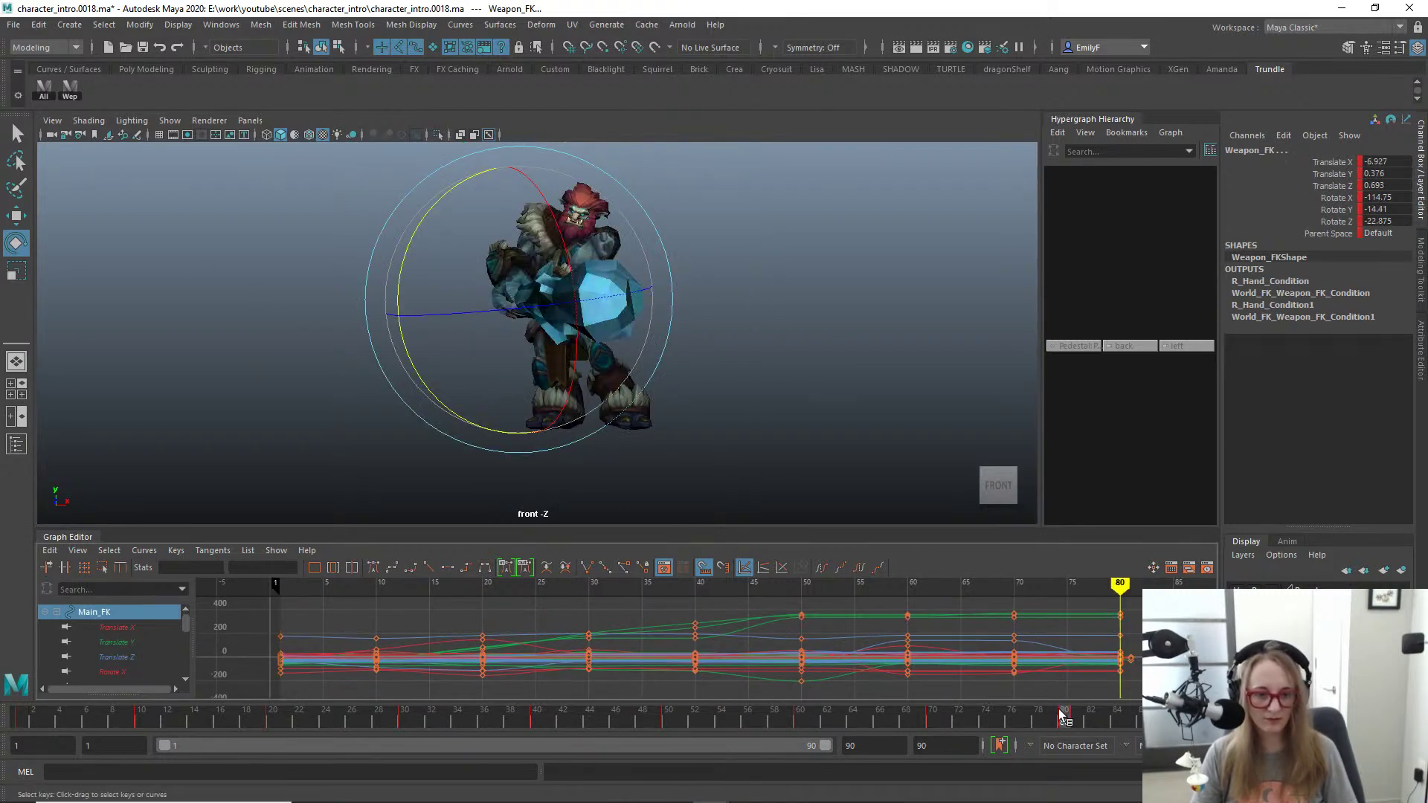
click(1077, 716)
right_click(1078, 717)
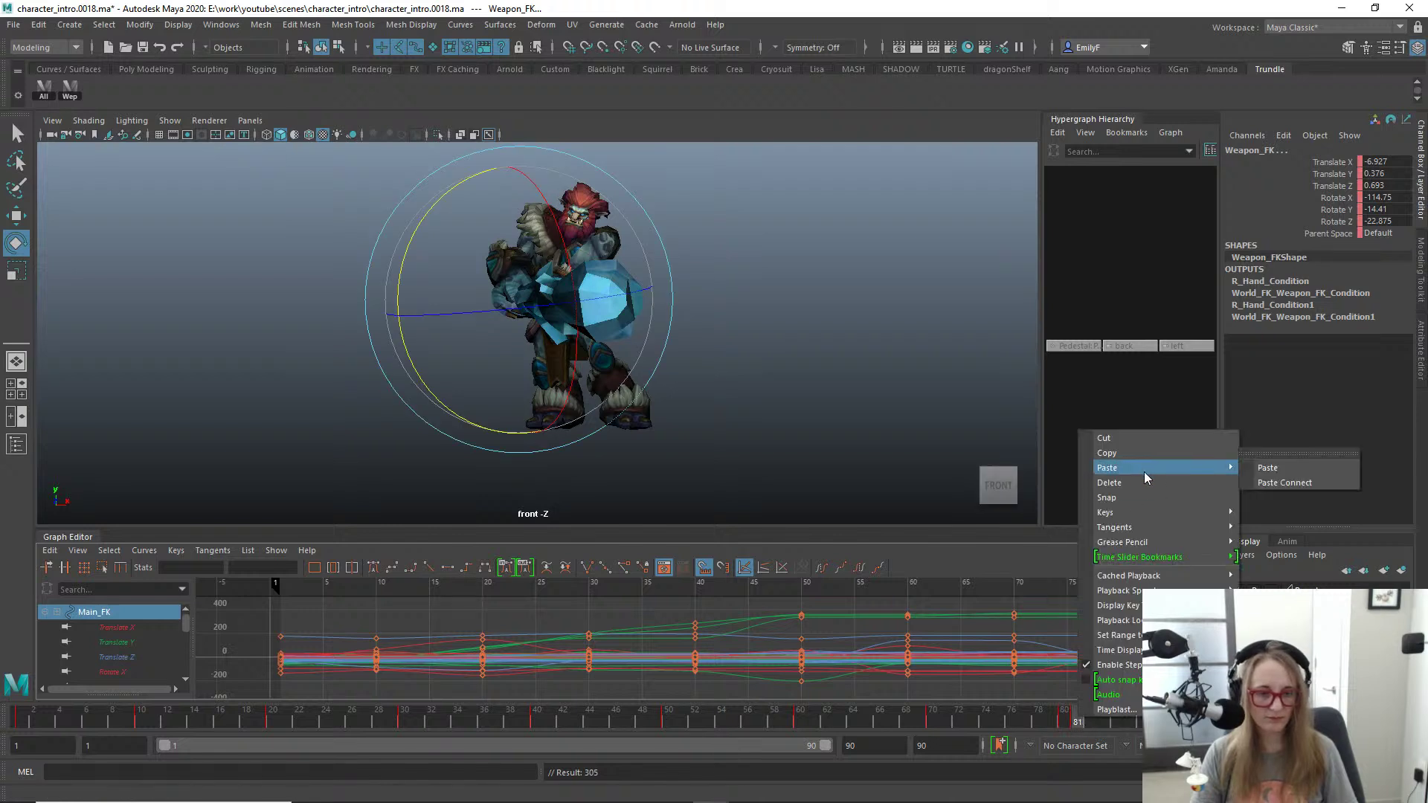
click(1146, 475)
click(1064, 716)
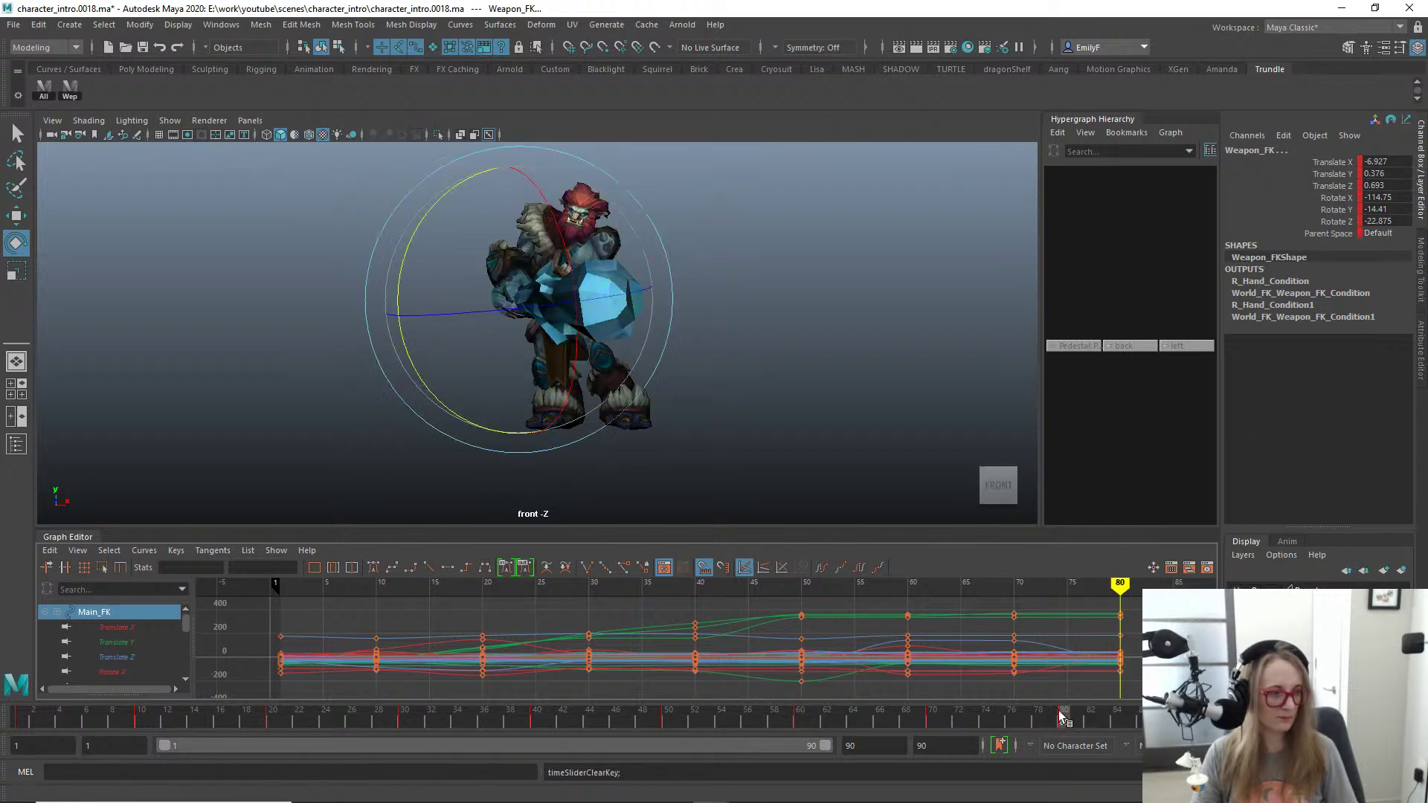
Step: Compare the key poses at frames 70 and 80 in the front view
key(q)
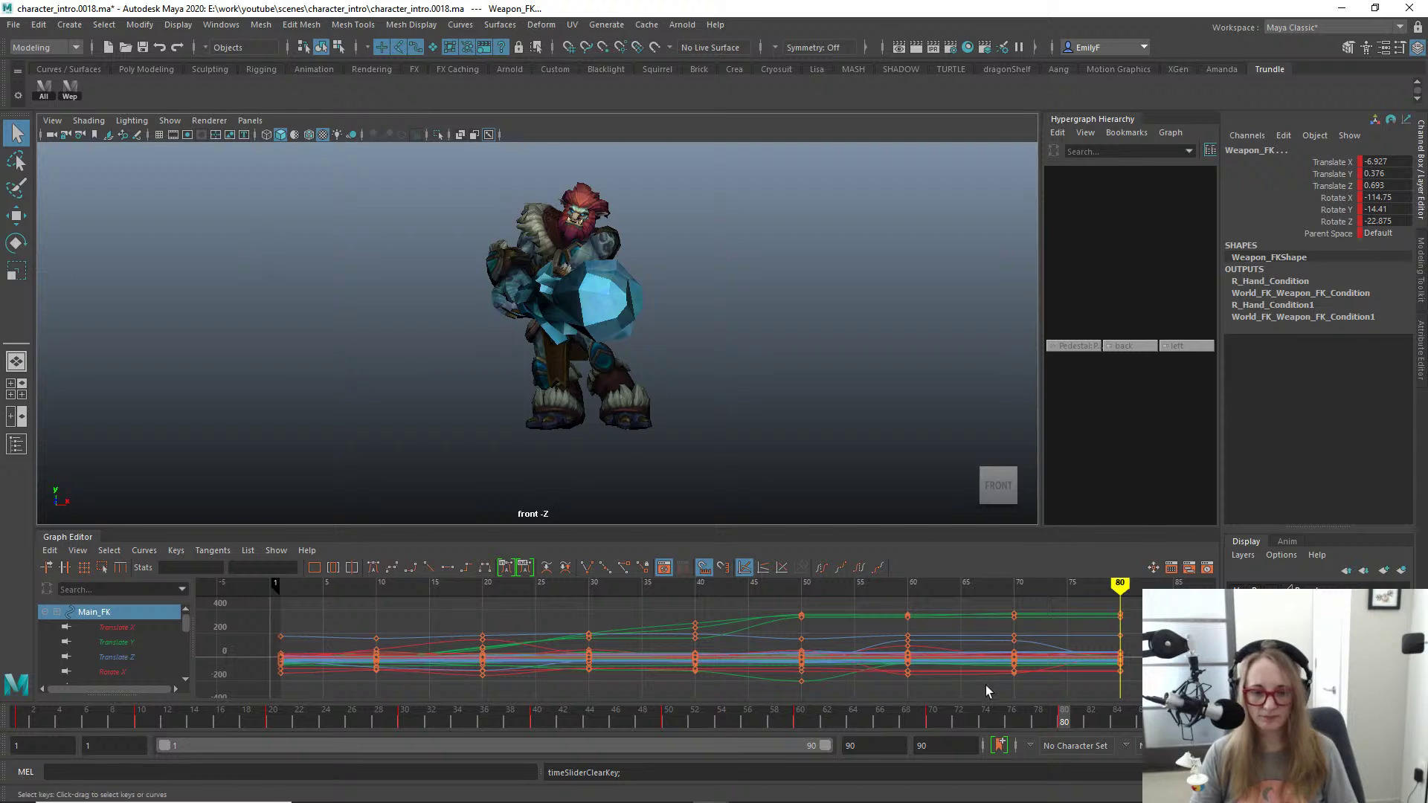
key(comma)
key(period)
key(comma)
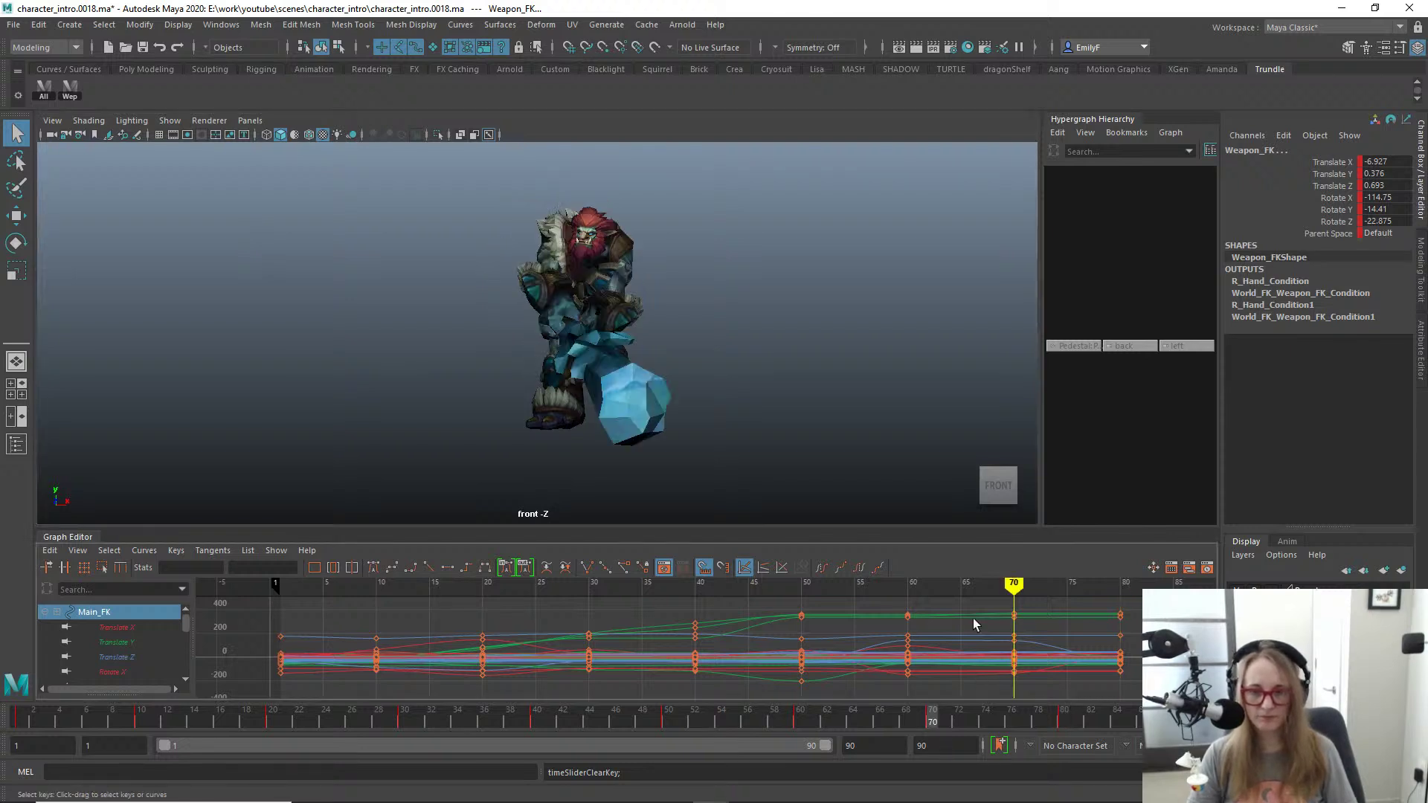
key(period)
key(comma)
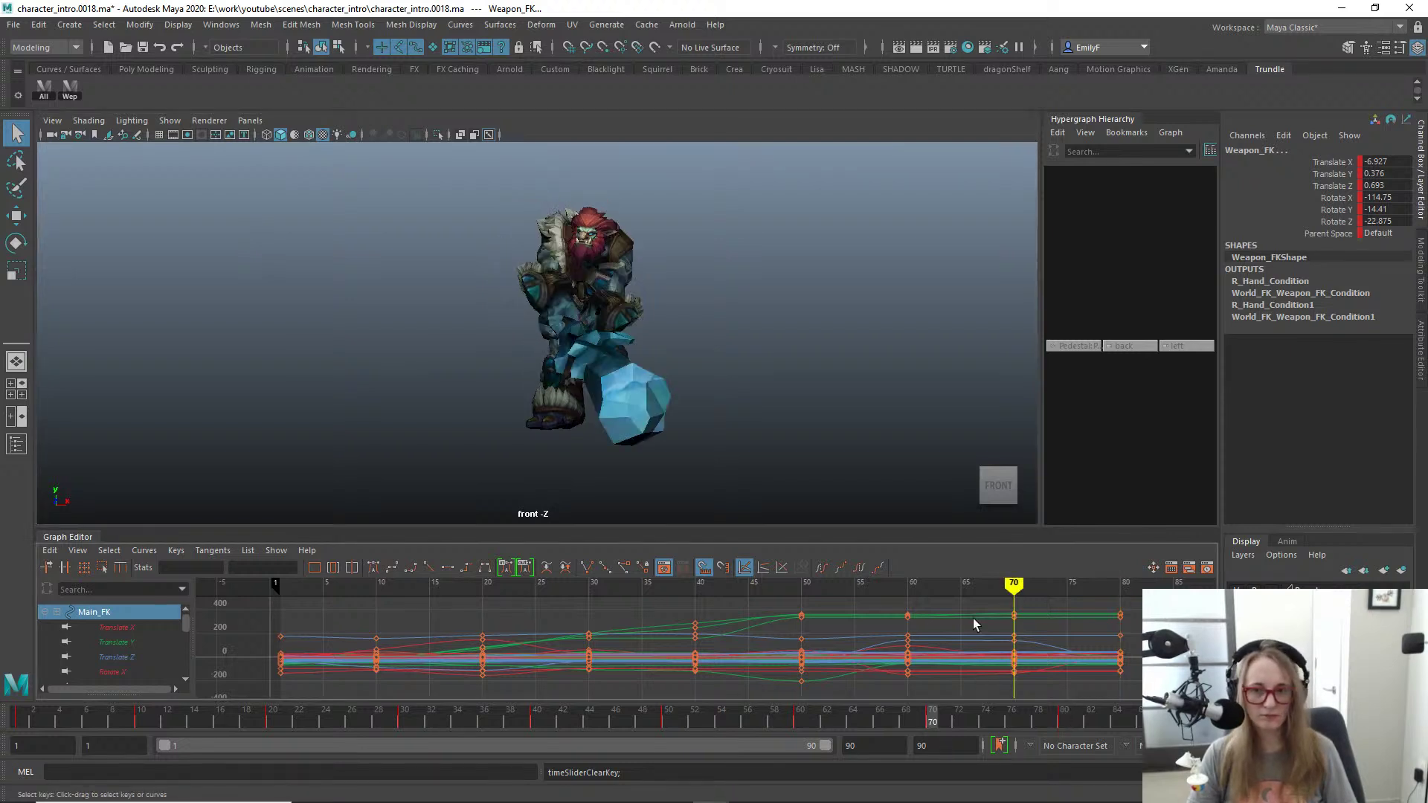
key(period)
Step: Review the frame 70 to 80 pose change in the perspective view and examine frame 80 from the side
key(space)
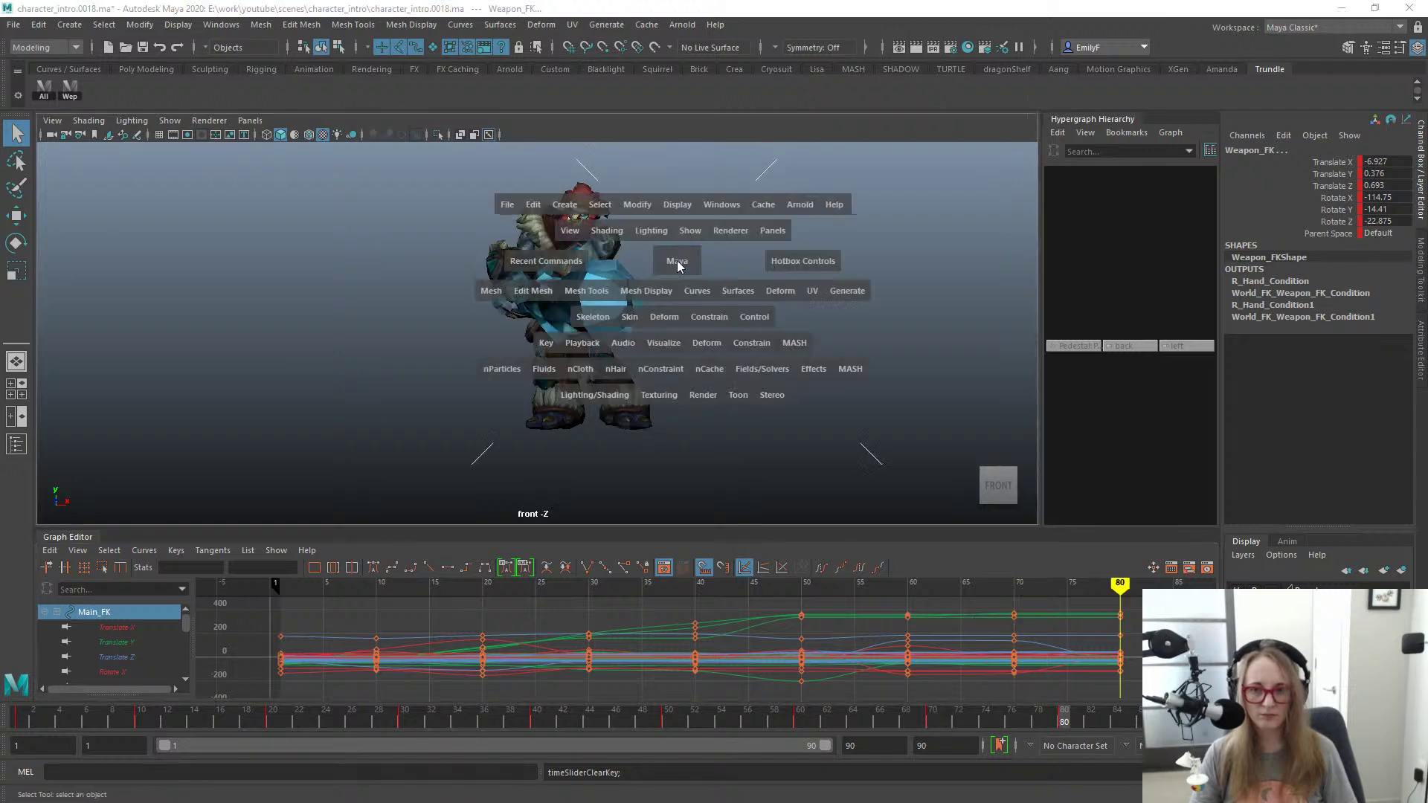
drag(677, 261, 673, 221)
mouse_move(636, 303)
alt+mouse_down()
mouse_move(902, 329)
mouse_move(596, 313)
mouse_move(543, 296)
mouse_move(345, 305)
mouse_move(569, 332)
mouse_move(634, 316)
alt+mouse_up()
key(comma)
key(period)
key(alt+1)
scroll(466, 269, up, 3)
alt+drag(466, 269, 378, 288)
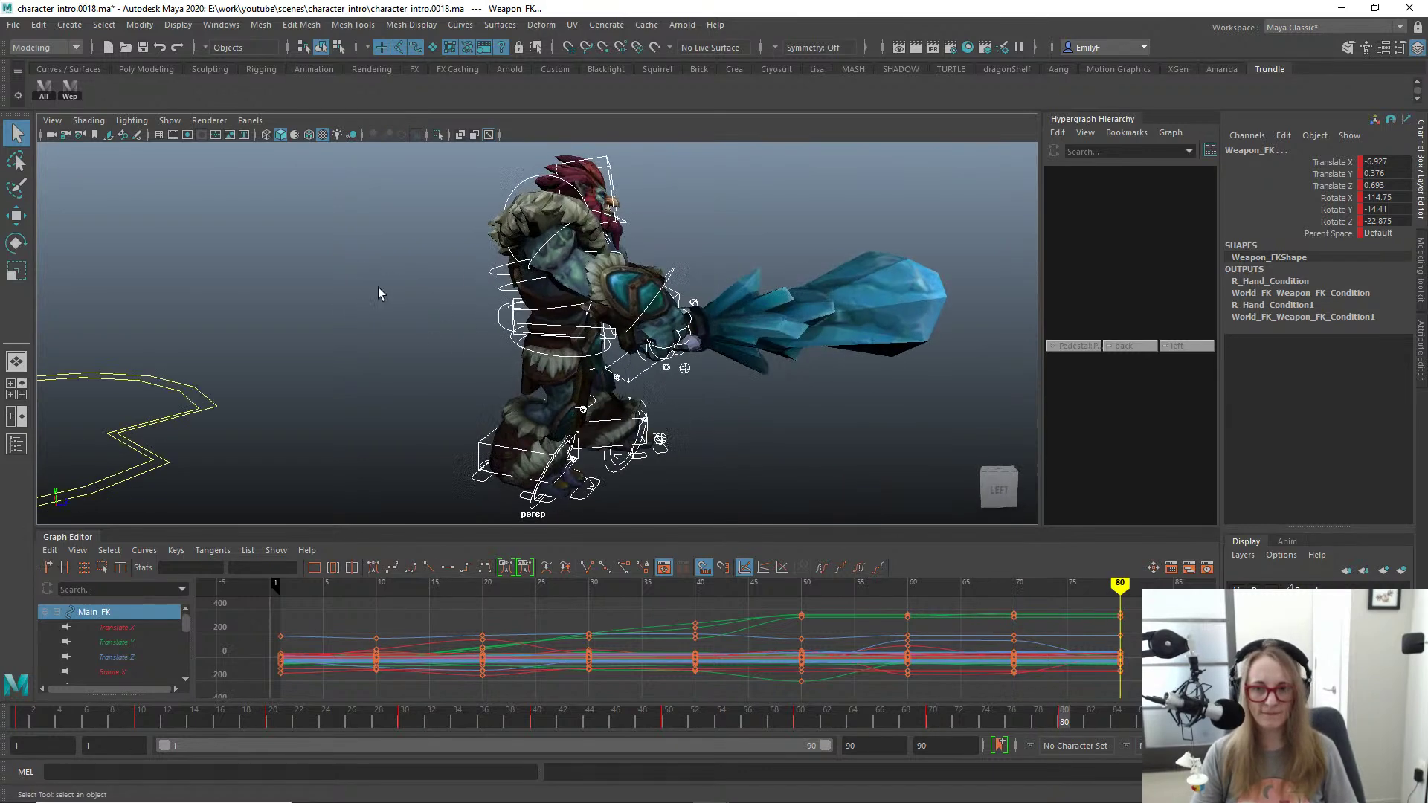
Step: Rotate Spine3_FK on frame 80 to about X -9, Y 4.9, Z -0.8 degrees
click(484, 278)
key(e)
drag(629, 384, 646, 372)
alt+drag(561, 362, 392, 351)
drag(612, 244, 623, 257)
alt+drag(482, 261, 590, 297)
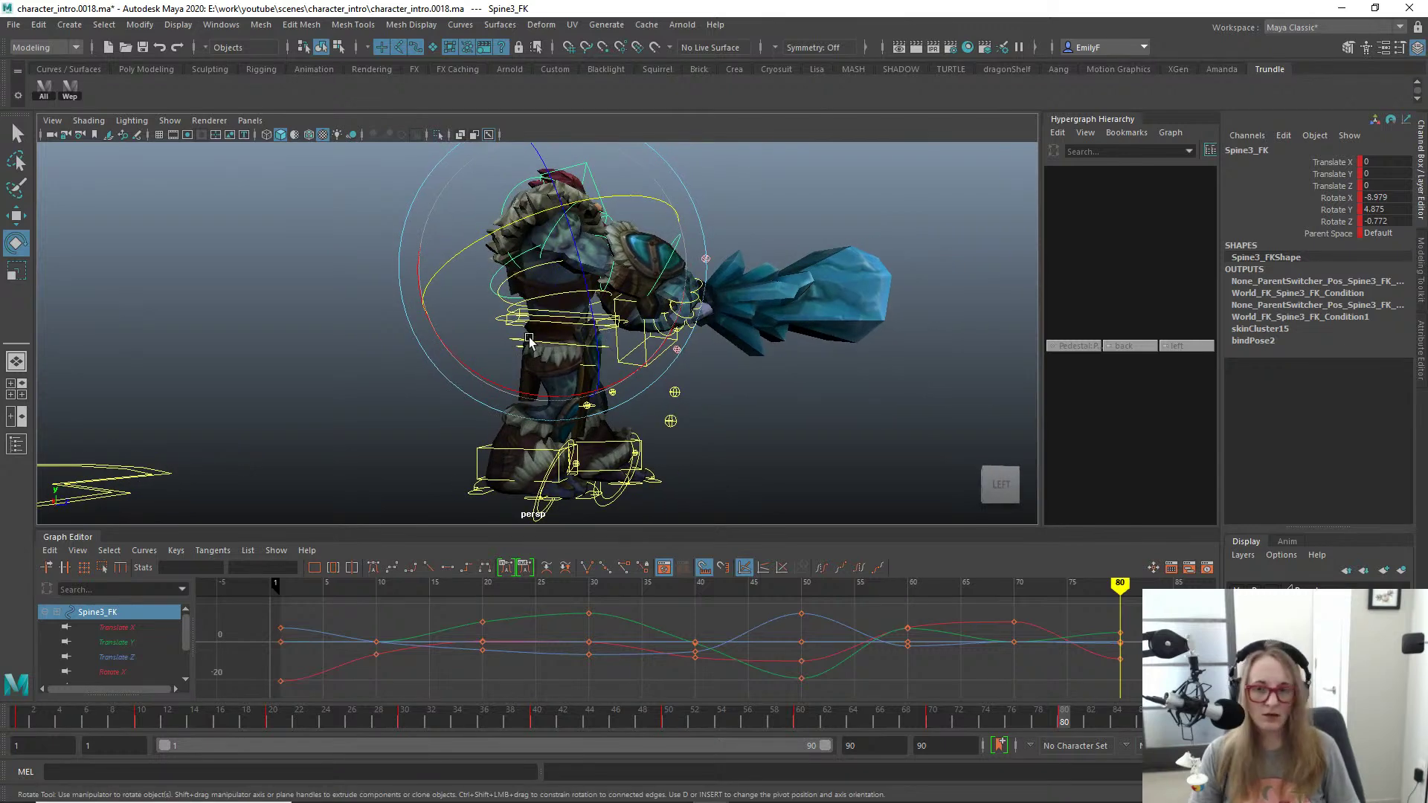
alt+drag(529, 342, 529, 157)
Step: Rotate R_Shoulder_FK on frame 80 to about X 30.8, Y -45.3, Z -47.2 degrees
key(q)
click(496, 230)
key(e)
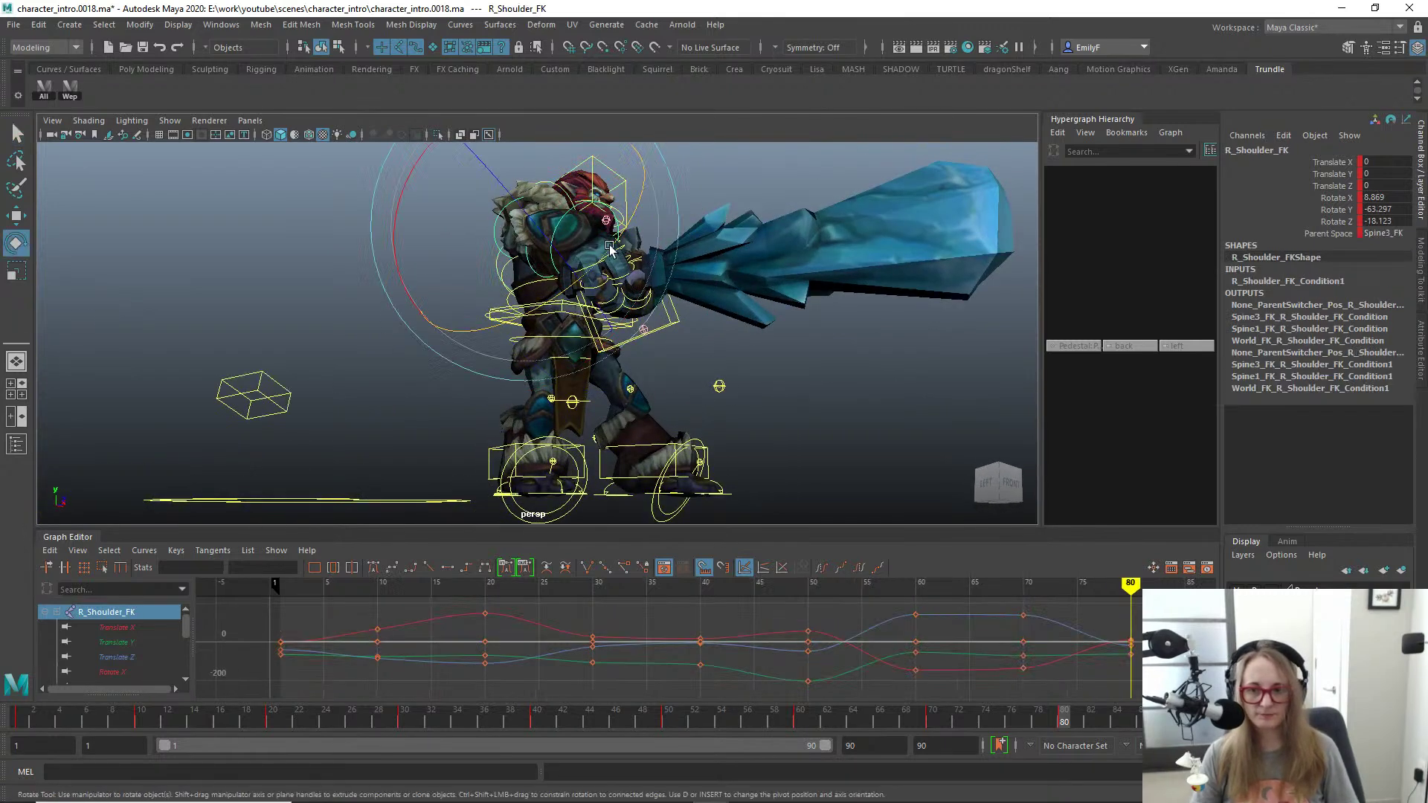
drag(610, 254, 485, 305)
drag(557, 365, 628, 362)
key(q)
Step: Fine-tune R_Shoulder_FK in the front view to about X 34.6, Y -45.7, Z -45 degrees and compare it with the previous key pose
key(space)
key(alt+1)
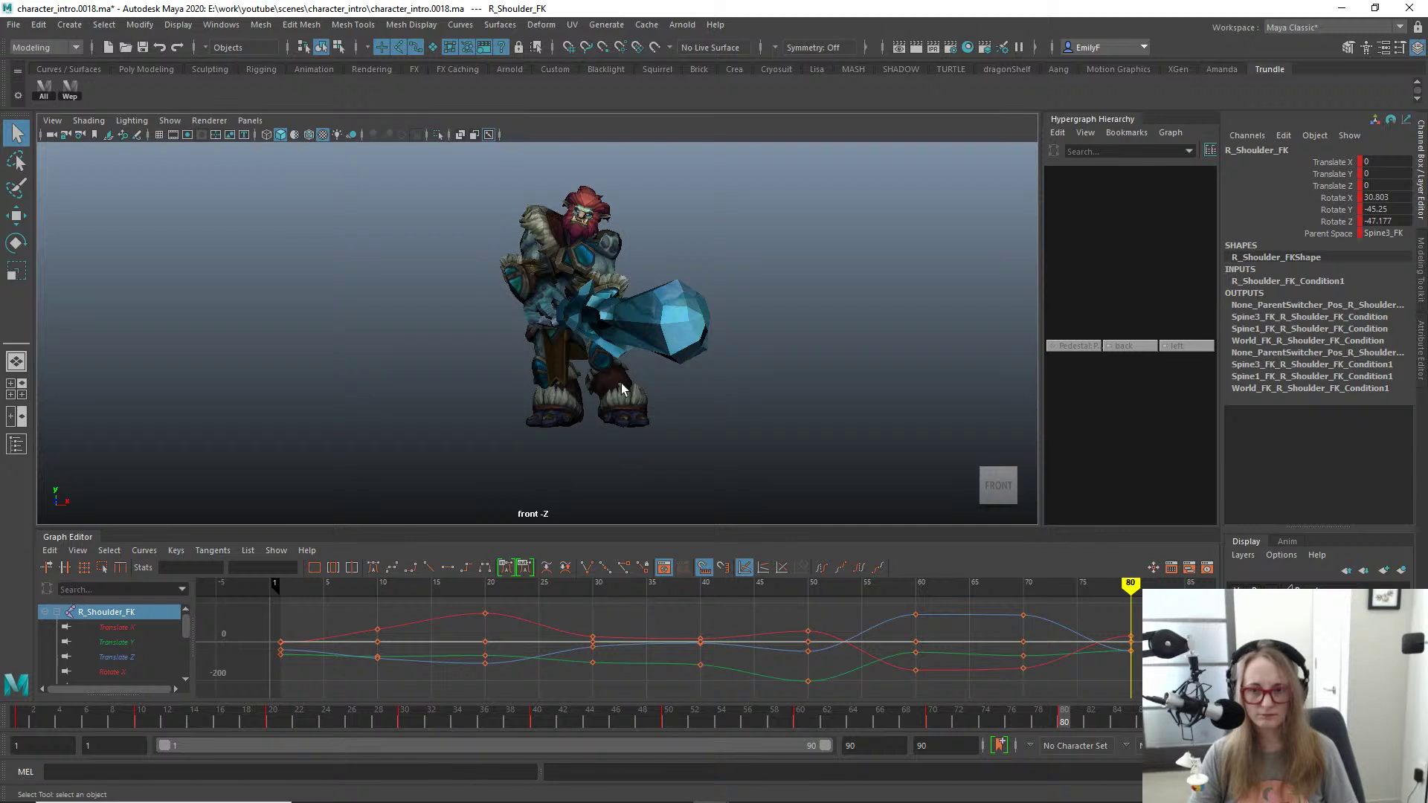
key(e)
drag(546, 158, 557, 175)
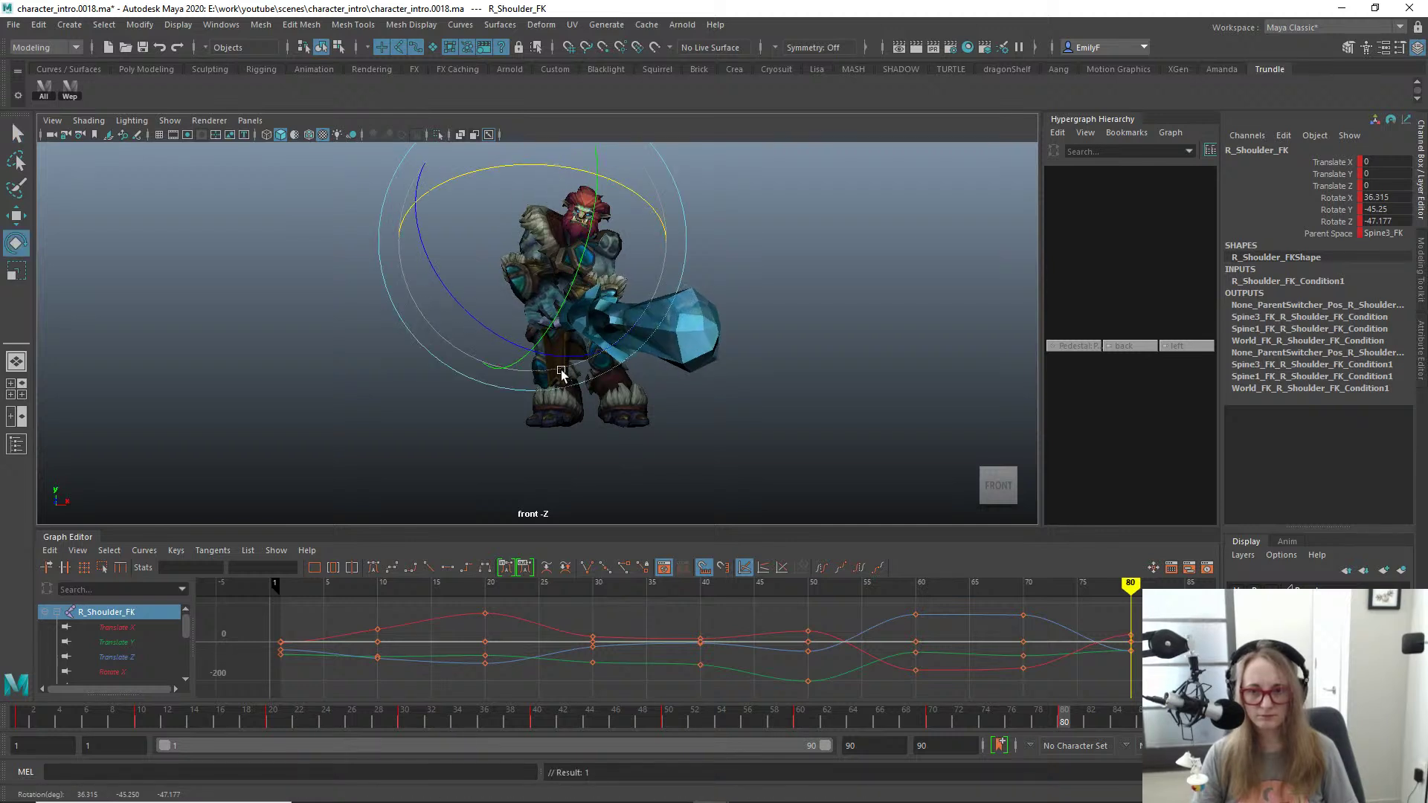
drag(546, 345, 540, 344)
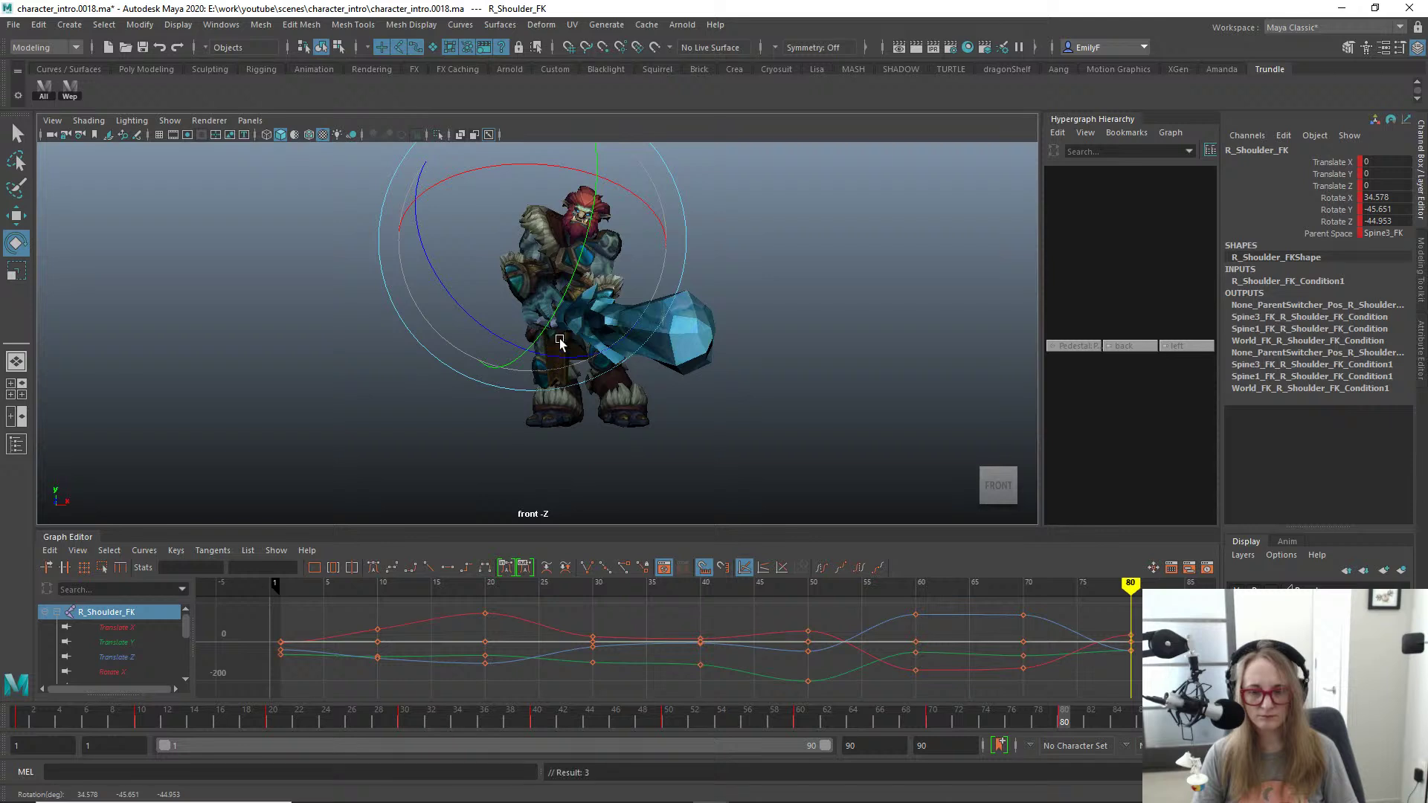
key(q)
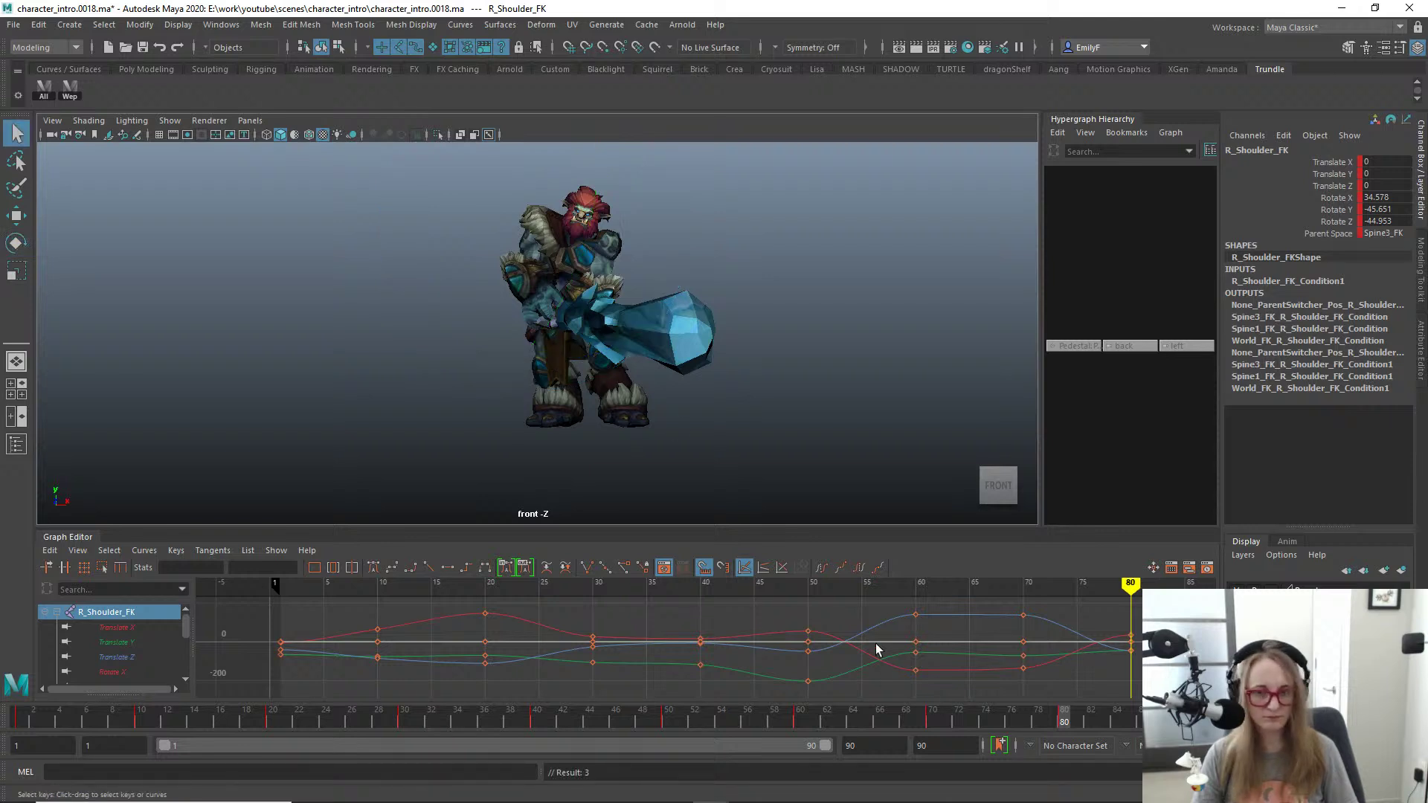
key(comma)
key(period)
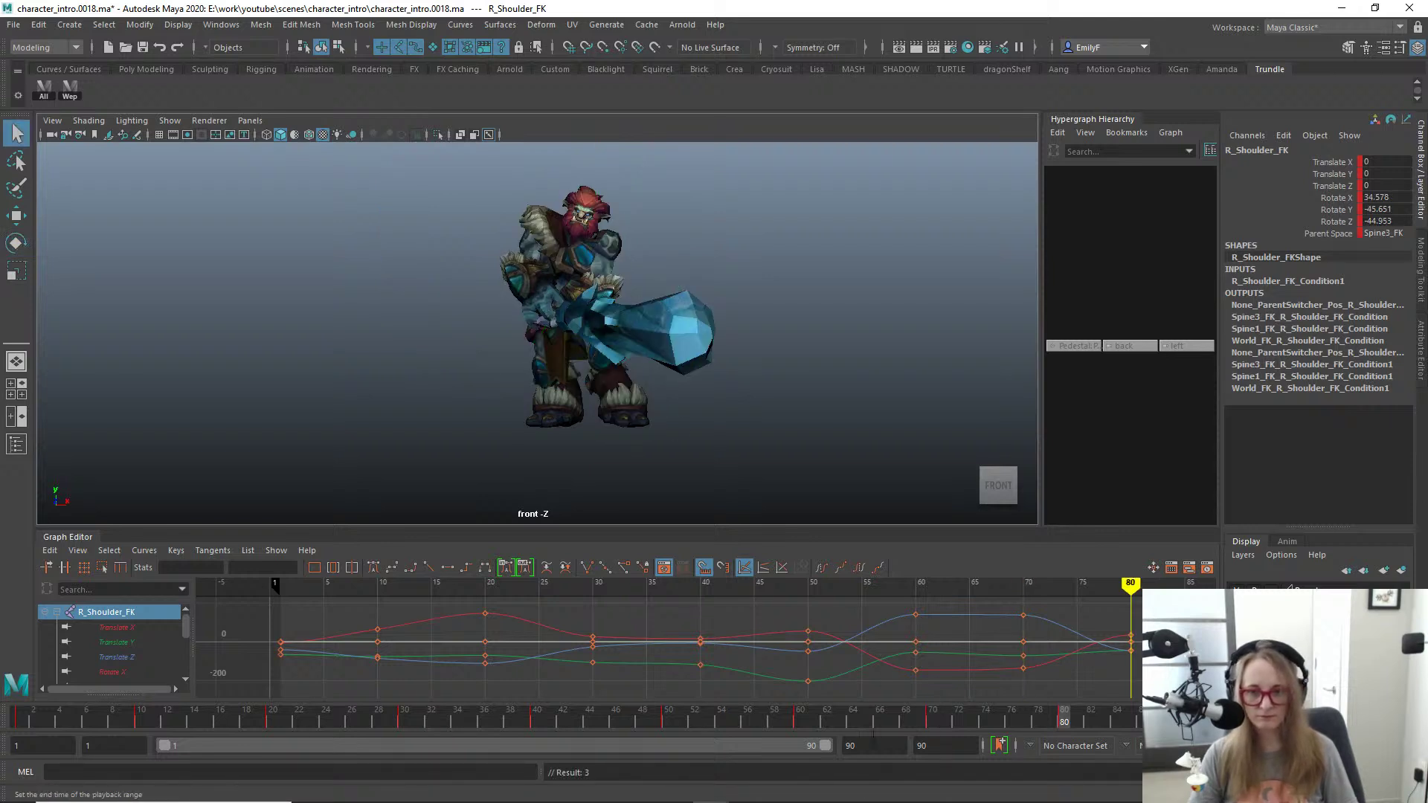
key(comma)
key(period)
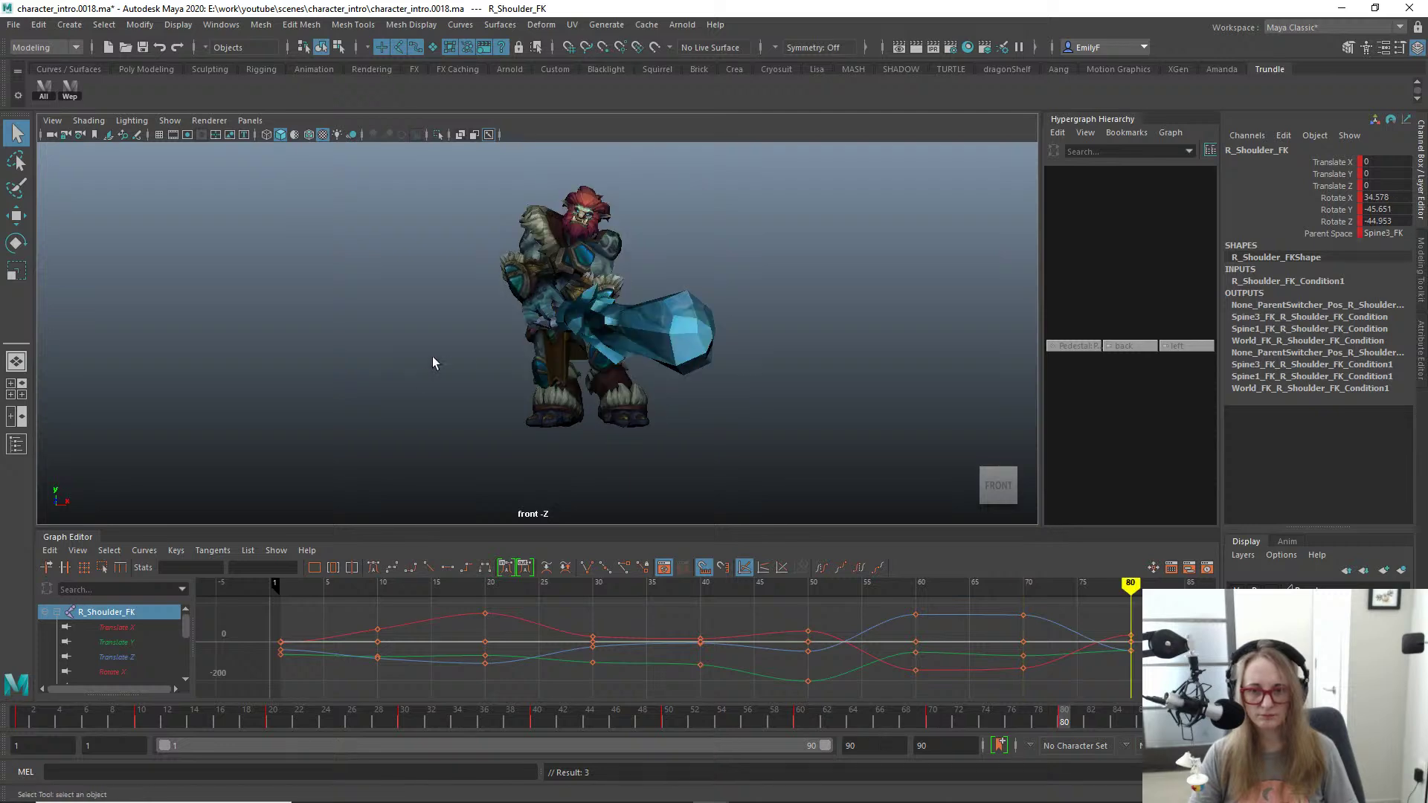
Step: Reseat the left hand on the weapon by moving L_Hand_IK to about -3.1, -14.5, 6.3 and rotating it to about -108.4, -76.7, 192.6
key(space)
drag(654, 274, 512, 373)
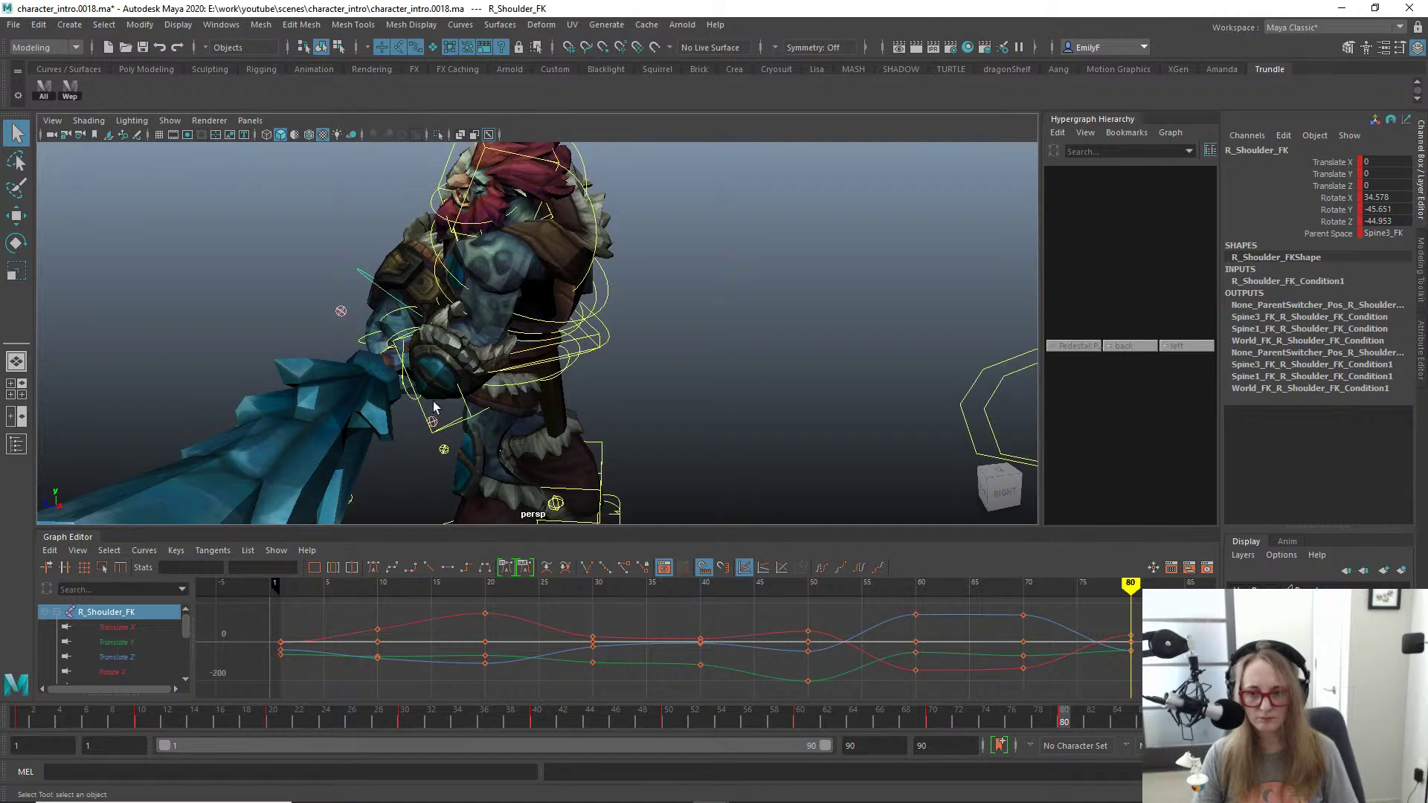
click(417, 409)
click(464, 409)
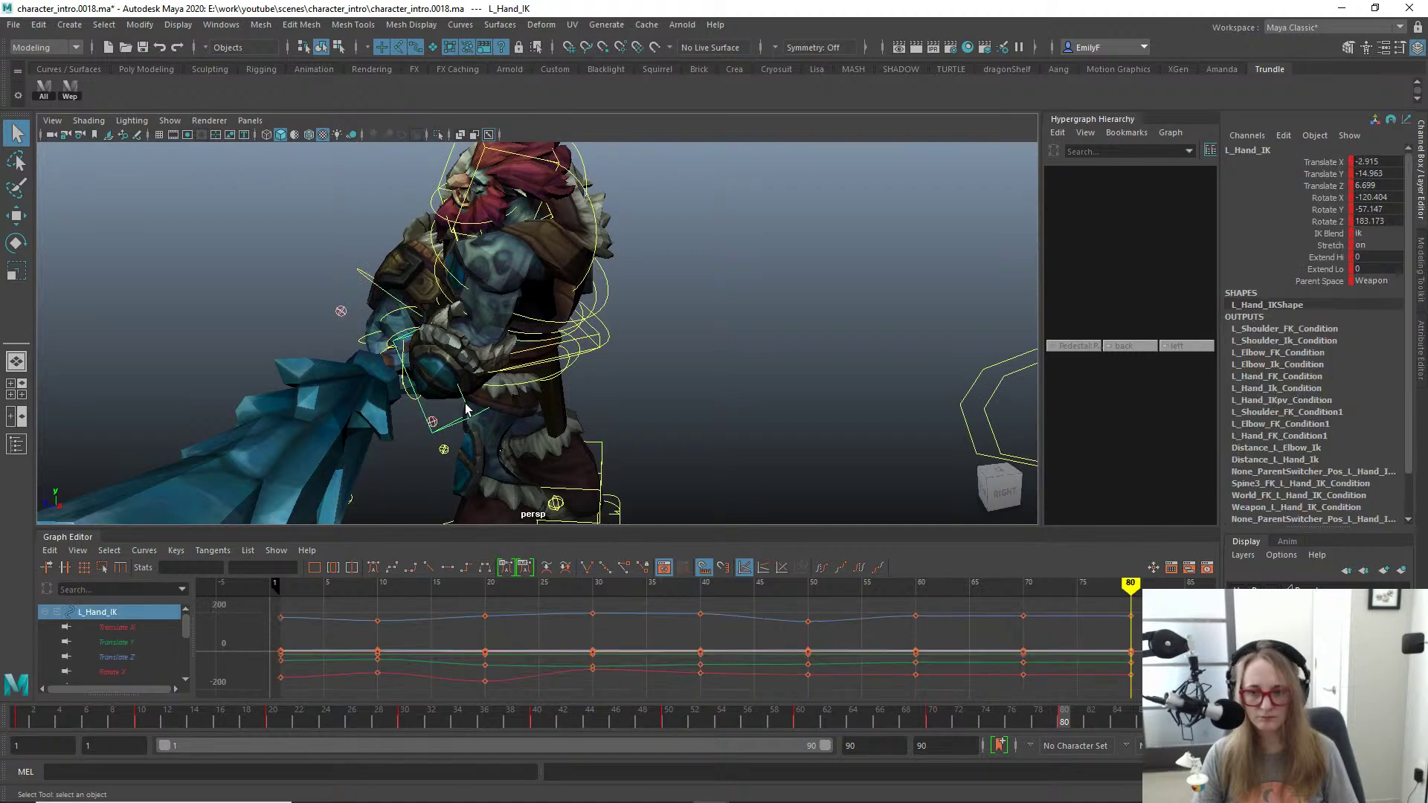
key(w)
alt+drag(466, 409, 548, 288)
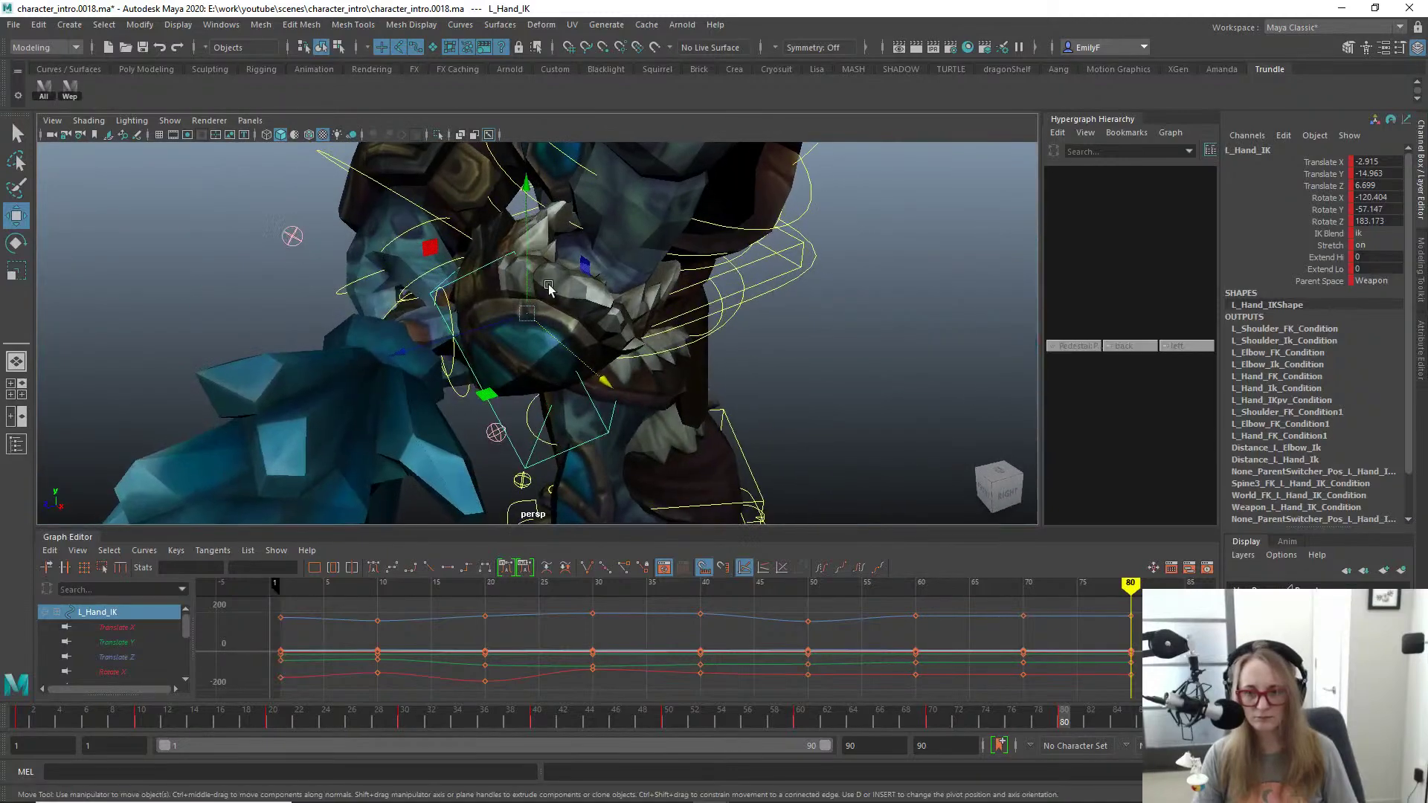
alt+drag(532, 344, 589, 330)
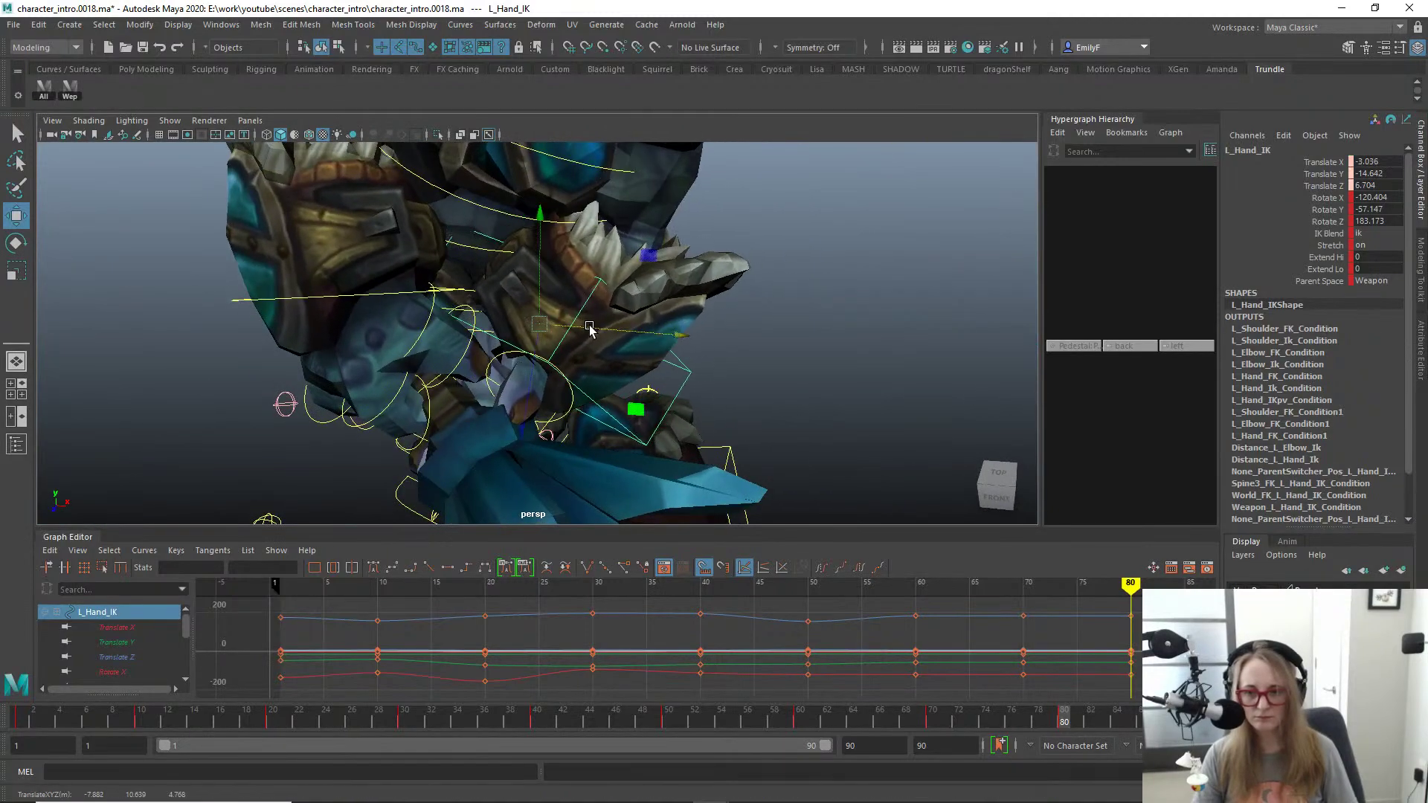
key(e)
drag(635, 385, 597, 425)
key(w)
alt+drag(523, 397, 476, 290)
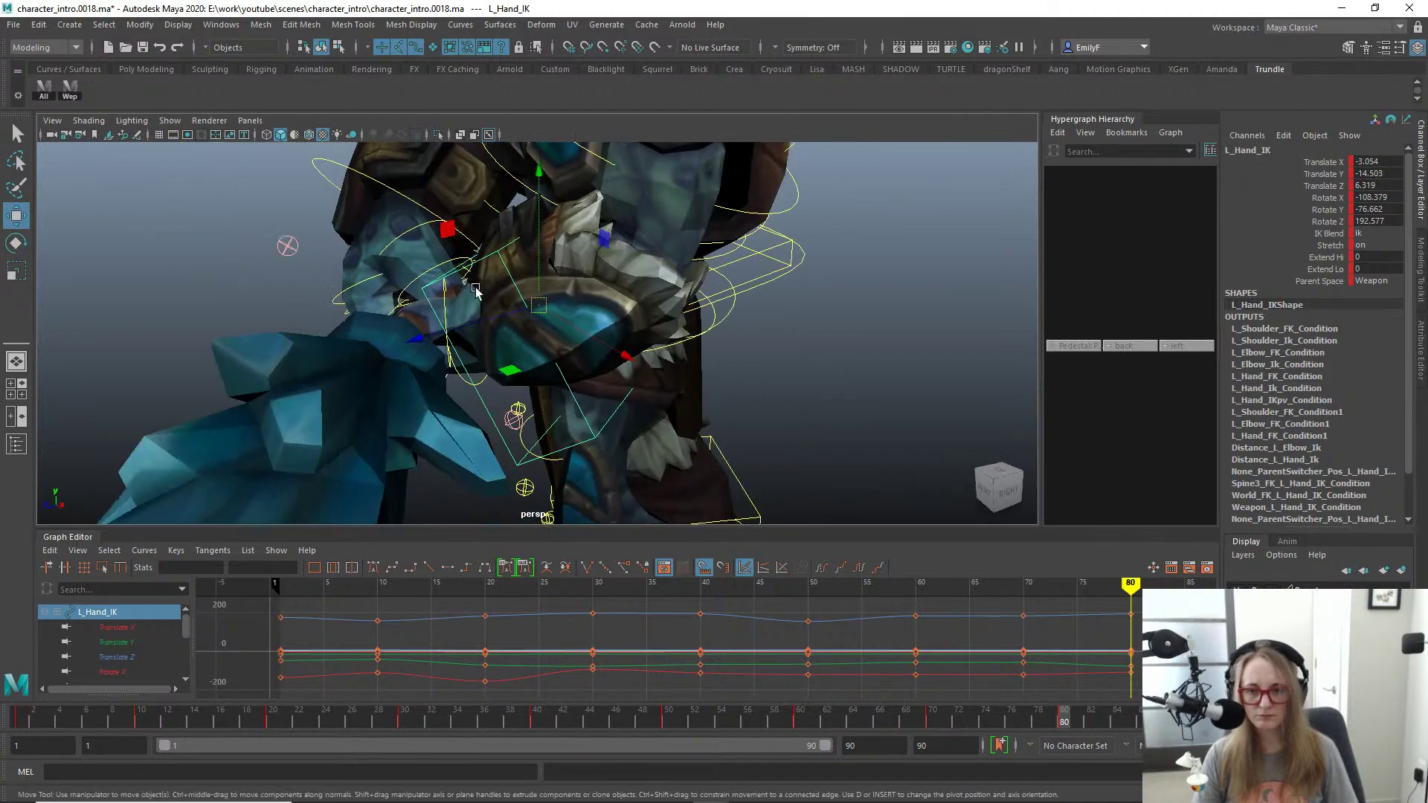
key(q)
scroll(476, 291, down, 6)
alt+drag(595, 342, 514, 297)
scroll(558, 328, down, 2)
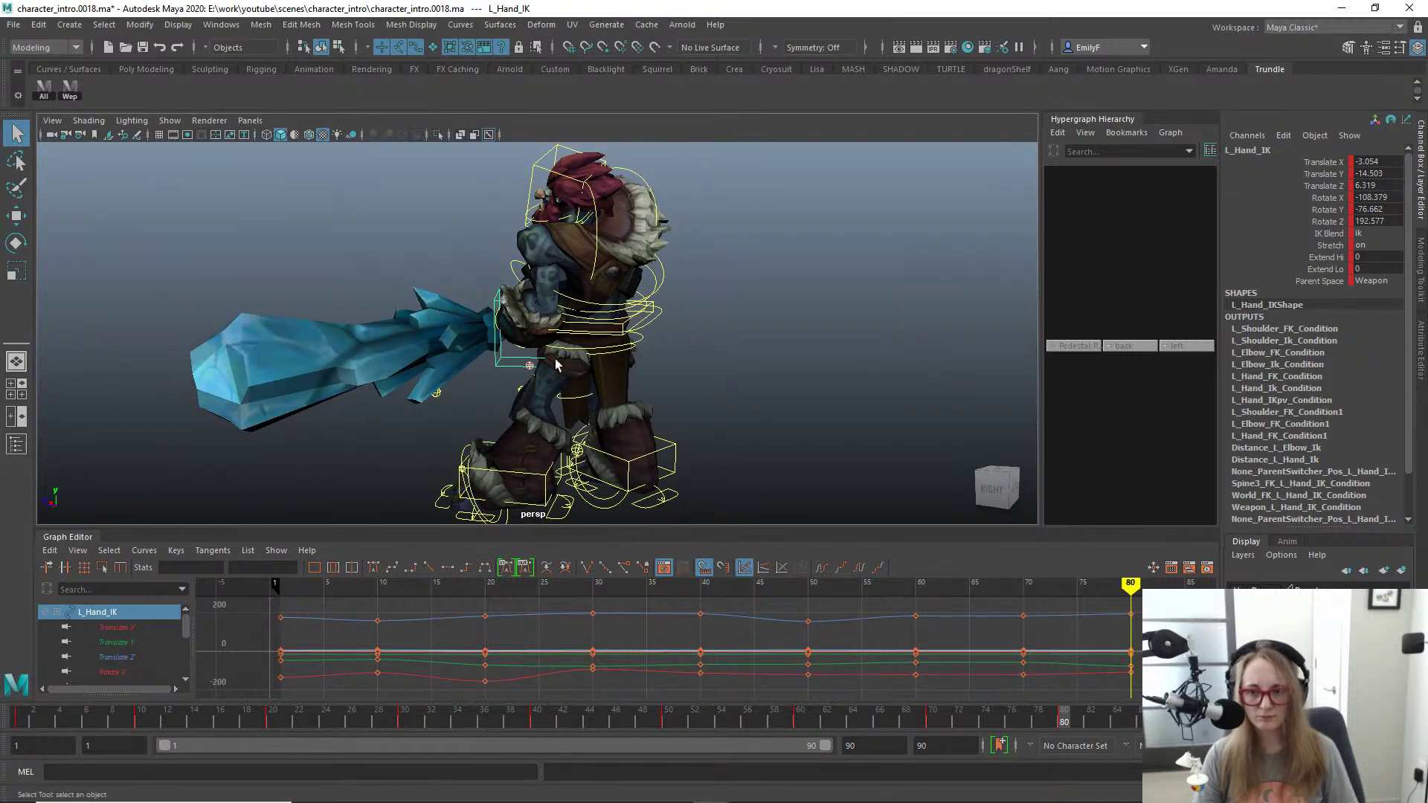
Step: Move the left knee's pole vector control, L_Foot_IKpv, to adjust the knee direction on frame 80
alt+drag(556, 365, 809, 363)
alt+drag(590, 378, 610, 345)
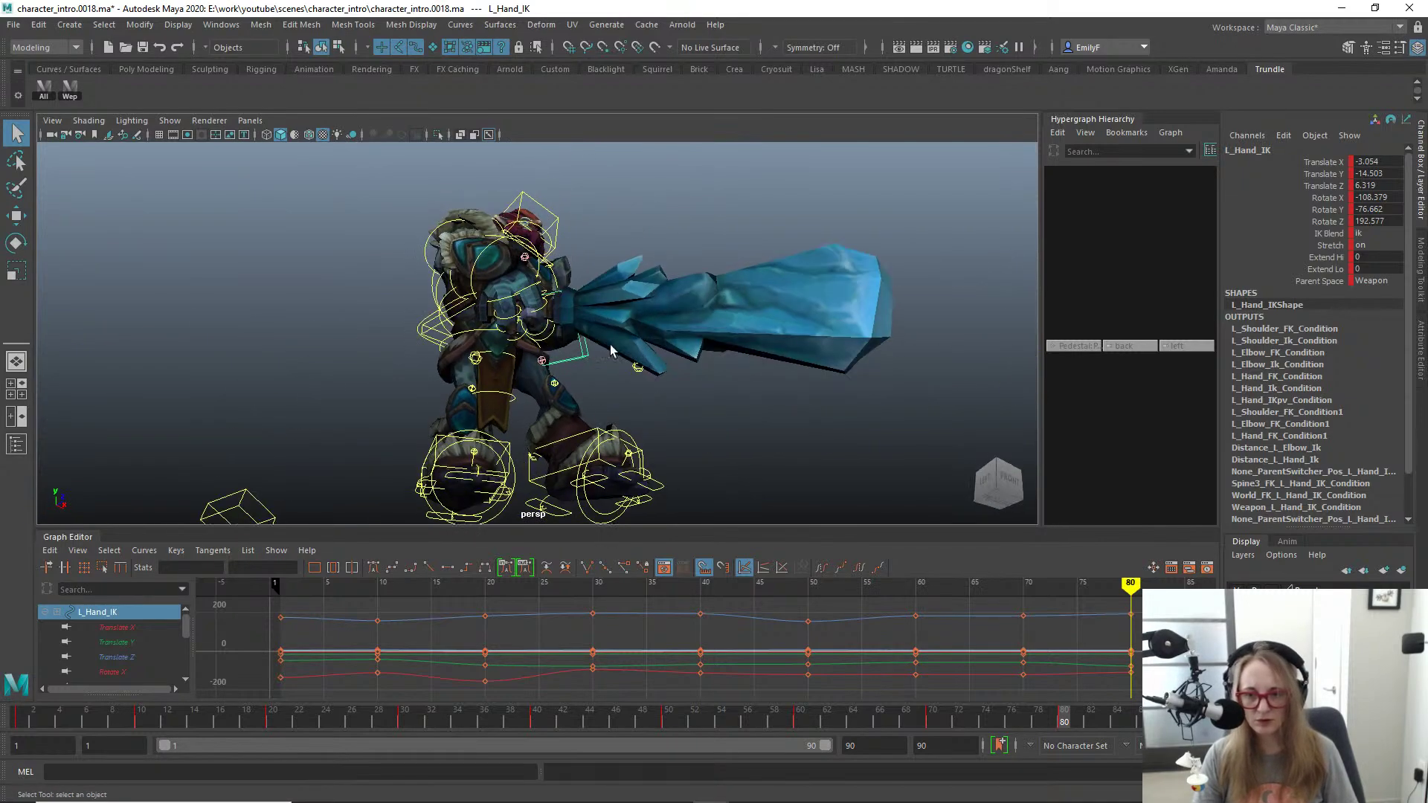
click(639, 369)
alt+drag(595, 436, 323, 403)
key(w)
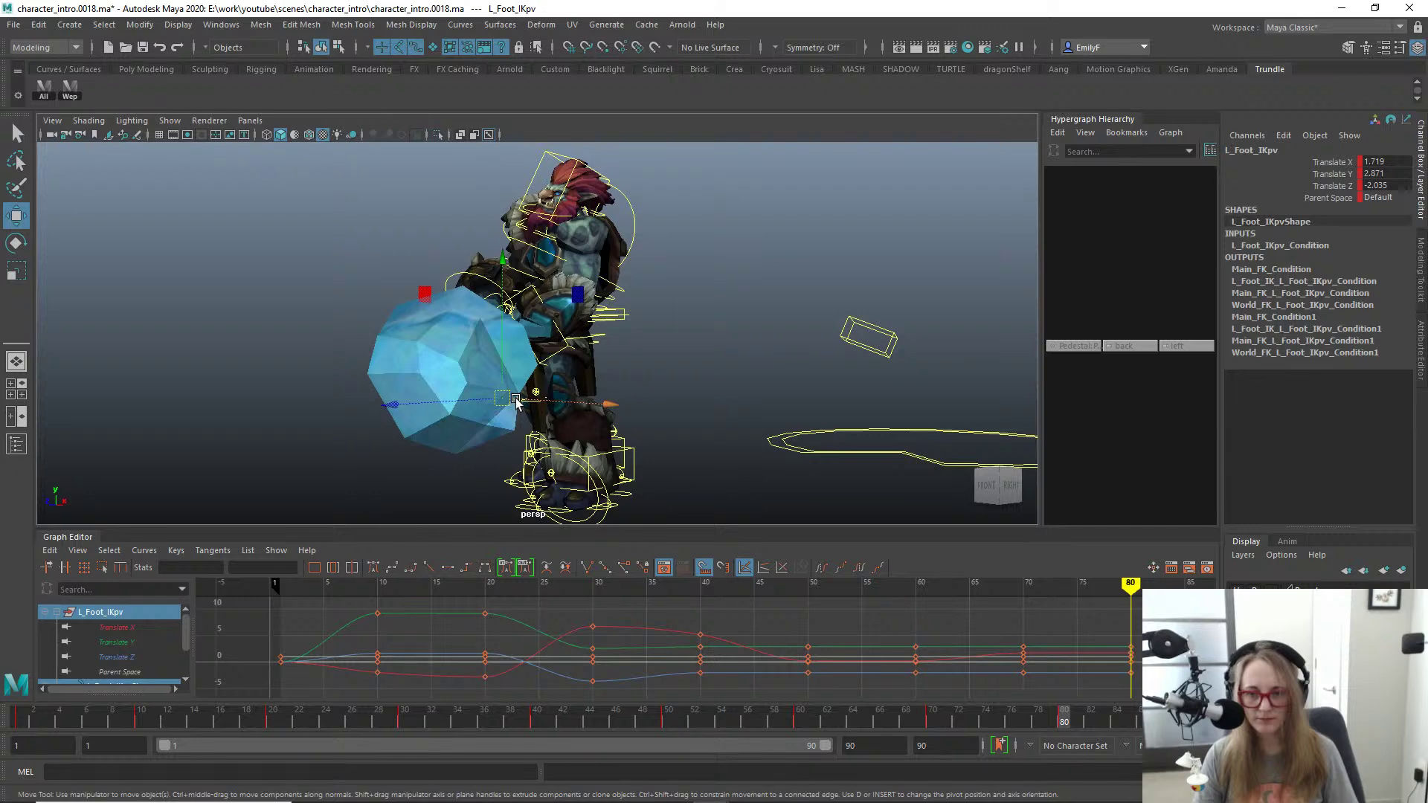
drag(516, 400, 593, 374)
alt+drag(502, 392, 350, 413)
click(485, 395)
key(ctrl+z)
click(555, 392)
key(w)
key(ctrl+z)
Step: Reset L_Clavicle_FK's rotations to 0 on frame 80 and rotate it about 12 degrees in Z
alt+right_drag(447, 406, 587, 424)
alt+drag(588, 424, 637, 262)
click(578, 440)
key(q)
click(621, 228)
key(e)
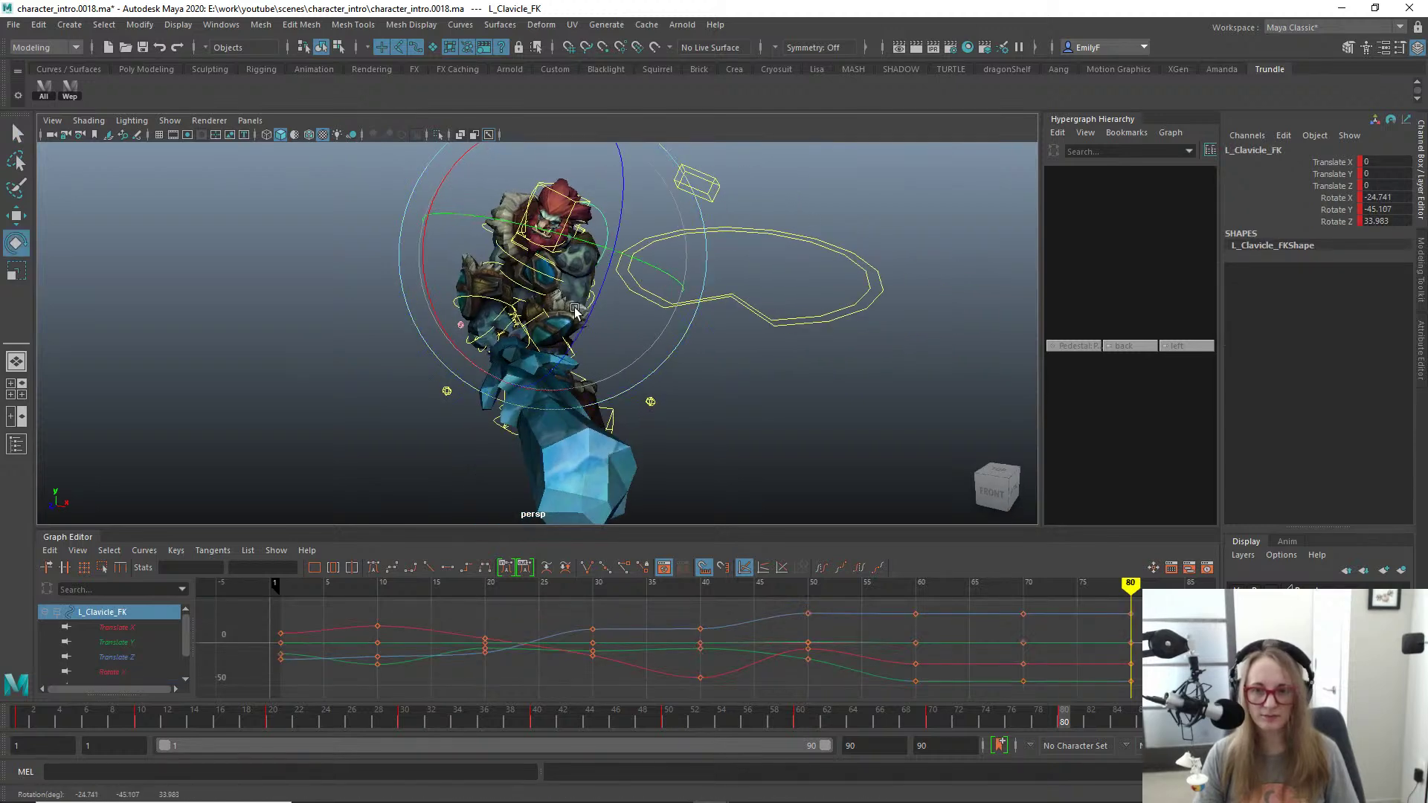
drag(573, 302, 580, 307)
key(ctrl+z)
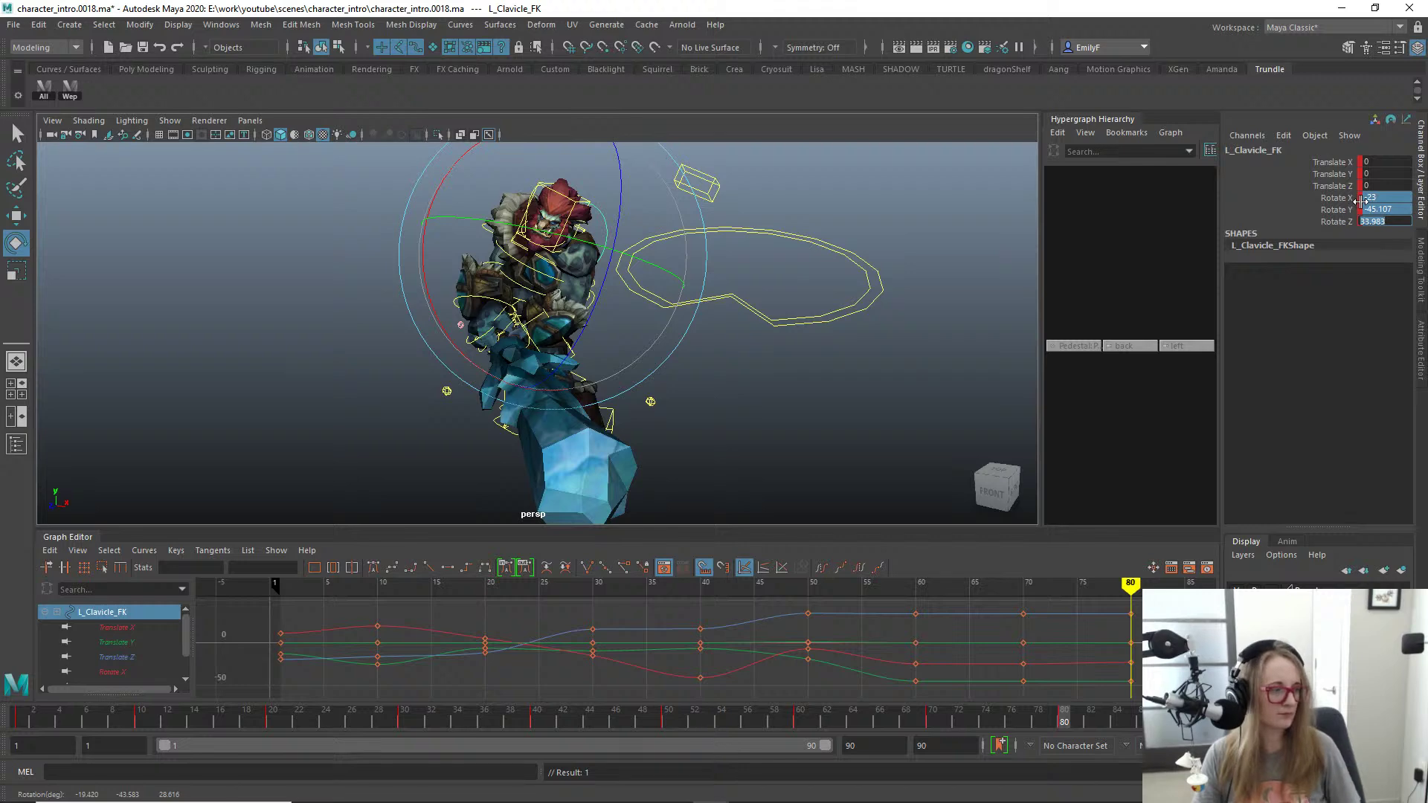
text(0)
key(Return)
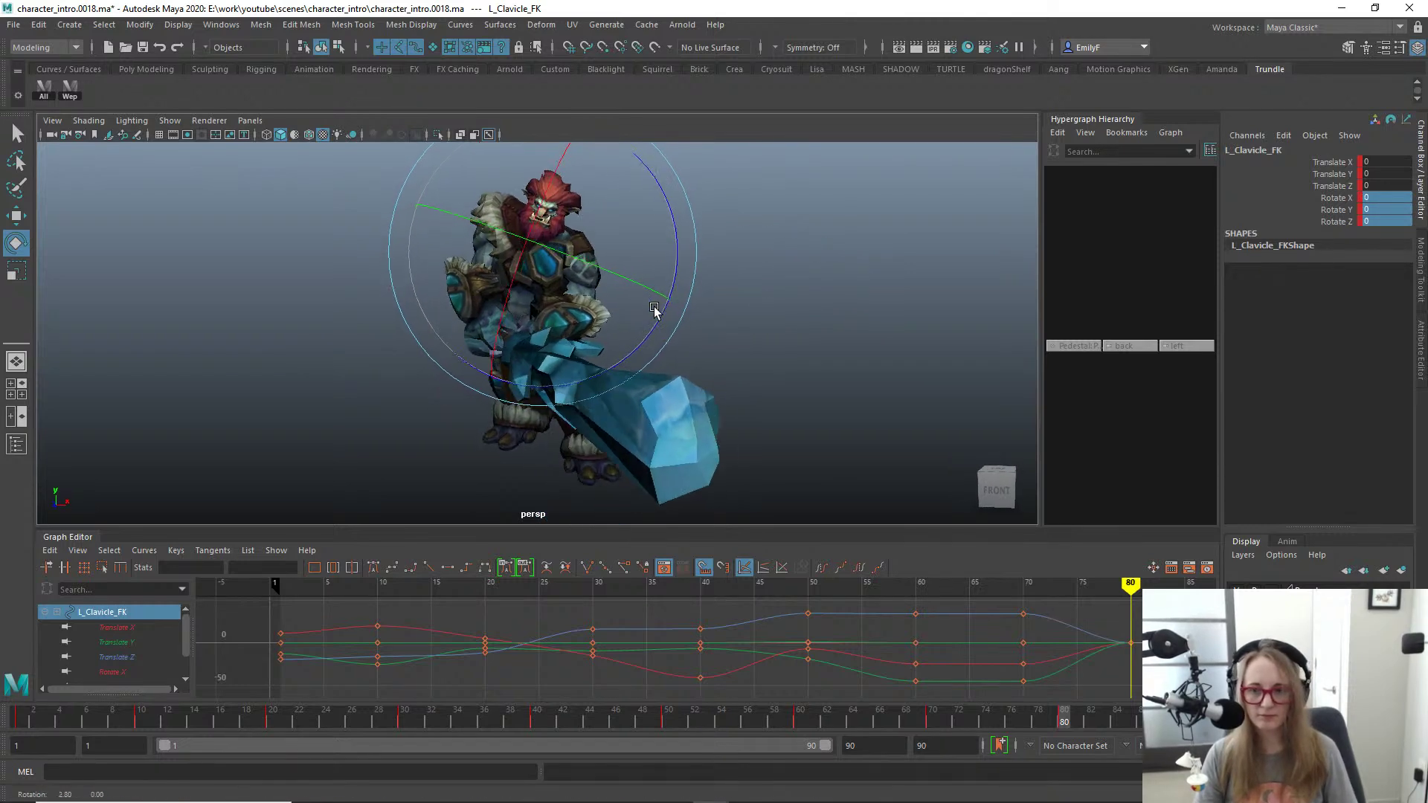
alt+drag(654, 311, 612, 377)
key(q)
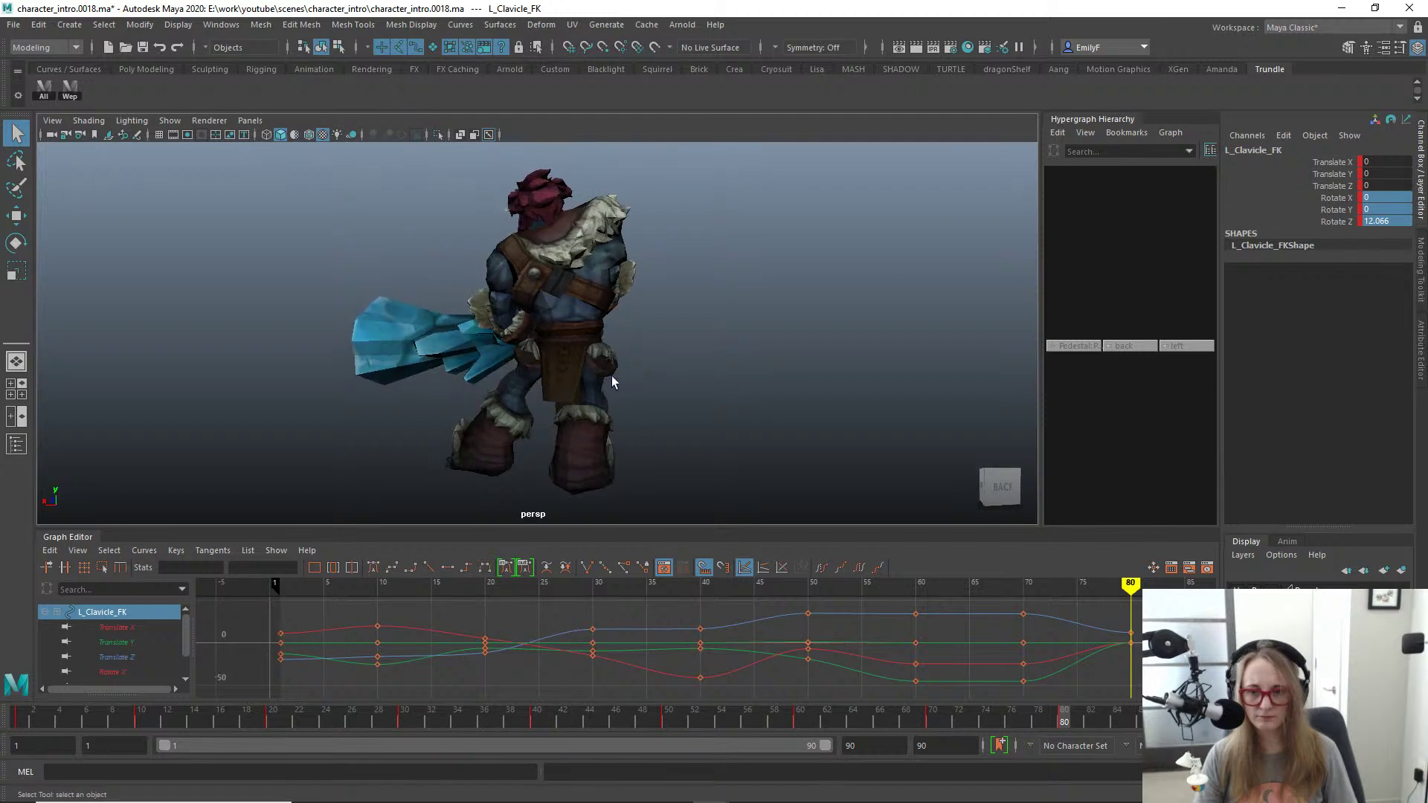
Step: Rotate Main_FK on frame 80 to about X 2.4, Y 349.3, Z -0.4 degrees to turn the hips
key(alt+1)
click(634, 321)
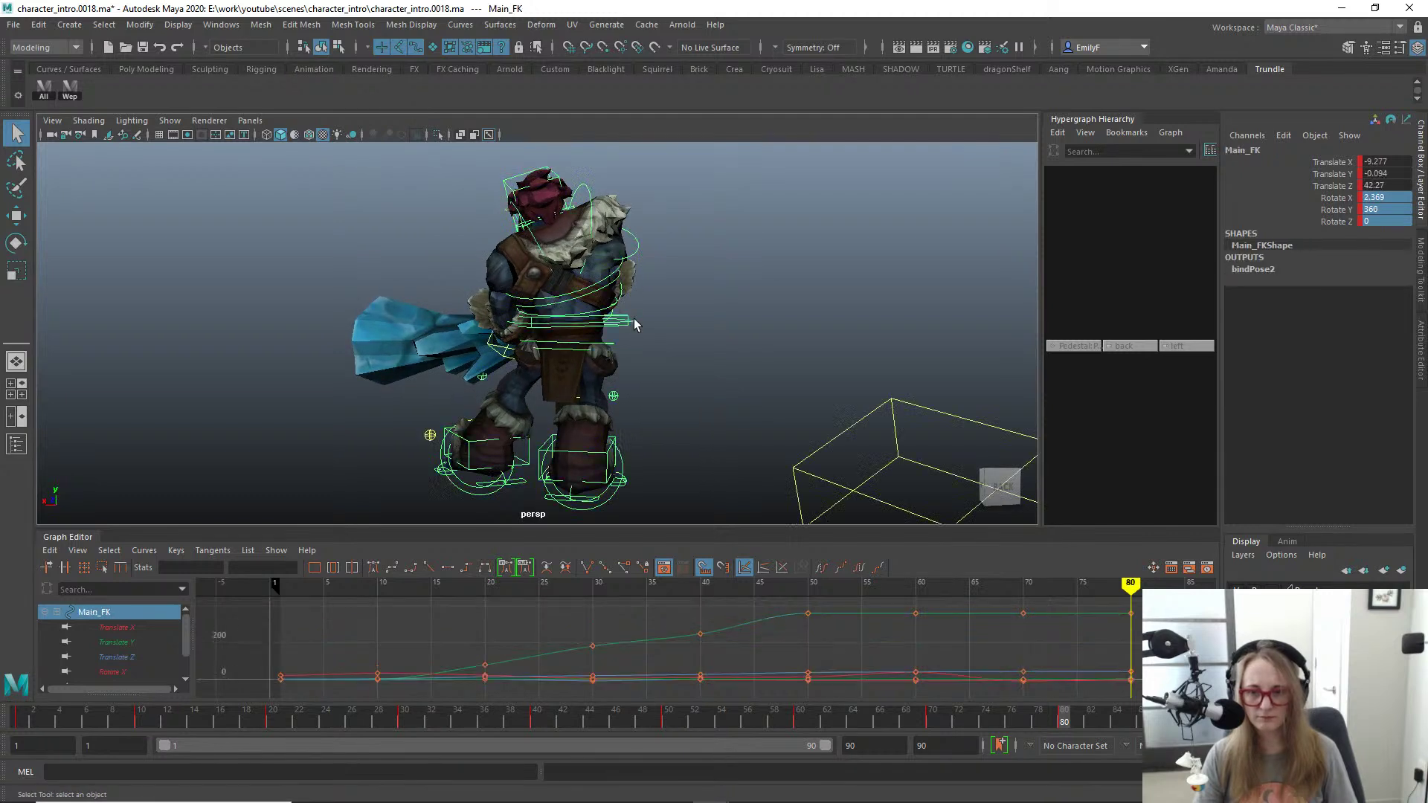
key(e)
drag(664, 327, 593, 398)
key(ctrl+z)
key(q)
alt+drag(604, 349, 645, 378)
key(e)
alt+drag(644, 381, 614, 360)
Step: Rotate Root_FK to about X 1.1, Y 10.8, Z 0.2 degrees and check the pose in the front view
key(q)
click(636, 328)
key(e)
key(space)
key(q)
alt+right_drag(637, 356, 673, 413)
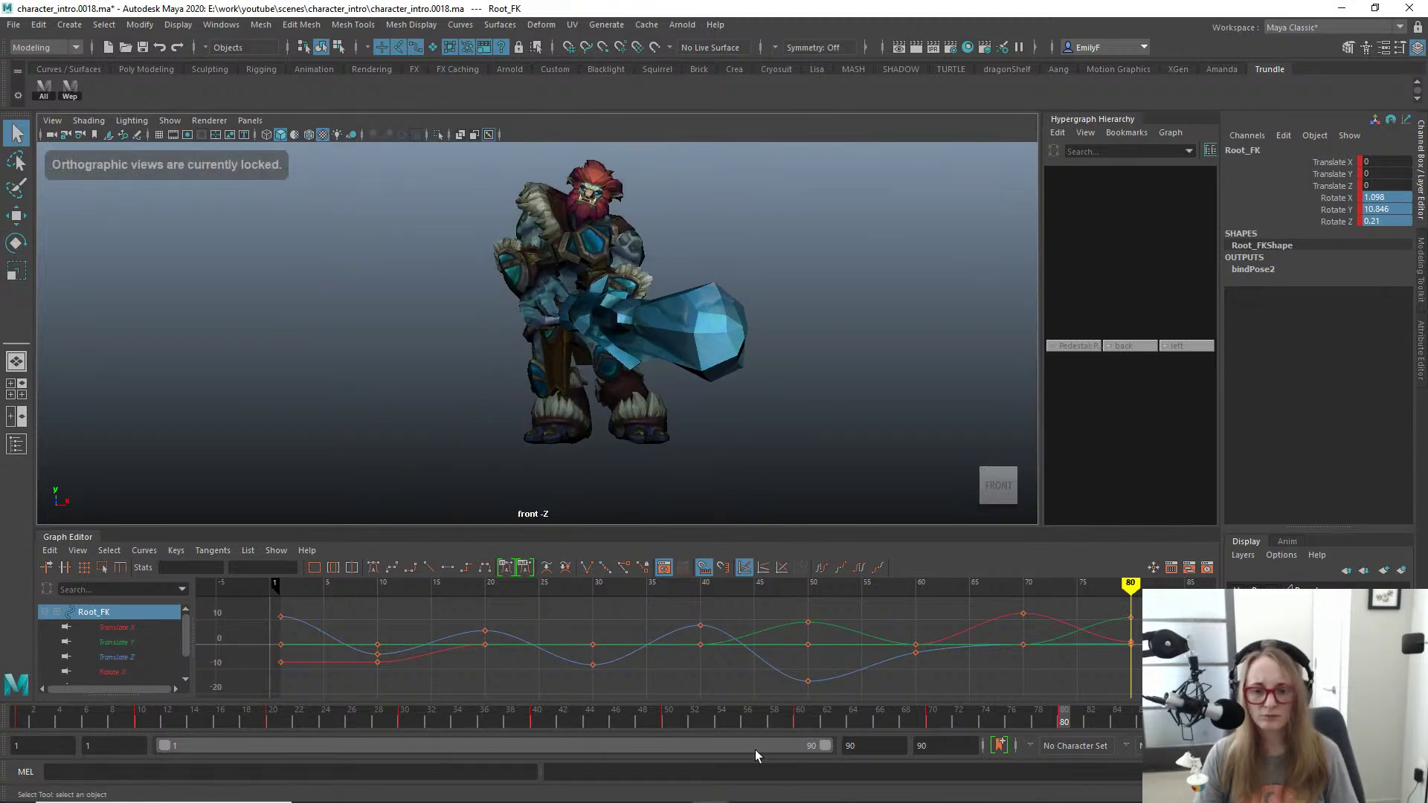
Step: Scrub the timeline in the front view and examine the frame 70 pose from behind in the perspective view
drag(762, 720, 1149, 720)
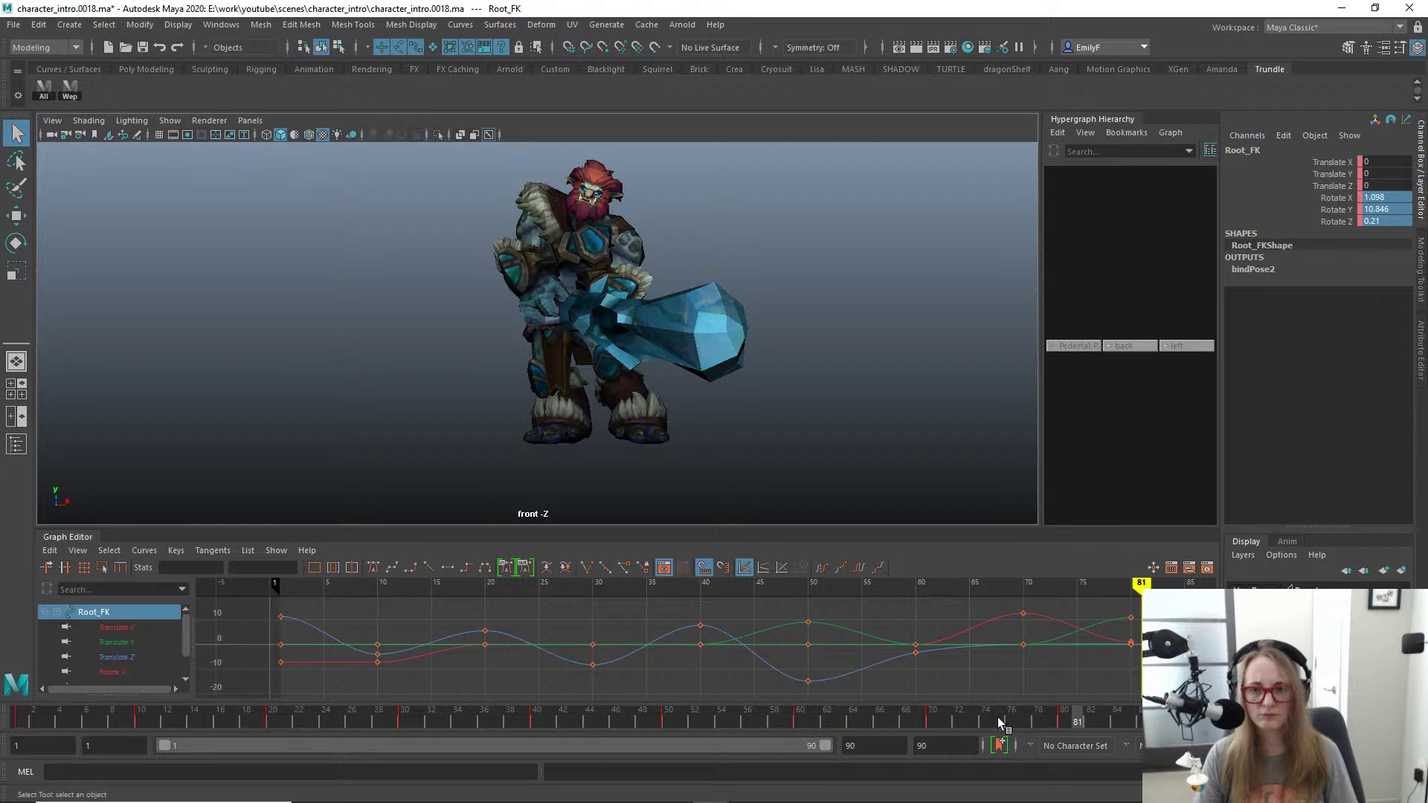
drag(998, 717, 931, 695)
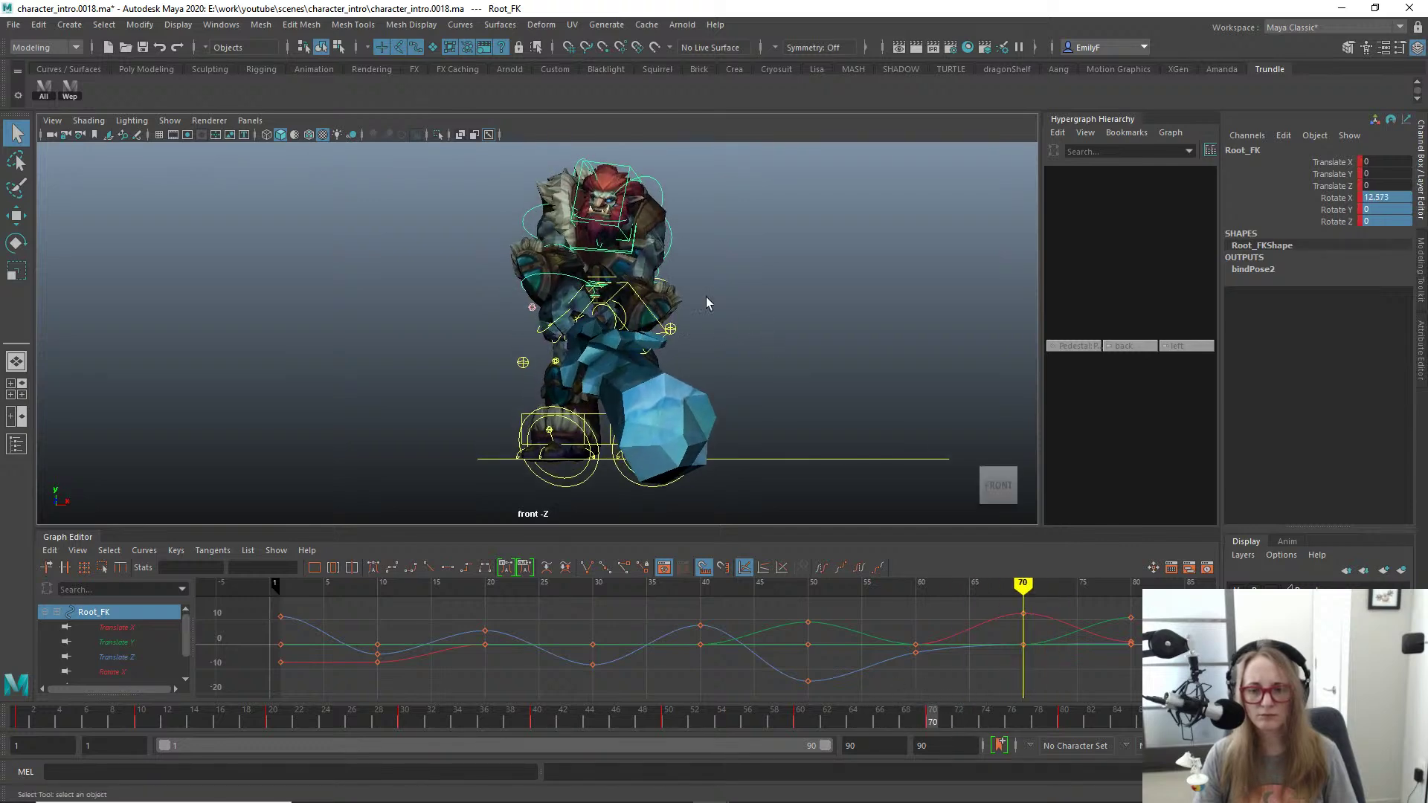
key(space)
drag(707, 297, 709, 256)
alt+drag(855, 307, 559, 320)
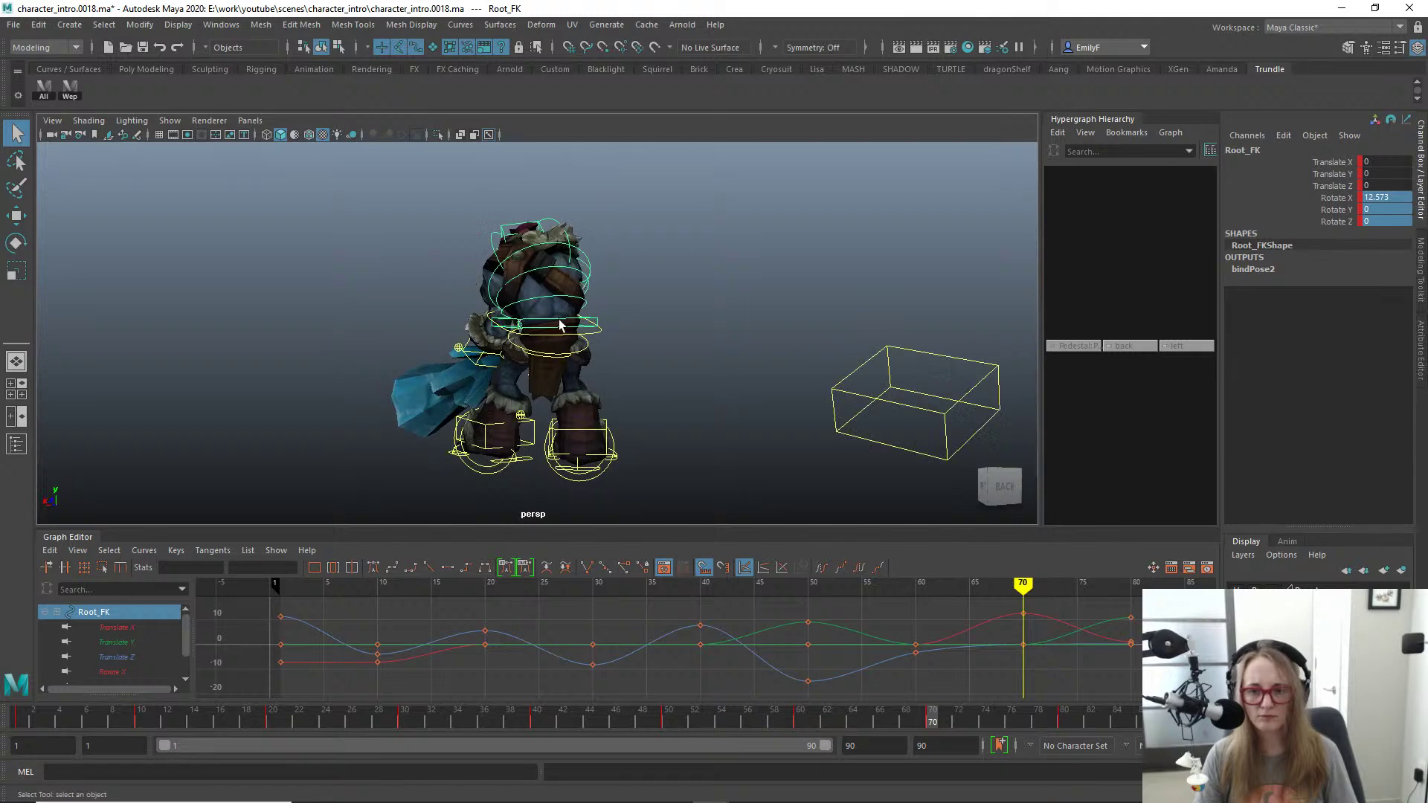
Step: Select Main_FK and compare the hip positions in the frame 60, 70 and 80 poses from the back view
click(600, 336)
click(594, 333)
key(w)
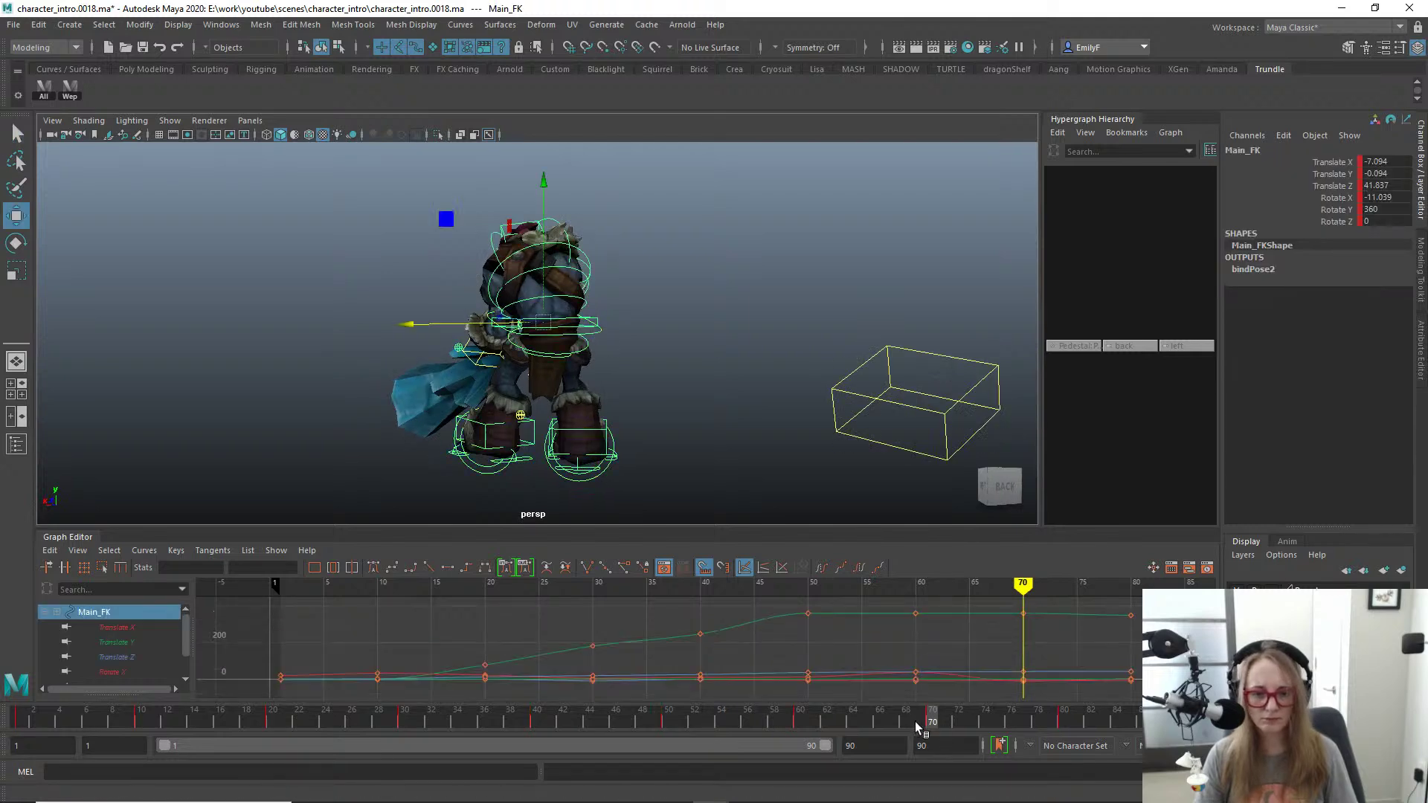
drag(915, 722, 867, 717)
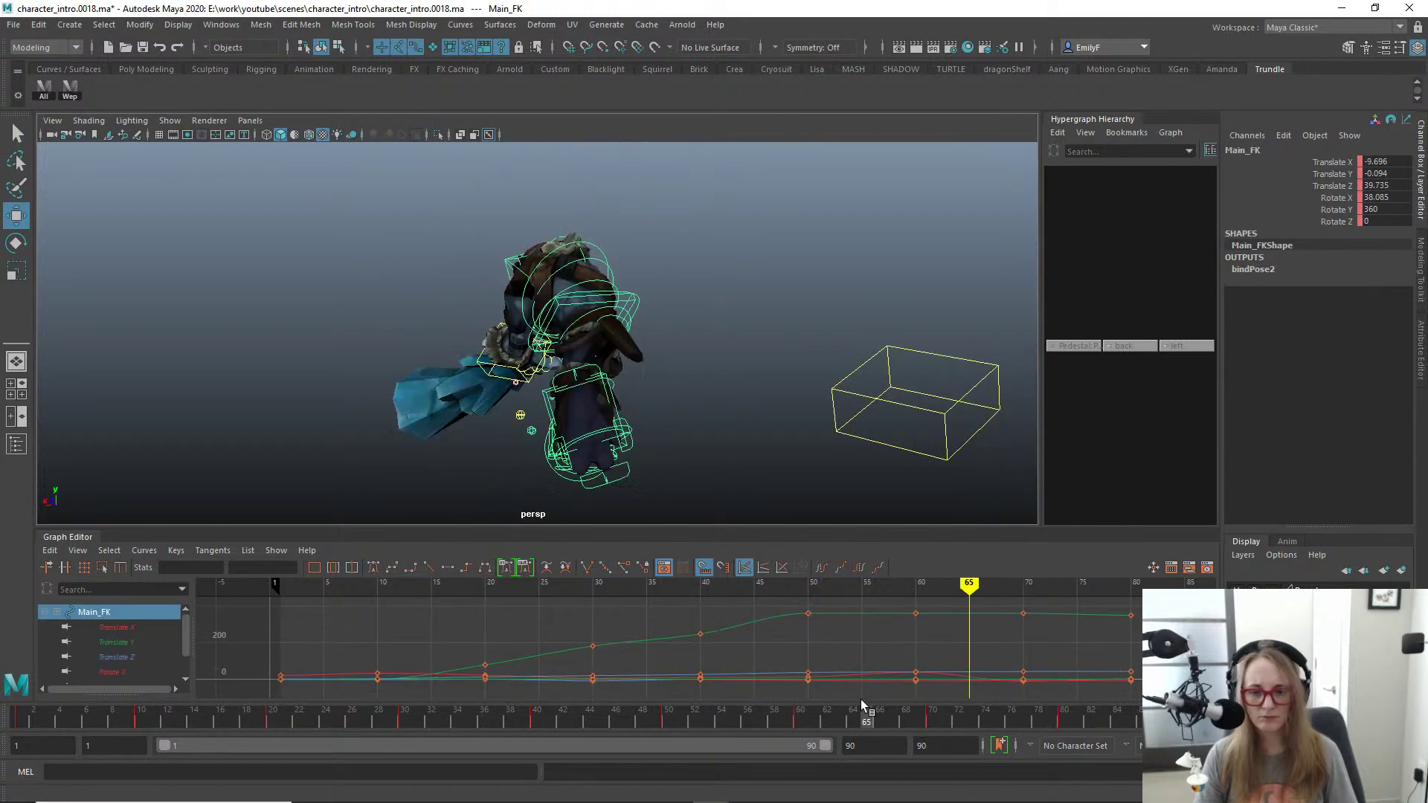
key(space)
drag(673, 288, 633, 310)
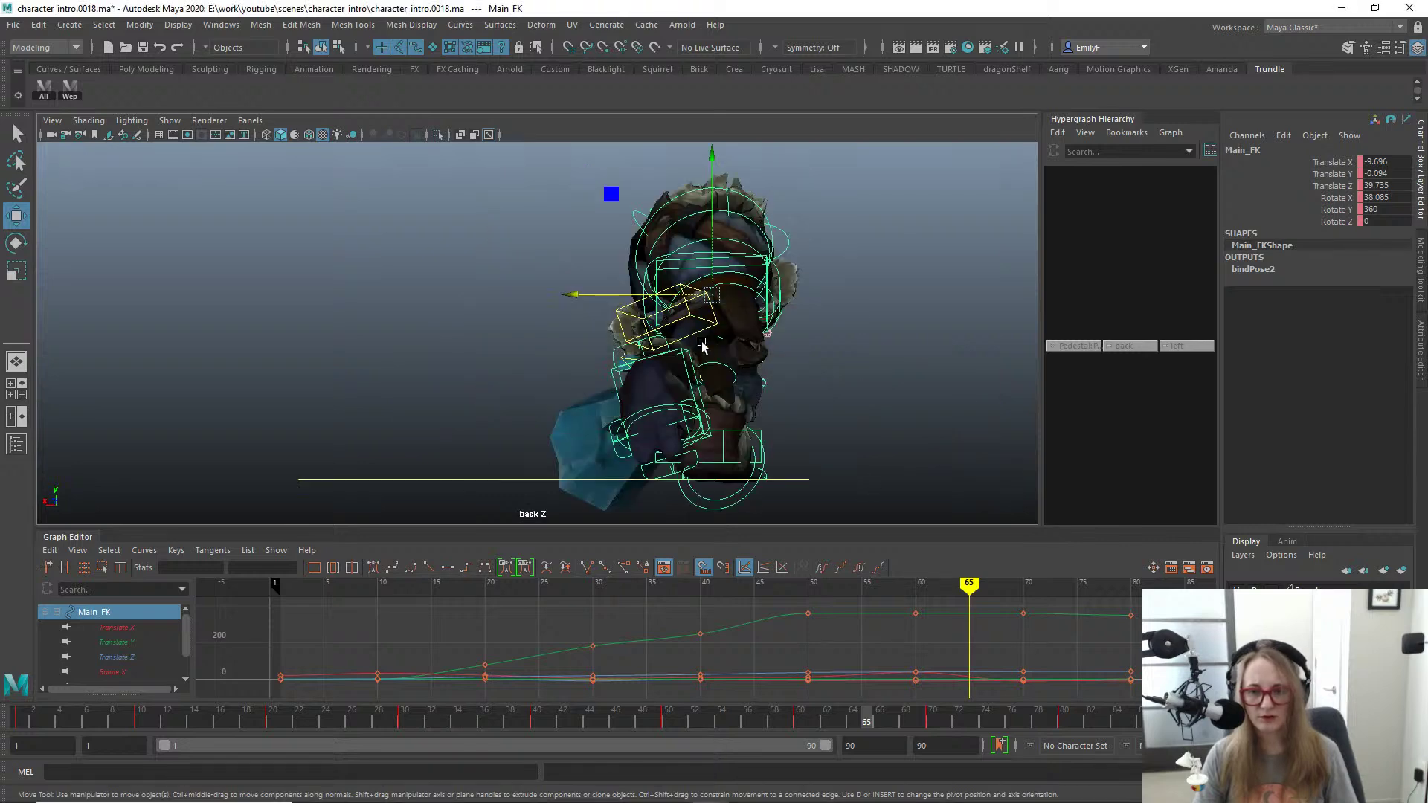
key(comma)
key(period)
key(period)
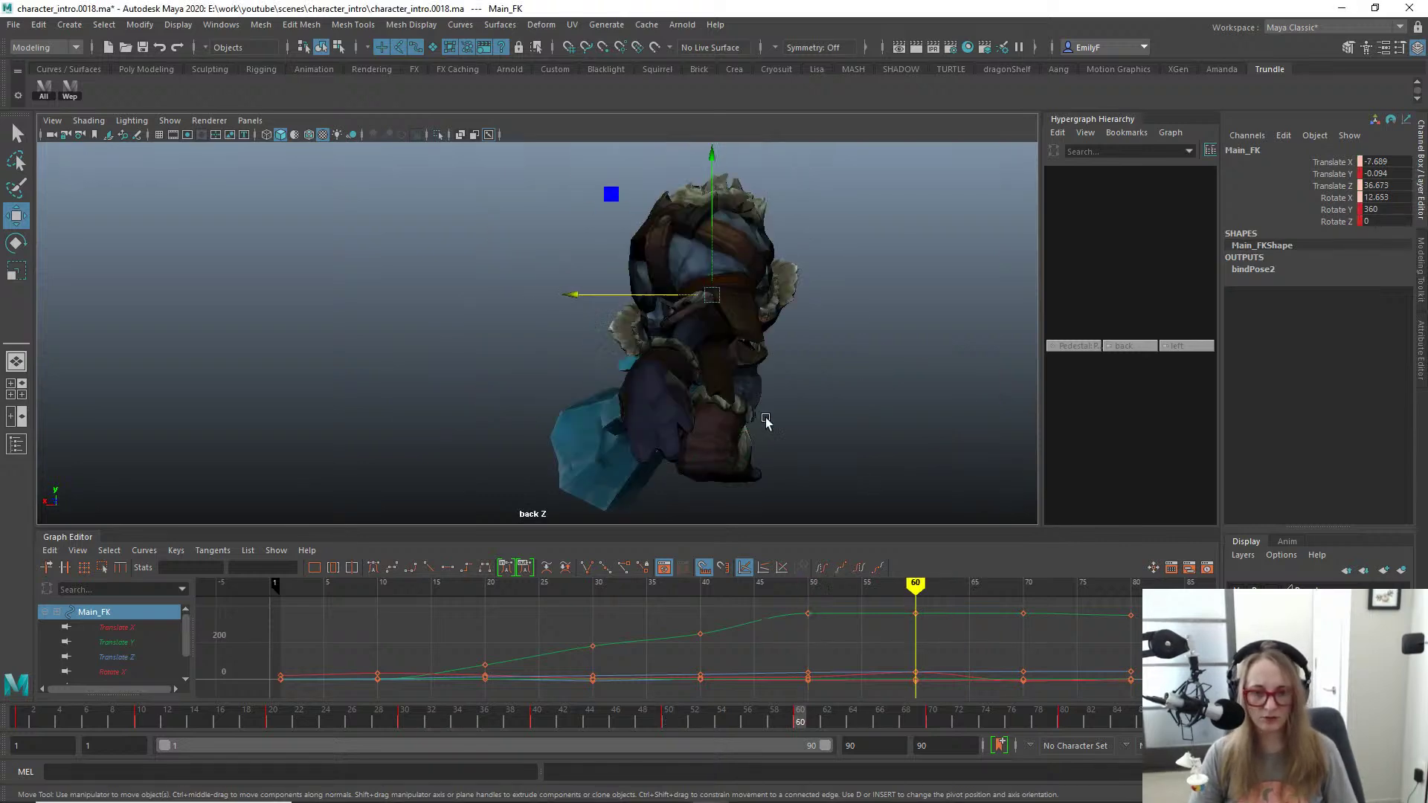
key(period)
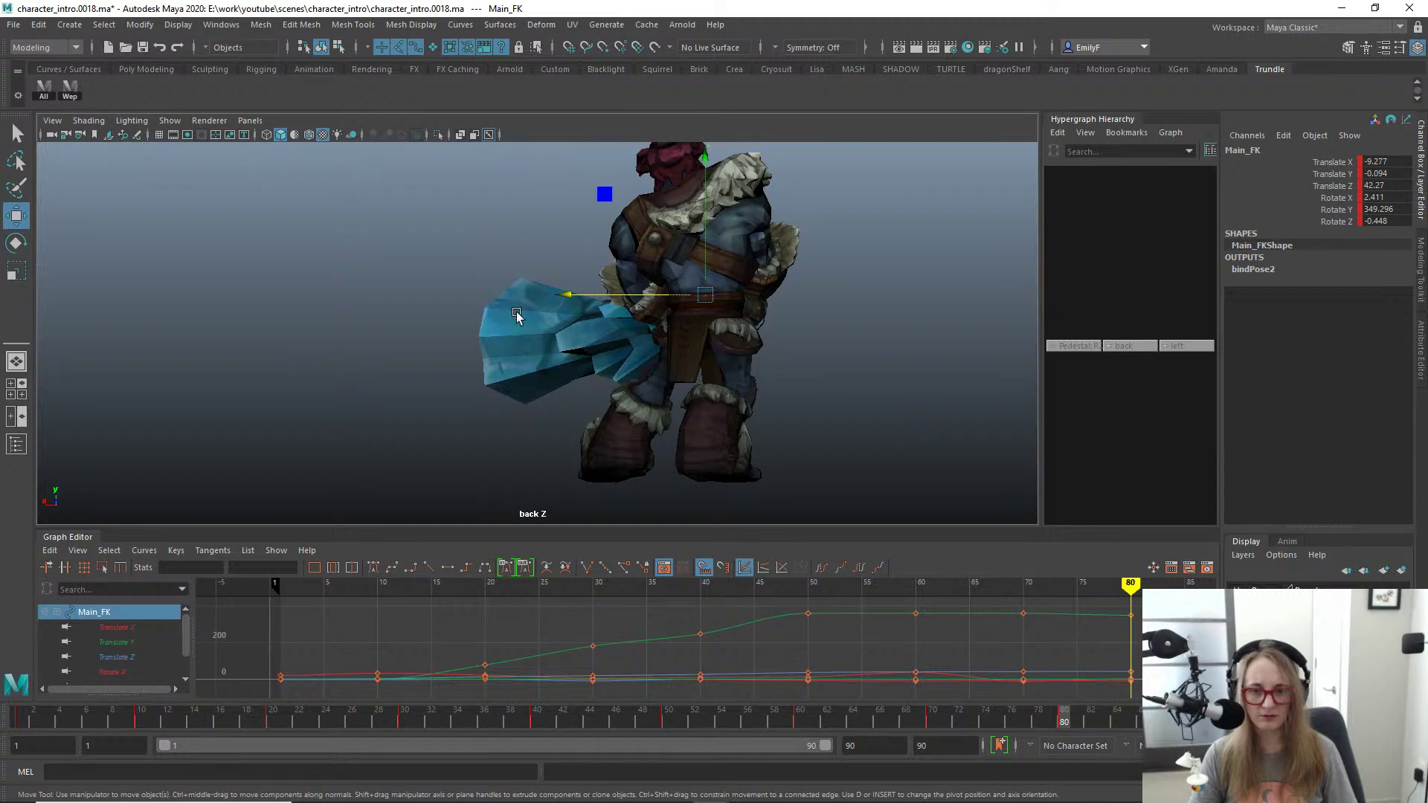
Step: Shift Main_FK sideways in the back view to Translate X about -7.69 on frame 70 and about -9.10 on frame 60
key(comma)
drag(534, 296, 565, 292)
key(comma)
key(comma)
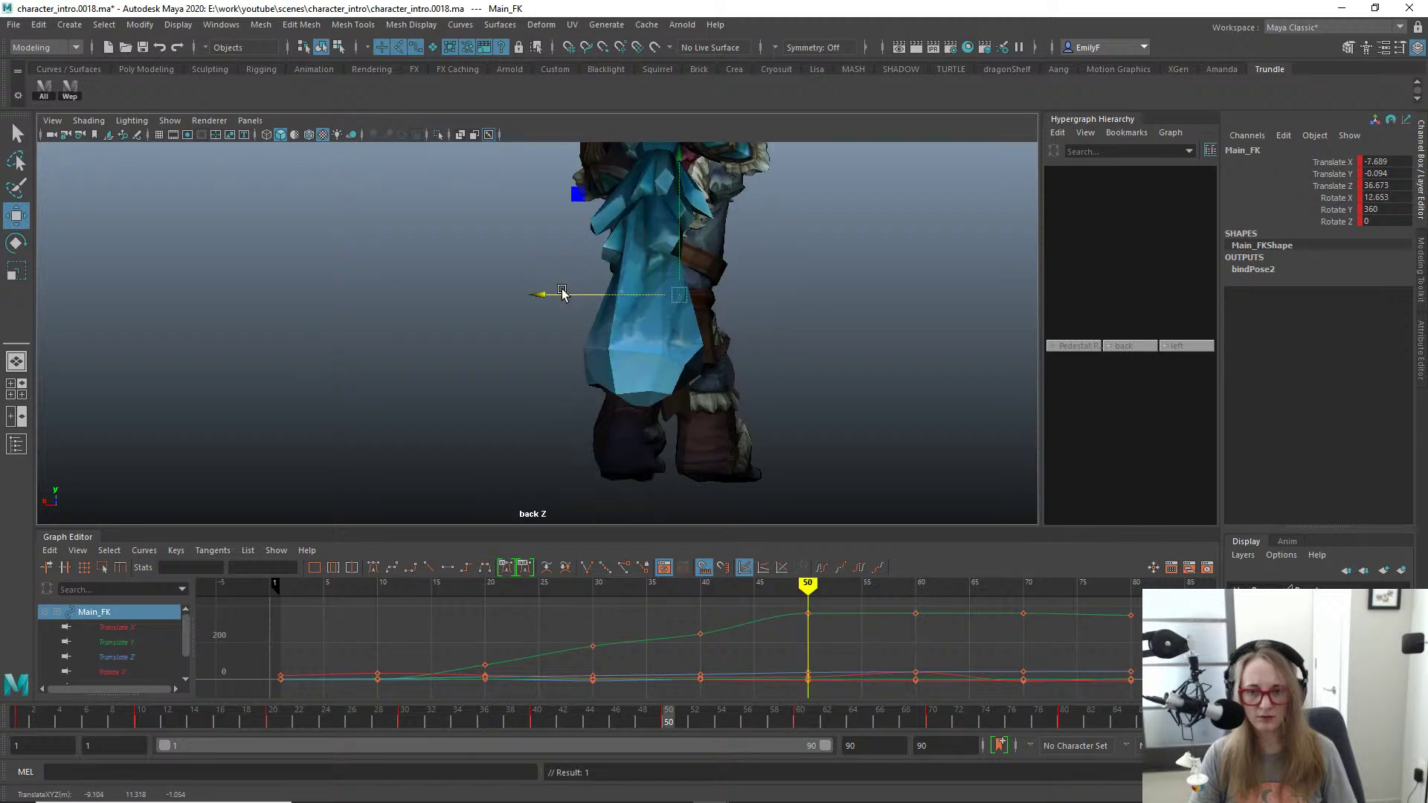
Step: Step through the key poses between frames 50 and 80 in the back and front views to check the weight shift
key(period)
key(period)
key(period)
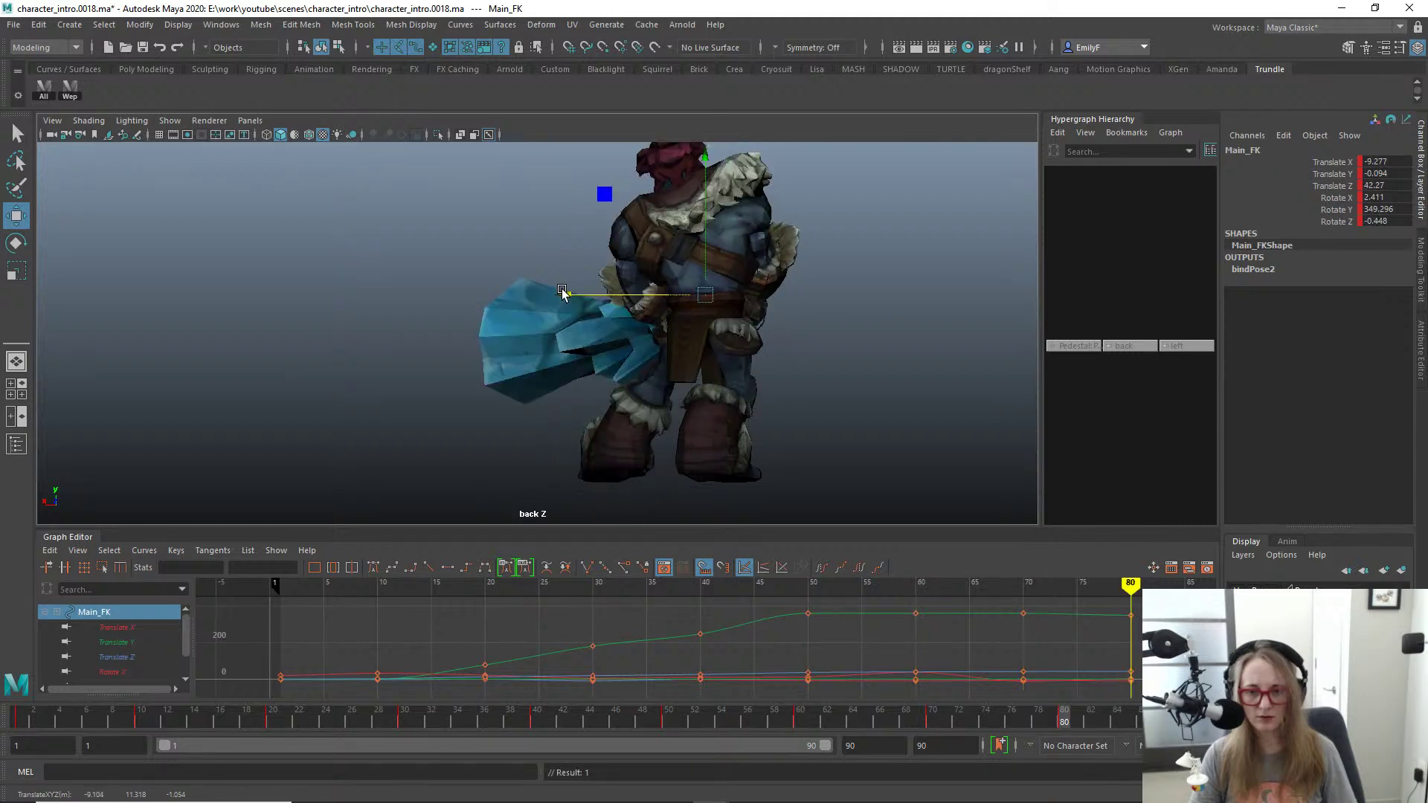
key(comma)
key(space)
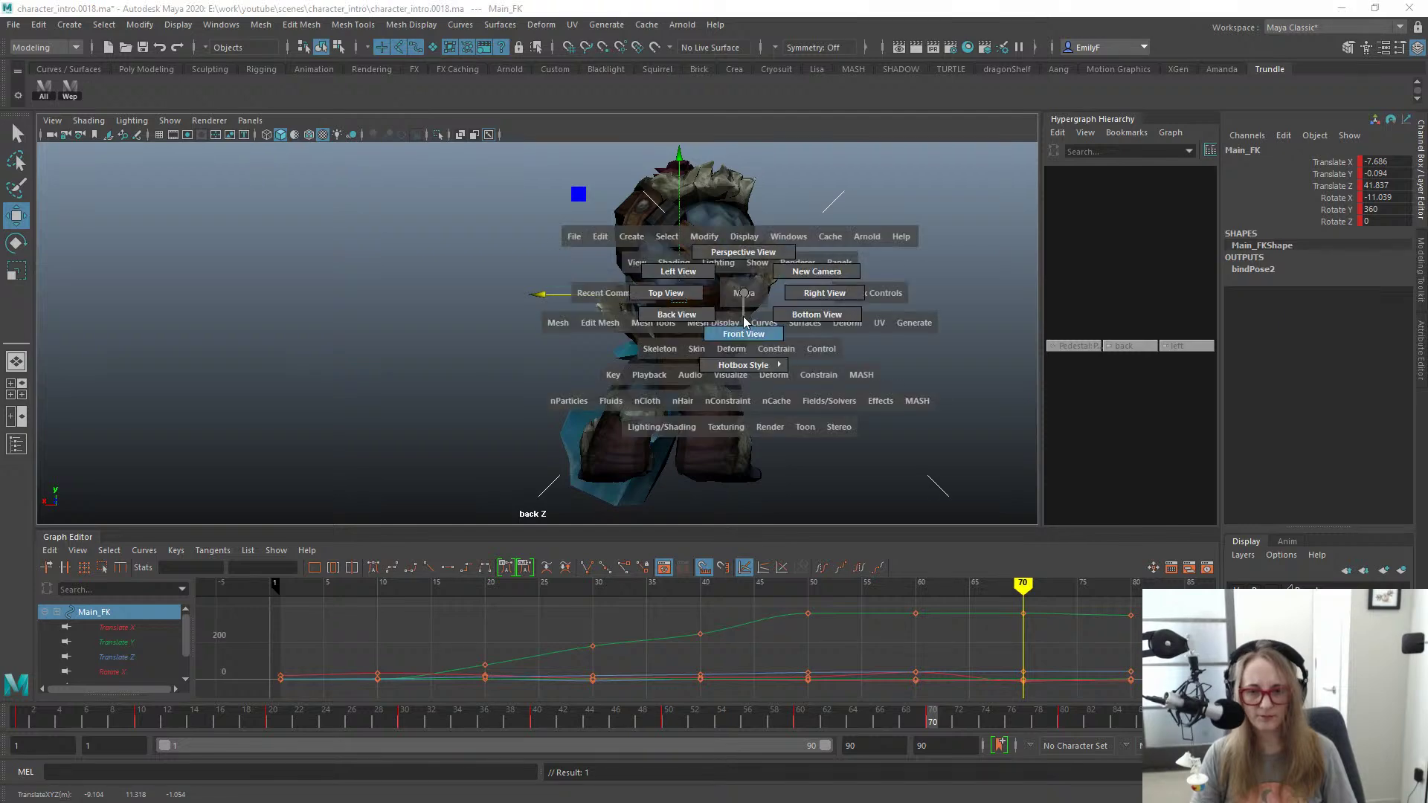
drag(743, 296, 756, 320)
key(comma)
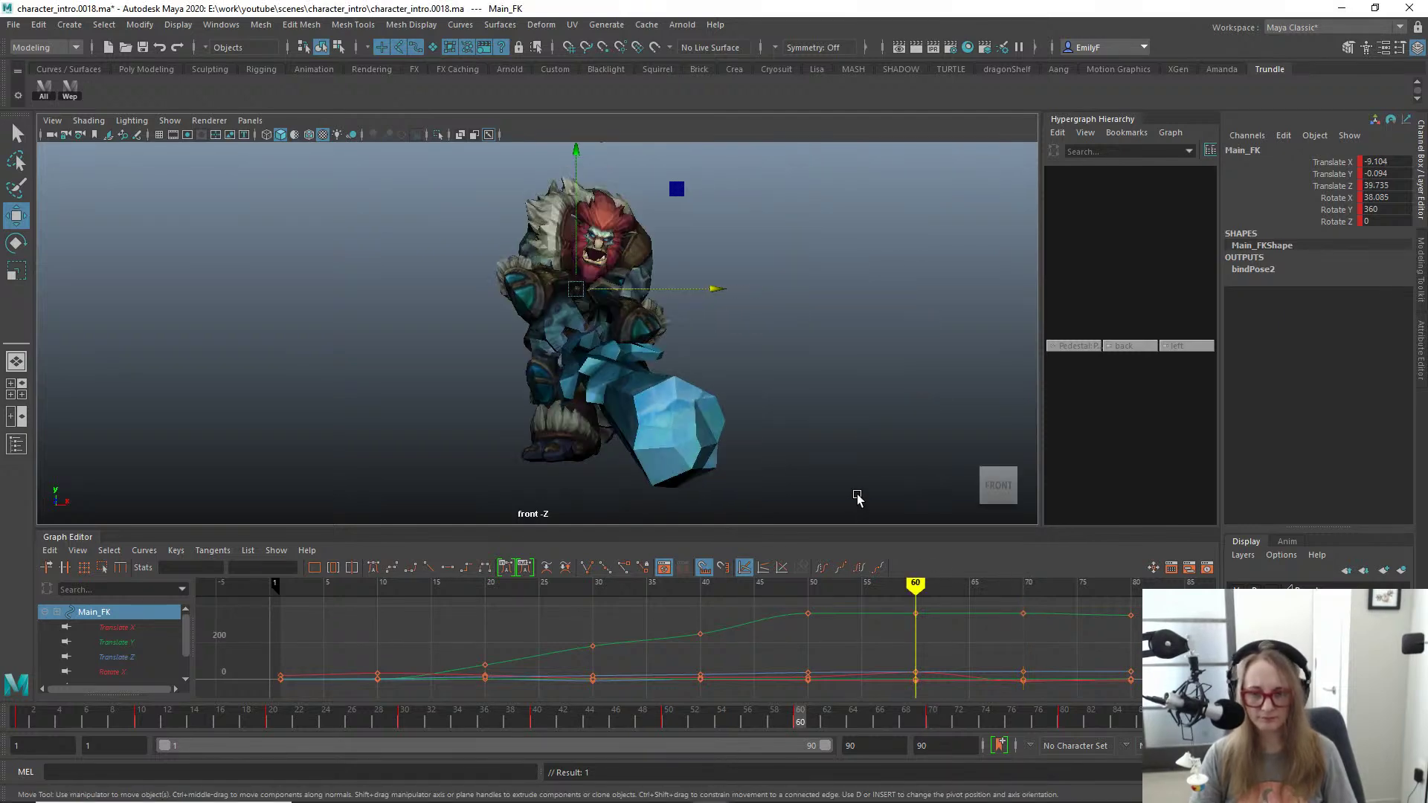
key(period)
key(period)
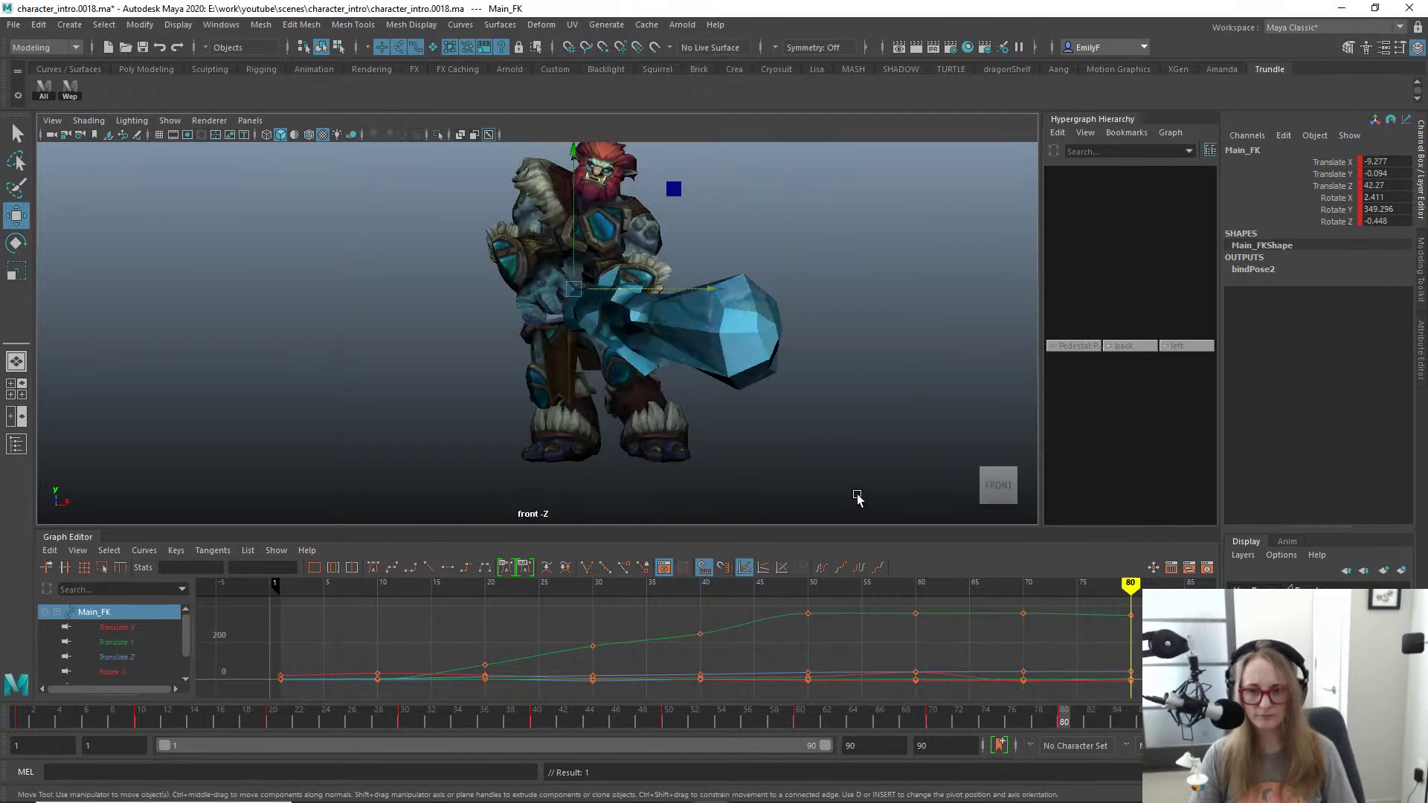
Step: Play back the character animation in the perspective view to review the weight shift between the key poses
key(comma)
key(period)
key(period)
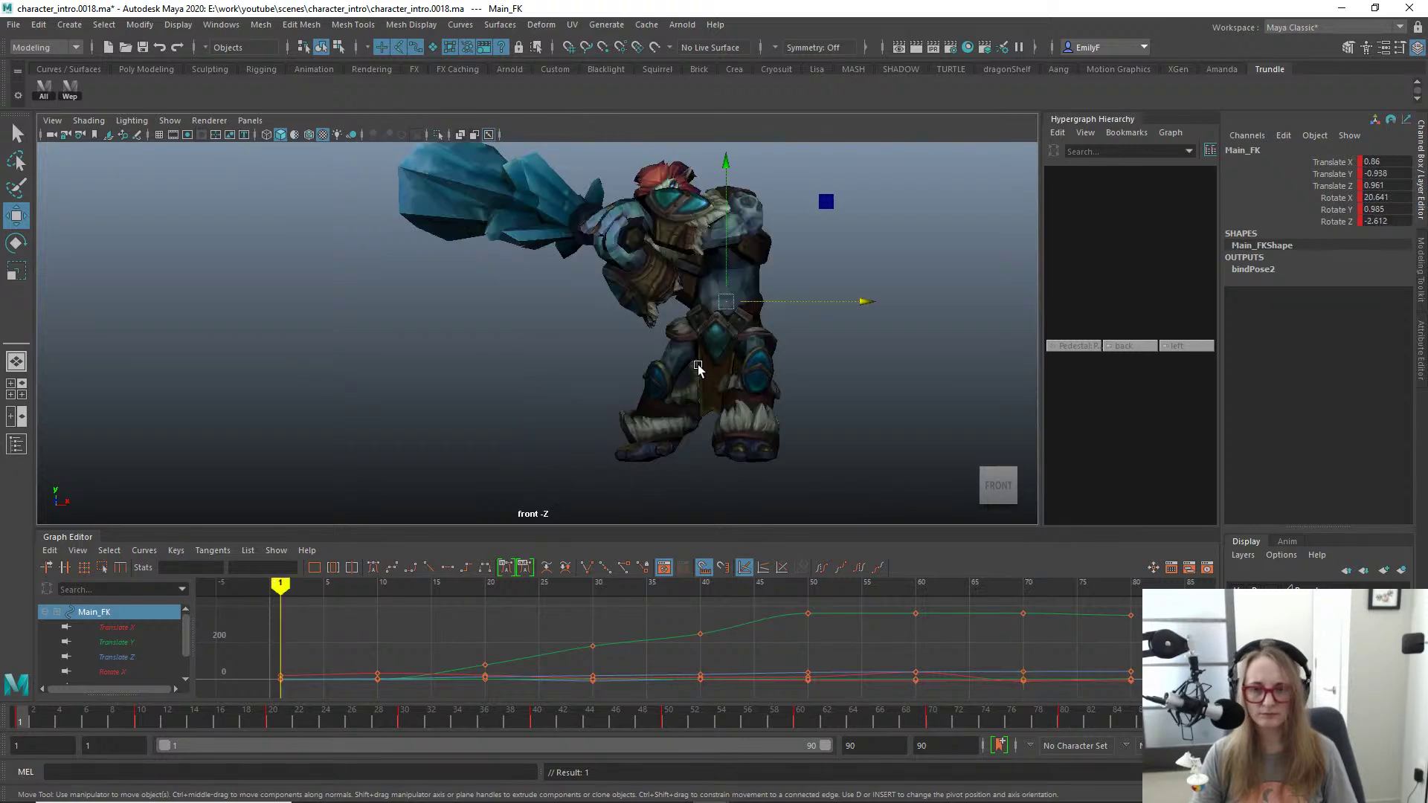
key(space)
drag(674, 251, 468, 292)
mouse_move(467, 292)
alt+right_down()
mouse_move(776, 338)
mouse_move(475, 293)
alt+right_up()
key(alt+v)
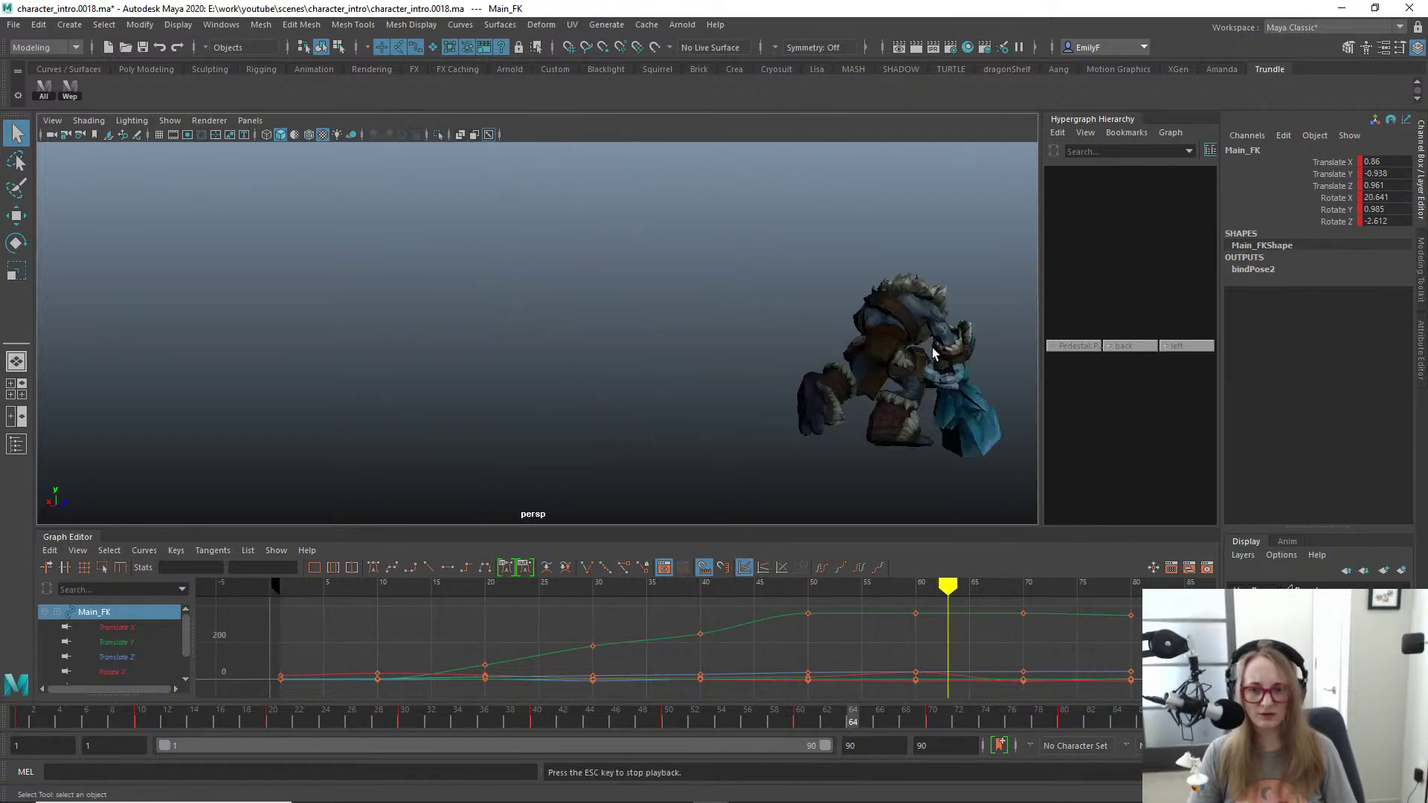
key(alt+v)
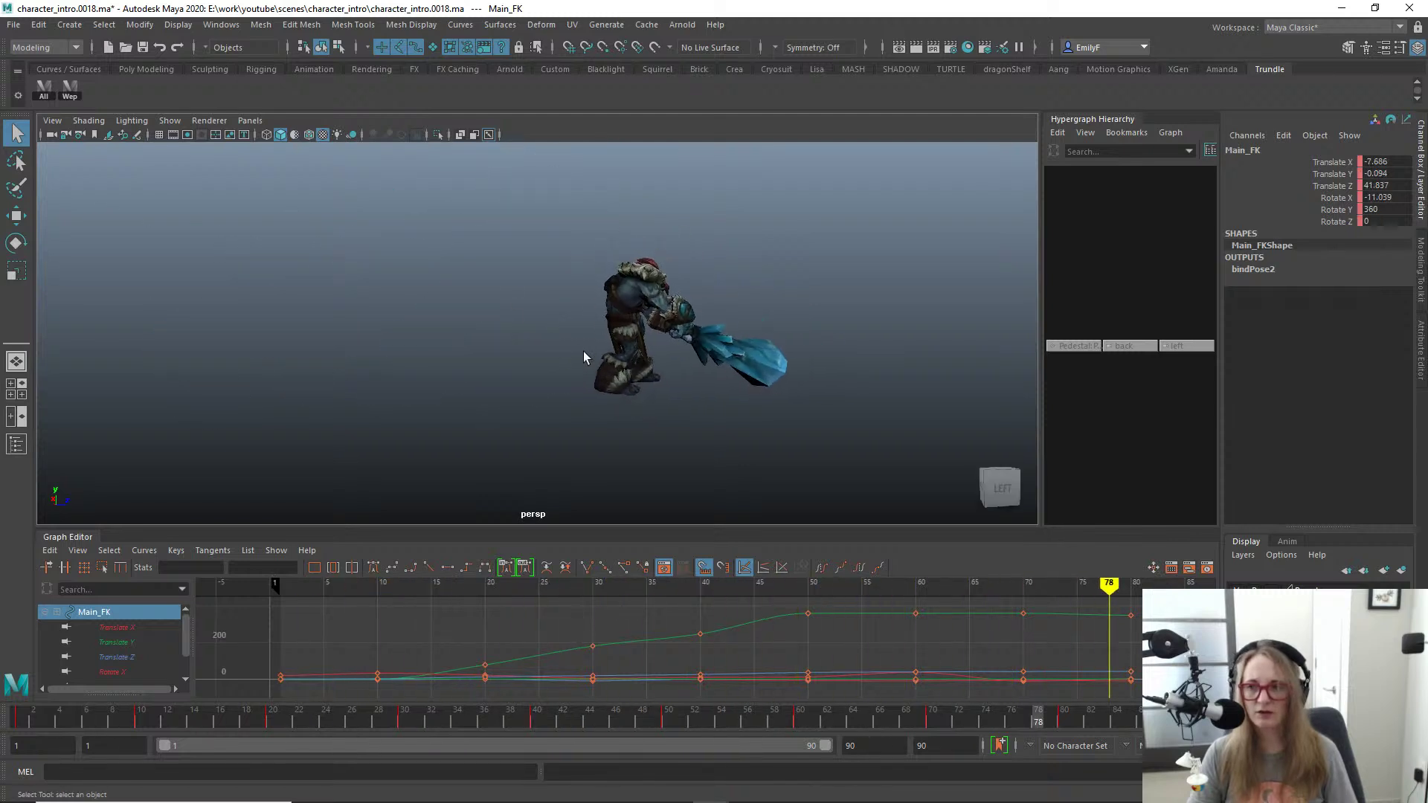
Step: Select Main_FK on frame 80 and compare the hip position with frame 70 in the left view
click(44, 88)
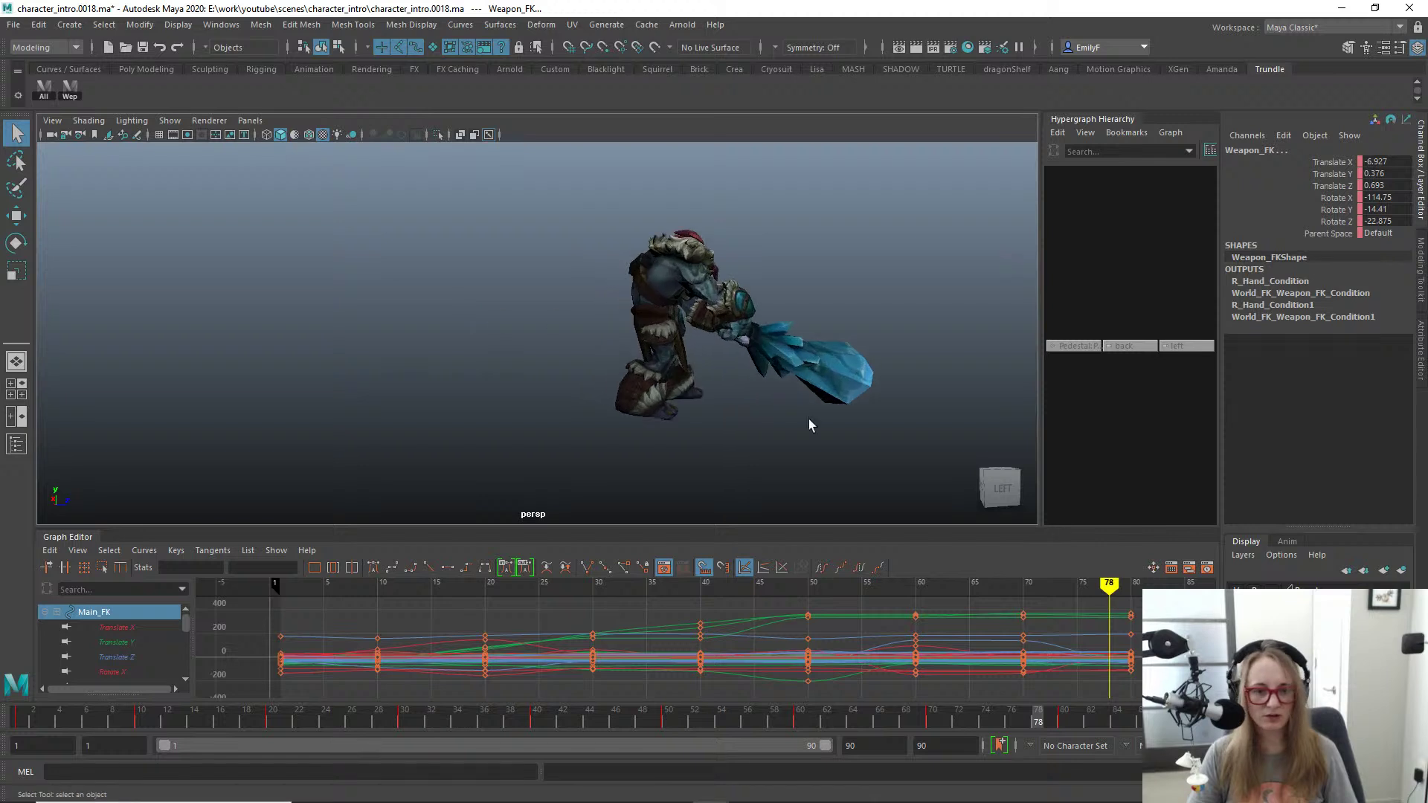
mouse_move(1071, 715)
mouse_down()
mouse_move(1050, 716)
mouse_move(1065, 715)
mouse_up()
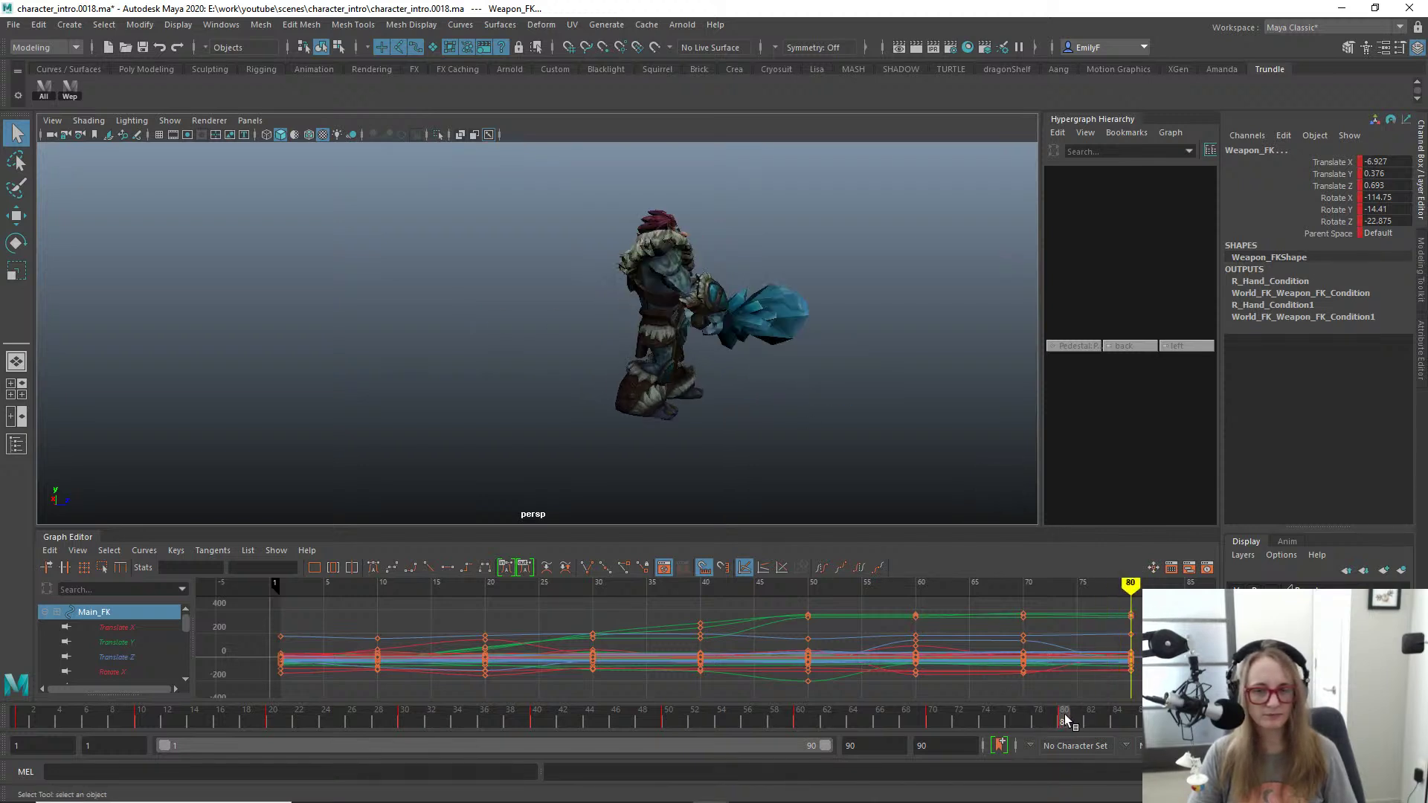
alt+drag(892, 387, 631, 319)
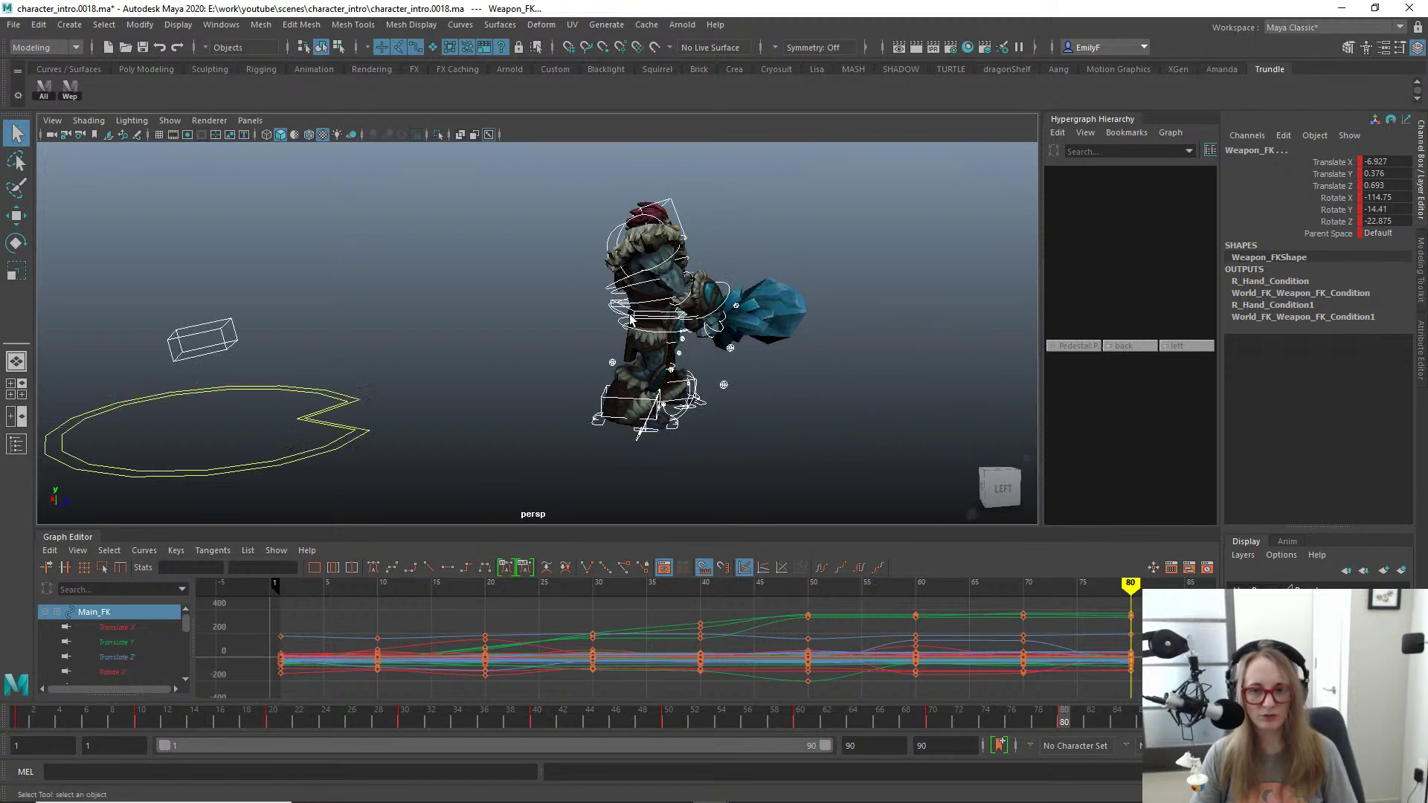
click(608, 312)
click(615, 309)
key(w)
alt+drag(595, 405, 579, 348)
key(space)
drag(653, 306, 613, 295)
key(q)
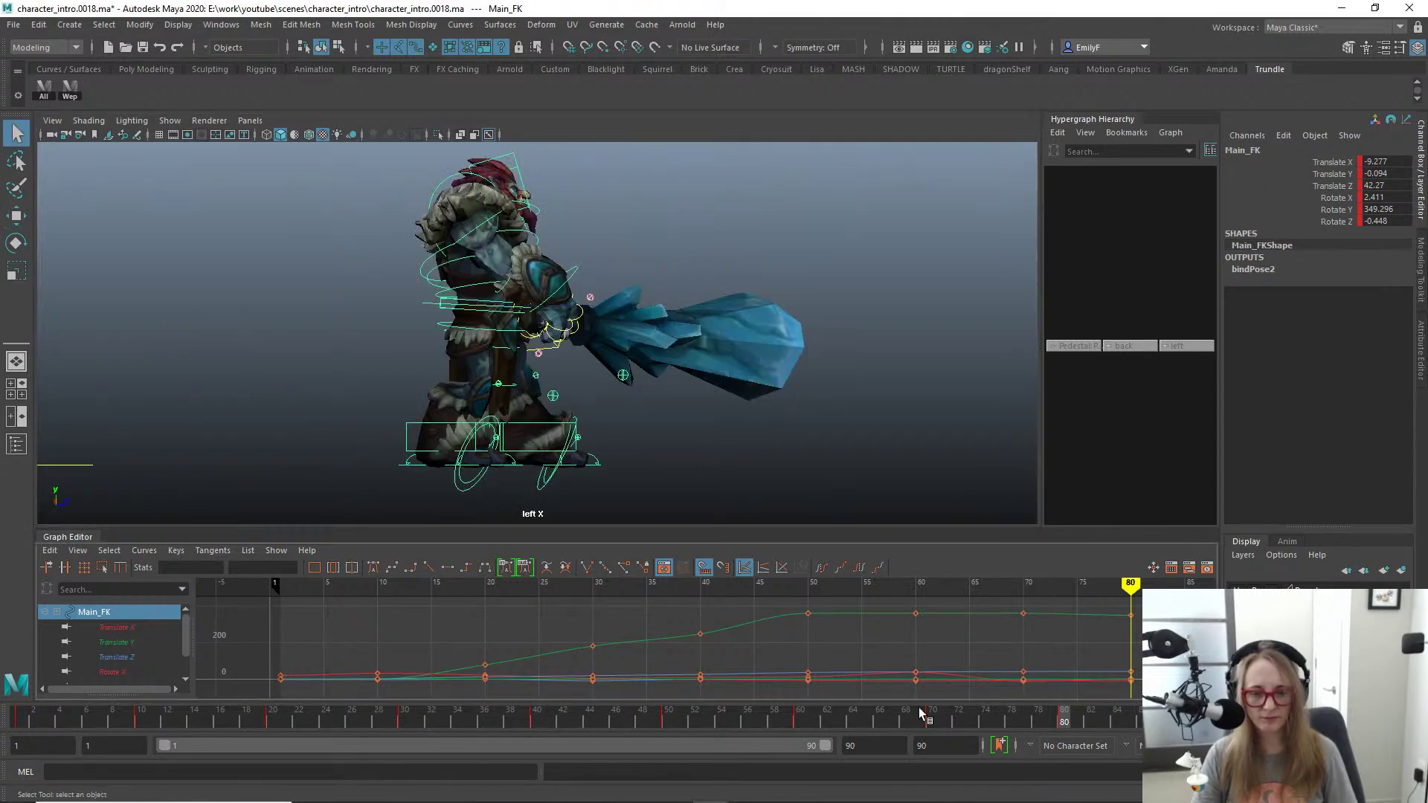
drag(921, 715, 945, 717)
drag(1051, 718, 1063, 713)
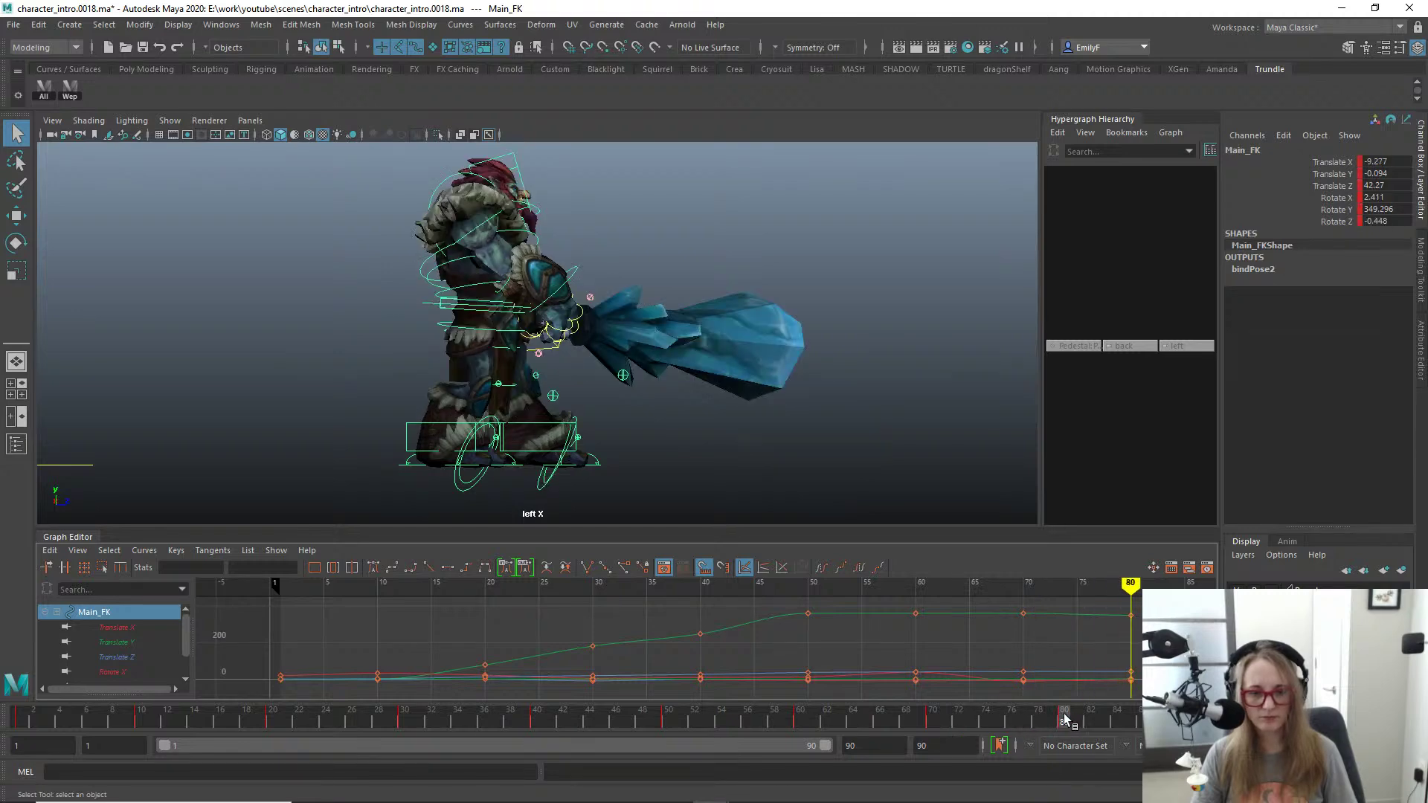
Step: Shift Main_FK on frame 80 back to Translate Z about 40.27 and sideways to Translate X about -8.44
key(w)
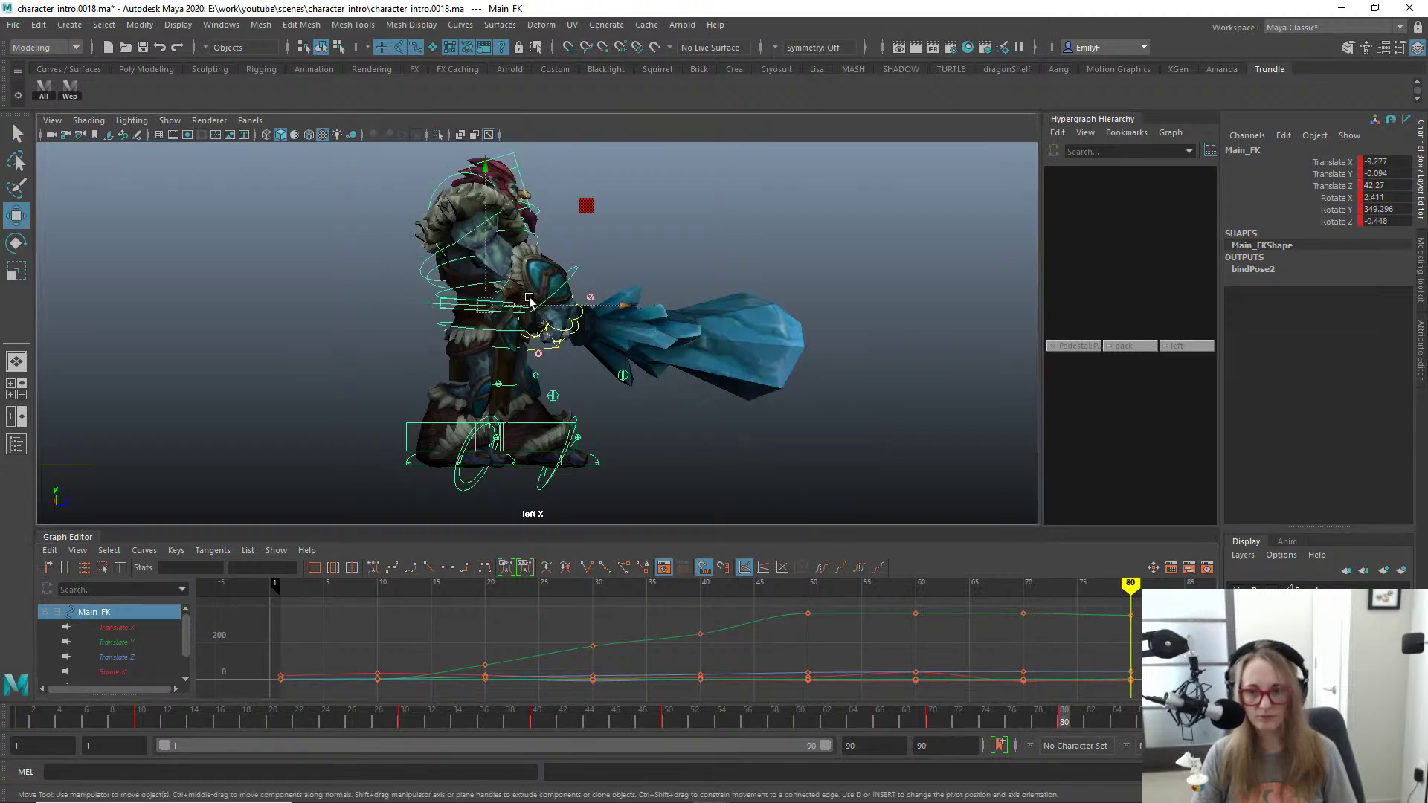
mouse_move(592, 309)
mouse_down()
mouse_move(563, 312)
mouse_move(590, 334)
mouse_up()
key(space)
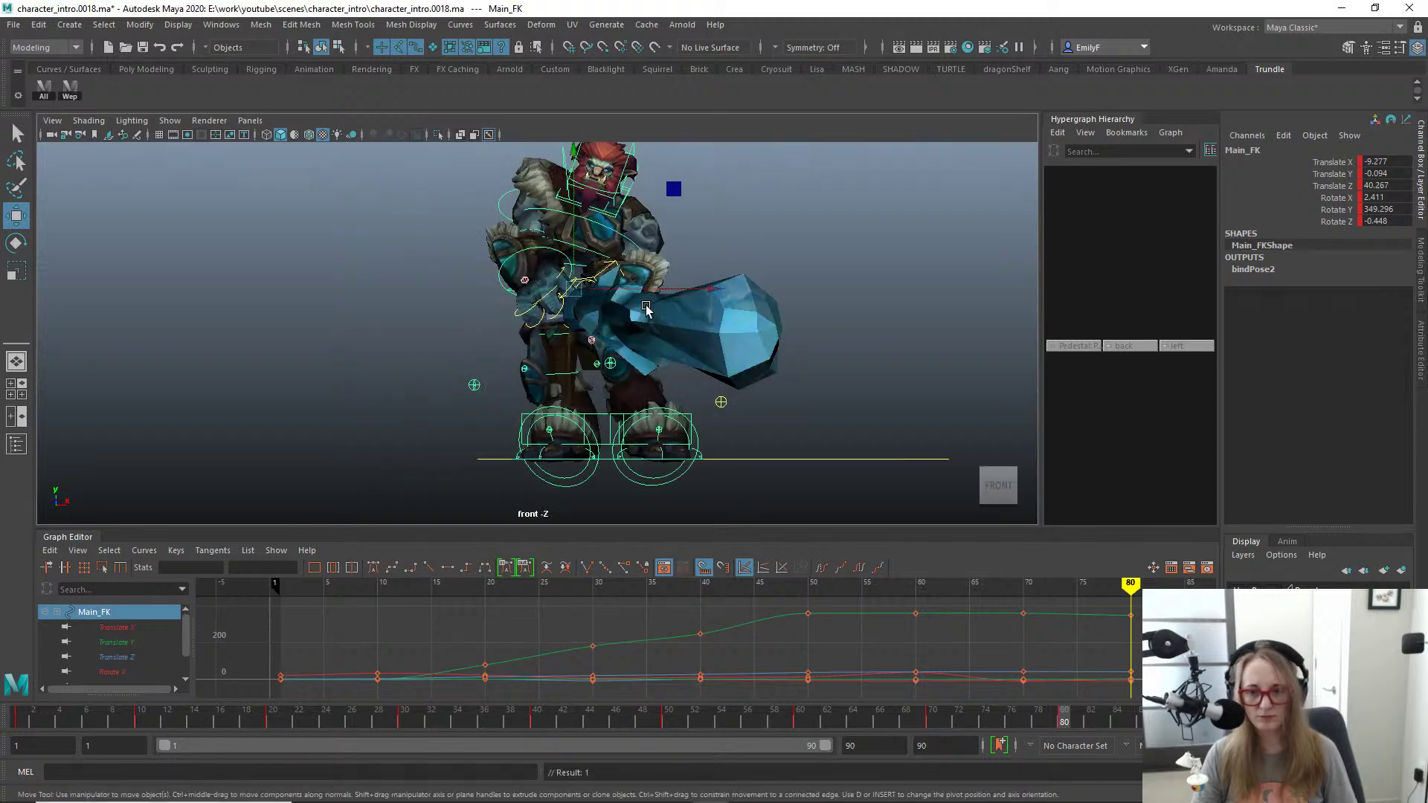
drag(661, 290, 683, 292)
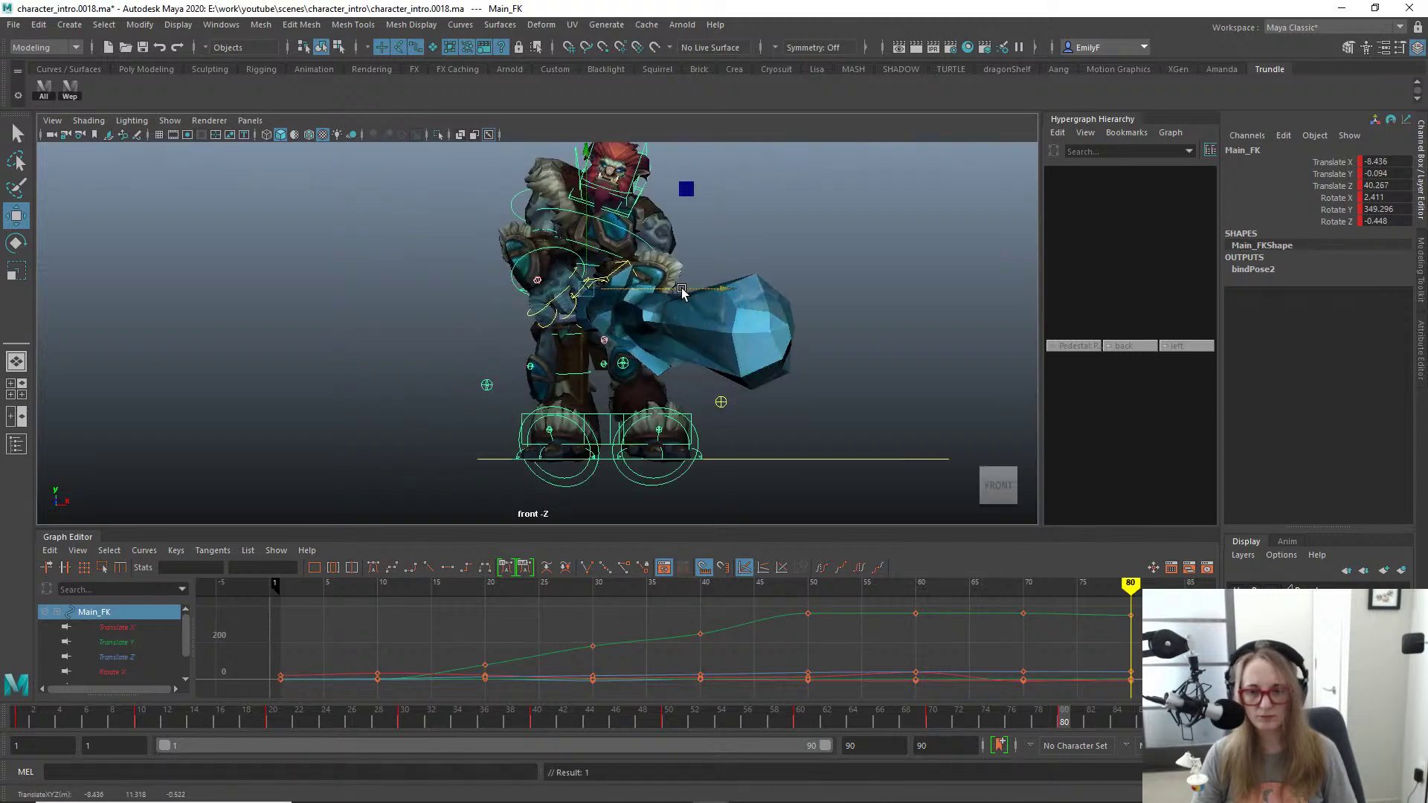
key(space)
drag(683, 292, 580, 289)
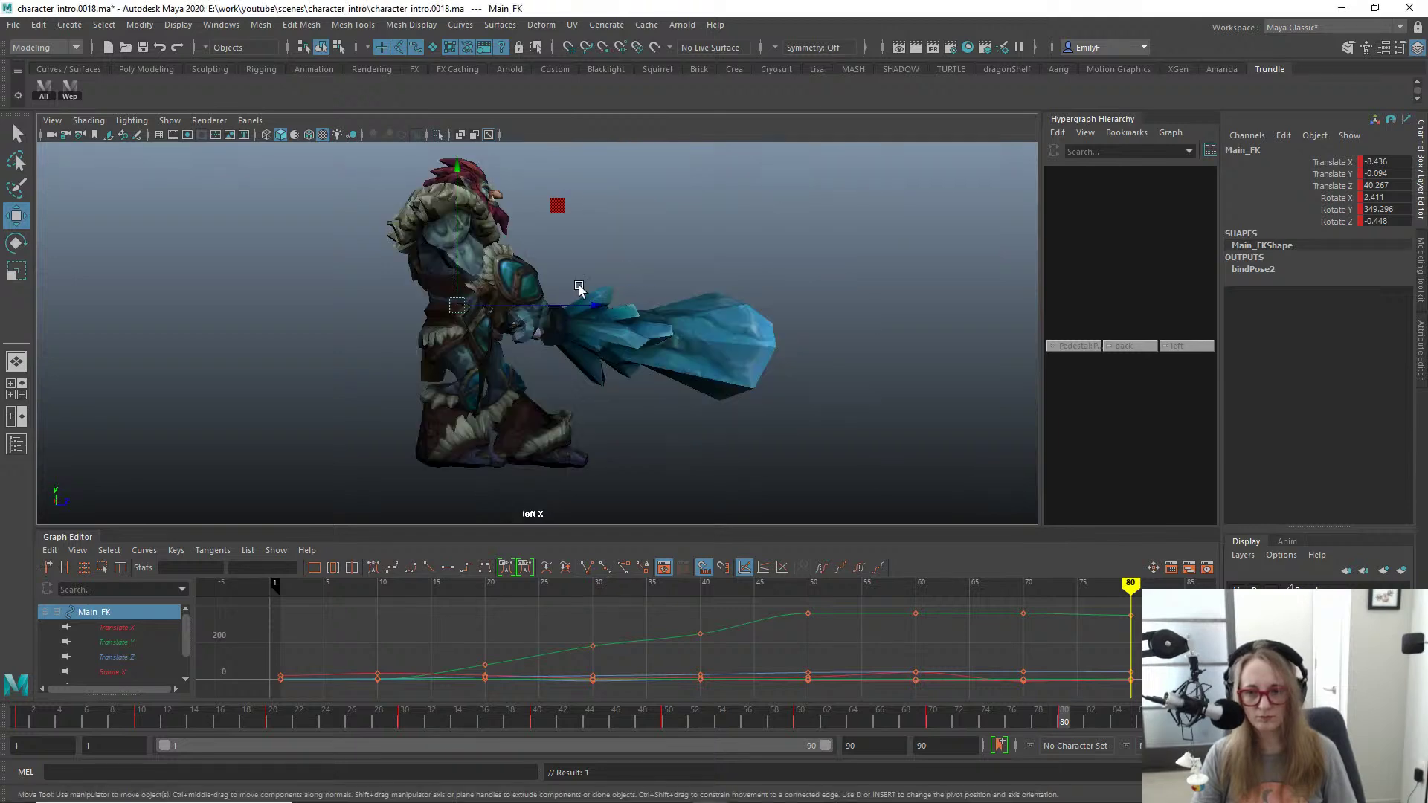
Step: Move Main_FK forward on frame 80 to Translate Z about 43.11 and tilt it to Rotate X about 11.84
click(934, 716)
drag(1044, 708, 1066, 709)
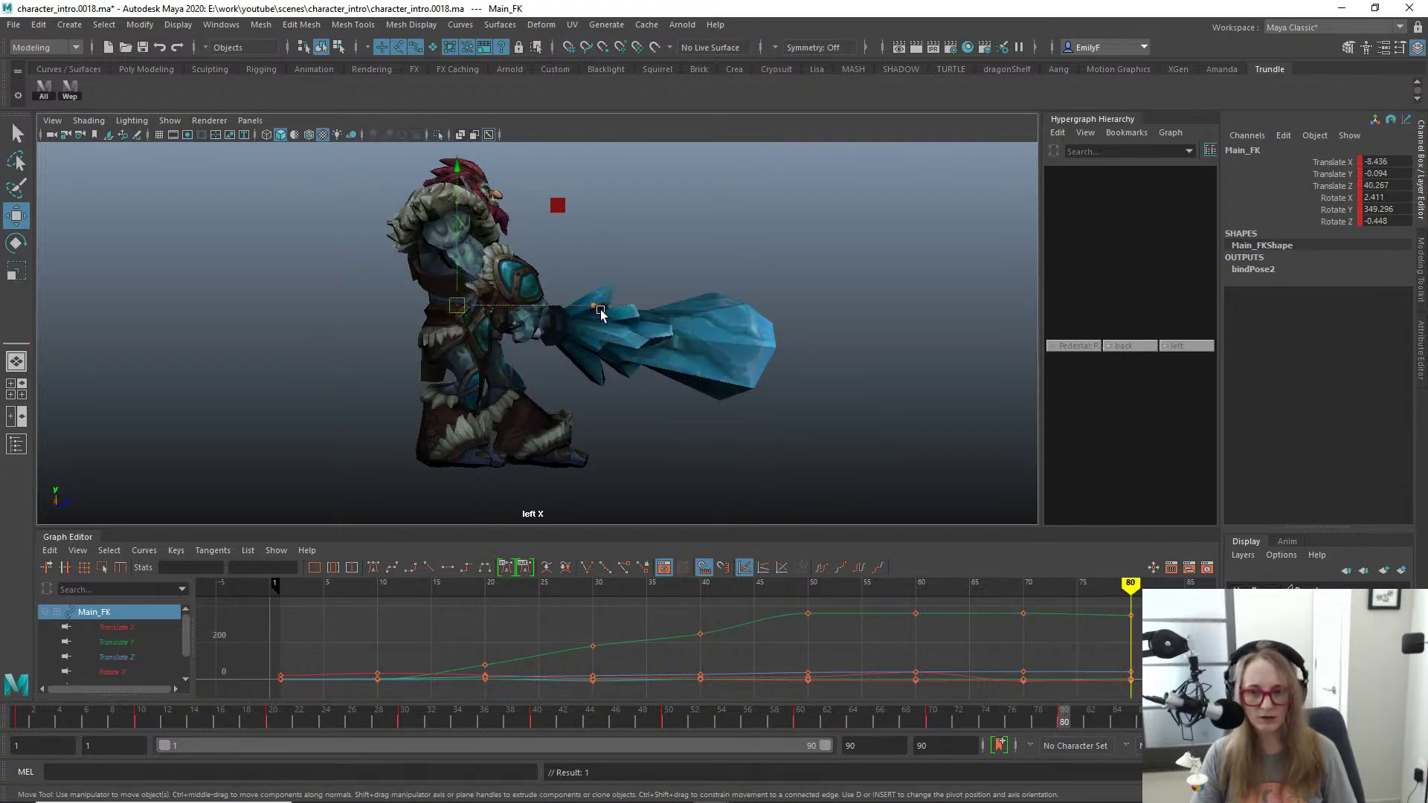
mouse_move(601, 312)
mouse_down()
mouse_move(629, 312)
mouse_move(609, 281)
mouse_move(614, 305)
mouse_up()
key(e)
key(w)
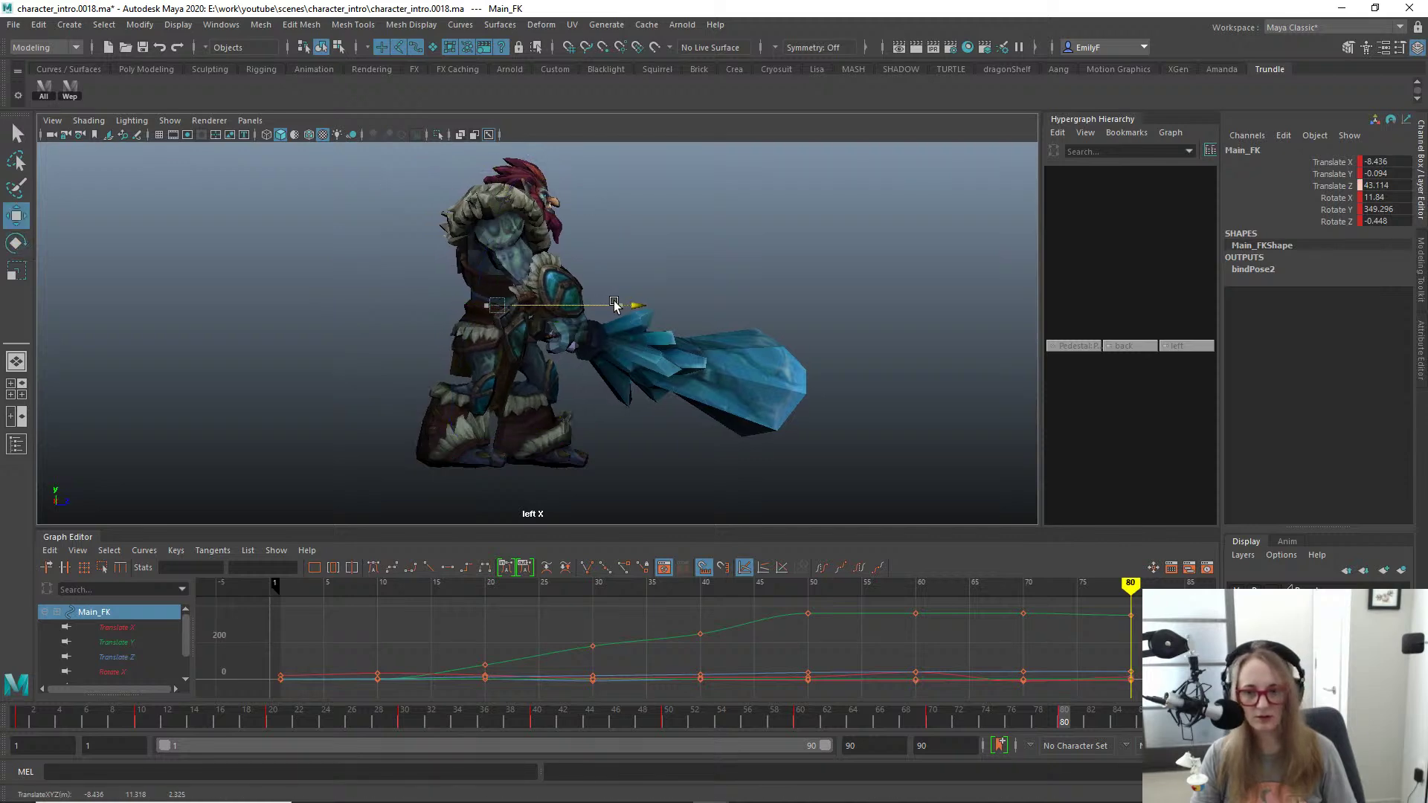
key(comma)
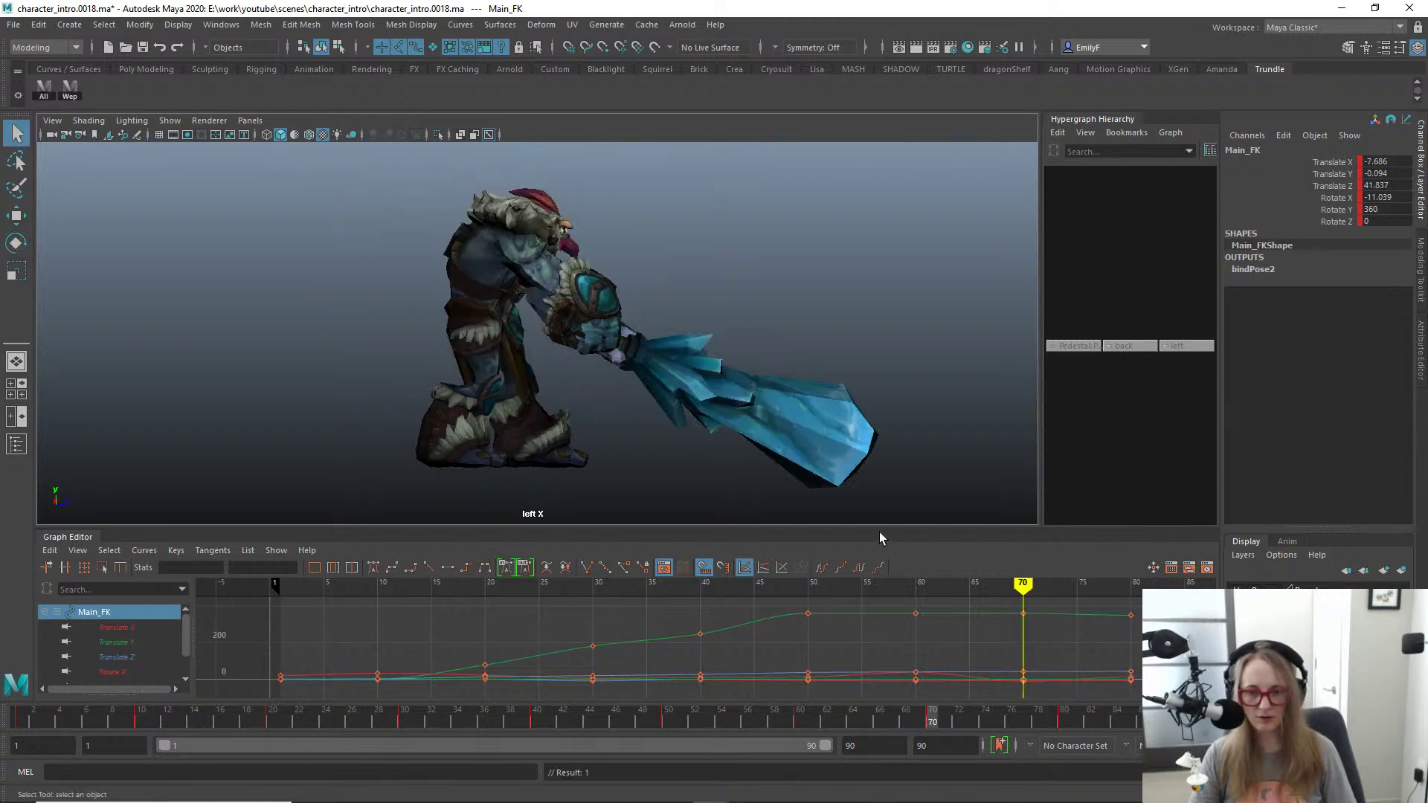
key(period)
Step: Try to tilt Root_FK backward on frame 80 in the left view
key(alt+1)
scroll(314, 274, up, 1)
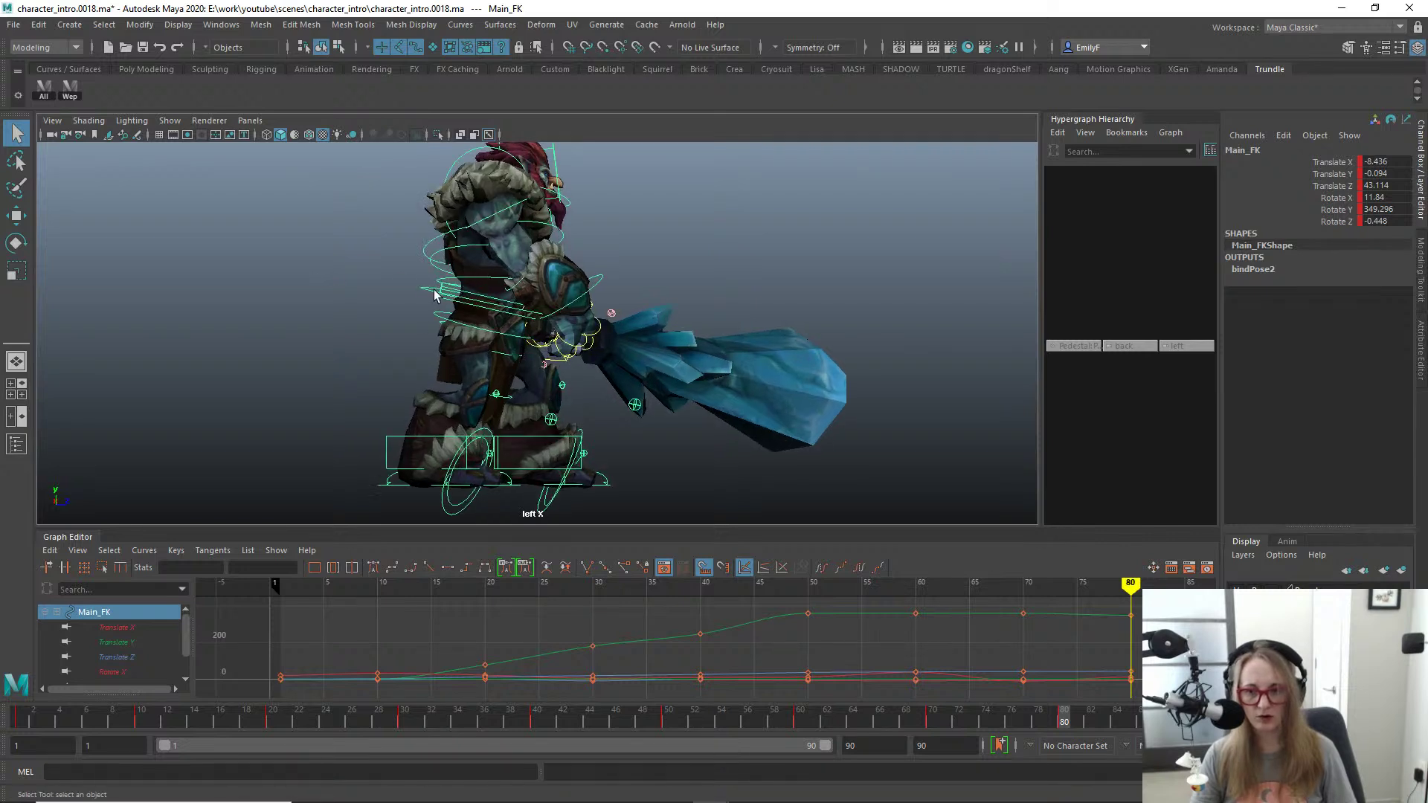
click(444, 292)
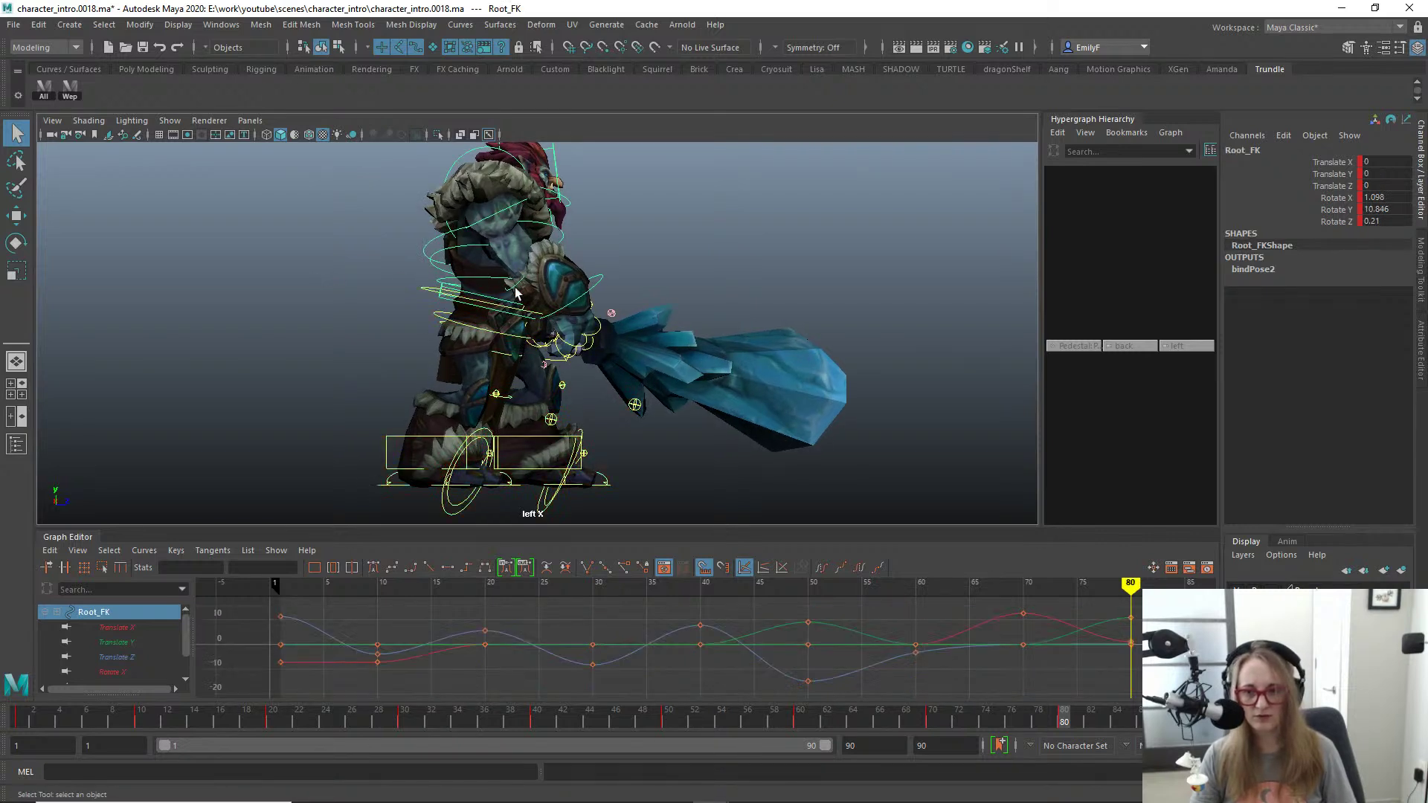
key(e)
mouse_move(614, 292)
mouse_down()
mouse_move(617, 259)
mouse_move(623, 269)
mouse_up()
key(ctrl+z)
Step: Adjust the forward-backward bend of Spine1_FK on frame 80 in the left view
key(q)
click(476, 276)
key(e)
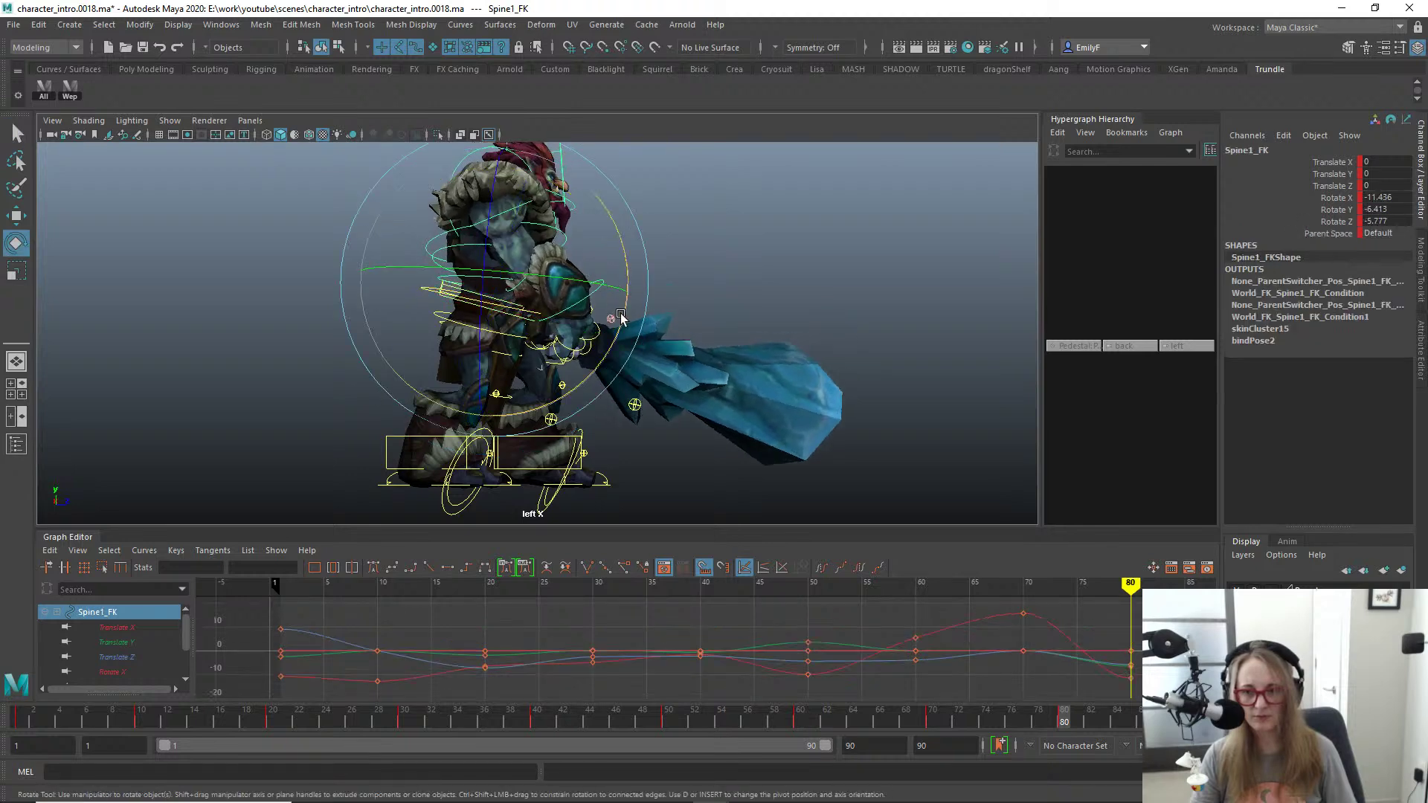
drag(621, 318, 620, 309)
key(q)
click(463, 242)
key(e)
key(q)
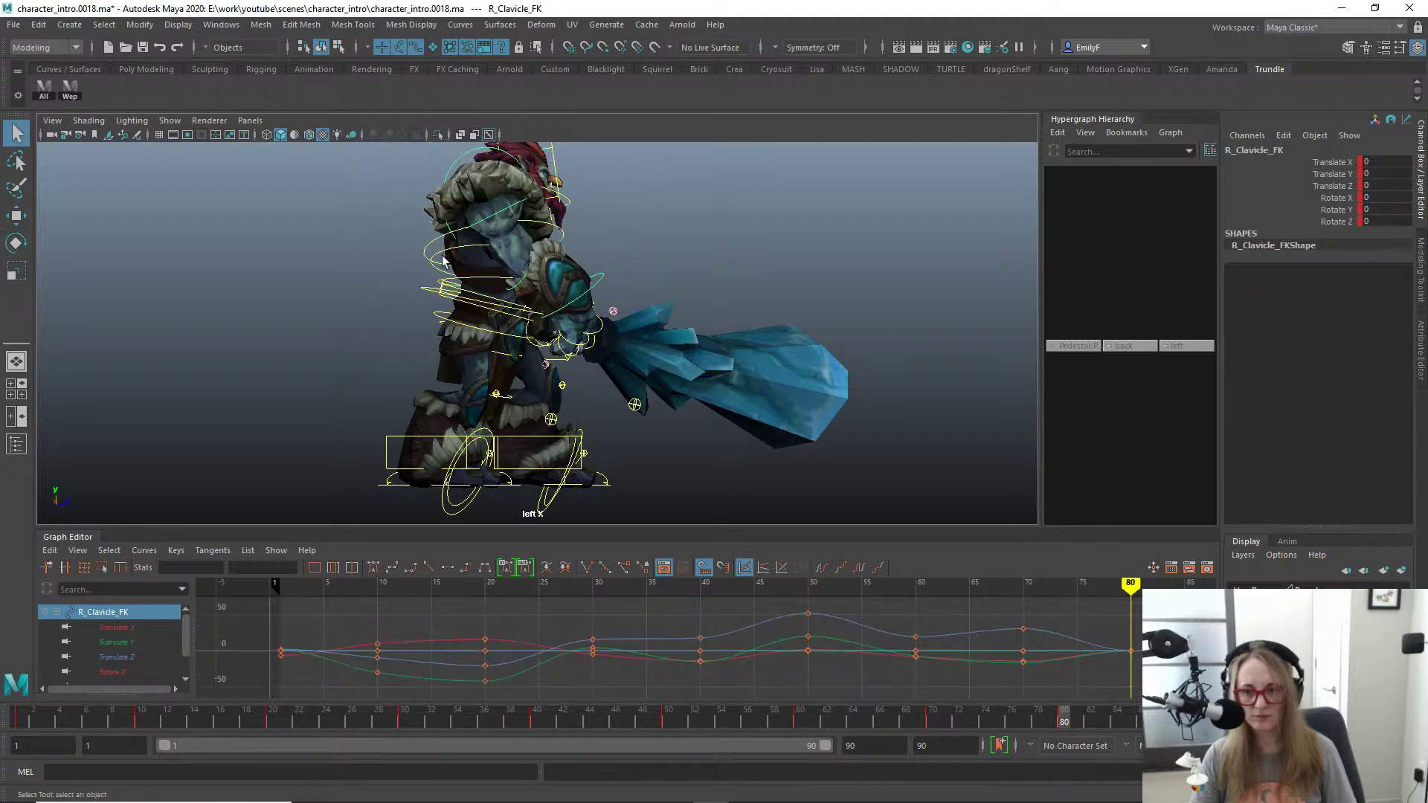
Step: Bend the upper spine backward on frame 80, with Spine2_FK at Rotate X about -15.91 and Spine3_FK at about -17.43
click(438, 256)
key(e)
drag(571, 371, 594, 328)
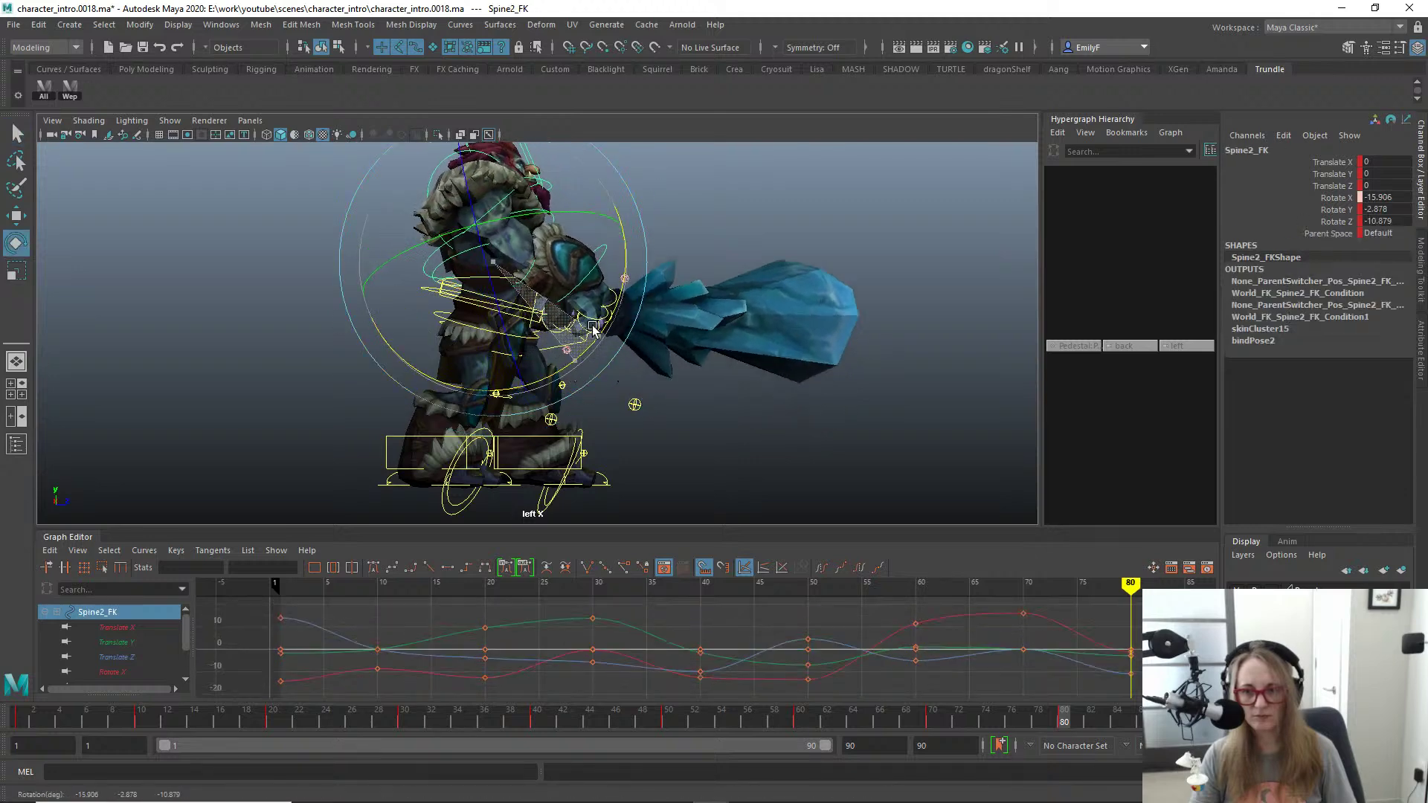
key(q)
click(425, 256)
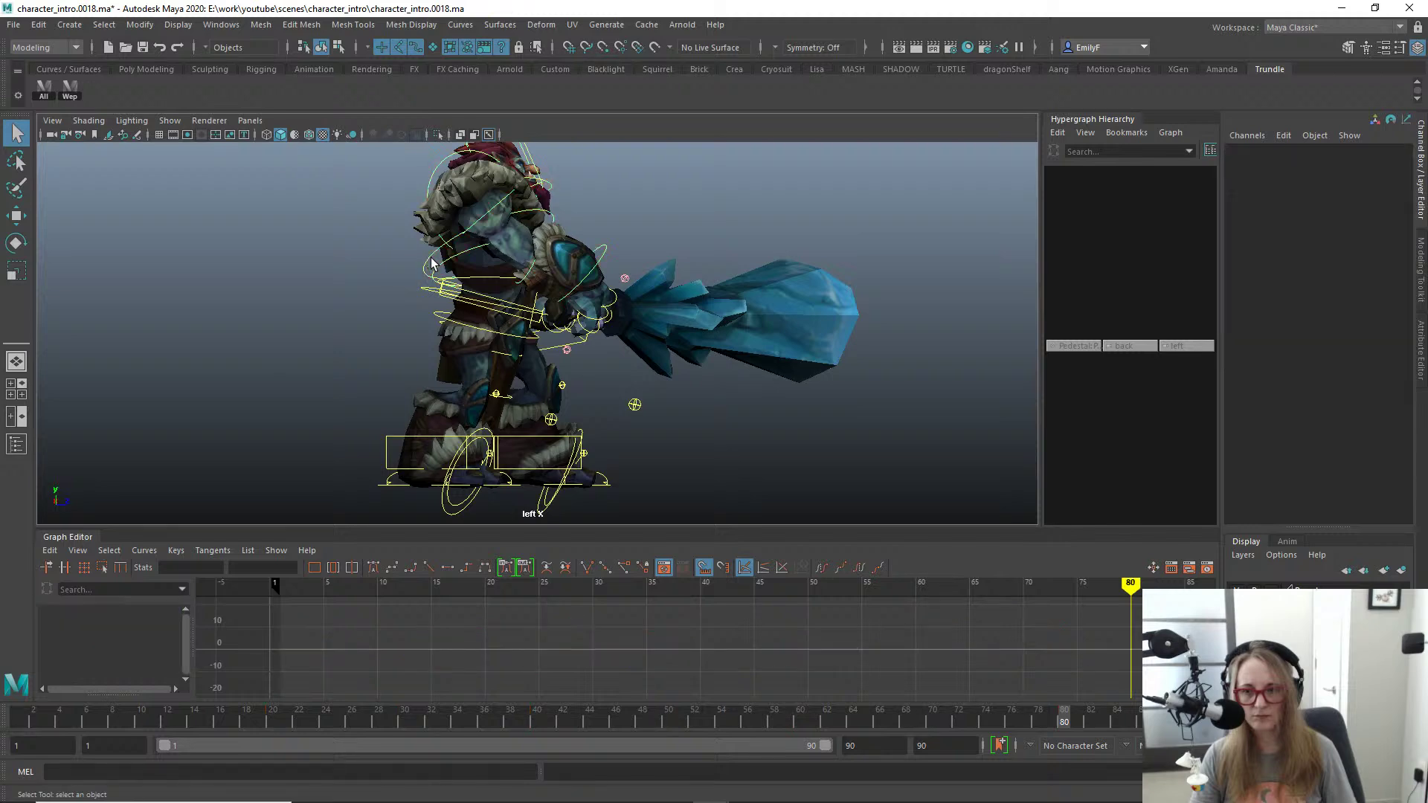
click(431, 261)
key(e)
drag(568, 341, 588, 332)
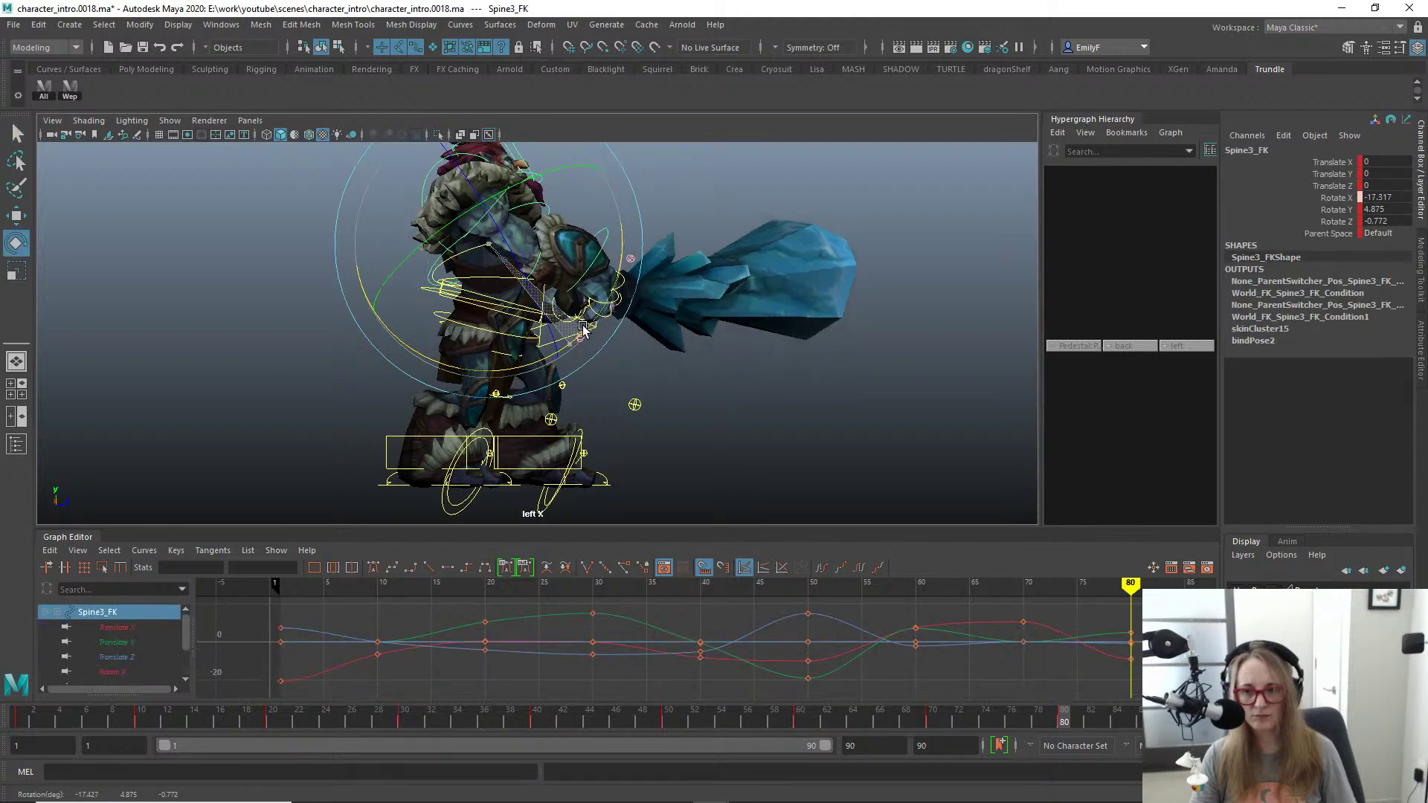
key(q)
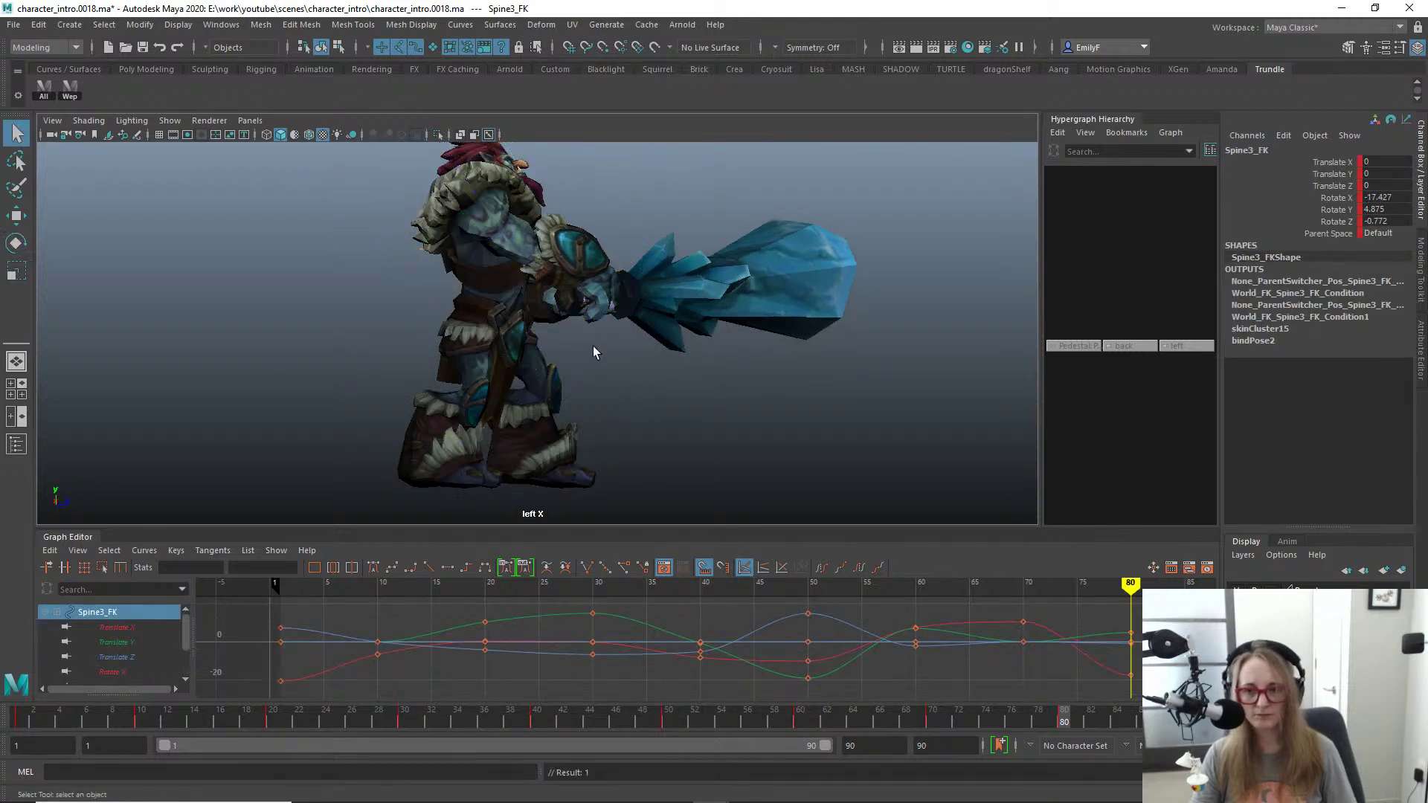
Step: Step between the frame 60, 70 and 80 key poses and compare the body's silhouette from the side
key(comma)
key(period)
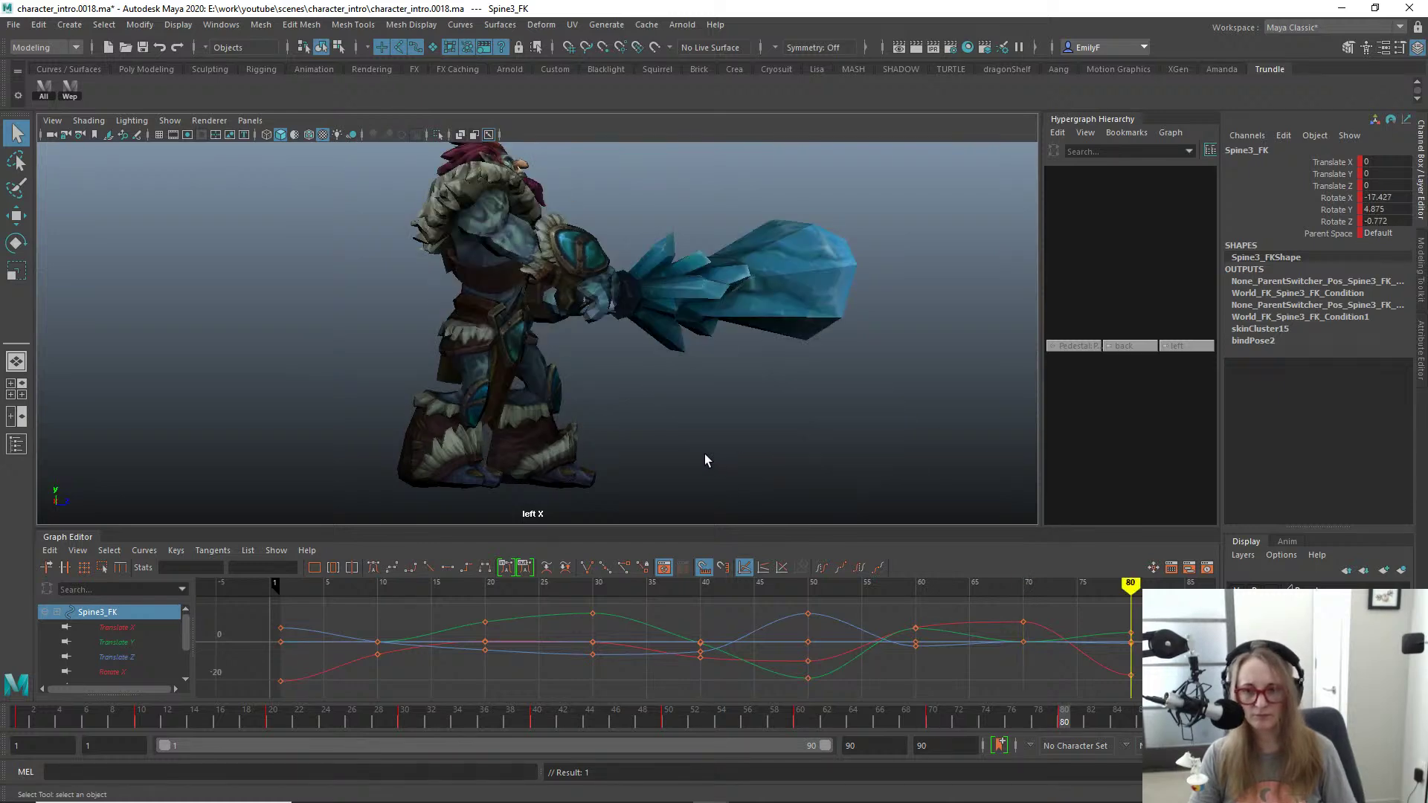
key(comma)
key(period)
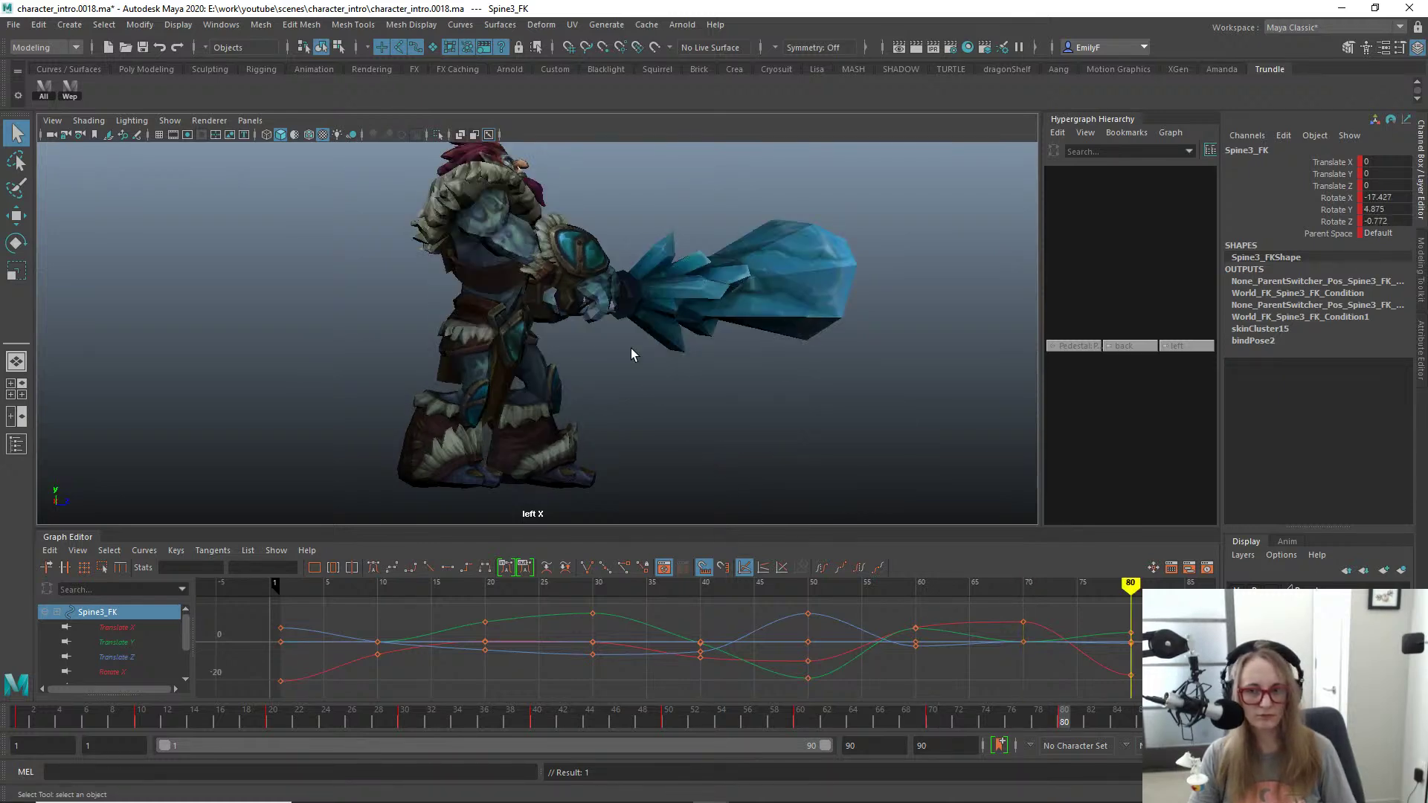
key(comma)
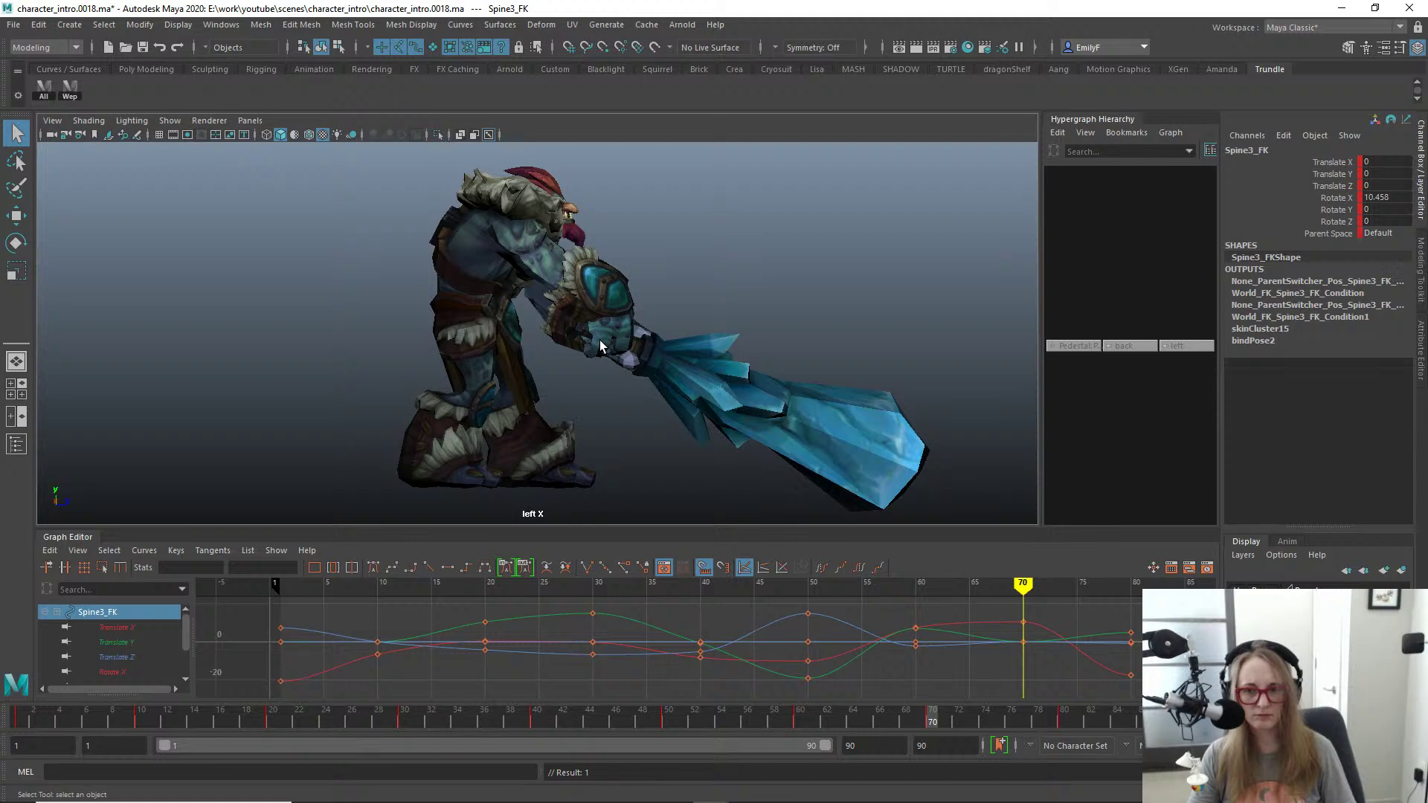
key(comma)
key(period)
Step: Select Main_FK and try shifting it slightly backward on frame 70, judging it against the frame 60 pose
key(alt+1)
click(400, 315)
key(w)
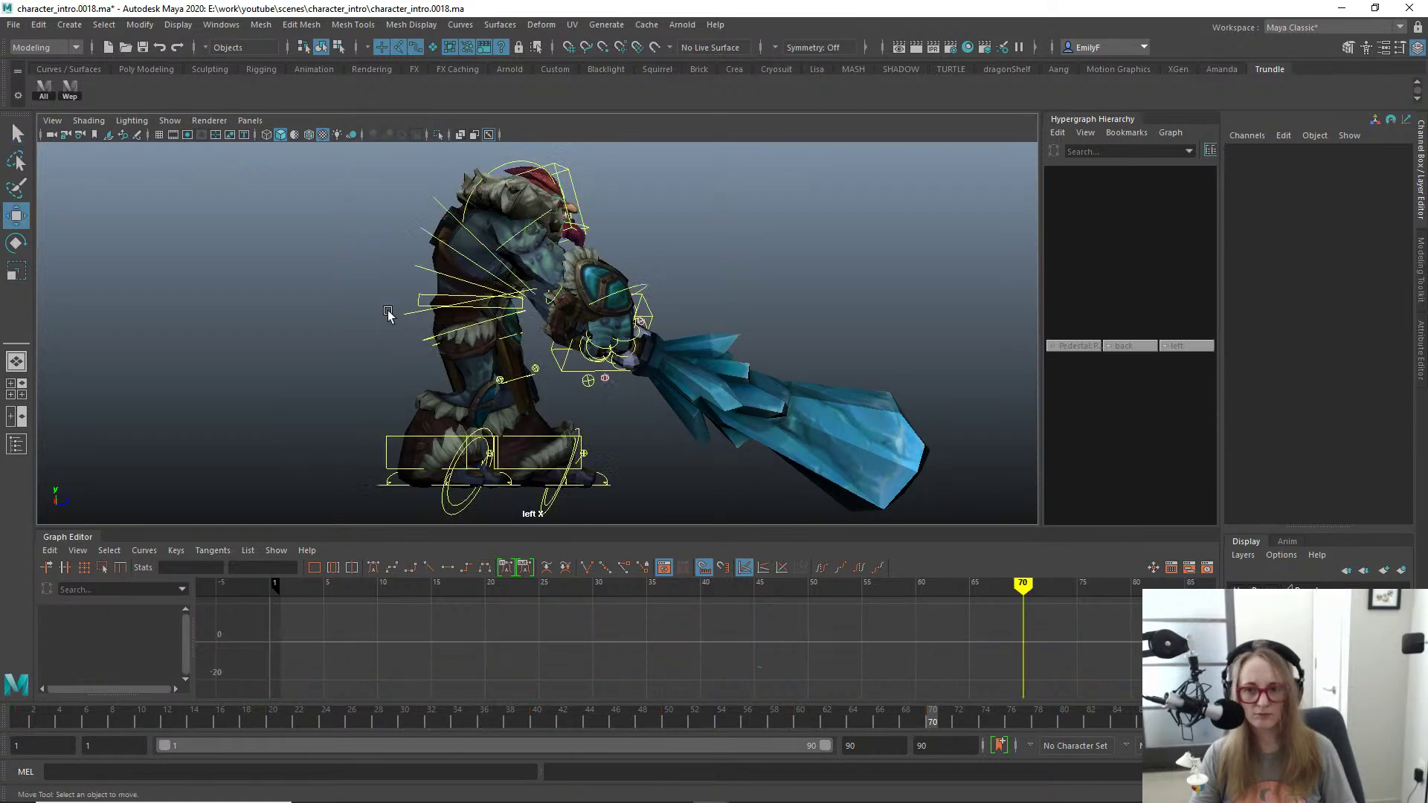
click(404, 321)
key(alt+1)
key(comma)
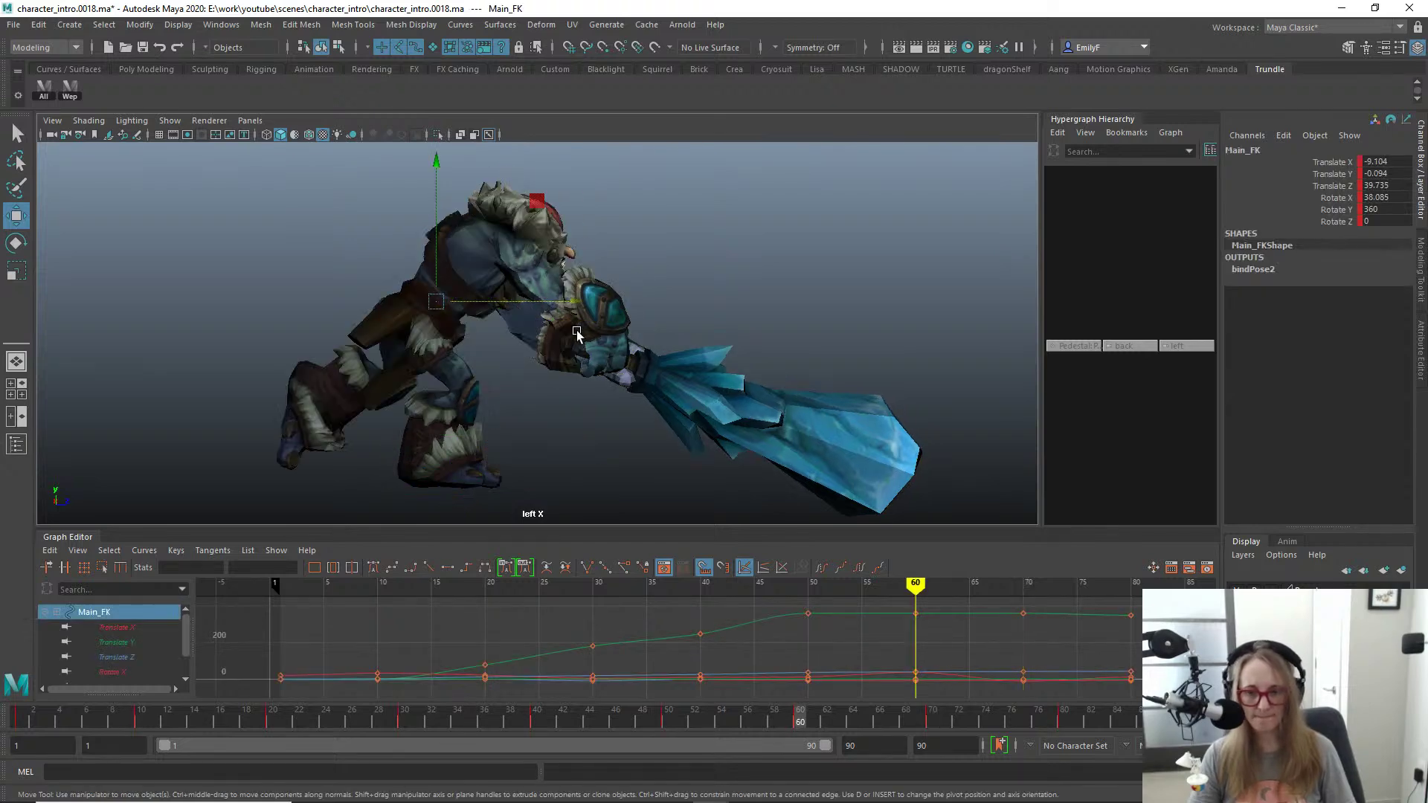
key(period)
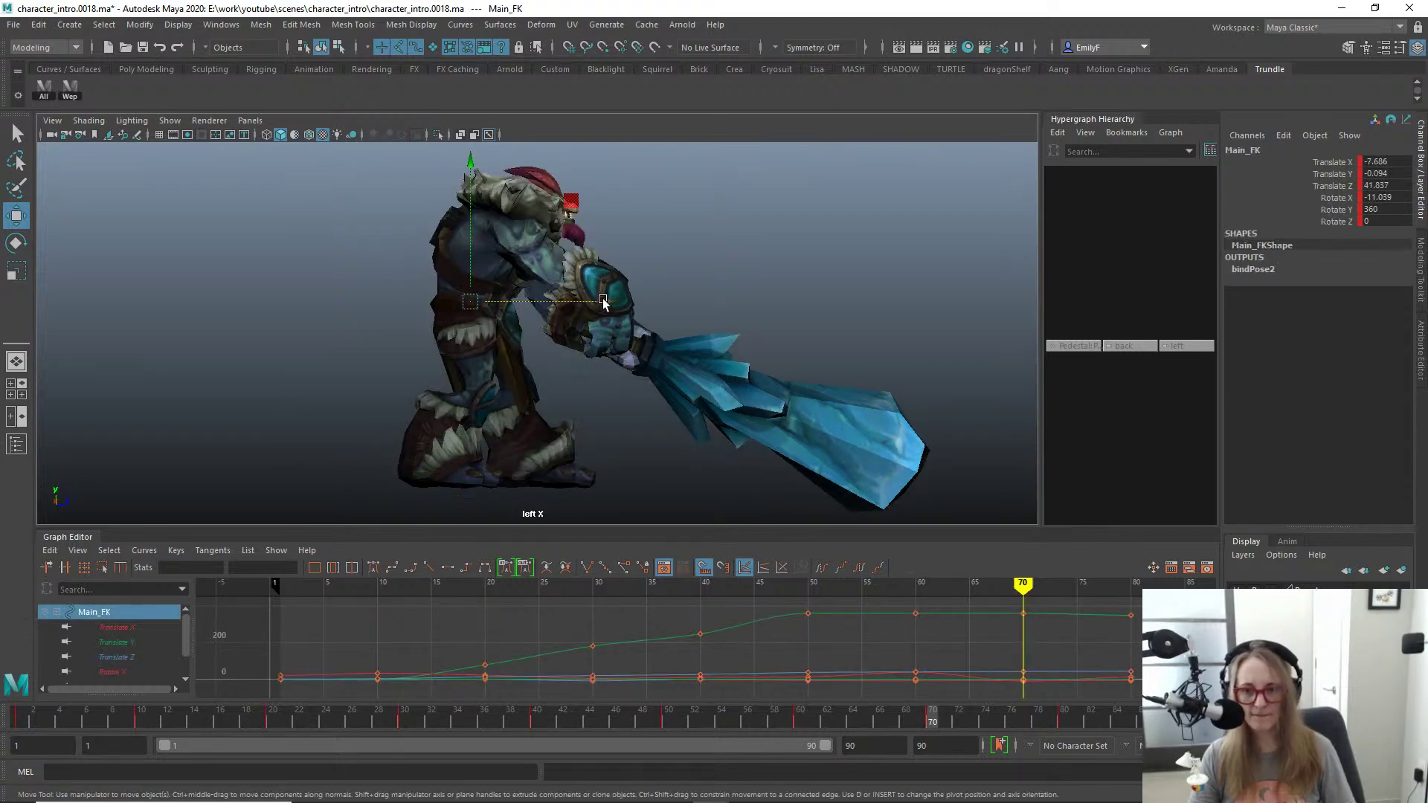
drag(603, 303, 599, 305)
key(ctrl+z)
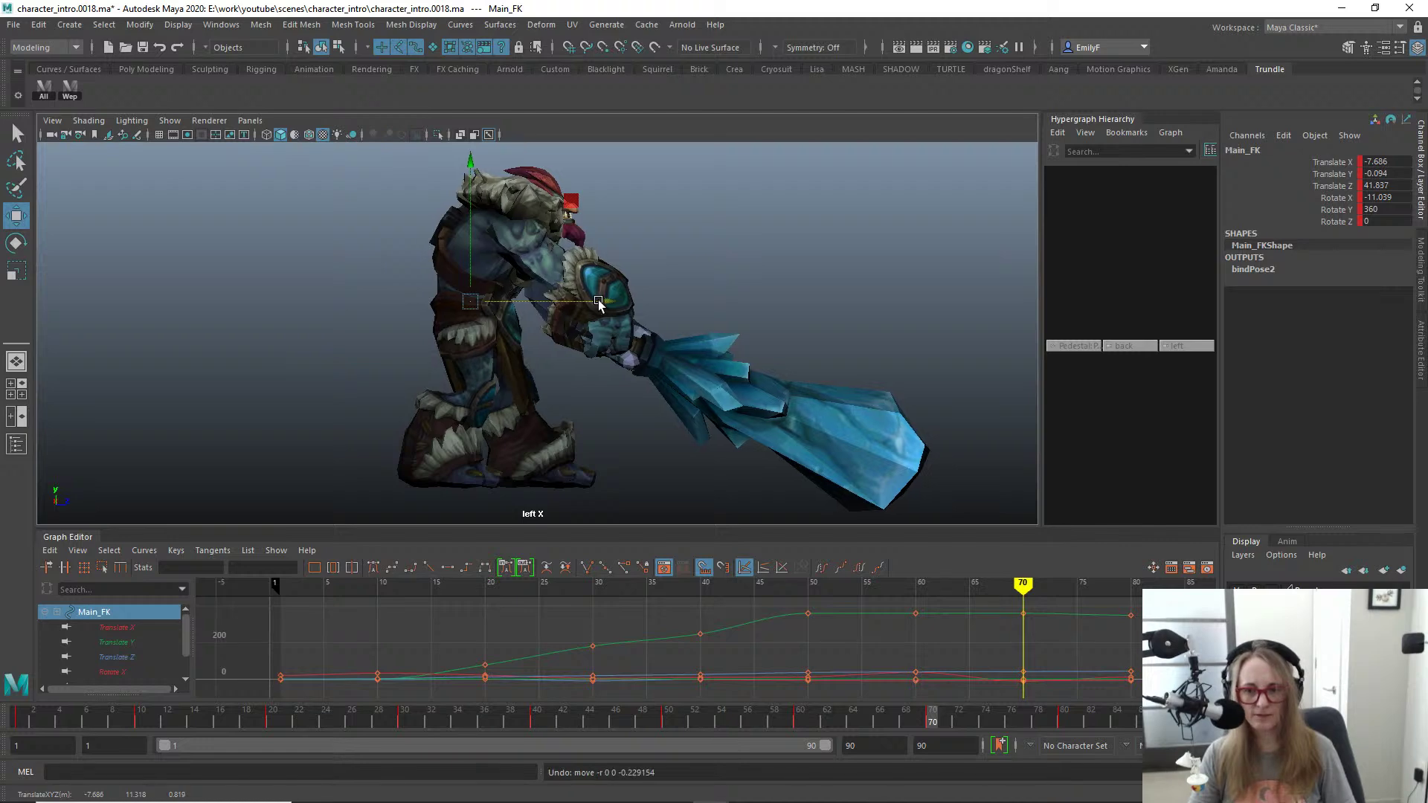
Step: Move Main_FK forward on frame 80 to Translate Z about 43.99, checking it against the frame 70 pose
key(period)
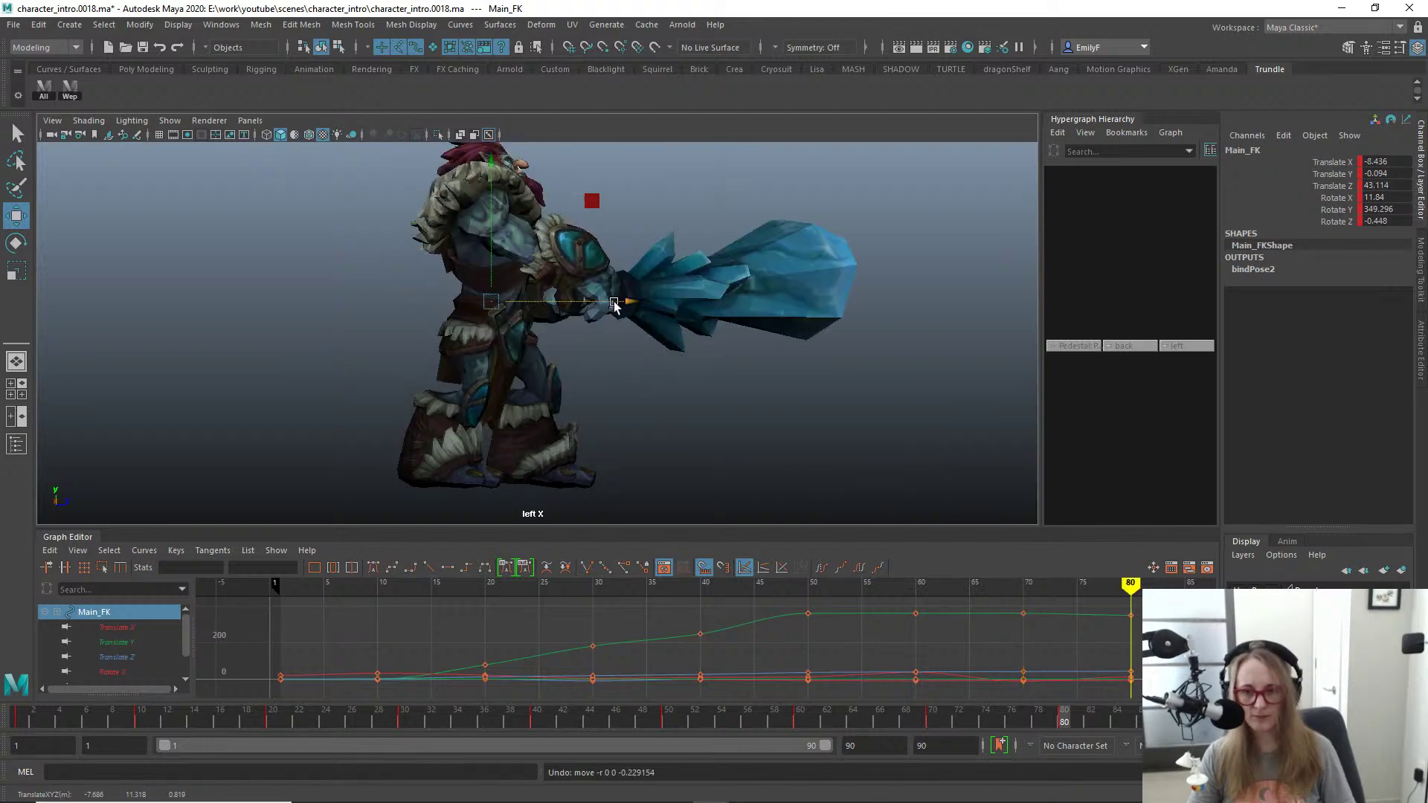
drag(615, 305, 629, 304)
key(comma)
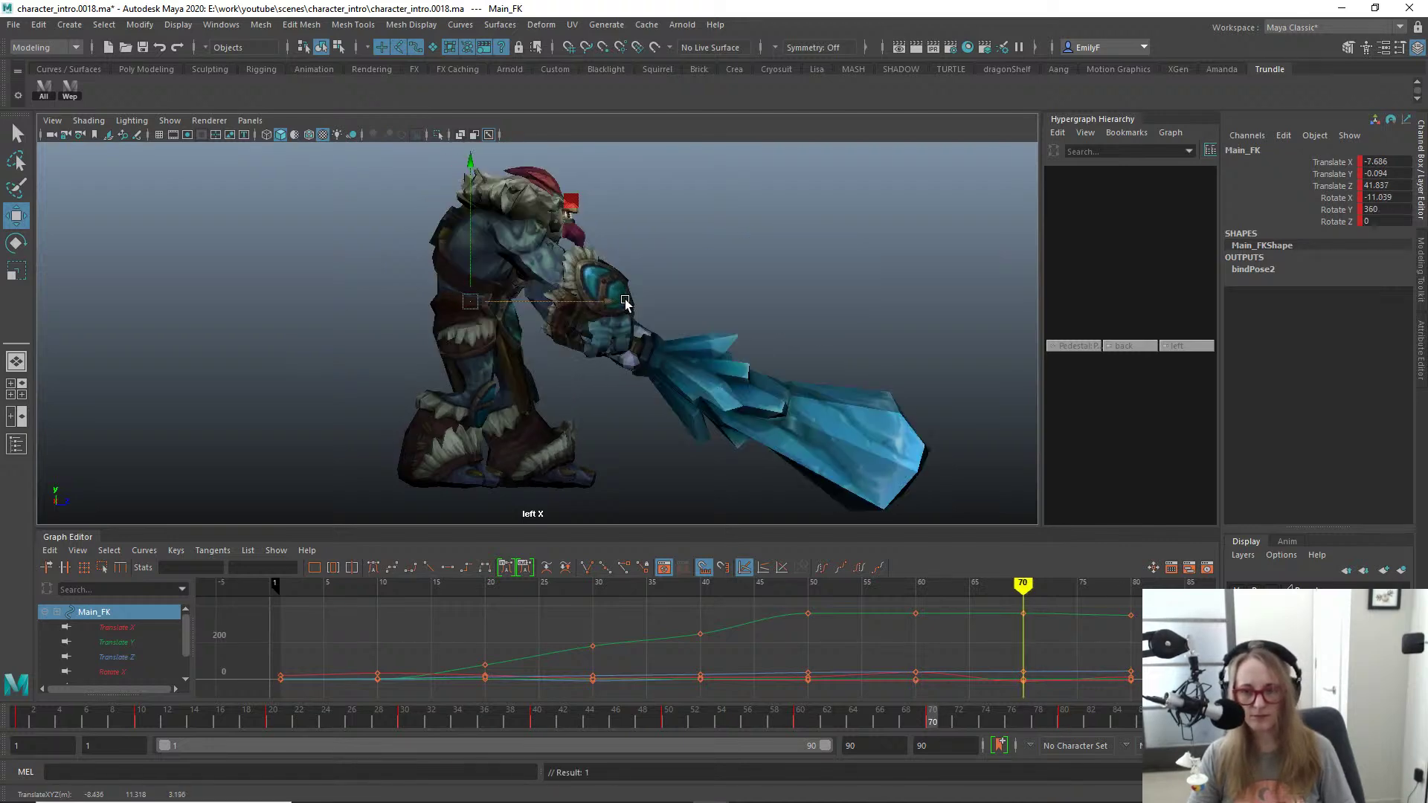
key(period)
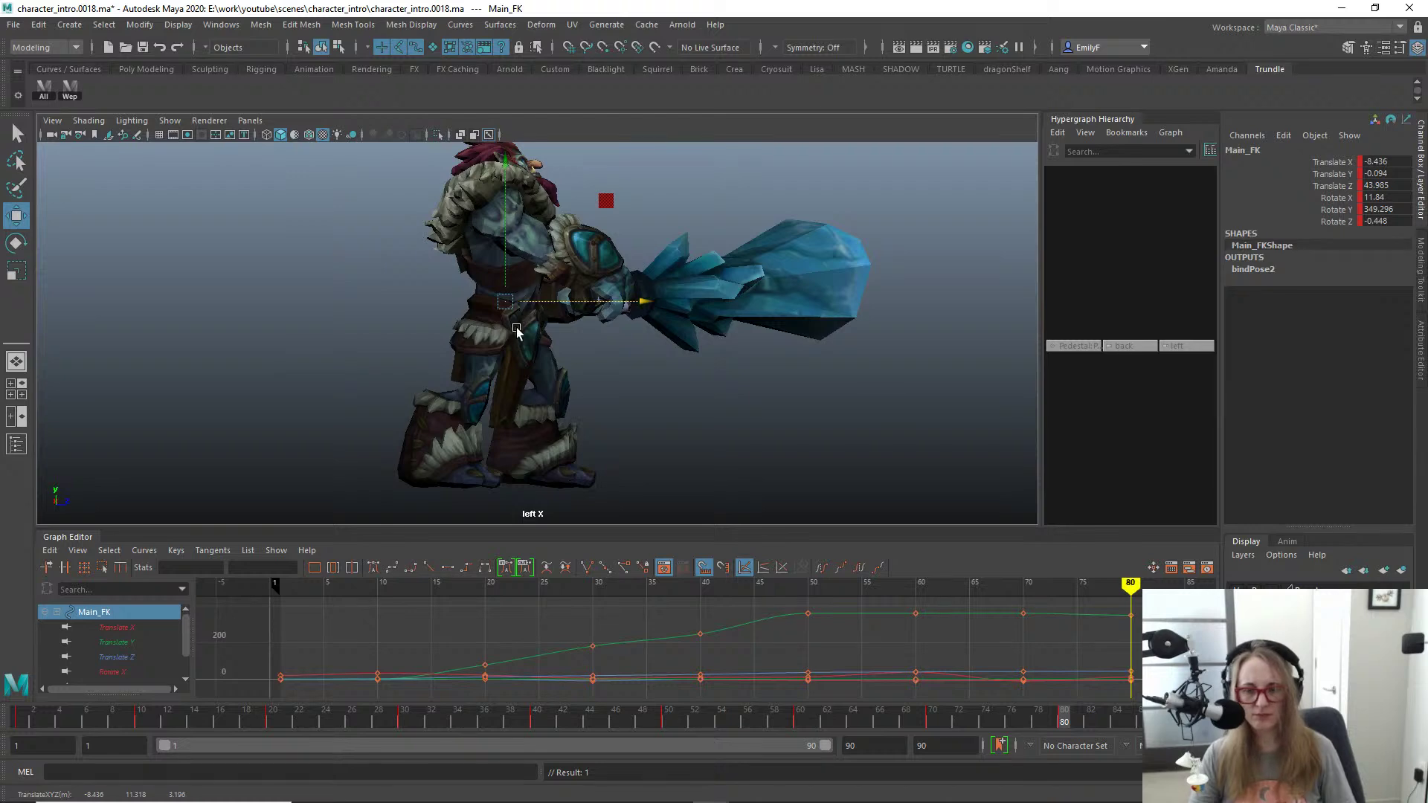
Step: Tilt Root_FK backward on frame 80 to Rotate X about -9.60 in the left view
key(alt+1)
alt+right_drag(291, 327, 457, 249)
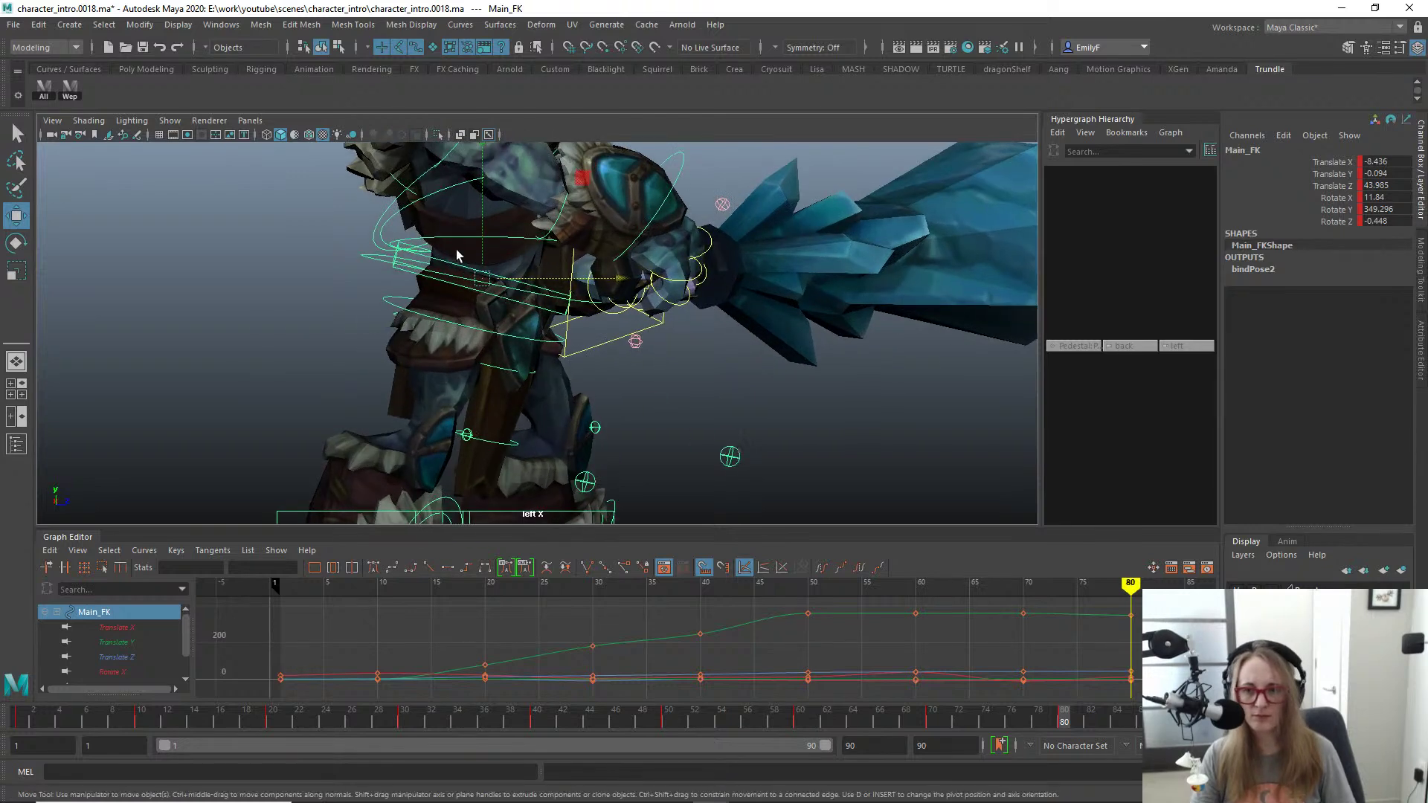
click(445, 259)
key(e)
drag(616, 267, 615, 232)
key(q)
key(alt+1)
alt+right_drag(424, 231, 311, 216)
alt+drag(311, 216, 358, 231)
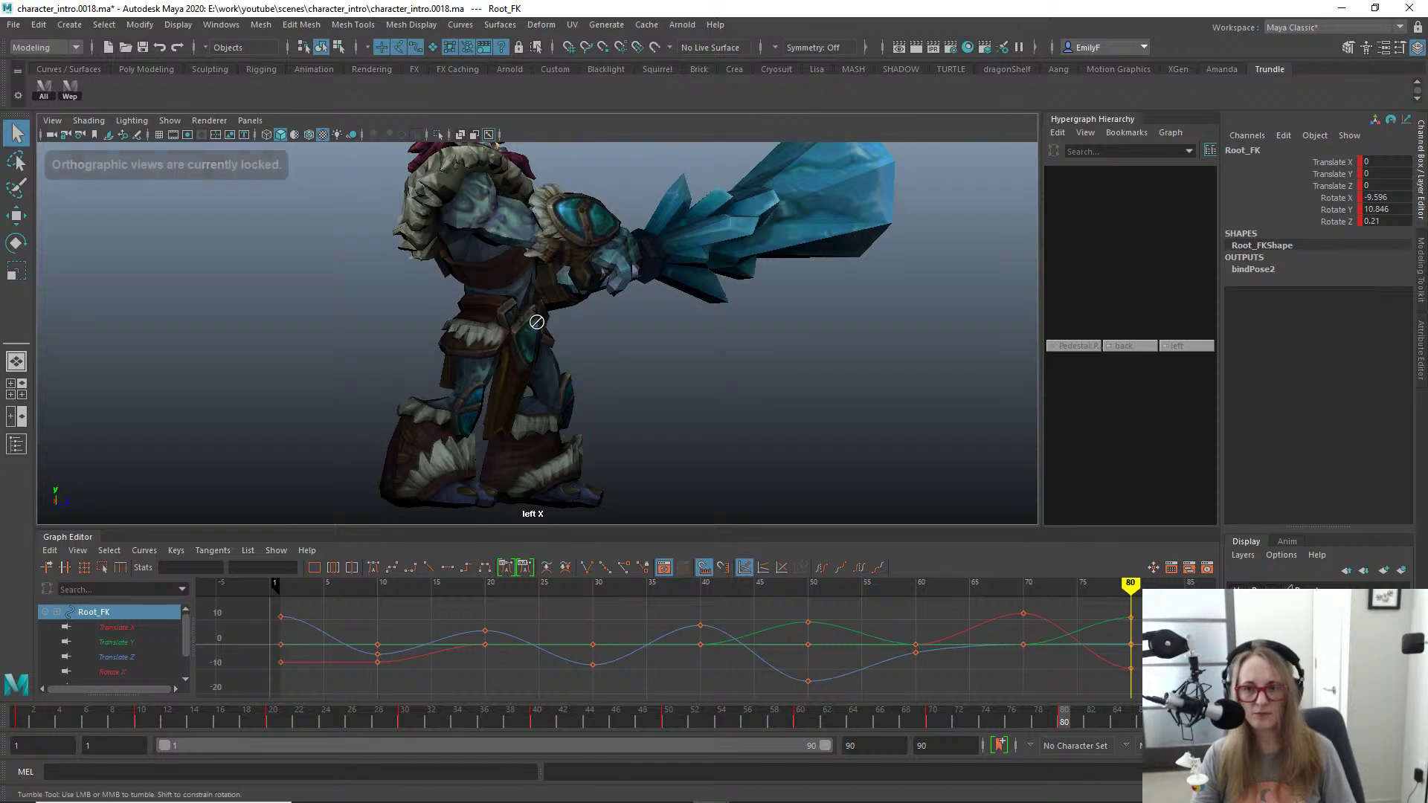
Step: Compare the frame 70 and frame 80 poses from the side, with the whole body and weapon in view
alt+right_drag(386, 245, 312, 255)
alt+middle_drag(491, 266, 511, 313)
key(comma)
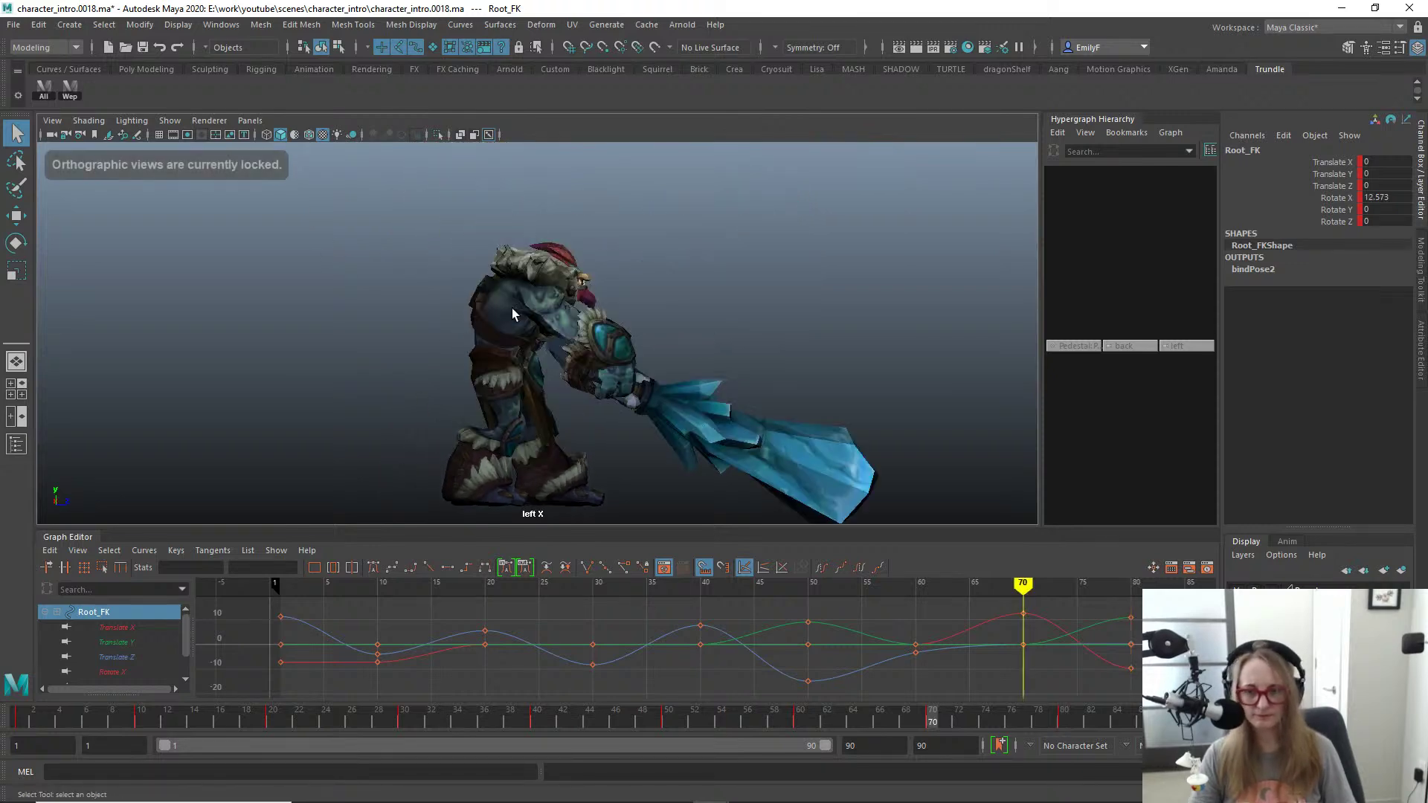
key(period)
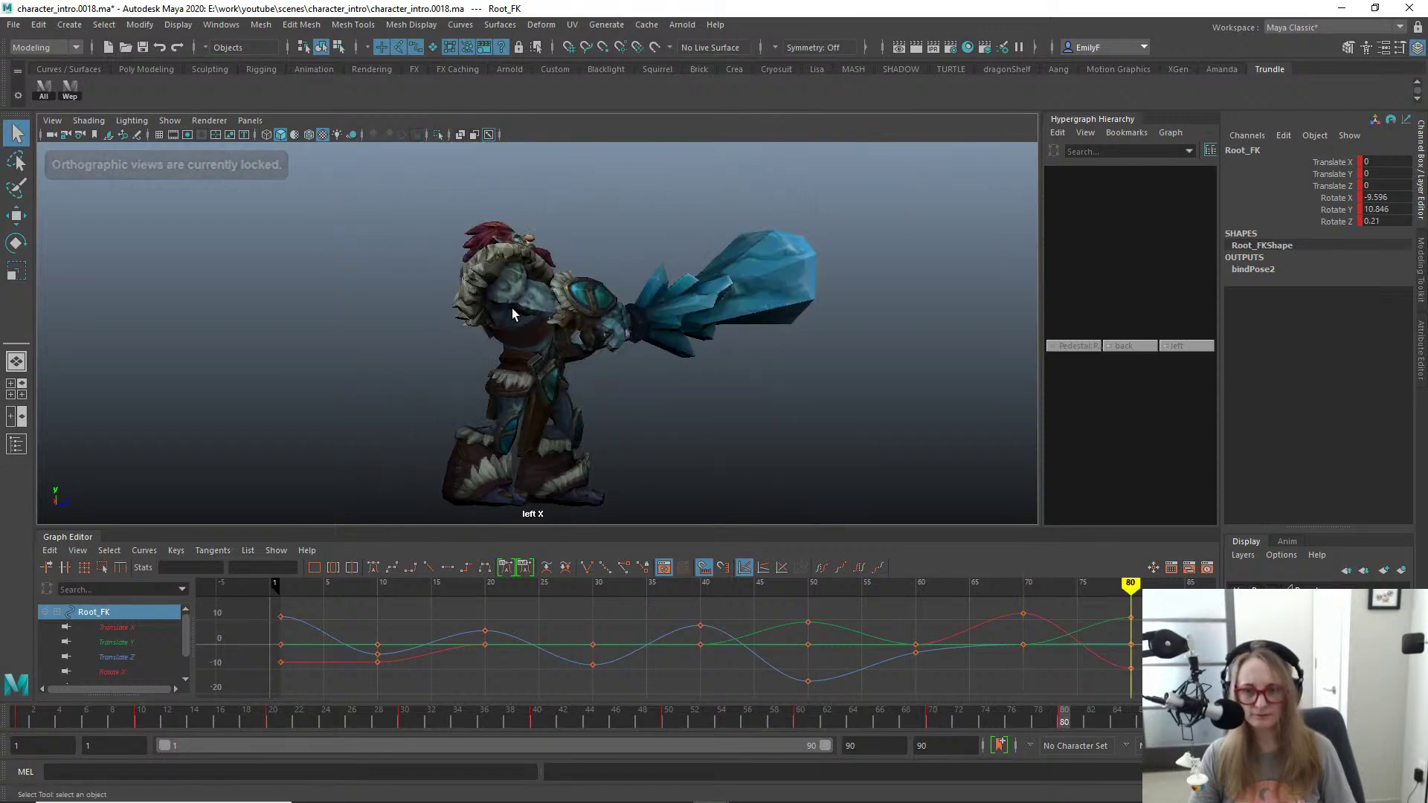
key(comma)
key(period)
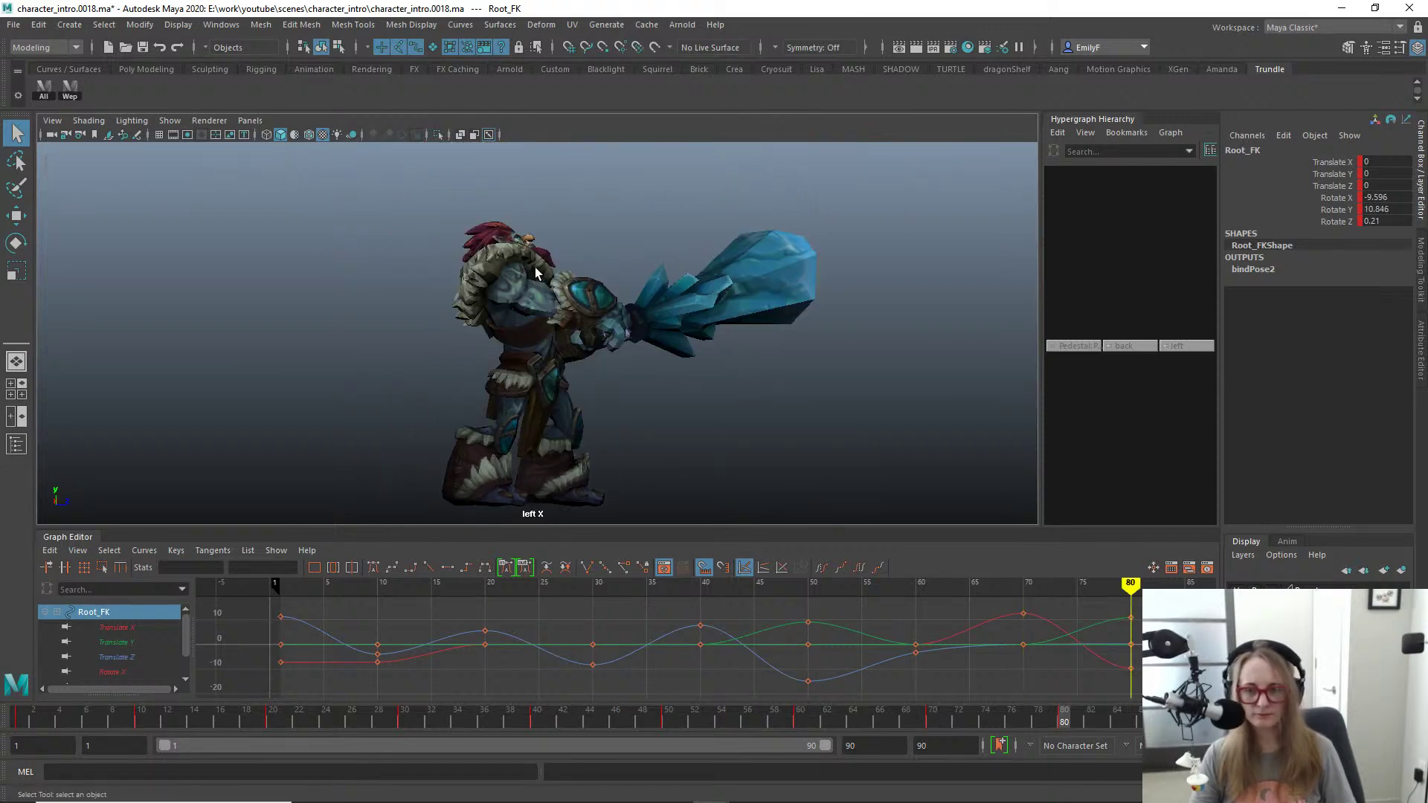
Step: Rotate R_Shoulder_FK on frame 80 to Rotate Y about -33.64 in the left view, lowering the arms and weapon
key(alt+1)
click(526, 276)
click(556, 270)
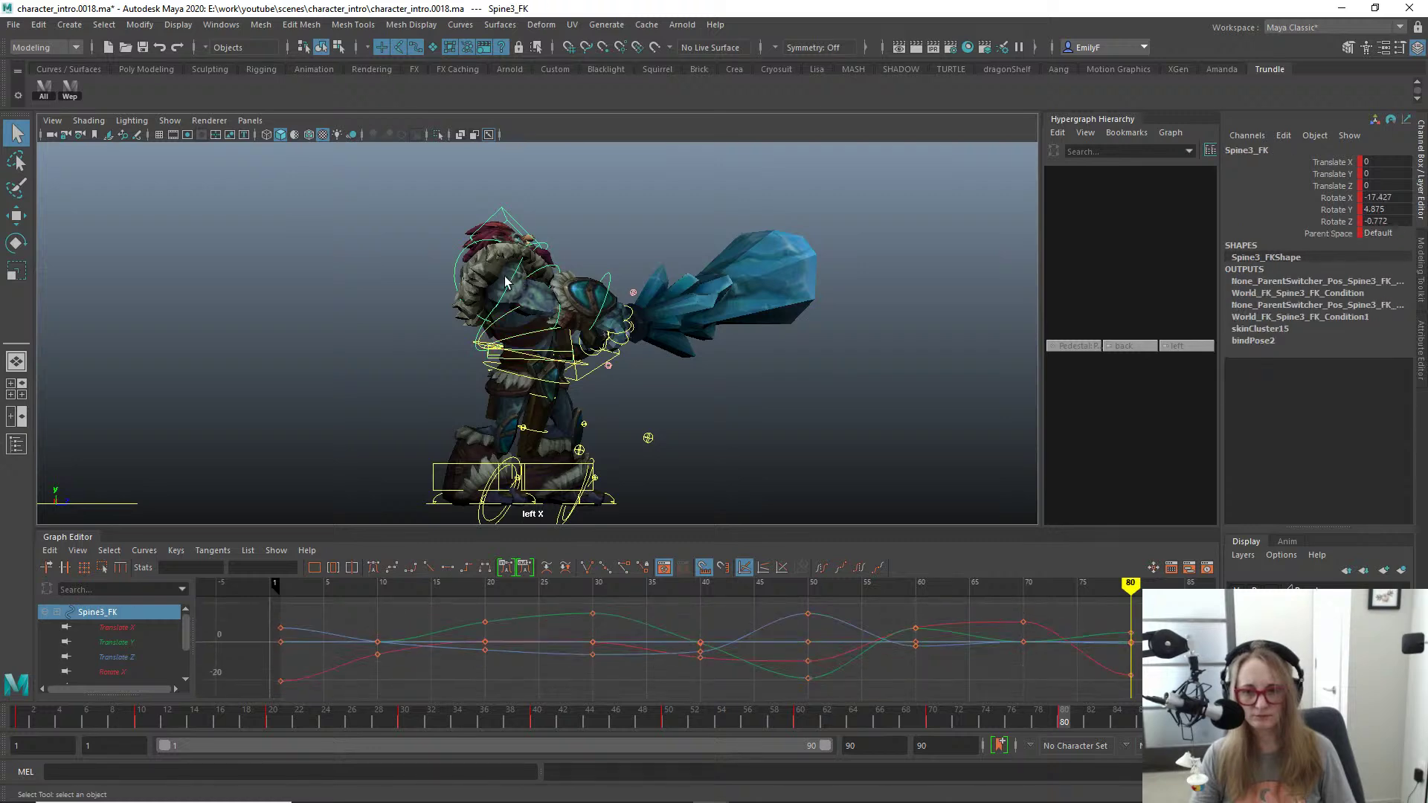
alt+right_drag(588, 269, 638, 276)
key(space)
drag(637, 276, 530, 322)
click(633, 376)
click(638, 380)
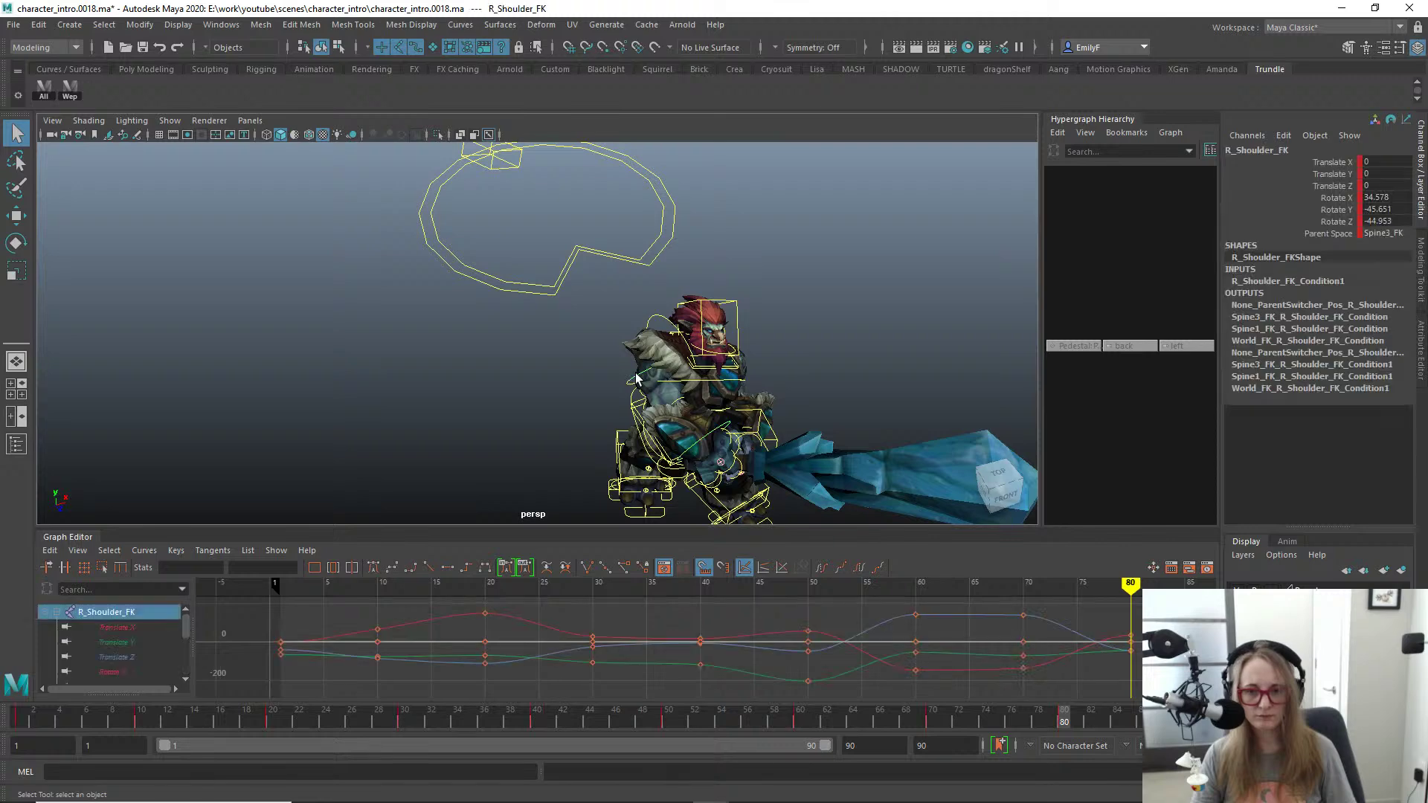
key(f)
key(alt+1)
alt+right_drag(532, 305, 465, 307)
alt+drag(465, 306, 576, 275)
key(space)
key(e)
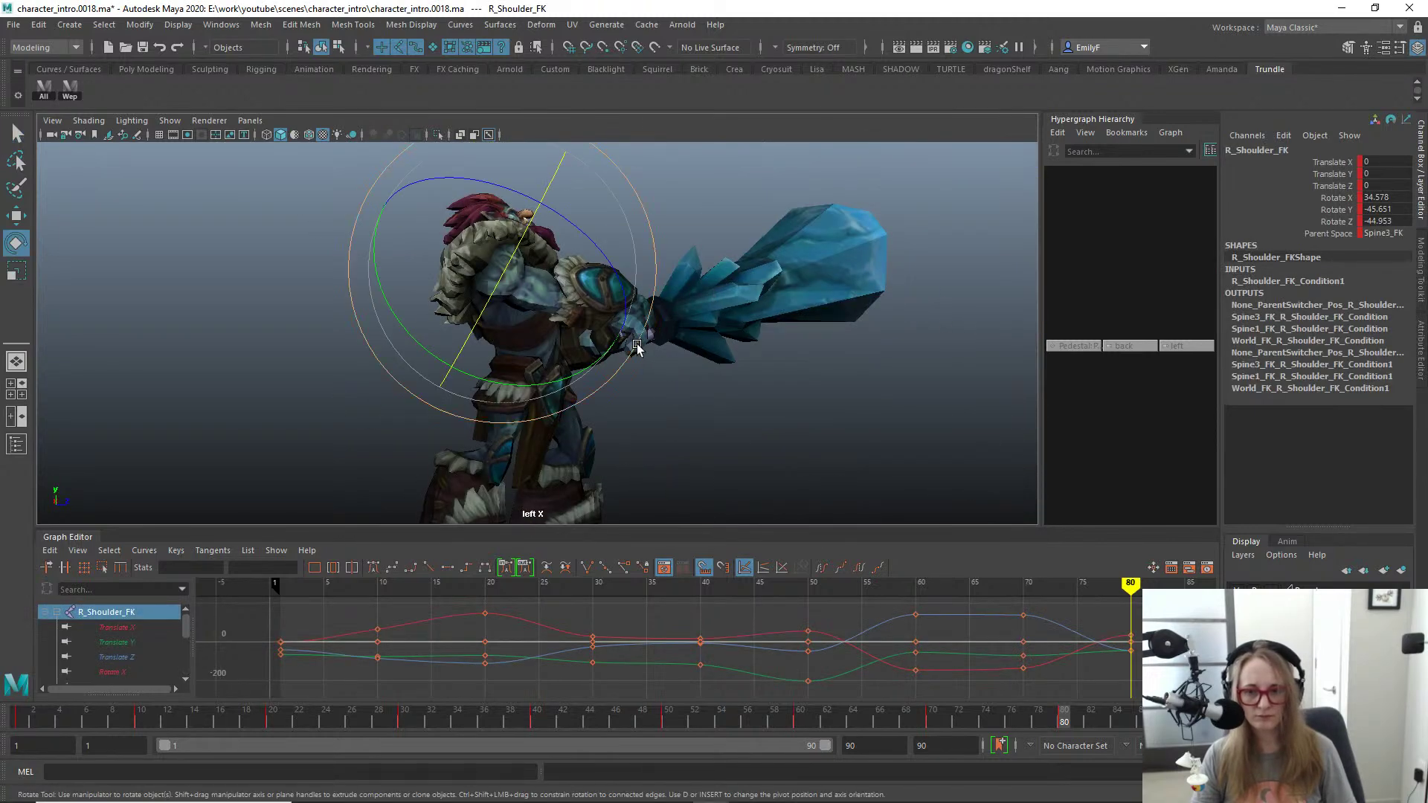
drag(637, 348, 743, 350)
key(q)
key(alt+1)
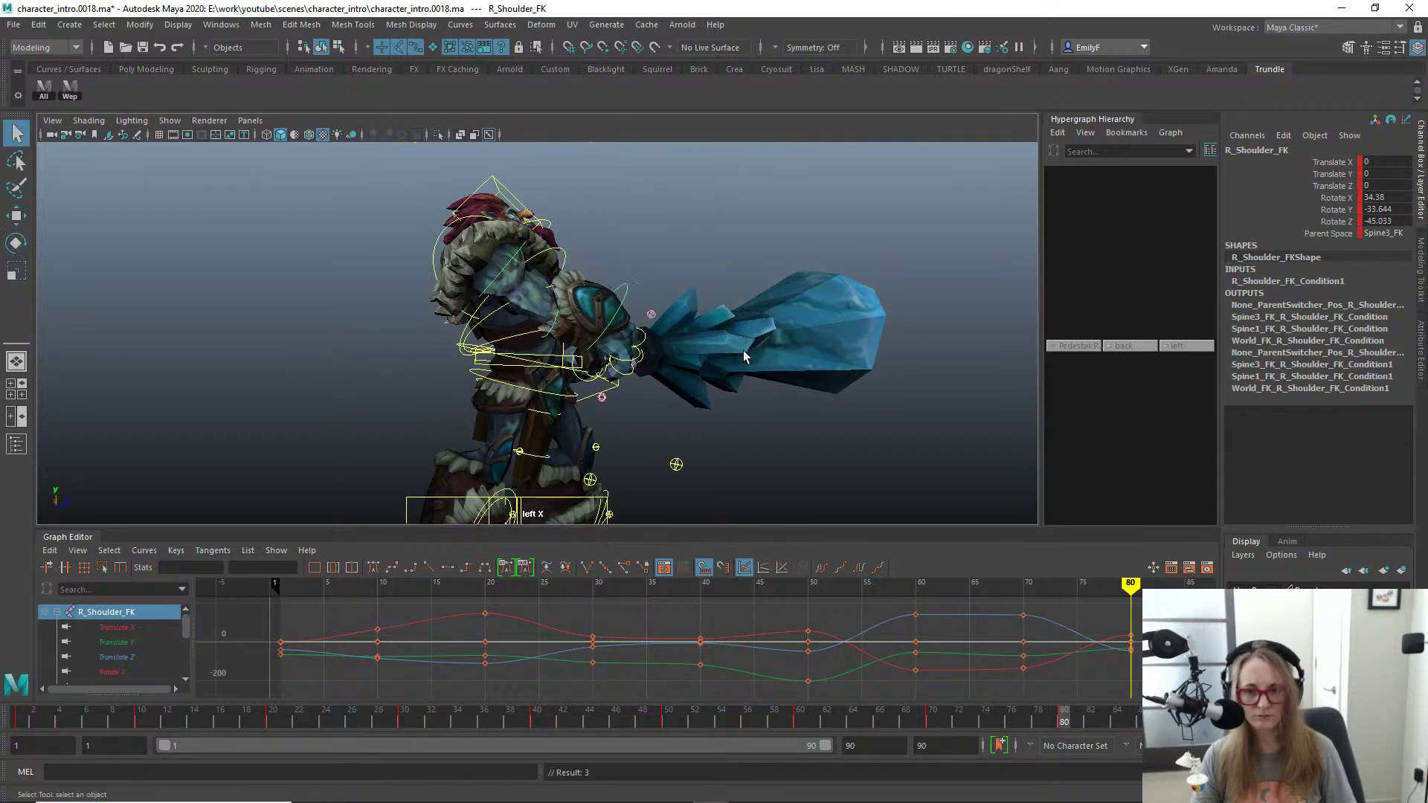
Step: Save the scene as a new incremental version
alt+right_drag(752, 345, 642, 309)
key(ctrl+alt+s)
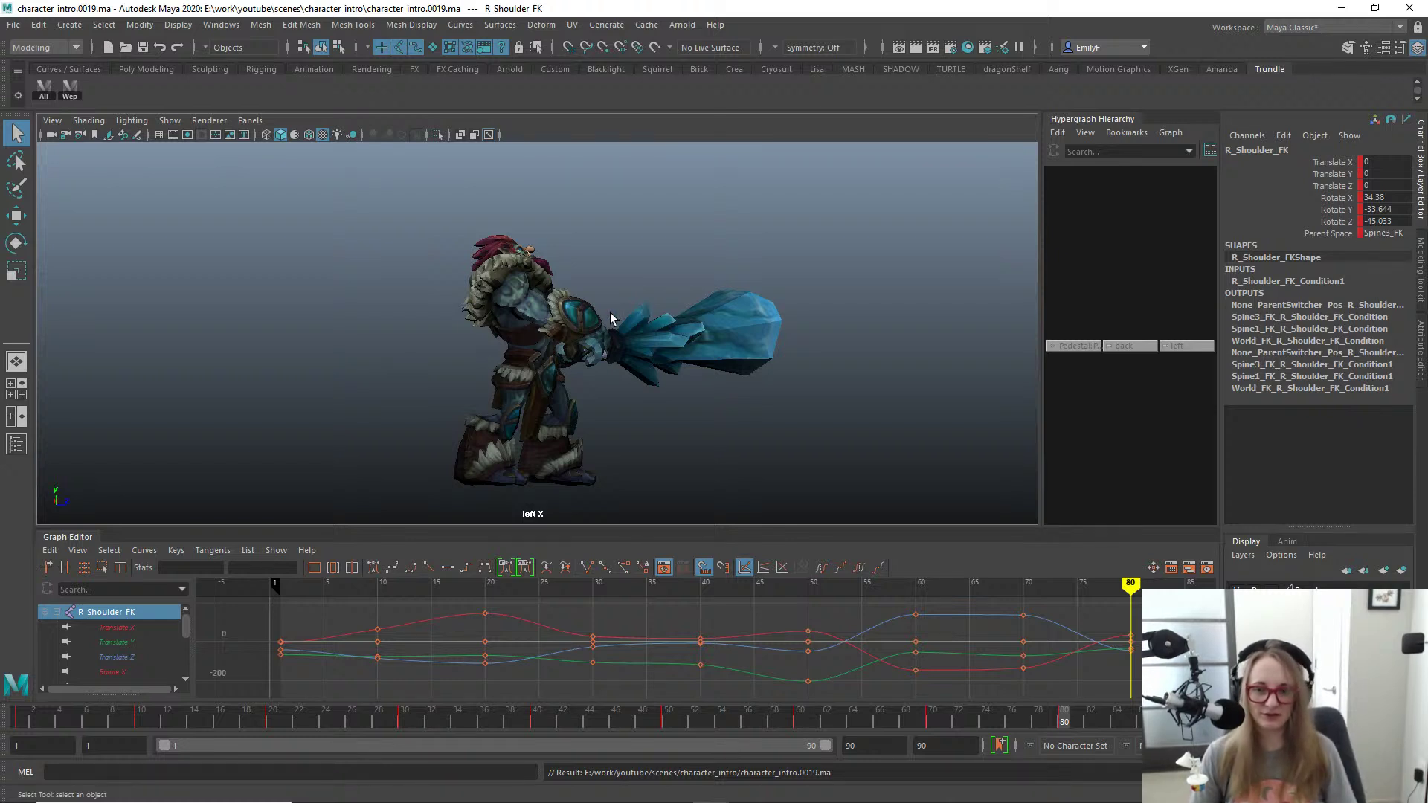
scroll(587, 316, down, 1)
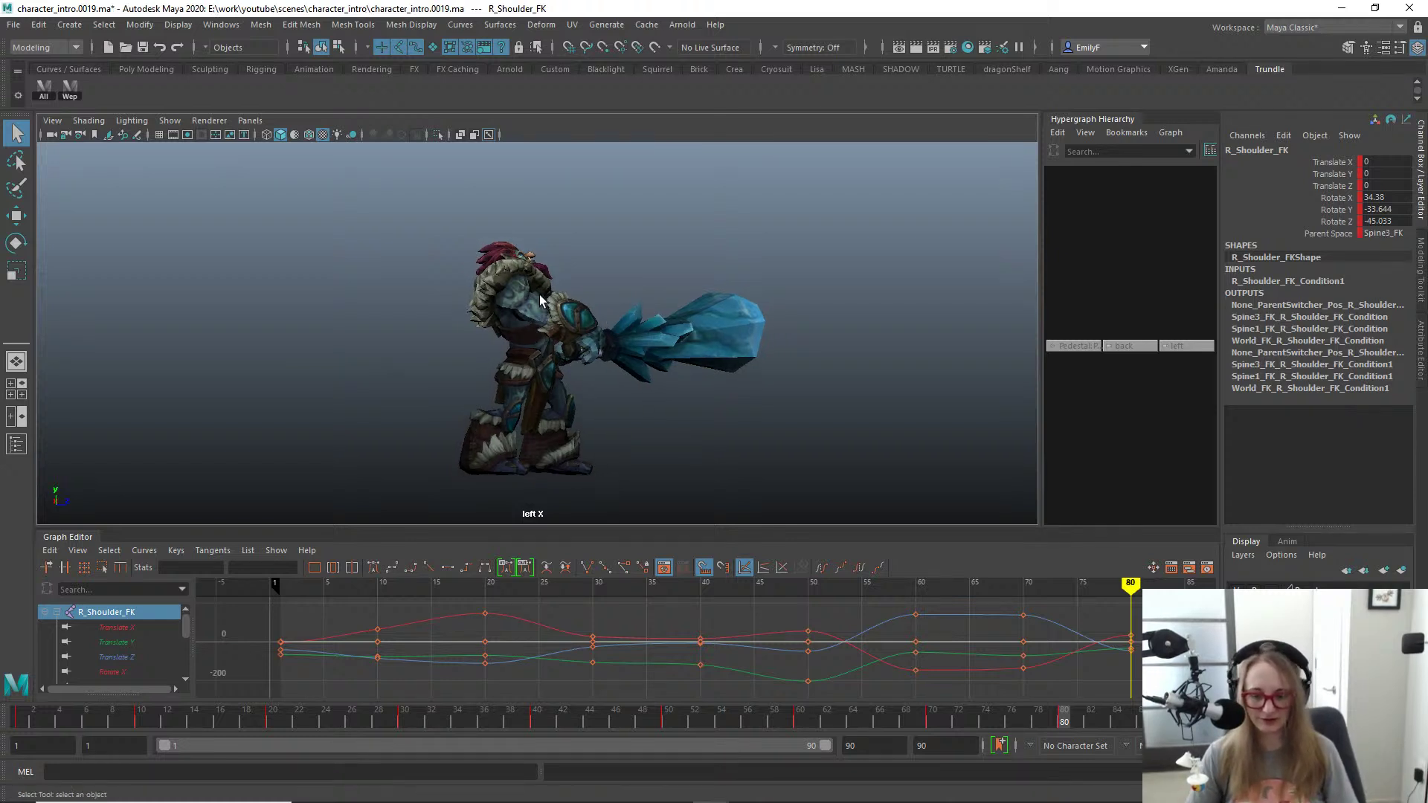
Step: Step between the frame 60, 70 and 80 key poses in the left view, judging the body and weapon silhouettes
key(comma)
key(comma)
key(period)
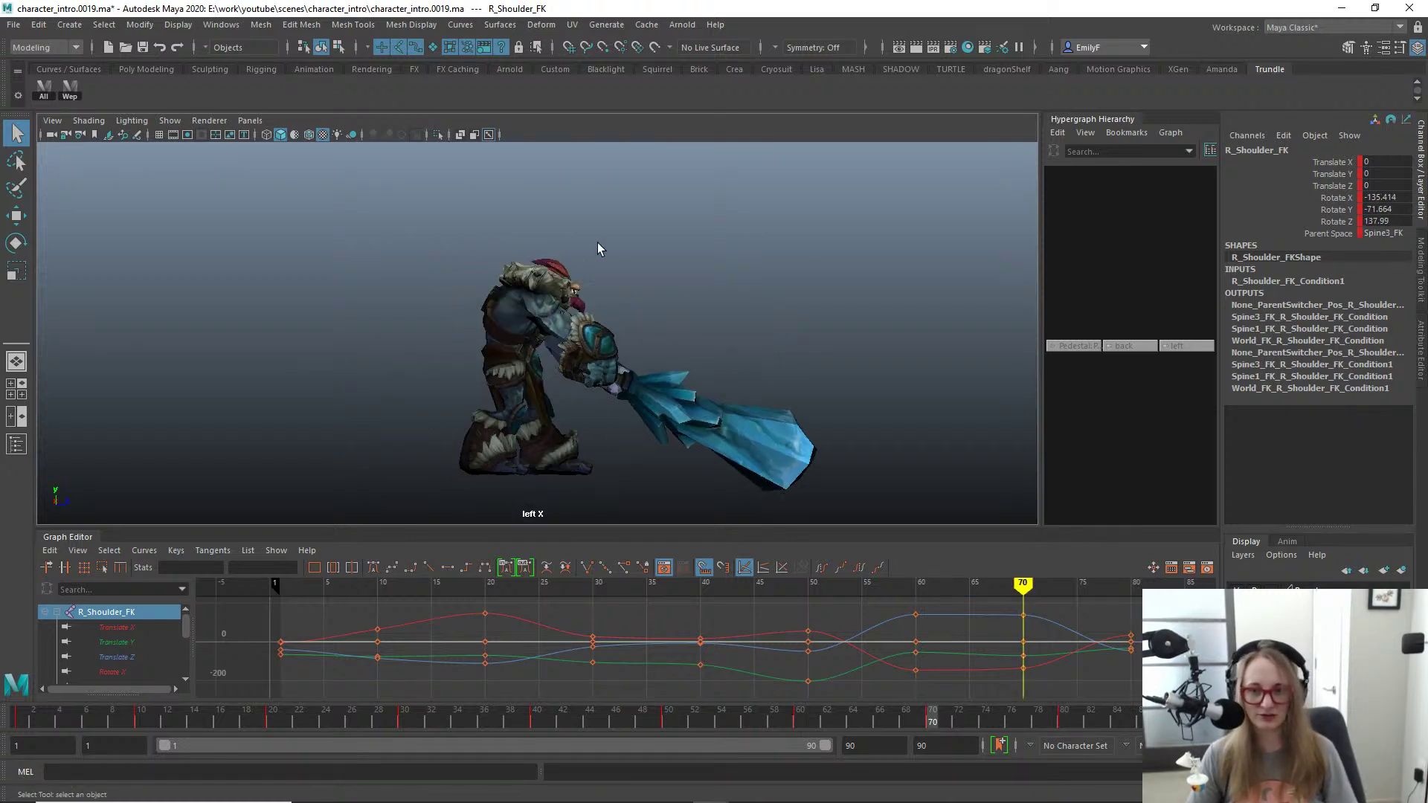
key(period)
key(comma)
key(period)
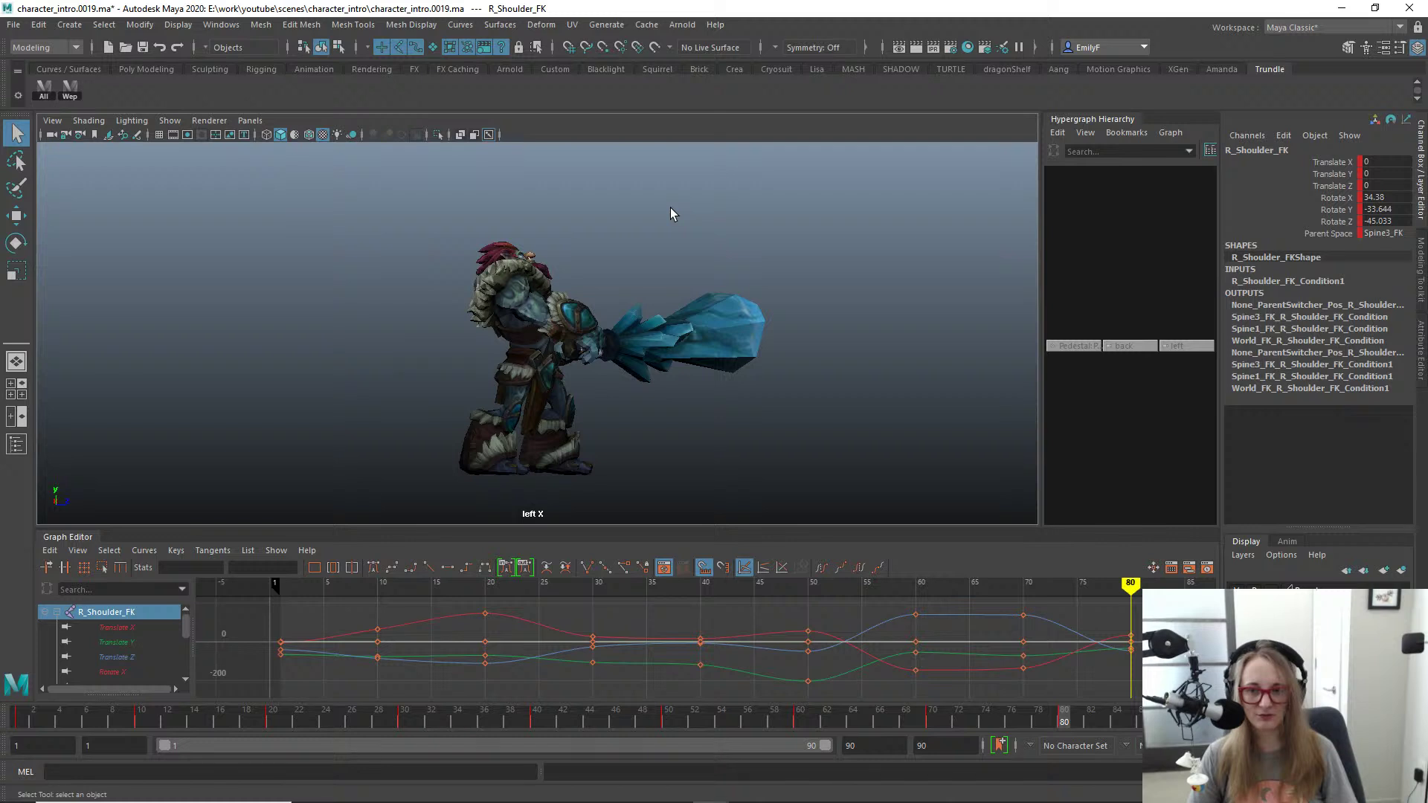
key(comma)
key(comma)
key(period)
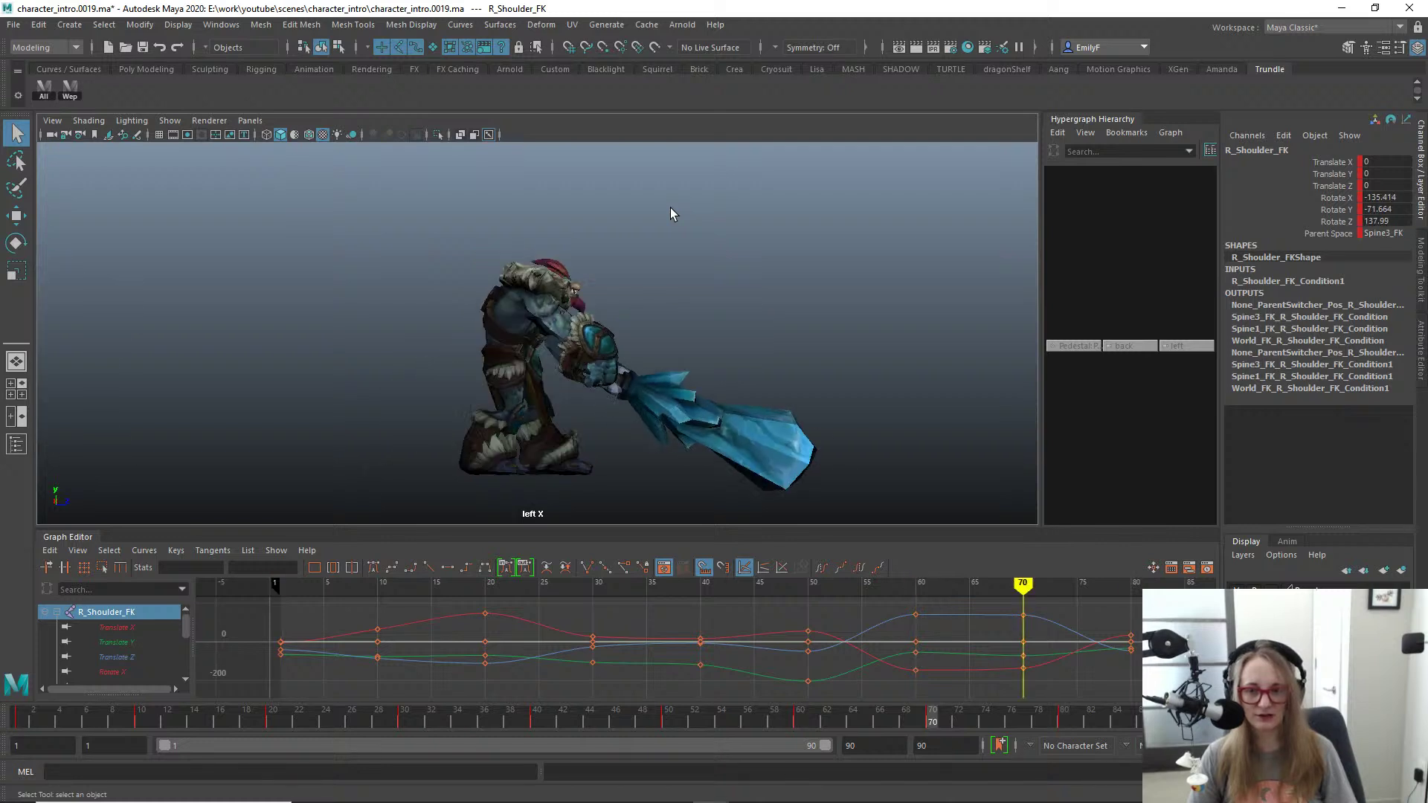
key(period)
key(comma)
key(period)
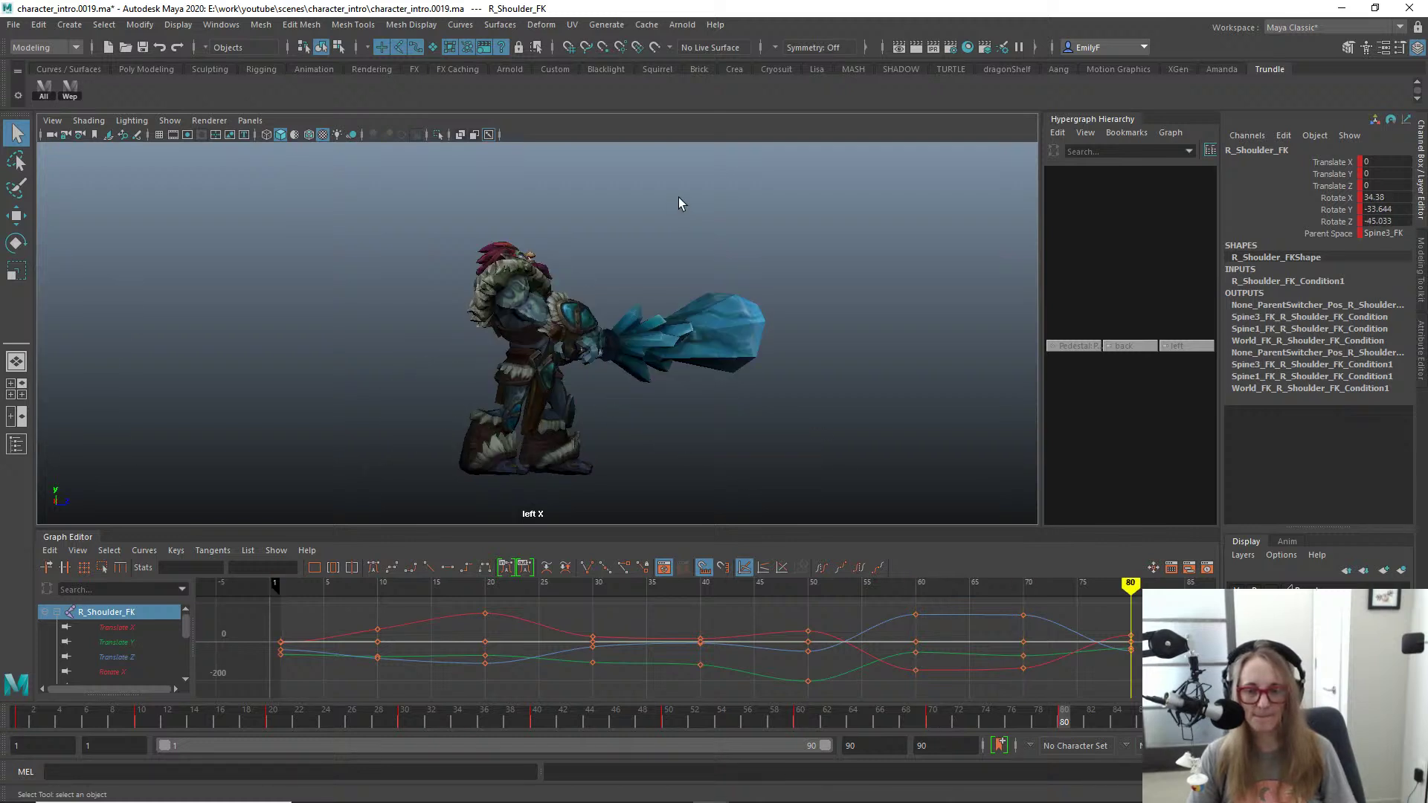
Step: Inspect the frame 80 pose from several perspective angles and compare it with frame 70 from the character's side
key(space)
drag(705, 311, 697, 258)
alt+drag(698, 257, 583, 196)
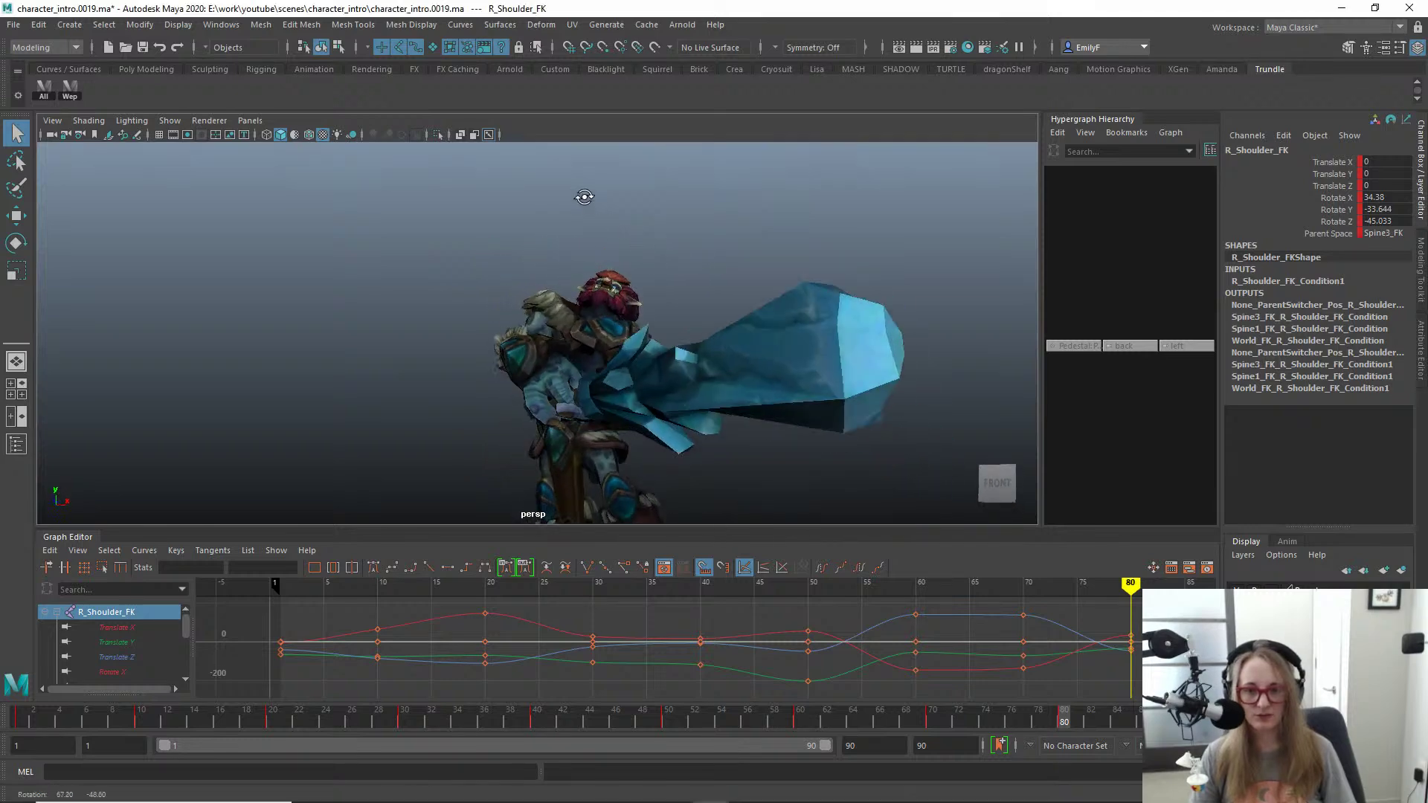
alt+right_drag(735, 245, 634, 244)
alt+drag(633, 244, 588, 261)
alt+right_drag(603, 264, 634, 269)
alt+drag(633, 268, 636, 385)
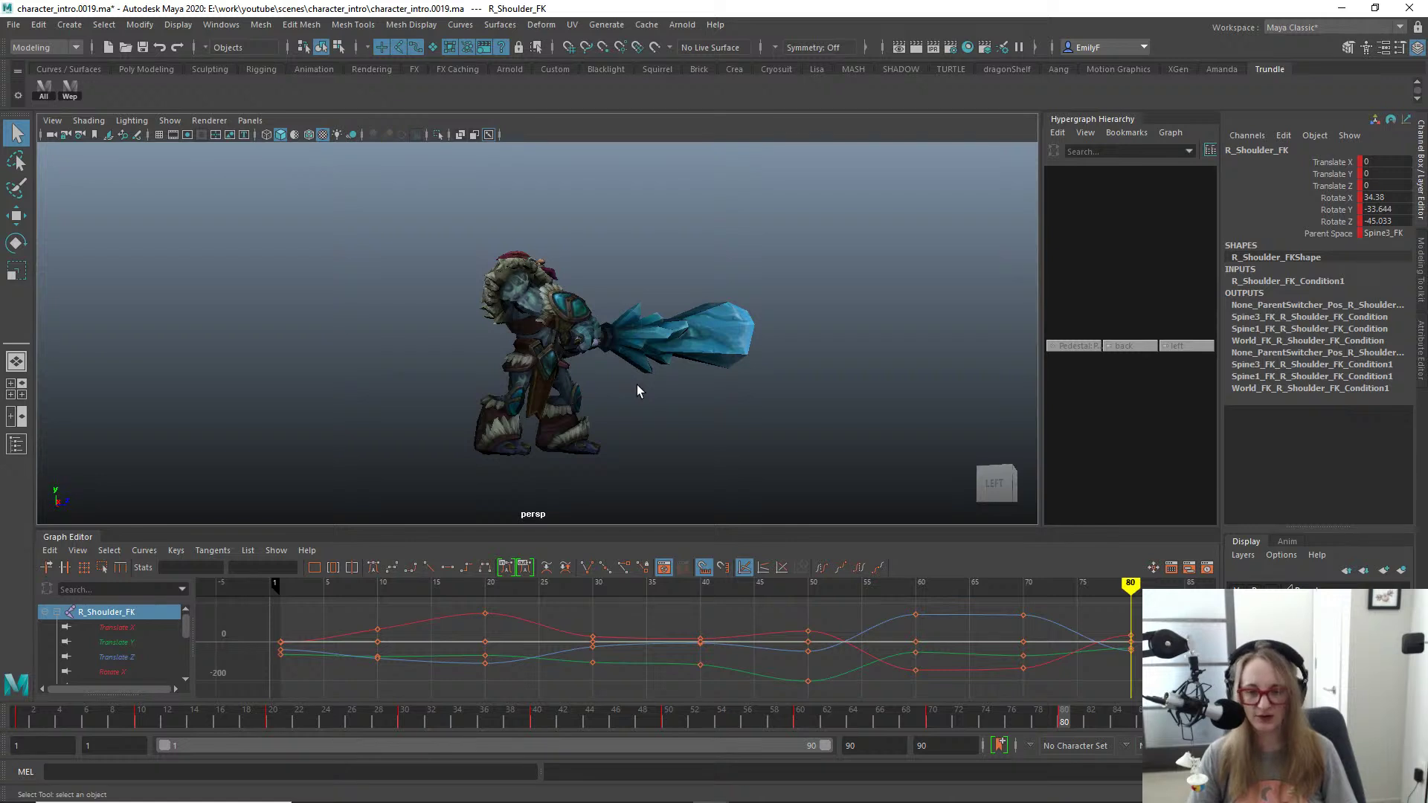
key(comma)
key(period)
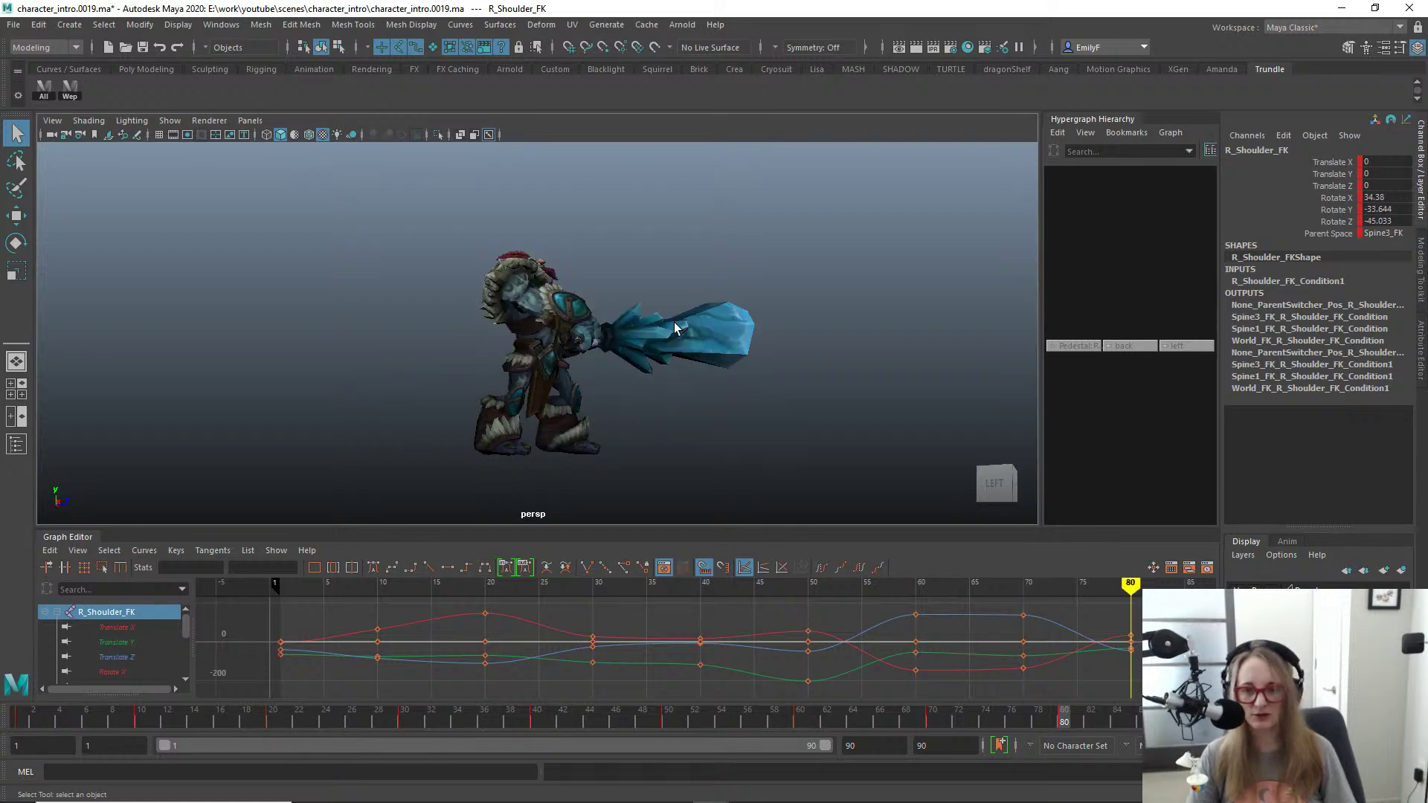
key(comma)
key(period)
key(comma)
key(period)
Step: Review the motion between frames 70 and 80, checking the swing in both the left and perspective views
key(space)
drag(685, 316, 703, 252)
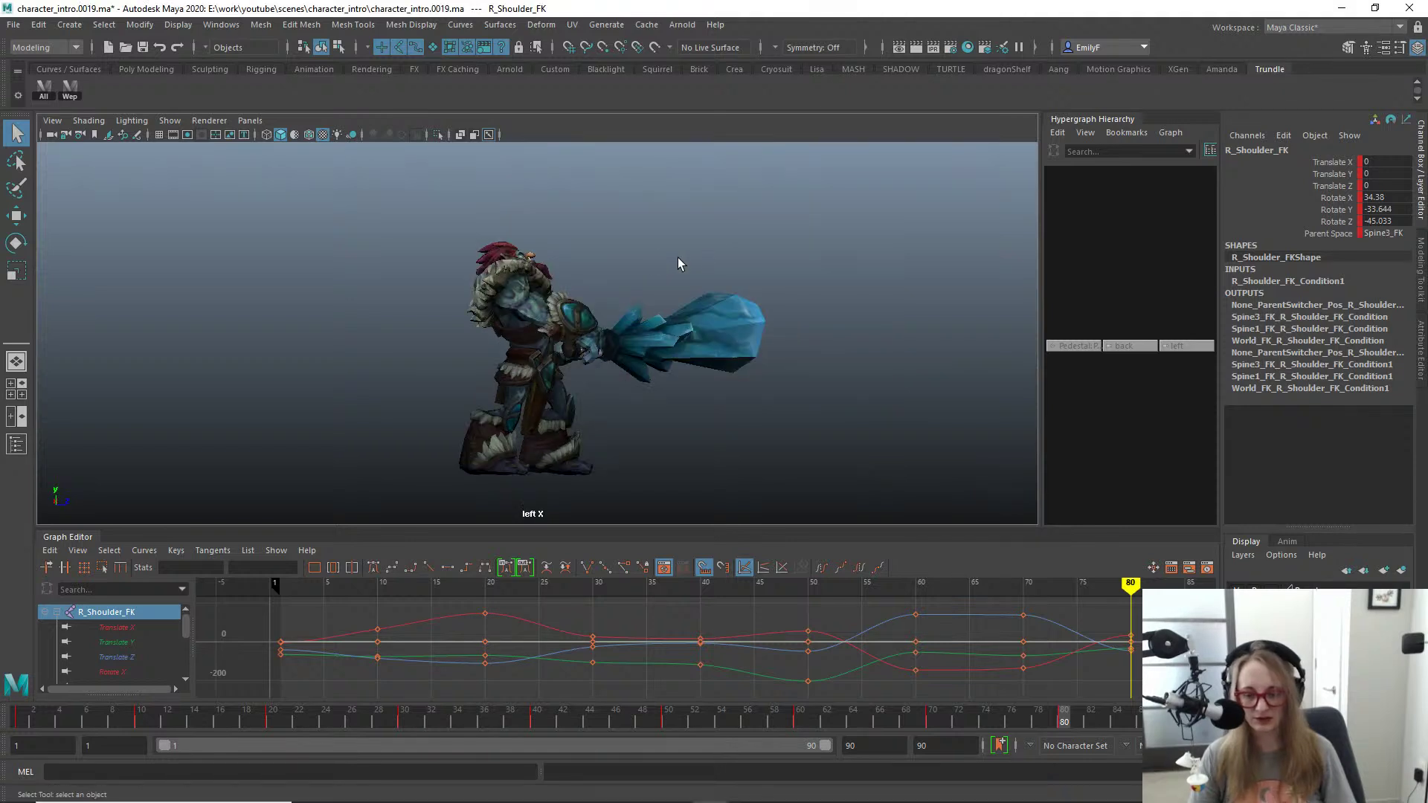
key(comma)
key(period)
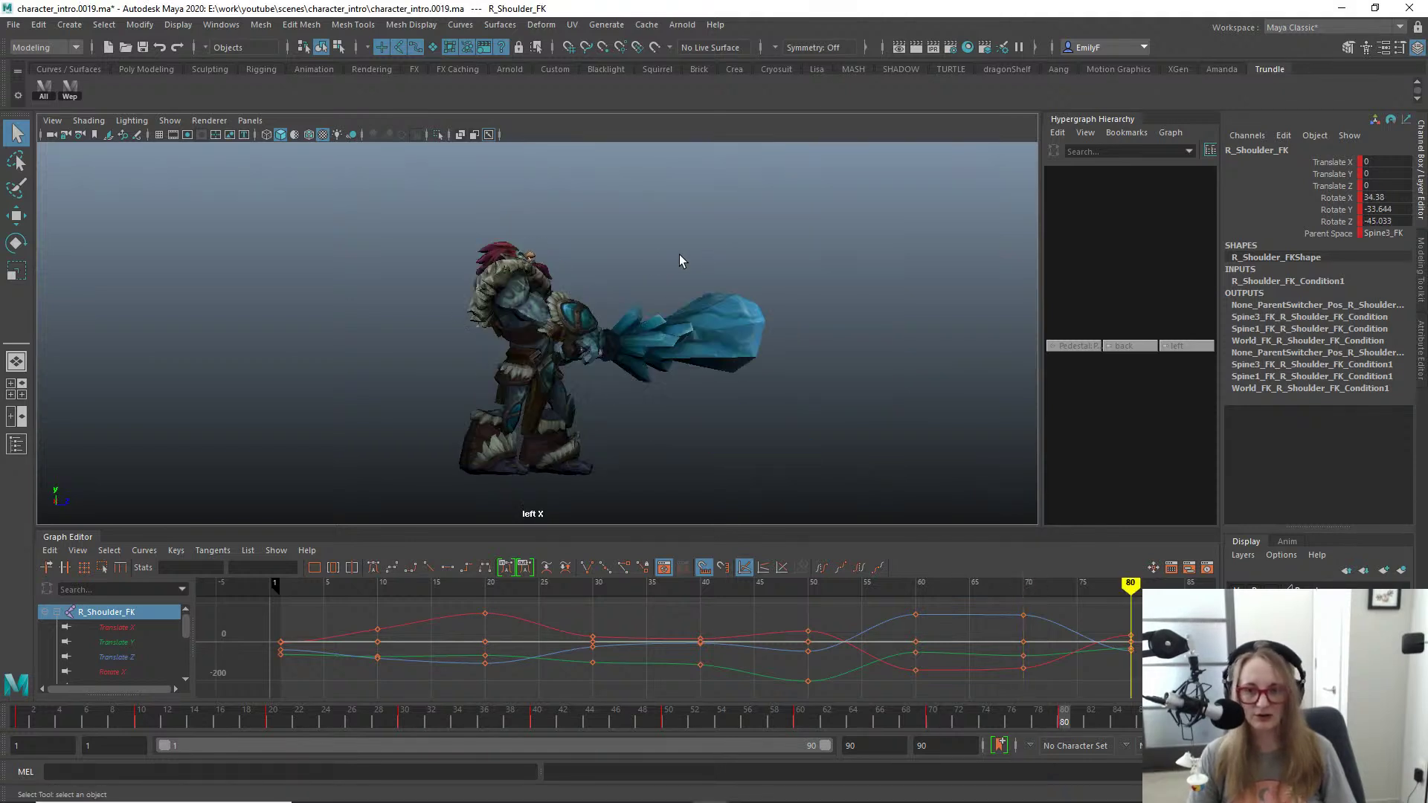
key(period)
key(comma)
key(comma)
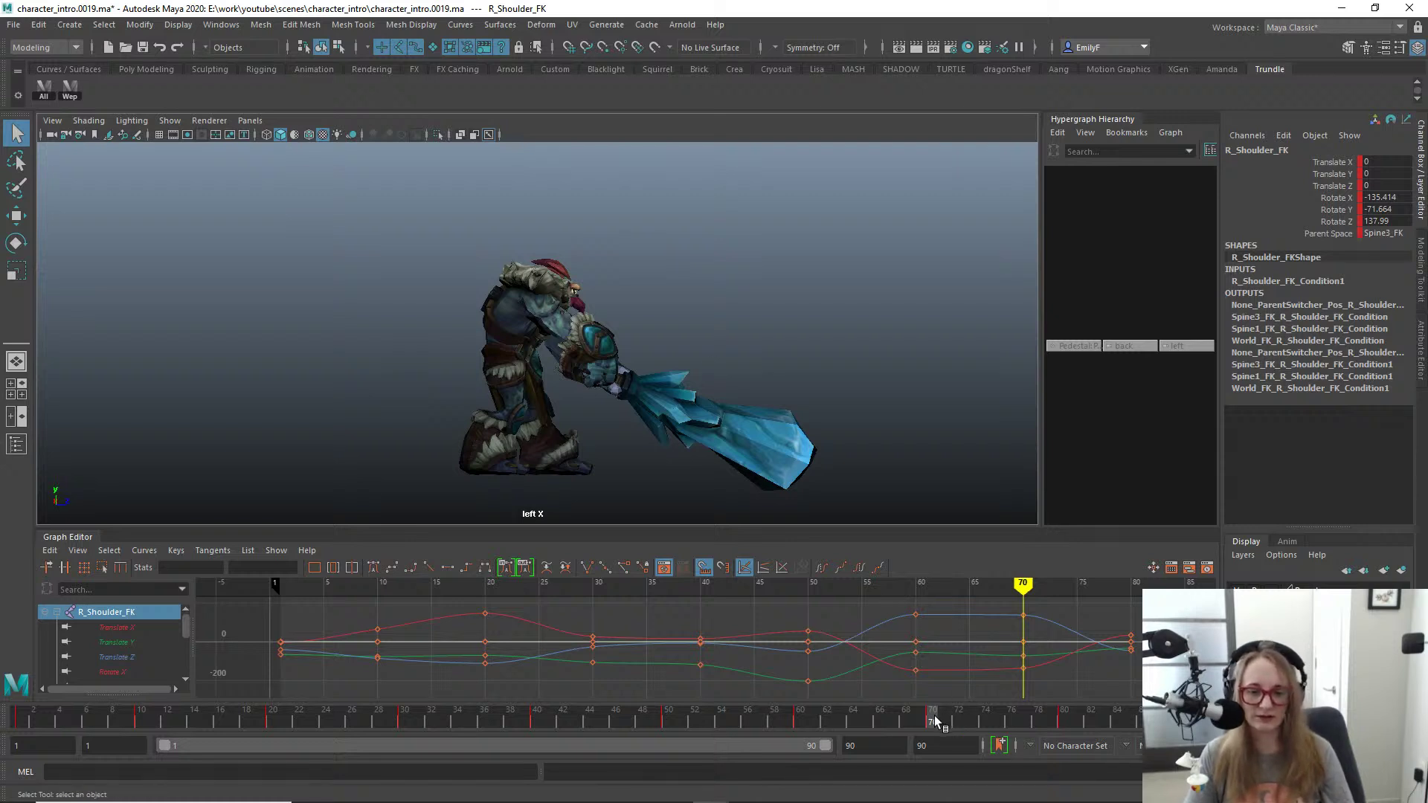
mouse_move(935, 716)
mouse_down()
mouse_move(823, 703)
mouse_move(1083, 677)
mouse_move(935, 723)
mouse_move(1069, 726)
mouse_up()
alt+drag(818, 342, 730, 234)
key(space)
alt+drag(723, 256, 568, 310)
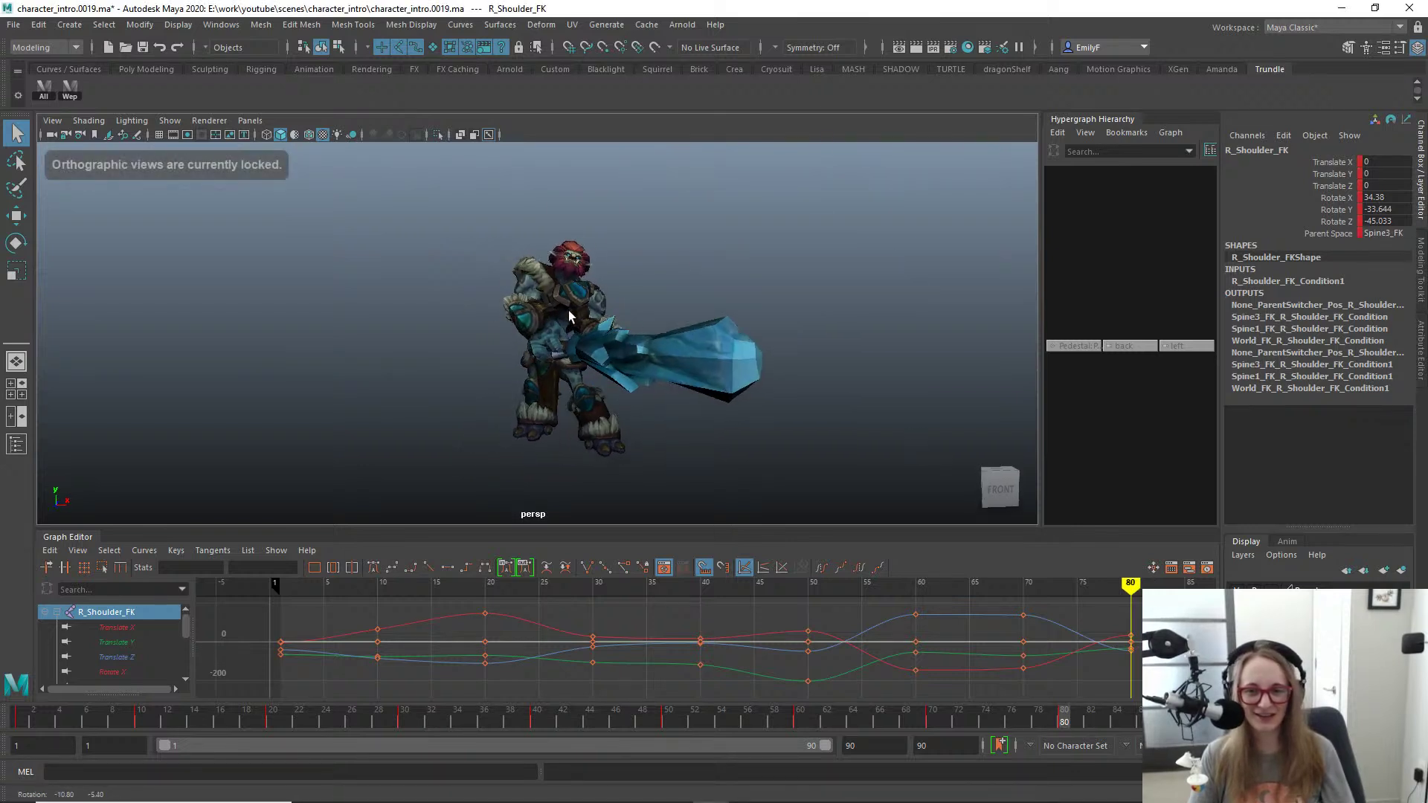
drag(927, 720, 1054, 703)
alt+drag(989, 513, 622, 379)
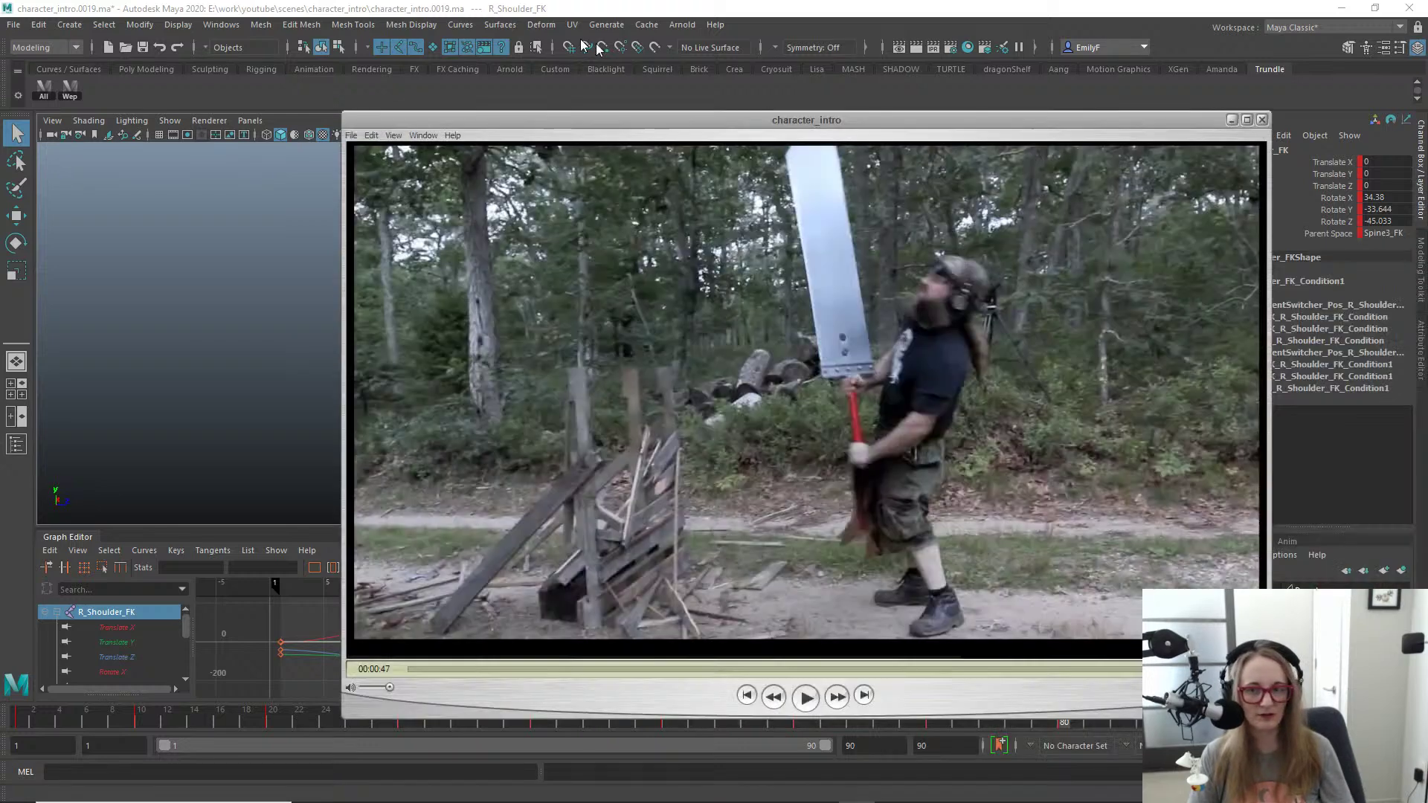
Step: Study the overhead sword swing in the character_intro reference video, and bring the character back into view from the side
drag(804, 149, 560, 117)
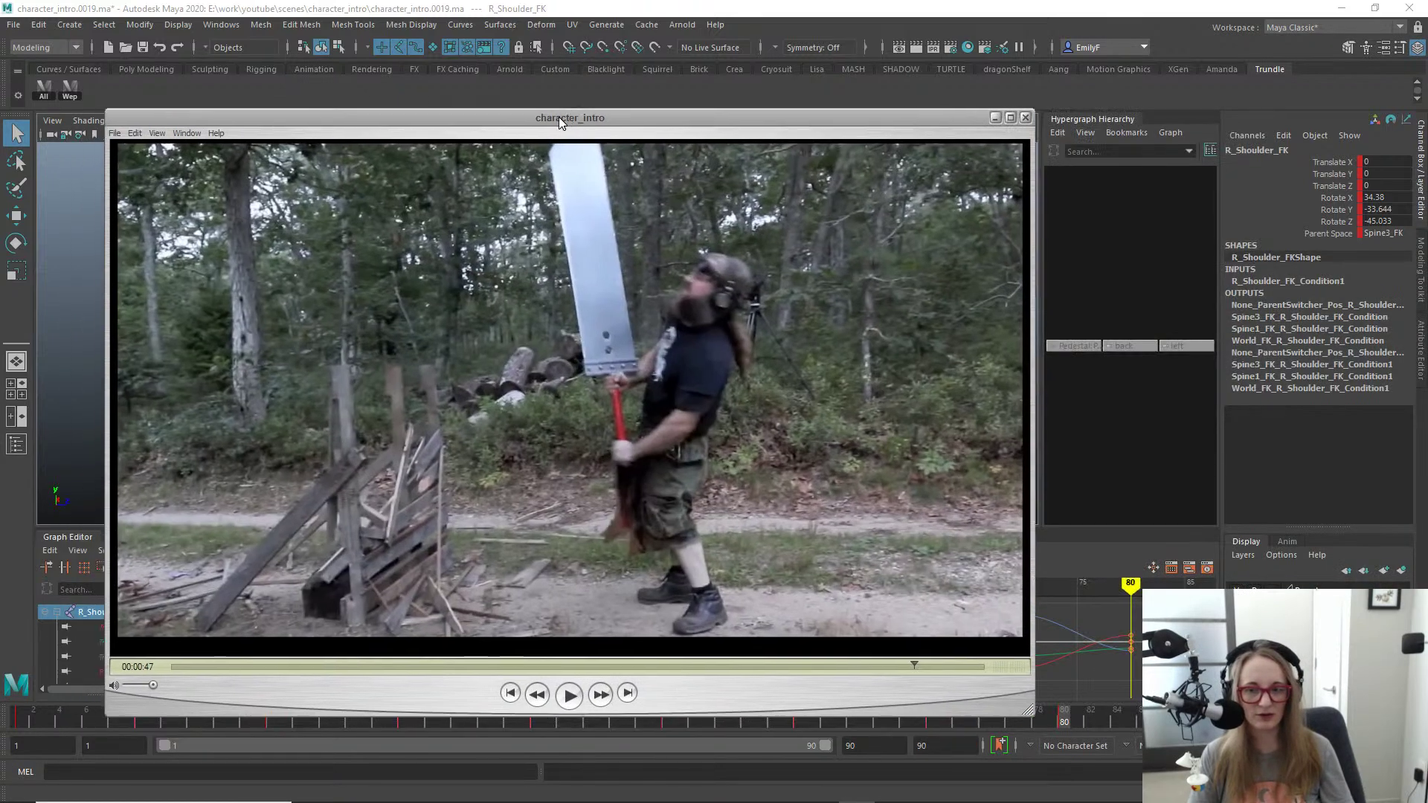
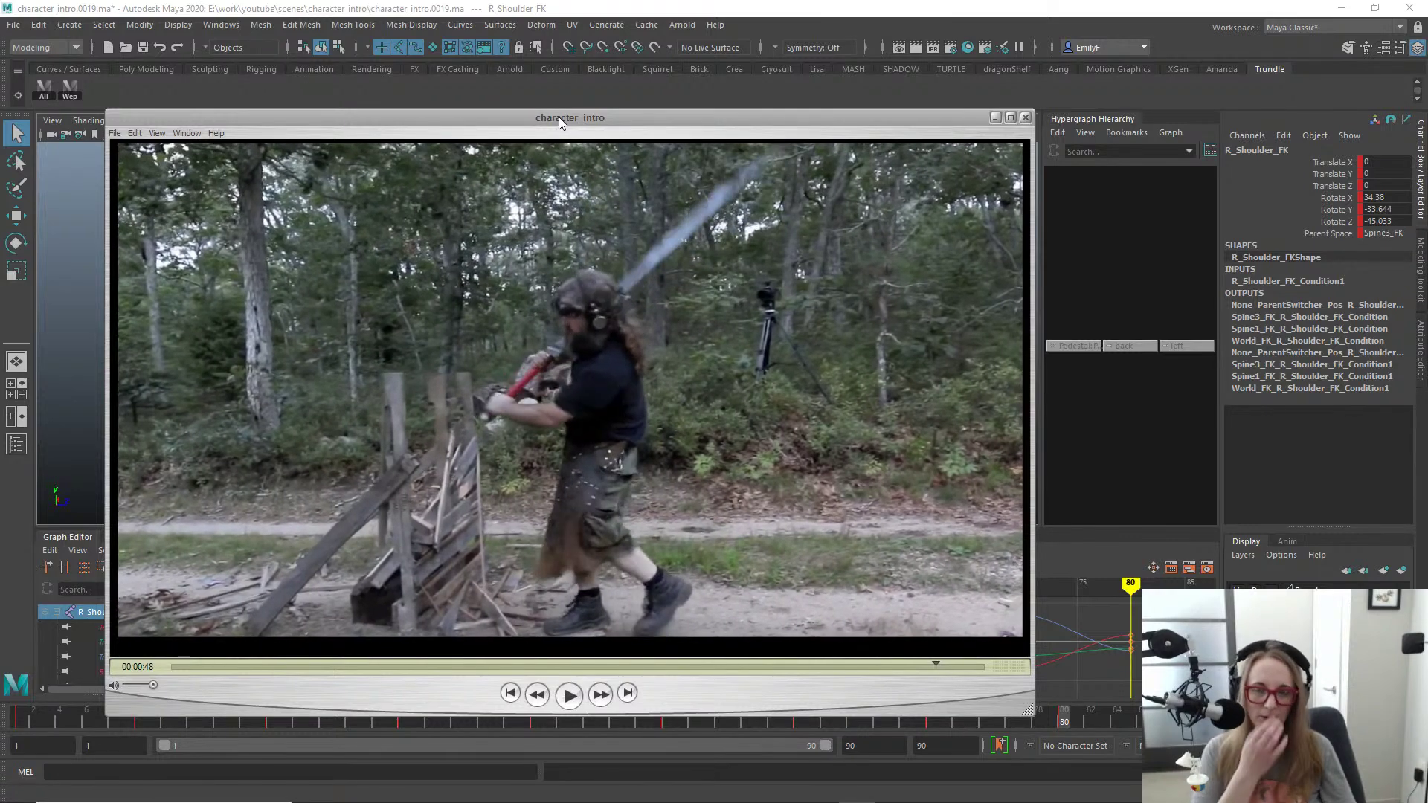
drag(560, 118, 1427, 178)
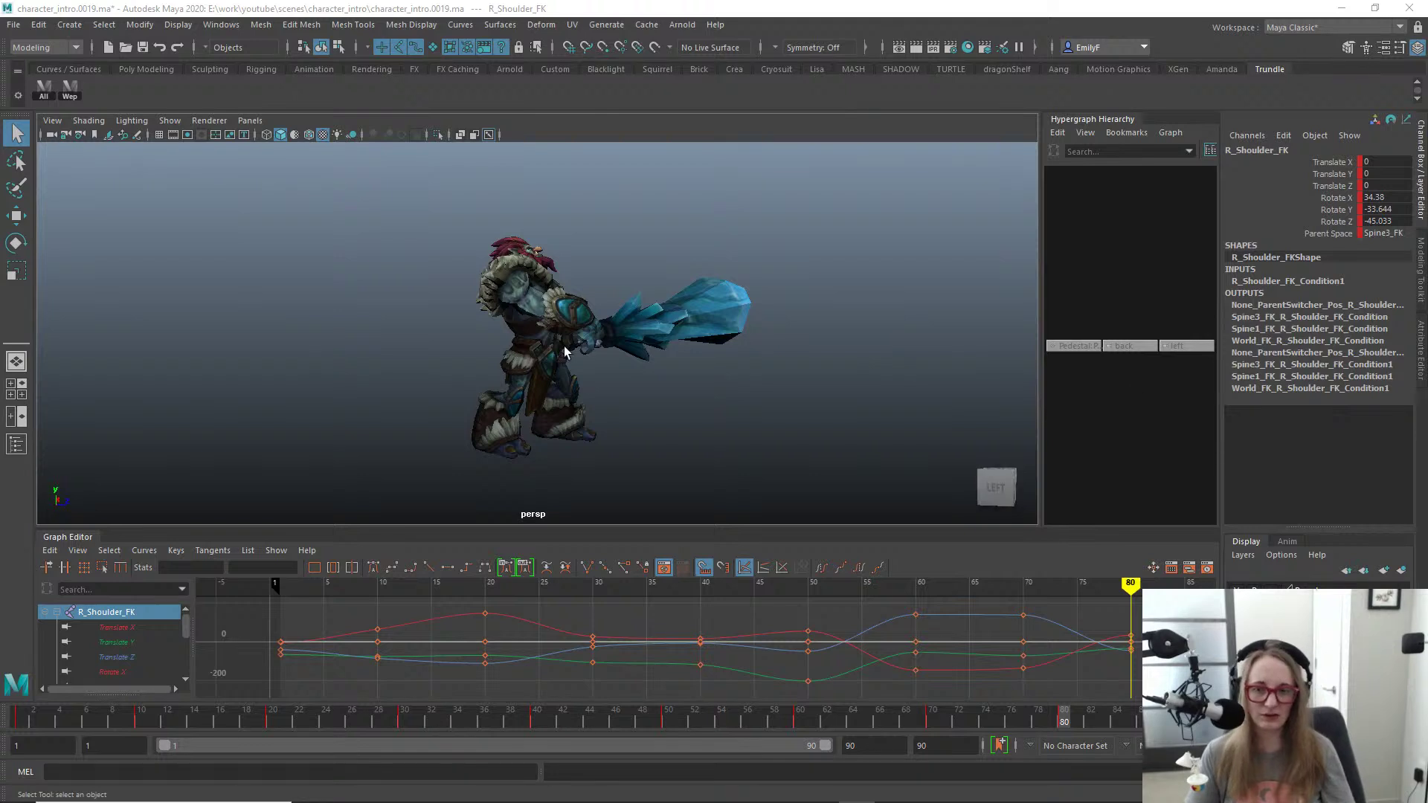
scroll(640, 334, up, 3)
alt+drag(640, 335, 617, 339)
Step: Select all of the character's controls and key the current pose on frame 90
mouse_move(959, 712)
mouse_down()
mouse_move(887, 707)
mouse_move(1133, 716)
mouse_up()
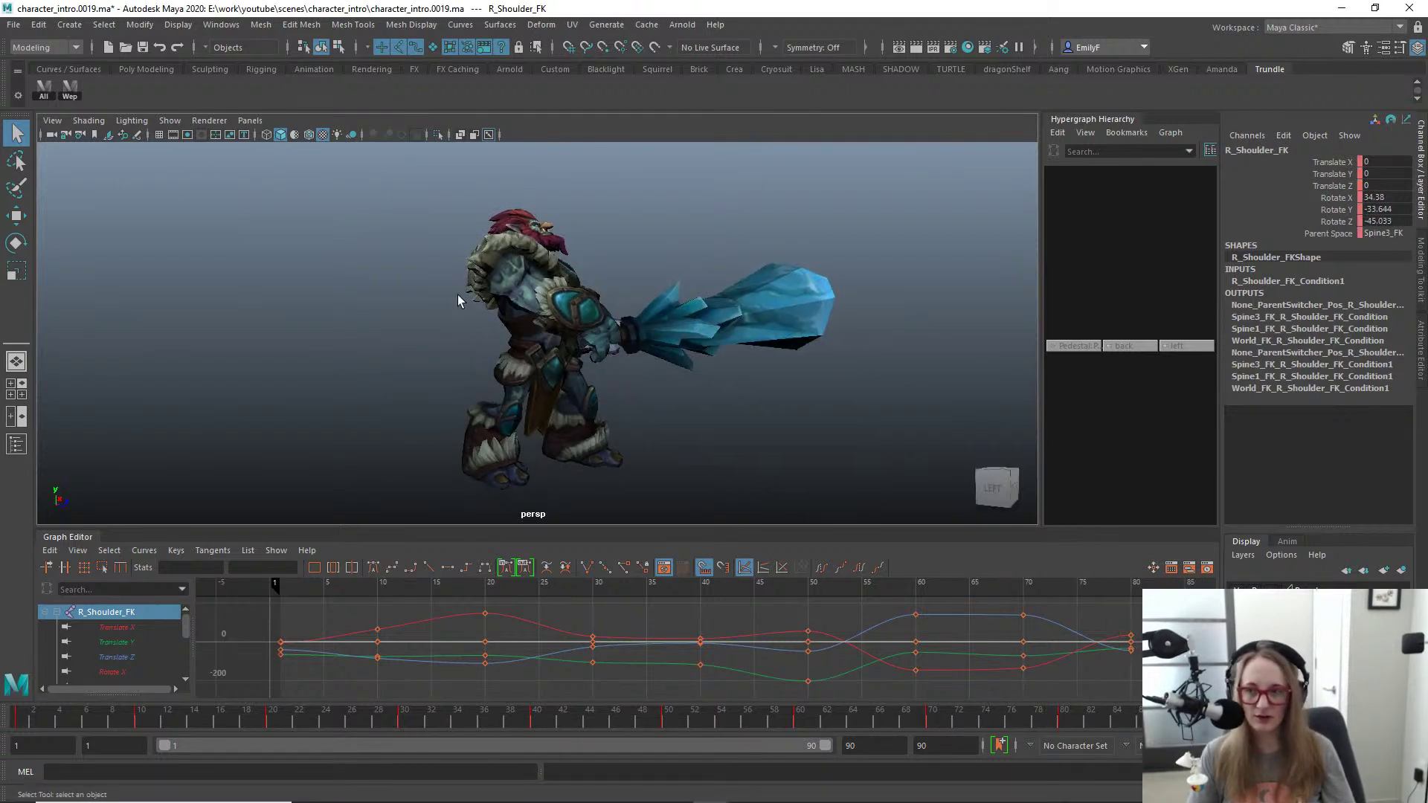
click(54, 90)
drag(1034, 723, 1190, 718)
key(s)
key(s)
Step: Move R_Foot_IK forward on frame 90 to Translate Z about 48.47
alt+right_drag(499, 376, 648, 357)
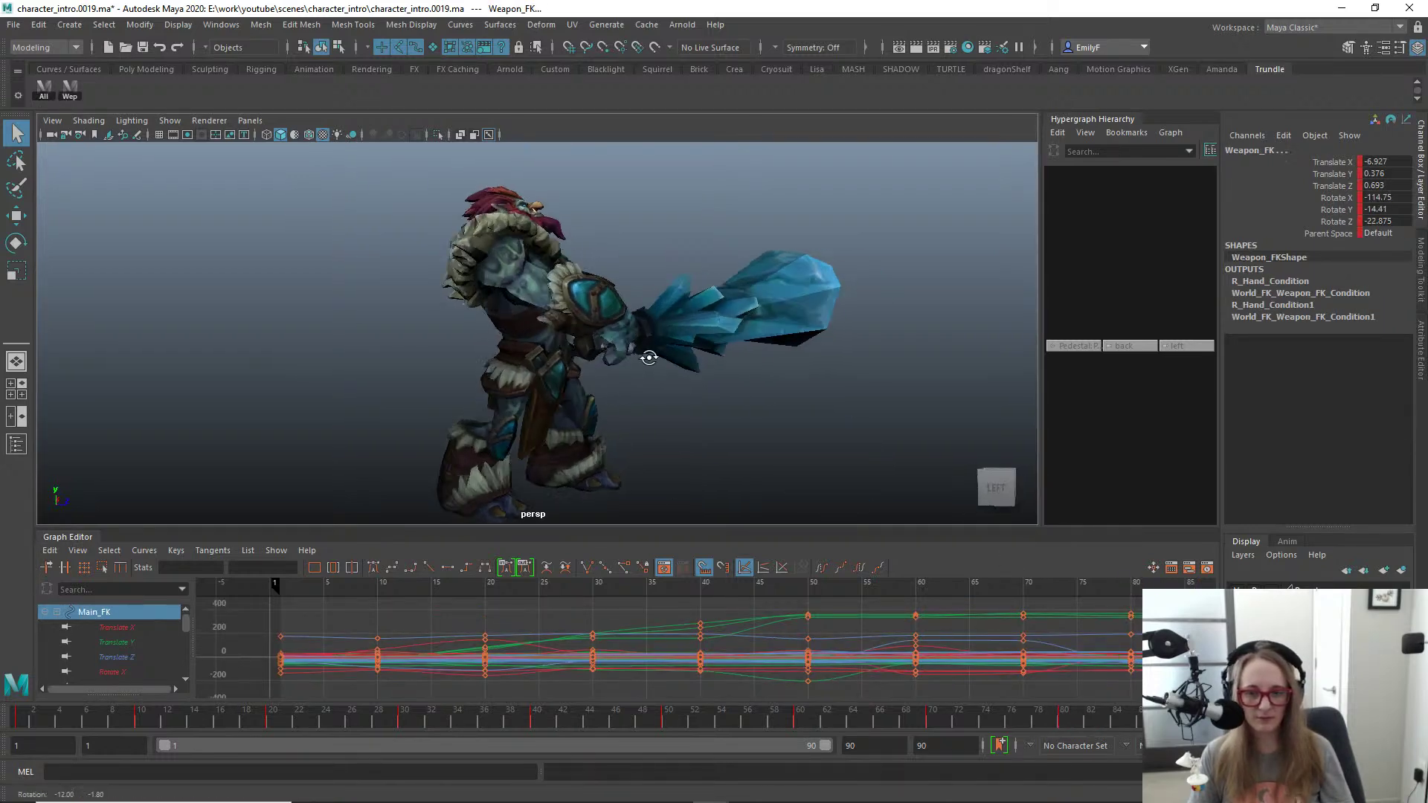
alt+drag(647, 357, 610, 390)
key(alt+1)
alt+middle_drag(610, 391, 638, 345)
click(472, 414)
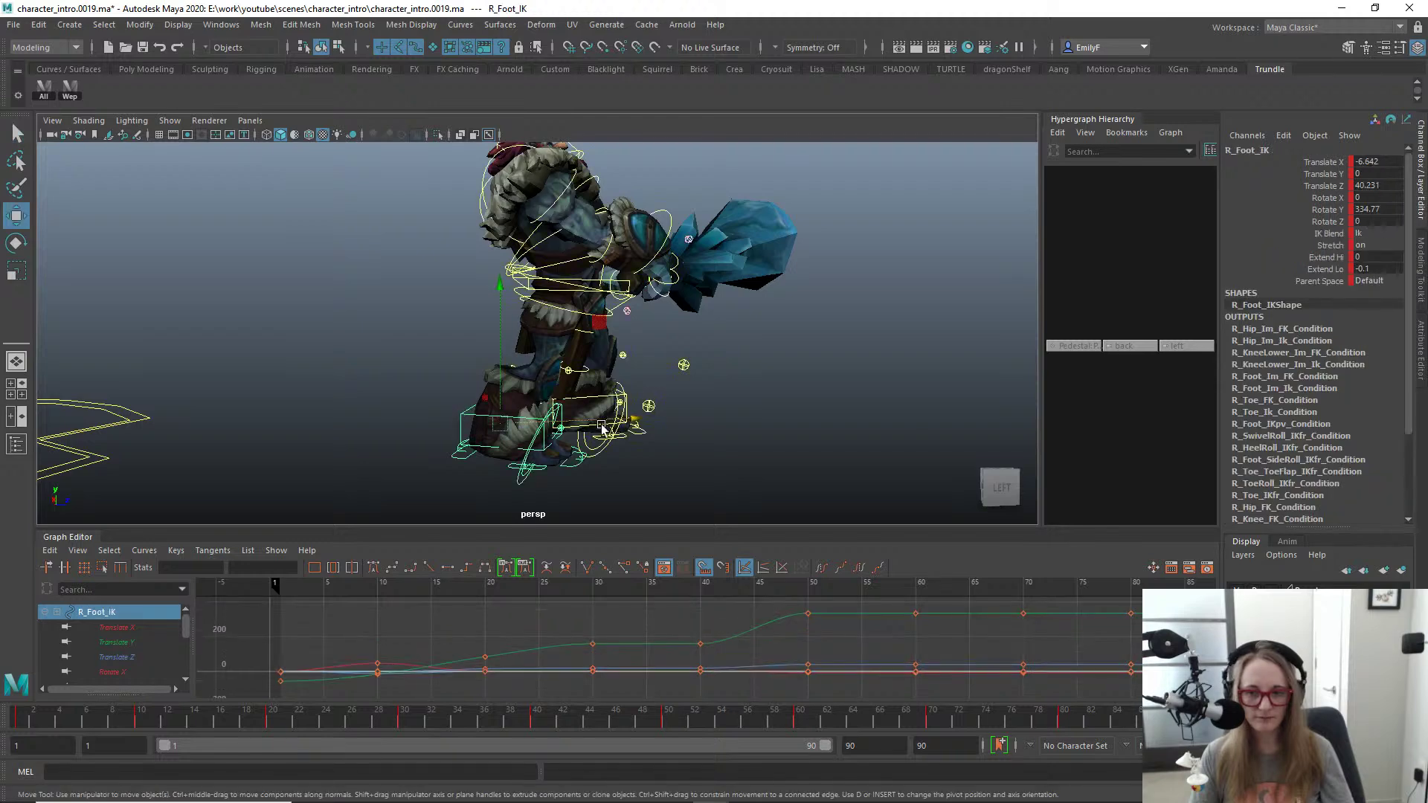
key(w)
drag(604, 421, 671, 421)
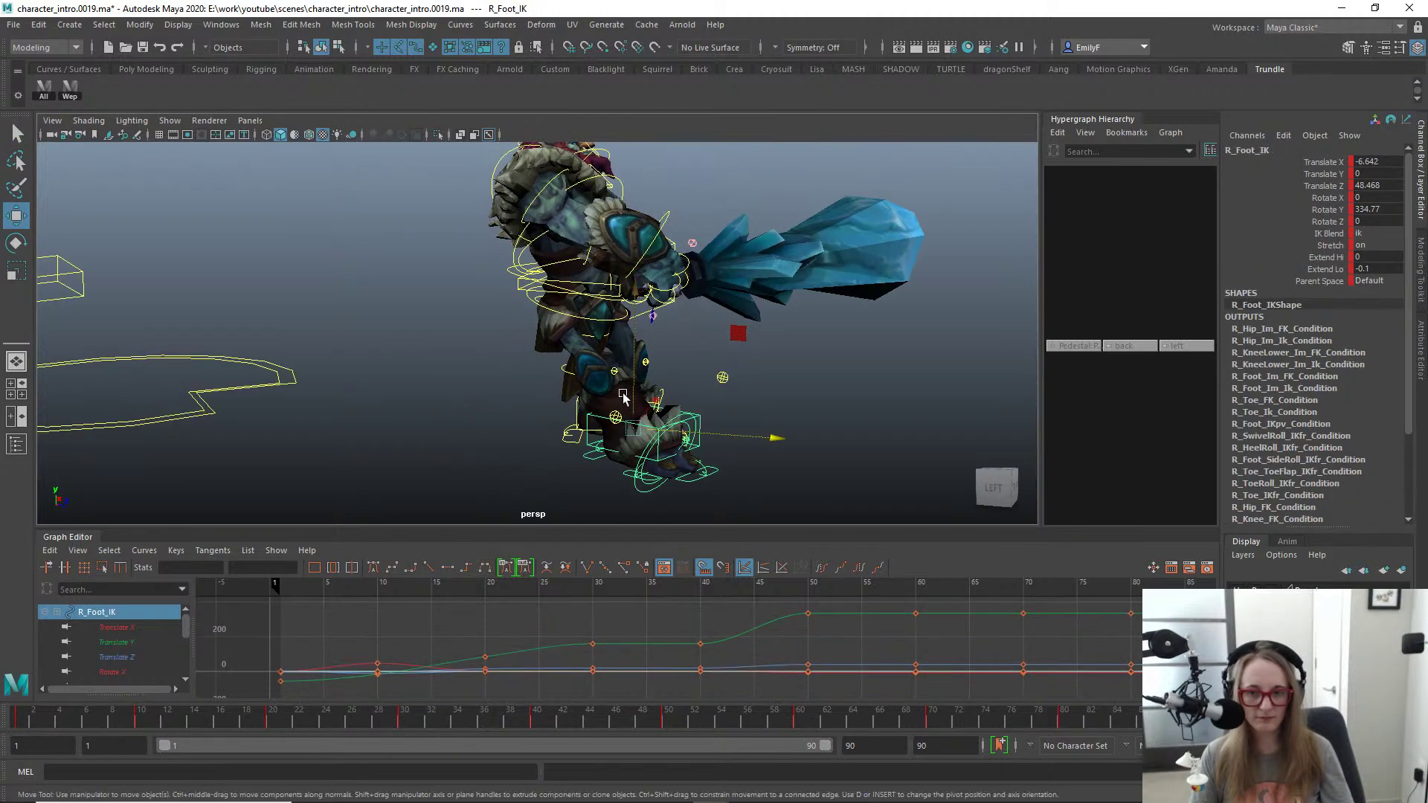
key(q)
Step: Move Main_FK forward on frame 90 to Translate Z about 47.88, checking the body's balance in the left view
alt+drag(488, 287, 613, 314)
click(510, 274)
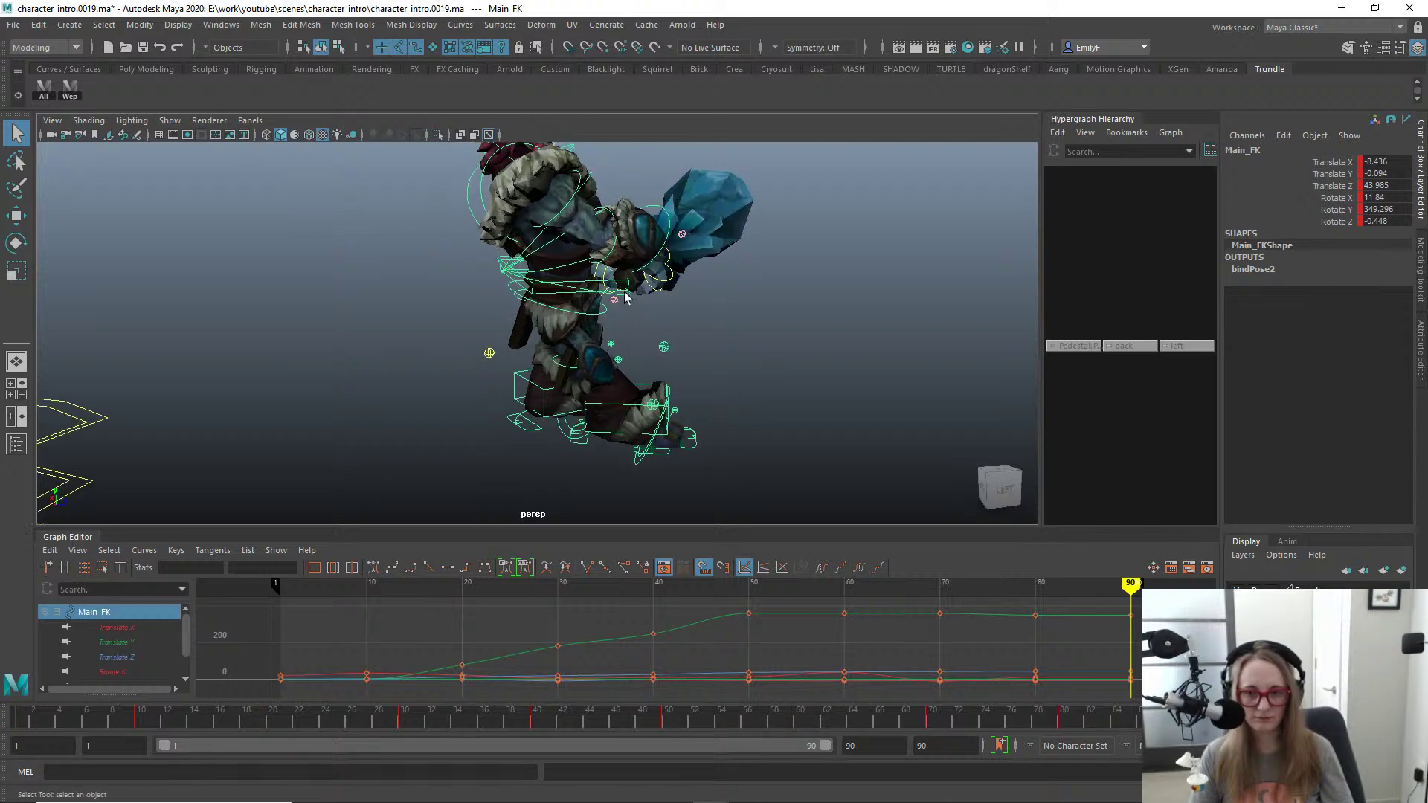
key(w)
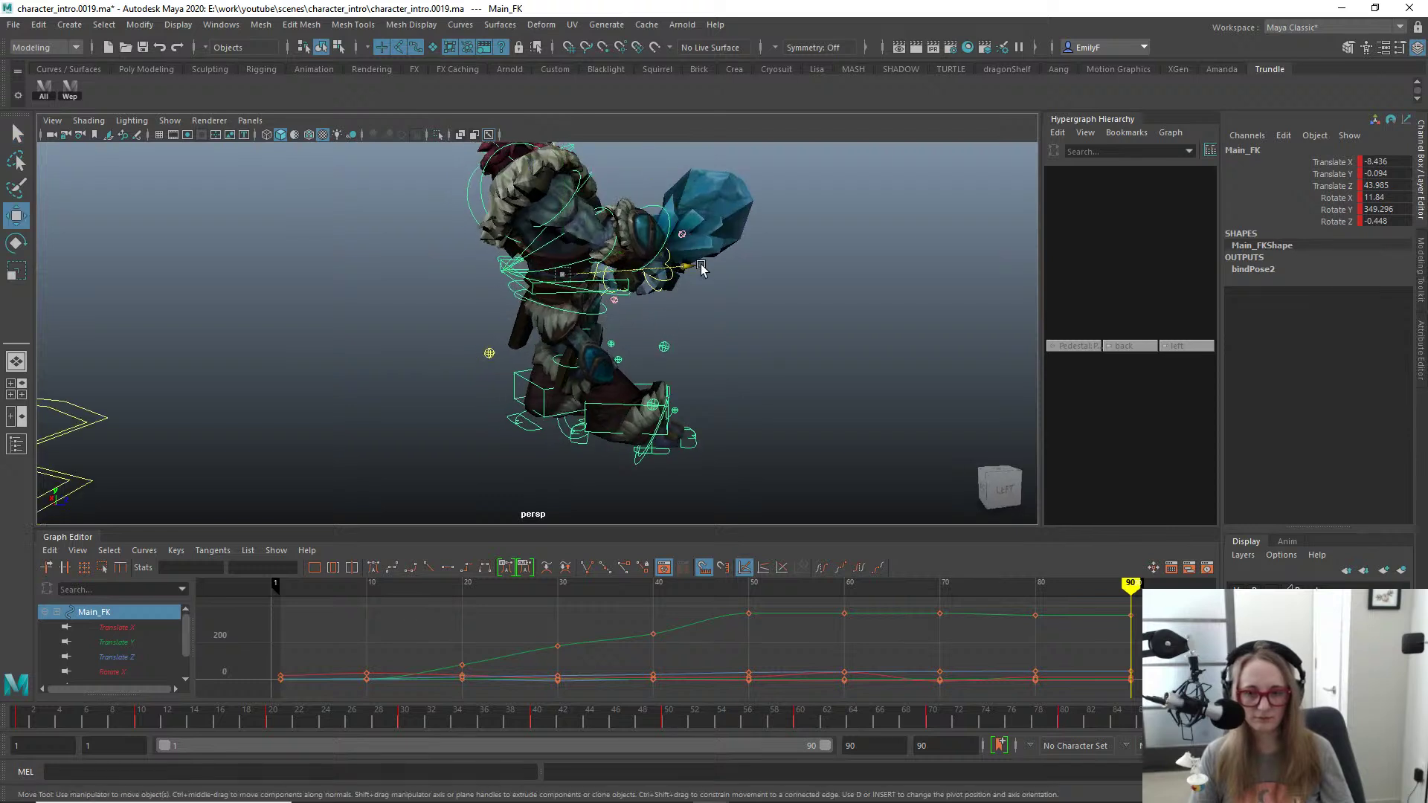
drag(688, 266, 598, 257)
key(space)
key(alt+1)
alt+right_drag(665, 398, 717, 415)
alt+middle_drag(698, 403, 706, 389)
alt+right_drag(676, 376, 696, 378)
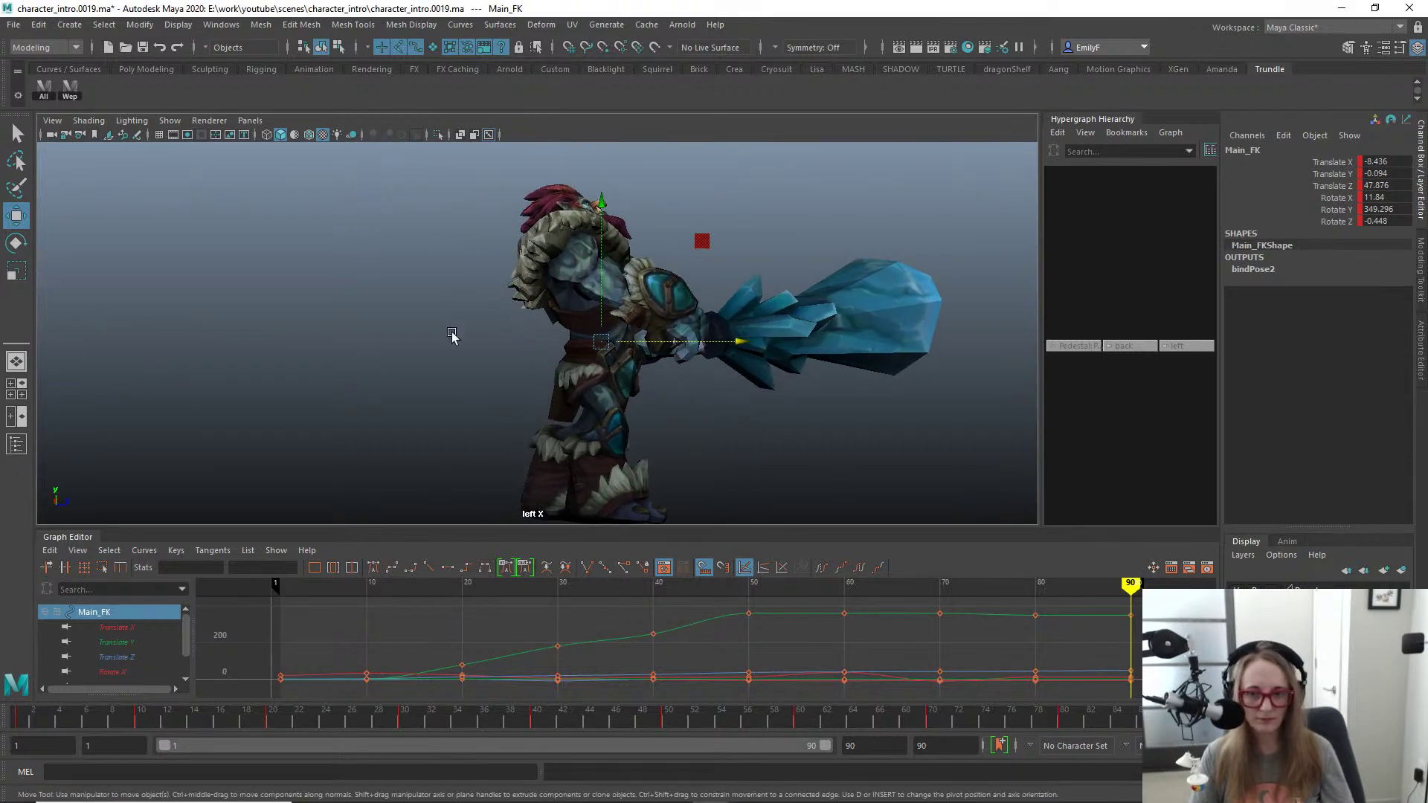
Step: Set Main_FK's Rotate X and Rotate Z to 0 on frame 90
key(e)
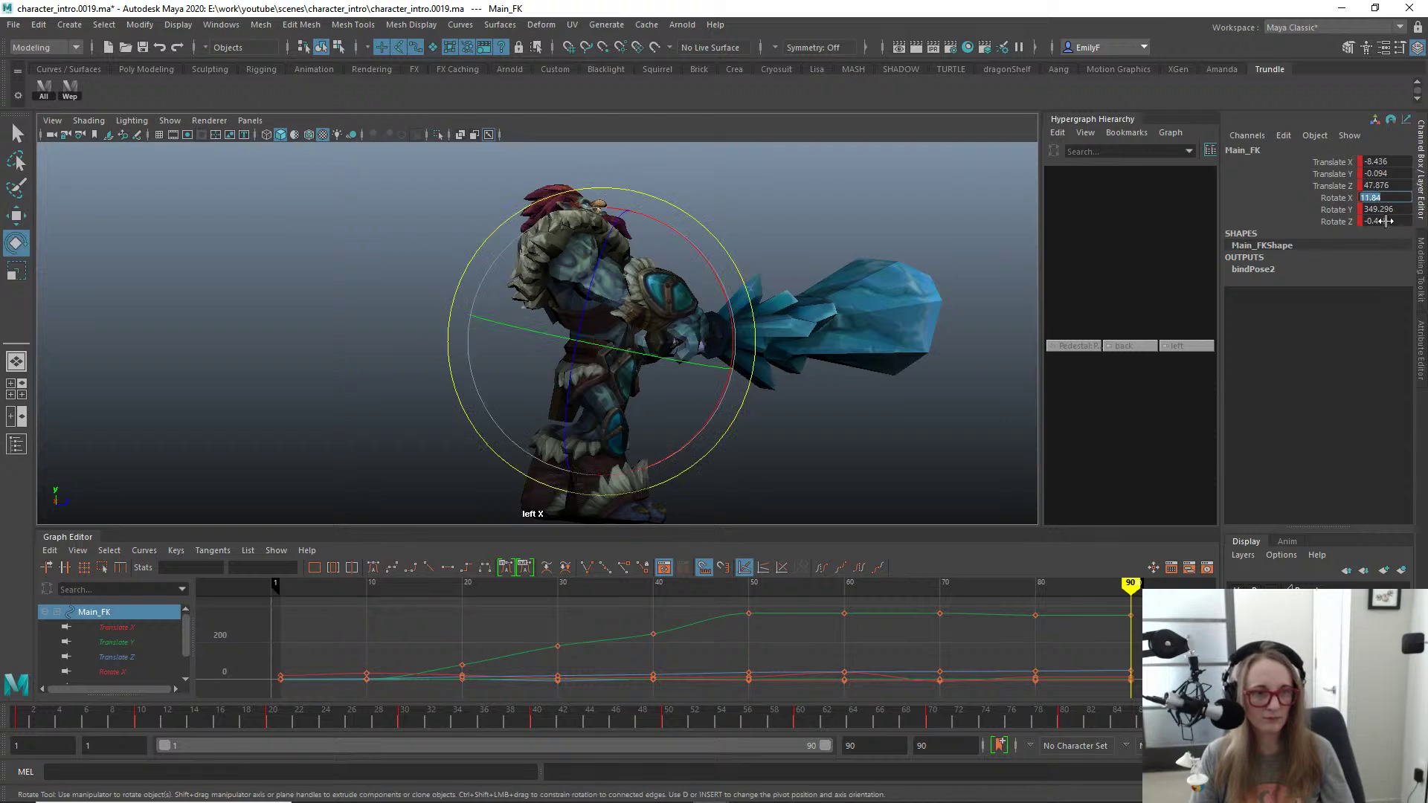
ctrl+click(1385, 221)
text(0)
key(Return)
alt+right_drag(565, 327, 700, 336)
alt+middle_drag(718, 337, 691, 234)
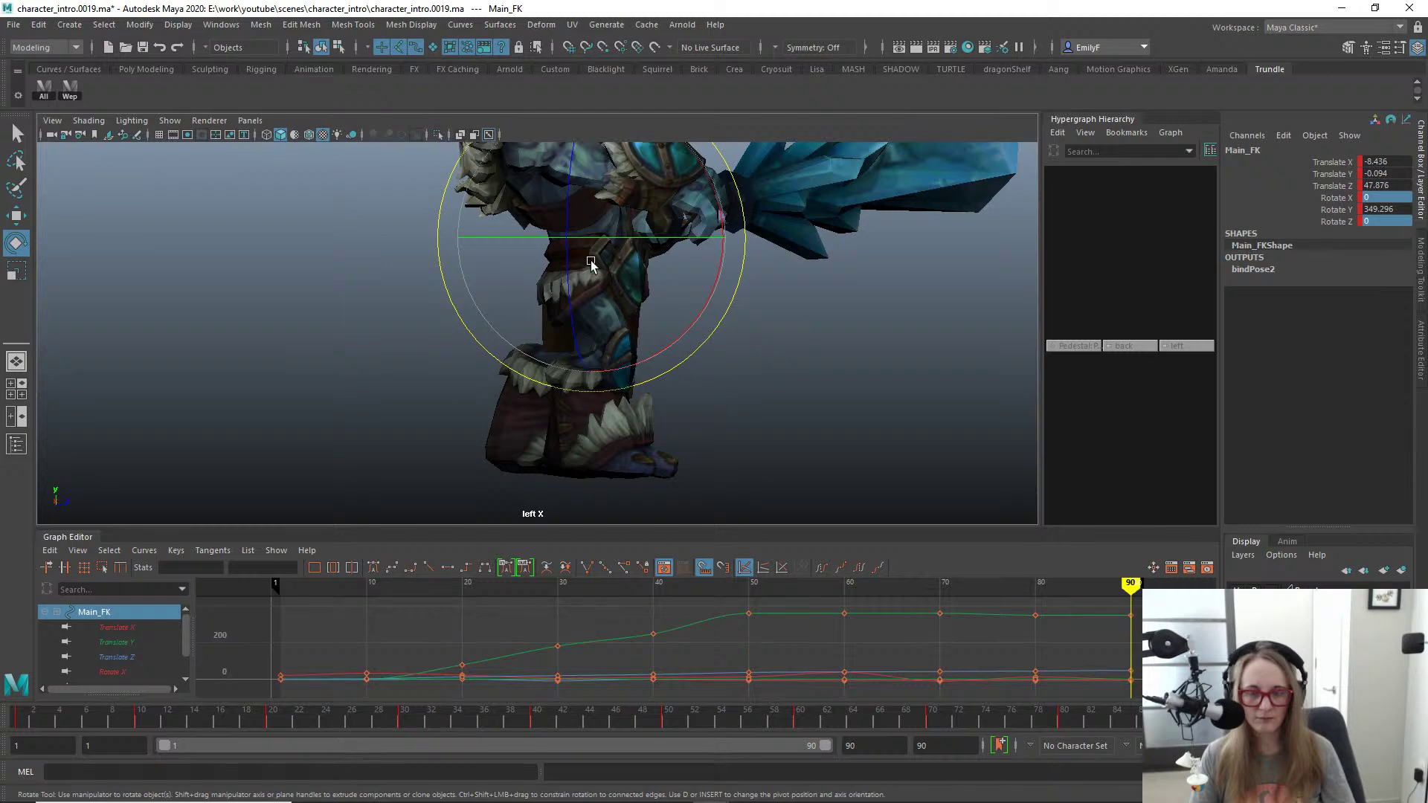
Step: Reset Root_FK's Rotate X, Y and Z to 0 on frame 90
key(alt+1)
alt+middle_drag(591, 261, 581, 333)
key(q)
click(624, 297)
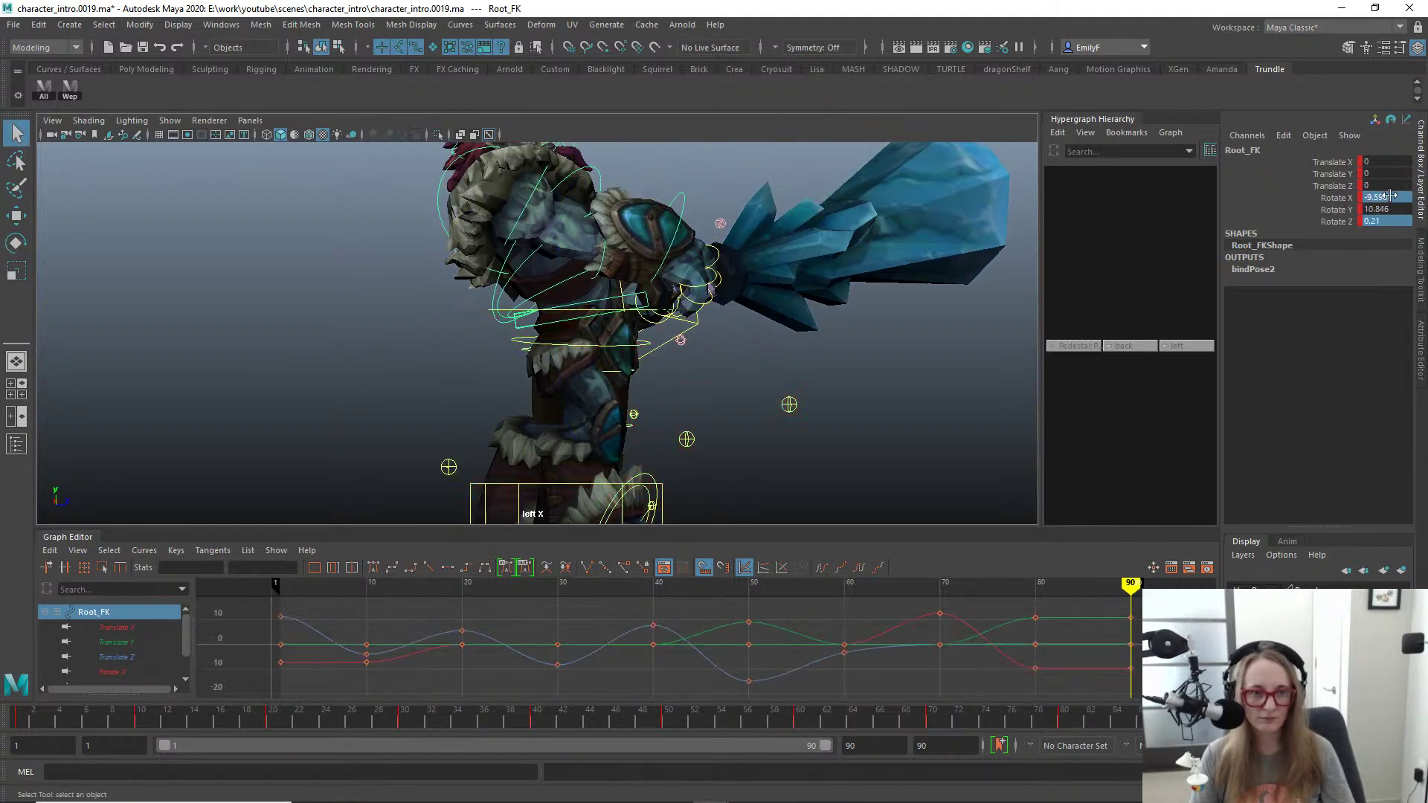
text(0)
key(Return)
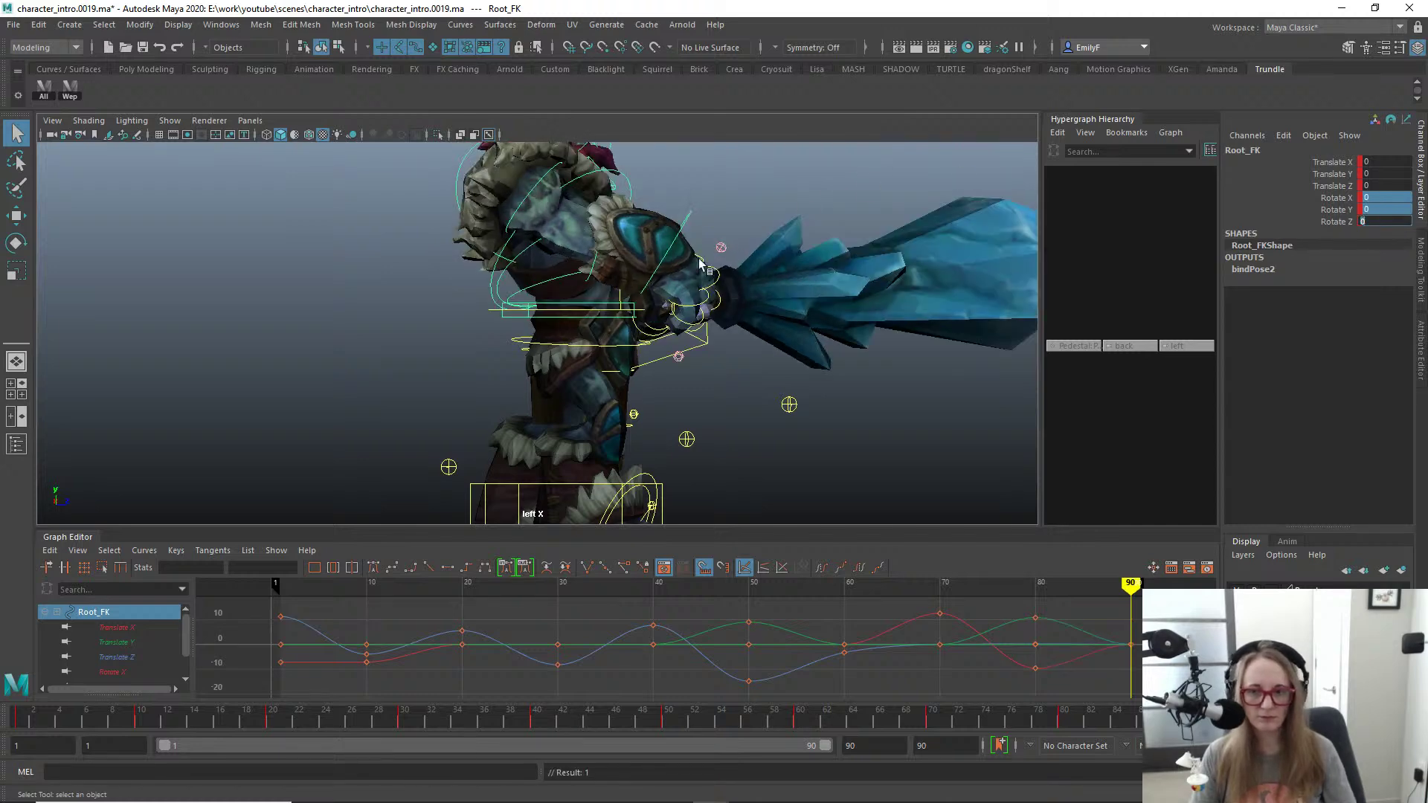
Step: Set Spine1_FK's Rotate X, Y and Z to 0 on frame 90
click(740, 281)
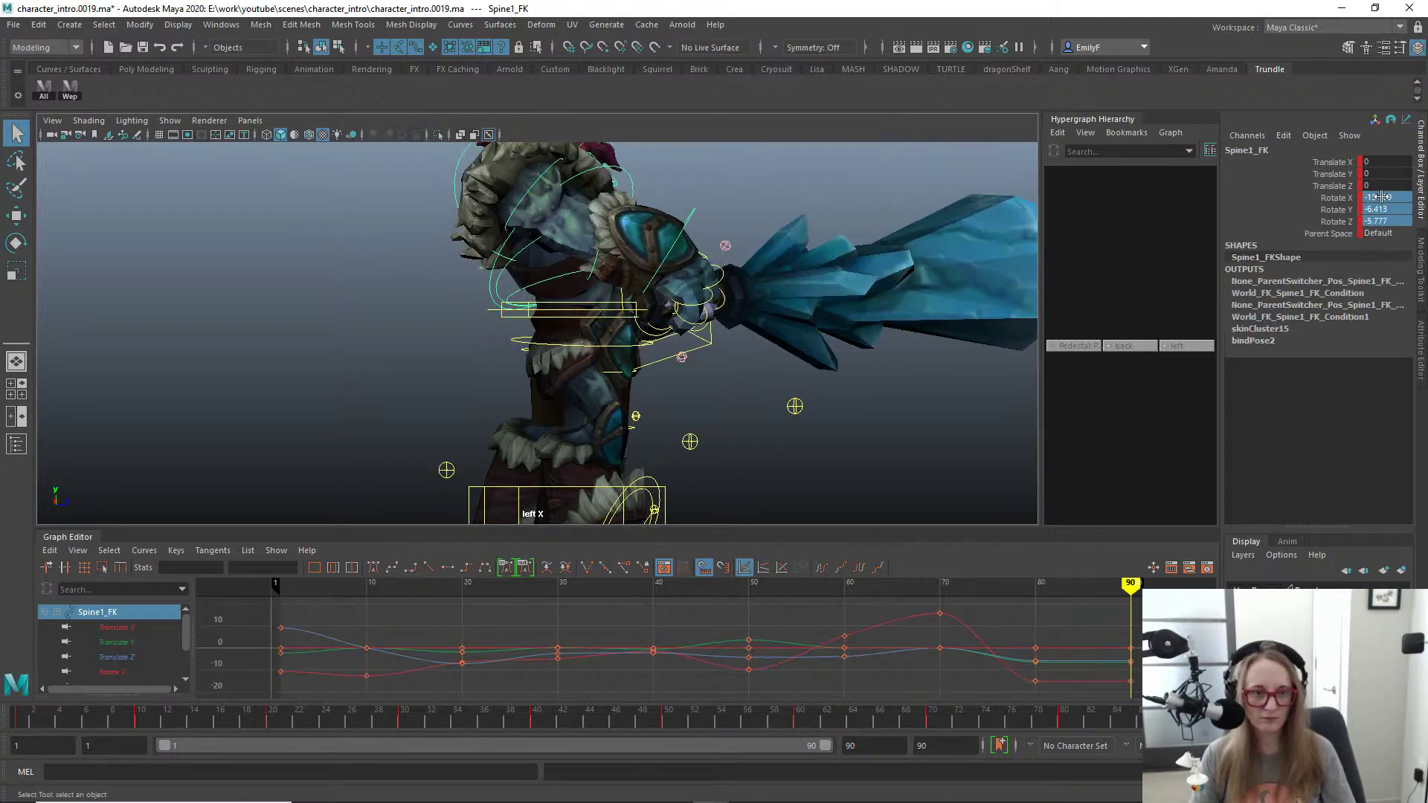
ctrl+drag(1382, 197, 1392, 217)
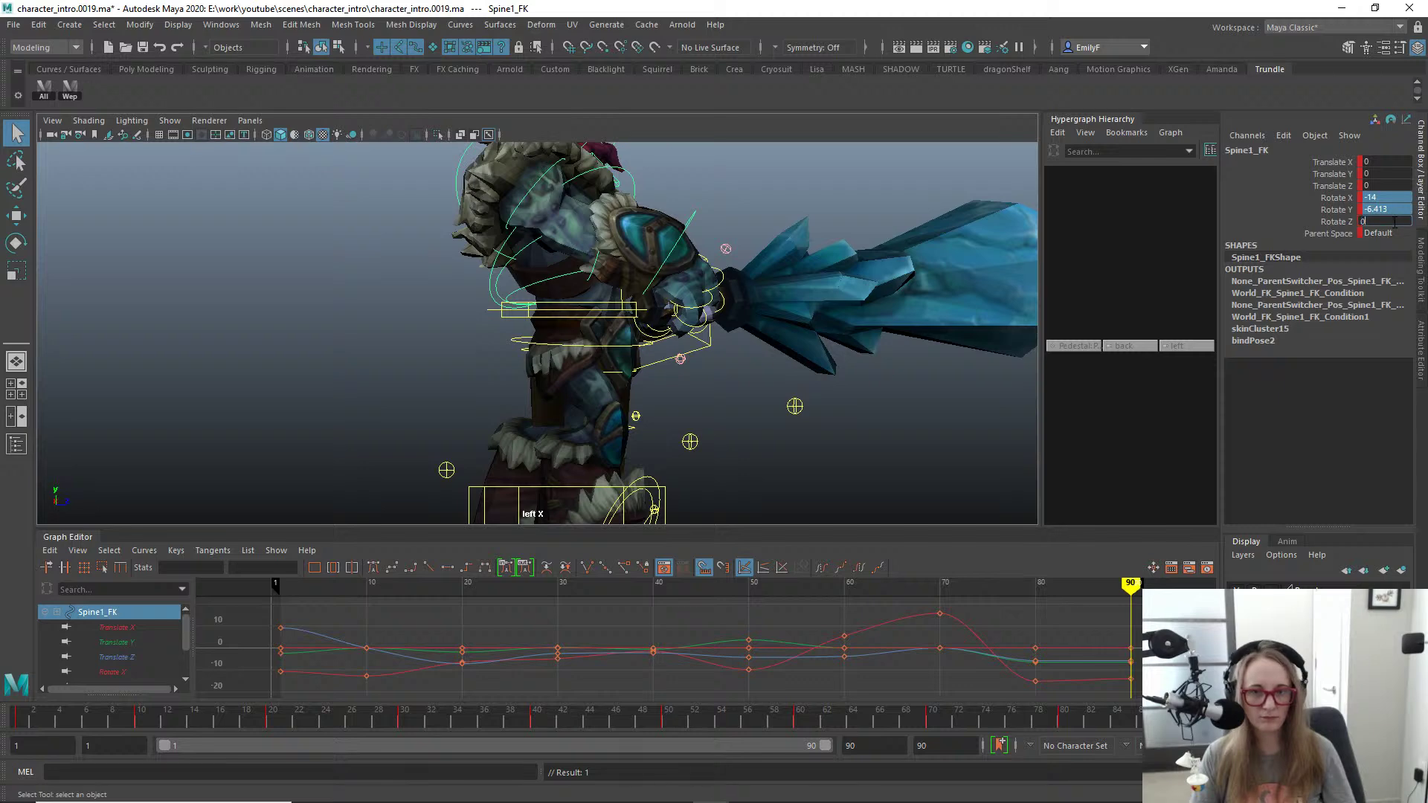
text(0)
key(Return)
Step: Set Rotate X, Y and Z to 0 on both Spine2_FK and Spine3_FK on frame 90
click(530, 264)
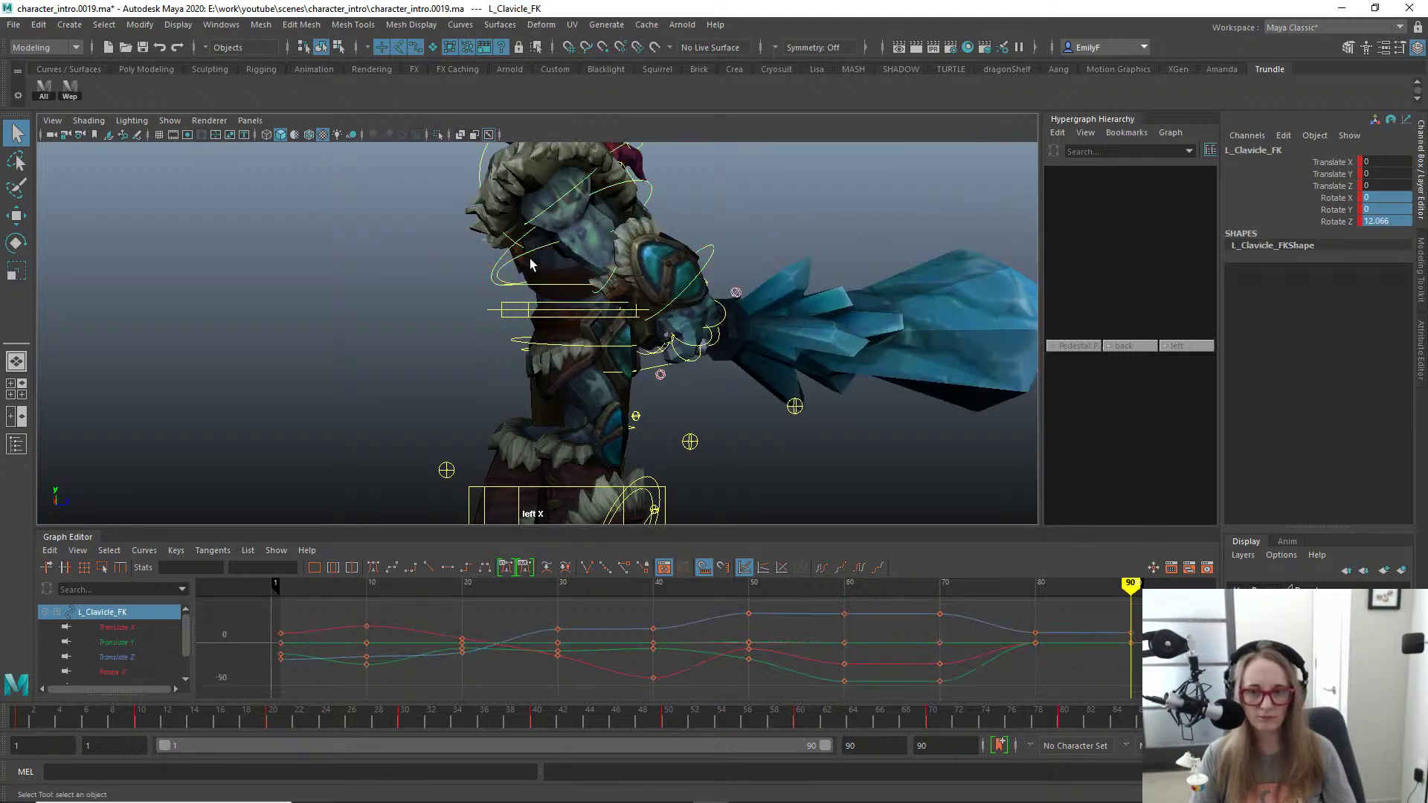
click(550, 249)
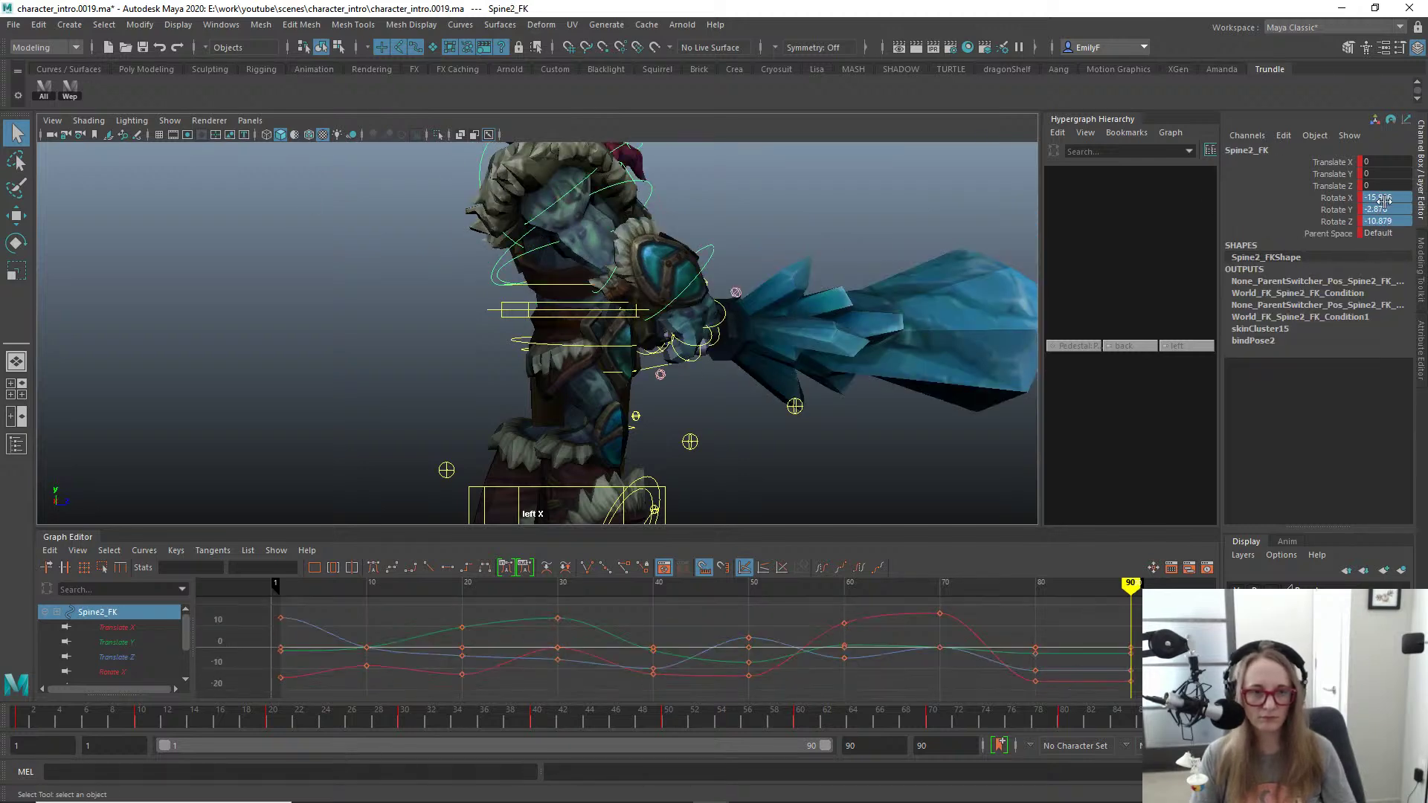
key(Return)
click(646, 210)
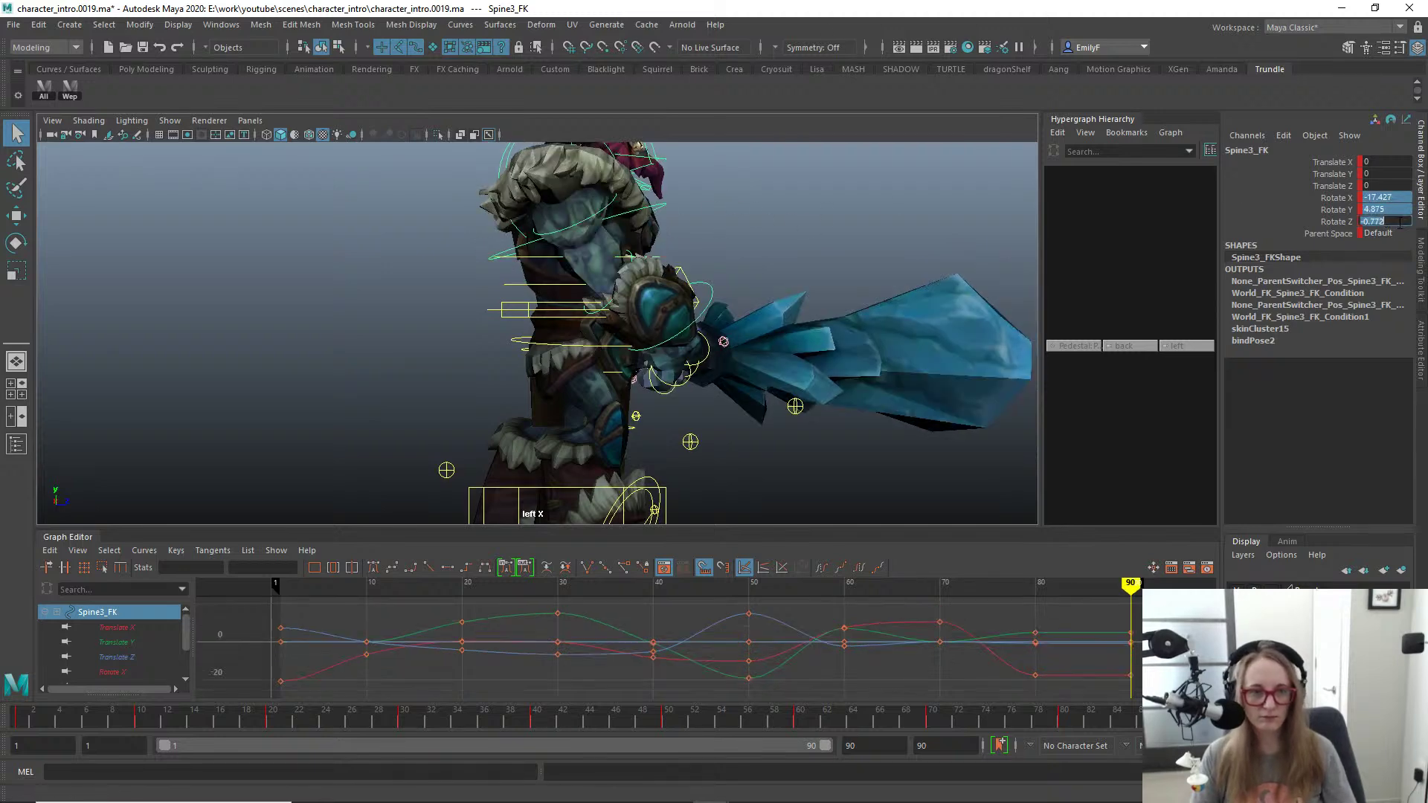
text(0)
key(Return)
Step: Rotate R_Elbow_FK on frame 90 in the perspective view so the forearm lifts the sword upward
scroll(625, 235, up, 1)
alt+drag(673, 253, 672, 305)
key(space)
click(631, 295)
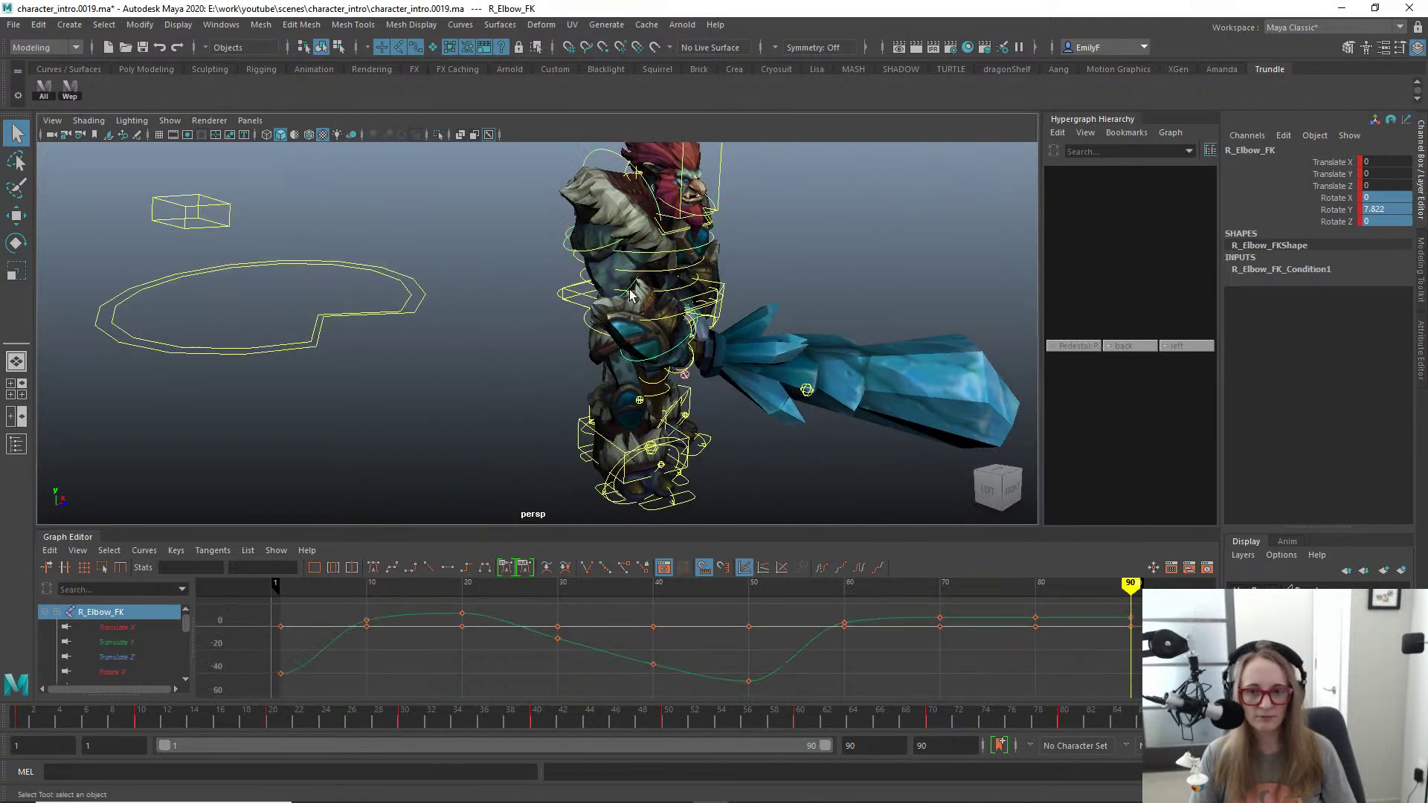
key(e)
drag(691, 195, 592, 191)
key(q)
Step: Rotate R_Clavicle_FK on frame 90 to about X -3.7, Y 8.5, Z 7.5
click(591, 175)
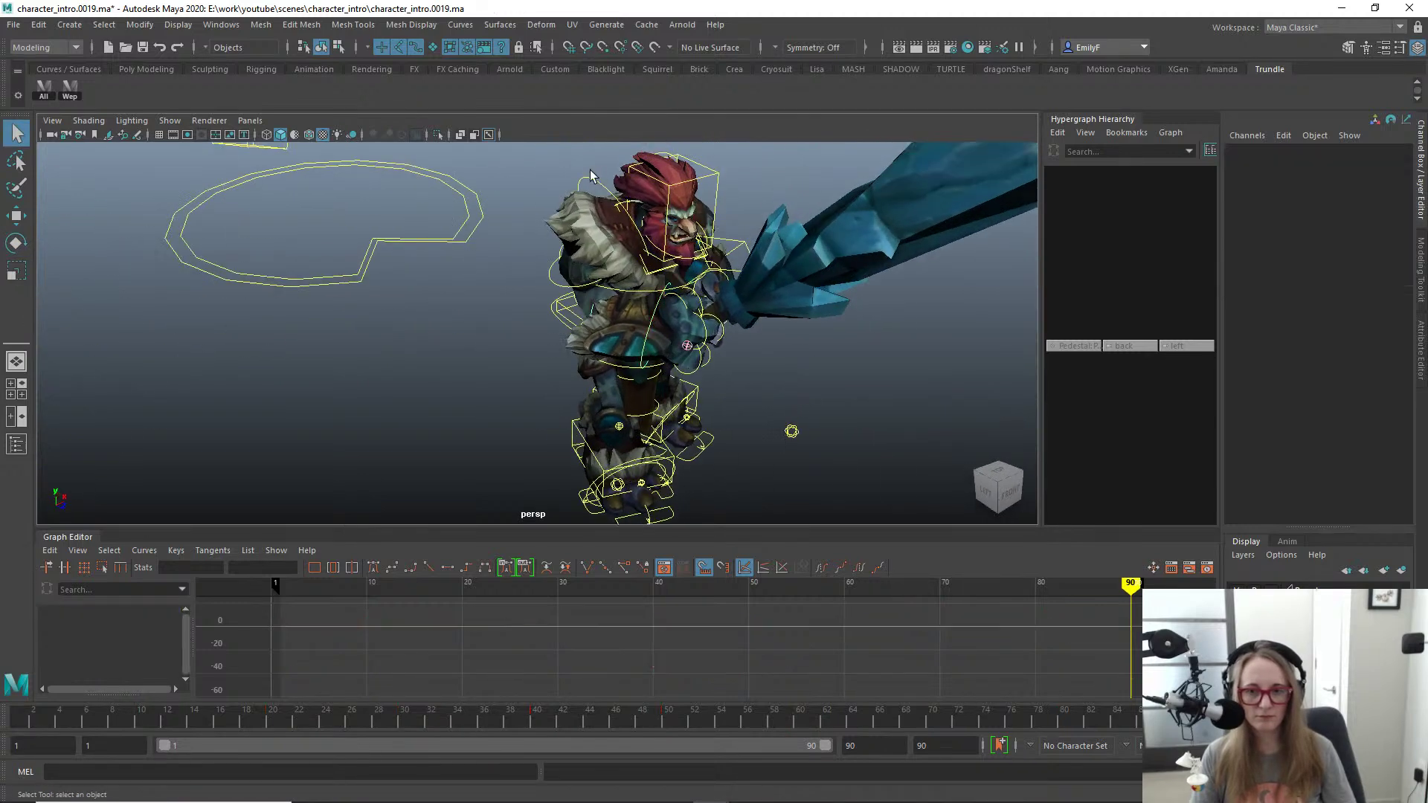
click(603, 196)
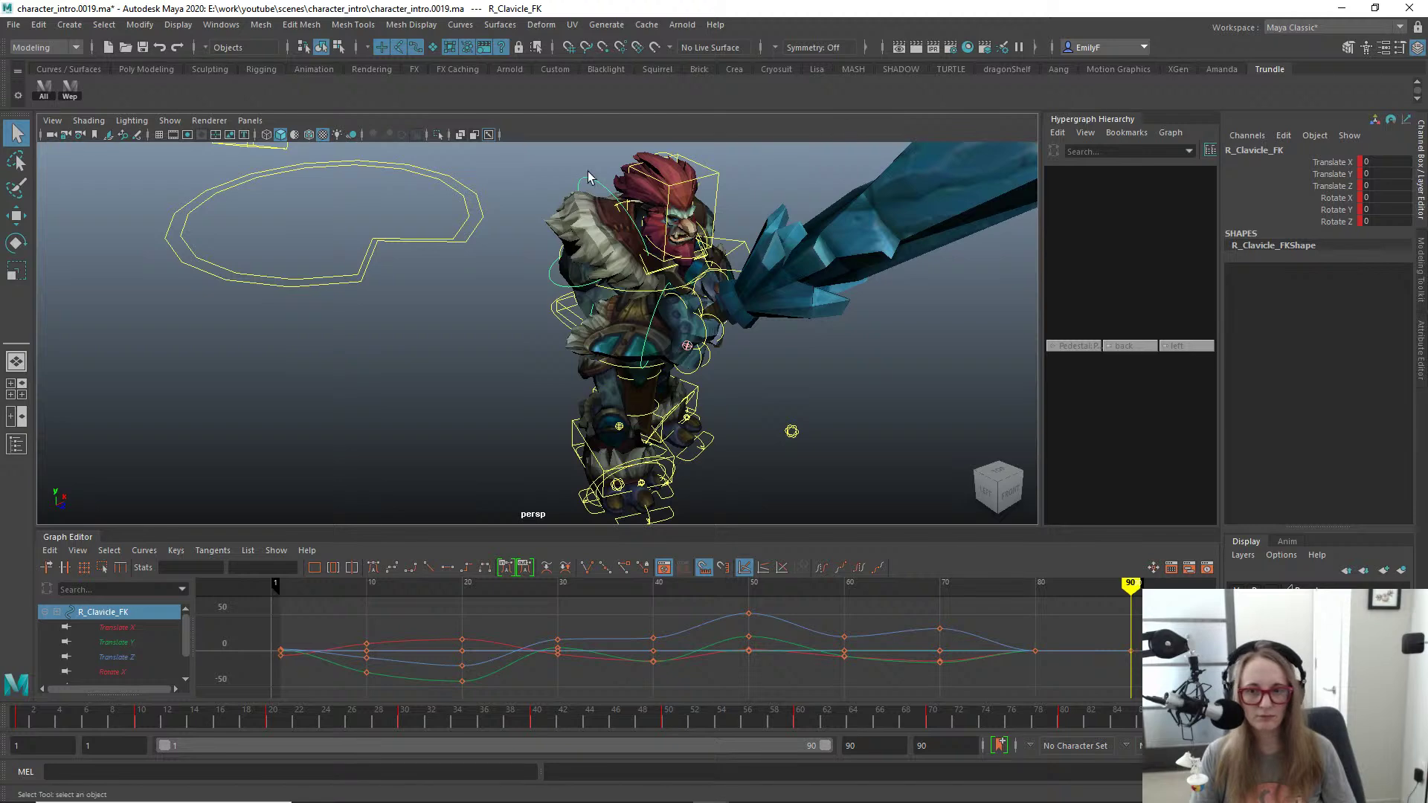
key(e)
alt+drag(571, 197, 552, 266)
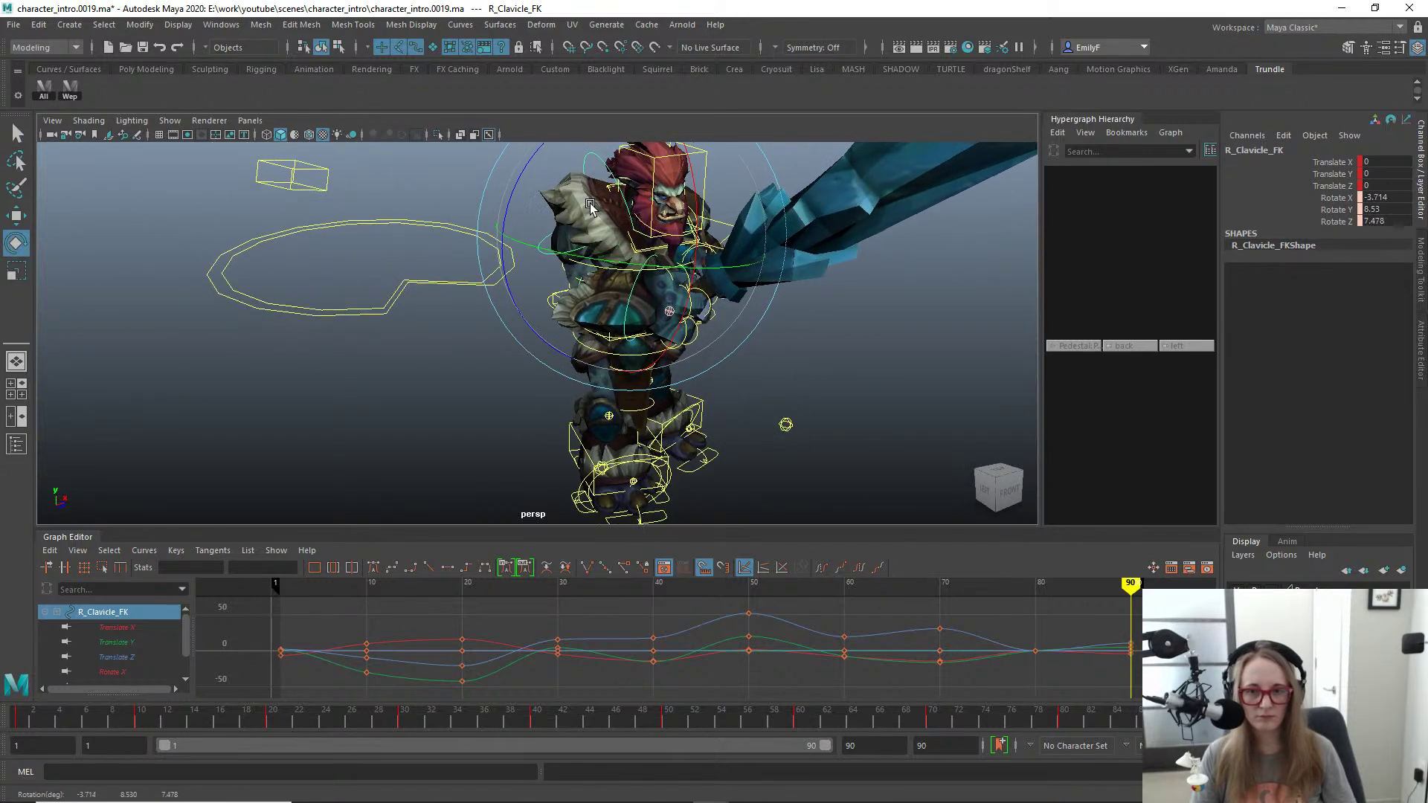
key(q)
Step: Rotate R_Shoulder_FK on frame 90 to reposition the right upper arm and sword, checking the arm from several angles
click(551, 248)
click(540, 262)
key(e)
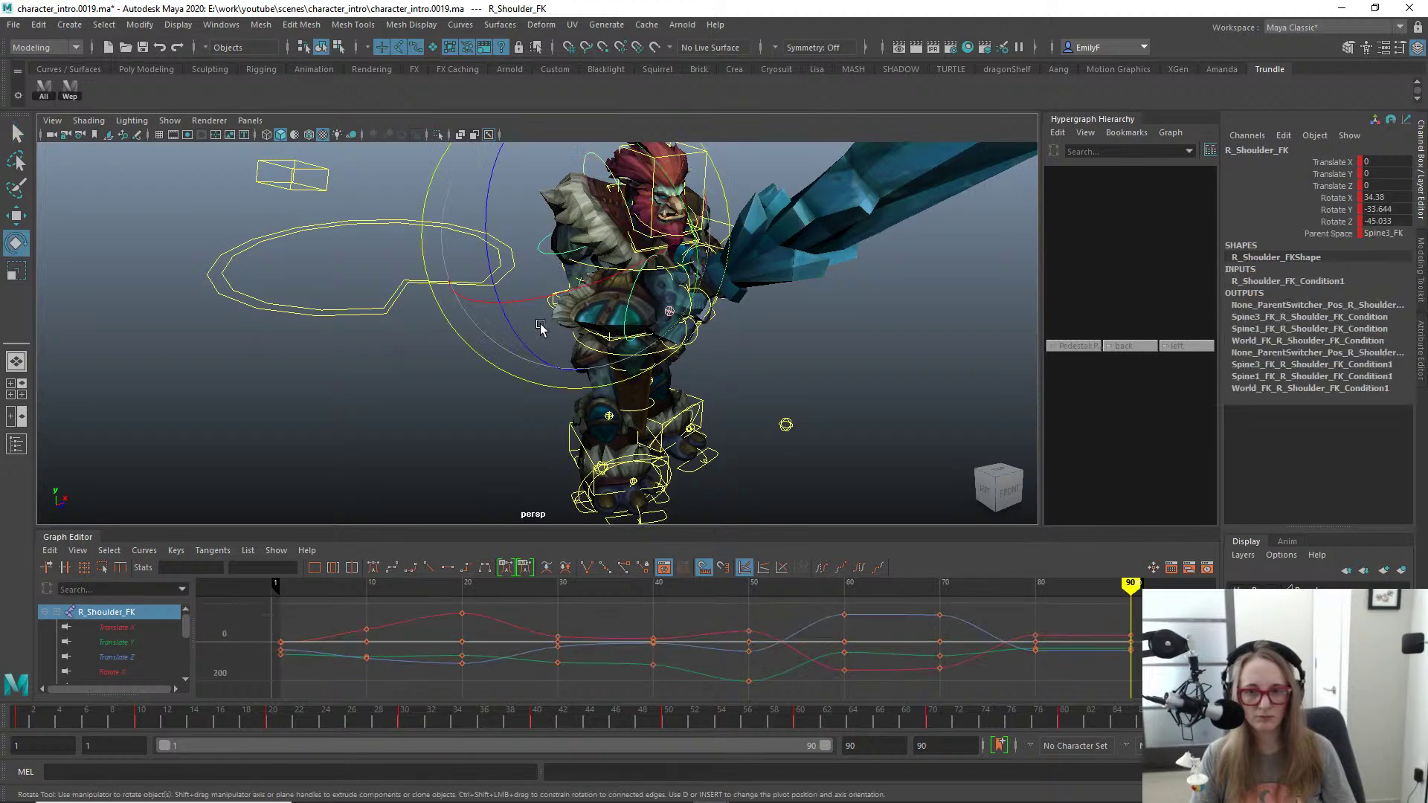
drag(538, 322, 504, 233)
alt+drag(551, 290, 618, 238)
alt+drag(643, 285, 538, 284)
Step: Shift Main_FK in the back view on frame 90 to Translate X about -7.05 and Translate Y about 0.42
key(q)
click(524, 274)
key(space)
click(497, 286)
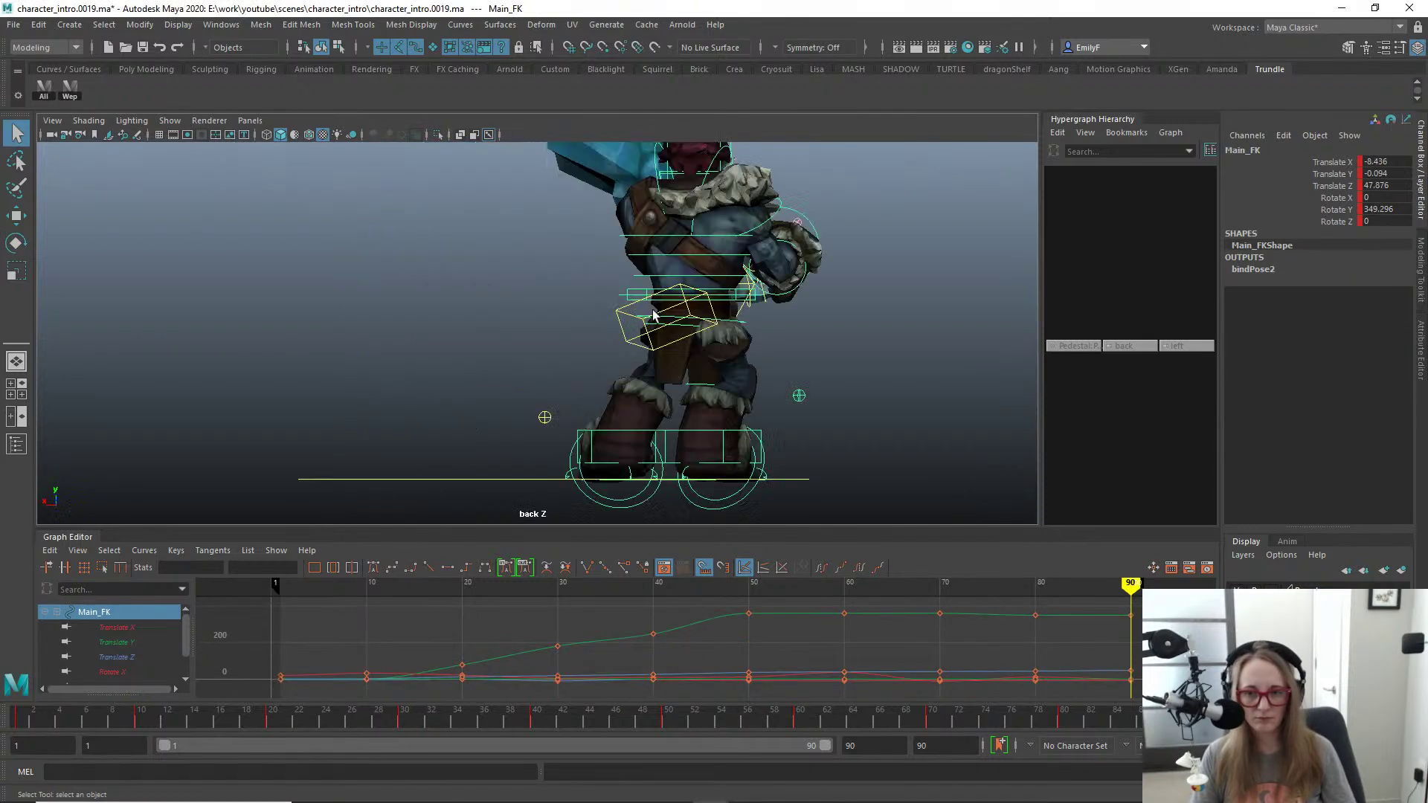
key(w)
drag(621, 308, 579, 299)
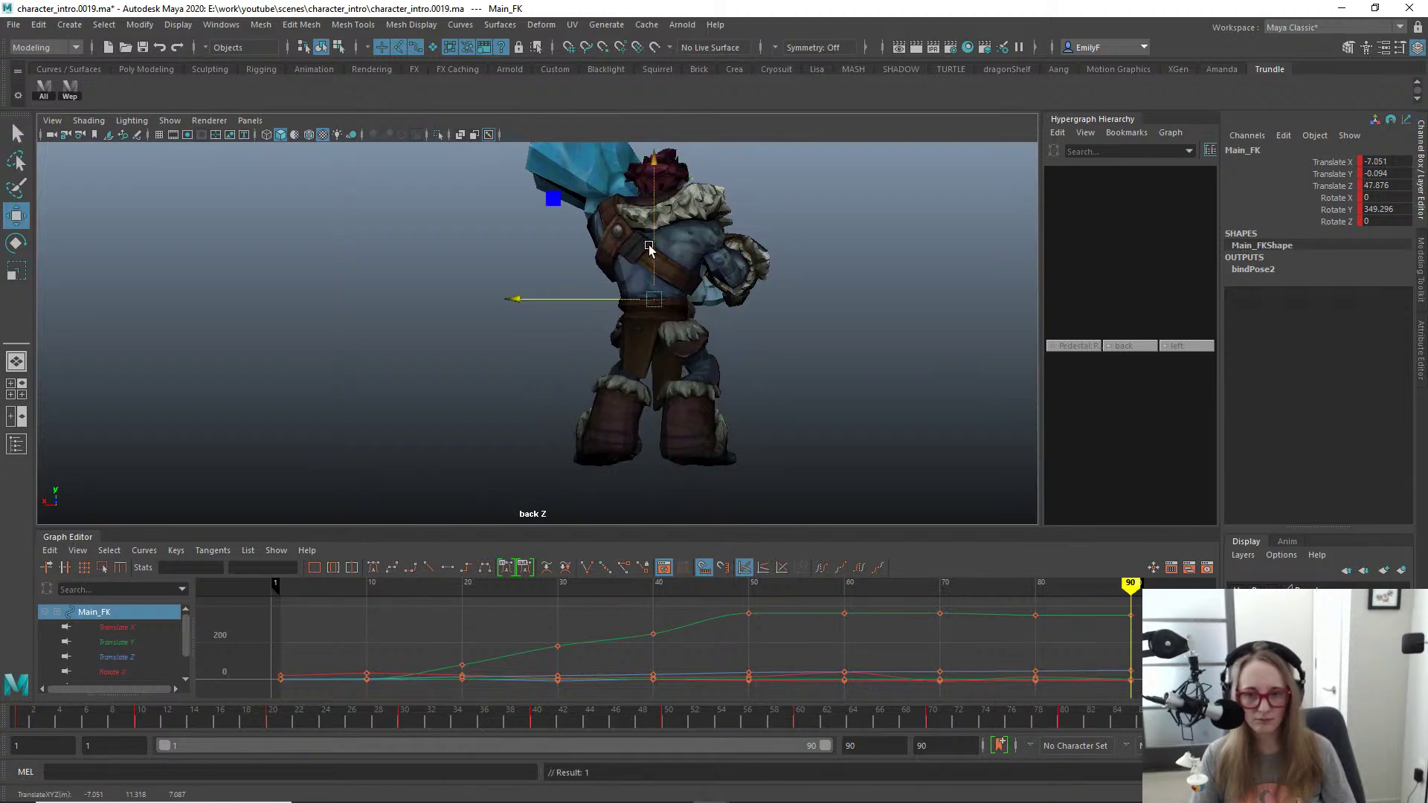
drag(649, 248, 653, 233)
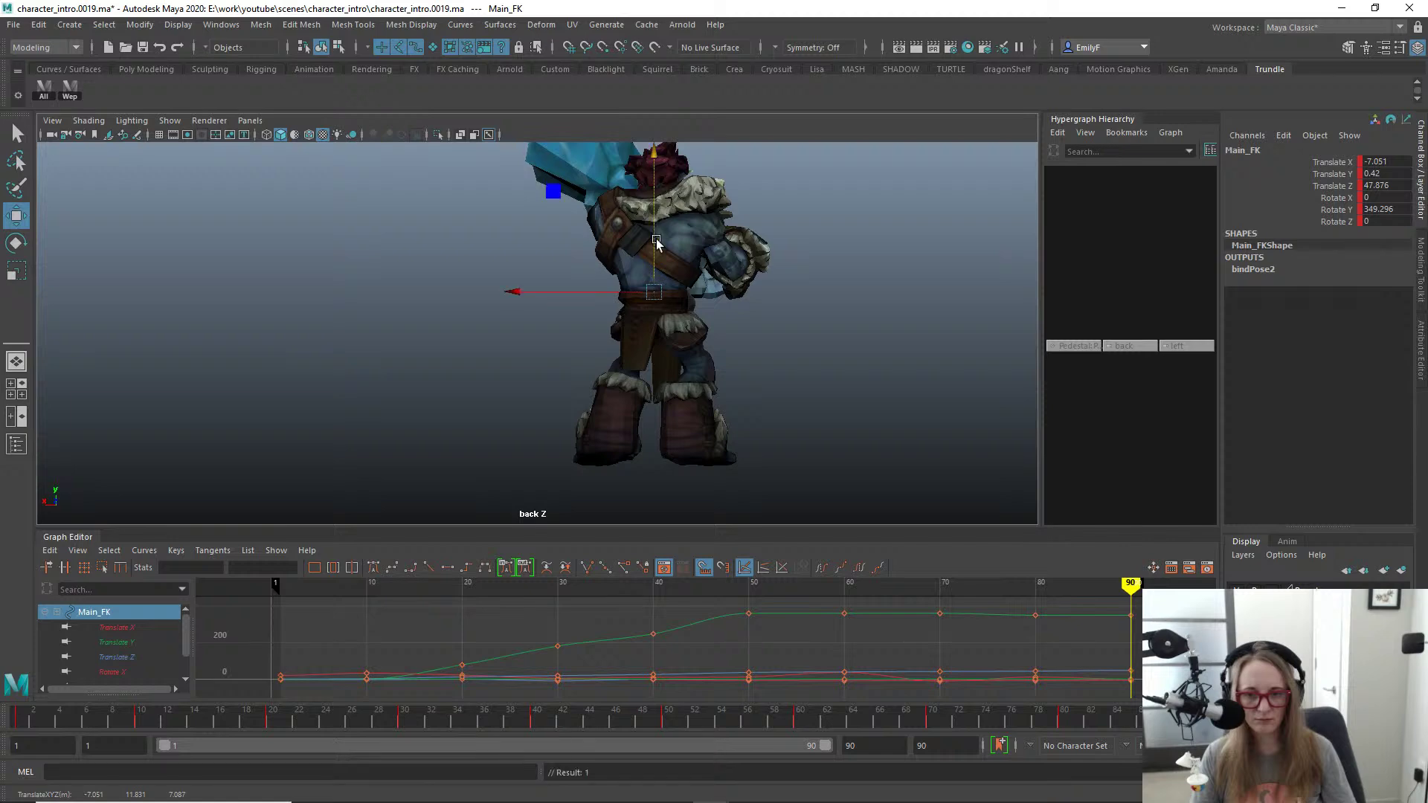
Step: Fine-tune Main_FK's sideways balance in the perspective view to Translate X about -6.43
key(space)
click(653, 286)
alt+drag(698, 364, 587, 381)
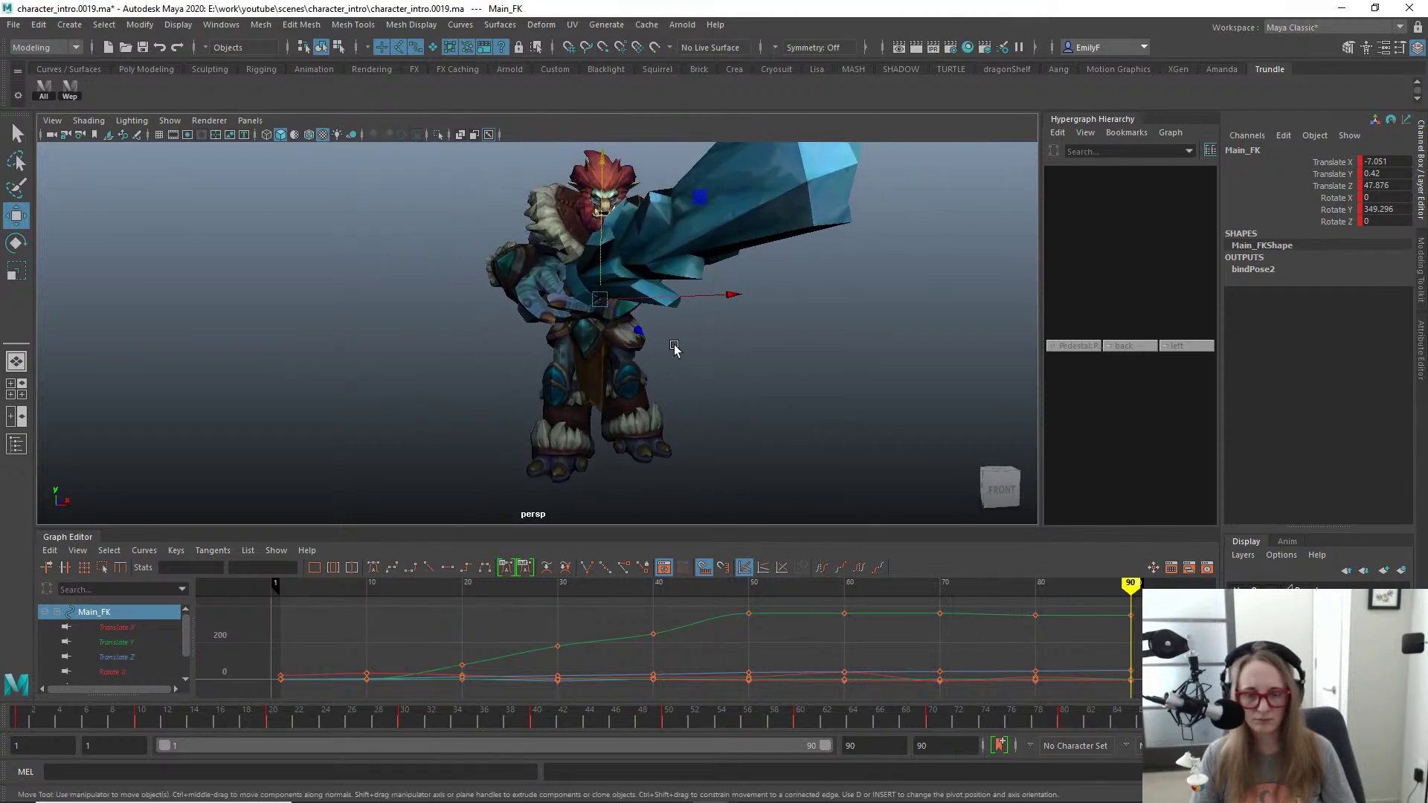
drag(703, 303, 595, 290)
key(q)
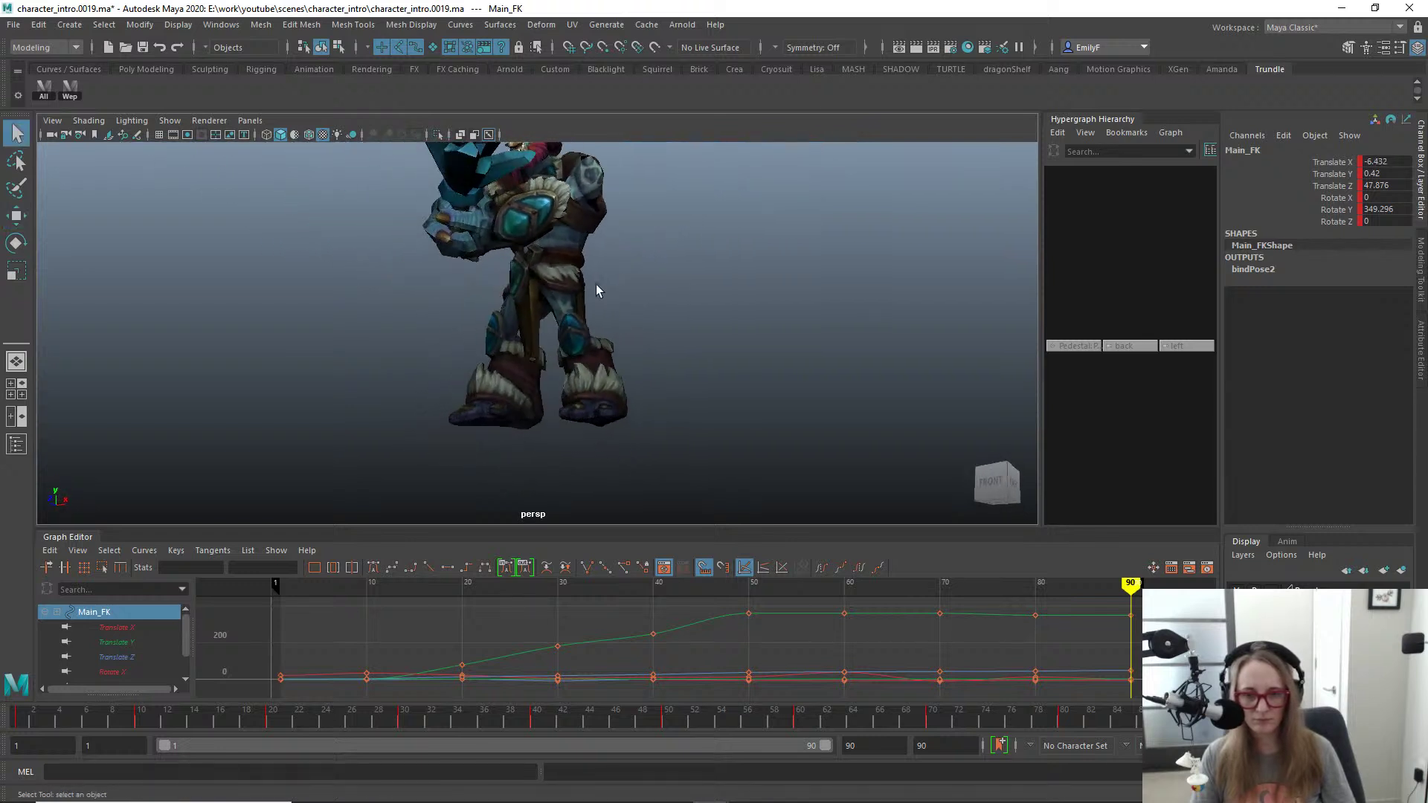
Step: Set Pelvis_FK's Rotate X, Y and Z to 0 on frame 90 and twist the pelvis slightly around Y
click(577, 264)
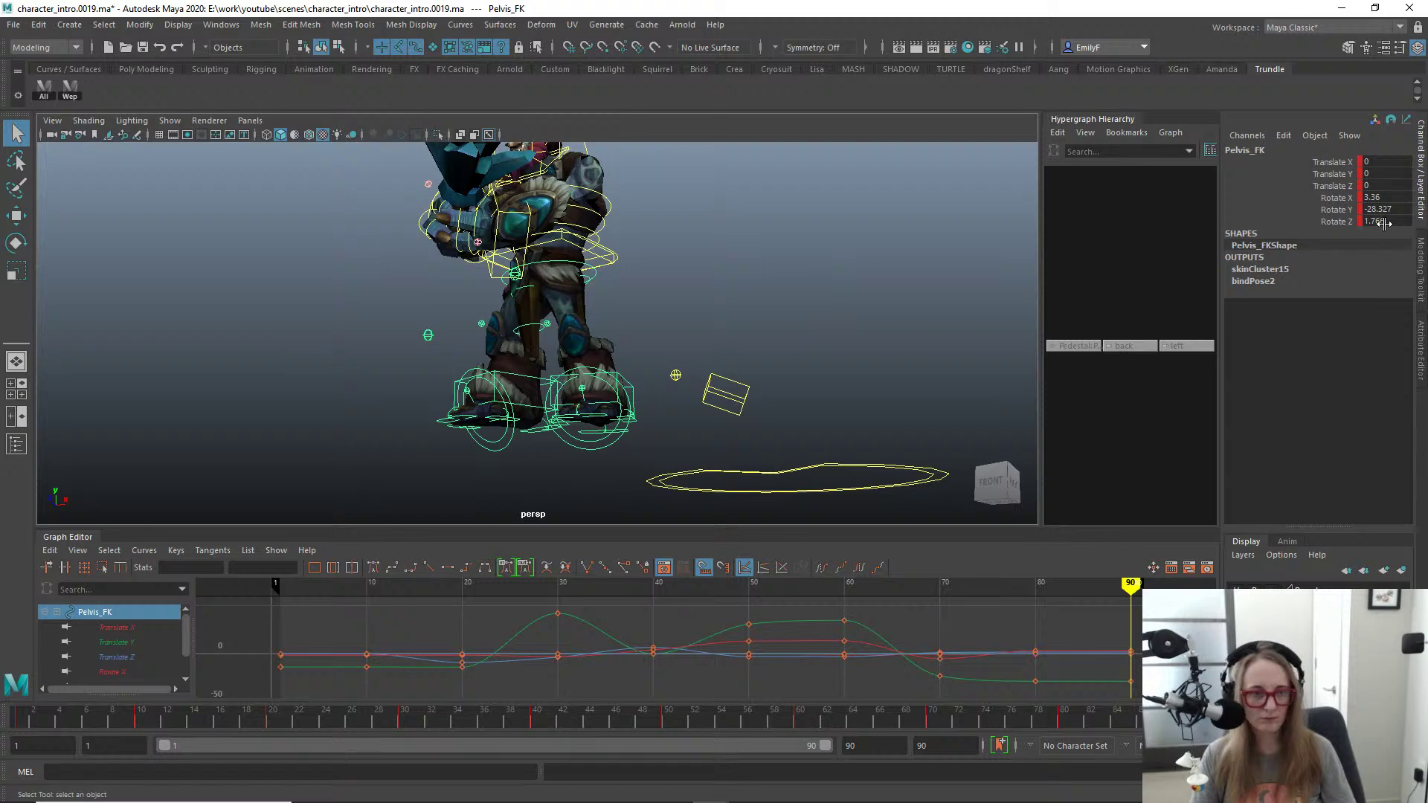
text(0)
key(Return)
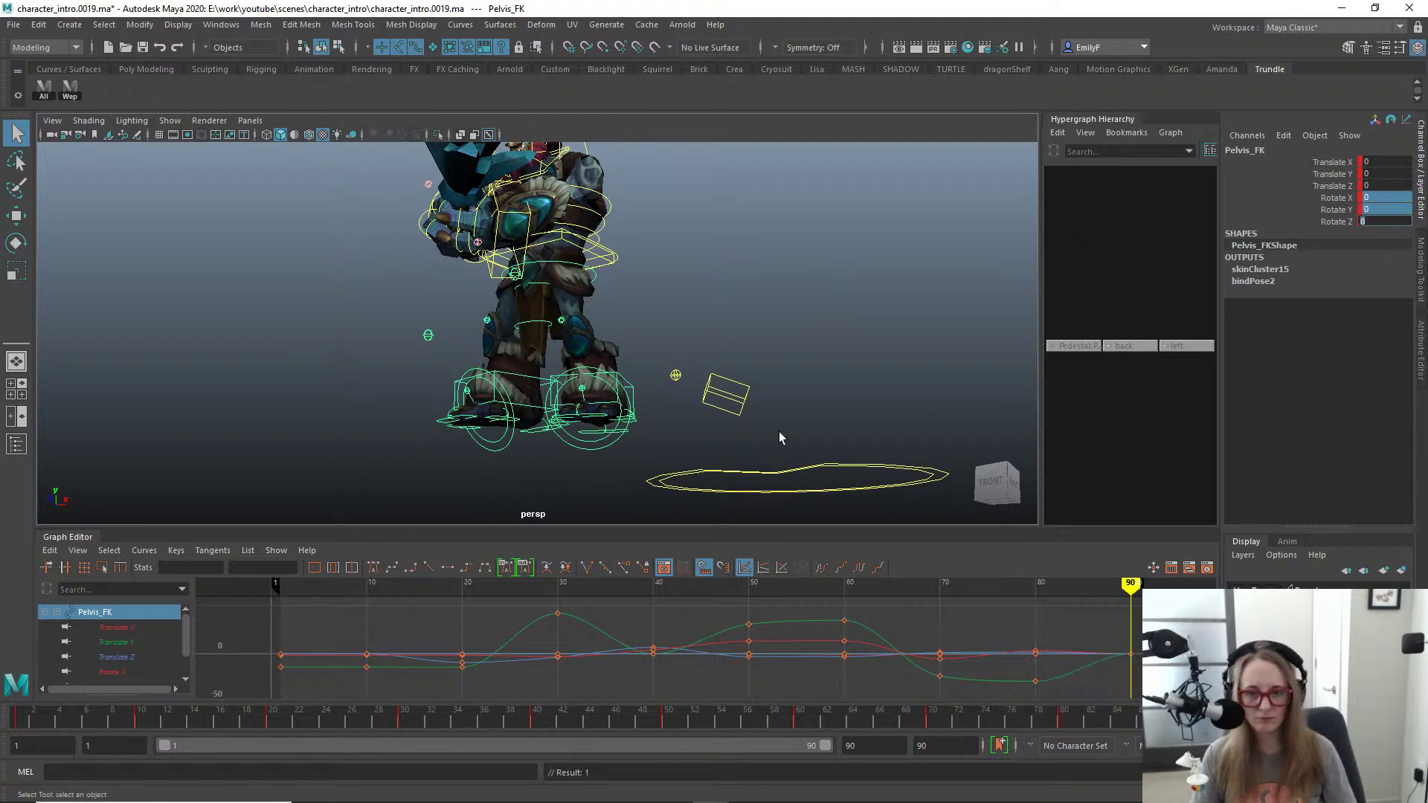
key(e)
alt+drag(781, 437, 666, 256)
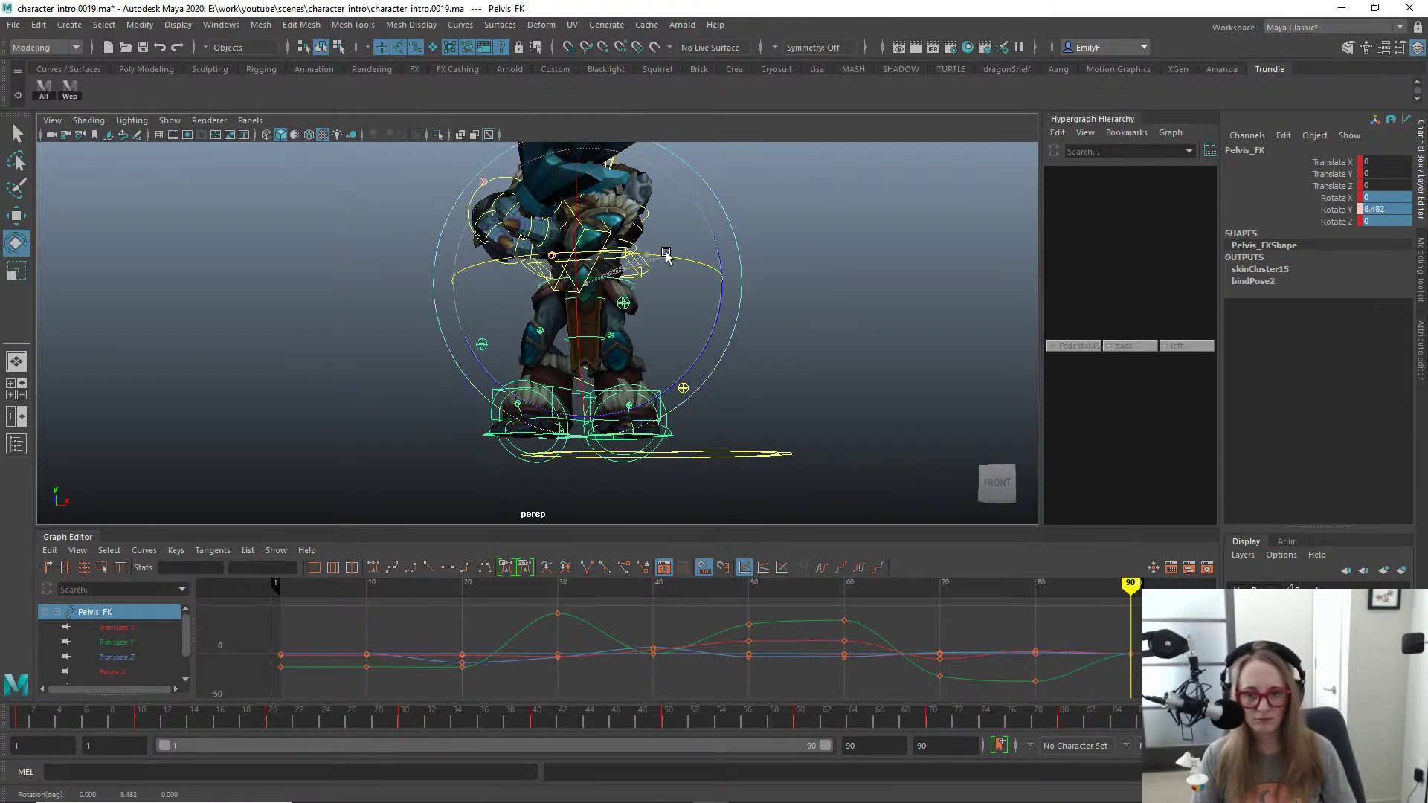
key(e)
alt+drag(749, 360, 692, 338)
Step: Rotate R_Hand_FK on frame 90 to about X 29.8, Y -21.1, Z 21.8 so the sword points upward
key(q)
key(alt+1)
scroll(576, 360, up, 2)
click(573, 215)
key(e)
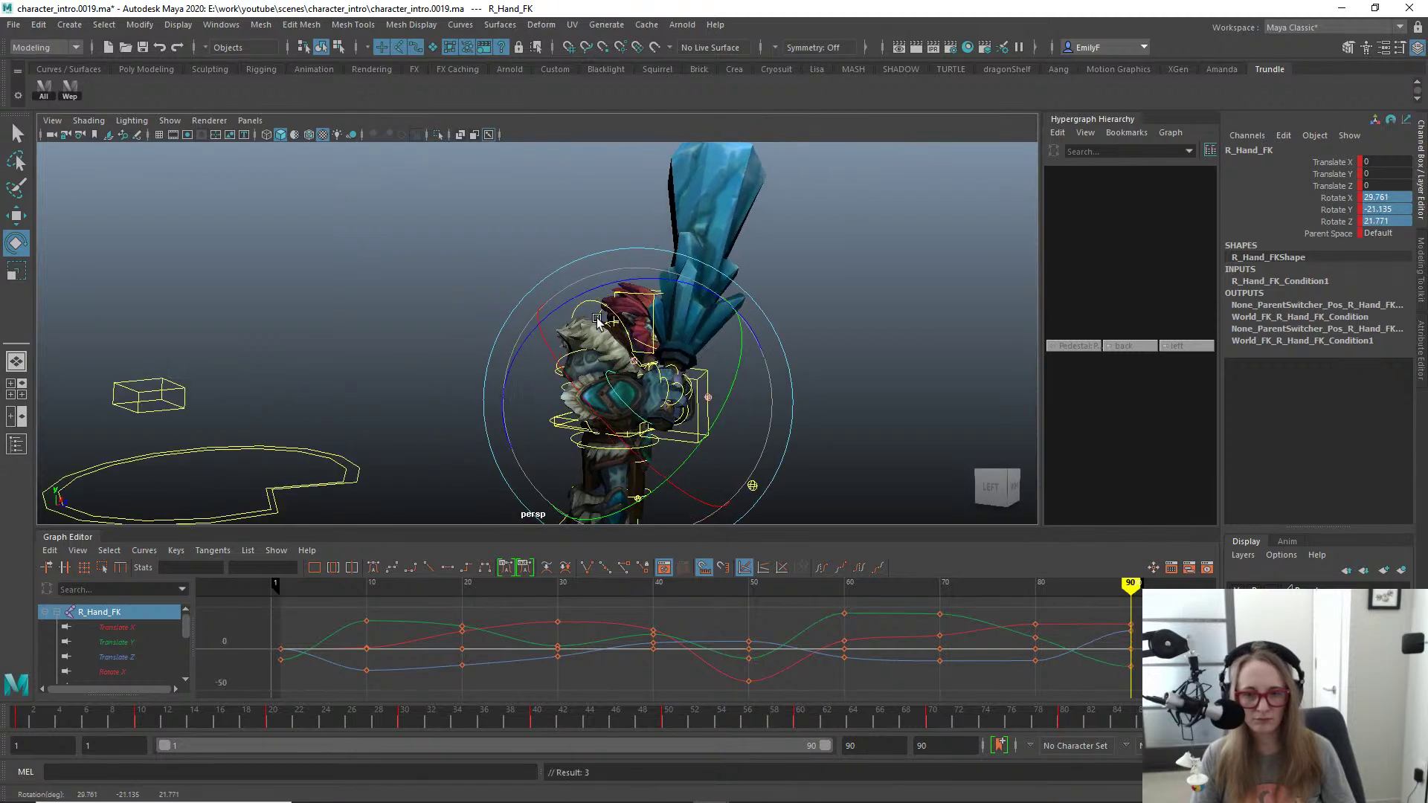
drag(595, 316, 548, 395)
key(q)
Step: Move L_Hand_IK off the weapon beside the waist to Translate about 0.63, -9.39, 3.63 and Rotate about 30.3, -37.2, 353.6
click(525, 396)
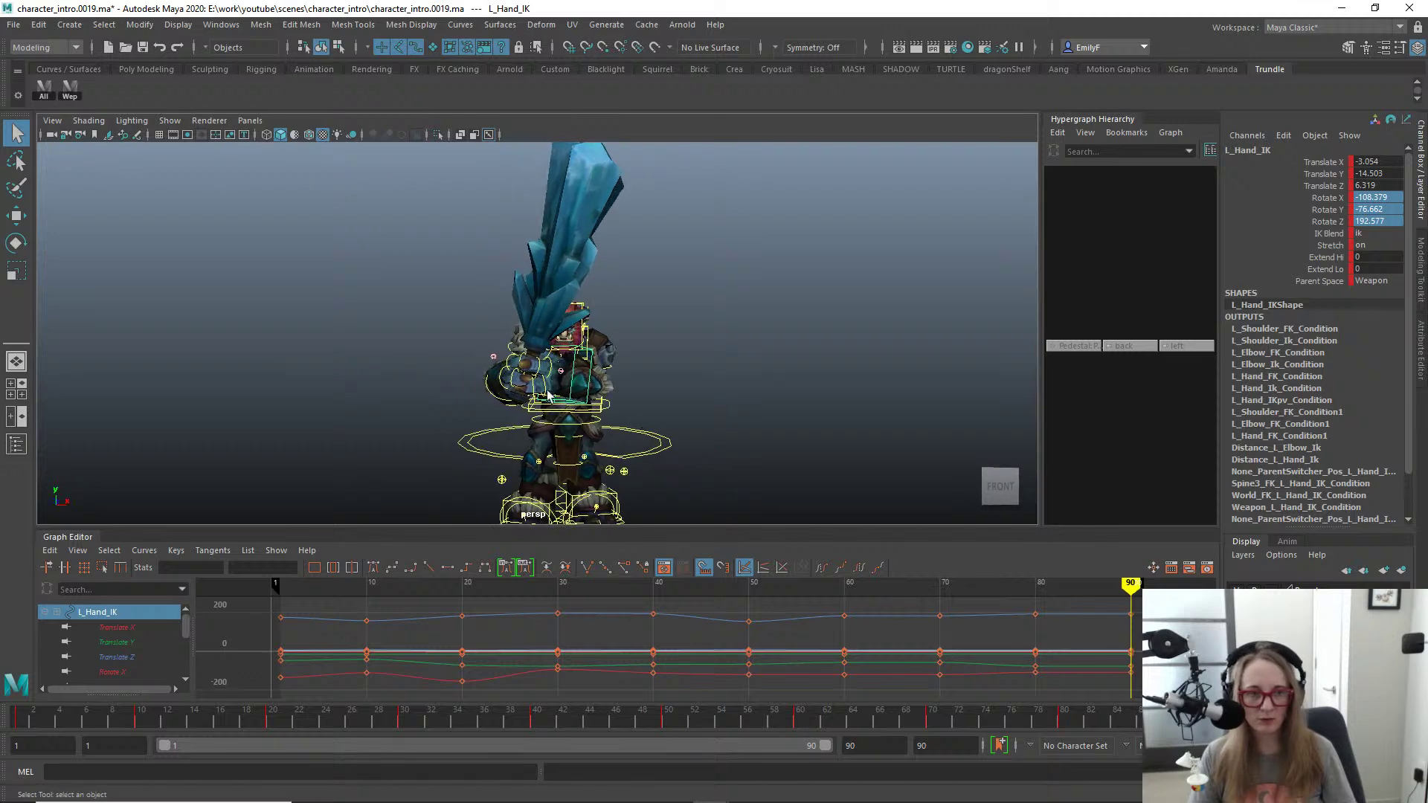
alt+drag(466, 376, 418, 381)
key(w)
alt+drag(419, 387, 563, 467)
key(e)
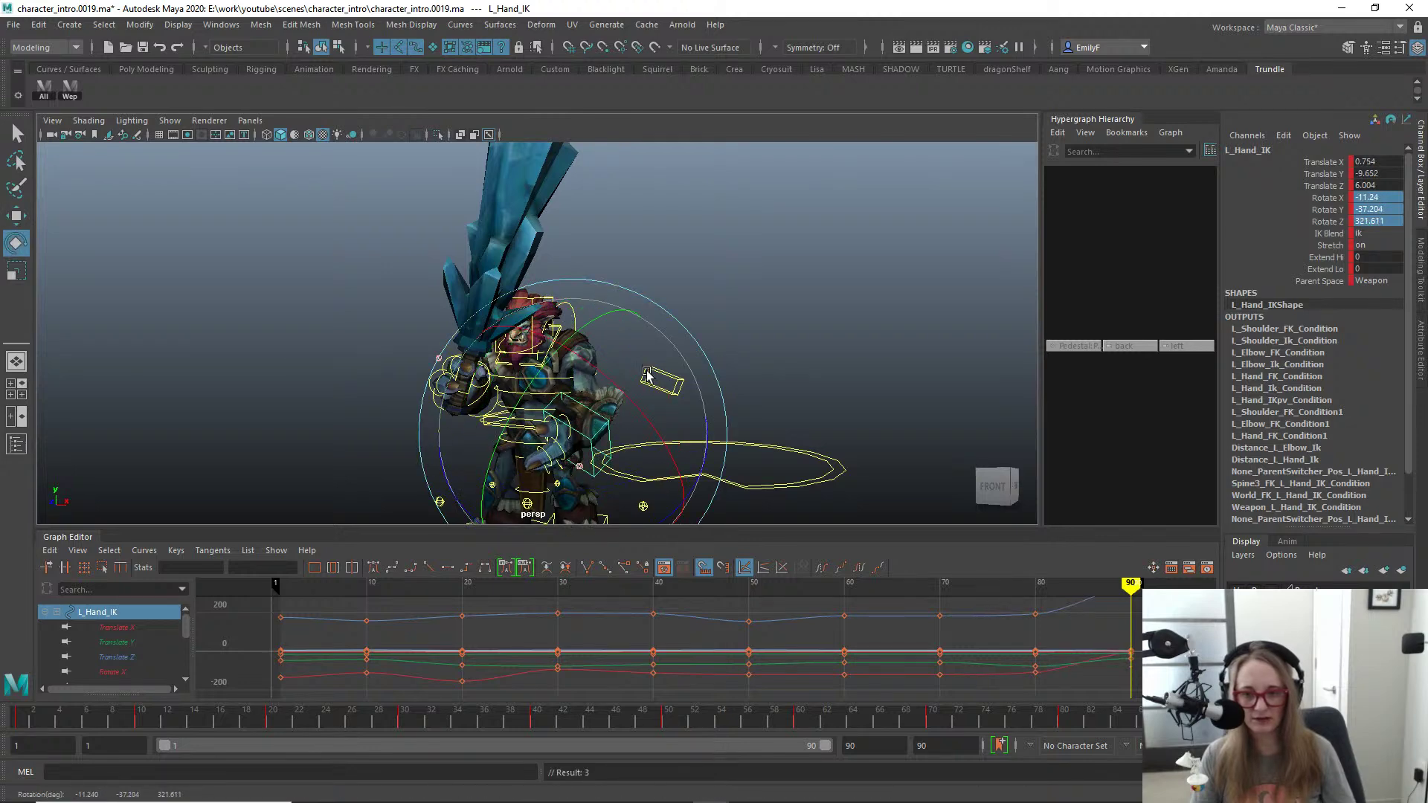
key(q)
alt+drag(560, 332, 675, 212)
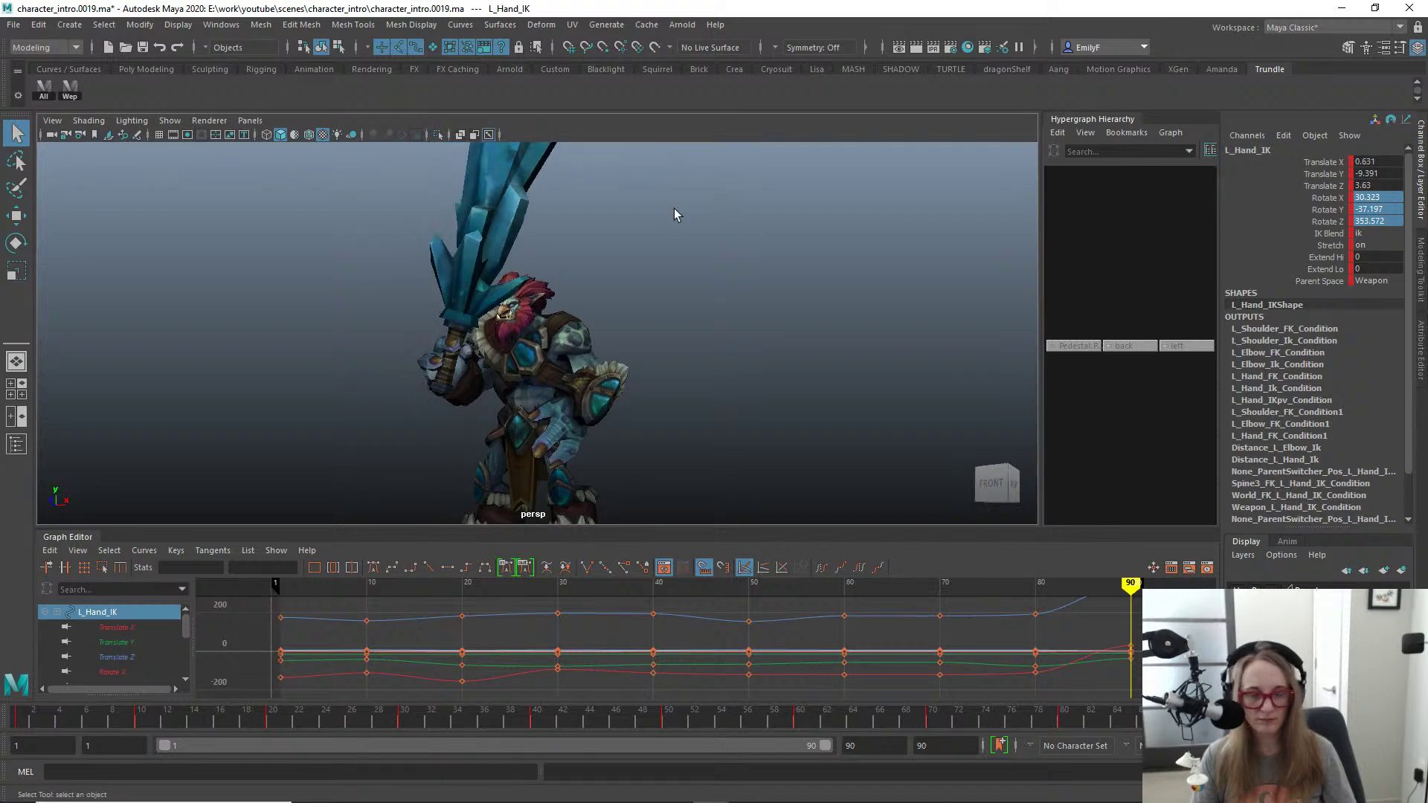
Step: Rotate Spine3_FK to Rotate X about -8.12 and Spine2_FK to about X -3.59, Y -11.39, Z -1.28 on frame 90
alt+right_drag(676, 212, 612, 246)
alt+drag(513, 289, 524, 287)
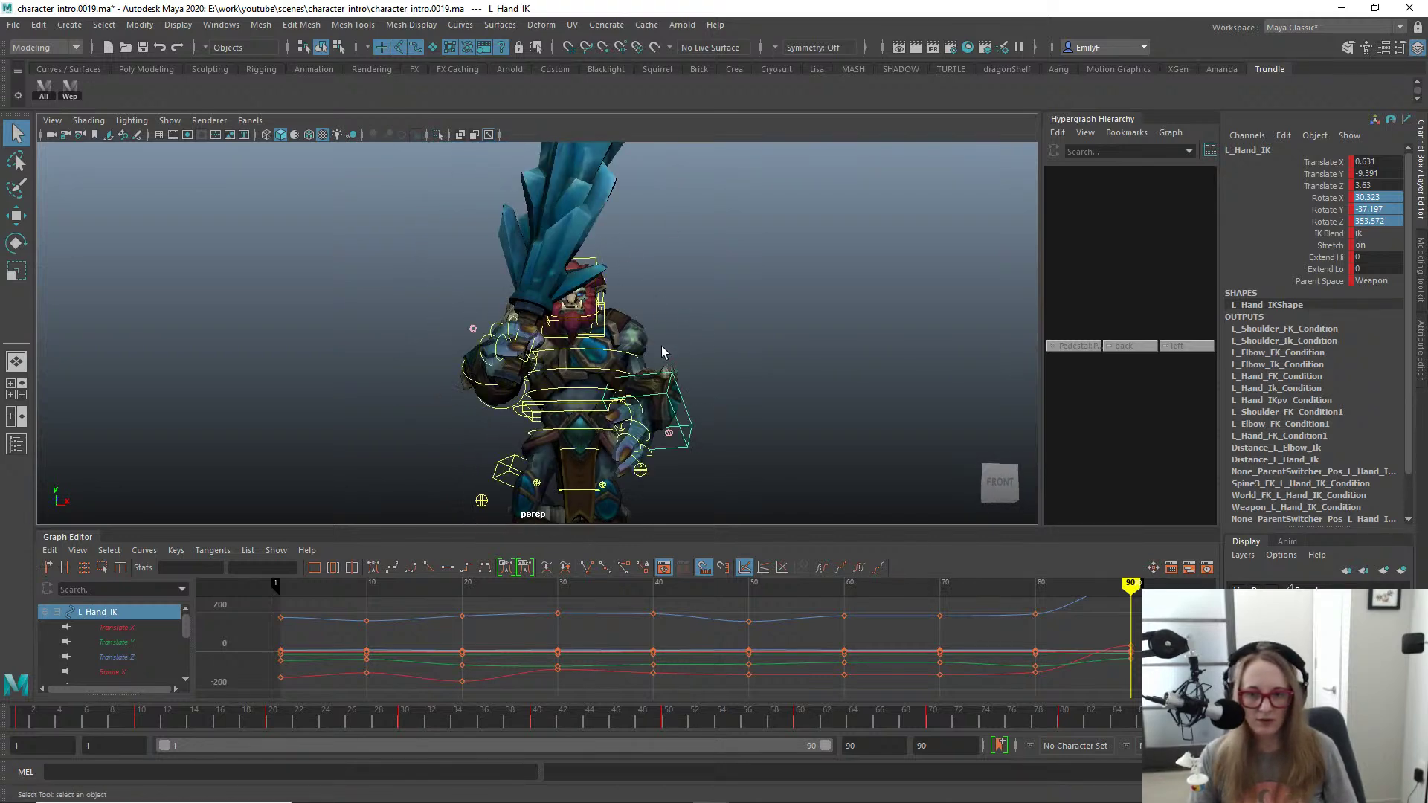
click(616, 356)
key(e)
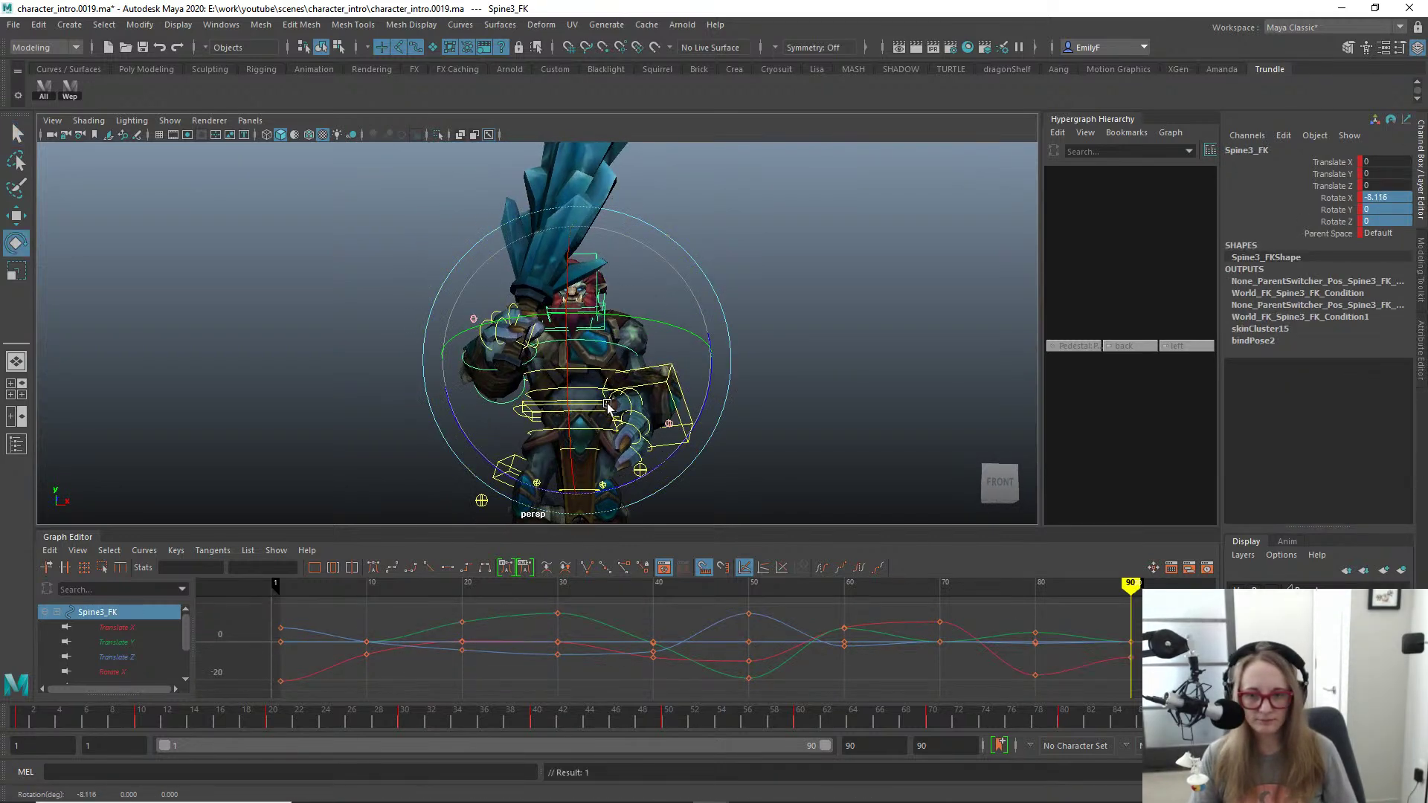
click(586, 366)
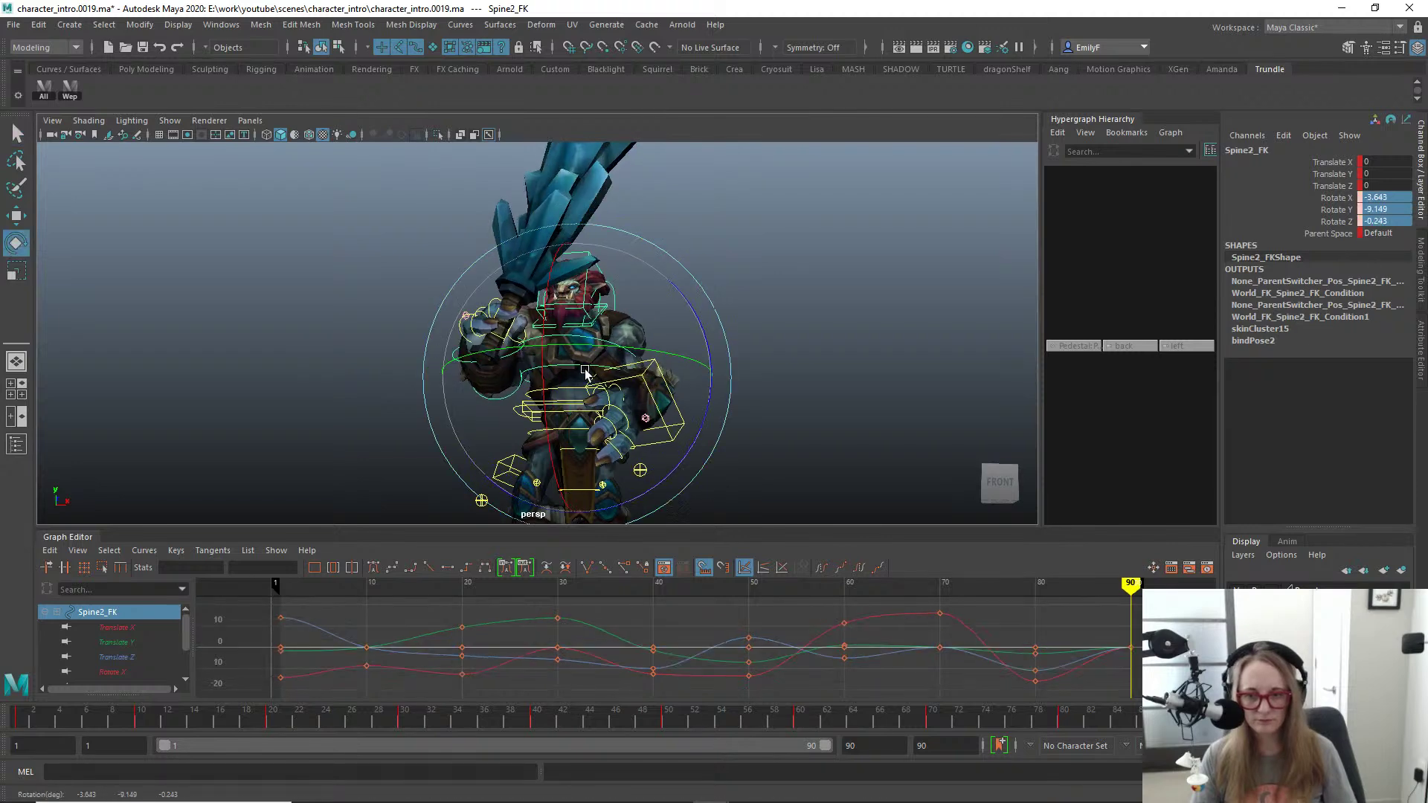
alt+drag(584, 375, 641, 392)
key(q)
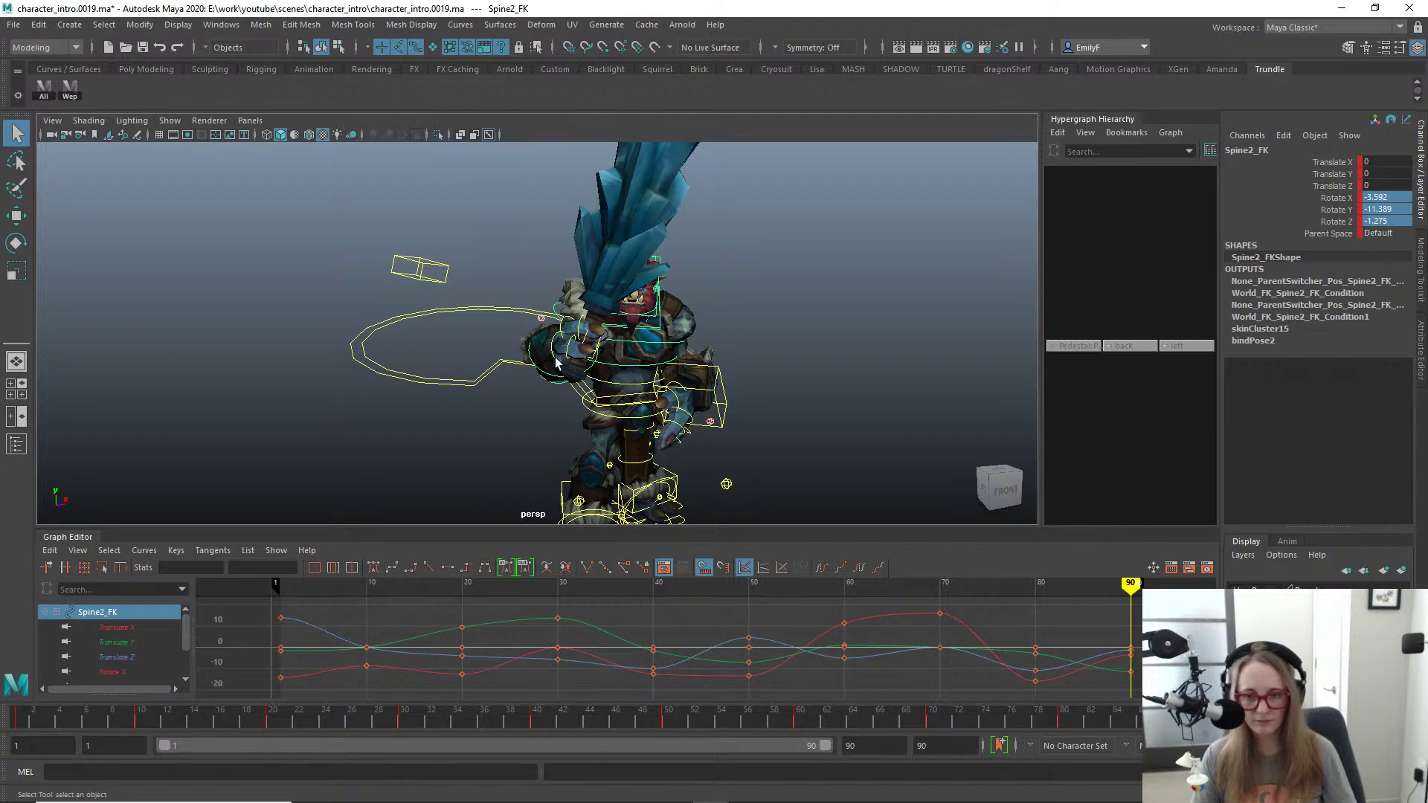
Step: Readjust R_Hand_FK's rotation on frame 90 to about X -2.65, Y -24.66, Z 22.78
alt+drag(556, 363, 613, 311)
click(503, 364)
click(493, 350)
key(e)
key(ctrl+z)
drag(576, 402, 611, 409)
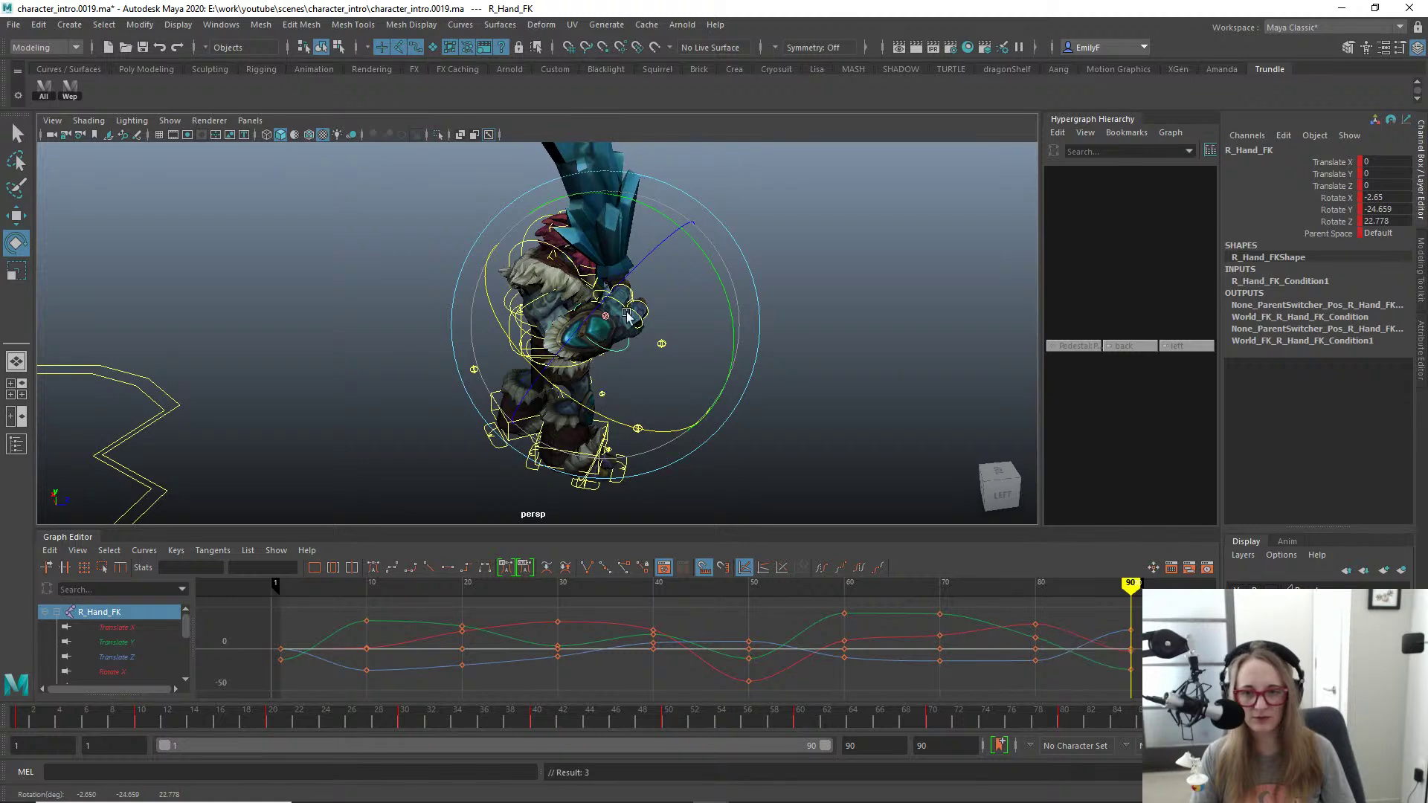
drag(627, 316, 518, 386)
Step: Rotate R_Clavicle_FK further on frame 90 to about X 2.46, Y 31.87, Z 17.46
key(q)
click(462, 275)
key(e)
drag(567, 340, 533, 268)
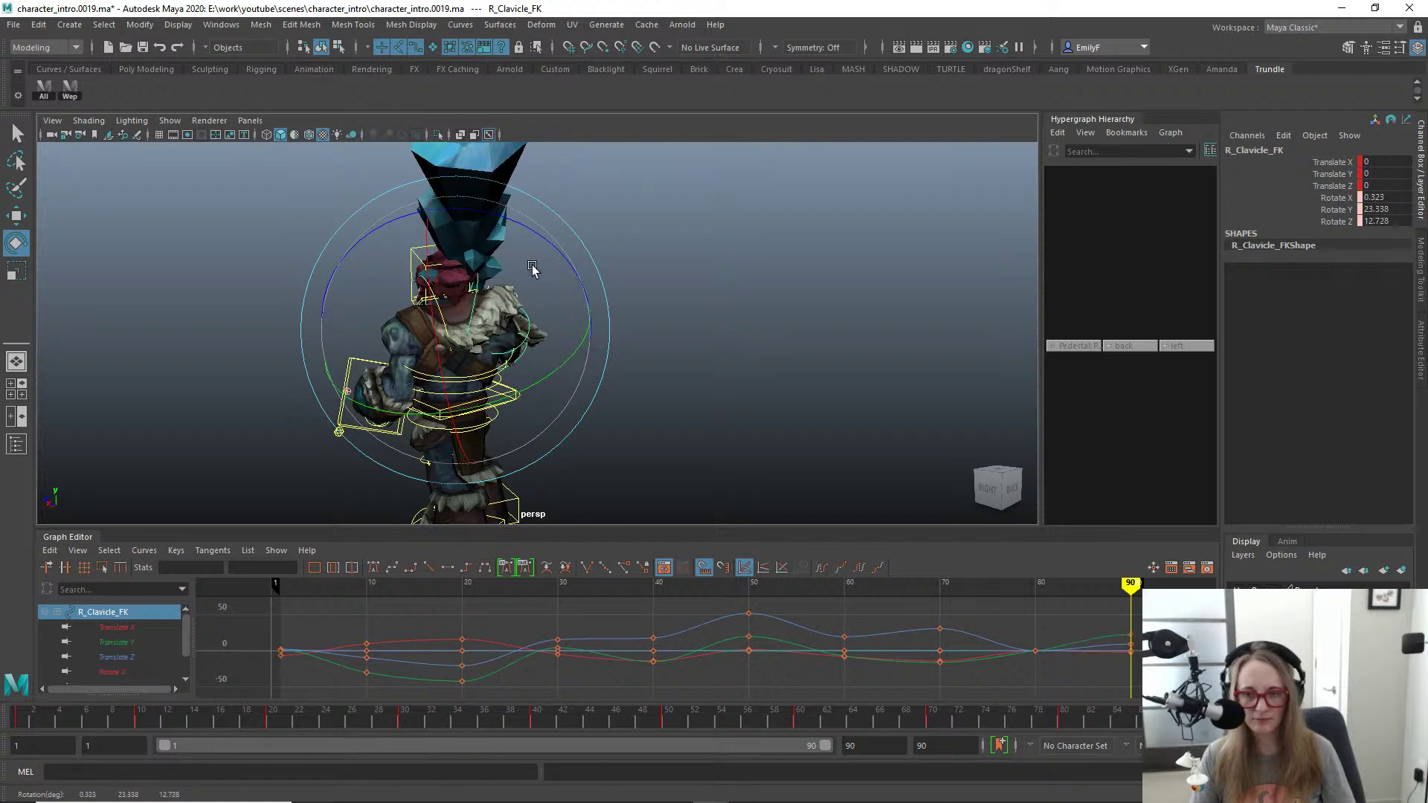
key(q)
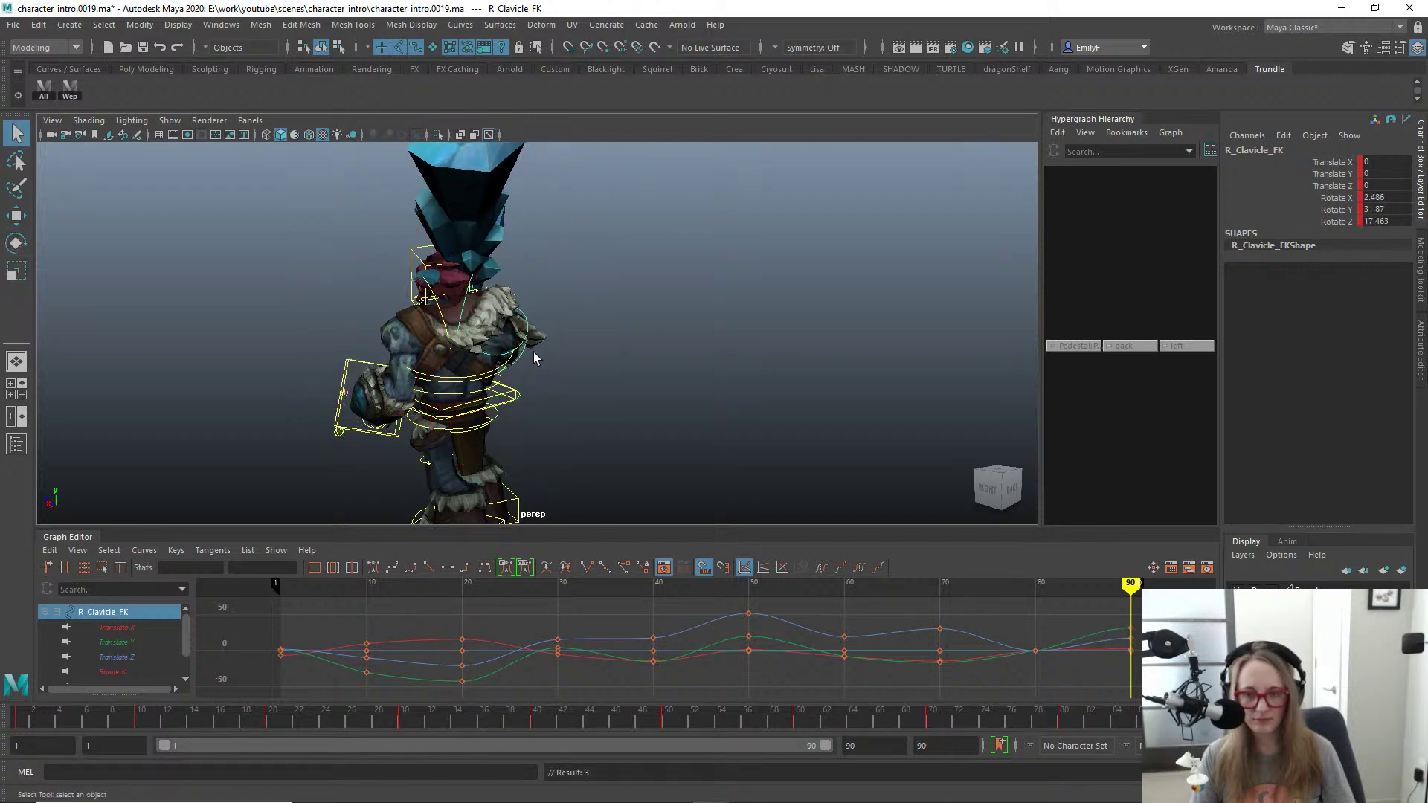
Step: Rotate R_Shoulder_FK on frame 90 to about X -30.6, Y -25.9, Z 10.44 to bring the sword arm into place
alt+drag(542, 362, 468, 320)
click(512, 341)
key(e)
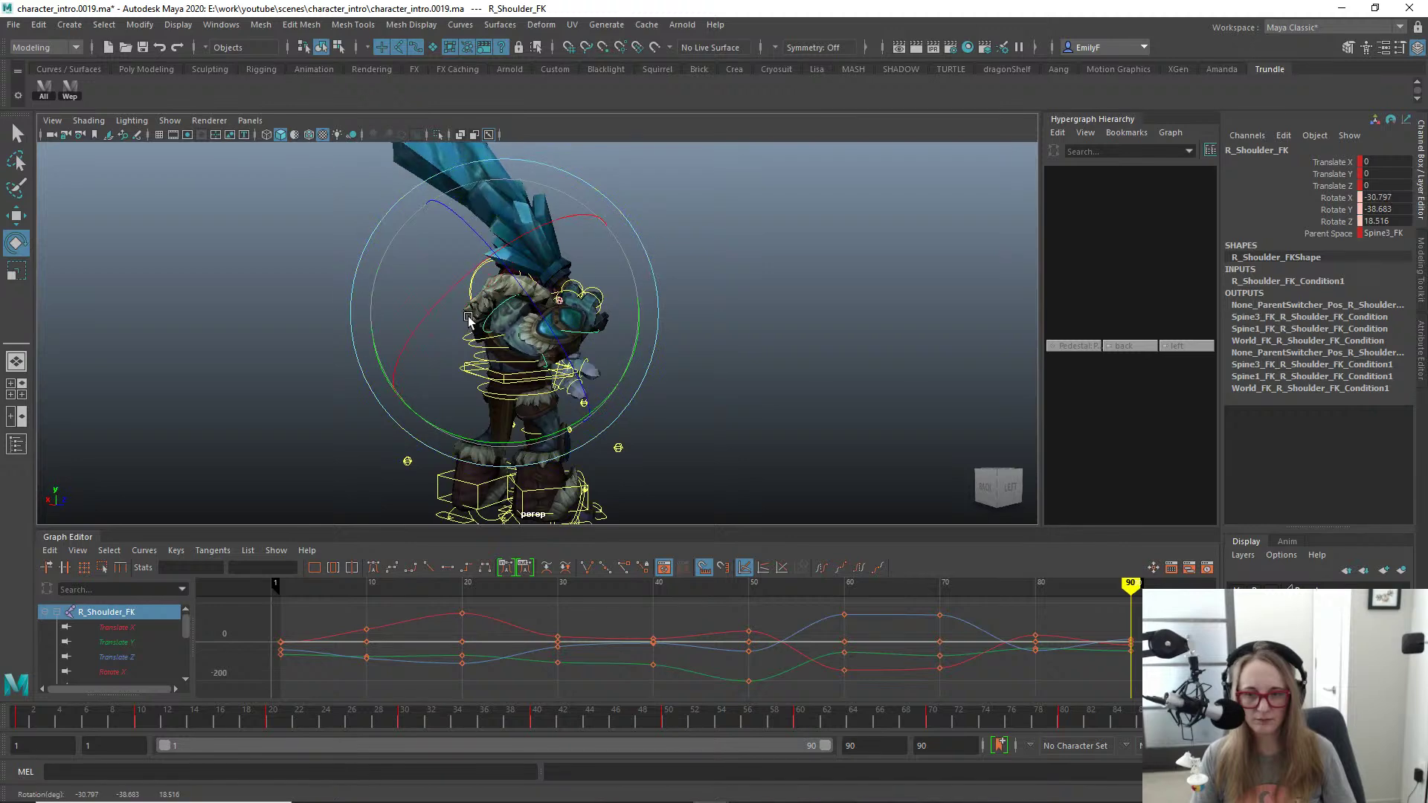
drag(557, 429, 519, 445)
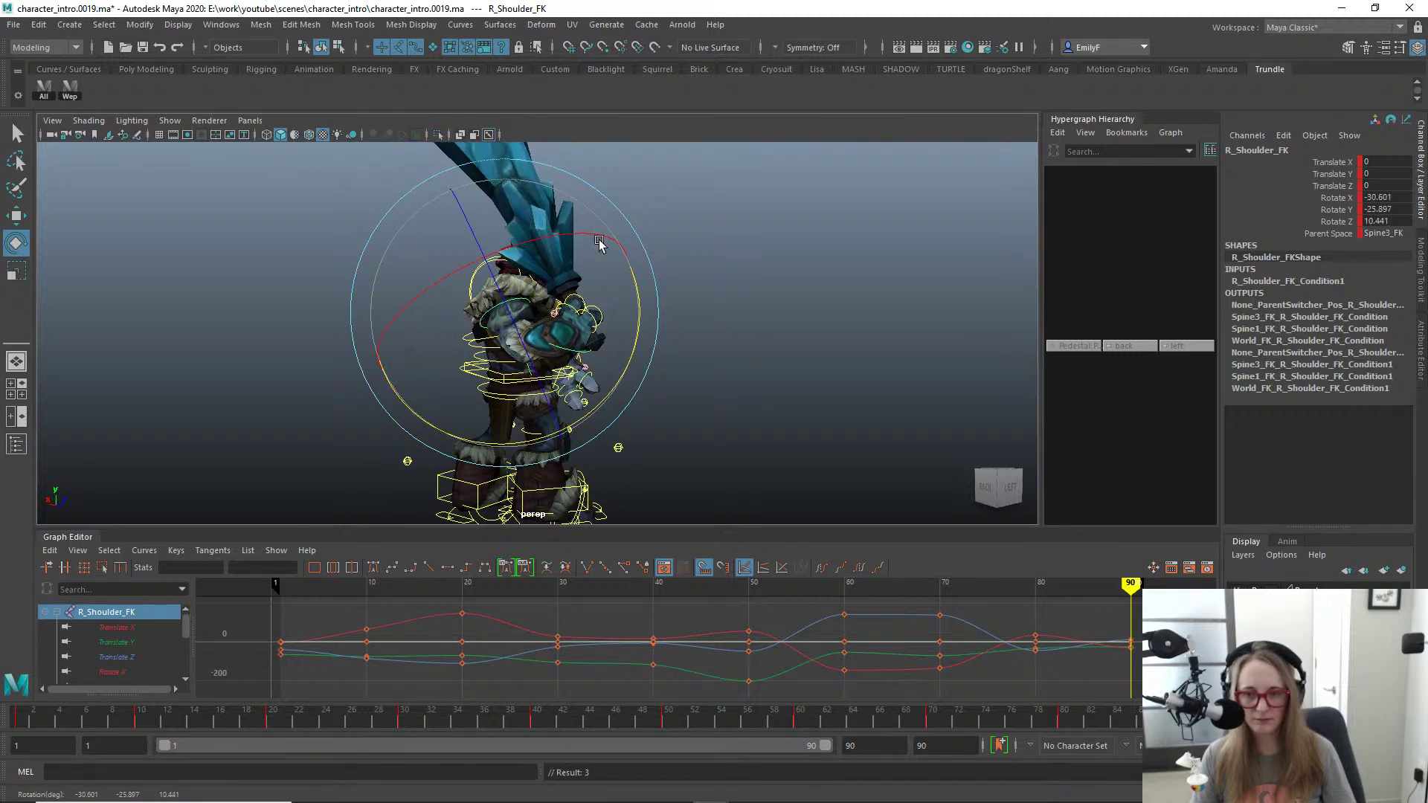
alt+drag(600, 243, 680, 290)
key(w)
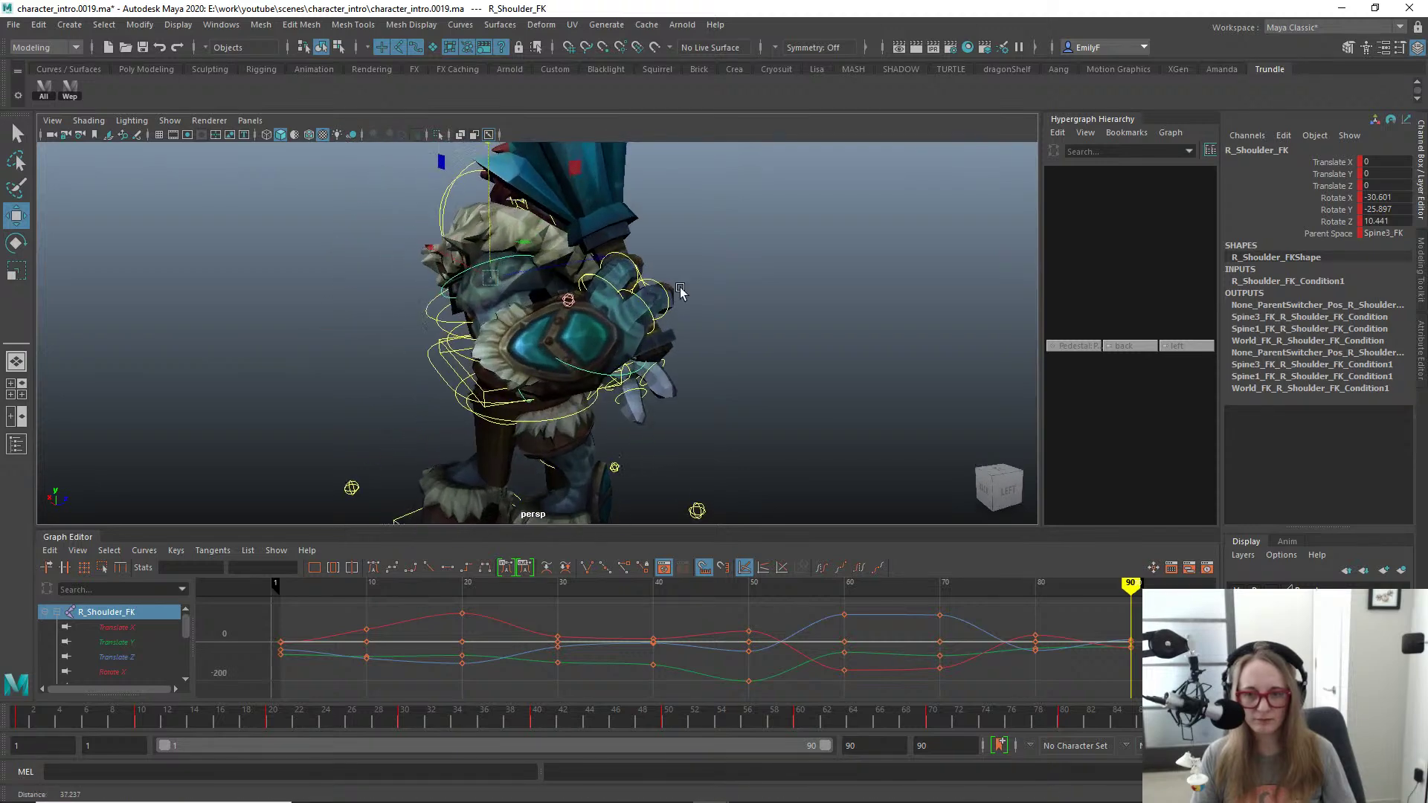
Step: Move the right shoulder control R_Shoulder_FK to about 0.169, -0.279, 0.443 at frame 90
drag(488, 192, 489, 175)
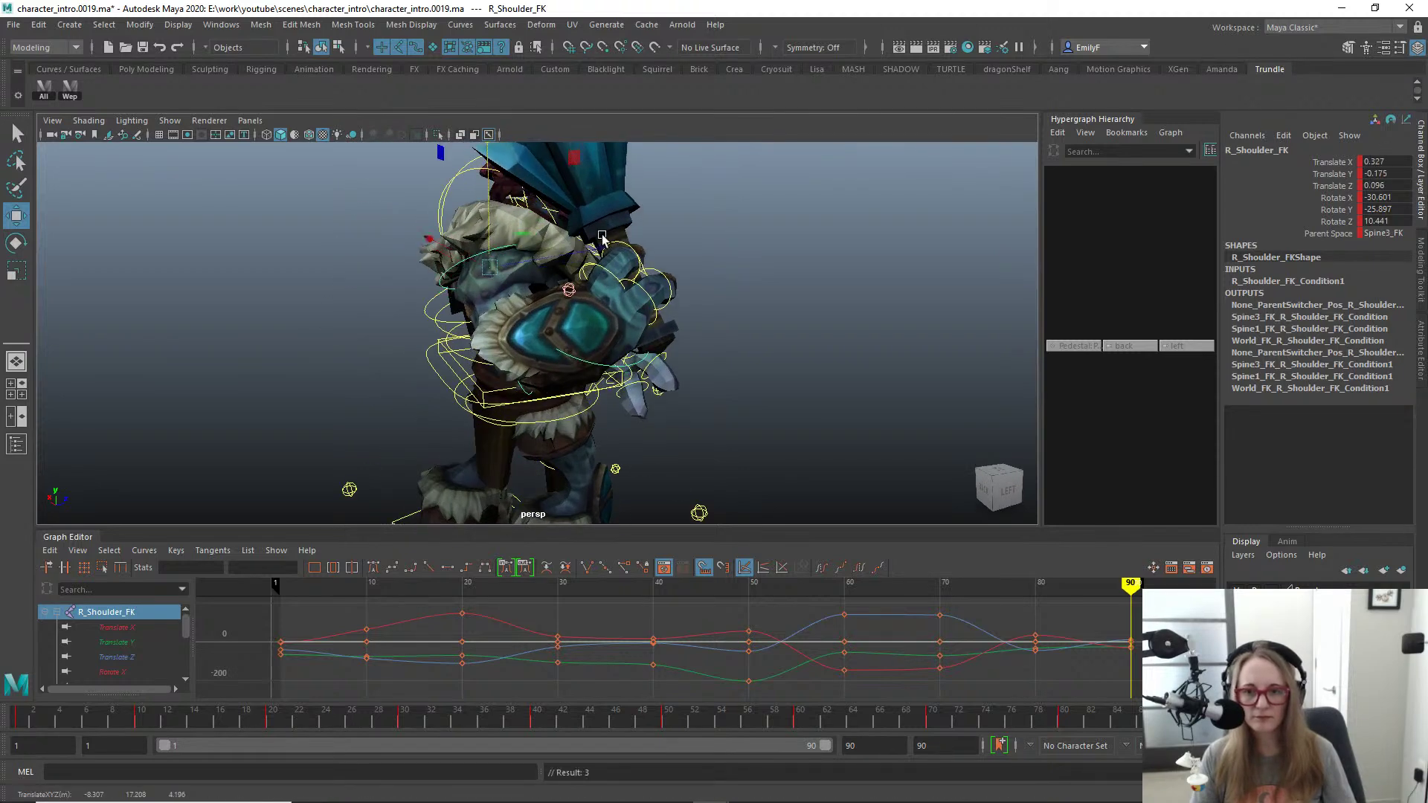
middle_drag(603, 237, 592, 269)
key(q)
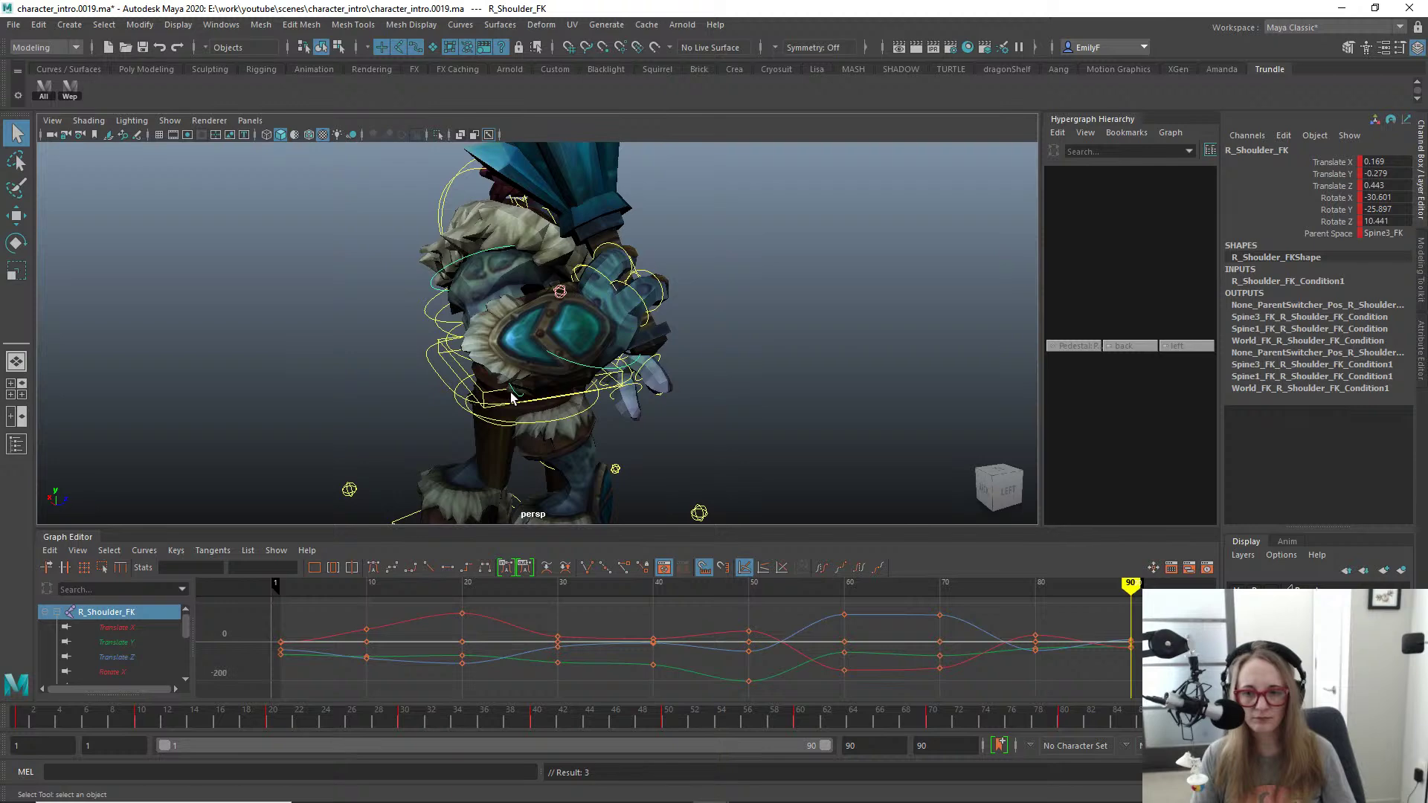
Step: Rotate the right elbow control R_Elbow_FK to adjust the bend of the weapon arm
click(511, 398)
alt+drag(511, 398, 667, 403)
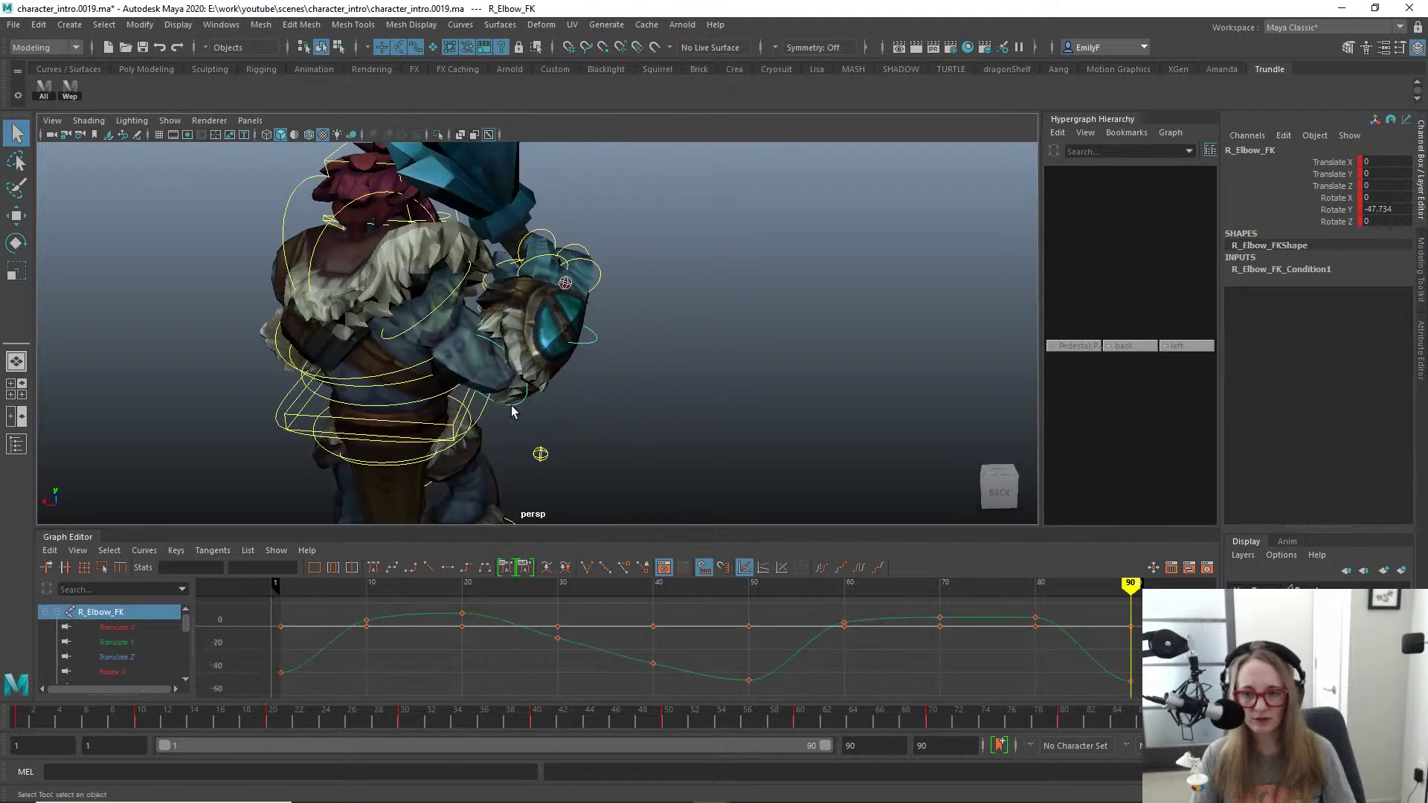
key(e)
drag(436, 487, 303, 270)
alt+drag(826, 331, 781, 329)
key(q)
Step: Rotate the right hand control R_Hand_FK to about 32.97, -24.506, 63.57 at frame 90
click(497, 326)
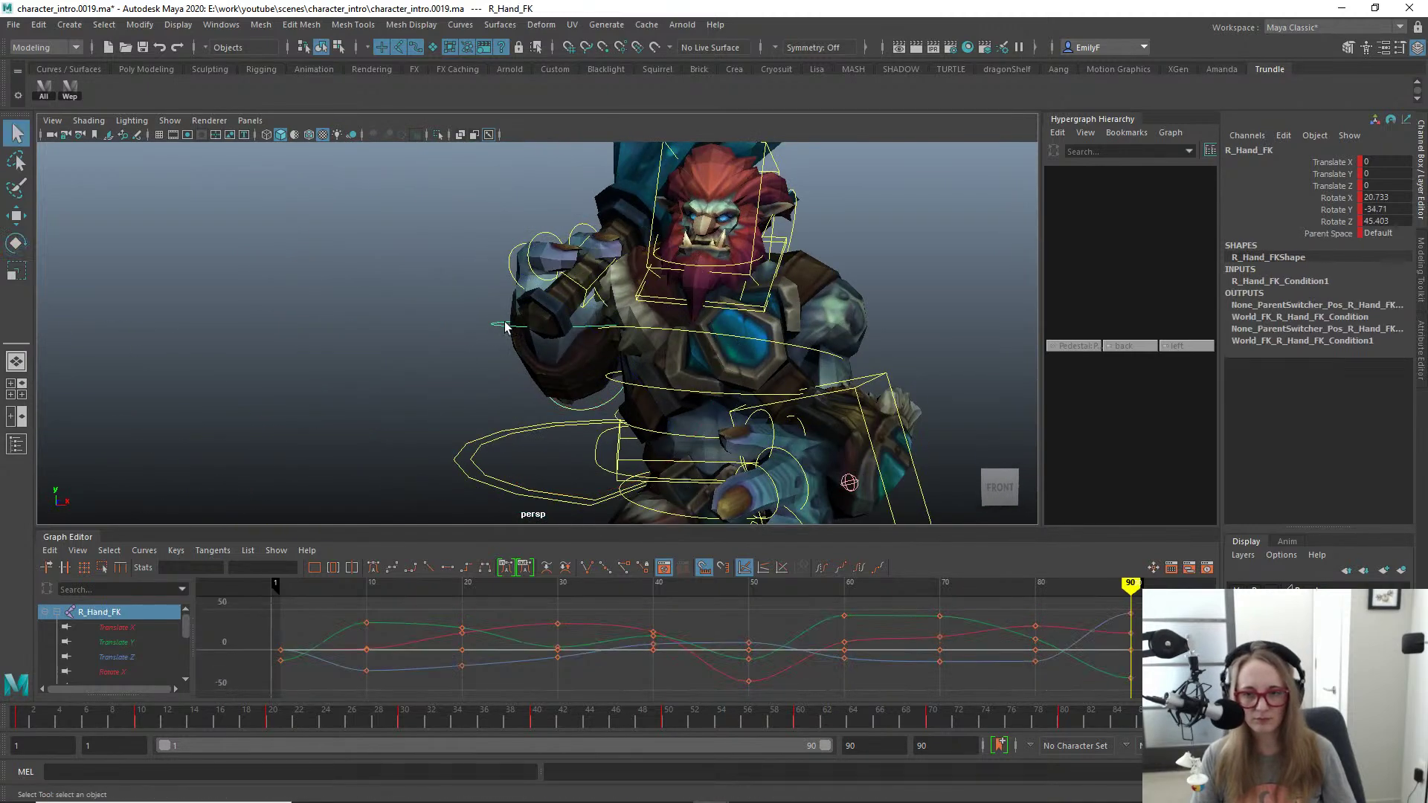
key(e)
drag(504, 328, 609, 246)
drag(629, 319, 462, 314)
key(q)
alt+right_drag(462, 315, 565, 340)
key(alt+1)
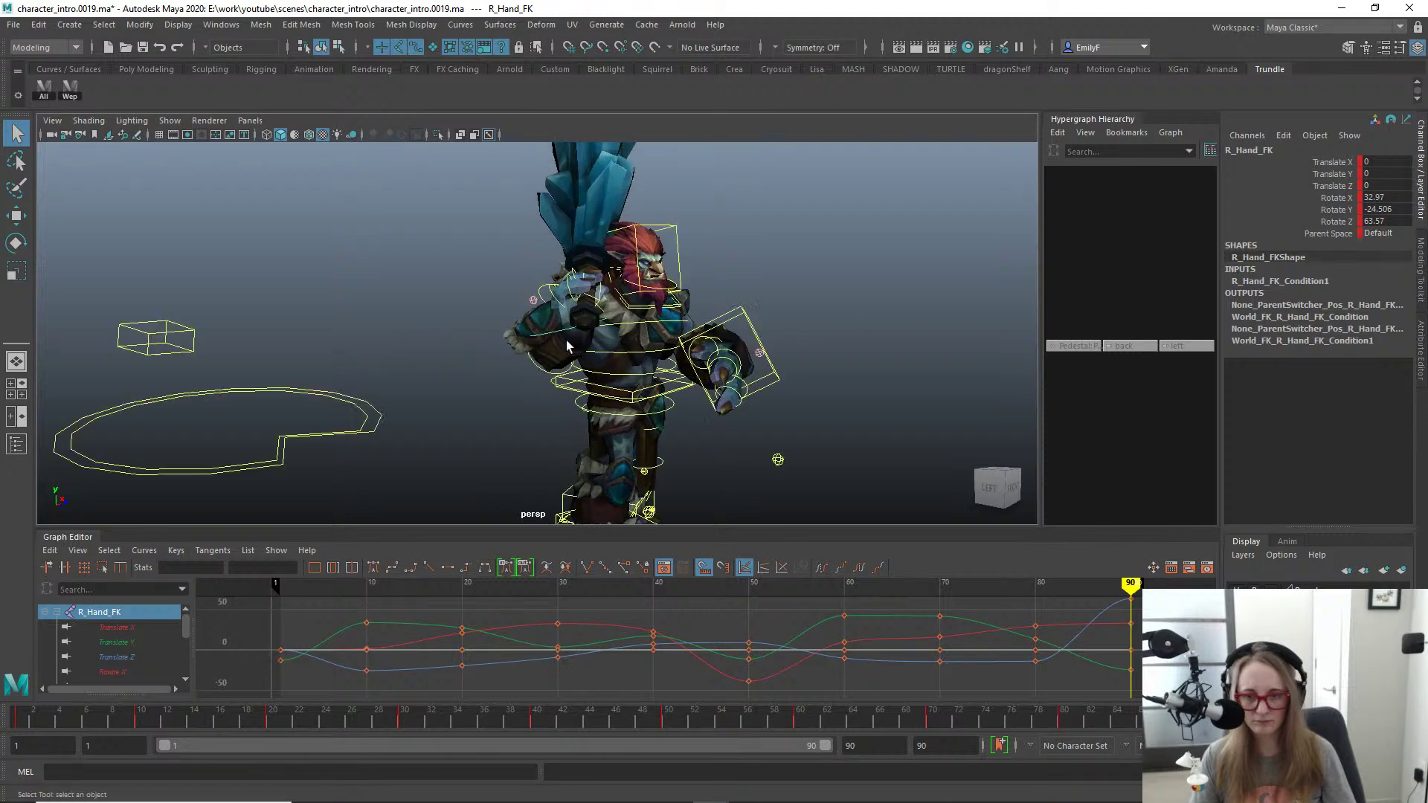
Step: Rotate and move the Weapon_FK control so the club rests over the right shoulder, within the hand's grip
alt+drag(566, 341, 535, 247)
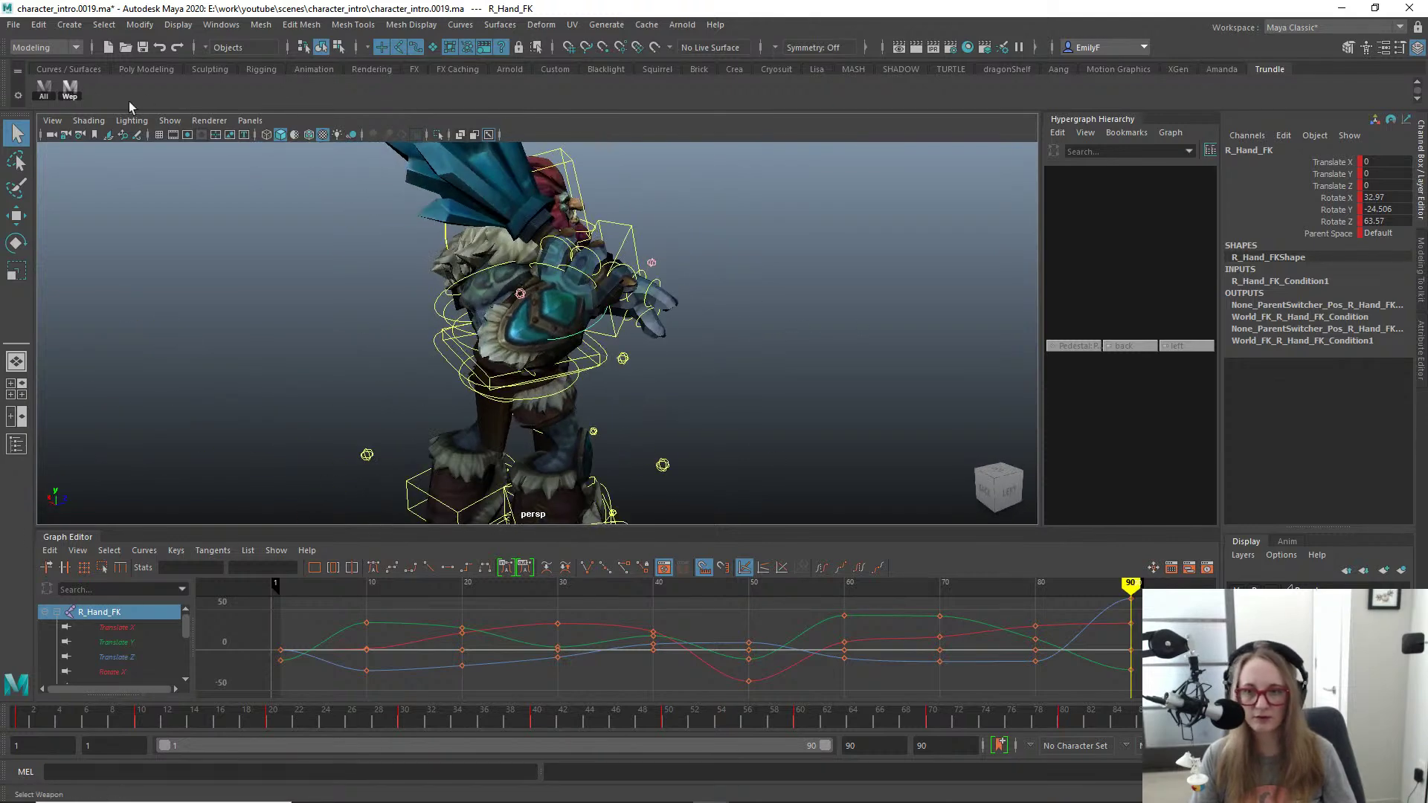
click(69, 90)
key(f)
alt+drag(780, 275, 334, 360)
alt+right_drag(335, 361, 597, 372)
key(e)
drag(426, 383, 733, 398)
key(w)
drag(537, 252, 421, 357)
drag(532, 356, 595, 305)
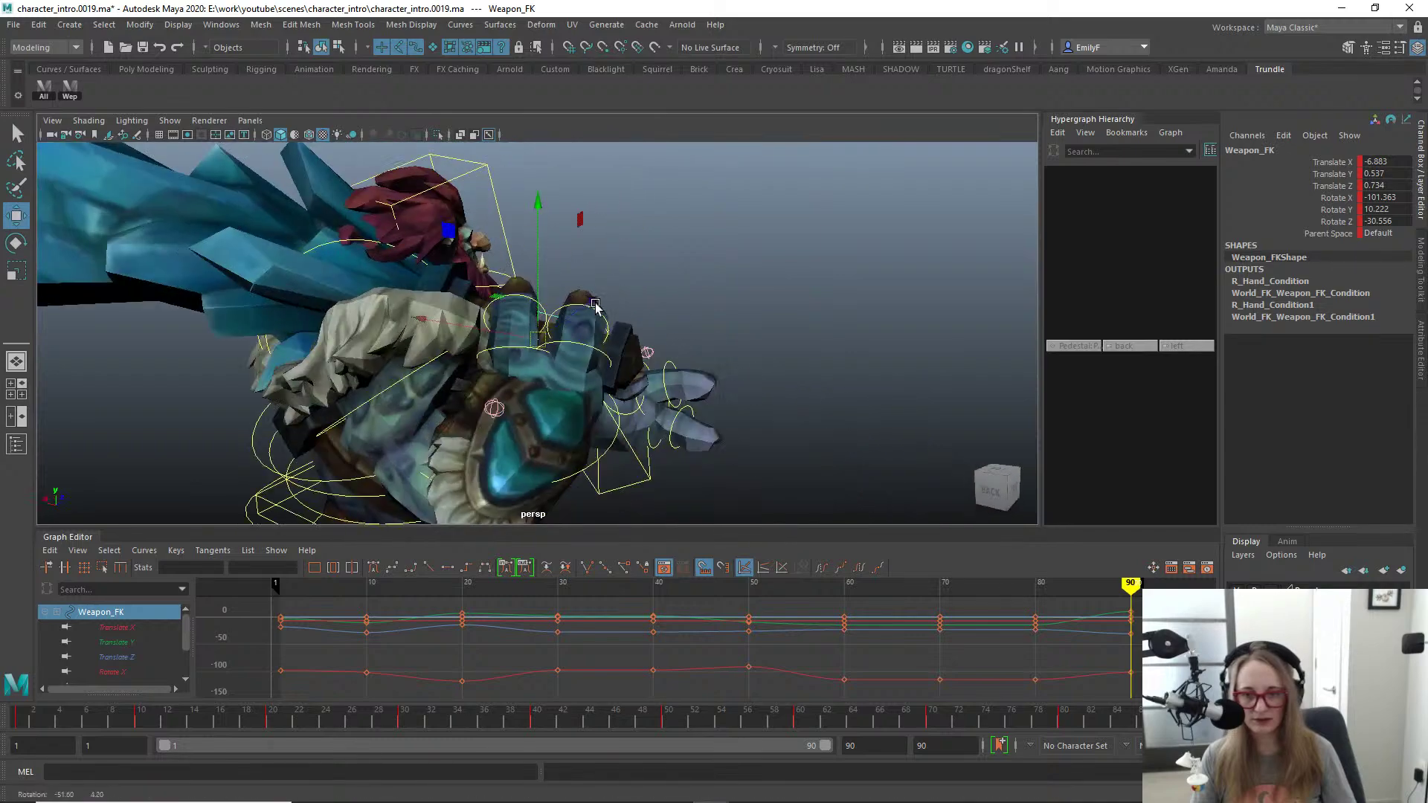
Step: Rotate R_Hand_FK again to refine the wrist angle around the repositioned weapon handle
click(612, 451)
alt+drag(612, 452, 502, 415)
key(e)
drag(567, 326, 538, 444)
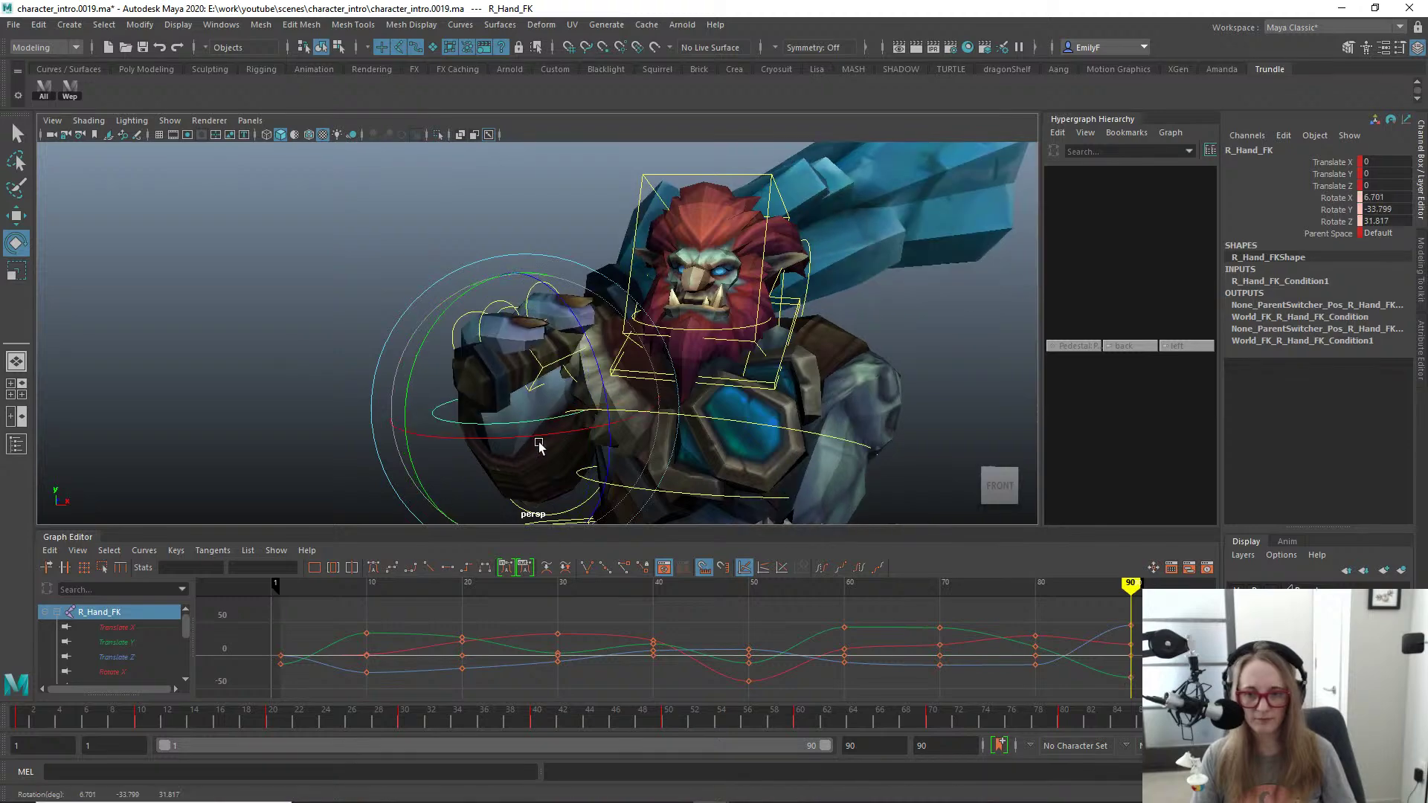
drag(497, 289, 679, 310)
key(q)
Step: Rotate the right shoulder control R_Shoulder_FK to about -28.148, -30.368, 11.209
click(414, 366)
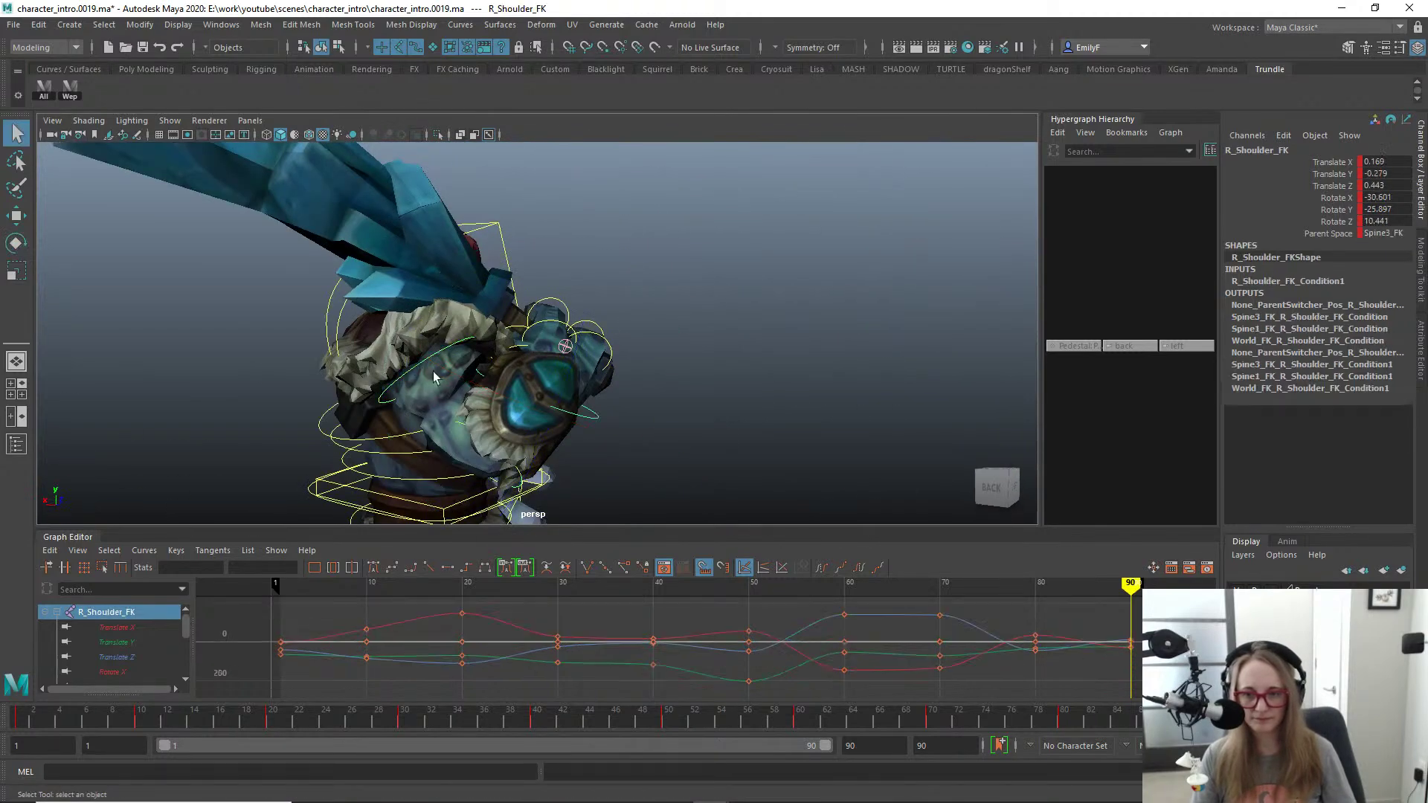
alt+drag(418, 367, 494, 386)
key(e)
drag(558, 438, 568, 443)
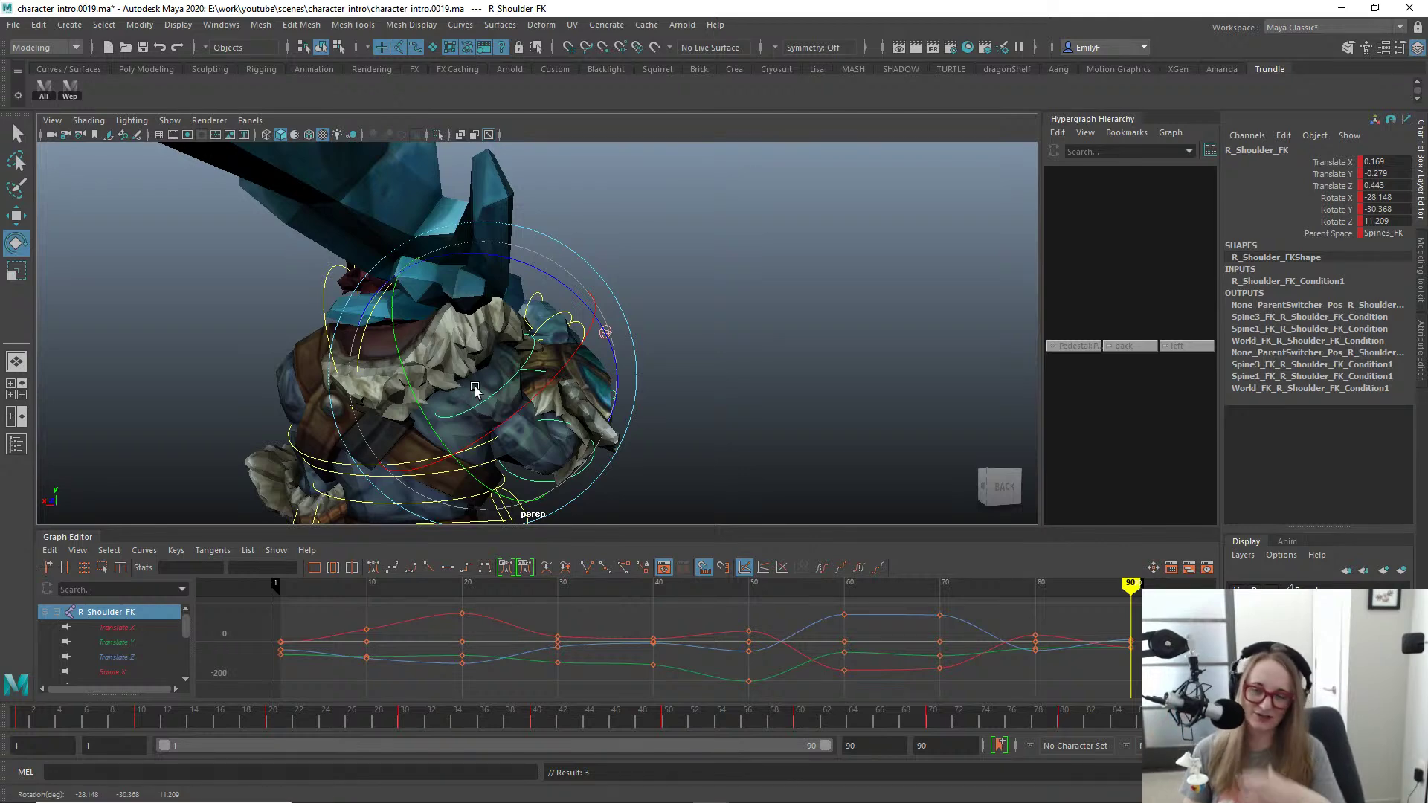
key(q)
Step: Refine the R_Shoulder_FK rotation to about -19.05, -34.149, 4.709 and key it at frame 90
alt+drag(475, 388, 746, 309)
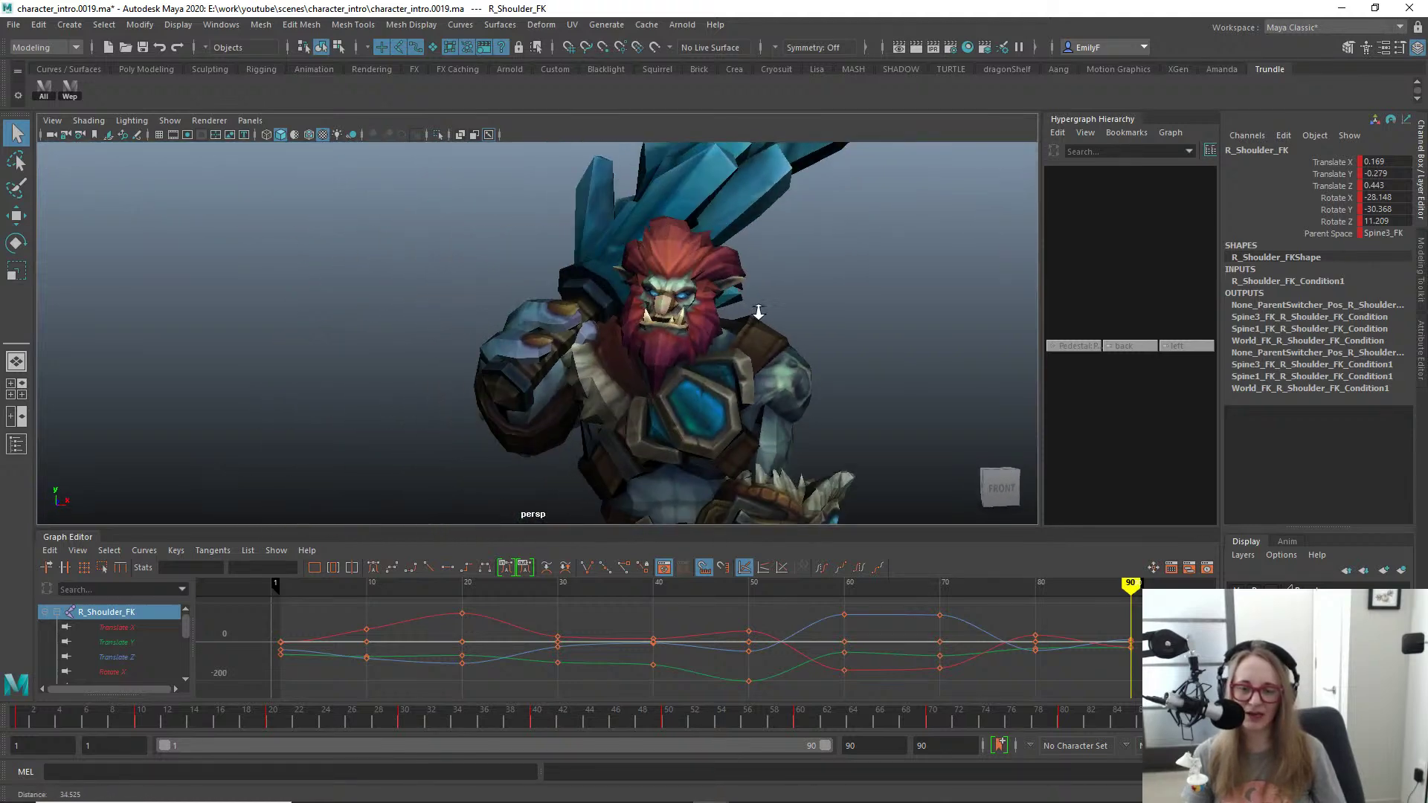
alt+right_drag(759, 313, 658, 290)
alt+drag(658, 289, 673, 291)
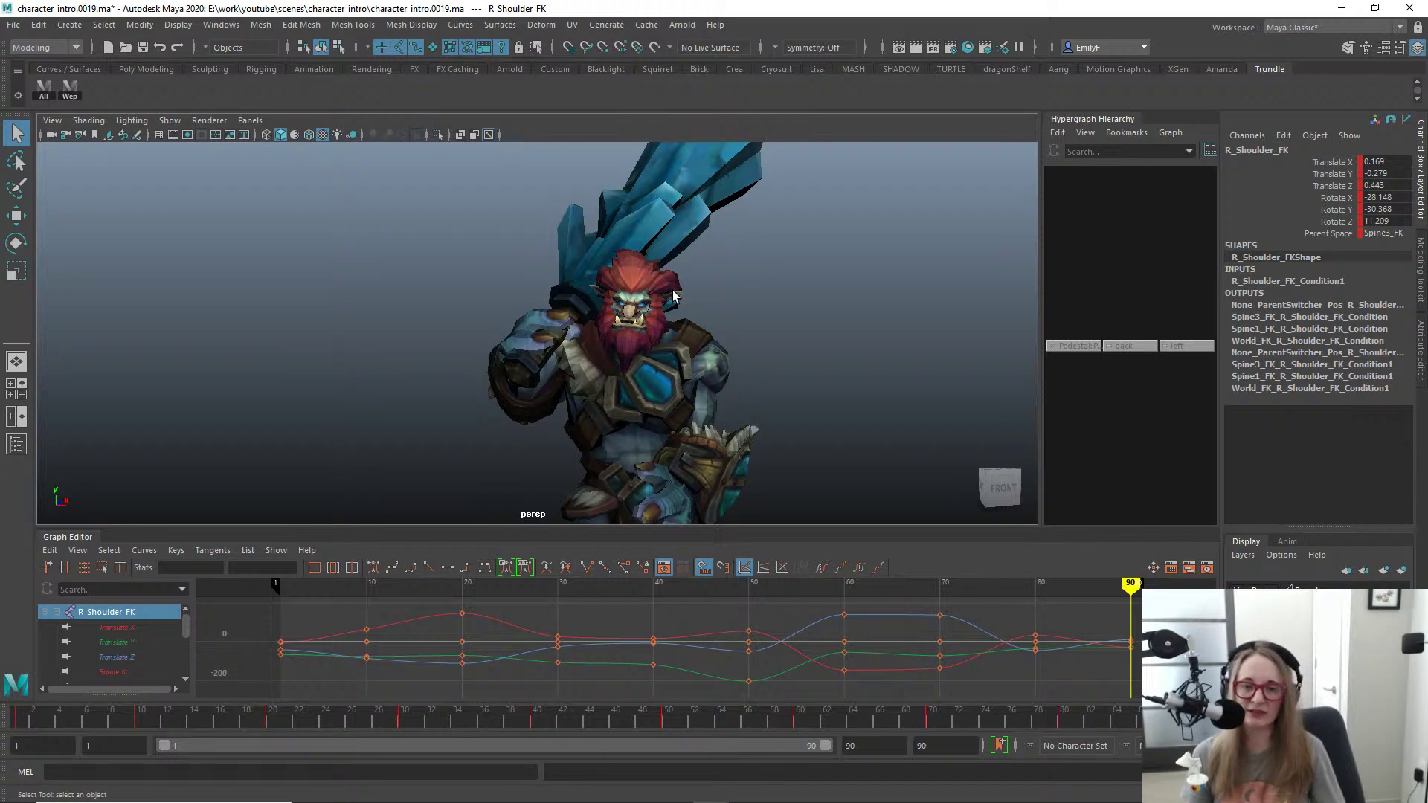
alt+drag(675, 291, 673, 354)
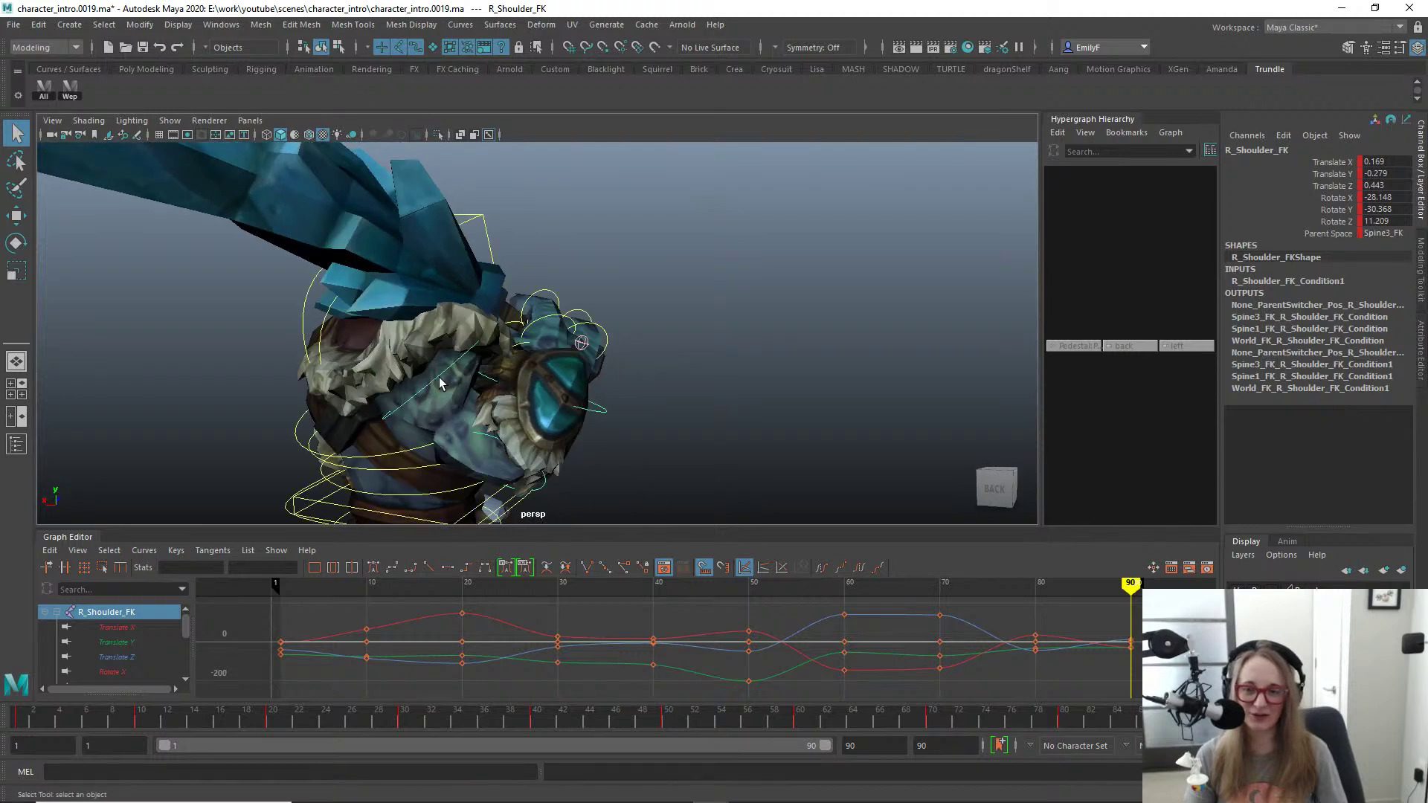
key(e)
drag(439, 377, 308, 321)
key(q)
key(e)
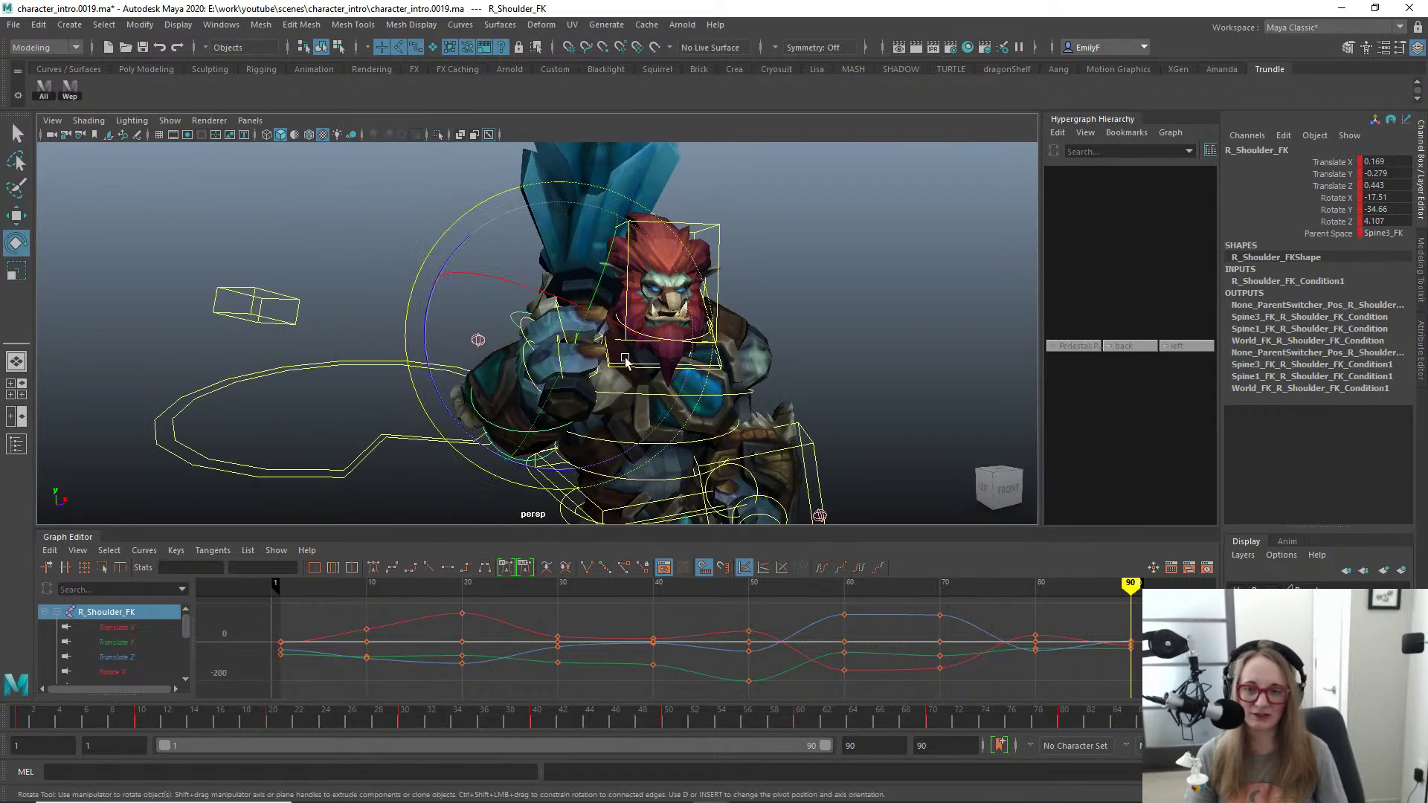
drag(635, 387, 630, 394)
key(s)
key(q)
scroll(714, 395, down, 2)
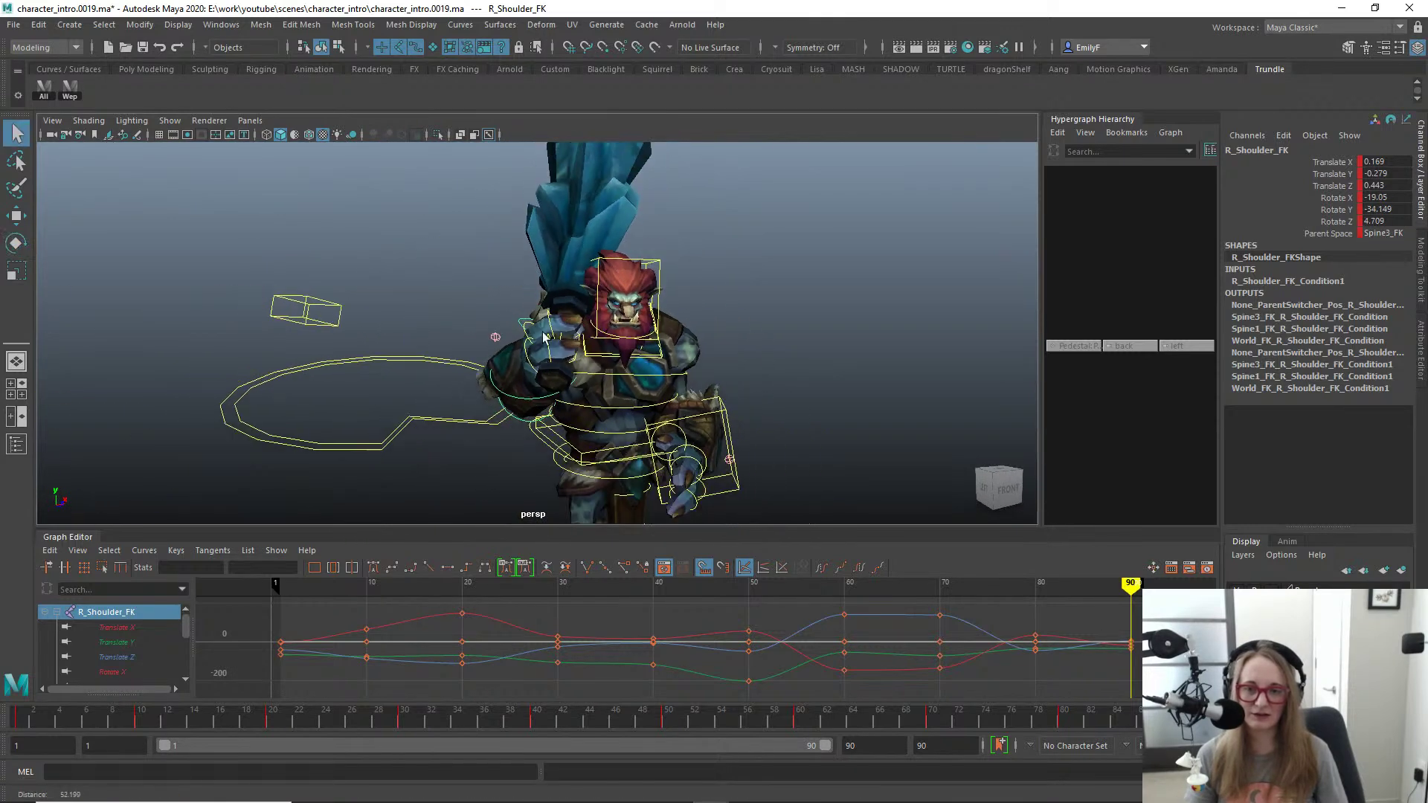
Step: Move the left hand control L_Hand_IK outward from the body to about 0.281, -8.019, 3.72
alt+drag(807, 394, 643, 308)
click(675, 395)
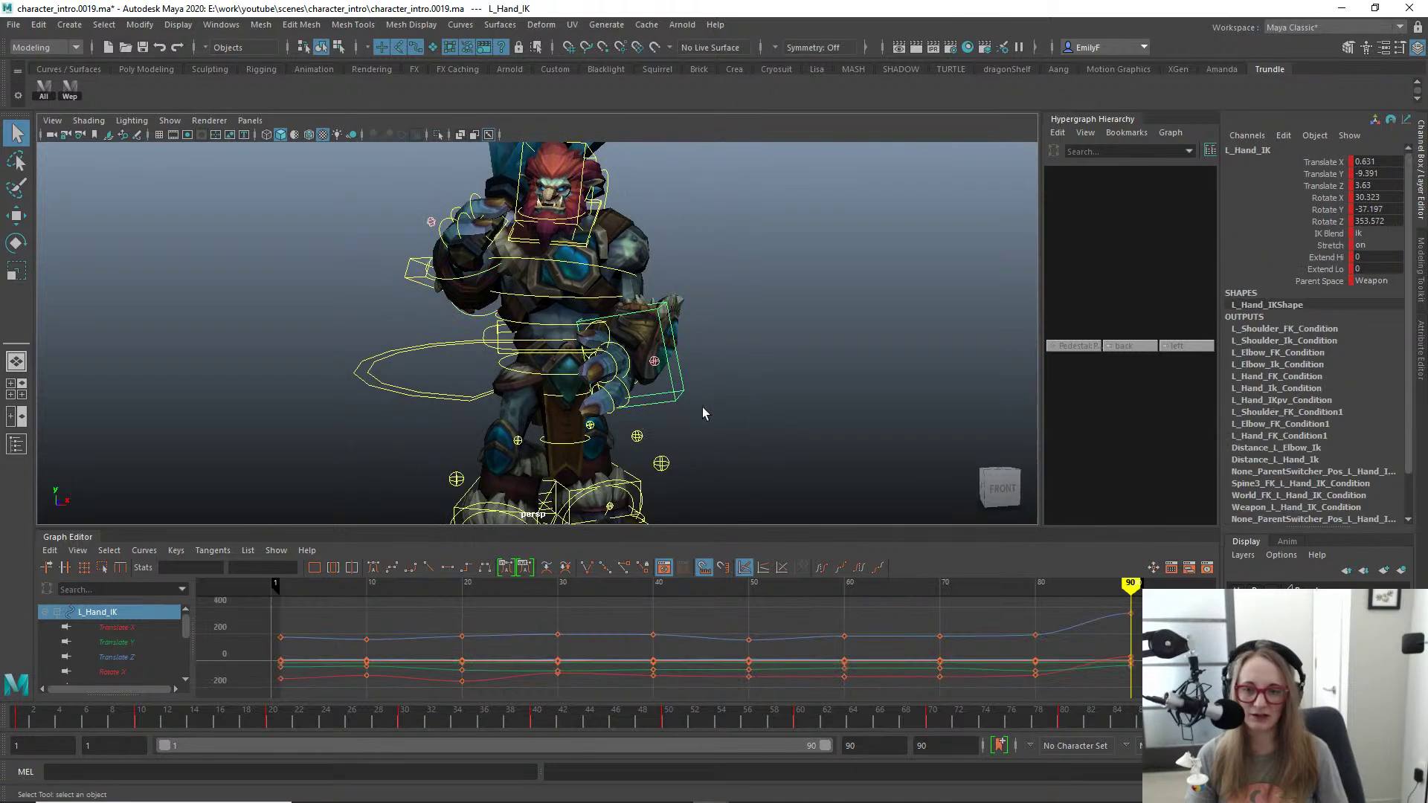
key(w)
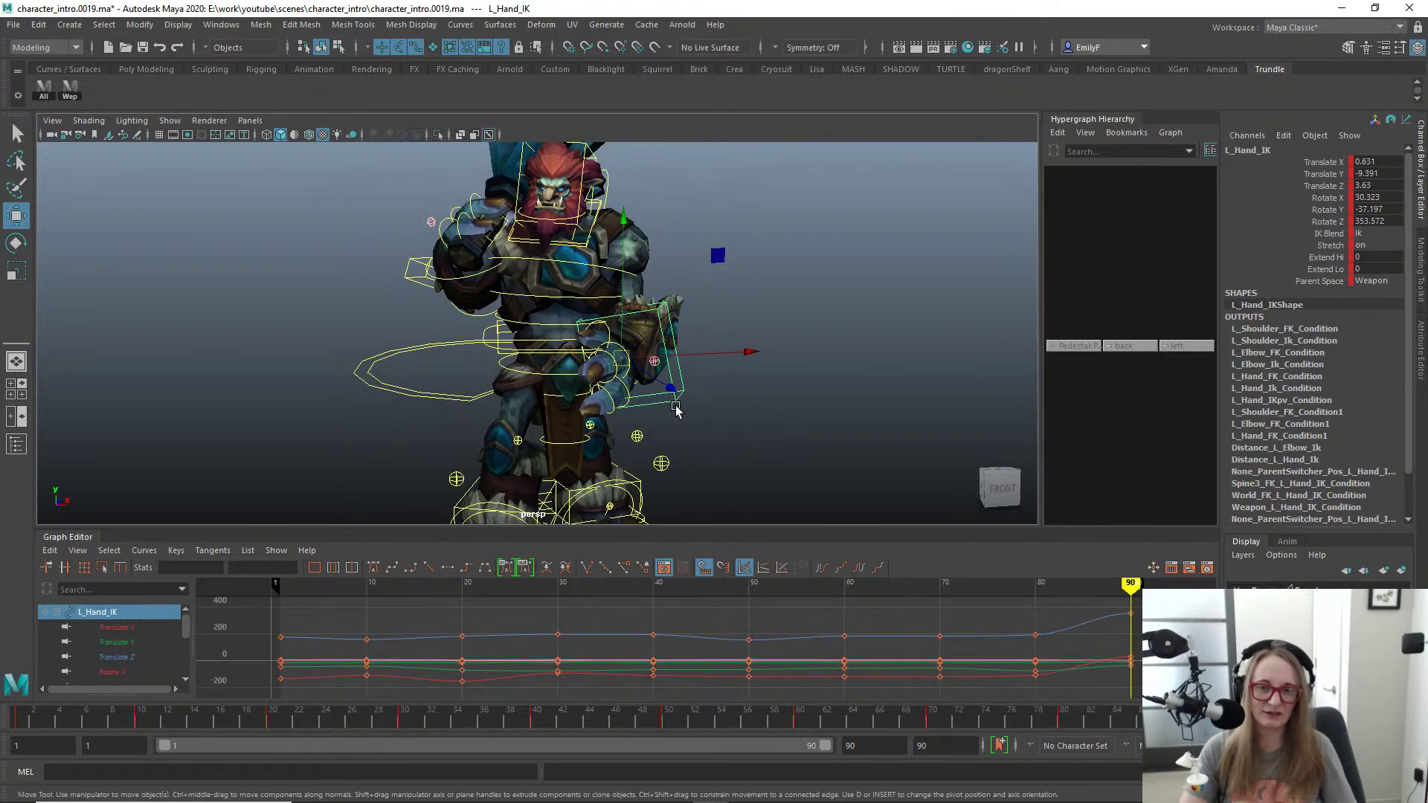
drag(742, 354, 765, 356)
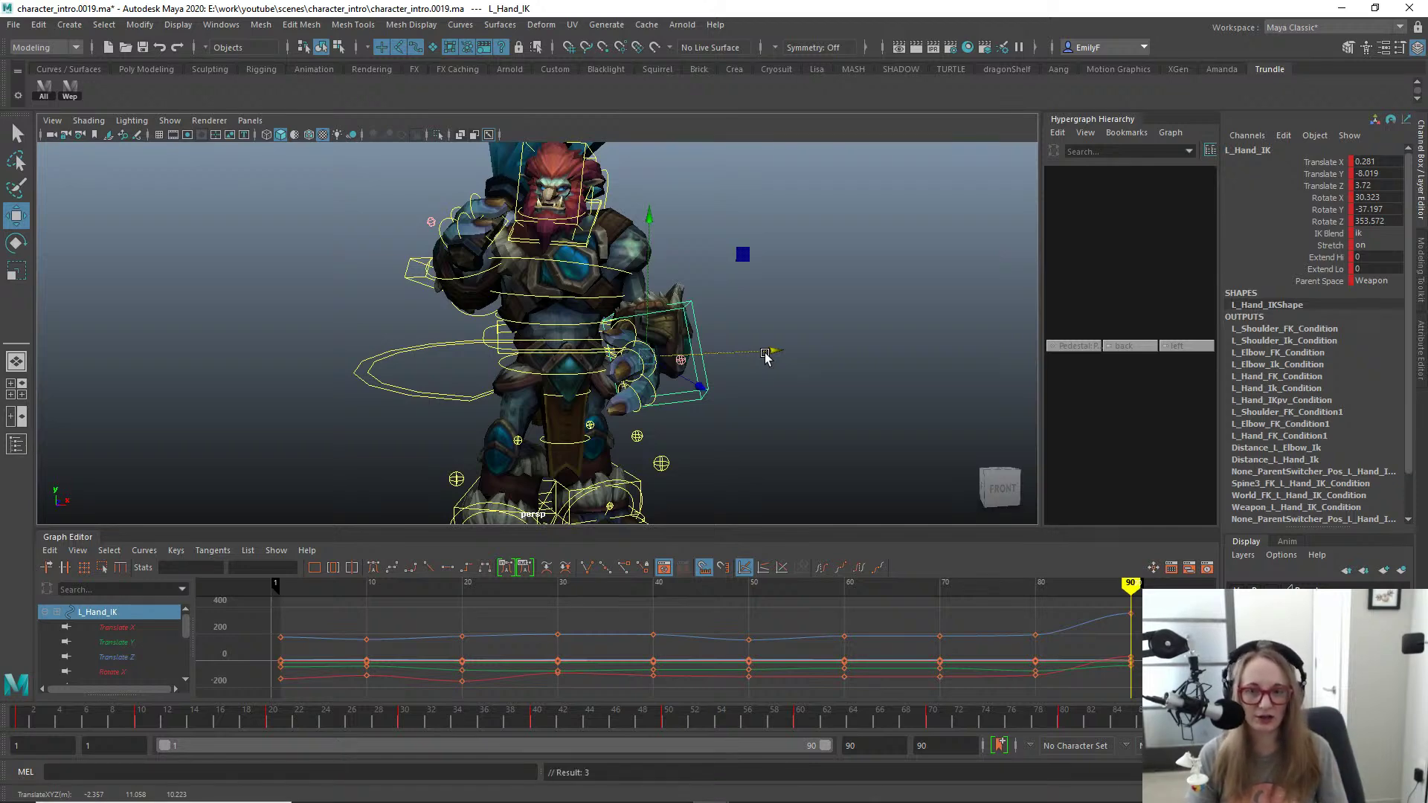
alt+drag(765, 357, 366, 382)
Step: Move the left elbow's pole vector control L_Hand_IKpv to reposition the elbow behind the character
key(q)
alt+drag(429, 425, 826, 489)
click(755, 506)
key(w)
drag(748, 389, 807, 305)
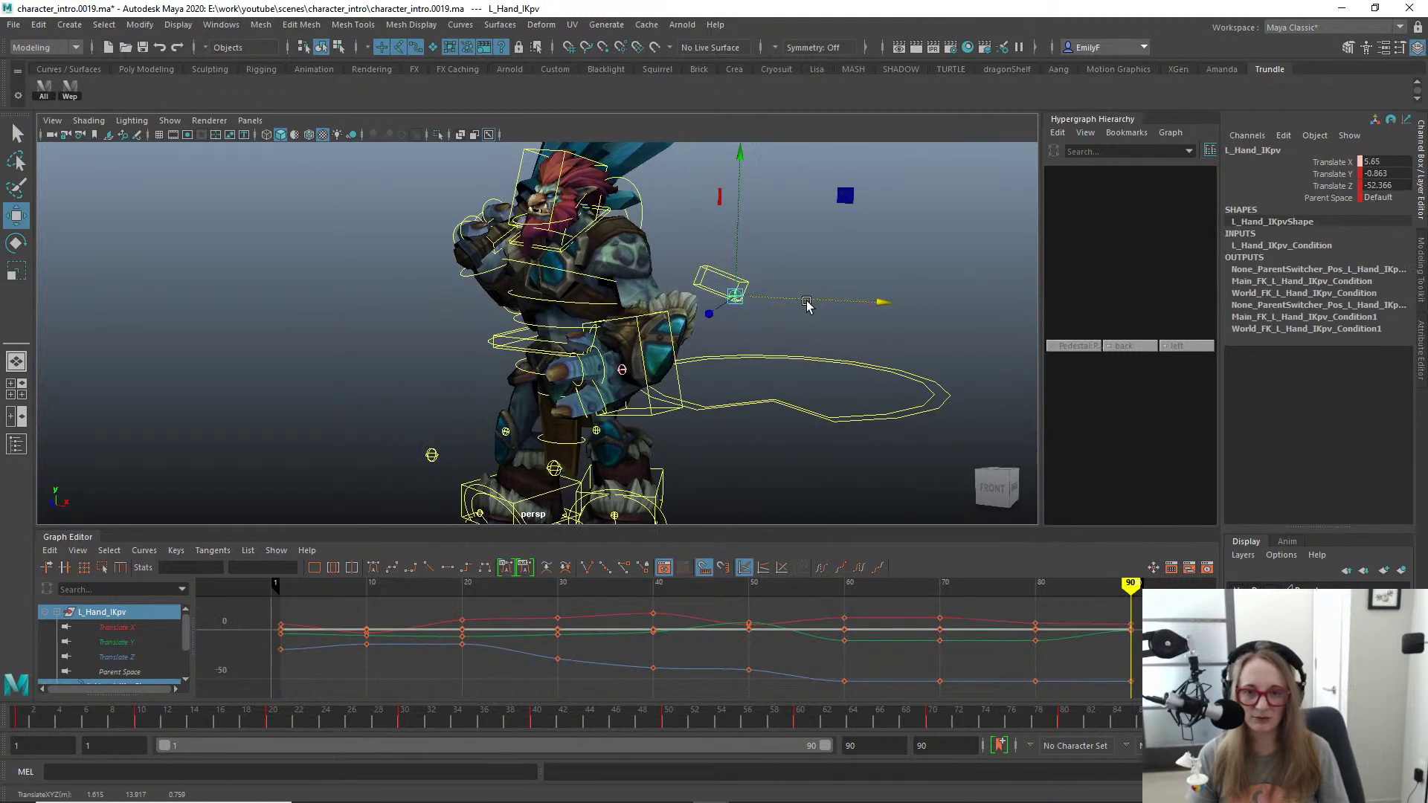
Step: Rotate the left hand control L_Hand_IK to about 44.306, 13.511, 336.113
click(652, 414)
alt+drag(612, 416, 616, 378)
key(e)
drag(617, 314, 601, 346)
Step: Hide the rig controls and examine the frame 90 pose from the front, sides and back
key(alt+1)
alt+drag(544, 330, 509, 313)
alt+right_drag(509, 313, 735, 318)
alt+drag(513, 292, 582, 280)
alt+drag(483, 246, 470, 311)
alt+right_drag(537, 343, 506, 348)
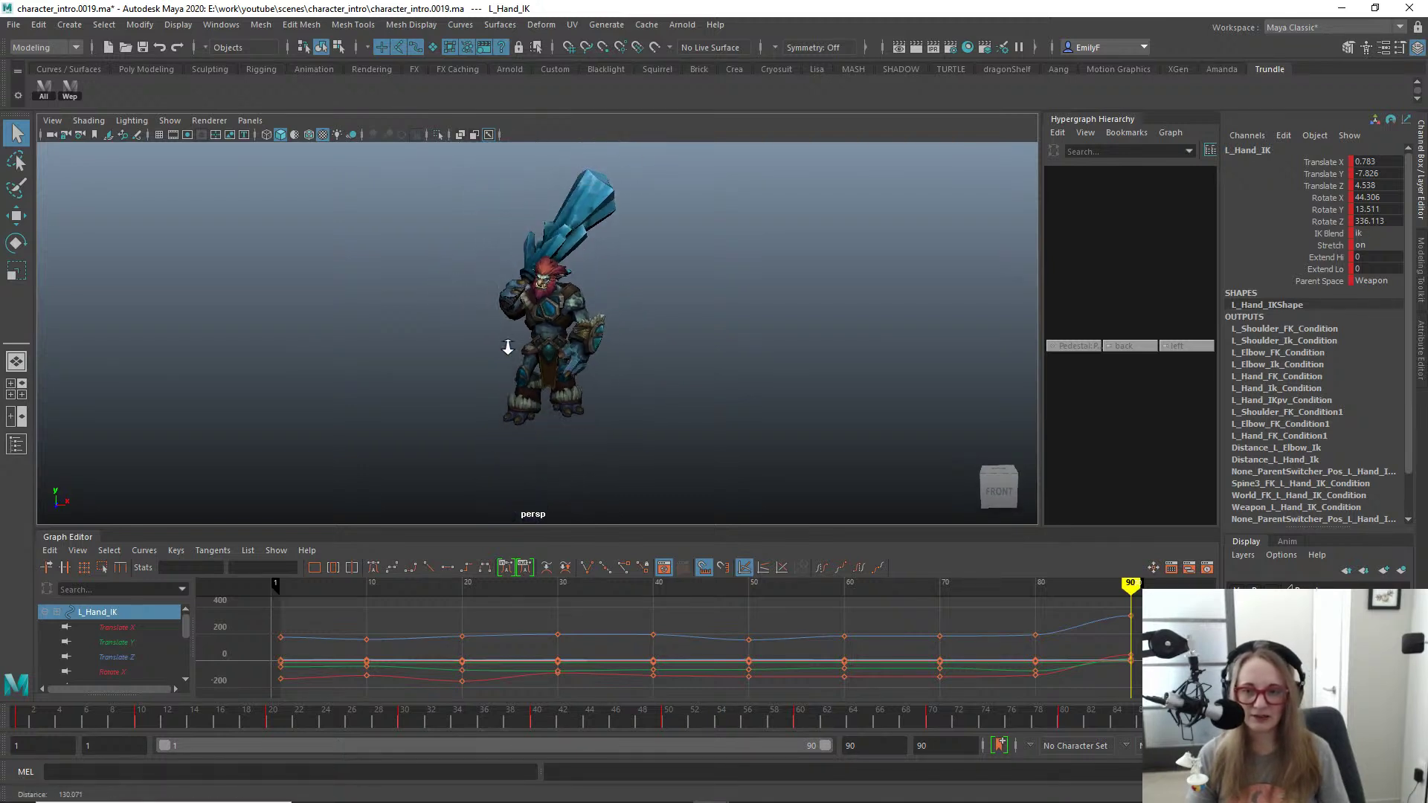
alt+drag(507, 344, 488, 338)
alt+right_drag(513, 349, 544, 361)
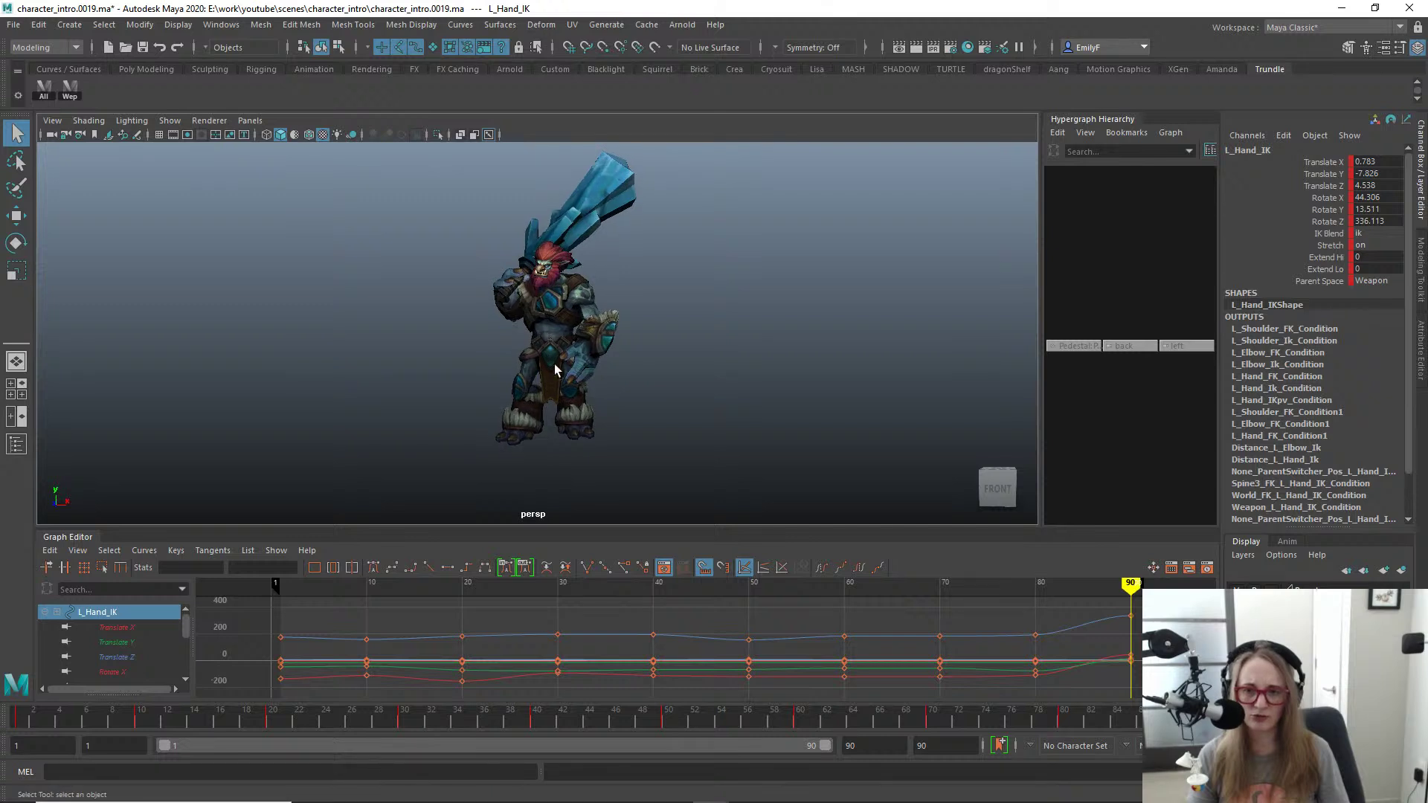
alt+drag(555, 364, 802, 368)
alt+right_drag(522, 274, 673, 310)
alt+drag(425, 284, 542, 281)
alt+right_drag(456, 263, 599, 269)
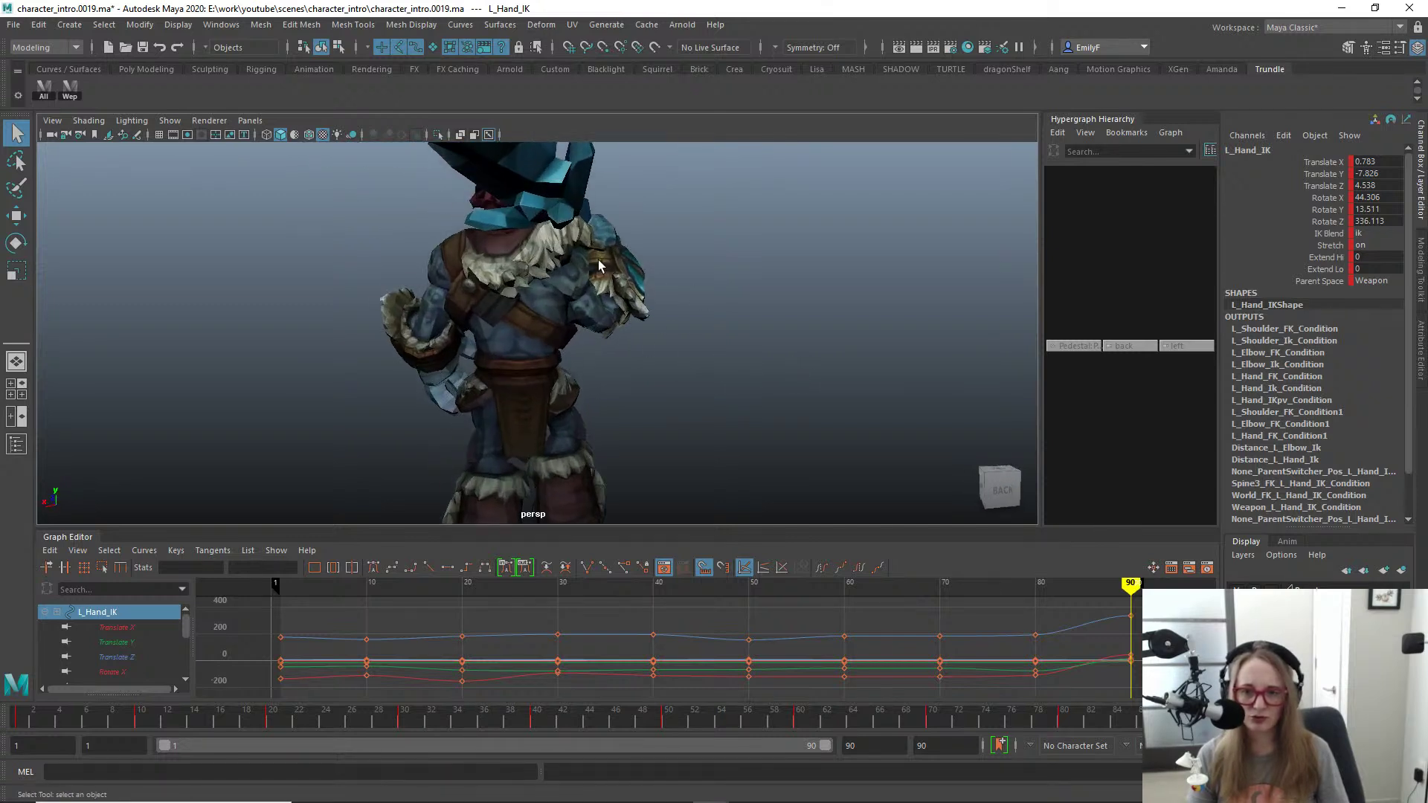
alt+drag(600, 269, 755, 281)
alt+drag(578, 311, 689, 293)
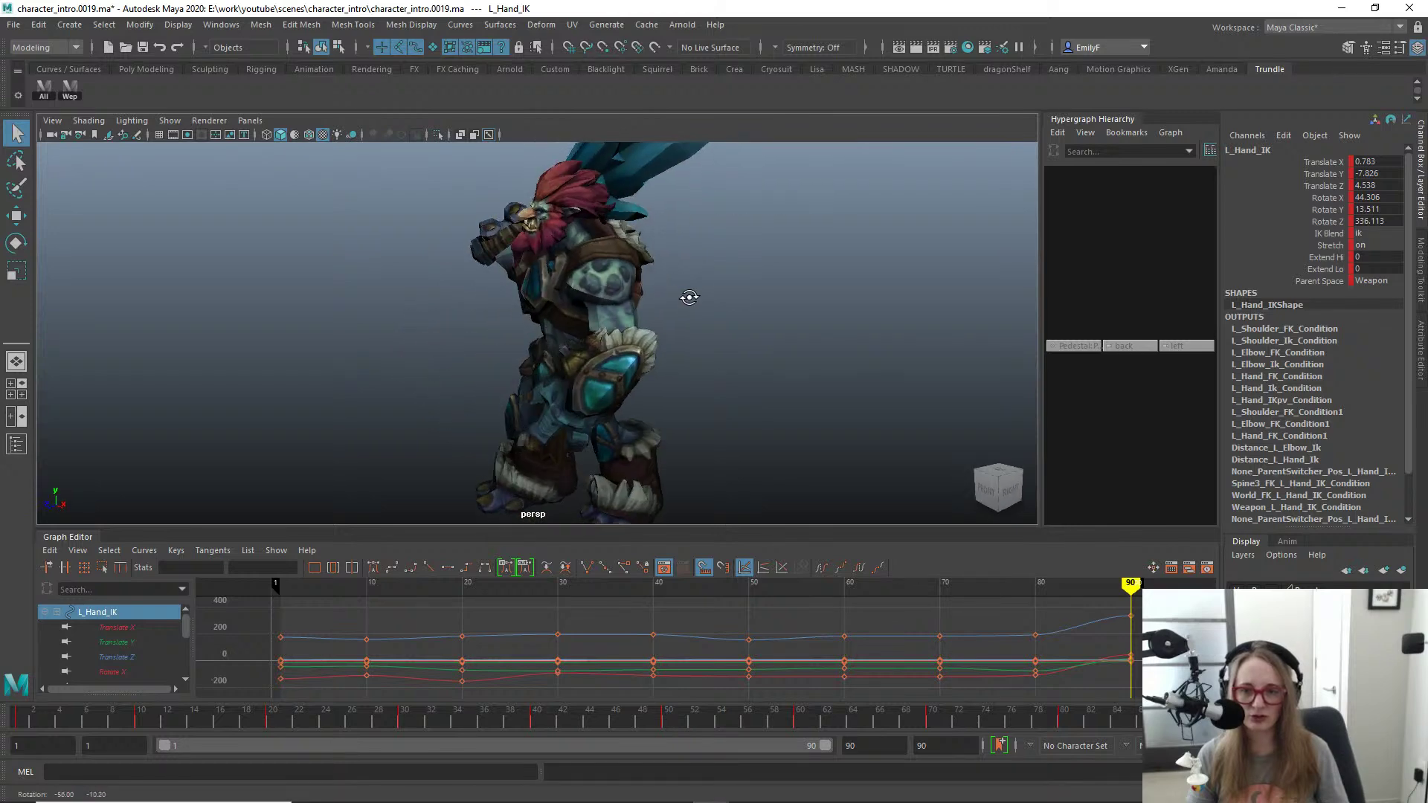
alt+right_drag(689, 293, 392, 268)
alt+drag(392, 268, 558, 343)
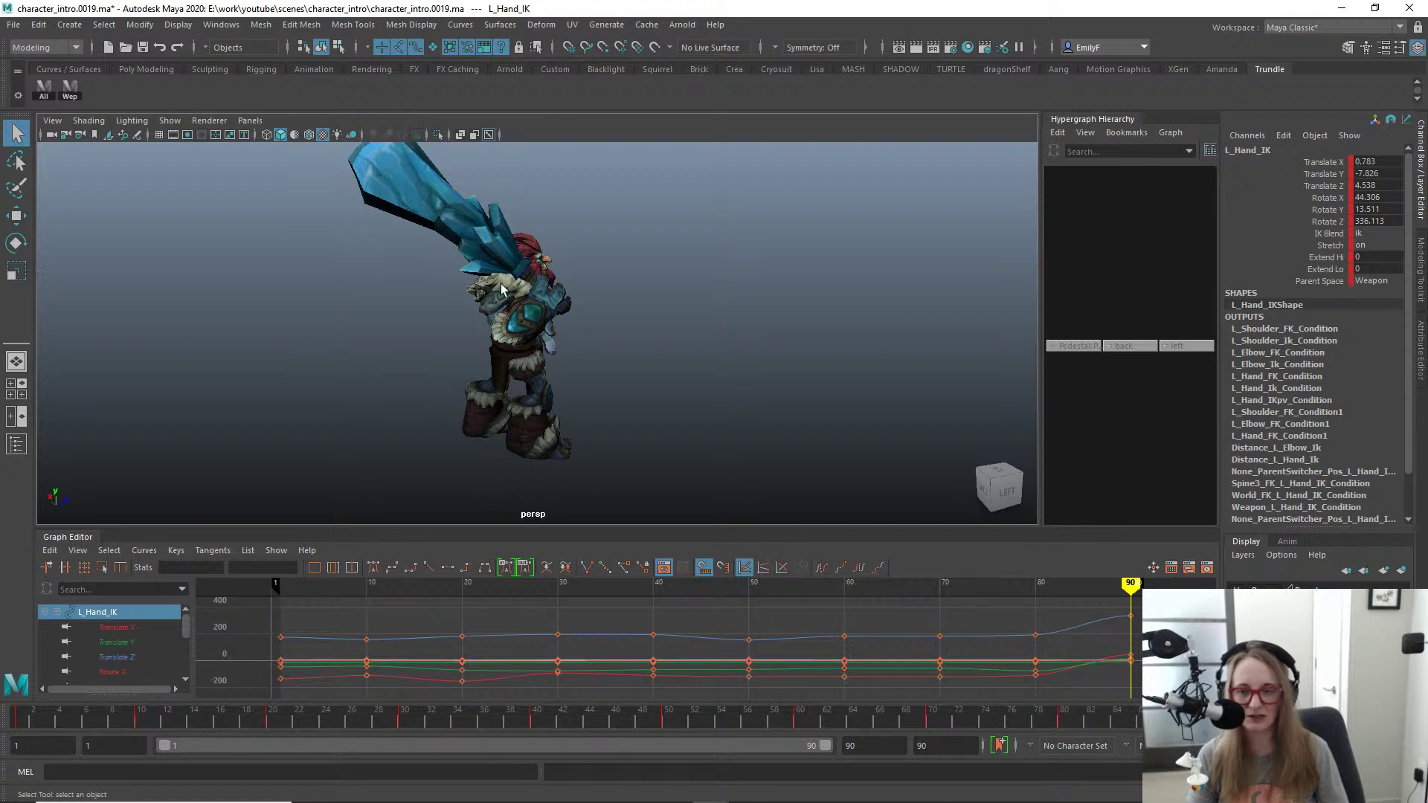
alt+drag(502, 284, 588, 295)
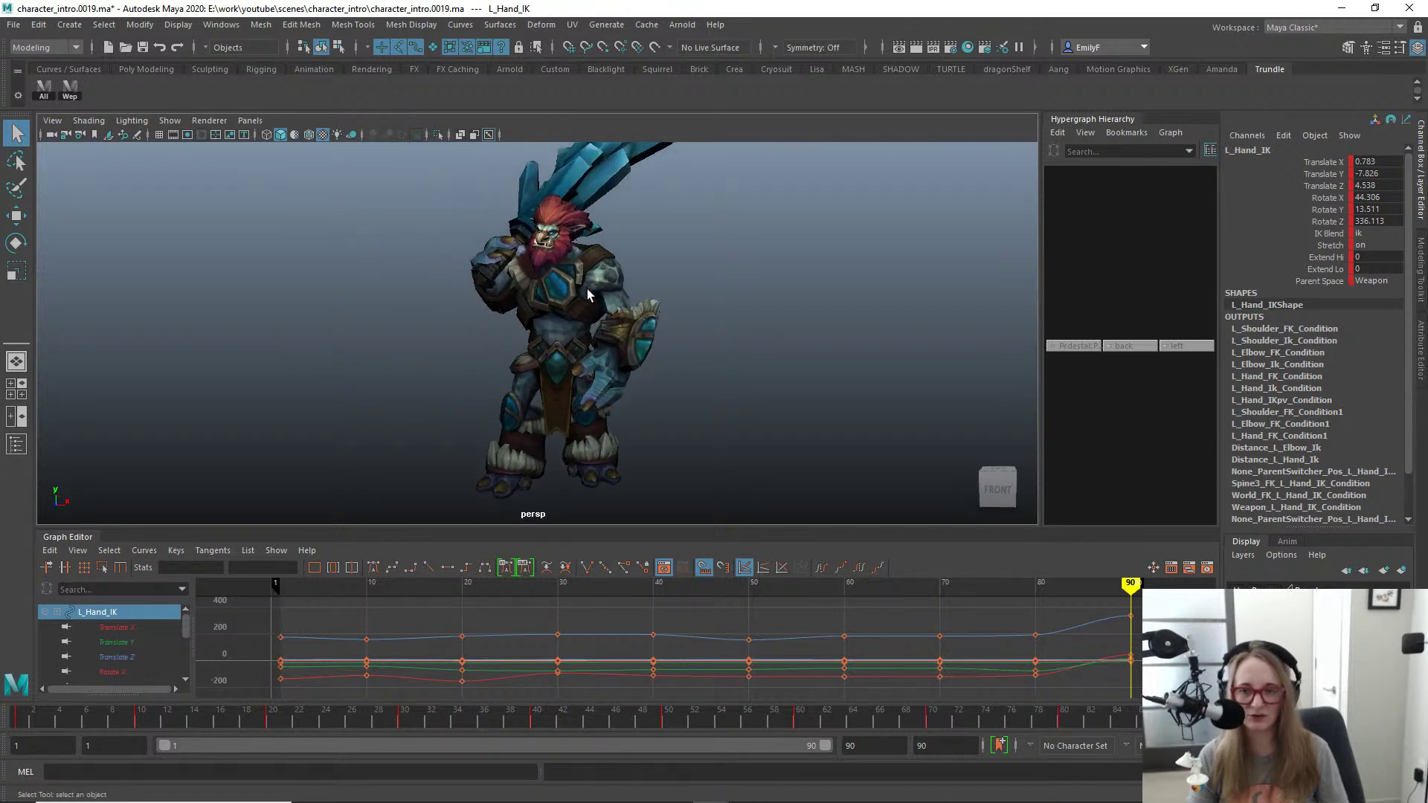
alt+right_drag(624, 295, 537, 242)
Step: Show the rig controls again and slightly rotate the upper chest control
key(alt+1)
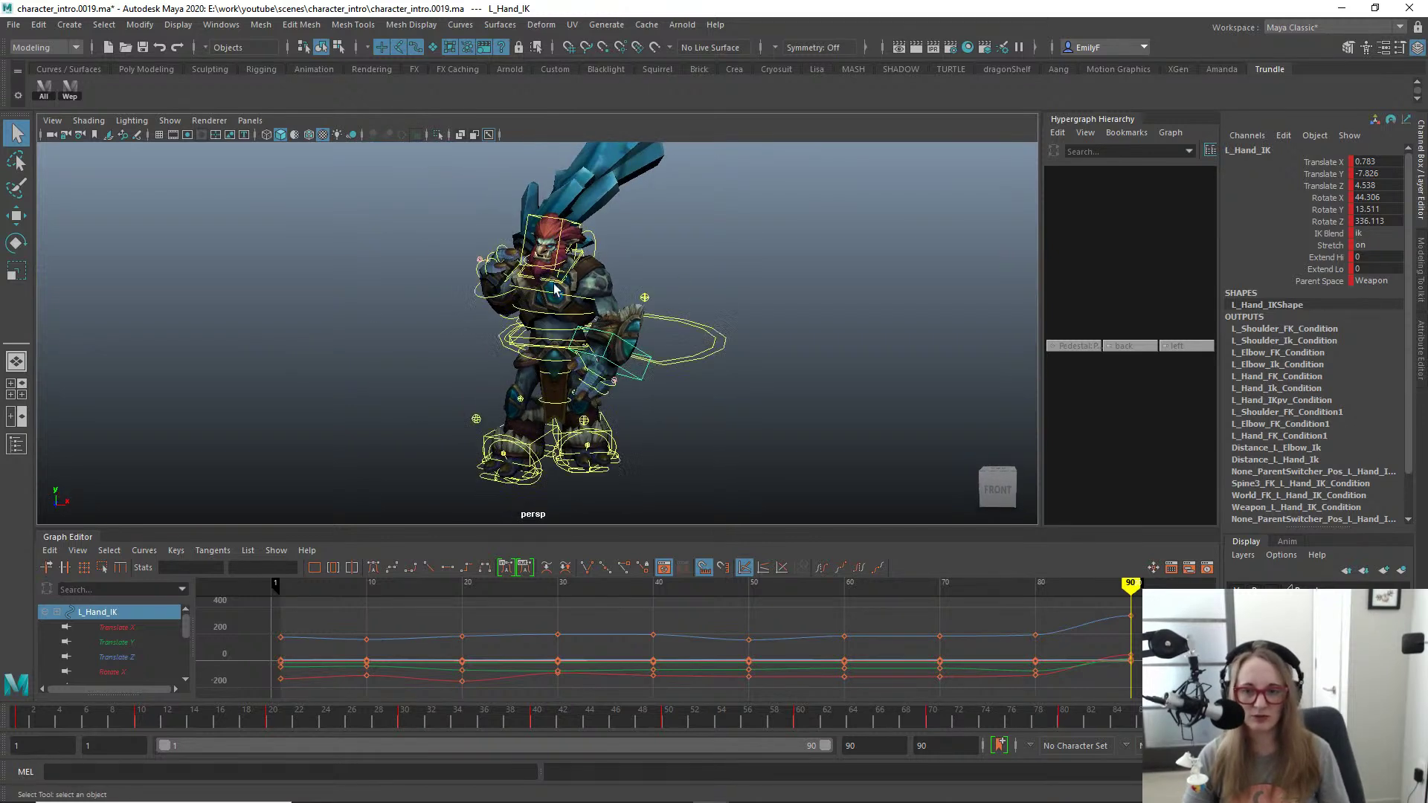
click(556, 288)
key(e)
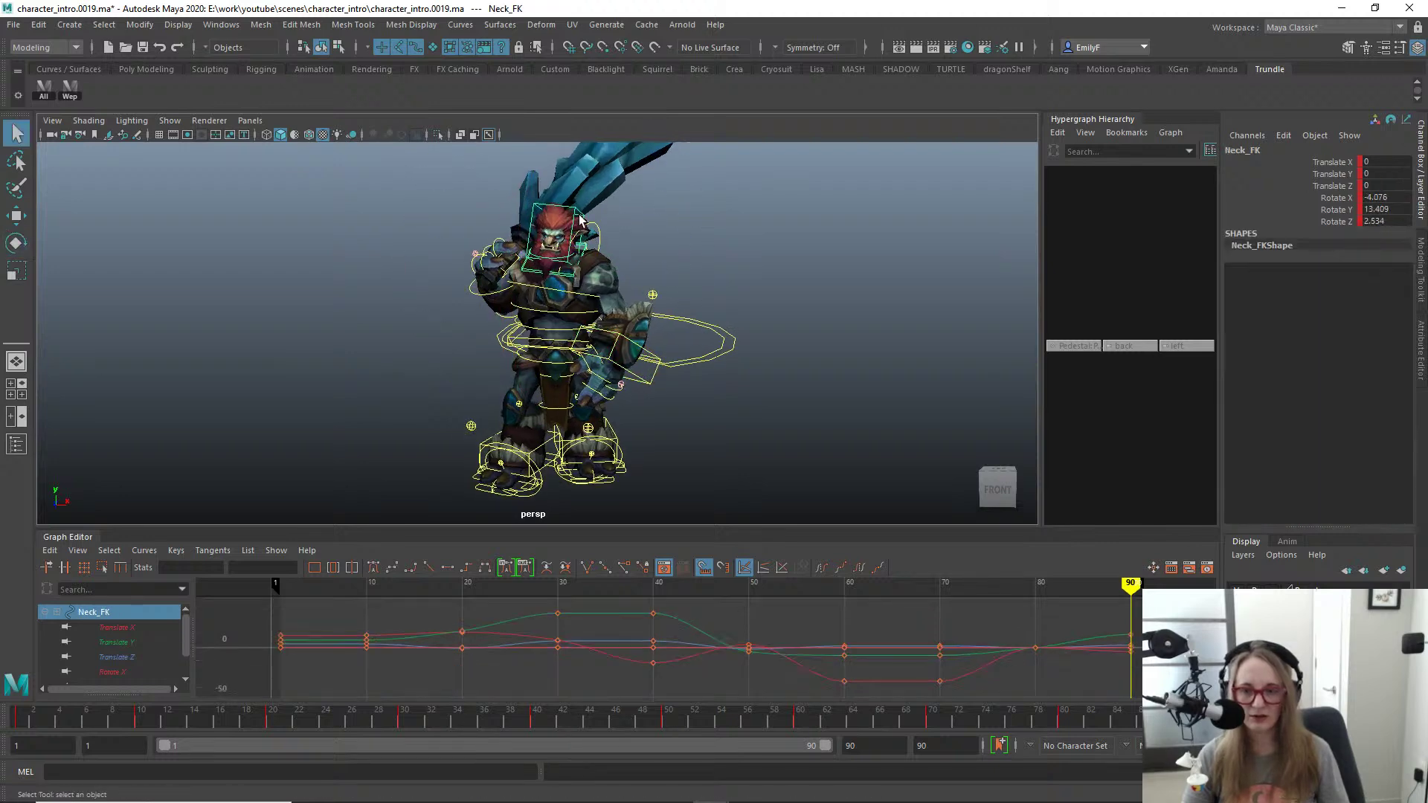
Step: Rotate the Head_FK control to about -9.591, -1.914, 0.157 and check the head pose without controls
click(557, 229)
key(e)
drag(556, 229, 586, 292)
key(q)
key(ctrl+shift+c)
key(e)
key(q)
scroll(717, 367, up, 3)
scroll(625, 351, up, 2)
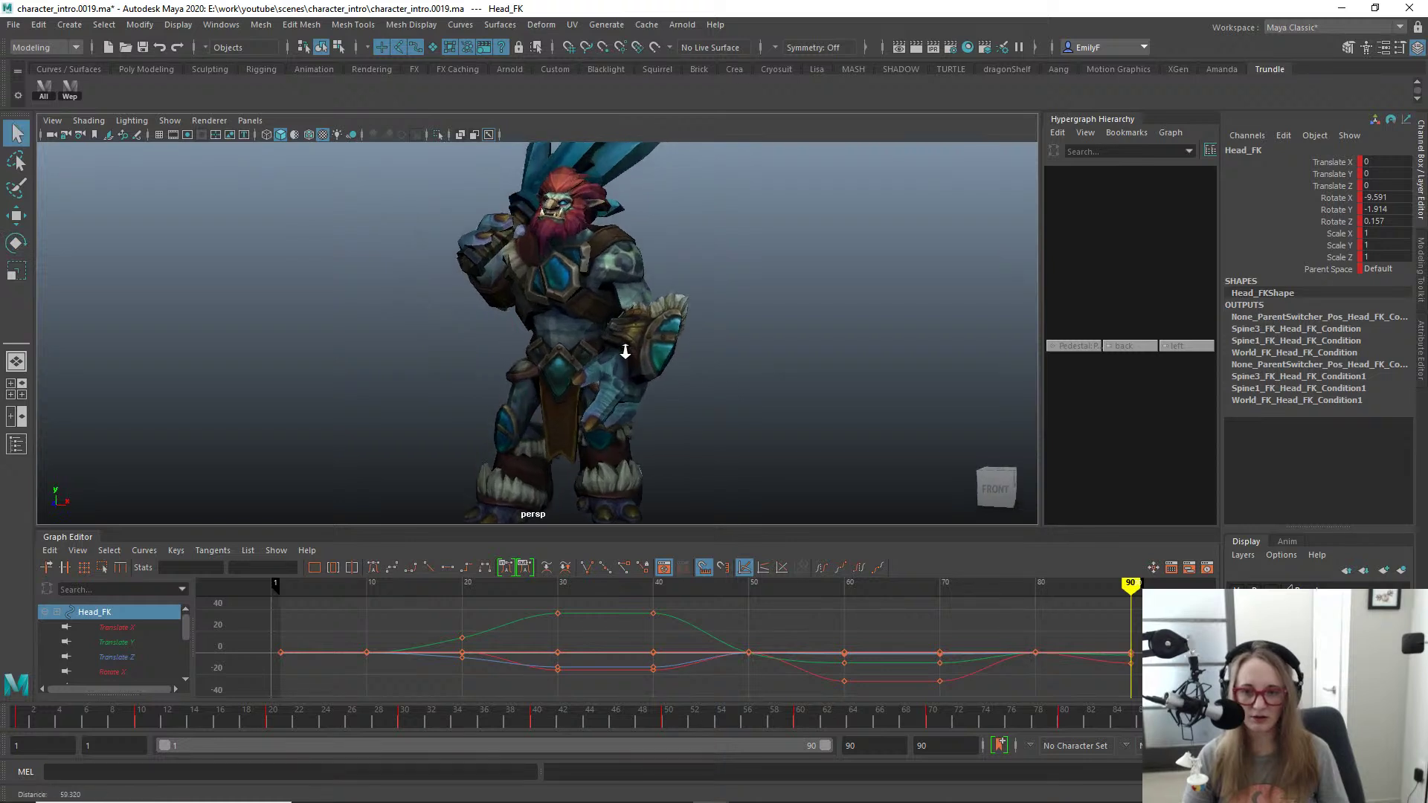
Step: Rotate the left clavicle control L_Clavicle_FK to about 1.522, 10.025, 20.323 at frame 90
alt+drag(775, 371, 487, 232)
alt+drag(437, 301, 789, 280)
alt+drag(390, 244, 560, 244)
click(645, 212)
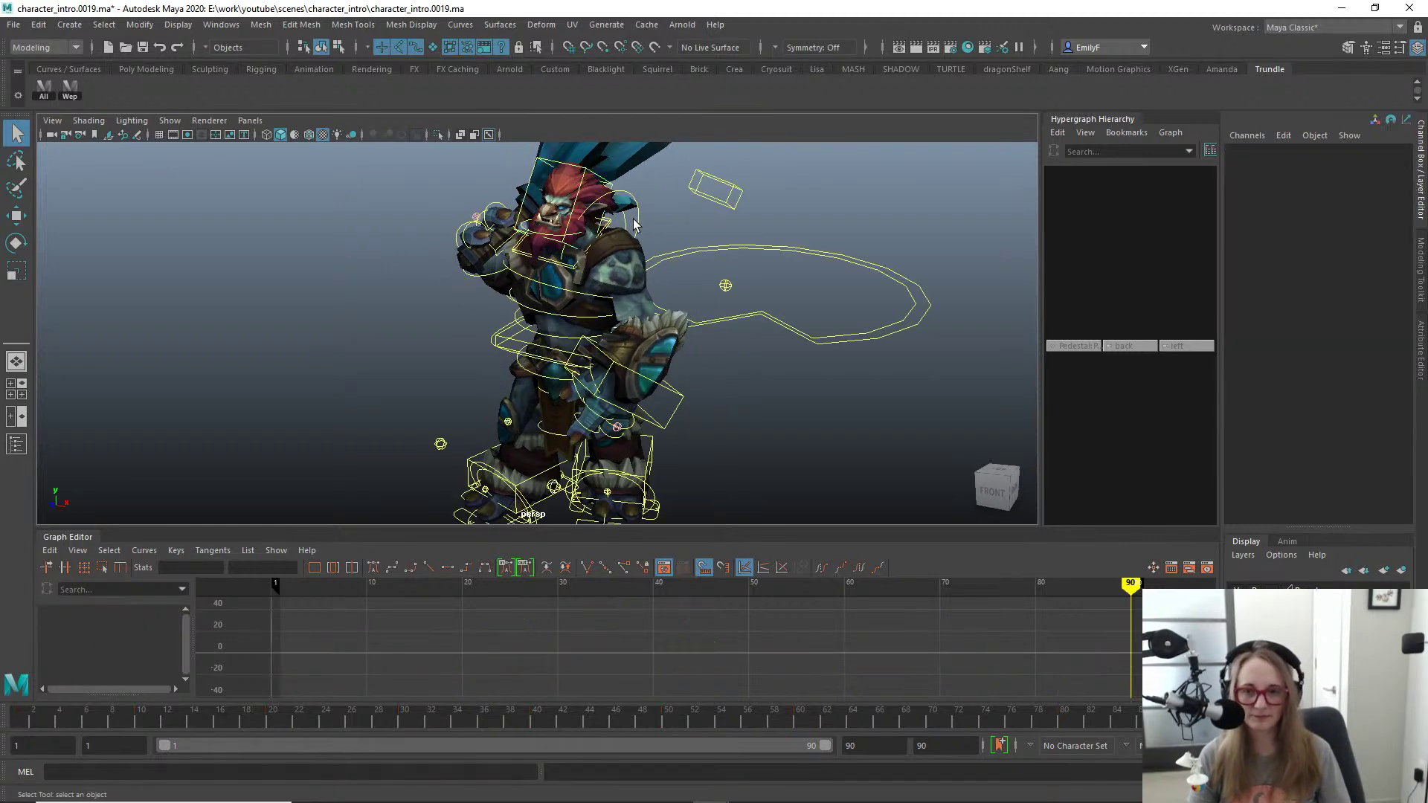
click(653, 216)
key(e)
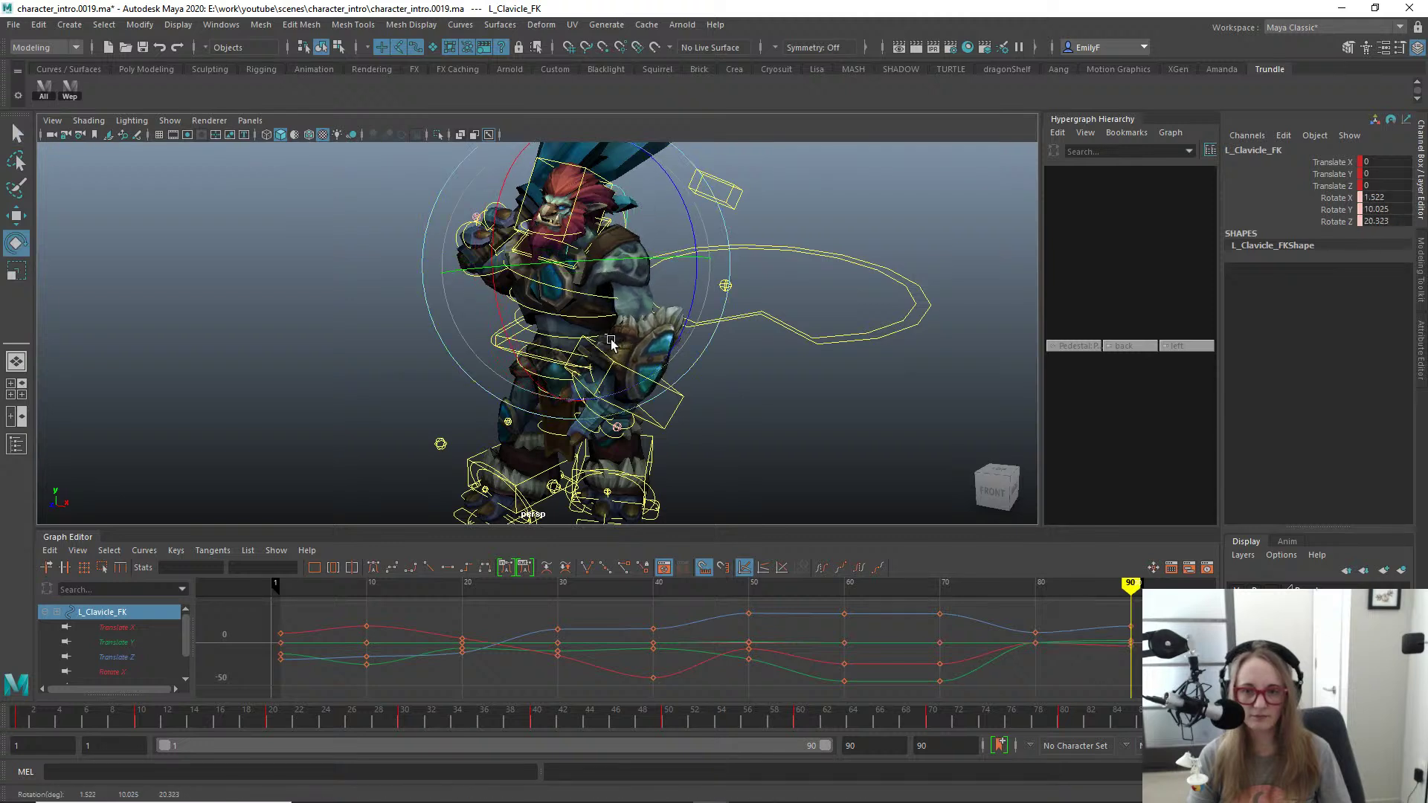
key(q)
Step: Move the left hand control L_Hand_IK to about -0.508, -8.205, 3.599
click(664, 419)
key(w)
drag(618, 387, 639, 357)
alt+drag(639, 358, 582, 338)
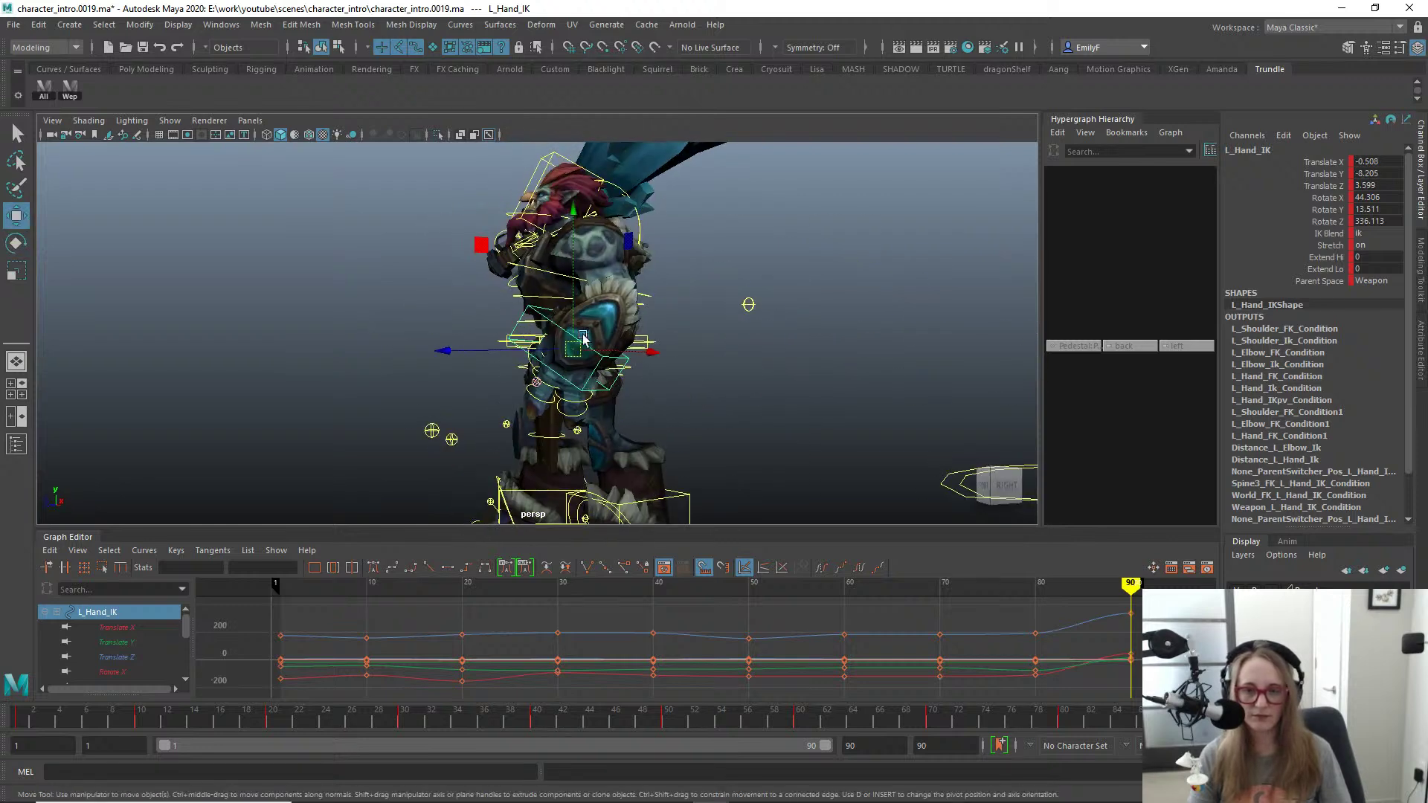
Step: Switch the left arm's IK Blend on L_Hand_IK to fk
click(1304, 284)
click(1366, 282)
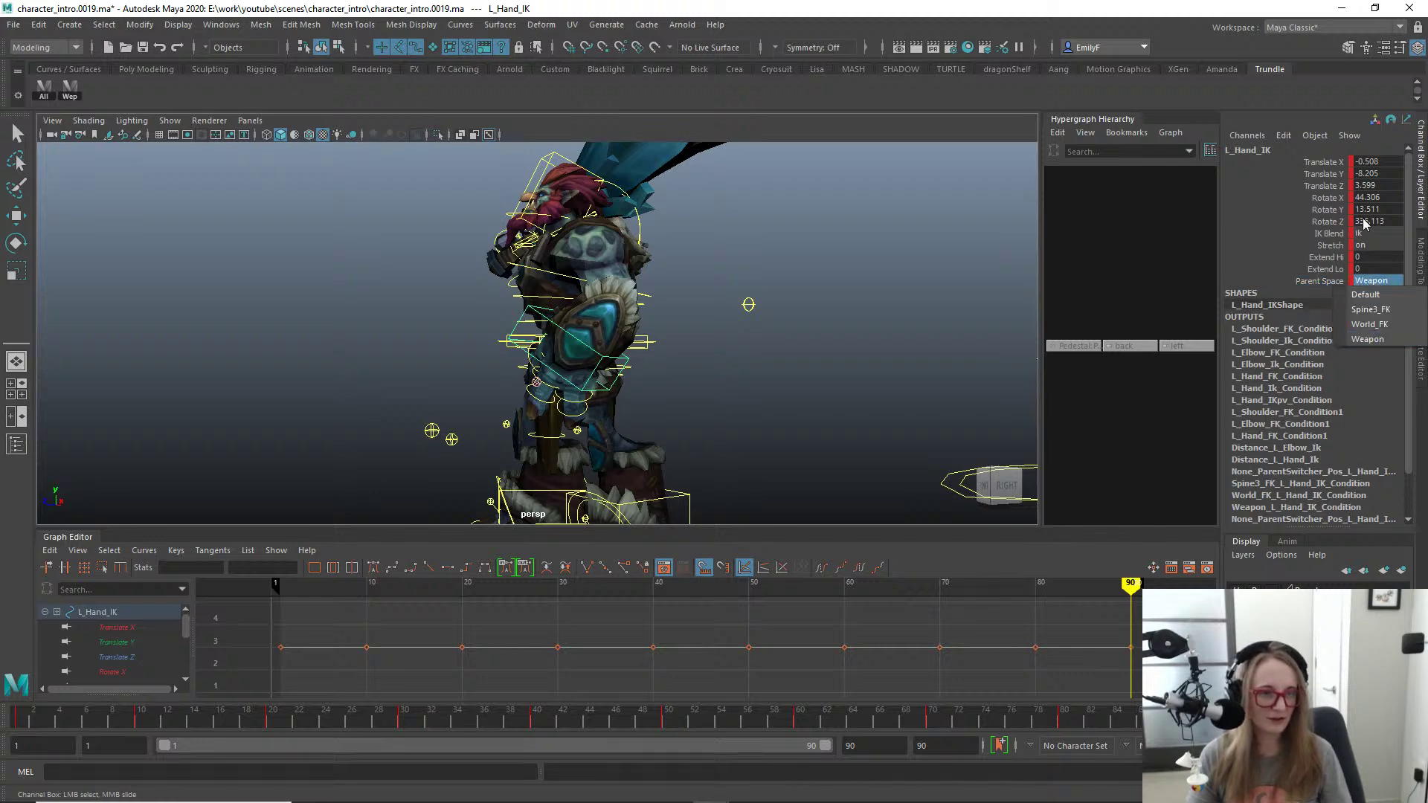
click(1372, 235)
click(1379, 255)
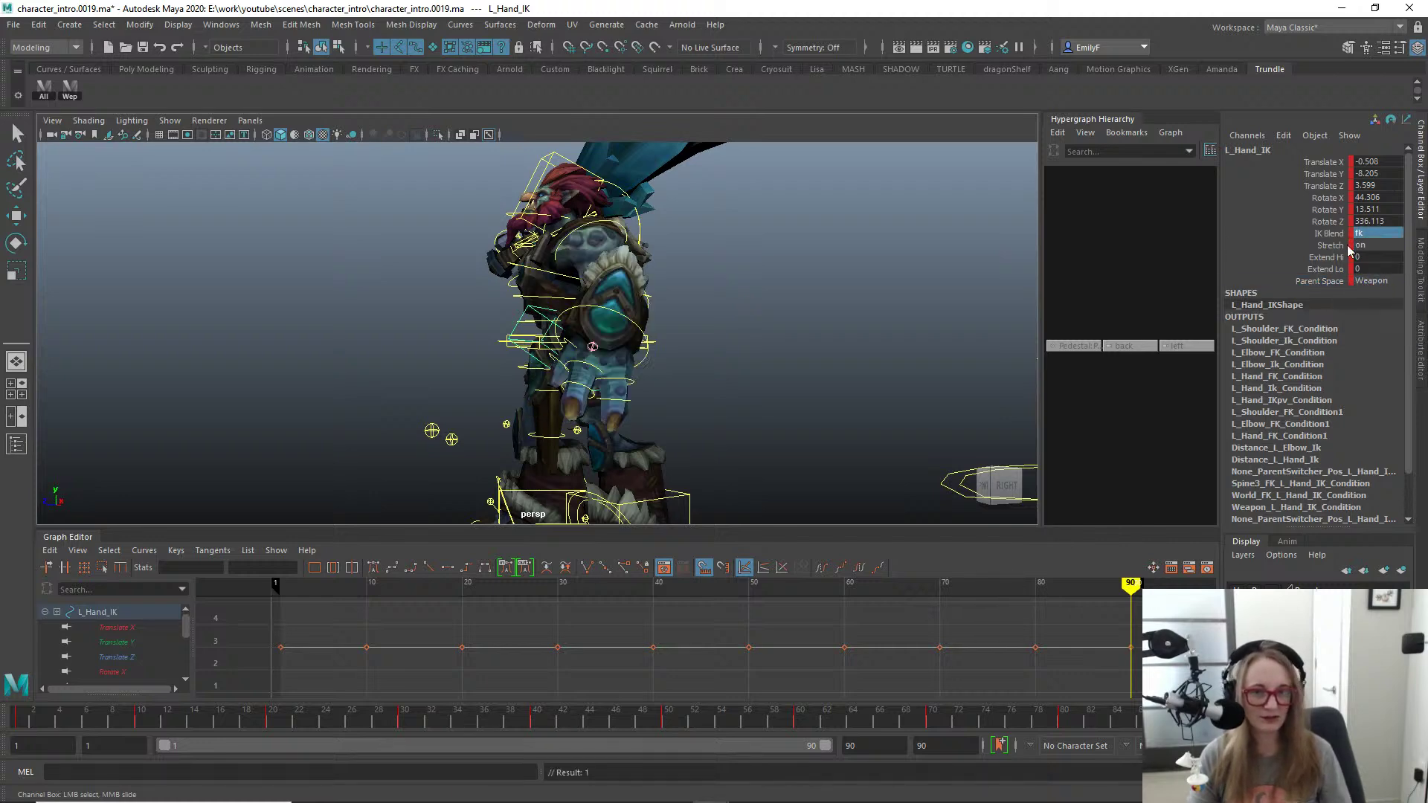
Step: Rotate the left upper arm's FK control to pose the hanging arm
alt+drag(671, 234, 506, 223)
click(656, 247)
key(e)
alt+drag(525, 272, 594, 365)
key(q)
Step: Move the Root_FK control to adjust the body's position at frame 90
click(507, 342)
key(w)
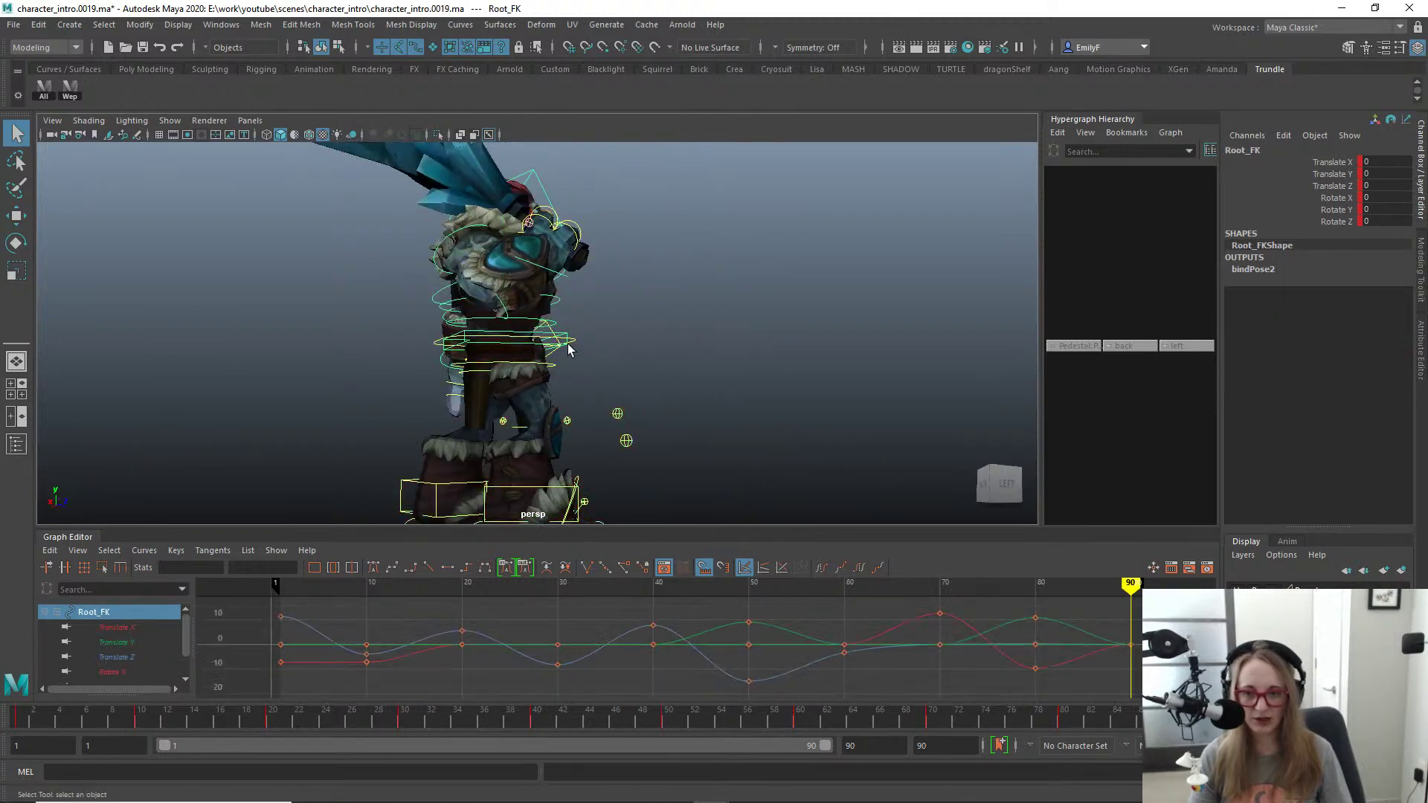
drag(576, 342, 617, 287)
key(e)
key(q)
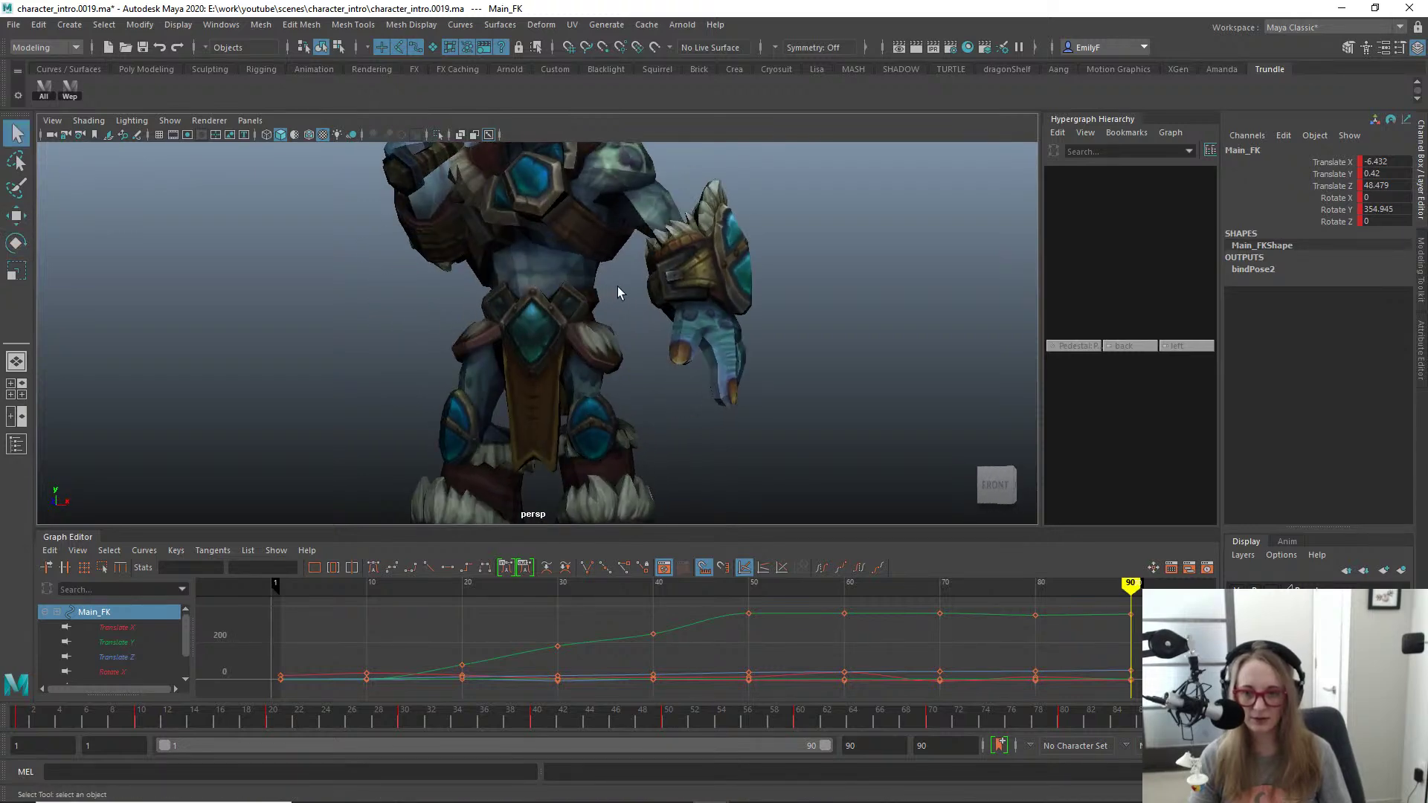
Step: Twist the pelvis control Pelvis_FK to a Rotate Y of about 13.265 at frame 90
key(alt+1)
click(518, 328)
key(e)
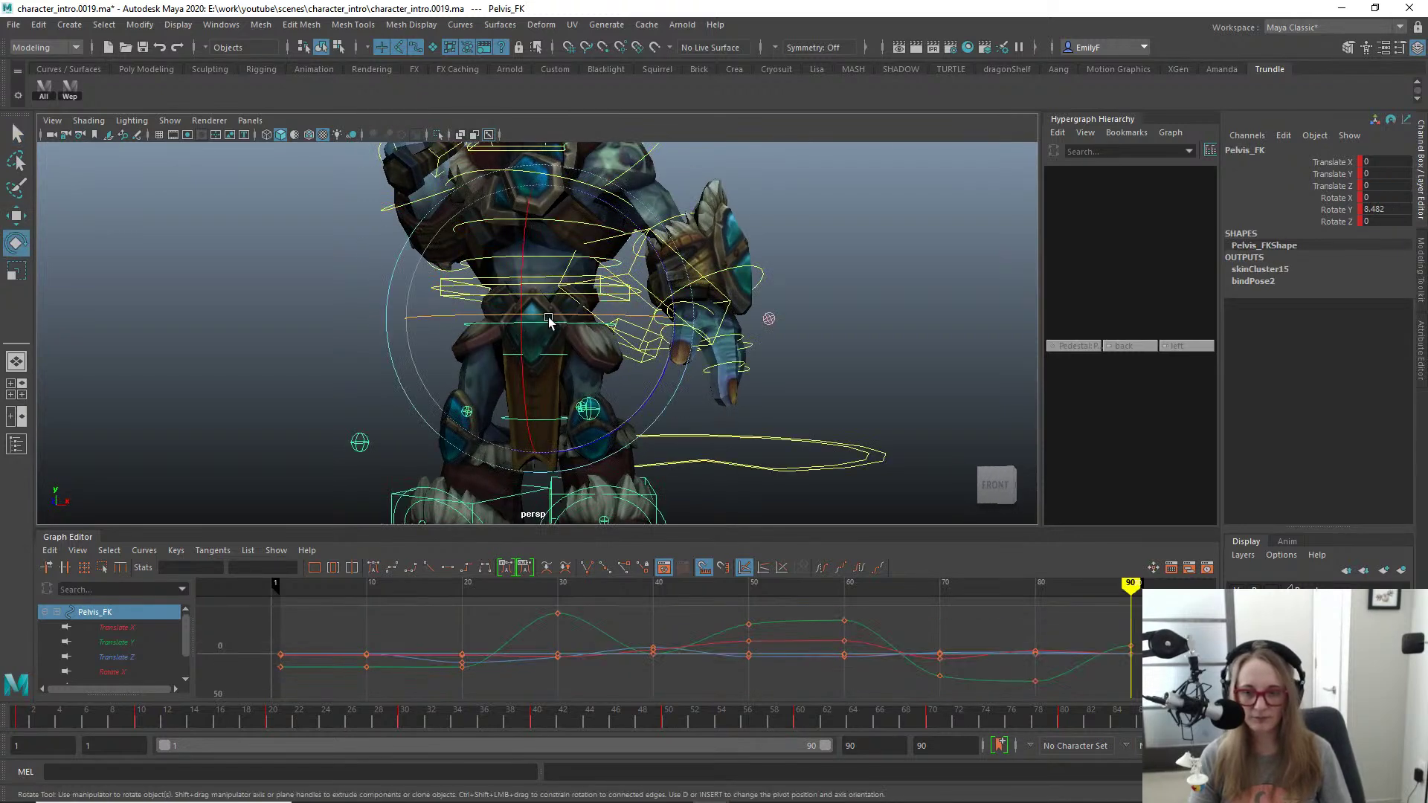
drag(559, 312, 566, 315)
key(q)
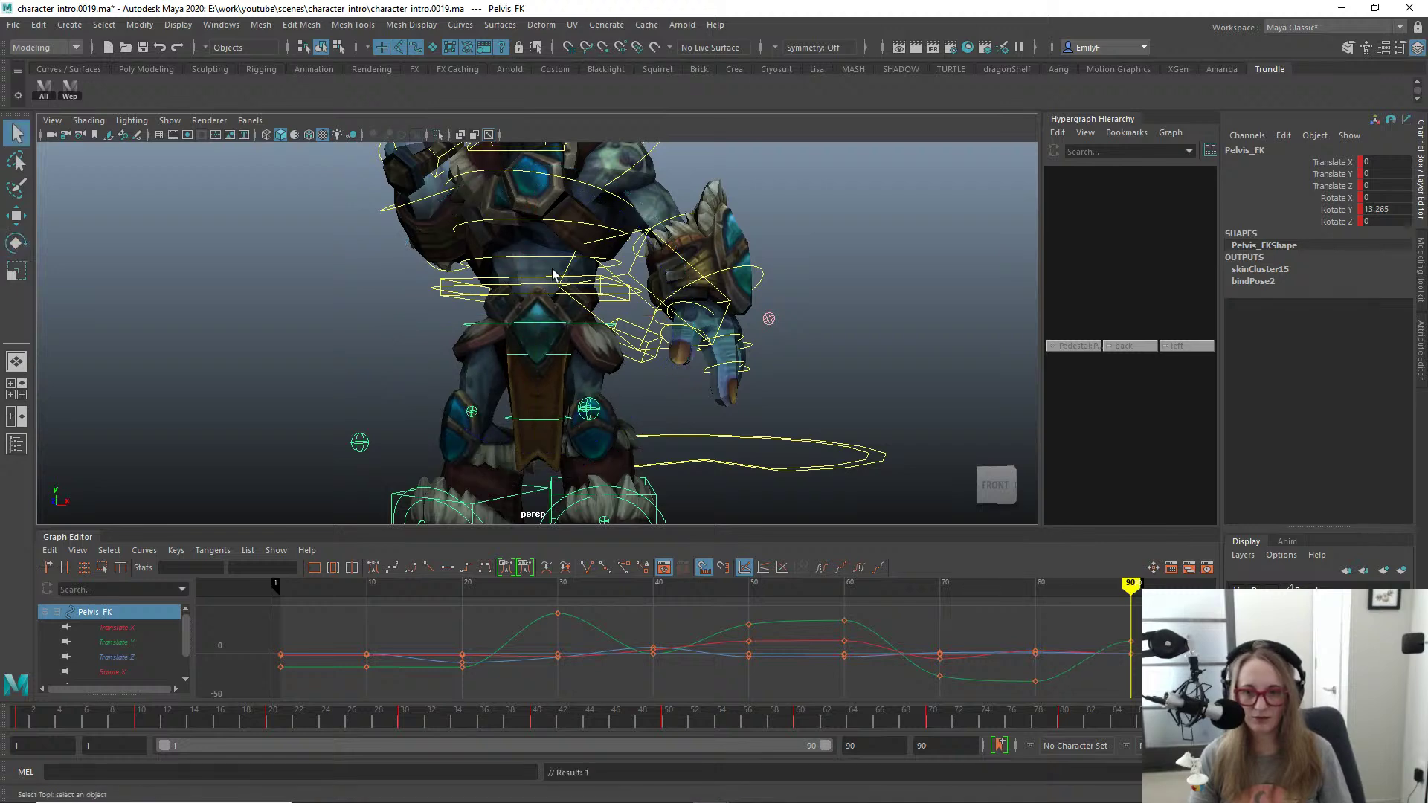
Step: Try tilting Root_FK sideways to a Rotate Z of about -6.148, and undo the rotation
click(532, 288)
click(508, 299)
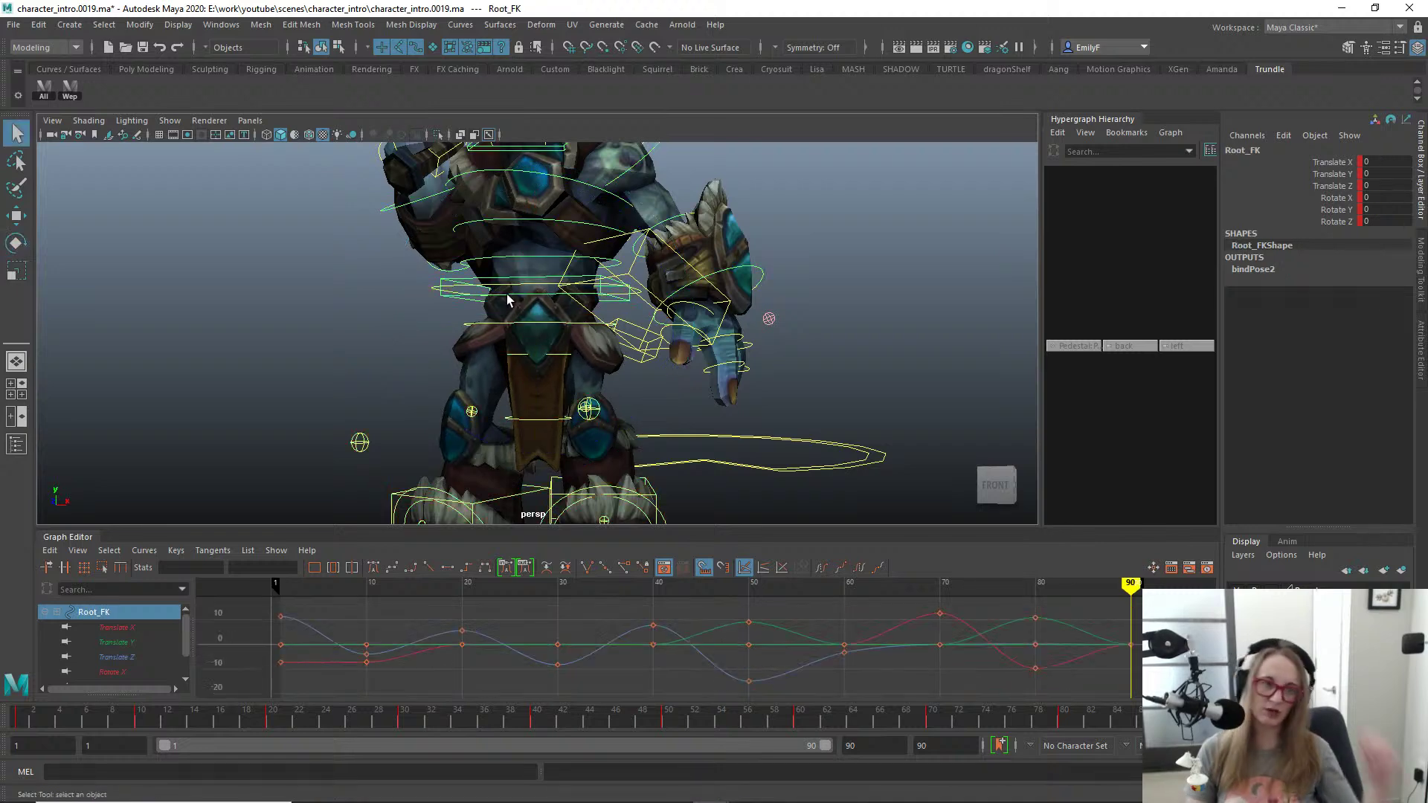
key(e)
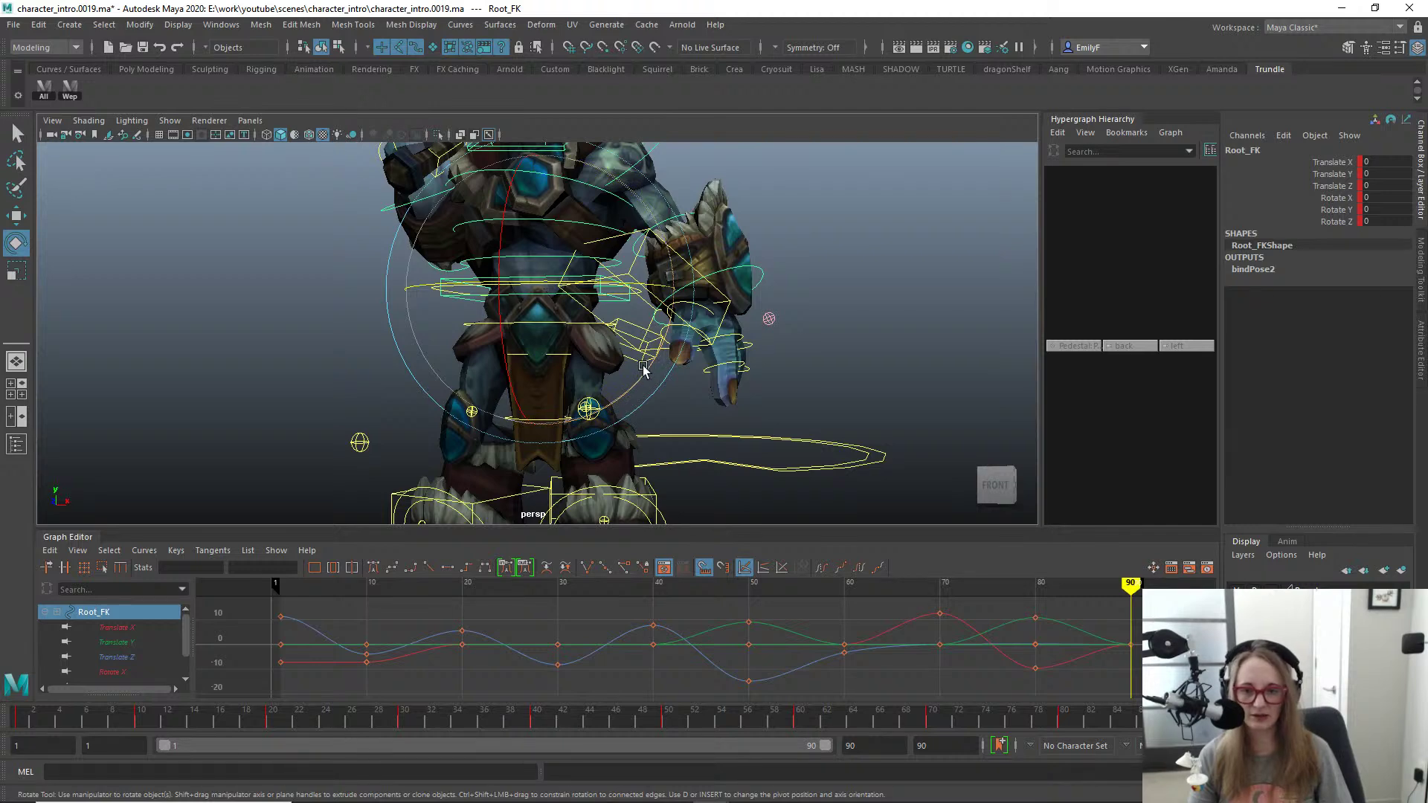
scroll(644, 370, down, 3)
drag(566, 282, 521, 263)
key(q)
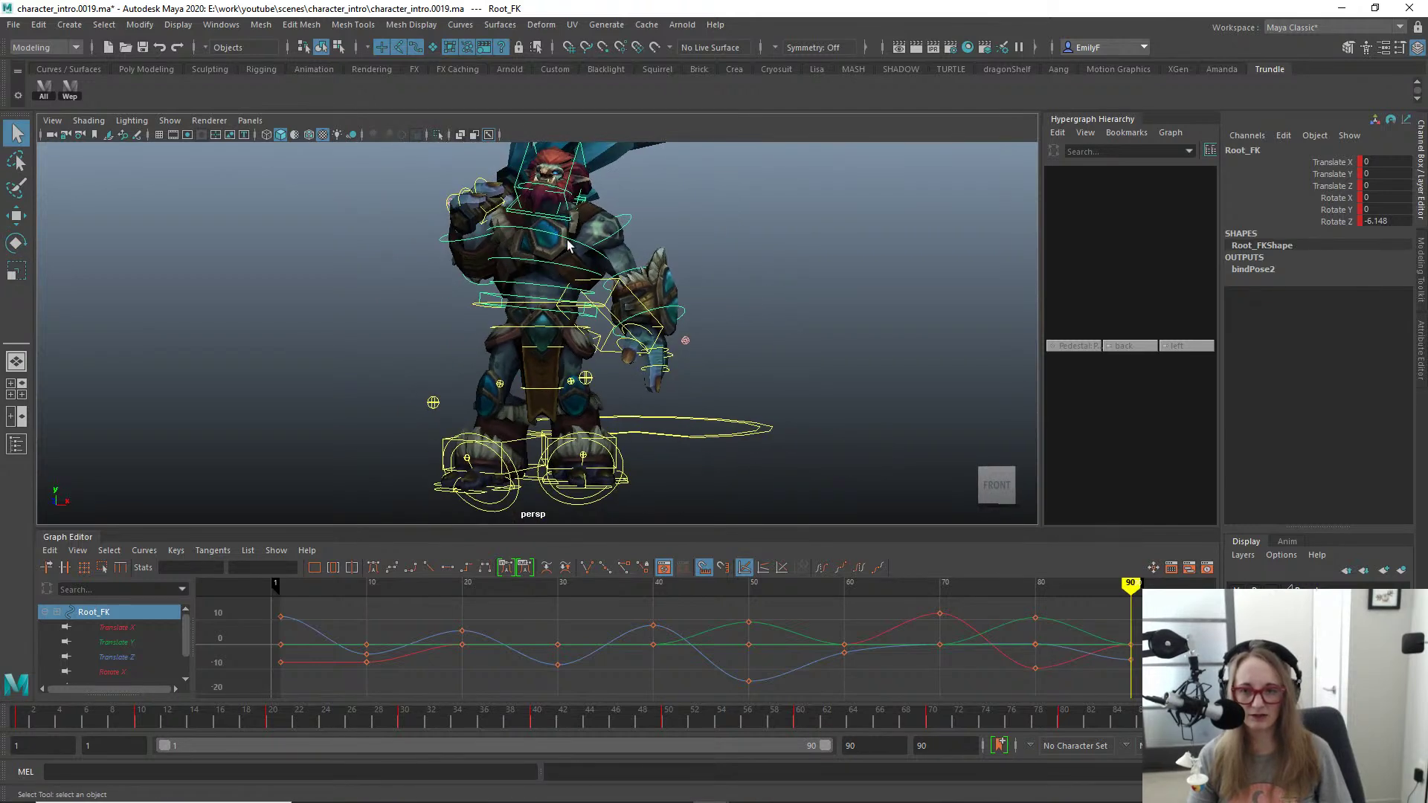
key(e)
key(ctrl+z)
key(q)
scroll(488, 324, up, 2)
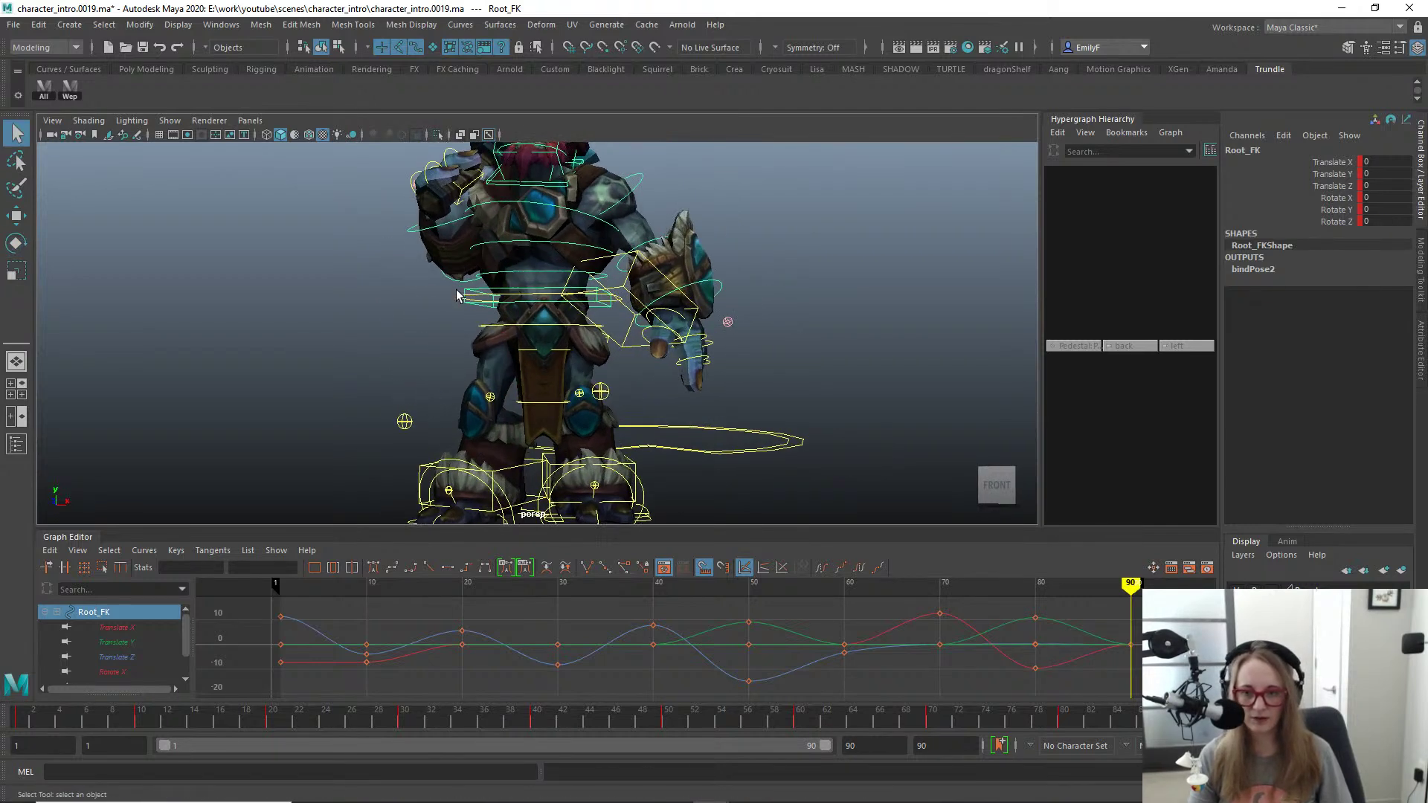
Step: Try rotating Main_FK to about -0.372, 354.959, 4.223, and undo the rotation
click(460, 298)
key(e)
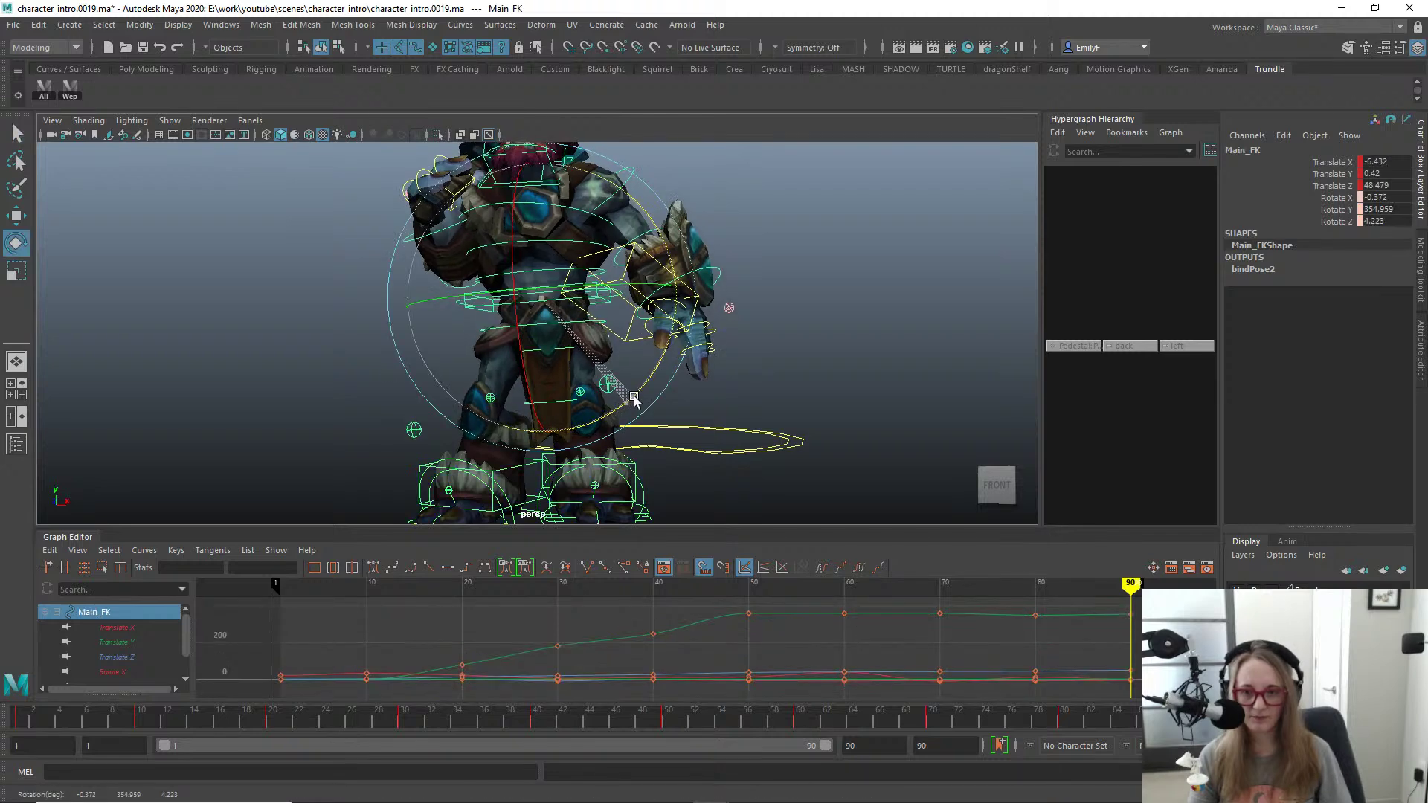
key(q)
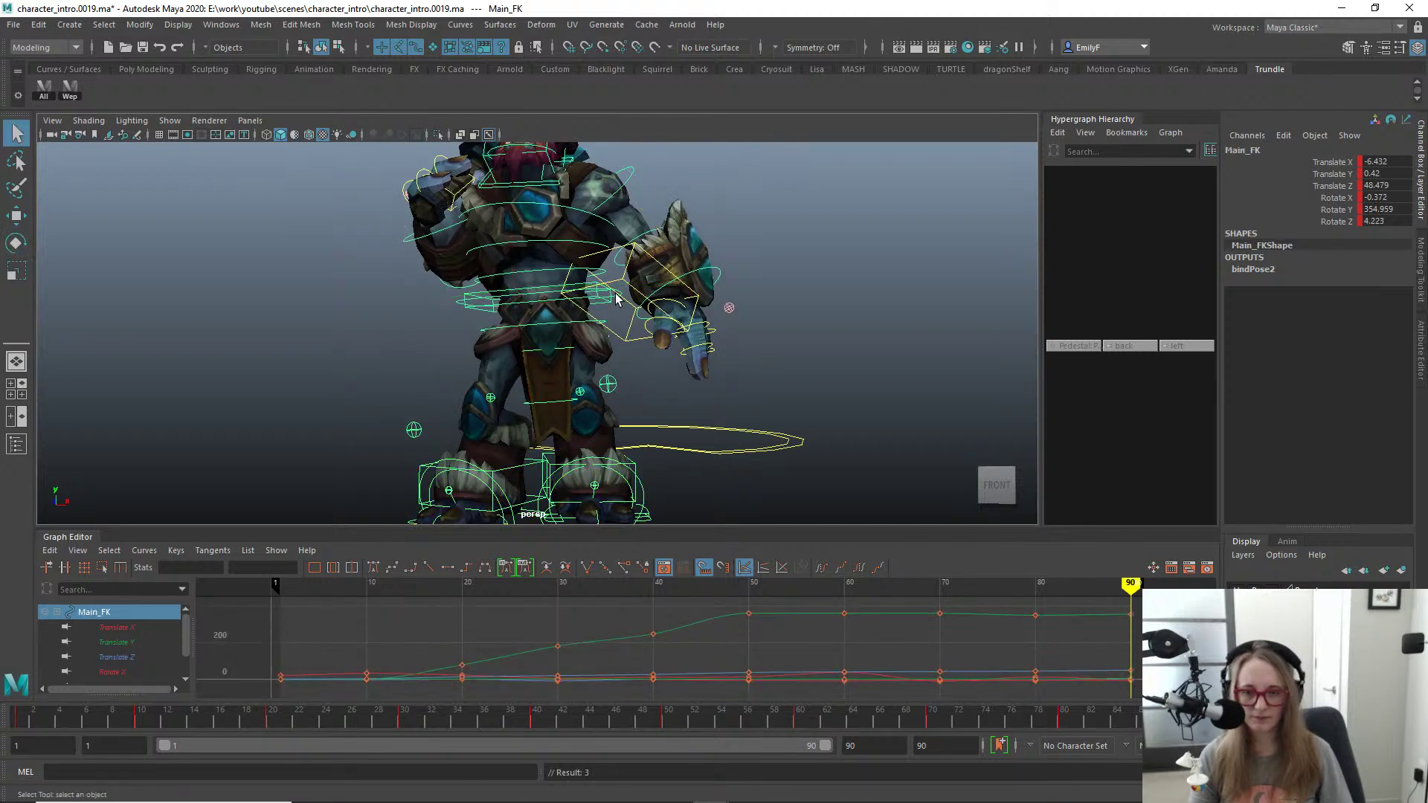
key(ctrl+z)
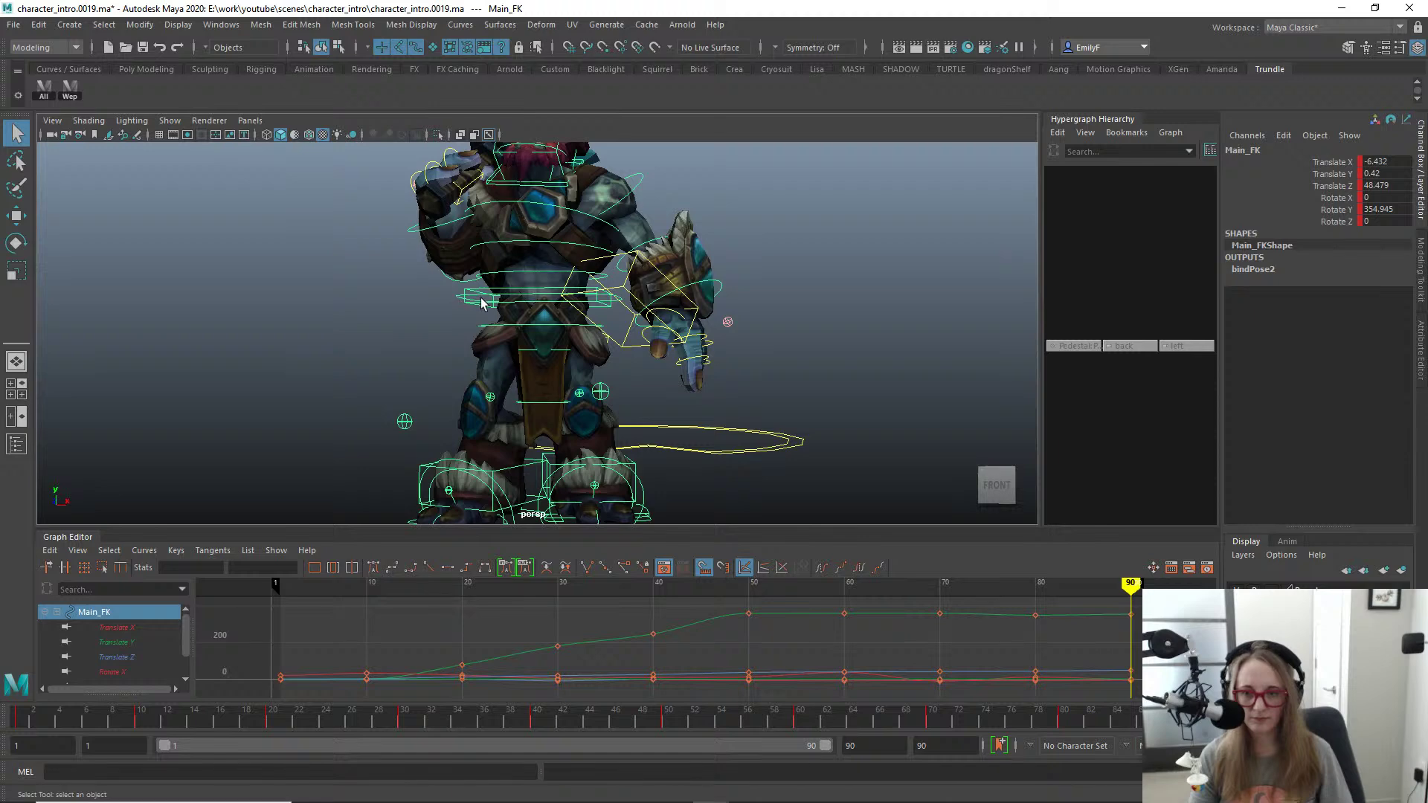
Step: Tilt Root_FK sideways to a Rotate Z of about 7.536
click(629, 381)
key(e)
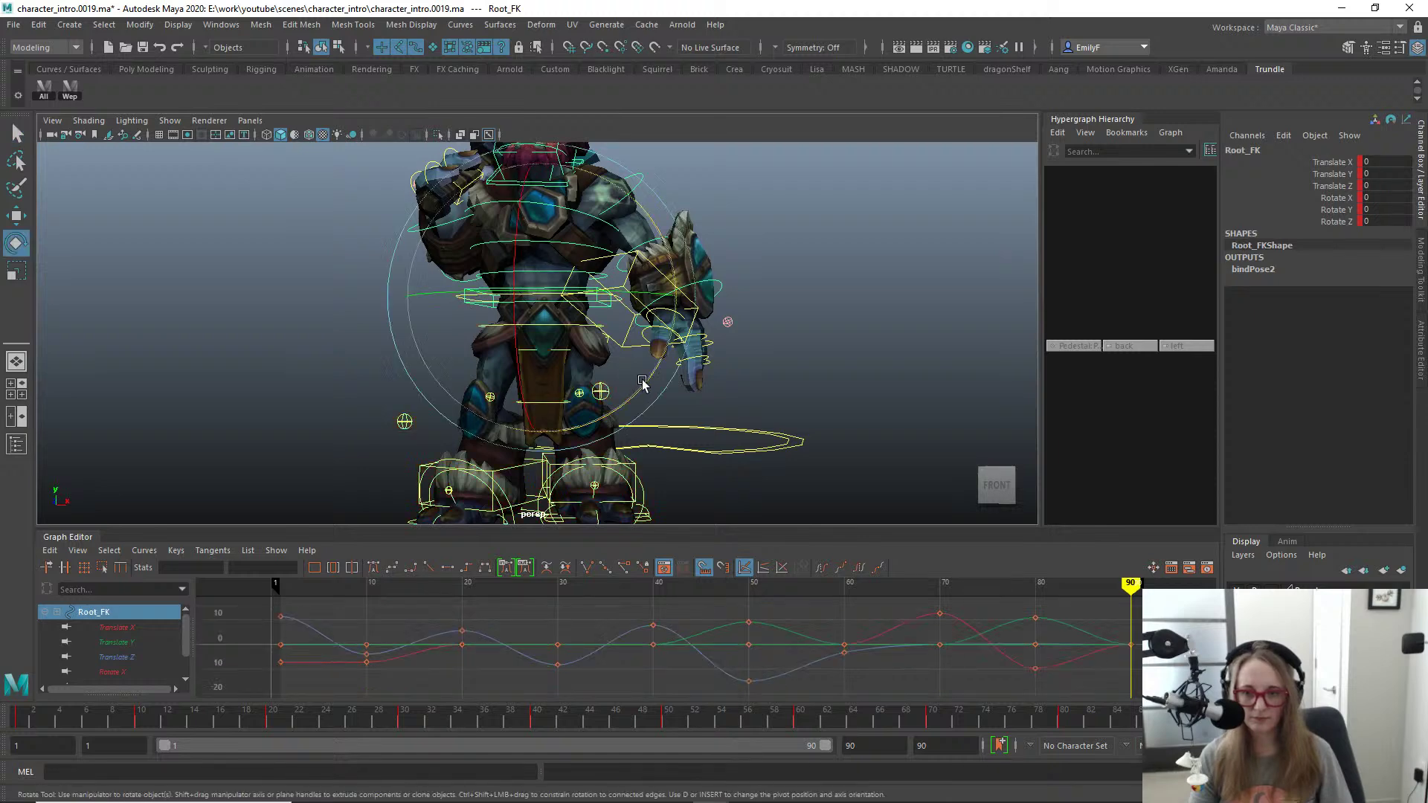
click(631, 341)
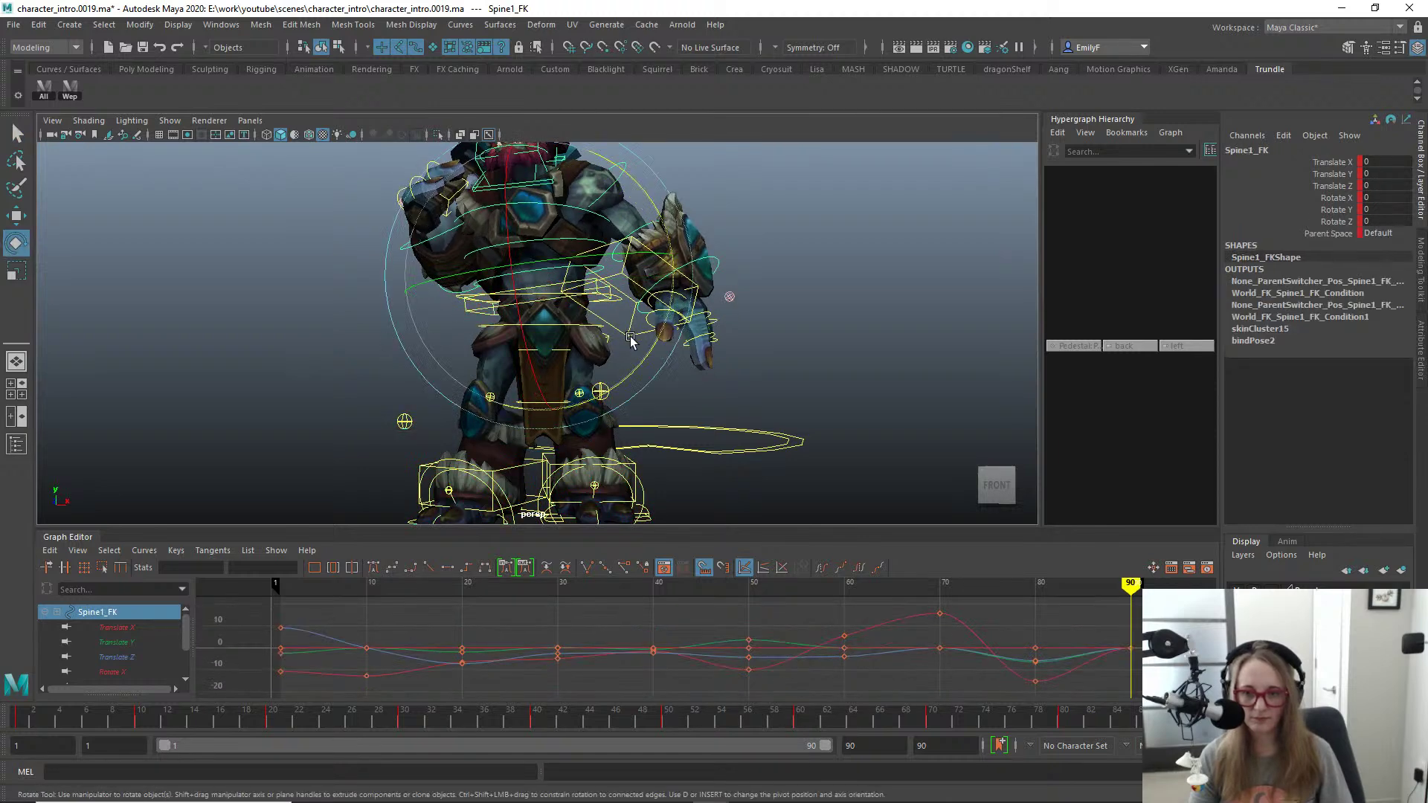
Step: Bend the lower spine by rotating Spine1_FK to about -13.087, -2.966, -8.96
drag(631, 340, 586, 294)
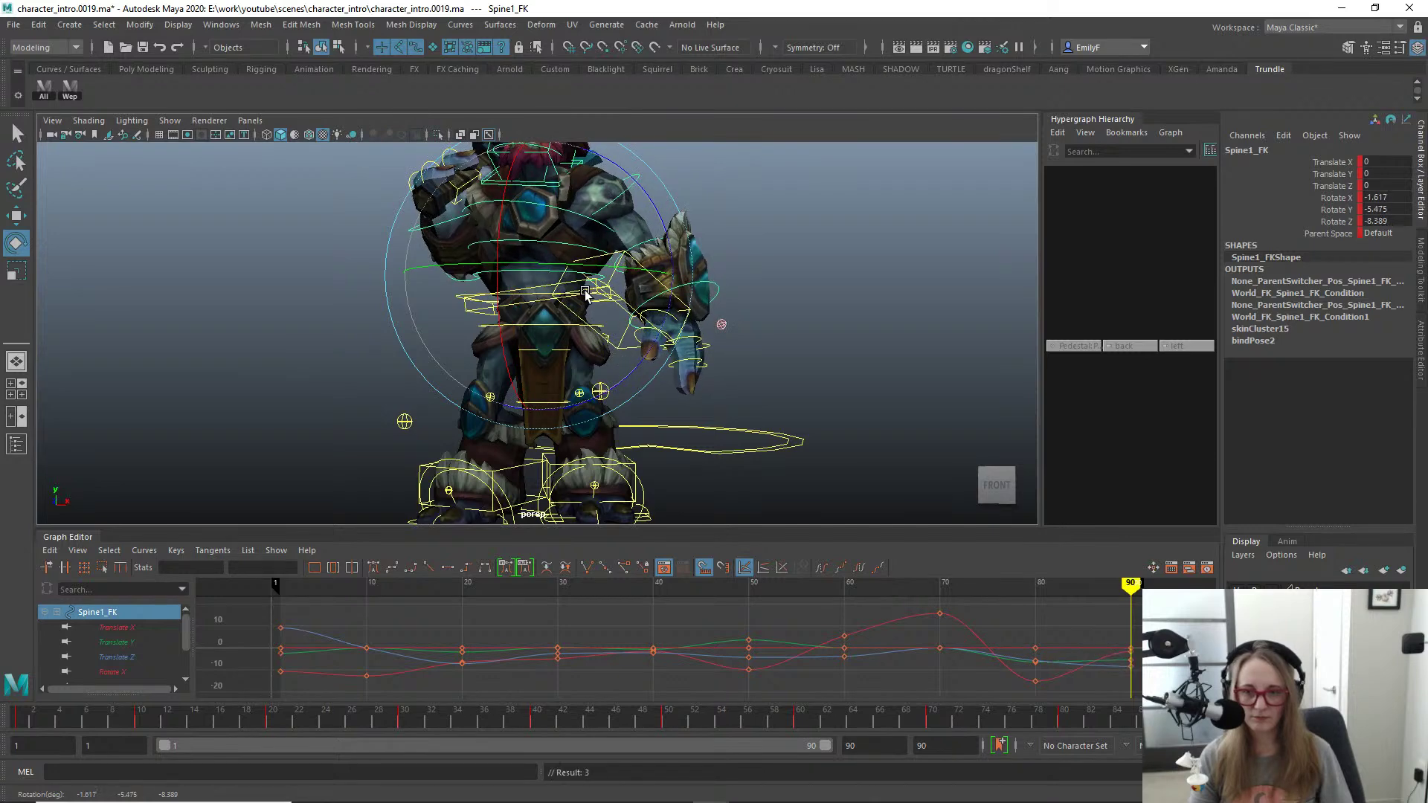
key(q)
key(alt+1)
alt+right_drag(585, 294, 468, 282)
alt+drag(468, 281, 545, 333)
key(e)
key(q)
key(alt+1)
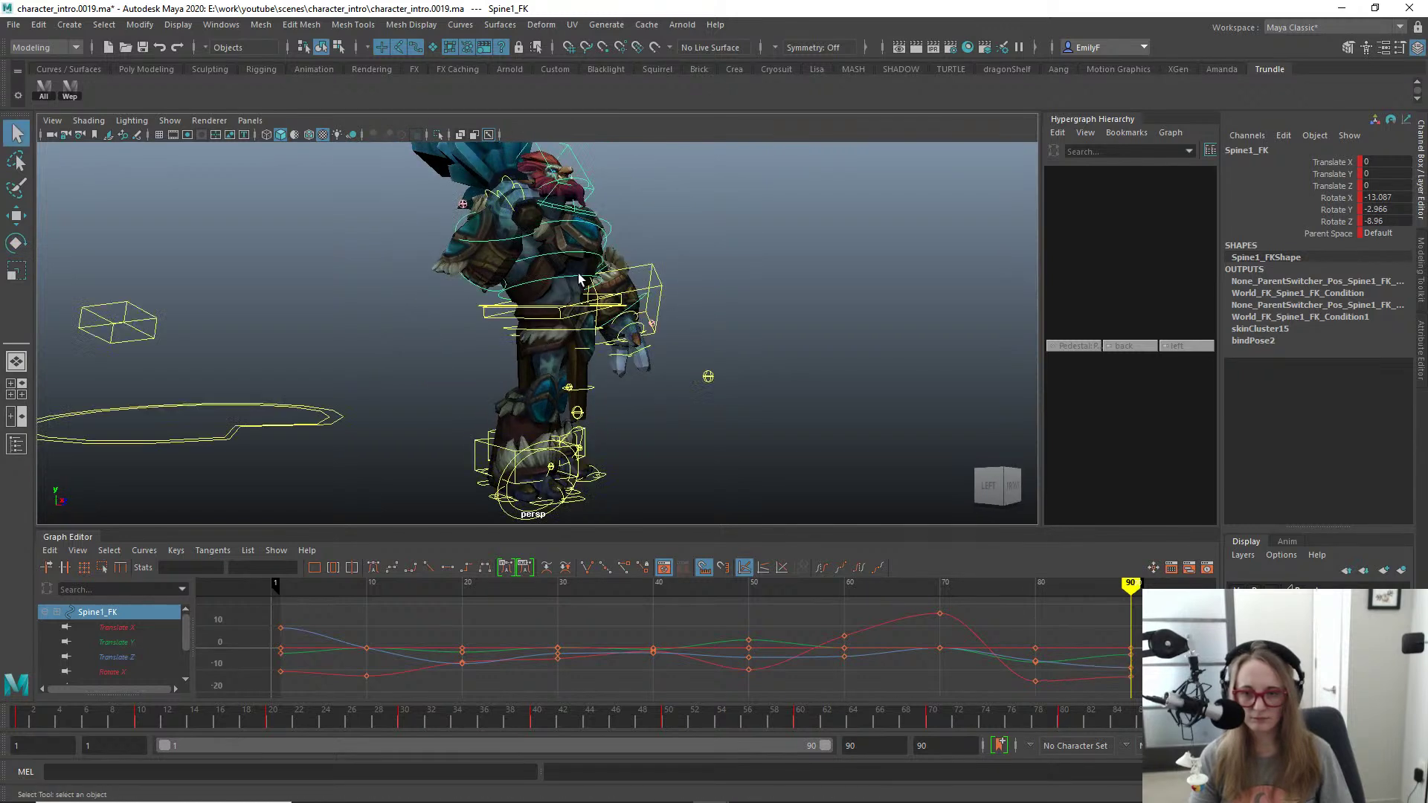
Step: Rotate the middle spine control Spine2_FK to bend and twist the torso at frame 90
click(592, 261)
key(e)
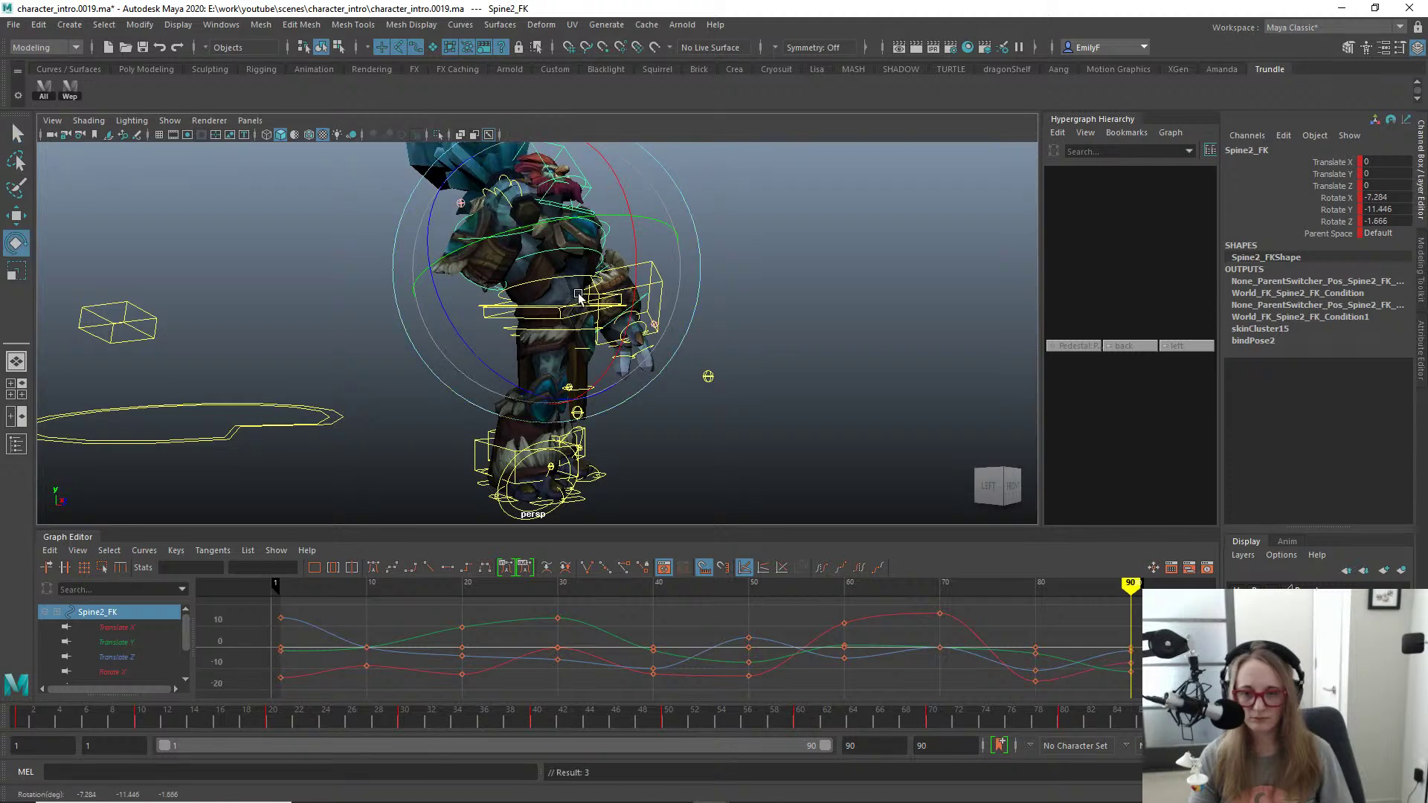
drag(579, 297, 519, 338)
key(q)
Step: Rotate the upper spine control Spine3_FK to about -10.075, -9.543, -5.616
click(588, 249)
key(e)
key(q)
key(alt+1)
key(alt+1)
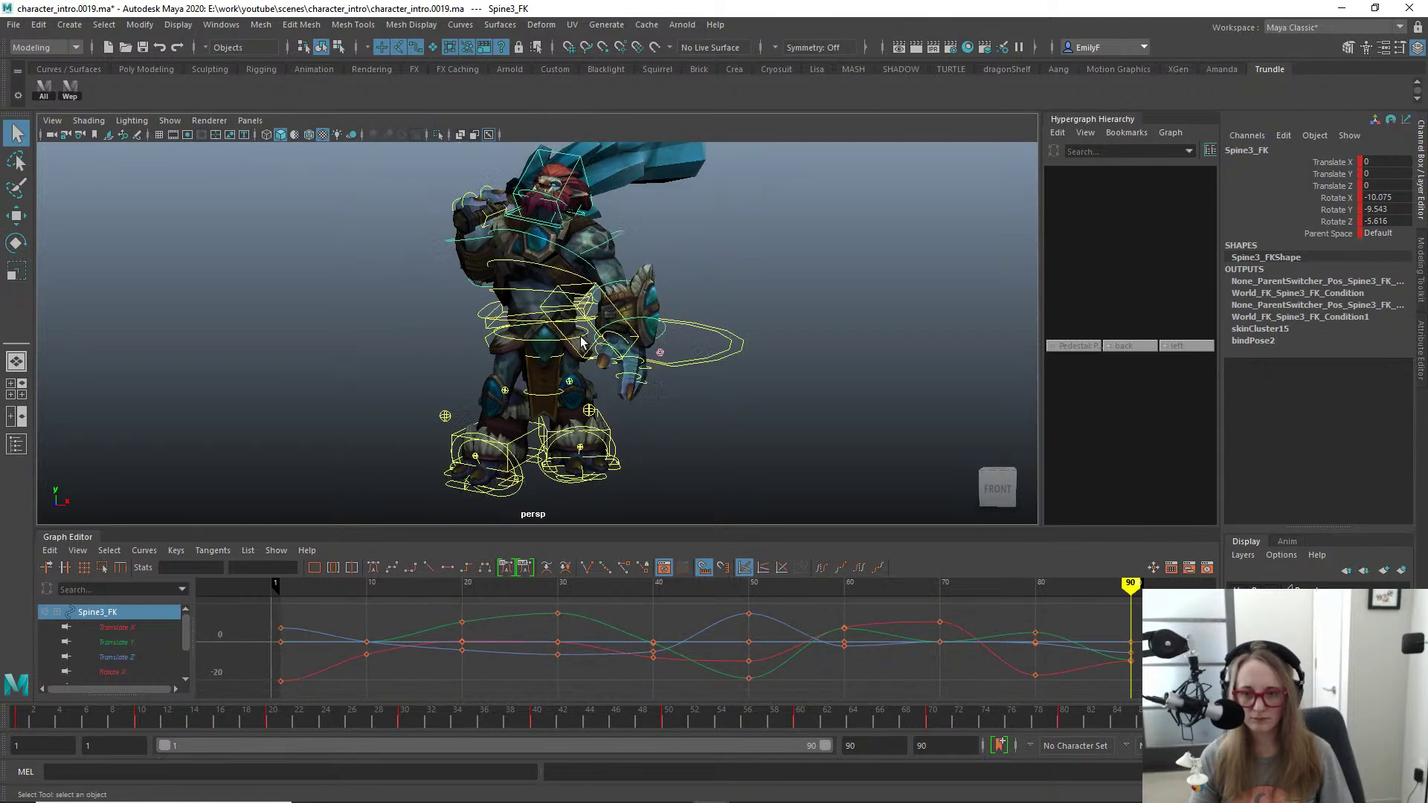
Step: Level the hips by tilting Root_FK back to a Rotate Z of about -1
click(500, 326)
alt+right_drag(408, 331, 467, 341)
alt+drag(443, 315, 462, 314)
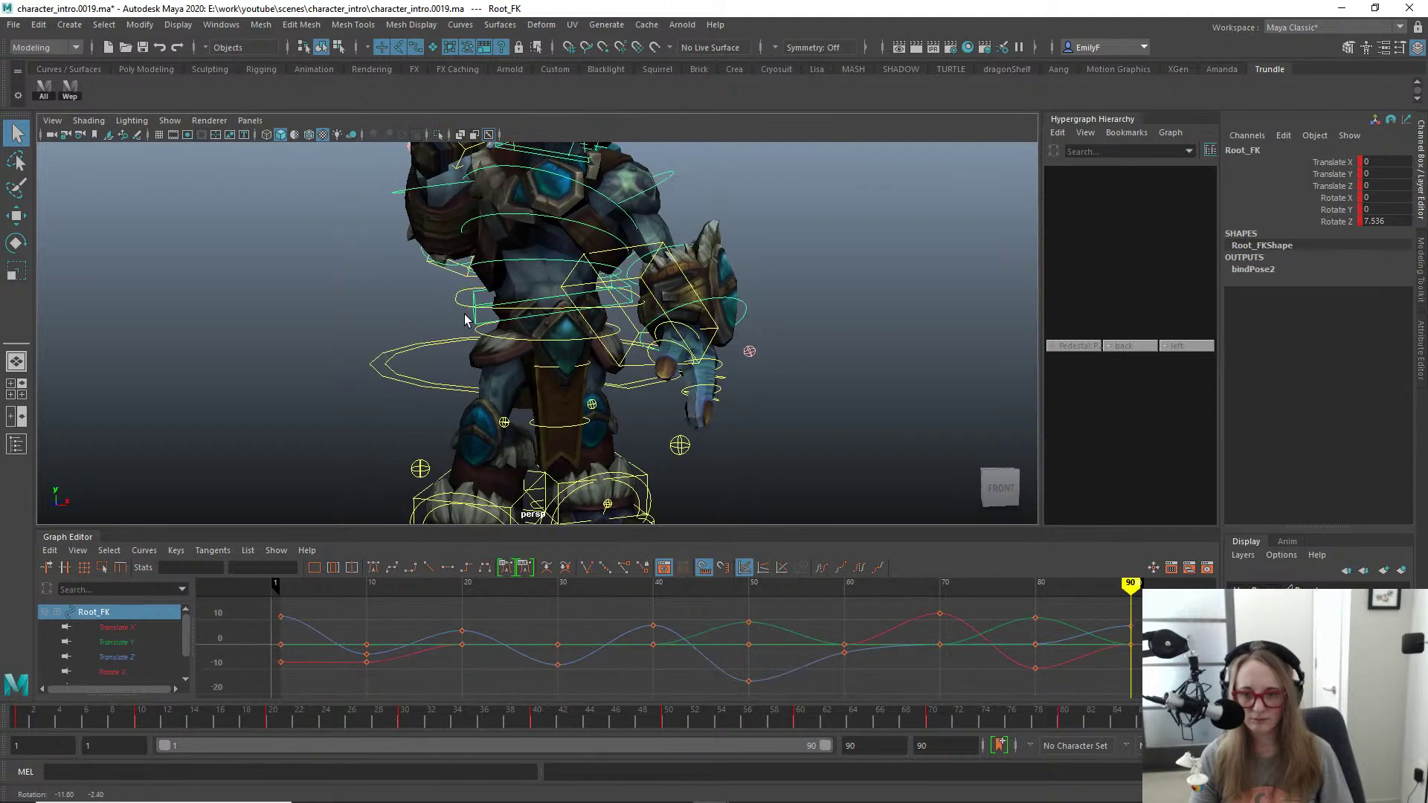
key(e)
drag(445, 191, 497, 249)
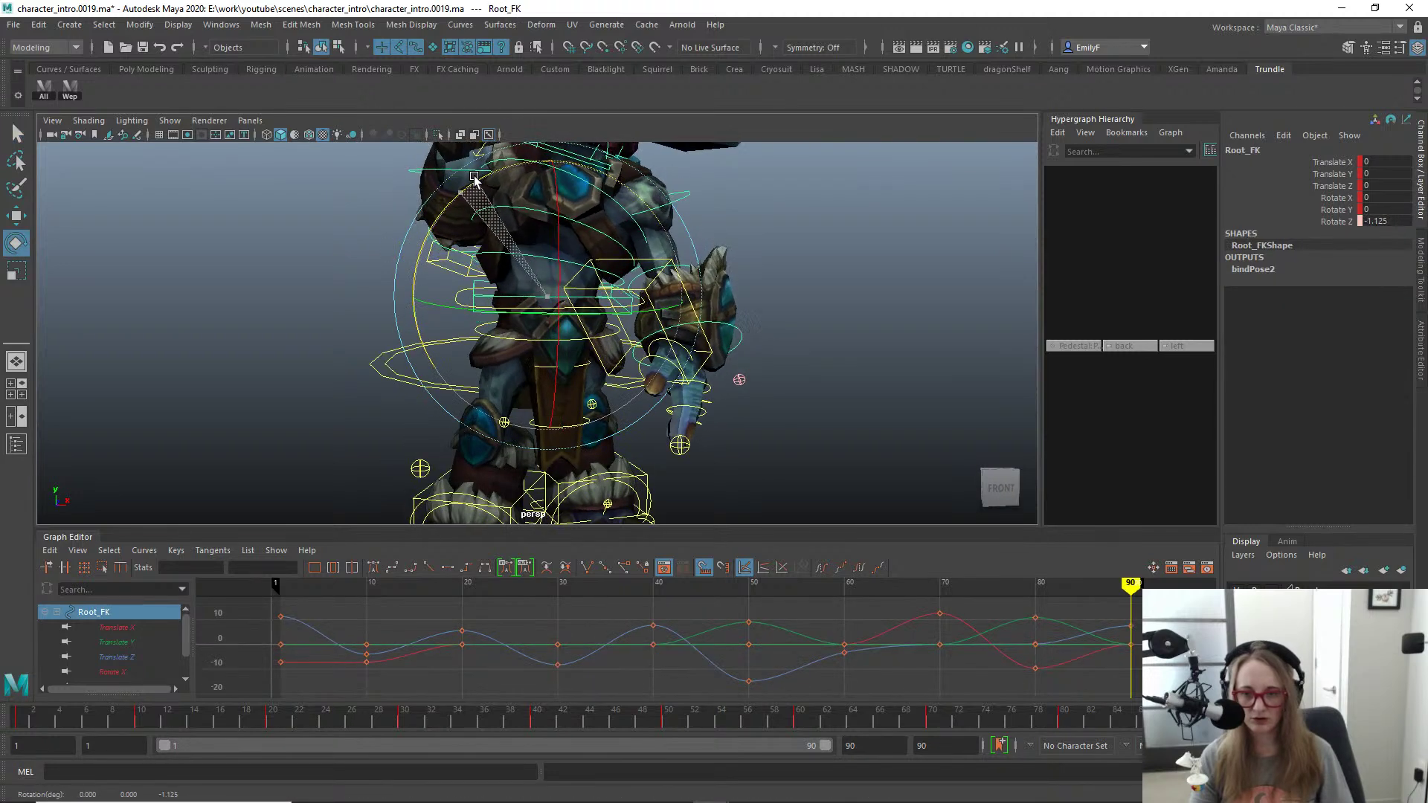
key(q)
Step: Straighten the lower spine by rotating Spine1_FK to about -12.925, -0.946, -0.233
click(492, 250)
key(e)
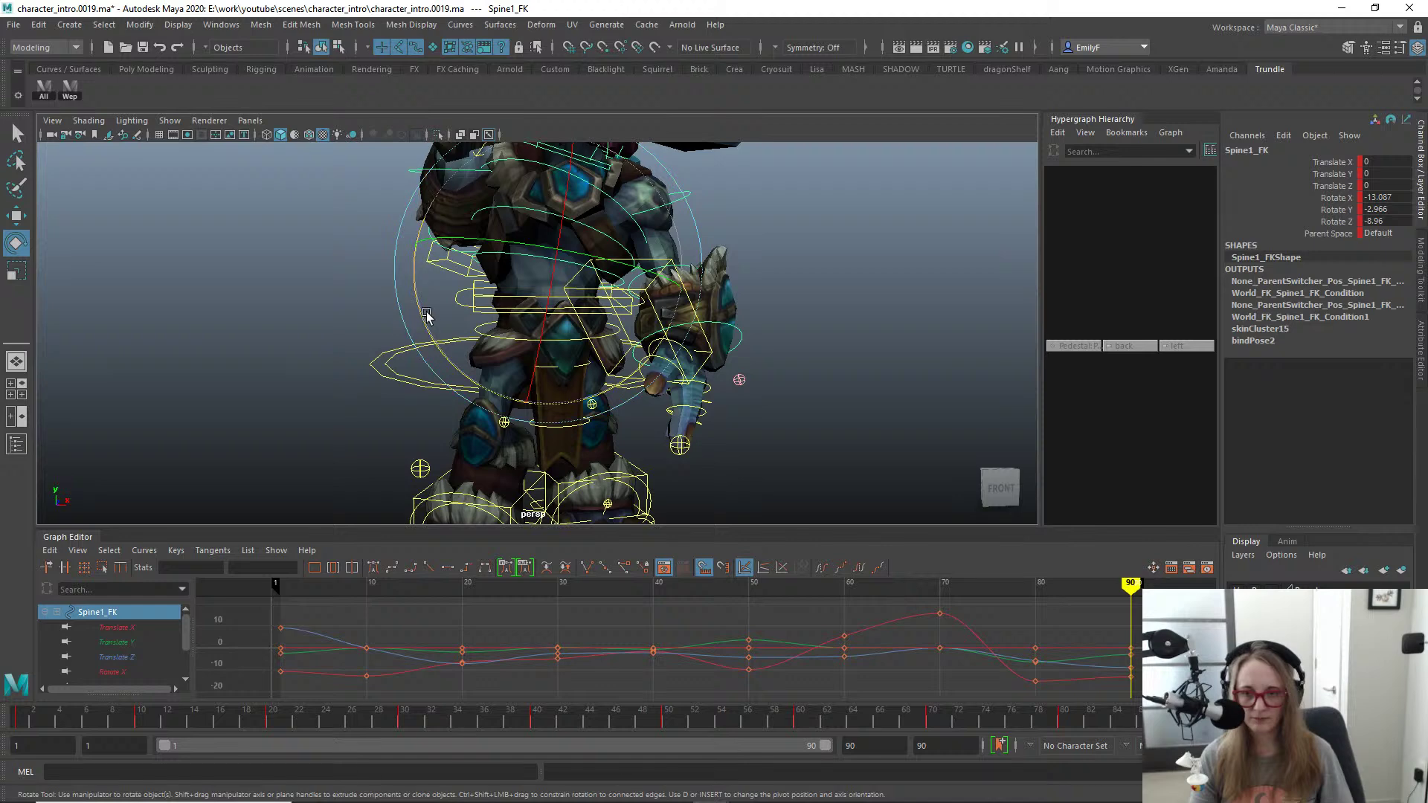
drag(427, 316, 440, 328)
key(q)
key(alt+1)
alt+right_drag(754, 369, 513, 297)
alt+drag(512, 294, 565, 315)
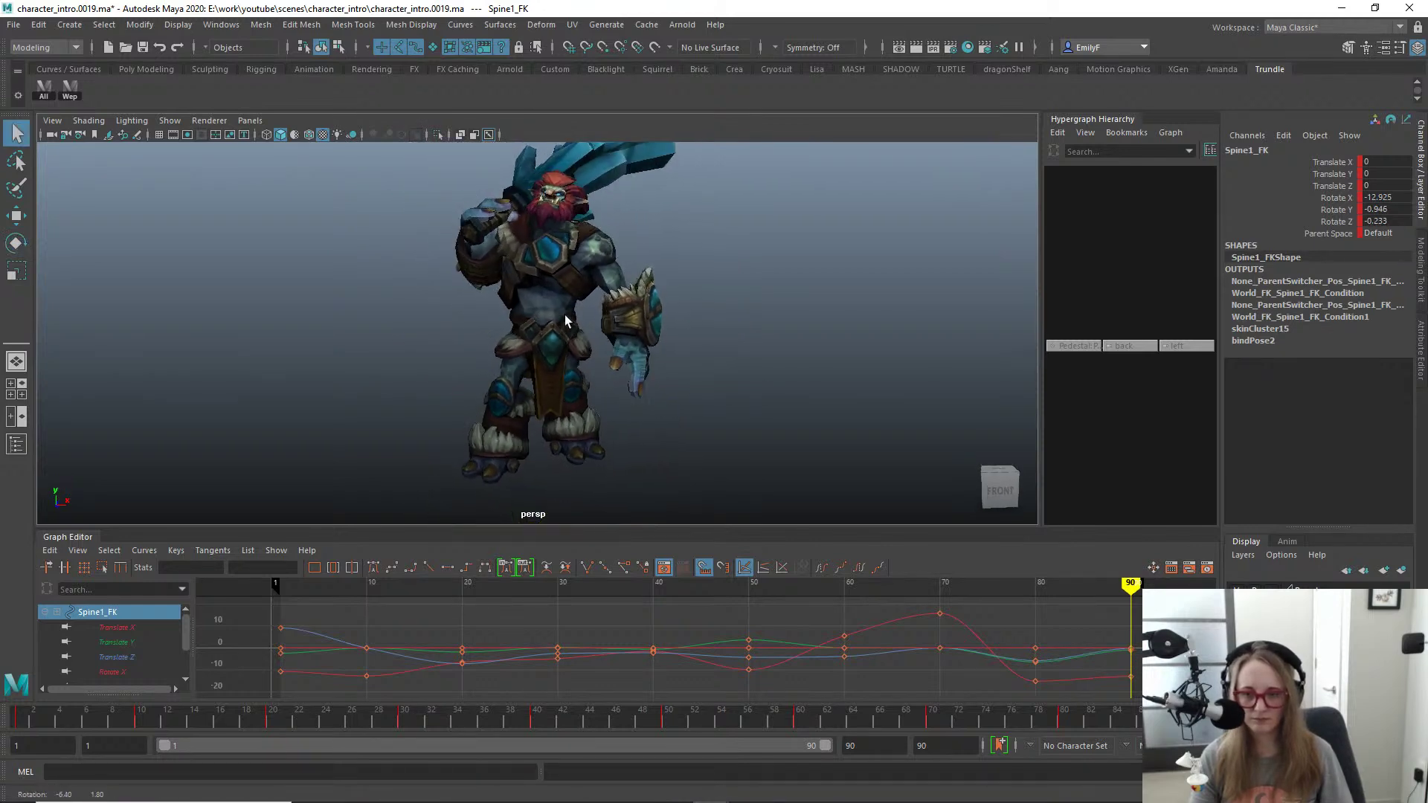
Step: Set a key on the pelvis control Pelvis_FK at frame 90
alt+right_drag(564, 316, 623, 311)
key(alt+1)
click(509, 347)
key(e)
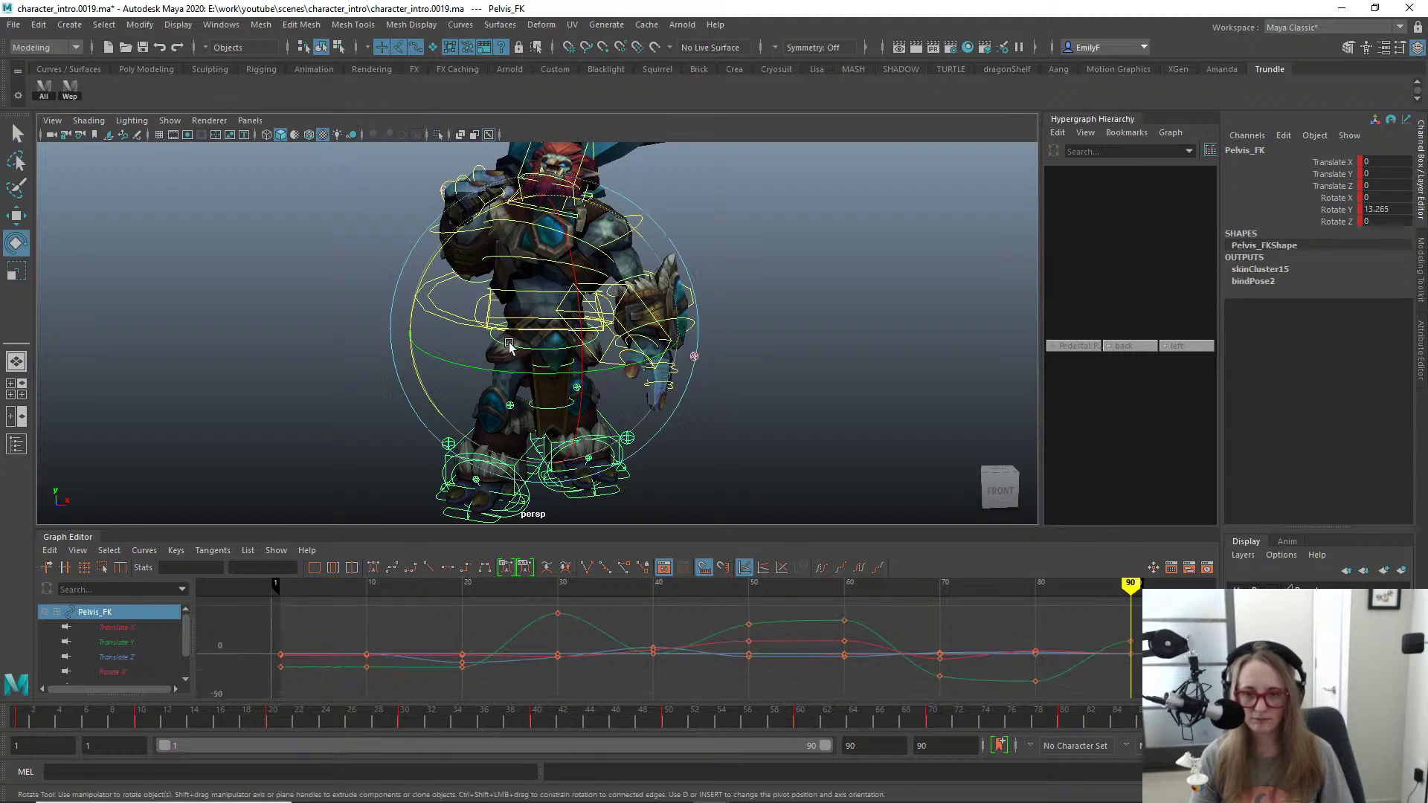
key(s)
key(q)
Step: Shift the body sideways by moving Main_FK to a Translate X of about -7.057 and key it
alt+right_drag(623, 350, 467, 316)
click(491, 316)
key(w)
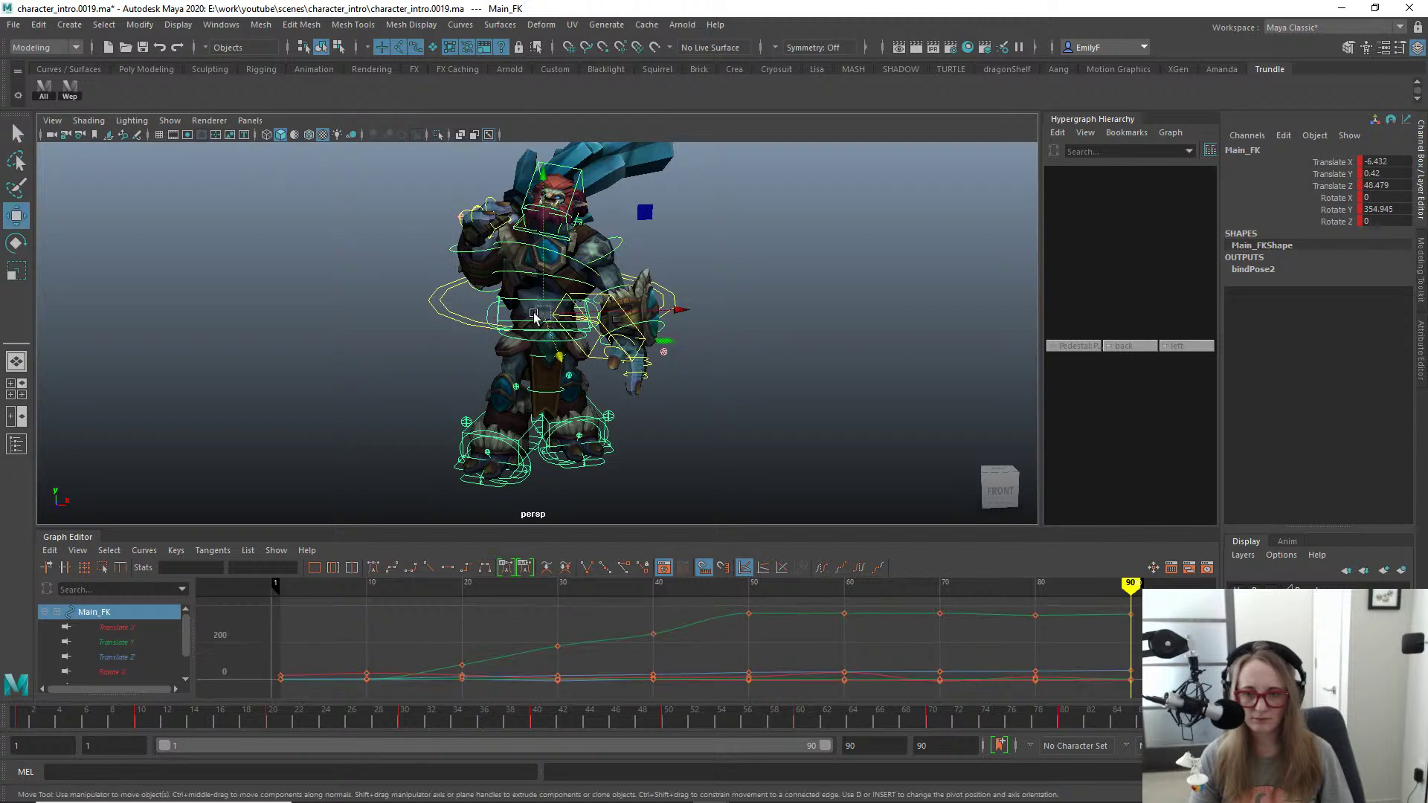
drag(603, 311, 596, 312)
key(s)
key(q)
Step: Rotate Neck_FK to a Rotate X of about 11.813 and key it at frame 90
key(alt+1)
alt+drag(686, 329, 586, 257)
key(alt+1)
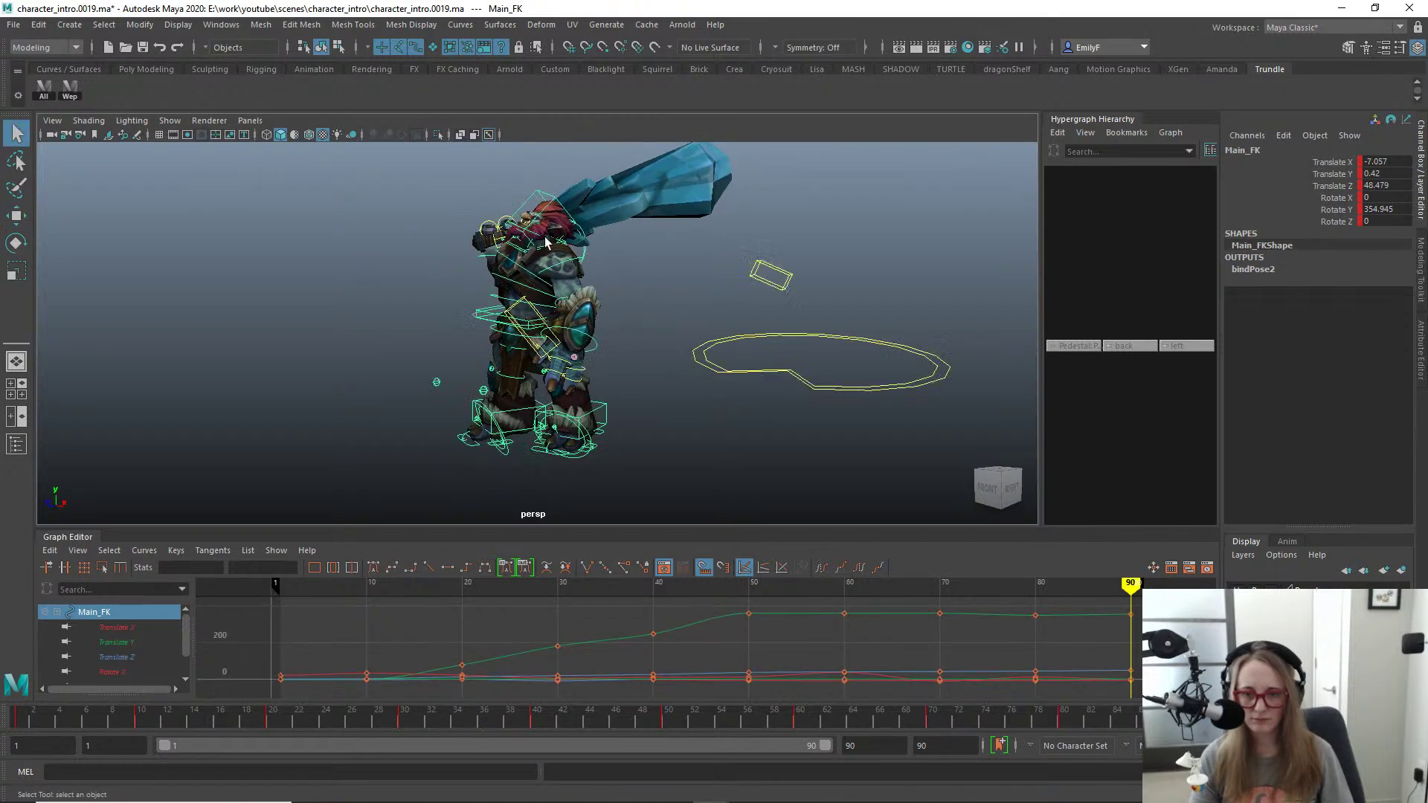
click(516, 248)
key(e)
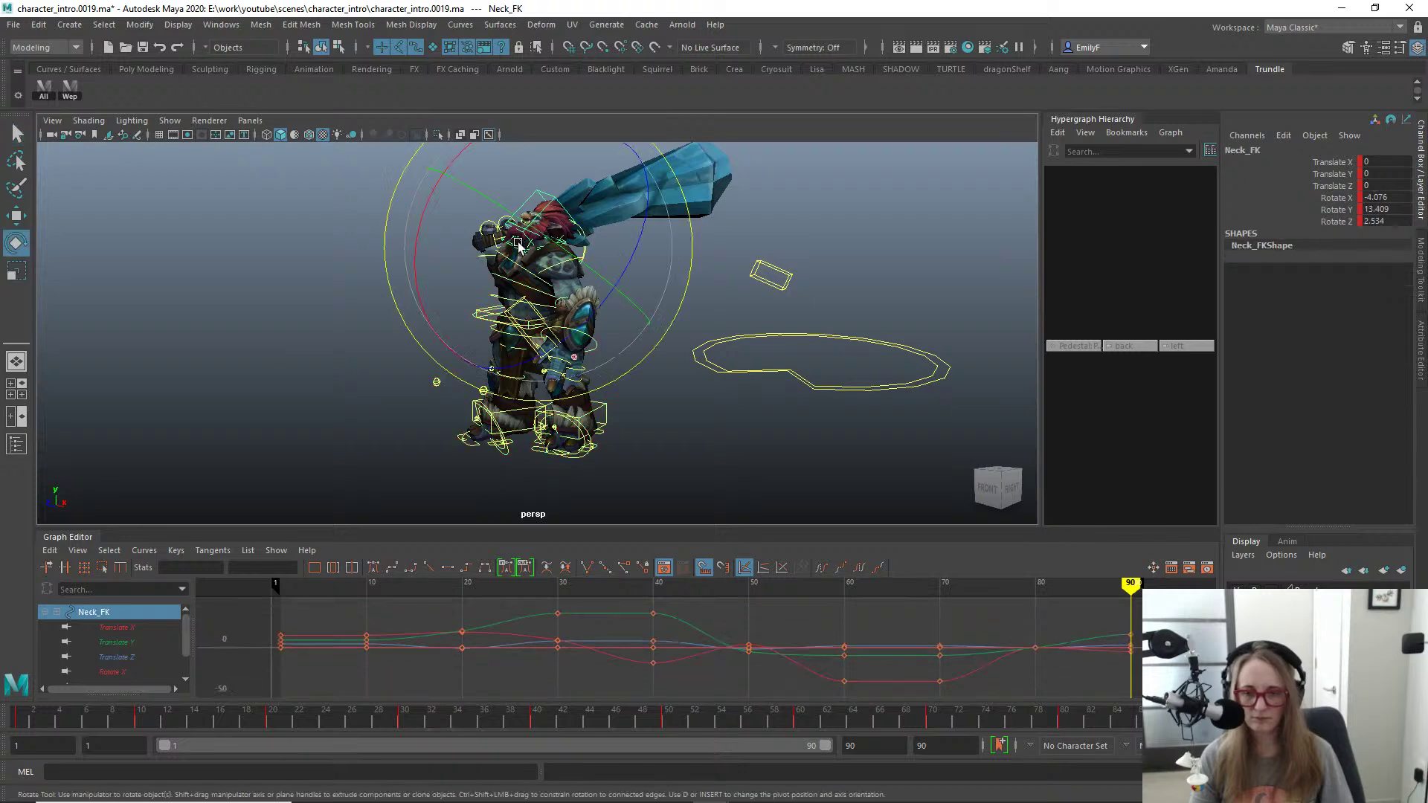
drag(427, 207, 586, 249)
key(s)
key(q)
key(alt+1)
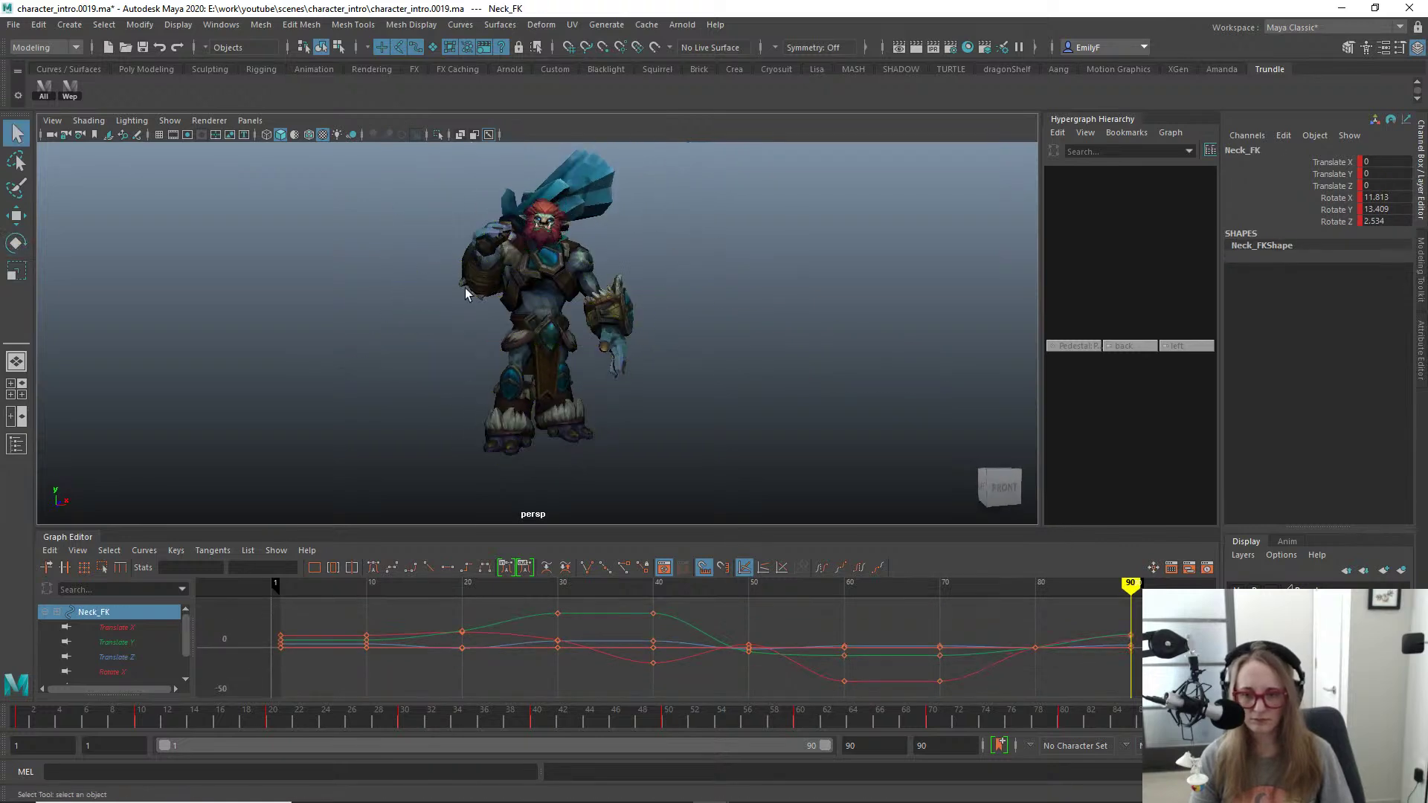
Step: Refine the rotation of the neck control Neck_FK
scroll(521, 296, up, 1)
key(e)
drag(525, 297, 566, 255)
key(q)
key(alt+1)
Step: Rotate Head_FK to a Rotate X of about -2.475 and key it at frame 90
click(581, 195)
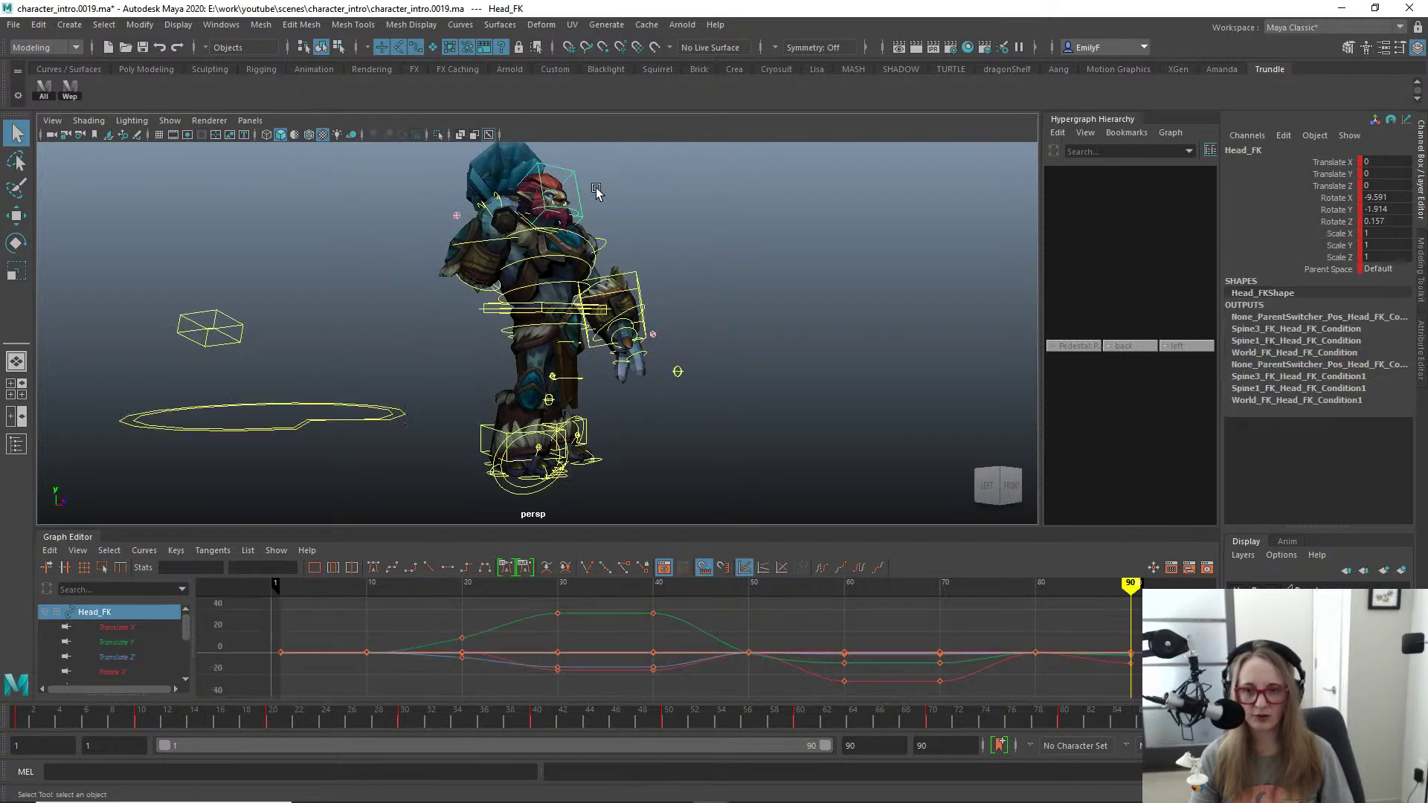
key(e)
key(s)
key(q)
key(alt+1)
alt+drag(606, 241, 529, 287)
scroll(489, 261, up, 1)
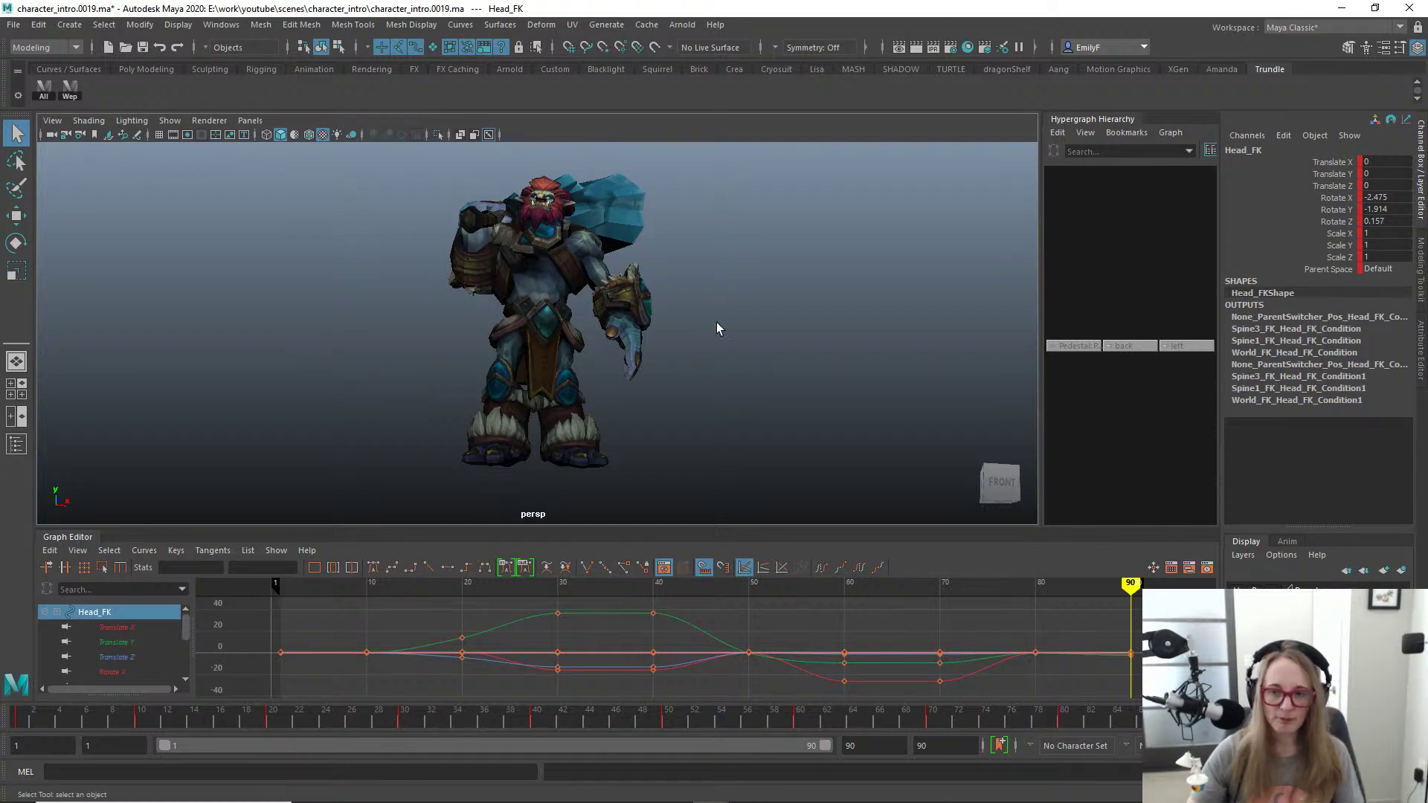
Step: Reset Rotate X, Y and Z of the left clavicle control L_Clavicle_FK to 0
alt+drag(631, 402, 645, 323)
click(557, 222)
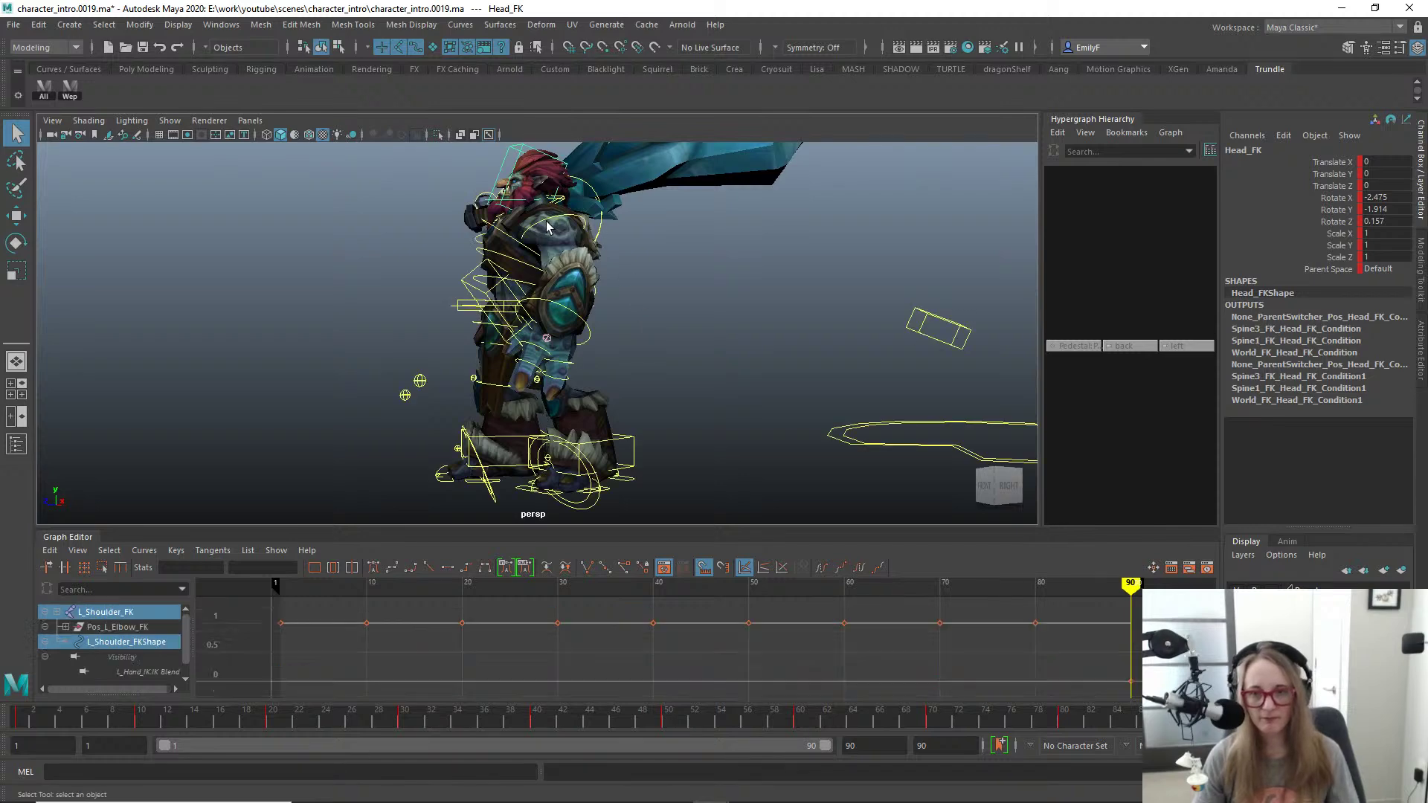
alt+drag(563, 229, 602, 186)
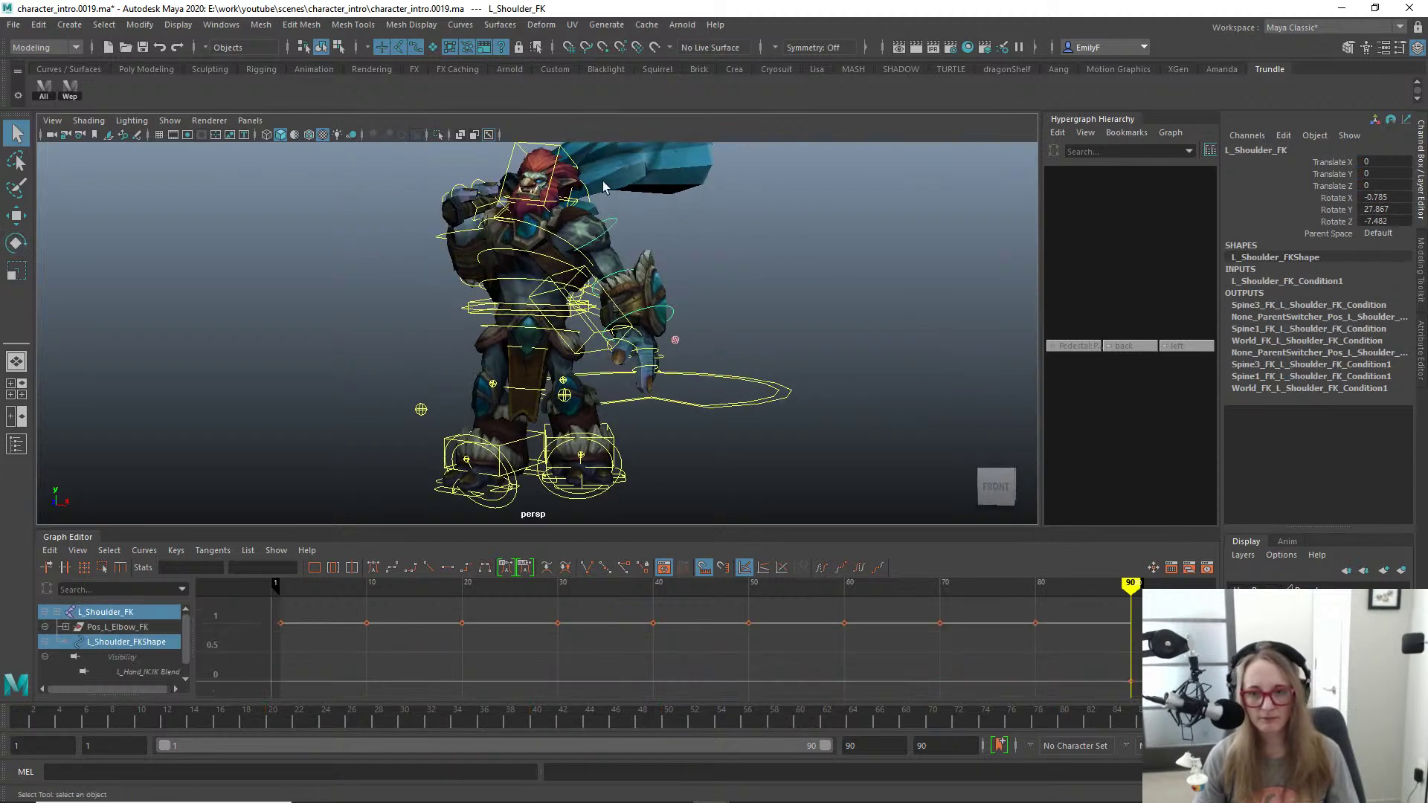
click(590, 199)
click(588, 198)
key(e)
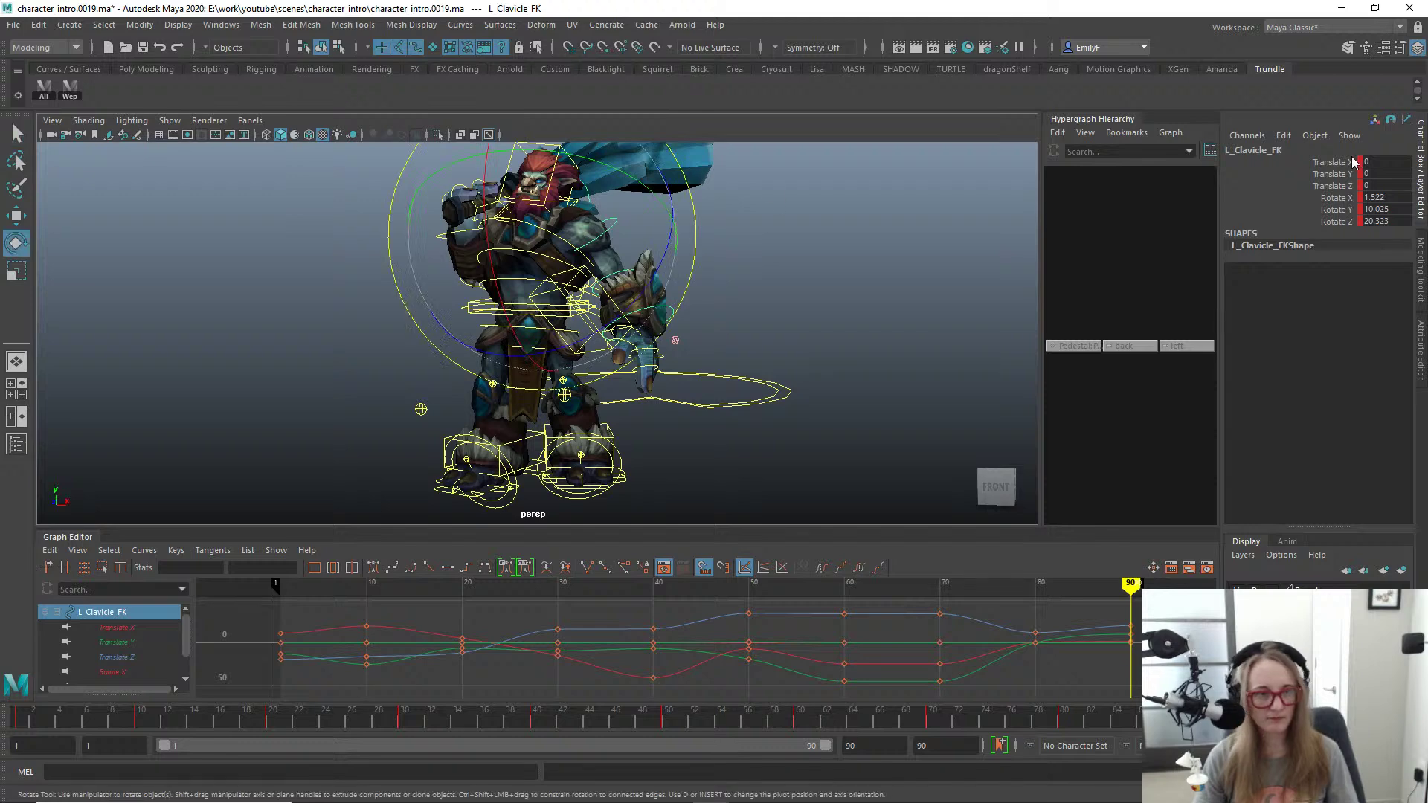
text(0)
key(Return)
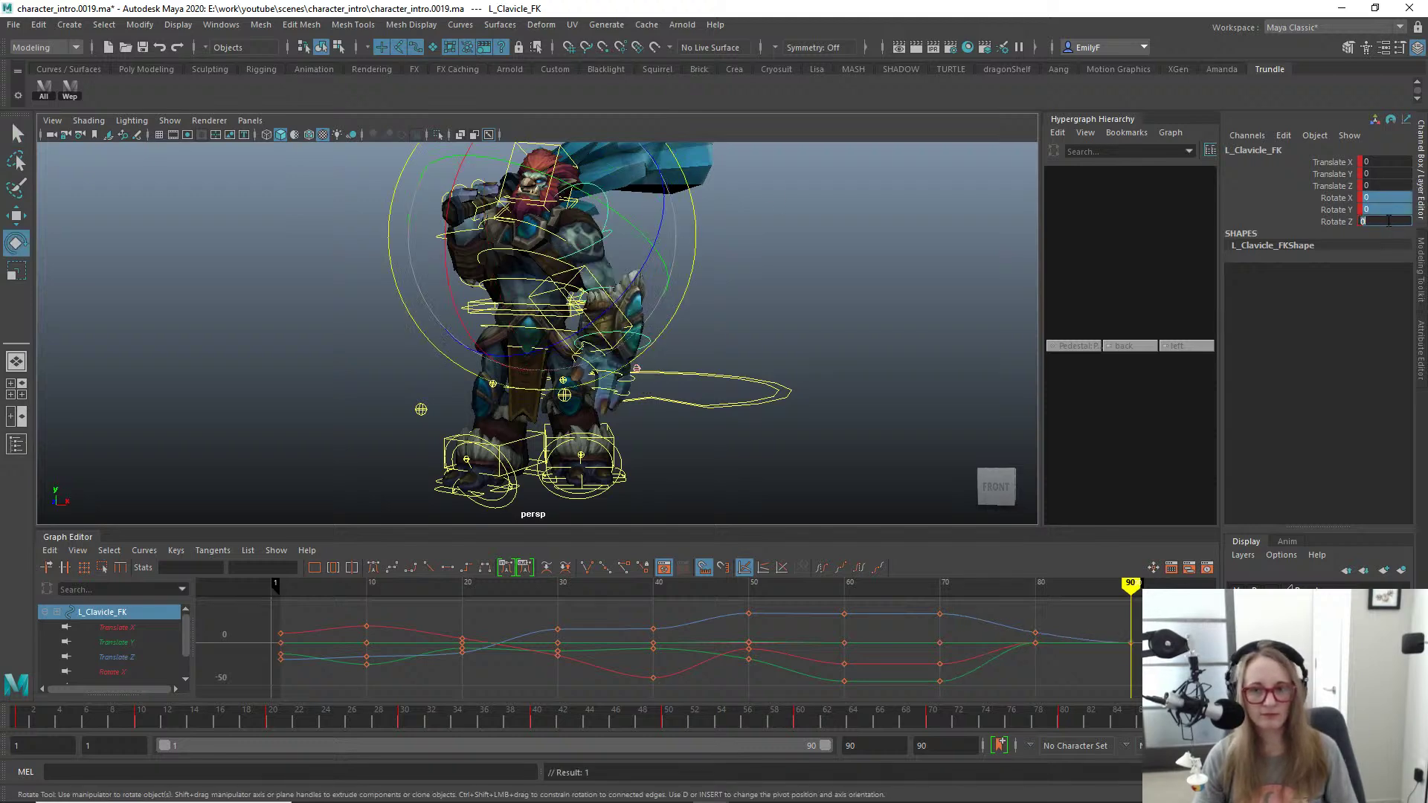
Step: Pose the left shoulder by rotating L_Clavicle_FK to about -0.116, 17.095, 14.321
alt+drag(653, 223, 649, 226)
drag(649, 225, 629, 196)
key(q)
alt+drag(604, 262, 626, 263)
key(alt+1)
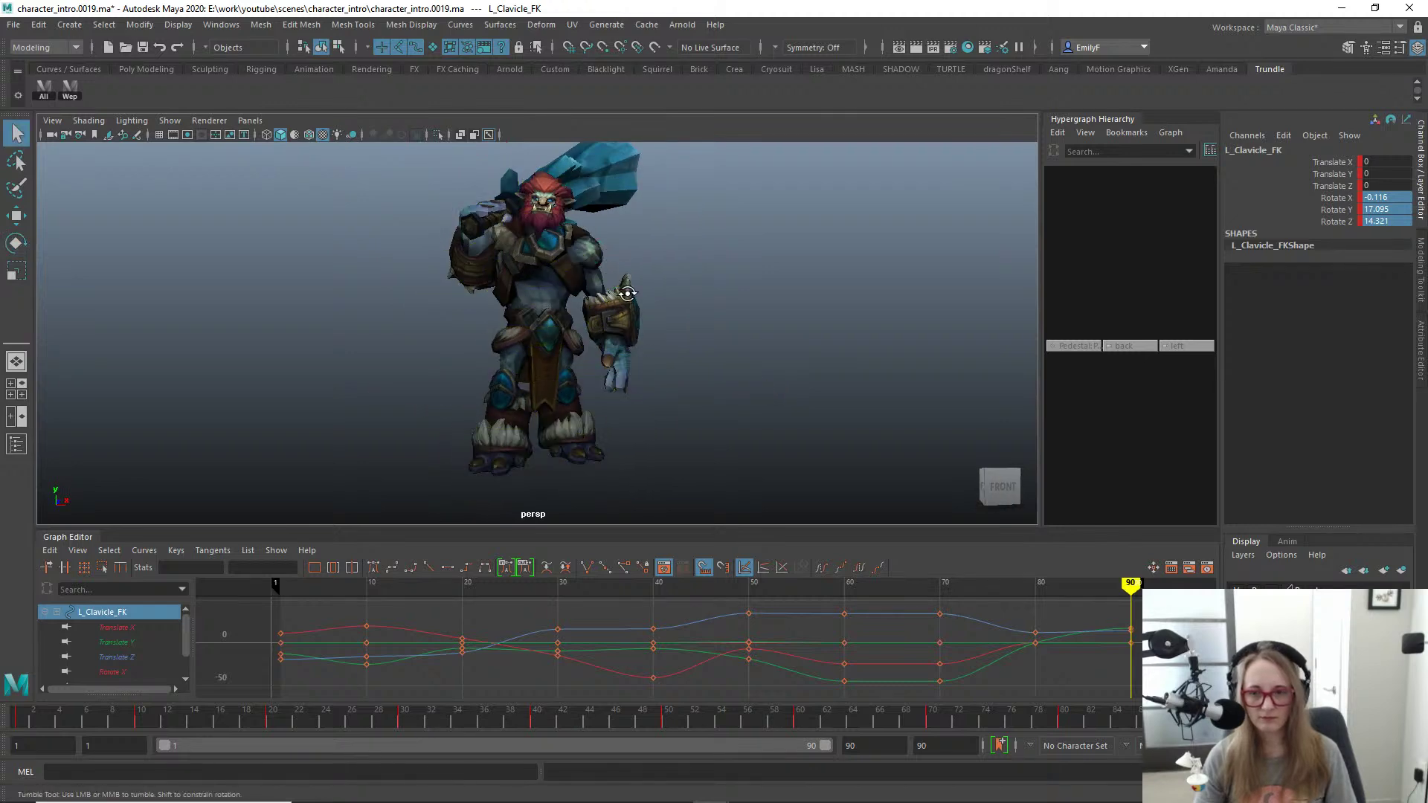
Step: Adjust the torso lean by rotating Spine2_FK to about -9.732, -15.658, -8.352
key(alt+1)
scroll(631, 268, up, 1)
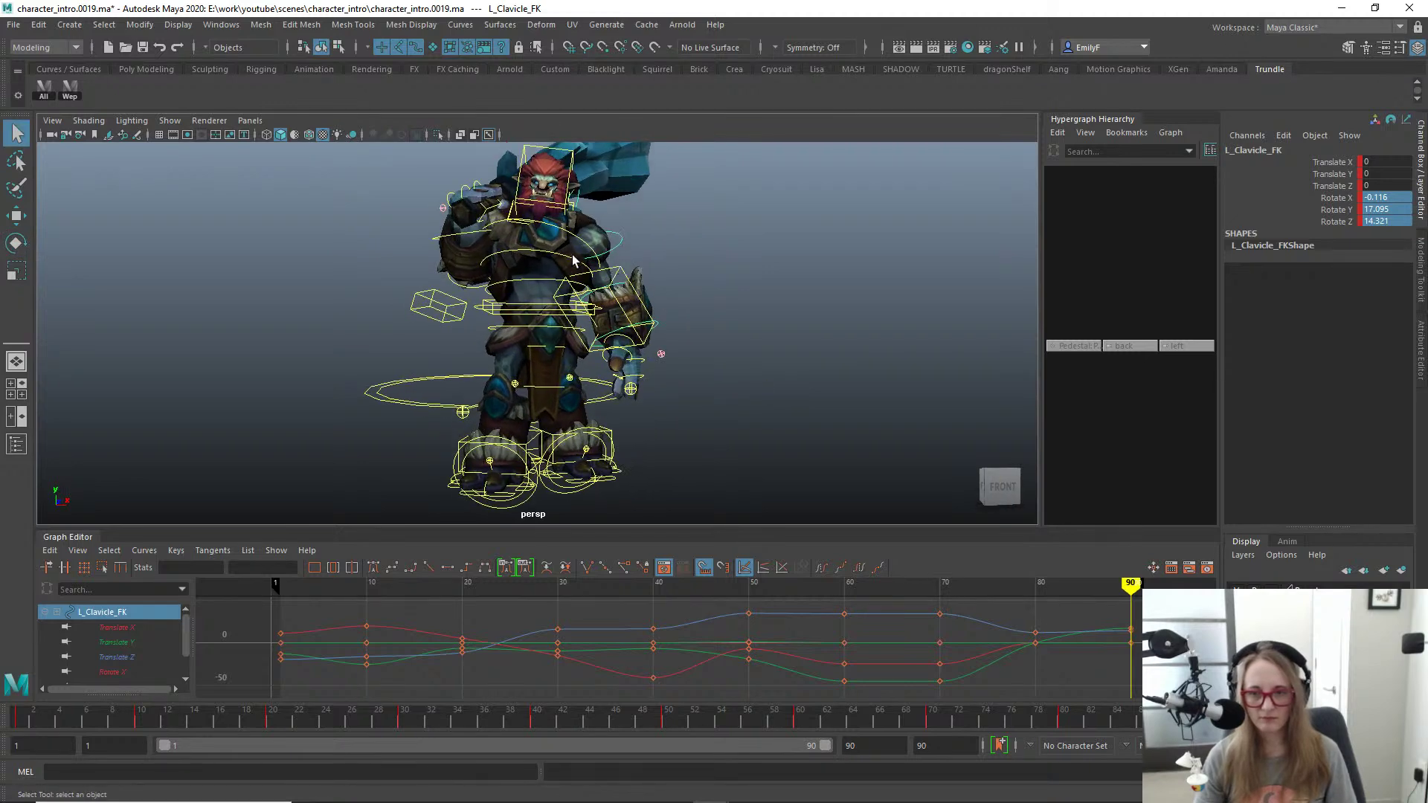
click(573, 261)
key(e)
drag(597, 391, 617, 383)
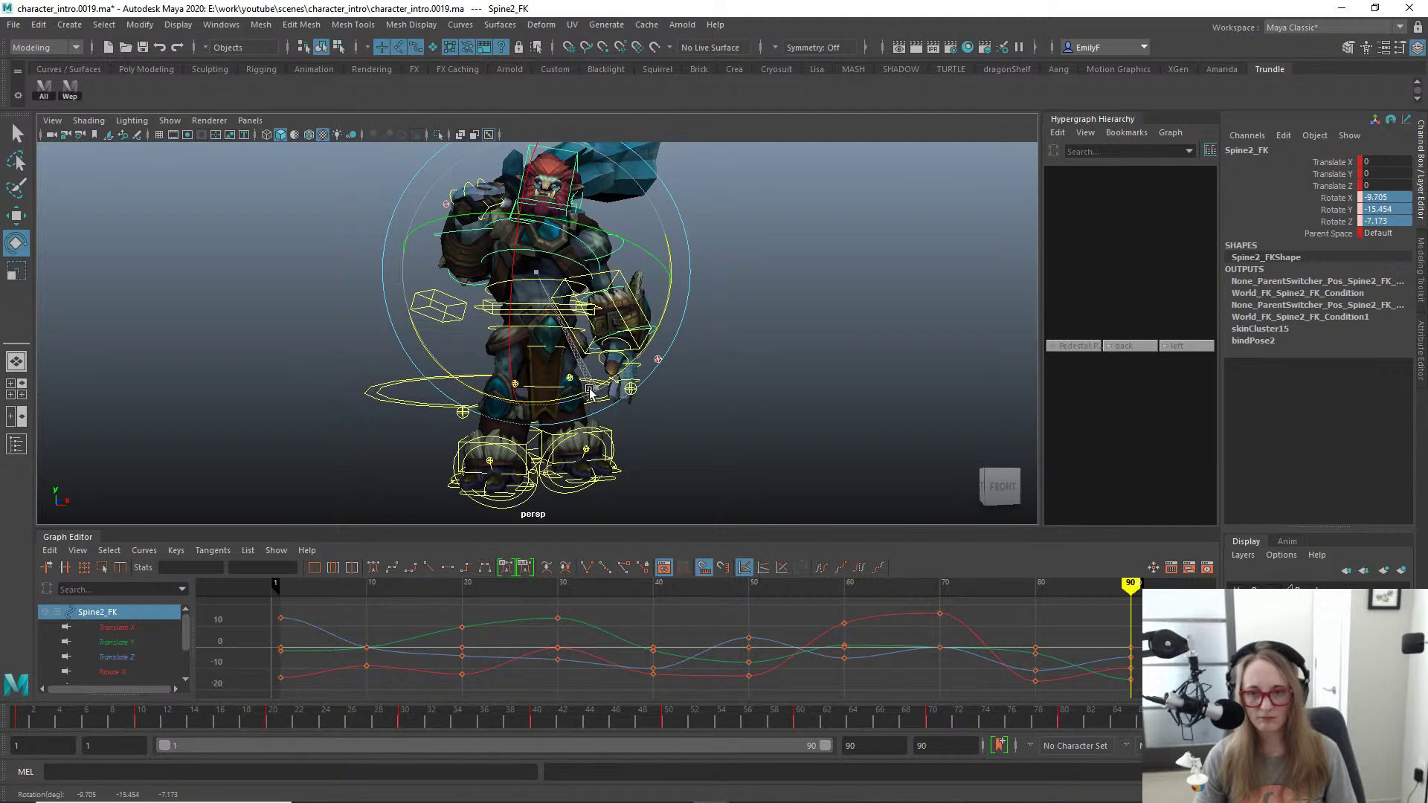
key(q)
key(alt+1)
scroll(439, 315, up, 3)
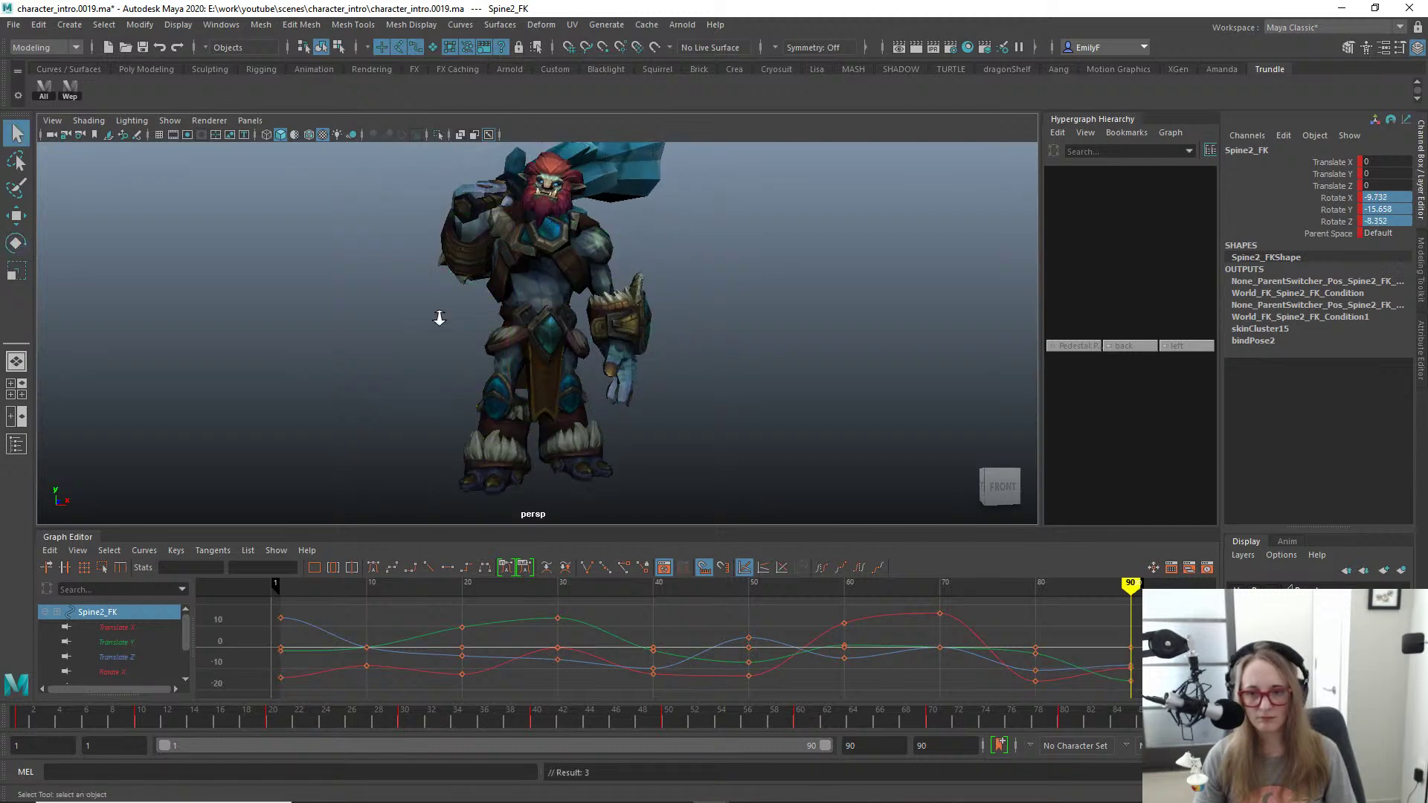
key(alt+1)
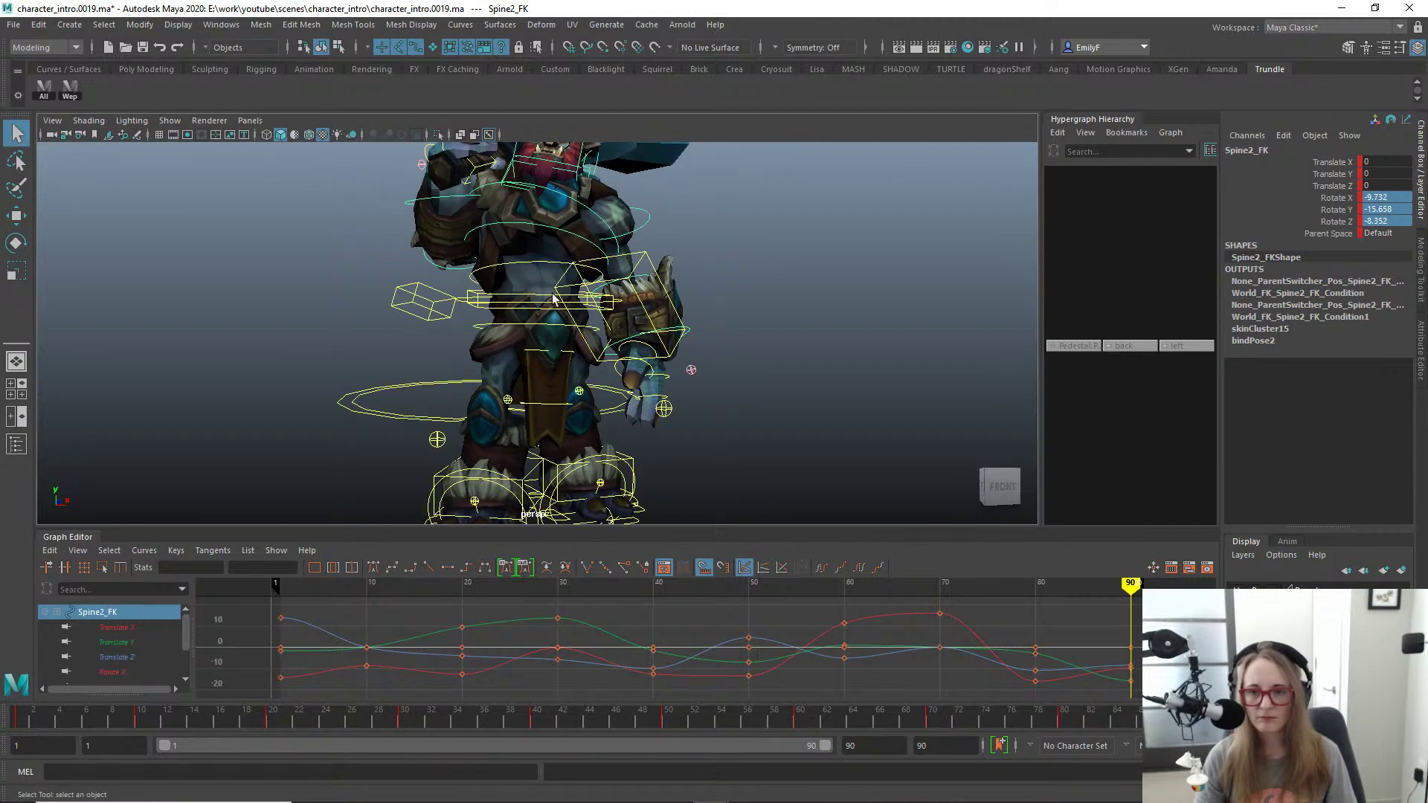
click(480, 301)
key(w)
key(ctrl+z)
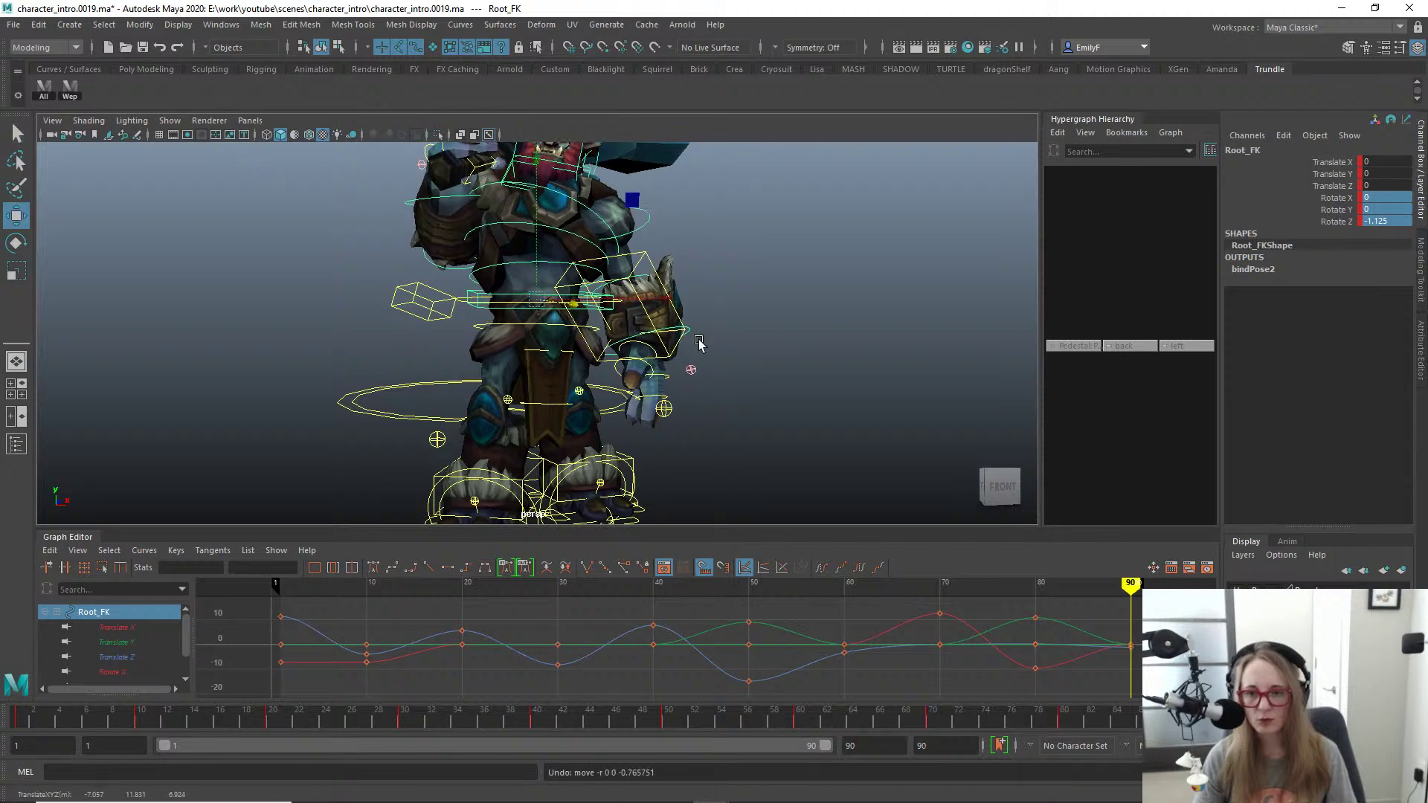
mouse_move(679, 311)
alt+mouse_down()
mouse_move(742, 311)
mouse_move(669, 321)
alt+mouse_up()
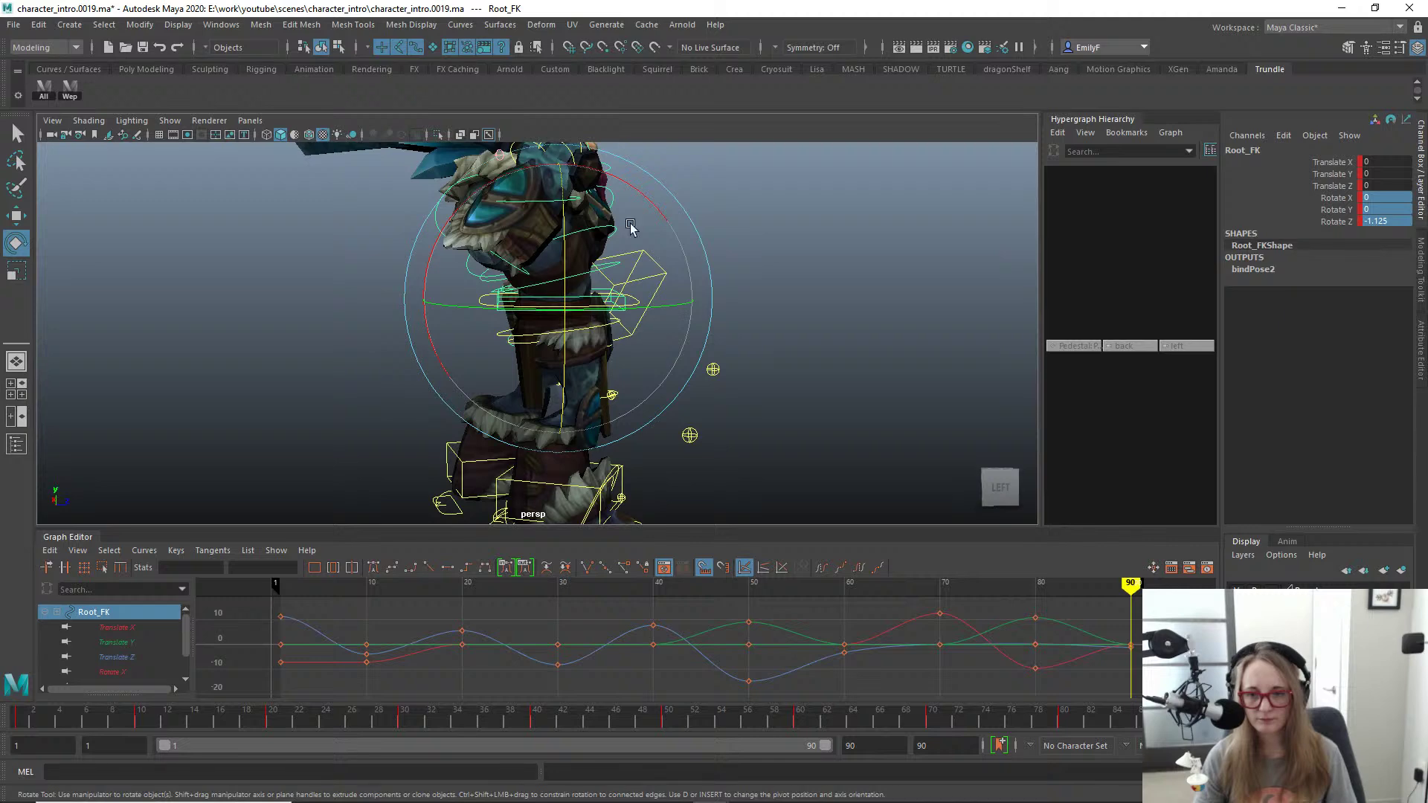
key(q)
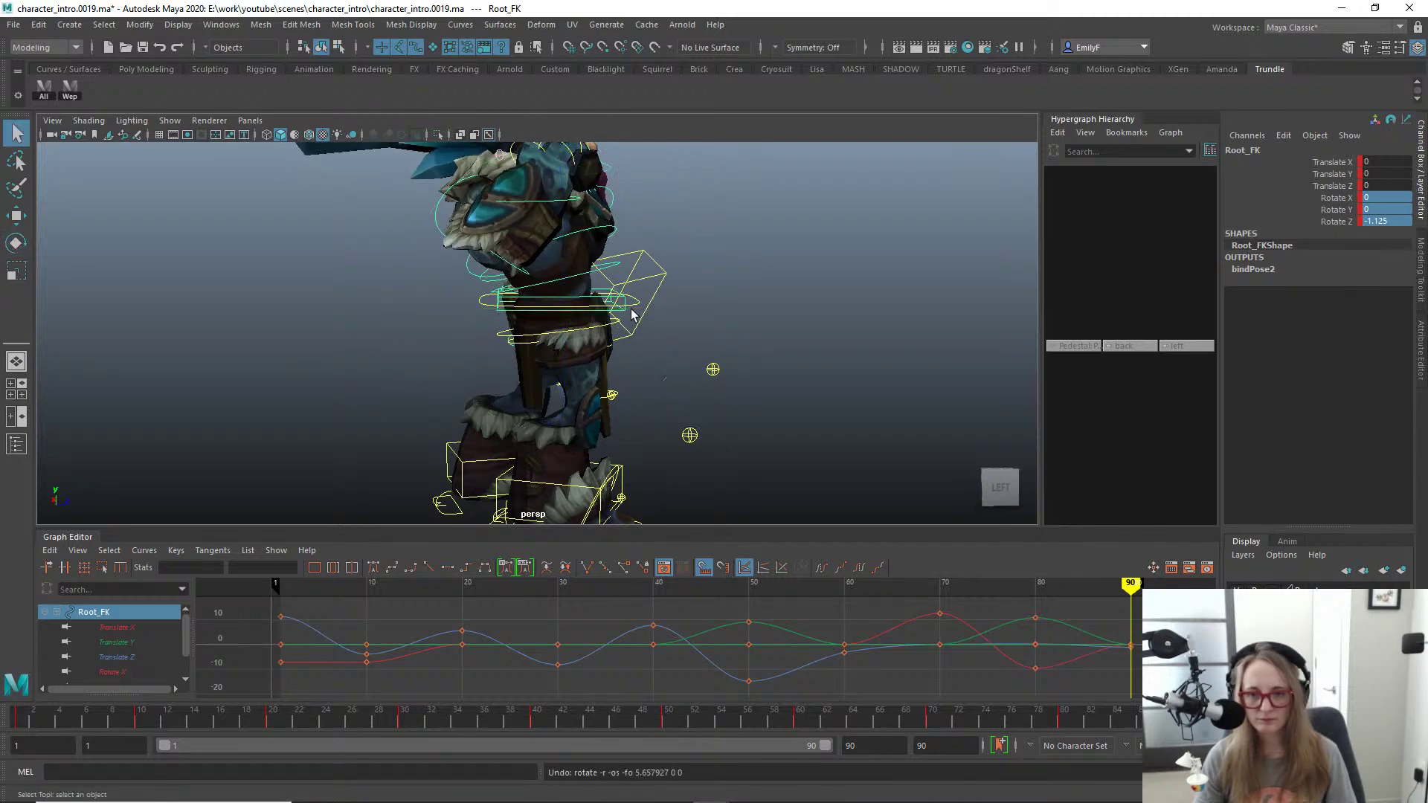
Step: Tilt the whole body with Main_FK to a Rotate X of about 5.454 and shift it to a Translate Z of about 48.684
click(636, 300)
key(e)
drag(622, 186, 638, 198)
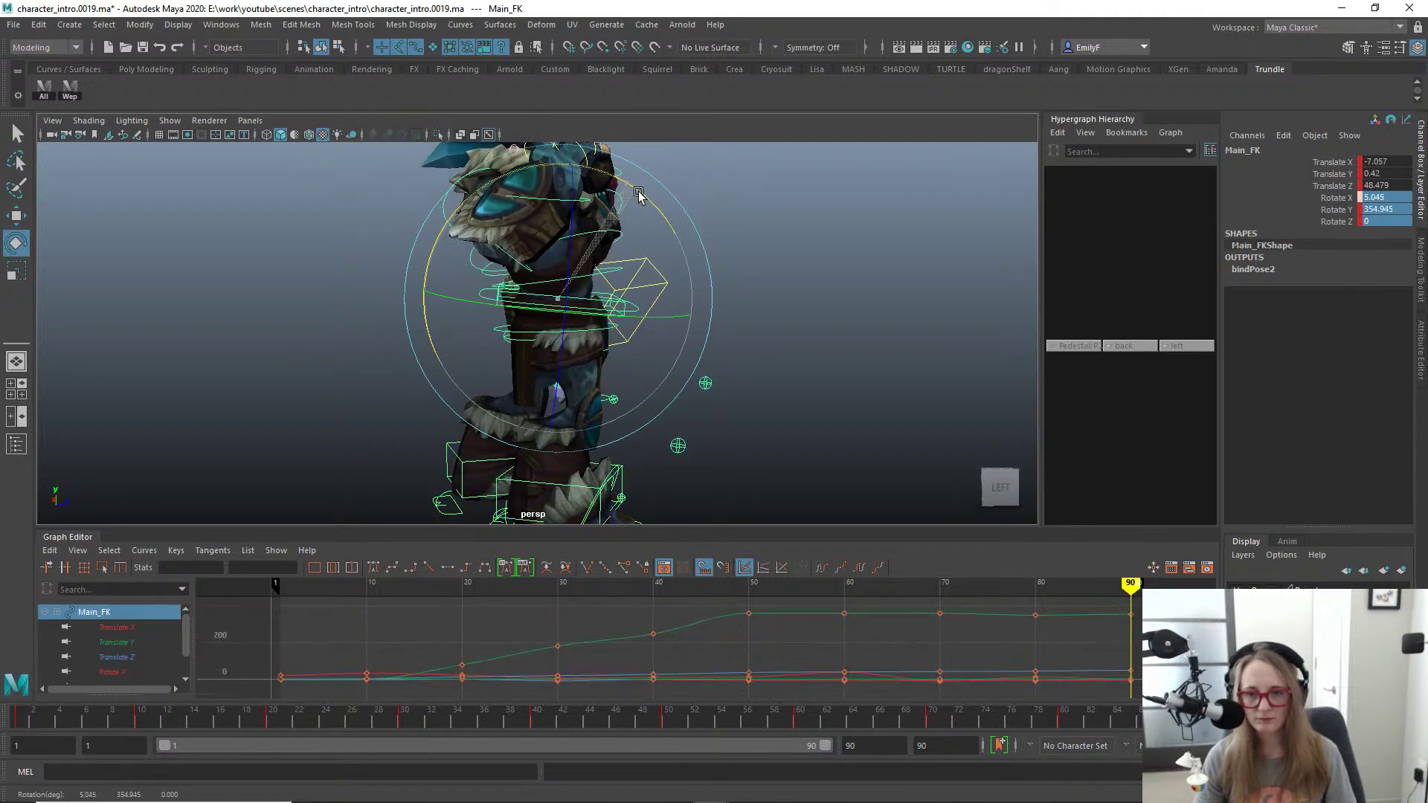
key(w)
drag(641, 305, 653, 299)
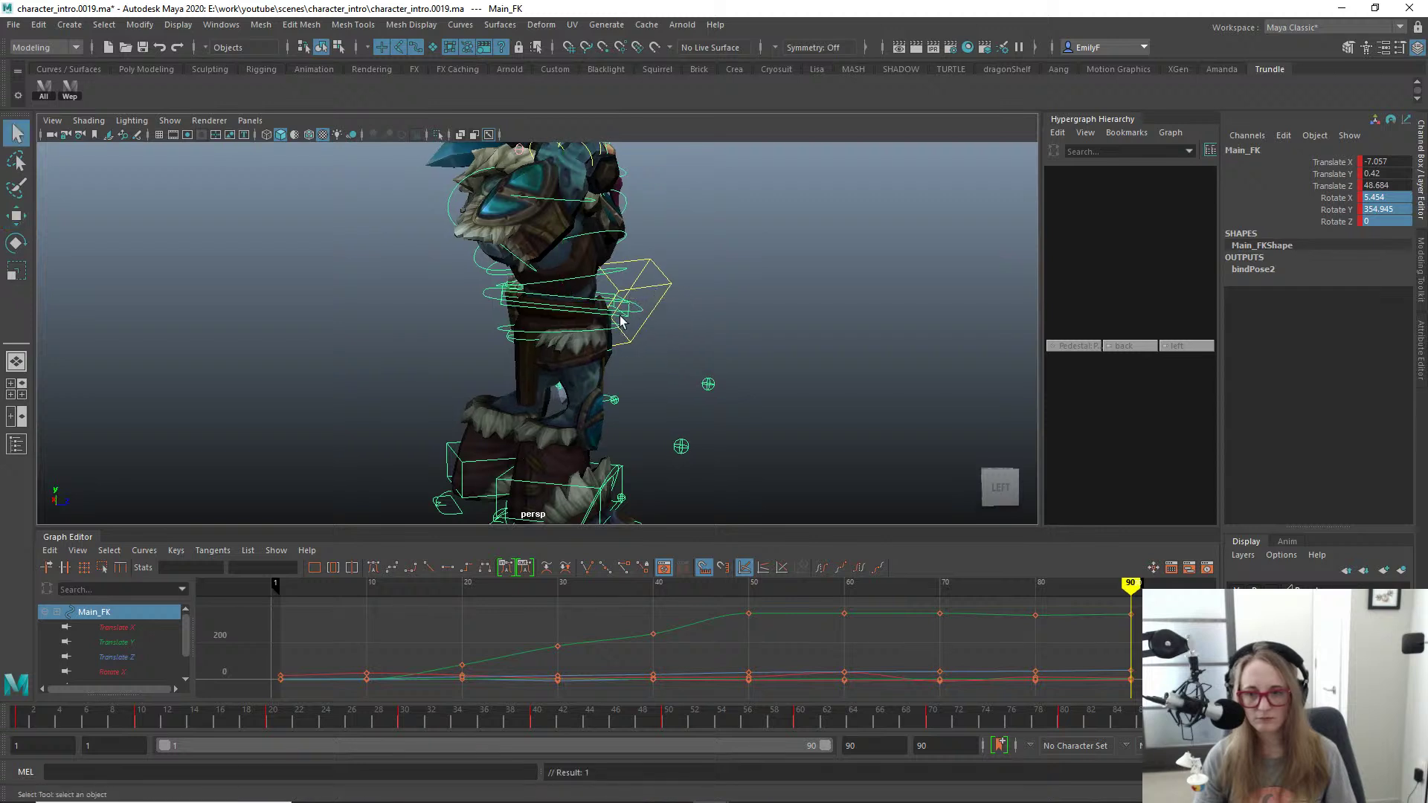
key(alt+1)
alt+right_drag(620, 316, 558, 274)
alt+drag(558, 274, 586, 332)
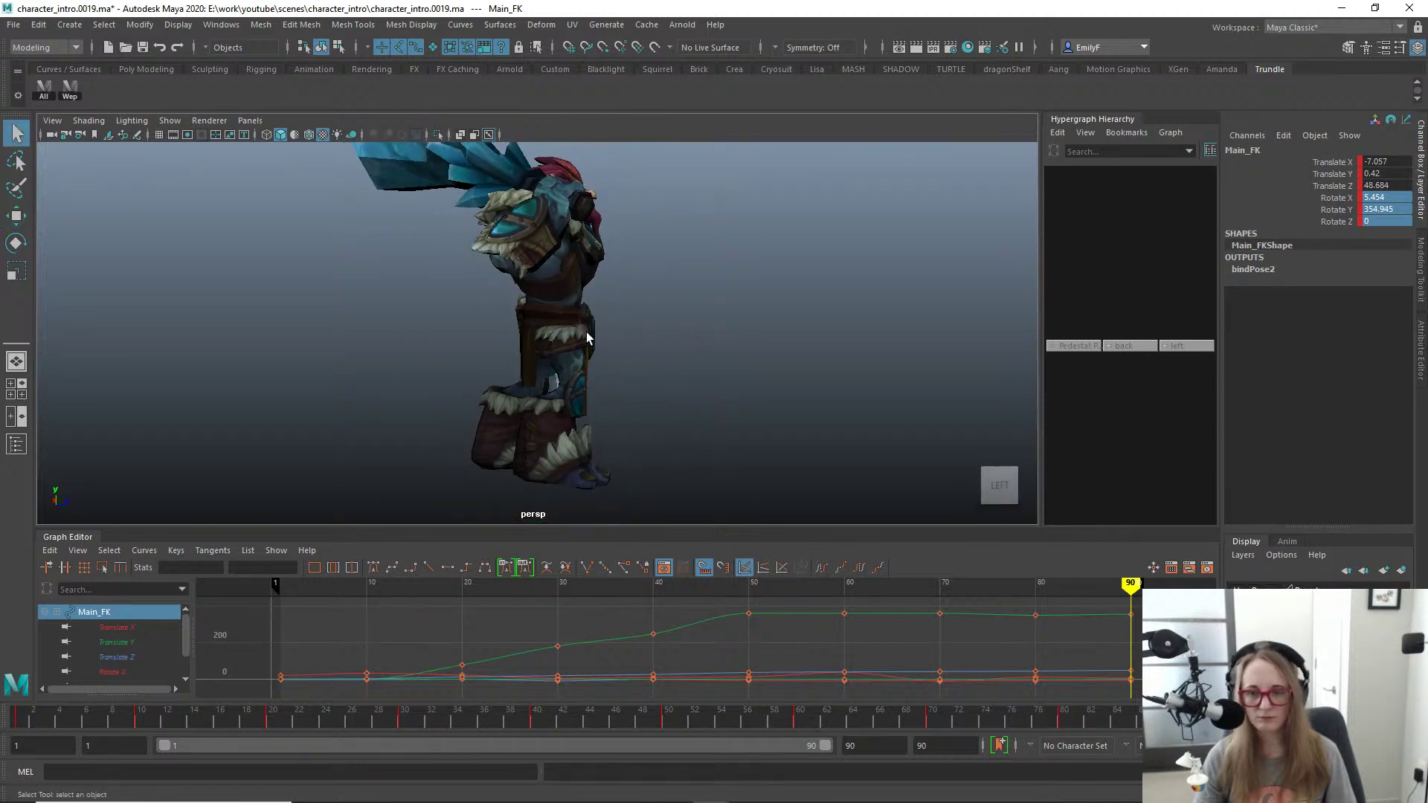
Step: Counter-rotate the hips with Root_FK to a Rotate X of about -2.904
key(alt+1)
click(618, 389)
key(e)
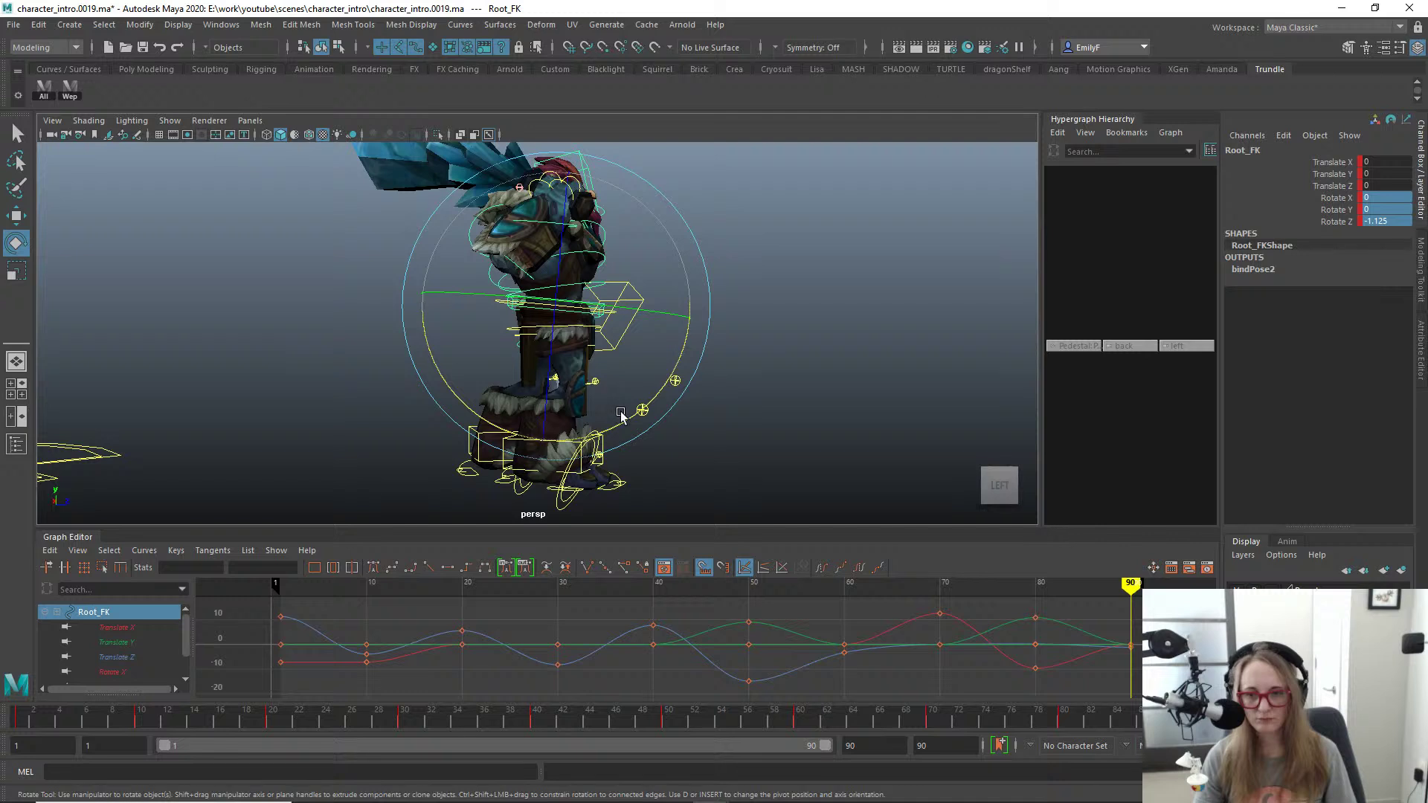
drag(632, 421, 640, 414)
key(q)
key(alt+1)
alt+right_drag(620, 370, 652, 312)
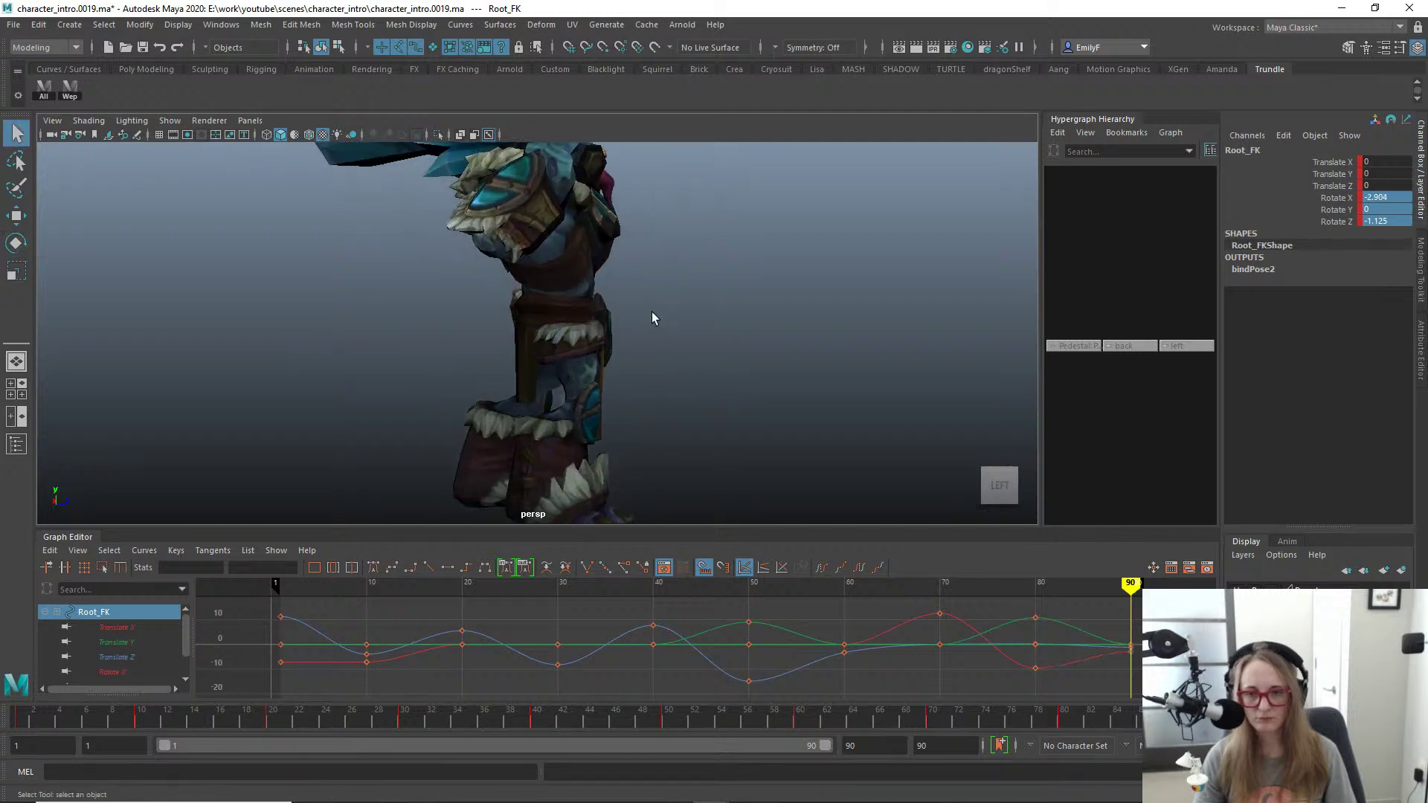
Step: Adjust the torso lean by rotating Spine2_FK to a Rotate X of about -13.608
key(alt+1)
click(618, 245)
click(582, 271)
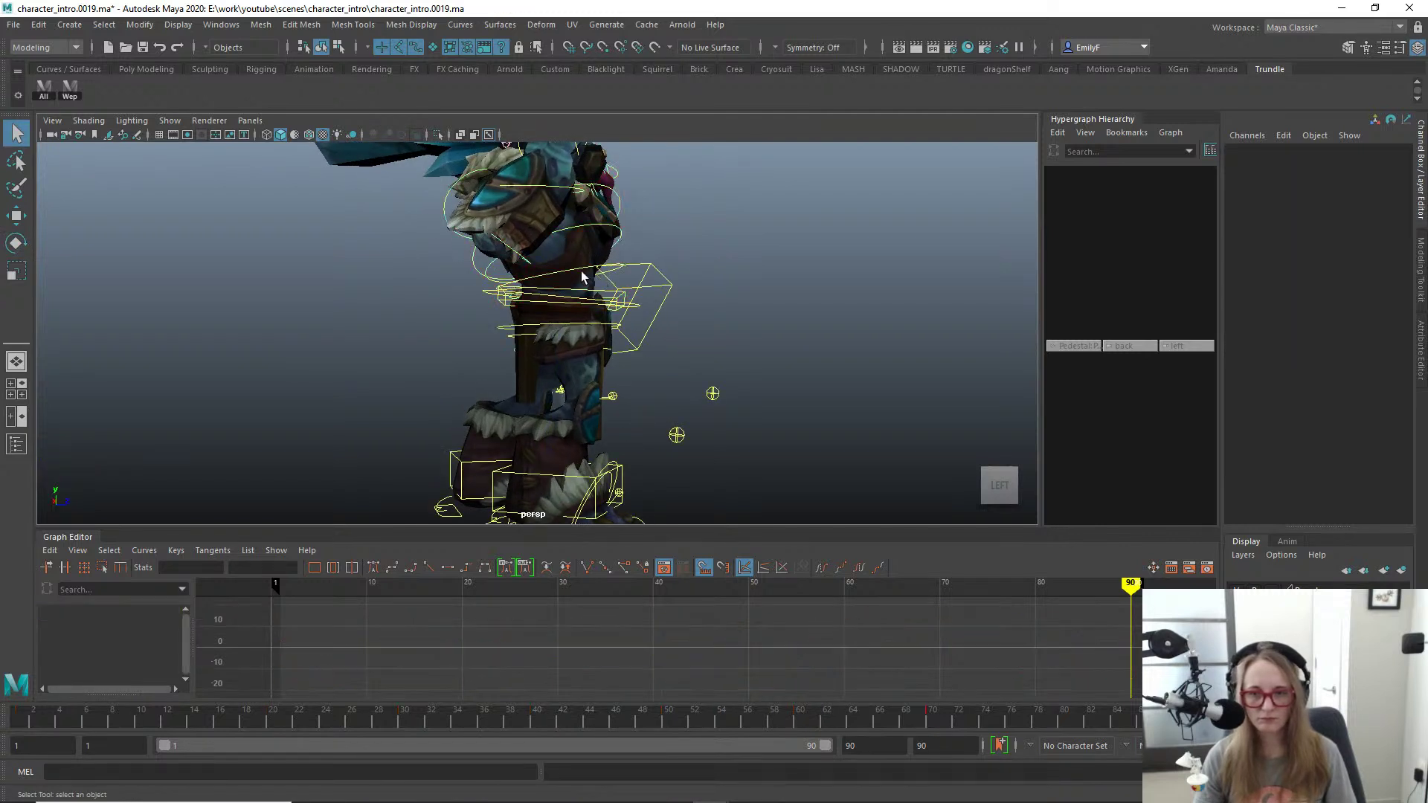
click(582, 273)
key(e)
mouse_move(678, 316)
mouse_down()
mouse_move(652, 320)
mouse_move(681, 306)
mouse_up()
click(648, 253)
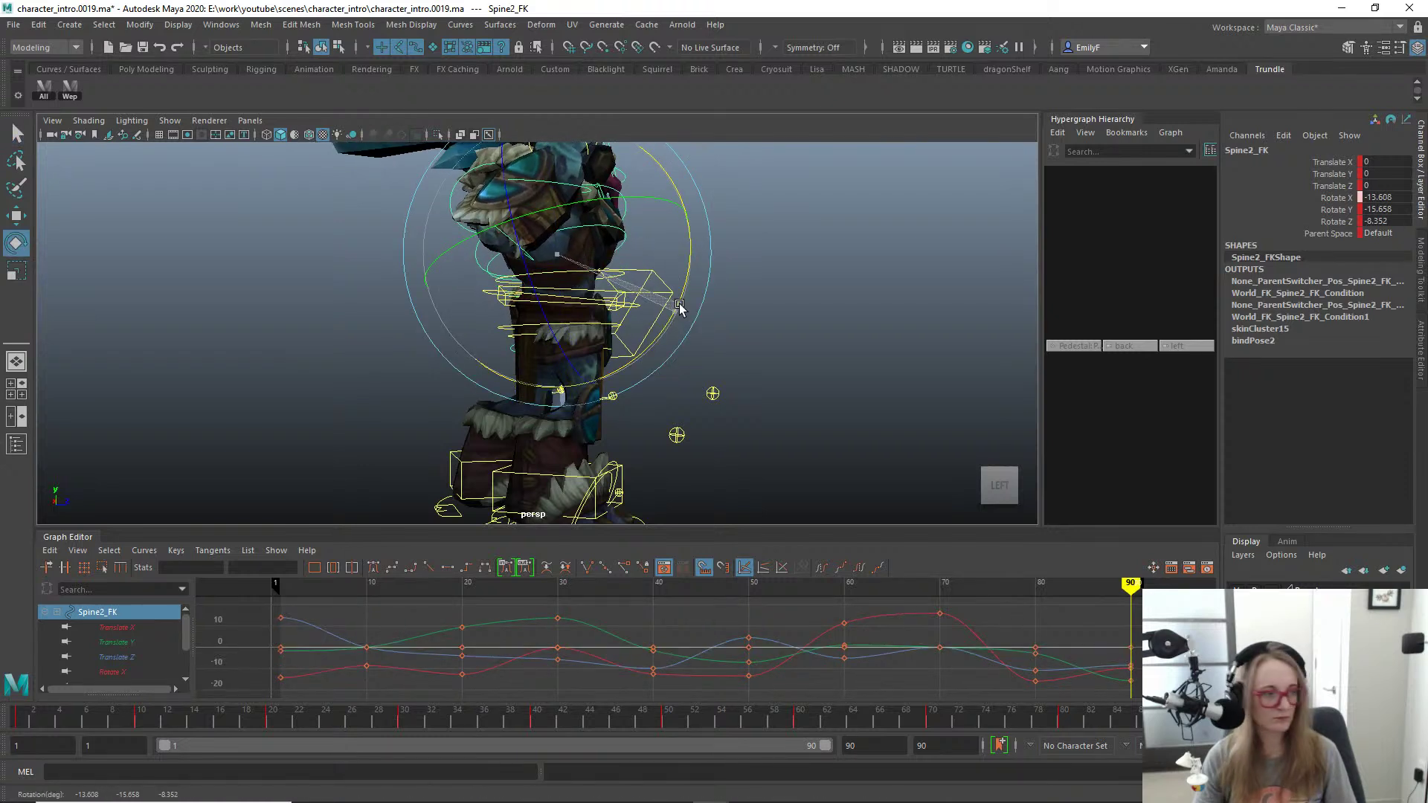
key(q)
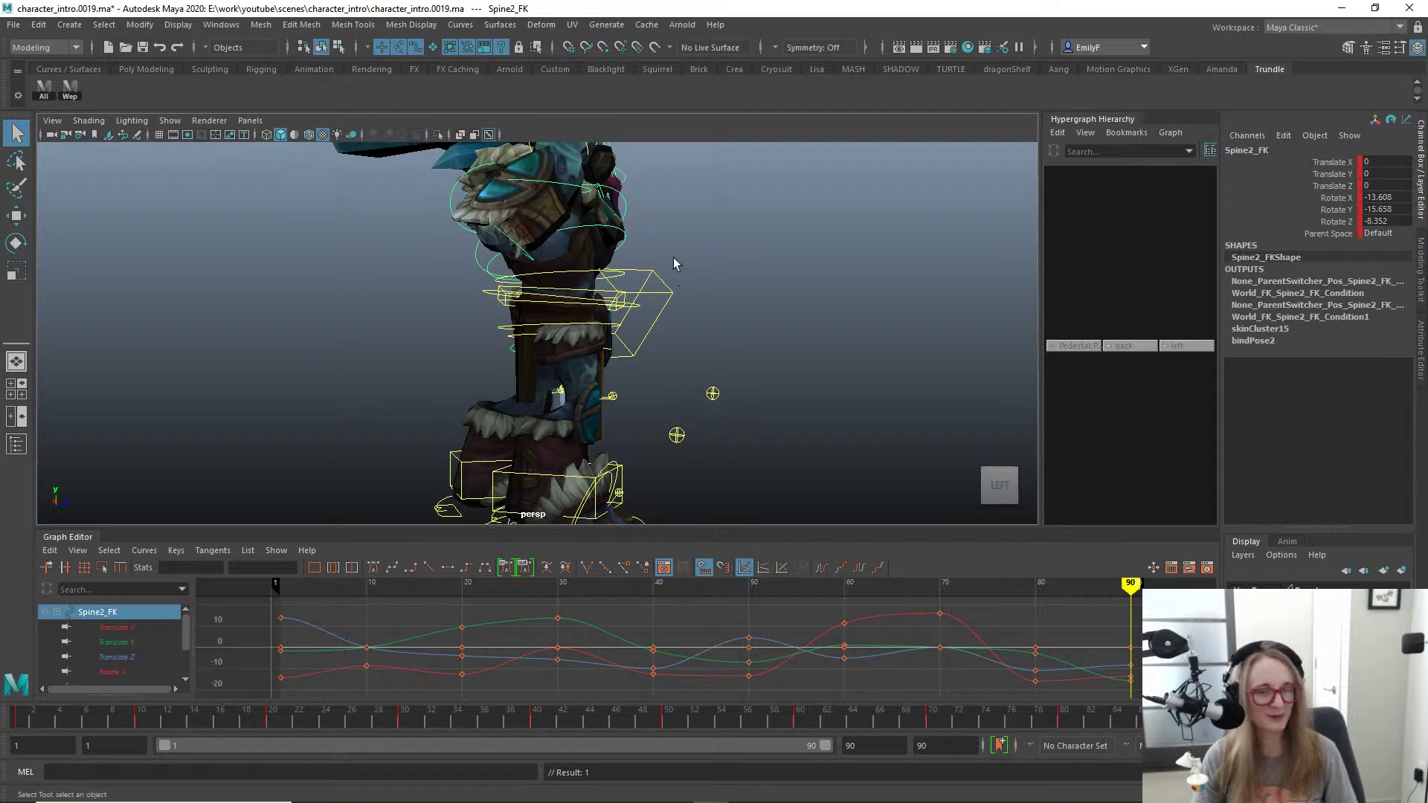
Step: Try rotating the left shoulder control L_Shoulder_FK to about 1.194, 43.76, -11.071
mouse_move(674, 263)
alt+mouse_down()
mouse_move(468, 277)
mouse_move(523, 291)
mouse_move(534, 250)
mouse_move(597, 269)
mouse_move(519, 359)
alt+mouse_up()
click(547, 254)
key(e)
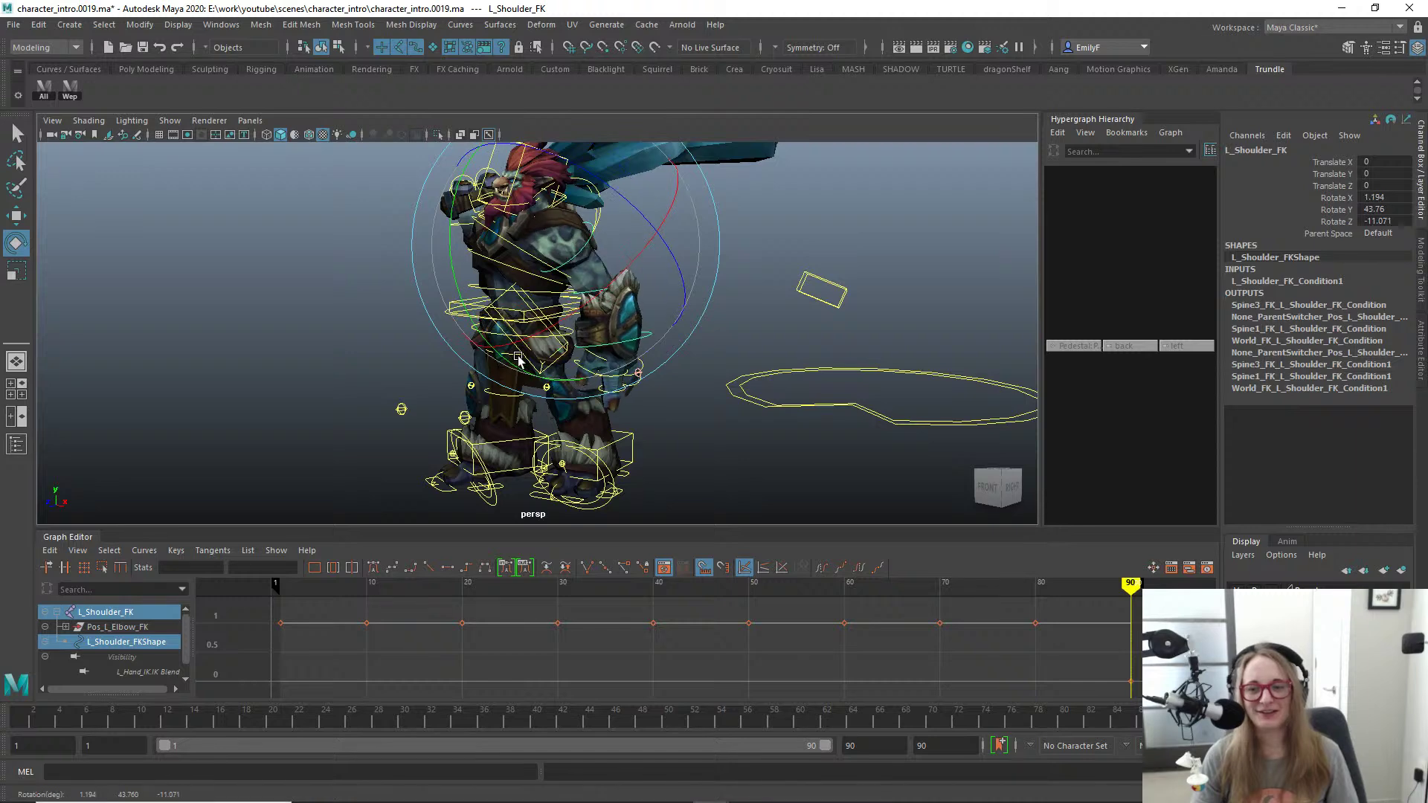
alt+right_drag(523, 273, 828, 271)
key(ctrl+z)
alt+drag(655, 280, 698, 281)
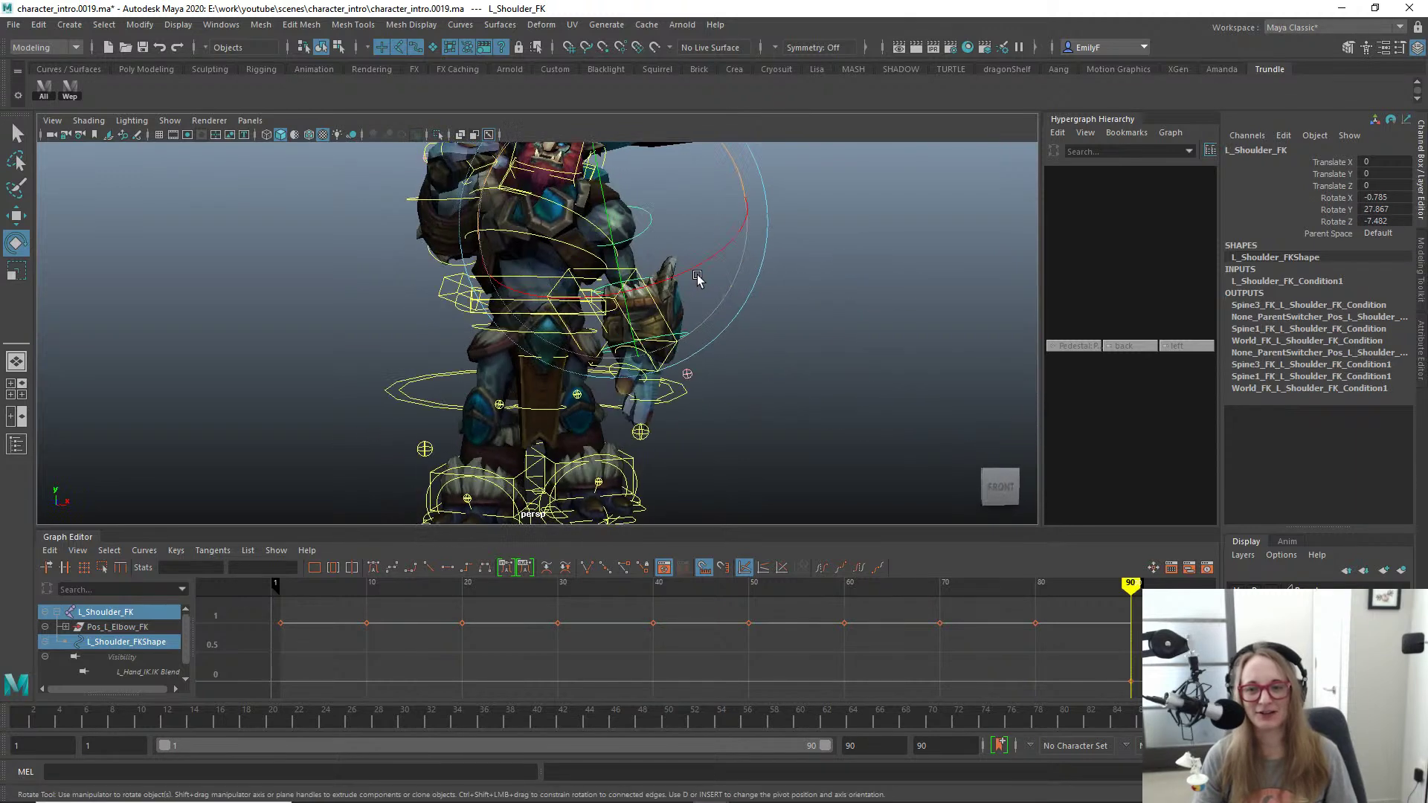
key(q)
alt+right_drag(640, 221, 566, 228)
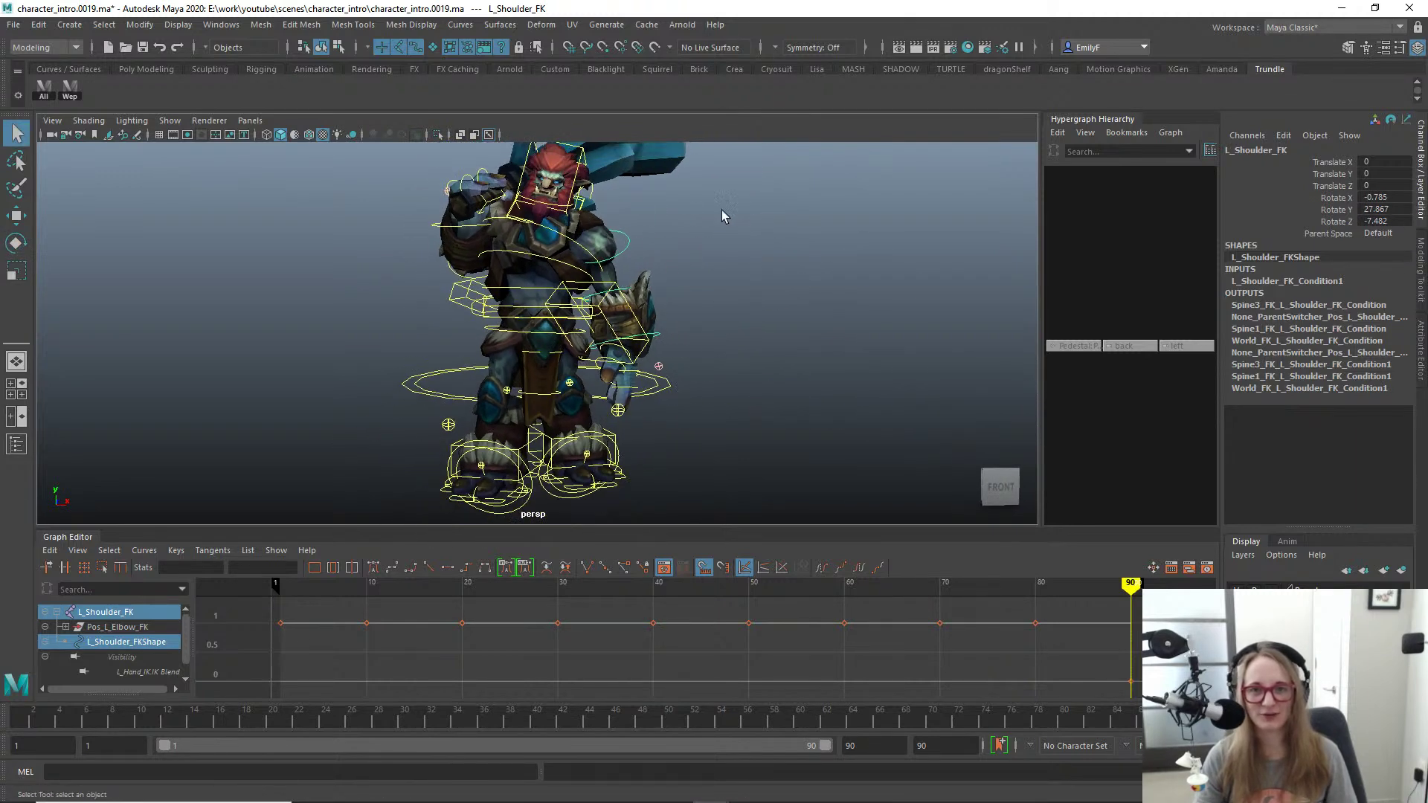
Step: Pose the left hand by rotating L_Hand_FK to about 20.465, 6.746, -1.766
key(alt+1)
alt+drag(558, 257, 590, 273)
key(alt+1)
click(645, 336)
key(e)
drag(662, 352, 688, 386)
key(q)
Step: Try rotating the right shoulder control R_Shoulder_FK to about -24.465, -30.749, 14.778, and undo the adjustment
key(alt+1)
alt+right_drag(733, 379, 622, 344)
alt+drag(622, 345, 660, 146)
key(alt+1)
click(556, 217)
key(e)
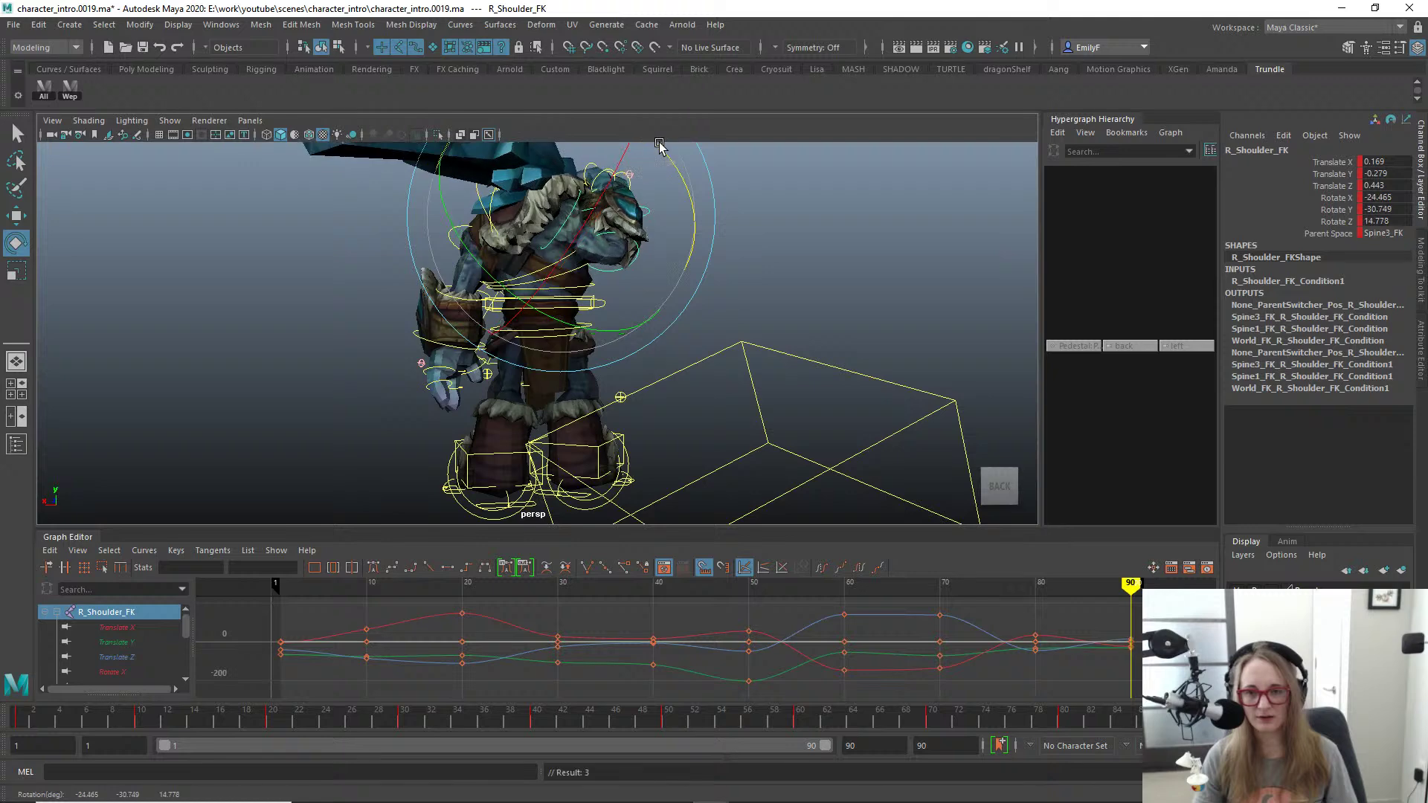
alt+drag(609, 225, 523, 231)
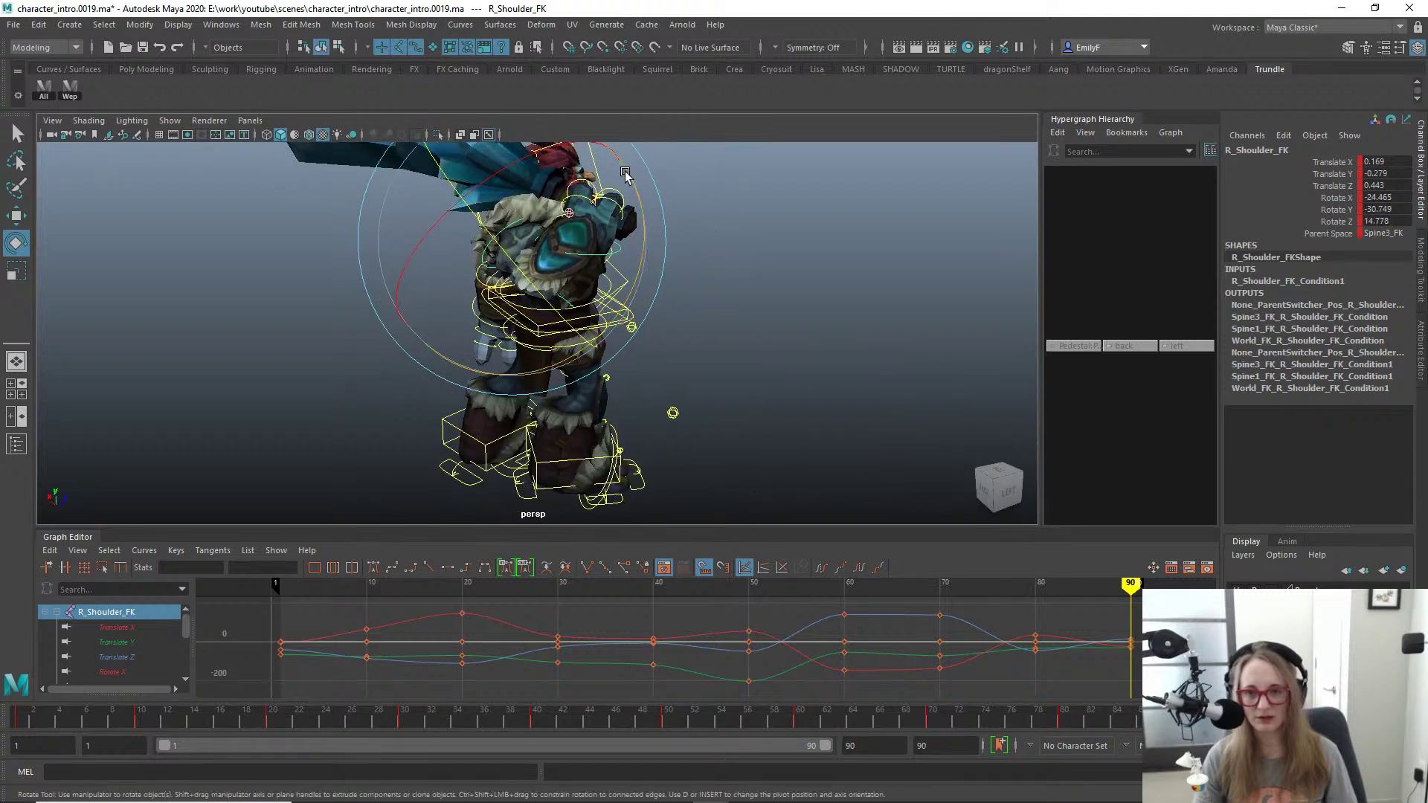
key(ctrl+z)
key(q)
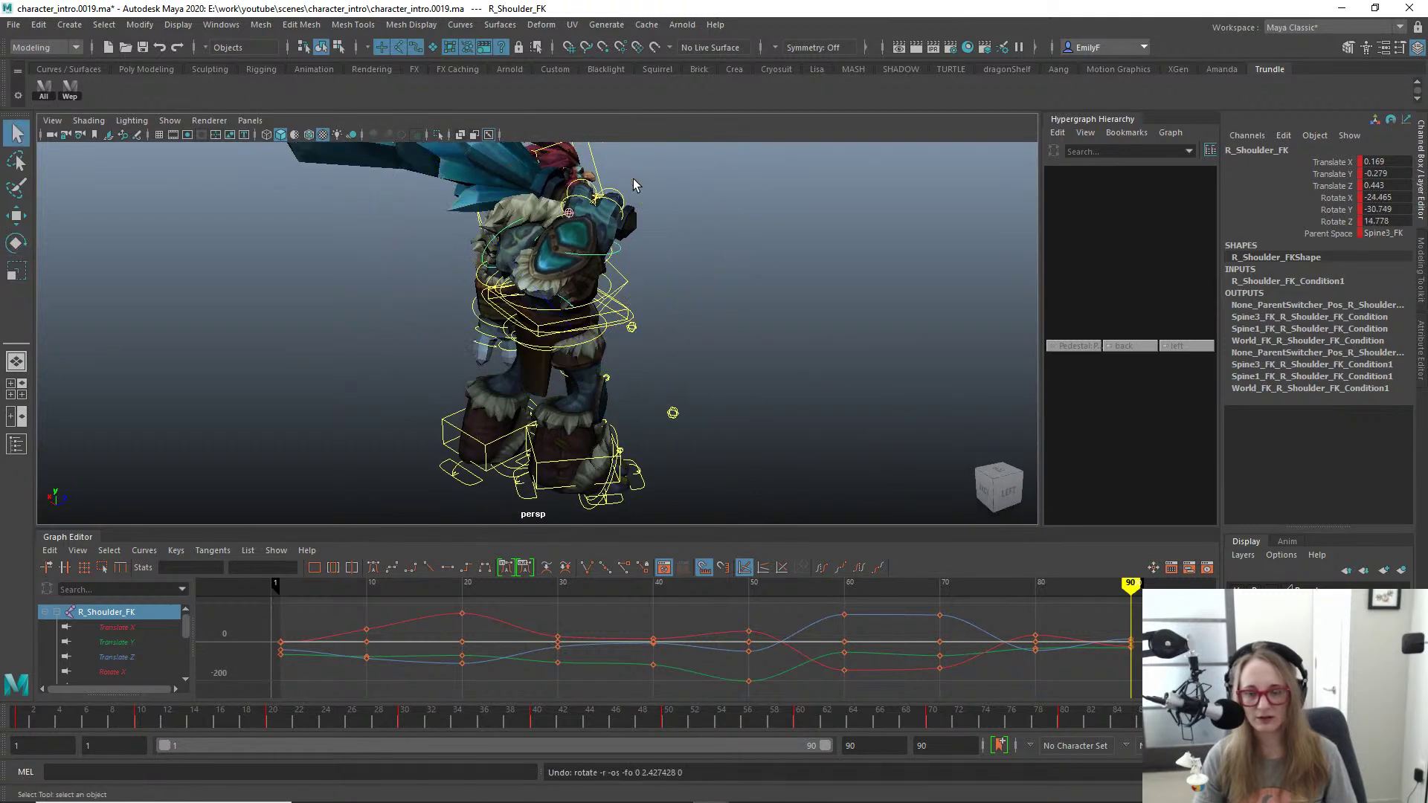
alt+drag(634, 184, 661, 230)
key(ctrl+z)
alt+drag(538, 290, 686, 317)
key(alt+1)
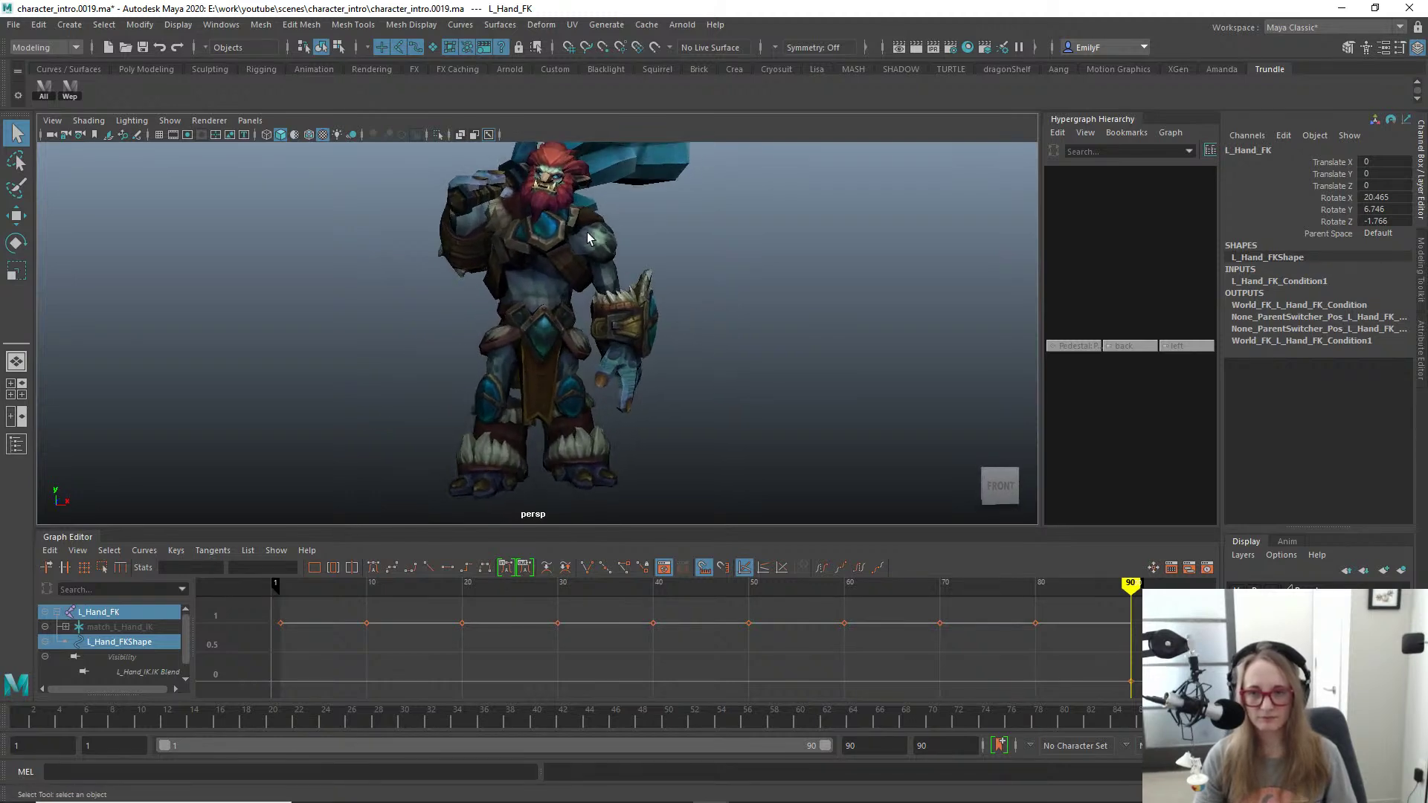
Step: Turn the head by rotating Head_FK to about 0.294, 2.128, -0.534
key(alt+1)
click(571, 188)
key(e)
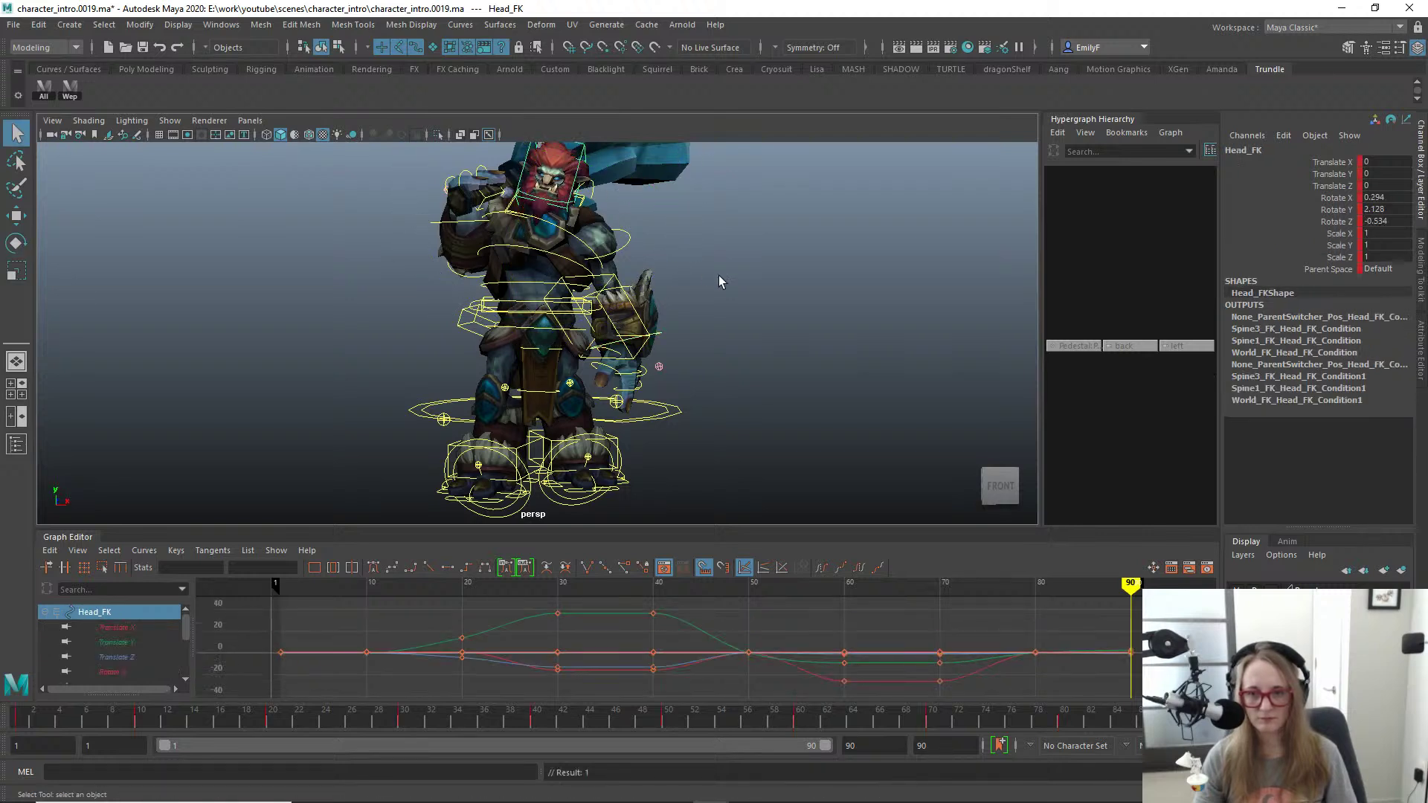
key(alt+1)
alt+right_drag(719, 281, 586, 279)
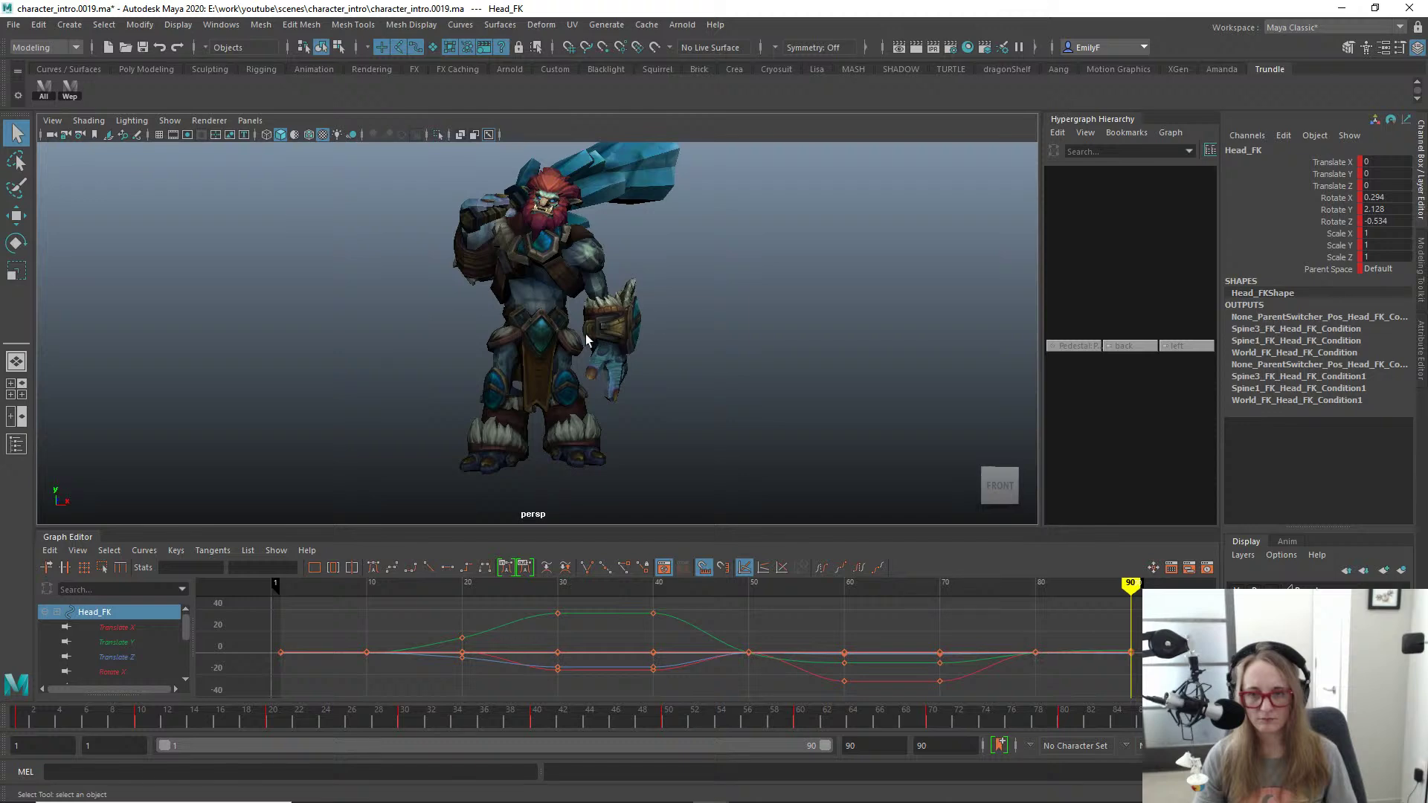
Step: Pose the base of the left thumb by rotating L_Thumb1_FK to about 7.4, -5.3, -13.2
alt+drag(635, 340, 558, 341)
alt+right_drag(558, 341, 644, 357)
key(alt+1)
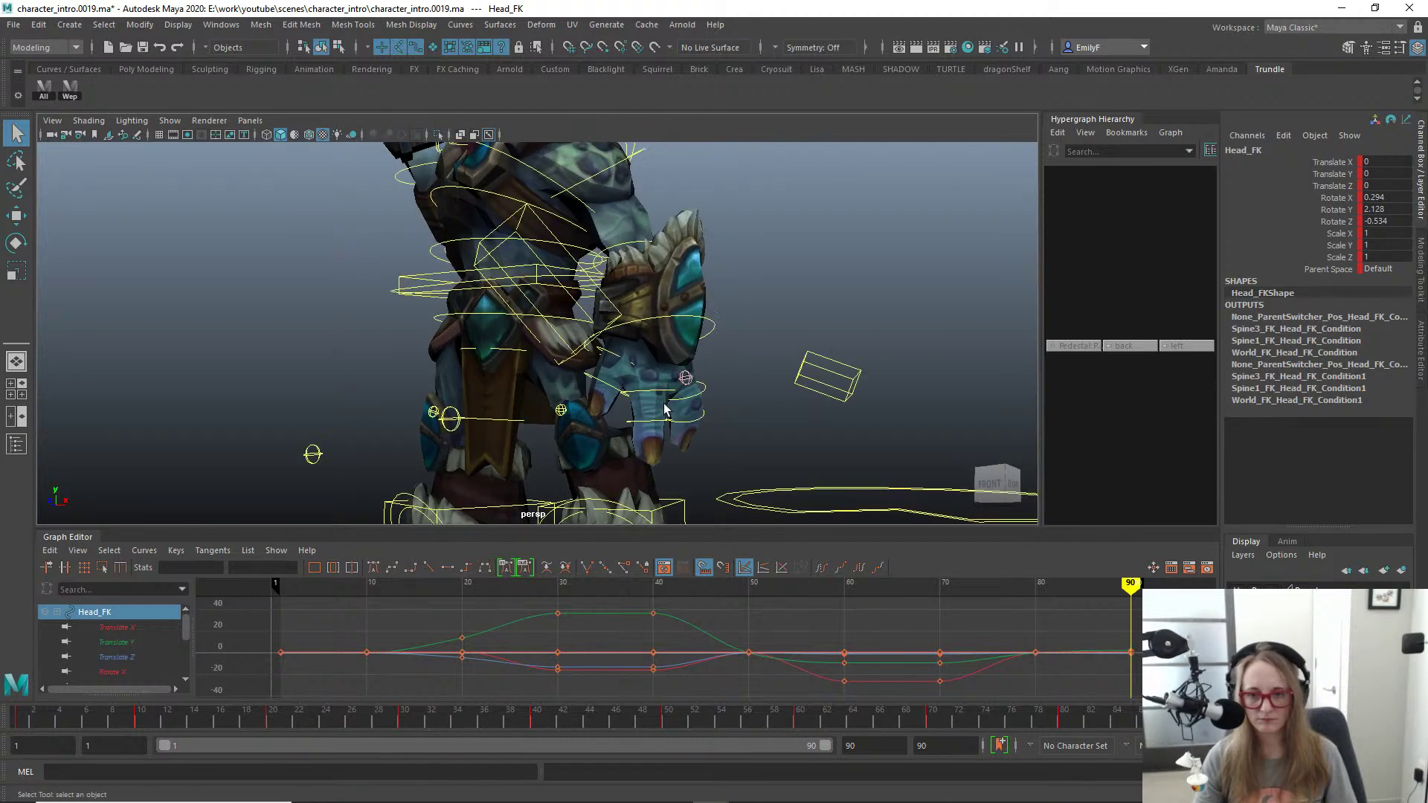
click(656, 386)
key(f)
alt+right_drag(729, 389, 572, 315)
alt+drag(571, 315, 680, 272)
alt+right_drag(681, 272, 621, 274)
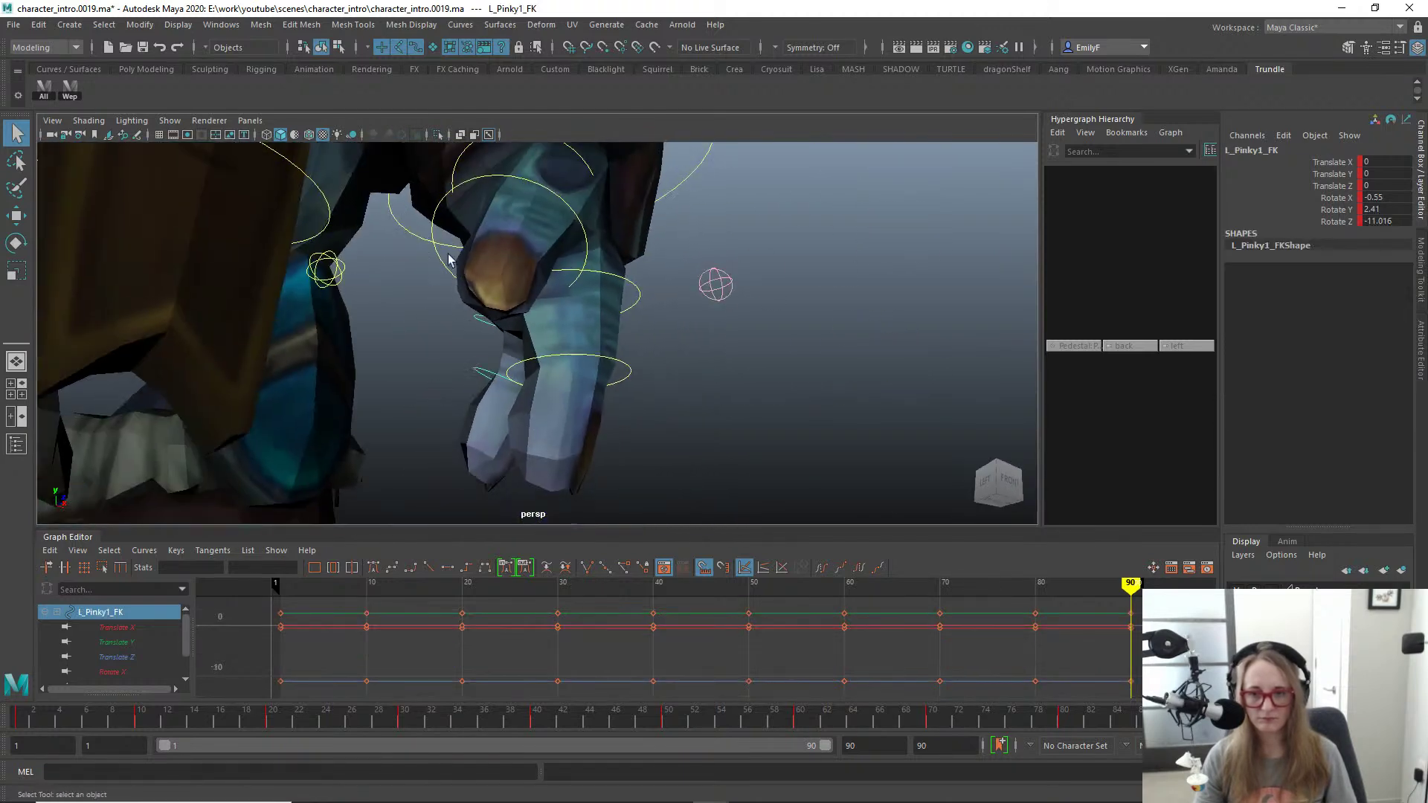
alt+drag(621, 274, 517, 277)
click(565, 287)
key(e)
key(q)
key(e)
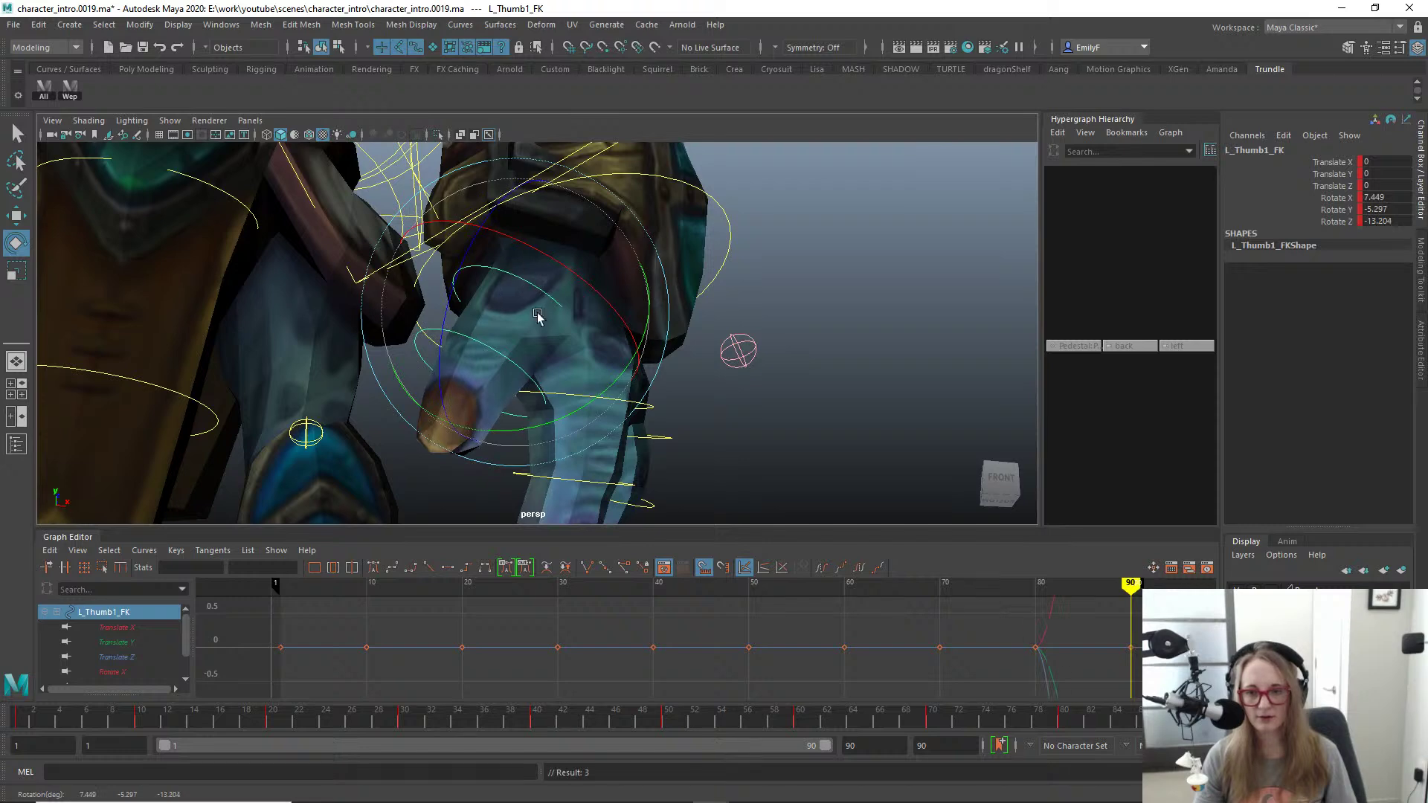
drag(593, 383, 524, 290)
key(q)
Step: Curl the left pinky's base by rotating L_Pinky1_FK to about -2.133, 2.028, -36.748 and key it at frame 90
alt+drag(685, 389, 562, 448)
click(639, 336)
key(e)
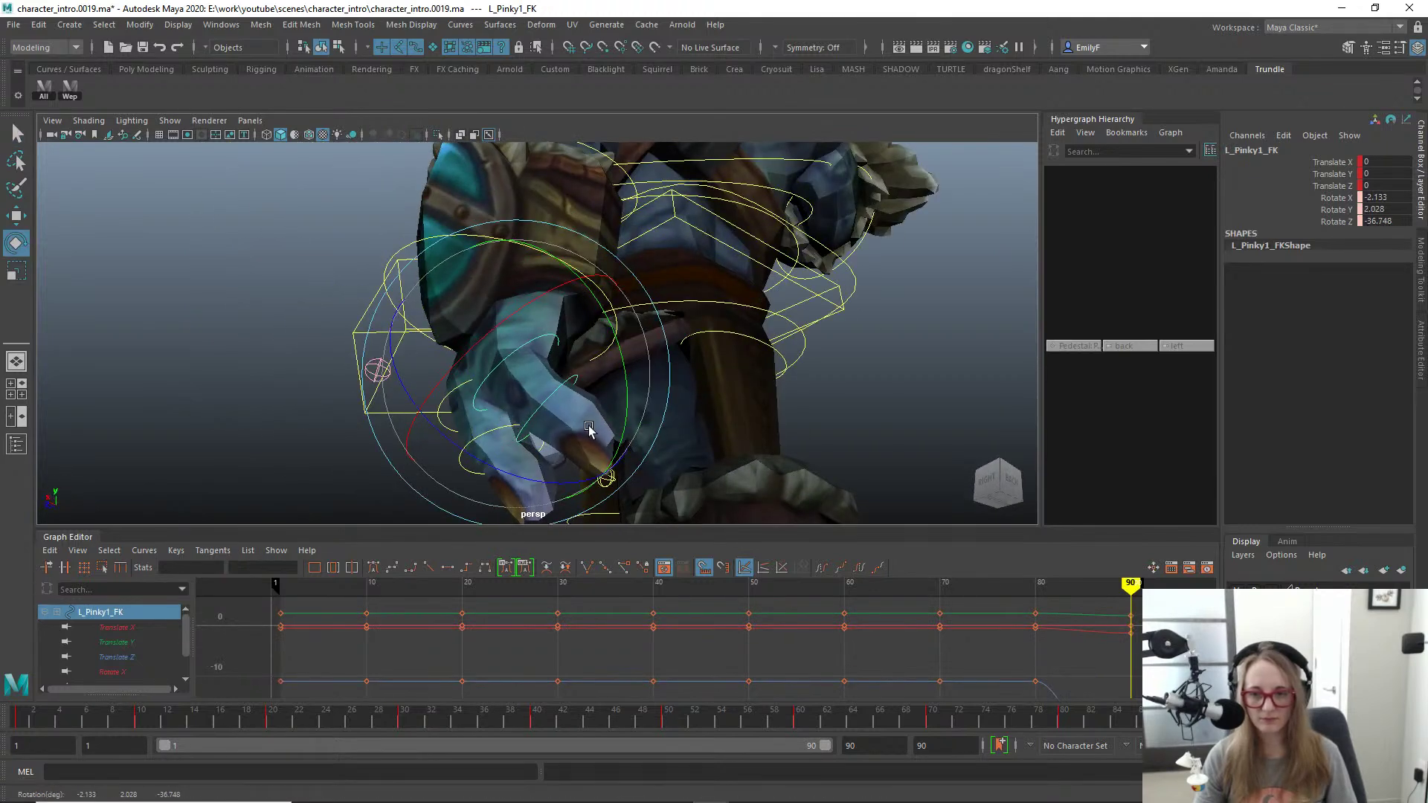
key(s)
key(q)
Step: Curl the left pinky's second joint, L_Pinky2_FK, to a Rotate Z of about -17.101 and key it at frame 90
click(548, 408)
key(e)
drag(557, 513, 579, 507)
key(s)
key(q)
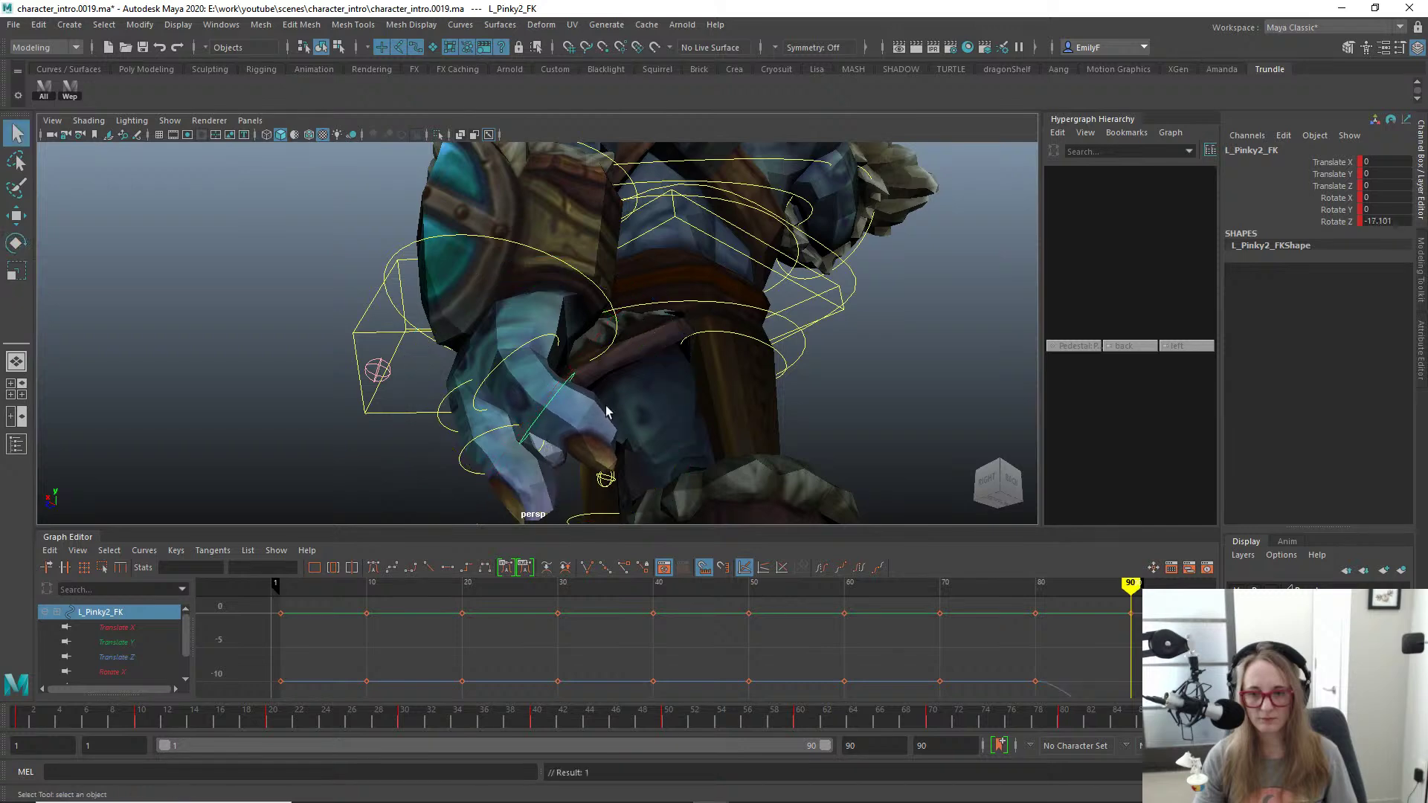
Step: Curl the left index finger by rotating L_Index1_FK to about 0.7, 9.223, -19.894 and L_Index2_FK to a Rotate Z of about -10.797
alt+drag(606, 411, 687, 357)
click(506, 351)
key(e)
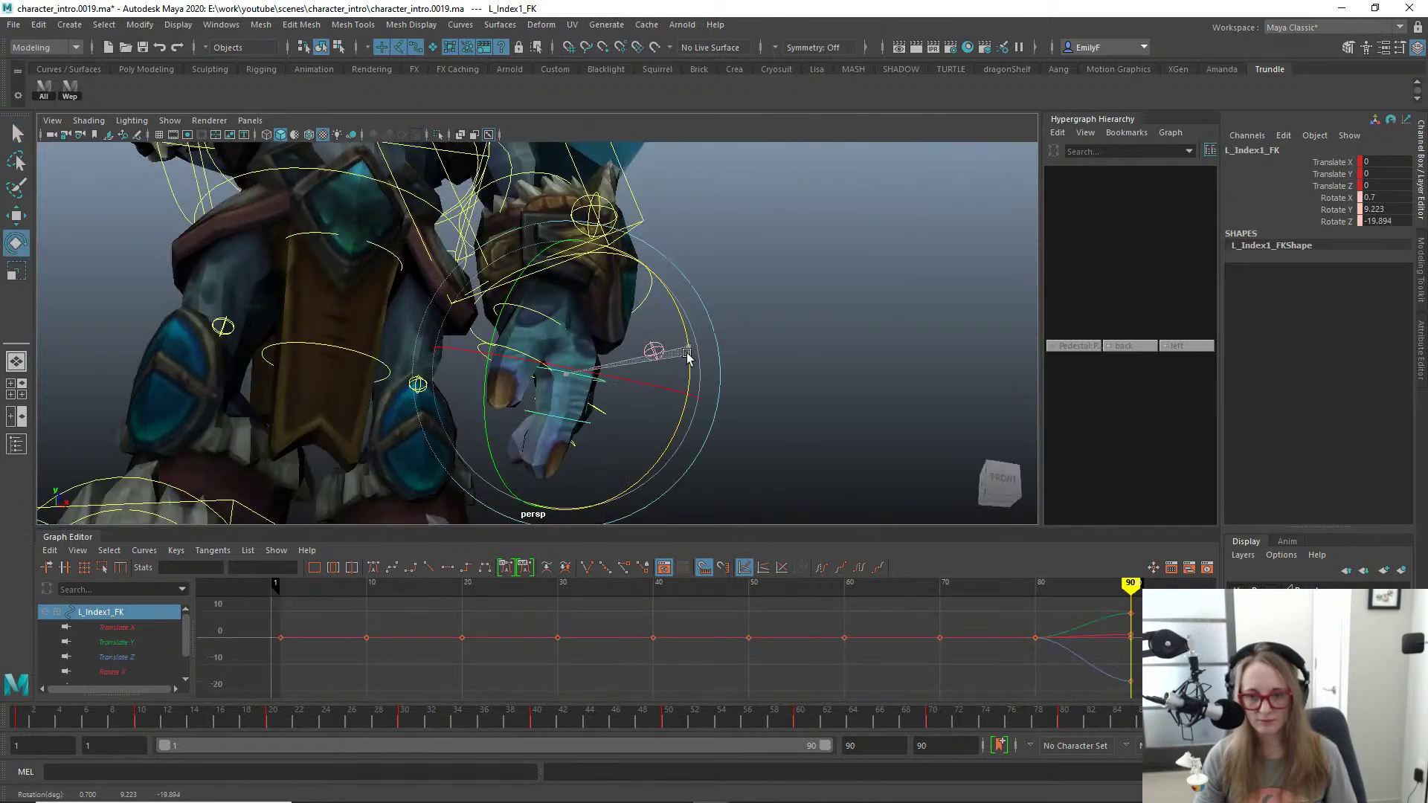
mouse_move(559, 404)
alt+mouse_down()
mouse_move(582, 382)
mouse_move(615, 399)
mouse_move(733, 375)
mouse_move(698, 399)
mouse_move(494, 310)
mouse_move(465, 312)
mouse_move(477, 302)
alt+mouse_up()
click(590, 379)
key(q)
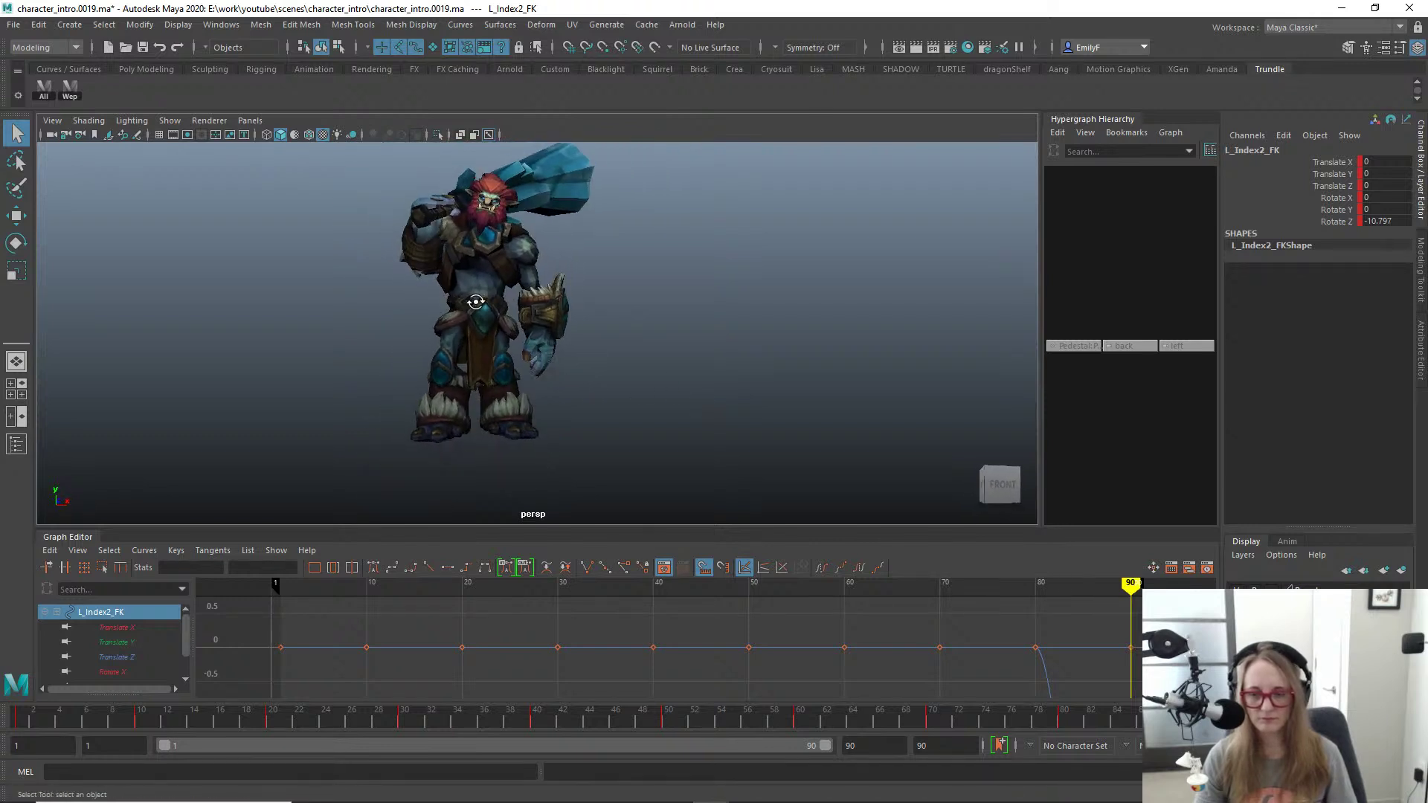
alt+middle_drag(476, 302, 627, 316)
alt+drag(627, 316, 690, 281)
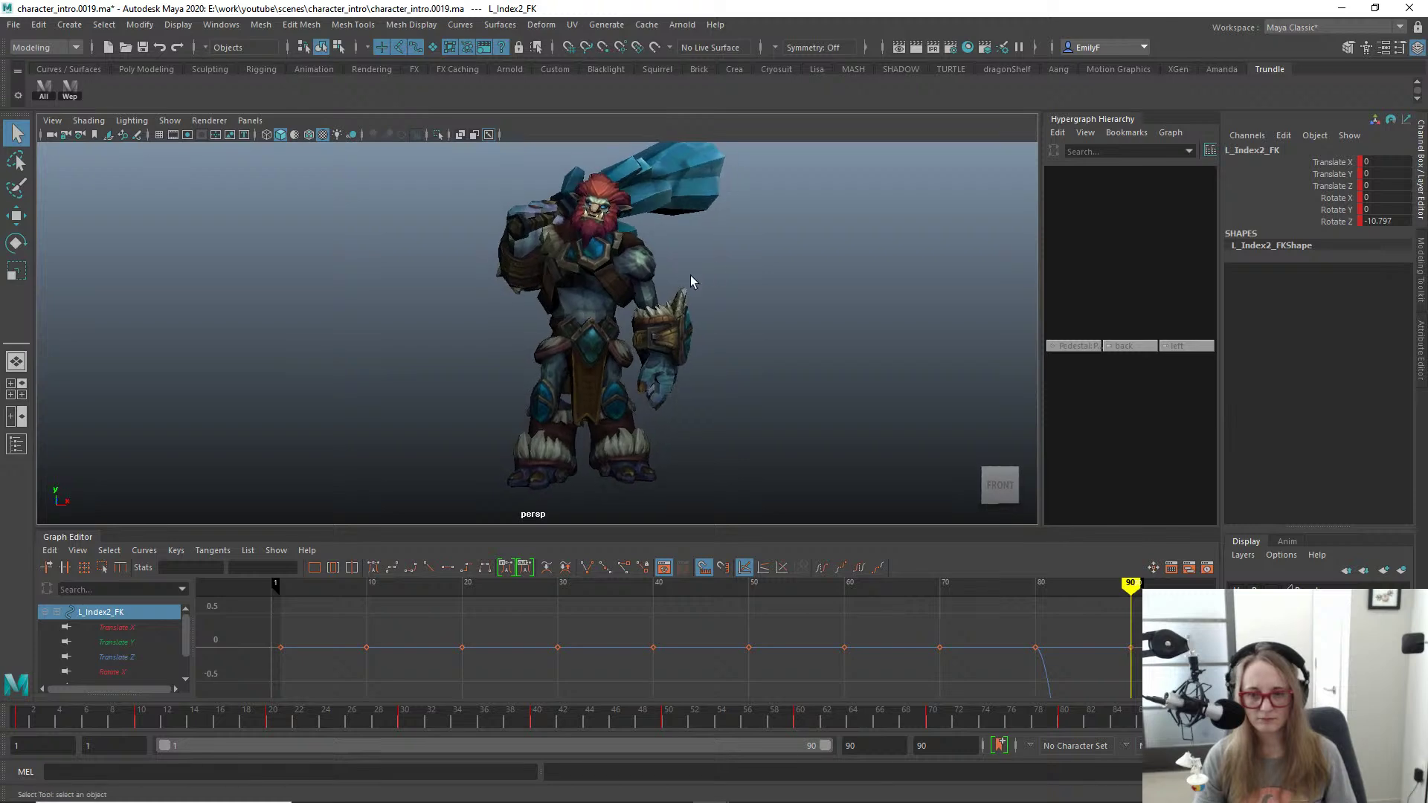
Step: Turn the right foot by rotating R_Foot_IK to a Rotate Y of about 328.339
alt+right_drag(691, 281, 768, 389)
alt+middle_drag(768, 389, 742, 230)
click(500, 394)
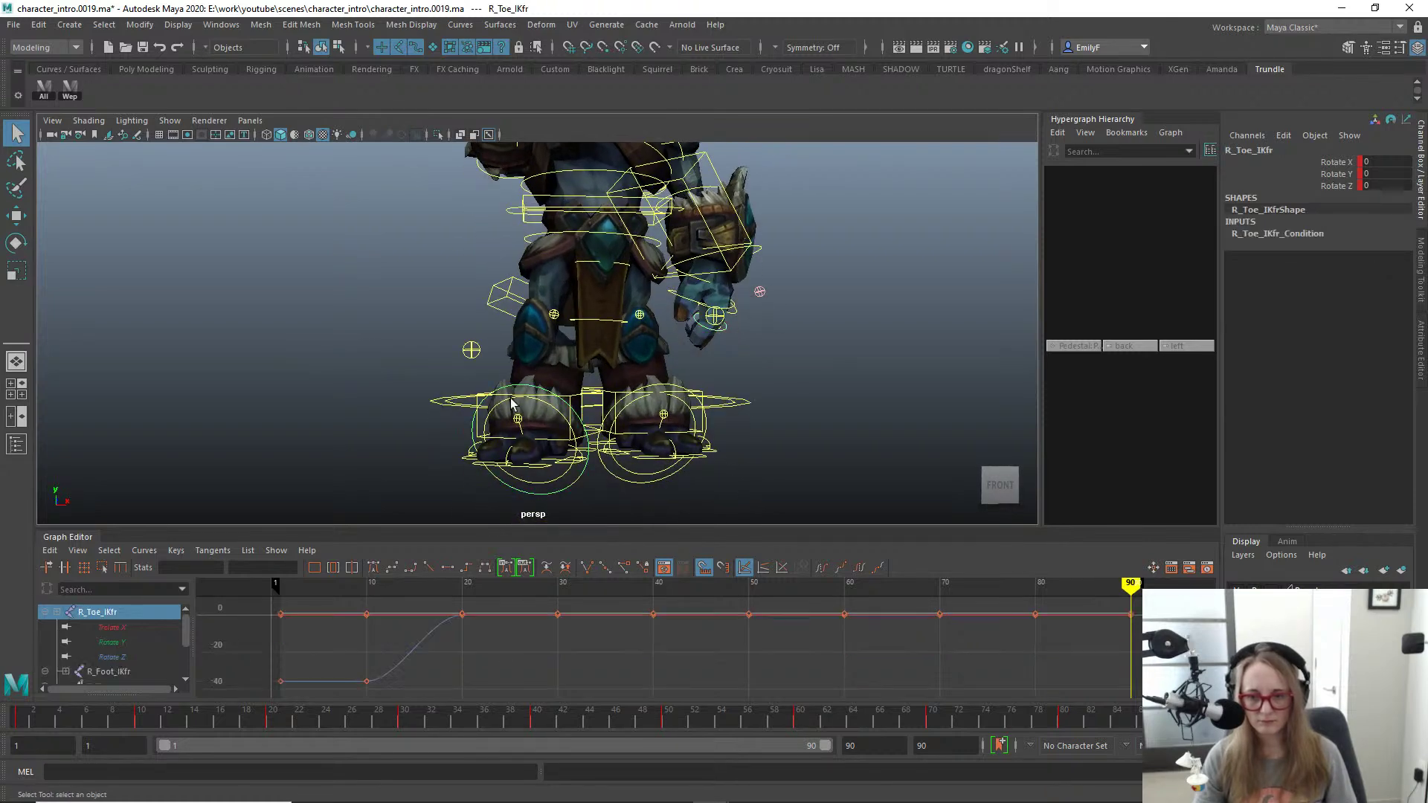
key(e)
drag(603, 417, 597, 422)
key(q)
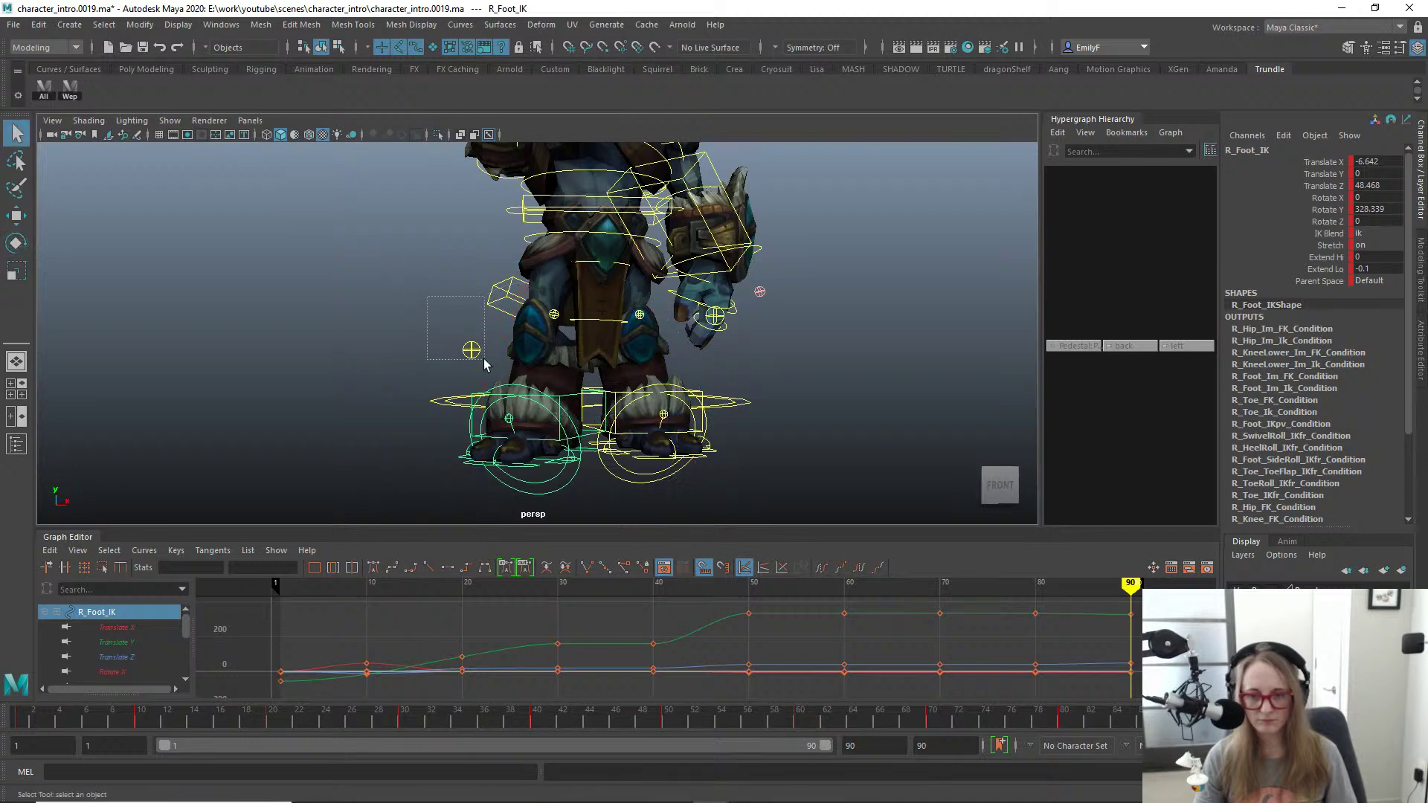
Step: Move the right knee's pole vector R_Foot_IKpv to about -3.171, 1.212, -5.156
drag(484, 364, 484, 364)
key(w)
click(546, 341)
key(ctrl+z)
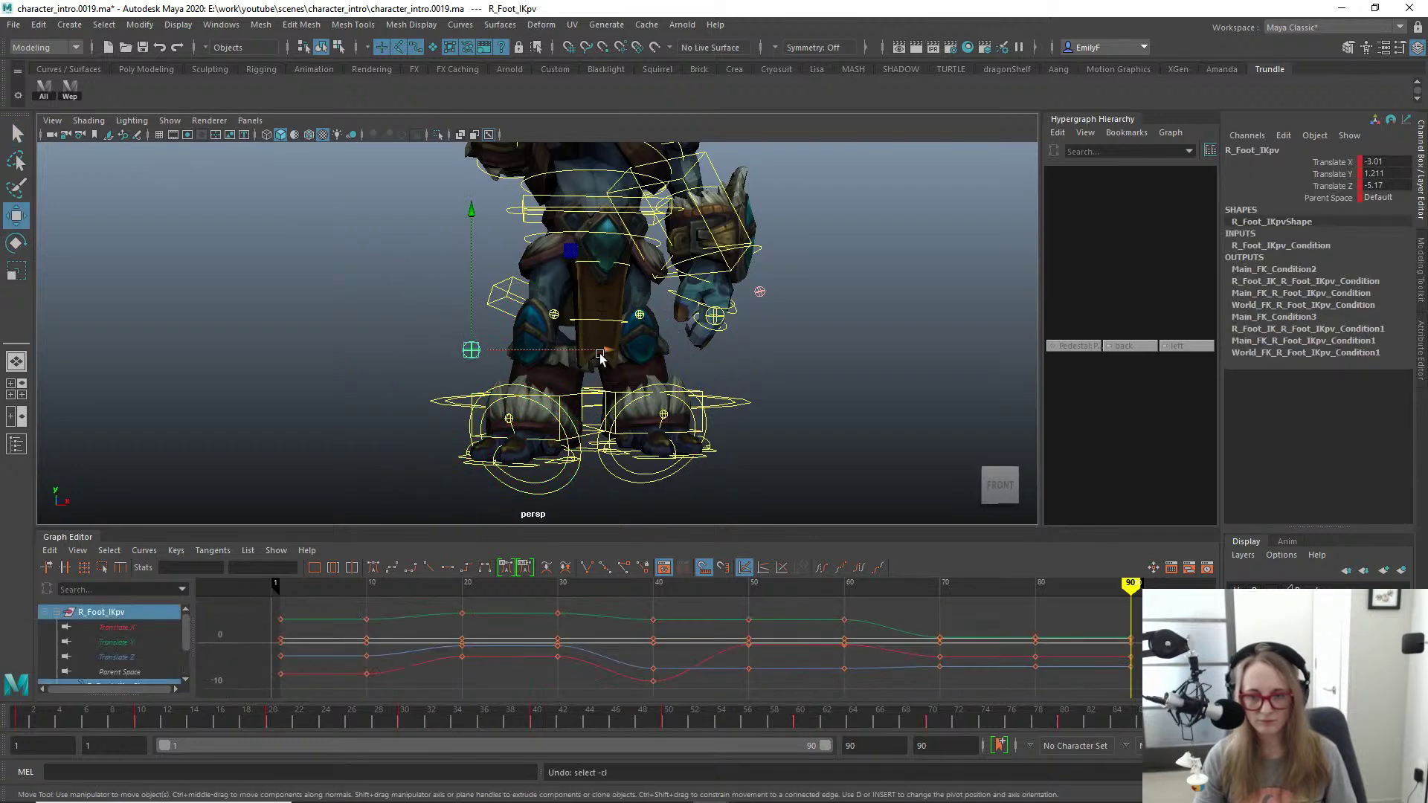
drag(600, 355, 596, 356)
key(q)
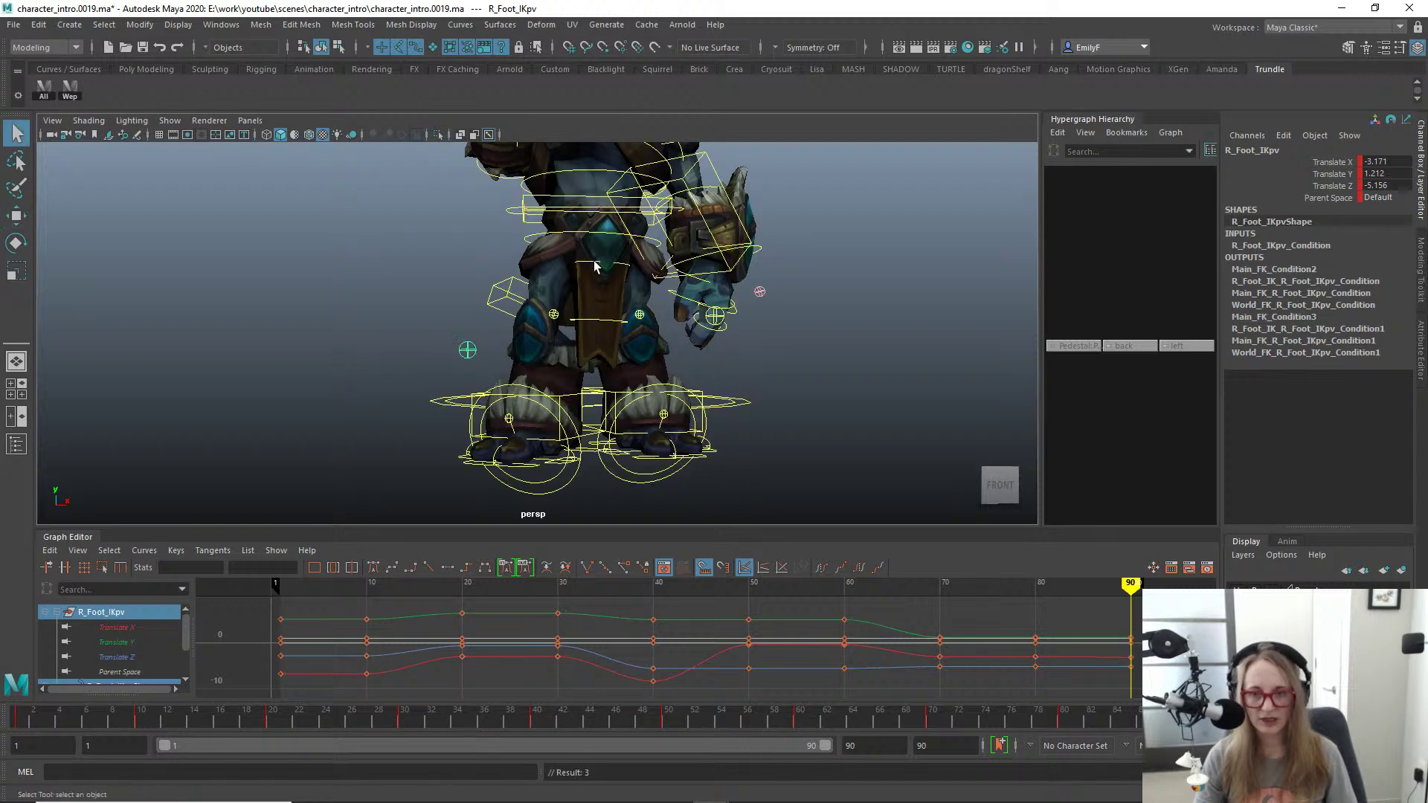
Step: Move the left knee's pole vector L_Foot_IKpv to about 2.877, 2.862, -2.136
click(595, 266)
alt+drag(794, 403, 660, 352)
click(746, 332)
key(w)
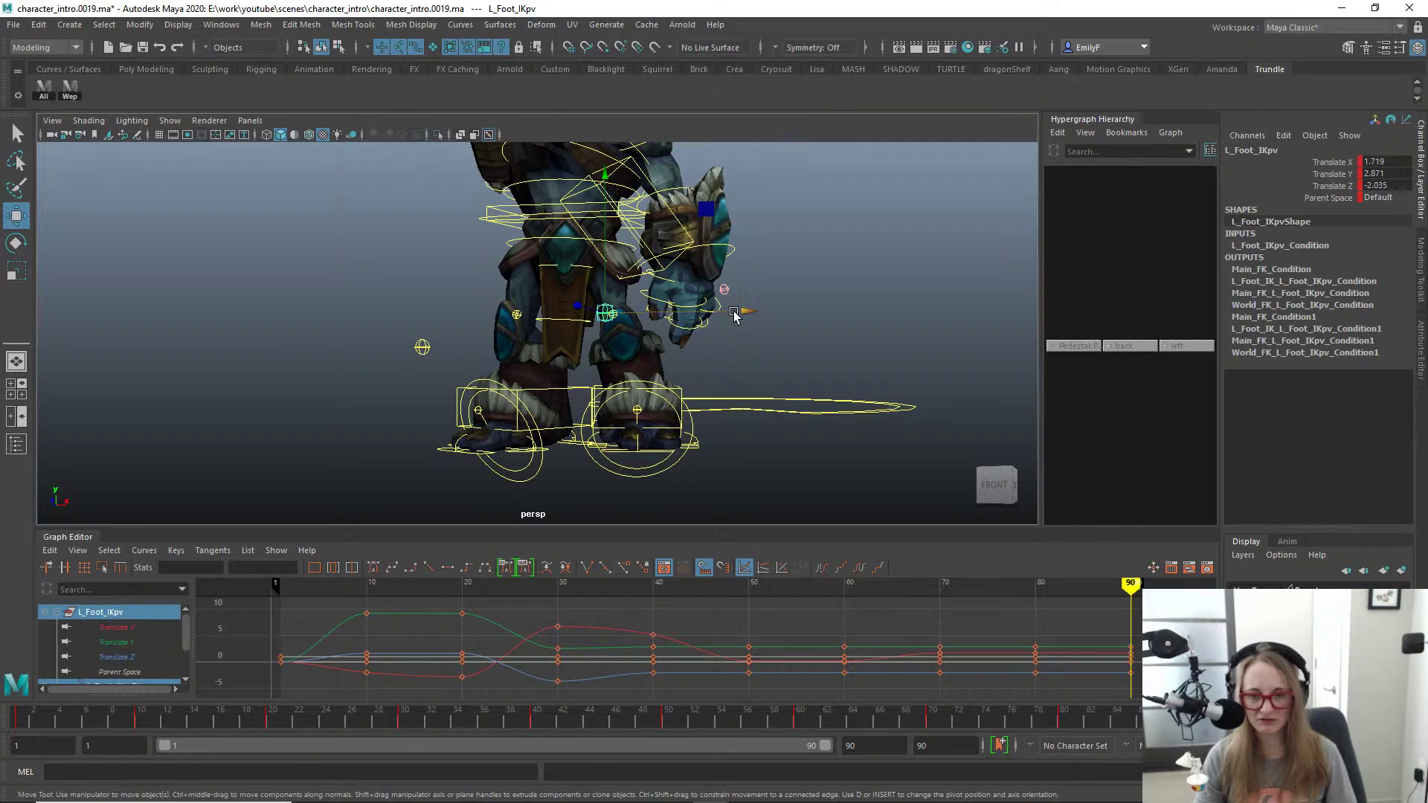
drag(735, 316, 474, 297)
Step: Examine the full-body pose in profile, switching the viewport to the left orthographic view
alt+right_drag(509, 360, 619, 296)
alt+drag(571, 300, 585, 305)
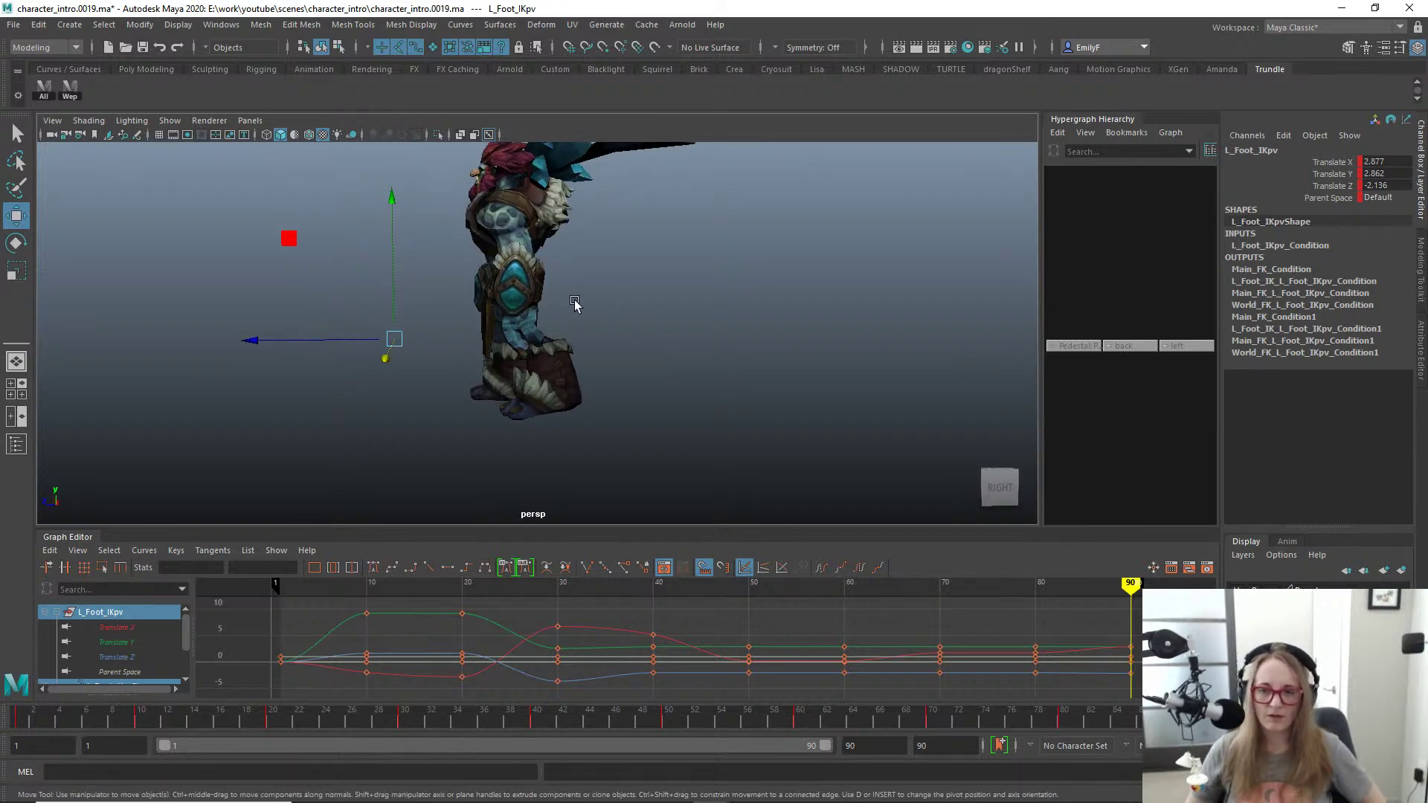
alt+drag(575, 305, 480, 257)
key(space)
alt+right_drag(707, 300, 386, 242)
alt+right_drag(565, 301, 714, 326)
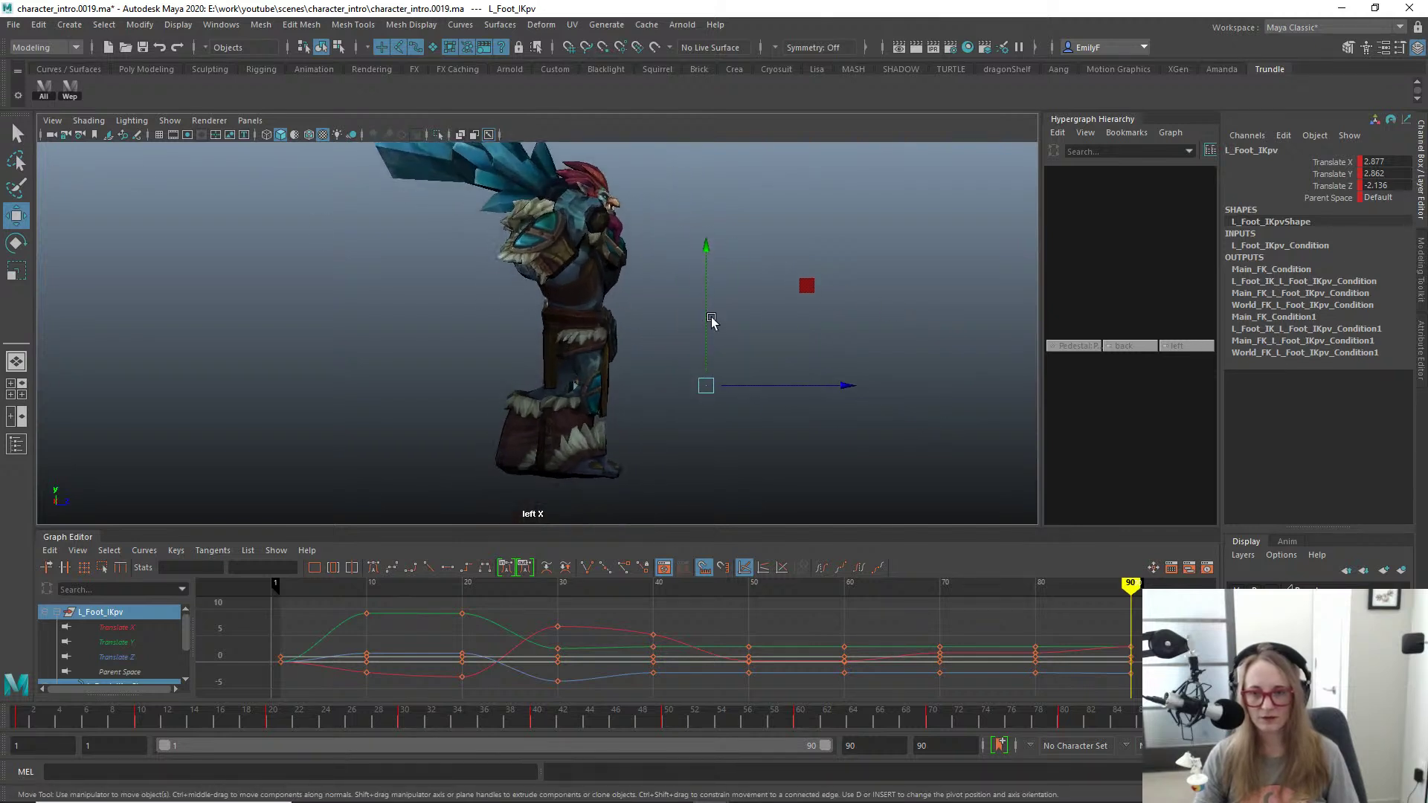
Step: Examine the character's full-body pose from the left and right side views and the perspective front view
alt+right_drag(646, 290, 715, 297)
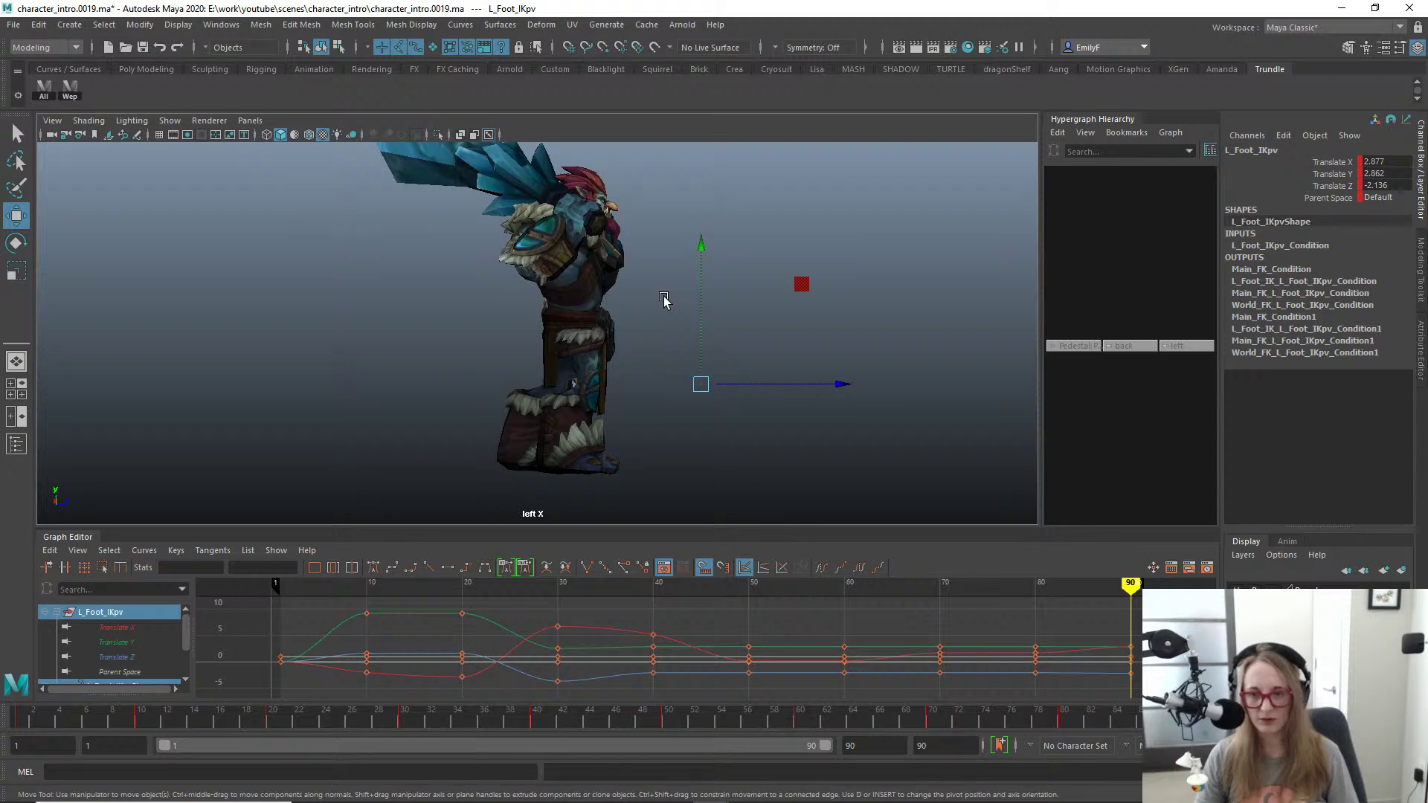
key(space)
drag(664, 298, 652, 257)
drag(727, 303, 727, 302)
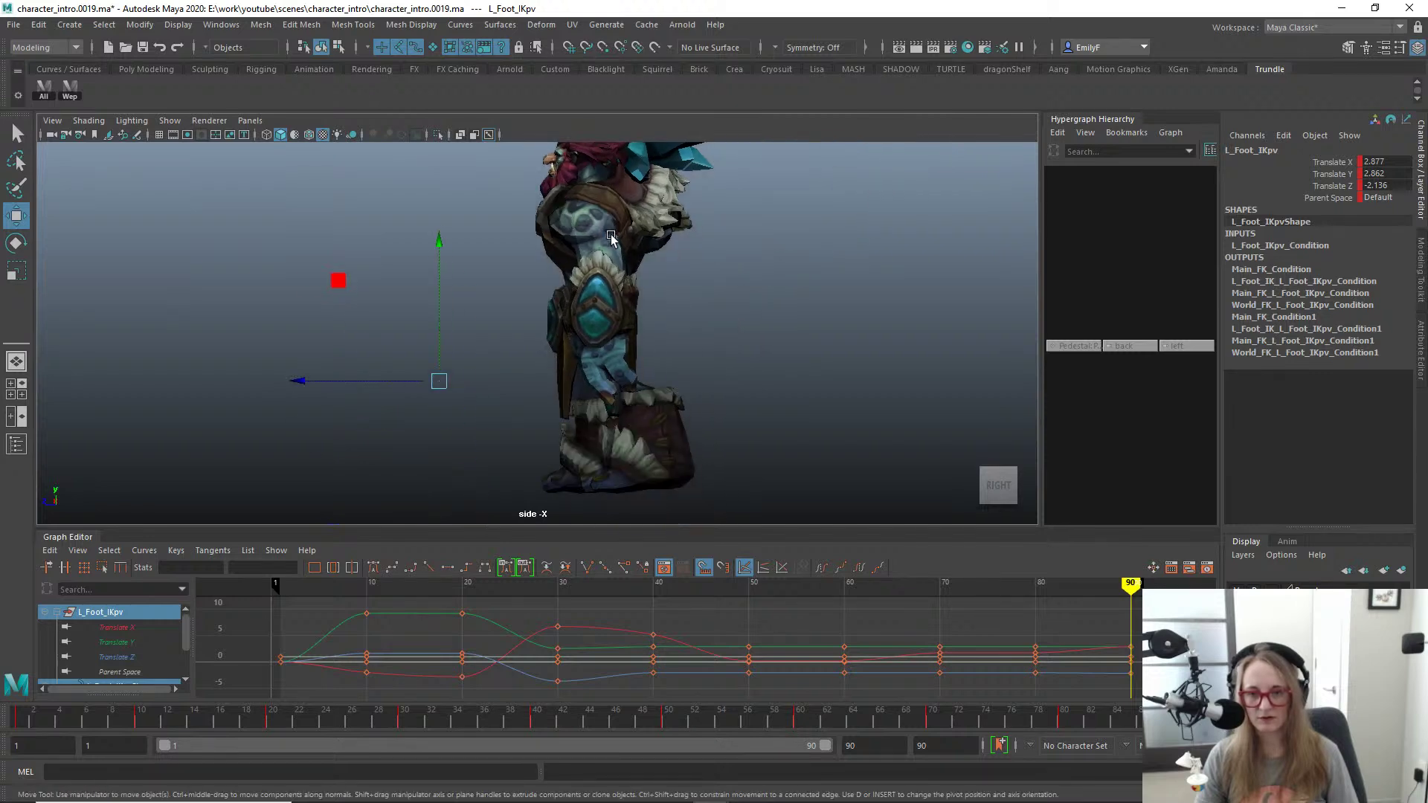
key(space)
drag(619, 238, 585, 290)
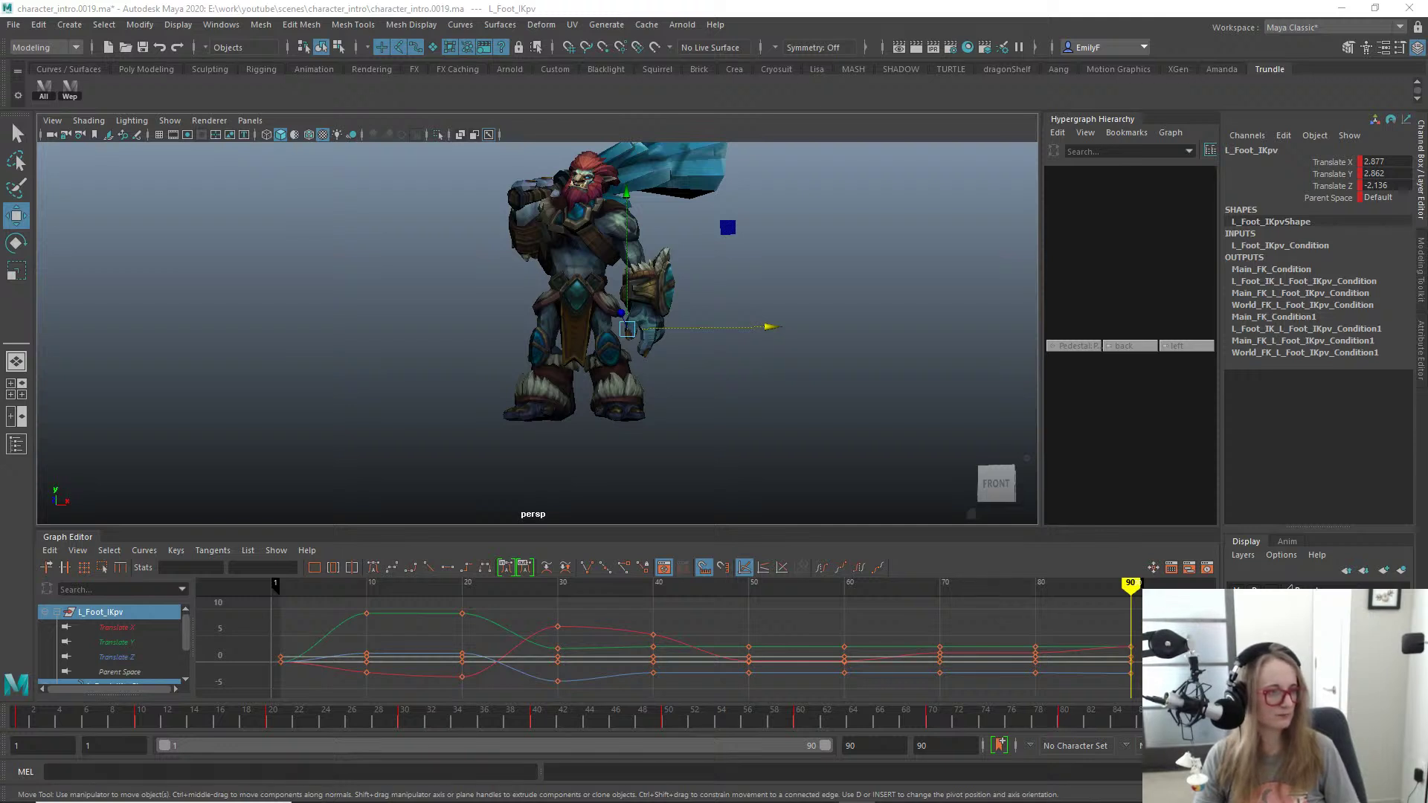
scroll(659, 289, up, 1)
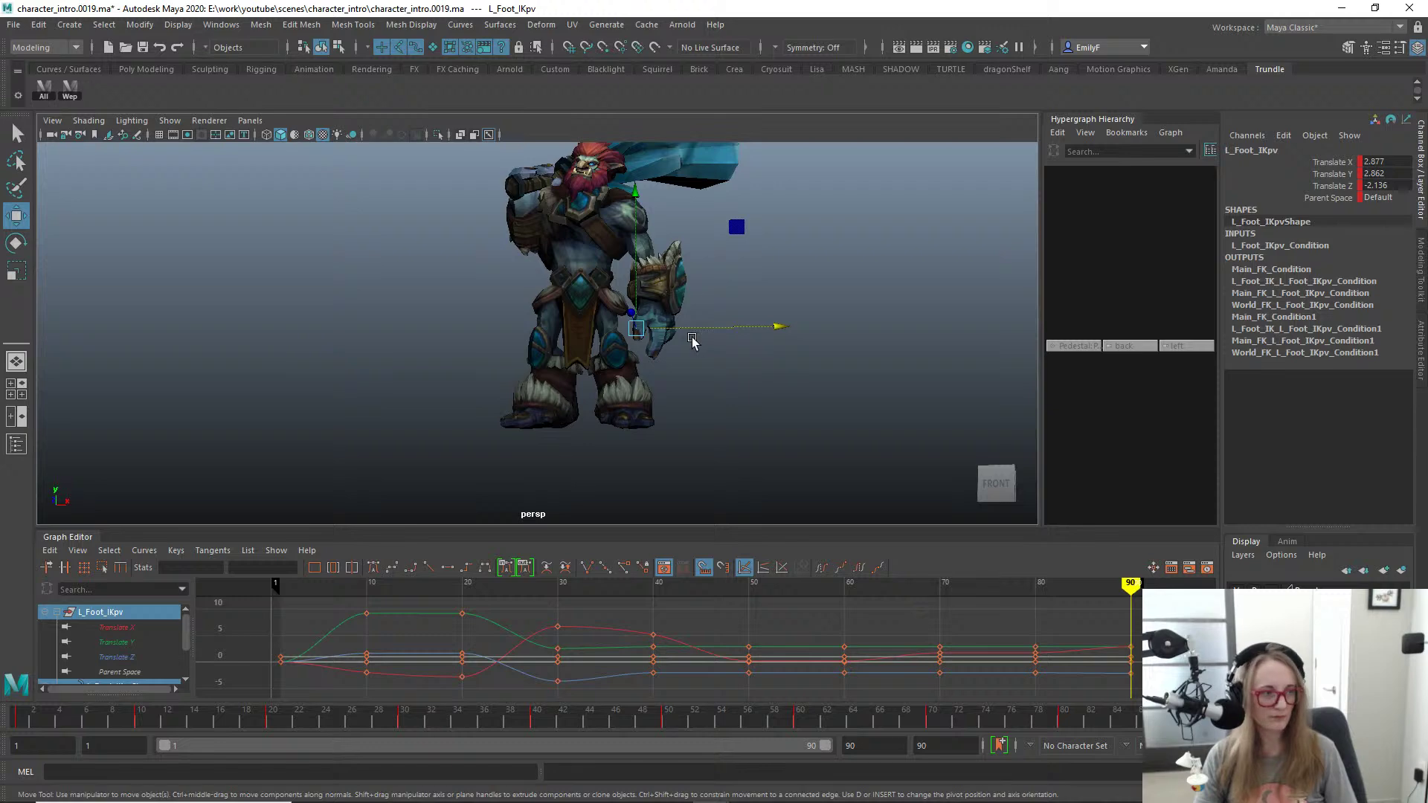
alt+drag(692, 340, 749, 342)
Step: Rotate the upper spine control Spine3_FK to about -9.68, -5.729, -6.277
click(655, 257)
key(e)
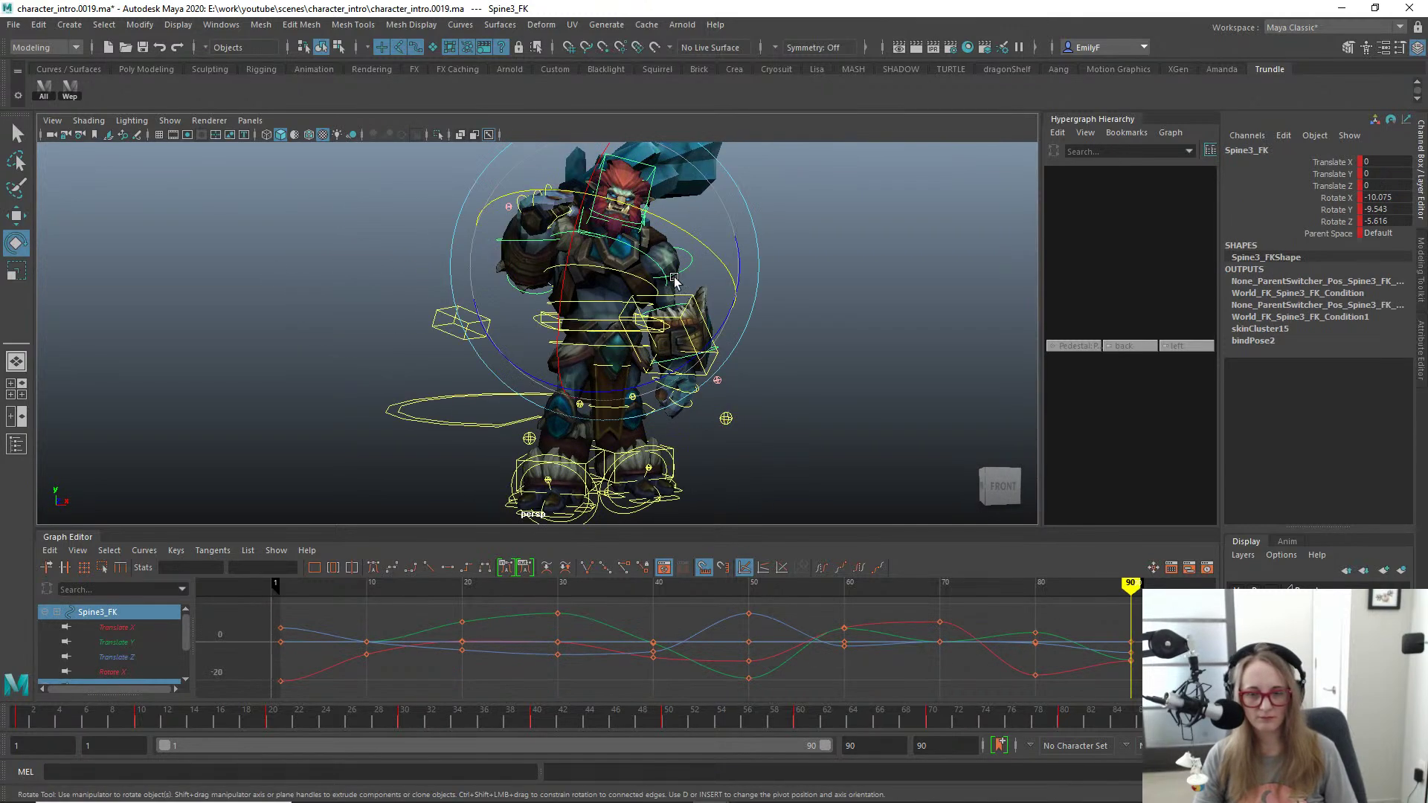
drag(695, 222, 694, 237)
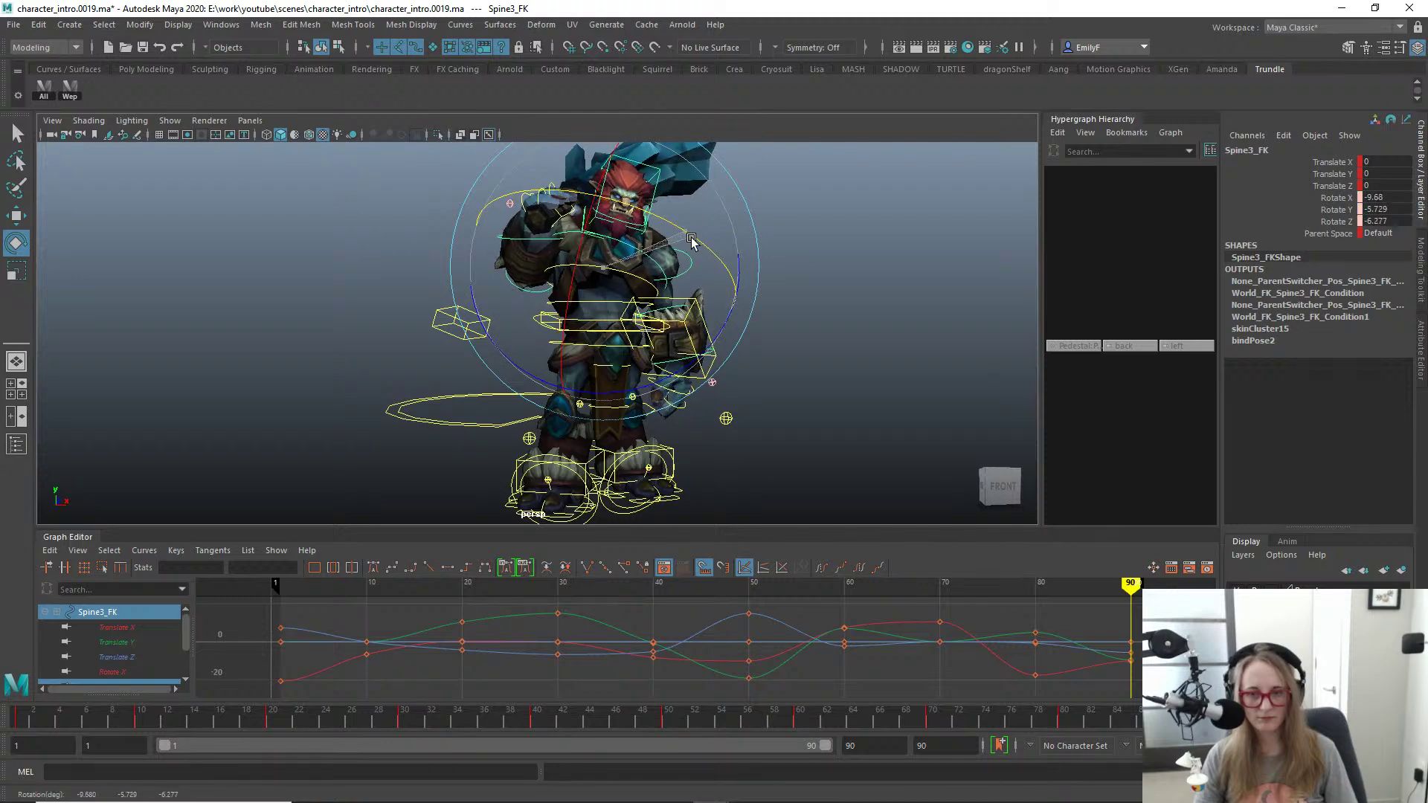
key(q)
Step: Rotate the mid-spine control Spine2_FK to about -12.803, -7.563, -8.031 and key it at frame 90
click(613, 271)
key(e)
alt+drag(677, 337, 618, 247)
key(ctrl+z)
key(q)
key(alt+1)
key(e)
key(s)
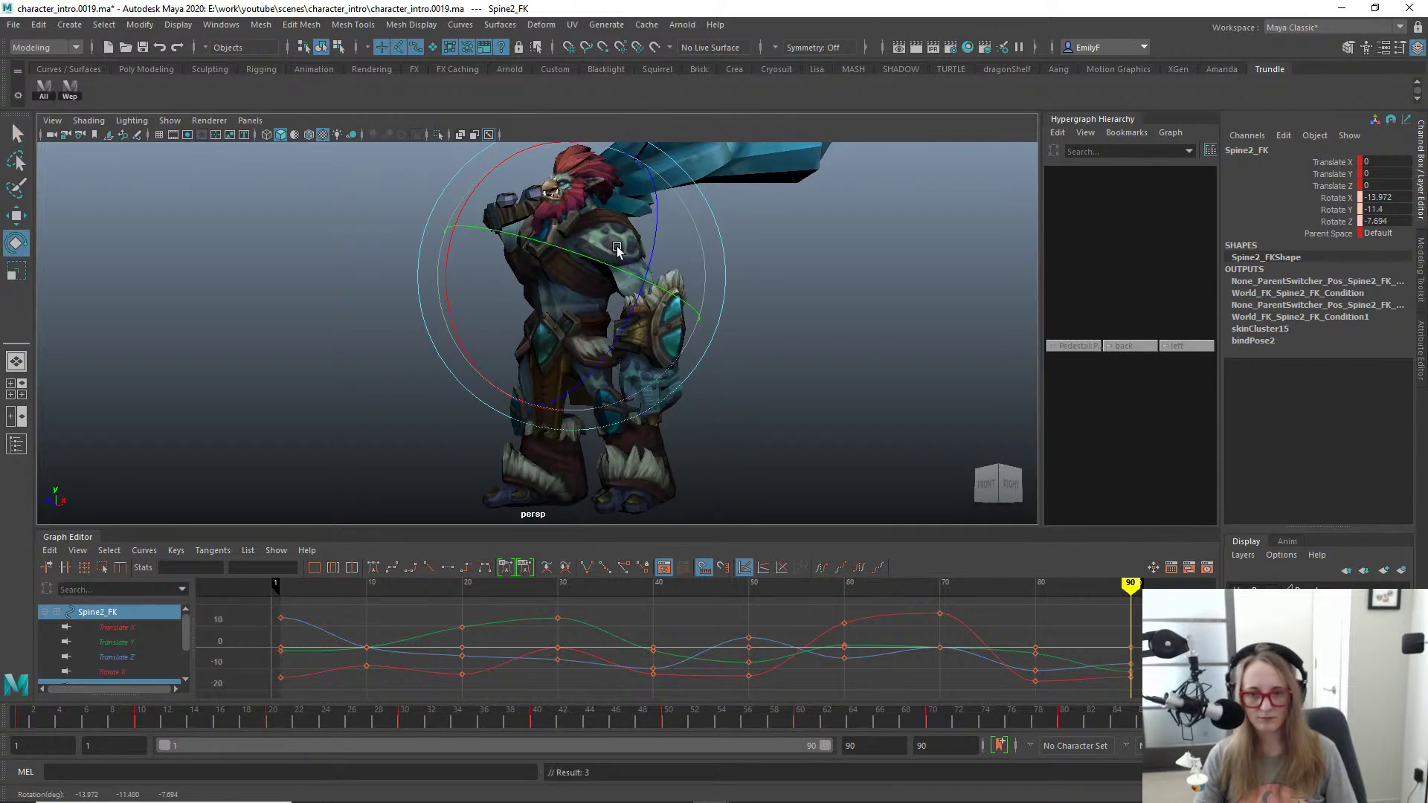
drag(531, 273, 685, 328)
key(s)
key(q)
scroll(543, 295, down, 4)
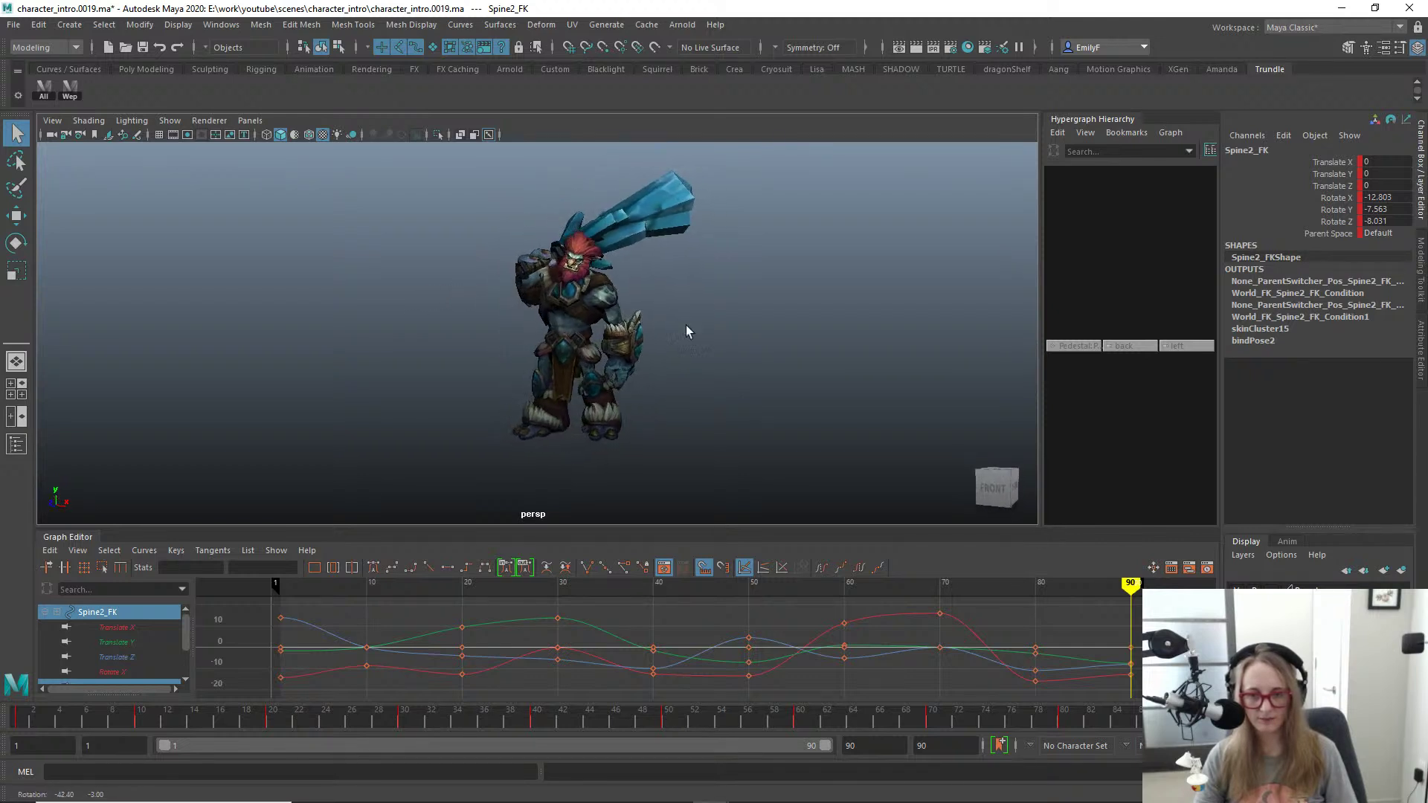
alt+right_drag(686, 328, 767, 353)
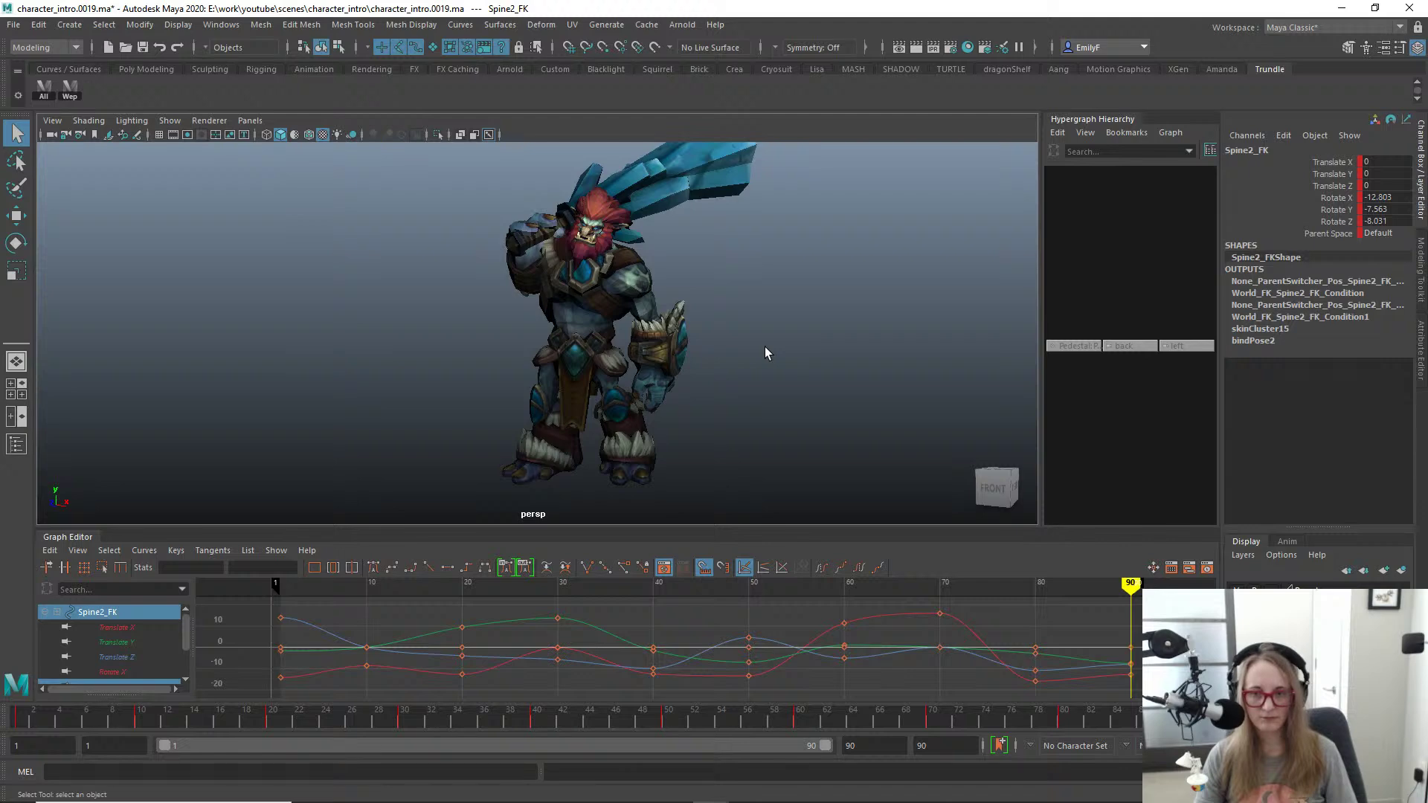
alt+drag(661, 337, 582, 326)
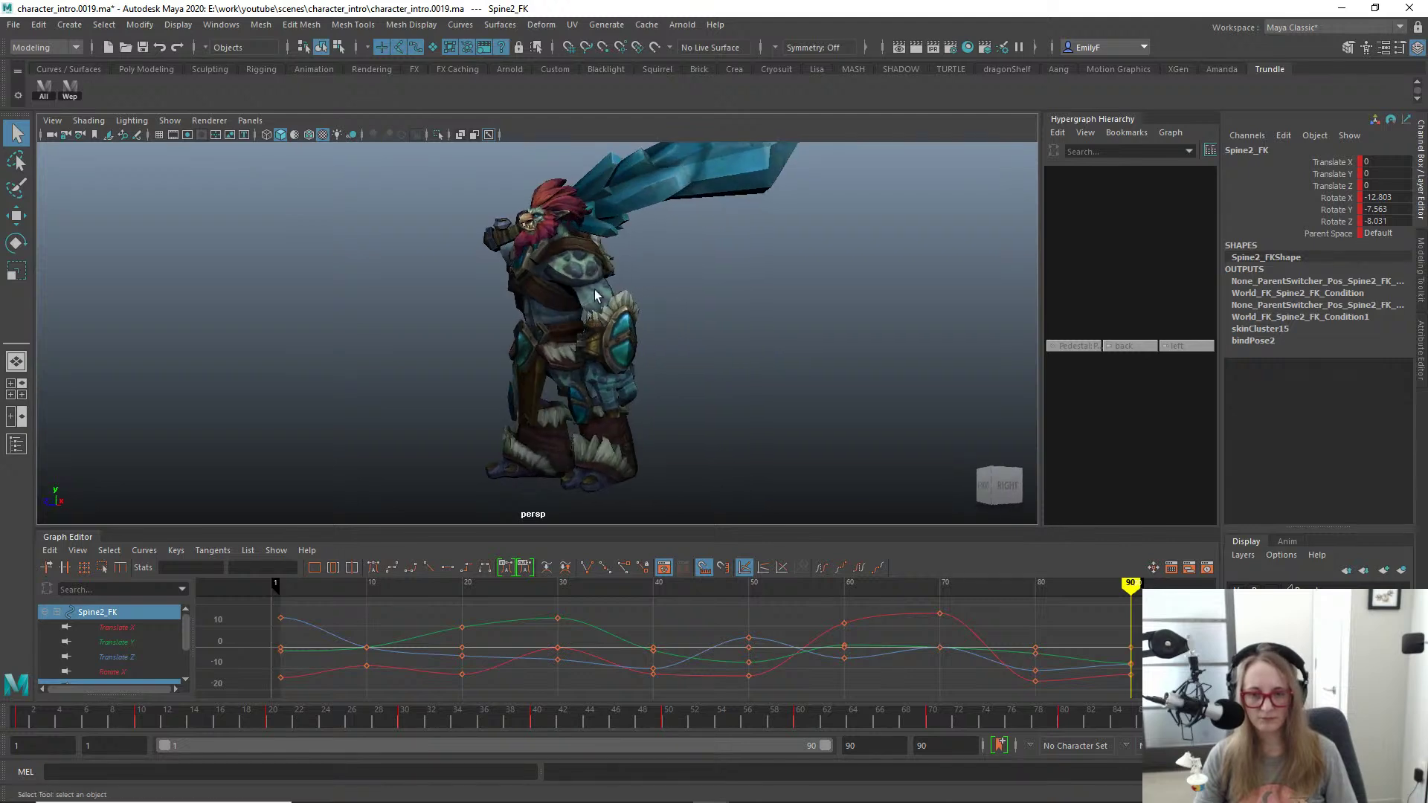
Step: Rotate the lower spine control Spine1_FK to about -12.101, 4.761, -1.795
key(alt+1)
click(498, 311)
key(e)
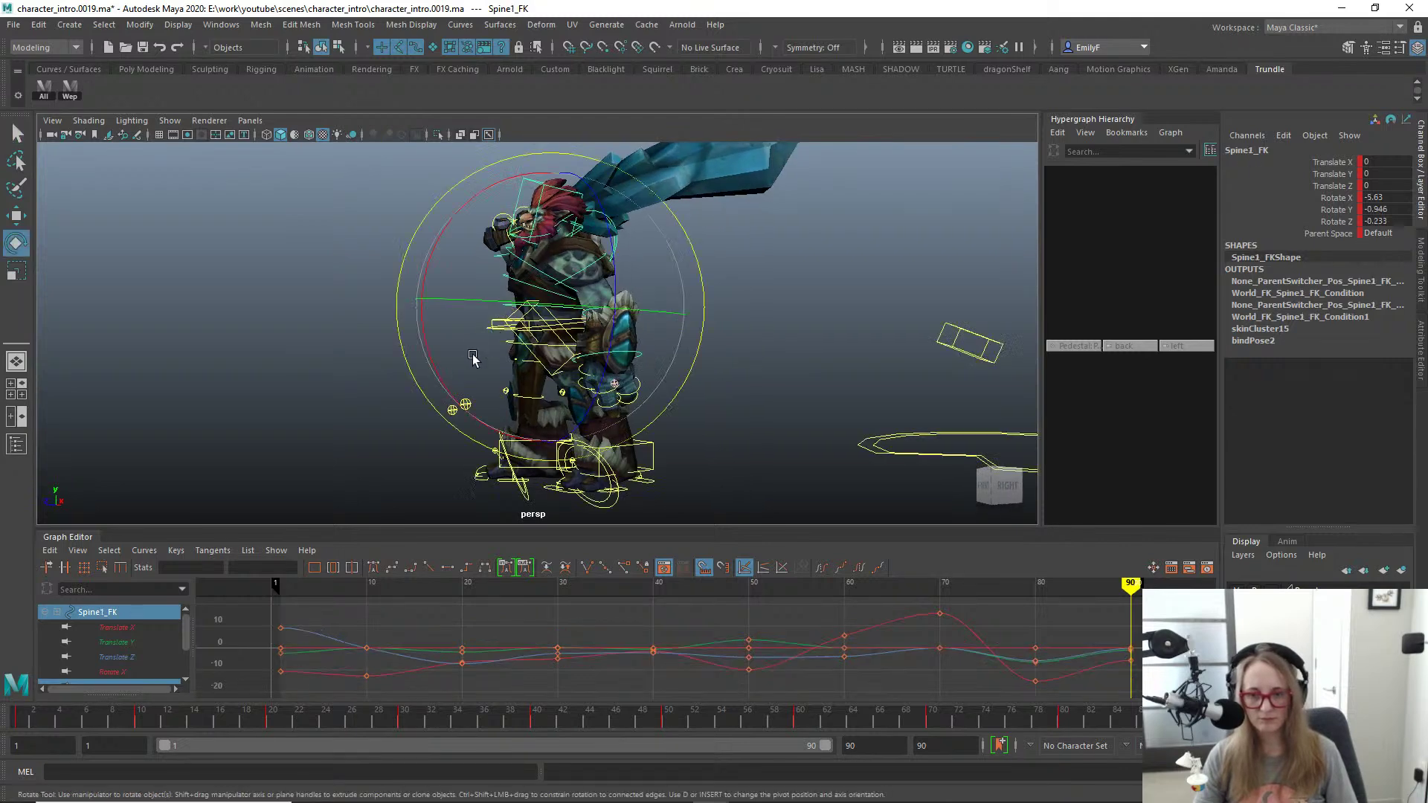
drag(445, 377, 433, 353)
drag(523, 332, 537, 334)
key(q)
alt+drag(620, 315, 649, 317)
key(alt+1)
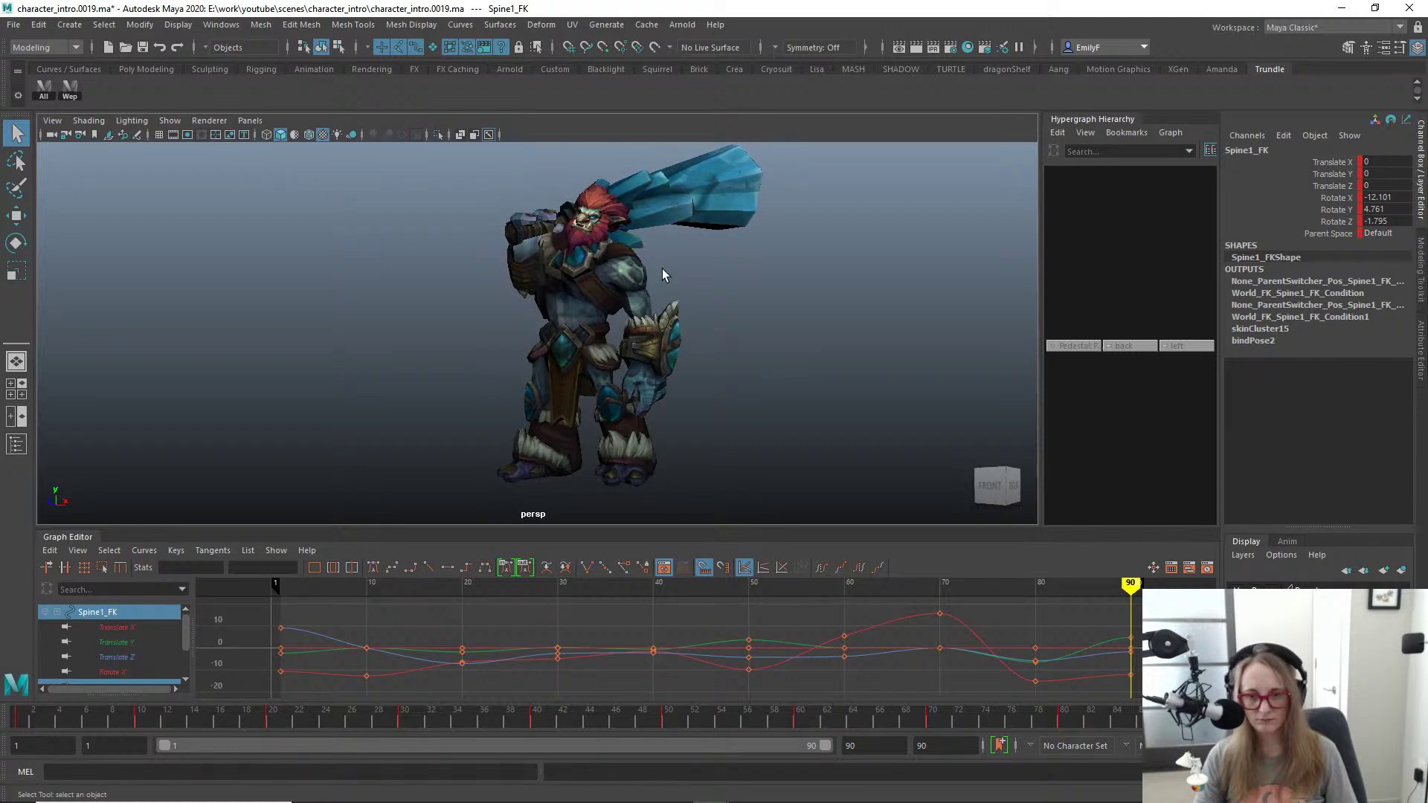
Step: Rotate the left shoulder control L_Shoulder_FK to about 8.125, 29.448, 2.91
key(alt+1)
click(648, 274)
key(e)
click(653, 268)
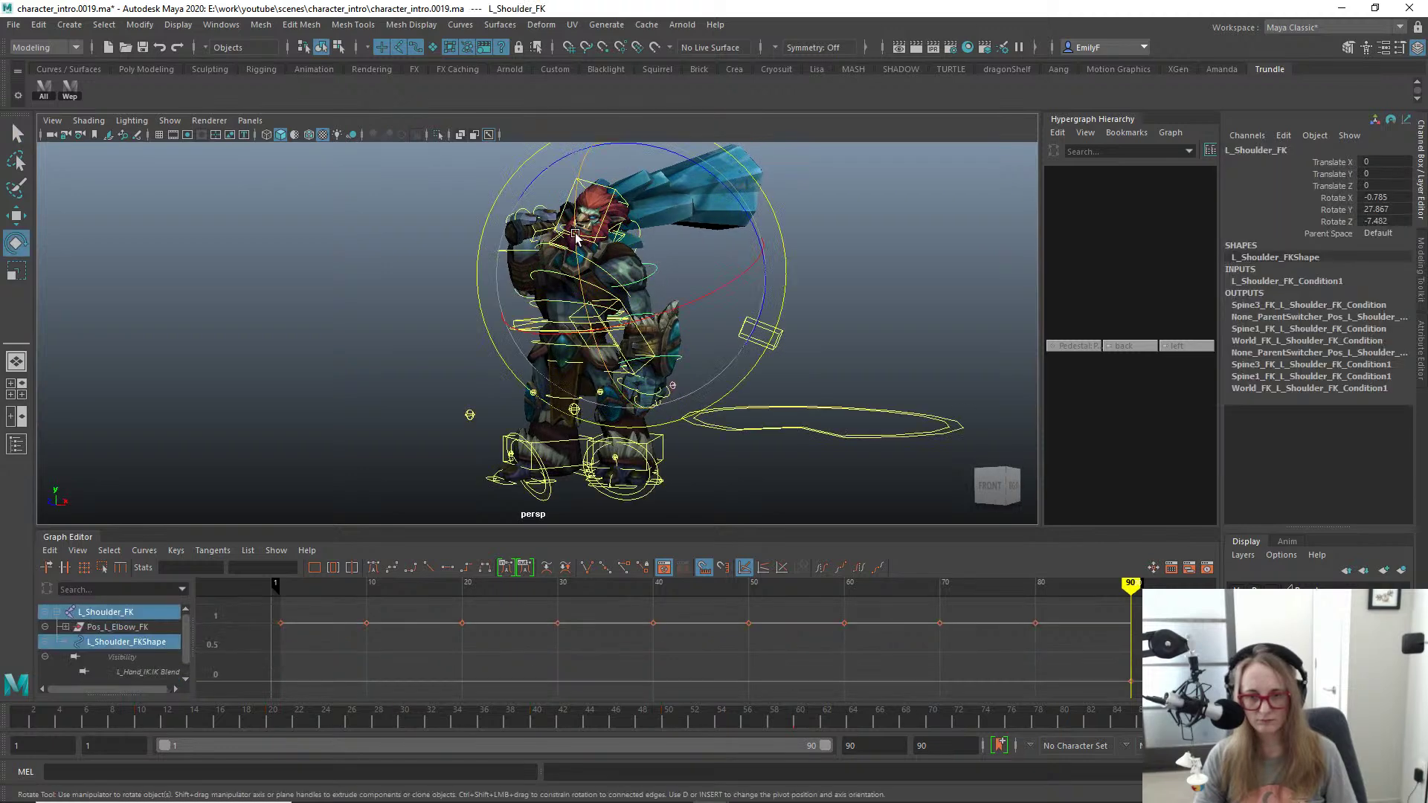
drag(573, 244, 579, 249)
drag(658, 209, 633, 189)
key(q)
key(alt+1)
alt+right_drag(595, 220, 542, 231)
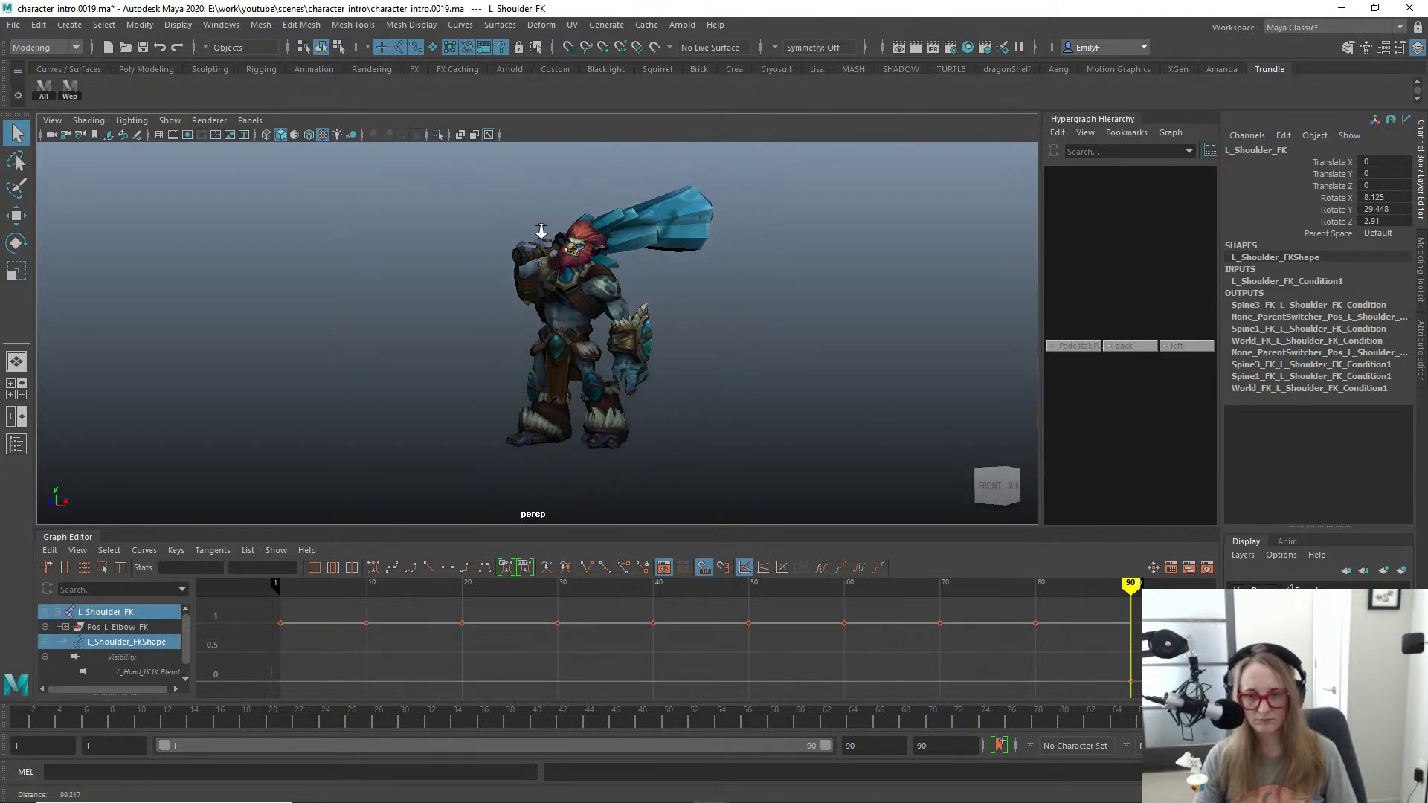
alt+drag(542, 230, 598, 244)
alt+right_drag(563, 274, 556, 280)
alt+drag(555, 279, 609, 261)
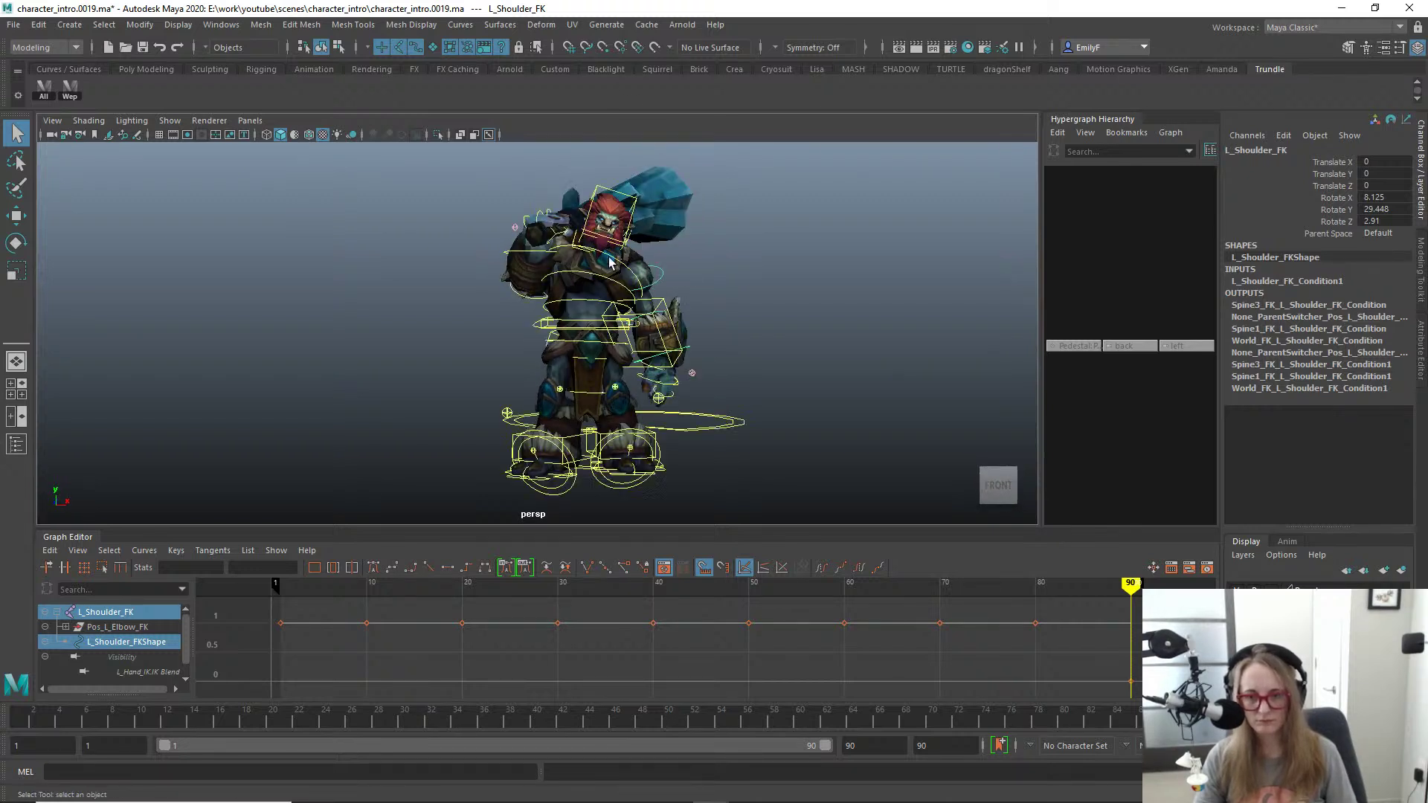
Step: Rotate the neck control Neck_FK to about 13.554, 11.453, 0.421
click(581, 251)
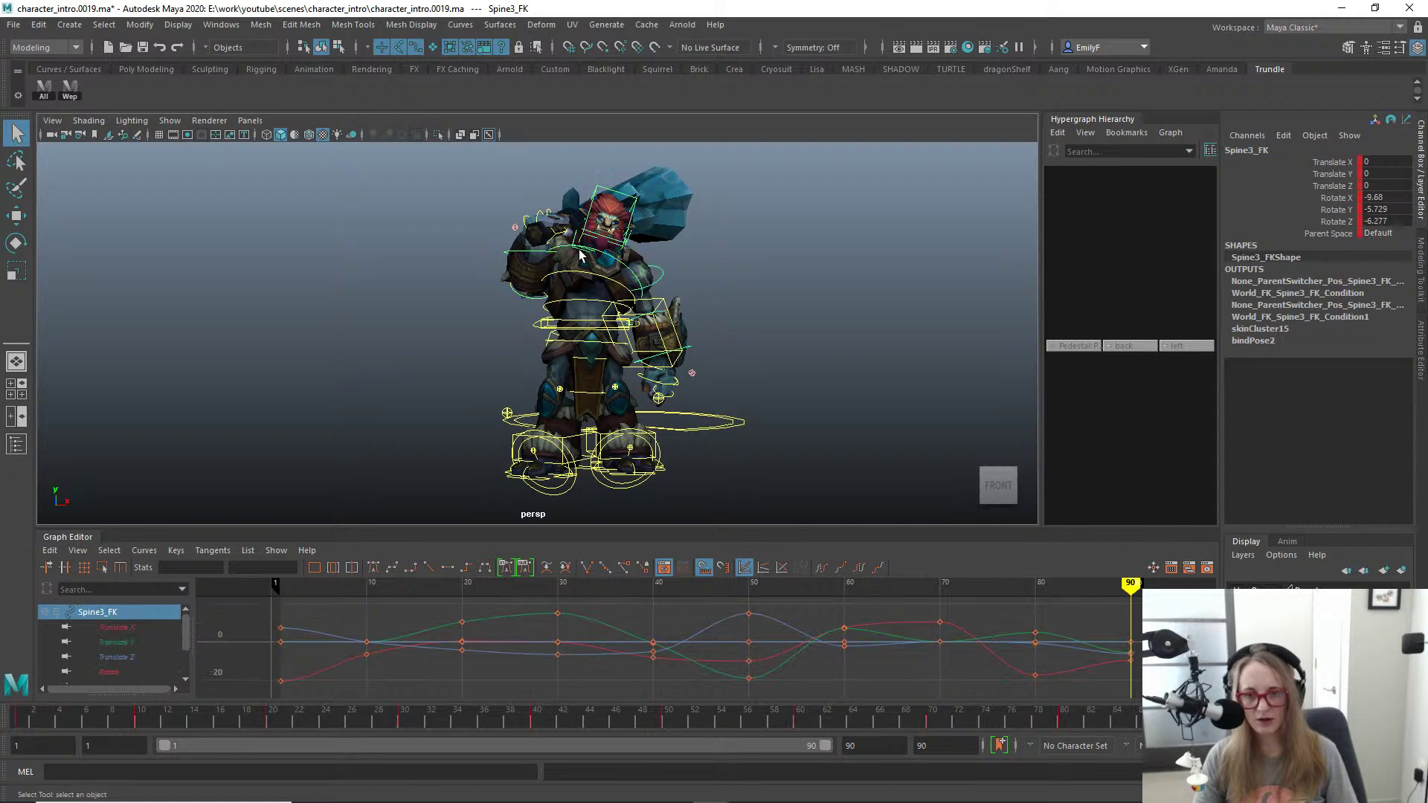
click(579, 254)
key(e)
drag(644, 301, 632, 295)
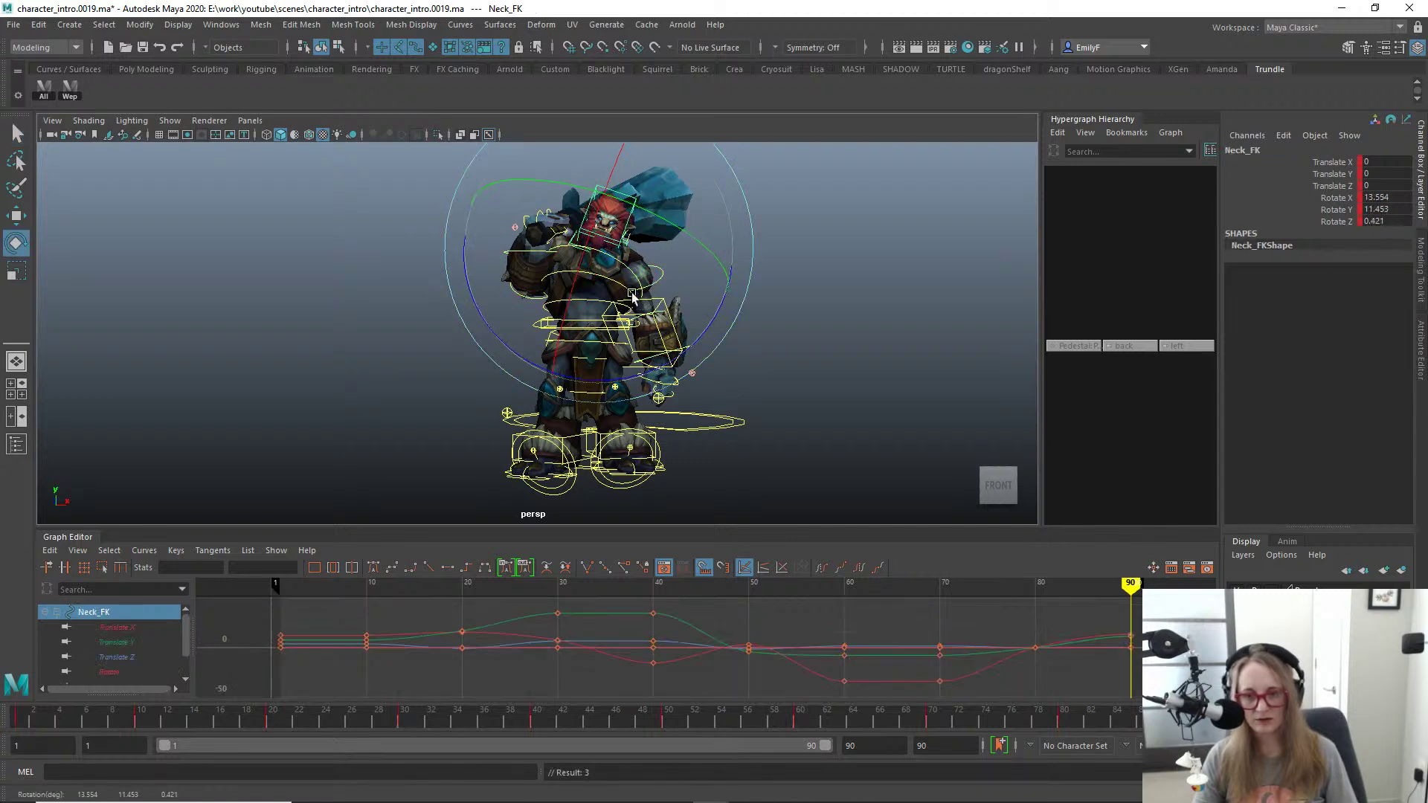
key(q)
Step: Rotate the head control Head_FK to about -0.831, 0.882, -0.951
click(619, 248)
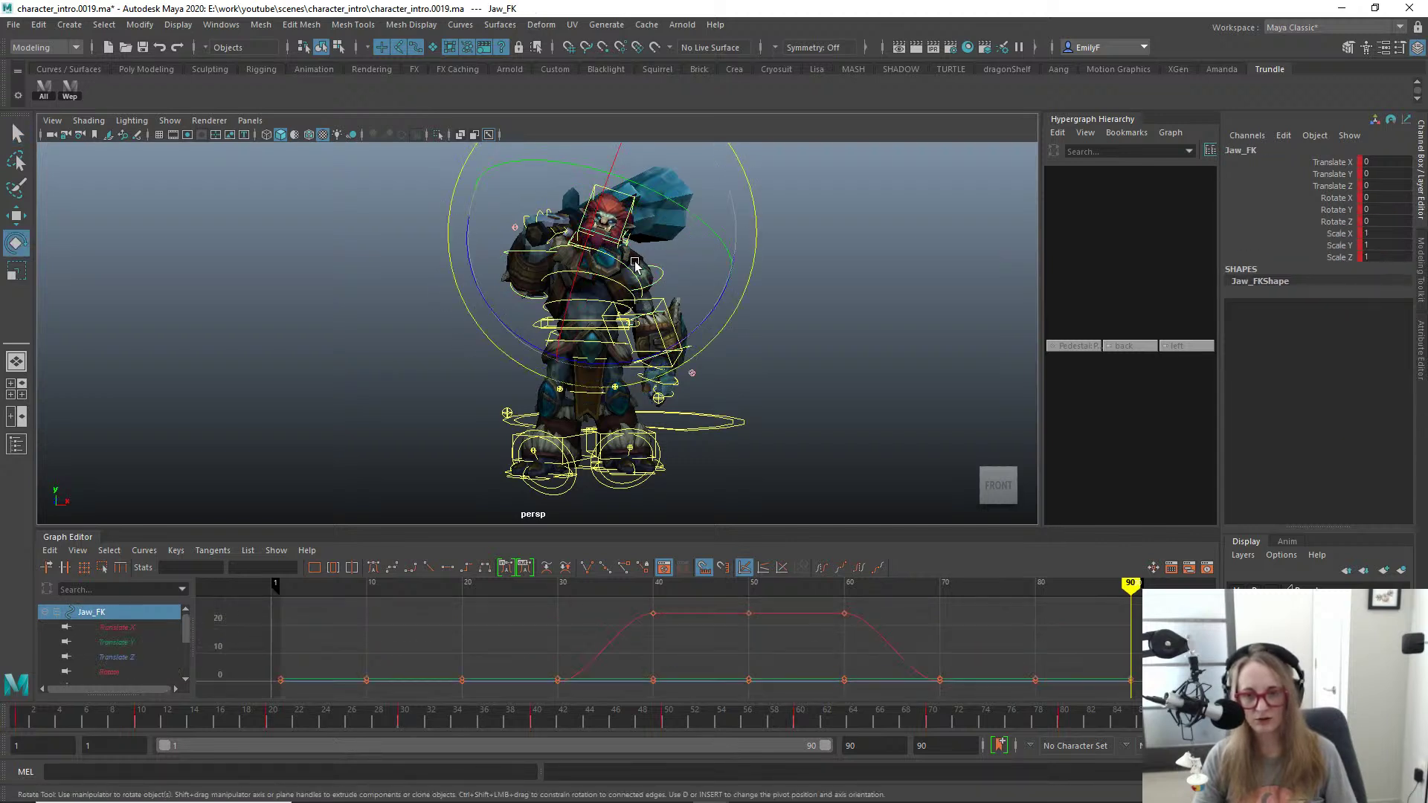
click(616, 239)
key(e)
drag(630, 272, 626, 268)
key(q)
key(alt+v)
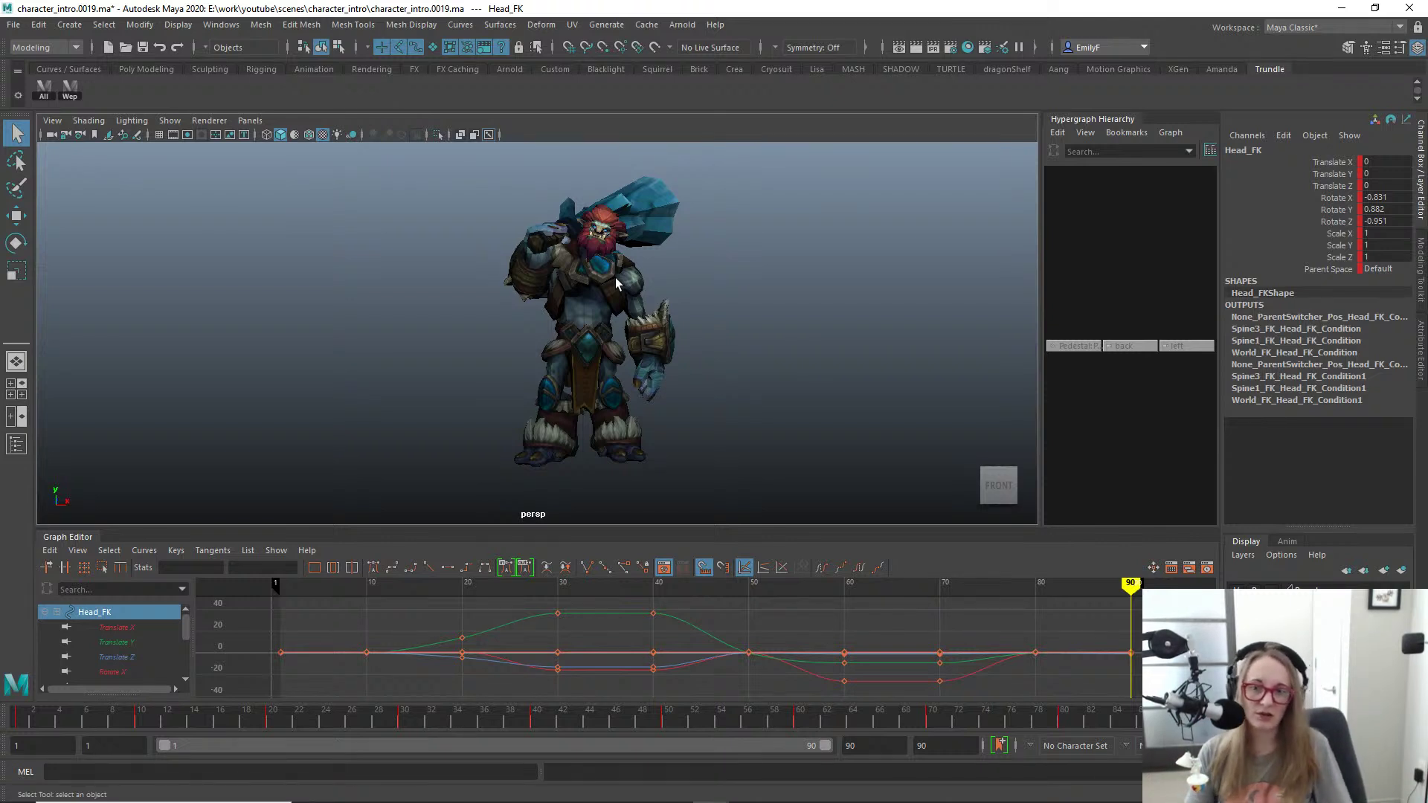
Step: Examine the final pose from the front, three-quarter and side angles without the rig controls
alt+right_drag(680, 328, 710, 328)
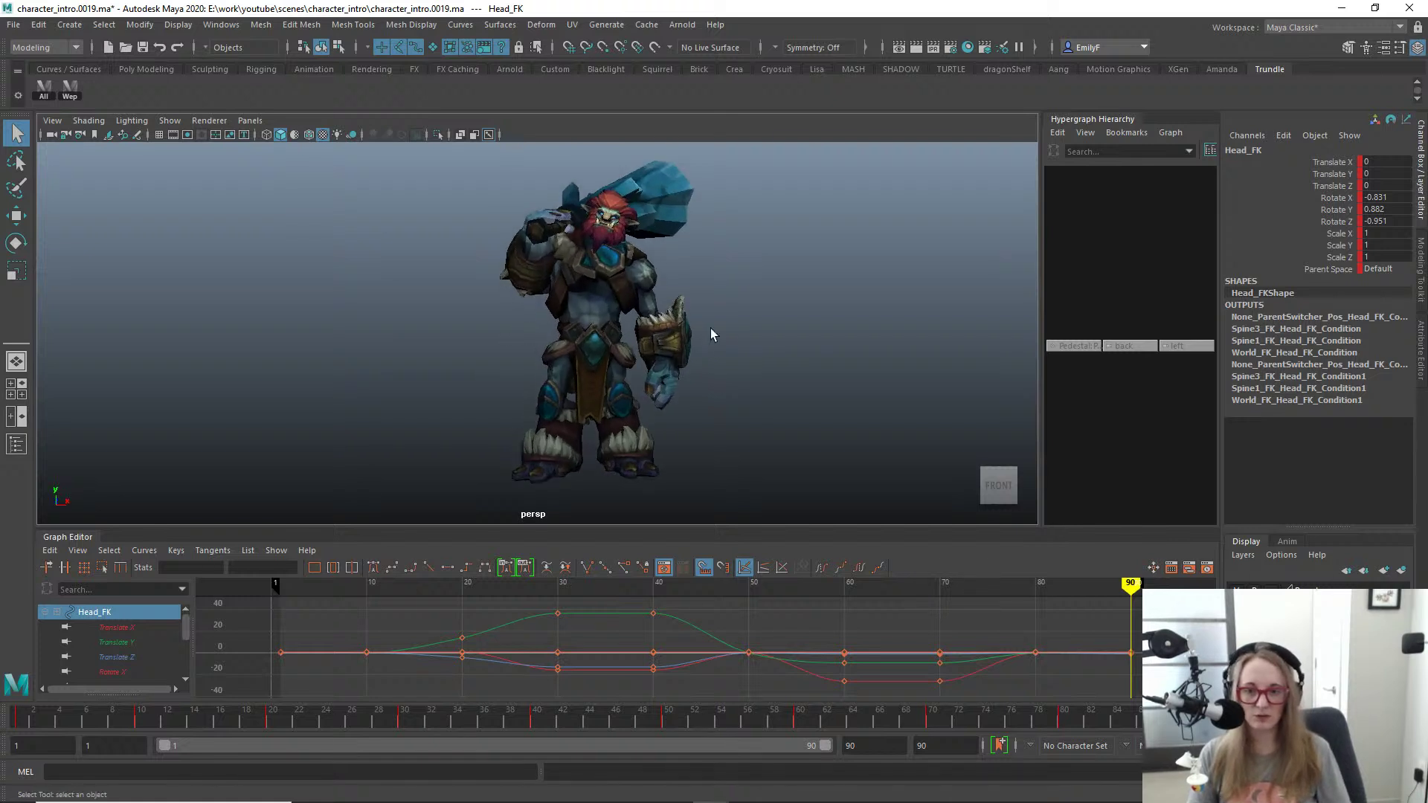
mouse_move(710, 335)
alt+mouse_down()
mouse_move(613, 309)
mouse_move(756, 322)
mouse_move(661, 320)
mouse_move(669, 328)
mouse_move(822, 321)
mouse_move(654, 334)
mouse_move(510, 319)
mouse_move(788, 332)
mouse_move(654, 319)
mouse_move(722, 343)
mouse_move(694, 335)
alt+mouse_up()
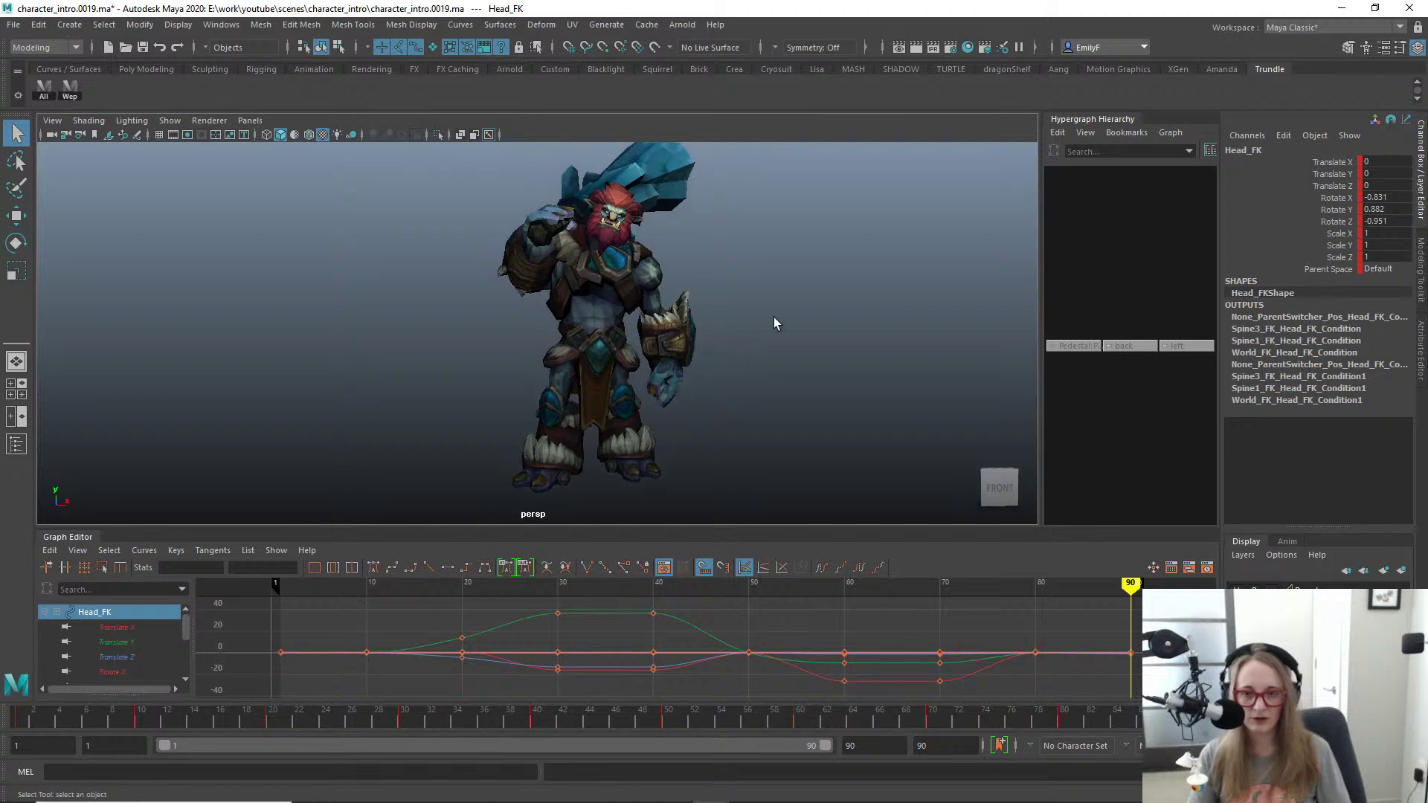
alt+drag(452, 319, 546, 320)
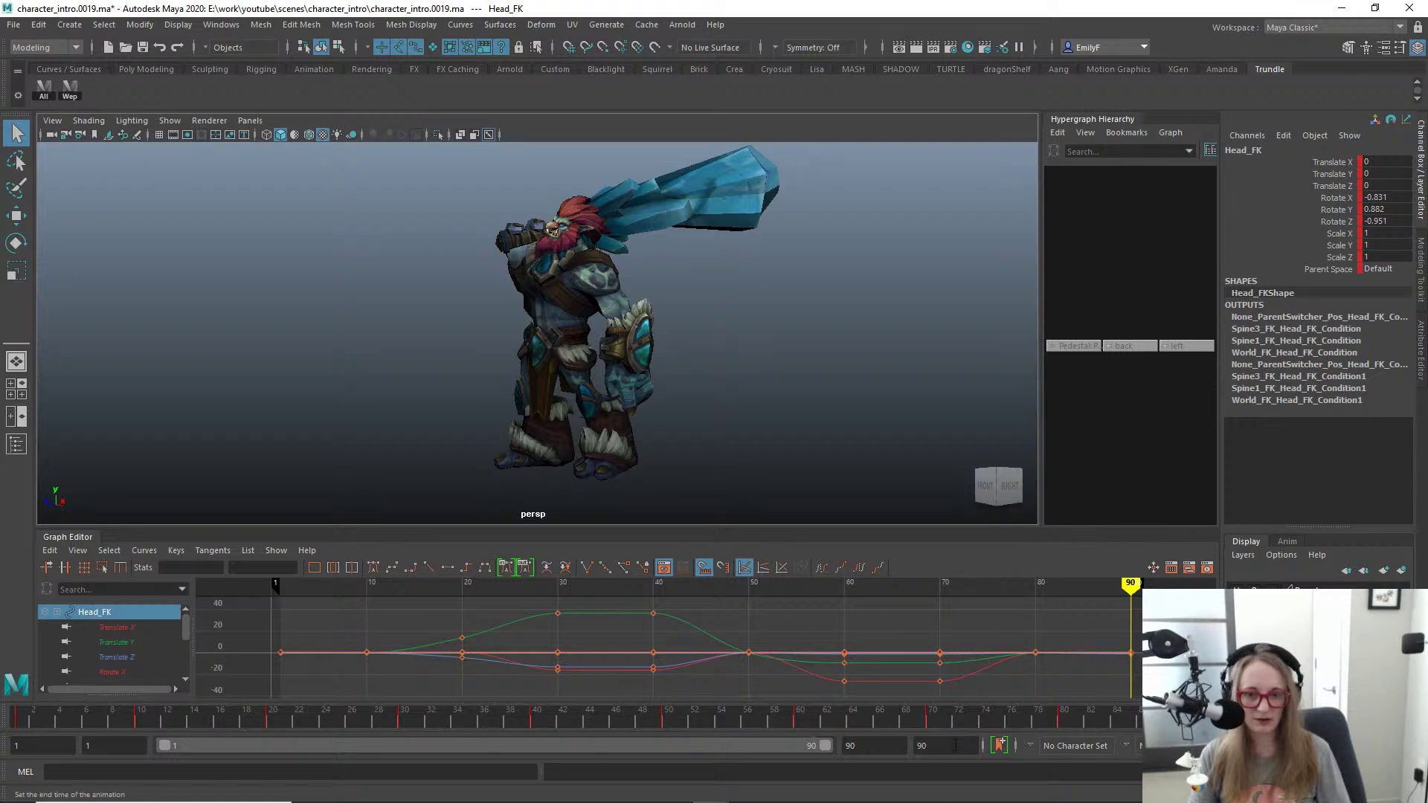
drag(1080, 729, 1196, 729)
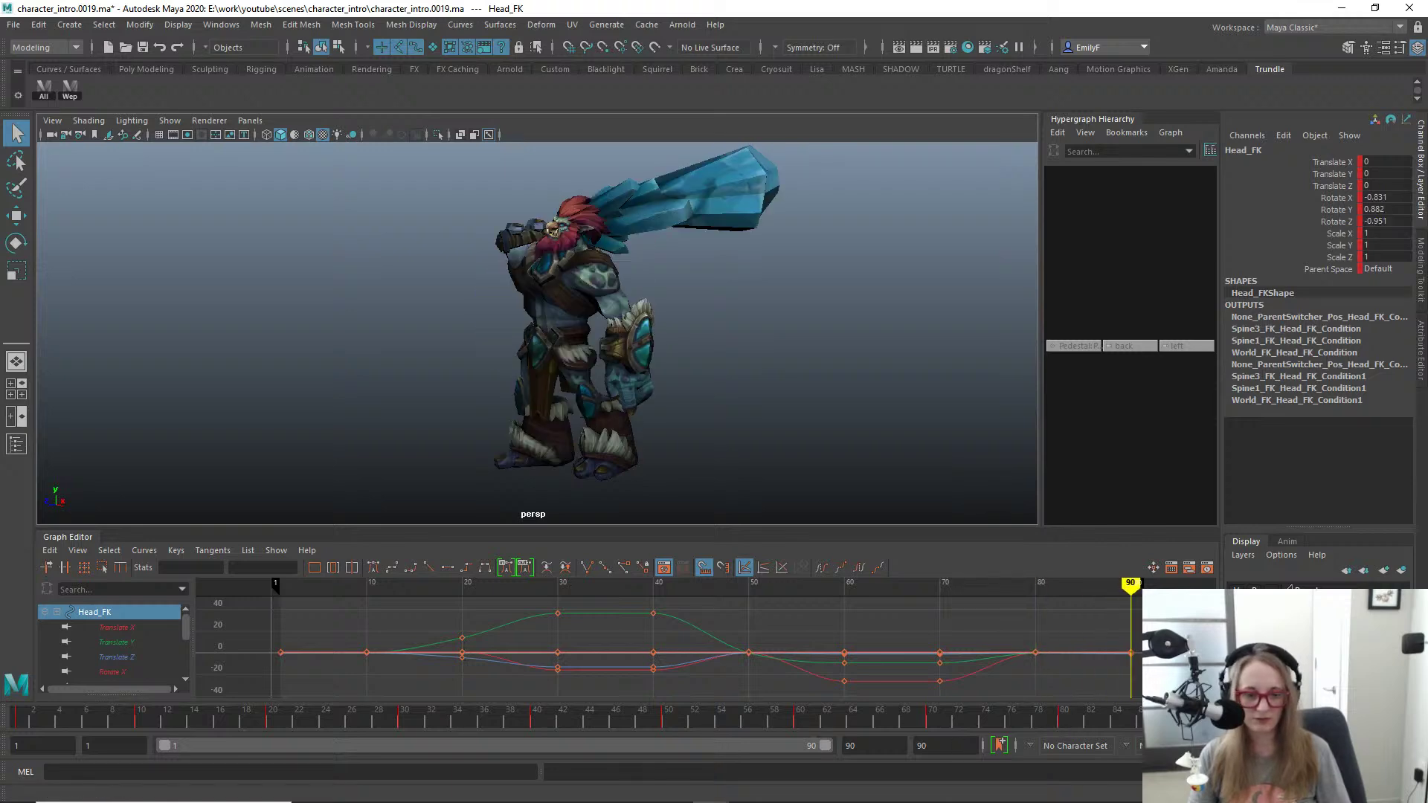
alt+drag(491, 346, 806, 298)
key(alt+1)
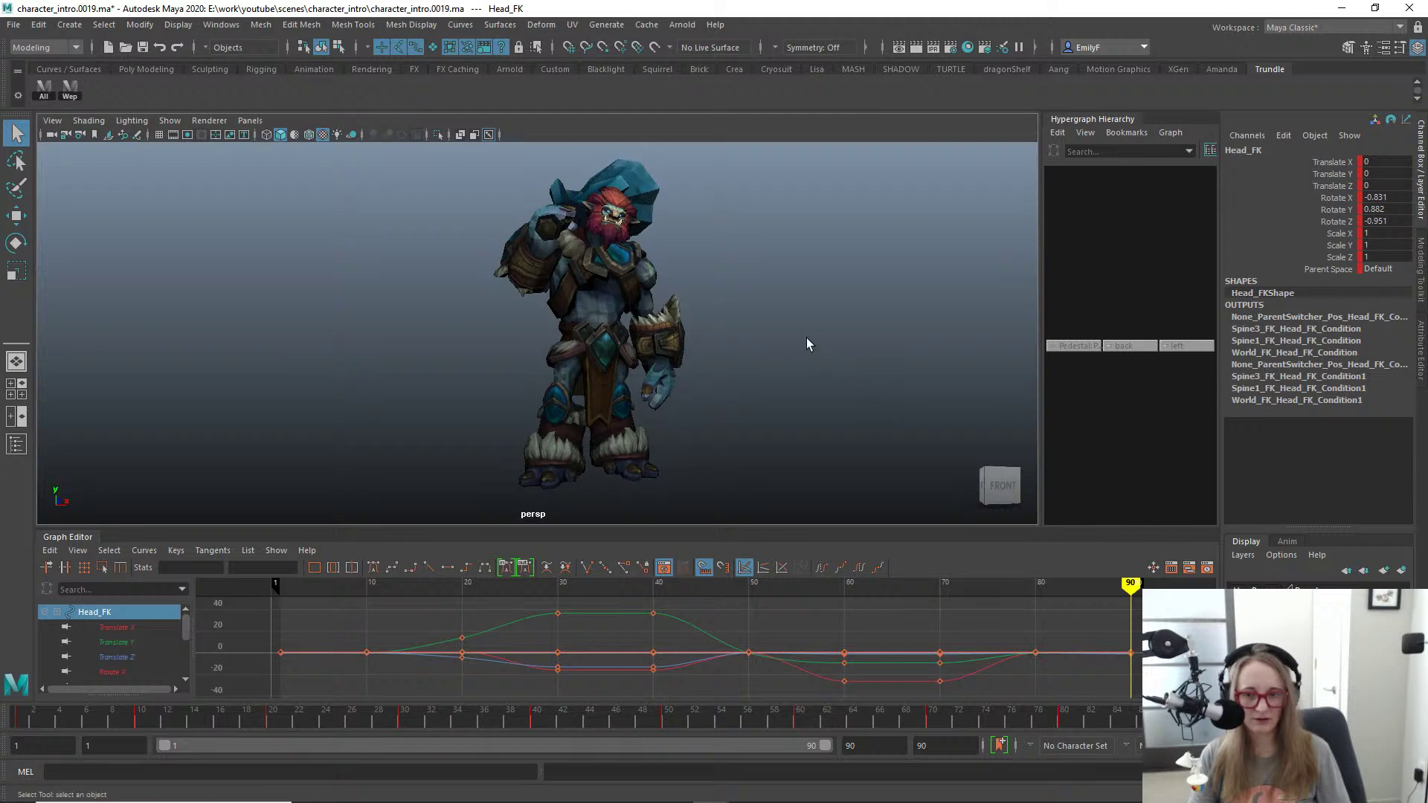
alt+drag(870, 386, 709, 284)
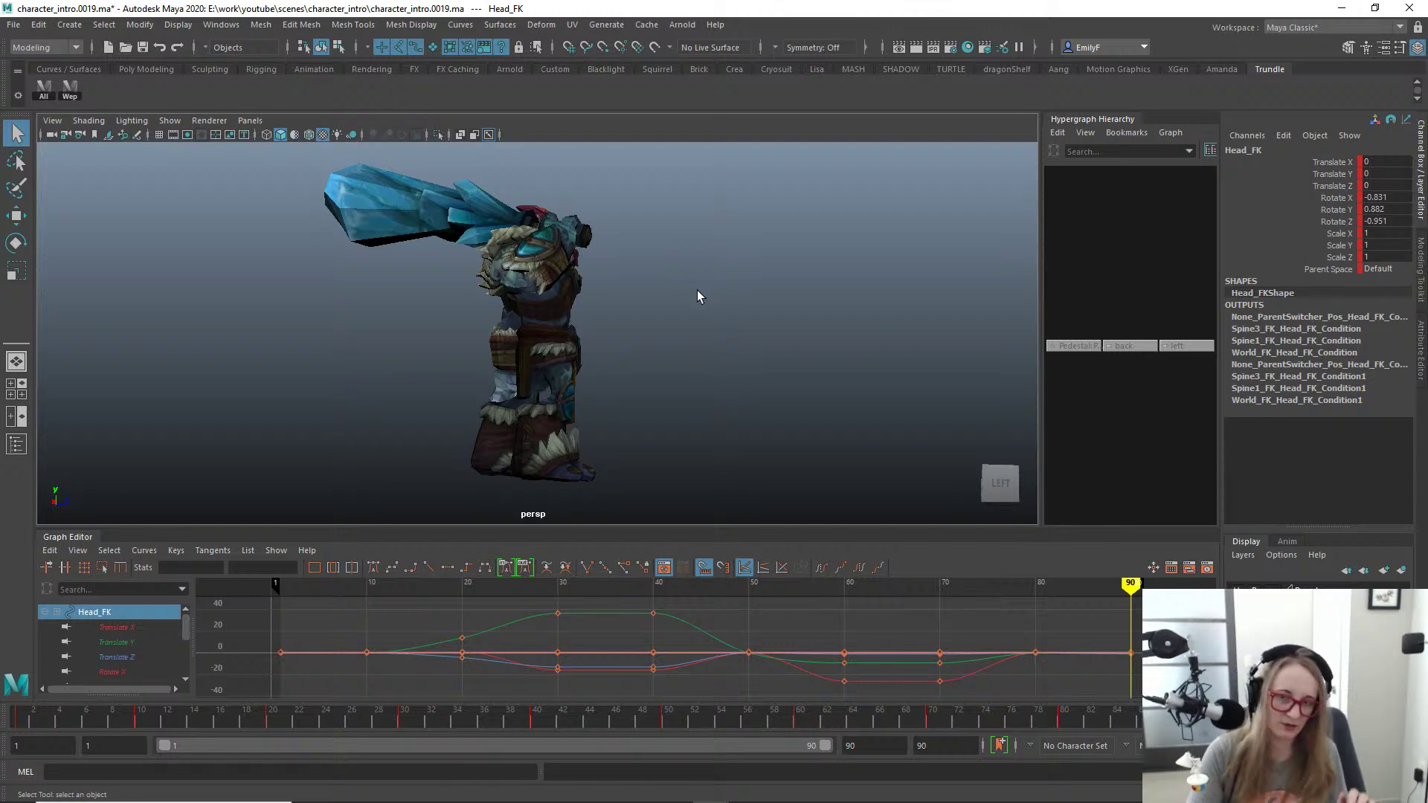
alt+drag(698, 296, 494, 313)
Step: Try turning Spine1_FK, Spine2_FK and Spine3_FK together about the Y axis, and undo the rotation
click(647, 237)
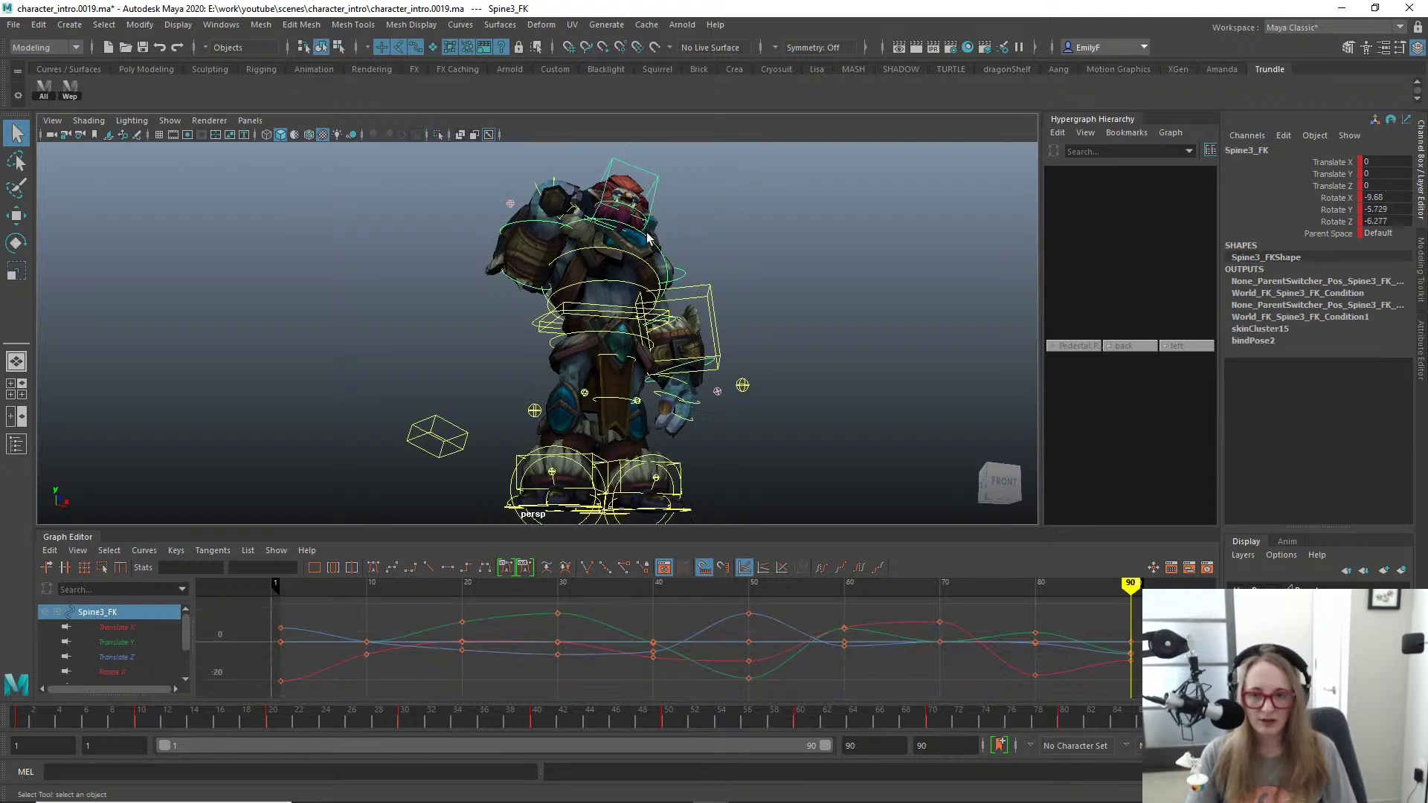
shift+click(625, 276)
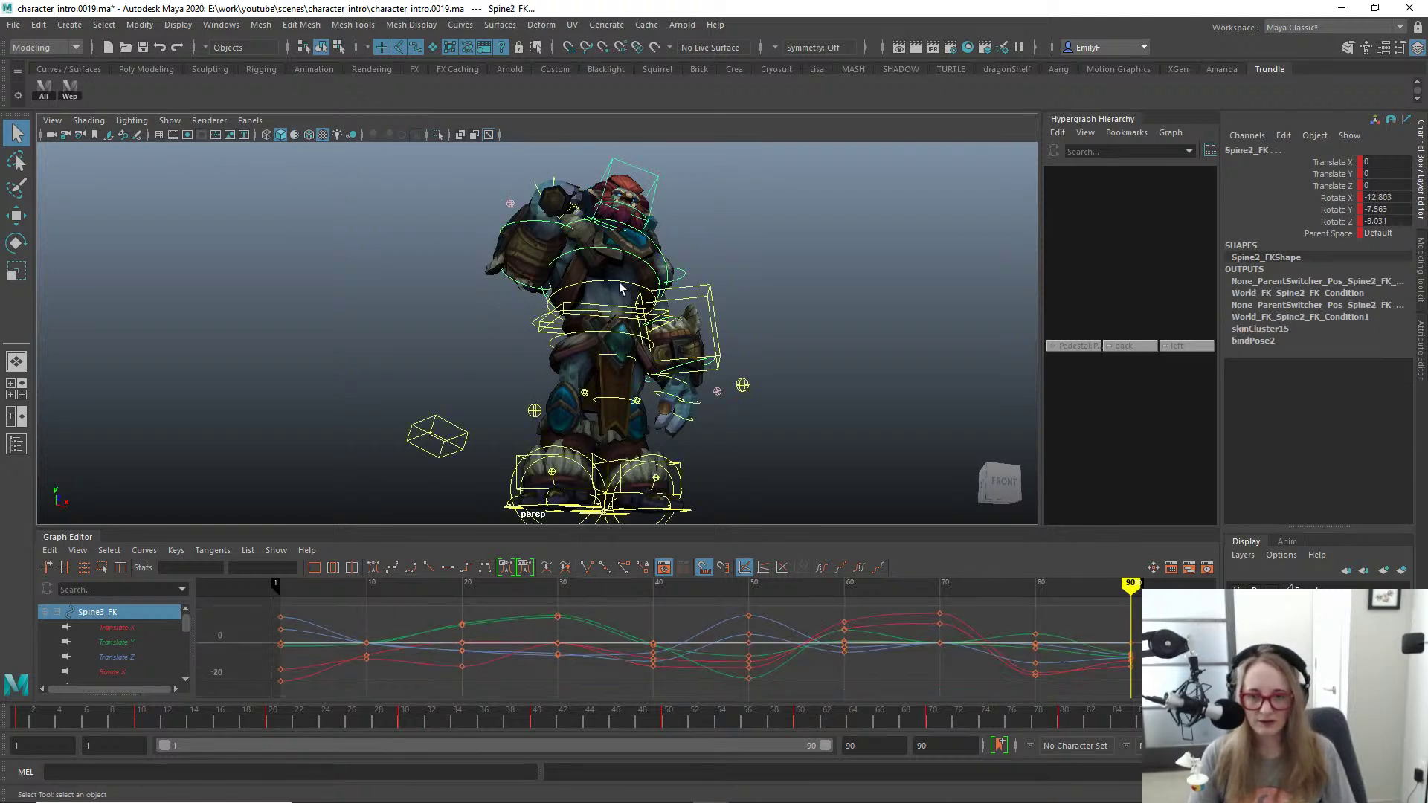
shift+click(621, 284)
key(e)
alt+drag(686, 313, 739, 356)
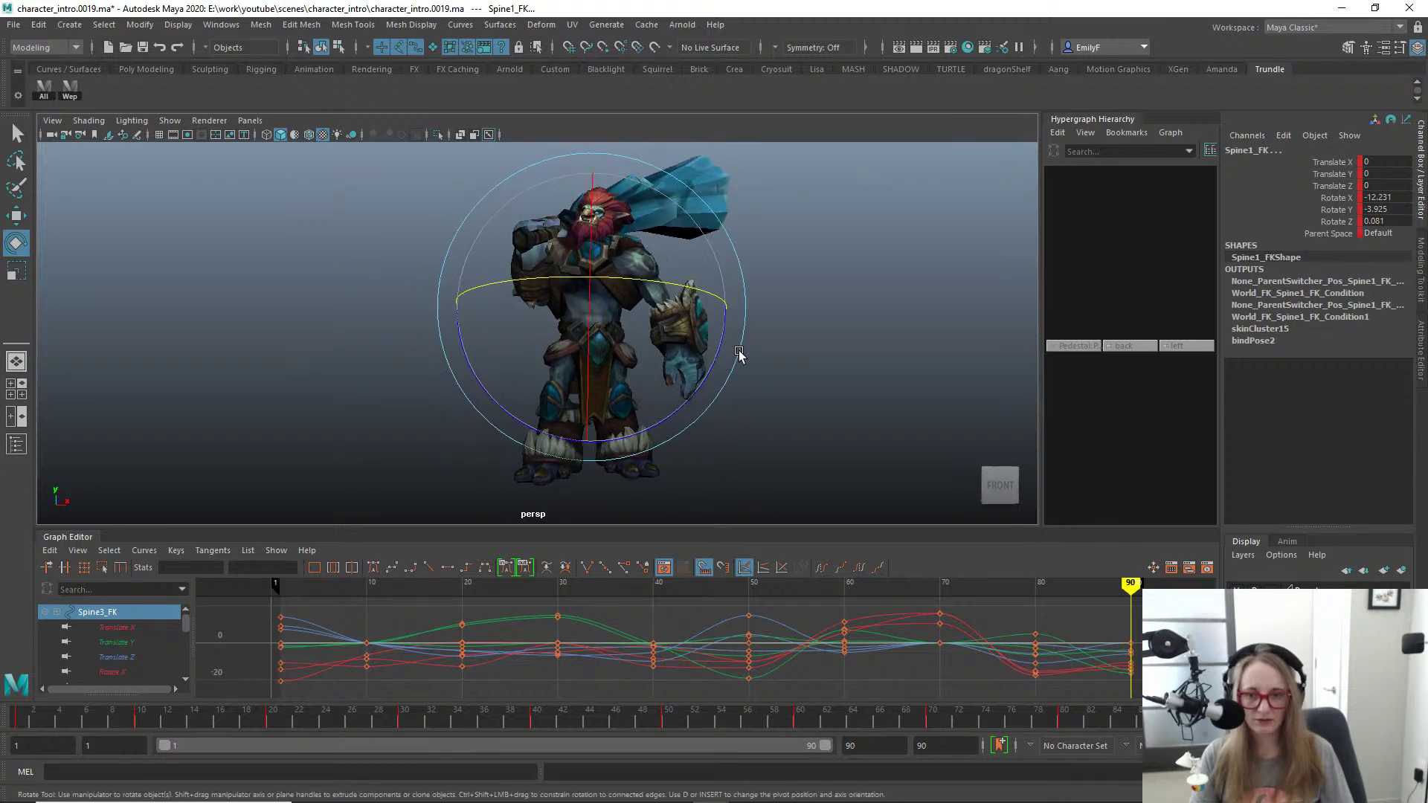
key(ctrl+z)
key(ctrl+z)
key(ctrl+z)
key(ctrl+z)
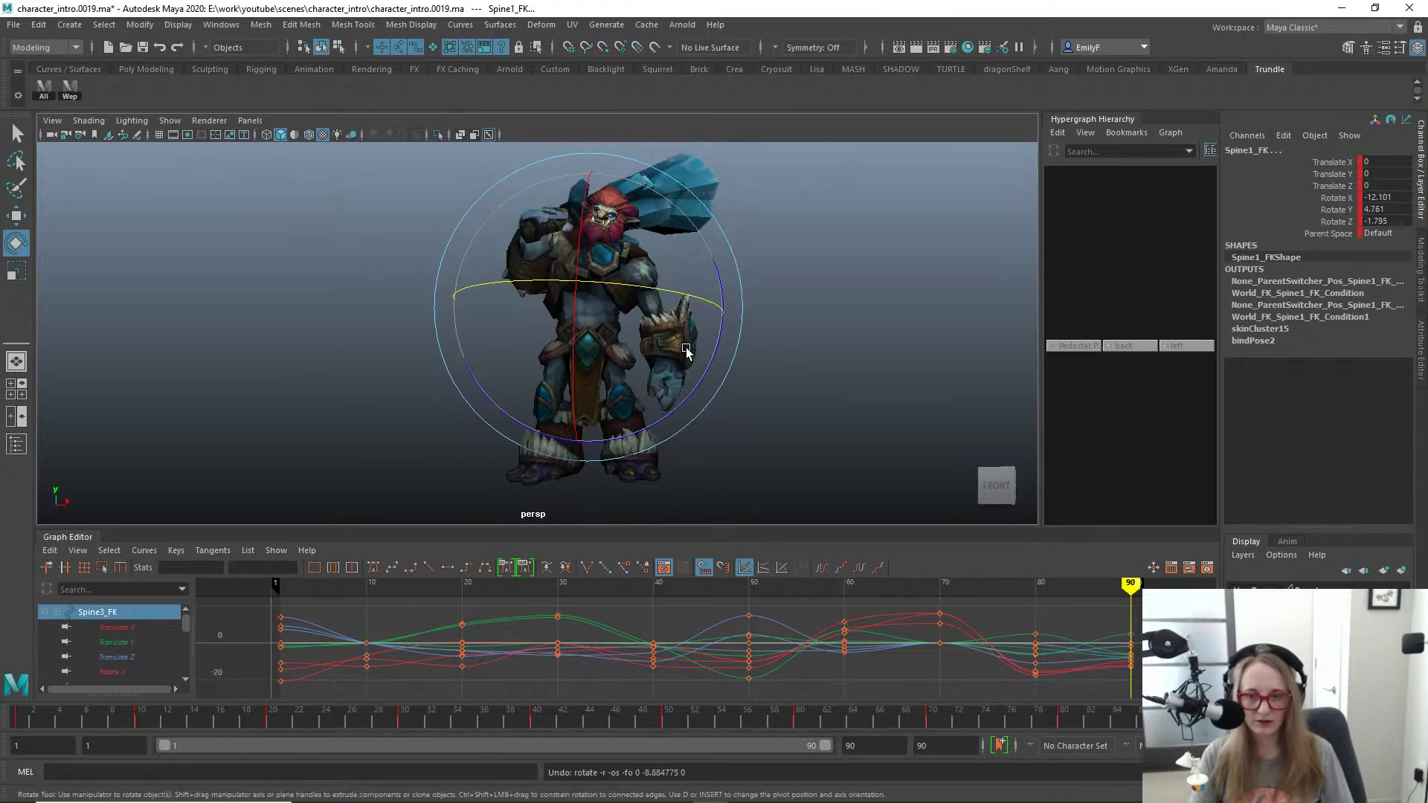
Step: Try moving the left foot control L_Foot_IK to a new position, and undo the move
mouse_move(587, 351)
alt+mouse_down()
mouse_move(637, 350)
mouse_move(599, 313)
mouse_move(579, 333)
mouse_move(507, 334)
mouse_move(521, 372)
mouse_move(446, 366)
mouse_move(521, 350)
alt+mouse_up()
key(q)
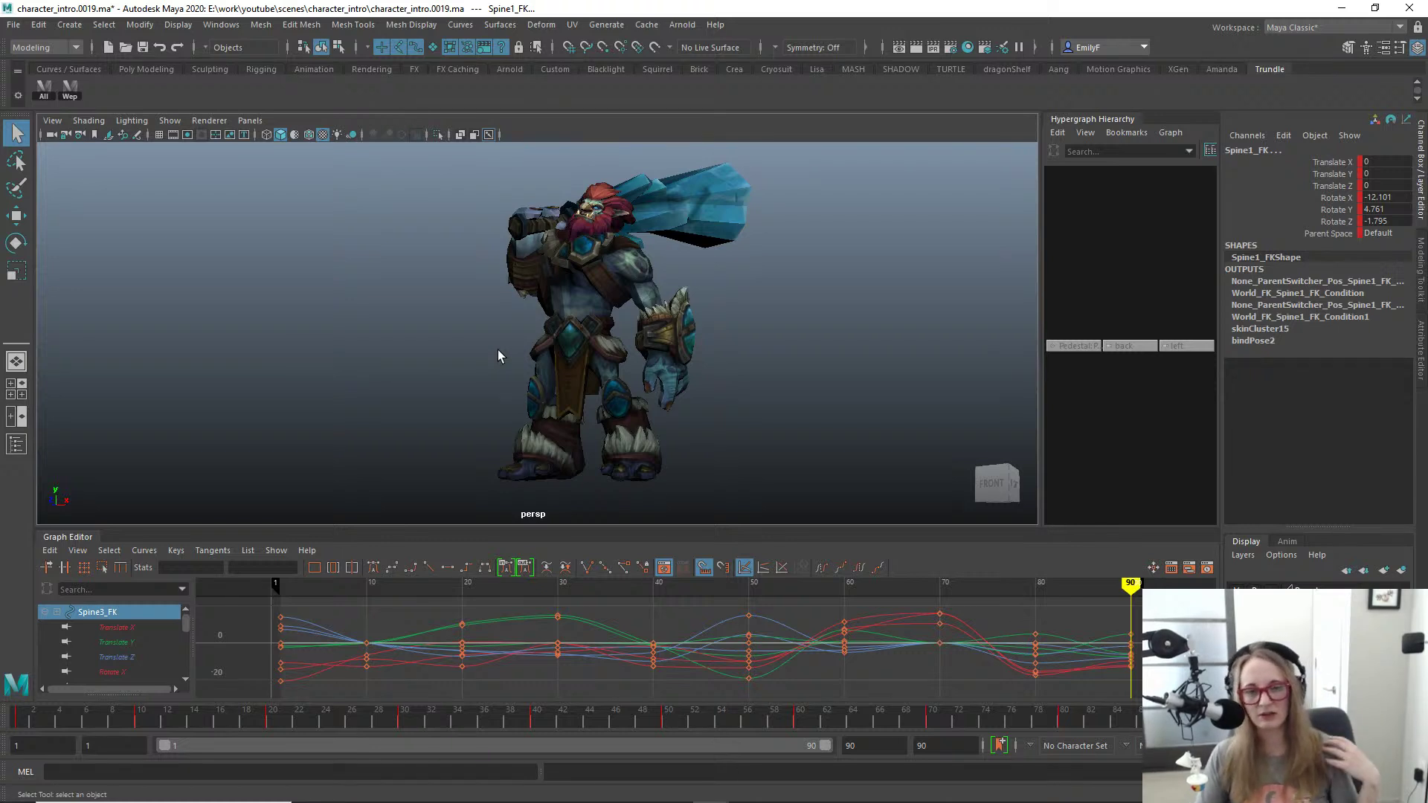
alt+drag(498, 349, 627, 361)
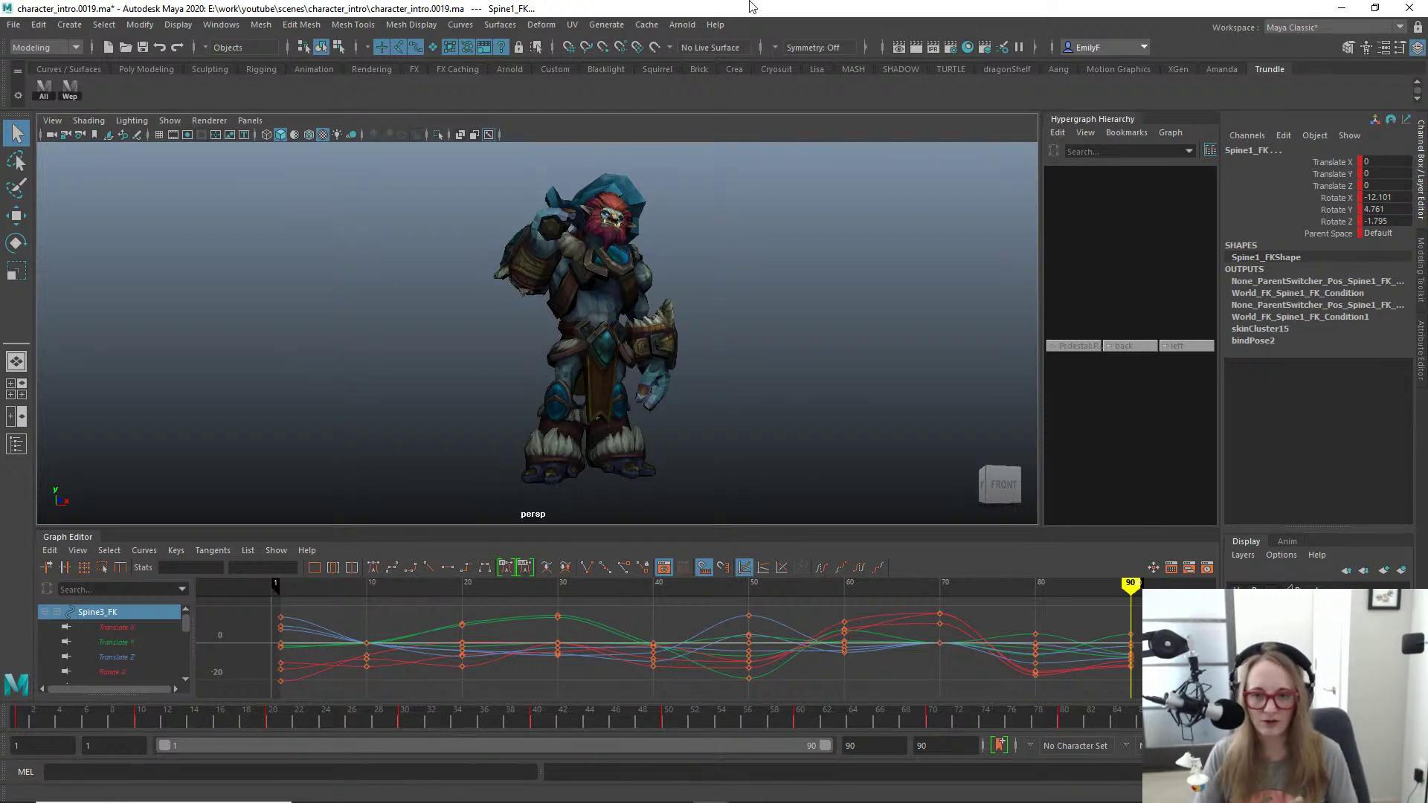
alt+drag(684, 273, 628, 342)
key(alt+1)
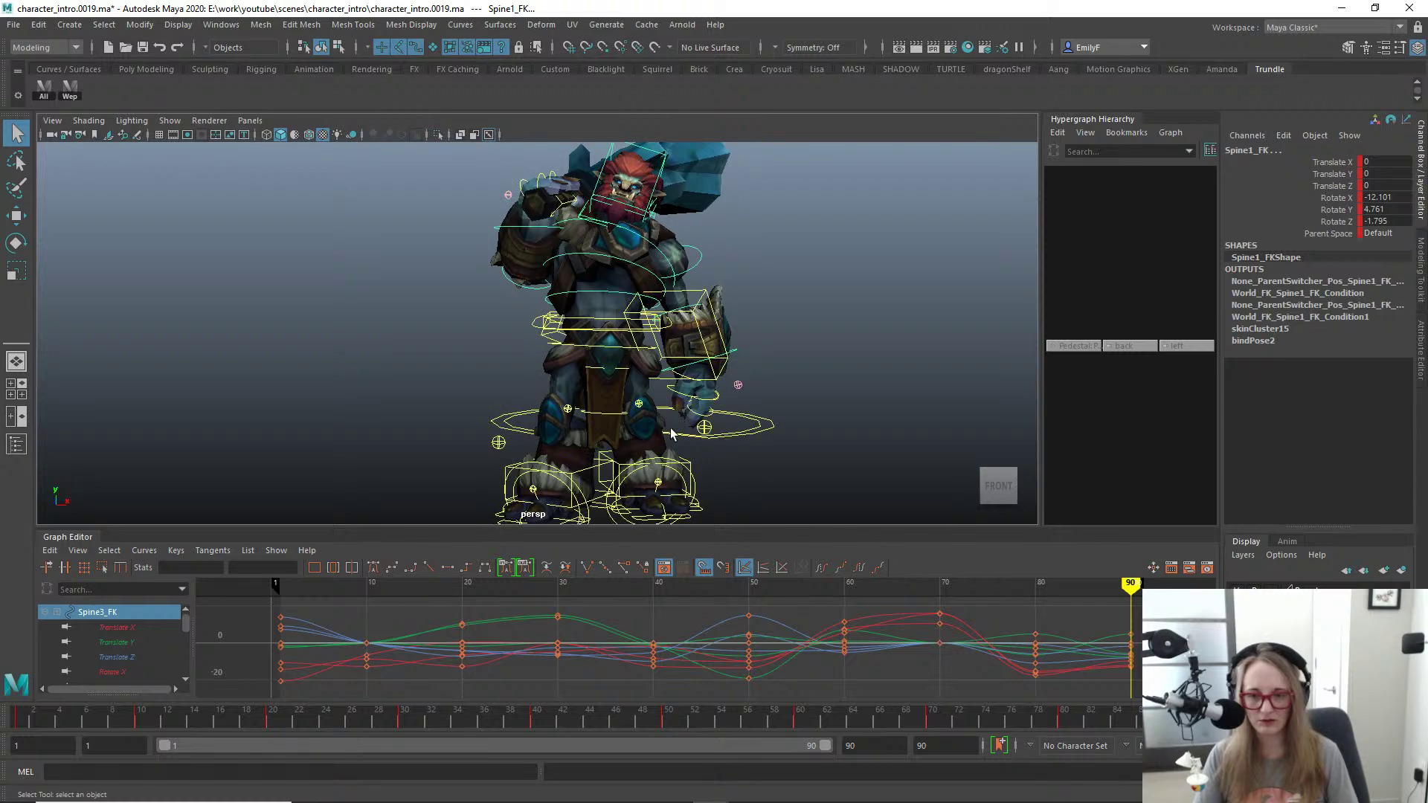
click(699, 467)
key(w)
mouse_move(737, 453)
alt+mouse_down()
mouse_move(660, 449)
mouse_move(655, 416)
mouse_move(688, 440)
mouse_move(753, 450)
mouse_move(739, 452)
alt+mouse_up()
key(q)
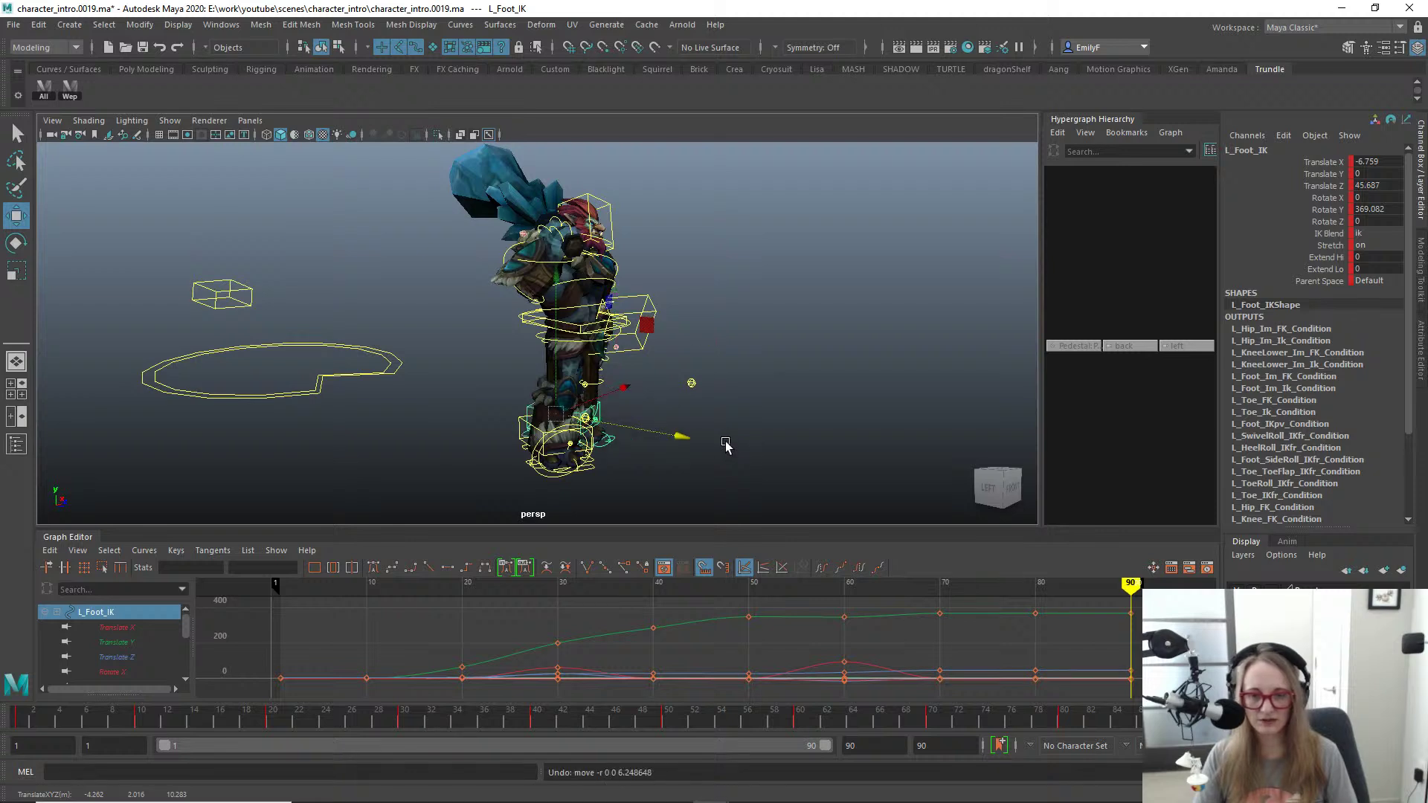
key(ctrl+z)
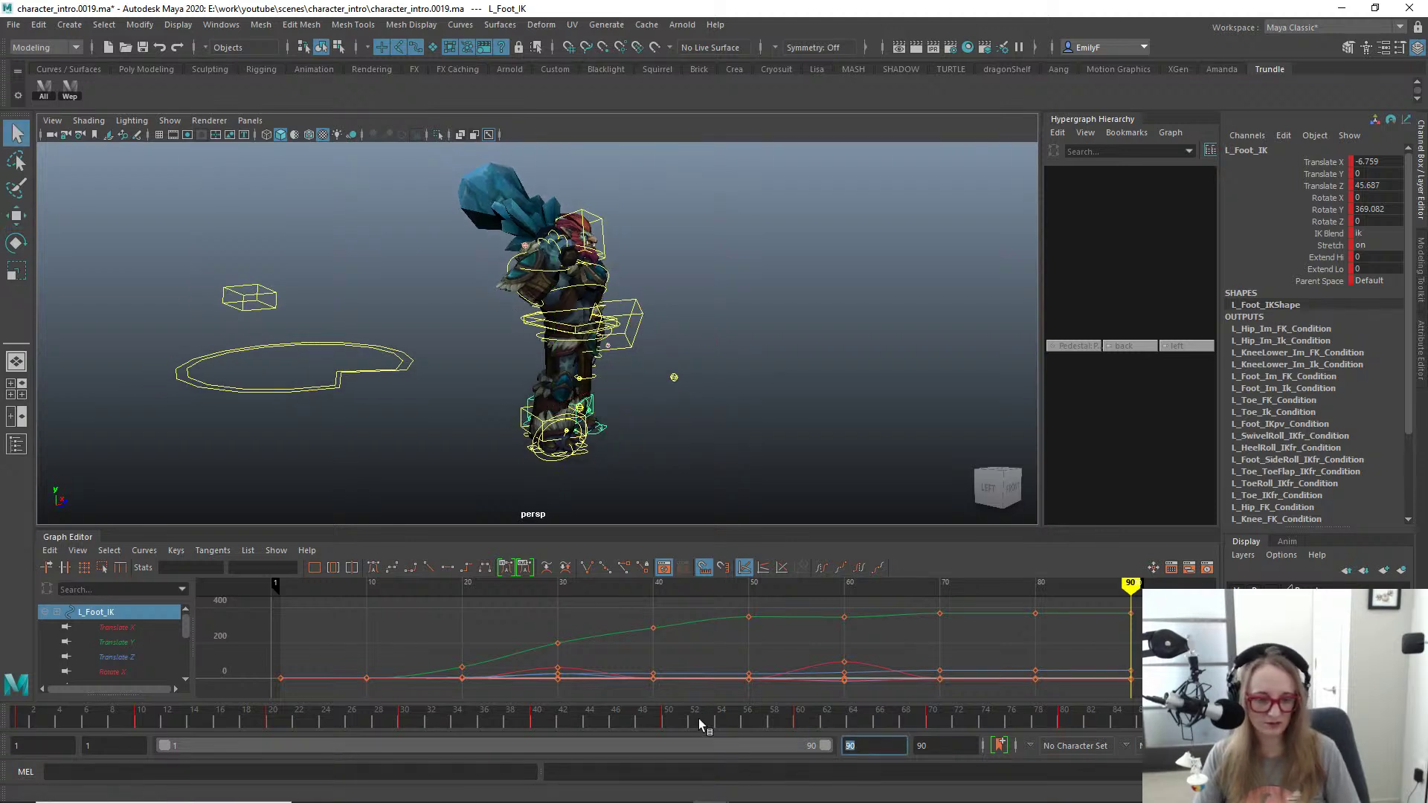
Step: Extend the playback range and the animation end time to frame 100
key(Return)
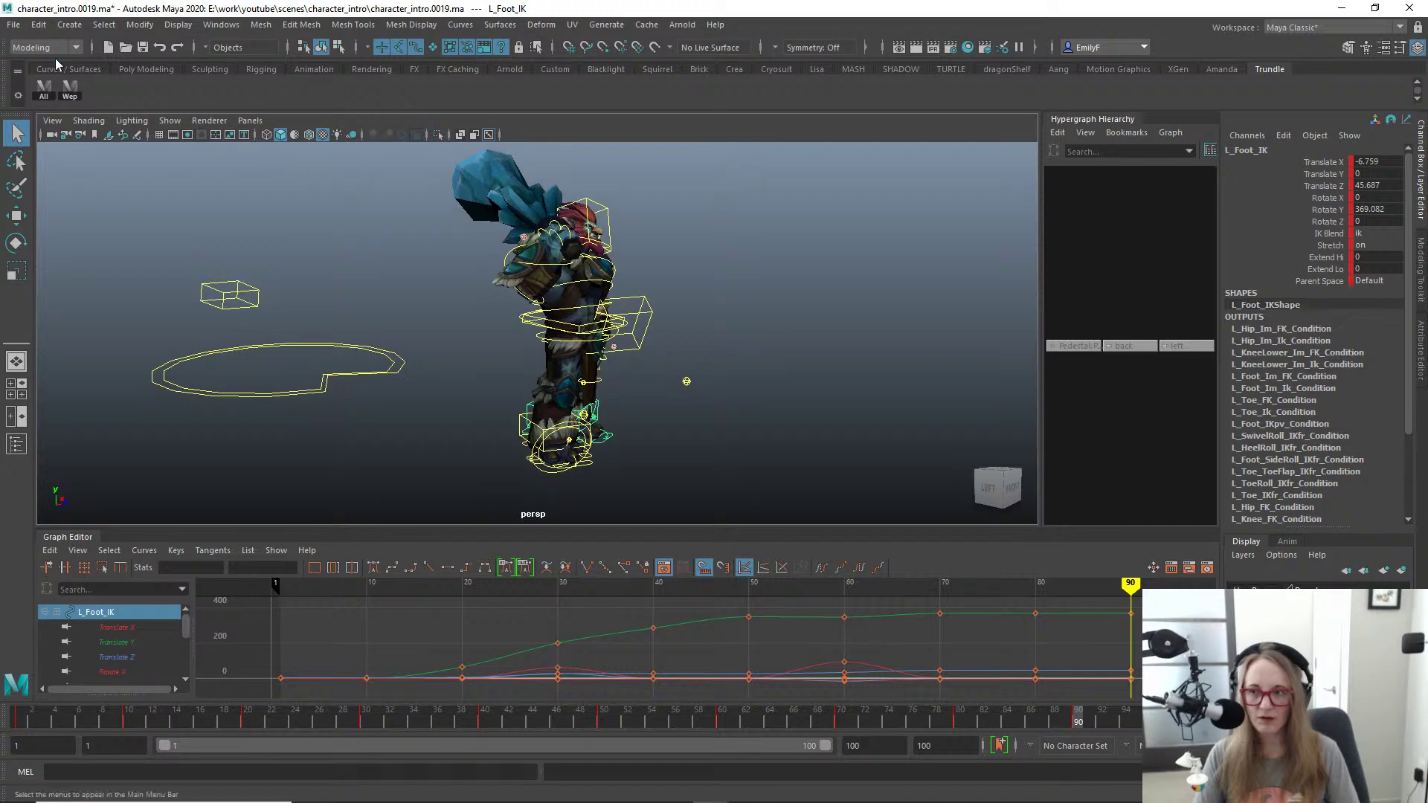
Step: Save the scene as character_intro.0020.ma and copy the pose of all rig controls from frame 90 to frame 100
click(45, 90)
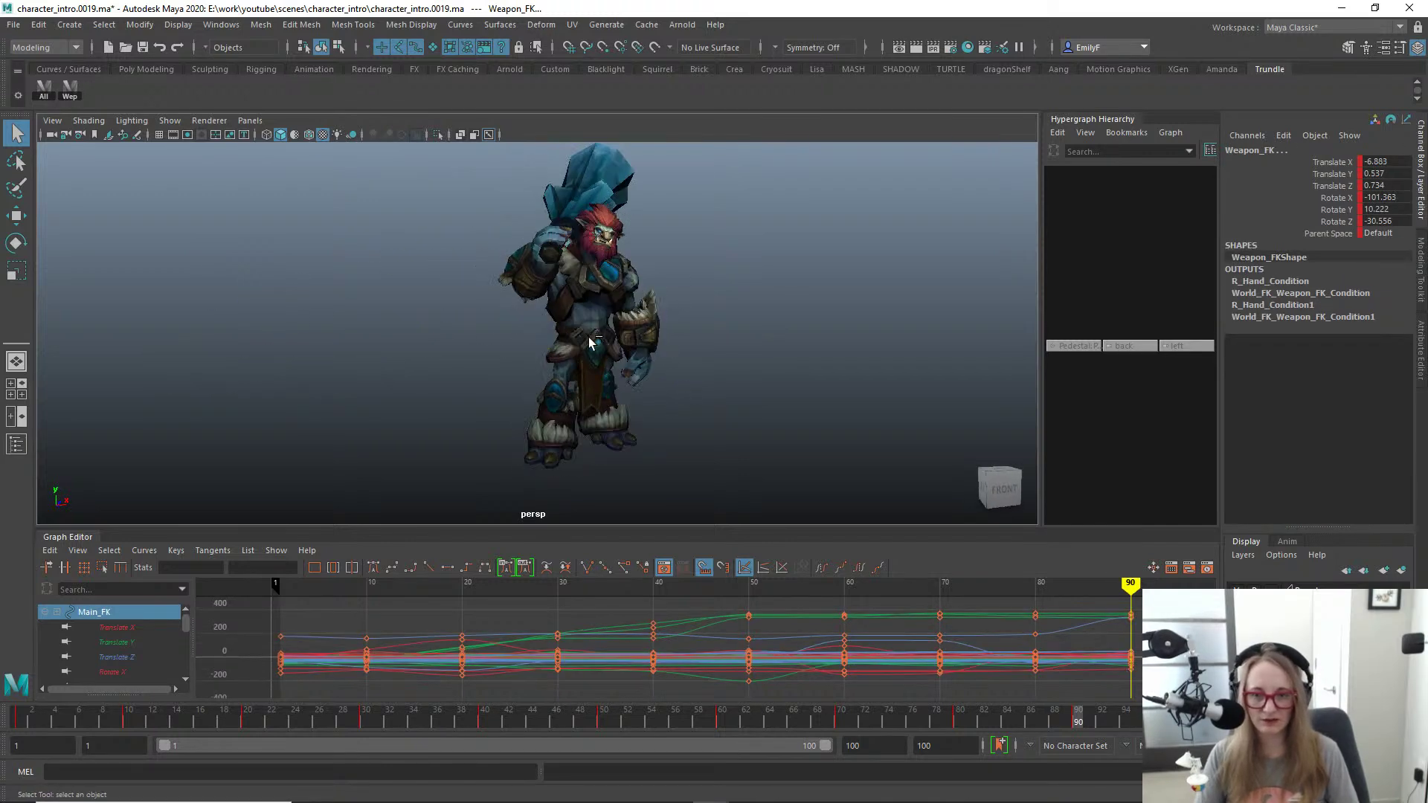
key(ctrl+s)
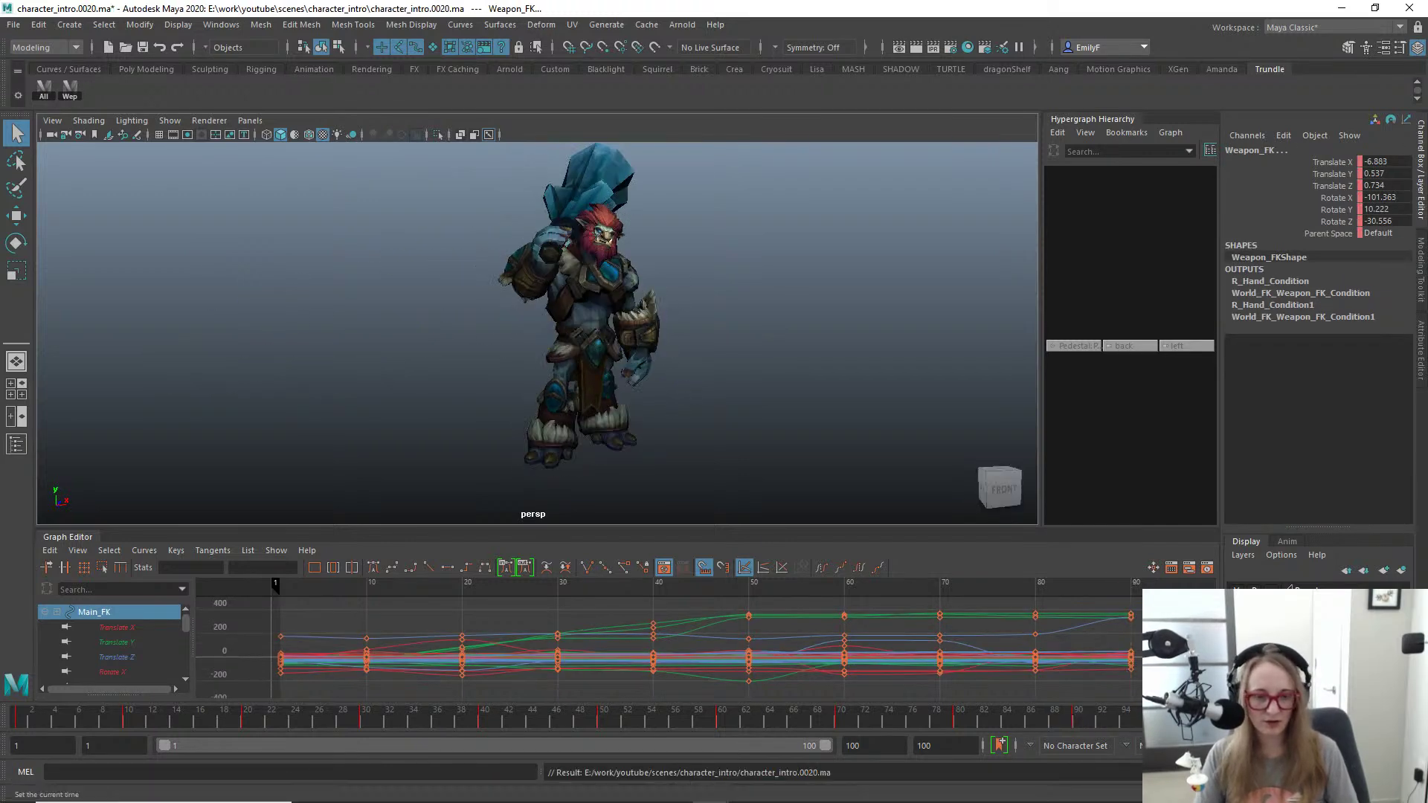
key(alt+v)
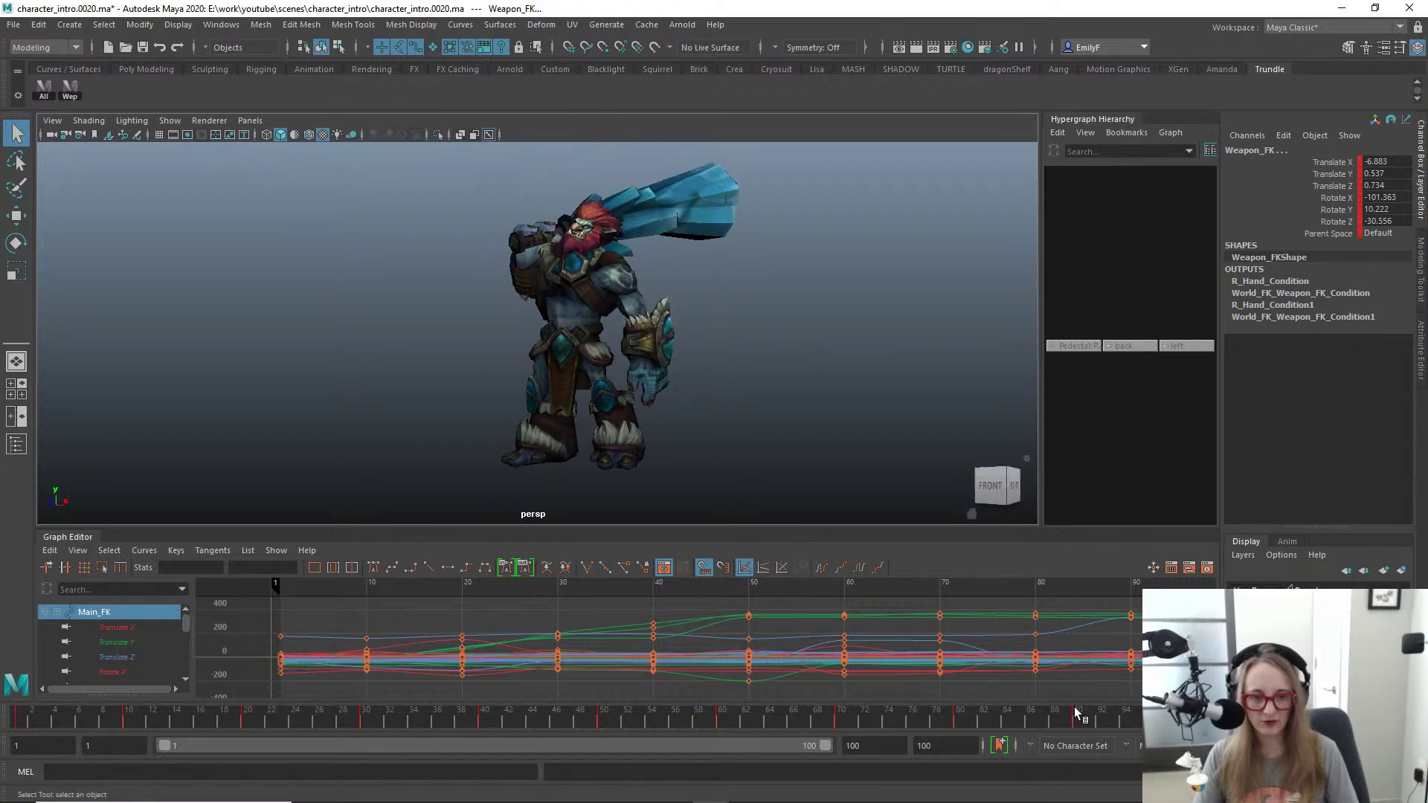
key(alt+v)
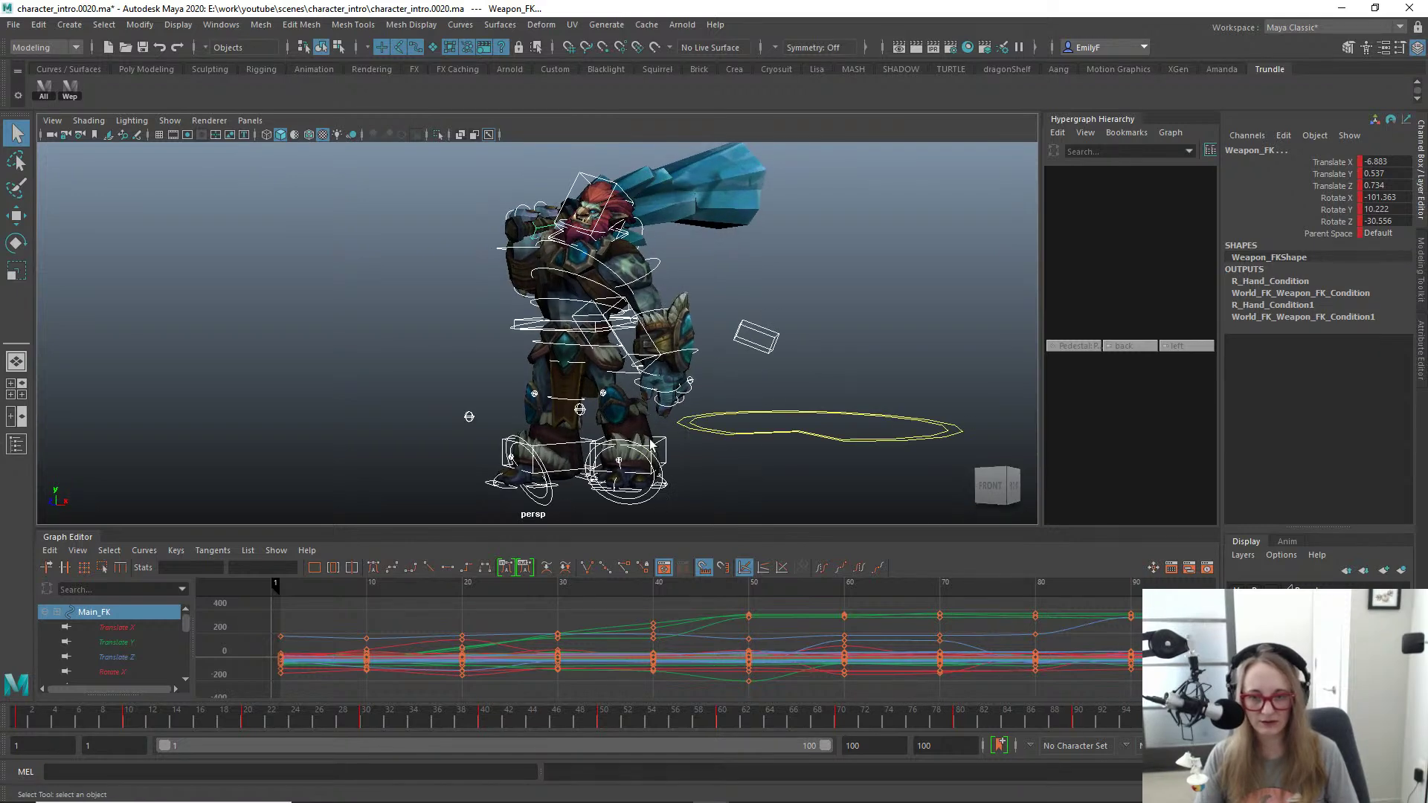
Step: Move the left foot control L_Foot_IK forward to Translate Z 51.962 at frame 100
click(655, 446)
click(664, 444)
key(w)
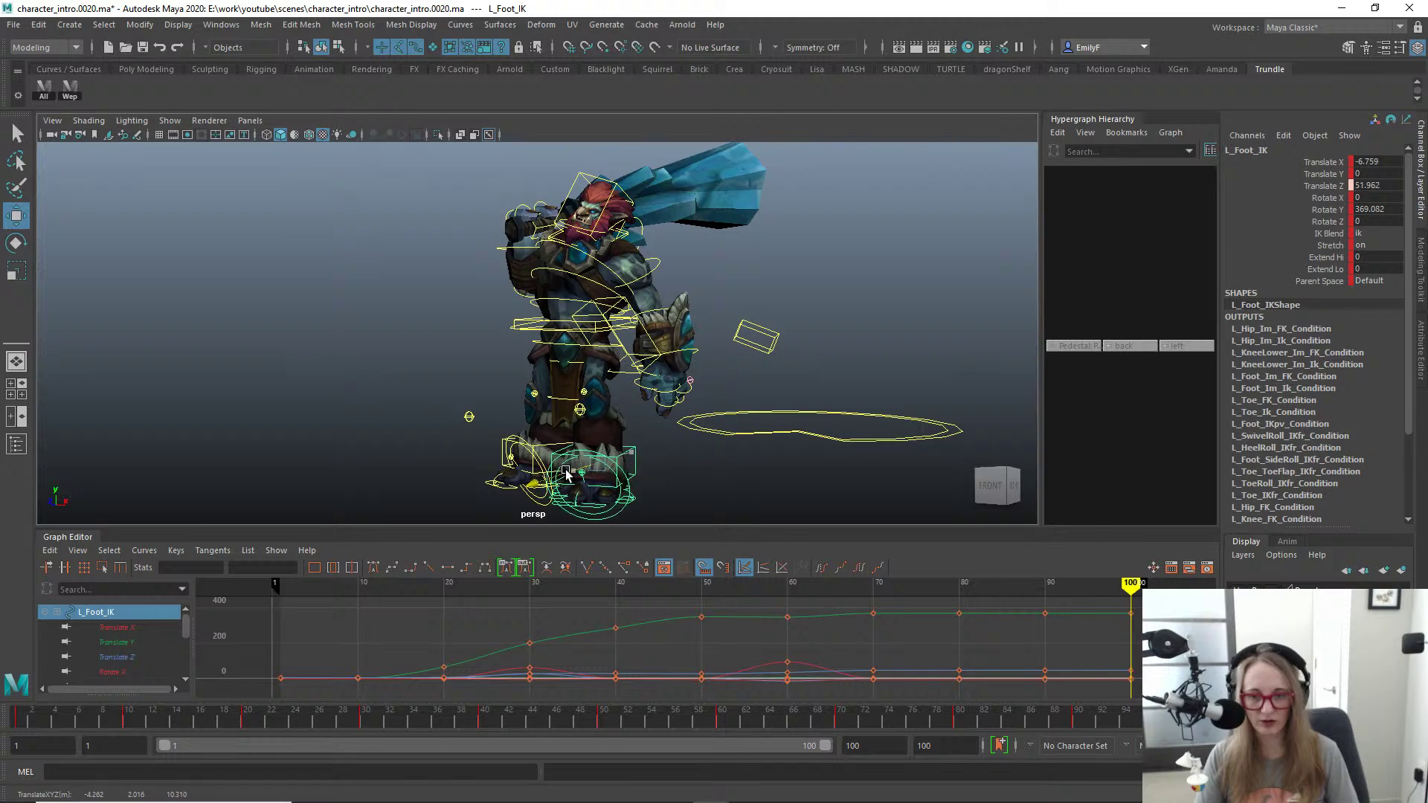
key(alt+v)
alt+drag(736, 453, 696, 425)
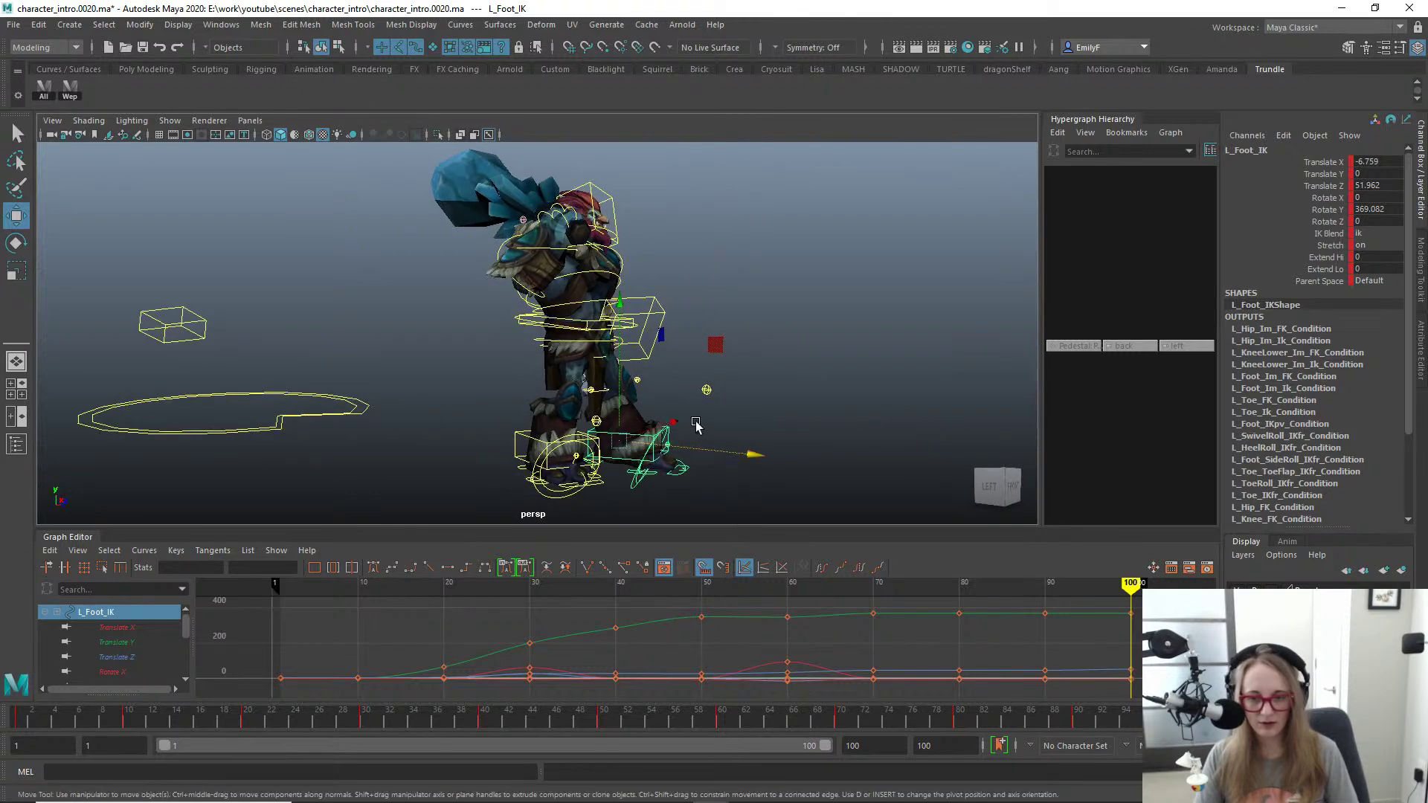
Step: Select the right foot control R_Foot_IK and compare the poses between frames 80 and 100 from the side
key(q)
click(690, 422)
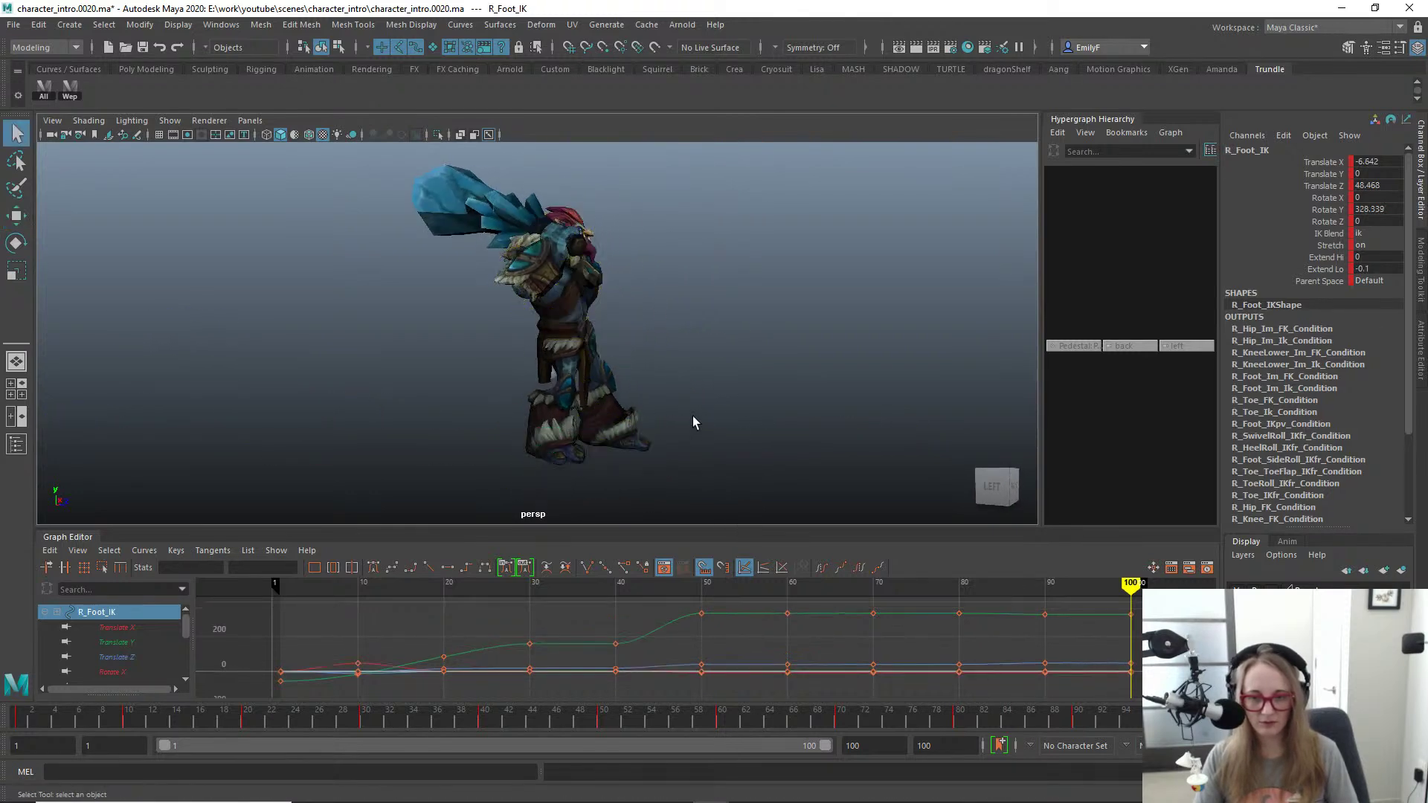
key(comma)
key(comma)
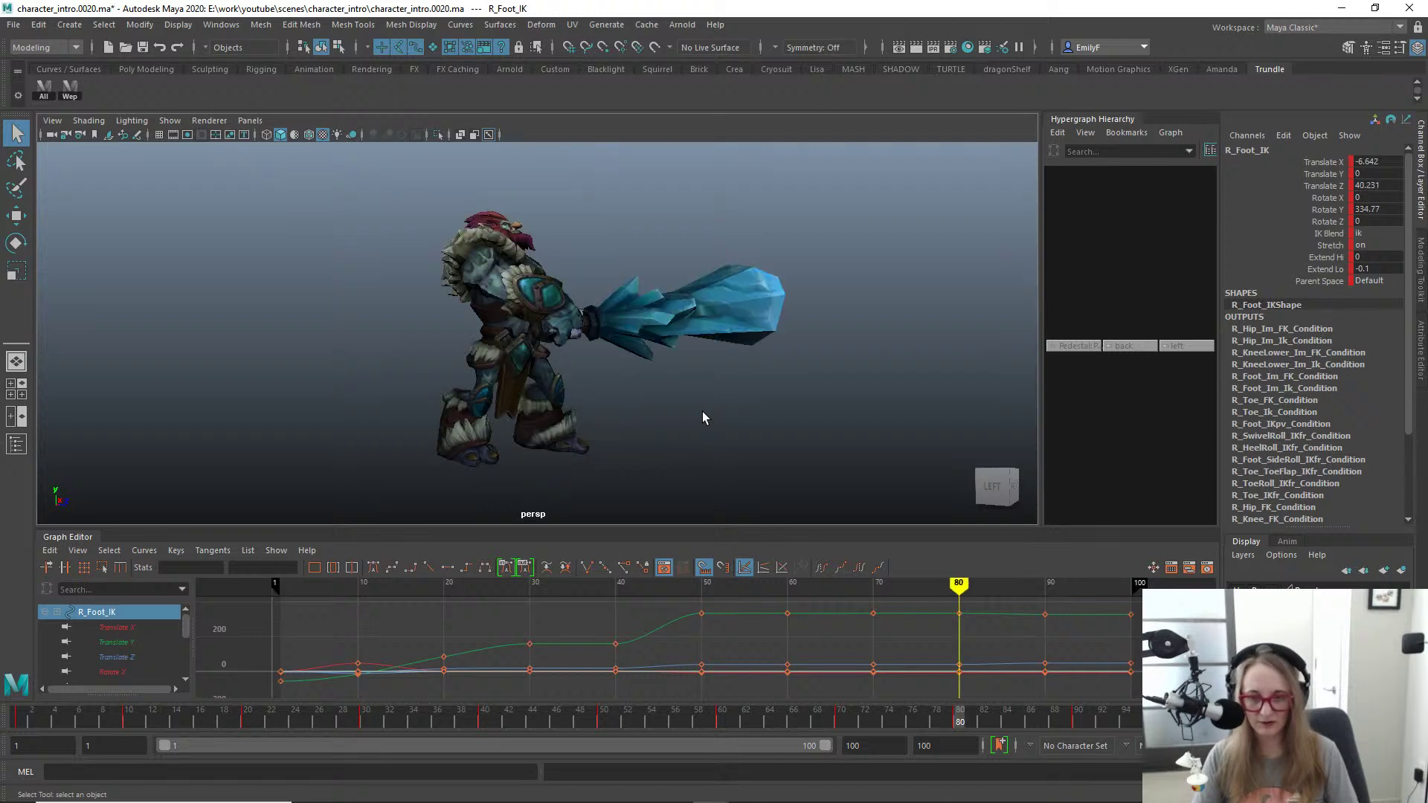
key(period)
key(period)
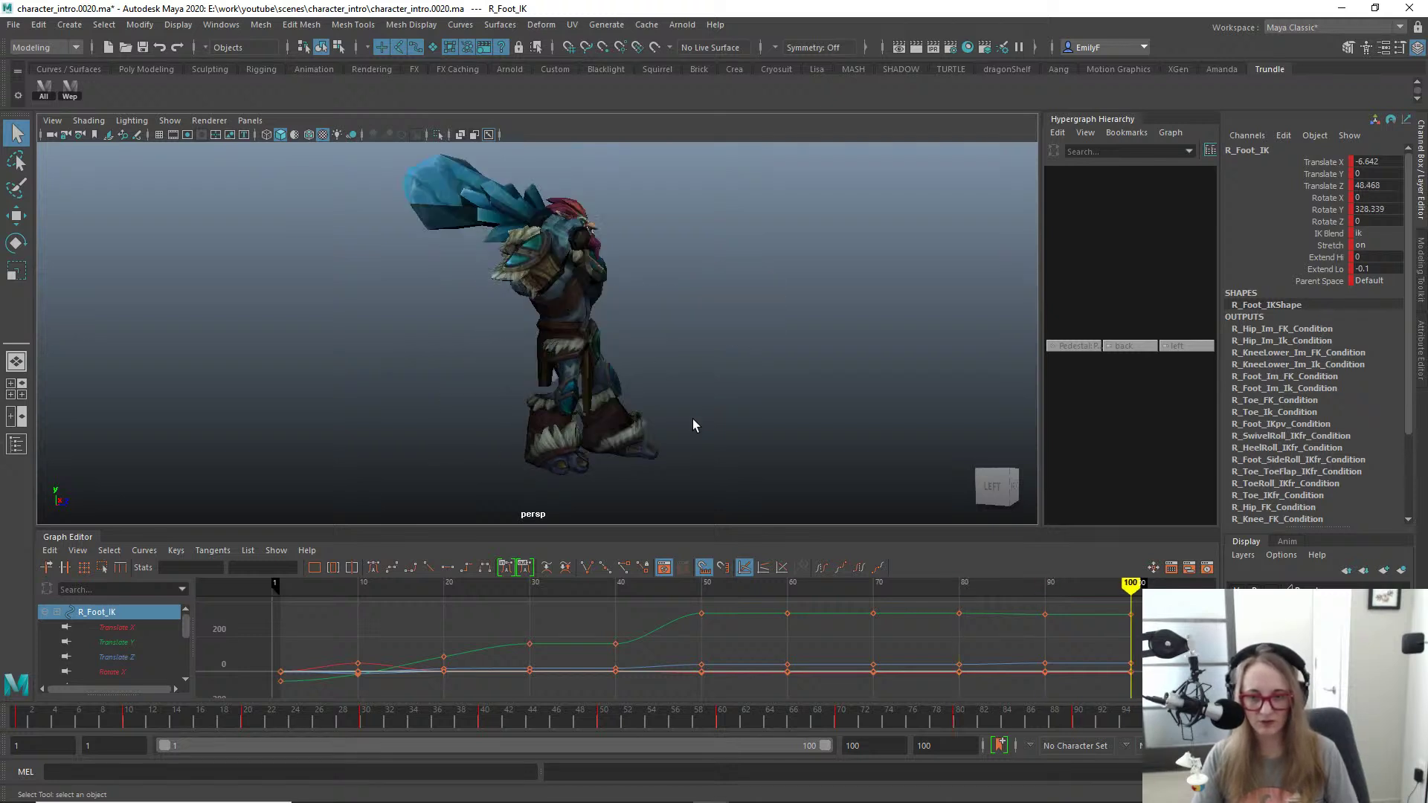
Step: Pull L_Foot_IK back to Translate Z 50.157 and turn it to Rotate Y 374.806 at frame 100
alt+drag(695, 424, 409, 409)
key(w)
click(630, 435)
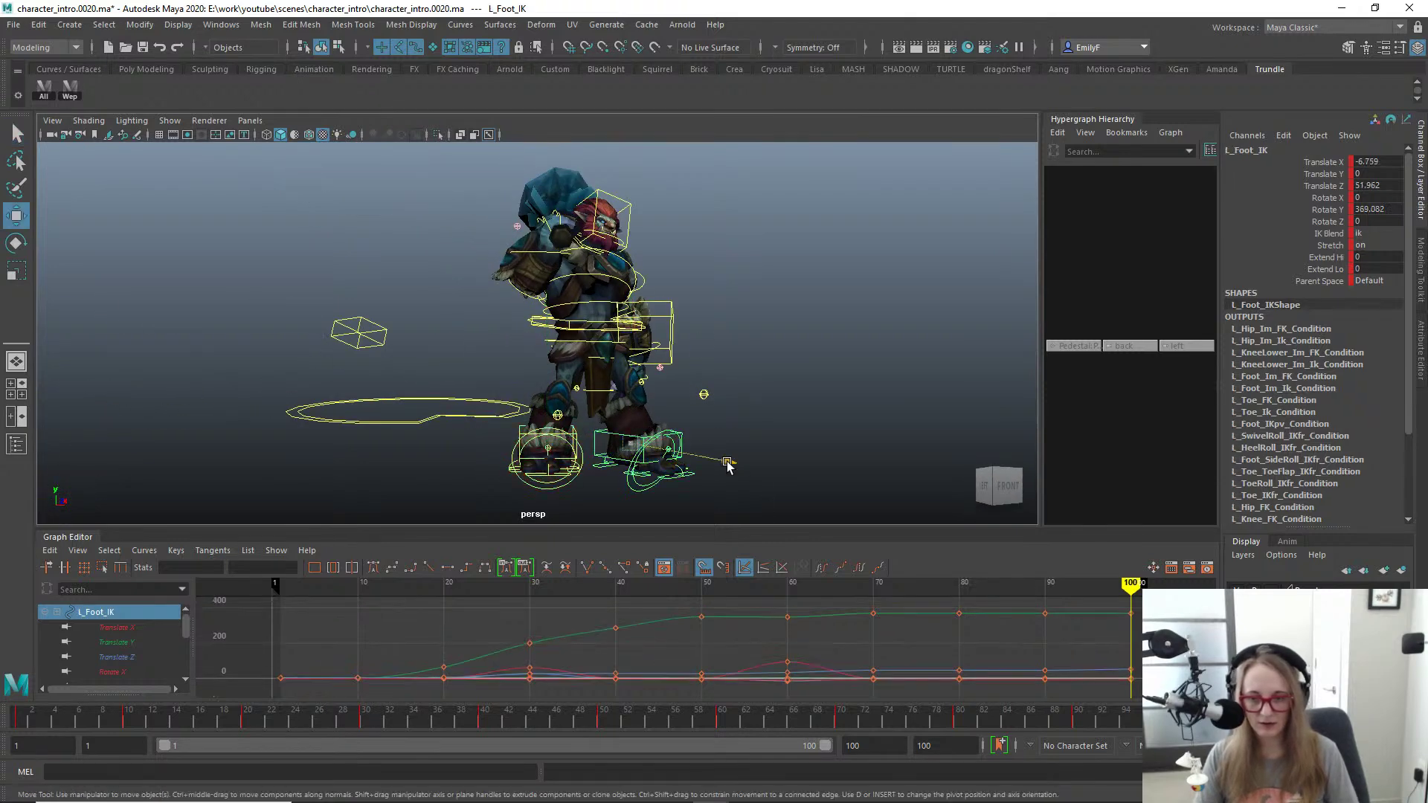
drag(727, 461, 649, 445)
key(q)
alt+right_drag(648, 445, 747, 430)
key(e)
drag(700, 498, 715, 501)
key(q)
key(alt+1)
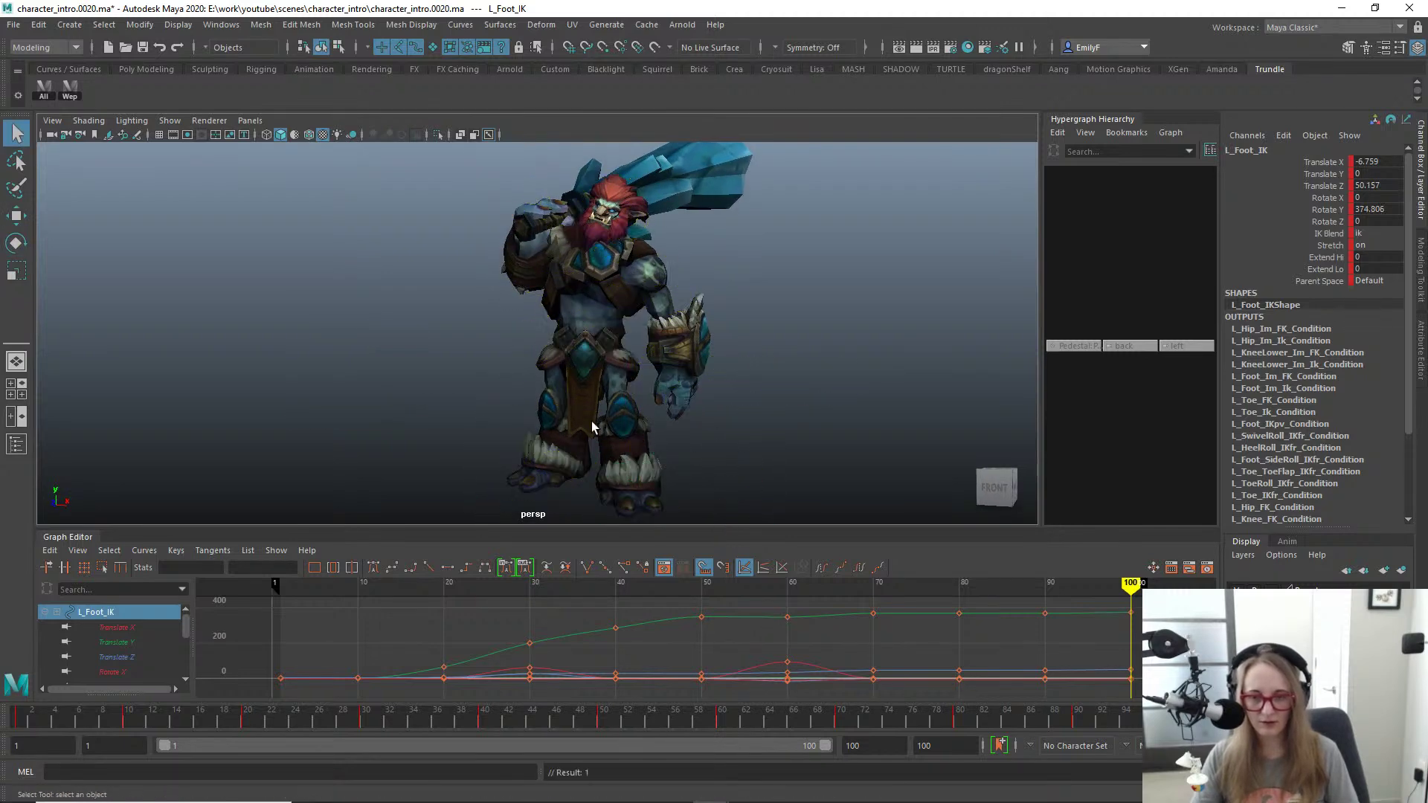
Step: Try shifting the pelvis control Pelvis_FK slightly sideways along X, and undo the move
alt+drag(592, 421, 770, 299)
alt+drag(717, 345, 665, 366)
key(alt+1)
click(572, 349)
key(w)
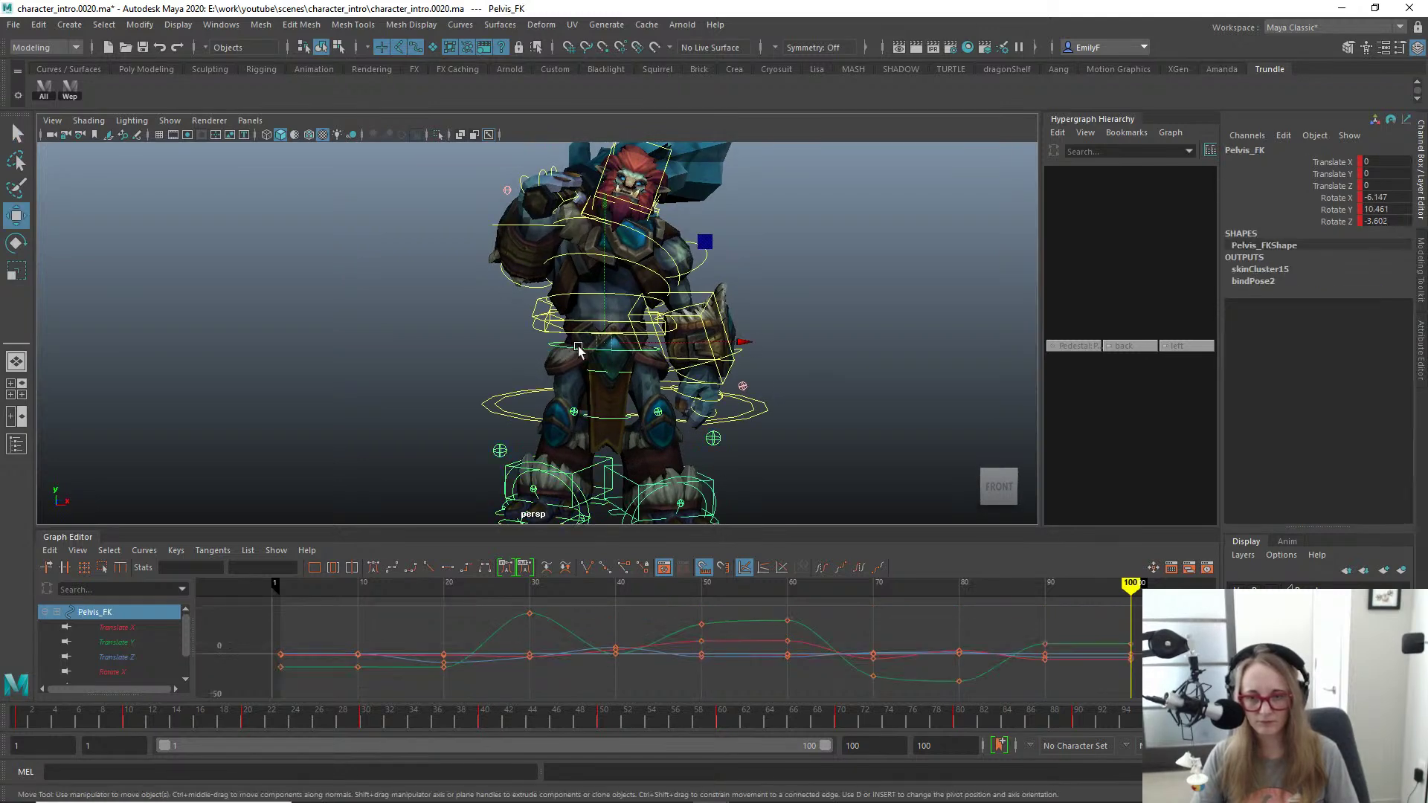
key(q)
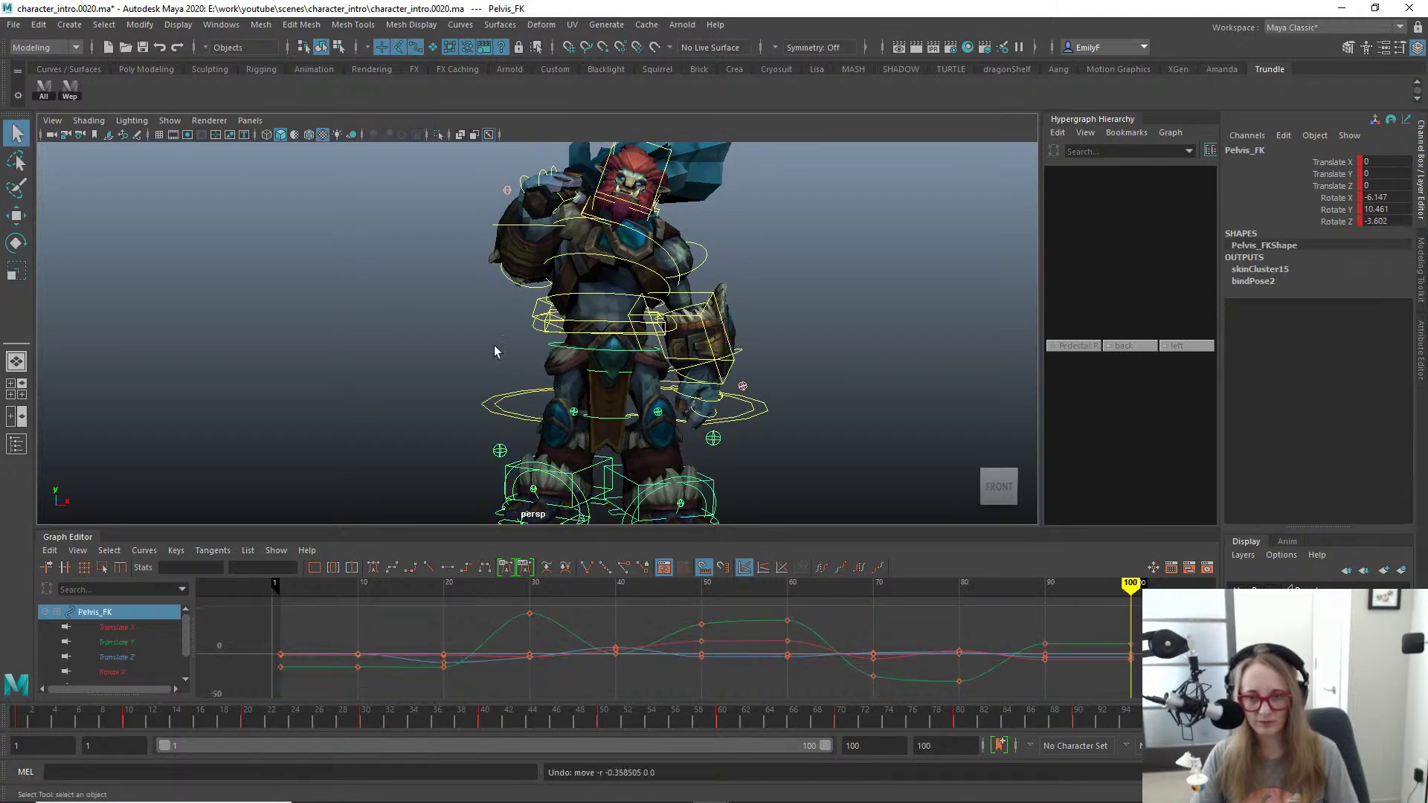
Step: Reposition the main body control Main_FK at frame 100 to Translate X -6.54, Y 0.42 and Z 48.684
alt+drag(493, 345, 596, 347)
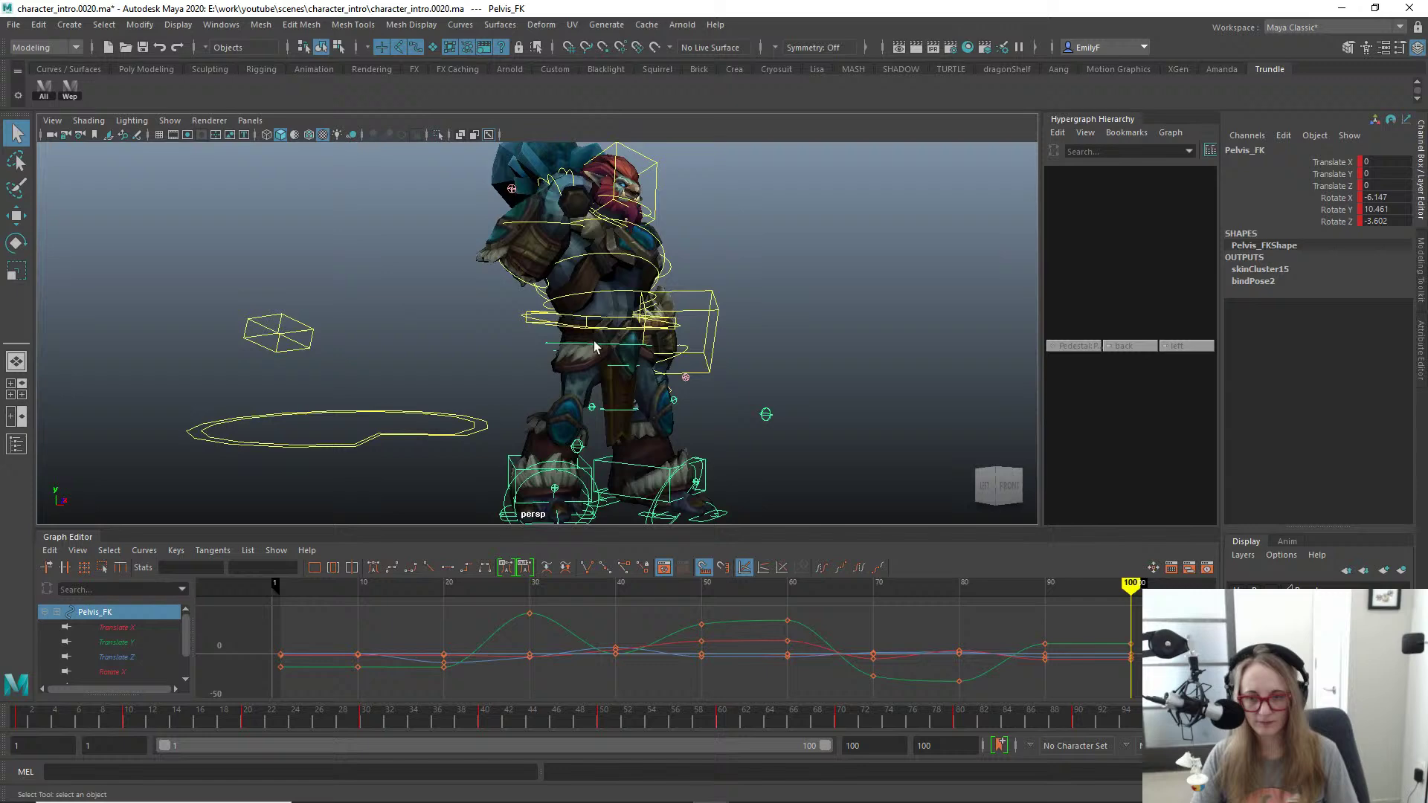
click(532, 319)
key(e)
alt+right_drag(707, 378, 614, 368)
key(alt+1)
mouse_move(613, 367)
alt+mouse_down()
mouse_move(501, 357)
mouse_move(610, 386)
alt+mouse_up()
key(w)
drag(700, 325, 647, 368)
key(q)
alt+right_drag(511, 354, 662, 374)
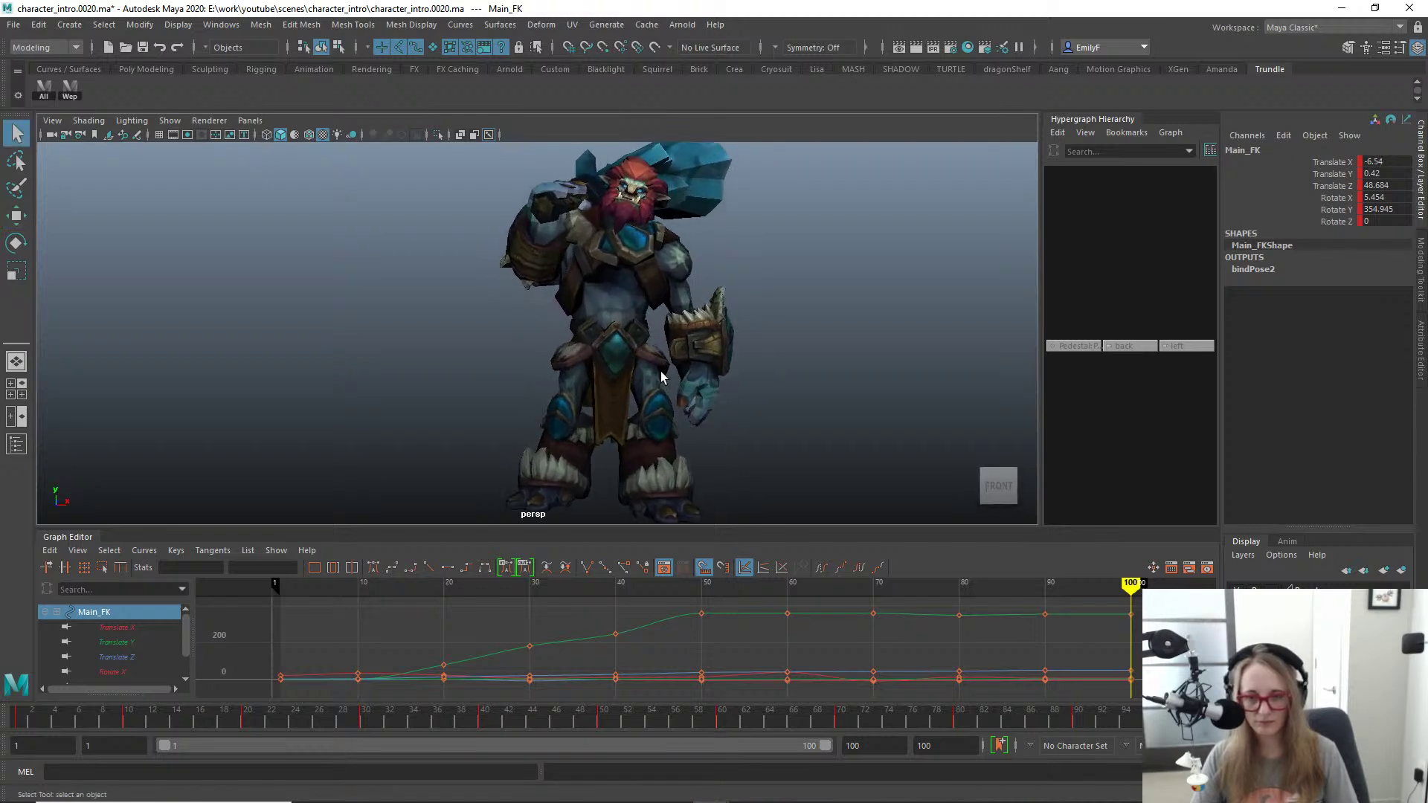
Step: Rotate the Root_FK control at frame 100 to about X 1.007, Y -4.005 and Z -7.001
key(alt+1)
click(609, 321)
key(e)
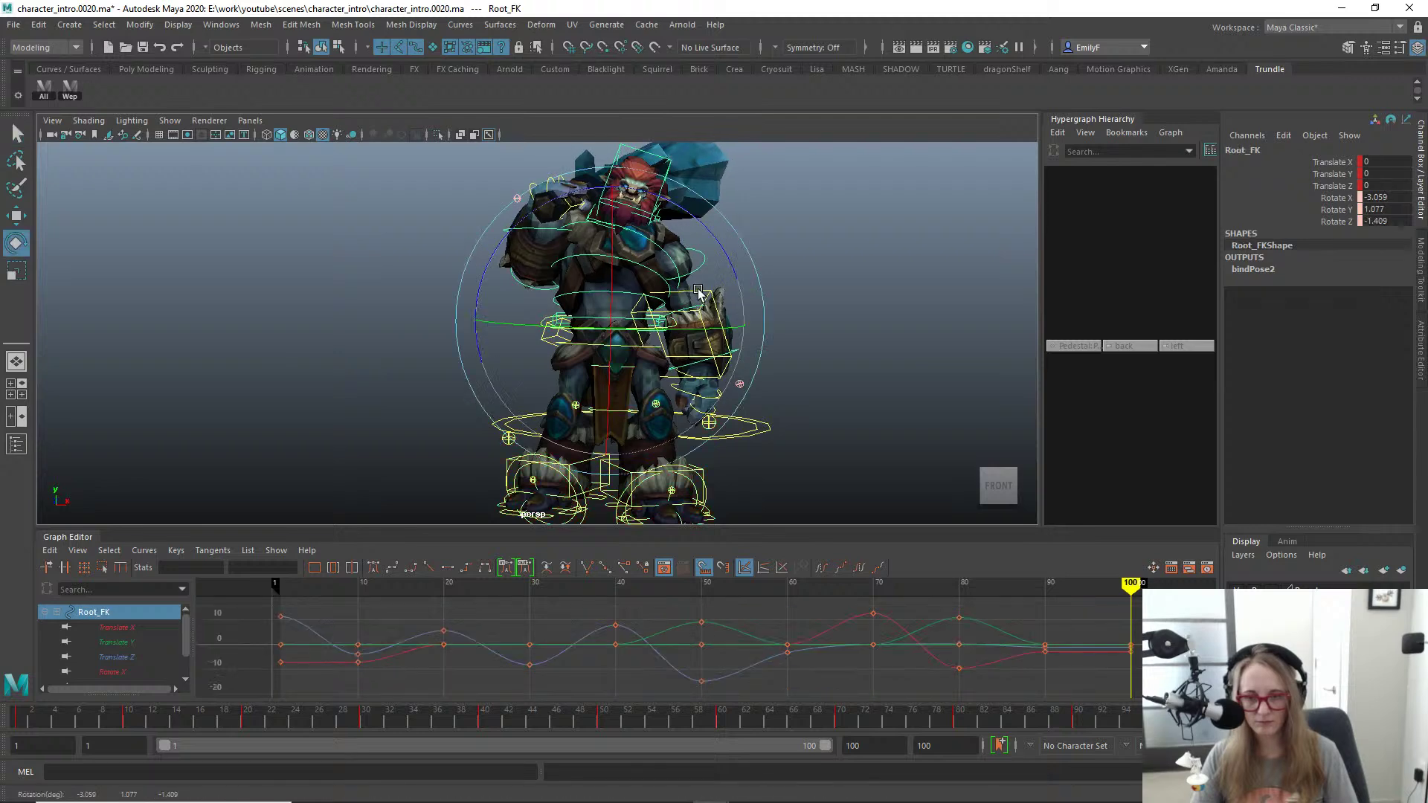
drag(680, 347, 669, 356)
key(s)
drag(643, 201, 652, 196)
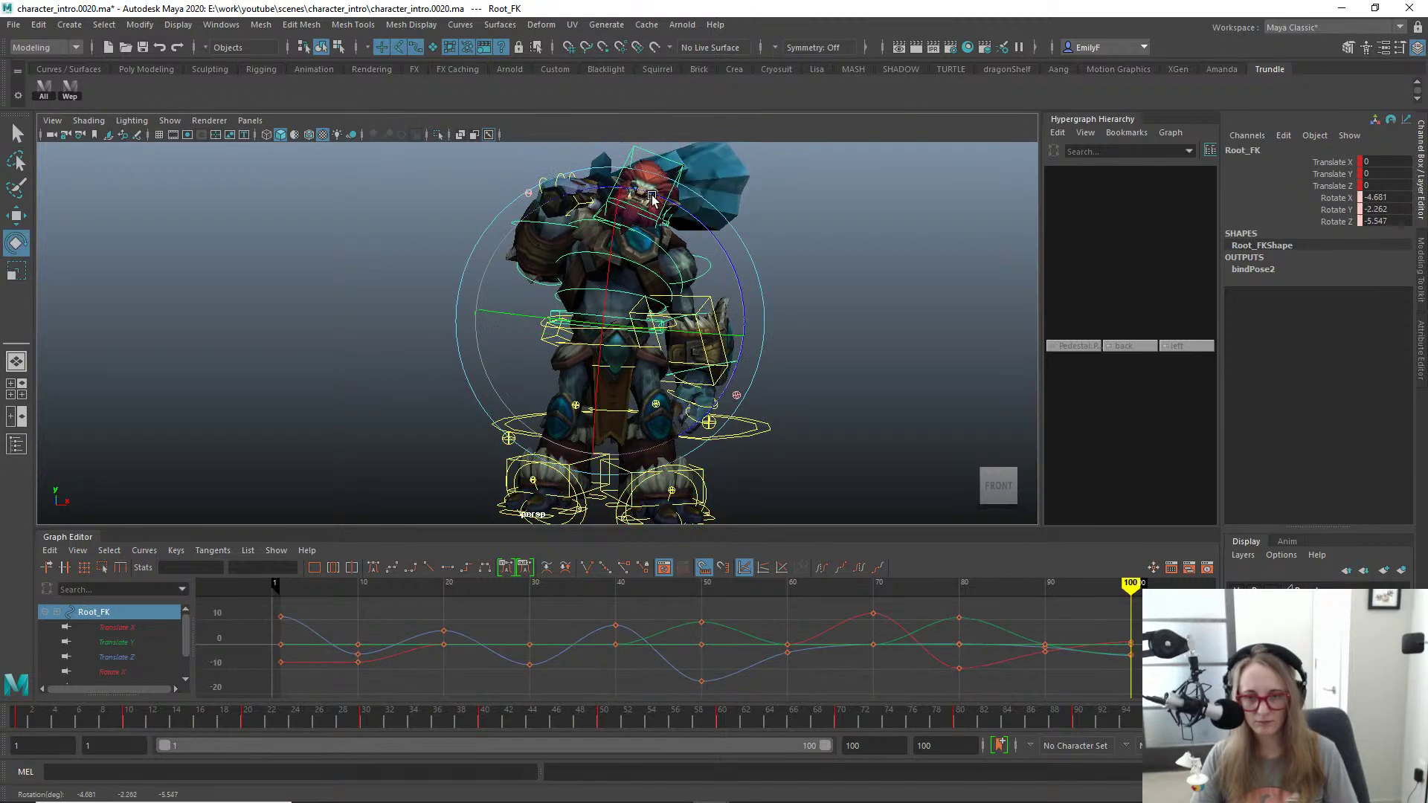
mouse_move(705, 268)
mouse_down()
mouse_move(722, 287)
mouse_move(730, 260)
mouse_up()
key(q)
key(alt+1)
alt+right_drag(730, 259, 630, 336)
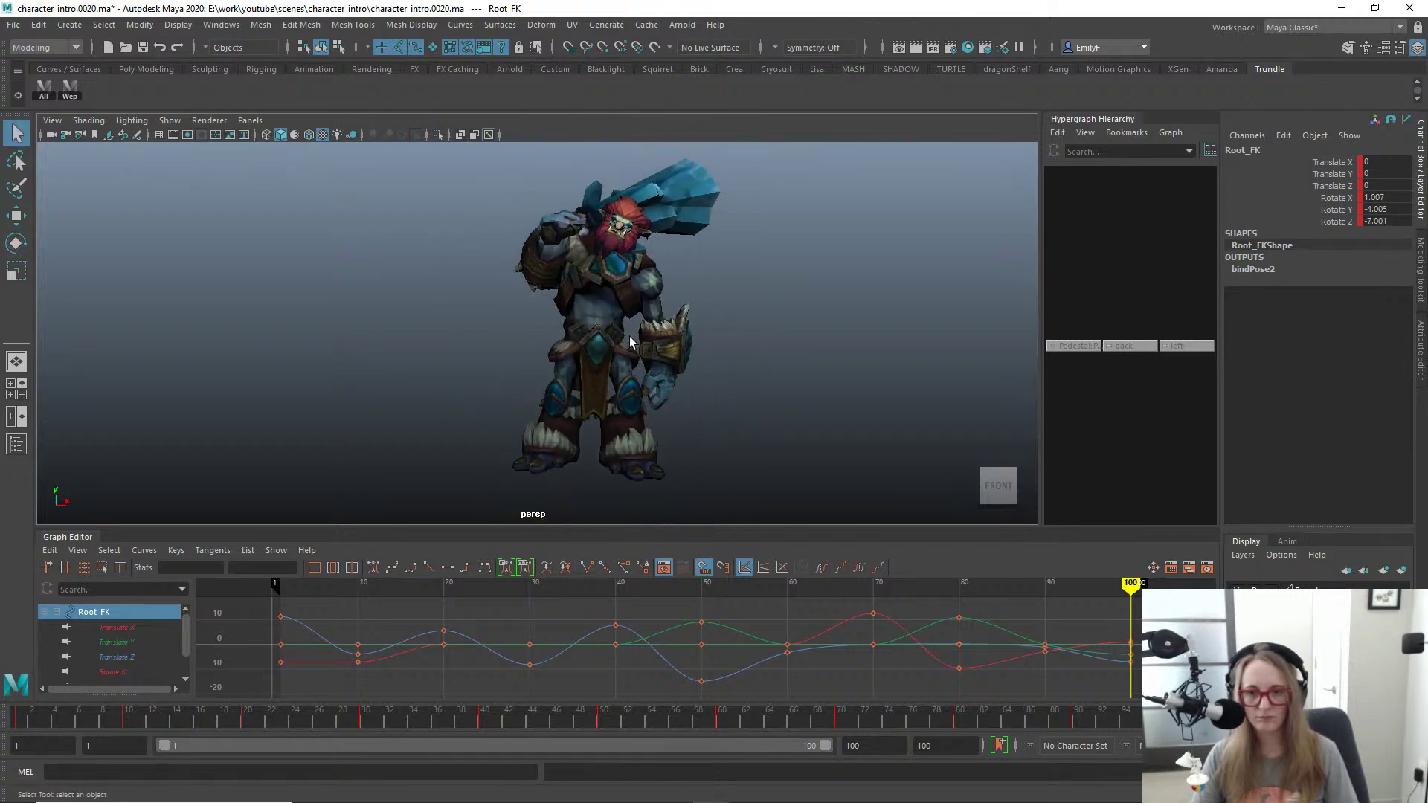
Step: Reduce the sideways tilt of Root_FK to about Rotate Z -5.351 and key it at frame 100
key(e)
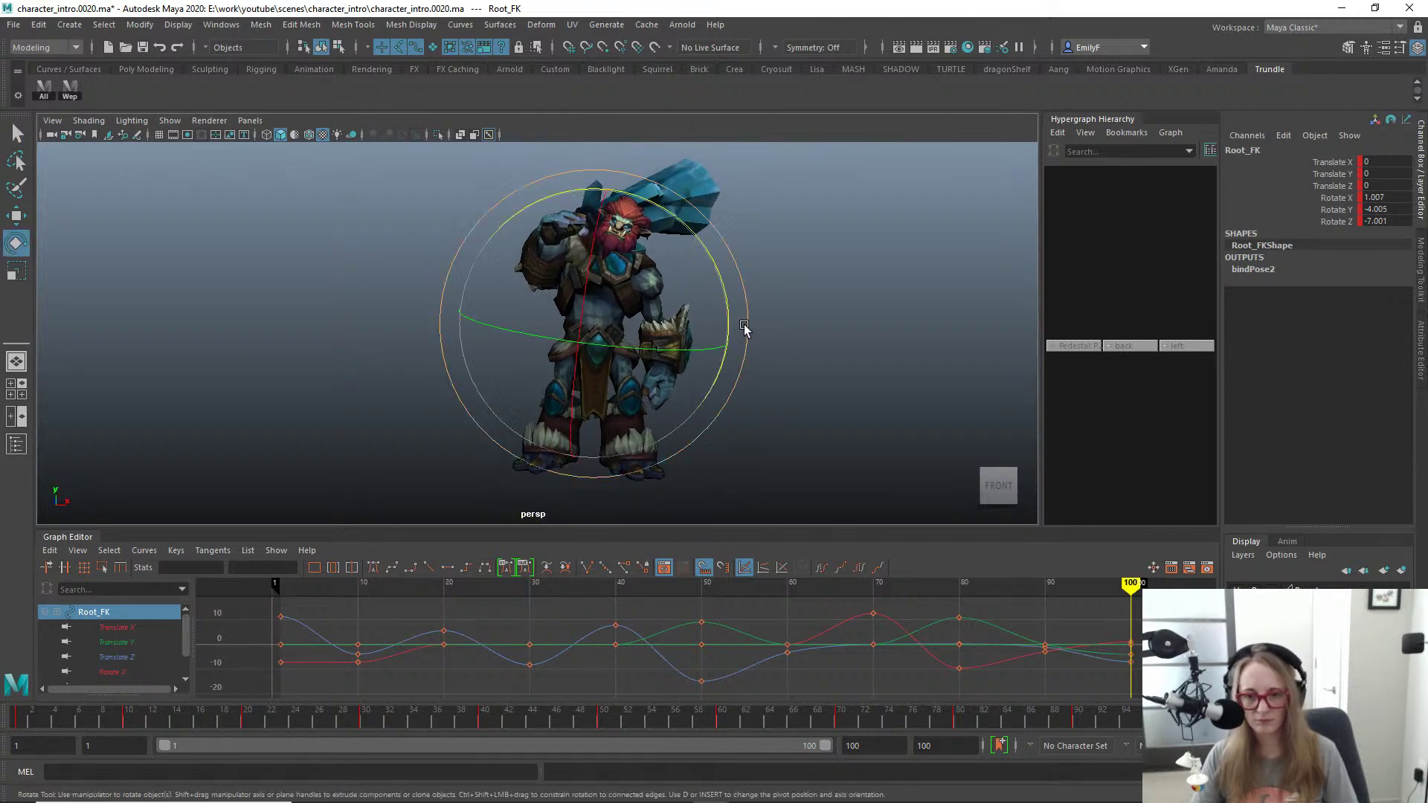
drag(744, 328, 747, 310)
key(s)
key(q)
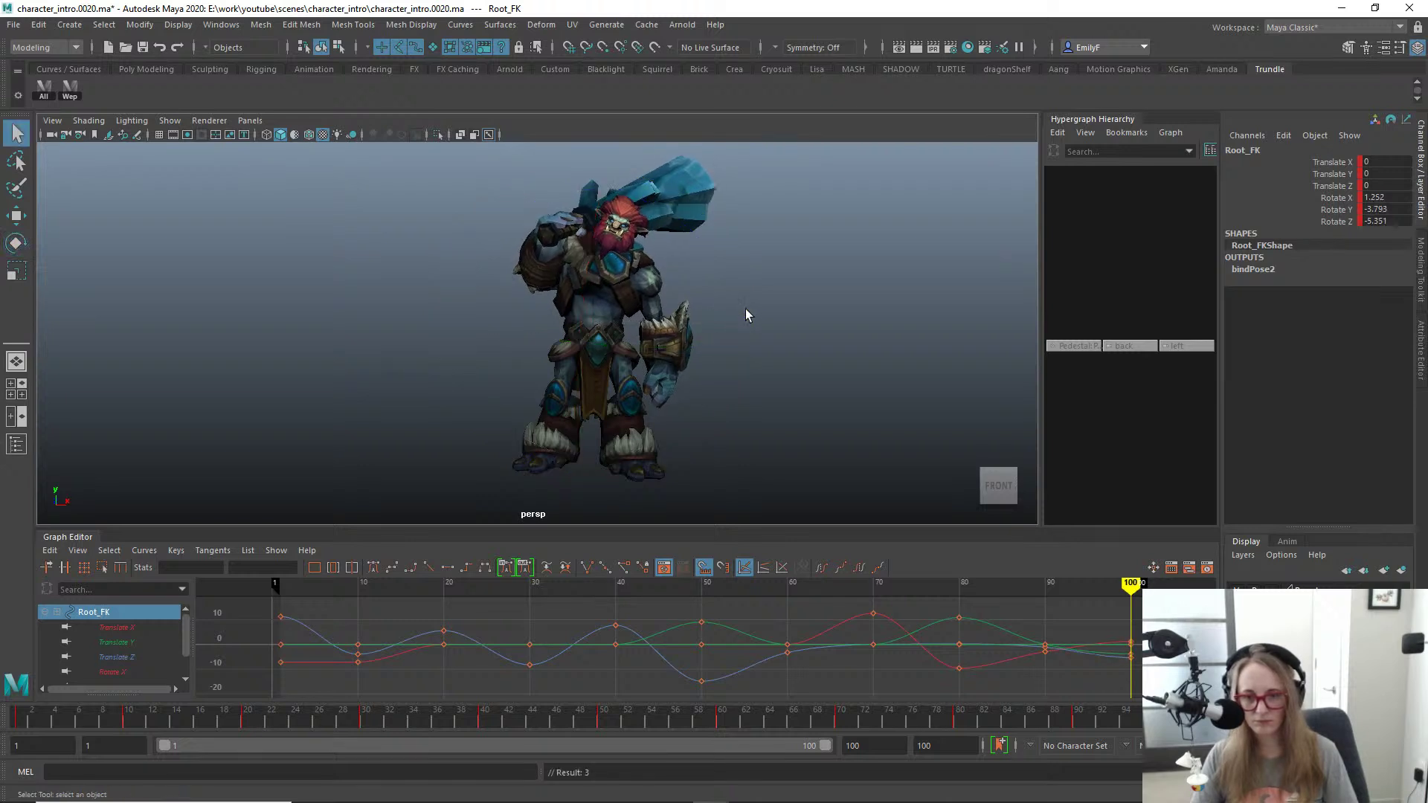
Step: Rotate the left shoulder control L_Shoulder_FK to about X 8.039, Y 29.463 and Z 5.657
key(alt+1)
click(673, 278)
key(e)
mouse_move(802, 257)
mouse_down()
mouse_move(799, 242)
mouse_move(795, 254)
mouse_up()
key(q)
key(alt+1)
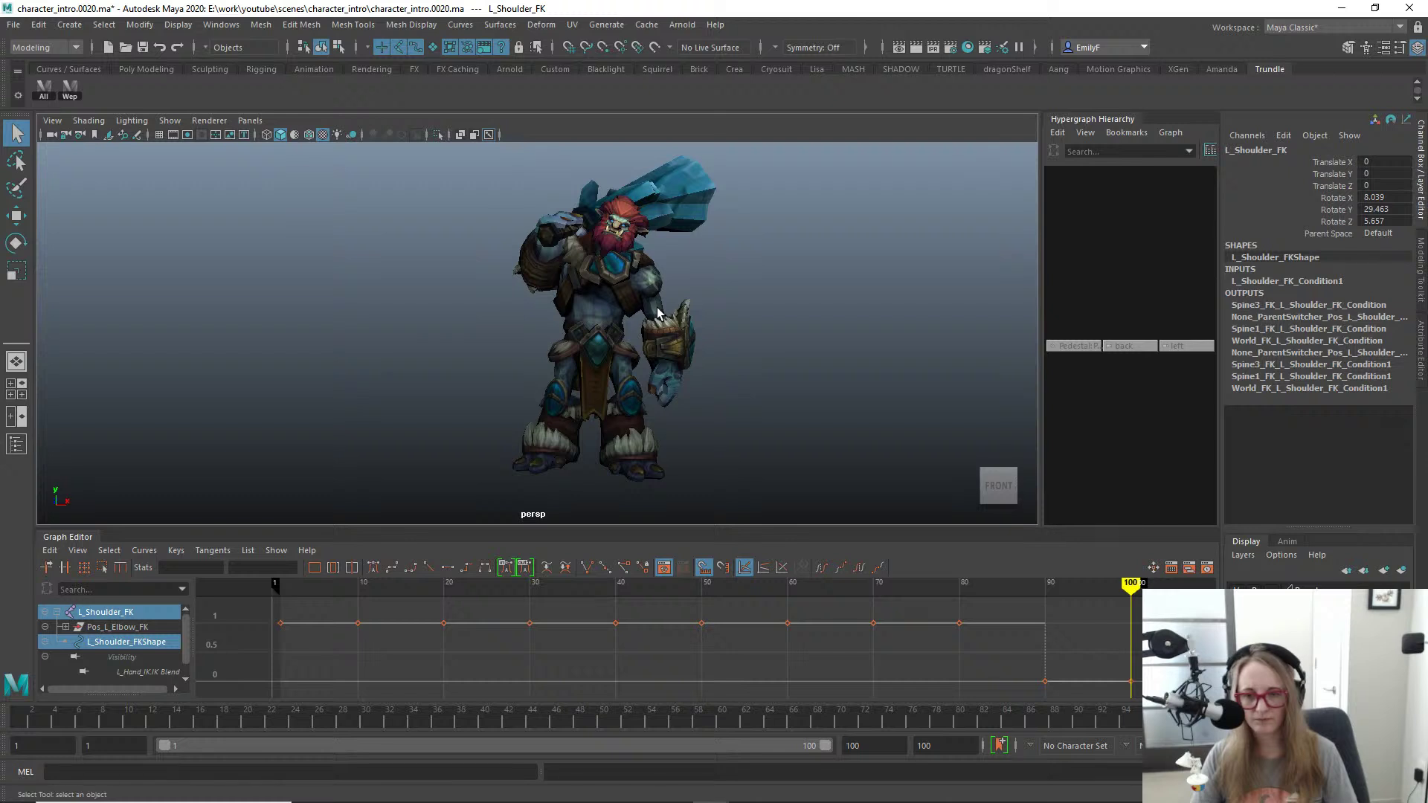
Step: Select the left hand control L_Hand_IK and compare the poses at frames 90 and 100 from the front
key(alt+1)
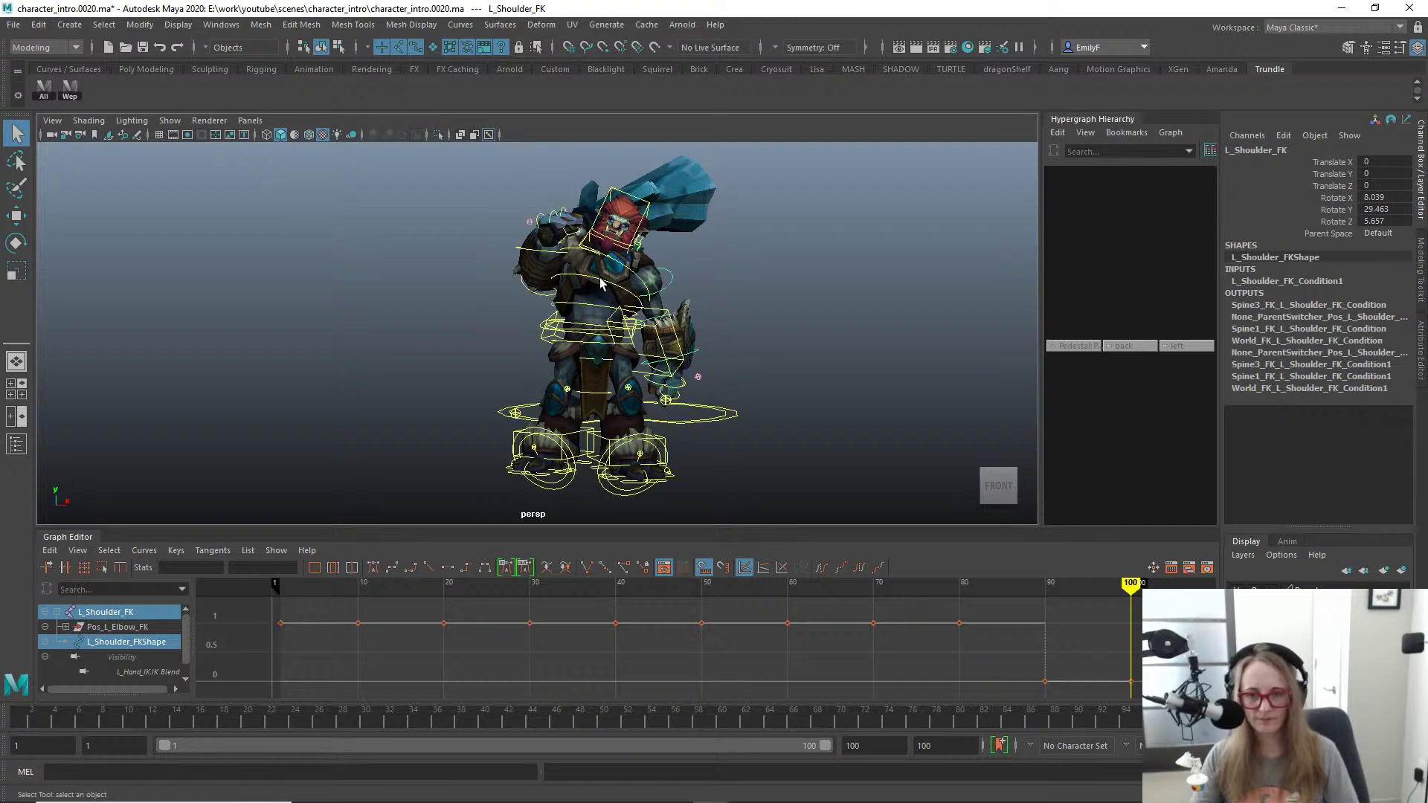
click(680, 343)
key(alt+1)
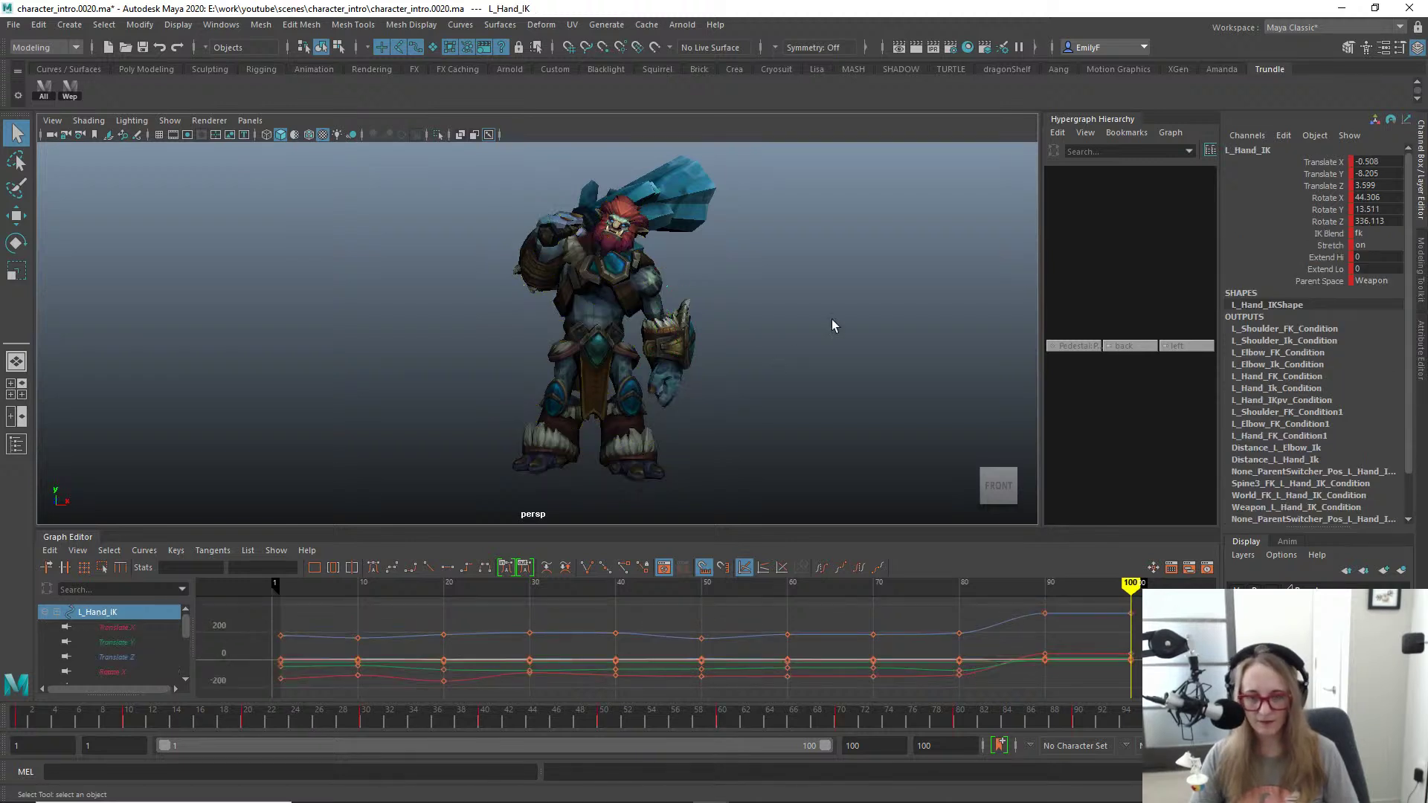
key(comma)
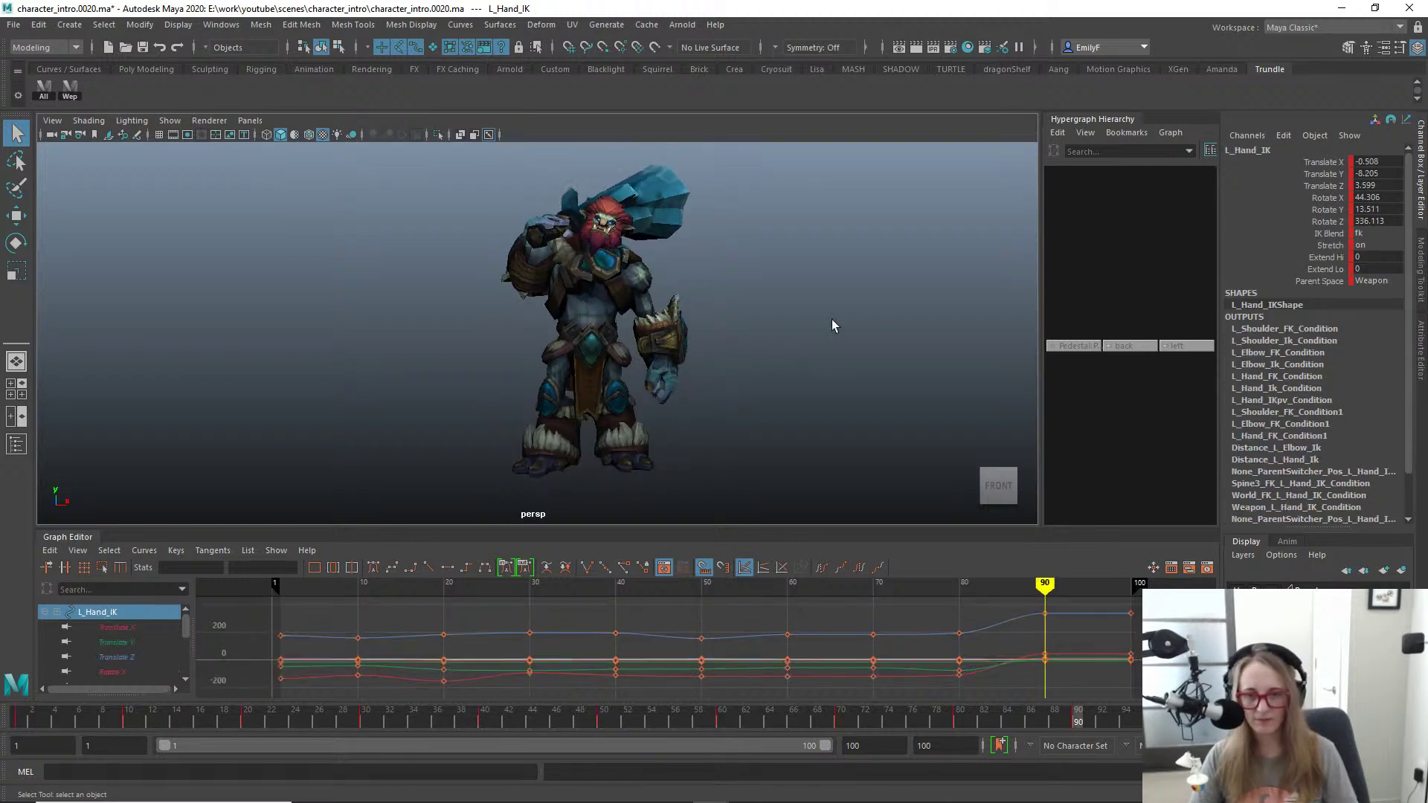
key(period)
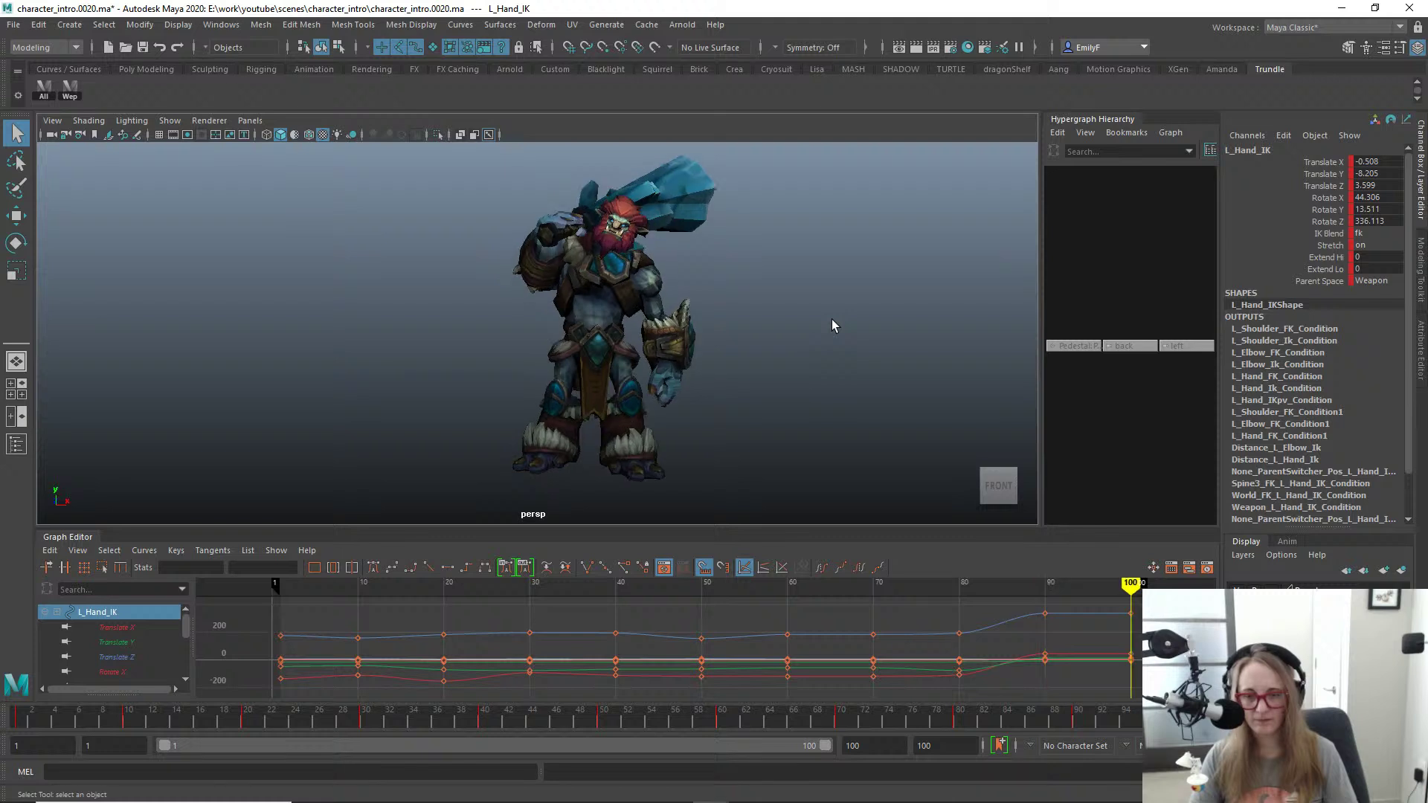
key(comma)
key(period)
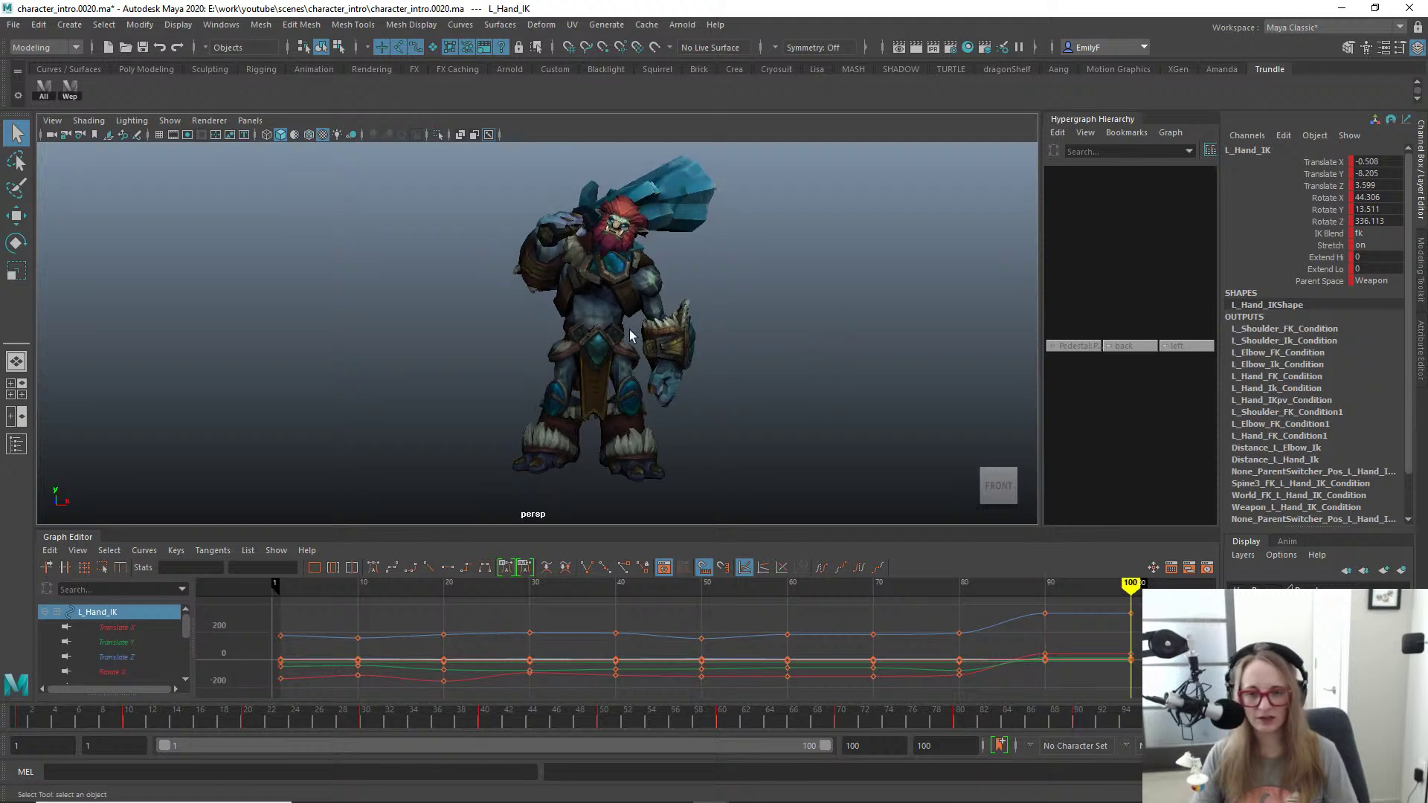
Step: Compare the body shift between the frame 90 and frame 100 poses from three-quarter angles
alt+drag(630, 336, 515, 279)
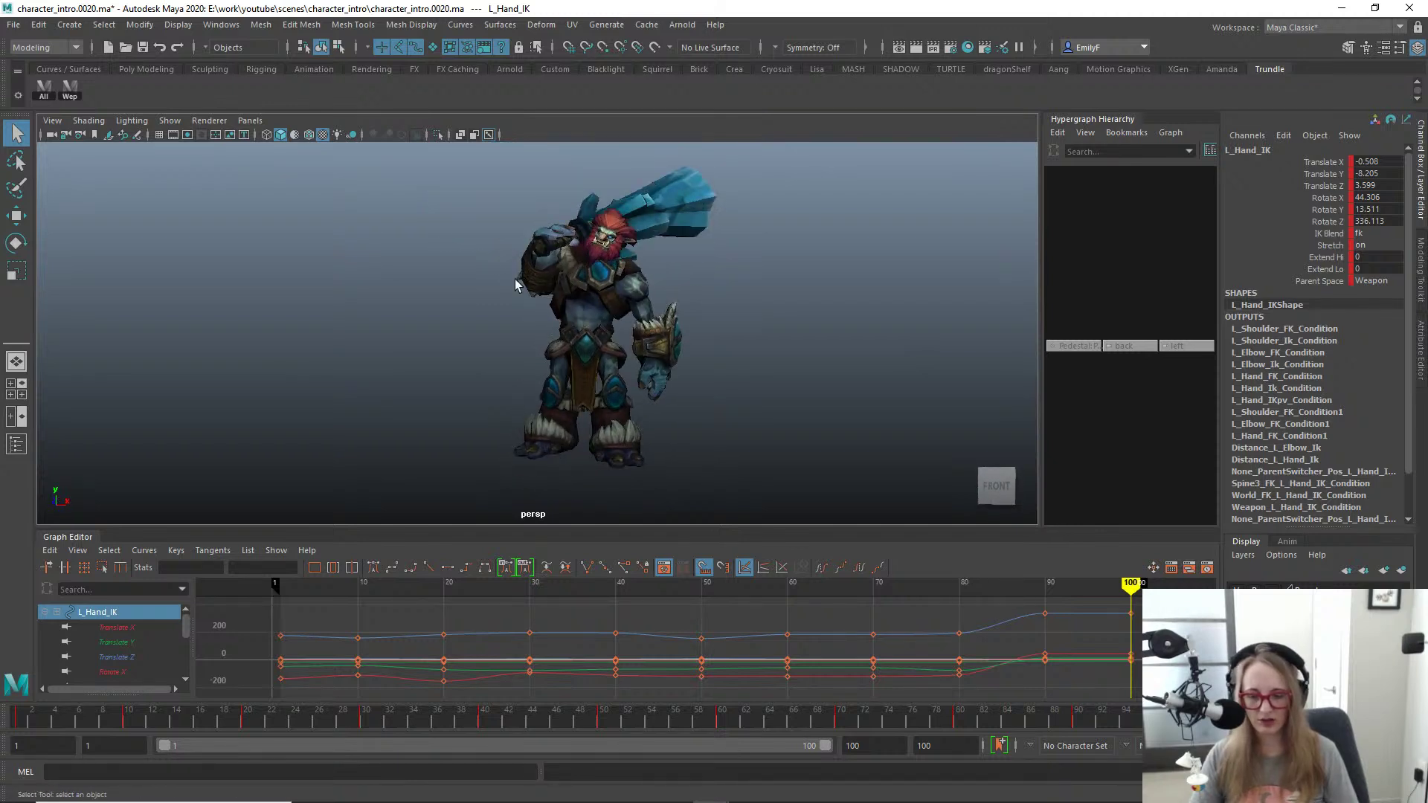
key(comma)
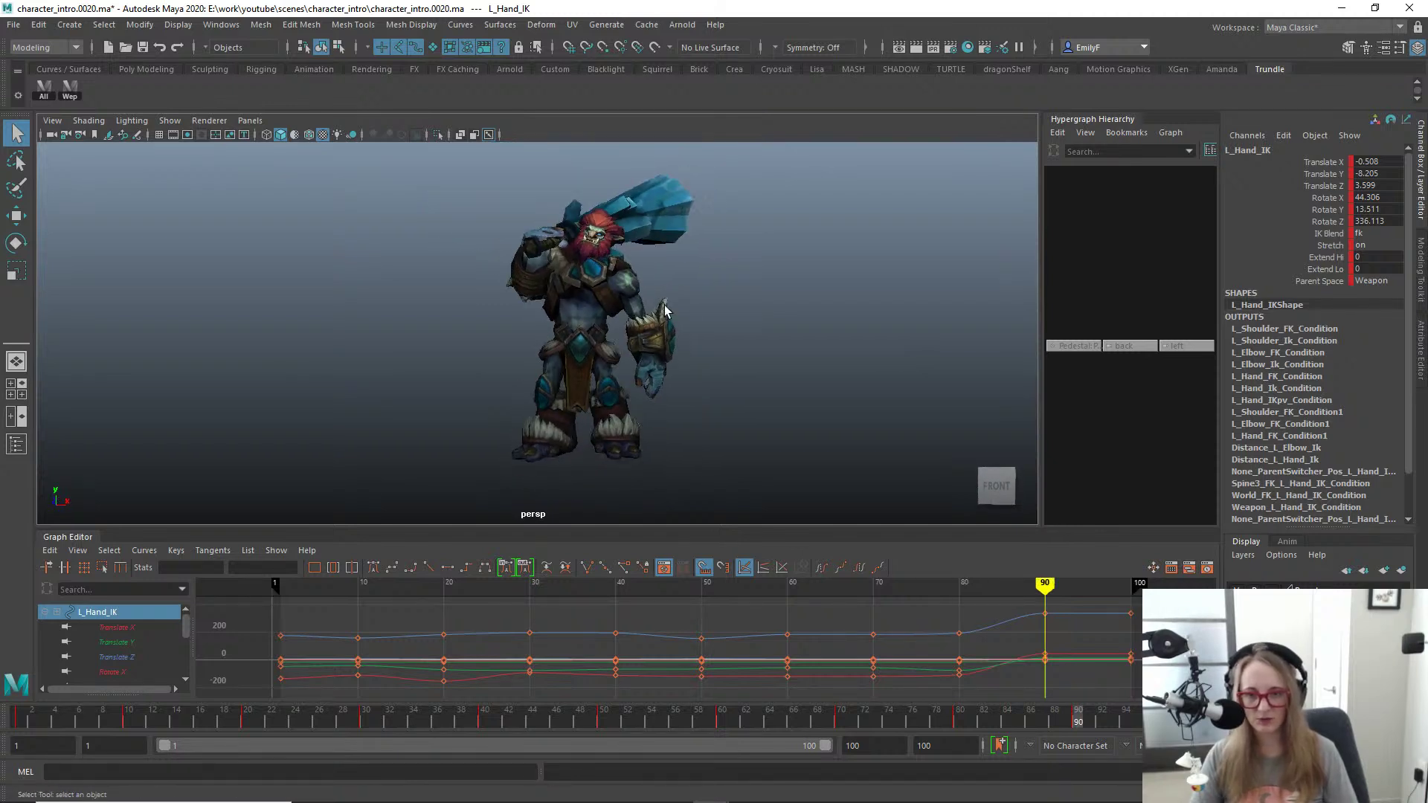
alt+drag(663, 305, 629, 355)
mouse_move(672, 347)
alt+mouse_down()
mouse_move(707, 349)
mouse_move(689, 352)
alt+mouse_up()
key(period)
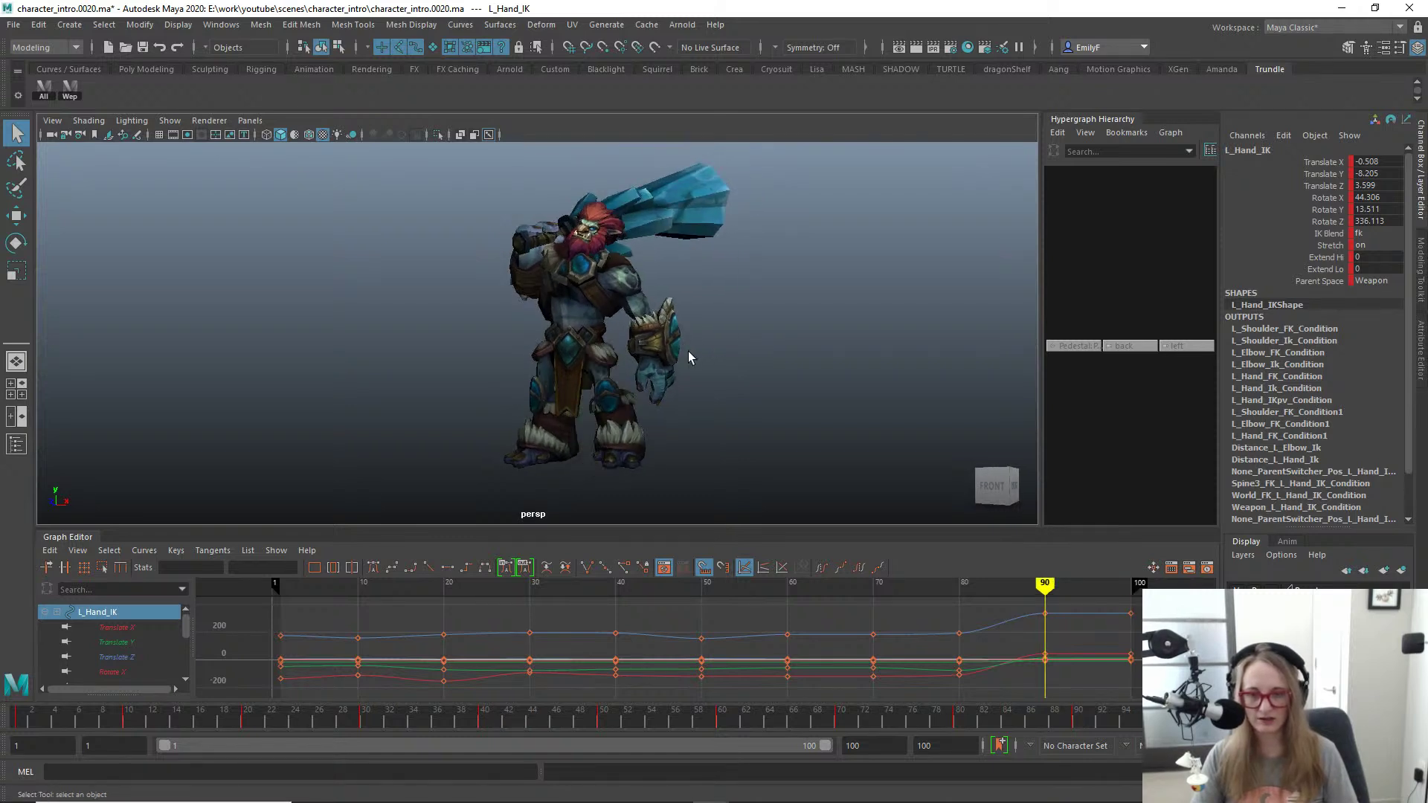
key(comma)
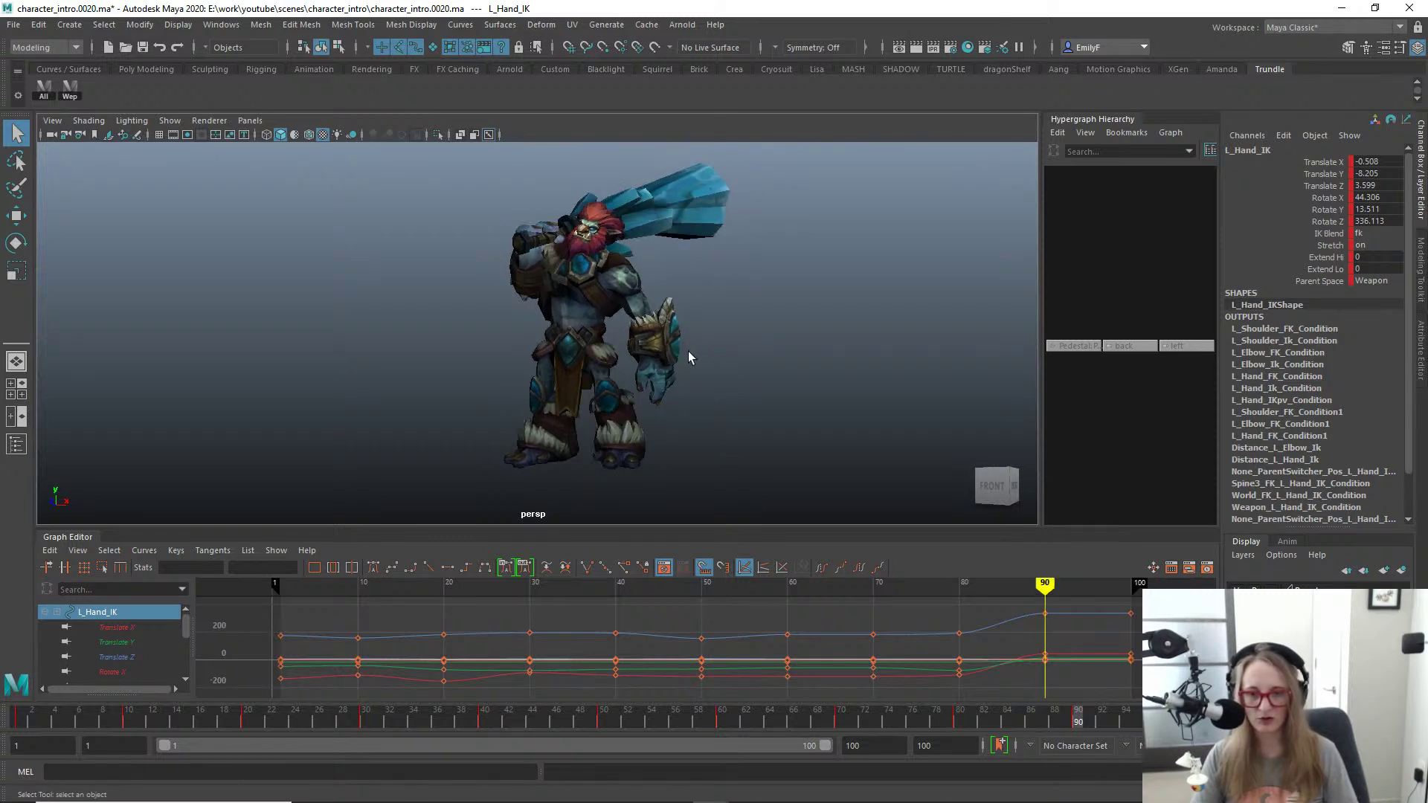
key(period)
key(comma)
alt+drag(689, 351, 566, 329)
key(period)
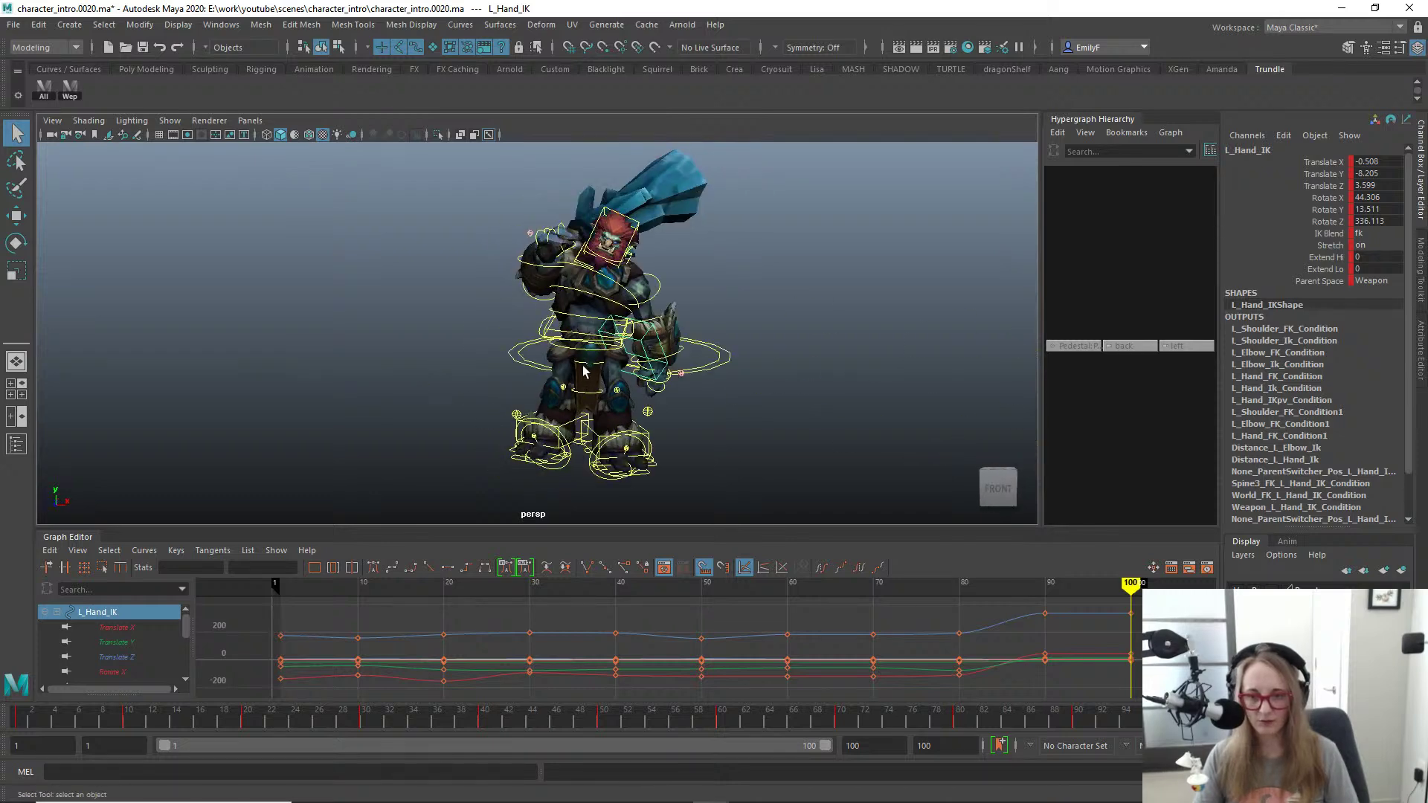
Step: Rotate the pelvis control Pelvis_FK at frame 100 to about X -4.258, Y -6.838 and Z 1.642, and key its rotation
click(570, 355)
click(597, 342)
key(e)
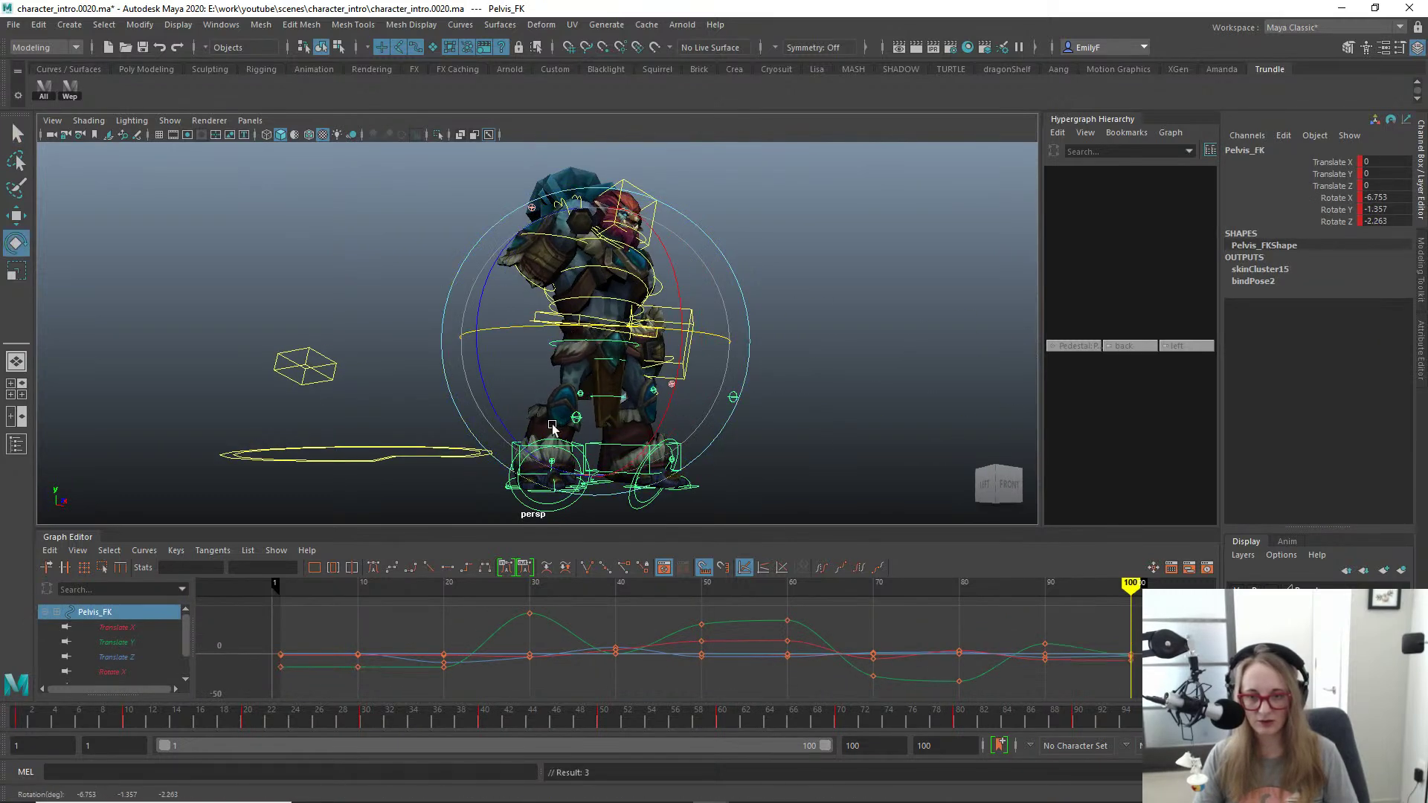
mouse_move(552, 425)
mouse_down()
mouse_move(572, 418)
mouse_move(567, 433)
mouse_up()
key(shift+e)
key(q)
key(alt+1)
alt+drag(659, 415, 701, 353)
key(e)
key(q)
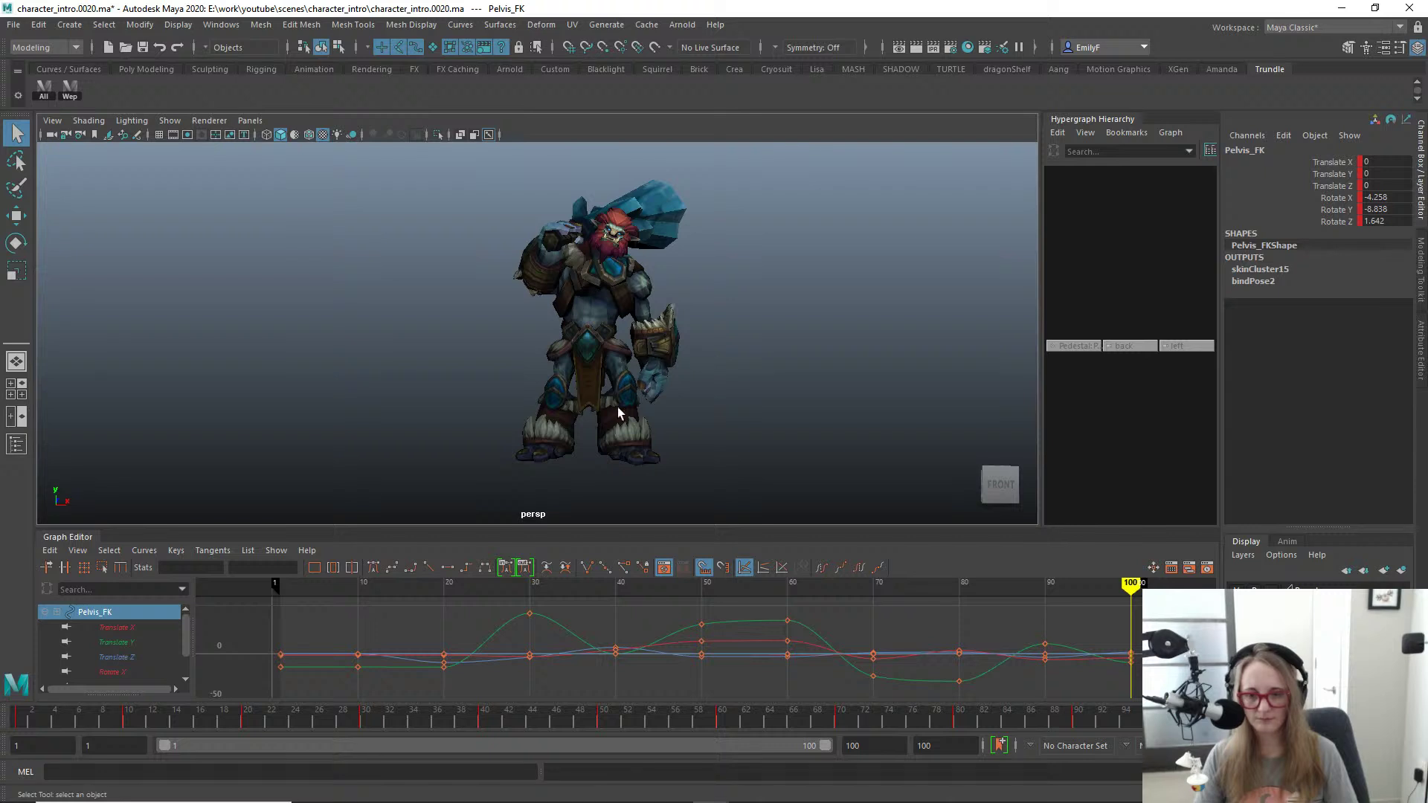
Step: Shift the main body control Main_FK sideways to about Translate X -7.057
alt+right_drag(617, 408, 673, 395)
key(alt+1)
click(552, 324)
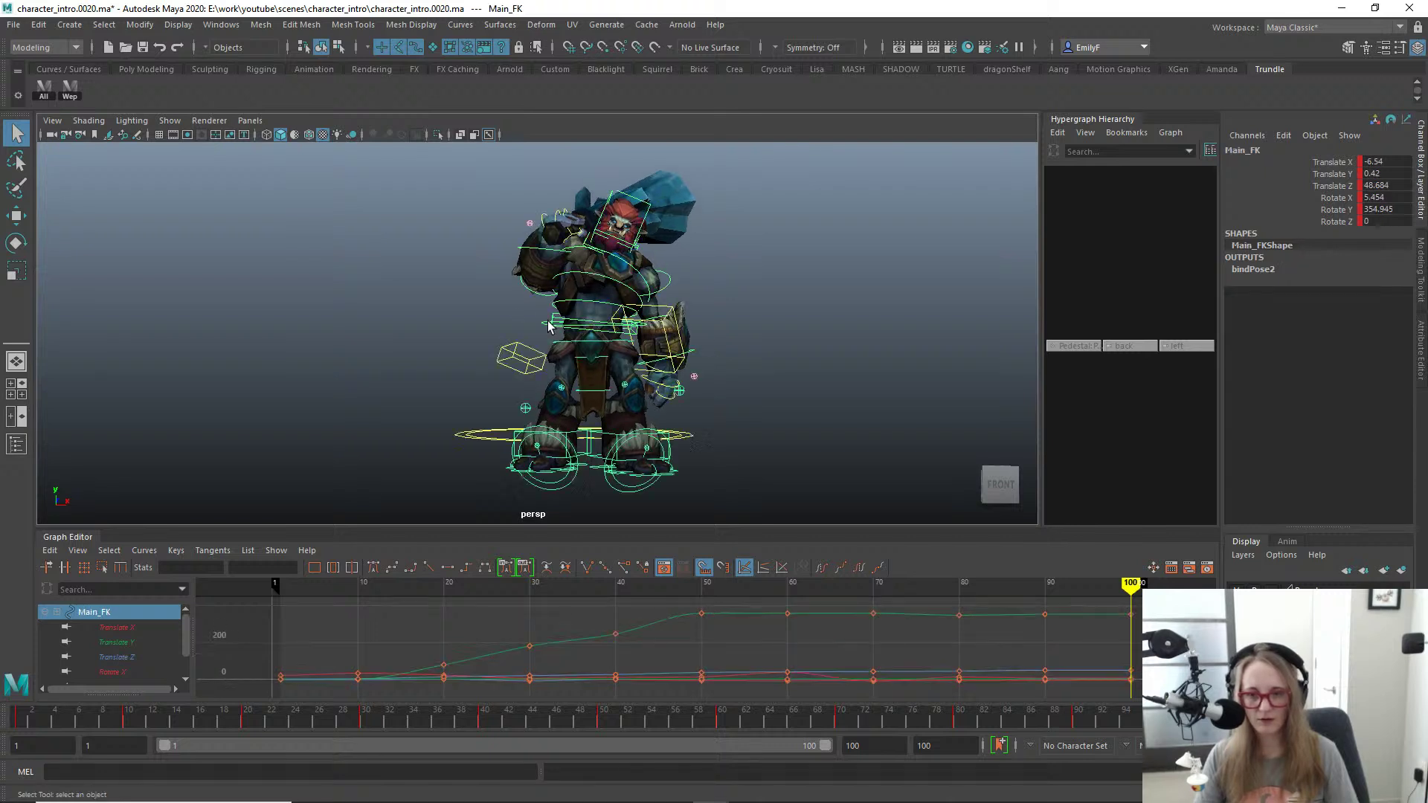
key(w)
drag(728, 325, 719, 326)
key(alt+1)
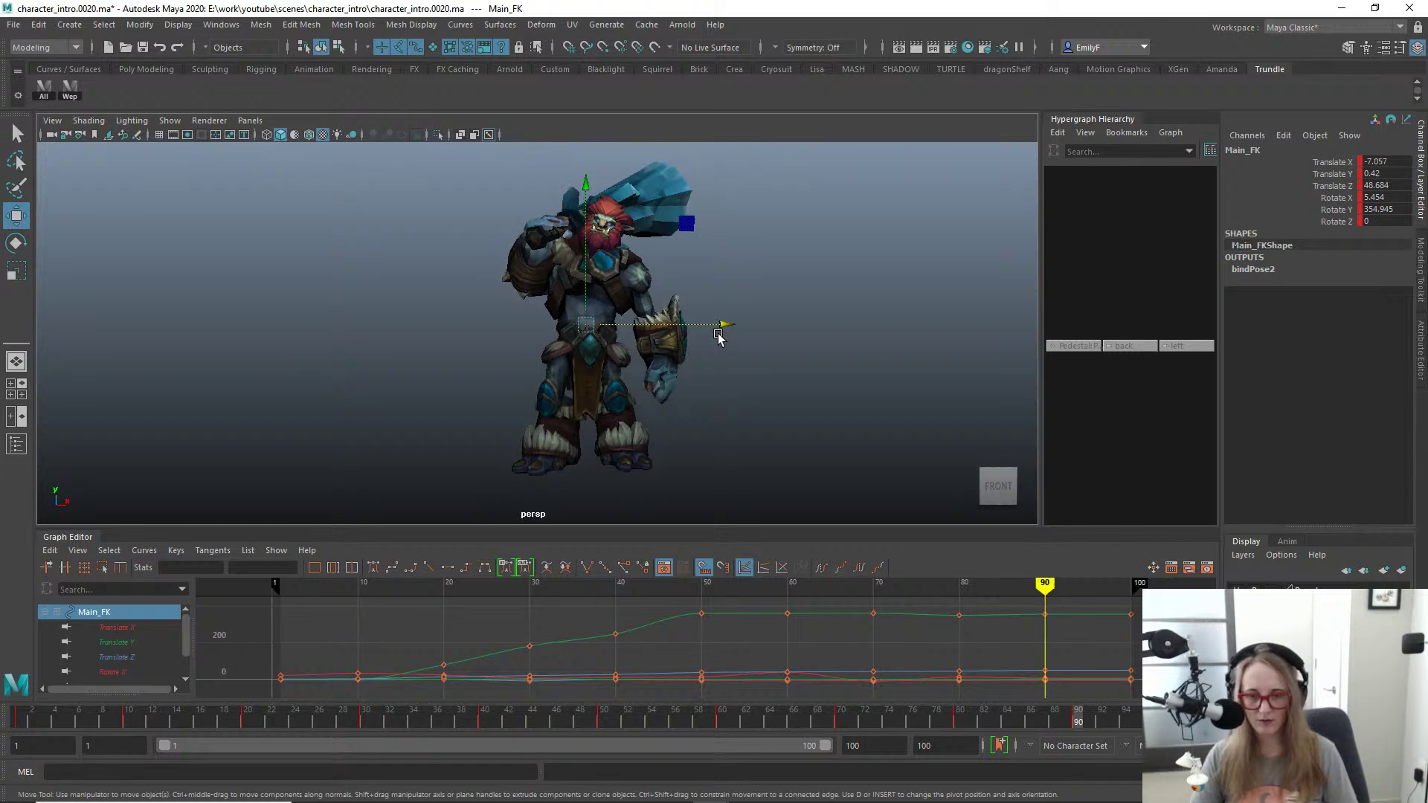
Step: Compare the troll's poses at frames 90 and 100 from the front
key(period)
key(comma)
key(period)
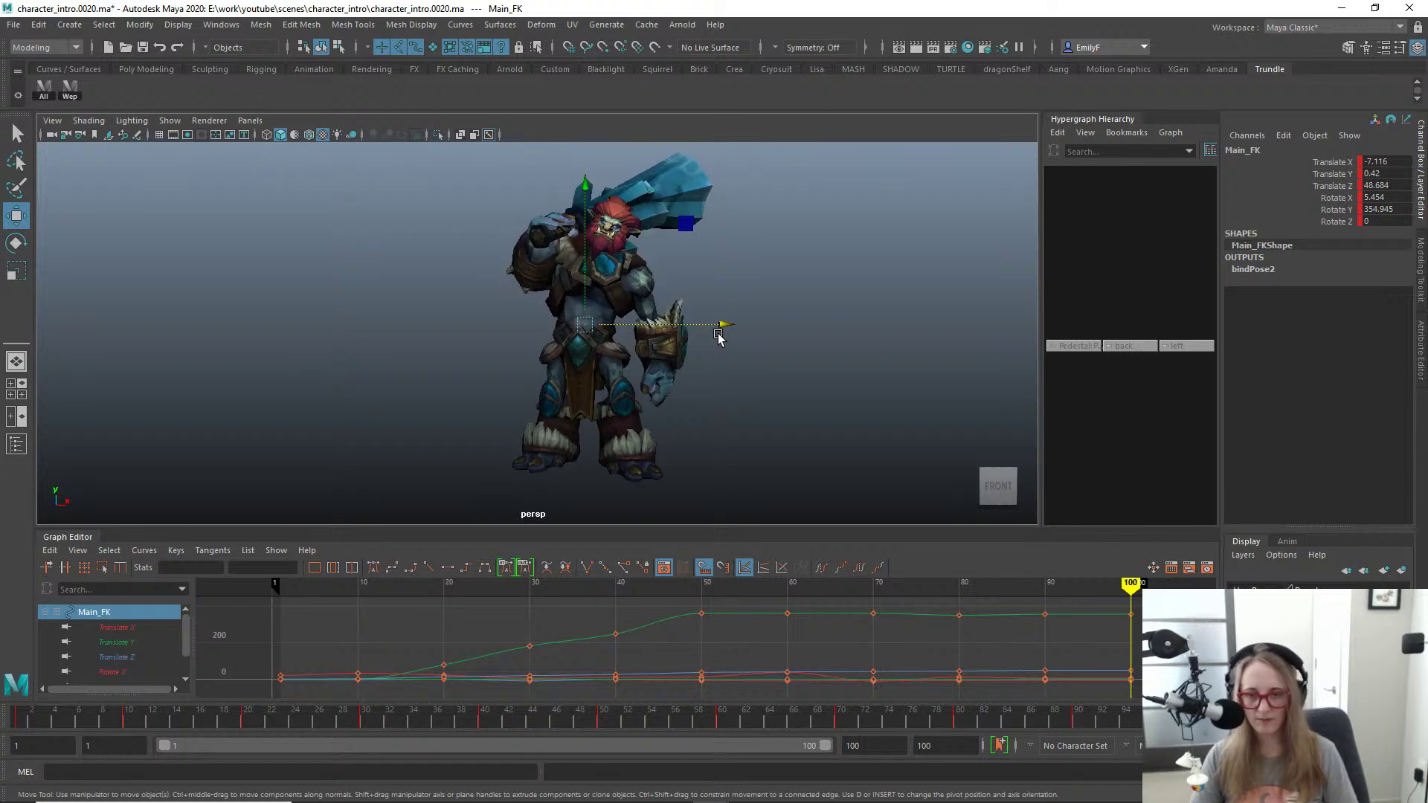
key(comma)
key(period)
Step: Compare the body lean and foot placement at frames 90 and 100 from both sides of the character
alt+drag(752, 351, 629, 383)
key(comma)
key(period)
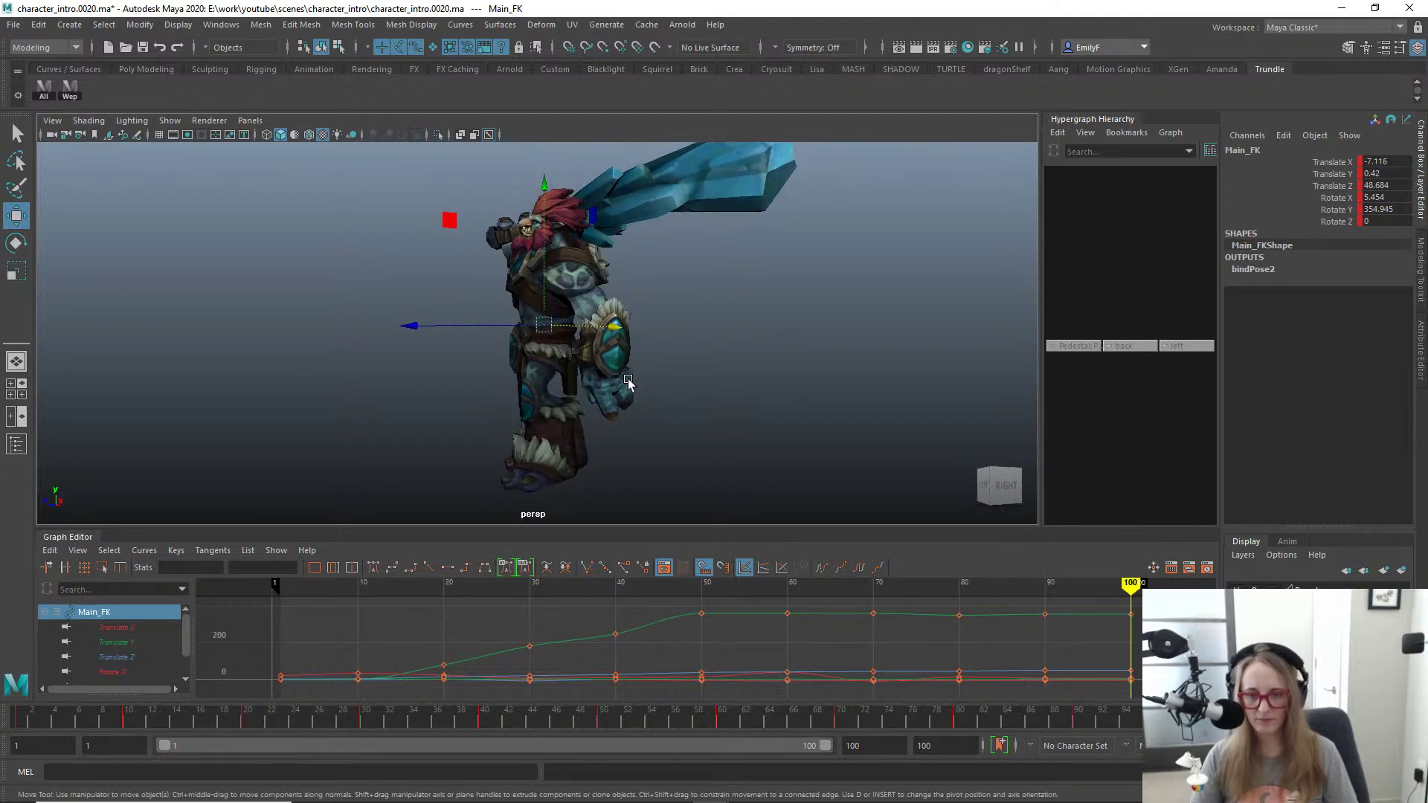
key(comma)
key(period)
alt+drag(512, 396, 654, 386)
key(q)
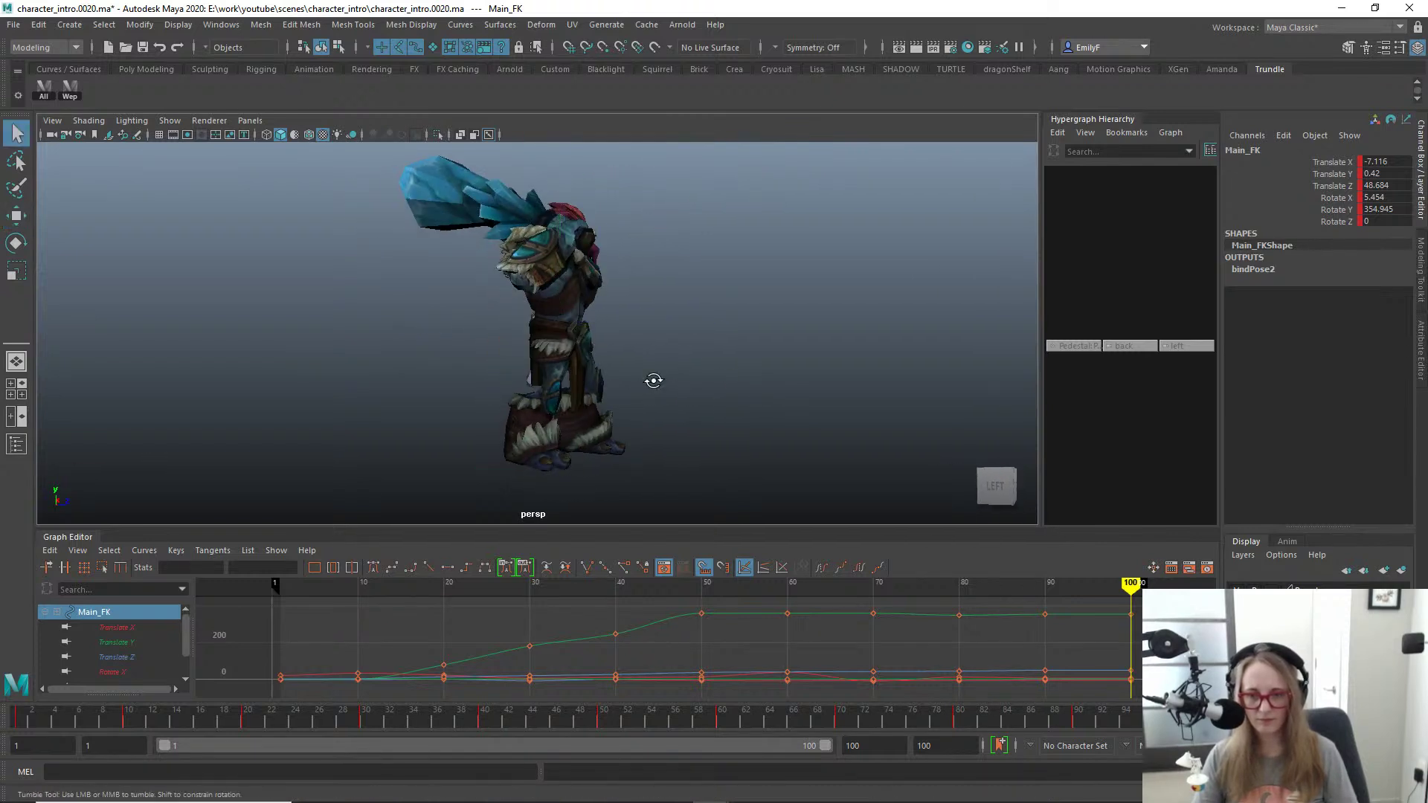
key(comma)
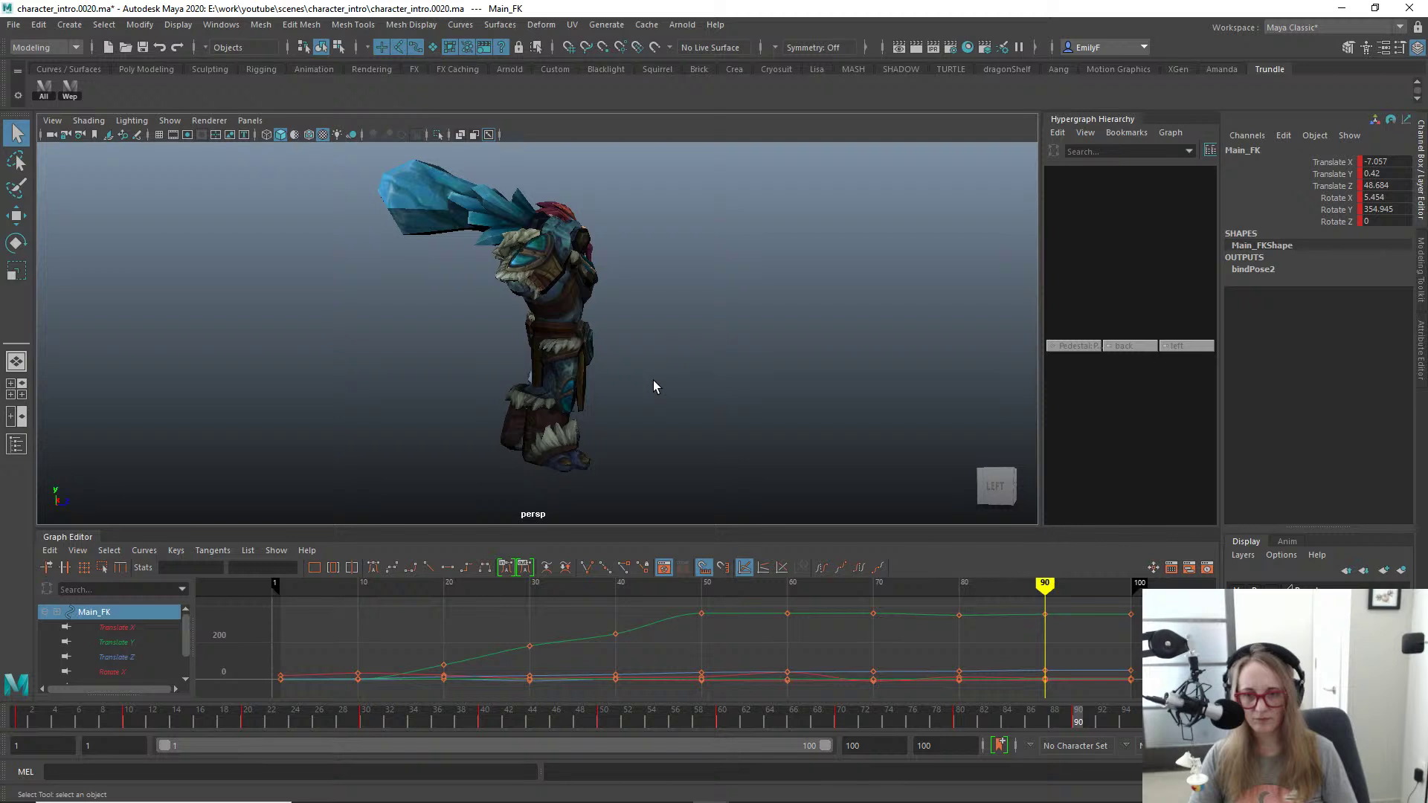
key(comma)
key(period)
Step: Move the right foot control R_Foot_IK forward at frame 90 to about Translate Z 49.872, and compare with frame 100
key(ctrl+1)
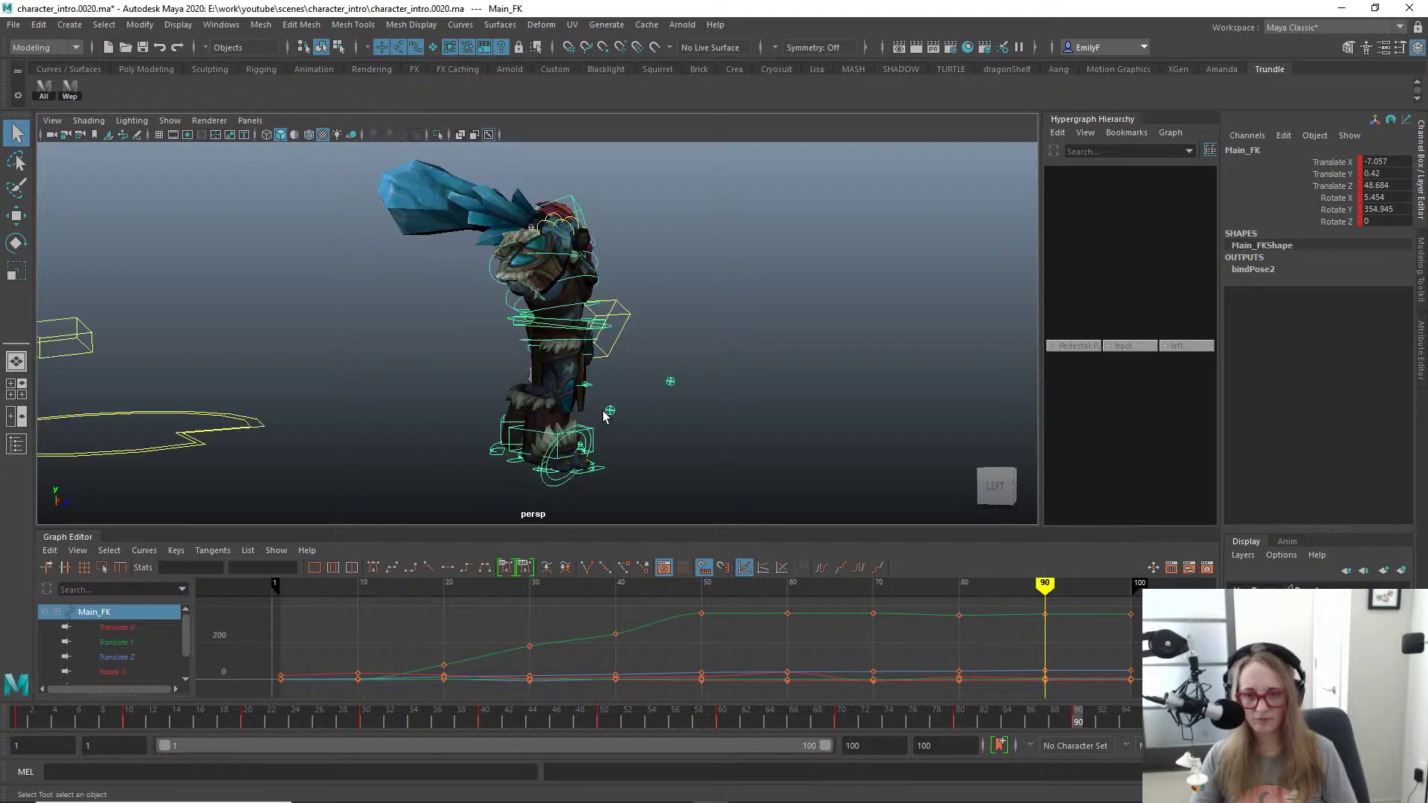
click(549, 435)
key(w)
drag(642, 447, 675, 444)
key(ctrl+1)
key(q)
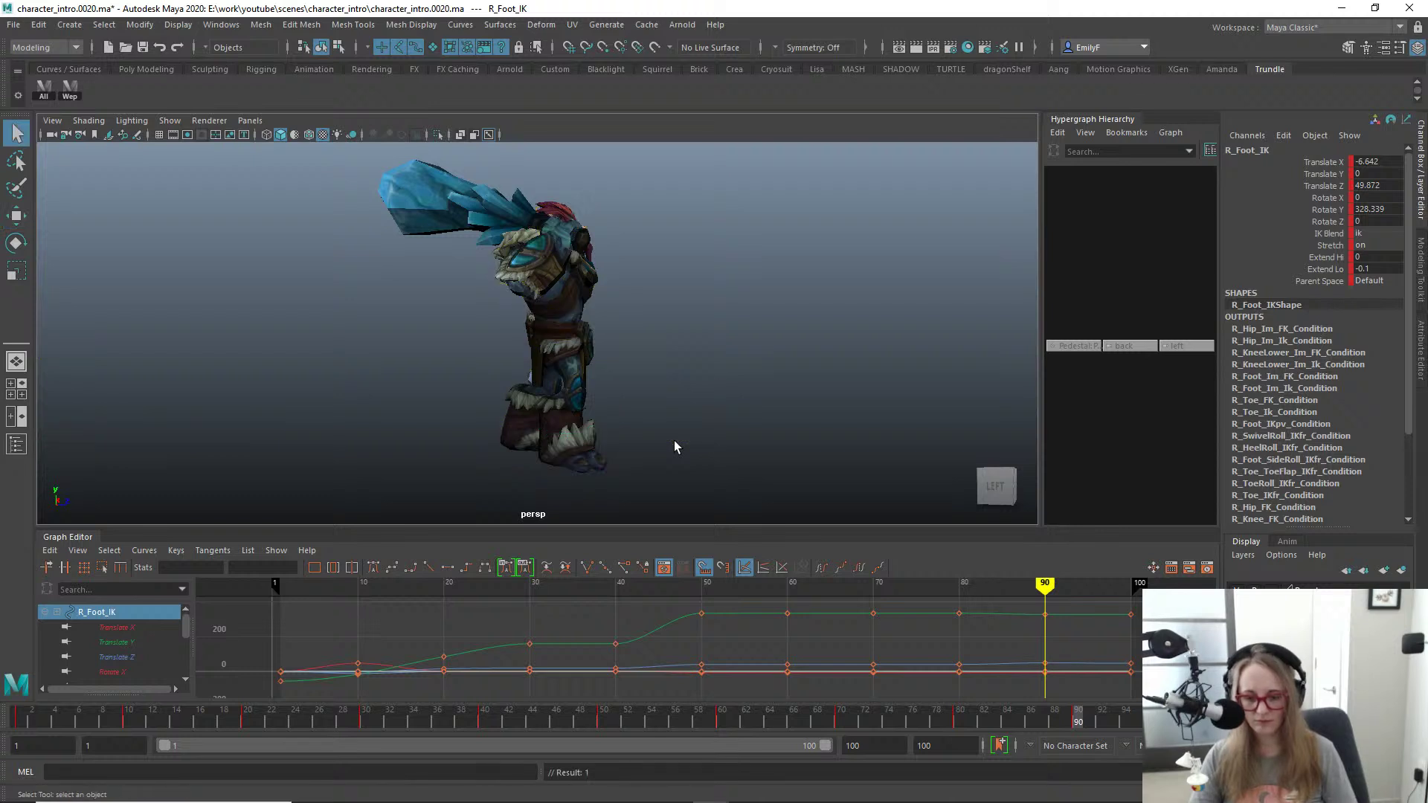
key(period)
key(comma)
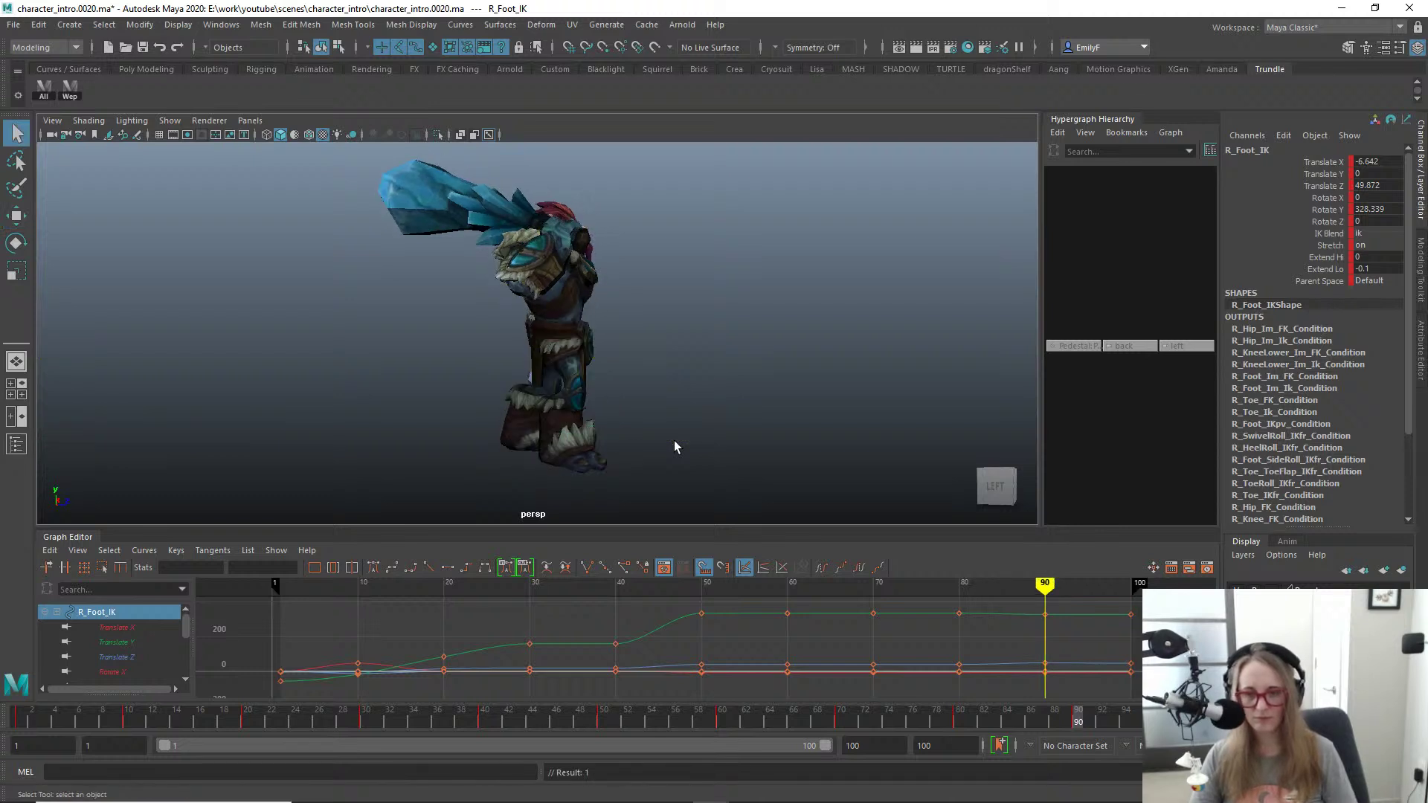
Step: Move the left foot control L_Foot_IK at frame 90 to about Translate Z 46.809
alt+drag(674, 447, 513, 400)
alt+drag(610, 394, 676, 379)
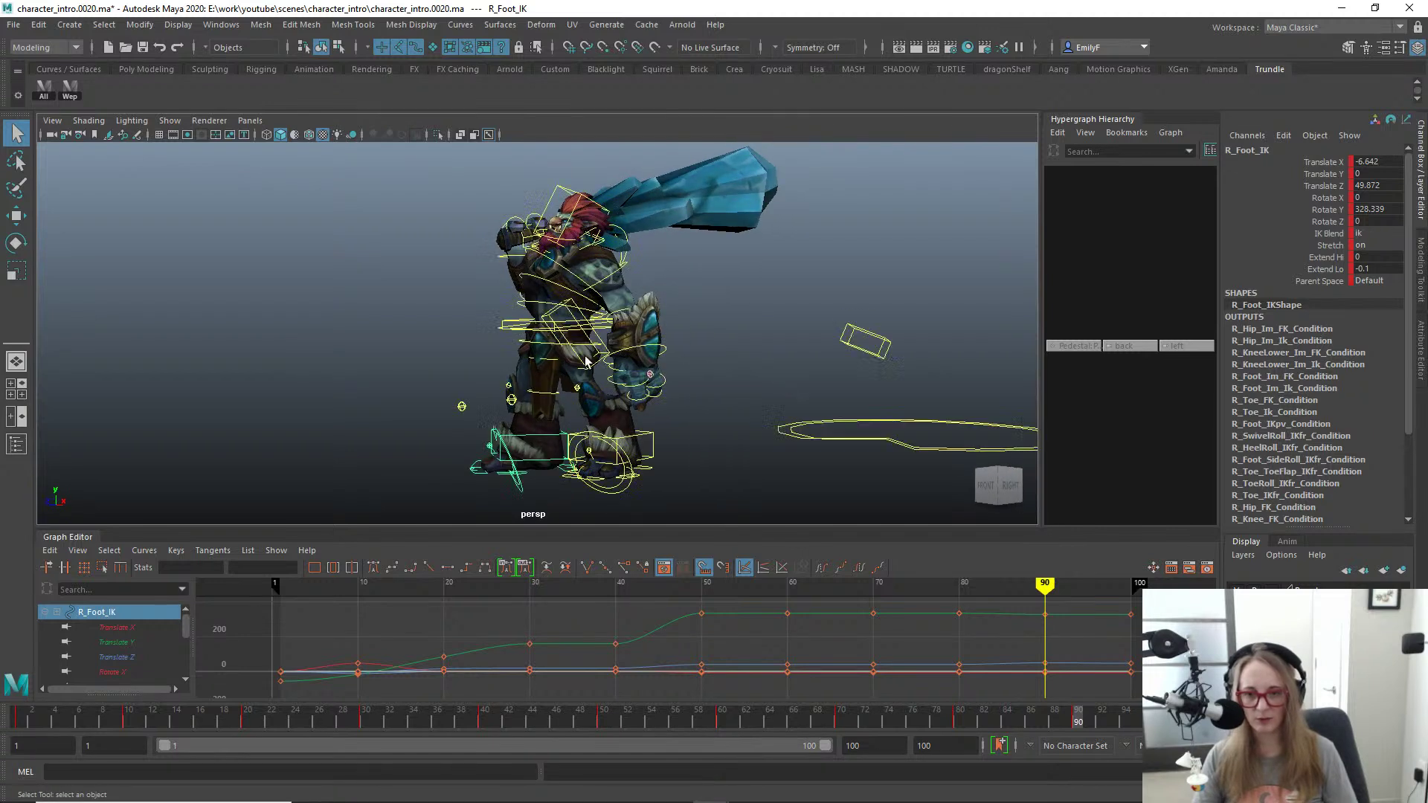
click(549, 453)
key(w)
drag(549, 454, 604, 369)
key(q)
Step: Move the left foot control L_Foot_IK forward at frame 100 to about Translate Z 51.324
key(period)
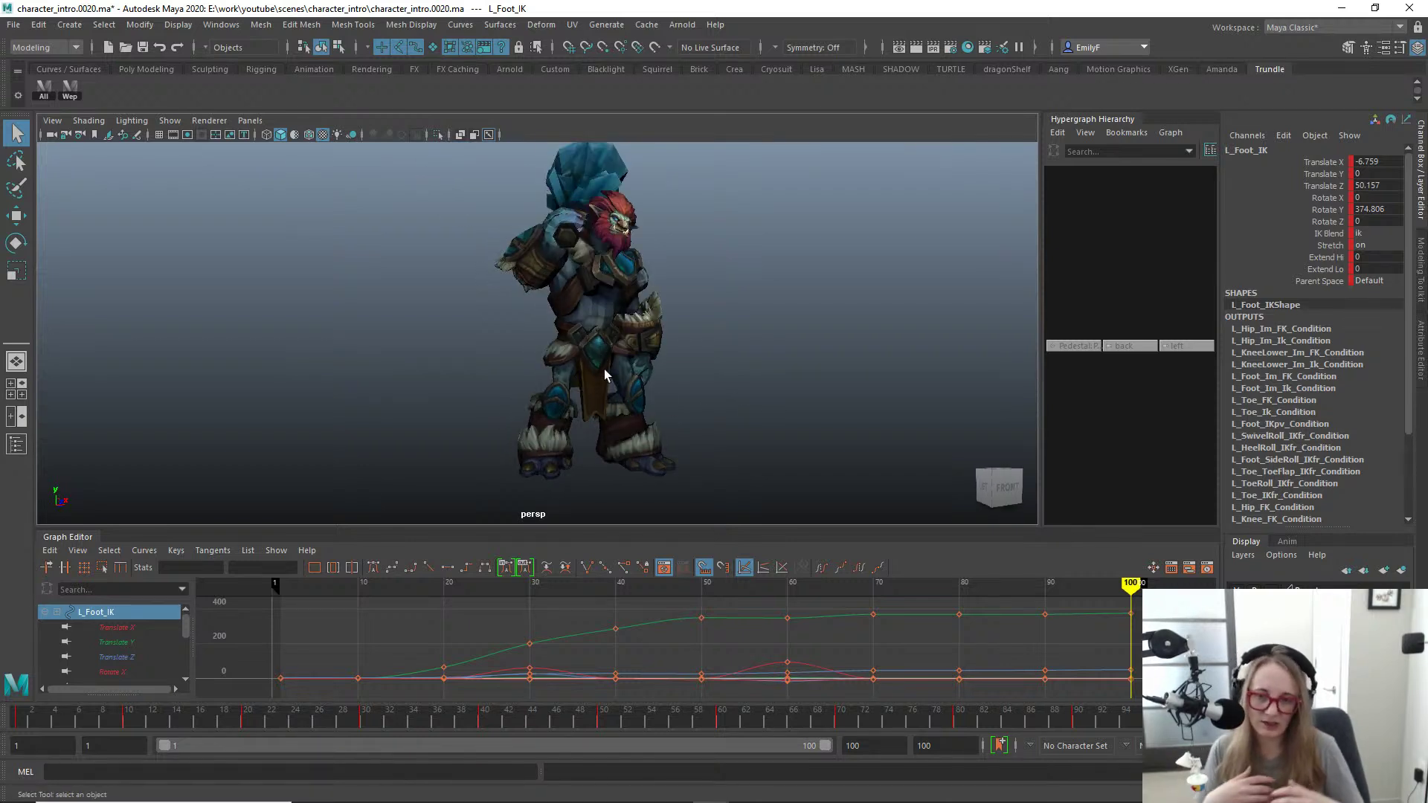
alt+drag(604, 369, 576, 428)
key(w)
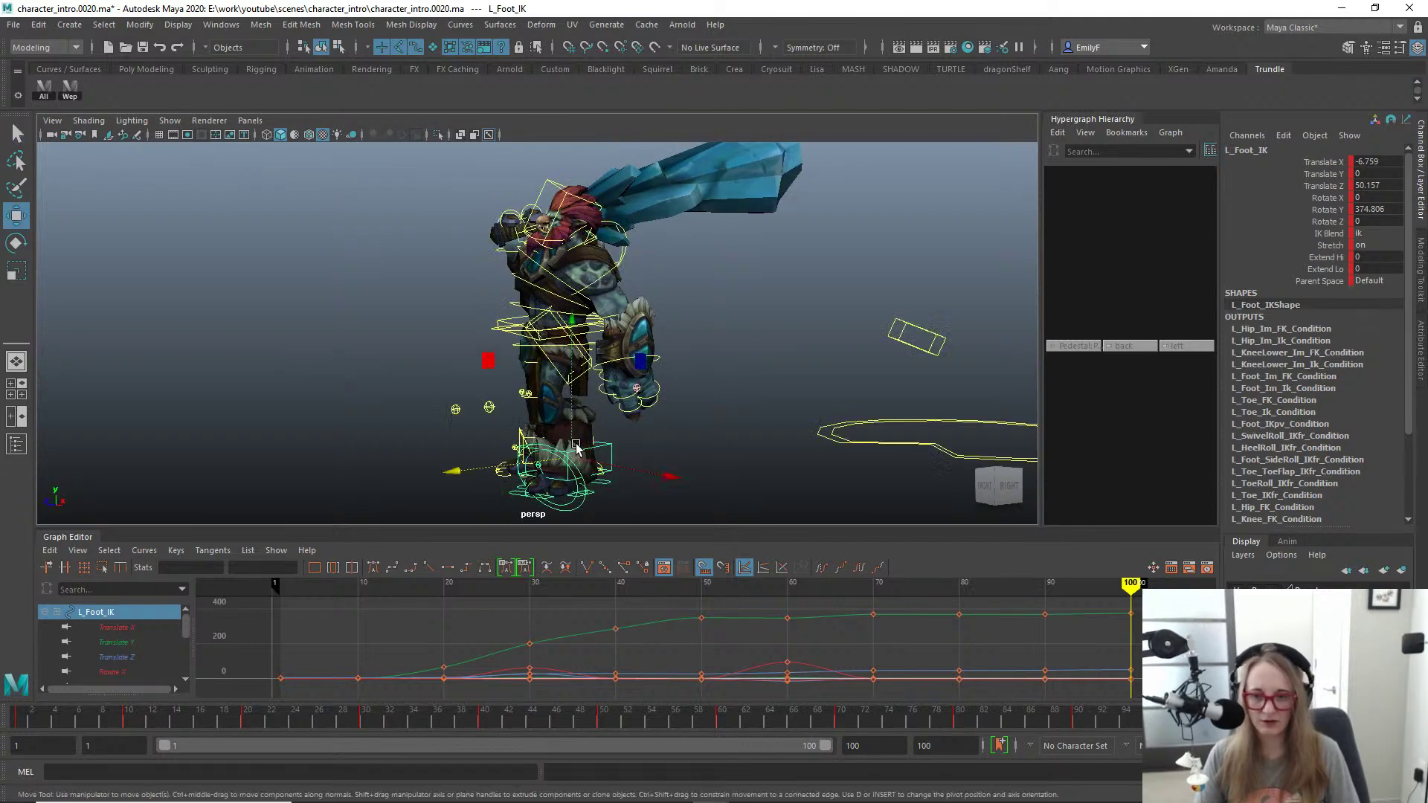
click(497, 471)
key(ctrl+z)
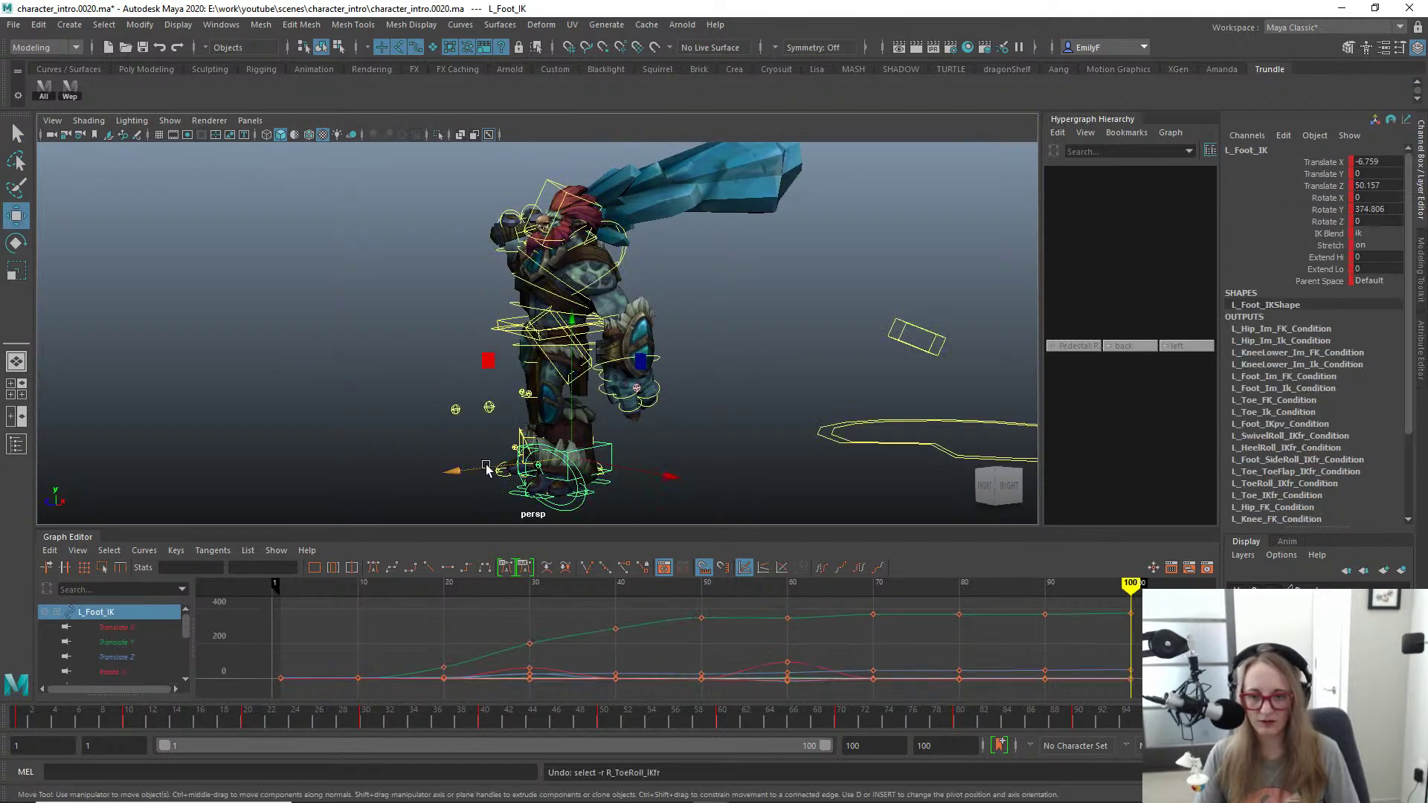
drag(485, 466, 470, 471)
key(q)
alt+drag(394, 327, 418, 397)
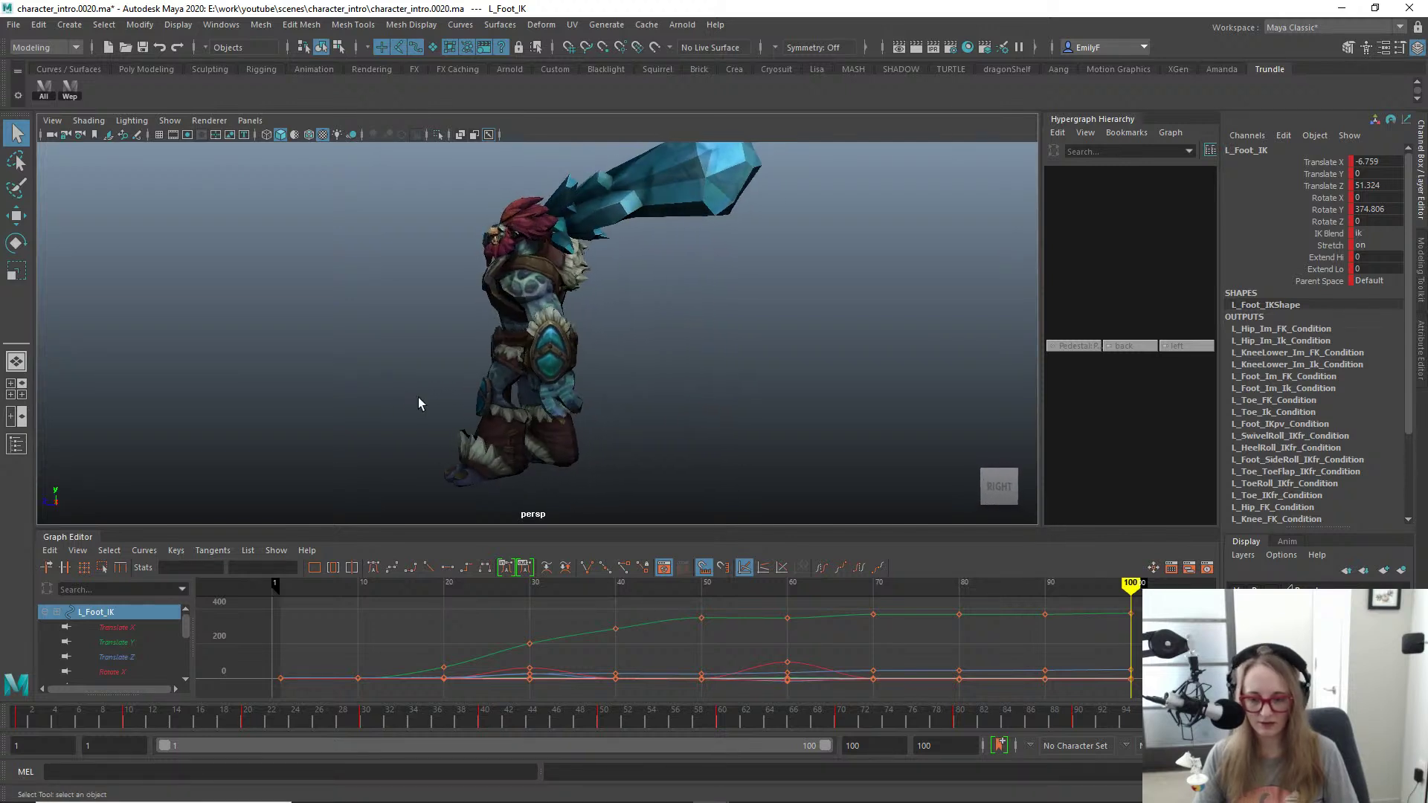
Step: Rotate the pelvis control Pelvis_FK at frame 90 to about X -6.3, Y 14.568 and Z -9.541
key(alt+shift+v)
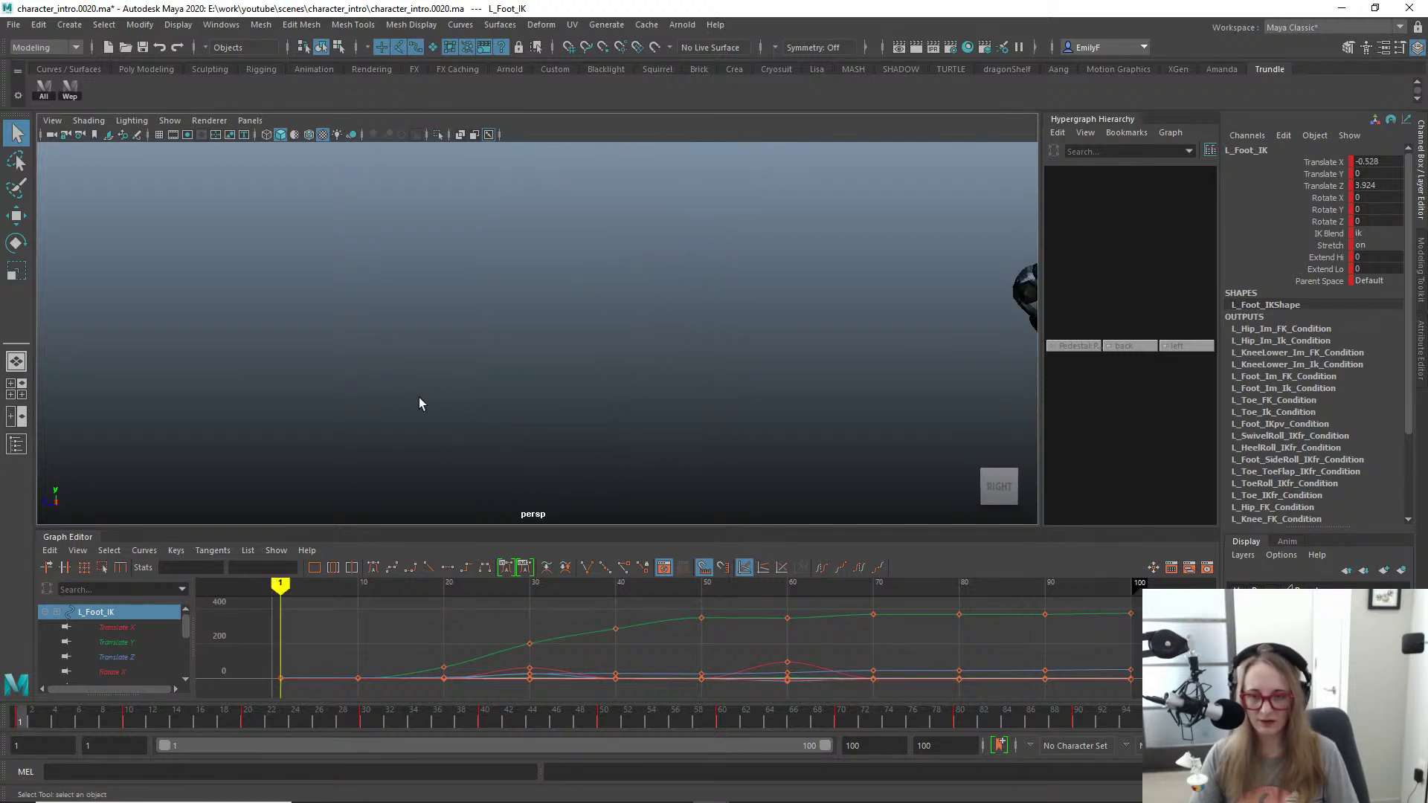
key(alt+v)
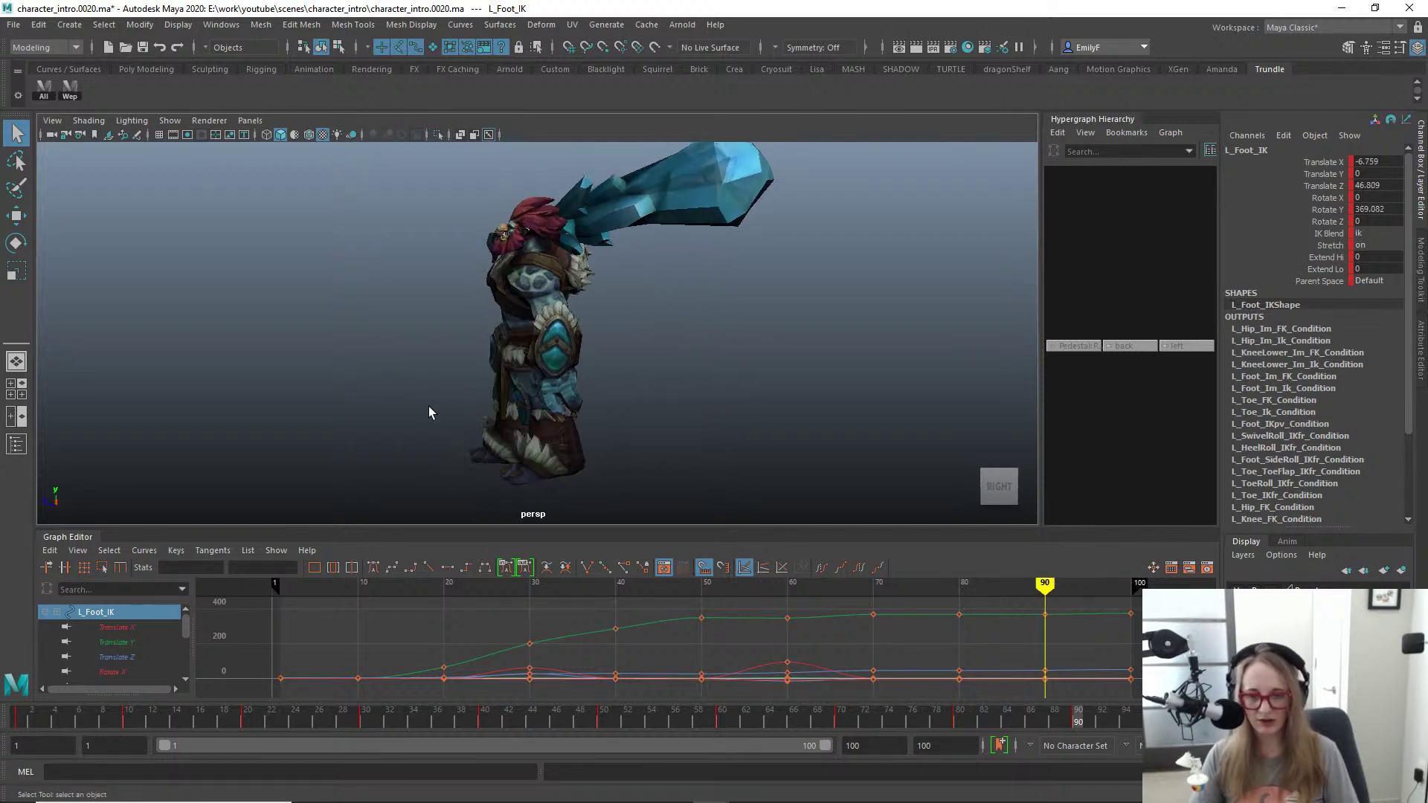
alt+drag(526, 388, 637, 354)
click(487, 331)
key(e)
drag(460, 381, 457, 369)
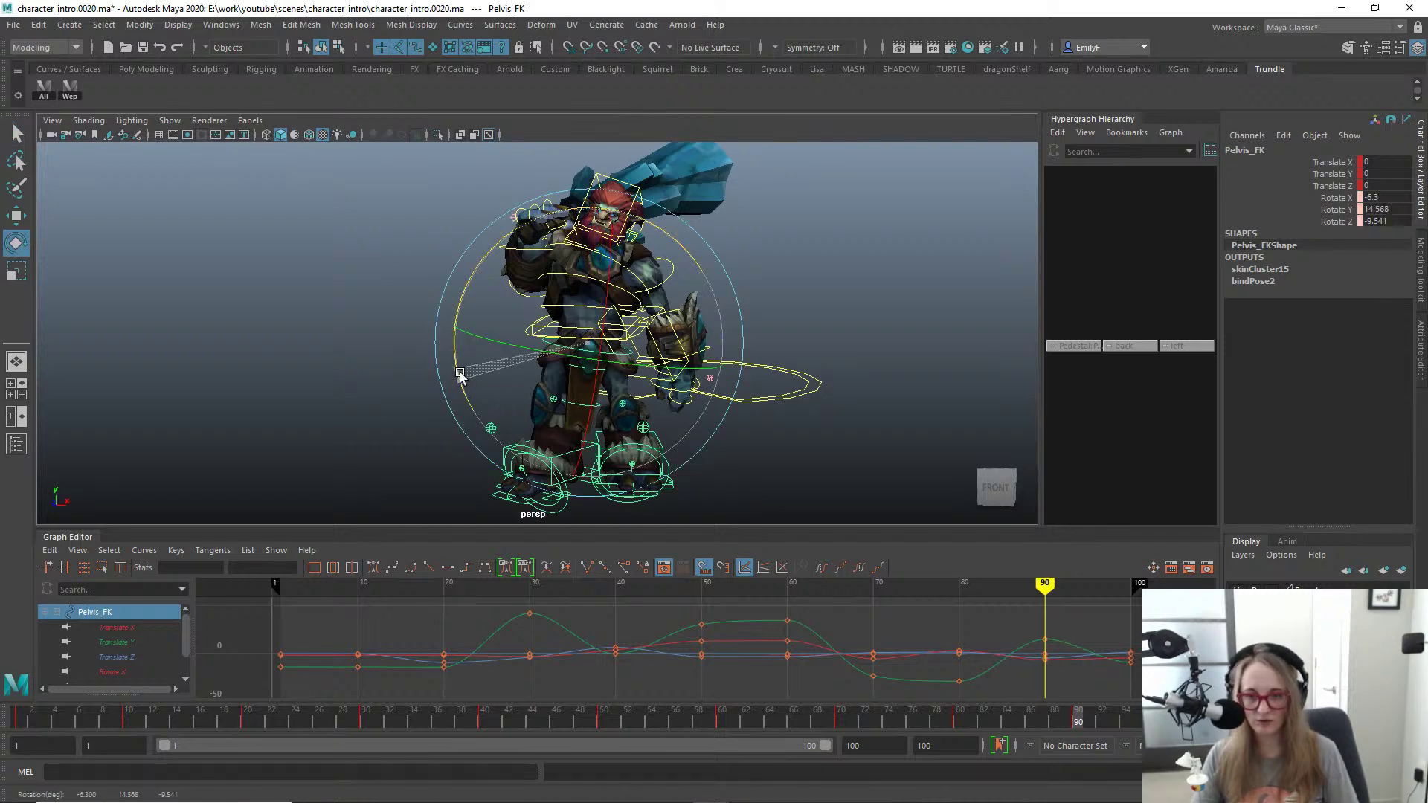
key(q)
alt+drag(625, 381, 527, 380)
key(alt+1)
Step: Turn the left foot control L_Foot_IK at frame 90 to about Rotate Y 377.763, move it to Translate Z 46.75, and key it
key(alt+1)
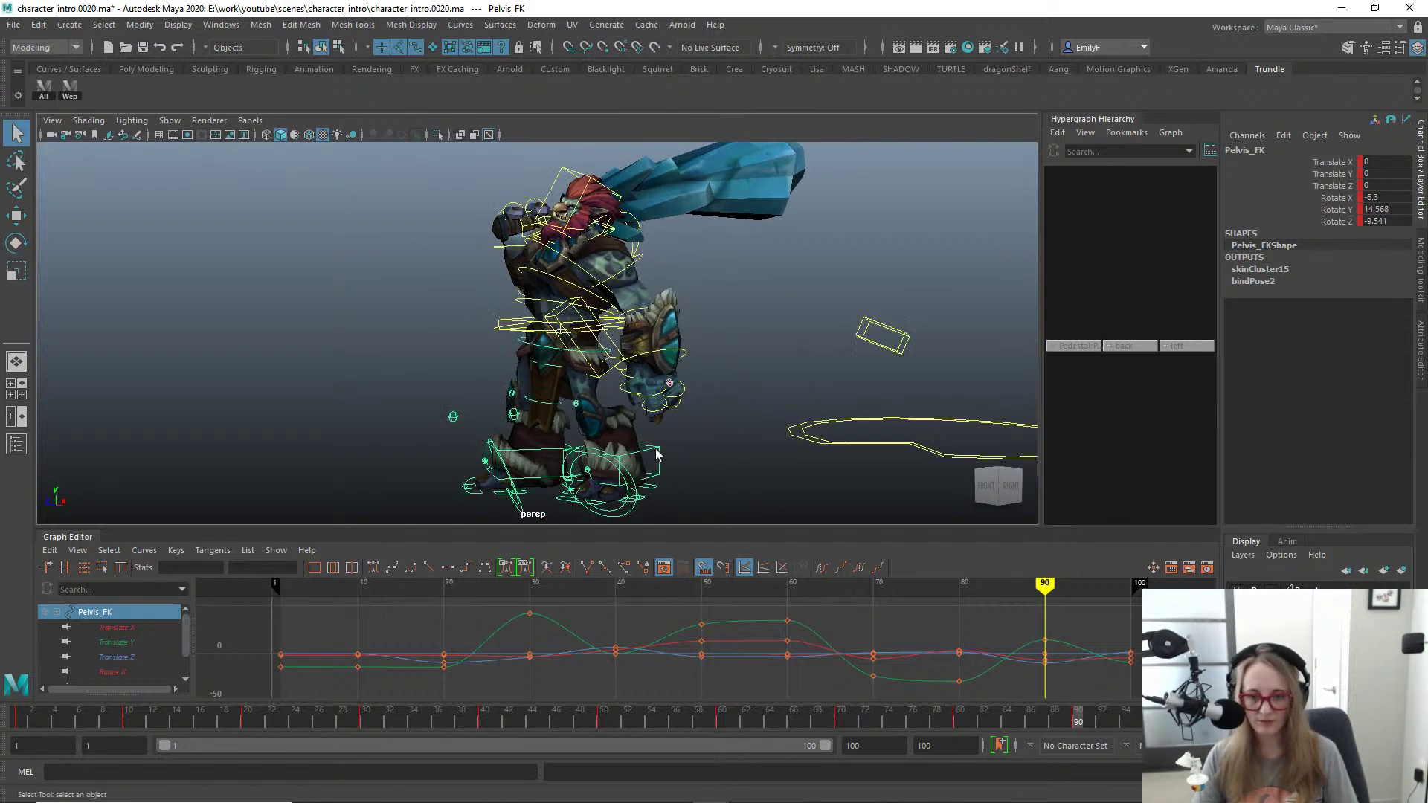
click(668, 458)
key(alt+1)
key(e)
drag(652, 480, 682, 489)
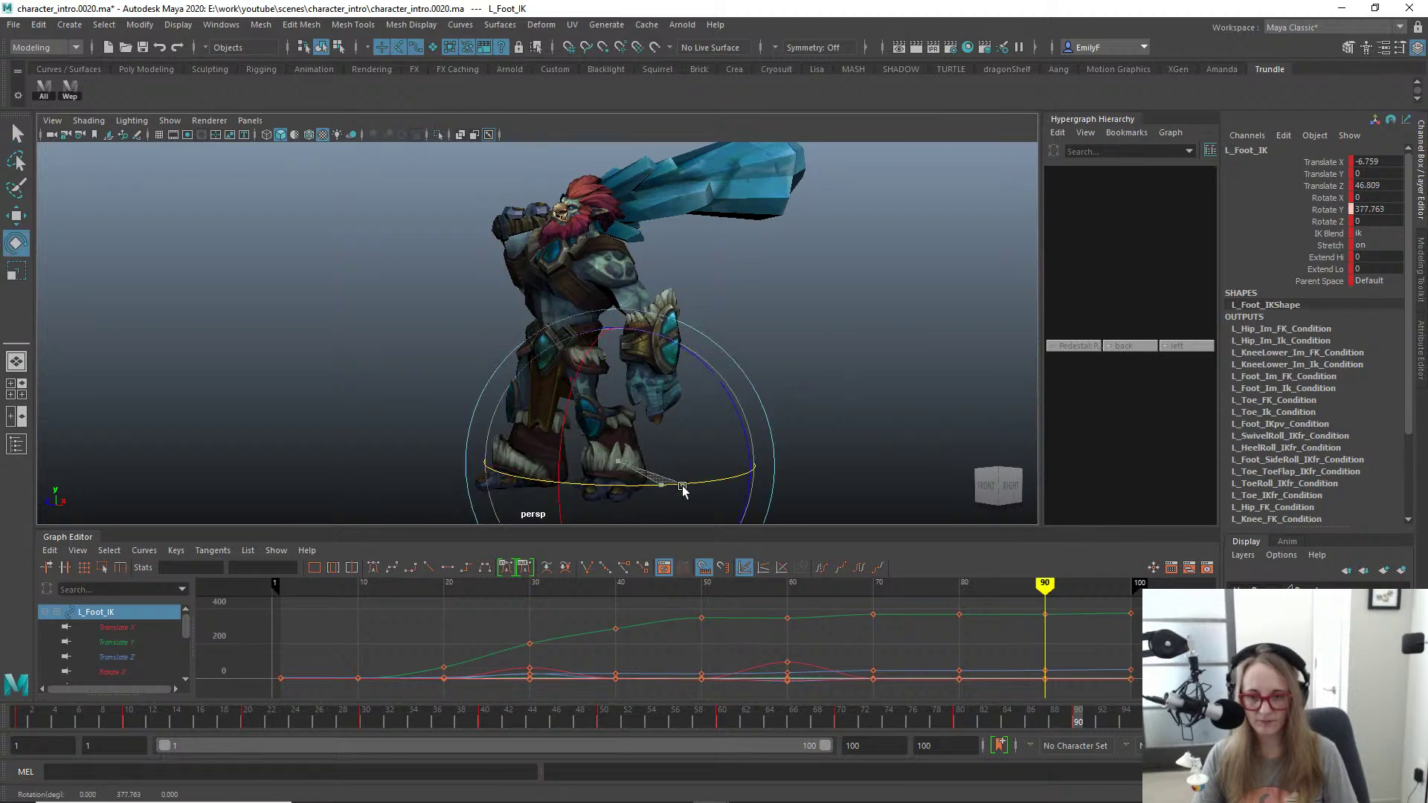
key(w)
drag(559, 469, 560, 469)
key(s)
key(q)
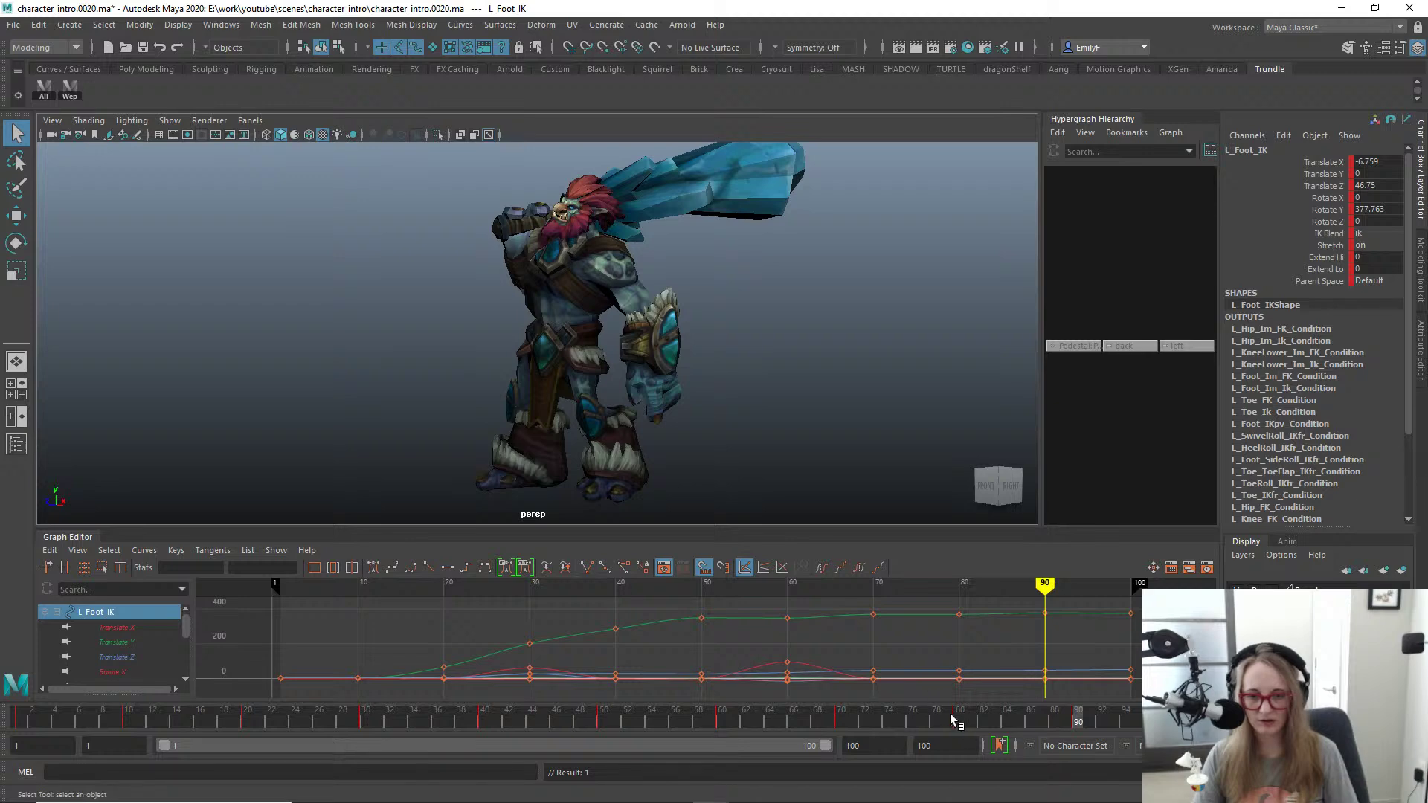
Step: Copy the left foot control's frame 80 values onto frame 90, key them, and go to frame 91
drag(949, 713, 961, 665)
click(1078, 718)
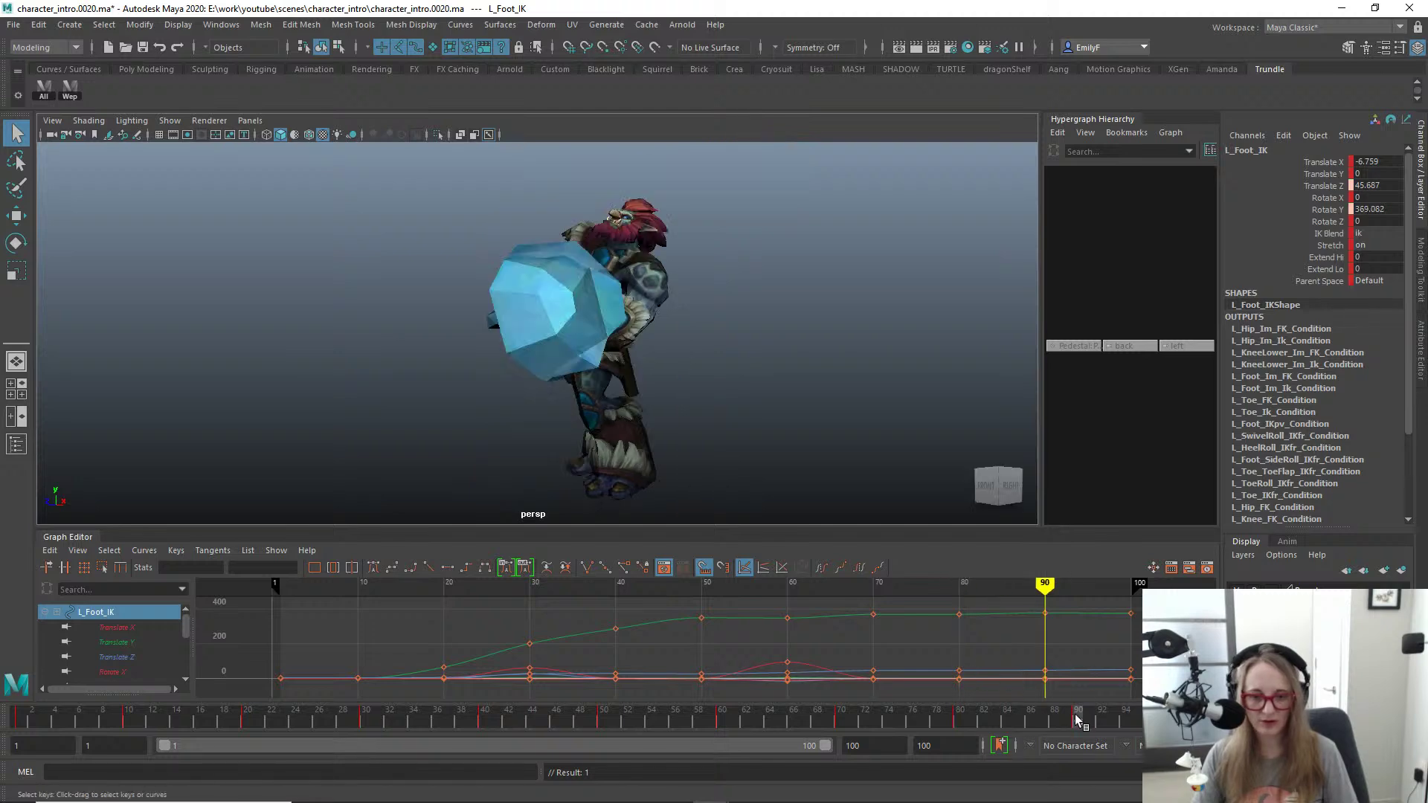
click(1092, 720)
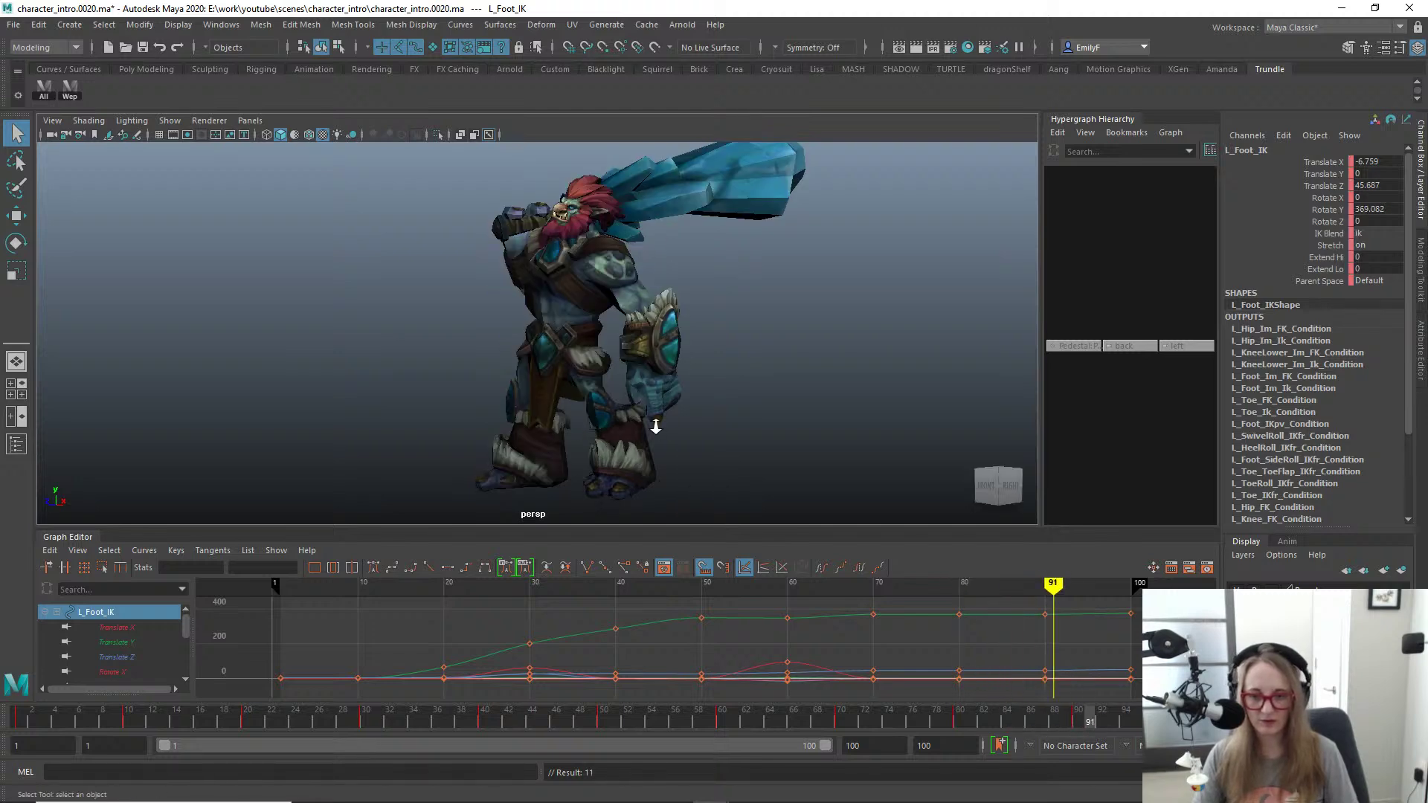
Step: Move the main body control Main_FK forward at frame 91 to about Translate Z 49.508
alt+drag(655, 416, 565, 361)
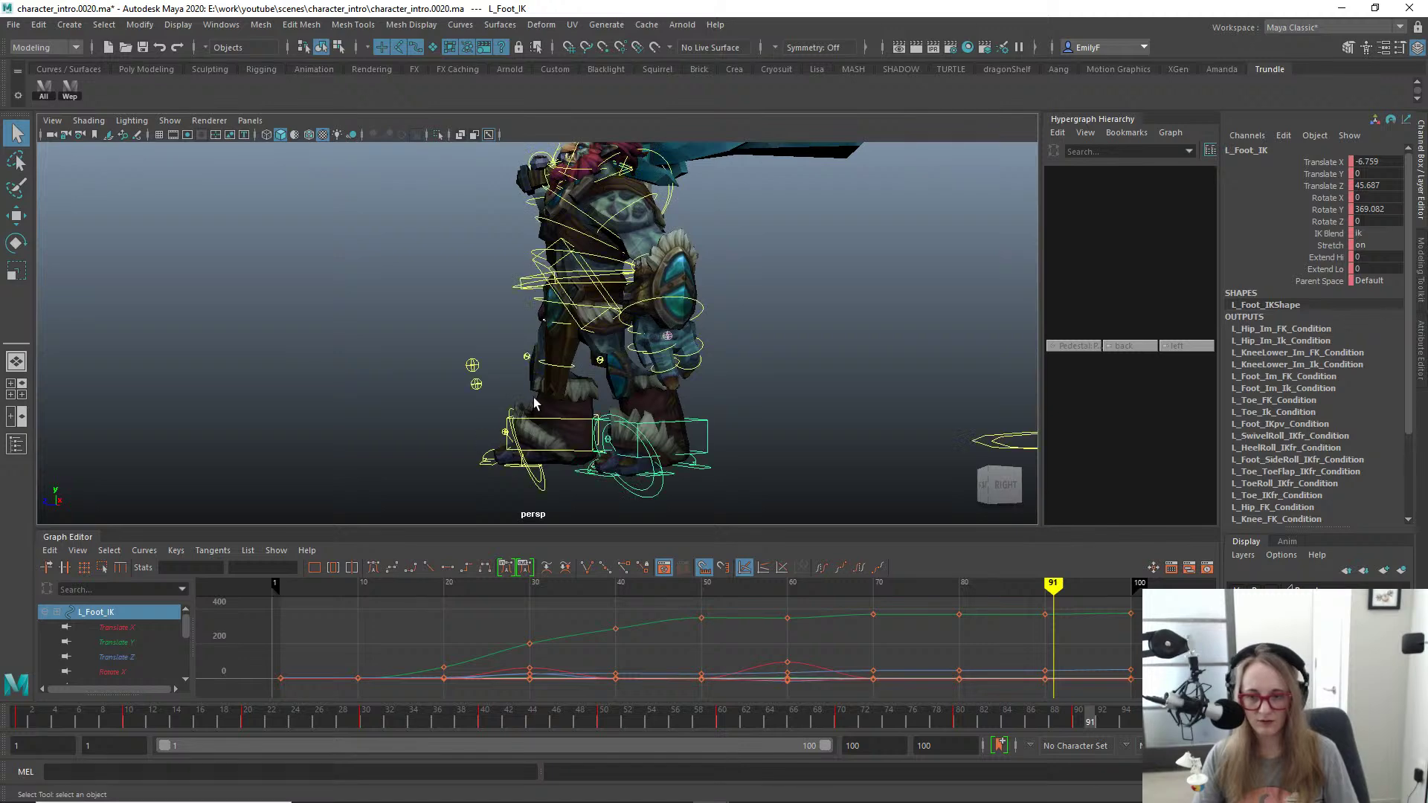
click(539, 422)
click(542, 423)
key(w)
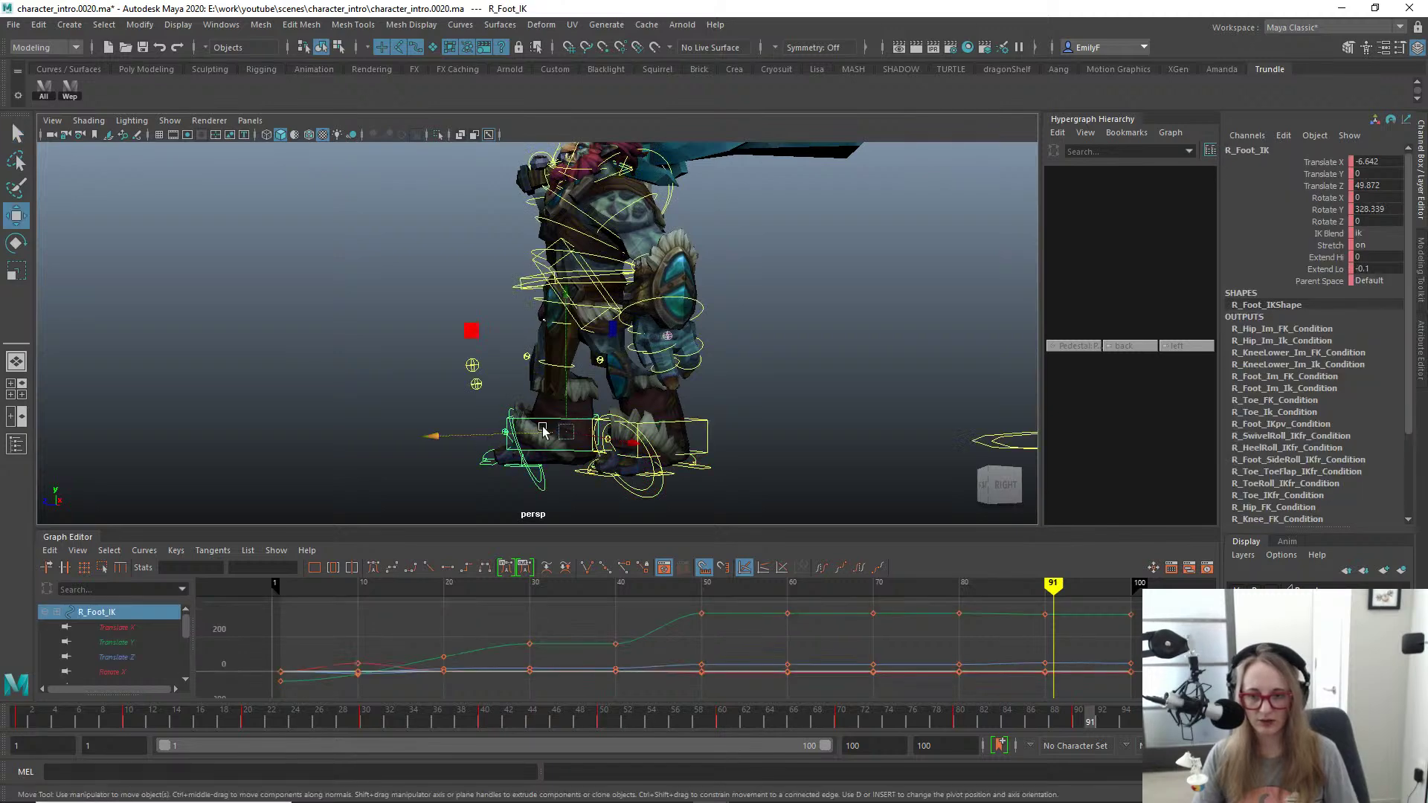
key(q)
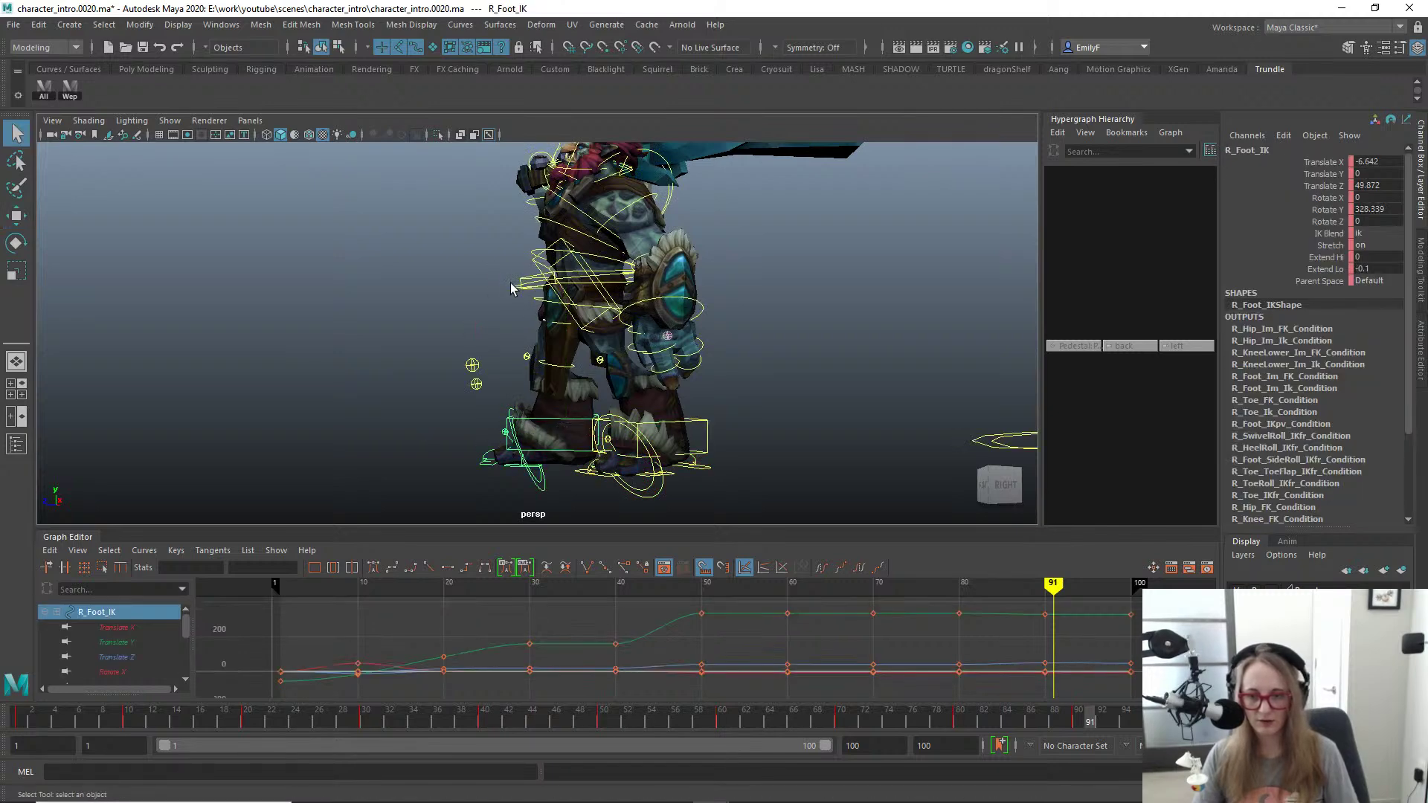
click(511, 288)
key(w)
drag(495, 277, 682, 266)
key(q)
Step: Rotate the root control Root_FK at frame 91 to about Rotate X -9.821
scroll(488, 268, up, 2)
click(539, 268)
scroll(487, 266, down, 3)
scroll(672, 292, up, 2)
key(e)
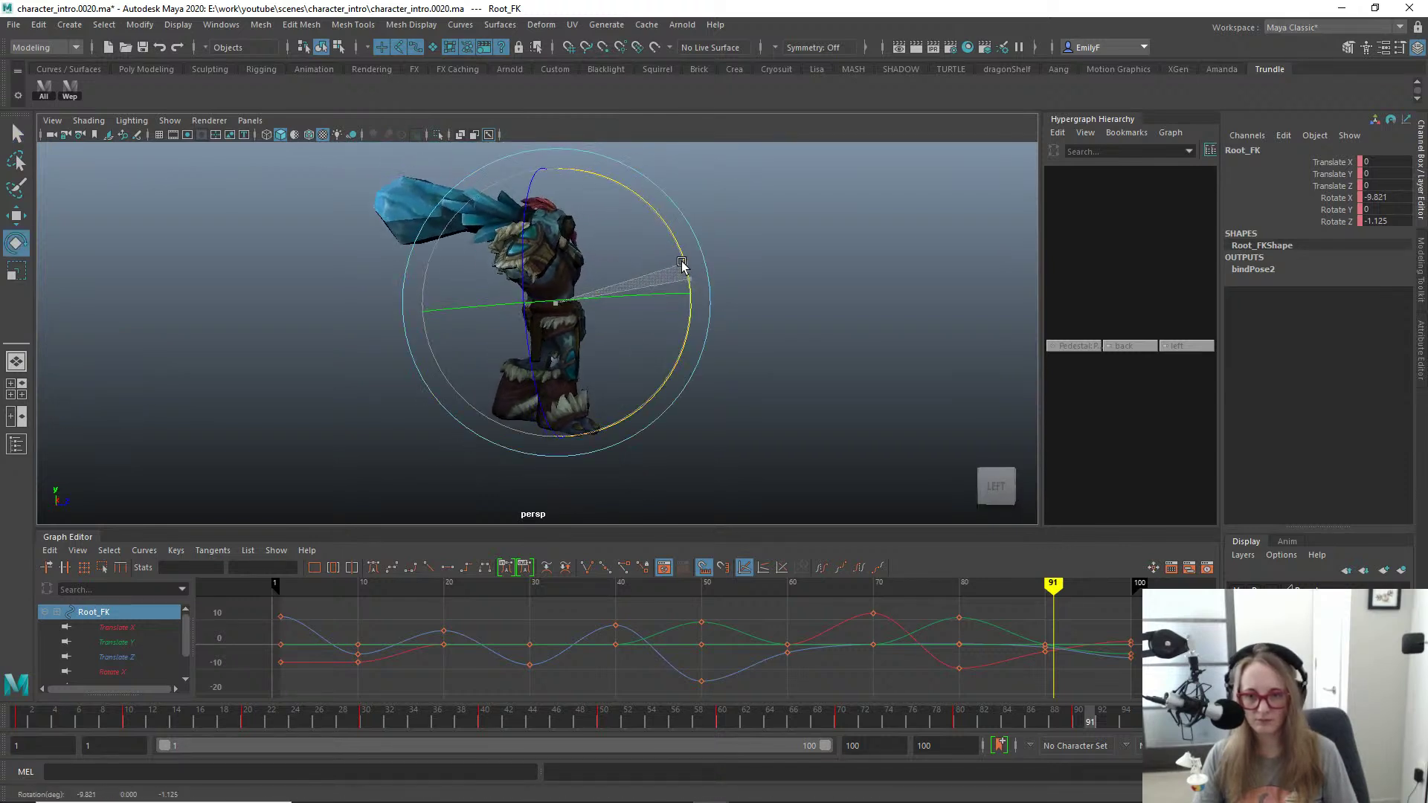
scroll(570, 335, up, 3)
key(q)
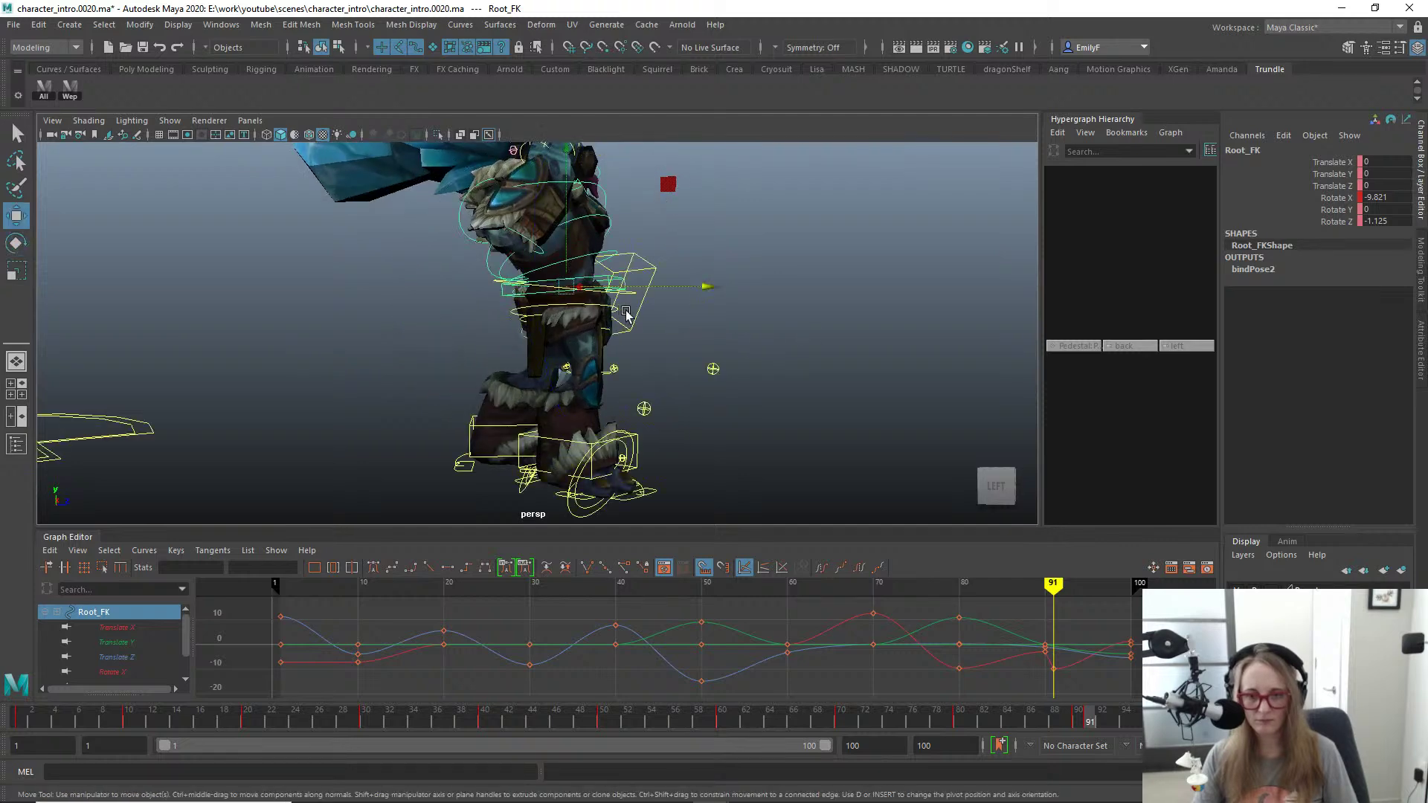
Step: Push the pelvis control Pelvis_FK forward at frame 91 to about Translate X 0.03, Y 0.032 and Z 0.338
alt+drag(602, 309, 530, 338)
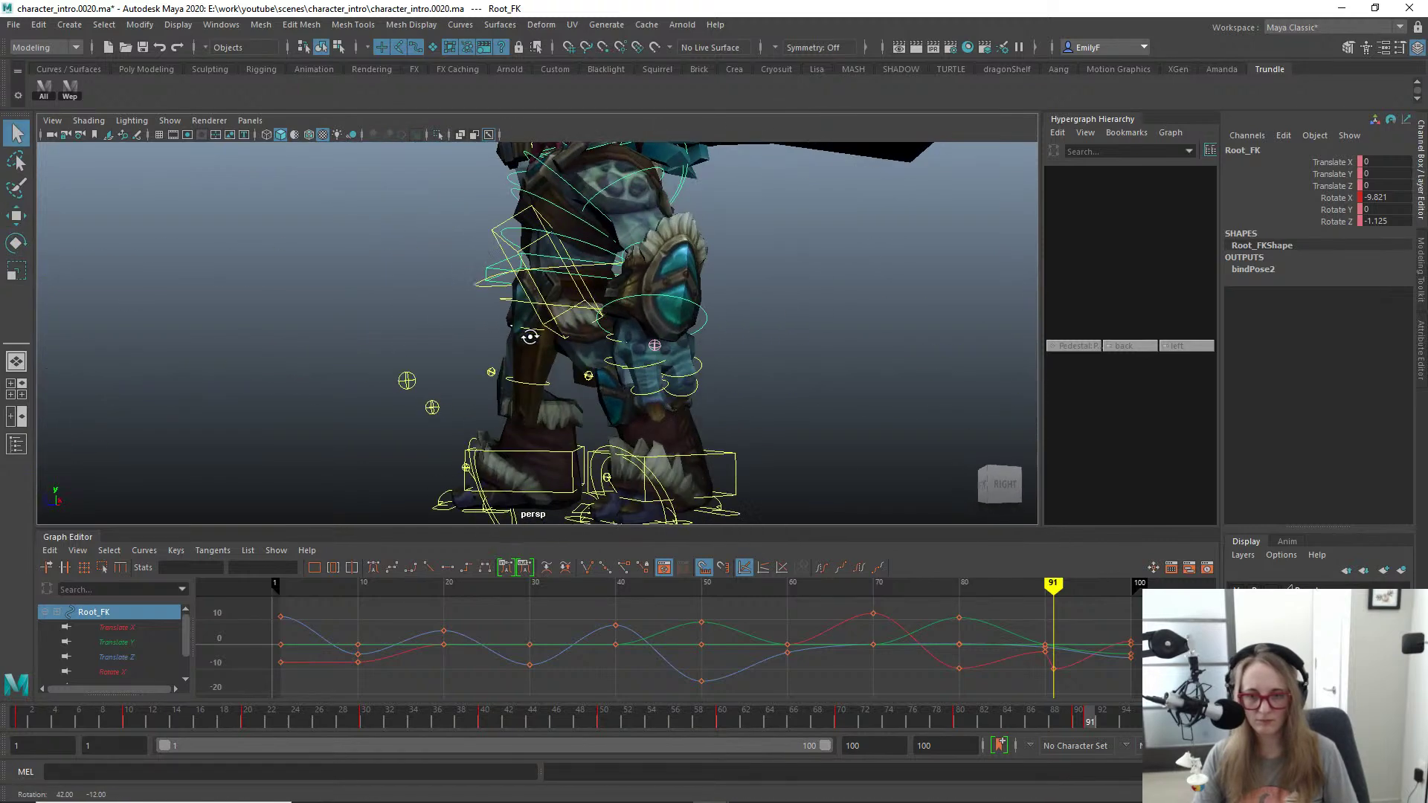
key(w)
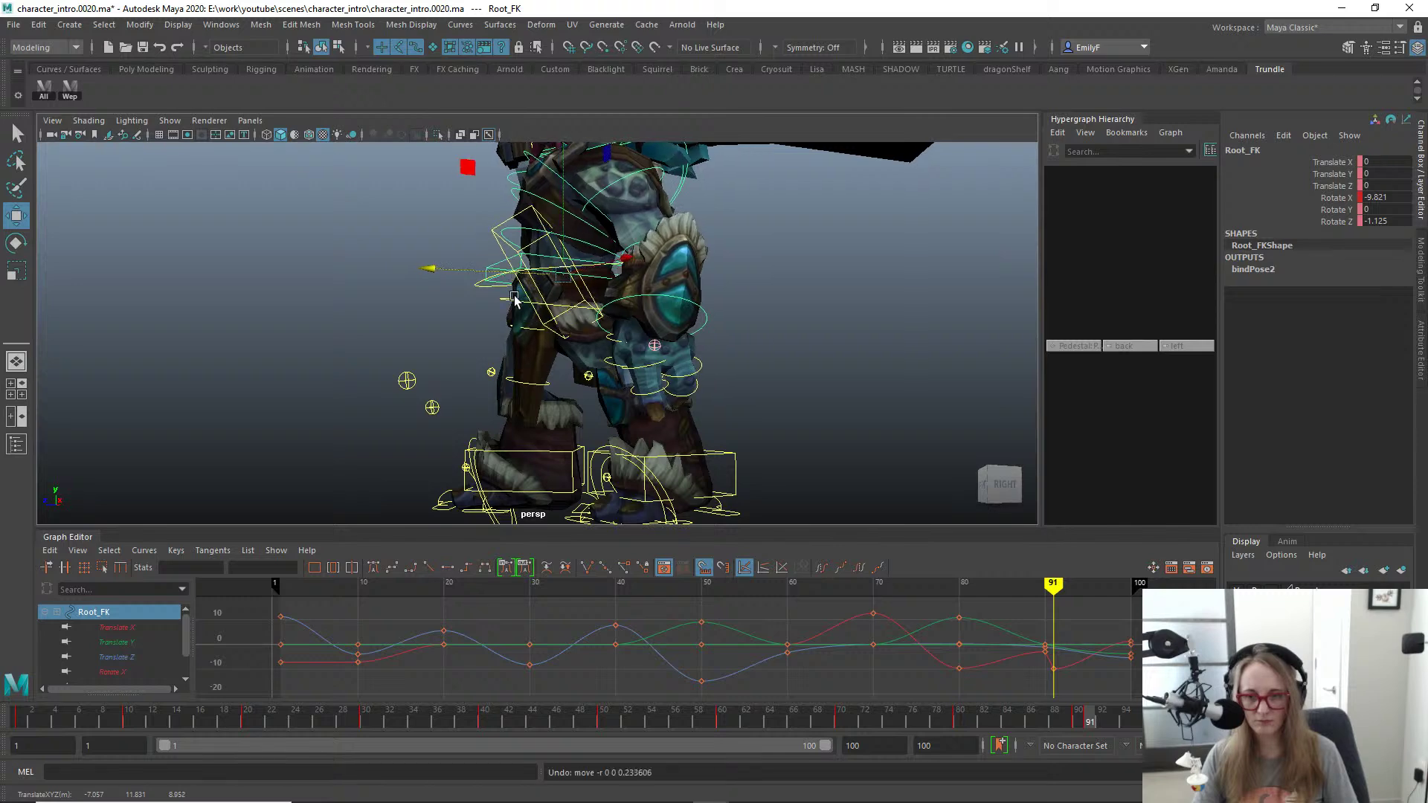
click(514, 298)
drag(480, 299, 472, 298)
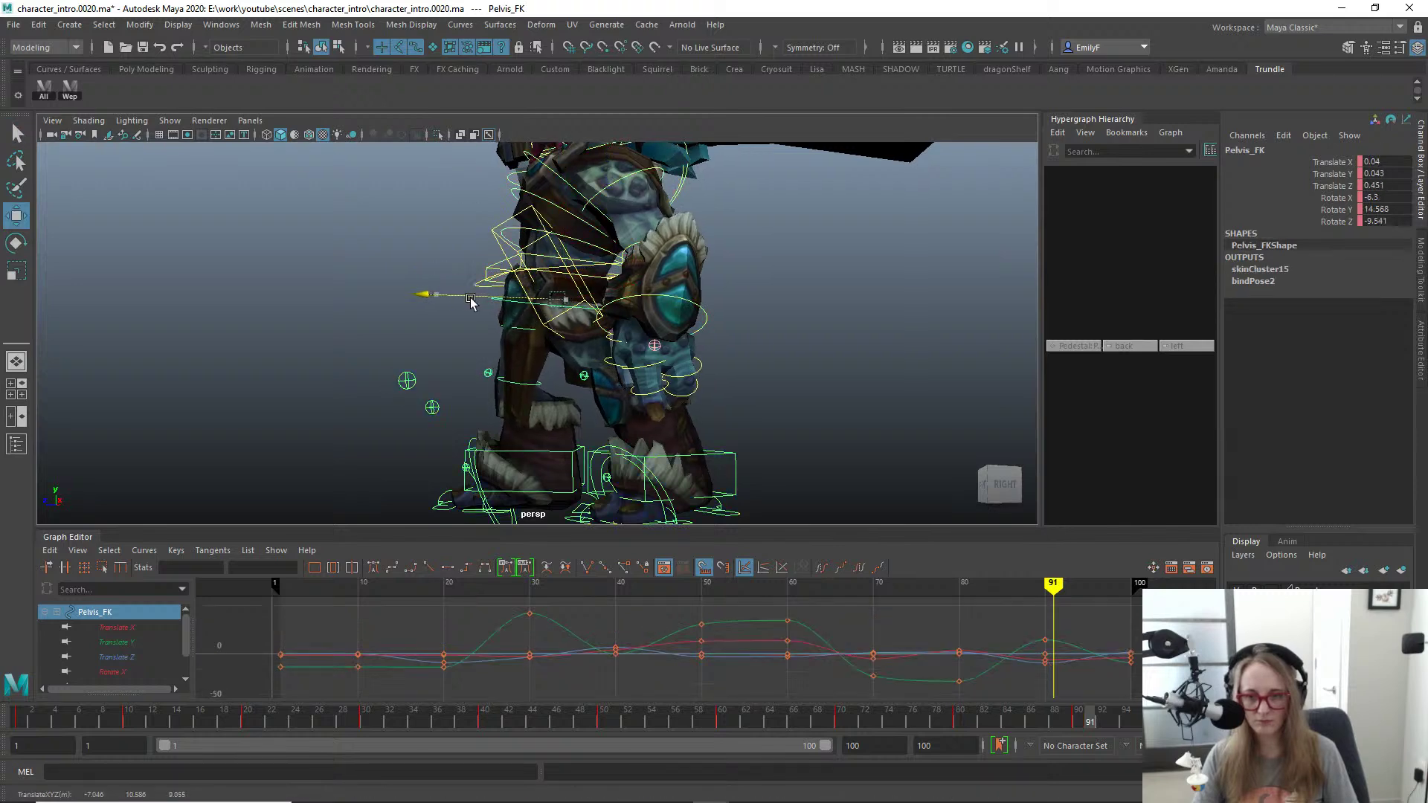
key(q)
key(alt+1)
alt+right_drag(472, 298, 366, 263)
alt+drag(366, 262, 631, 281)
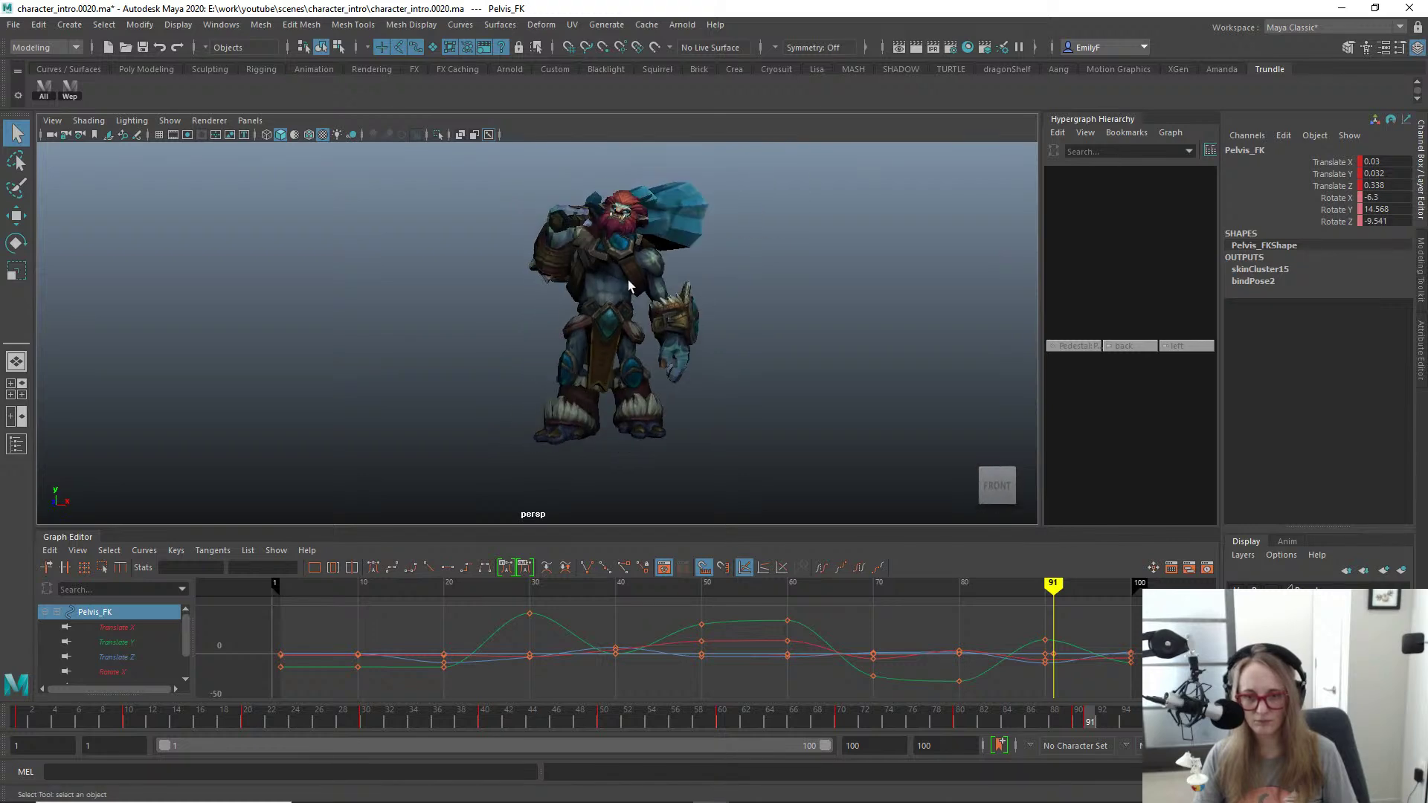
Step: Rotate the neck control Neck_FK at frame 91 to about X 12.908, Y 2.711 and Z 1.83
key(alt+1)
alt+right_drag(543, 193, 601, 168)
alt+drag(601, 168, 627, 230)
click(662, 172)
key(e)
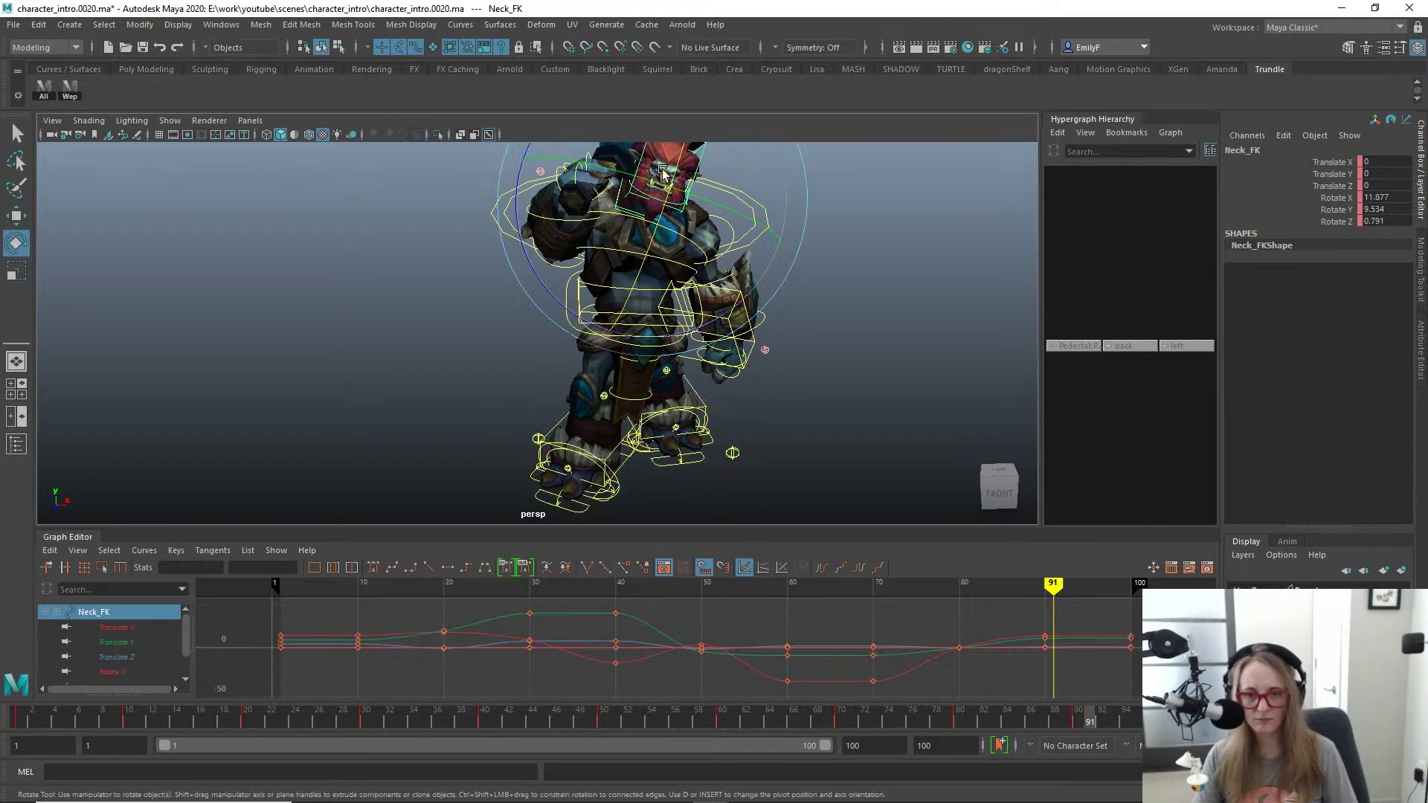
drag(708, 326, 518, 255)
key(q)
key(alt+1)
Step: Rotate the left shoulder control L_Clavicle_FK at frame 91 to about X 12.474, Y 25.903 and Z 17.53
key(alt+1)
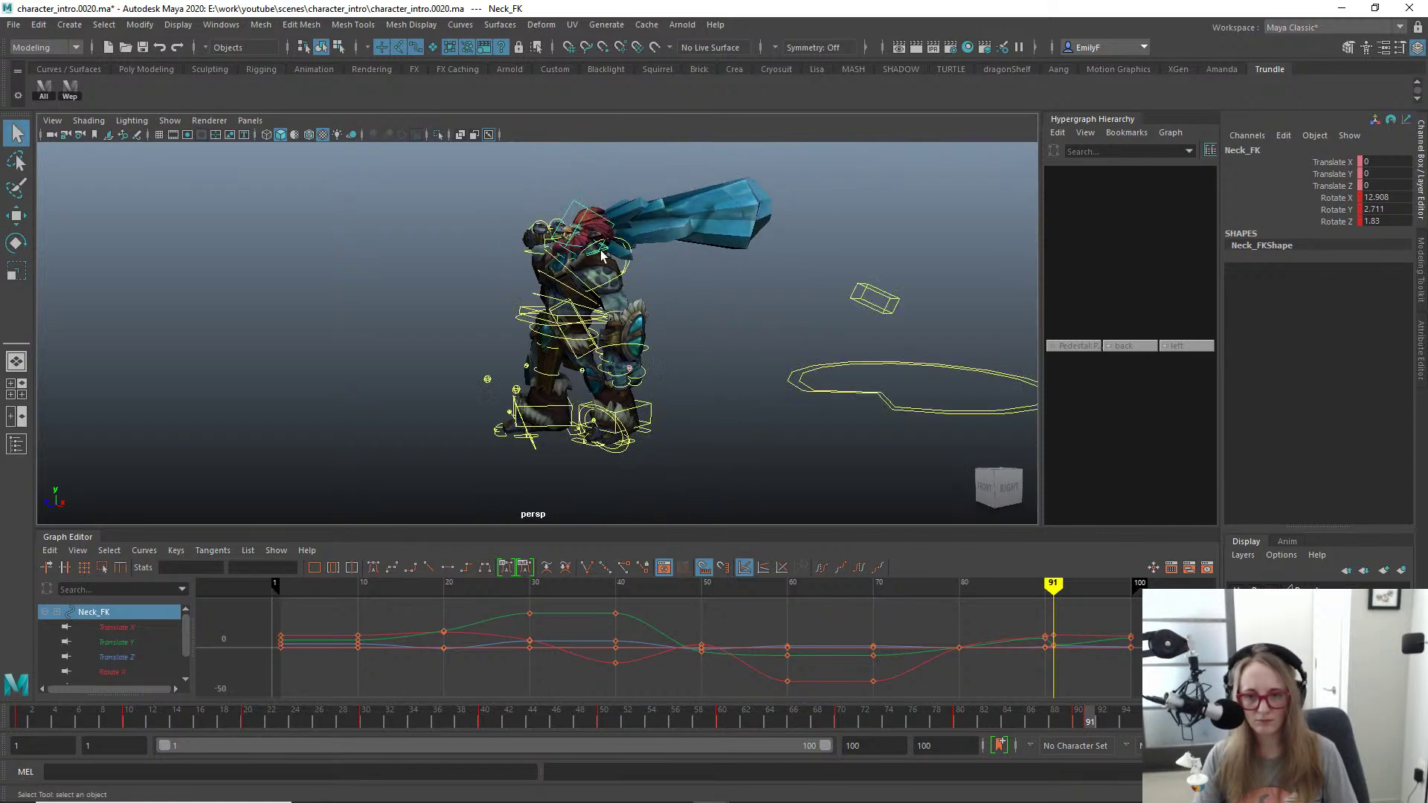
click(608, 248)
click(615, 245)
key(e)
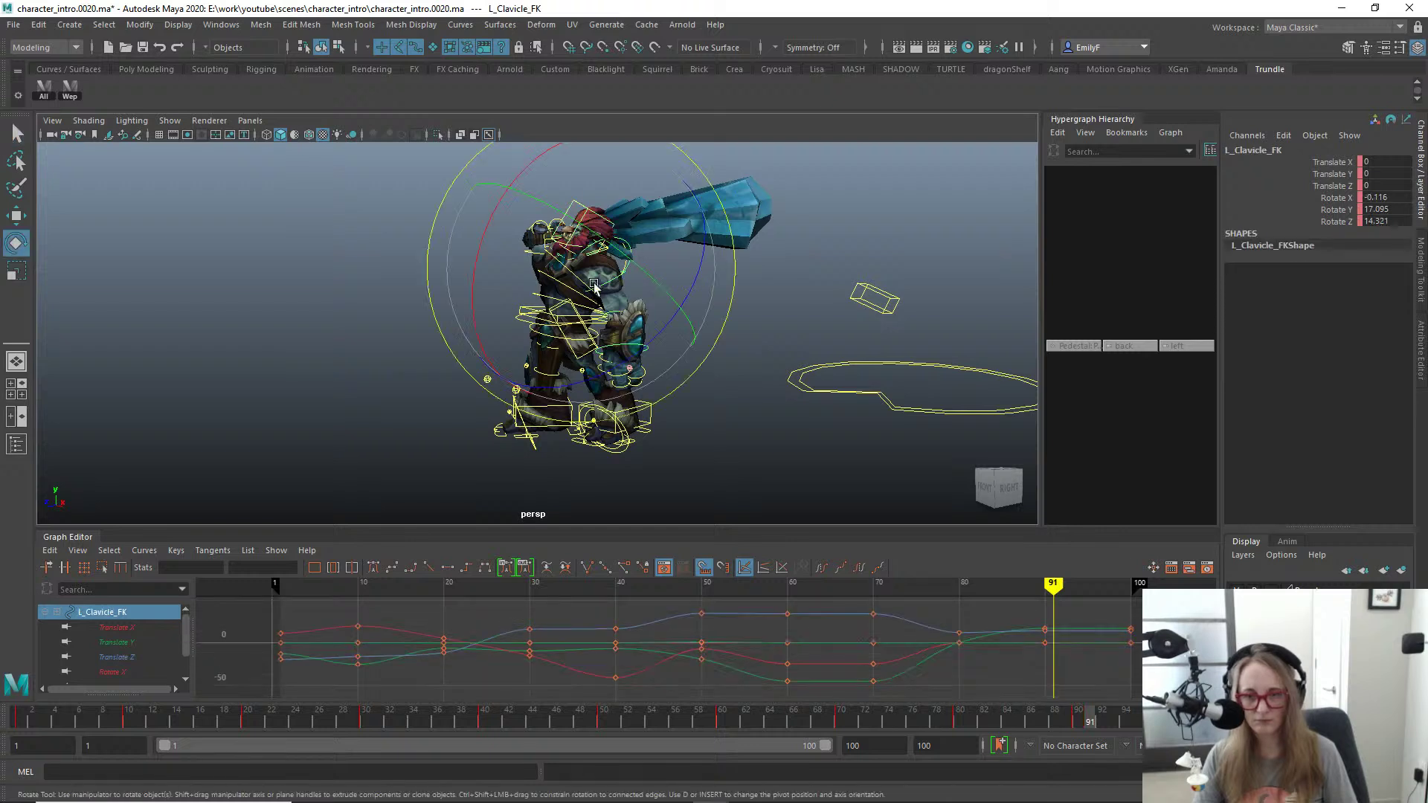
drag(631, 277, 492, 233)
key(q)
key(alt+1)
alt+drag(611, 286, 701, 361)
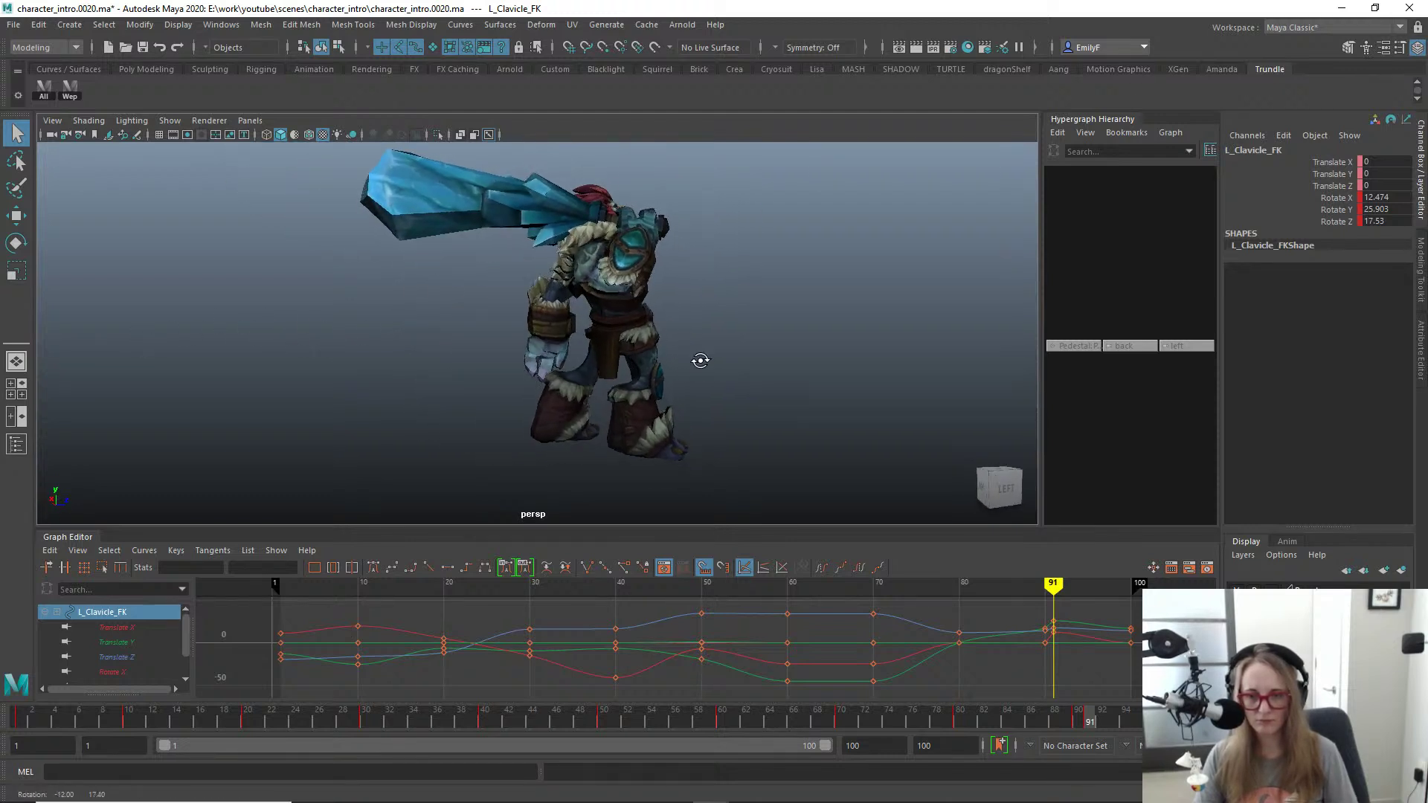
Step: Move the main body control Main_FK forward at frame 91 to about Translate Z 49.585
alt+right_drag(703, 361, 732, 375)
alt+drag(732, 375, 735, 378)
key(alt+1)
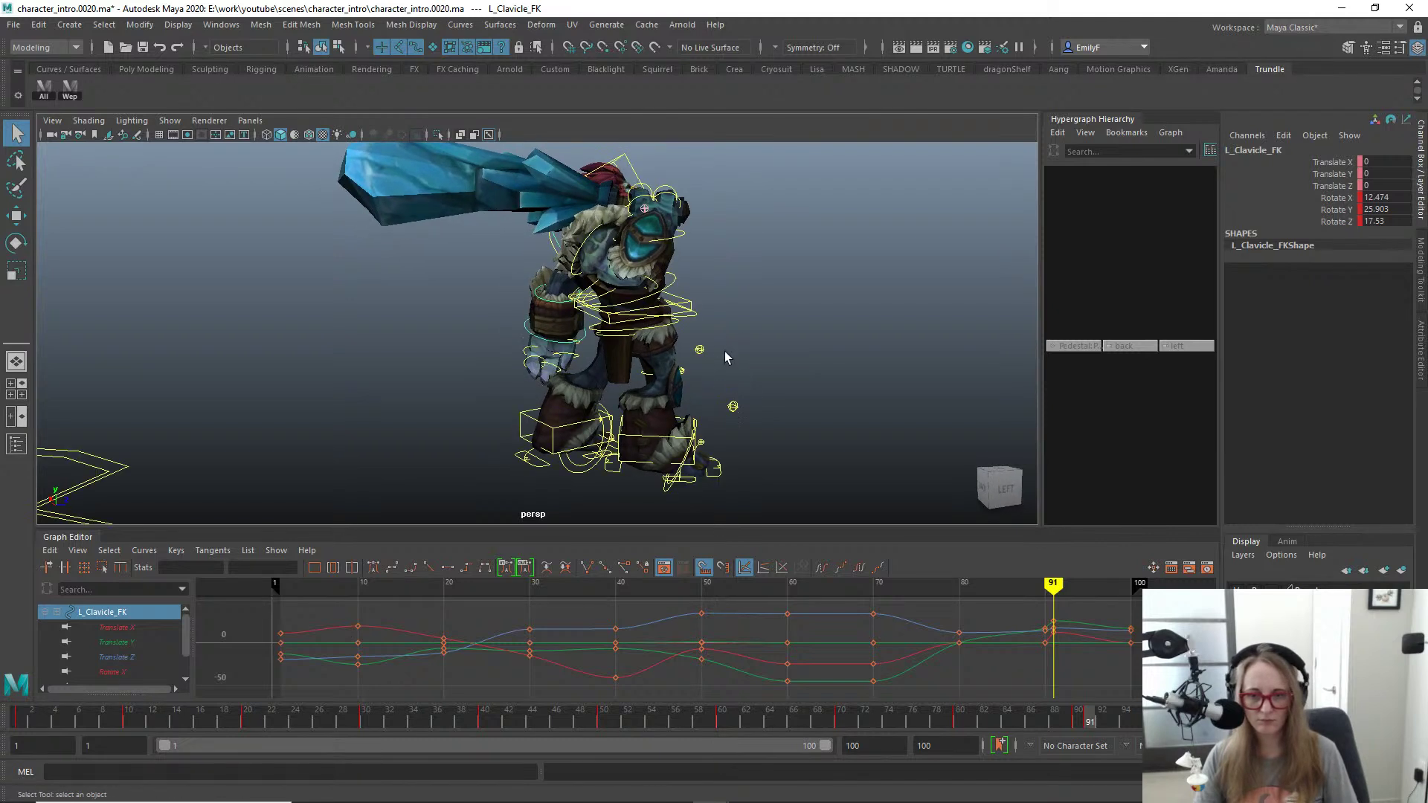
click(690, 322)
click(692, 322)
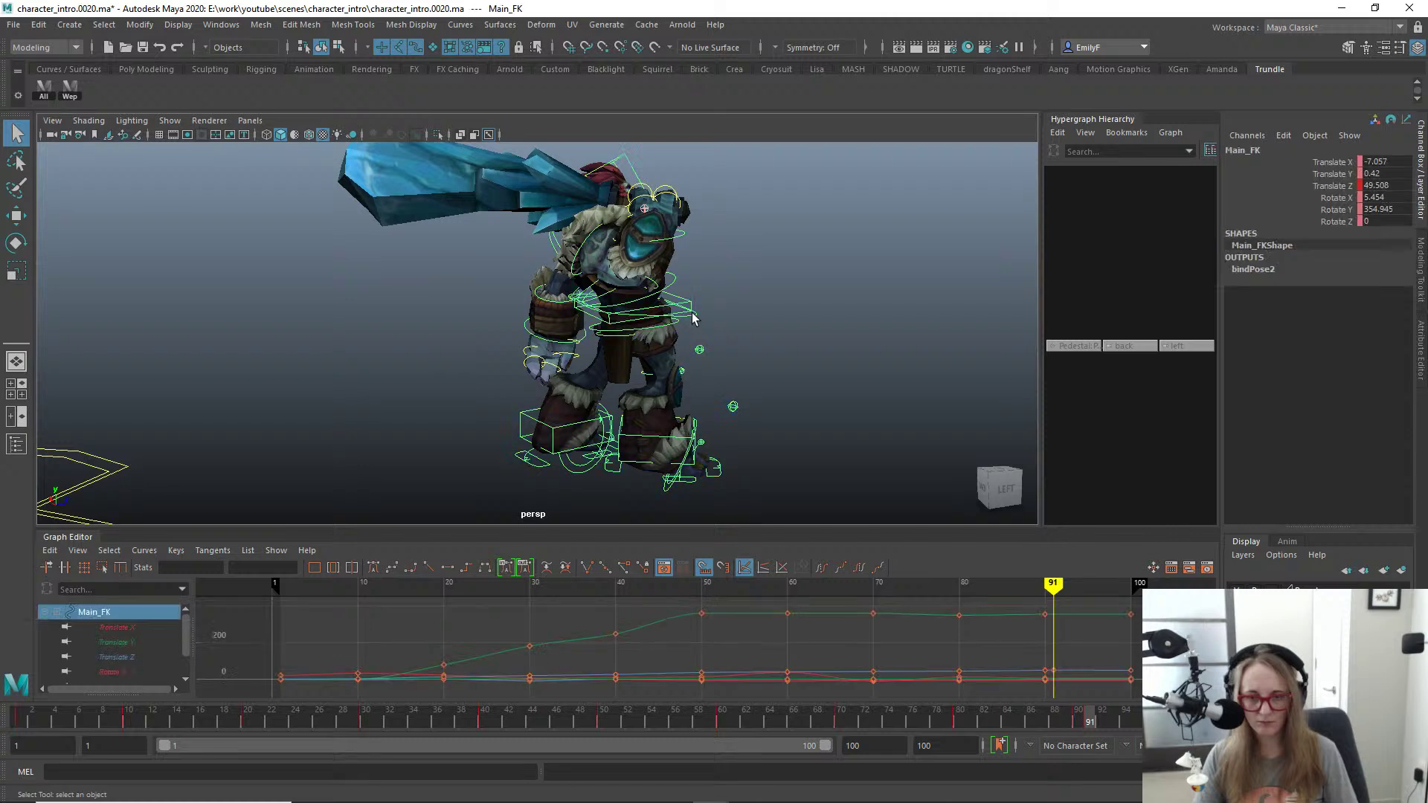
key(w)
drag(693, 303, 694, 303)
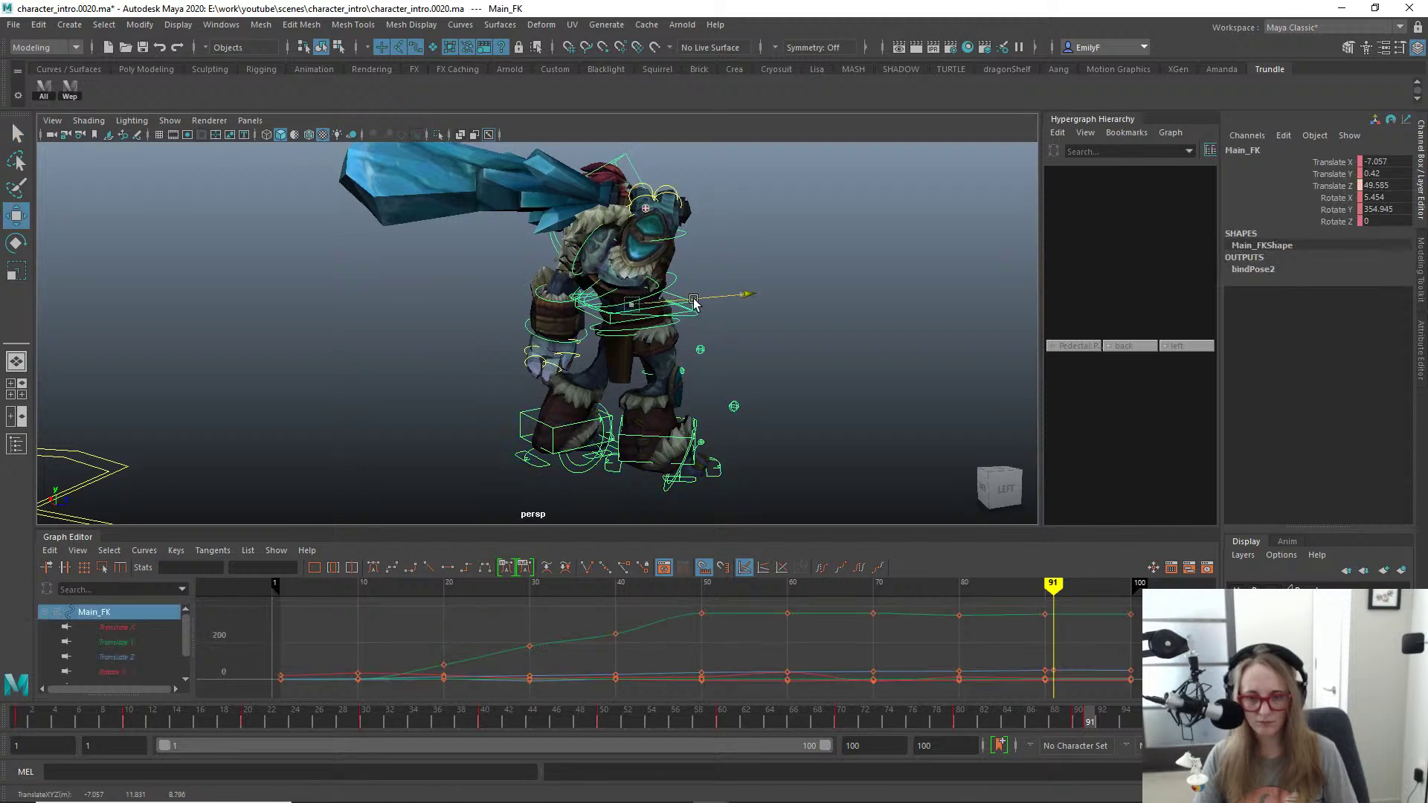
key(q)
key(alt+1)
Step: From the front view, rotate the head control Head_FK at frame 91 to about X 8.795, Y 4.214 and Z -0.693
alt+drag(727, 360, 599, 252)
alt+right_drag(599, 251, 619, 239)
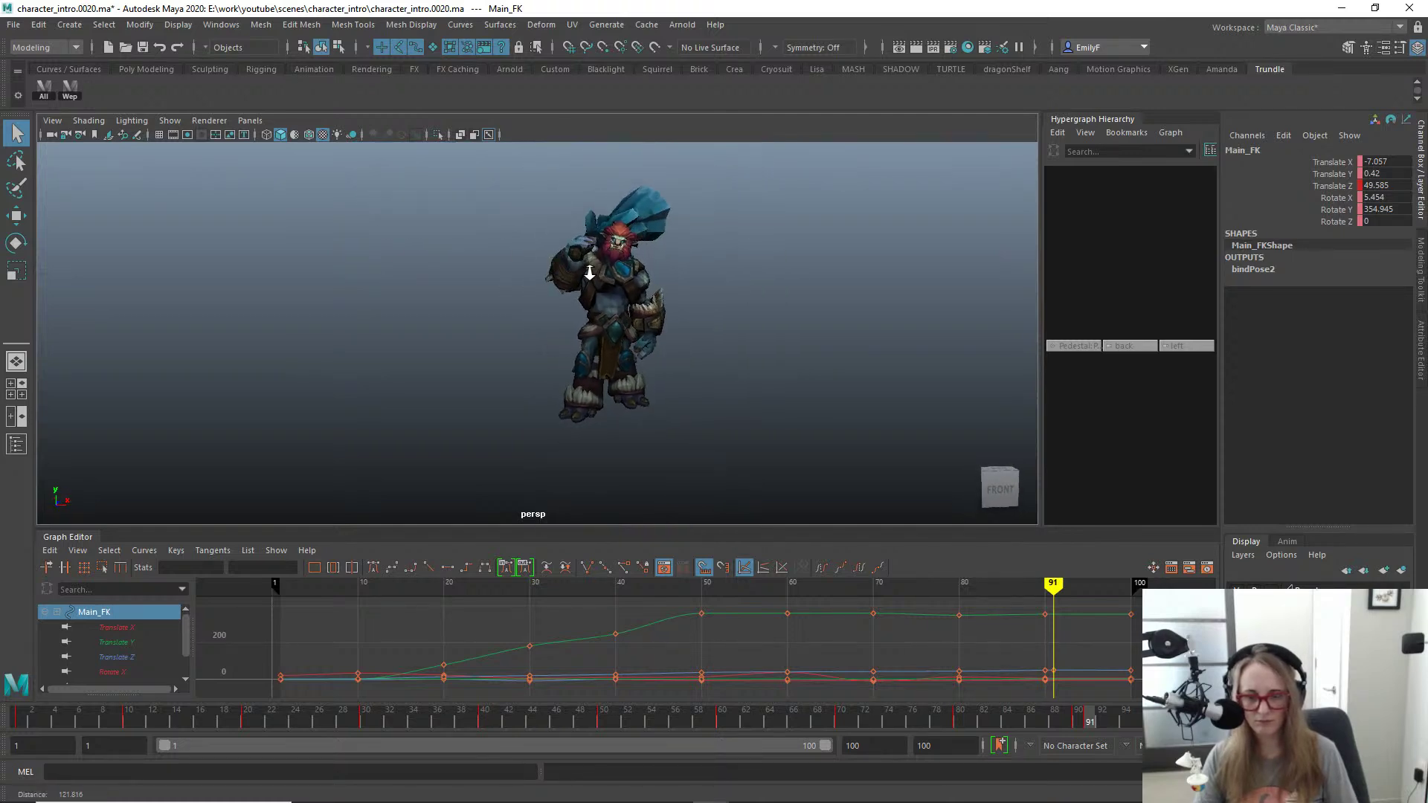
key(space)
drag(618, 274, 621, 342)
alt+right_drag(670, 324, 558, 333)
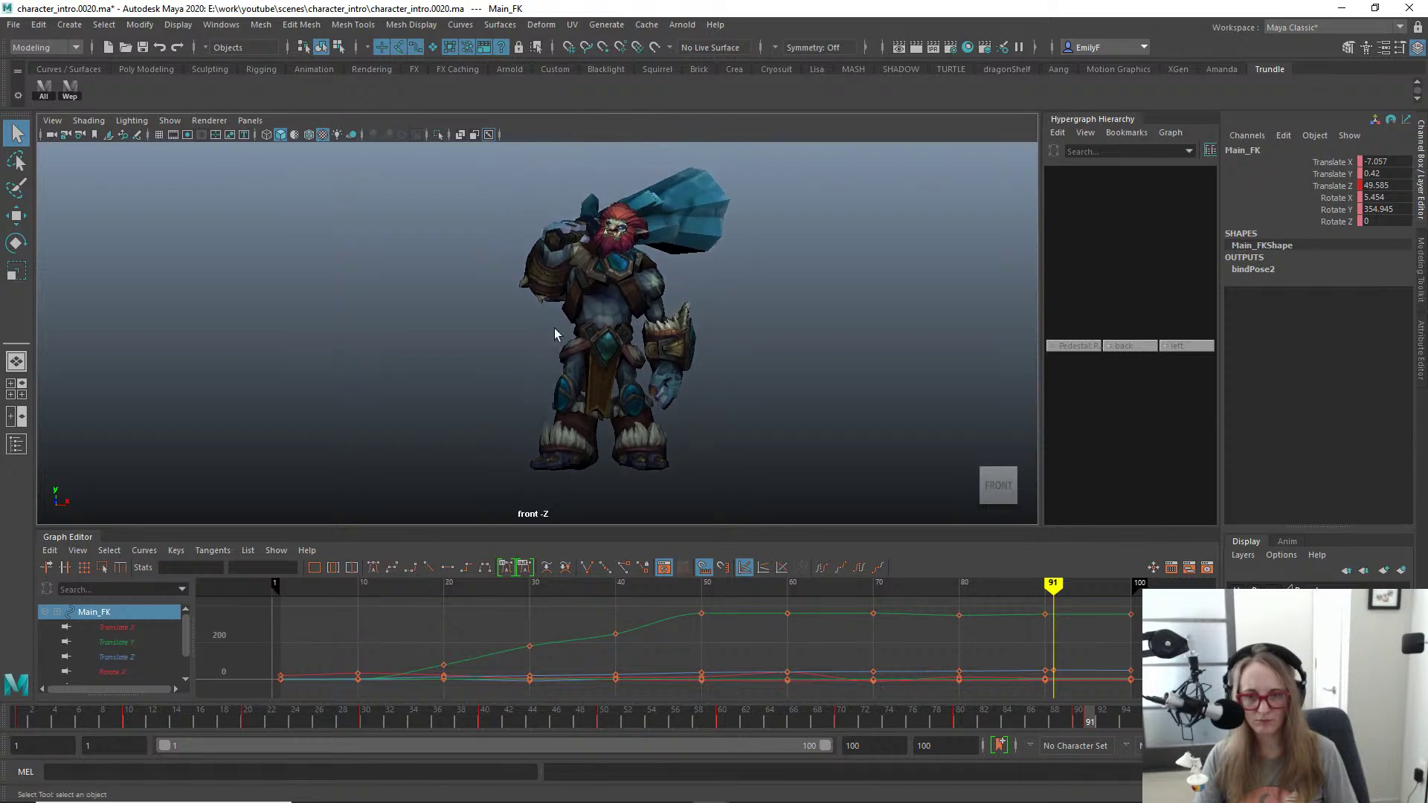
key(w)
key(alt+1)
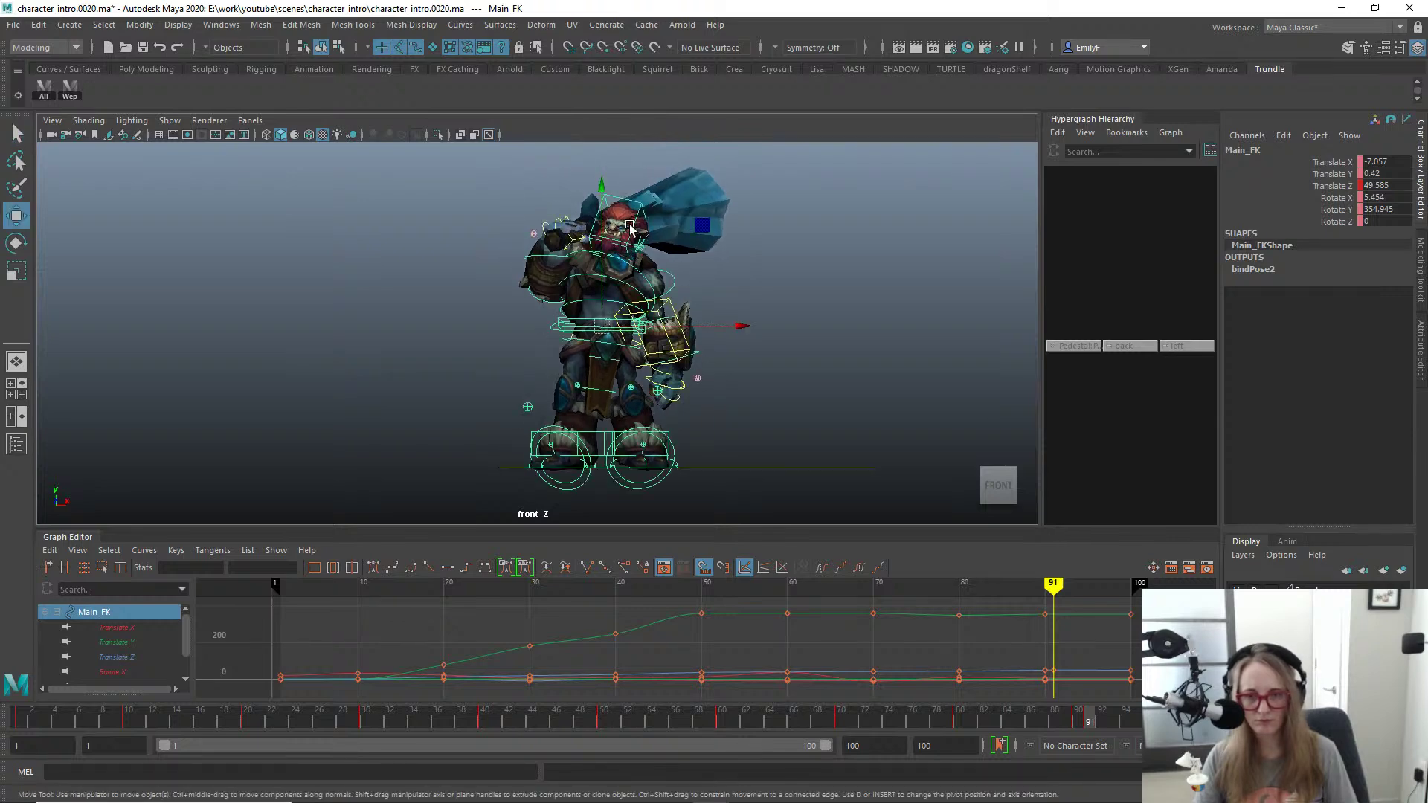
click(630, 228)
key(e)
drag(621, 246, 606, 286)
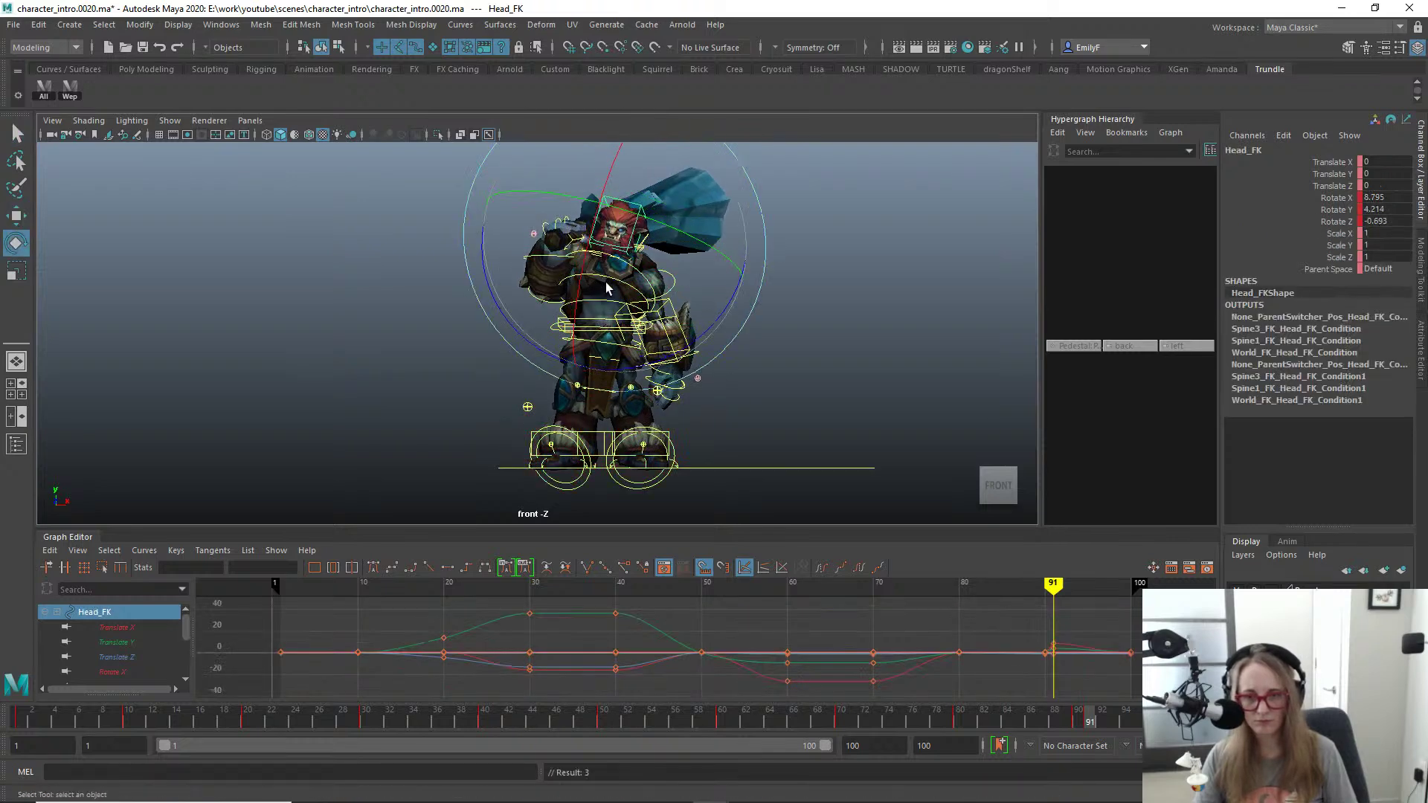
Step: Turn the head control Head_FK further sideways at frame 91 to about Rotate X 8.899, Y 9.675 and Z 0.163
key(q)
key(alt+1)
alt+right_drag(606, 288, 576, 293)
alt+drag(595, 301, 640, 319)
key(e)
drag(641, 231, 654, 238)
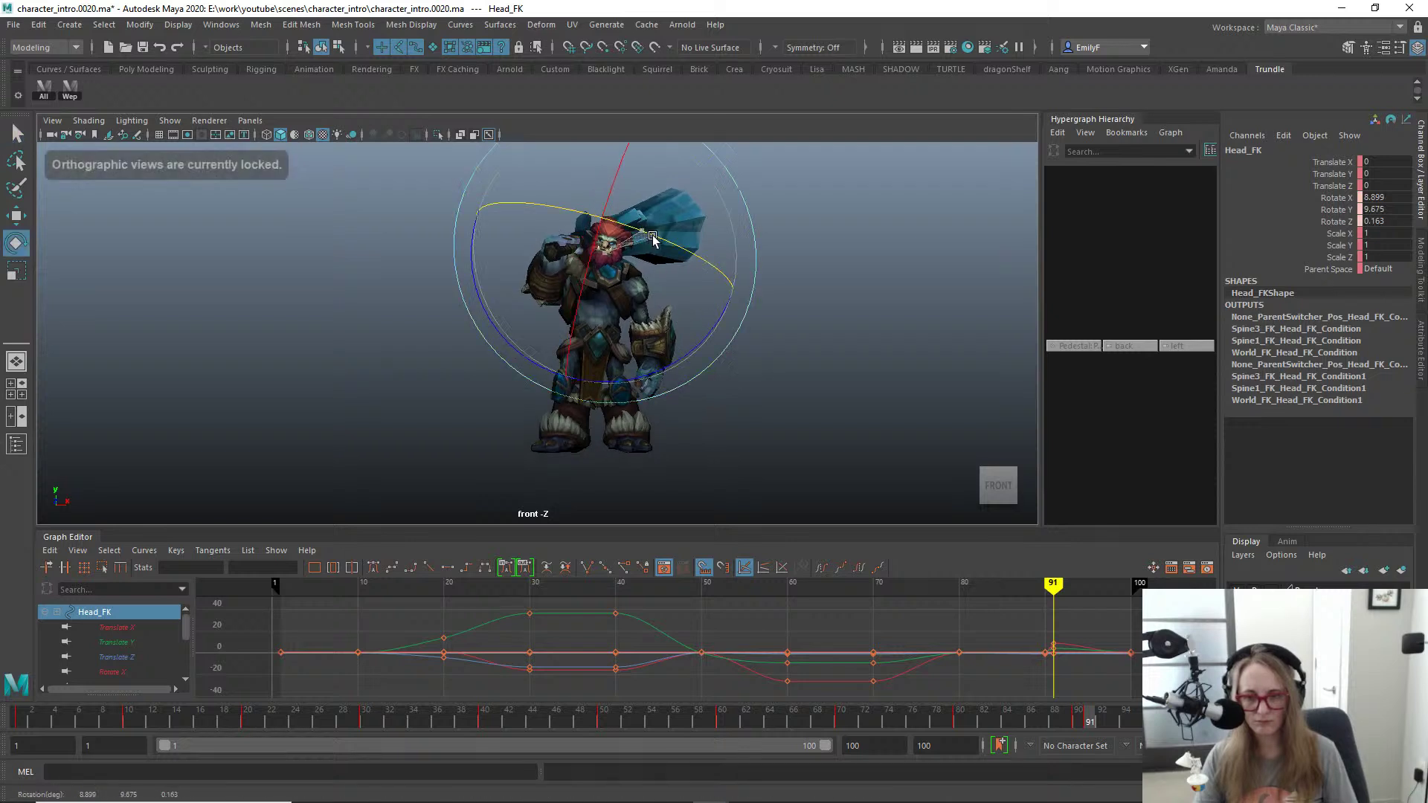
key(q)
alt+right_drag(687, 369, 717, 372)
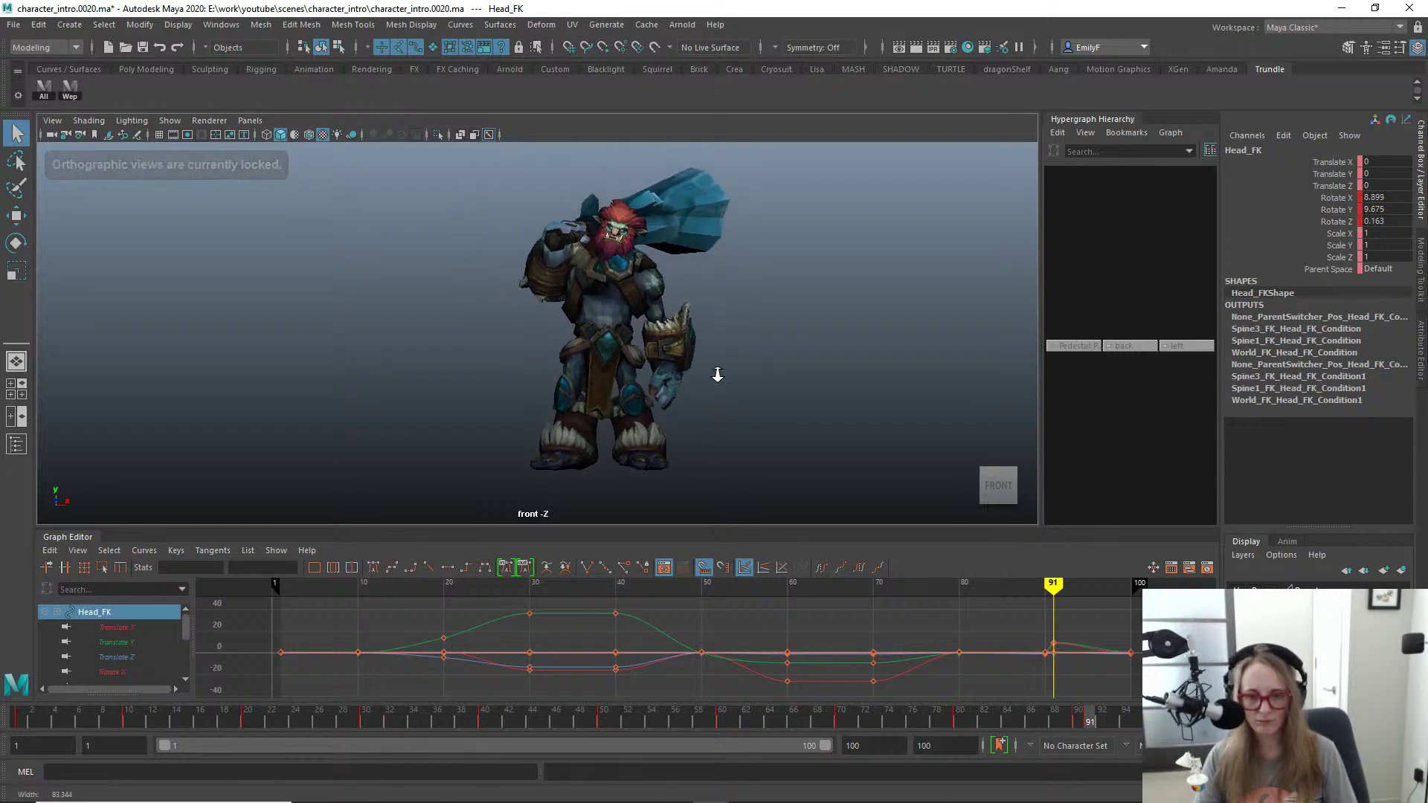
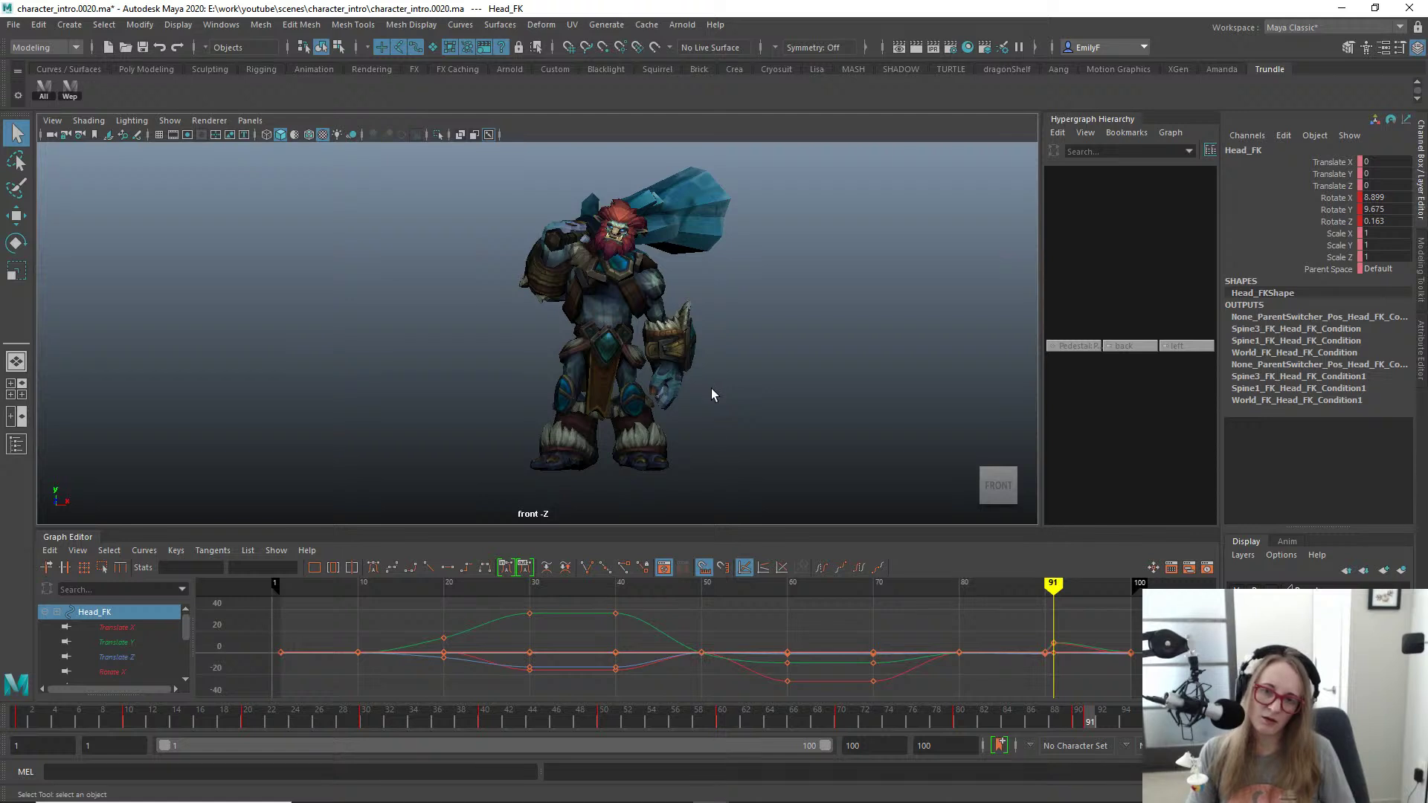
Step: Shift the main body control Main_FK sideways at frame 91 to about Translate X -7.242
key(alt+1)
click(554, 330)
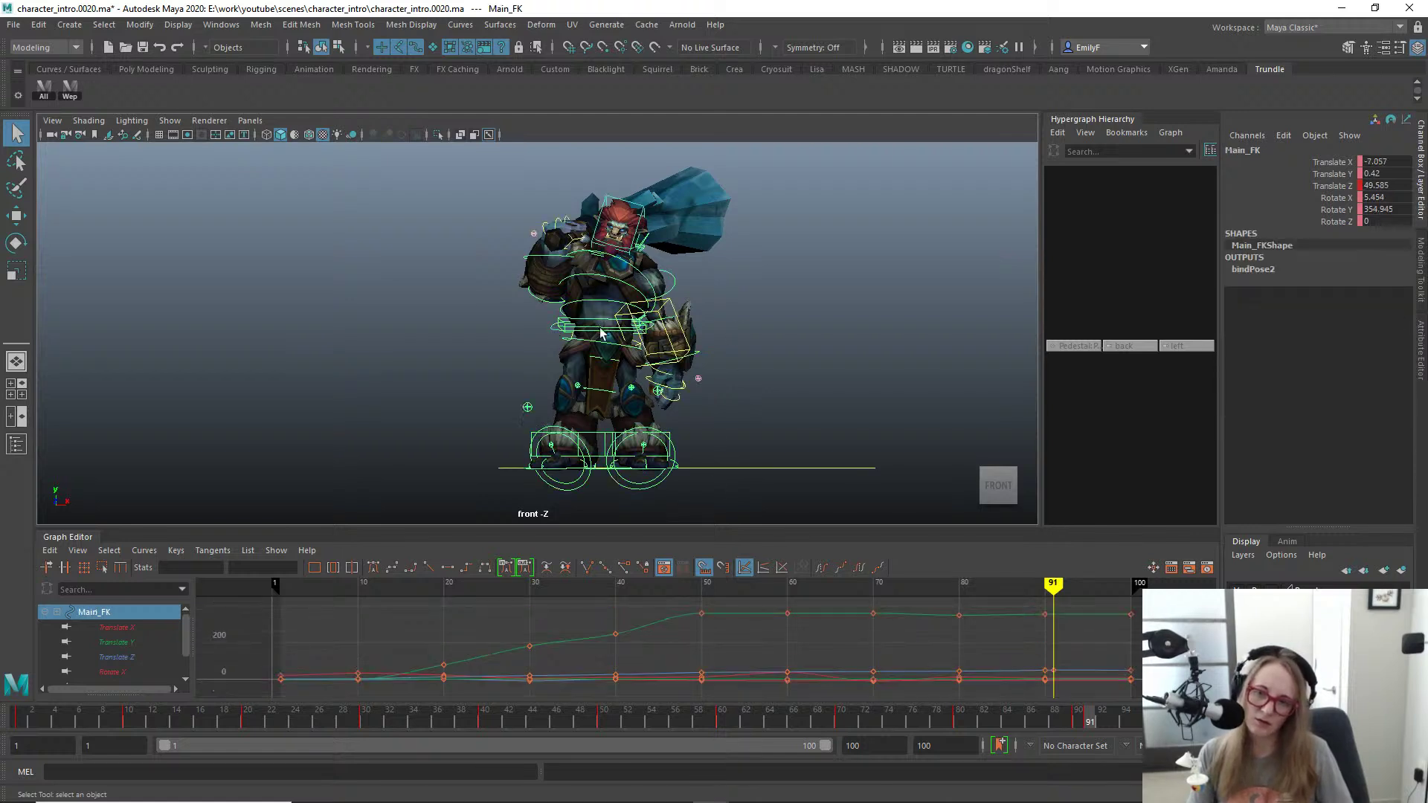
key(w)
key(q)
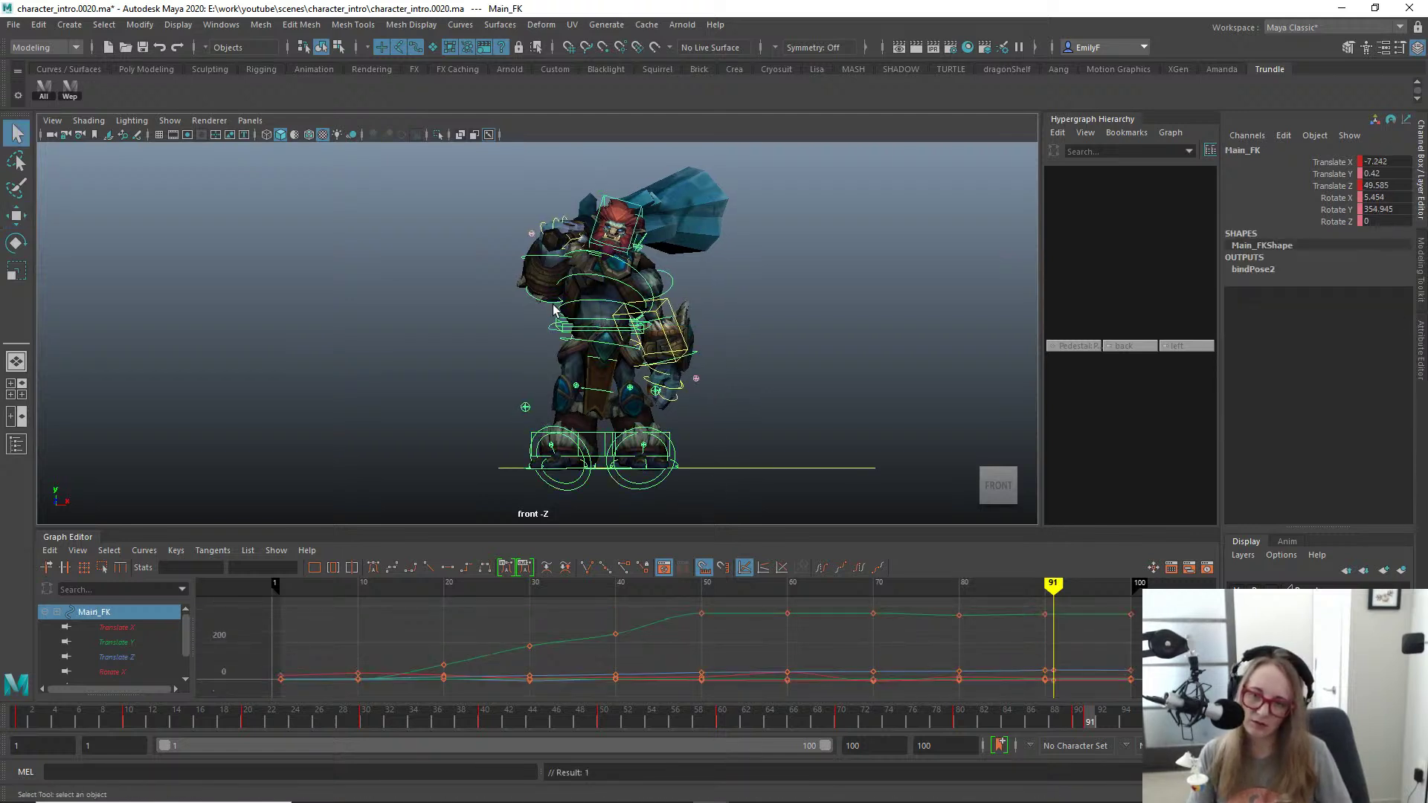
Step: Tilt the root control Root_FK at frame 91 to about Rotate X -9.843, Y -0.5 and Z -4.01
click(683, 337)
key(e)
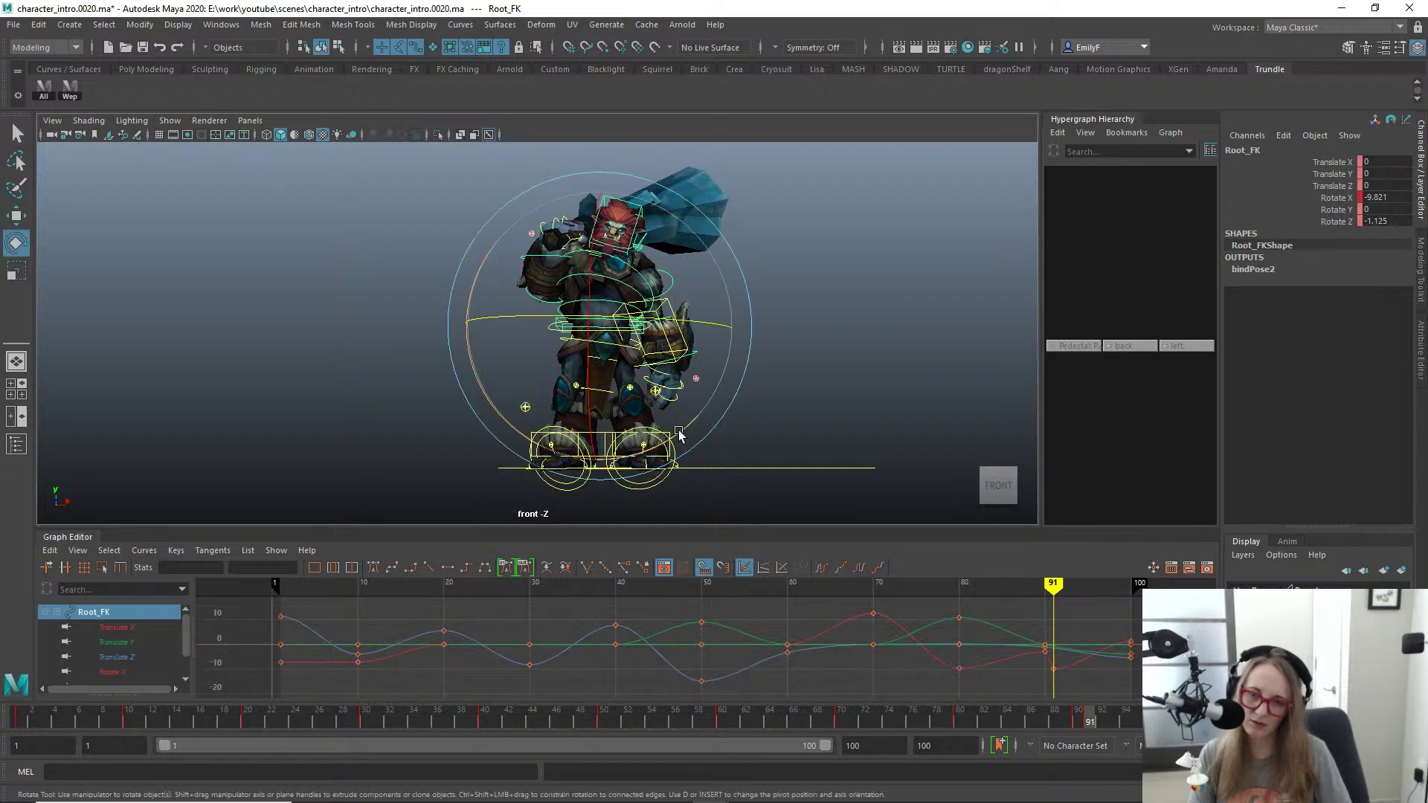
drag(680, 435, 669, 433)
key(alt+1)
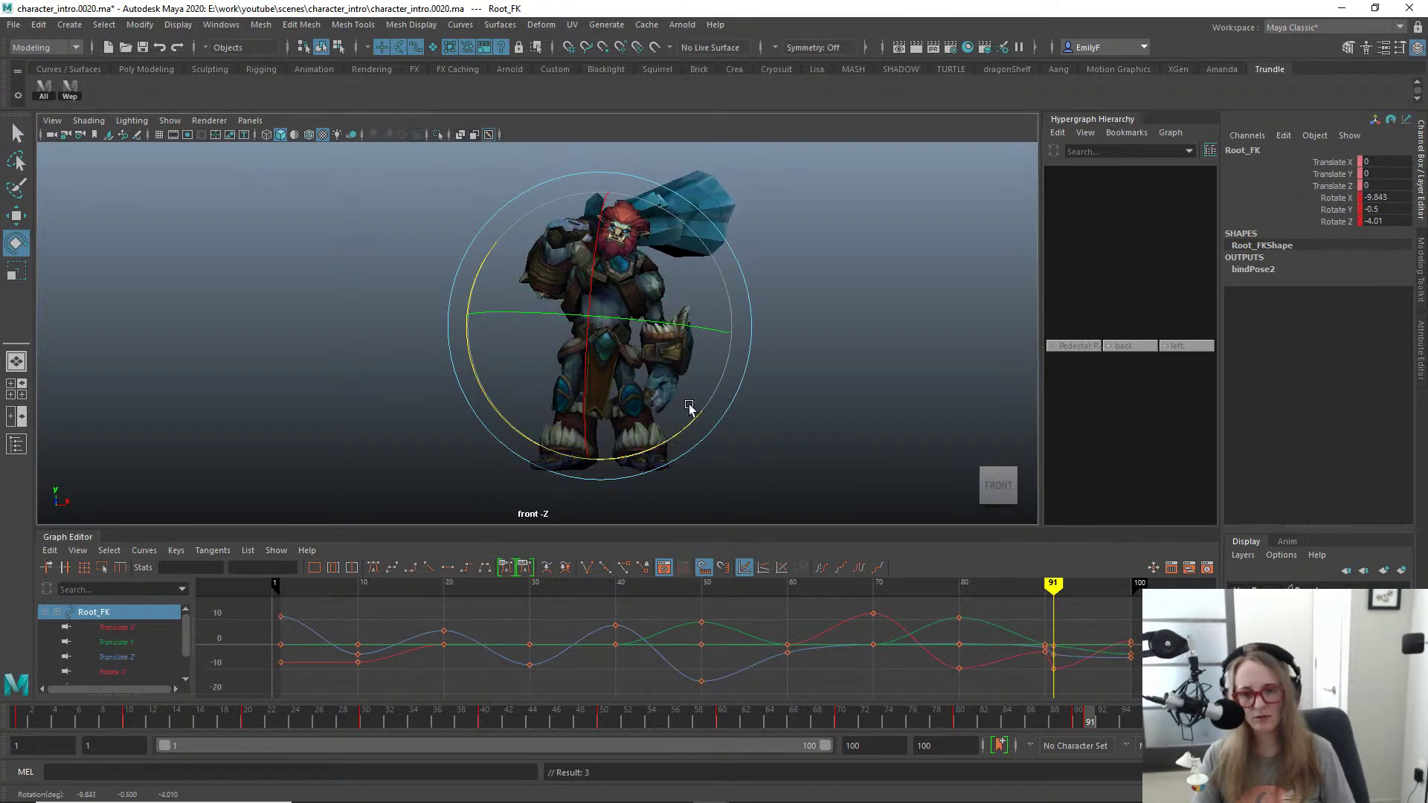
key(q)
Step: Tilt the pelvis control Pelvis_FK at frame 91 to about Rotate X -6.22, Y 15.926 and Z 2.844
key(alt+1)
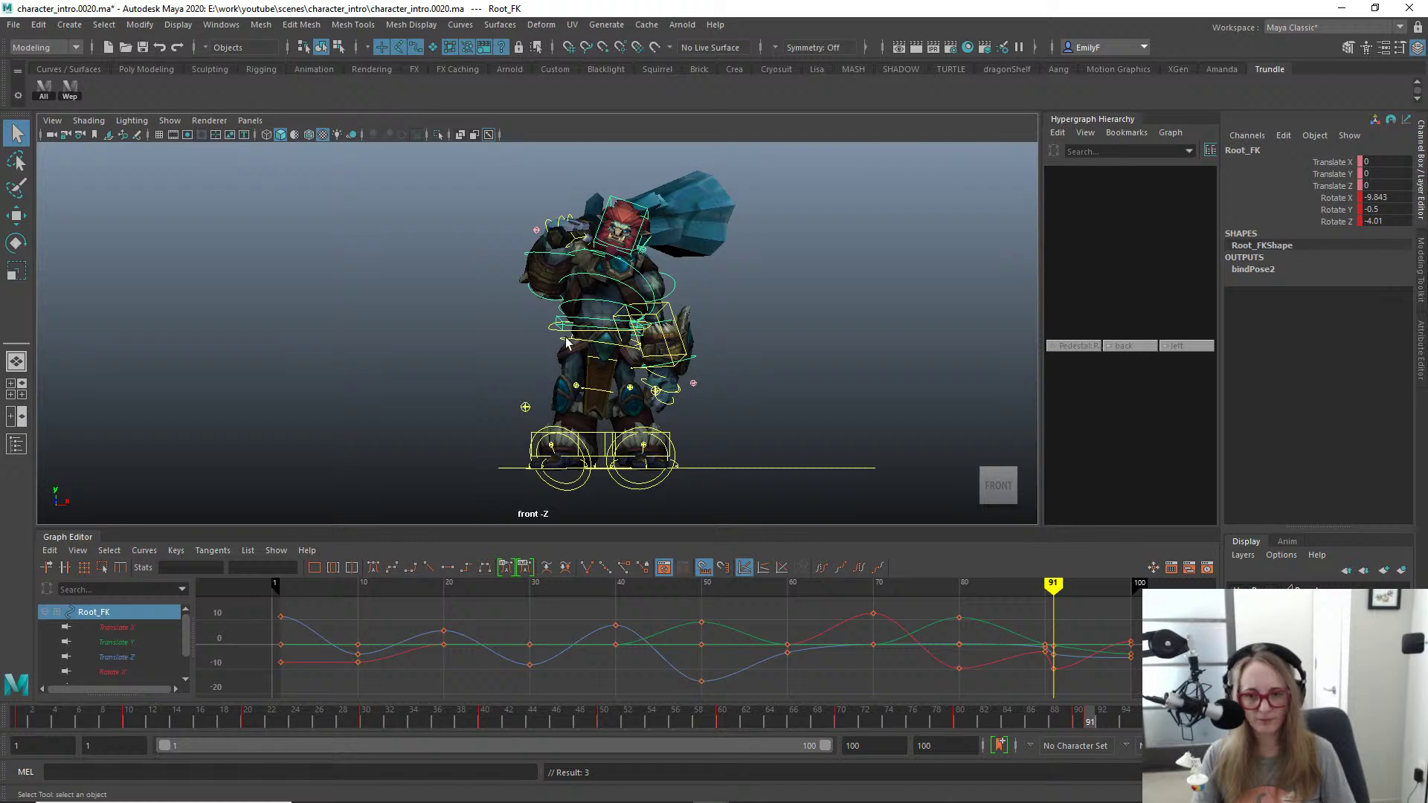
click(534, 458)
key(e)
drag(534, 460, 552, 473)
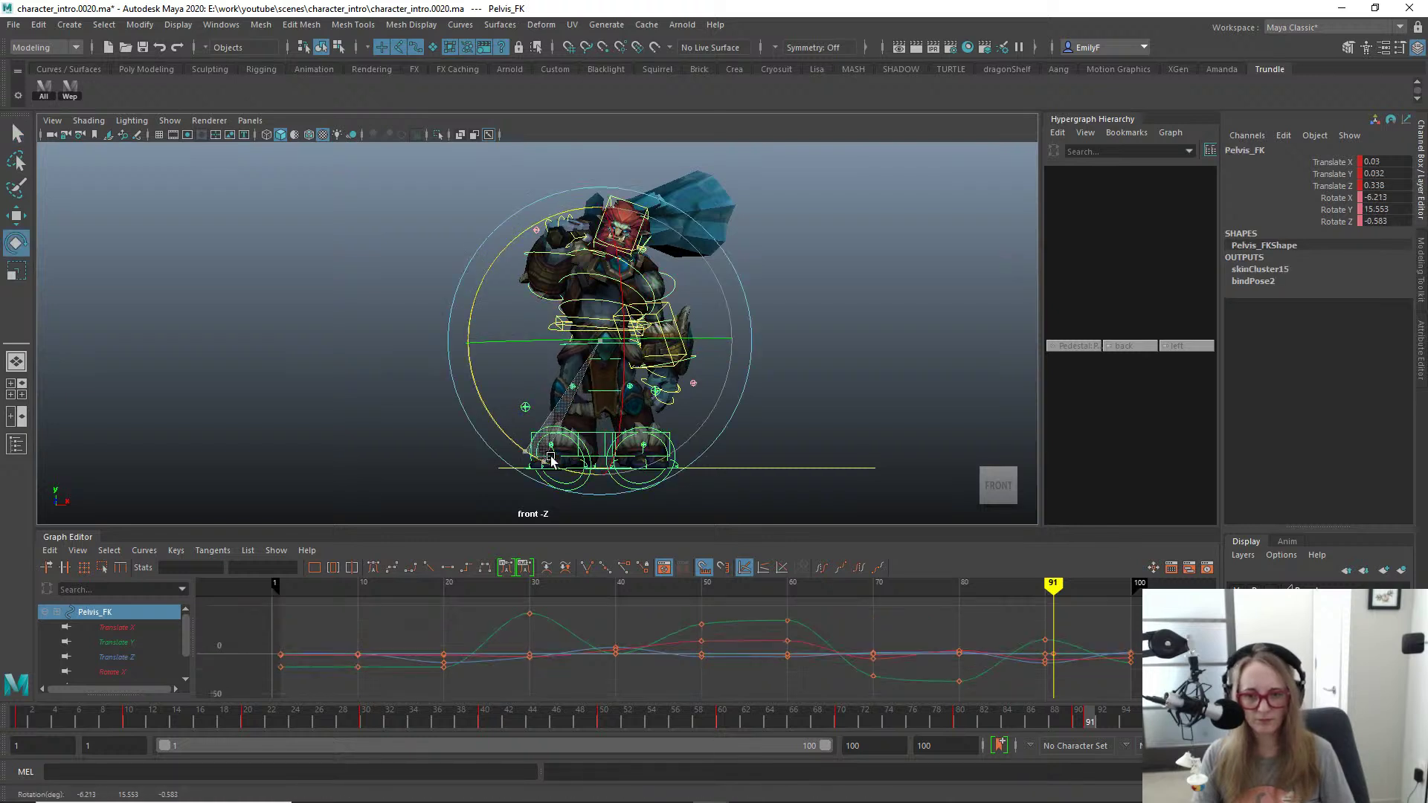
key(alt+1)
key(q)
key(w)
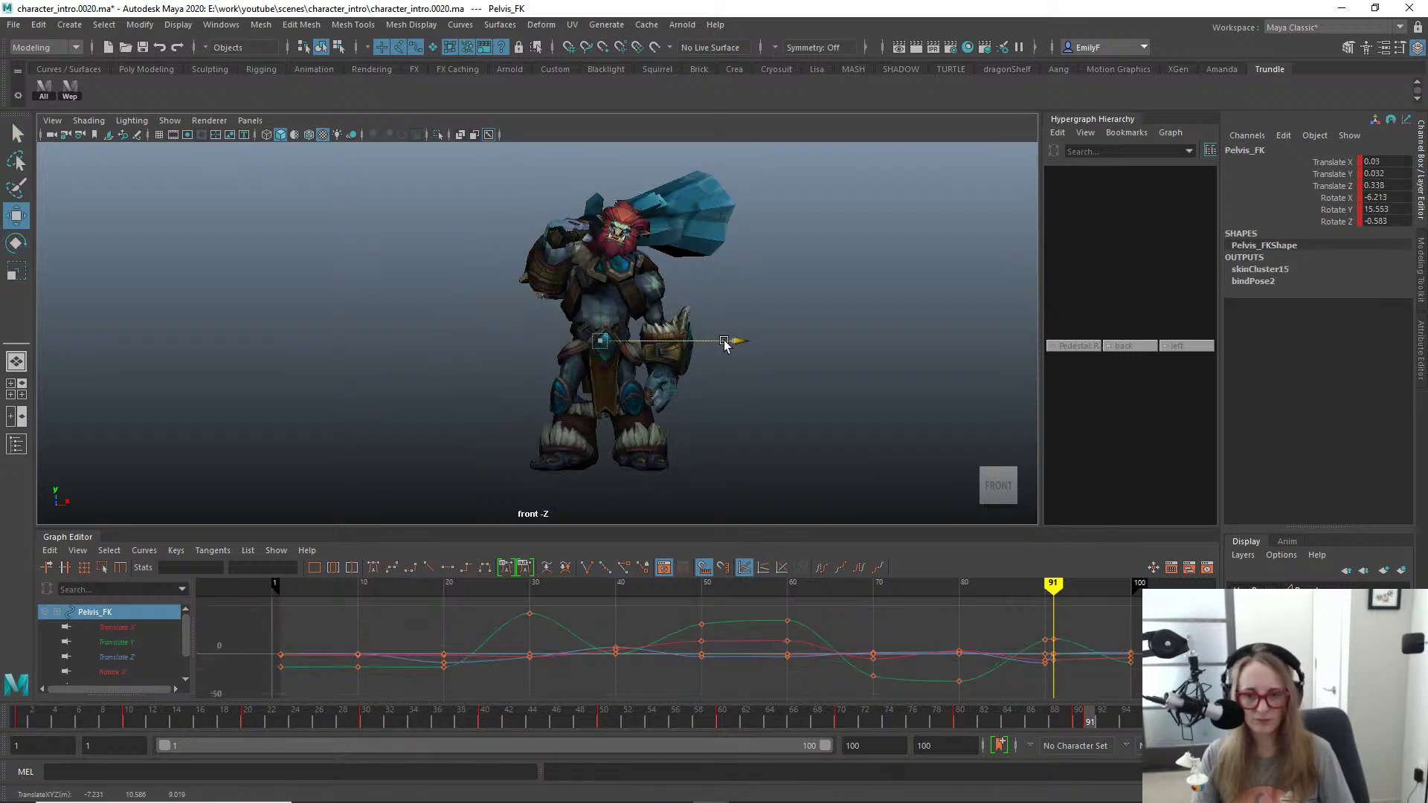
drag(726, 341, 727, 342)
key(ctrl+z)
key(e)
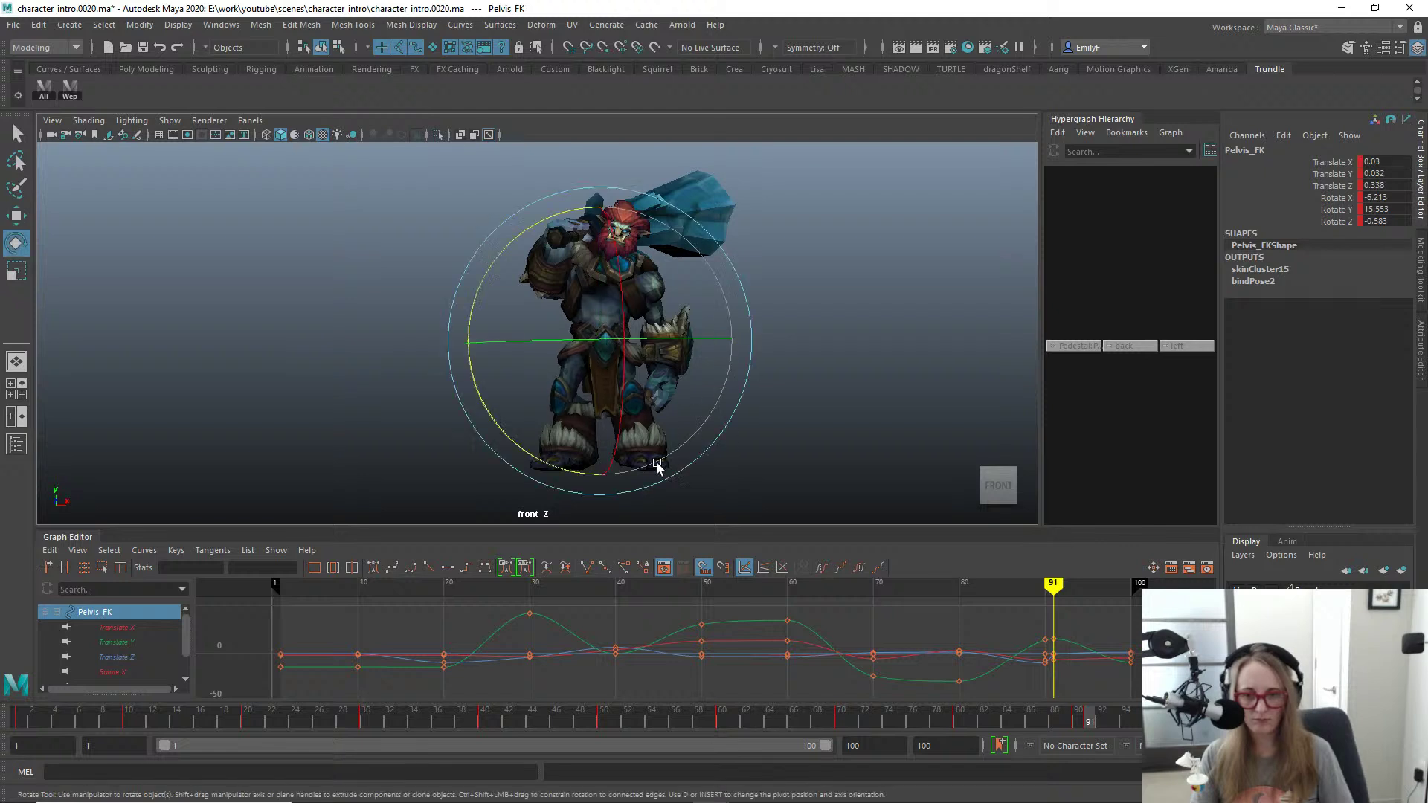
mouse_move(548, 442)
mouse_down()
mouse_move(540, 459)
mouse_move(556, 461)
mouse_up()
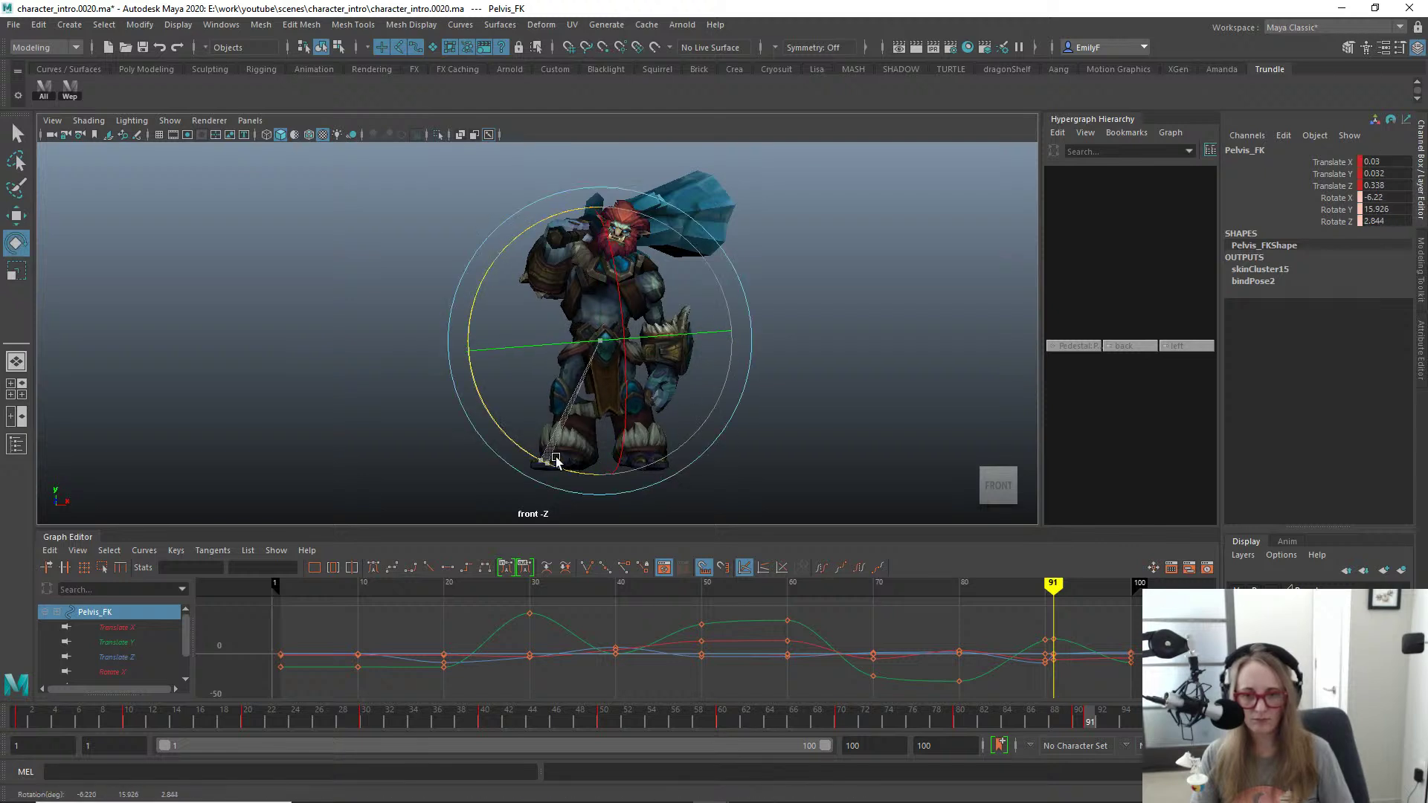
key(q)
Step: From the side view, move the main body control Main_FK back at frame 91 to about Translate Z 48.732
key(space)
click(613, 379)
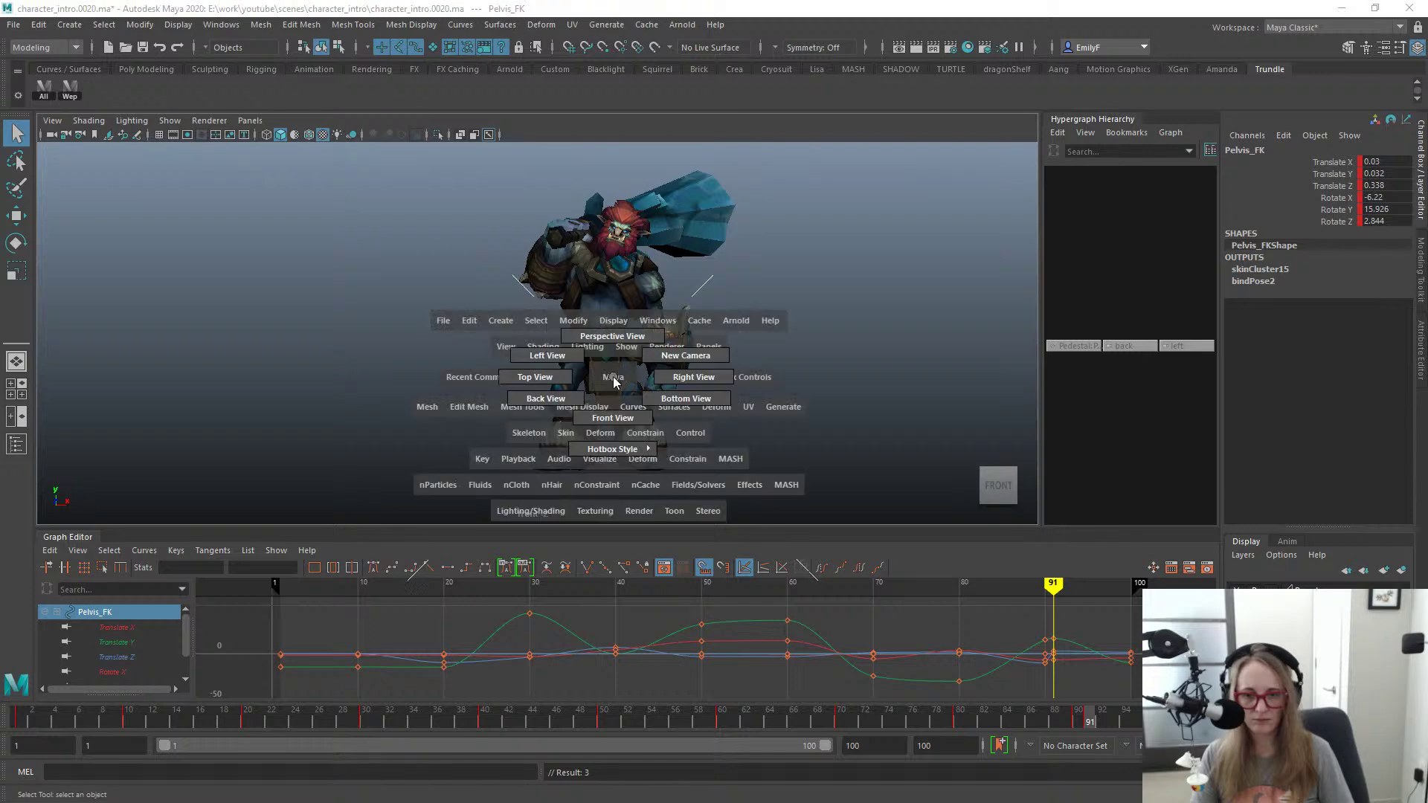
drag(593, 362, 561, 354)
key(space)
click(605, 365)
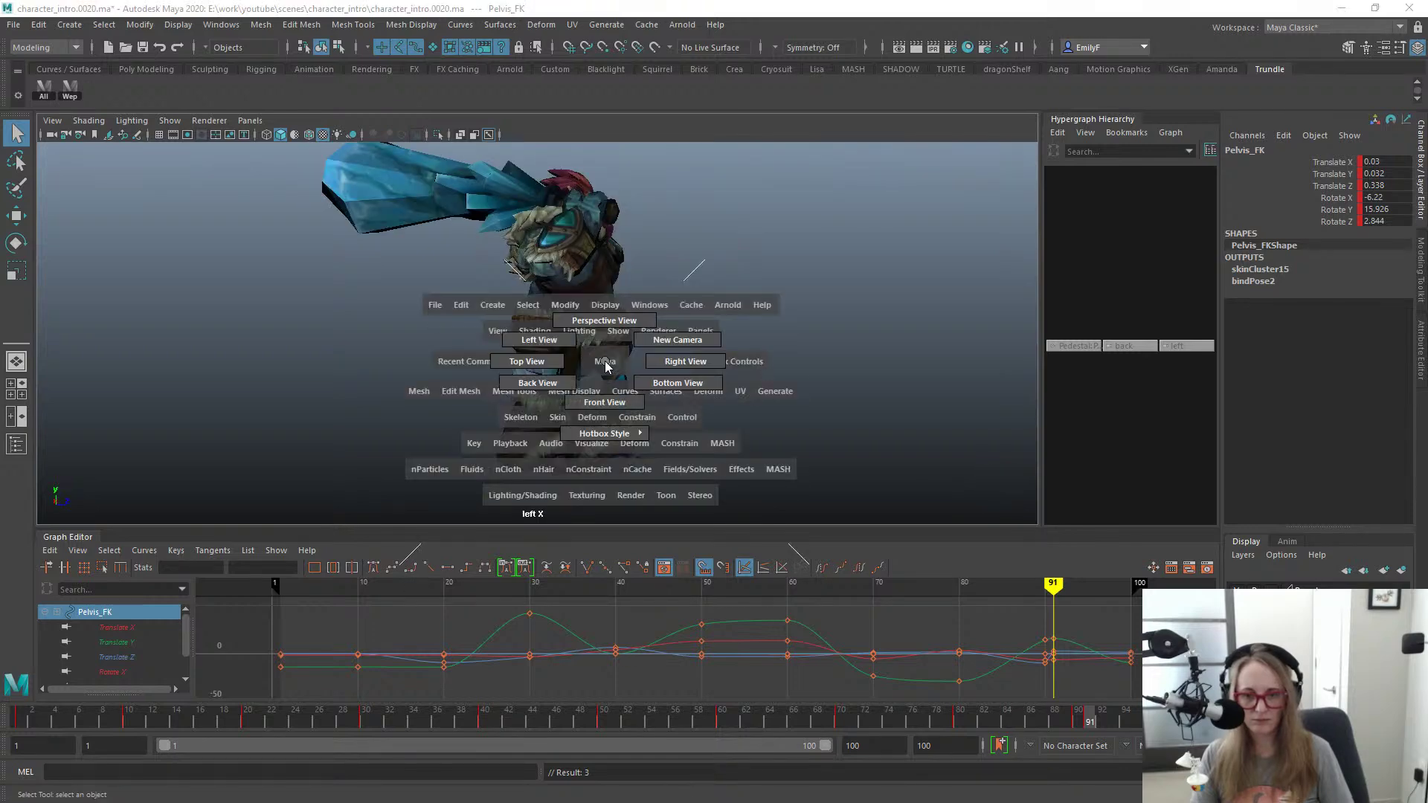
drag(660, 364, 661, 364)
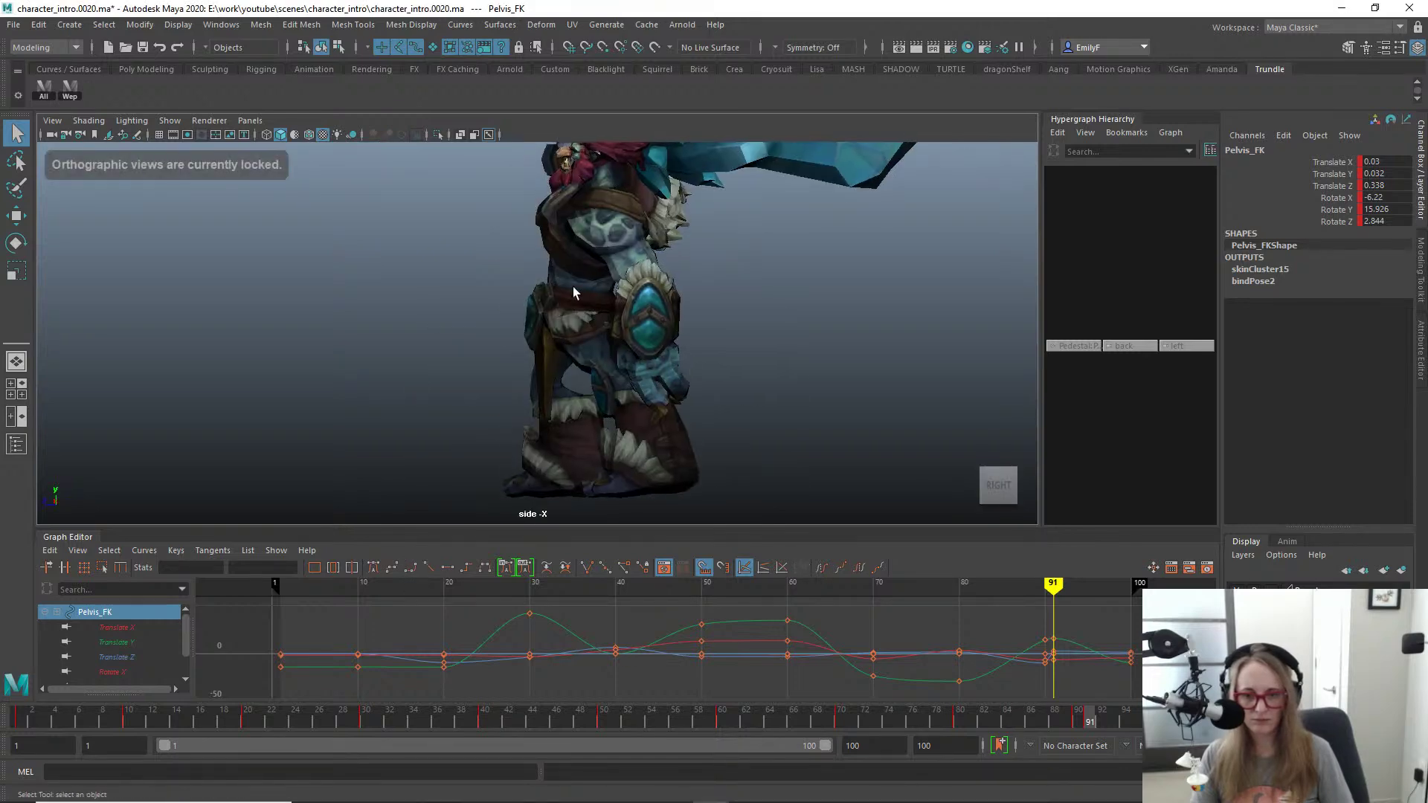
click(513, 299)
key(w)
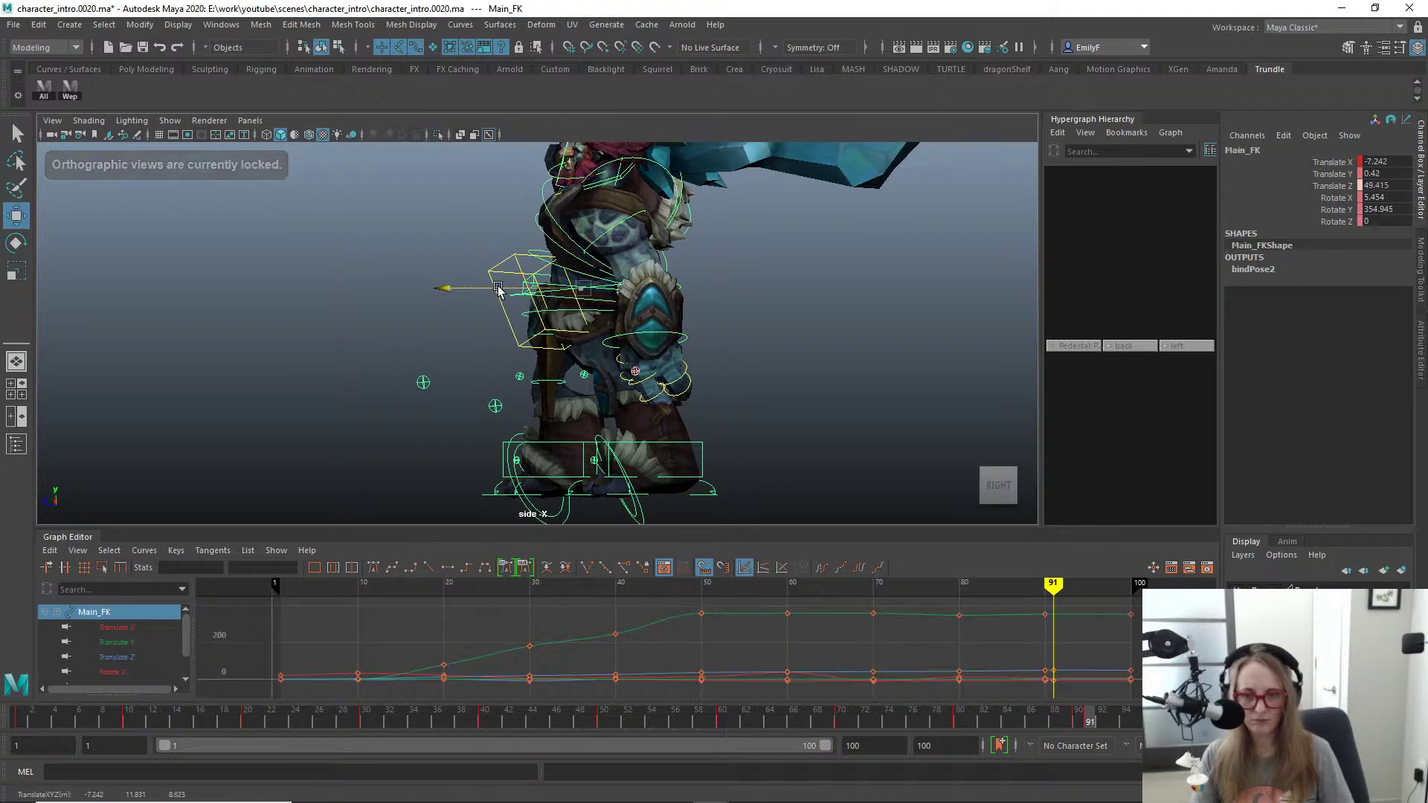
drag(495, 288, 602, 314)
key(q)
key(alt+1)
scroll(523, 315, down, 2)
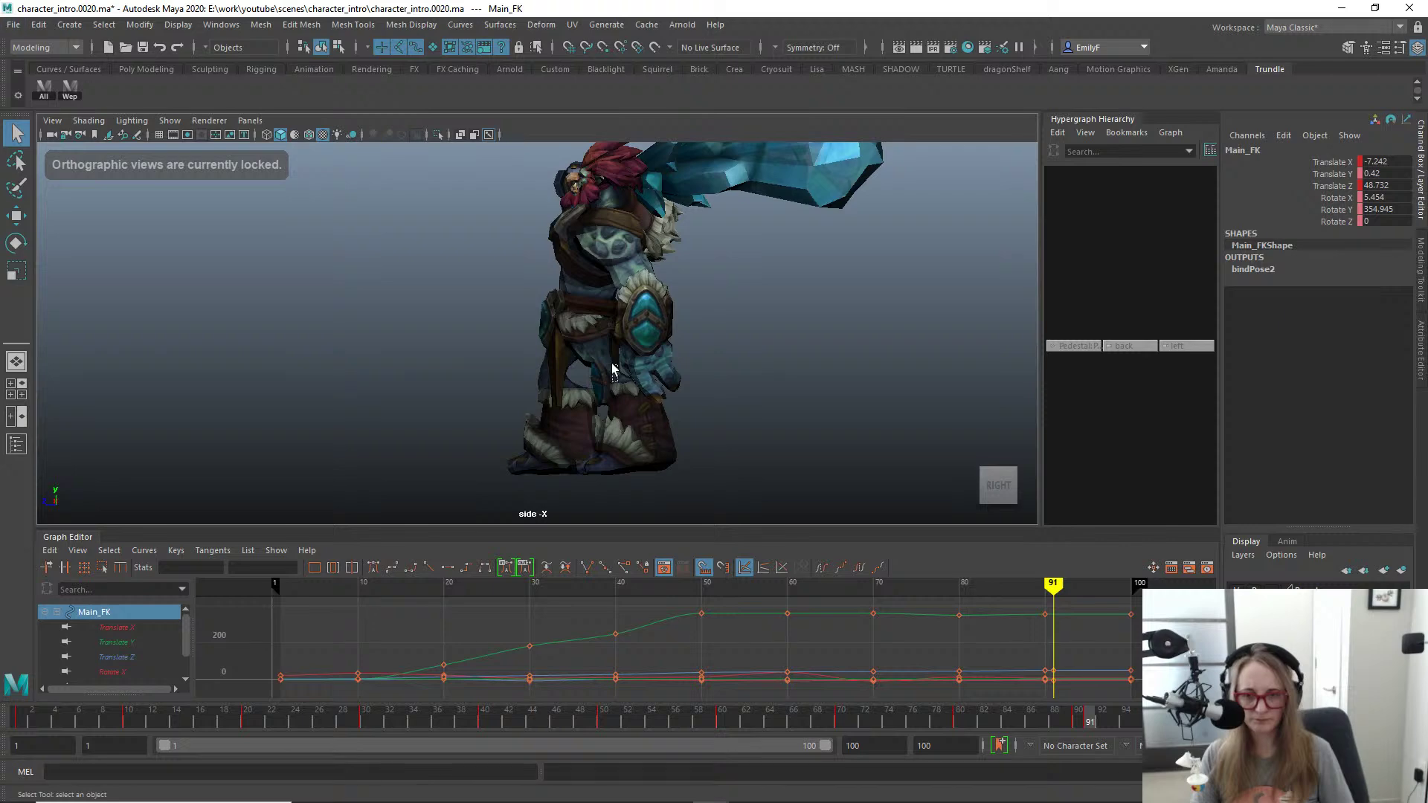
Step: Rotate the pelvis control Pelvis_FK at frame 91 to about X -7.154, Y 20.735 and Z -2.224, checking it in perspective
click(512, 330)
key(alt+1)
click(581, 325)
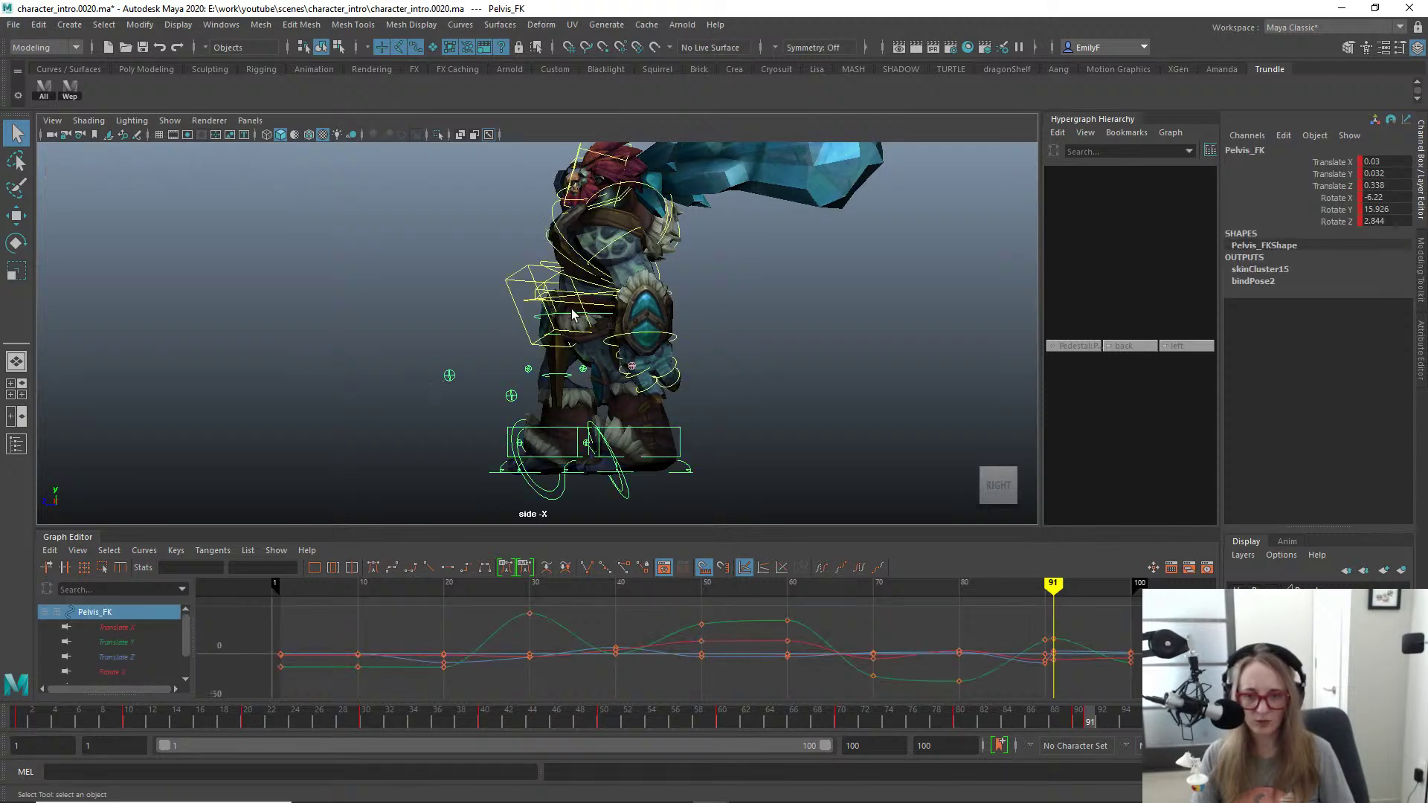
key(e)
drag(581, 325, 574, 369)
key(space)
scroll(574, 368, down, 5)
alt+drag(373, 245, 582, 333)
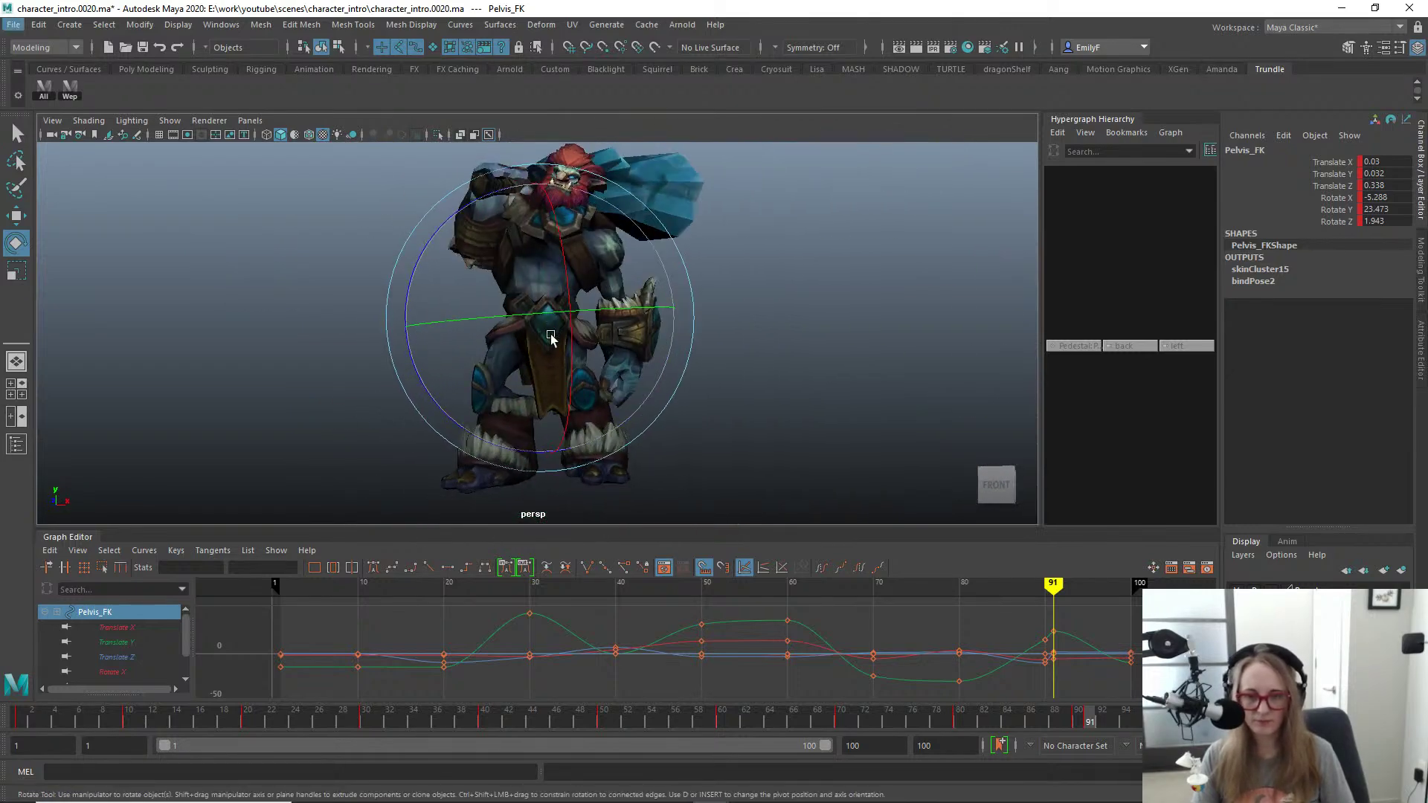
drag(476, 383, 410, 370)
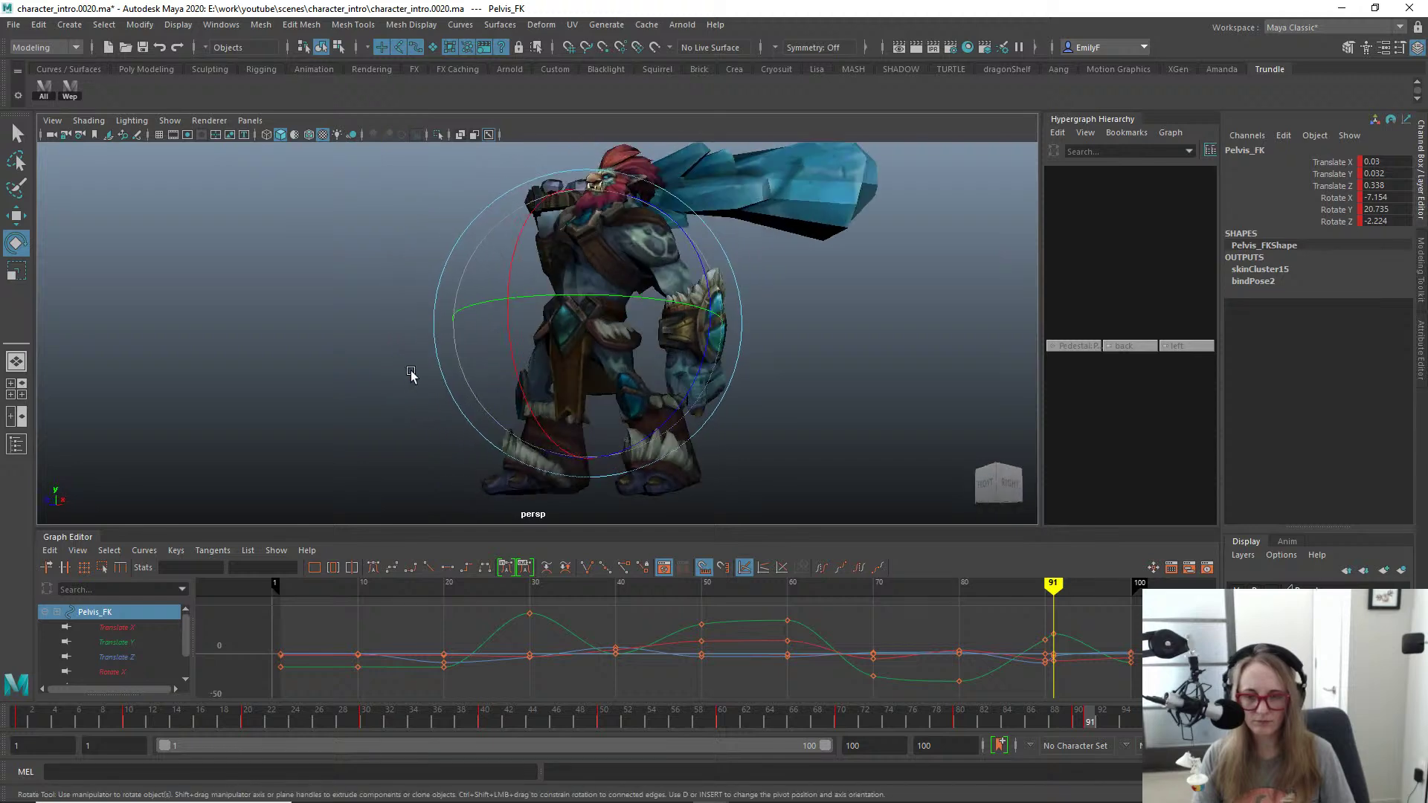
drag(643, 385, 502, 398)
key(q)
Step: Move the right knee pole vector R_Foot_IKpv inward at frame 91 to about Translate X -1.896, Y 1.202 and Z -5.268
click(468, 393)
key(w)
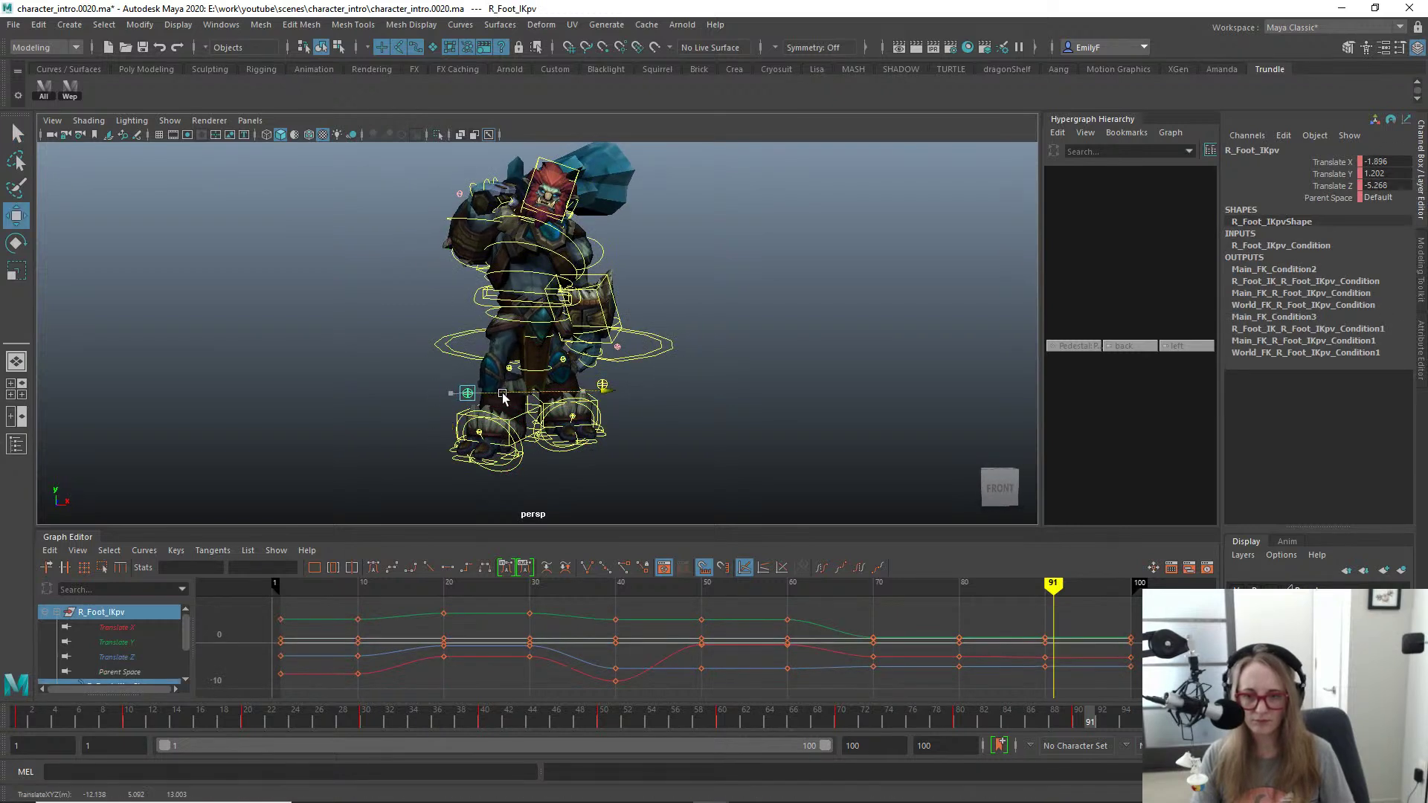
key(q)
Step: From the front view, shift the main body control Main_FK sideways at frame 91 to about Translate X -6.288
alt+right_drag(708, 369, 622, 381)
key(alt+1)
alt+right_drag(610, 310, 644, 306)
alt+drag(641, 307, 631, 375)
key(space)
alt+right_drag(668, 360, 651, 369)
key(alt+1)
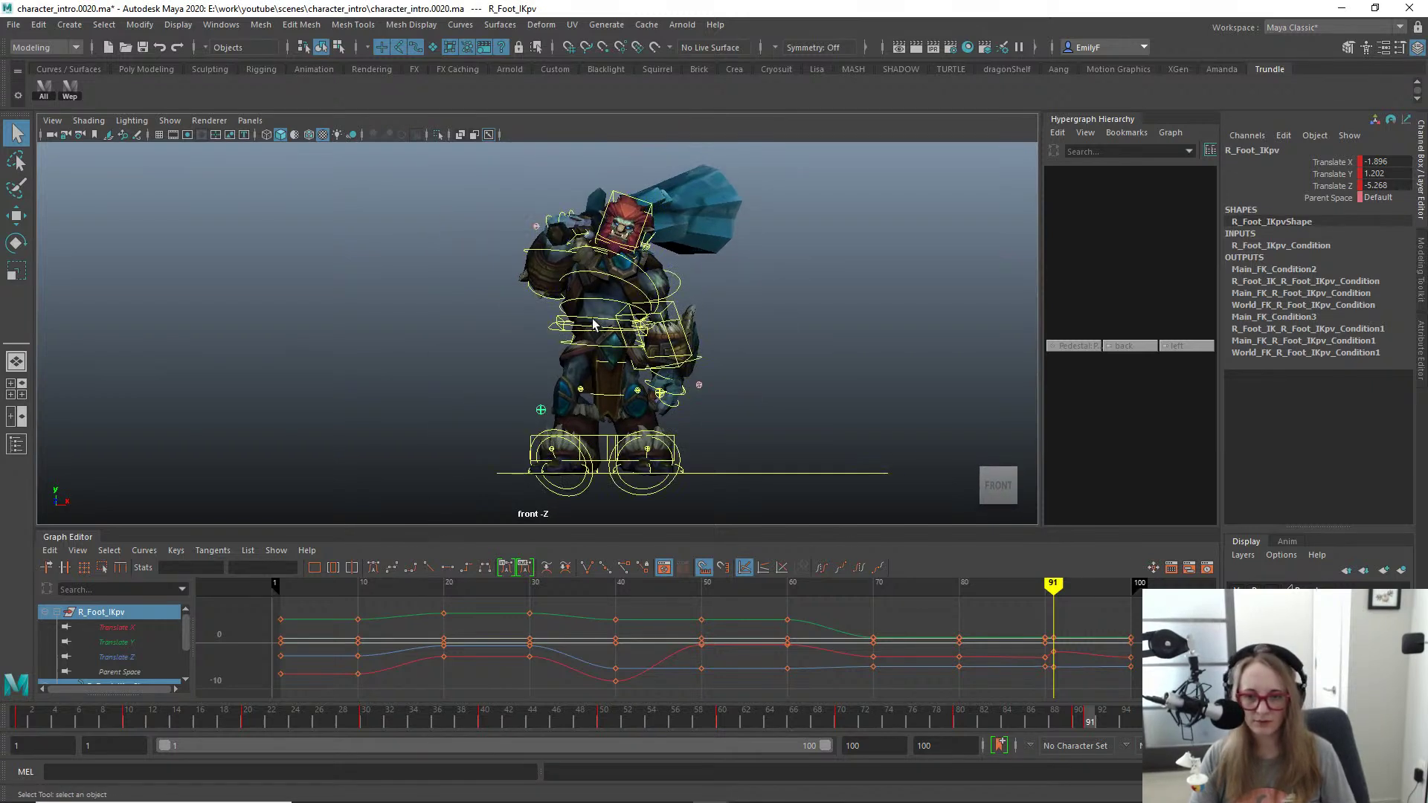
click(552, 333)
key(w)
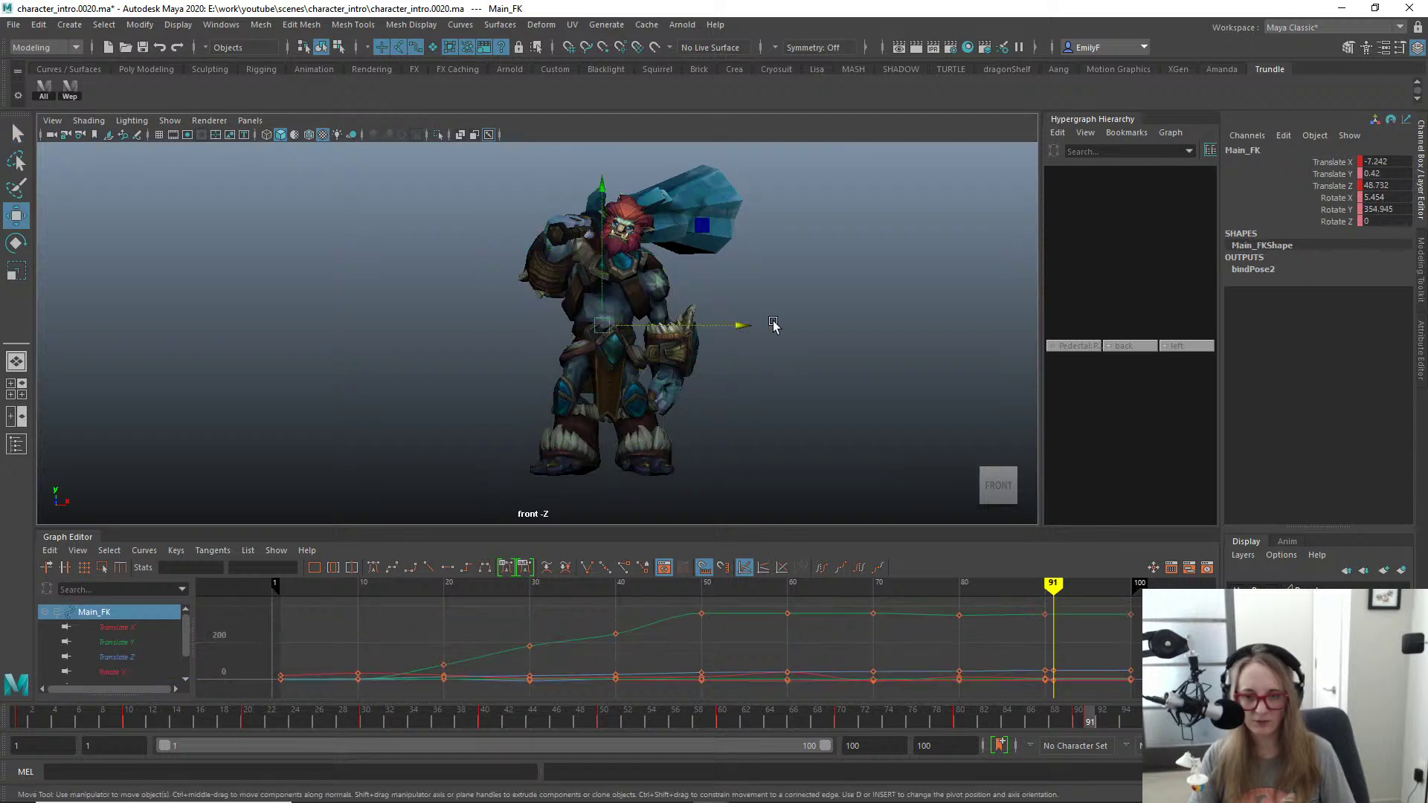
drag(735, 328, 748, 328)
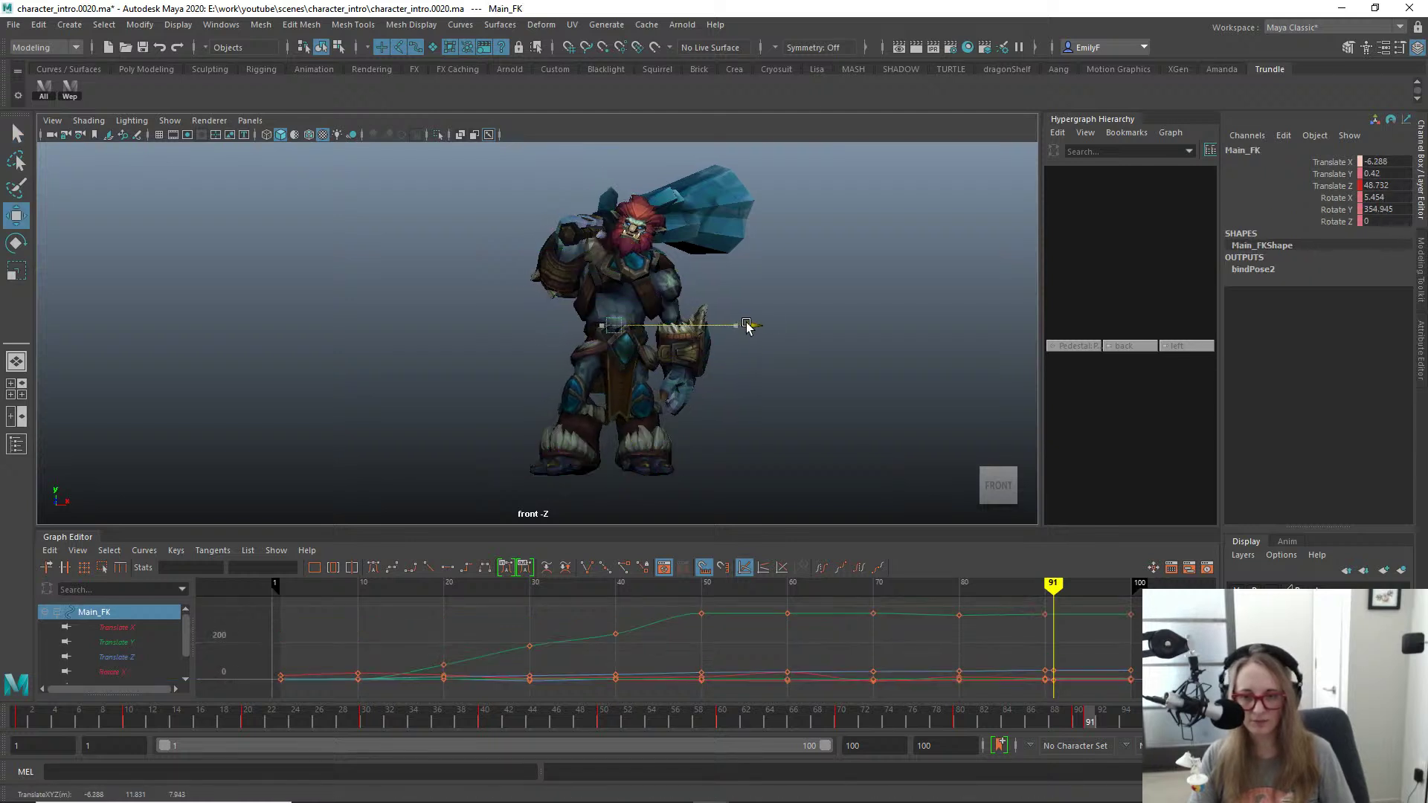
key(q)
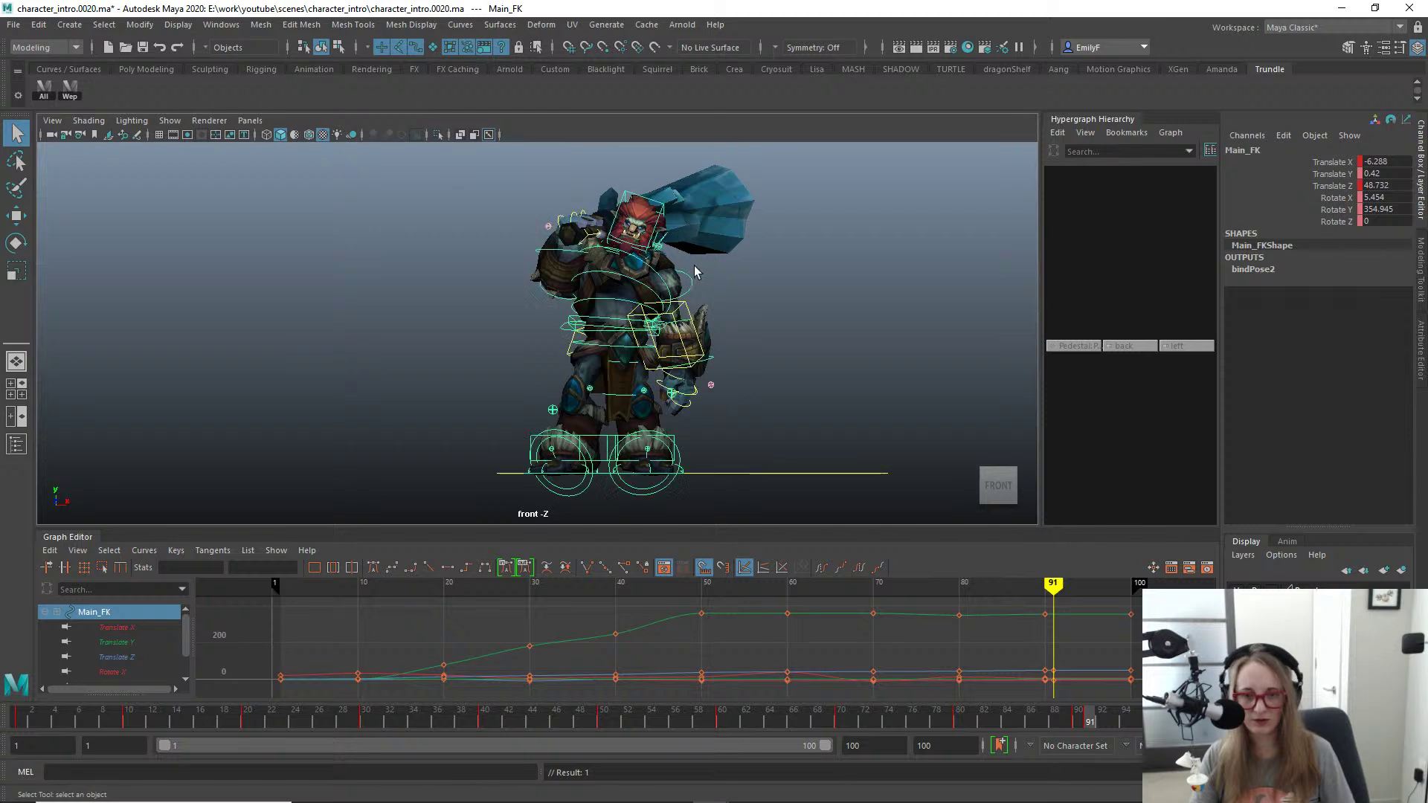
Step: Rotate the left upper-arm control L_Shoulder_FK at frame 91 to about X 7.516, Y 28.745 and Z 10.377
click(692, 281)
key(e)
drag(797, 219, 788, 198)
key(q)
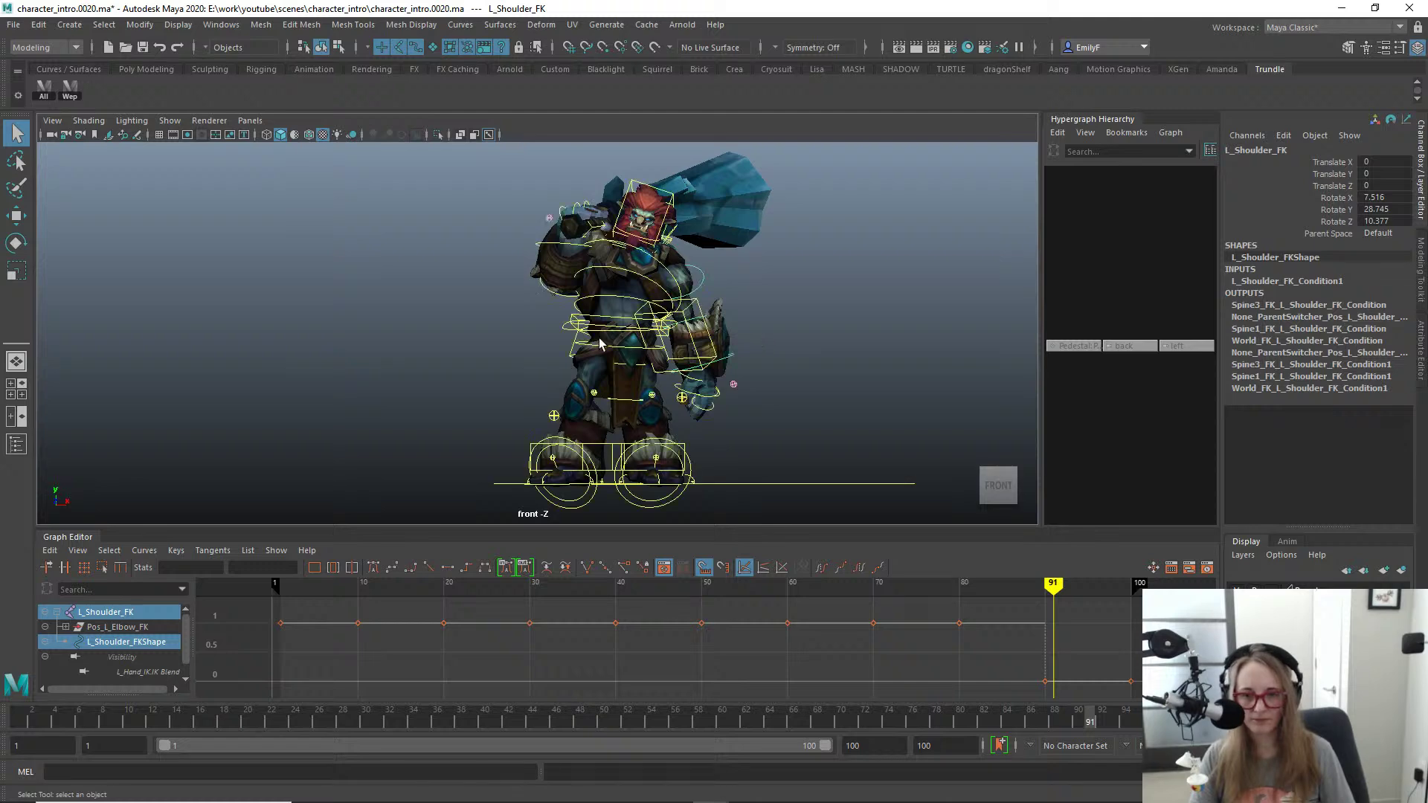
Step: Rotate the pelvis control Pelvis_FK at frame 91 to about X -2.076, Y 17.623 and Z -4.252
click(603, 348)
key(e)
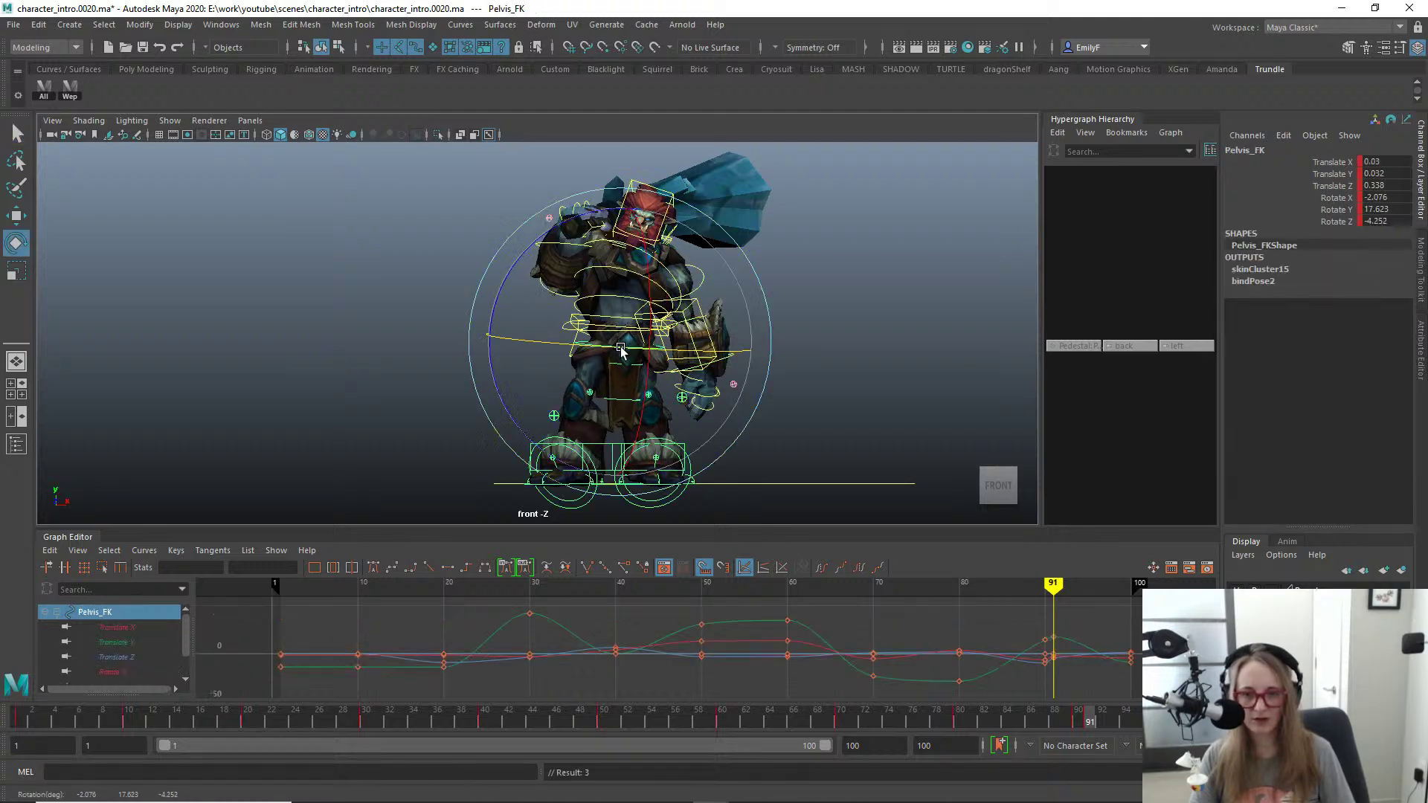
drag(651, 358, 635, 354)
key(q)
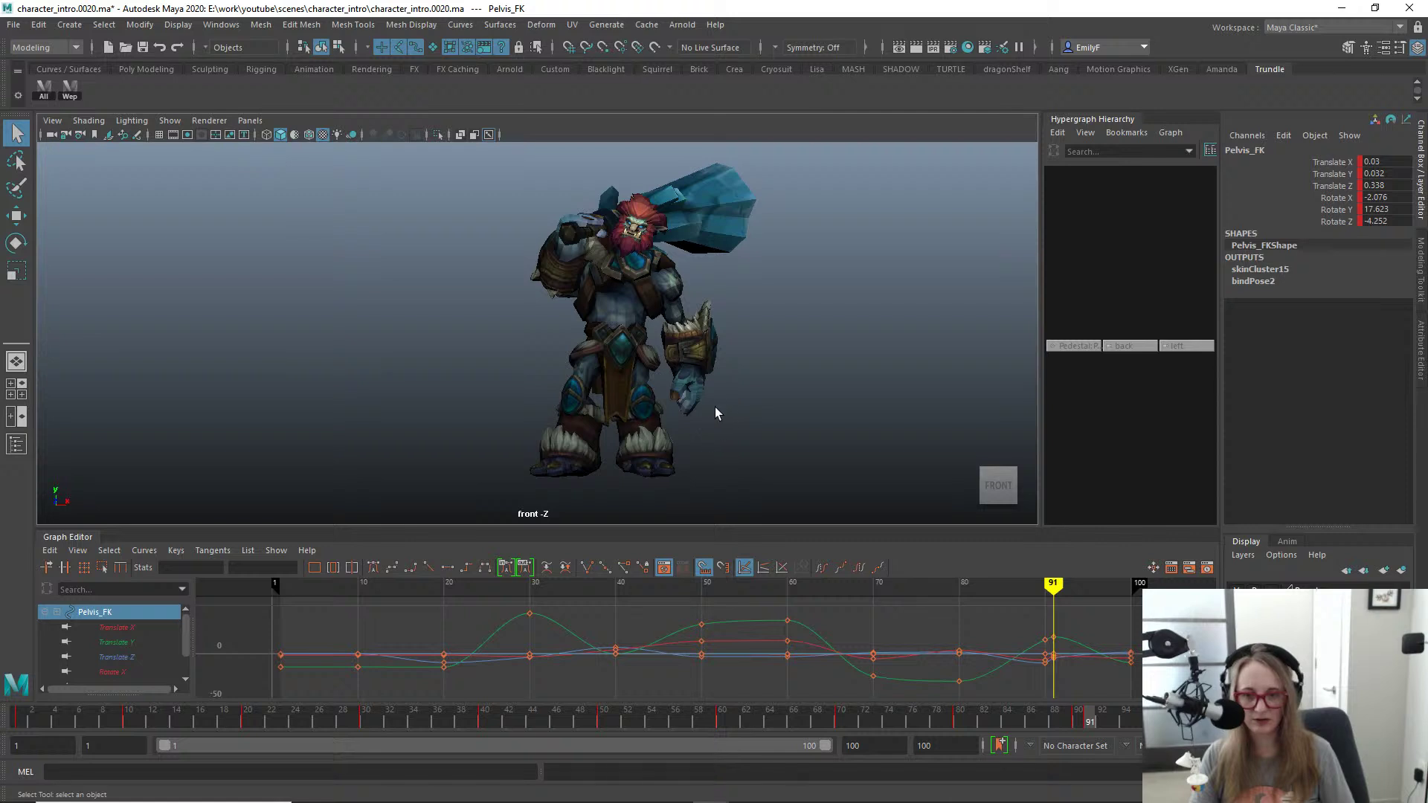
Step: Try rotating and keying the middle spine control Spine2_FK at frame 91 to about X -13.296, Y -11.288 and Z -7.173
mouse_move(699, 314)
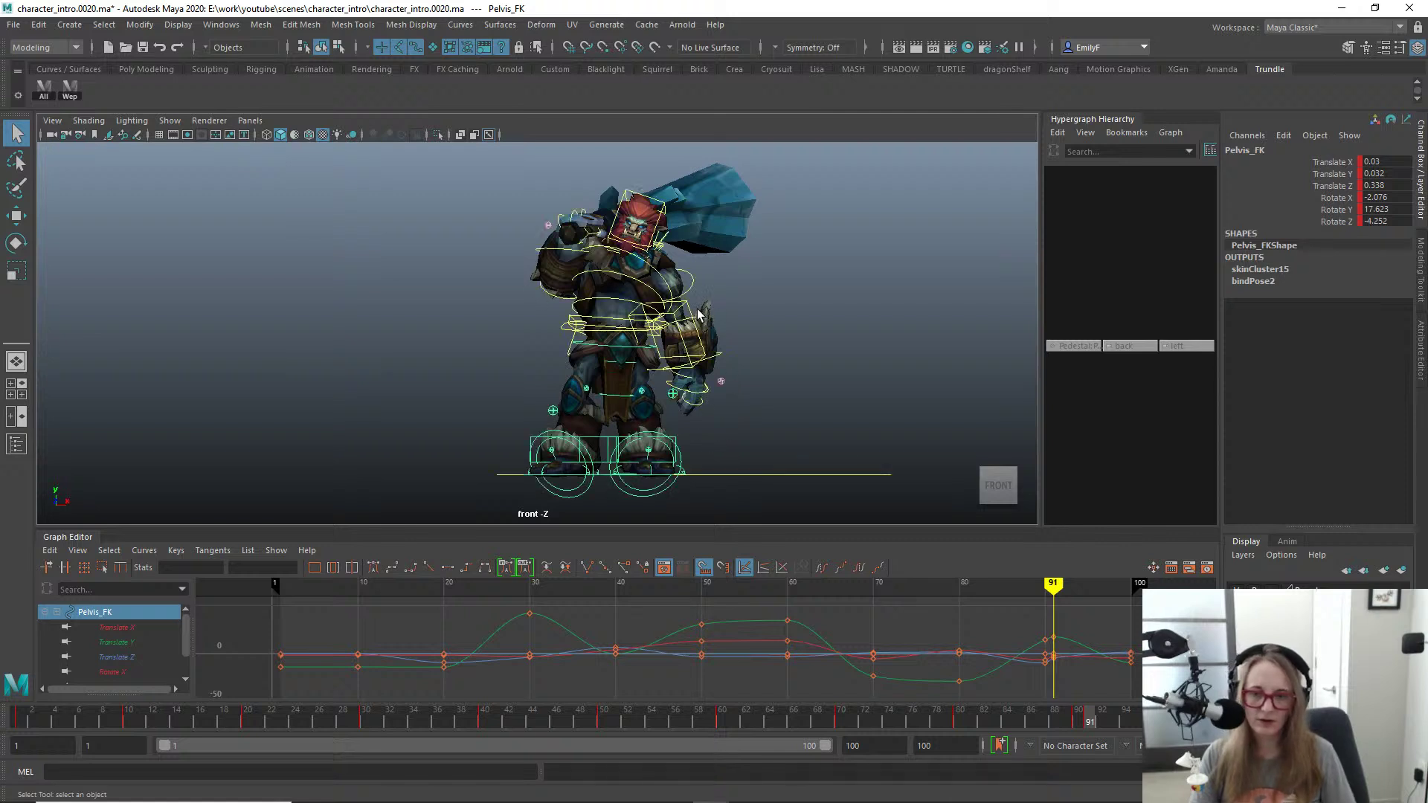
click(654, 273)
key(e)
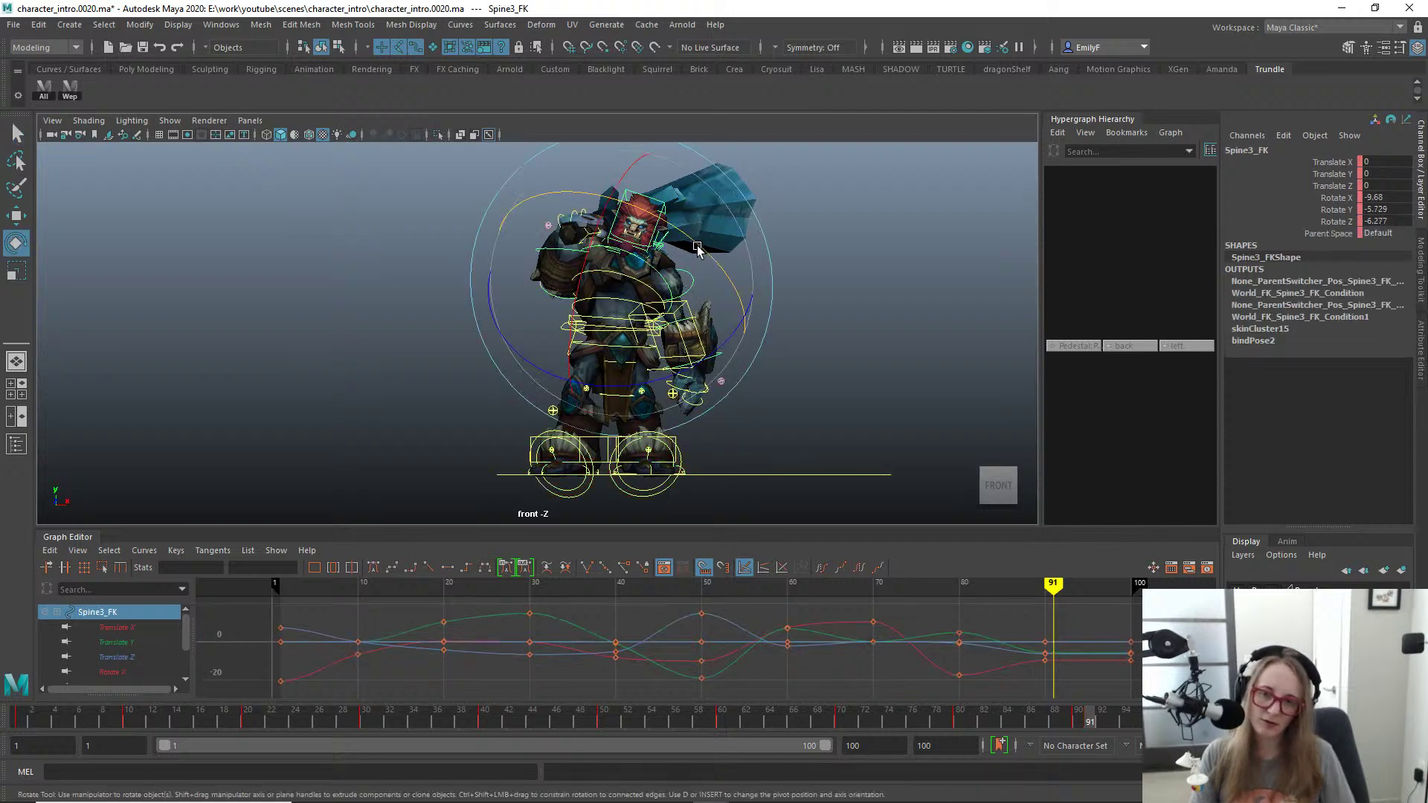
click(711, 302)
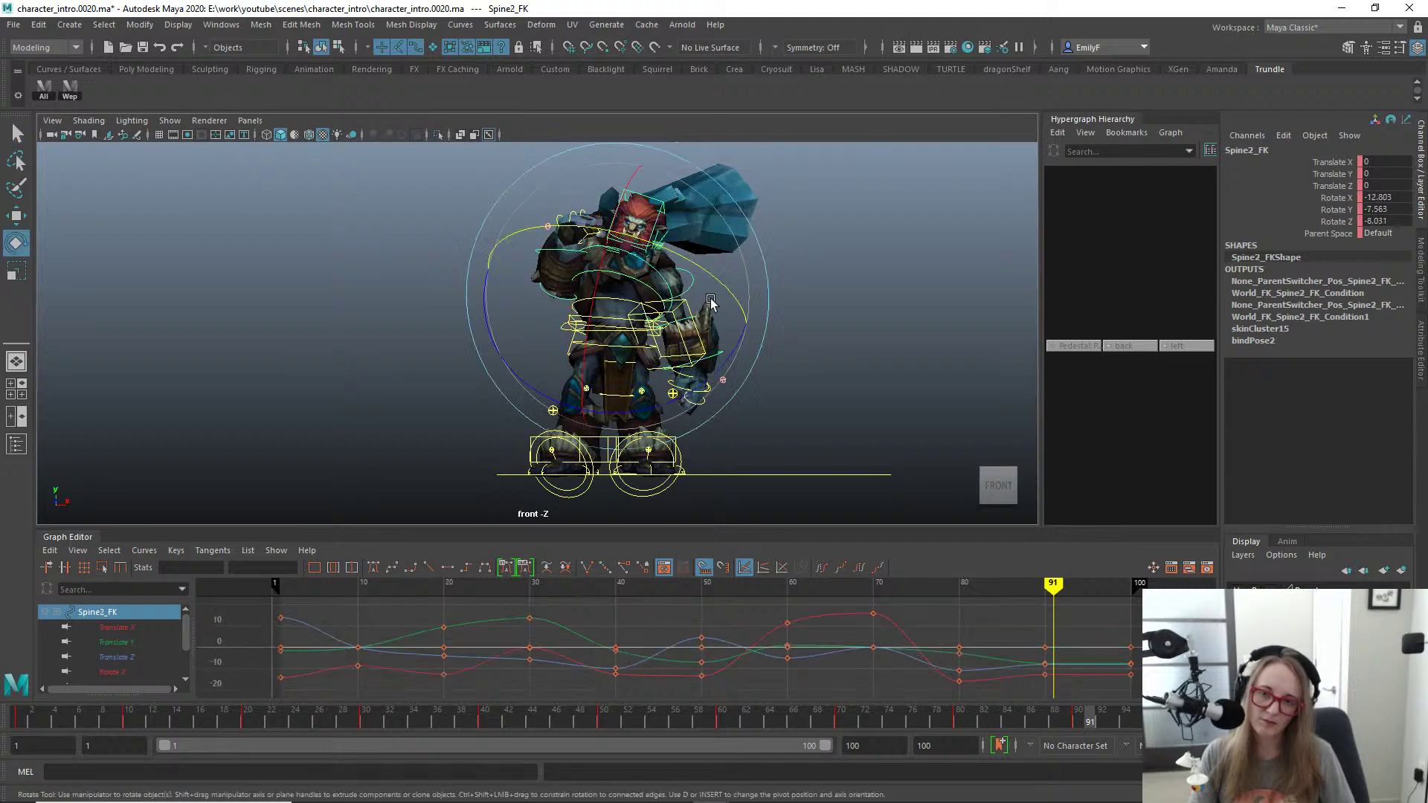
drag(722, 278, 708, 281)
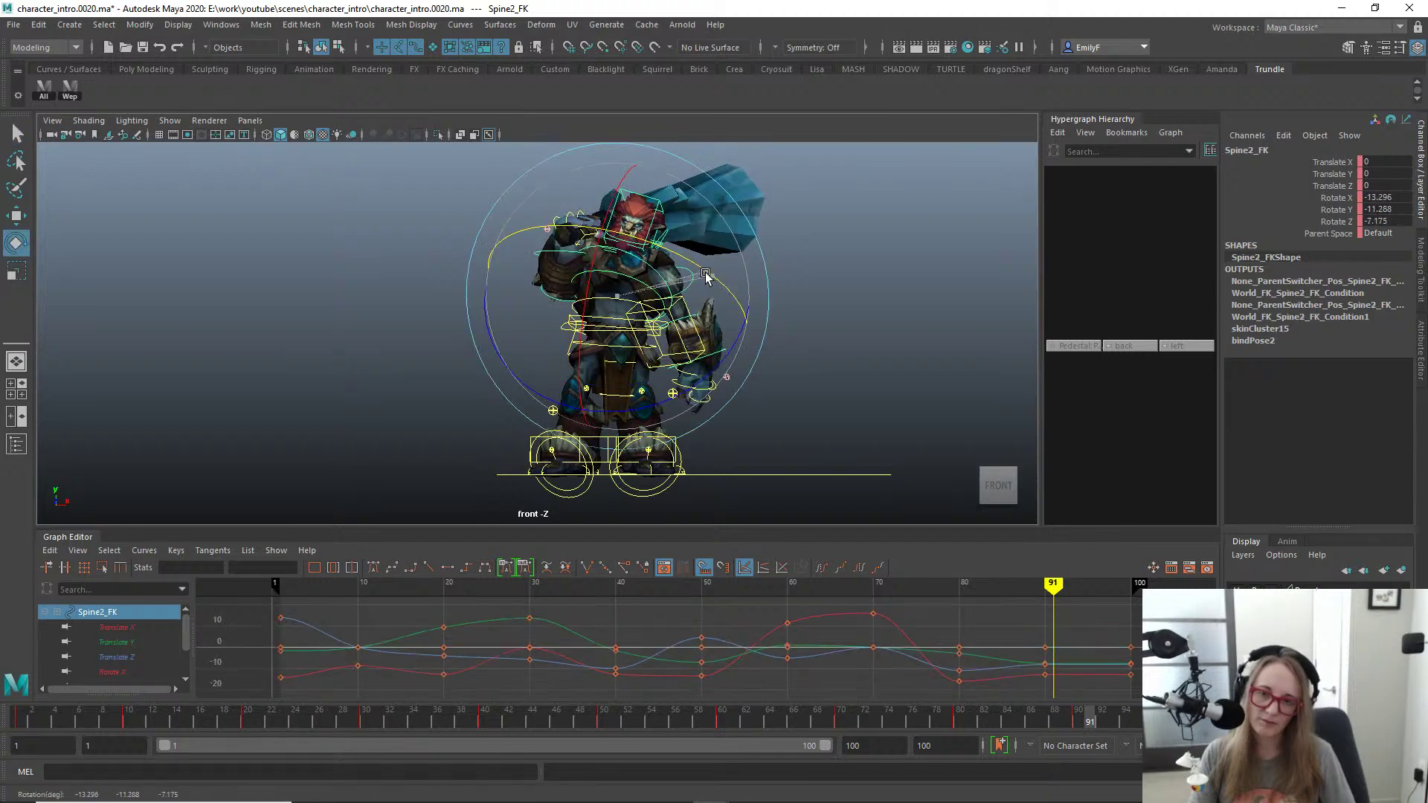
key(s)
key(q)
Step: Try rotating Spine1_FK to about X -12.157, Y 2.708 and Z -1.354, and undo the rotations of both spine controls
click(617, 299)
key(e)
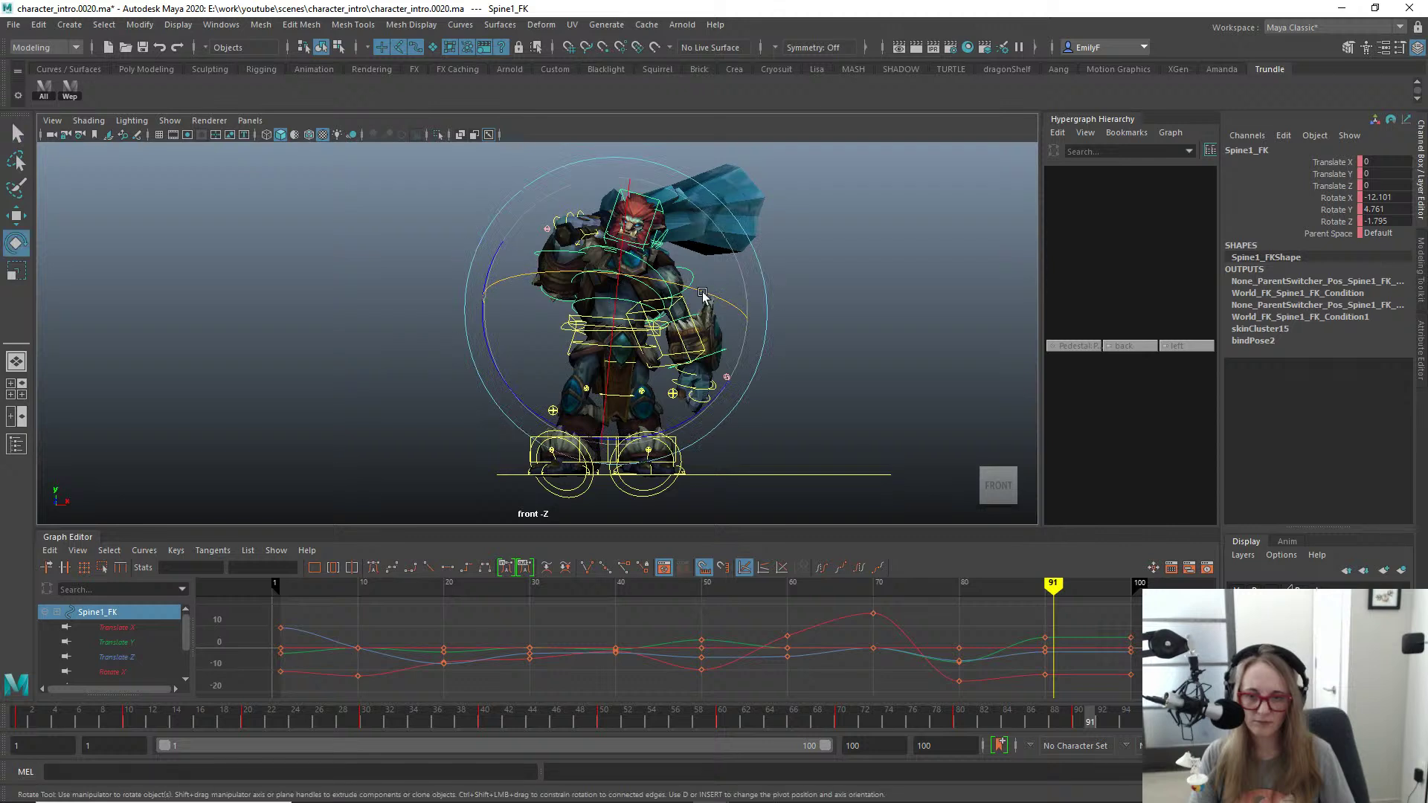
drag(704, 297, 700, 306)
key(q)
key(alt+1)
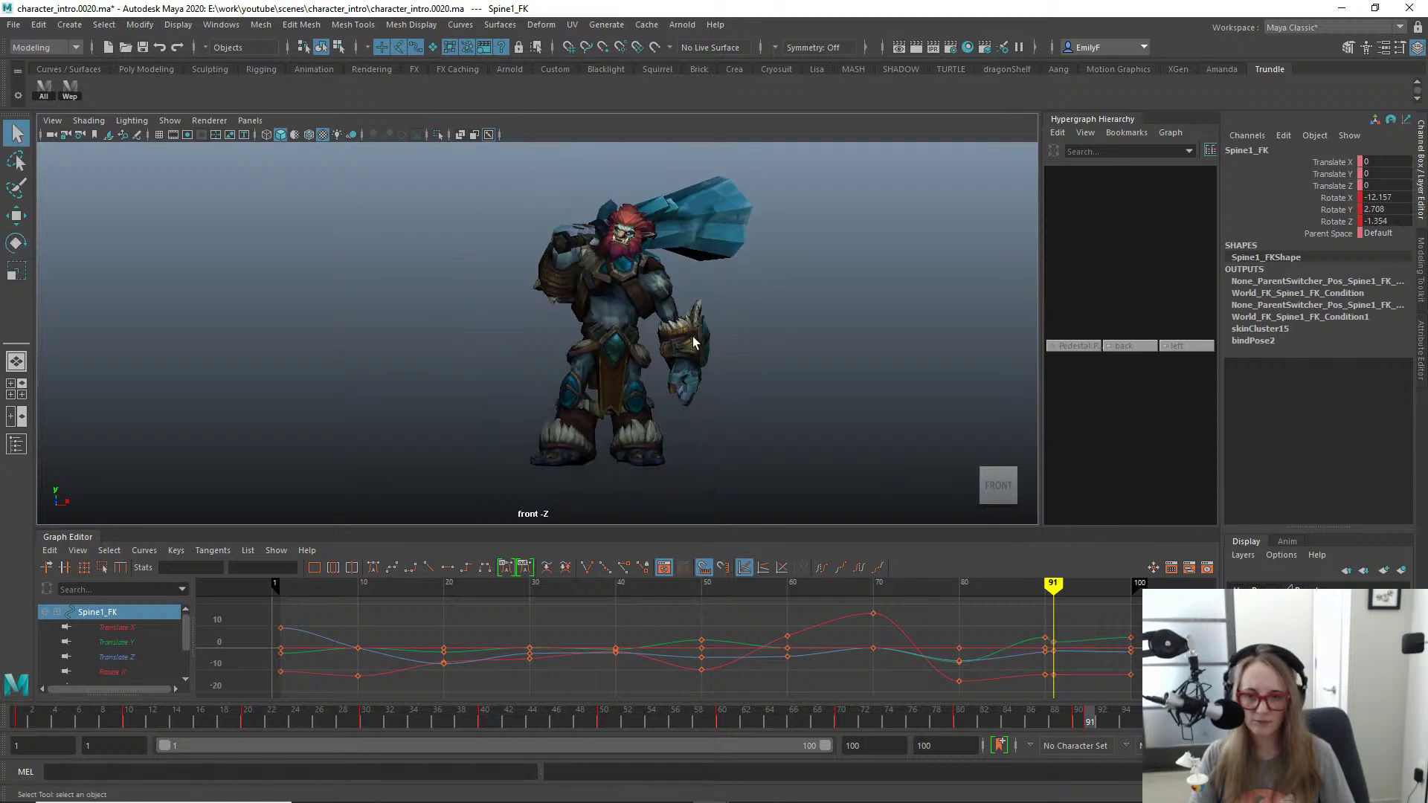
key(ctrl+z)
key(ctrl+z)
key(ctrl+z)
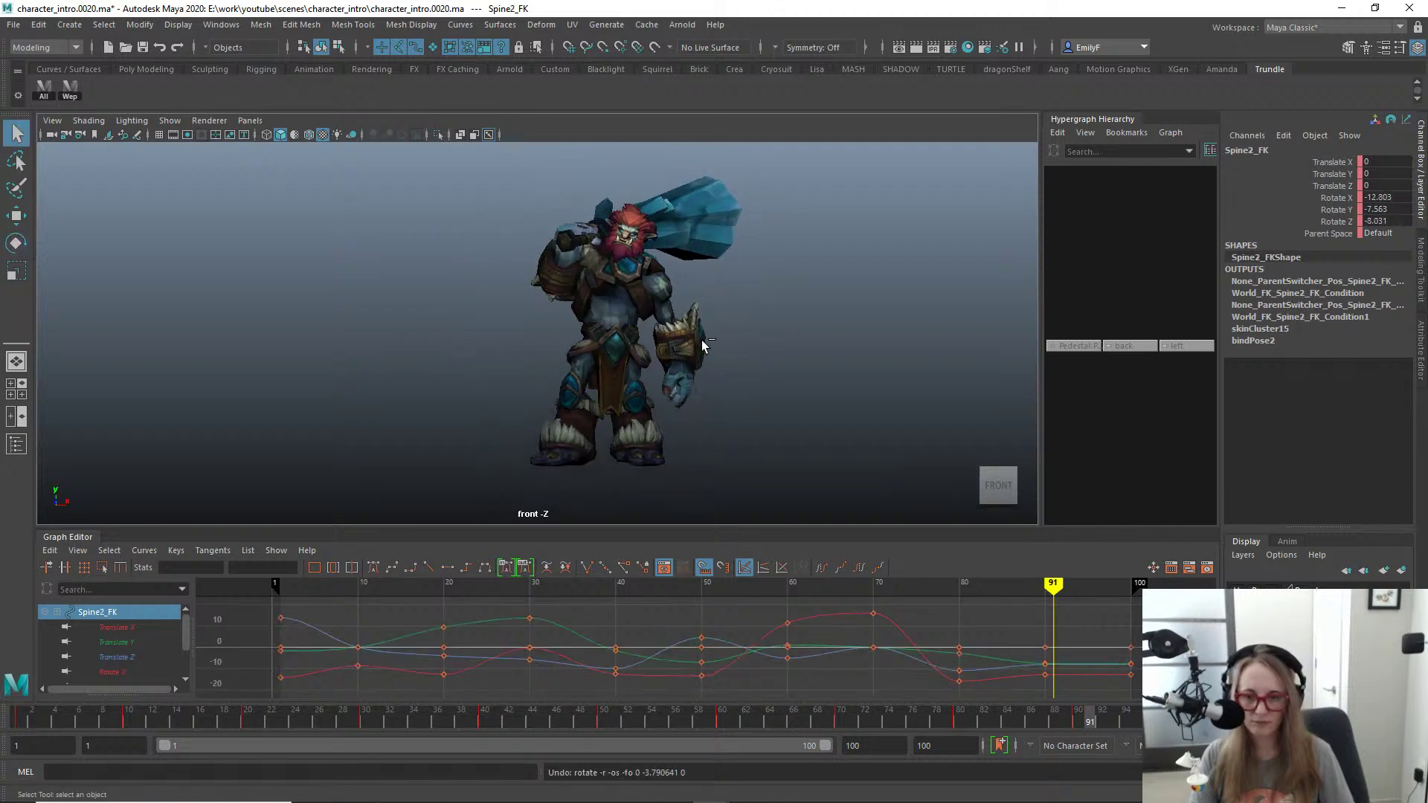
Step: From the left view, rotate and key Spine2_FK at frame 91 to about X -4.716, Y -0.121 and Z -9.136
key(space)
drag(703, 341, 673, 311)
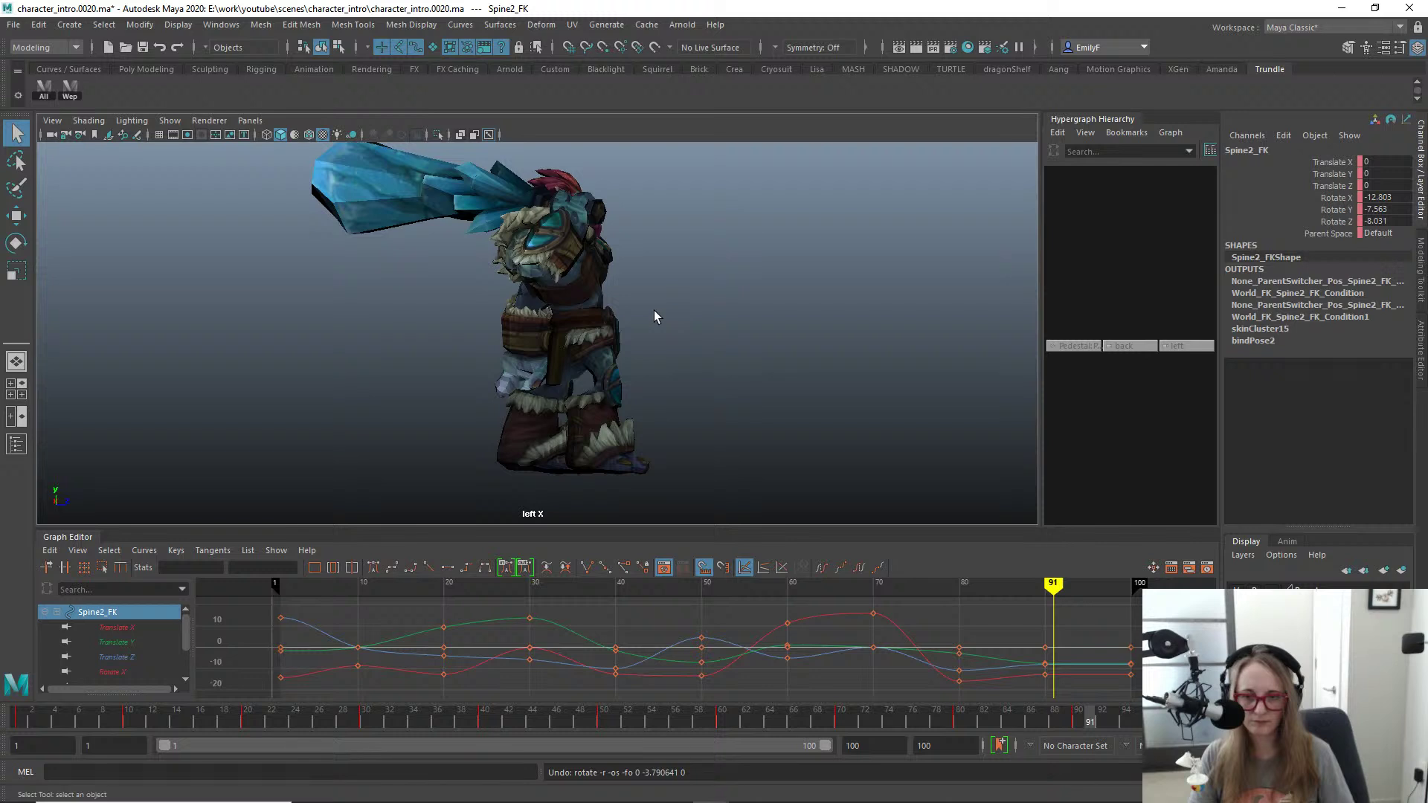
key(alt+1)
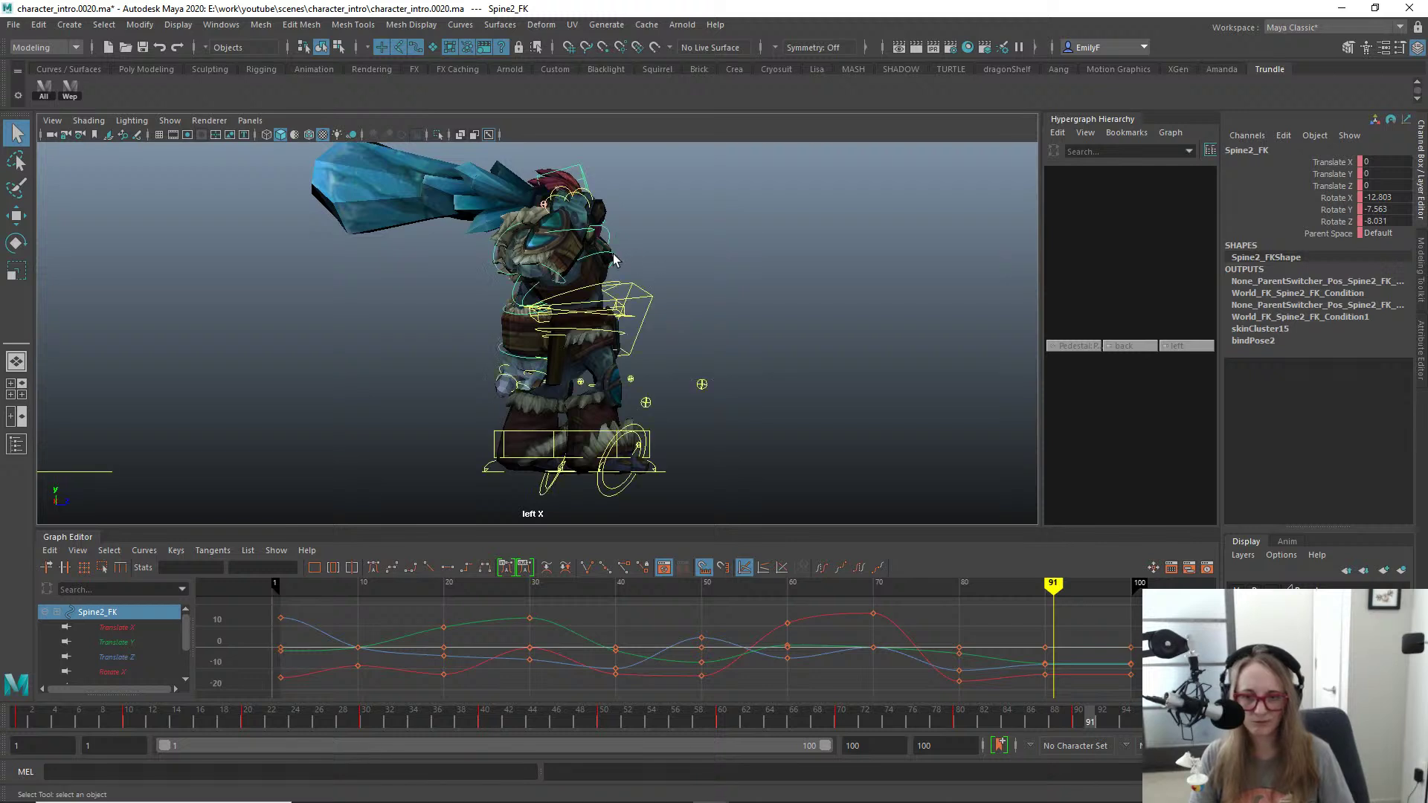
key(e)
drag(672, 343, 670, 214)
key(s)
key(q)
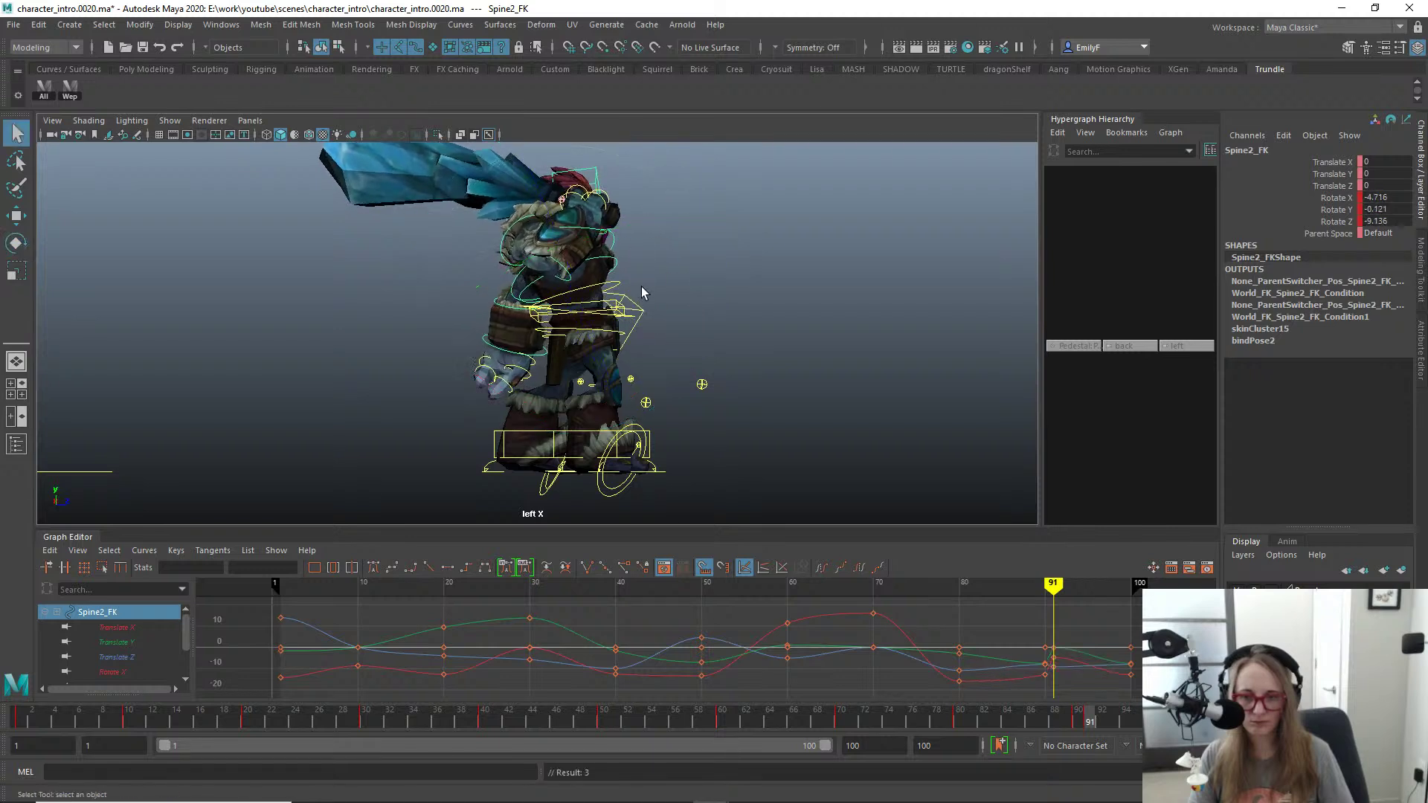
Step: Rotate and key the lower spine control Spine1_FK at frame 91 to about X -14.464, Y 9.932 and Z -4.066, and check the right side view
click(618, 289)
key(e)
drag(659, 293, 751, 292)
key(s)
key(q)
key(space)
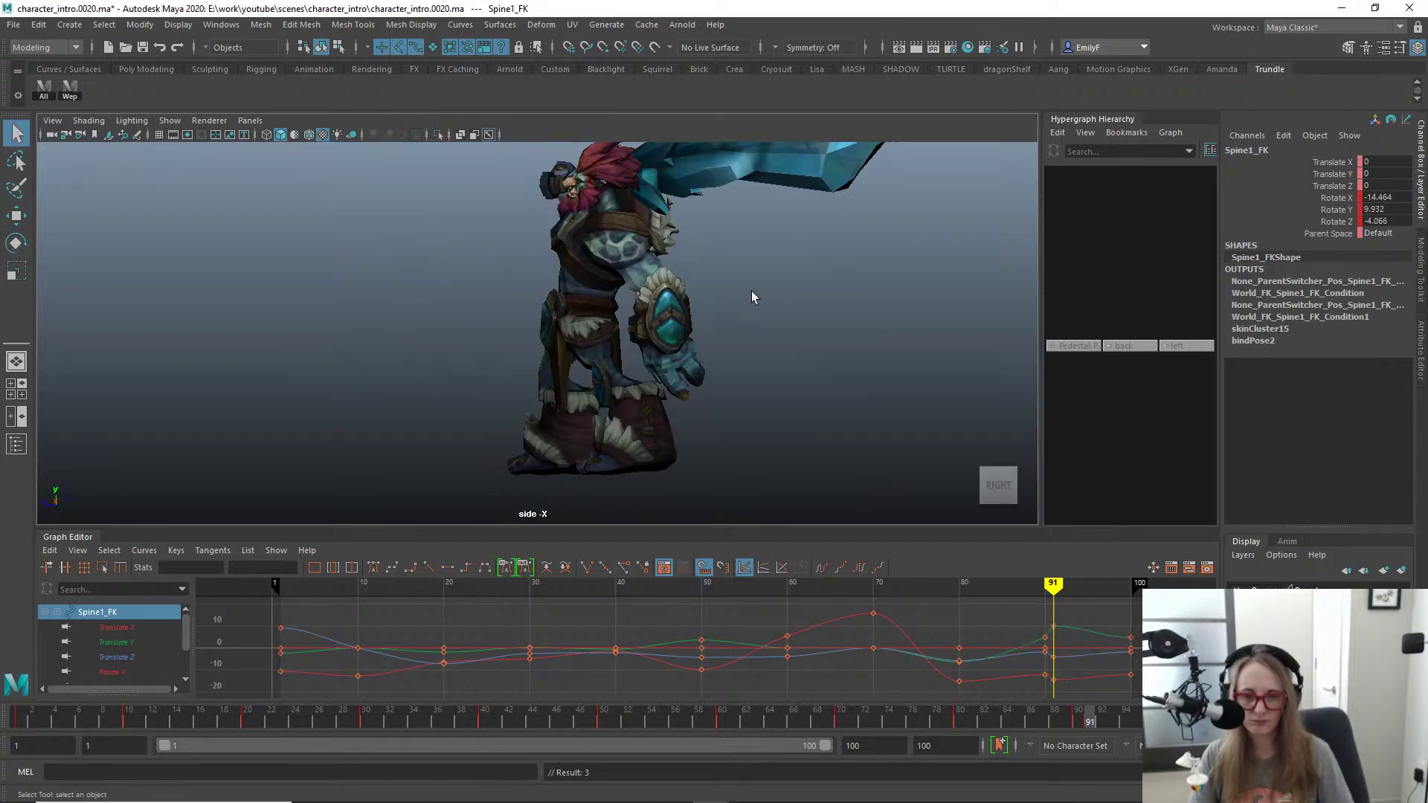
alt+right_drag(793, 327, 669, 315)
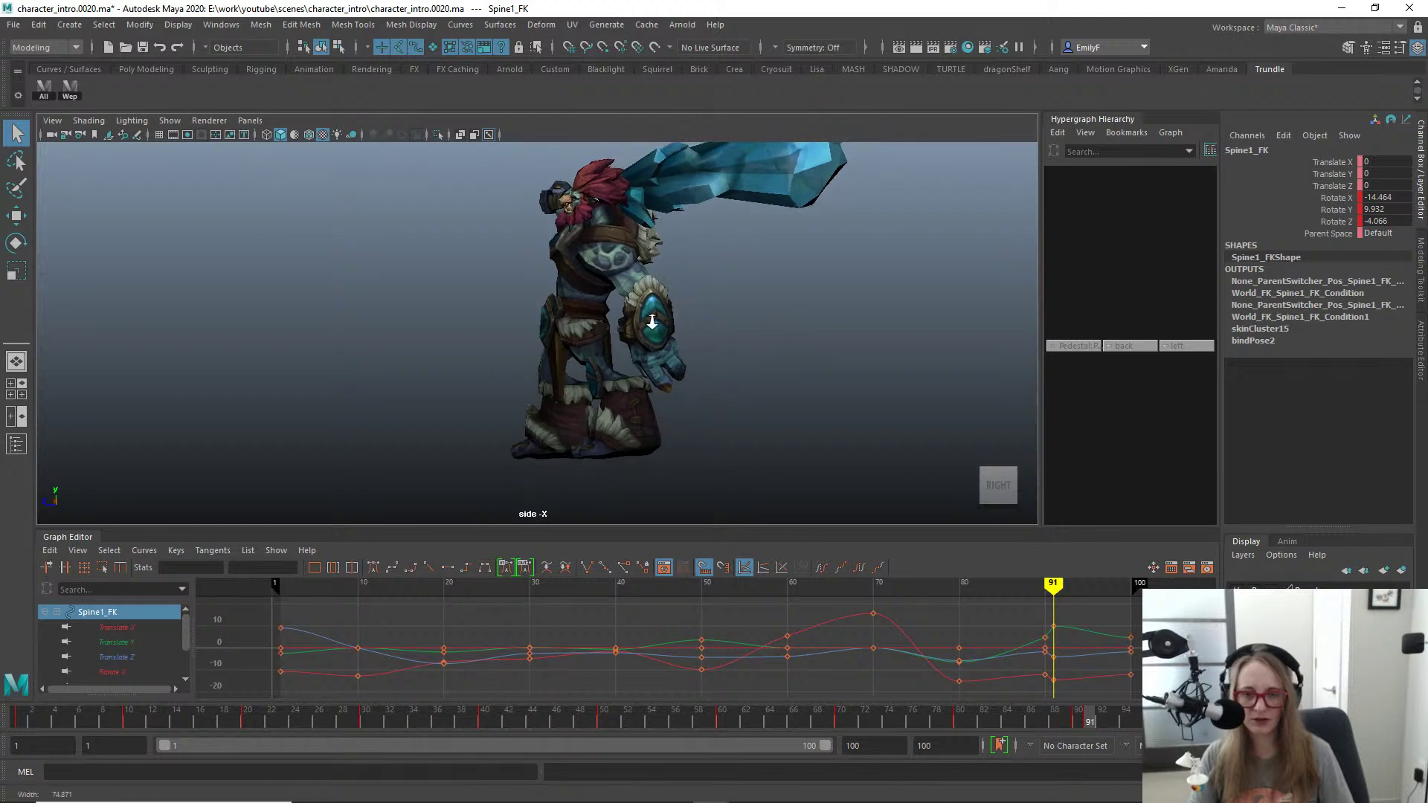
alt+drag(670, 315, 655, 312)
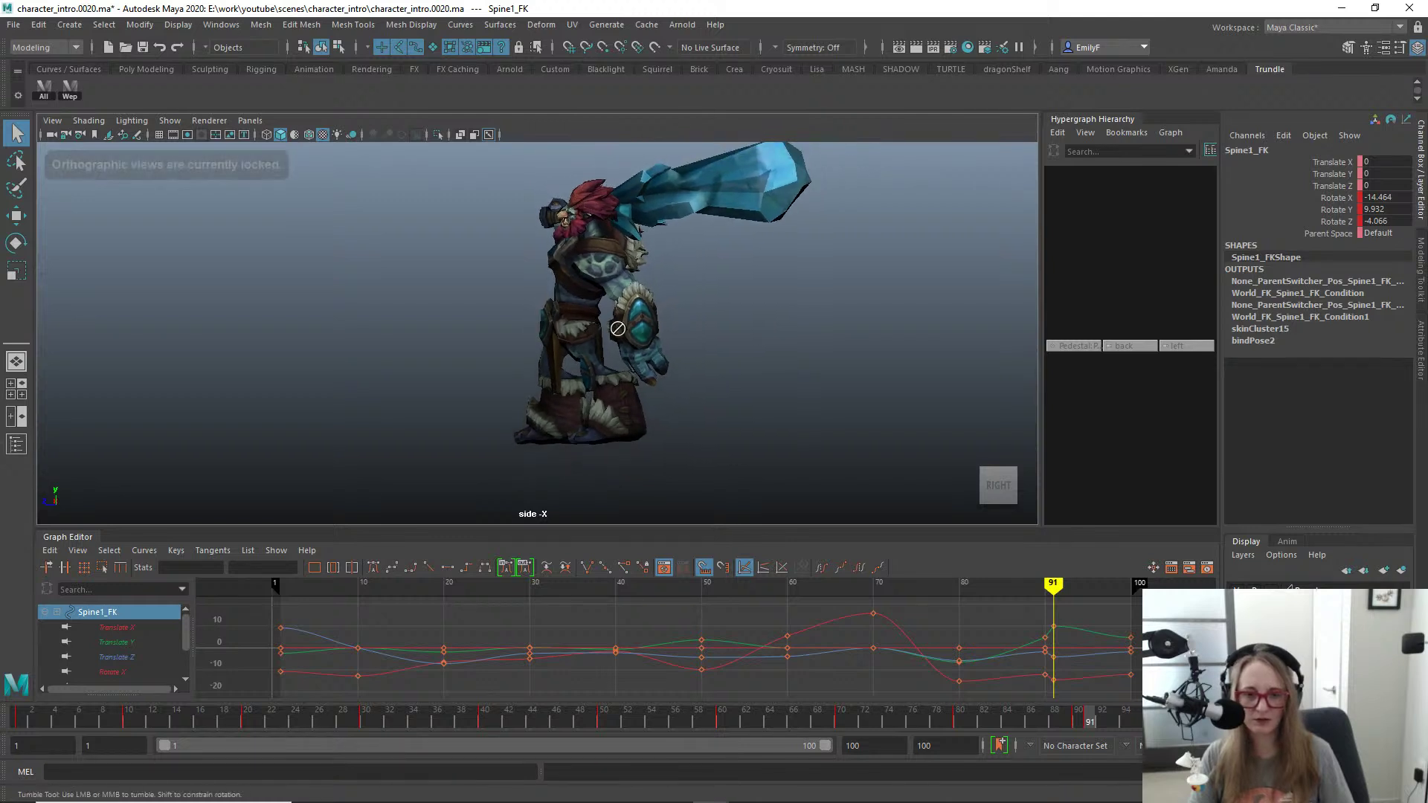
Step: Select all character controls, key the frame 91 pose onto frame 90, and delete the keys at frame 91
click(1080, 721)
mouse_move(1083, 725)
mouse_down()
mouse_move(1198, 723)
mouse_move(1070, 719)
mouse_move(1091, 719)
mouse_up()
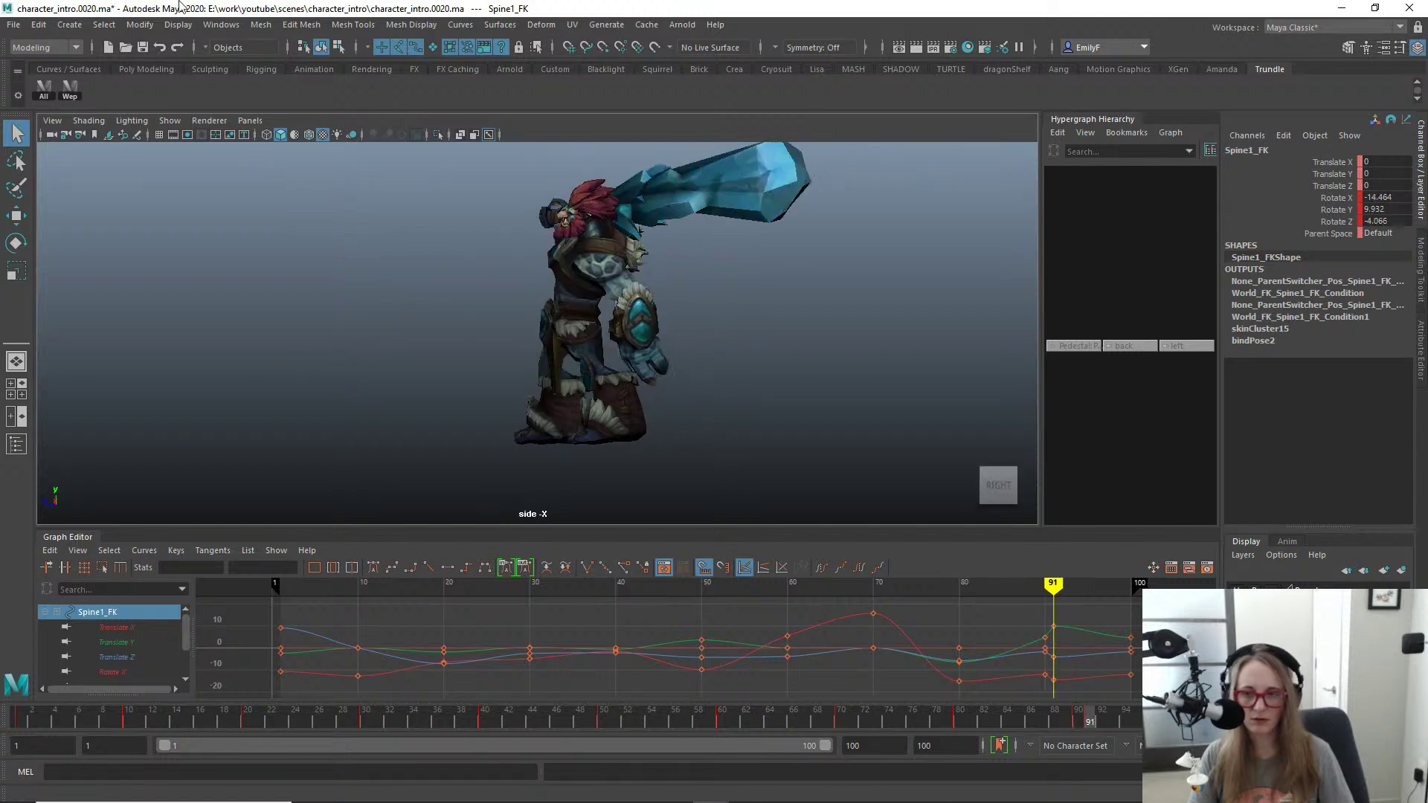
click(46, 87)
click(1082, 720)
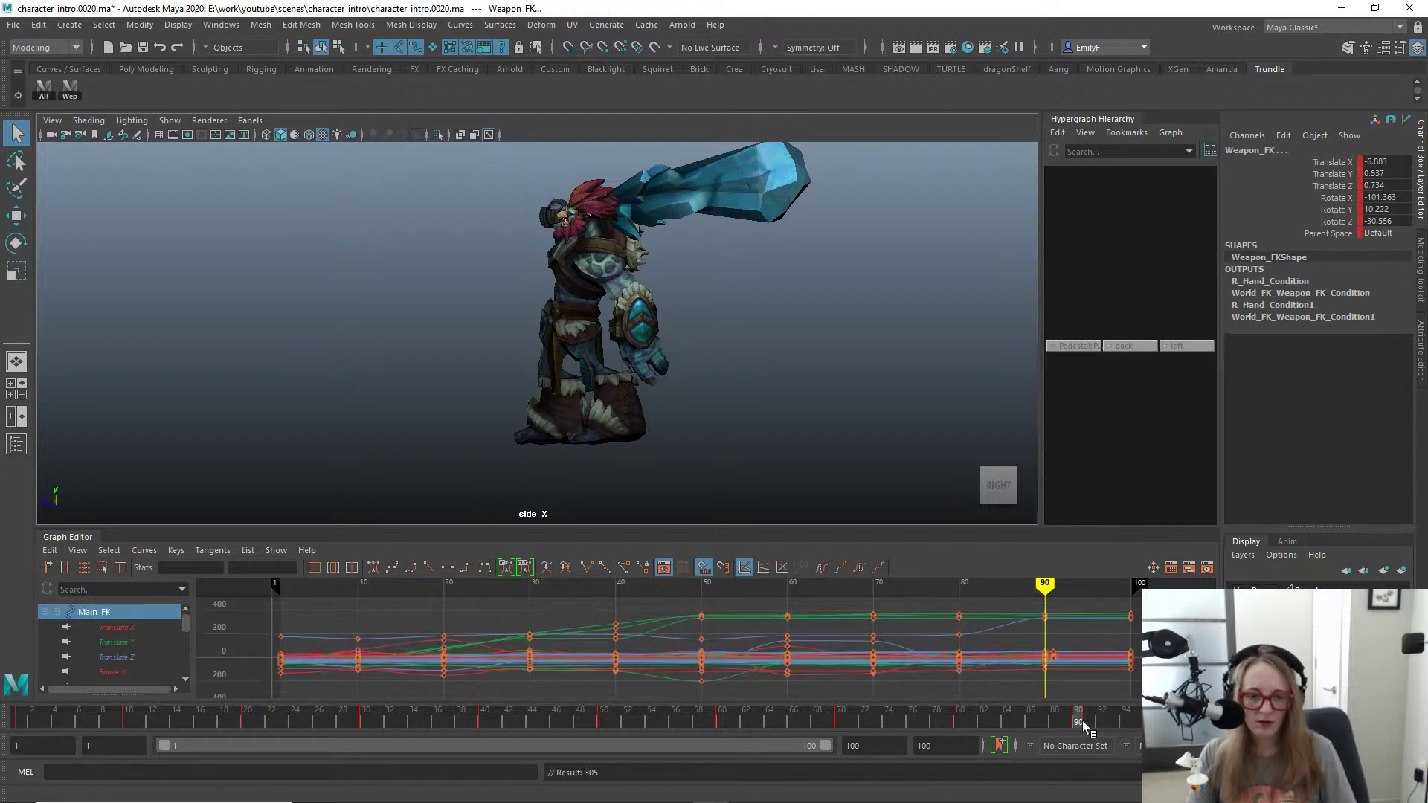
click(1086, 718)
right_click(1087, 716)
click(1134, 488)
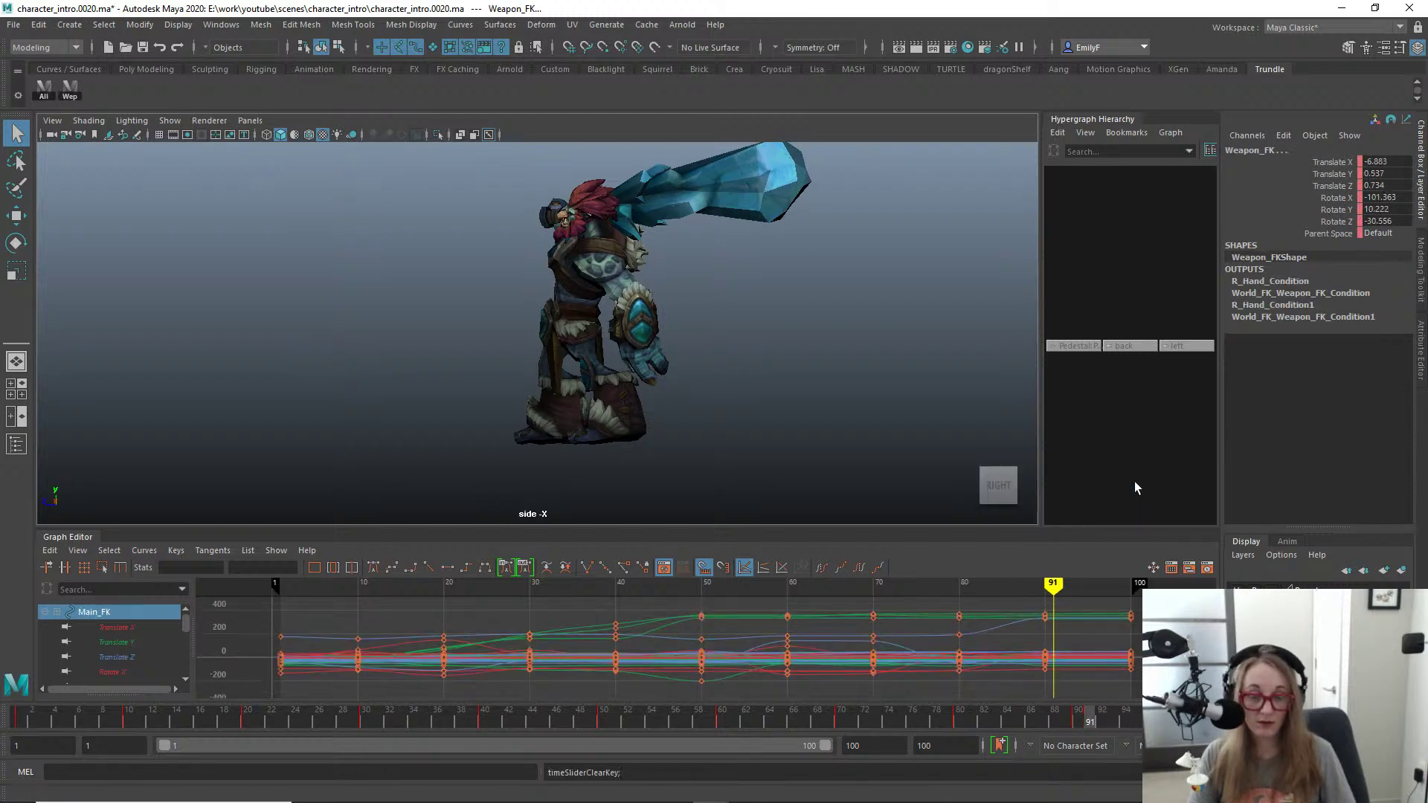
Step: In the perspective view, try rotating Spine1_FK at frame 91 to about X -14.427, Y 10.919 and Z -0.235
key(space)
drag(718, 338, 499, 272)
key(alt+1)
click(646, 244)
key(e)
key(q)
click(649, 270)
key(e)
key(q)
click(498, 275)
key(e)
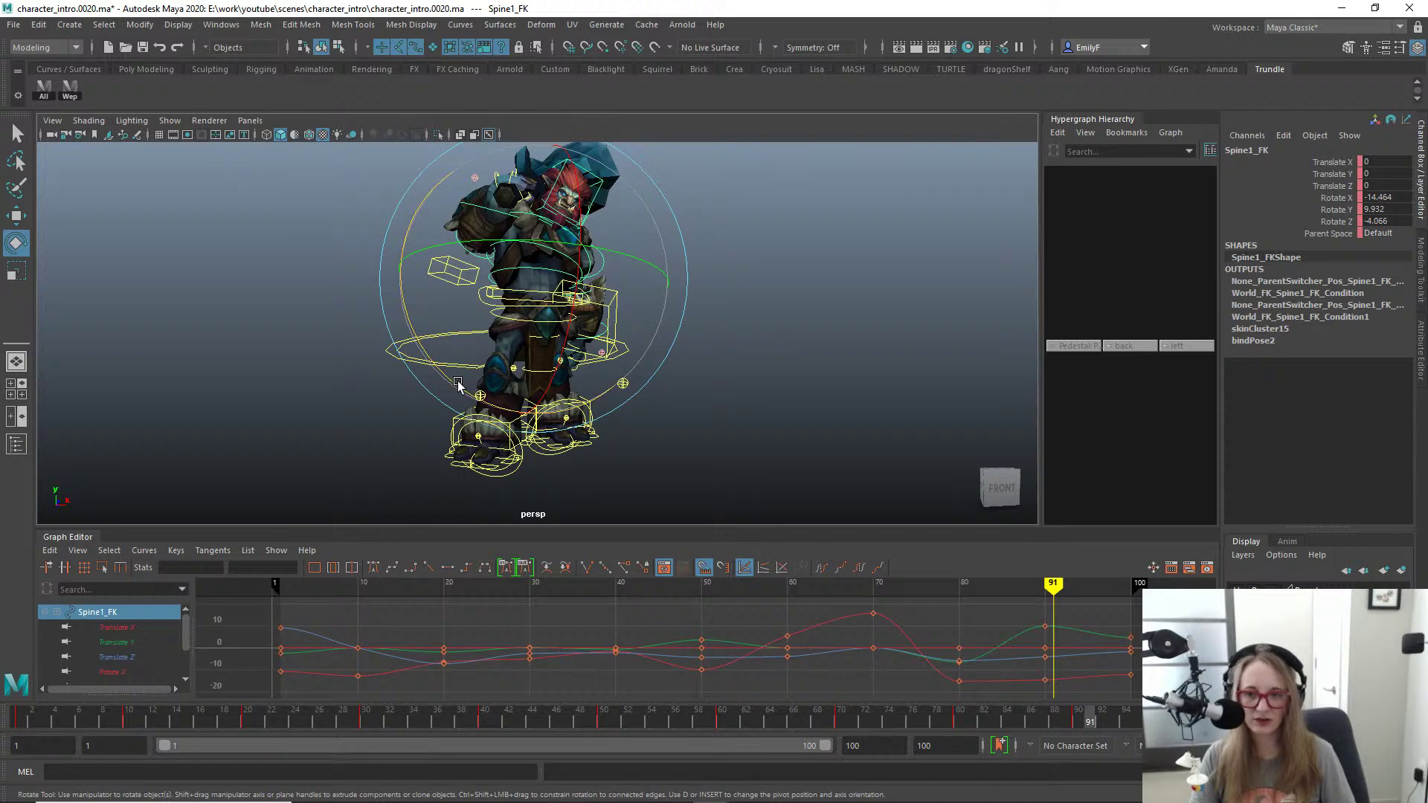
drag(458, 383, 470, 387)
key(q)
key(alt+1)
alt+drag(549, 366, 664, 325)
Step: From the front view, try moving the main body control Main_FK sideways at frame 91 to about Translate X -6.862
key(space)
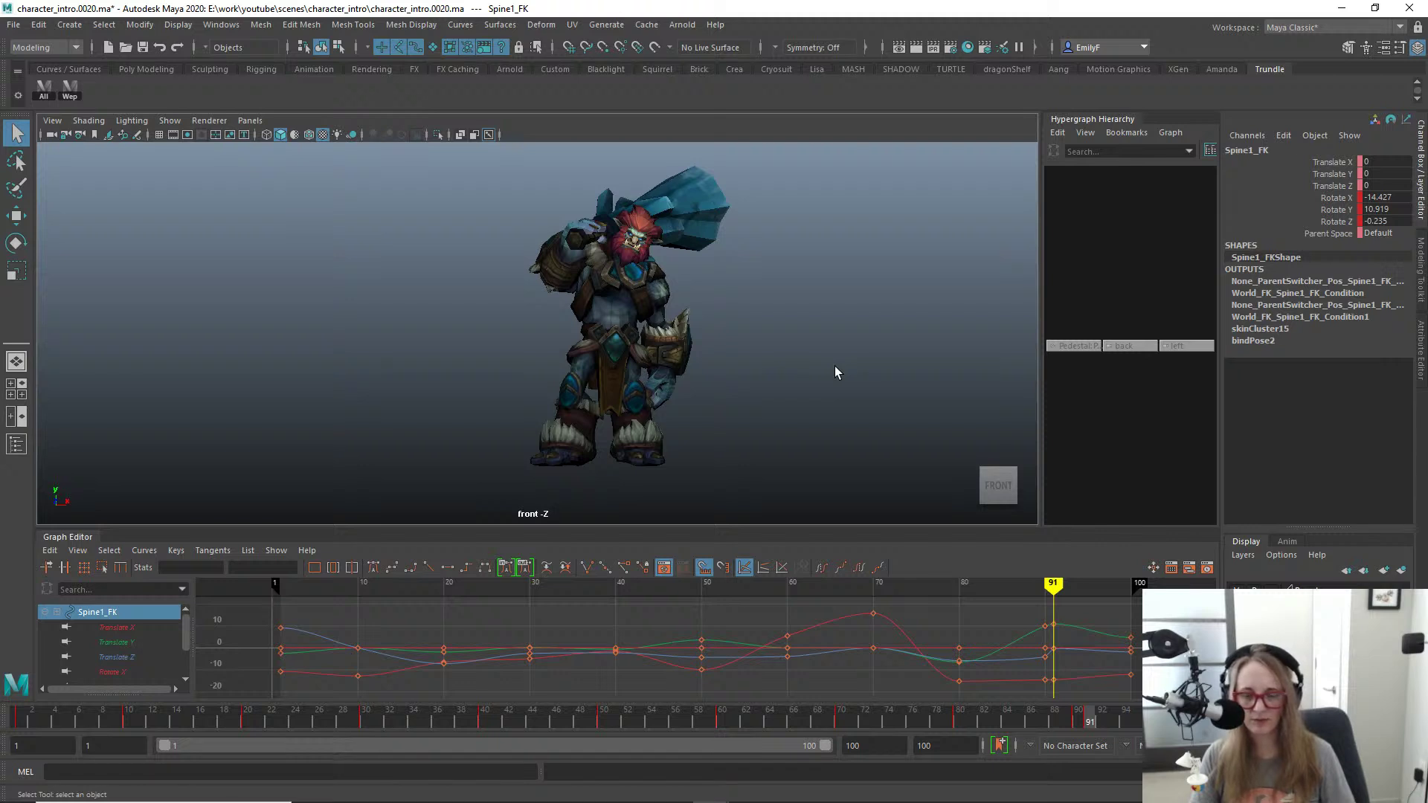
key(alt+1)
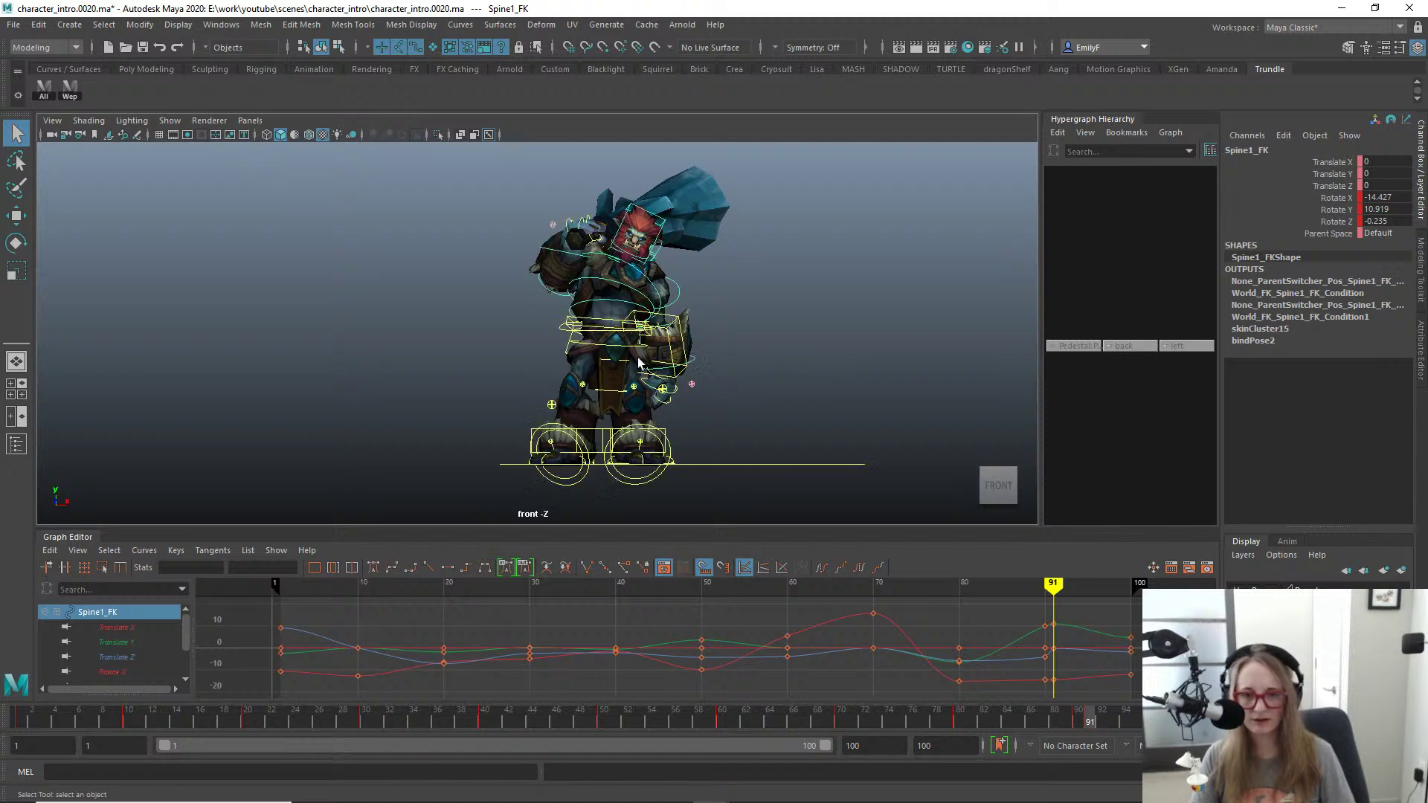
click(556, 326)
key(w)
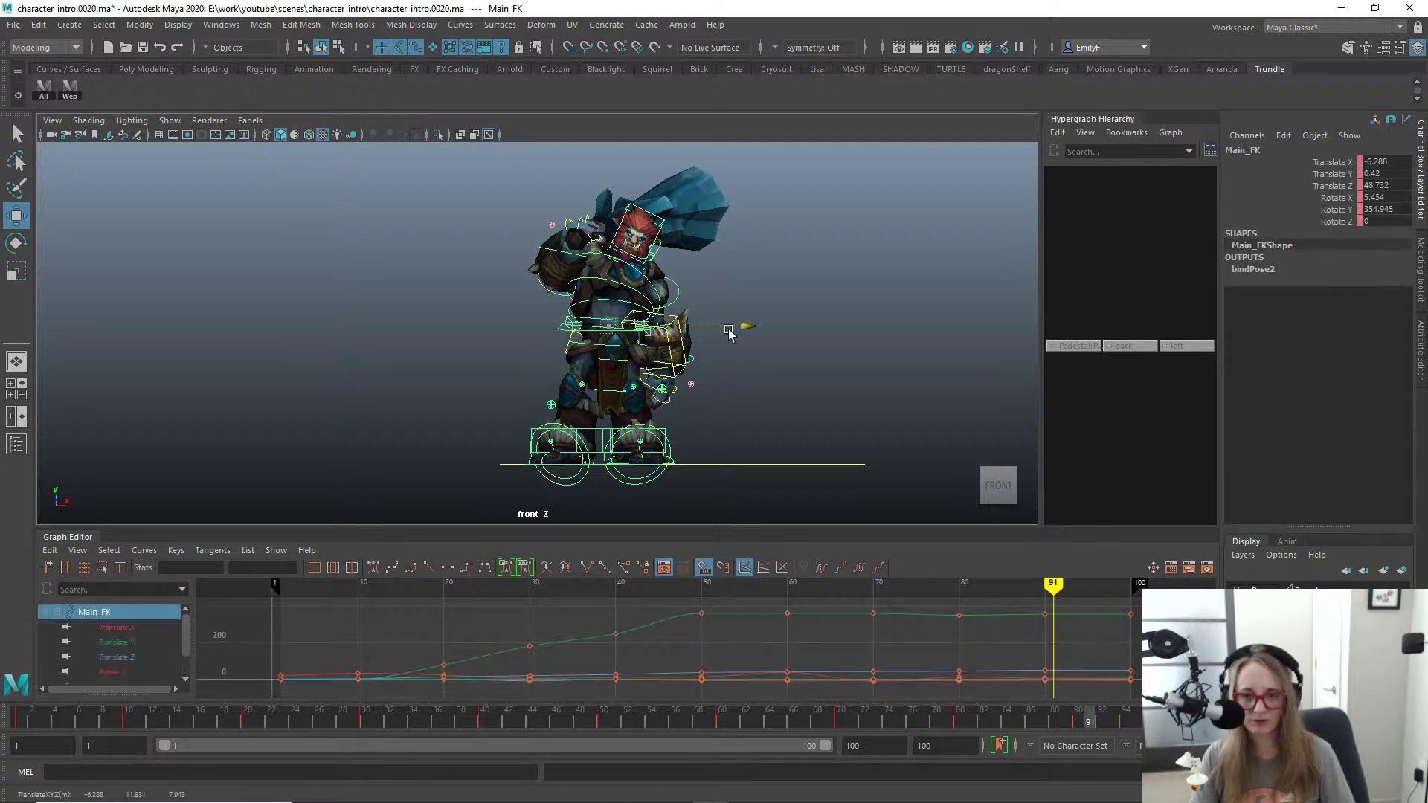
drag(729, 329, 723, 330)
key(alt+1)
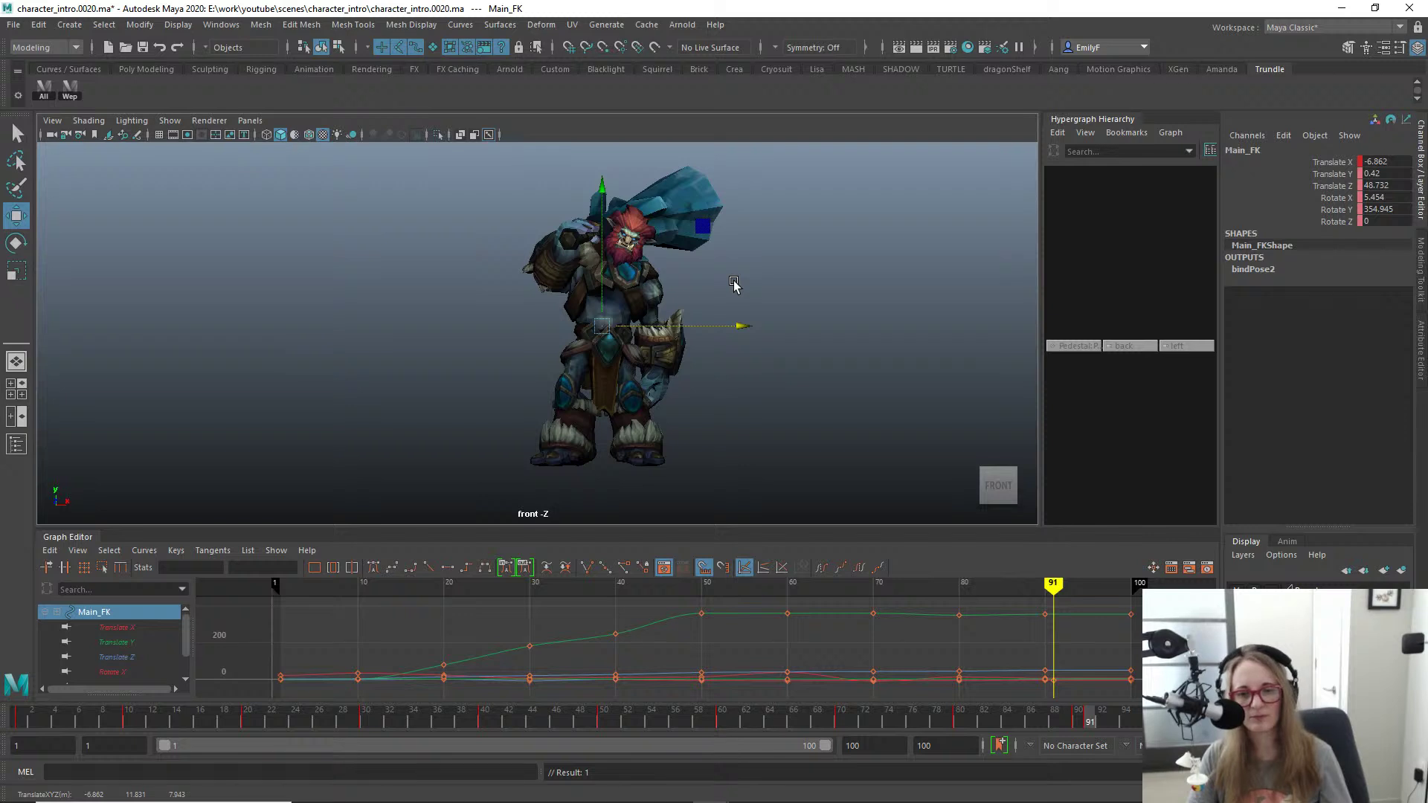
Step: Examine the character's frame 91 balance from the right side view, with and without the rig controls
key(space)
drag(733, 285, 781, 275)
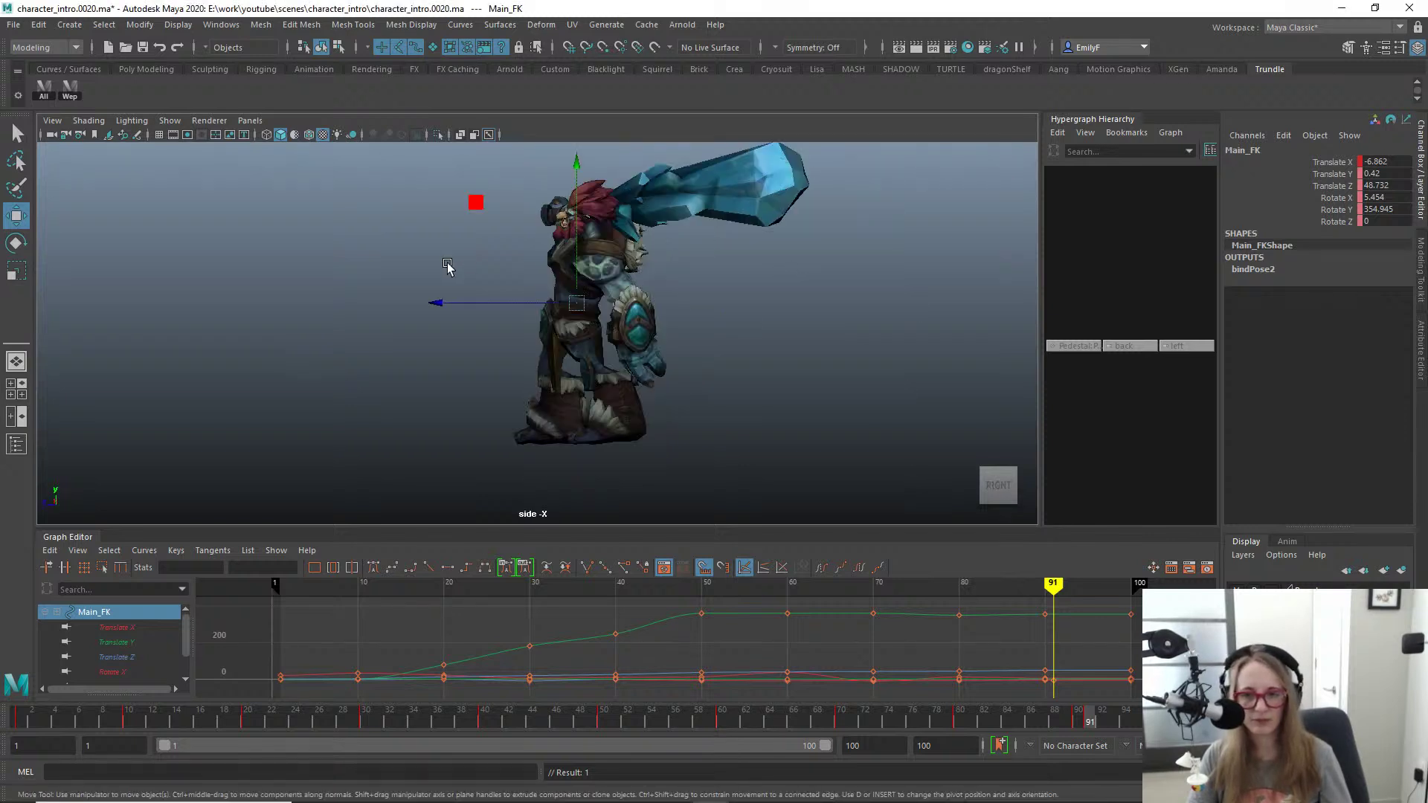
key(alt+1)
key(alt+1)
key(q)
key(w)
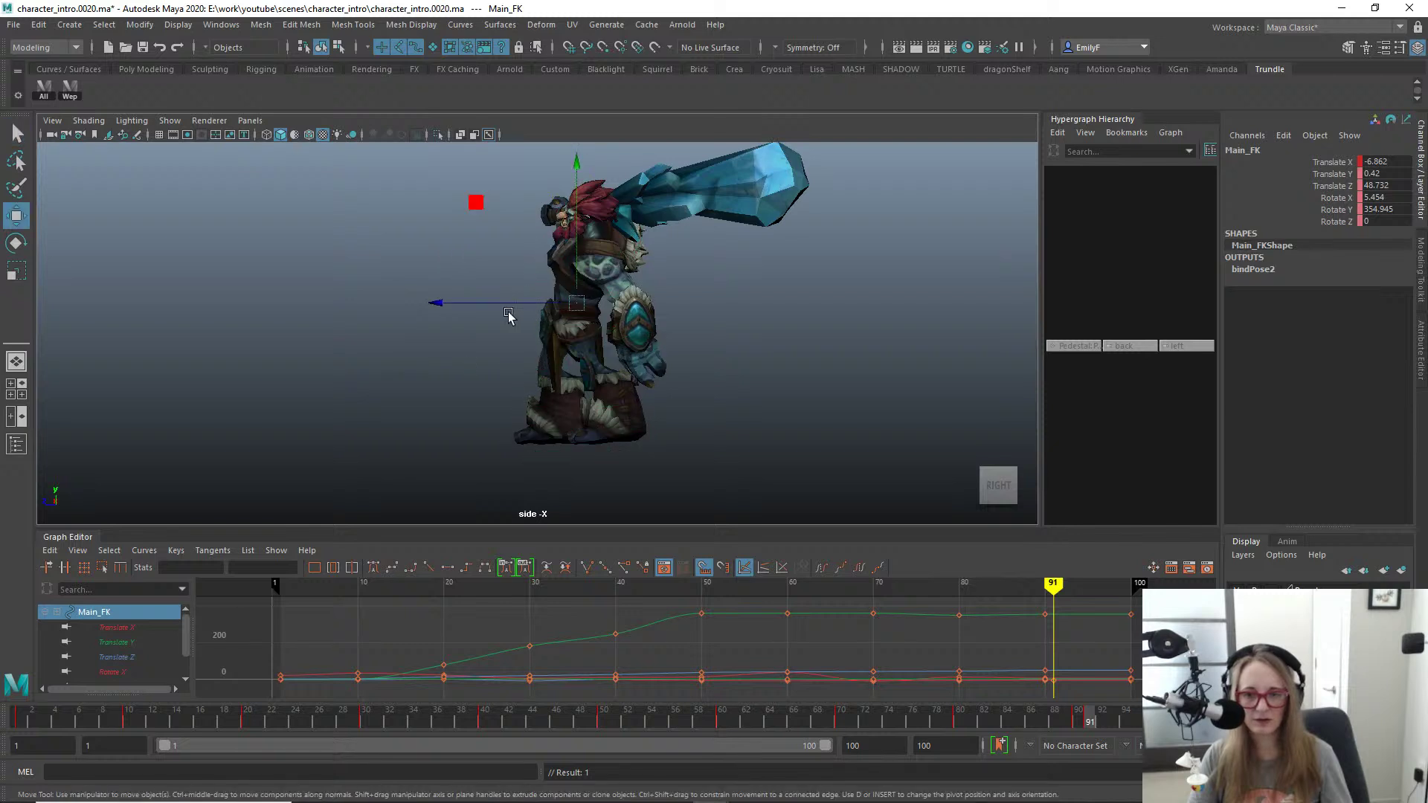
scroll(375, 310, up, 2)
key(alt+1)
key(q)
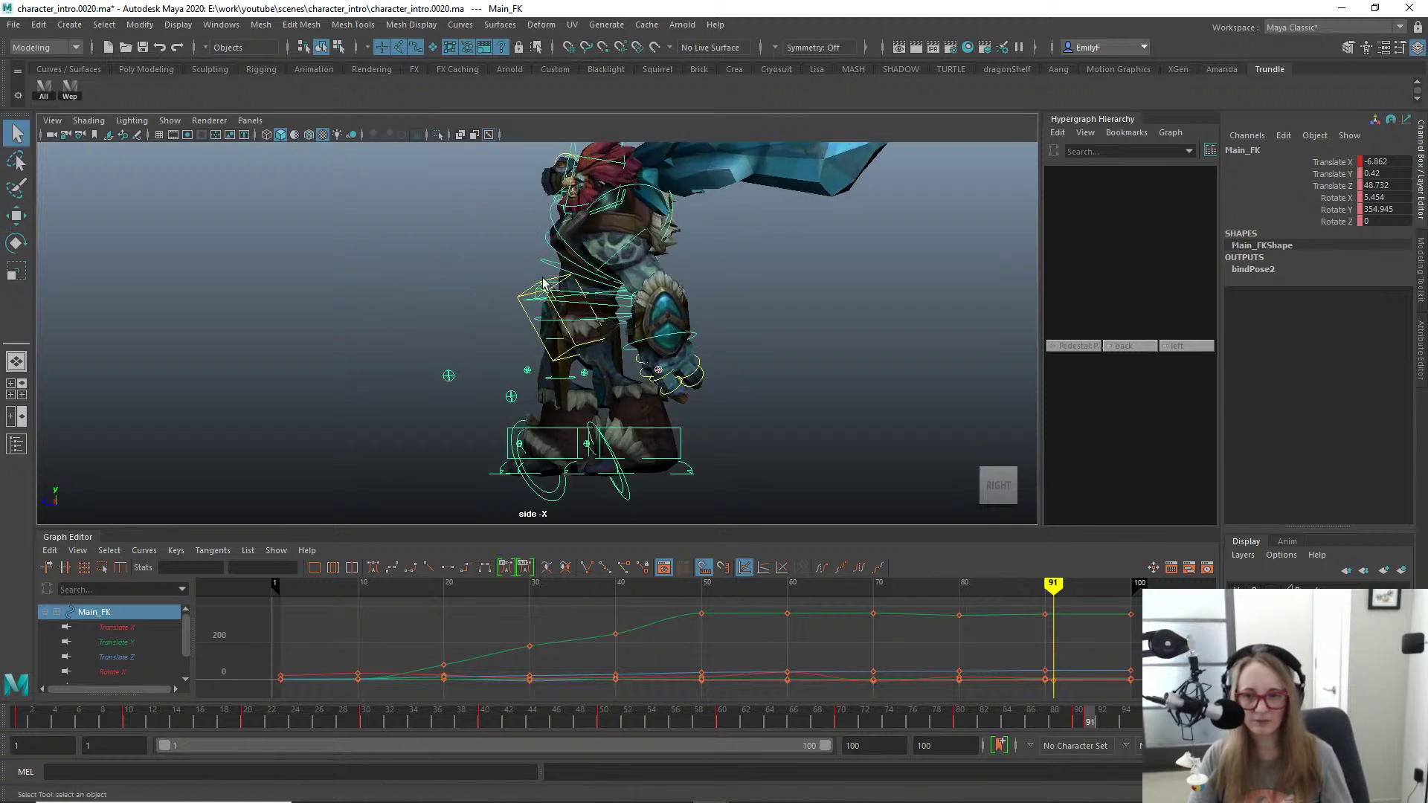
Step: Try rotating the root control Root_FK at frame 91 to about Rotate X -16.491, and undo it
click(545, 293)
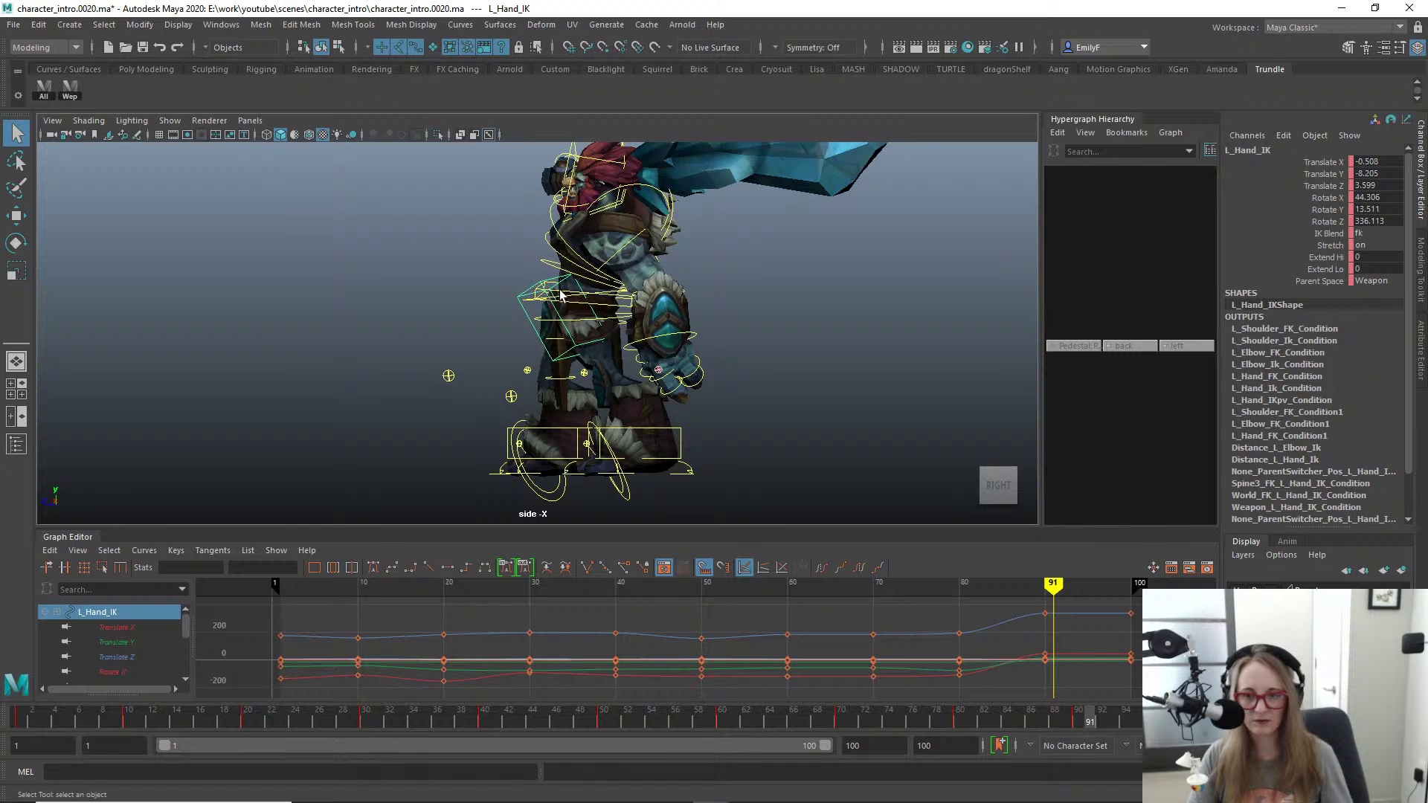
click(561, 295)
key(e)
drag(670, 189, 680, 202)
key(q)
key(alt+1)
scroll(611, 248, down, 1)
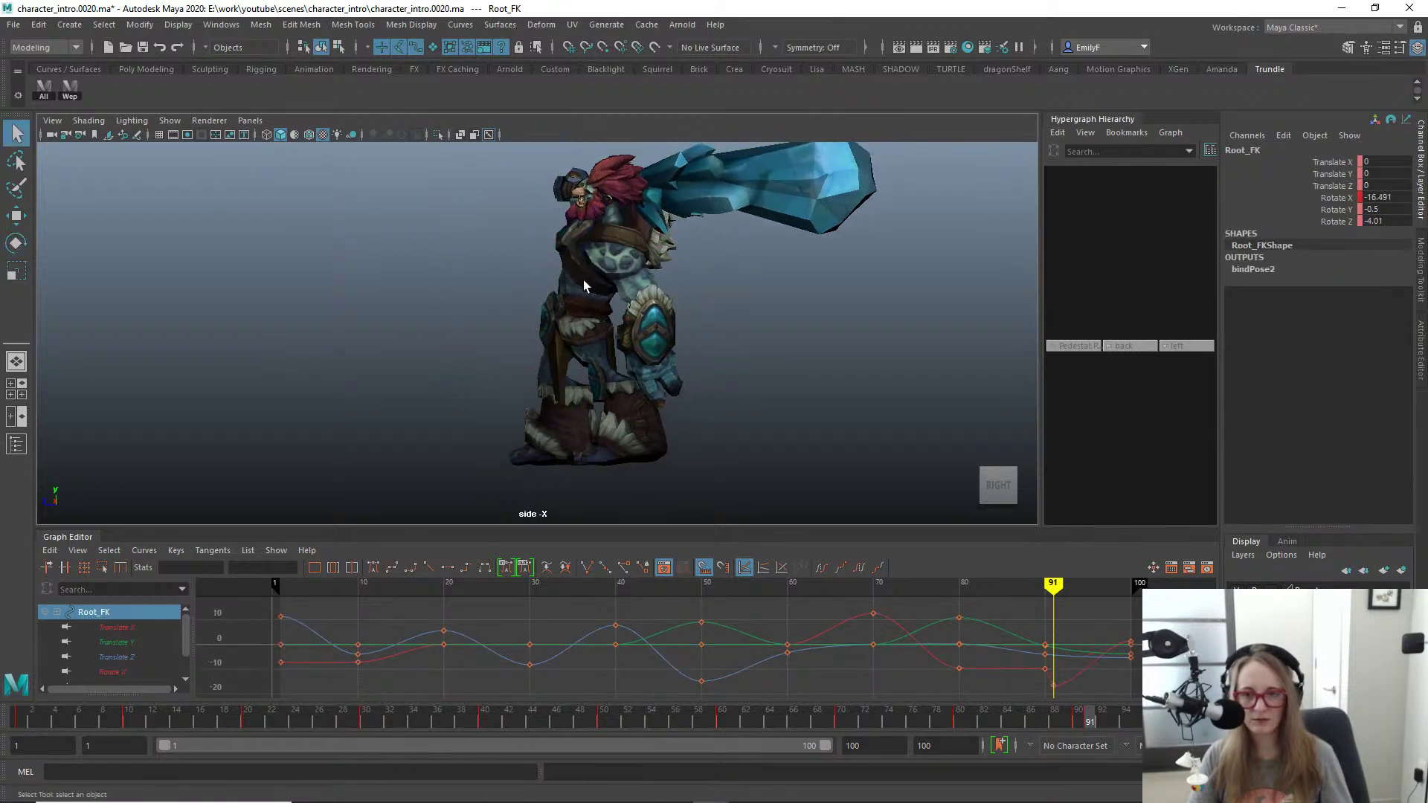
key(ctrl+z)
Step: Try rotating Main_FK at frame 91 to about Rotate X 11.78 and shifting the main body slightly in the side view
key(alt+1)
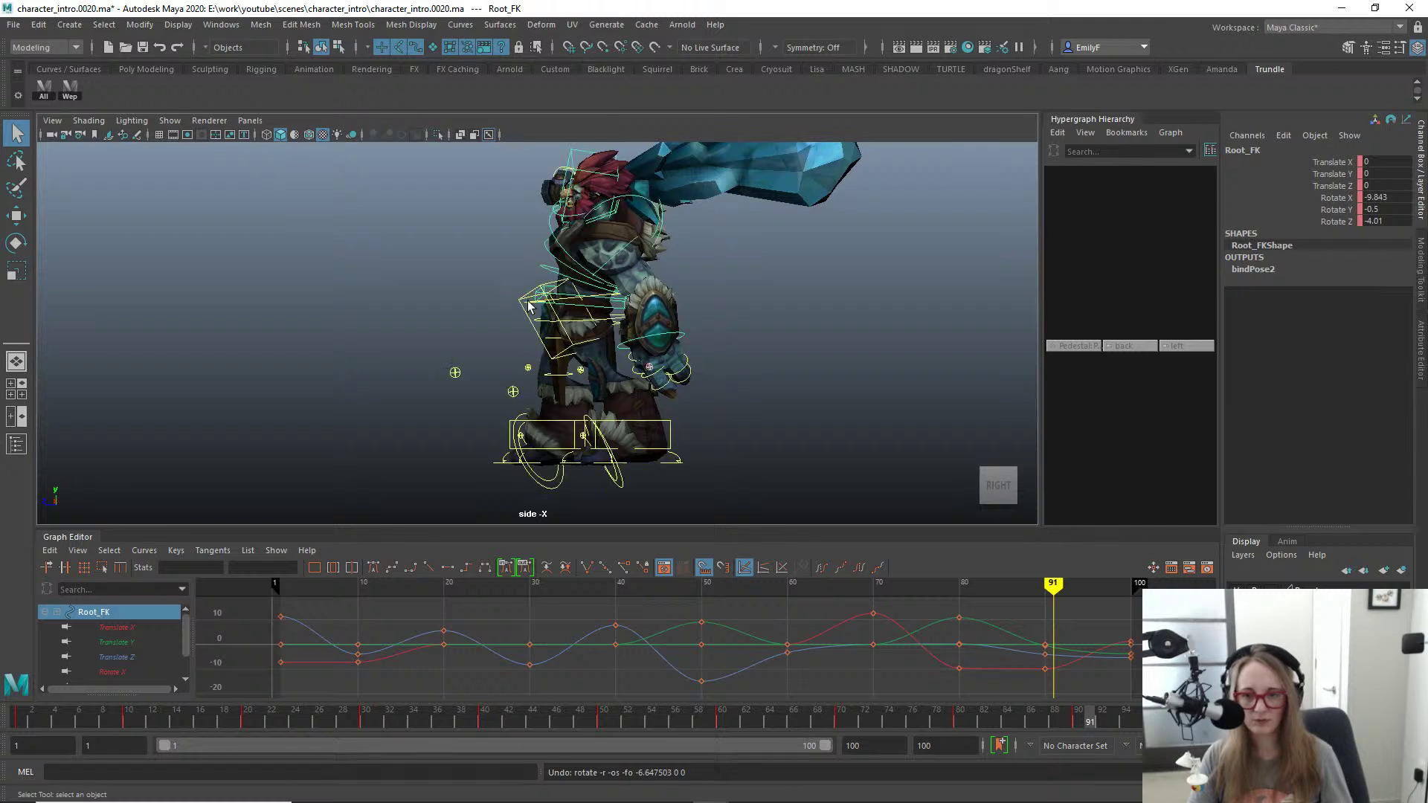
click(529, 305)
key(e)
drag(701, 320, 716, 320)
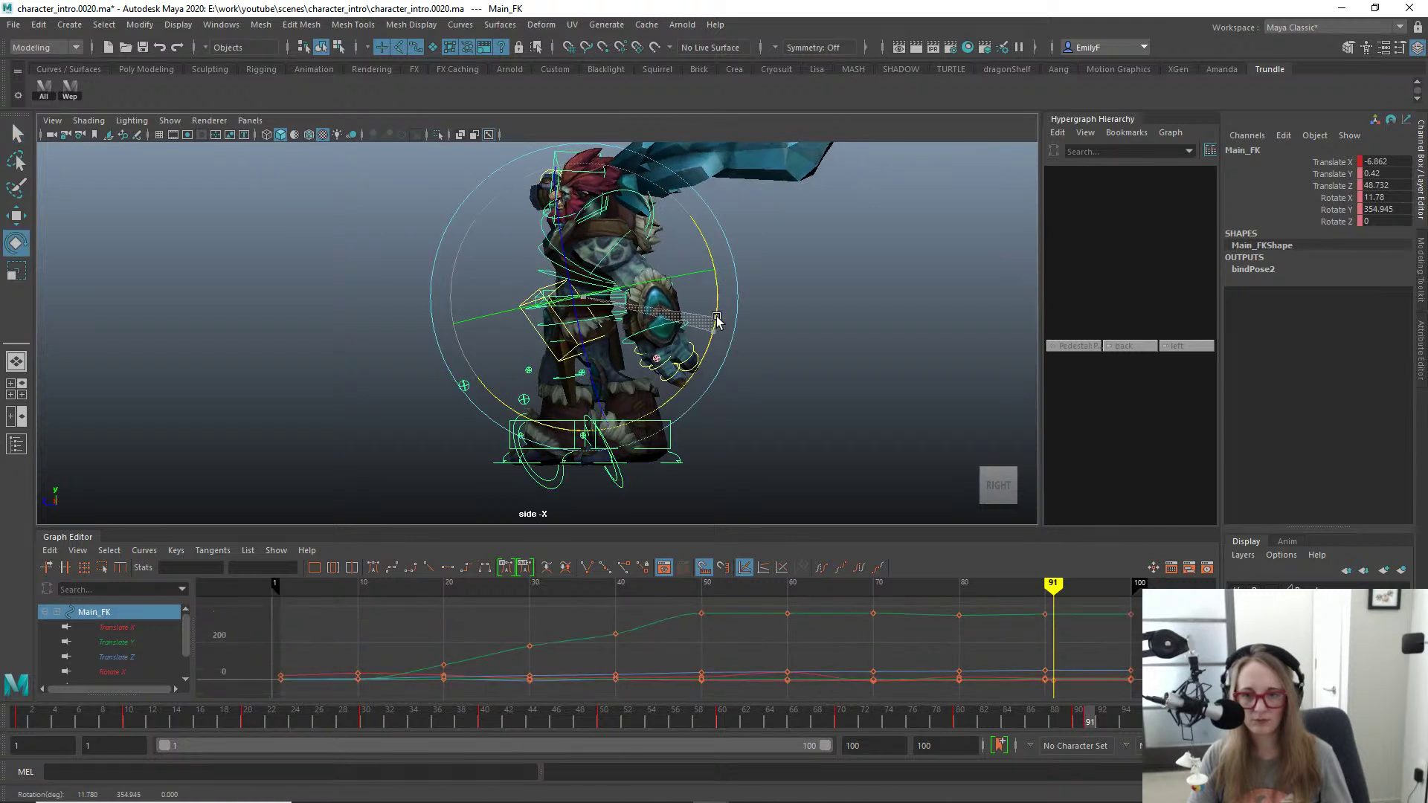
key(w)
drag(541, 296, 551, 296)
key(q)
Step: Try rotating Root_FK at frame 91 to about X -21.971, Y 6.393 and Z -6.458
click(543, 296)
key(e)
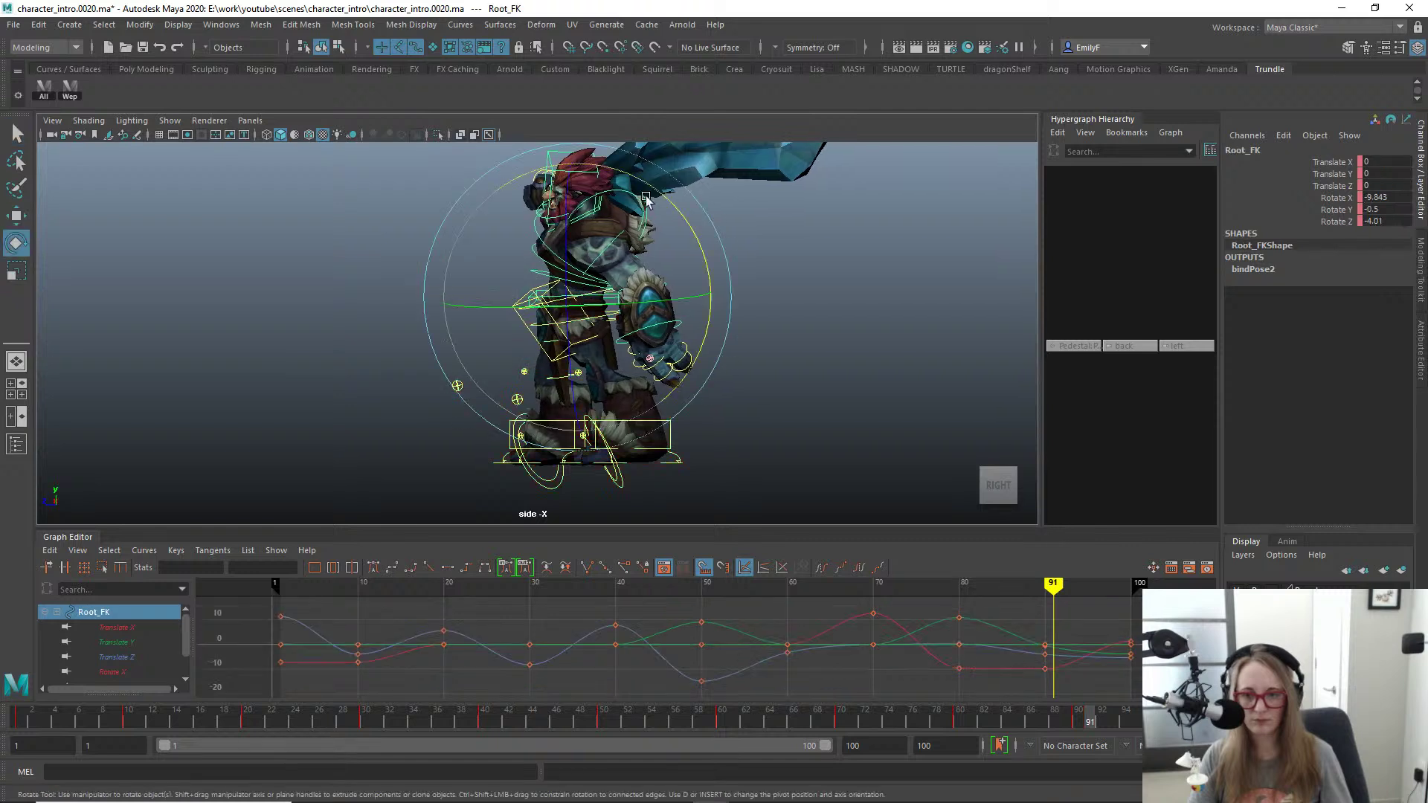
drag(646, 200, 674, 218)
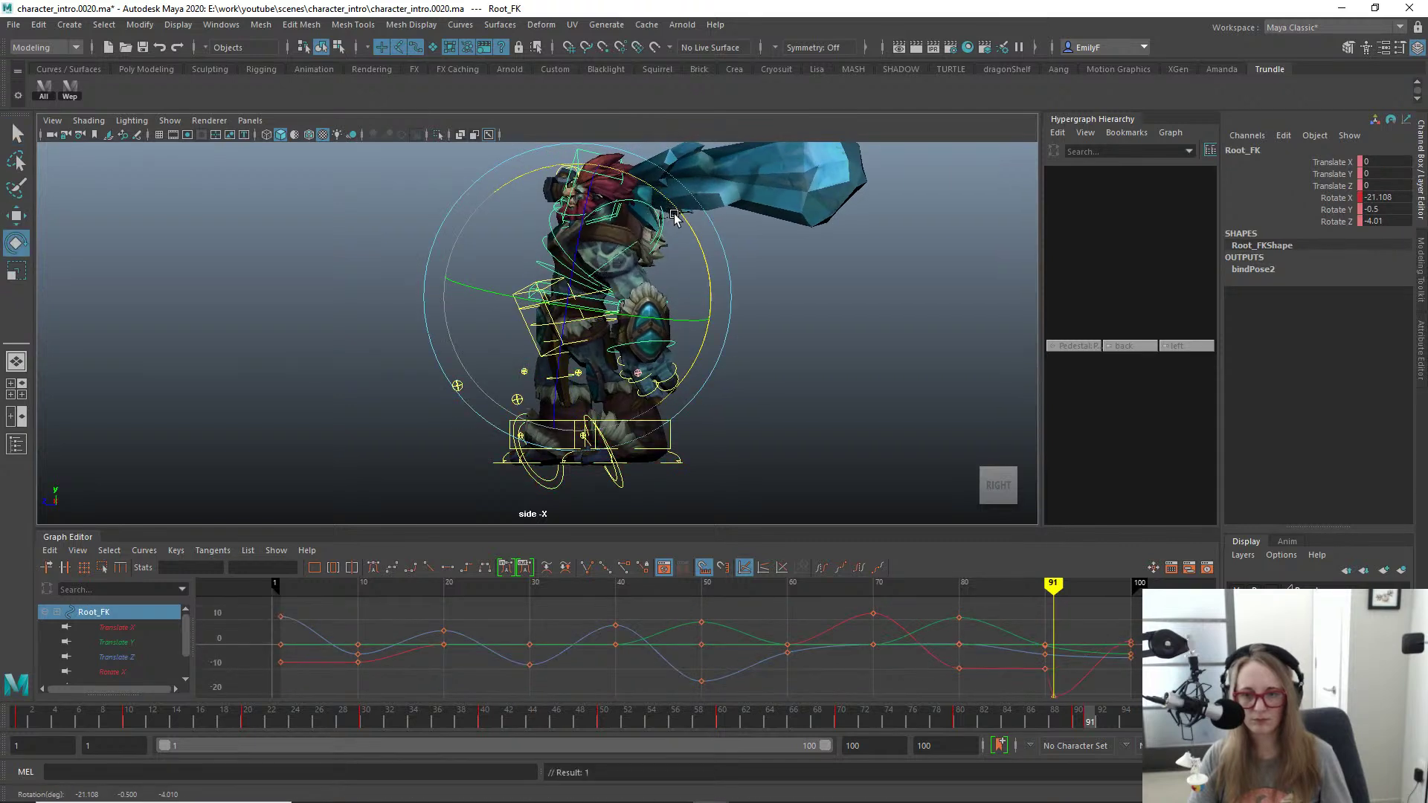
key(alt+1)
drag(636, 298, 668, 310)
key(q)
Step: From the front view, try rotating the left upper-arm control L_Shoulder_FK at frame 91 to about X 5.458, Y 25.034 and Z 18.89
key(space)
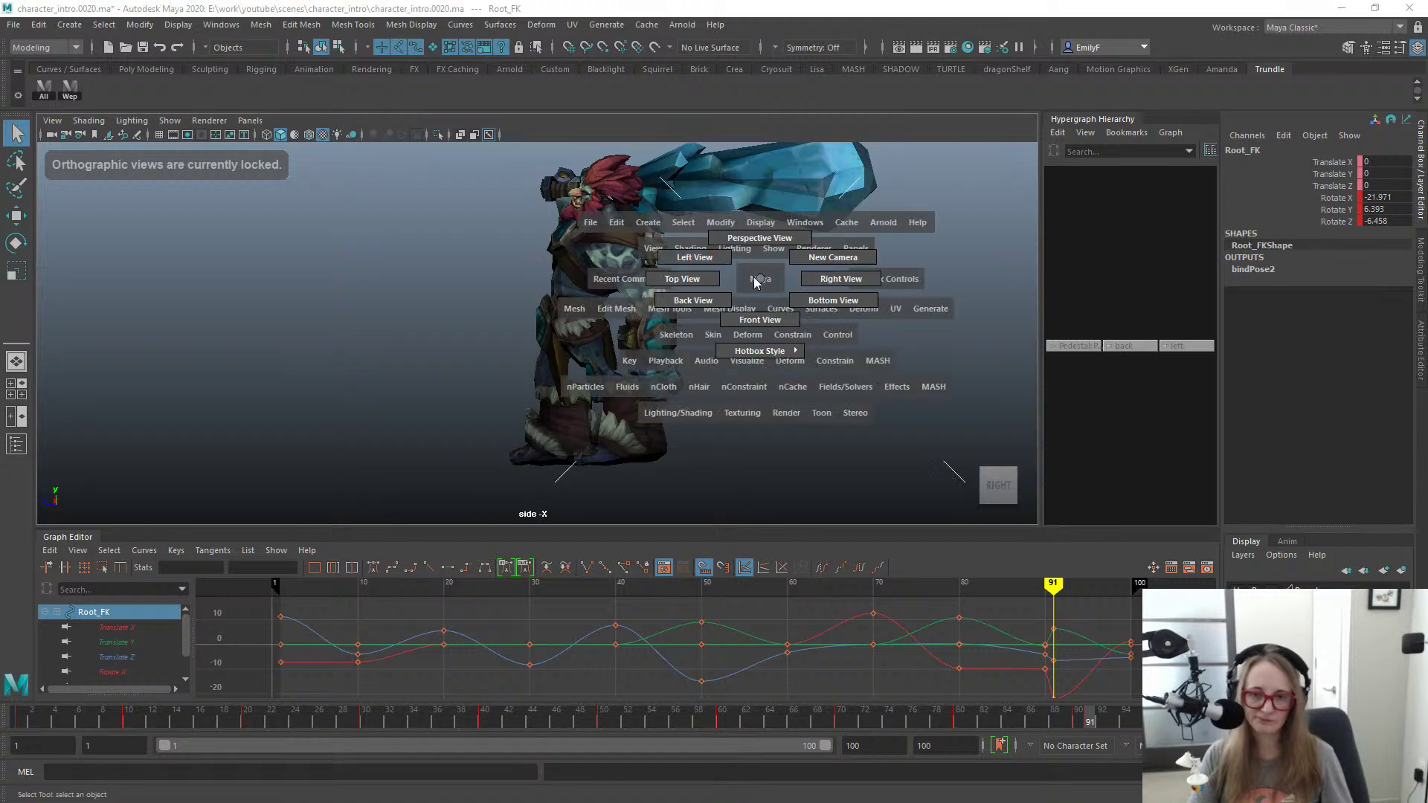
drag(756, 287, 756, 311)
scroll(714, 300, up, 1)
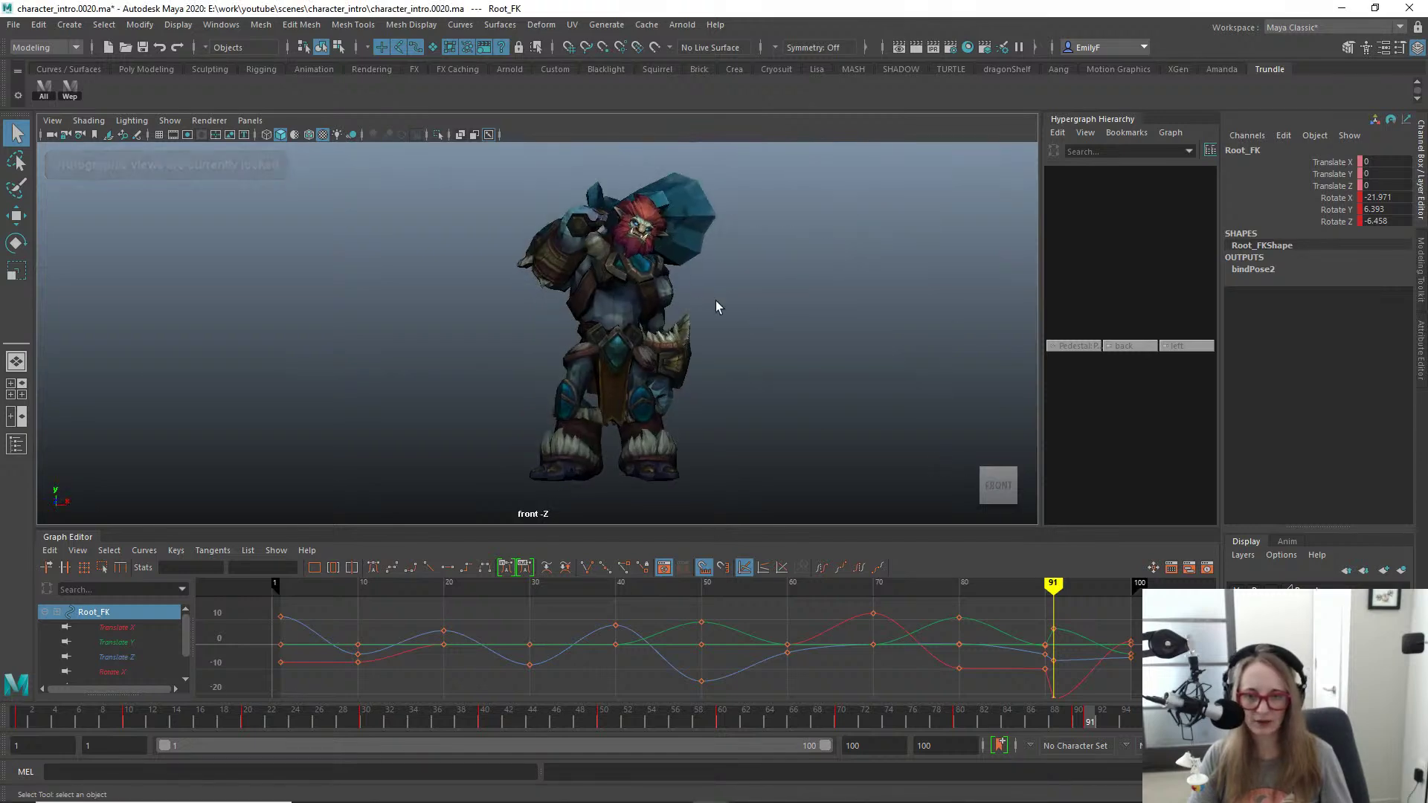
key(alt+1)
click(683, 289)
key(e)
drag(799, 285, 800, 255)
key(q)
key(alt+1)
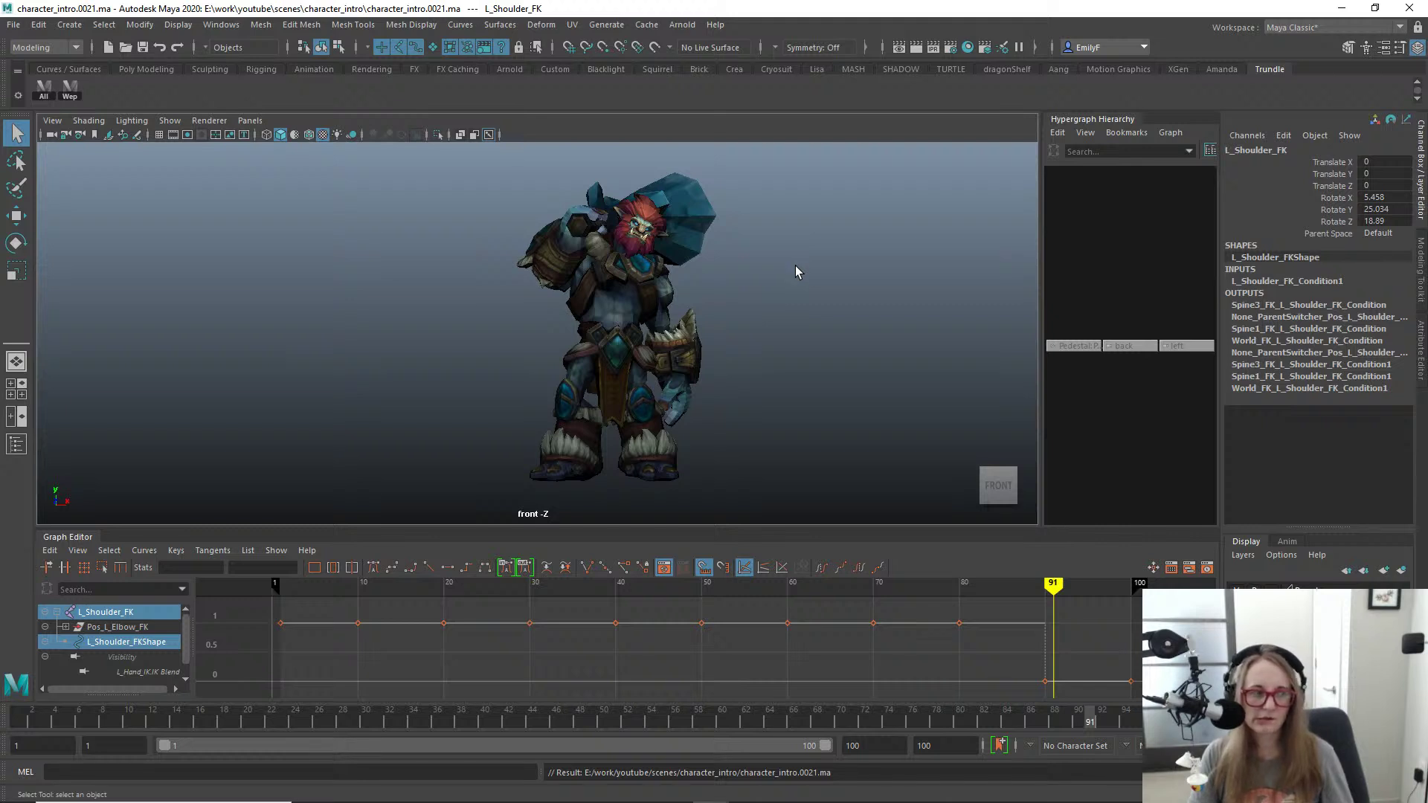
Step: Undo the recent frame 91 adjustments to the left upper arm, root, main body and Spine1_FK controls
key(ctrl+z)
key(ctrl+z)
key(ctrl+z)
key(ctrl+z)
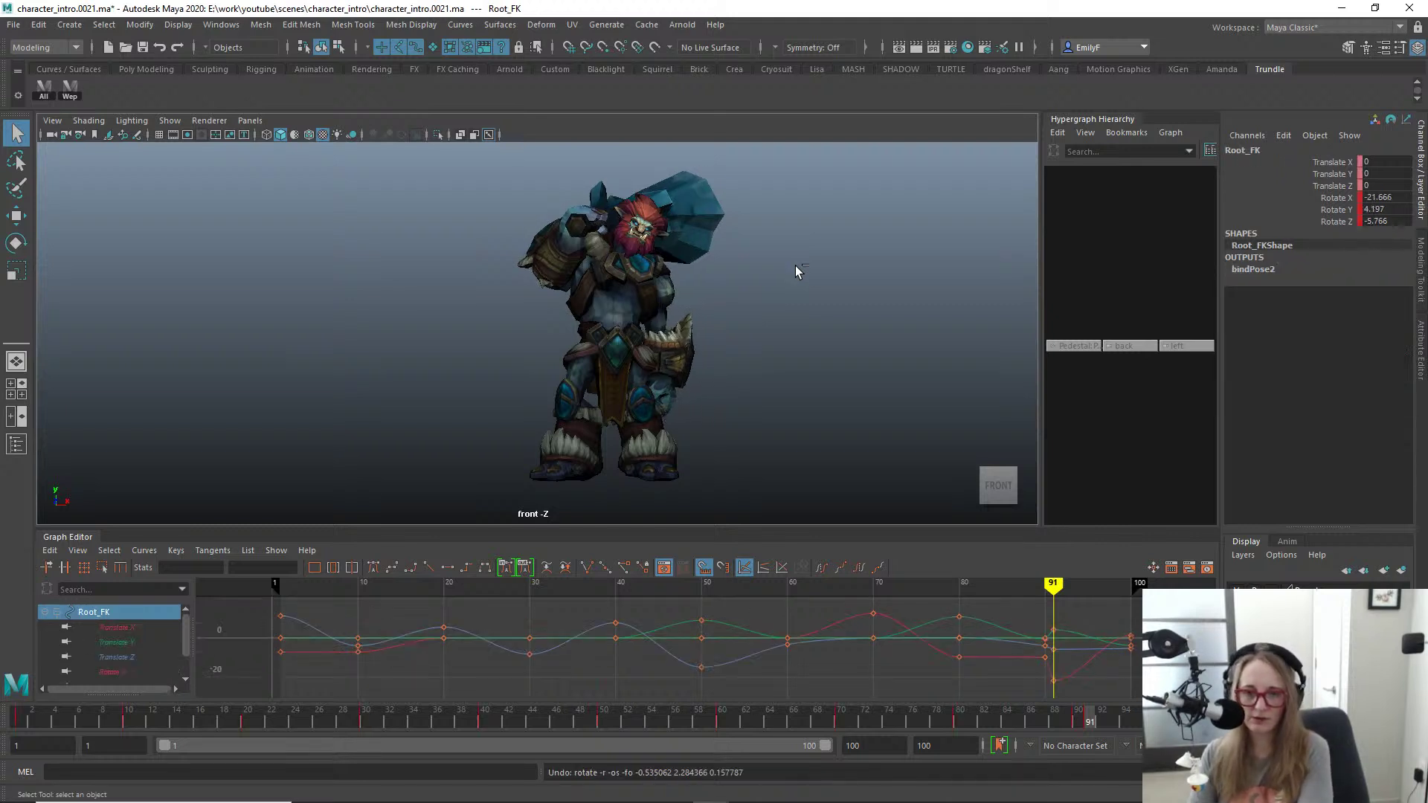
key(ctrl+z)
key(ctrl+z)
key(ctrl+z)
key(ctrl+z)
key(ctrl+z)
key(ctrl+z)
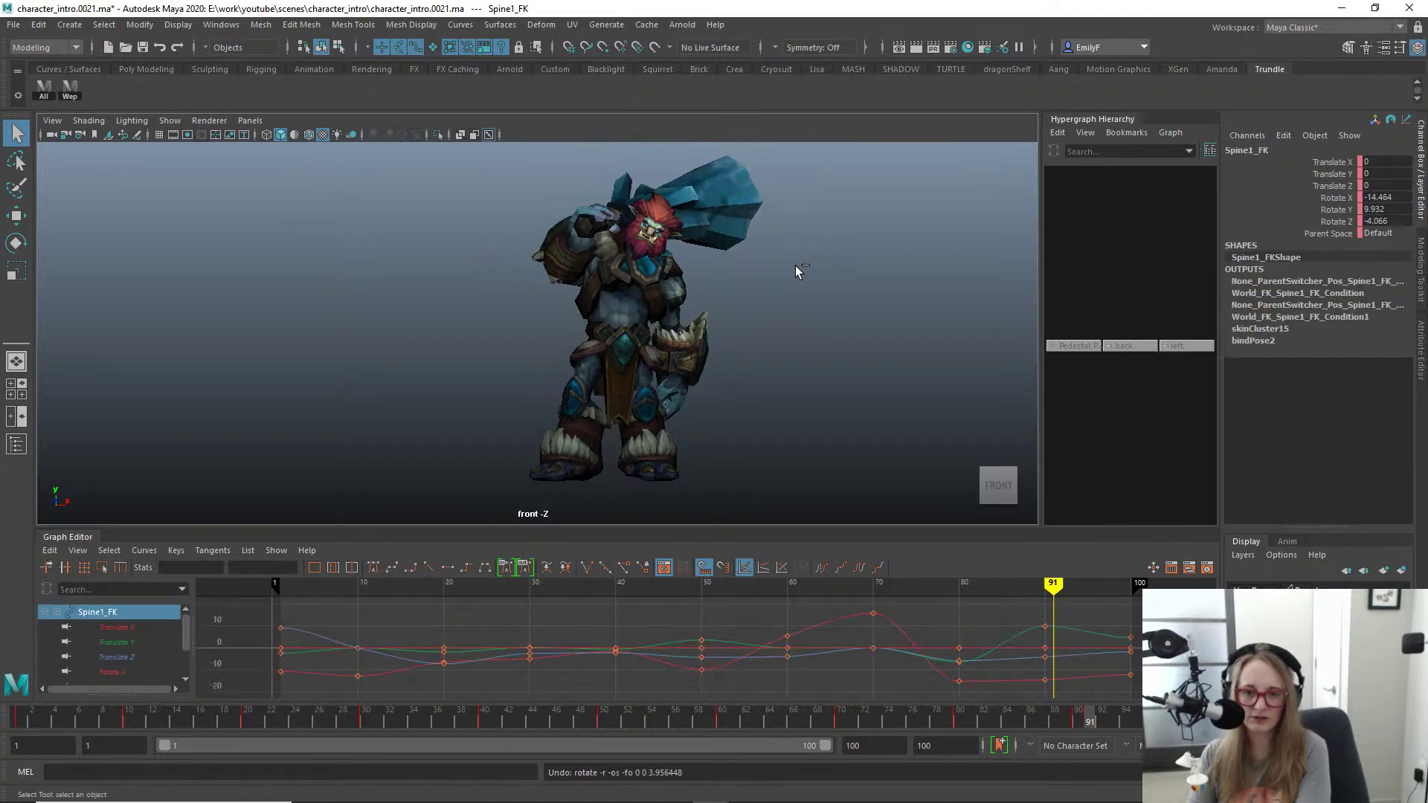
Step: Undo the frame 91 rotations of the Spine1_FK and Spine2_FK controls
key(ctrl+z)
key(ctrl+z)
key(ctrl+z)
key(ctrl+z)
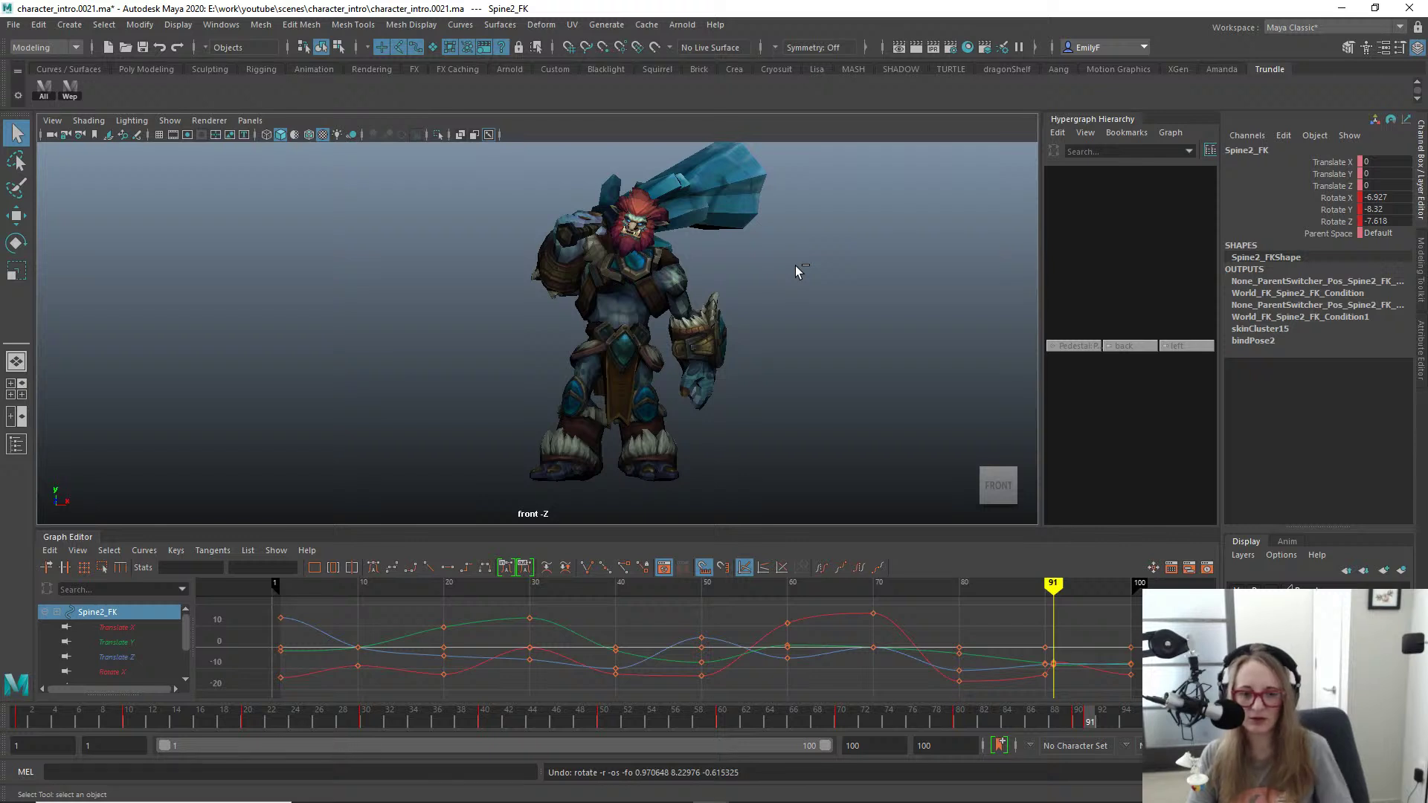
key(ctrl+z)
key(ctrl+z)
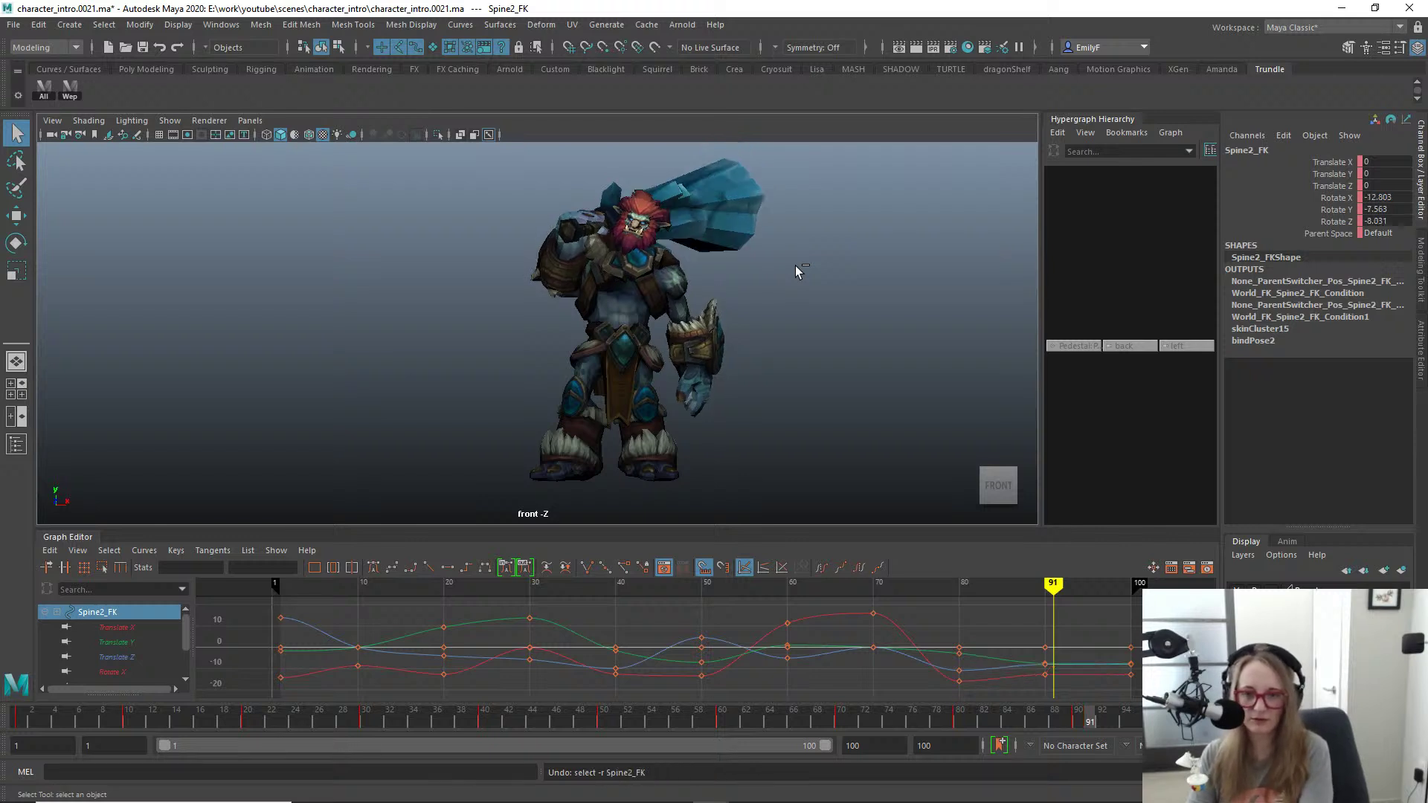
key(ctrl+z)
key(ctrl+z)
key(ctrl+z)
key(ctrl+z)
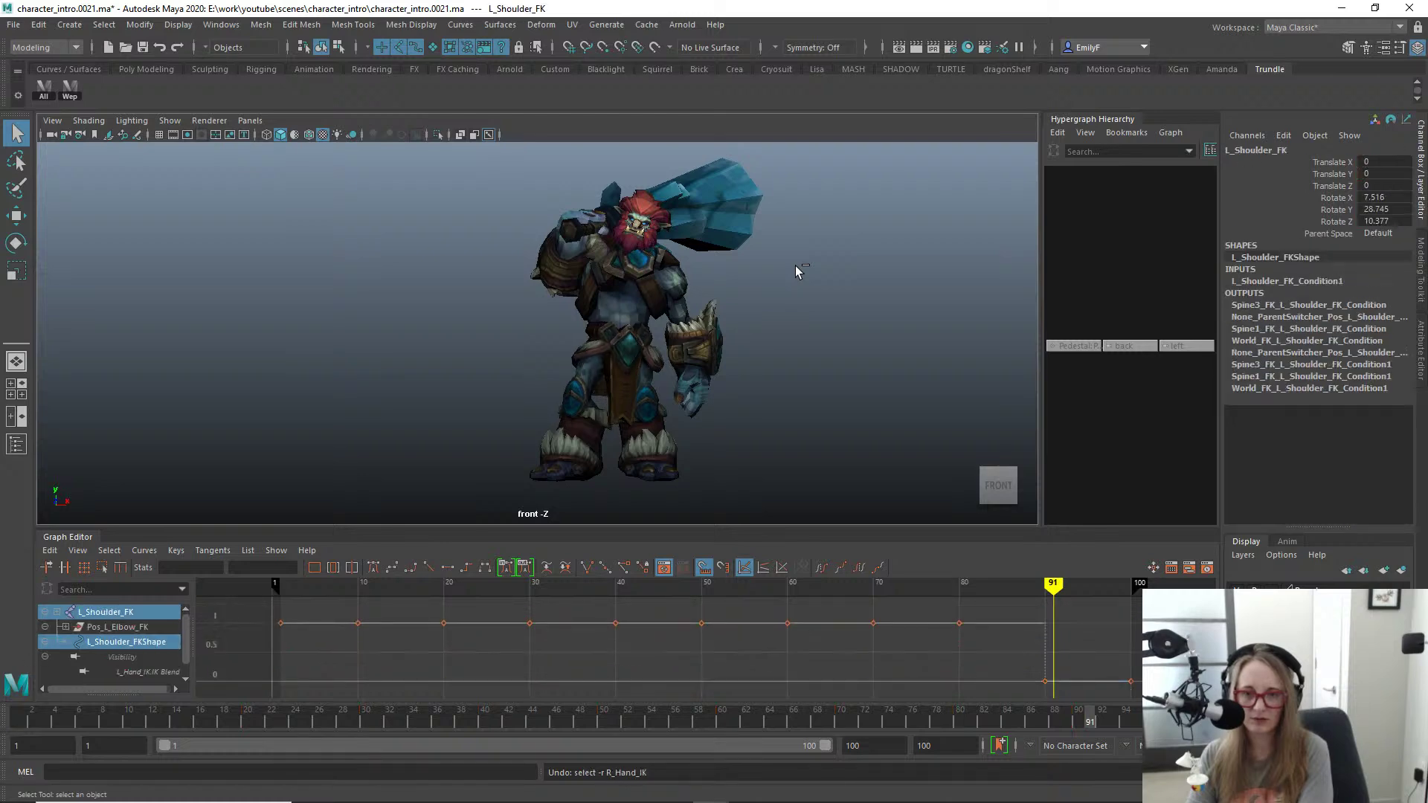
Step: Undo the earlier frame 91 adjustments to the Main_FK and Pelvis_FK controls while checking the pose from the side
alt+right_drag(796, 266, 834, 276)
key(space)
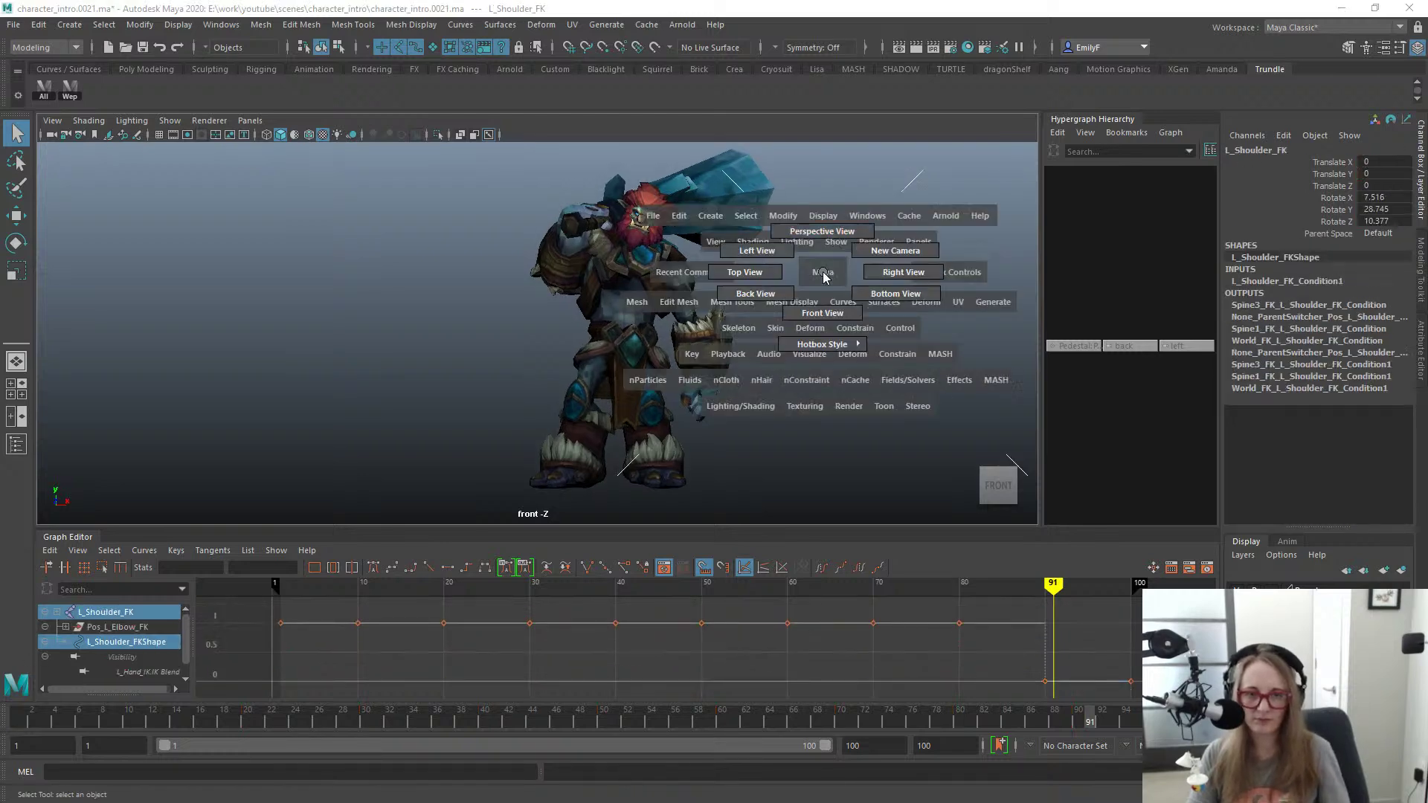
drag(823, 273, 652, 264)
alt+drag(628, 264, 759, 296)
key(space)
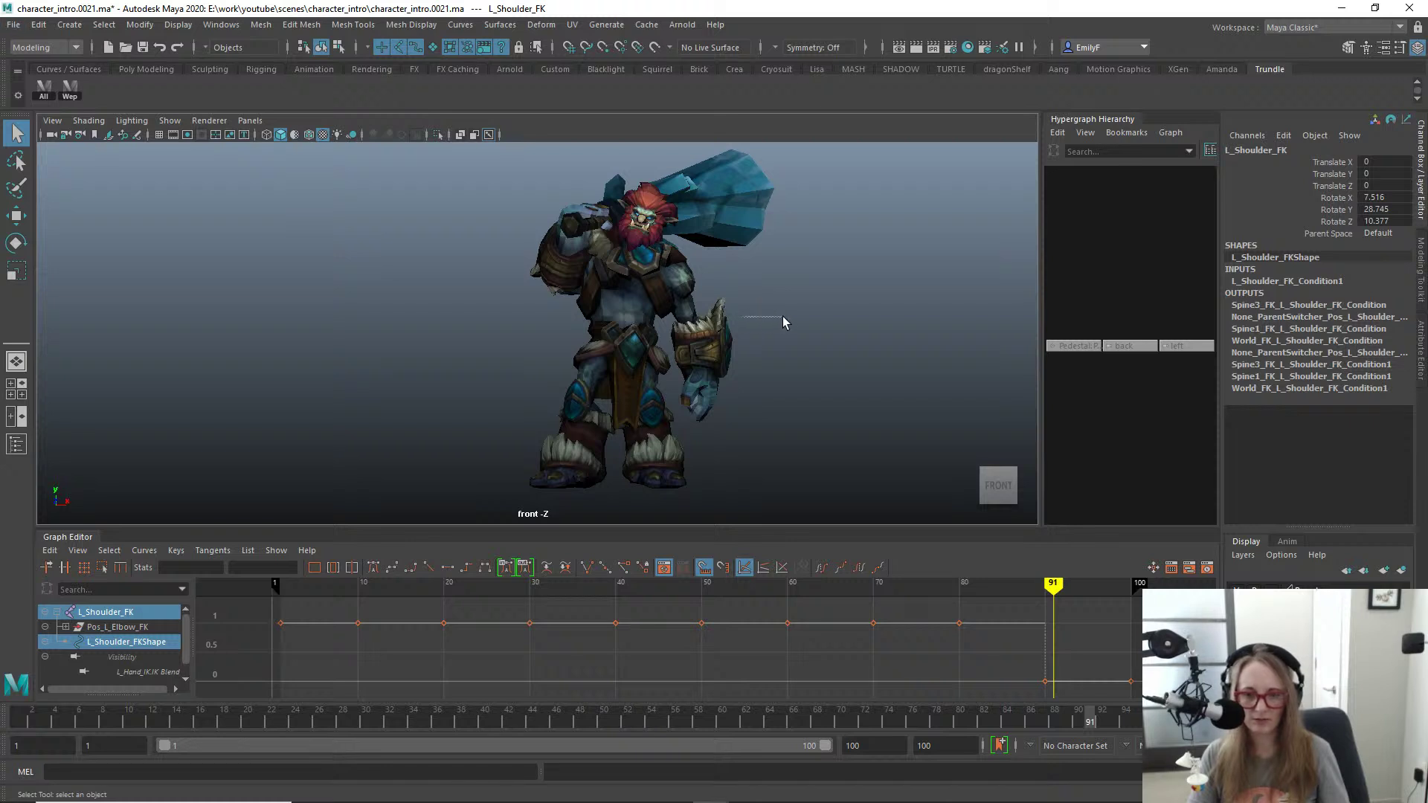
key(space)
drag(782, 315, 822, 314)
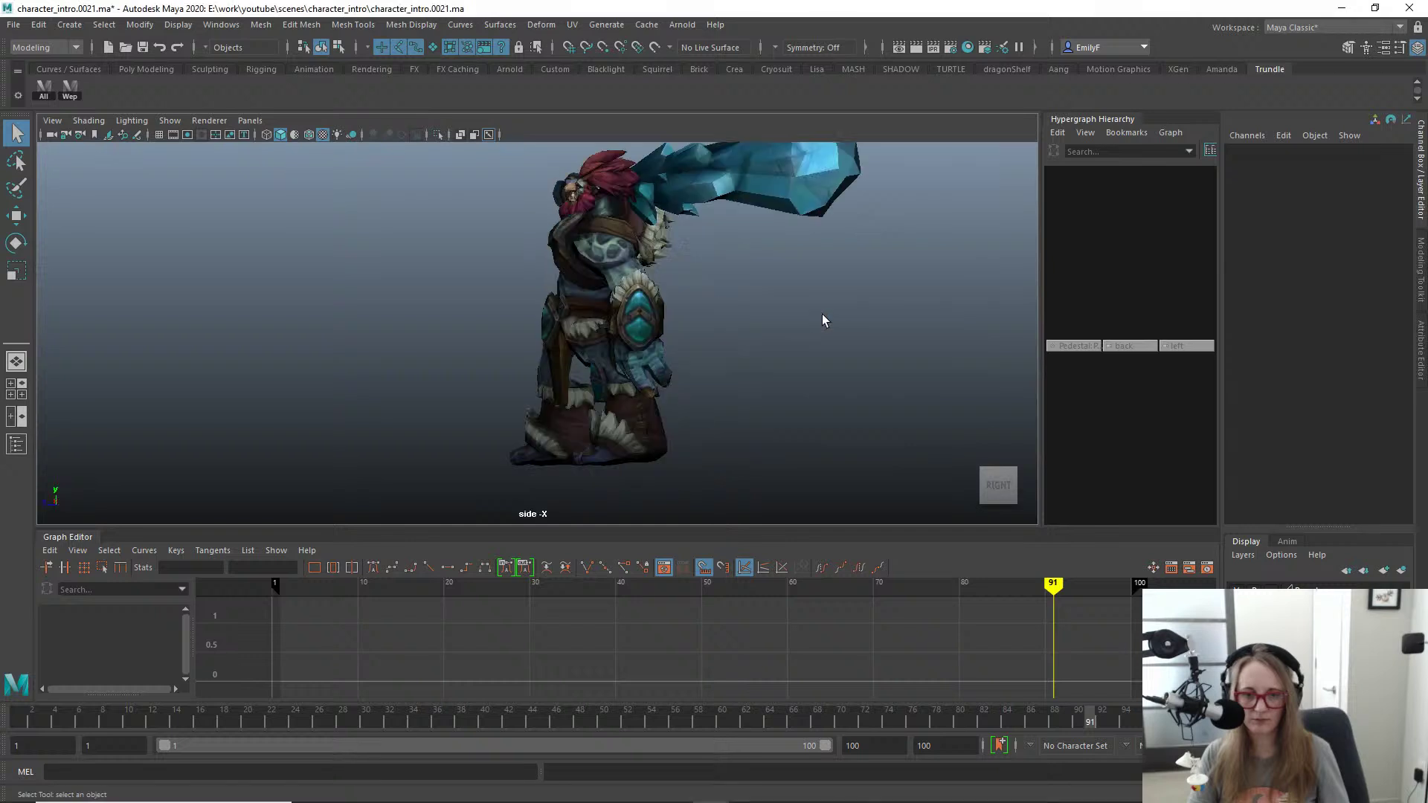
key(ctrl+z)
key(ctrl+z)
key(ctrl+z)
key(ctrl+z)
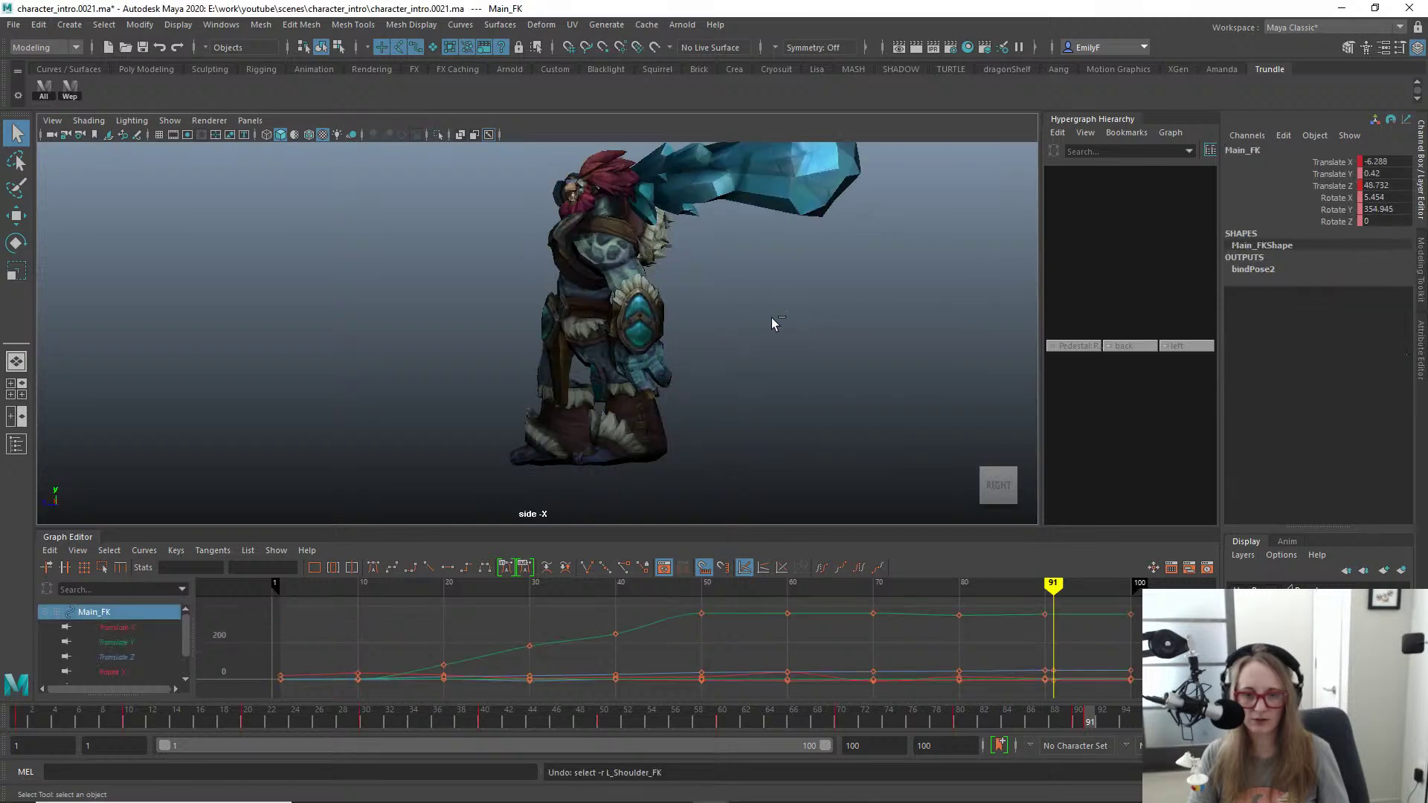
key(ctrl+z)
key(ctrl+z)
key(ctrl+z)
key(ctrl+z)
key(ctrl+z)
key(ctrl+z)
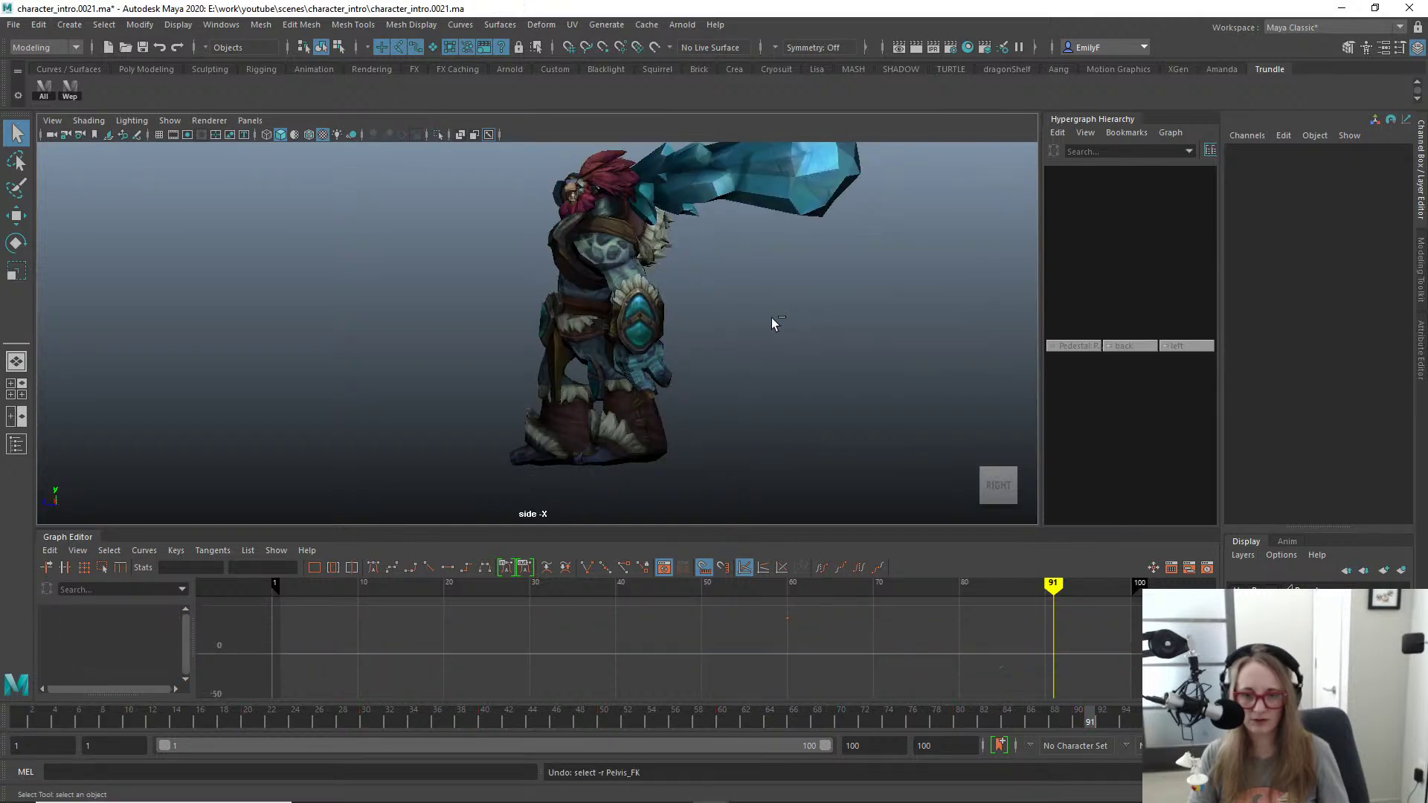
Step: Undo the frame 91 rotation of Root_FK and the preceding small move of Main_FK
key(ctrl+z)
key(ctrl+z)
key(ctrl+z)
key(ctrl+z)
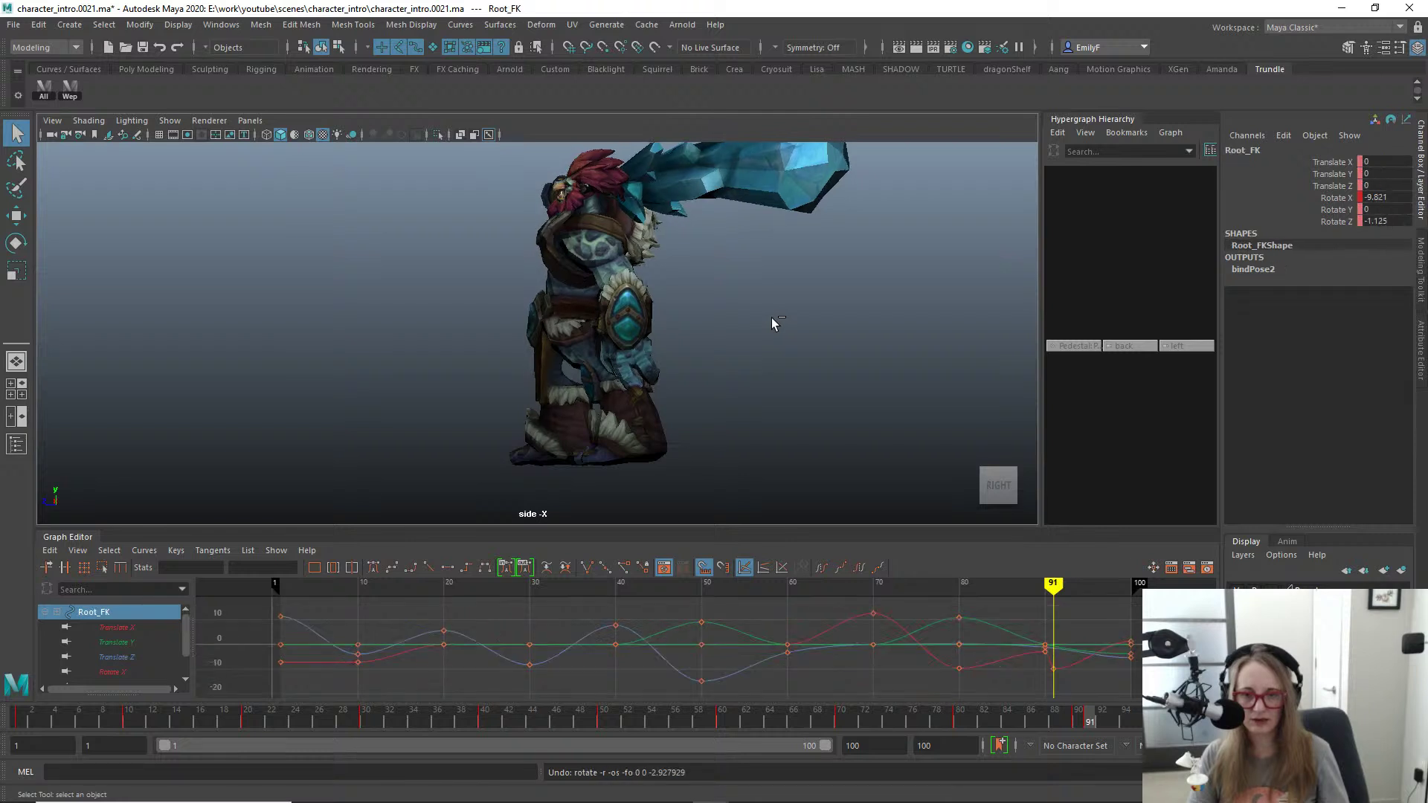
key(ctrl+z)
key(ctrl+z)
key(ctrl+z)
key(ctrl+z)
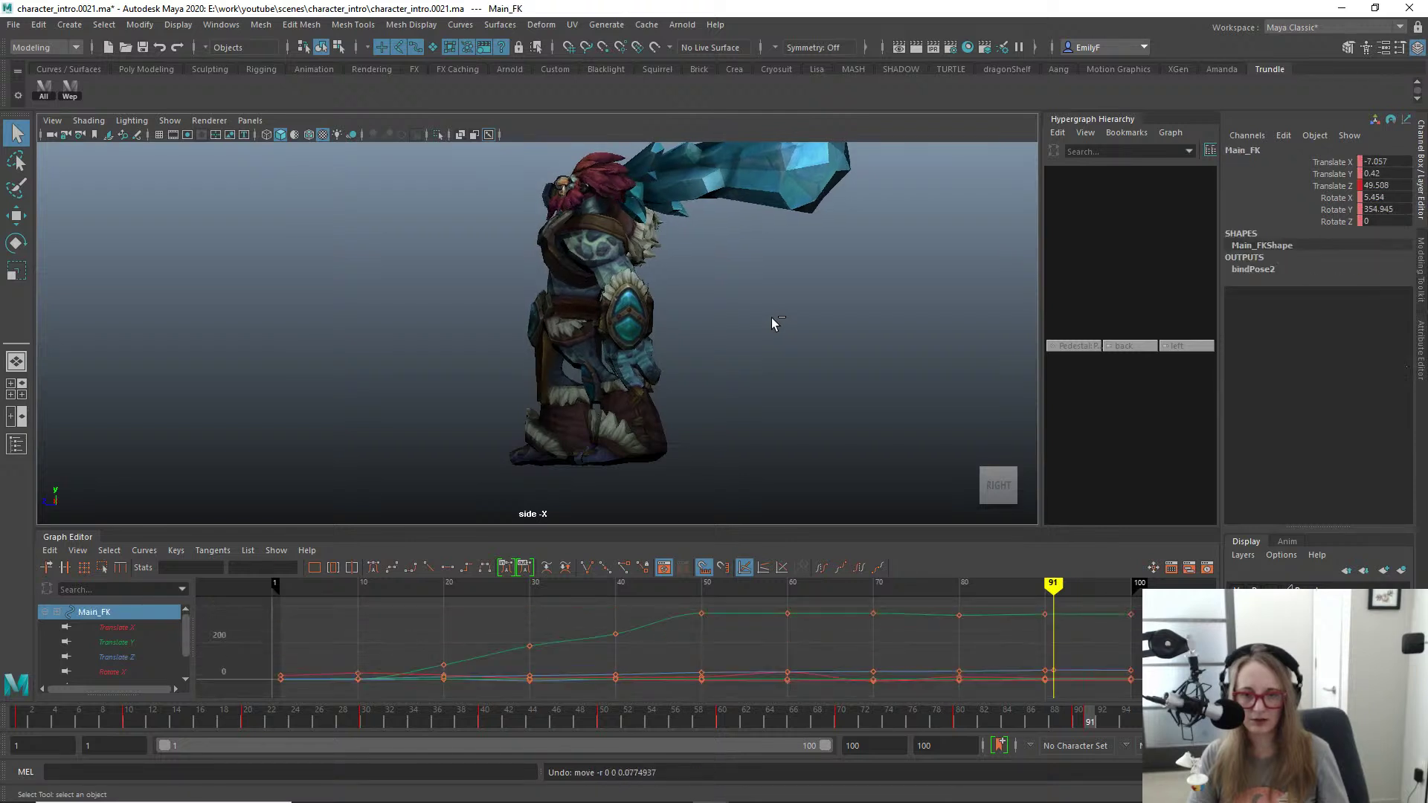
Step: Undo the frame 91 changes to the left arm and the earlier main body move, going back to the pelvis edit
key(ctrl+z)
key(ctrl+z)
key(ctrl+z)
key(ctrl+z)
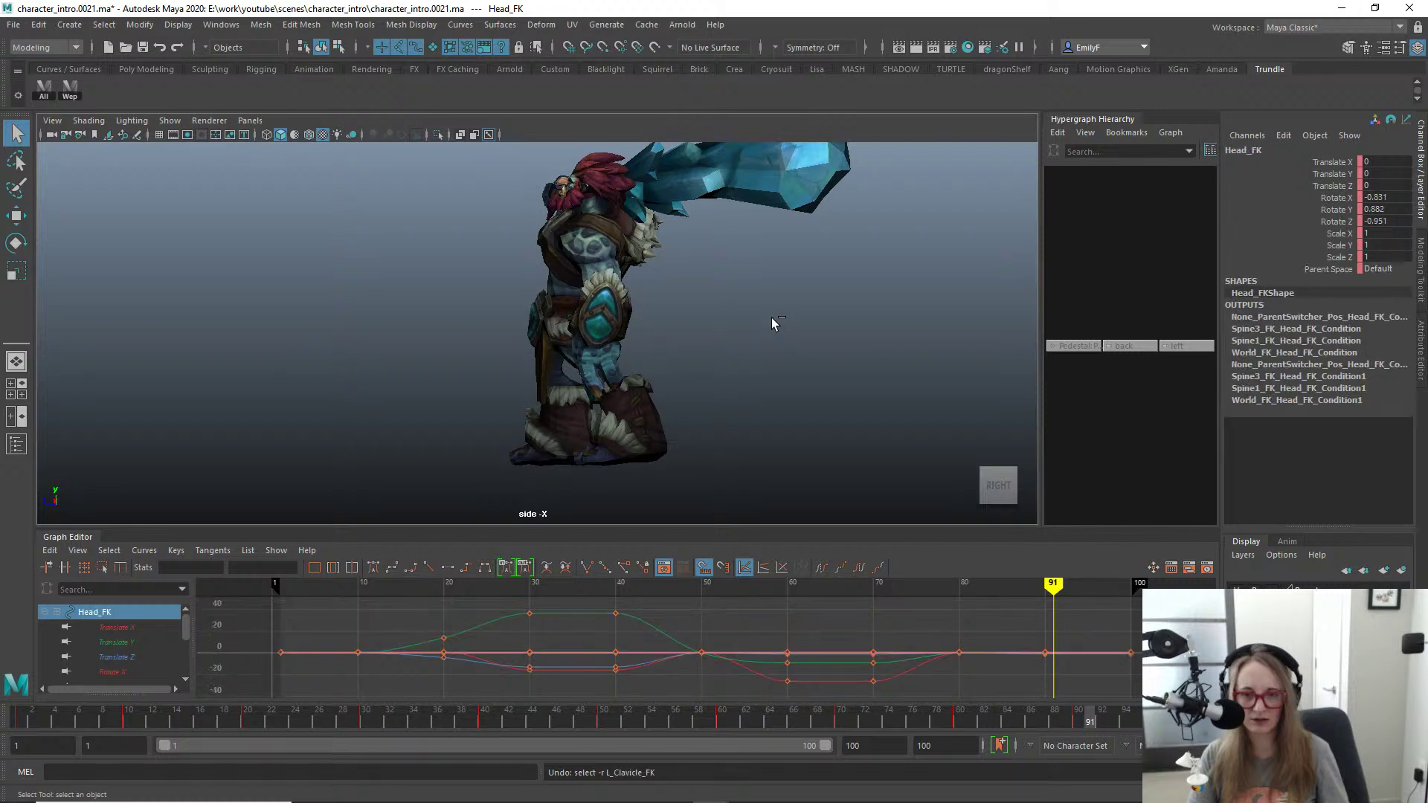
key(ctrl+z)
key(ctrl+z)
key(ctrl+z)
key(ctrl+z)
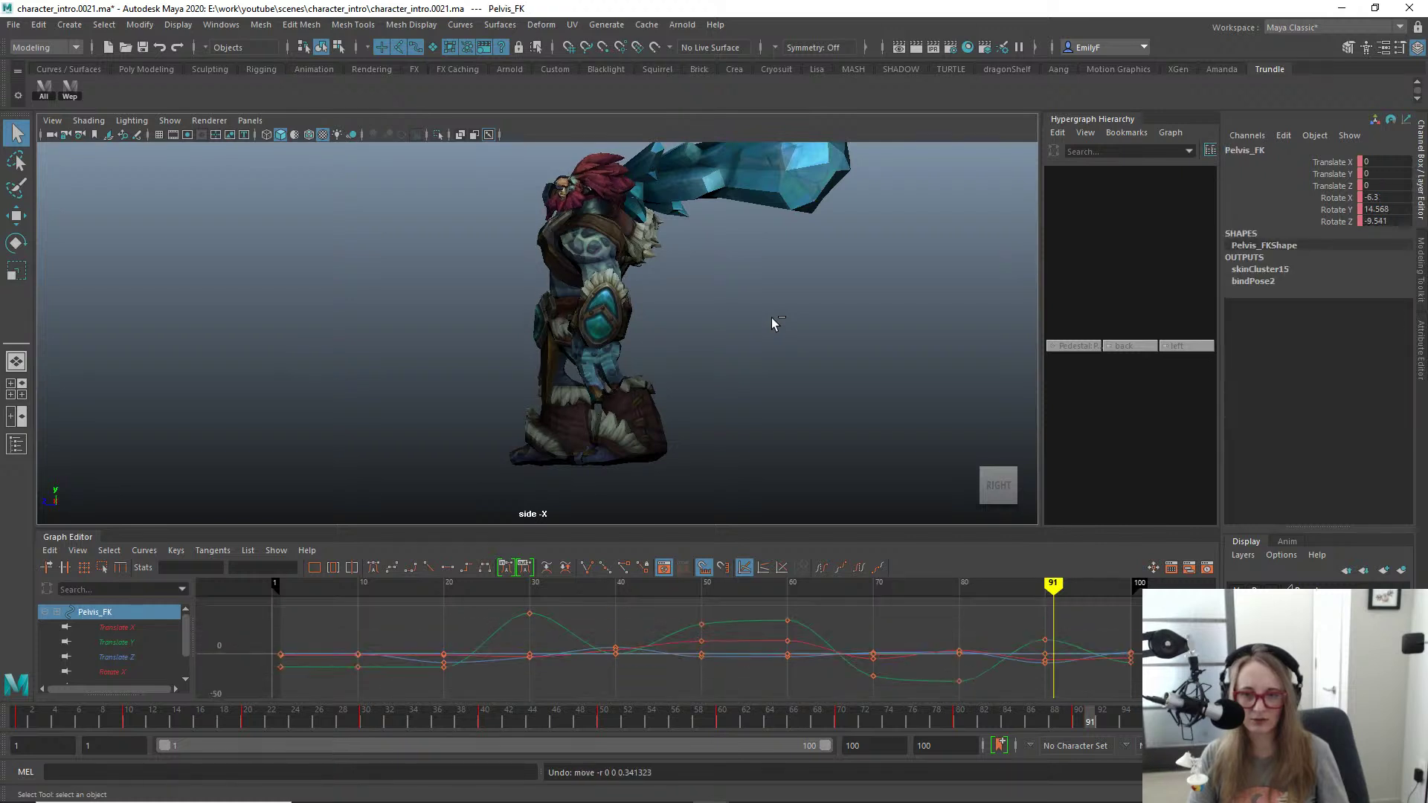
Step: Undo the frame 91 pelvis change and the frame 90 repositioning of the left foot control L_Foot_IK
key(ctrl+z)
key(ctrl+z)
key(ctrl+z)
key(ctrl+z)
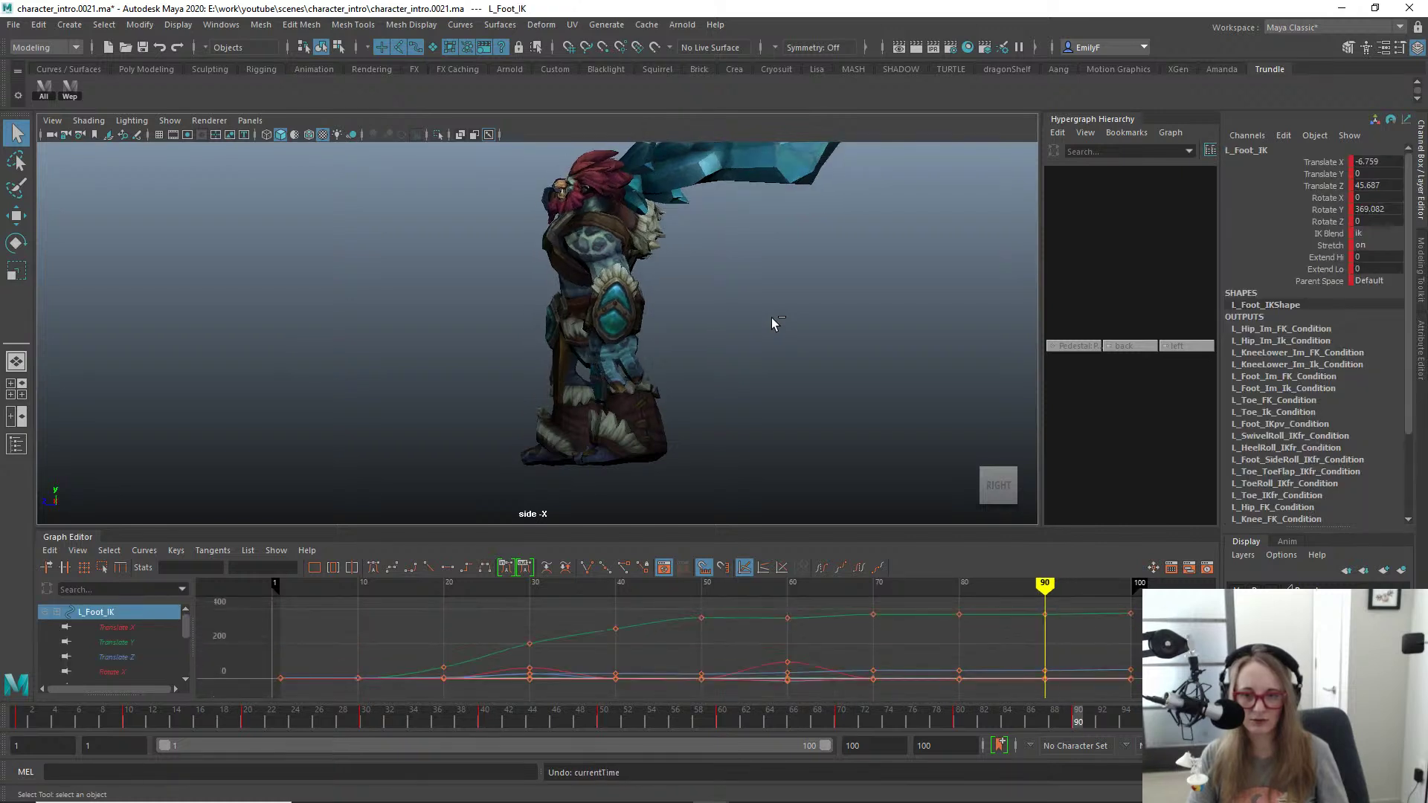
key(ctrl+z)
key(ctrl+z)
key(ctrl+z)
key(ctrl+z)
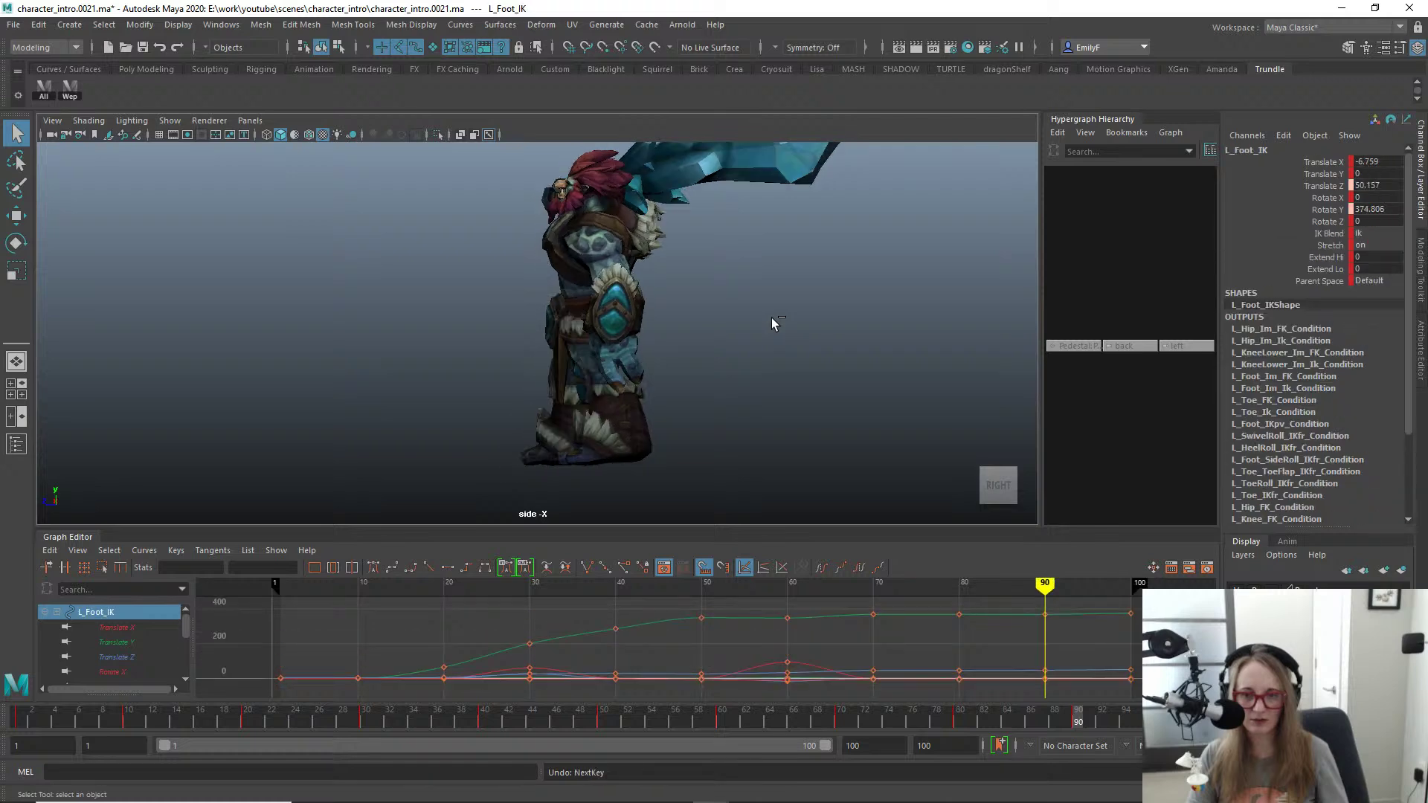
Step: Undo the frame 100 adjustments to the Pelvis_FK, Root_FK and left foot controls
key(ctrl+z)
key(ctrl+z)
key(ctrl+z)
key(ctrl+z)
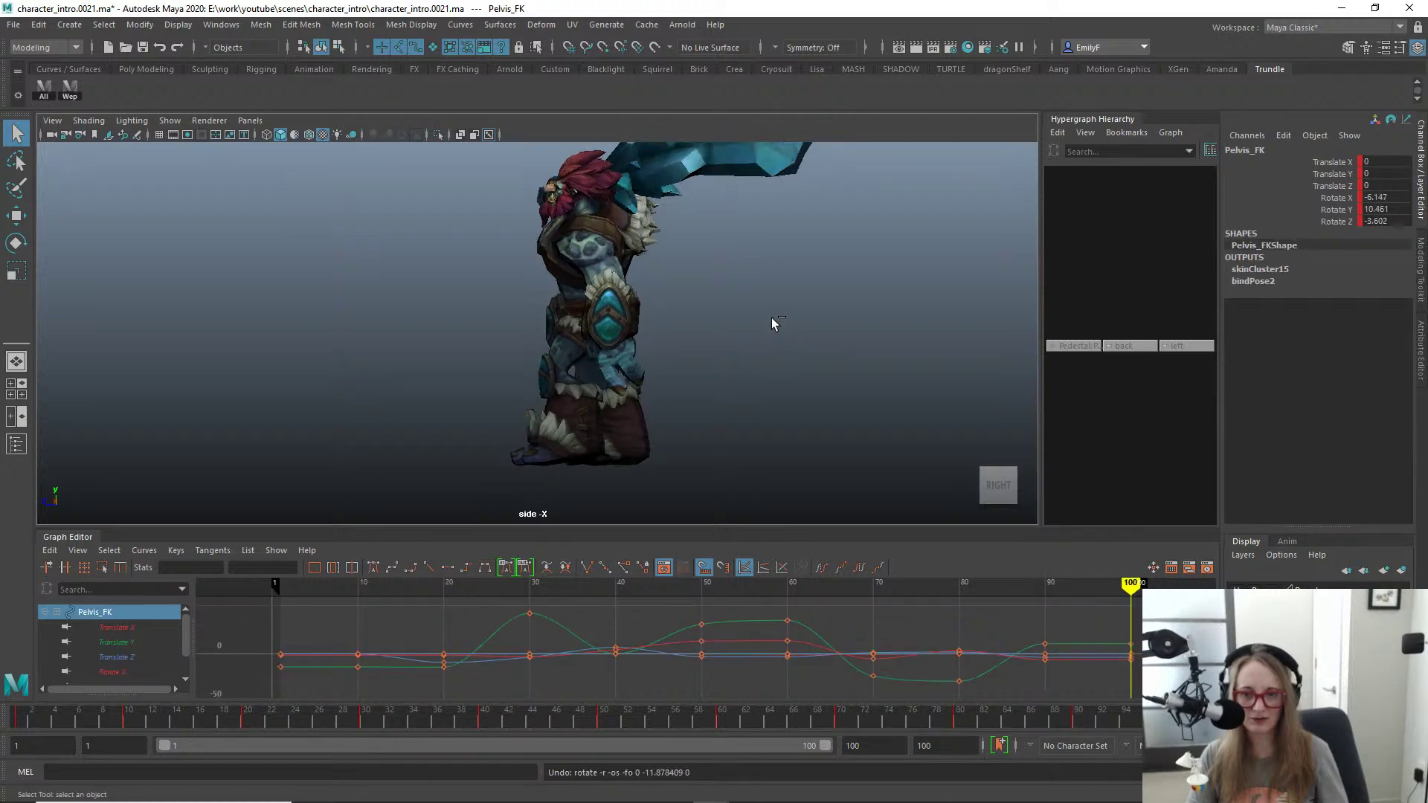
key(ctrl+z)
key(ctrl+z)
key(ctrl+z)
key(ctrl+z)
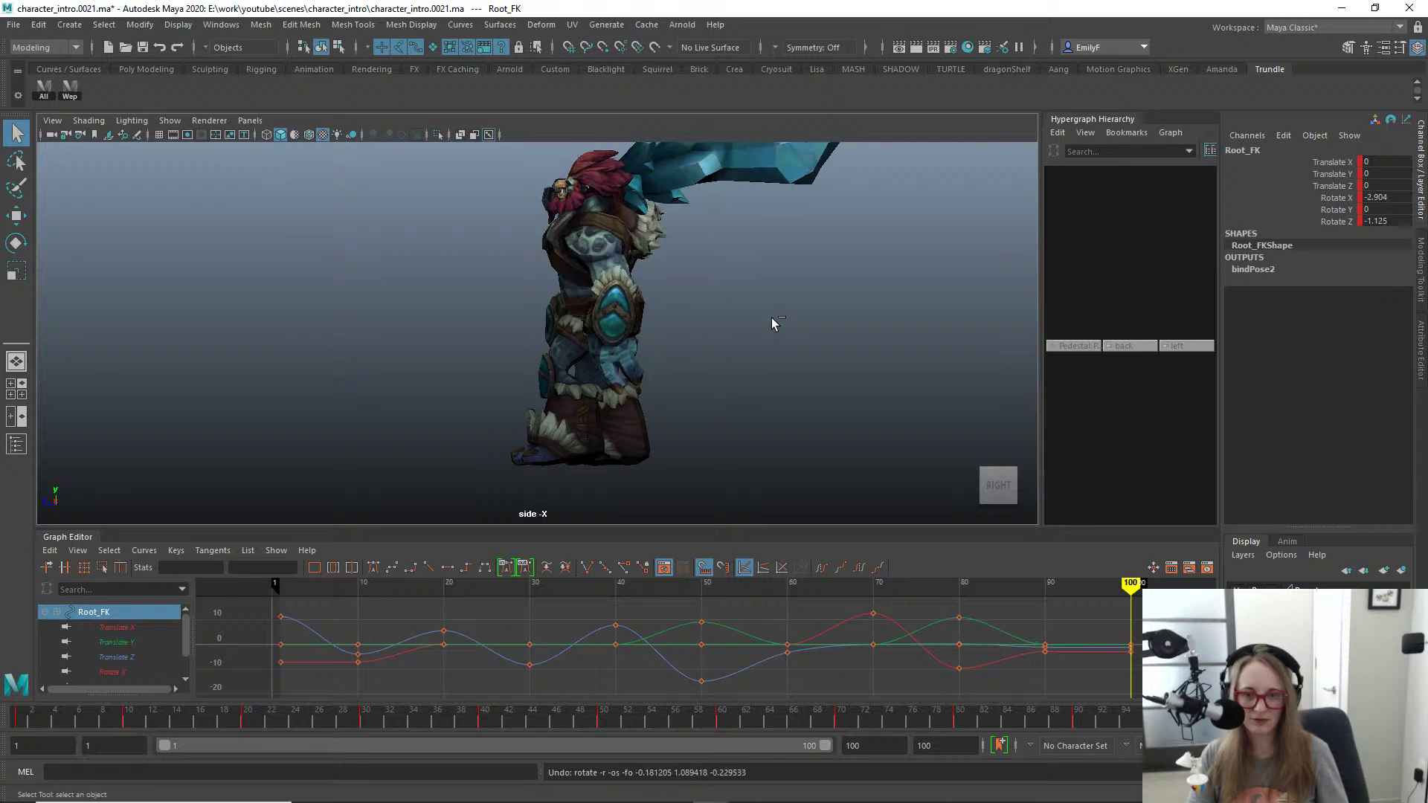
key(ctrl+z)
key(ctrl+z)
key(ctrl+z)
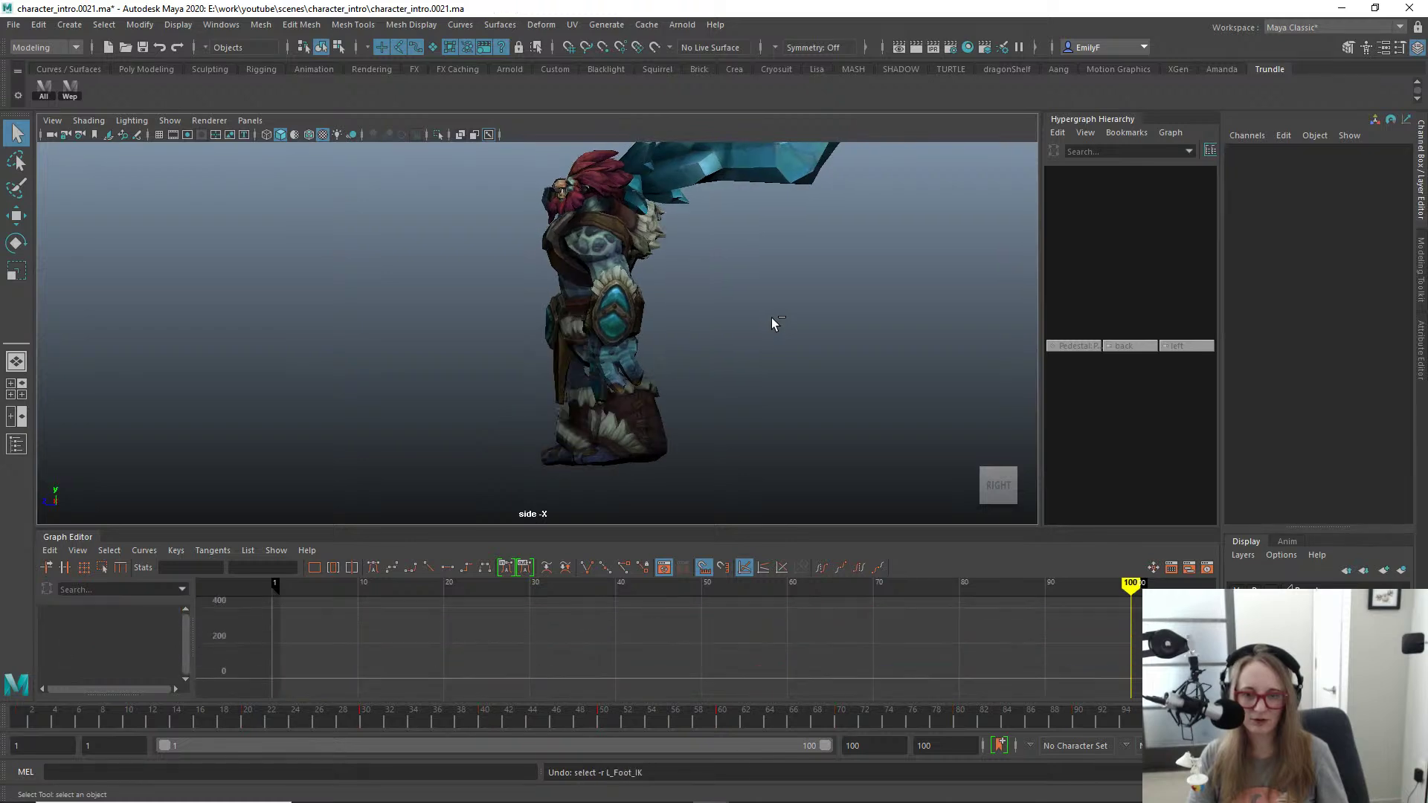
Step: Step back through the frame 90 head and upper-spine edits and undo the rotation of L_Shoulder_FK
key(ctrl+z)
key(ctrl+z)
key(ctrl+z)
key(ctrl+z)
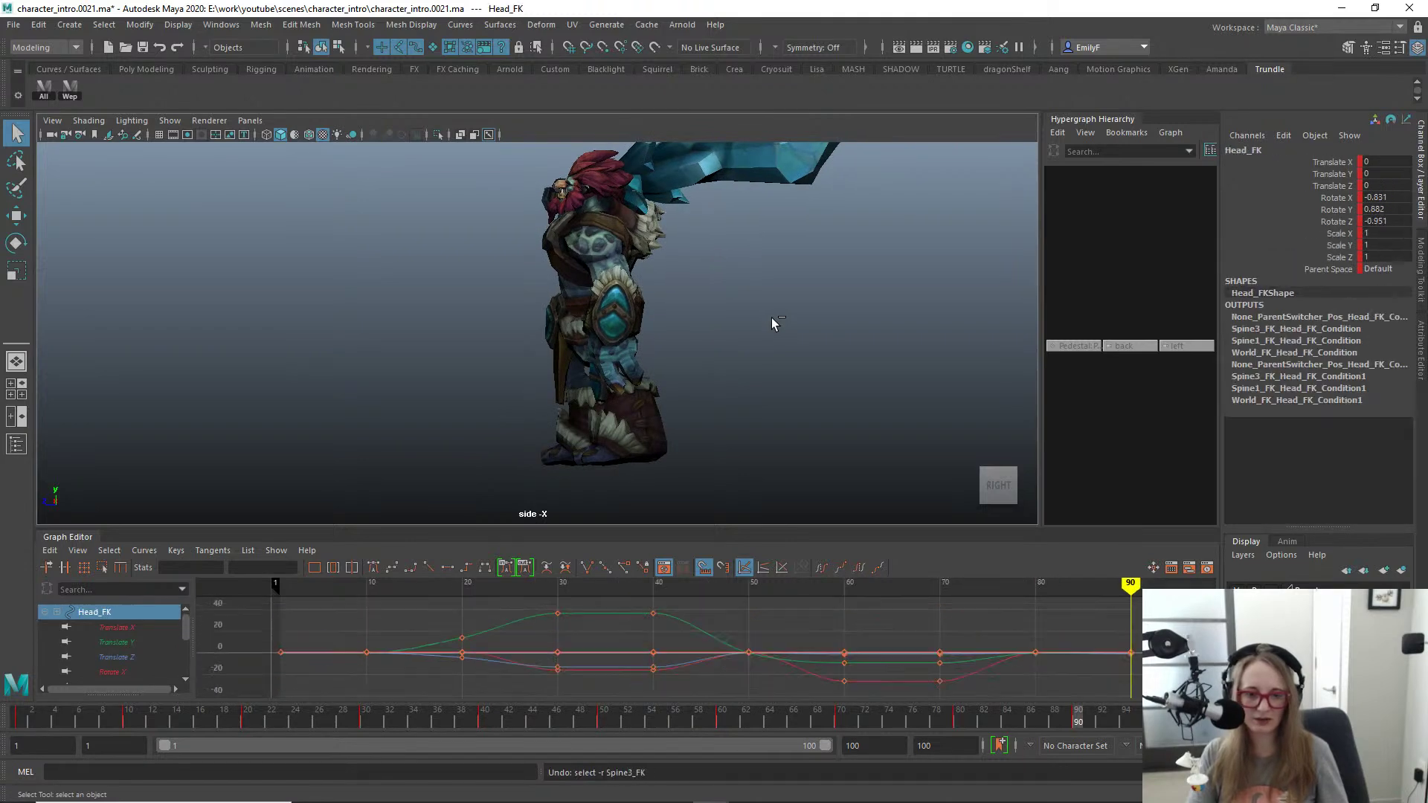
key(ctrl+z)
key(ctrl+z)
key(ctrl+z)
key(ctrl+z)
key(ctrl+z)
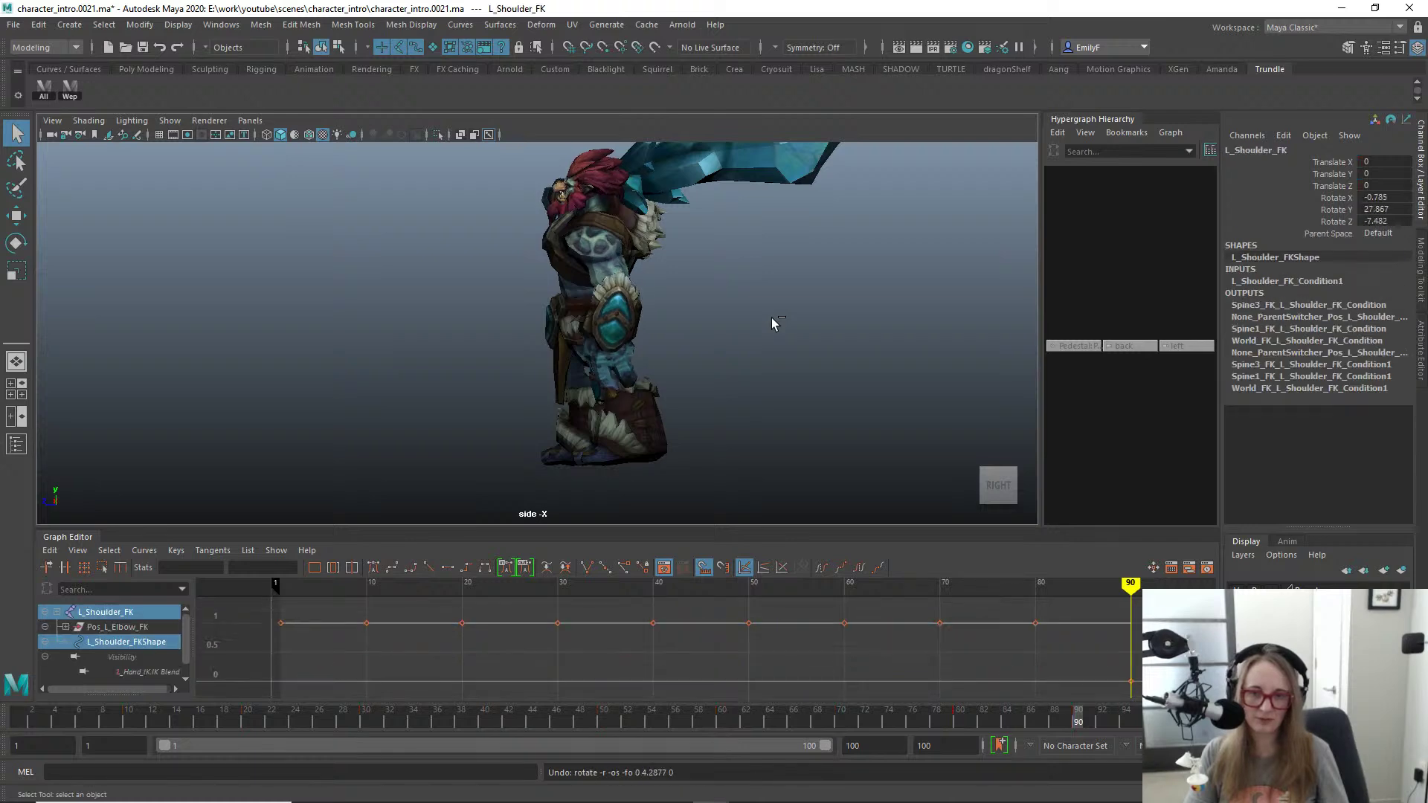
Step: Undo the frame 90 changes to Spine2_FK and the edits made since the right foot control R_Foot_IK was selected
key(ctrl+z)
key(ctrl+z)
key(ctrl+z)
key(ctrl+z)
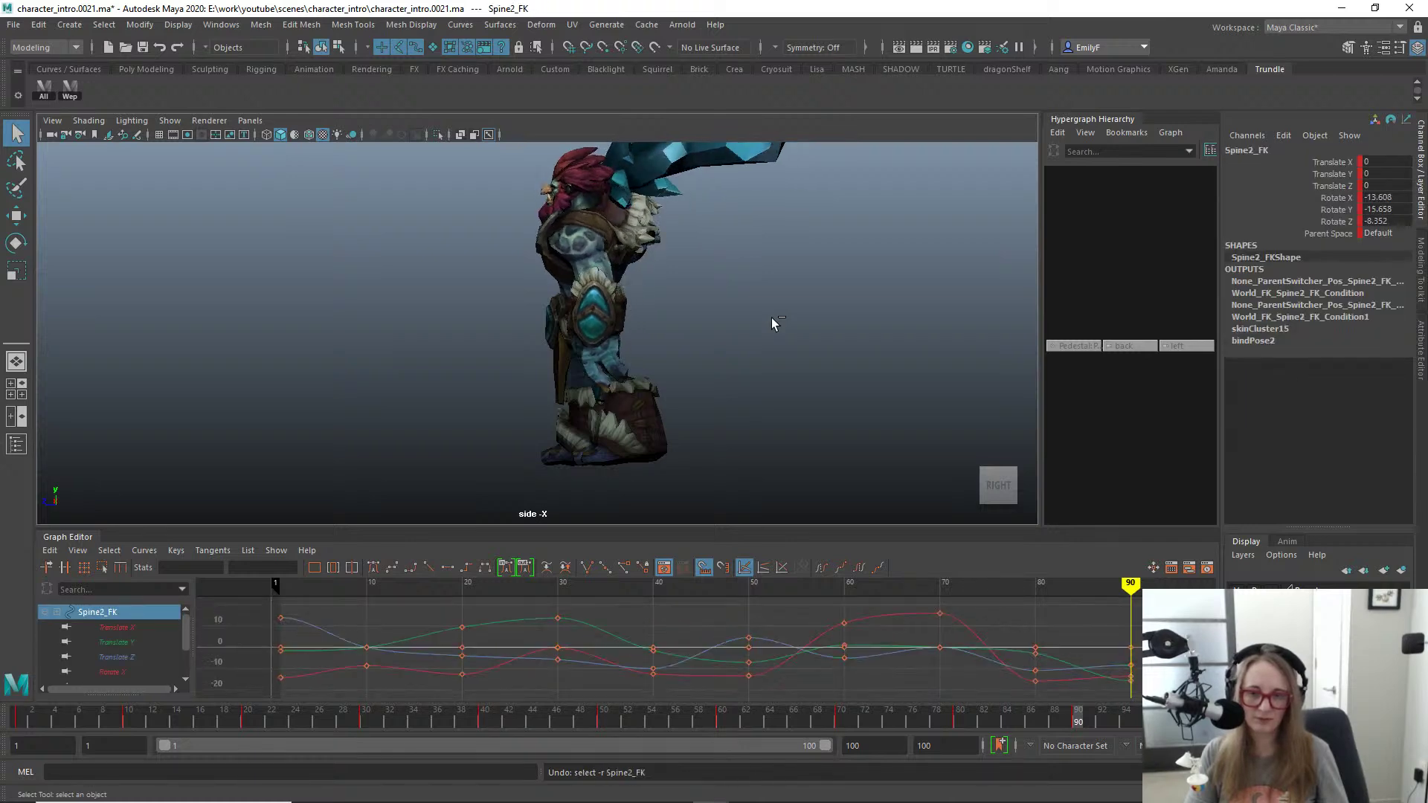
key(ctrl+z)
key(ctrl+z)
key(ctrl+z)
key(ctrl+z)
key(ctrl+z)
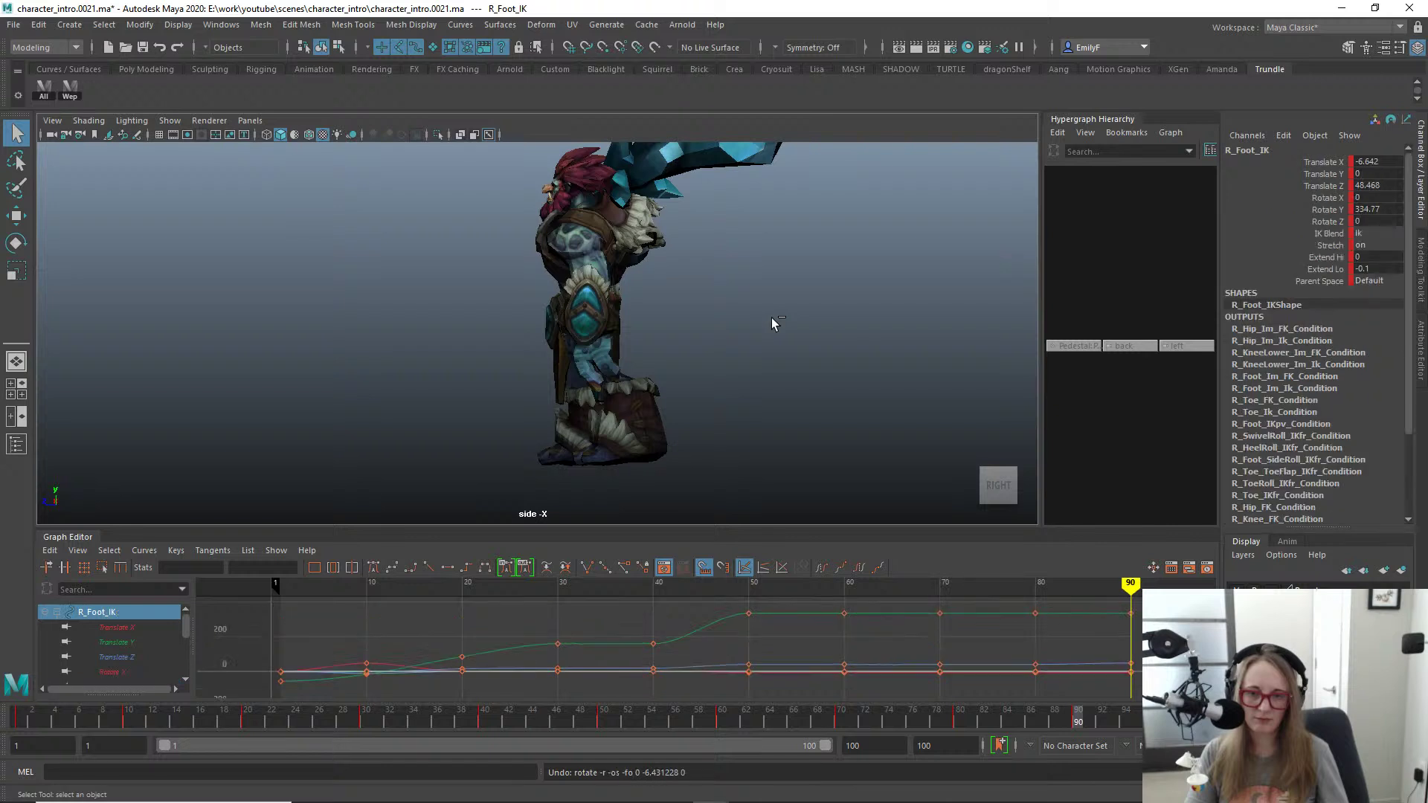
Step: Undo the frame 90 rotations of the left pinky, index and other finger controls and of L_Hand_FK
key(ctrl+z)
key(ctrl+z)
key(ctrl+z)
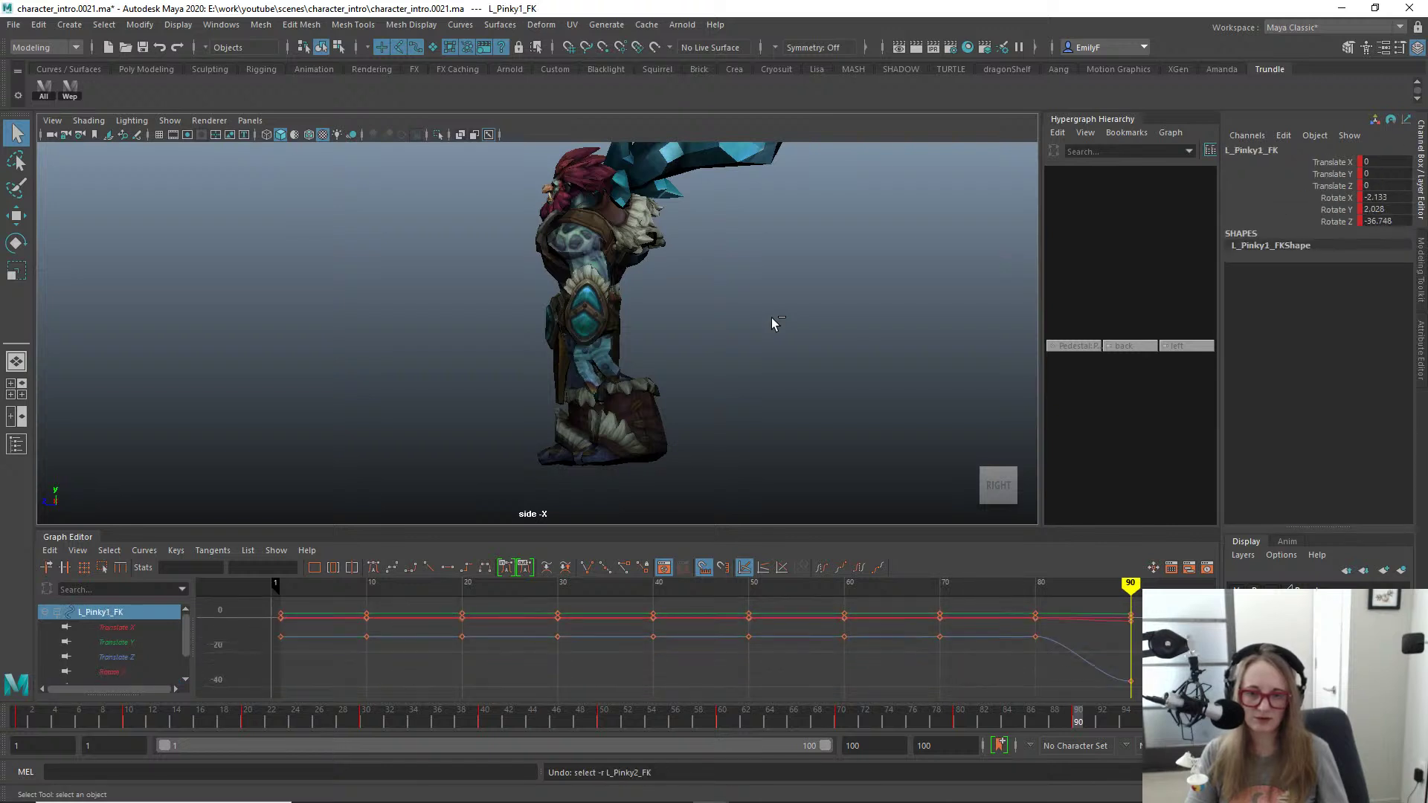
key(ctrl+z)
key(ctrl+z)
key(ctrl+z)
key(ctrl+z)
key(ctrl+z)
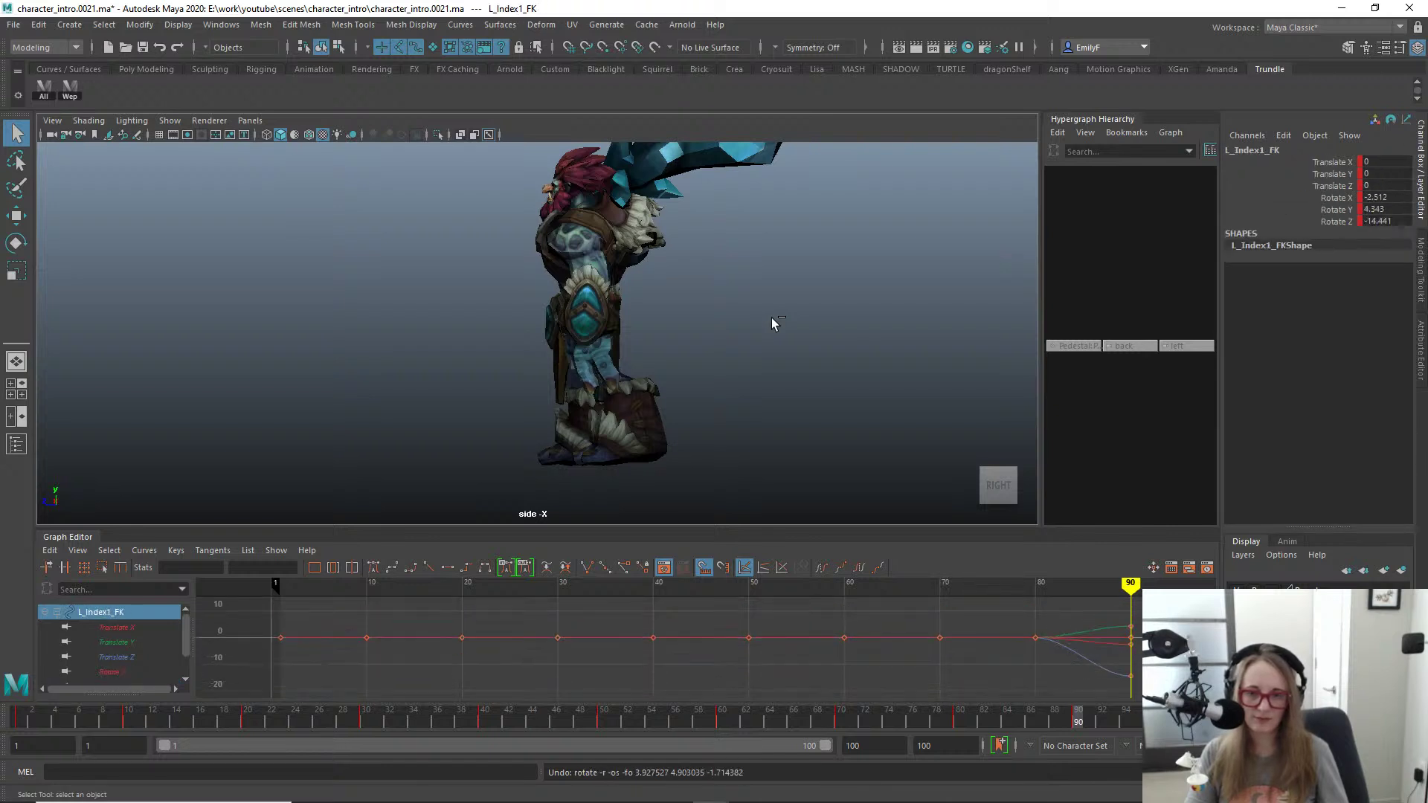
key(ctrl+z)
key(ctrl+z)
key(ctrl+z)
key(ctrl+z)
key(ctrl+z)
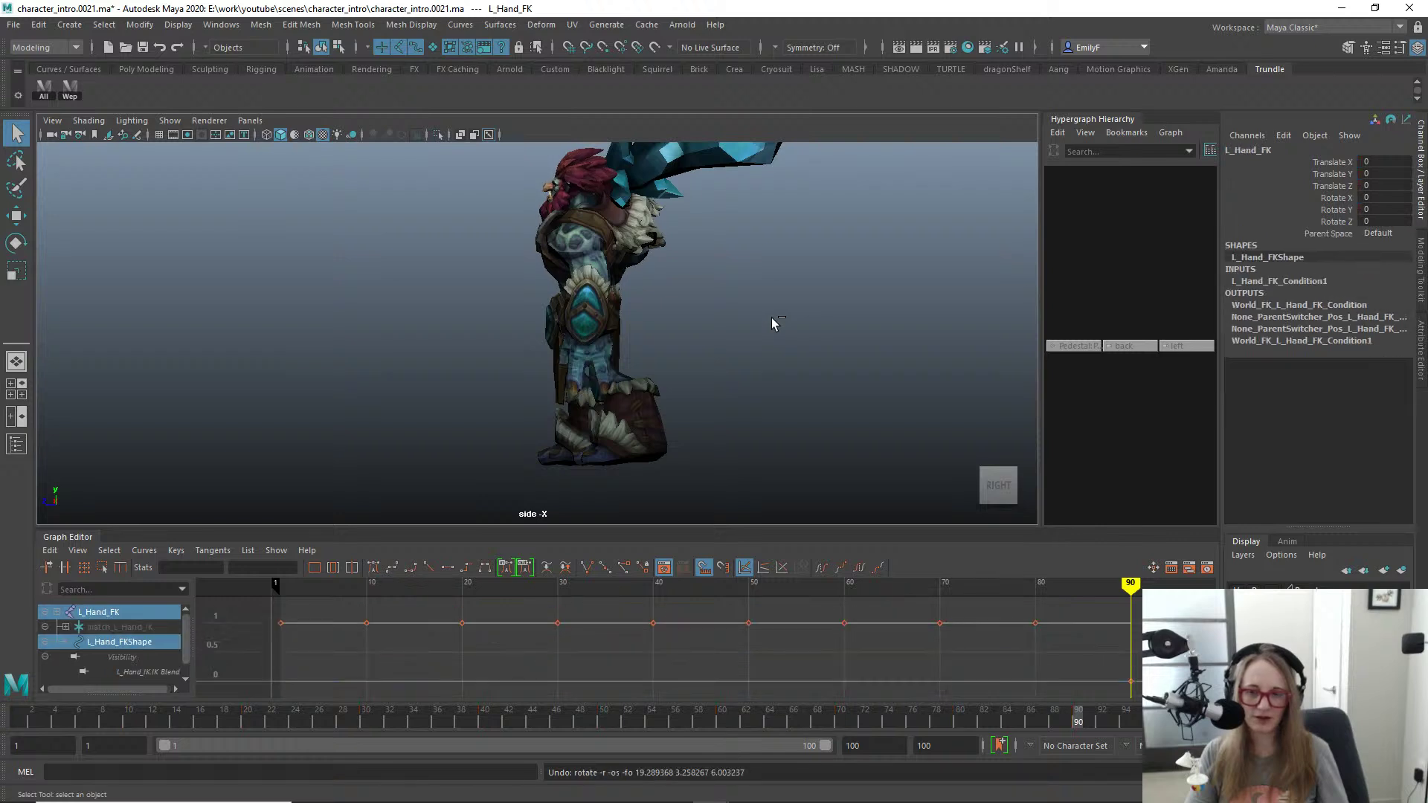
Step: Undo the frame 90 rotation of Root_FK and the preceding edits back to the left clavicle control
key(ctrl+z)
key(ctrl+z)
key(ctrl+z)
key(ctrl+z)
key(ctrl+z)
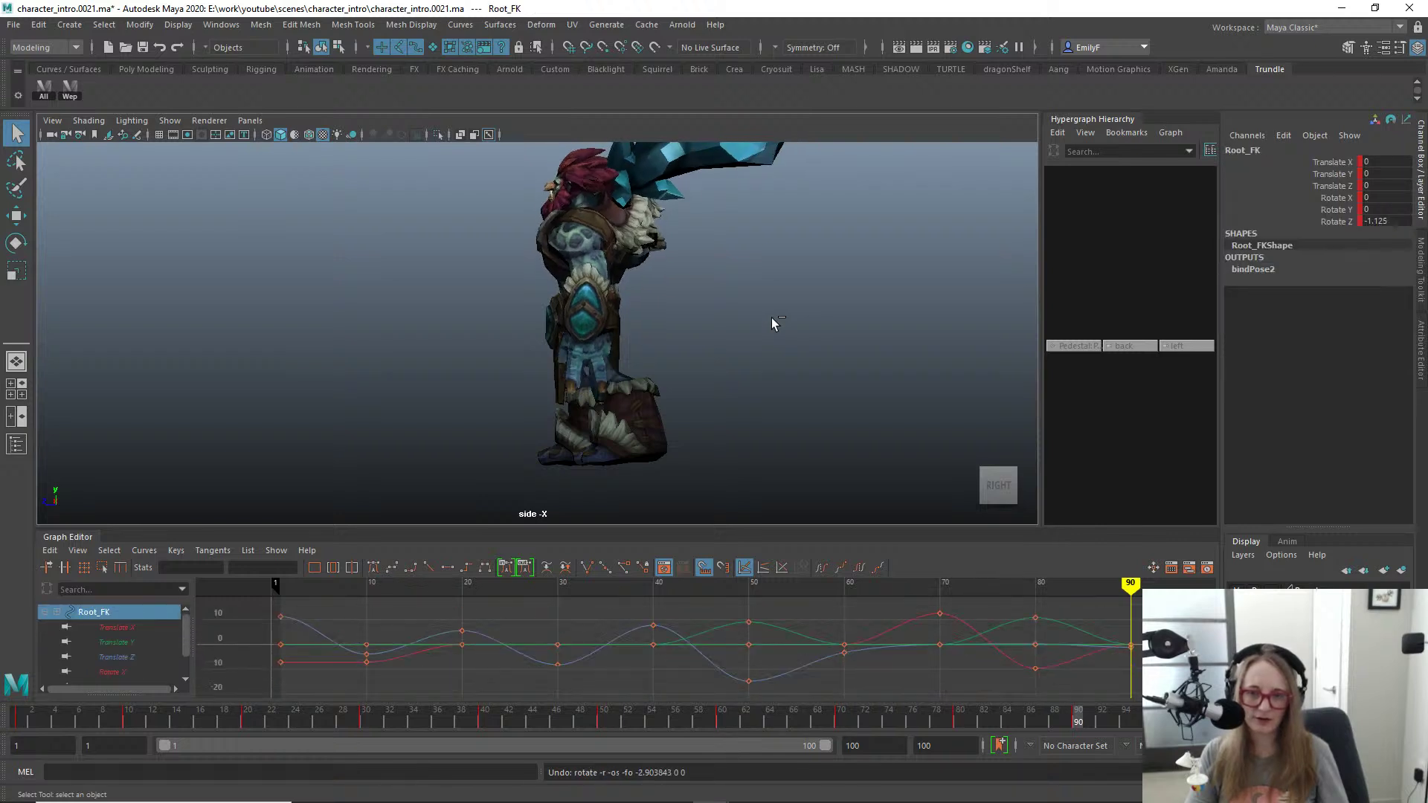
key(ctrl+z)
key(ctrl+z)
key(ctrl+z)
key(ctrl+z)
key(ctrl+z)
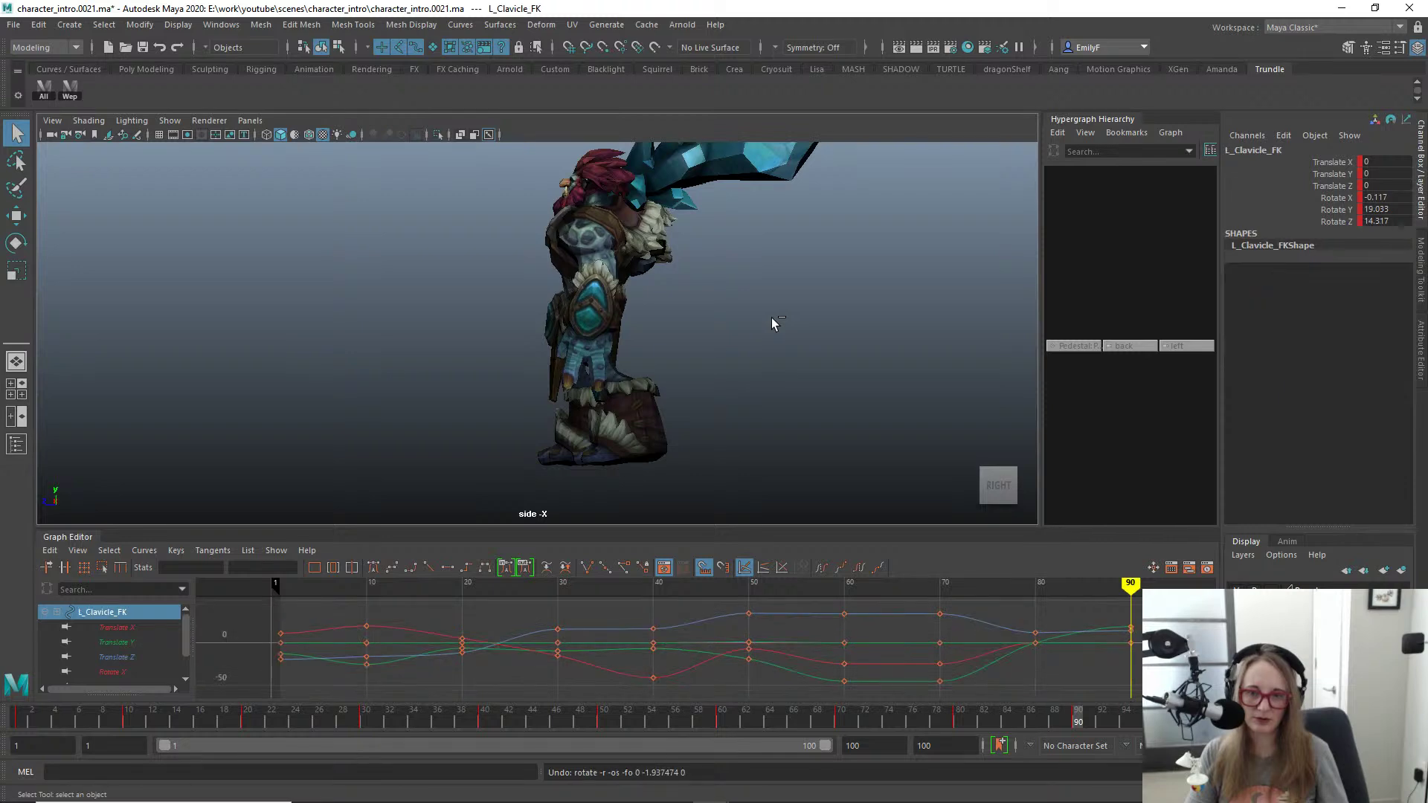
Step: Undo the frame 90 left arm, neck and Spine1_FK rotations
key(ctrl+z)
key(ctrl+z)
key(ctrl+z)
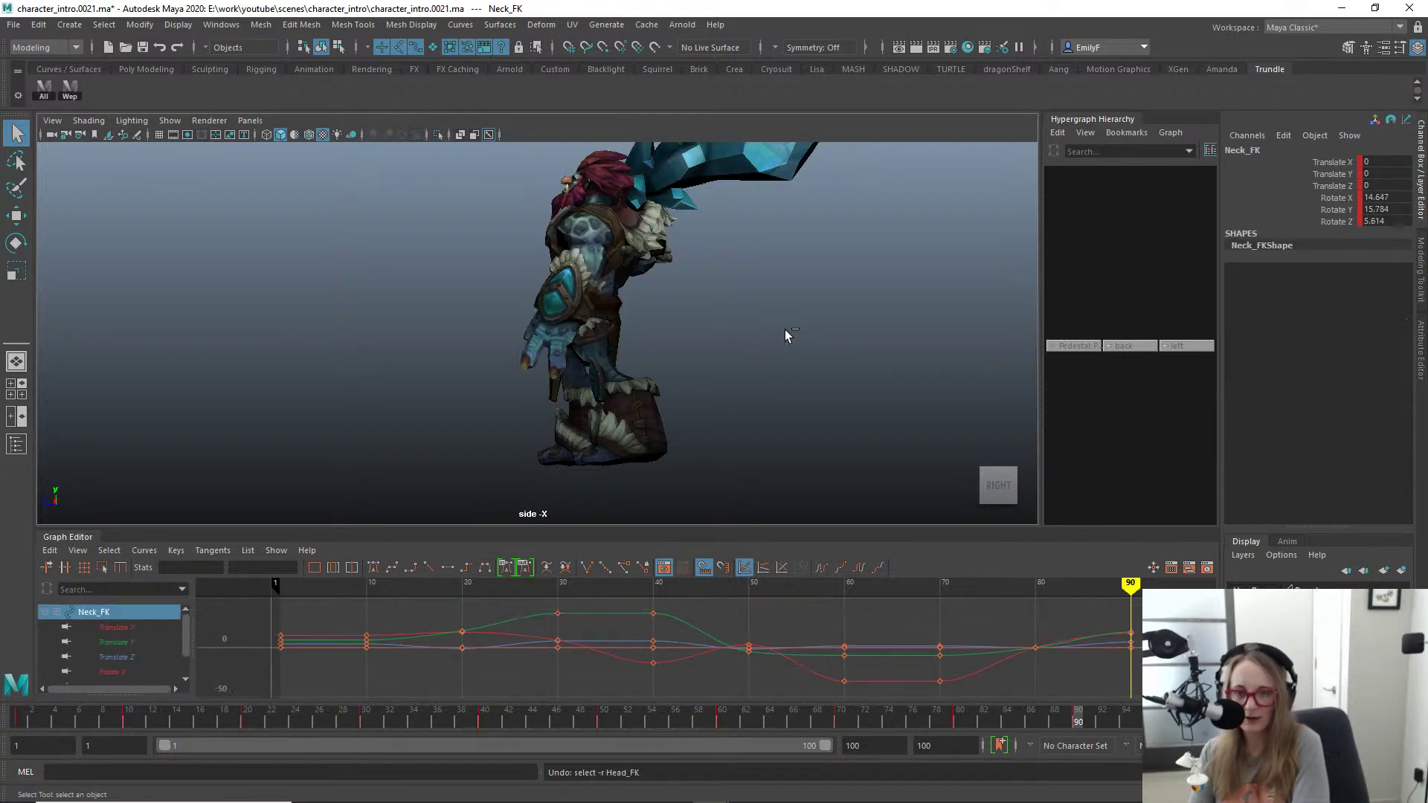
key(ctrl+z)
key(ctrl+z)
key(ctrl+z)
key(ctrl+z)
key(ctrl+z)
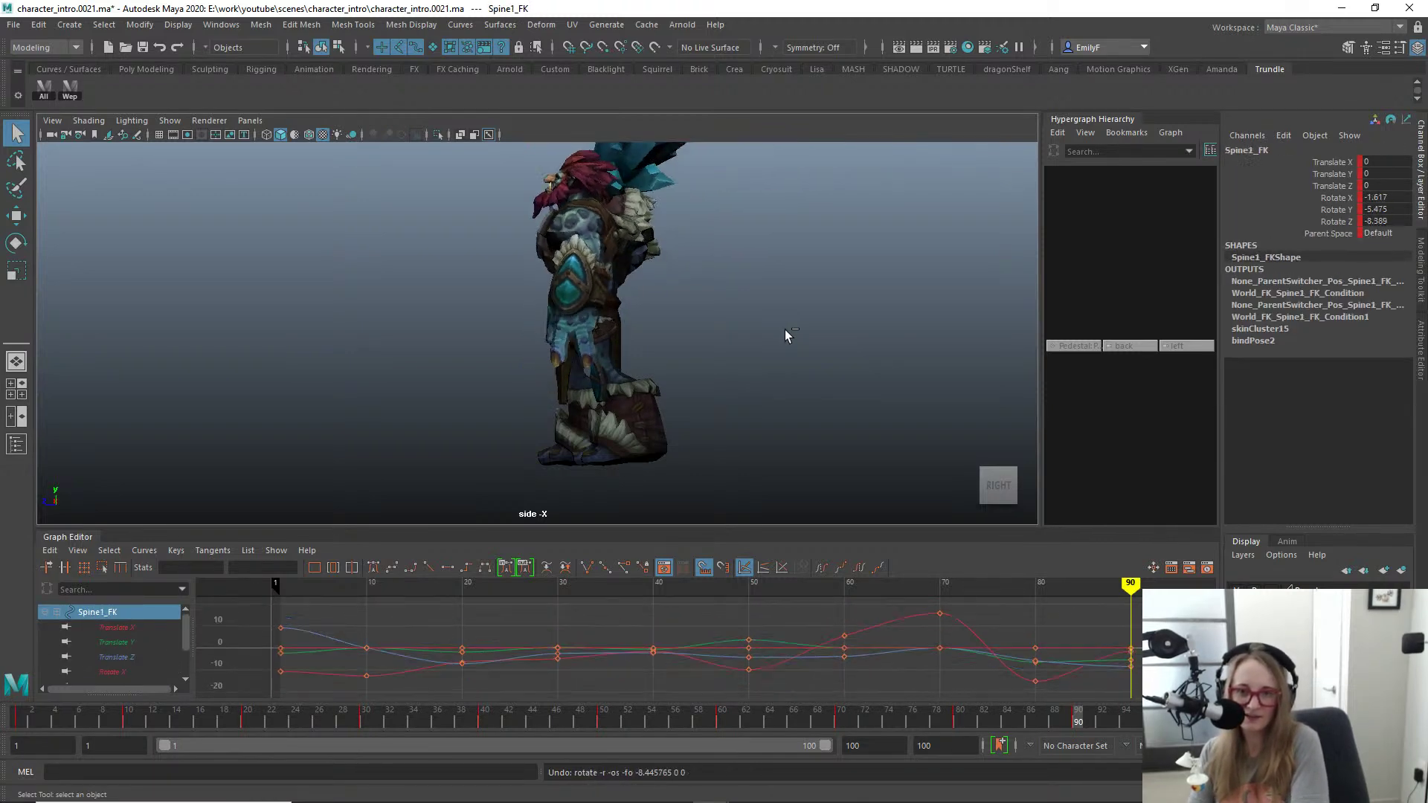
Step: Undo the frame 90 rotations of L_Shoulder_FK and Head_FK, going back to the L_Hand_IK selection
key(ctrl+z)
key(ctrl+z)
key(ctrl+z)
key(ctrl+z)
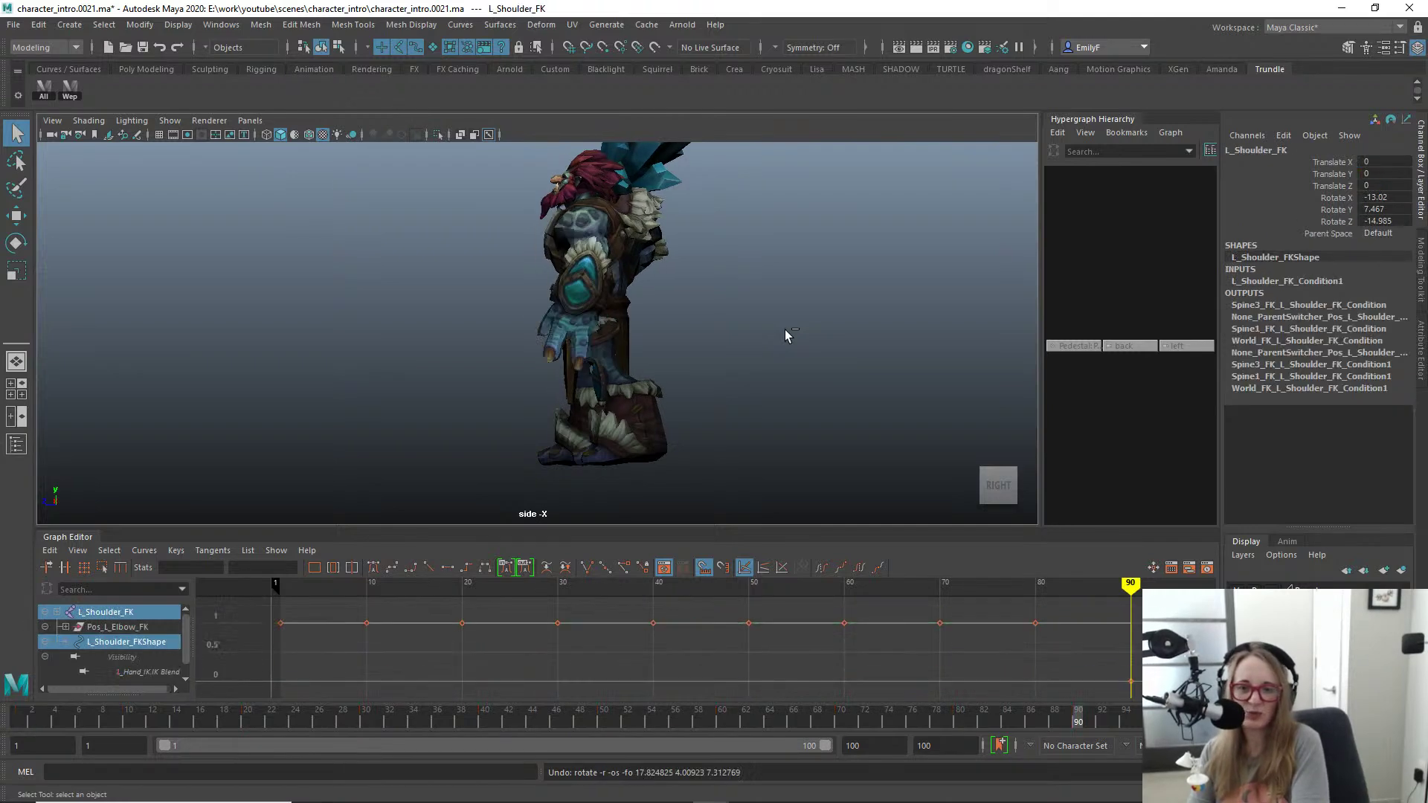
key(ctrl+z)
key(ctrl+z)
key(ctrl+z)
key(ctrl+z)
key(ctrl+z)
key(ctrl+z)
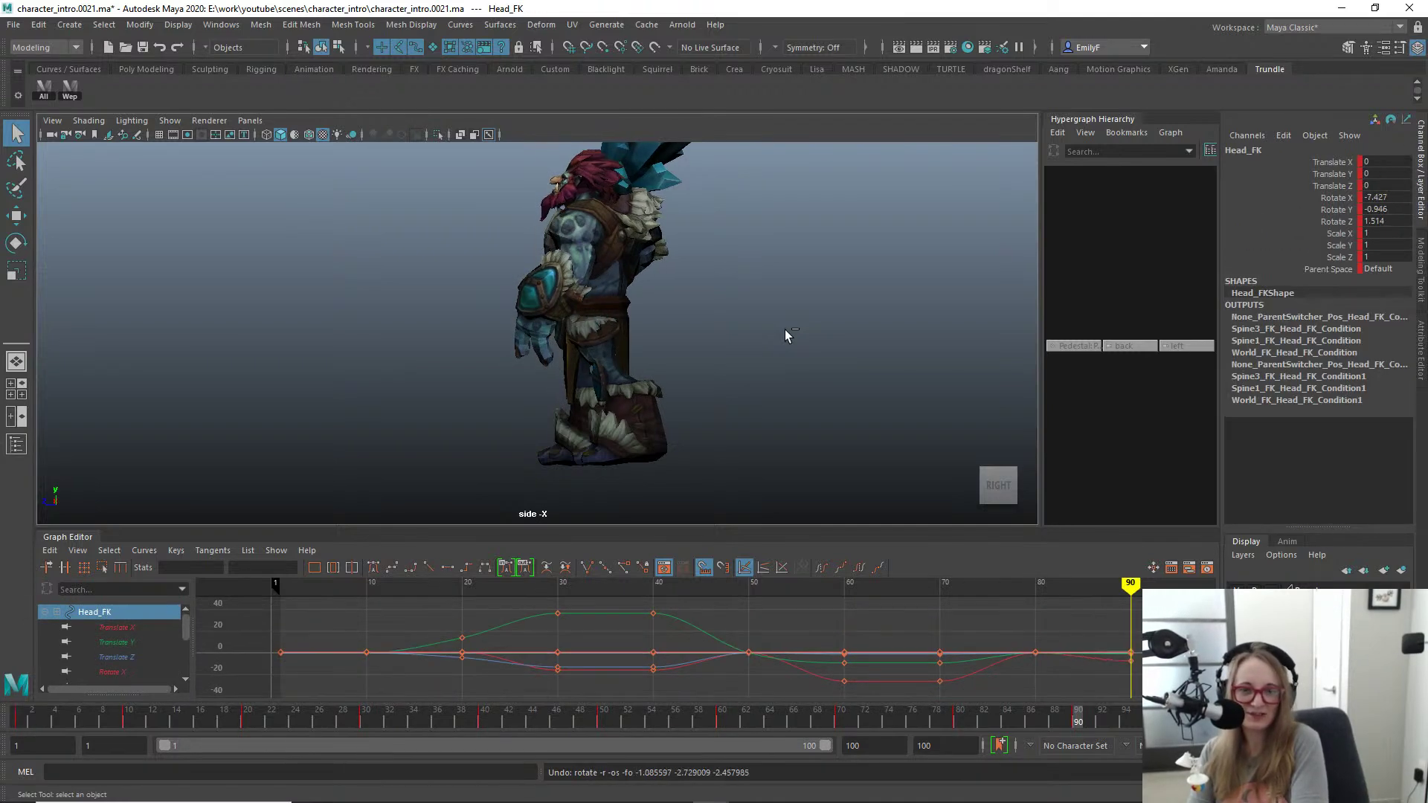
key(ctrl+z)
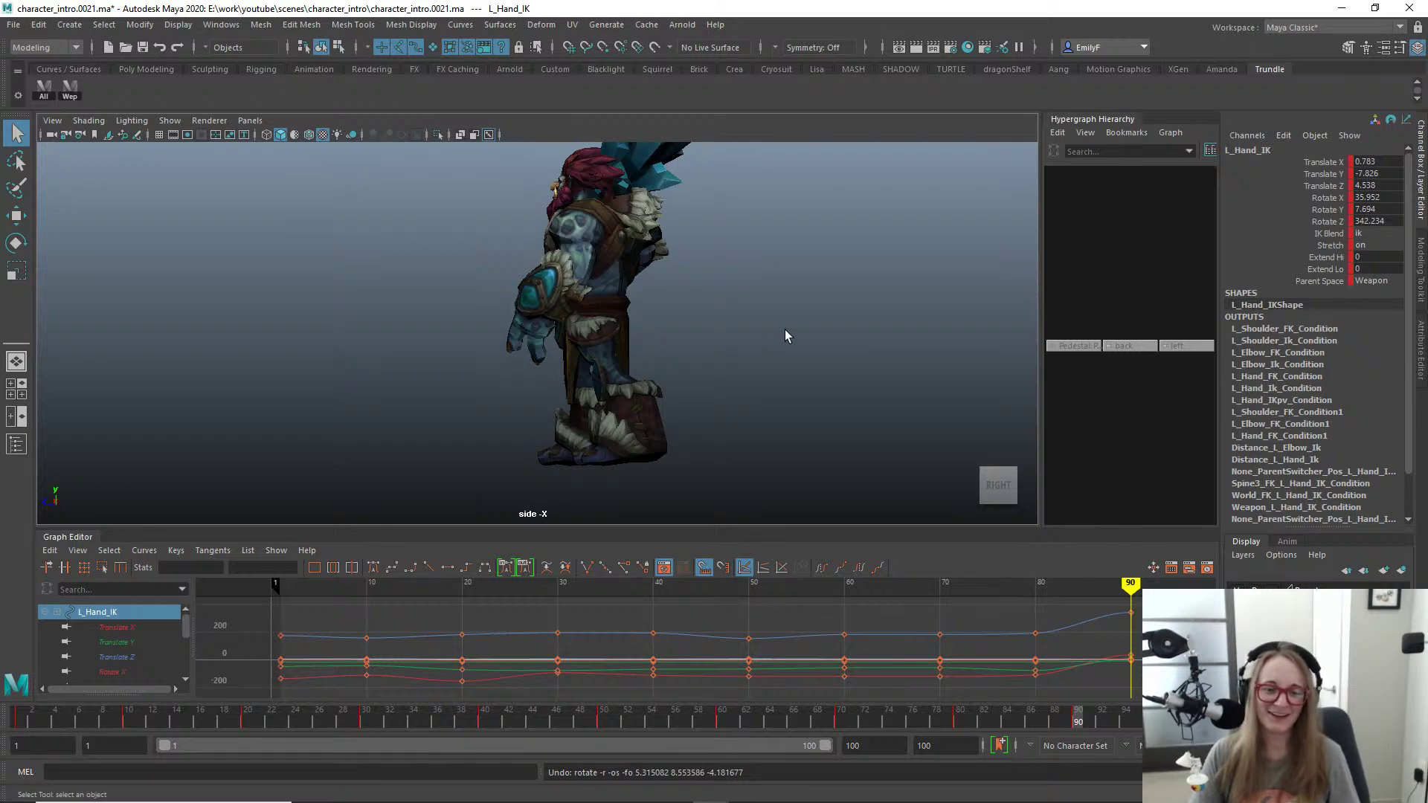
Step: Reopen the recent scene character_intro.0021.ma, discard the unsaved changes and dismiss the read error notice
drag(986, 714, 1078, 711)
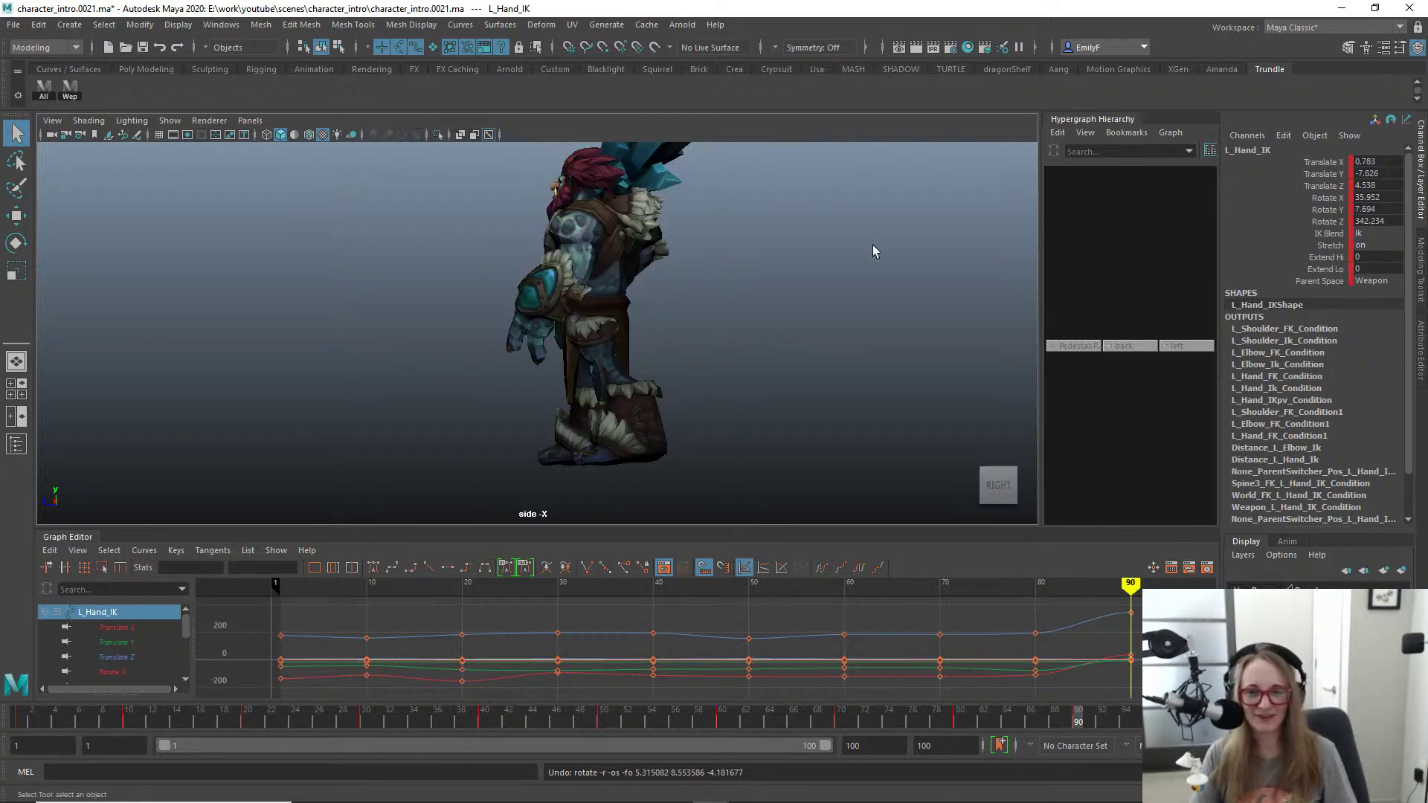
key(space)
drag(774, 275, 780, 309)
alt+right_drag(779, 310, 749, 303)
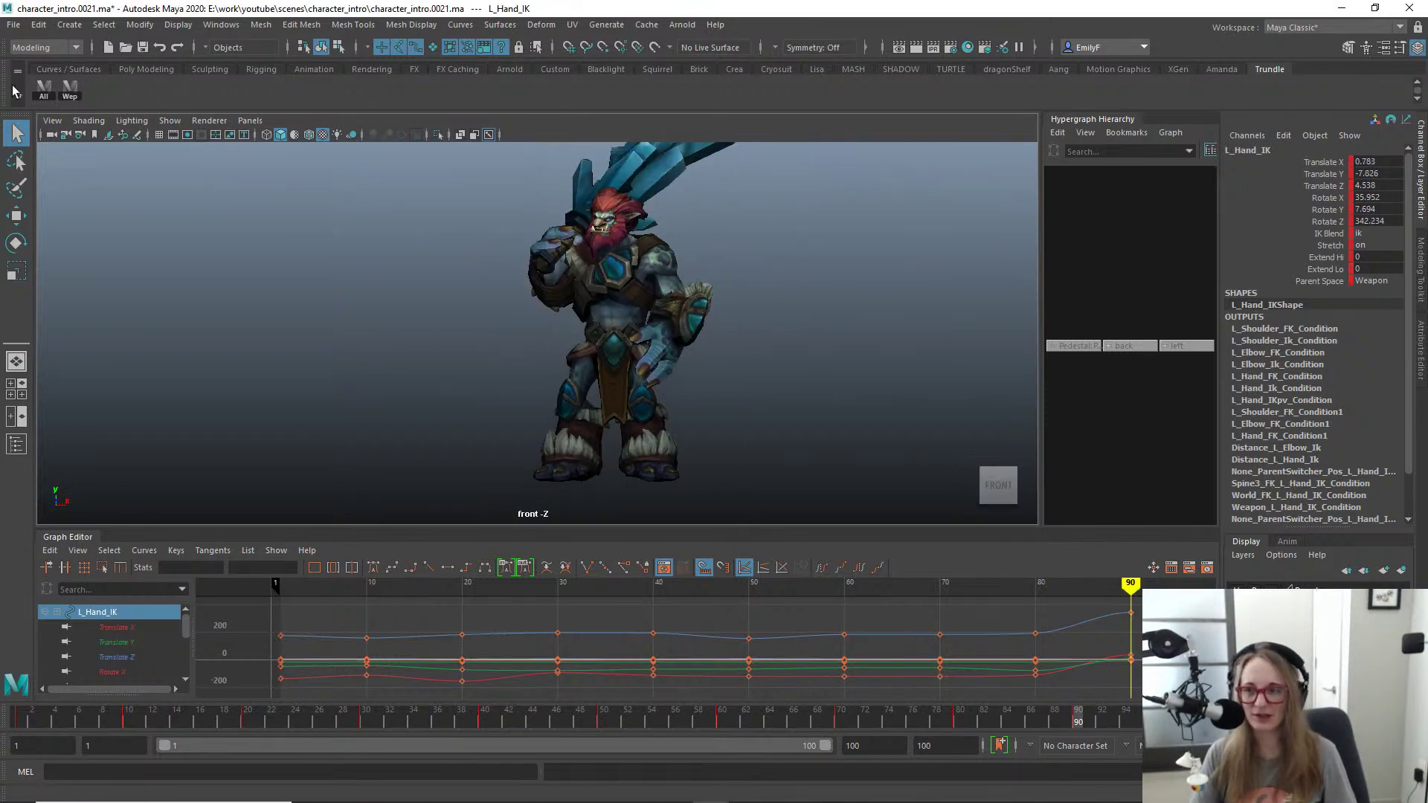
click(14, 25)
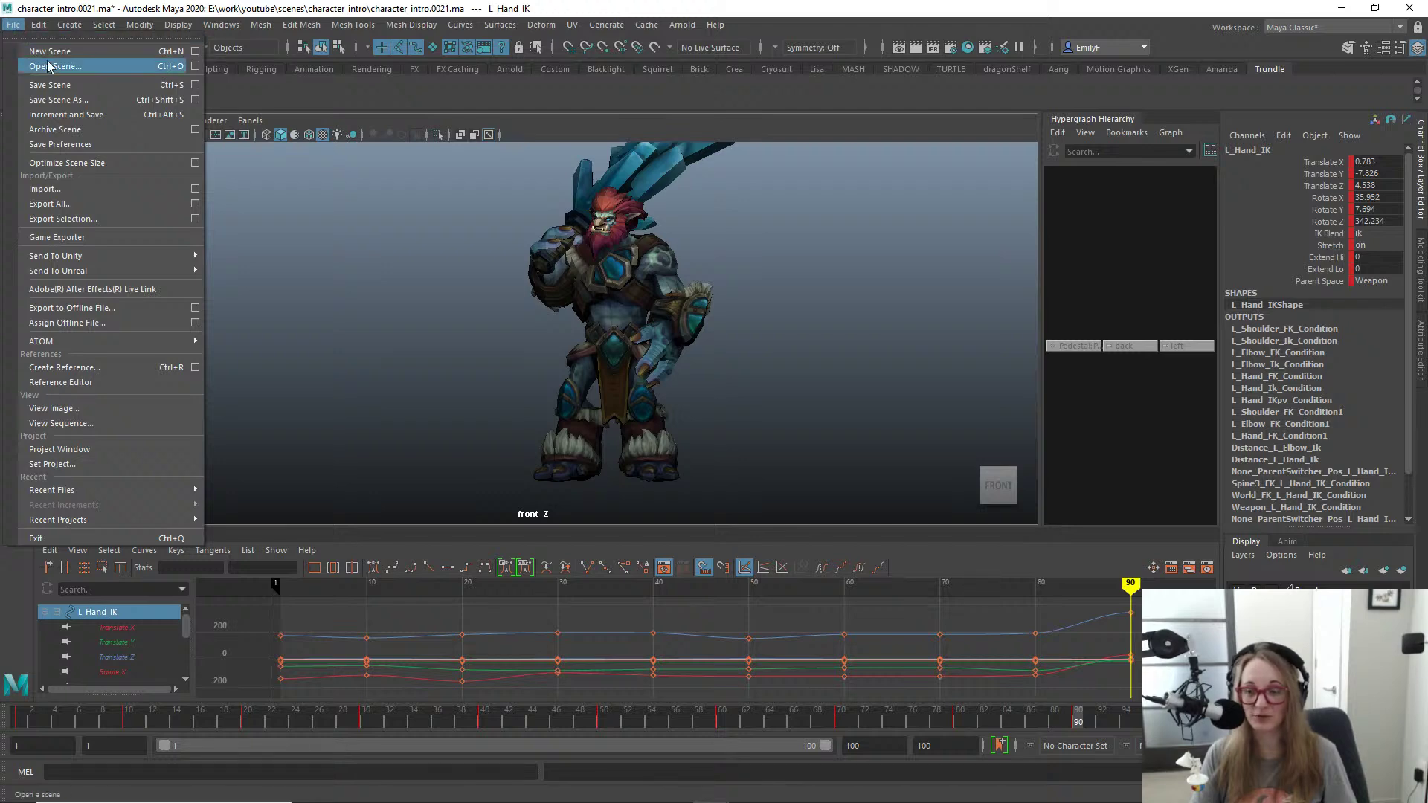
mouse_move(159, 491)
click(237, 492)
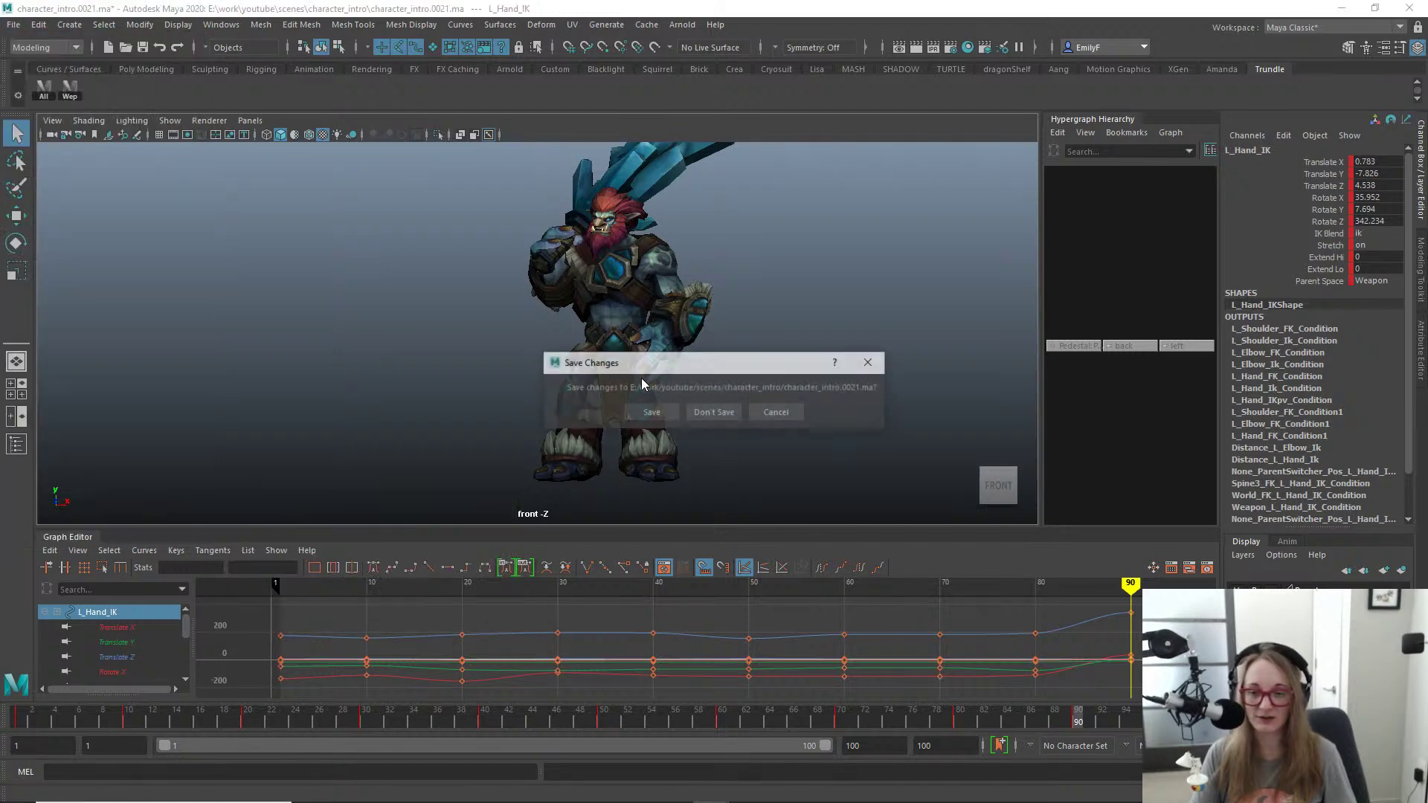
click(700, 411)
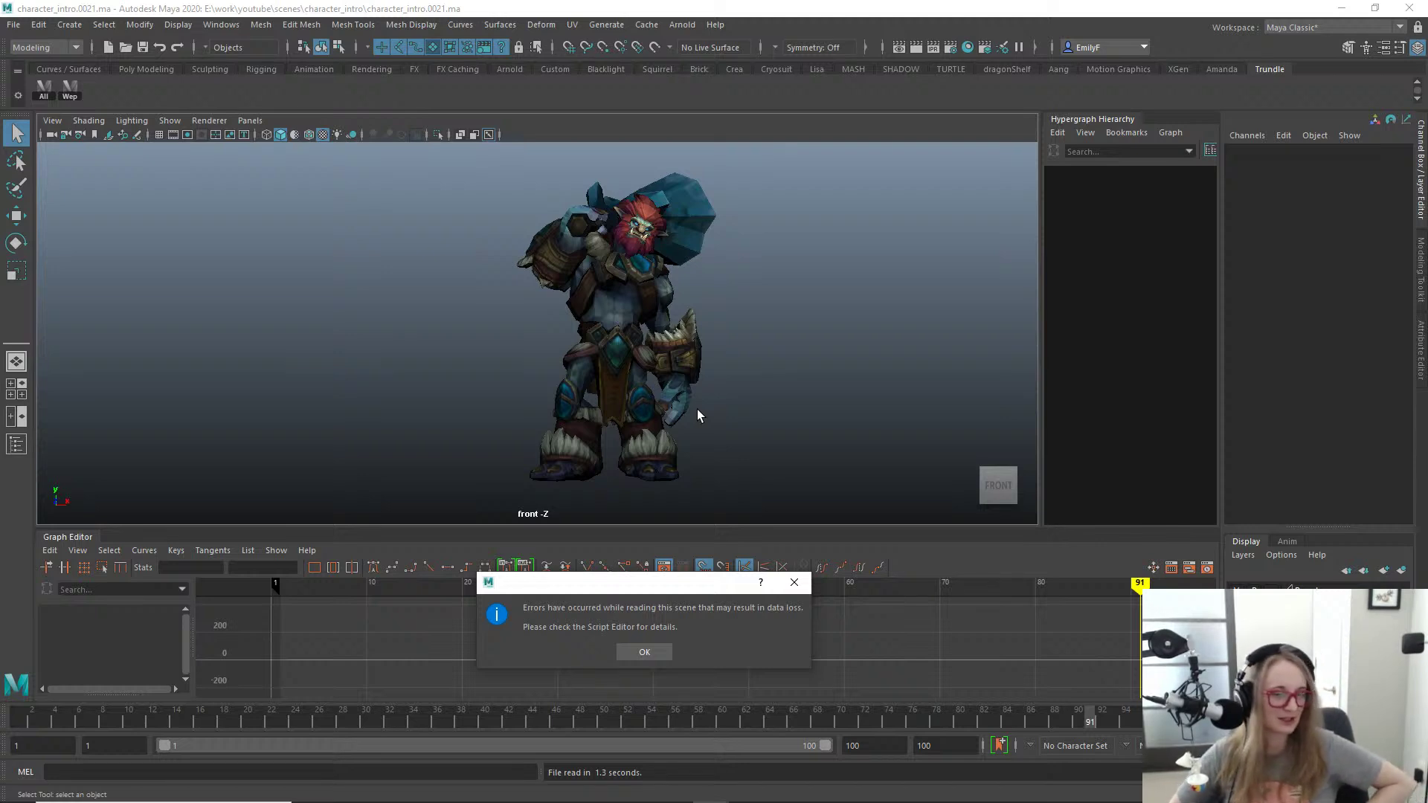
click(632, 660)
Step: Examine the reopened troll's pose at frame 91 in the front and perspective views
alt+right_drag(696, 396, 839, 375)
alt+middle_drag(839, 375, 772, 326)
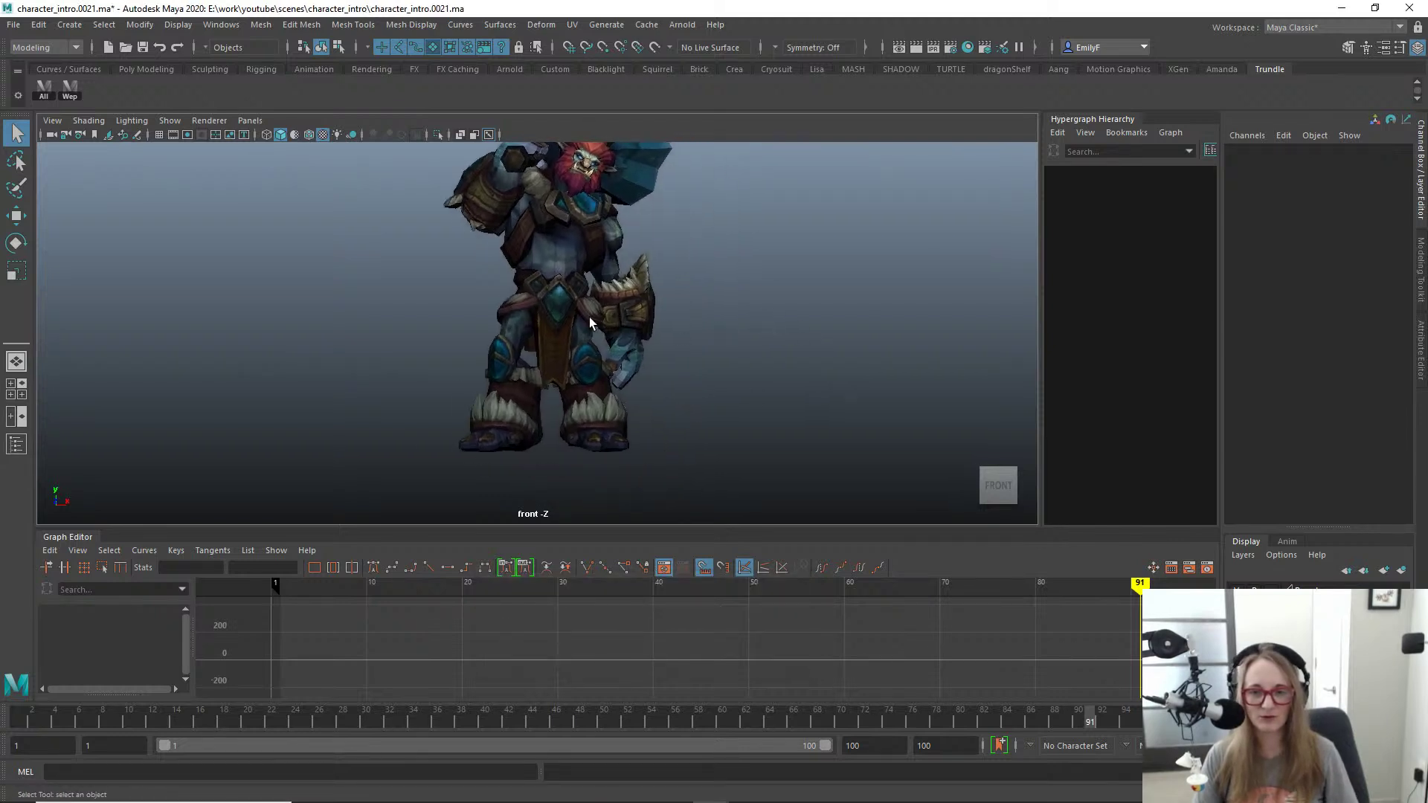
key(alt+1)
key(alt+1)
key(space)
drag(683, 282, 683, 249)
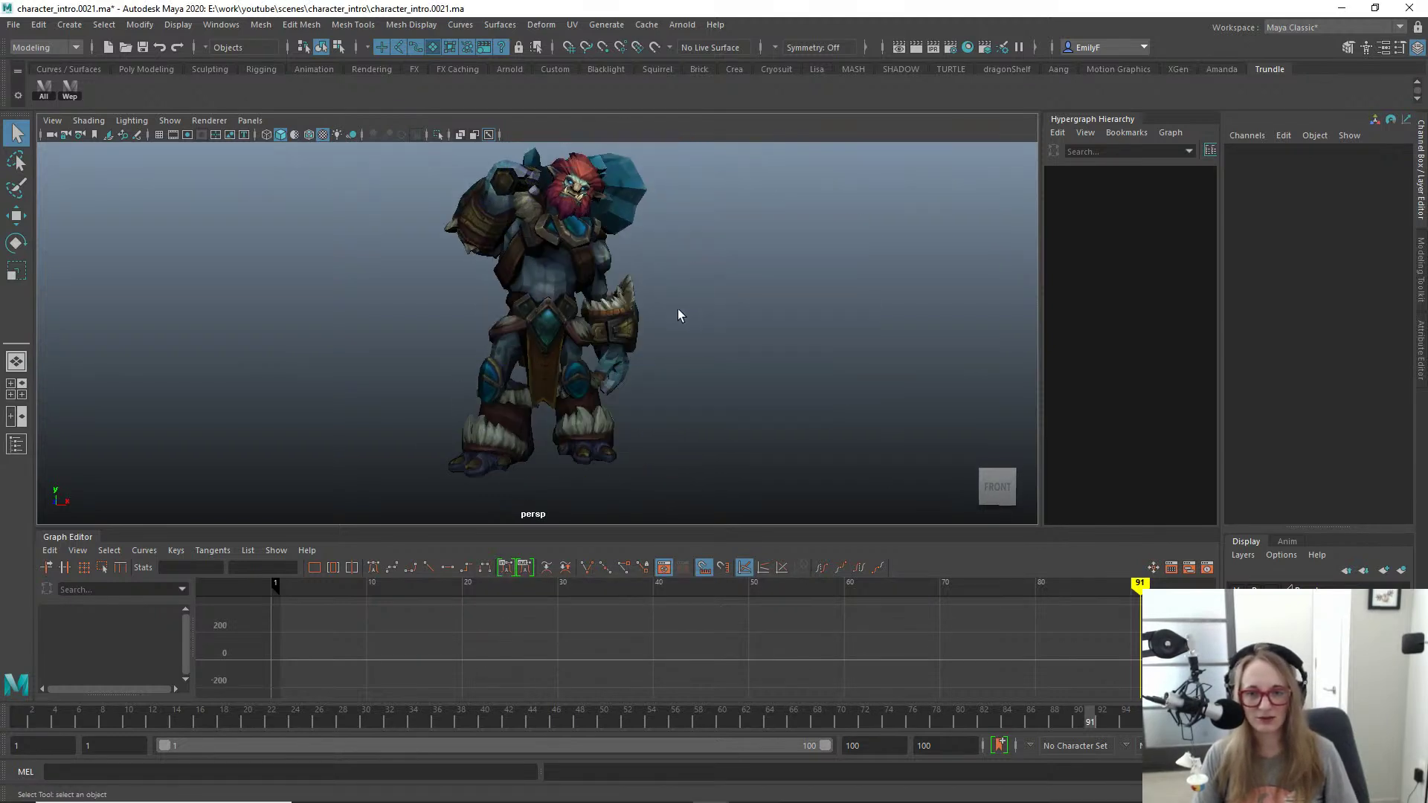
alt+drag(678, 309, 613, 310)
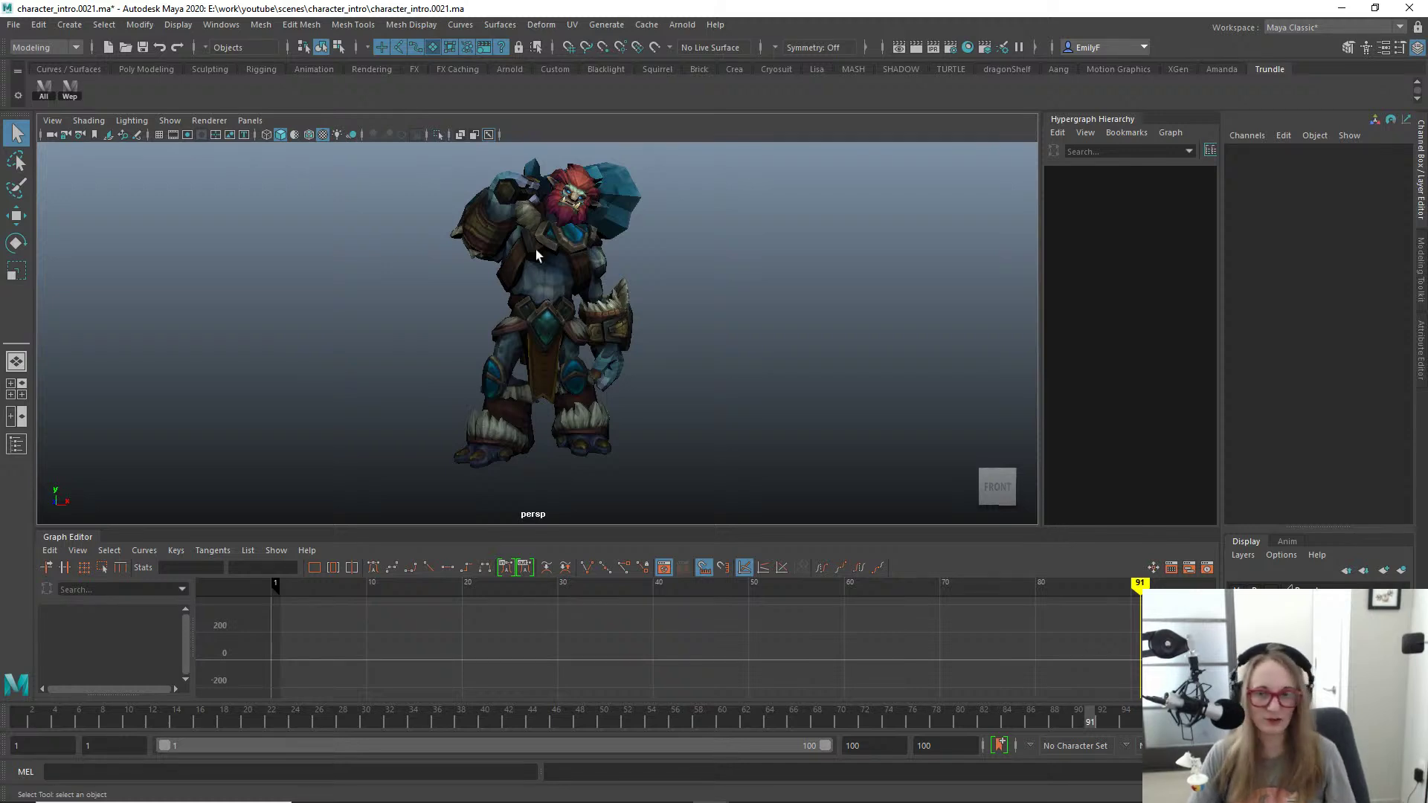
scroll(528, 321, up, 3)
key(alt+1)
click(470, 297)
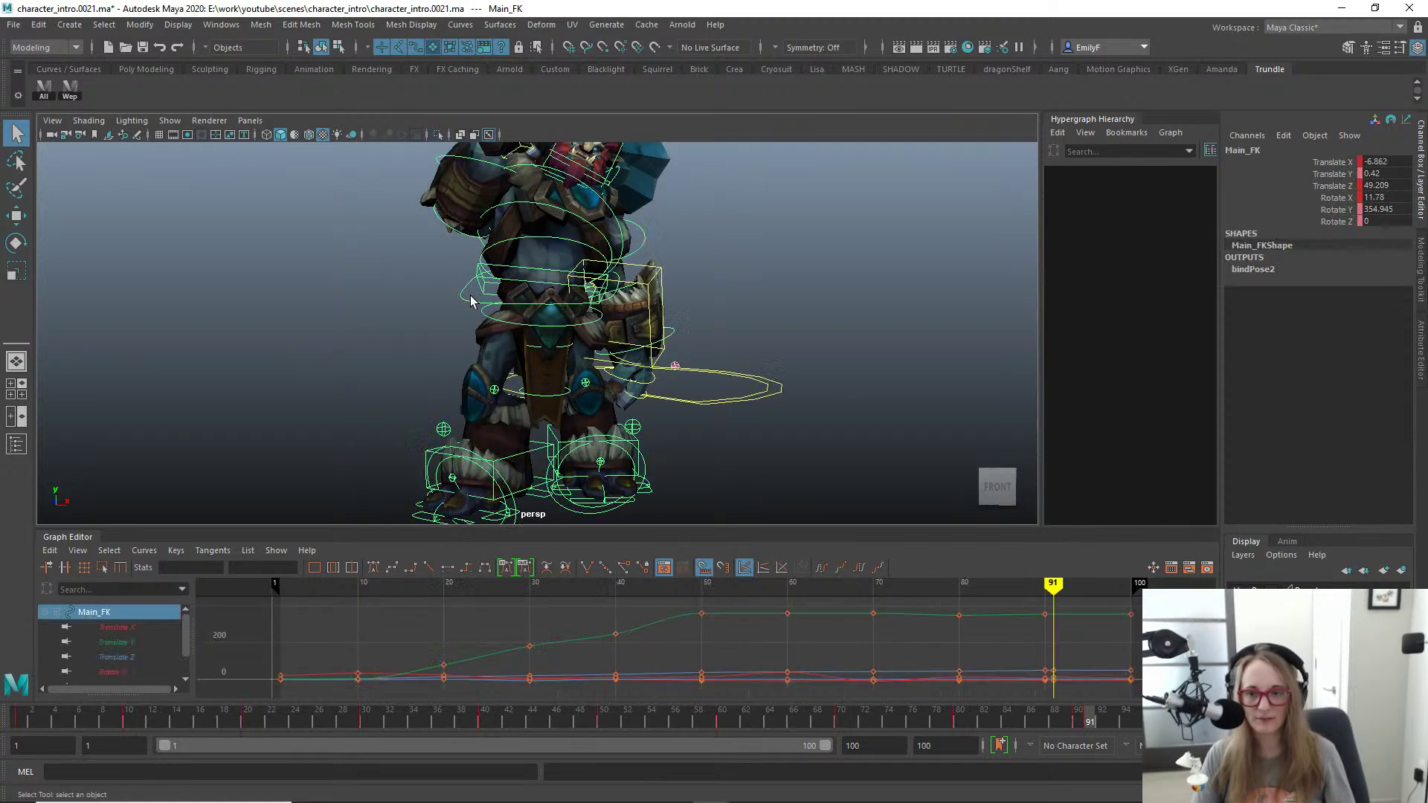
key(w)
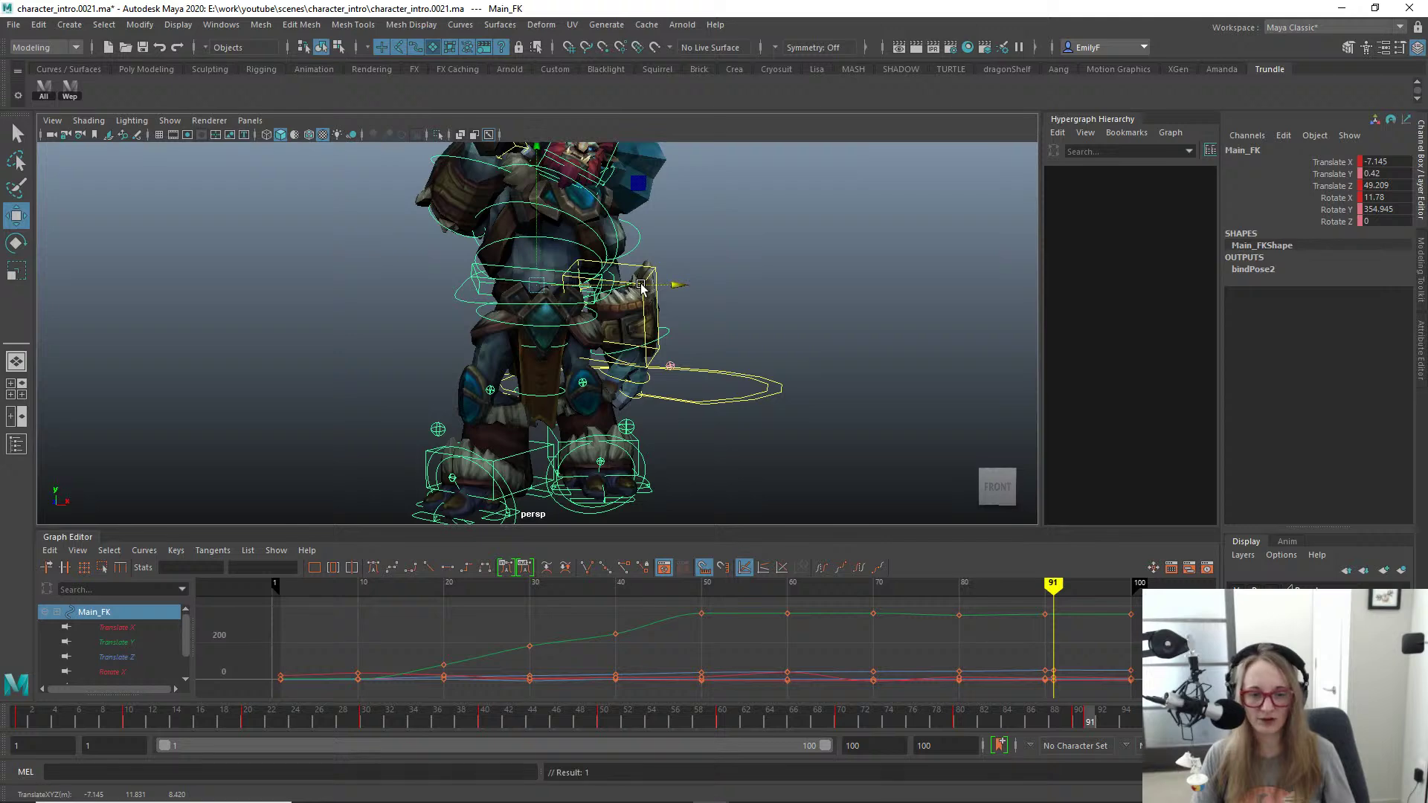
key(ctrl+z)
key(ctrl+z)
key(ctrl+z)
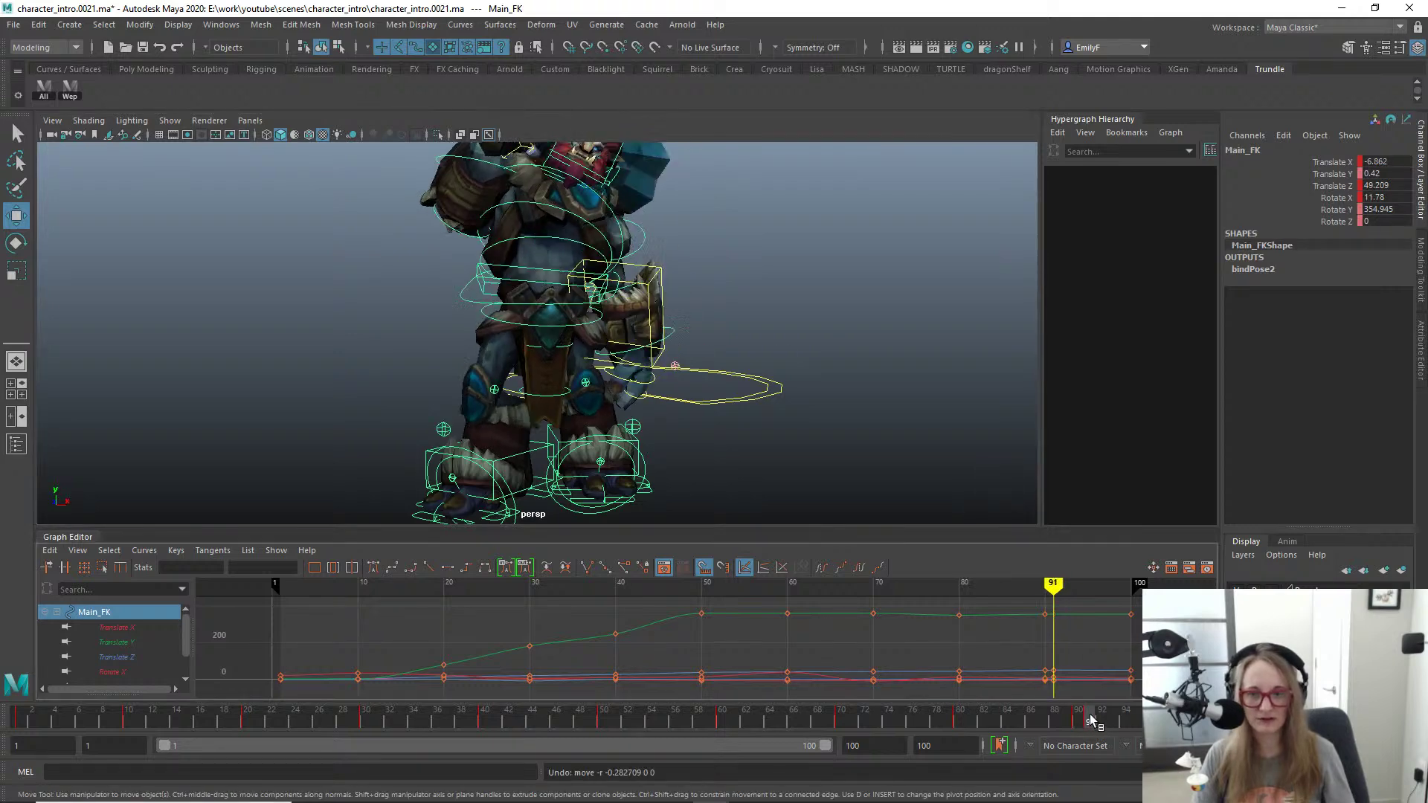
Step: Select all rig controls and delete their keys at frame 91
click(60, 90)
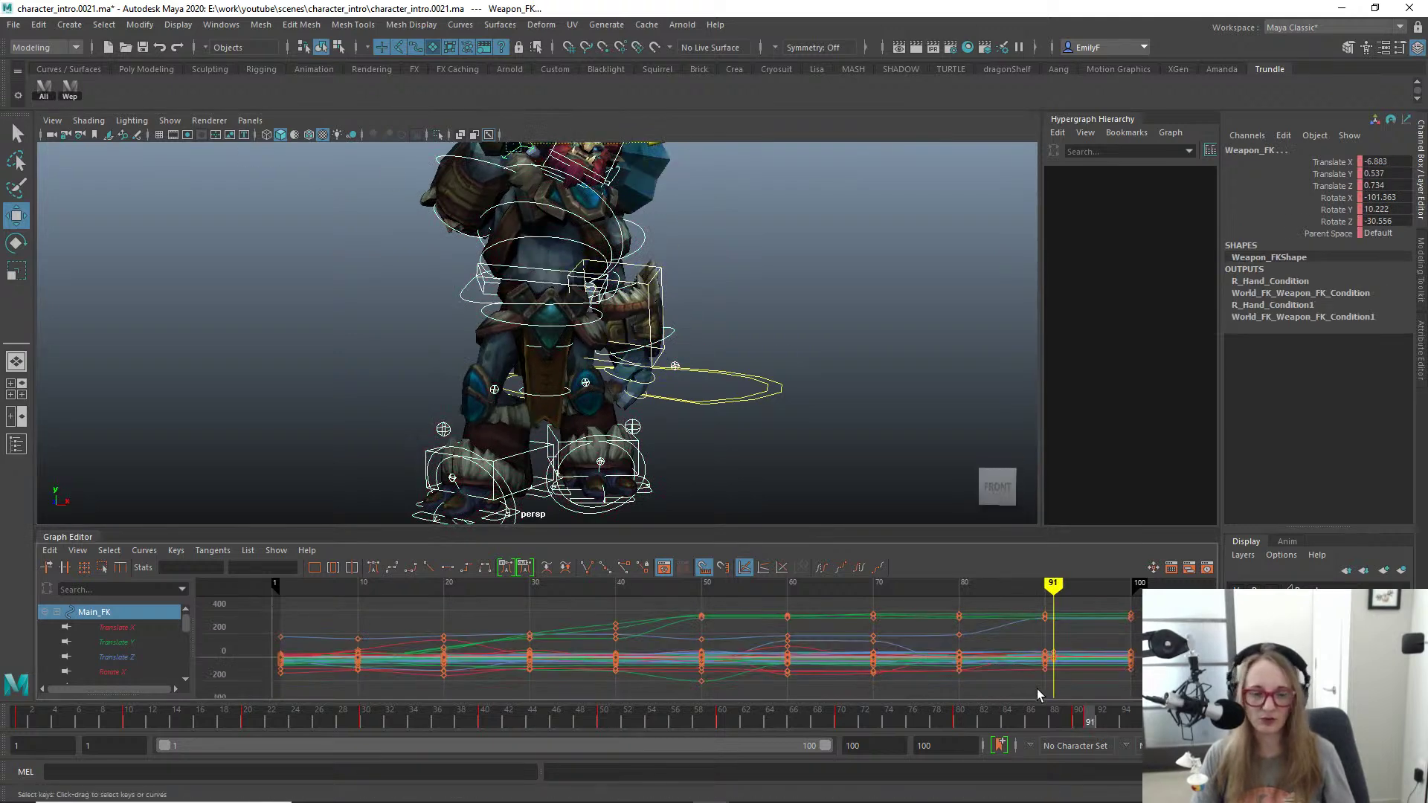
right_click(1080, 713)
click(1153, 482)
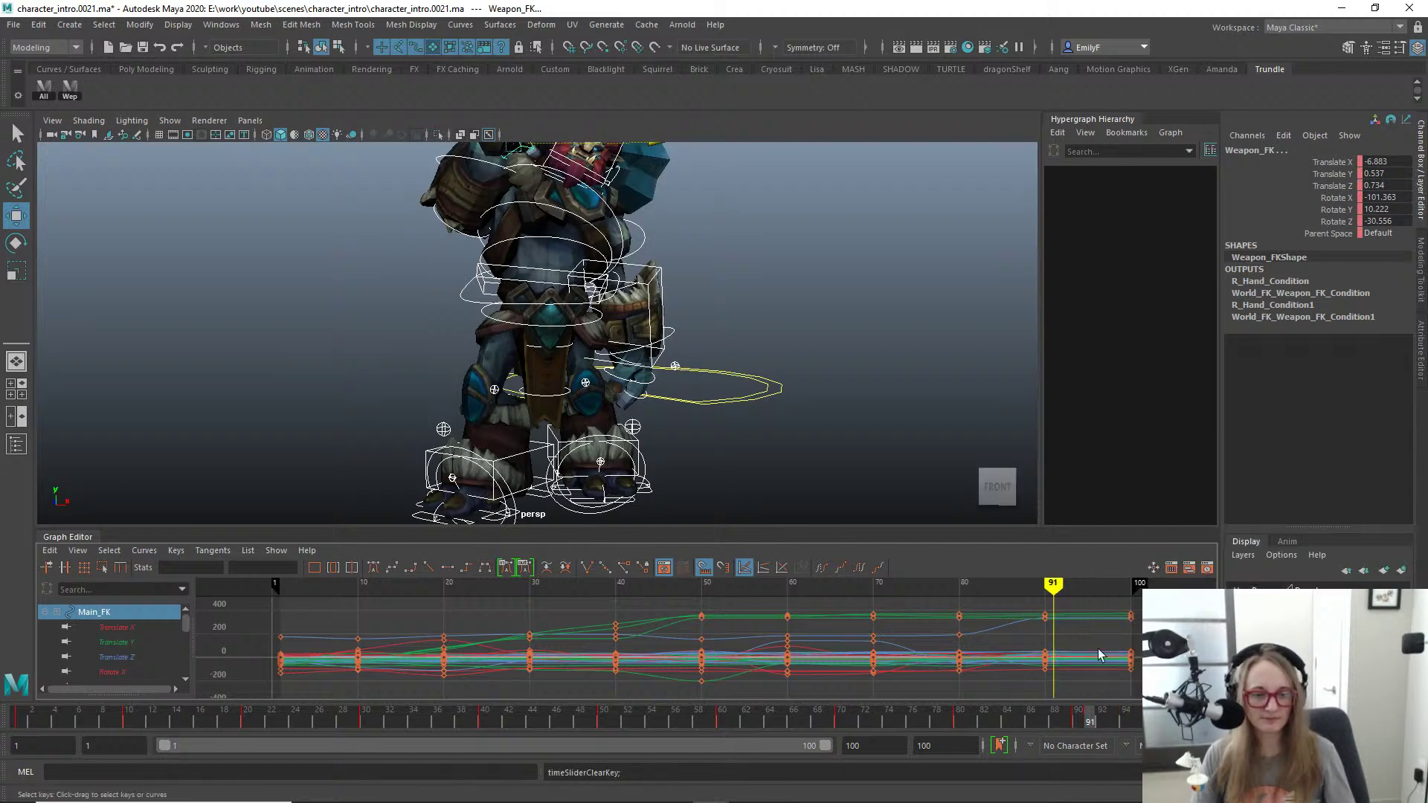
Step: At frame 90, rotate Spine2_FK in the side view to about -6.5, 5.8, -9.1
alt+drag(677, 345, 737, 344)
key(alt+1)
key(space)
alt+drag(848, 349, 768, 341)
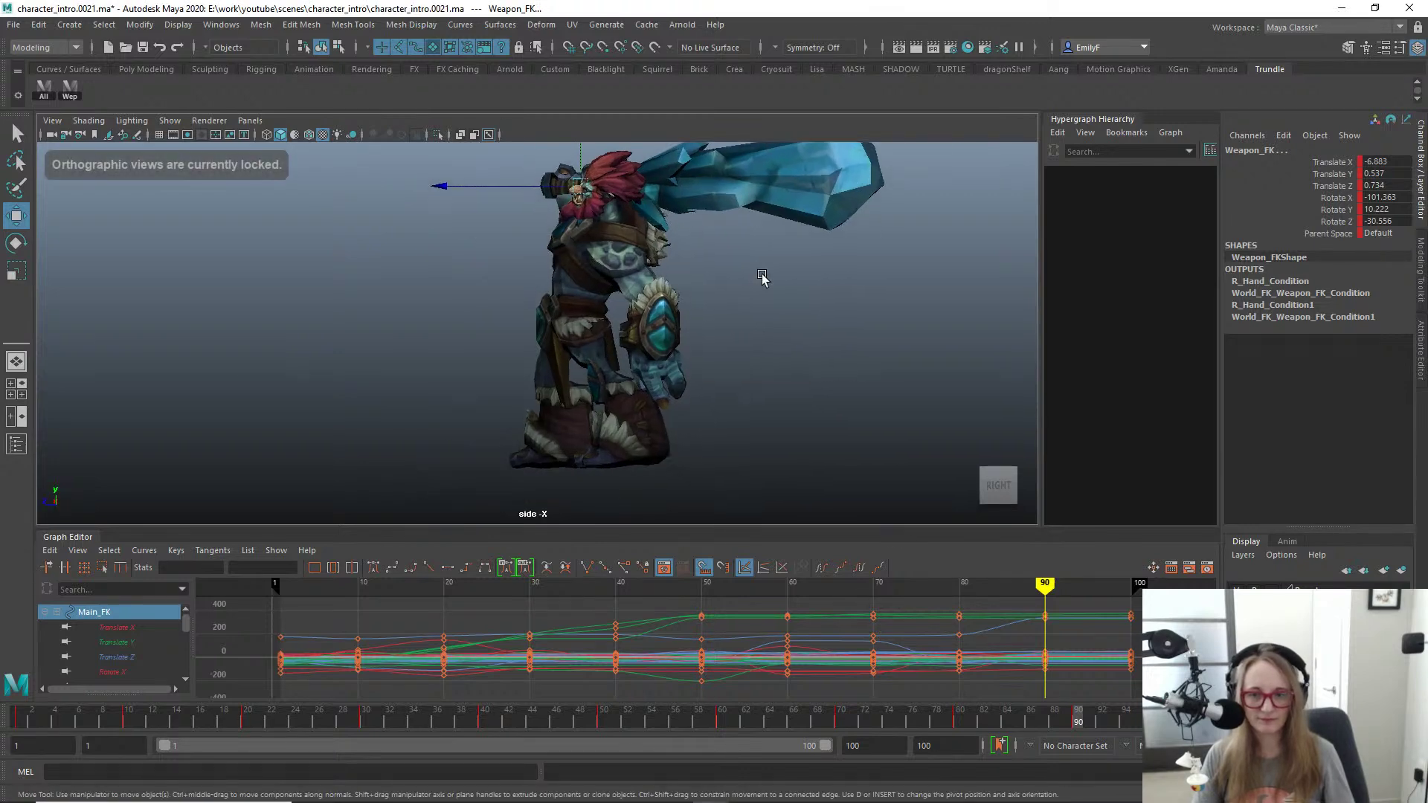
click(563, 255)
key(q)
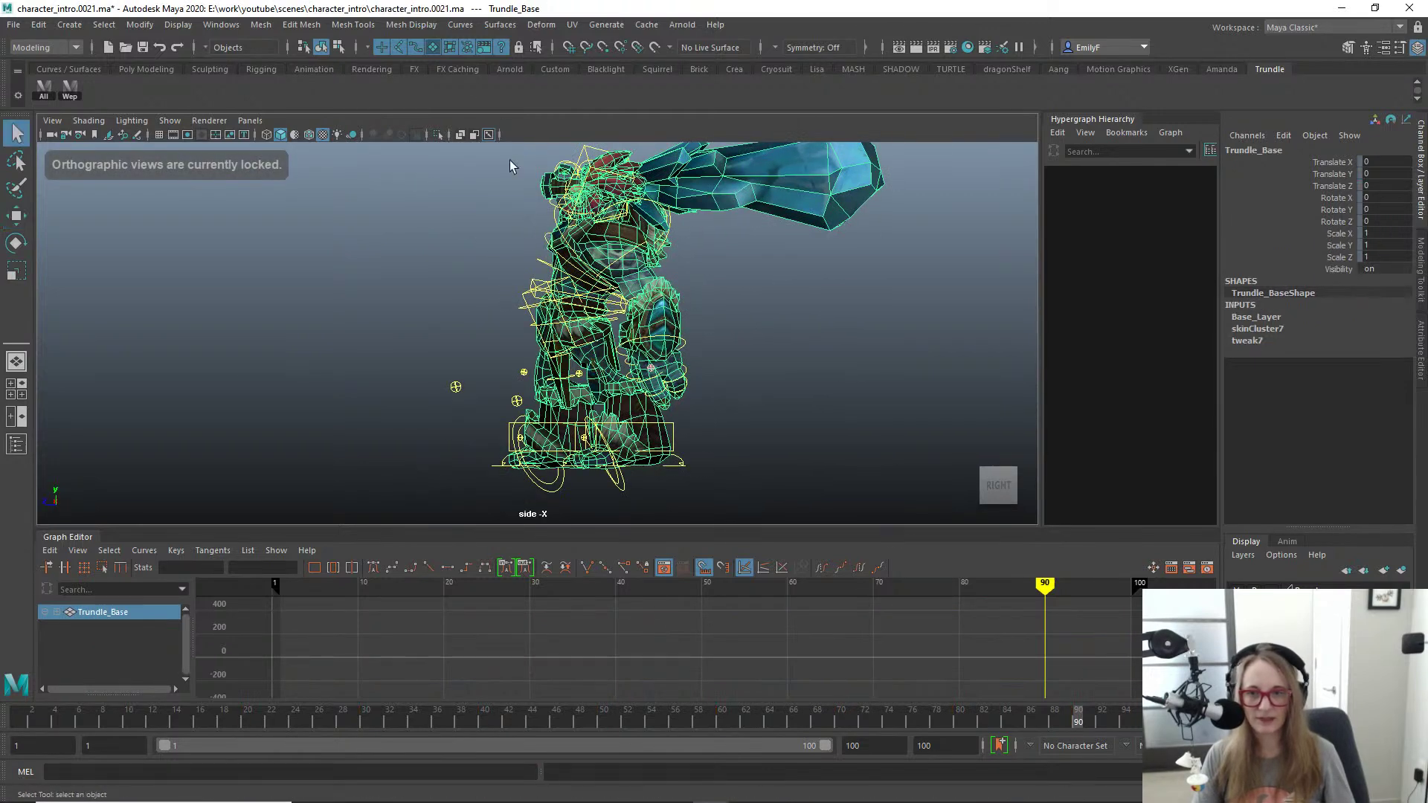
click(588, 254)
key(e)
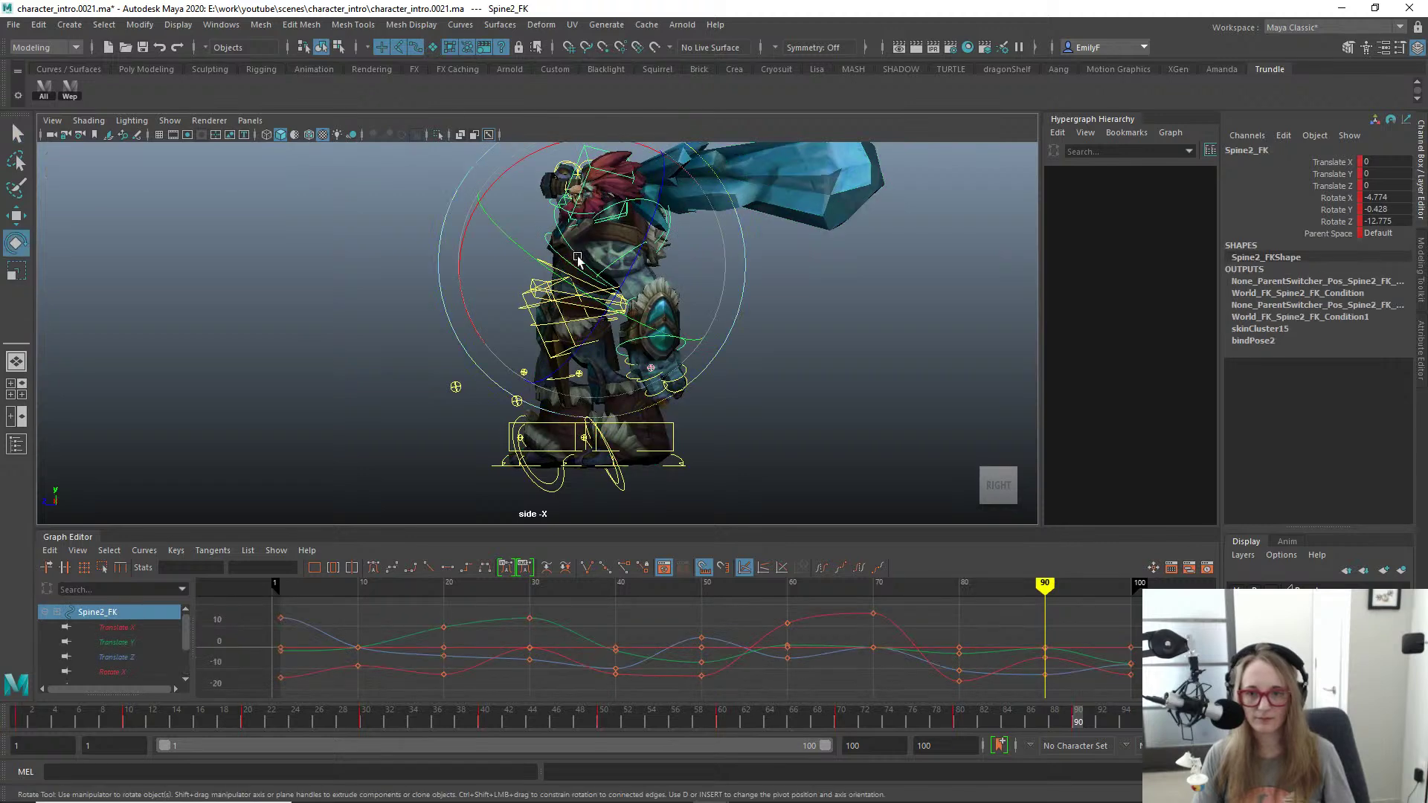
drag(593, 256, 456, 386)
key(q)
Step: Rotate Spine2_FK further in the front view at frame 90, to about -6.4, -3.6, -8.8
key(space)
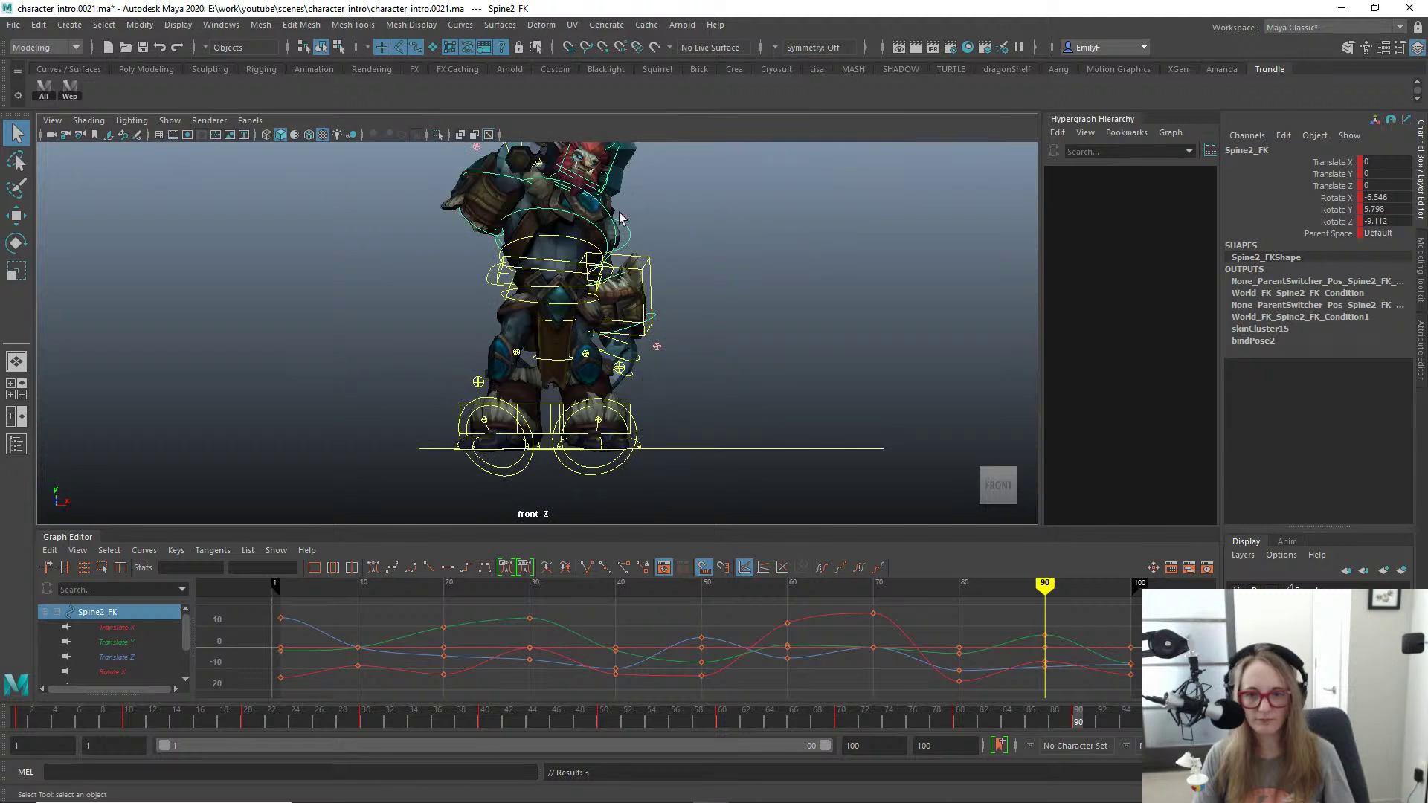
alt+drag(624, 222, 778, 357)
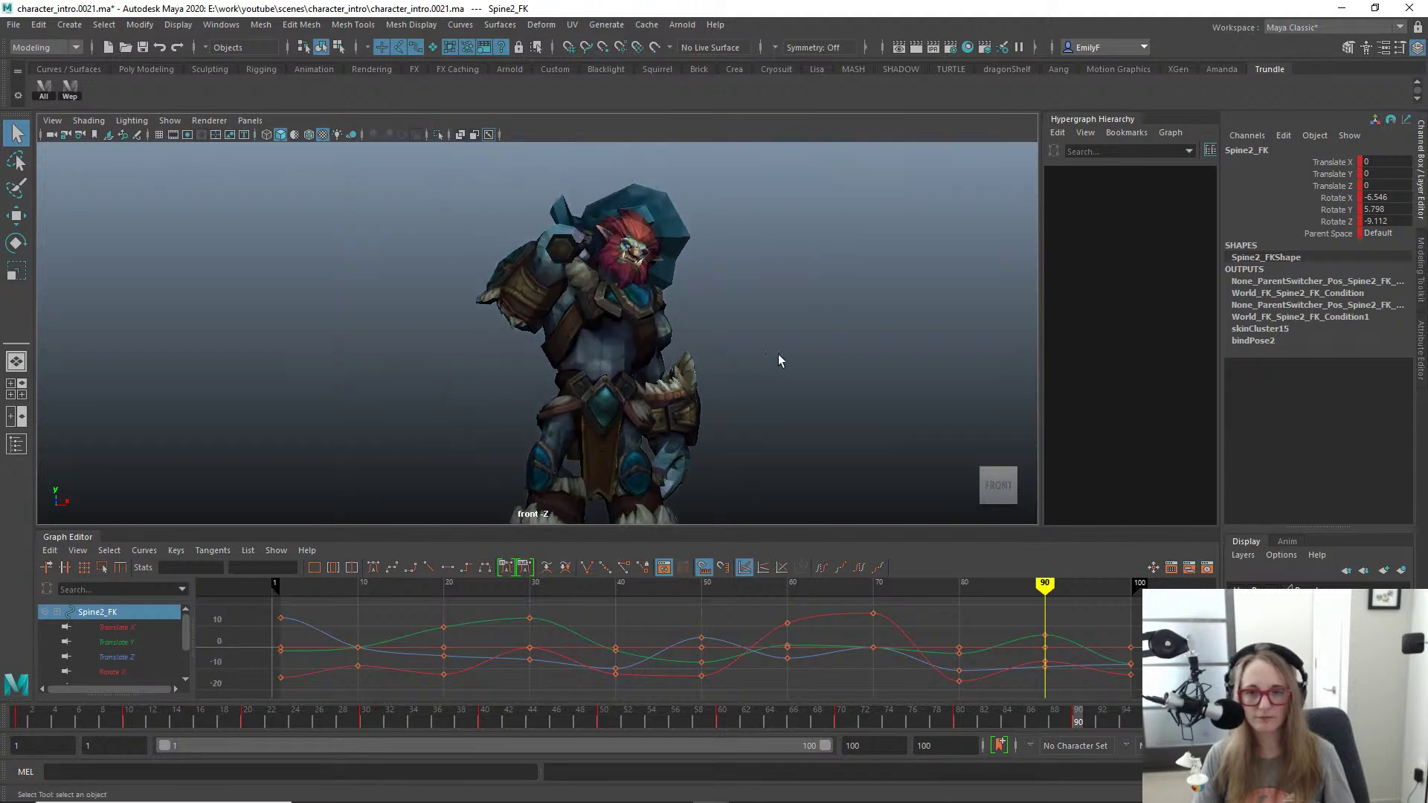
key(e)
drag(581, 357, 552, 327)
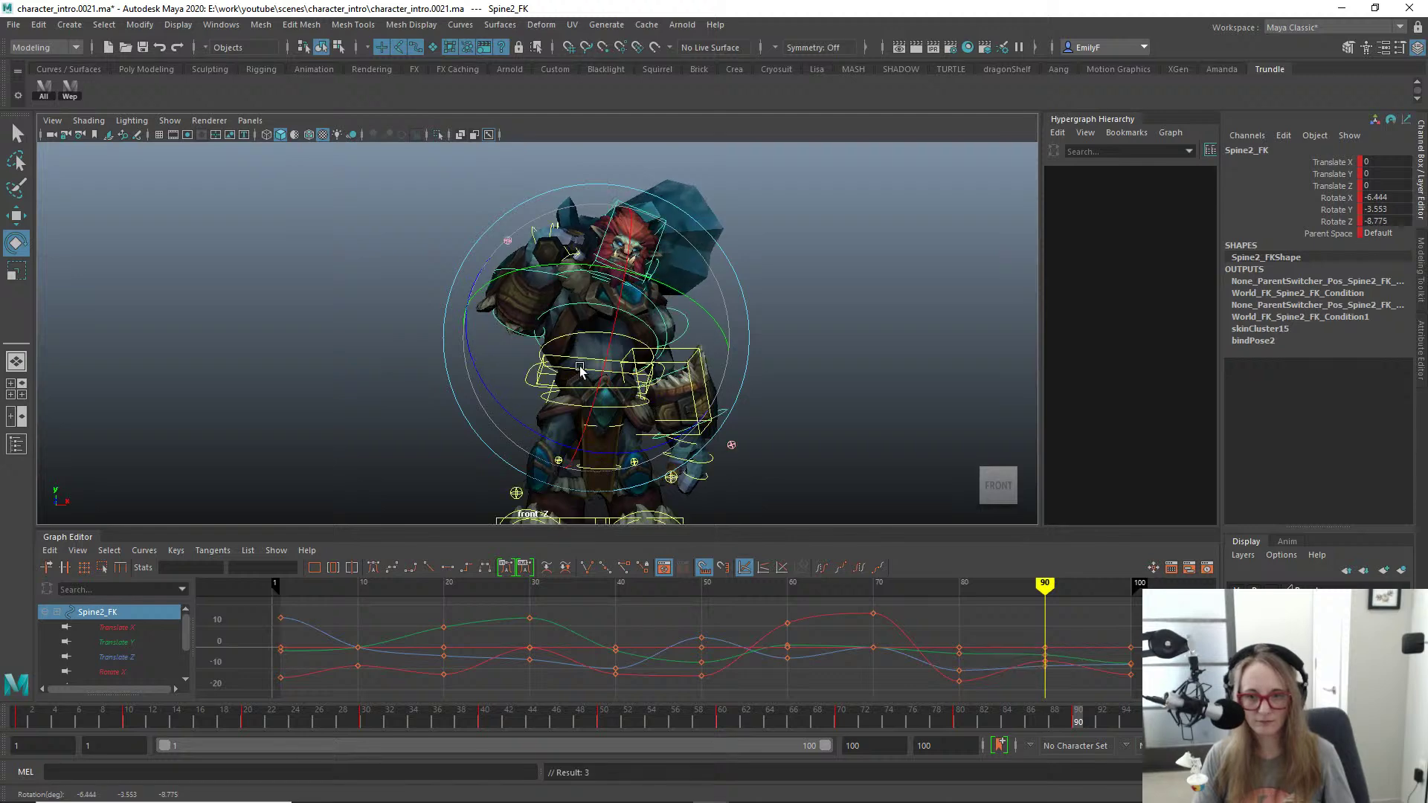
key(q)
Step: Rotate Spine1_FK at frame 90 to about -13, 2.2, -3.1
click(579, 337)
key(e)
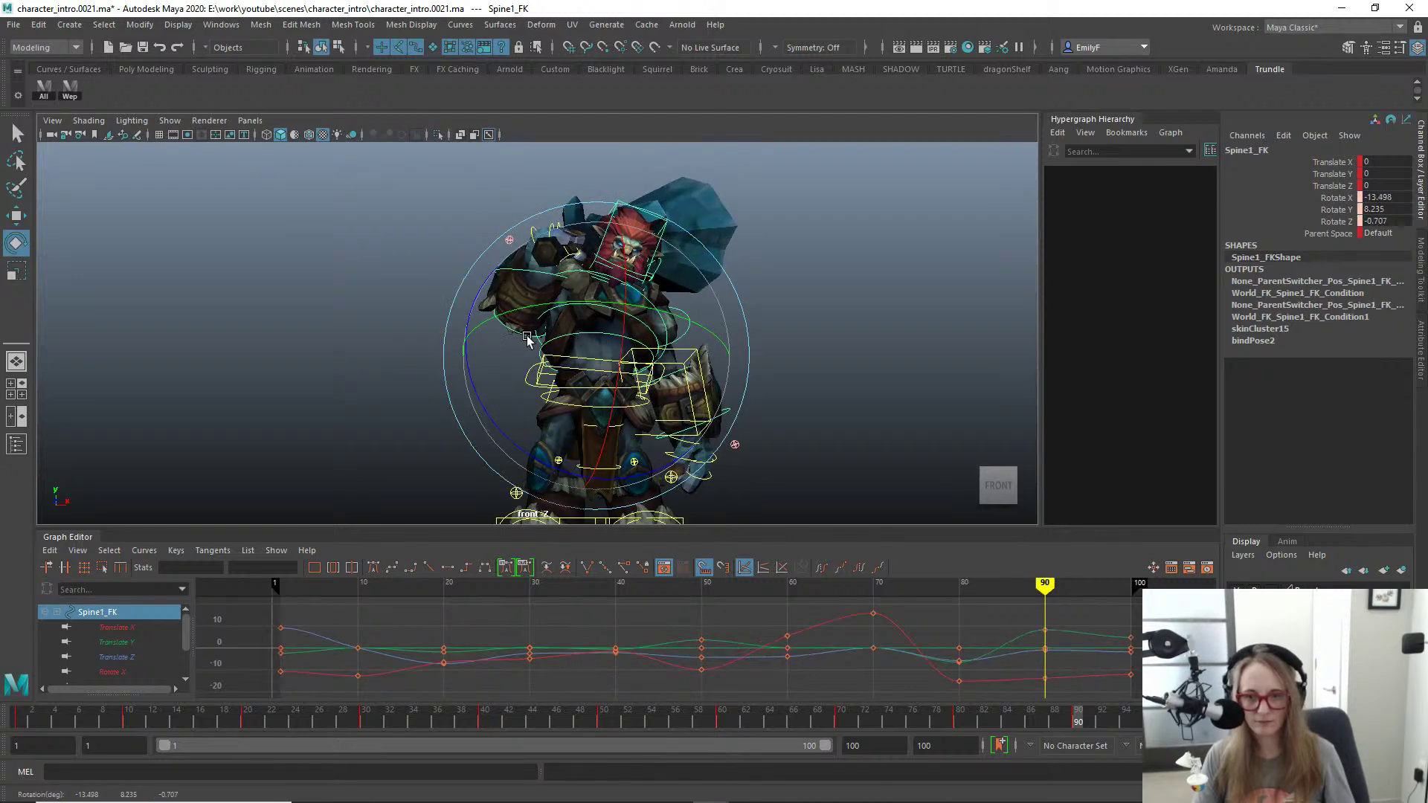
drag(476, 342, 494, 388)
key(q)
key(alt+1)
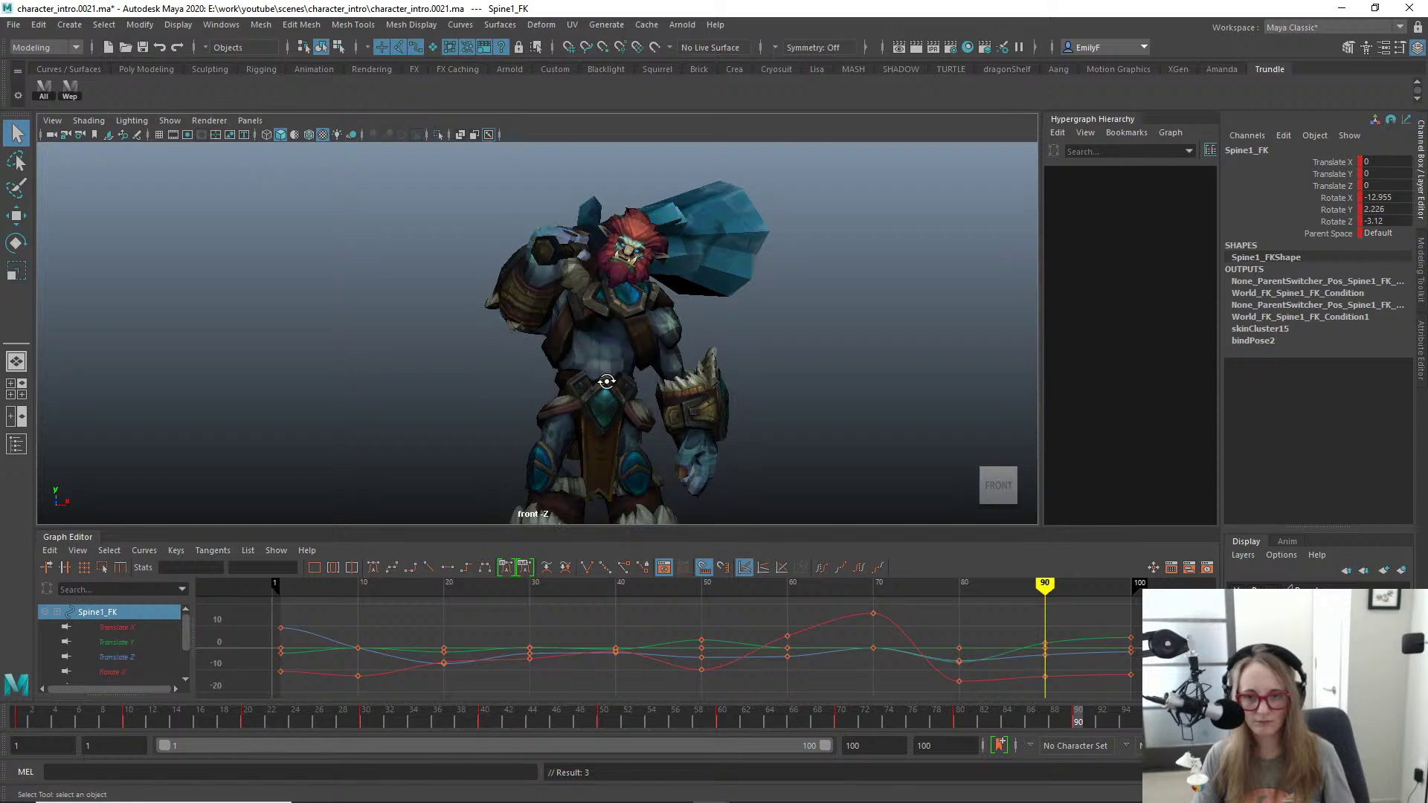
Step: Refine the frame 90 rotation of Spine1_FK to about -13, 4.2, -1.9
alt+drag(606, 383, 646, 348)
alt+right_drag(646, 348, 632, 313)
mouse_move(632, 313)
alt+middle_down()
mouse_move(665, 251)
mouse_move(652, 309)
alt+middle_up()
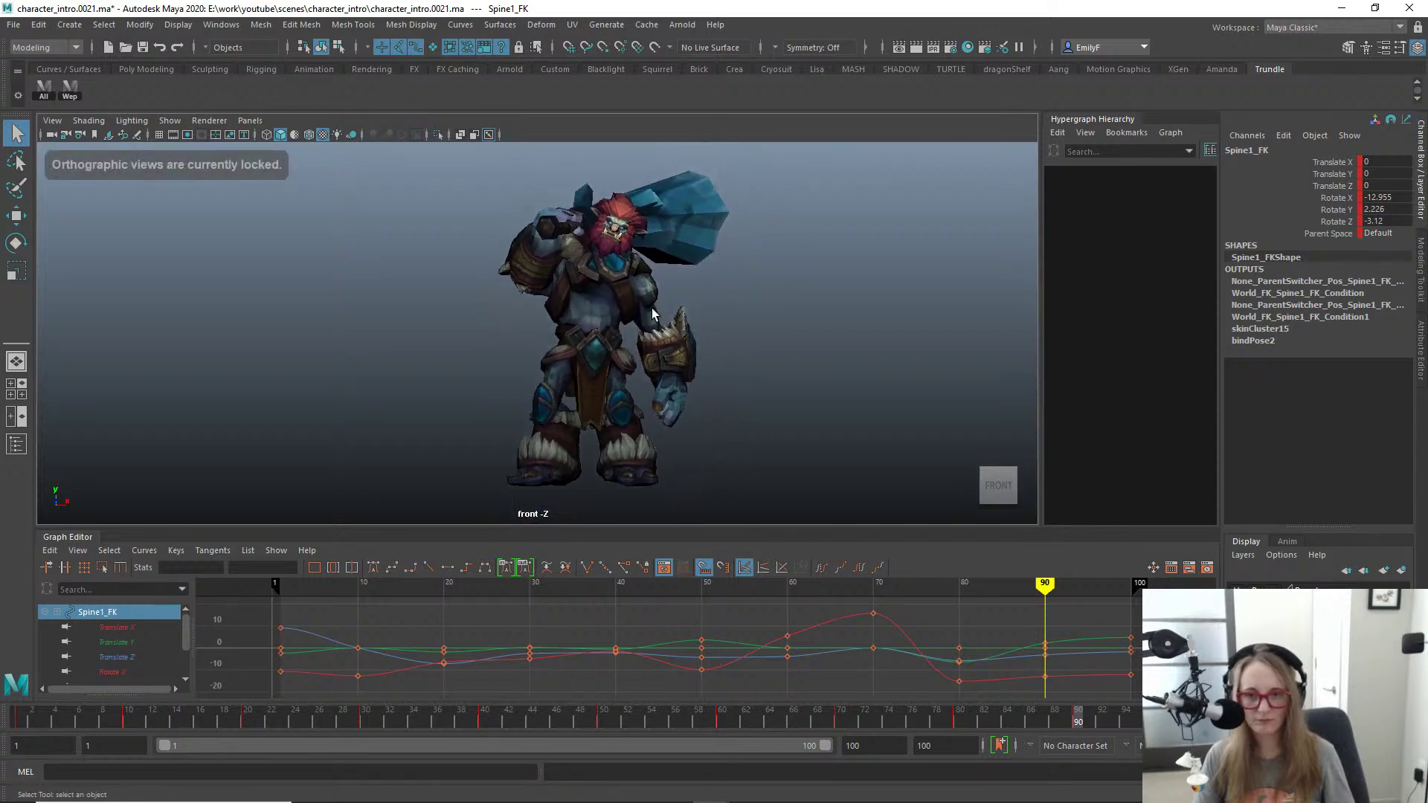
key(e)
drag(652, 416, 658, 413)
drag(677, 253, 679, 253)
key(q)
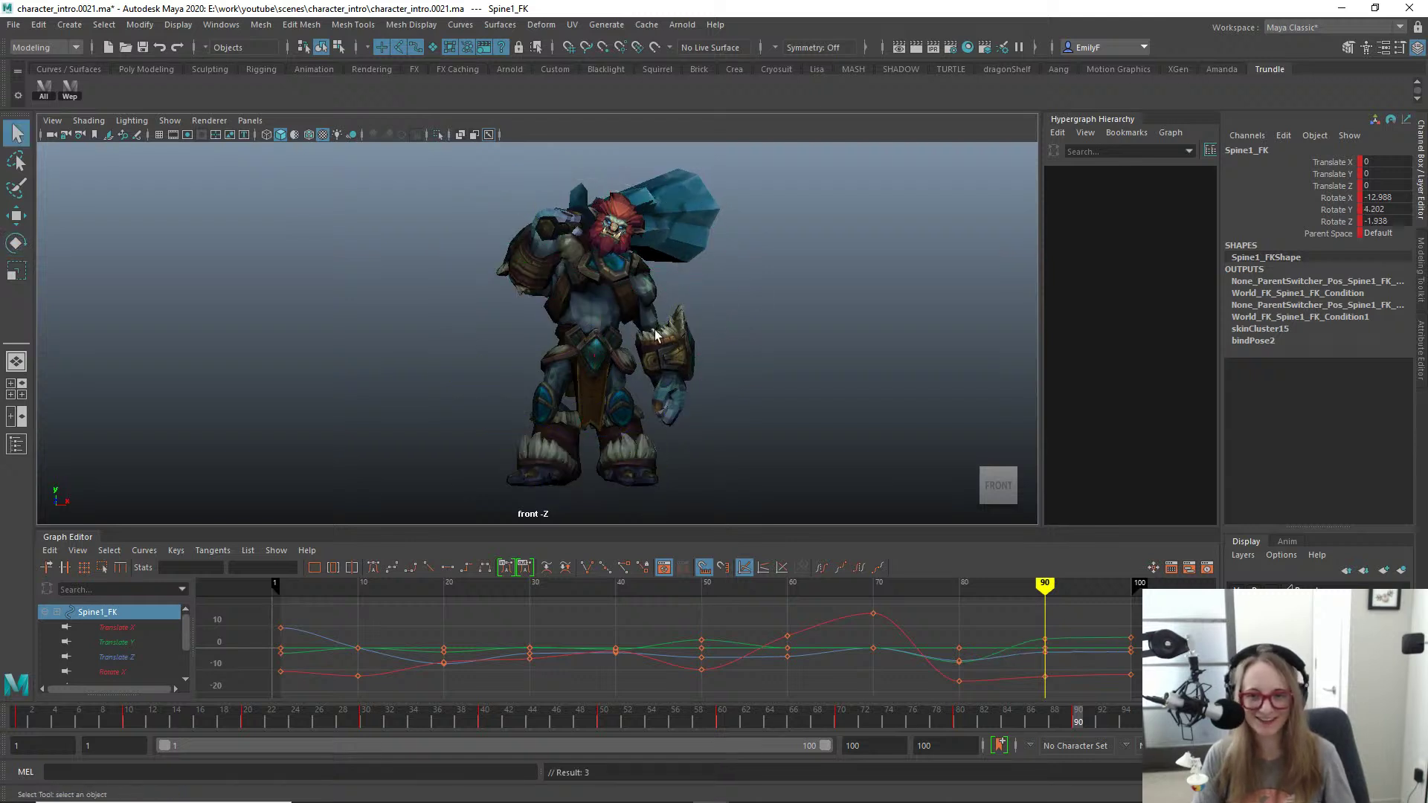
Step: In the side view, set the X, Y and Z rotation of L_Clavicle_FK to 0 at frame 90
key(space)
drag(655, 330, 616, 315)
key(space)
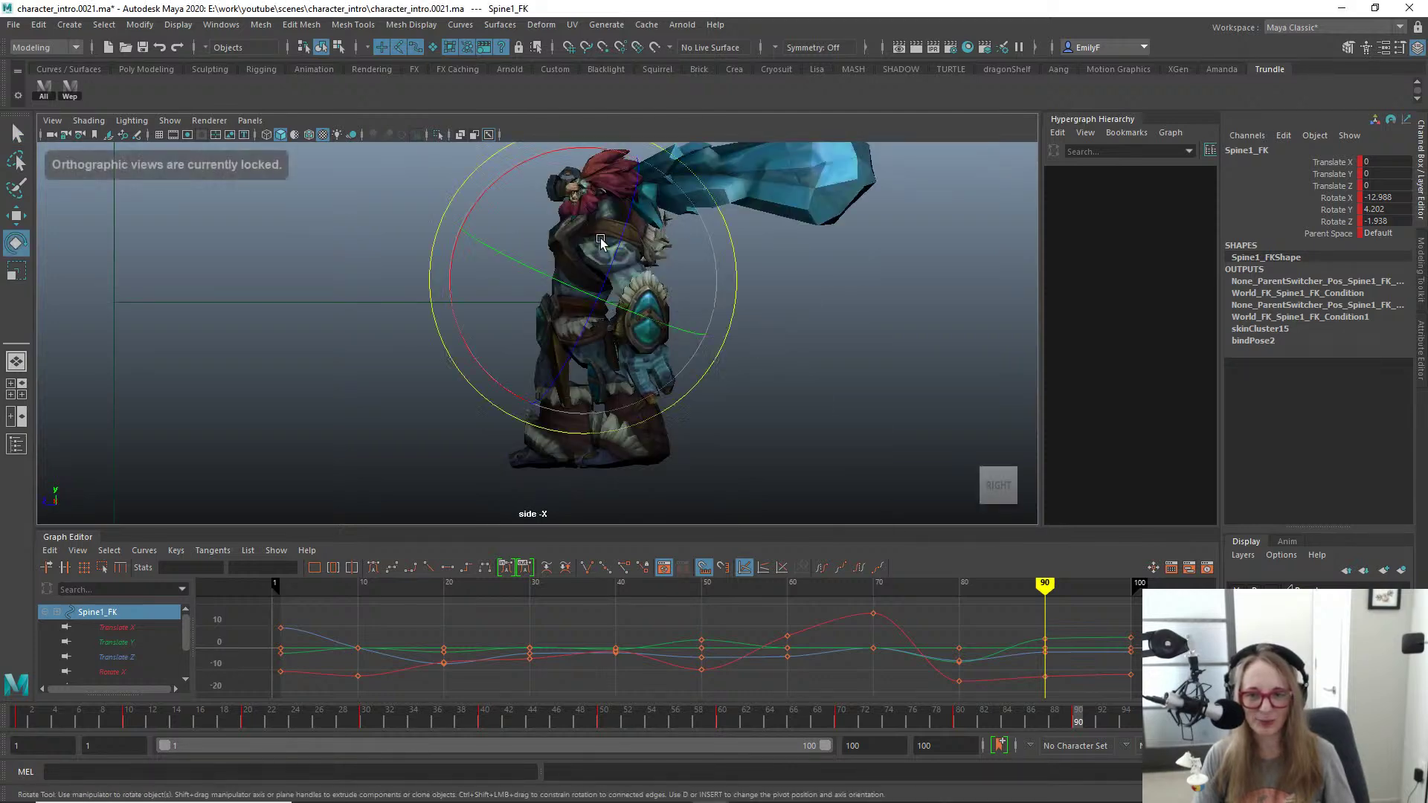
click(606, 206)
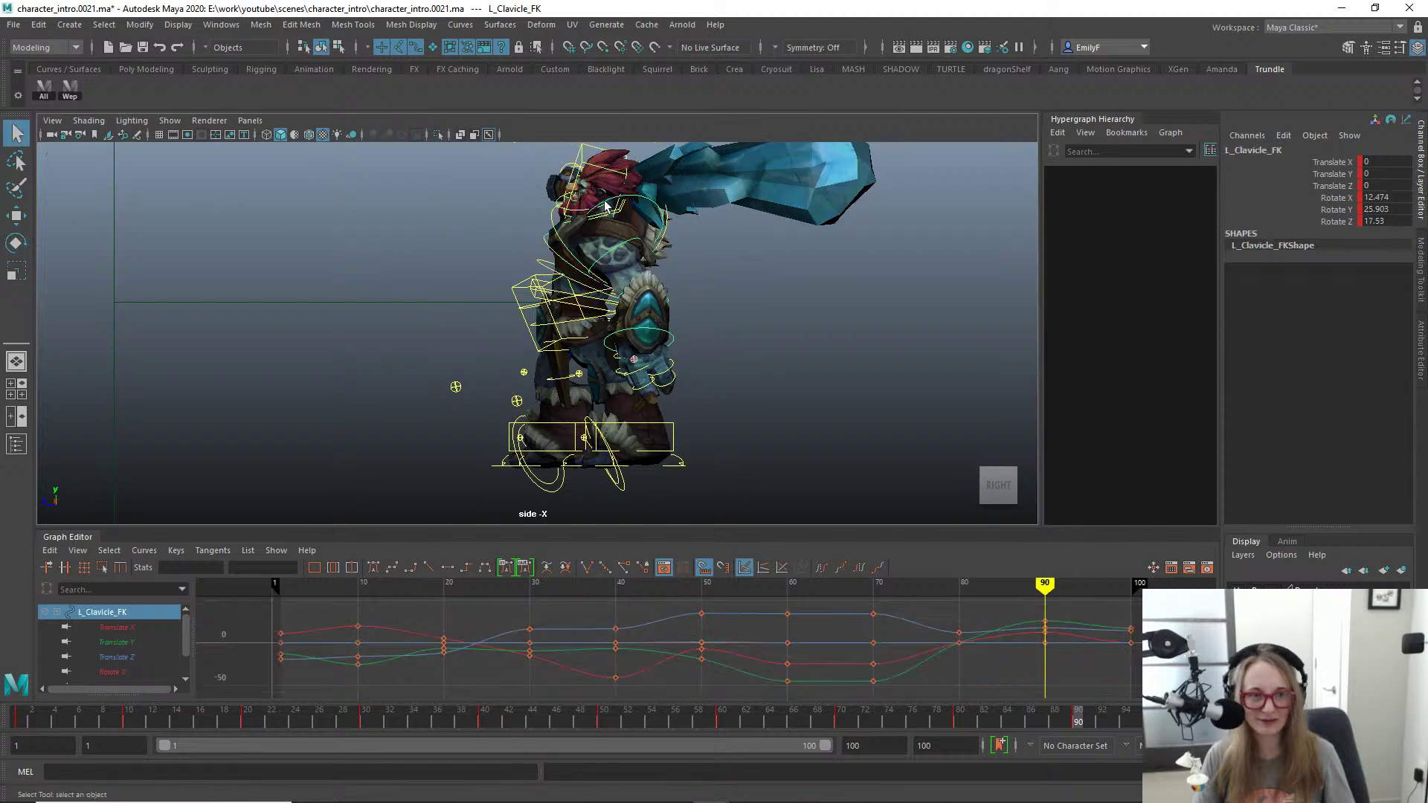
key(e)
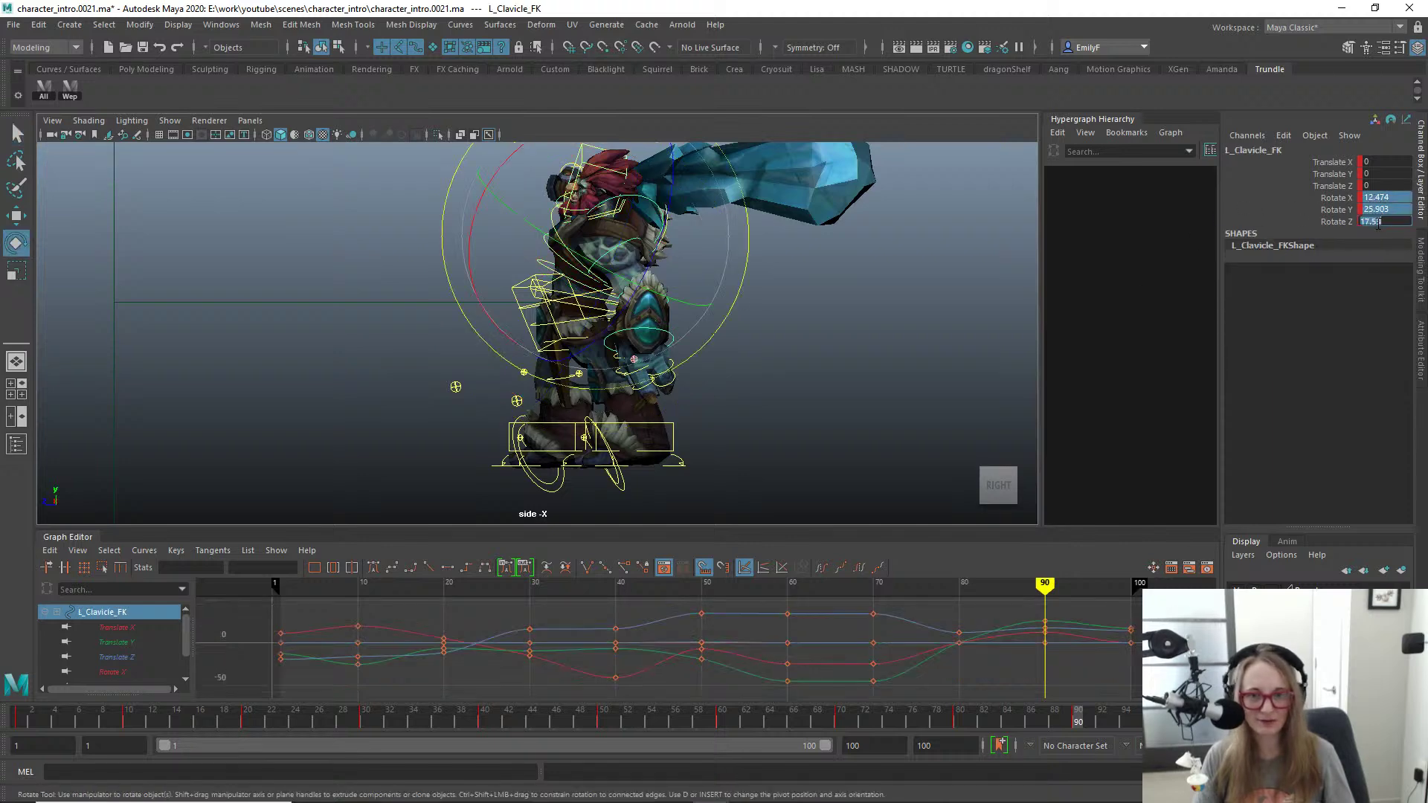
text(0)
key(Return)
Step: Rotate L_Clavicle_FK freehand at frame 90 to about 5.6, 37.6, 20.9
drag(608, 198, 651, 175)
key(alt+1)
drag(509, 177, 518, 183)
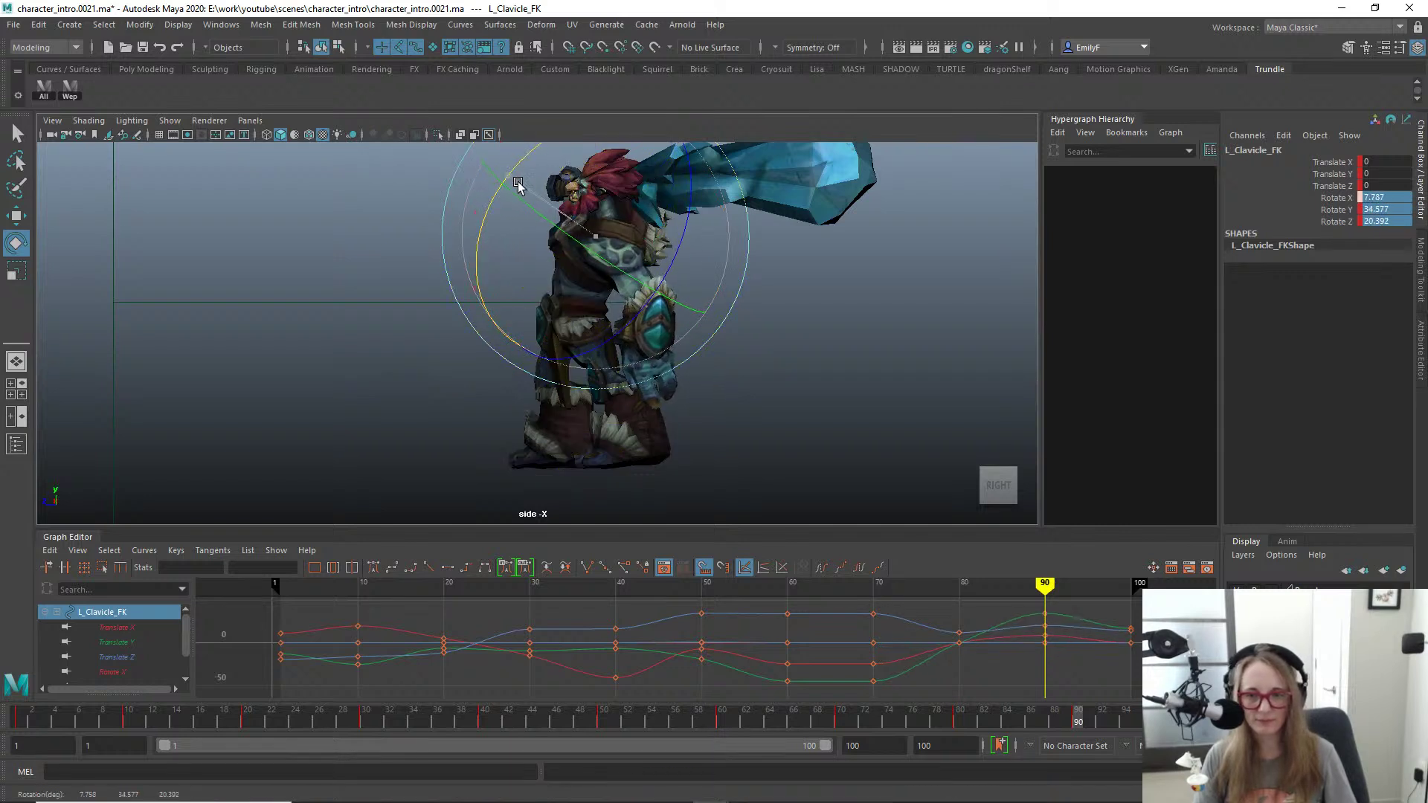
drag(655, 208, 645, 217)
key(q)
key(alt+1)
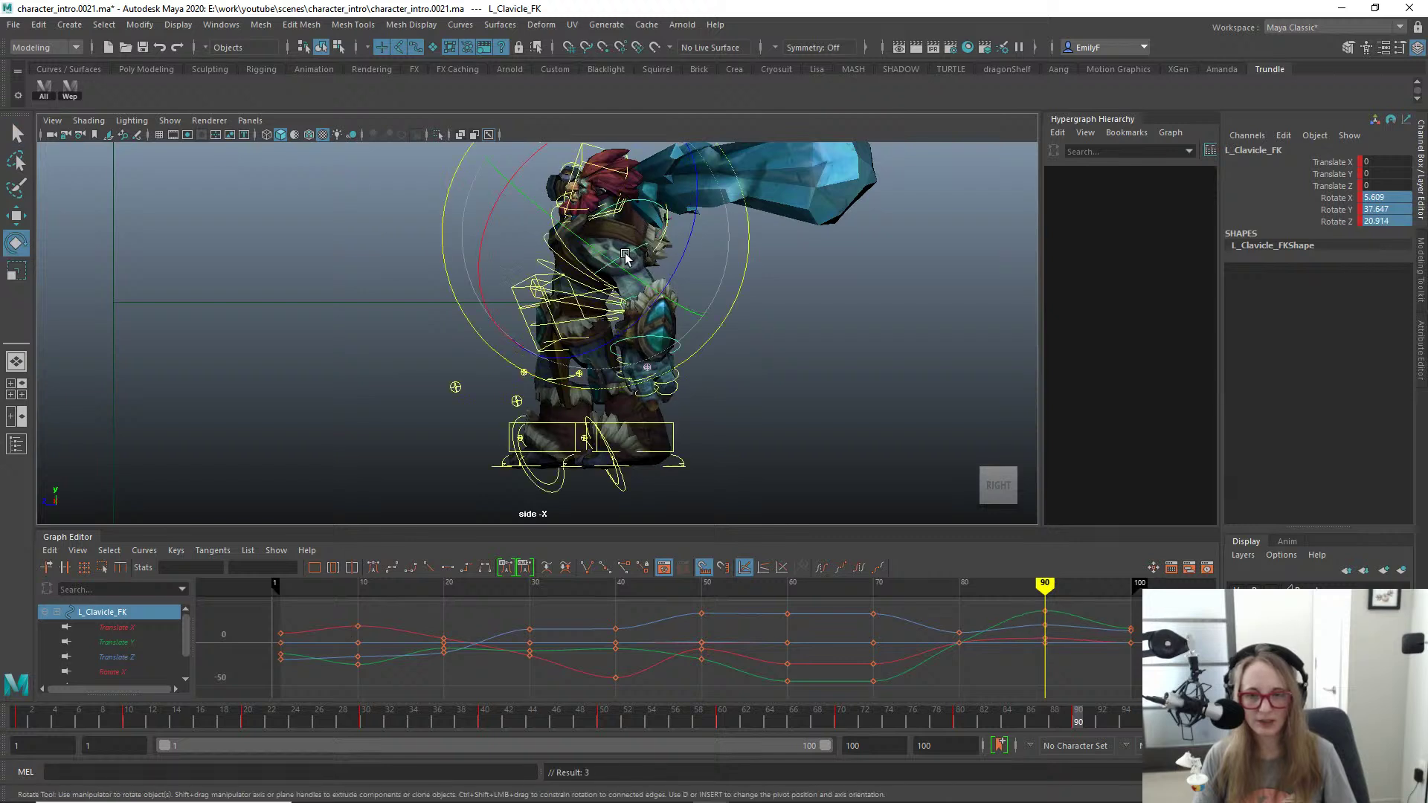
Step: Rotate L_Shoulder_FK slightly in the side view to swing the left arm forward at frame 90
click(634, 252)
key(e)
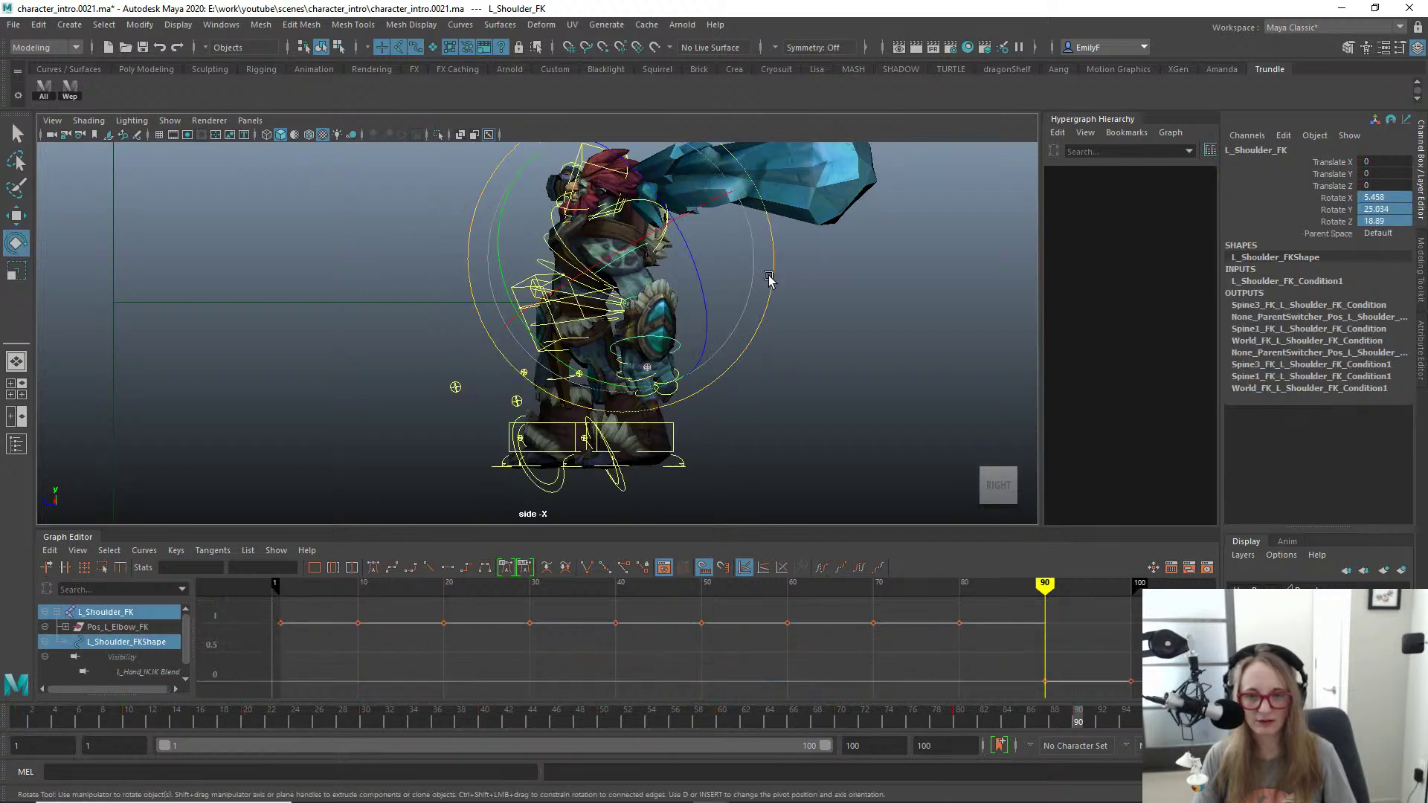
drag(770, 278, 765, 293)
key(q)
Step: Rotate L_Elbow_FK about 11 degrees in Y at frame 90
click(623, 303)
key(e)
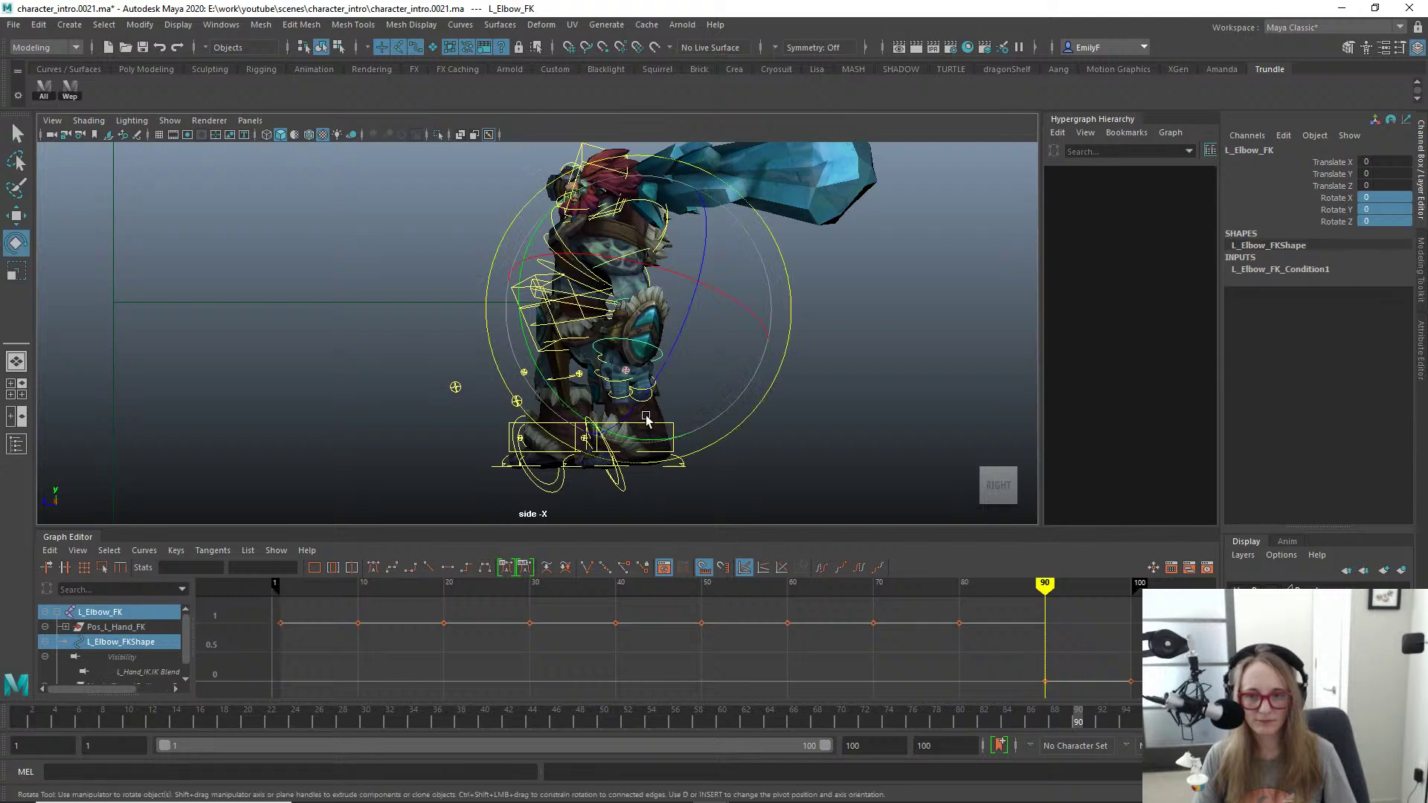
key(q)
key(alt+1)
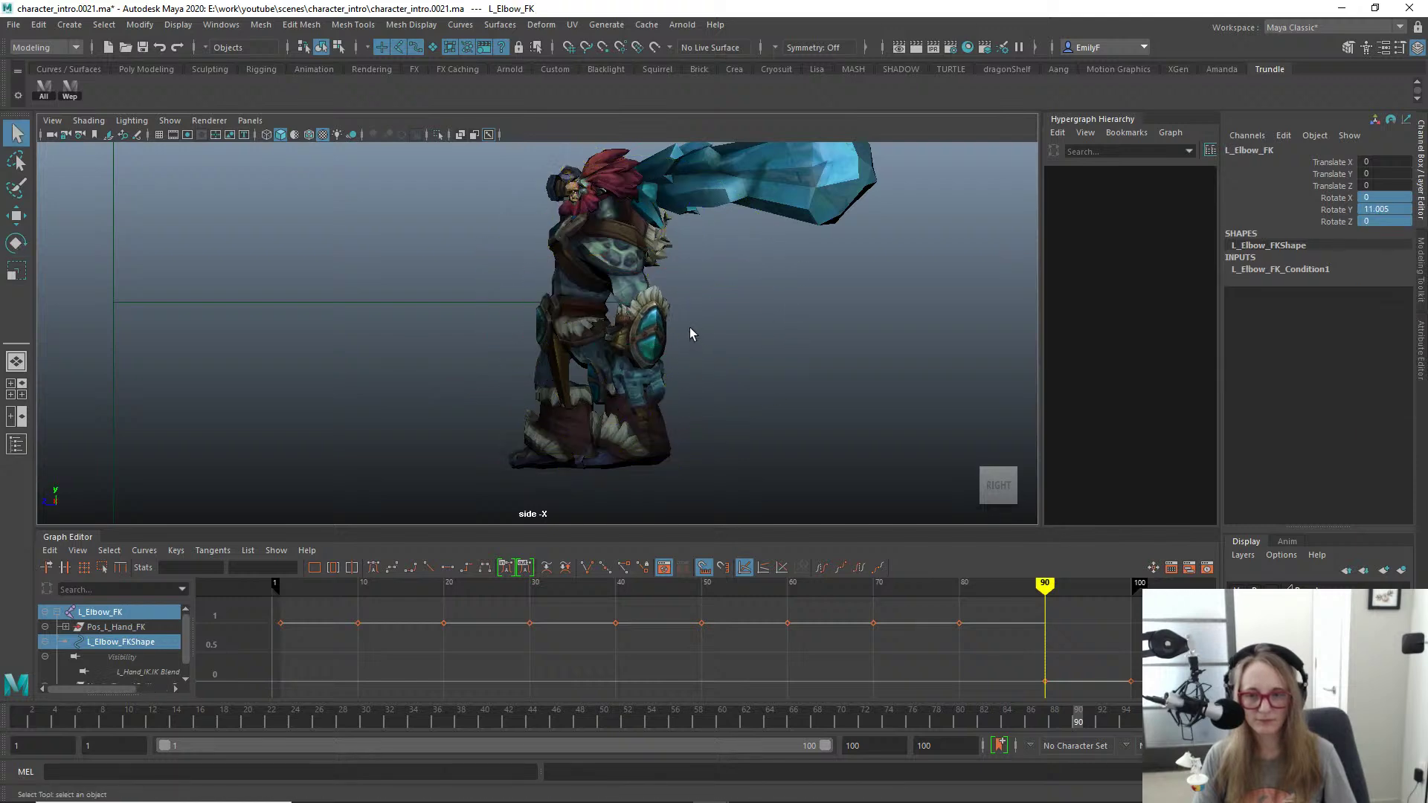
Step: In the front view, rotate L_Shoulder_FK outward at frame 90 to about 1.9, 13.1, 17.1
key(space)
drag(699, 318, 703, 360)
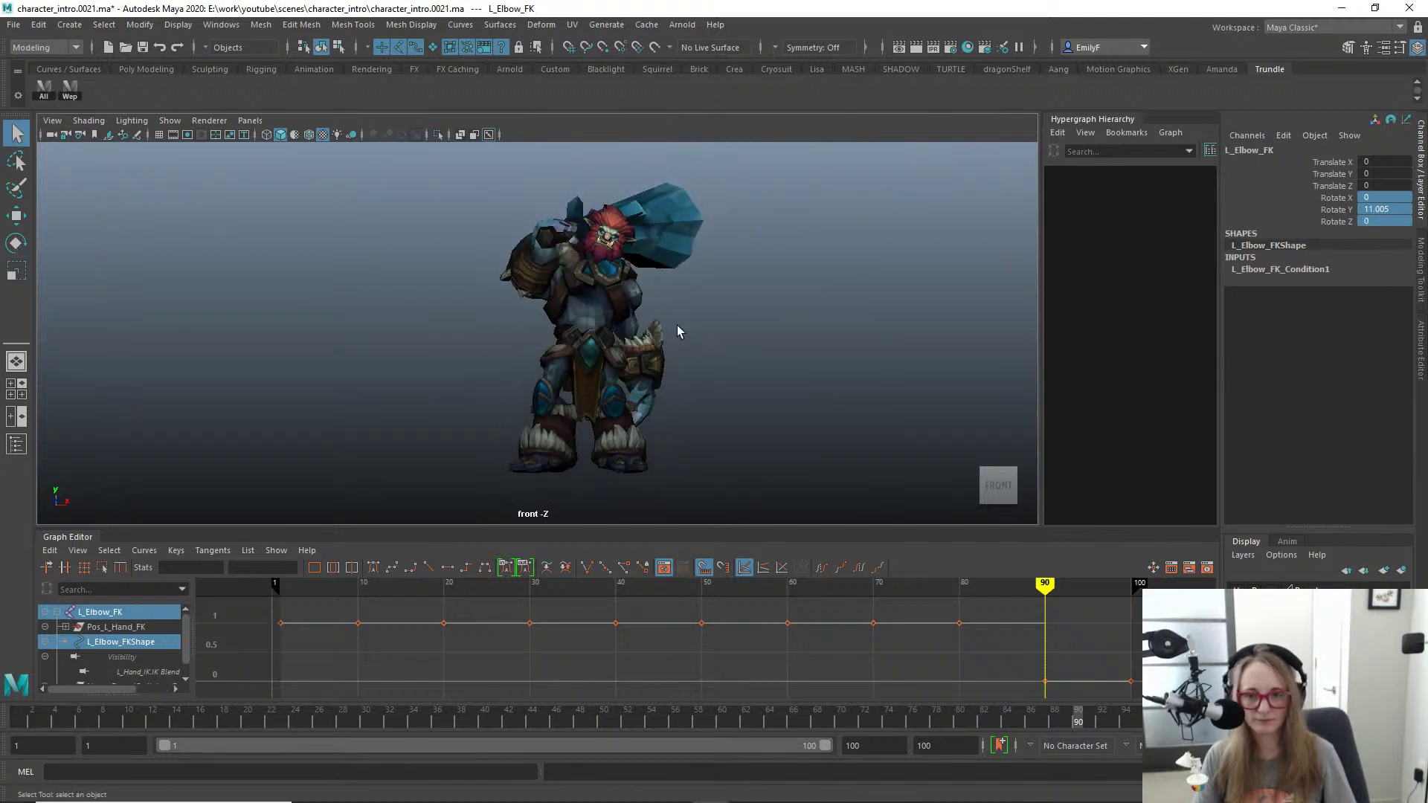
mouse_move(677, 325)
alt+right_down()
mouse_move(633, 316)
mouse_move(666, 320)
alt+right_up()
key(alt+1)
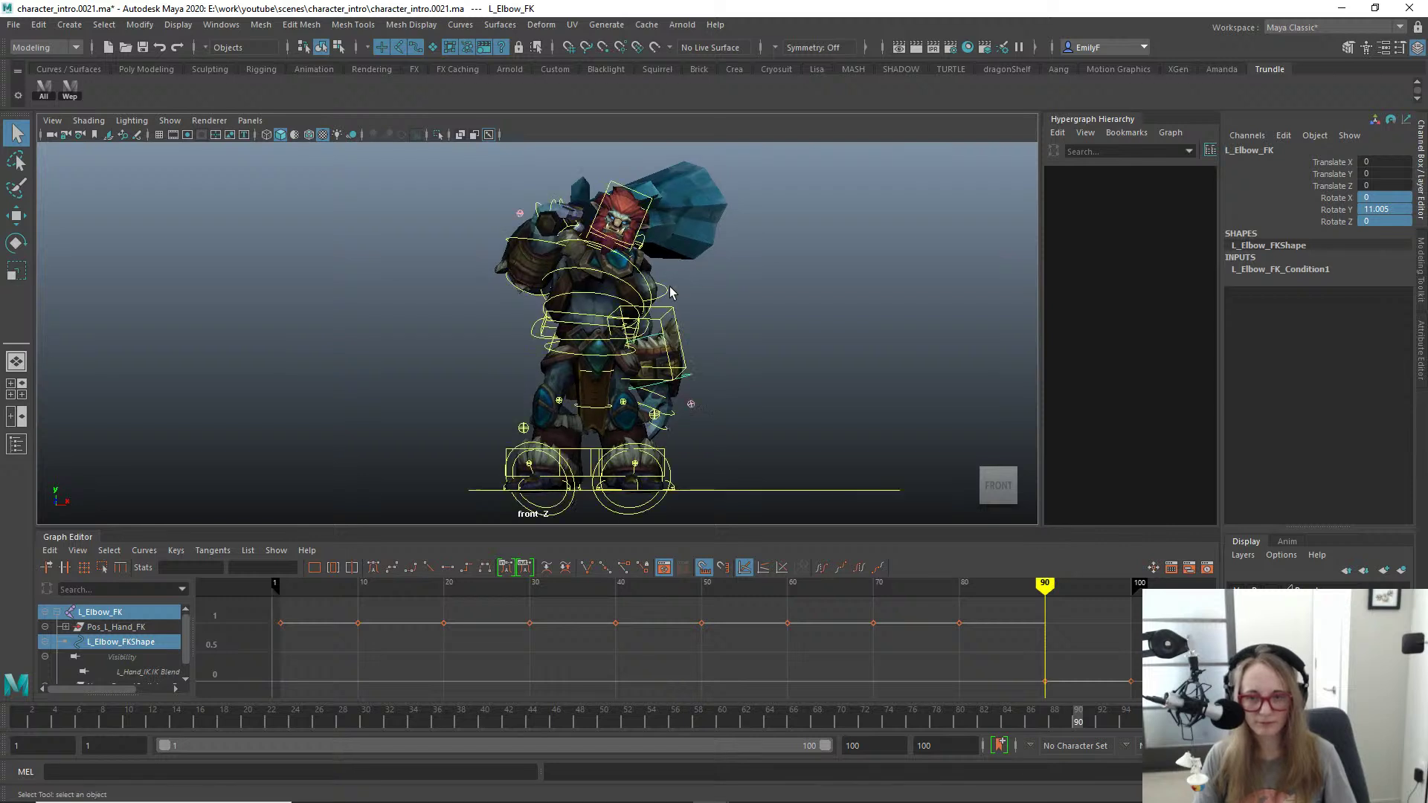
click(670, 293)
key(e)
drag(788, 252, 775, 234)
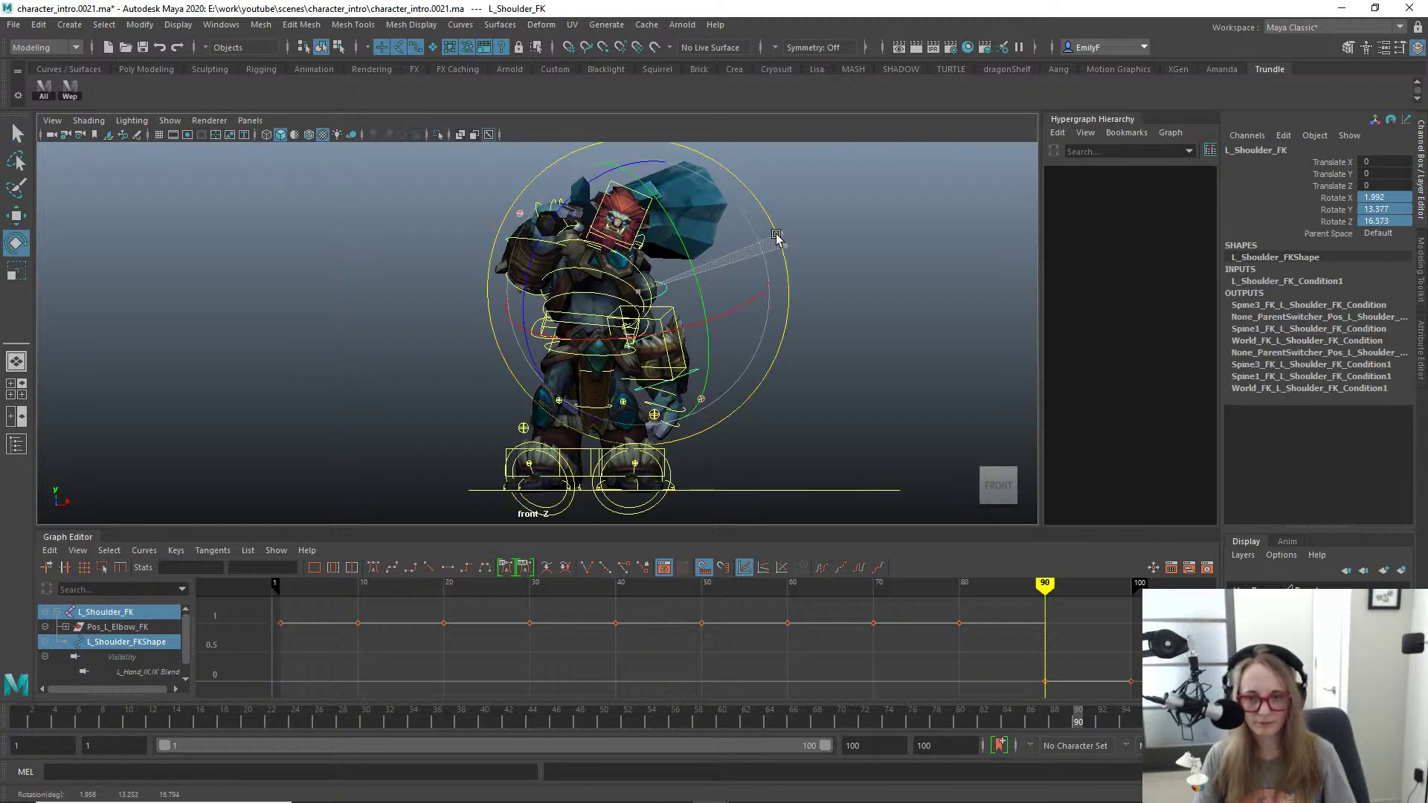
key(q)
key(alt+1)
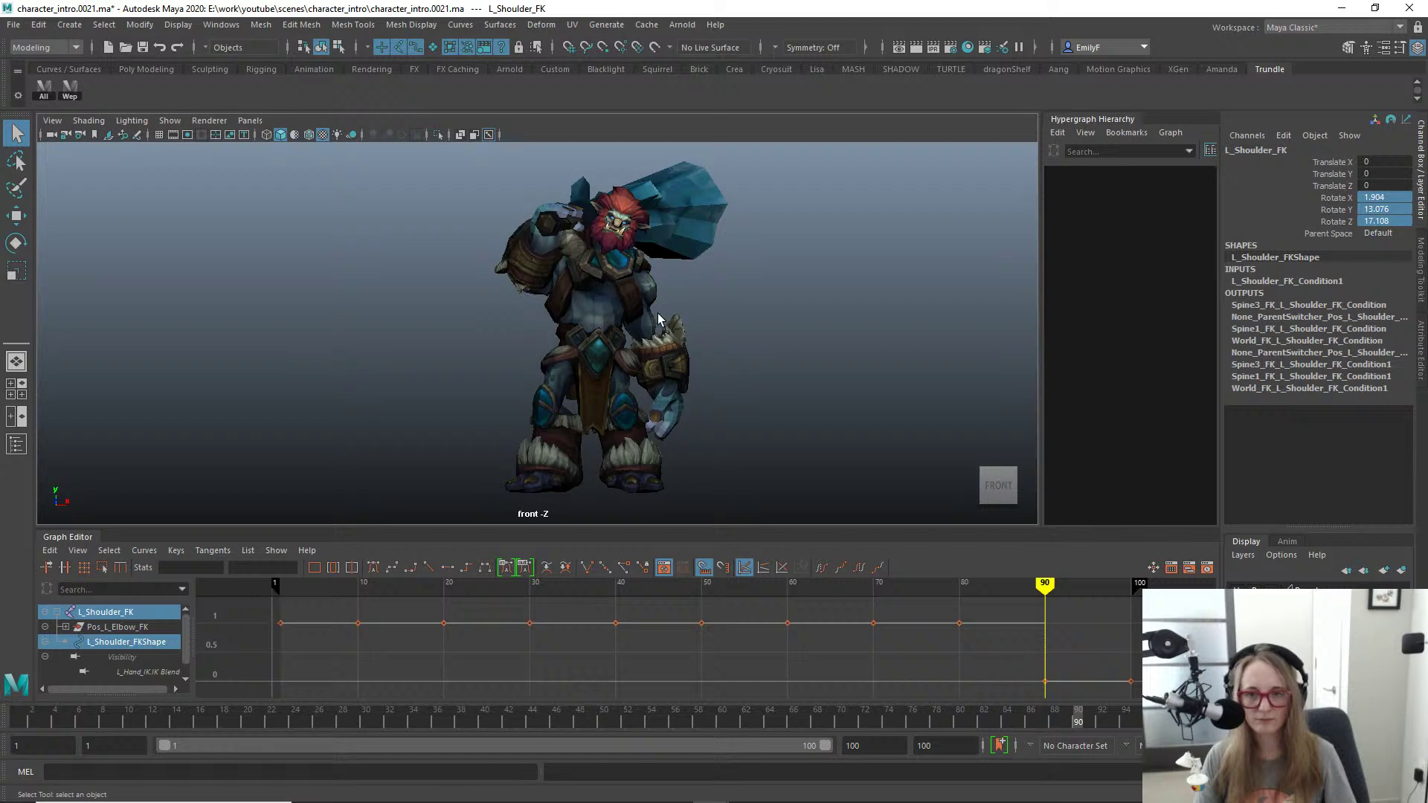
Step: Rotate Main_FK sideways in the front view at frame 90 to about 11.3, 353.9, 4.9
alt+drag(646, 318, 613, 328)
key(alt+1)
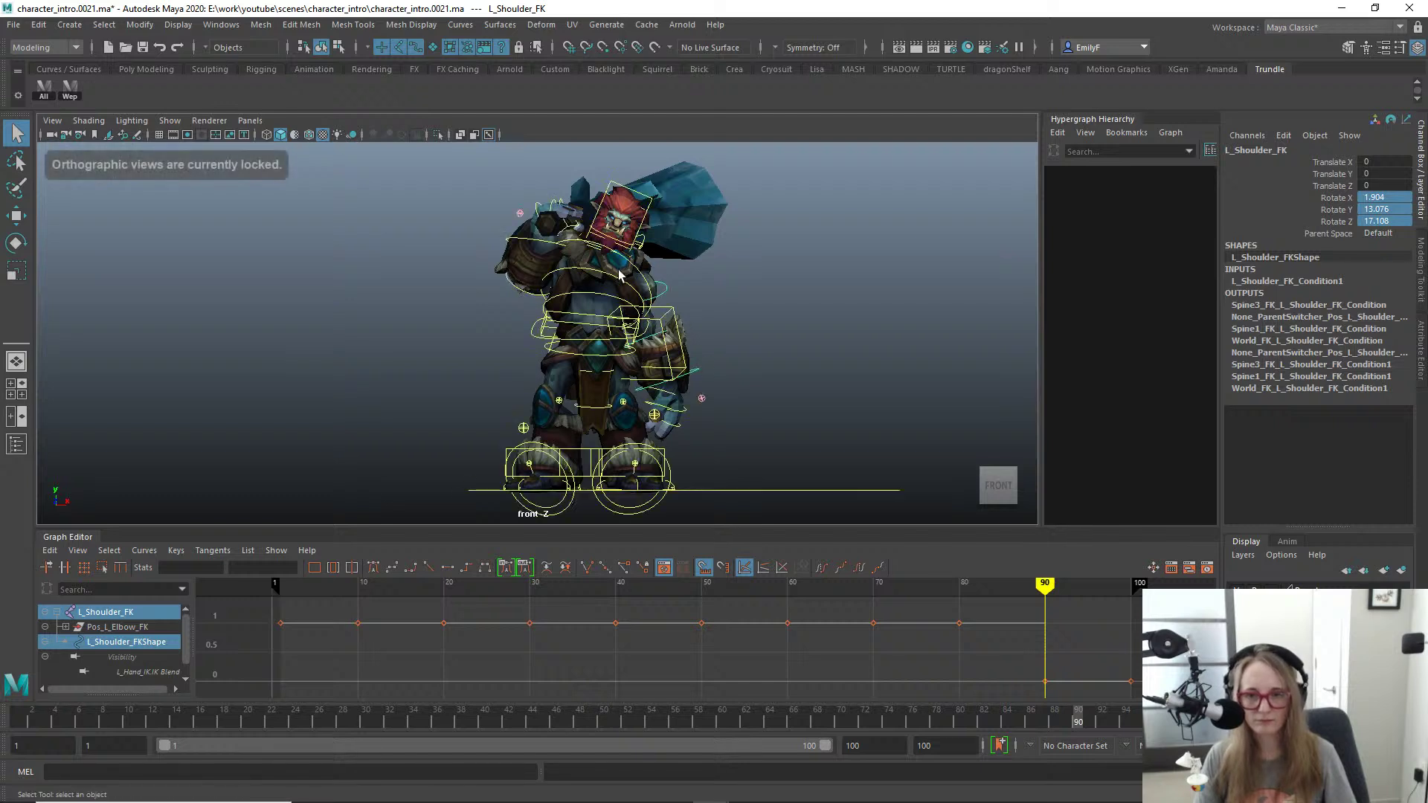
click(542, 328)
click(534, 331)
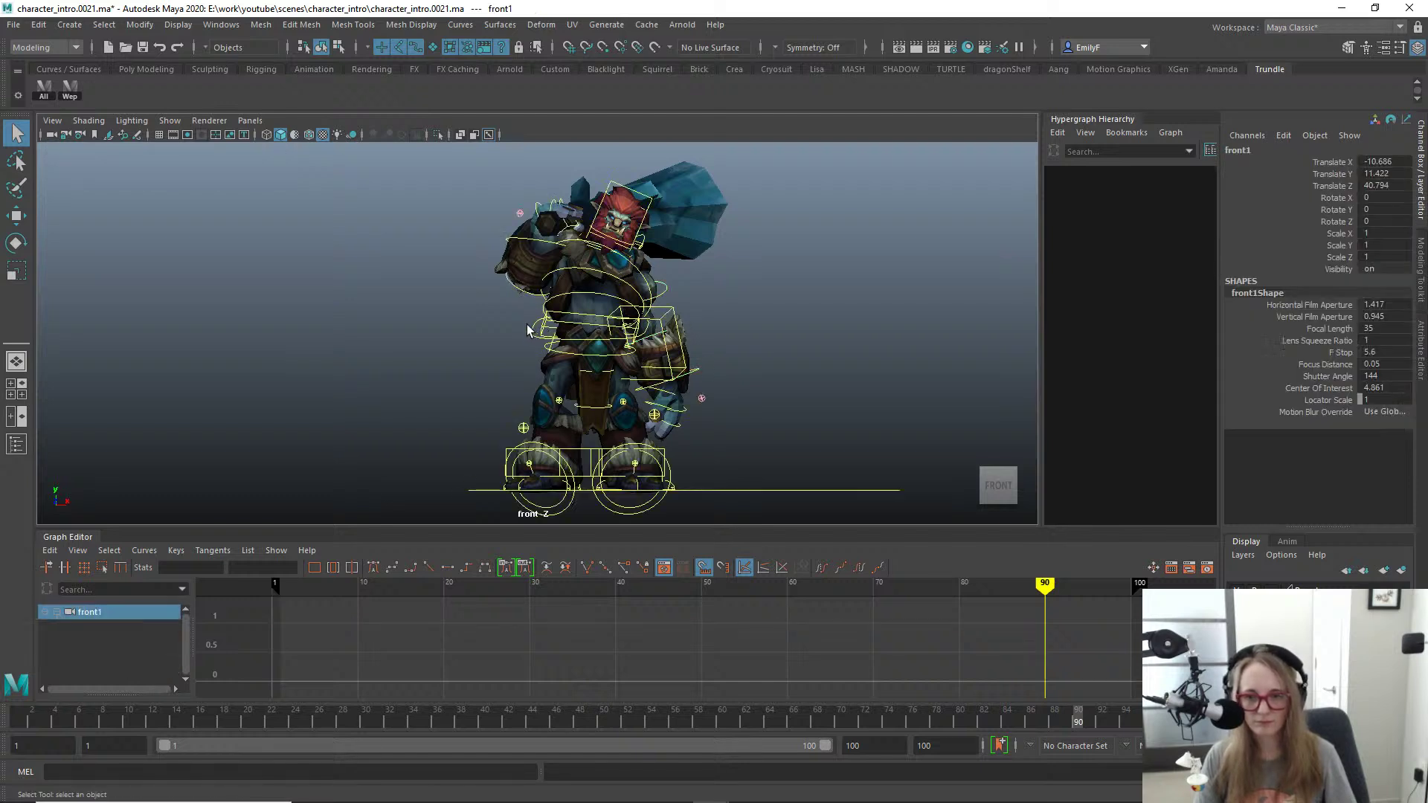
click(531, 333)
click(592, 408)
key(e)
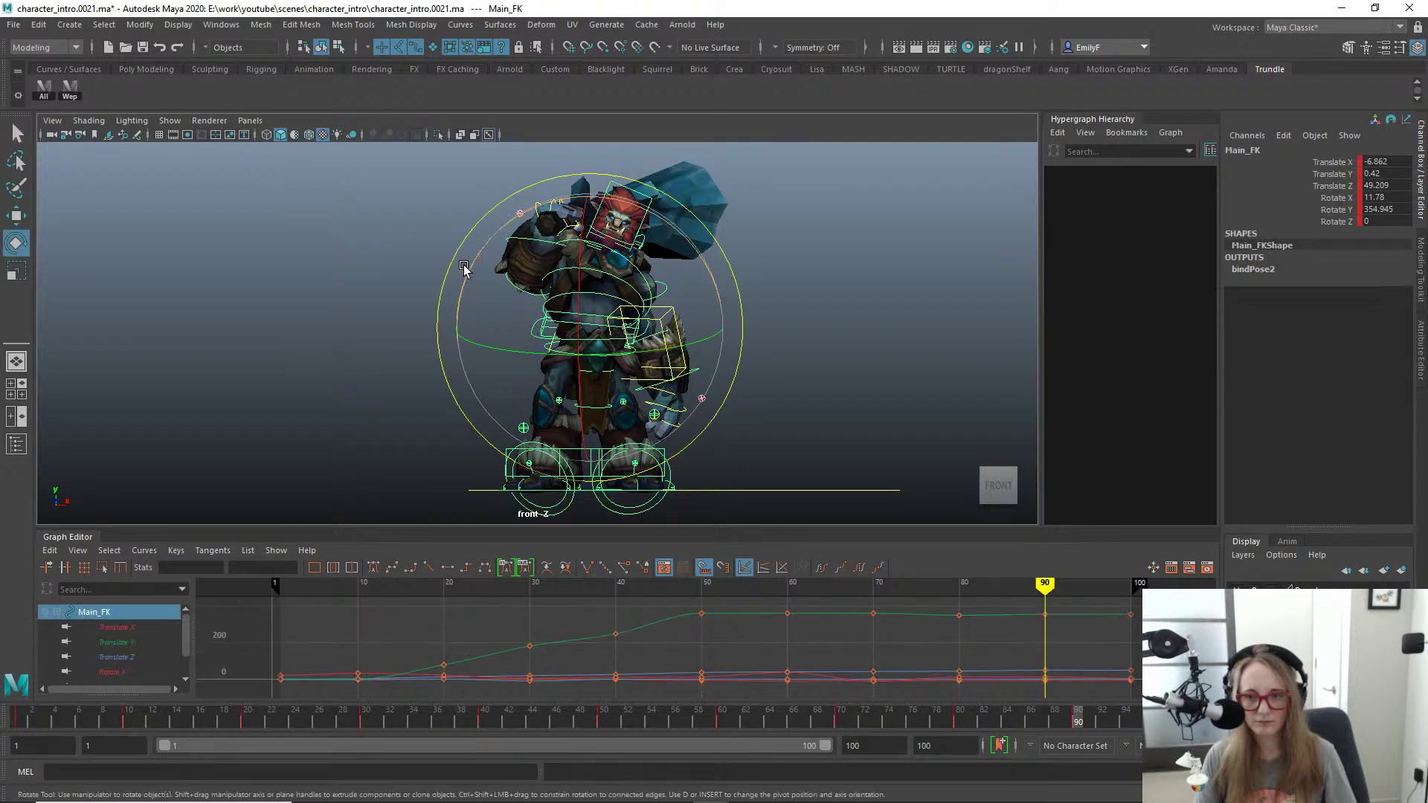
drag(463, 267, 462, 290)
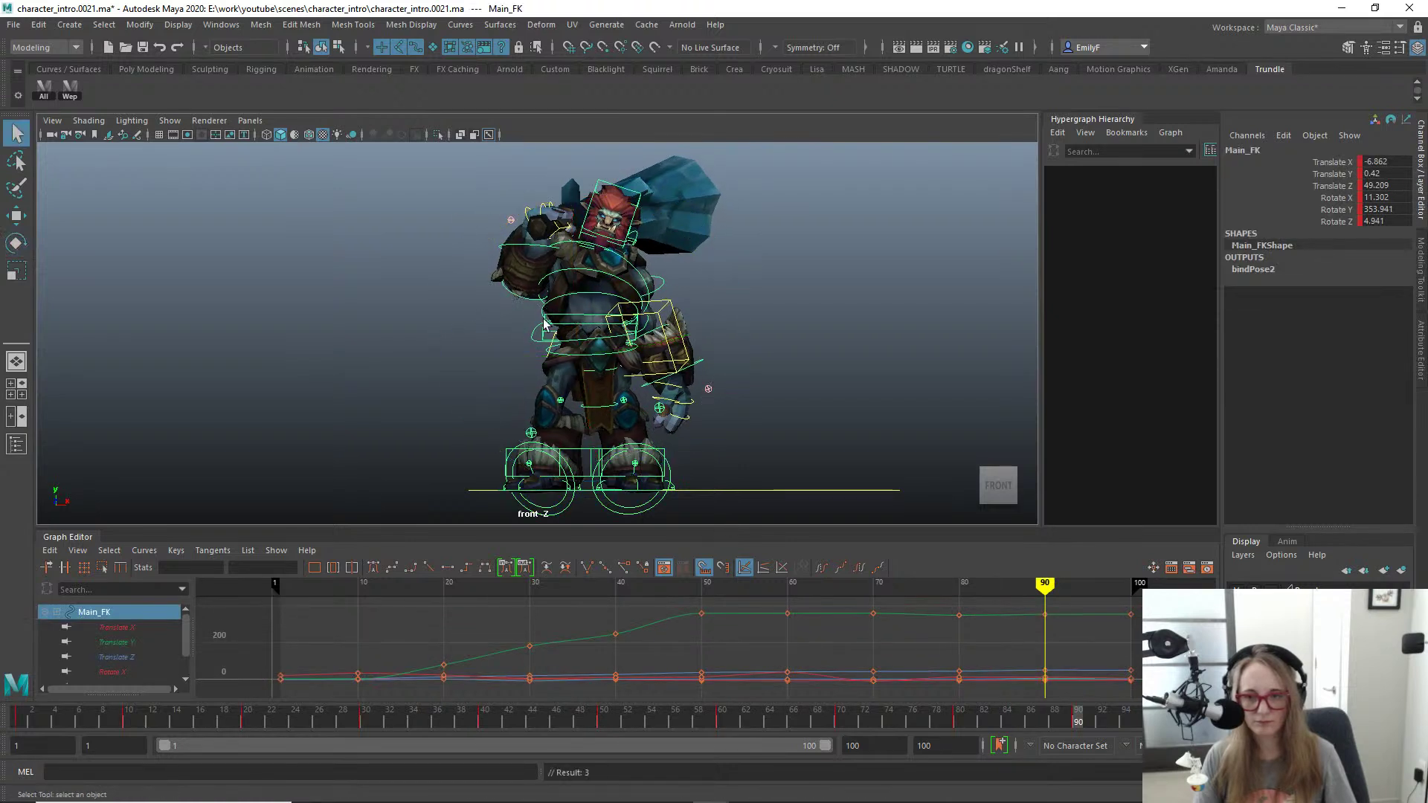
Step: Counter-rotate Root_FK in the front view at frame 90 to about -22.2, 4.9, -10.1
click(532, 445)
drag(532, 445, 531, 444)
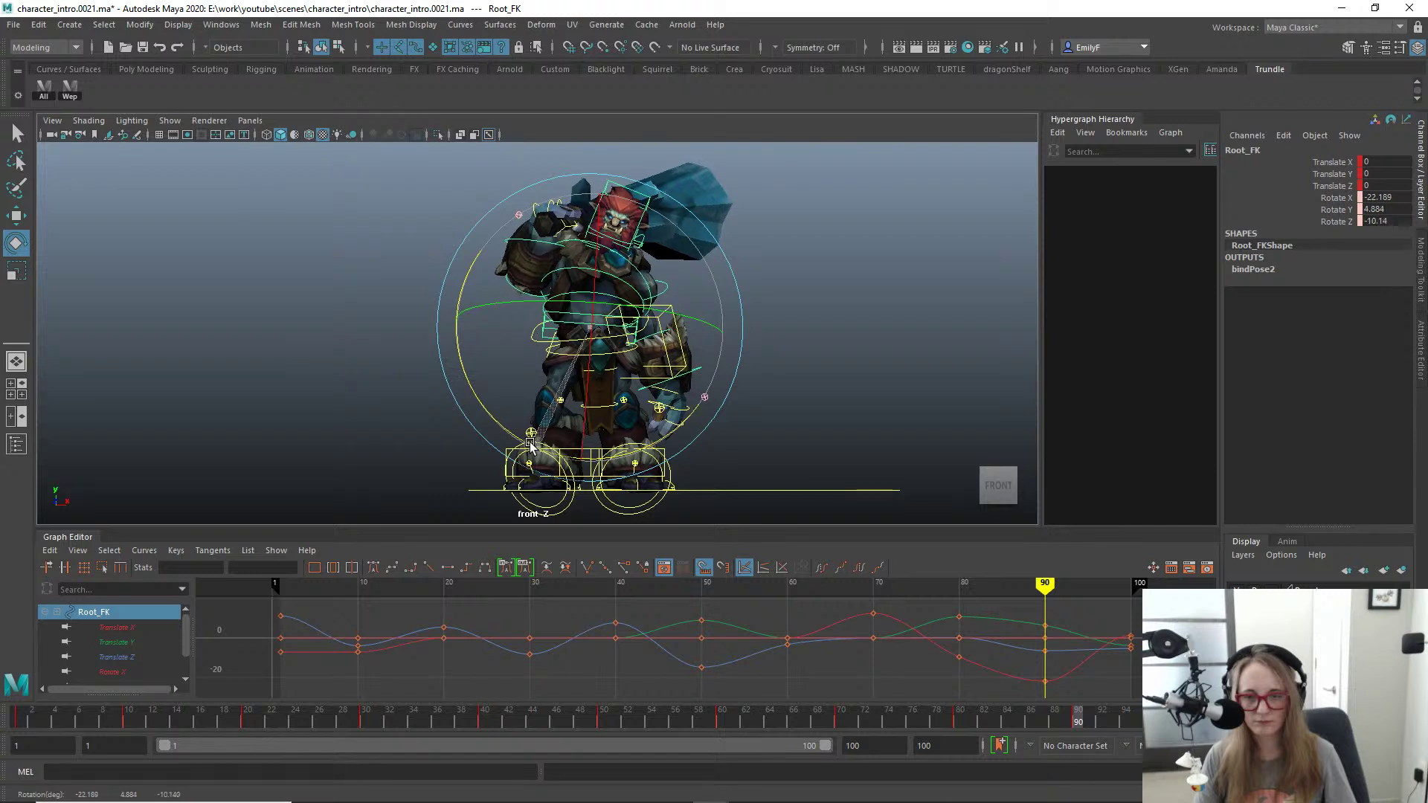
key(q)
key(alt+1)
alt+right_drag(638, 394, 632, 359)
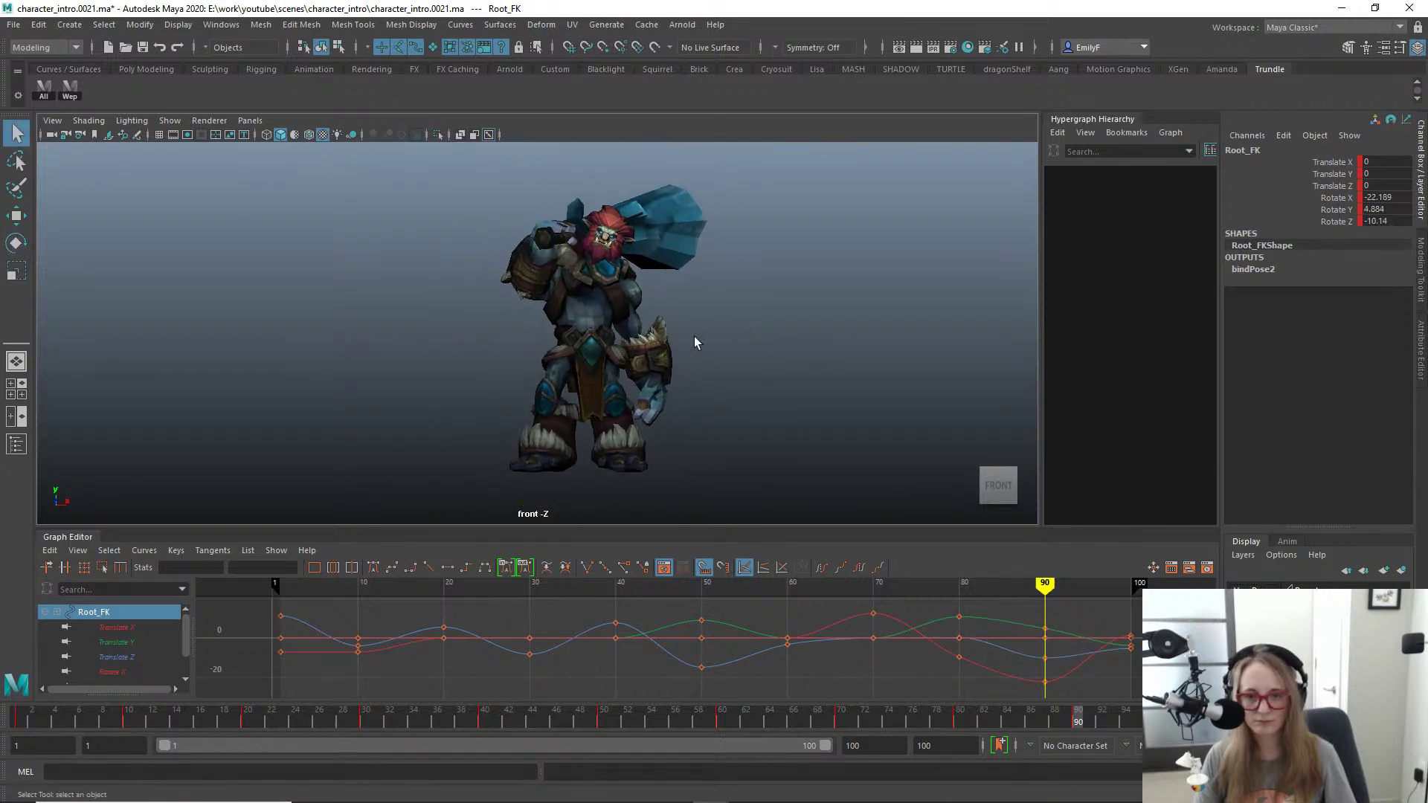
Step: Rotate L_Shoulder_FK freehand in the front view at frame 90 to about 17.1, 7.9, 19.9
key(alt+1)
click(659, 287)
key(e)
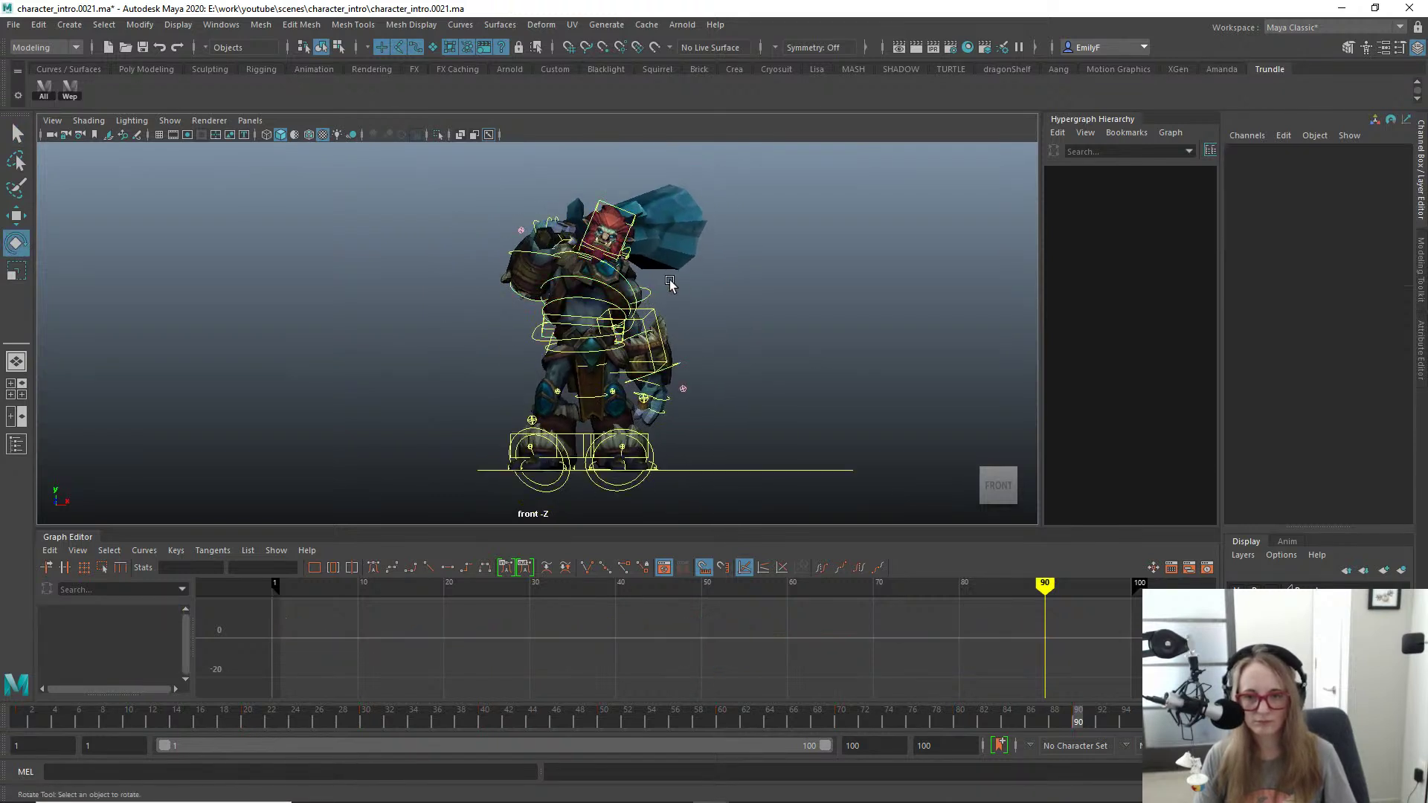
click(646, 290)
key(alt+1)
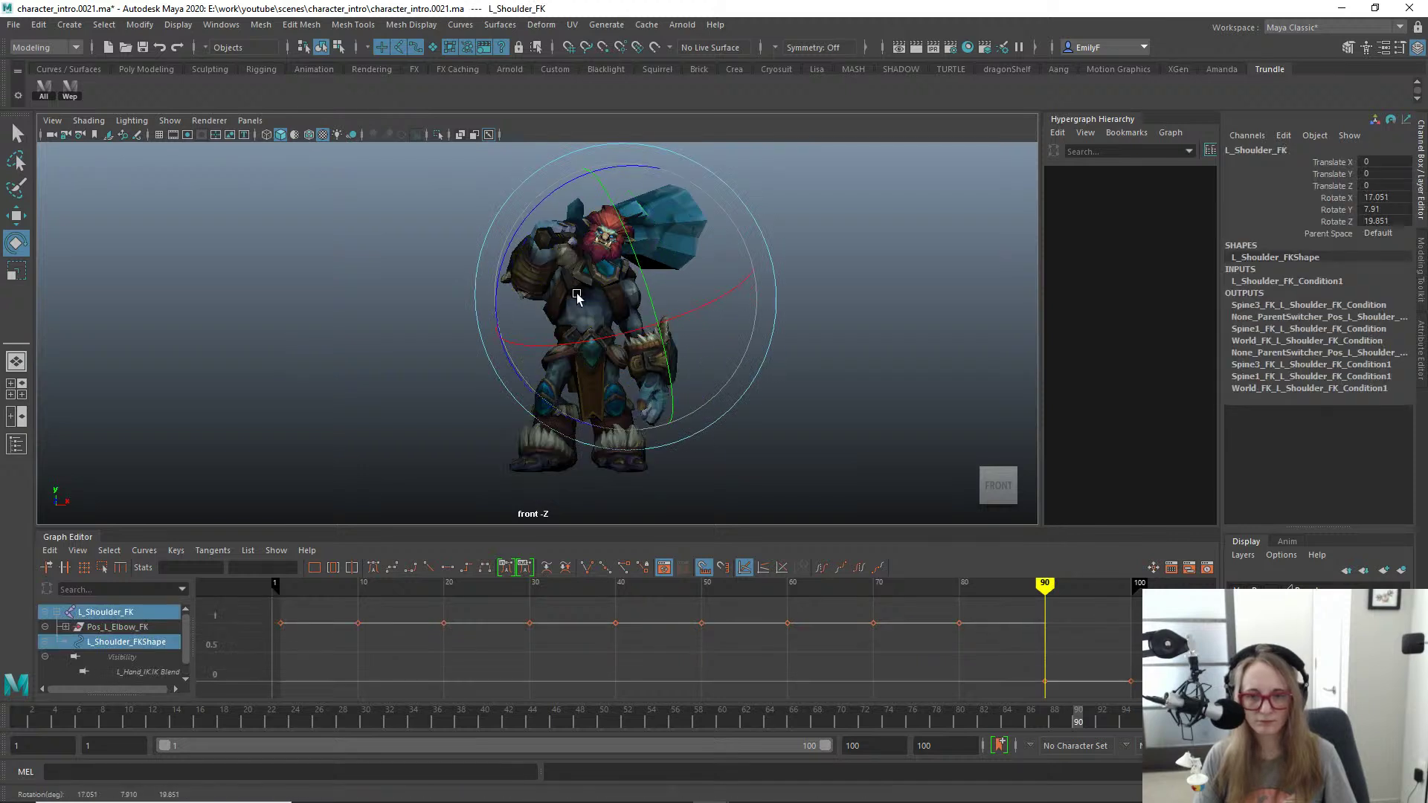
mouse_move(573, 192)
mouse_down()
mouse_move(549, 206)
mouse_move(568, 197)
mouse_up()
key(q)
scroll(664, 305, down, 2)
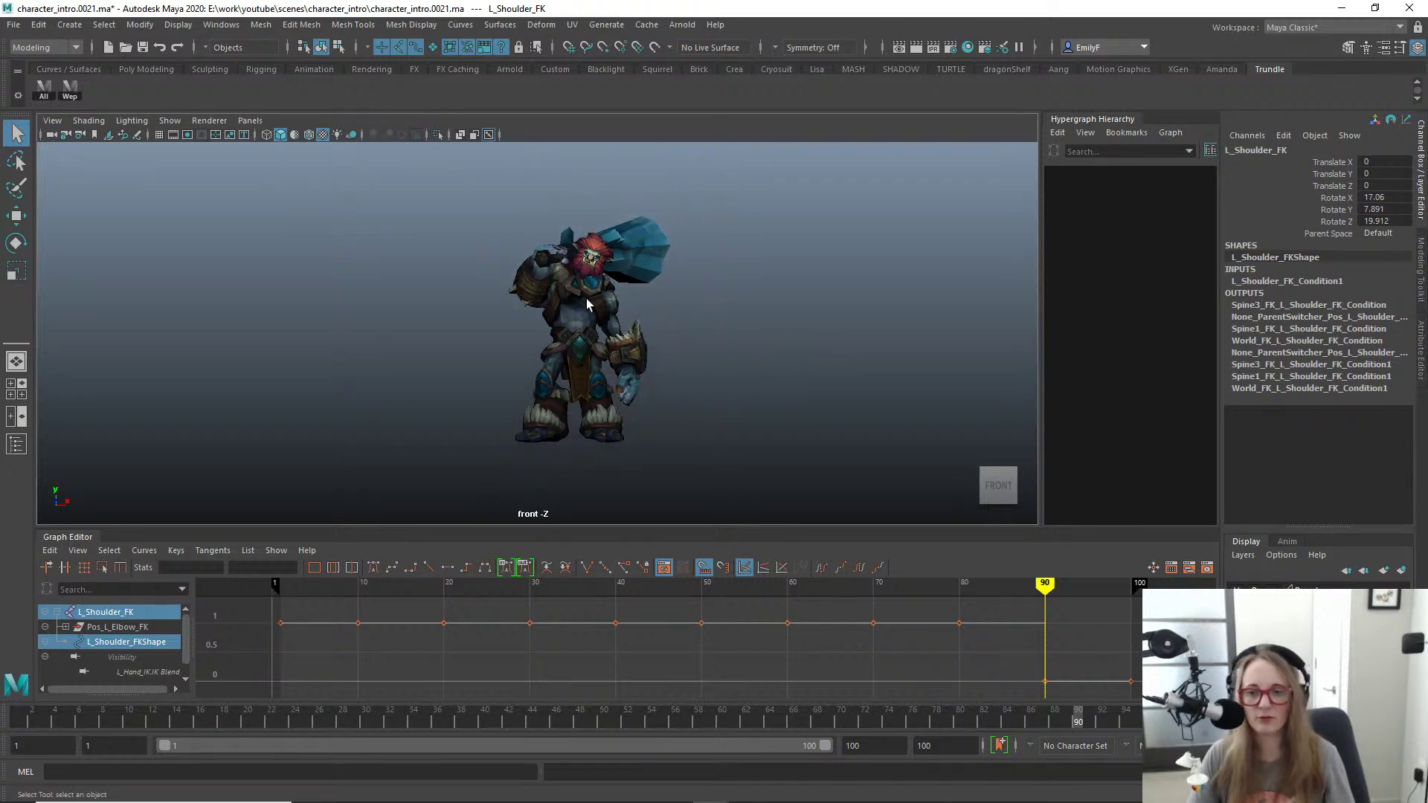
Step: Switch to the perspective view and save the scene as the next incremental version, character_intro.0022.ma
alt+drag(681, 314, 666, 343)
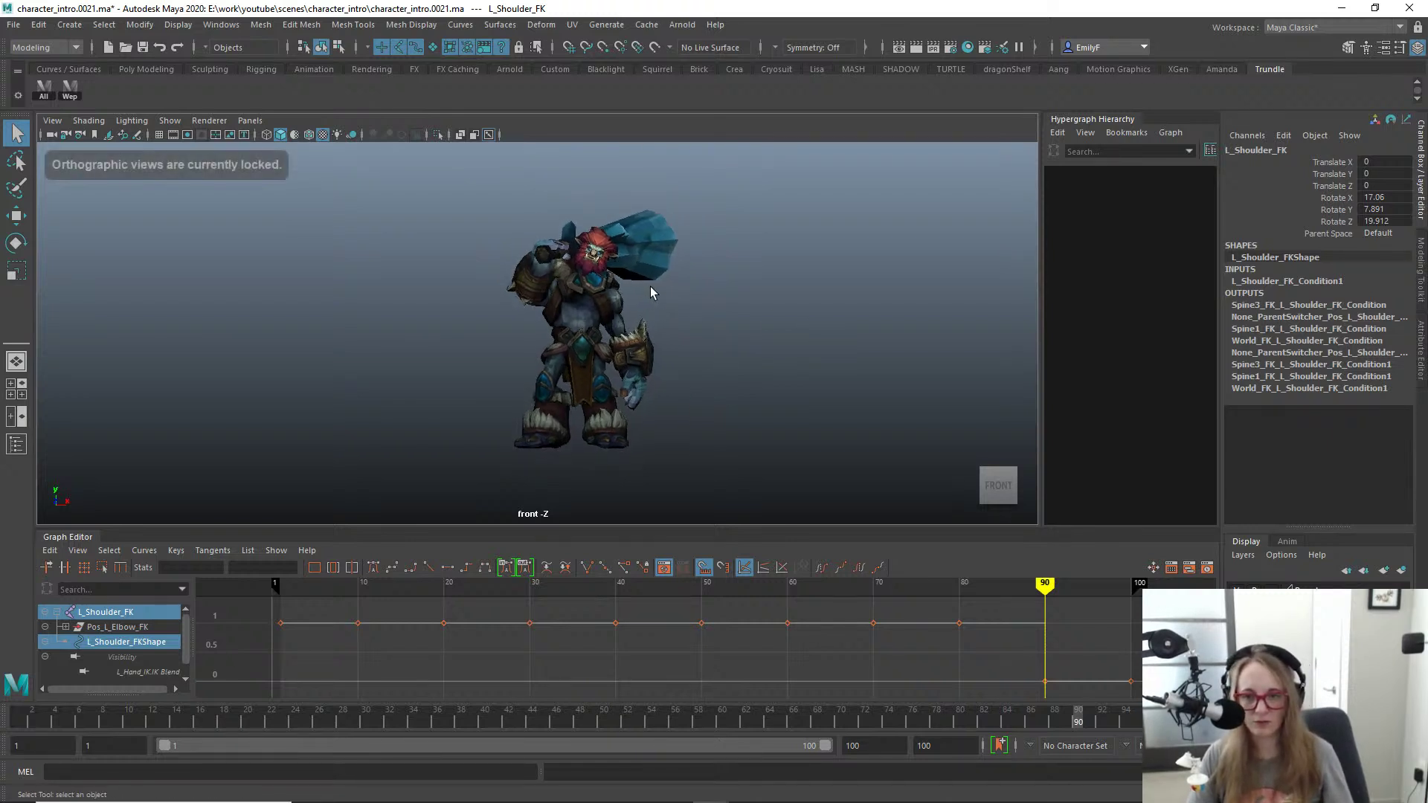
key(space)
drag(649, 288, 633, 243)
mouse_move(579, 283)
alt+mouse_down()
mouse_move(857, 294)
mouse_move(565, 249)
mouse_move(628, 220)
mouse_move(543, 239)
mouse_move(373, 239)
mouse_move(430, 217)
mouse_move(526, 243)
mouse_move(749, 223)
mouse_move(417, 227)
mouse_move(470, 238)
mouse_move(479, 268)
mouse_move(558, 276)
alt+mouse_up()
key(alt+1)
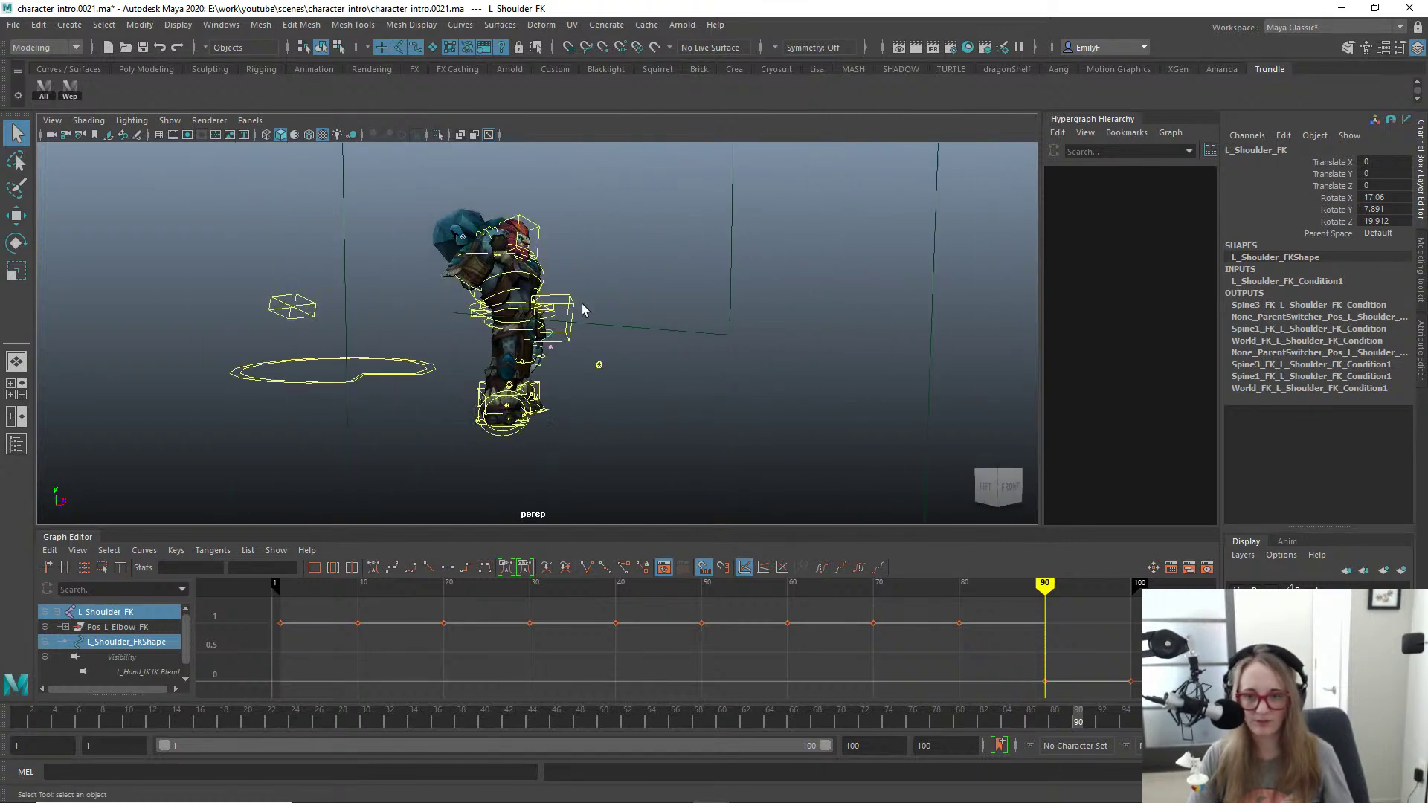
click(538, 307)
click(512, 304)
key(w)
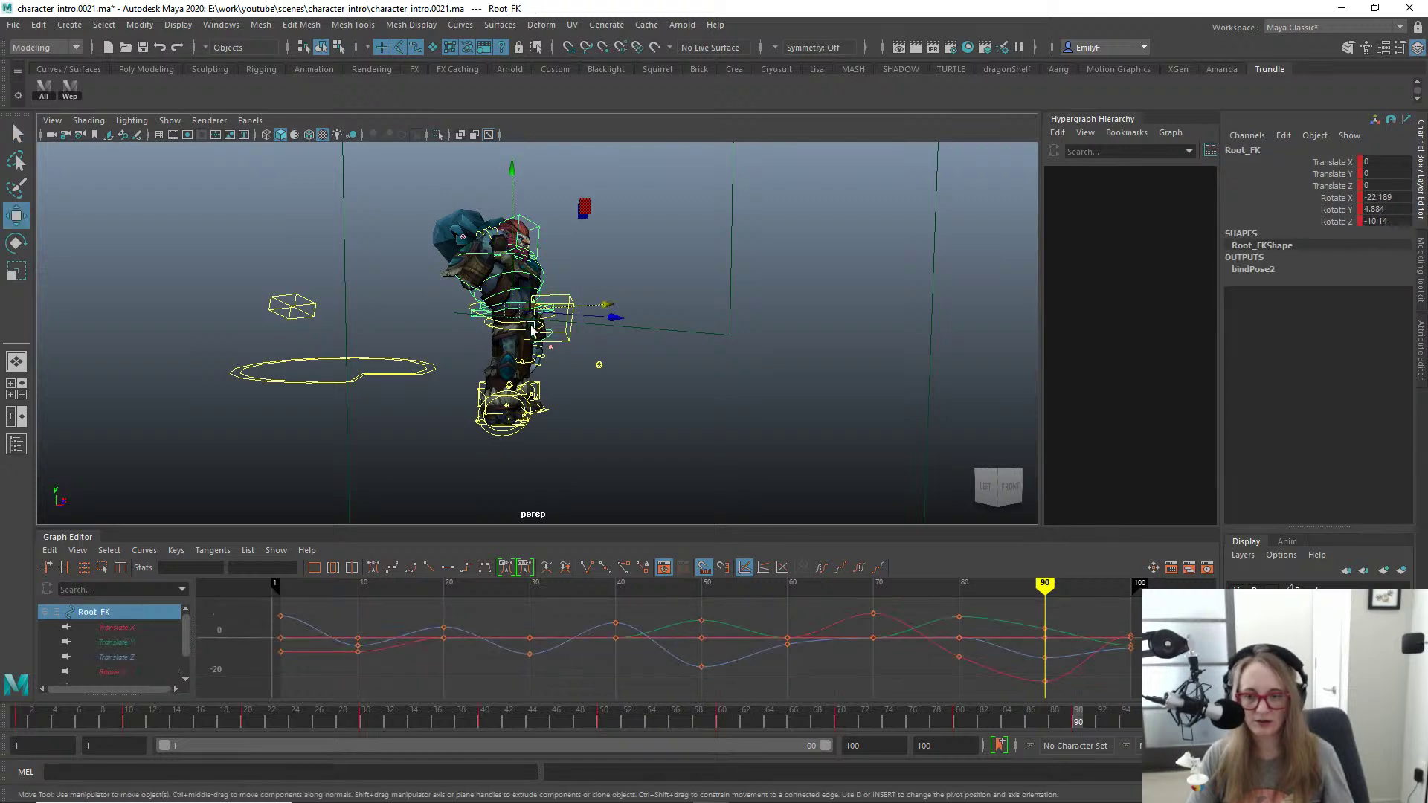
scroll(528, 325, down, 1)
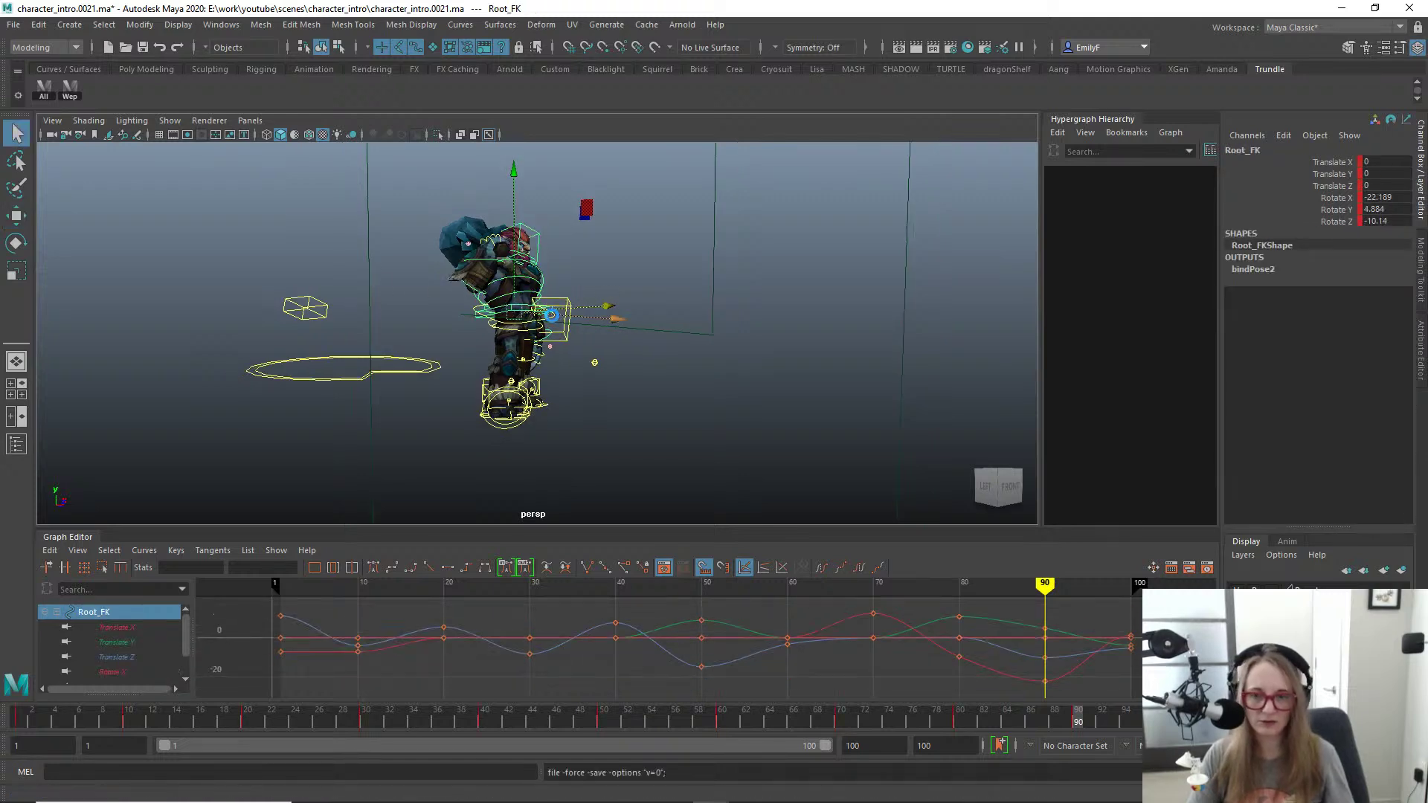
key(ctrl+alt+s)
key(q)
Step: Hide the front1 camera in the perspective view
alt+drag(406, 309, 467, 293)
key(alt+1)
alt+middle_drag(475, 287, 565, 269)
alt+right_drag(565, 269, 510, 286)
alt+drag(510, 286, 605, 299)
drag(797, 239, 970, 275)
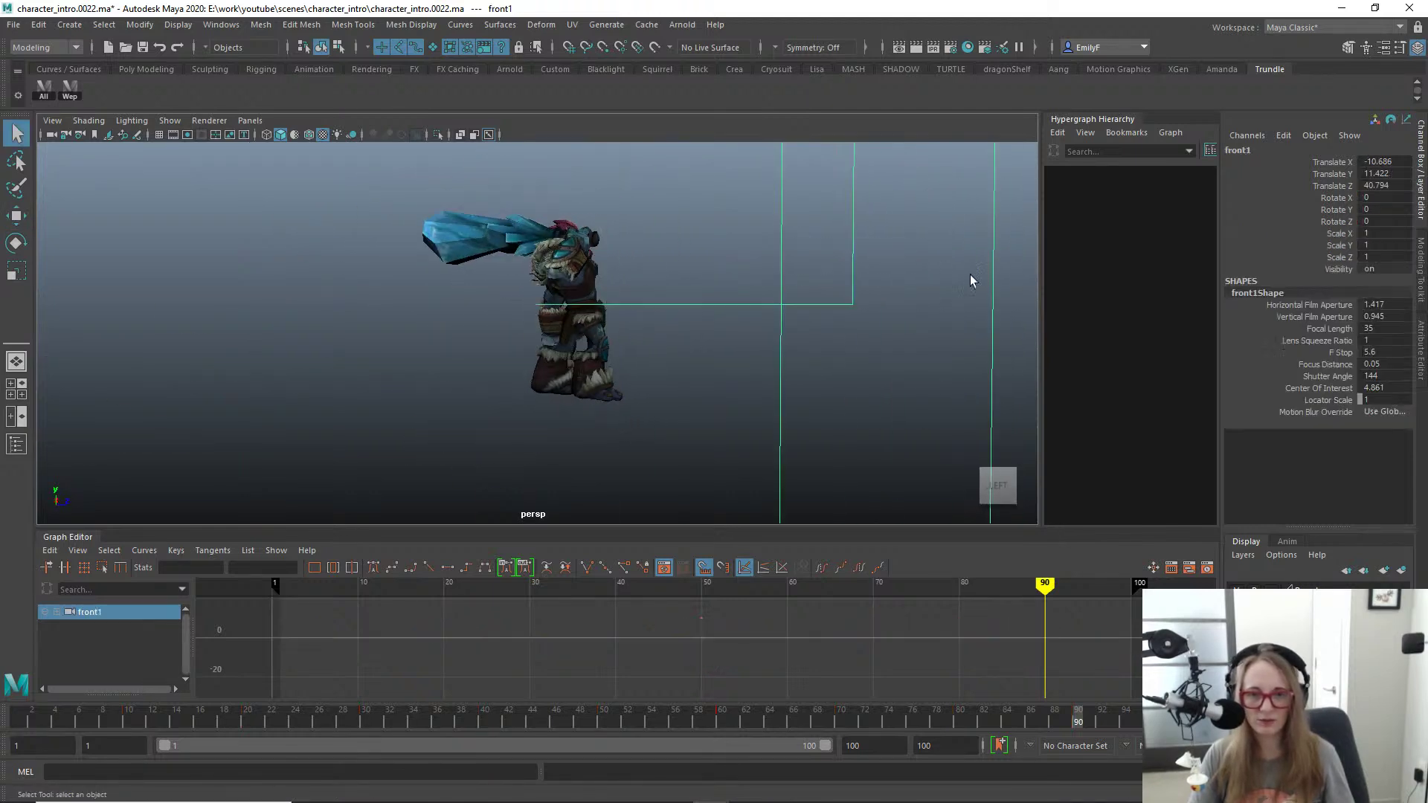
key(ctrl+h)
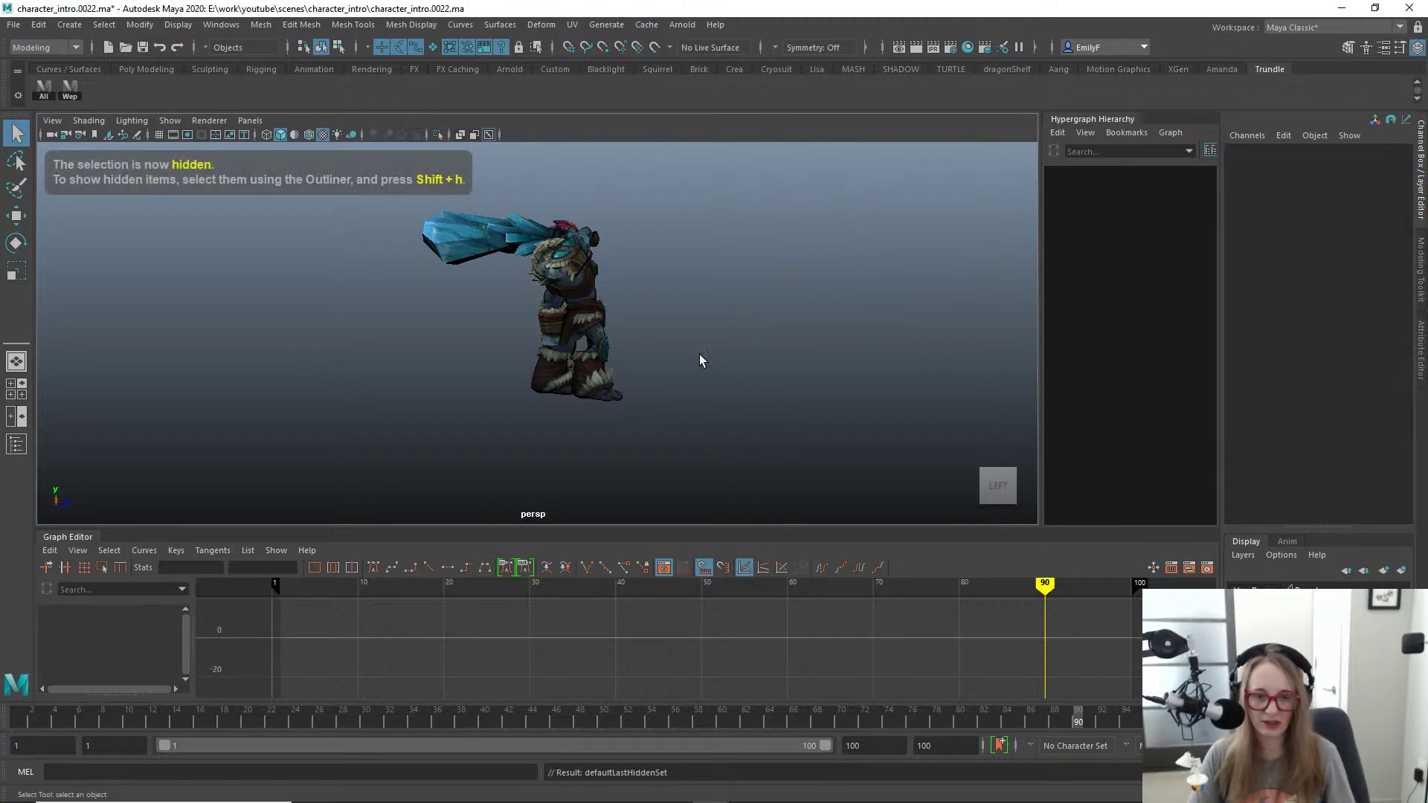
Step: Briefly play the animation, select all rig controls including the weapon, and delete their keys at frame 100
key(alt+v)
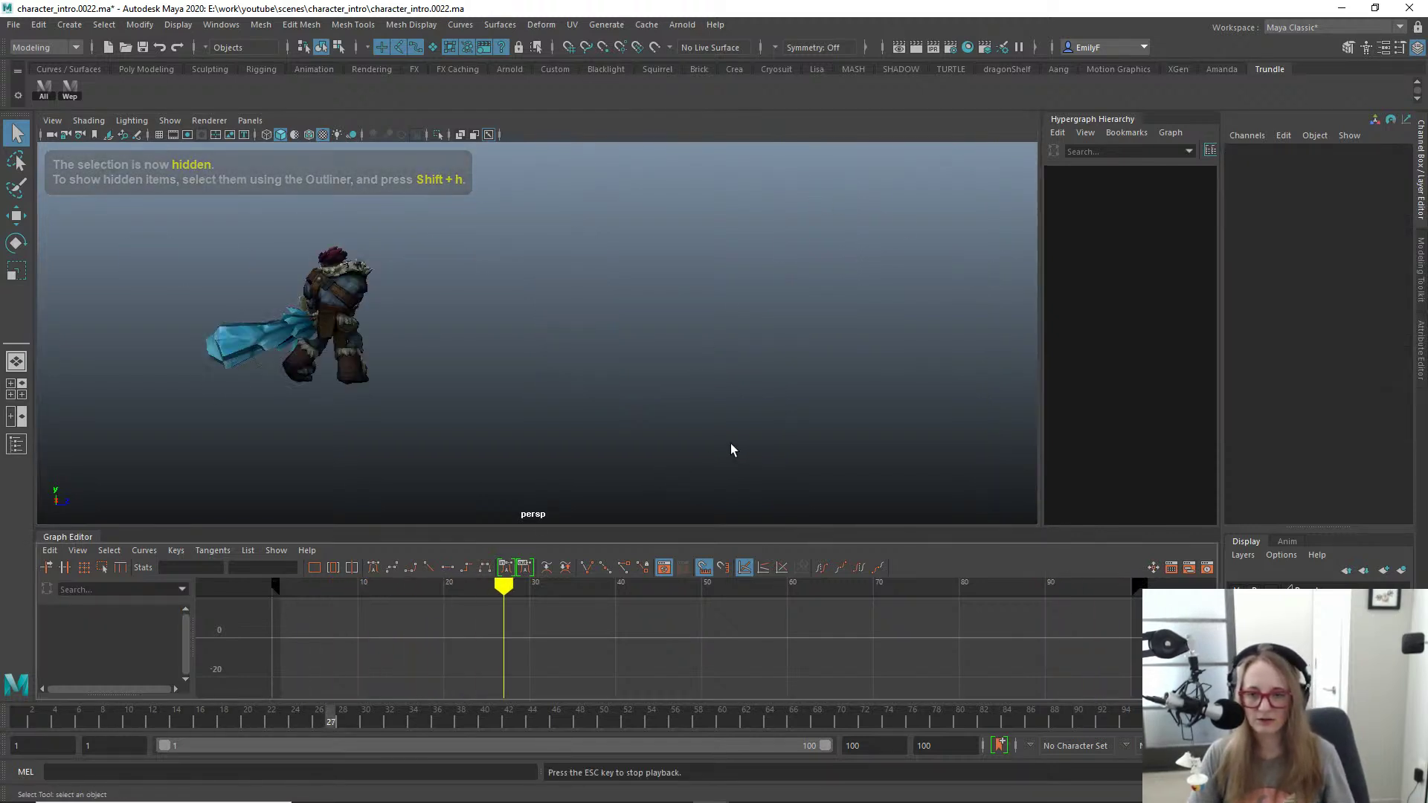
key(alt+v)
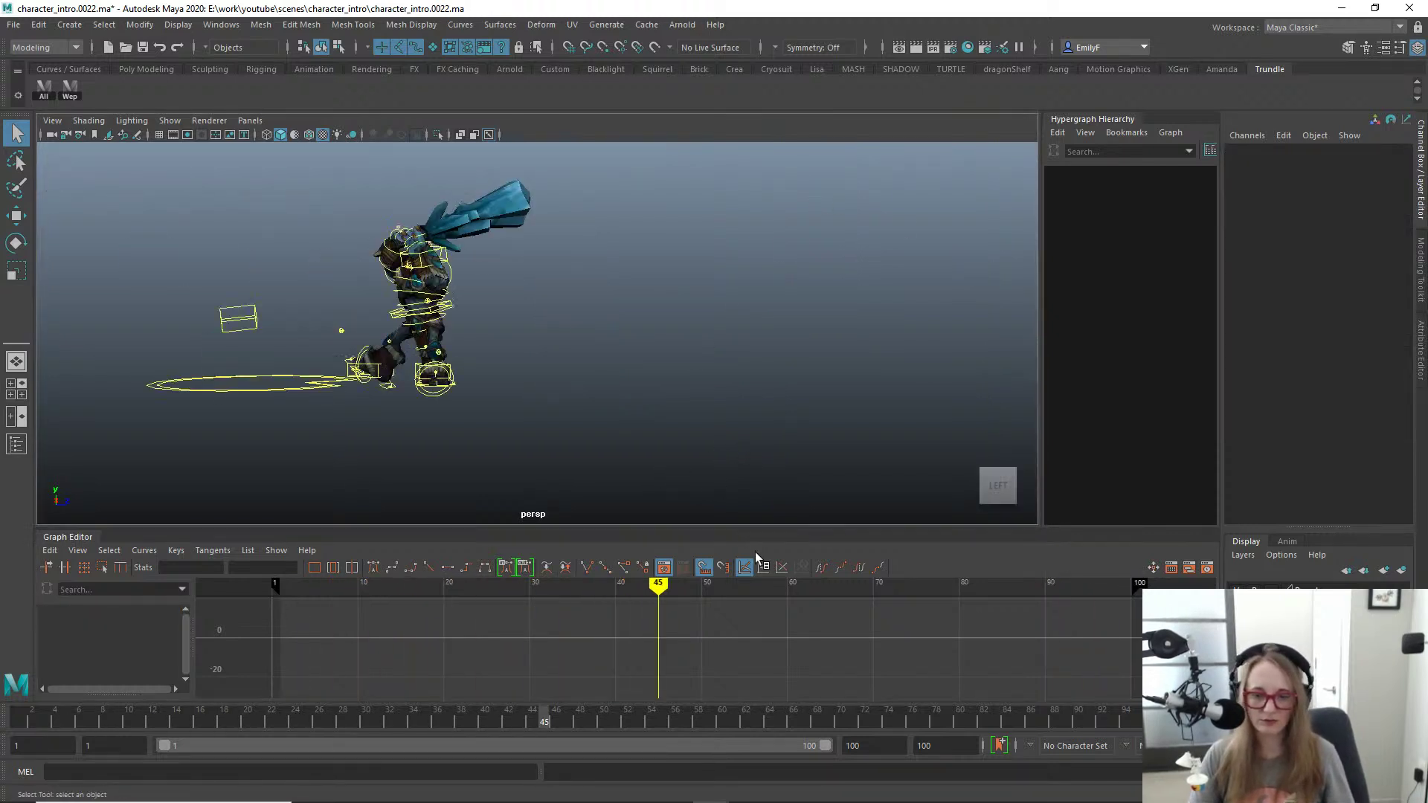
click(58, 95)
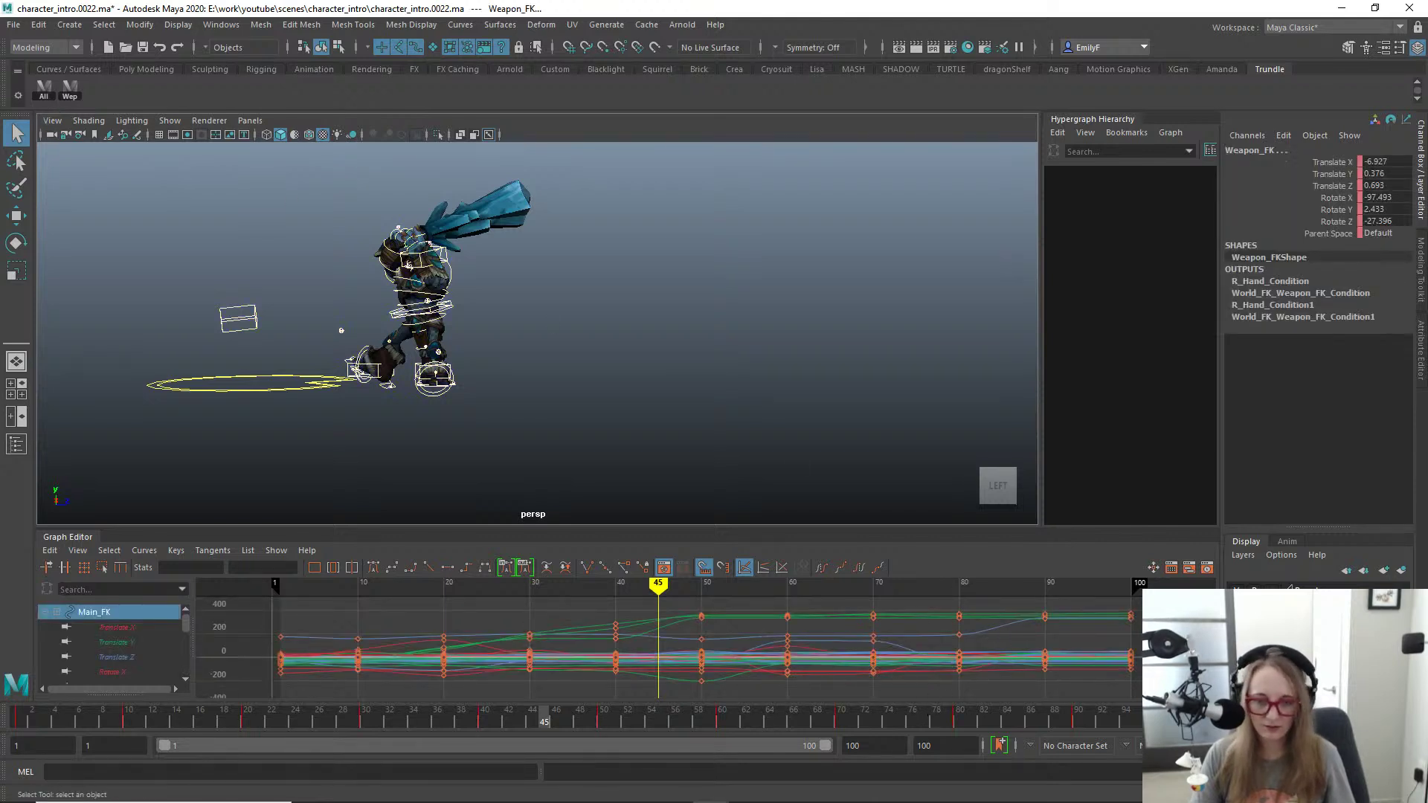
click(1197, 719)
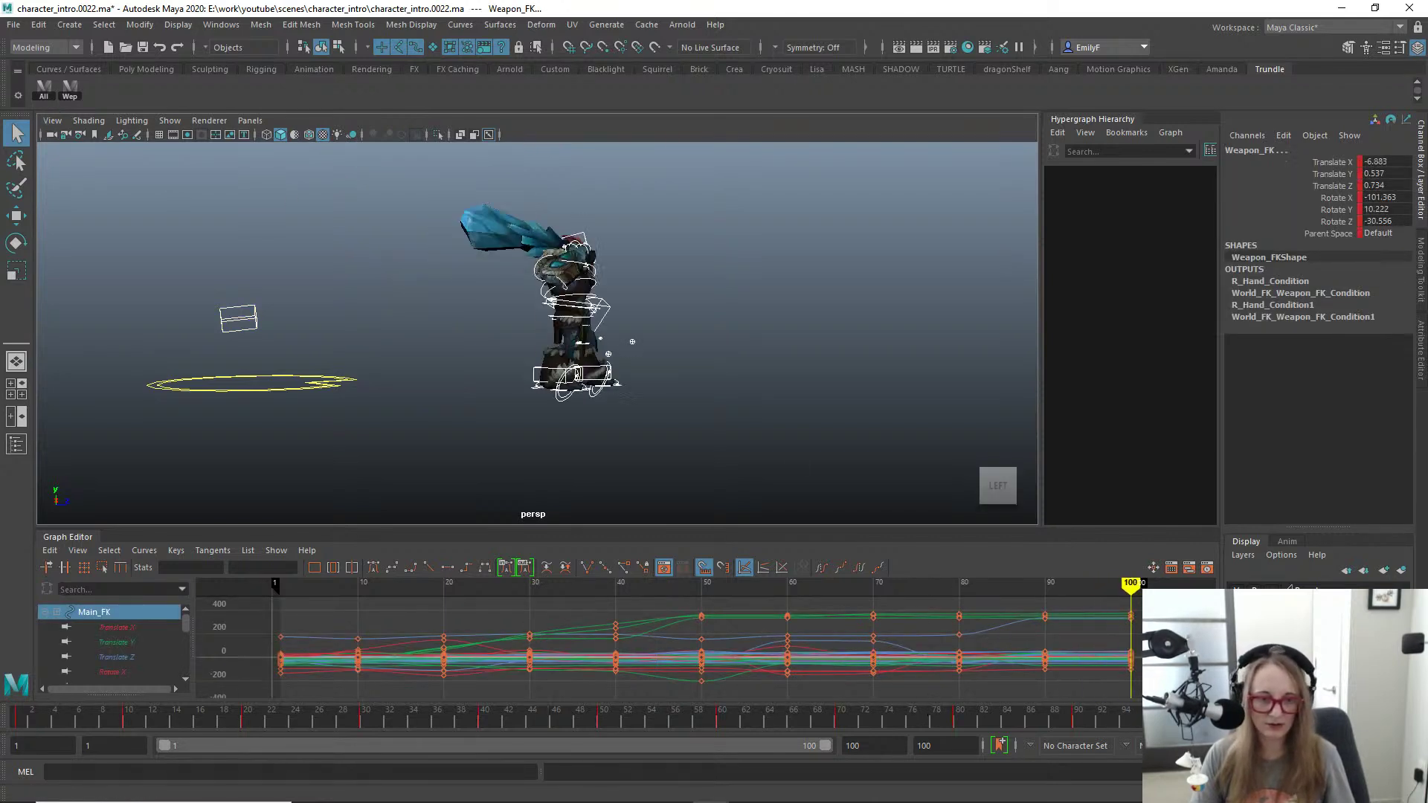
right_click(1200, 719)
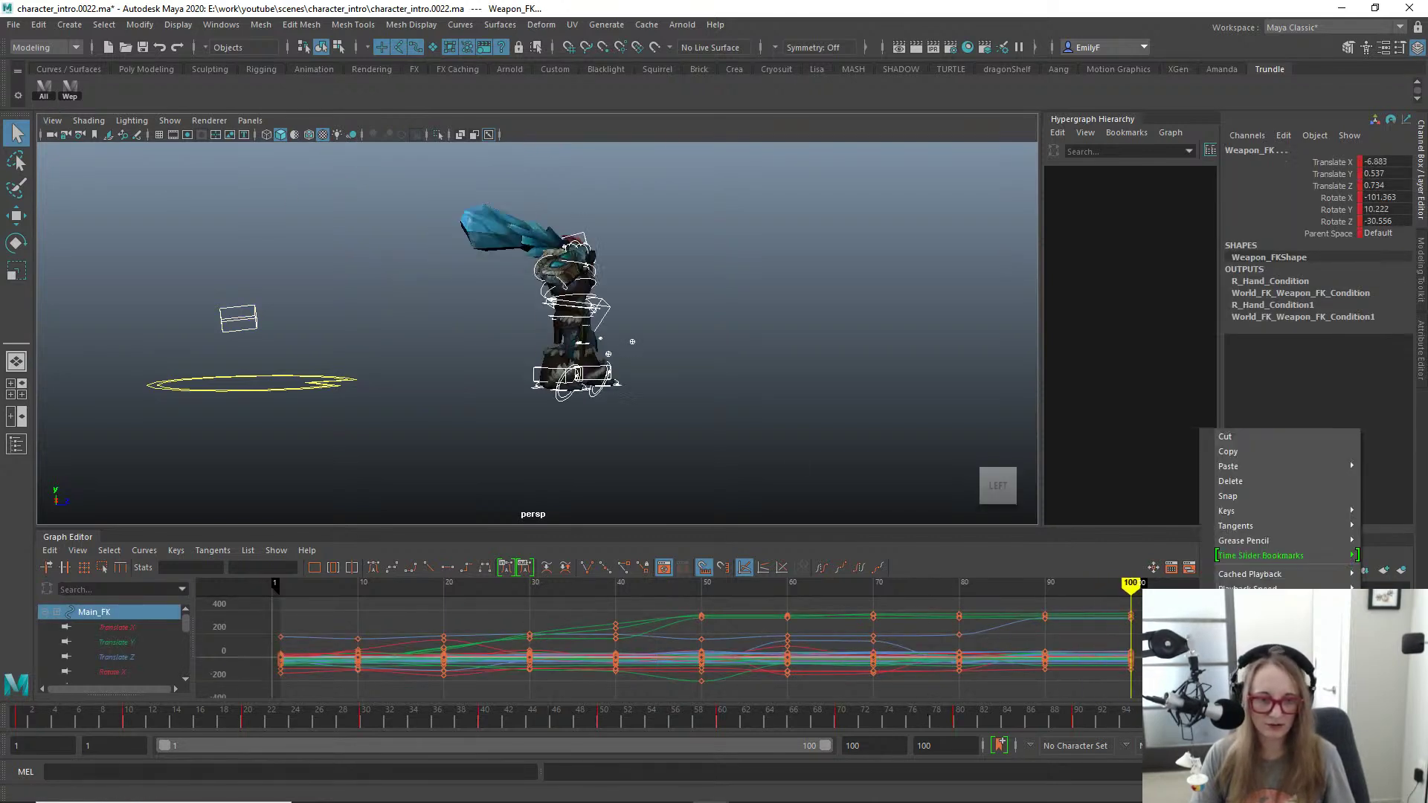
click(1260, 482)
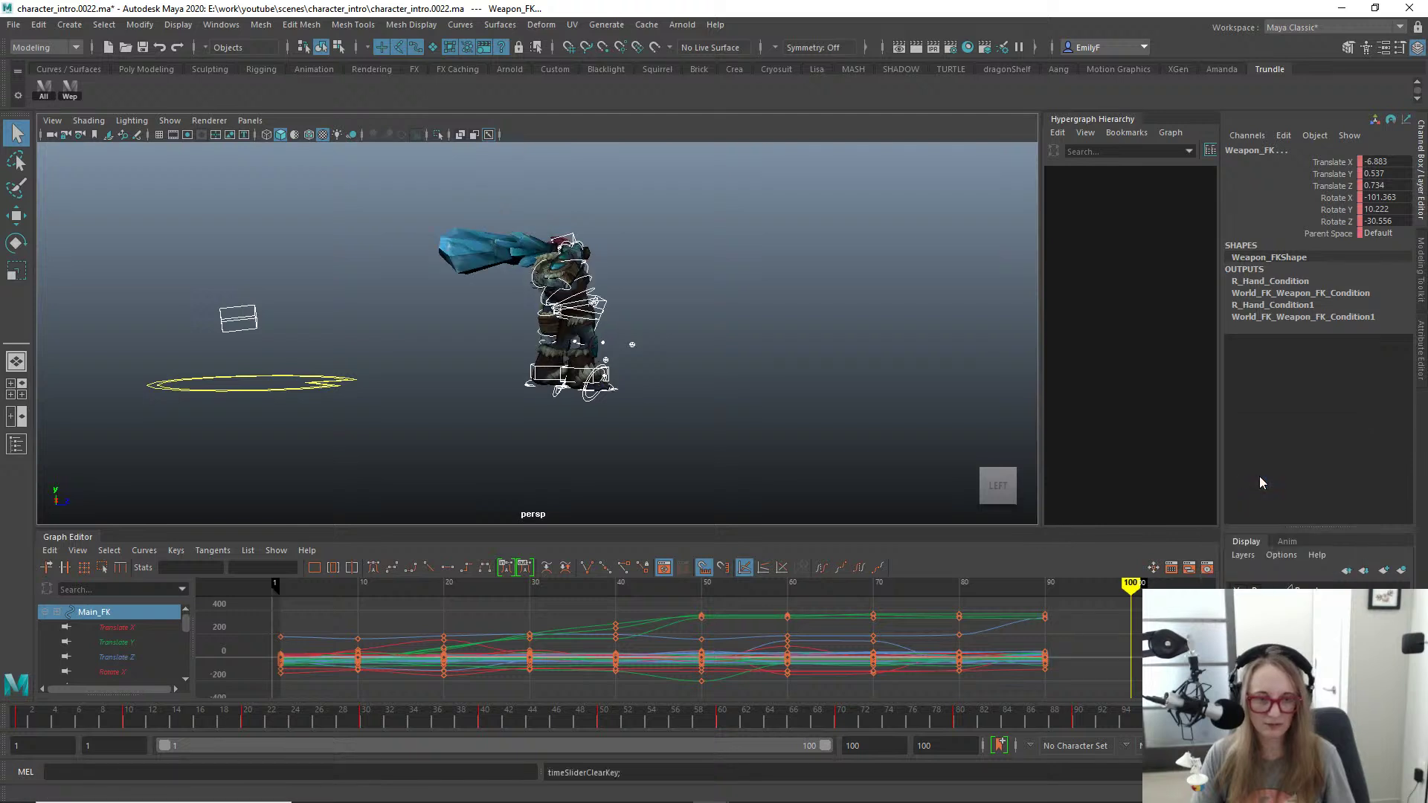
Step: Play back and scrub the animation up to frame 100, examining the troll's motion and final pose from several angles
click(433, 346)
key(alt+v)
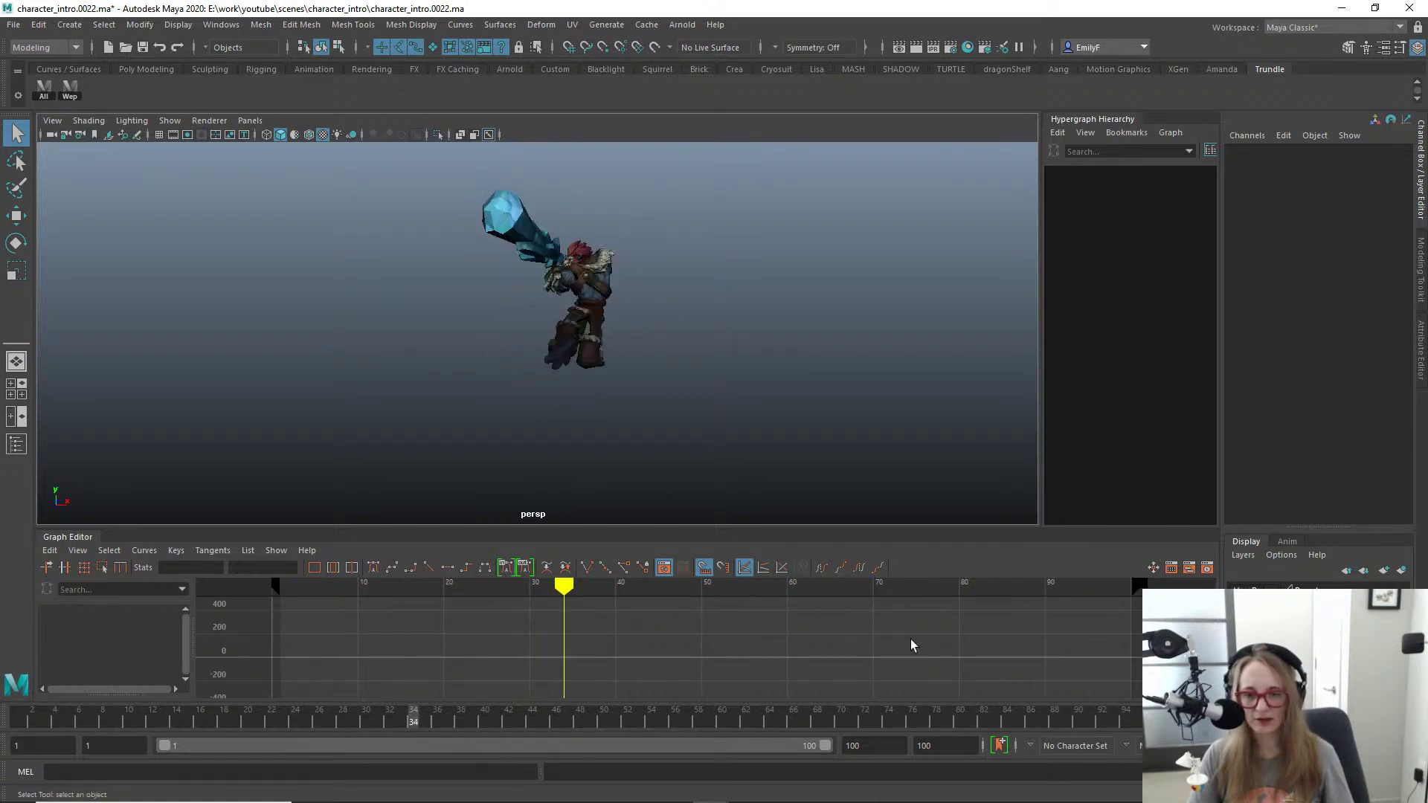
drag(1012, 718, 6, 526)
key(alt+v)
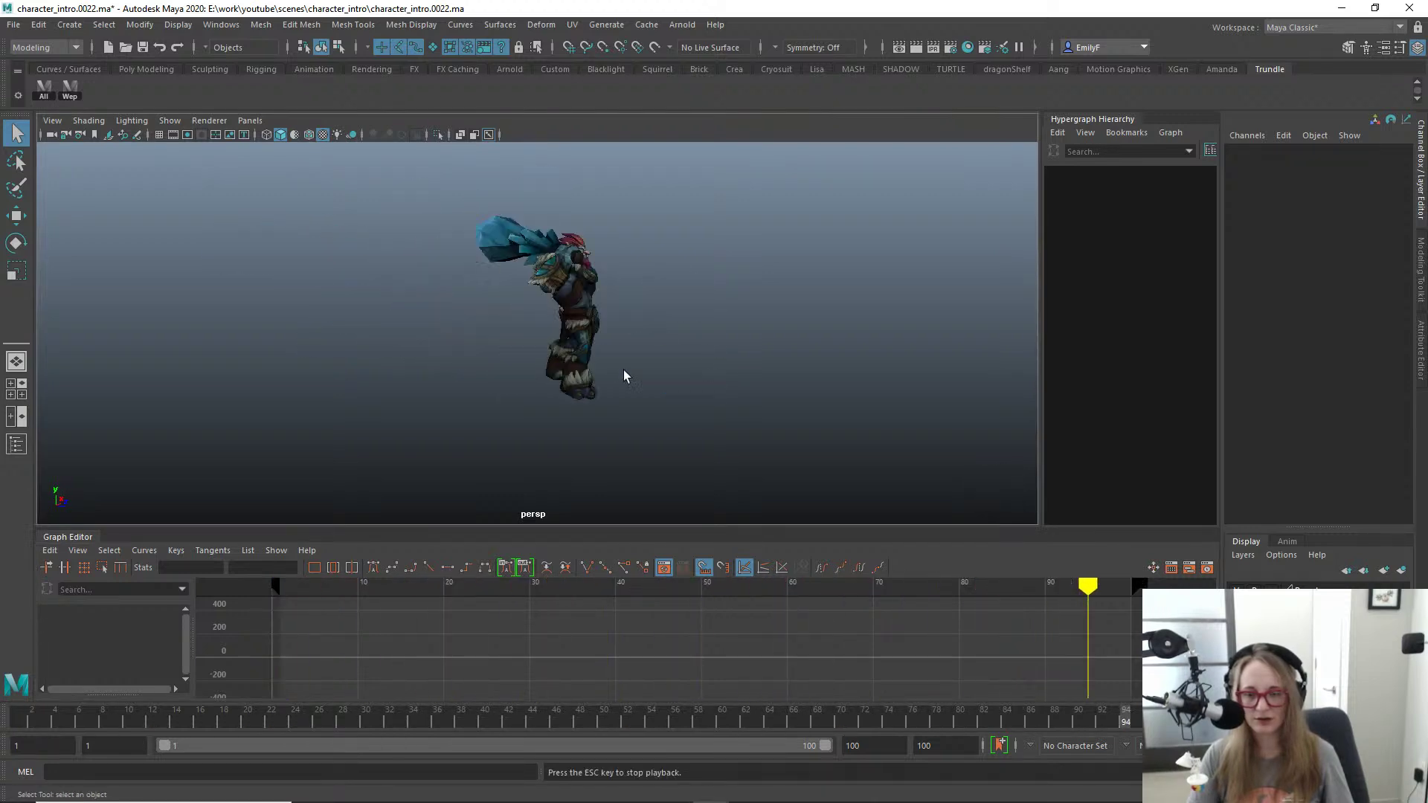
alt+middle_drag(623, 371, 513, 439)
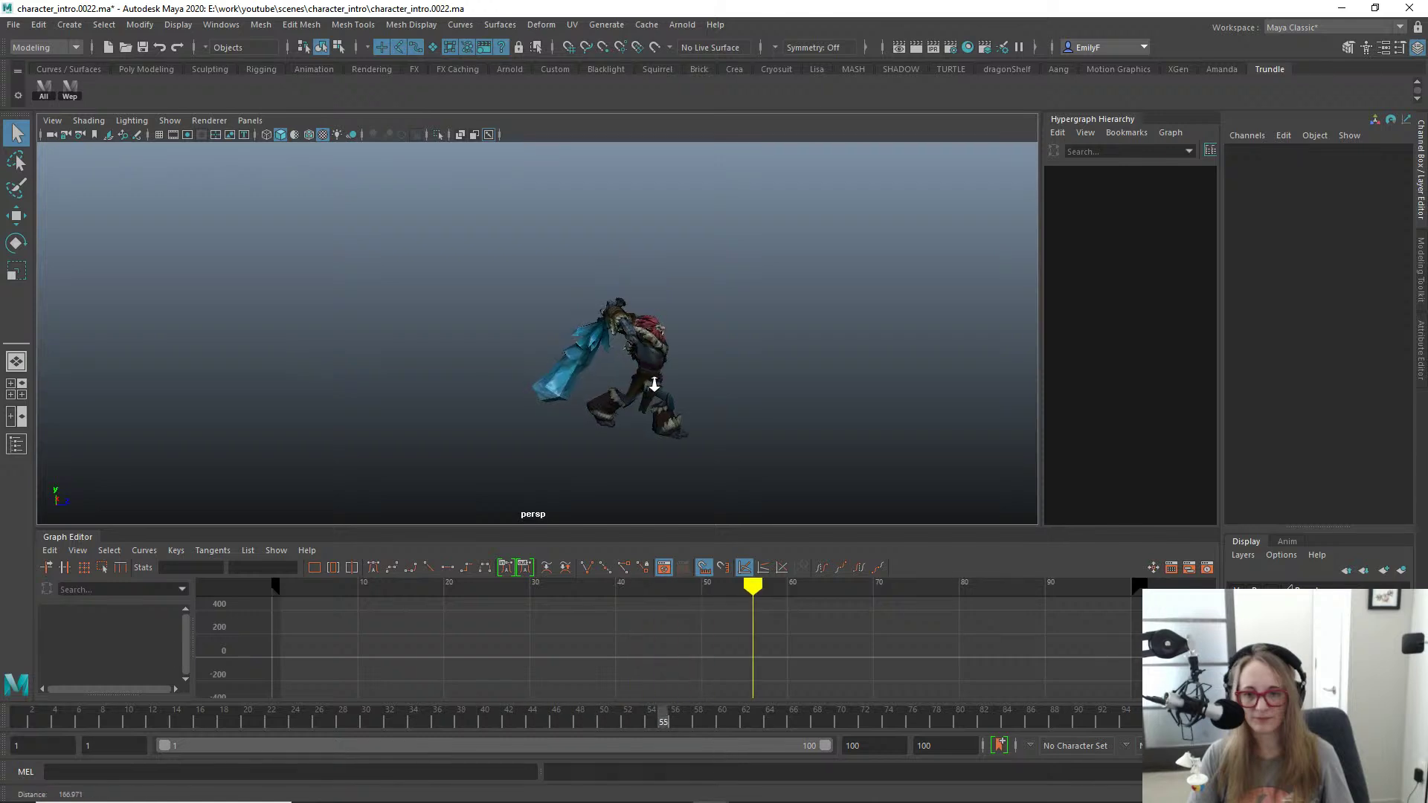
alt+middle_drag(797, 415, 706, 348)
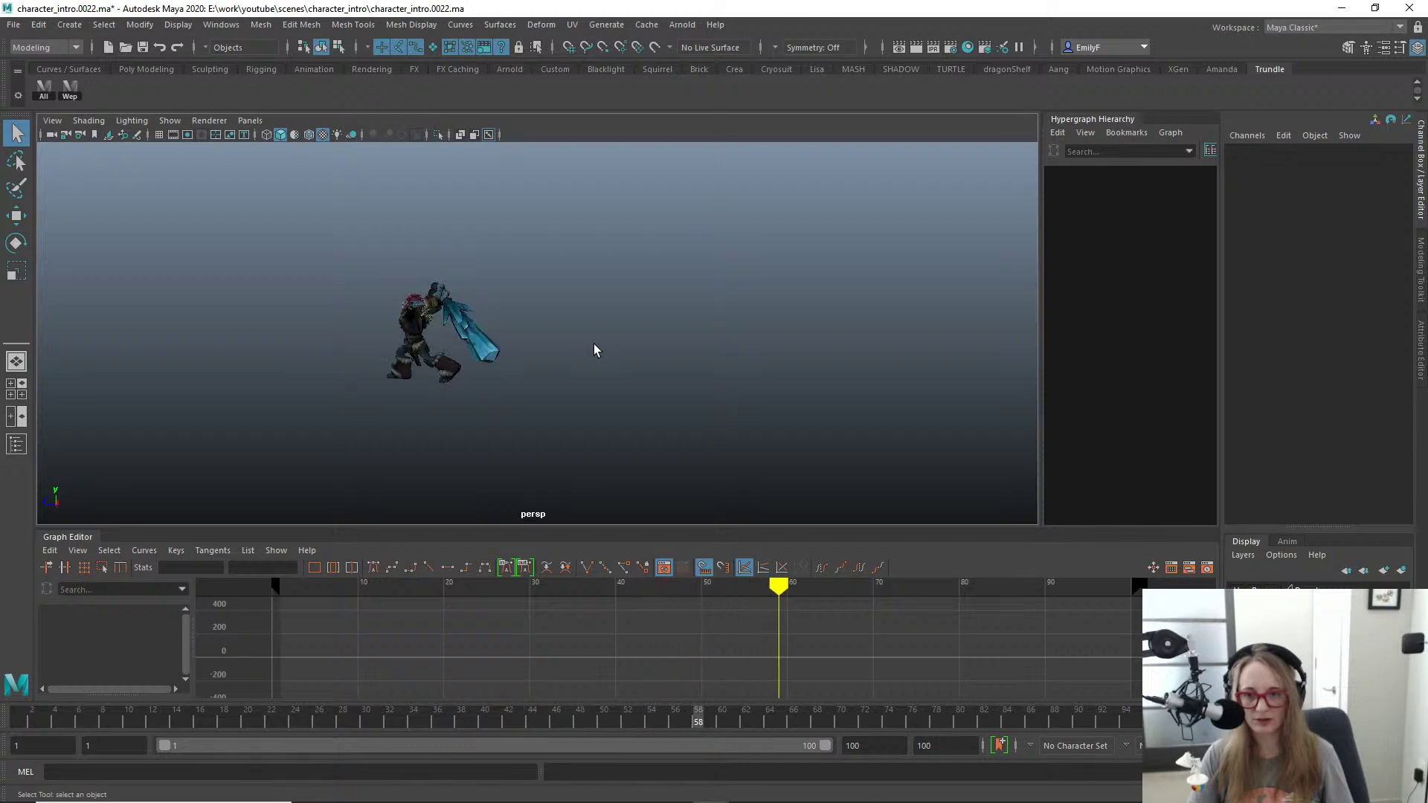
alt+drag(593, 344, 647, 347)
alt+right_drag(605, 344, 800, 345)
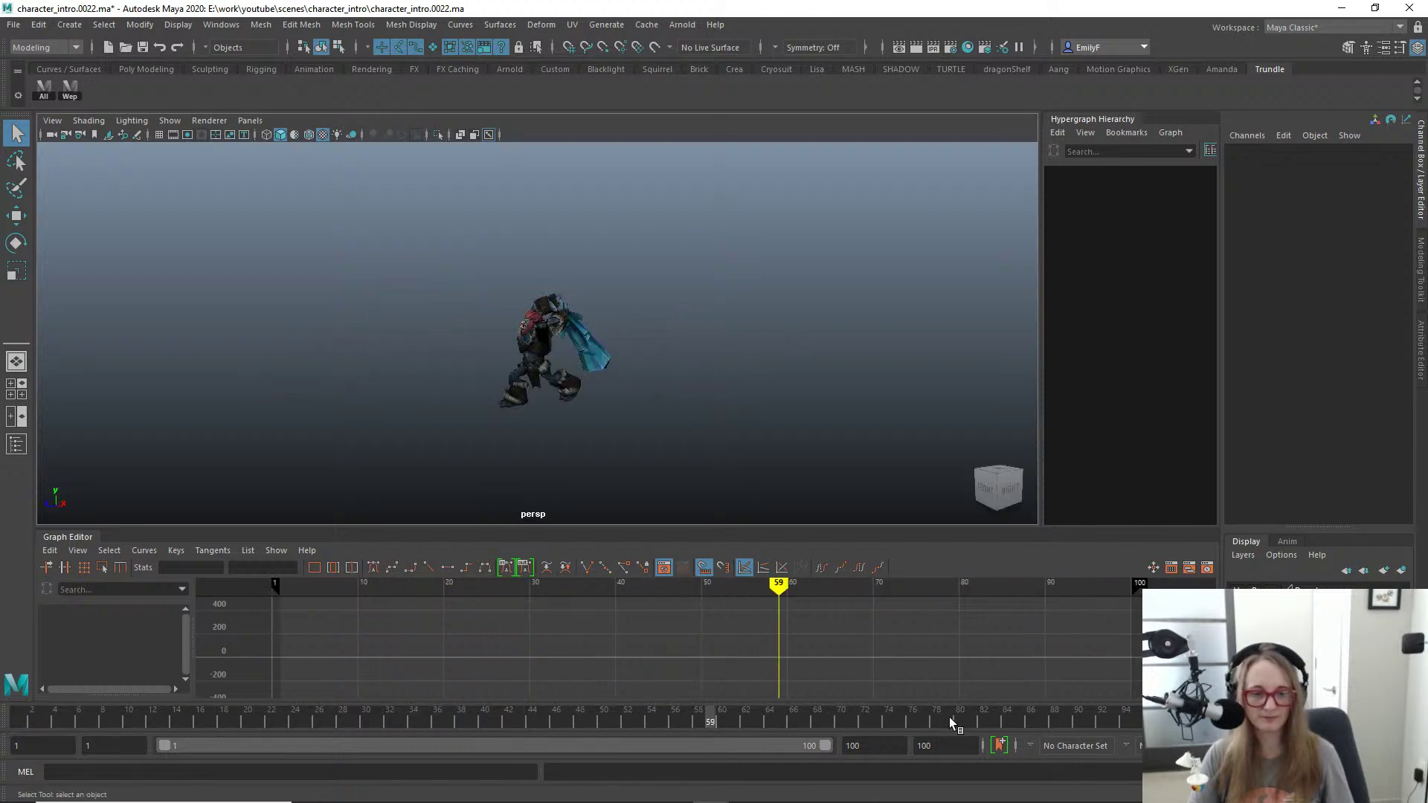
drag(949, 717, 1047, 715)
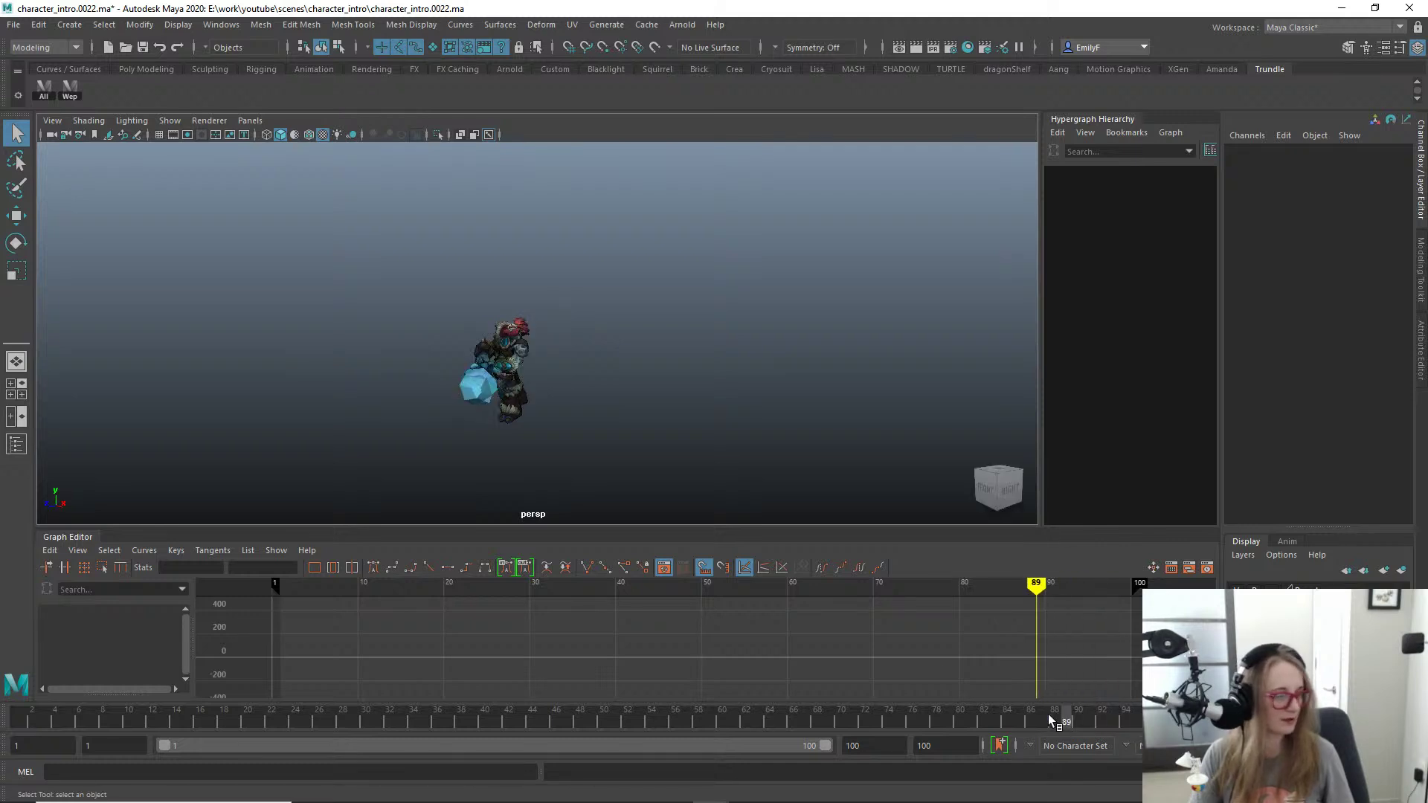
alt+drag(494, 430, 625, 439)
drag(1079, 714, 1091, 713)
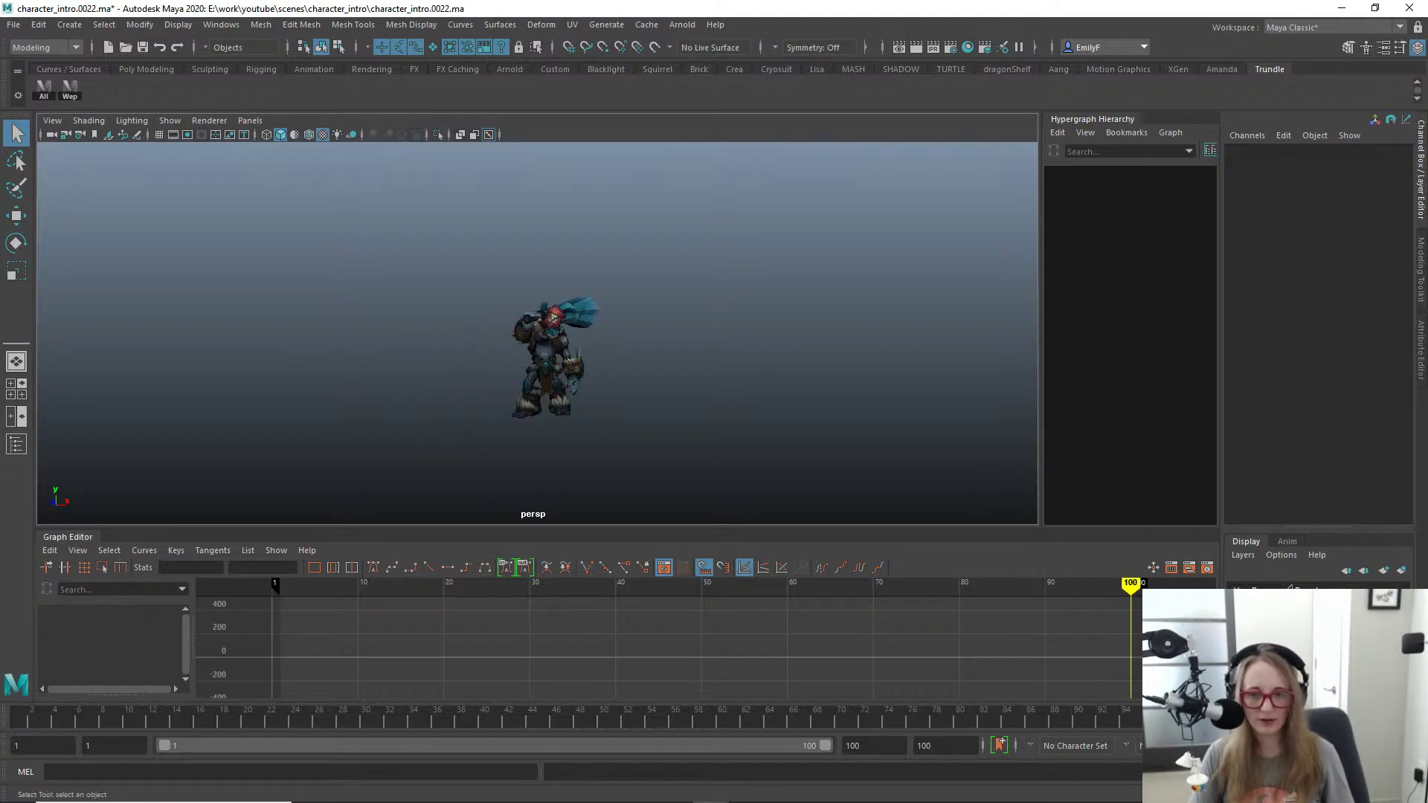
scroll(637, 335, up, 5)
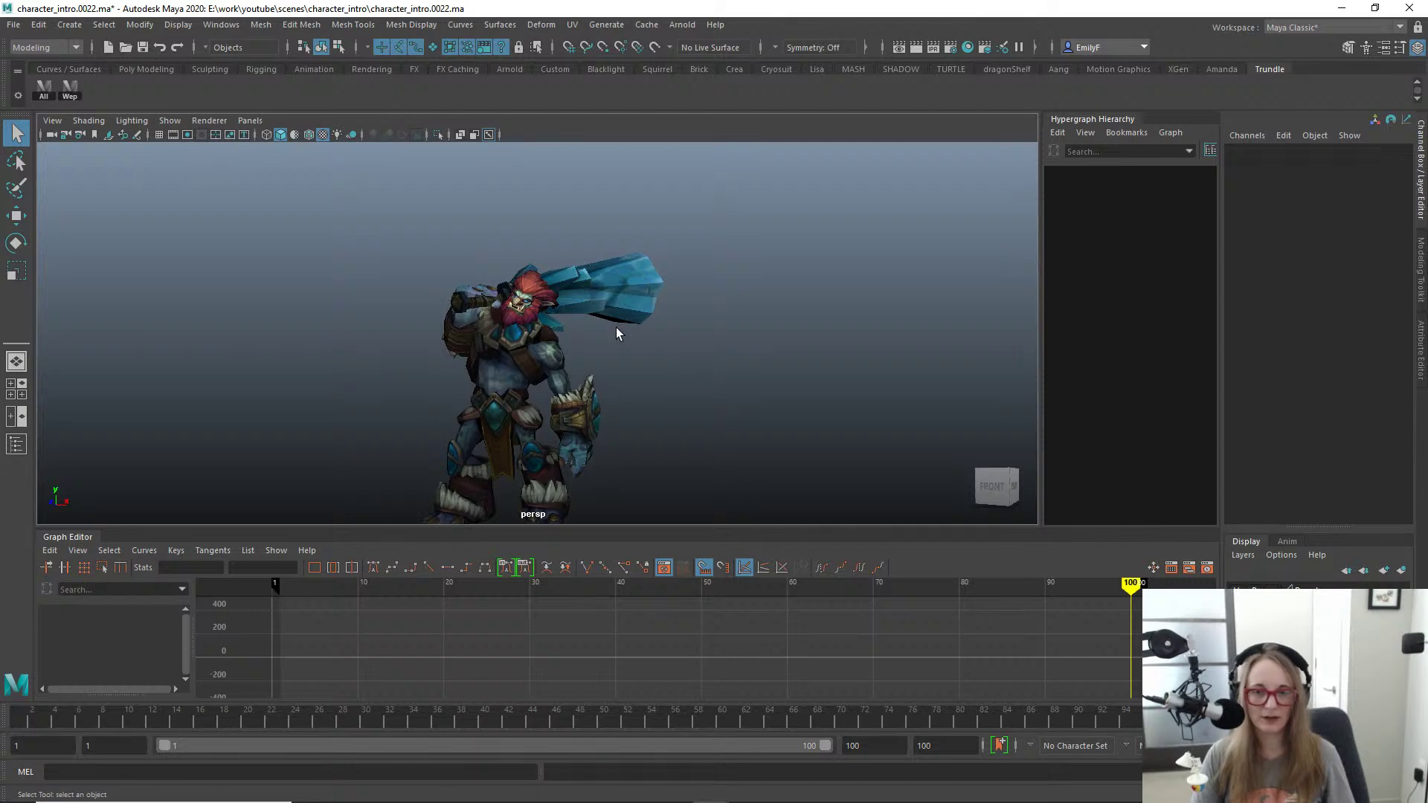
alt+drag(616, 327, 491, 333)
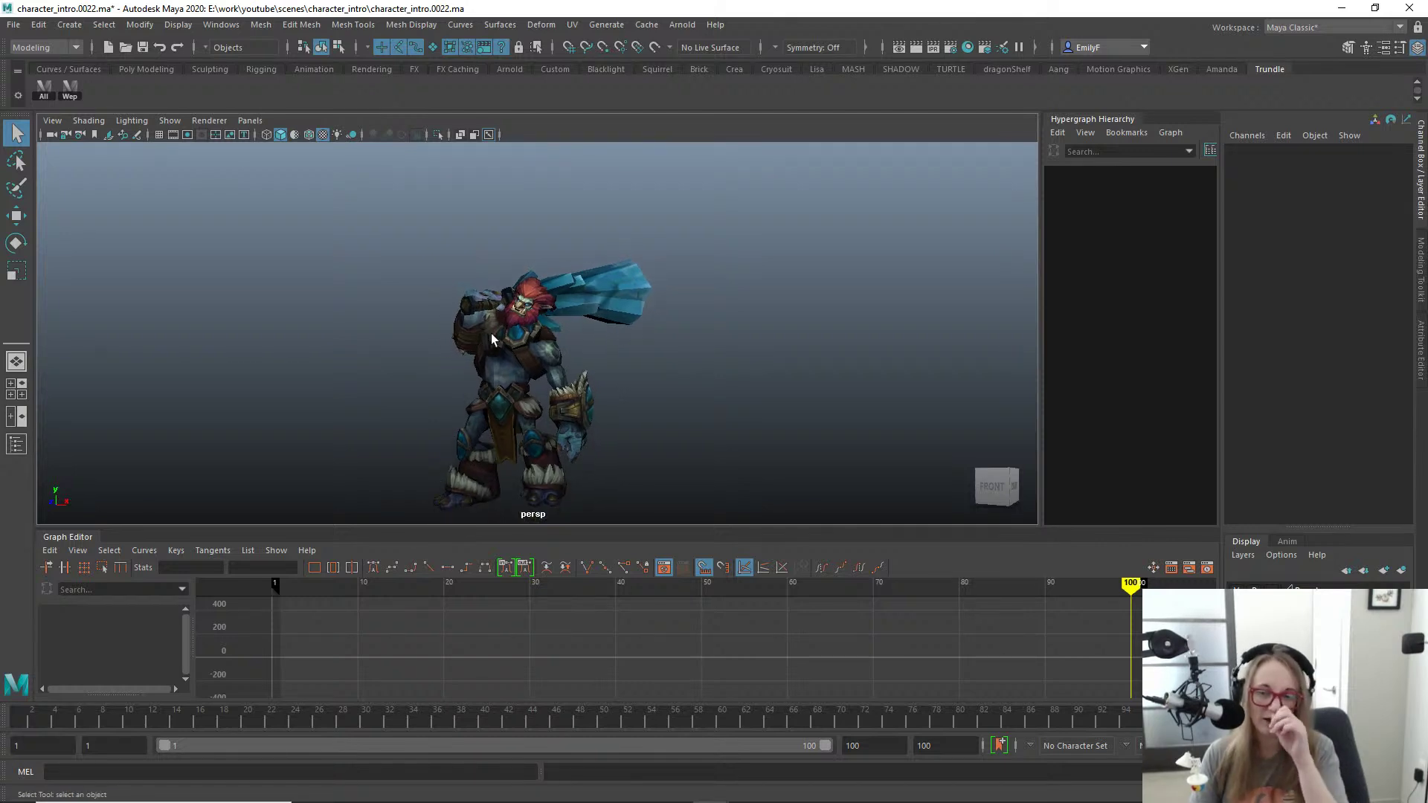